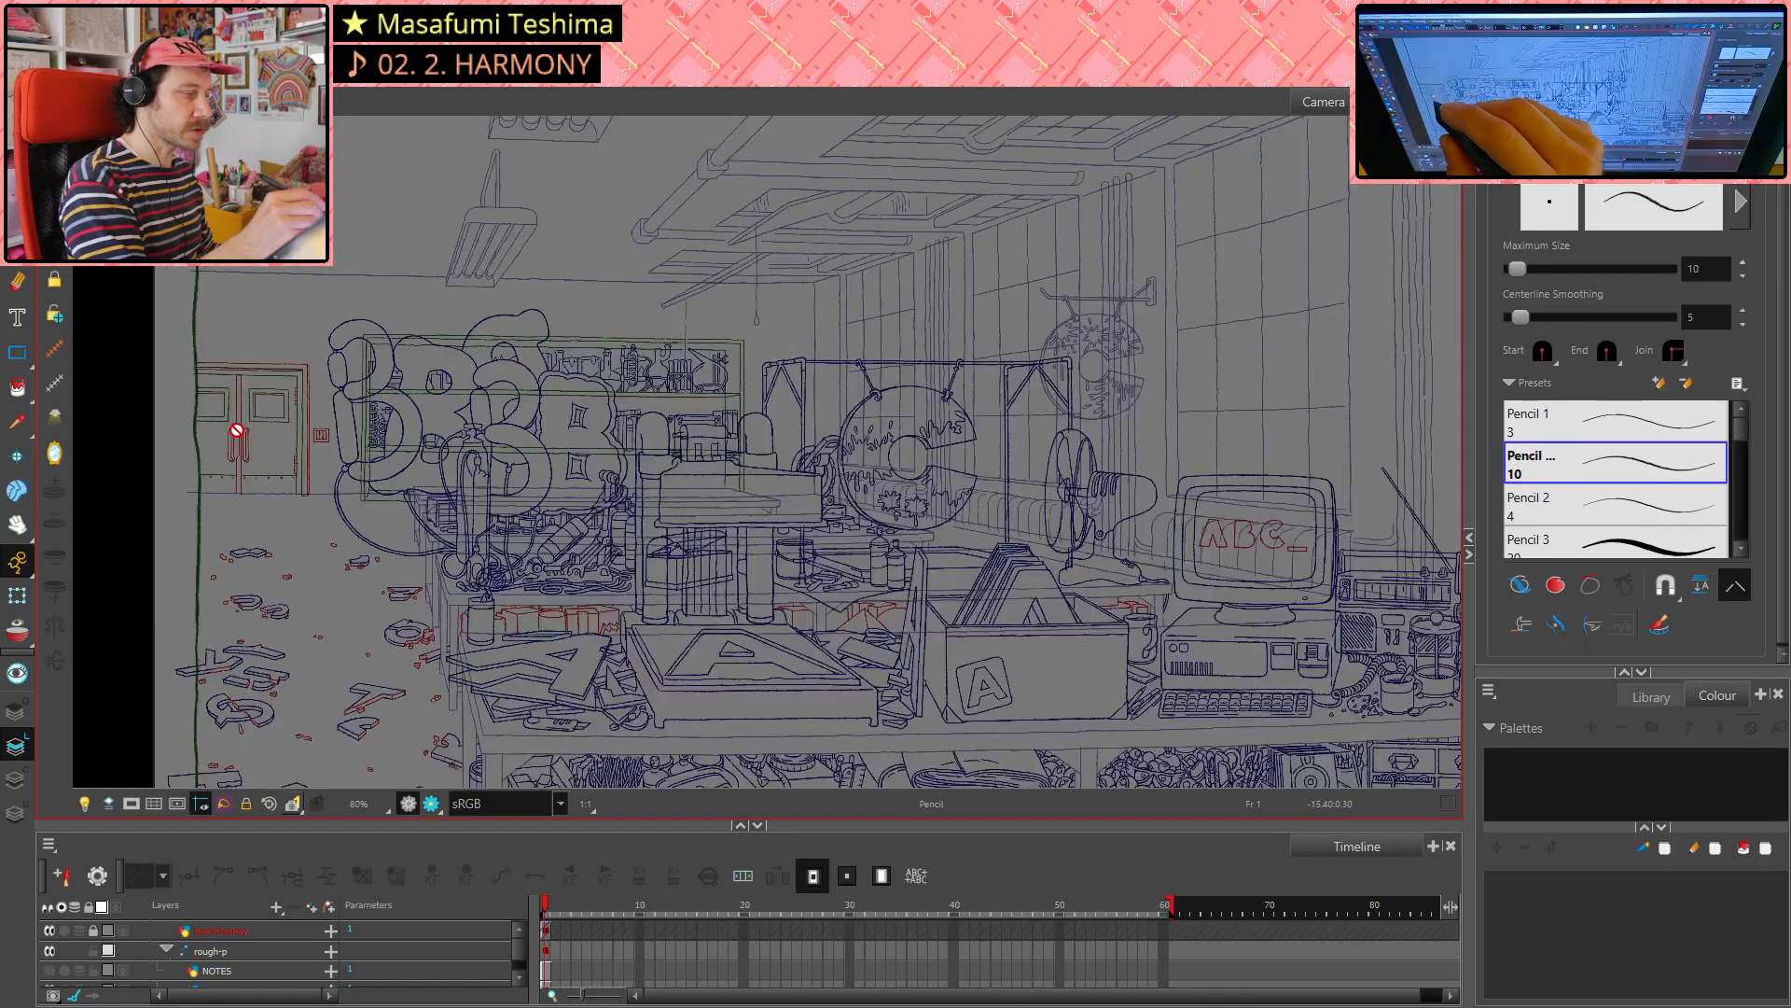
- Examine the laboratory background rough in normal and mirrored view, focusing on the double doors at its edge
scroll(236, 428, "up", 1)
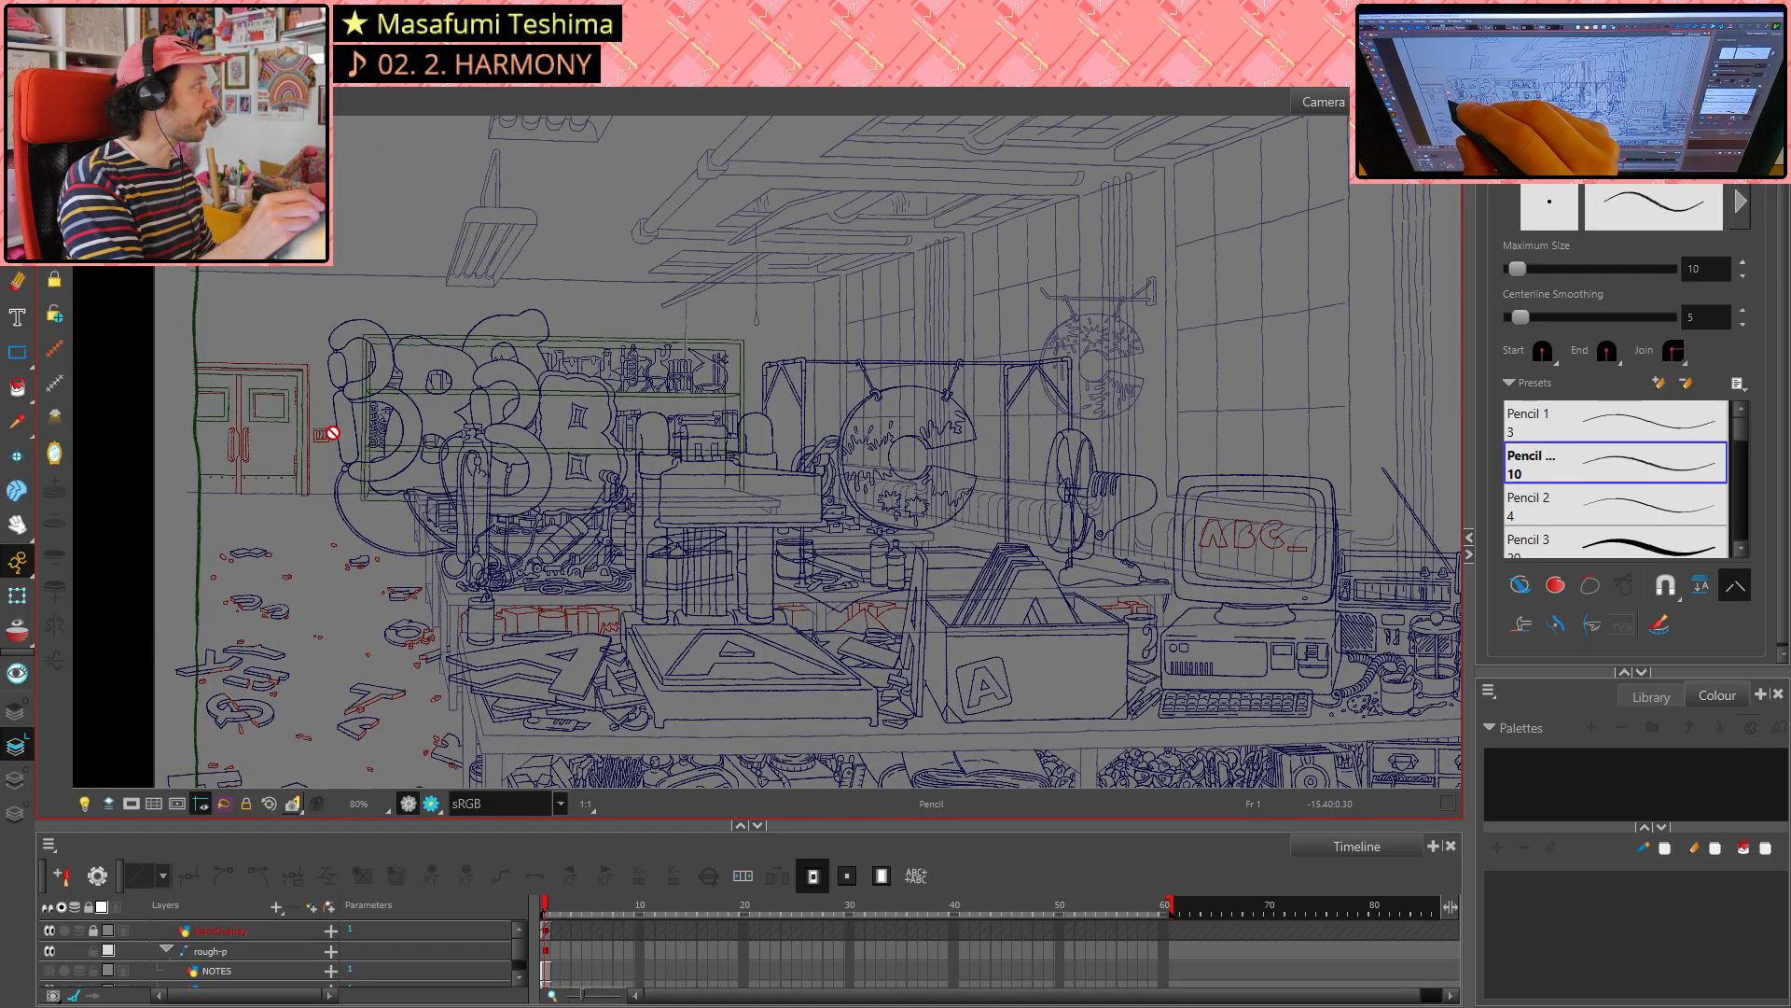
scroll(339, 429, "up", 1)
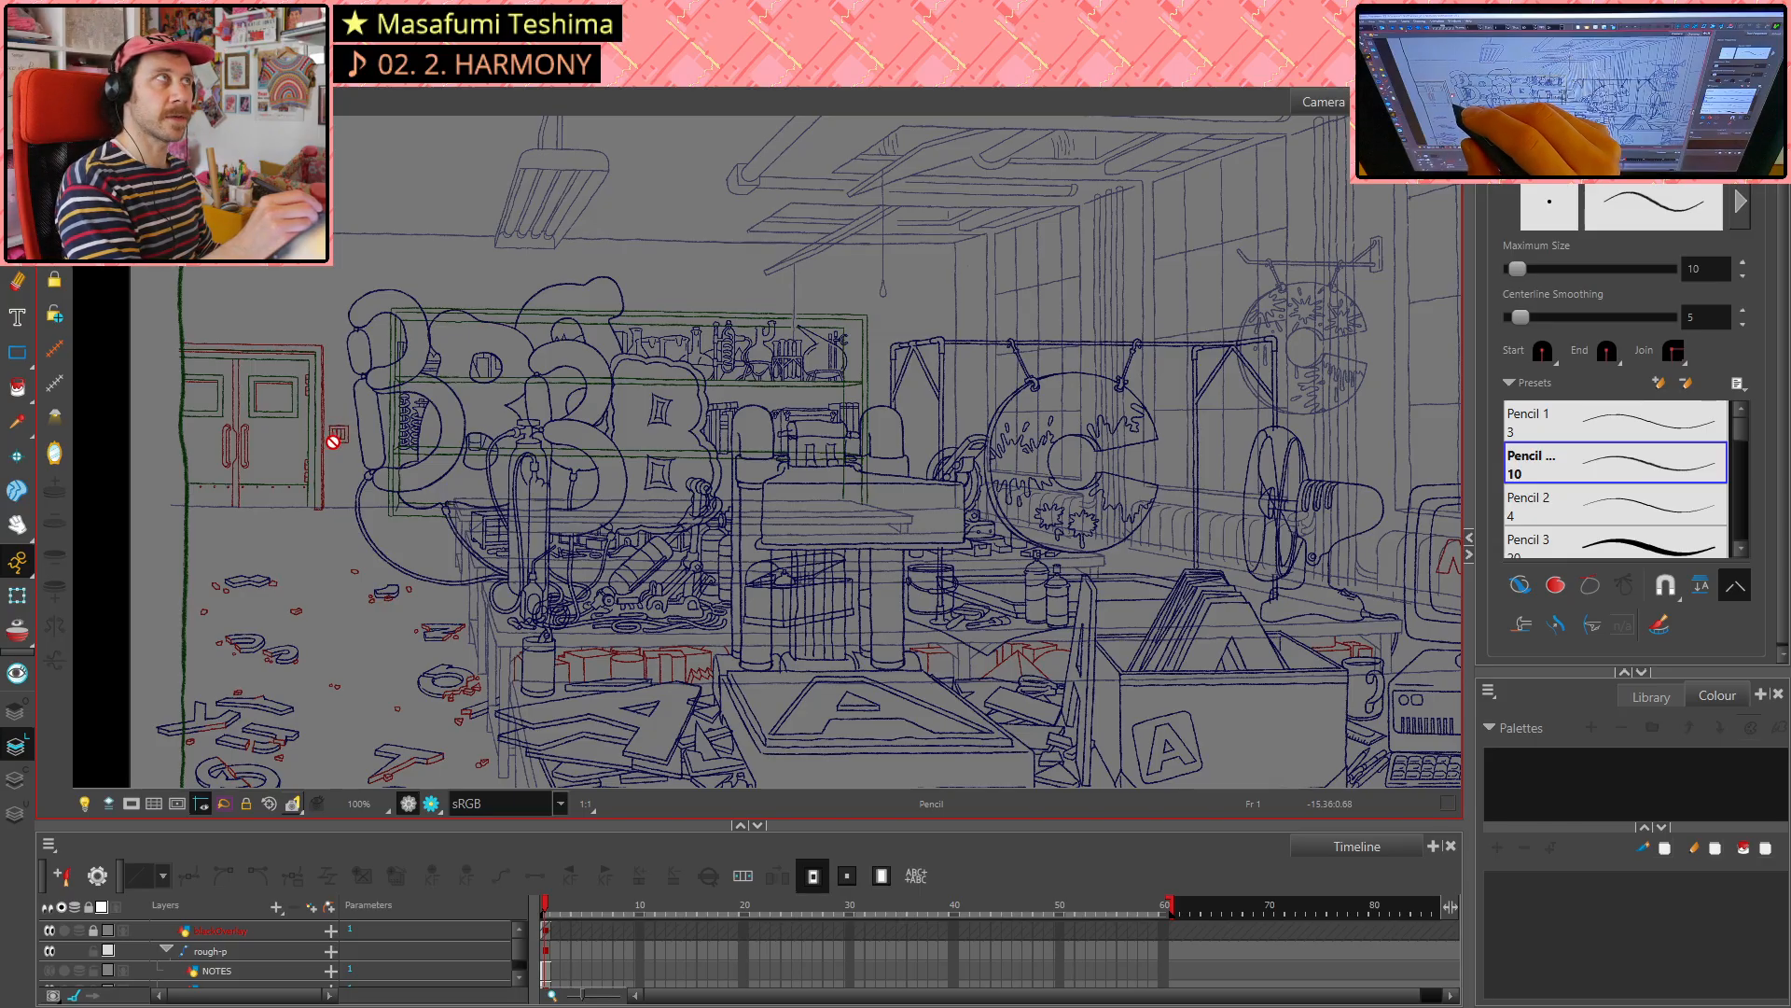
scroll(335, 437, "up", 1)
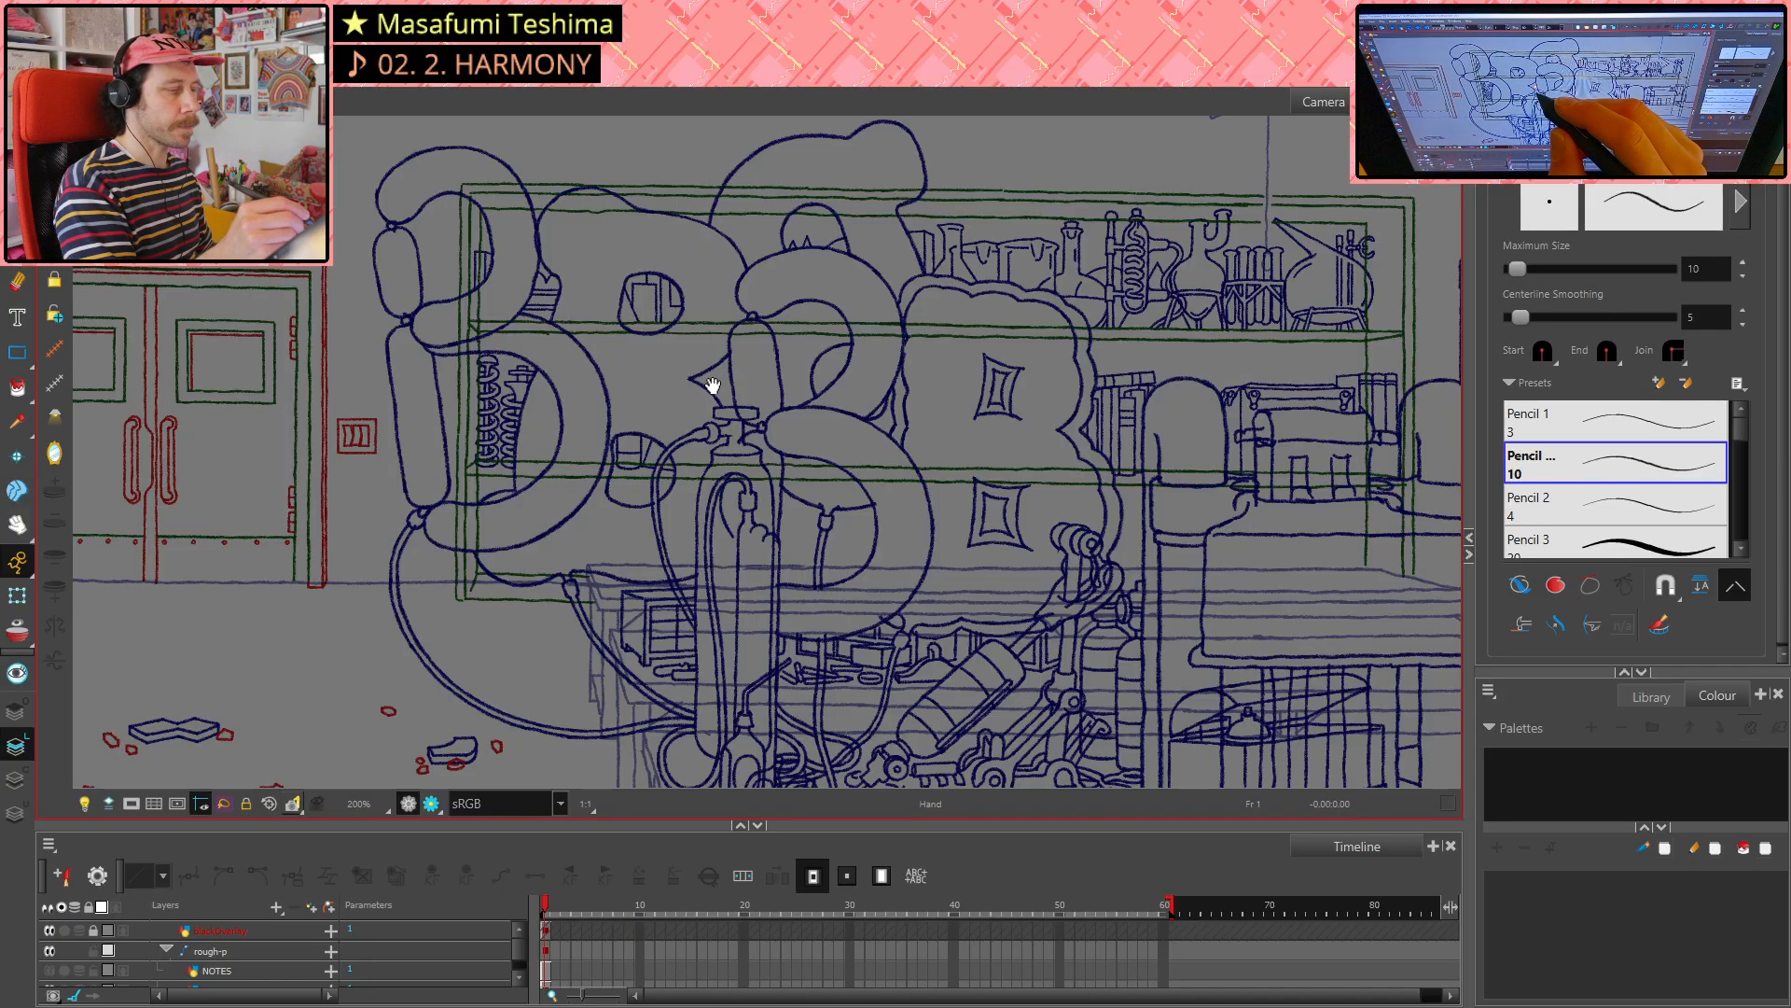
left_click_drag(743, 404, 913, 489)
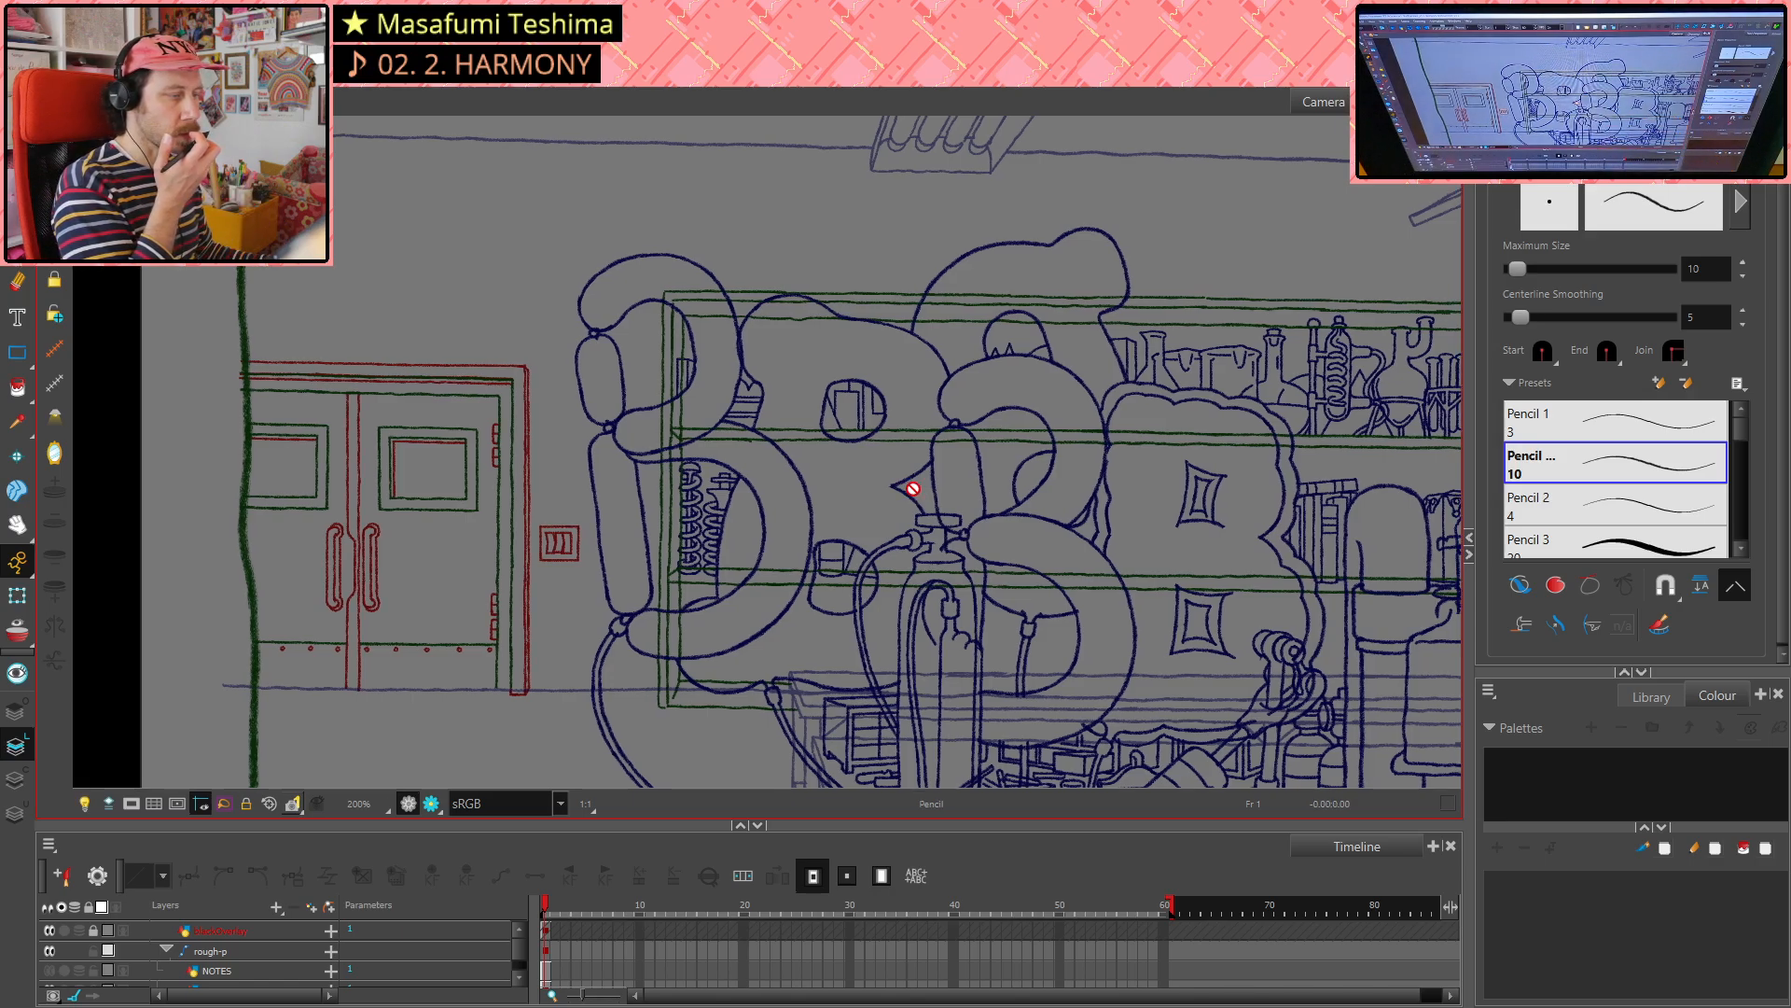
left_click(55, 466)
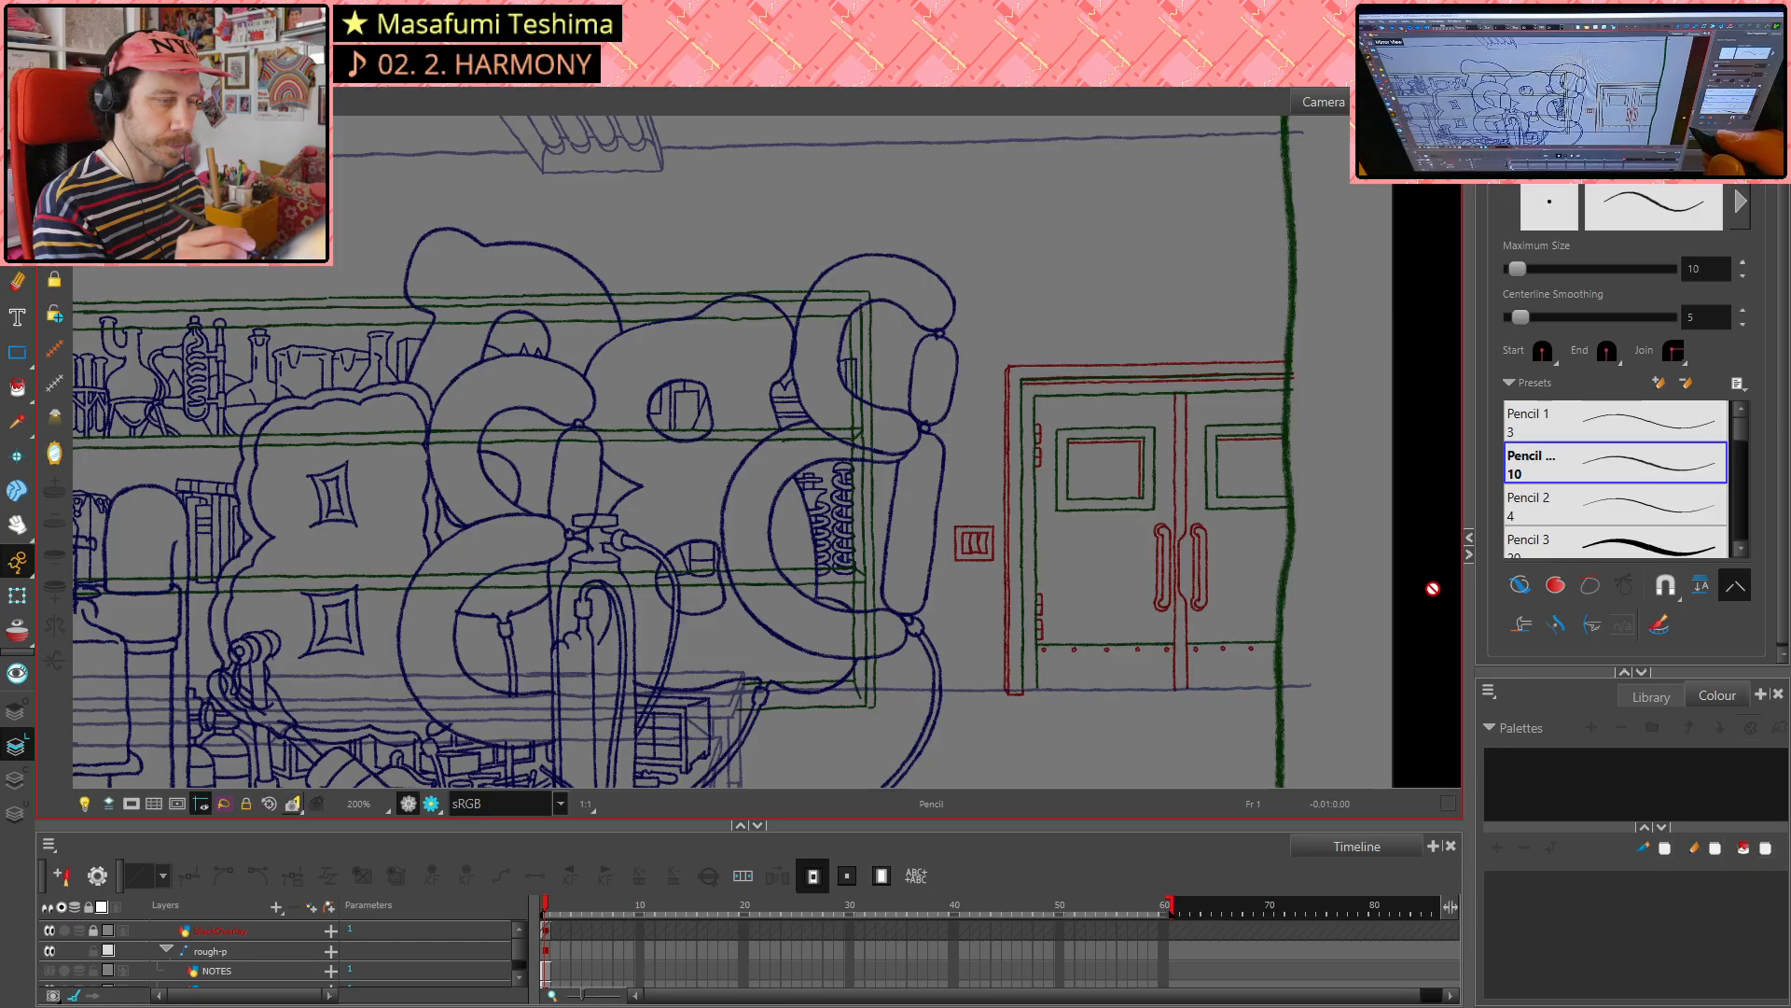
scroll(1432, 588, "down", 4)
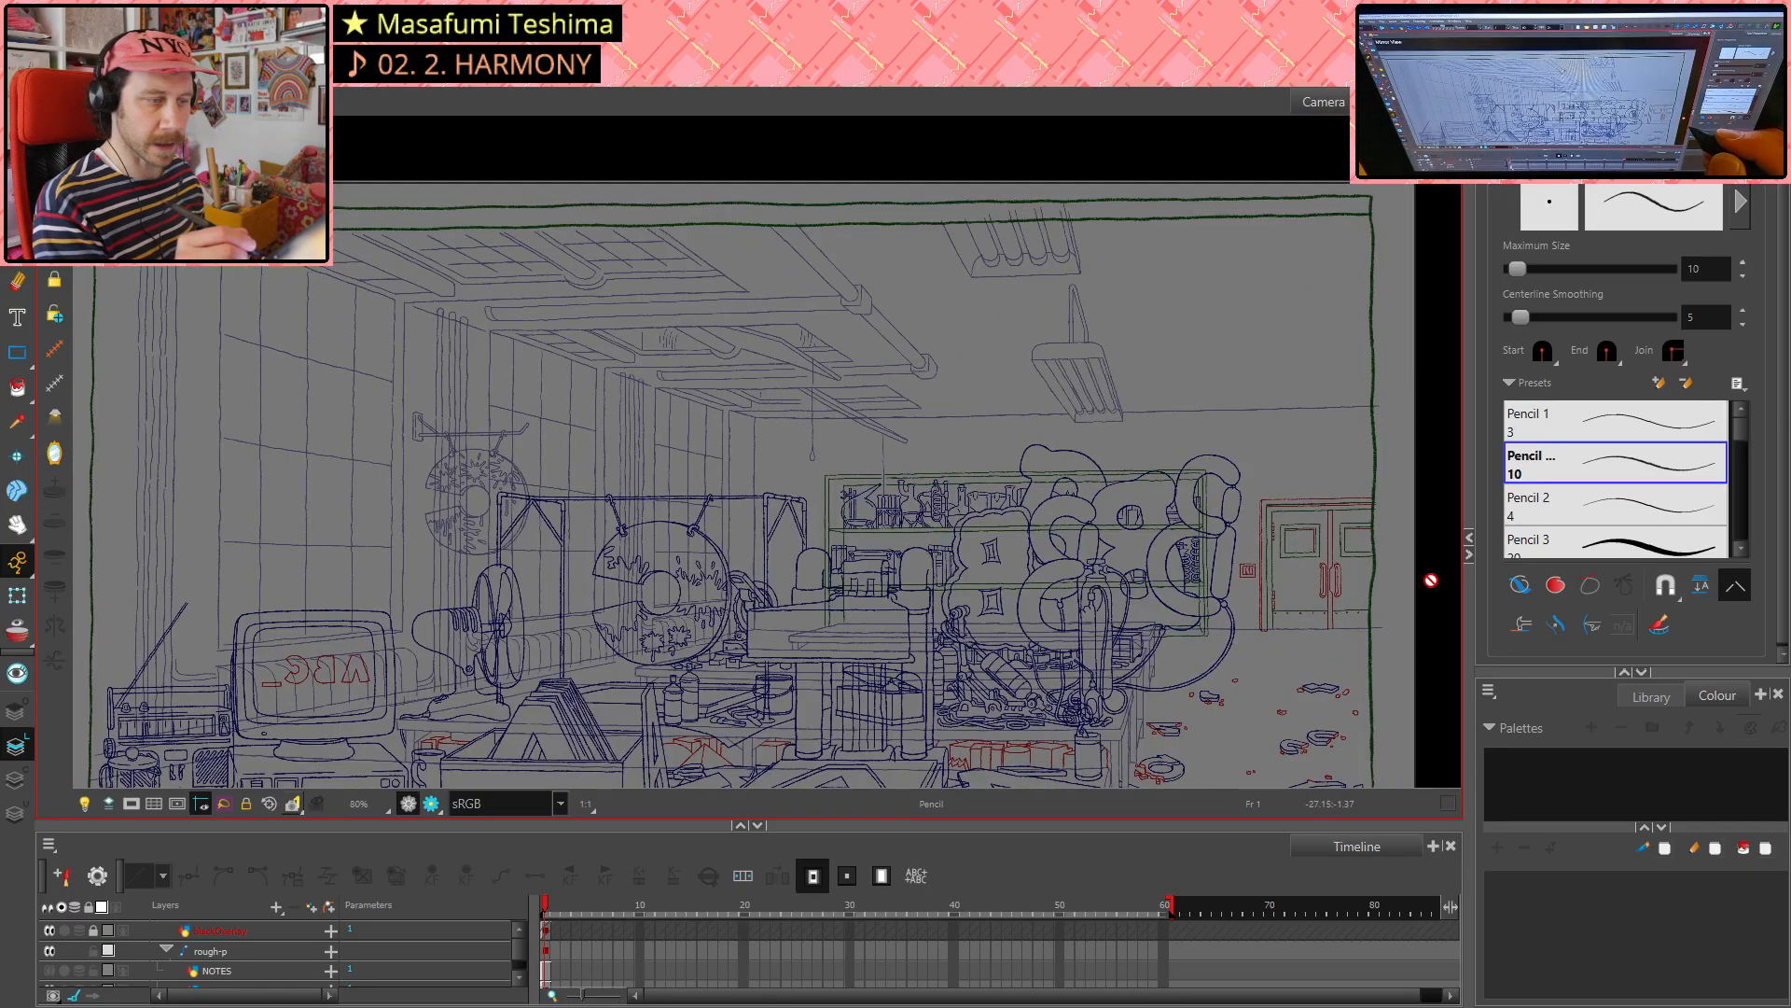
scroll(1432, 579, "down", 1)
mouse_move(1222, 419)
left_mouse_down()
mouse_move(1132, 372)
mouse_move(1143, 155)
mouse_move(1116, 261)
mouse_move(1087, 271)
left_mouse_up()
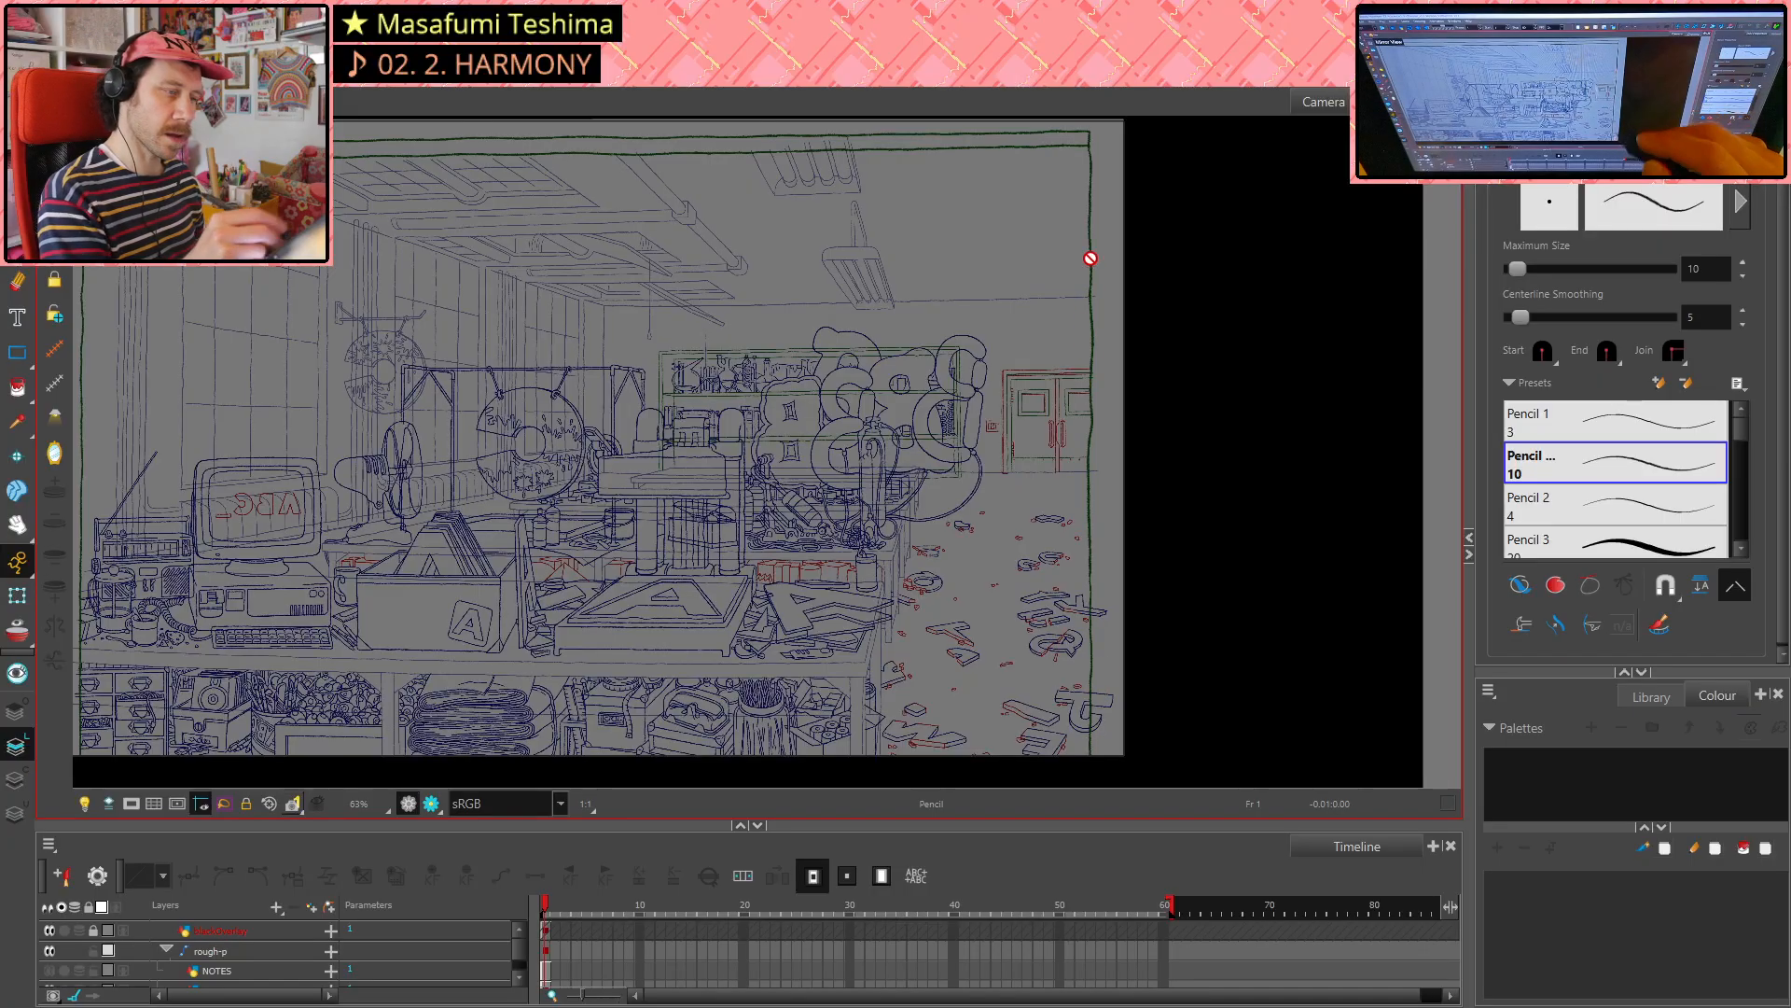
scroll(1088, 417, "up", 2)
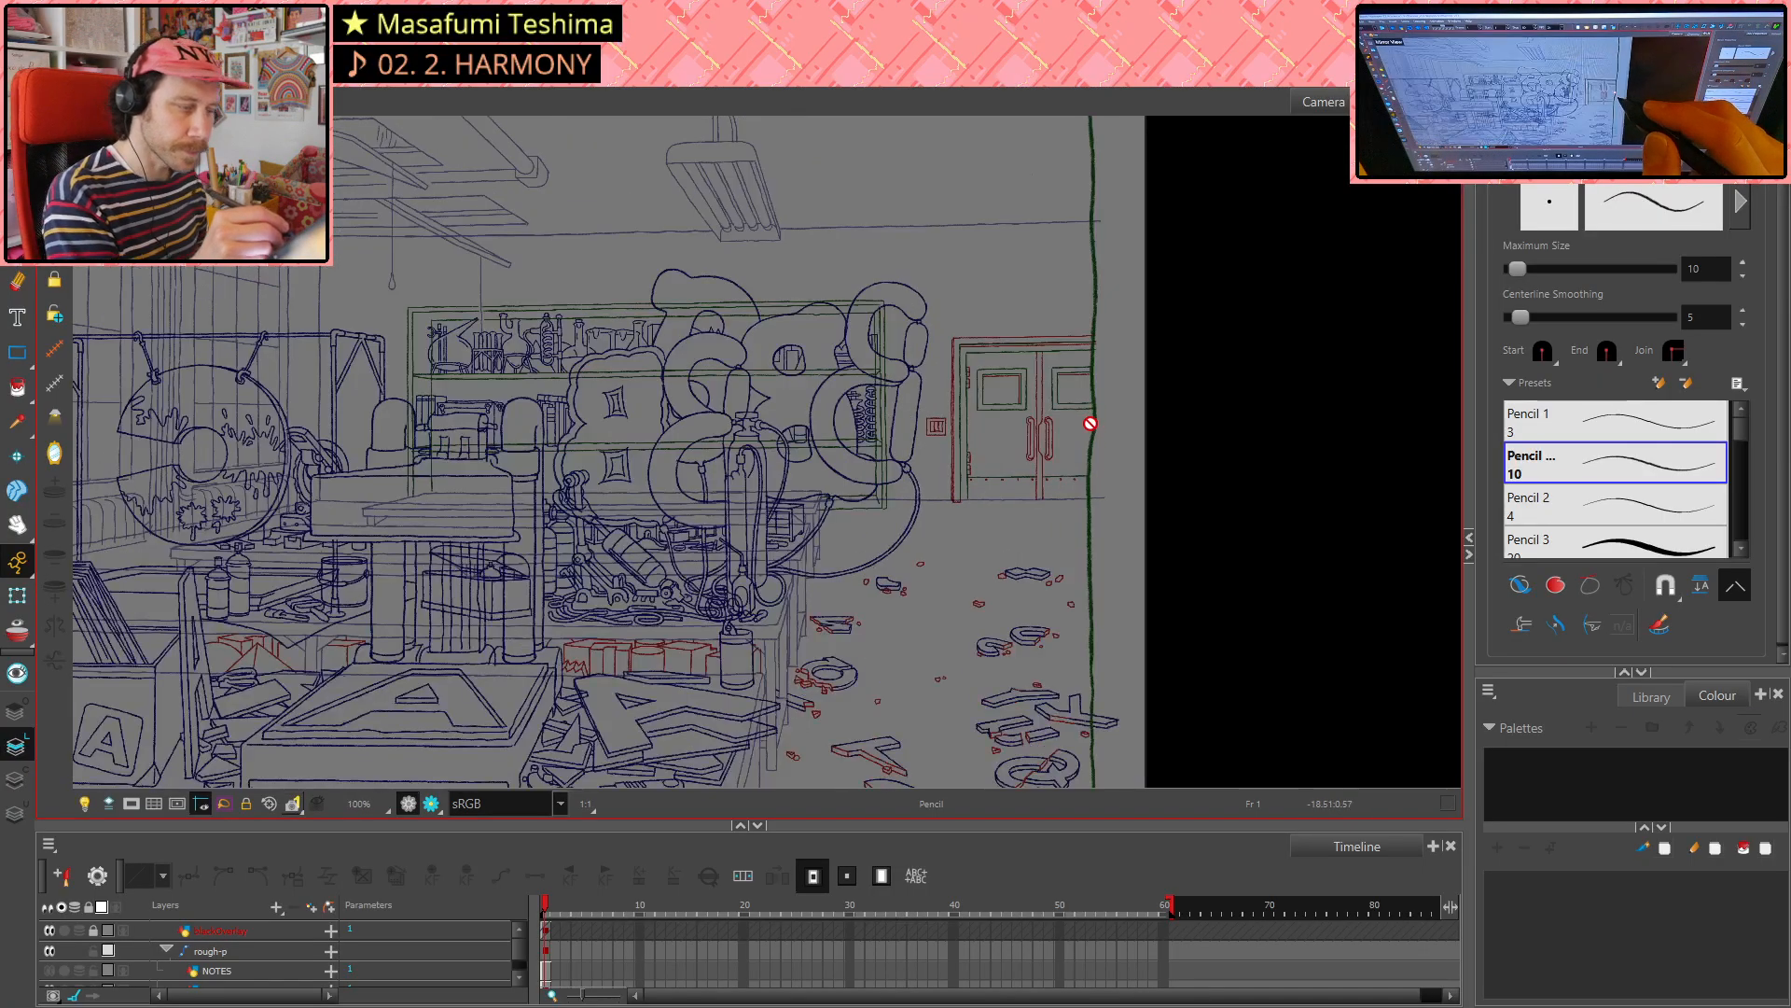
scroll(1090, 423, "up", 4)
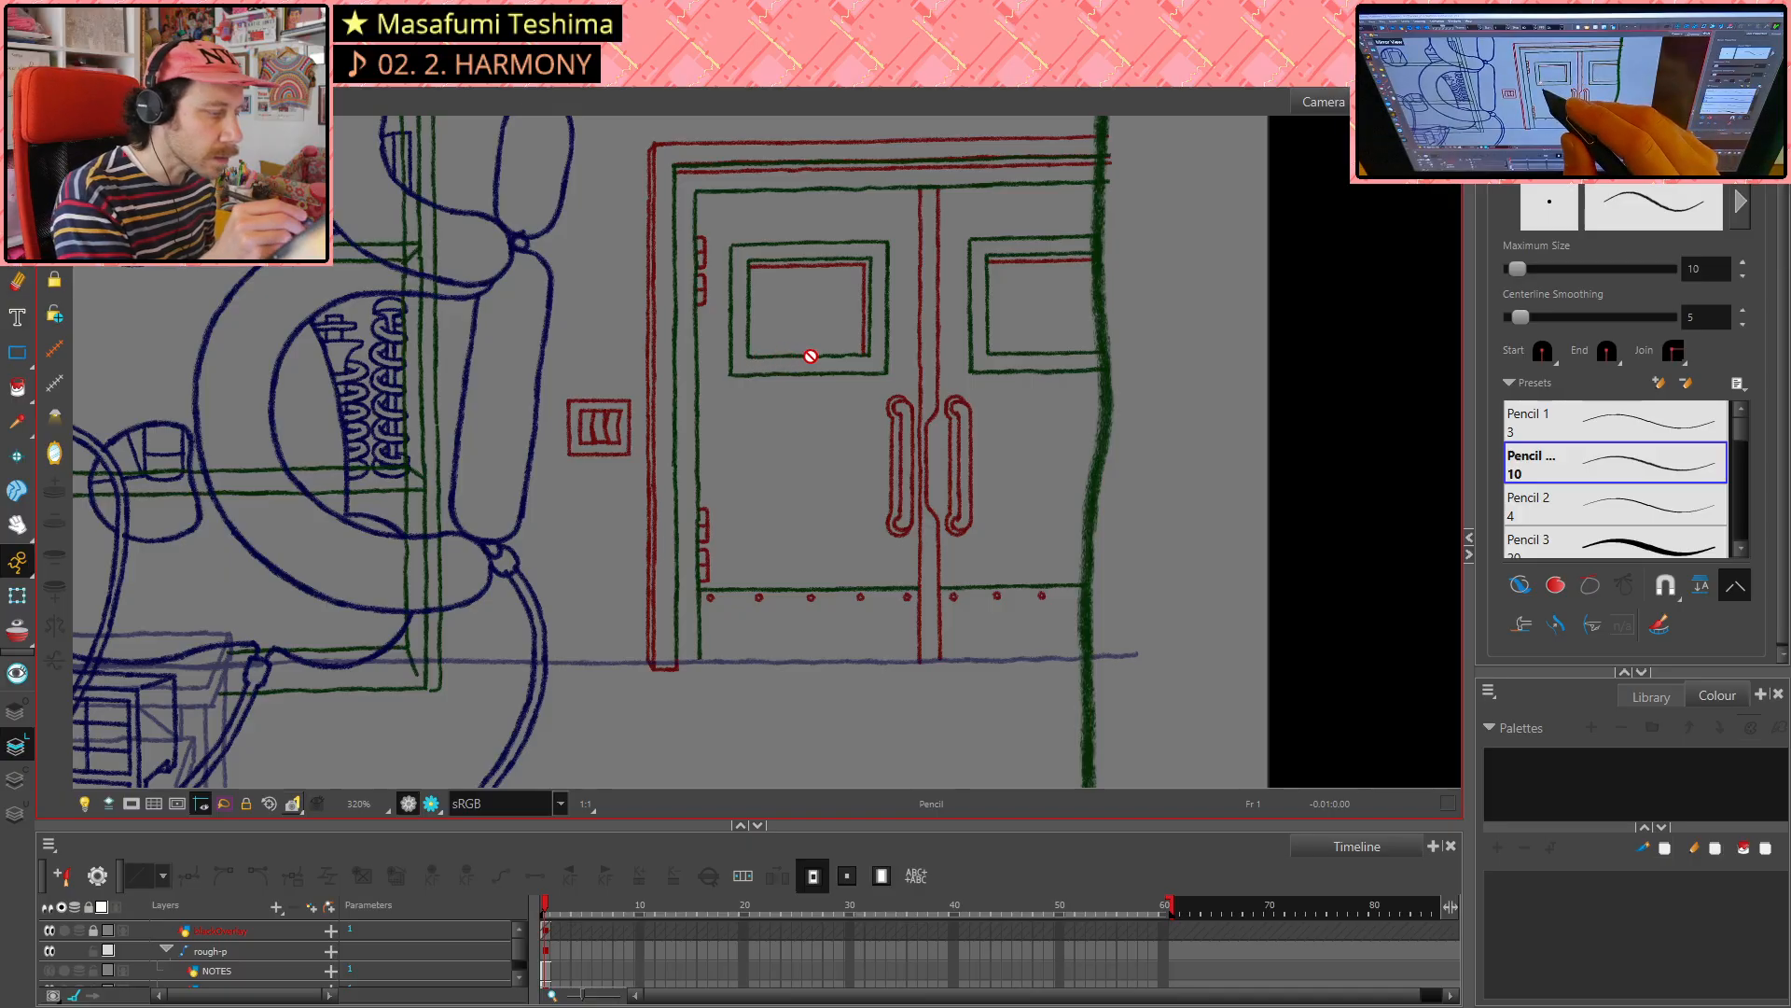
- Select the rough-room-BG-1 drawing that contains the double doors
left_click(17, 595)
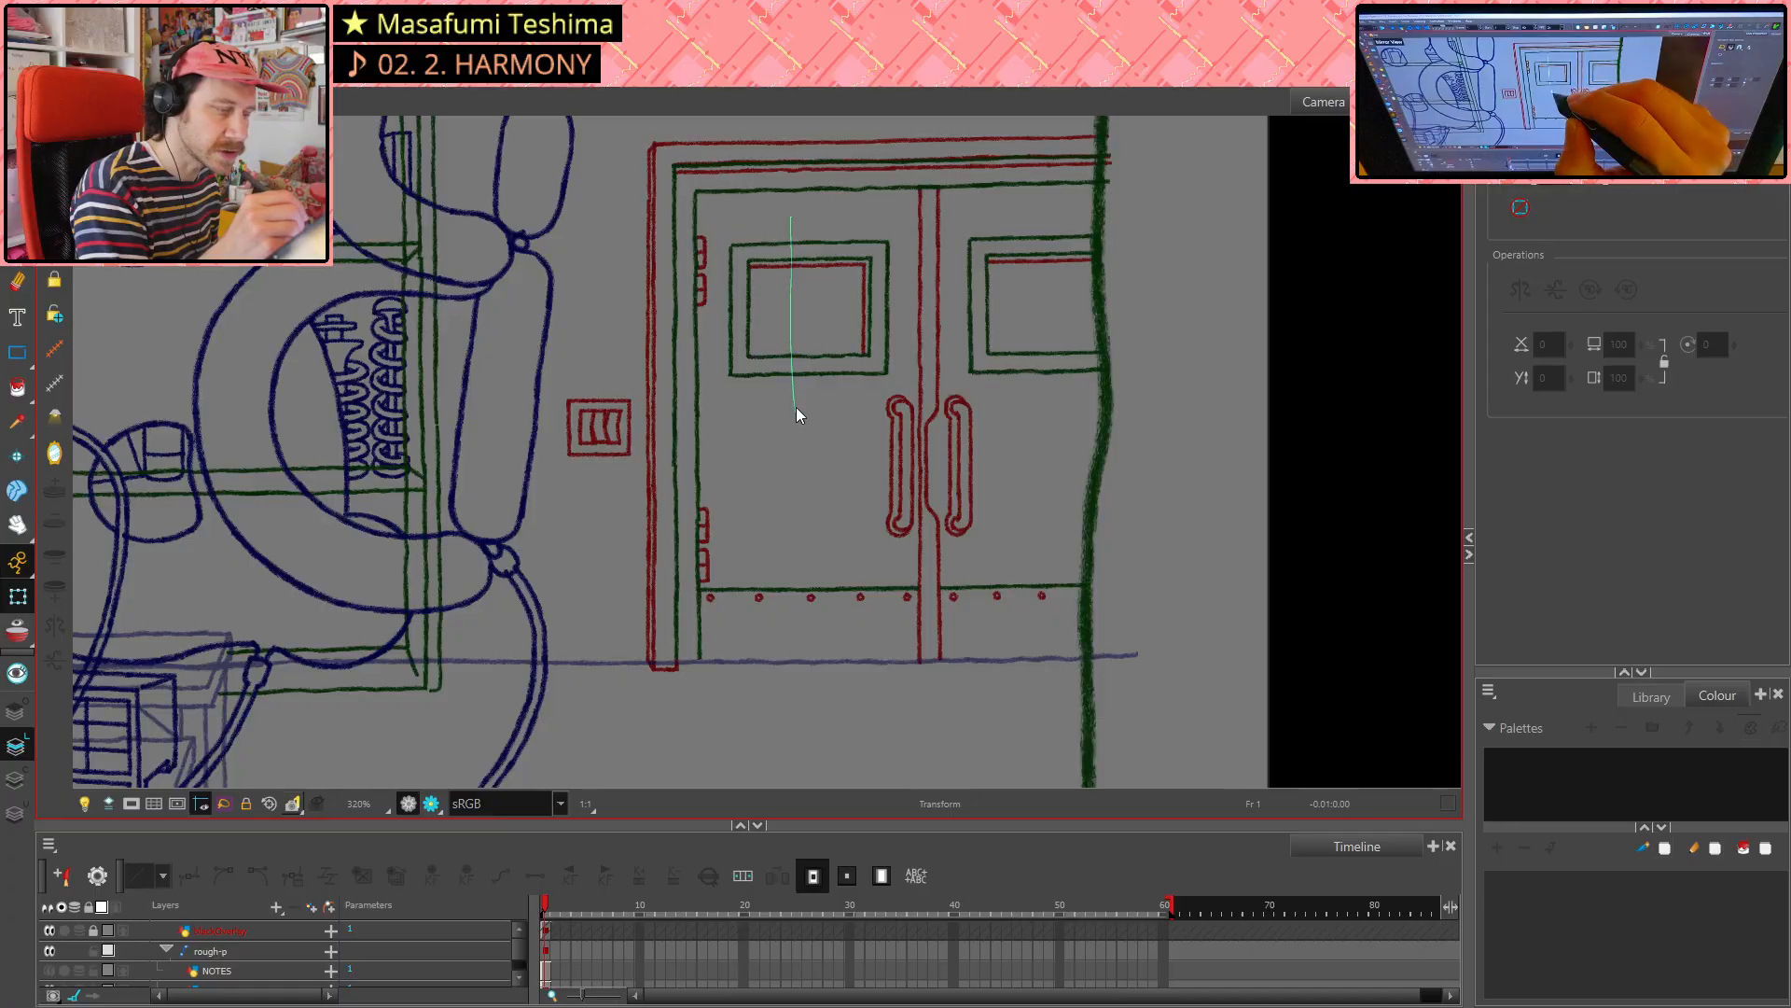
left_click_drag(797, 410, 798, 422)
key("space")
left_click_drag(1187, 324, 1173, 414)
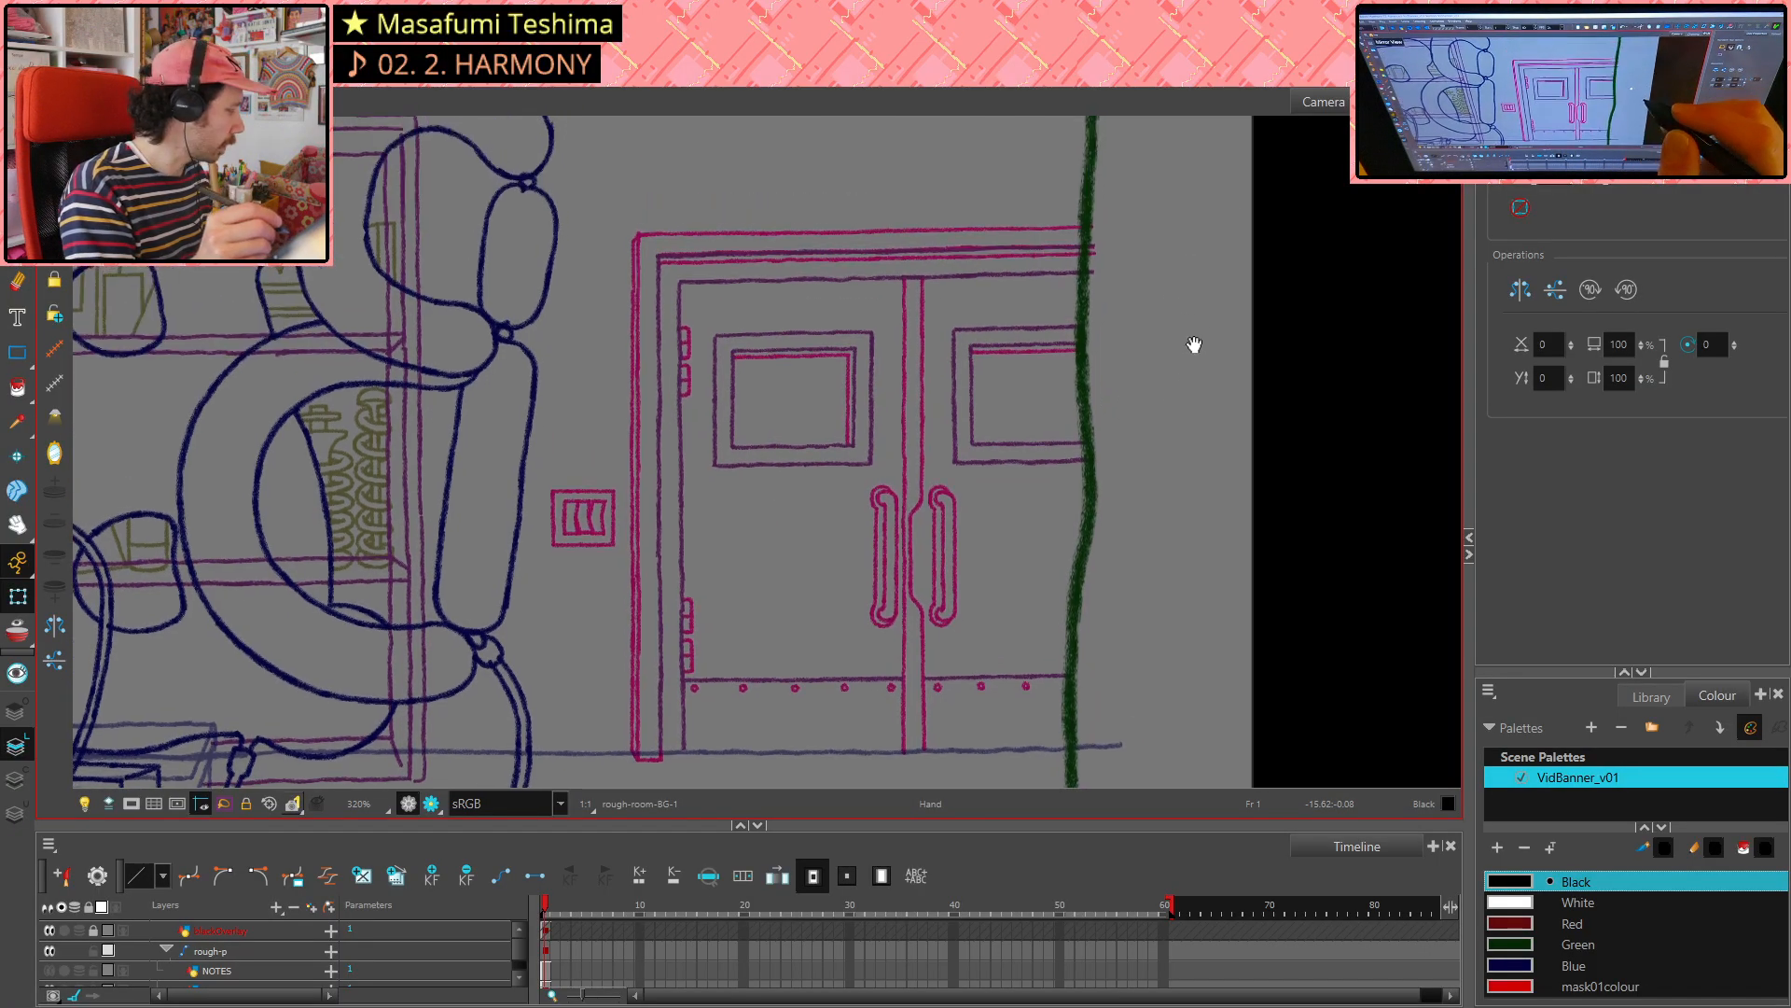
- Try placing a duplicate of the left door window's lower frame line under the right door's window
key("alt+s")
mouse_move(764, 487)
left_mouse_down()
mouse_move(844, 503)
mouse_move(858, 465)
mouse_move(914, 479)
left_mouse_up()
left_click(783, 579)
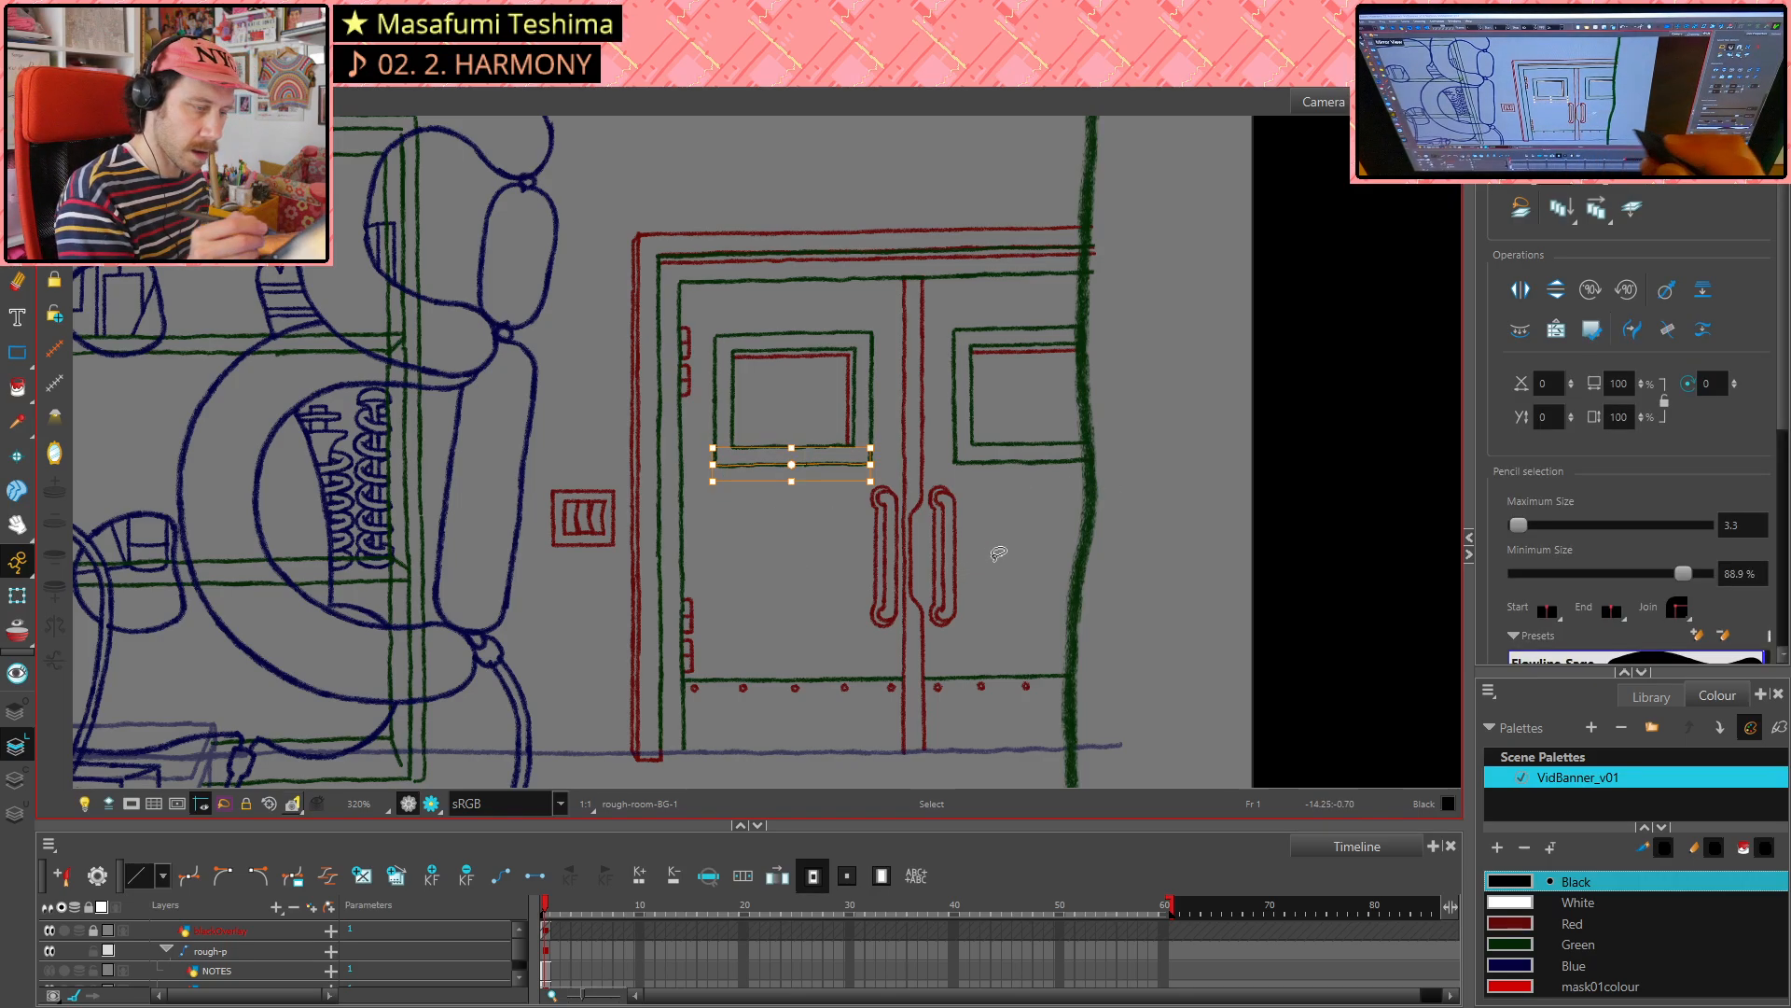
key("ctrl+d")
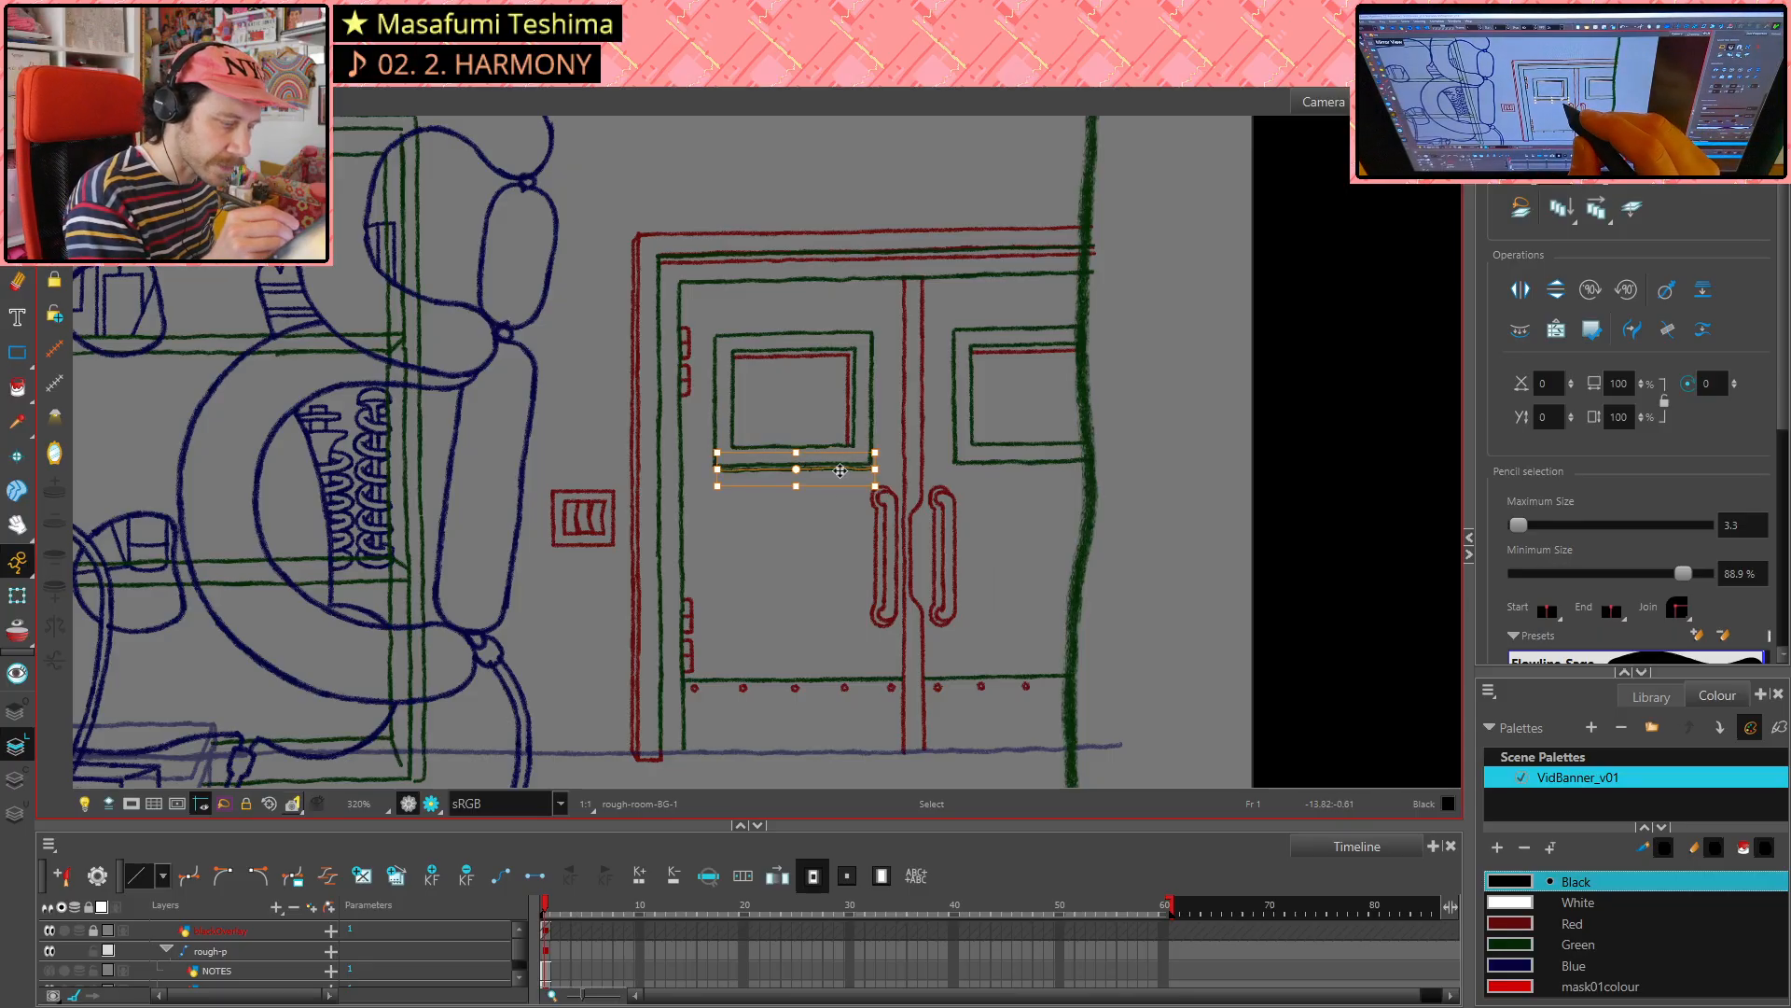
left_click_drag(841, 470, 1079, 468)
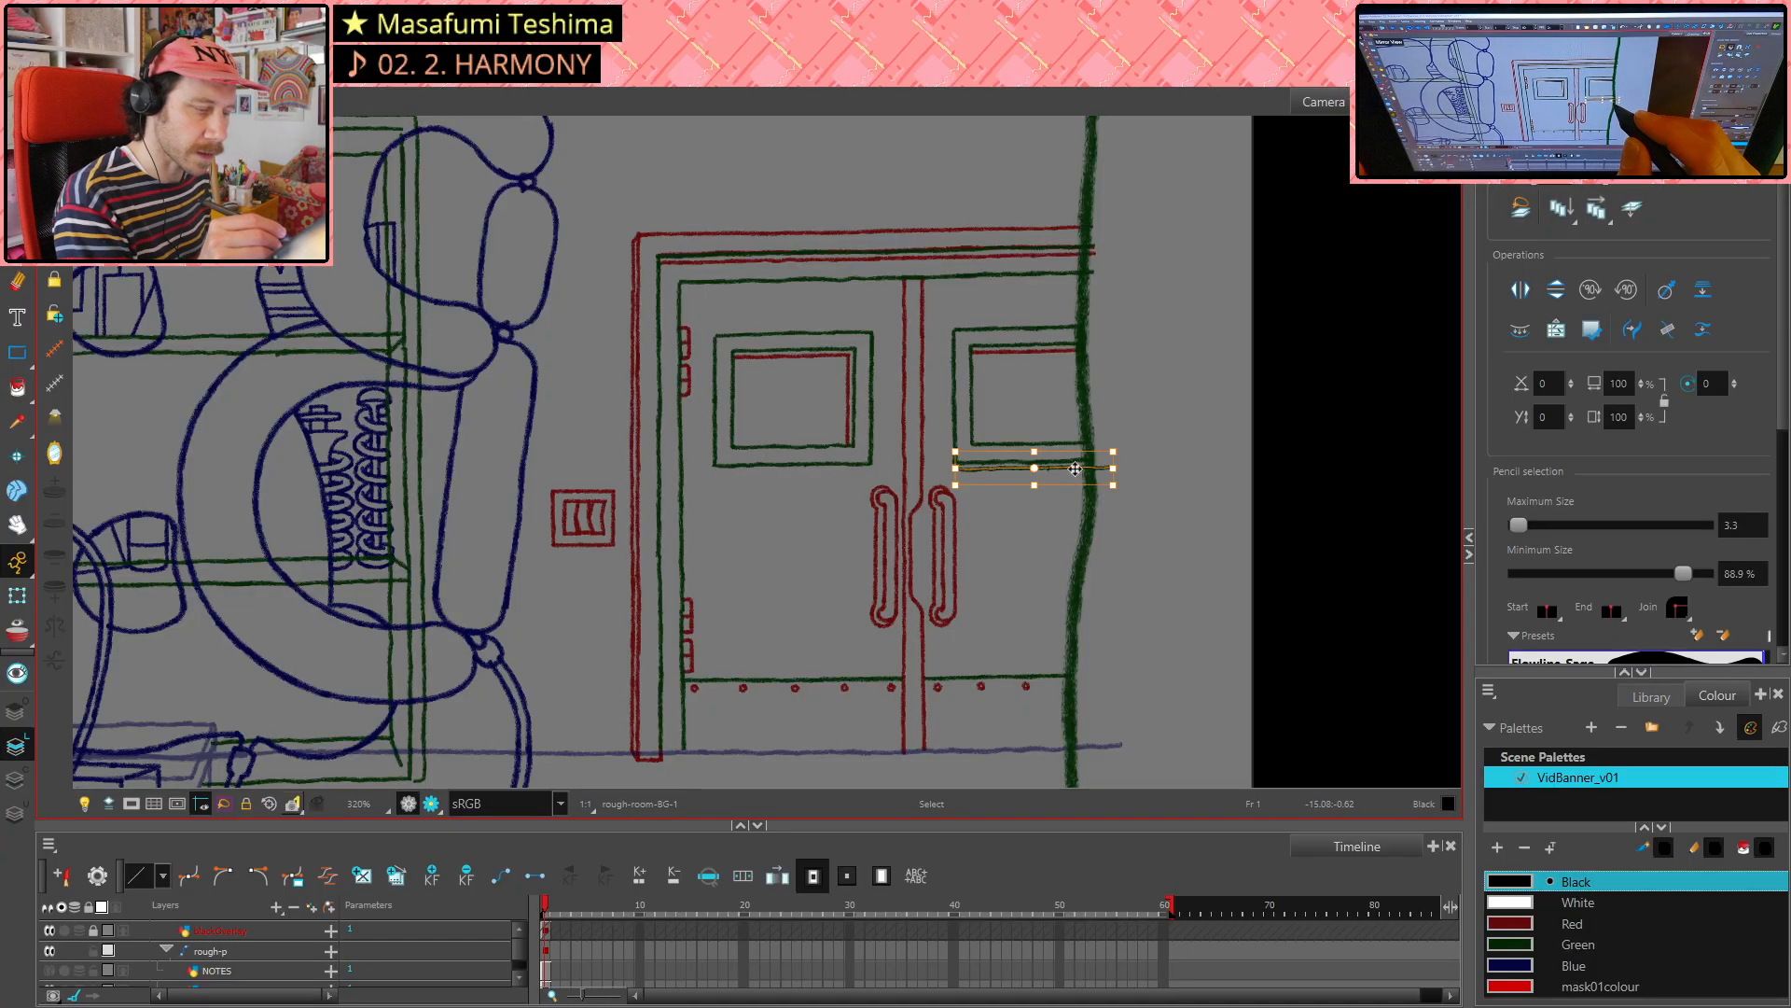
mouse_move(1075, 468)
left_mouse_down()
mouse_move(842, 516)
mouse_move(827, 478)
mouse_move(1083, 482)
left_mouse_up()
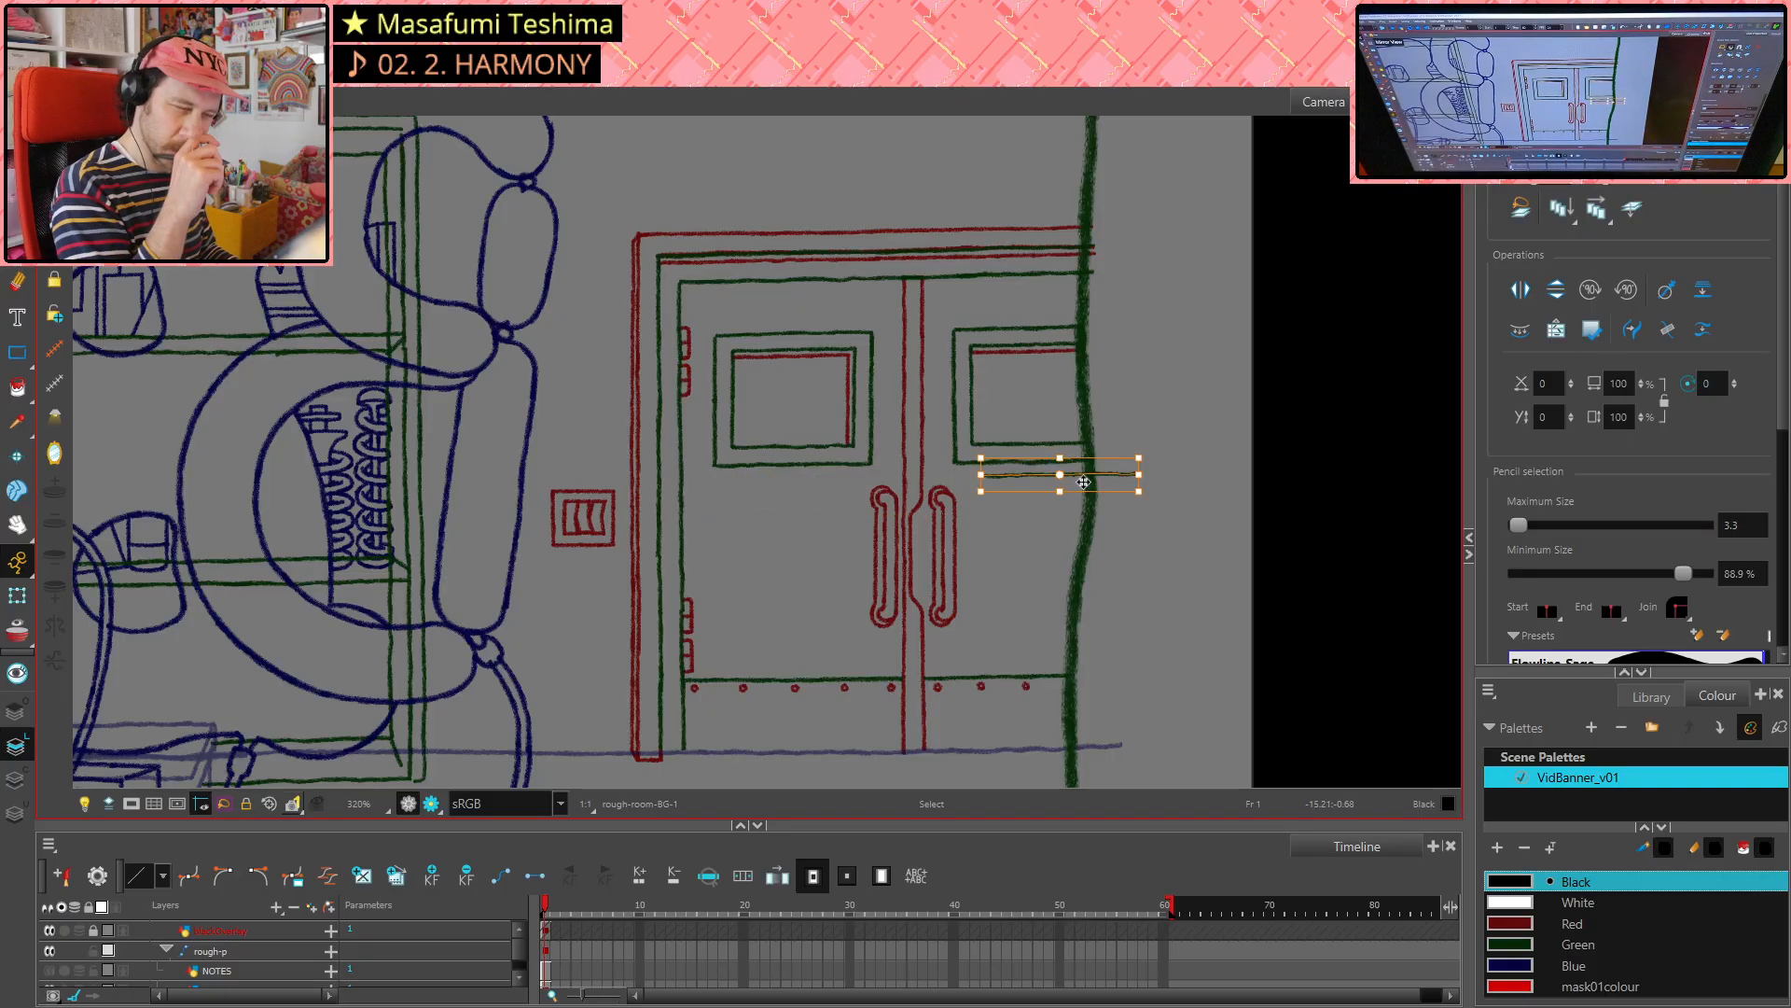
key("Delete")
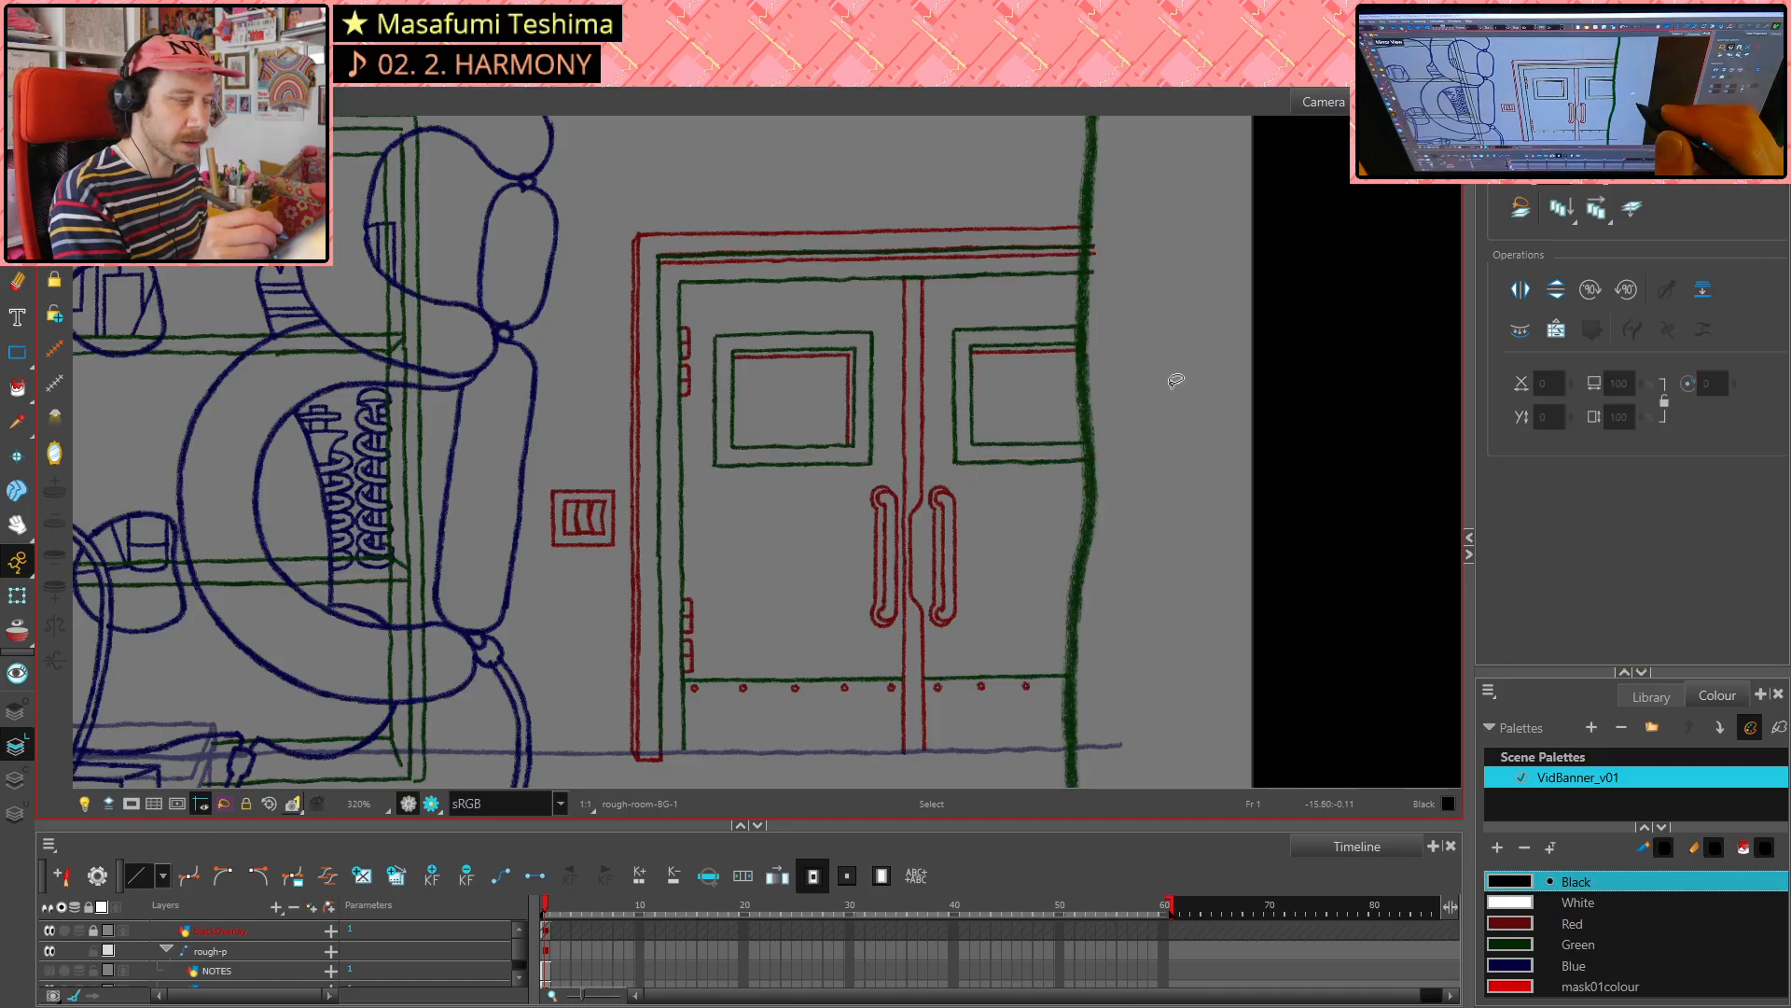
mouse_move(1125, 395)
left_mouse_down()
mouse_move(1104, 439)
mouse_move(1141, 446)
mouse_move(1131, 423)
left_mouse_up()
scroll(1148, 442, "down", 1)
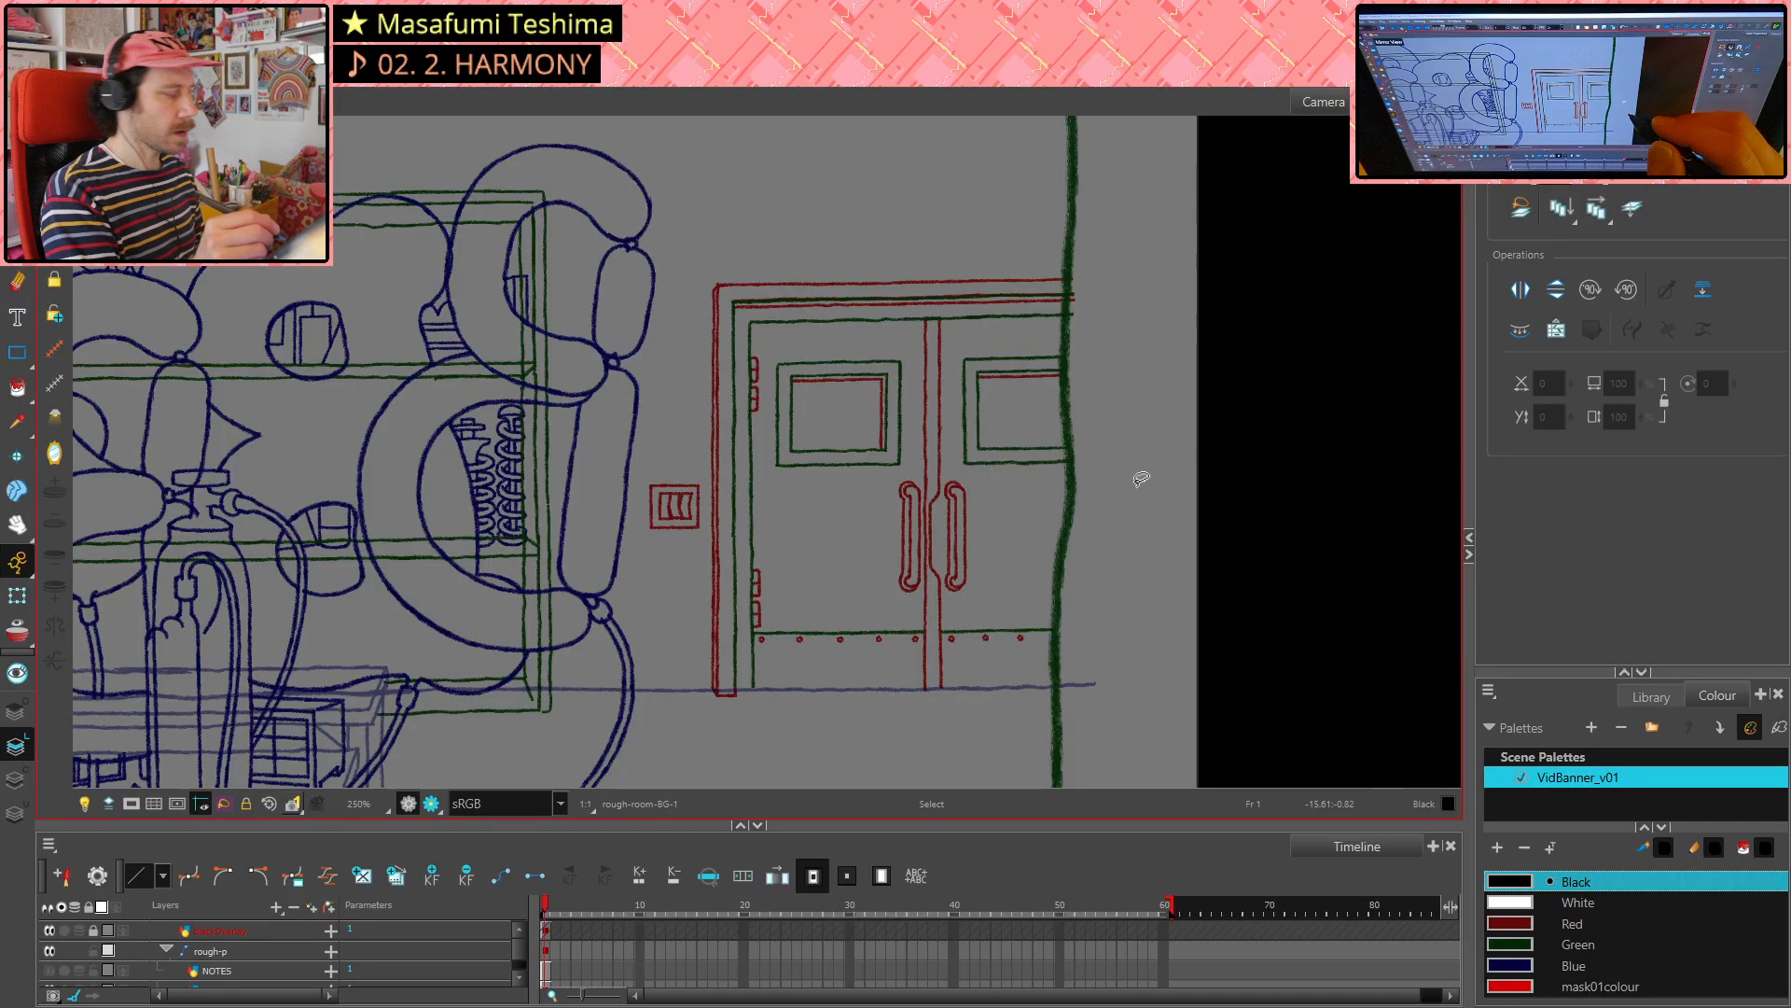
key("shift+m")
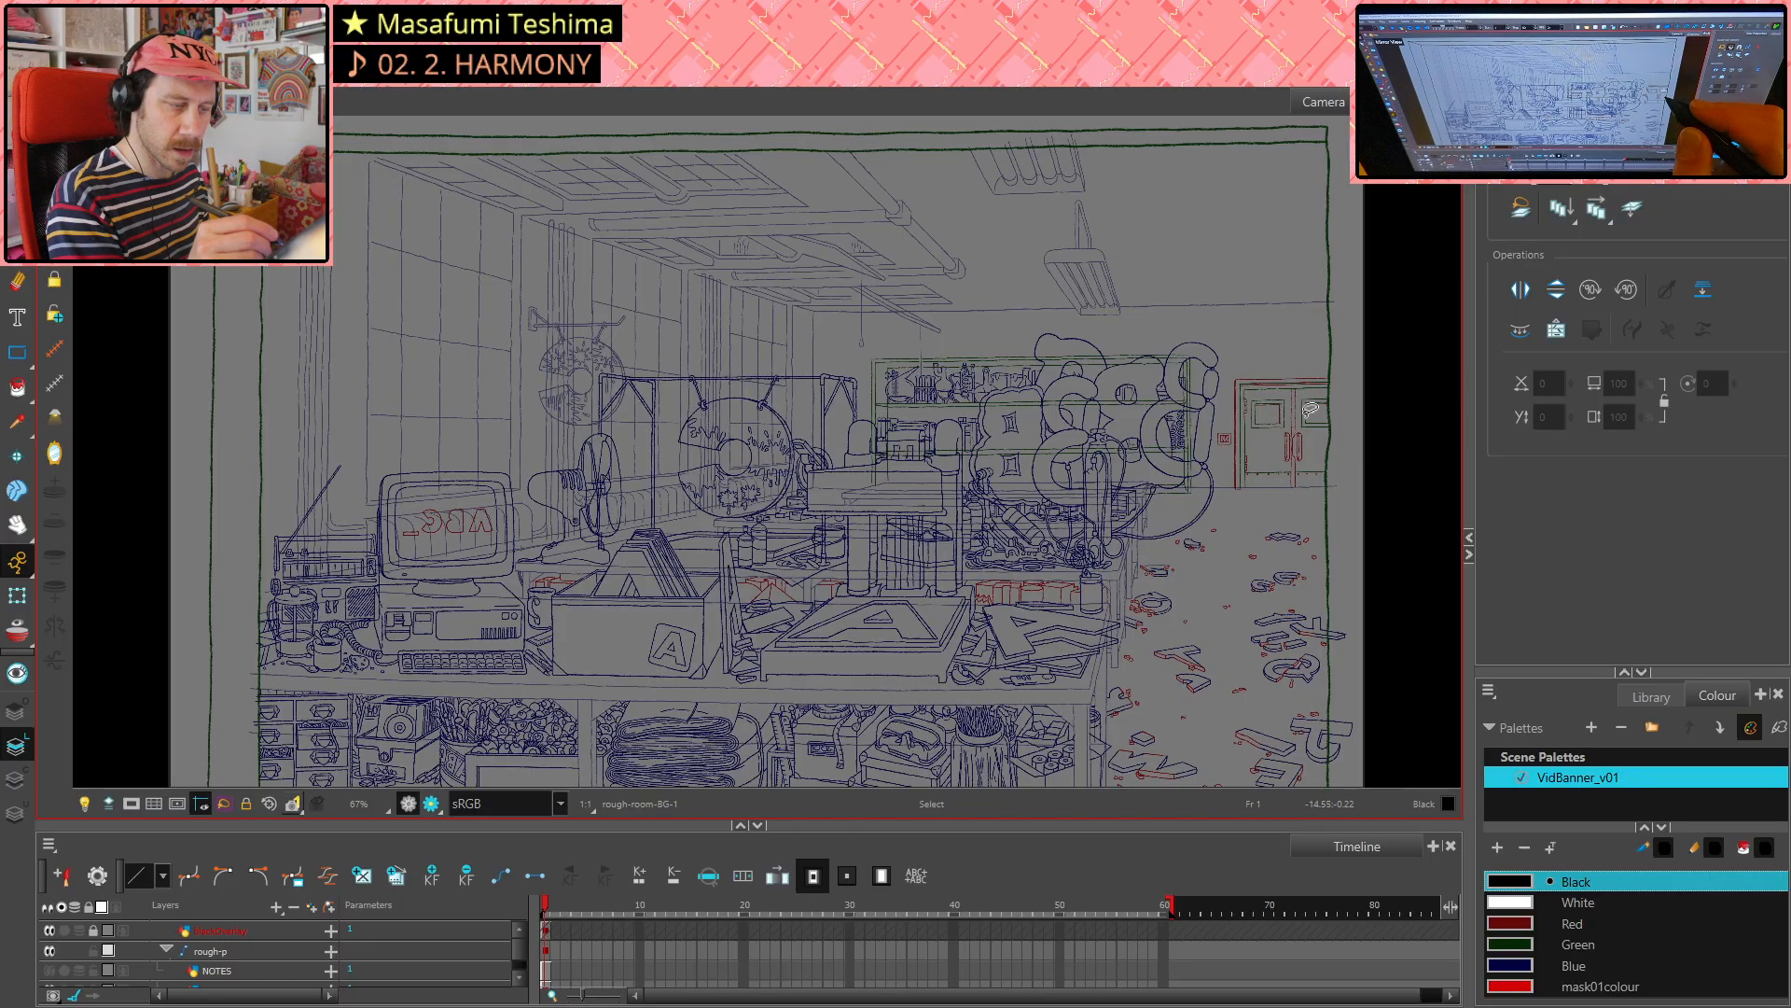
key("shift+z")
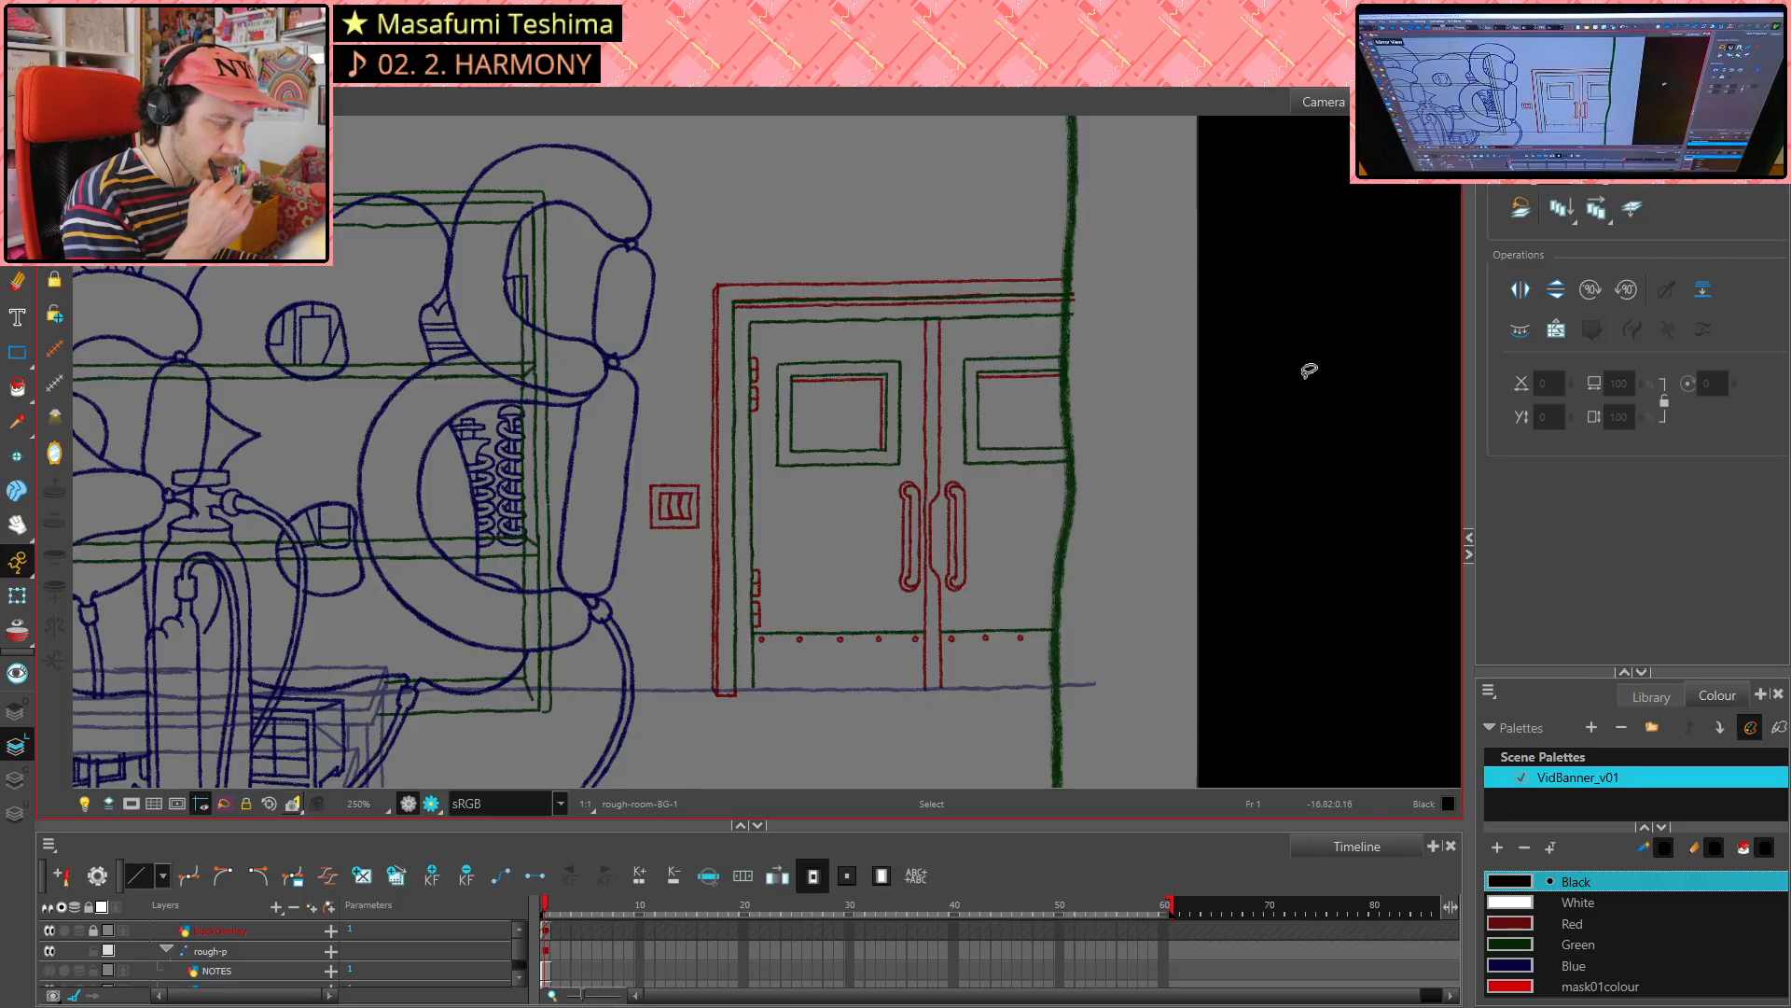
- Switch to the underlay art and delete the lower box of the door's upper hinge pair and the upper box of its lower pair
scroll(756, 412, "up", 1)
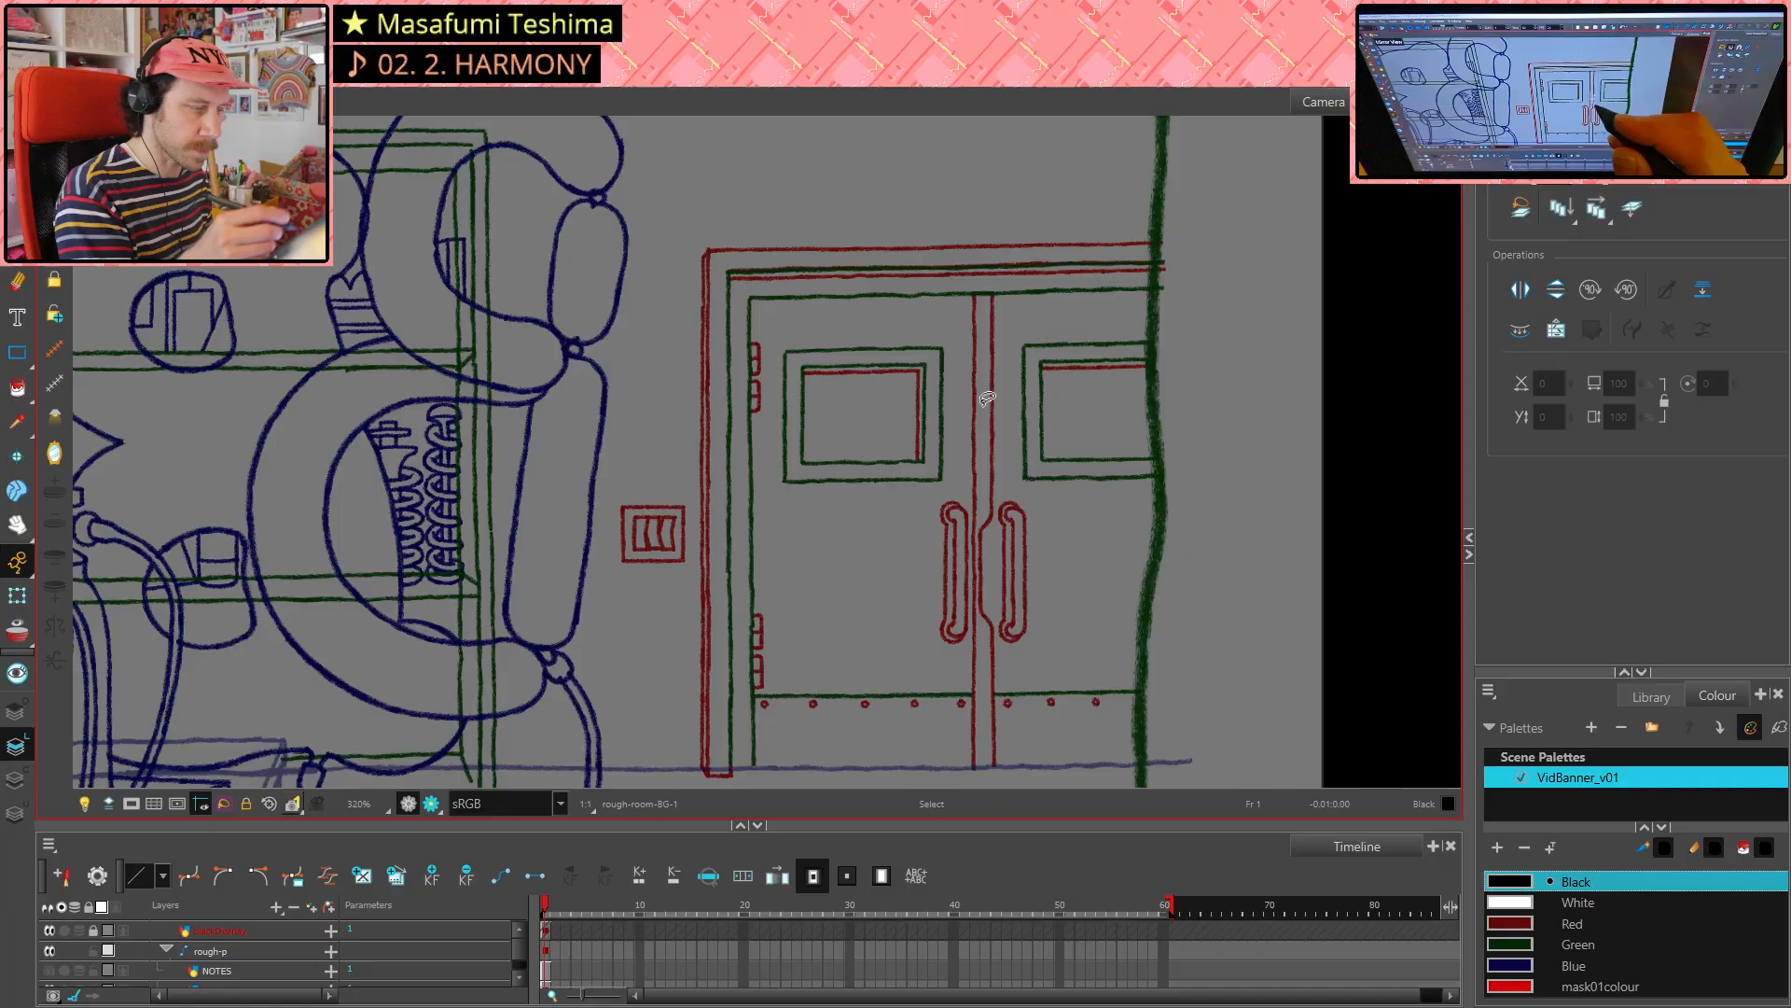
scroll(834, 435, "up", 1)
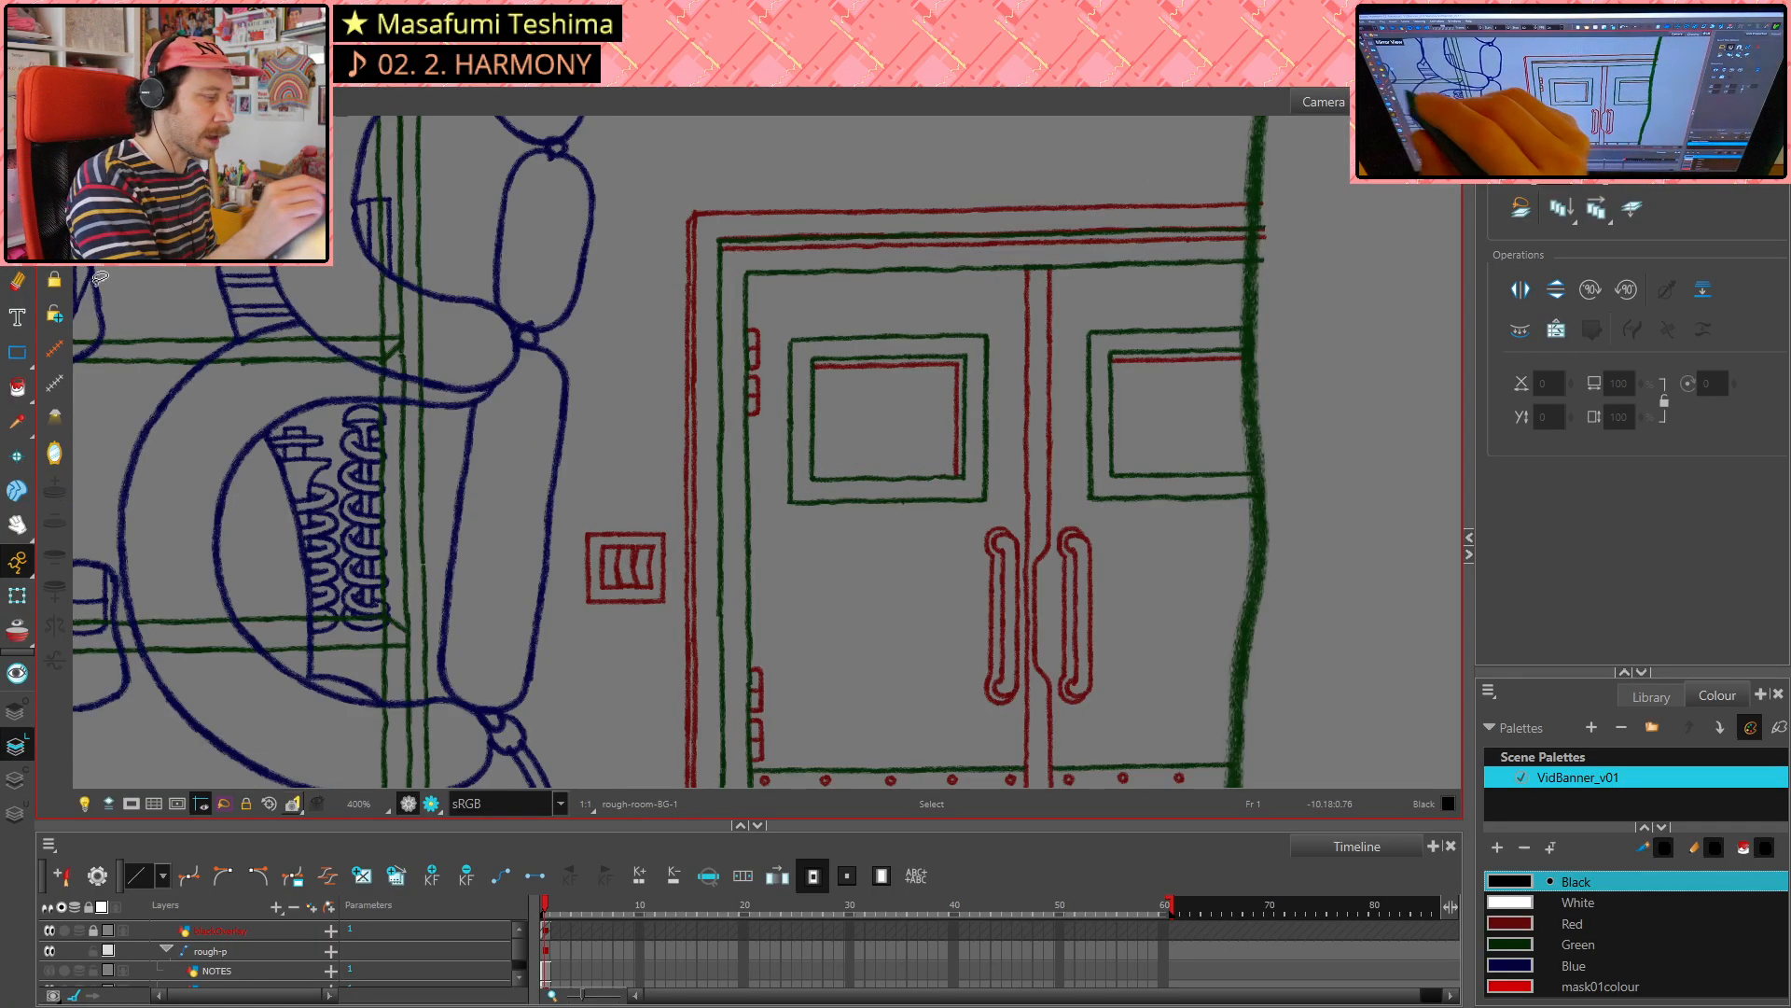
mouse_move(767, 361)
left_mouse_down()
mouse_move(777, 412)
mouse_move(764, 367)
mouse_move(755, 409)
mouse_move(782, 401)
left_mouse_up()
left_click(17, 711)
left_click(17, 815)
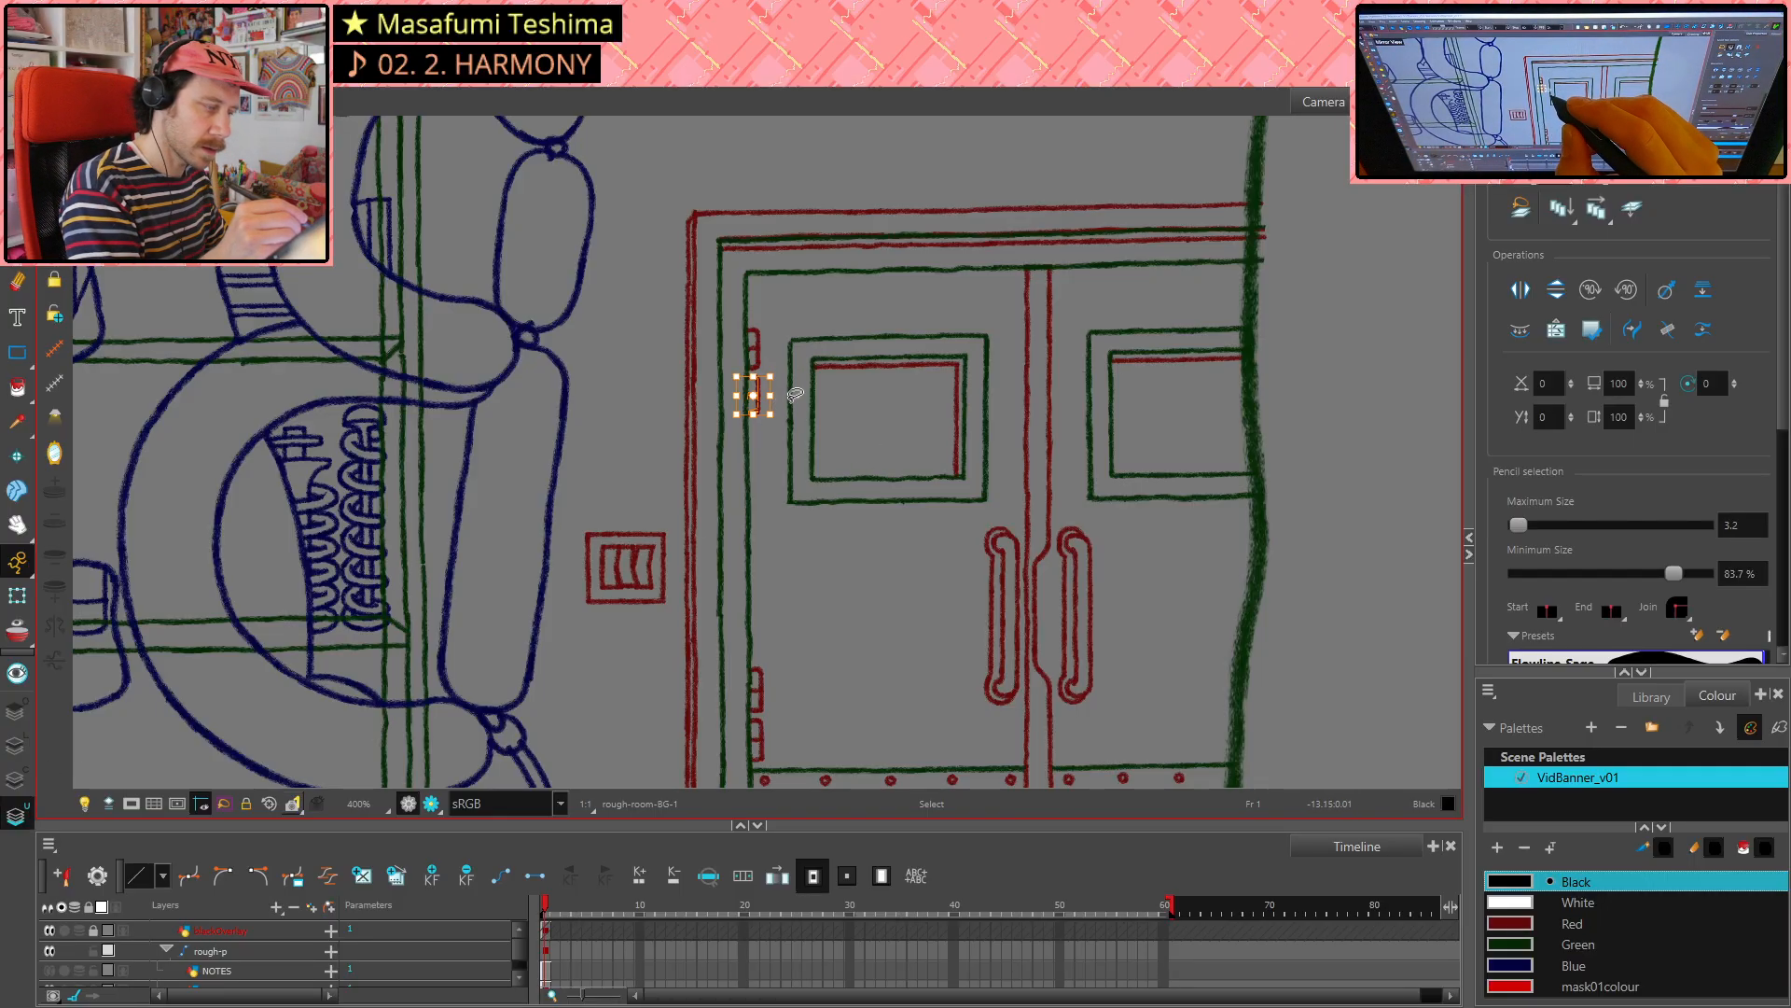
key("Delete")
mouse_move(763, 687)
left_mouse_down()
mouse_move(743, 673)
mouse_move(759, 716)
left_mouse_up()
key("Delete")
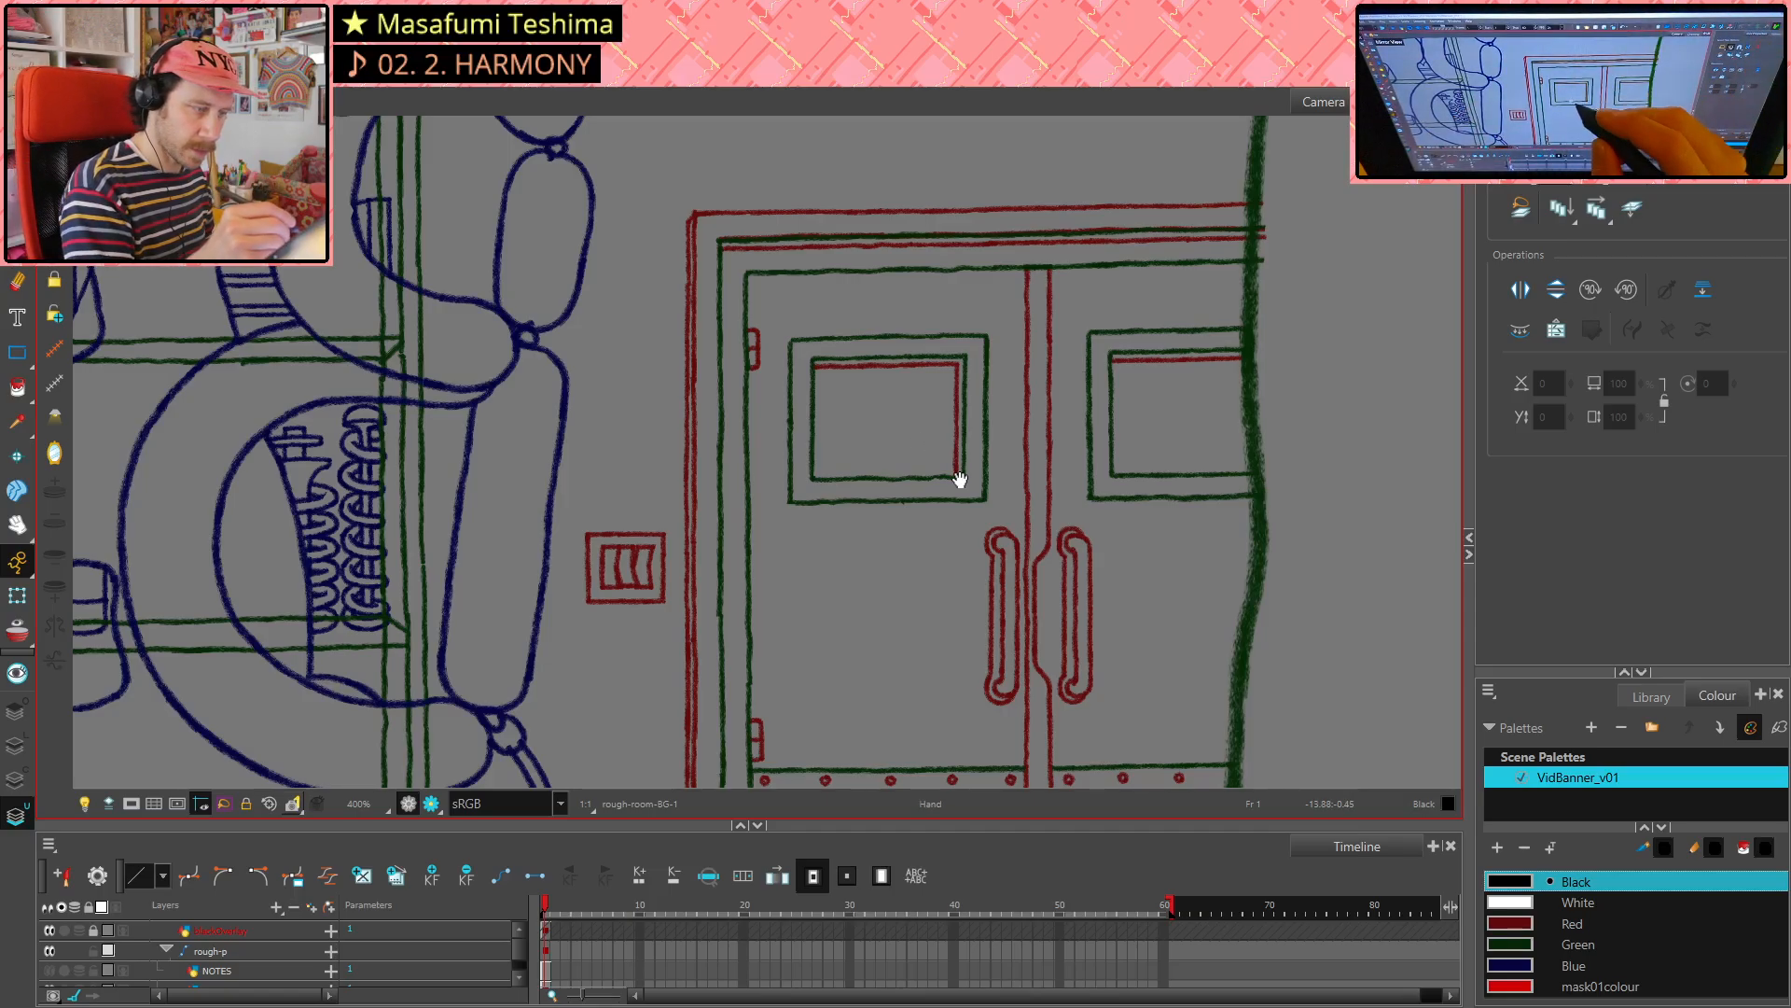
- Nudge the remaining upper hinge upward along the left door's edge, closer to the door's top corner
left_click_drag(927, 461, 904, 388)
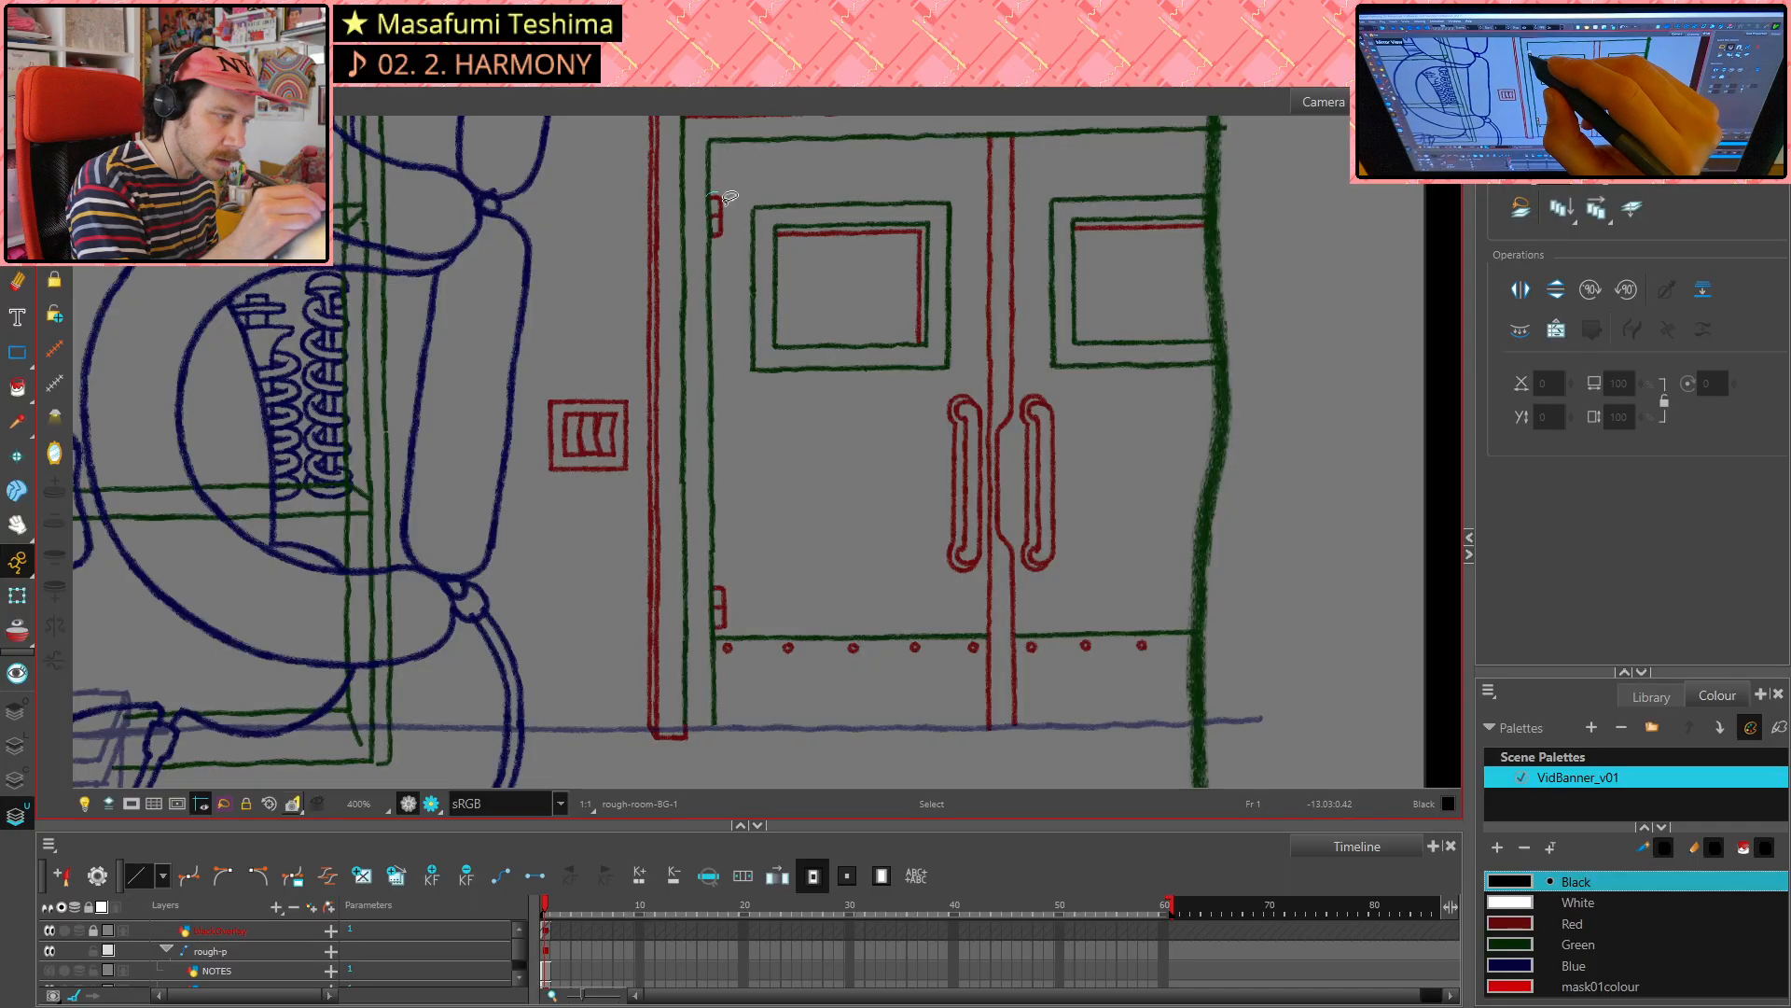
left_click_drag(728, 198, 726, 202)
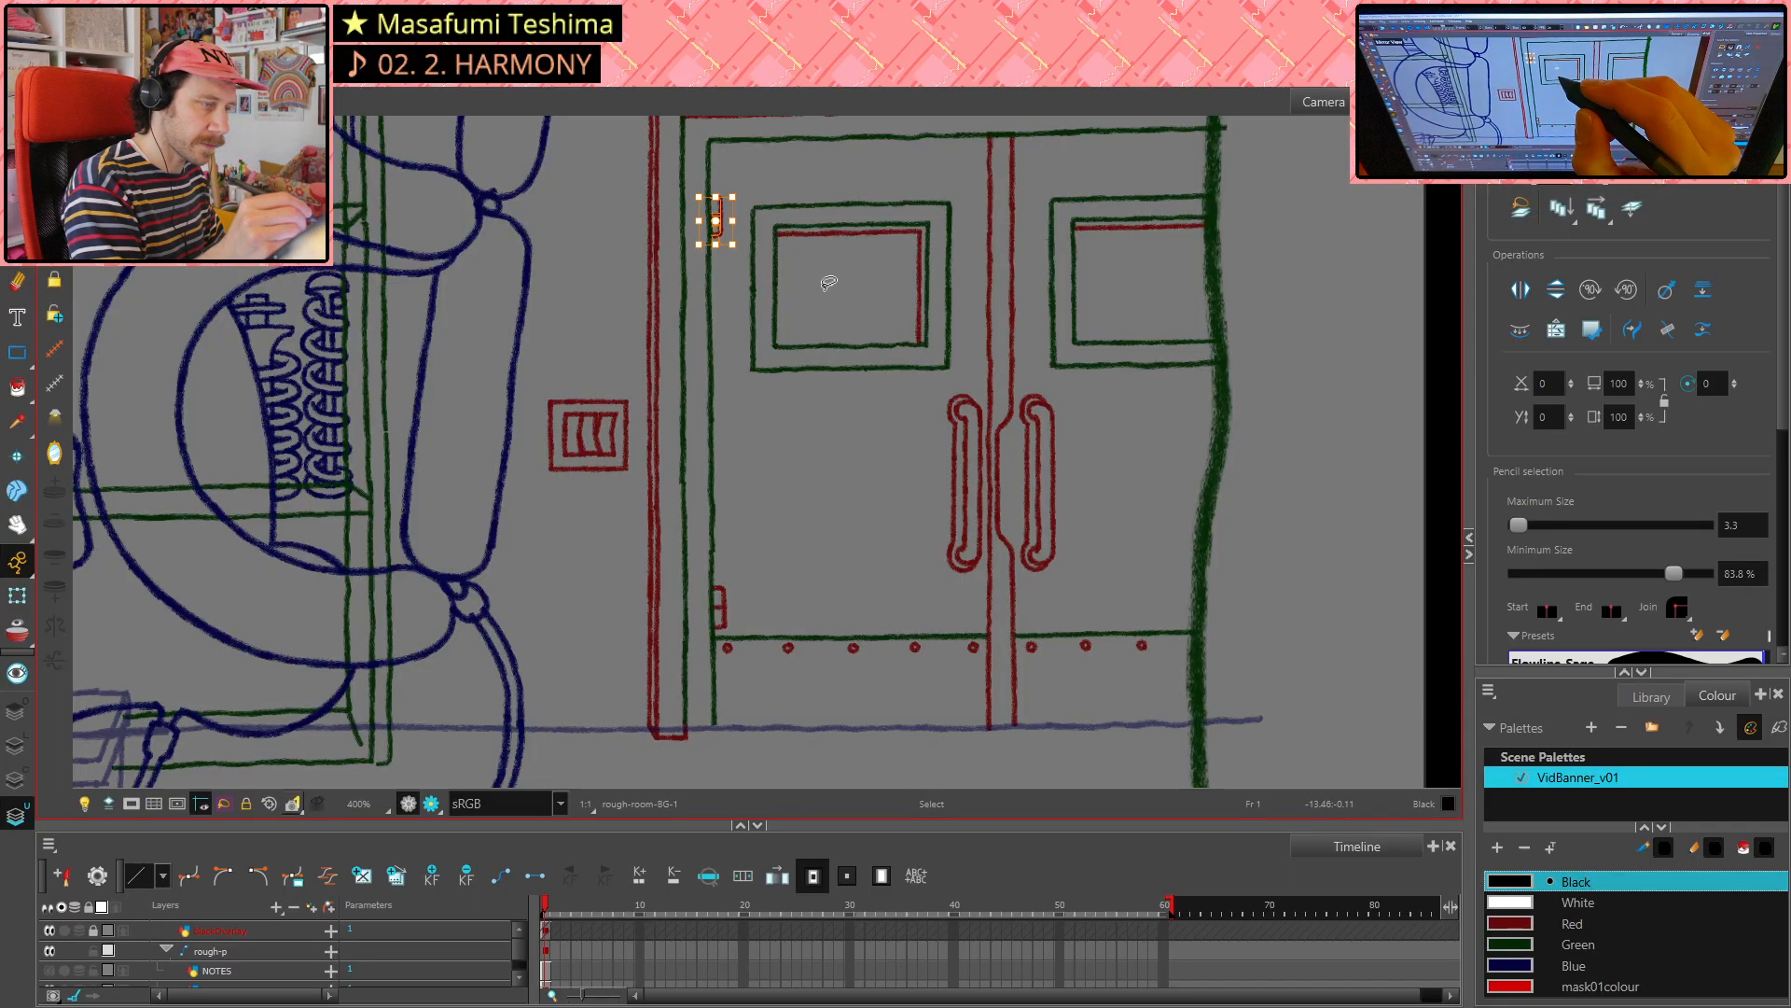
key("Up")
key("Up")
key("Up")
key("Up")
key("Up")
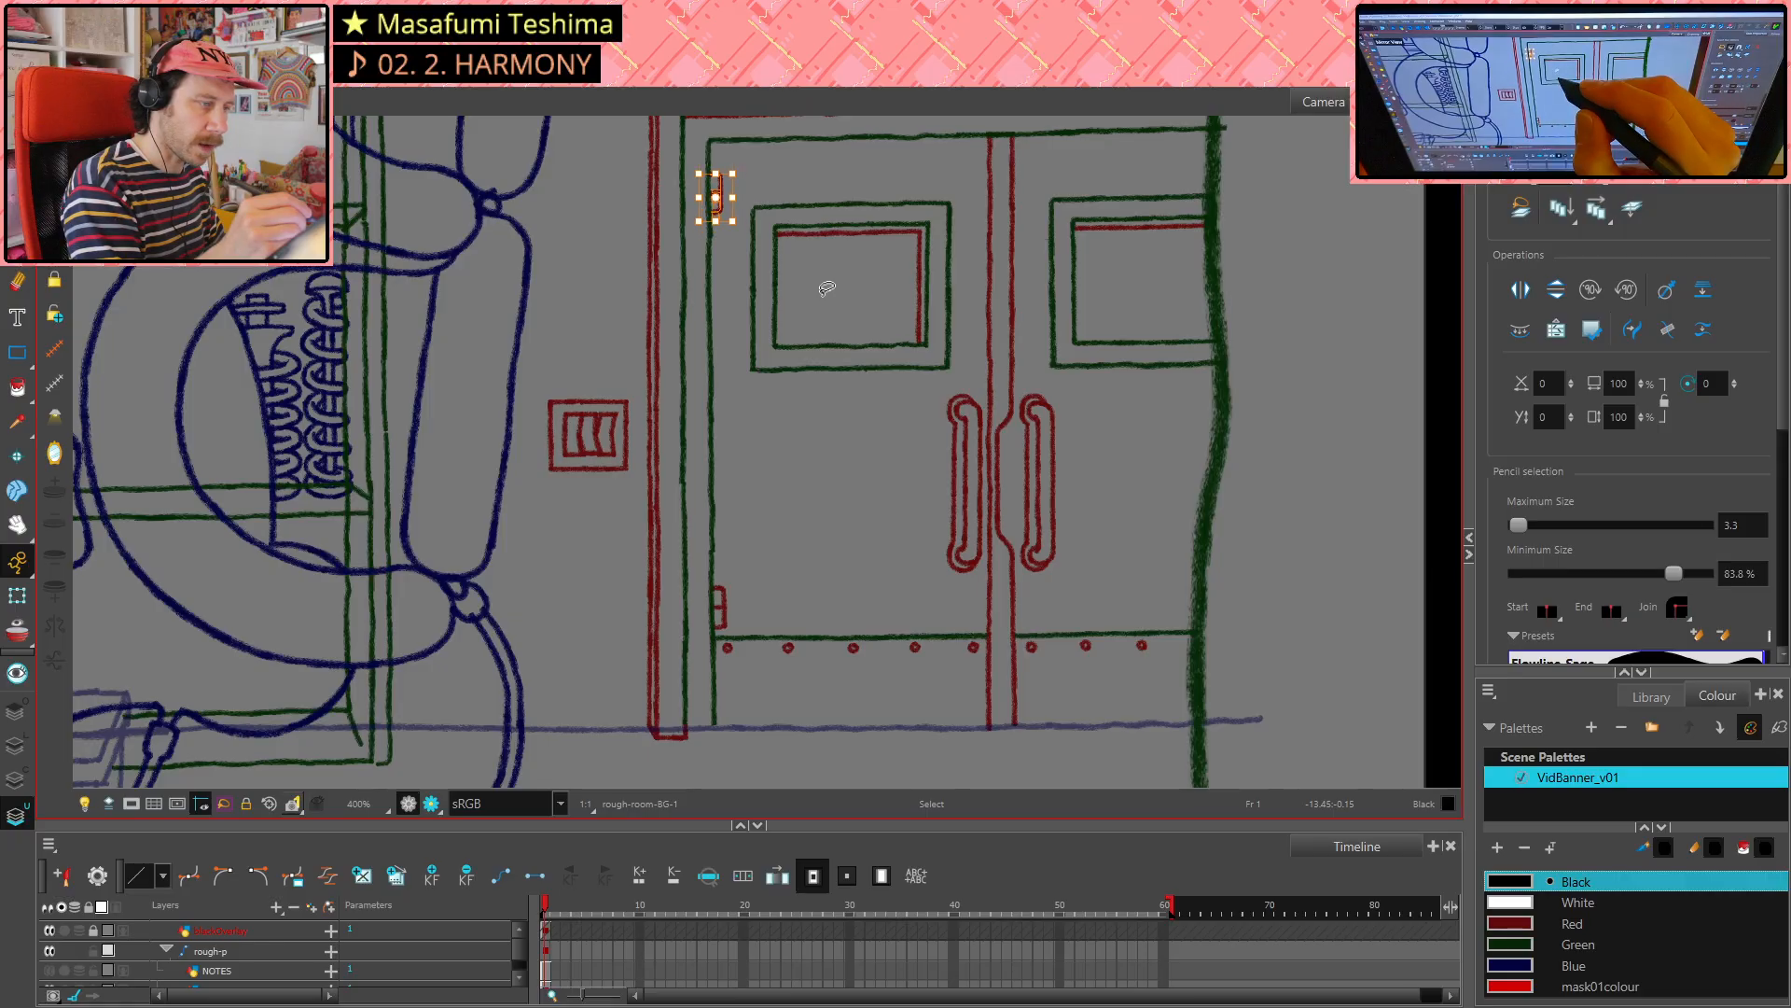
key("Up")
key("Up")
key("Up")
key("Up")
key("Up")
key("Down")
key("Down")
key("Down")
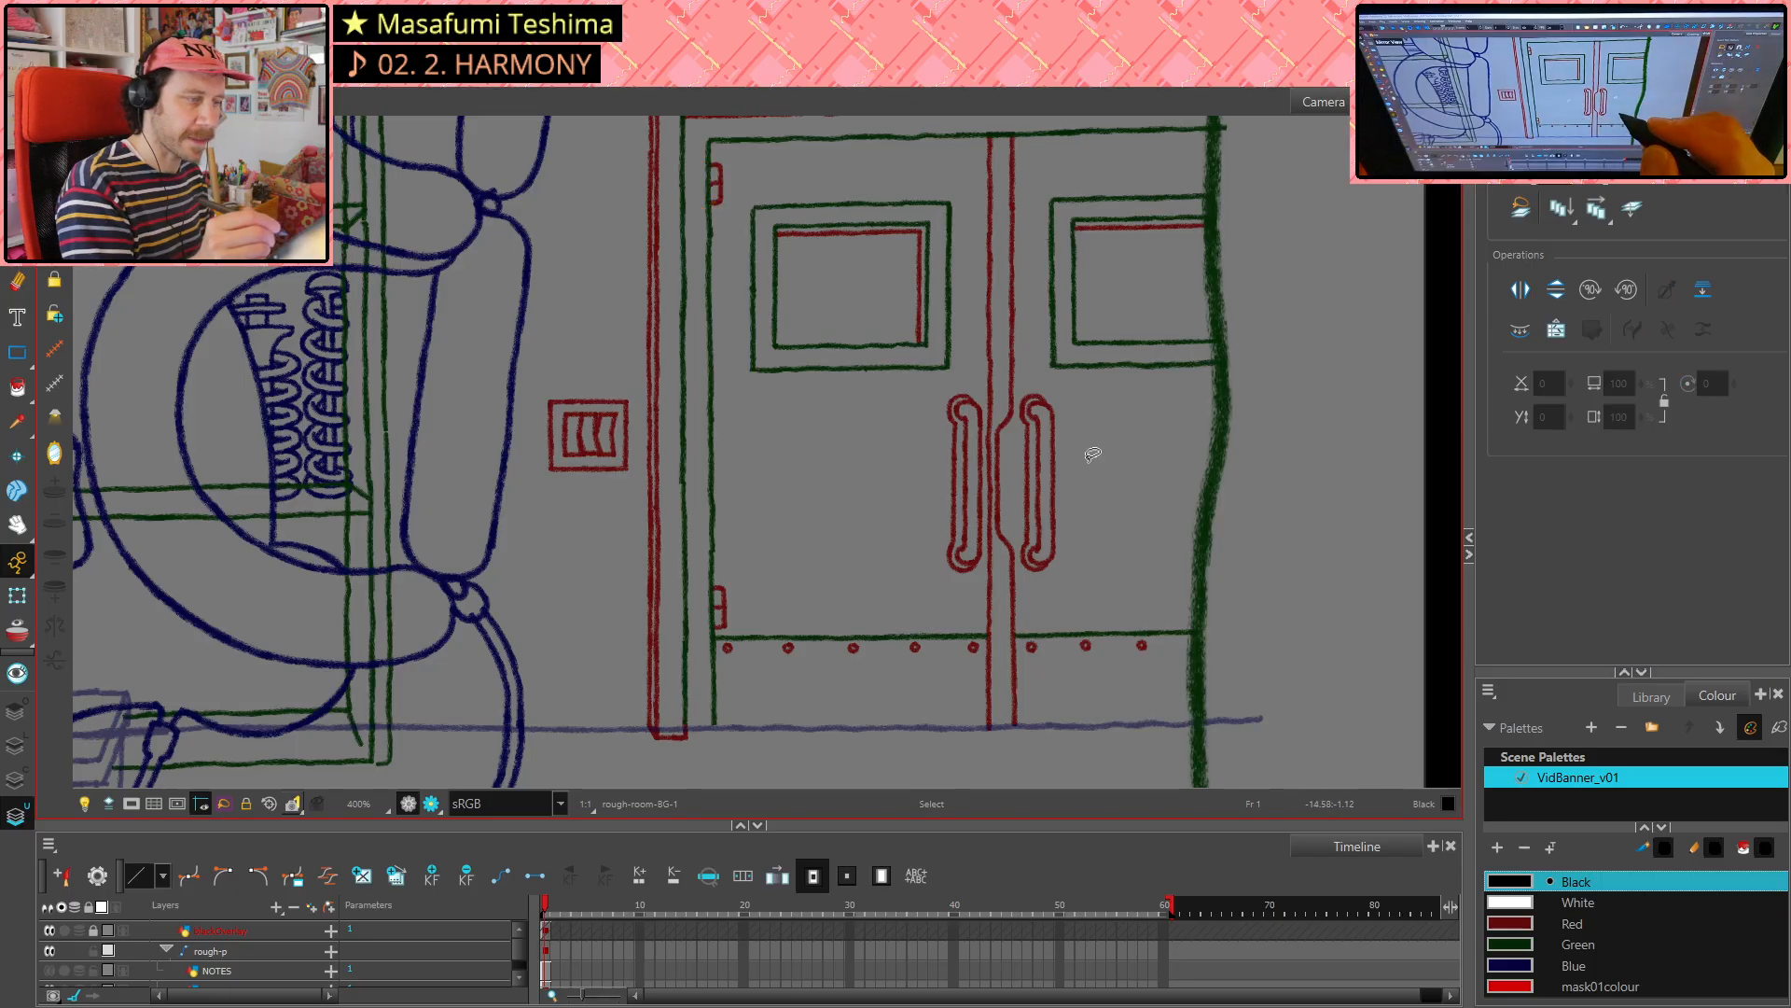
- Remove the short dividing line inside the left door's upper hinge
left_click(891, 470)
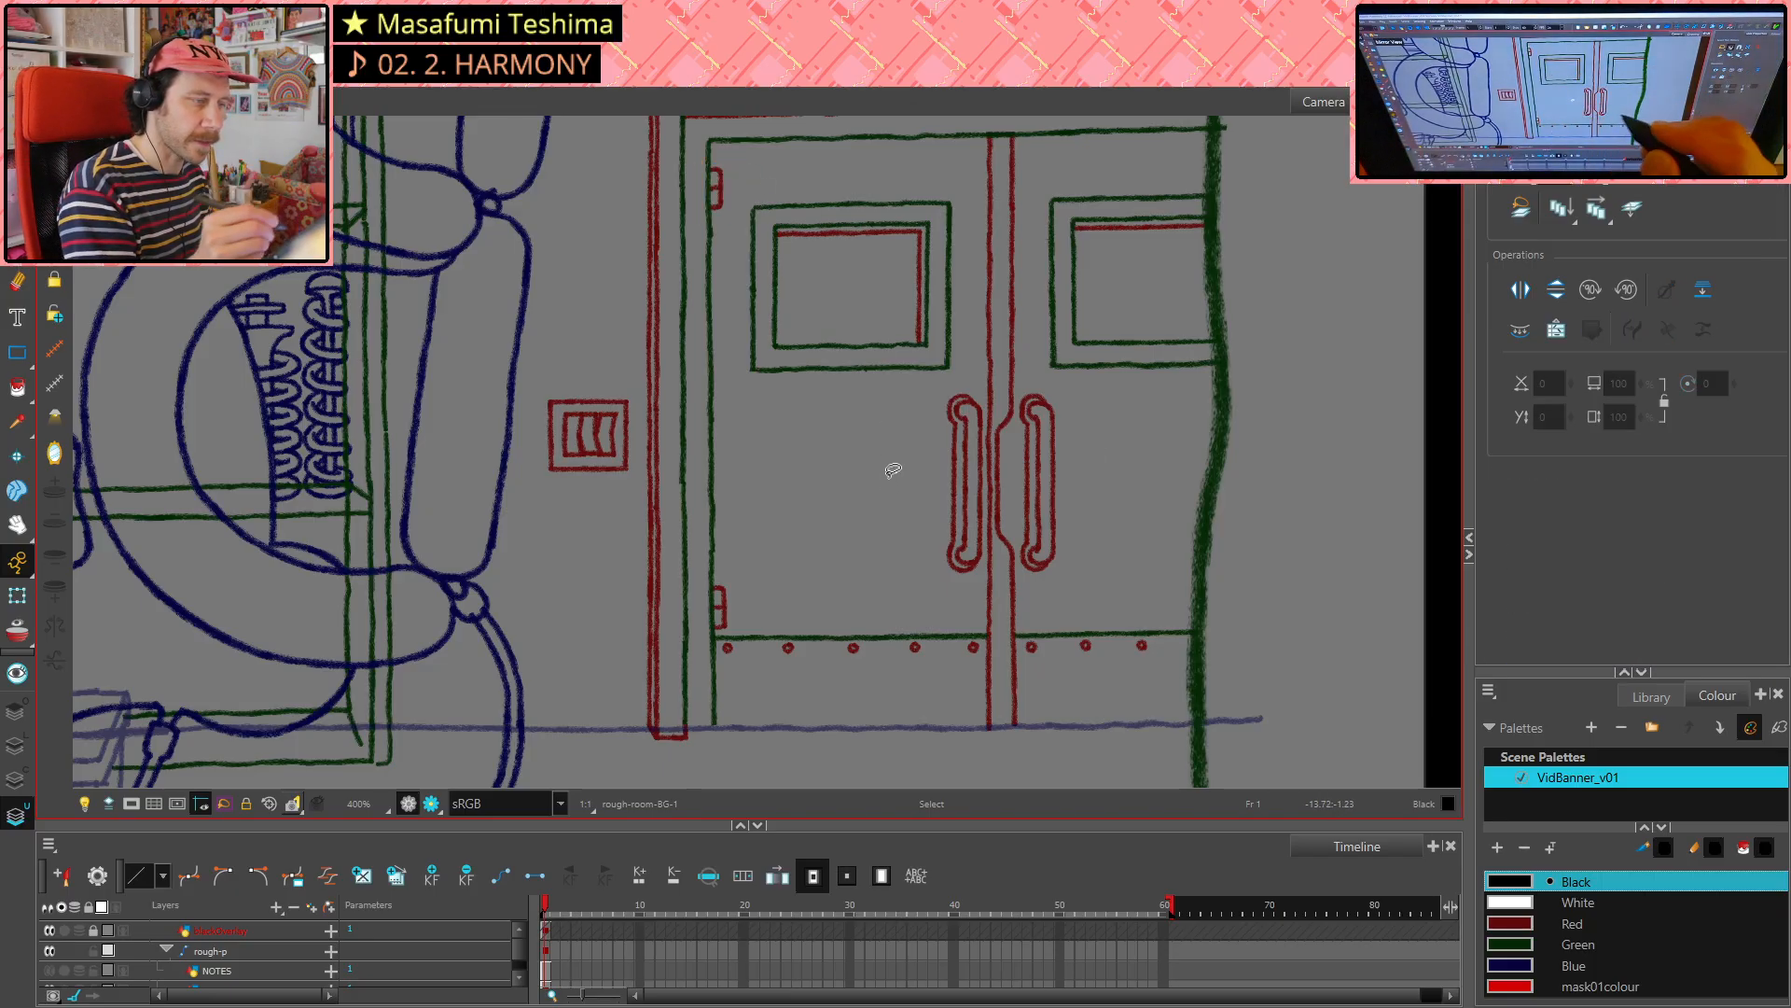
left_click(720, 177)
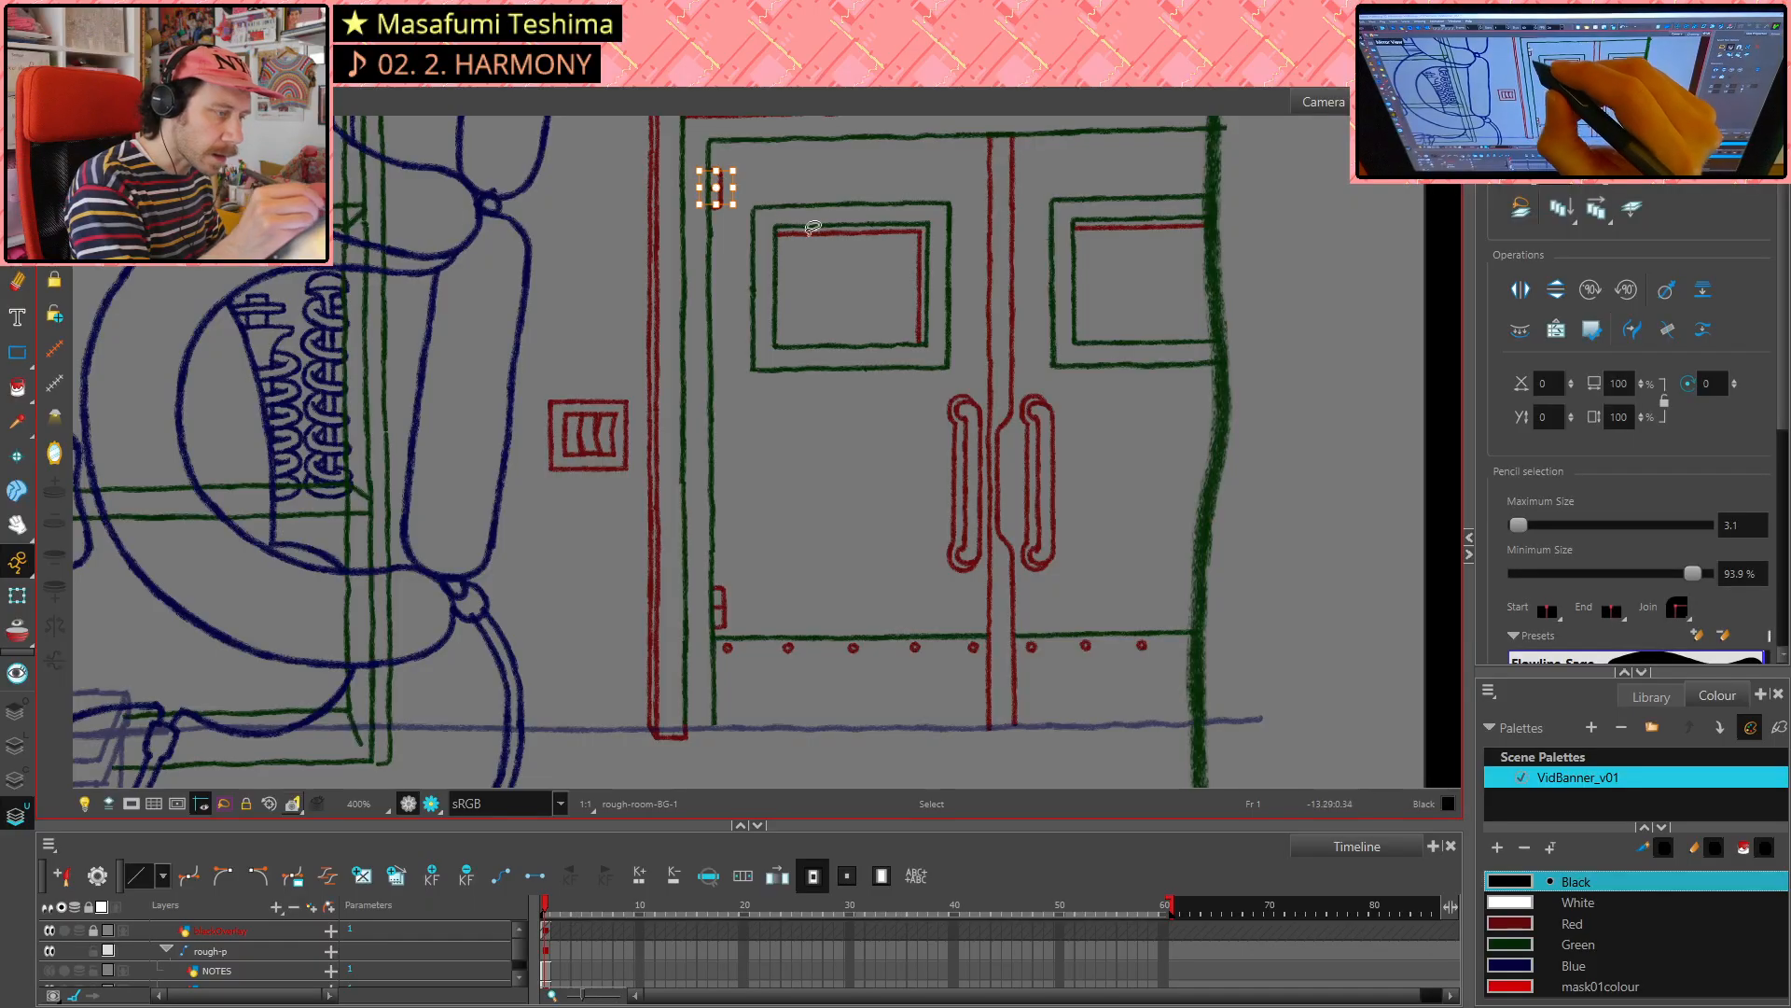
left_click(847, 308)
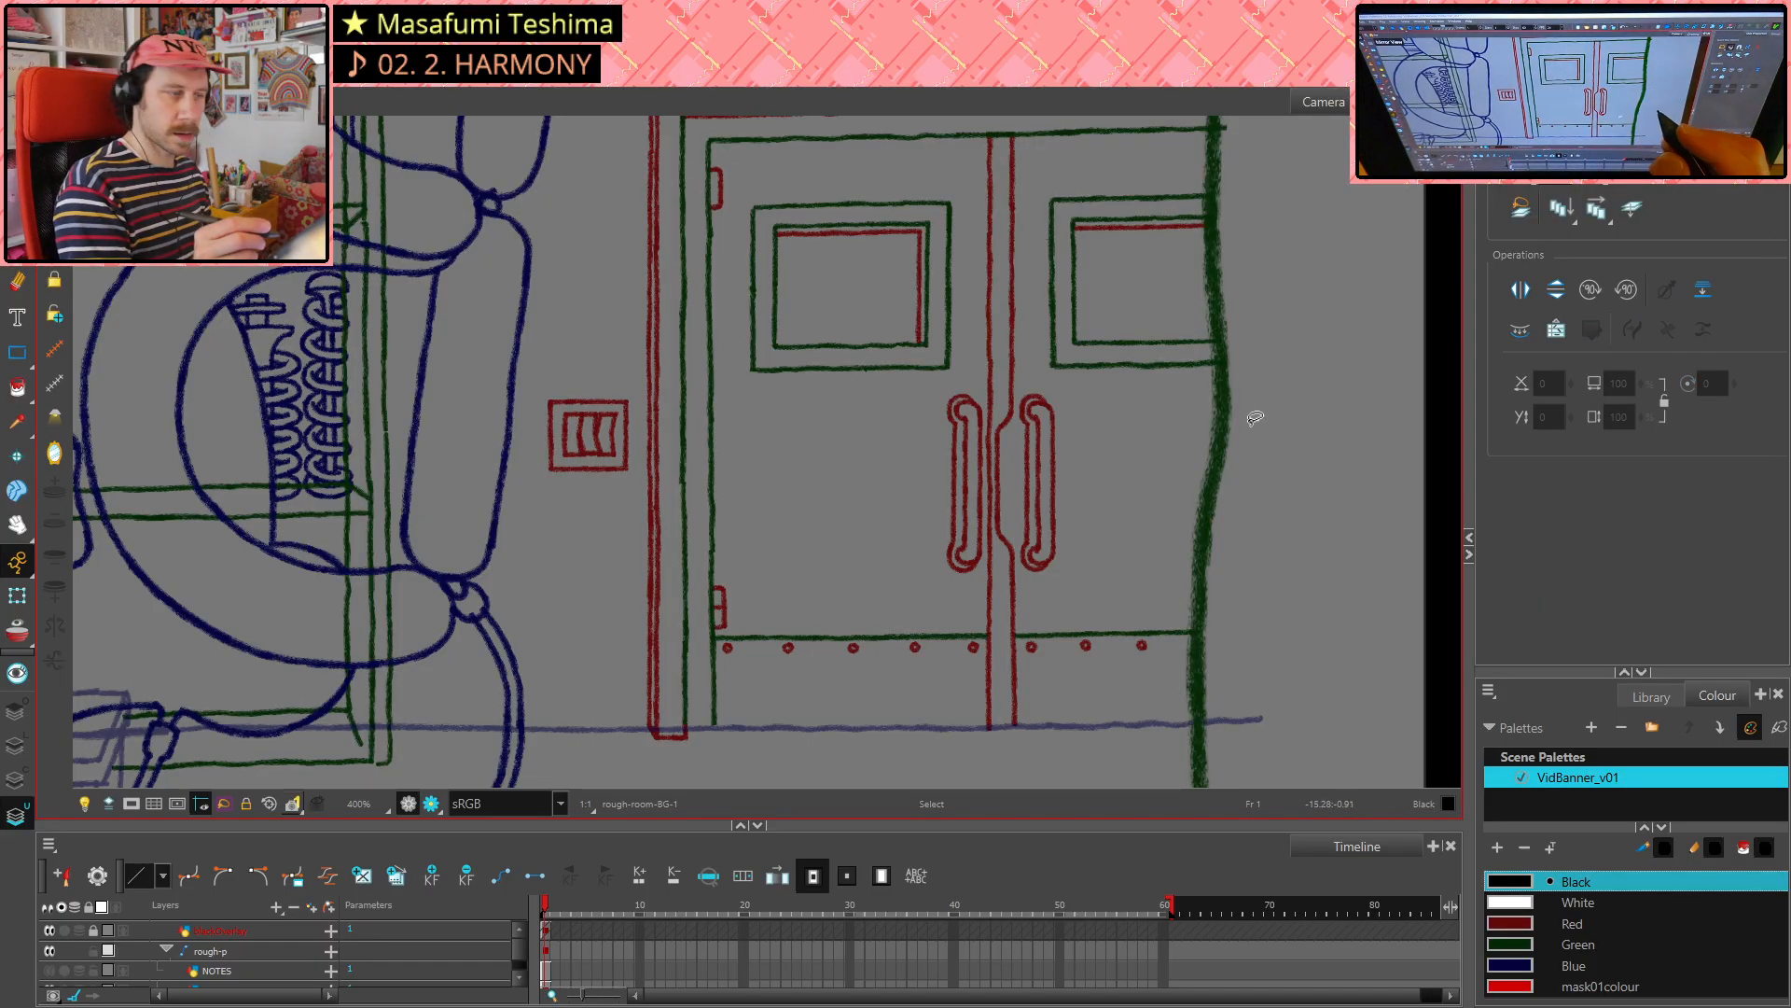
- Draw a new dividing line across the upper hinge with the Pencil tool in the Red swatch
left_click(1496, 954)
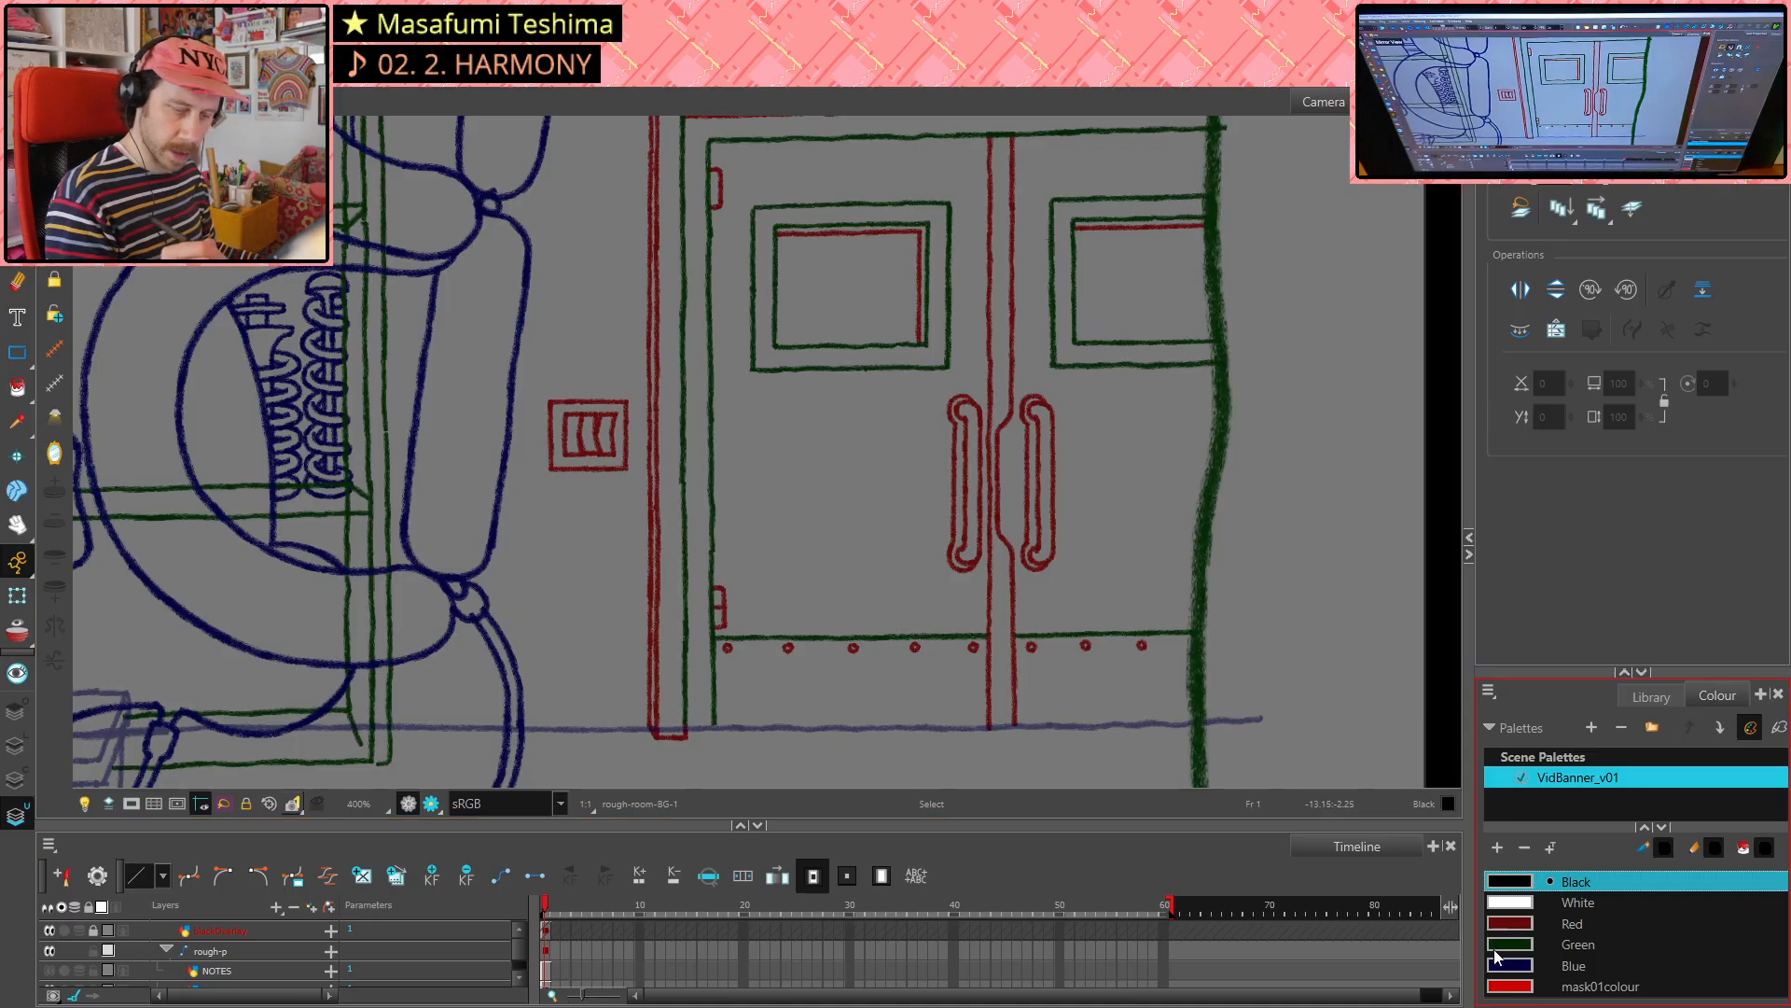
left_click(1515, 923)
key("alt+/")
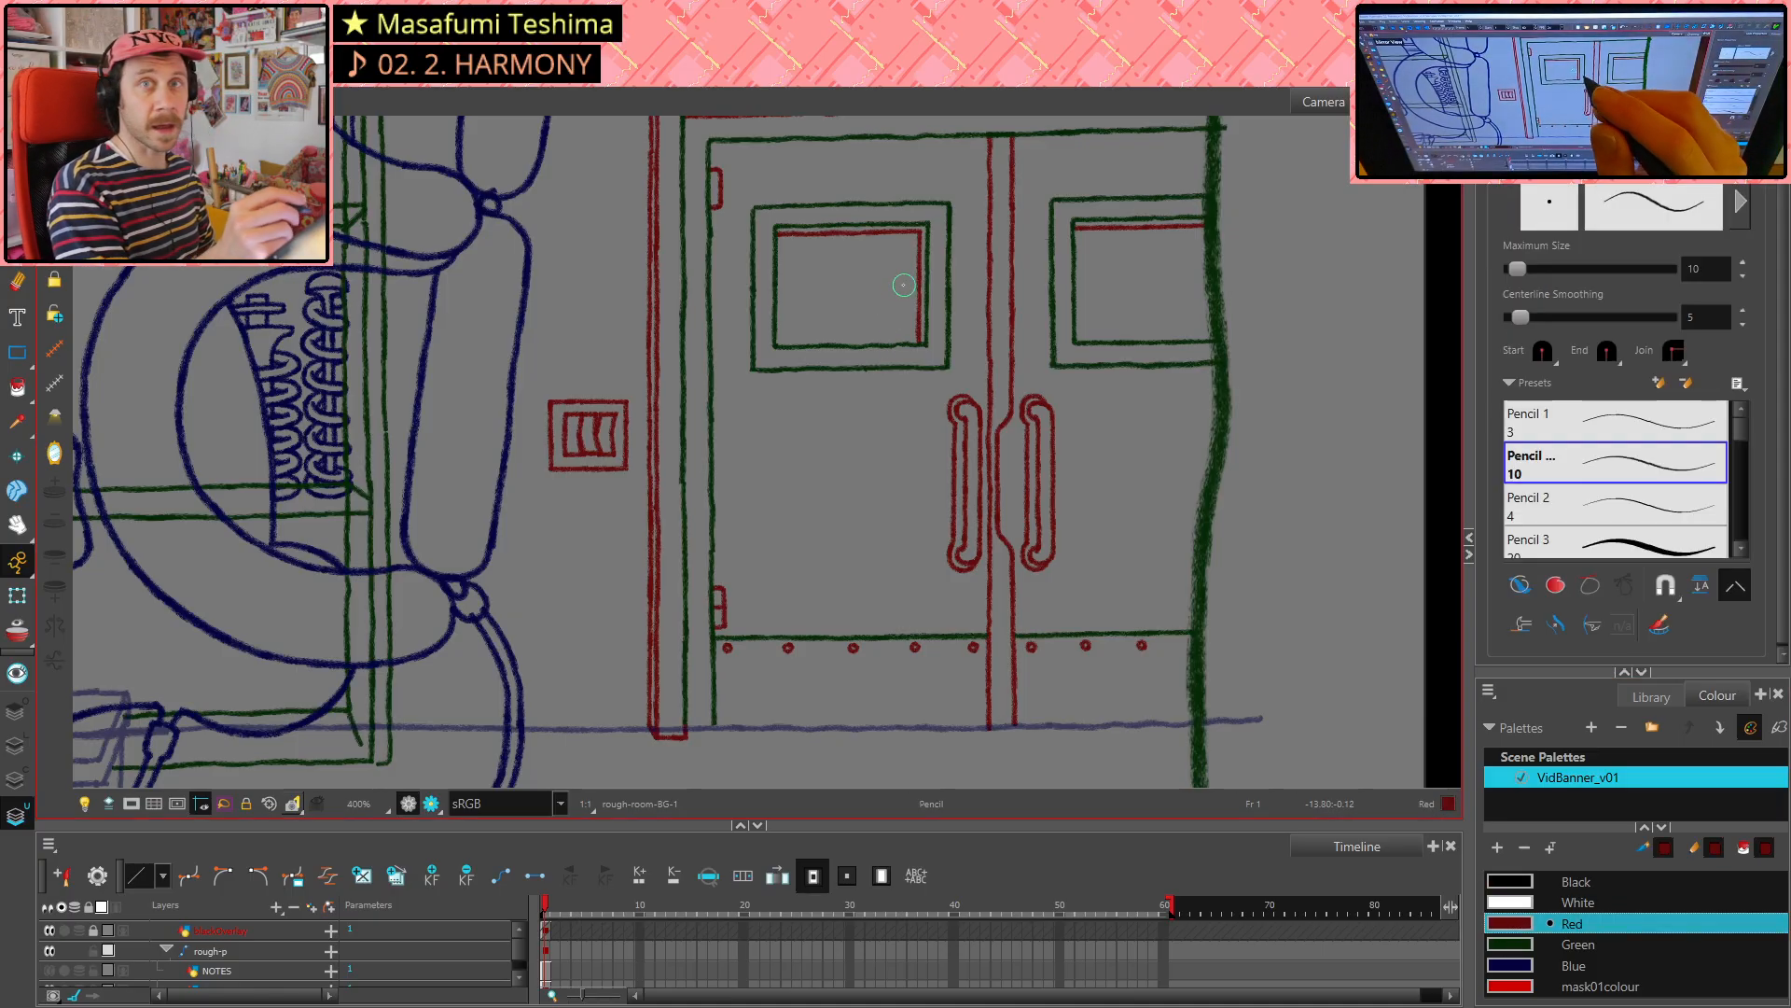
scroll(700, 163, "up", 2)
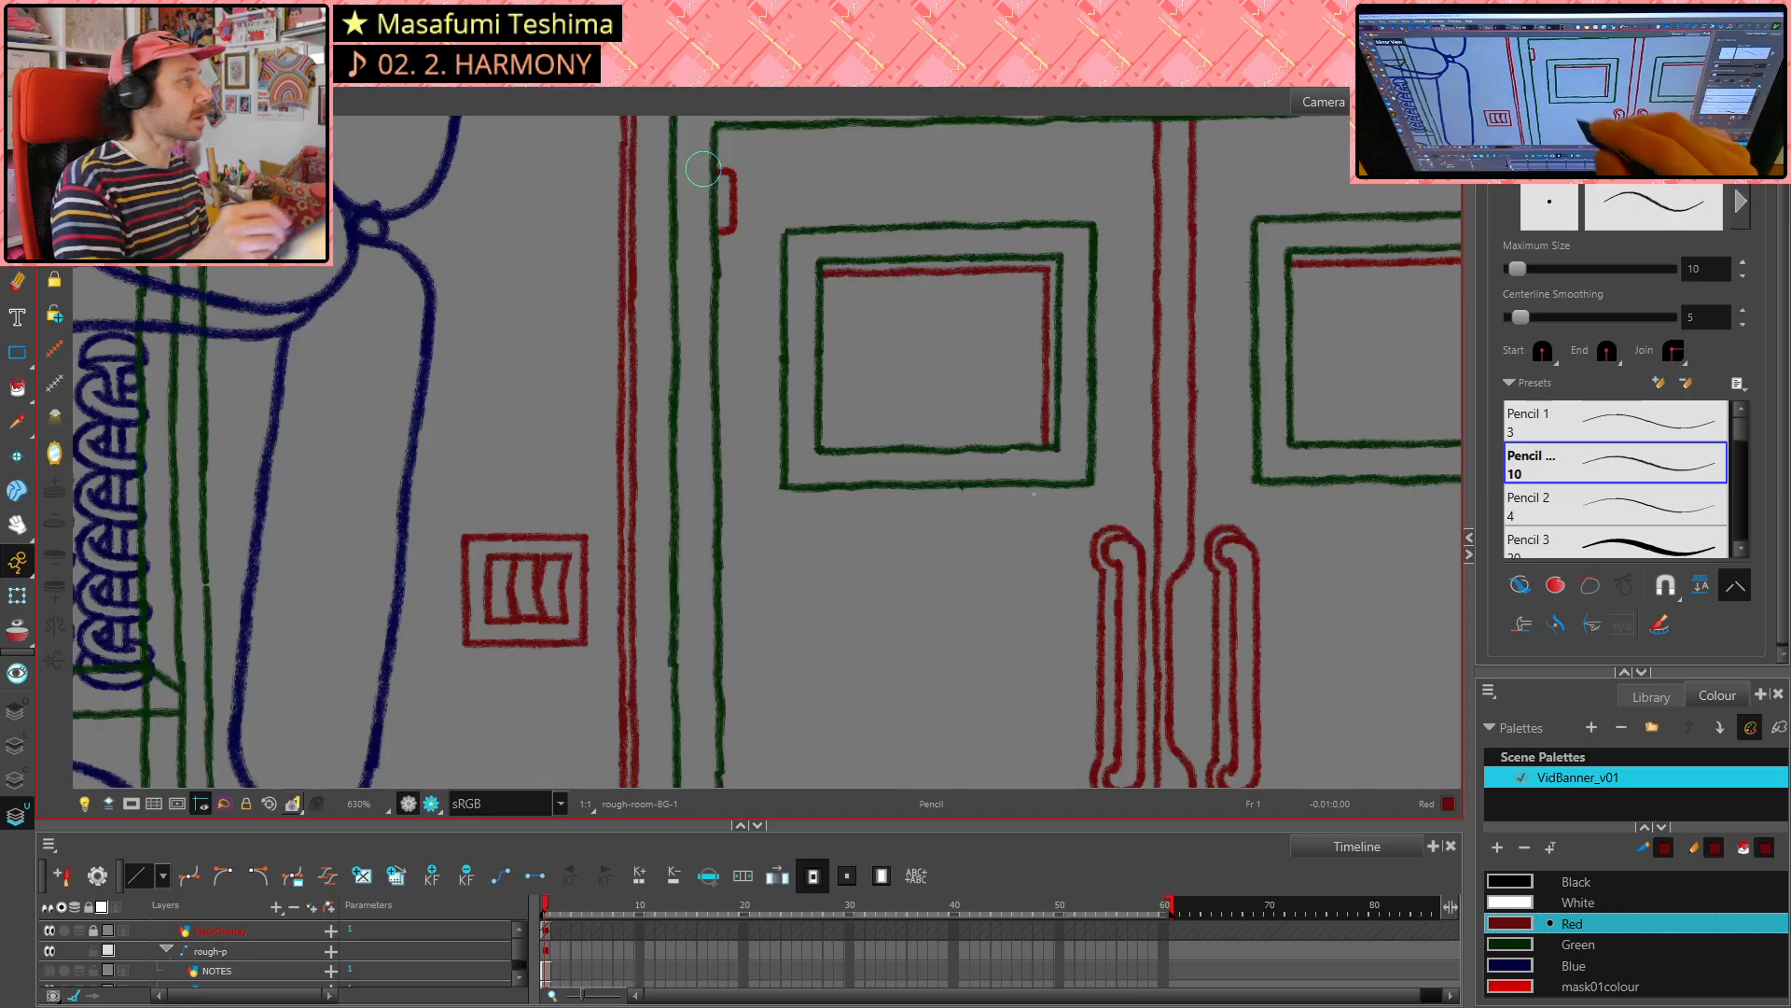
scroll(702, 169, "up", 1)
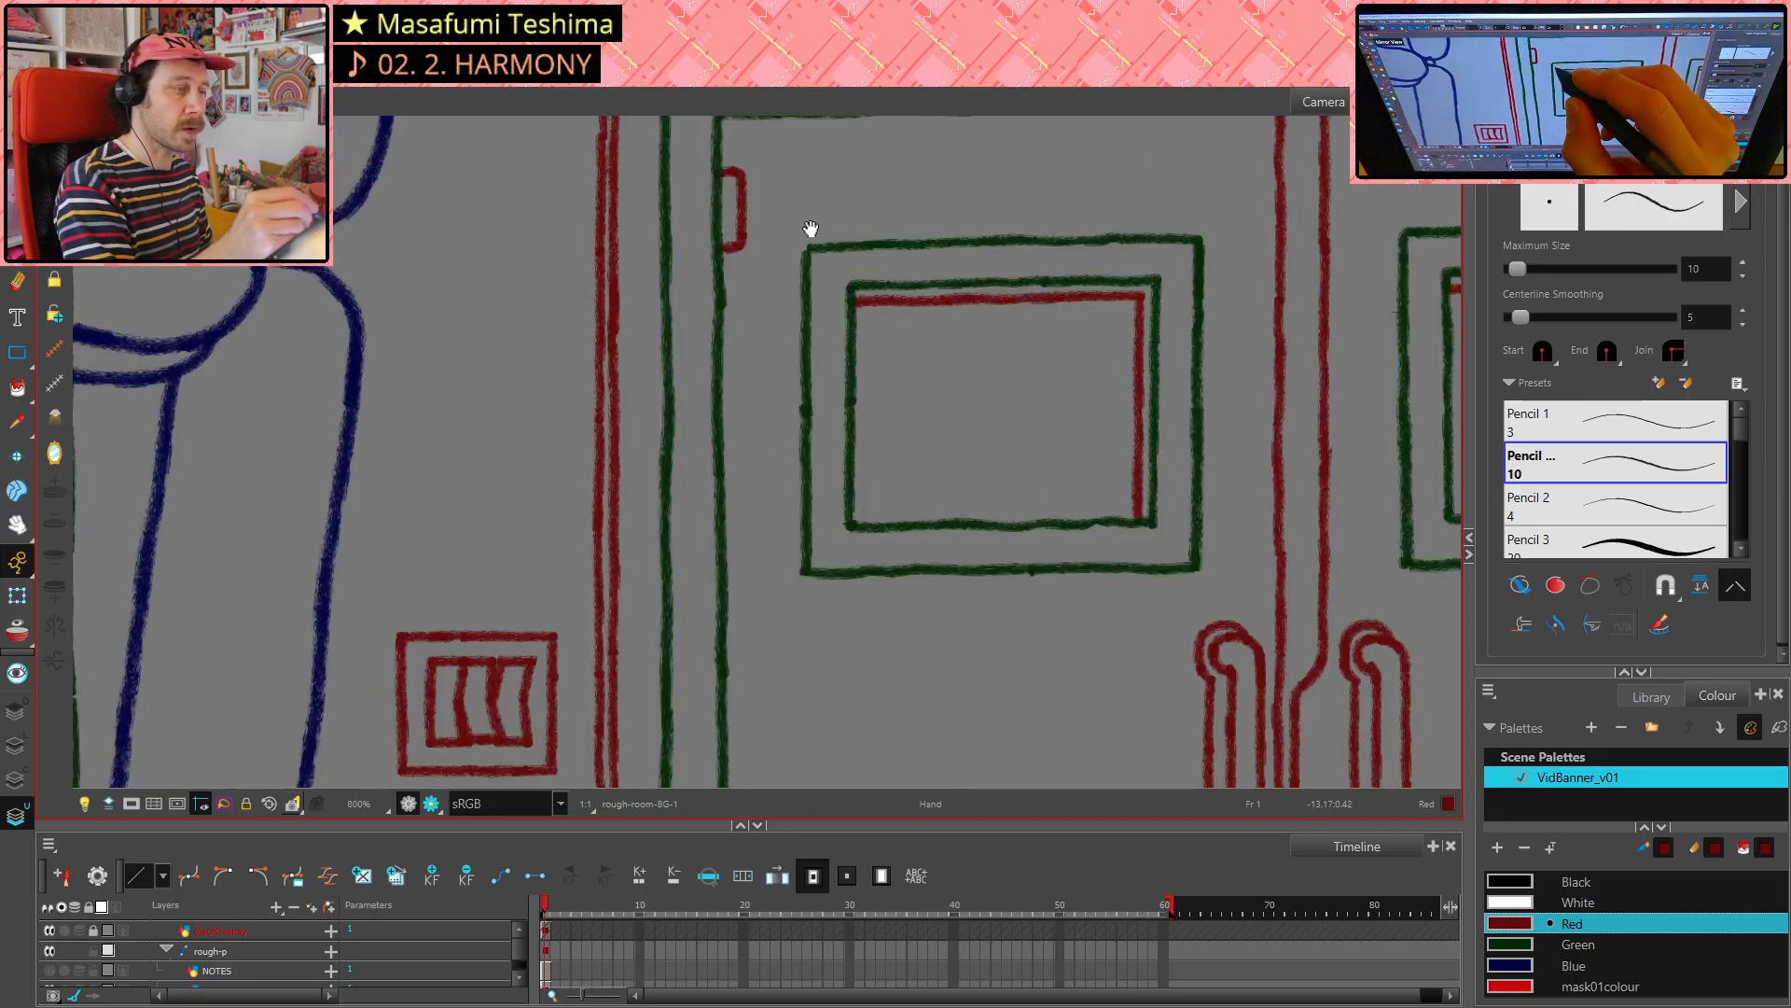
left_click_drag(798, 446, 780, 525)
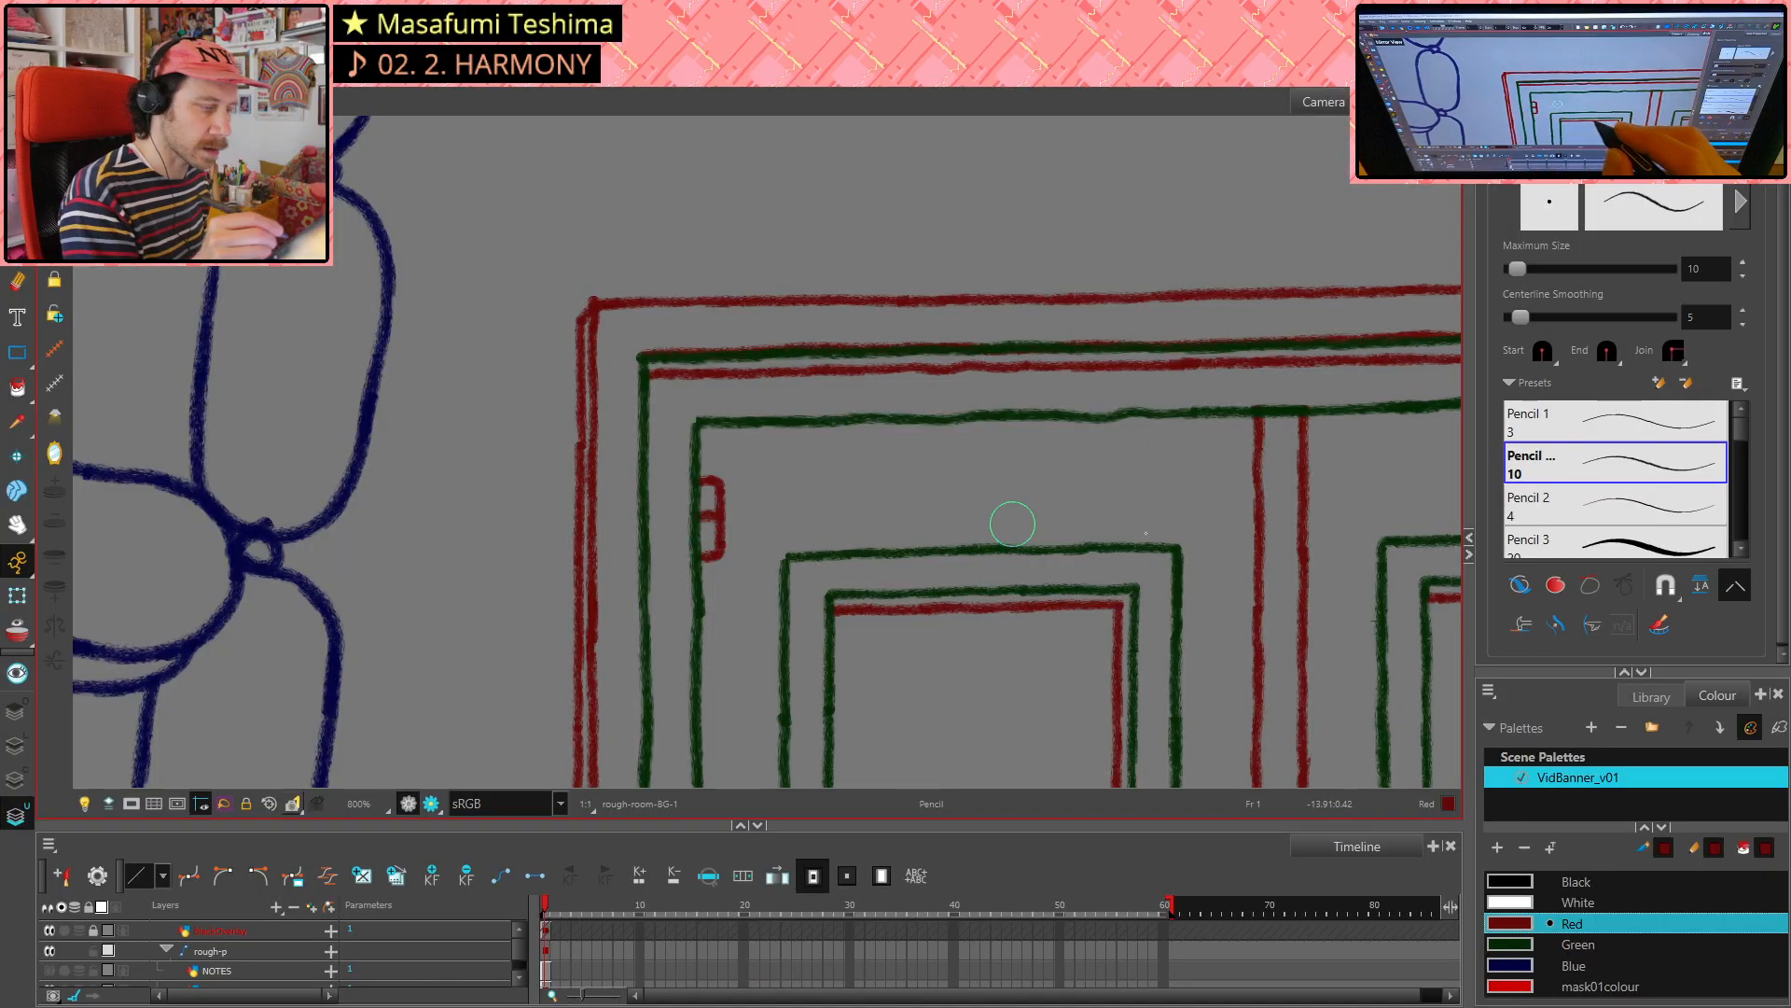
- Remove the dividing line from the left door's upper hinge and redraw it across the hinge box
key("alt+s")
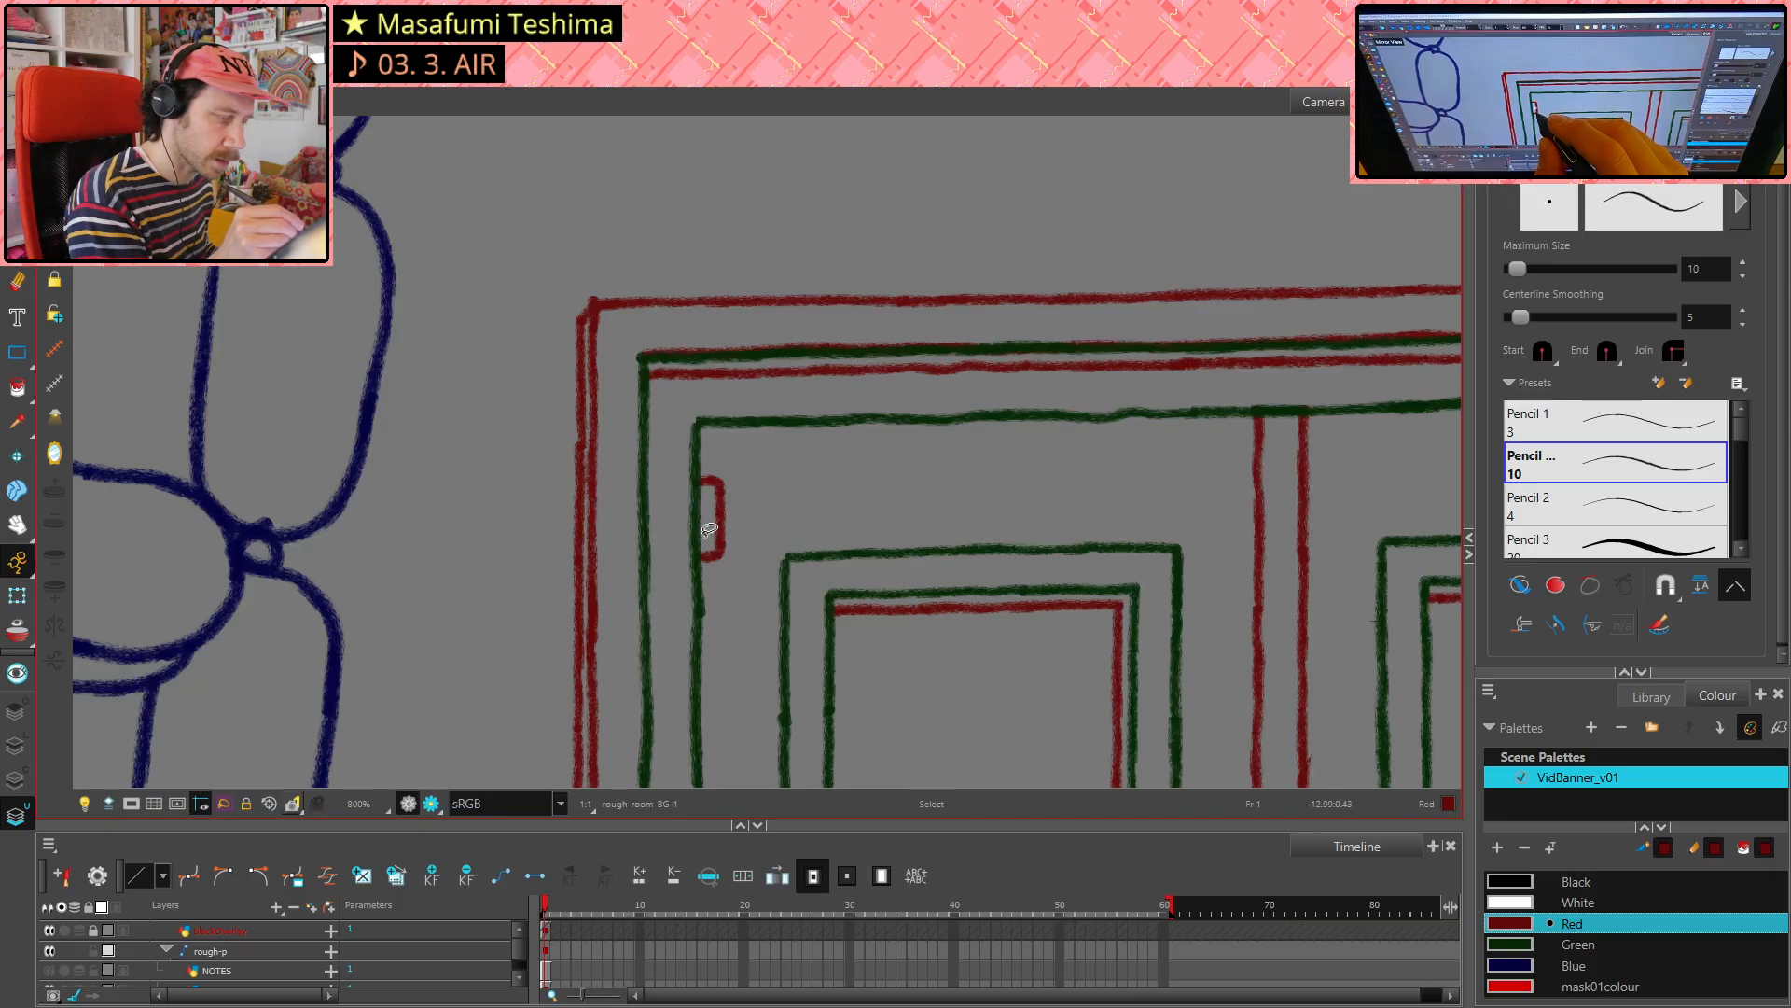
left_click_drag(711, 516, 718, 516)
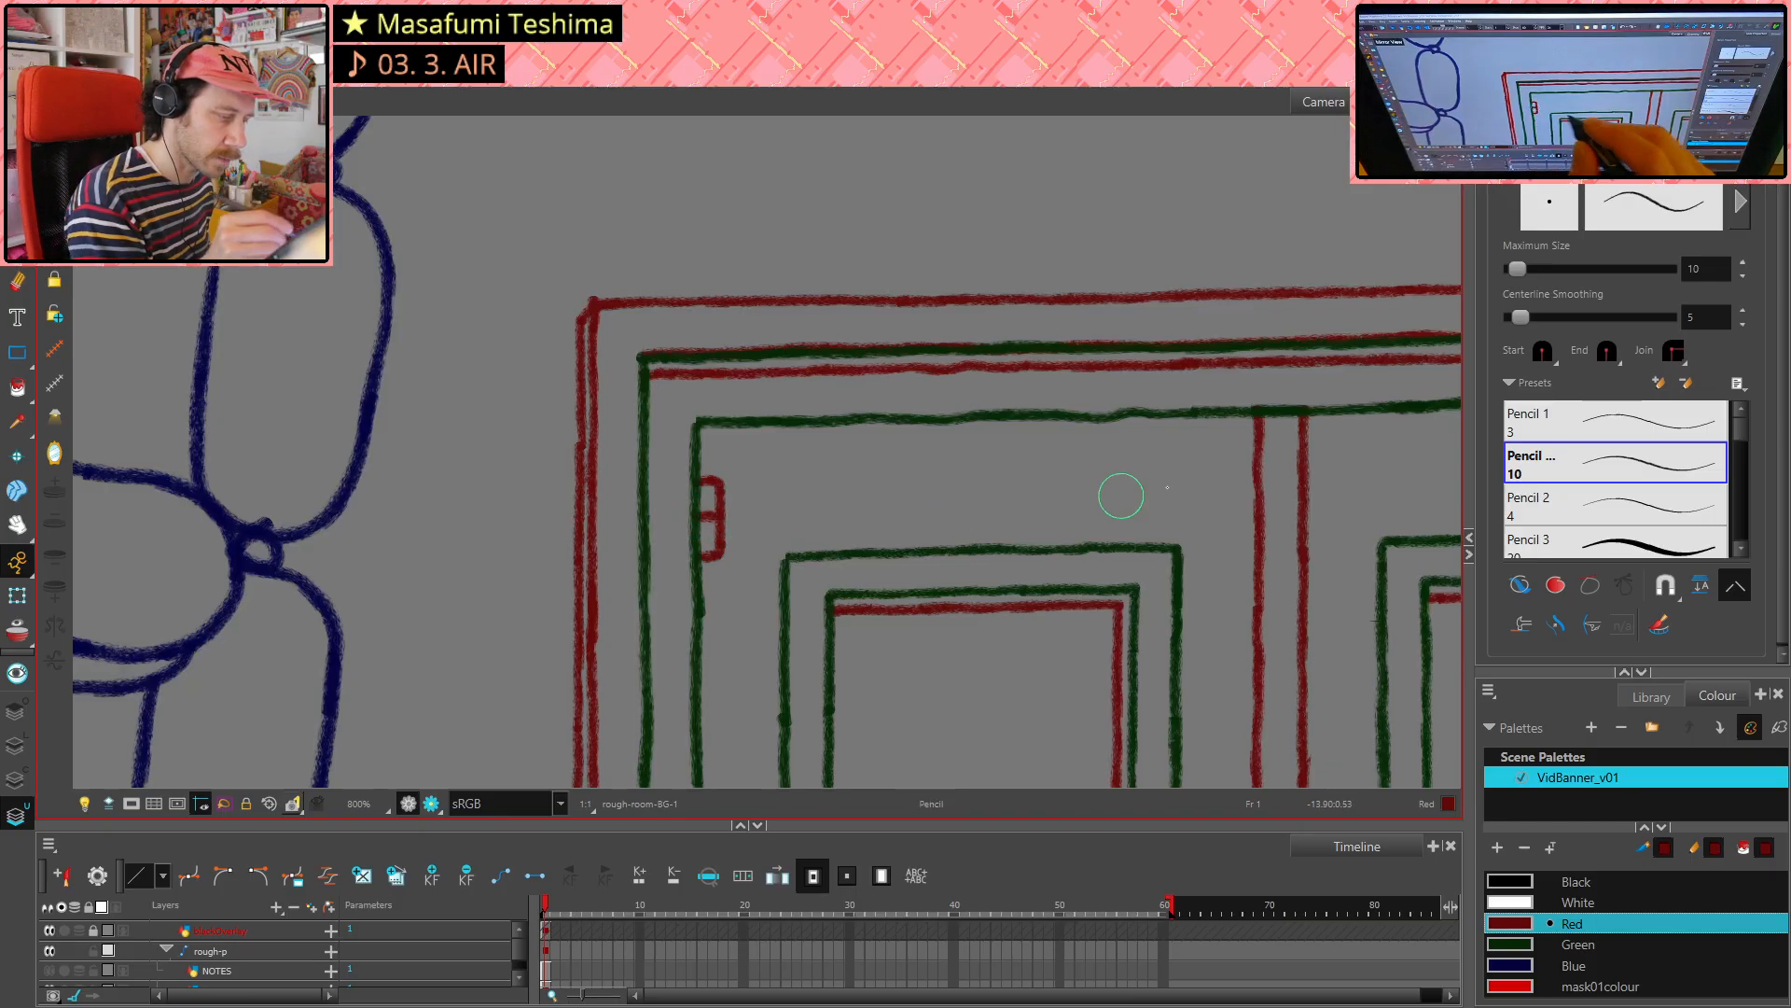
- Mirror the canvas view and draw a small red rectangular sign outline on the wall above the double door
key("1")
key("1")
key("1")
key("1")
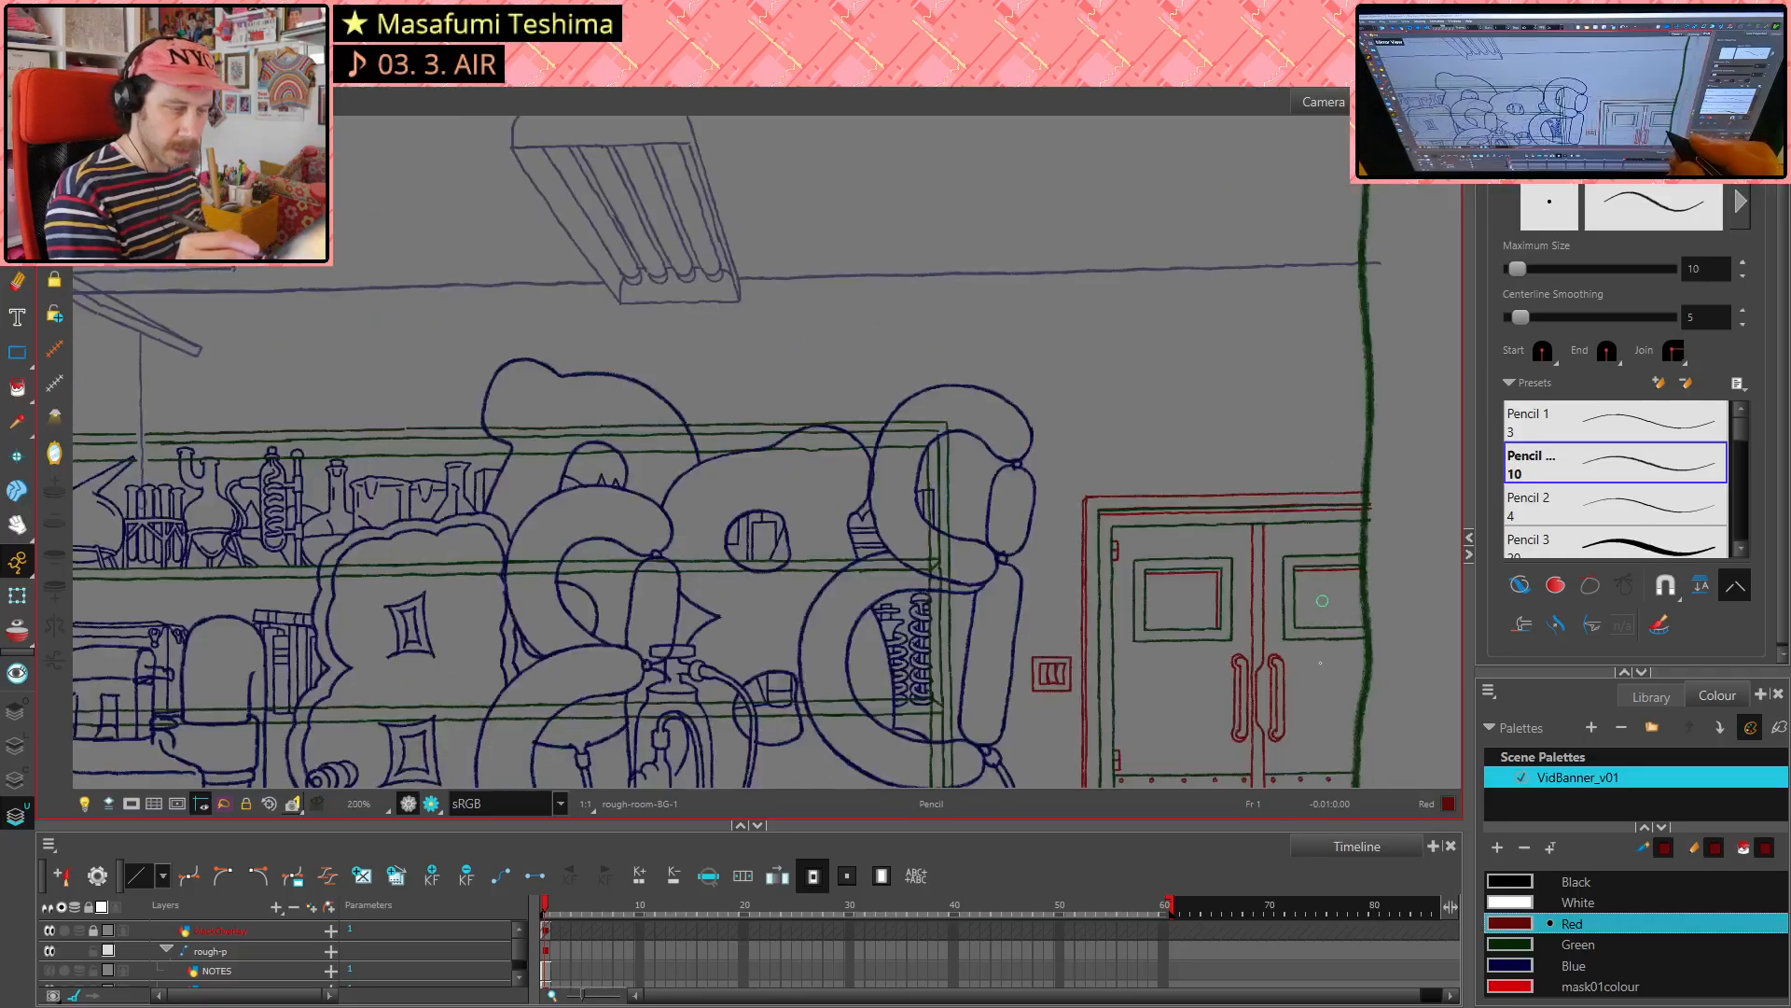
key("1")
left_click_drag(1269, 661, 1181, 511)
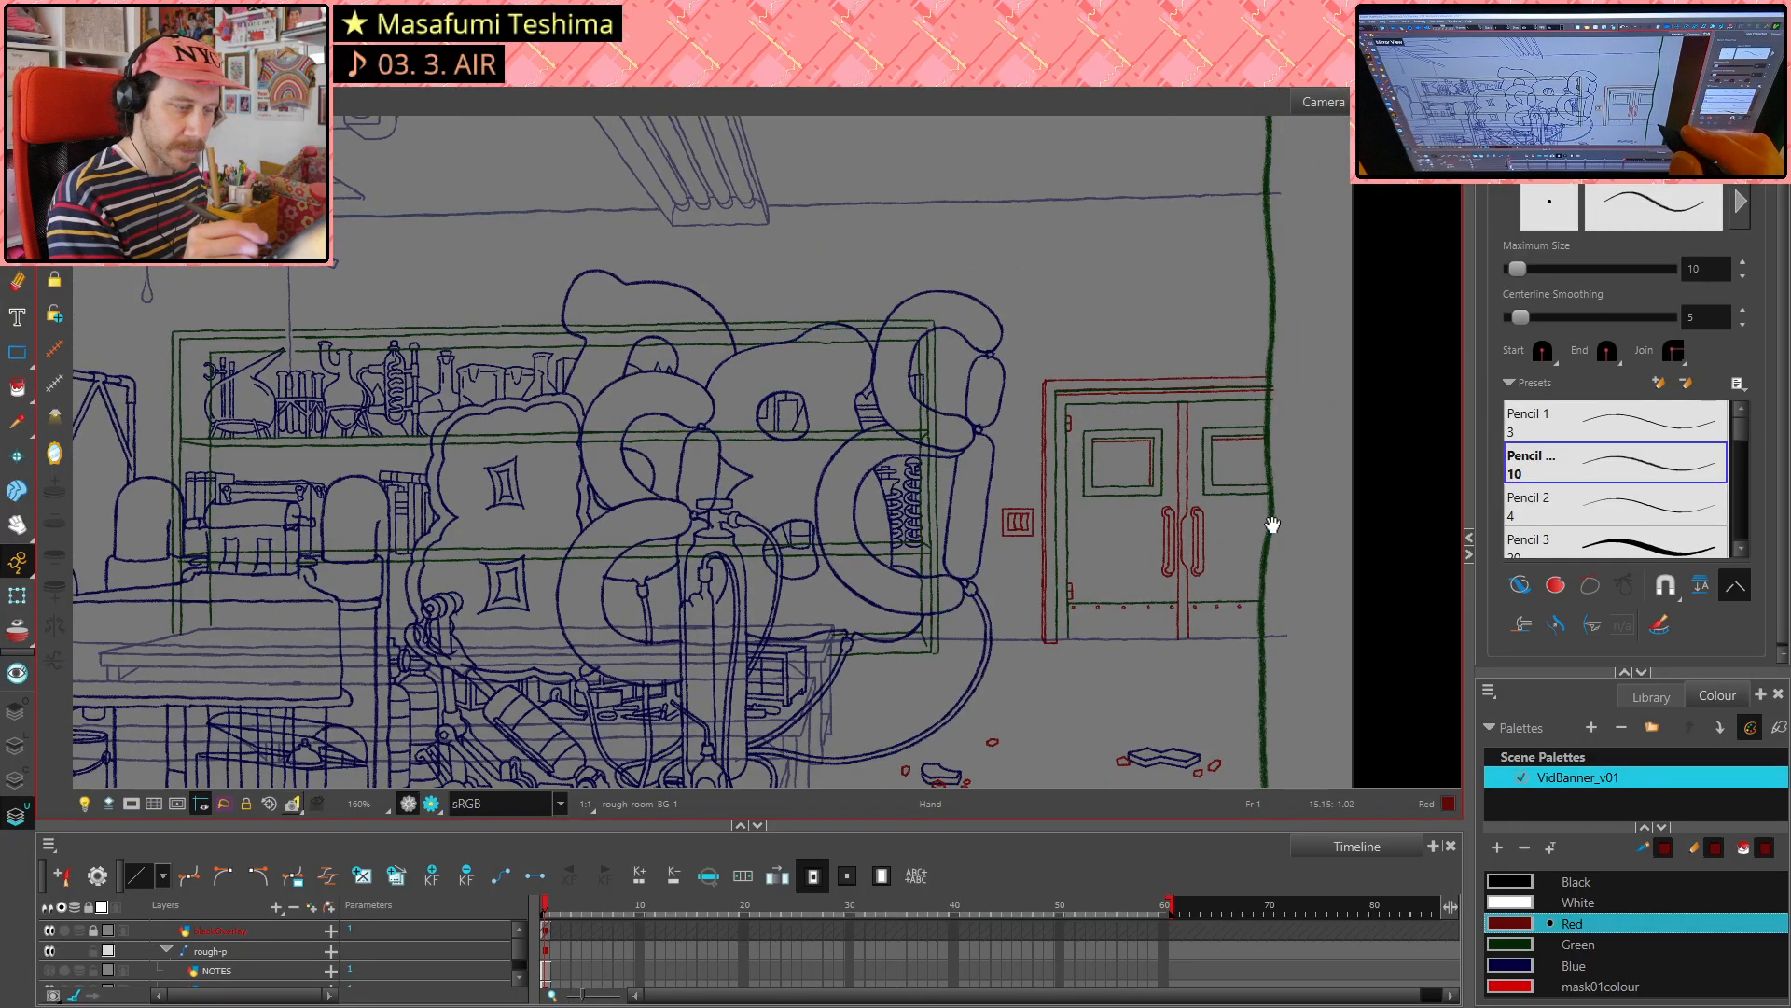
left_click(53, 455)
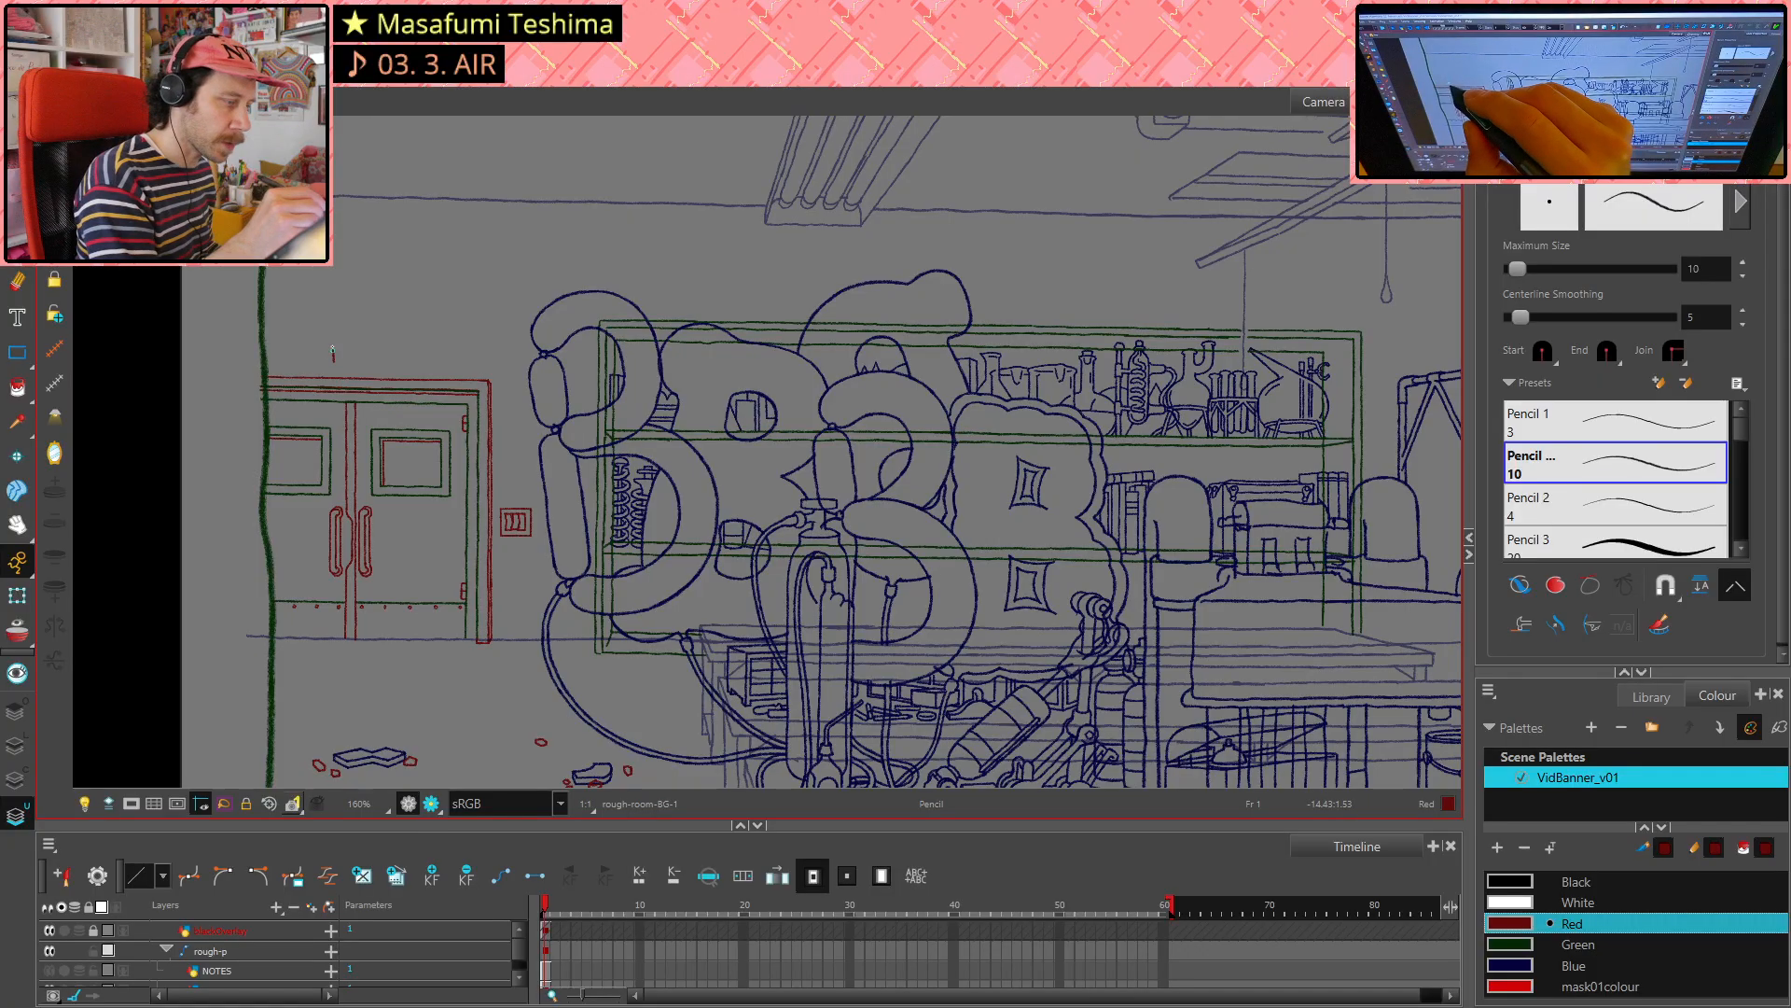
left_click_drag(332, 336, 330, 351)
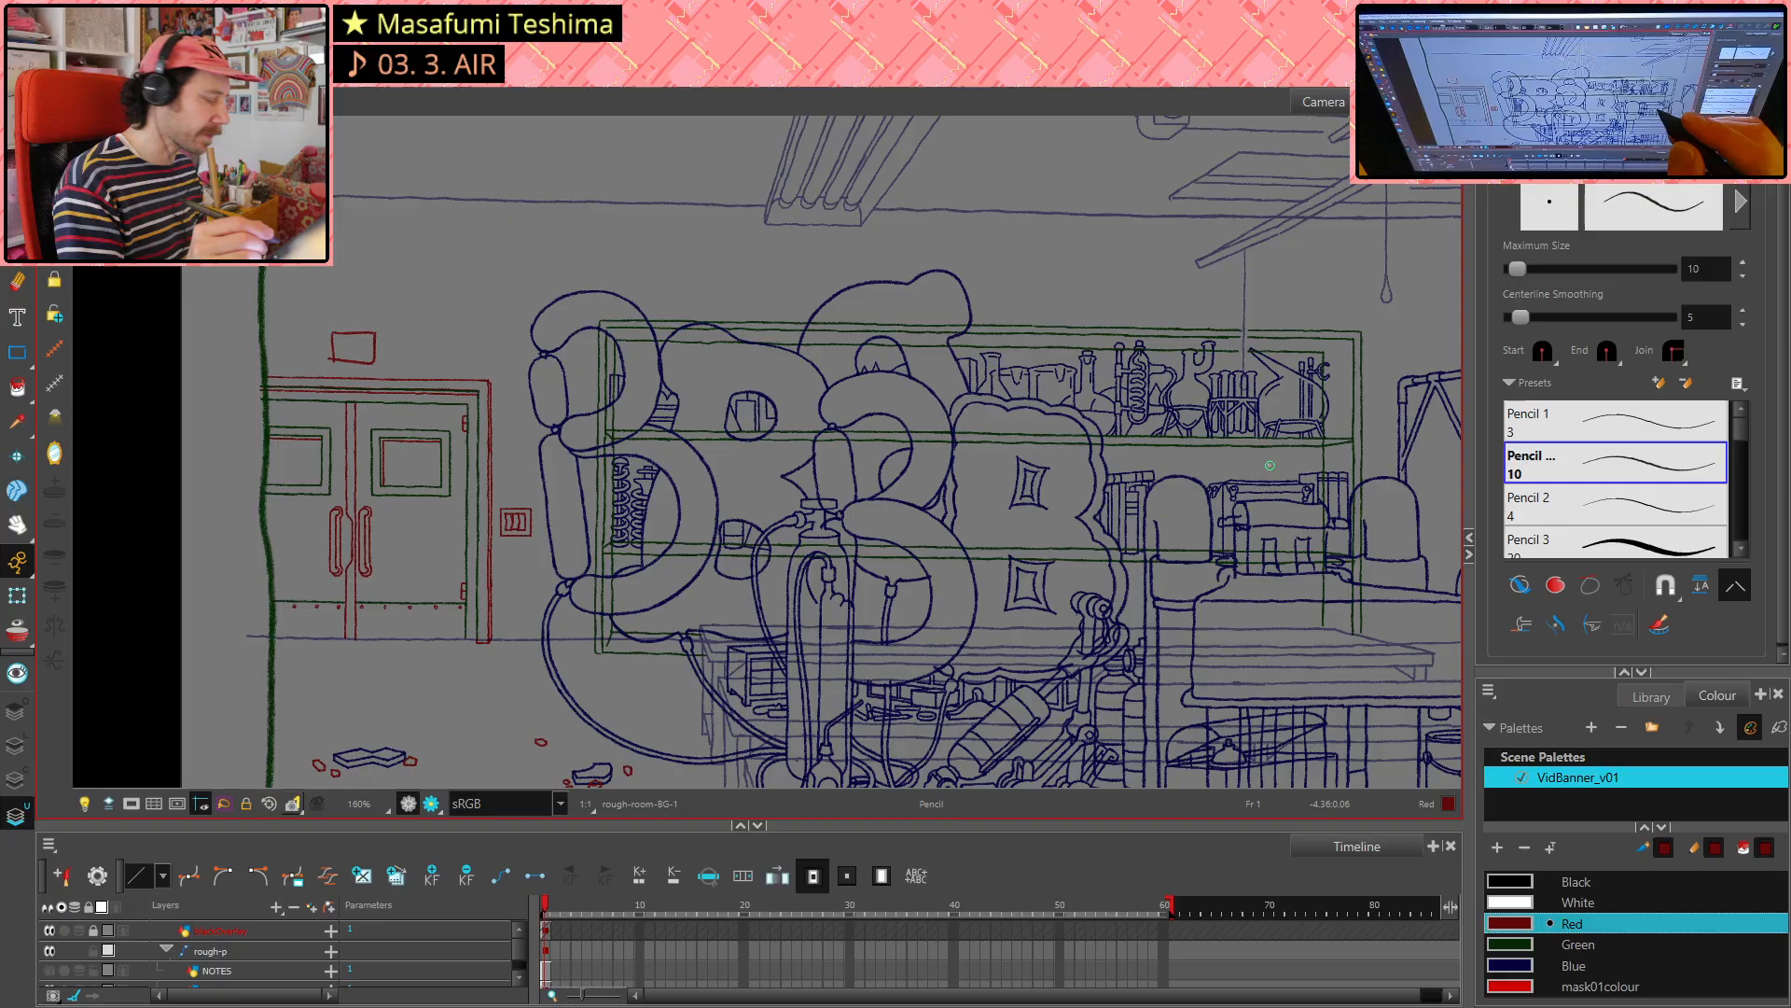
- Sketch a circle and a small rounded shape beside it inside the sign above the double door, undoing unwanted strokes
key("1")
key("1")
key("1")
key("space")
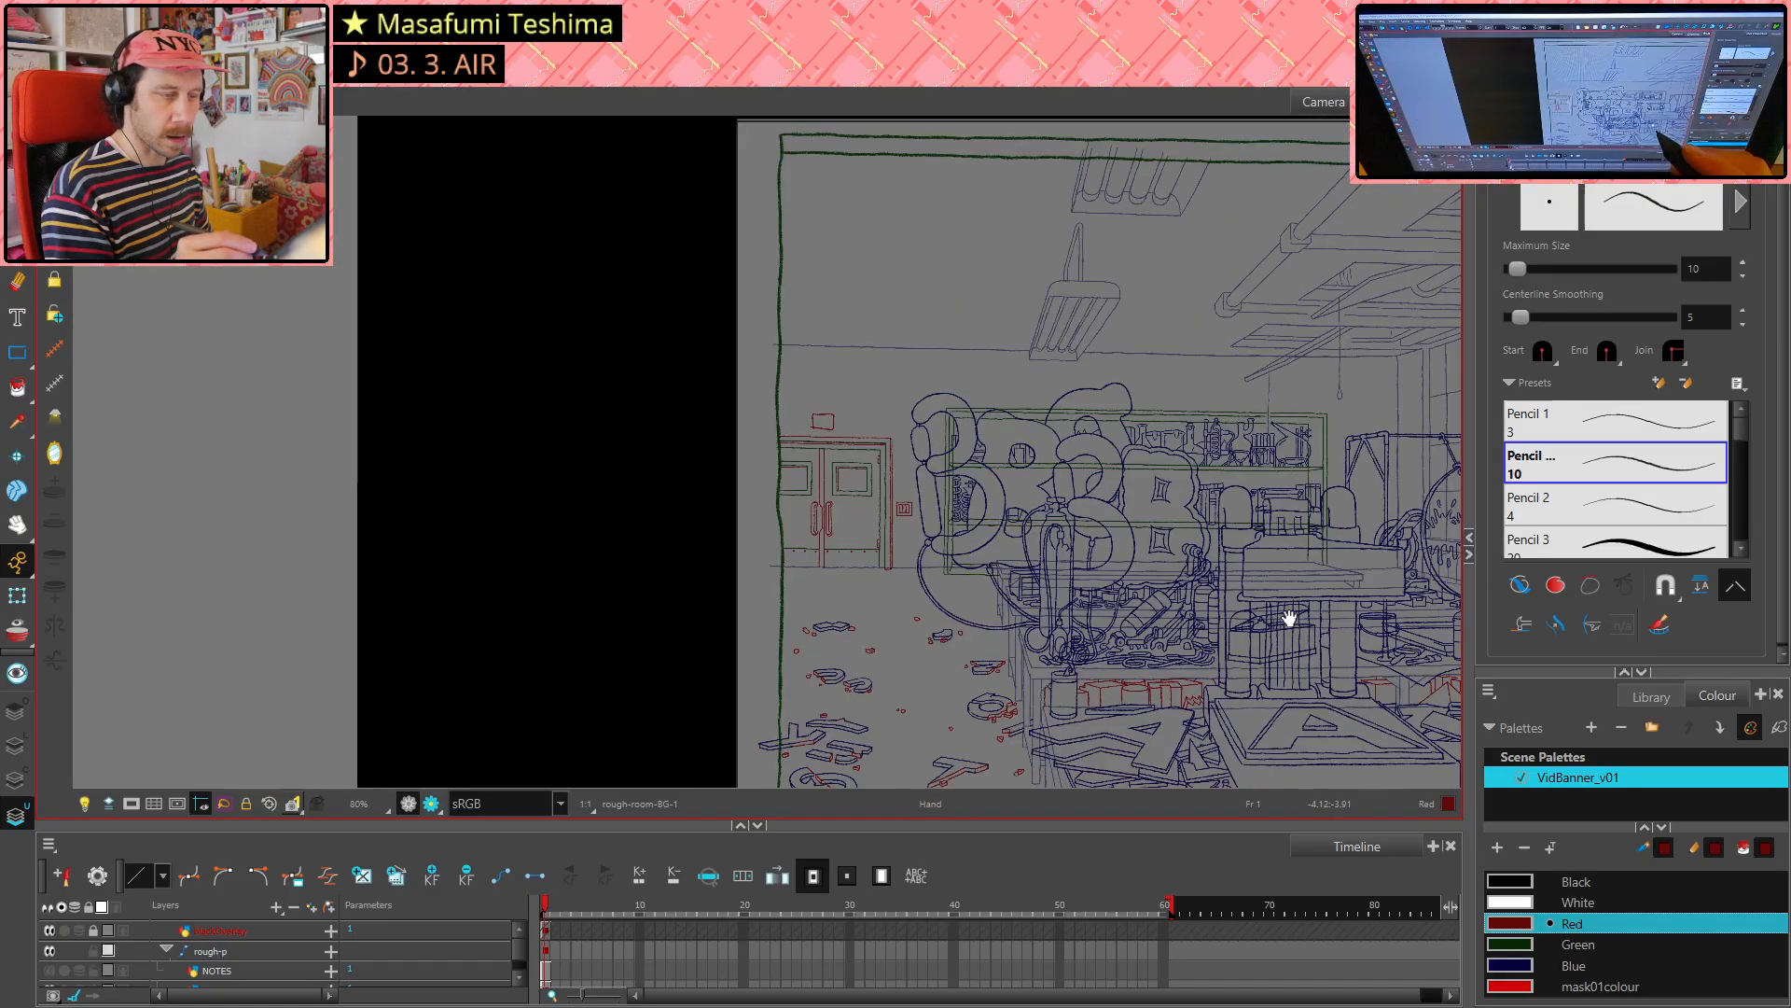
mouse_move(1289, 618)
left_mouse_down()
mouse_move(1187, 531)
mouse_move(967, 566)
mouse_move(859, 547)
mouse_move(678, 557)
left_mouse_up()
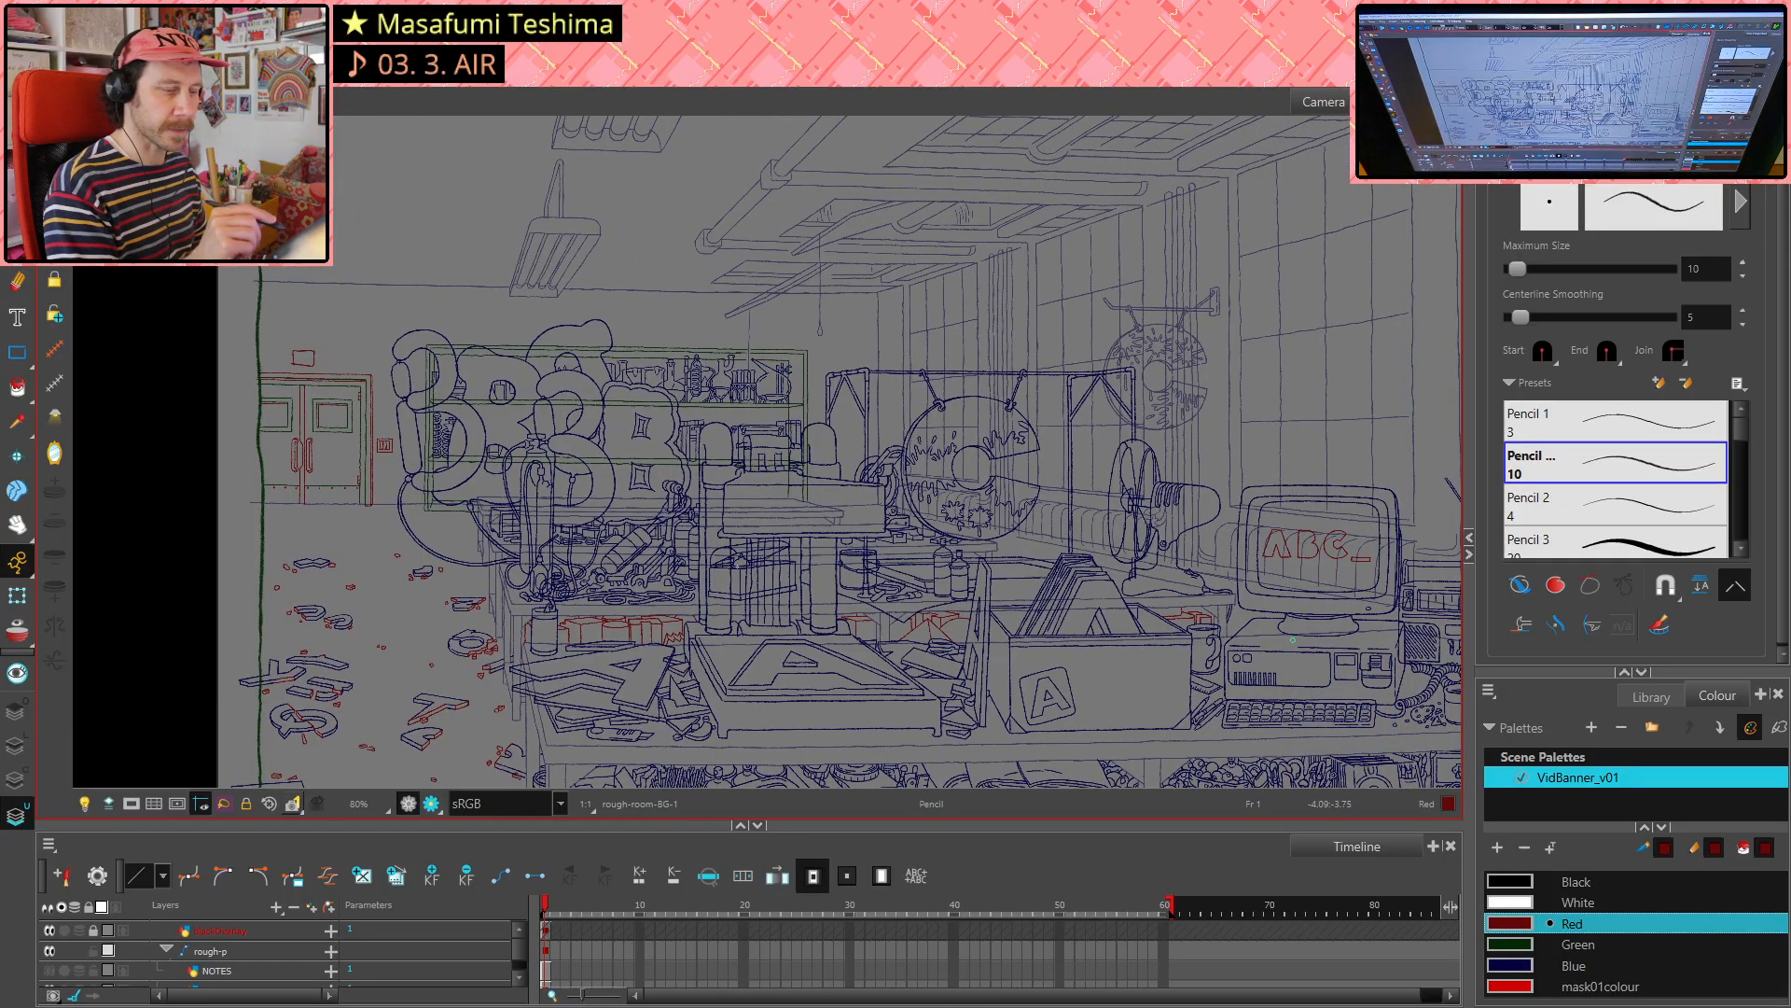
left_click_drag(1124, 560, 1072, 564)
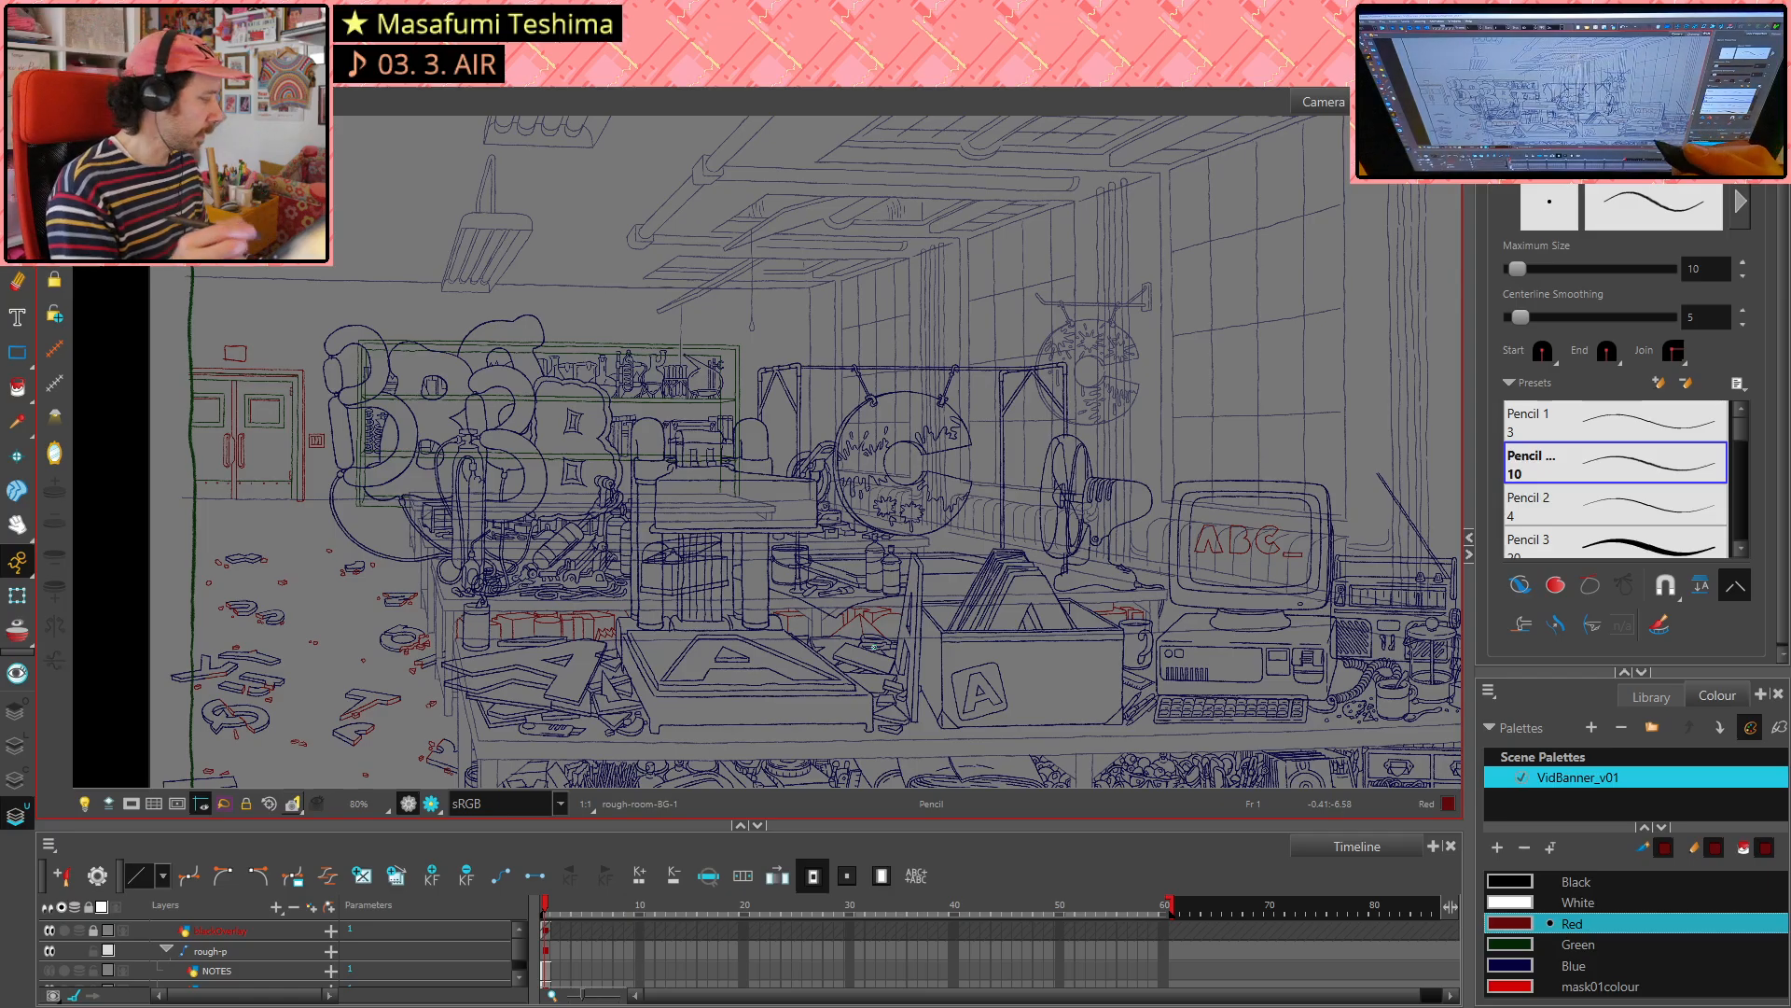
left_click_drag(537, 445, 902, 554)
left_click_drag(659, 461, 849, 493)
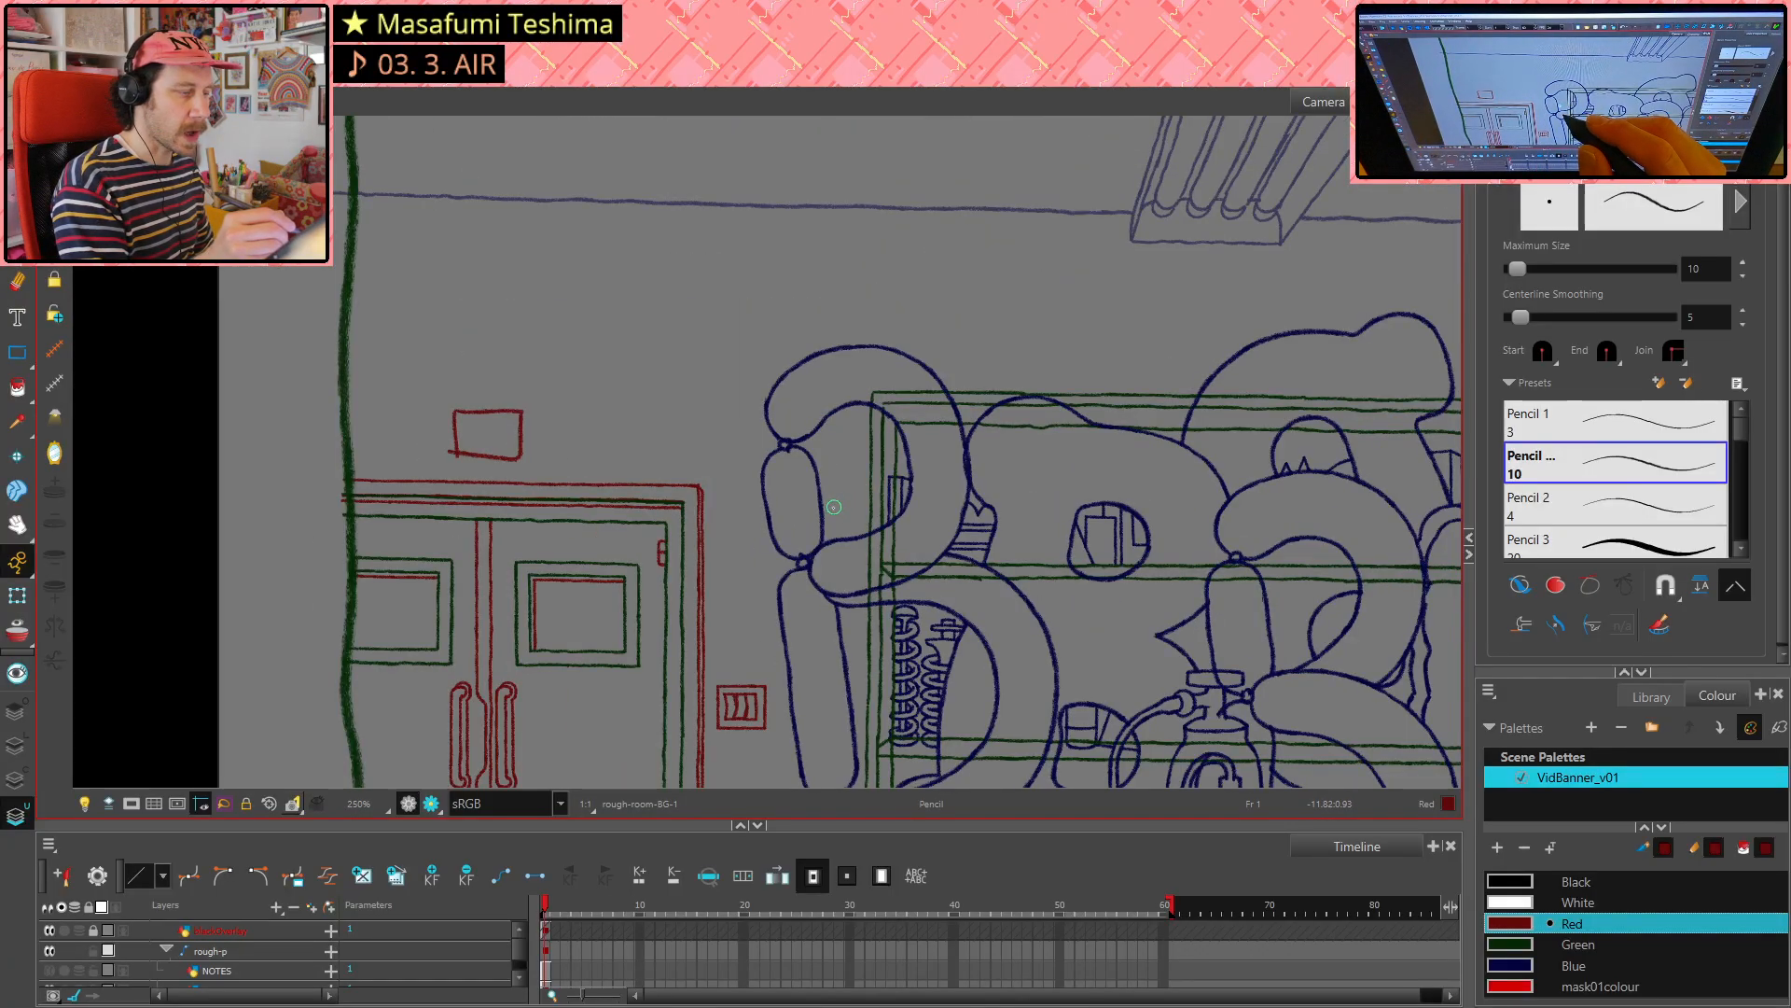
left_click_drag(1072, 510, 1106, 453)
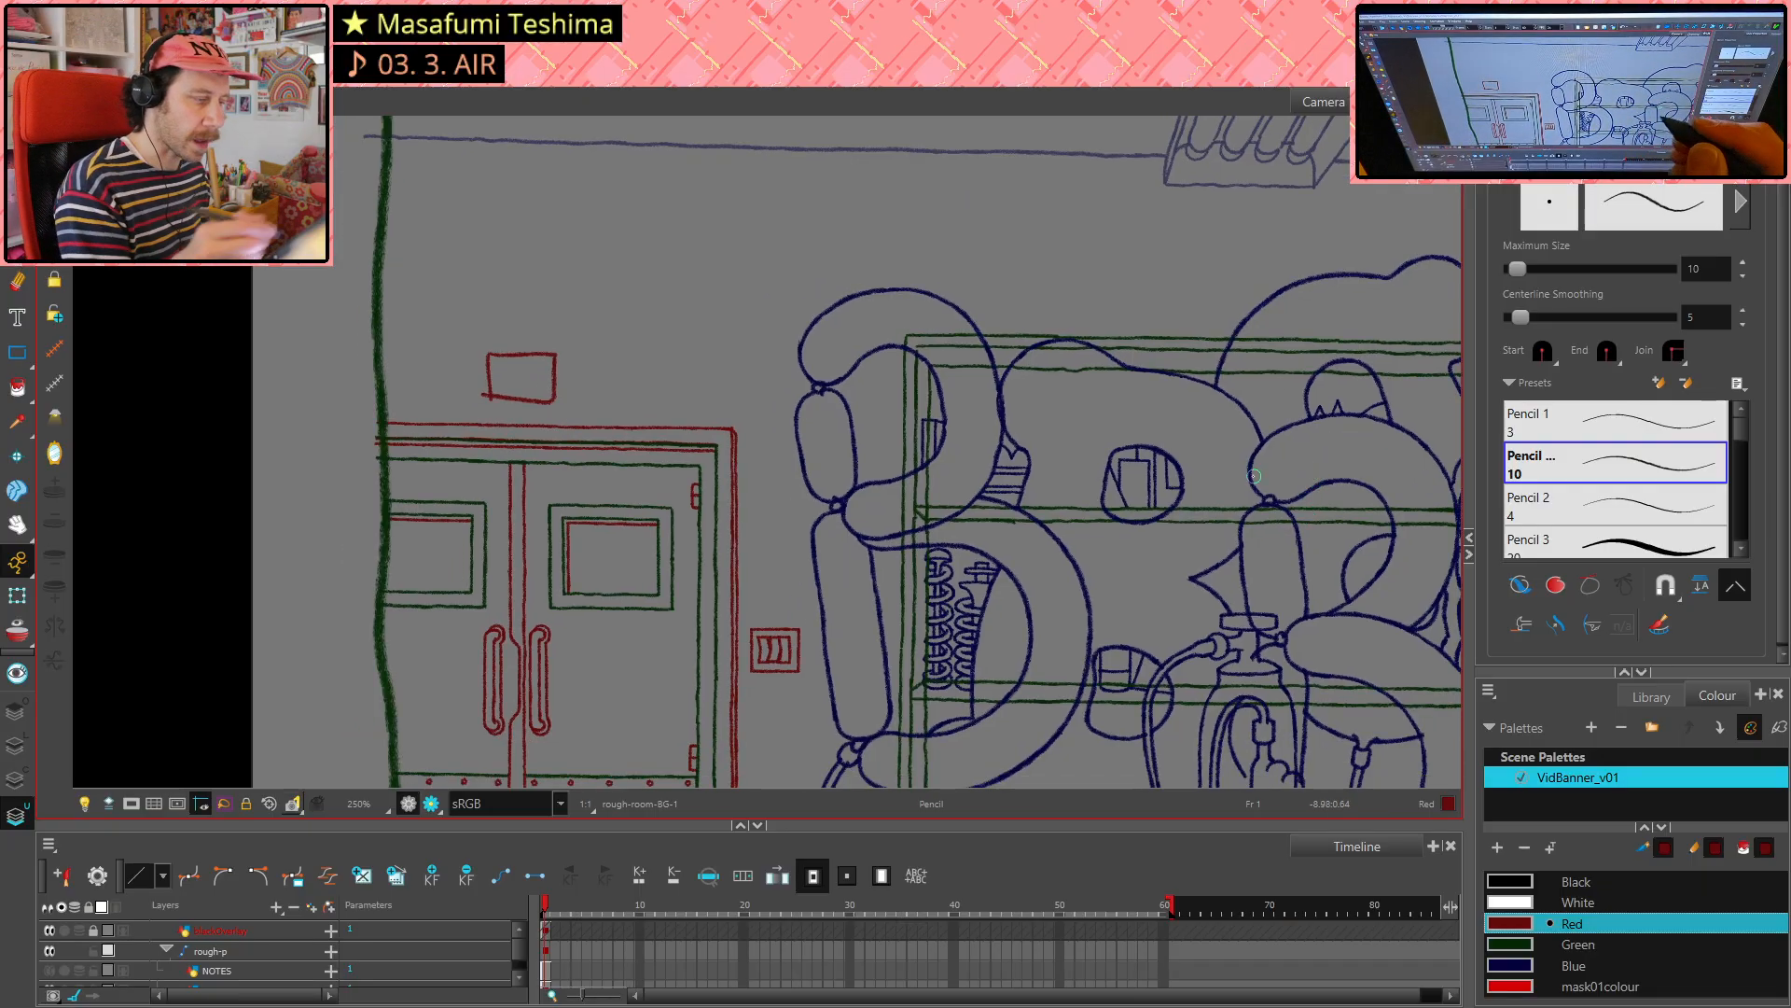
left_click_drag(518, 366, 521, 389)
key("ctrl+z")
key("ctrl+z")
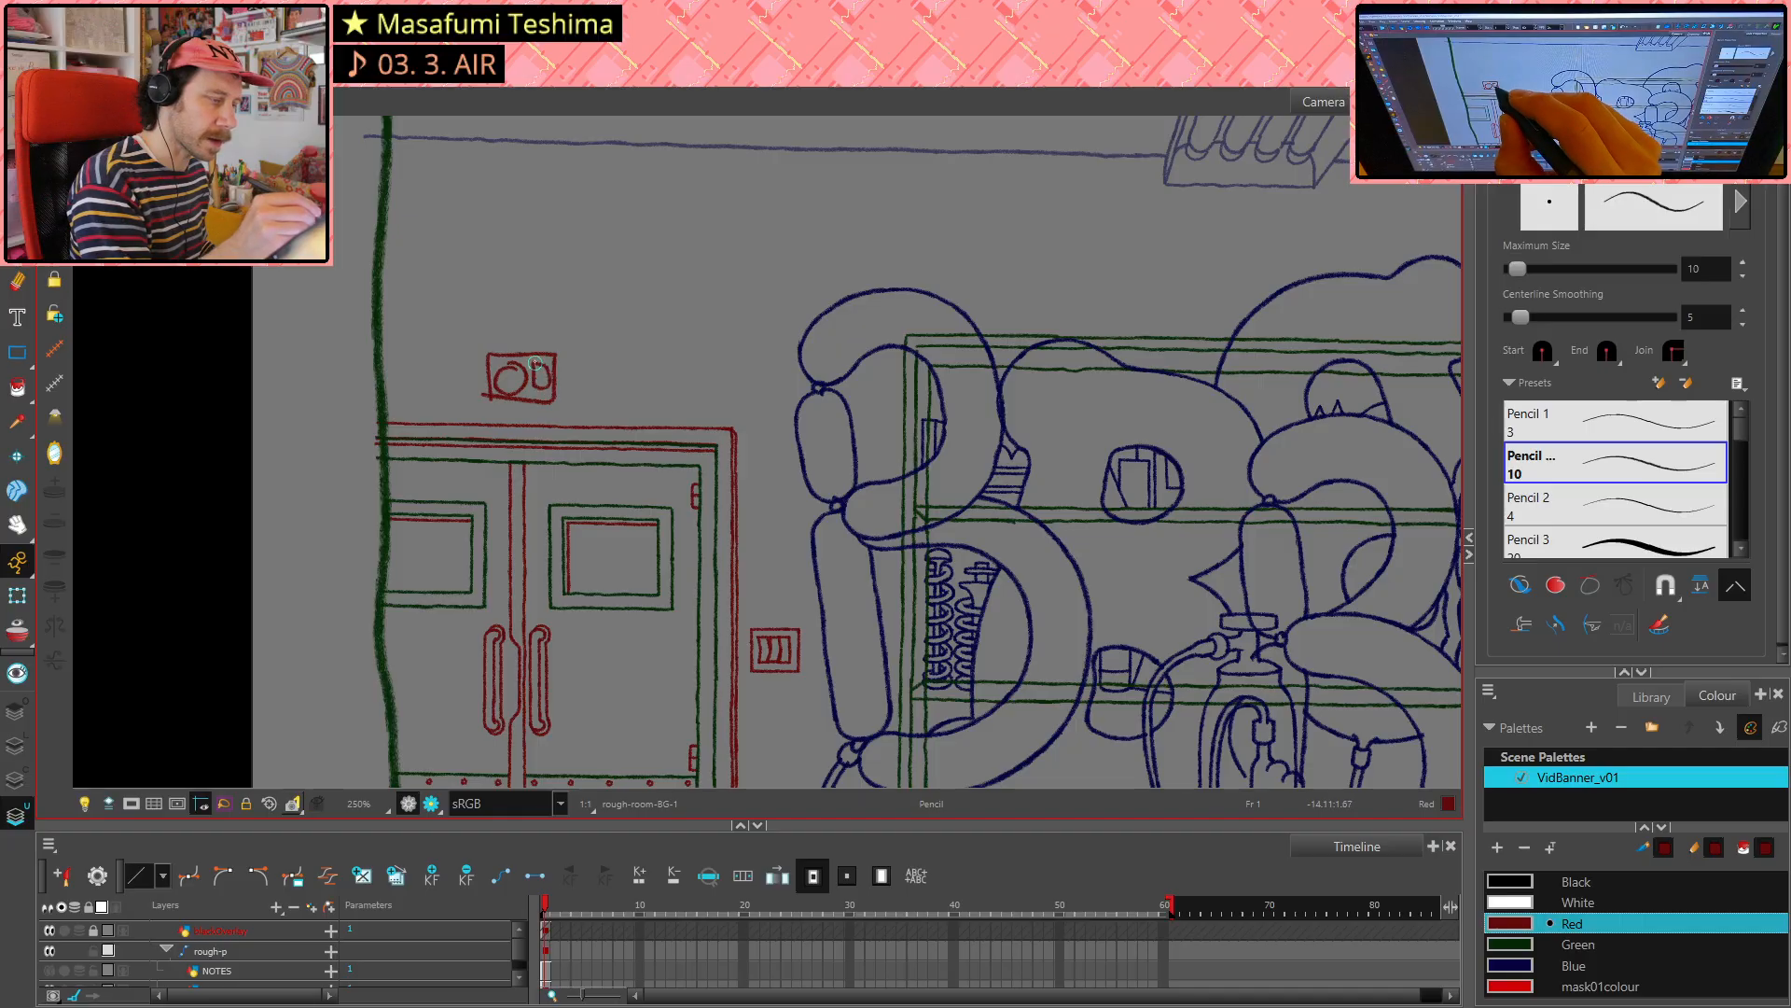
- Draw a long, narrow, slightly slanted red strip on the ceiling above the double door
scroll(1360, 420, "down", 5)
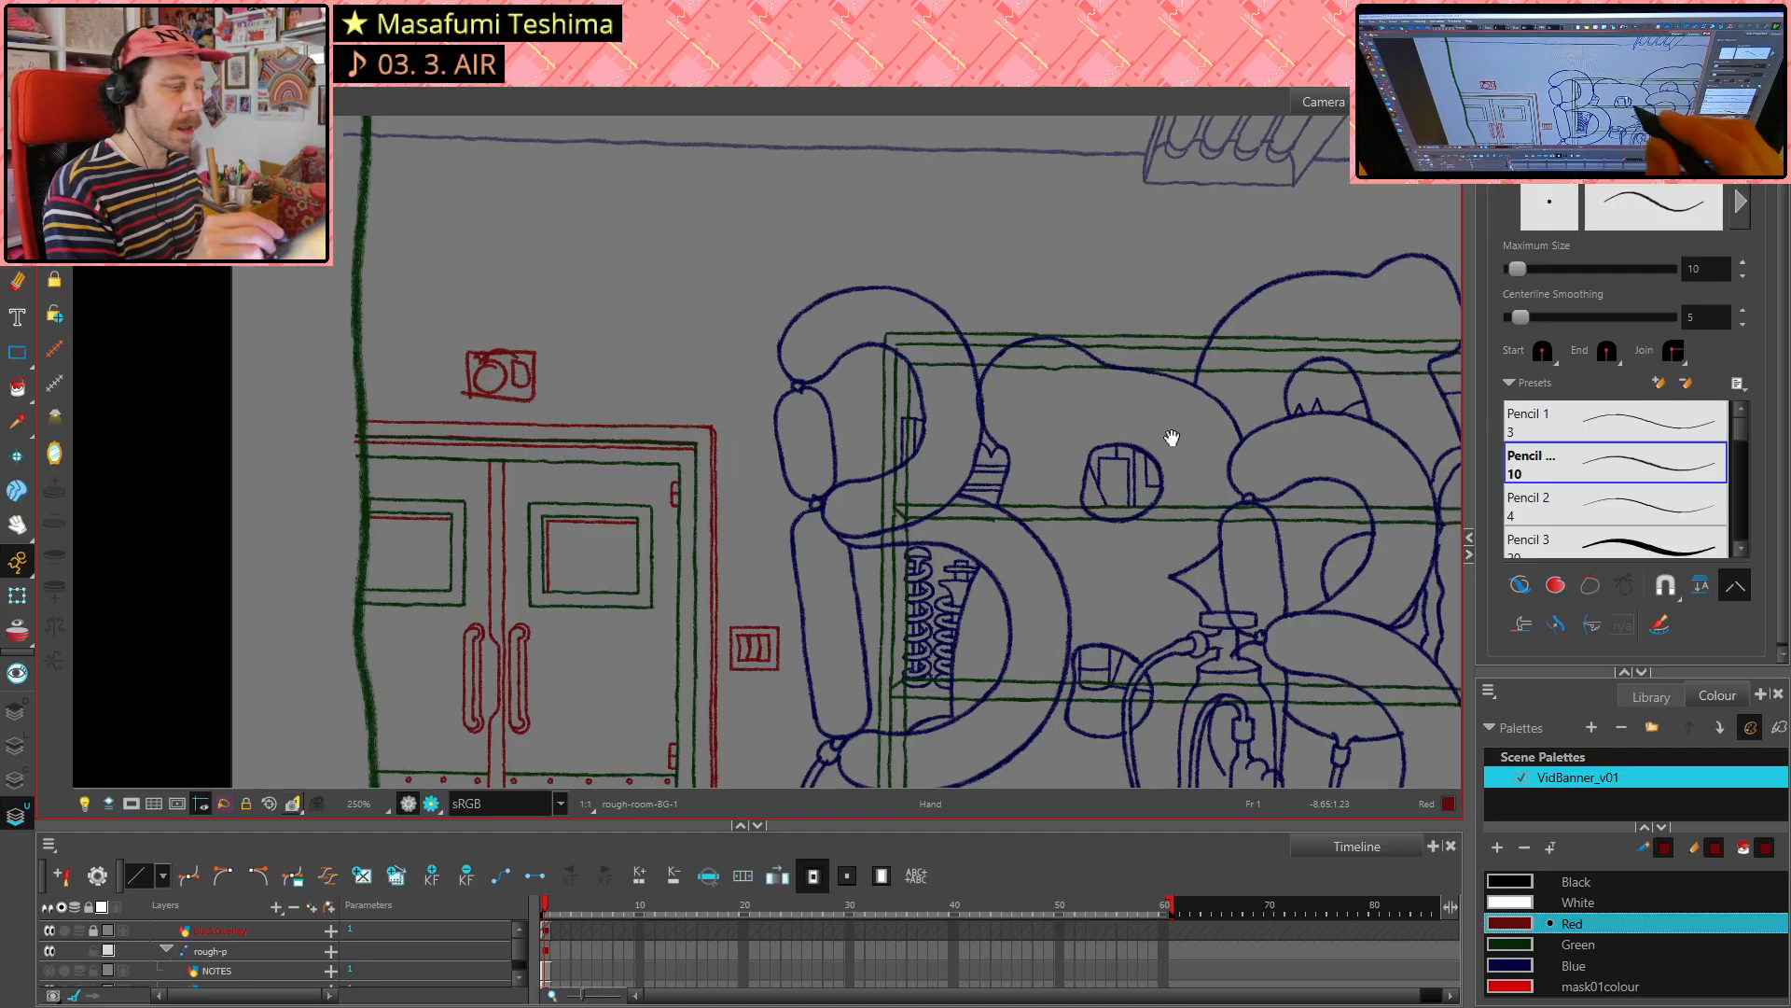
left_click_drag(1139, 621, 904, 695)
left_click_drag(1282, 369, 1135, 473)
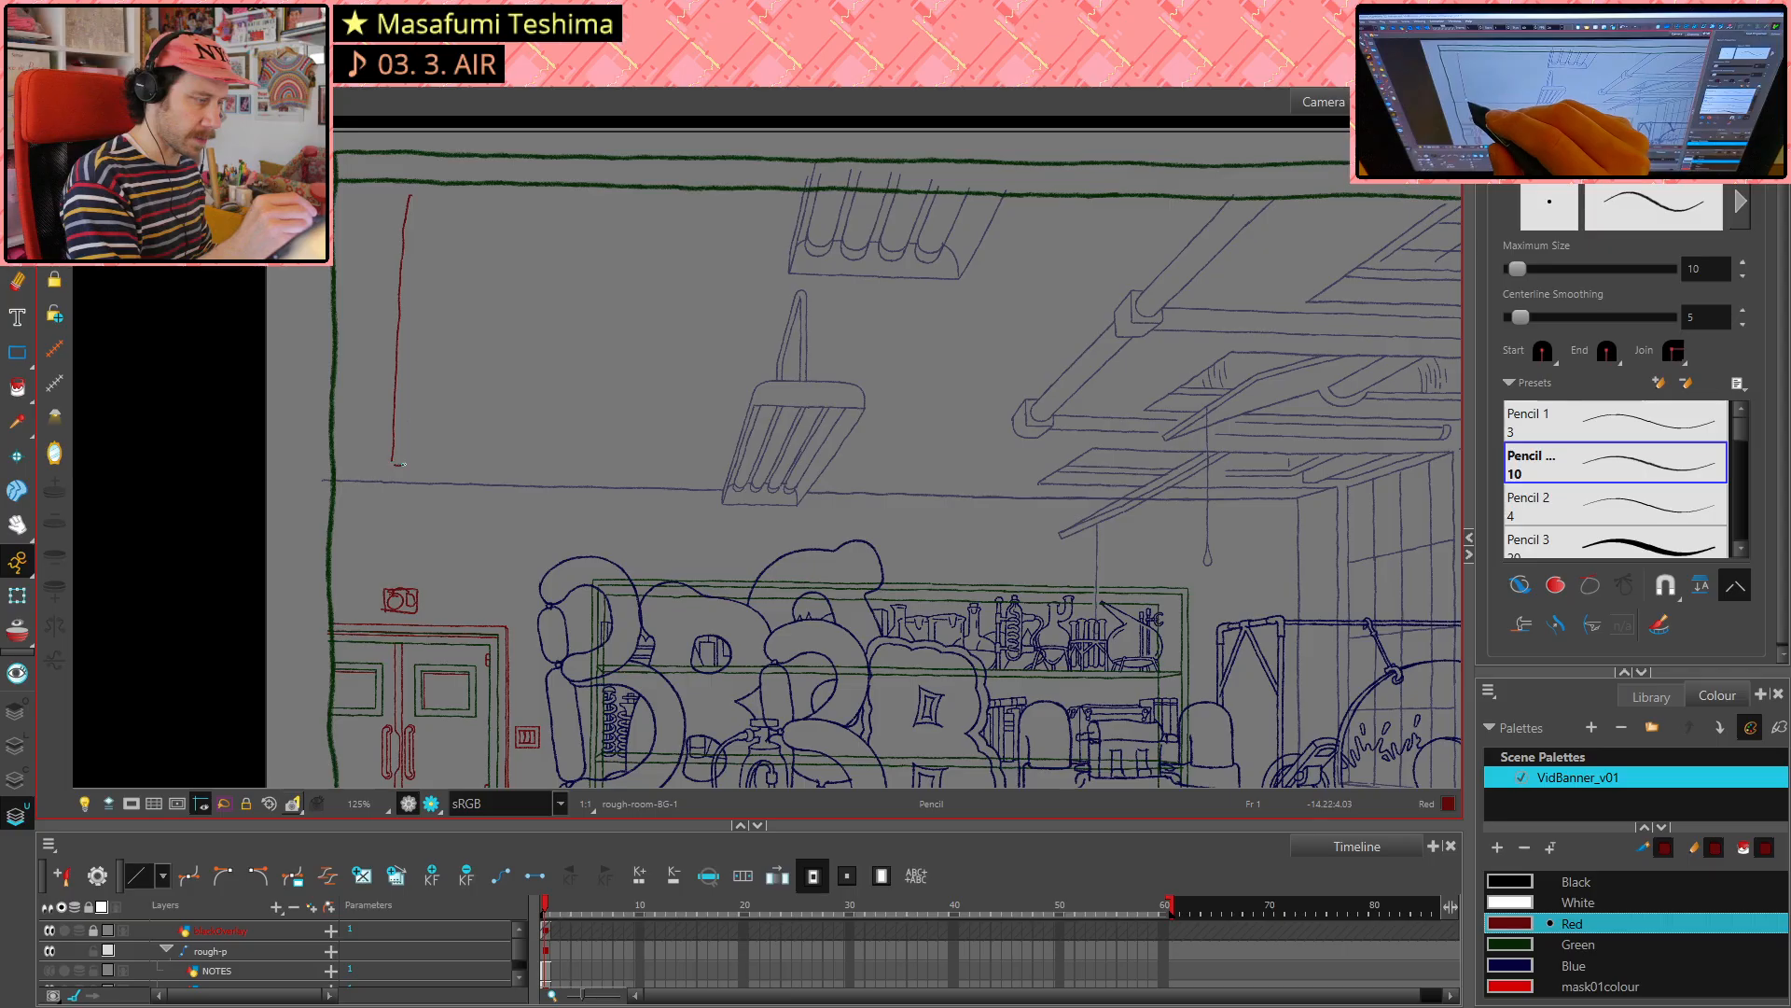
left_click_drag(441, 197, 420, 403)
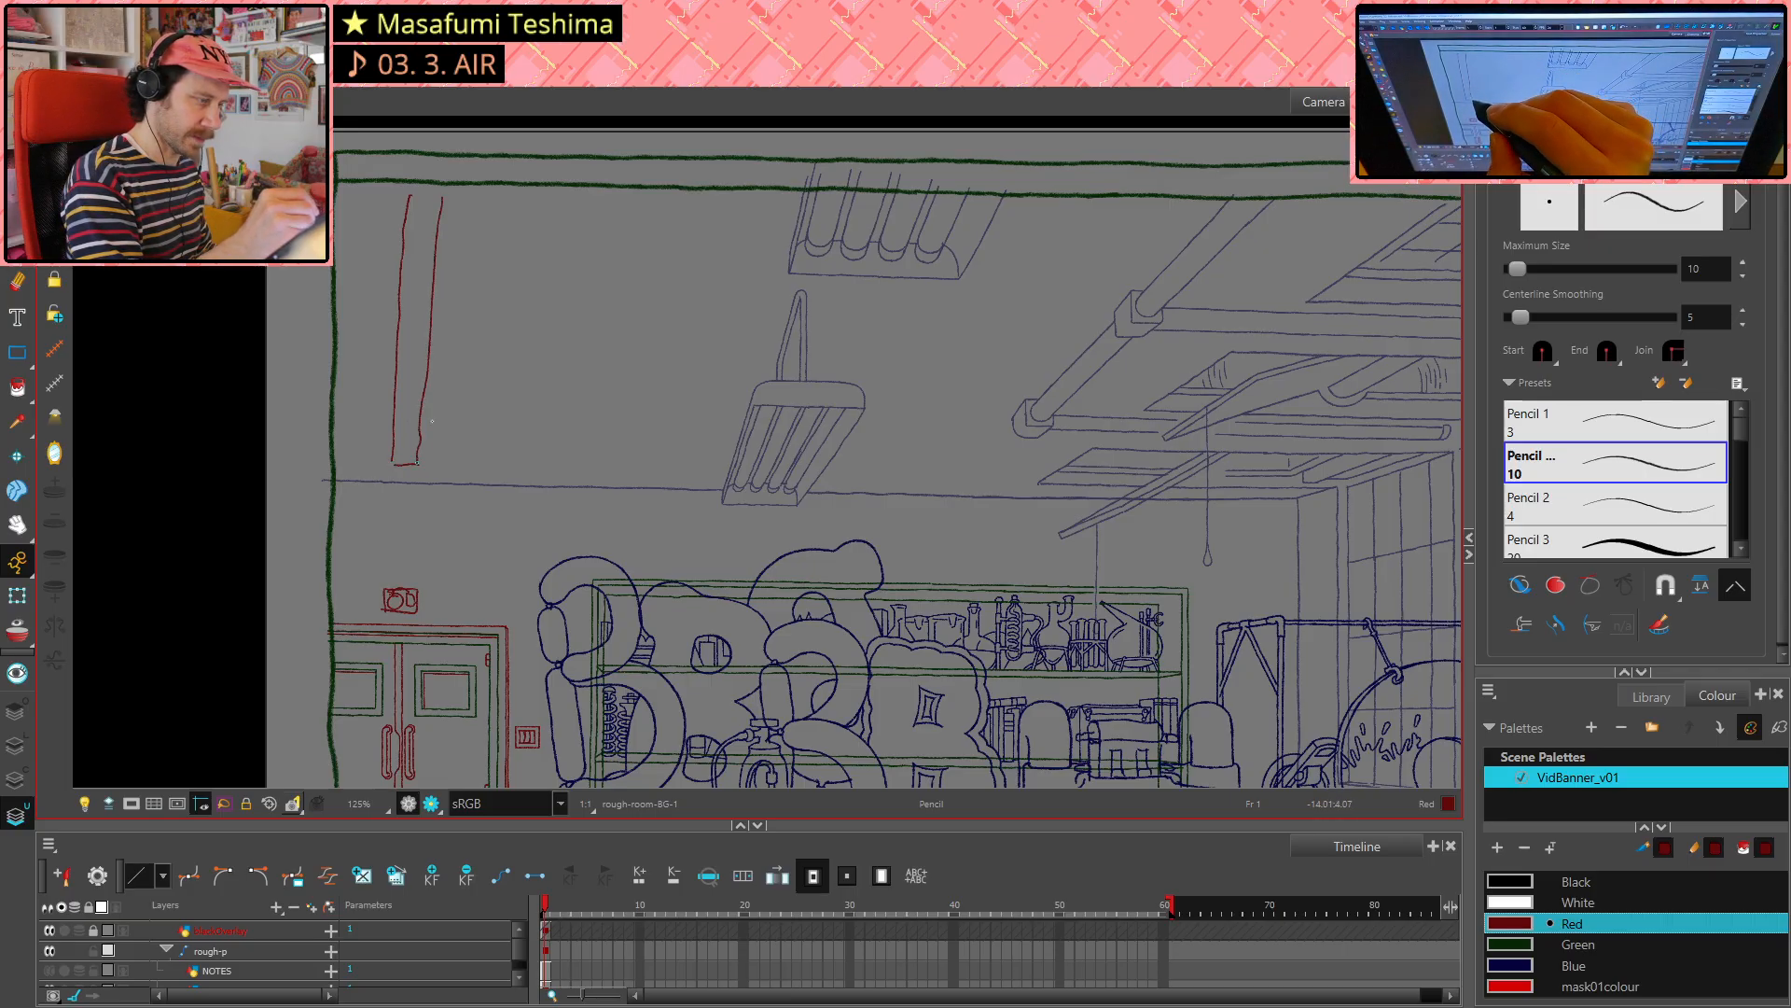
- Try to adjust the ceiling strip's long side lines by selecting them as strokes
key("1")
key("1")
left_click_drag(1262, 508, 1091, 324)
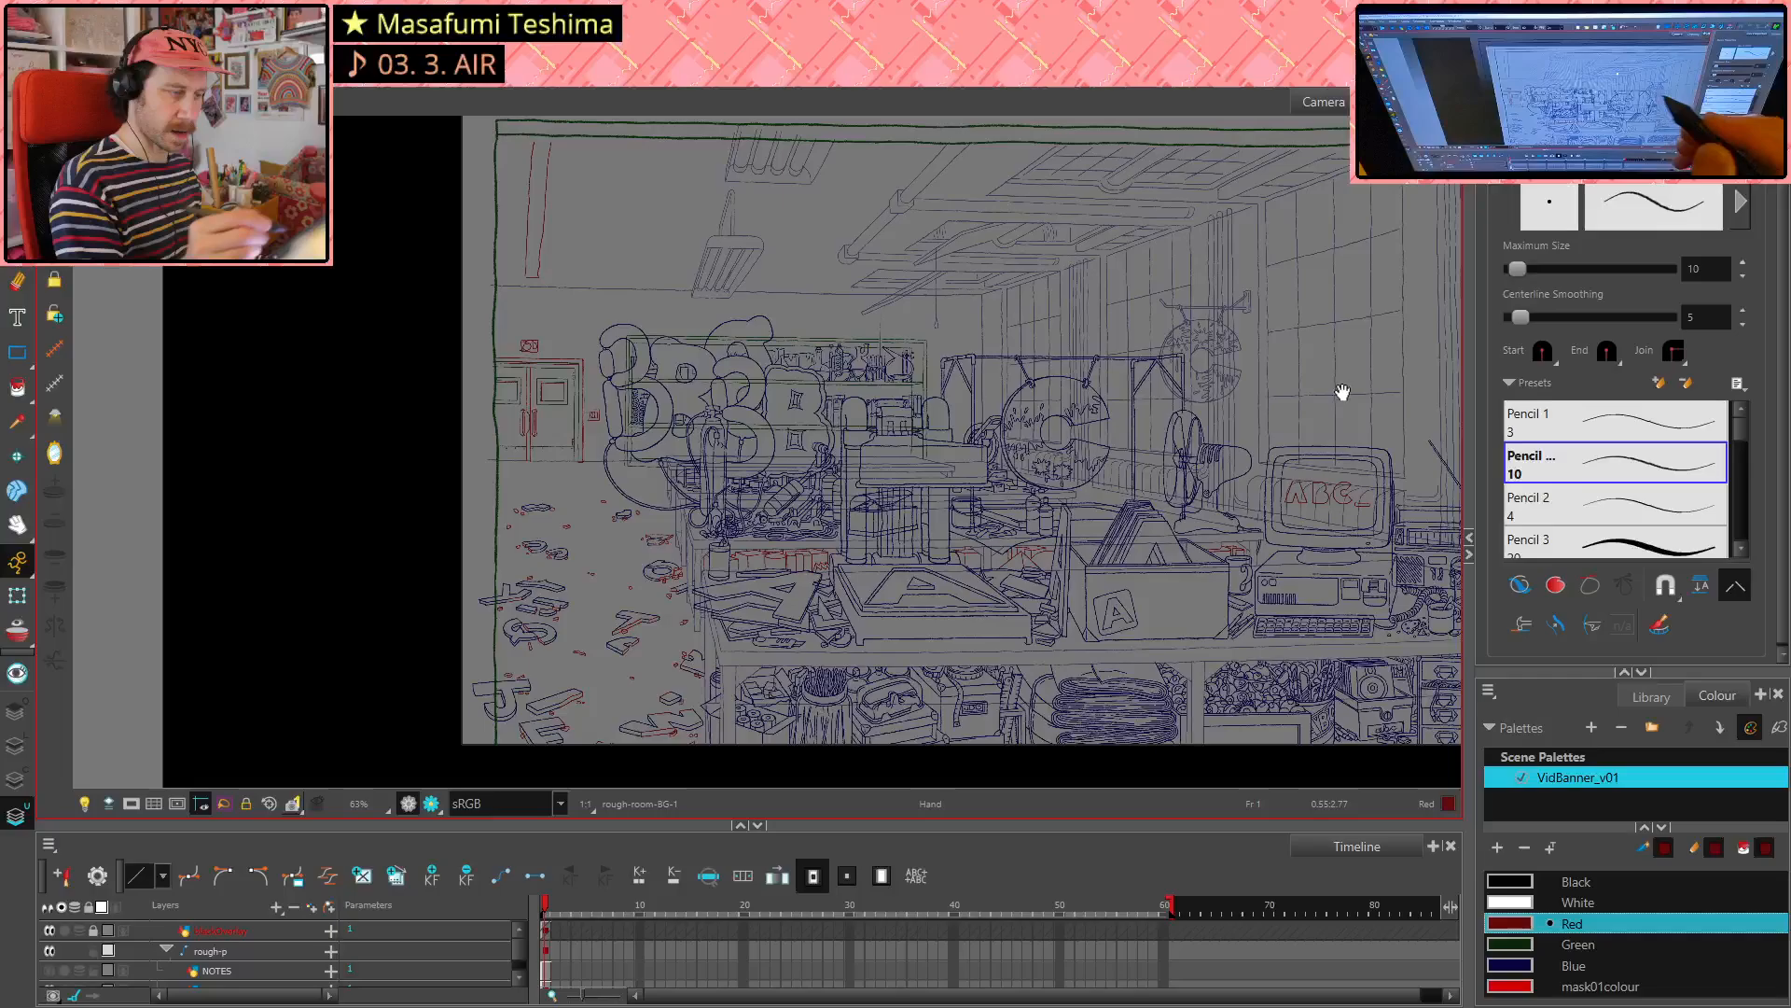
left_click_drag(1341, 392, 1346, 394)
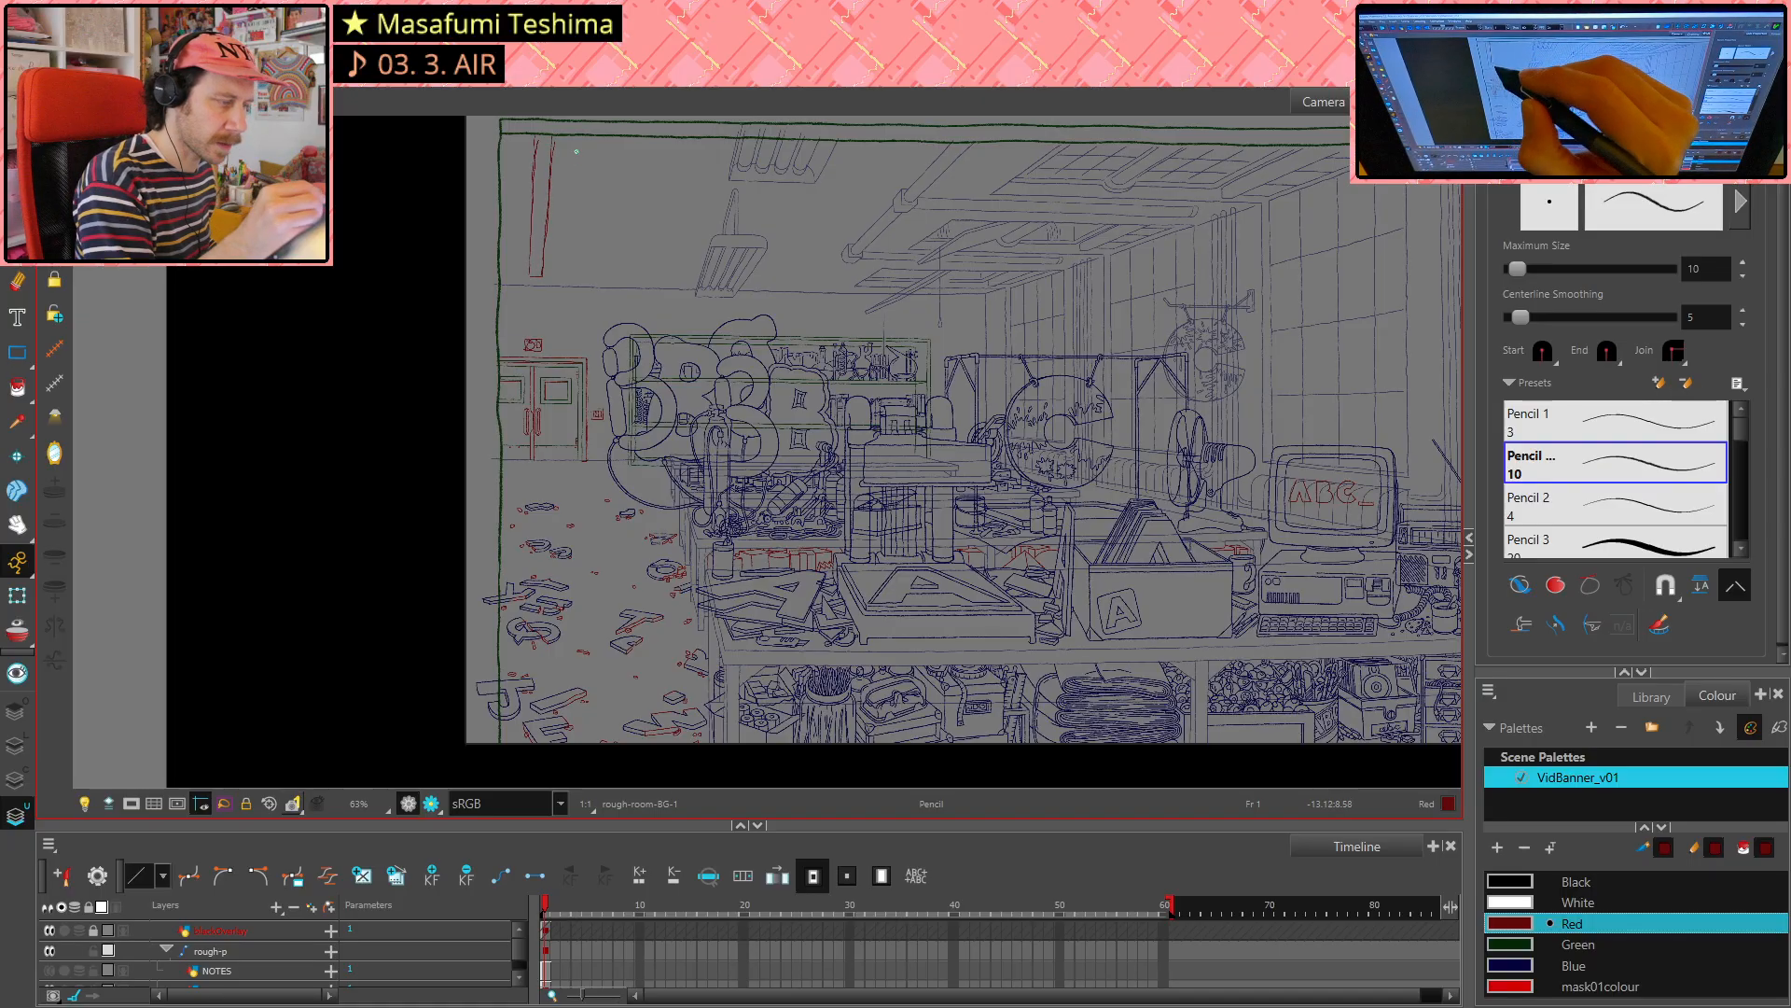
key("alt+s")
key("ctrl+a")
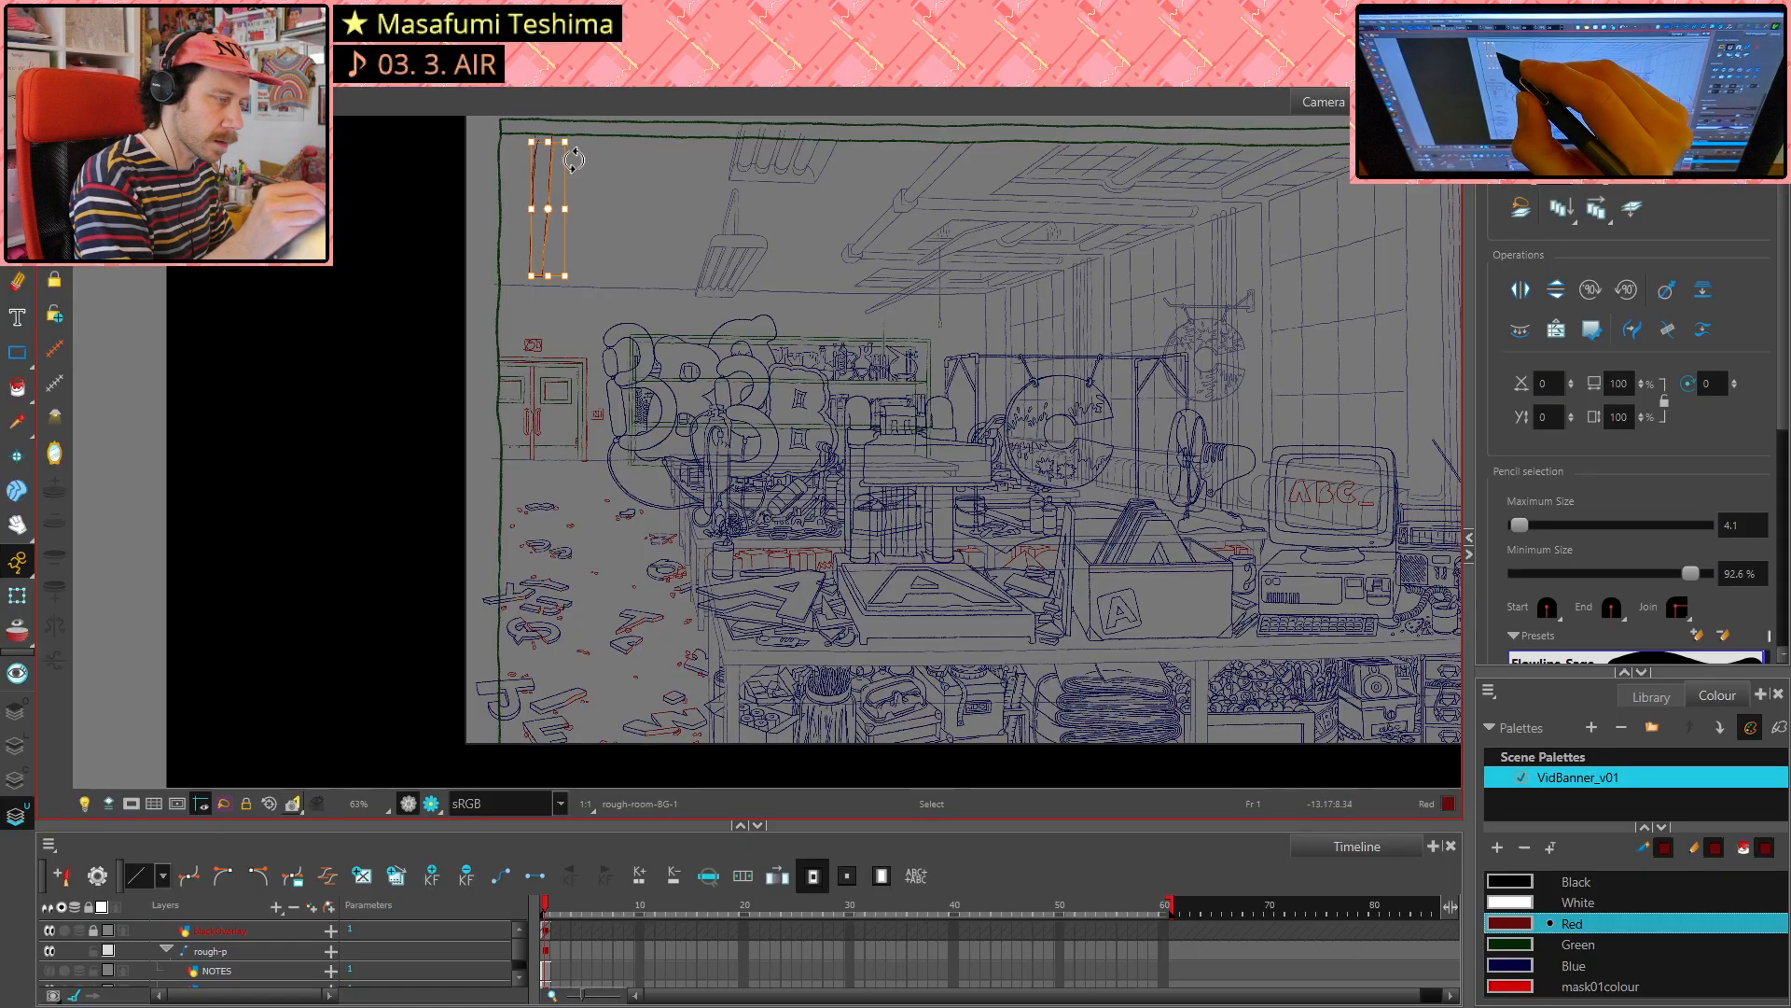
left_click_drag(584, 129, 539, 143)
left_click(601, 114)
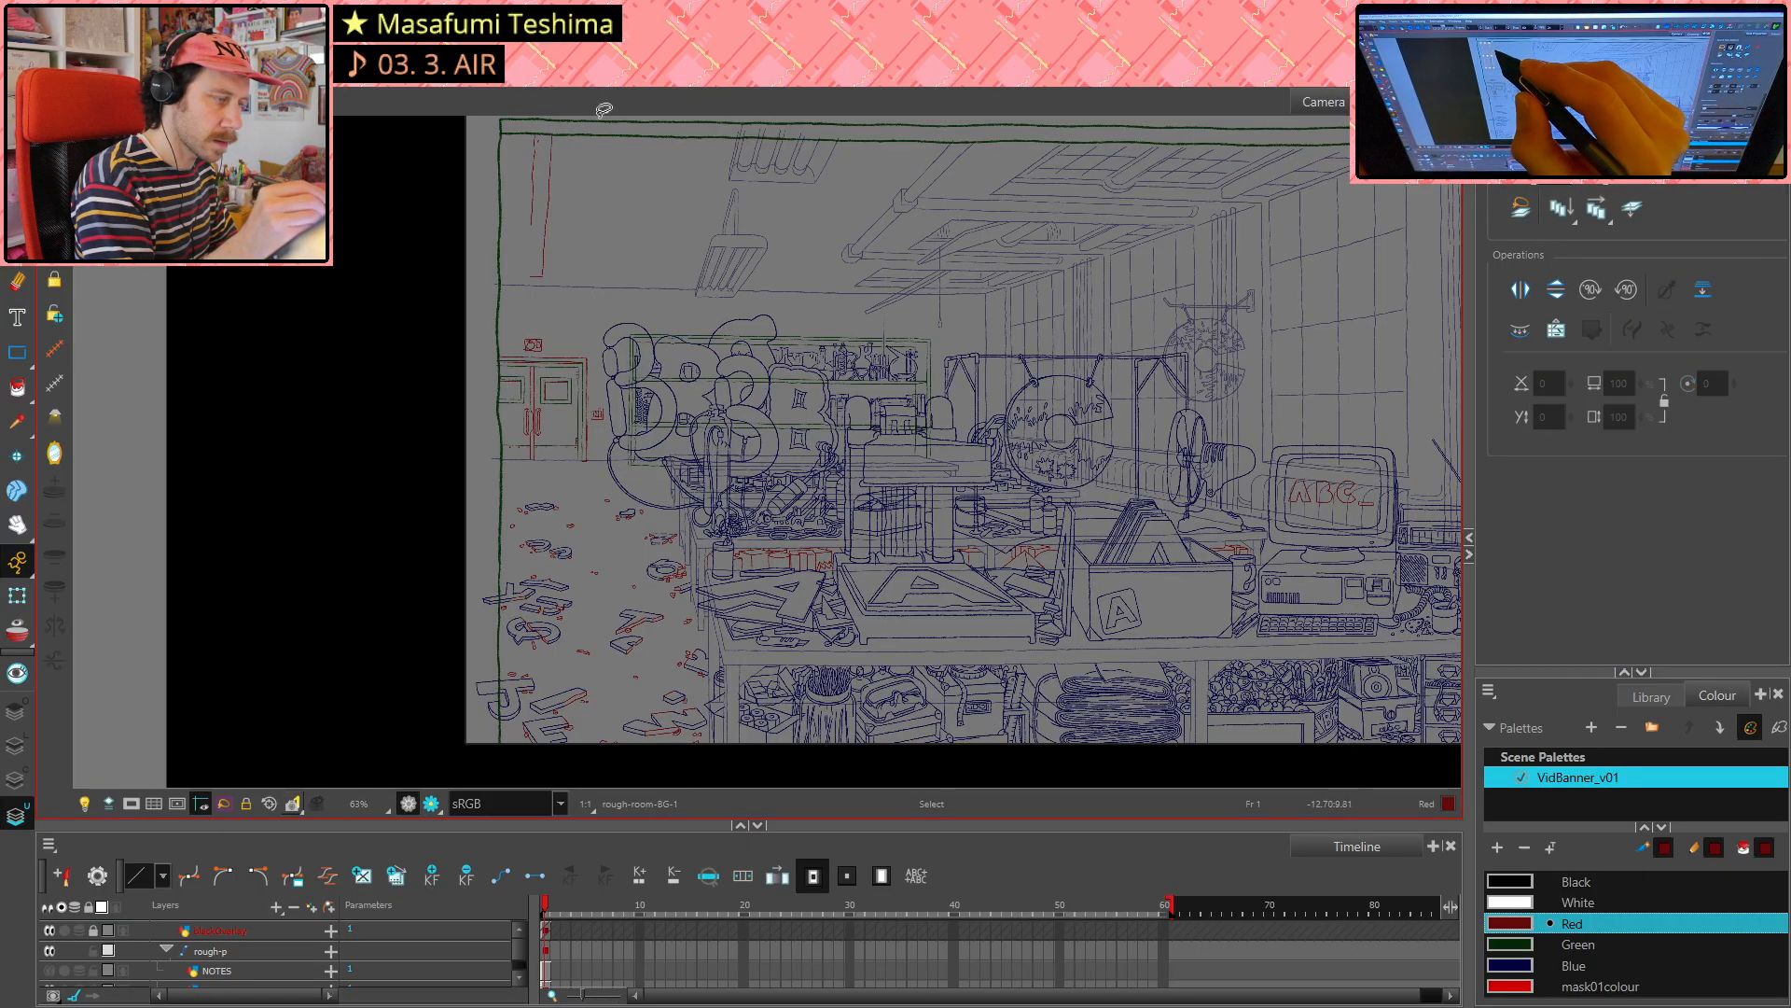
key("ctrl+z")
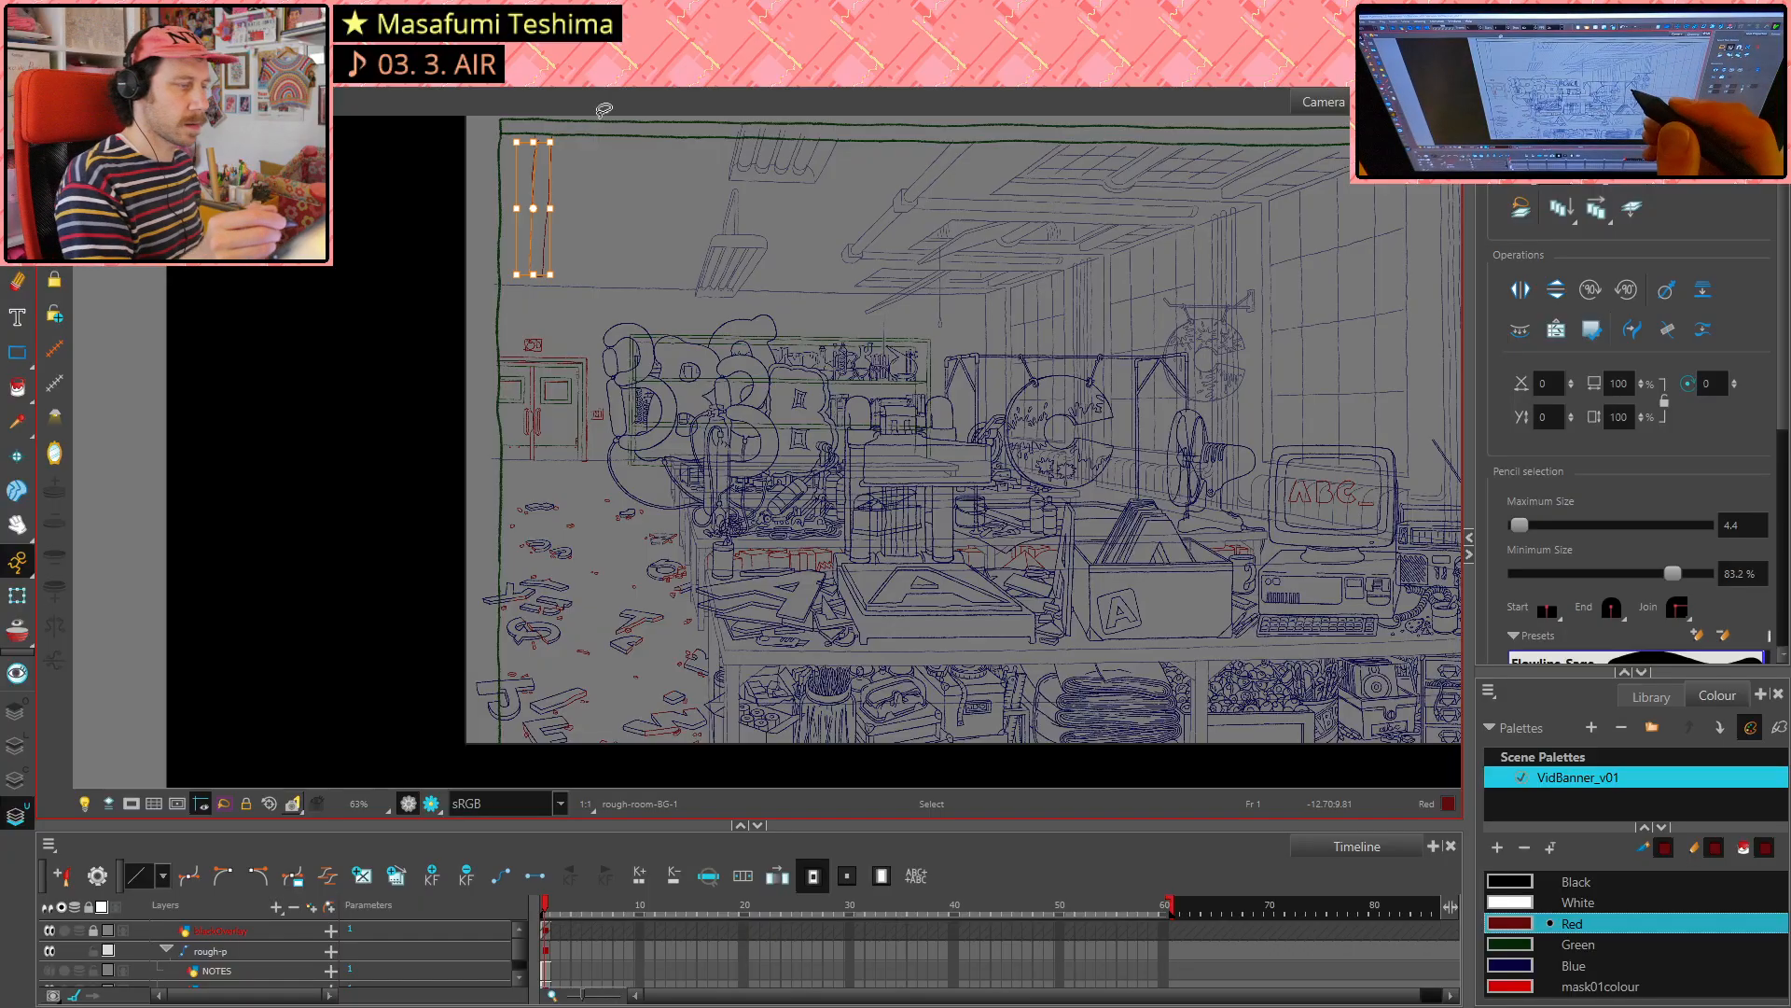
- Cut away the upper part of the ceiling strip's inner line and redraw the strip slightly wider with the Pencil tool
left_click(628, 185)
key("alt+t")
left_click_drag(553, 144, 536, 164)
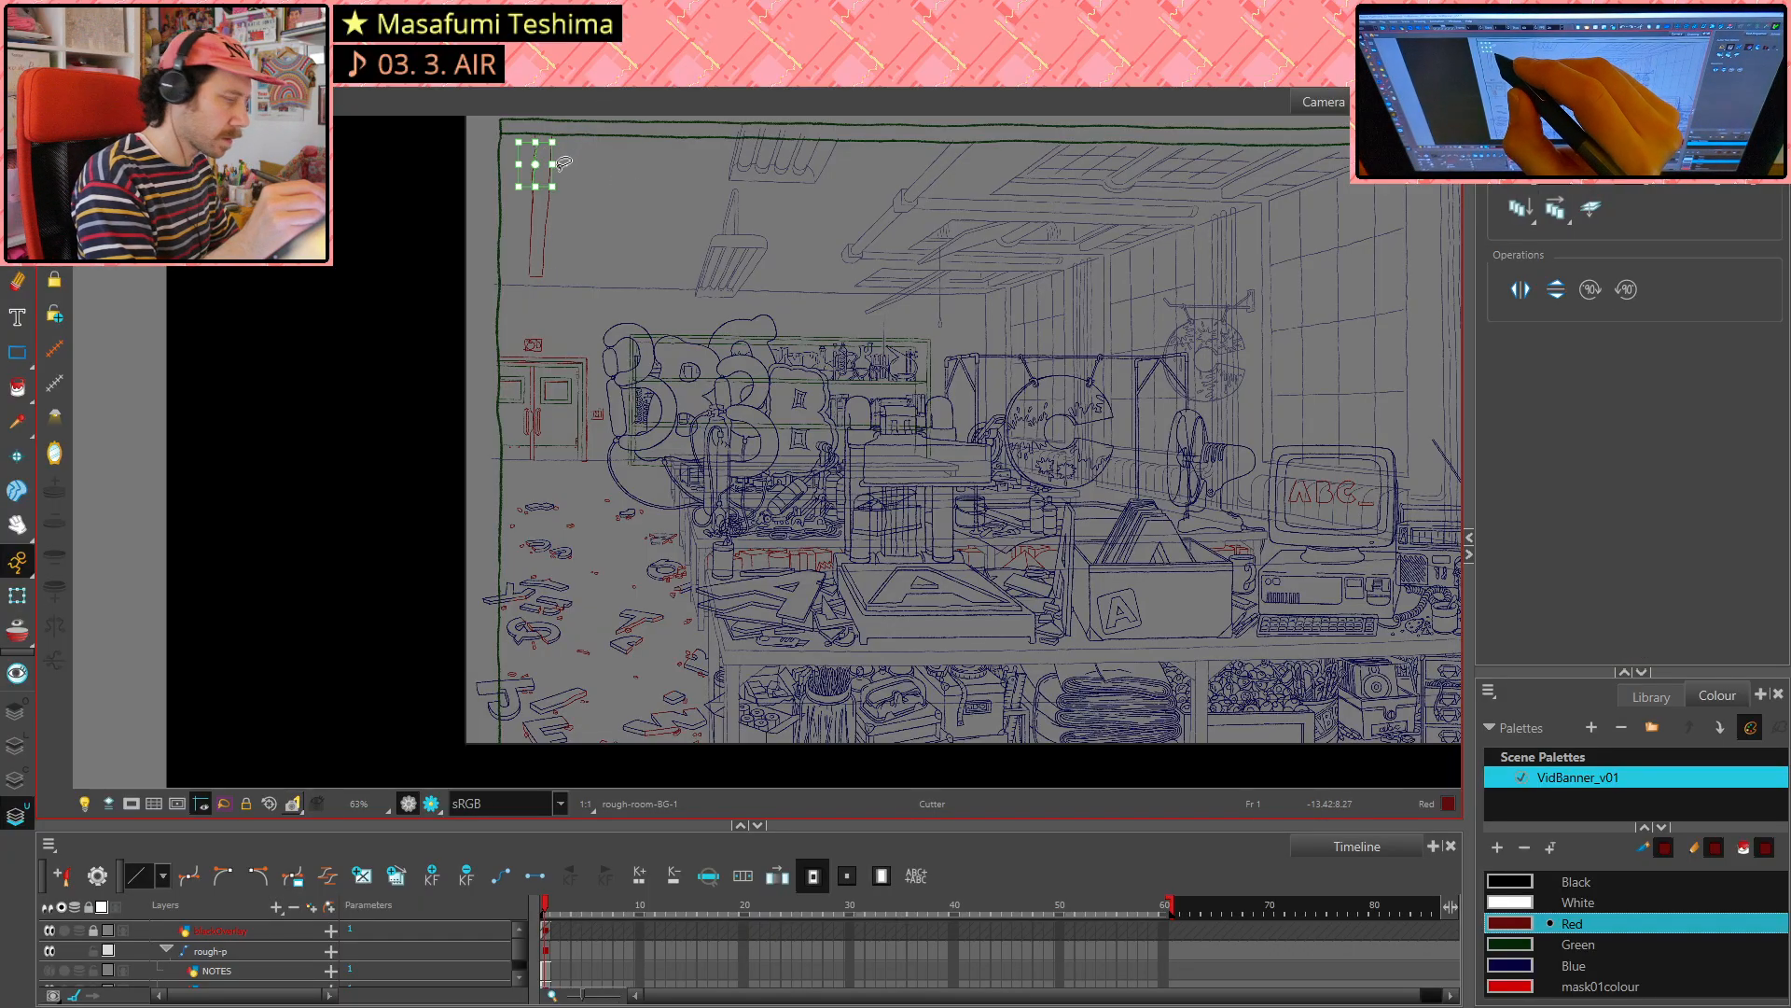
key("Delete")
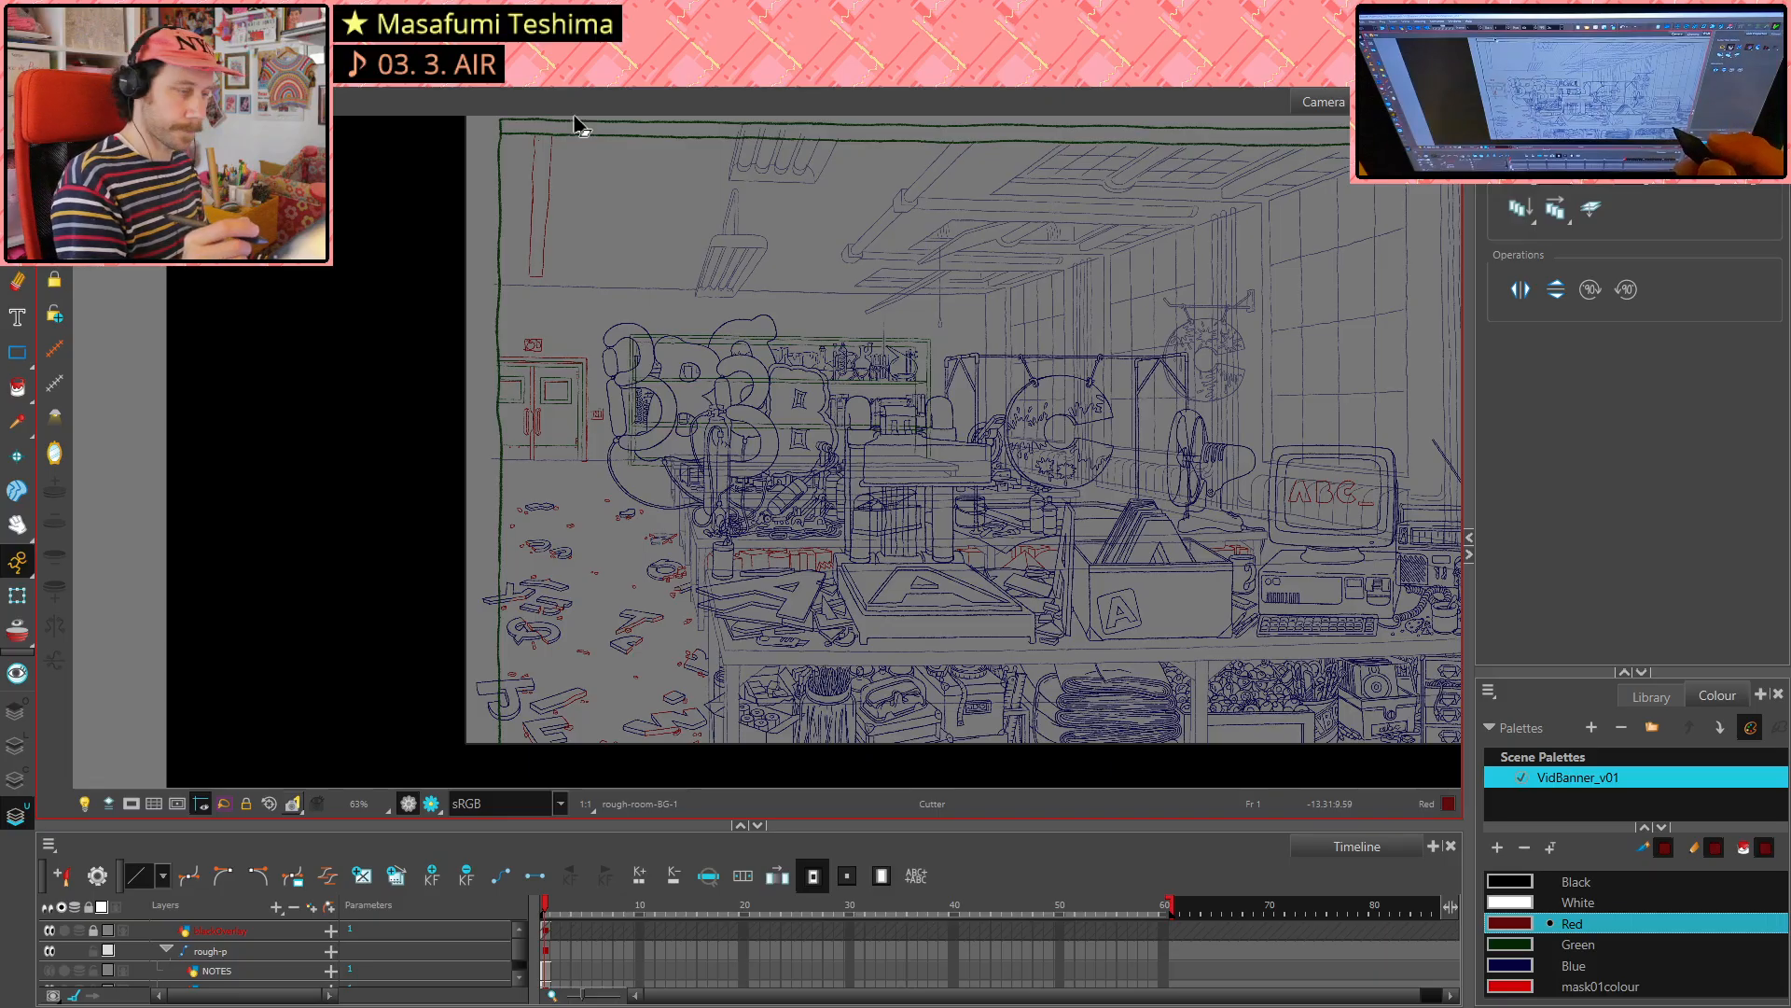
key("alt+slash")
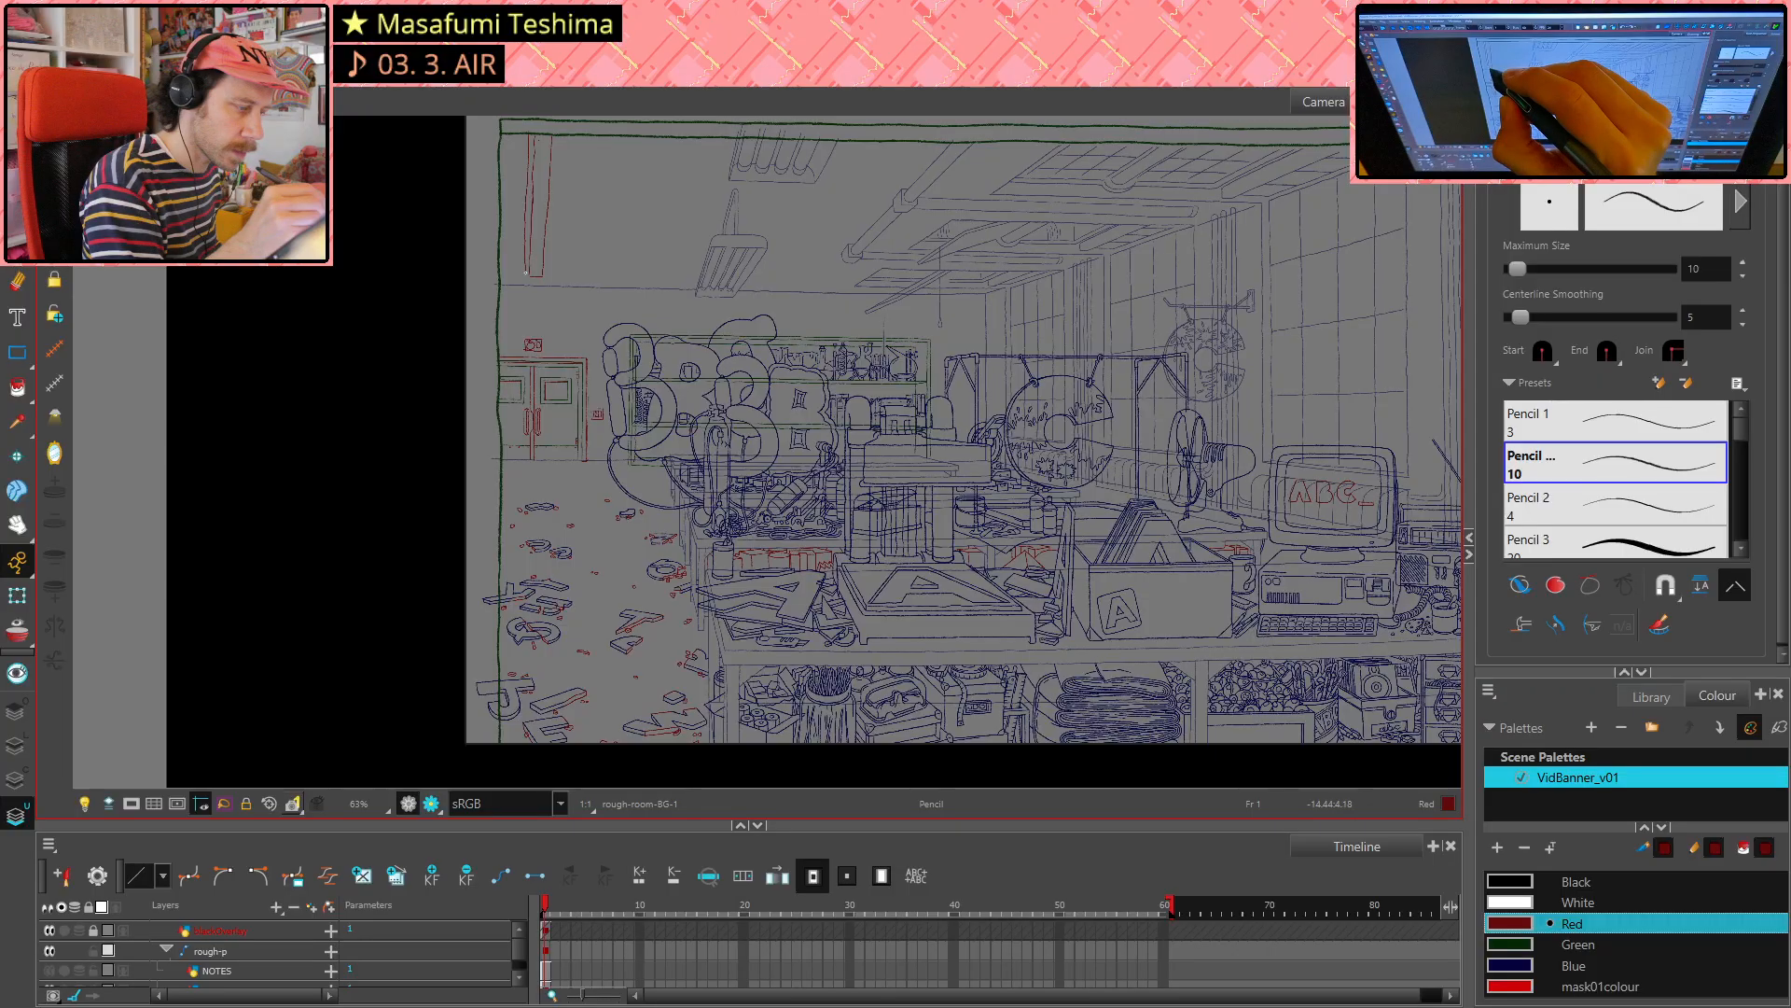
key("ctrl+z")
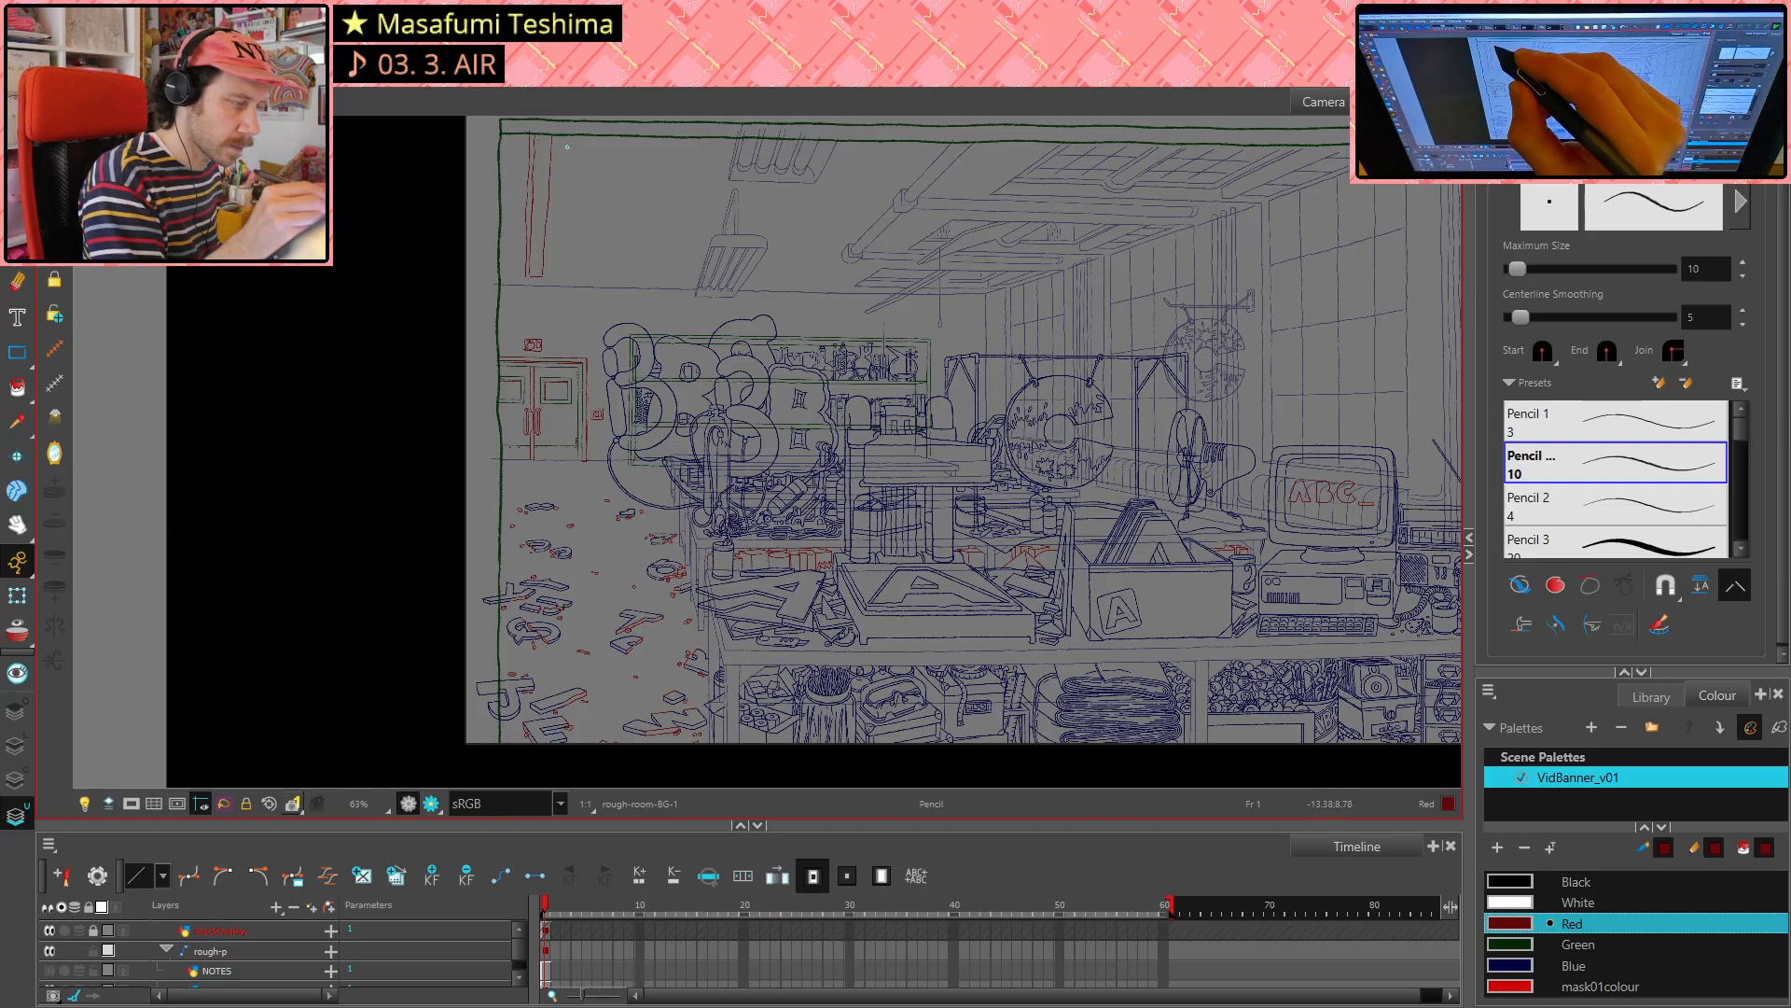
- Delete the leftover line segments of the old outline from the ceiling strip
key("alt+s")
left_click(536, 187)
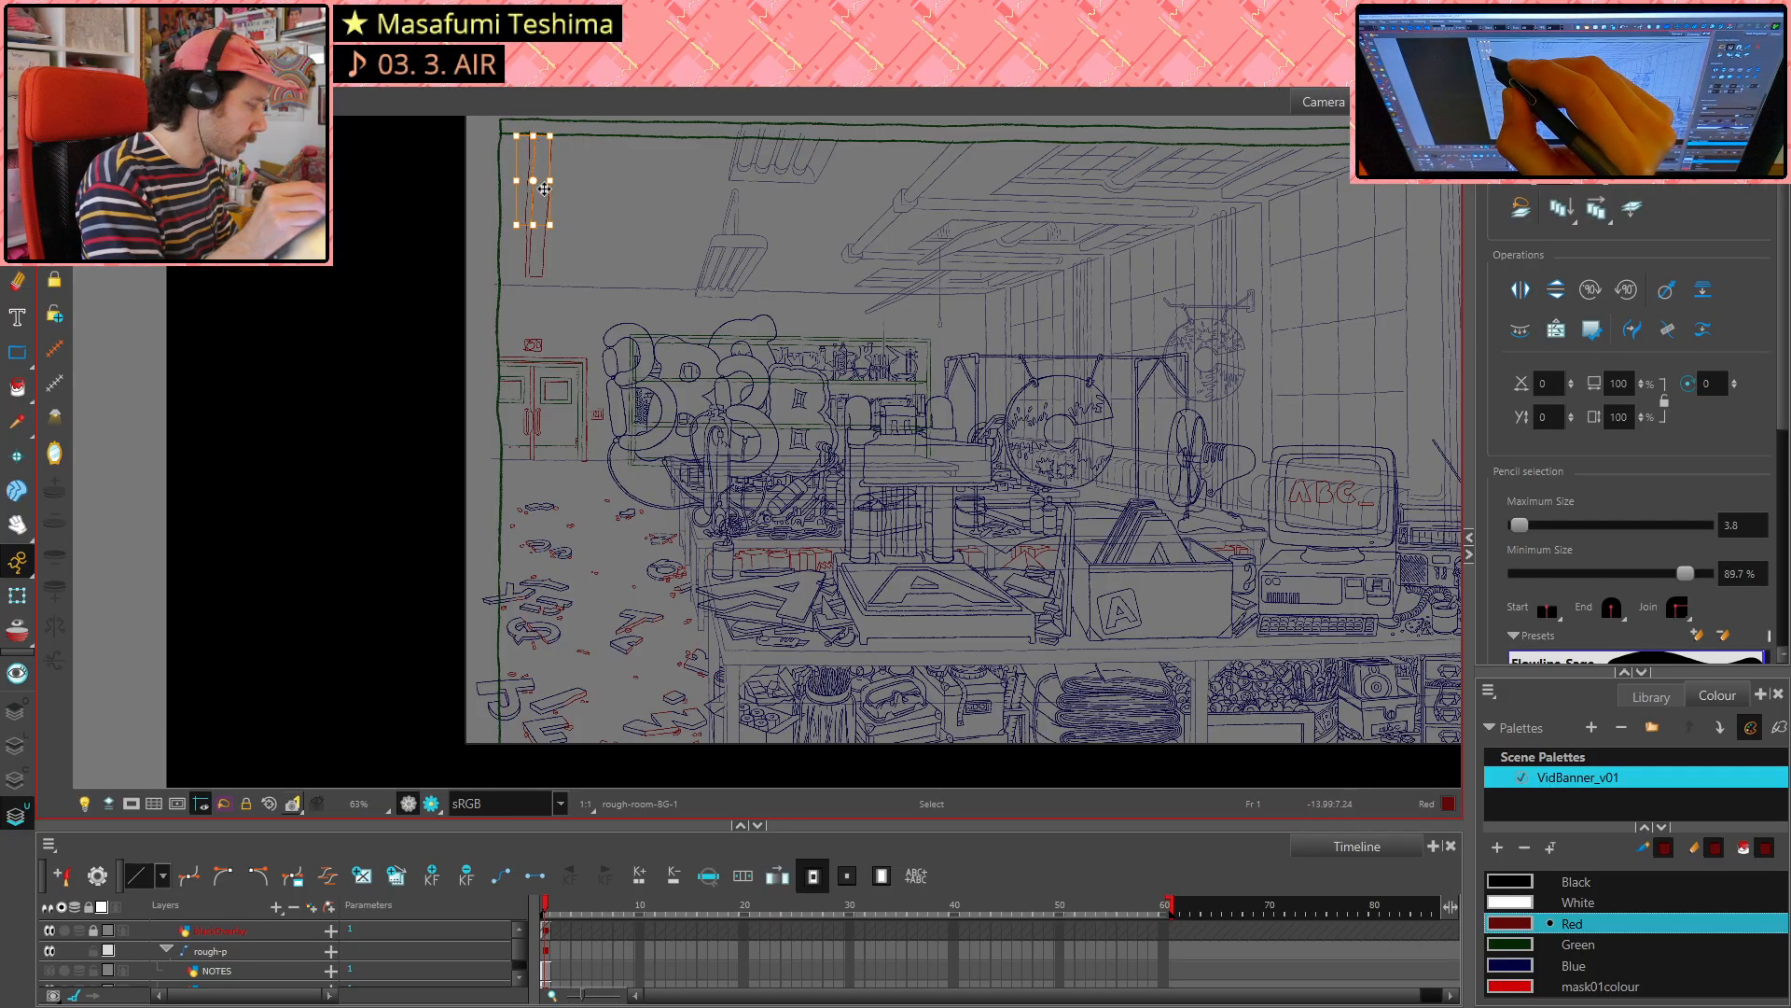
key("Delete")
left_click(548, 174)
key("Delete")
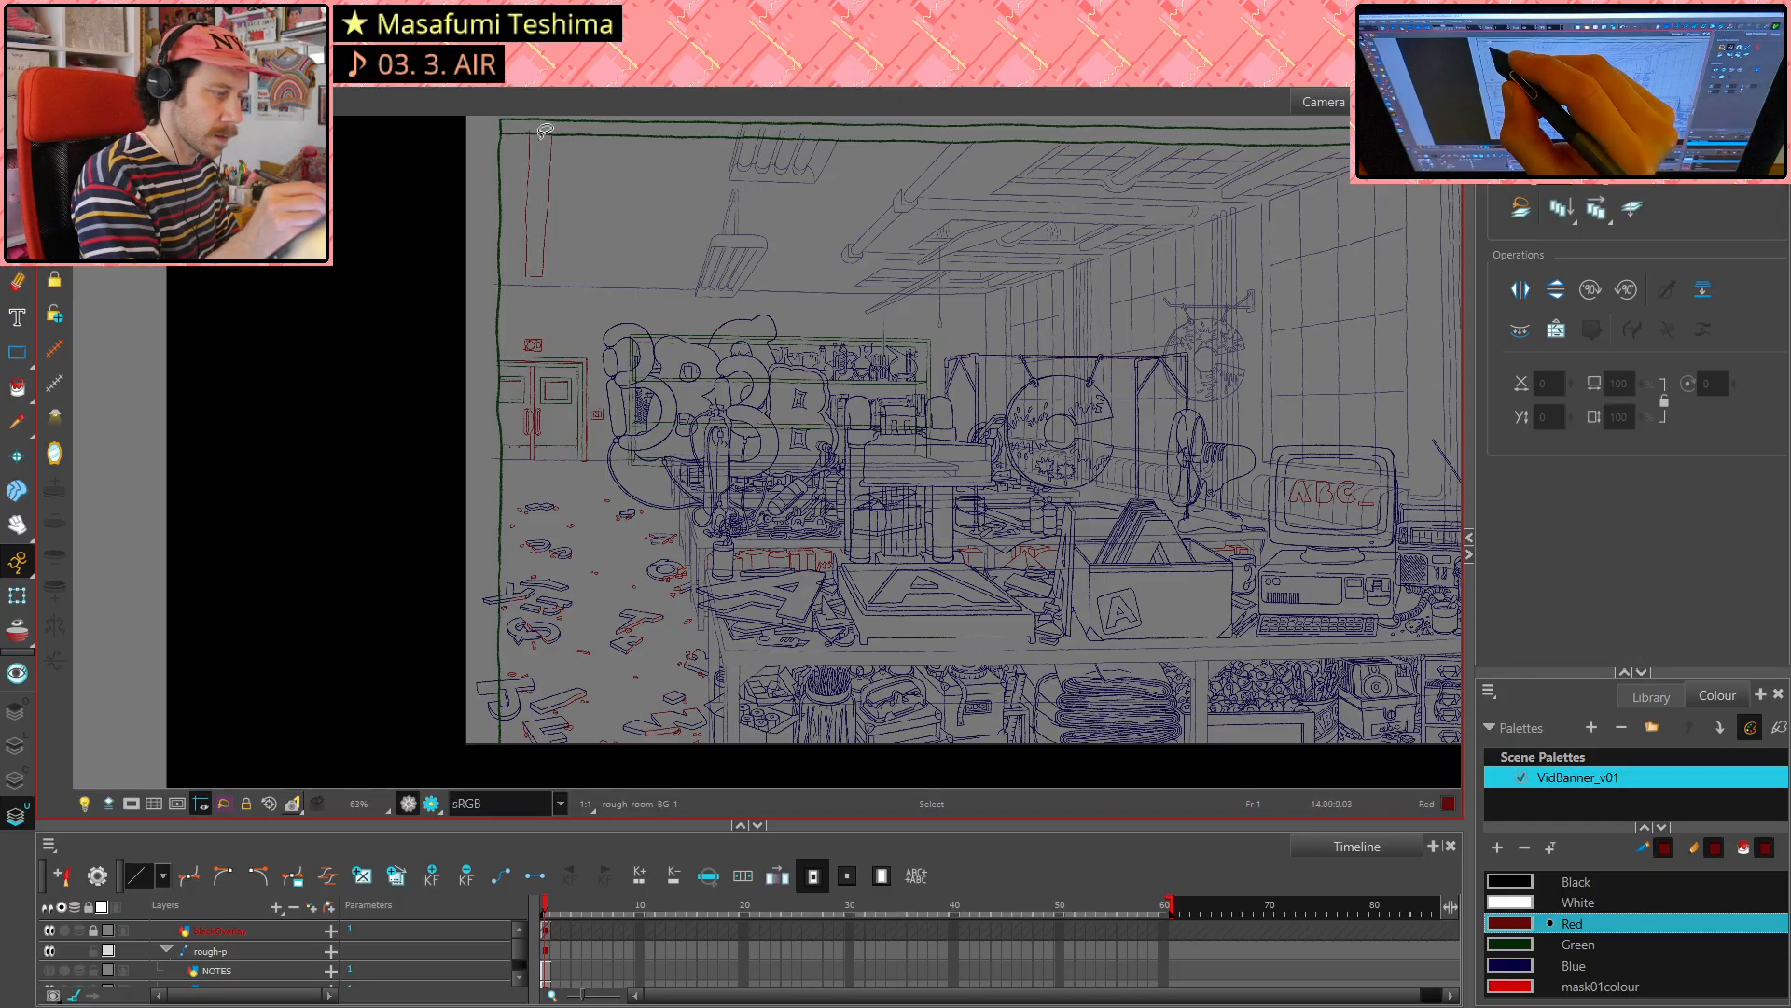
- Shorten the ceiling strip with a new lower end line and trim off the pieces extending below it with the Cutter
key("alt+x")
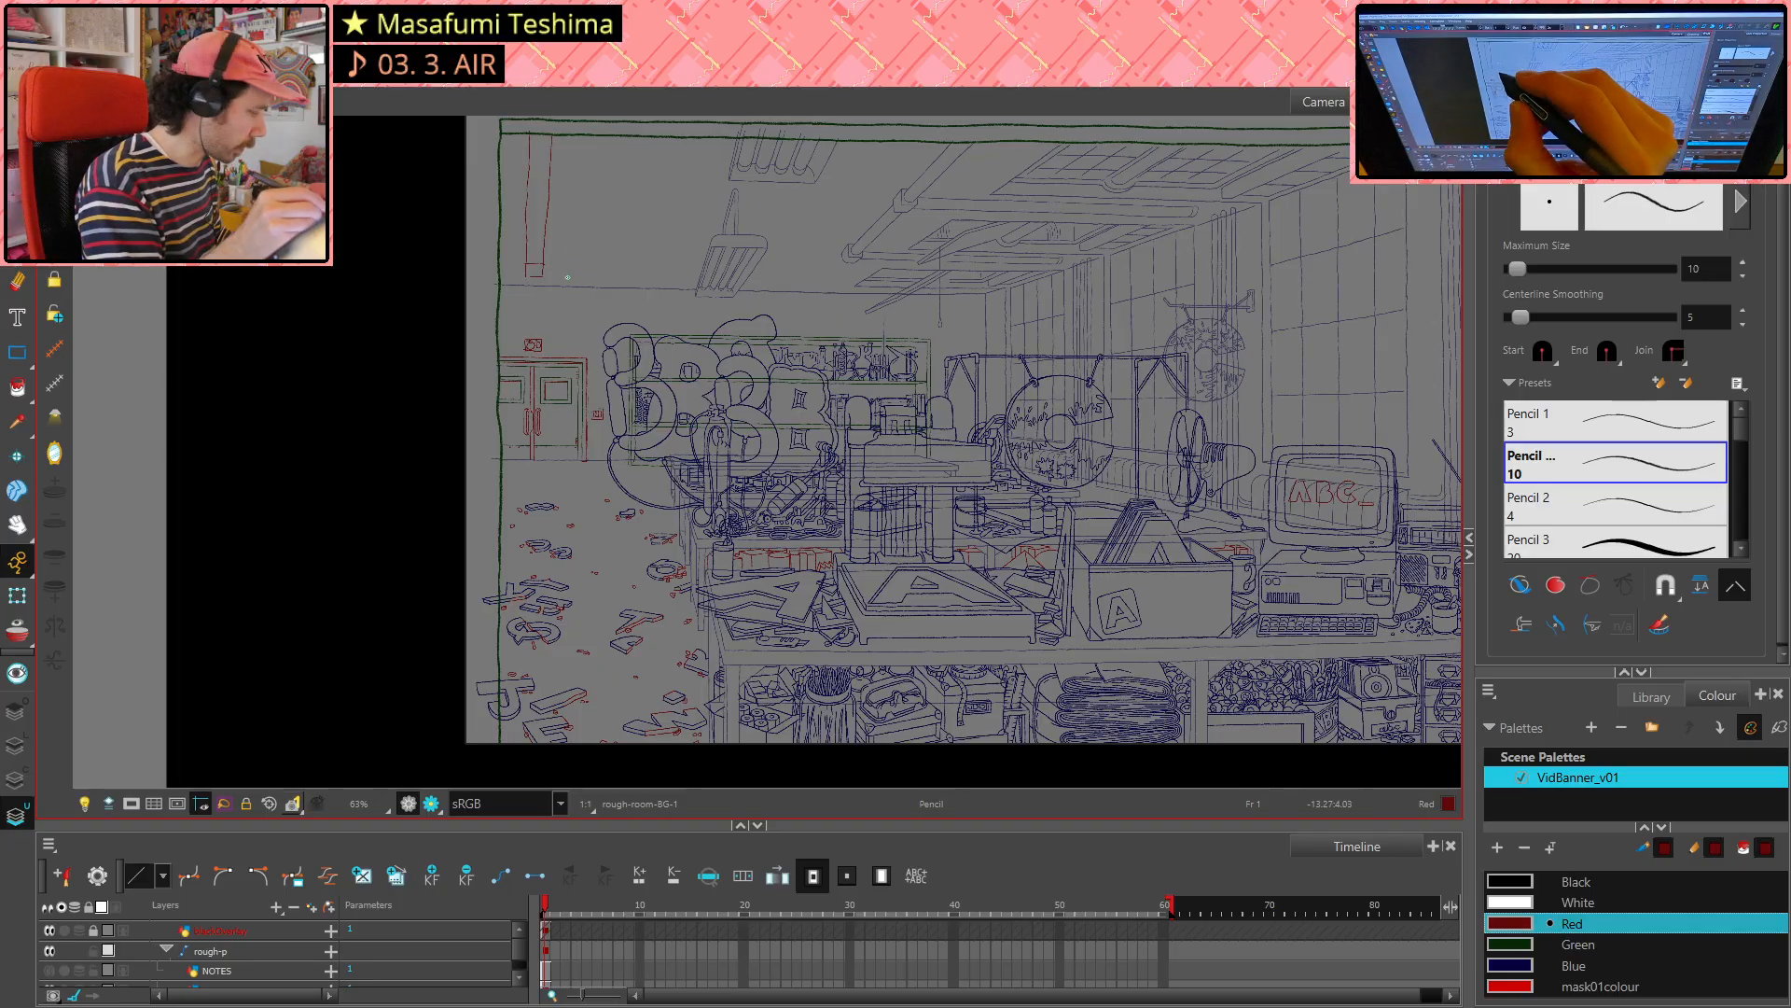
key("alt+t")
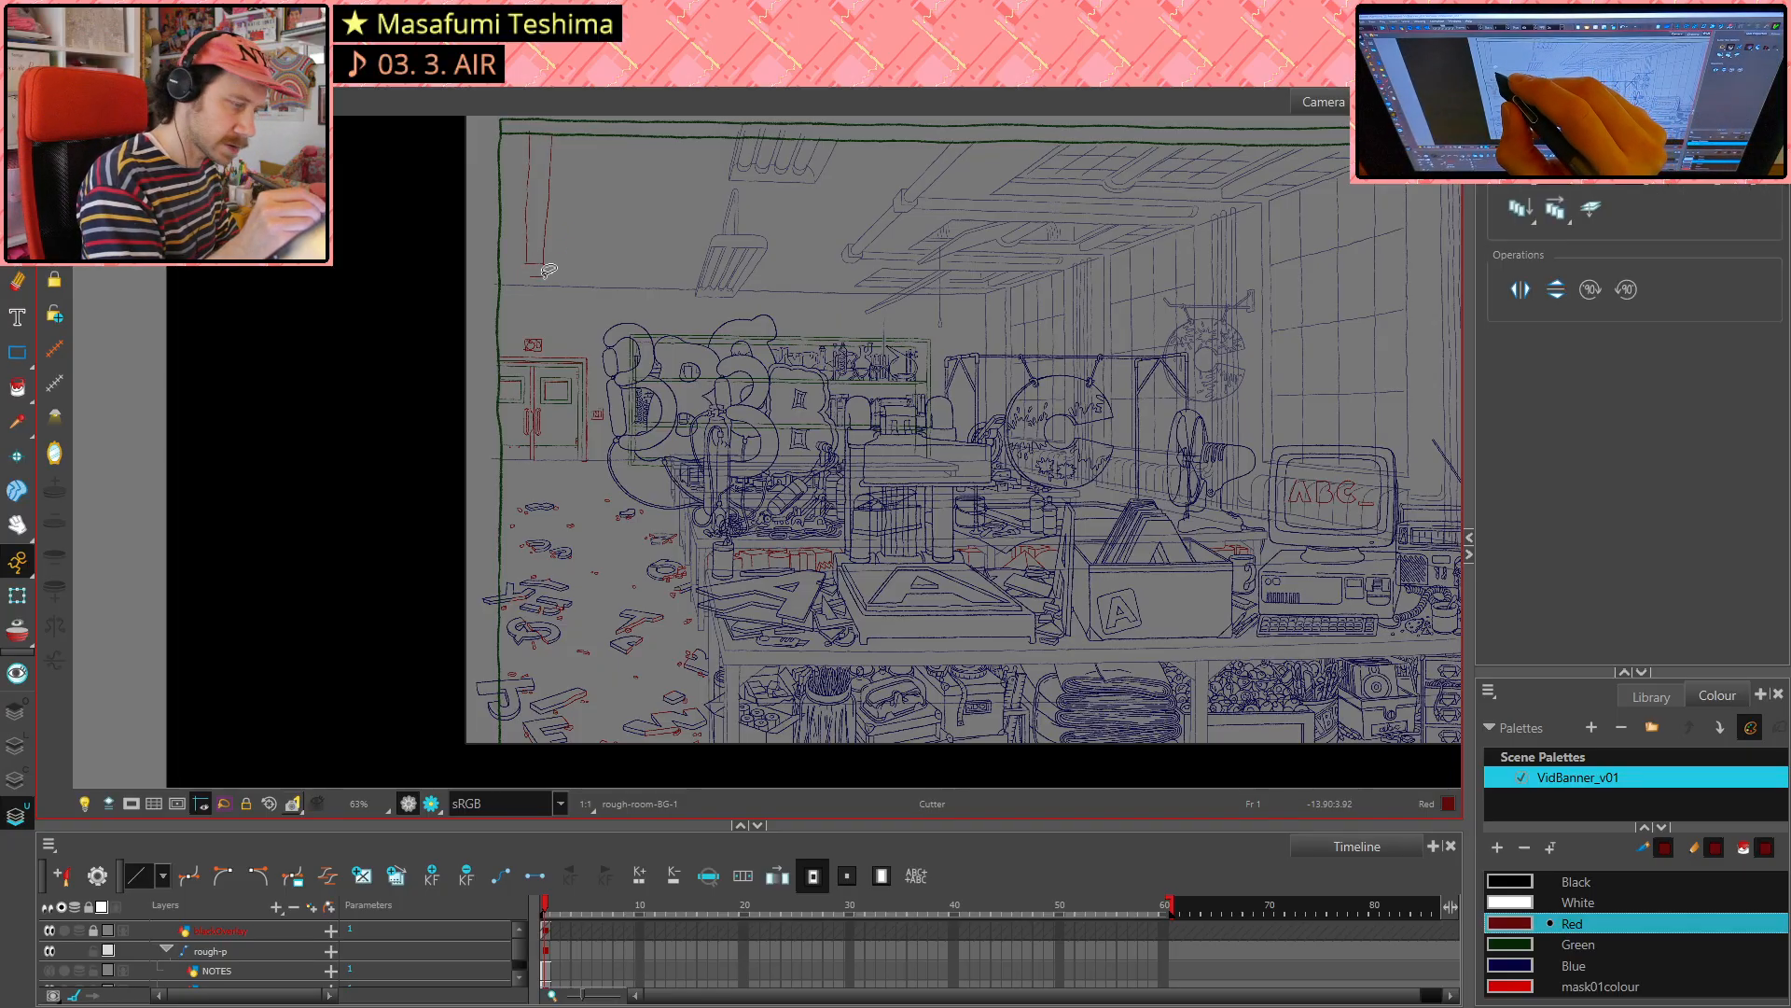
left_click(544, 276)
key("Delete")
left_click(545, 269)
key("Delete")
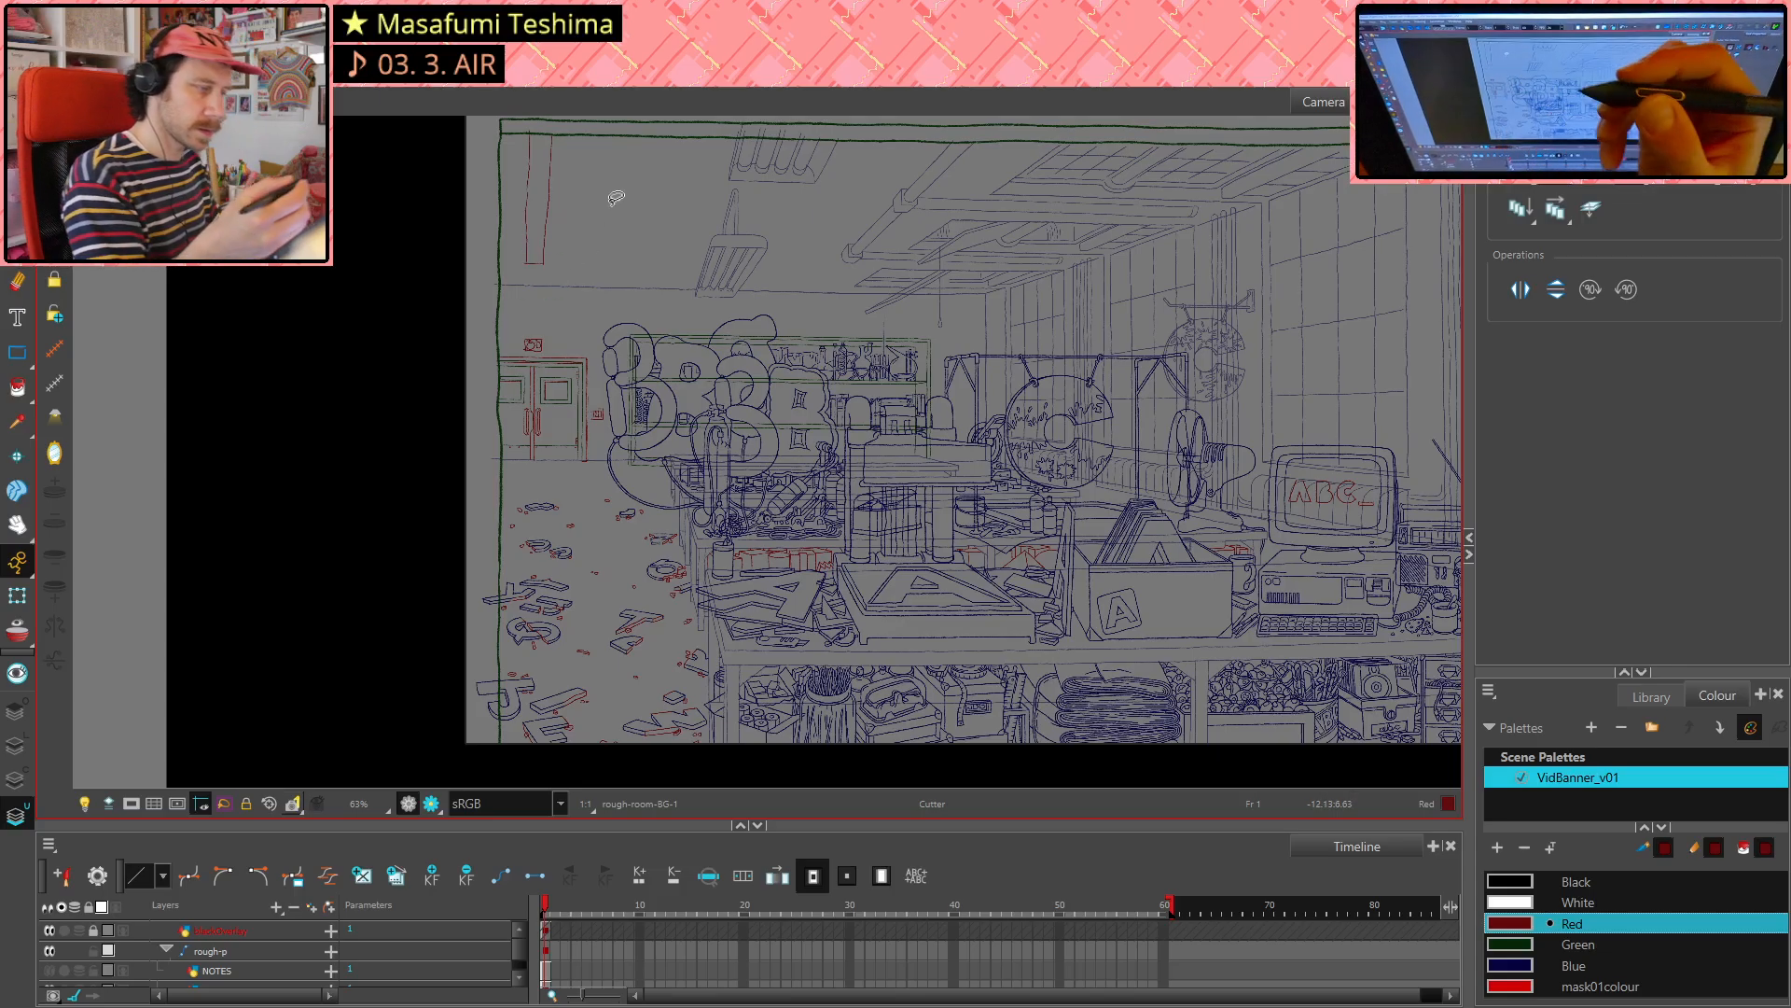
- Draw a small red oval fixture on the ceiling beside the long strip with the Pencil tool
key("alt+slash")
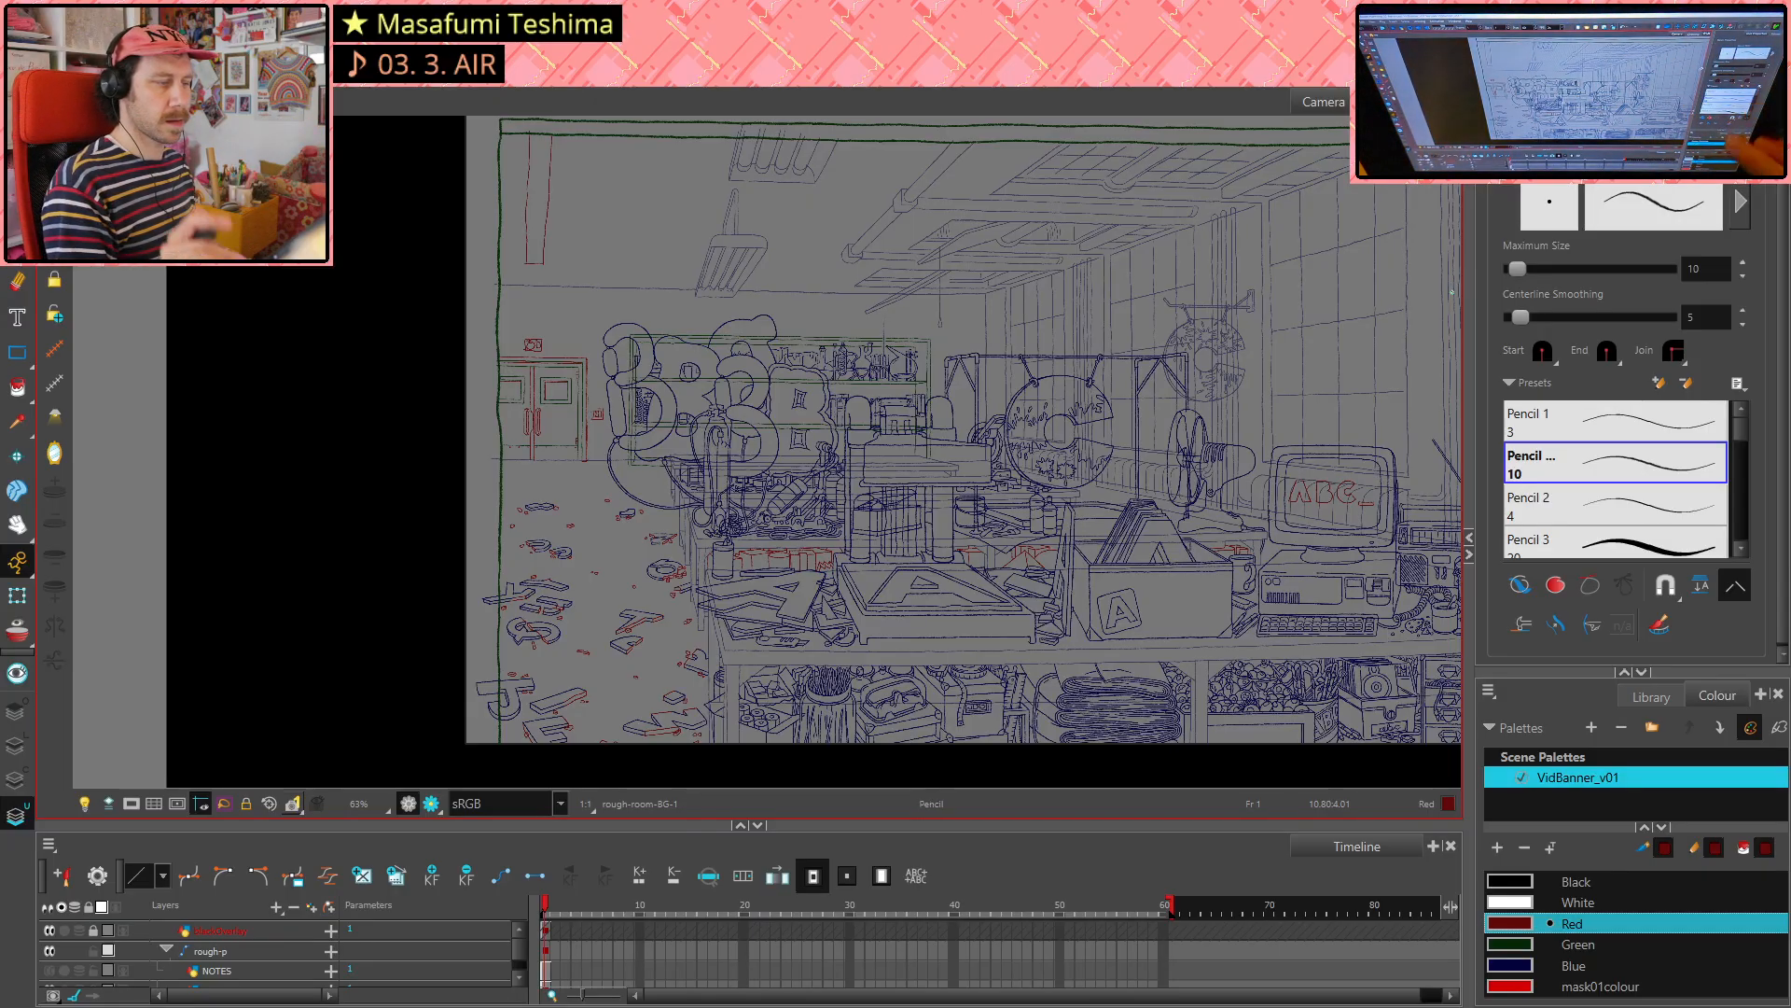
left_click_drag(815, 205, 813, 204)
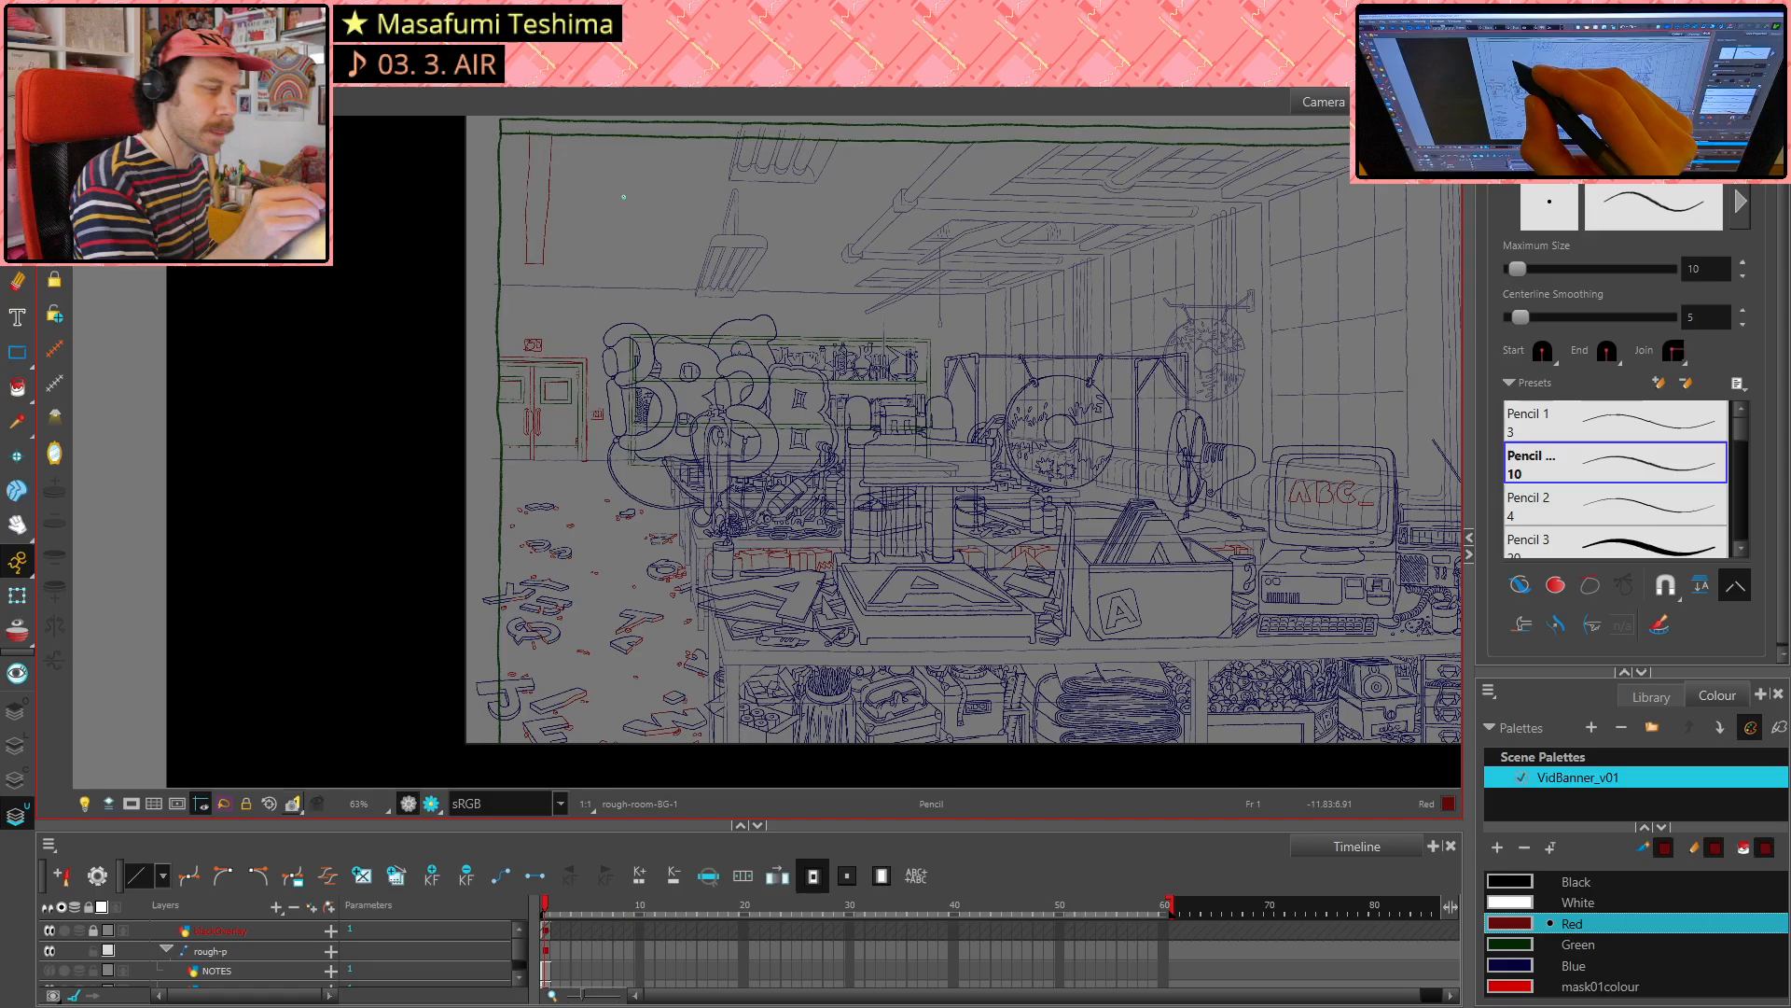
left_click_drag(618, 192, 643, 197)
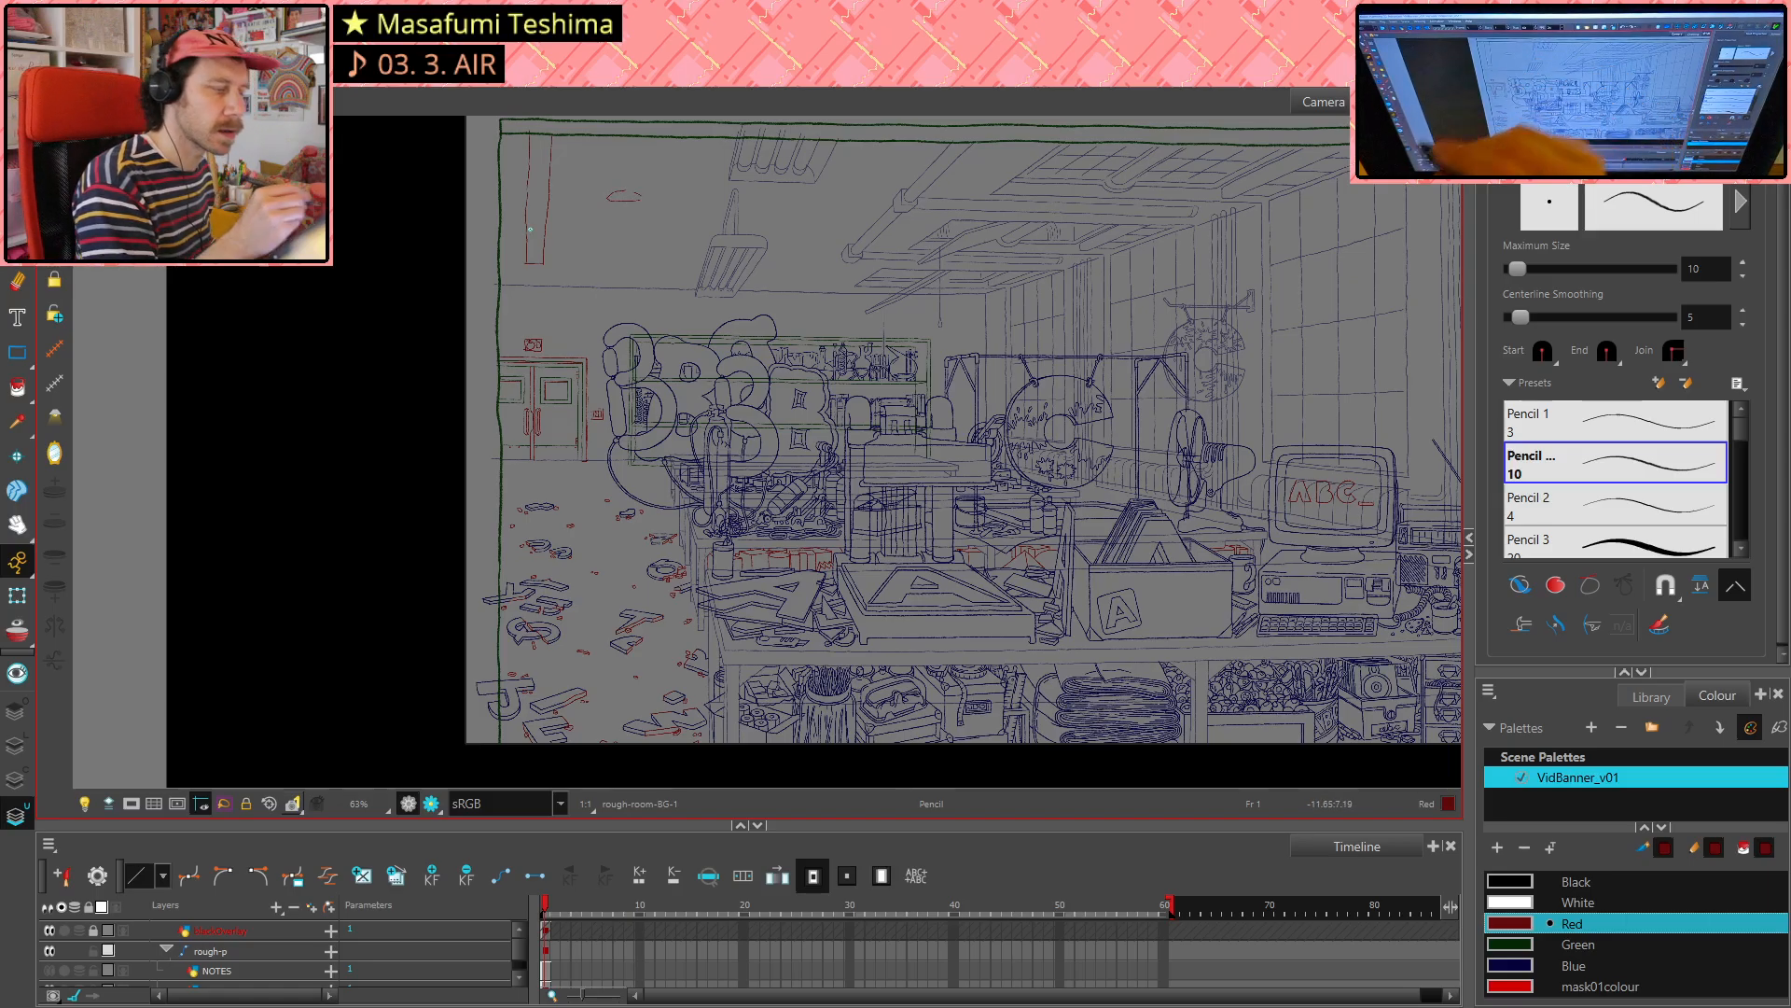
key("ctrl+z")
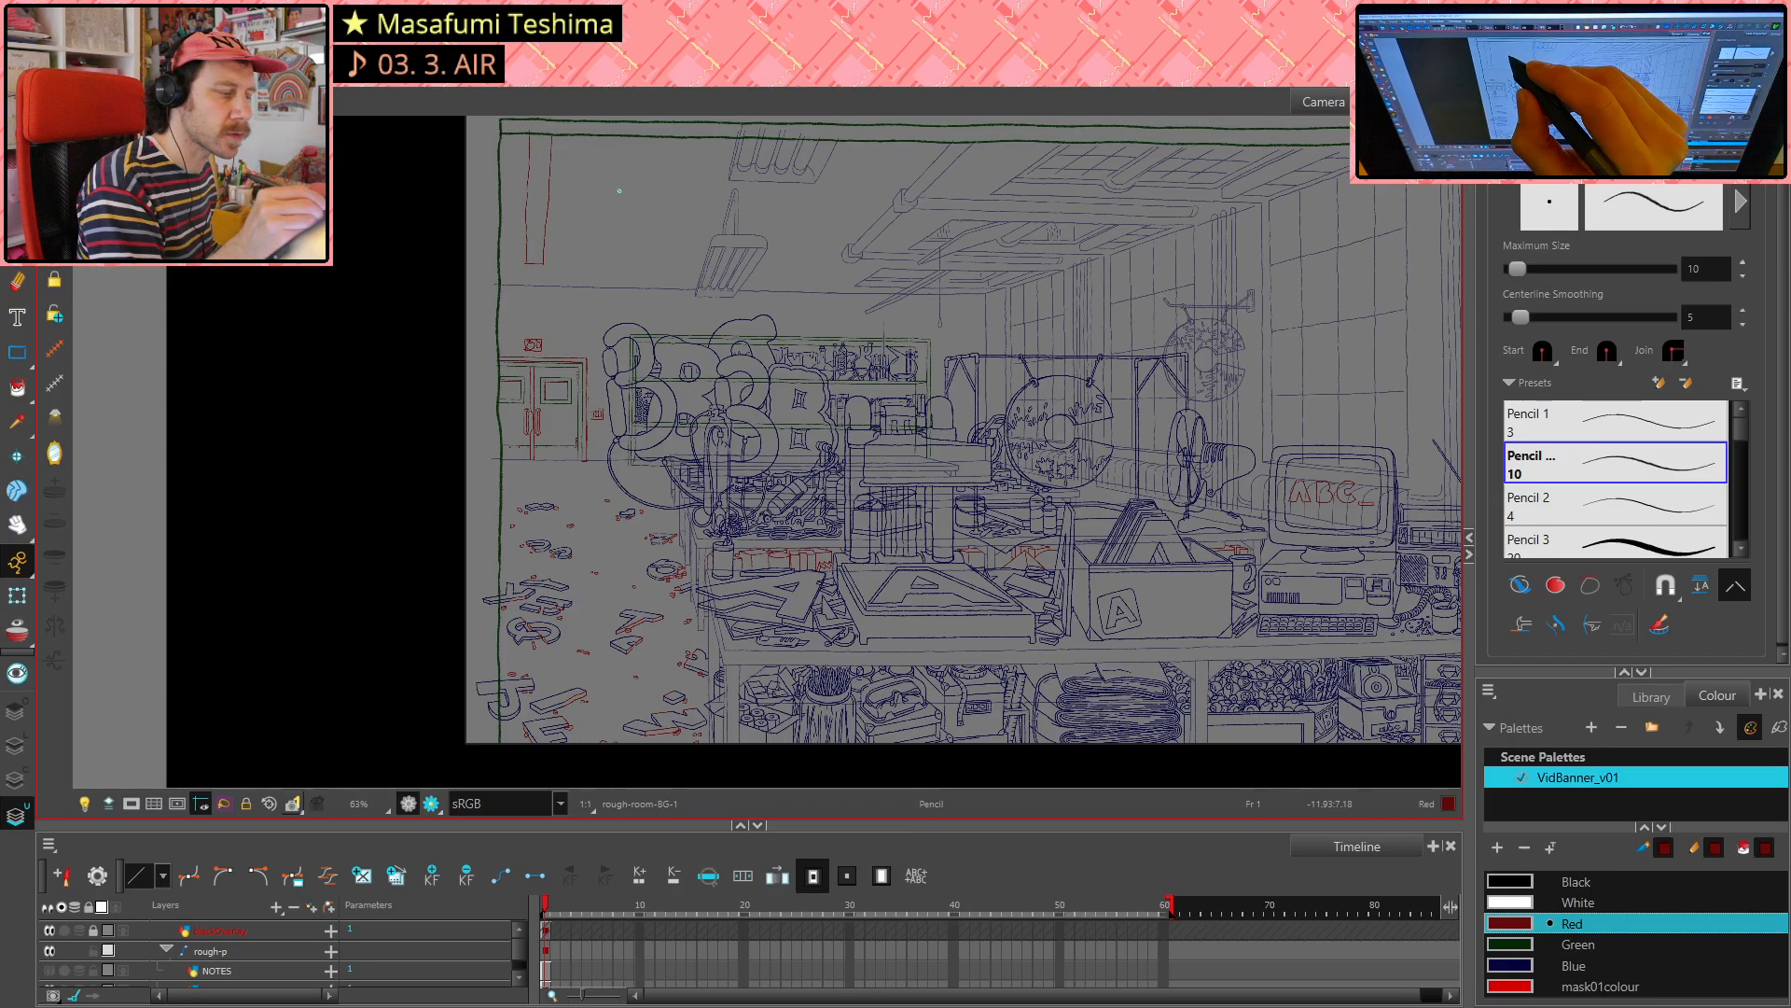
left_click_drag(607, 194, 630, 198)
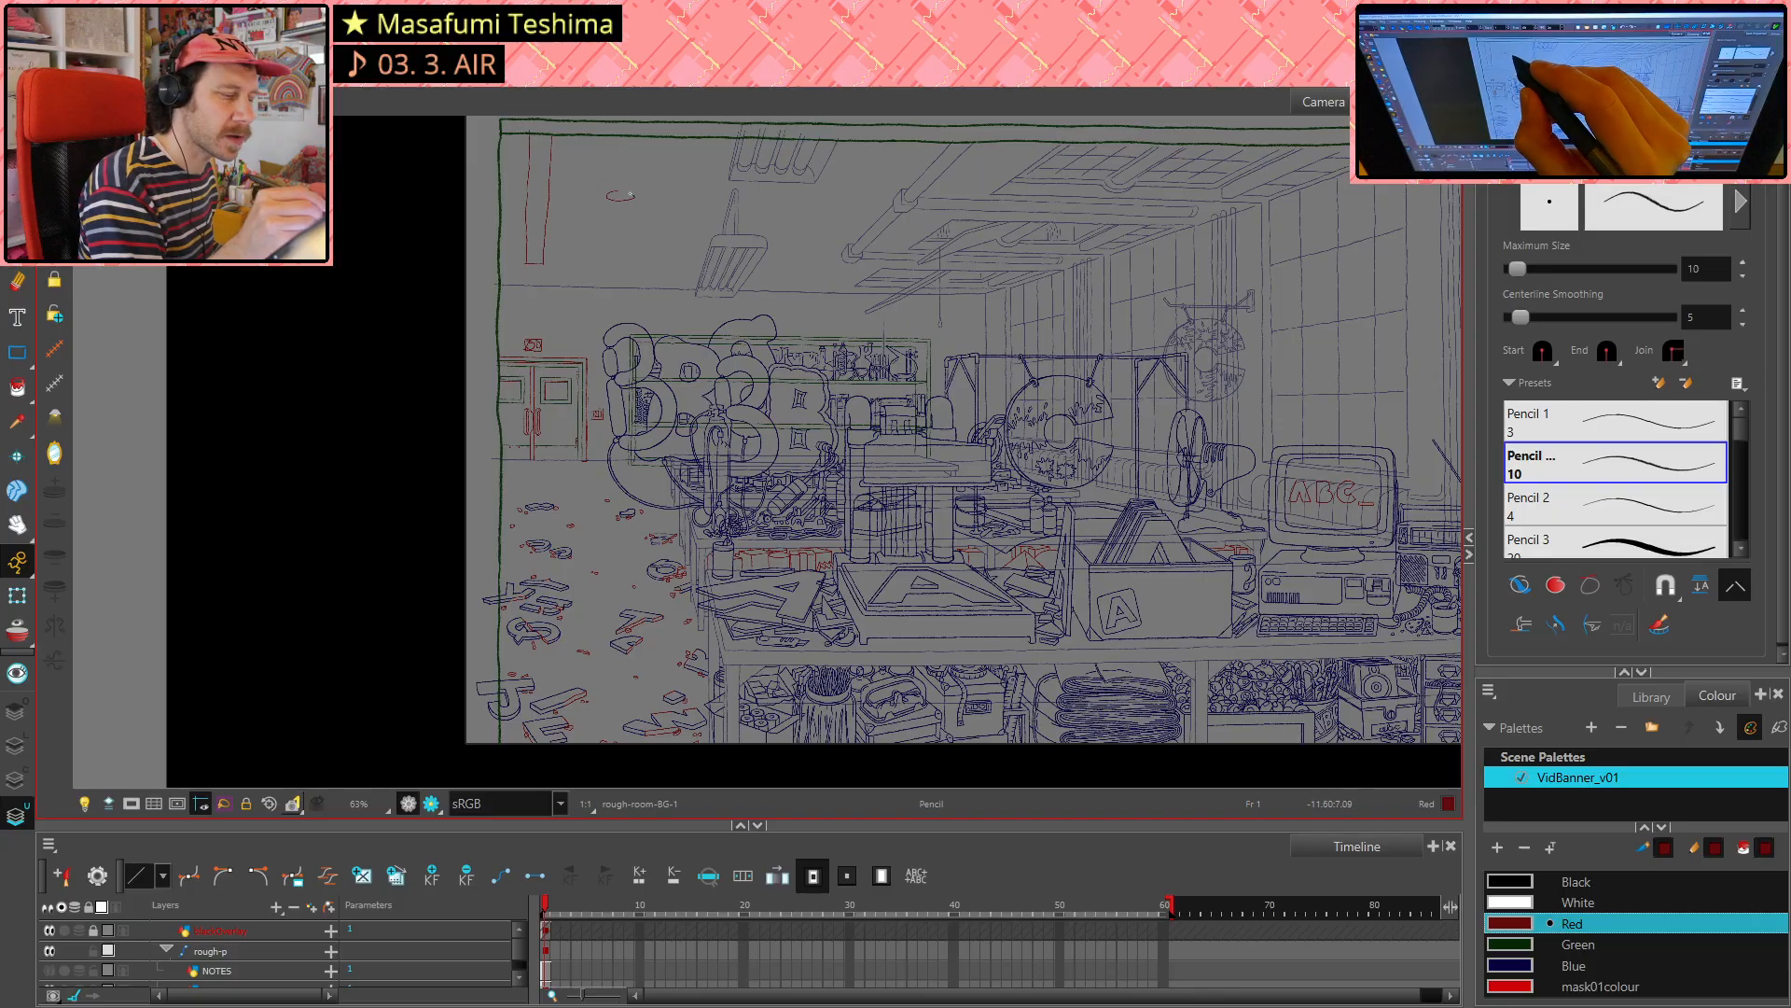
key("ctrl+z")
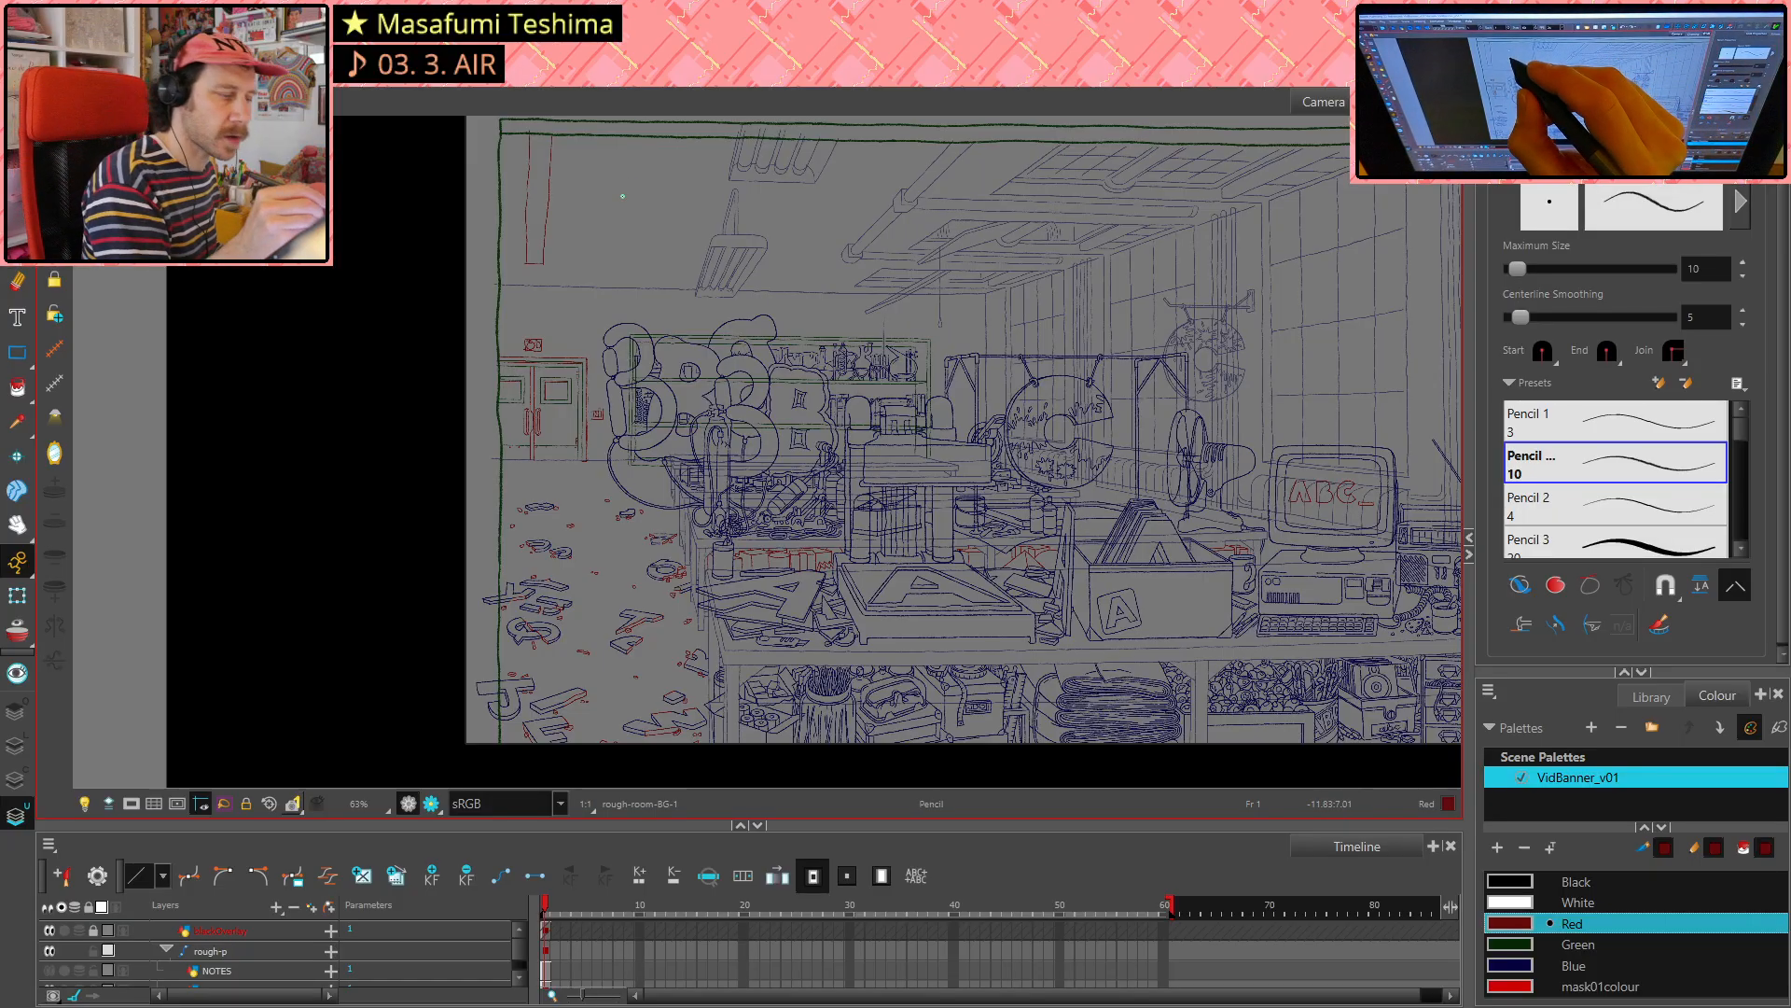
left_click_drag(617, 195, 616, 194)
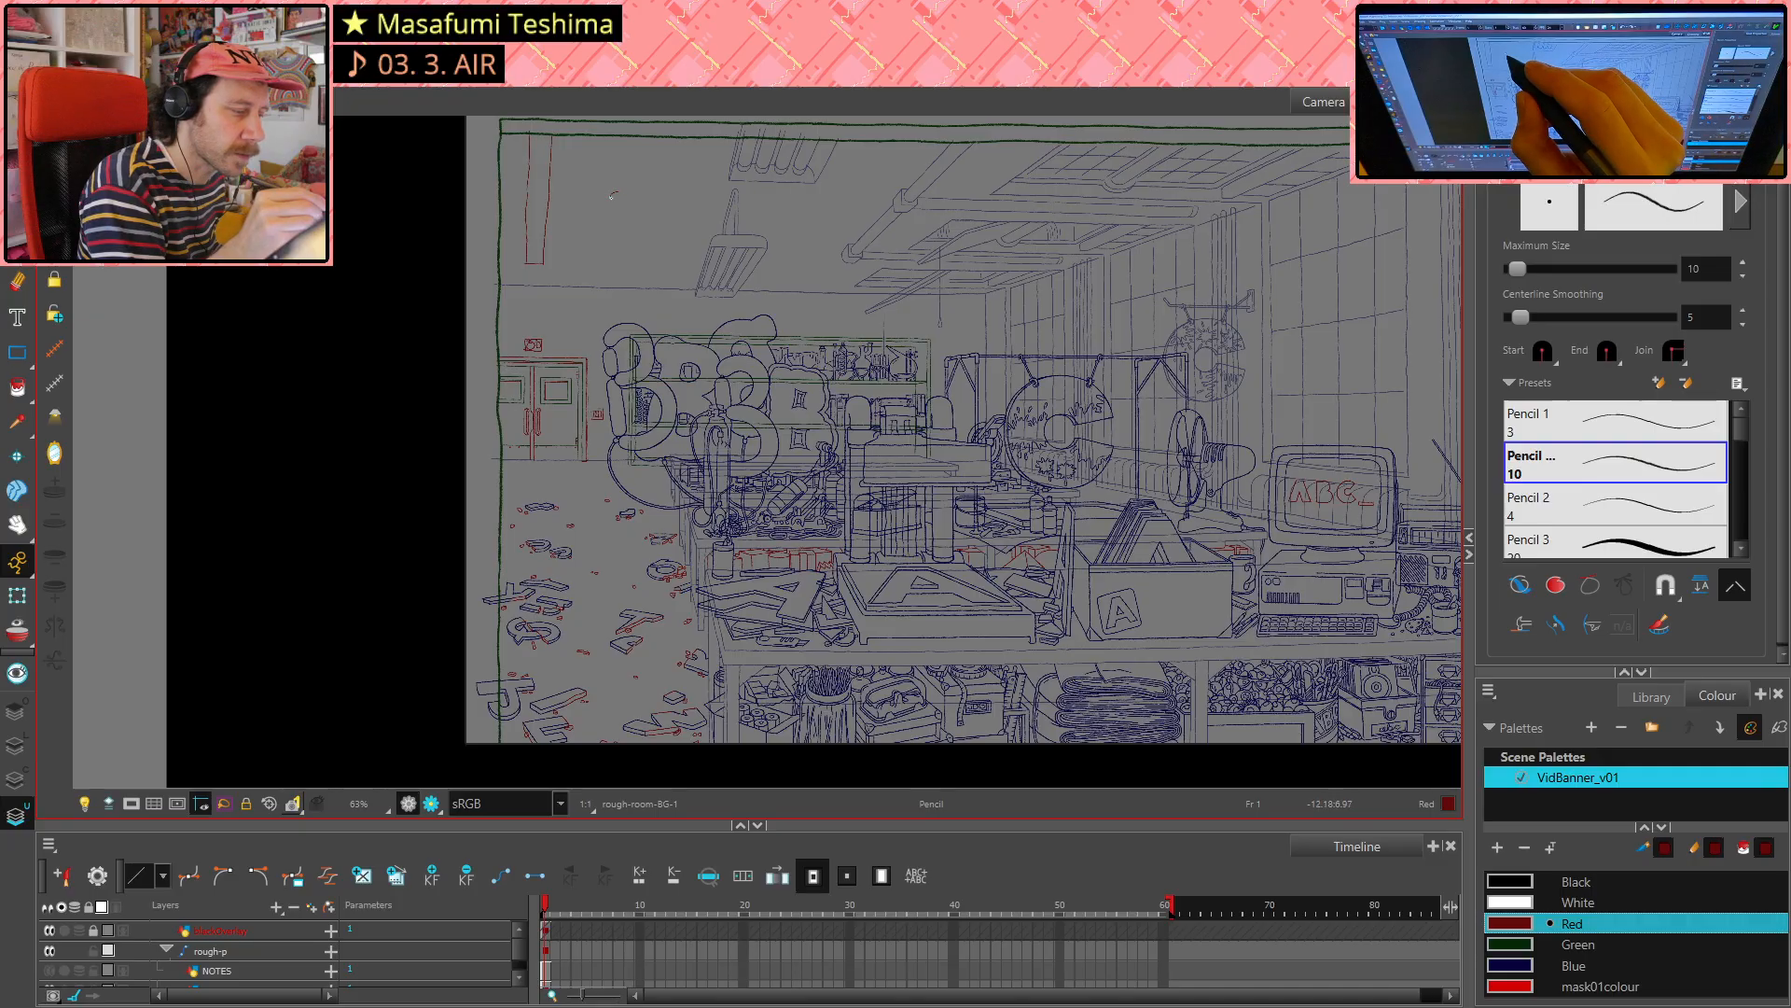
mouse_move(613, 194)
left_mouse_down()
mouse_move(630, 199)
mouse_move(615, 193)
left_mouse_up()
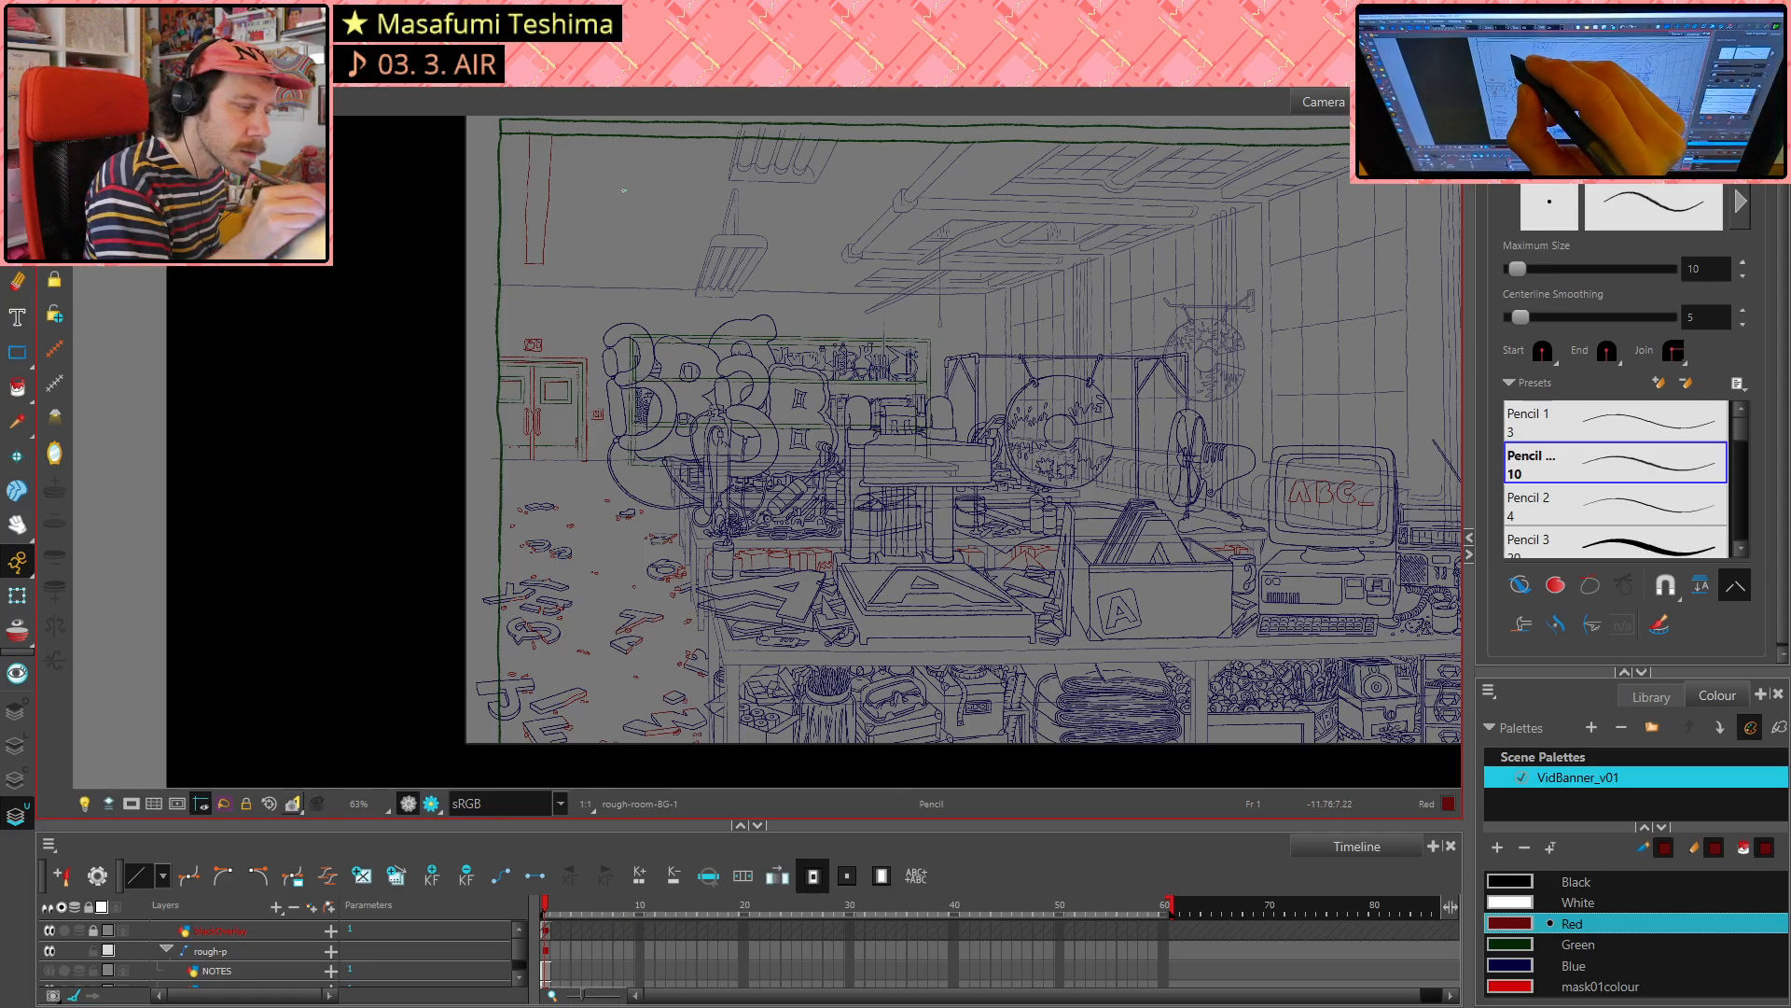
left_click_drag(641, 194, 619, 192)
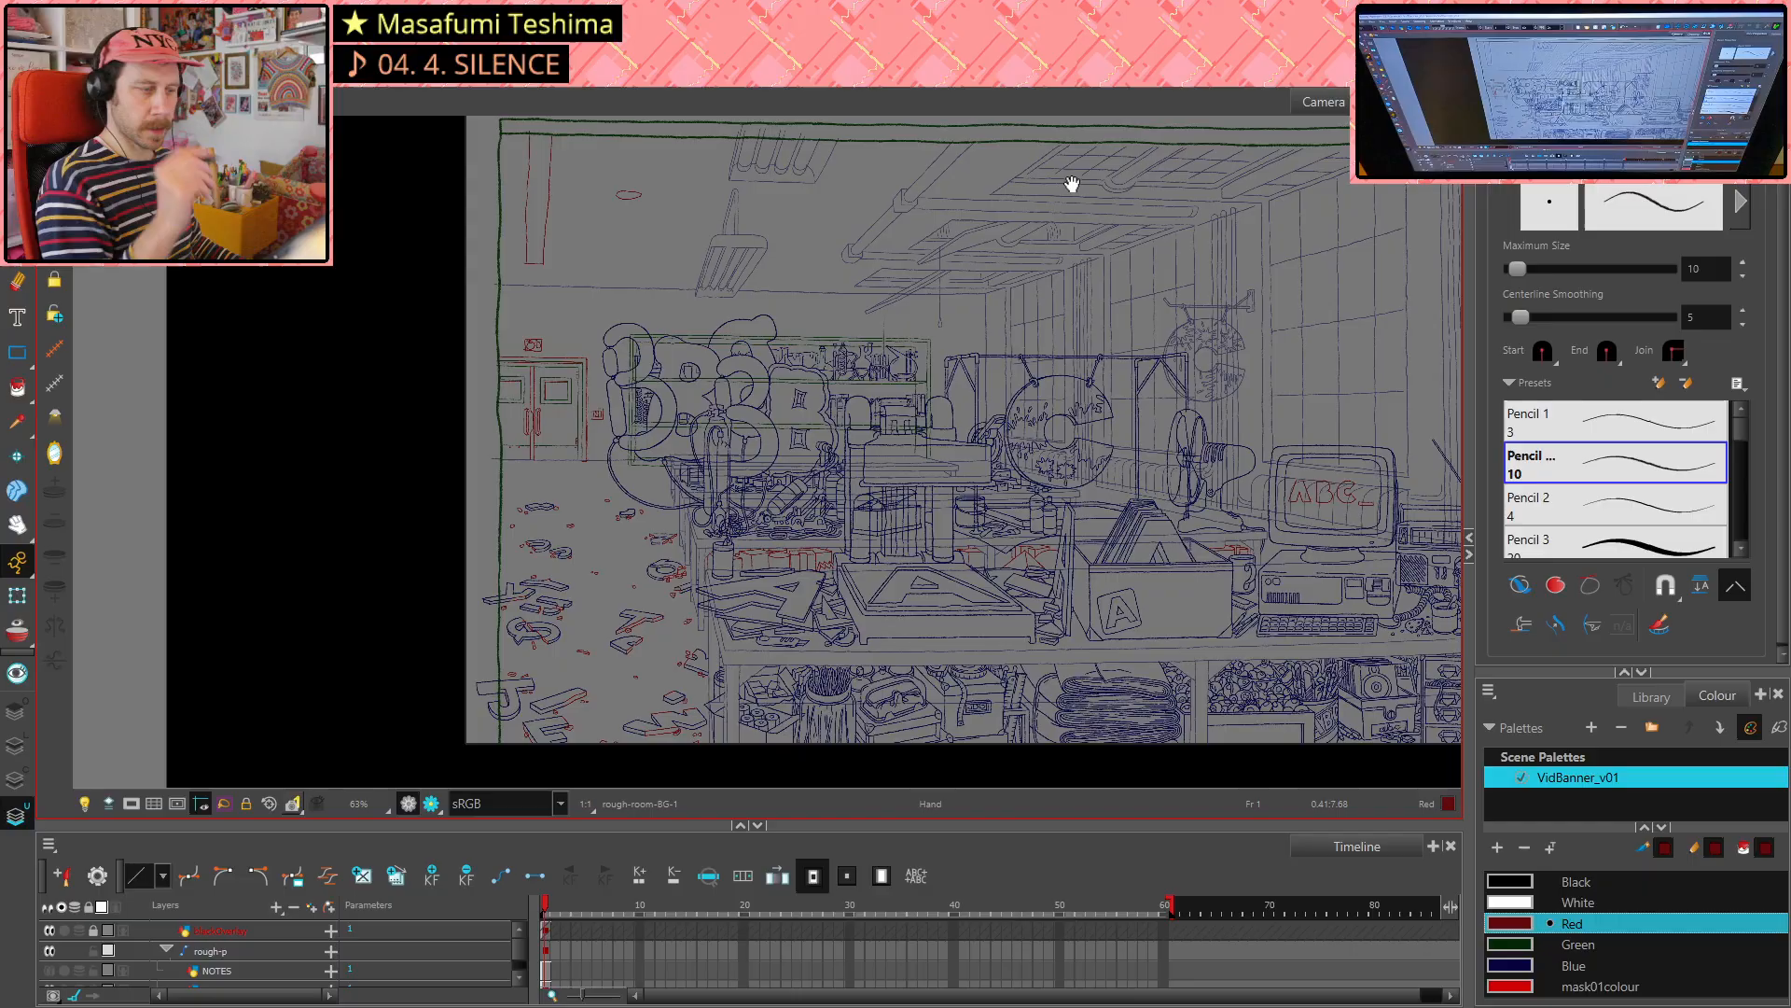
- Select the small wall switch panel beside the double door and recolour its strokes to Blue
key("shift+m")
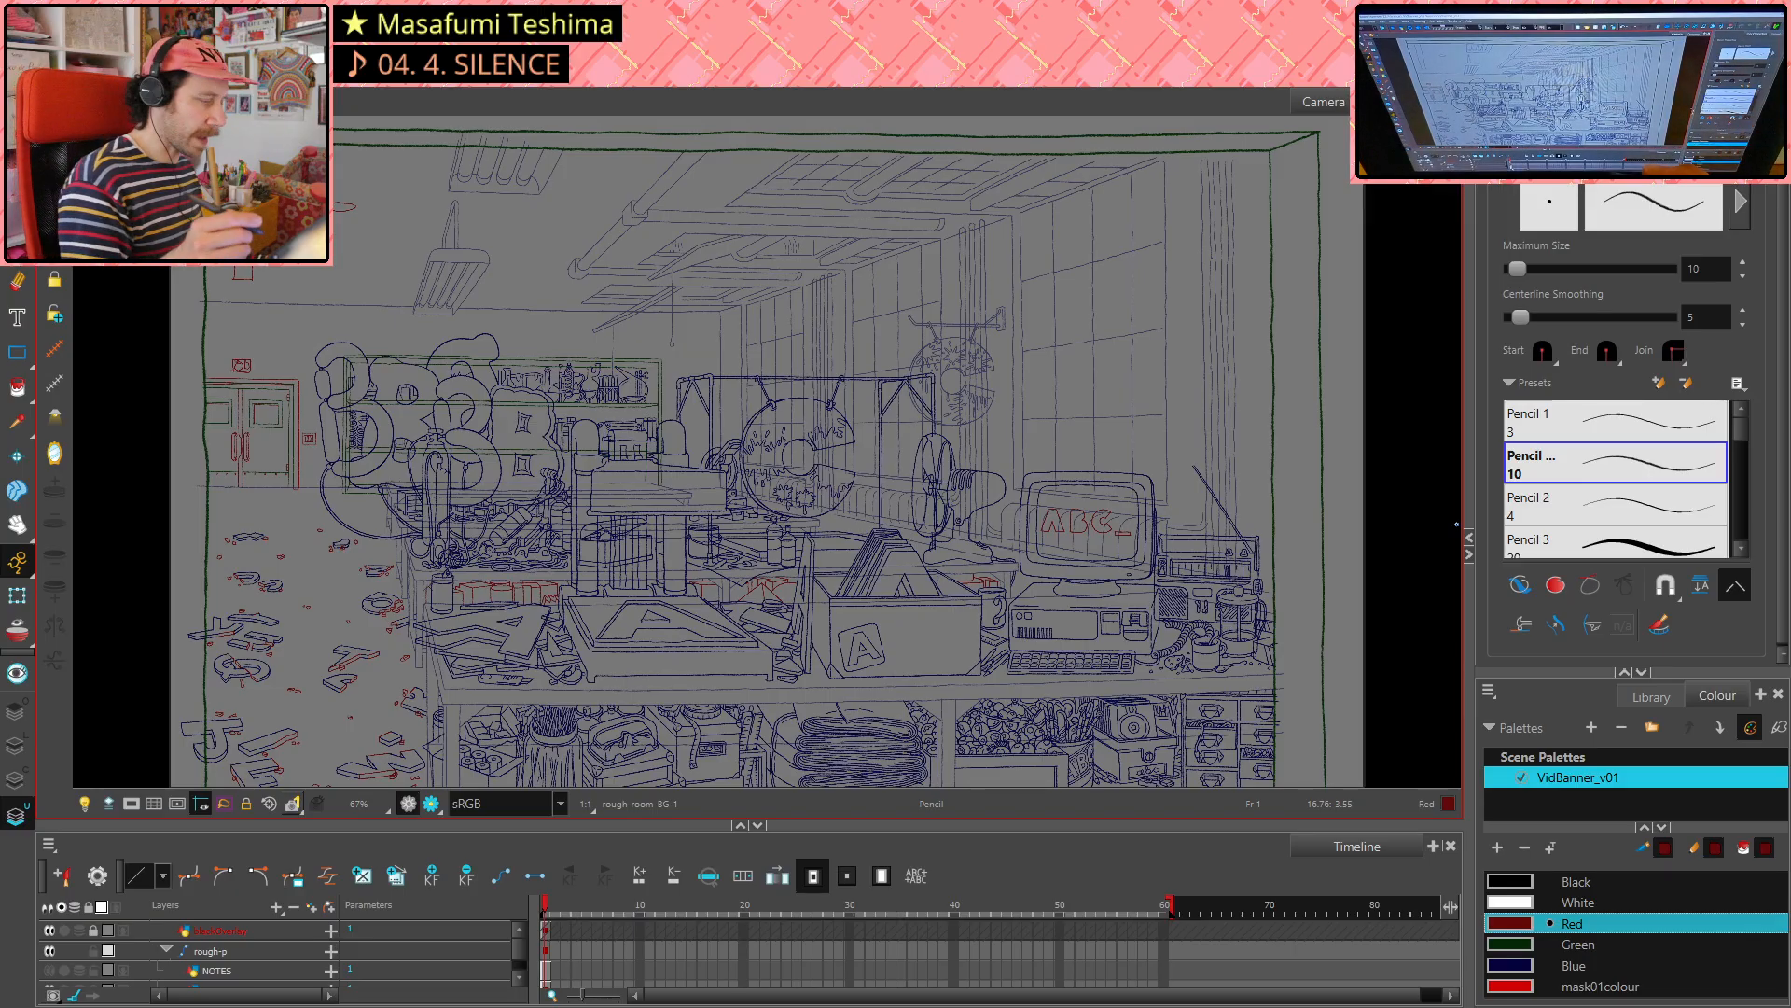
key("alt+s")
left_click(1577, 965)
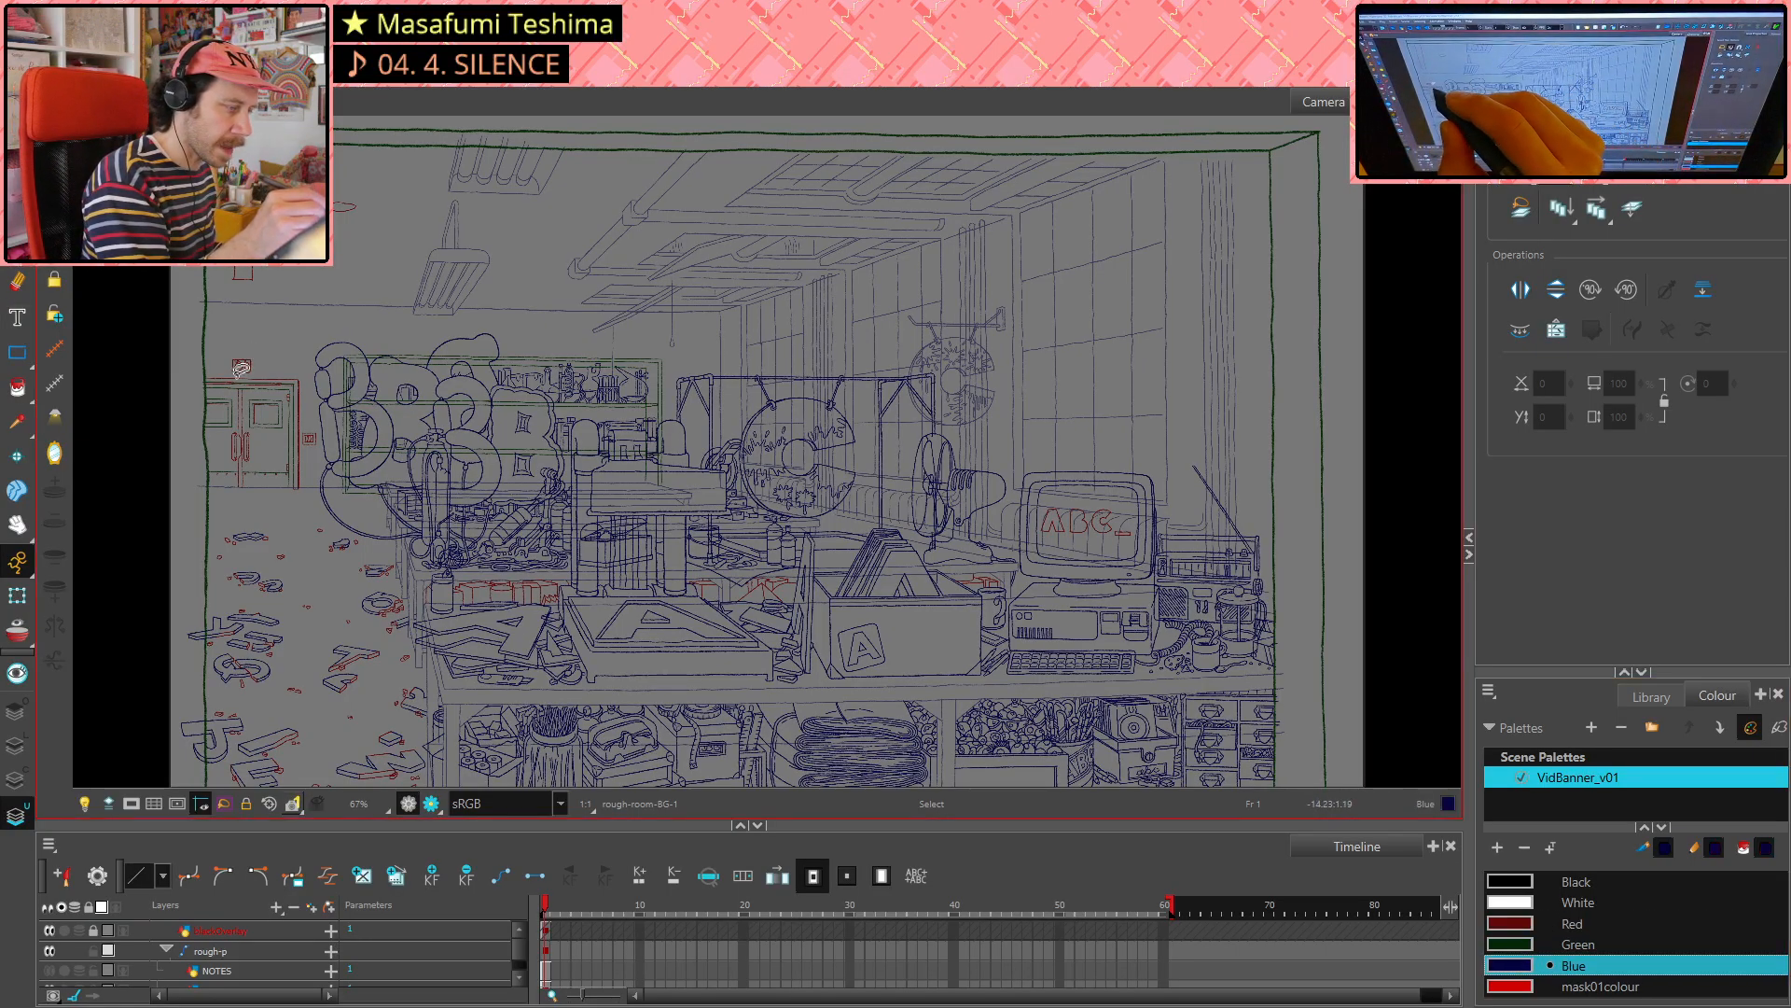
left_click(231, 377)
left_click(292, 335)
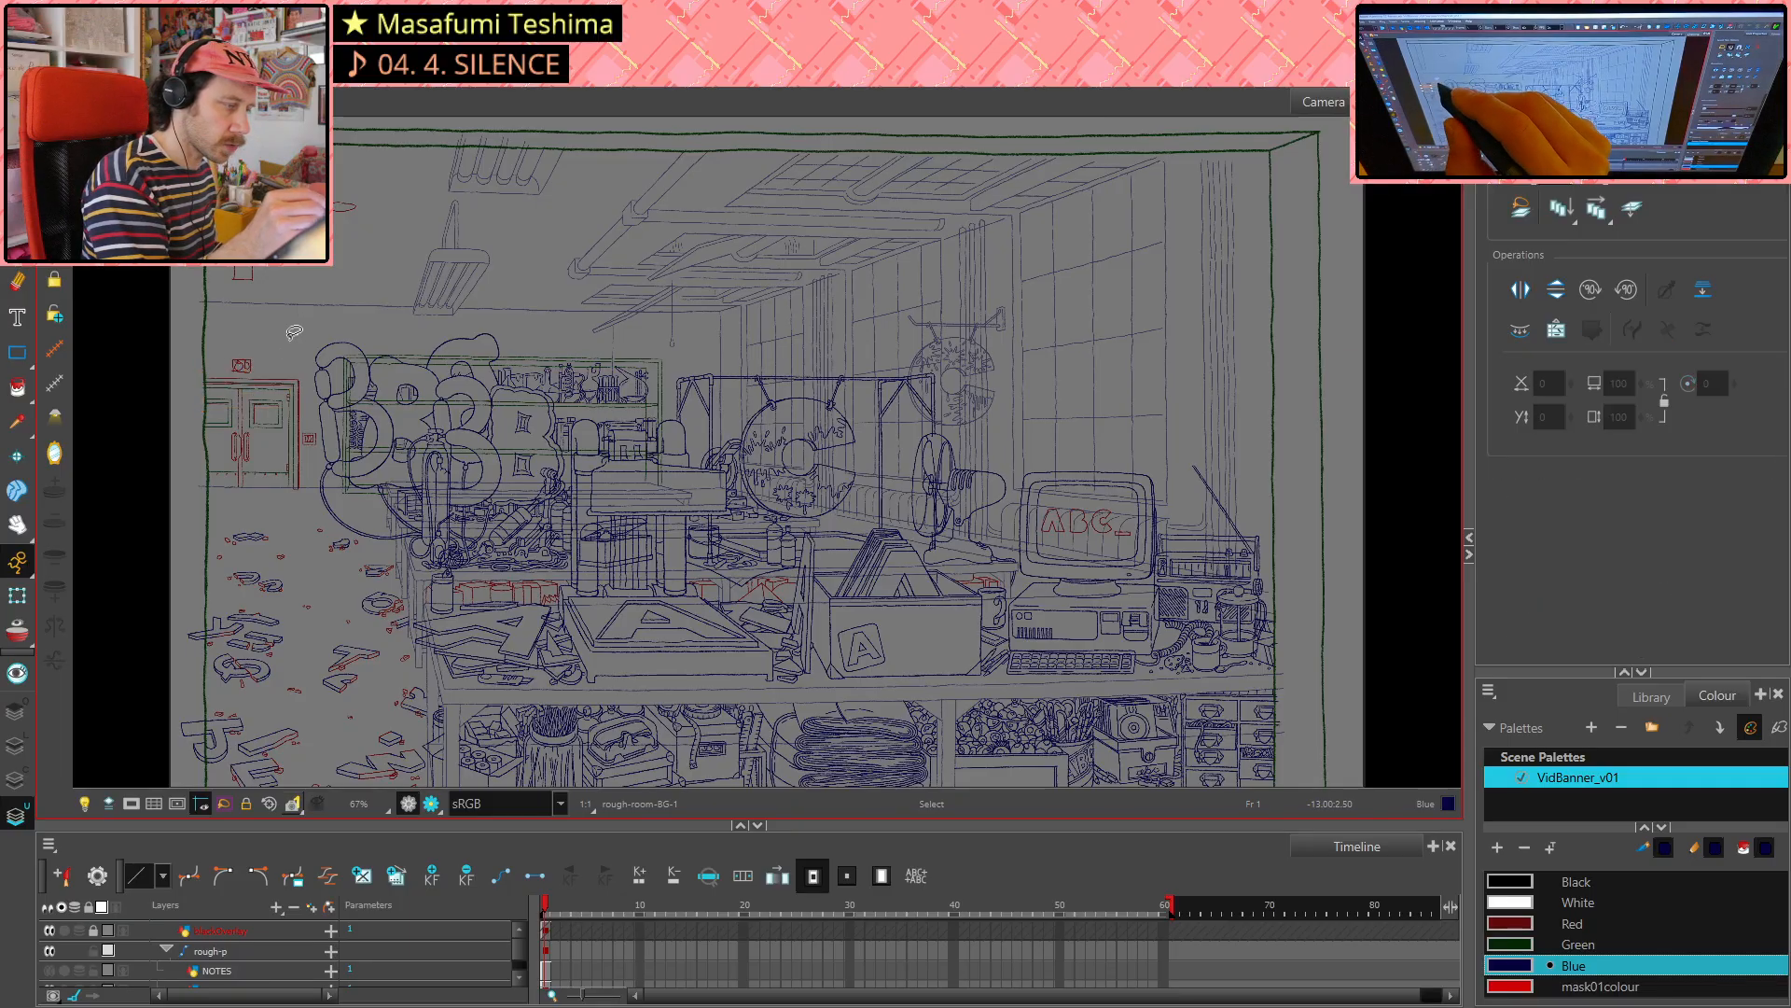
left_click_drag(277, 403, 628, 402)
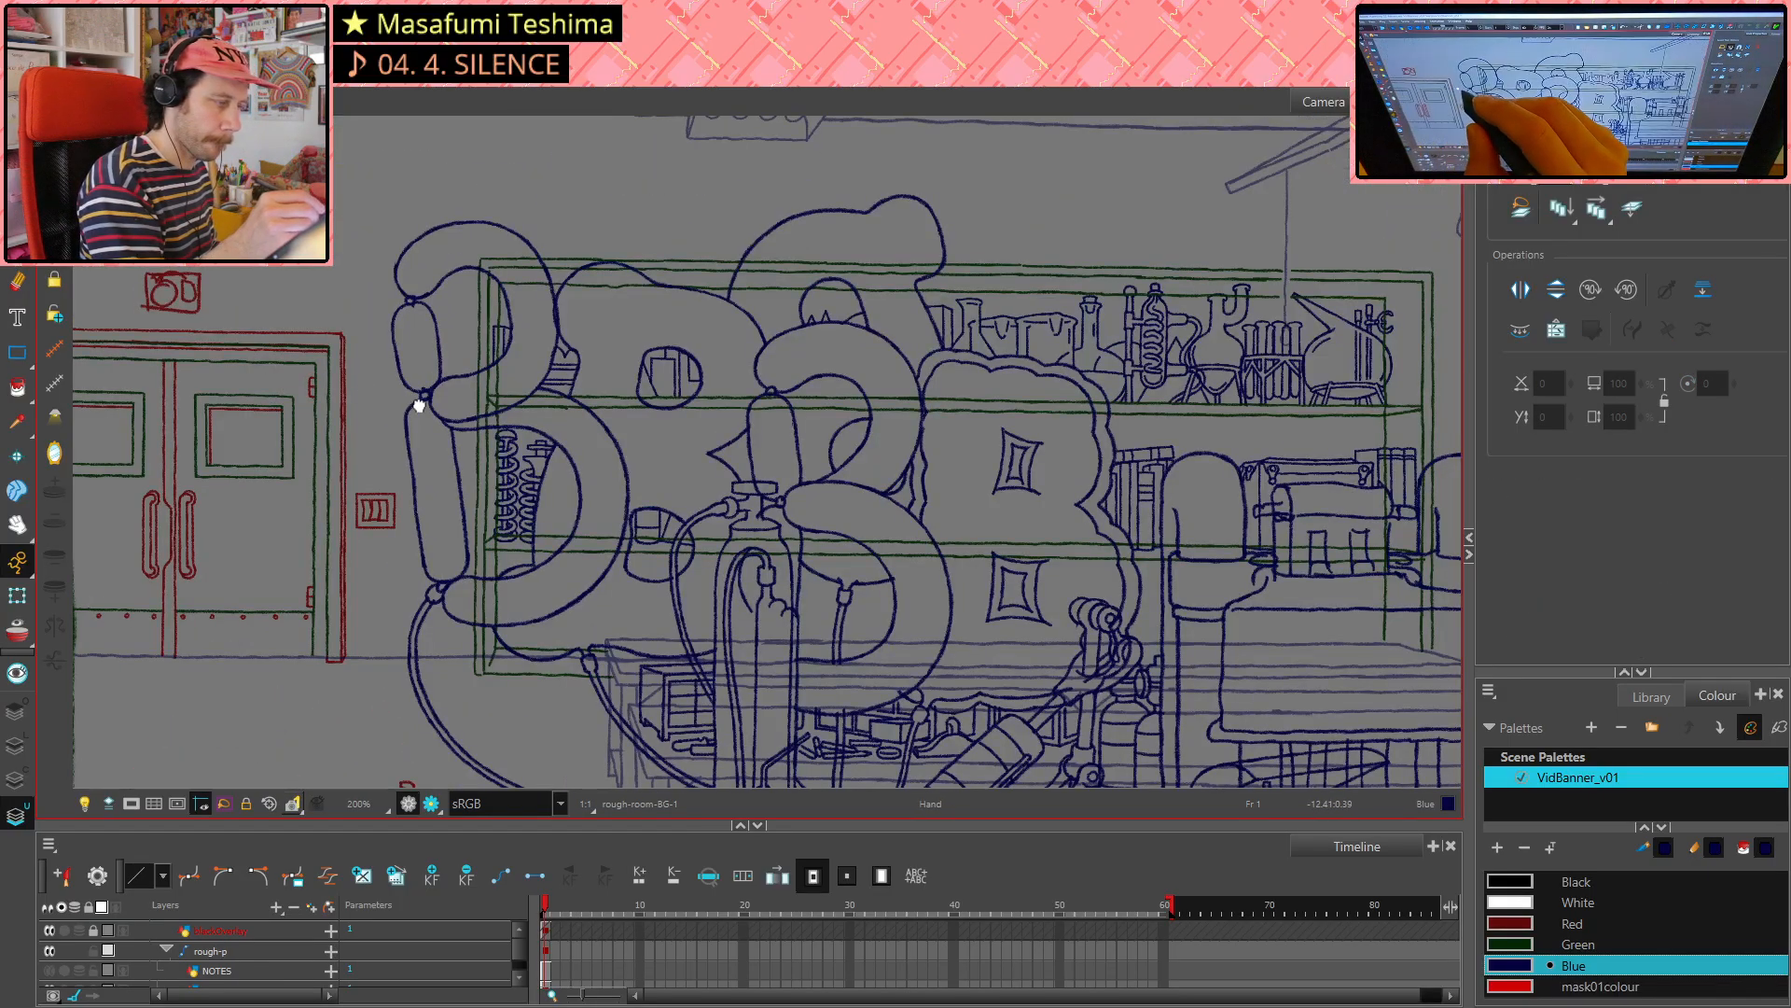
mouse_move(628, 485)
left_mouse_down()
mouse_move(644, 538)
mouse_move(641, 493)
left_mouse_up()
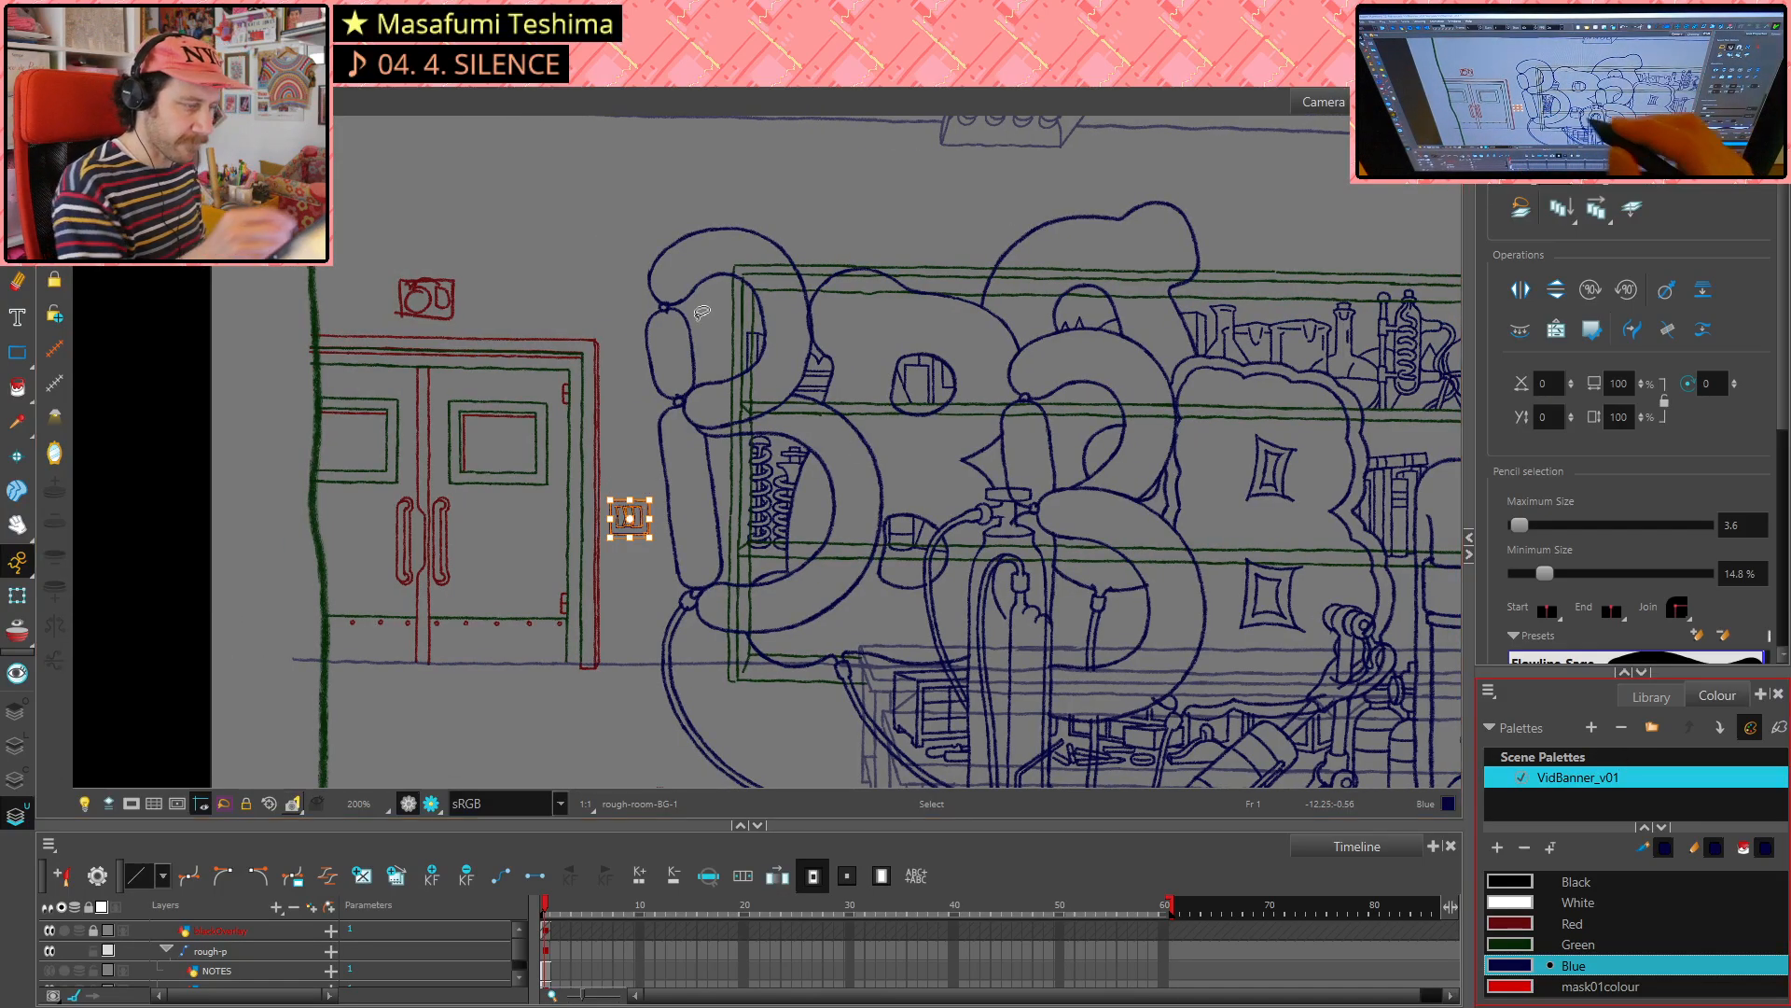
left_click(610, 218)
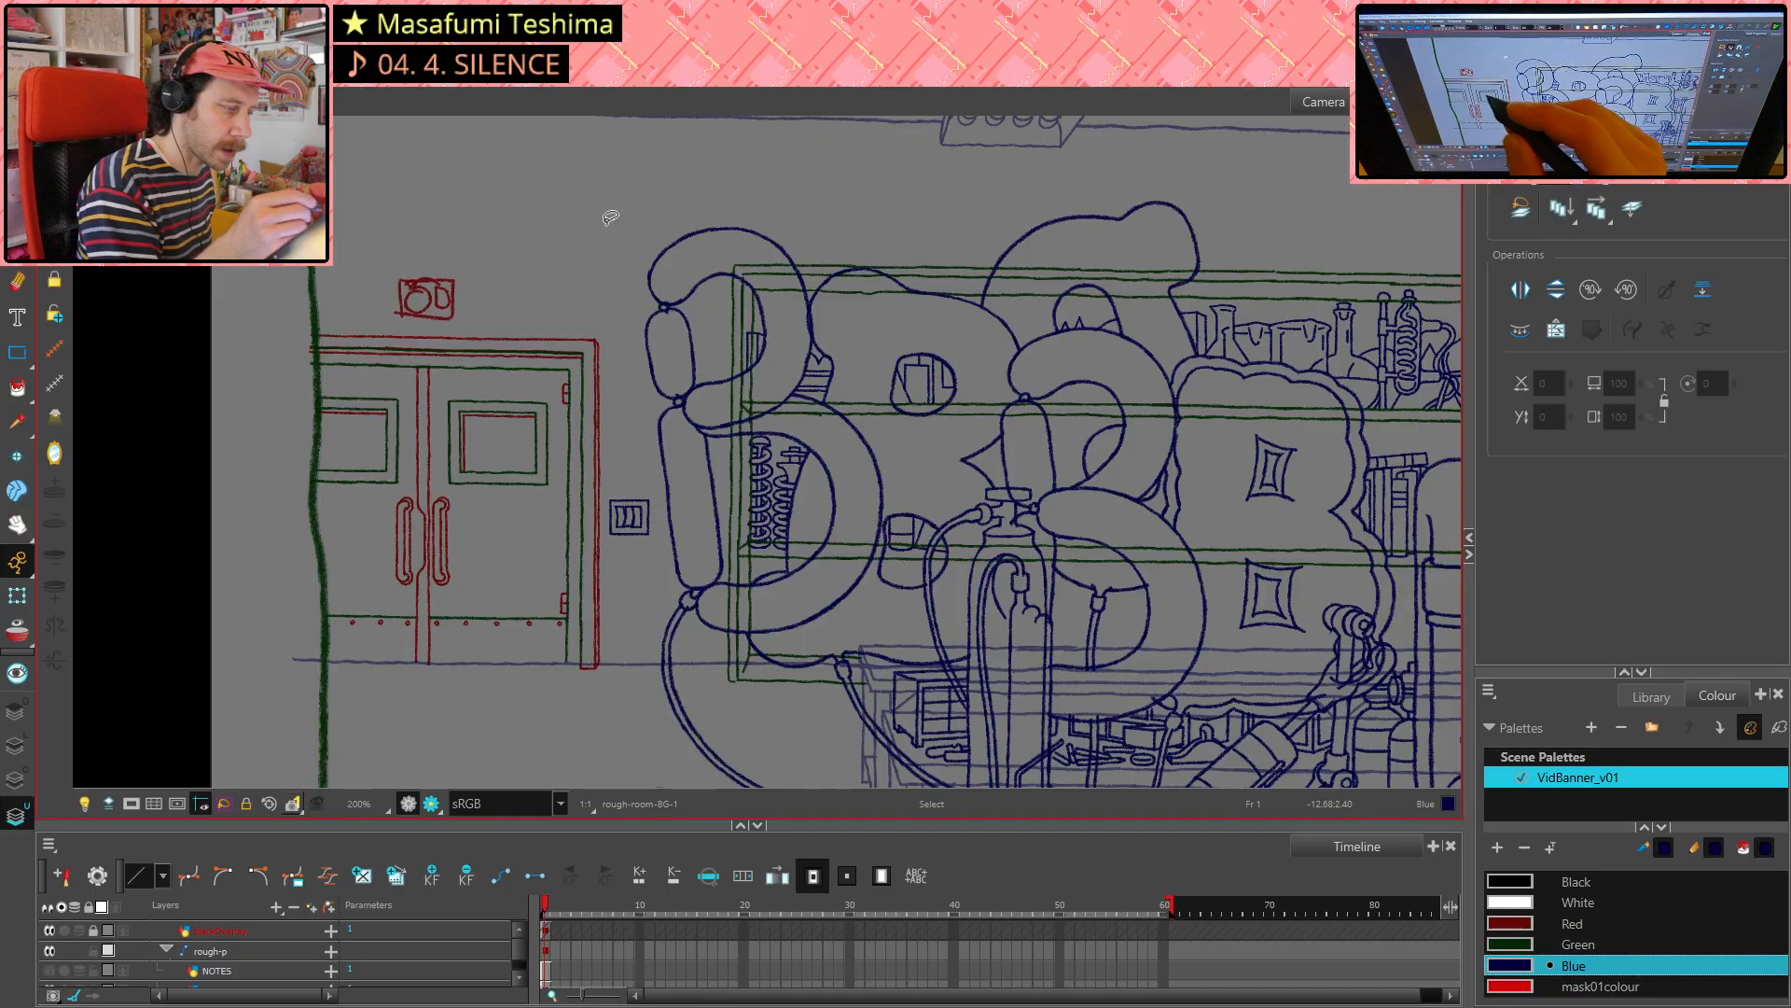
- Recolour the double door's red frame, centre lines, handles and hinges to Blue
mouse_move(327, 313)
left_mouse_down()
mouse_move(275, 371)
mouse_move(290, 687)
mouse_move(528, 720)
mouse_move(609, 693)
mouse_move(613, 339)
mouse_move(591, 321)
mouse_move(391, 315)
left_mouse_up()
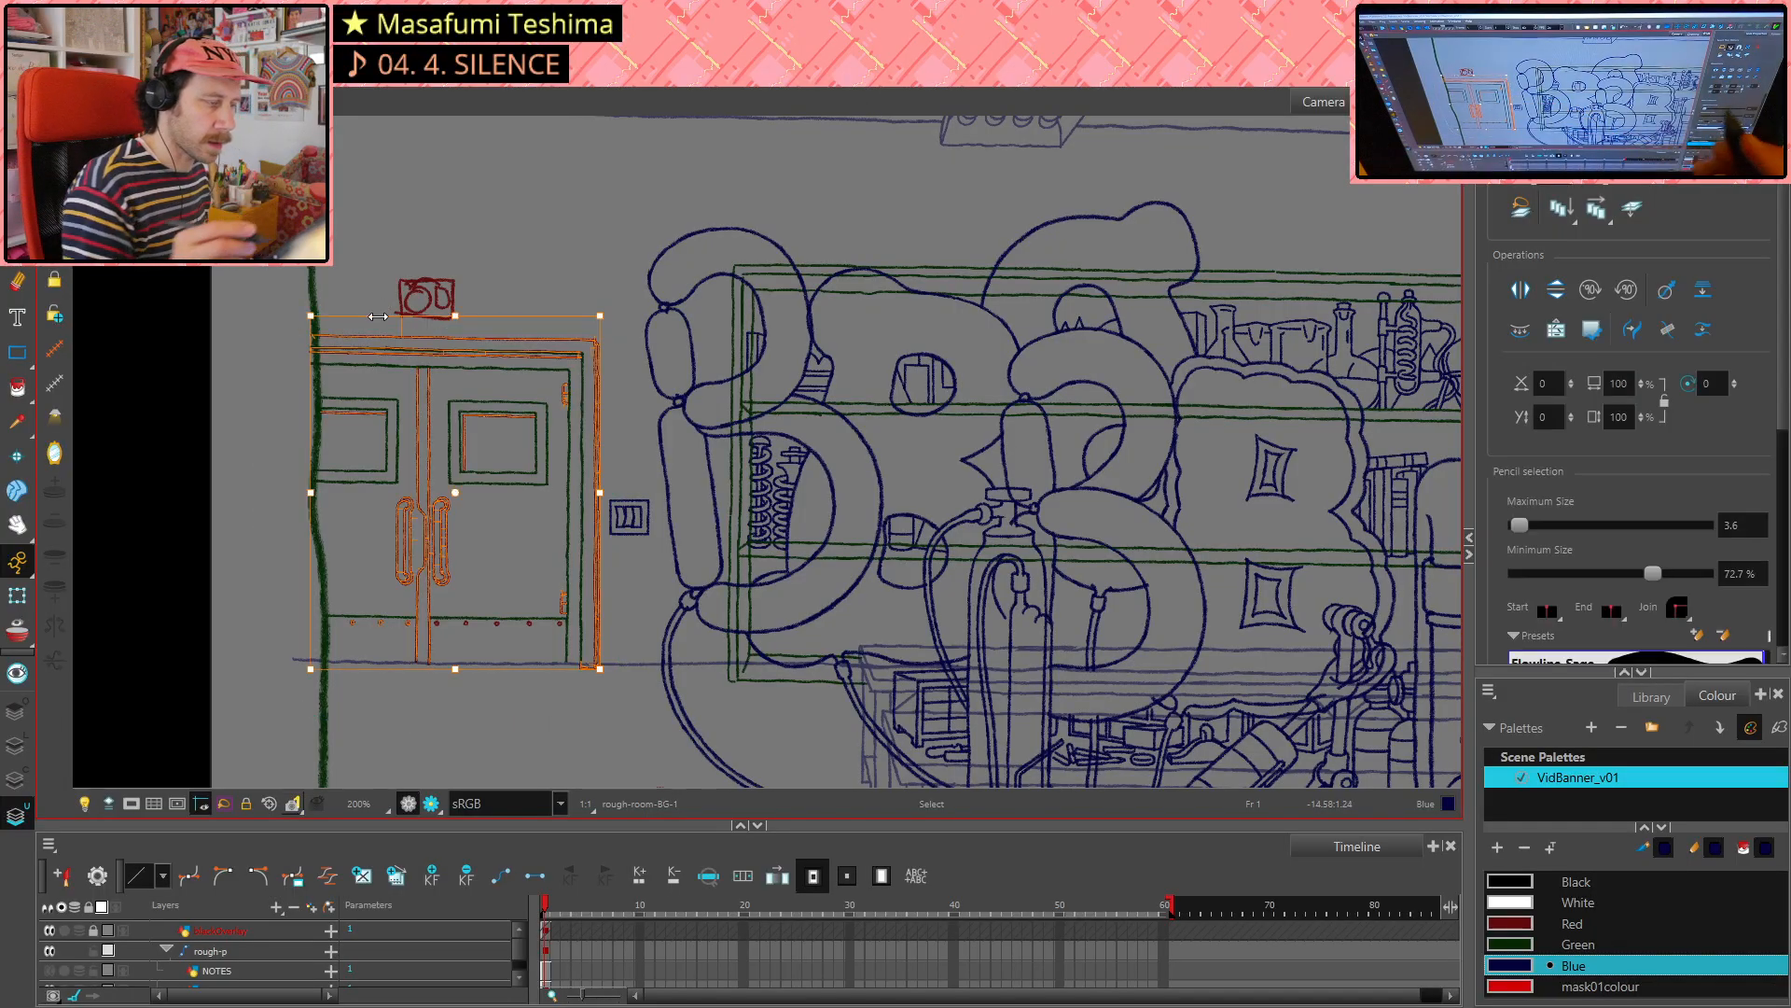
left_click(556, 209)
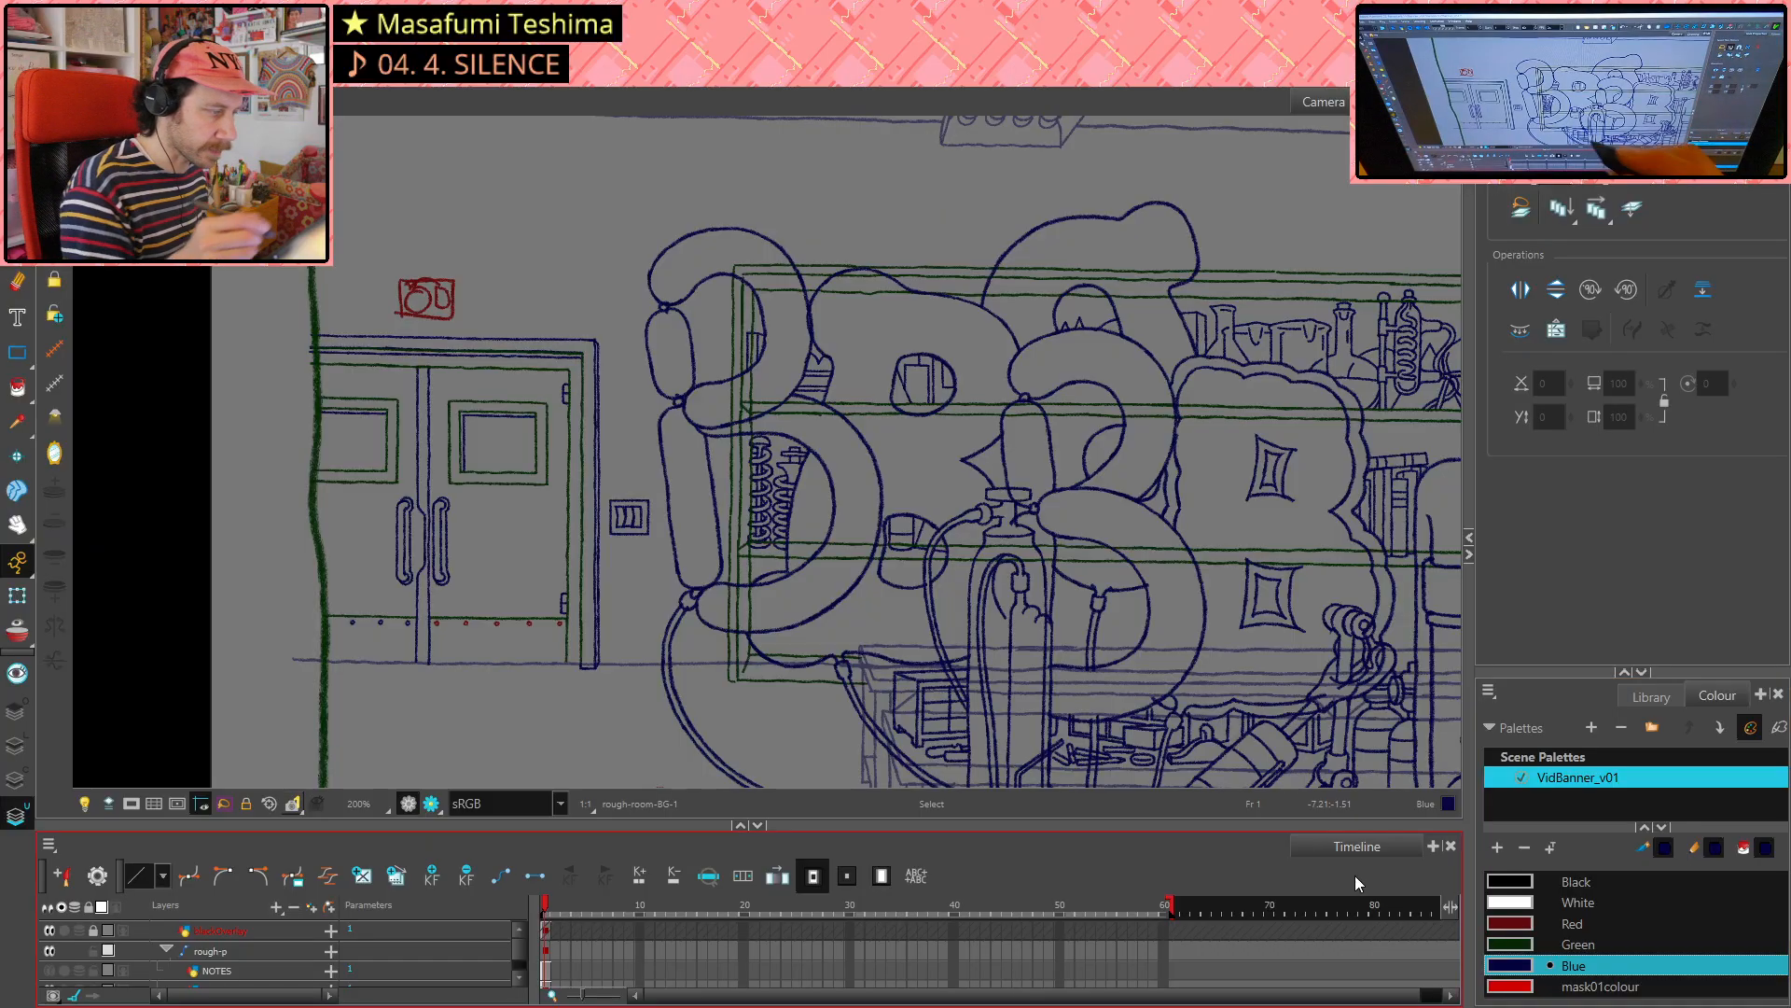
mouse_move(466, 583)
left_mouse_down()
mouse_move(478, 644)
mouse_move(587, 578)
left_mouse_up()
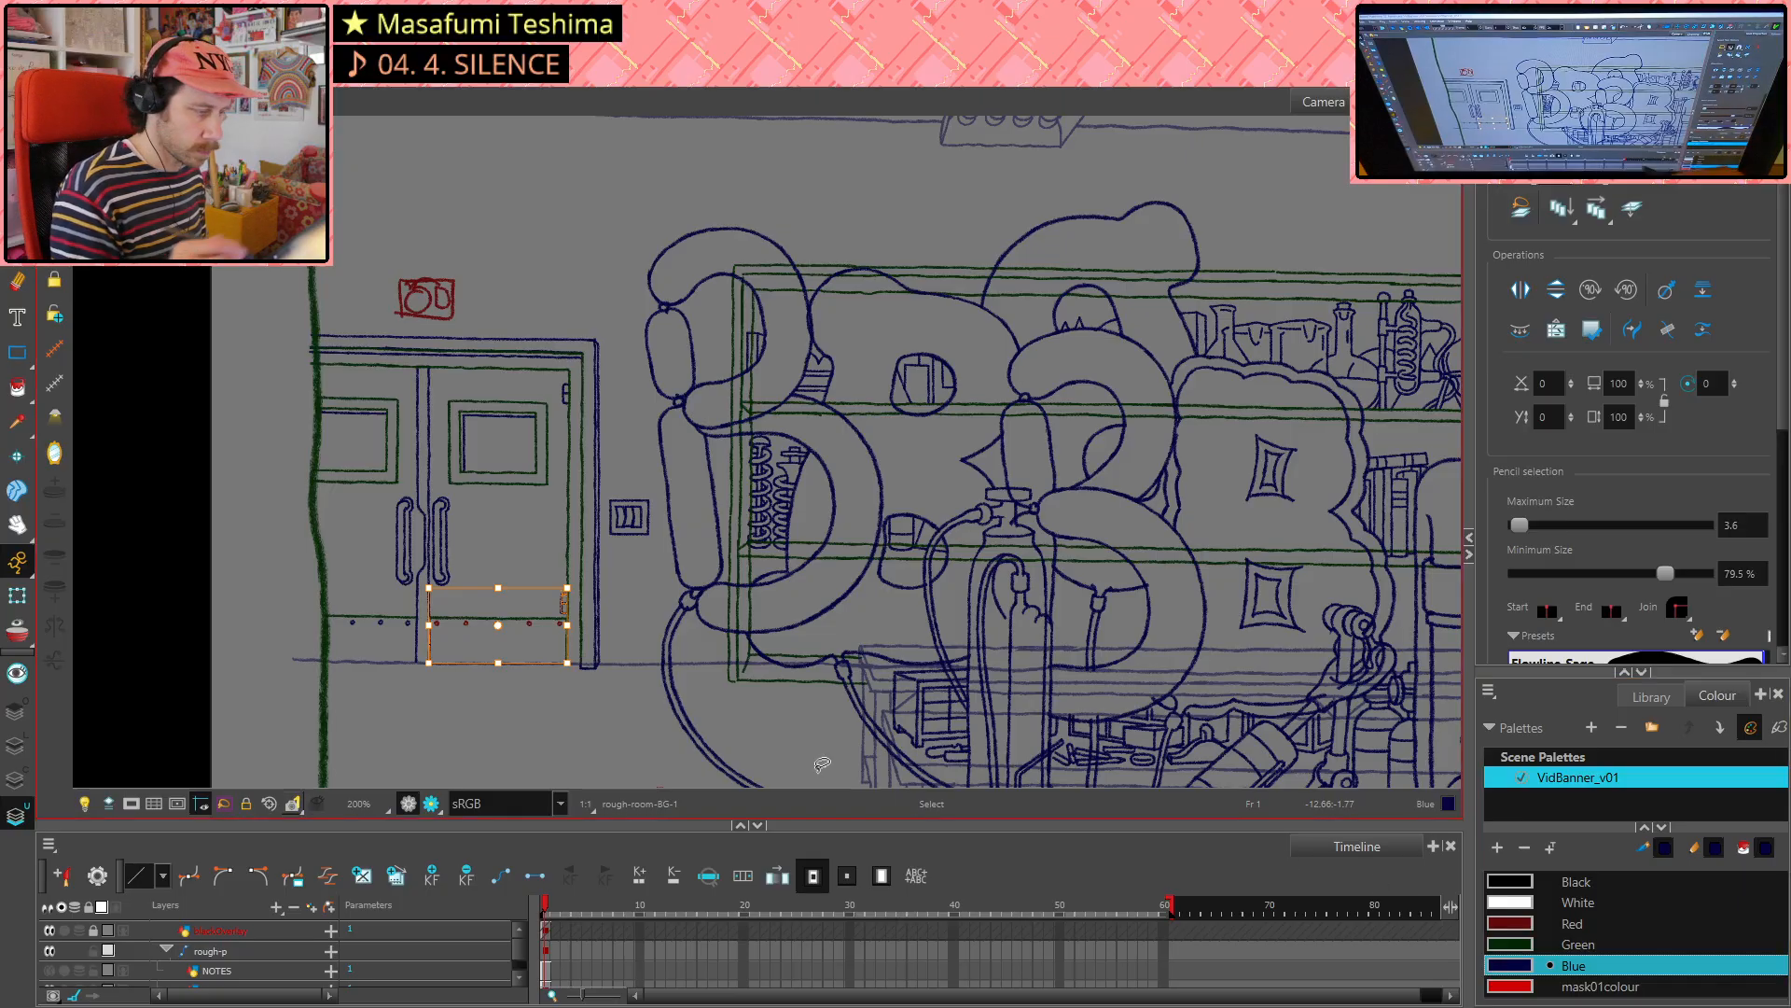
left_click(678, 558)
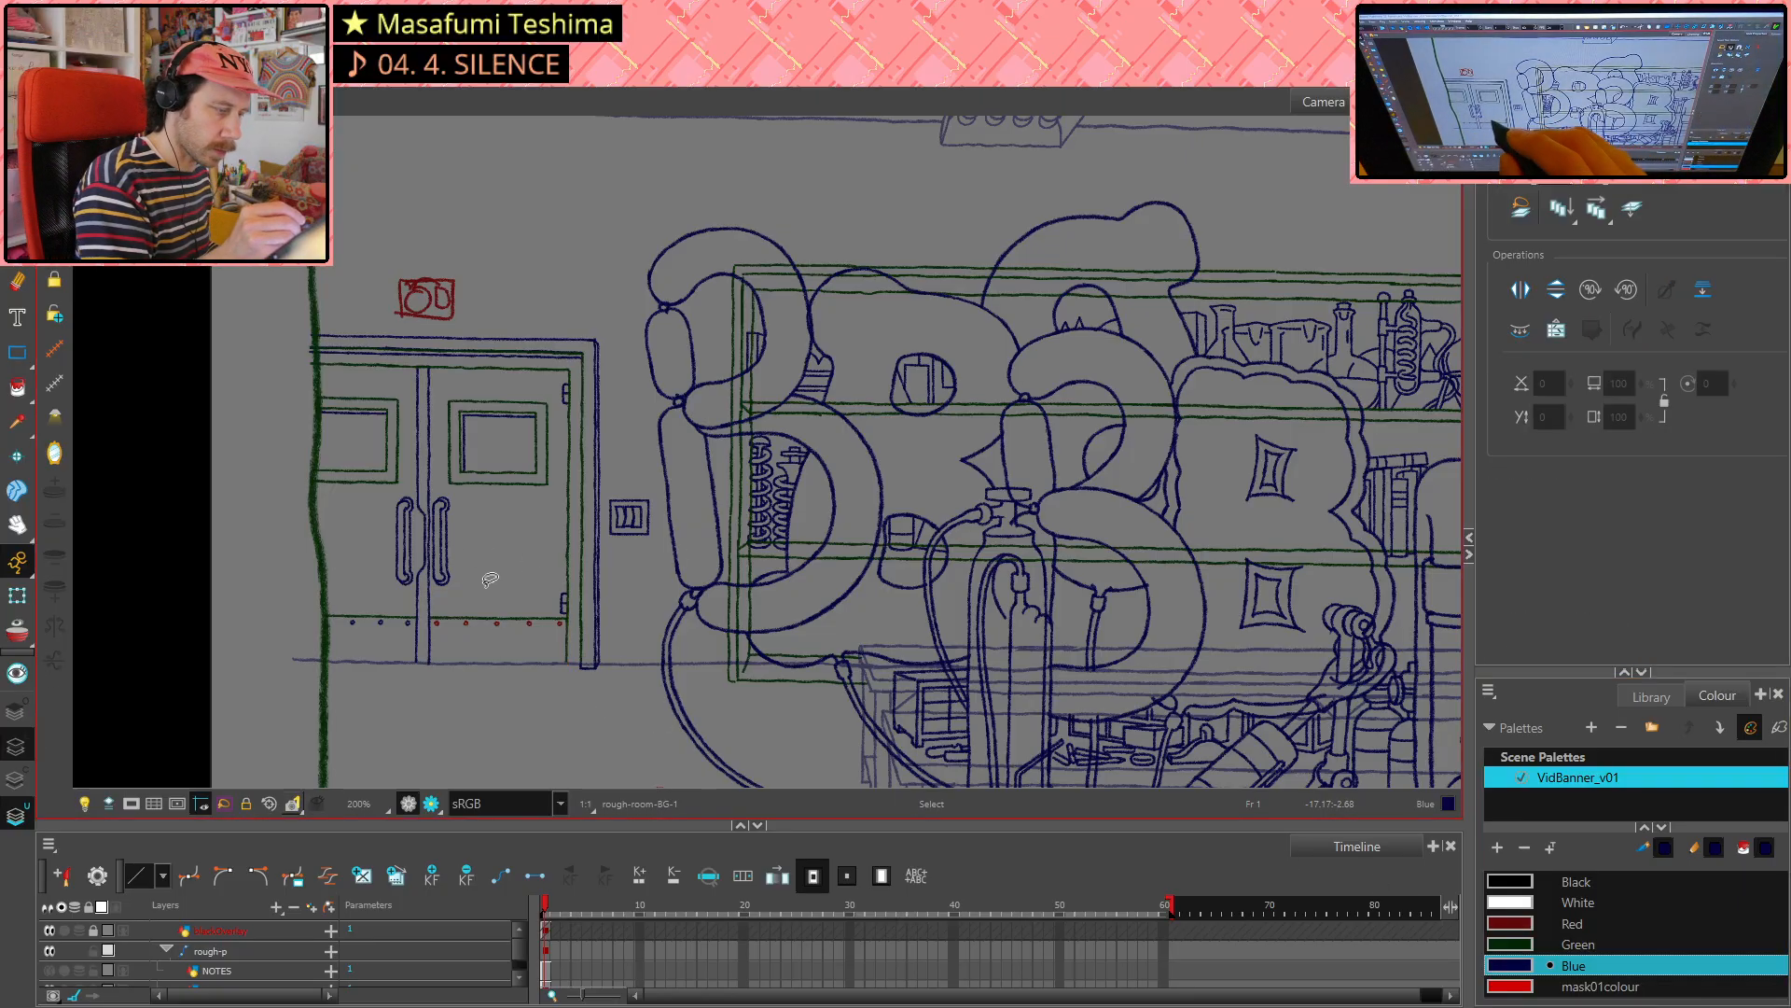
- Recolour the remaining red rivets along the bottom of the right-hand door to Blue
left_click_drag(330, 596, 602, 664)
left_click(597, 470)
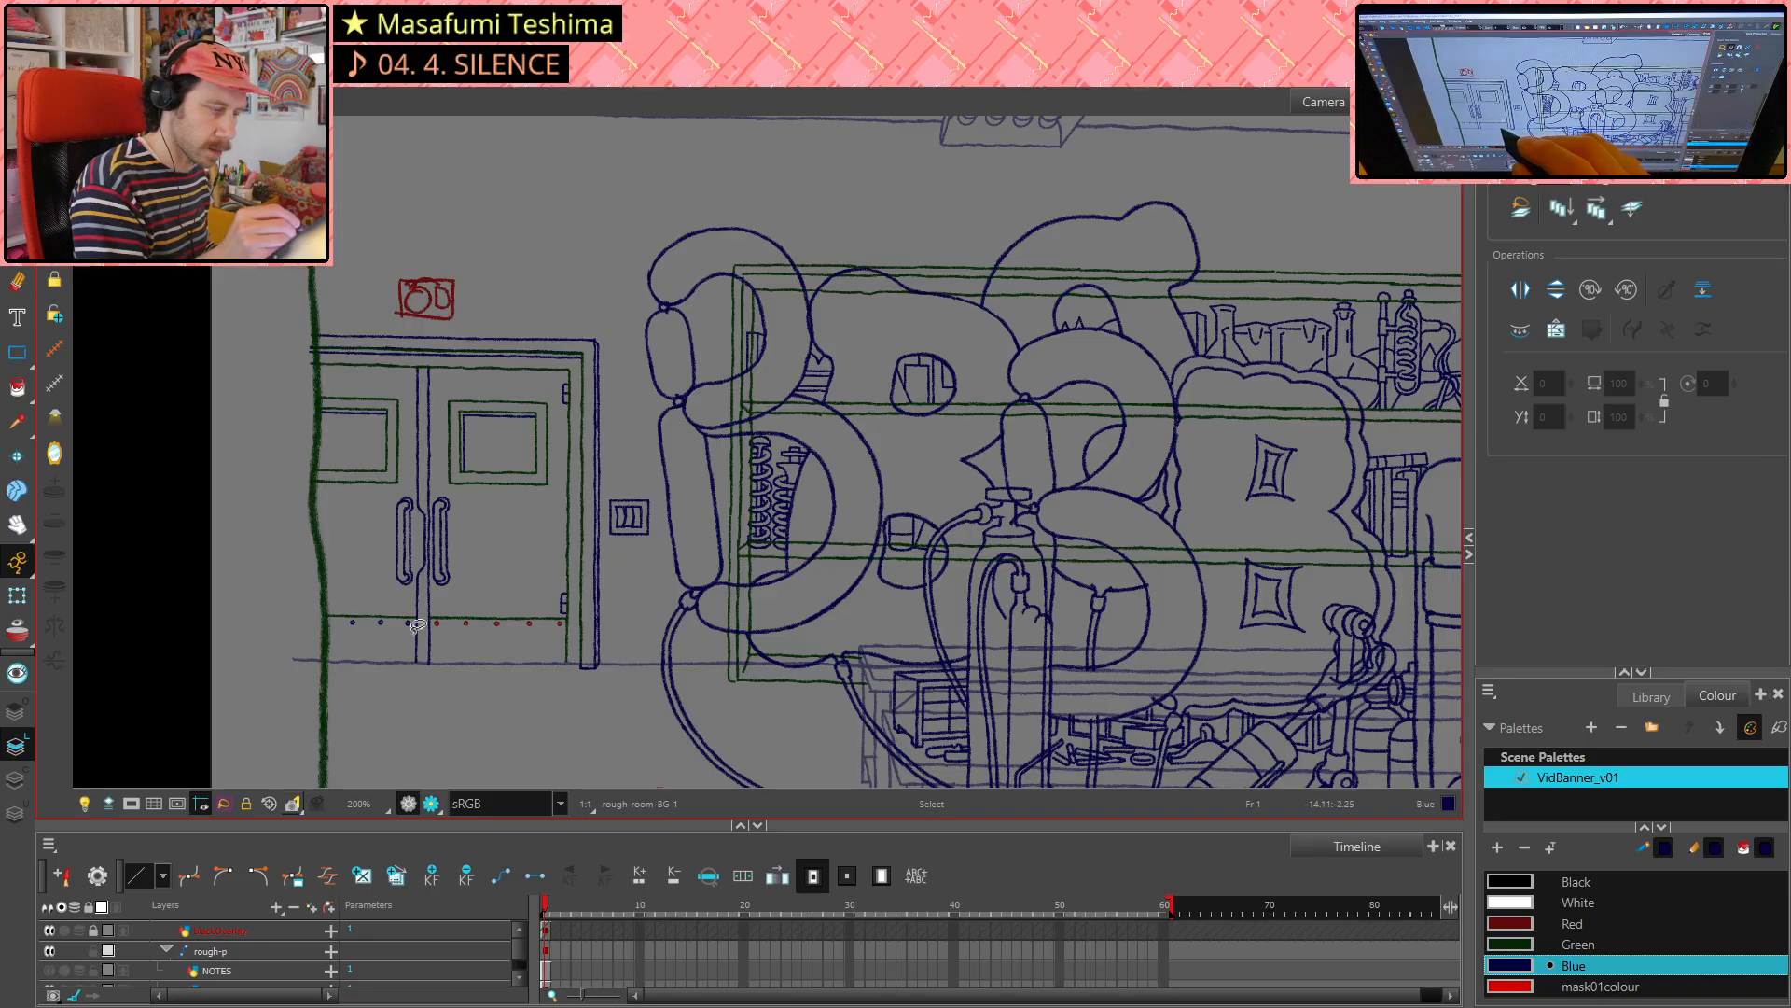
left_click_drag(460, 571, 583, 560)
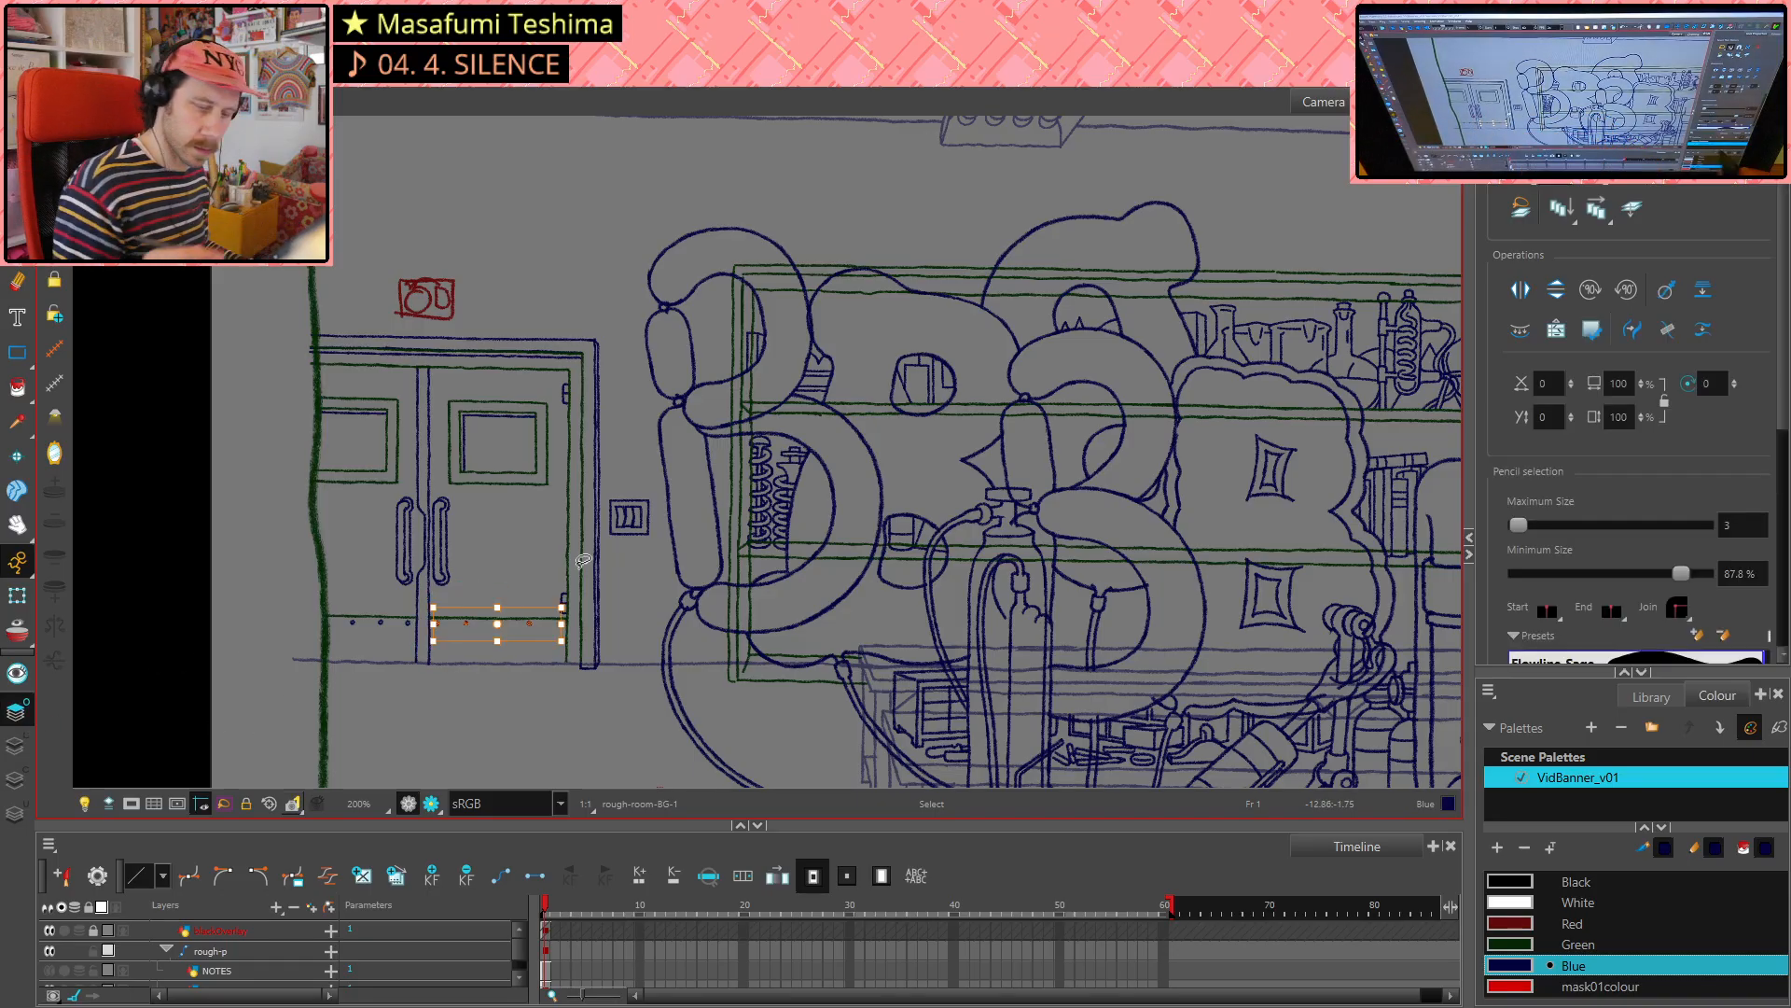
left_click(613, 698)
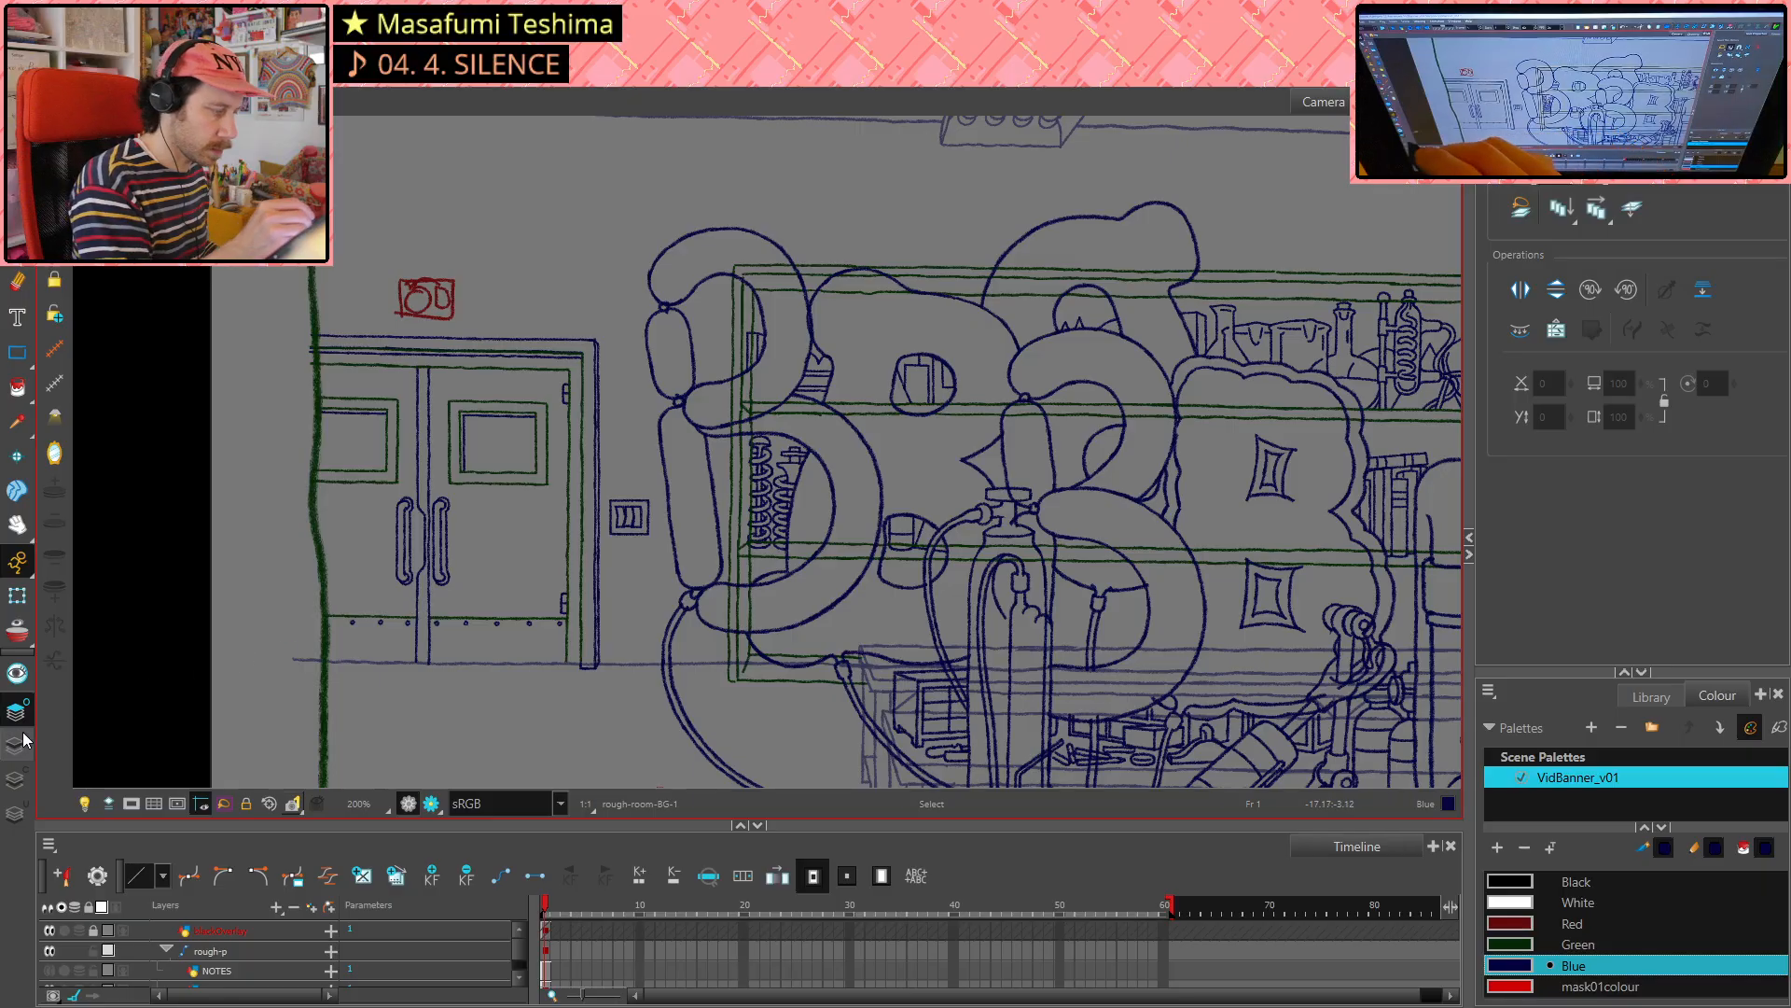
- Recolour the double door's green panel, window and kick plate outlines to Blue
mouse_move(453, 313)
left_mouse_down()
mouse_move(299, 728)
mouse_move(629, 657)
mouse_move(506, 245)
left_mouse_up()
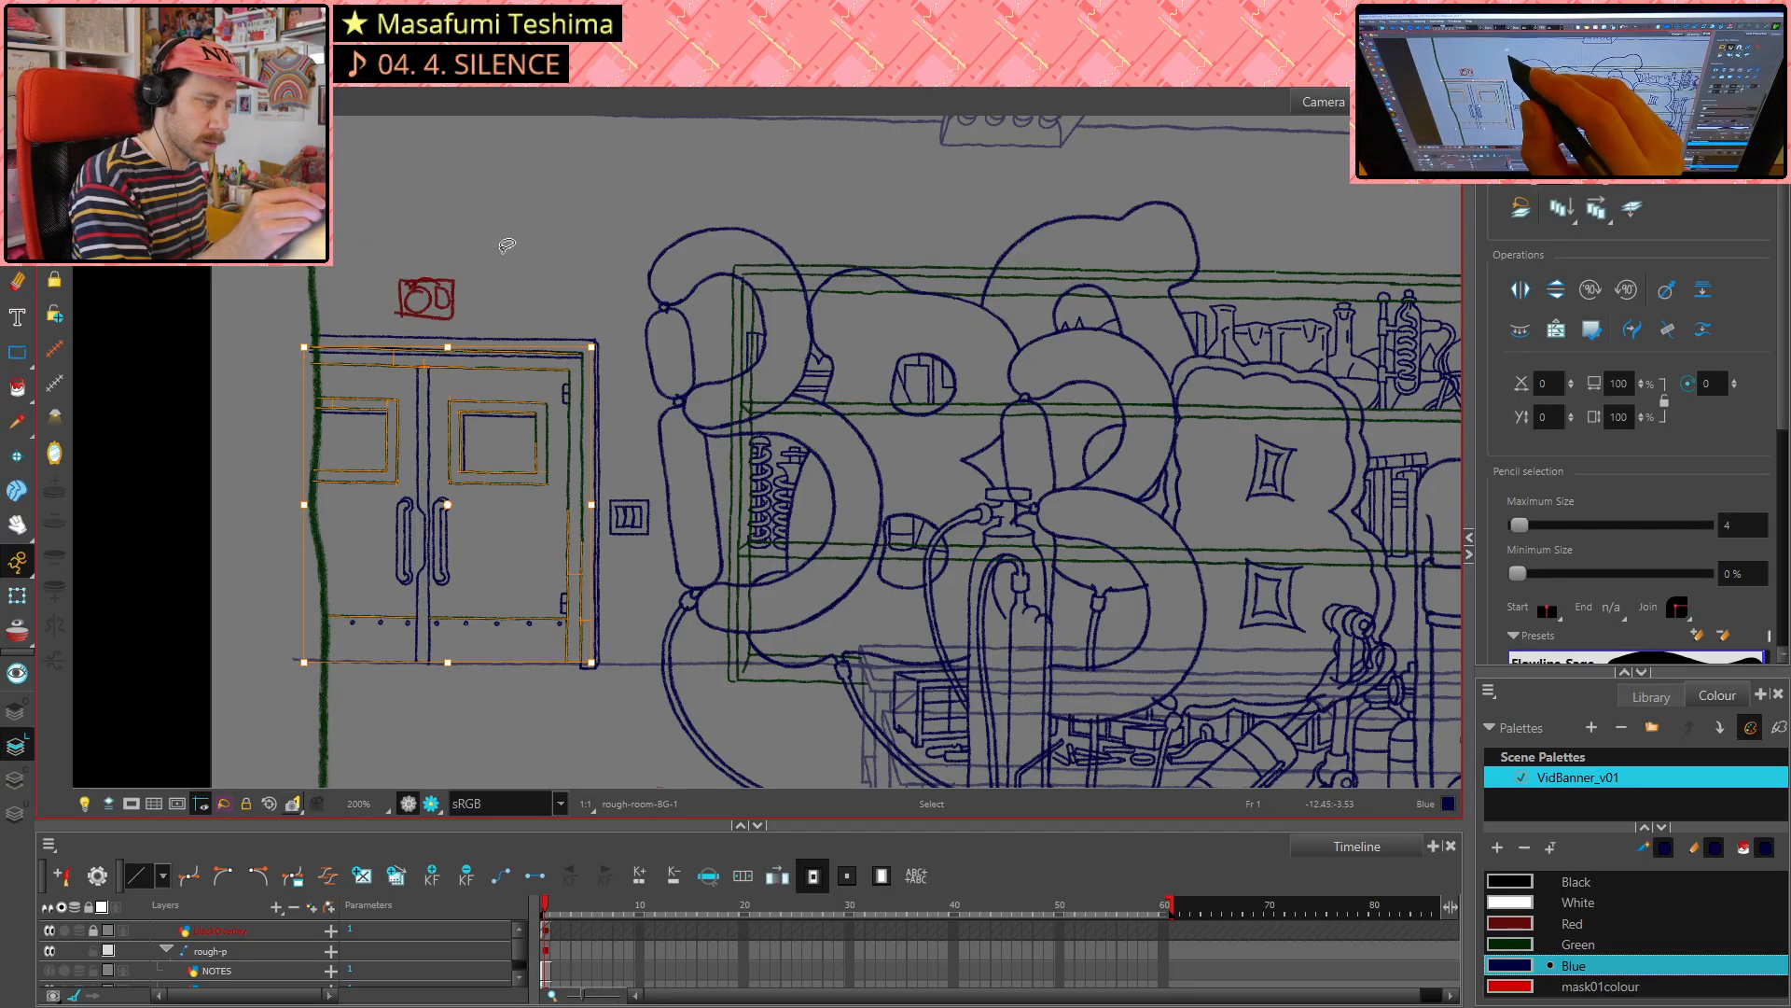
mouse_move(347, 311)
left_mouse_down()
mouse_move(217, 544)
mouse_move(614, 767)
mouse_move(628, 583)
mouse_move(597, 308)
left_mouse_up()
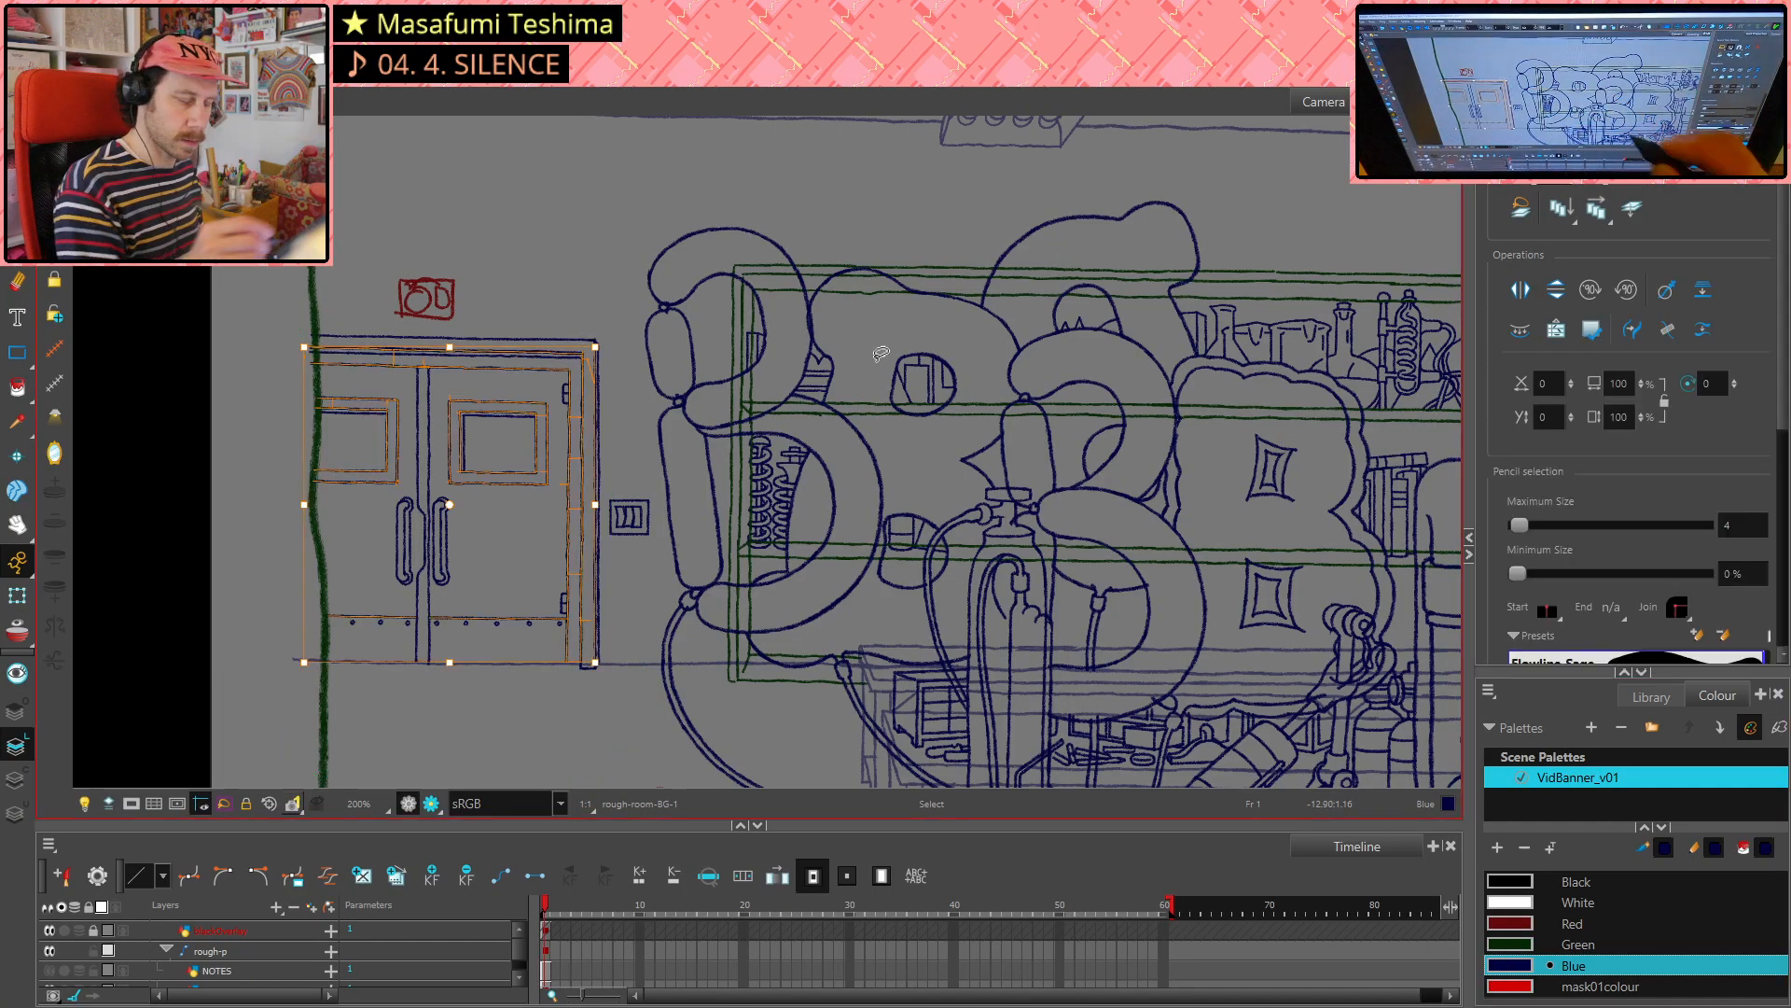
left_click(792, 357)
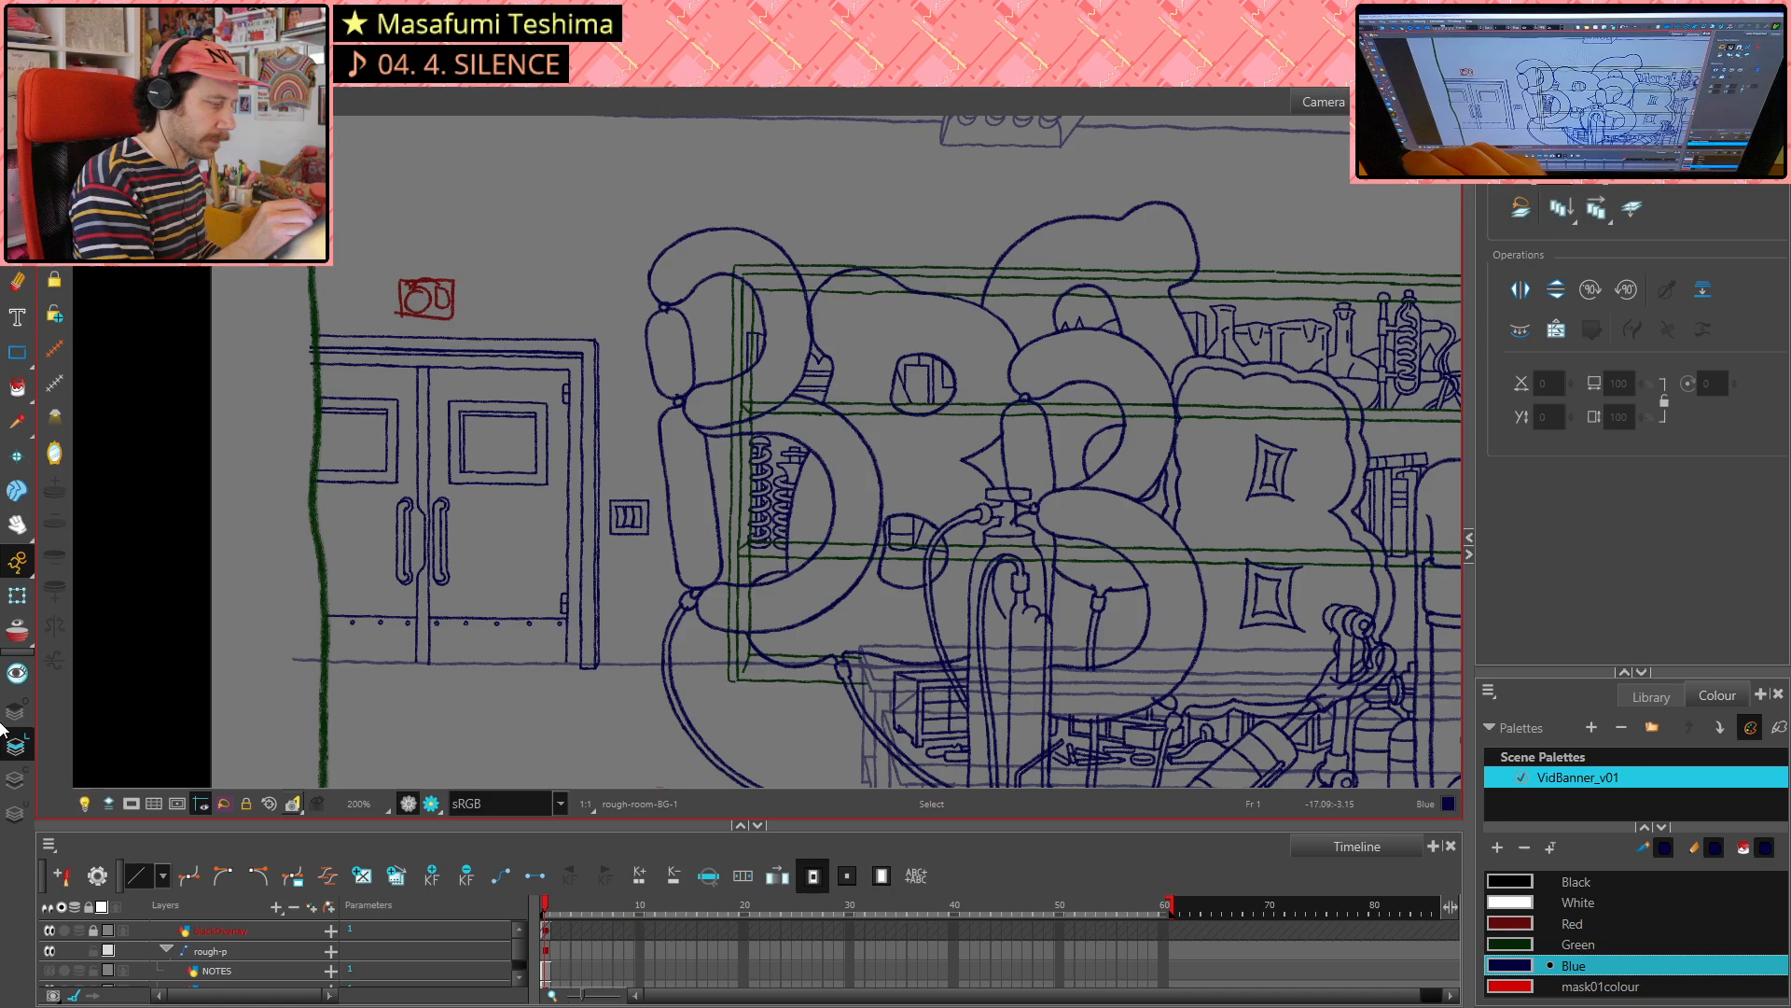
- Try to remove the double door's panel, window and kick plate outlines from their art layer
mouse_move(288, 758)
left_mouse_down()
mouse_move(355, 392)
mouse_move(298, 747)
left_mouse_up()
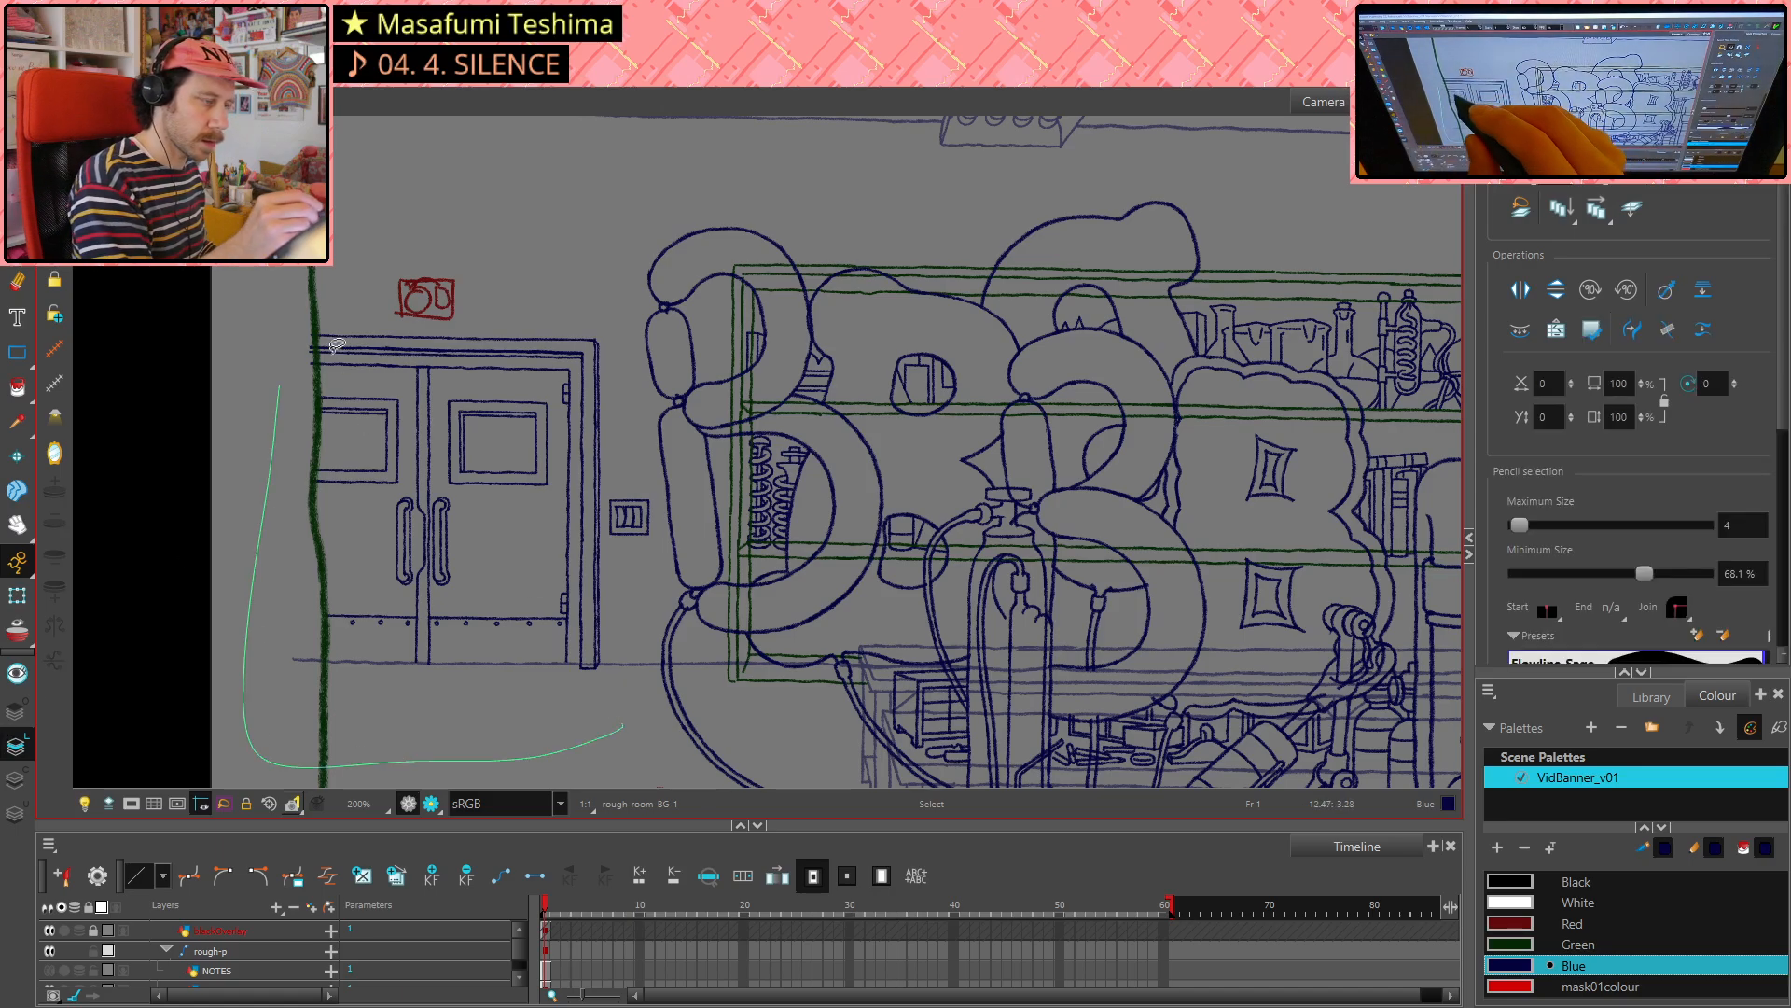
mouse_move(320, 303)
left_mouse_down()
mouse_move(246, 581)
mouse_move(490, 743)
mouse_move(636, 661)
mouse_move(606, 550)
mouse_move(597, 337)
mouse_move(569, 313)
left_mouse_up()
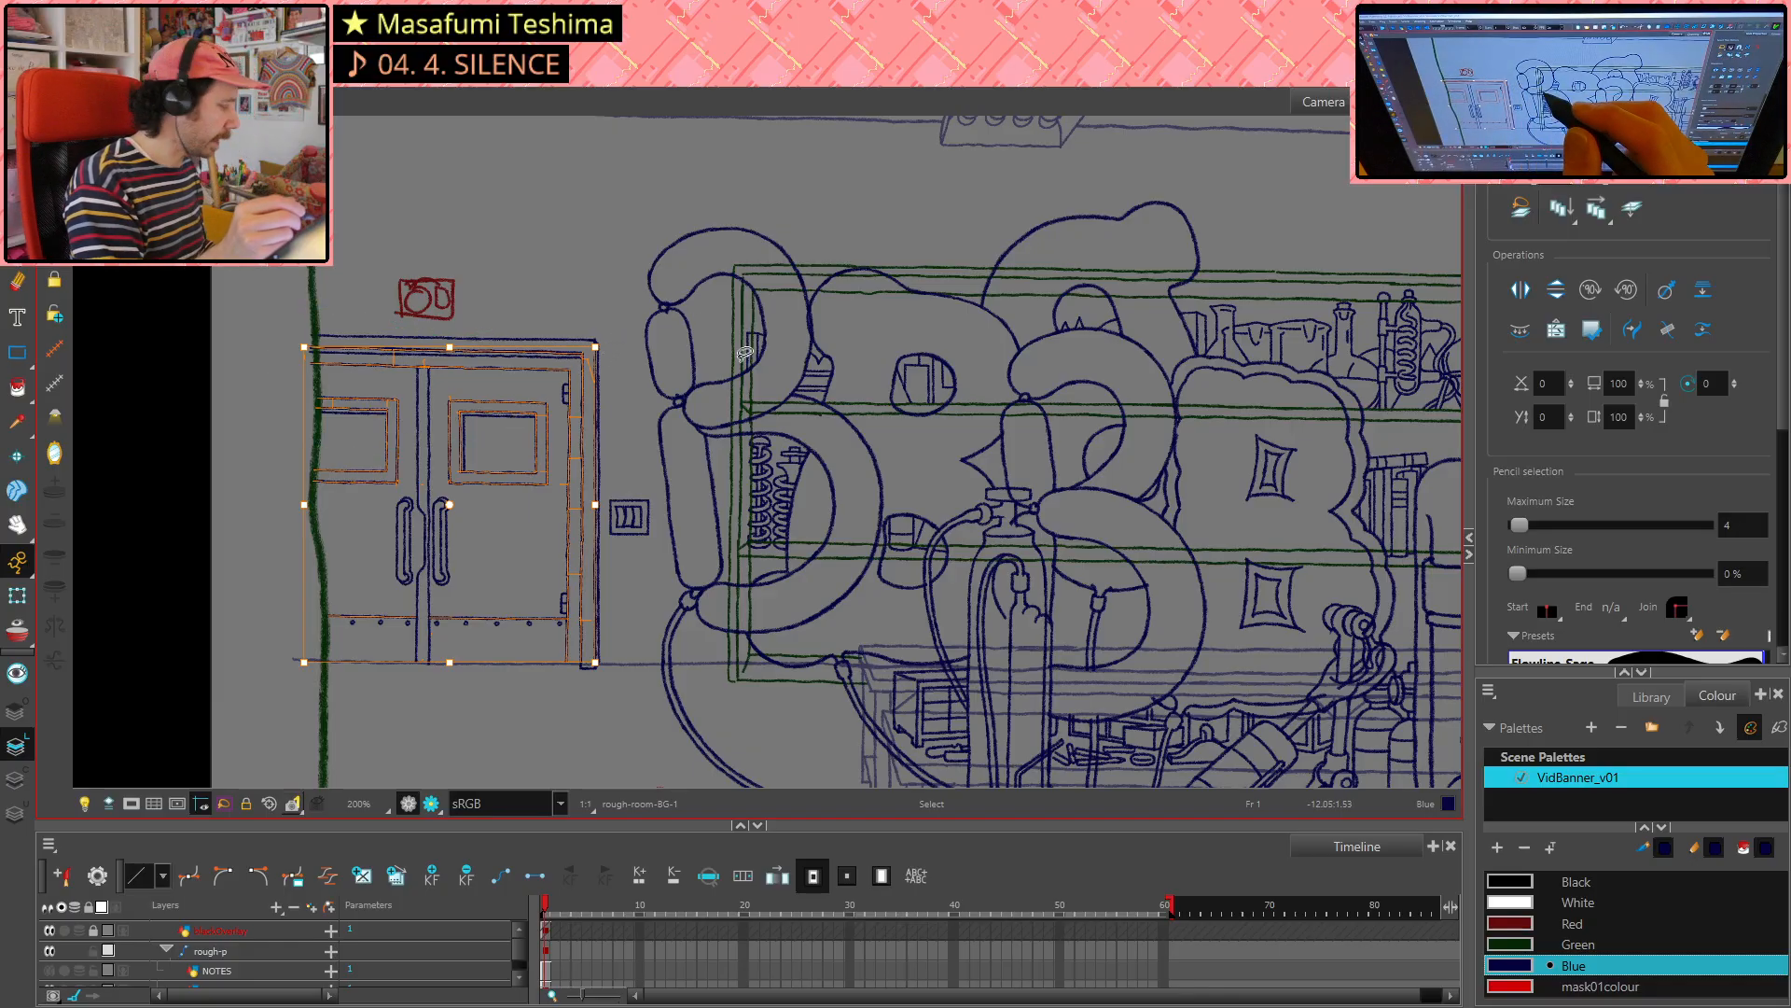
key("Delete")
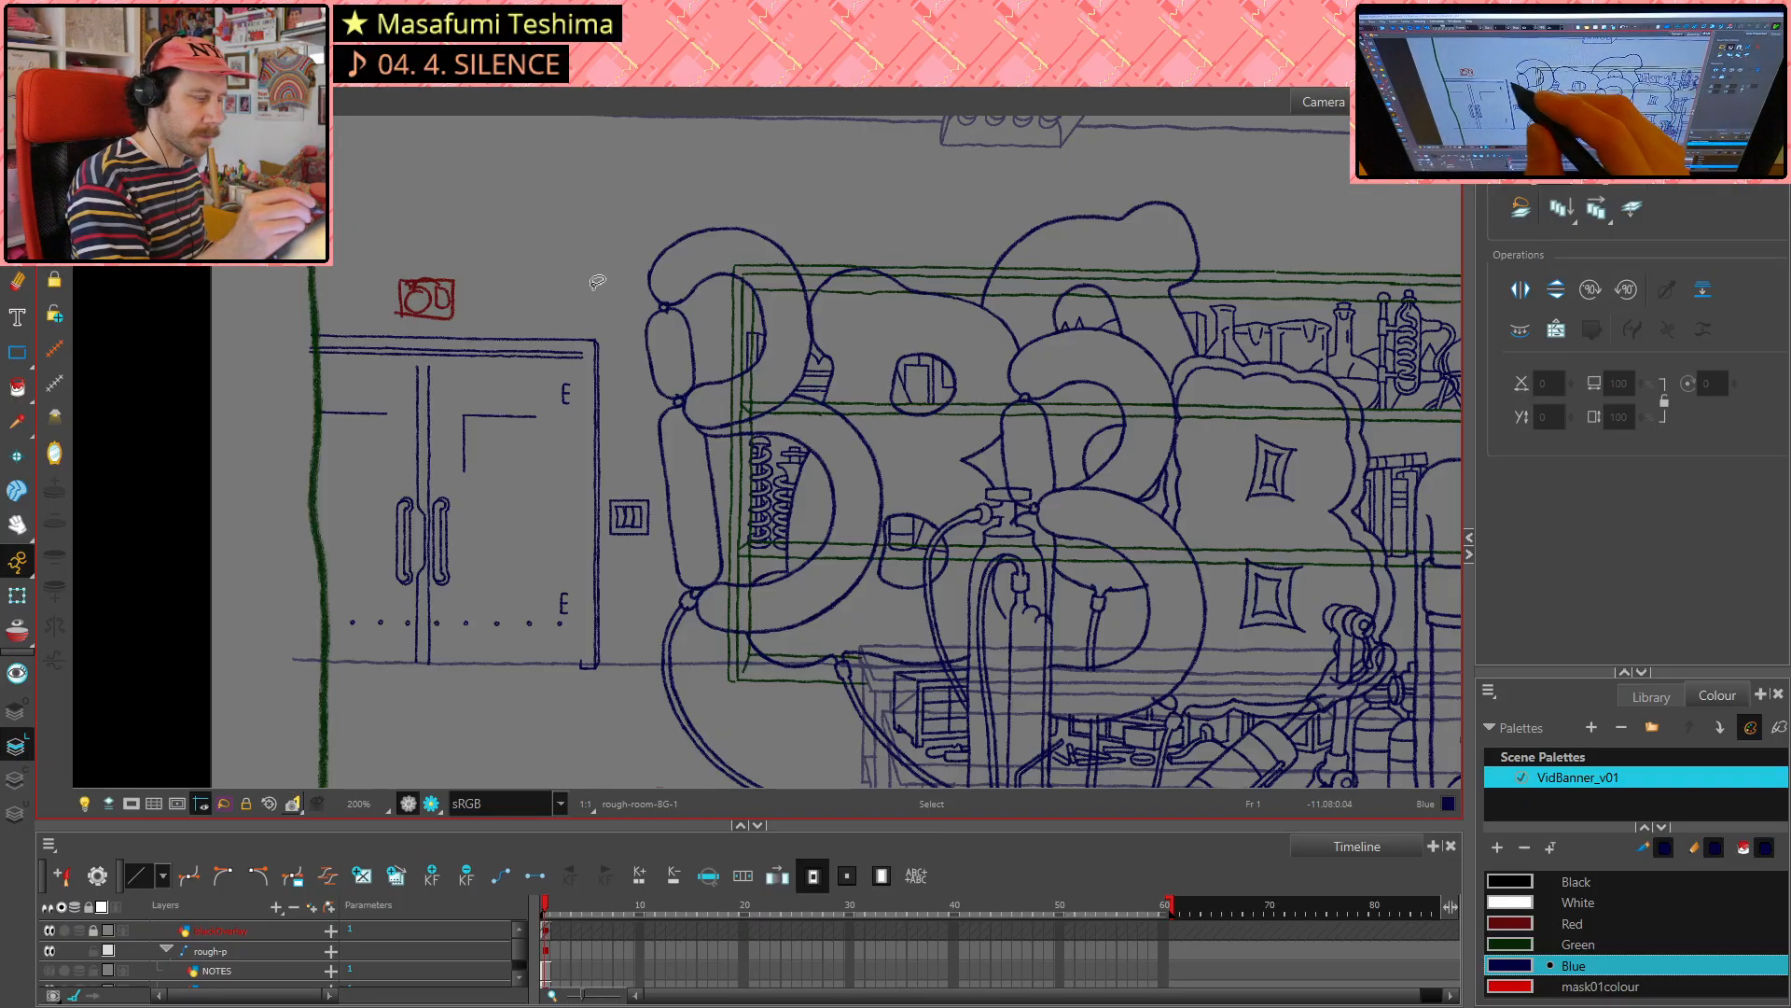
key("ctrl+z")
key("ctrl+z")
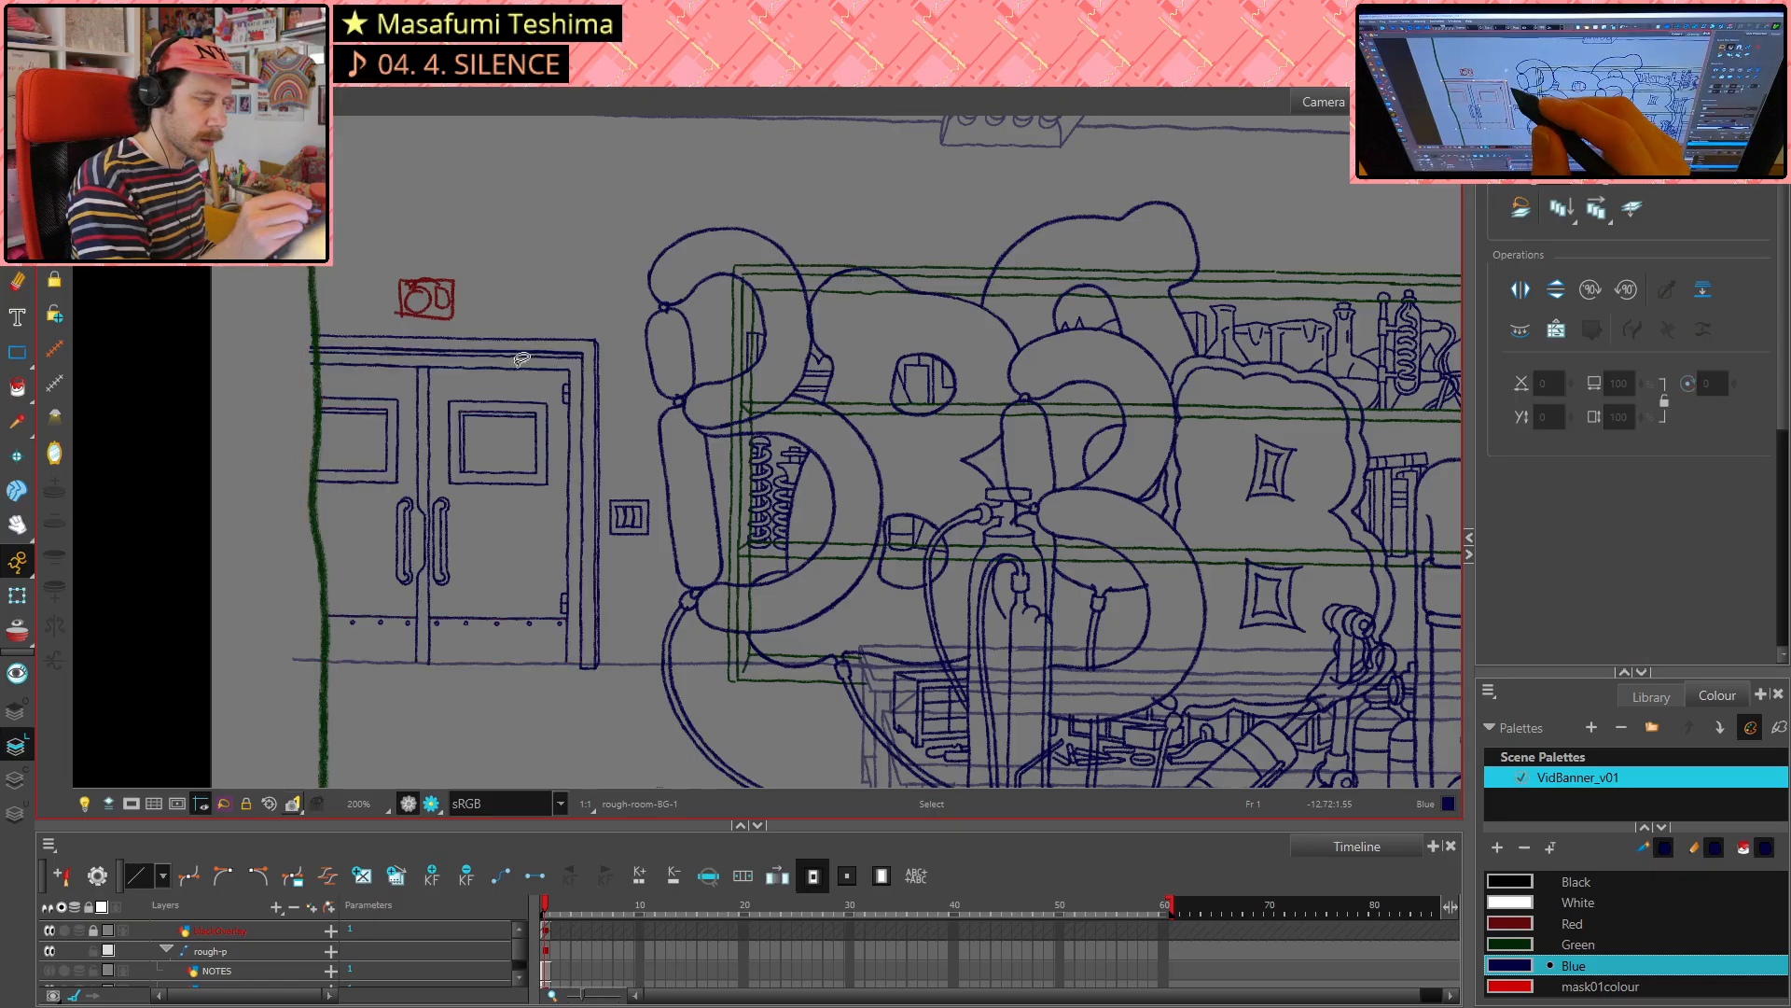
- Try to remove the rivets along the bottom of the right-hand door
mouse_move(355, 319)
left_mouse_down()
mouse_move(250, 462)
mouse_move(612, 690)
mouse_move(636, 558)
mouse_move(613, 510)
mouse_move(609, 308)
mouse_move(364, 319)
left_mouse_up()
key("Delete")
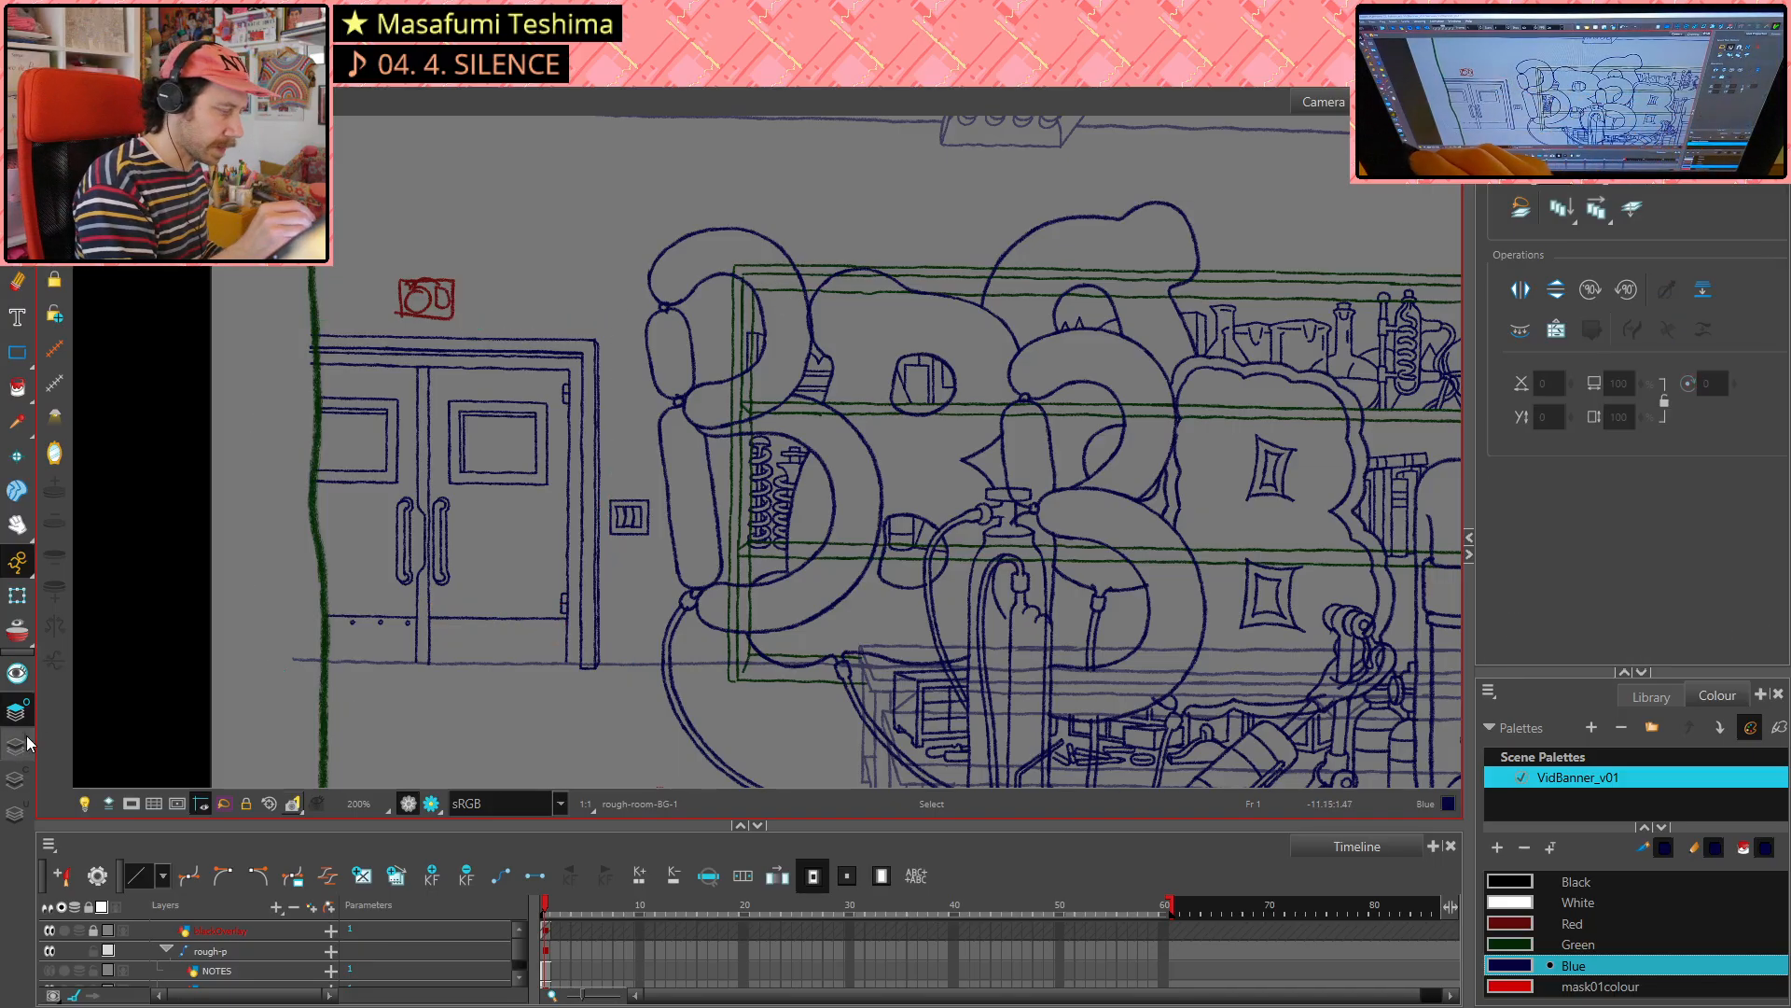
key("ctrl+z")
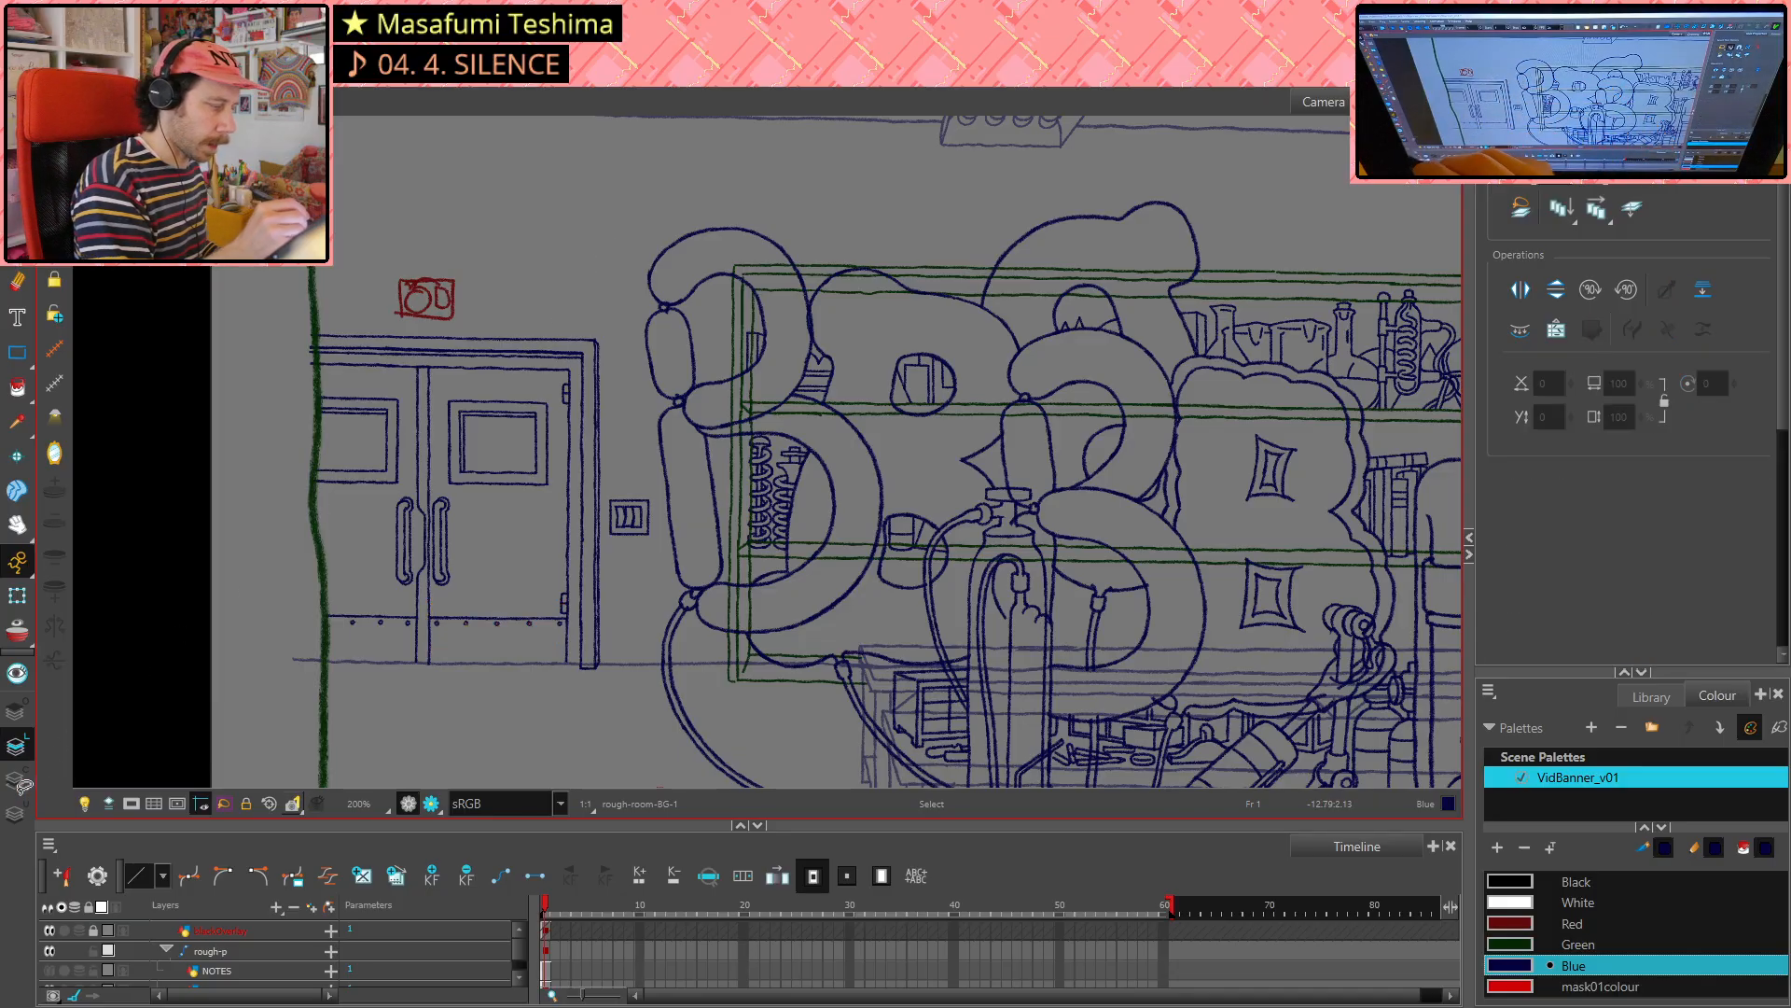
- Try to remove the door's outer frame, centre lines, handles and hinges together with the wall switch panel
mouse_move(309, 310)
left_mouse_down()
mouse_move(258, 391)
mouse_move(375, 757)
mouse_move(625, 675)
mouse_move(655, 500)
mouse_move(617, 360)
mouse_move(575, 314)
mouse_move(446, 324)
left_mouse_up()
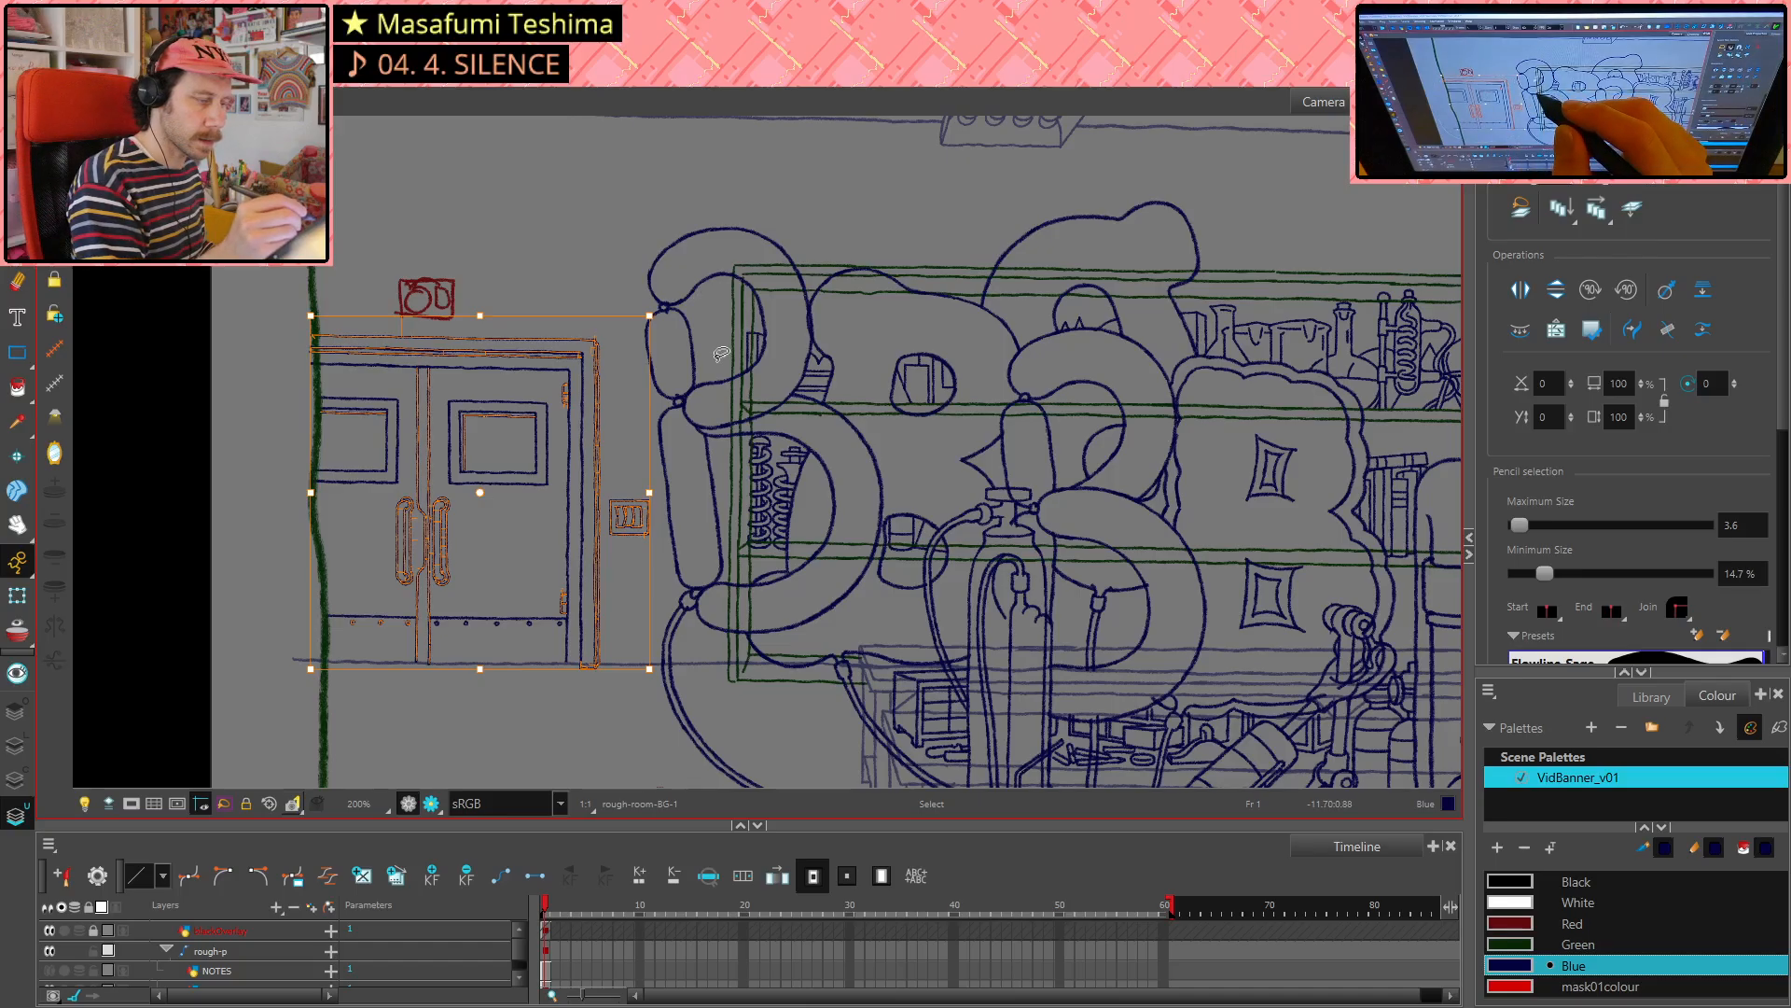
key("Delete")
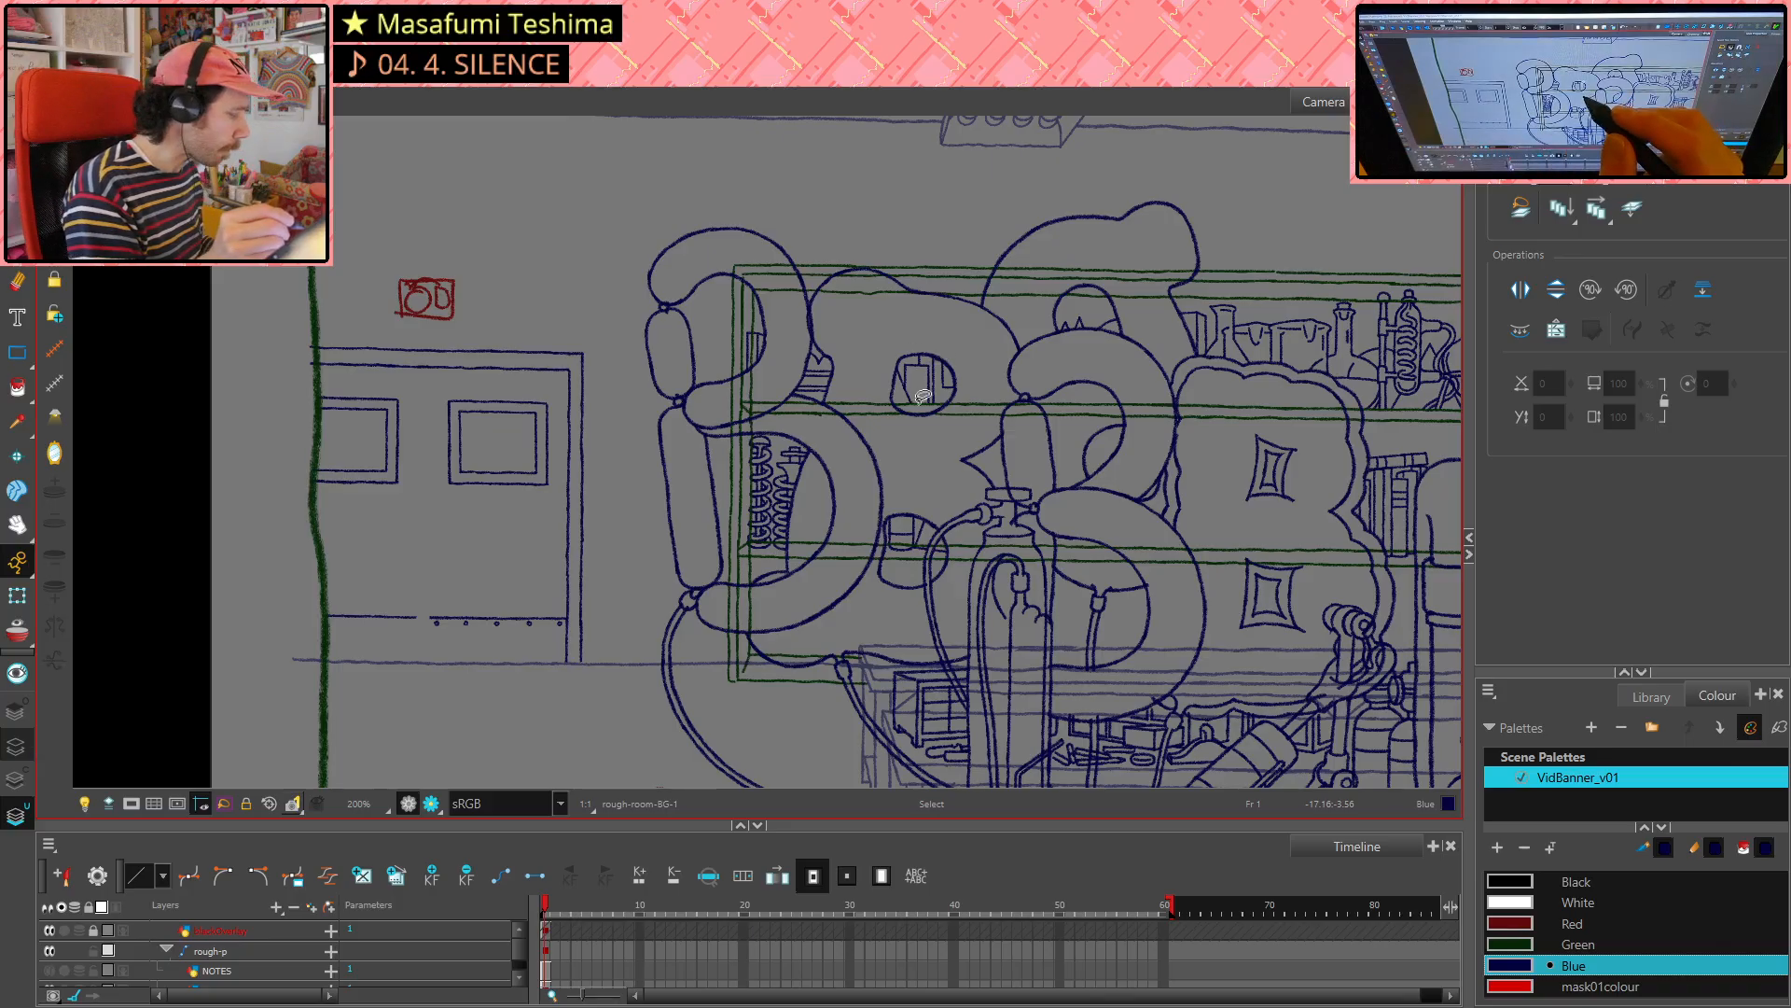
left_click(30, 744)
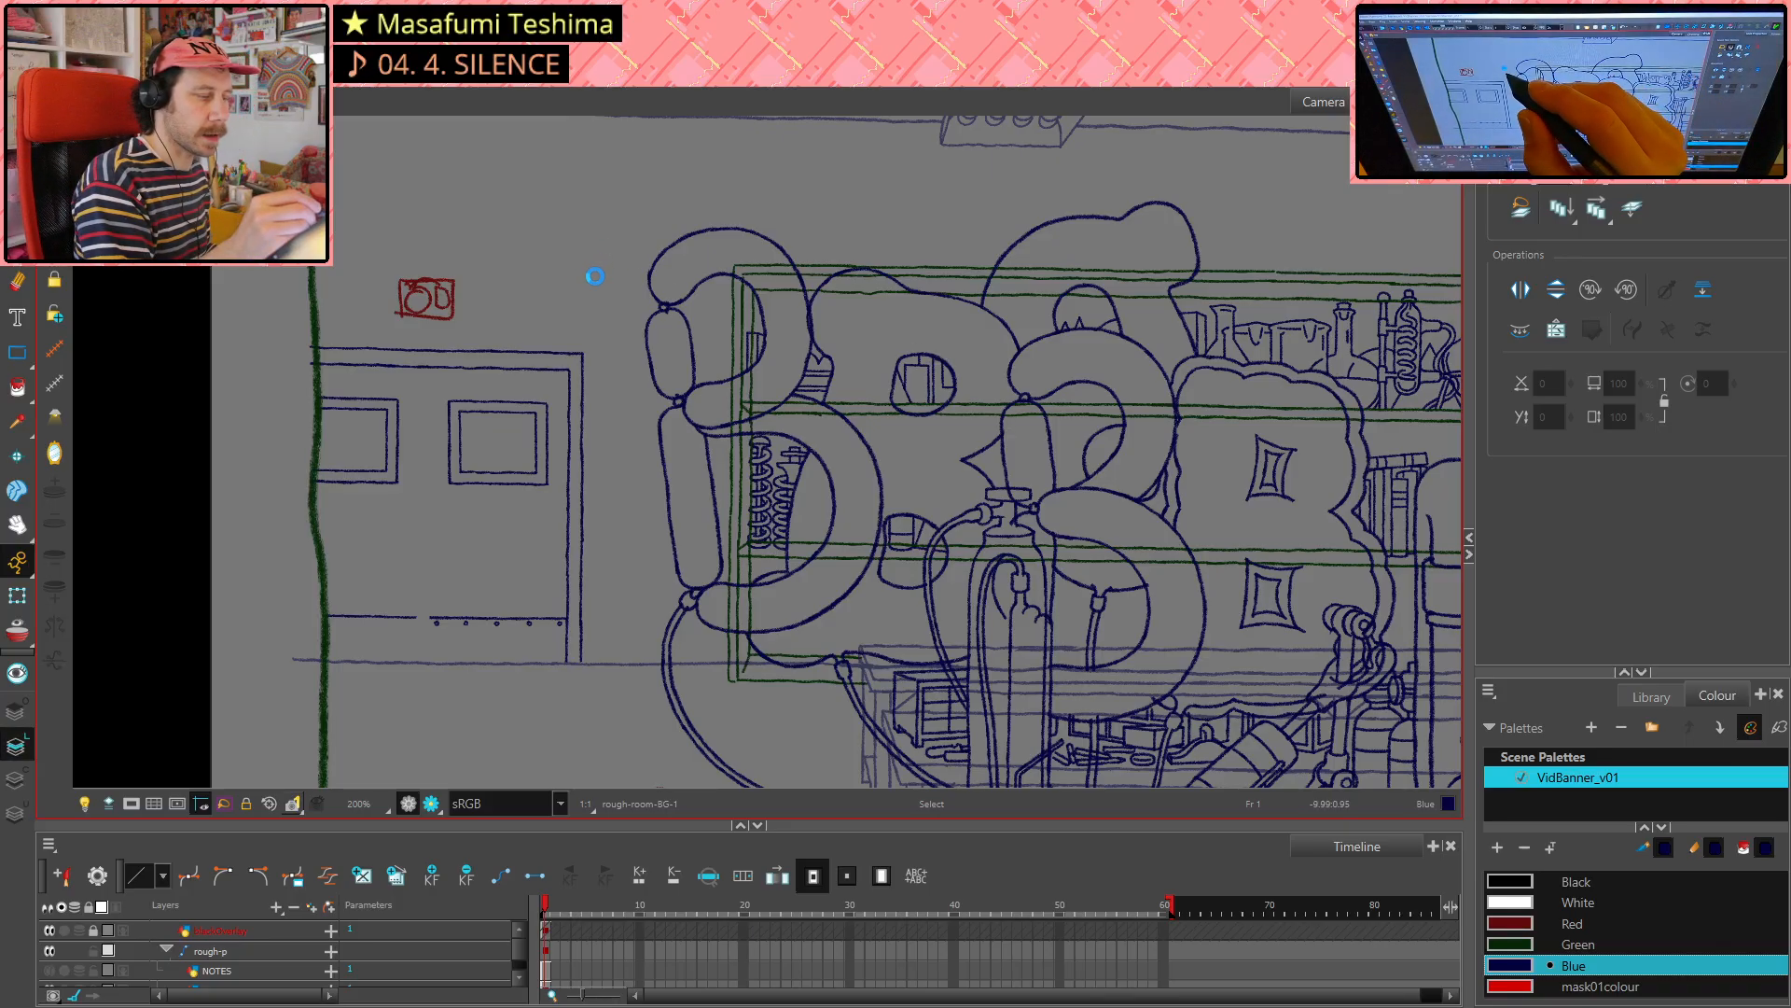
key("ctrl+z")
key("Escape")
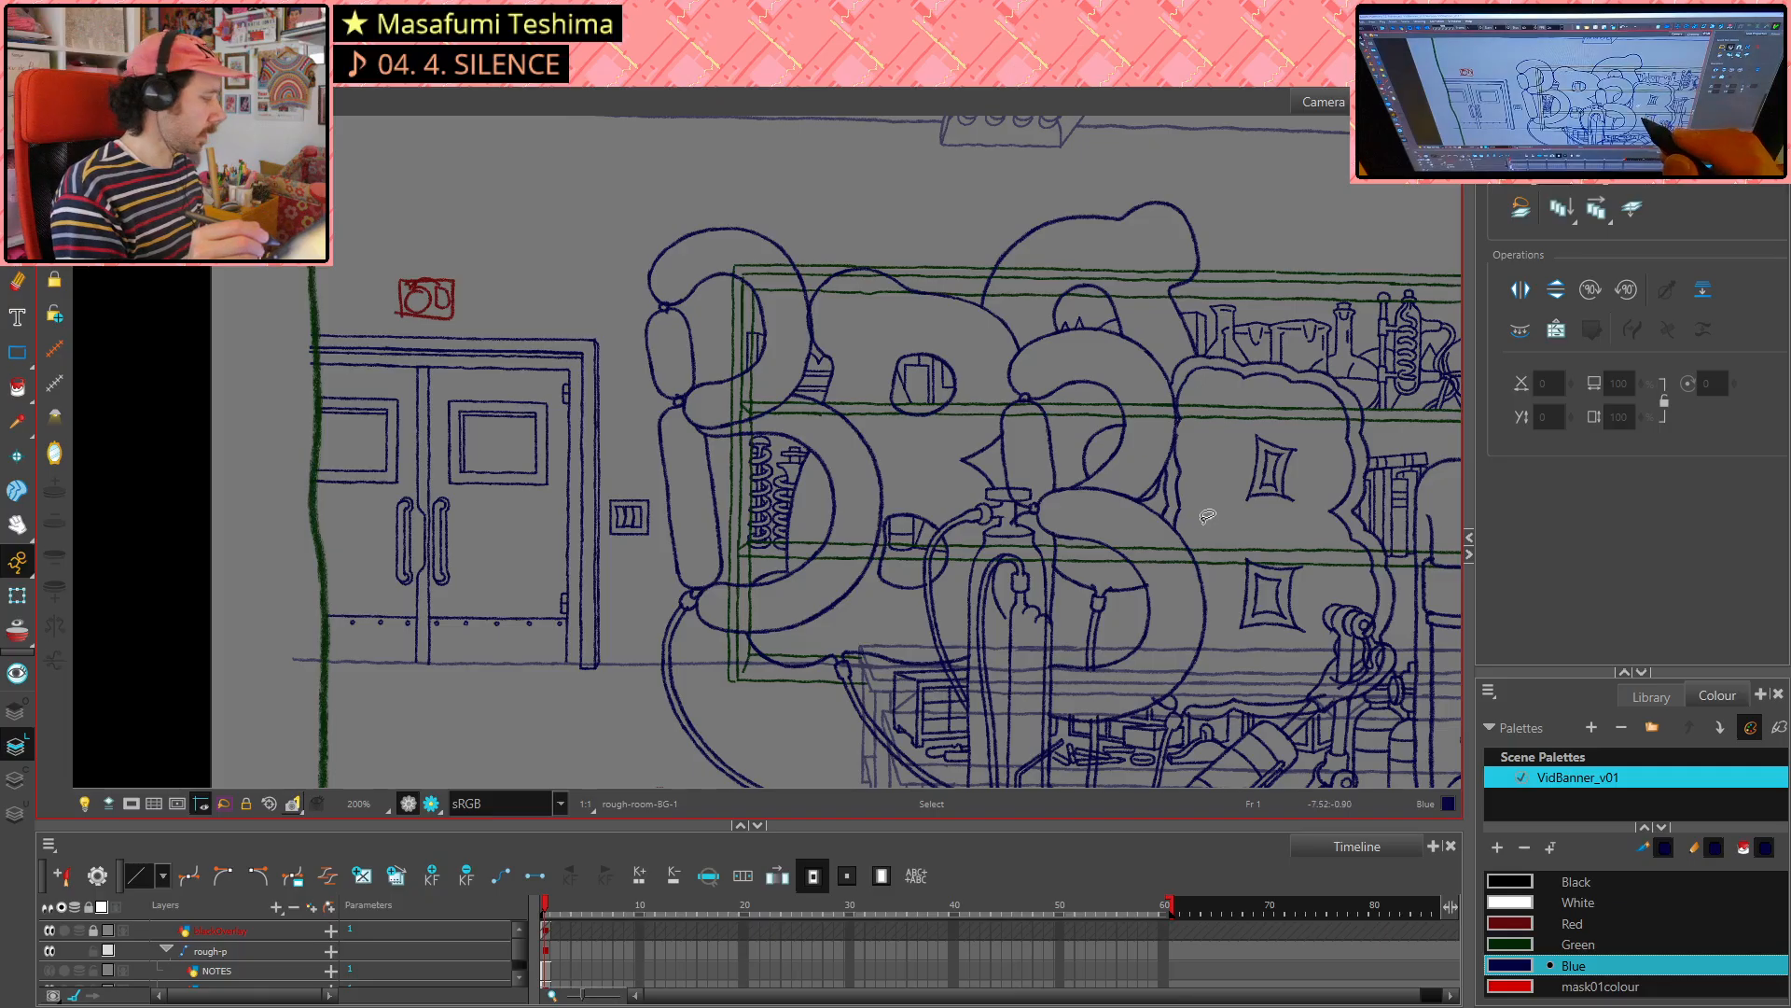
- Delete the doubled line fragments along the upper part of the door frame's right outer edge, up to its corner
scroll(1213, 527, "down", 2)
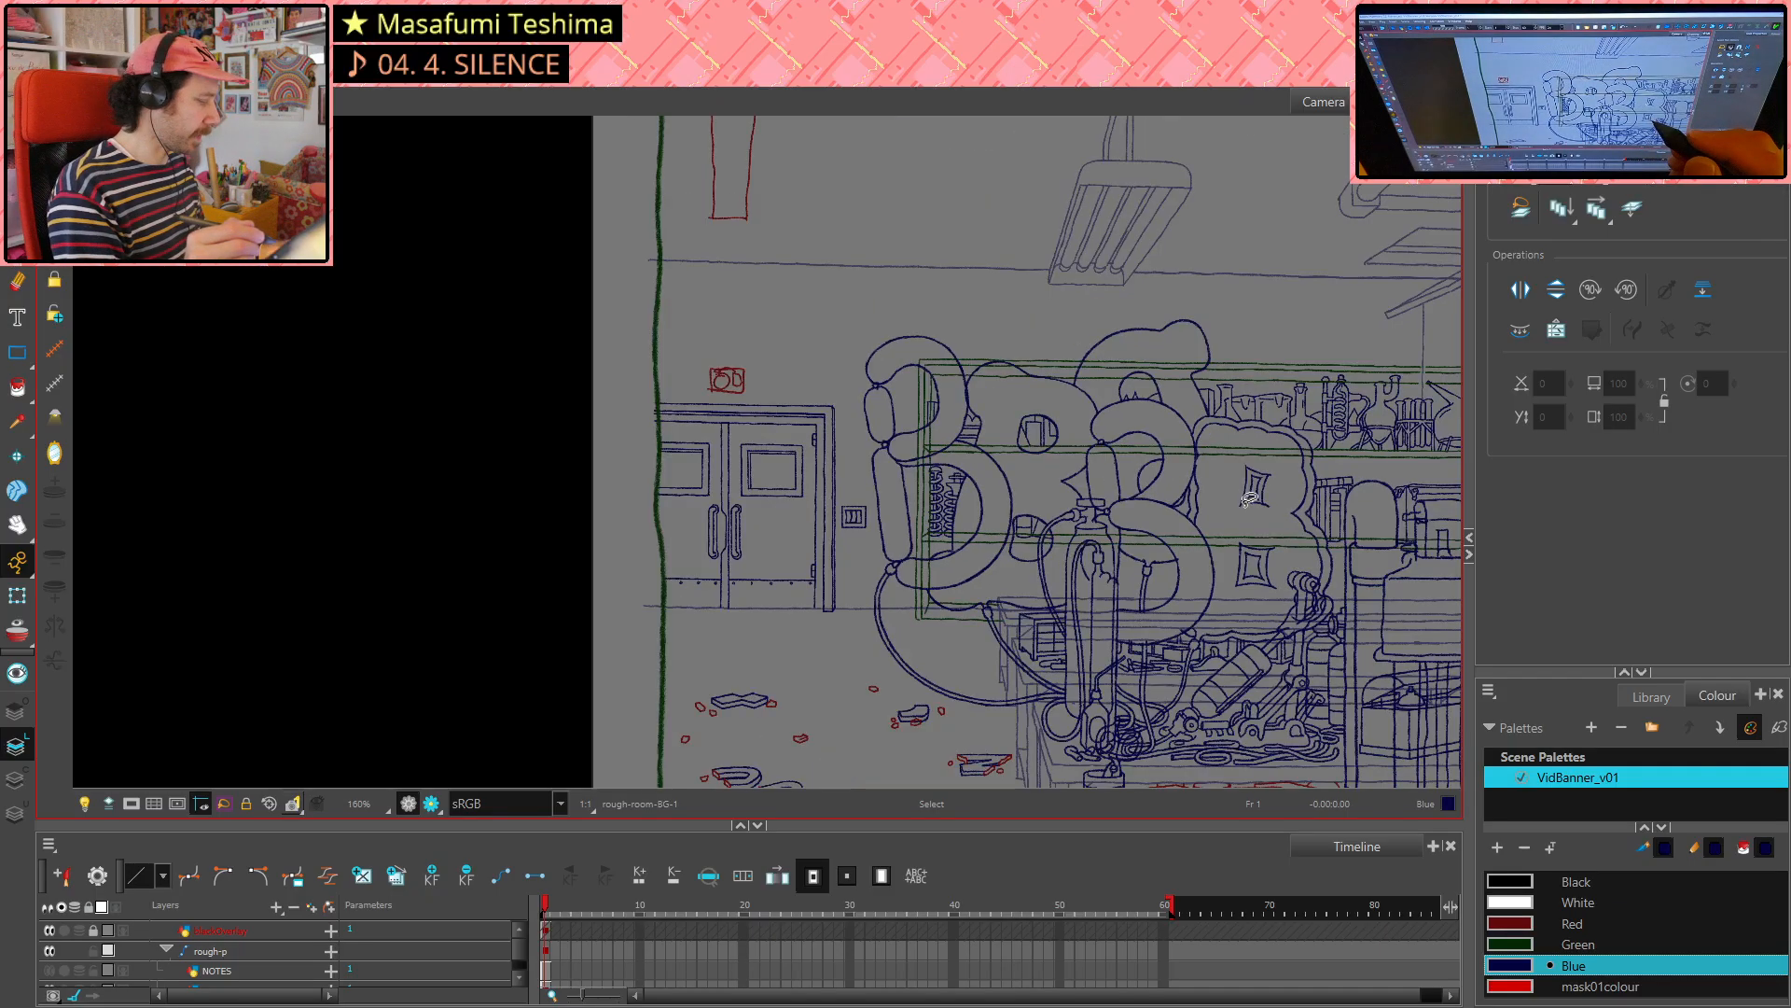
scroll(1246, 504, "down", 3)
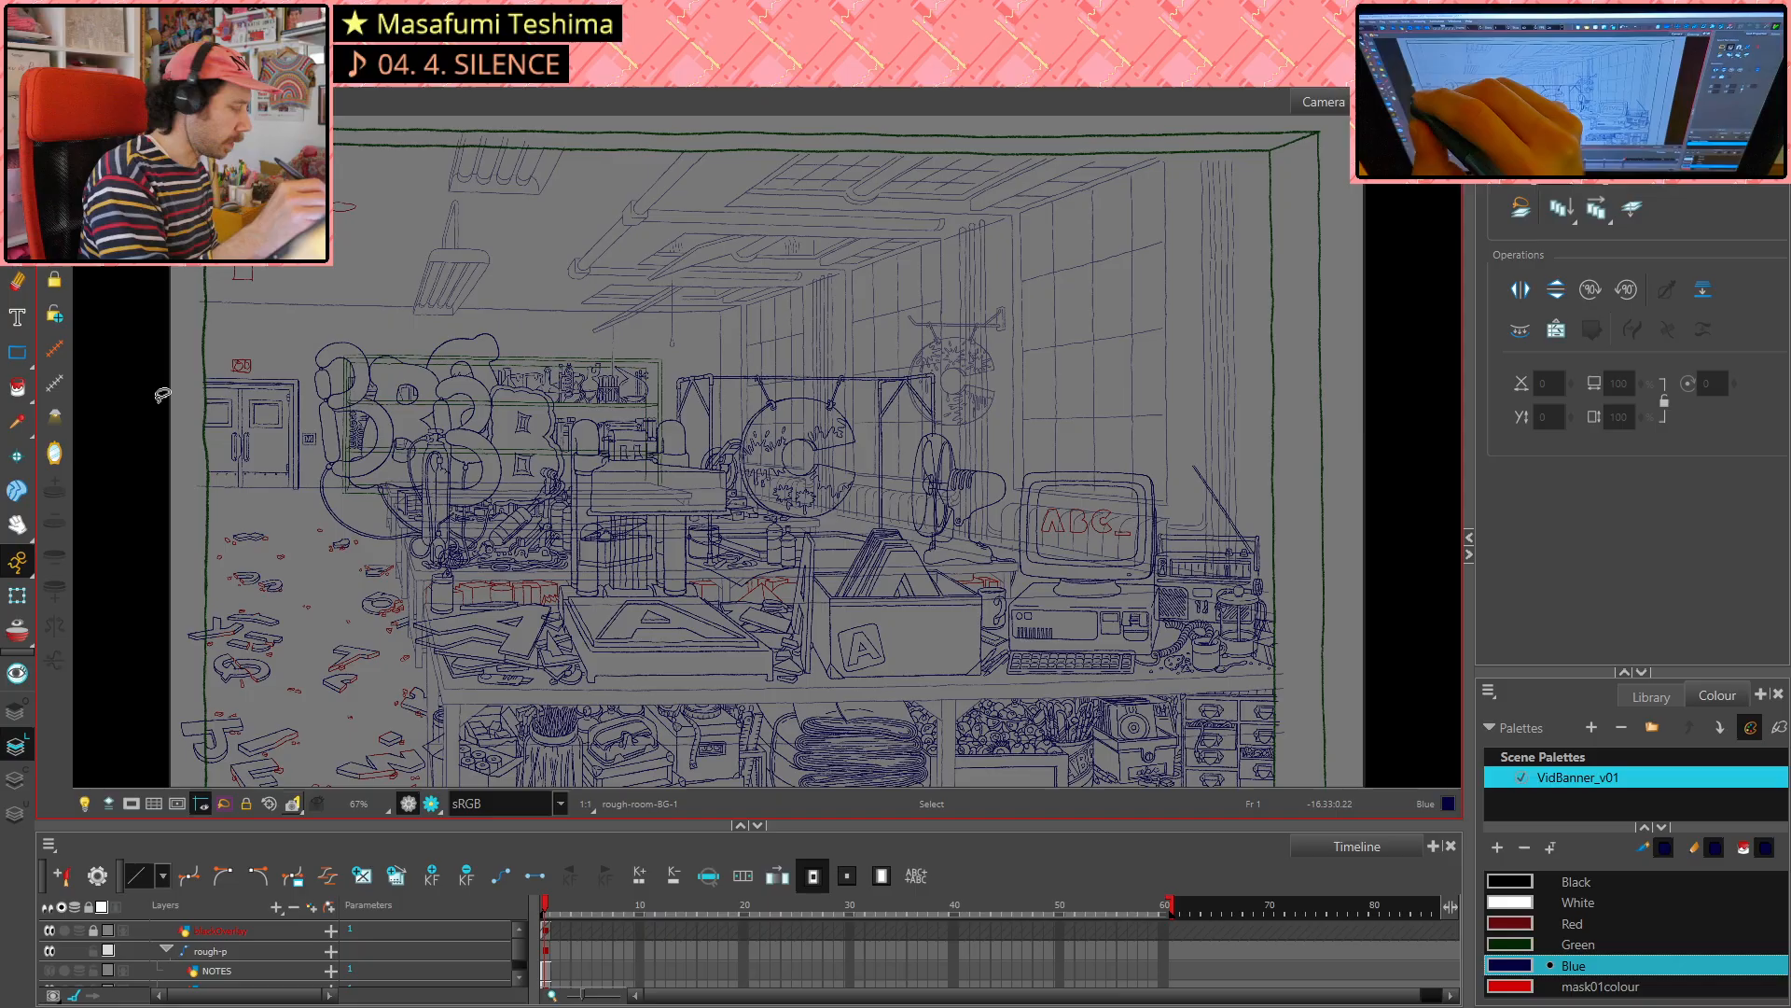
scroll(259, 371, "up", 3)
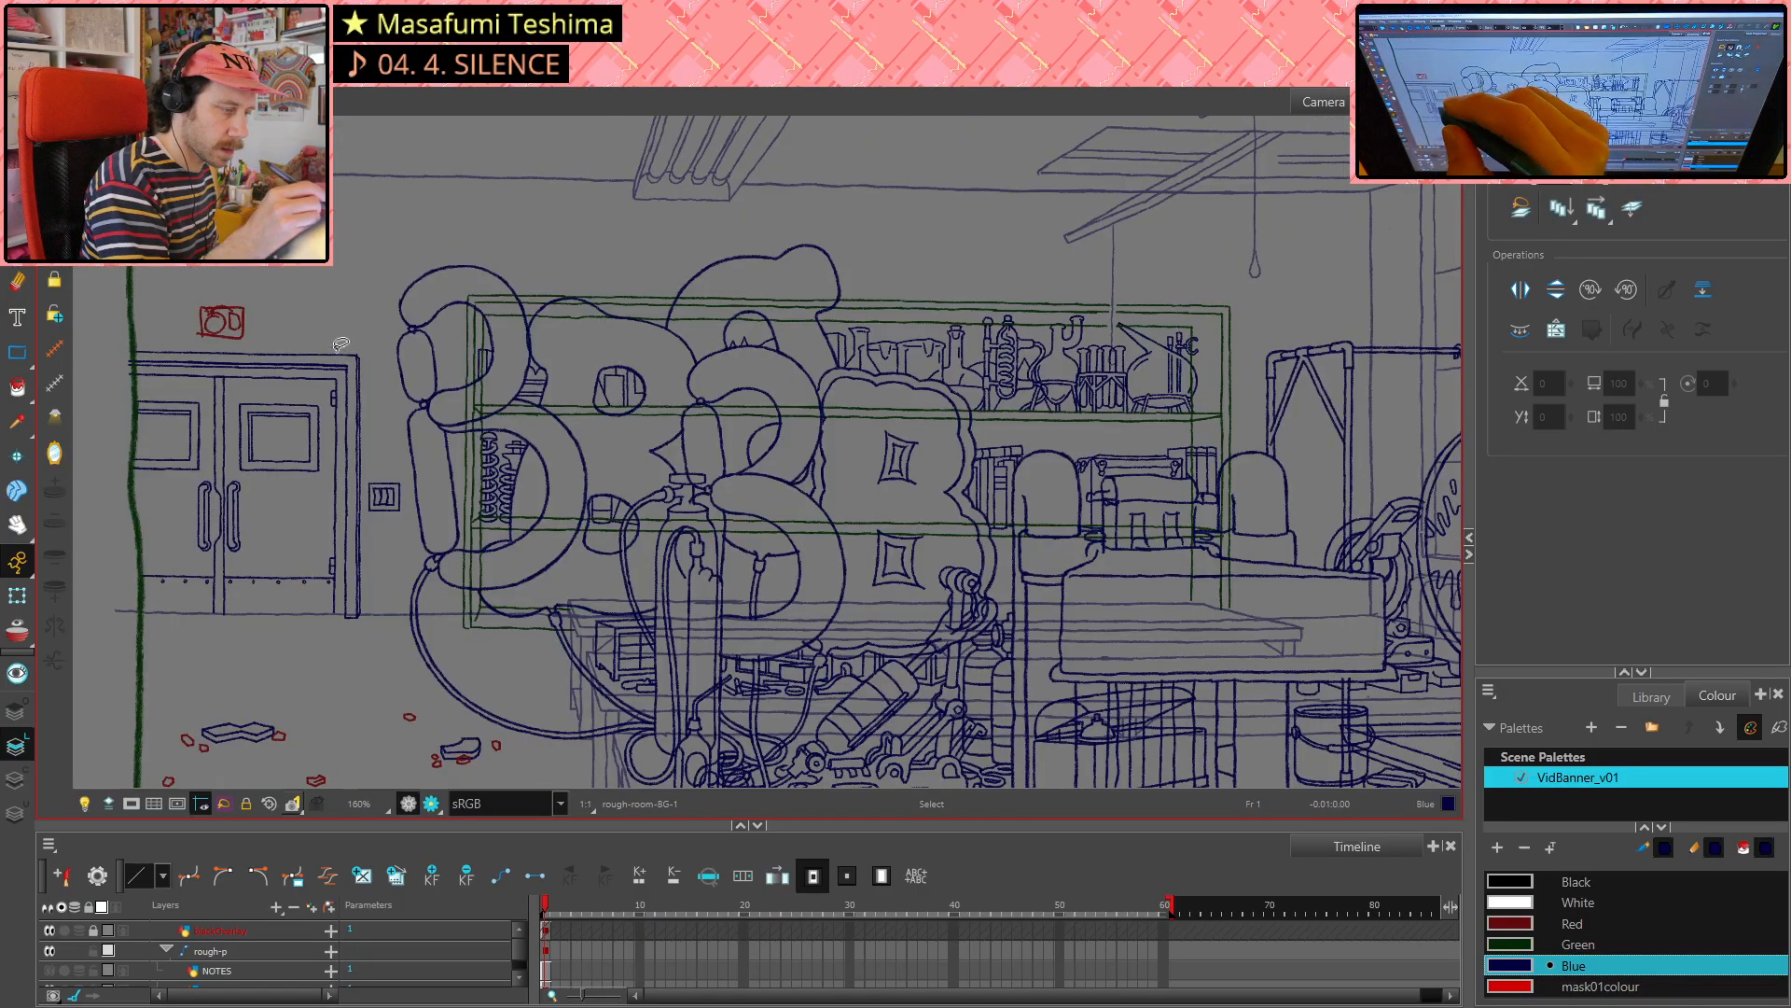
scroll(424, 416, "up", 1)
scroll(407, 434, "up", 1)
key("space")
left_click_drag(420, 422, 555, 281)
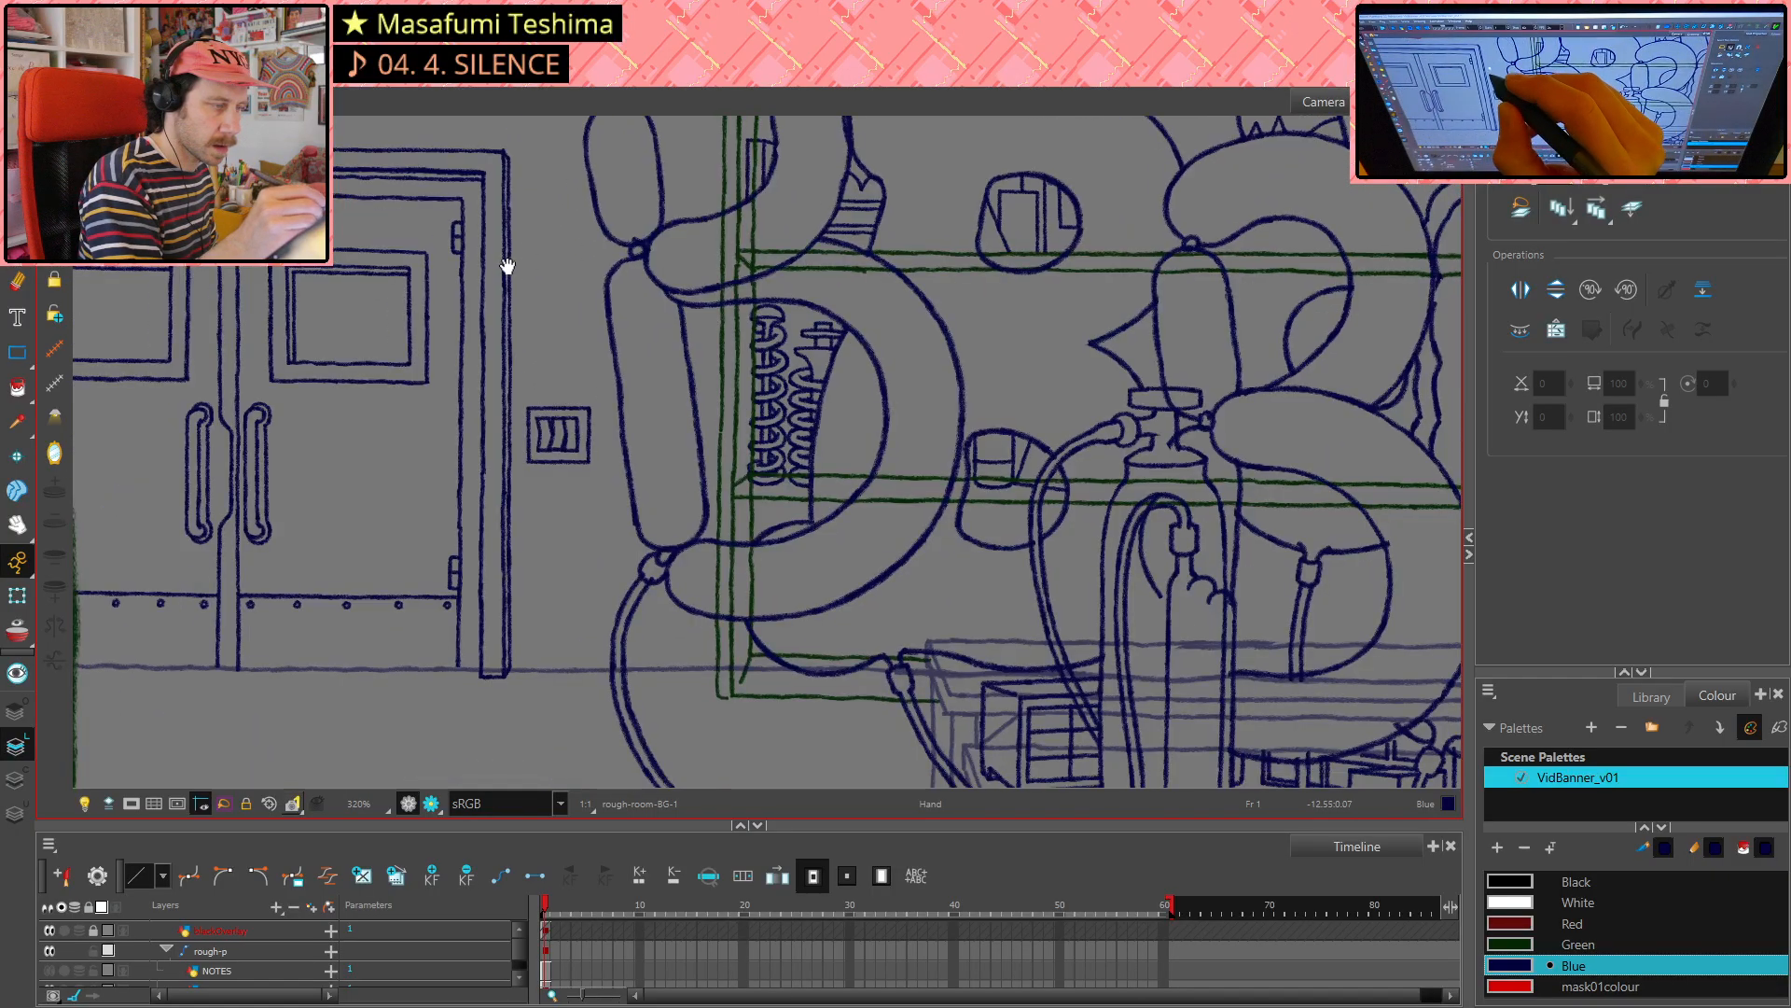
left_click(510, 264)
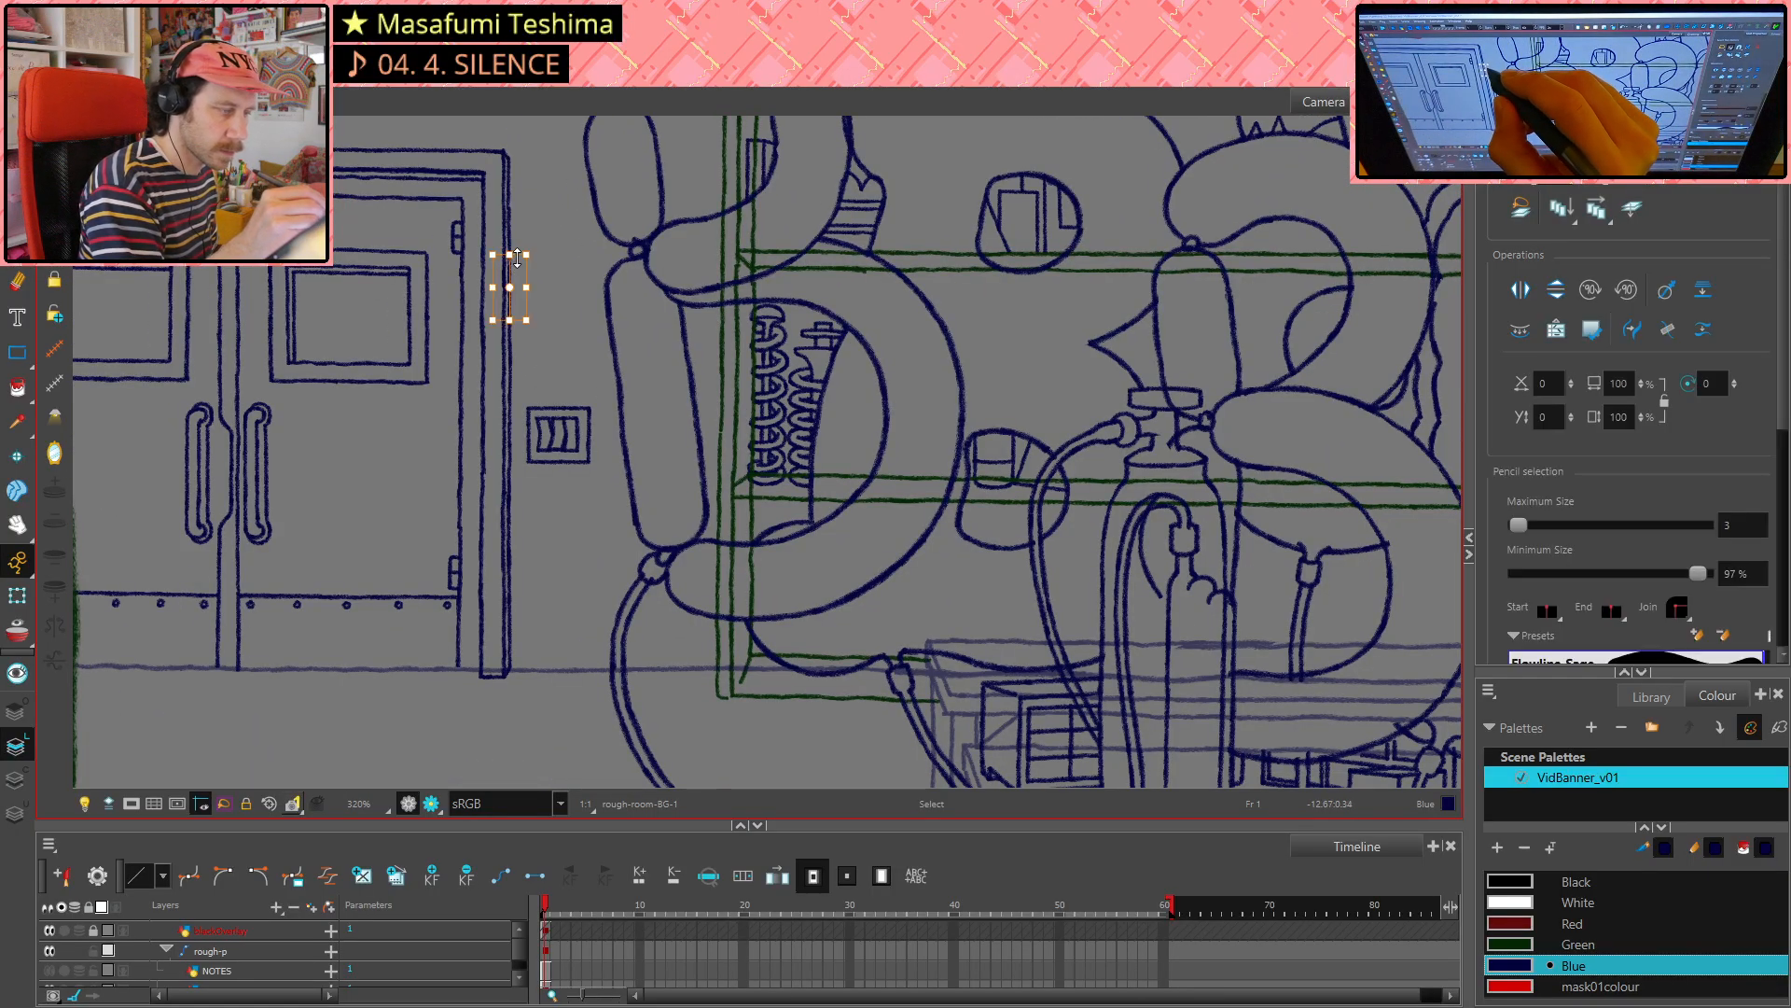
key("Delete")
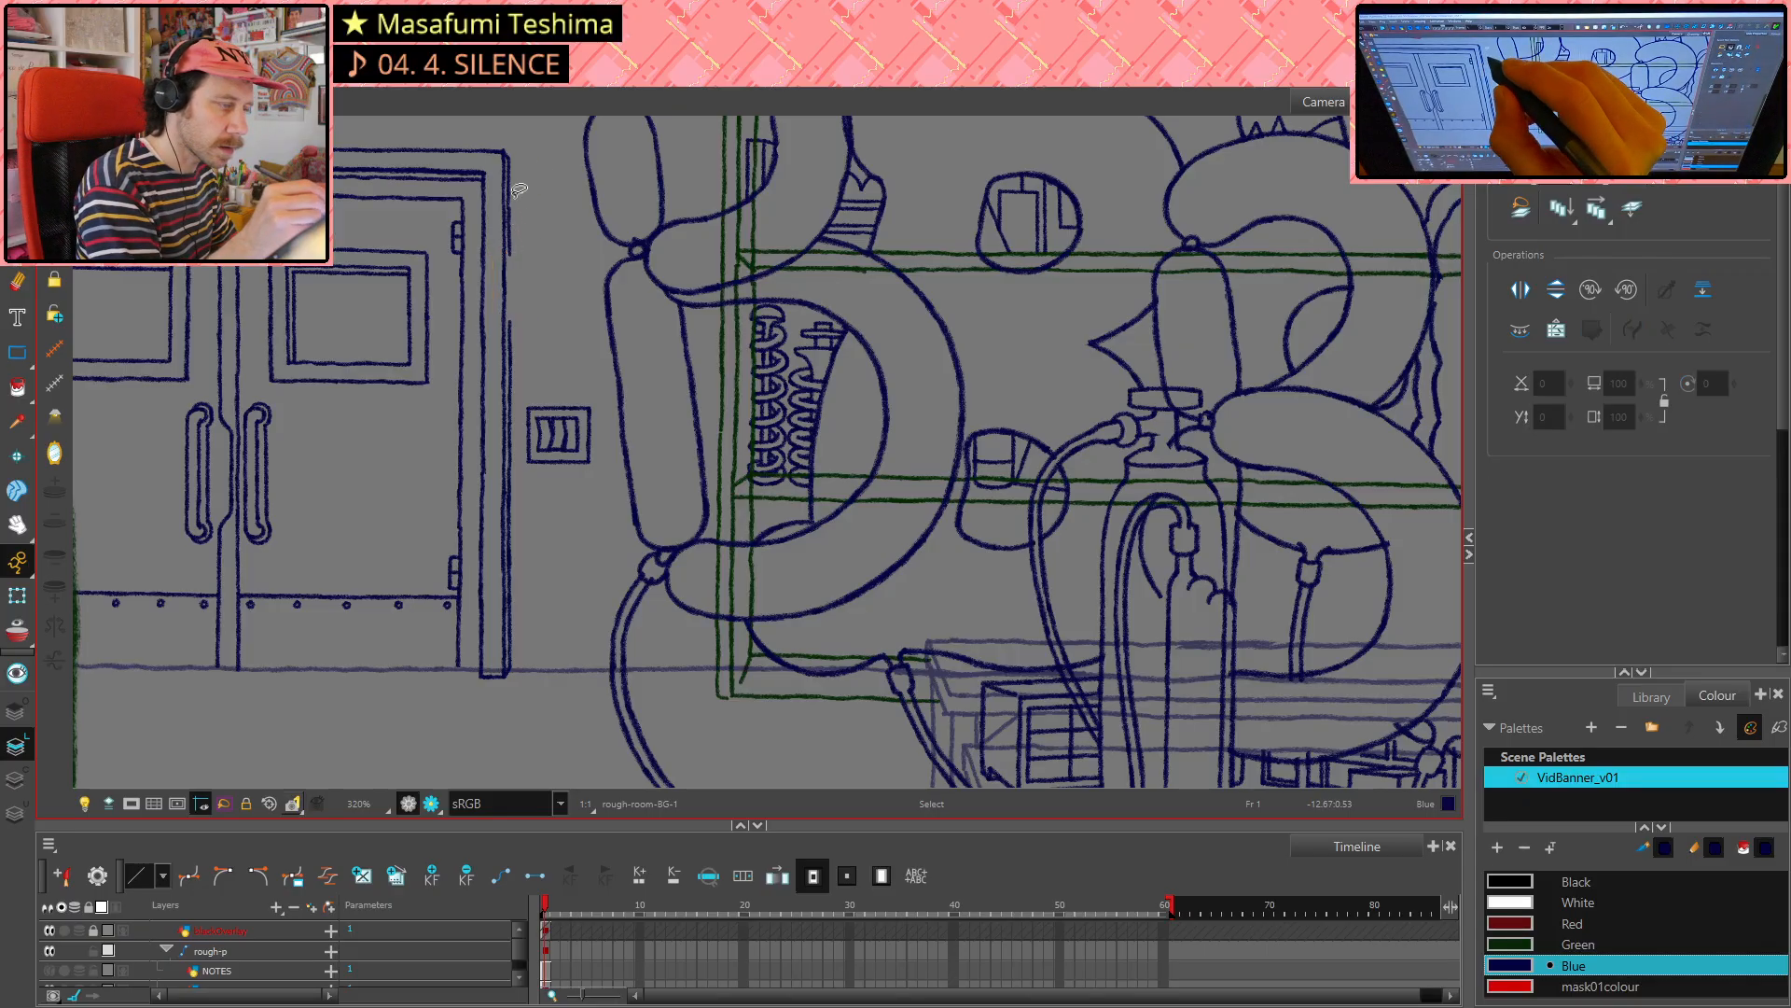
left_click(510, 213)
key("Delete")
left_click(511, 185)
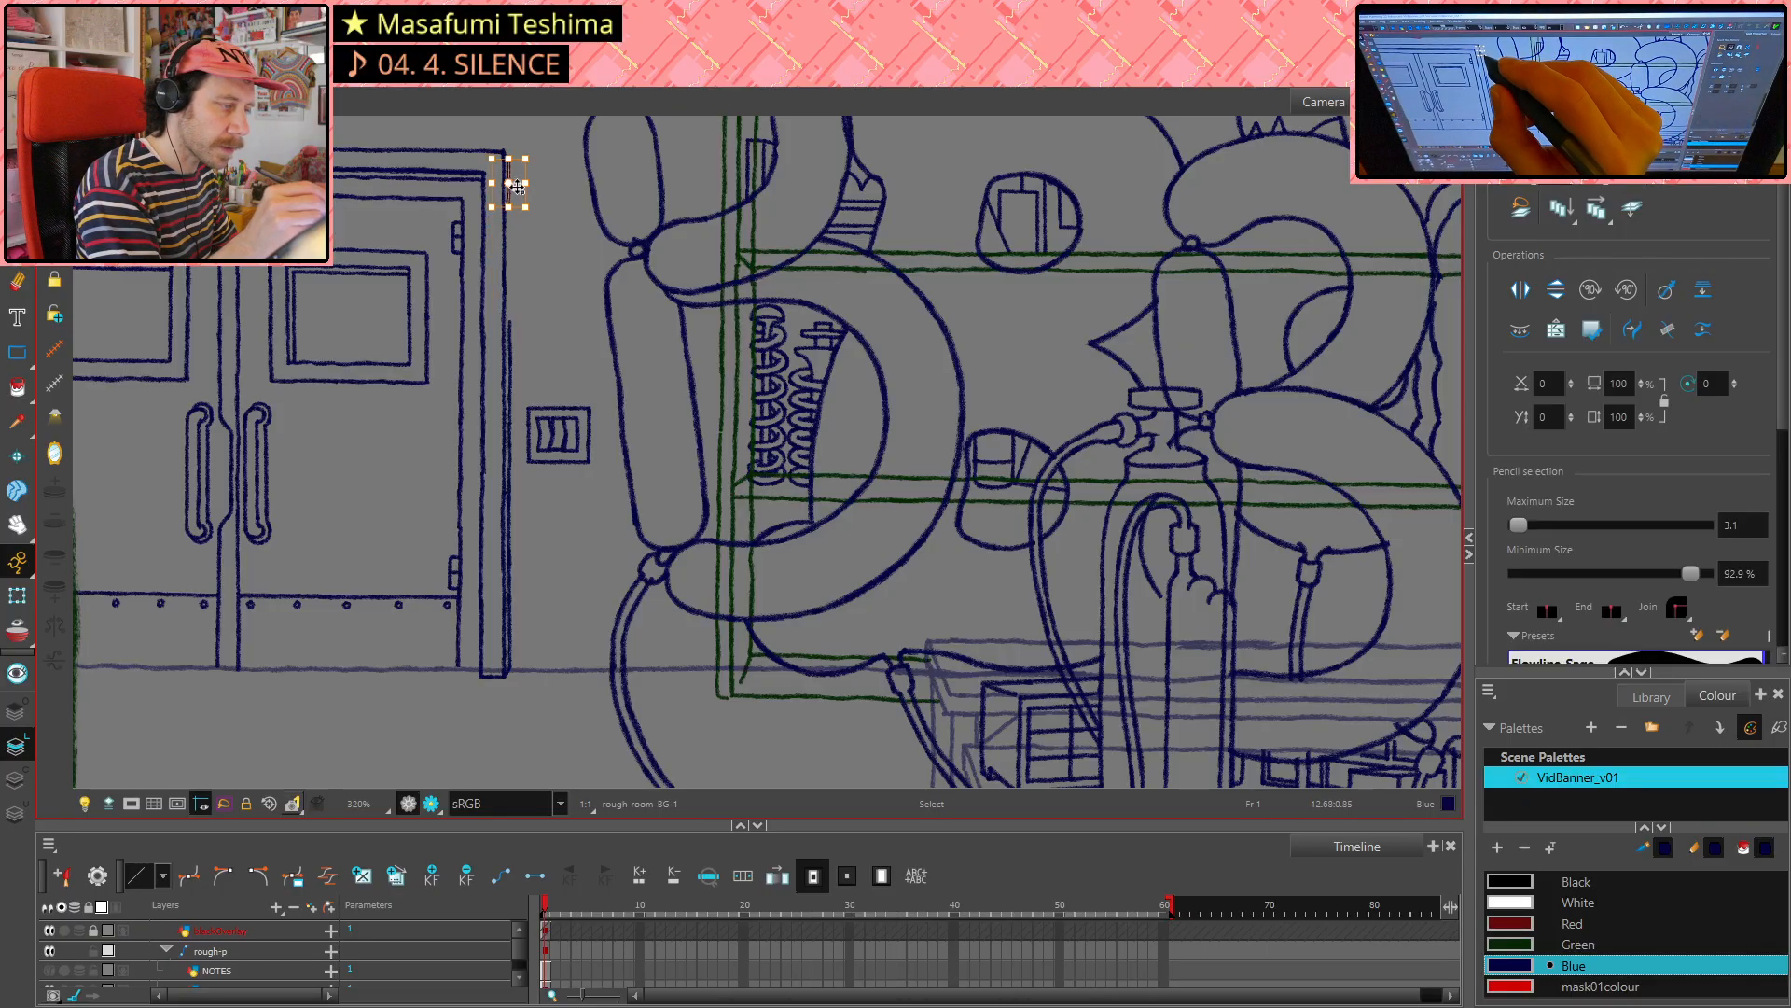
key("Delete")
left_click(508, 154)
key("Delete")
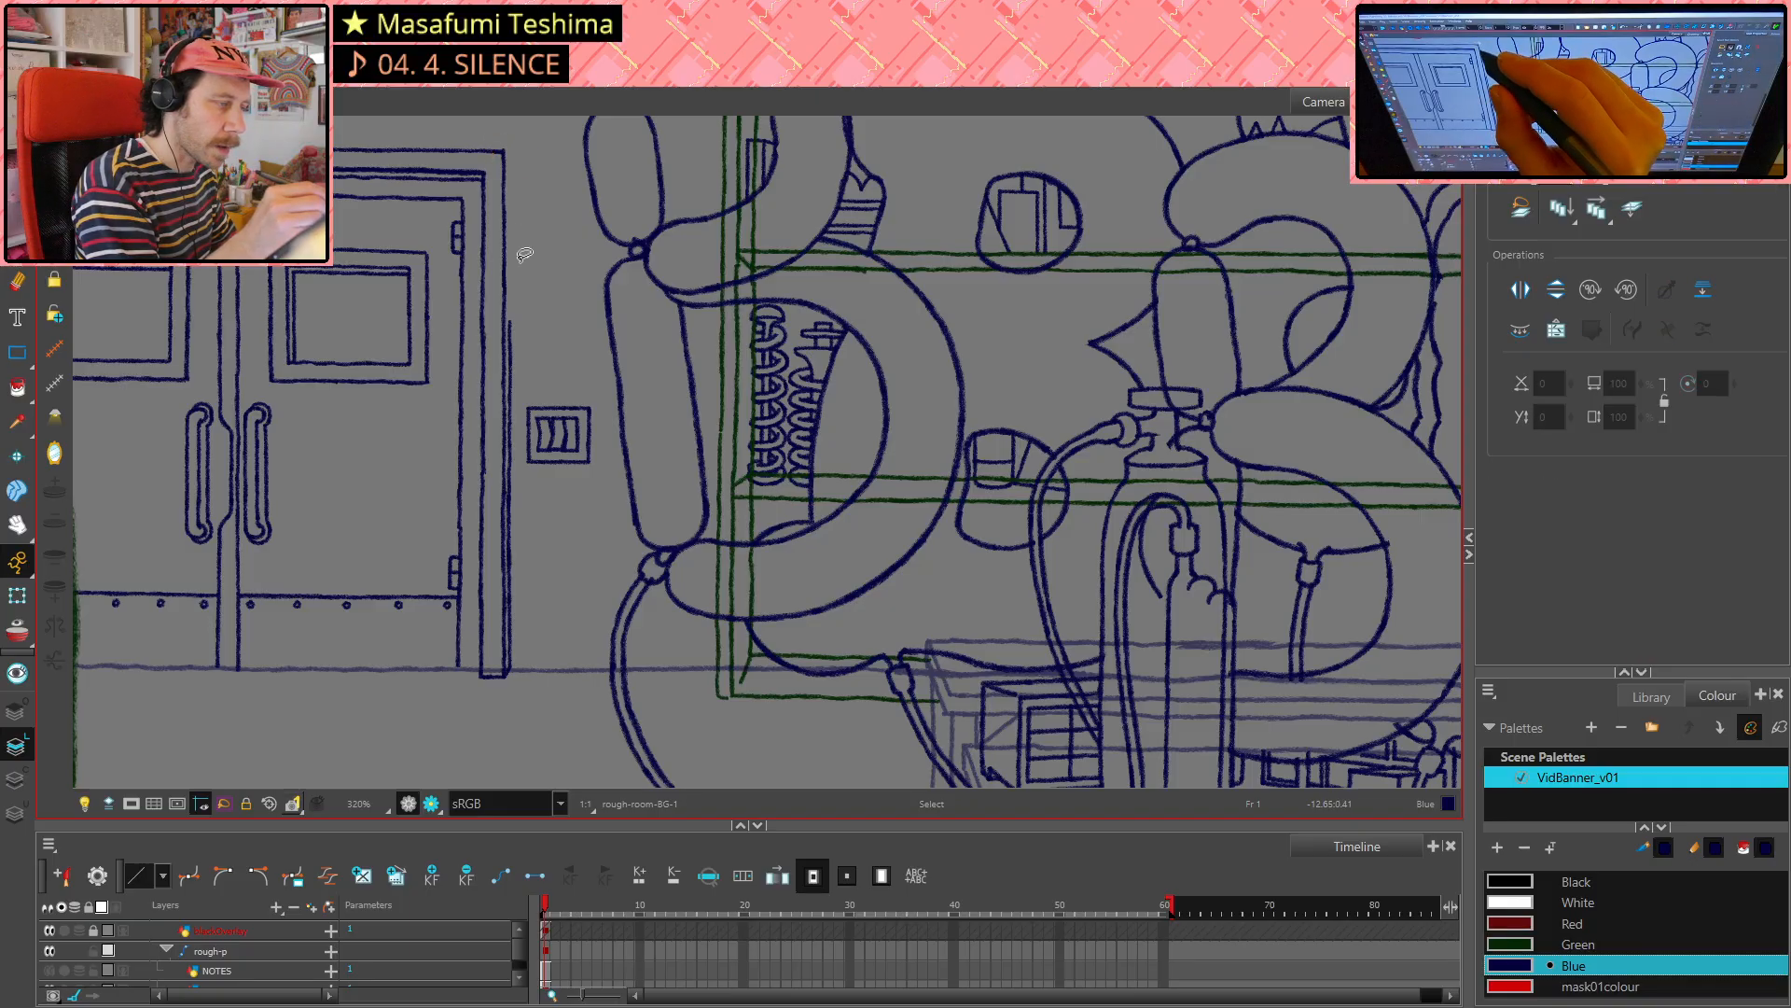
- Delete the doubled fragments along the middle of the door frame's right outer edge, beside the wall switch
left_click(510, 329)
key("Delete")
left_click(513, 392)
key("Delete")
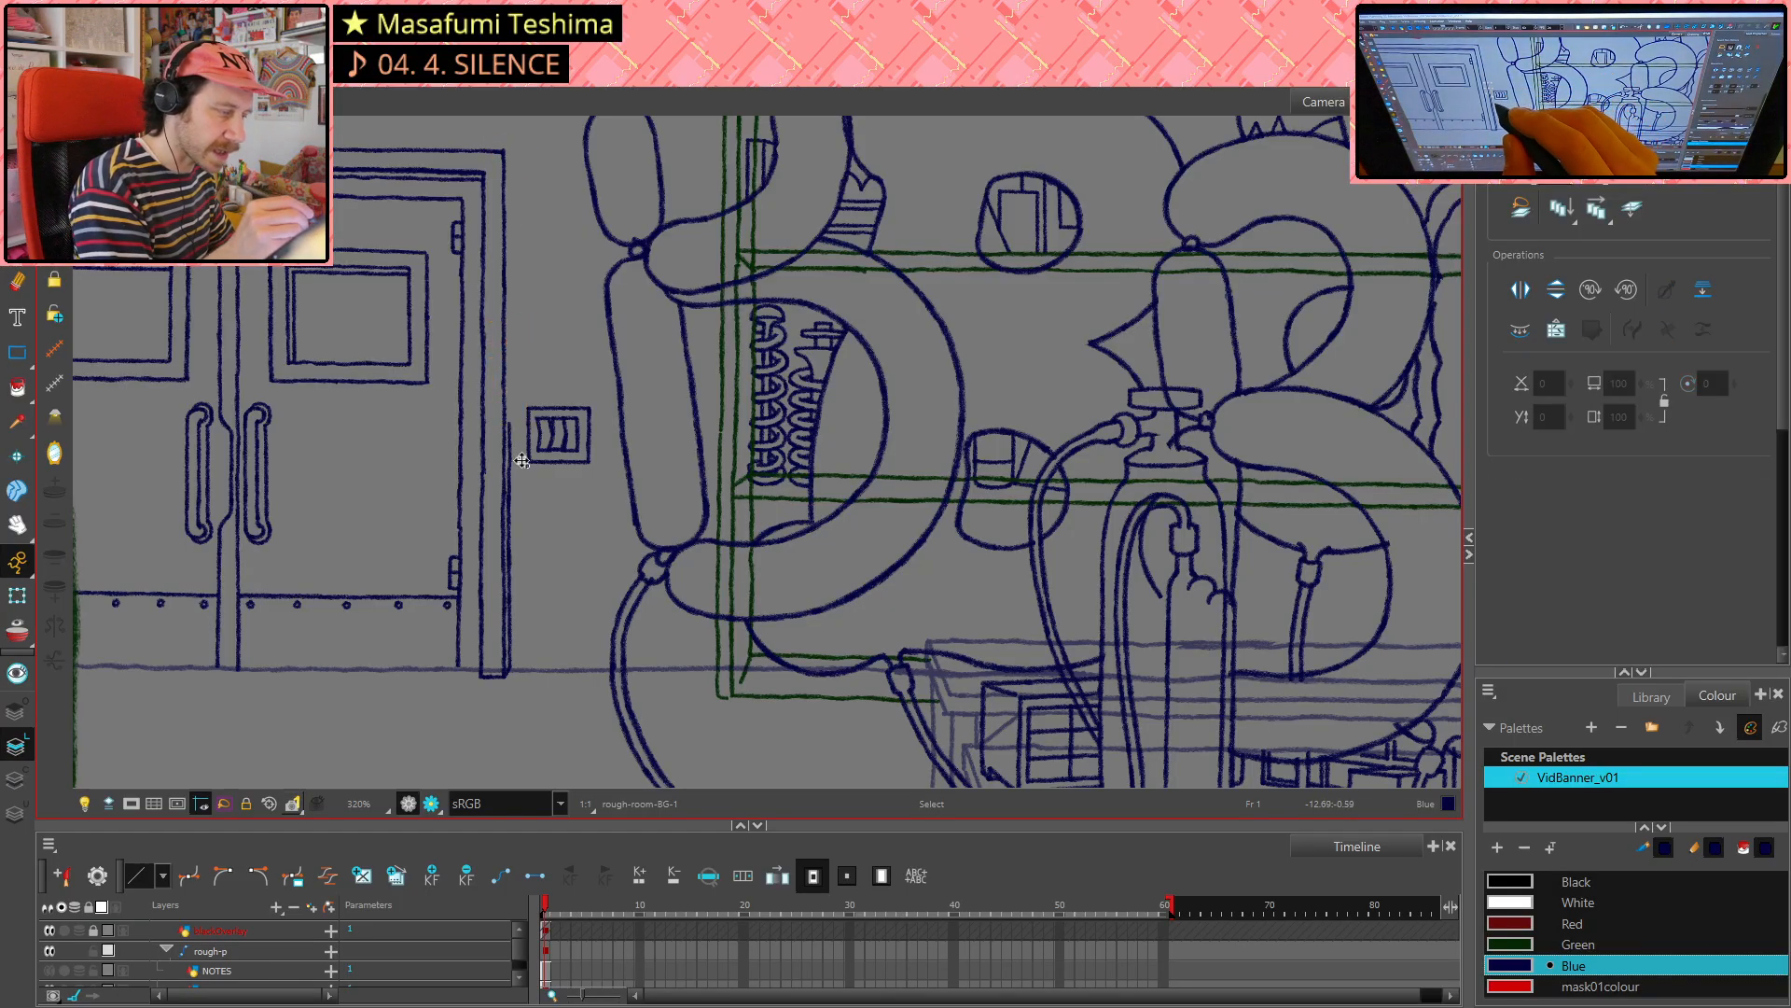
left_click(511, 475)
key("Delete")
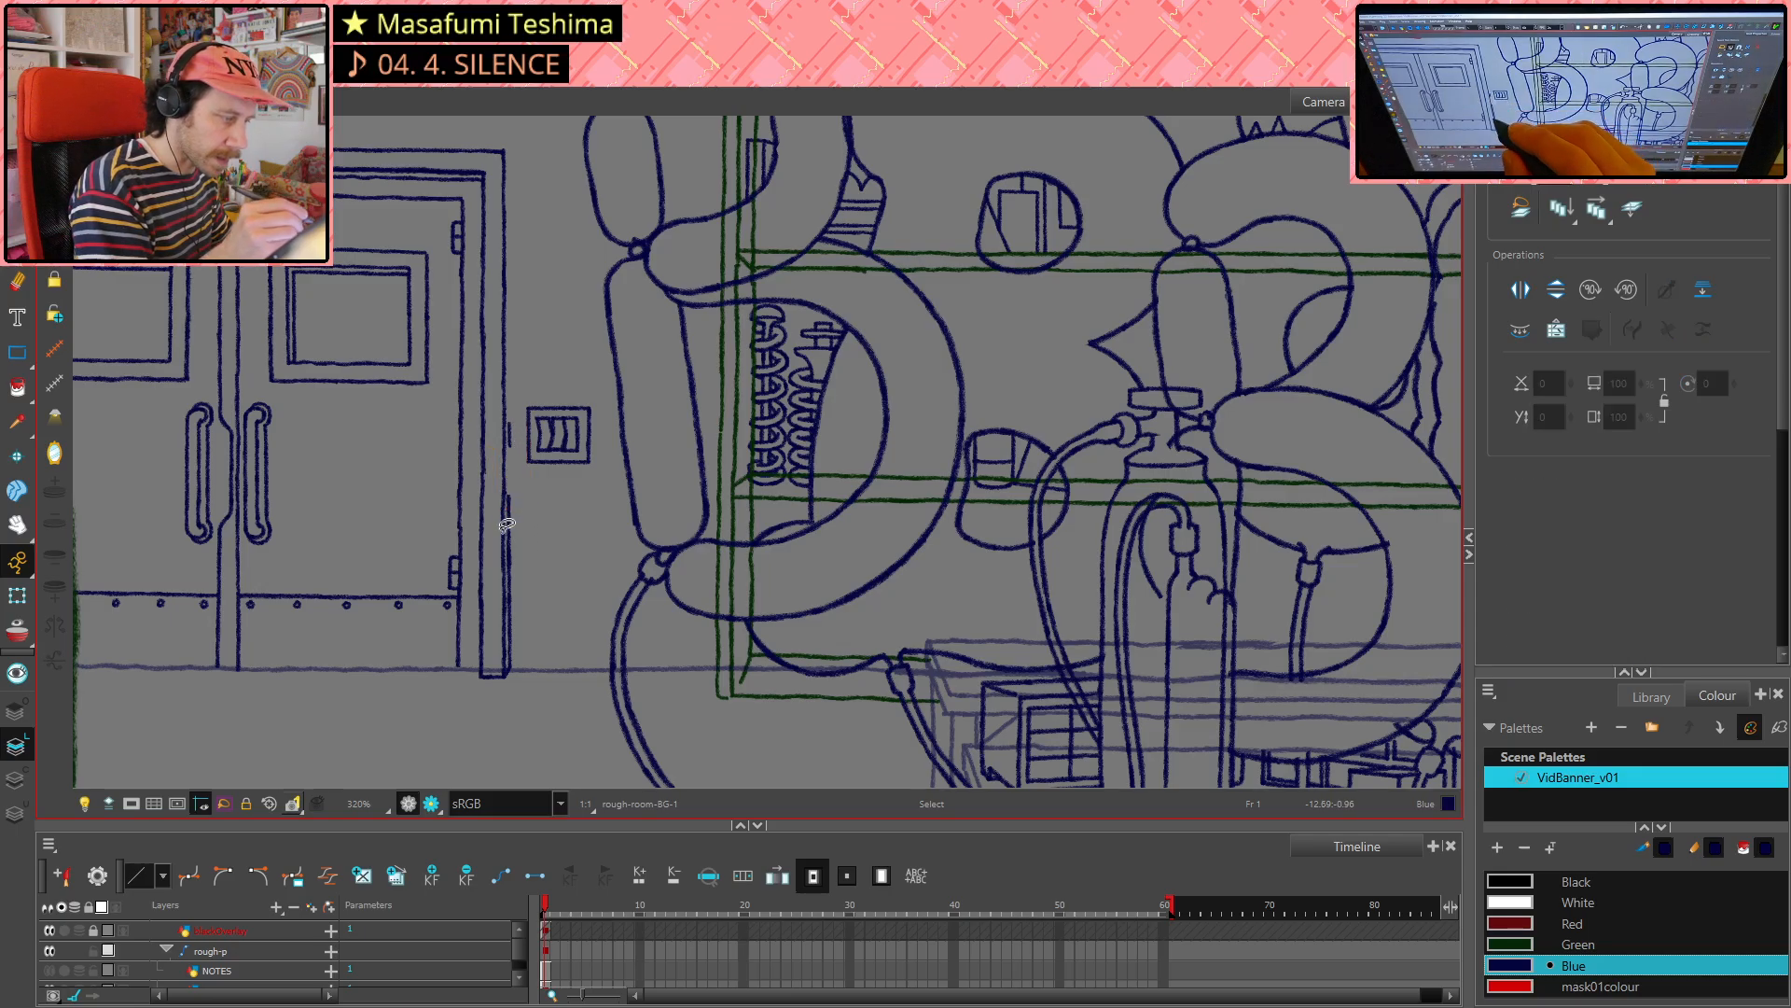
left_click(516, 434)
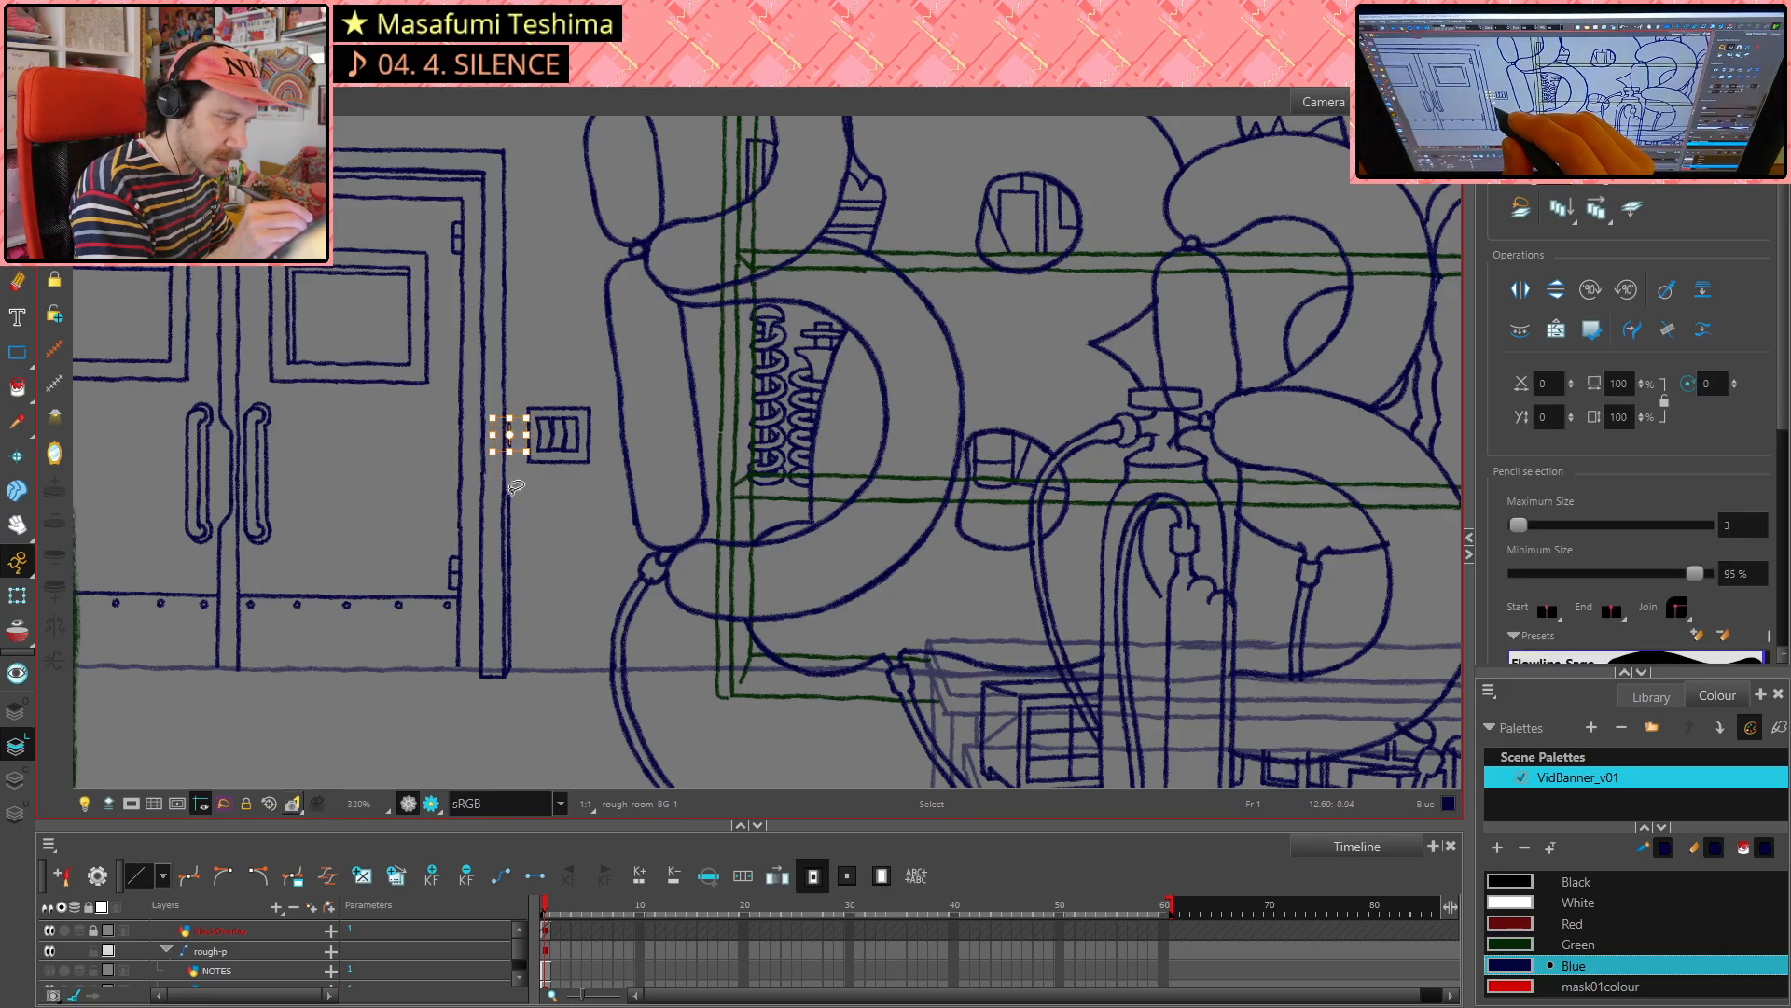
left_click(513, 514)
key("Delete")
left_click(513, 443)
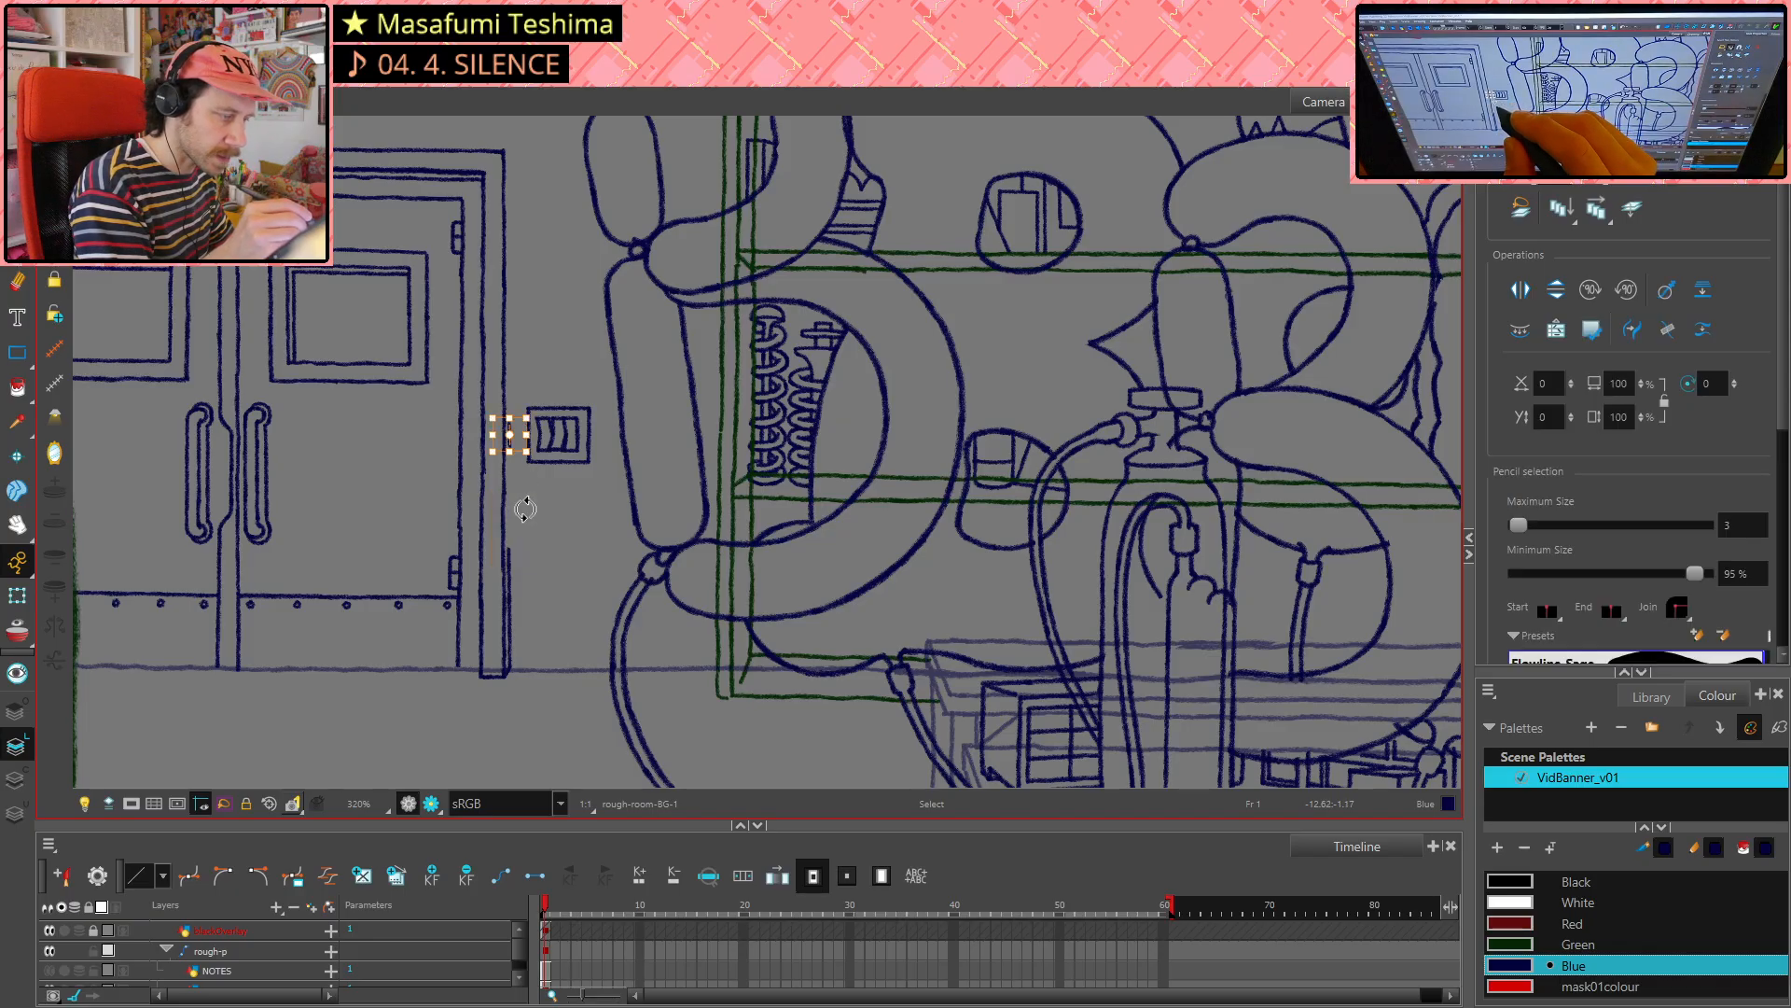
key("Delete")
- Delete the remaining doubled fragments along the lower part of the door frame's right outer edge, down to the floor
left_click(511, 559)
key("Delete")
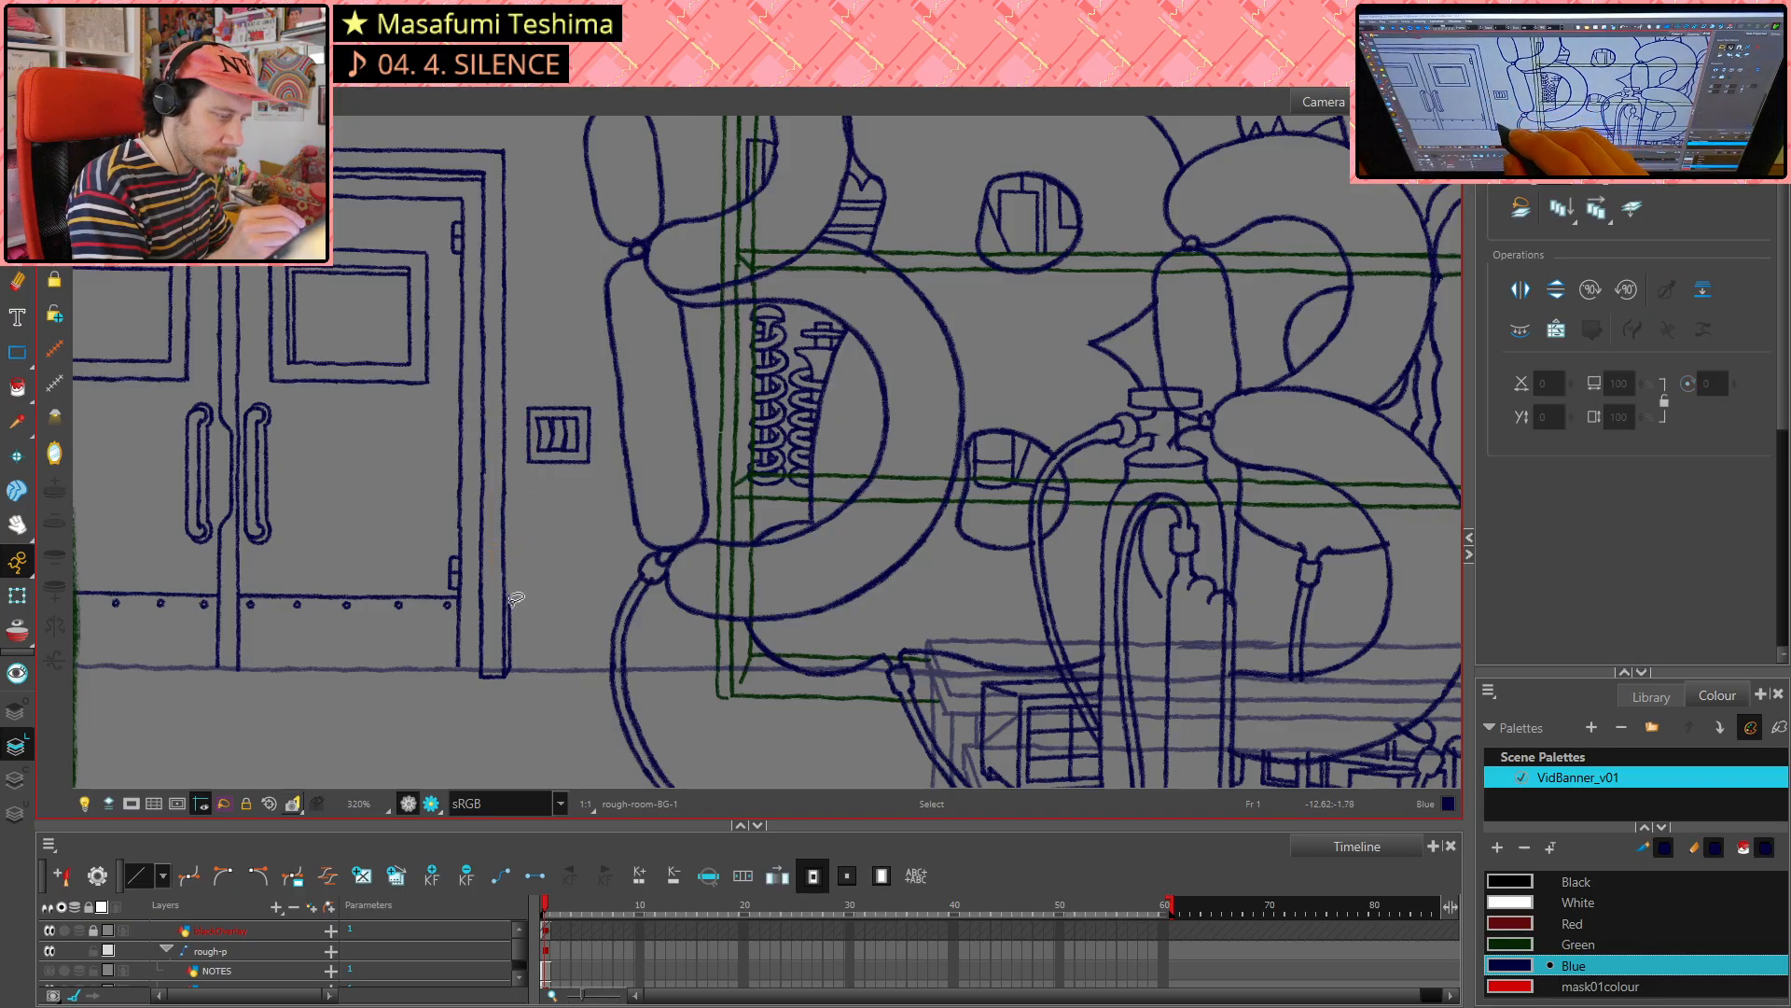
left_click(512, 608)
key("Delete")
left_click(512, 666)
key("Delete")
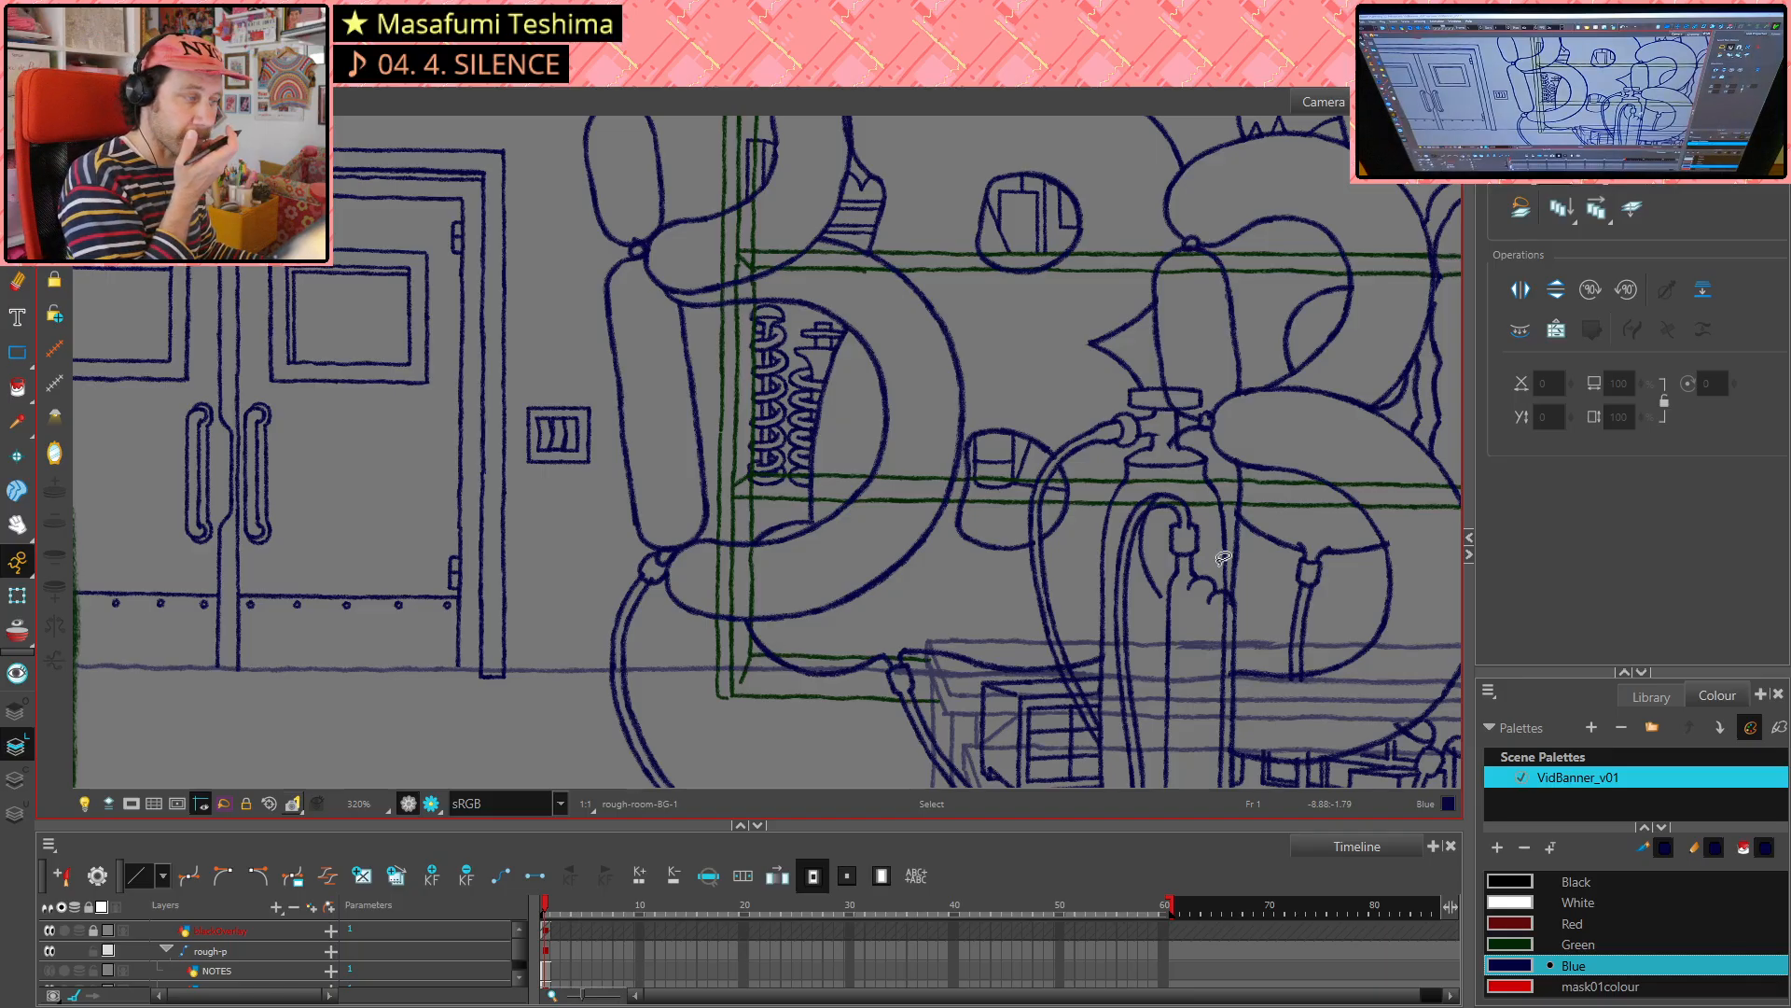
- Check the strokes of the door frame's right outer edge and delete the stray fragment at its upper corner
scroll(1222, 558, "down", 2)
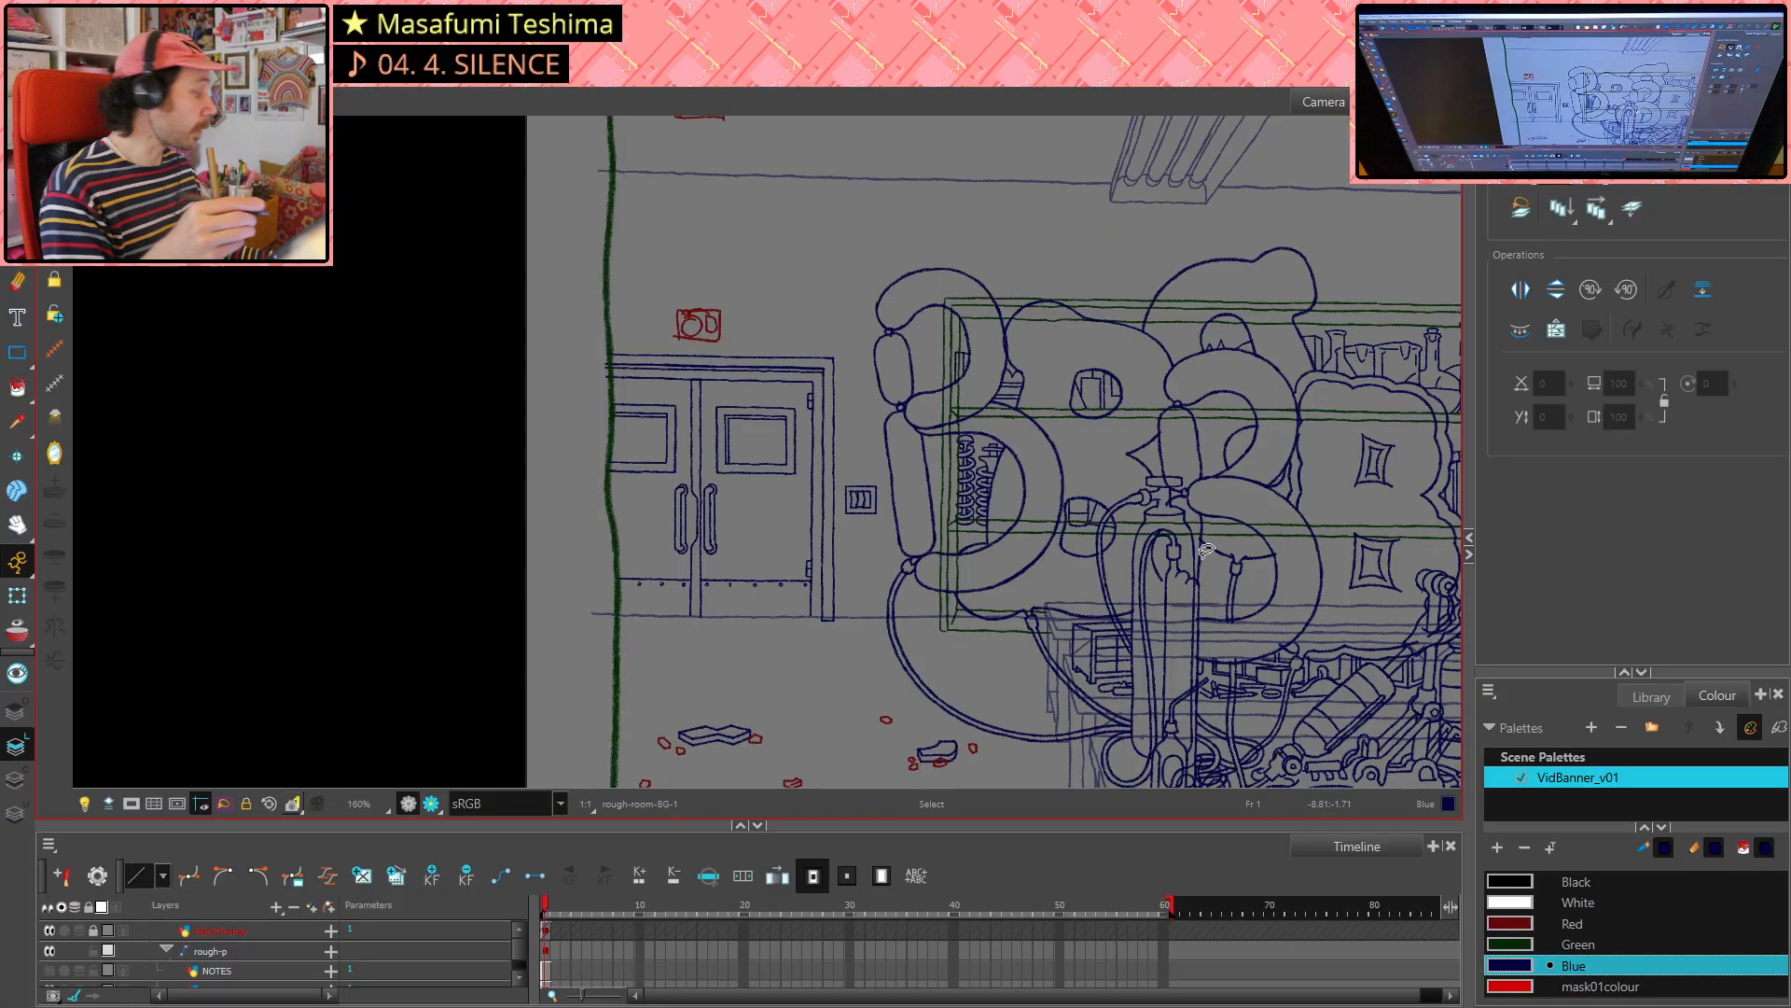
key("2")
key("2")
key("2")
key("space")
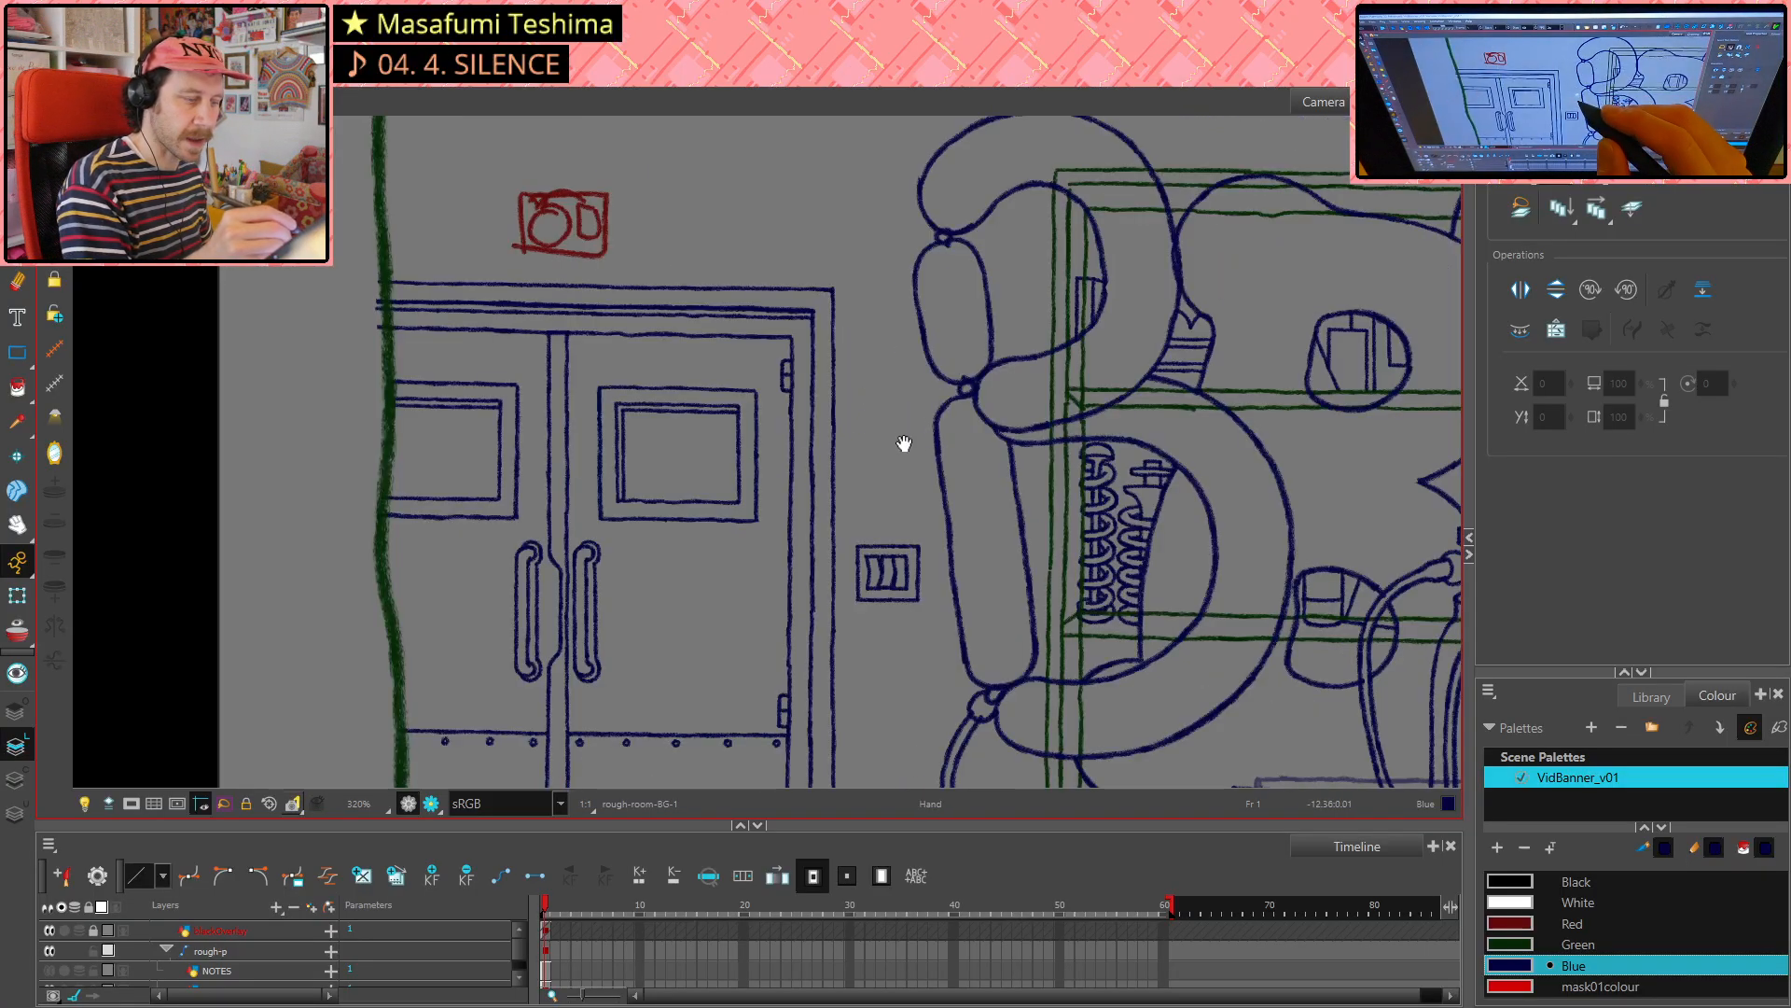
mouse_move(904, 443)
left_mouse_down()
mouse_move(858, 359)
mouse_move(790, 303)
mouse_move(773, 315)
mouse_move(814, 283)
mouse_move(712, 160)
mouse_move(702, 678)
mouse_move(735, 607)
mouse_move(715, 422)
mouse_move(736, 229)
left_mouse_up()
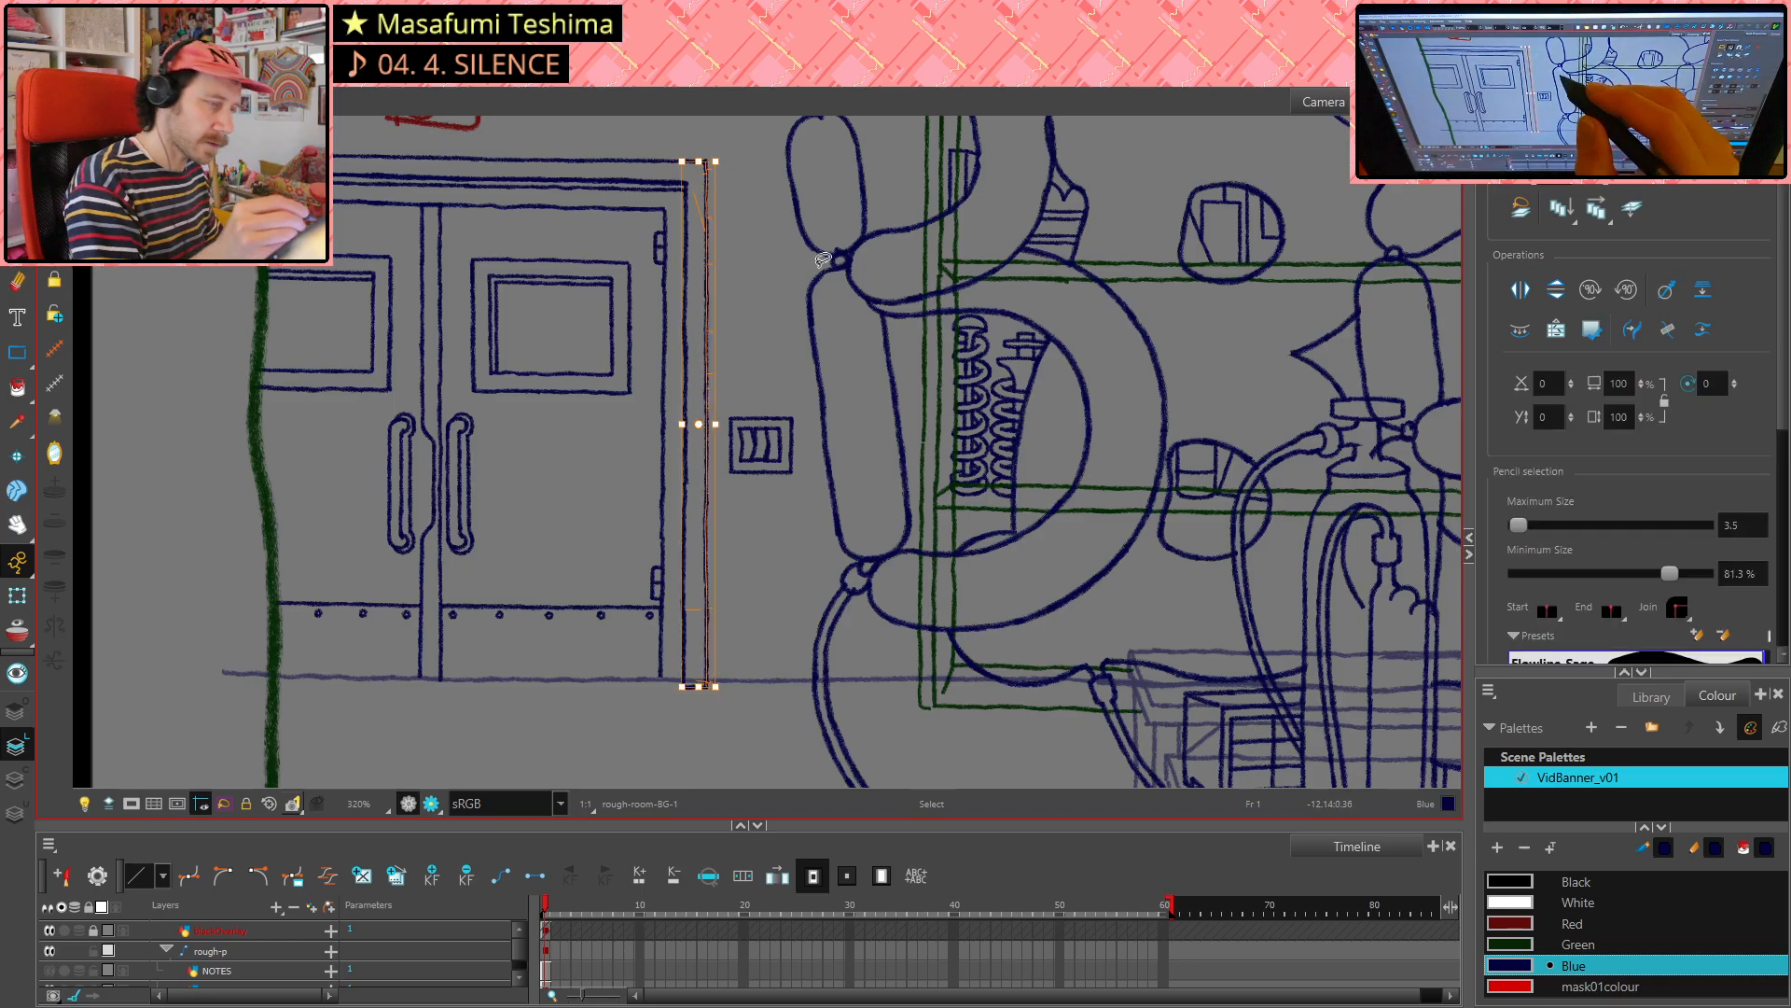
left_click(774, 216)
mouse_move(737, 160)
left_mouse_down()
mouse_move(705, 202)
mouse_move(720, 679)
mouse_move(738, 177)
left_mouse_up()
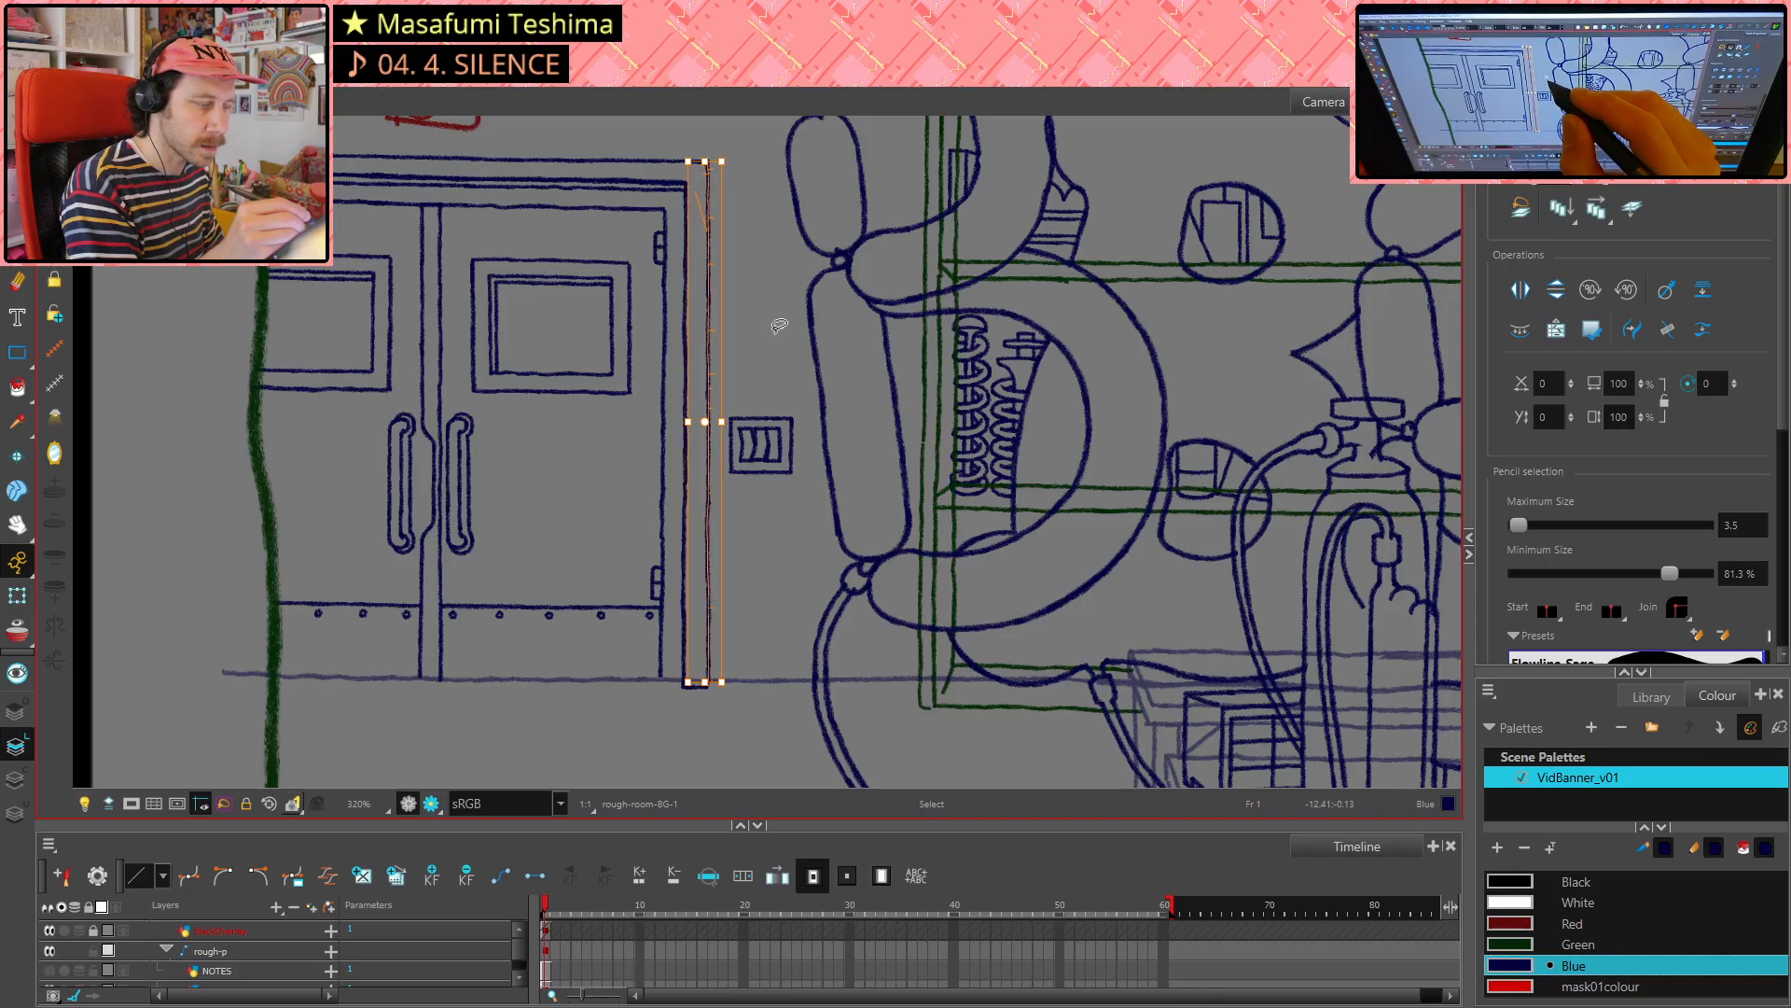
left_click(779, 324)
mouse_move(726, 164)
left_mouse_down()
mouse_move(706, 669)
mouse_move(732, 644)
mouse_move(725, 165)
left_mouse_up()
key("Delete")
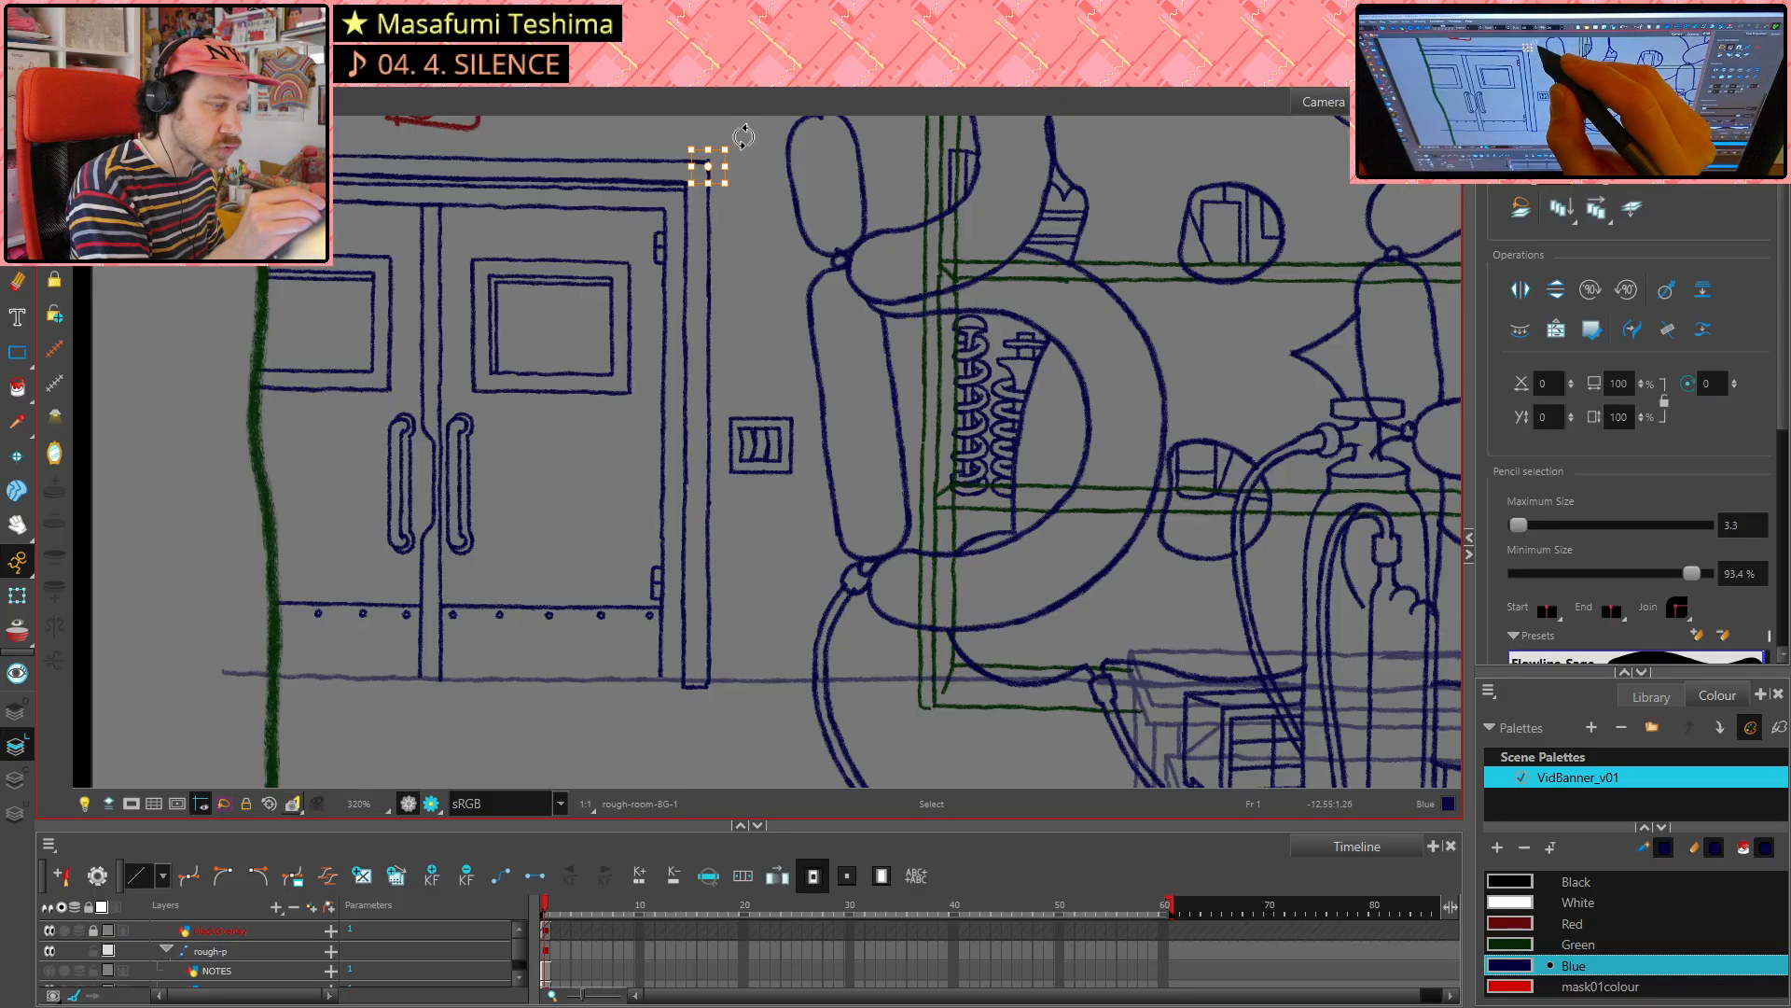
- Examine the short strokes at the door frame's upper and lower right corners and the stroke along its top edge
left_click(774, 252)
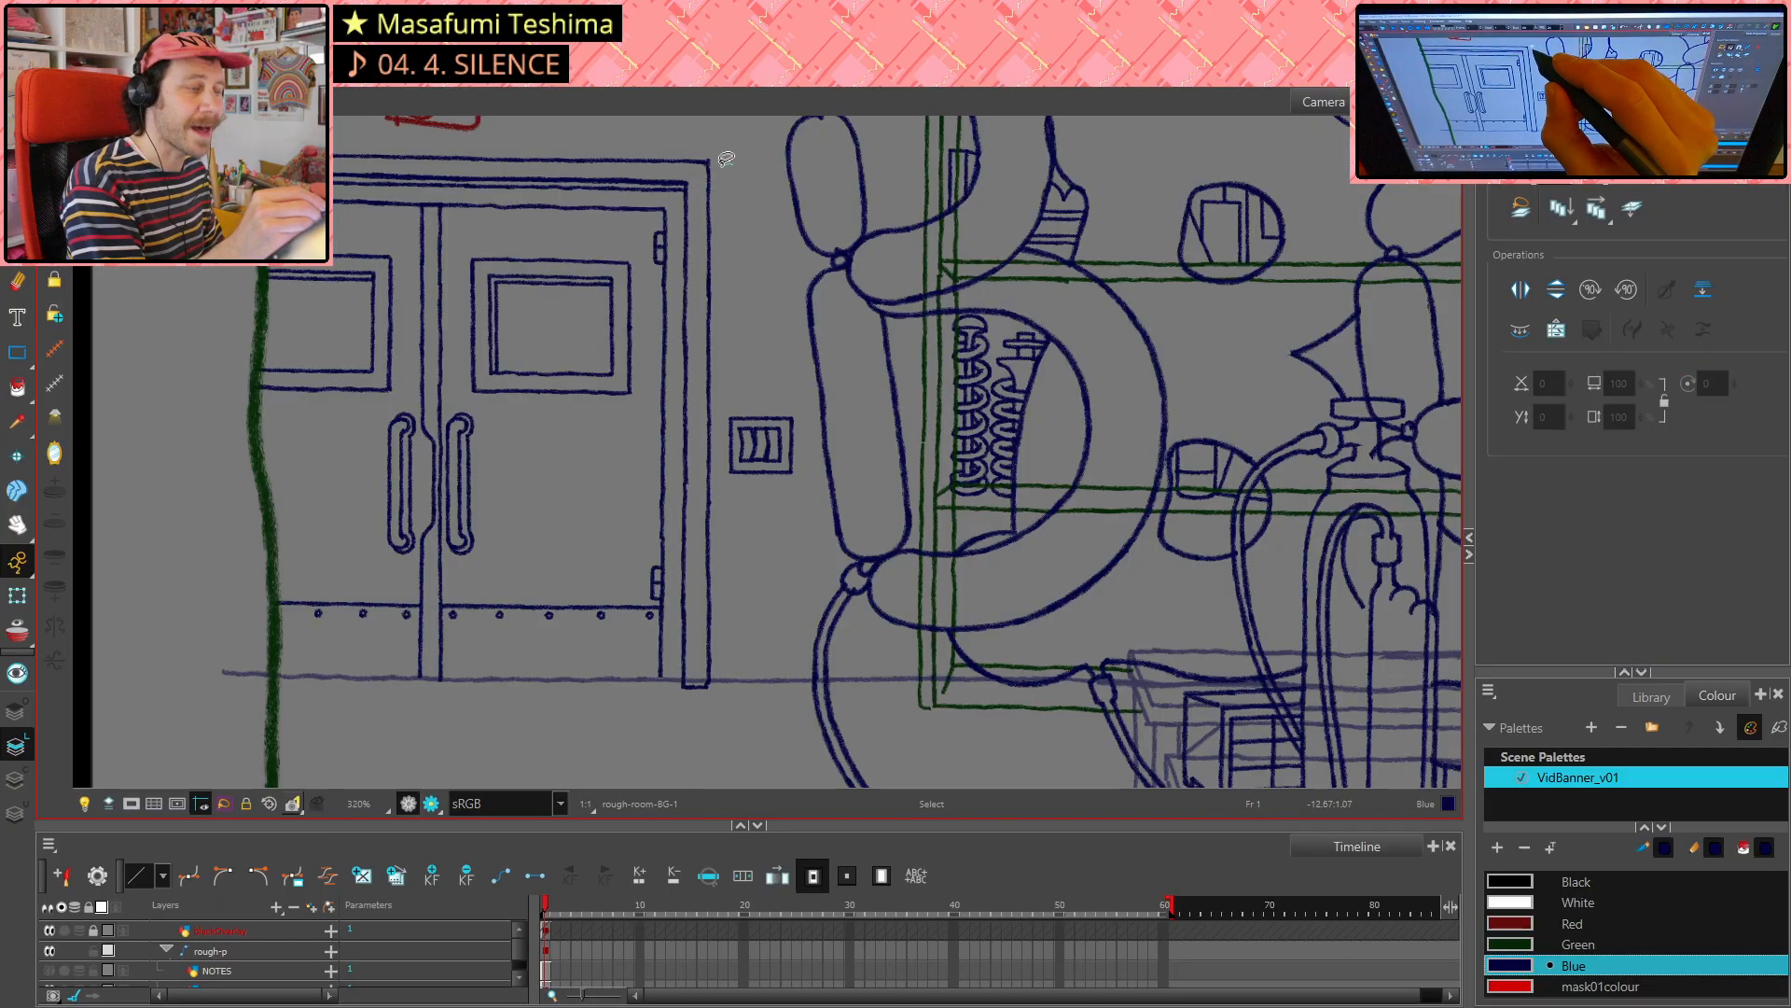
left_click_drag(712, 160, 732, 163)
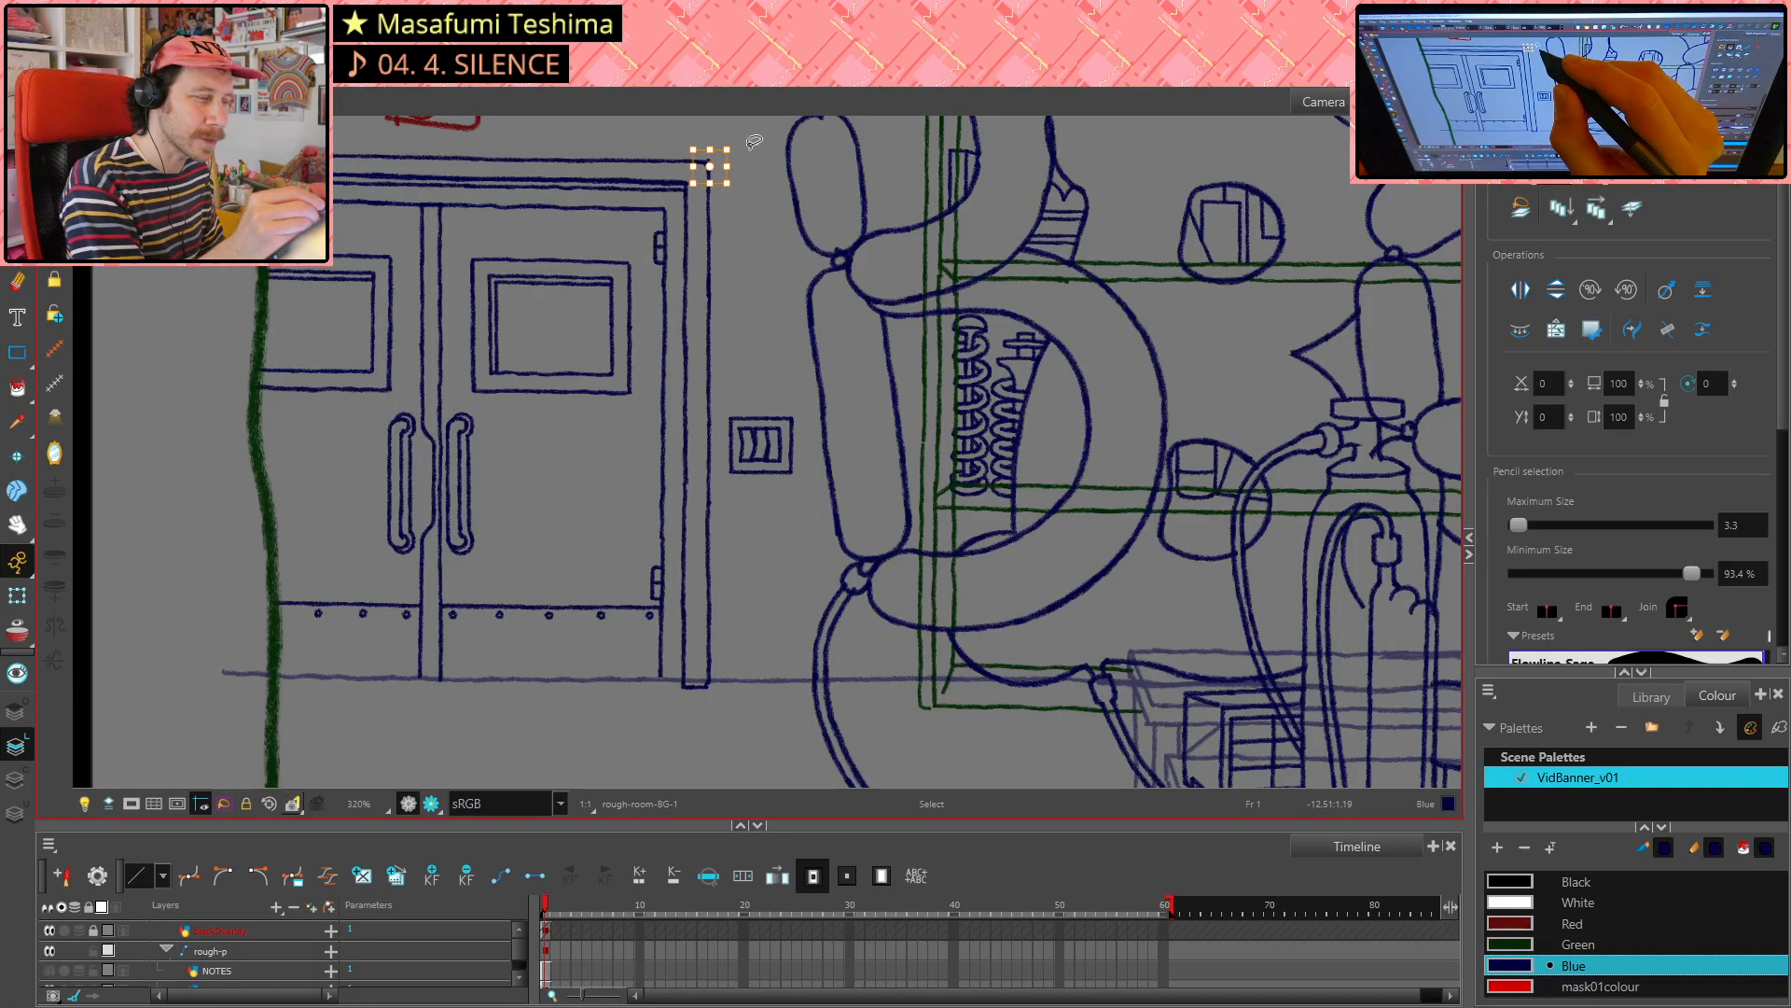
left_click(761, 135)
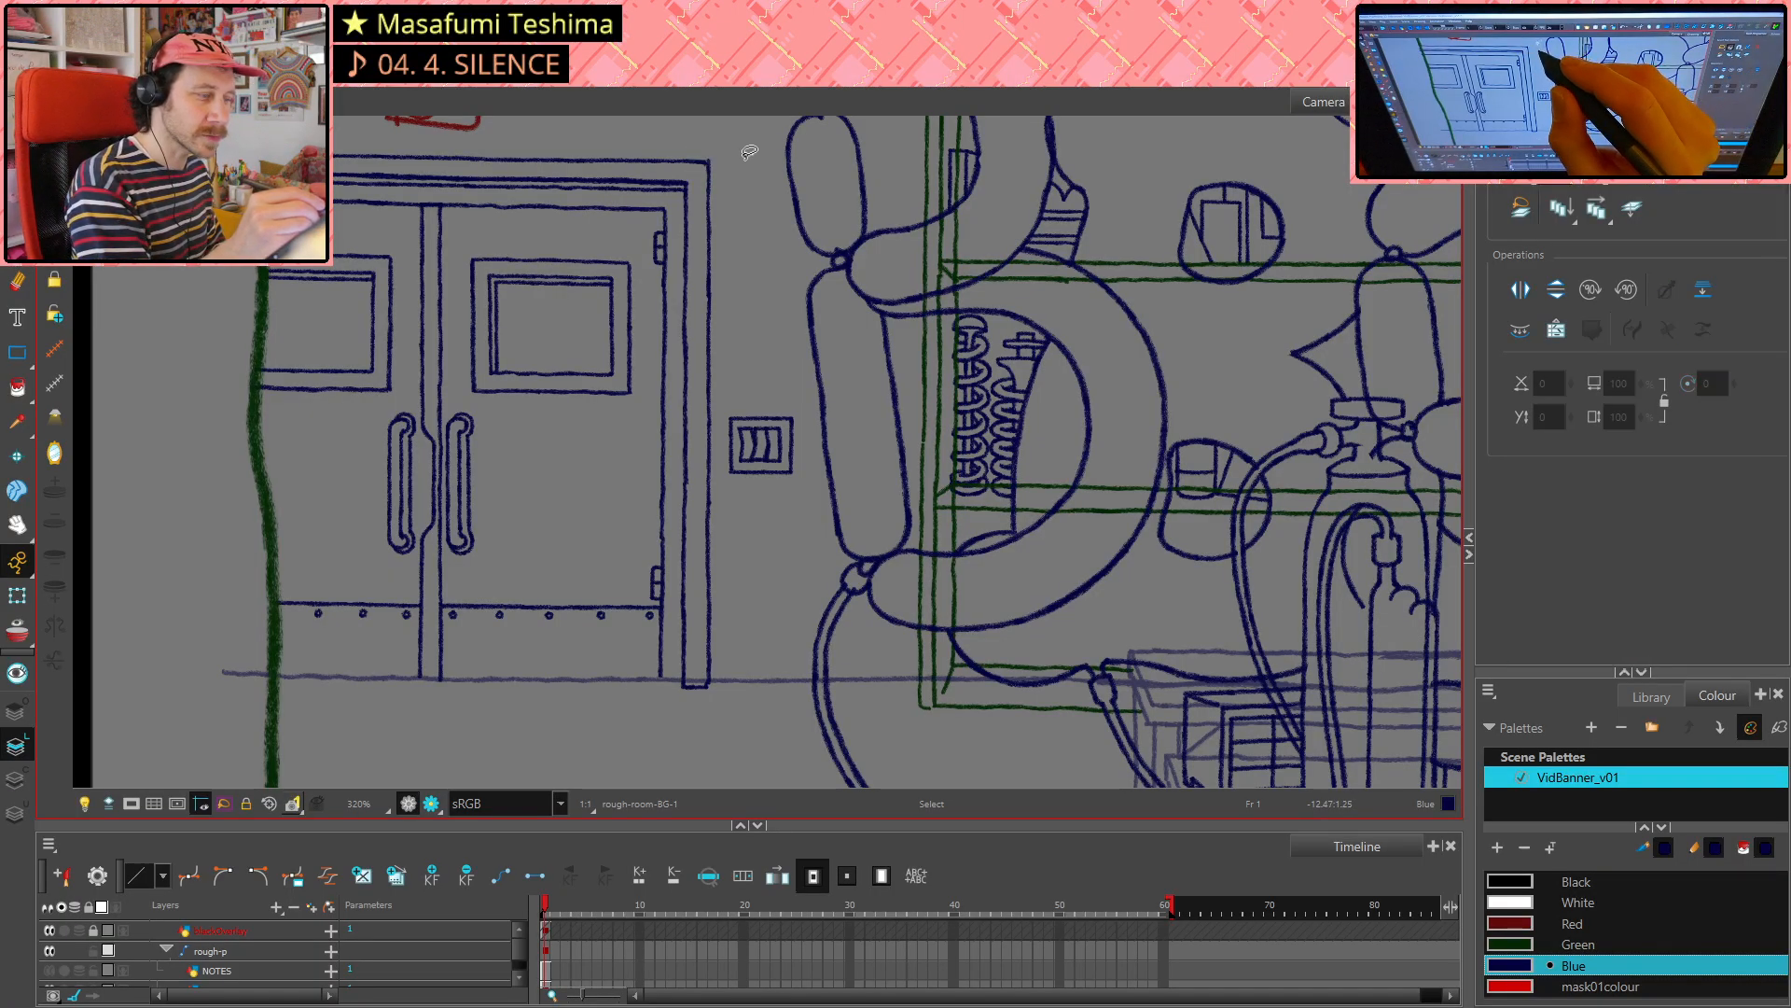
left_click(708, 676)
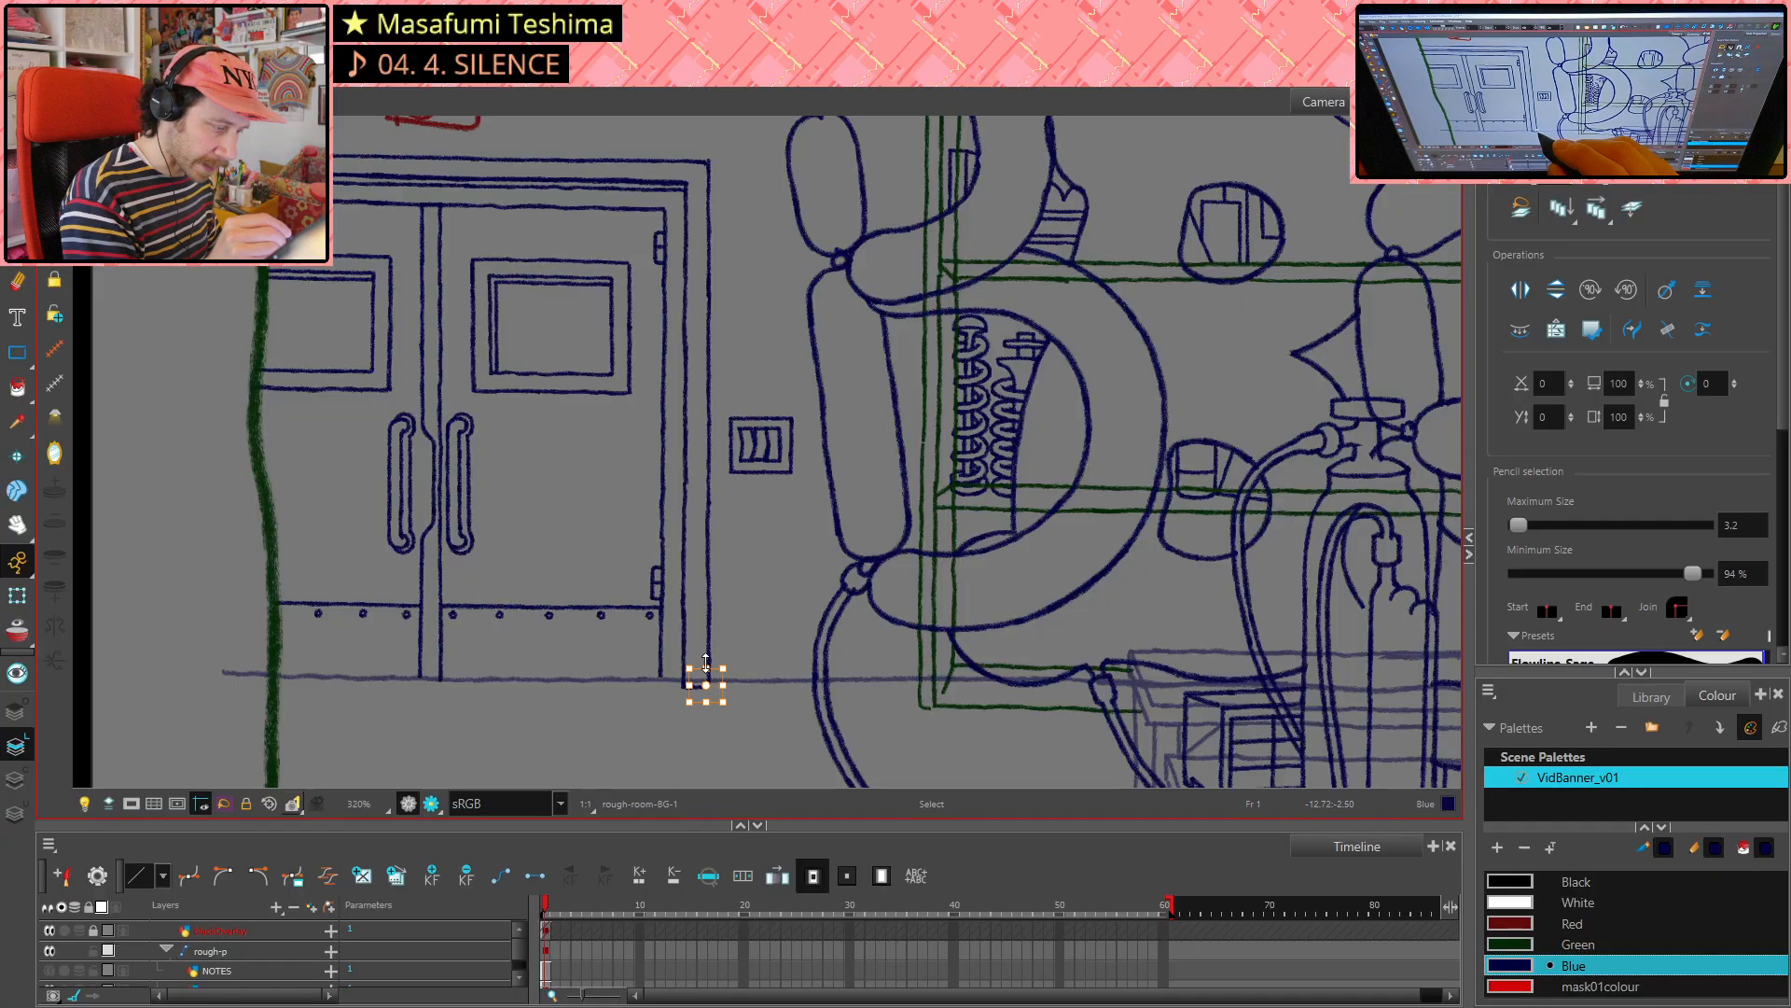
left_click(752, 598)
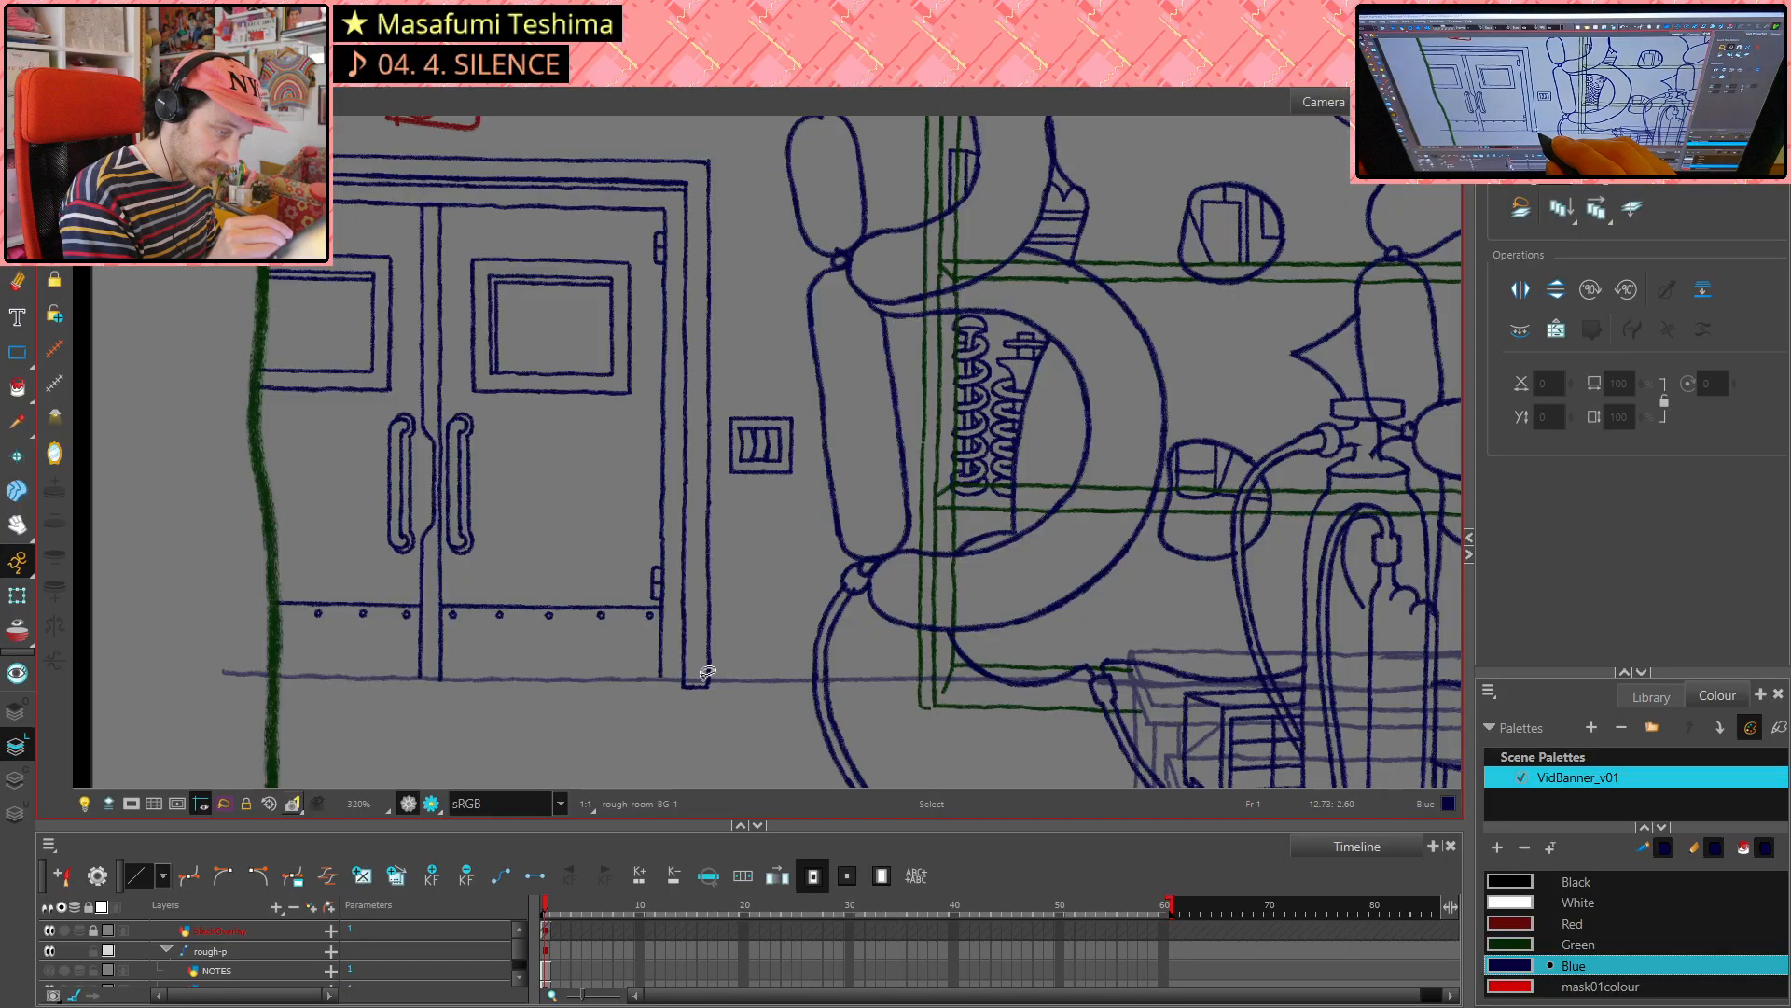
left_click(708, 672)
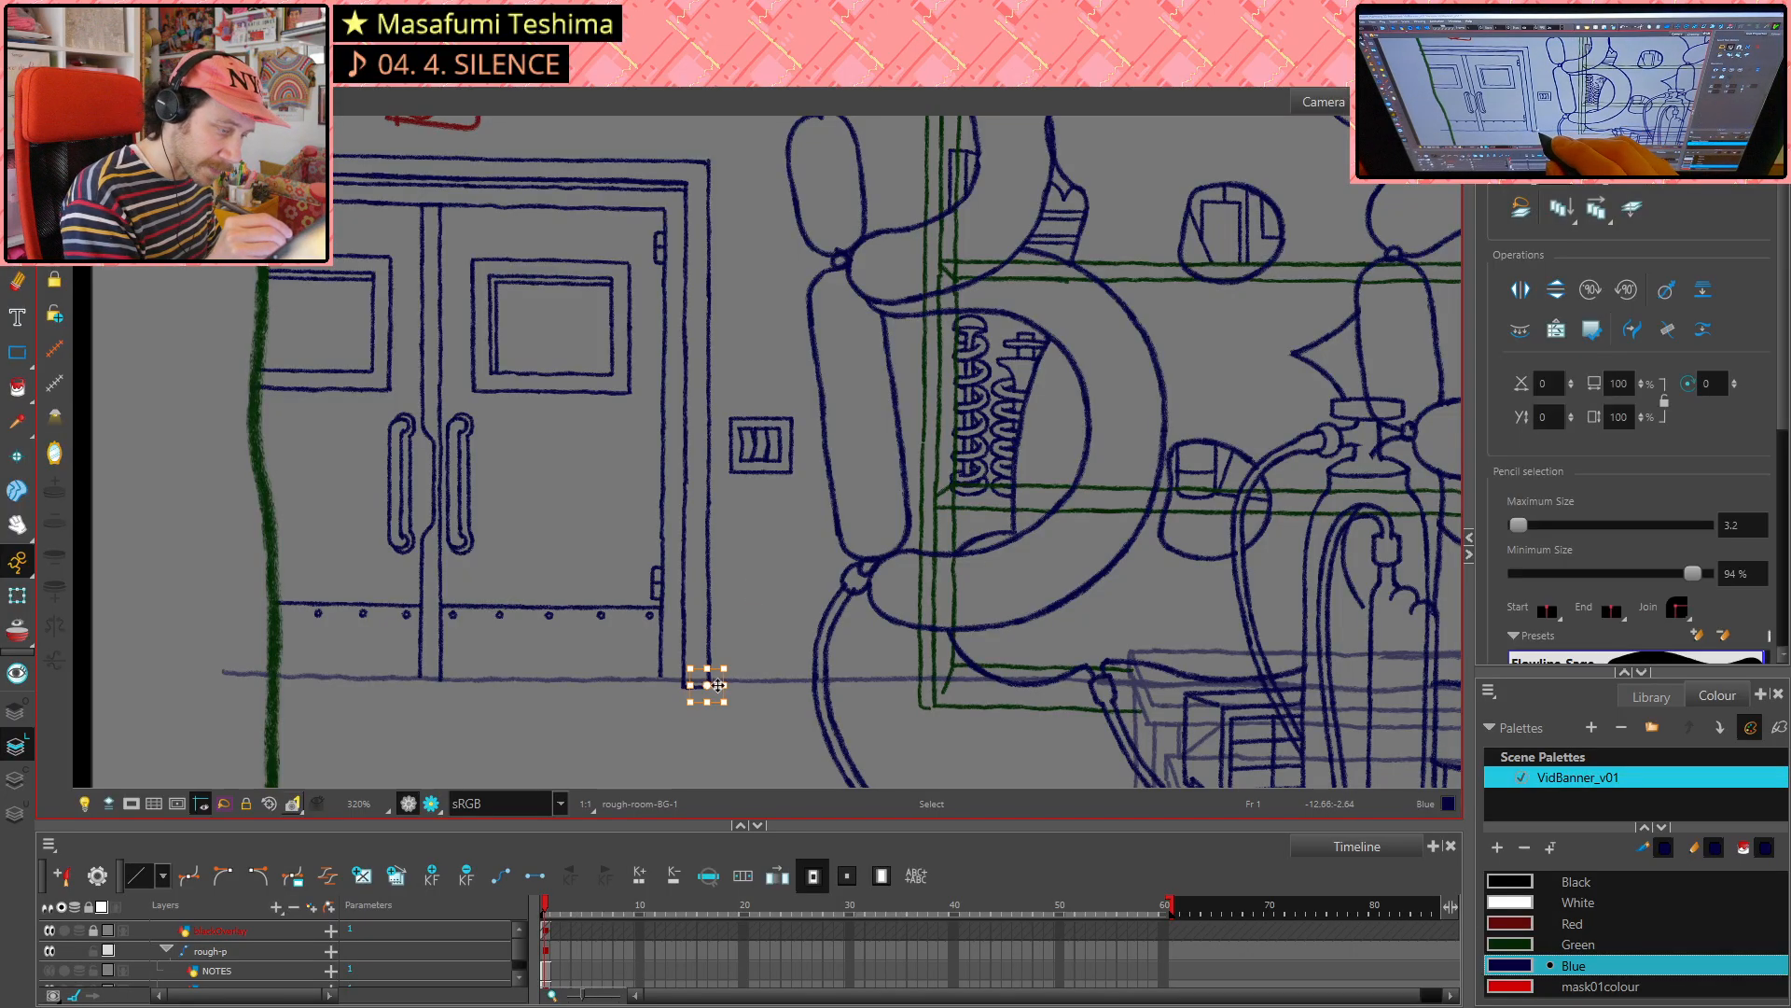
left_click(777, 594)
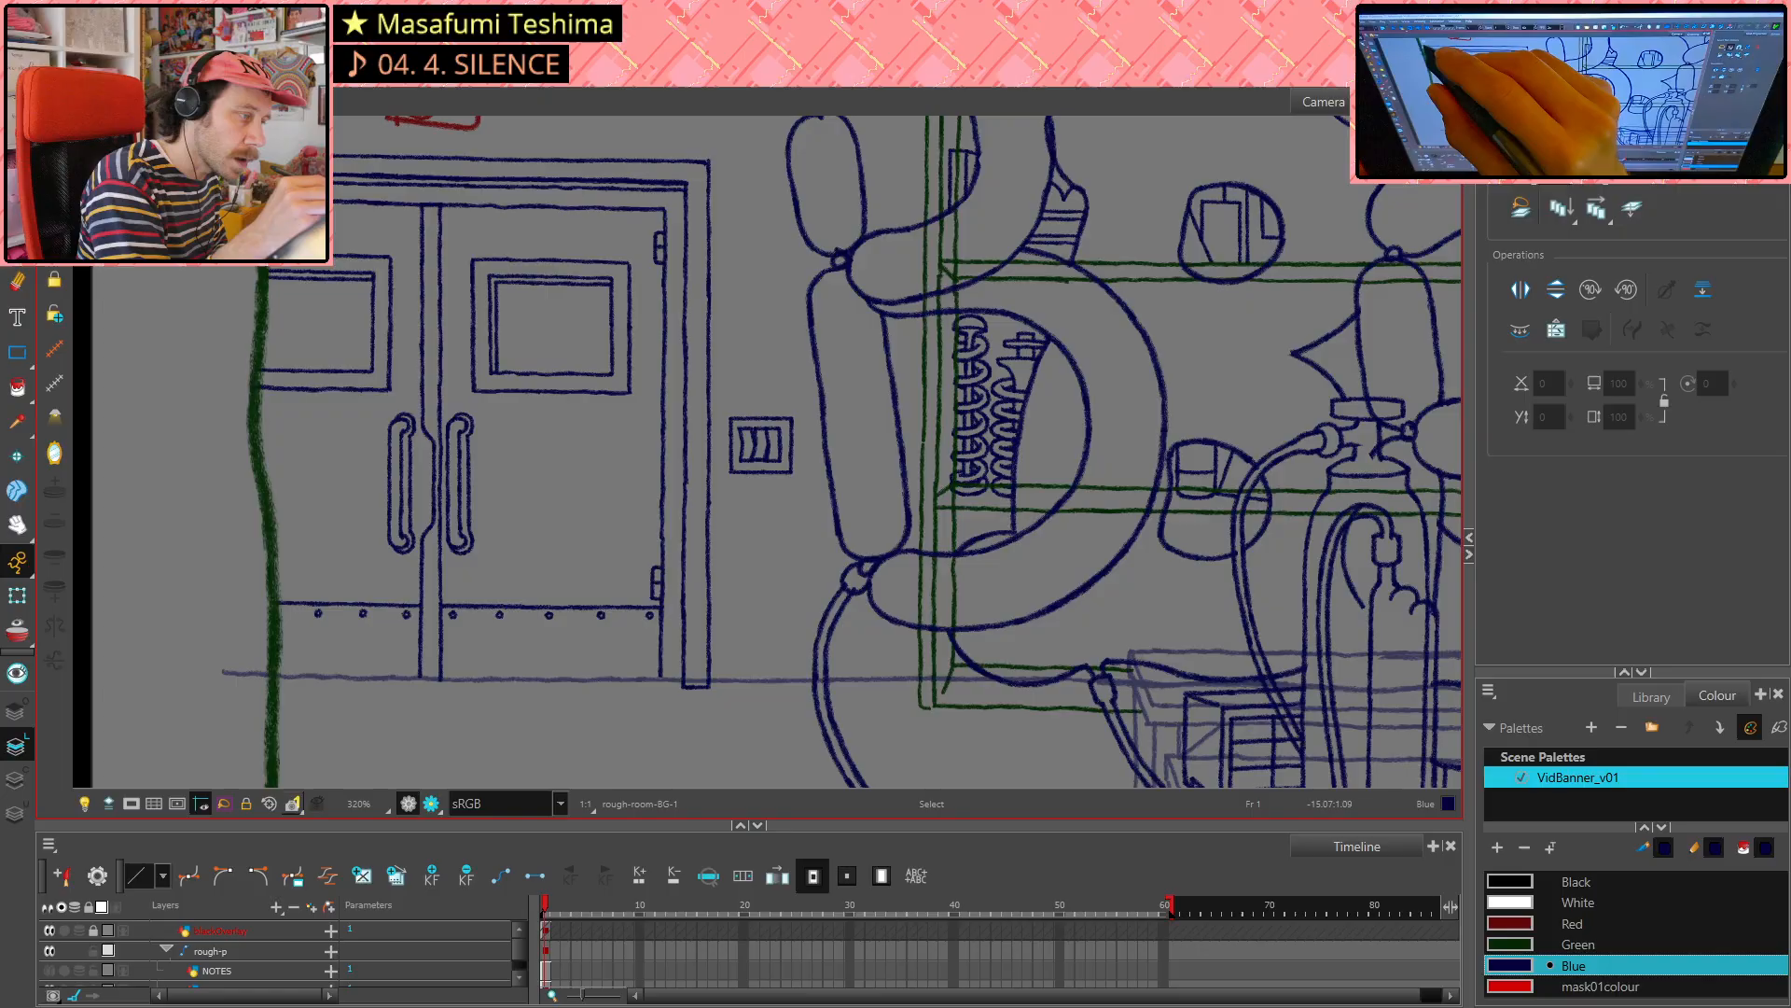
mouse_move(334, 161)
left_mouse_down()
mouse_move(695, 166)
mouse_move(711, 135)
left_mouse_up()
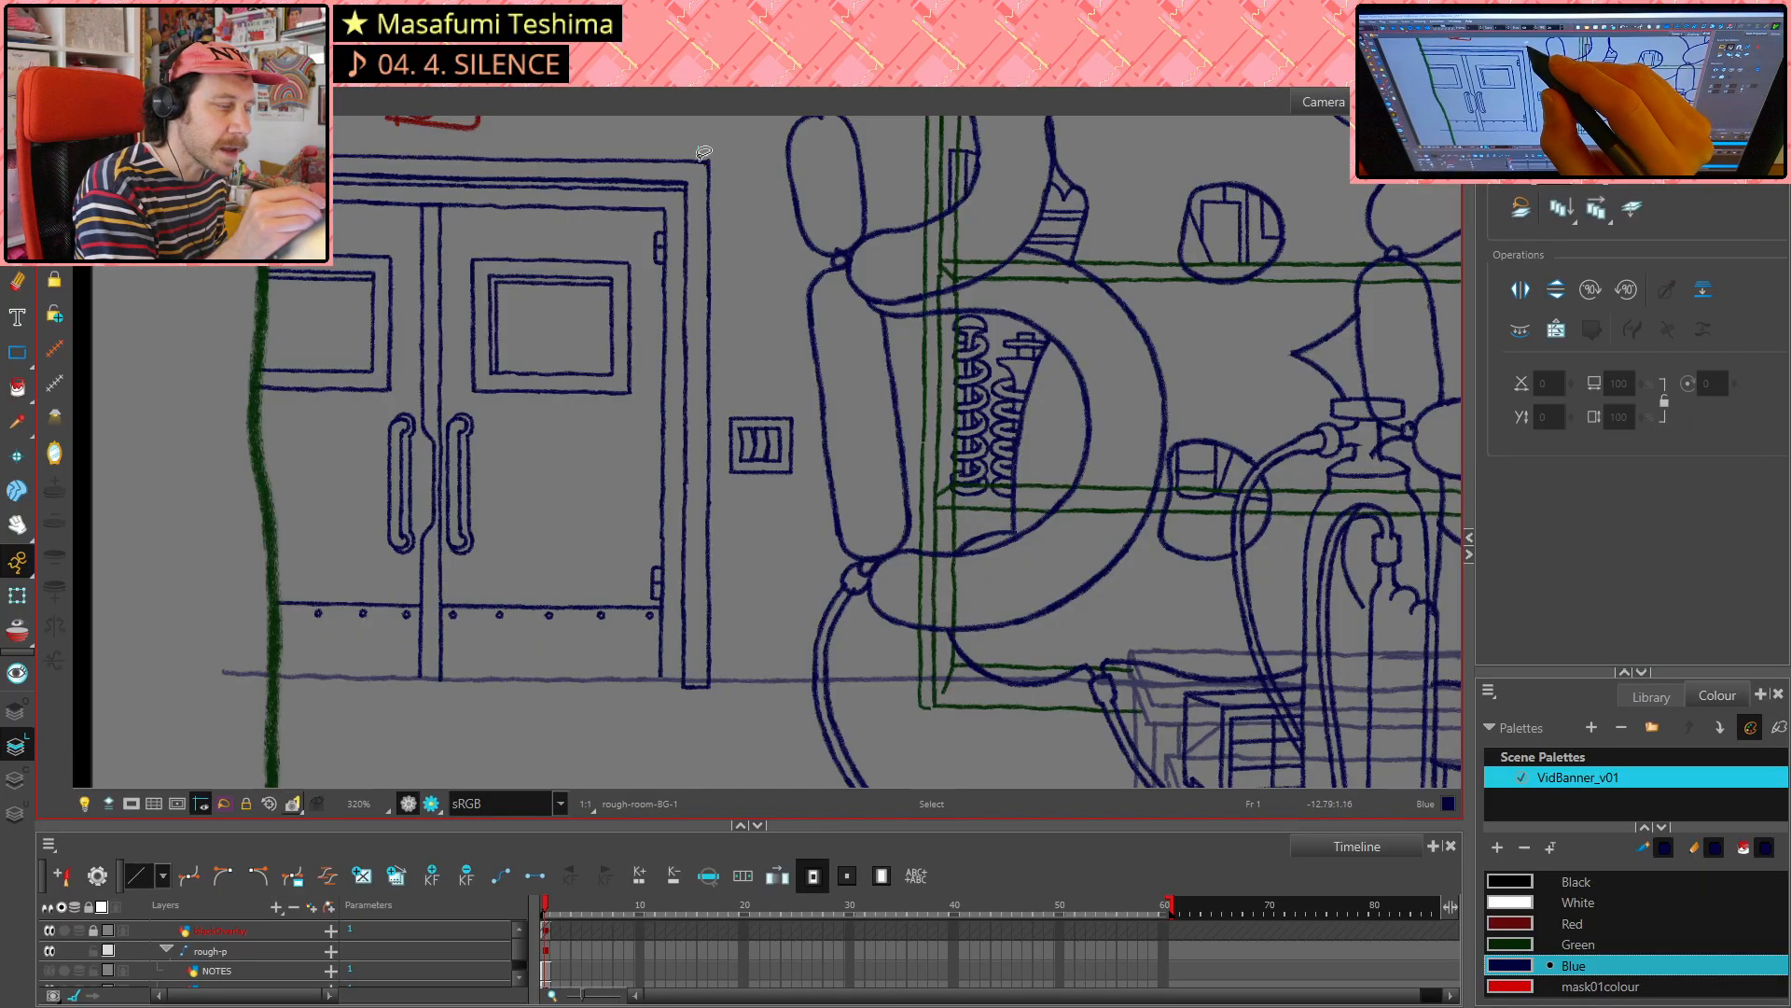
left_click(706, 158)
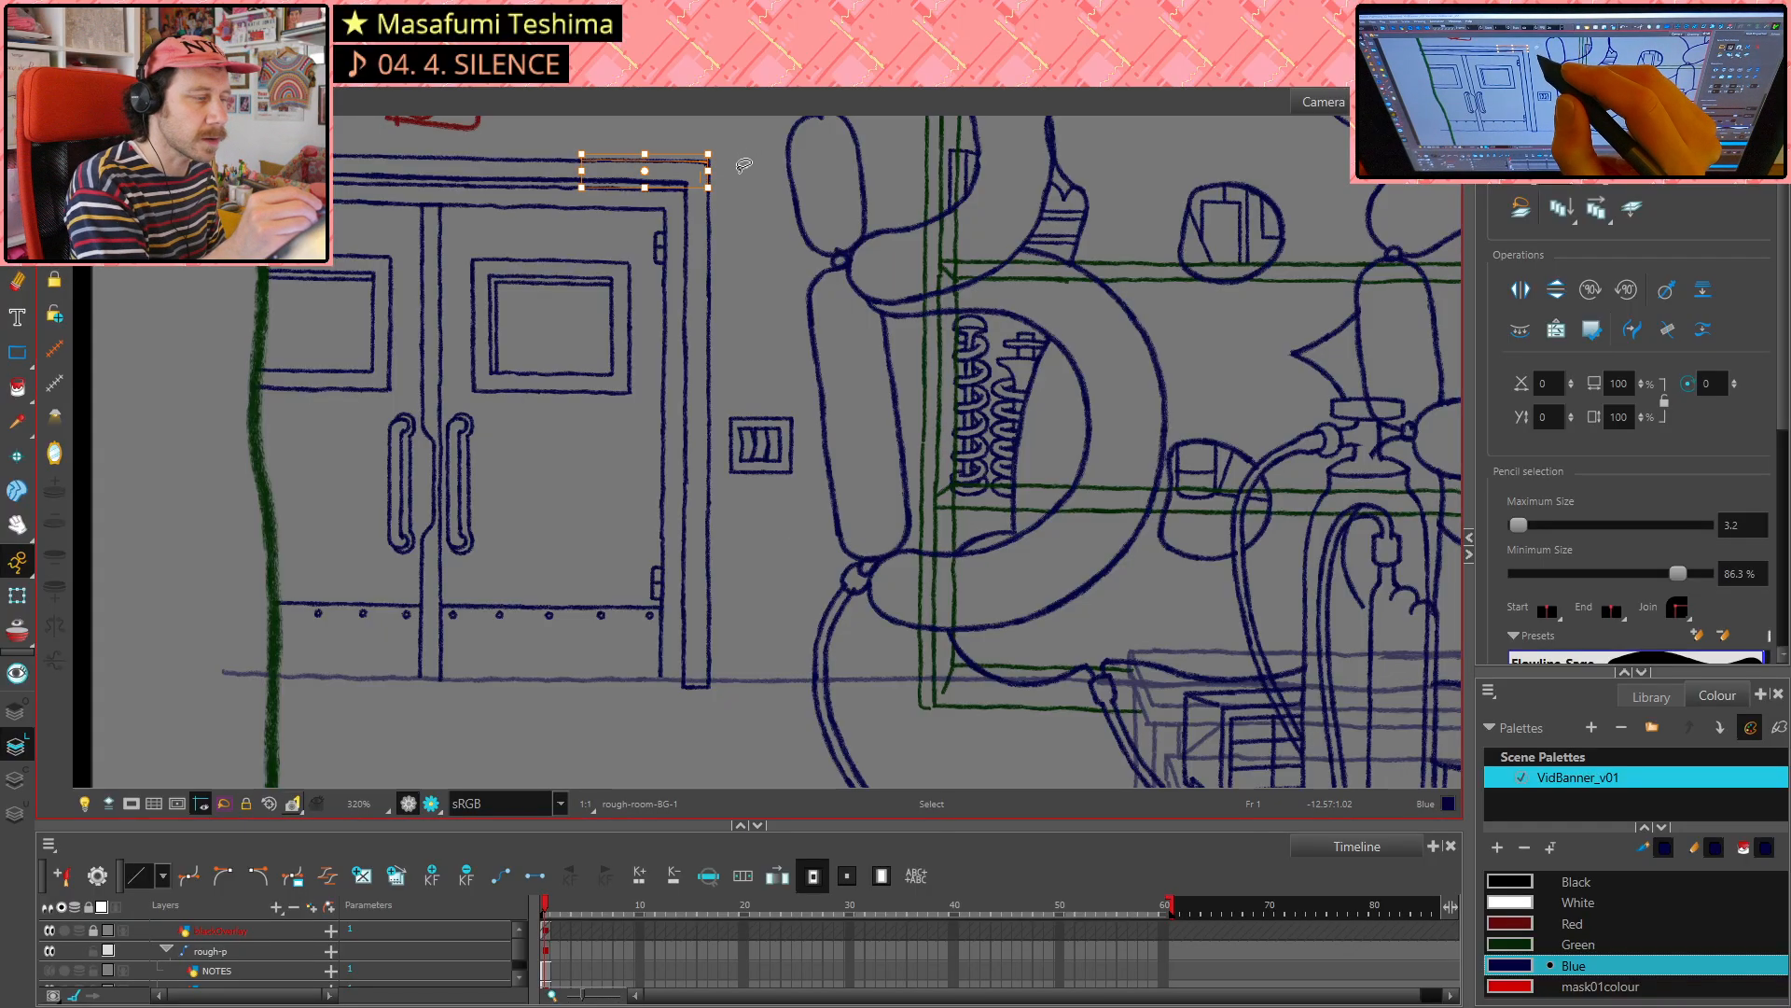
left_click(745, 166)
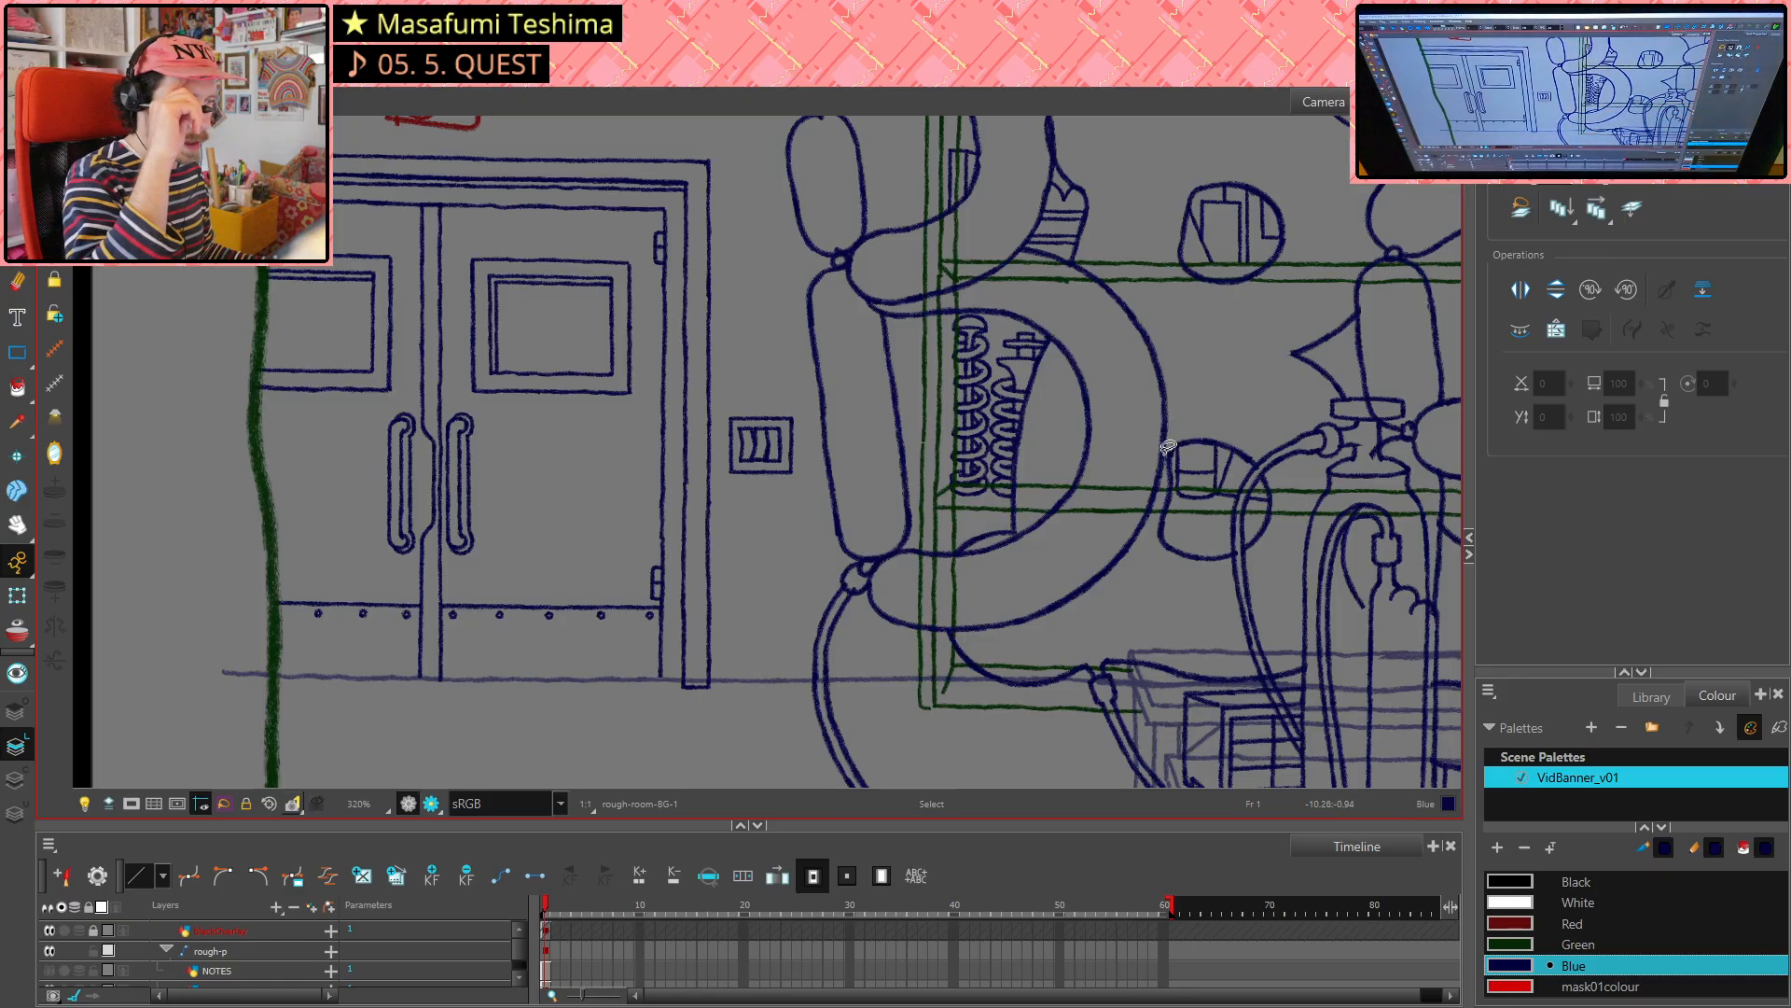
- Erase the end of the frame's top line at the outer corner with the Medium Eraser and redraw it with the size 10 Blue pencil
scroll(1166, 446, "down", 2)
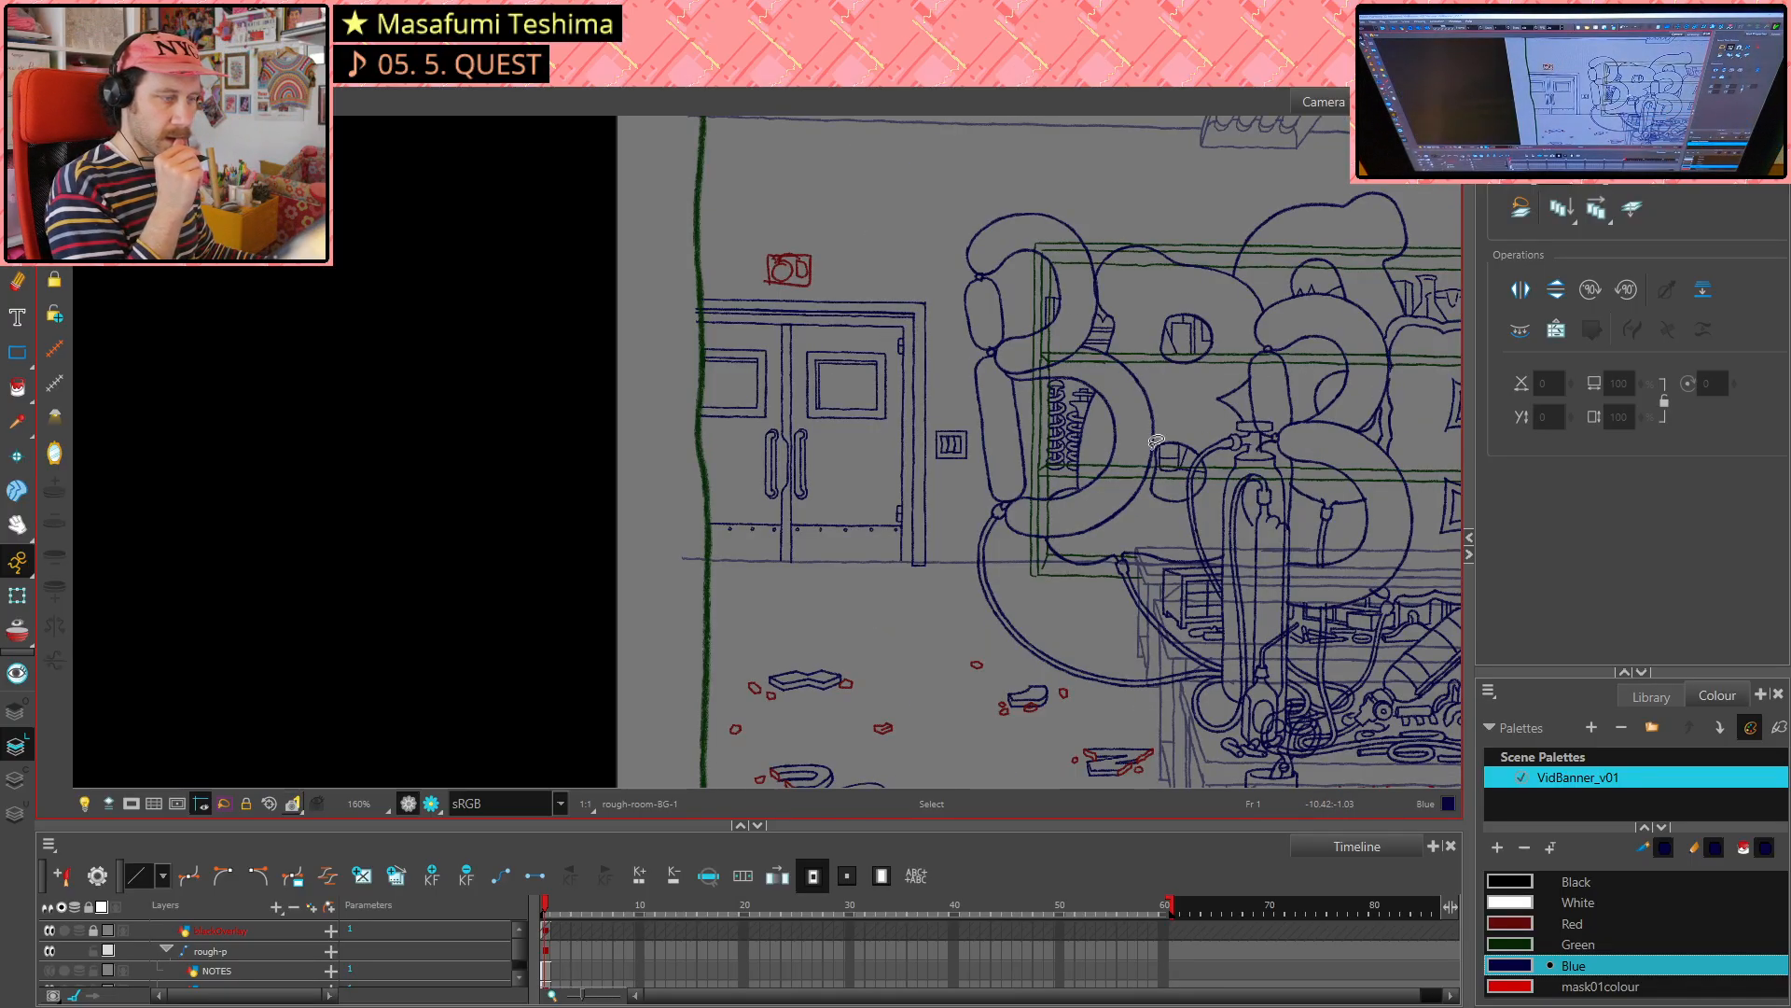
scroll(952, 289, "up", 5)
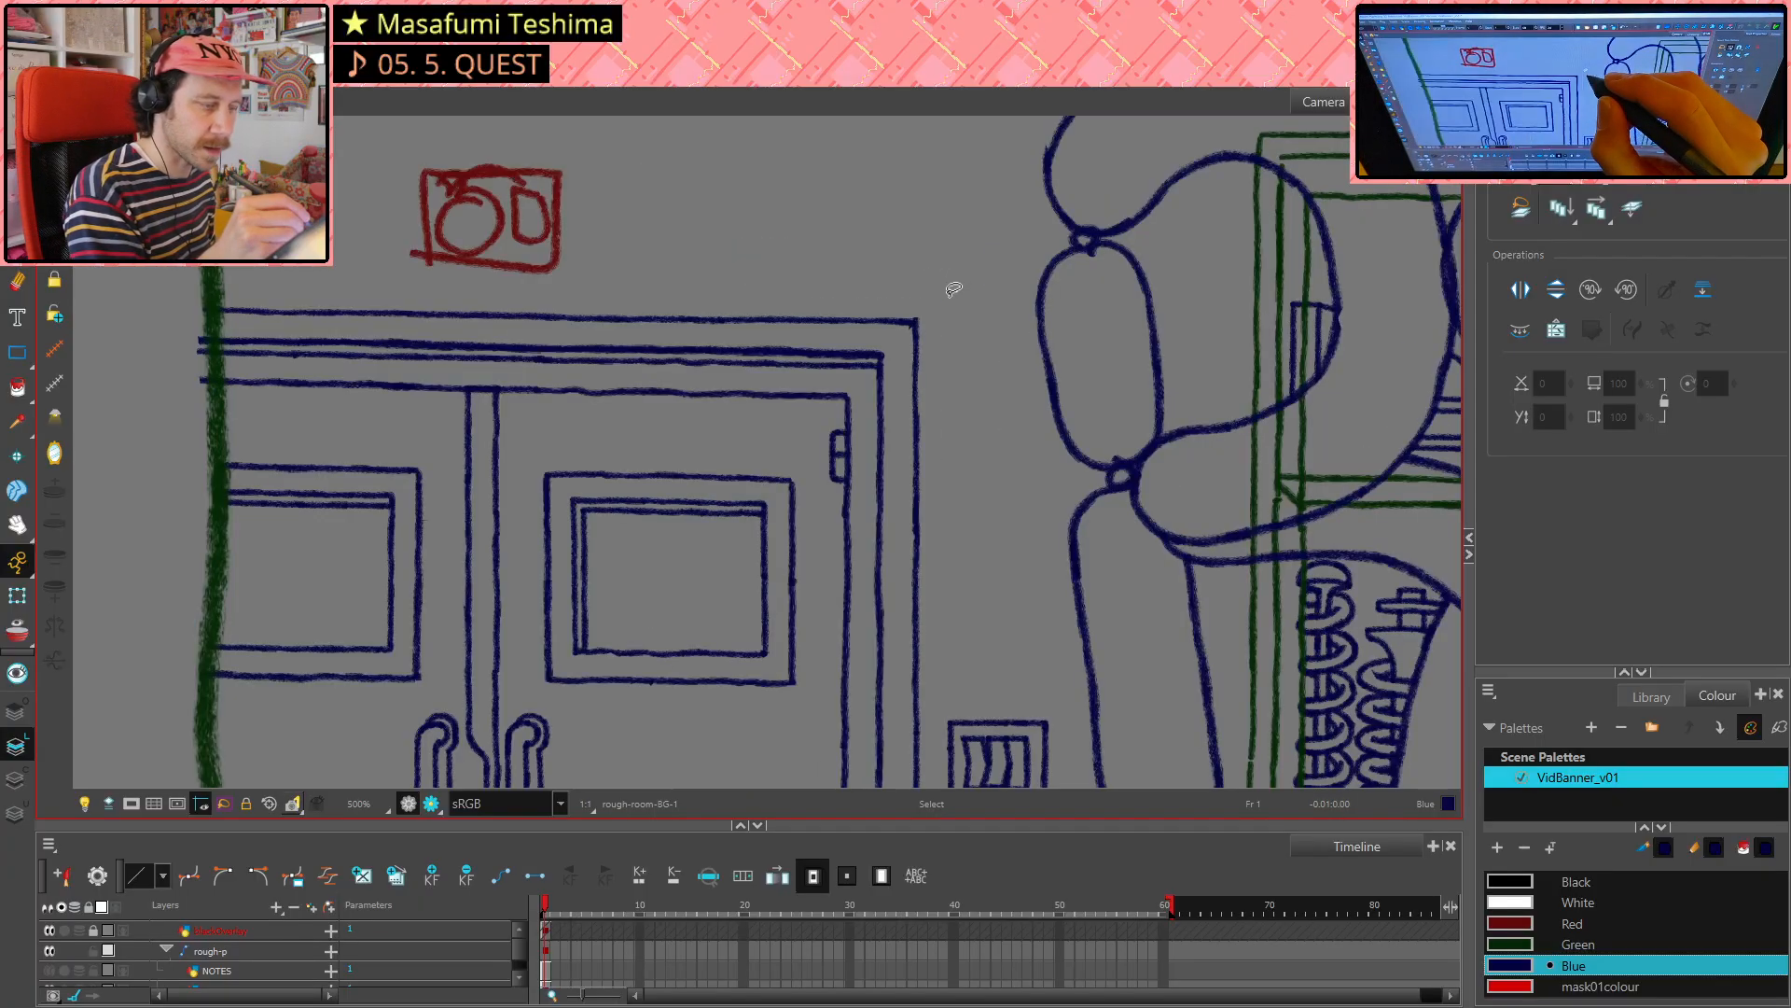
scroll(949, 296, "up", 3)
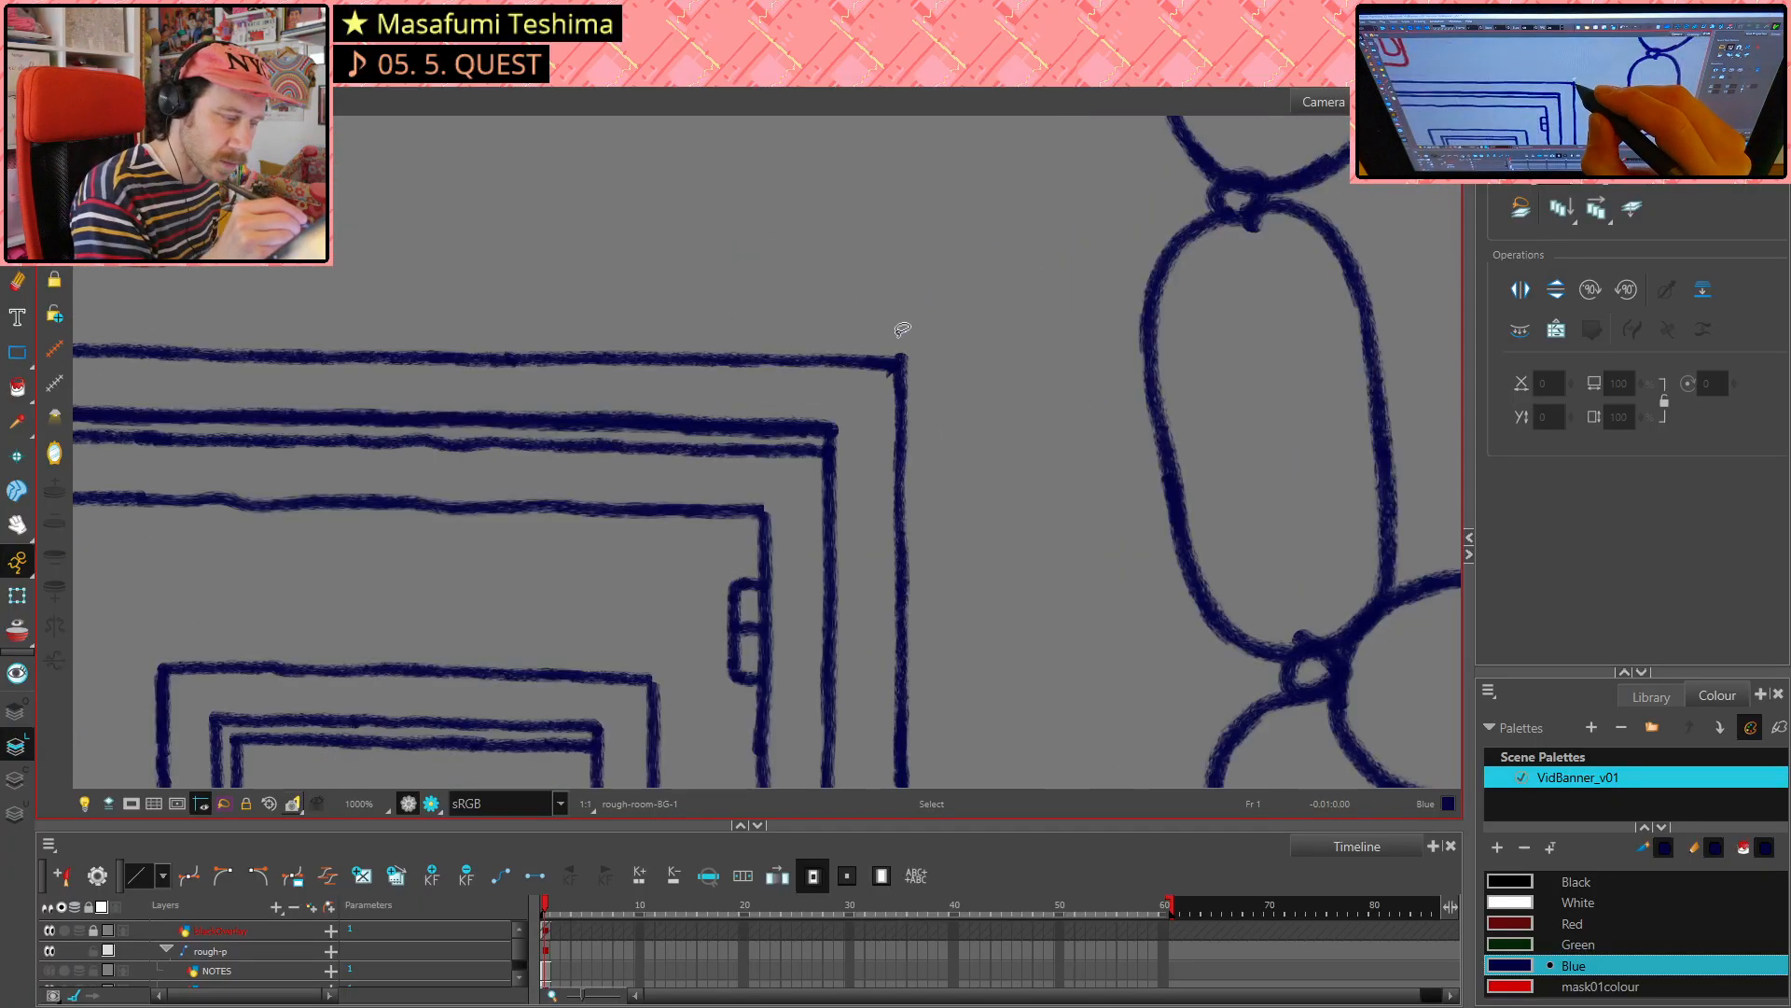
key("shift+e")
mouse_move(887, 351)
left_mouse_down()
mouse_move(899, 366)
mouse_move(864, 362)
left_mouse_up()
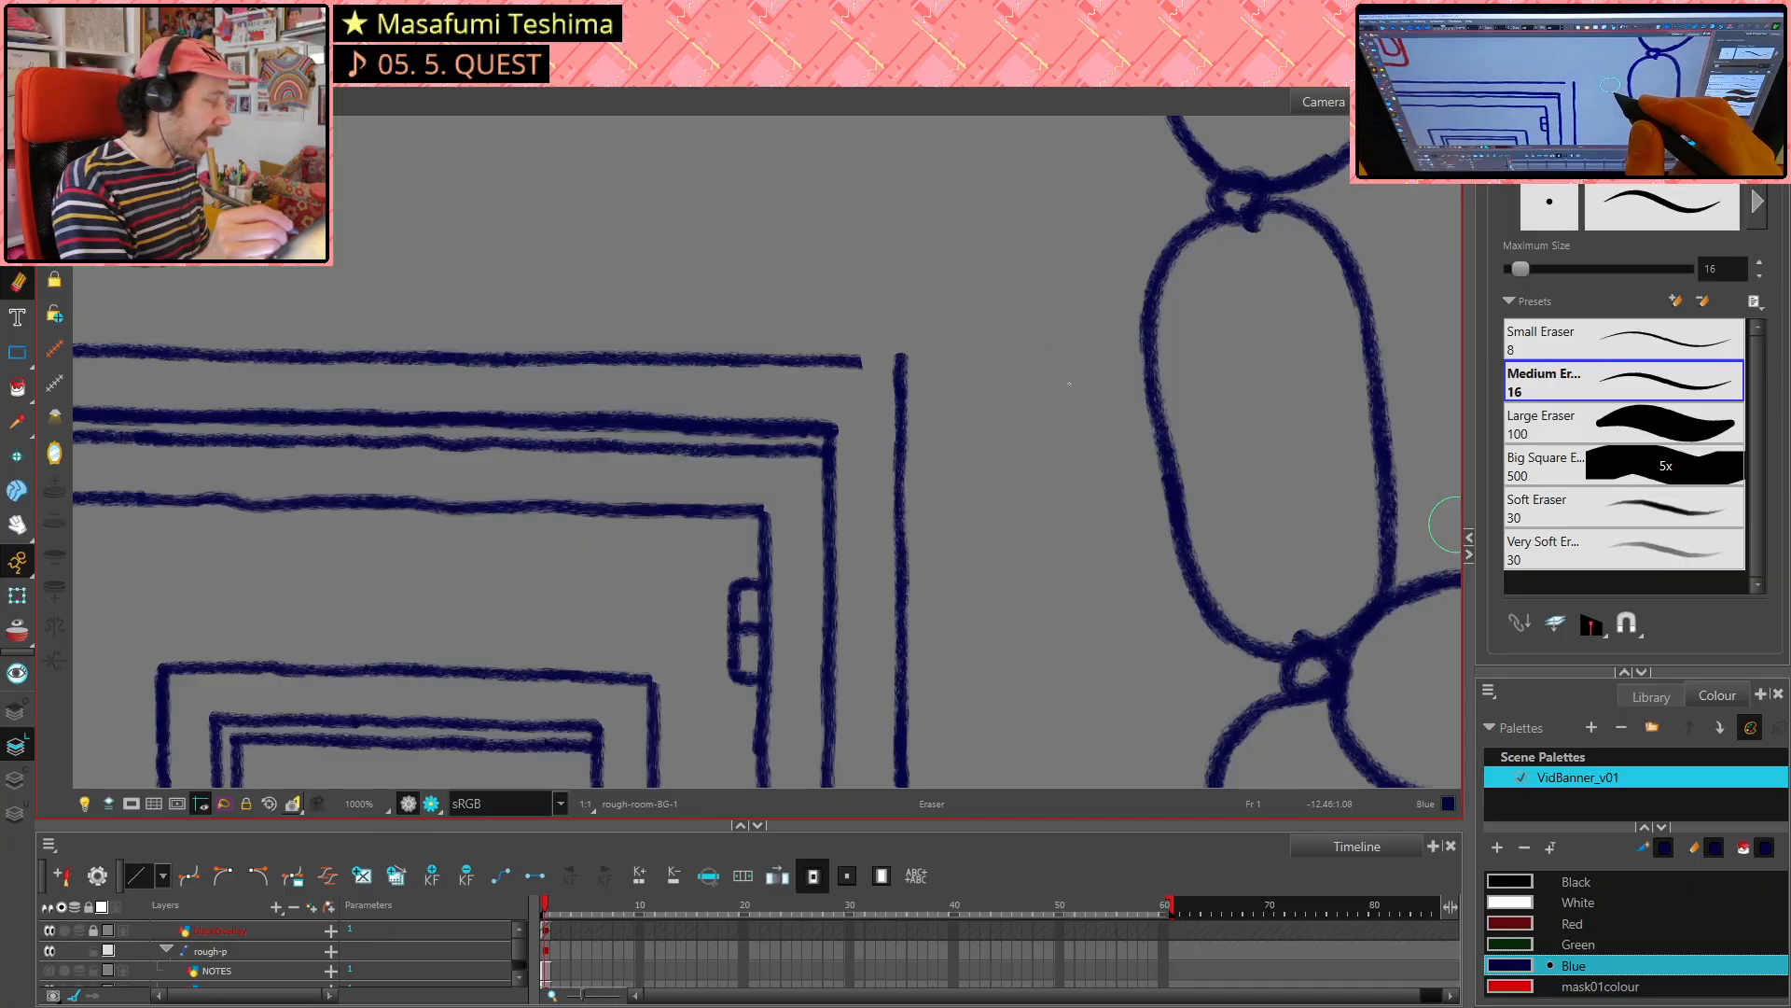
key("alt+/")
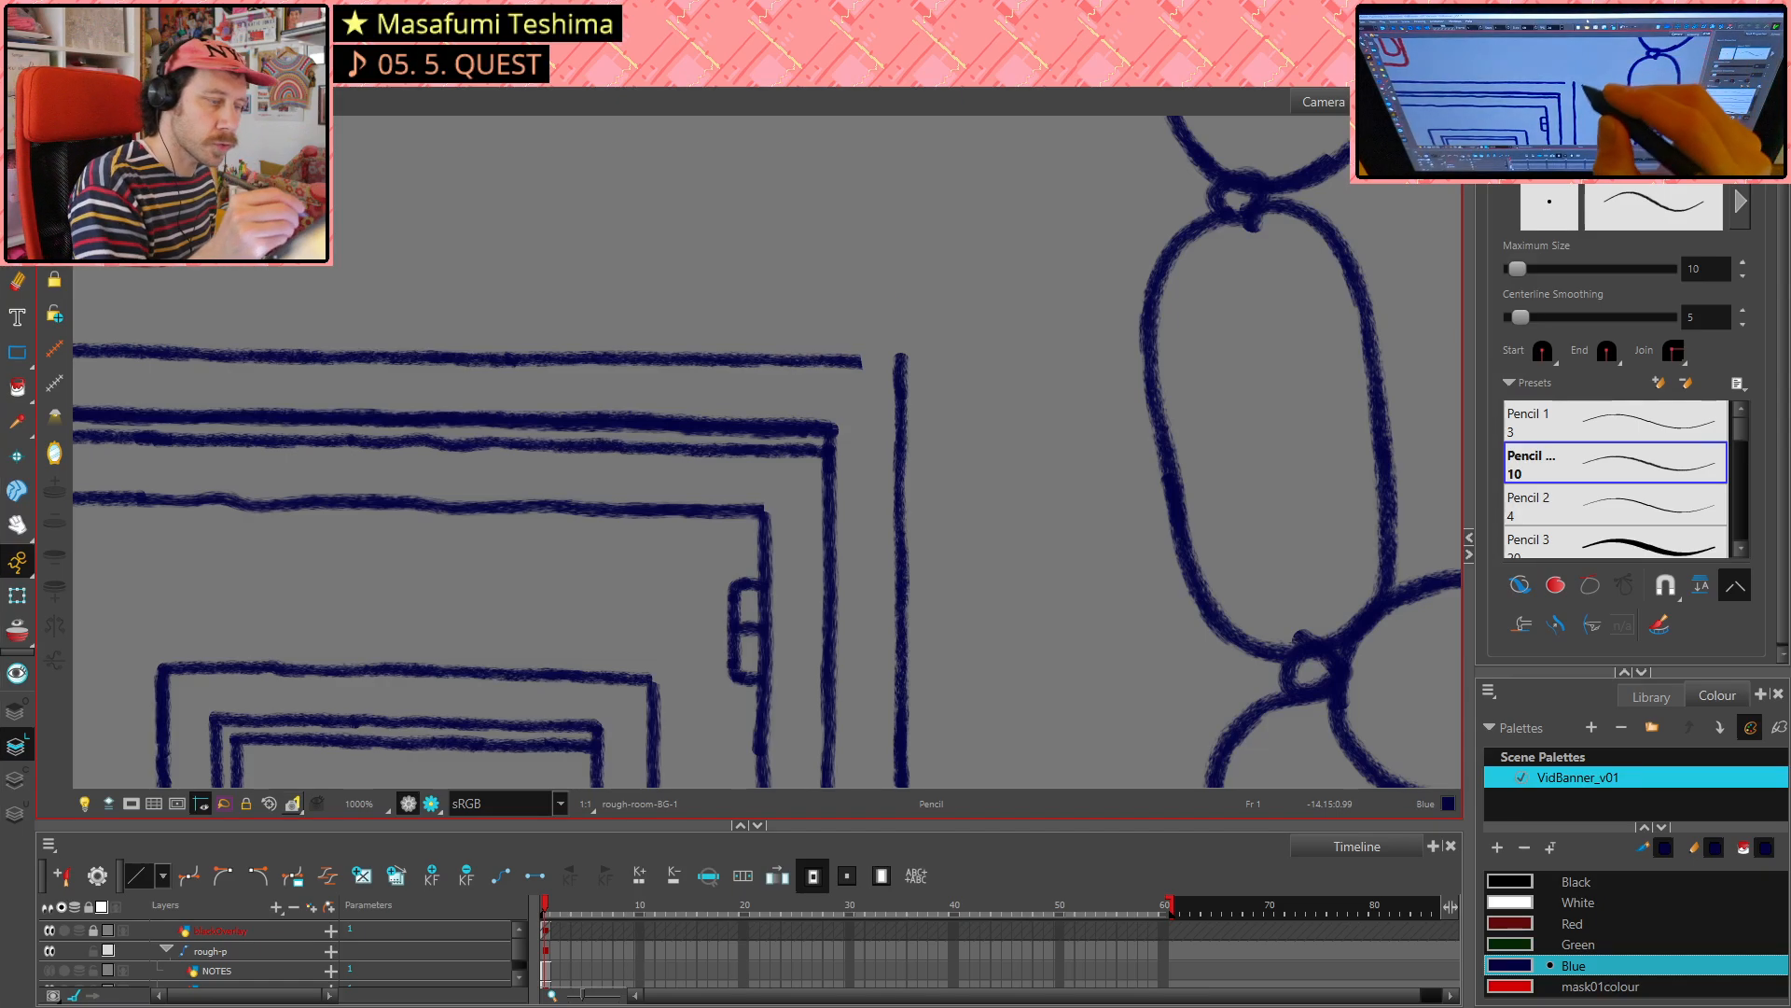
left_click_drag(853, 360, 901, 362)
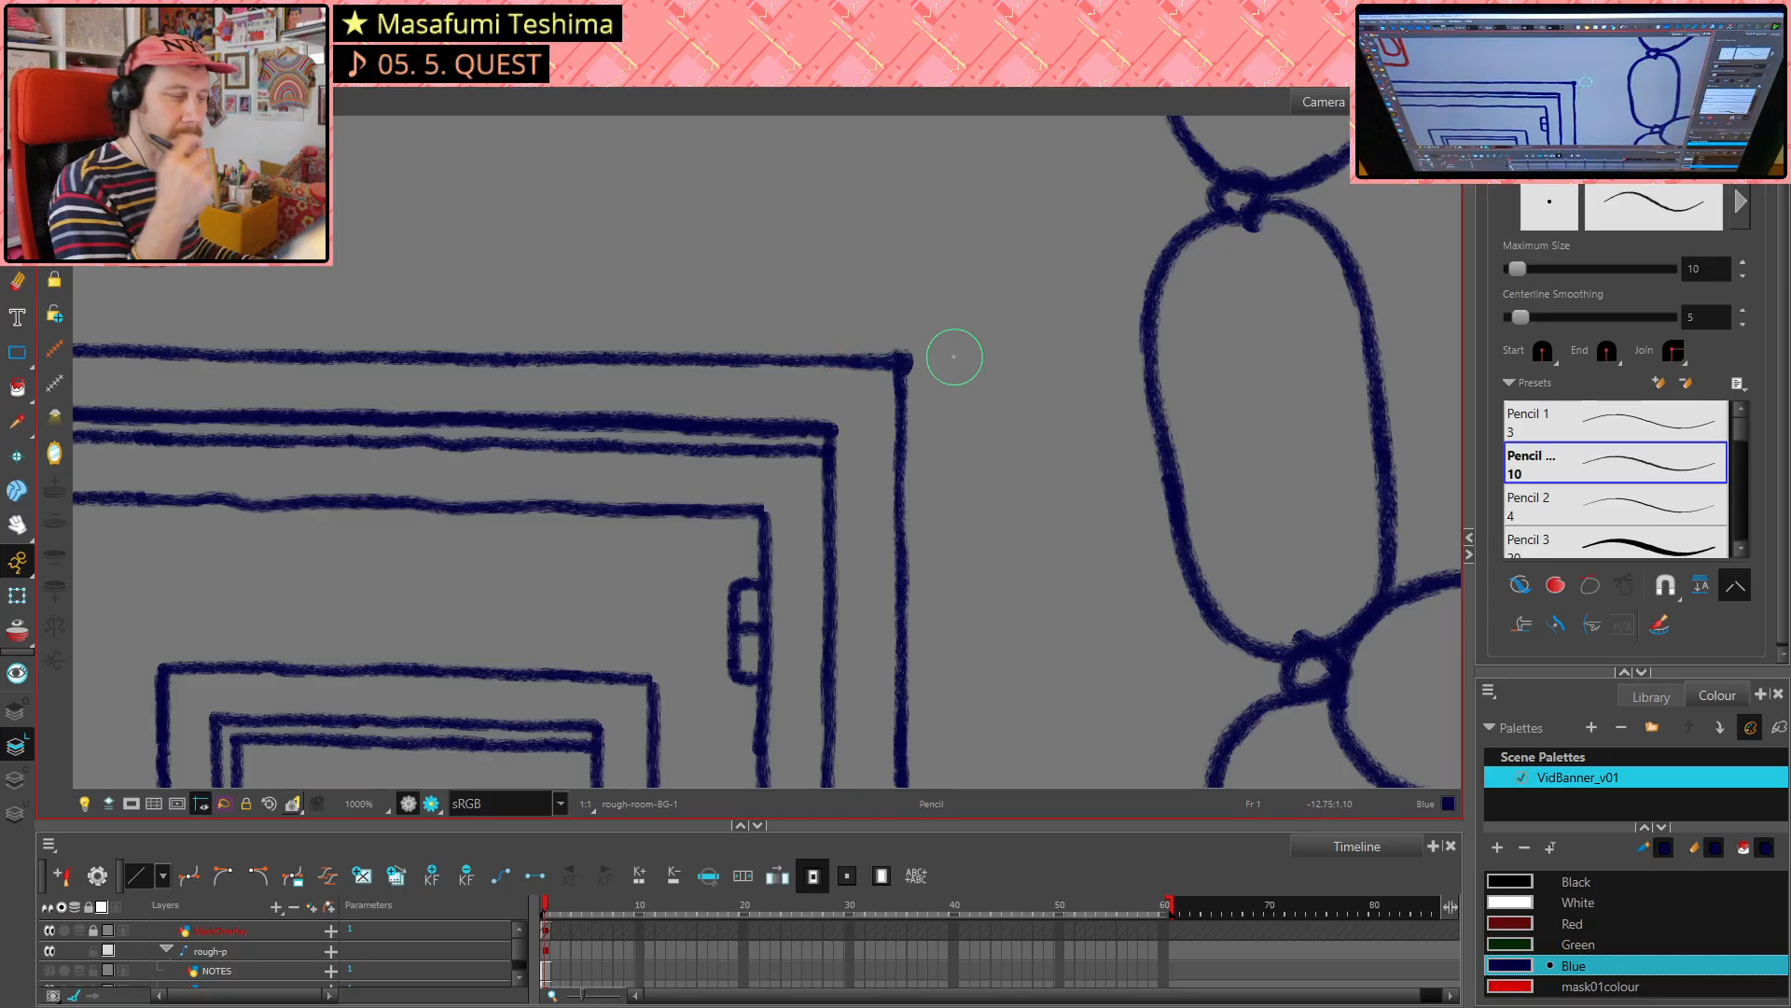
- Undo the corner stroke and try redrawing the end of the door frame's top line with the size 10 Blue pencil
key("ctrl+z")
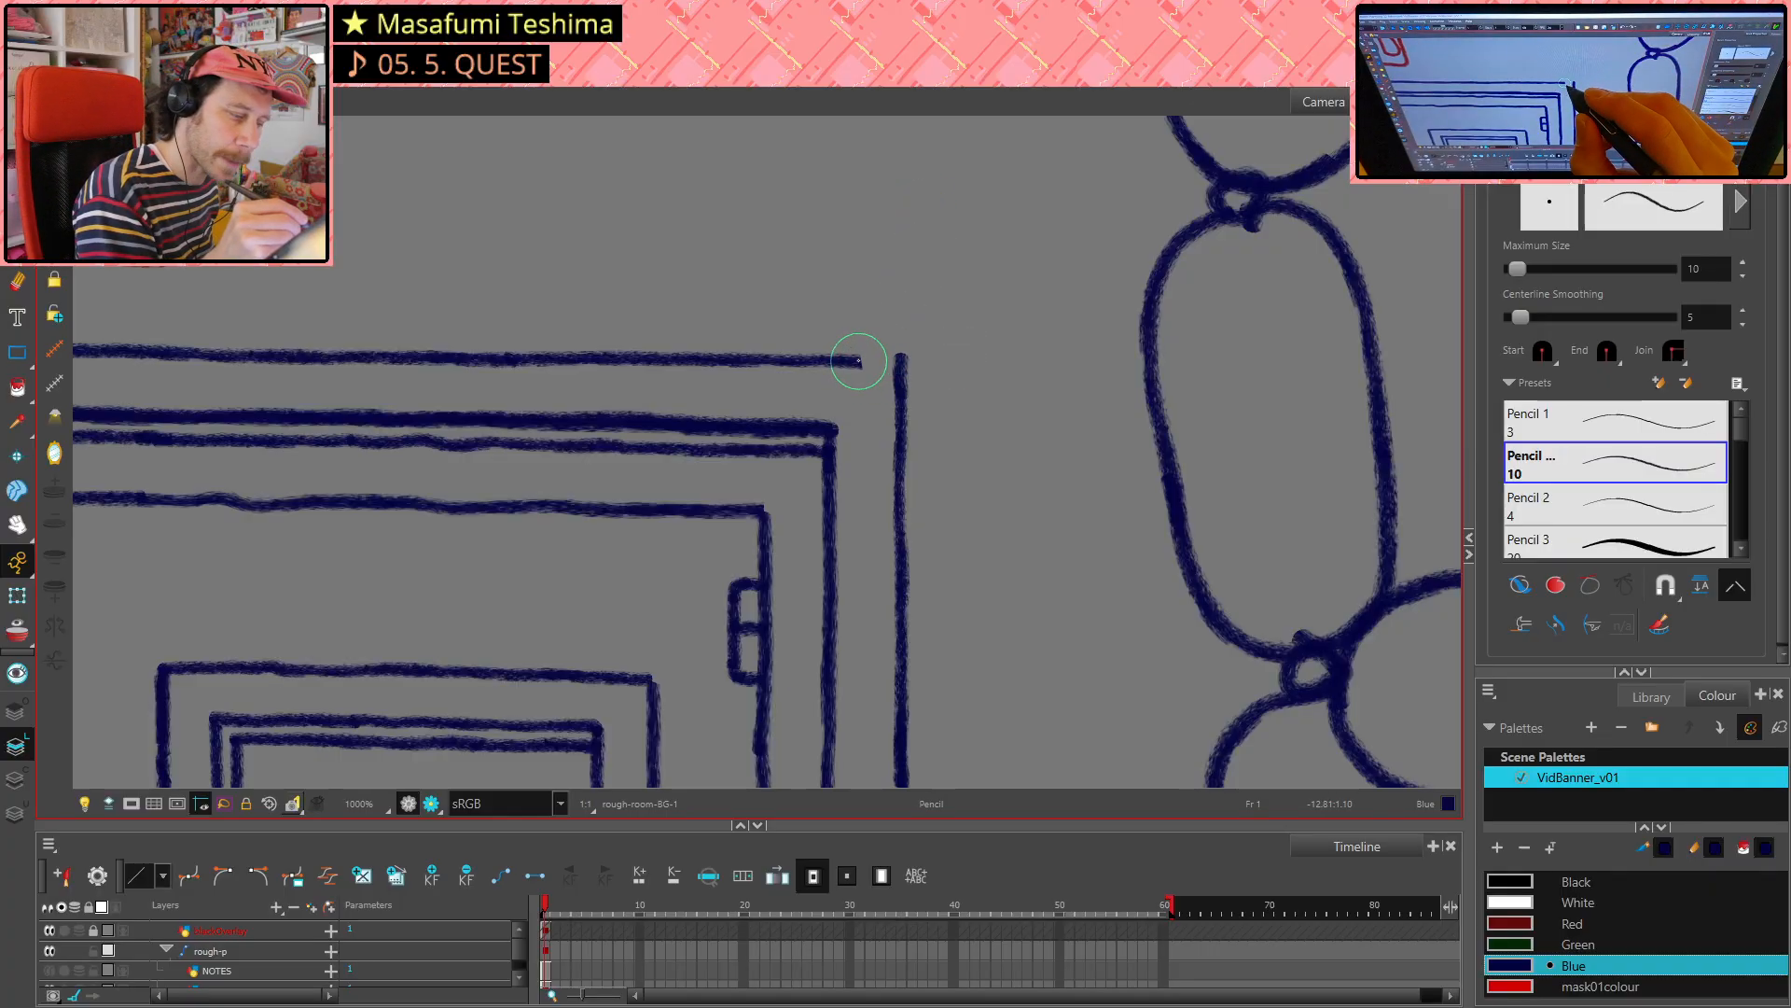
left_click_drag(859, 361, 901, 360)
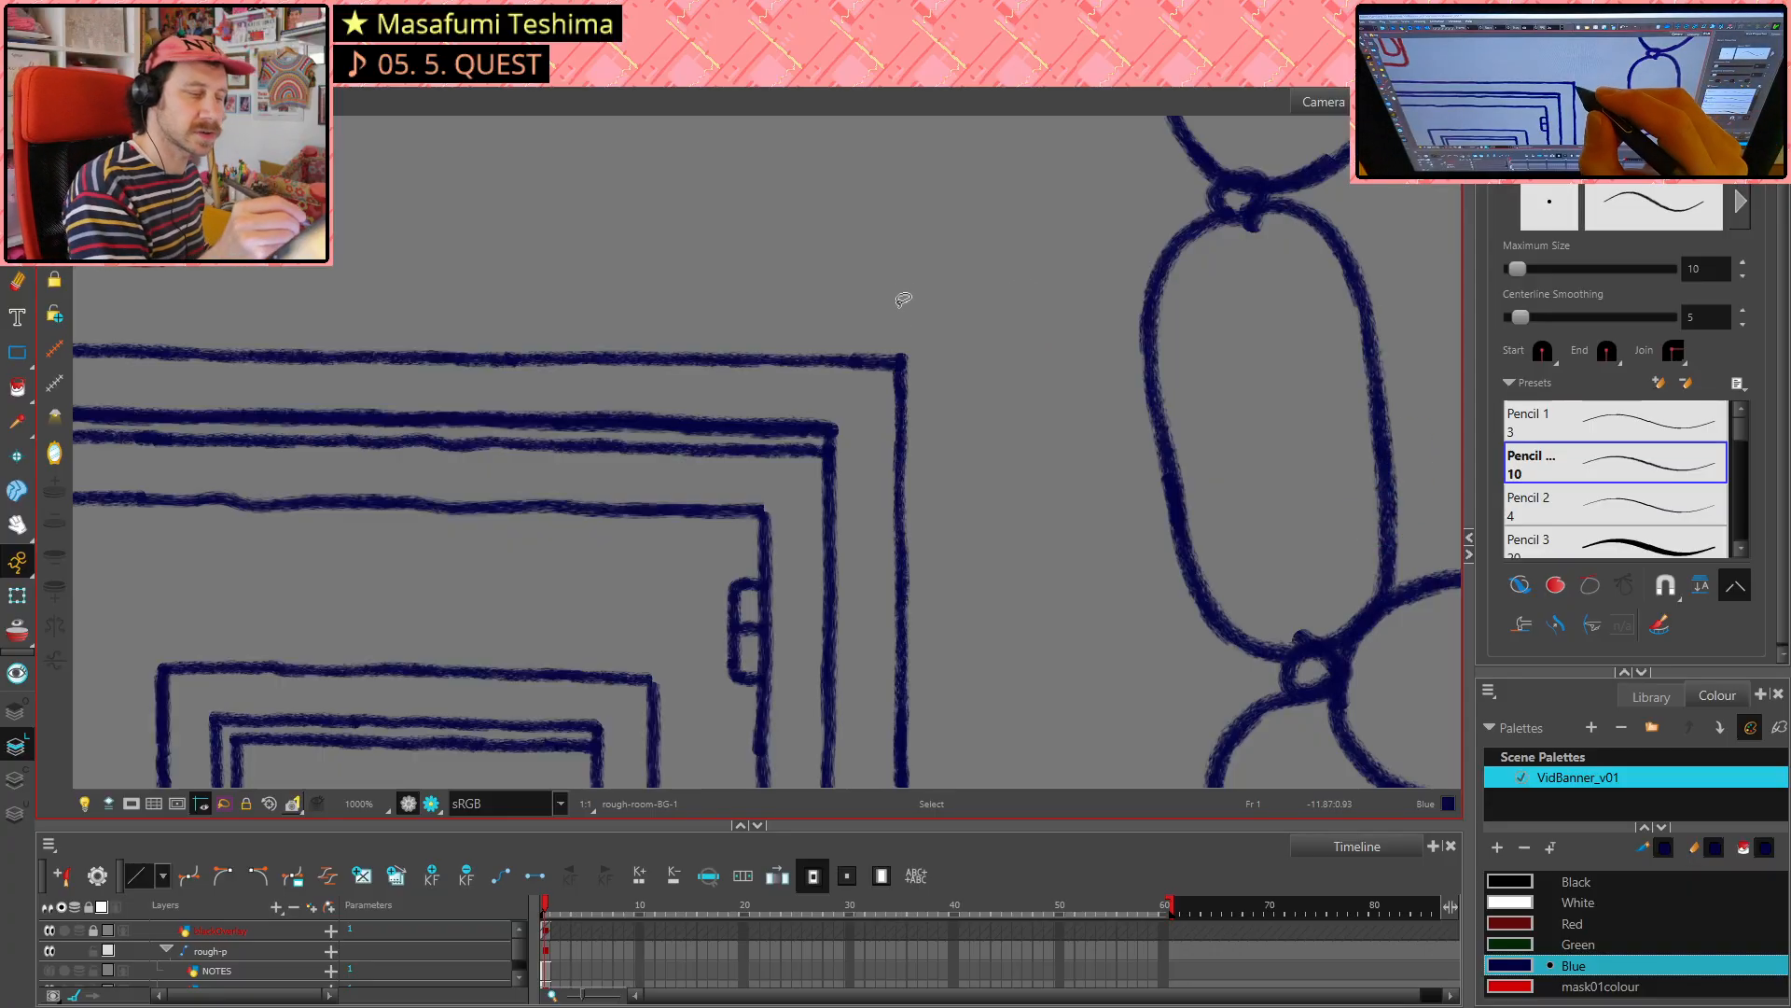
key("ctrl+z")
- Trim the upper end of the frame's right outer edge with the Medium Eraser and undo the size 10 corner stroke
key("alt+e")
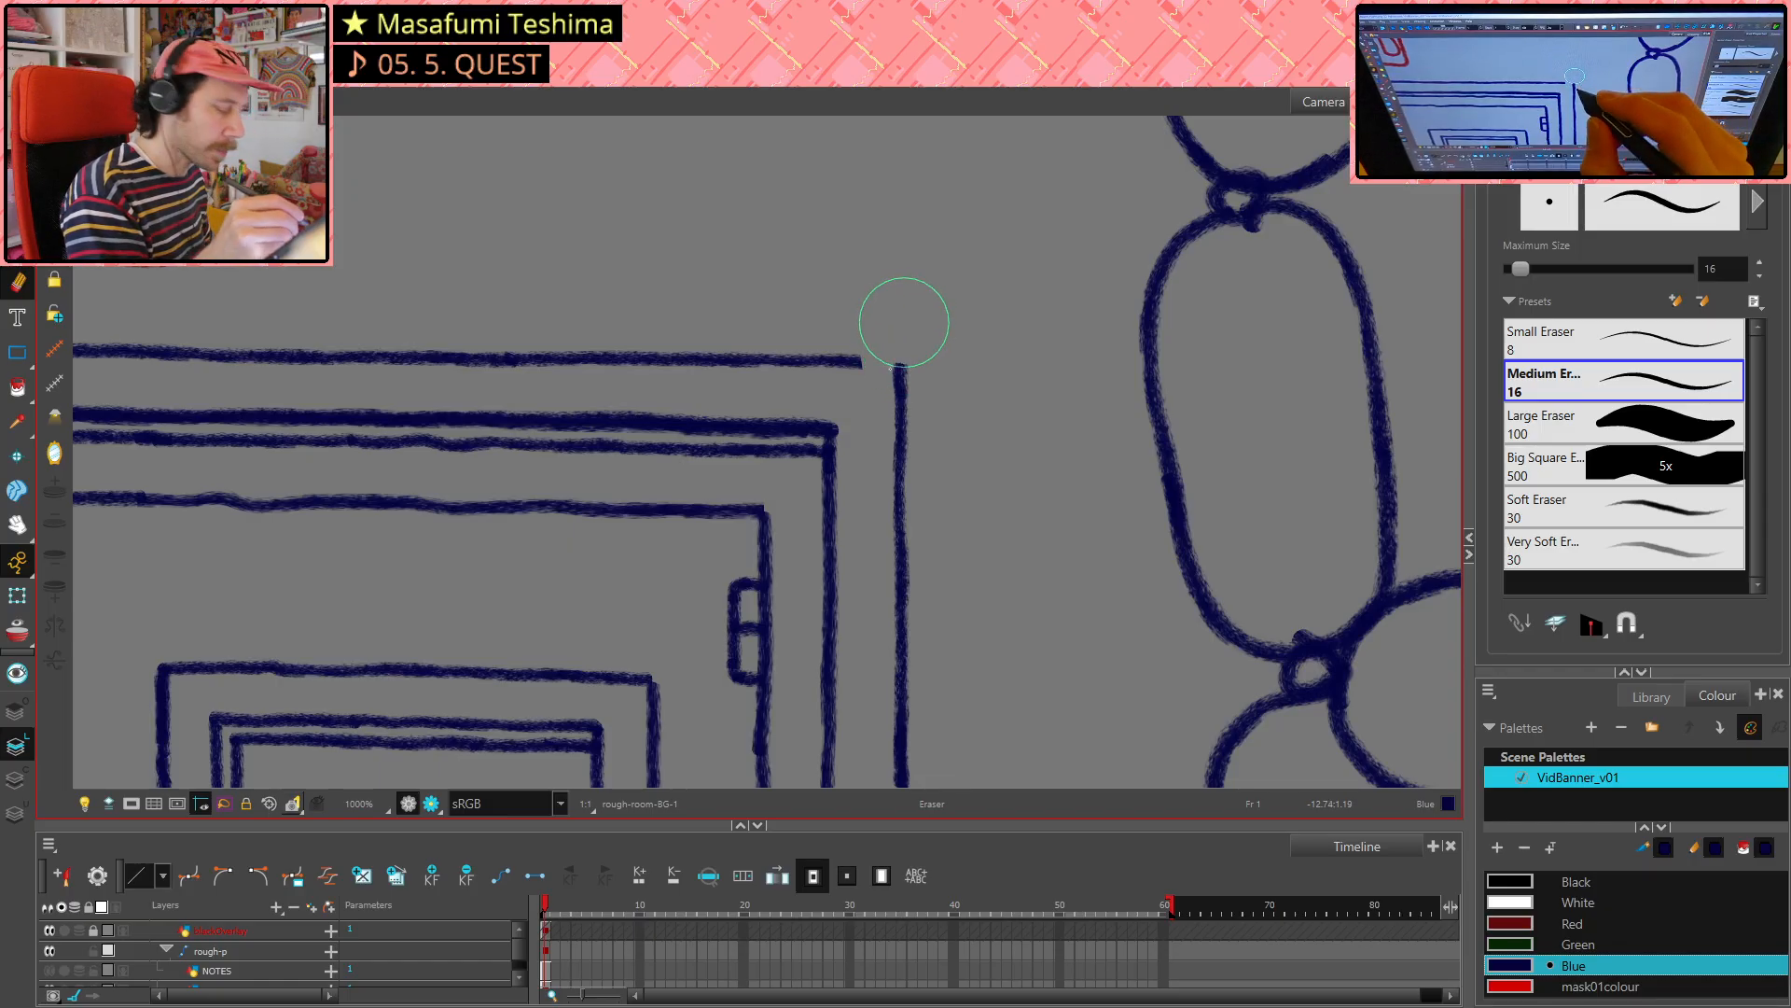
key("alt+slash")
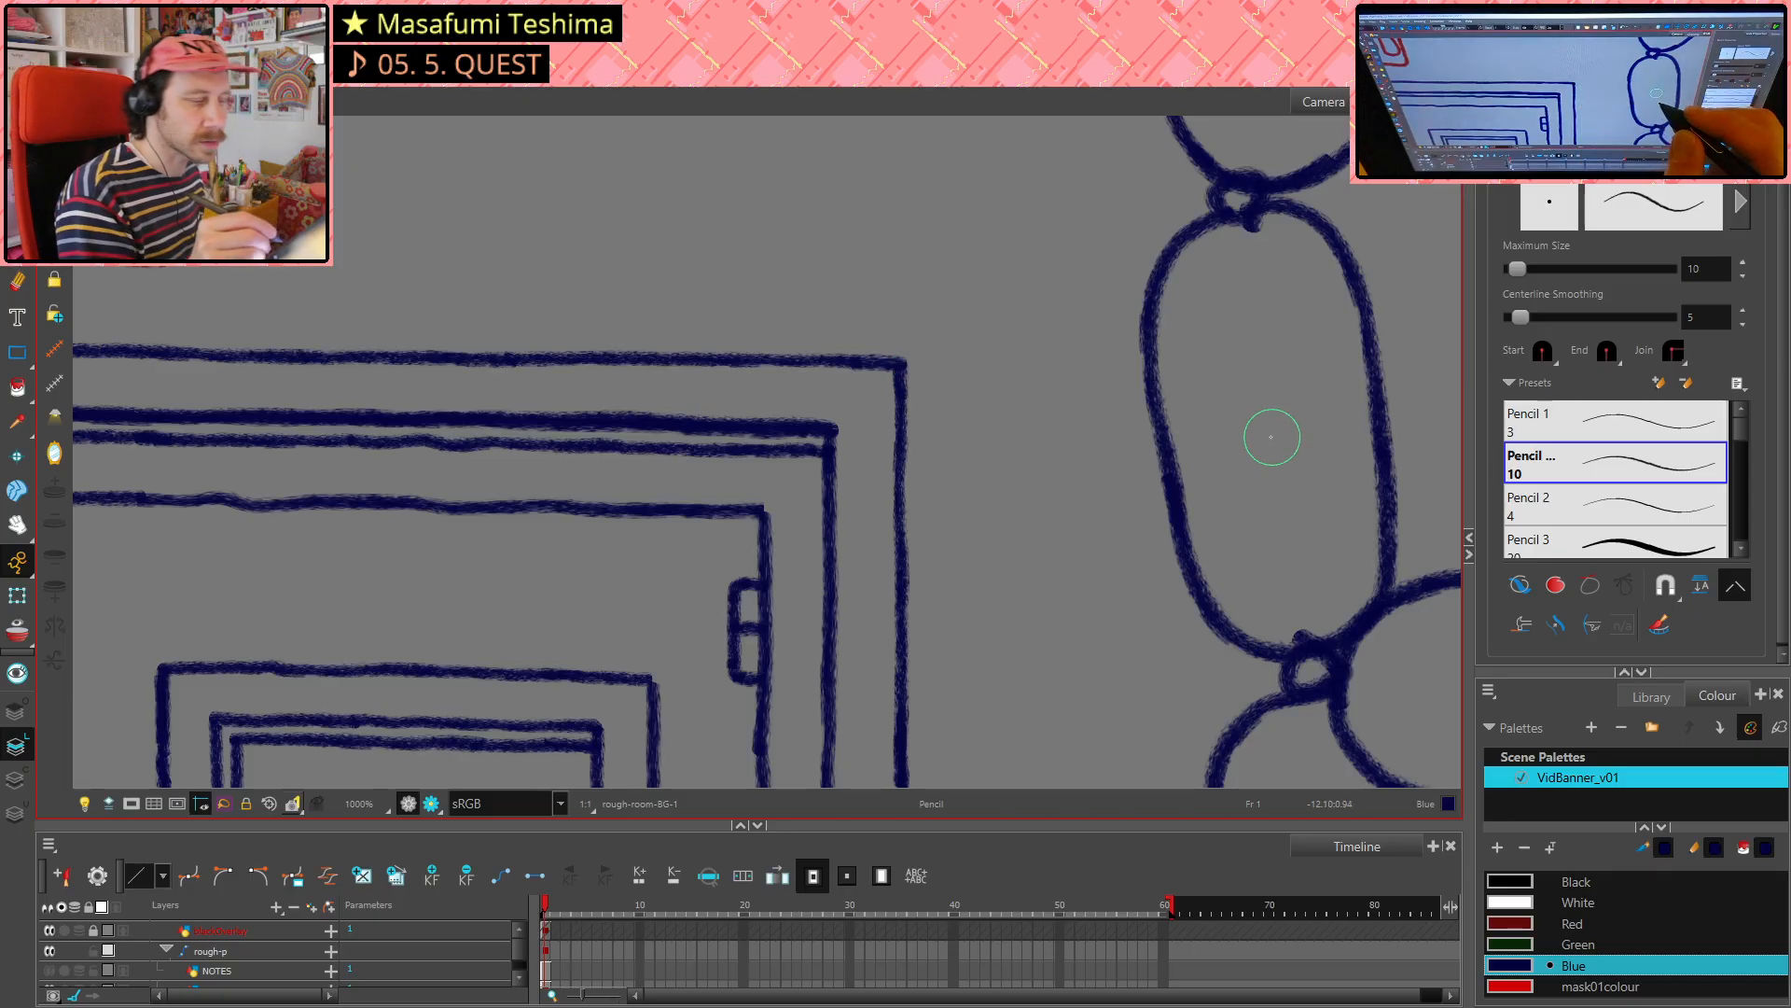
scroll(1263, 481, "down", 5)
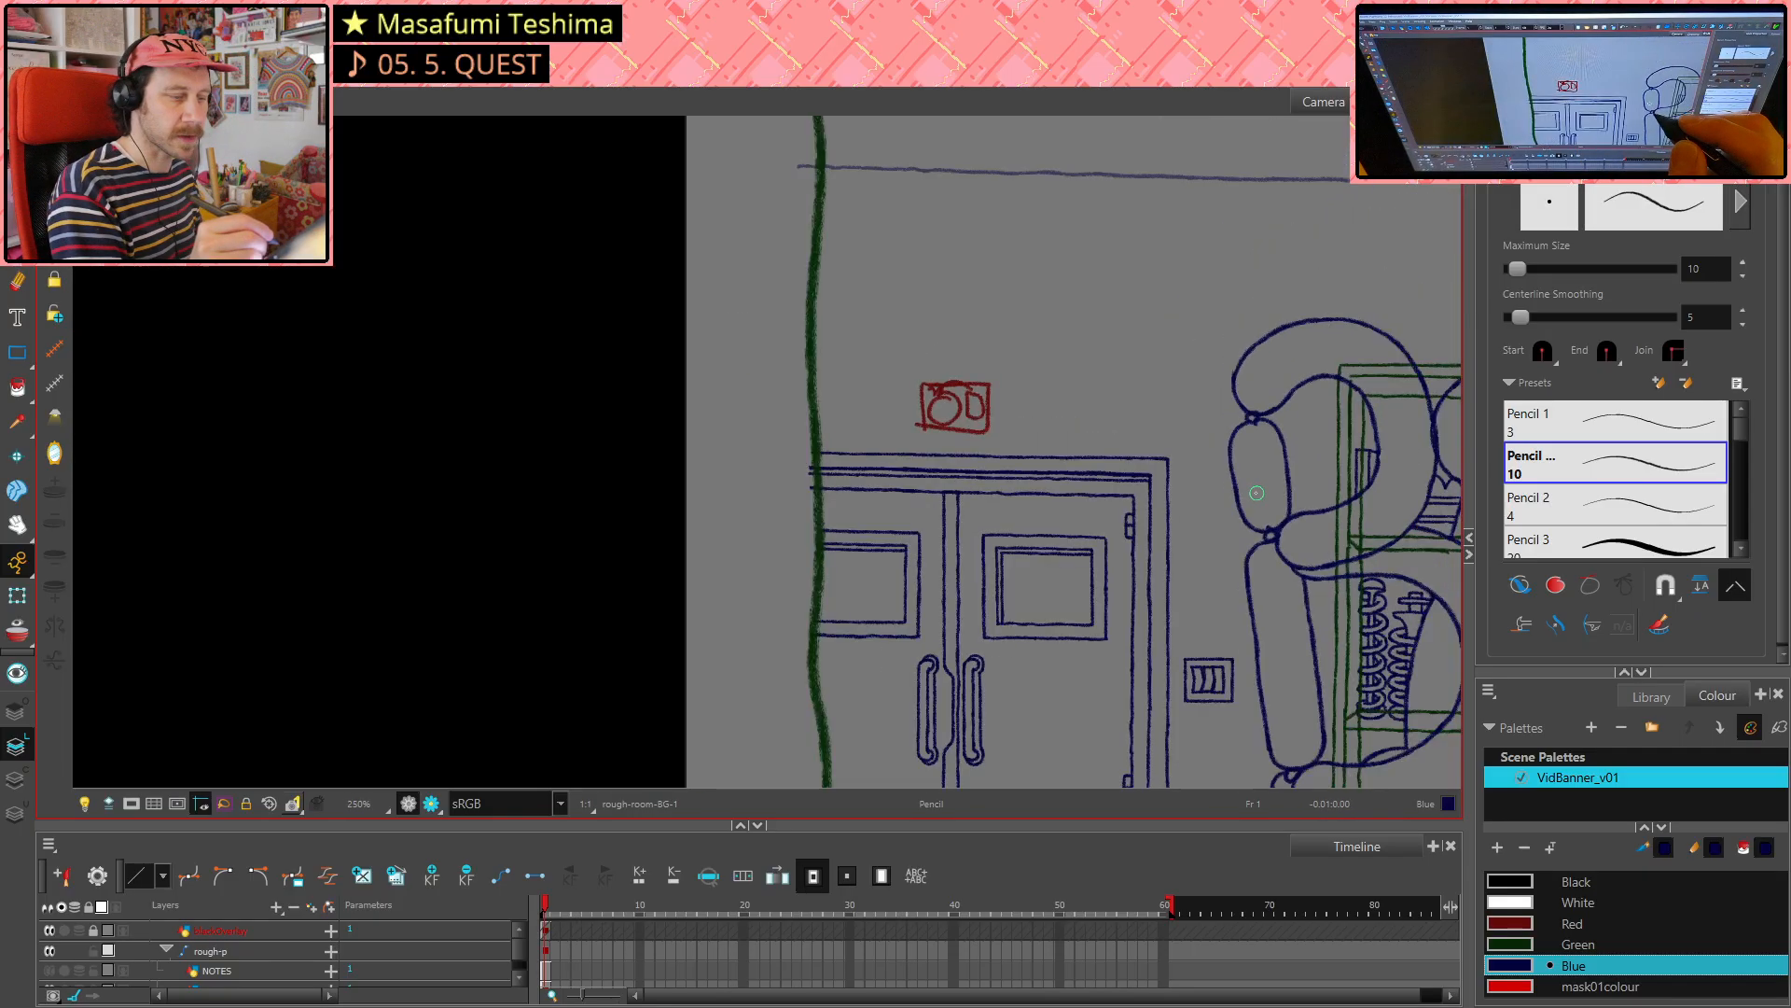
scroll(1253, 497, "up", 5)
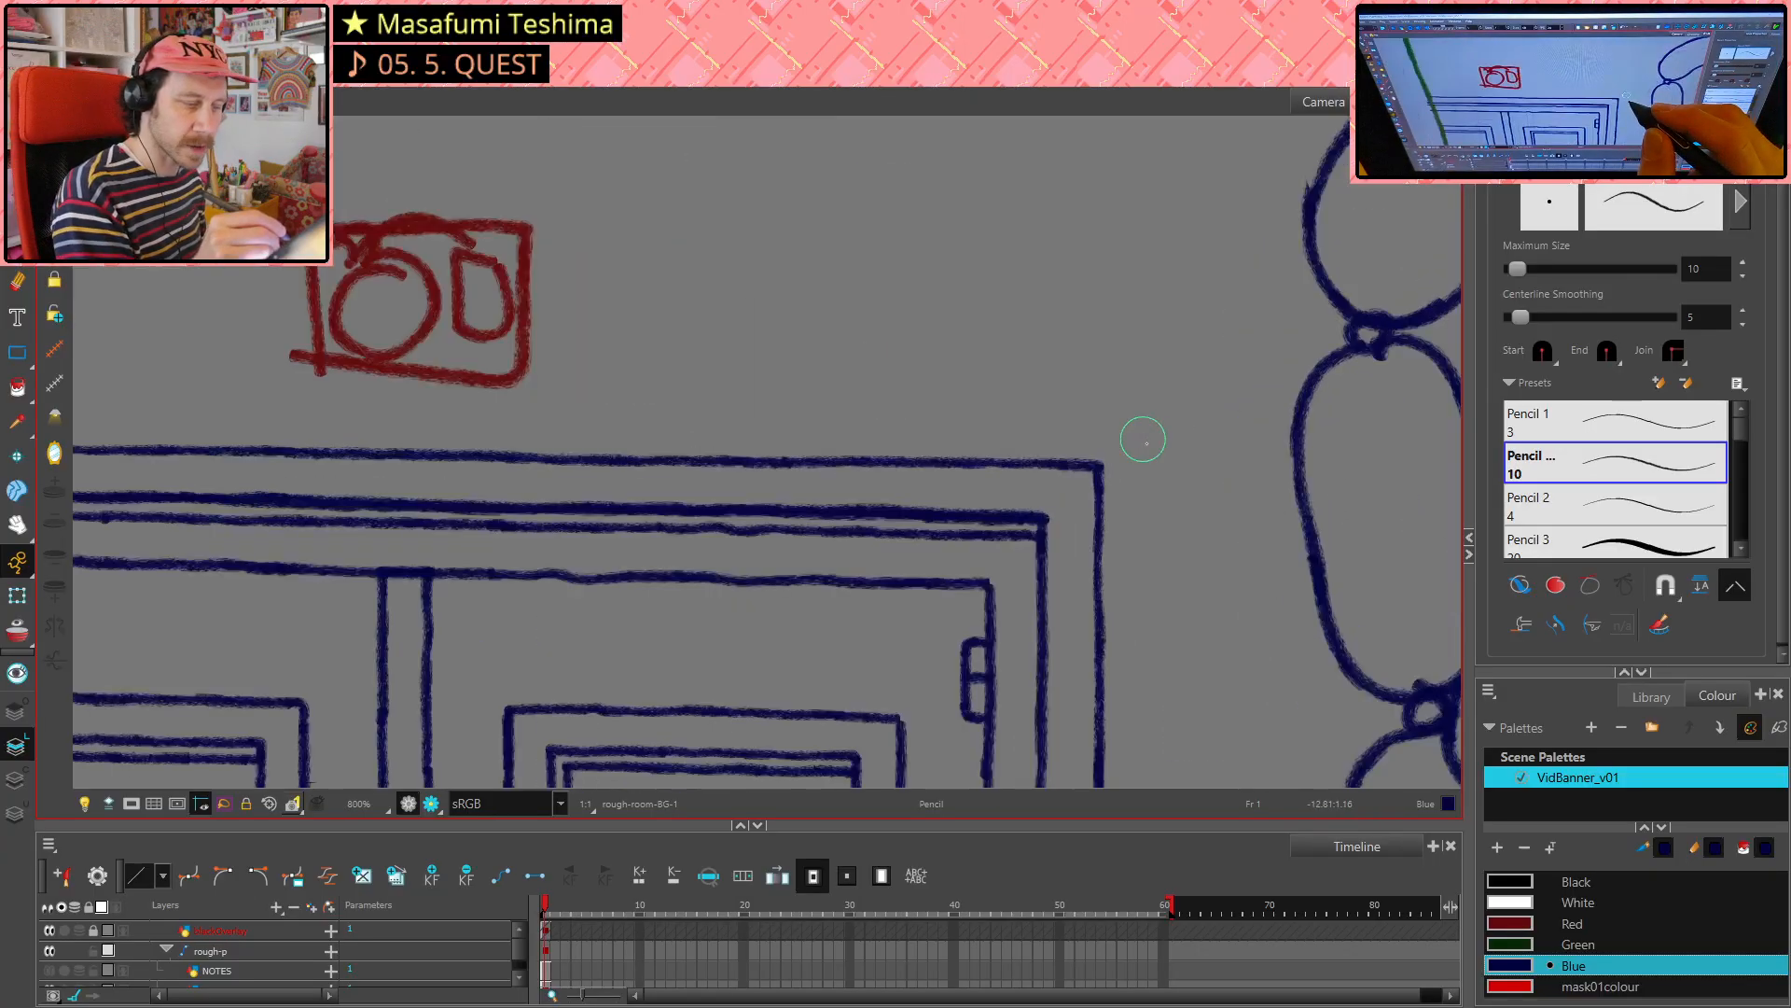
key("ctrl+z")
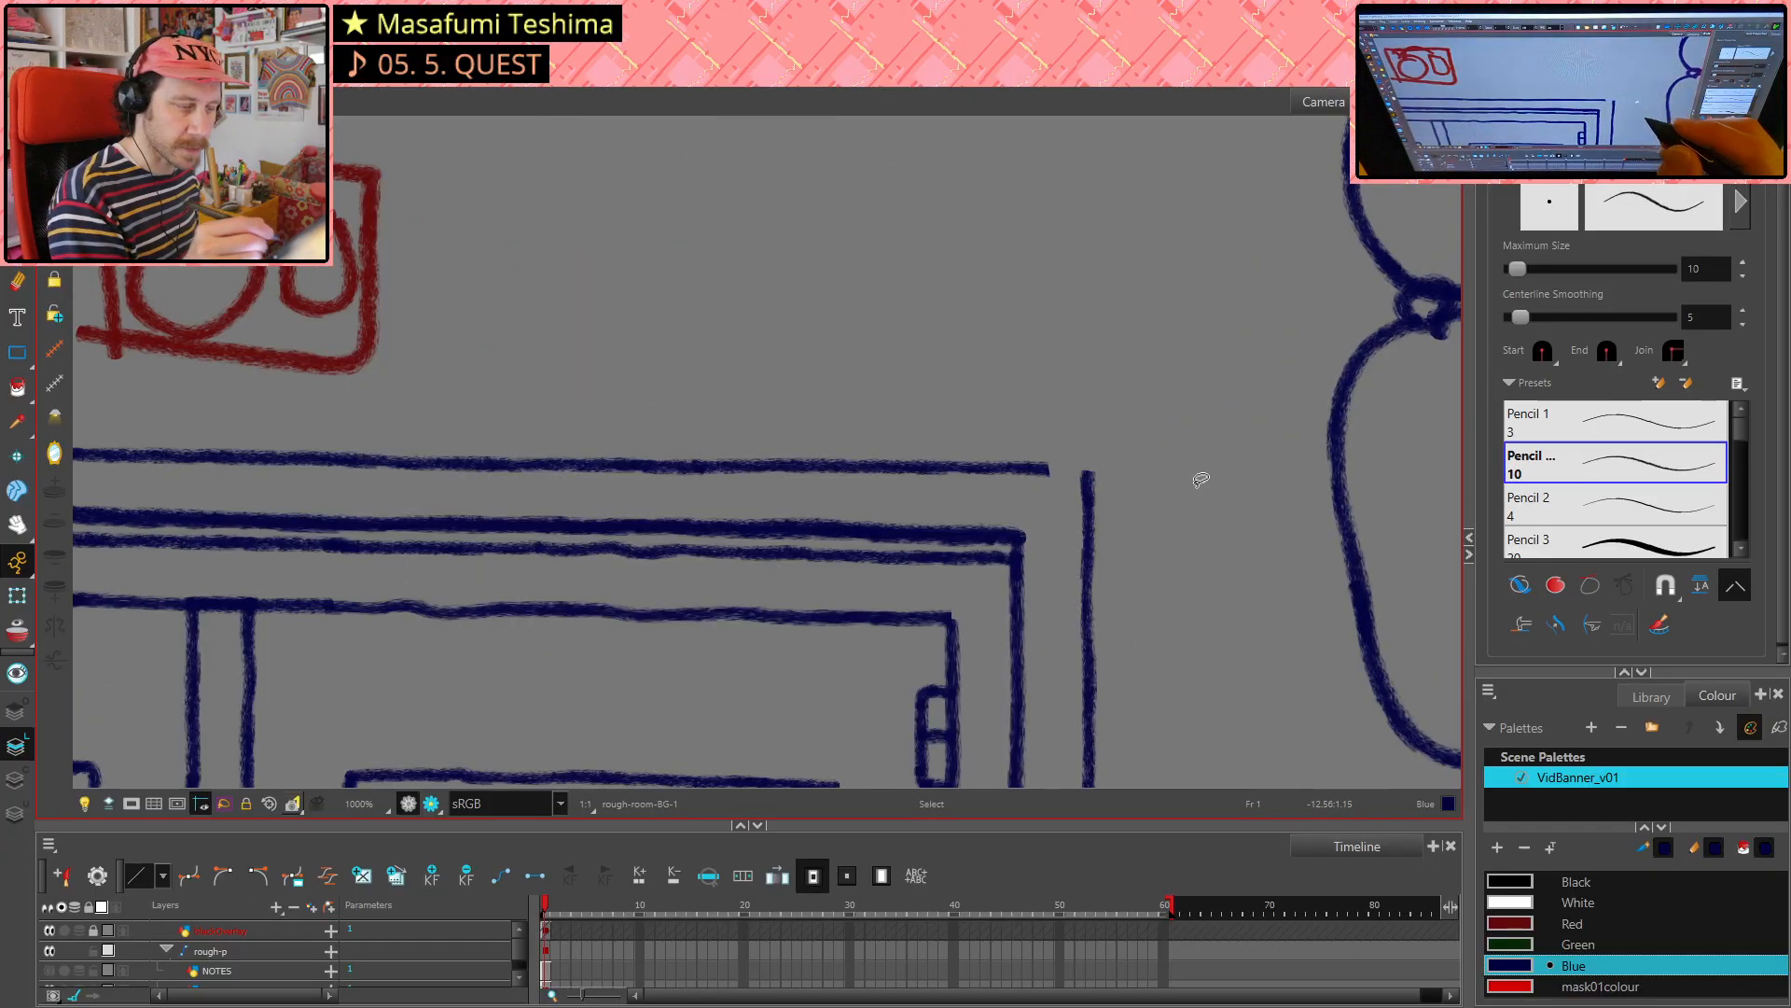
key("ctrl+z")
key("alt+x")
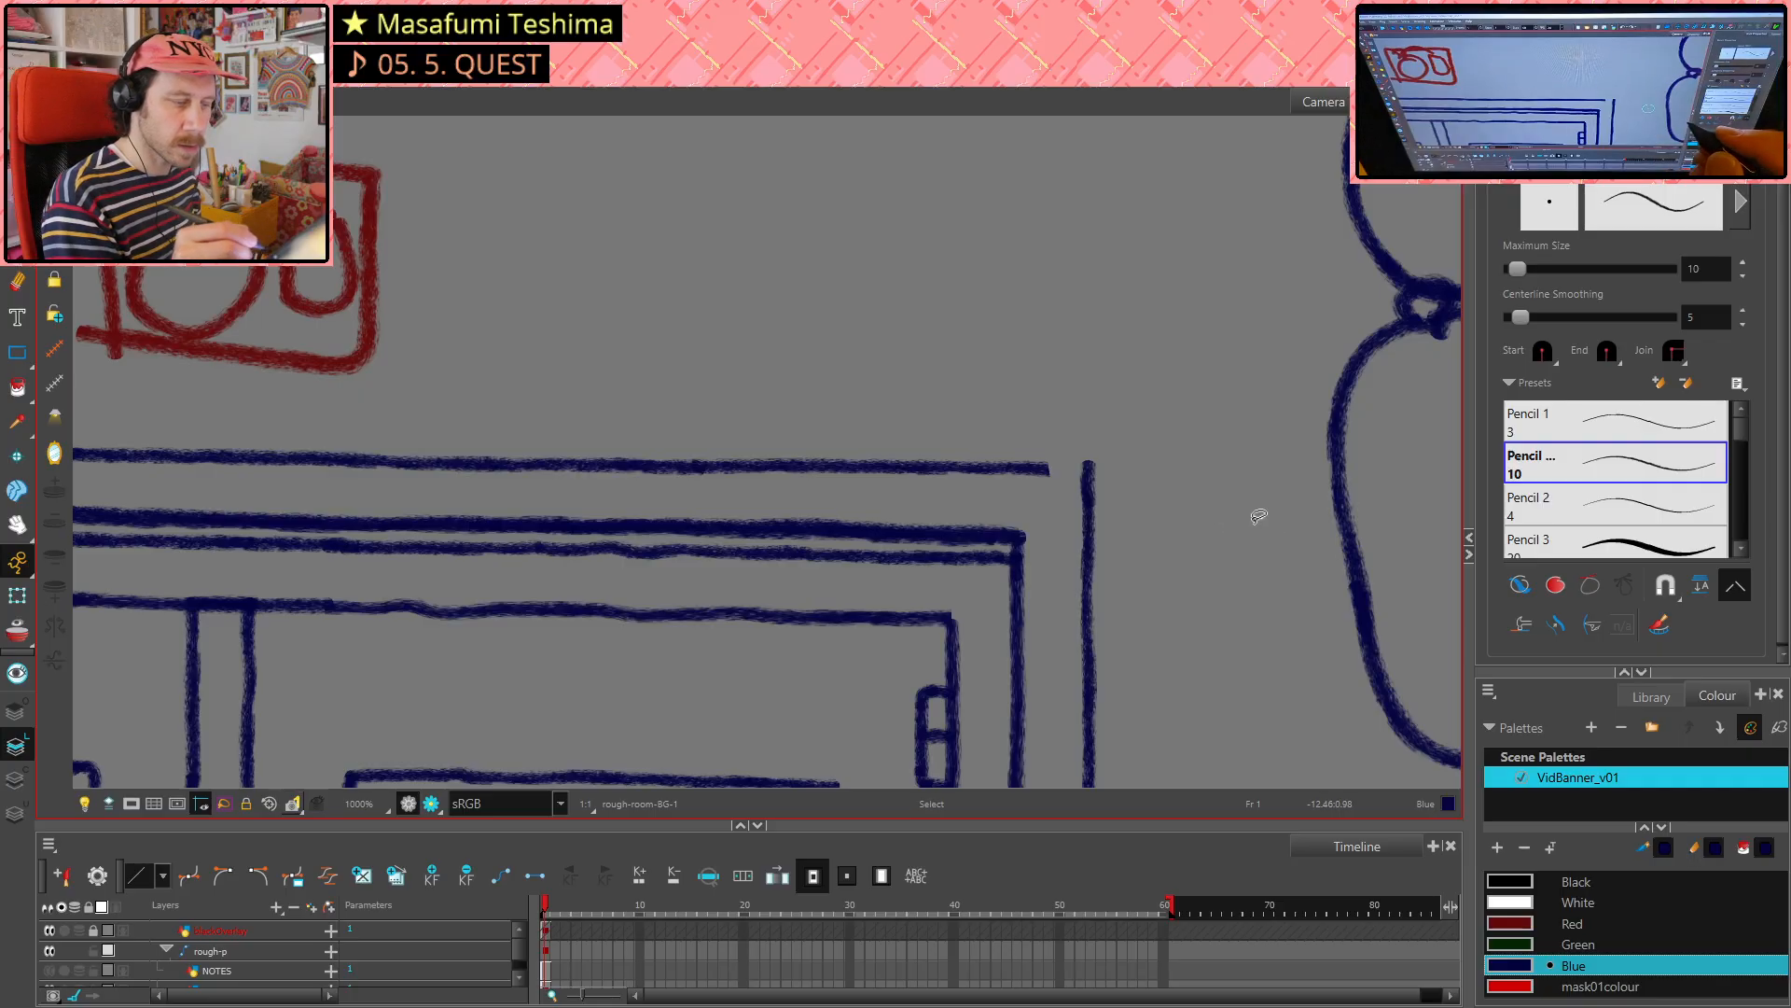
- Set the pencil's maximum size to 8 and redraw the end of the frame's top line to close its outer corner
left_click(1742, 276)
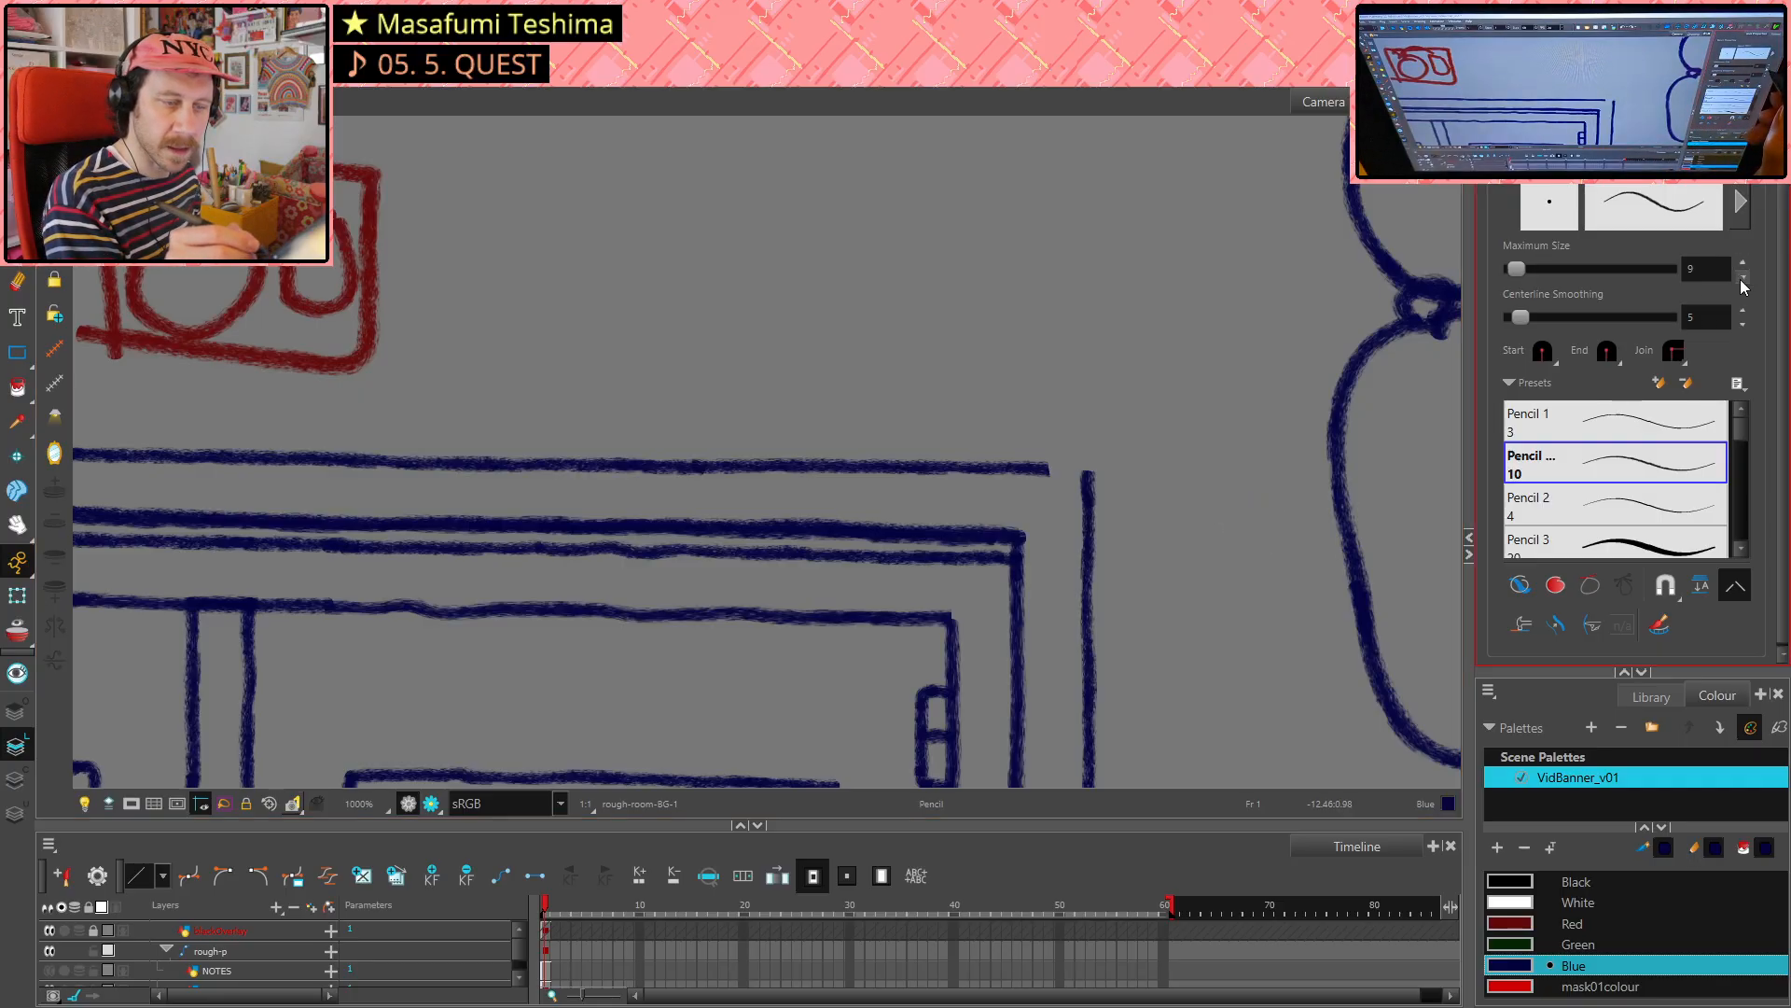
left_click(1742, 276)
mouse_move(842, 411)
left_mouse_down()
mouse_move(1023, 417)
mouse_move(1045, 467)
mouse_move(1083, 469)
left_mouse_up()
key("alt+s")
key("Delete")
key("alt+x")
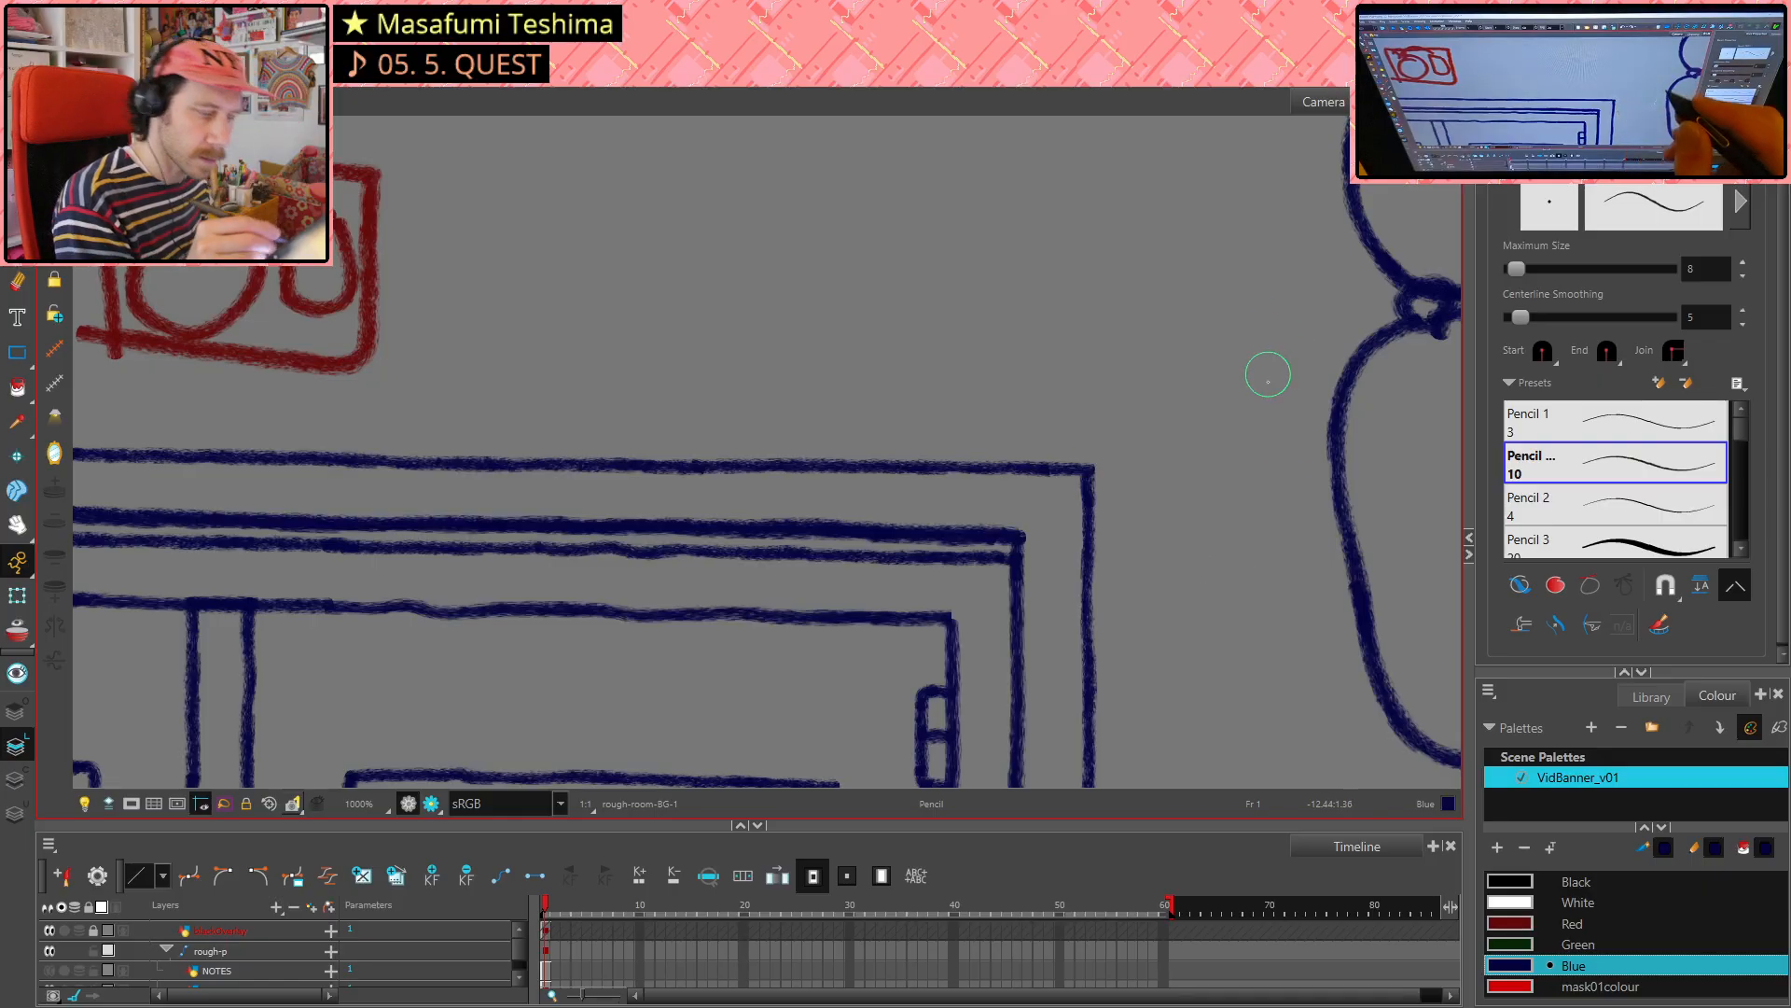
- Try a continuous horizontal line across the middle of the switches in the wall switch plate beside the door
key("1")
key("1")
key("1")
key("1")
key("1")
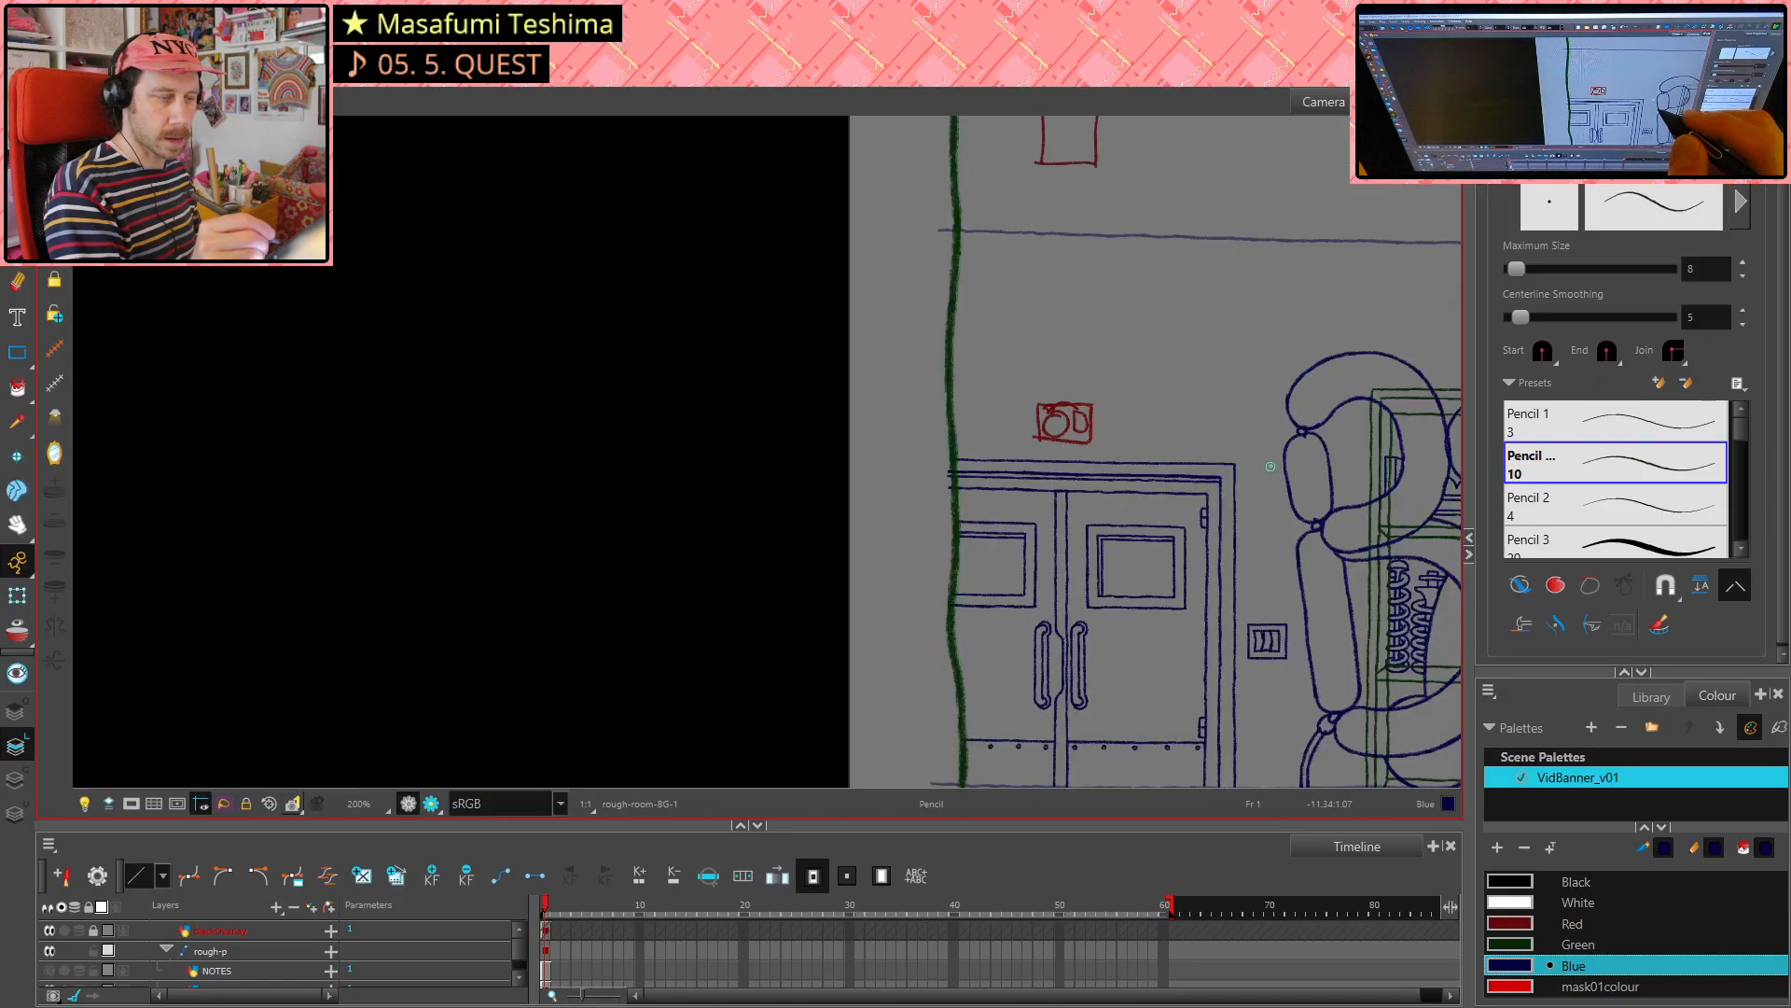
key("1")
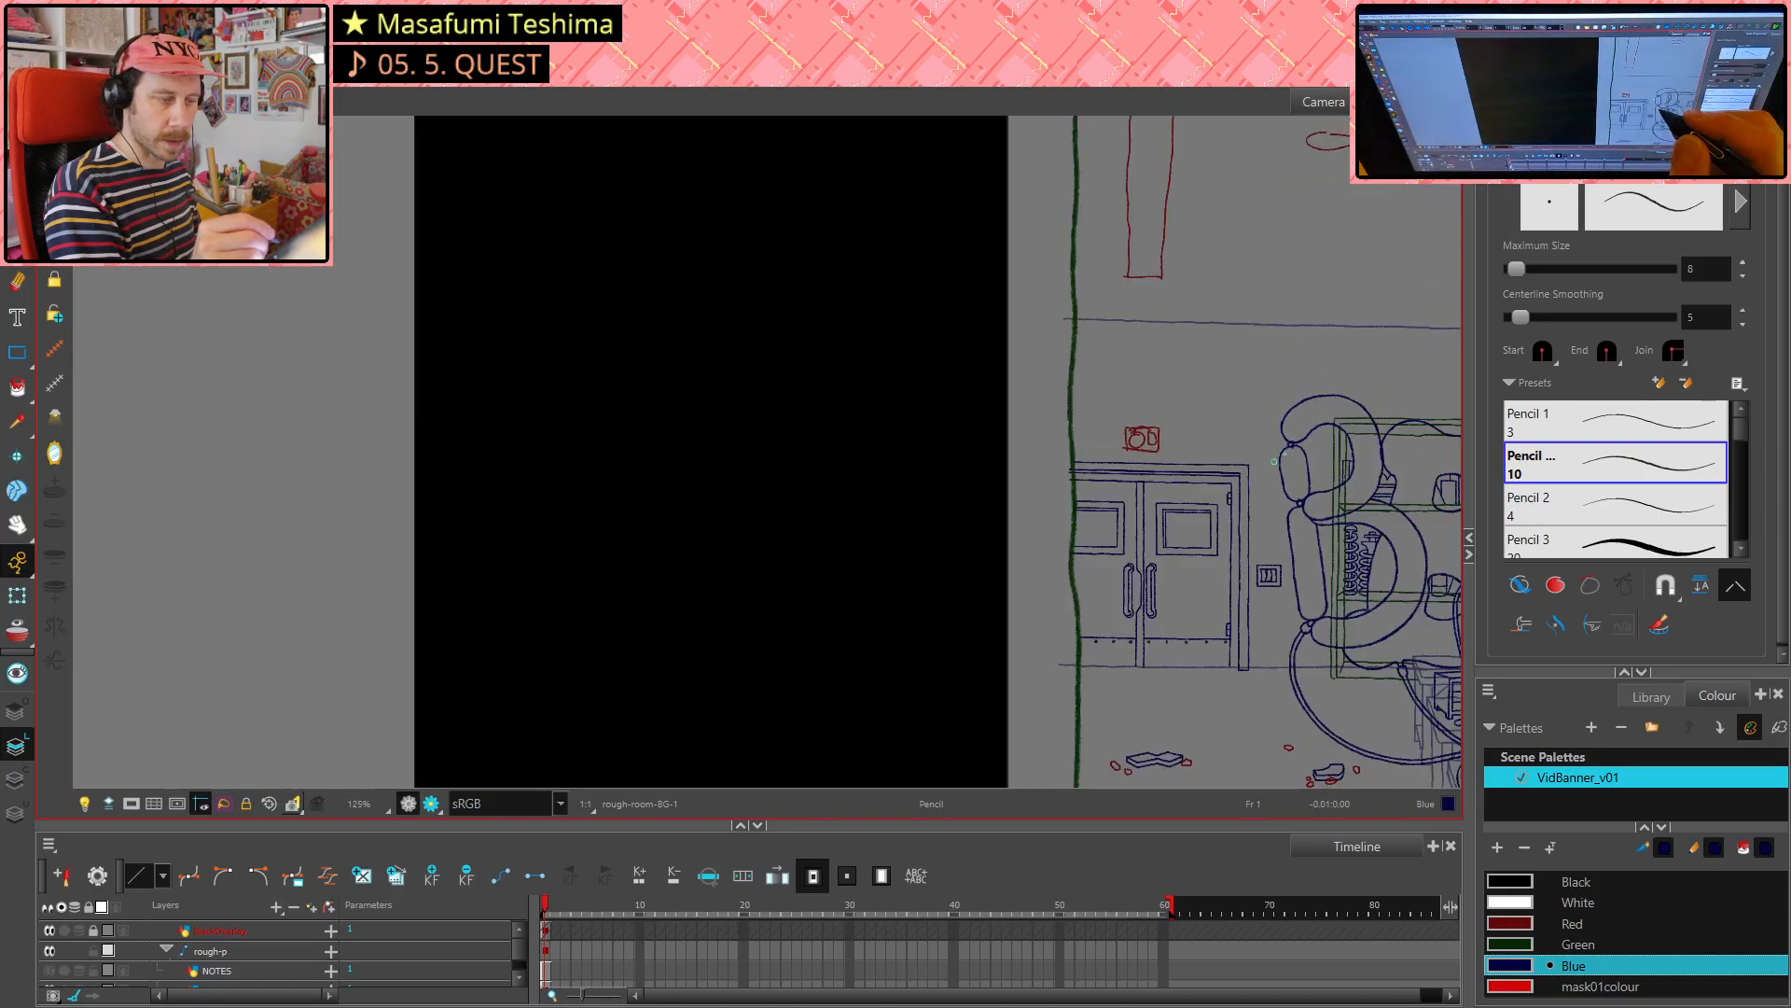
left_click_drag(1271, 620, 884, 623)
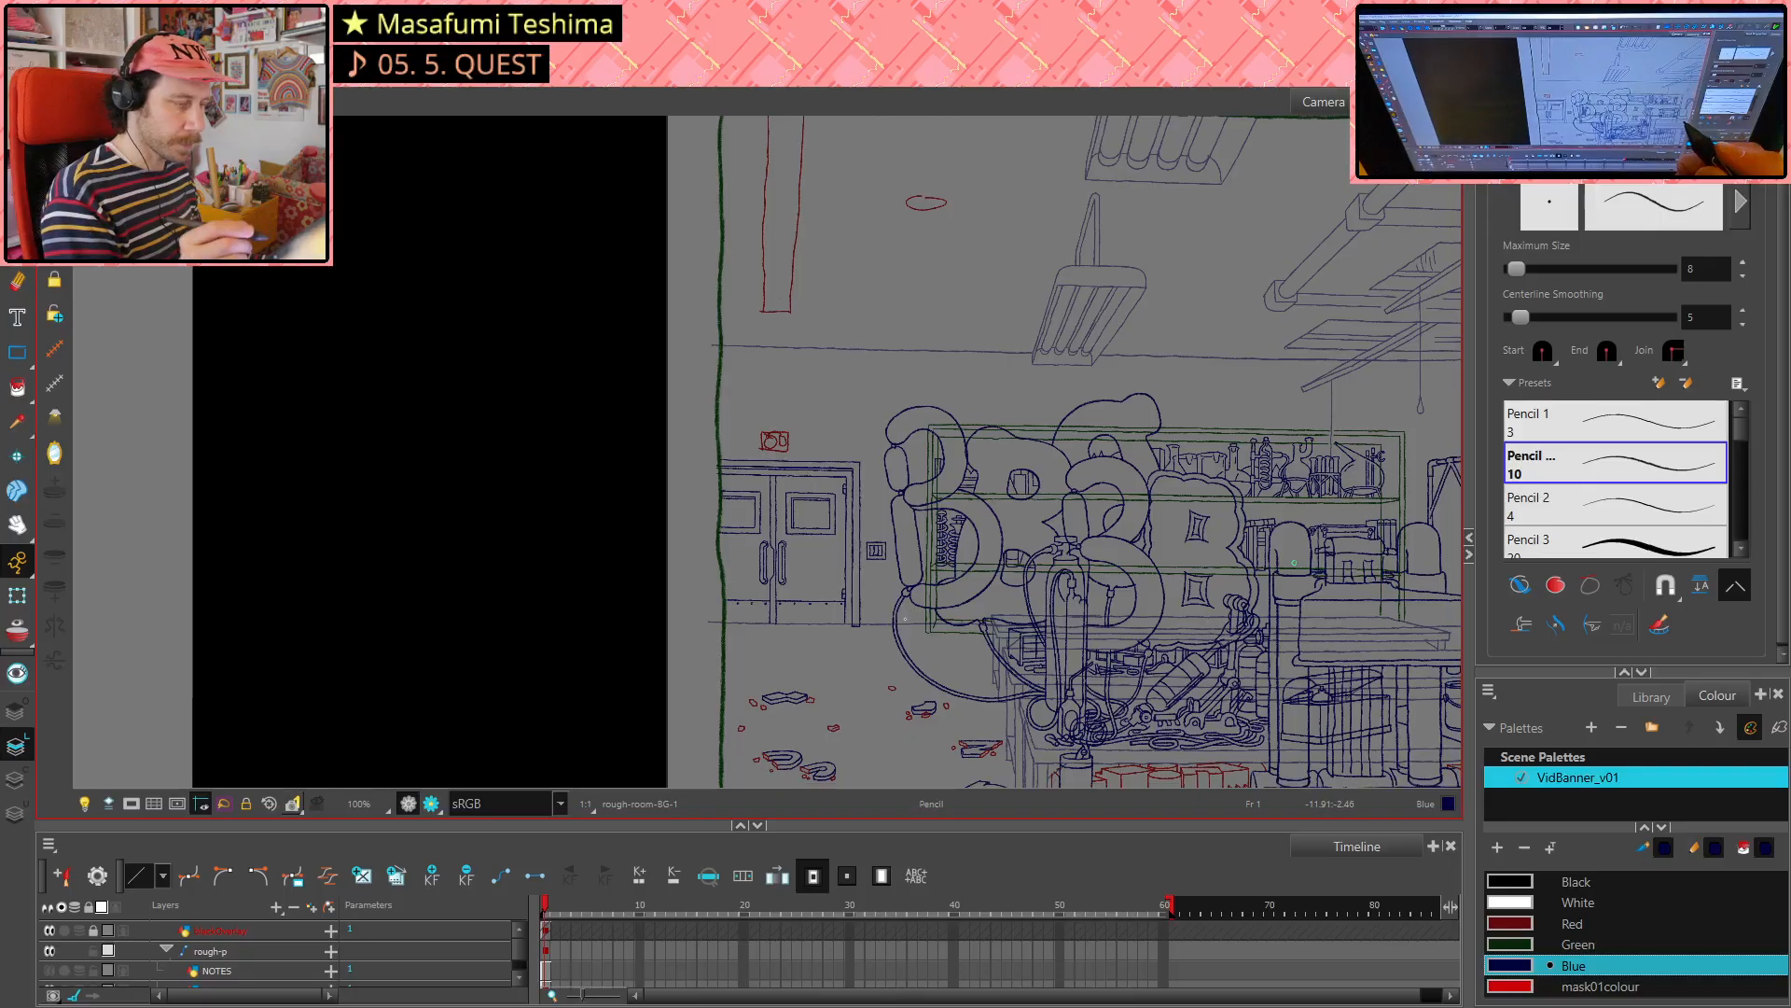
mouse_move(1189, 549)
left_mouse_down()
mouse_move(995, 503)
mouse_move(1095, 528)
mouse_move(850, 408)
mouse_move(1006, 417)
left_mouse_up()
key("2")
key("2")
key("2")
key("2")
key("2")
key("2")
key("2")
key("2")
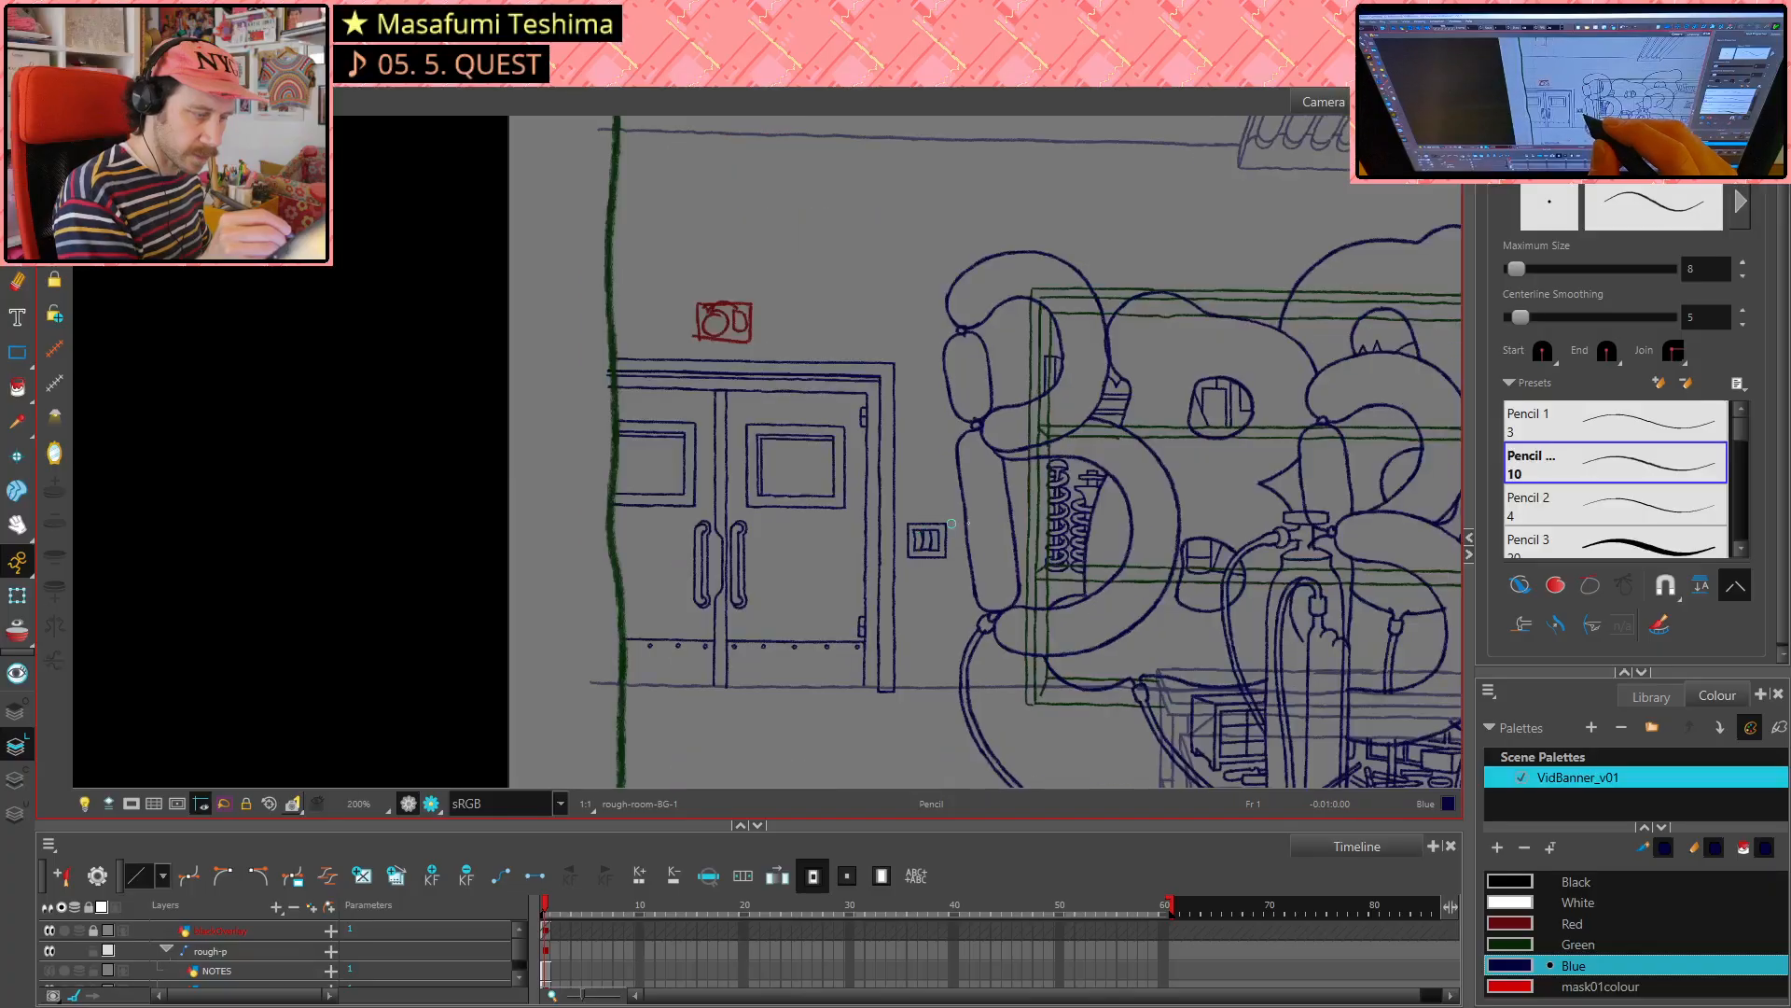
key("2")
key("2")
key("2")
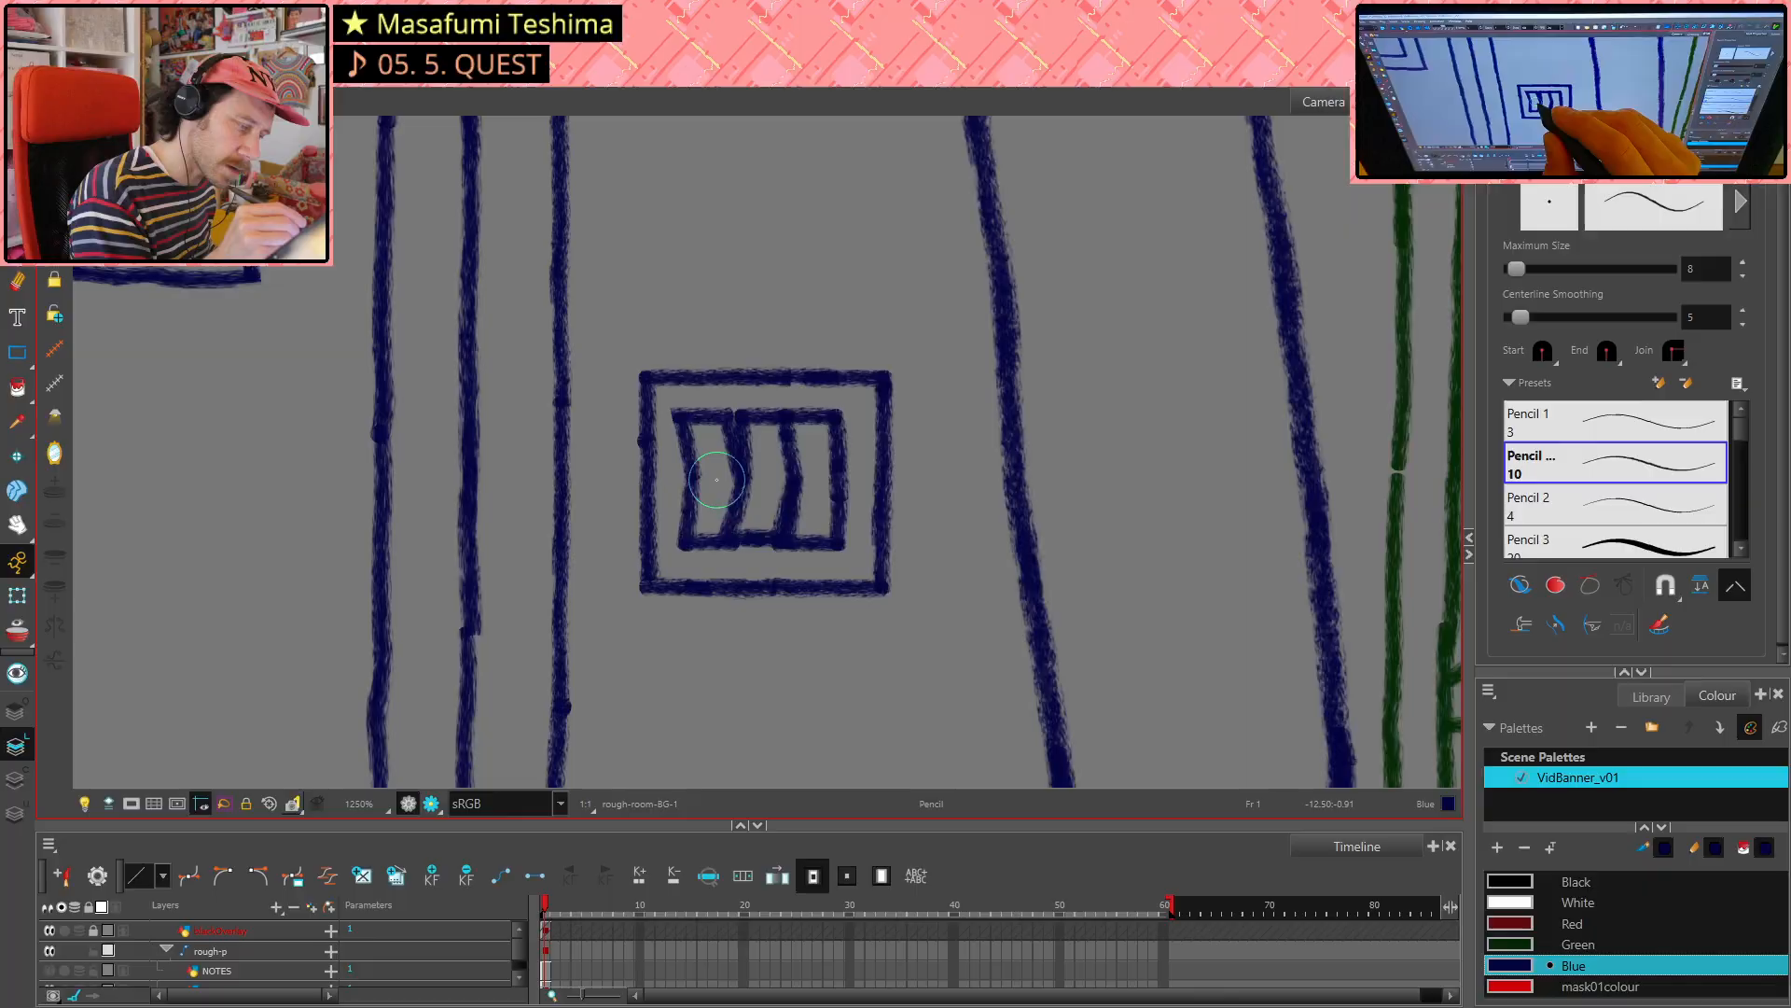
left_click_drag(708, 480, 812, 479)
scroll(1154, 550, "down", 5)
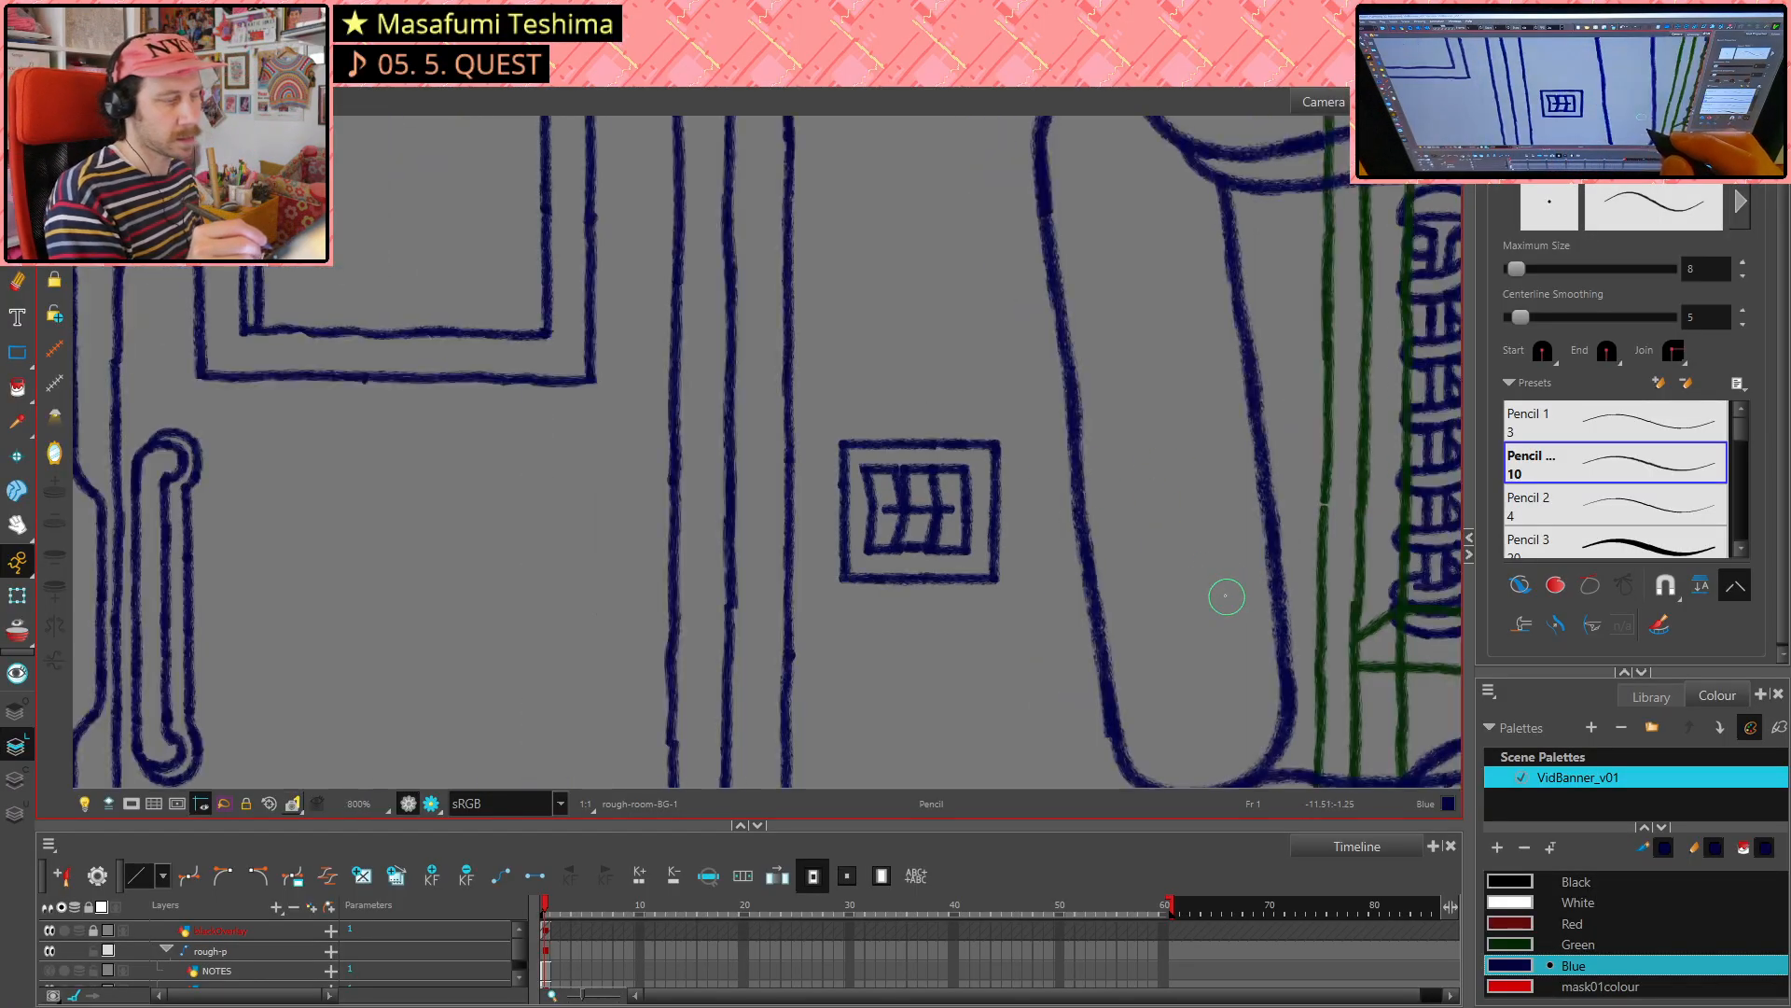
scroll(1215, 594, "down", 4)
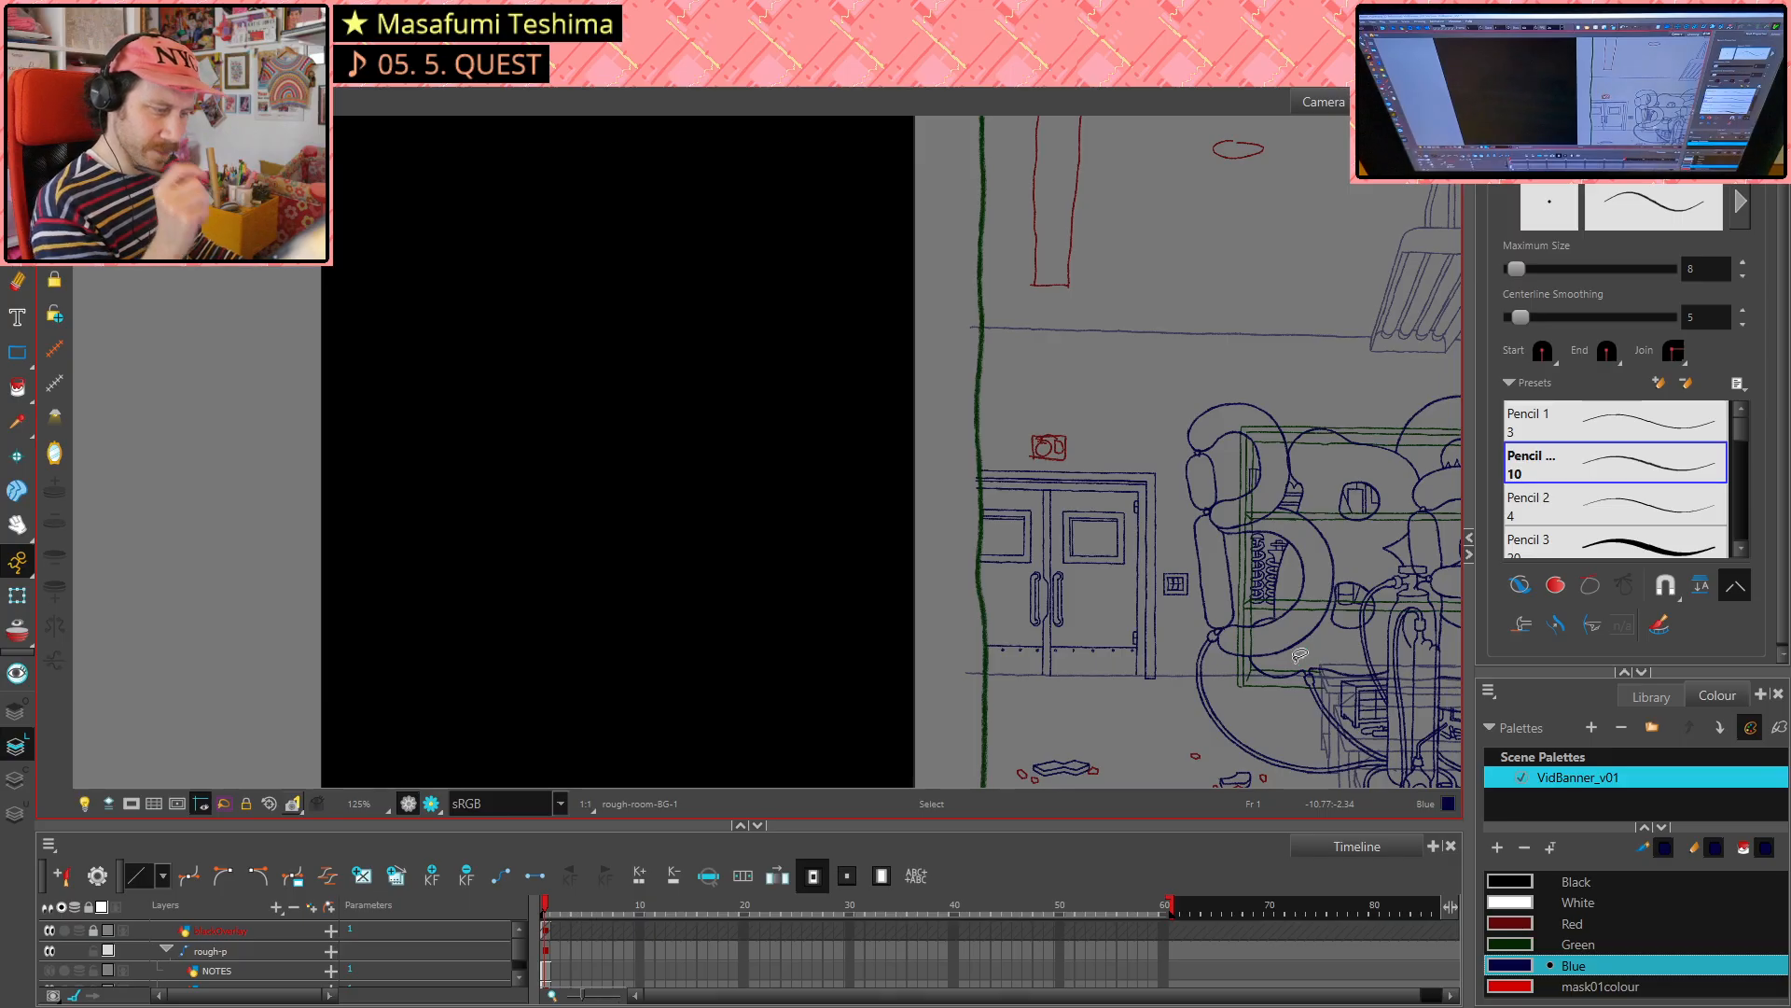
- Draw short horizontal ticks at mid-height on the two curved dividers inside the wall switch plate with the size 8 Blue pencil
scroll(1174, 584, "up", 4)
scroll(1172, 604, "up", 6)
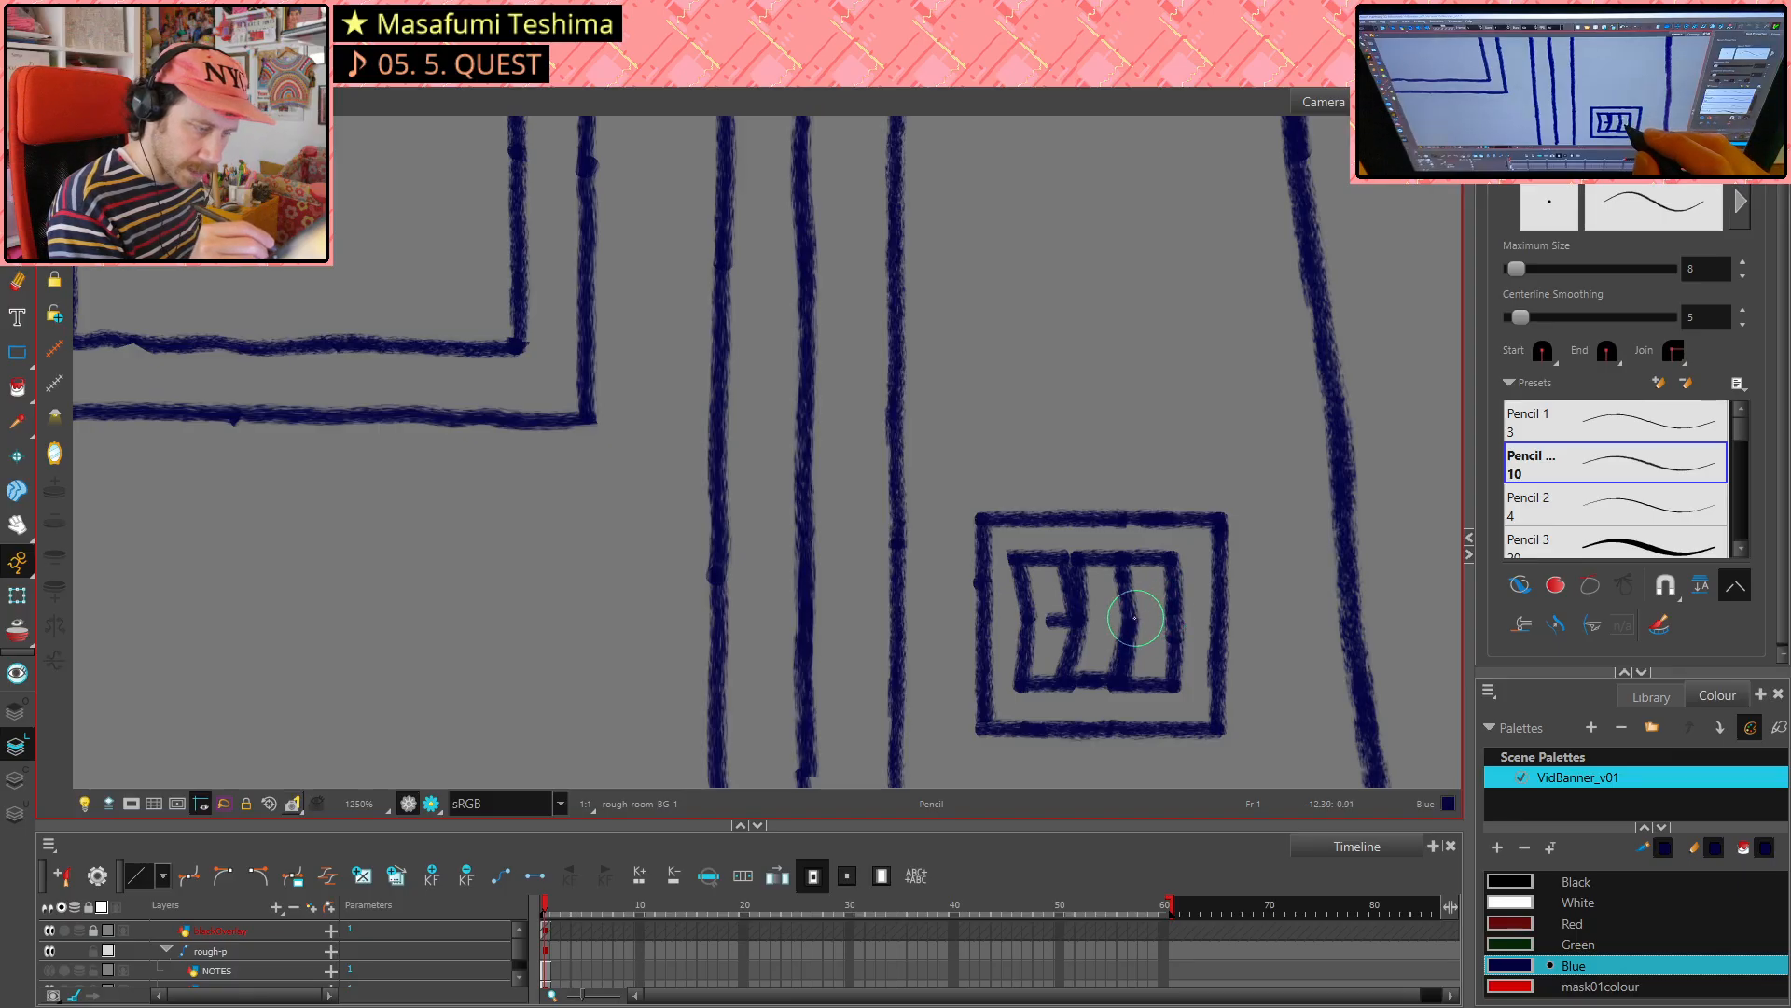
left_click_drag(1127, 618, 1157, 616)
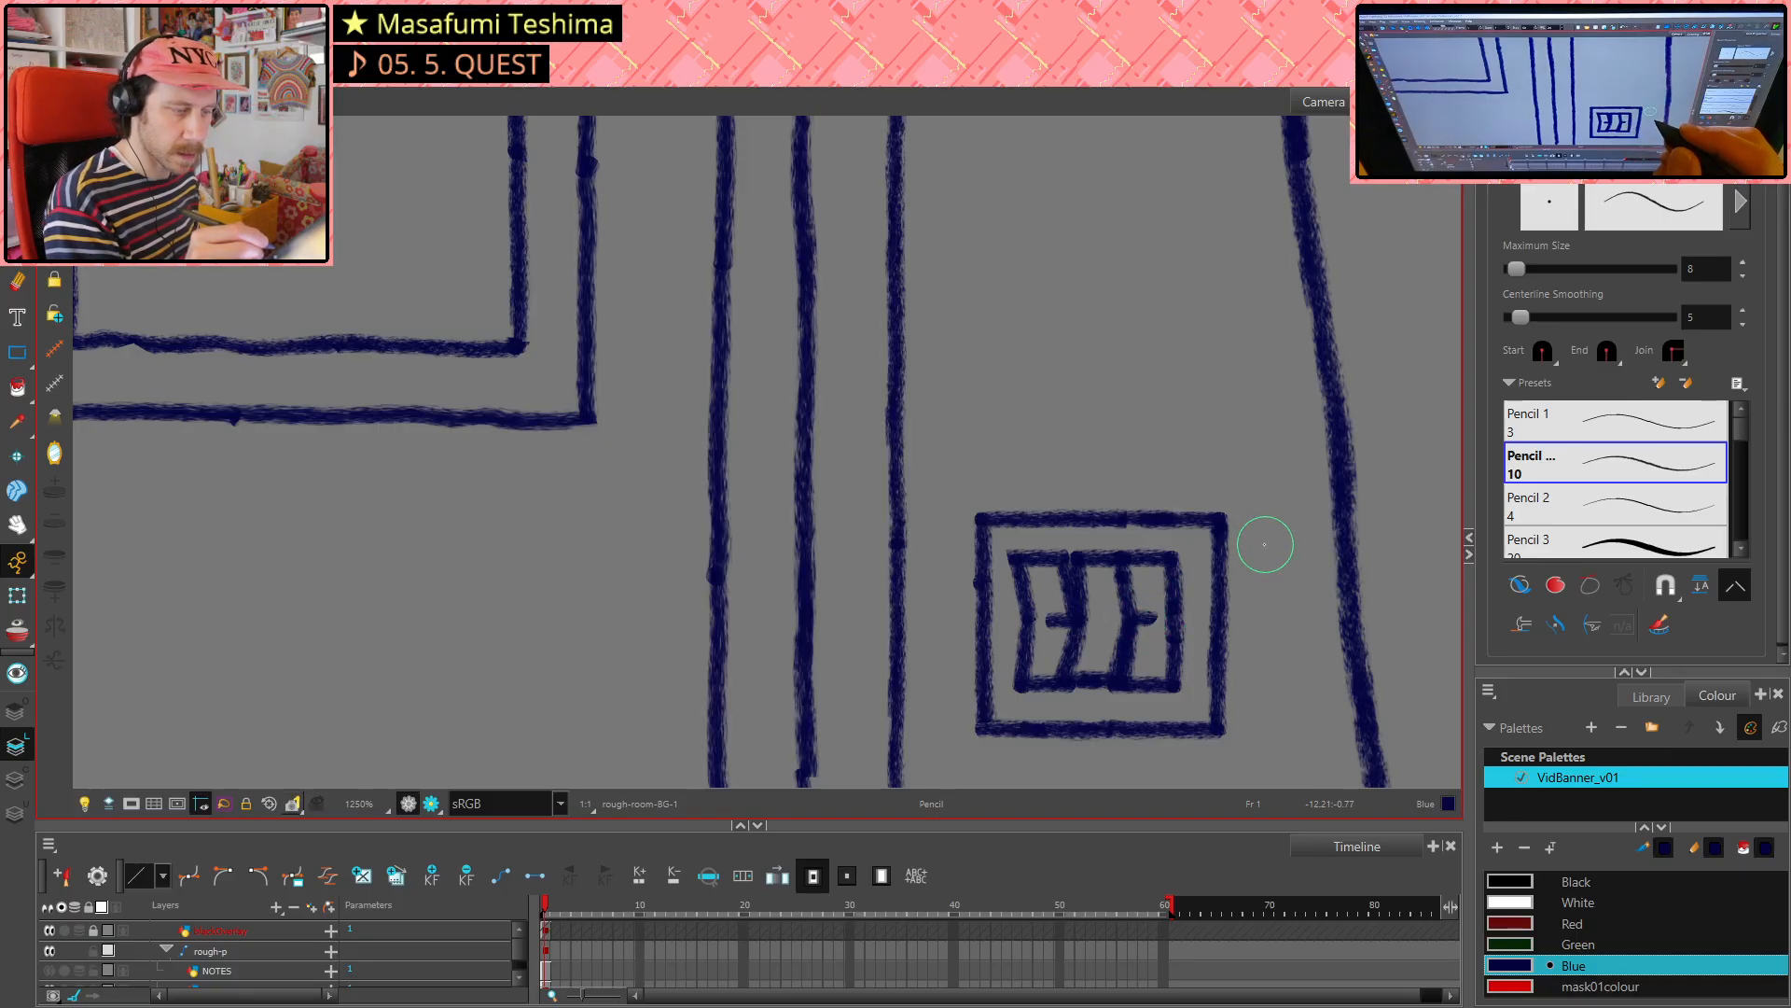
scroll(1323, 560, "down", 8)
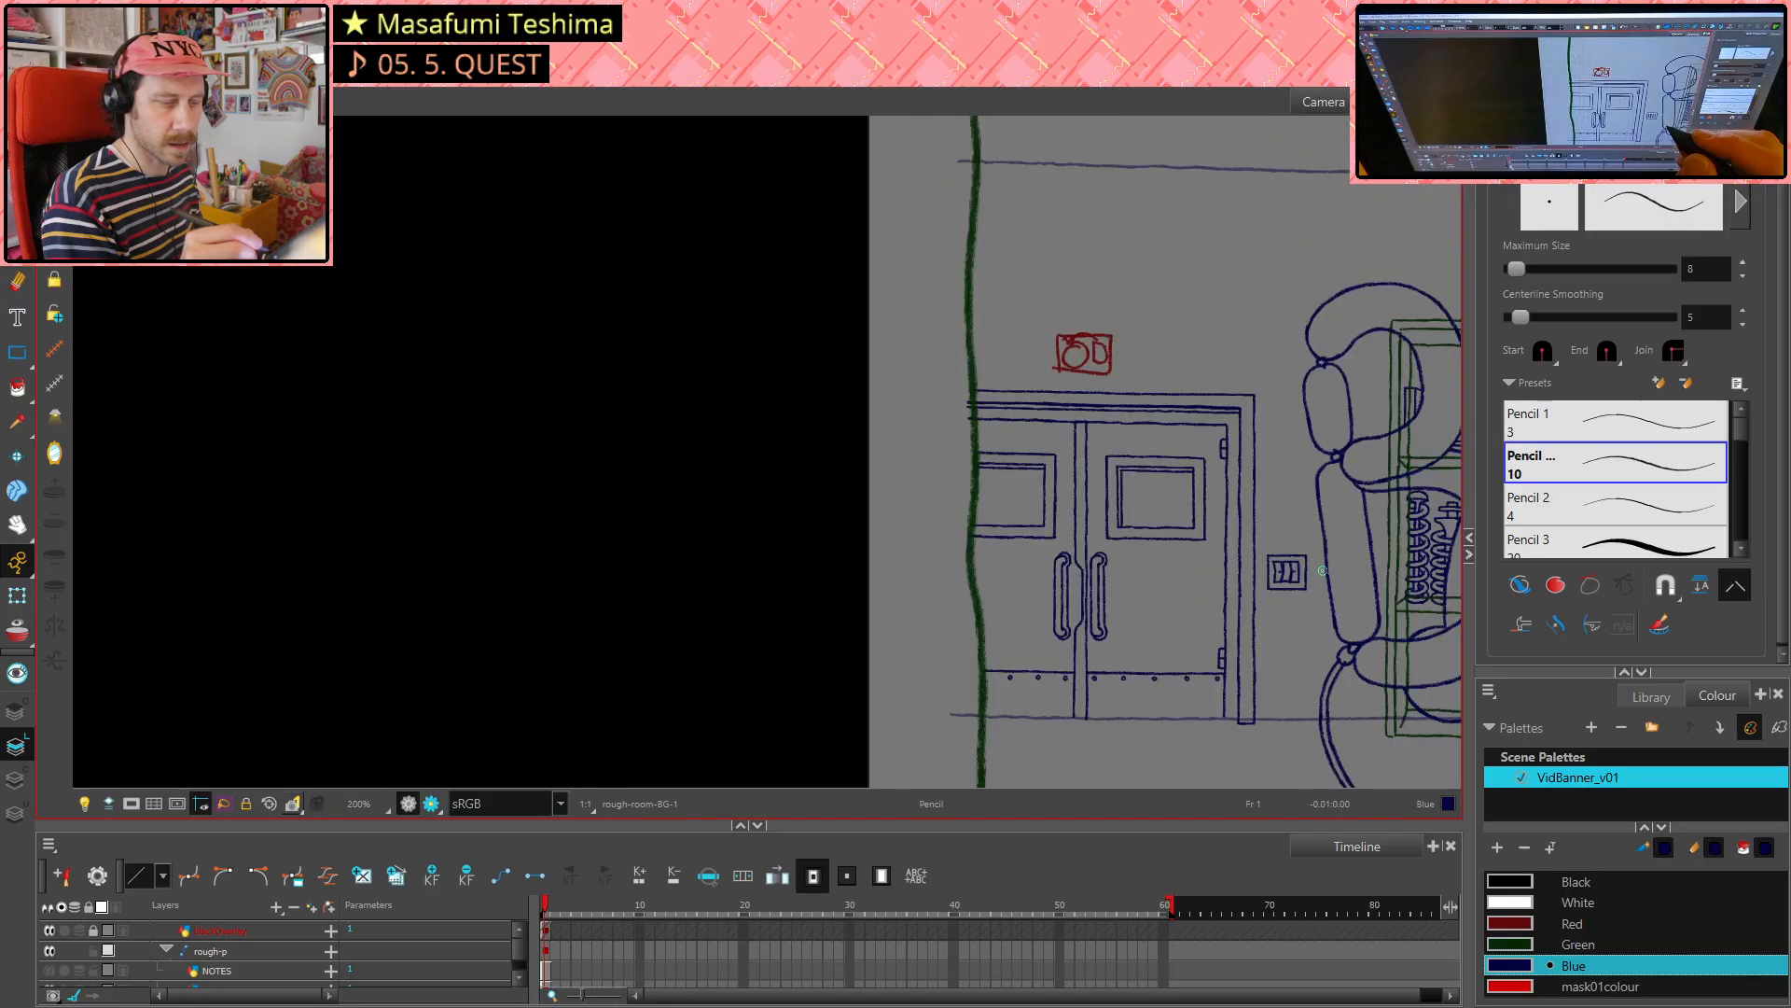
scroll(1323, 570, "down", 3)
left_click_drag(1333, 644, 1057, 591)
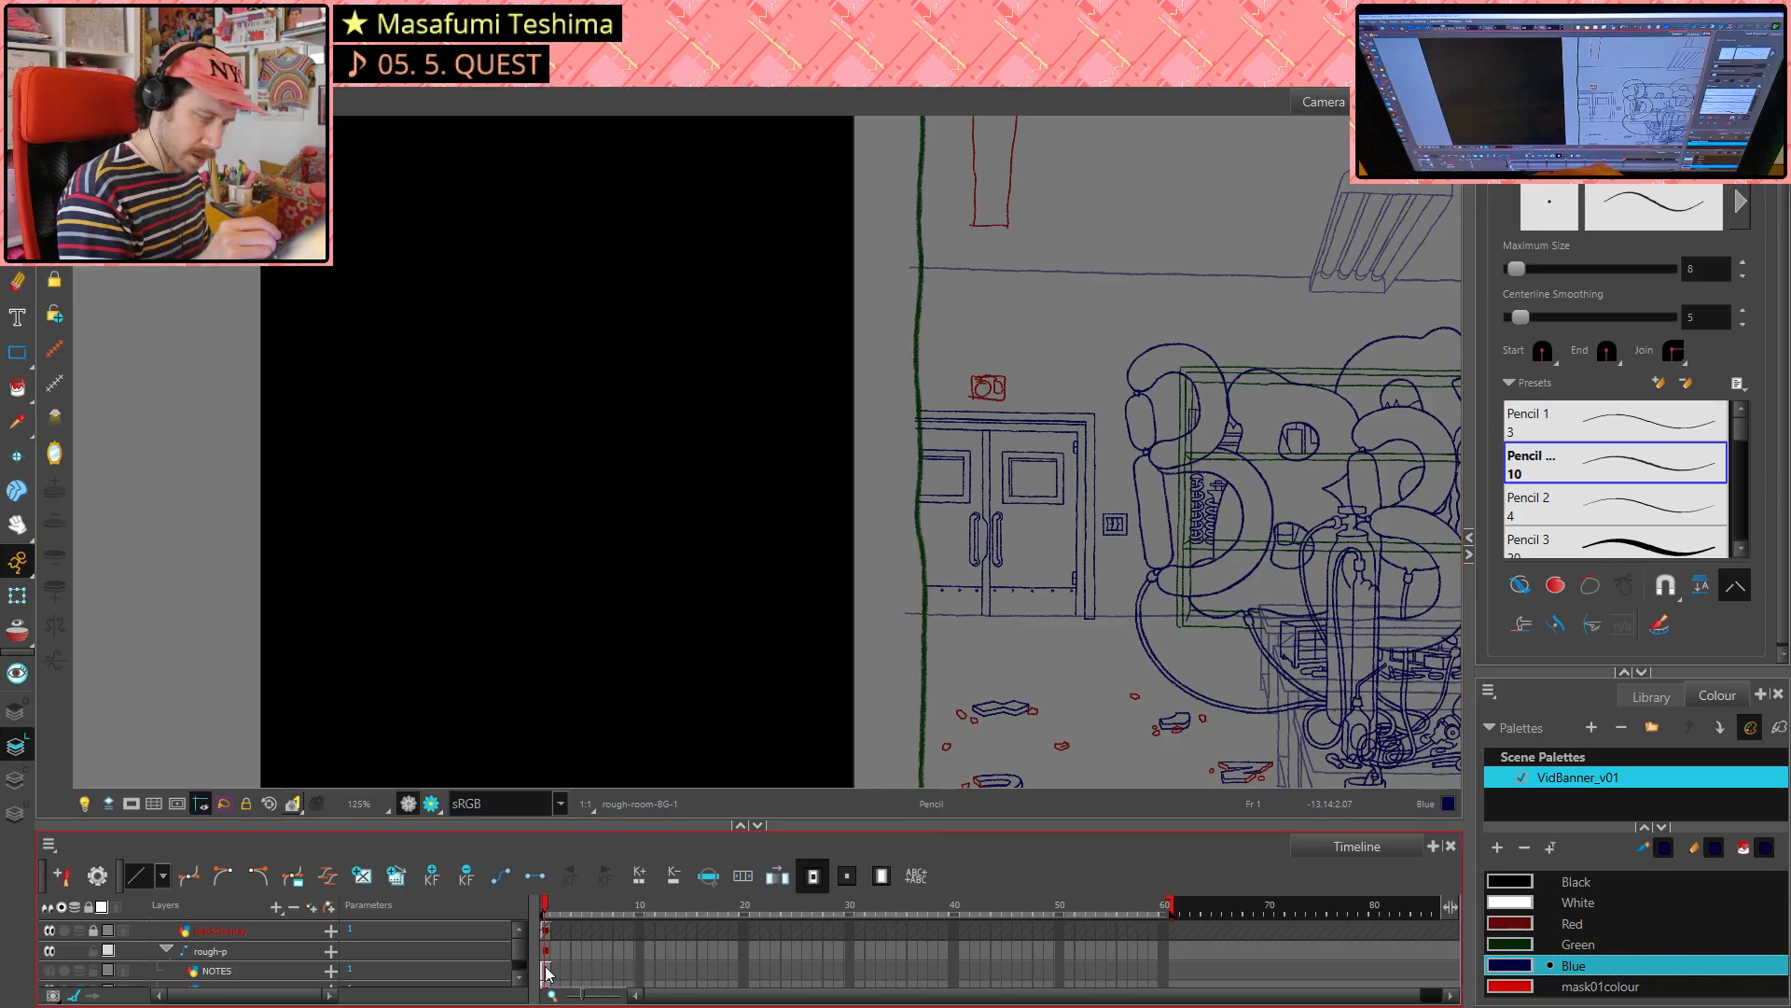
- Find the rough-room-MG01 layer in the layer list and select it
scroll(520, 982, "down", 5)
scroll(519, 987, "down", 2)
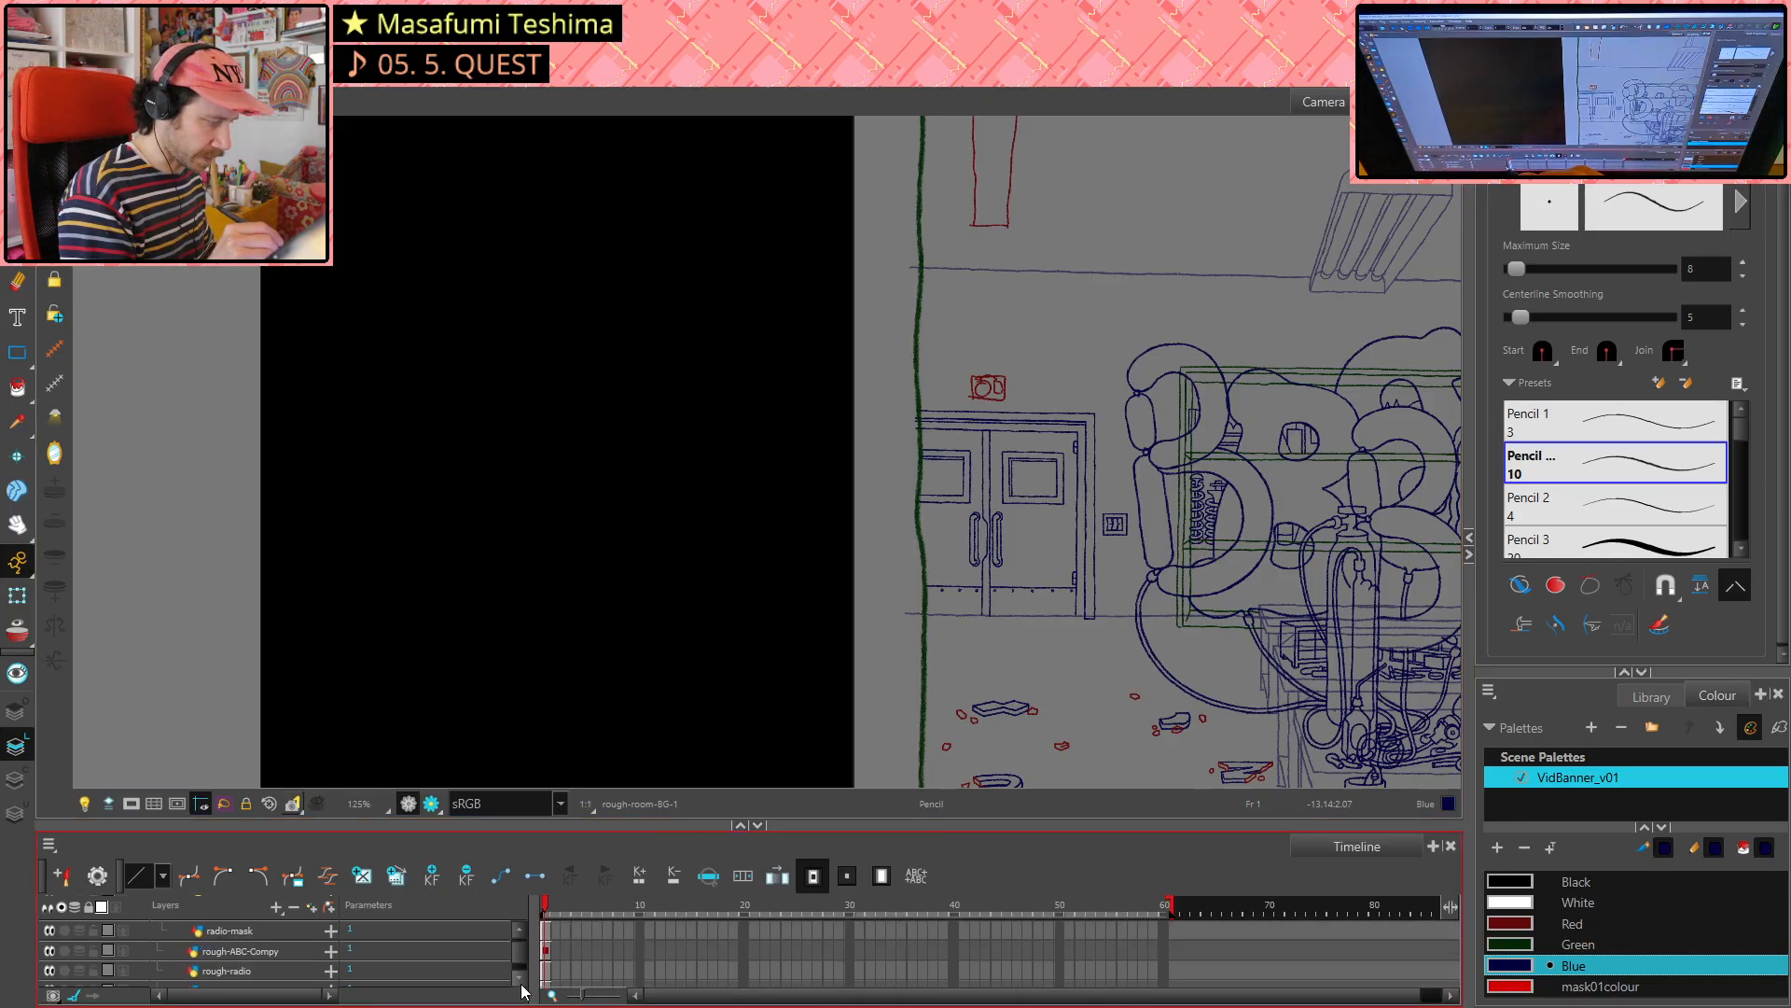
scroll(522, 987, "down", 2)
scroll(521, 984, "down", 4)
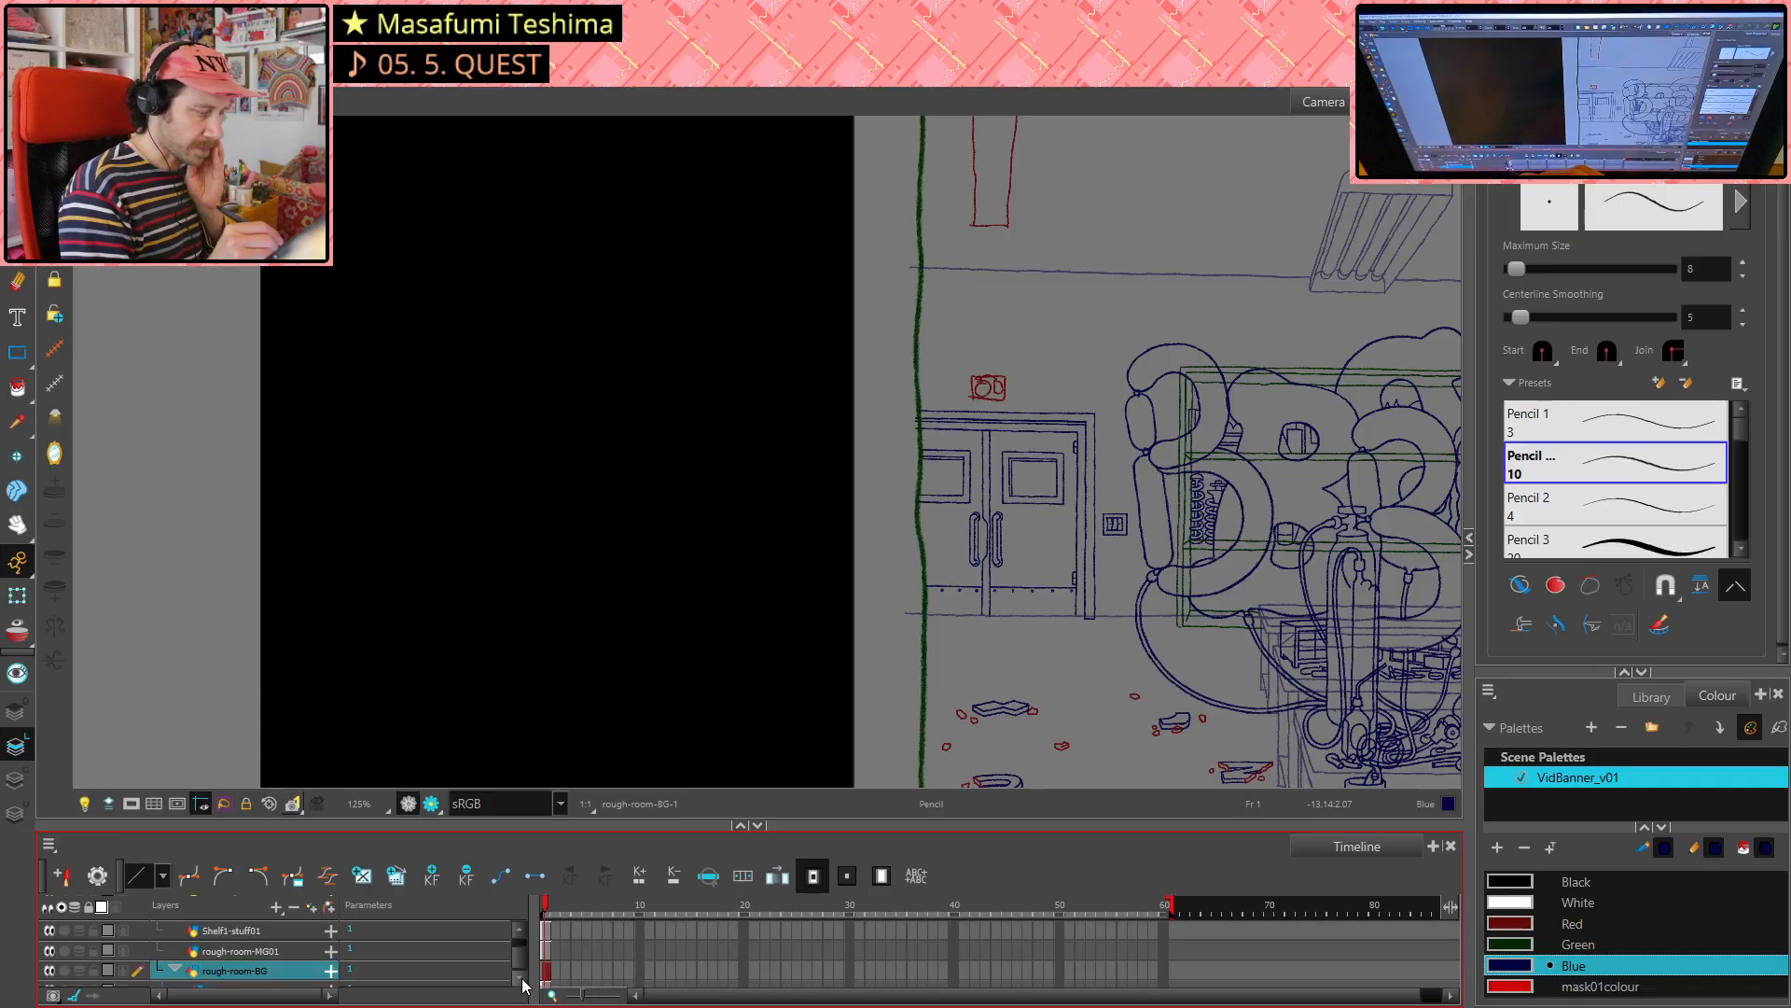
left_click(276, 953)
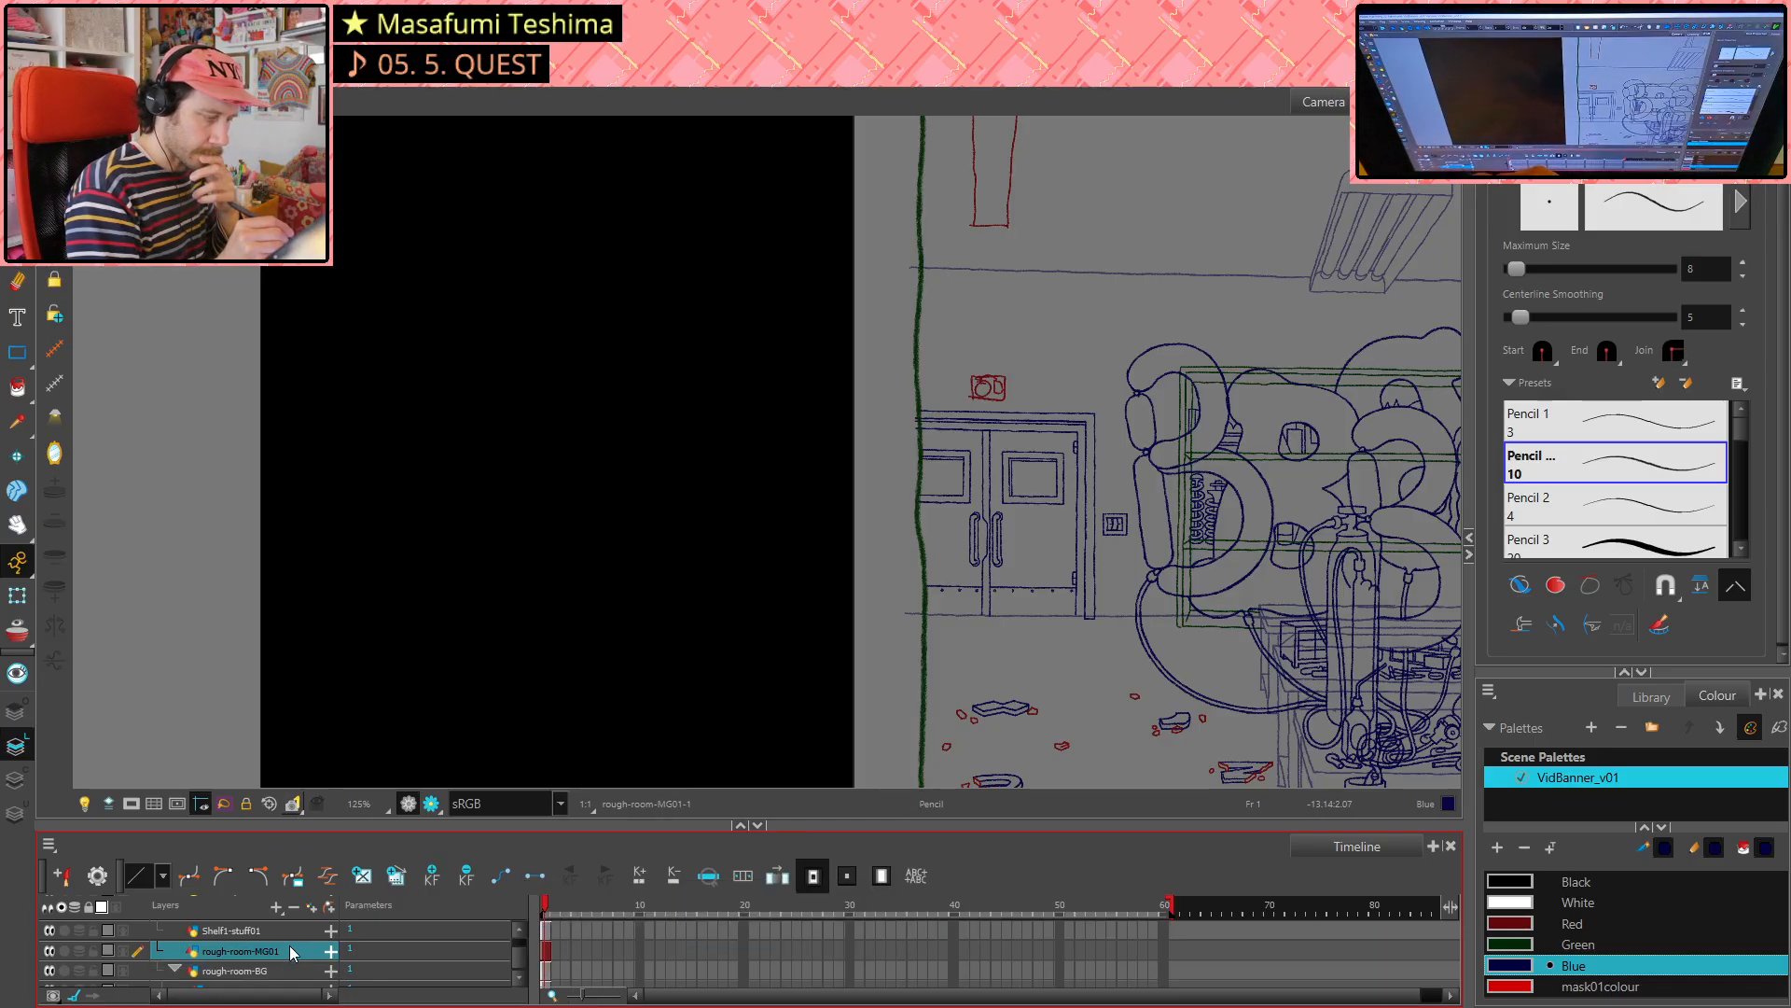
- Toggle the visibility of the rough-room-MG01 and rough-room-BG layers off and on to check which linework each one holds
left_click(50, 951)
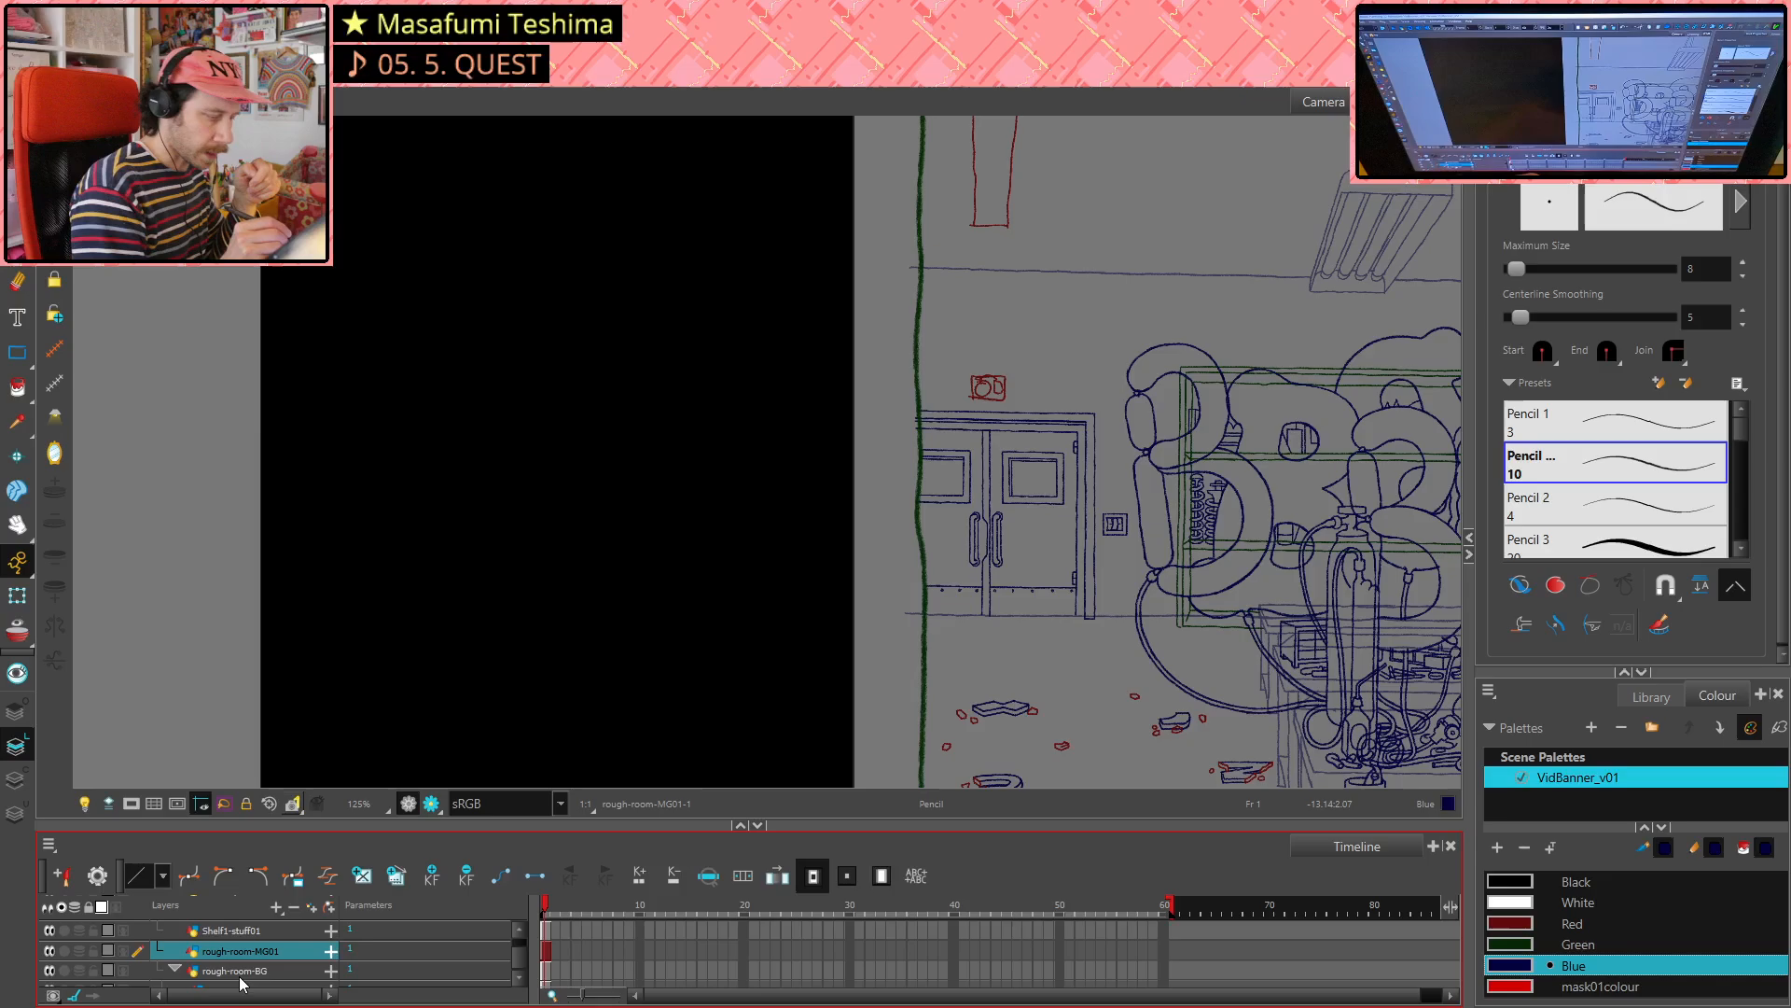
left_click(49, 951)
left_click(49, 952)
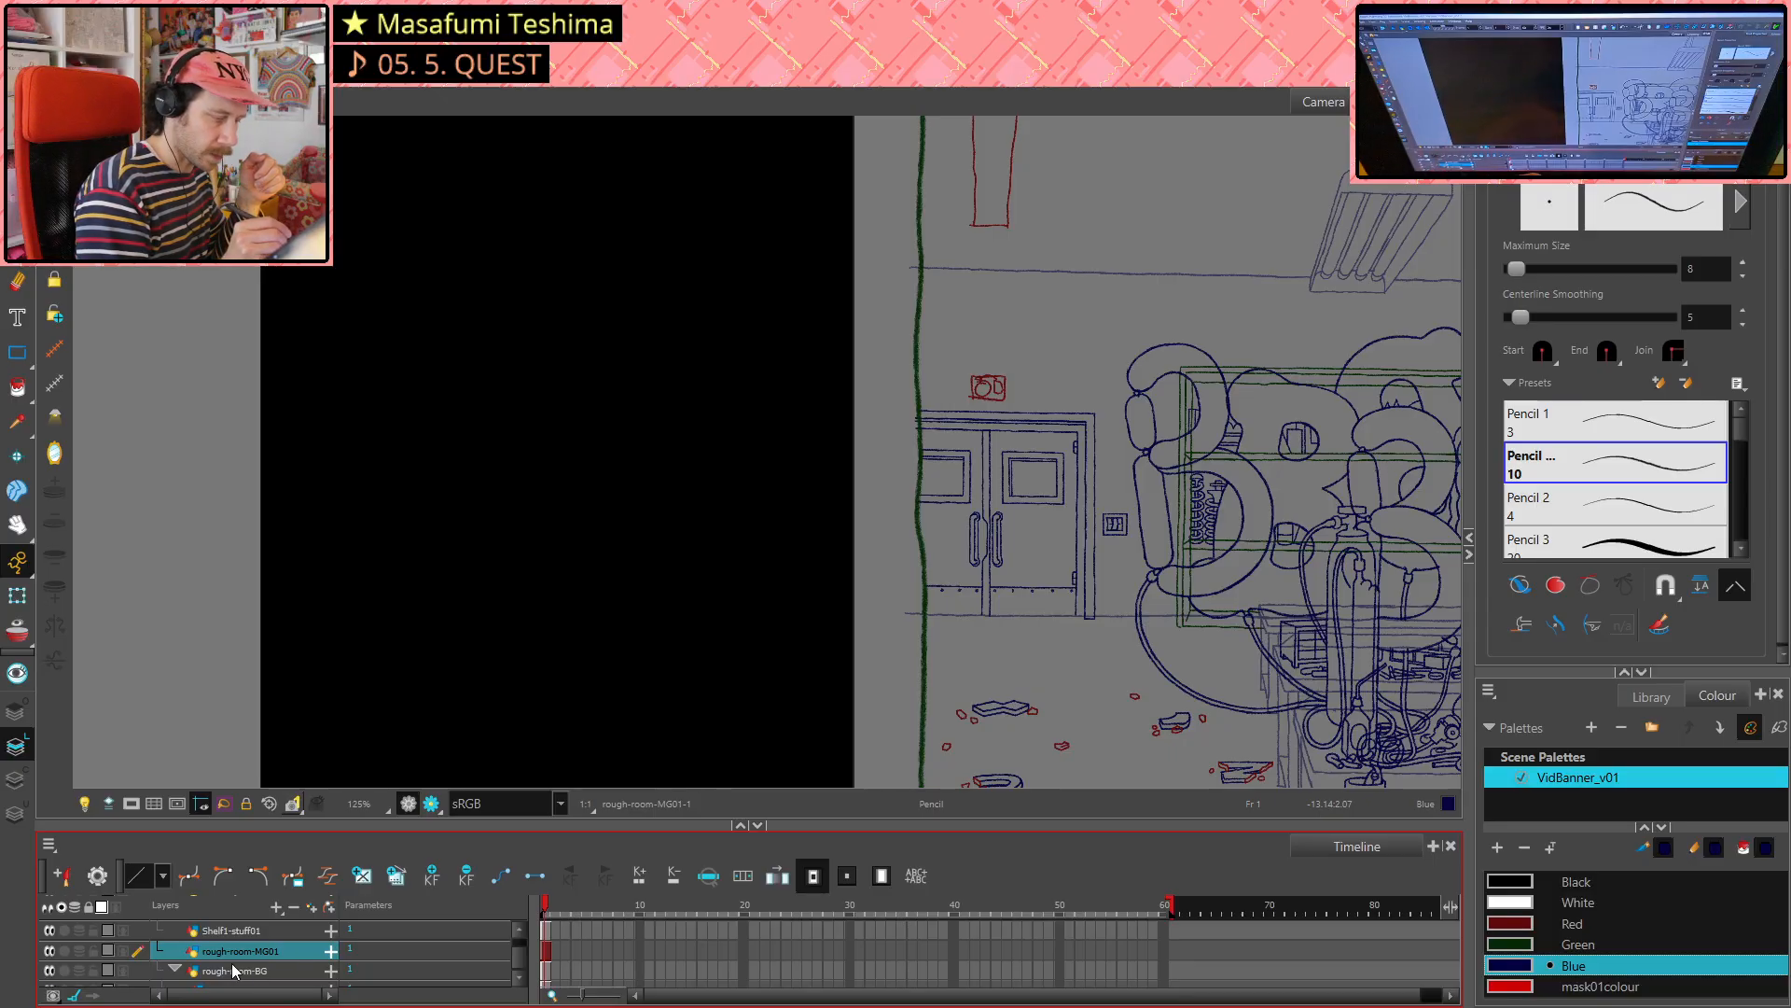
left_click(49, 970)
left_click(50, 970)
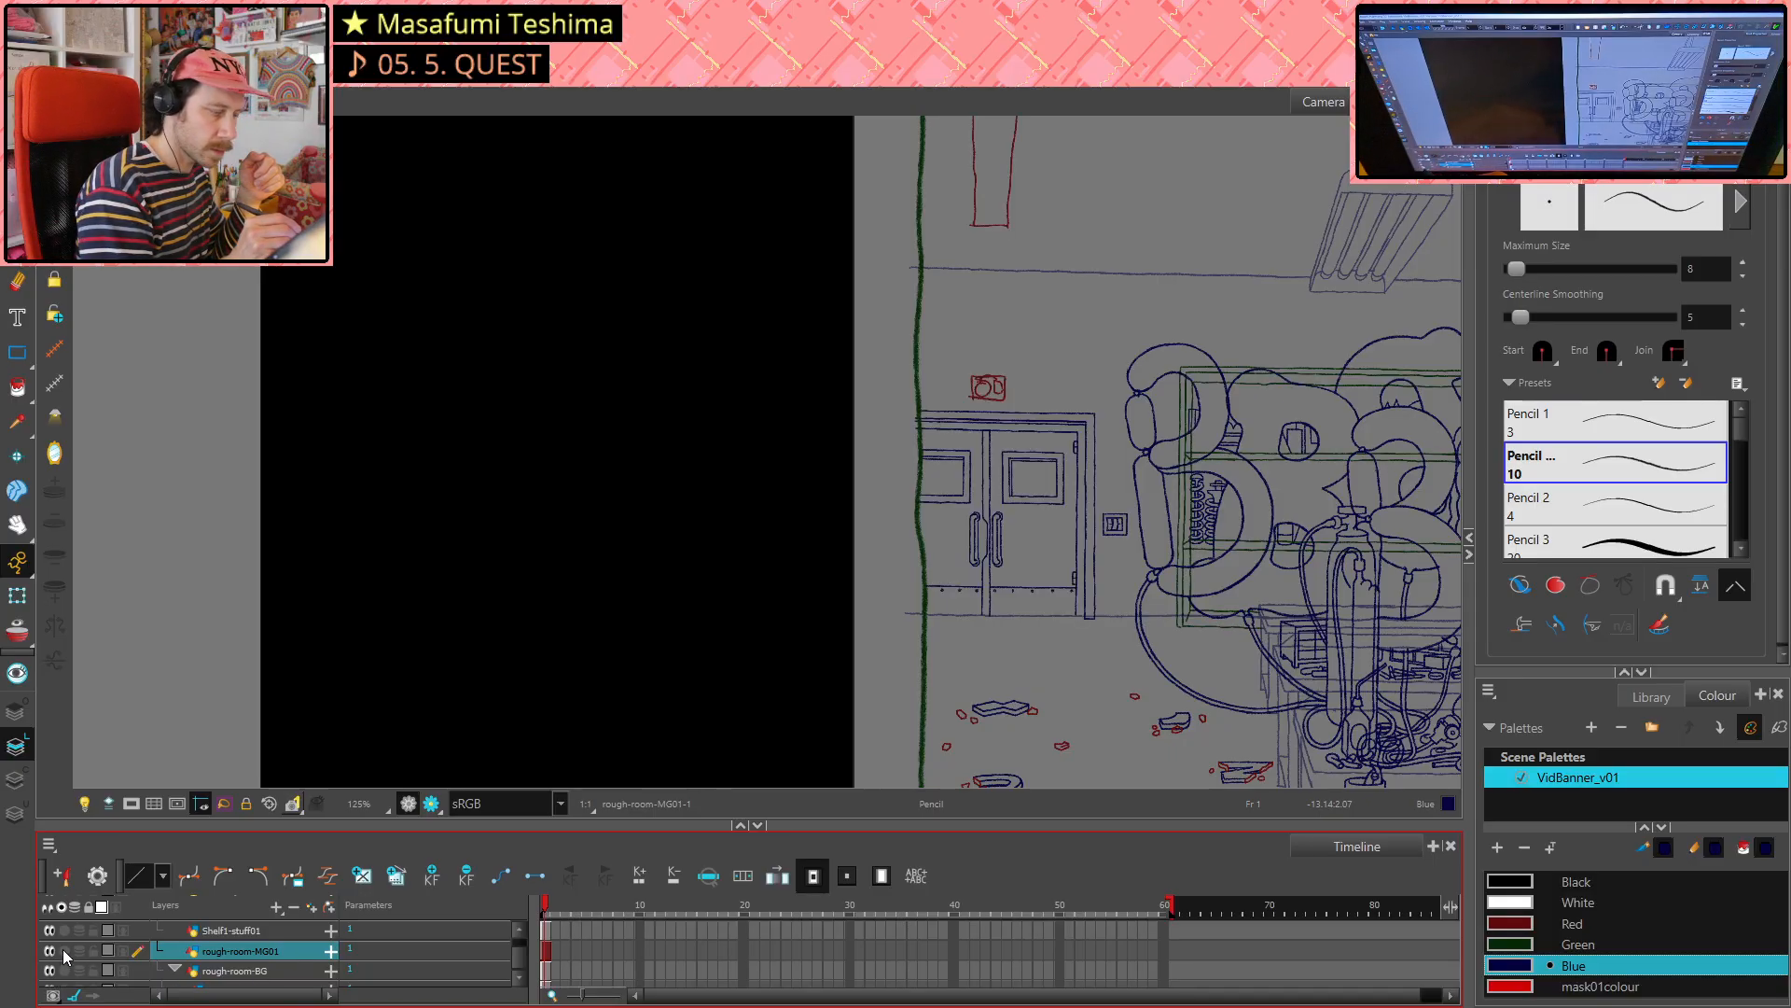
left_click(51, 951)
left_click(50, 950)
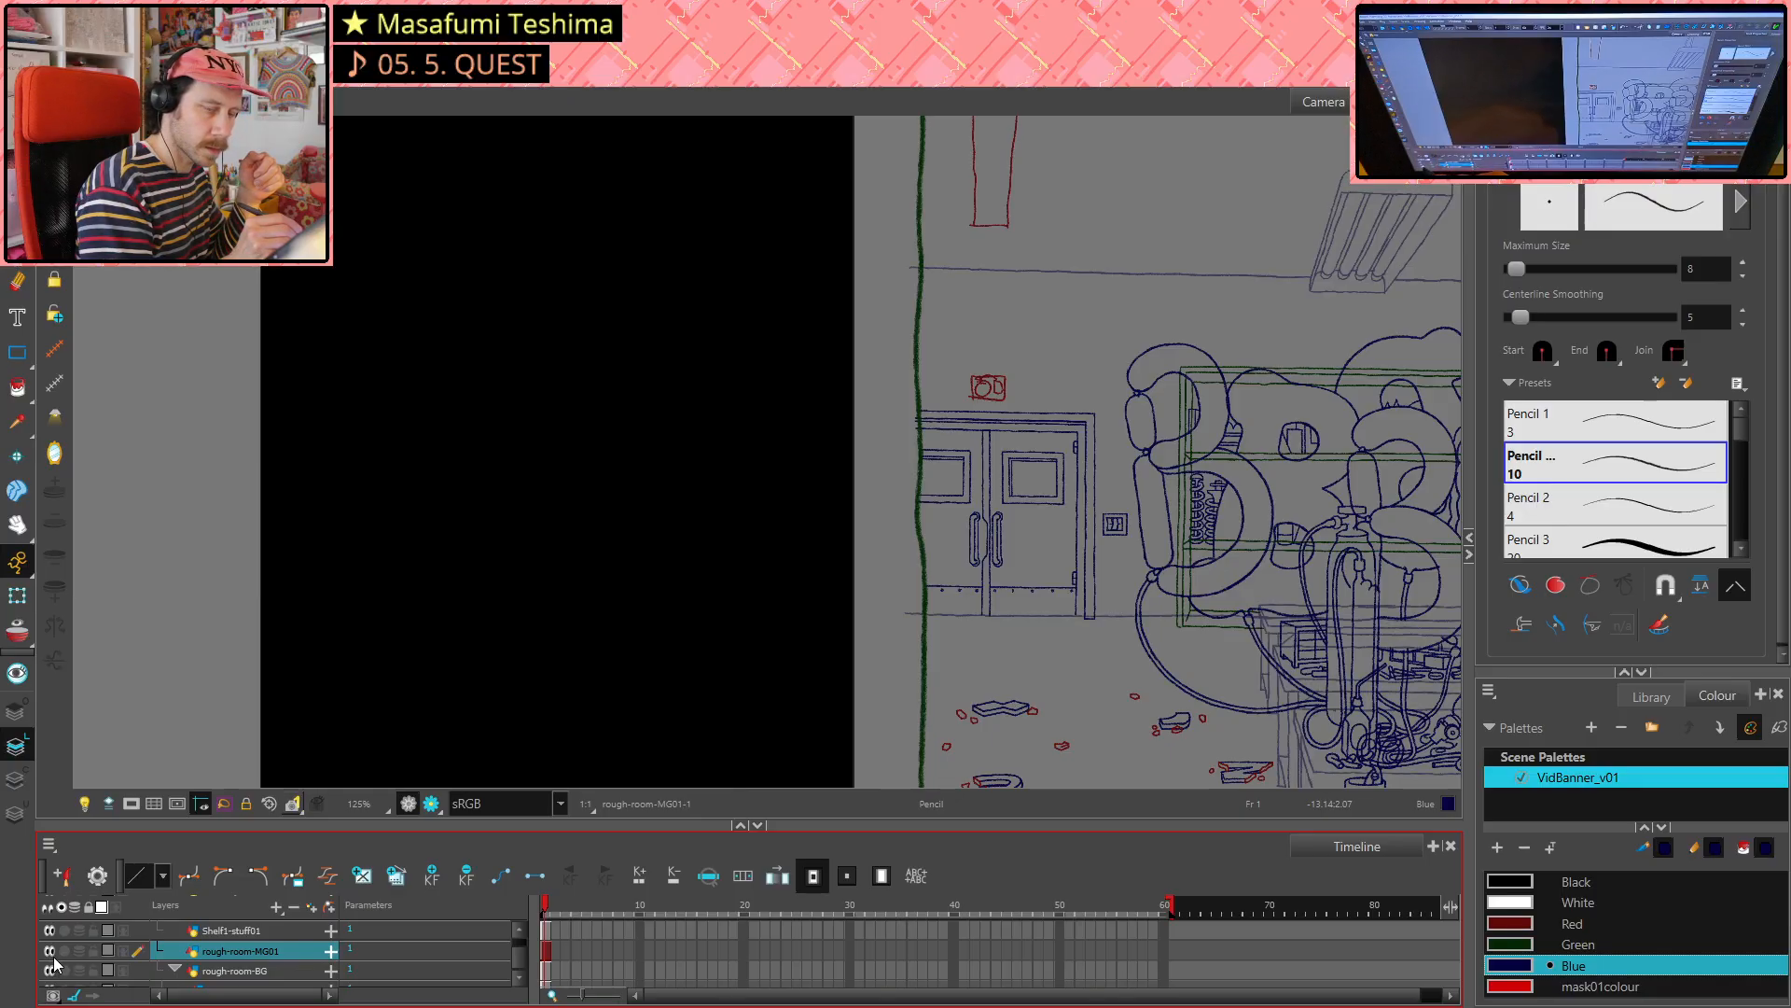
key("space")
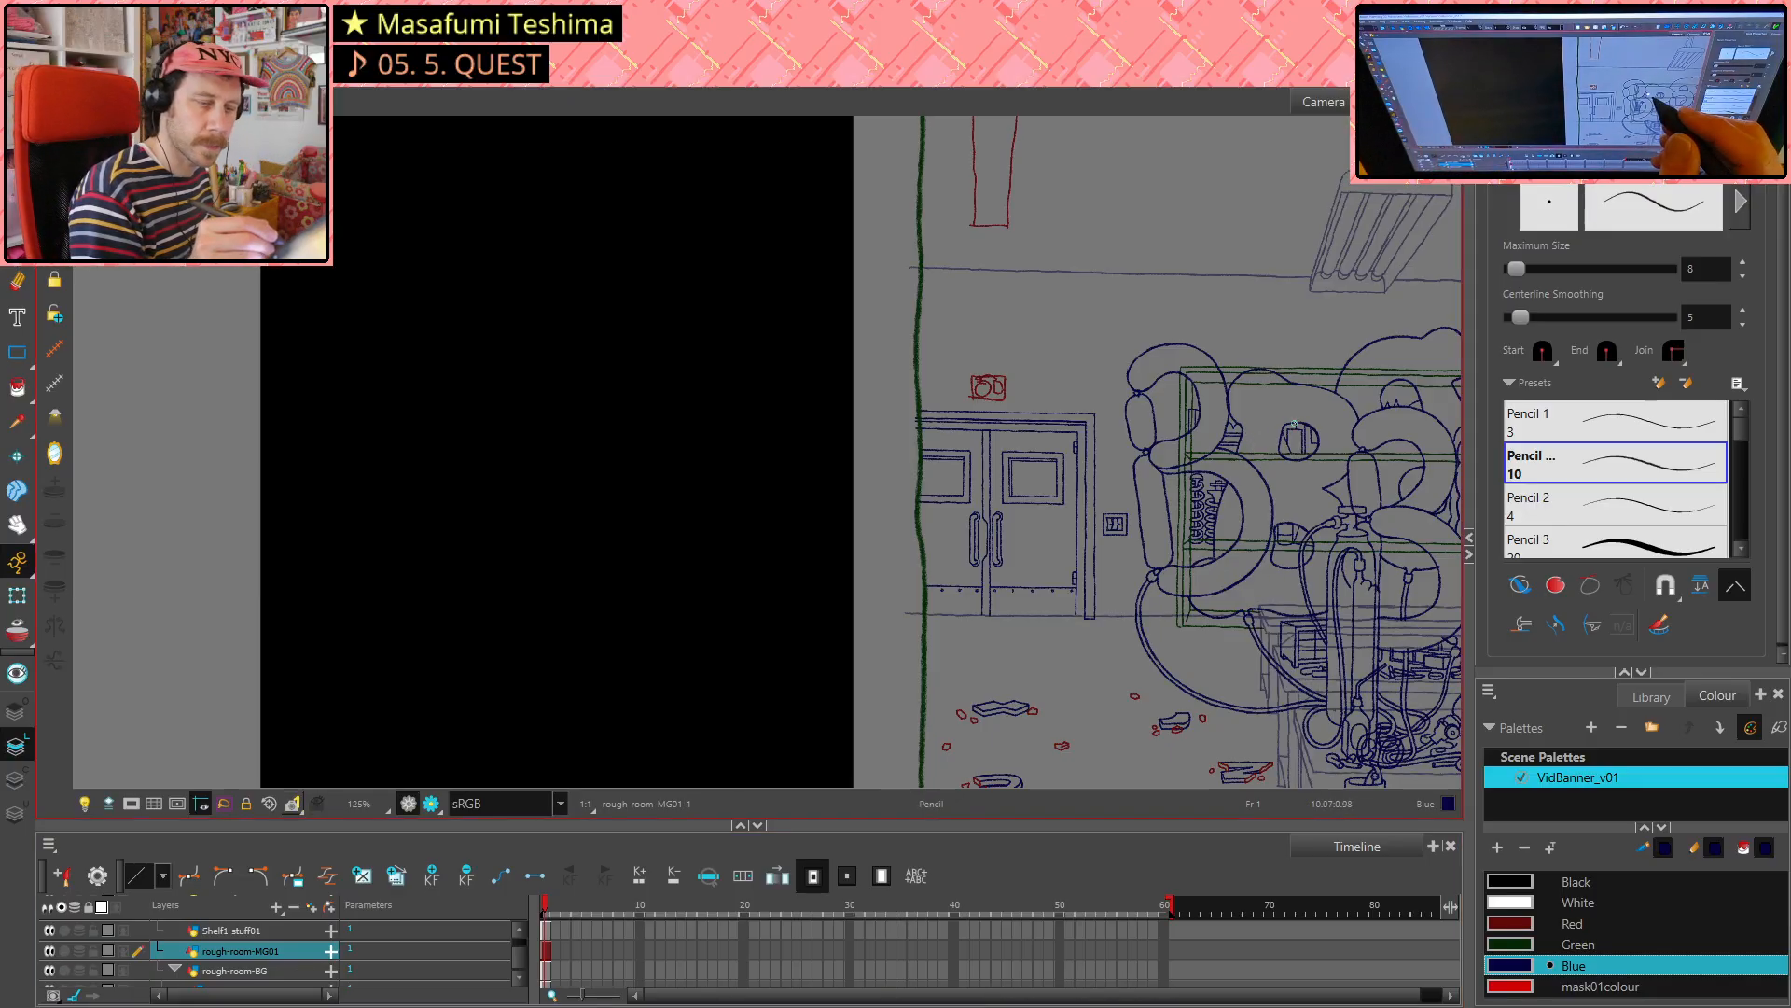
mouse_move(1255, 440)
left_mouse_down()
mouse_move(912, 511)
mouse_move(845, 499)
left_mouse_up()
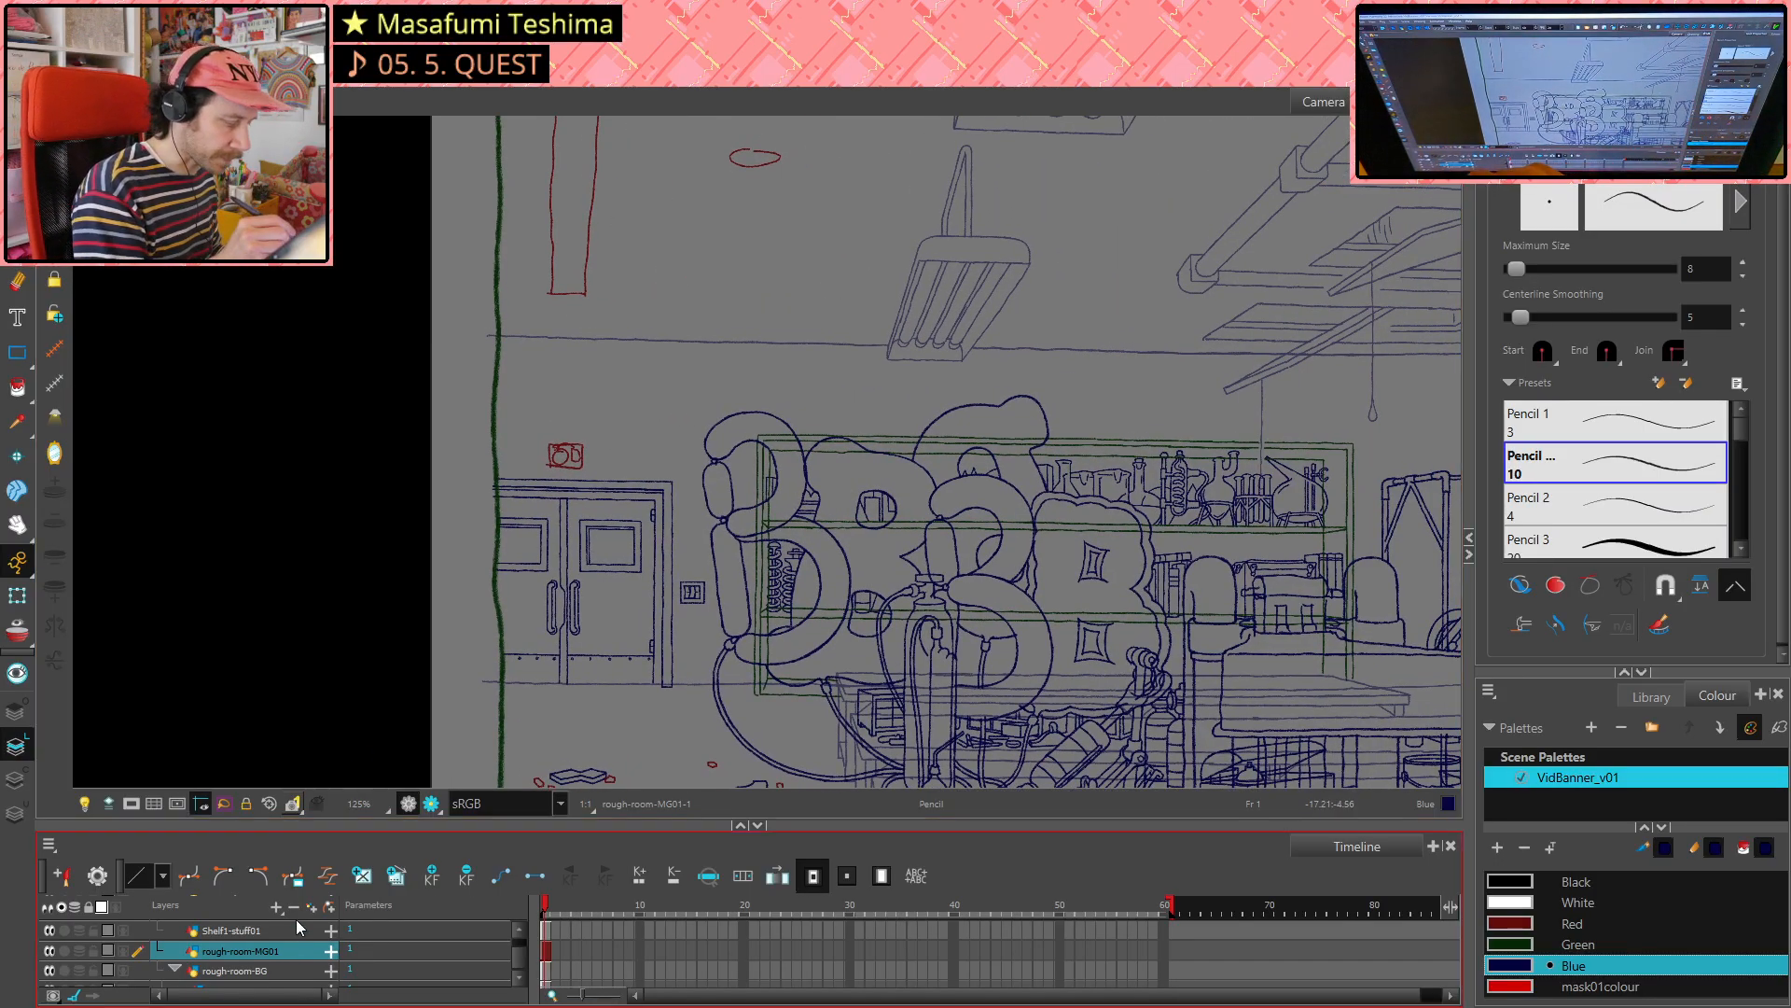
- Select the rough-room-BG layer, then review the whole room drawing and the layer stack
left_click(300, 973)
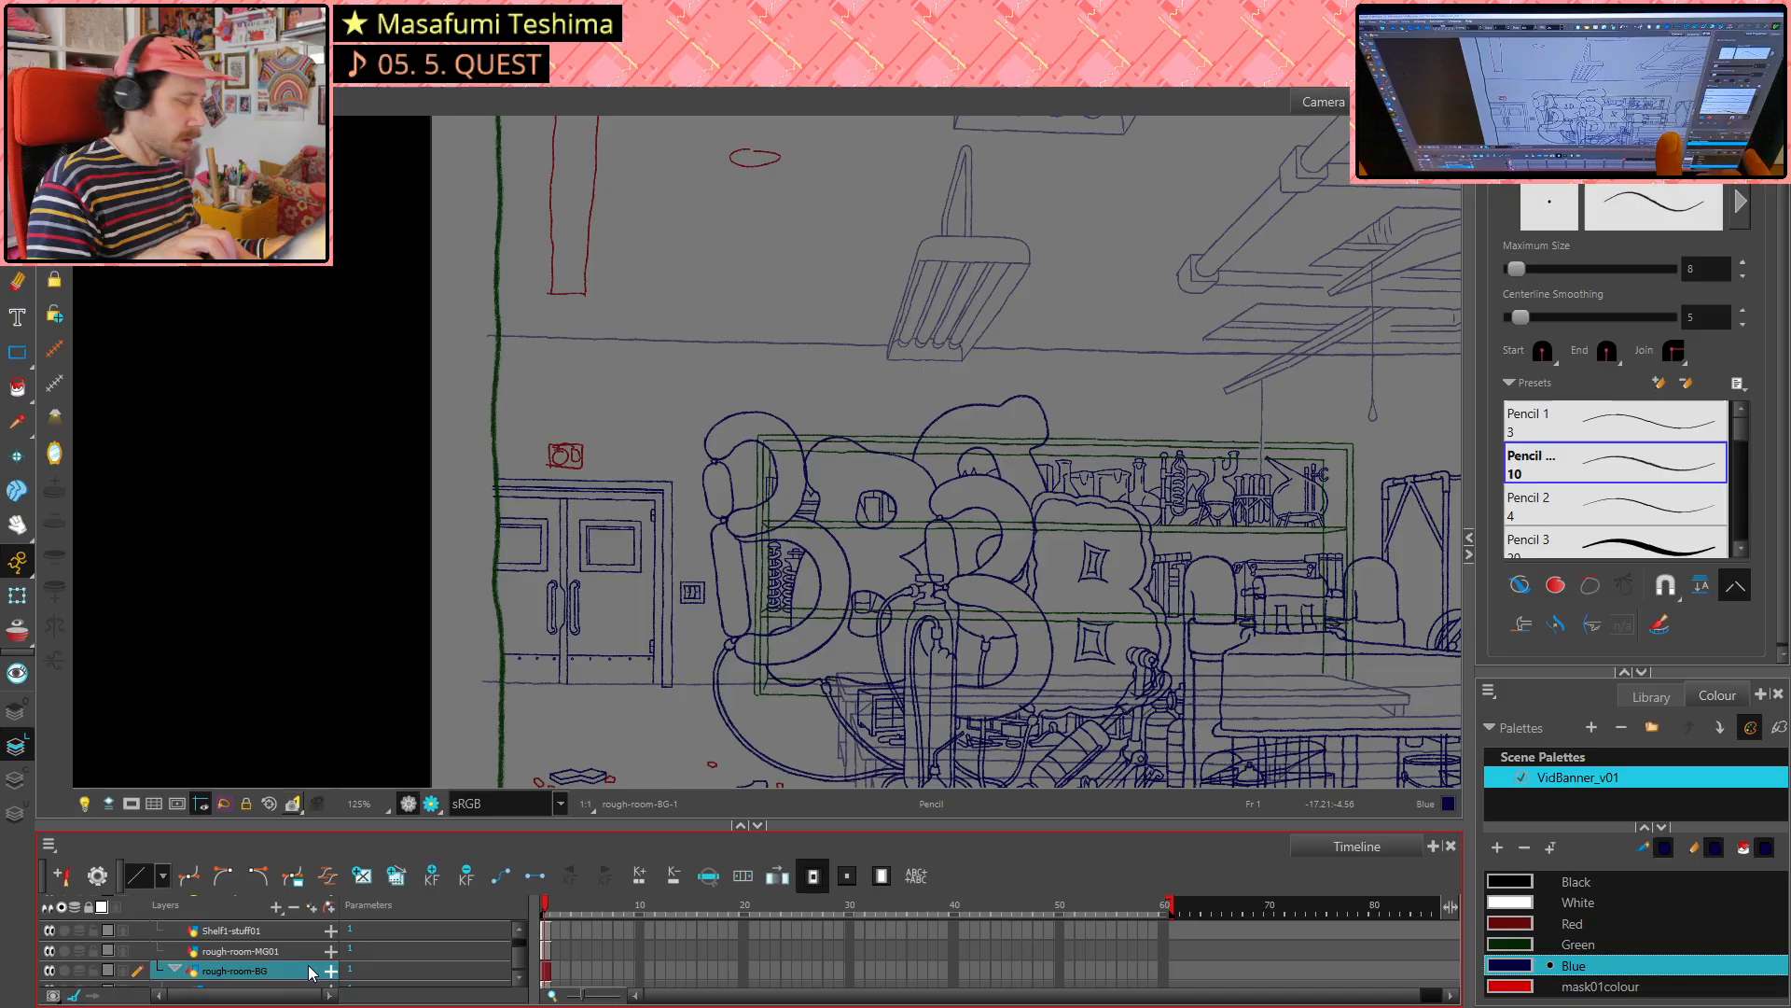
key("shift+m")
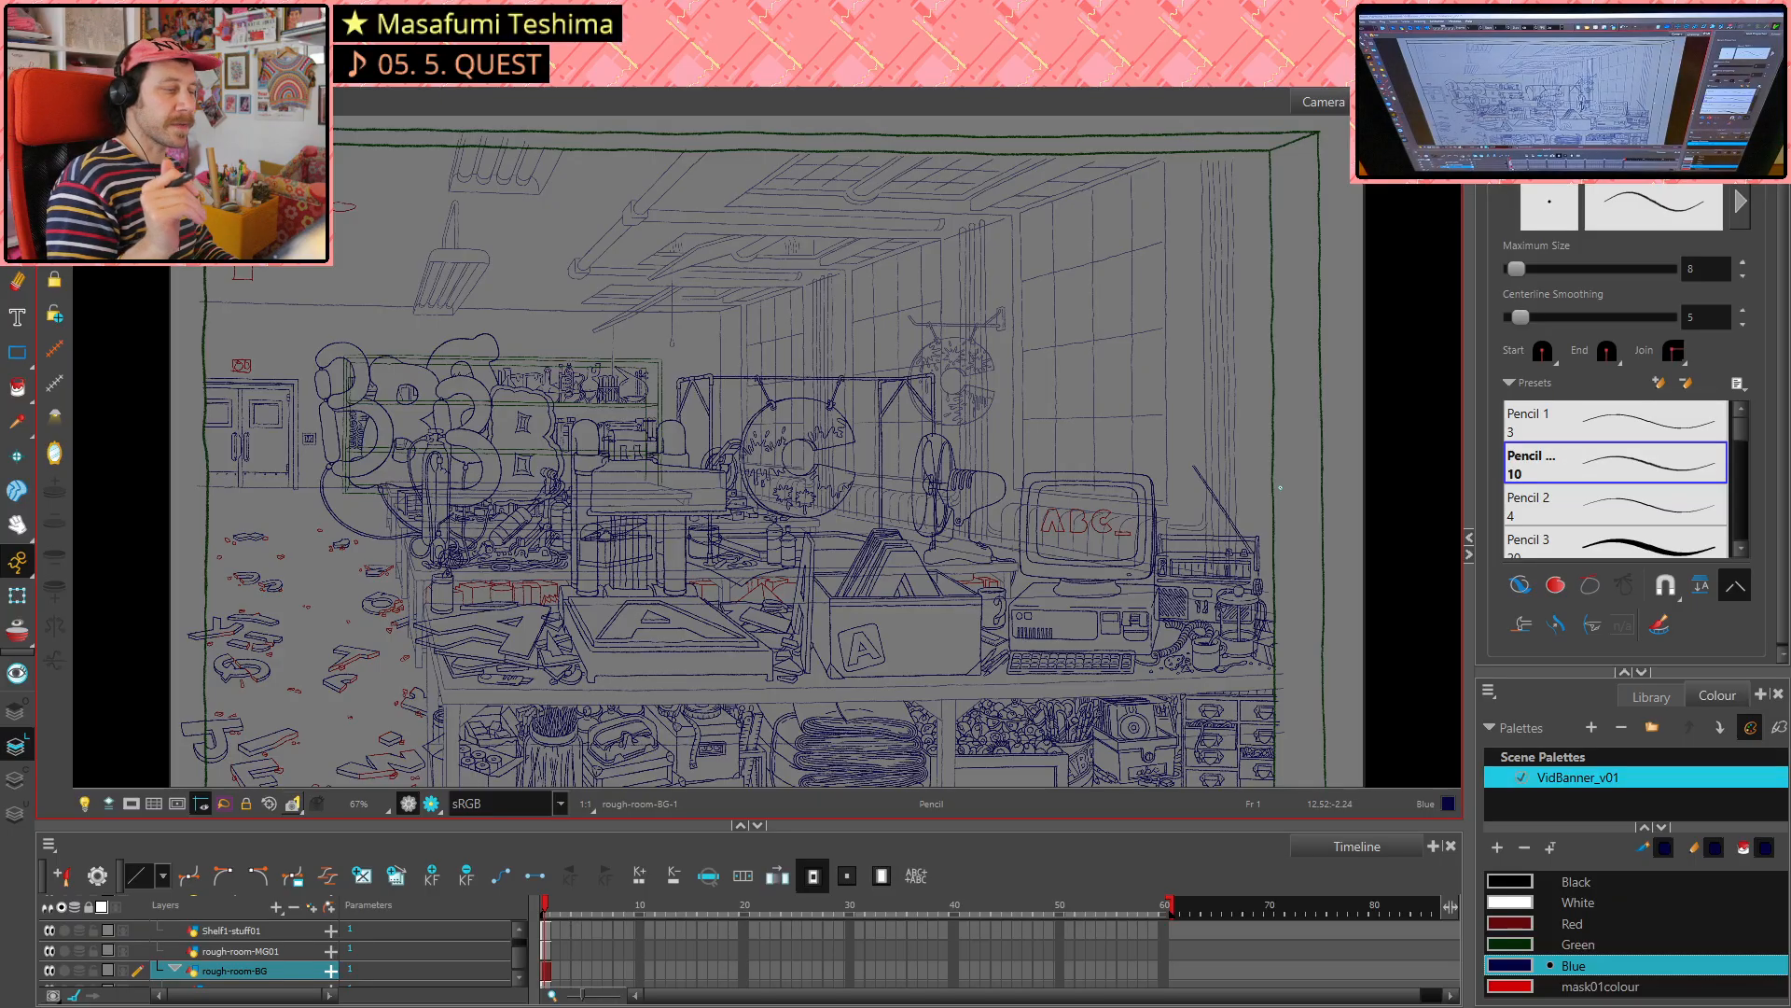
scroll(521, 952, "down", 5)
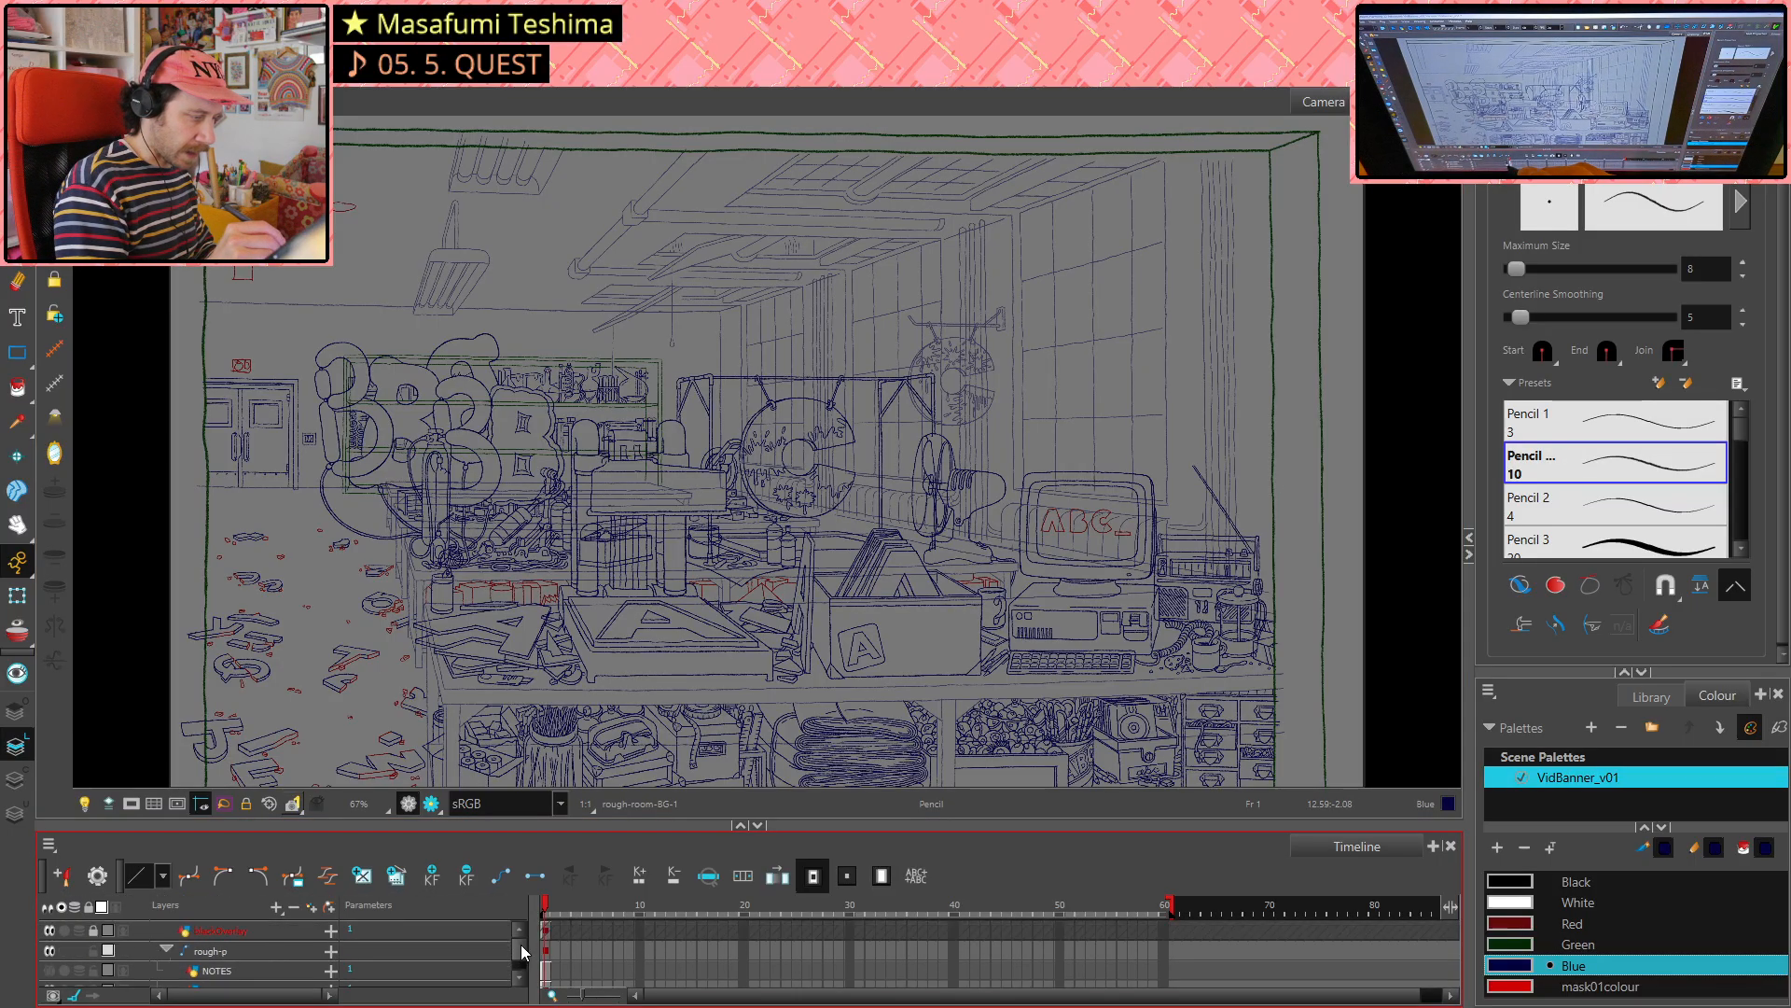
scroll(521, 949, "down", 8)
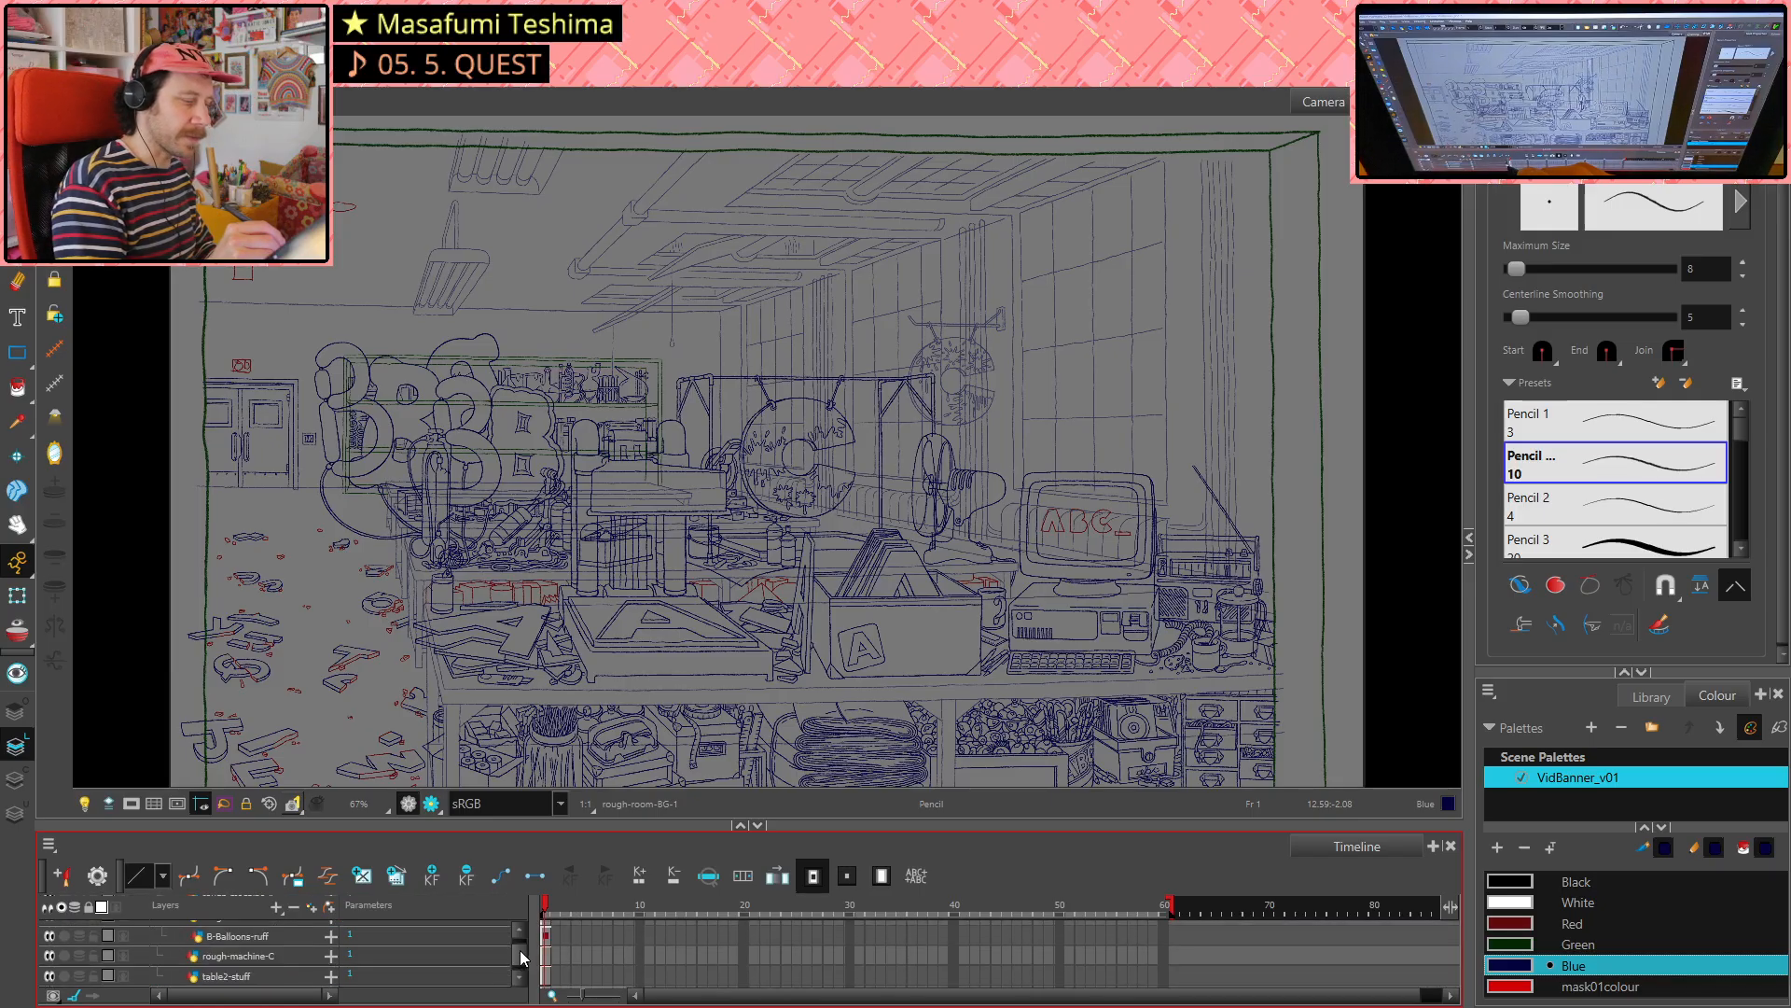
scroll(520, 946, "up", 12)
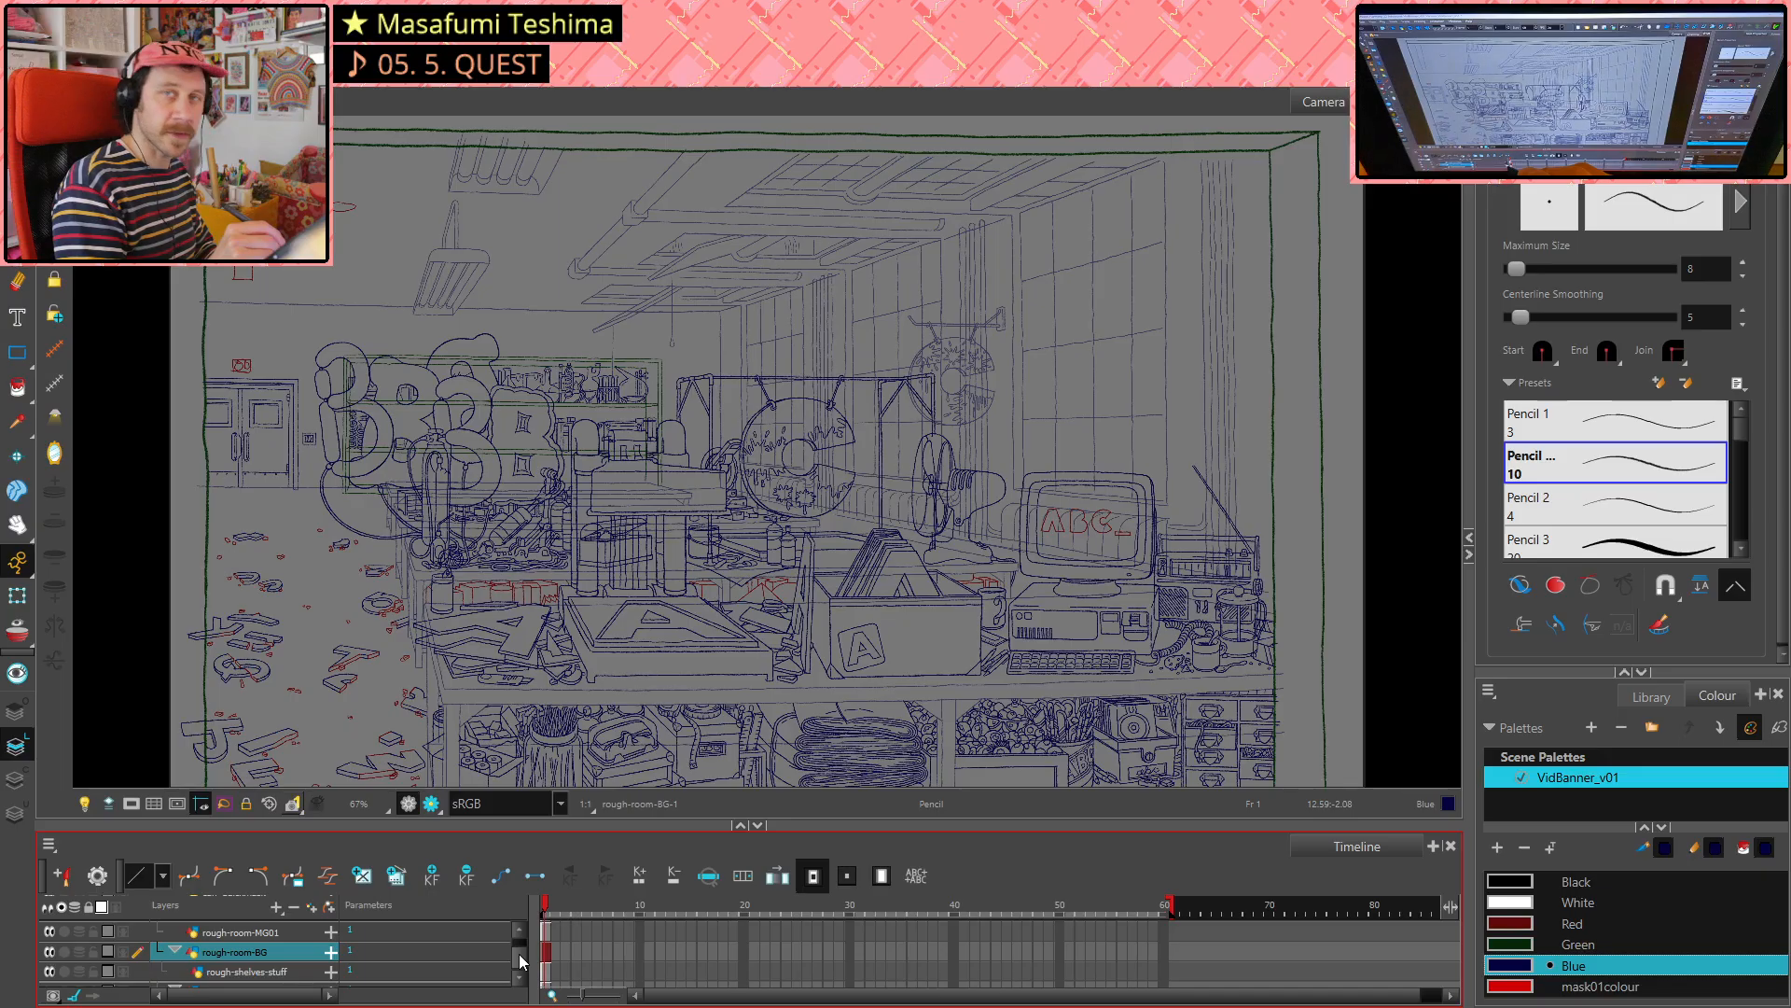
scroll(518, 953, "up", 3)
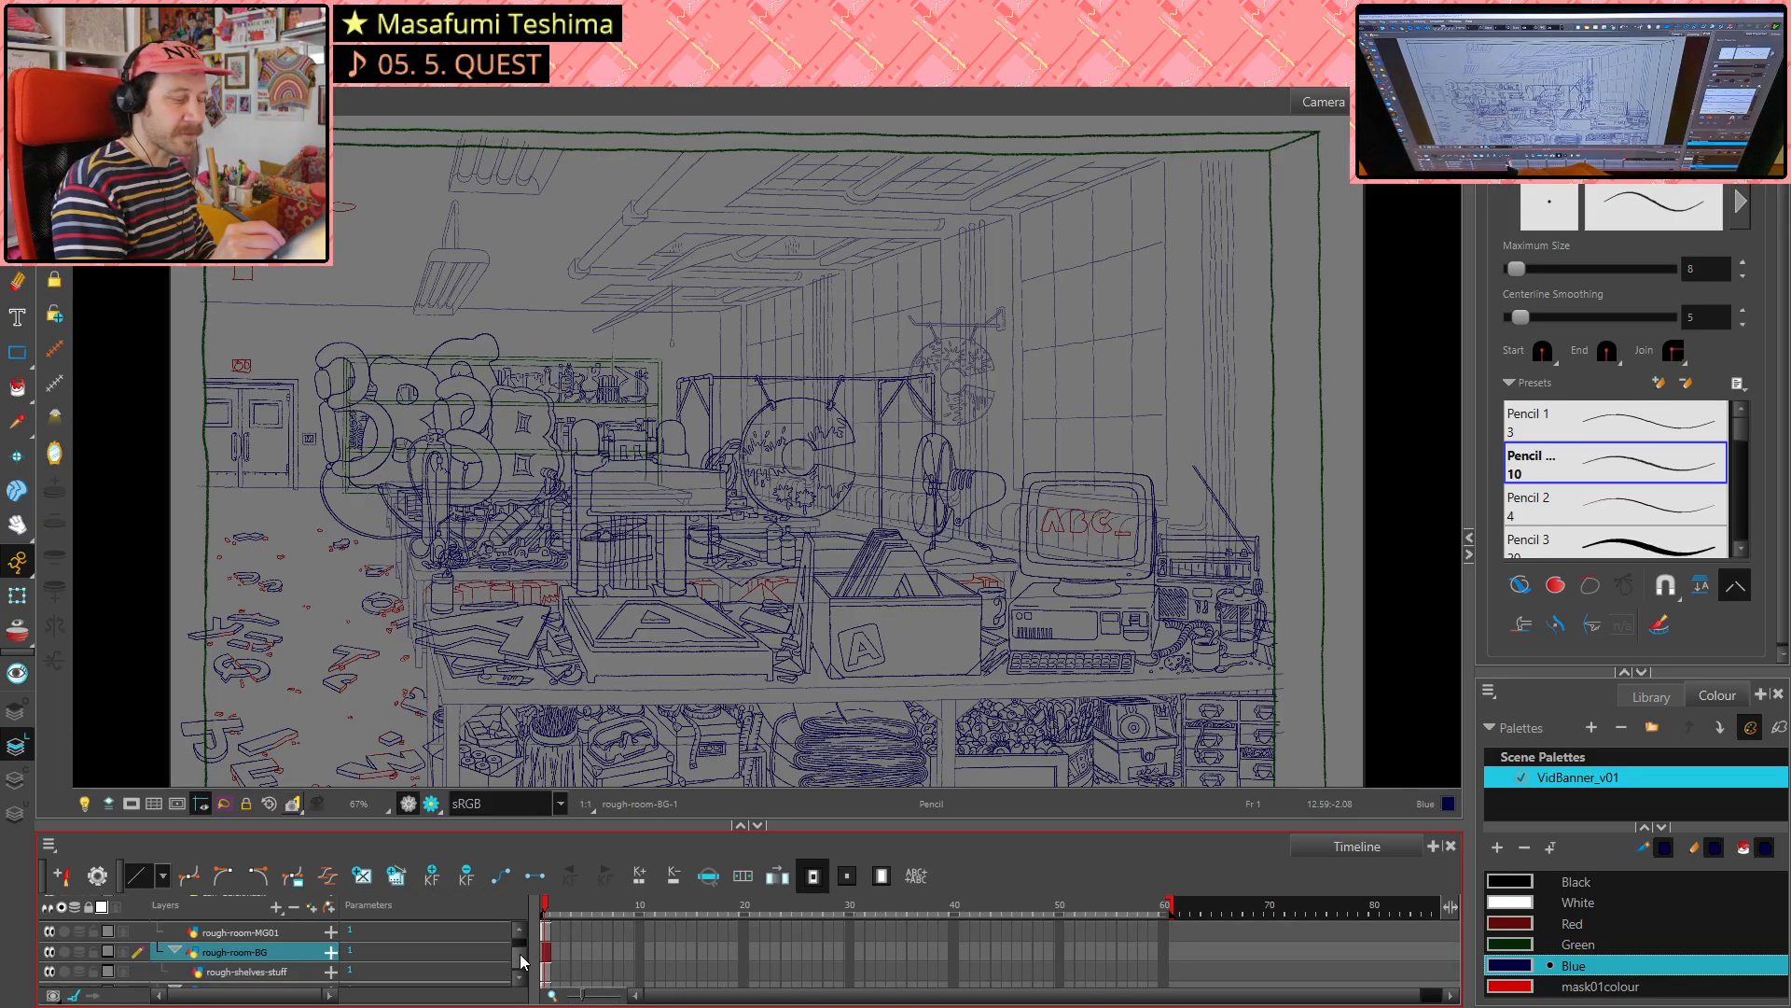
left_click_drag(519, 953, 519, 954)
scroll(519, 953, "down", 3)
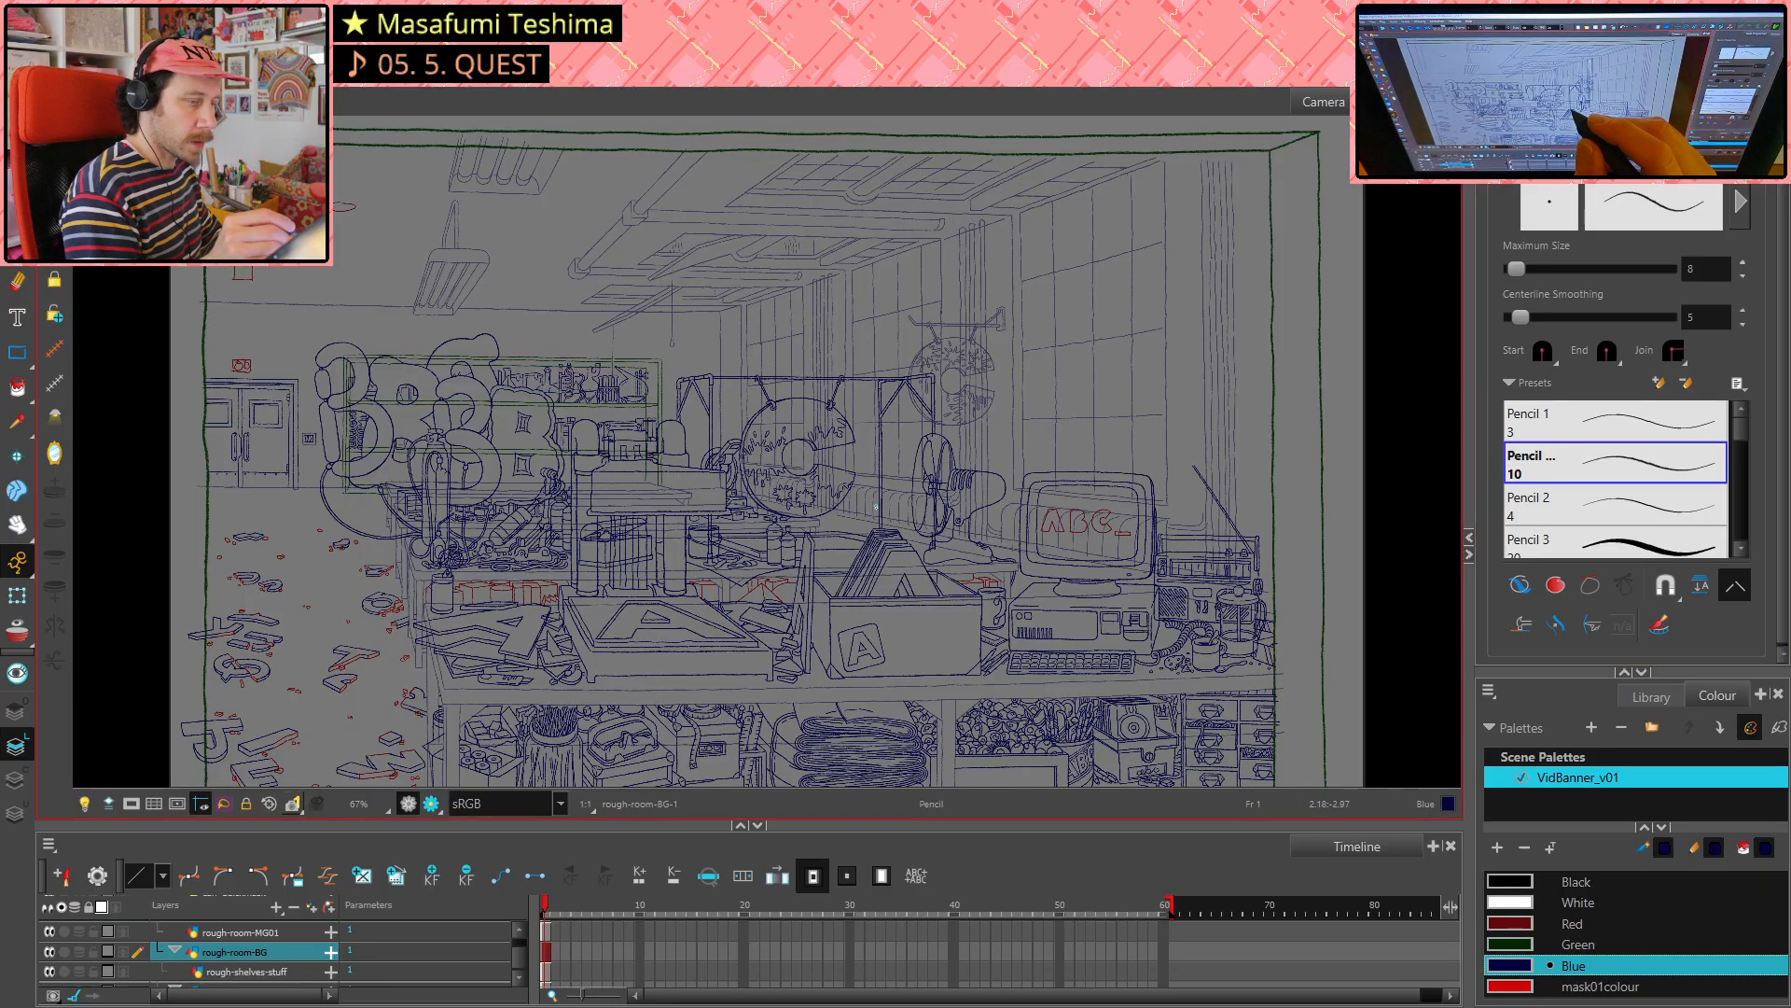
- Add a vector drawing layer named rough-door_alarm01 above the rough-room-BG layer
key("2")
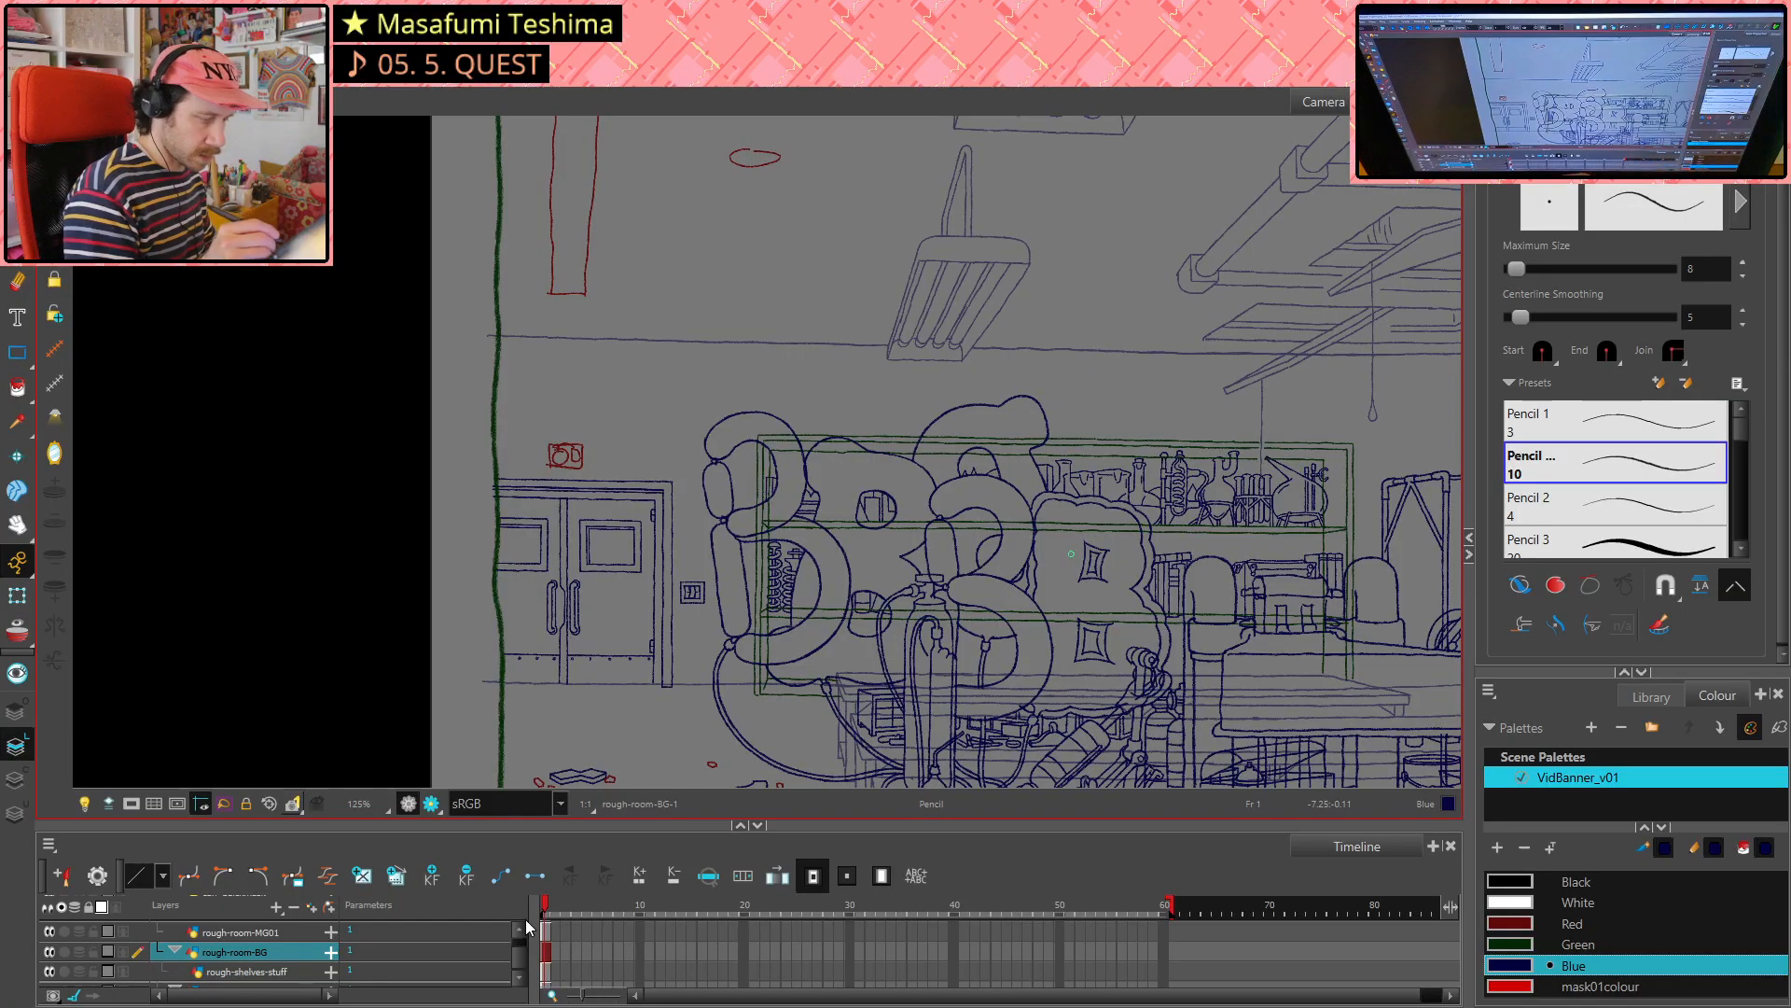
left_click(312, 906)
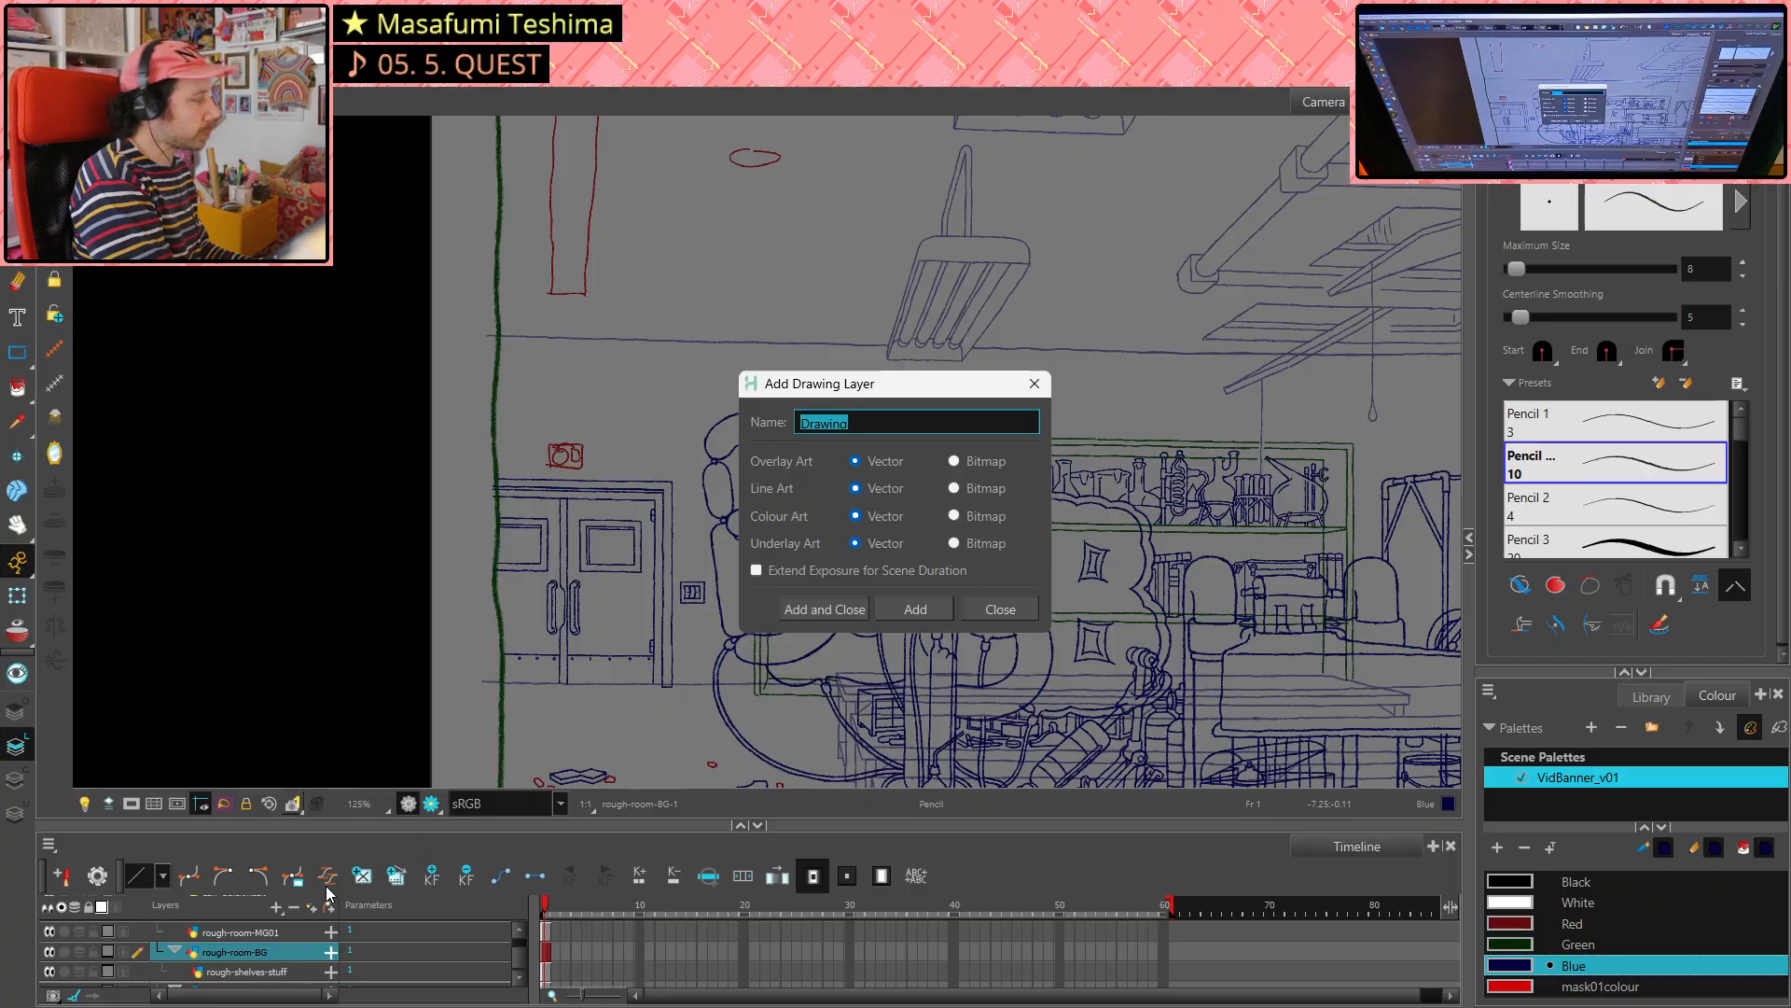
type("Door")
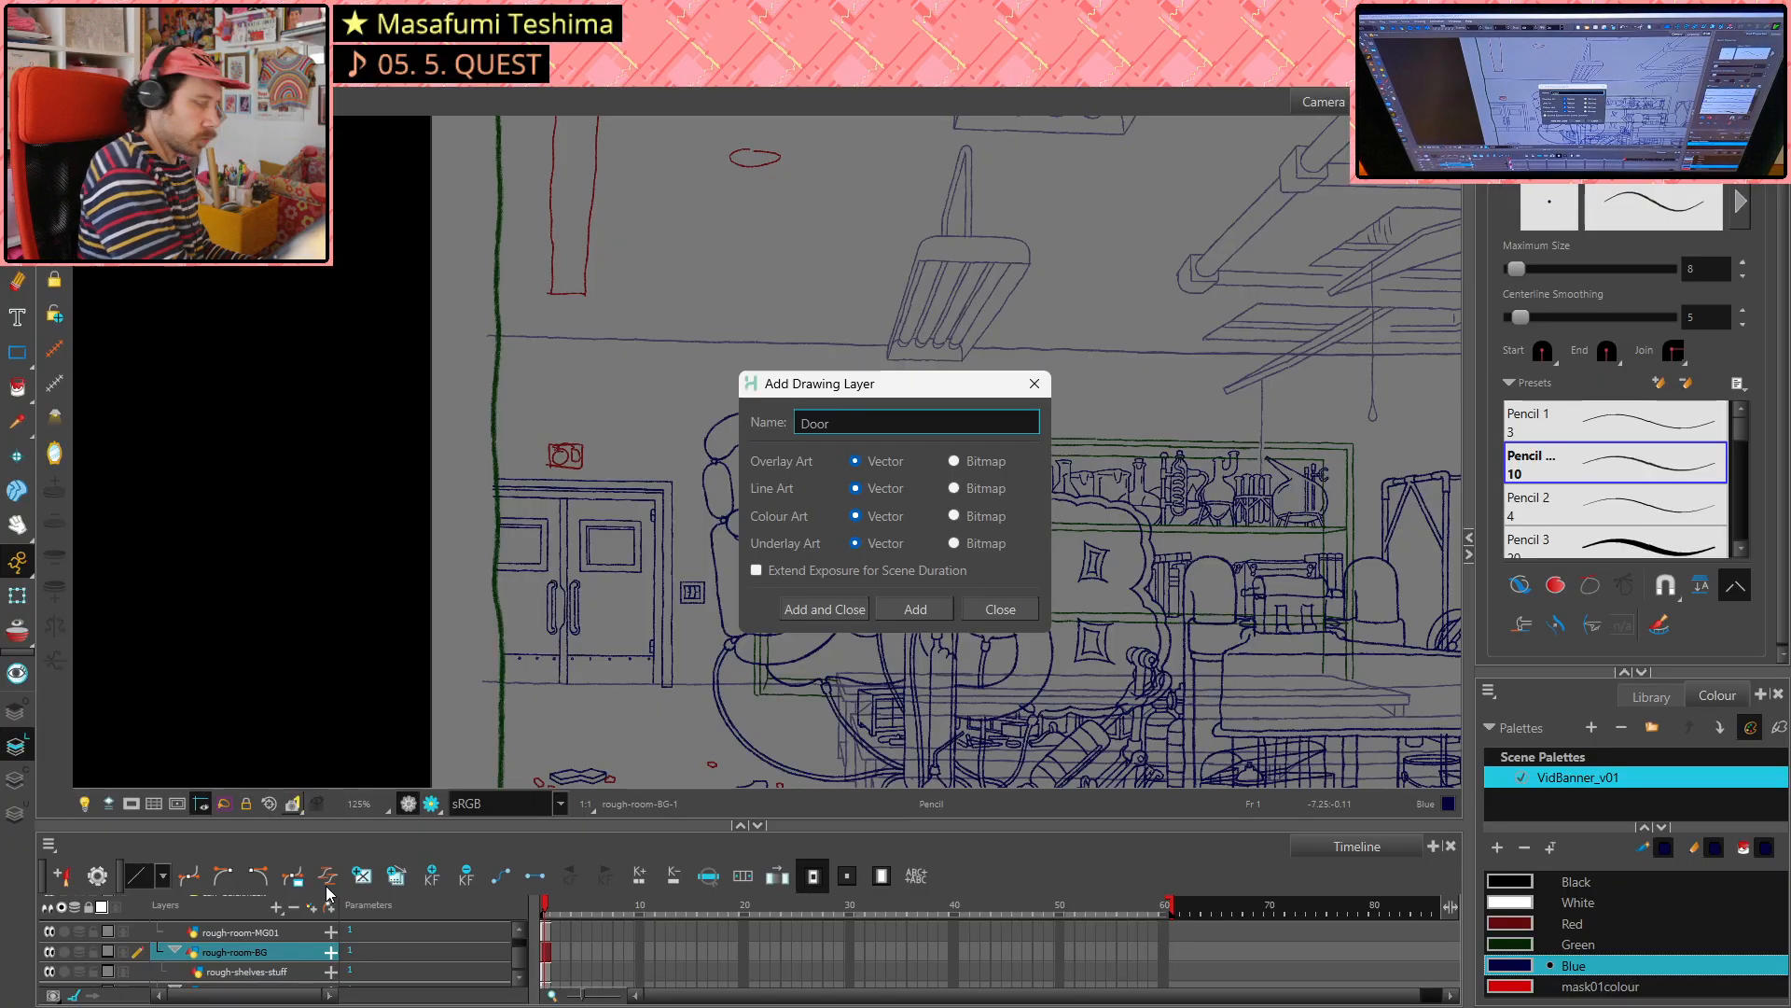
key("BackSpace")
key("BackSpace")
type("rough-d")
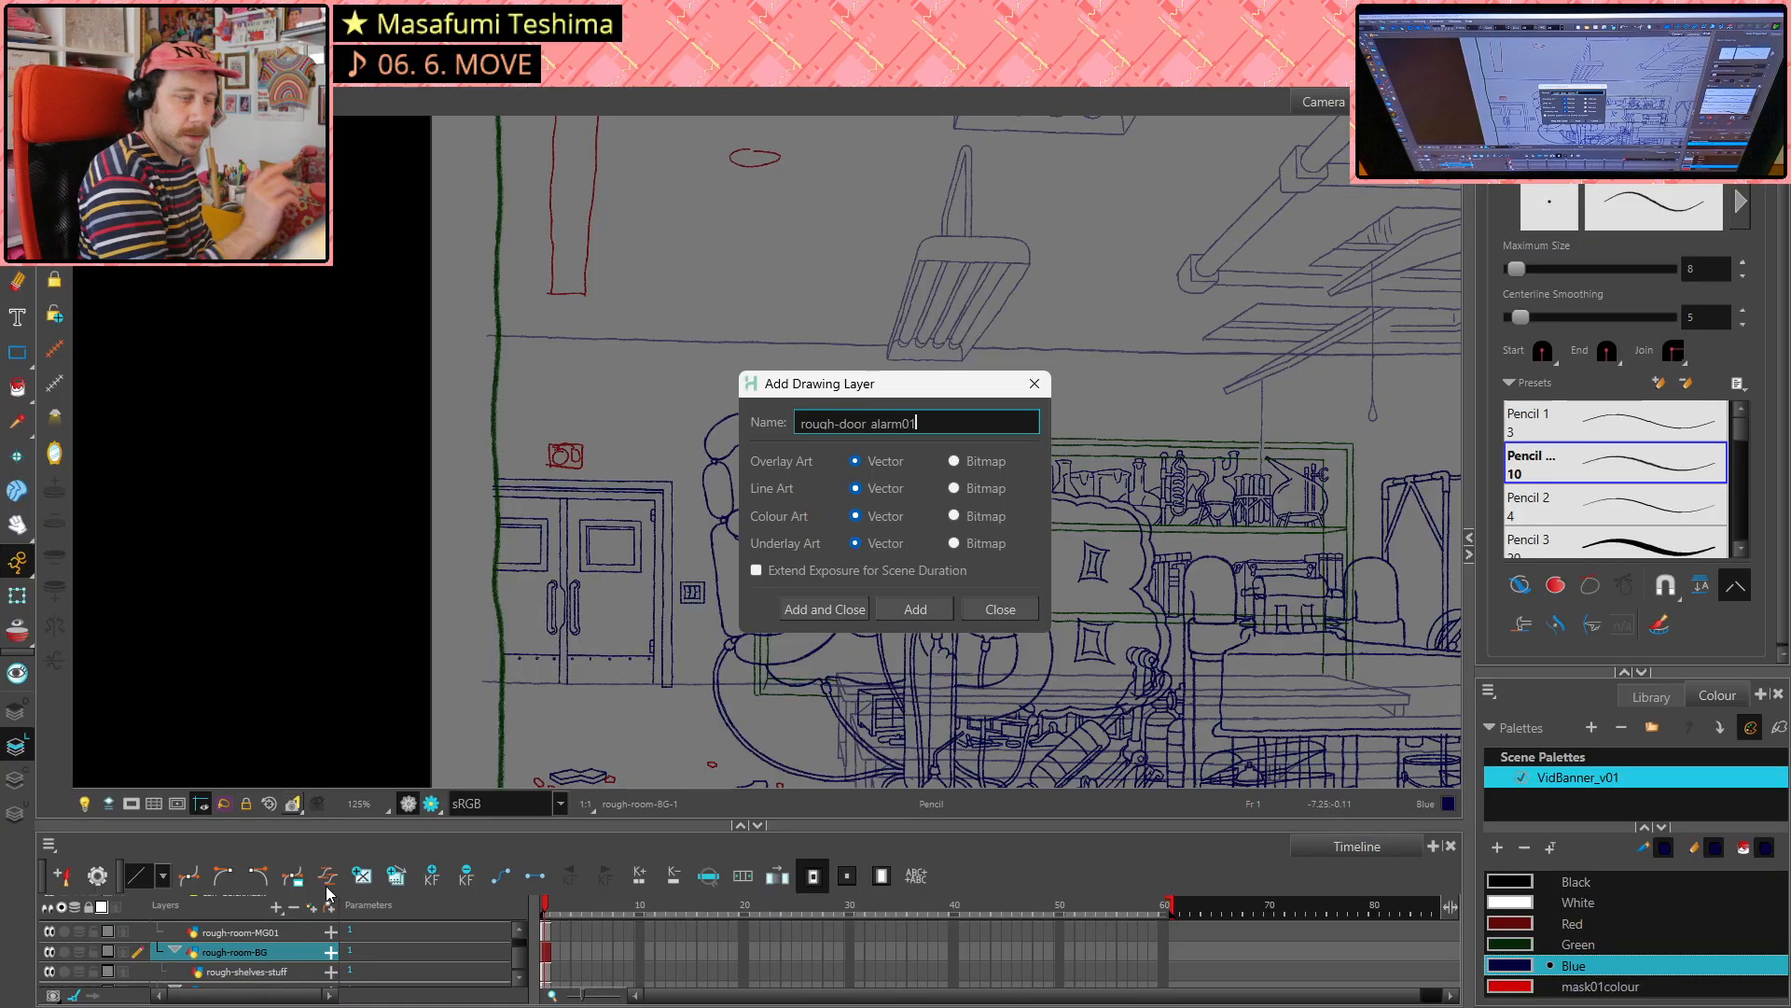
left_click(811, 608)
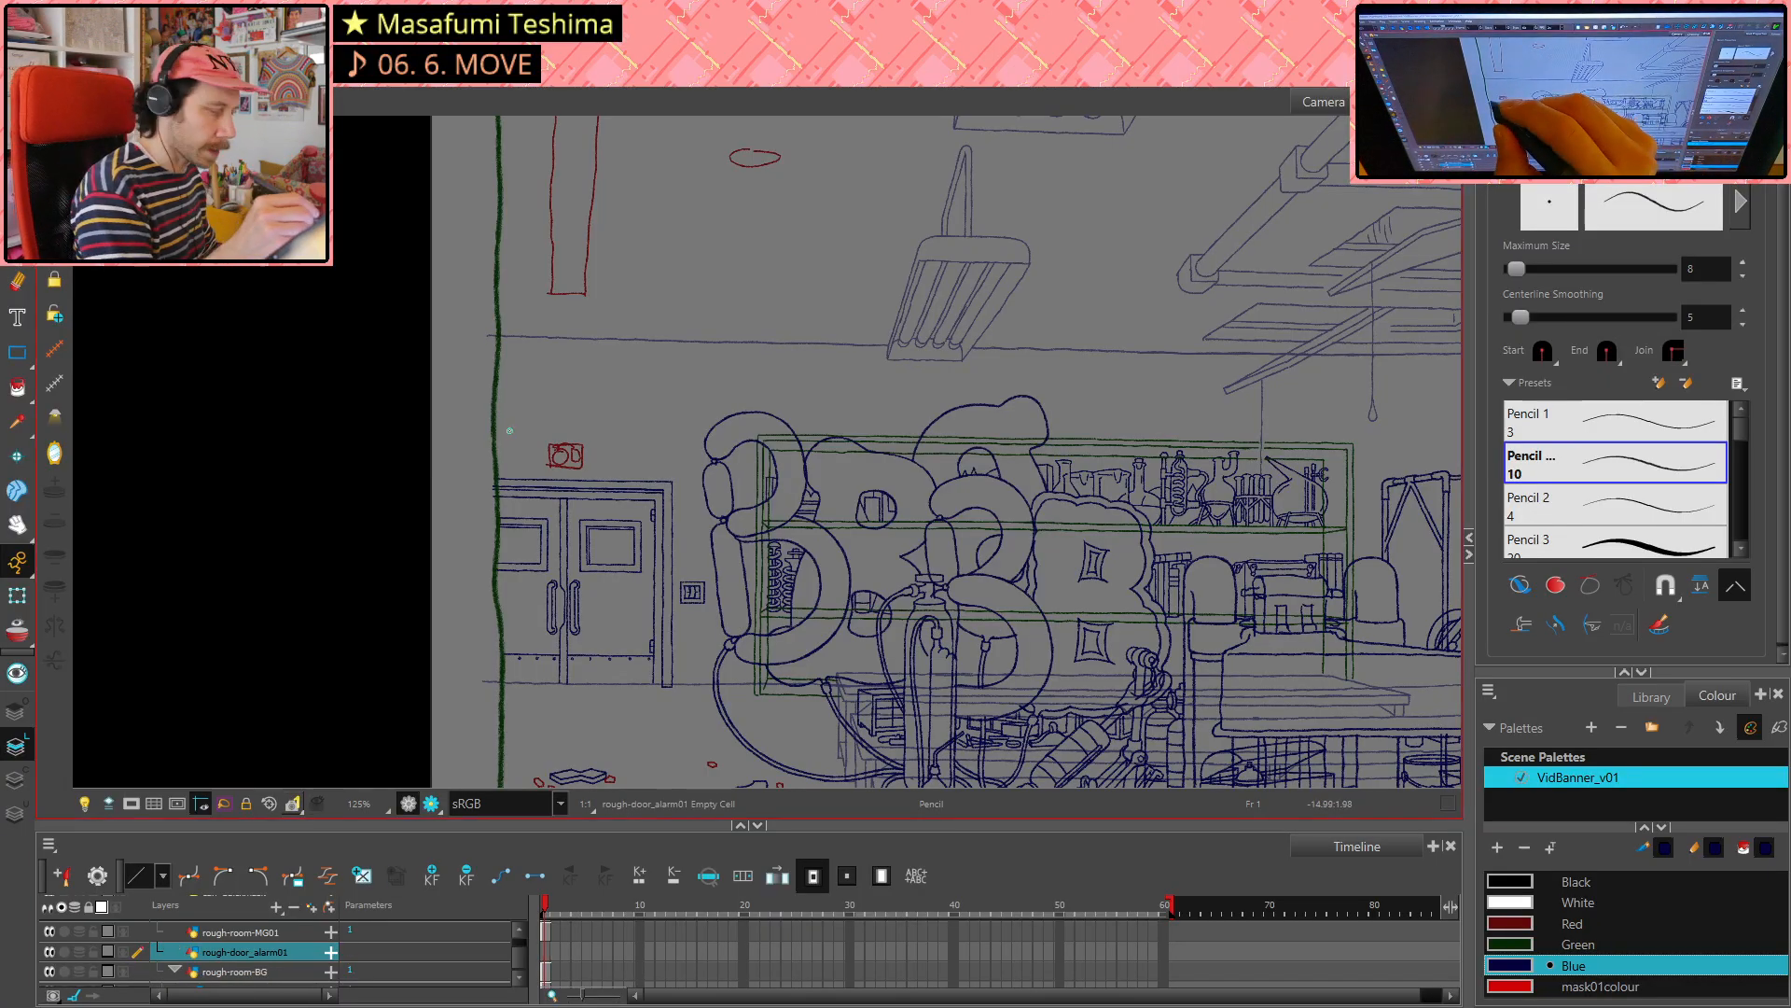
- Activate the rough-room-BG layer through the red alarm sketch above the double door and delete the stray strokes just below the sketch
scroll(560, 447, "up", 5)
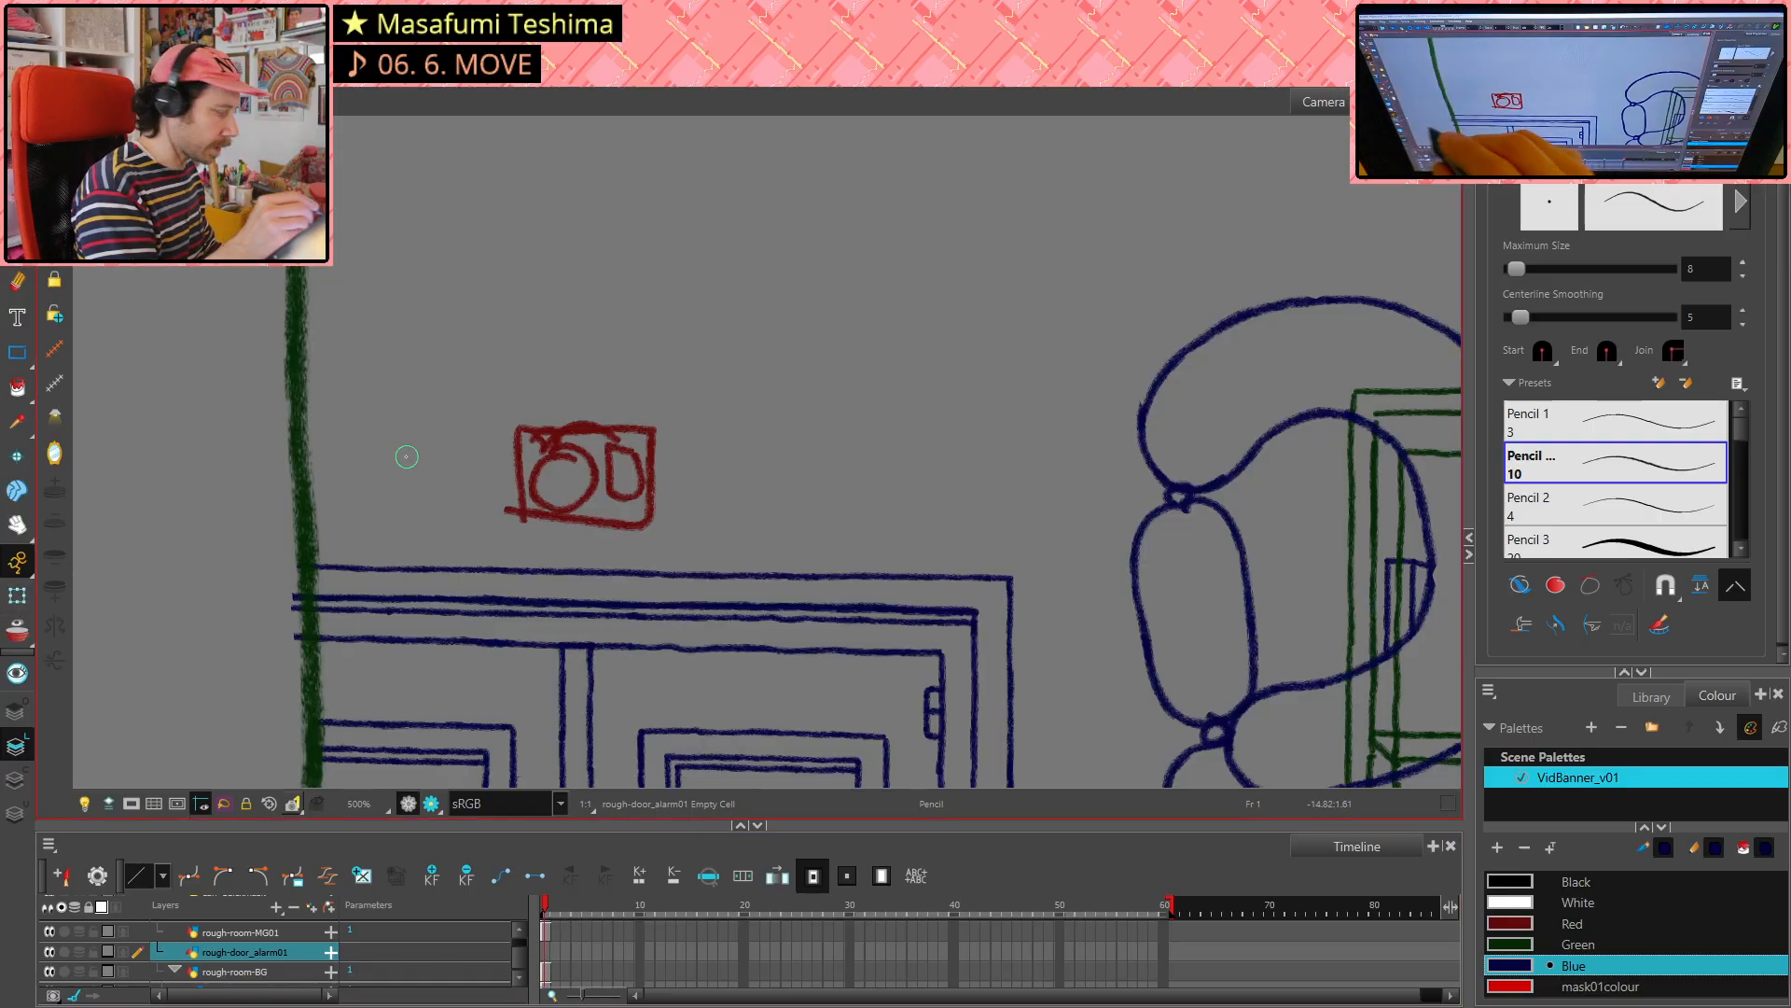
left_click(17, 595)
left_click(639, 442)
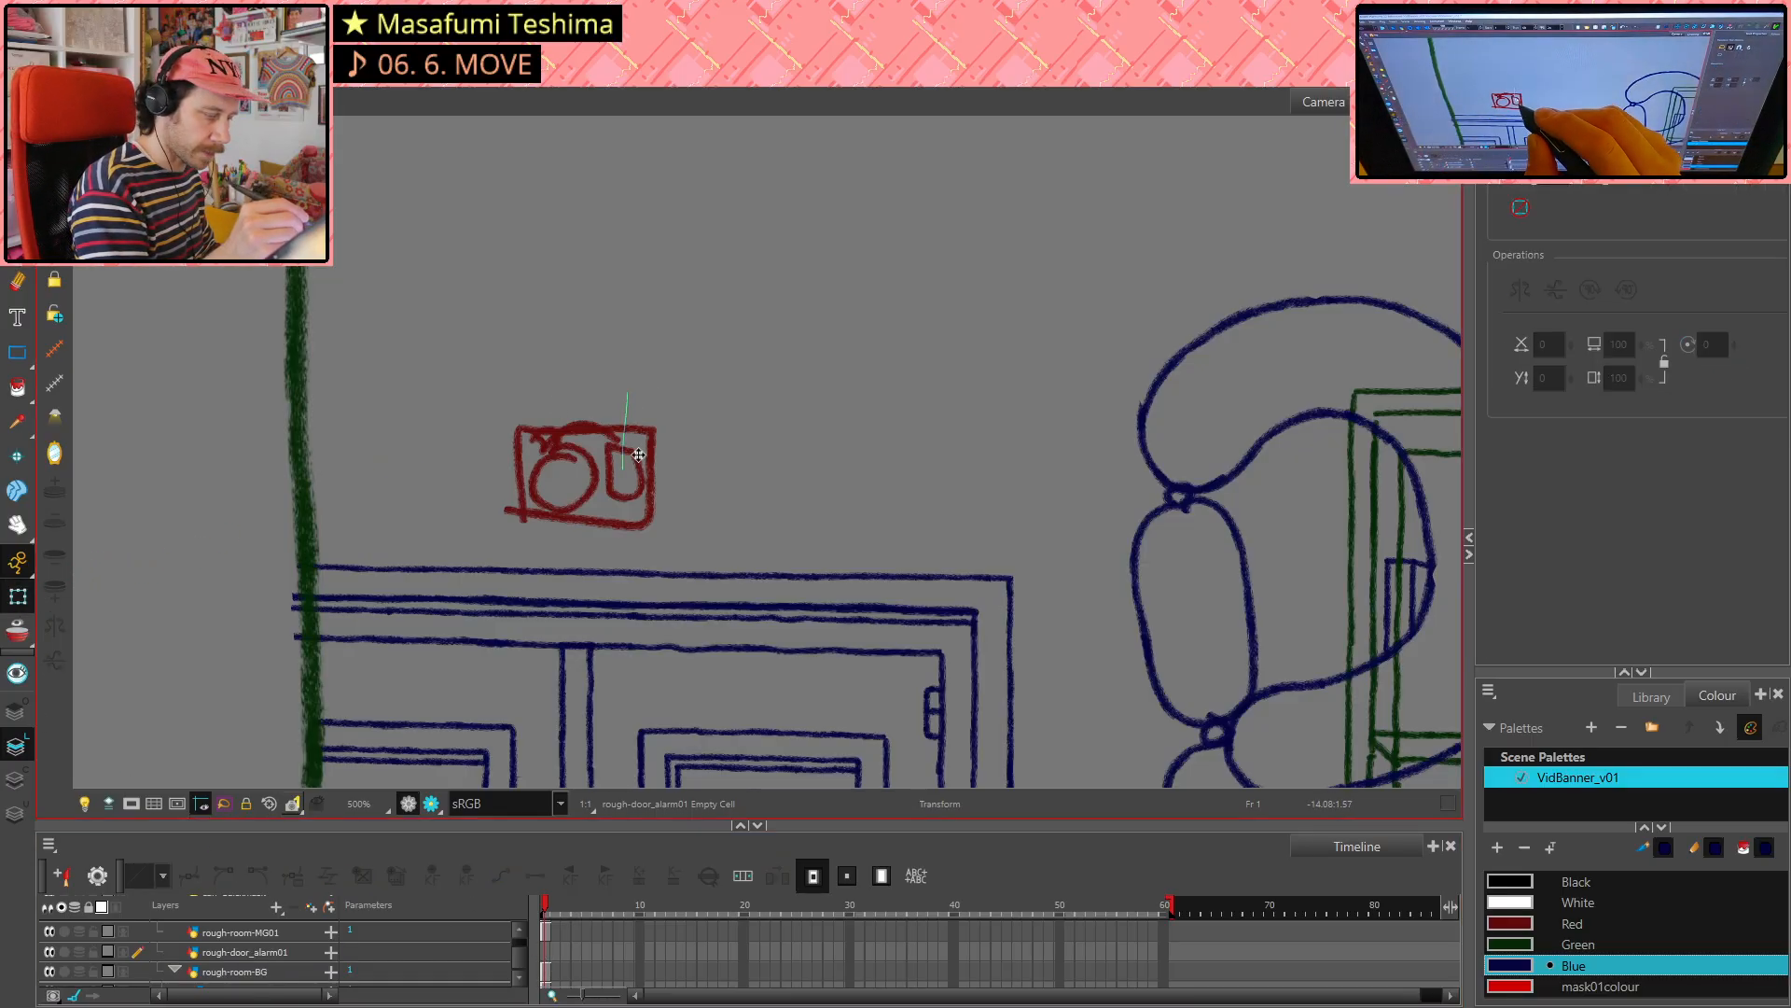
left_click(649, 445)
key("alt+s")
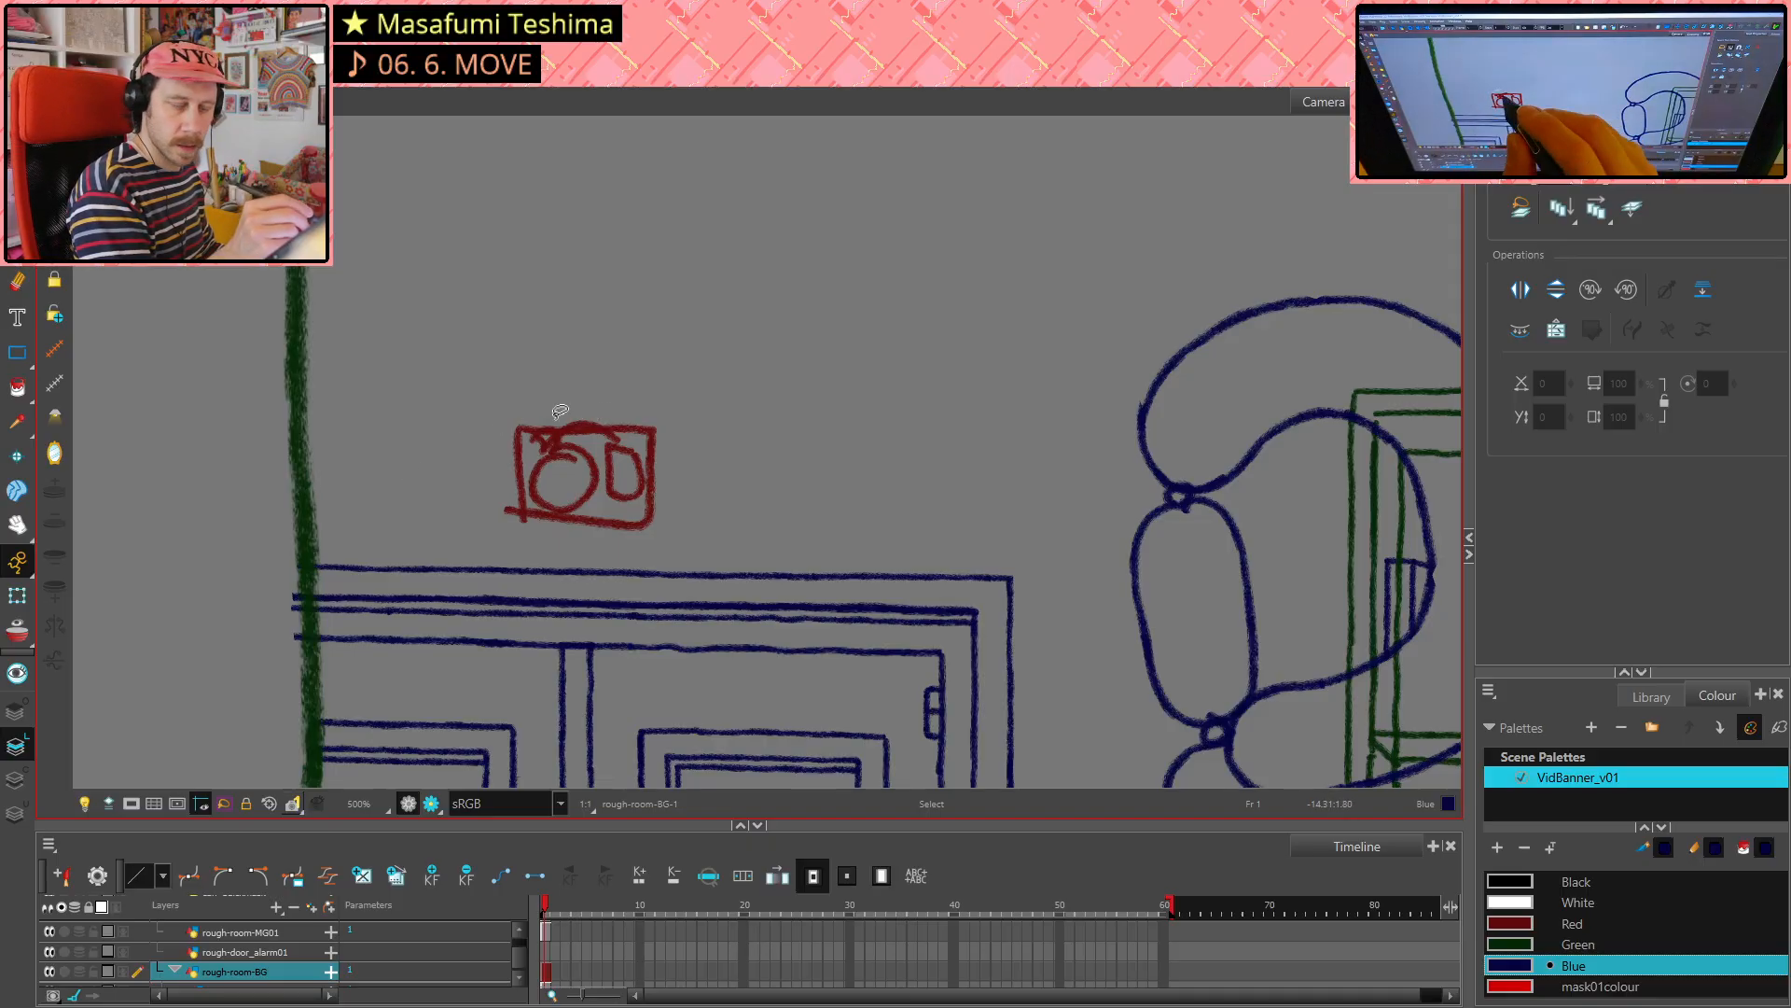
mouse_move(536, 385)
left_mouse_down()
mouse_move(719, 411)
mouse_move(560, 382)
left_mouse_up()
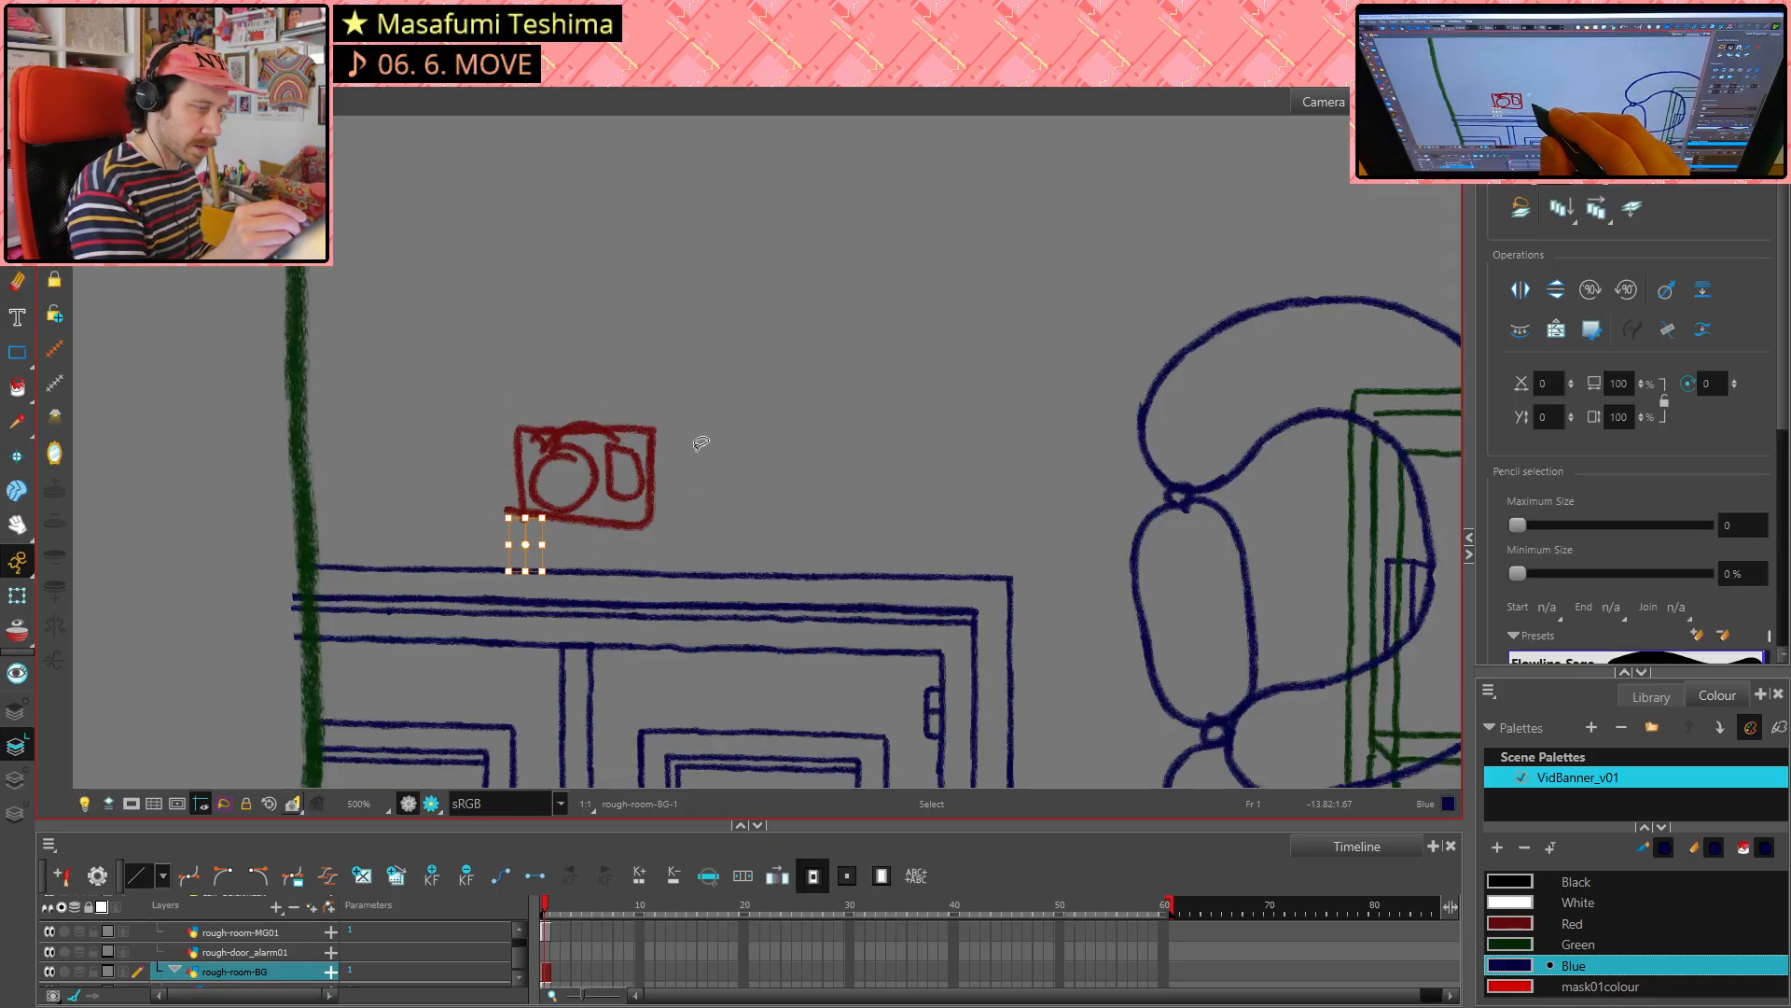
key("Delete")
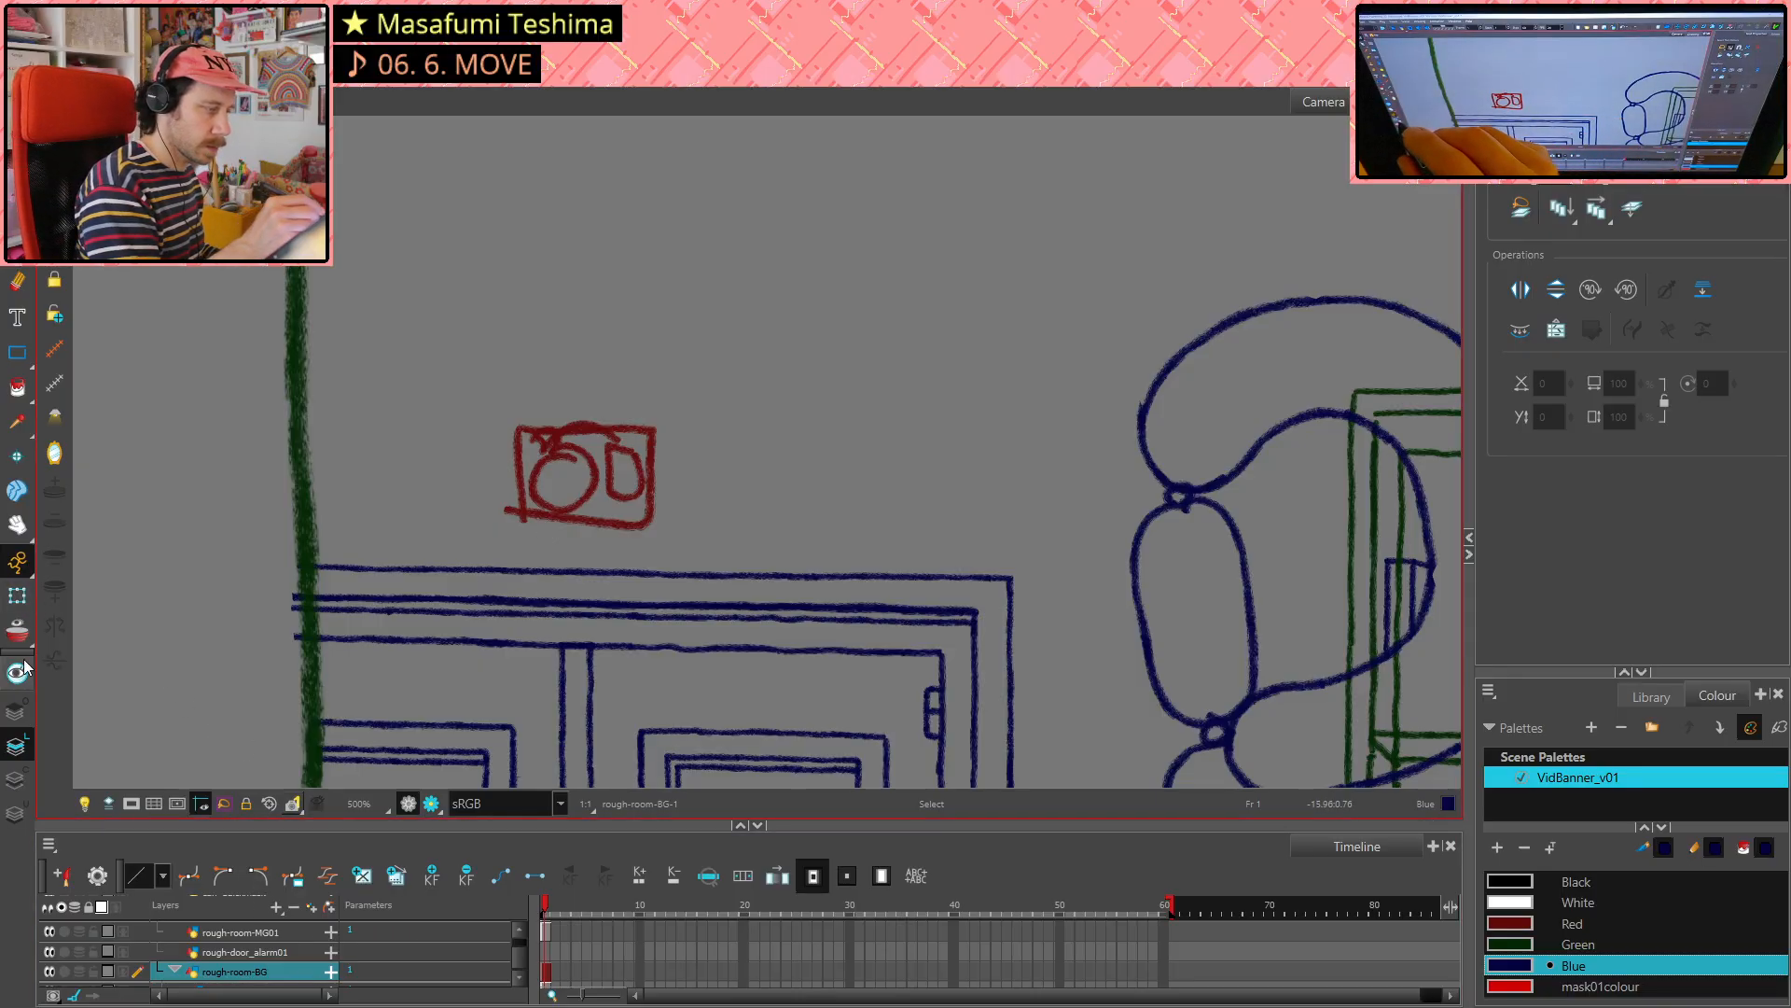
- Cut the red alarm sketch from the underlay art of rough-room-BG and paste it into the rough-door_alarm01 layer
left_click_drag(591, 343, 701, 414)
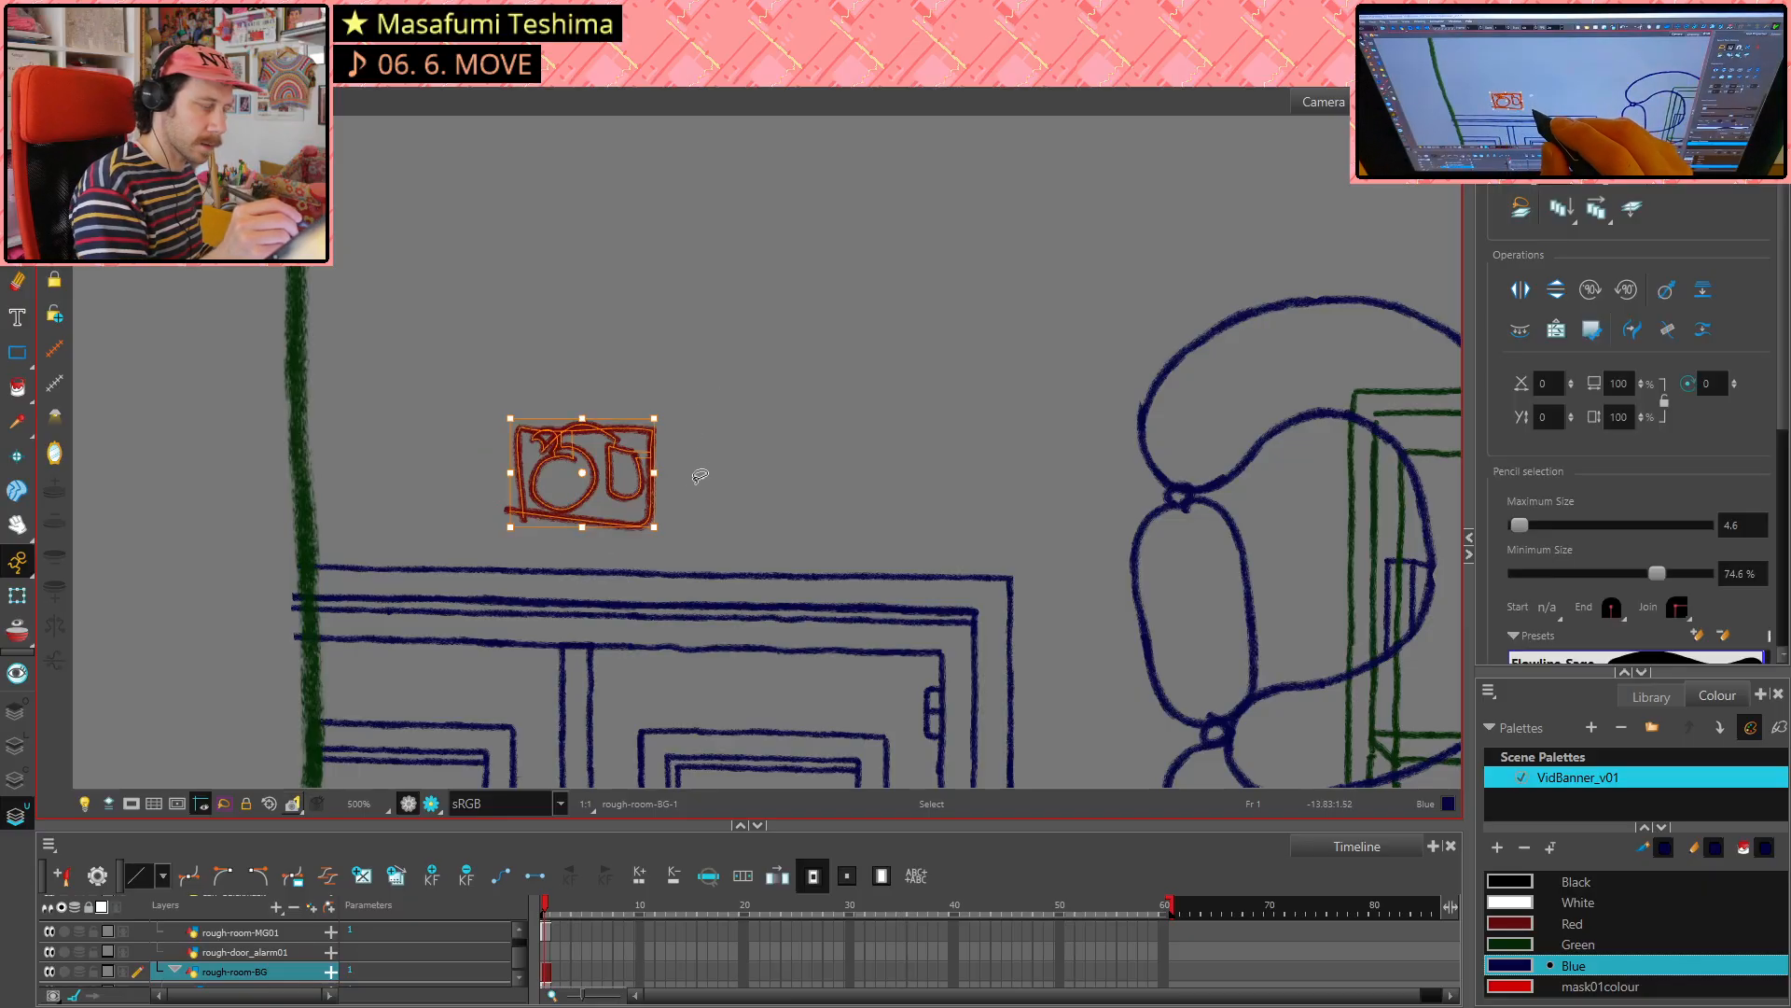
key("Delete")
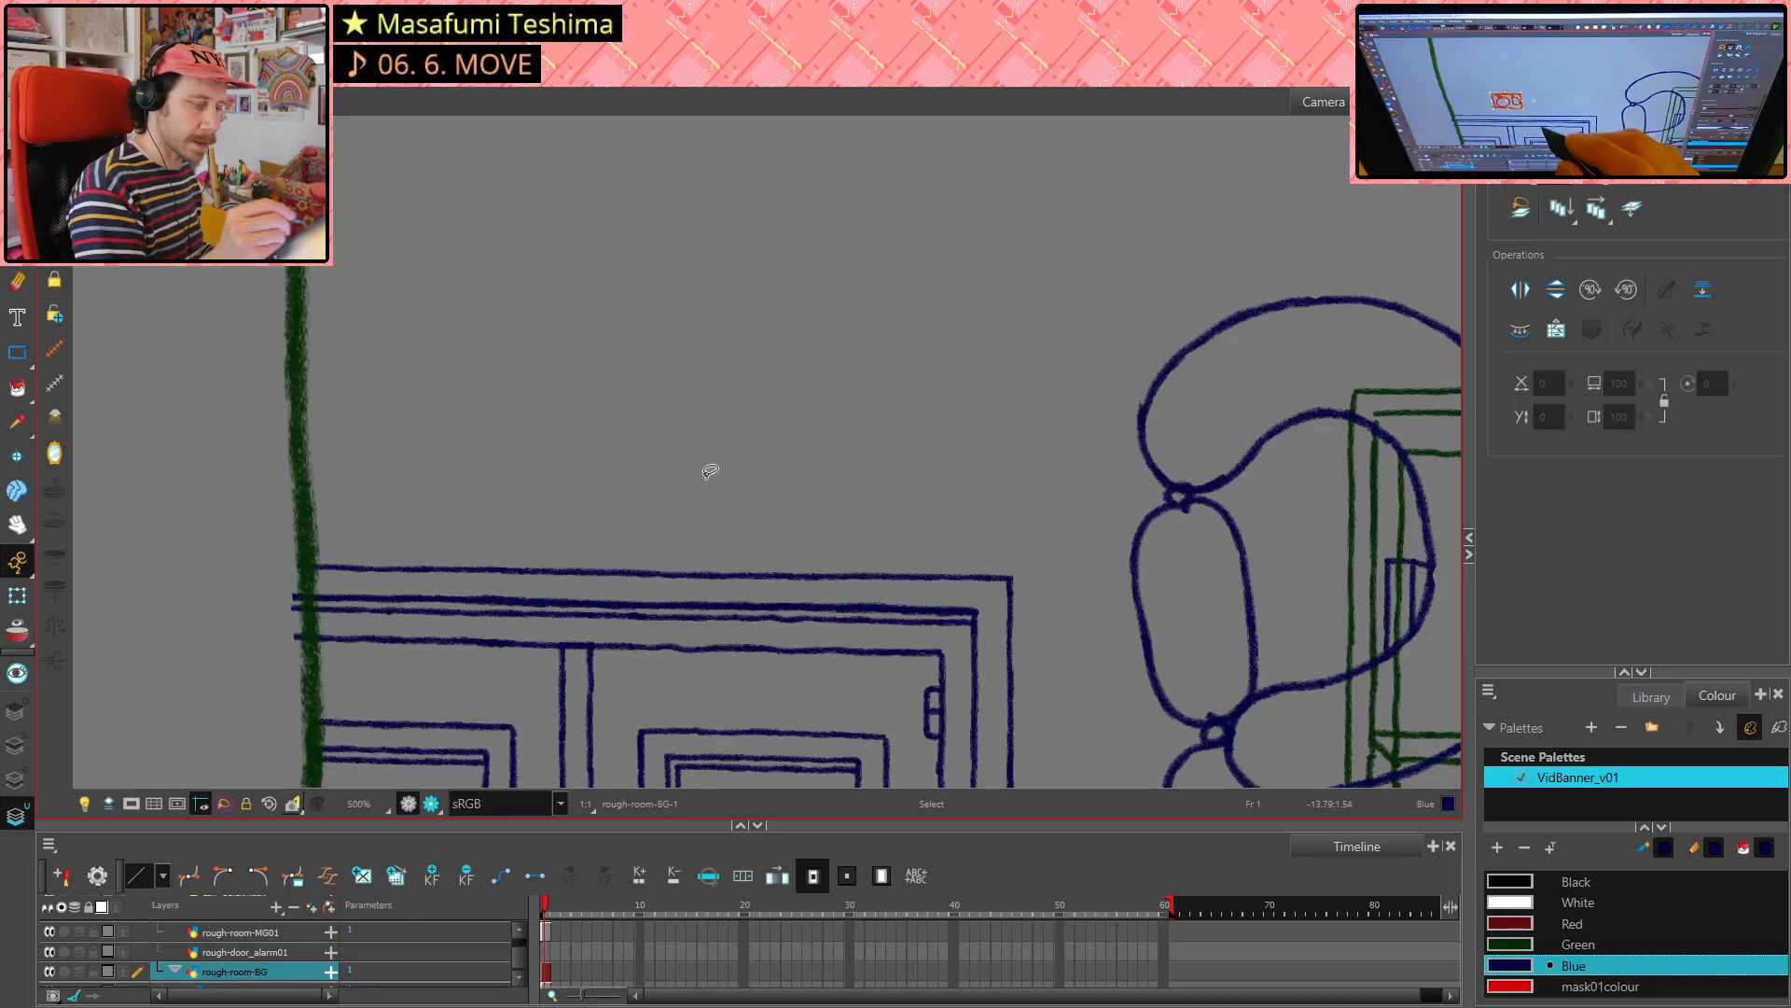
left_click(298, 951)
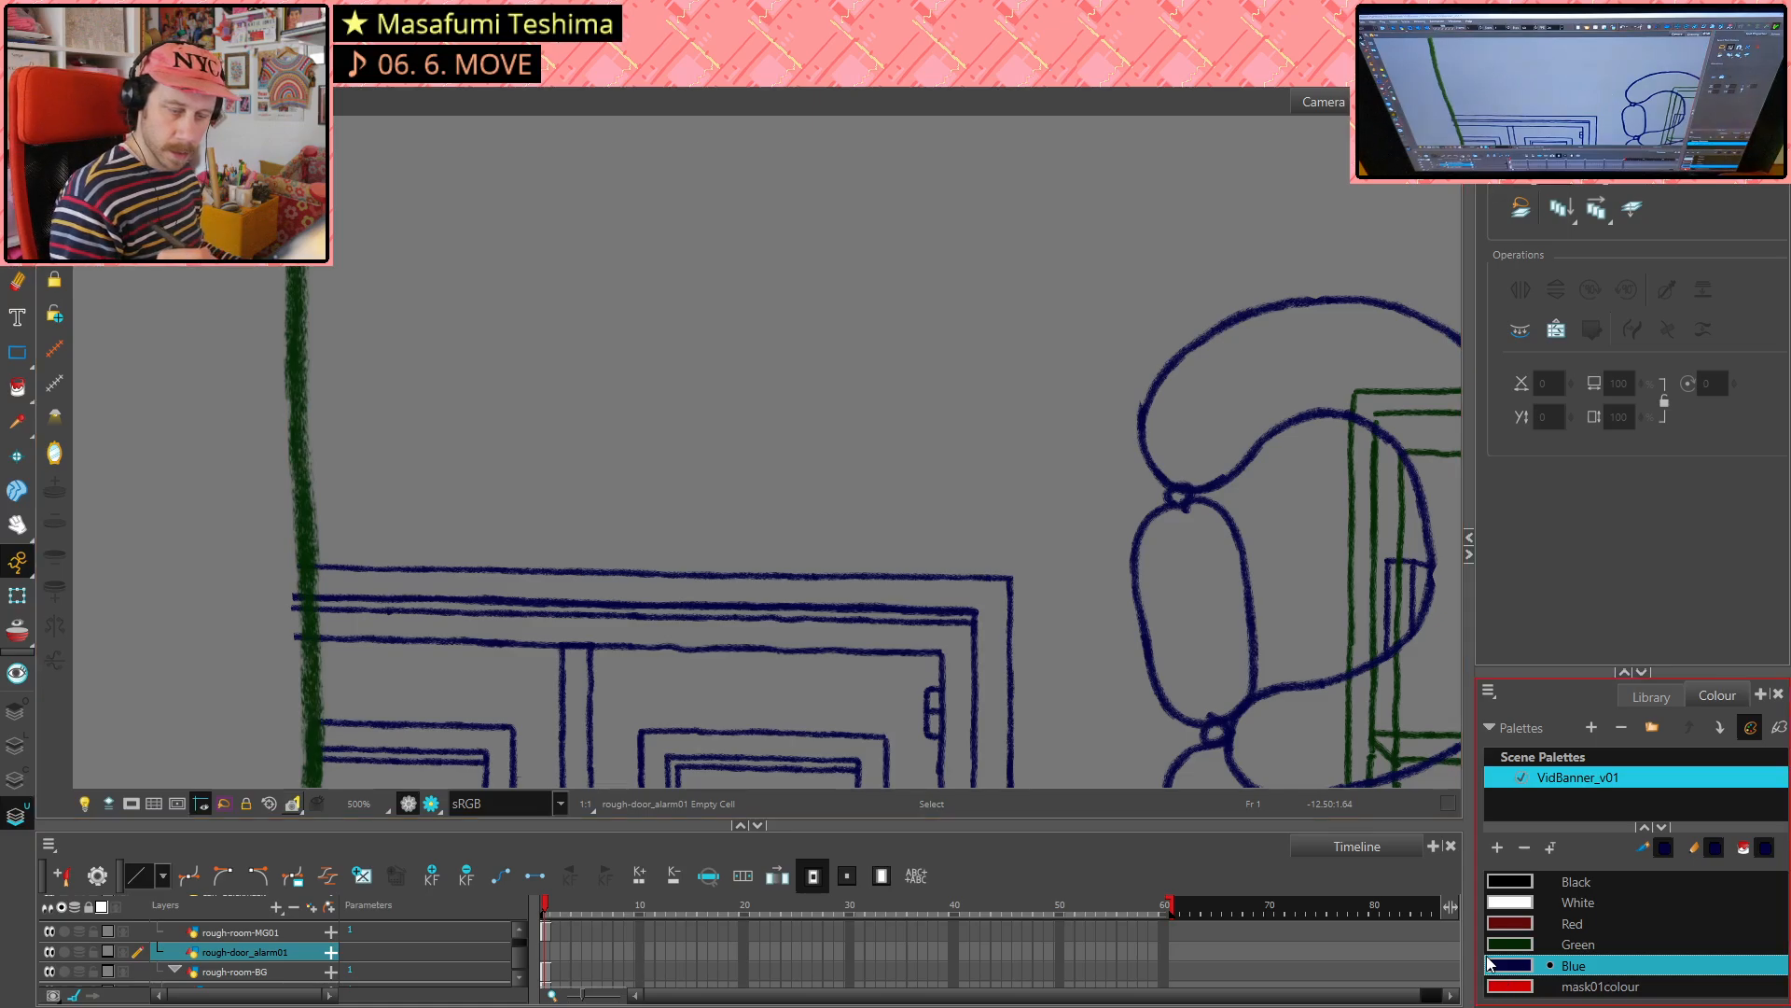
key("ctrl+v")
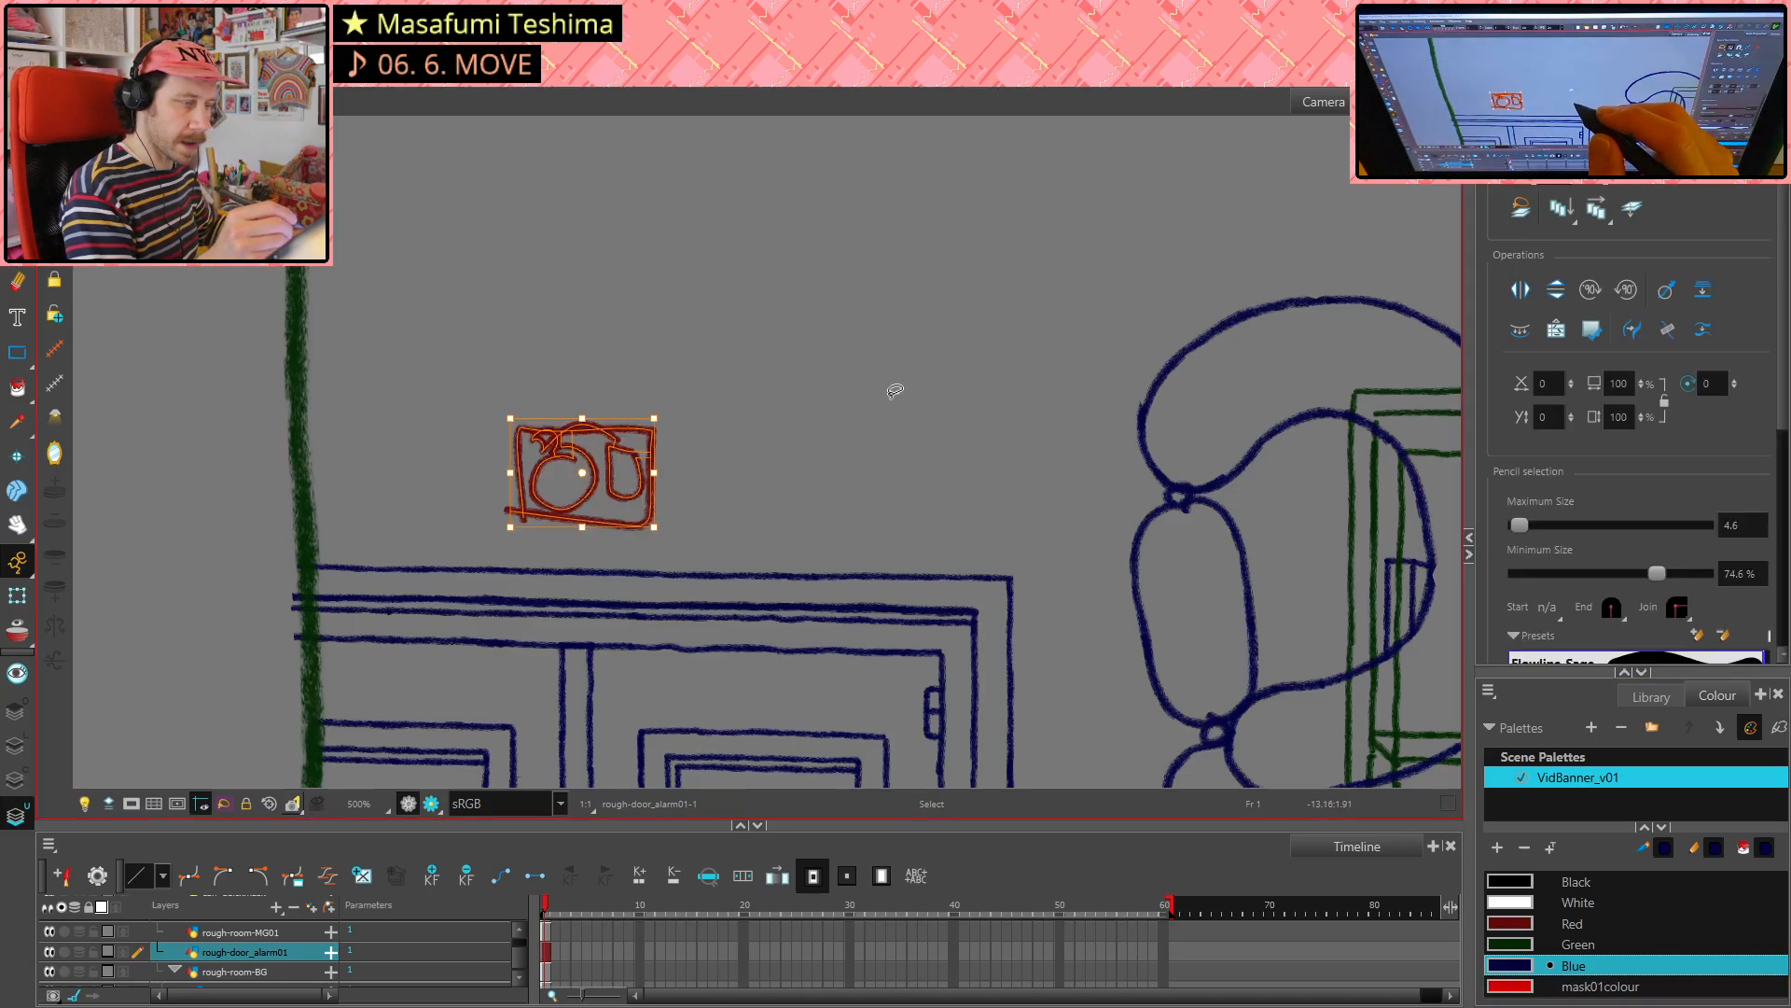
- Recolour the pasted alarm sketch with mask01colour, deselect it and make Red the current drawing colour
left_click(1048, 443)
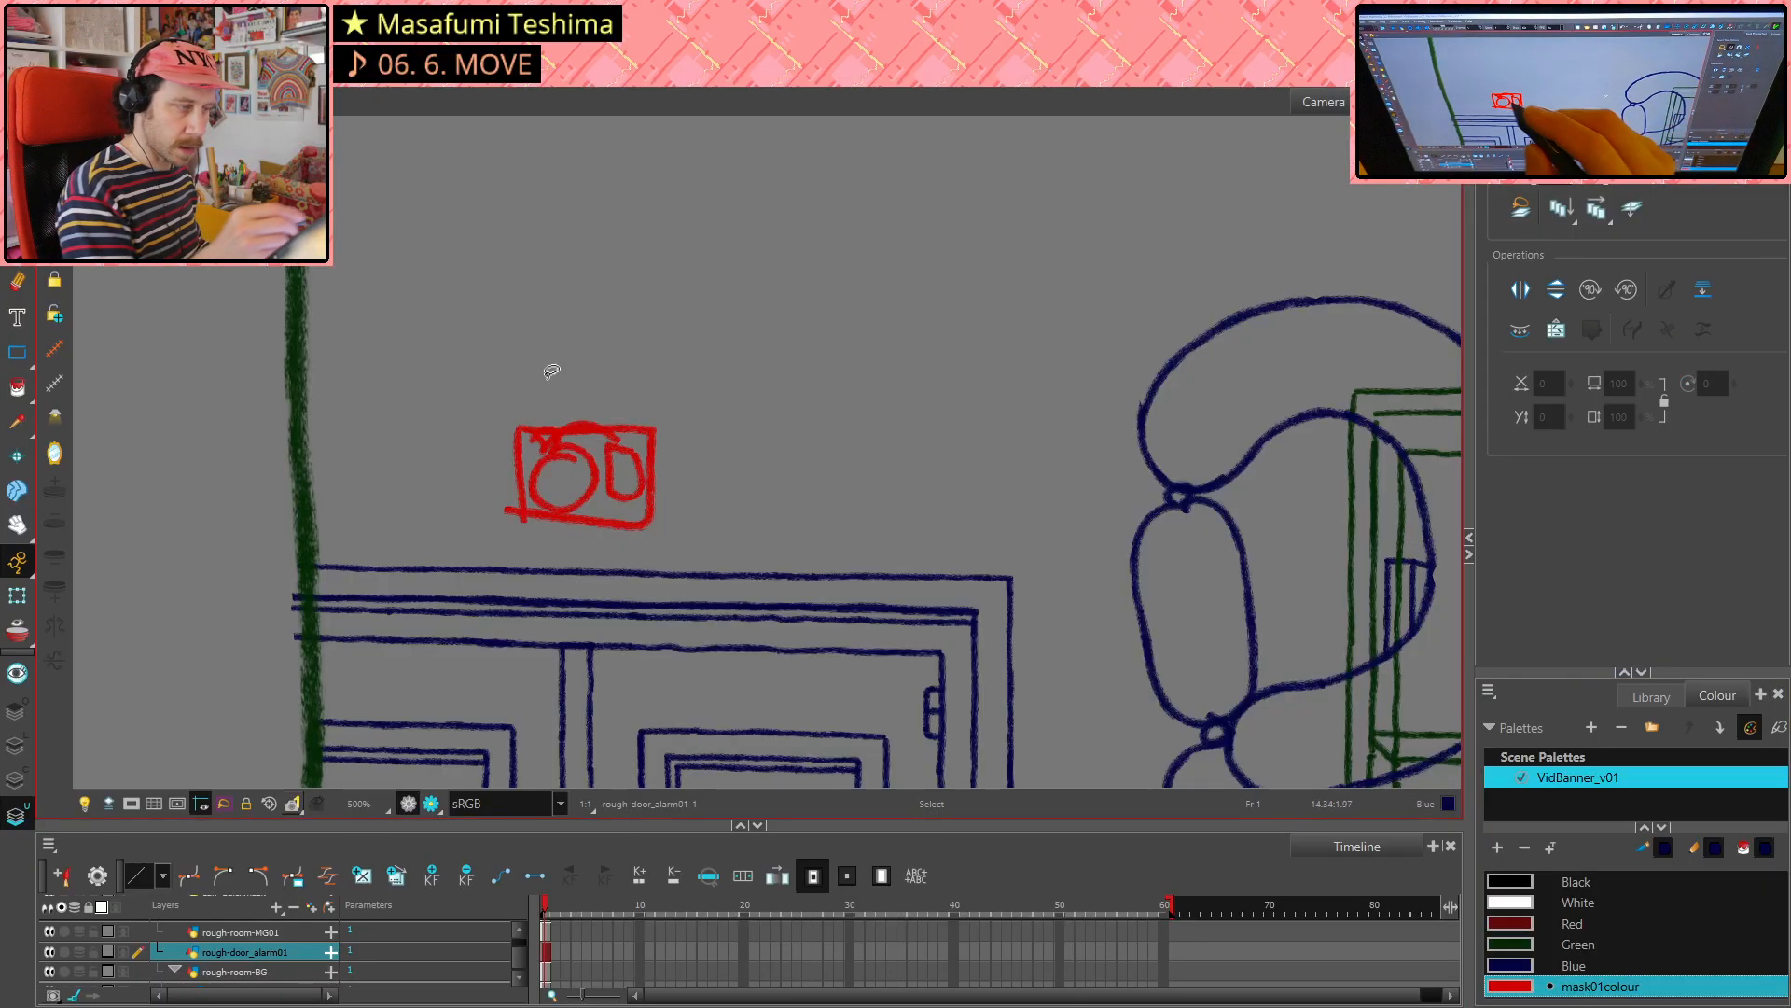
left_click_drag(551, 372, 552, 375)
left_click(1520, 945)
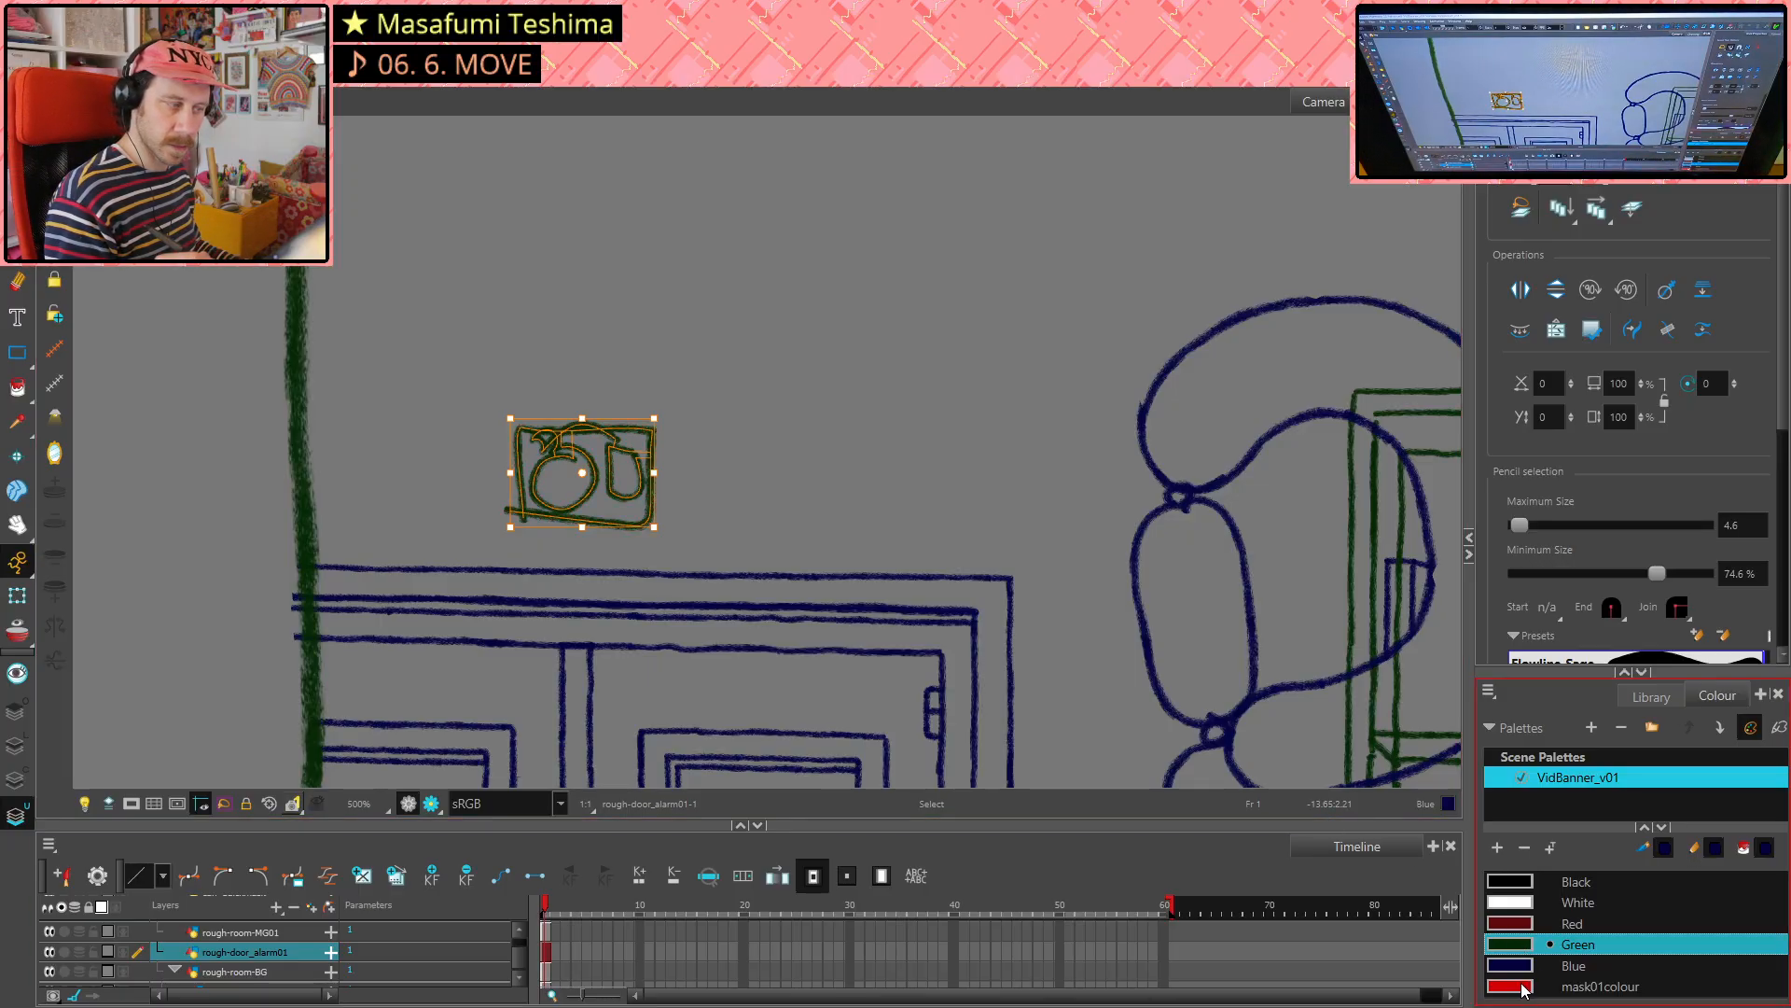
left_click(1523, 987)
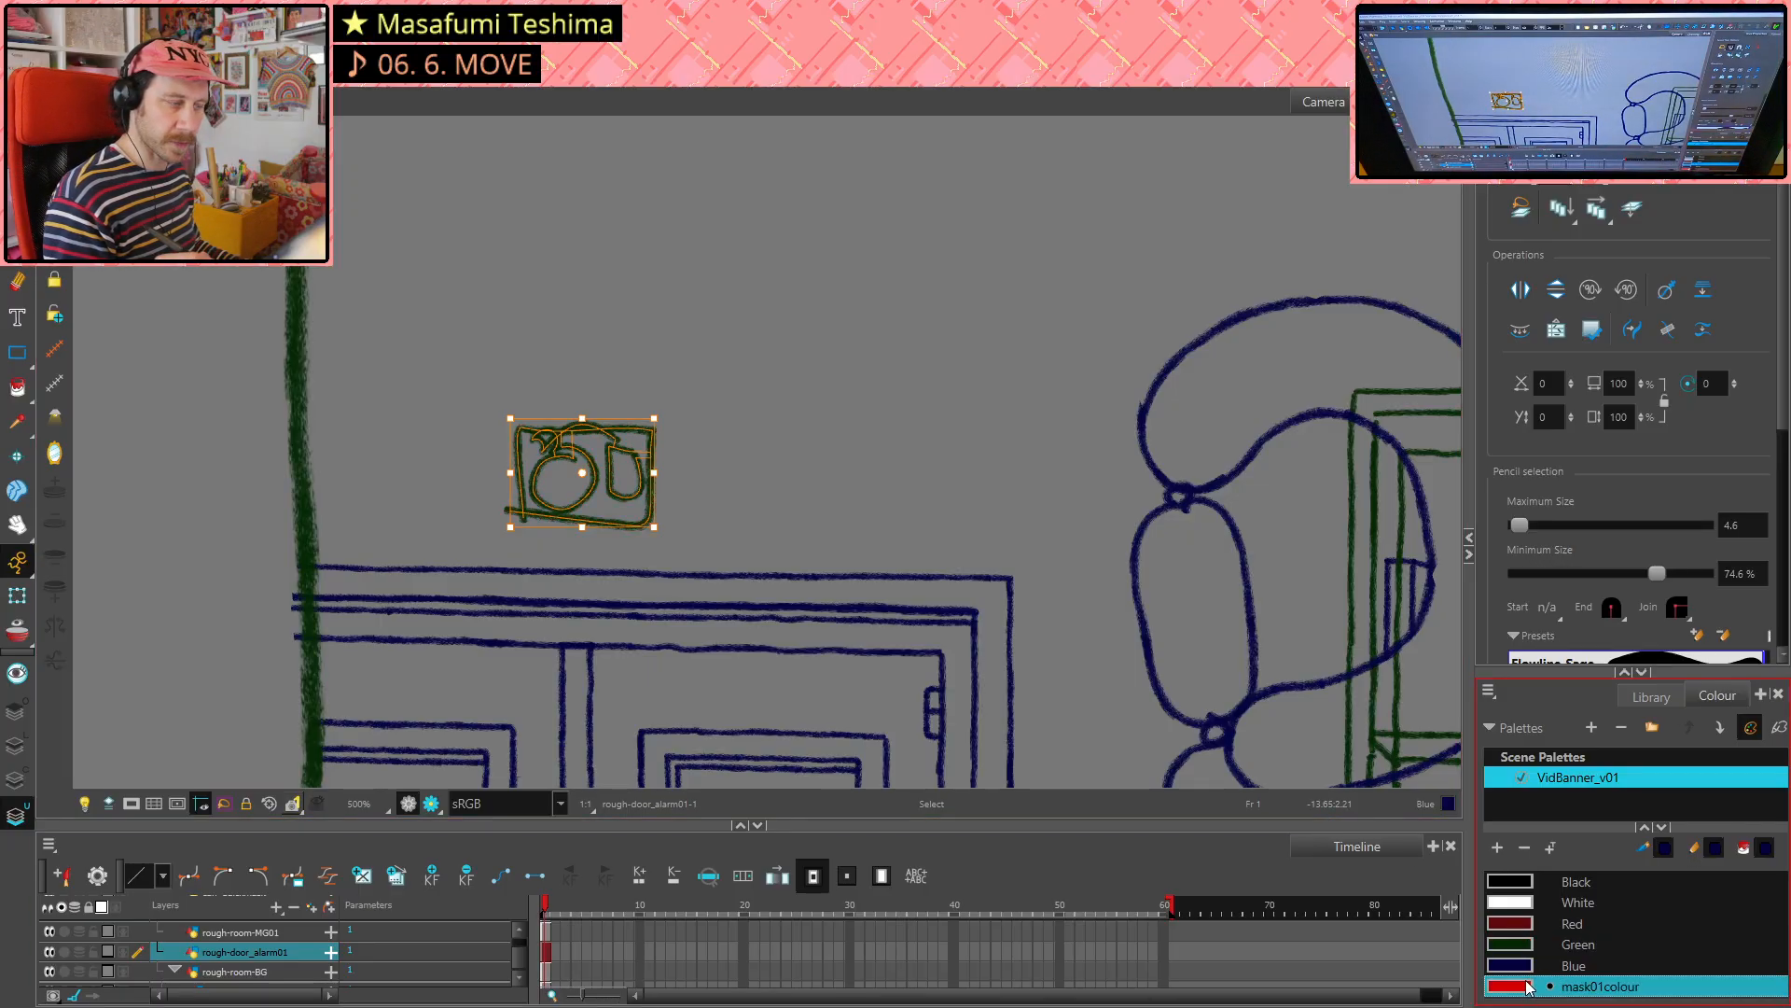
left_click(950, 369)
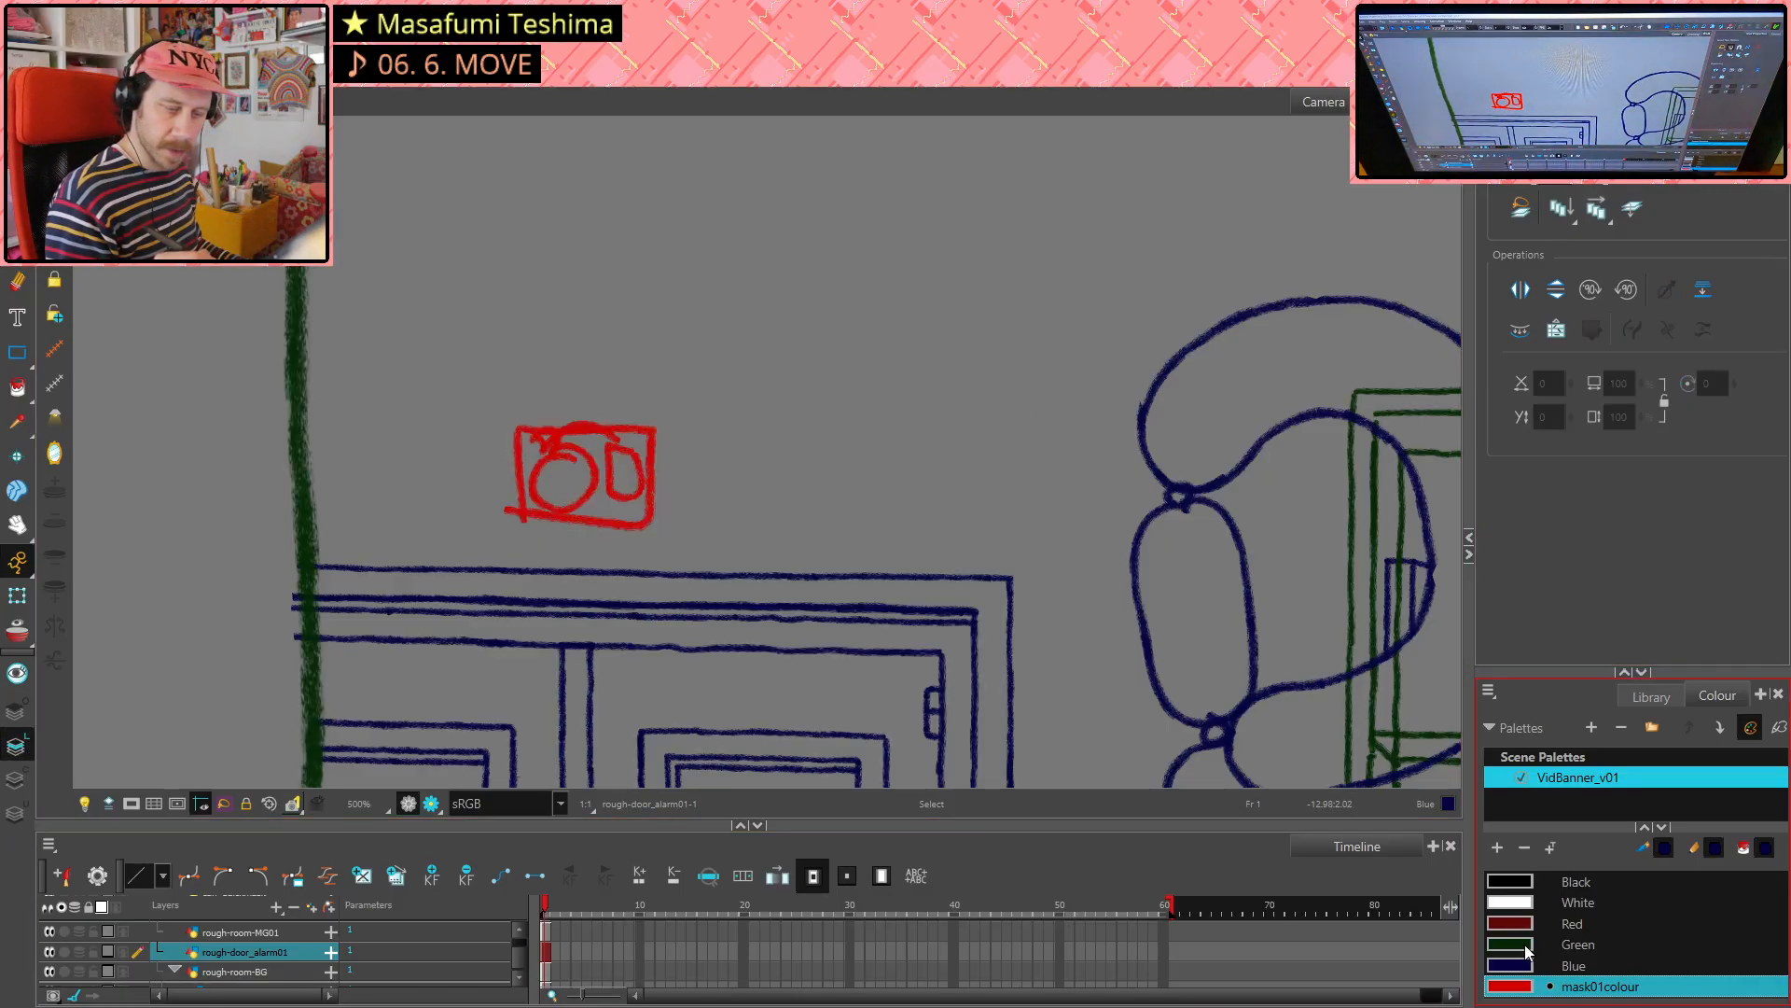
left_click(1526, 926)
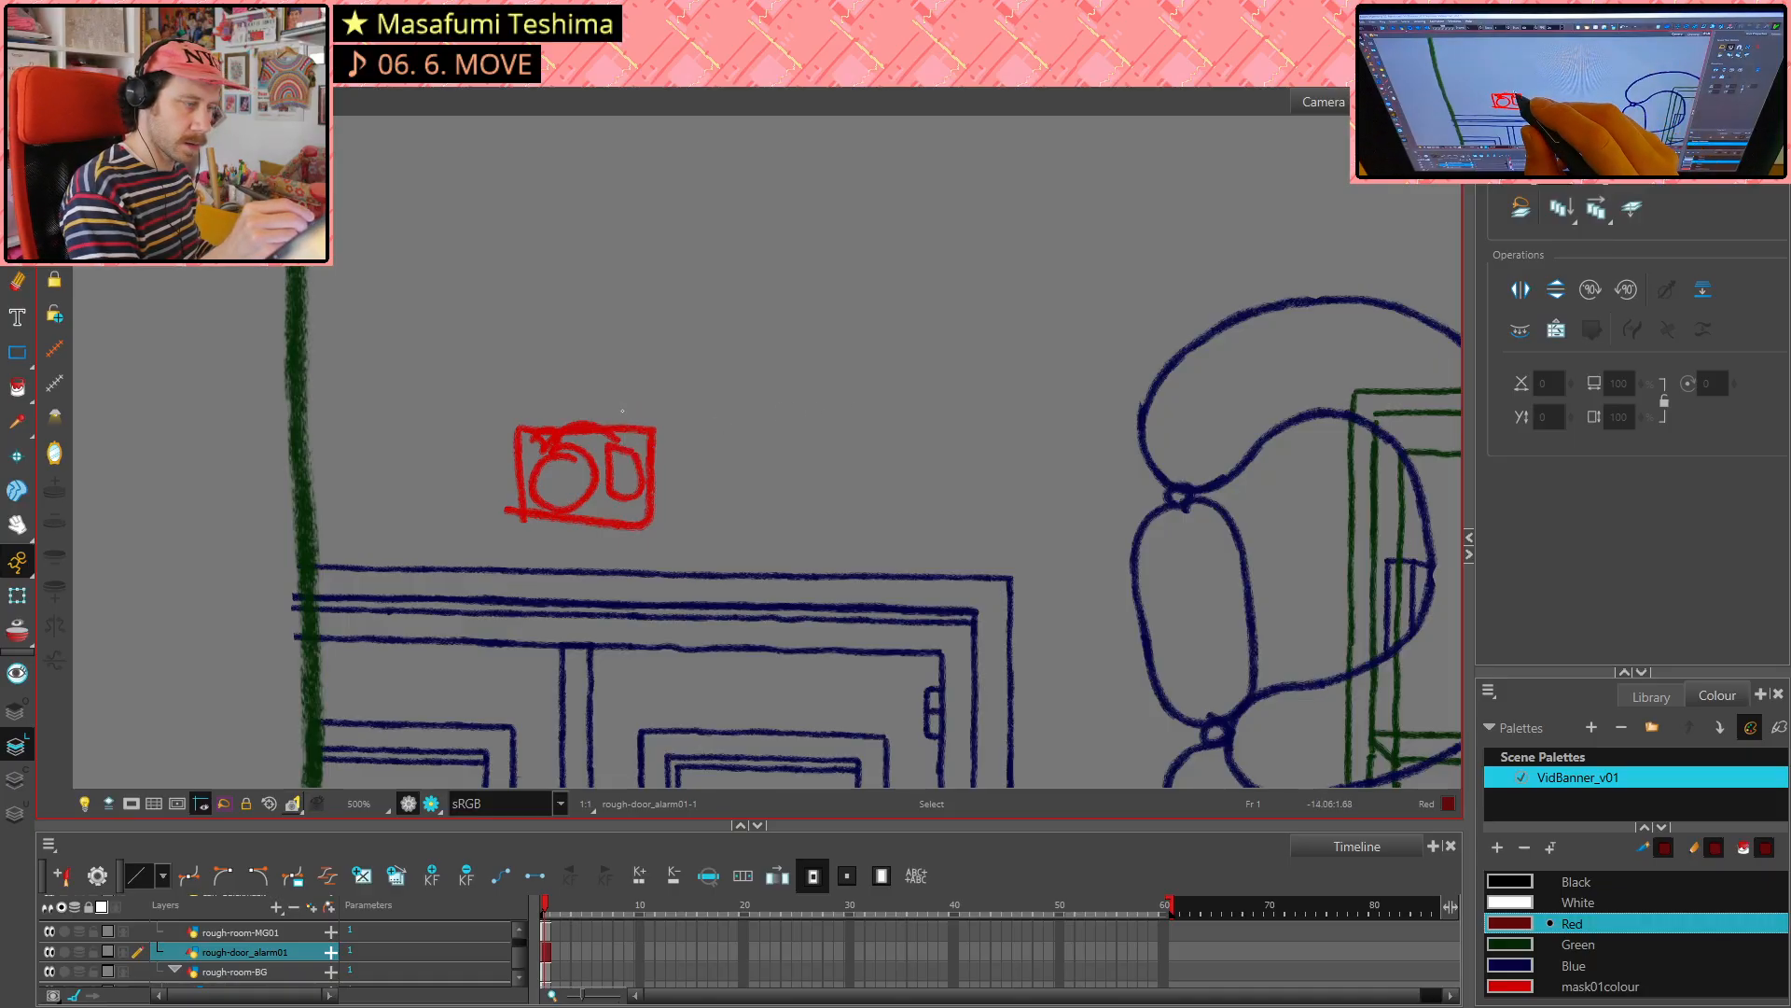
key("alt+x")
left_click_drag(623, 405, 651, 455)
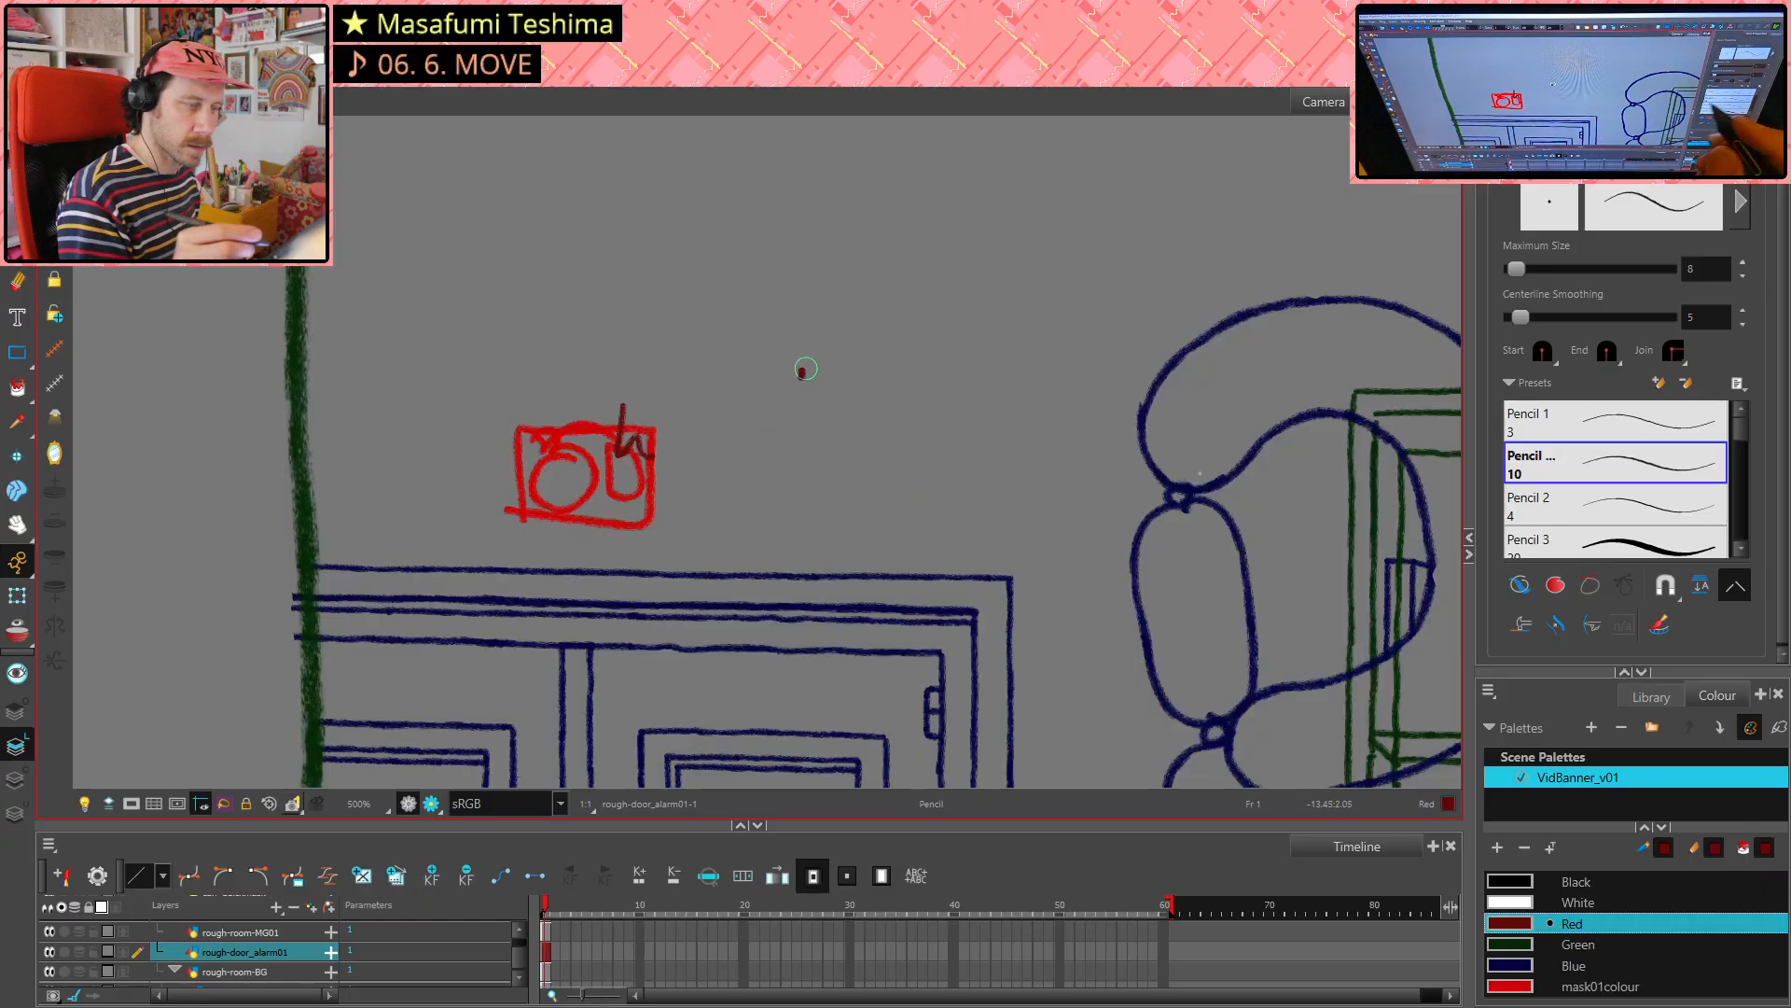
key("alt+s")
key("ctrl+z")
key("ctrl+z")
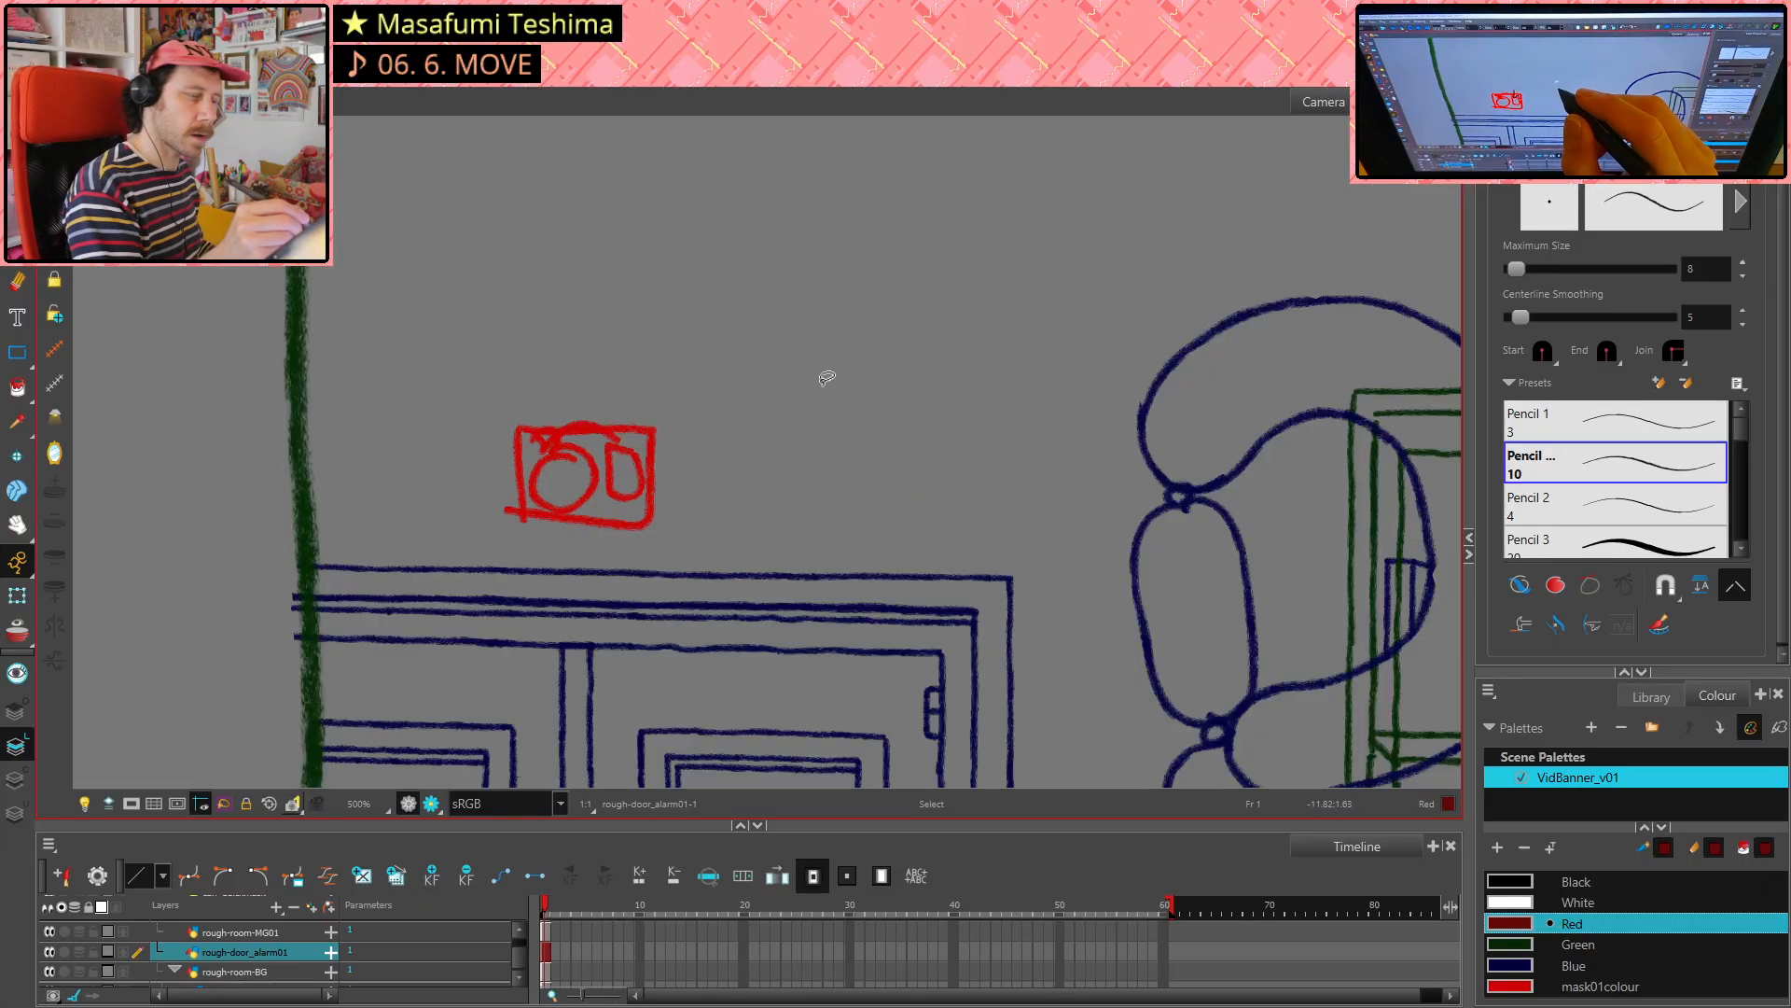
- Draw a clean rectangular alarm box outline around the bright red sketch with the size 8 Red pencil, redoing uneven edges
key("alt+slash")
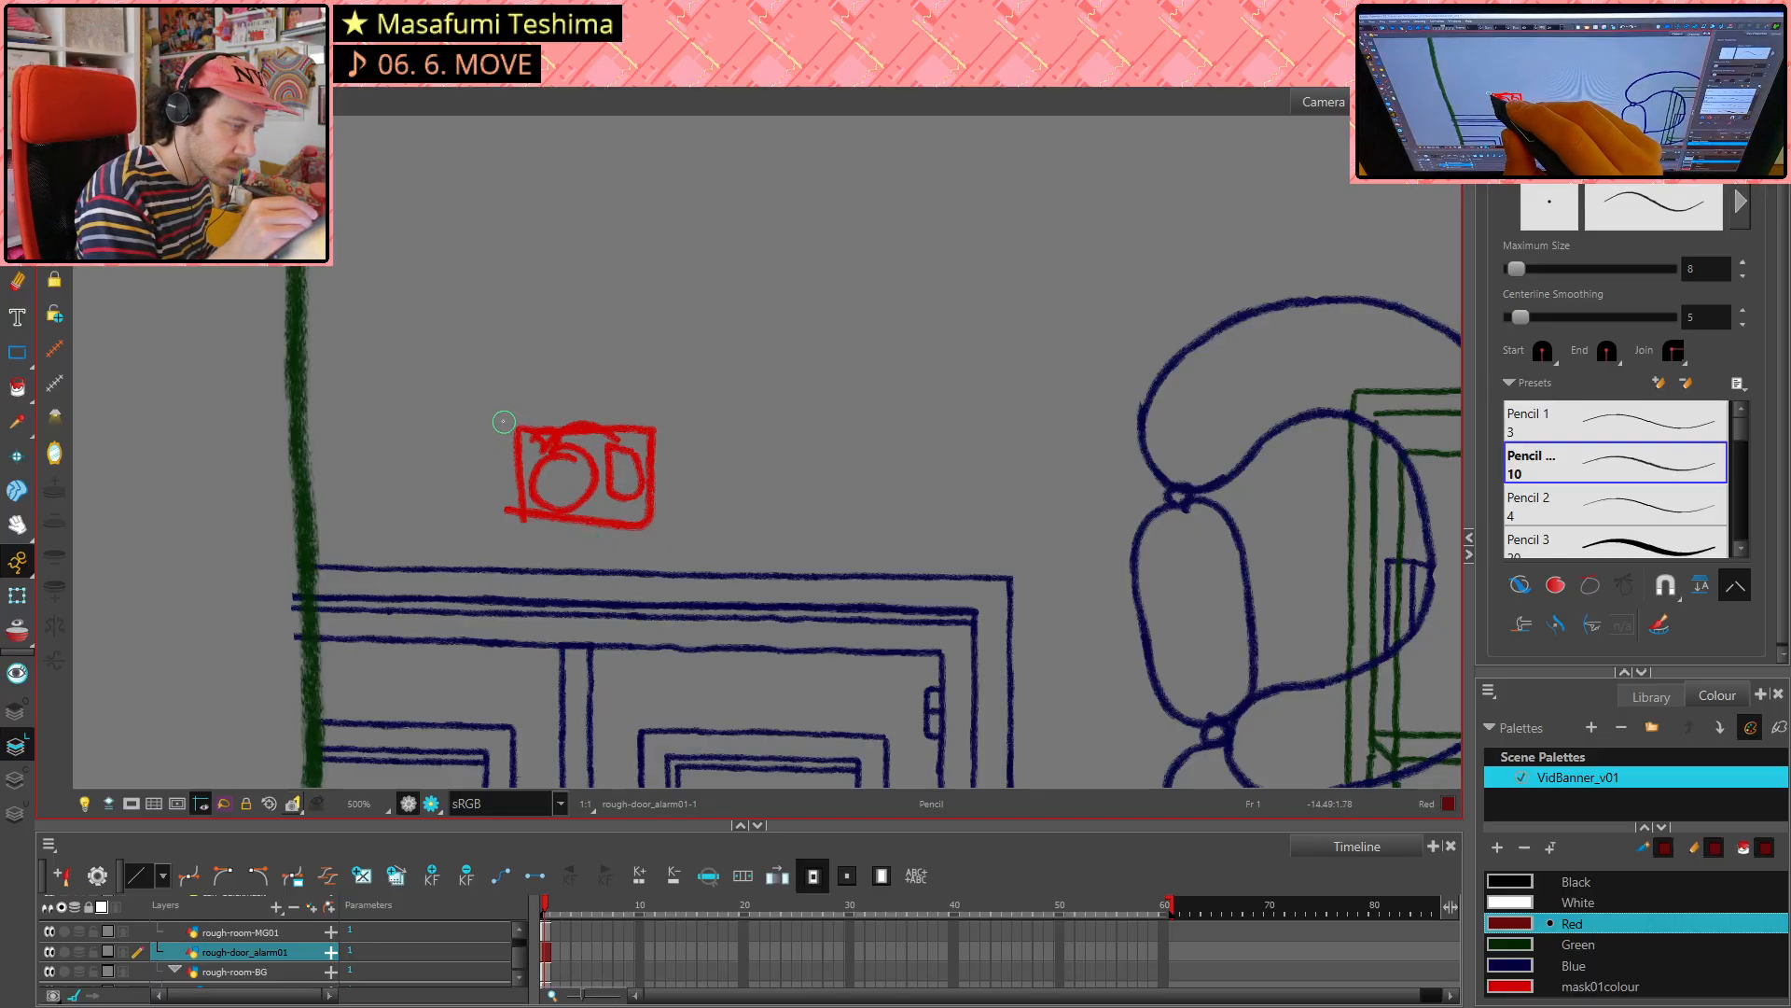
left_click_drag(503, 430, 503, 472)
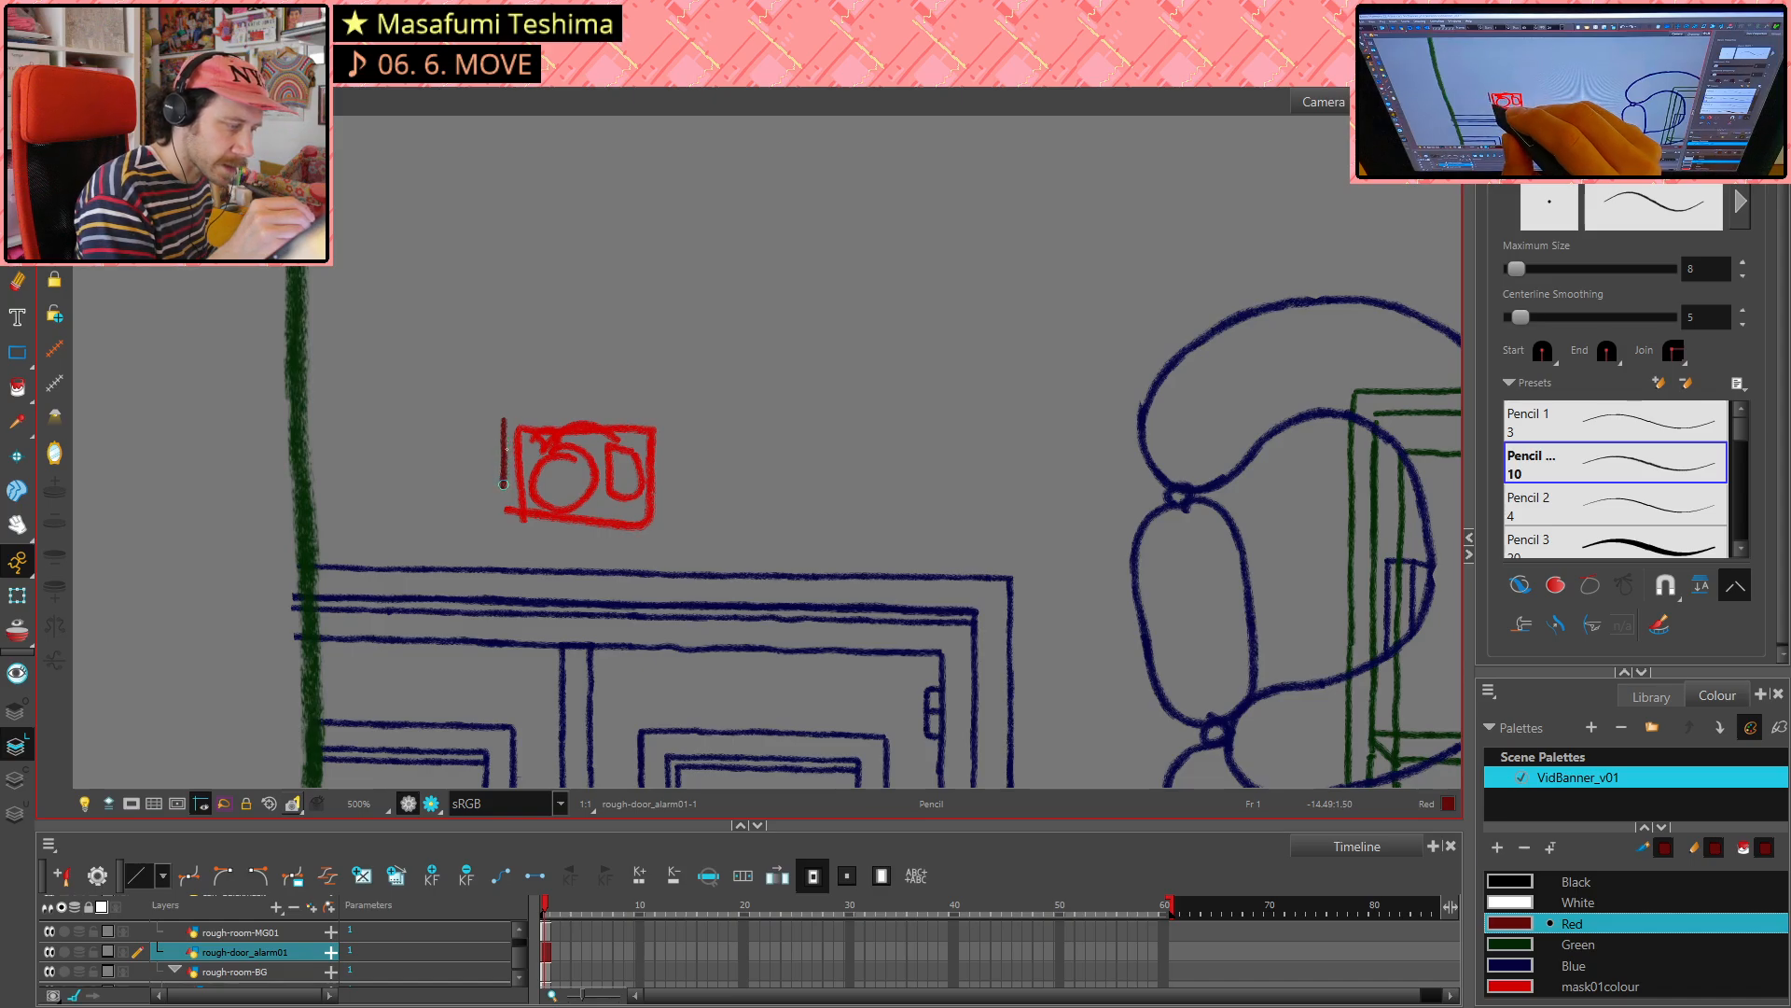
key("ctrl+z")
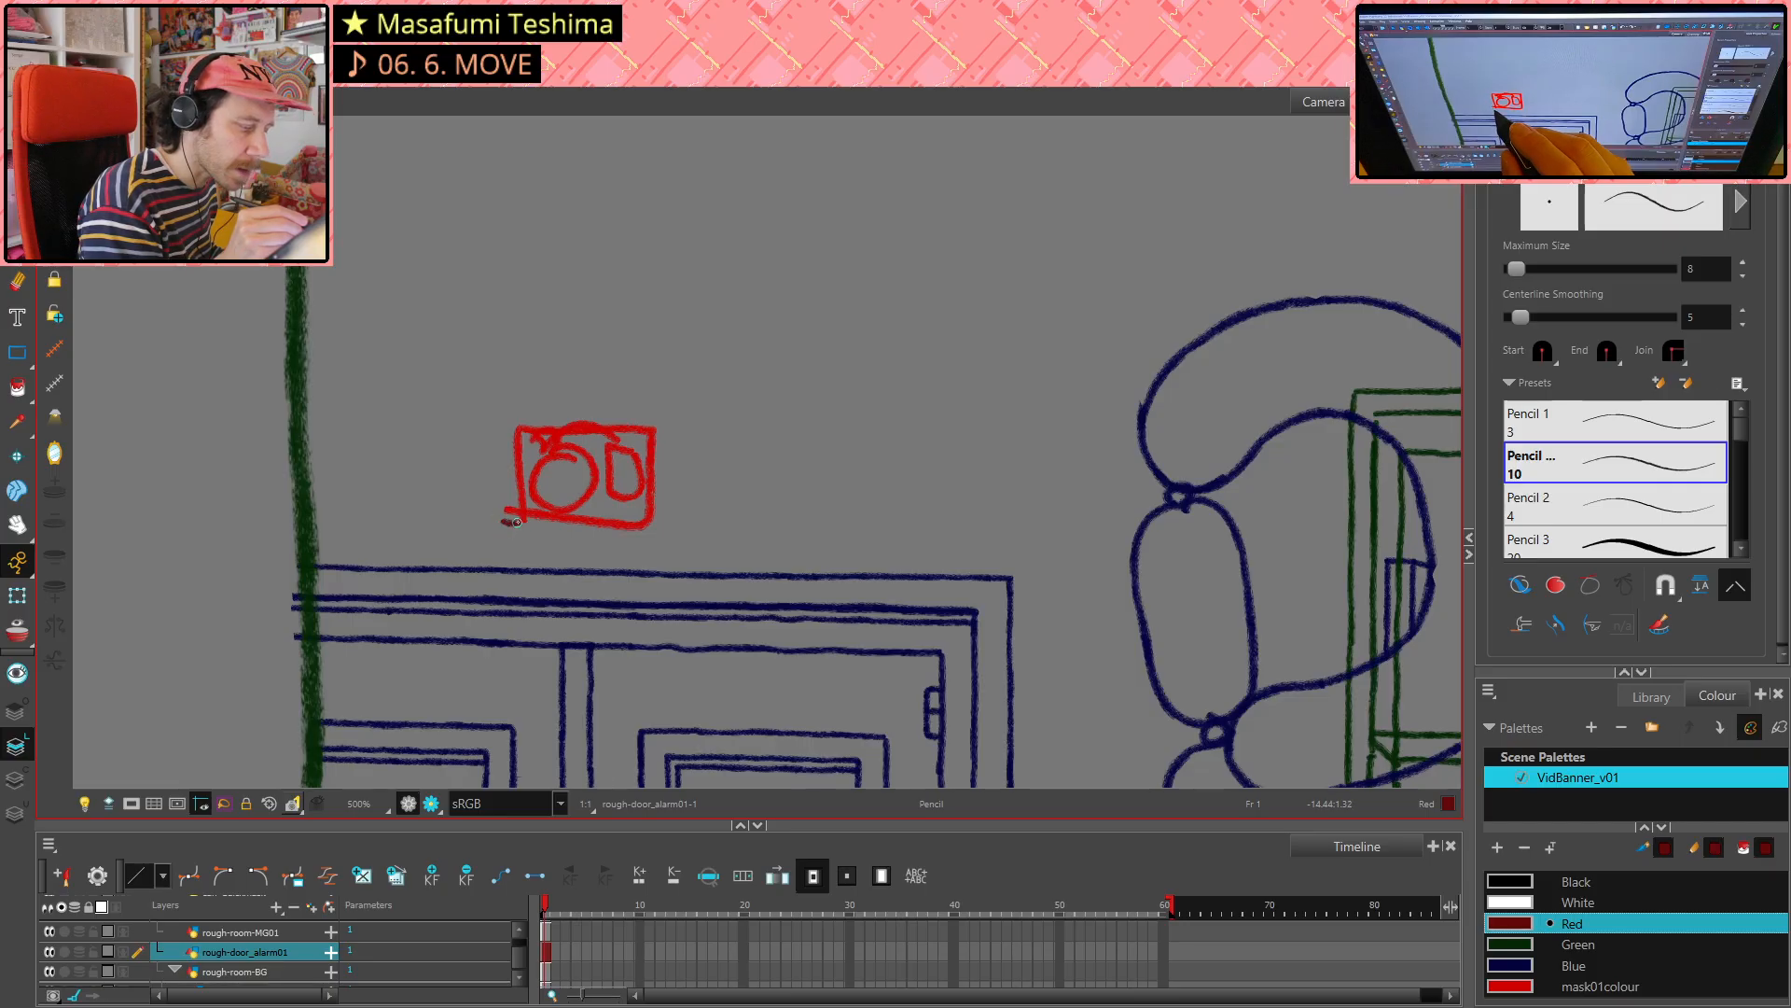
key("ctrl+z")
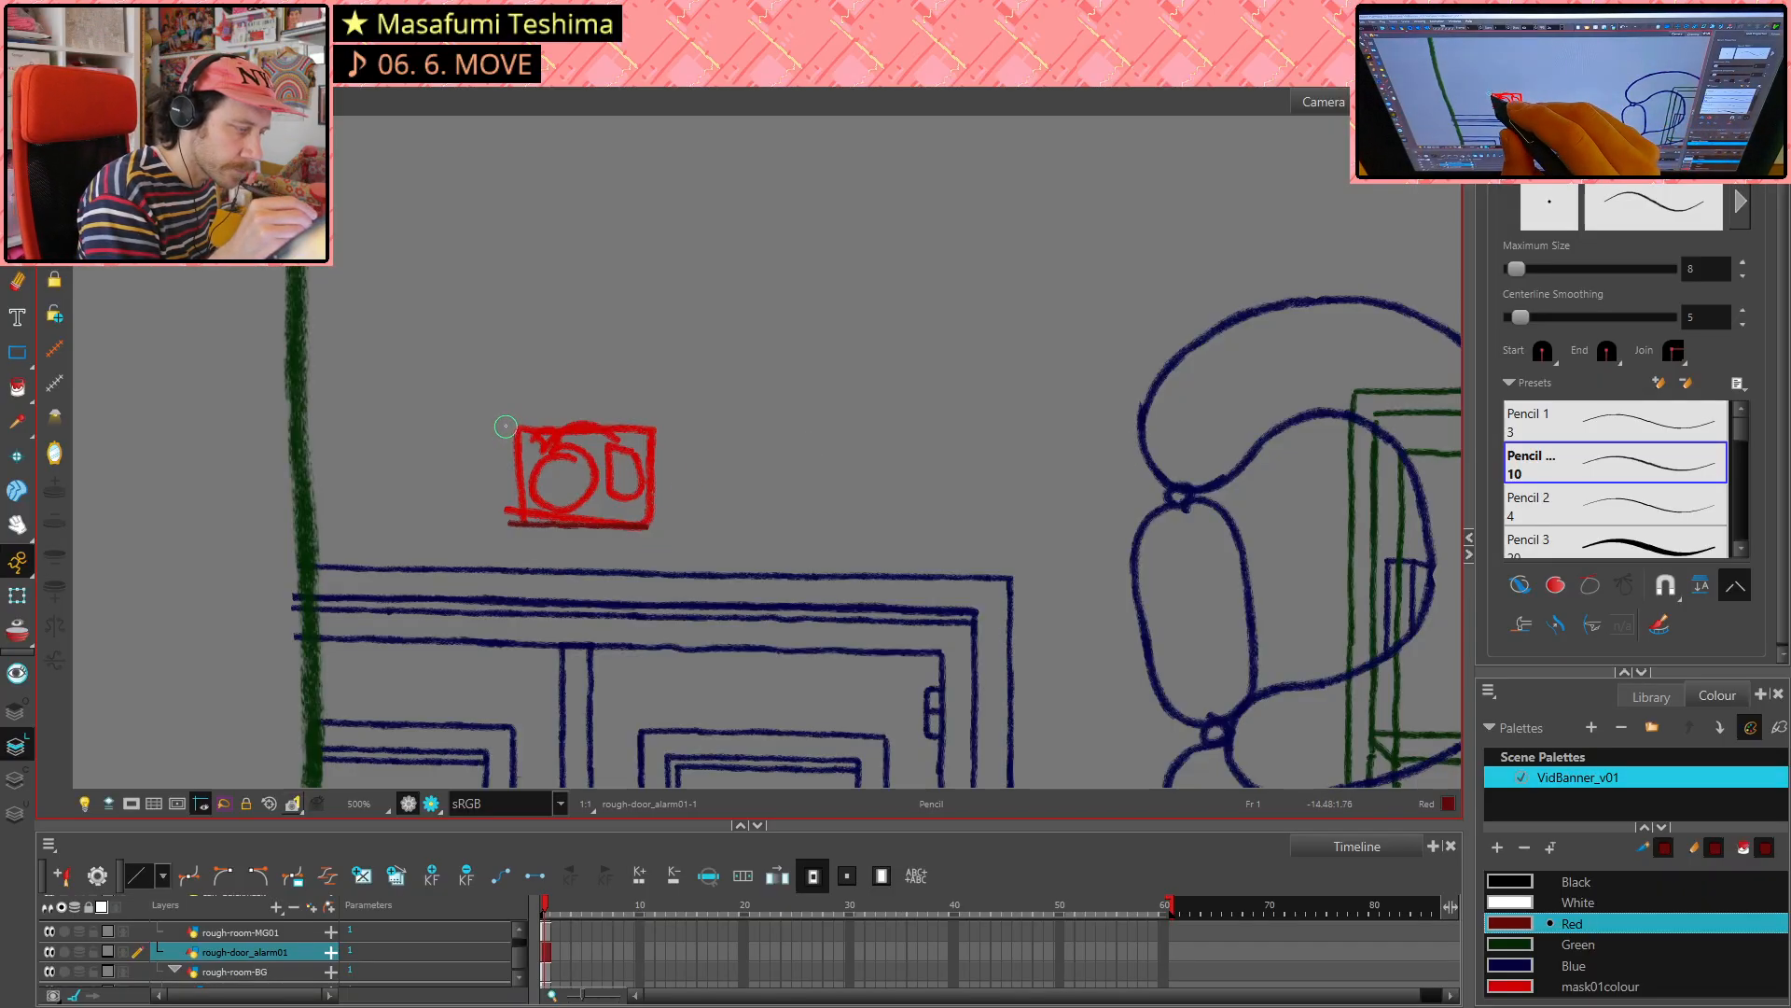
key("ctrl+z")
left_click_drag(505, 429, 506, 433)
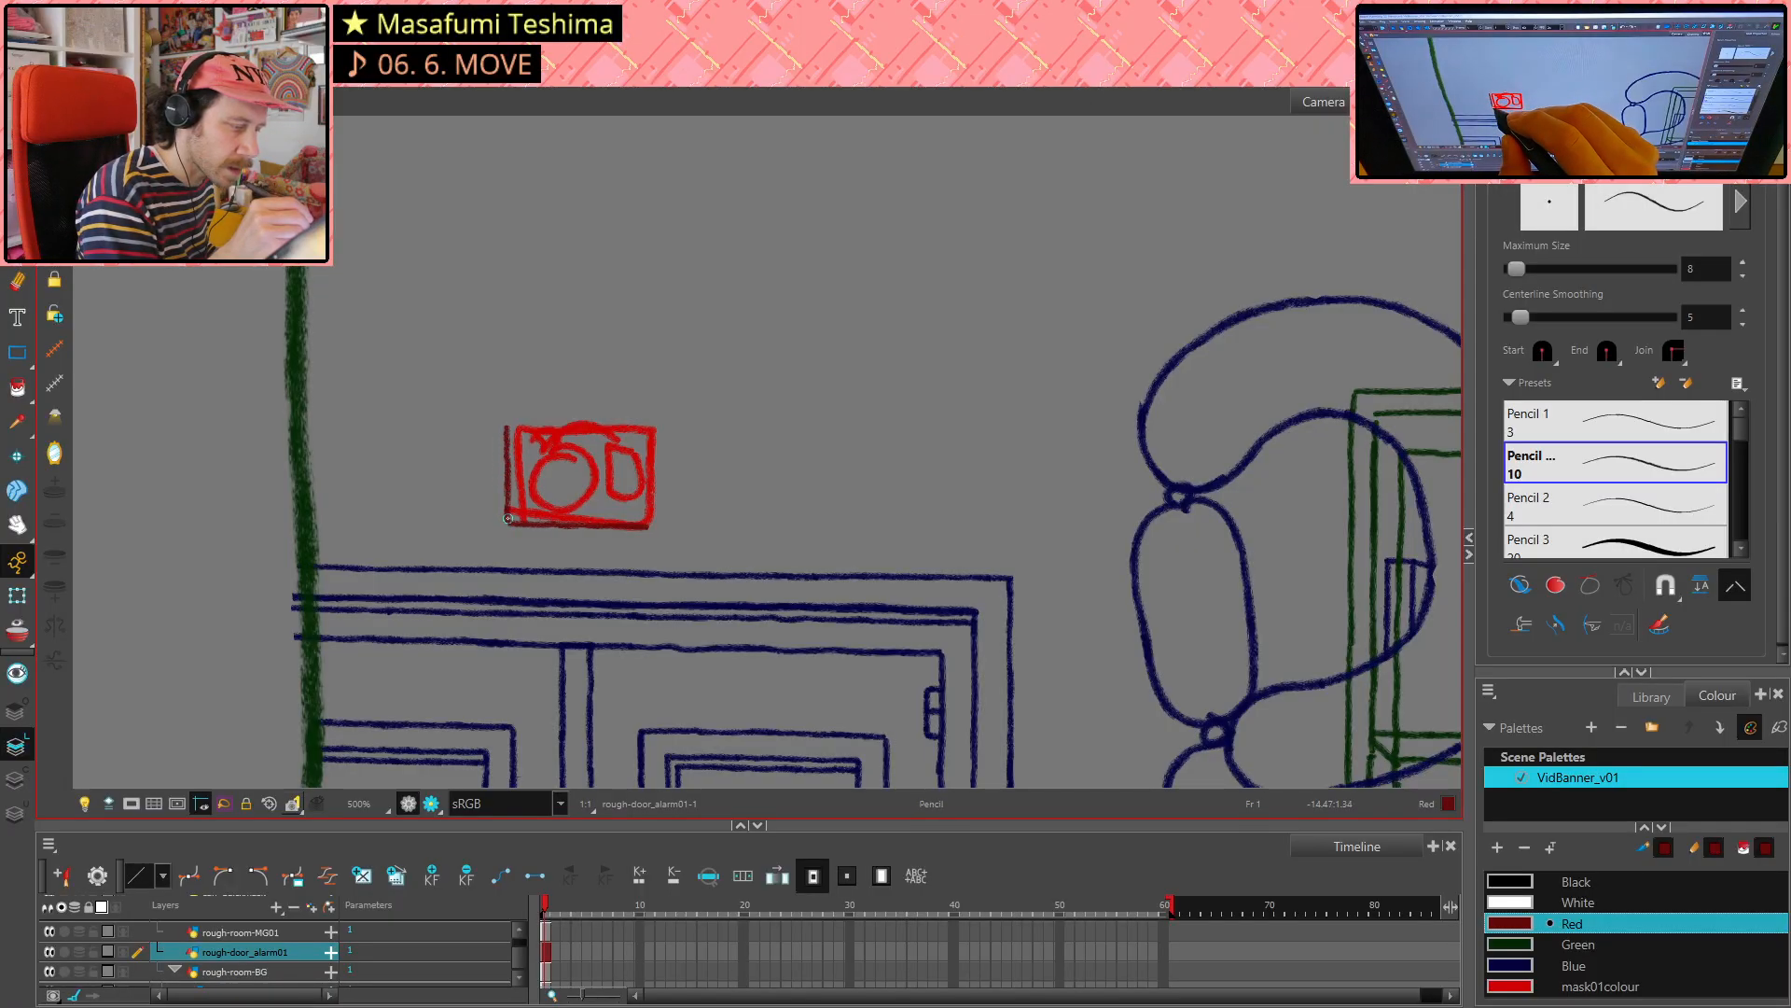
left_click_drag(508, 518, 508, 522)
key("ctrl+z")
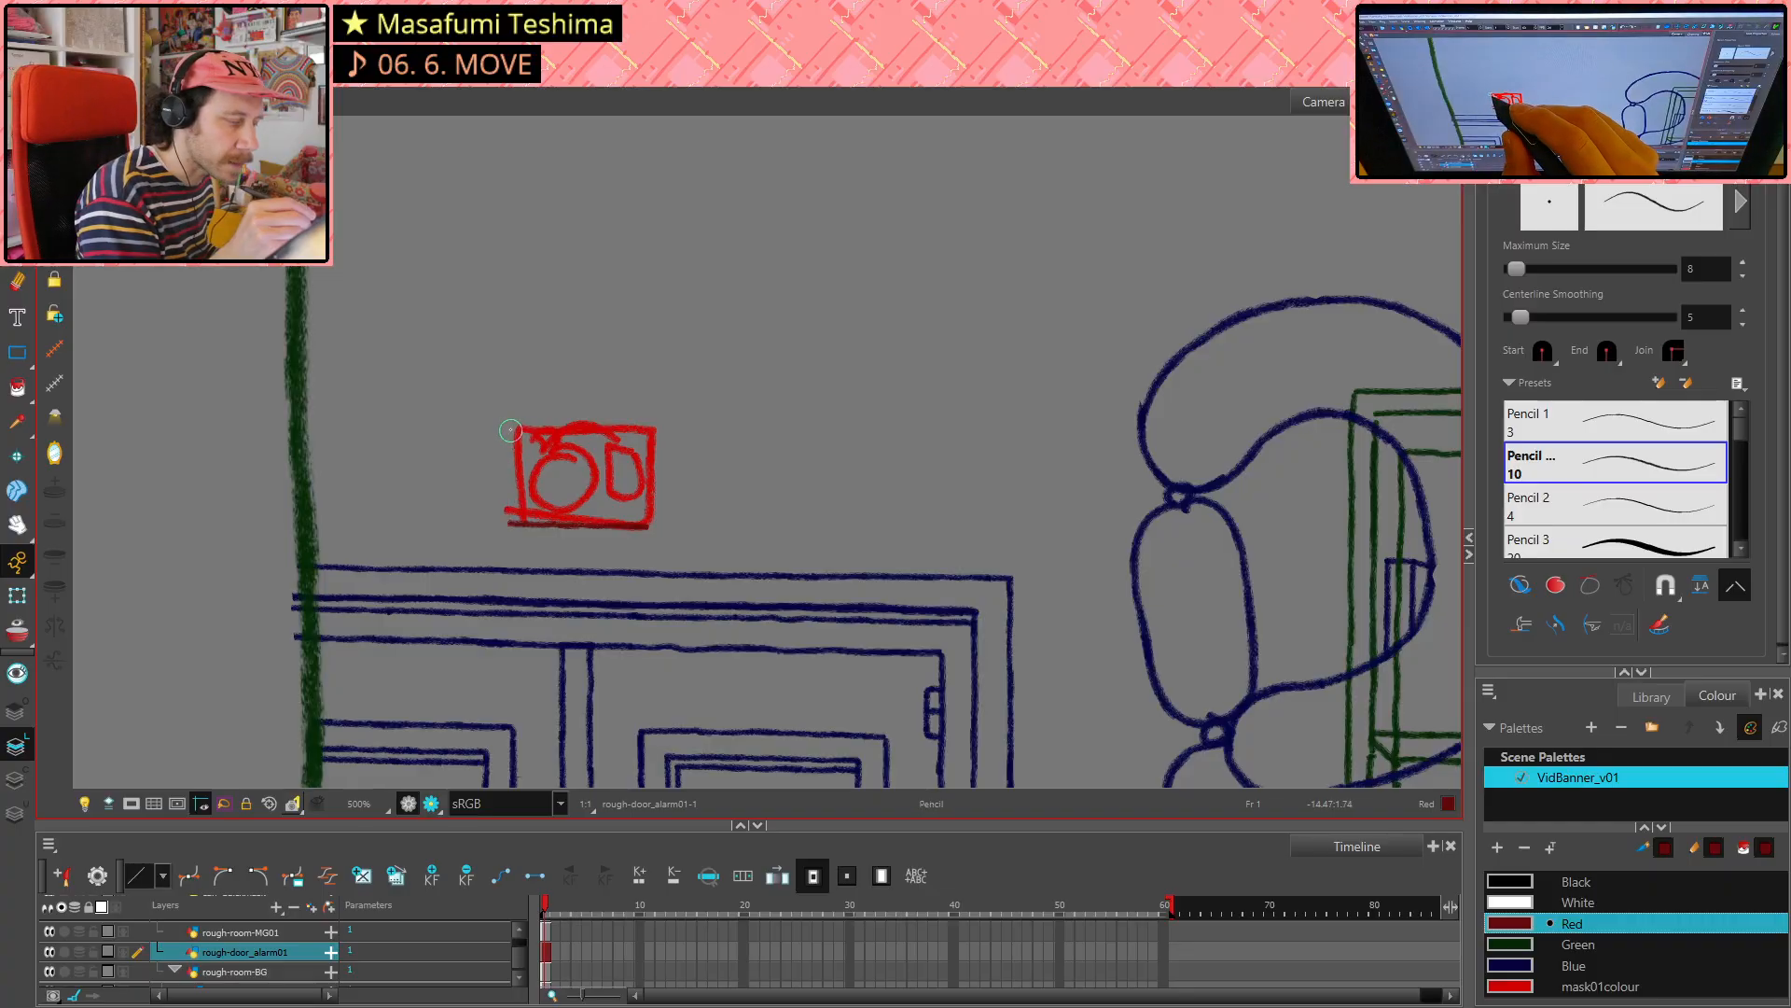
mouse_move(510, 430)
left_mouse_down()
mouse_move(508, 478)
mouse_move(506, 436)
mouse_move(507, 528)
left_mouse_up()
key("ctrl+z")
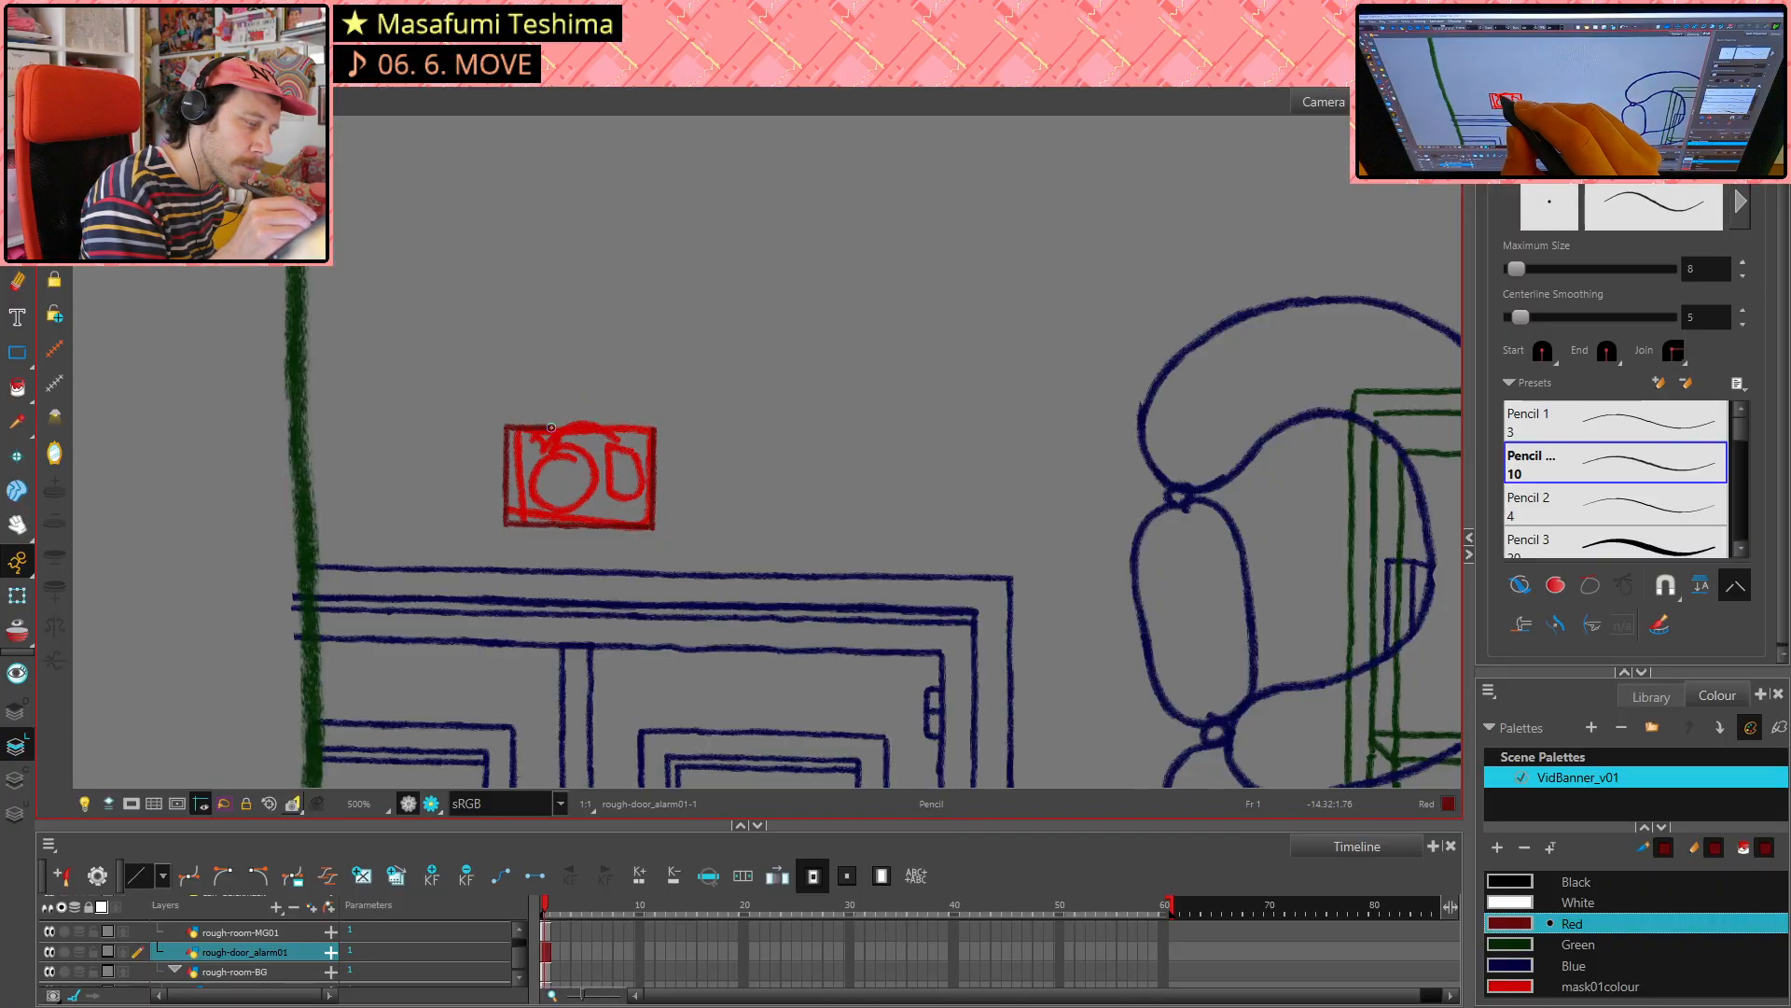
key("alt+s")
key("alt+x")
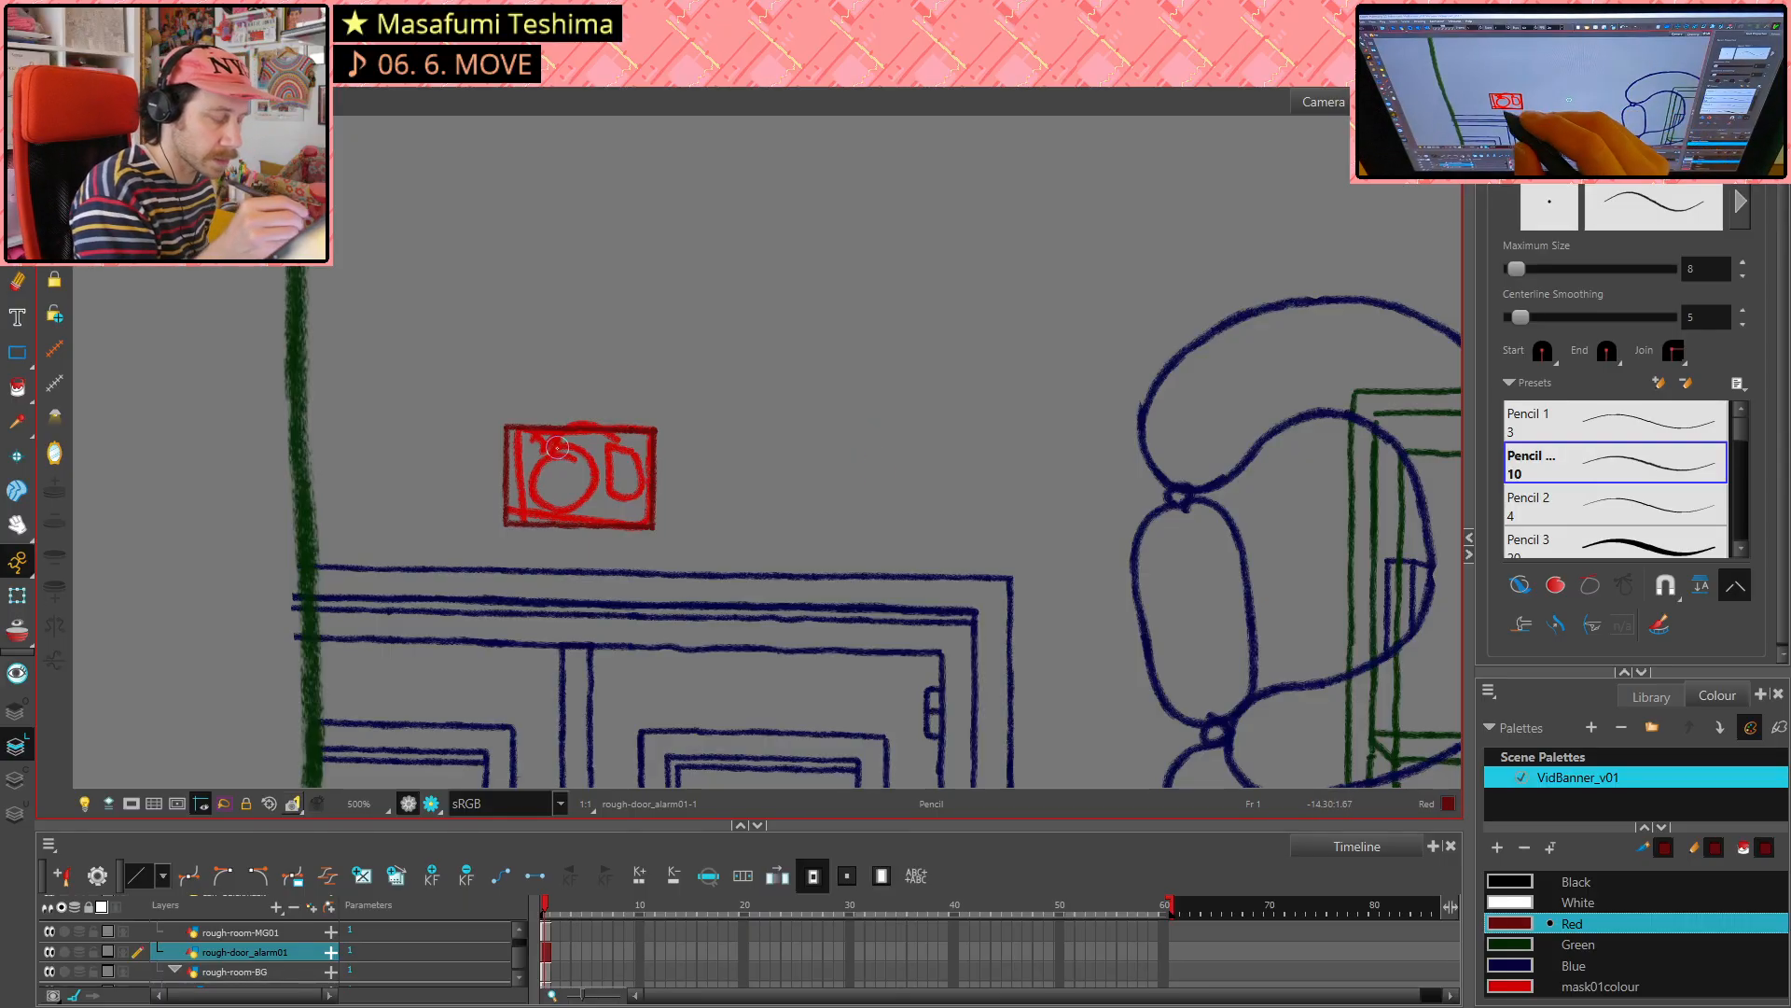
- Delete the bright red alarm sketch from the underlay art of rough-door_alarm01 and return to the line art
key("alt+s")
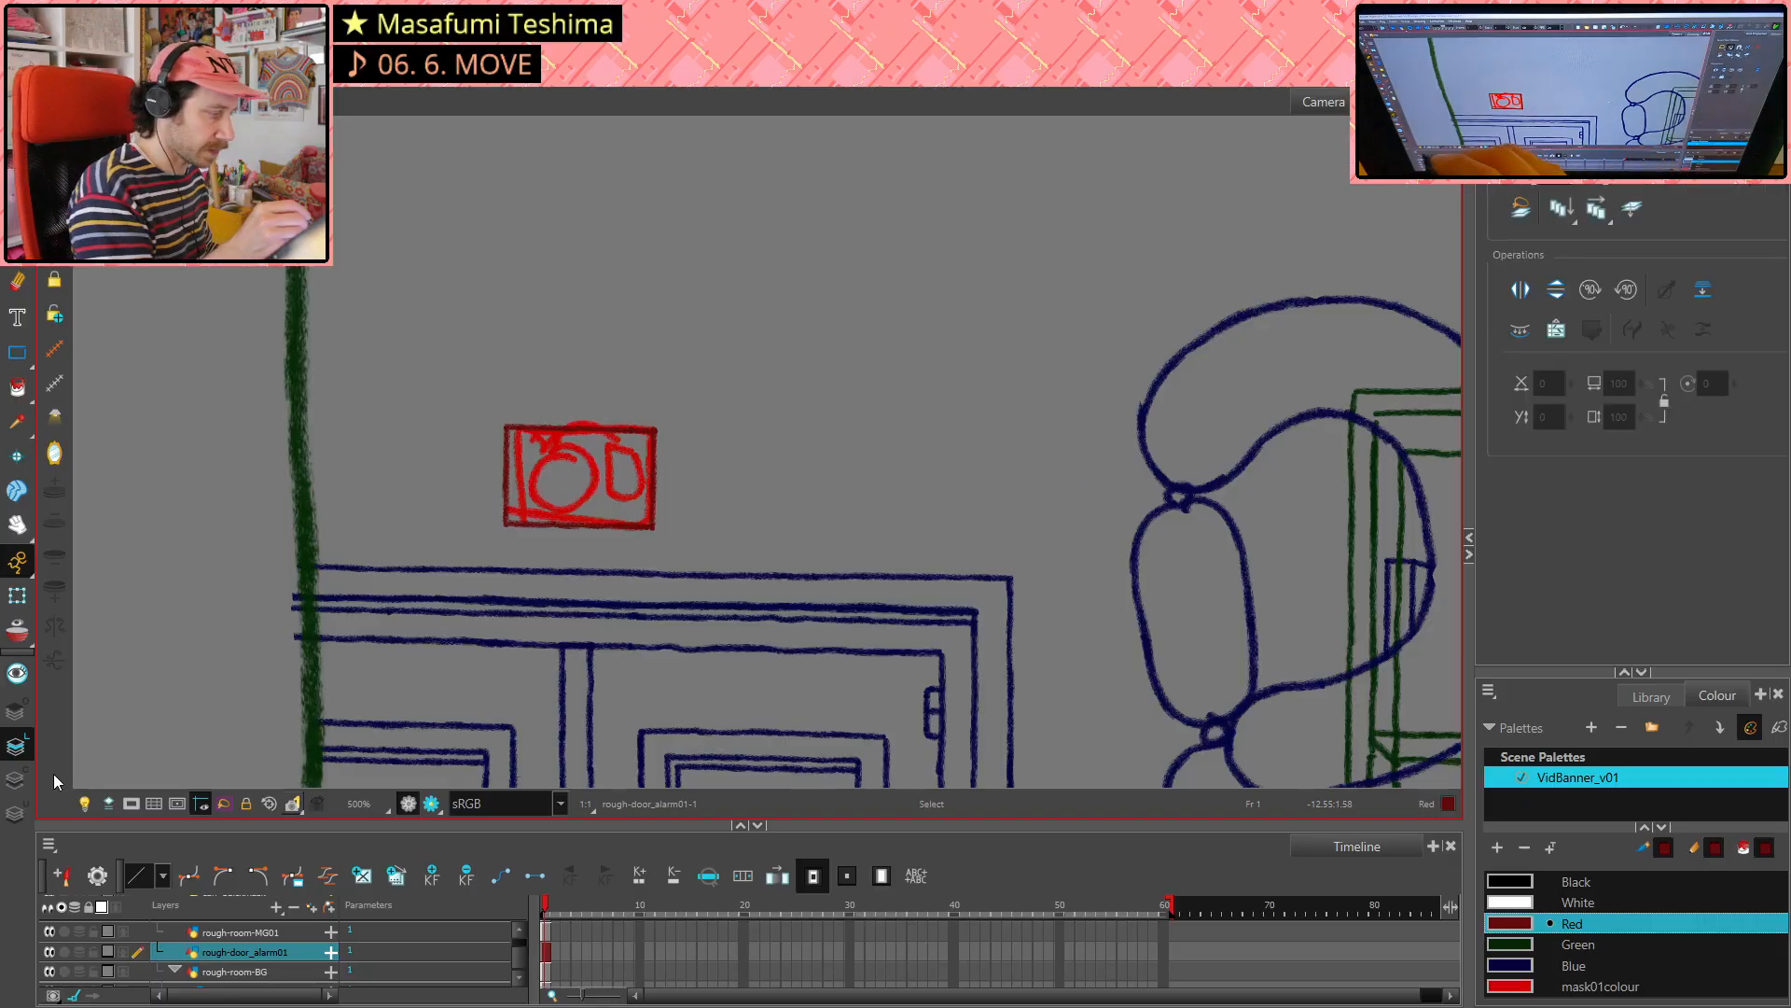
mouse_move(590, 378)
left_mouse_down()
mouse_move(491, 533)
mouse_move(719, 392)
left_mouse_up()
left_click(17, 814)
mouse_move(573, 381)
left_mouse_down()
mouse_move(712, 384)
mouse_move(703, 400)
left_mouse_up()
key("Delete")
left_click(17, 746)
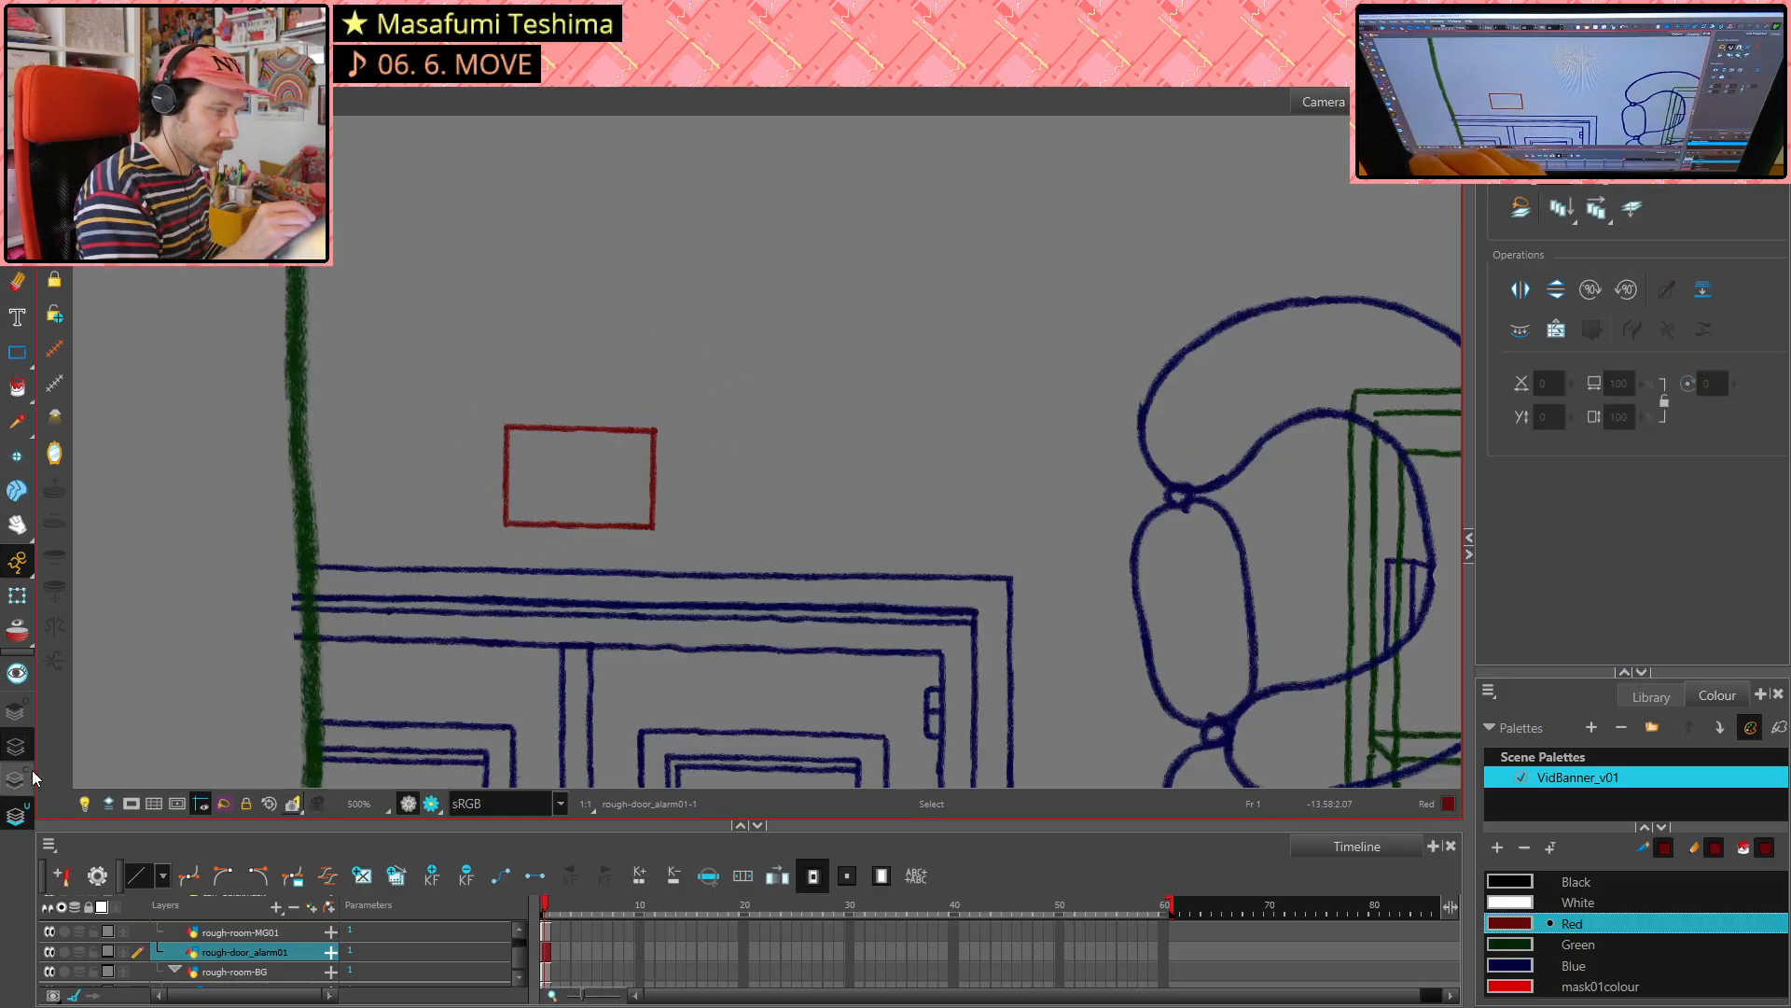
- Pencil the left half of a circle inside the red alarm box with the size 8 Red pencil, retrying uneven strokes
key("alt+slash")
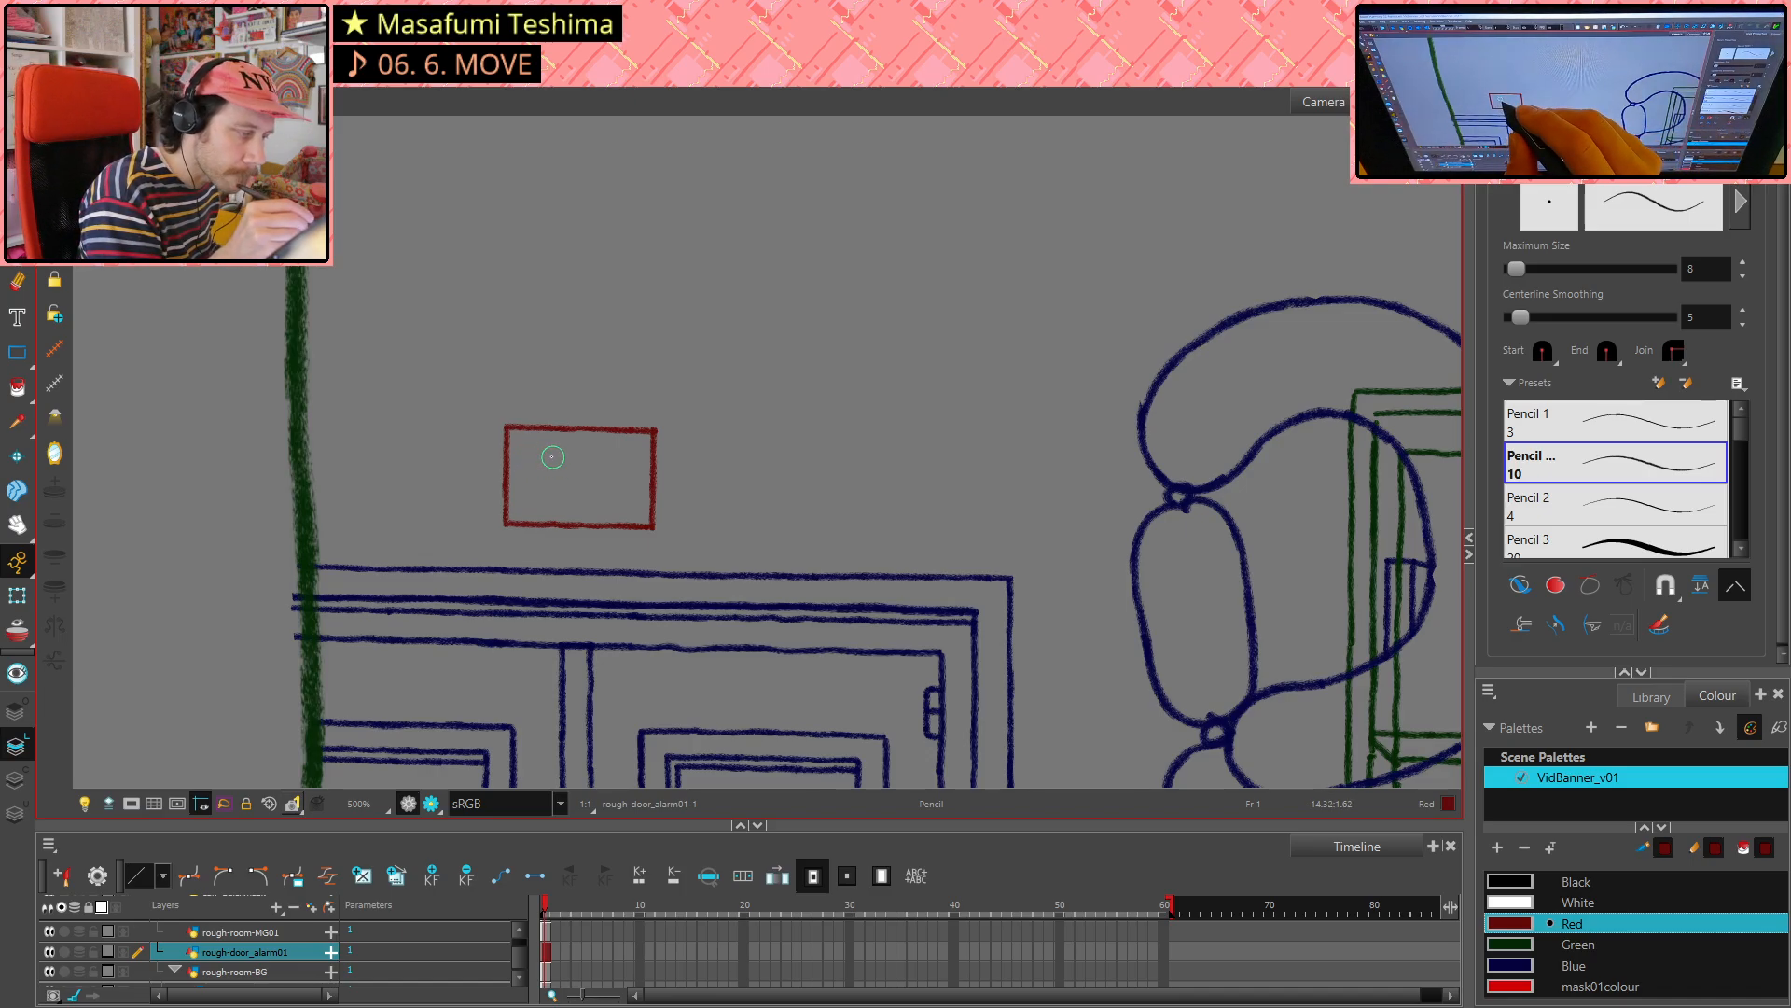
left_click_drag(554, 449, 522, 462)
key("ctrl+z")
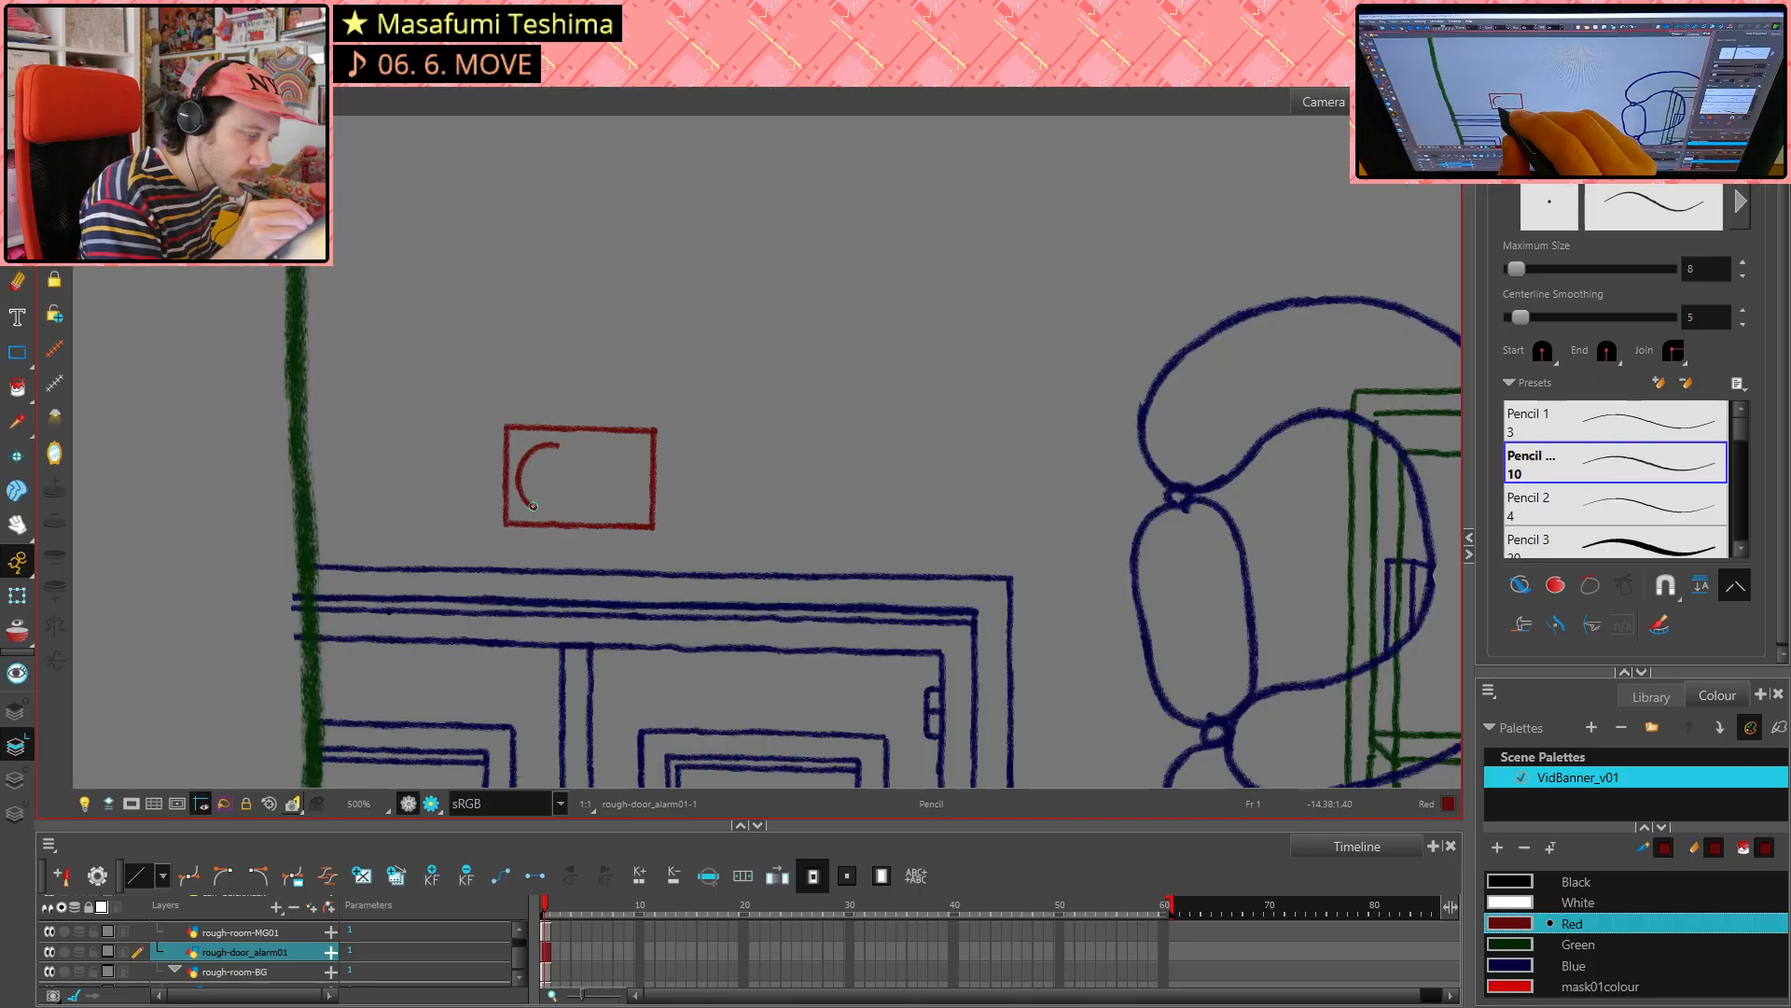
left_click_drag(533, 506, 551, 512)
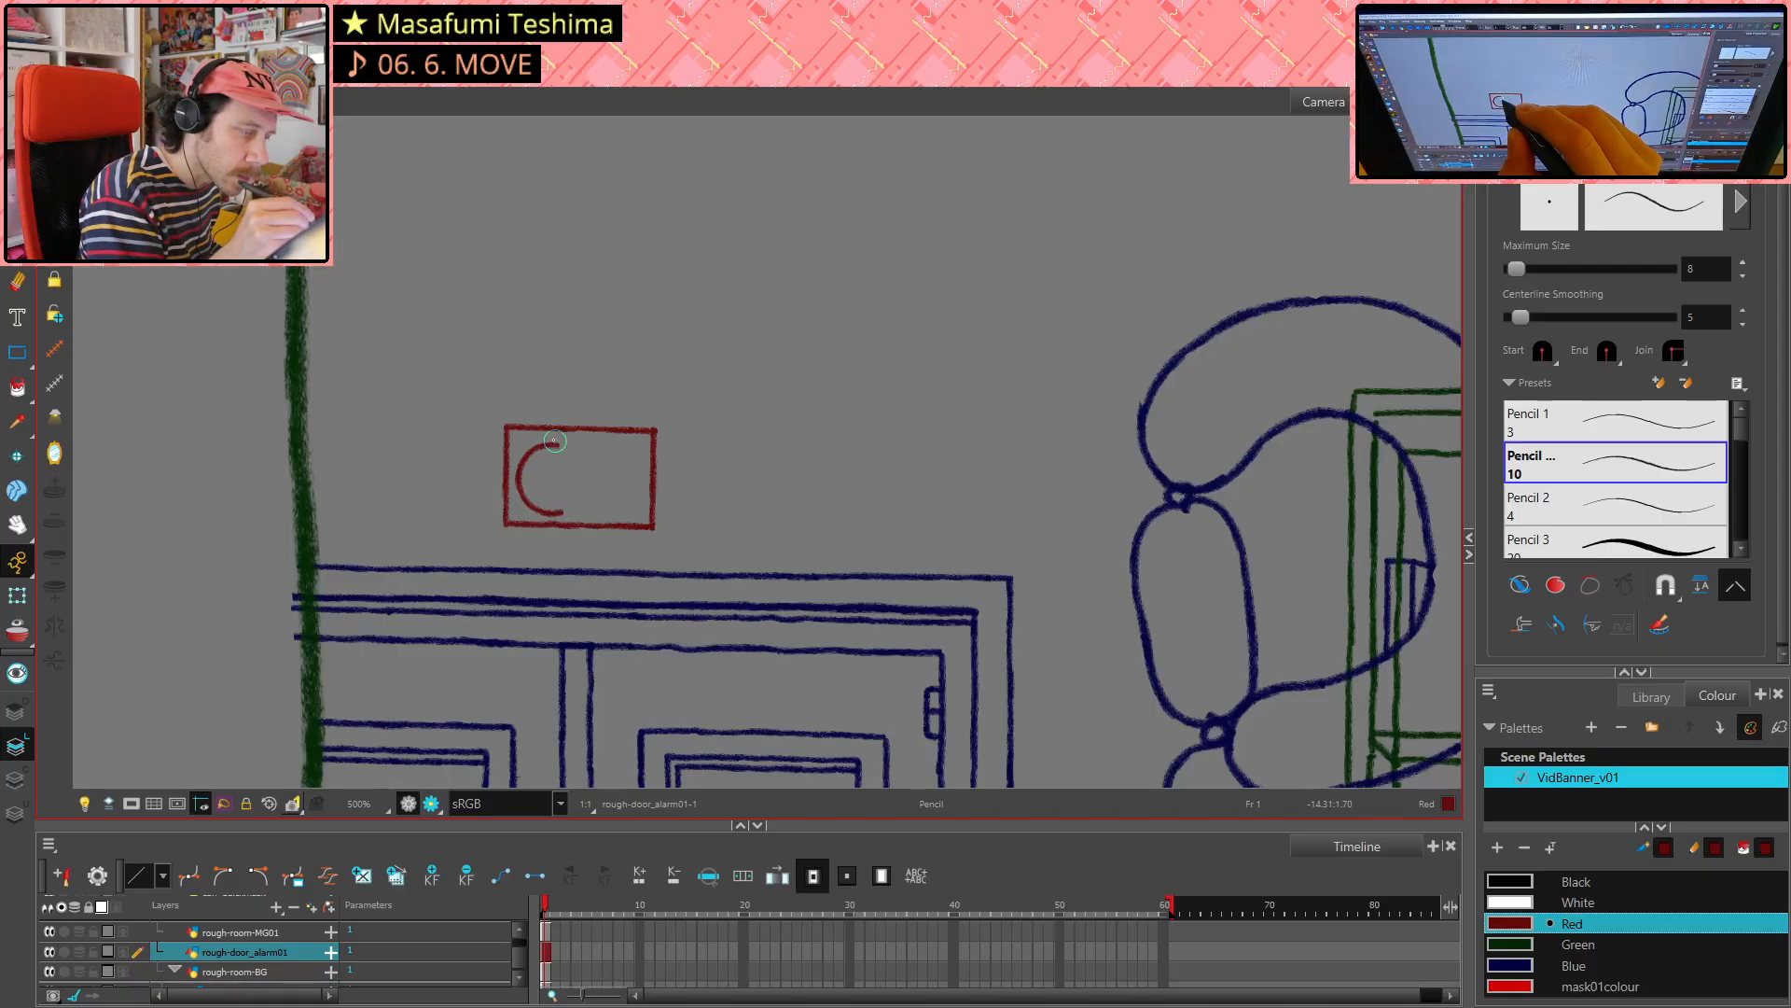
left_click_drag(560, 441, 523, 459)
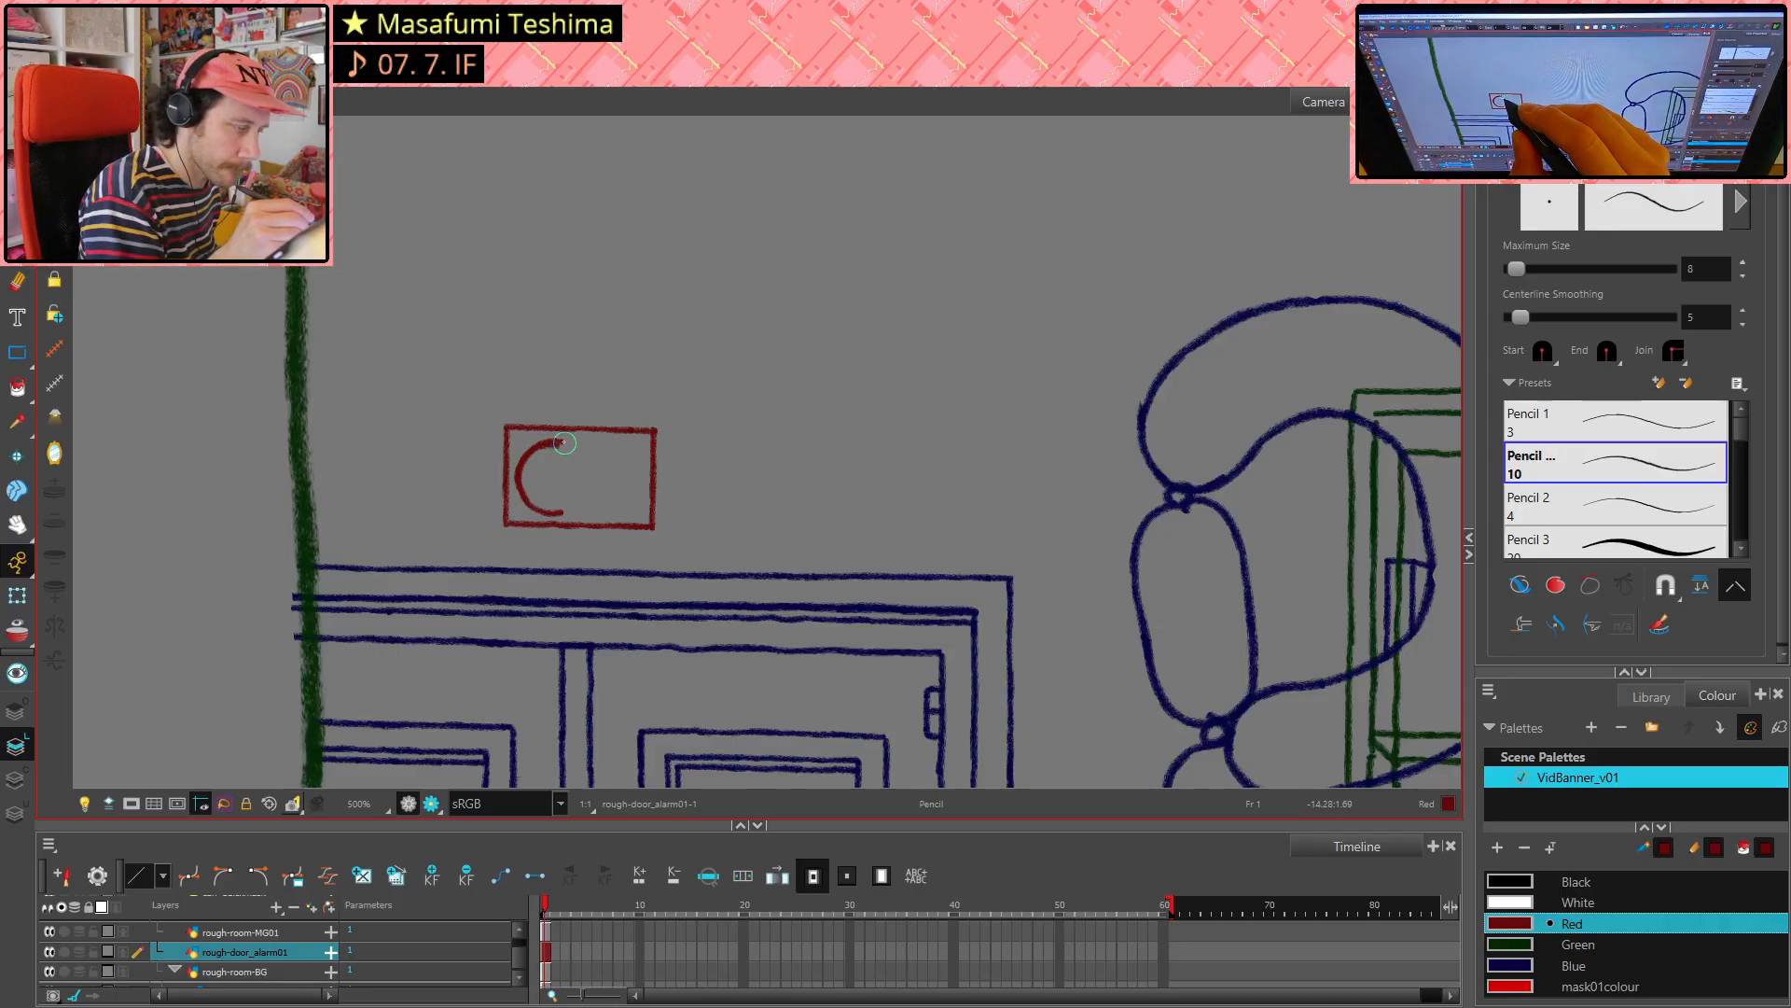
- Complete the alarm circle by pencilling its right half and closing the lower gap, undoing and redrawing uneven arcs
left_click_drag(563, 442, 584, 459)
key("ctrl+z")
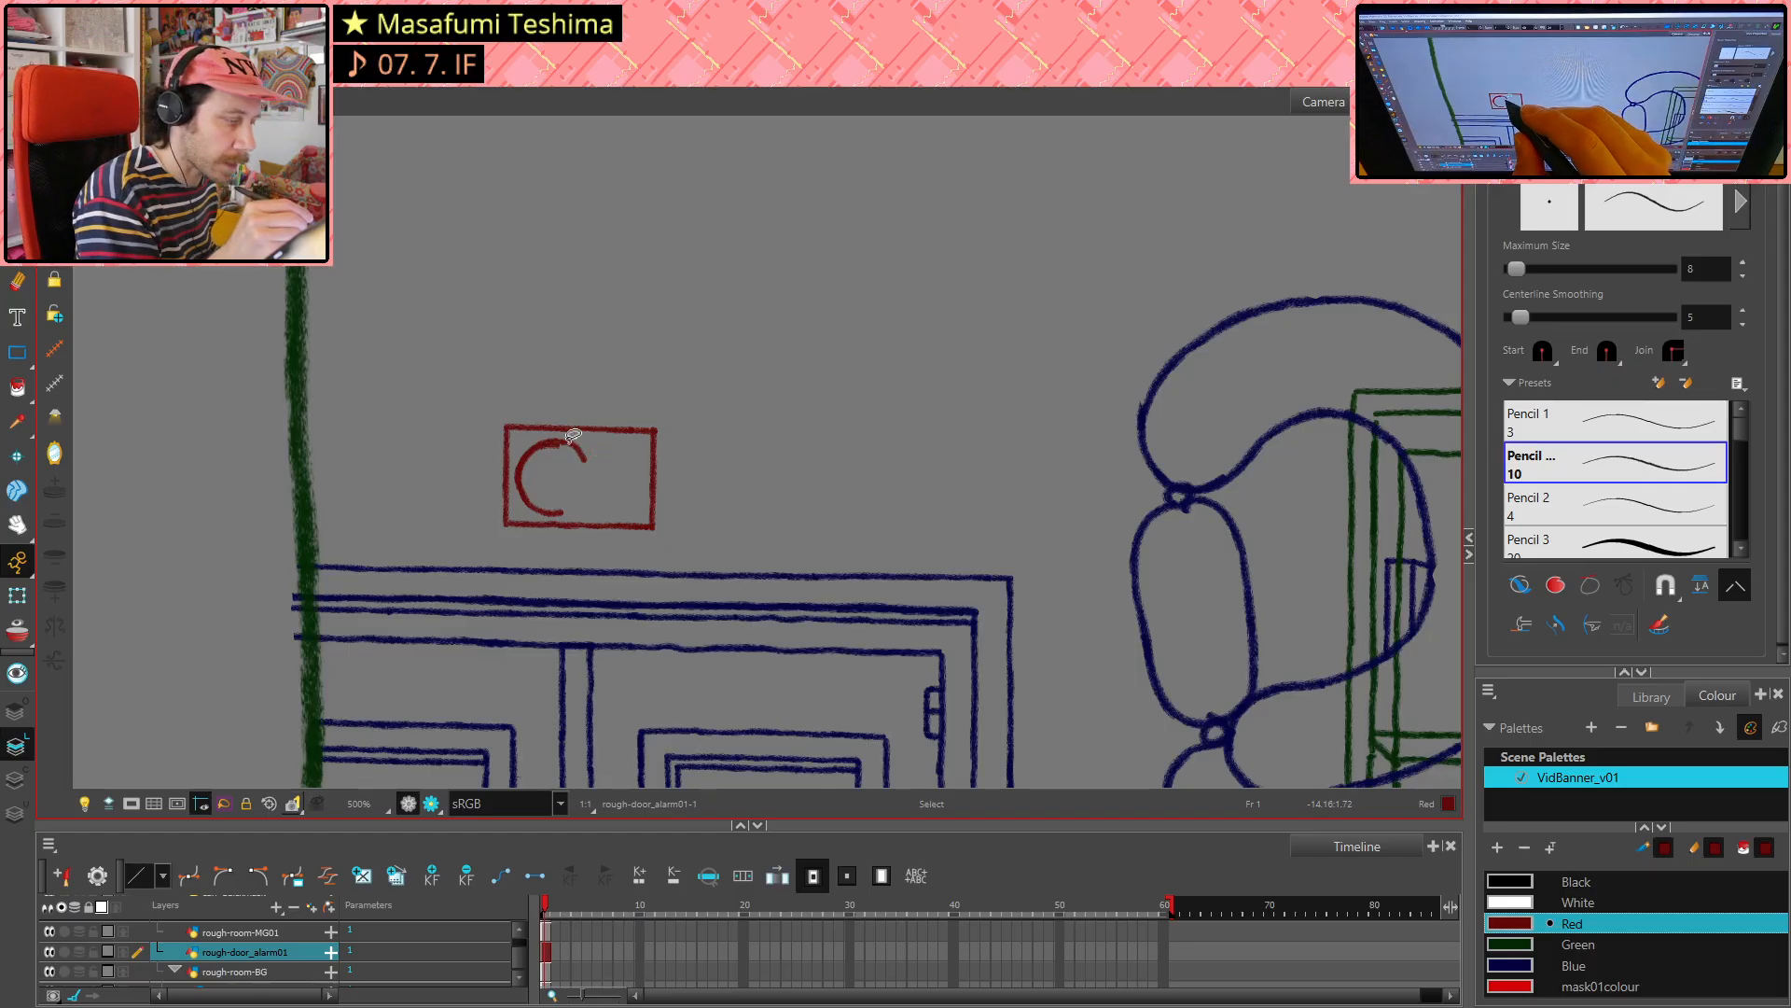
key("ctrl+z")
left_click_drag(561, 444, 590, 476)
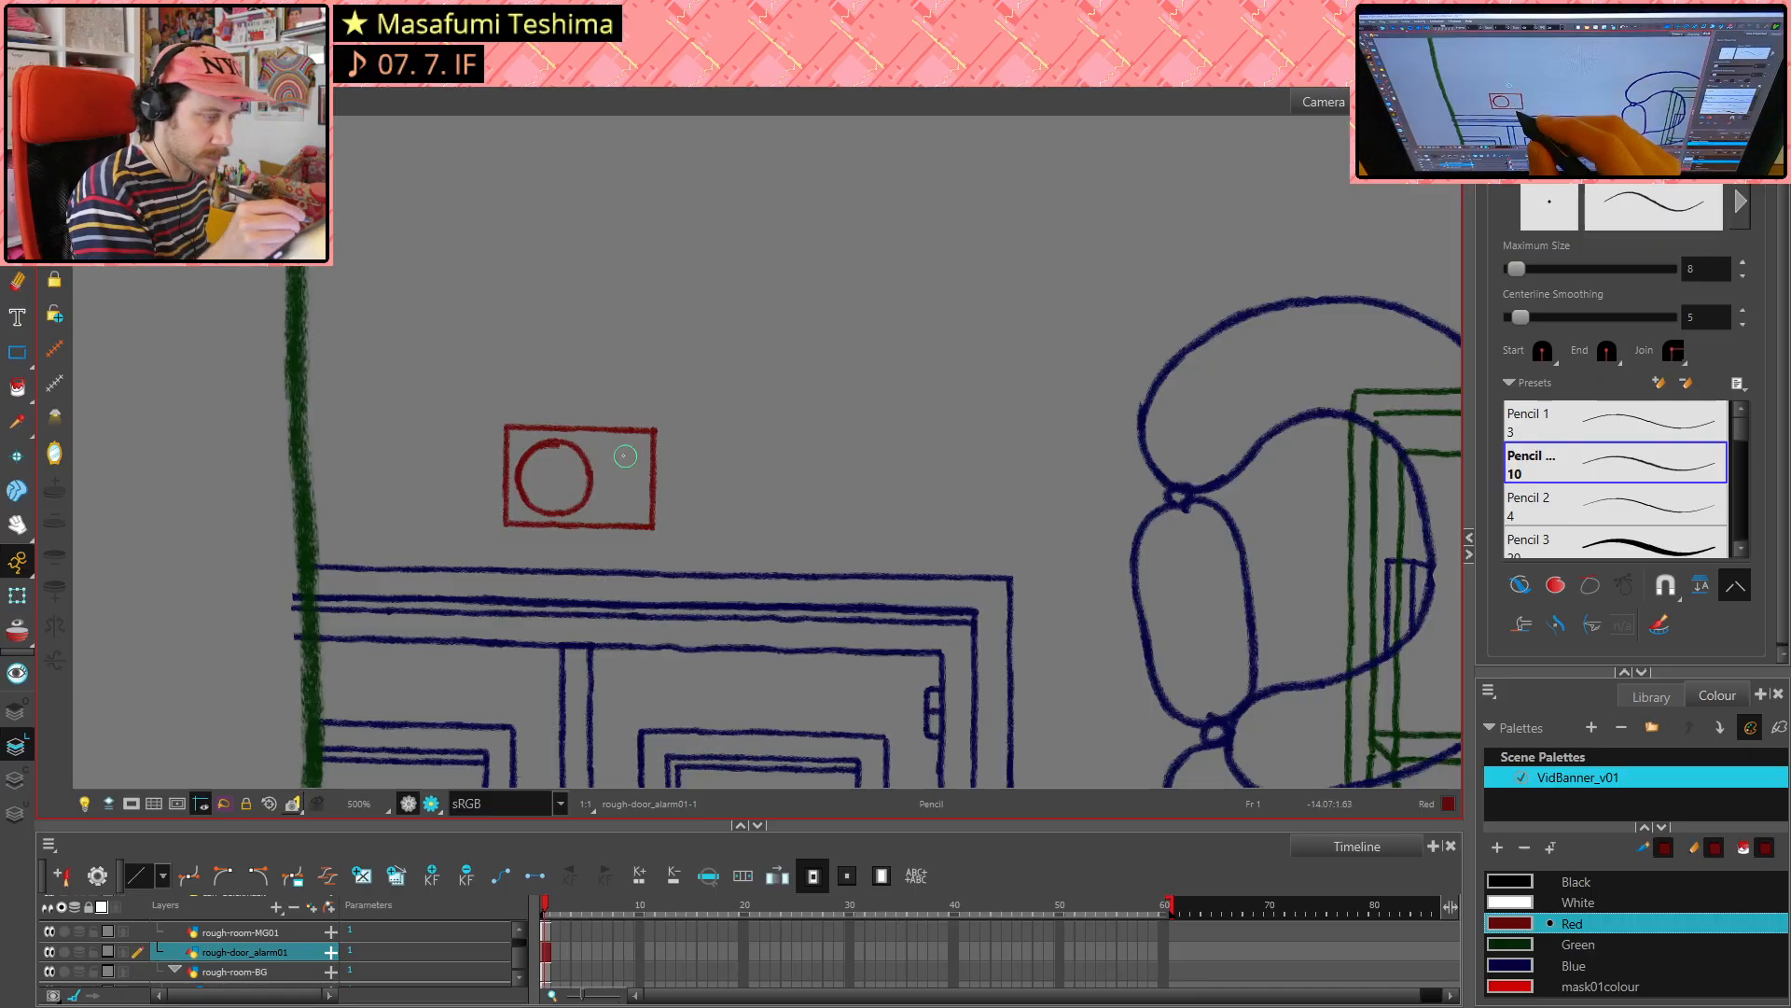
key("ctrl+z")
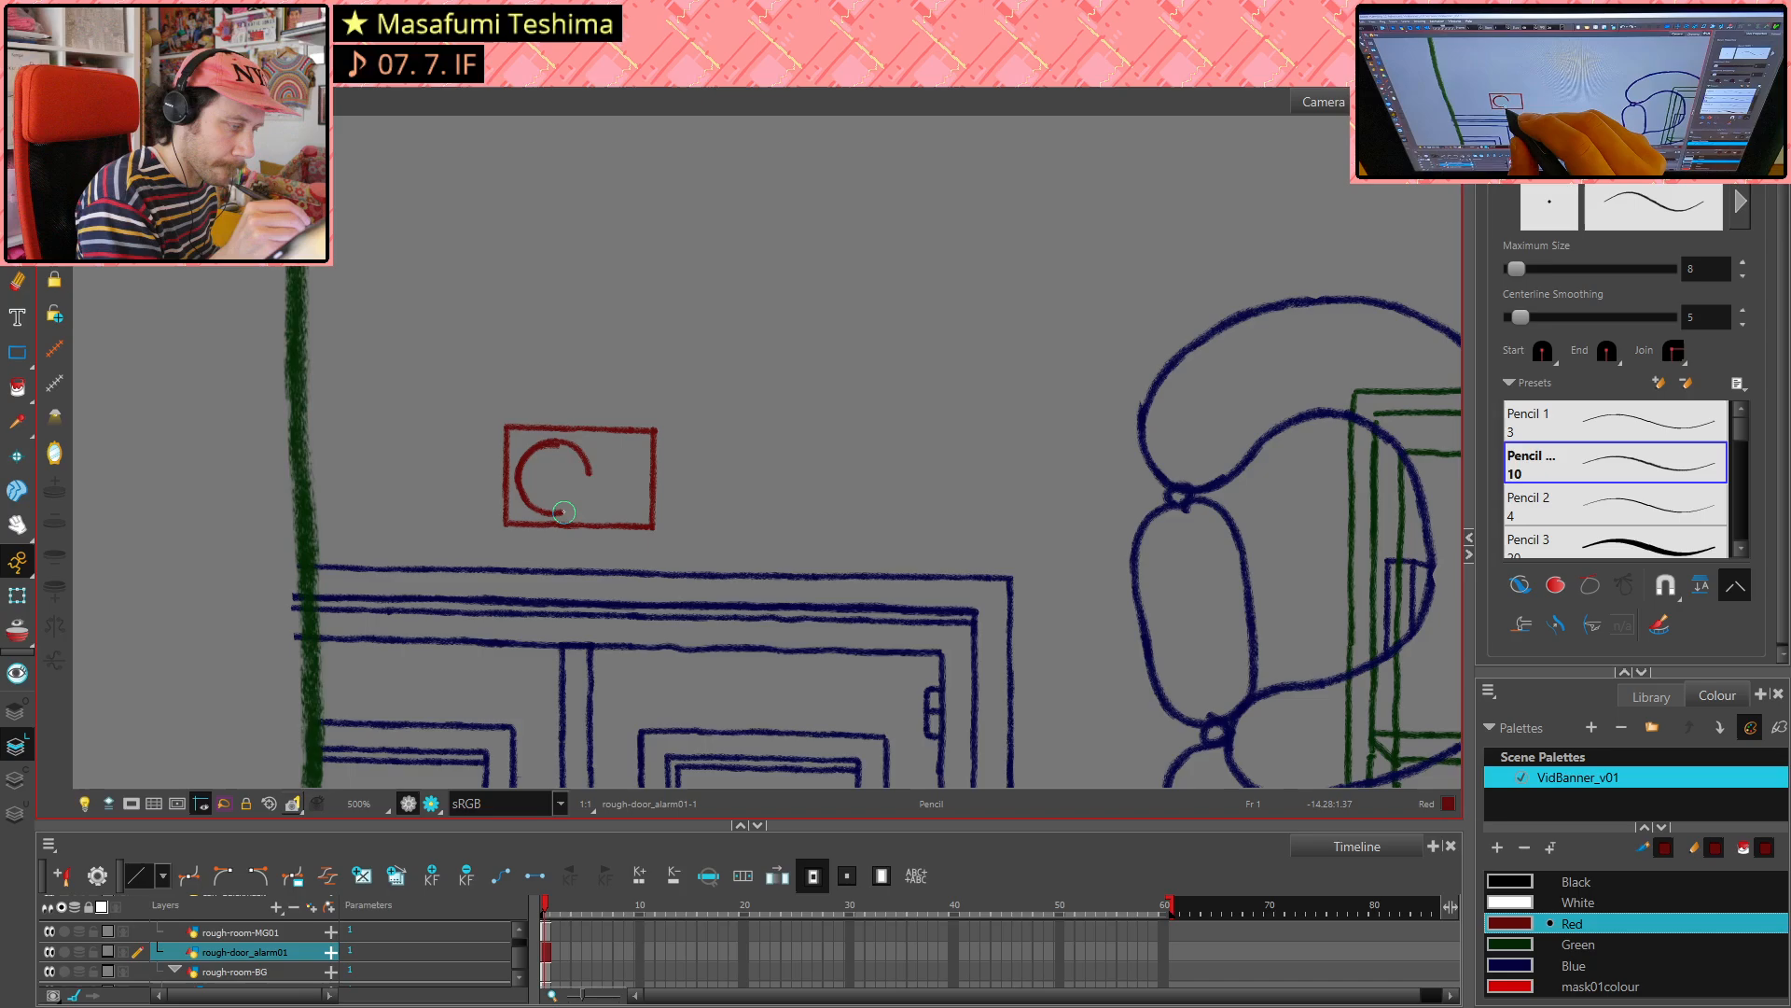
left_click_drag(563, 513, 580, 504)
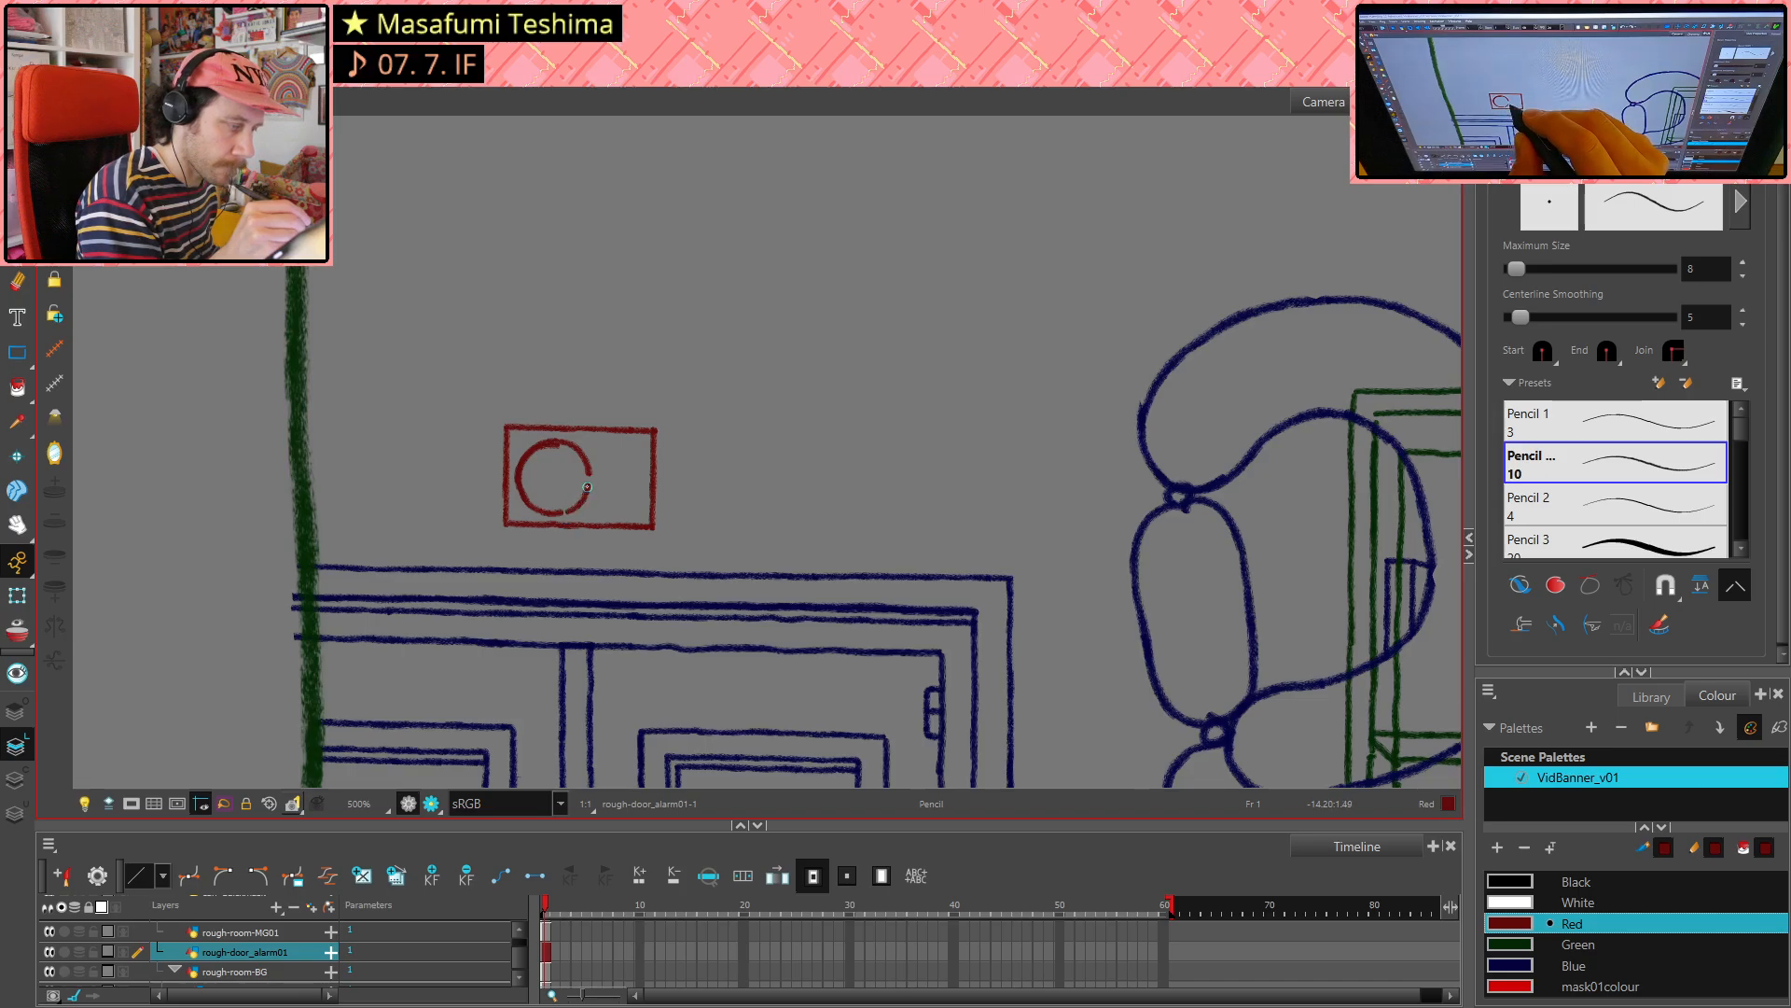
key("ctrl+z")
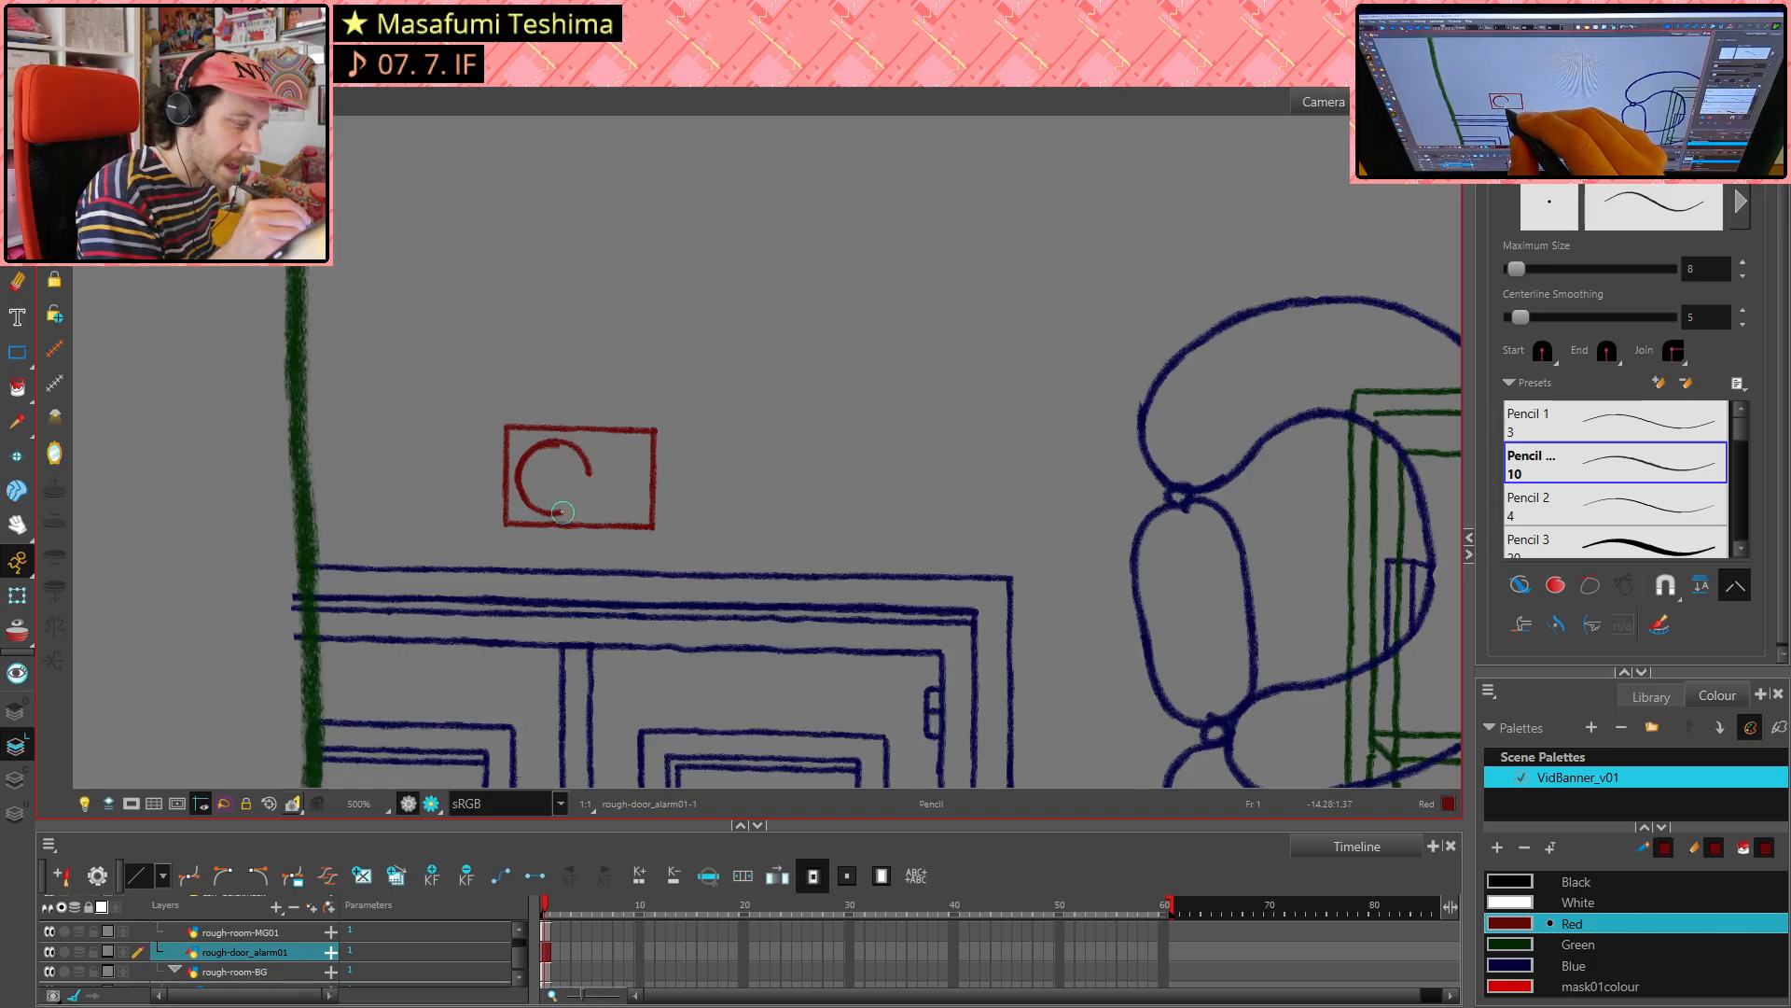
left_click_drag(570, 509, 579, 505)
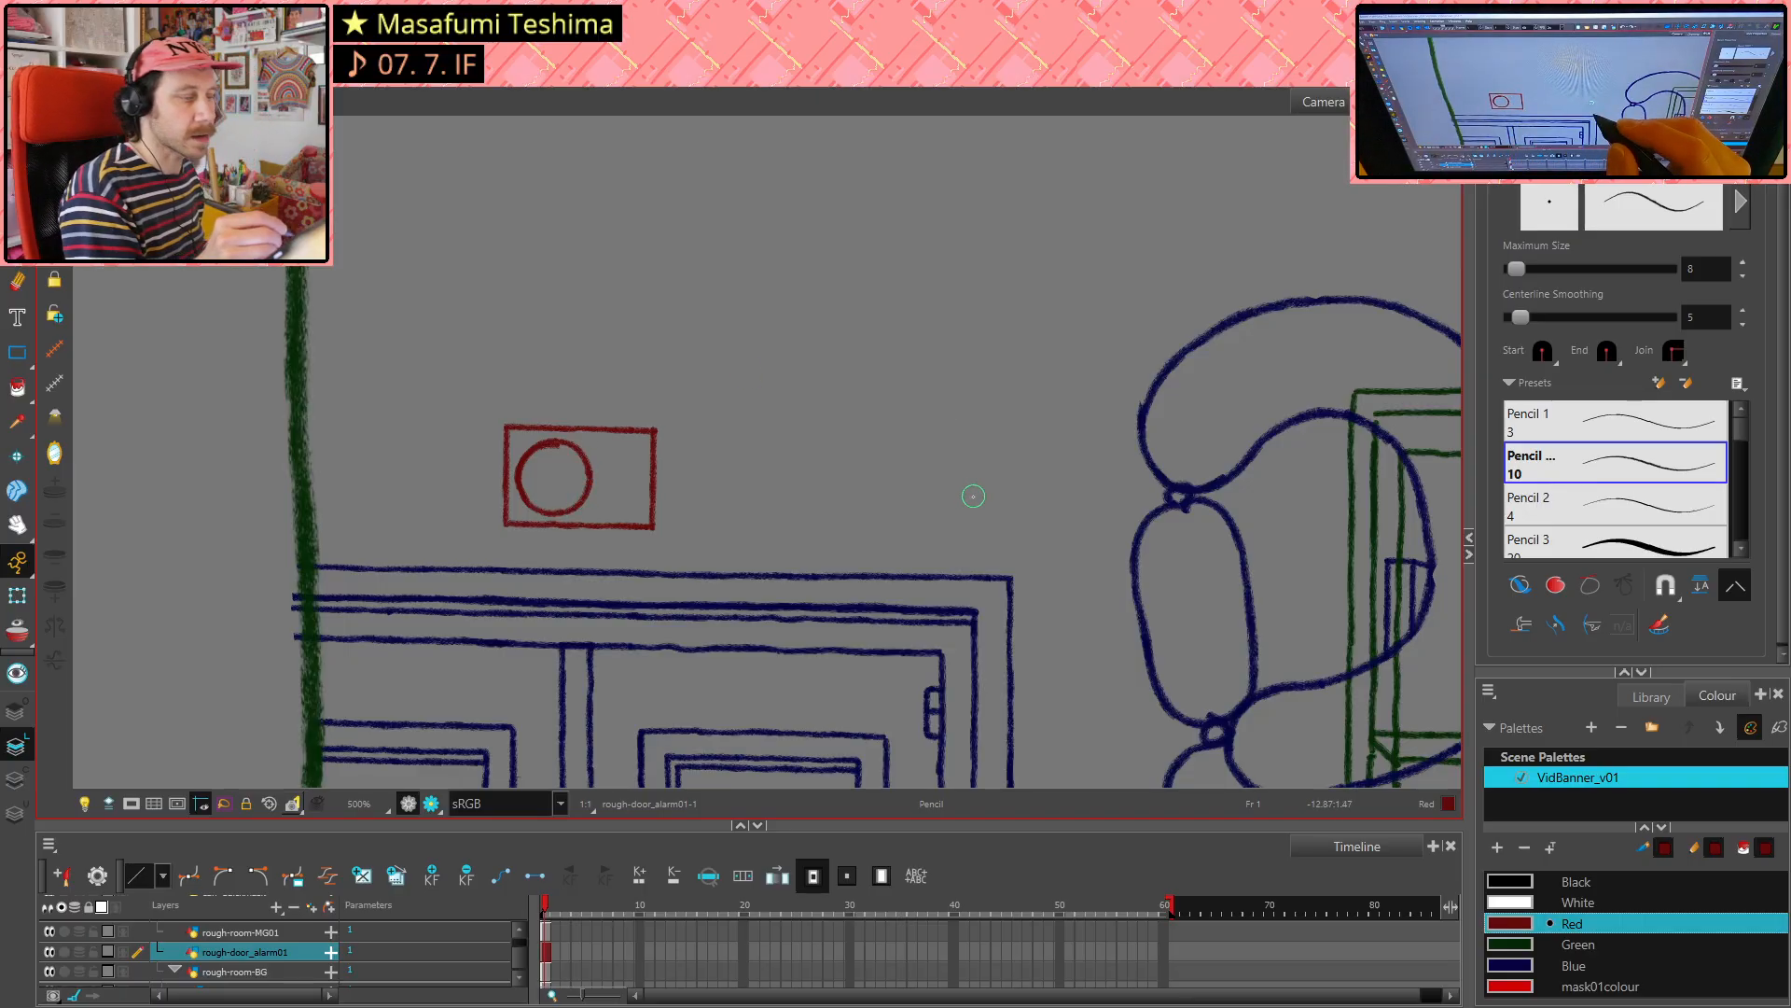
- Erase the uneven left side of the alarm circle and redraw it as a smooth Red pencil arc
key("alt+s")
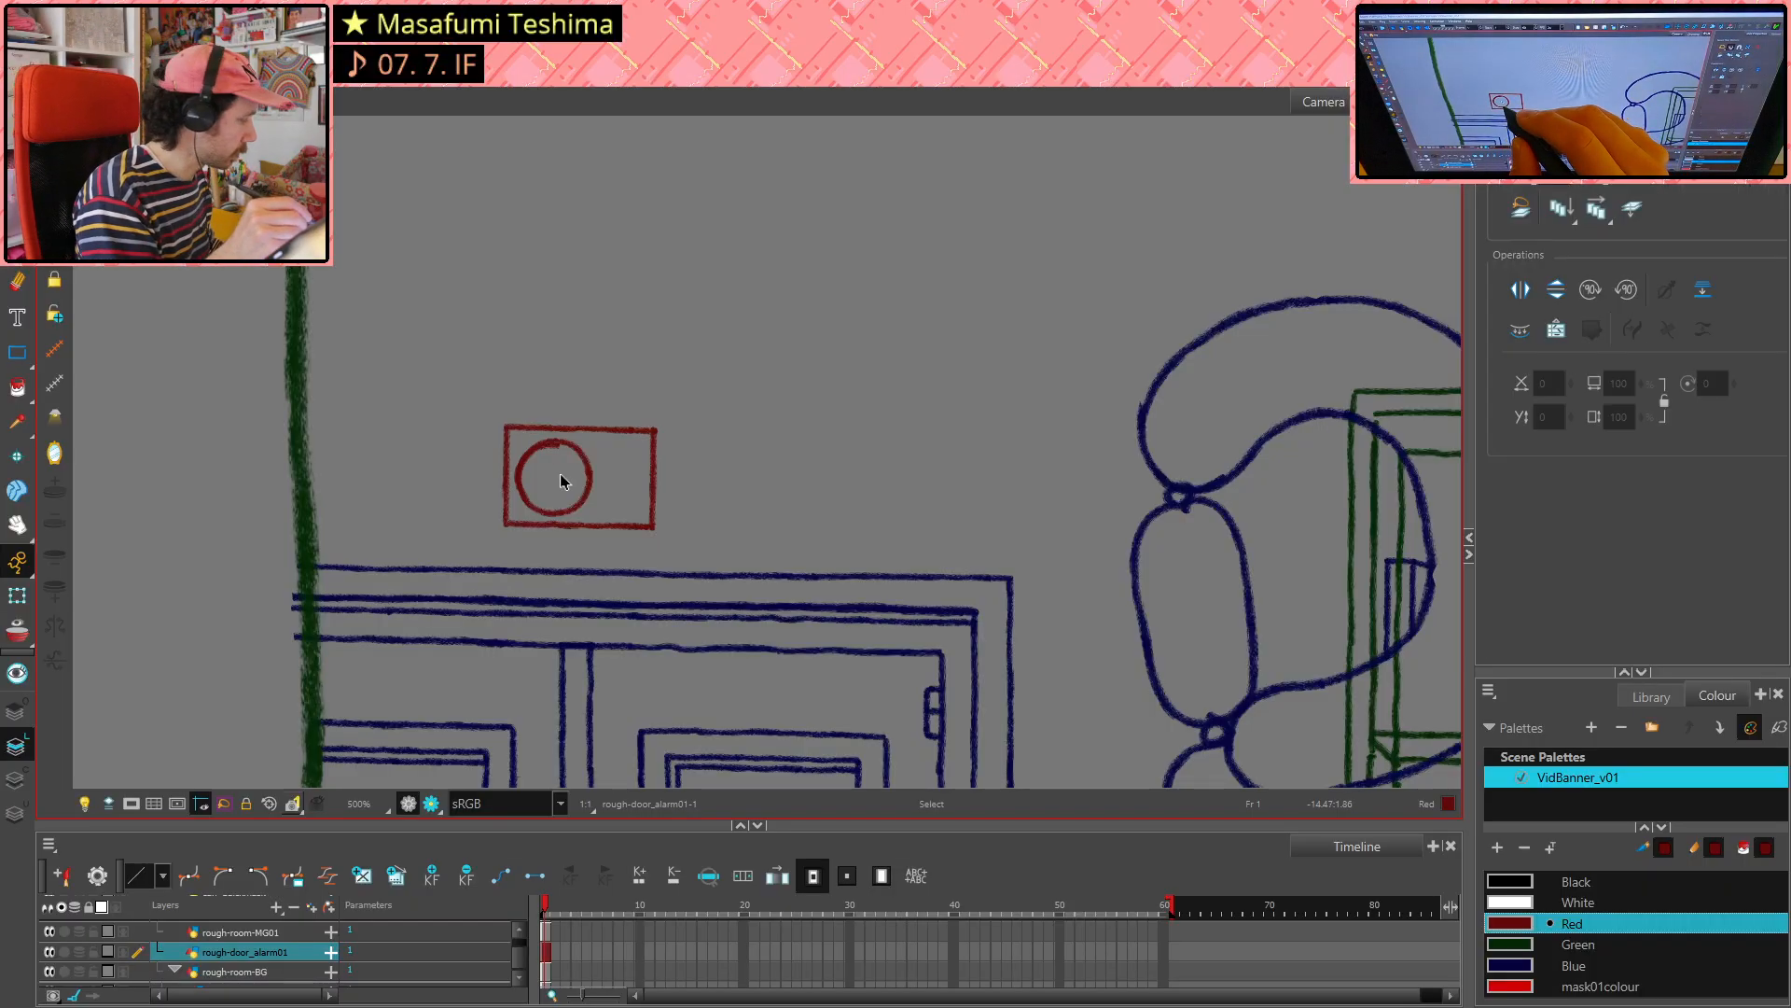
left_click(556, 454)
key("alt+t")
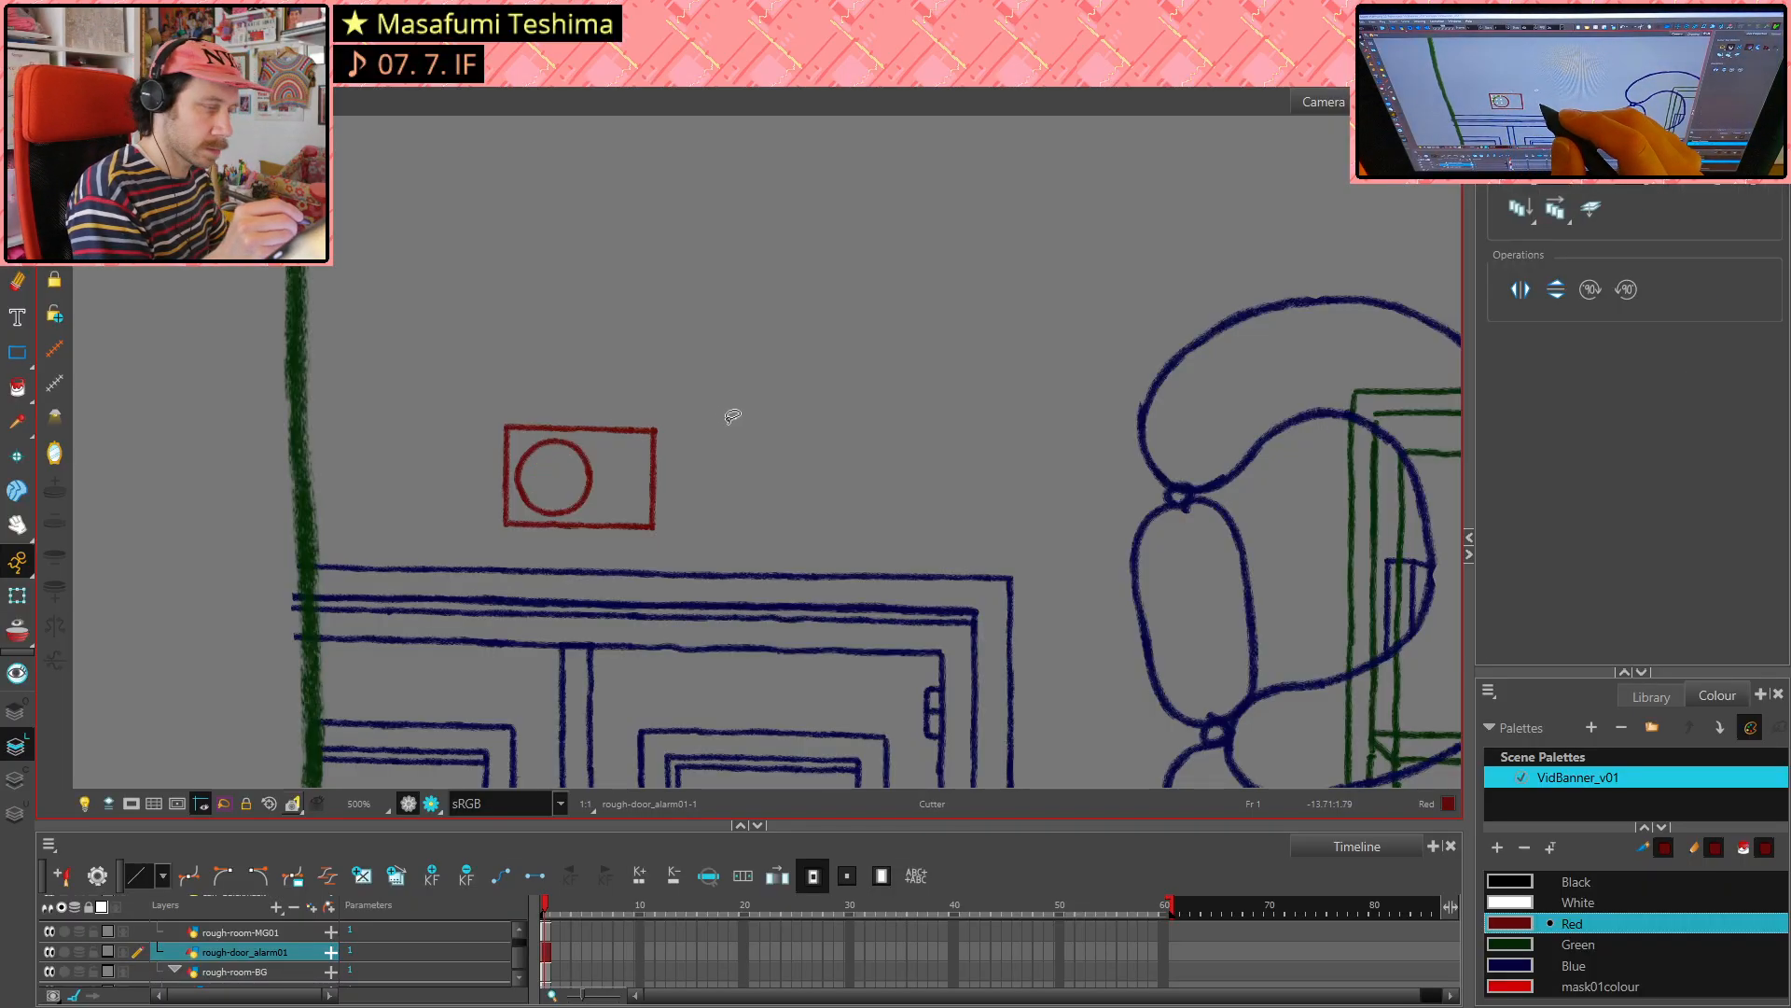
key("alt+e")
mouse_move(545, 446)
left_mouse_down()
mouse_move(513, 467)
mouse_move(519, 491)
left_mouse_up()
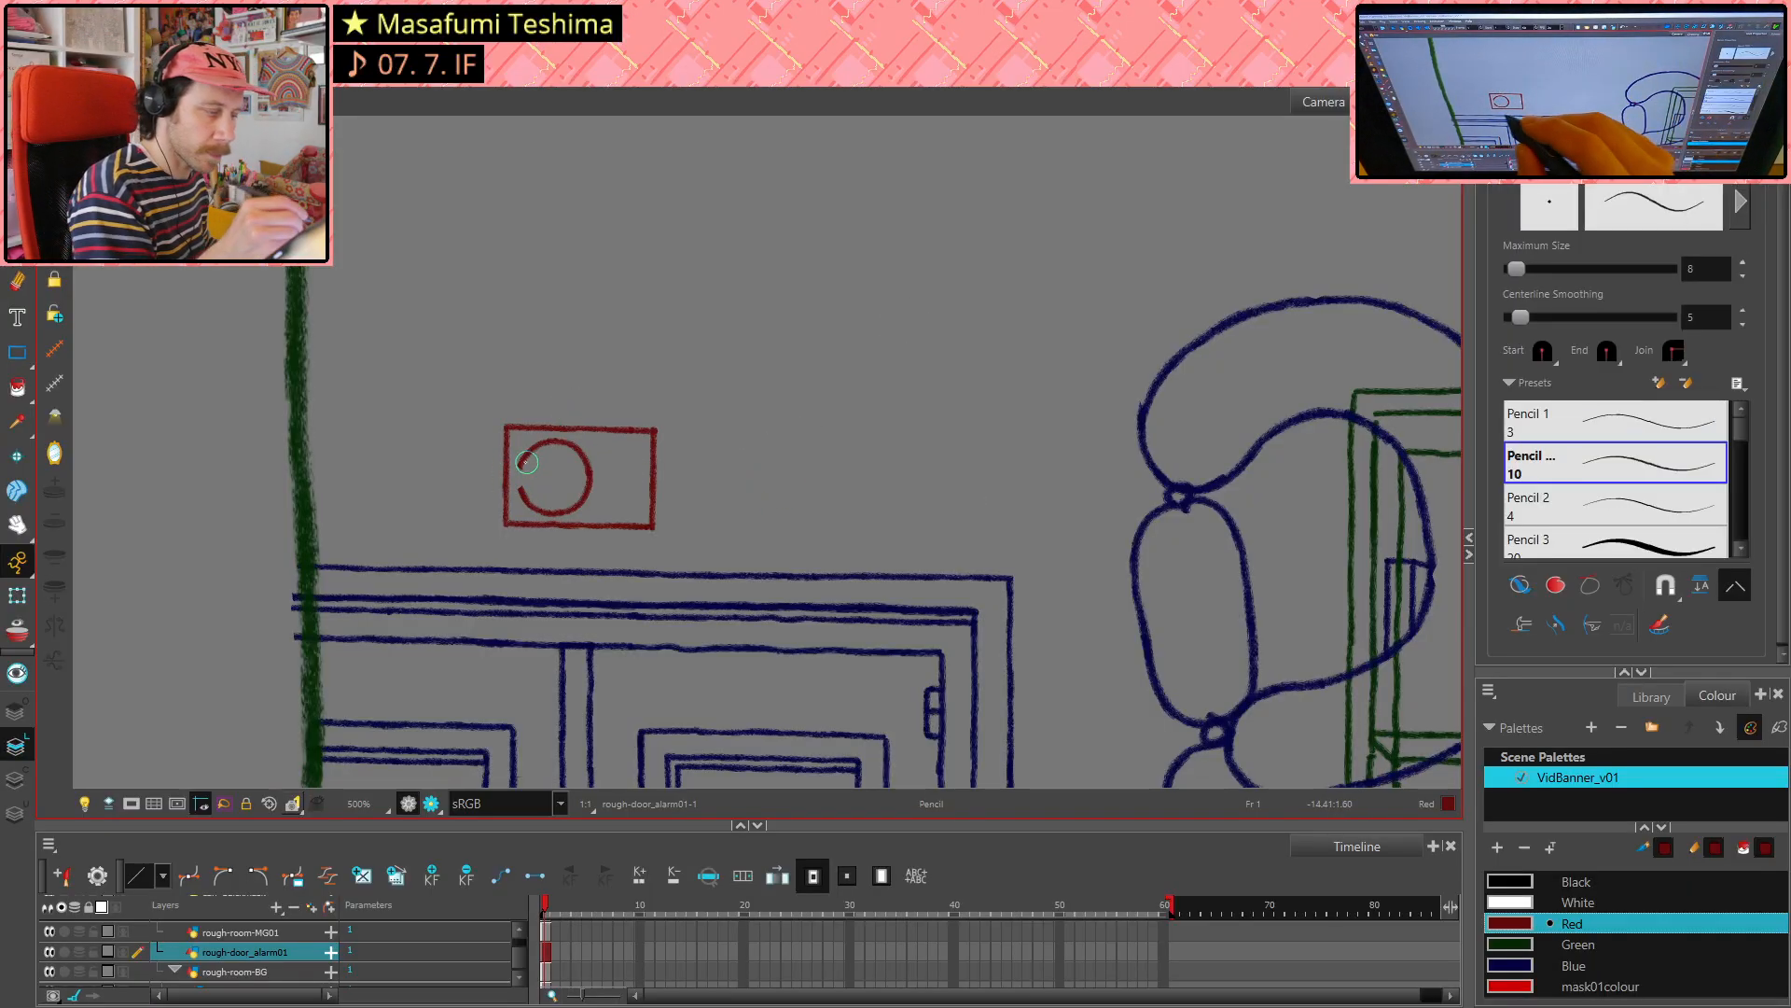
key("alt+/")
left_click_drag(521, 466, 521, 488)
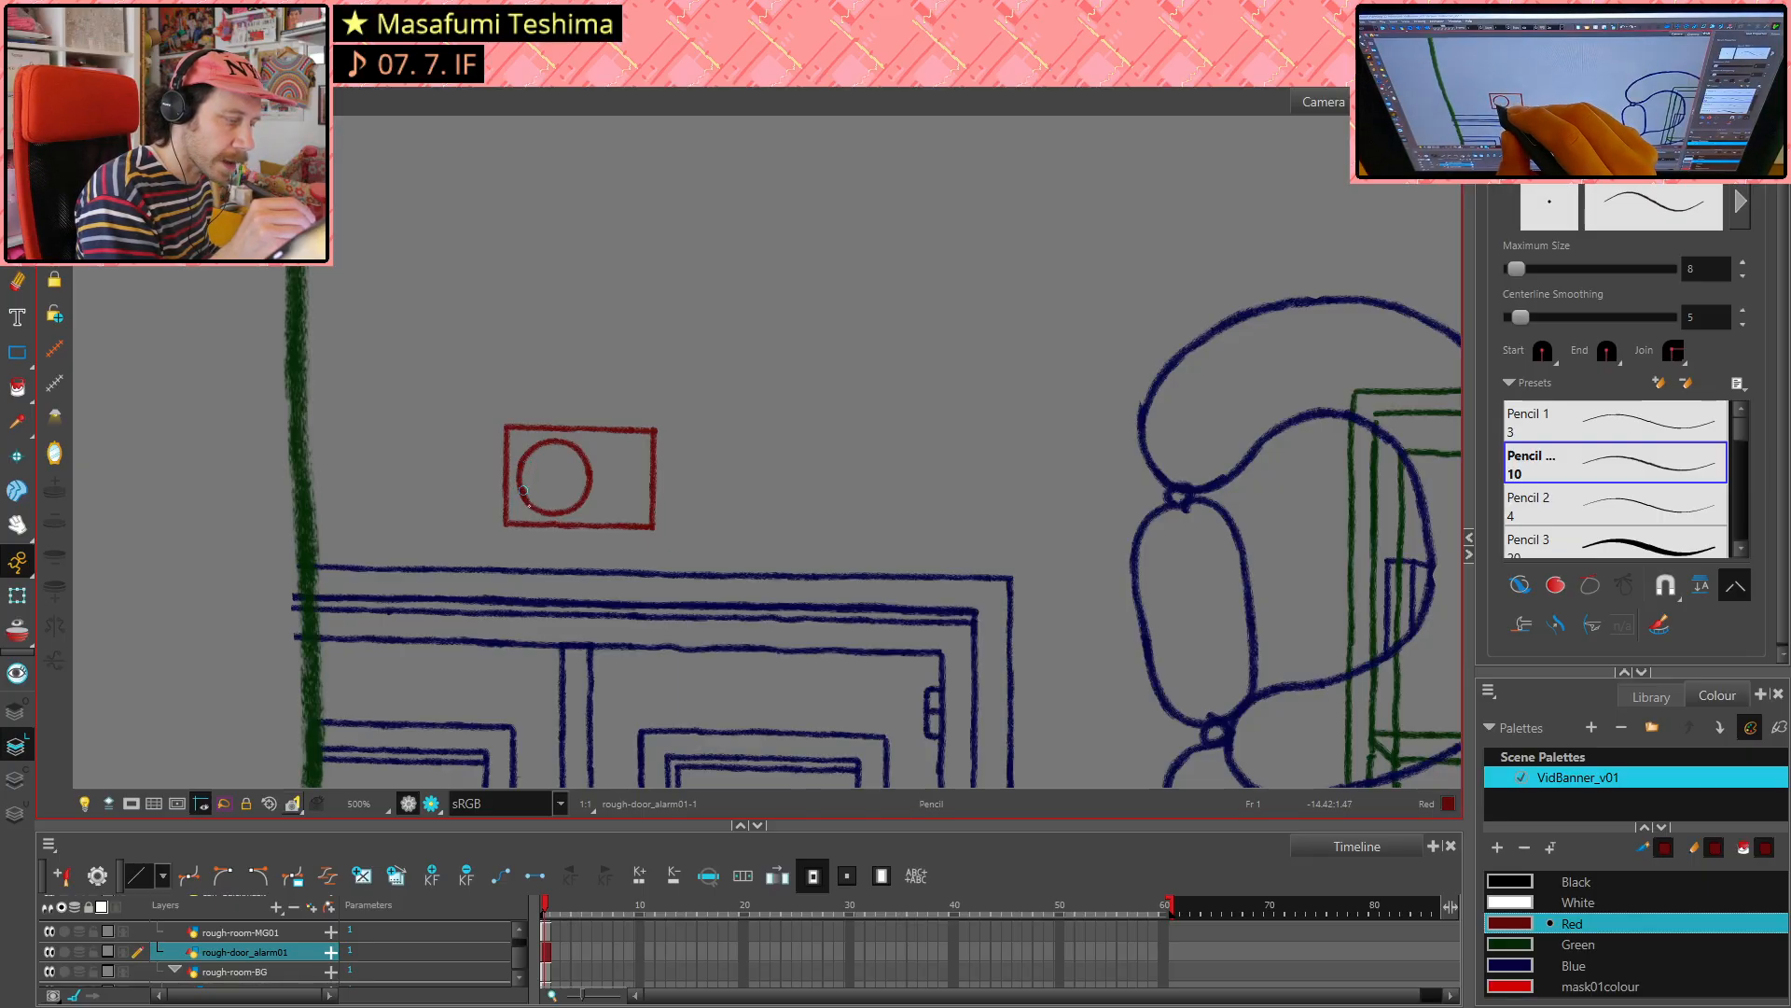
key("alt+s")
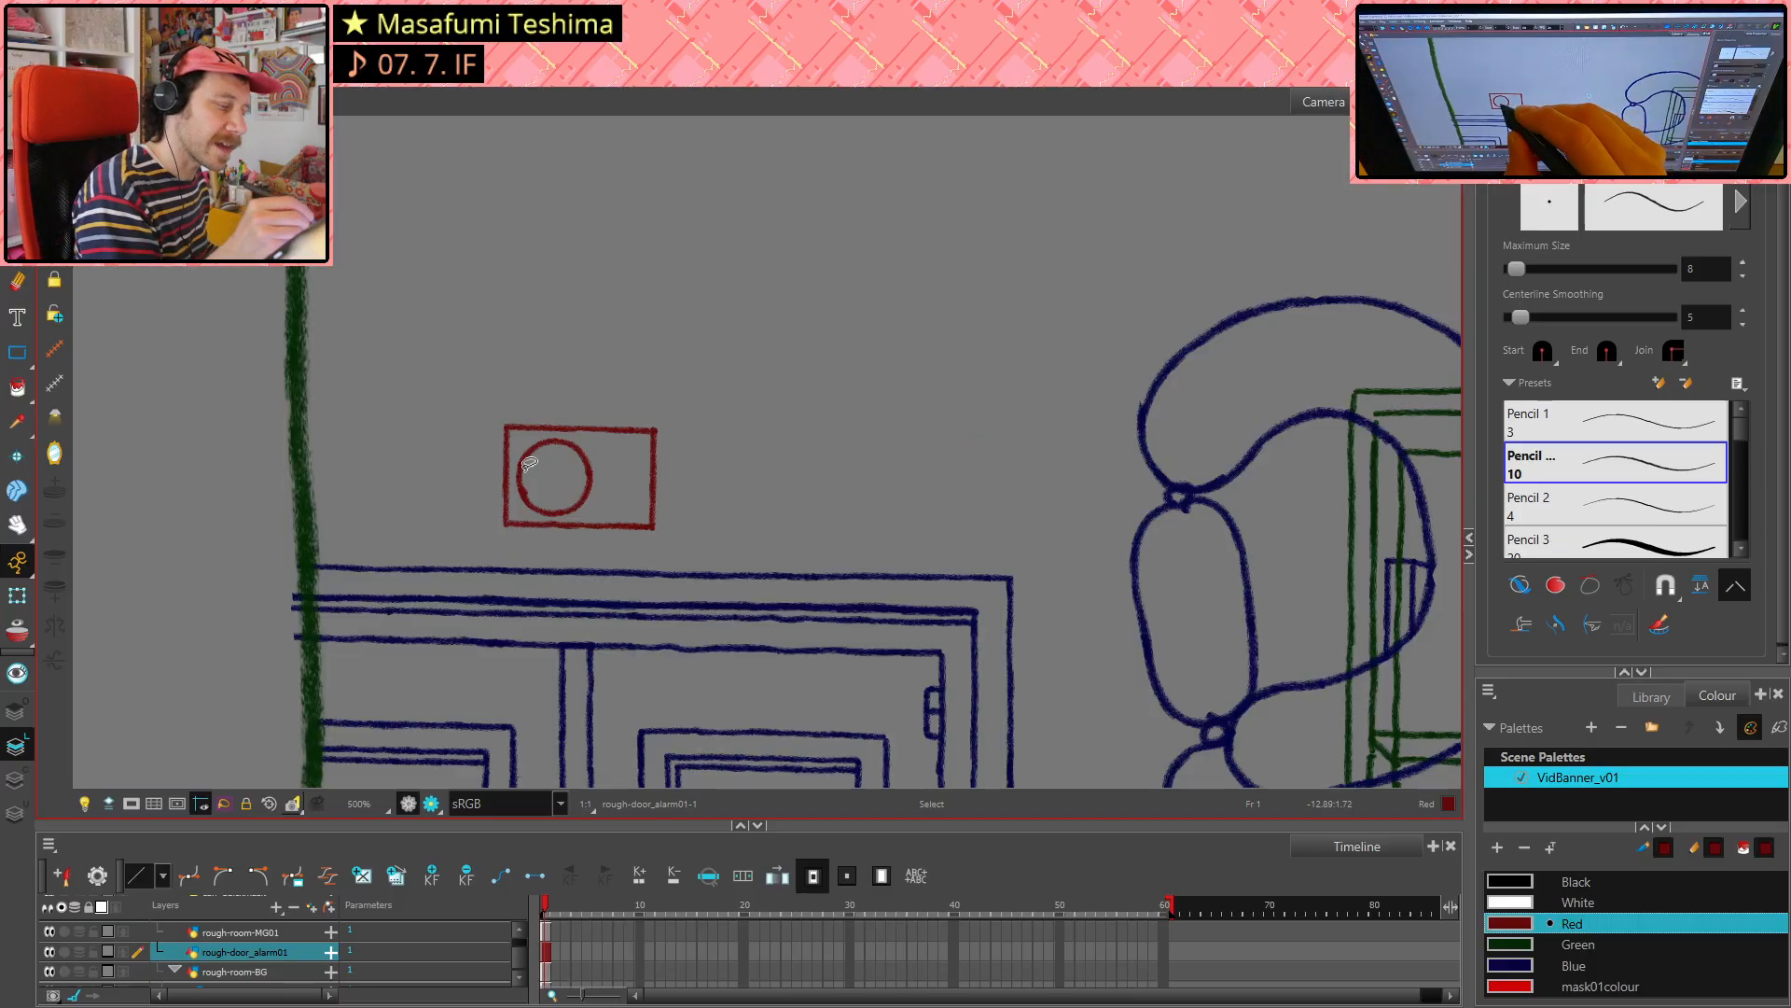
key("ctrl+z")
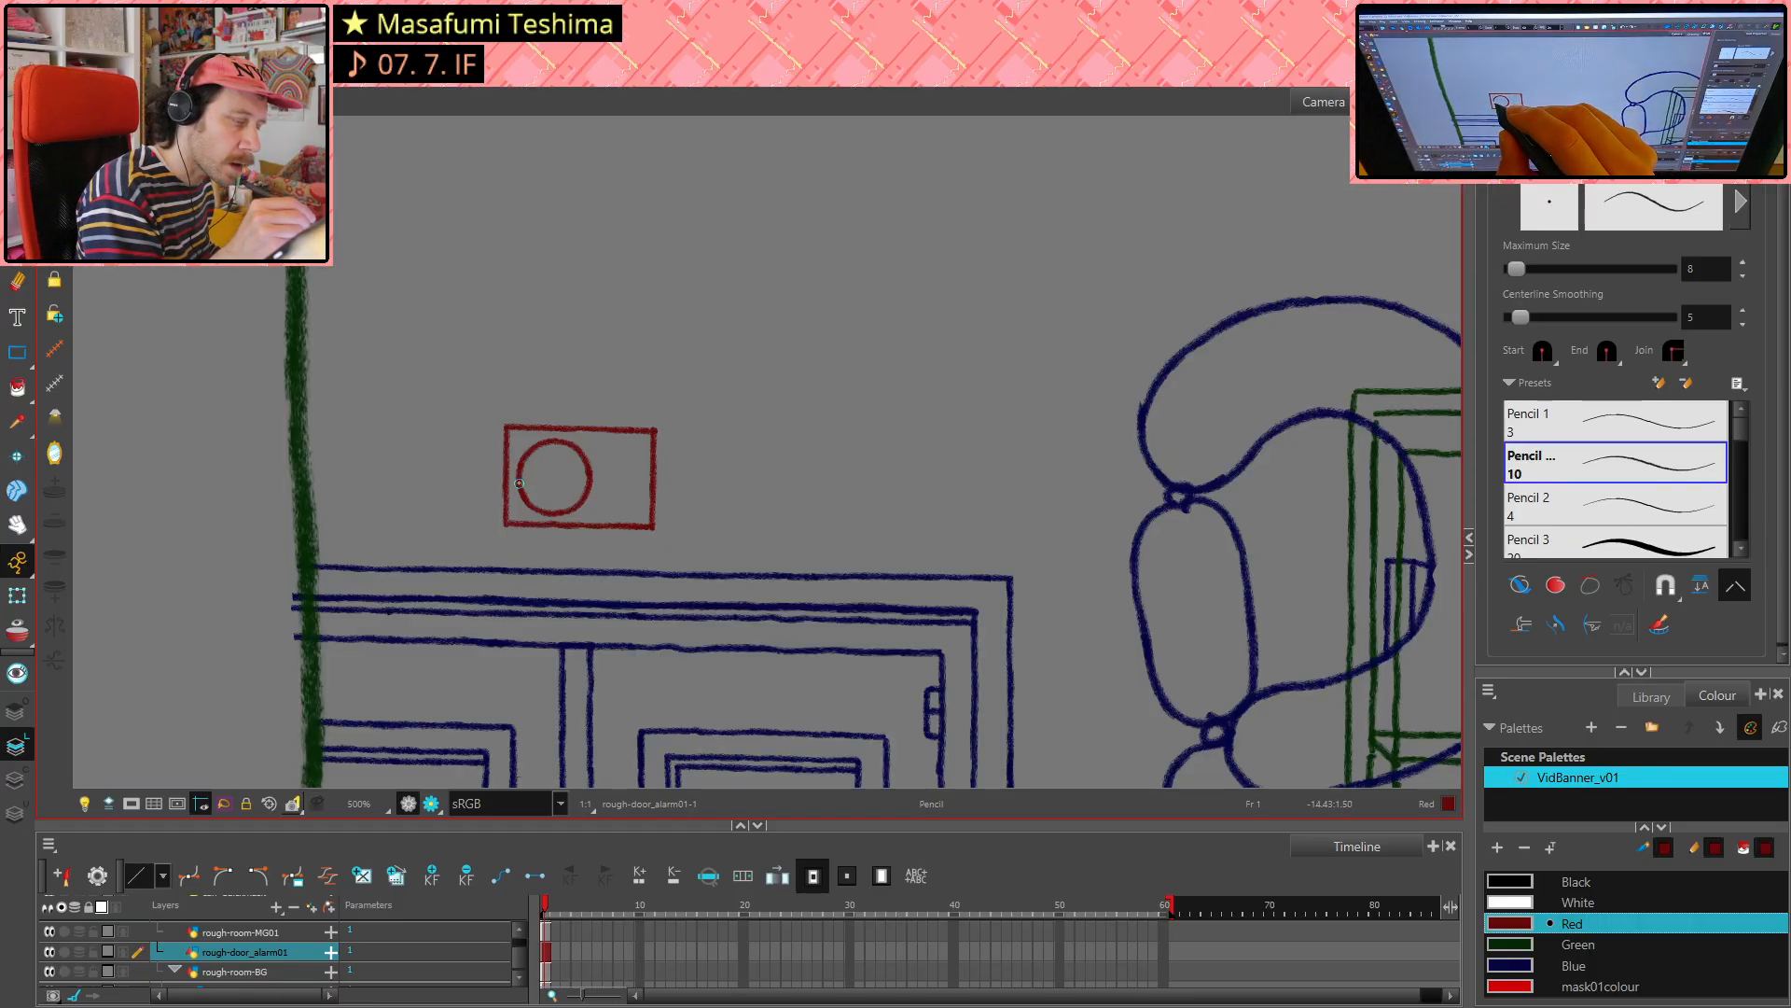
key("ctrl+z")
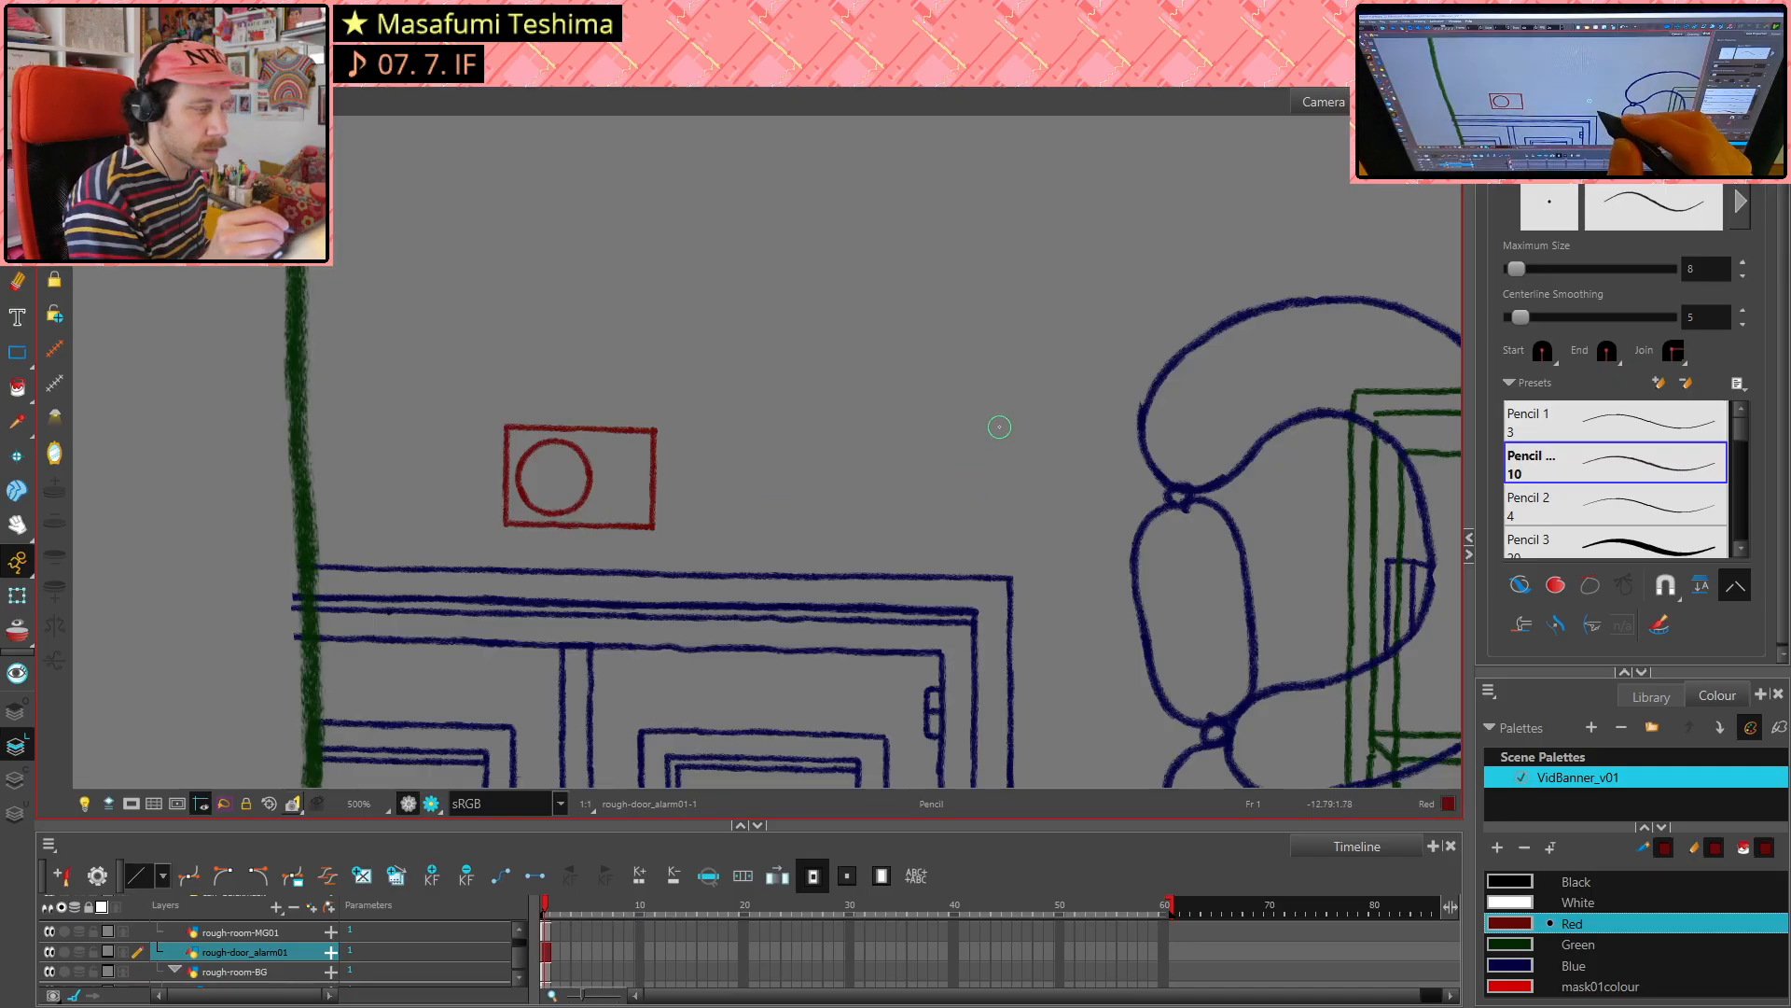
- Erase the lower-left arc of the alarm circle and redraw it in Red, retrying until the curve closes evenly
key("alt+e")
left_click_drag(523, 493, 555, 514)
key("alt+slash")
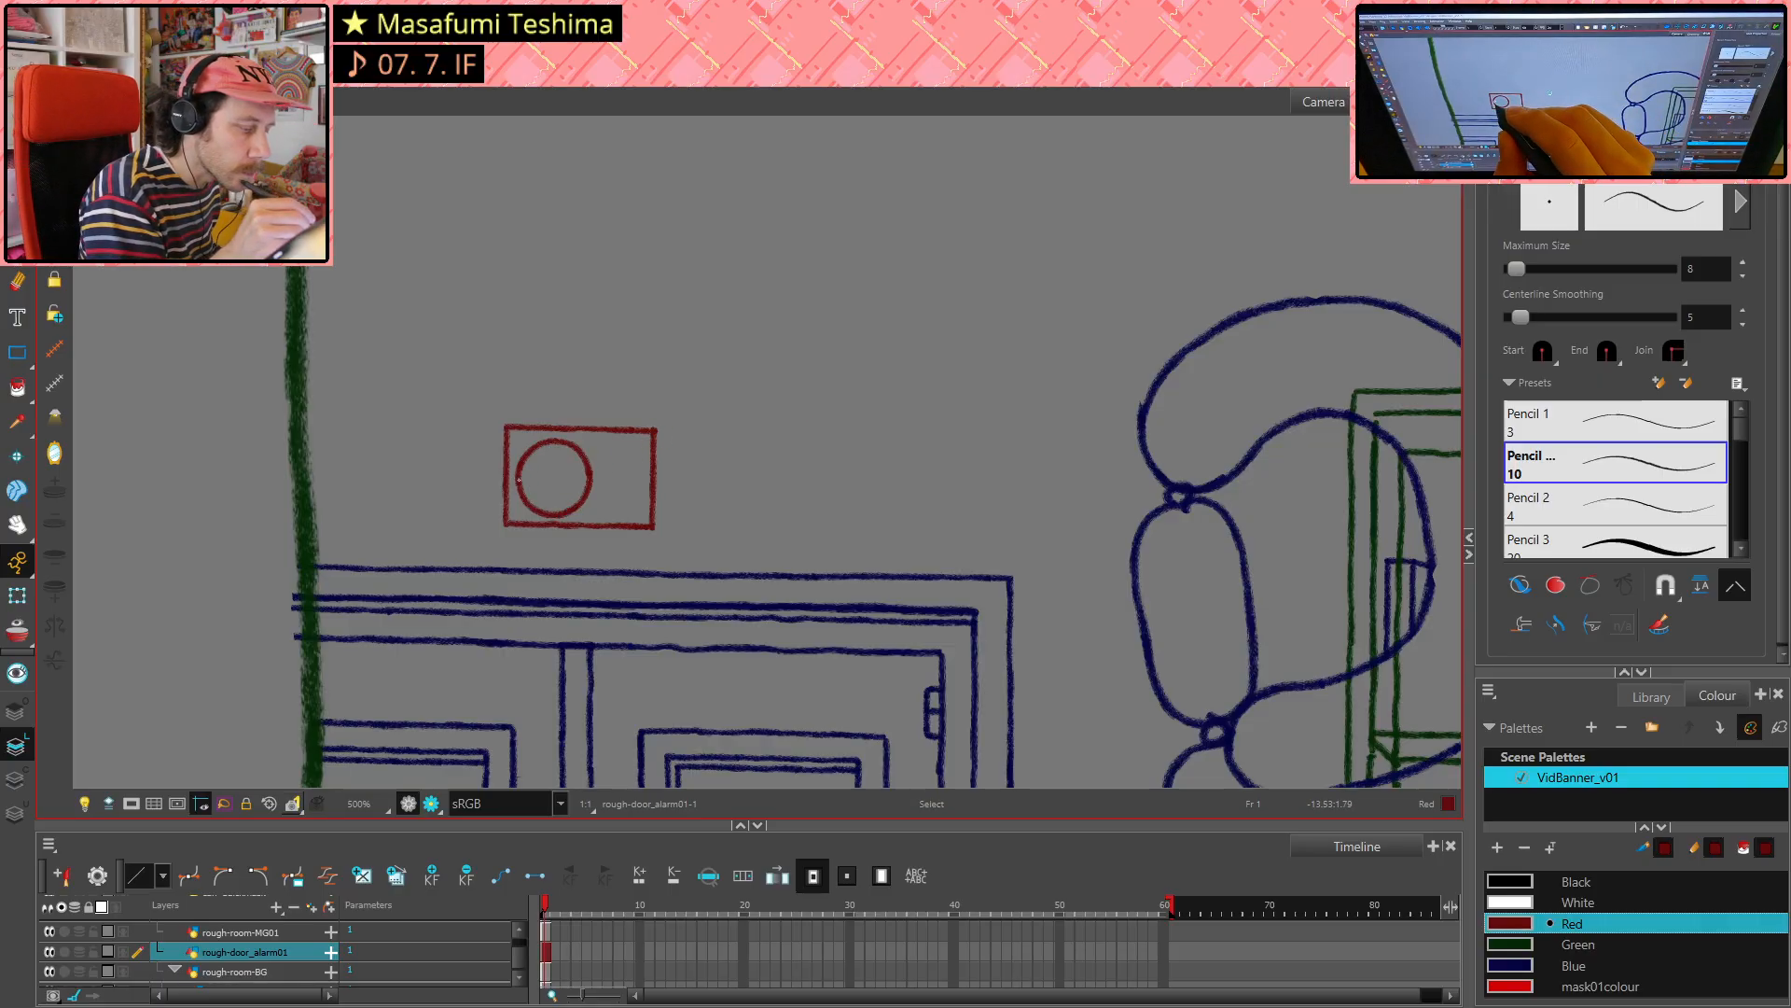
key("ctrl+z")
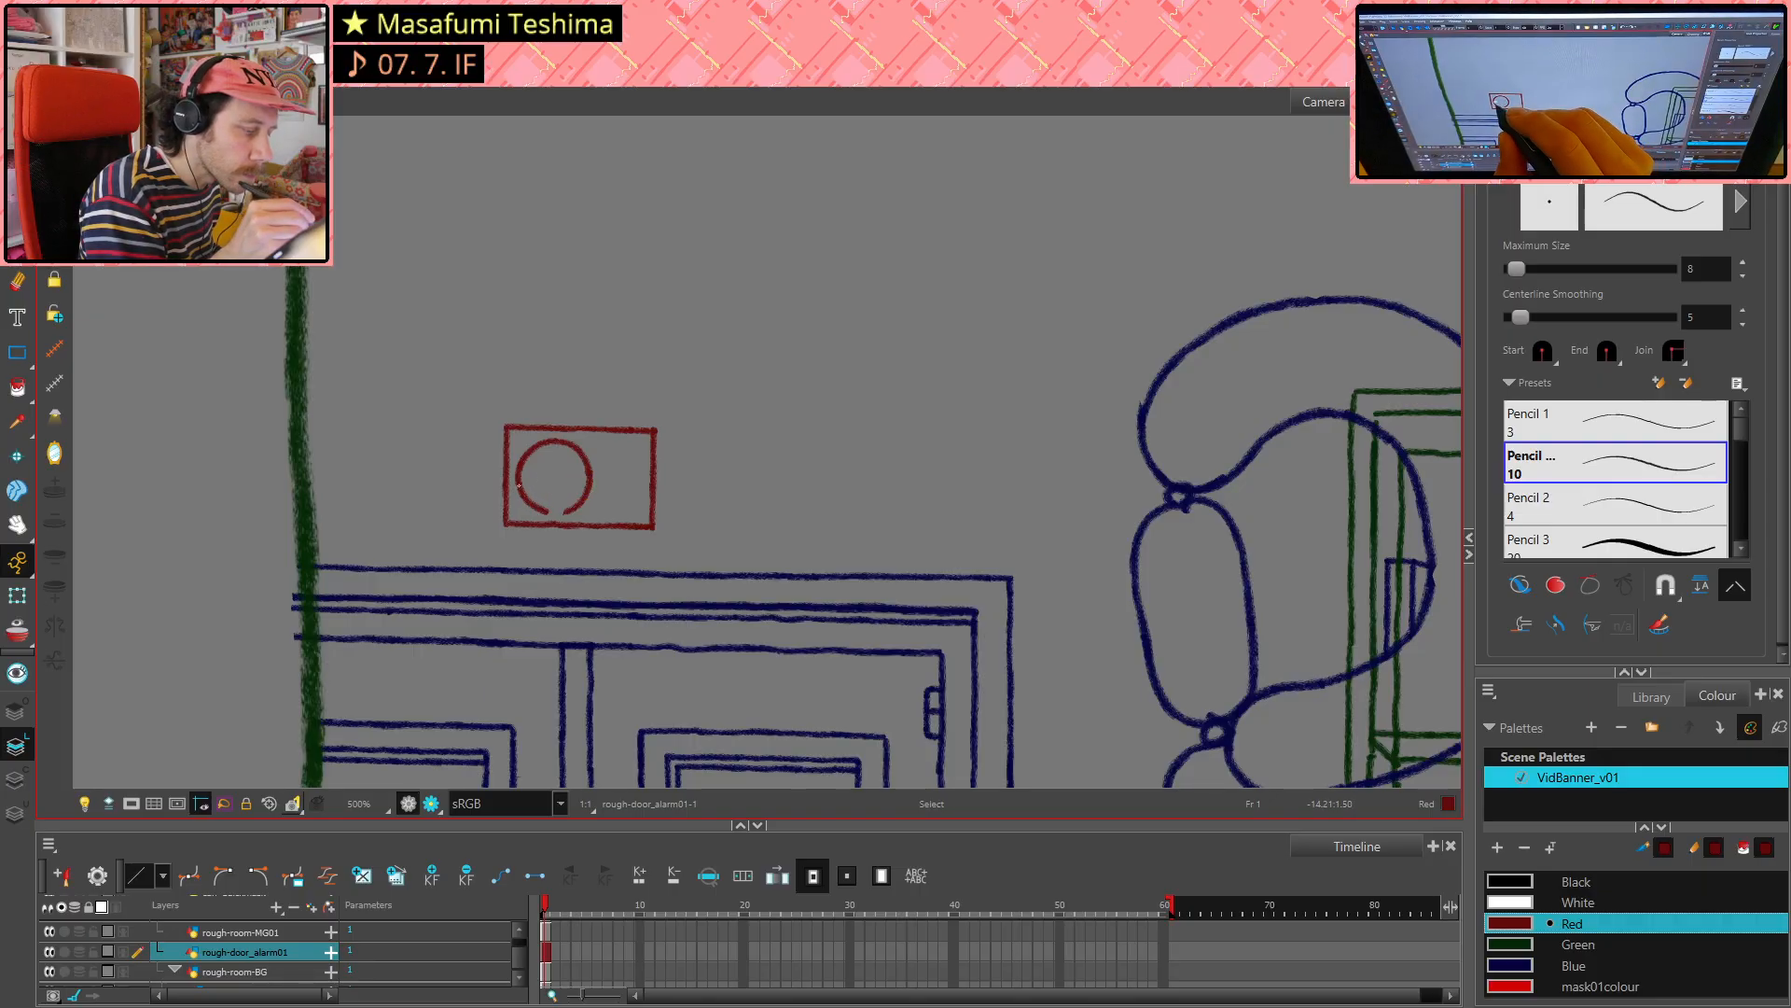
key("ctrl+z")
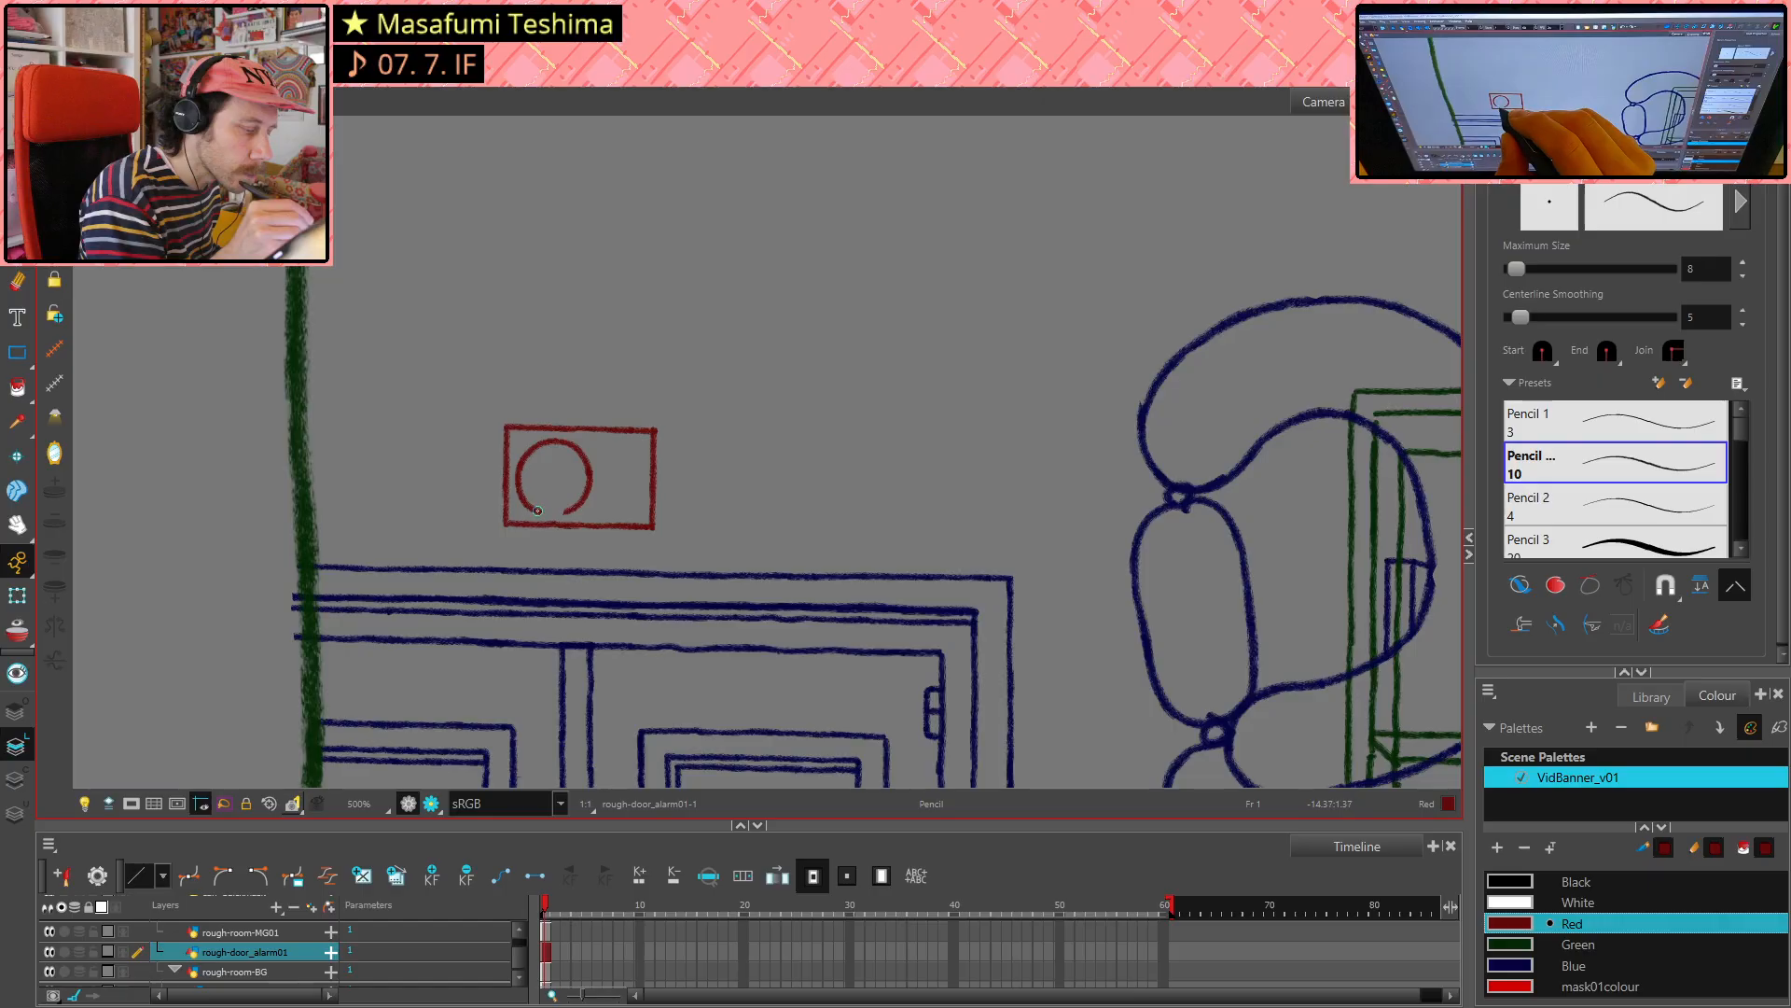
left_click_drag(546, 513, 556, 514)
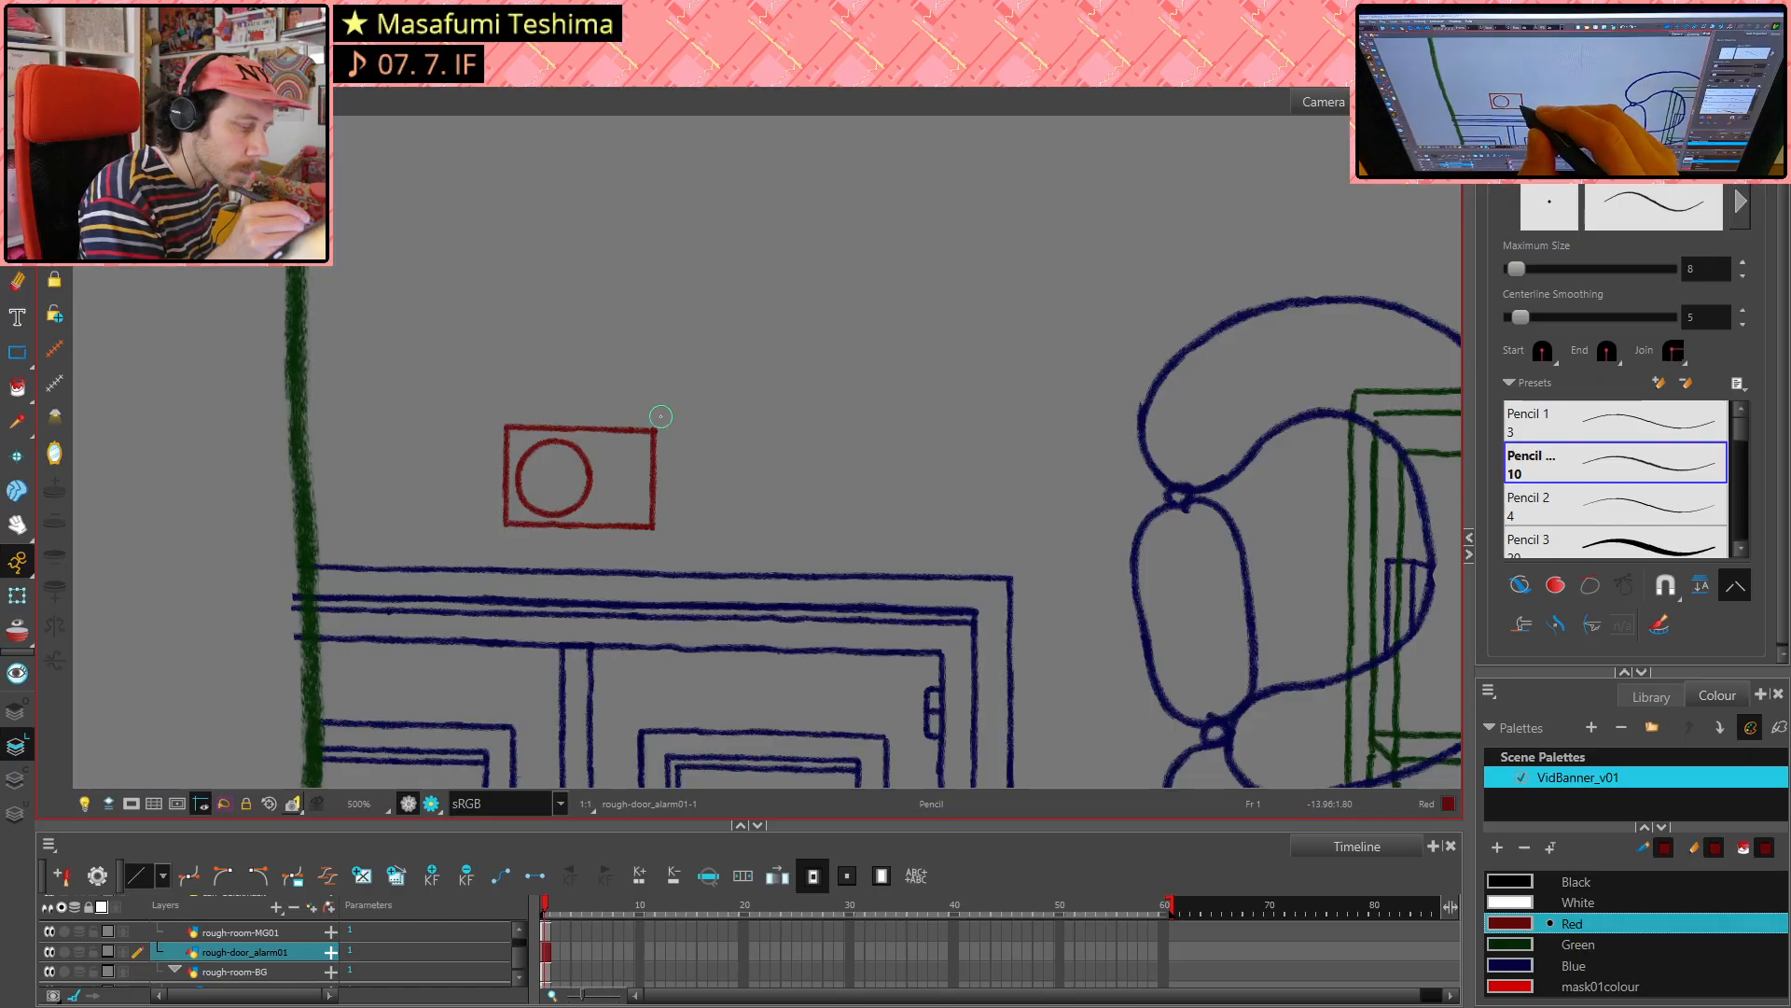
key("ctrl+z")
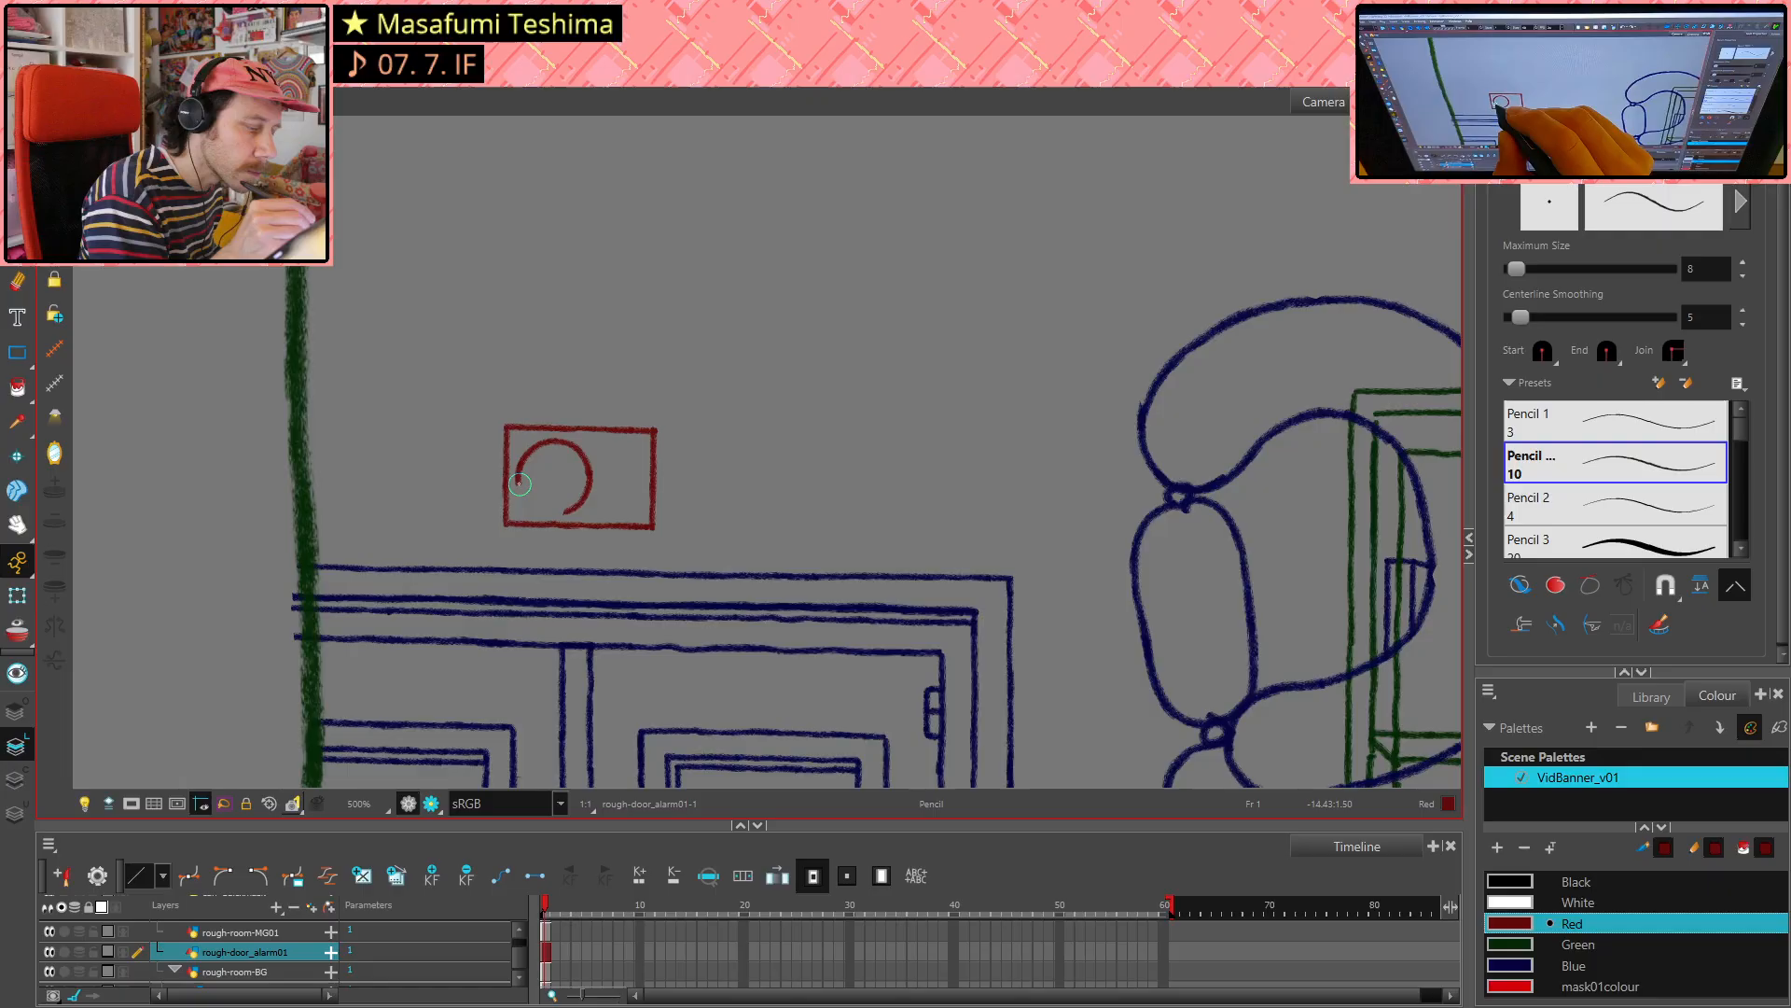
key("ctrl+z")
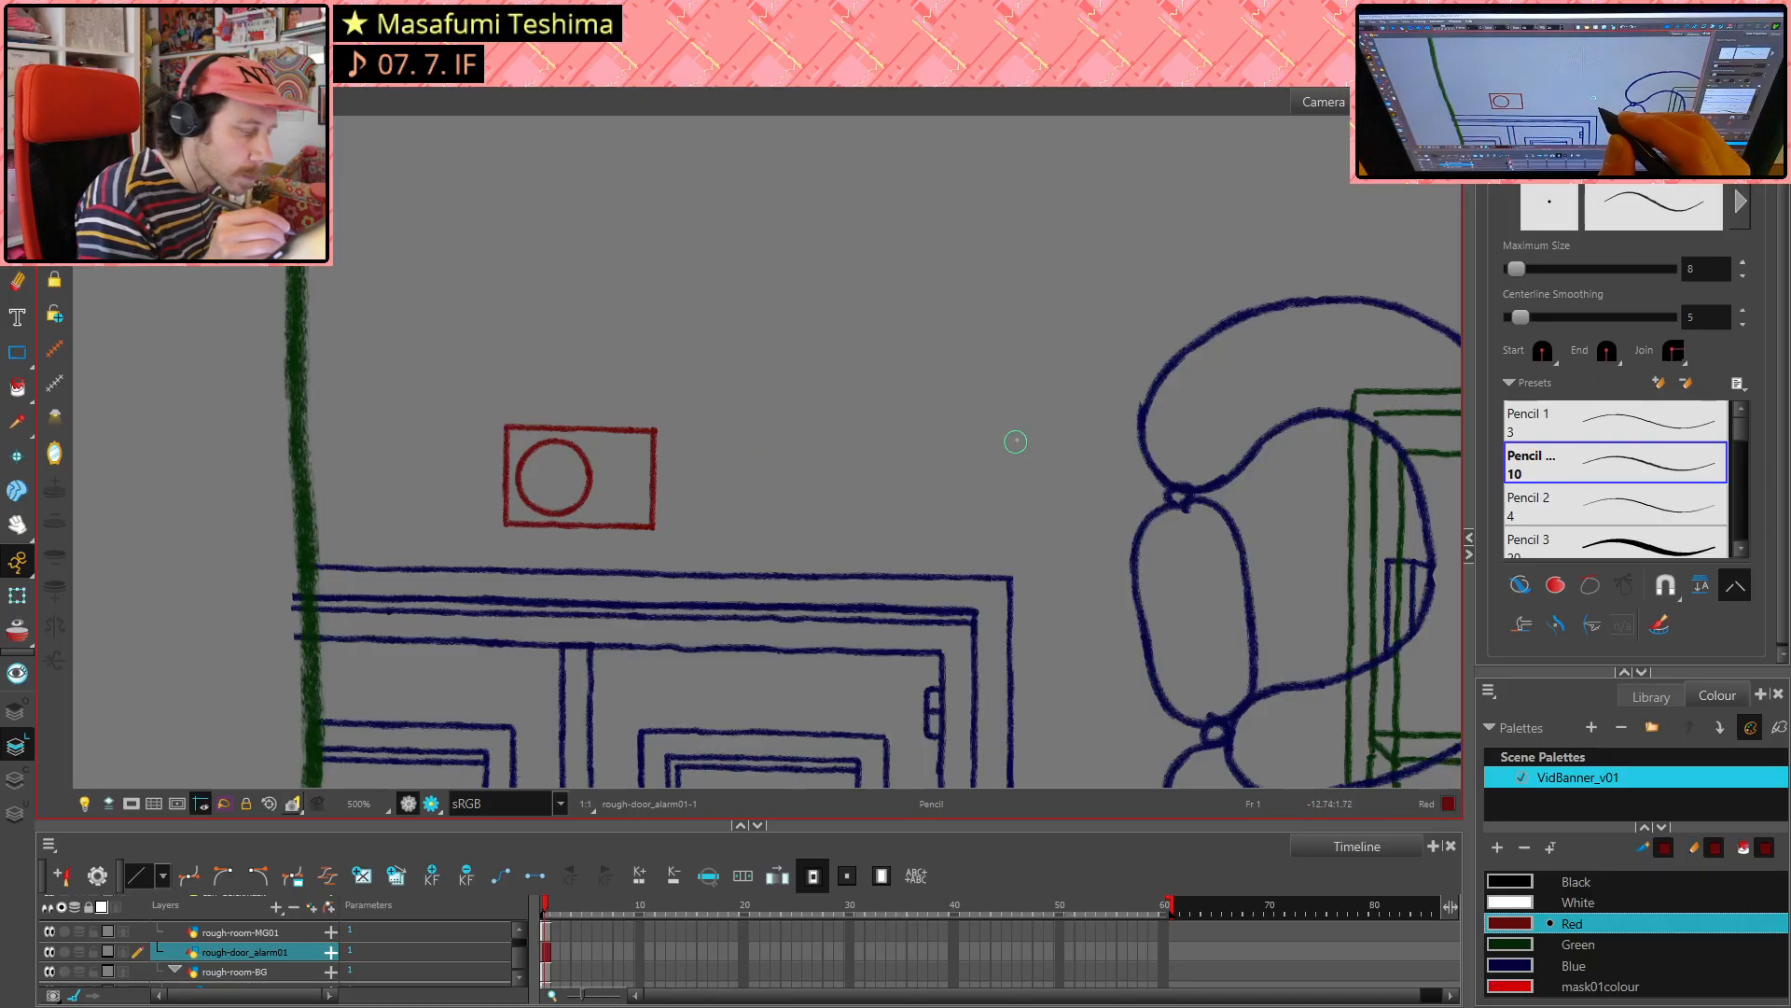
- Mirror the canvas view horizontally and try isolating the right-hand arc of the alarm circle with the Cutter
left_click(55, 453)
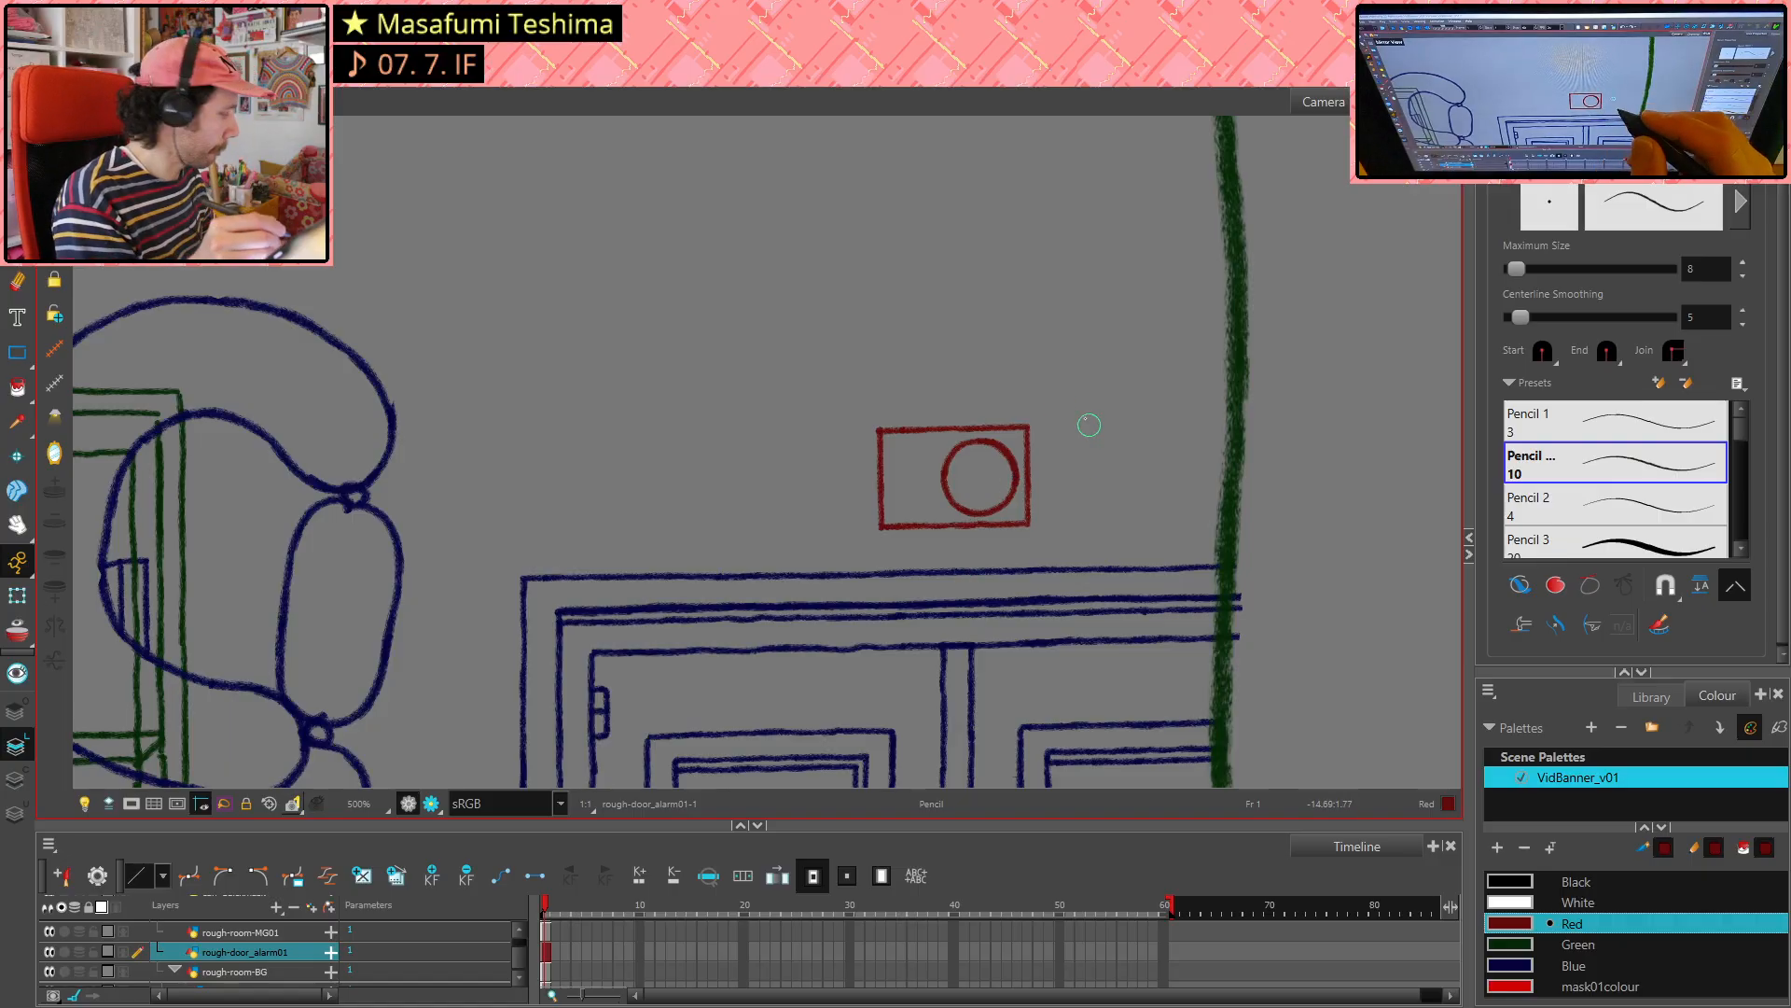
key("alt+t")
left_click_drag(979, 435, 1017, 470)
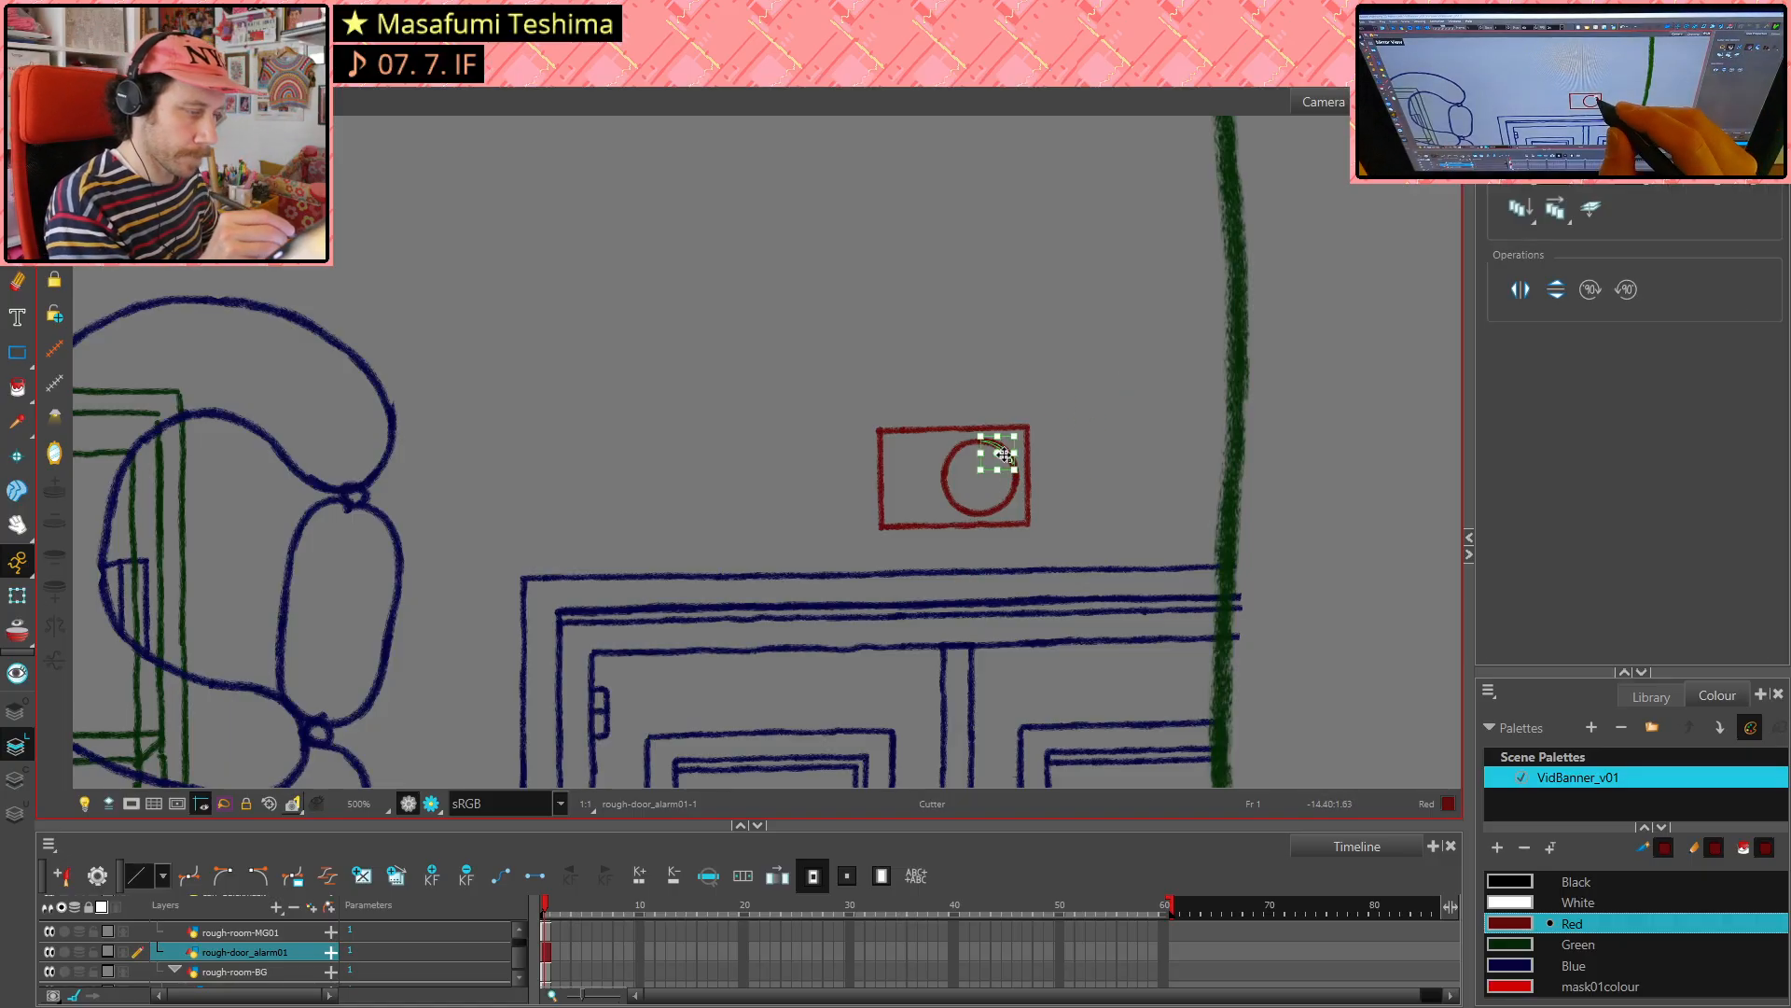
left_click(1120, 391)
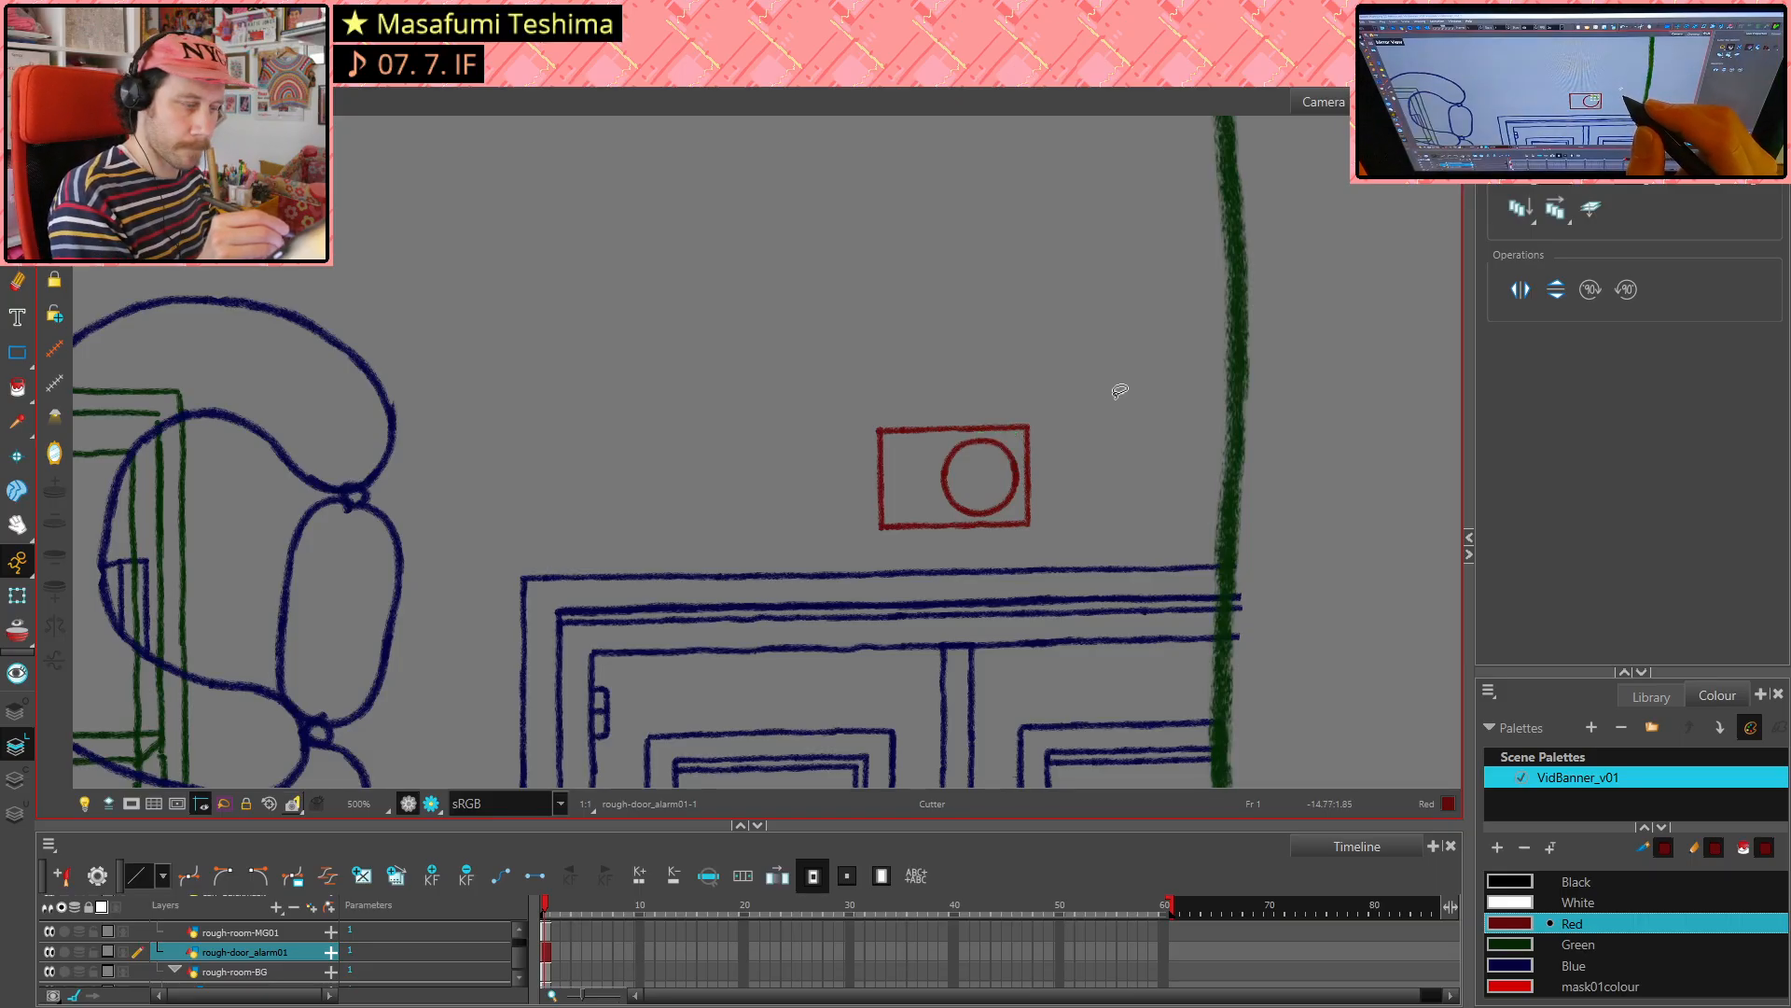
left_click_drag(998, 503, 1052, 439)
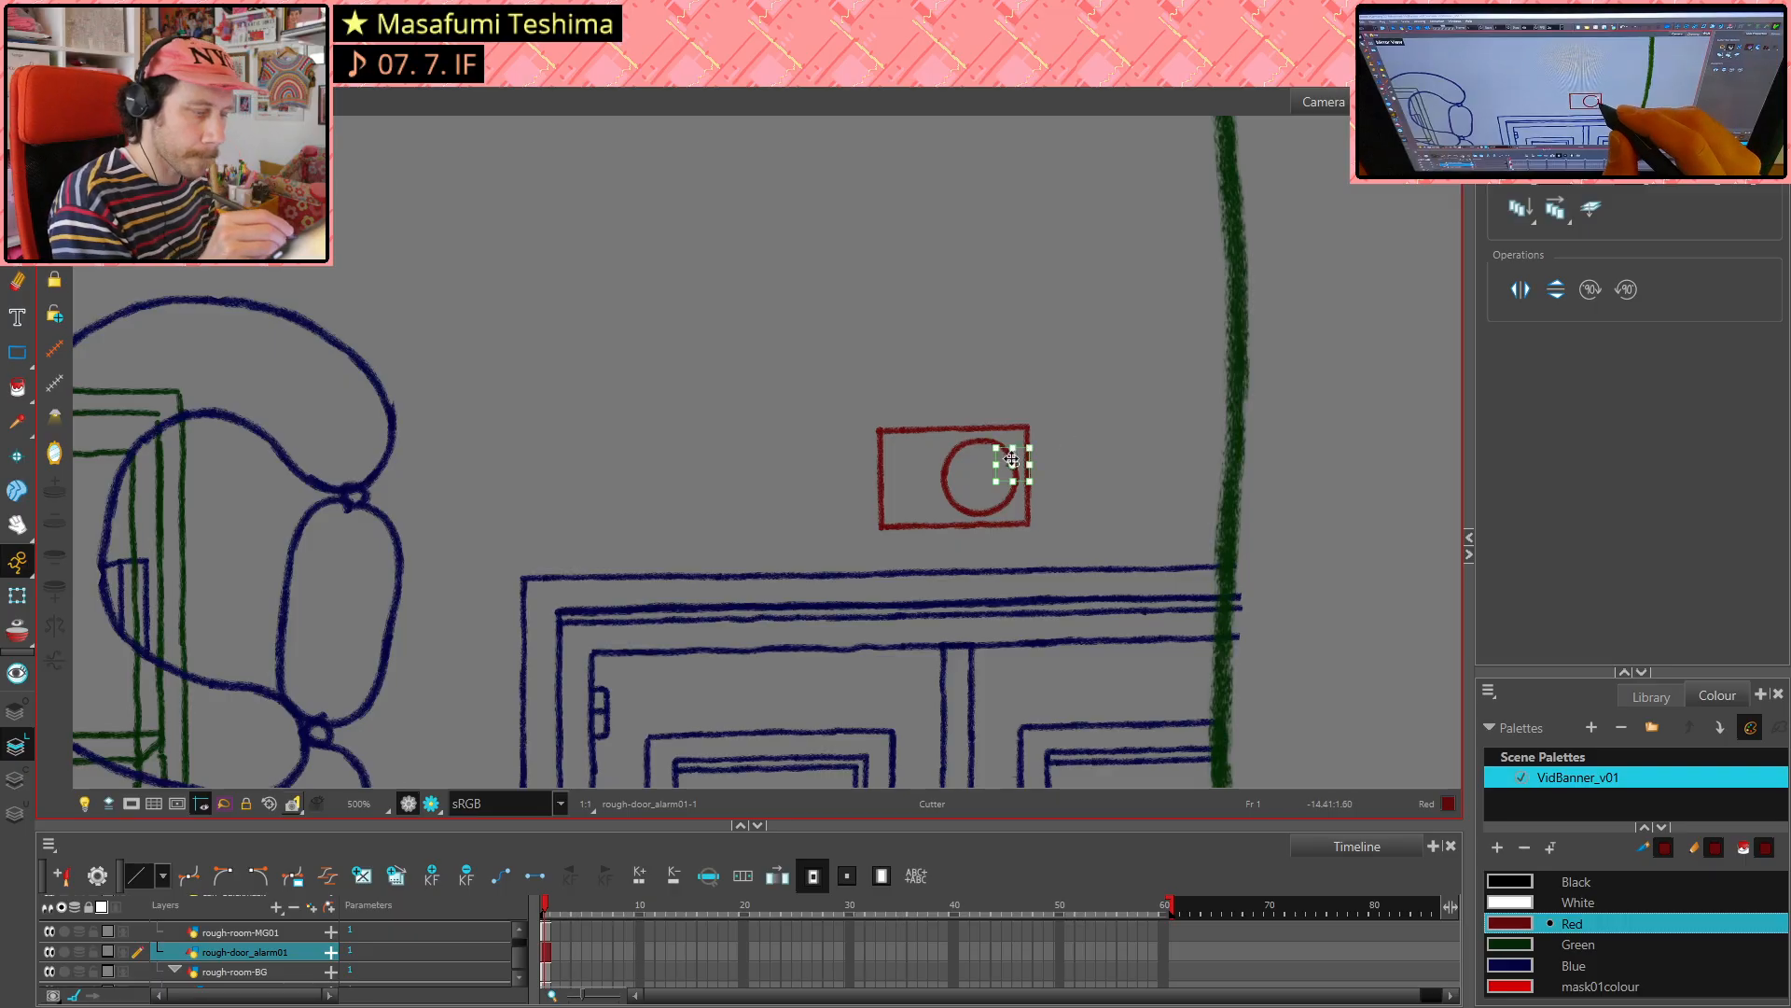
left_click(1091, 406)
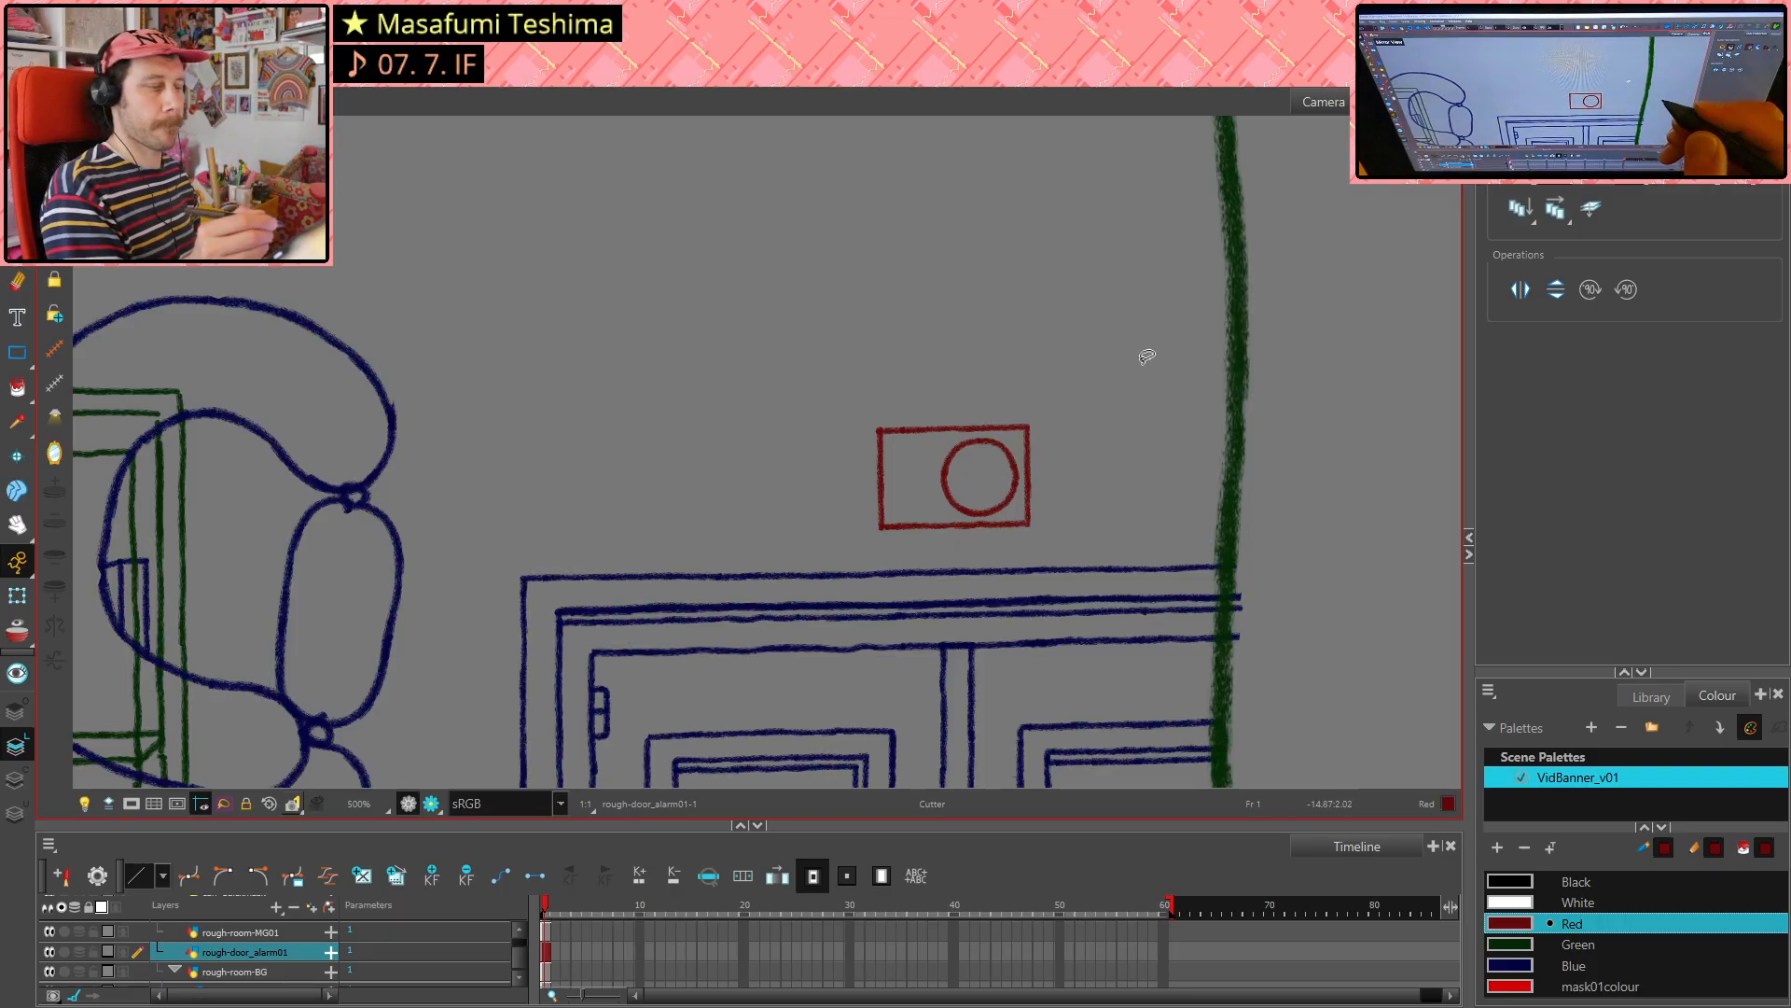
- Erase a short piece of the mirrored circle's right edge with the size 16 Medium Eraser and redraw it with the Red pencil
key("alt+e")
left_click_drag(1015, 449, 1012, 479)
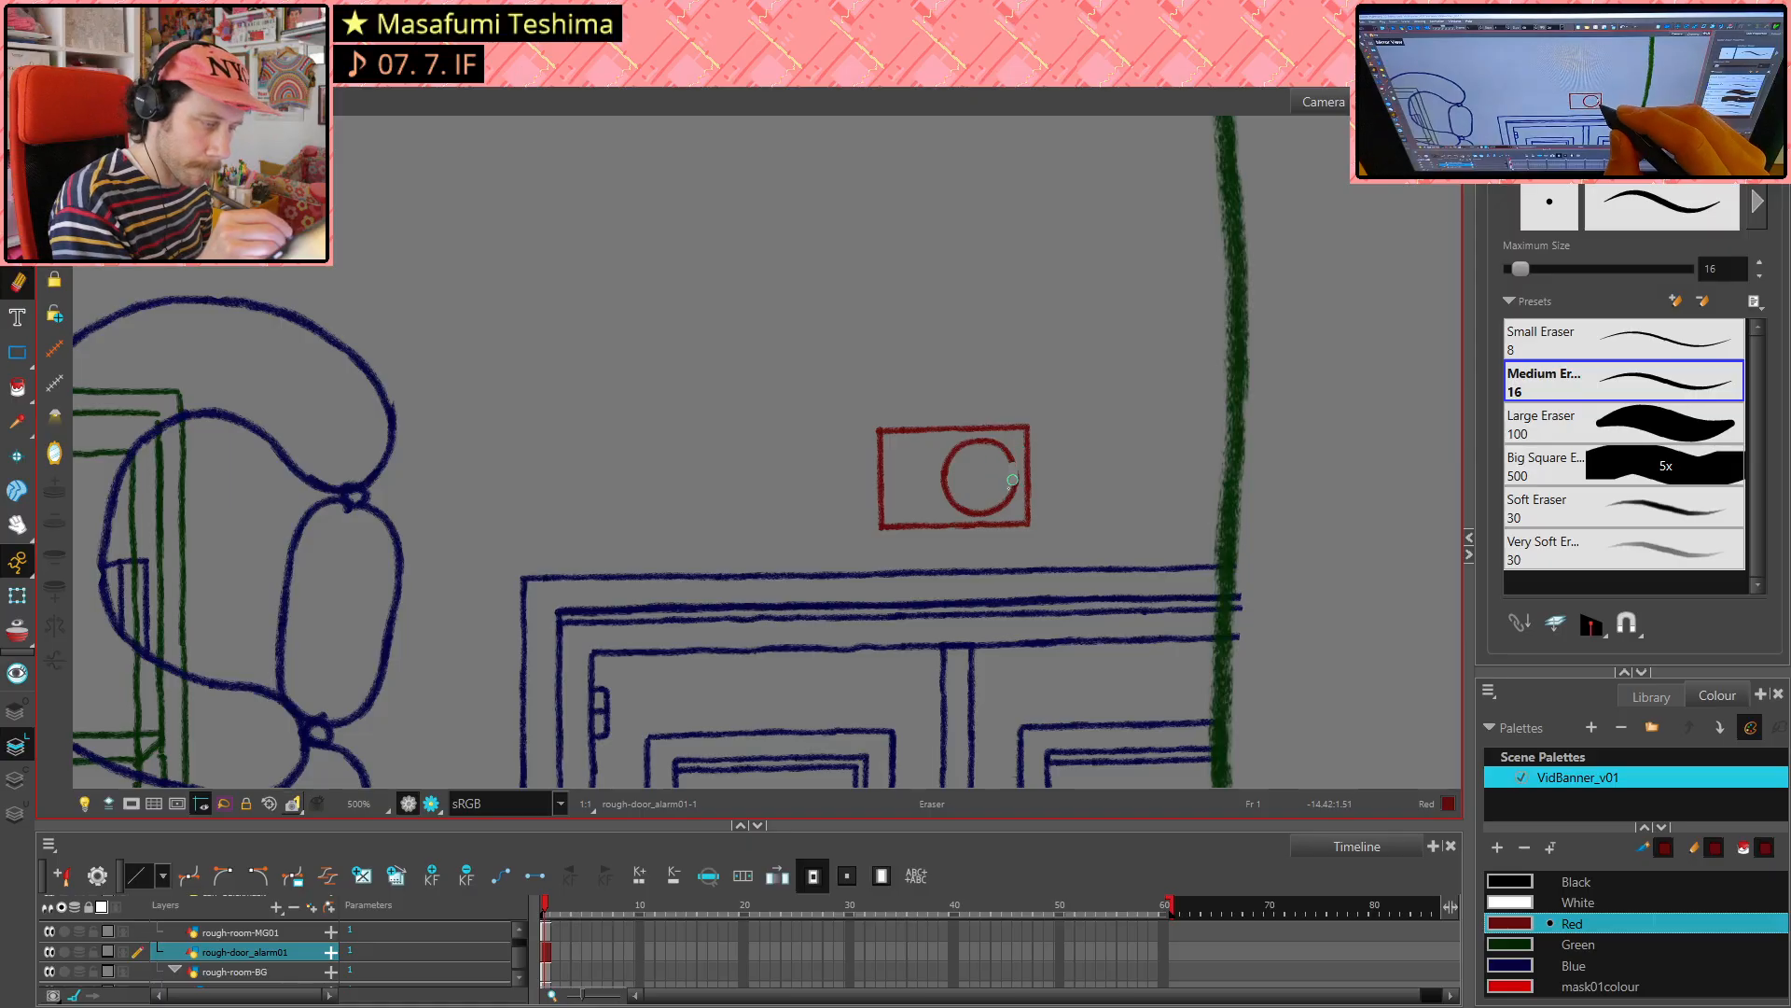
key("alt+/")
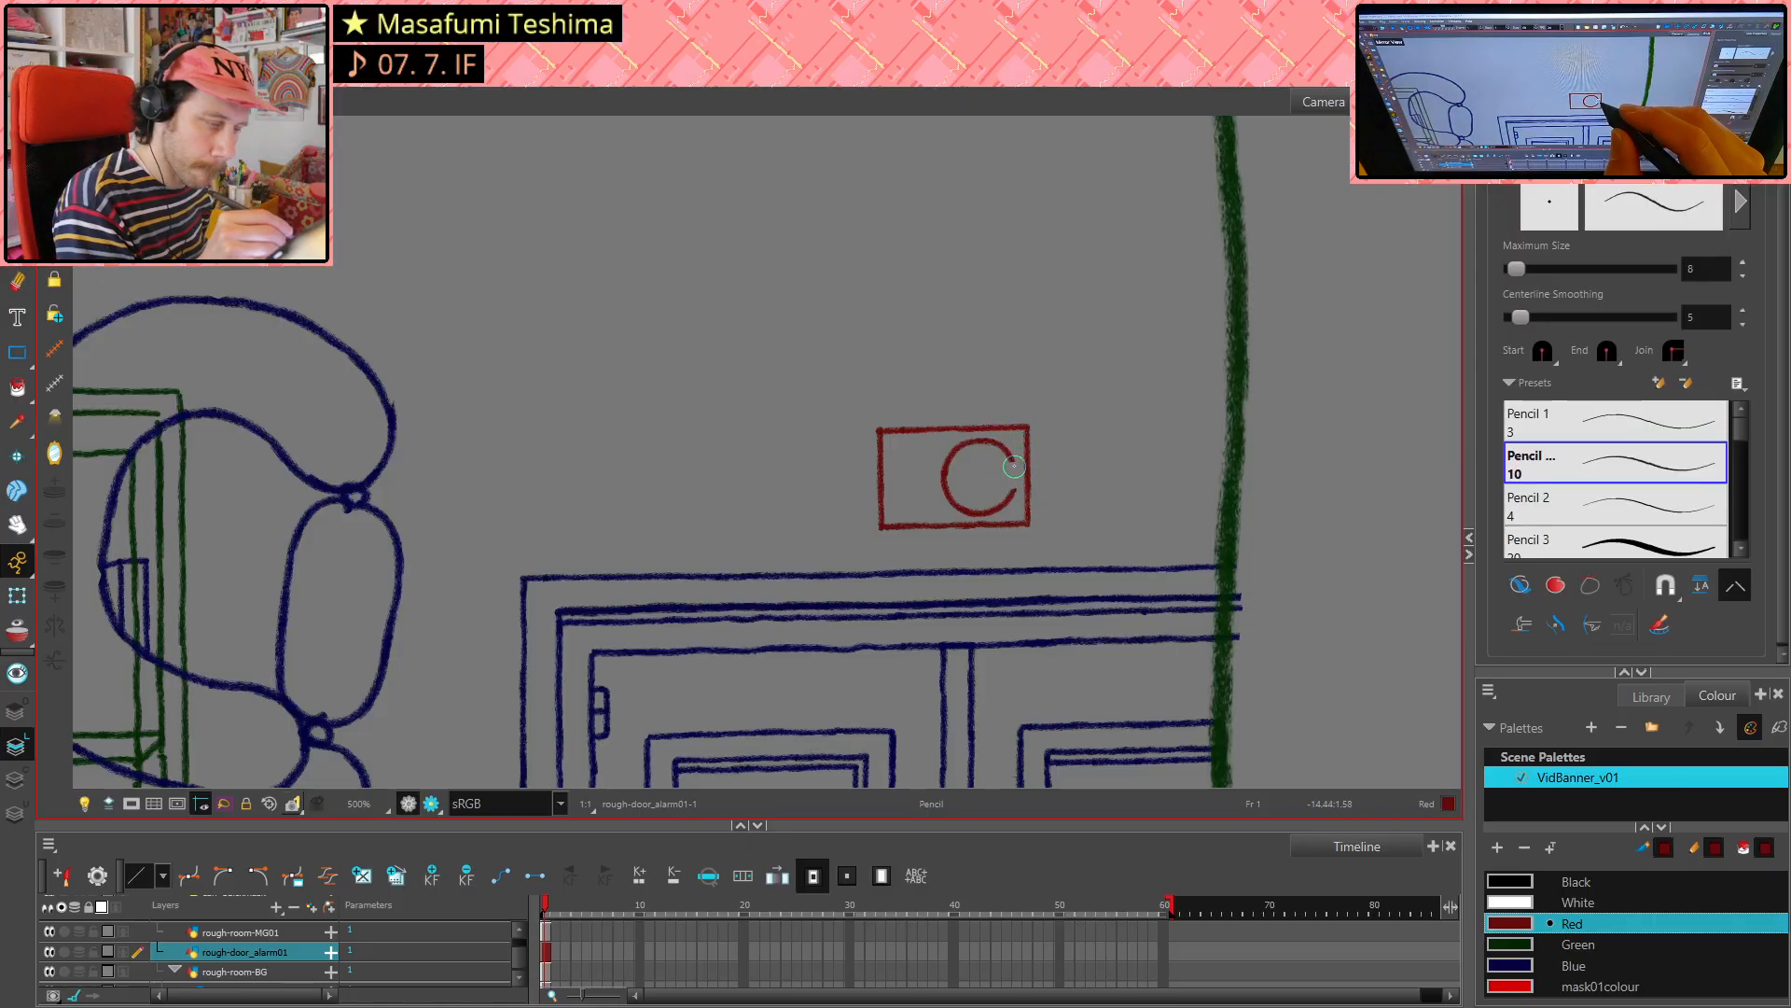
left_click_drag(1015, 476, 1013, 486)
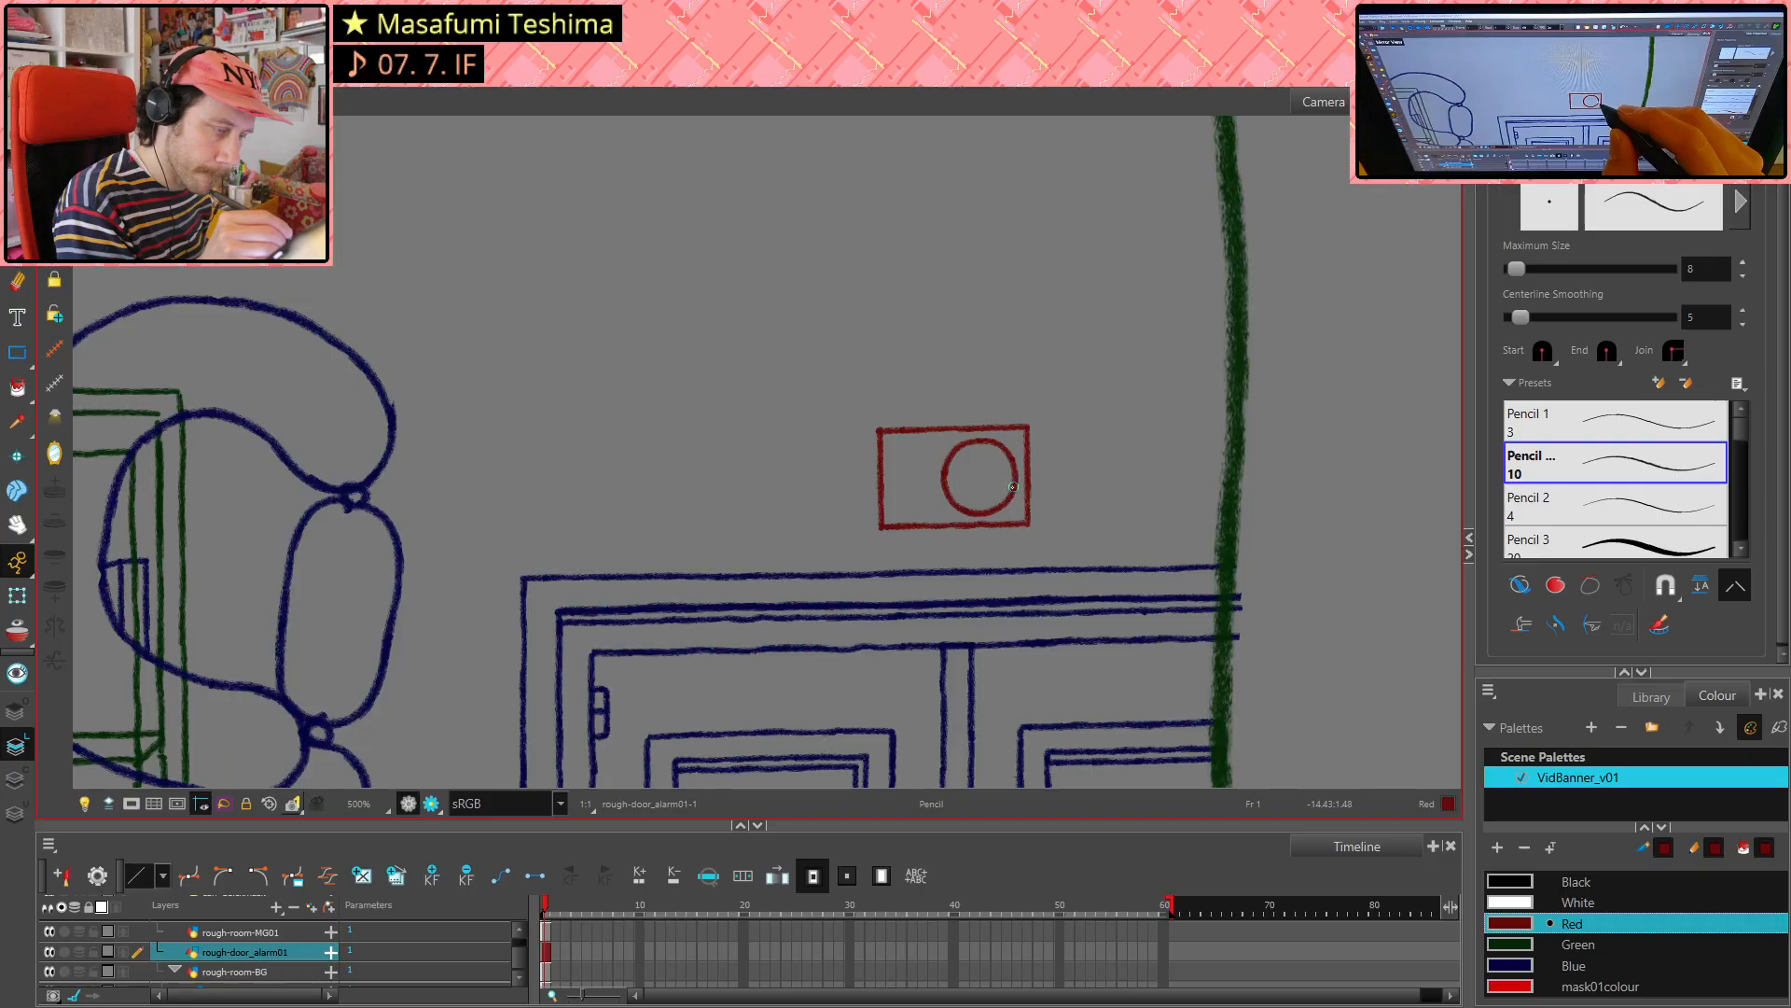
key("ctrl+z")
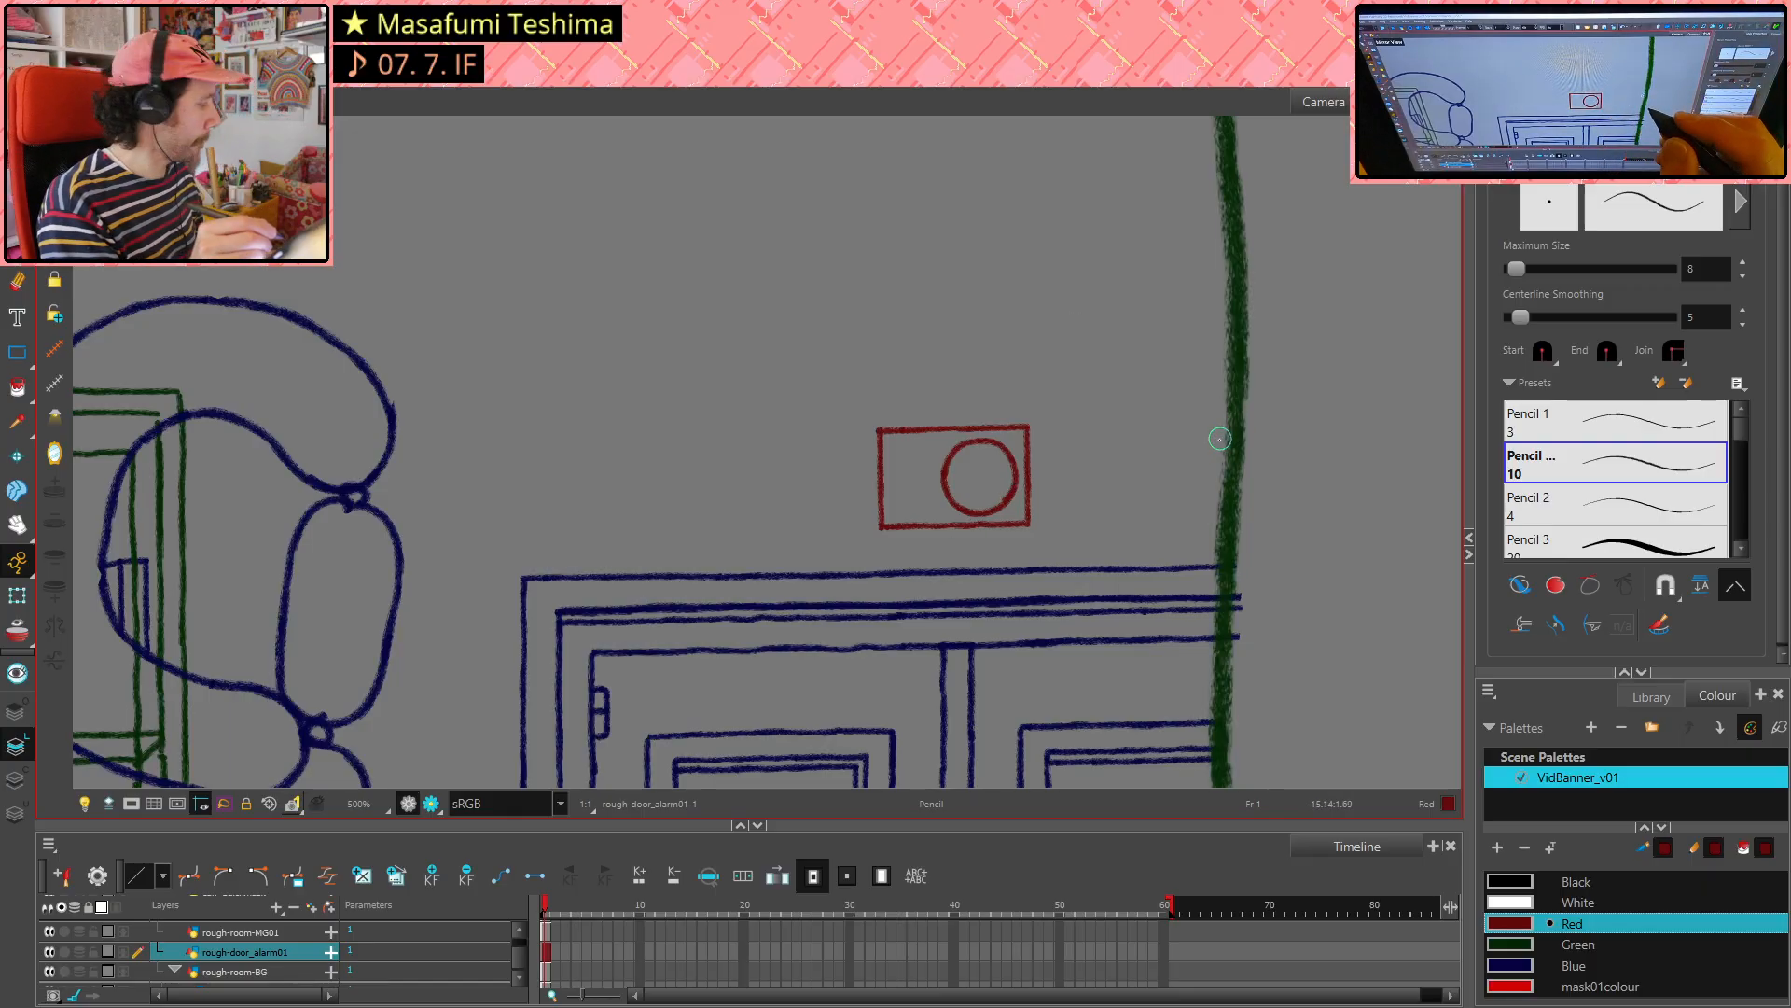
- Delete the upper-left arc stroke of the mirrored alarm circle
key("alt+e")
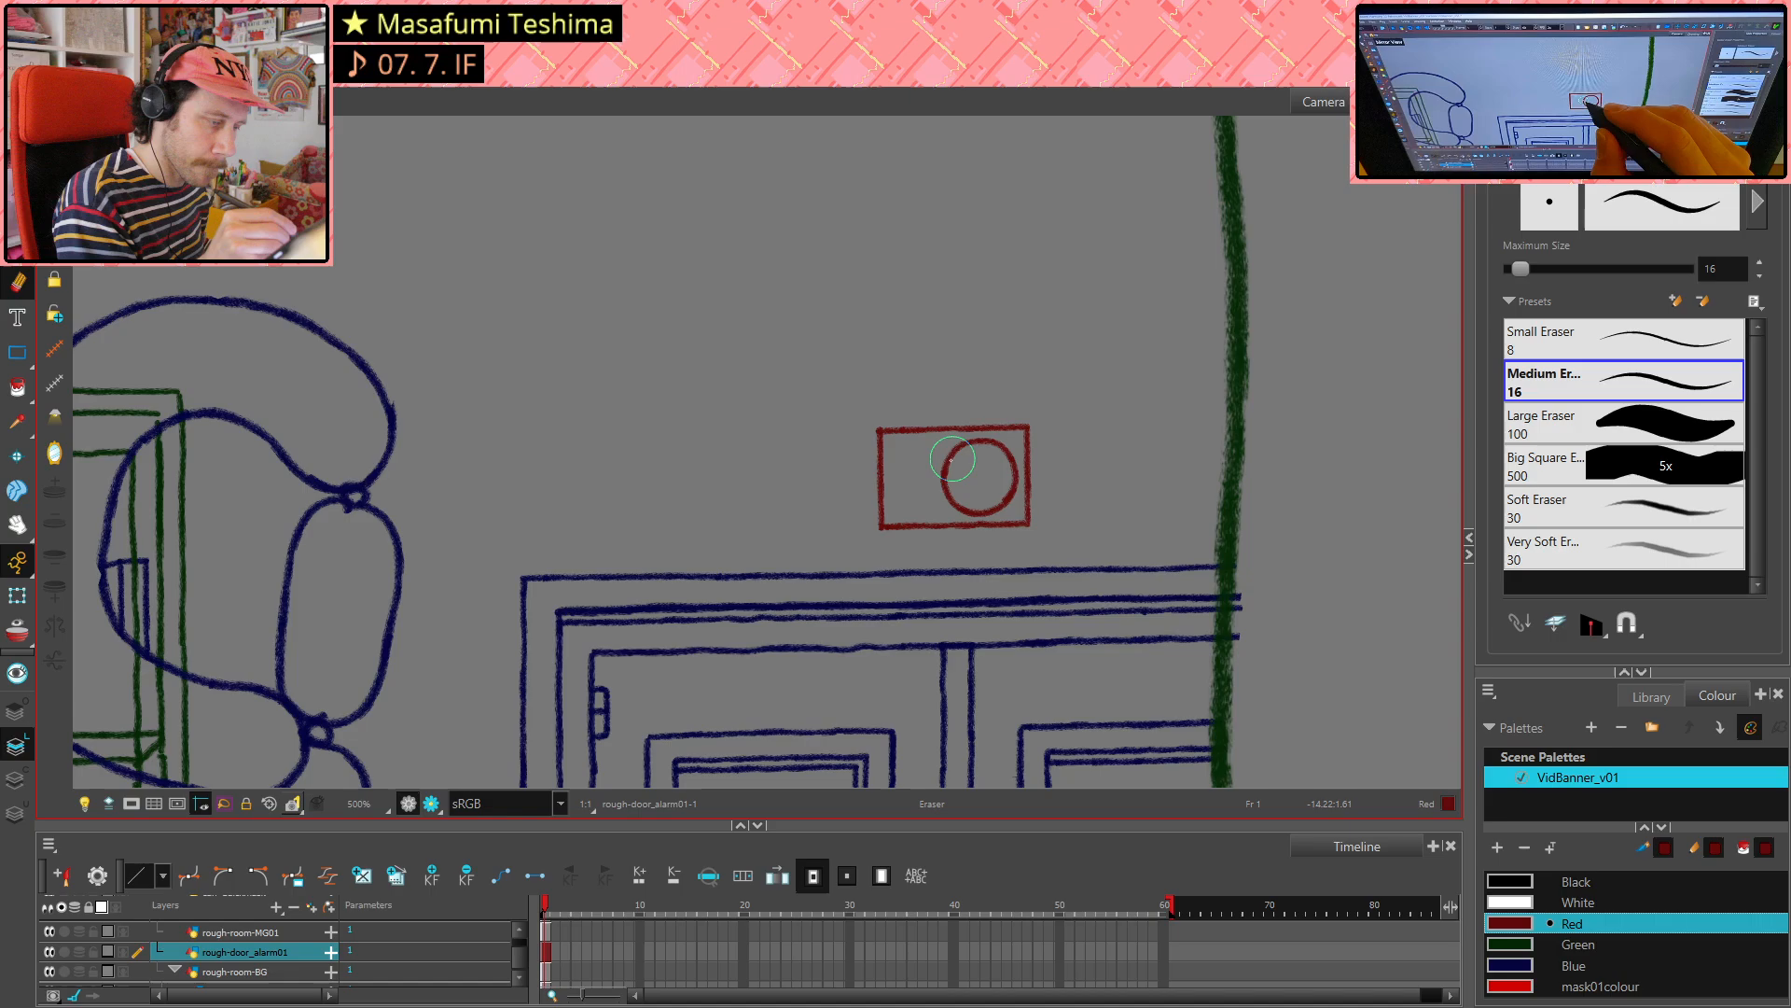
key("alt+s")
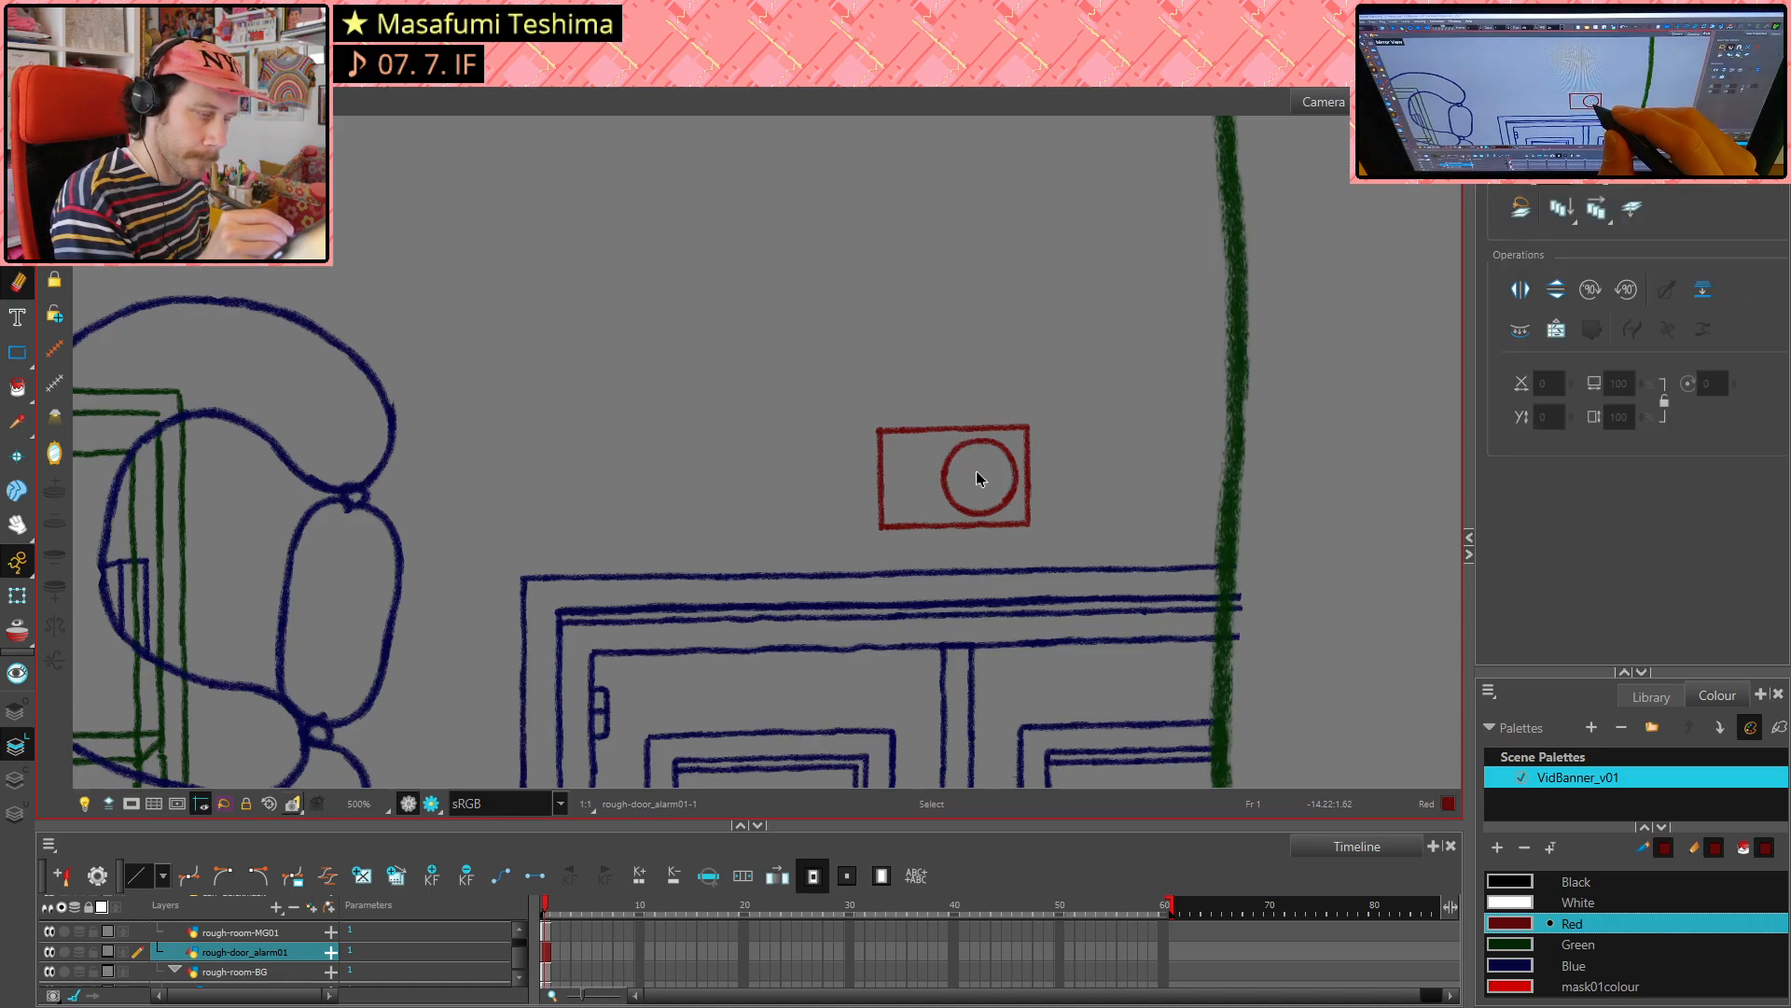
left_click(952, 457)
key("Delete")
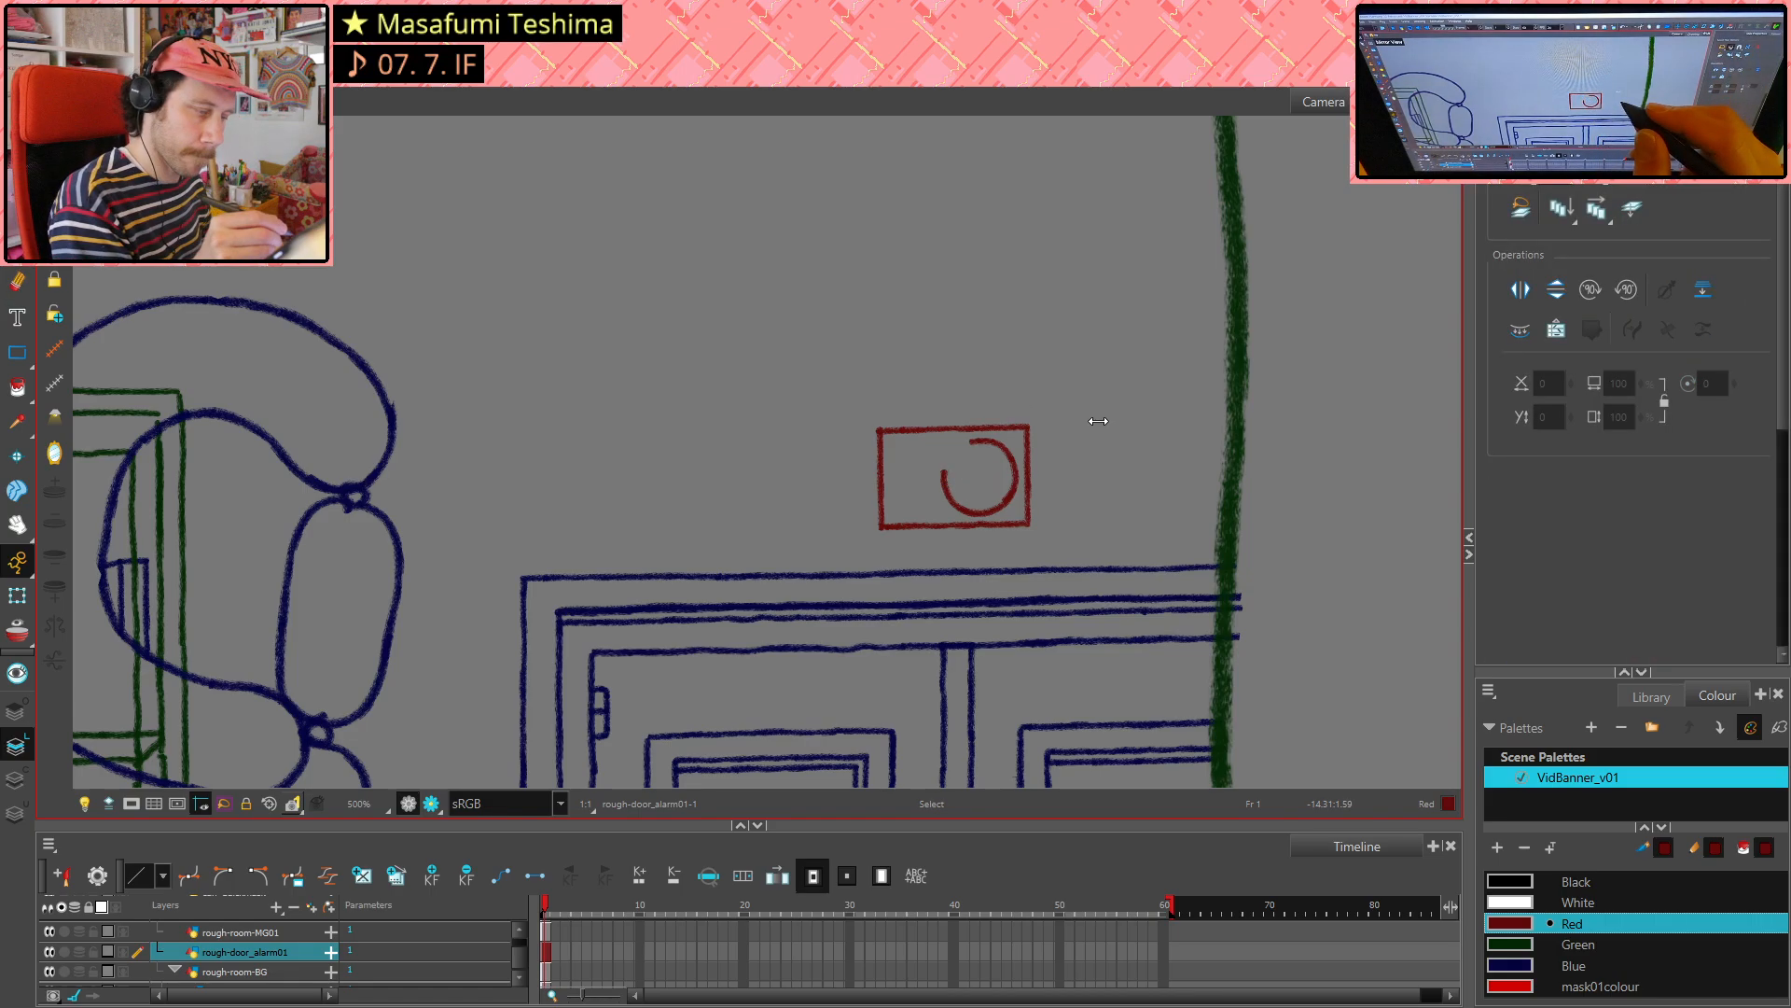
- Close the upper-left gap of the mirrored alarm circle with a Red pencil arc, undoing and redoing the stroke to compare
key("alt+slash")
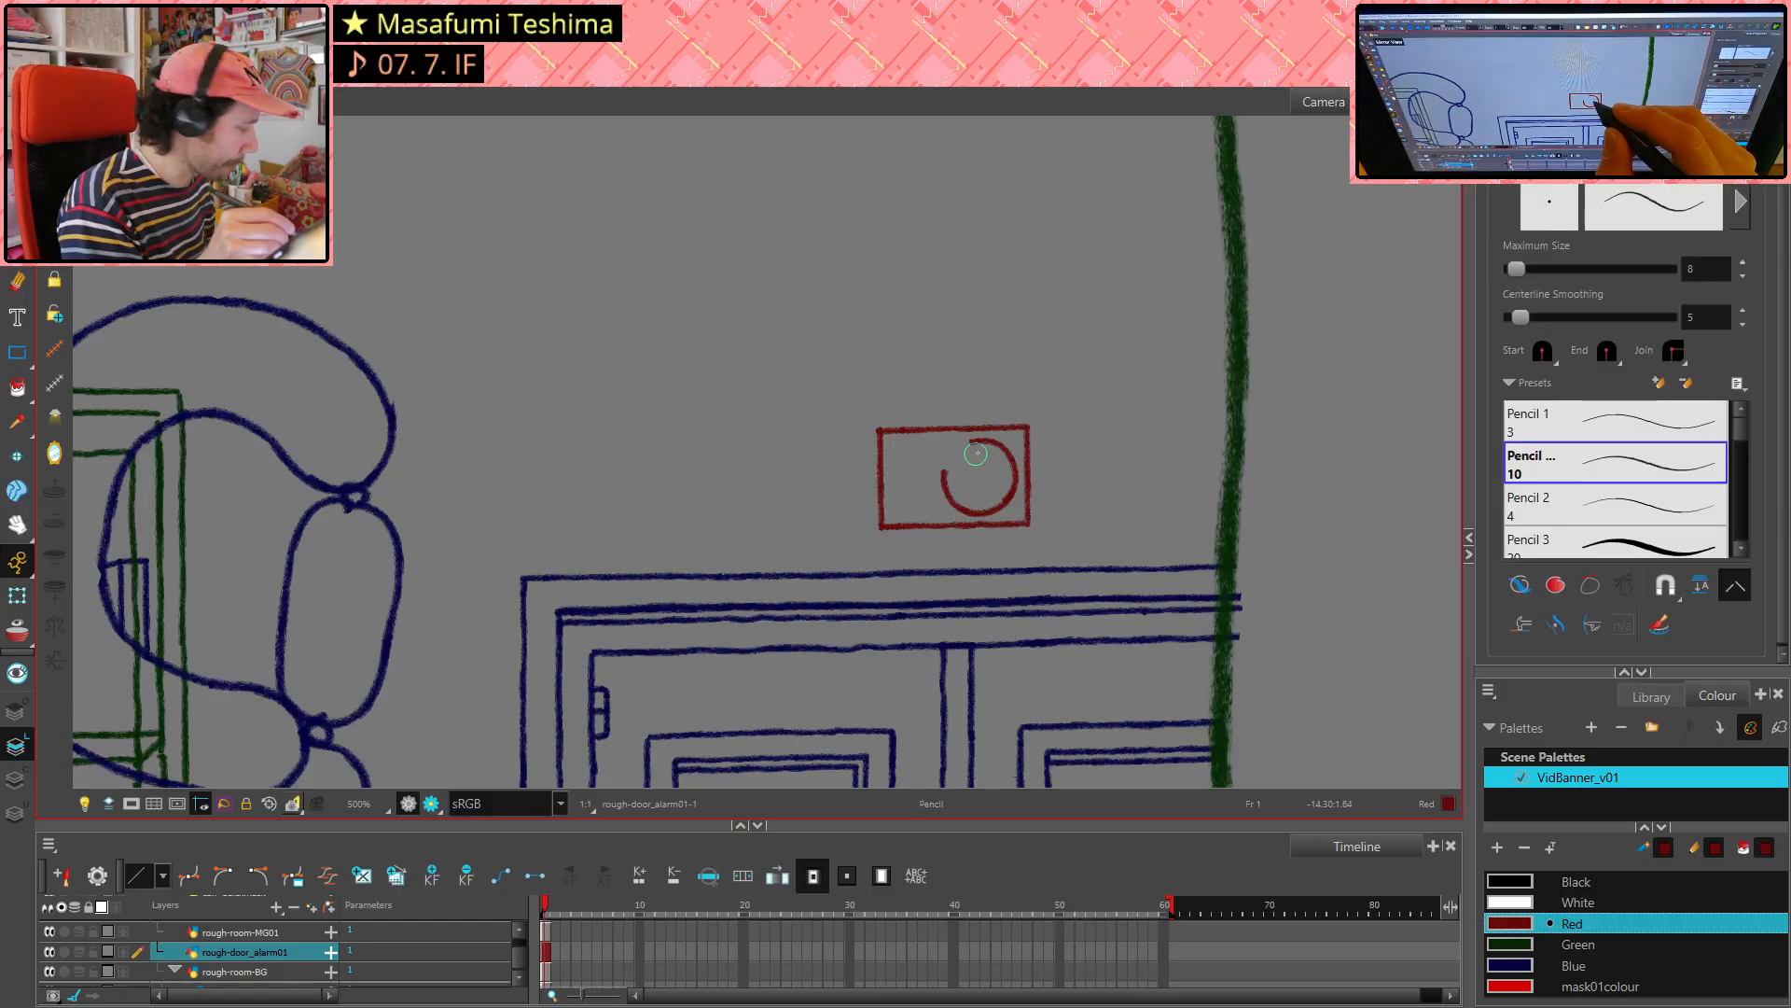
key("alt+e")
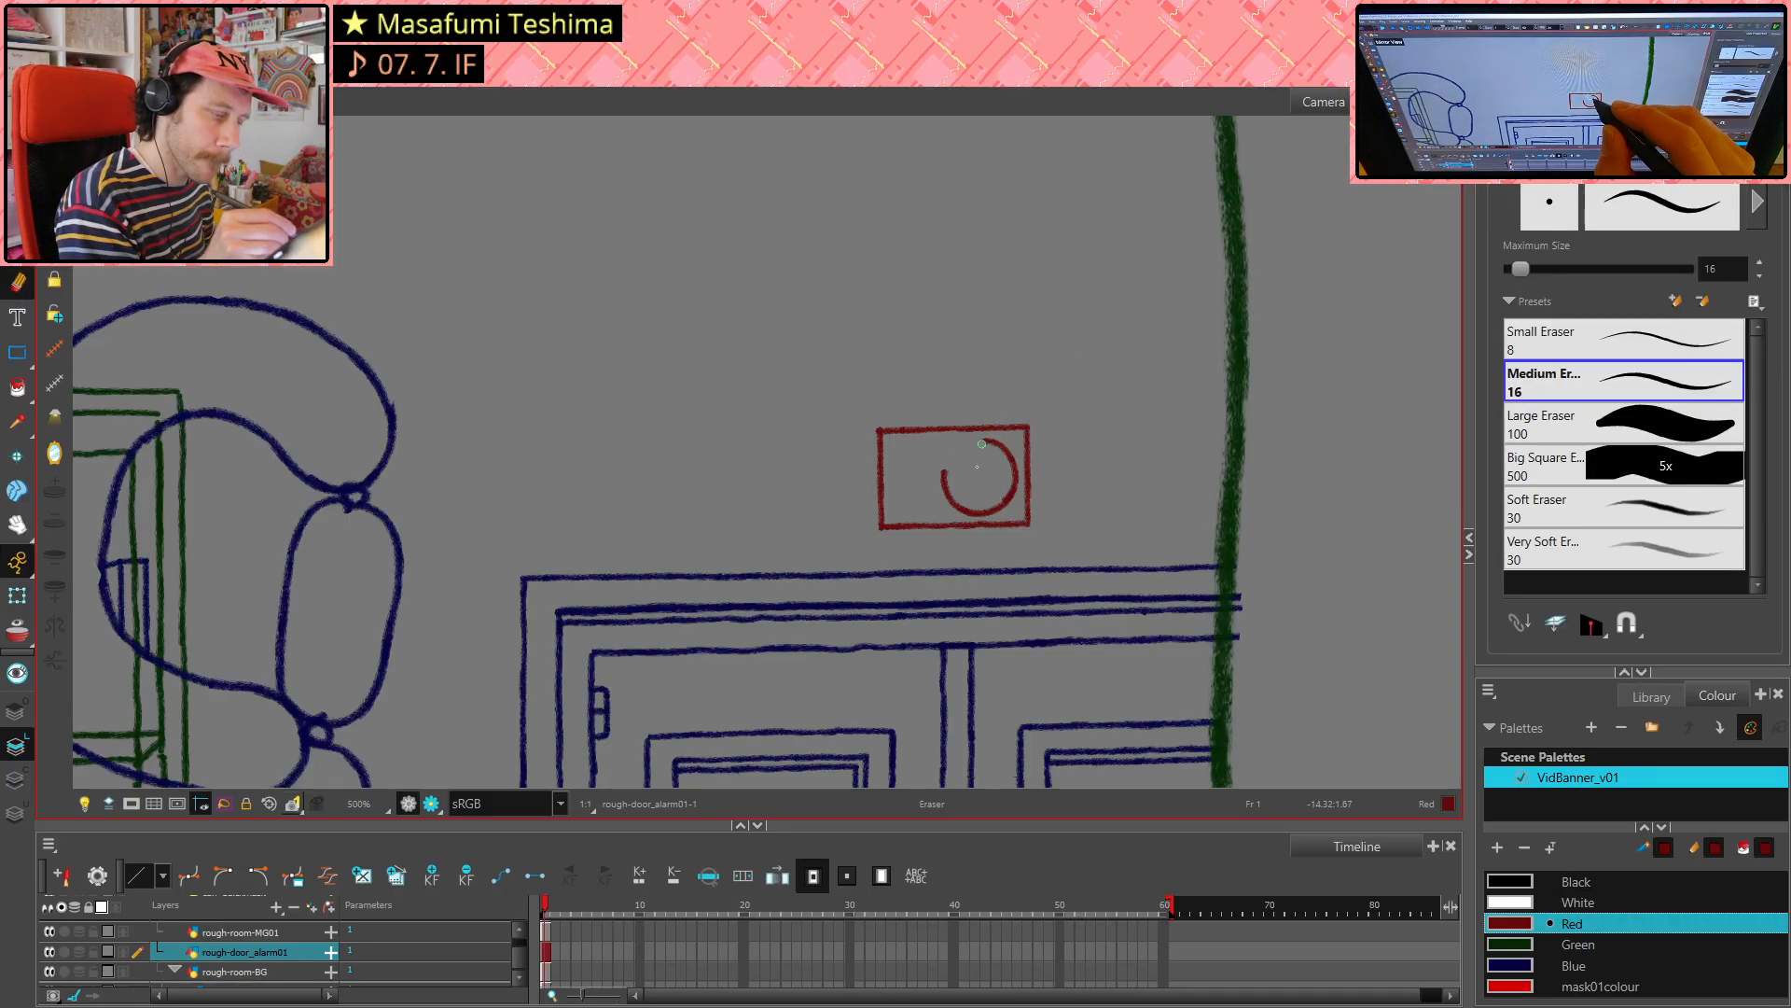
key("alt+slash")
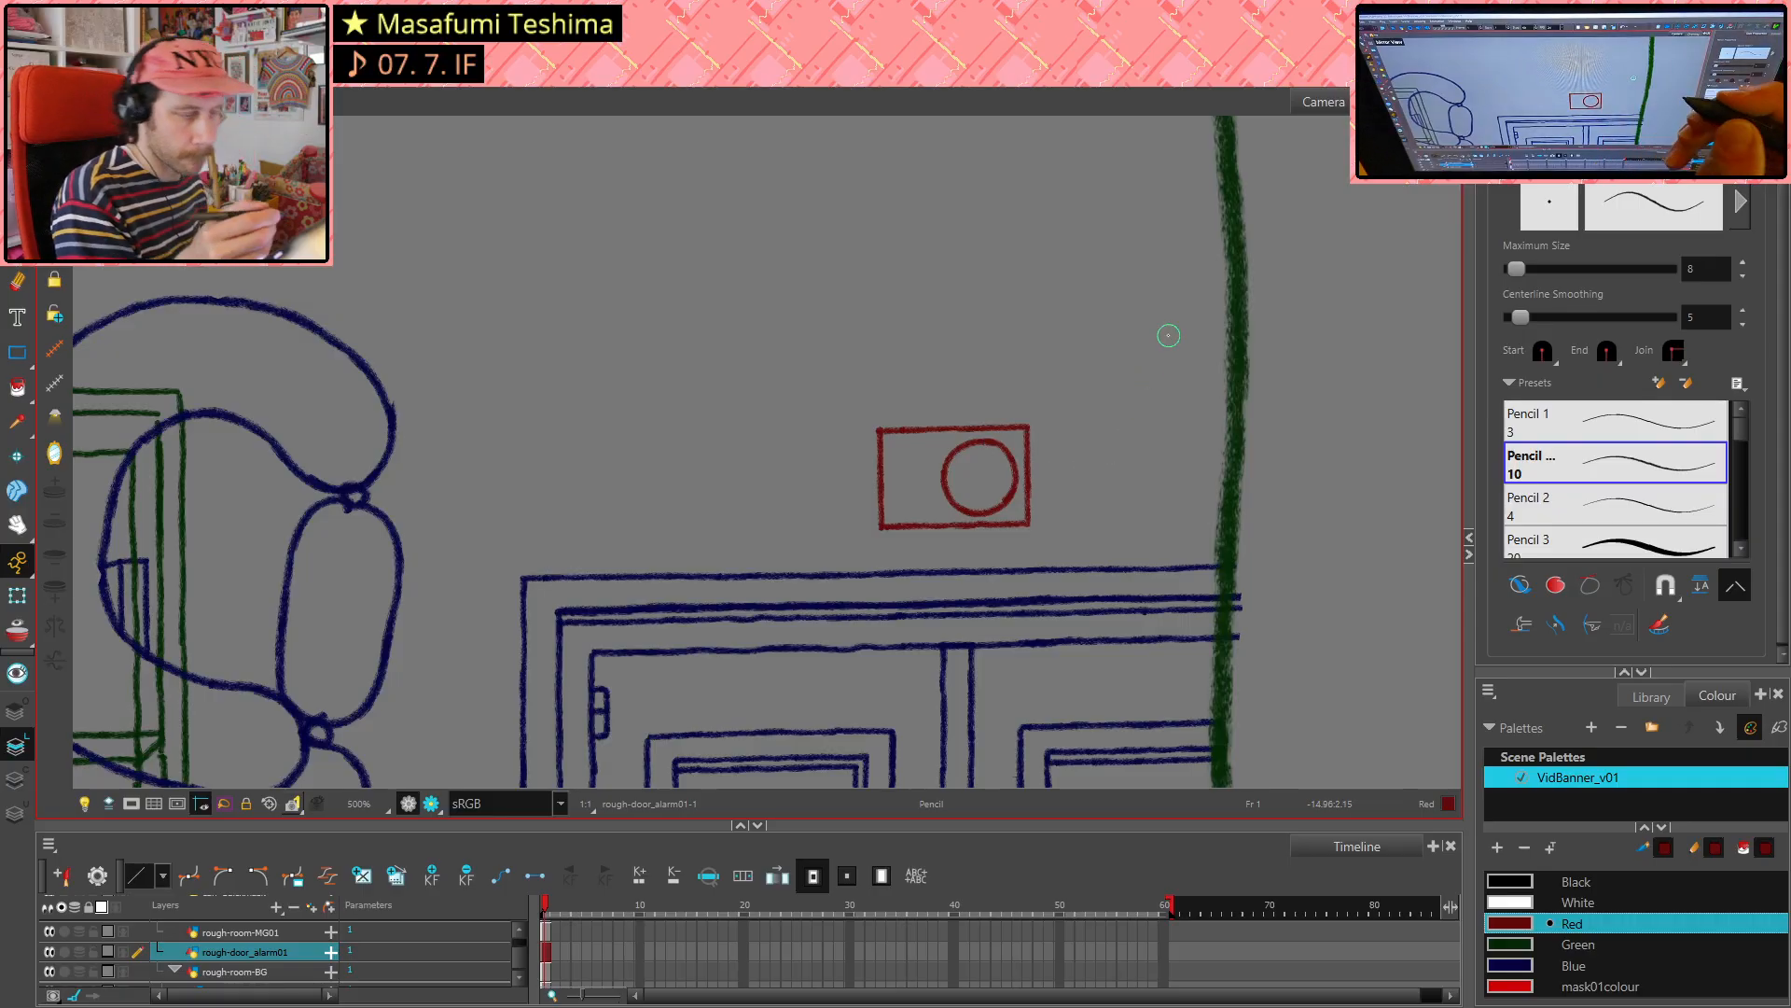
key("ctrl+z")
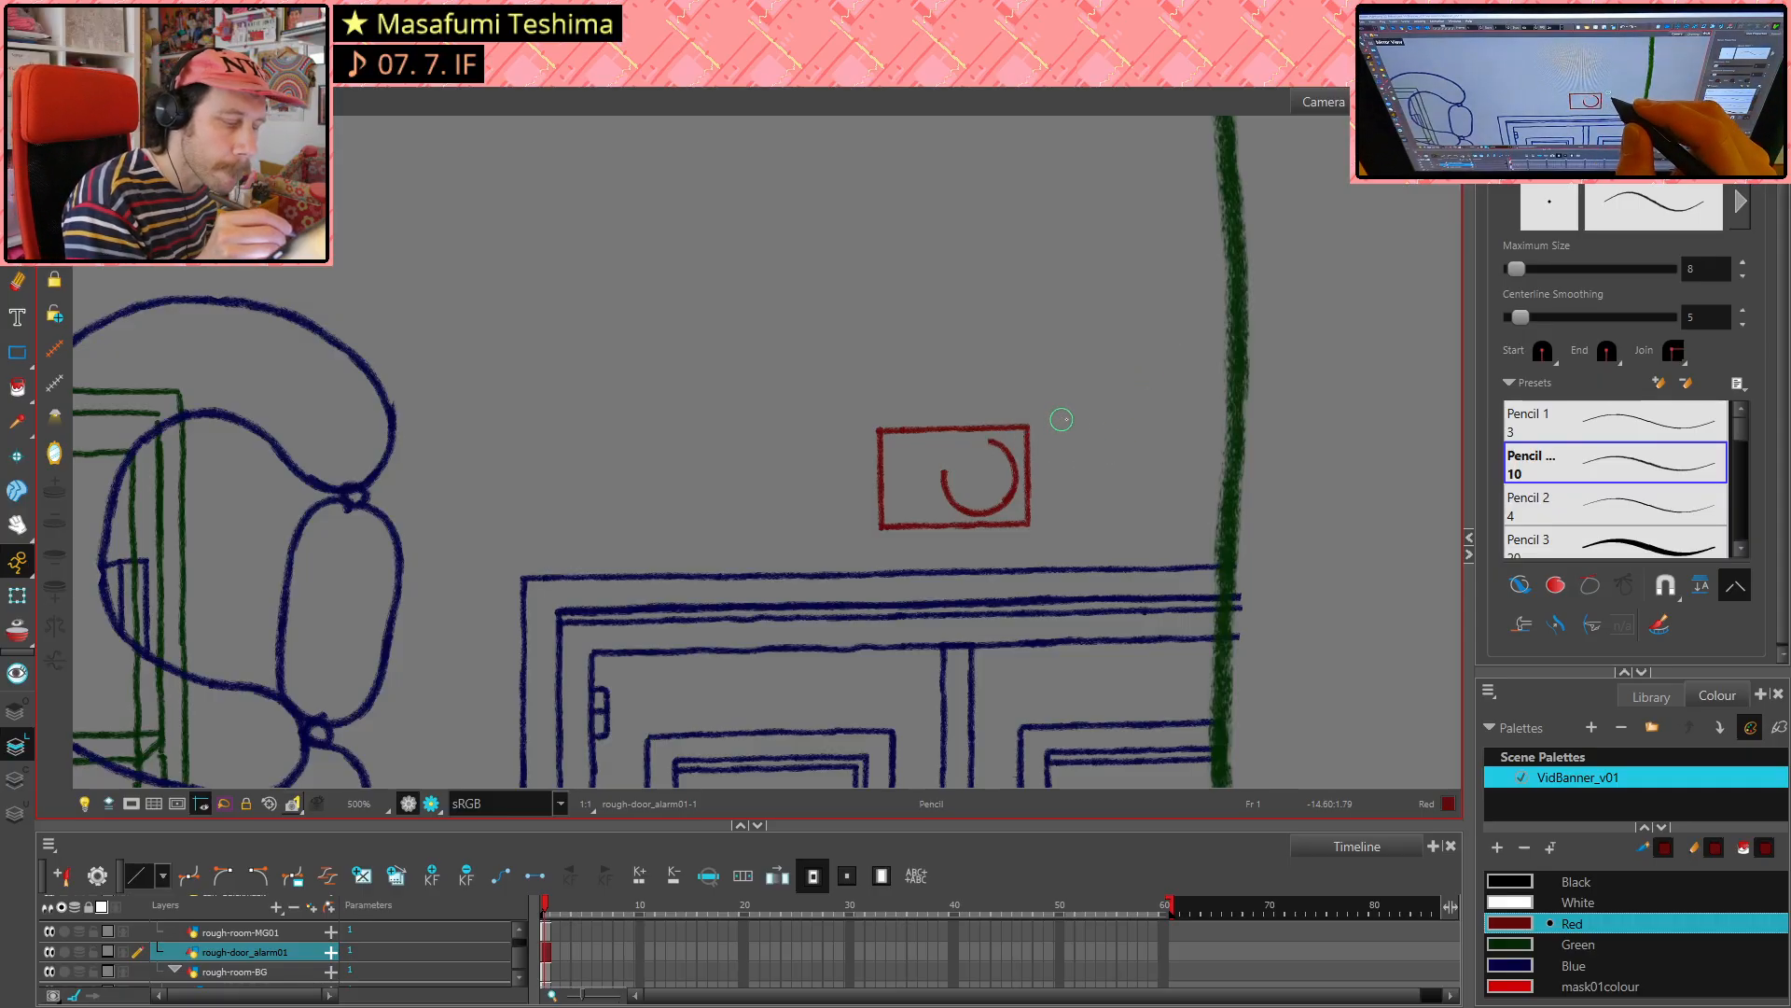
key("ctrl")
key("ctrl+shift+z")
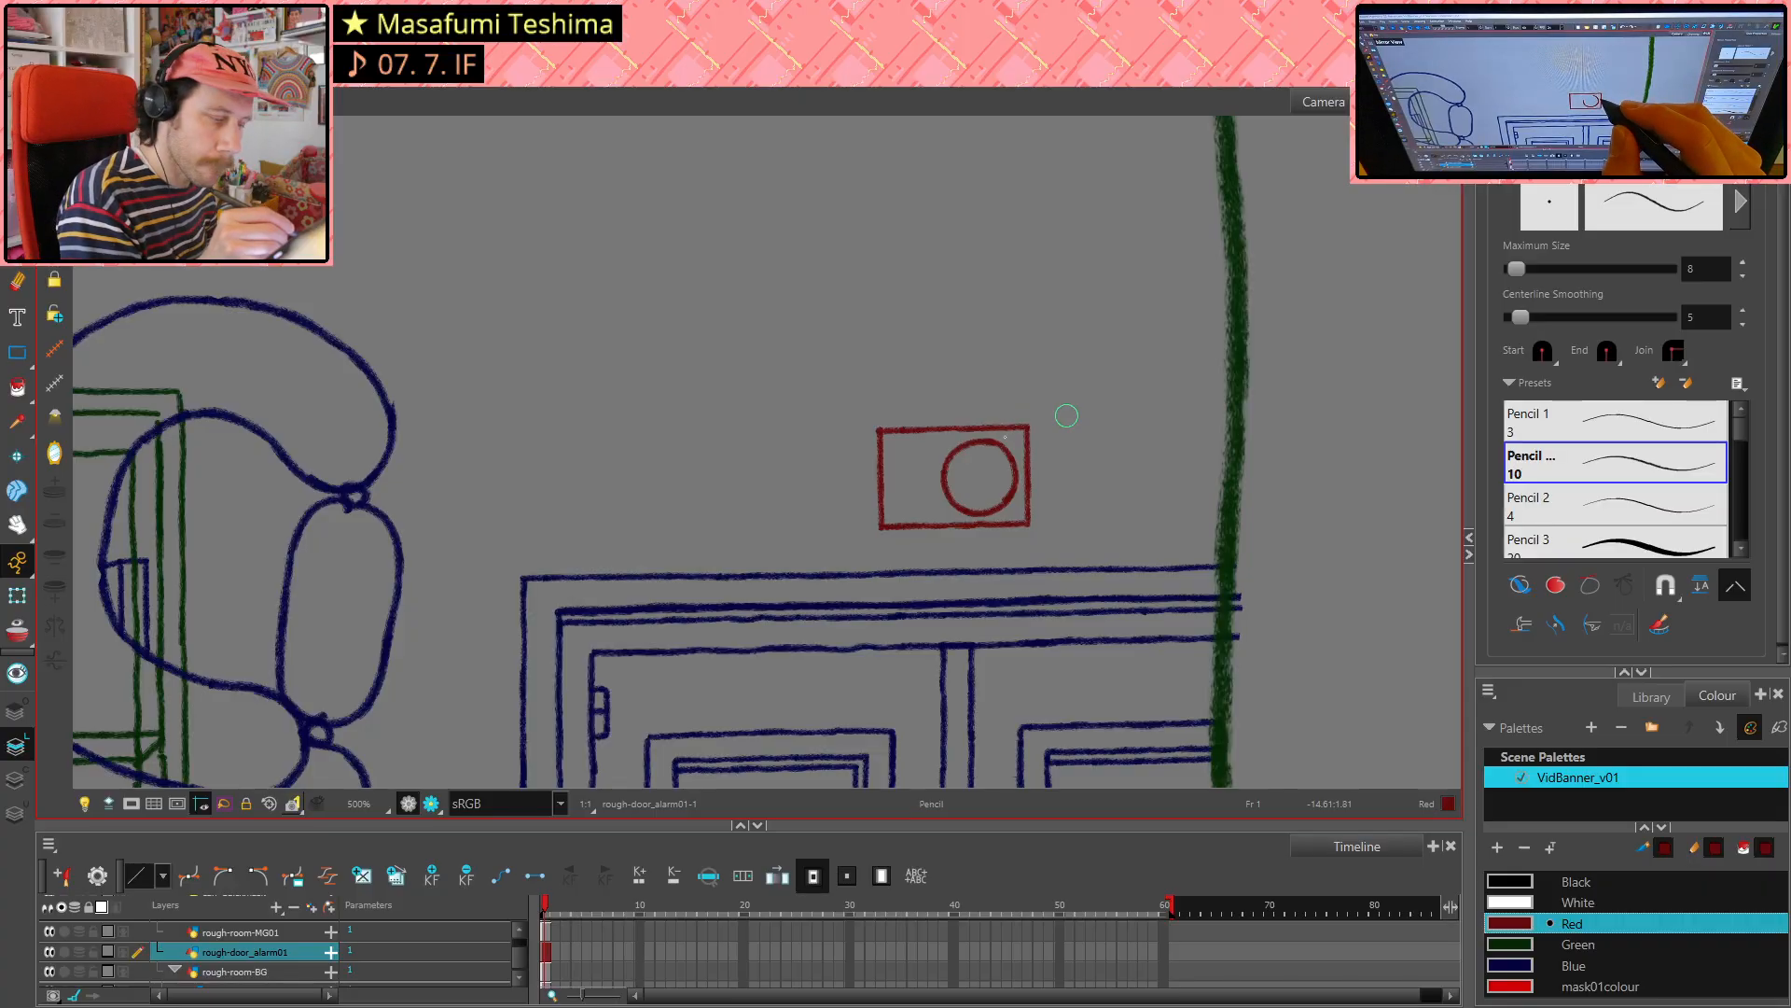
- Erase a short upper-right piece of the mirrored alarm circle with the size 16 Medium Eraser and redraw it in Red
key("alt+e")
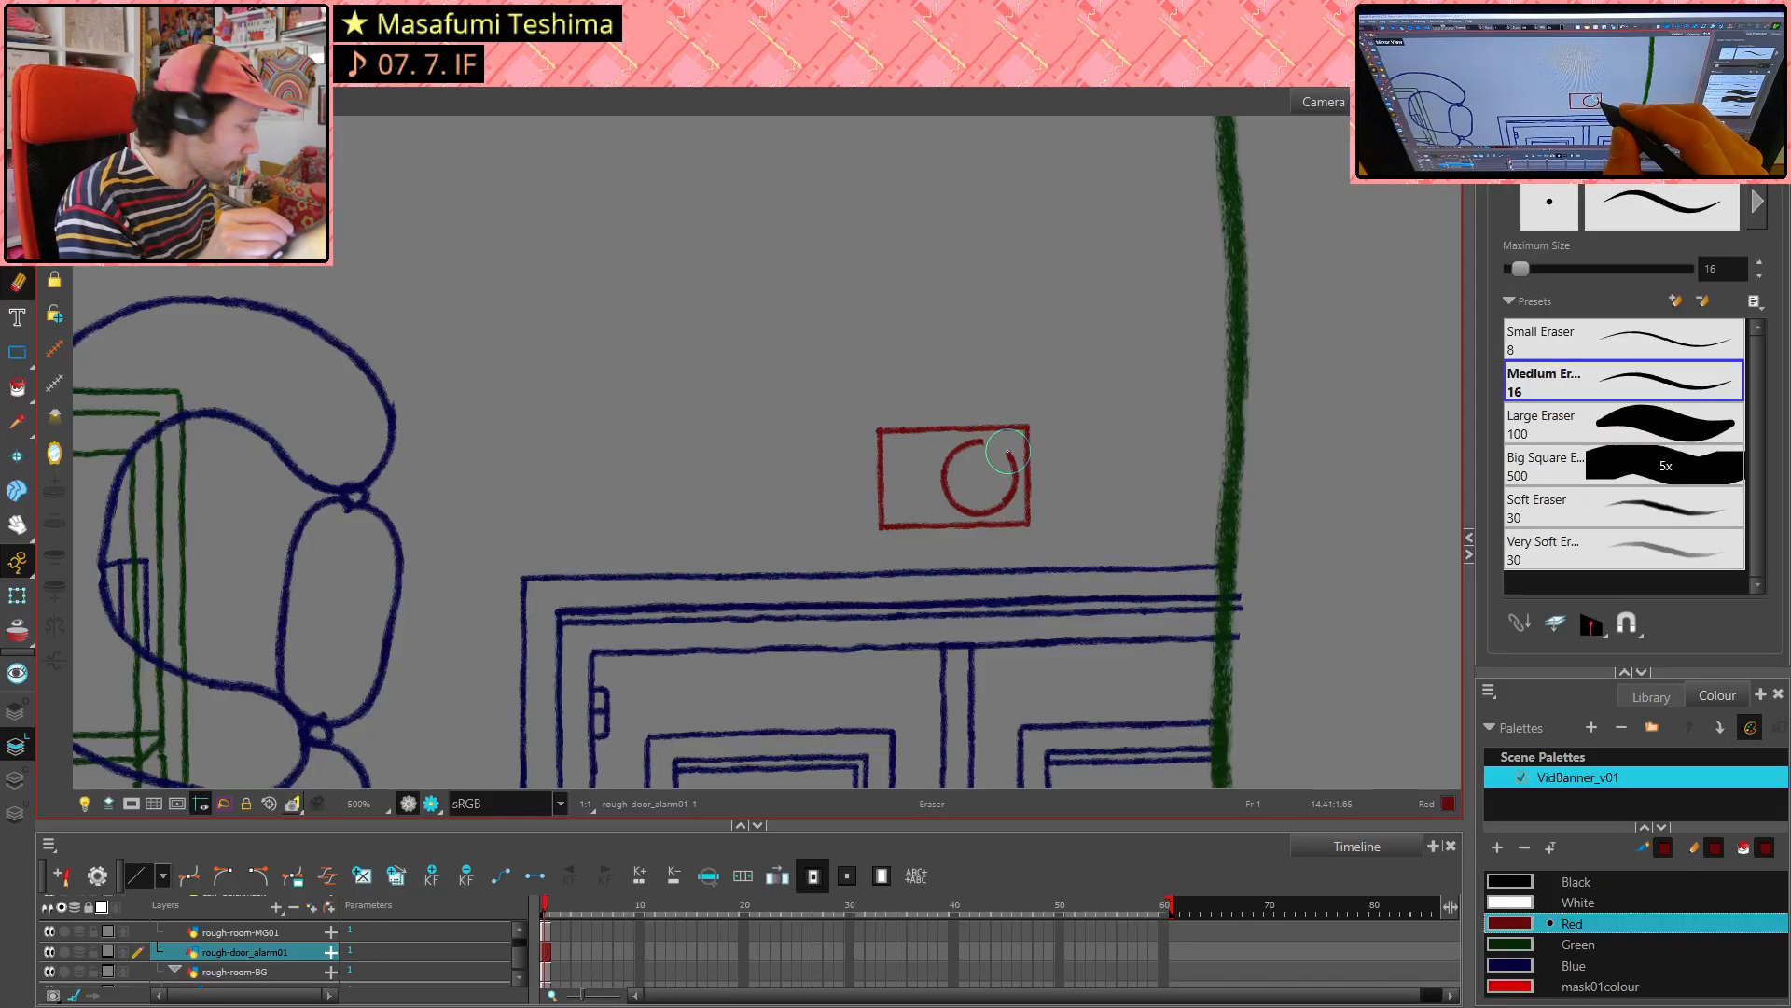
key("alt+/")
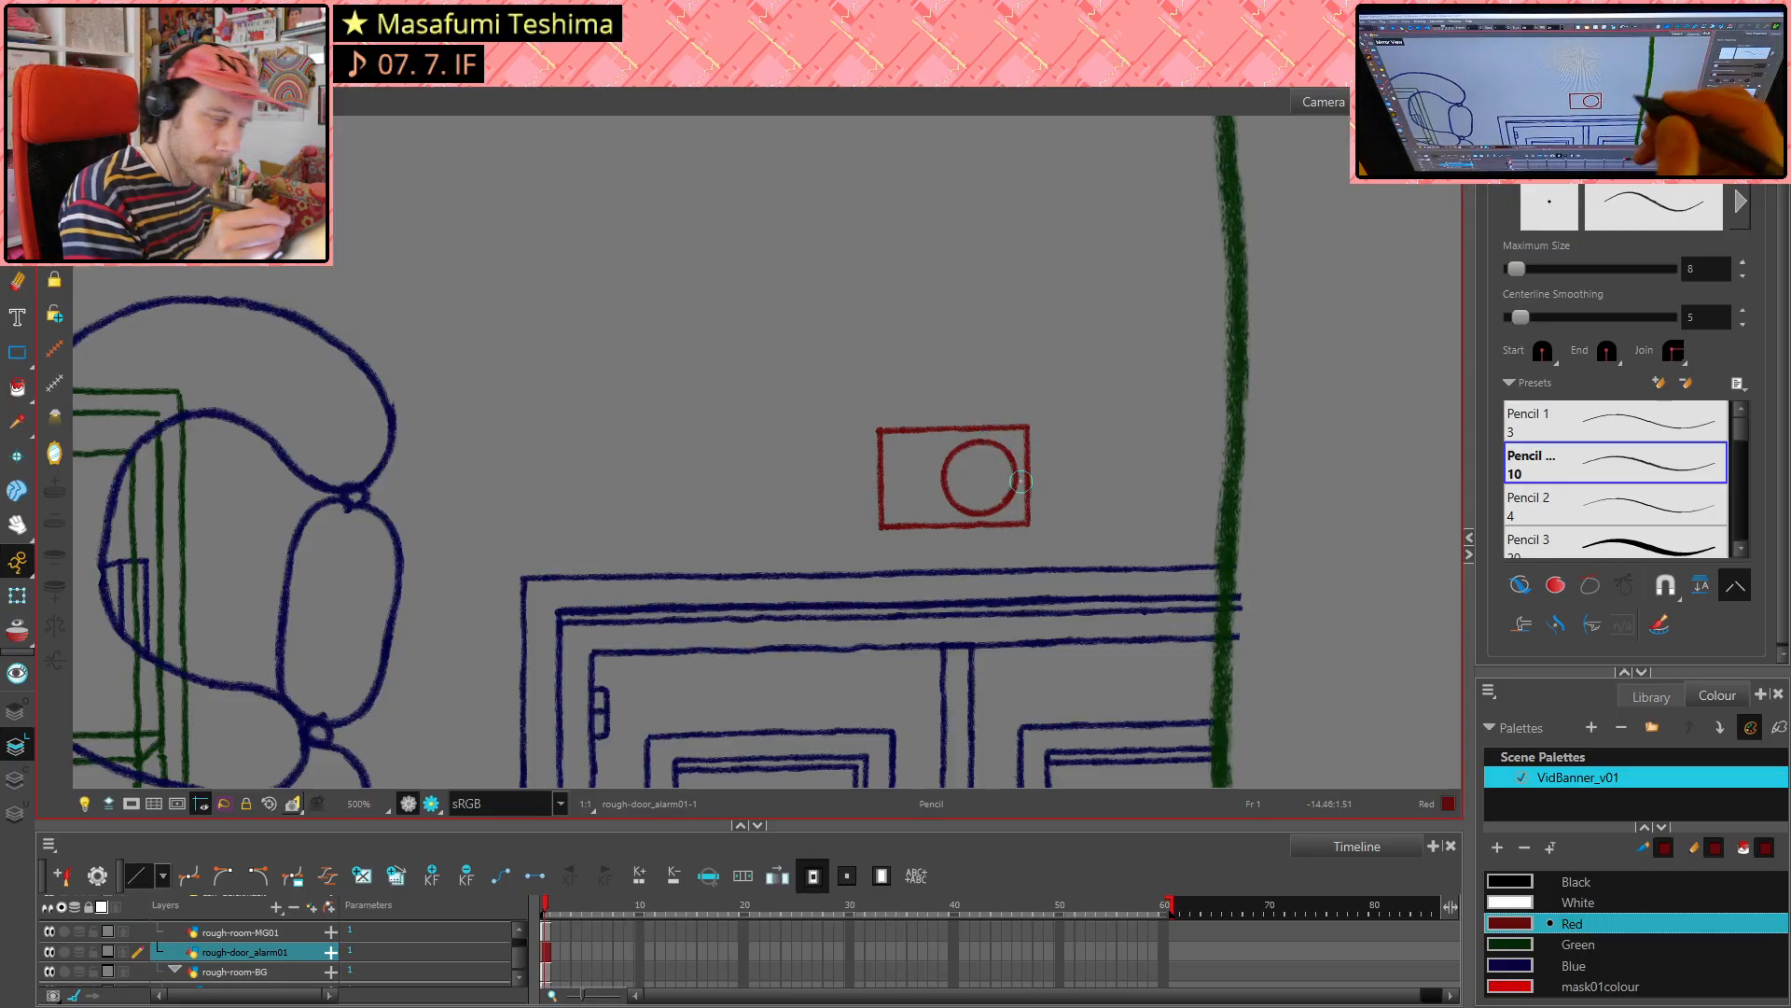
key("shift+m")
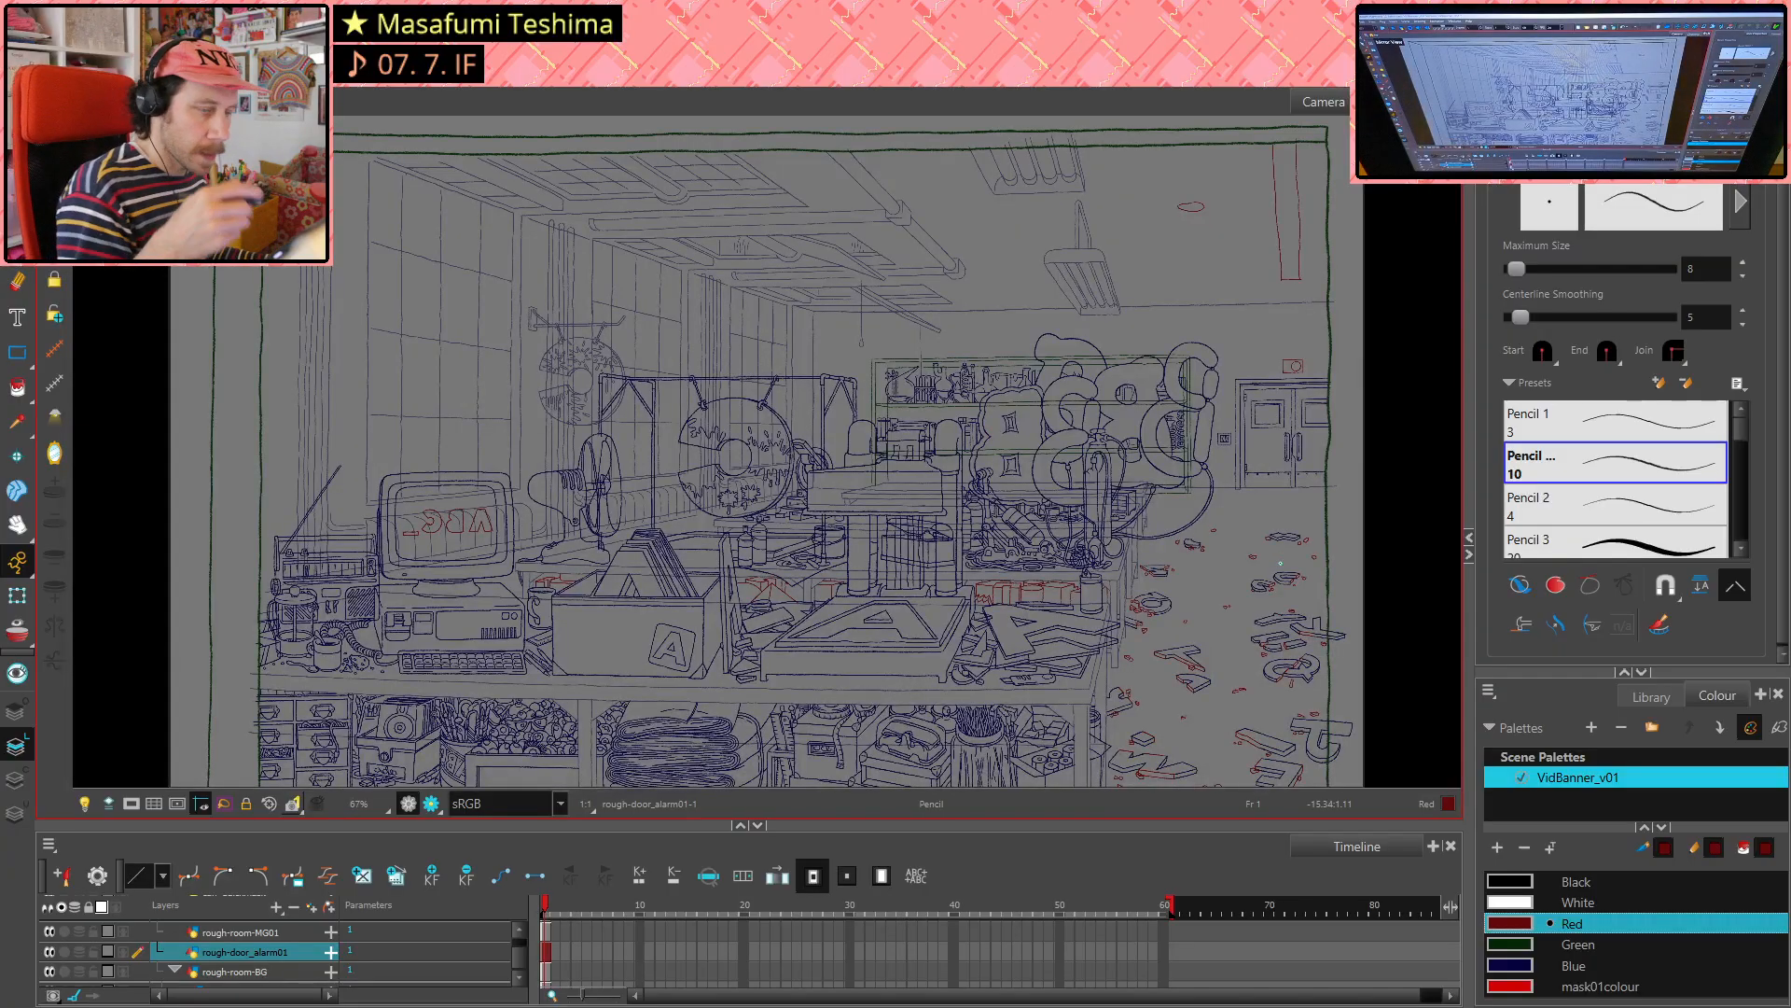
key("shift+m")
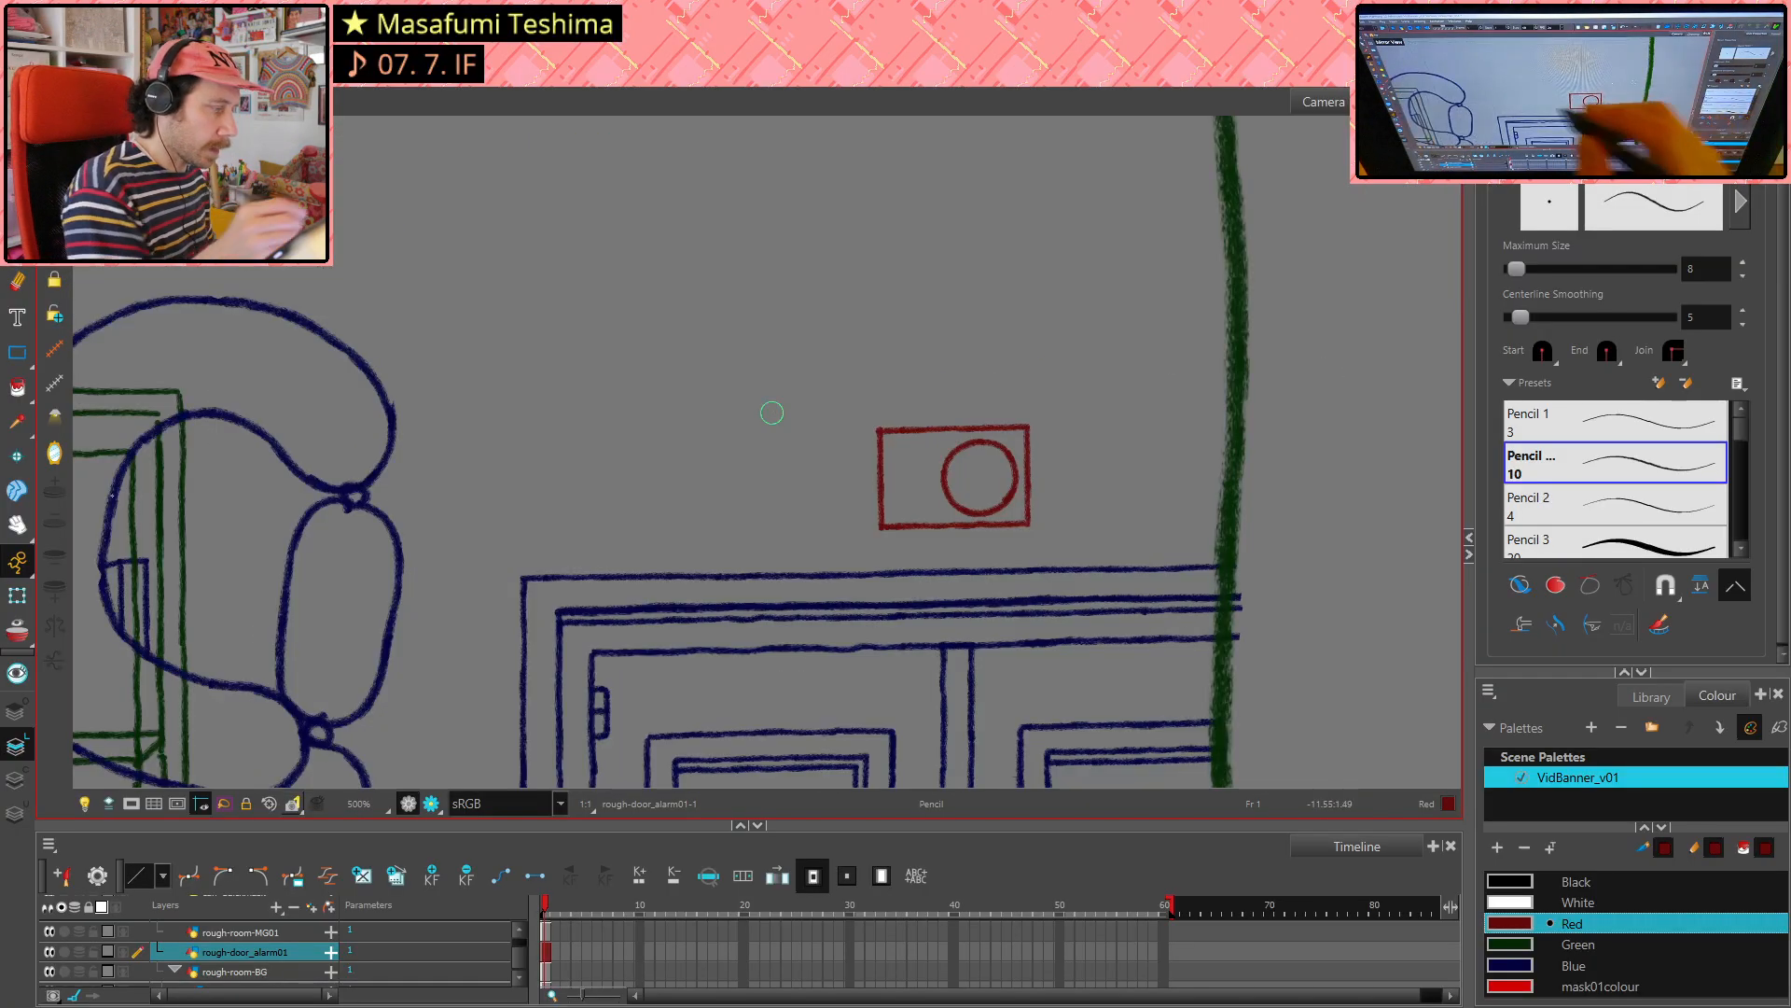
- Flip the canvas view back and draw new left, bottom and top edges in Red just outside the alarm box's old edges
left_click(54, 455)
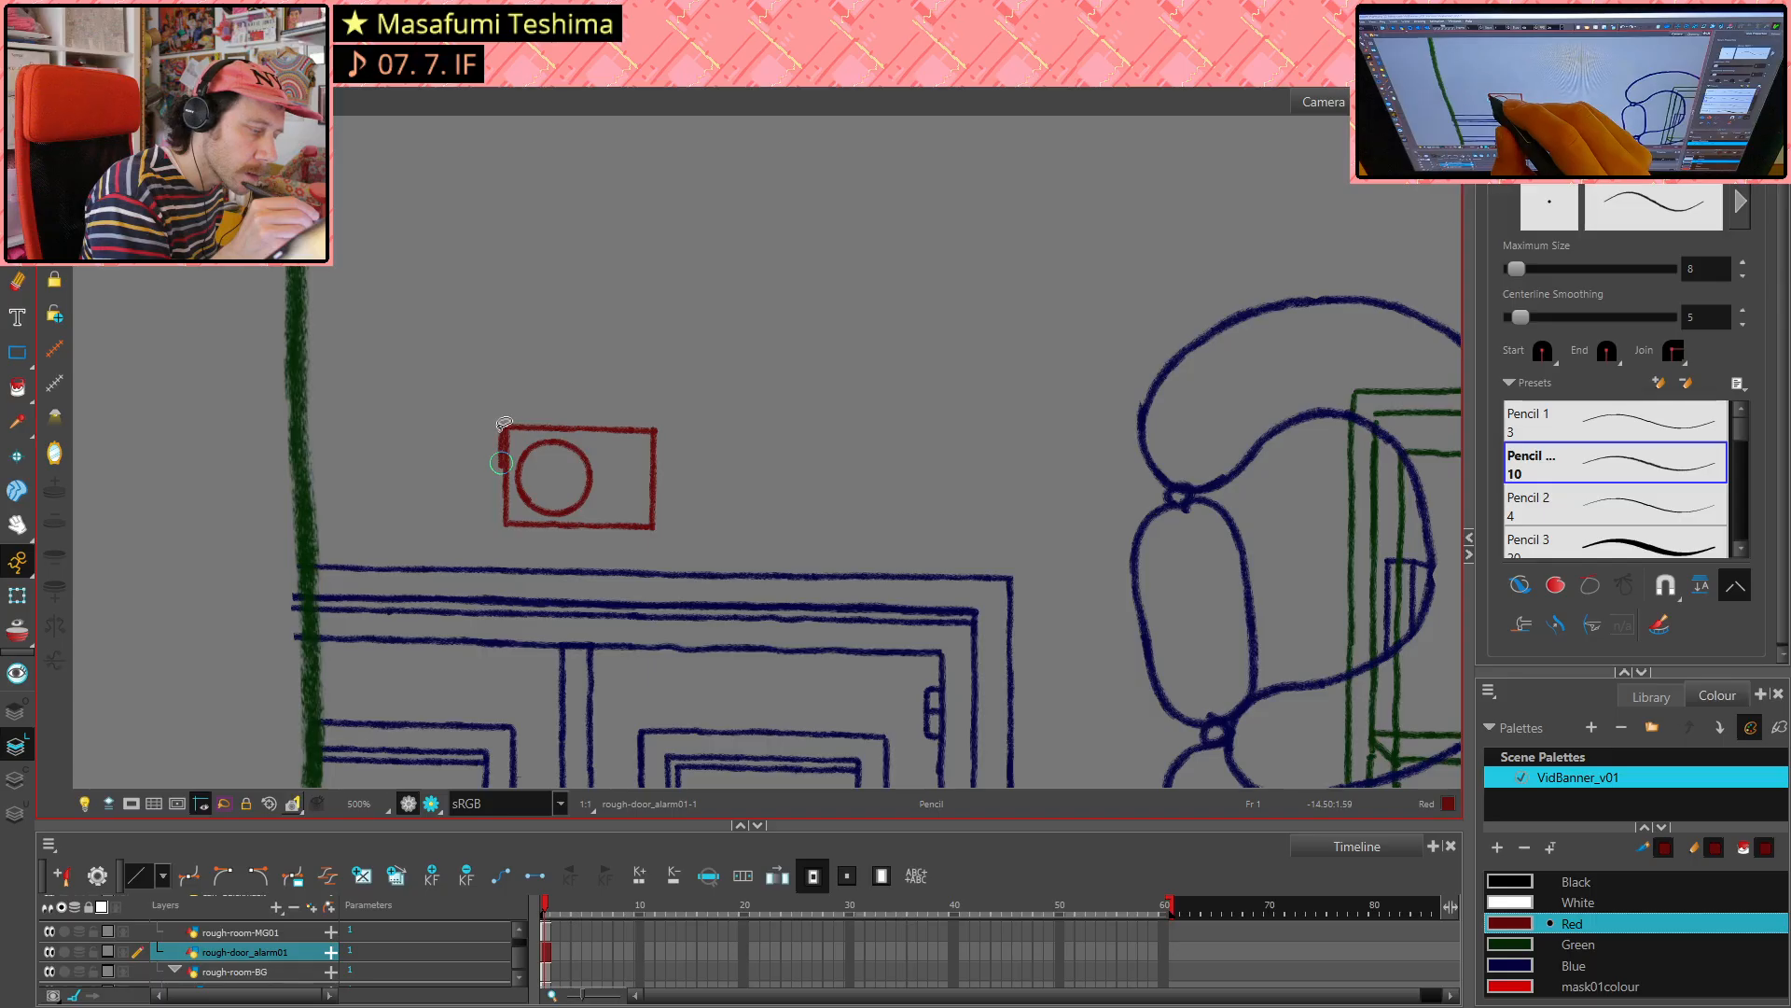
left_click_drag(500, 427, 500, 445)
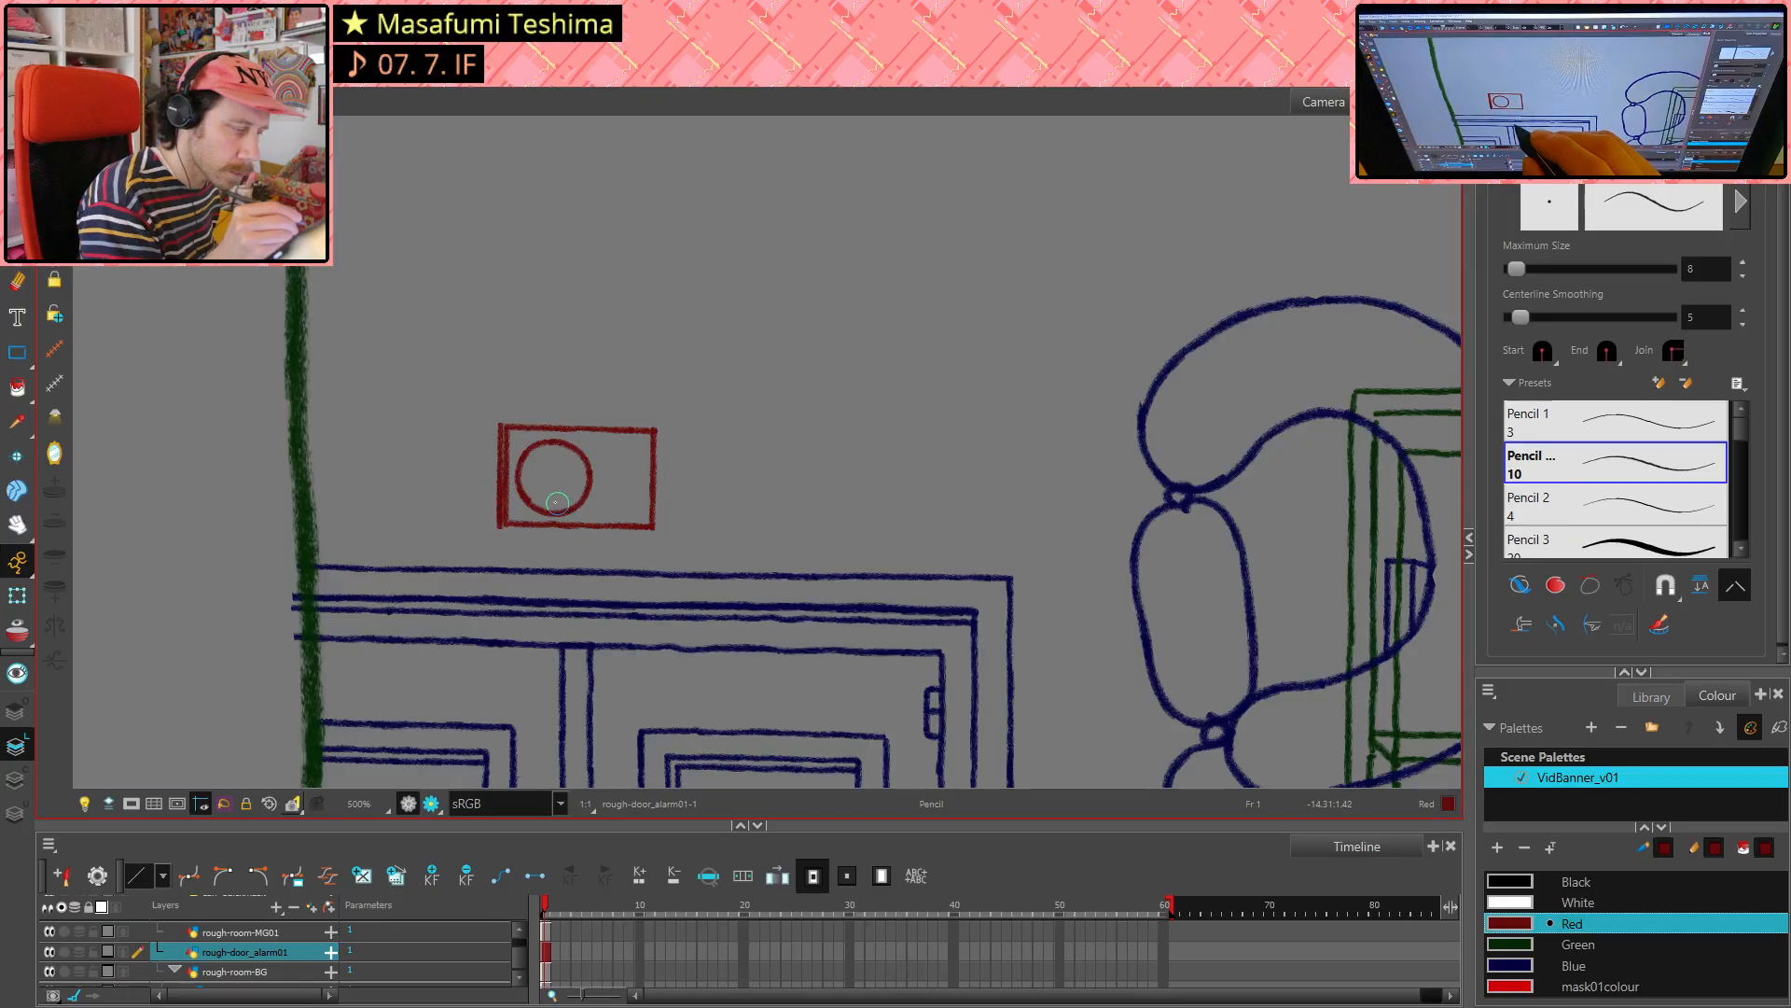
left_click_drag(500, 529, 512, 530)
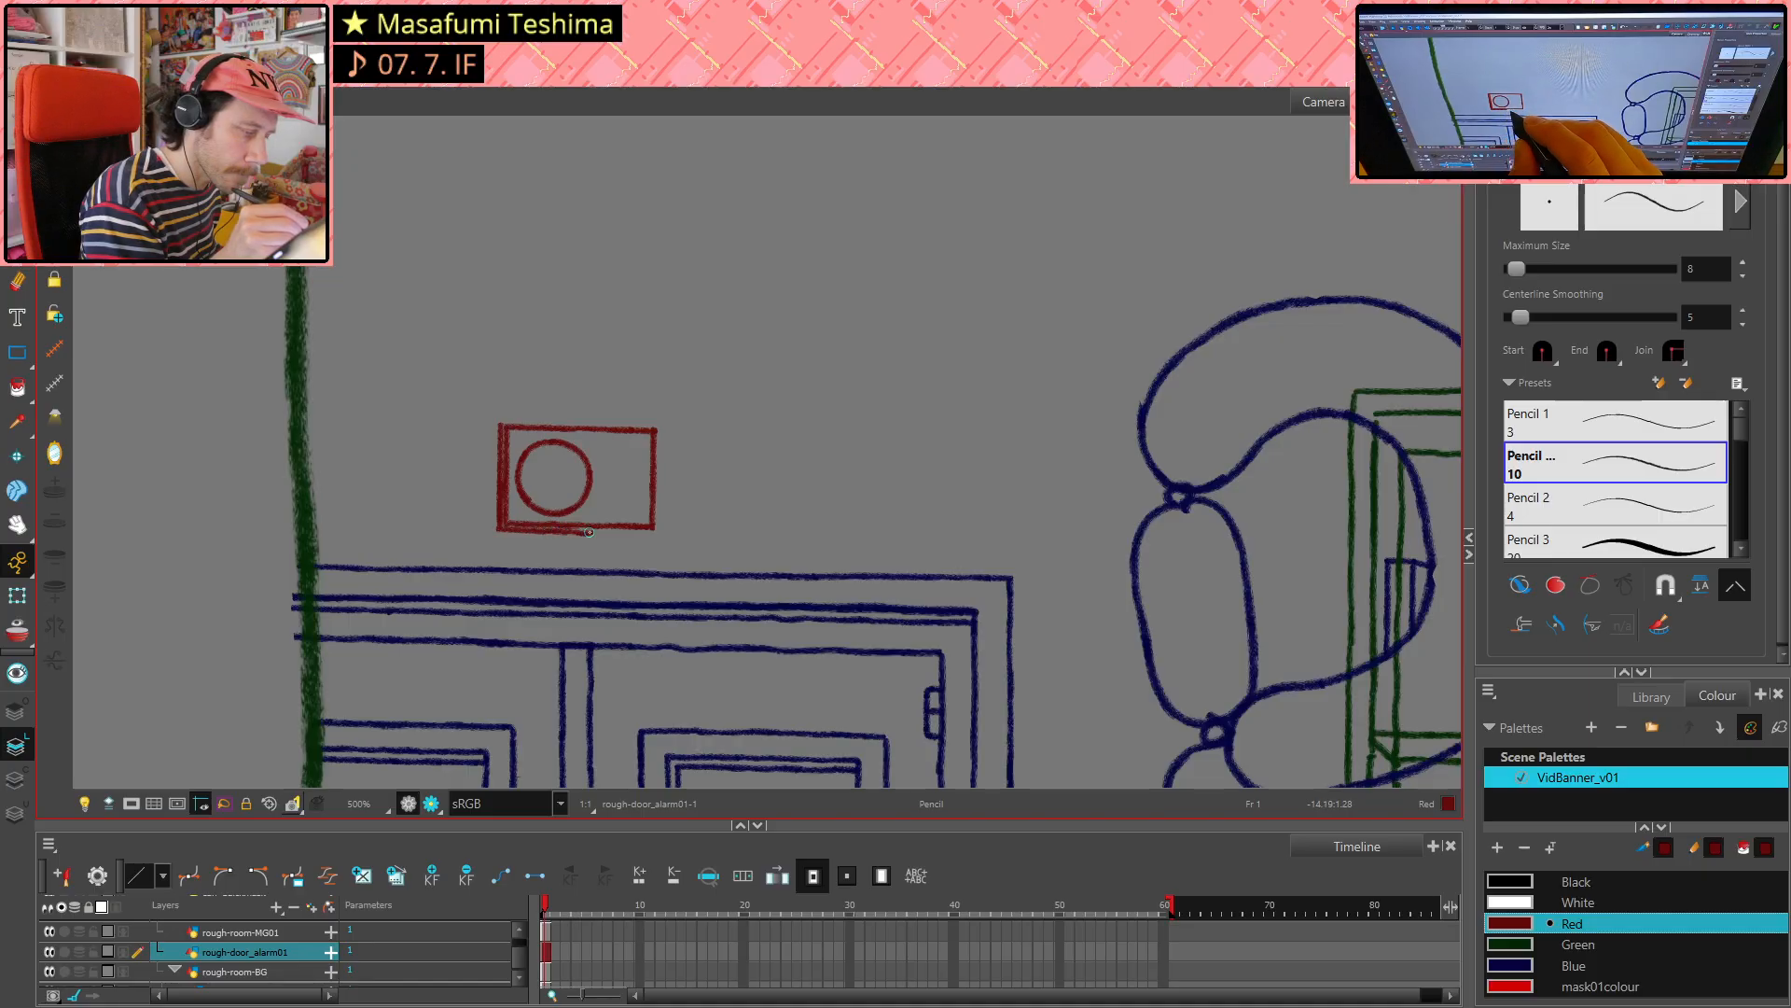
left_click_drag(588, 532, 627, 538)
key("alt+e")
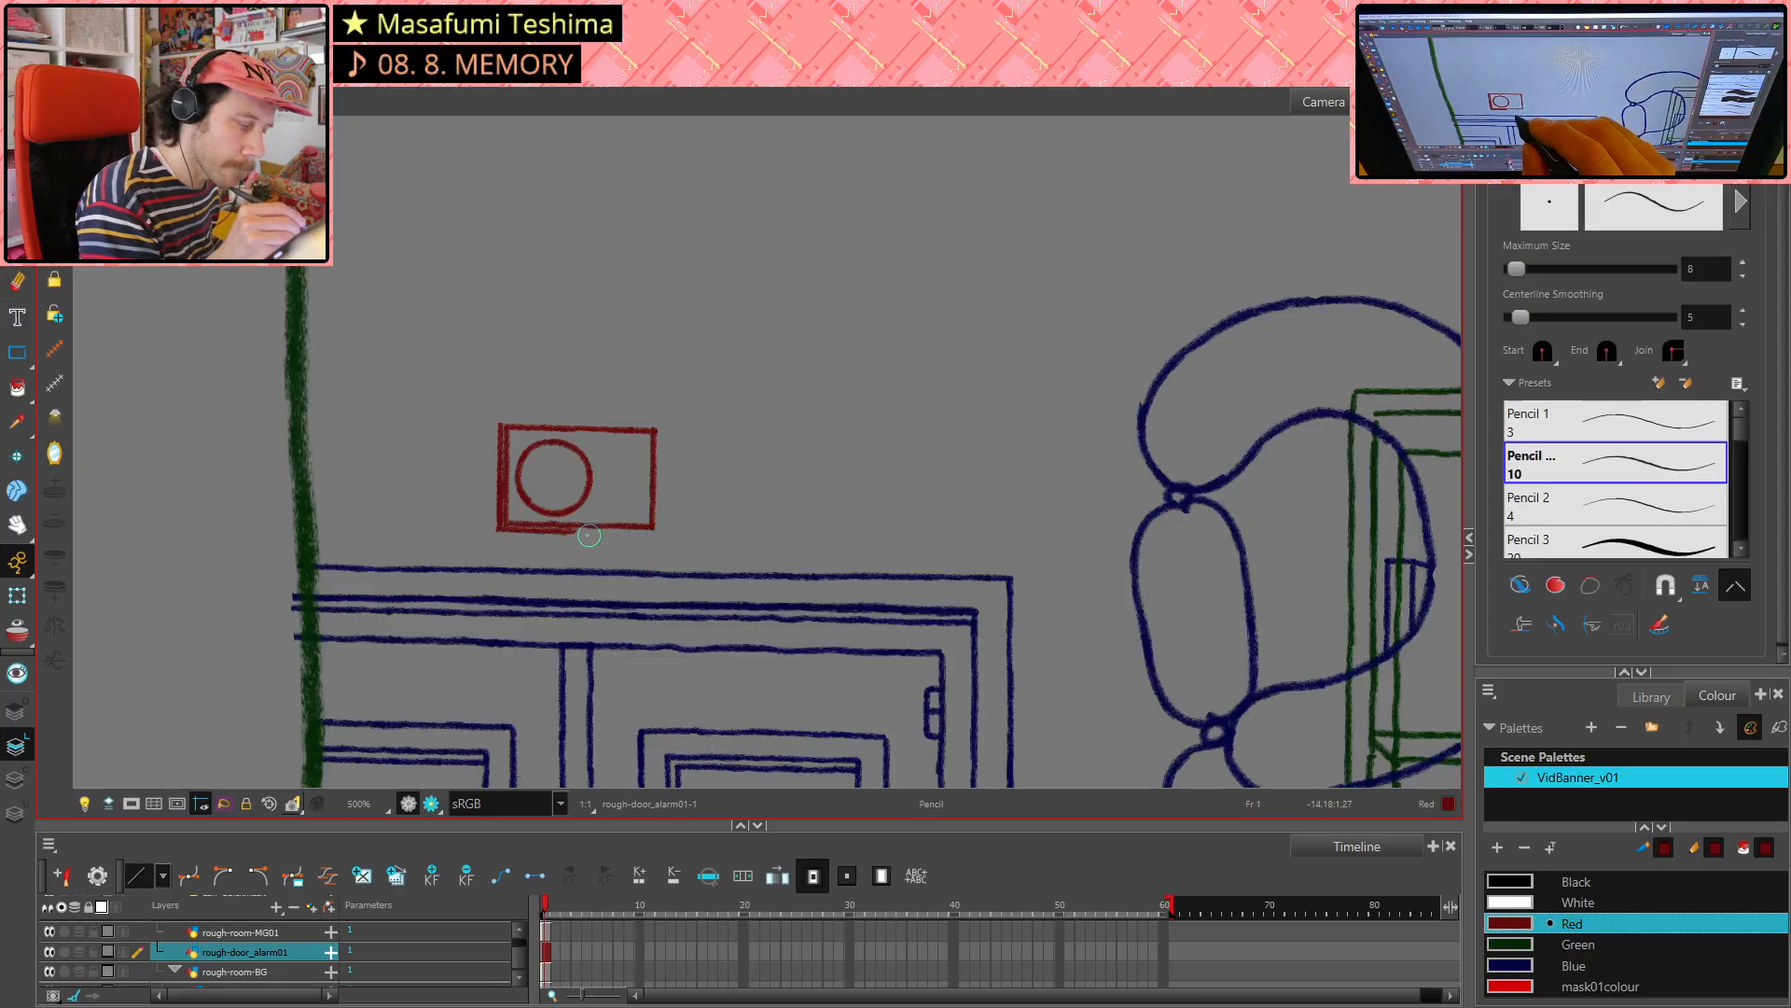
key("alt+slash")
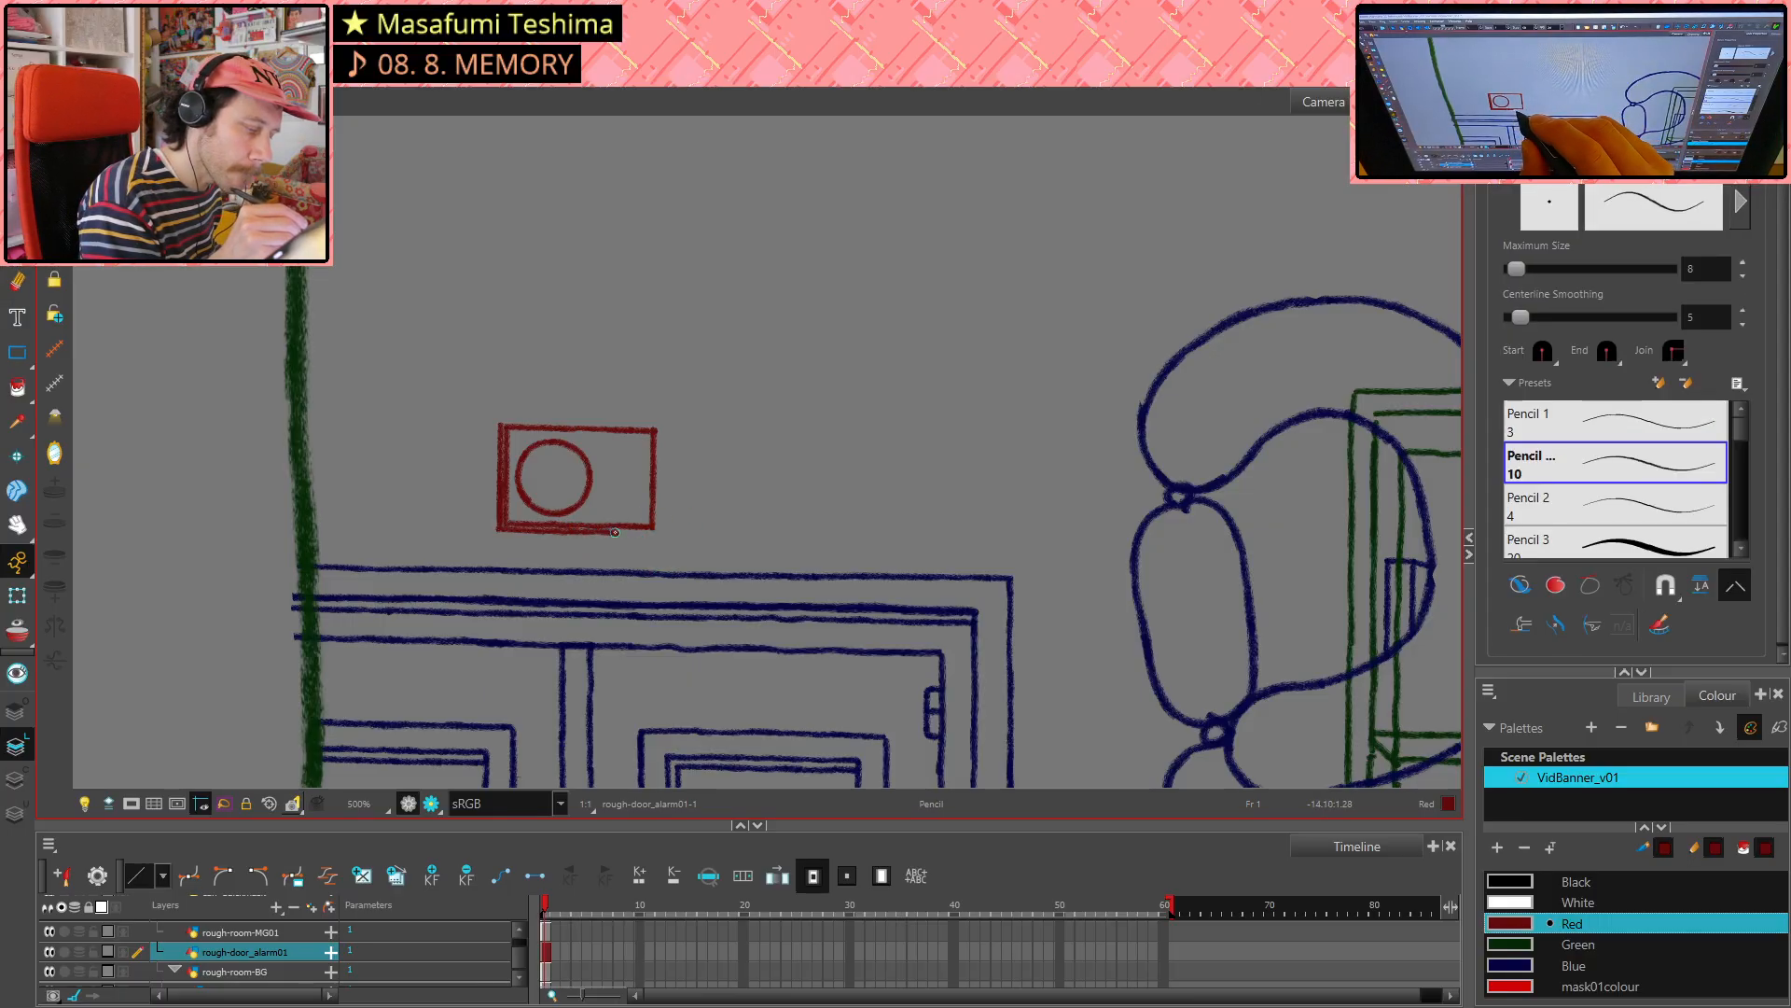
left_click_drag(615, 532, 633, 533)
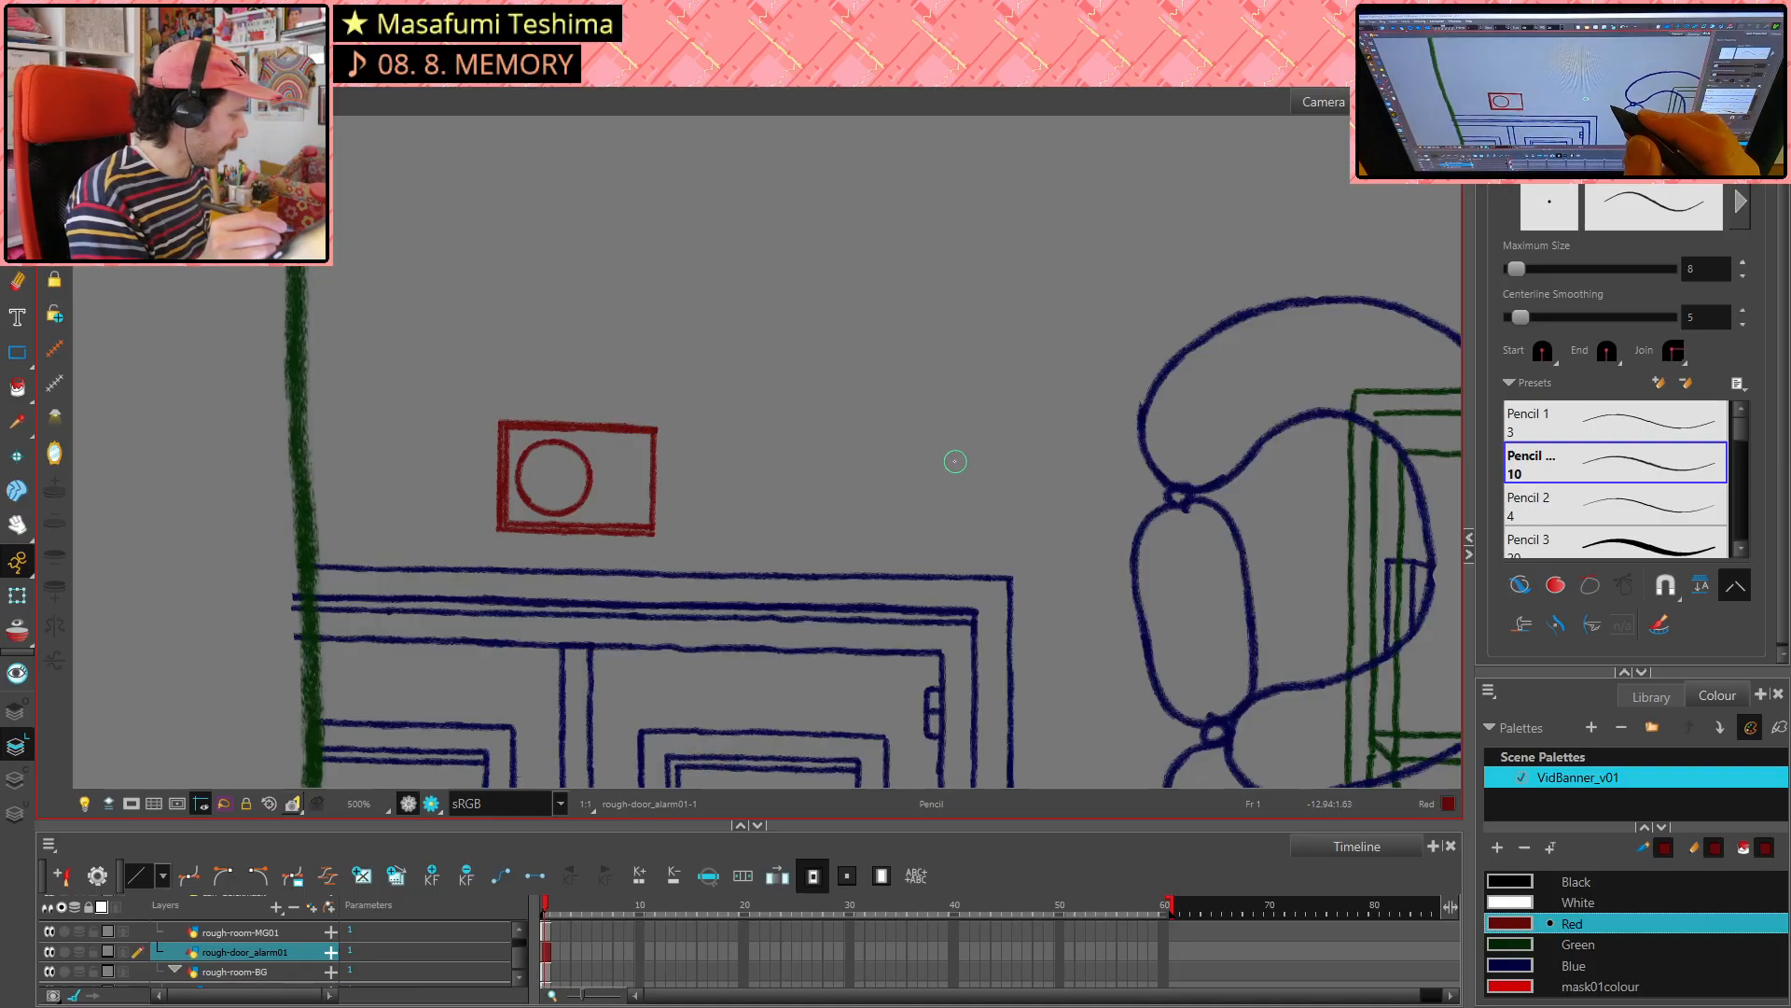
- Delete the alarm box's old inner left, top and bottom edge strokes and the leftover stubs at its right-hand corners
key("alt+s")
left_click(504, 476)
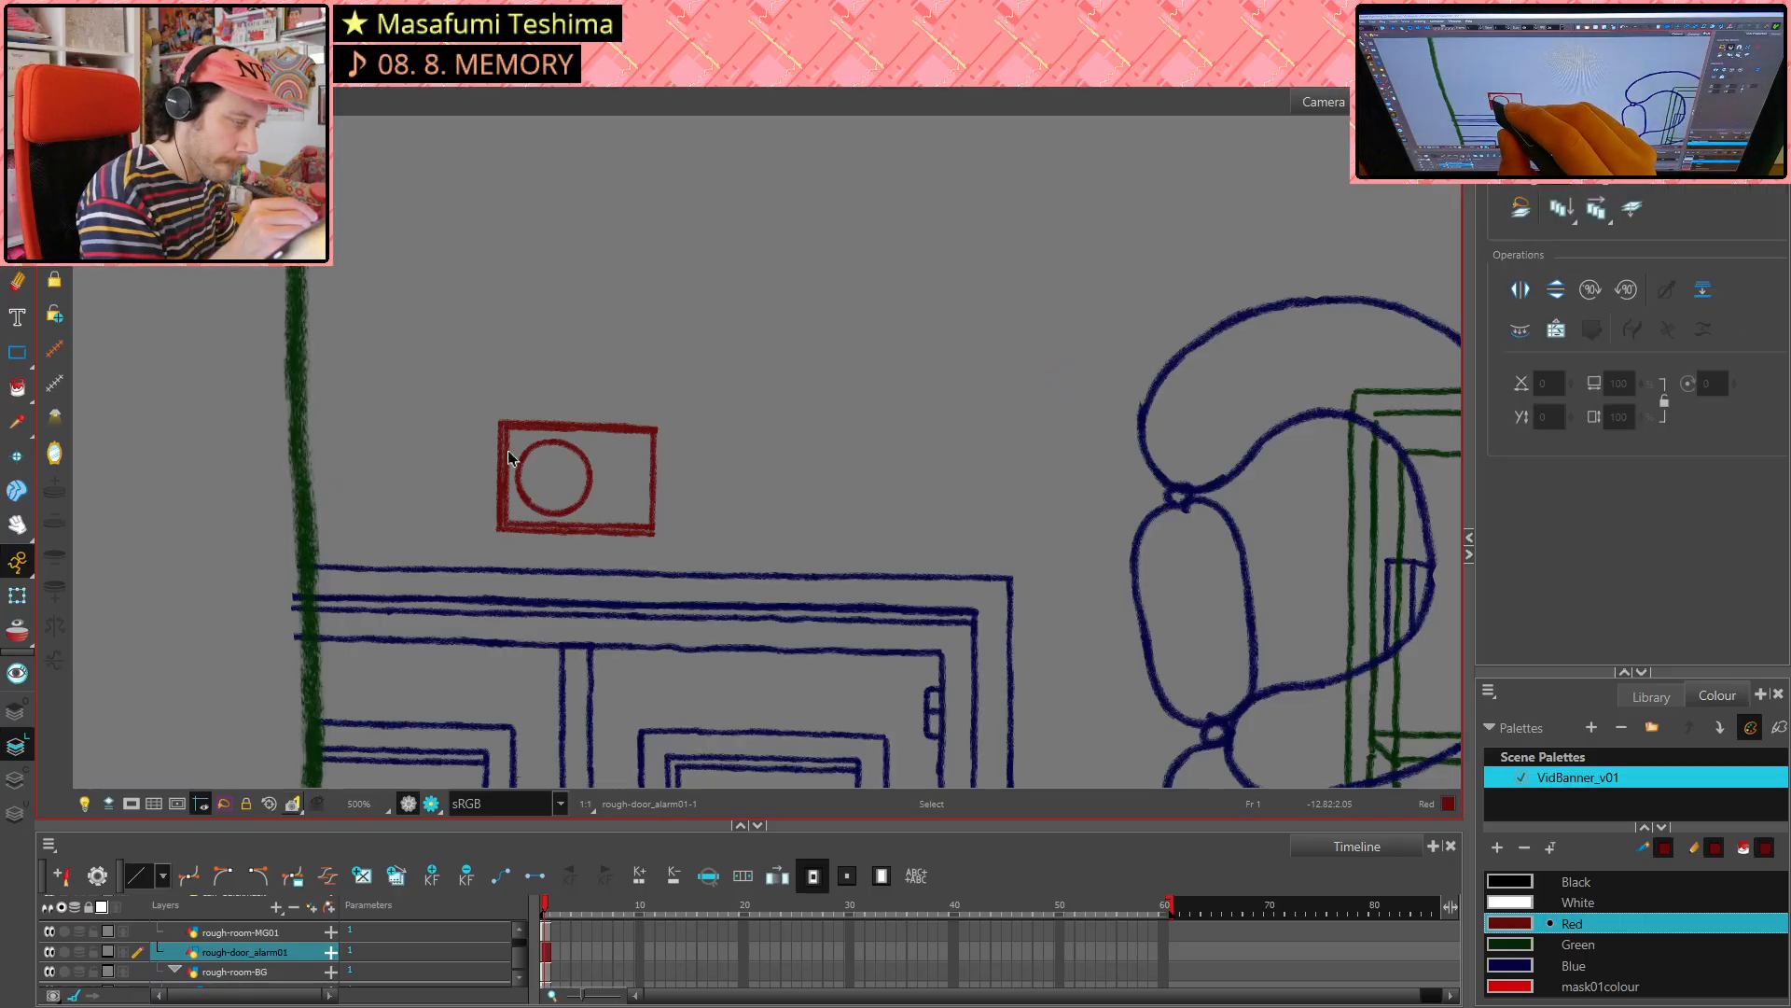
key("Delete")
left_click(543, 426)
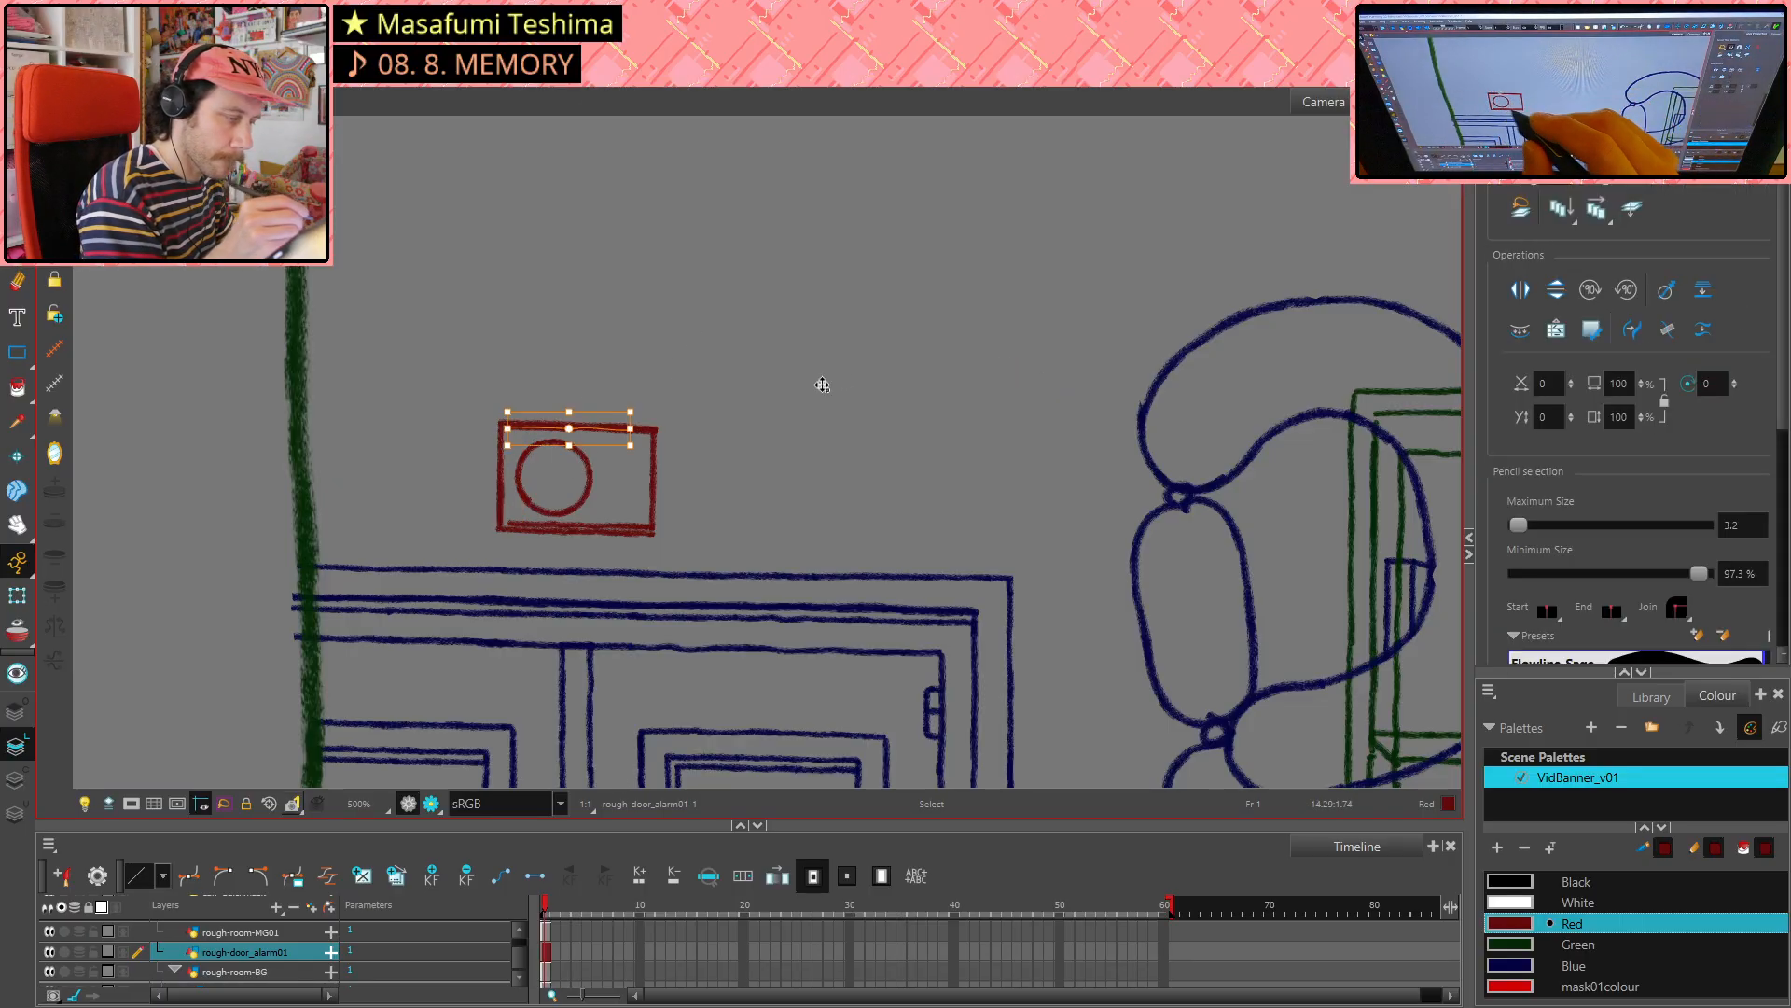
key("Delete")
left_click(553, 523)
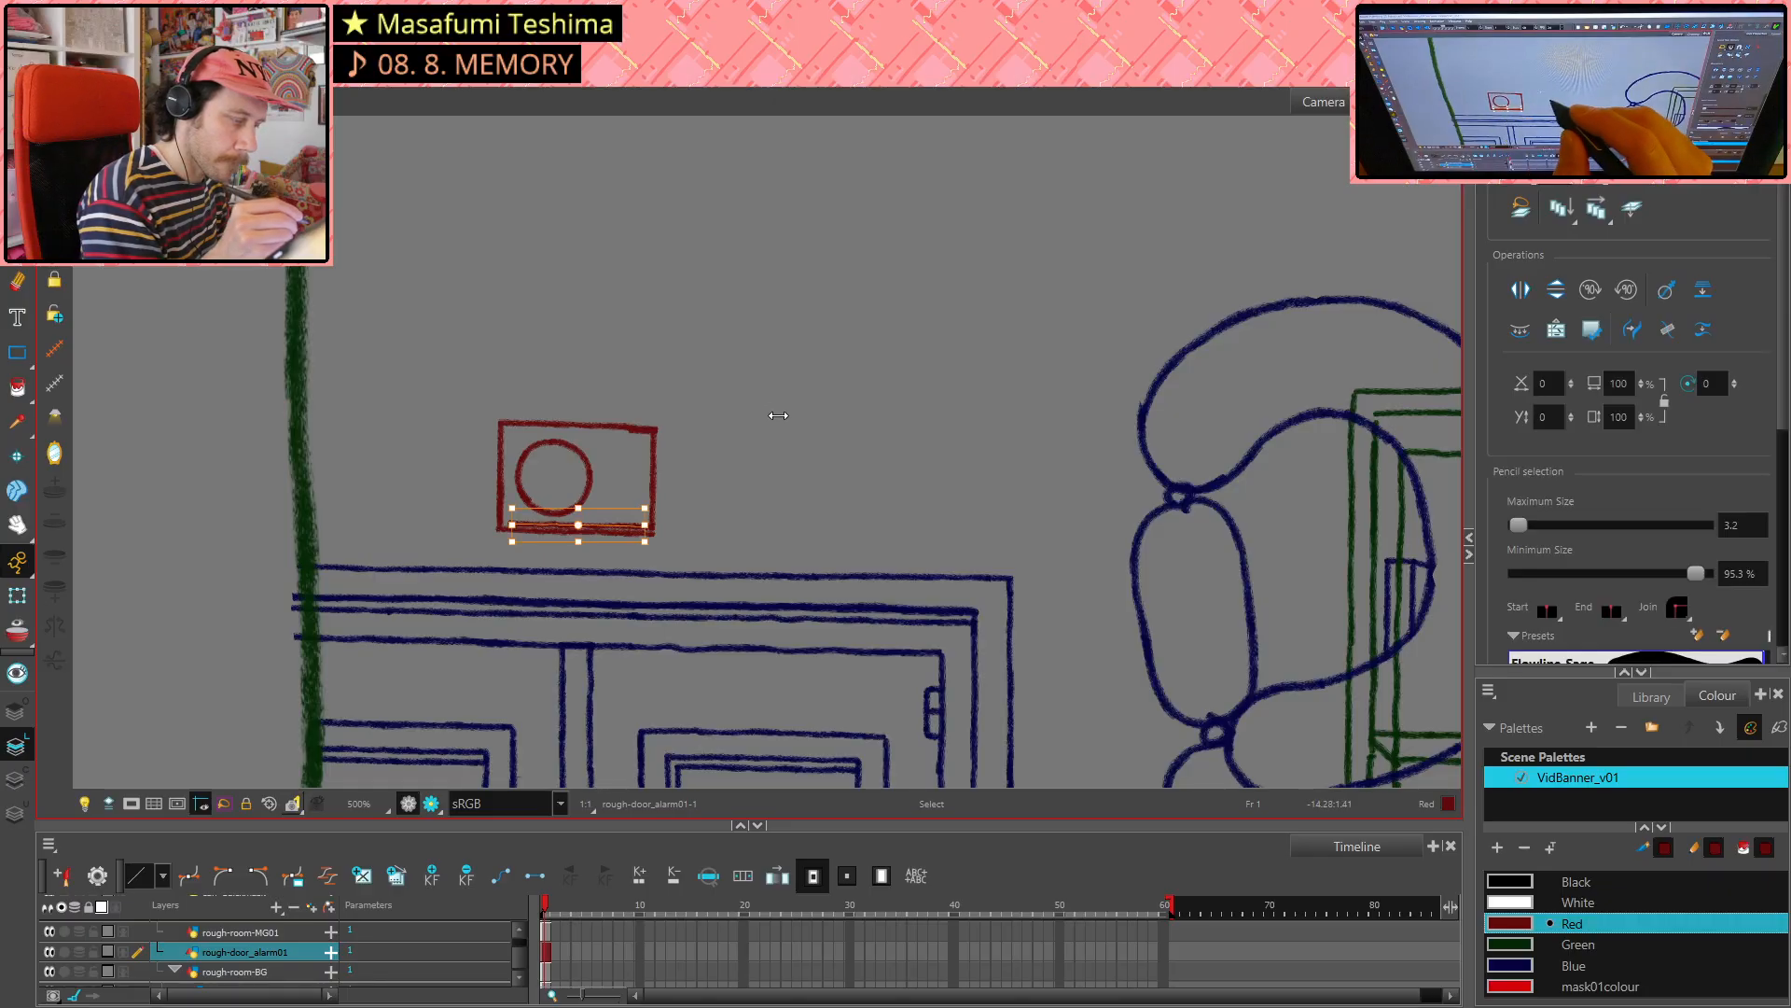
key("Delete")
left_click(648, 520)
key("Delete")
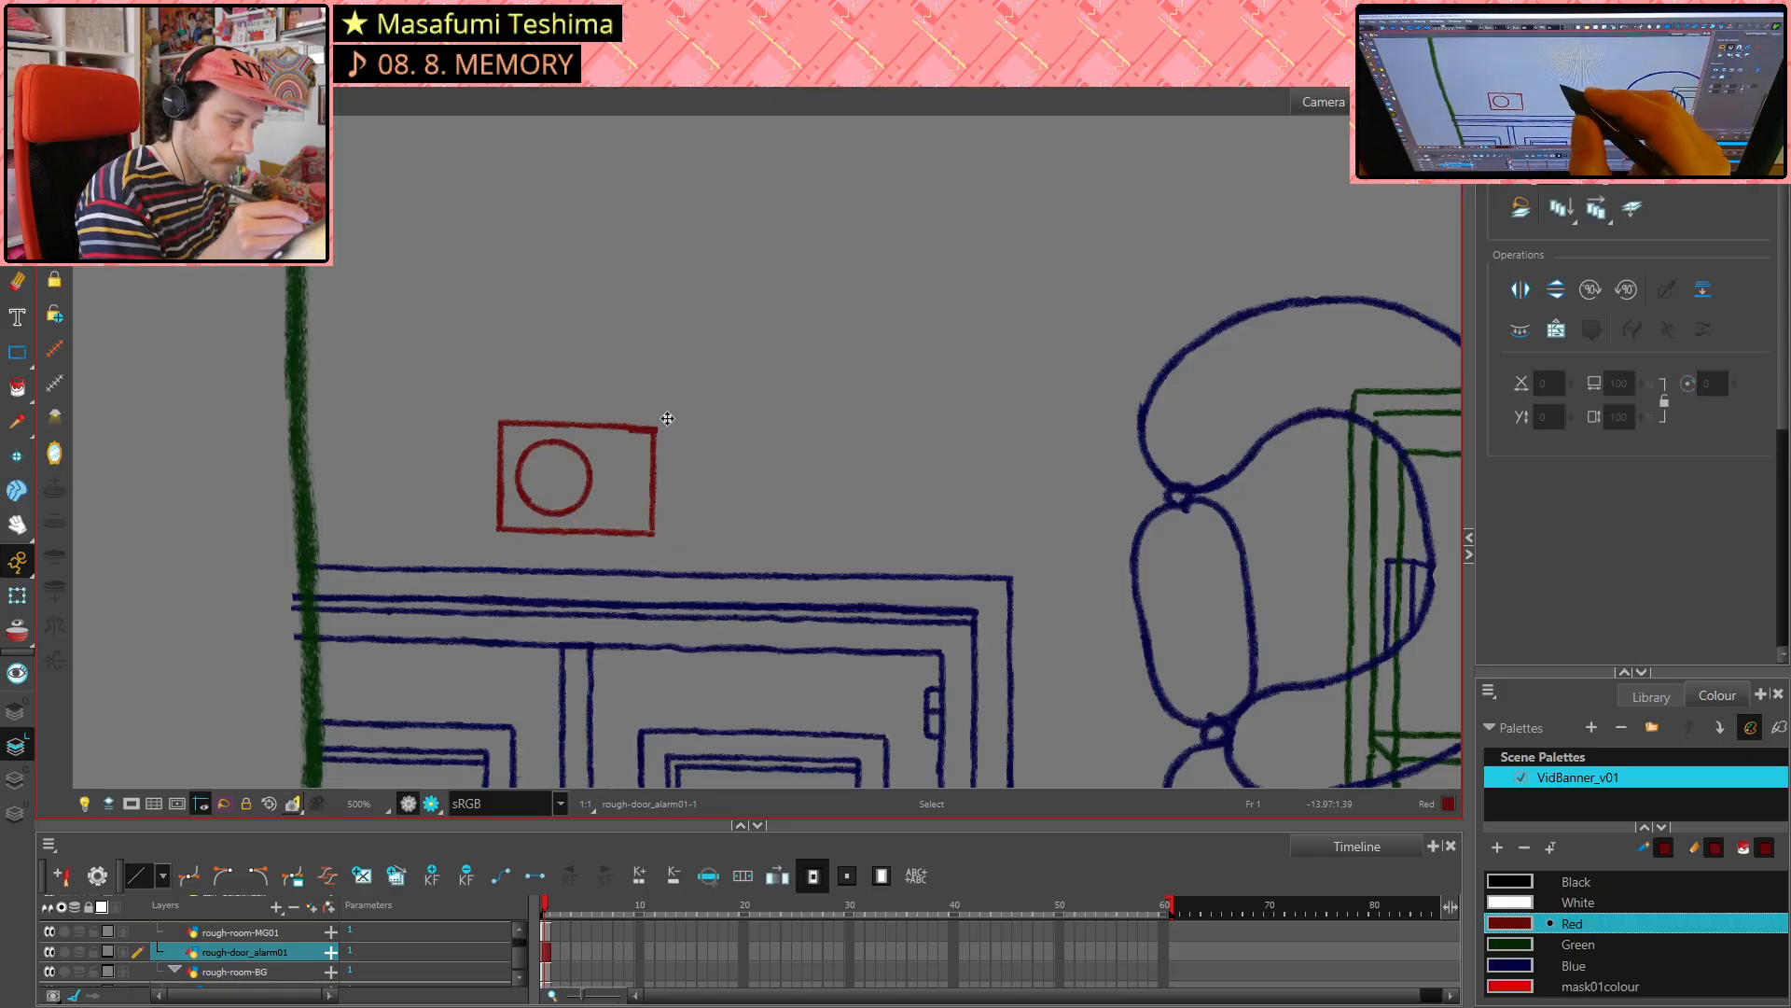
left_click(646, 426)
key("Delete")
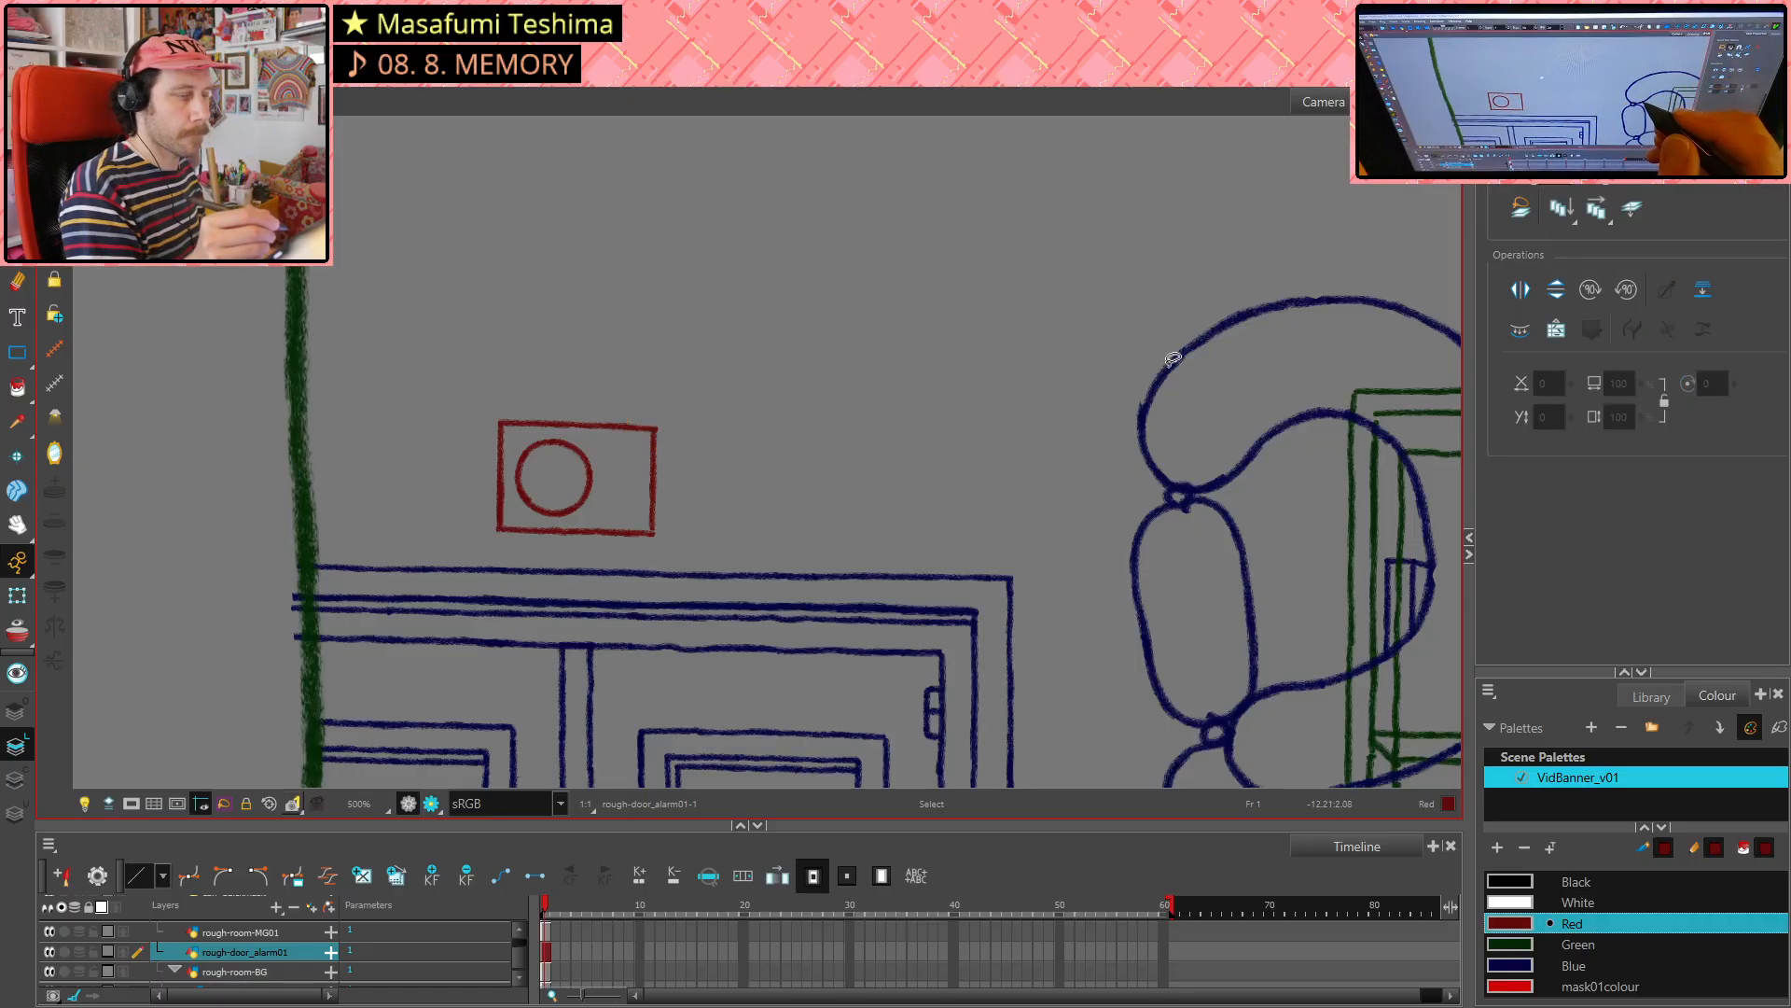
- Clean up the alarm box's upper-right and lower-right corners with the size 16 Medium Eraser and redraw them in Red
key("alt+x")
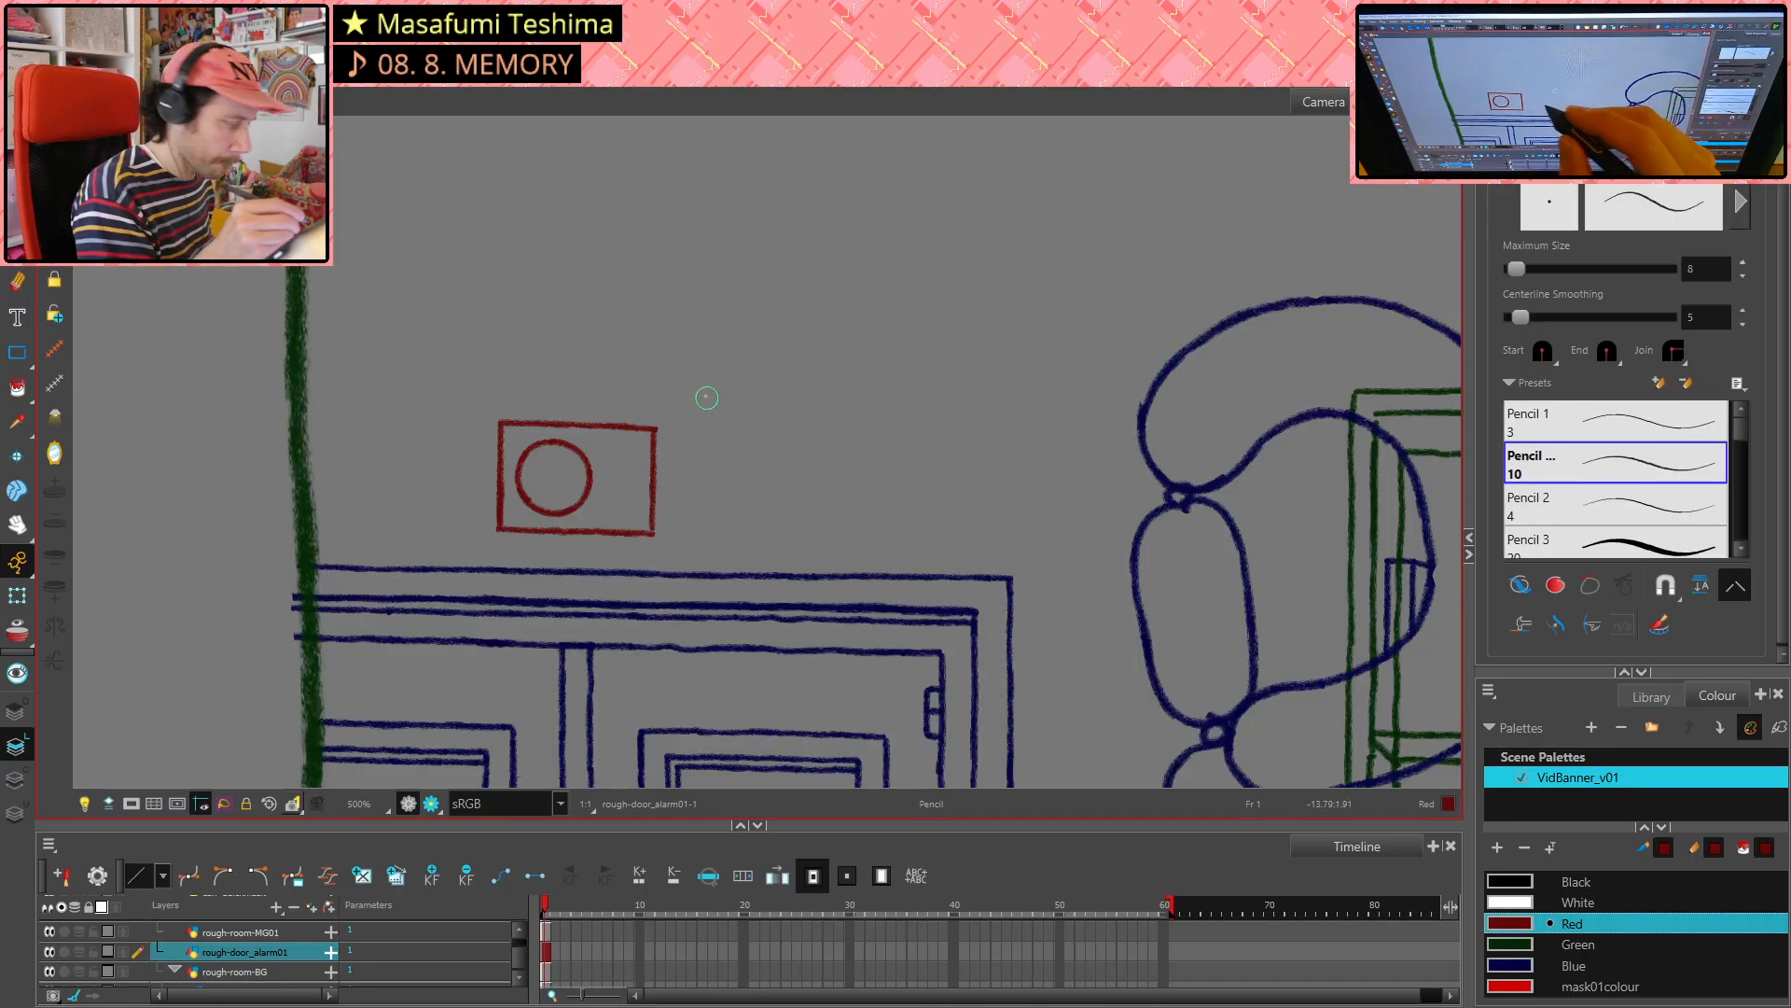
key("alt+e")
left_click_drag(623, 418, 648, 425)
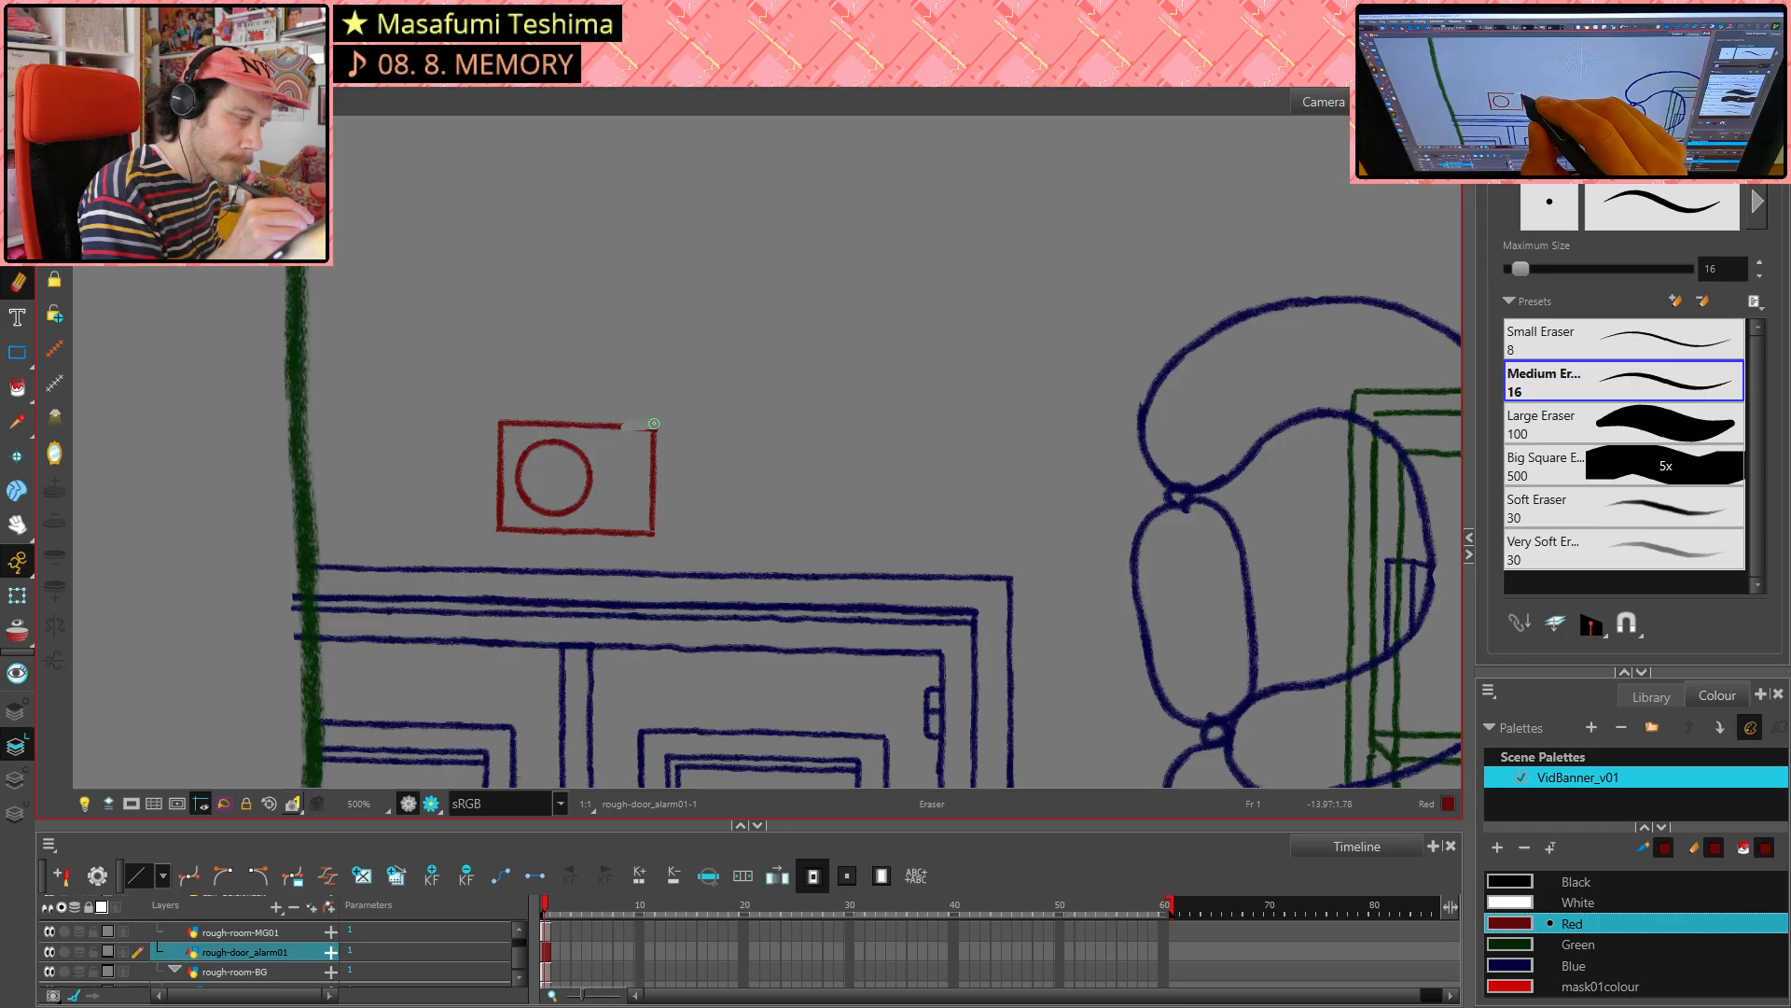
key("alt+x")
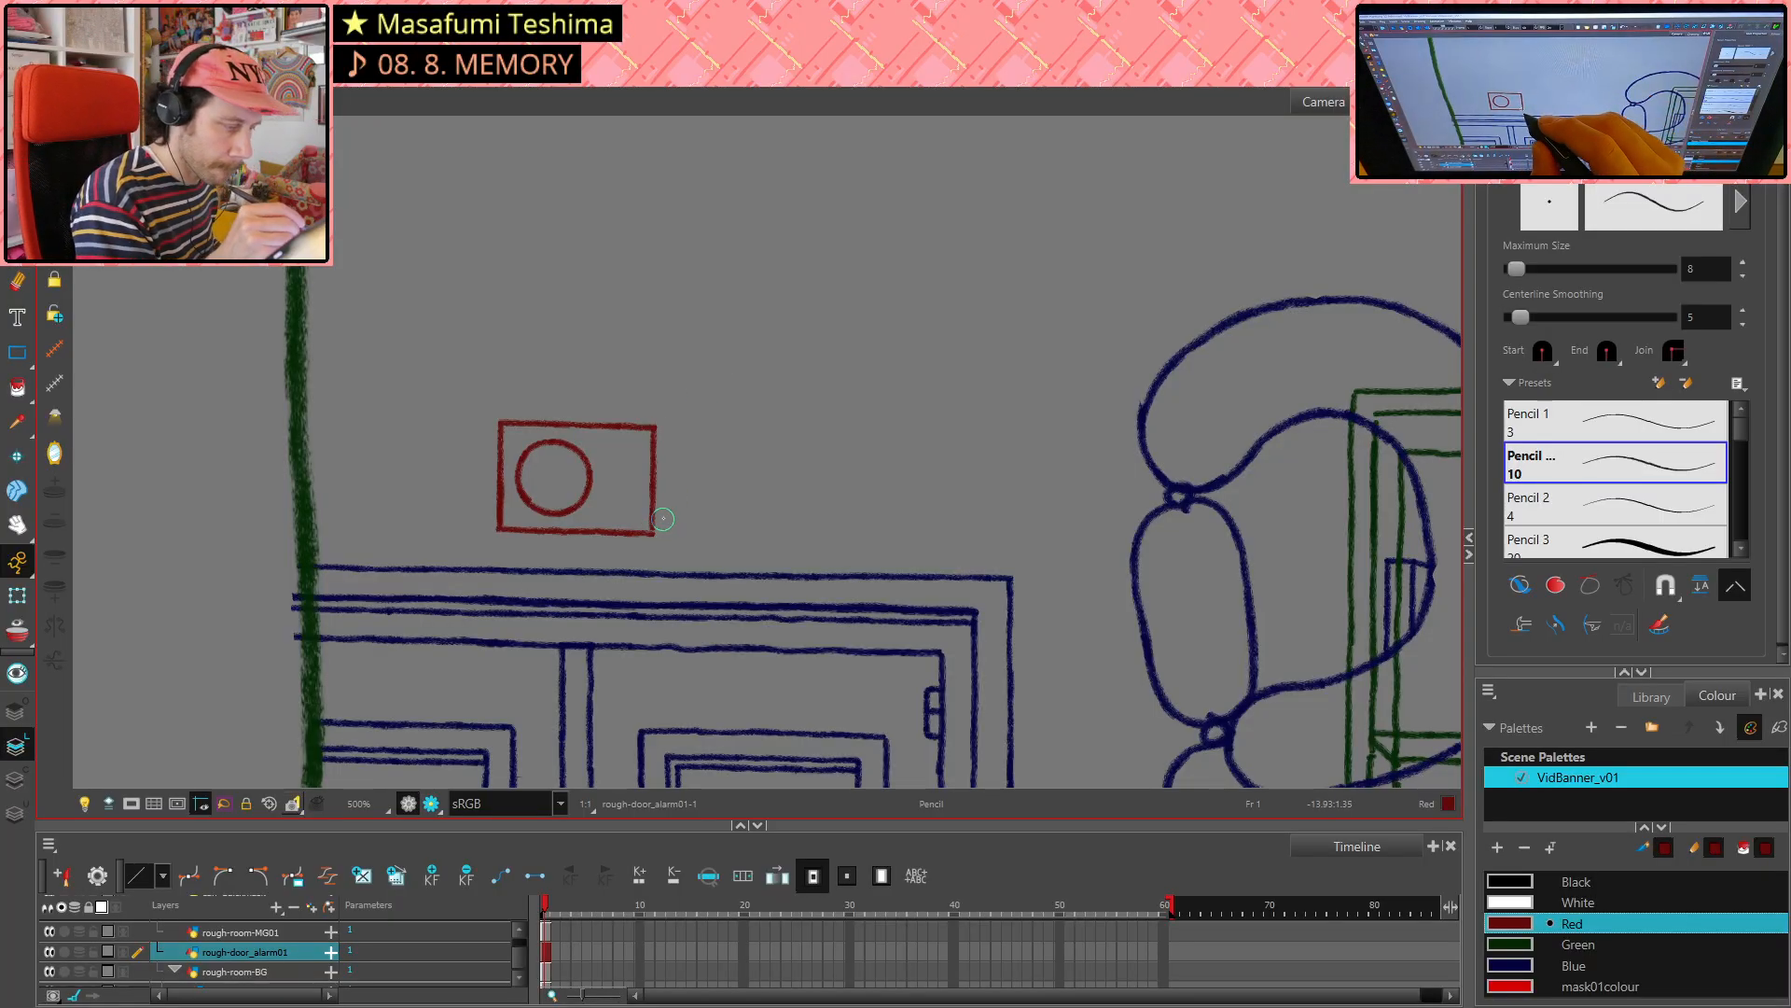
key("alt+e")
left_click_drag(652, 536, 654, 547)
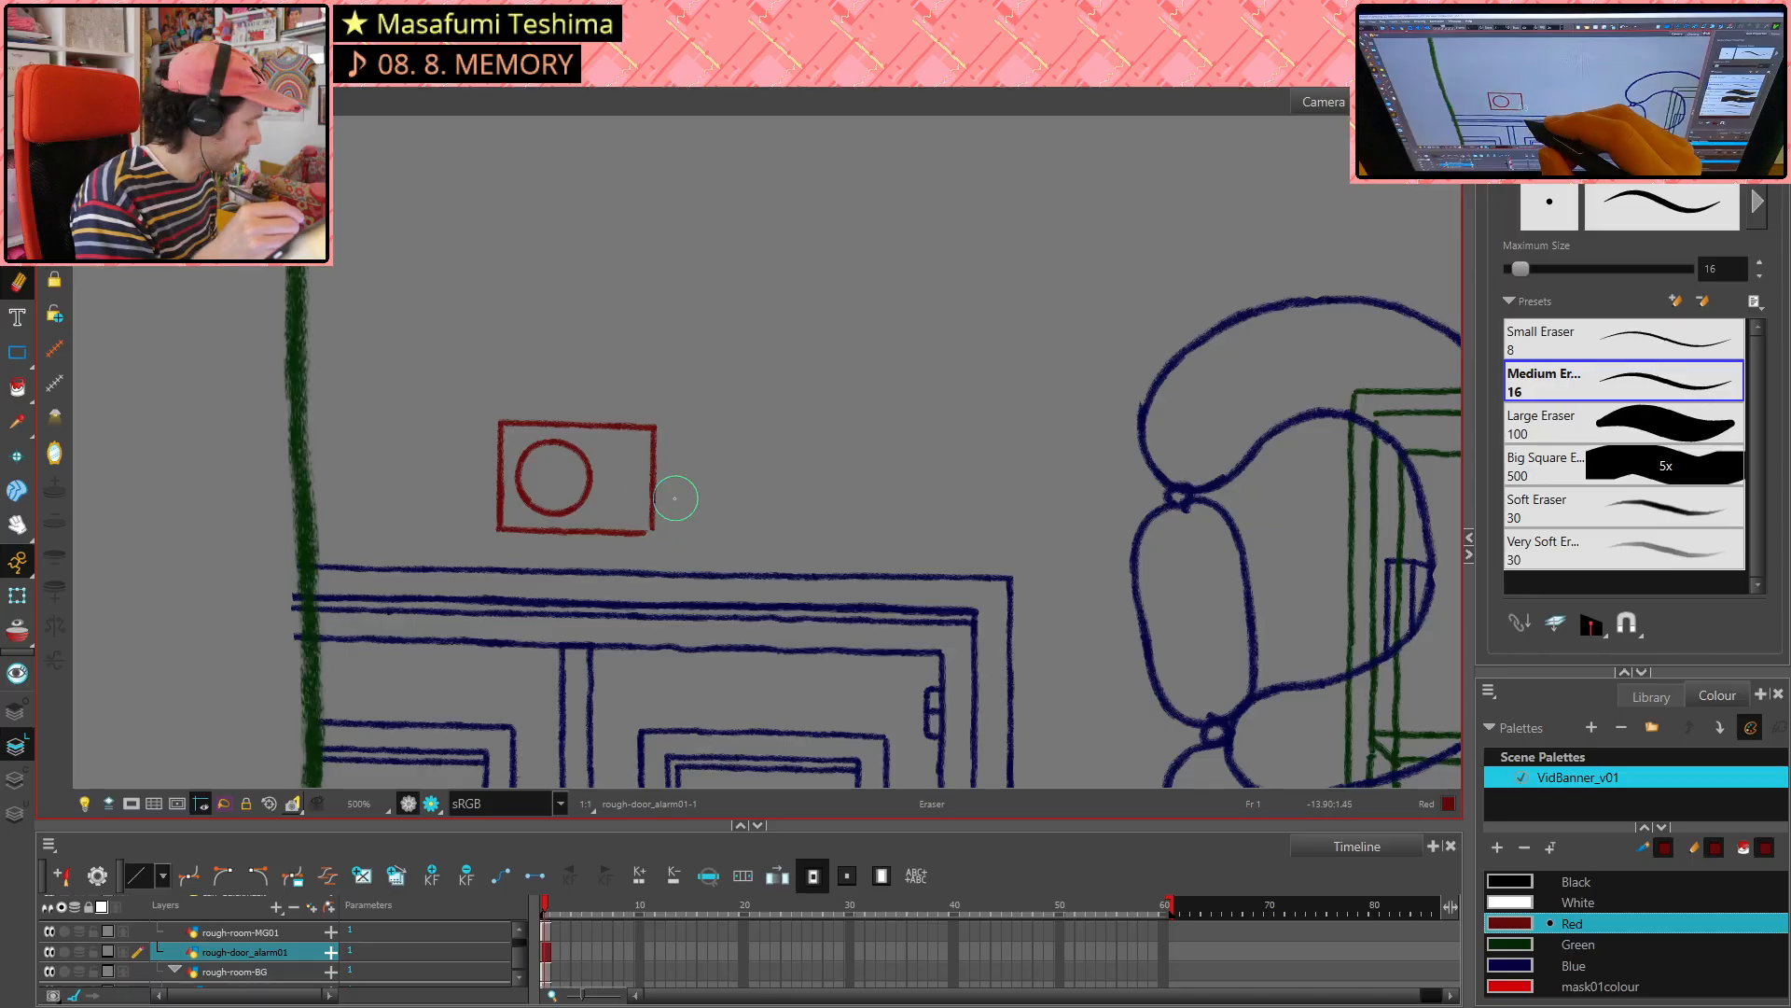
key("alt+x")
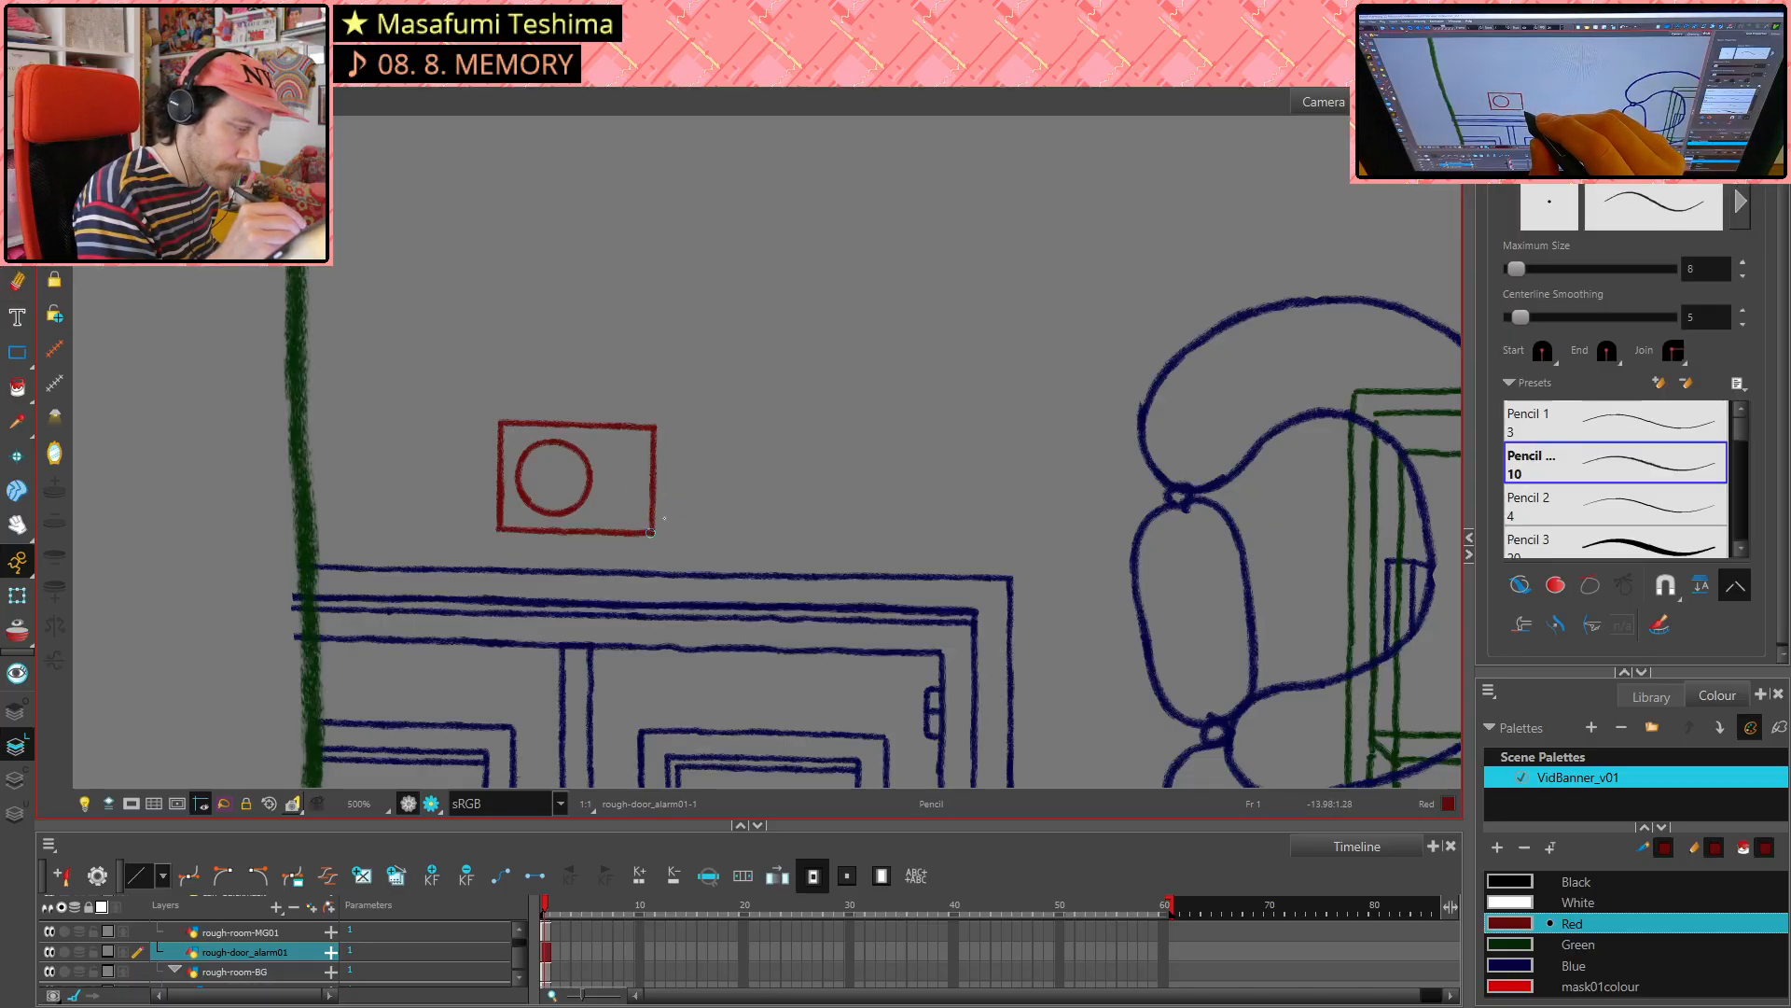
- Cut out and delete the left arc of the alarm circle with the Cutter, and redraw it with the Red pencil
key("alt+s")
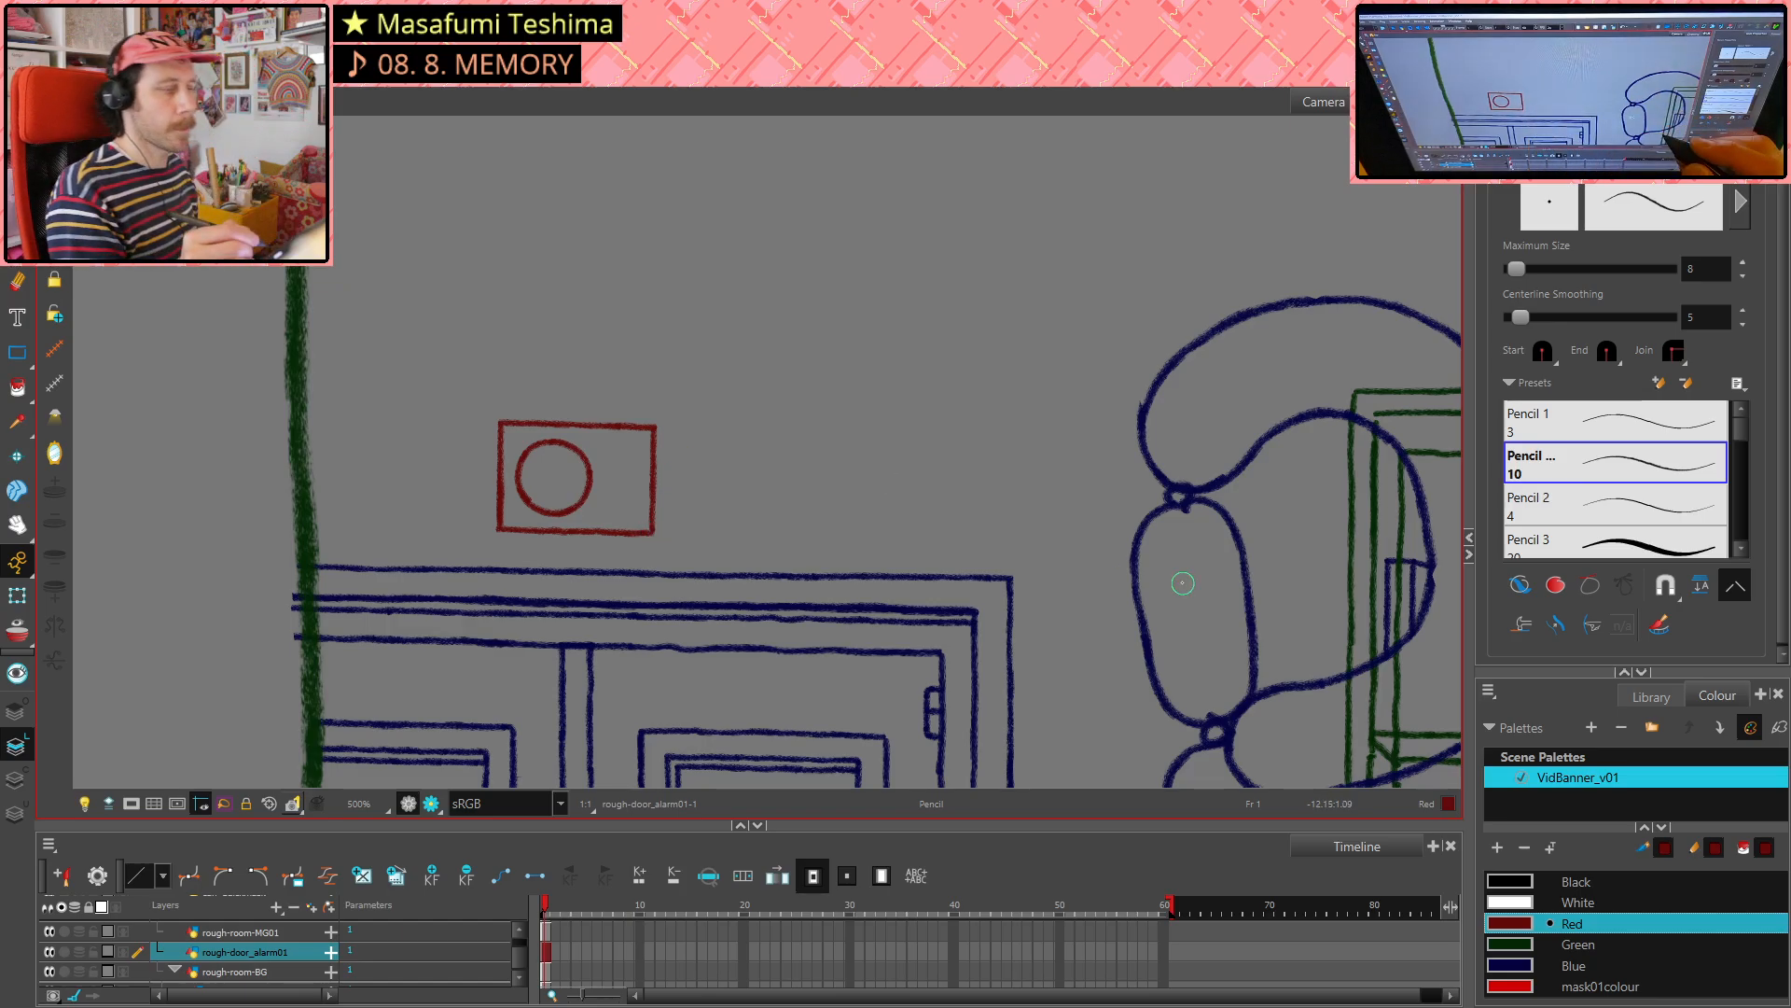
key("alt+t")
left_click_drag(540, 498, 542, 501)
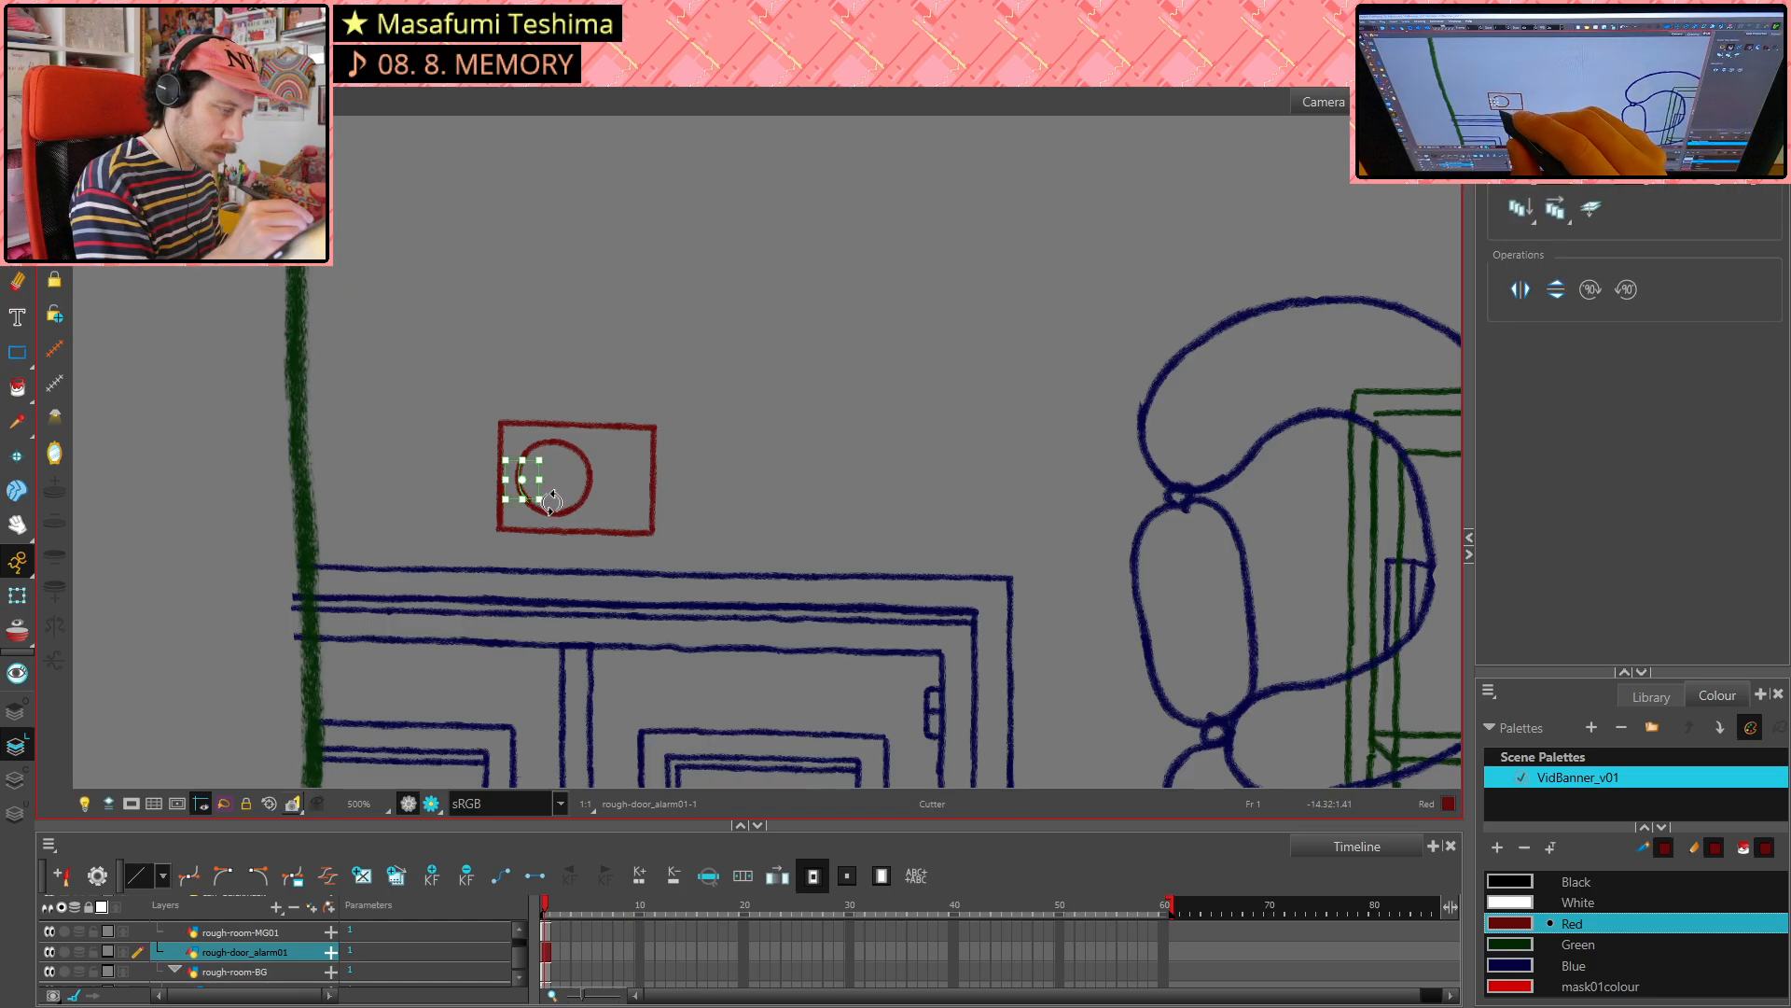
key("Delete")
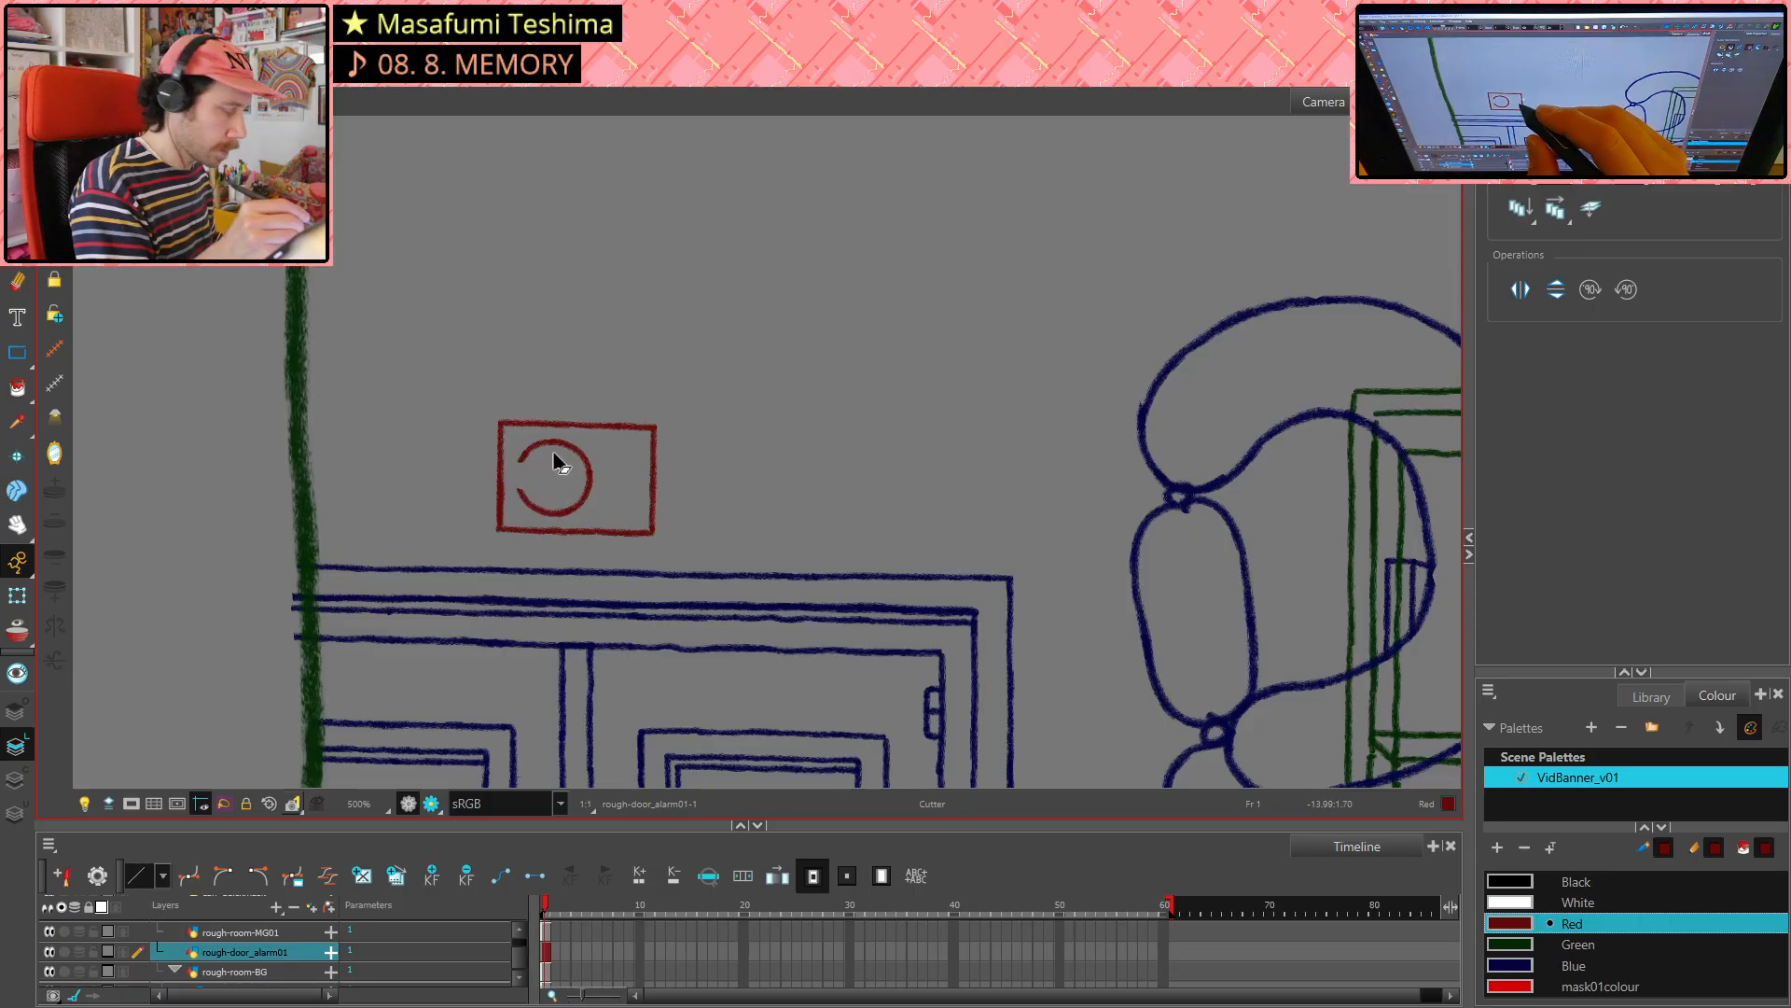
key("alt+/")
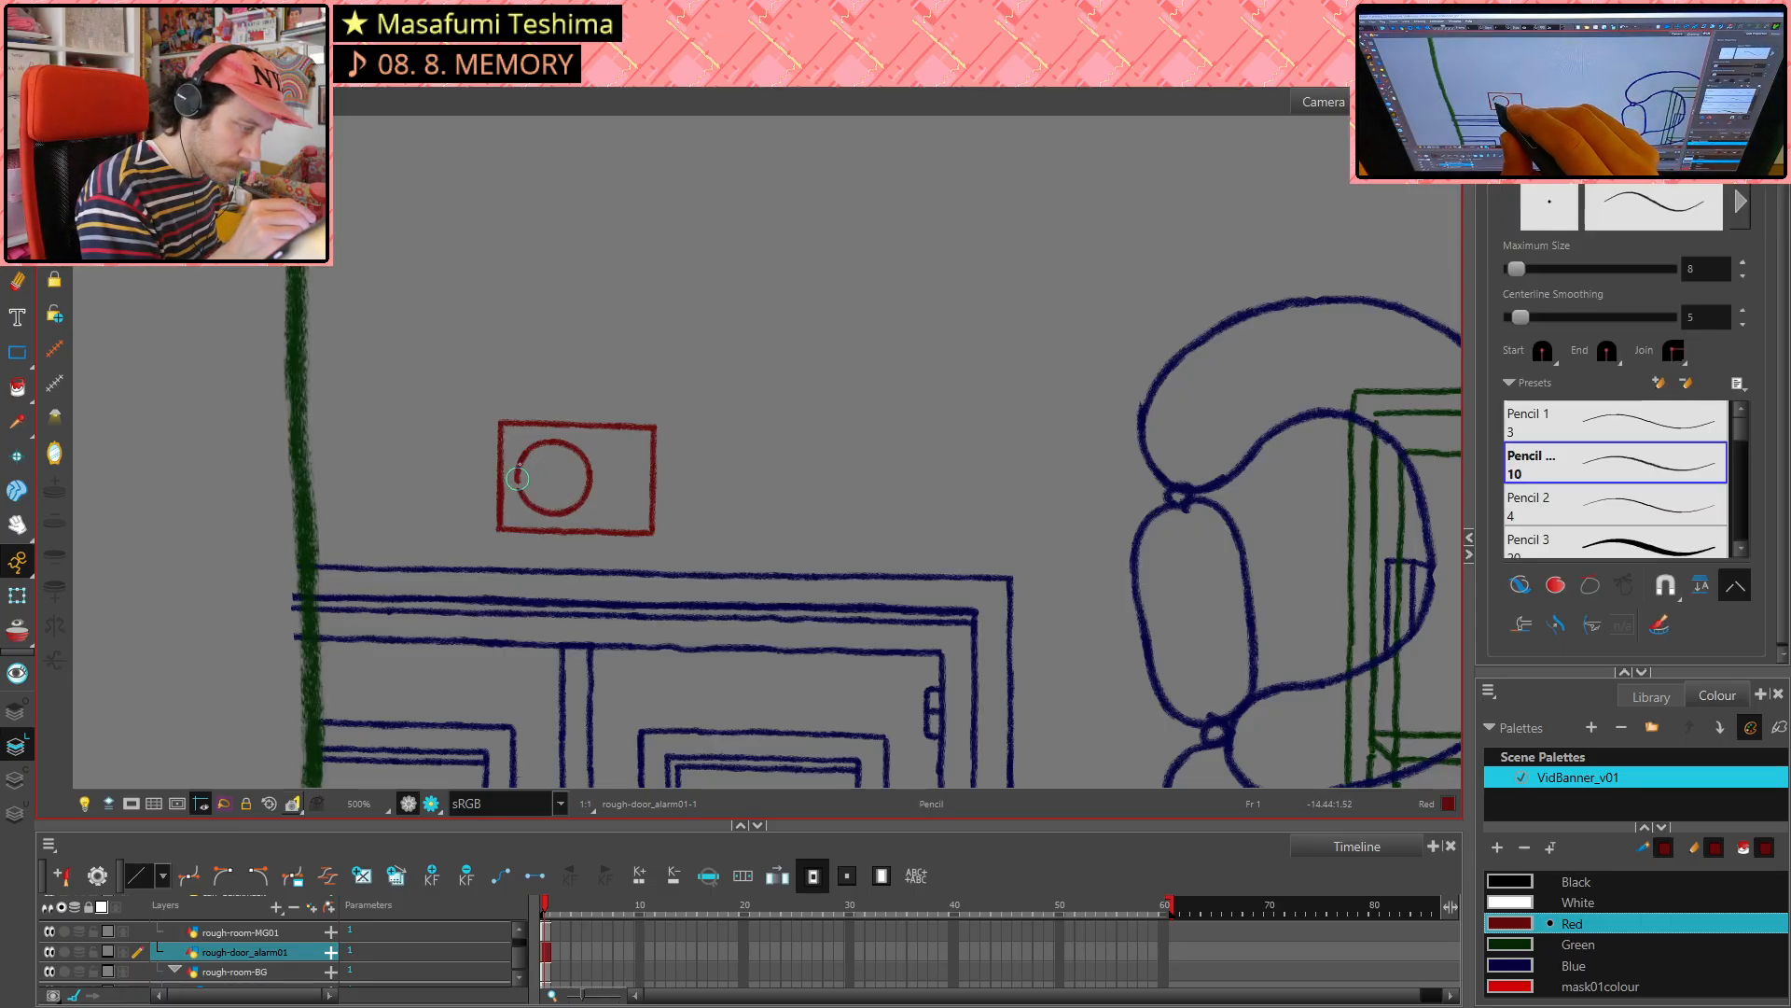
left_click_drag(519, 465, 519, 477)
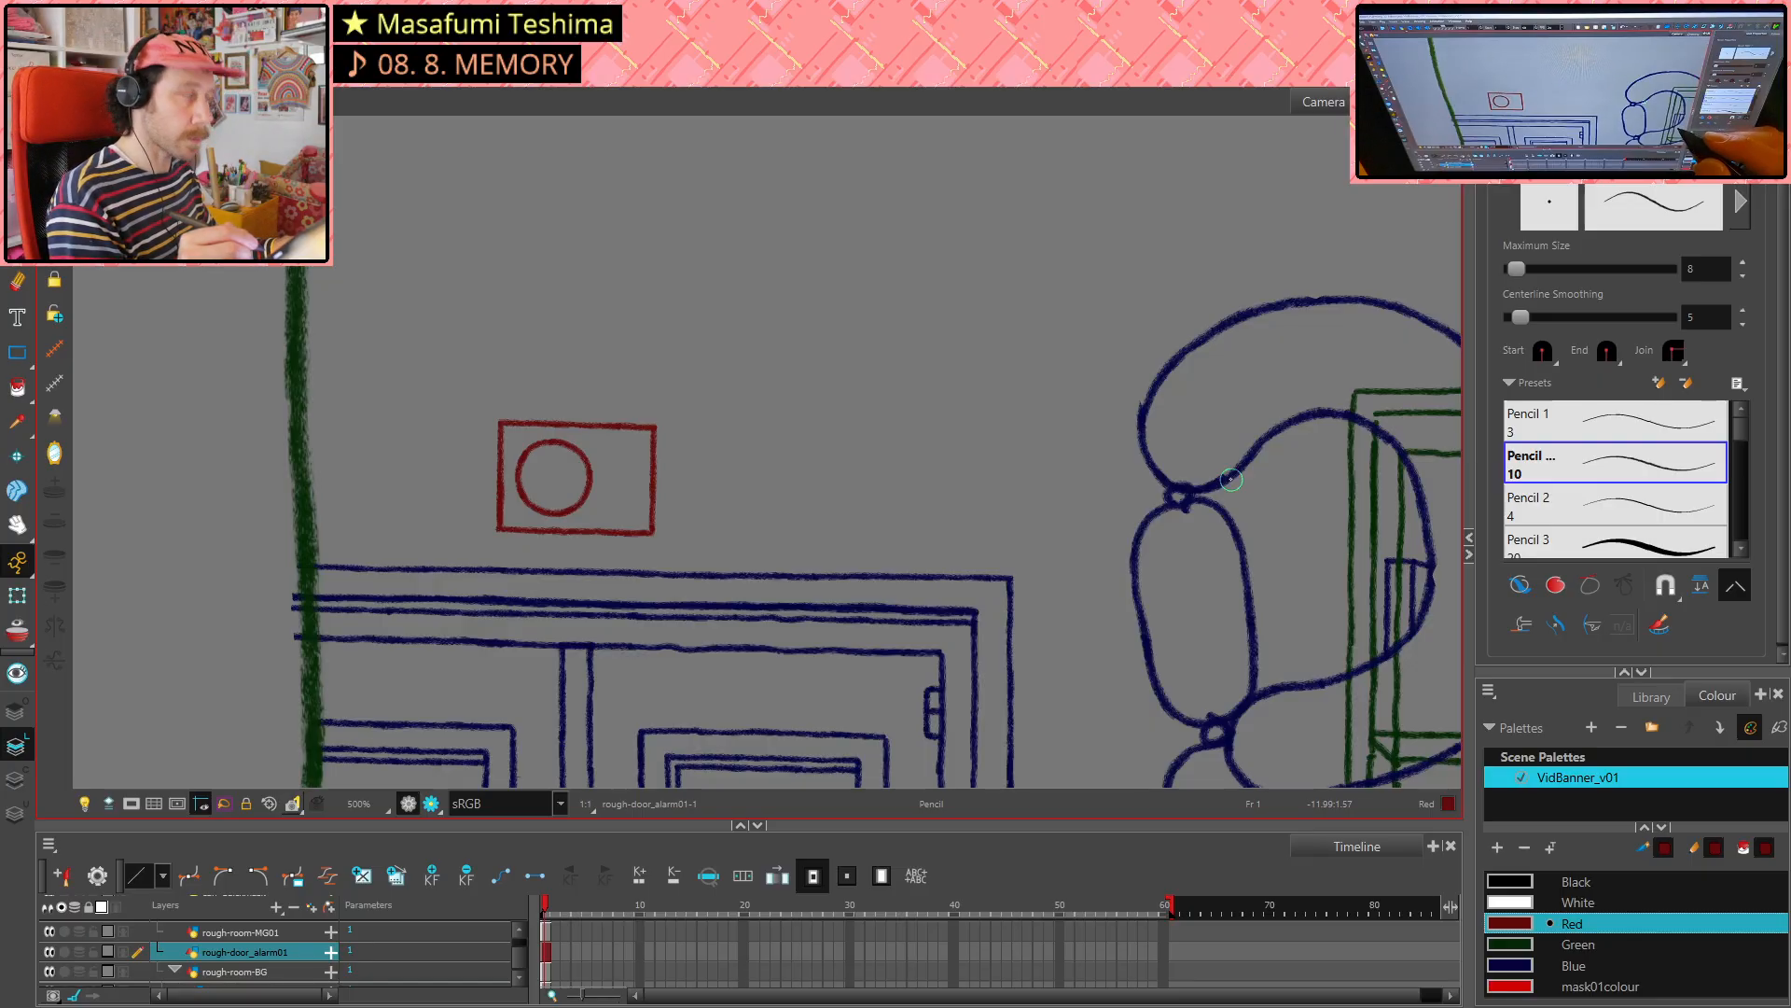
- Try to draw an inner ring in Red with the size 10 pencil preset just inside the alarm circle
key("shift+m")
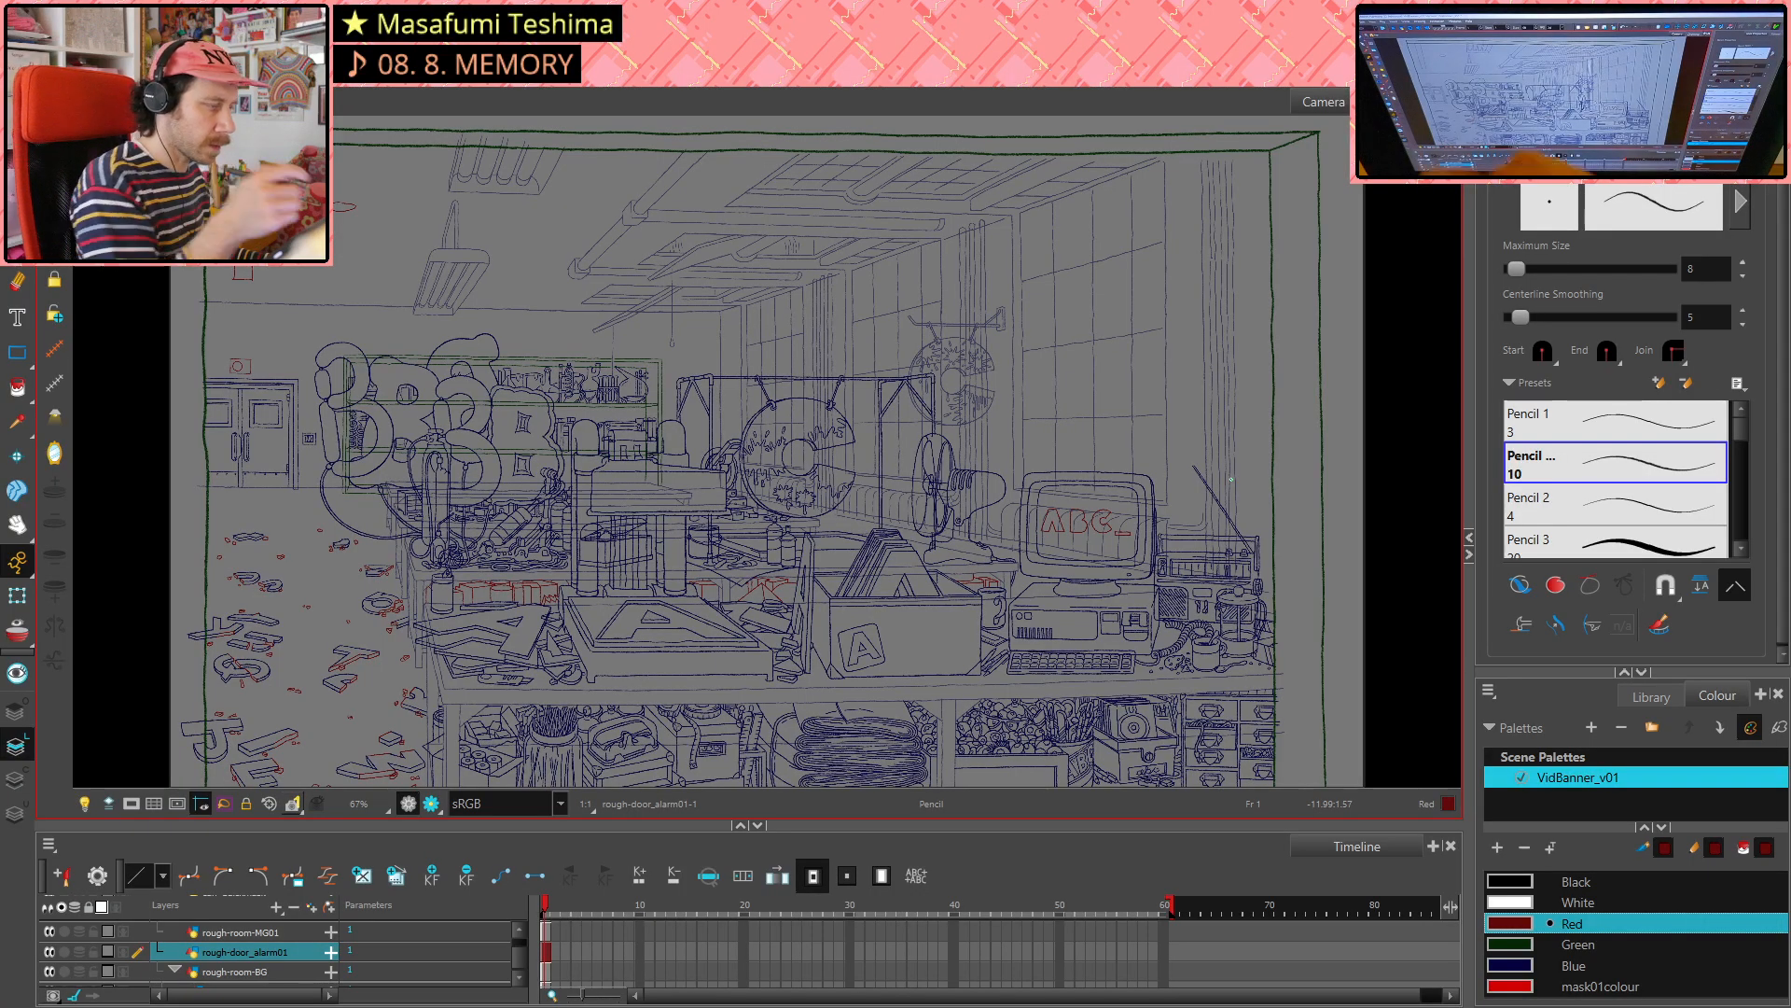
scroll(238, 364, "up", 2)
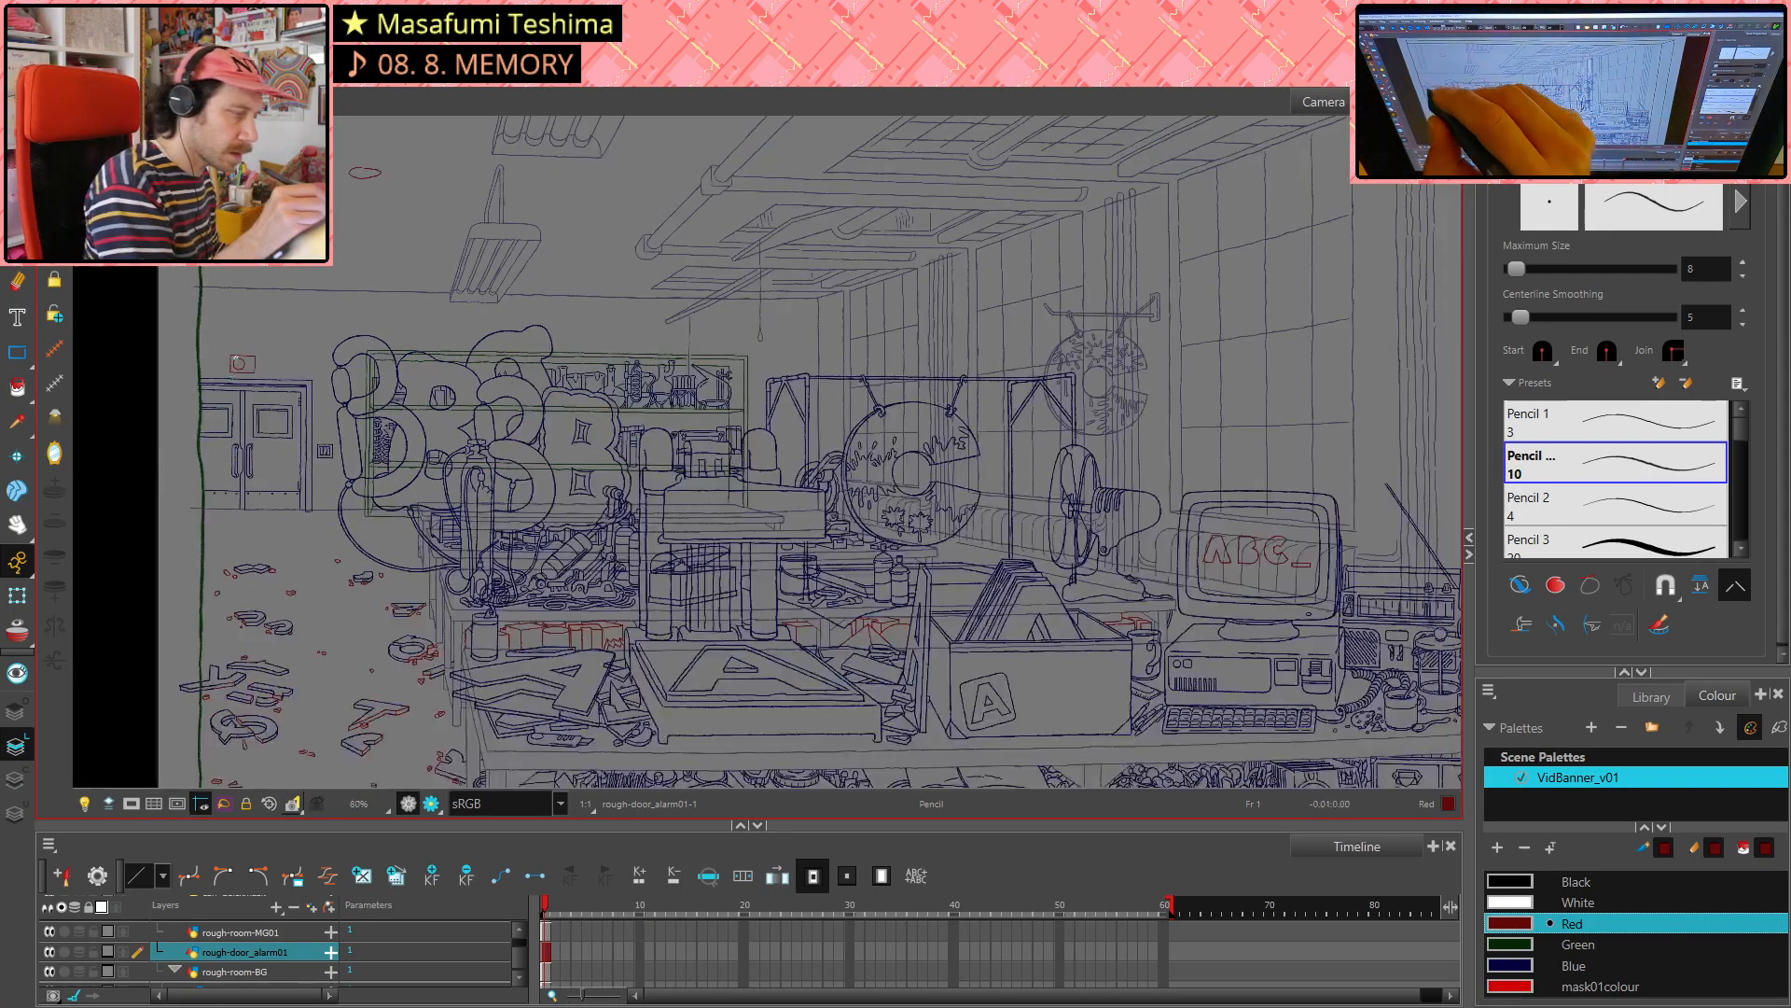
scroll(236, 362, "up", 6)
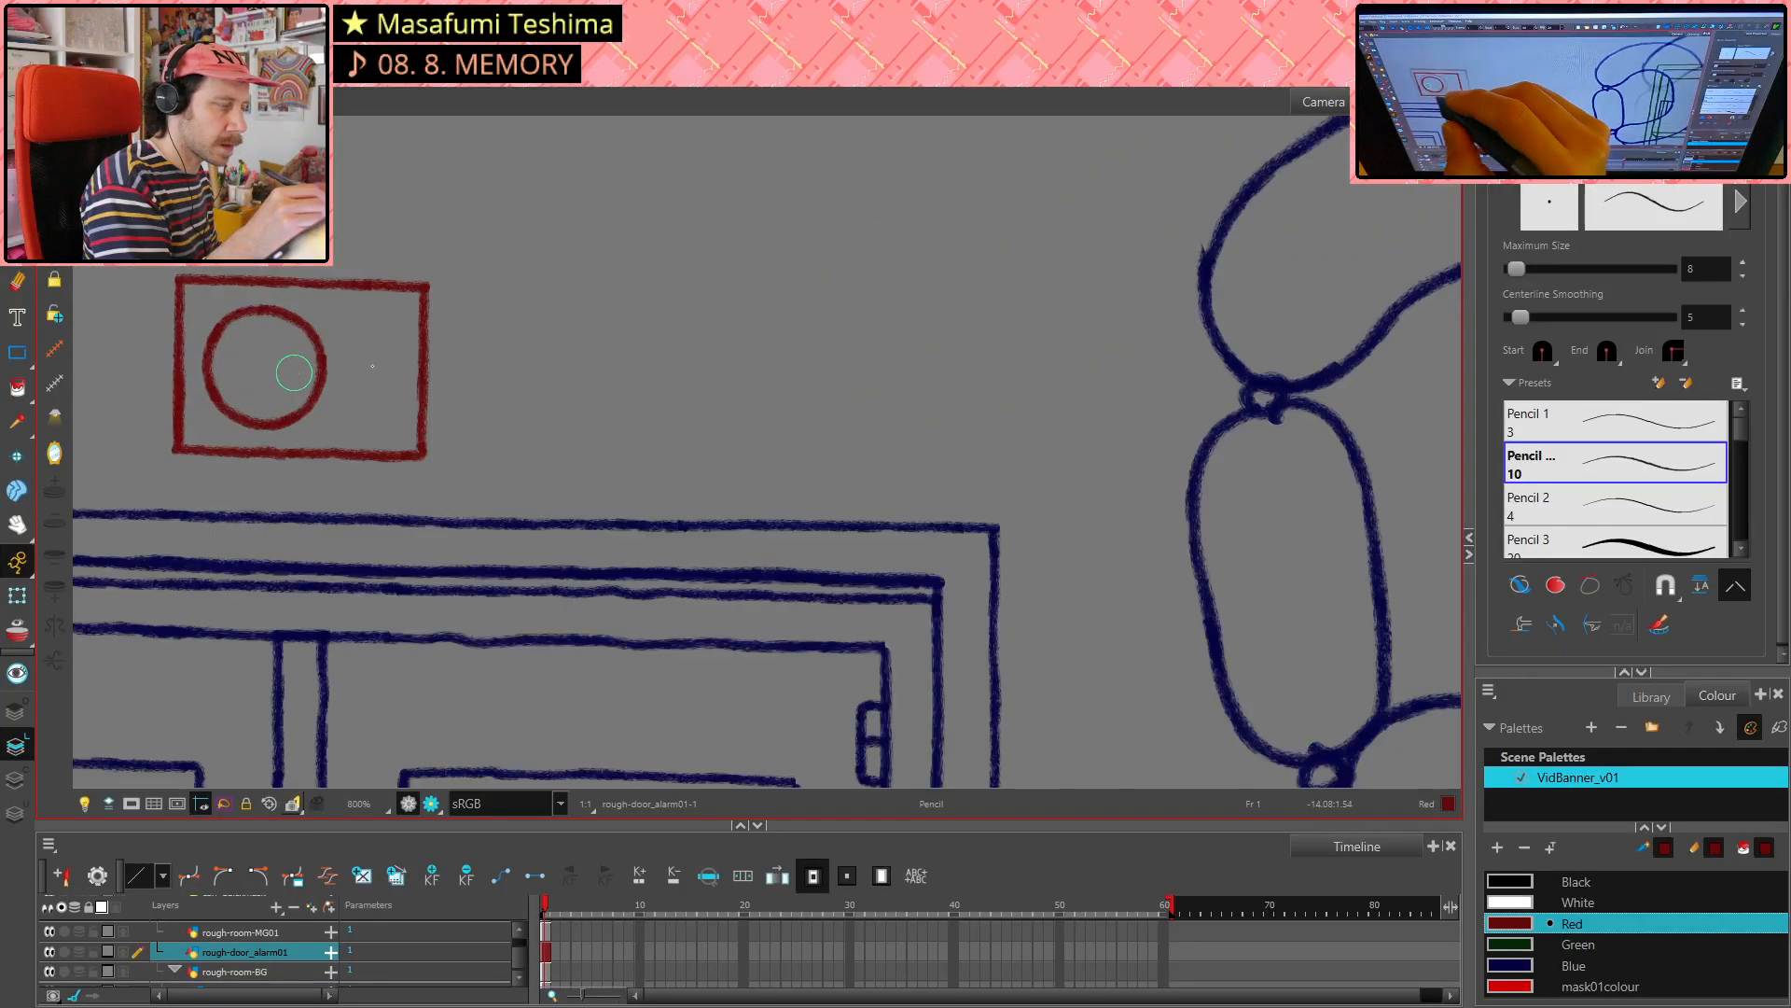
key("space")
left_click_drag(532, 364, 893, 422)
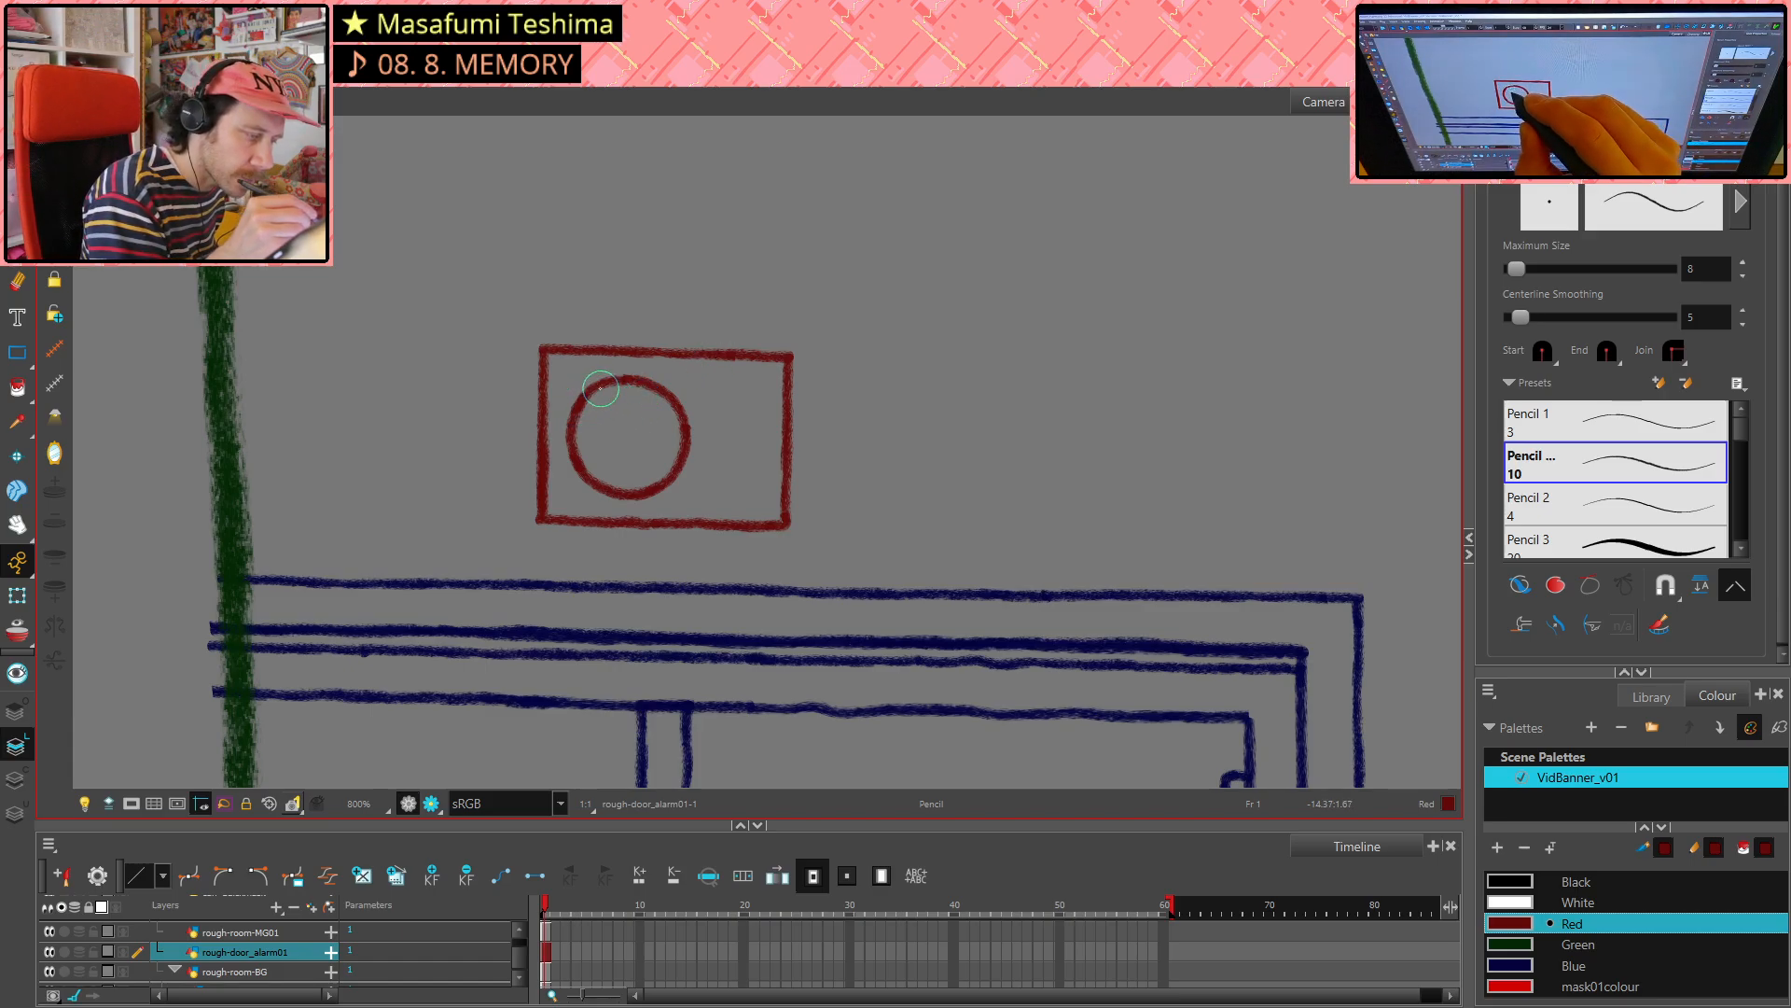
mouse_move(618, 374)
left_mouse_down()
mouse_move(579, 407)
mouse_move(592, 466)
left_mouse_up()
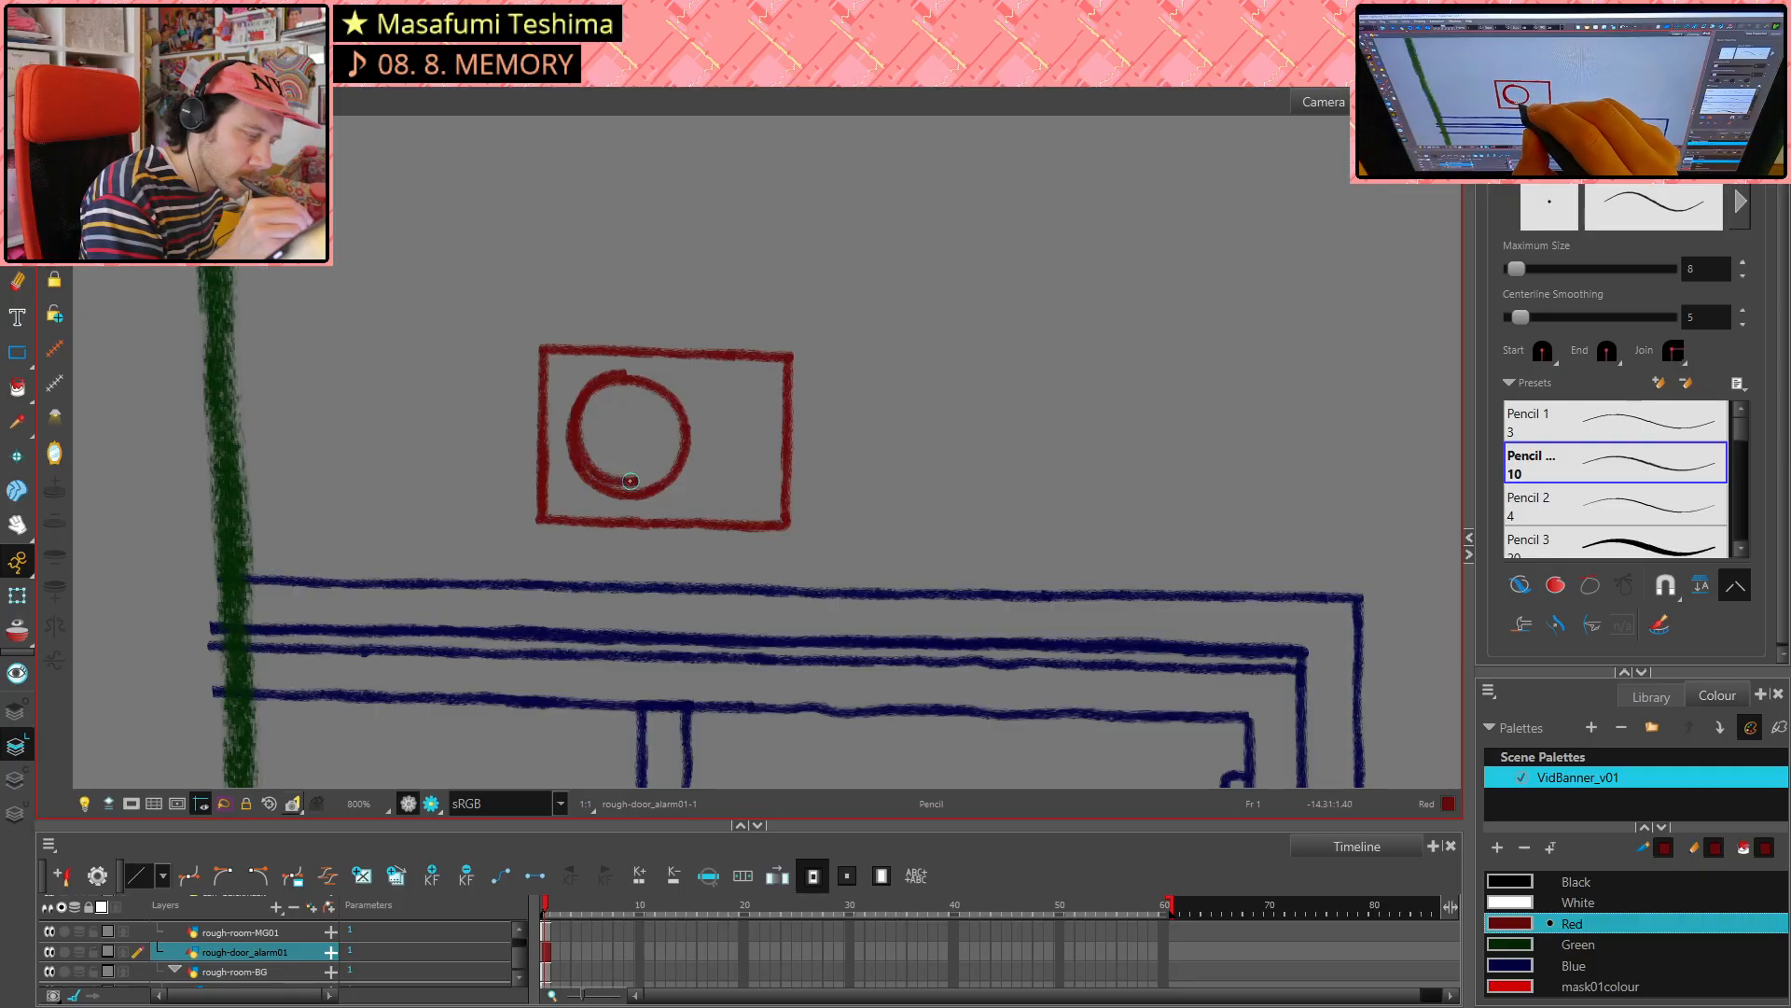
left_click_drag(662, 470, 671, 463)
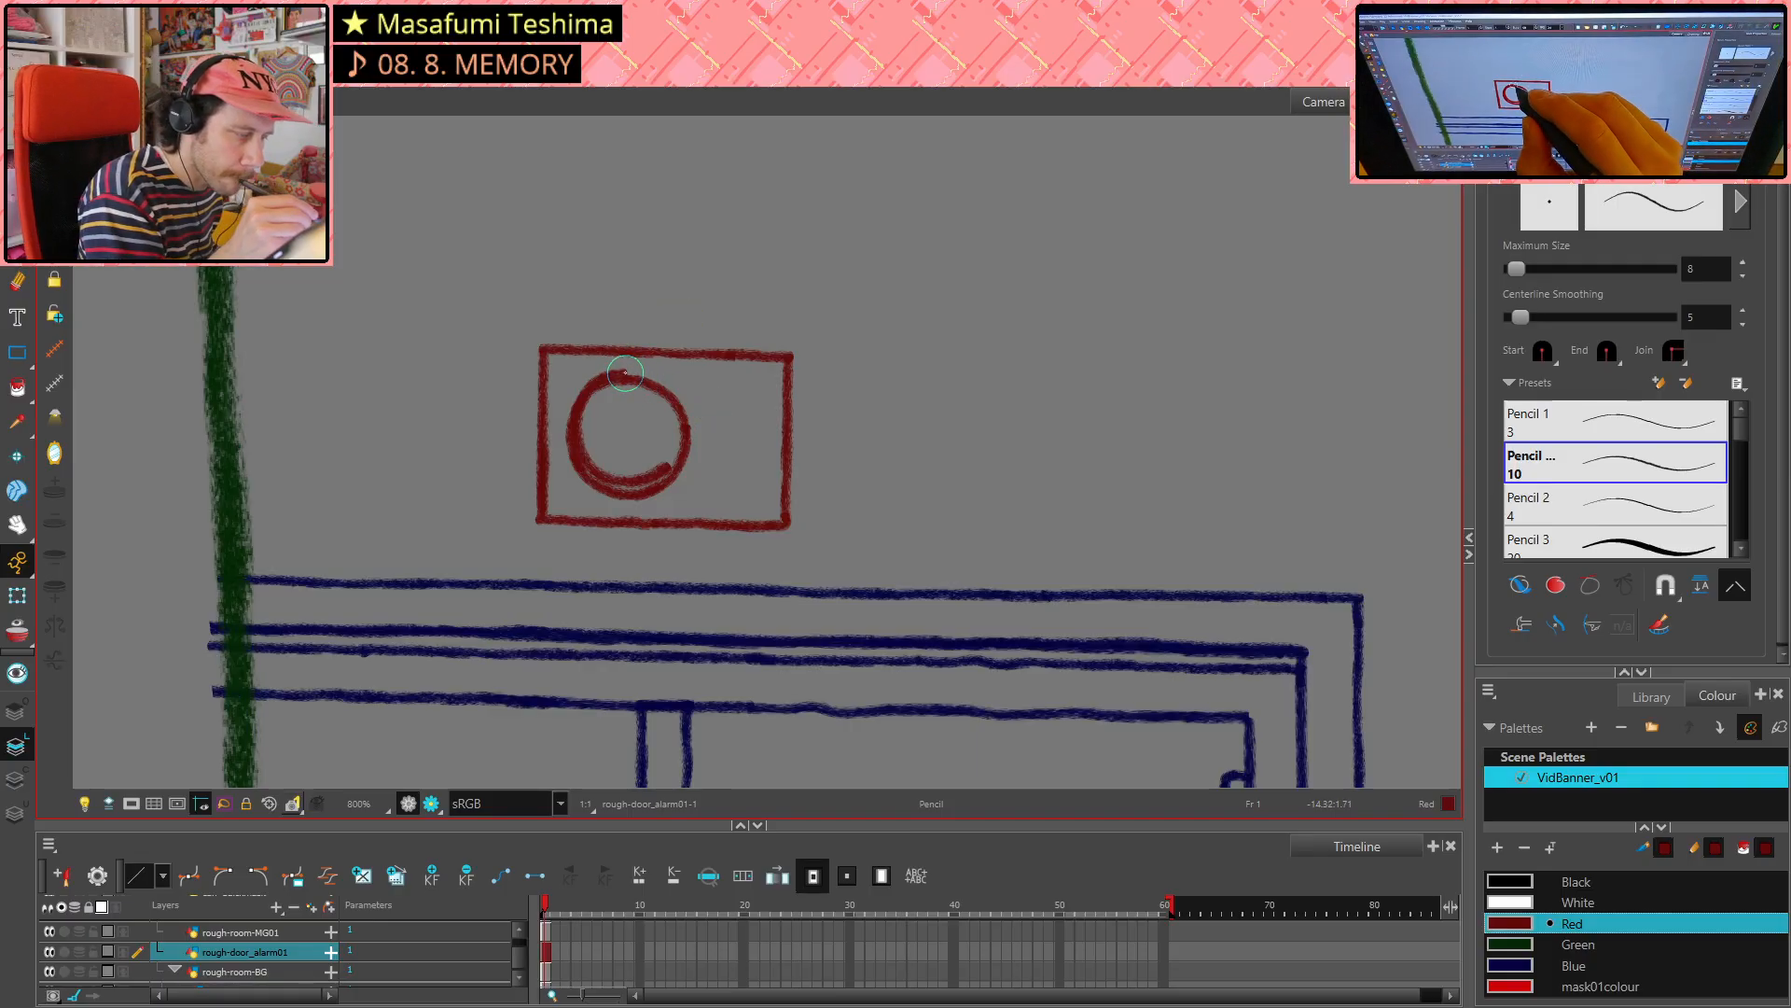
left_click_drag(616, 375, 649, 379)
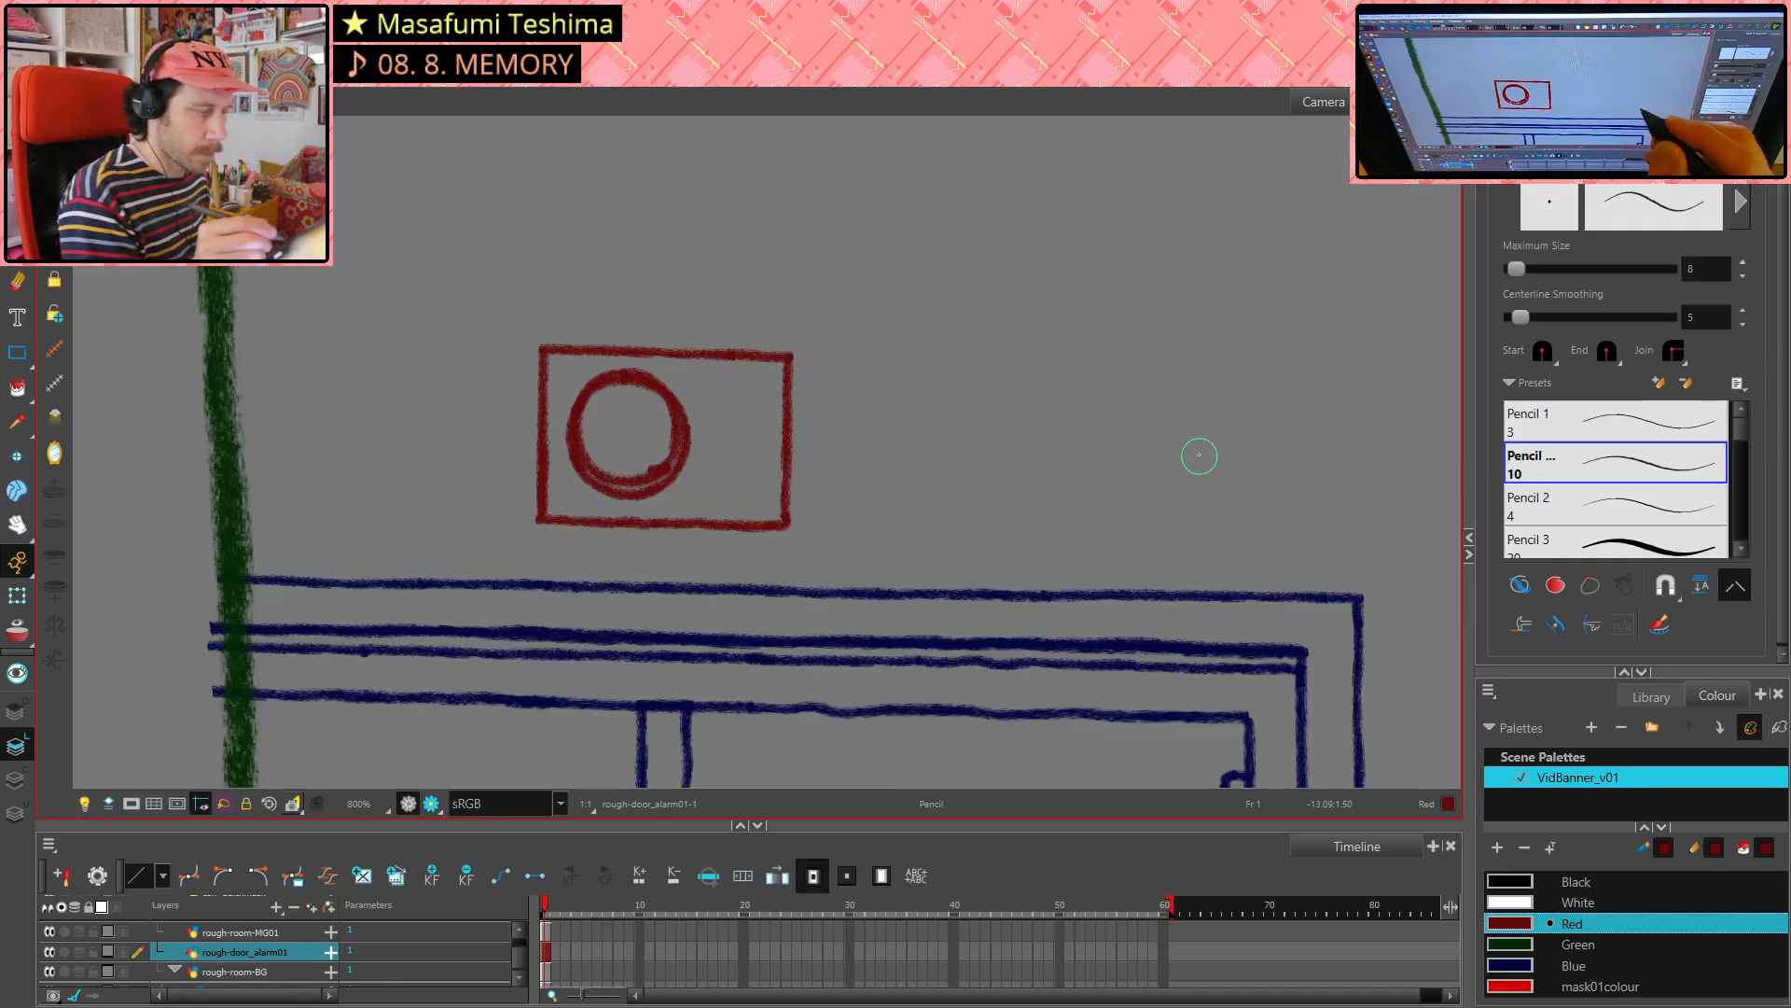
- Erase the rough overlap at the inner ring's lower right and redraw that join in Red
key("alt+e")
mouse_move(679, 435)
left_mouse_down()
mouse_move(730, 431)
mouse_move(735, 388)
mouse_move(682, 407)
mouse_move(653, 476)
left_mouse_up()
key("alt+slash")
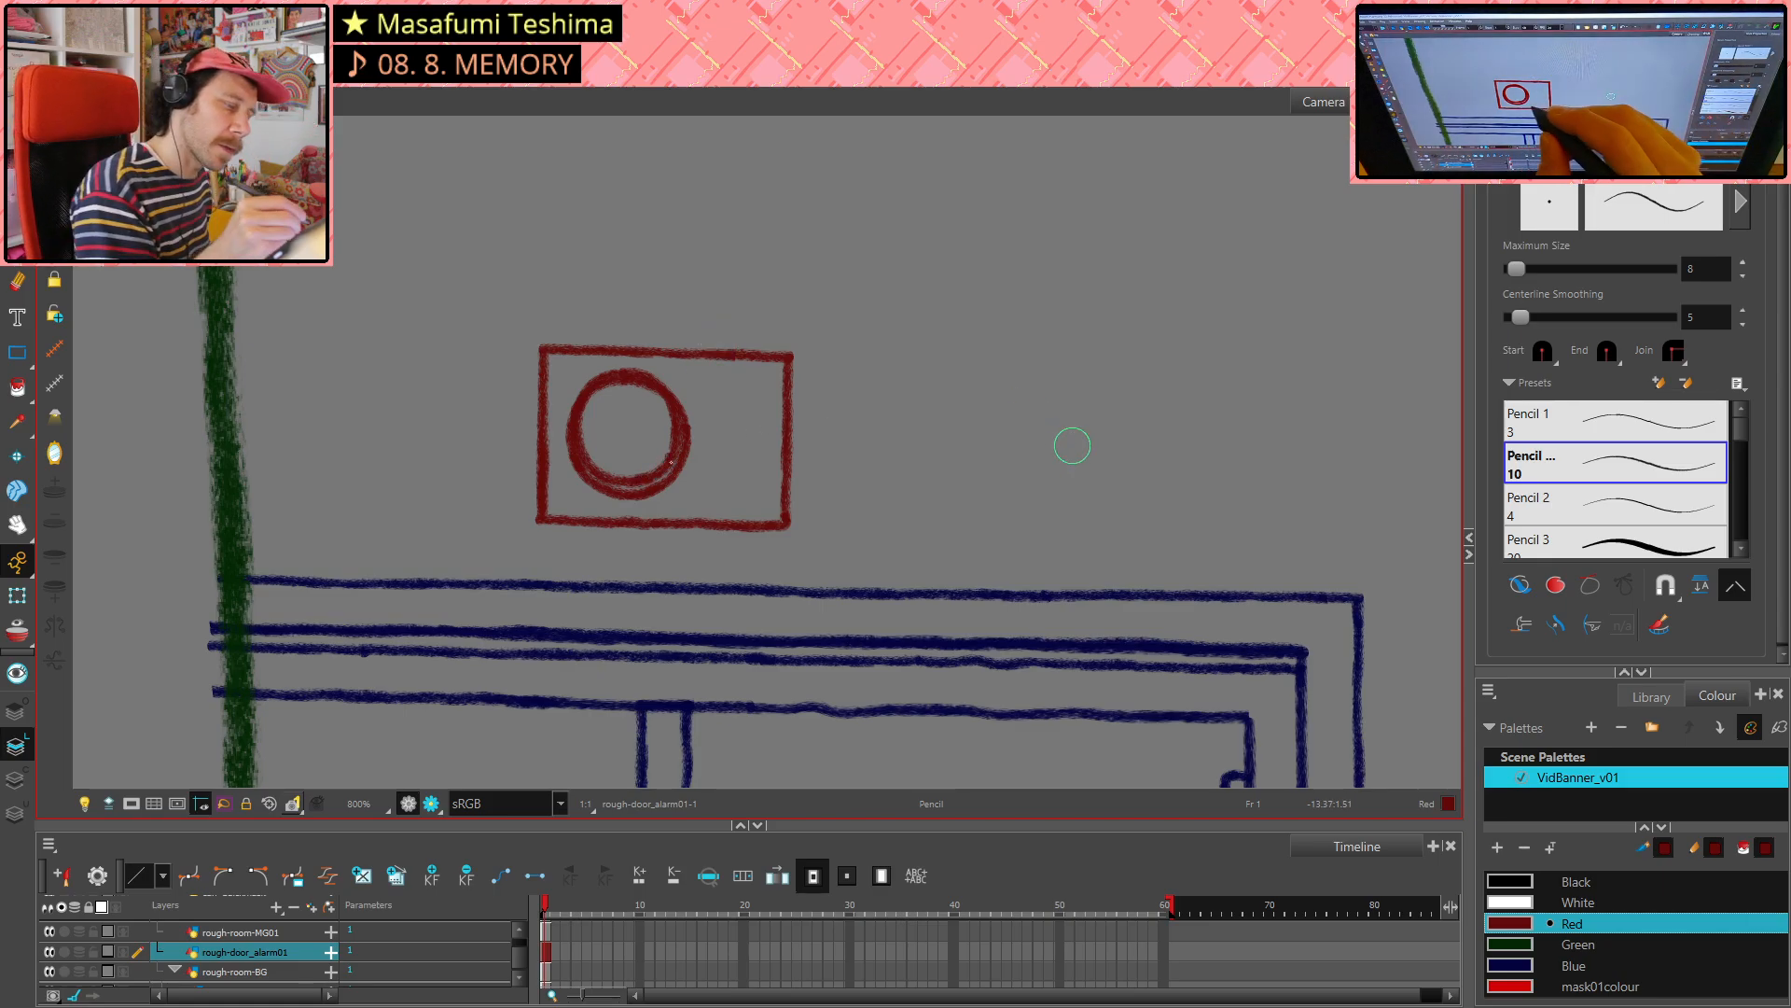
left_click_drag(644, 478, 655, 474)
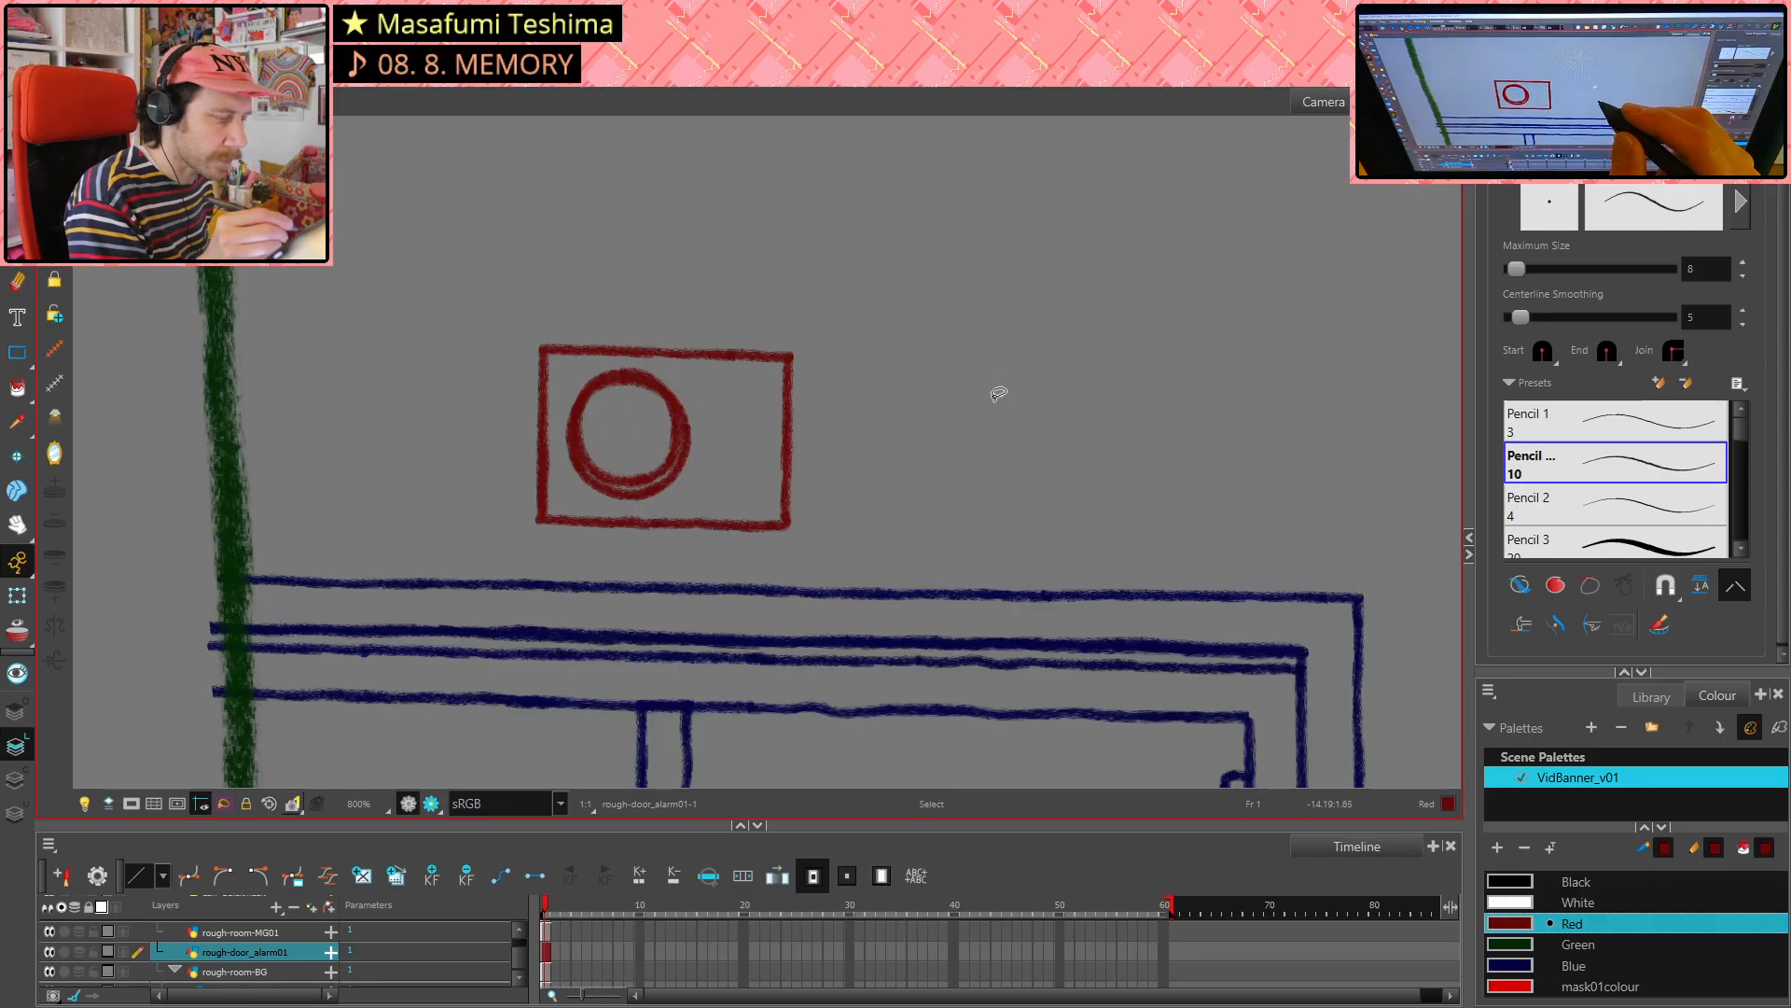
- Undo the inner ring strokes and their eraser cleanup, keeping the alarm circle's redrawn left arc
key("ctrl+z")
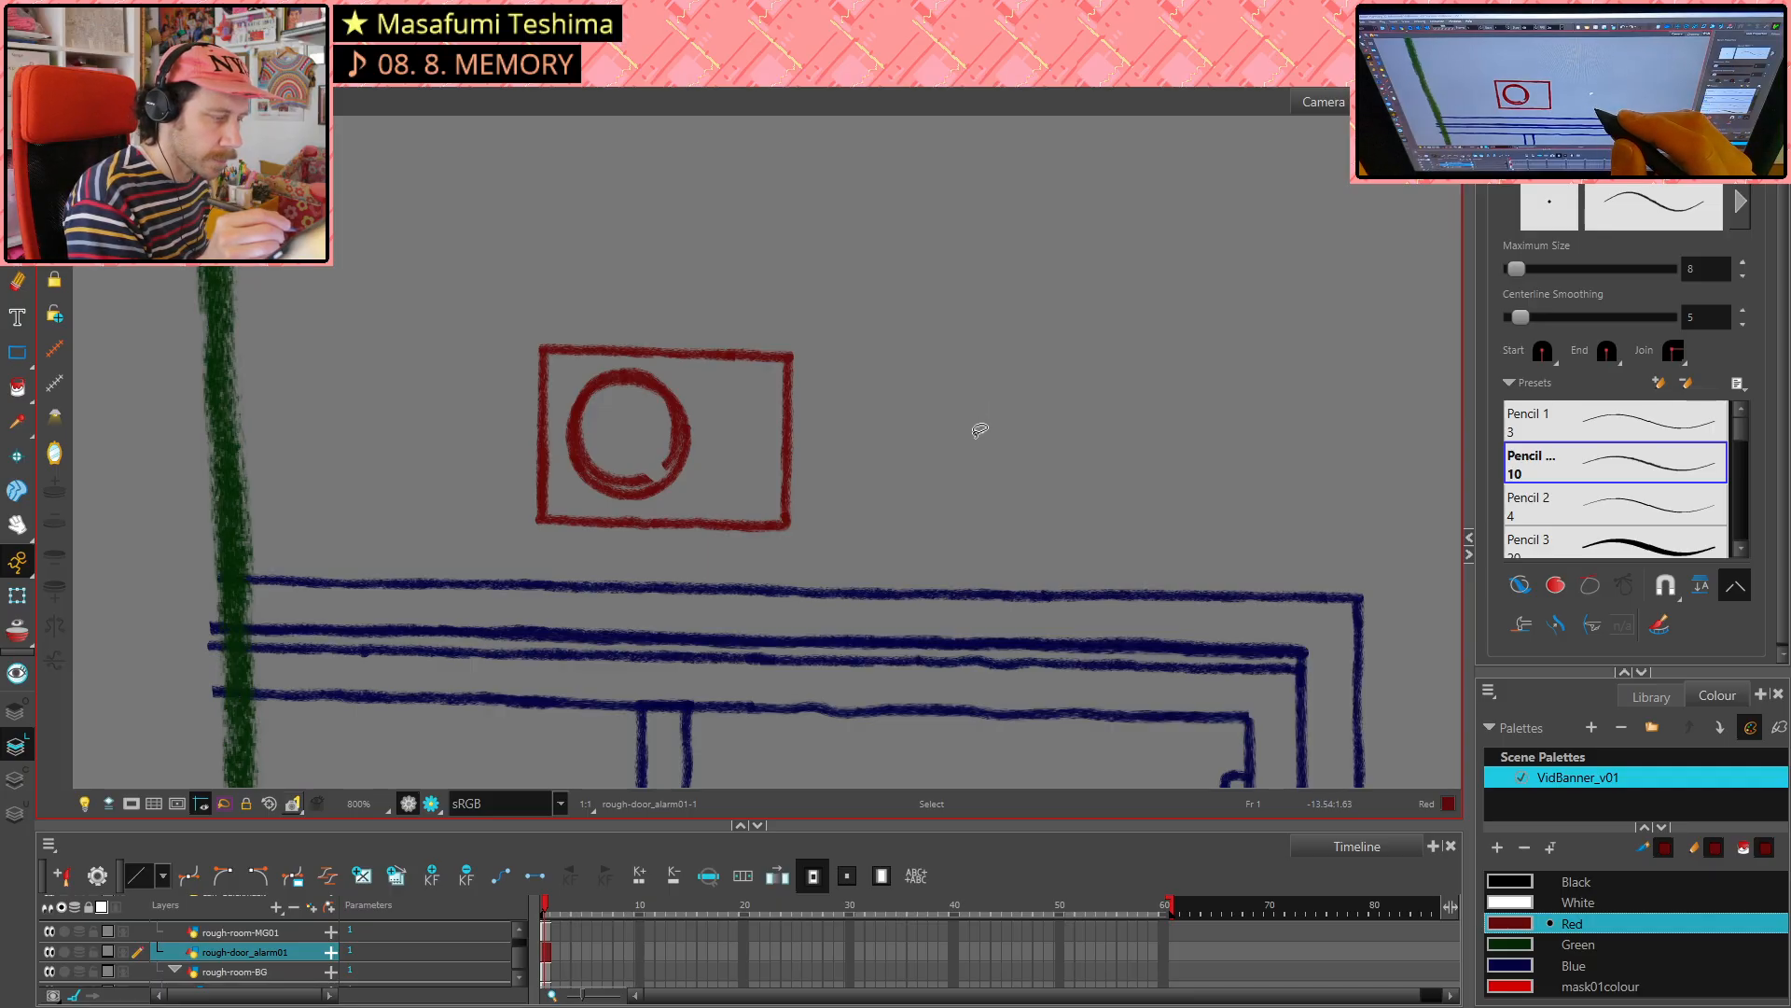
key("ctrl+z")
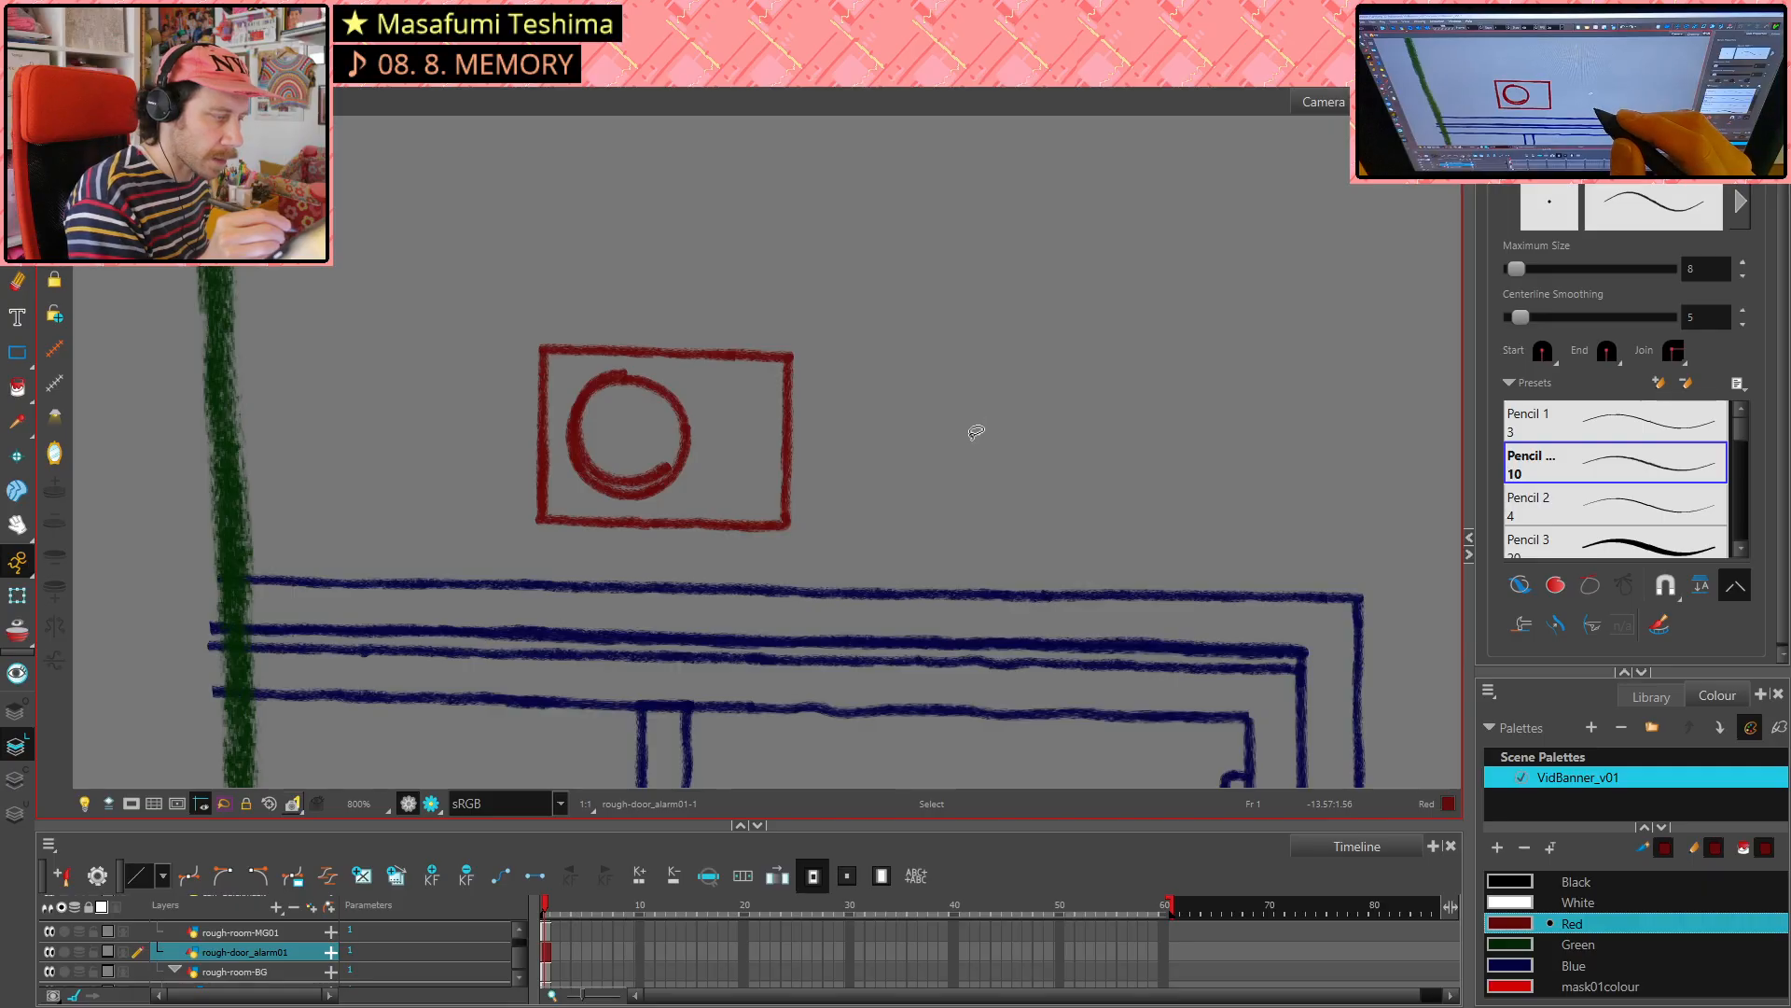
key("ctrl+z")
key("ctrl+z")
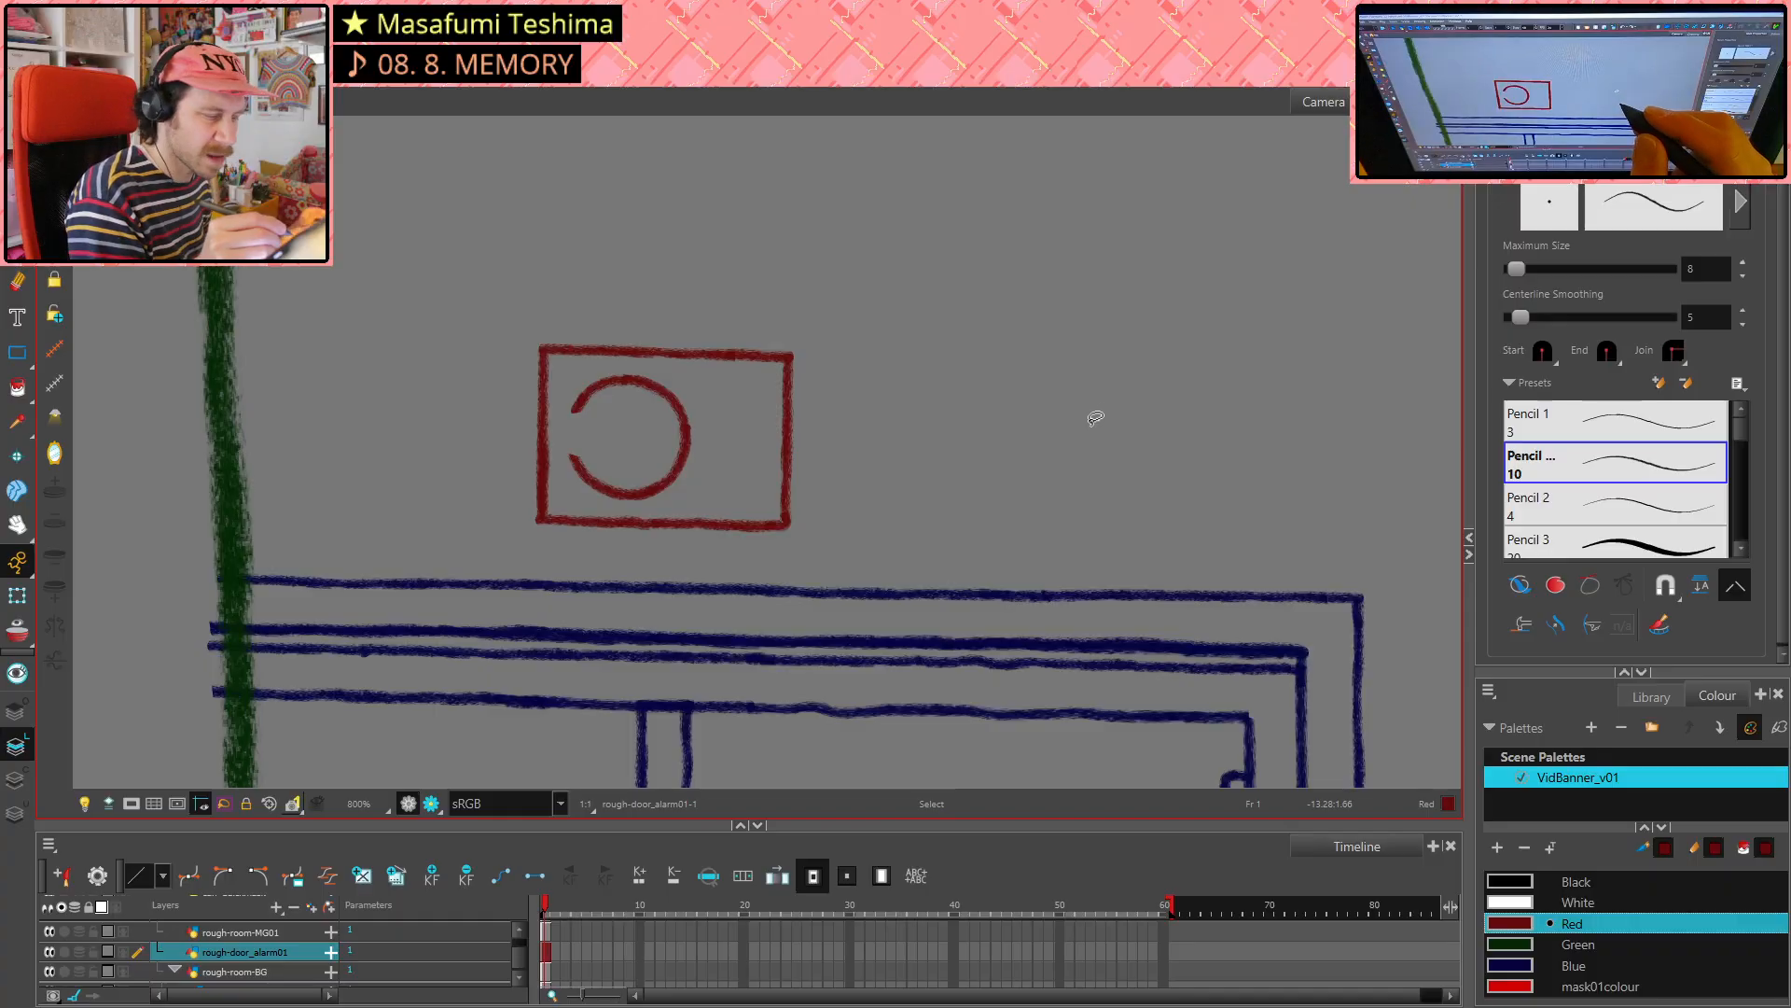
key("ctrl+shift+z")
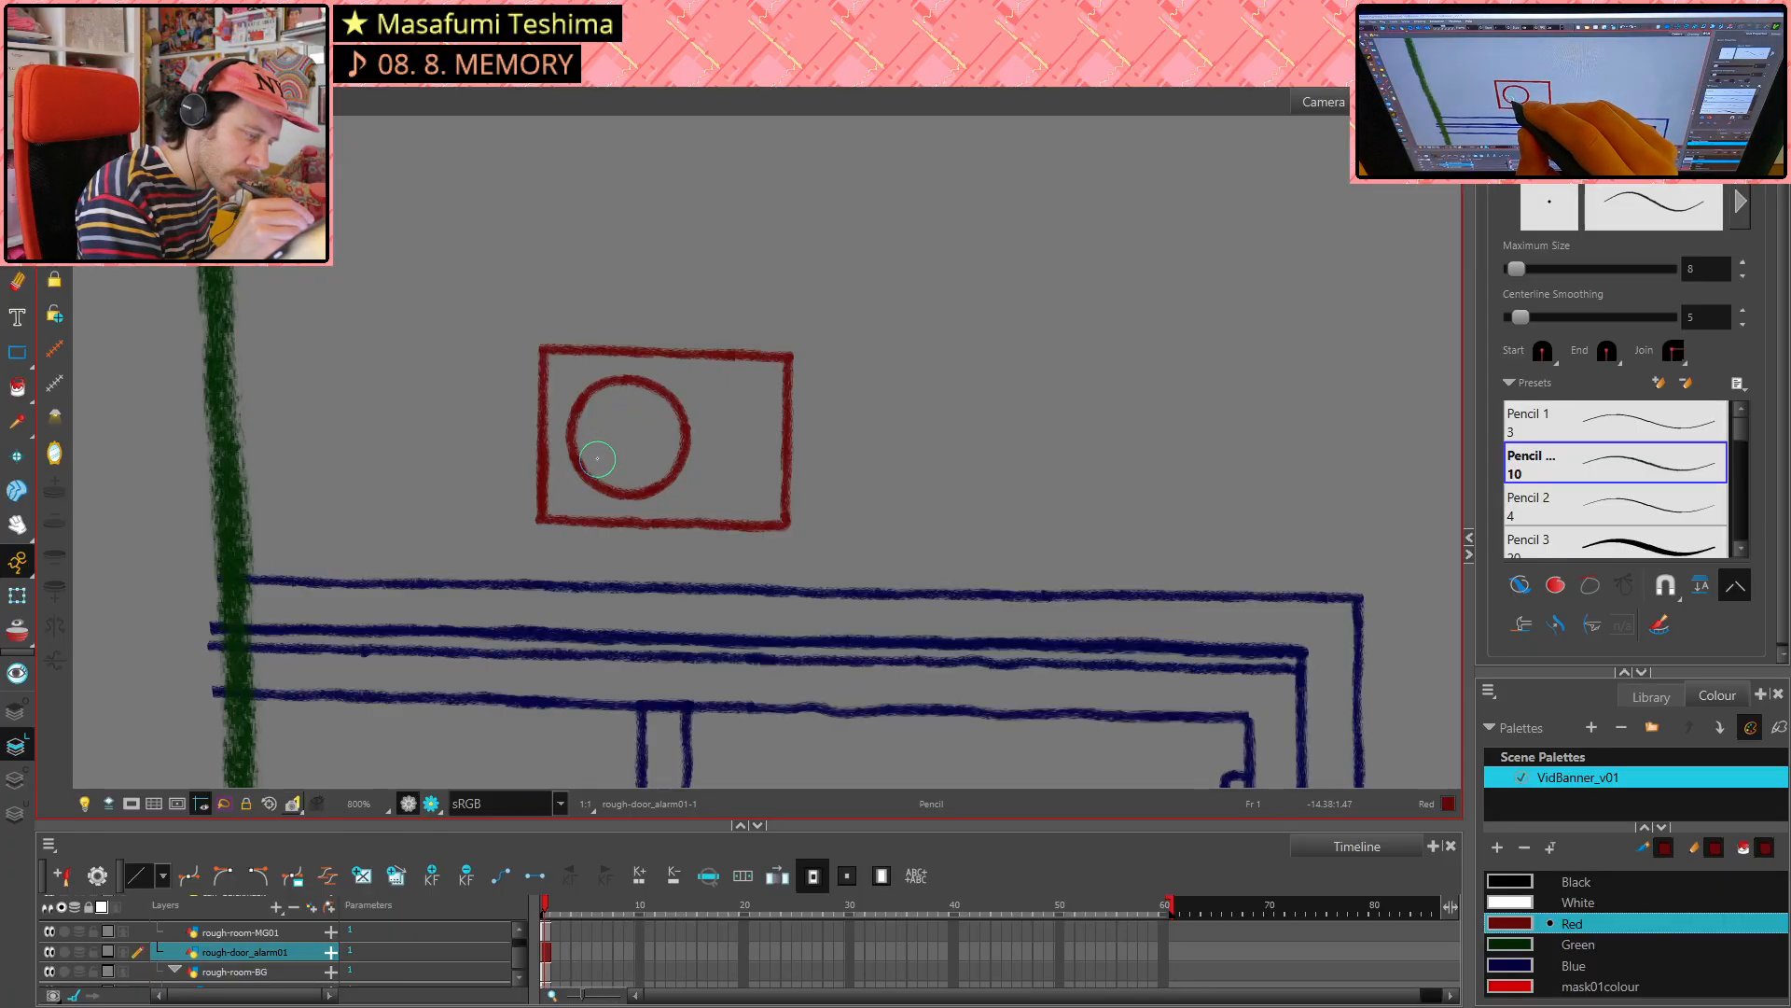
- Draw a new inner ring inside the alarm circle in Red, as separate lower, left and right arcs
mouse_move(596, 458)
left_mouse_down()
mouse_move(609, 475)
mouse_move(598, 464)
left_mouse_up()
key("ctrl+z")
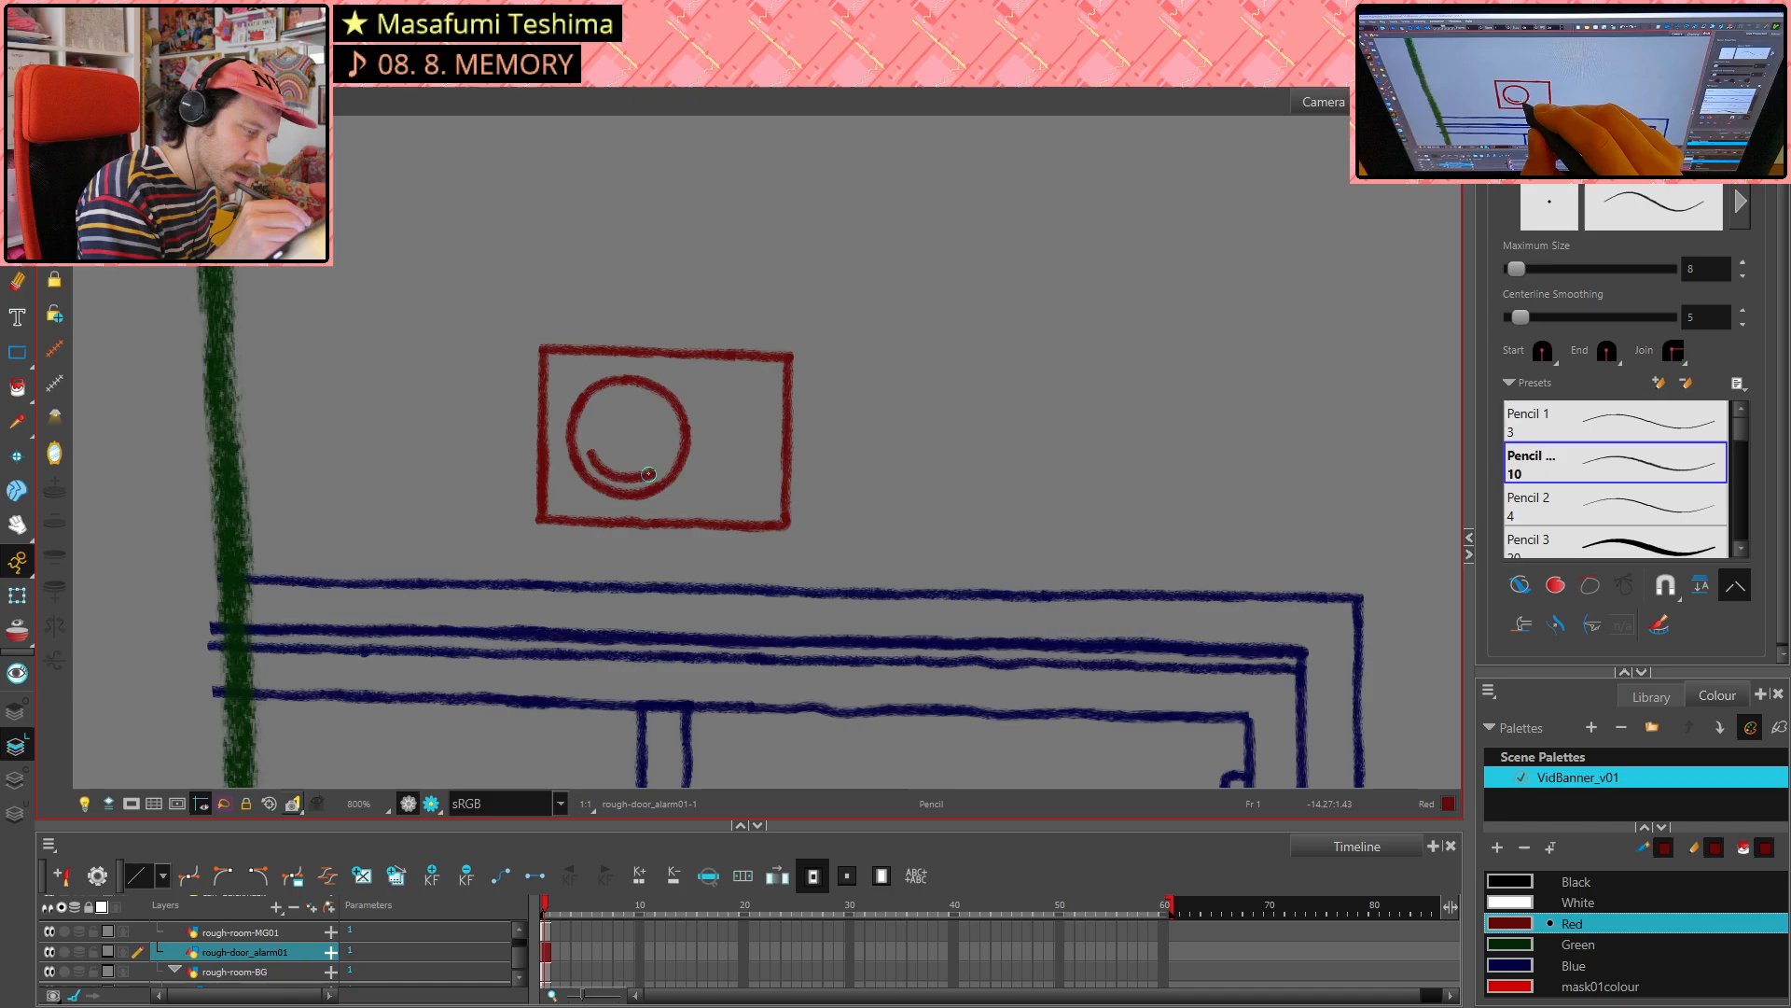
left_click_drag(648, 474, 660, 465)
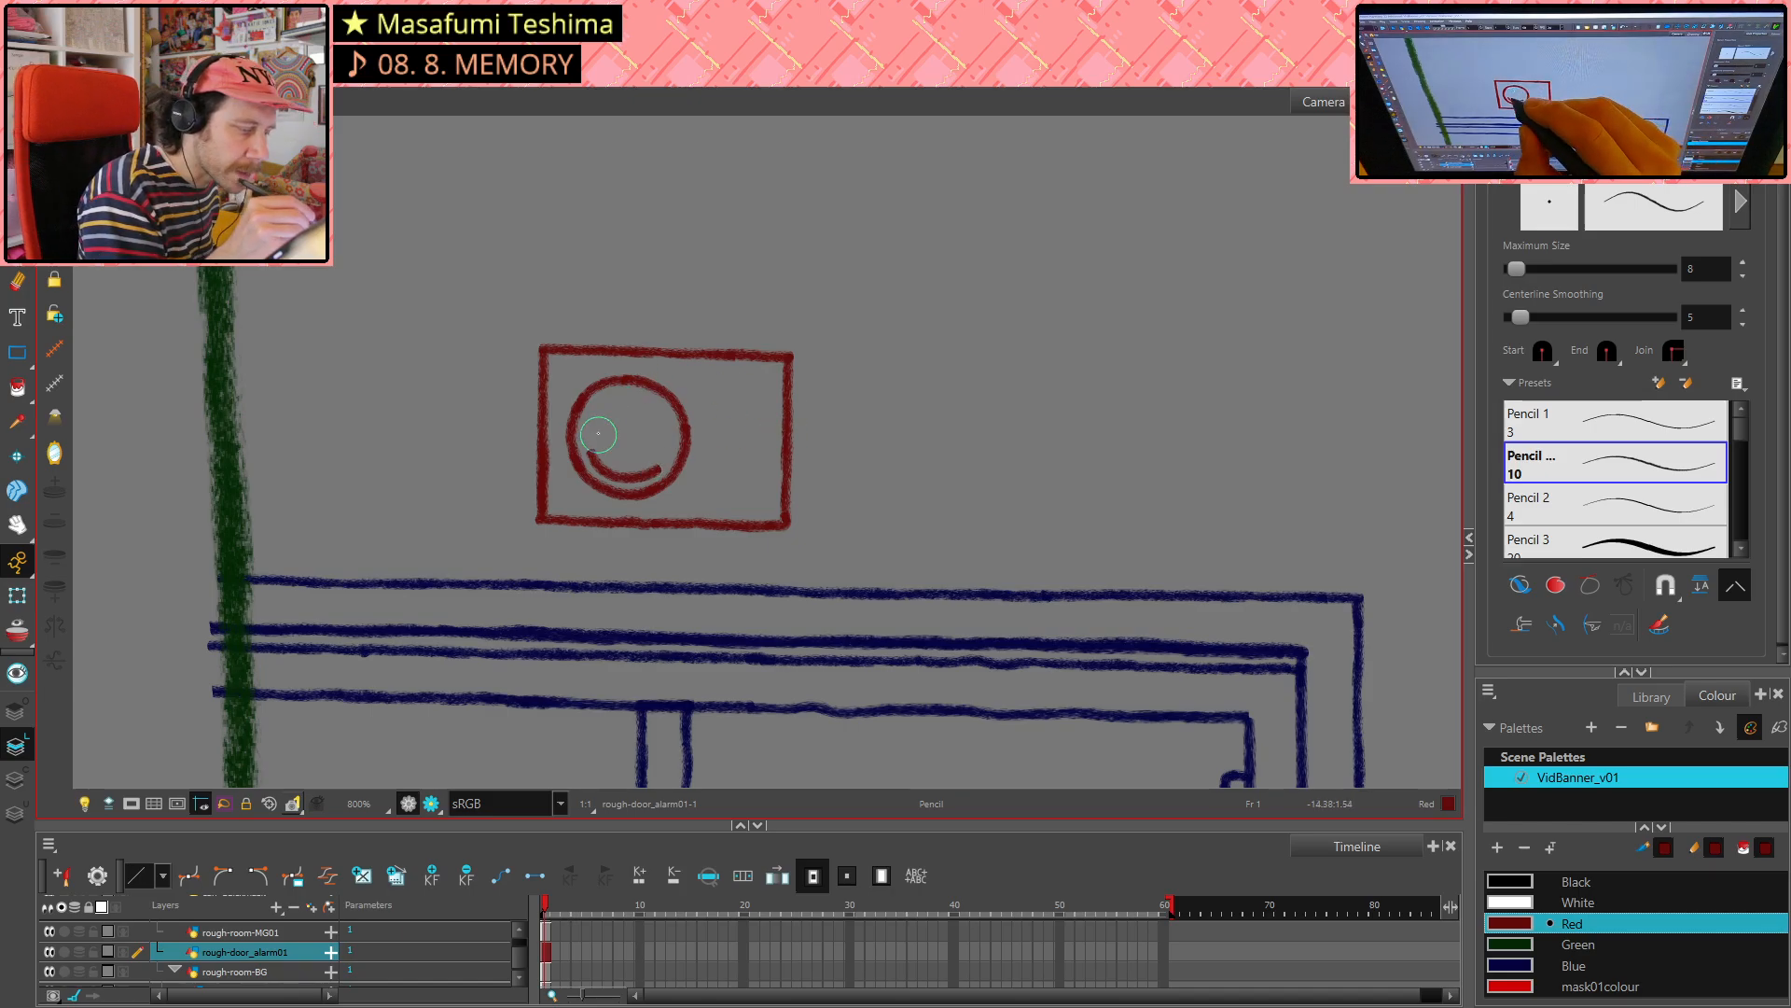
left_click_drag(624, 374, 619, 377)
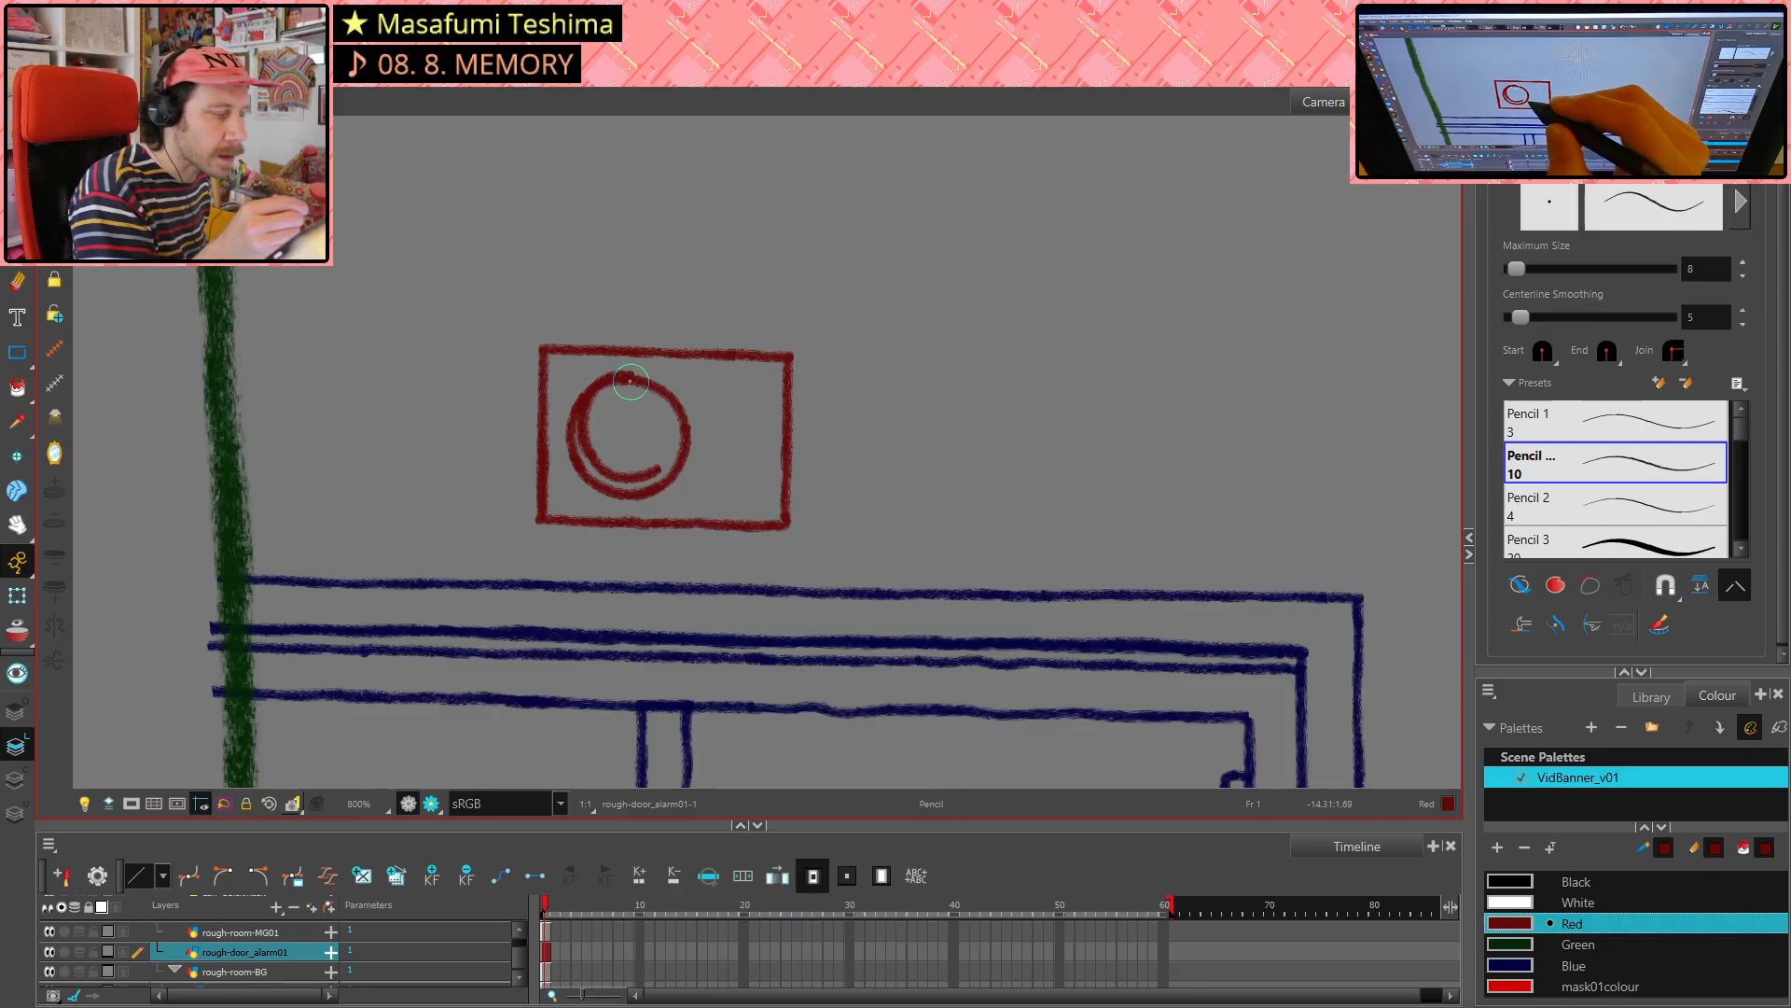
key("alt+s")
key("ctrl+z")
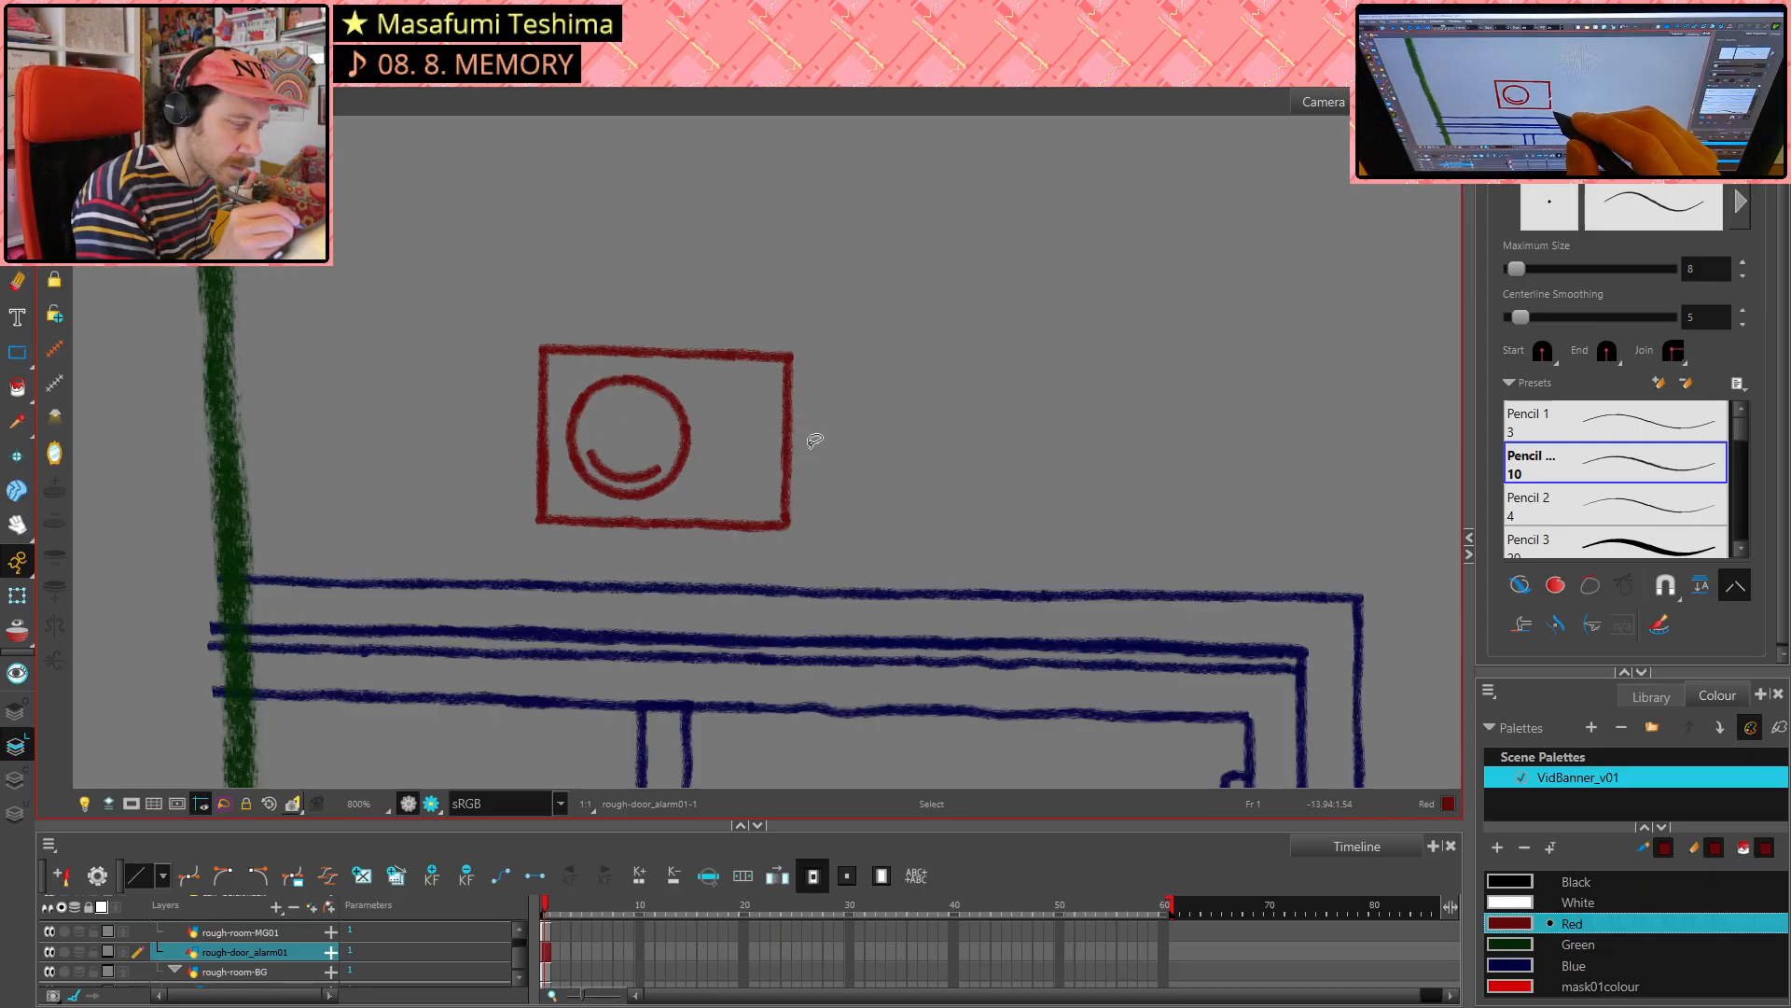
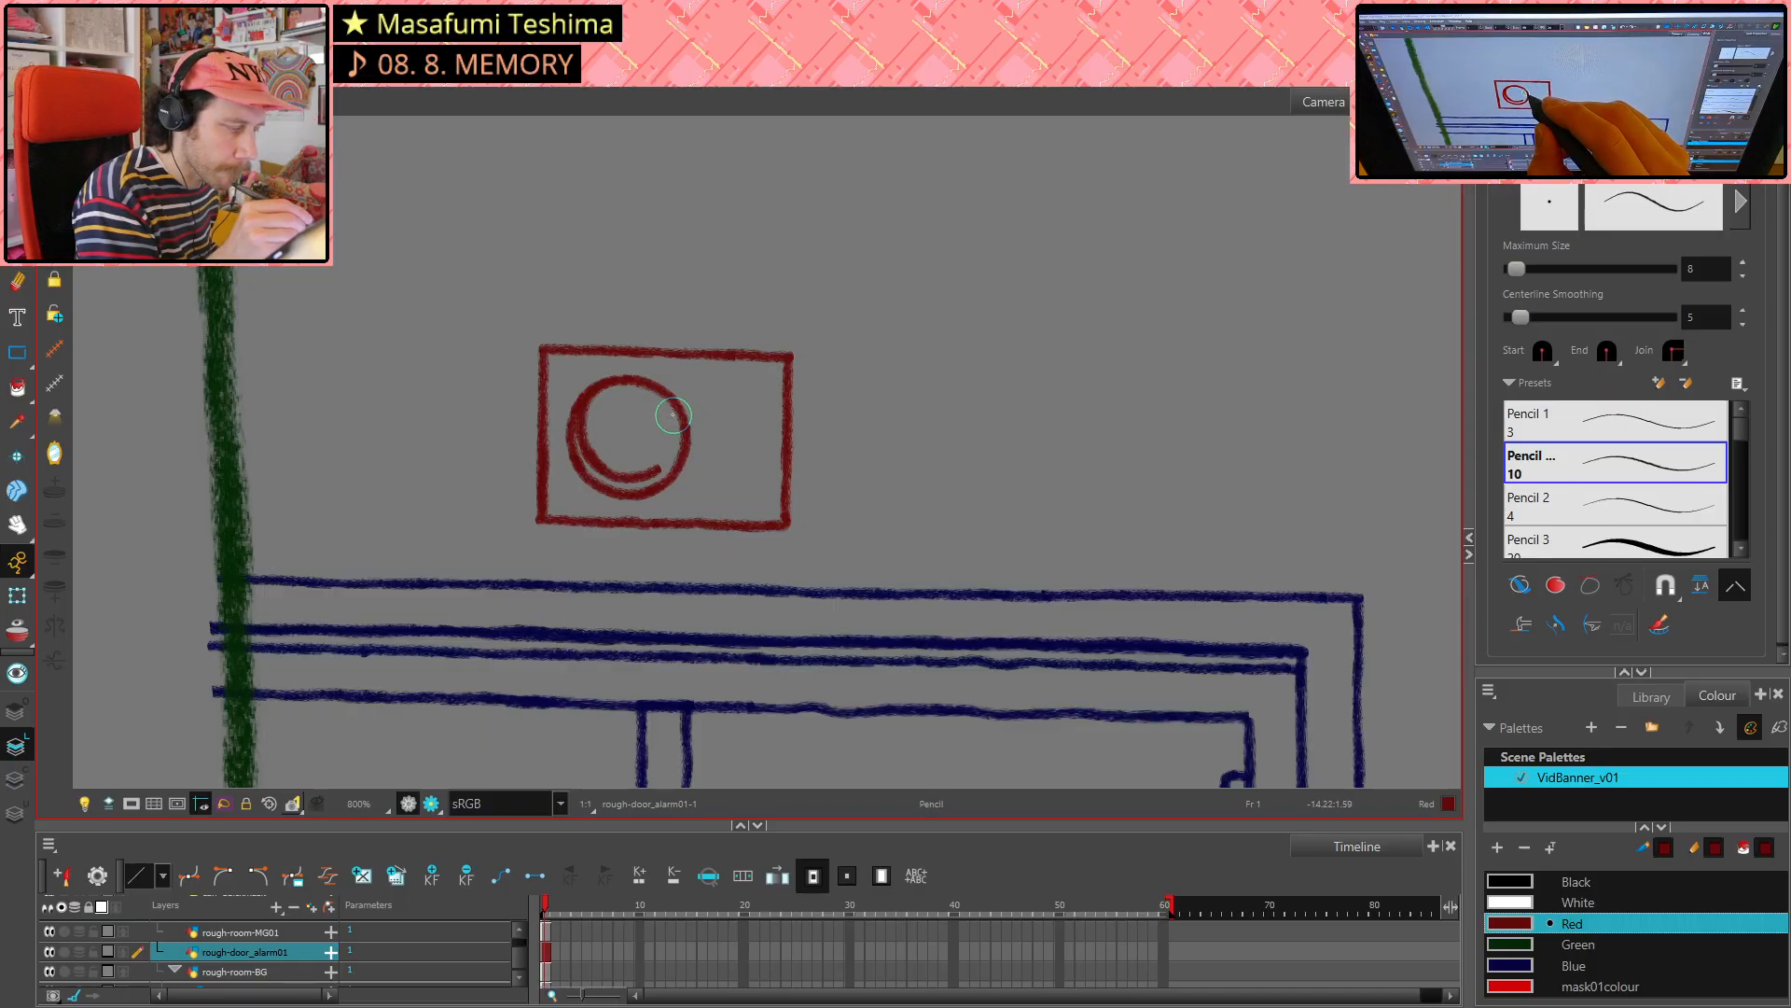
left_click_drag(666, 408, 674, 428)
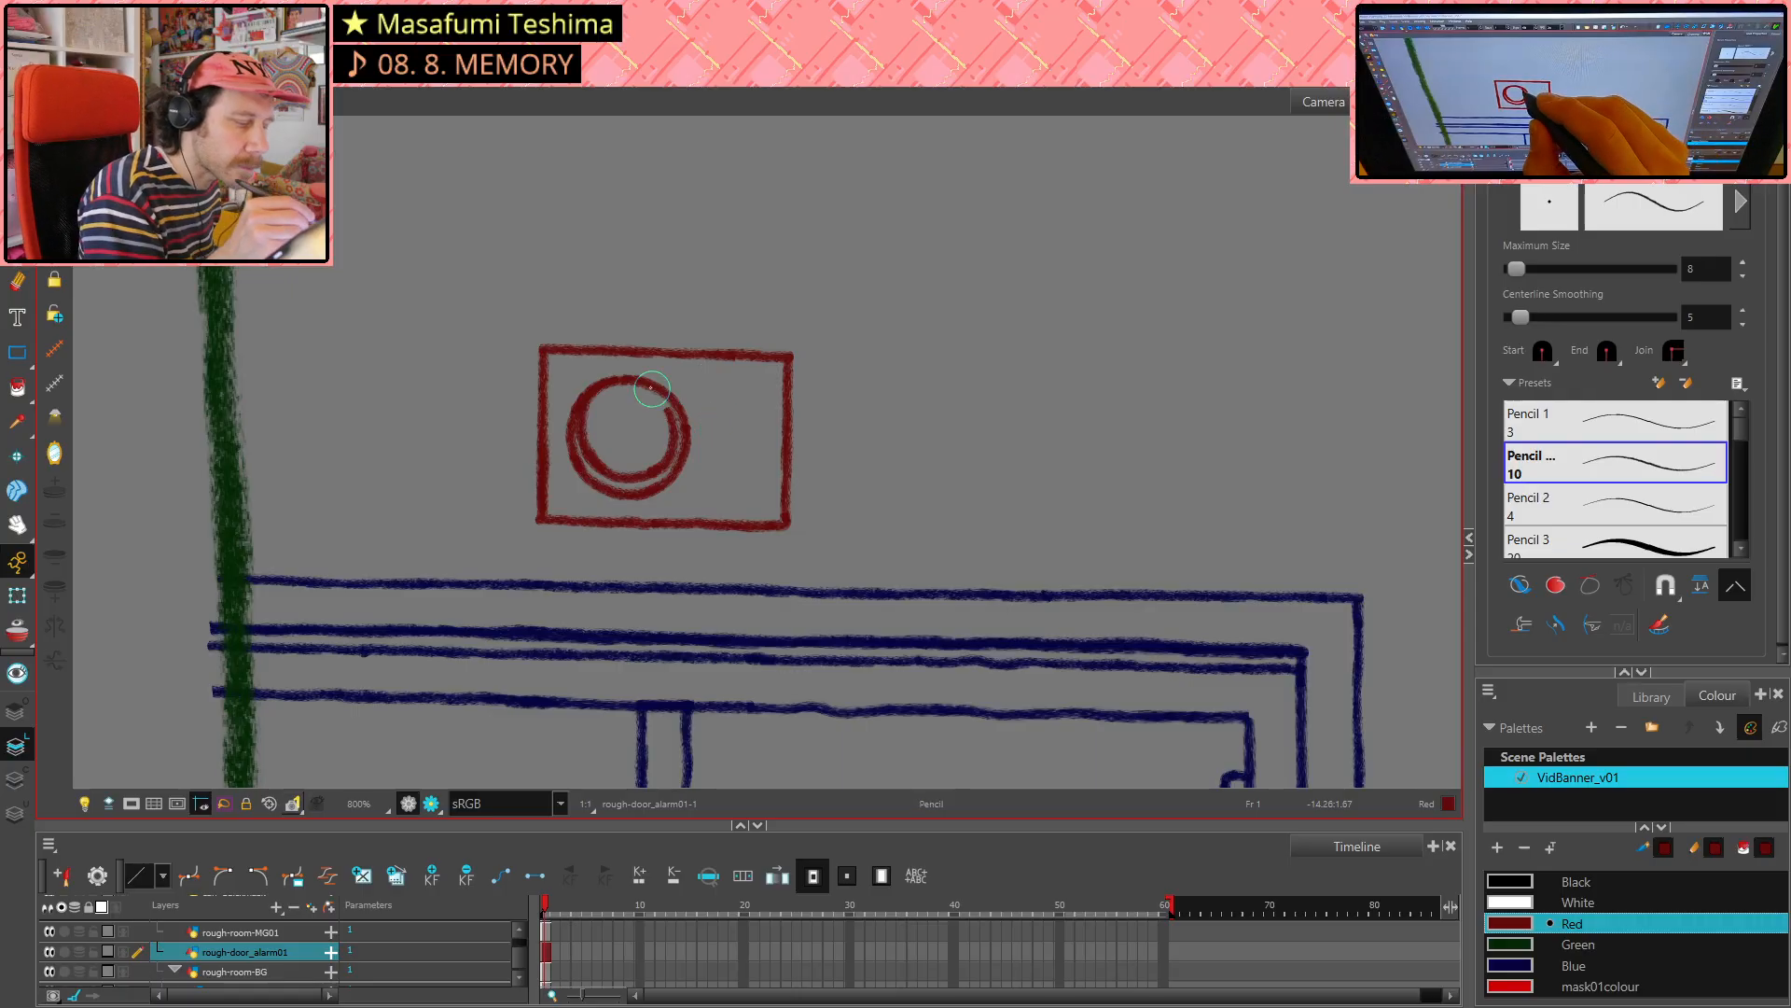
left_click_drag(644, 382, 672, 437)
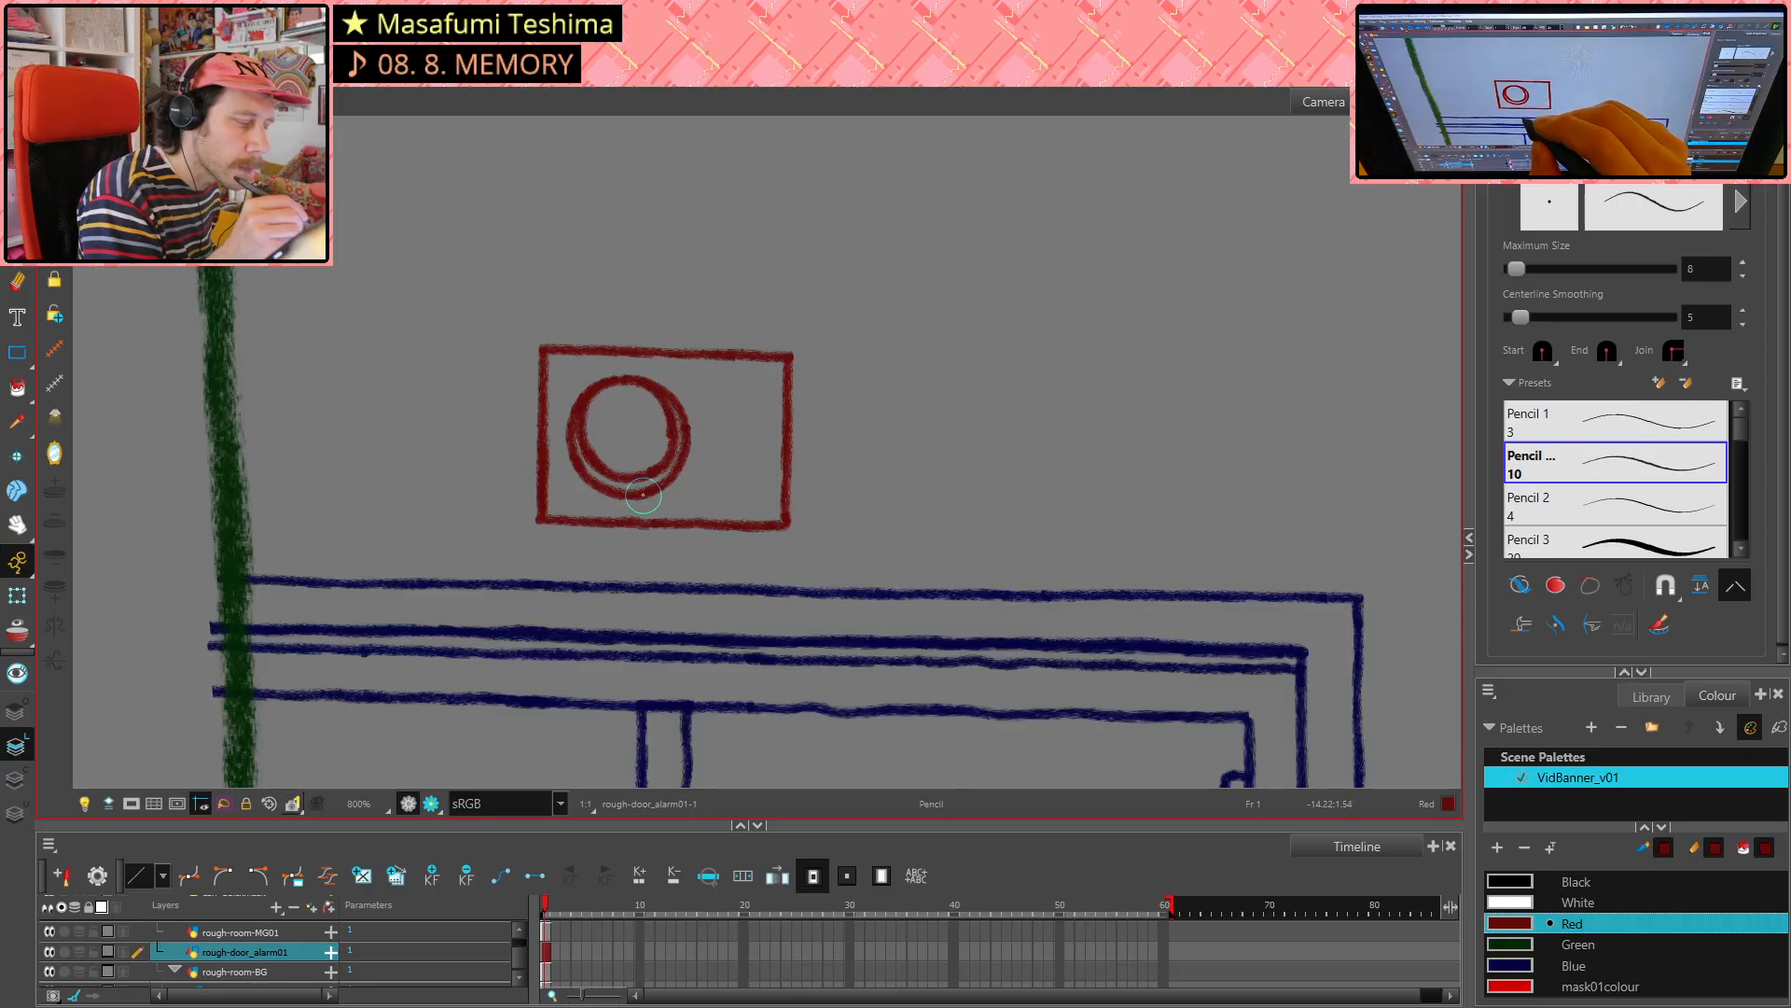
- Mirror the canvas view, check the inner ring's side arcs, and clean up its lower joins with the size 16 Medium Eraser
left_click(53, 465)
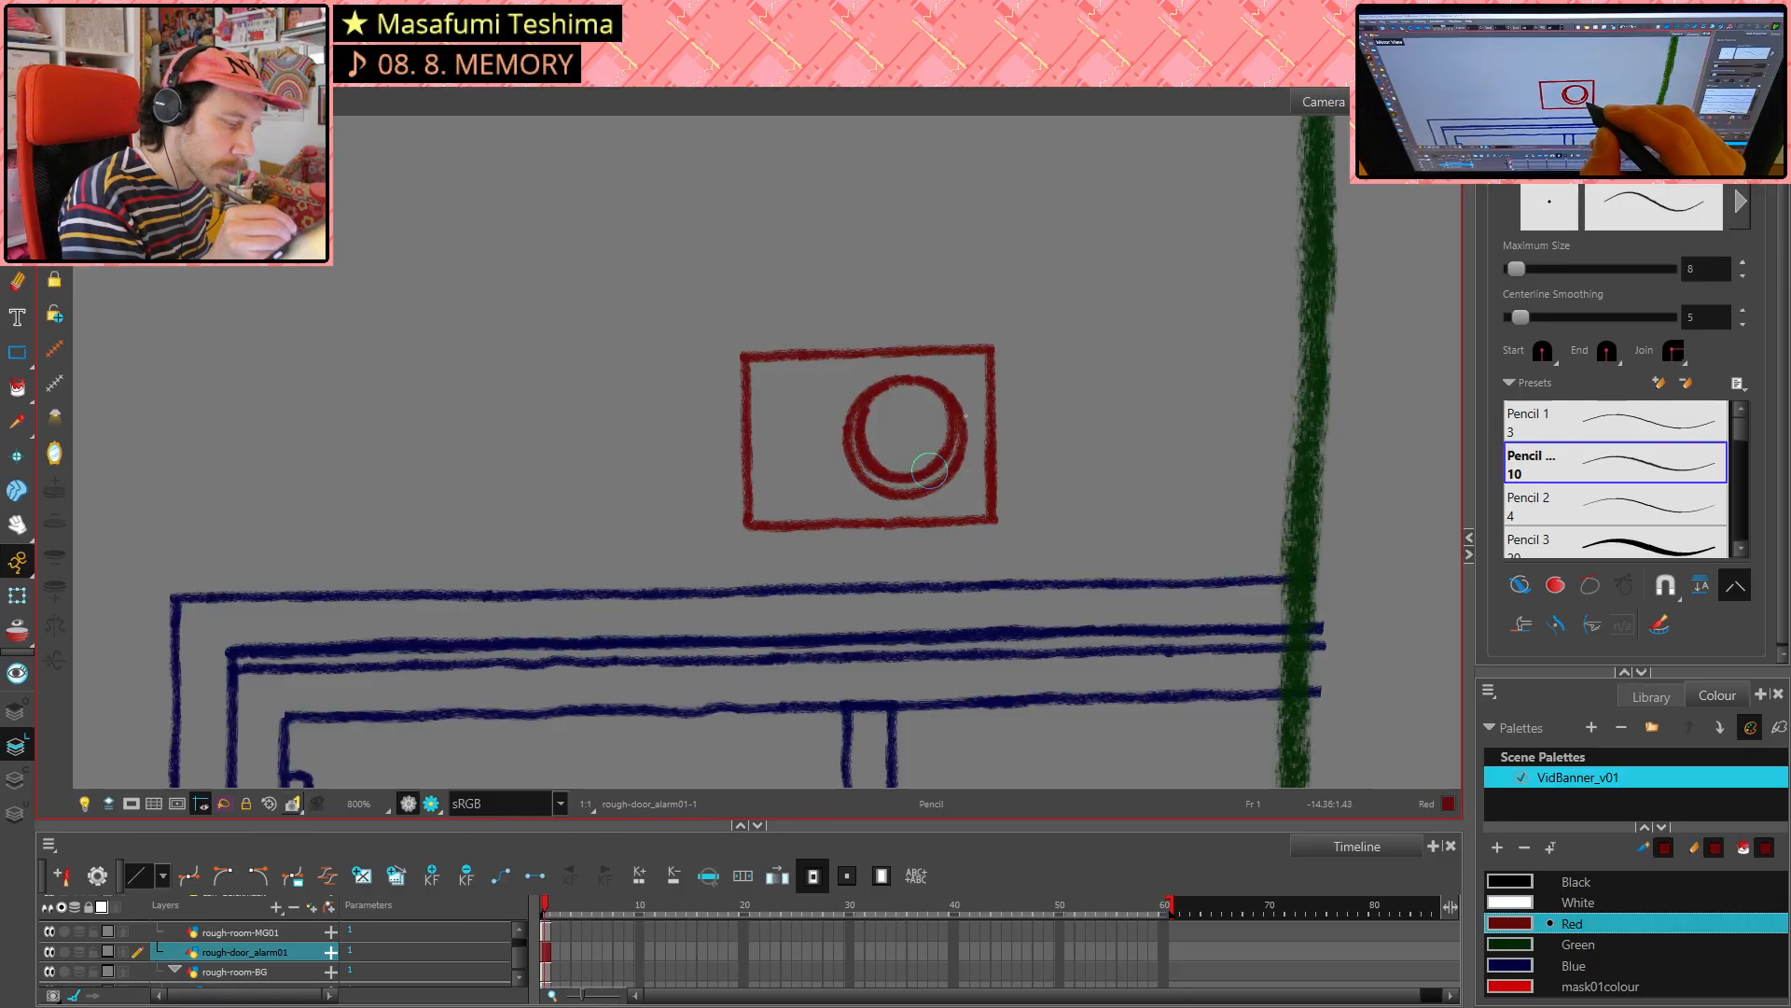
key("alt+s")
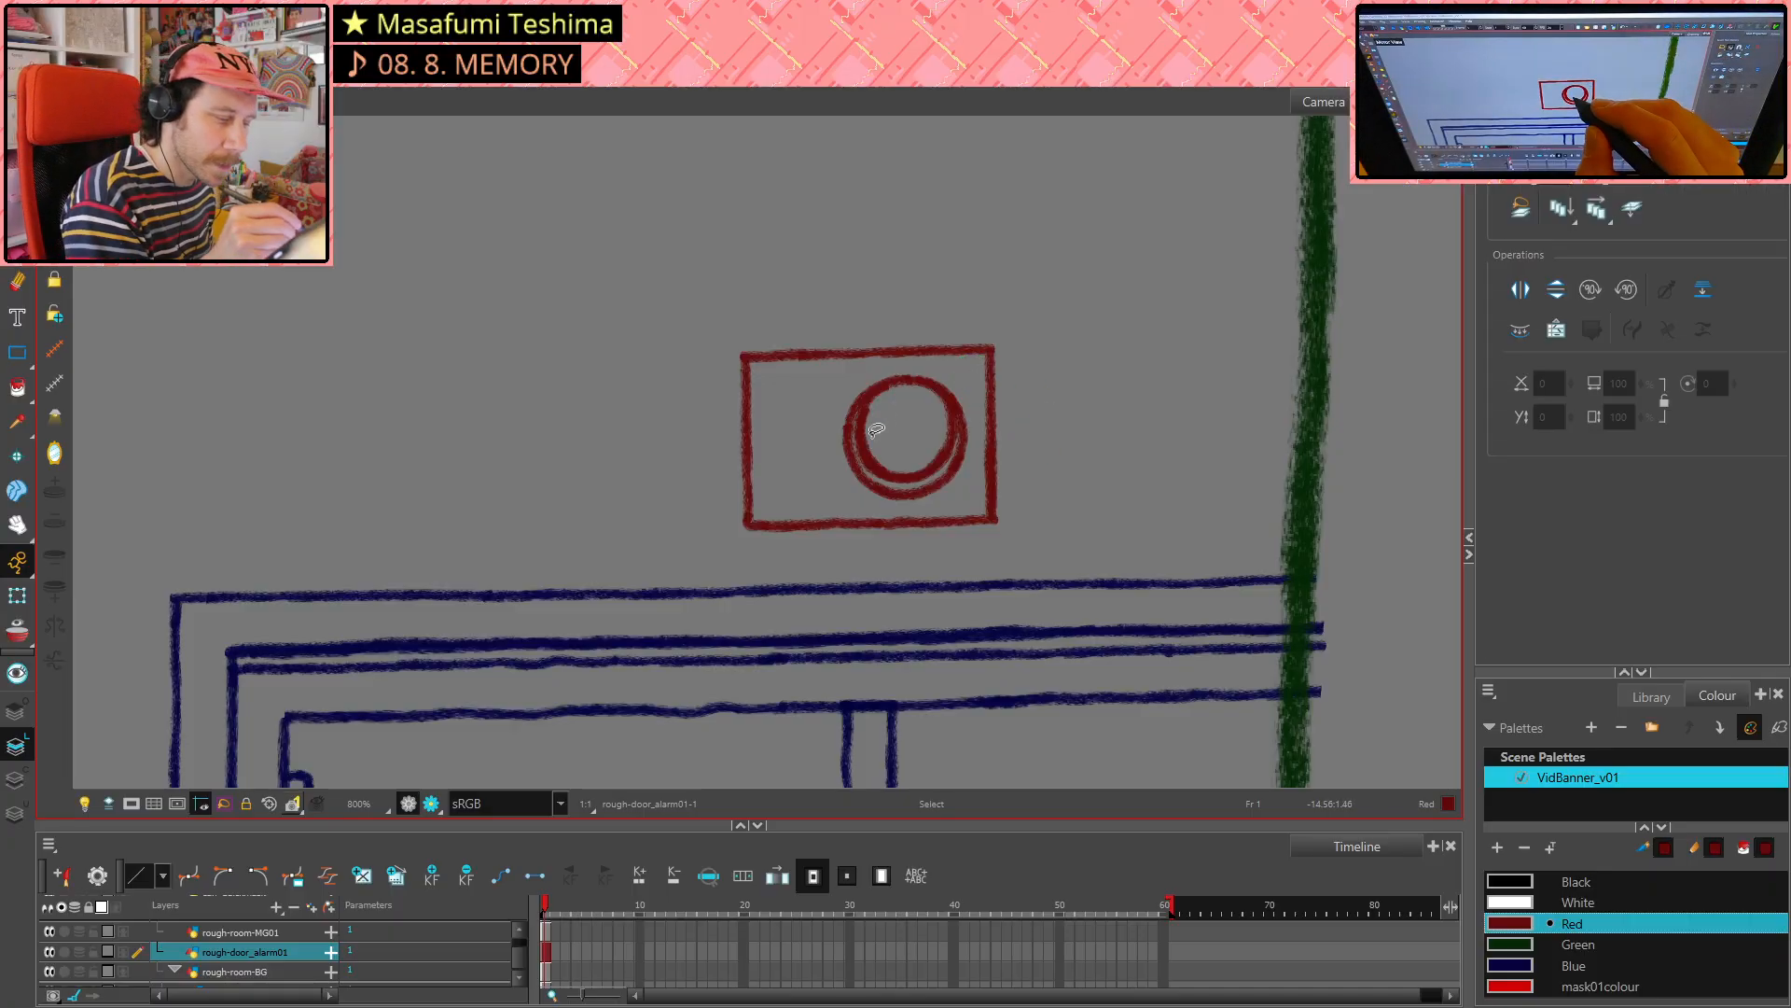
left_click(865, 423)
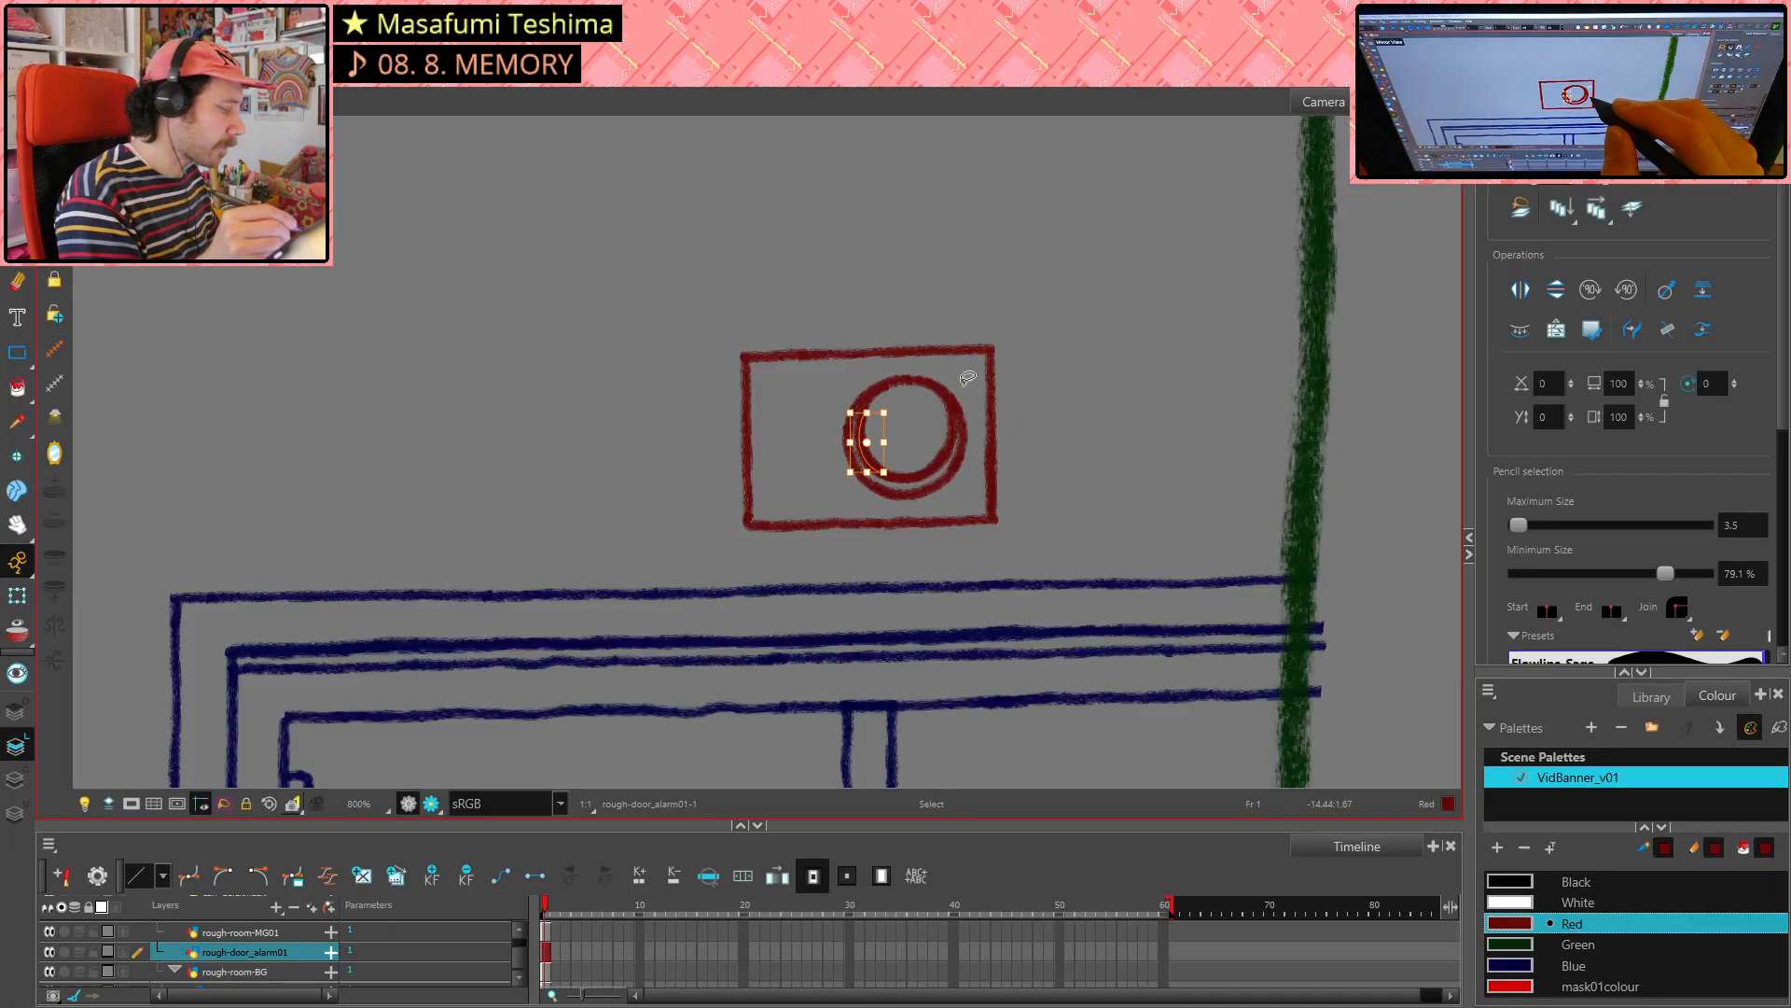
left_click(1008, 358)
left_click(960, 434)
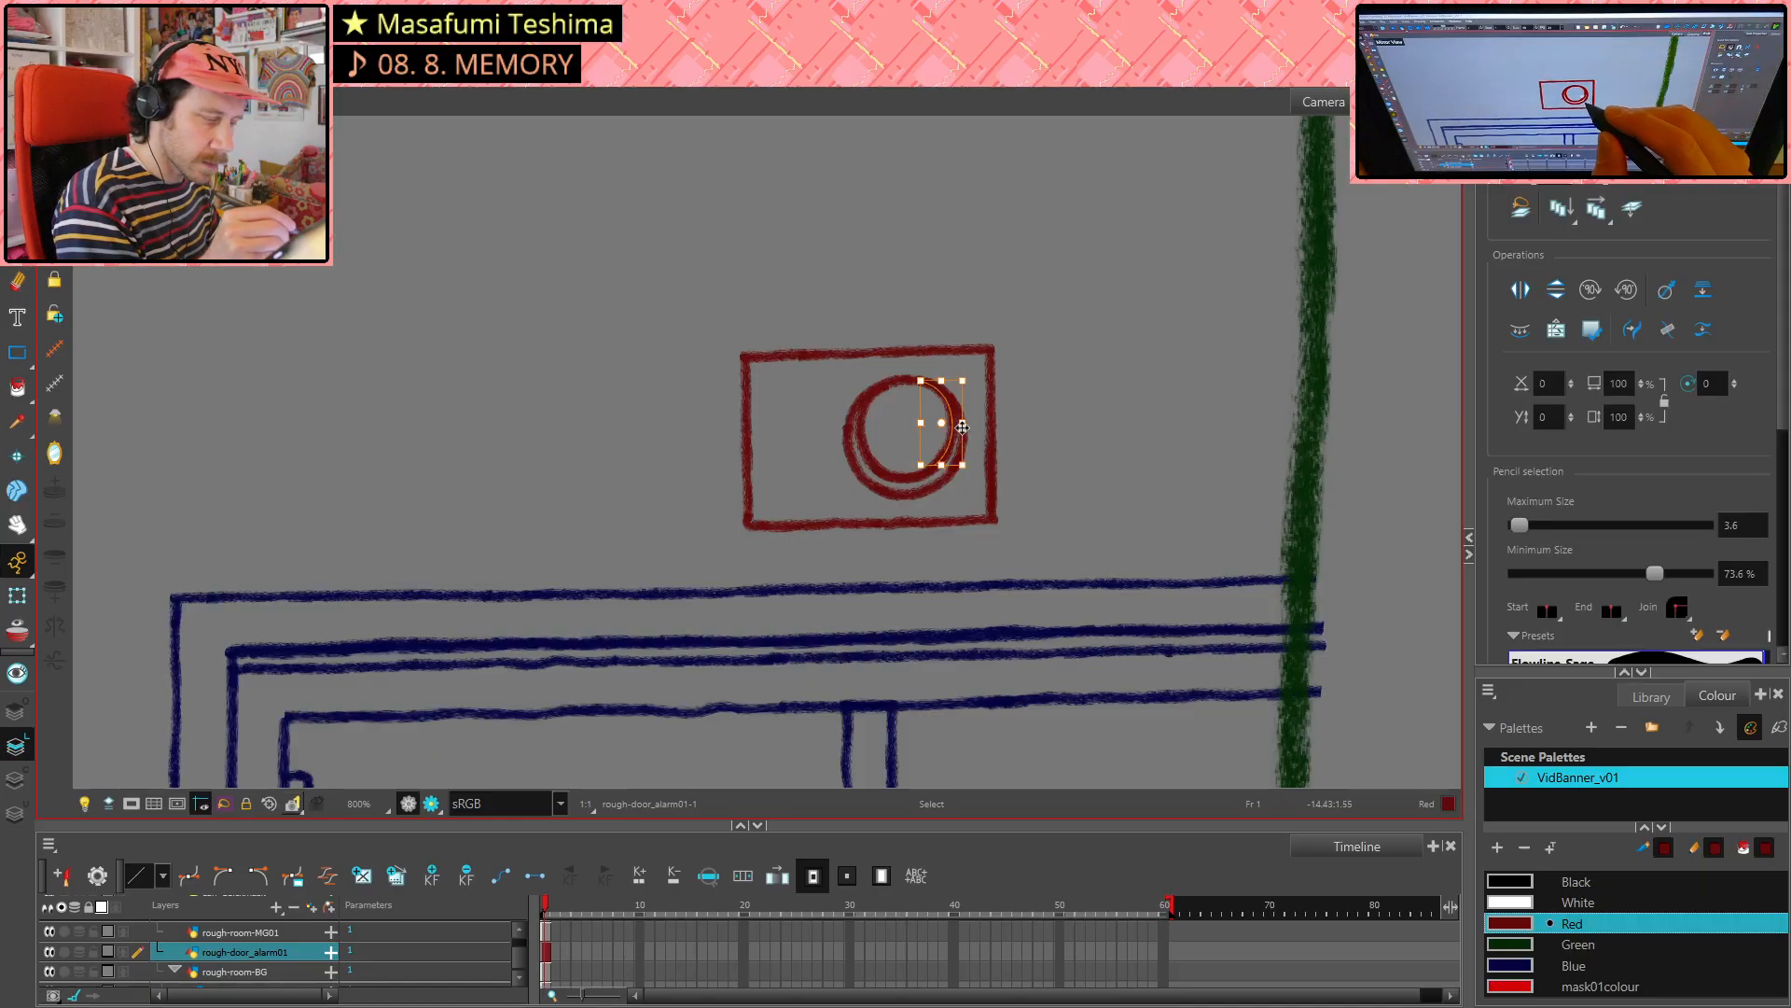
left_click(1024, 393)
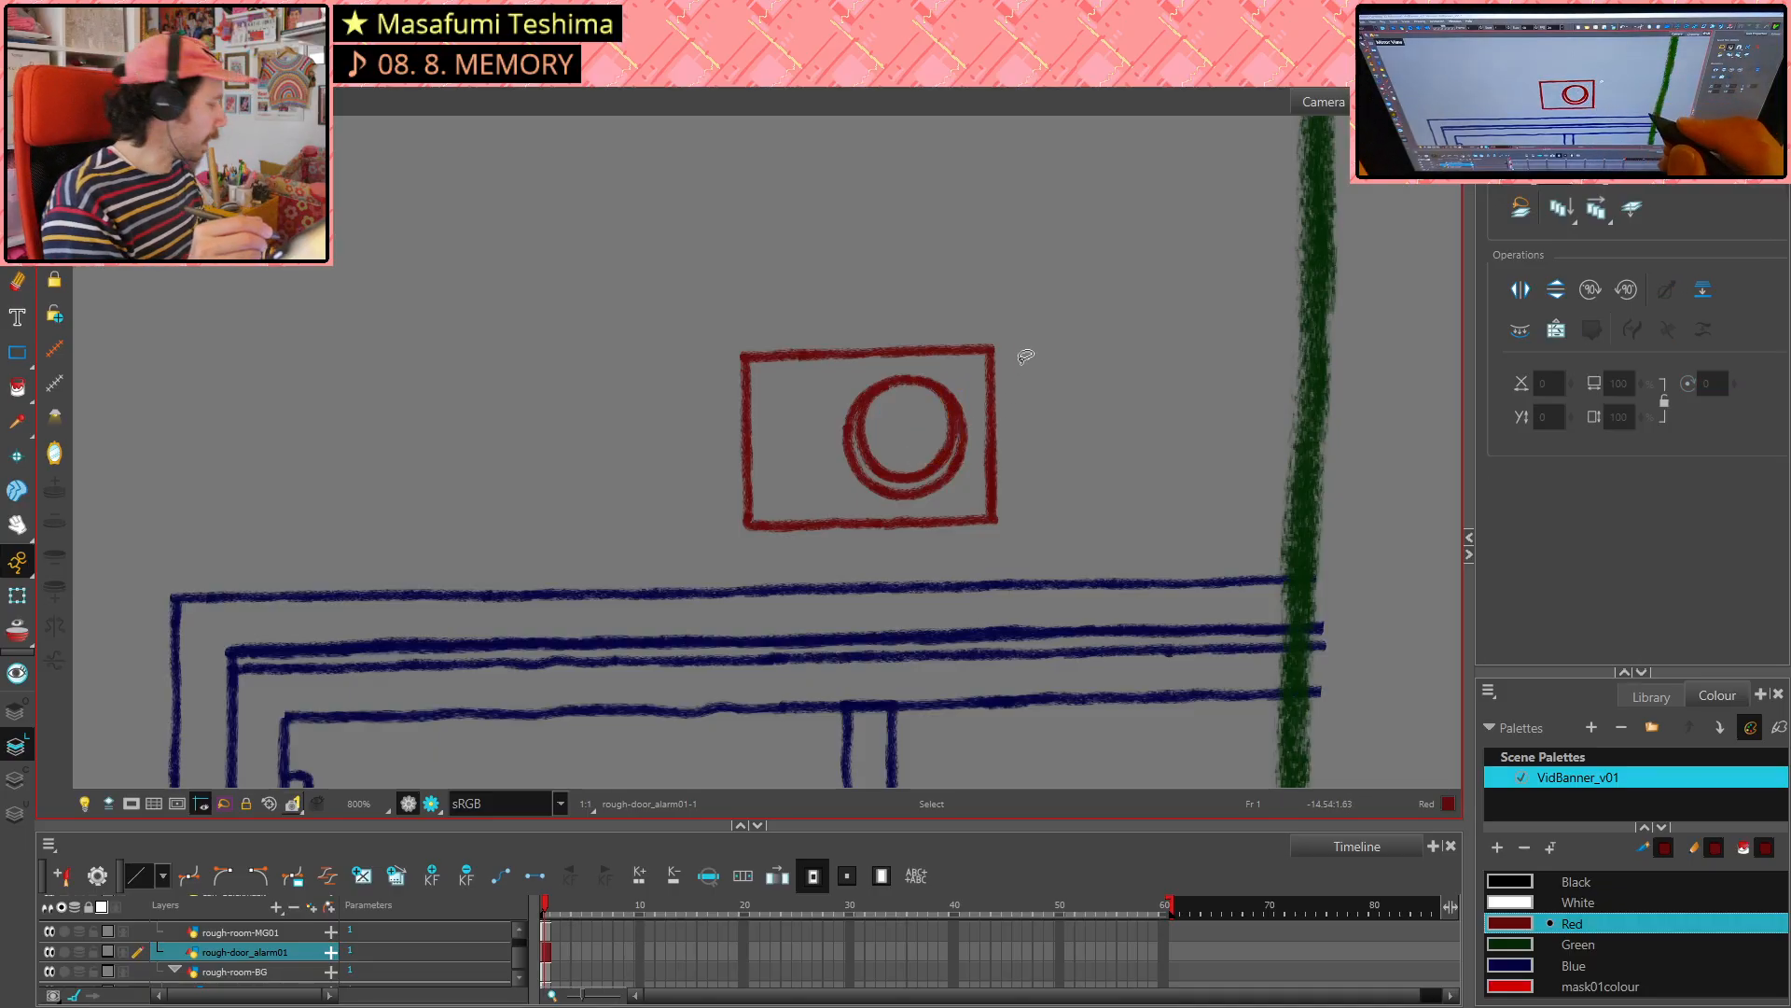
key("alt+e")
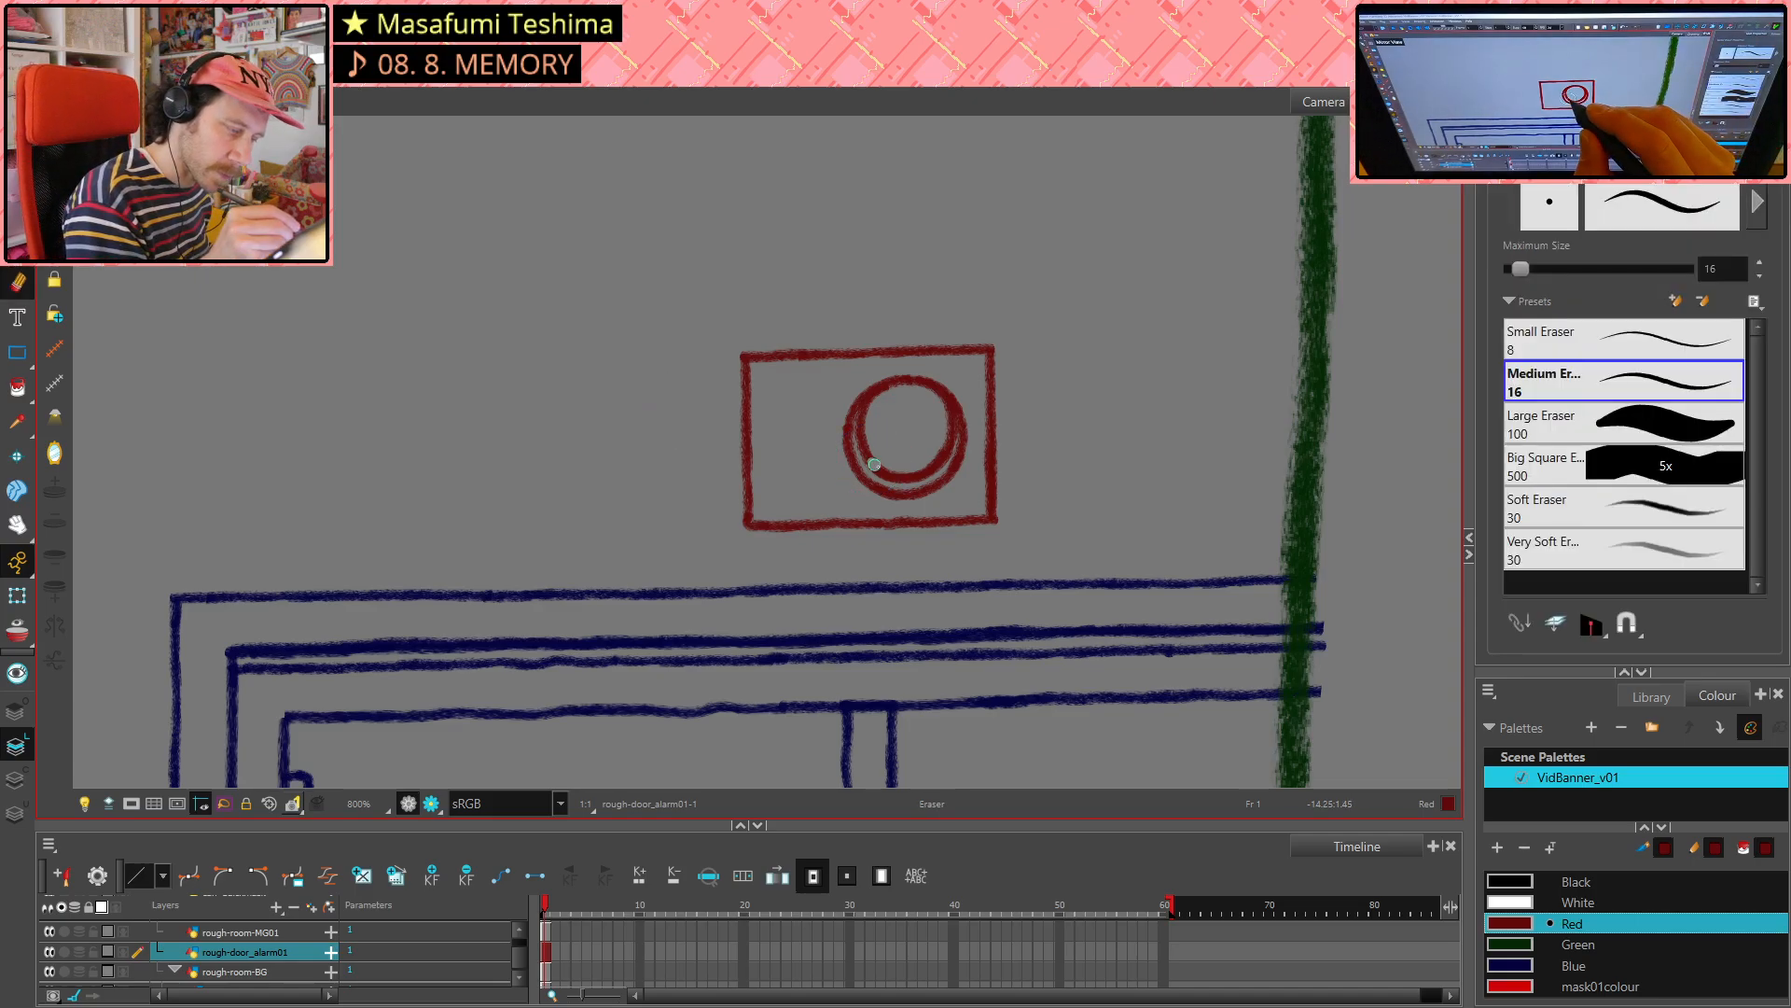
mouse_move(932, 464)
left_mouse_down()
mouse_move(873, 466)
mouse_move(858, 448)
mouse_move(872, 464)
left_mouse_up()
key("alt+/")
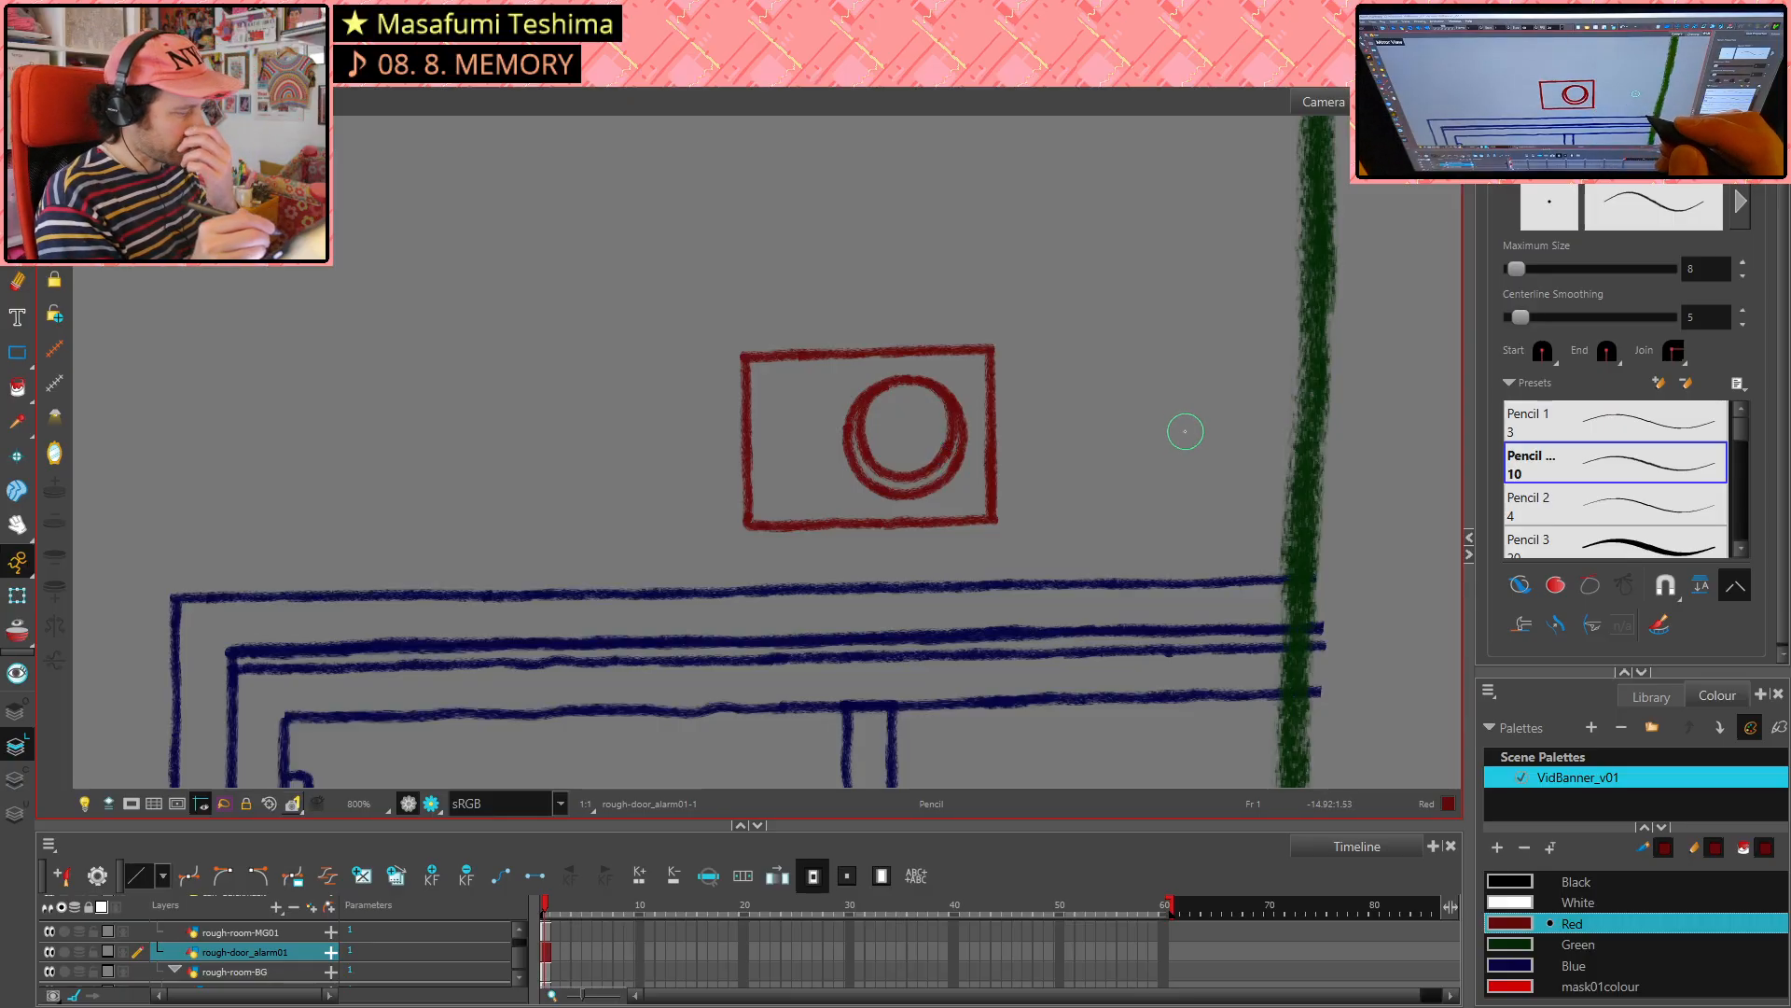
- Erase the inner ring's lower-right join with the Medium Eraser and try redrawing it in Red
key("alt+e")
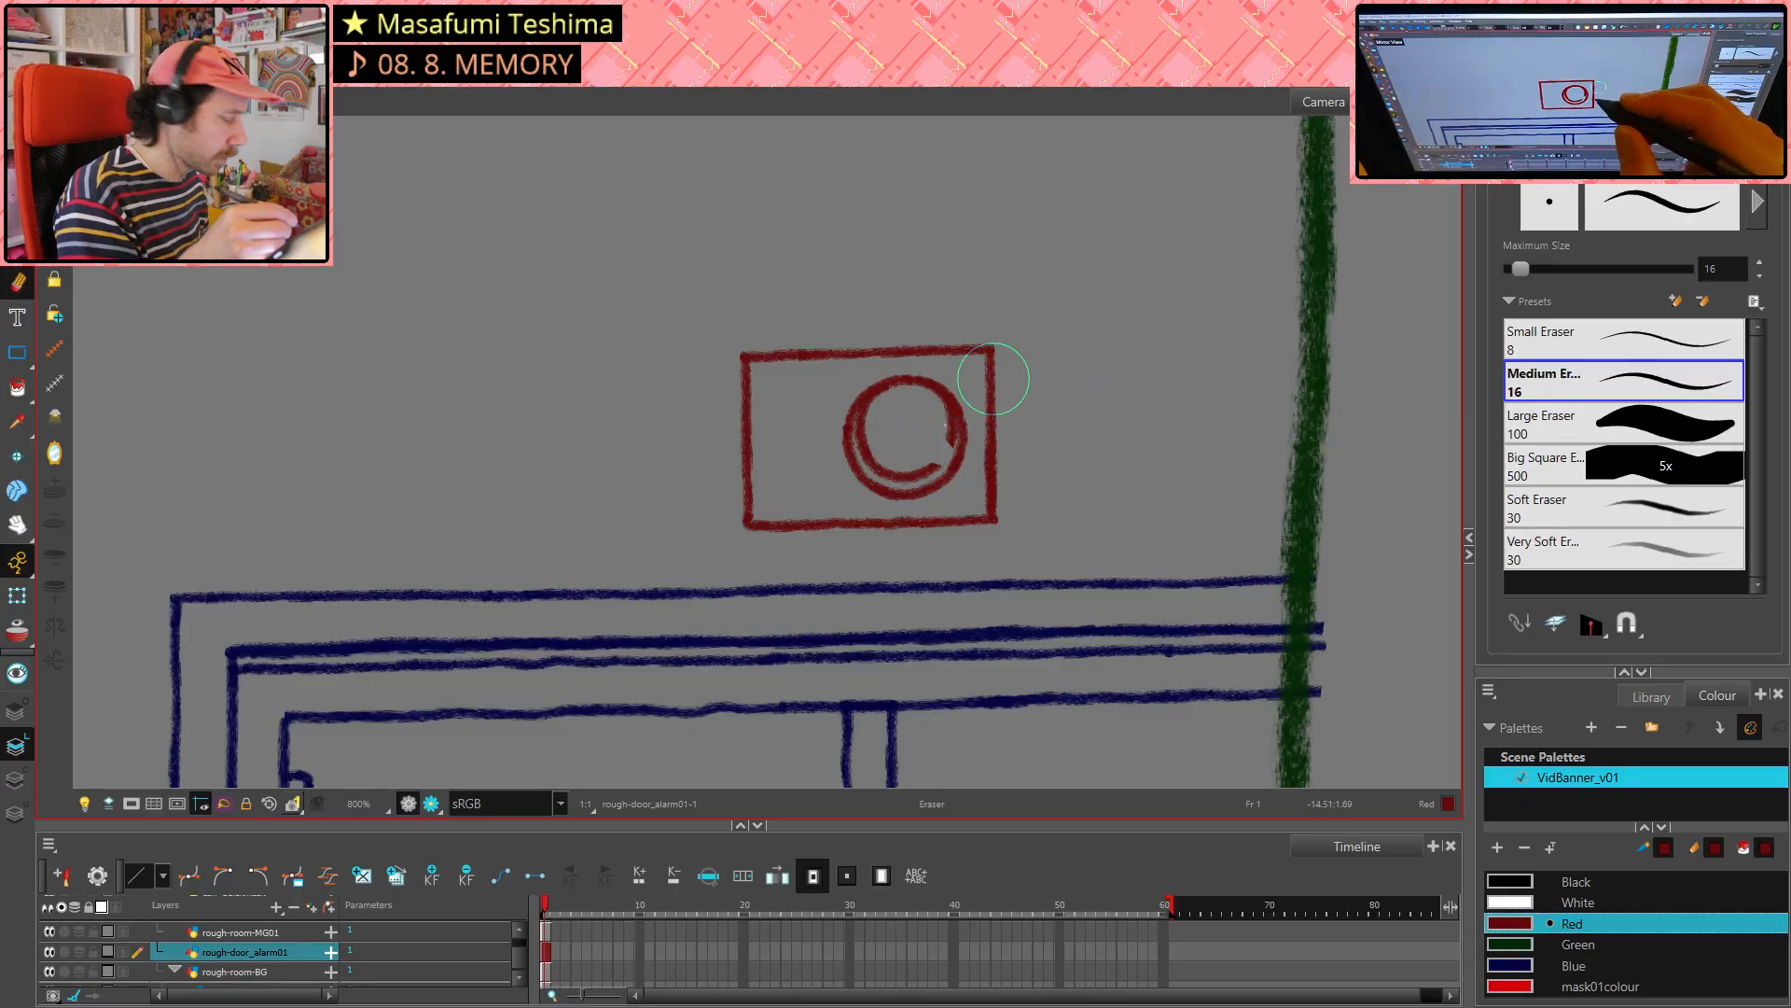
key("alt+slash")
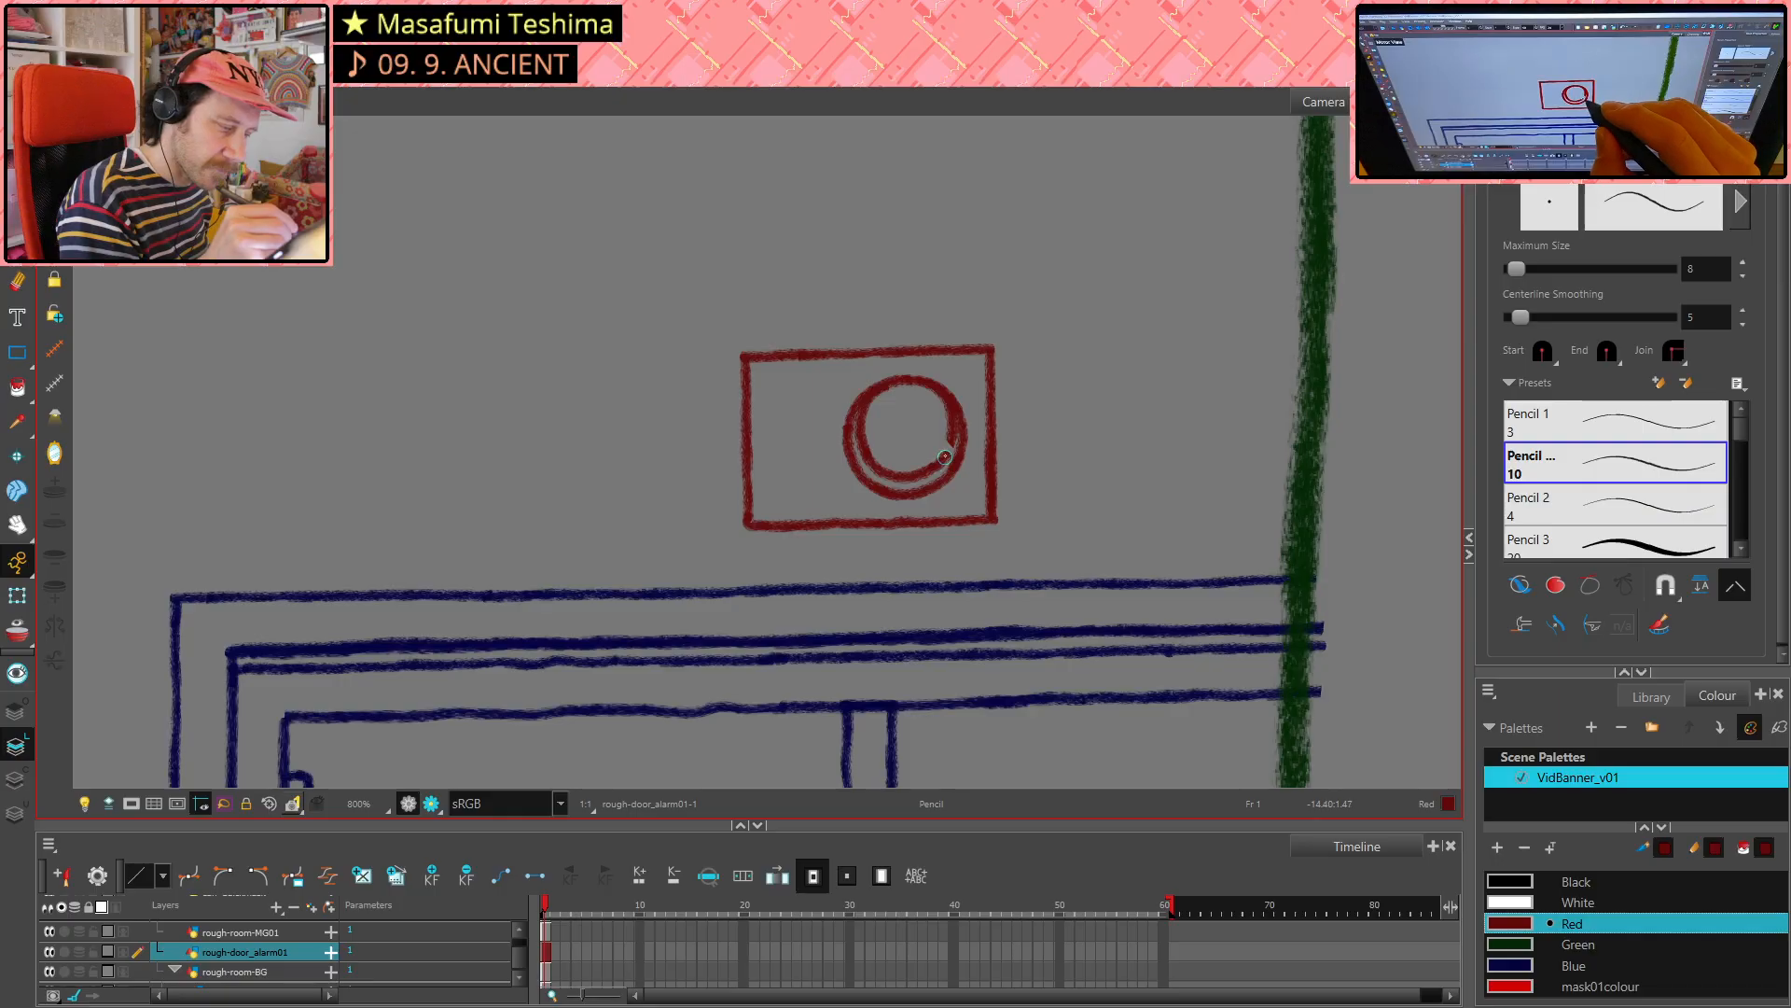
key("ctrl+z")
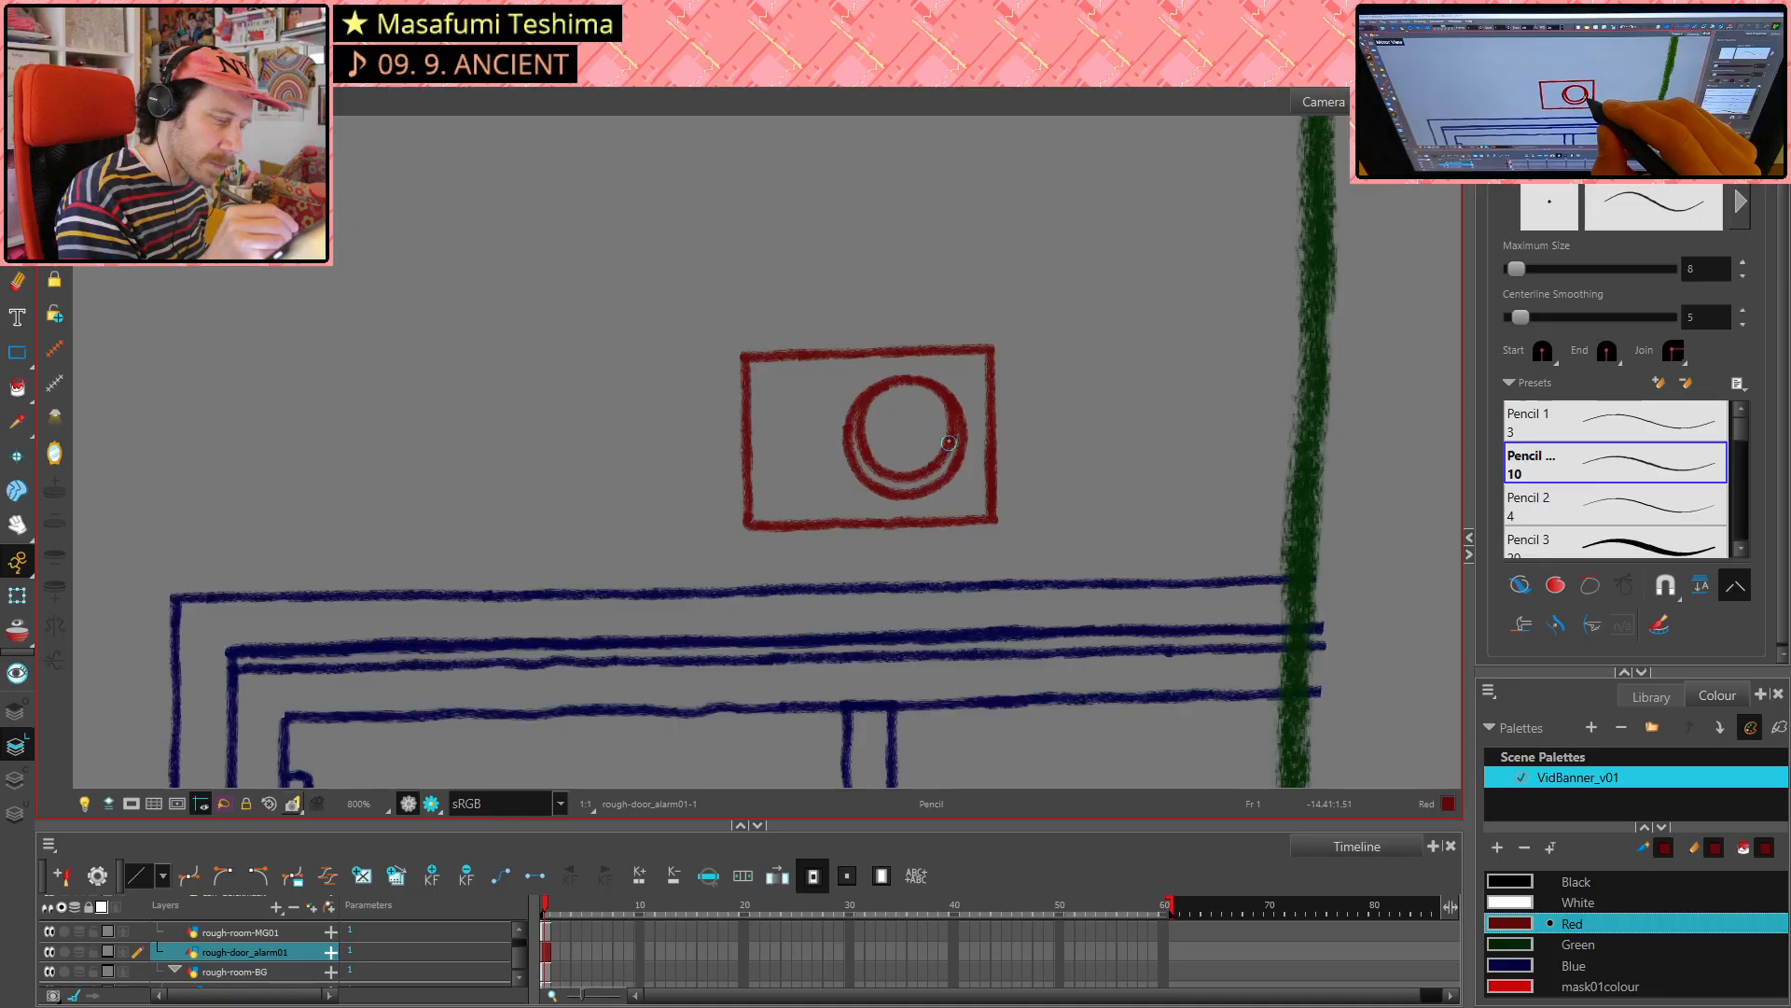
key("ctrl+z")
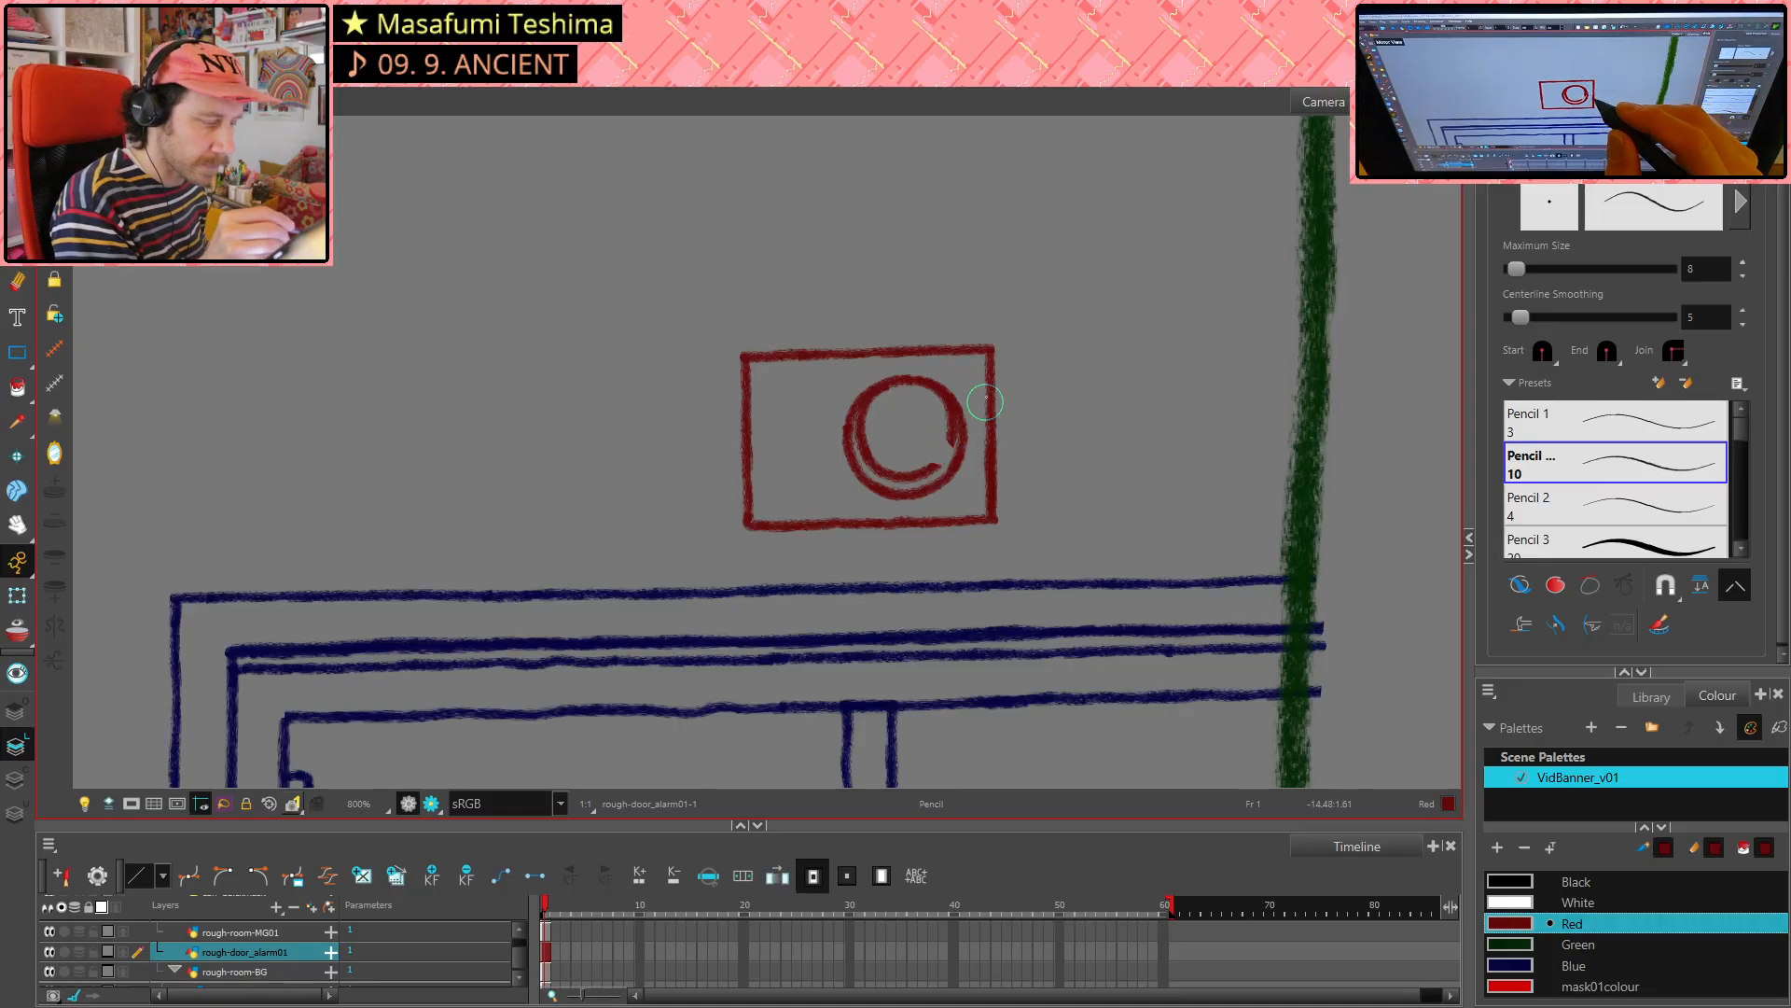
- Delete the inner ring's right and left arc strokes, leaving only its lower arc
key("alt+s")
left_click(957, 441)
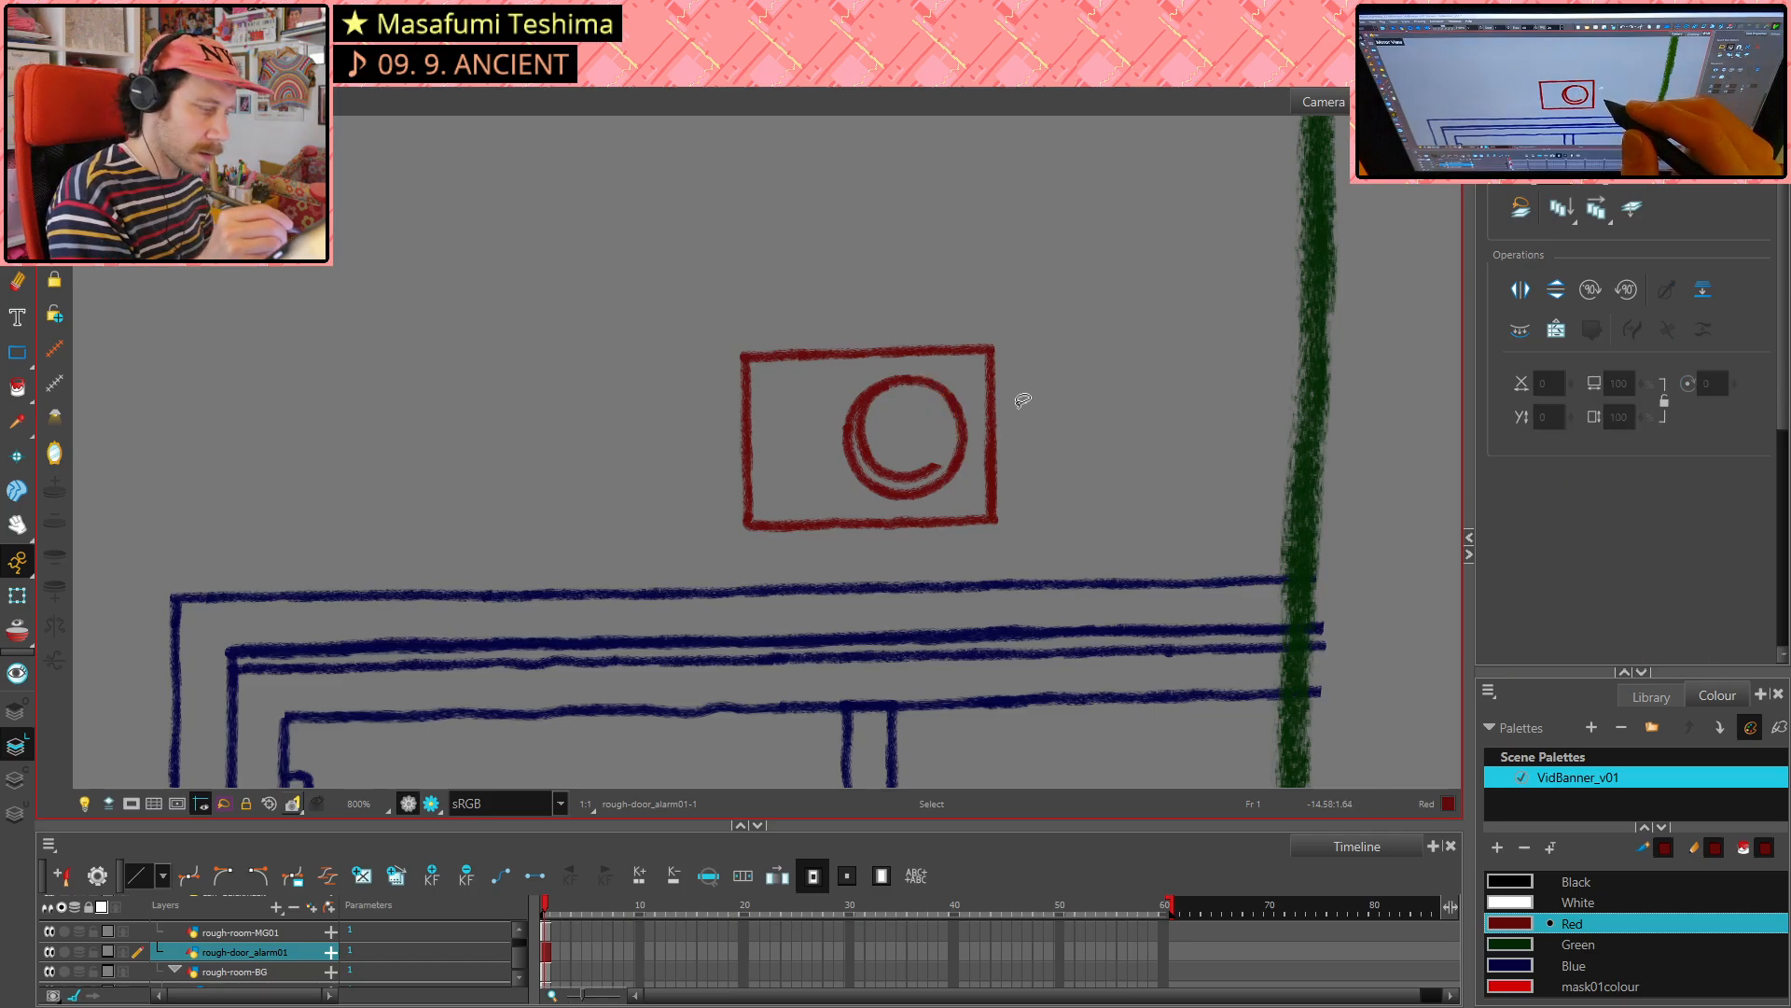
key("alt+p")
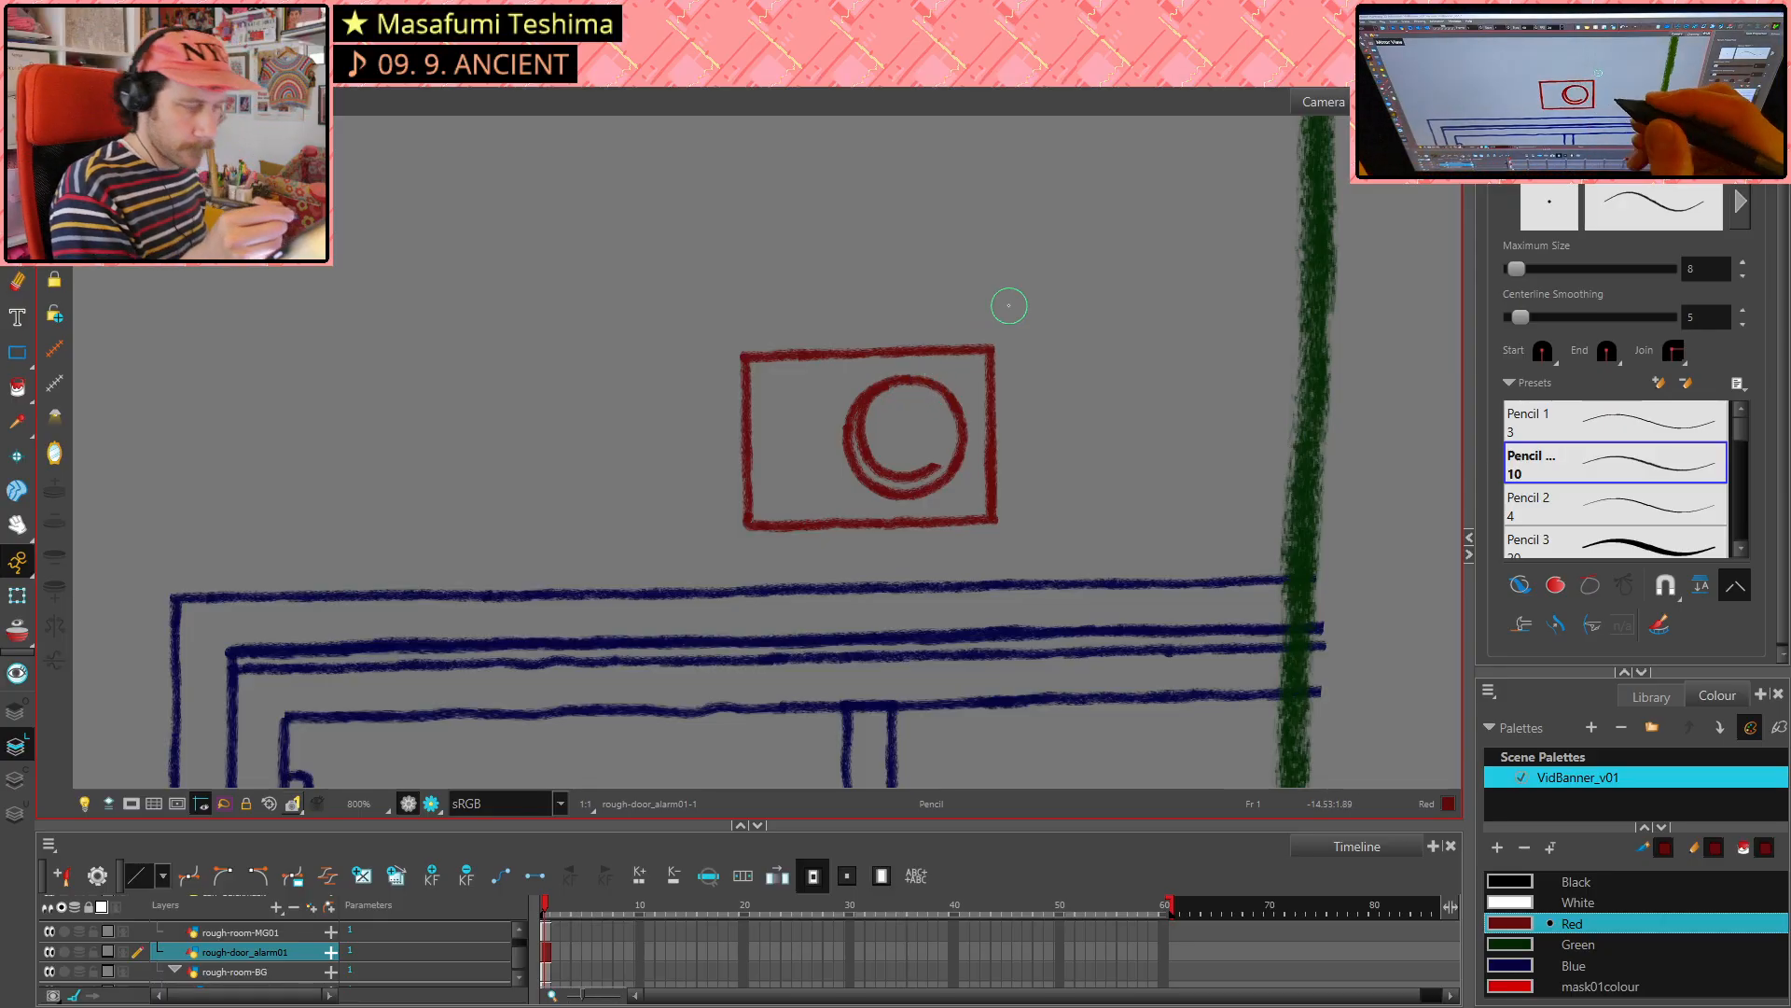
key("alt+s")
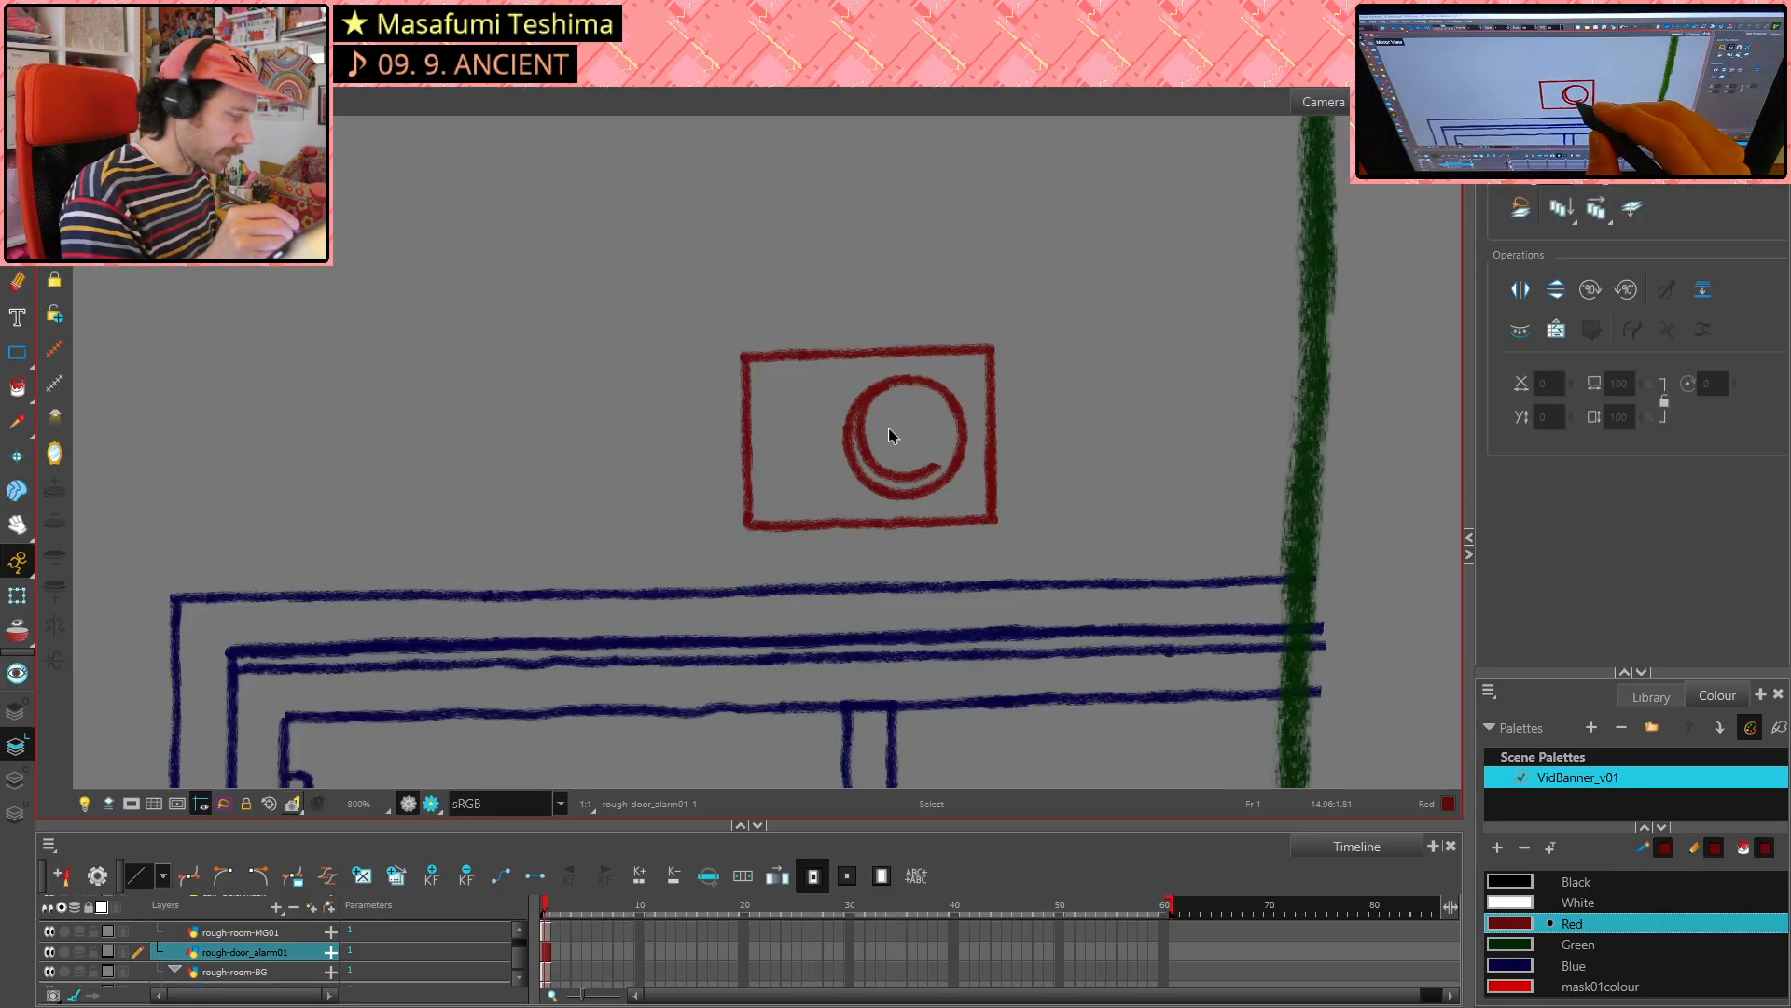
left_click(890, 428)
key("Delete")
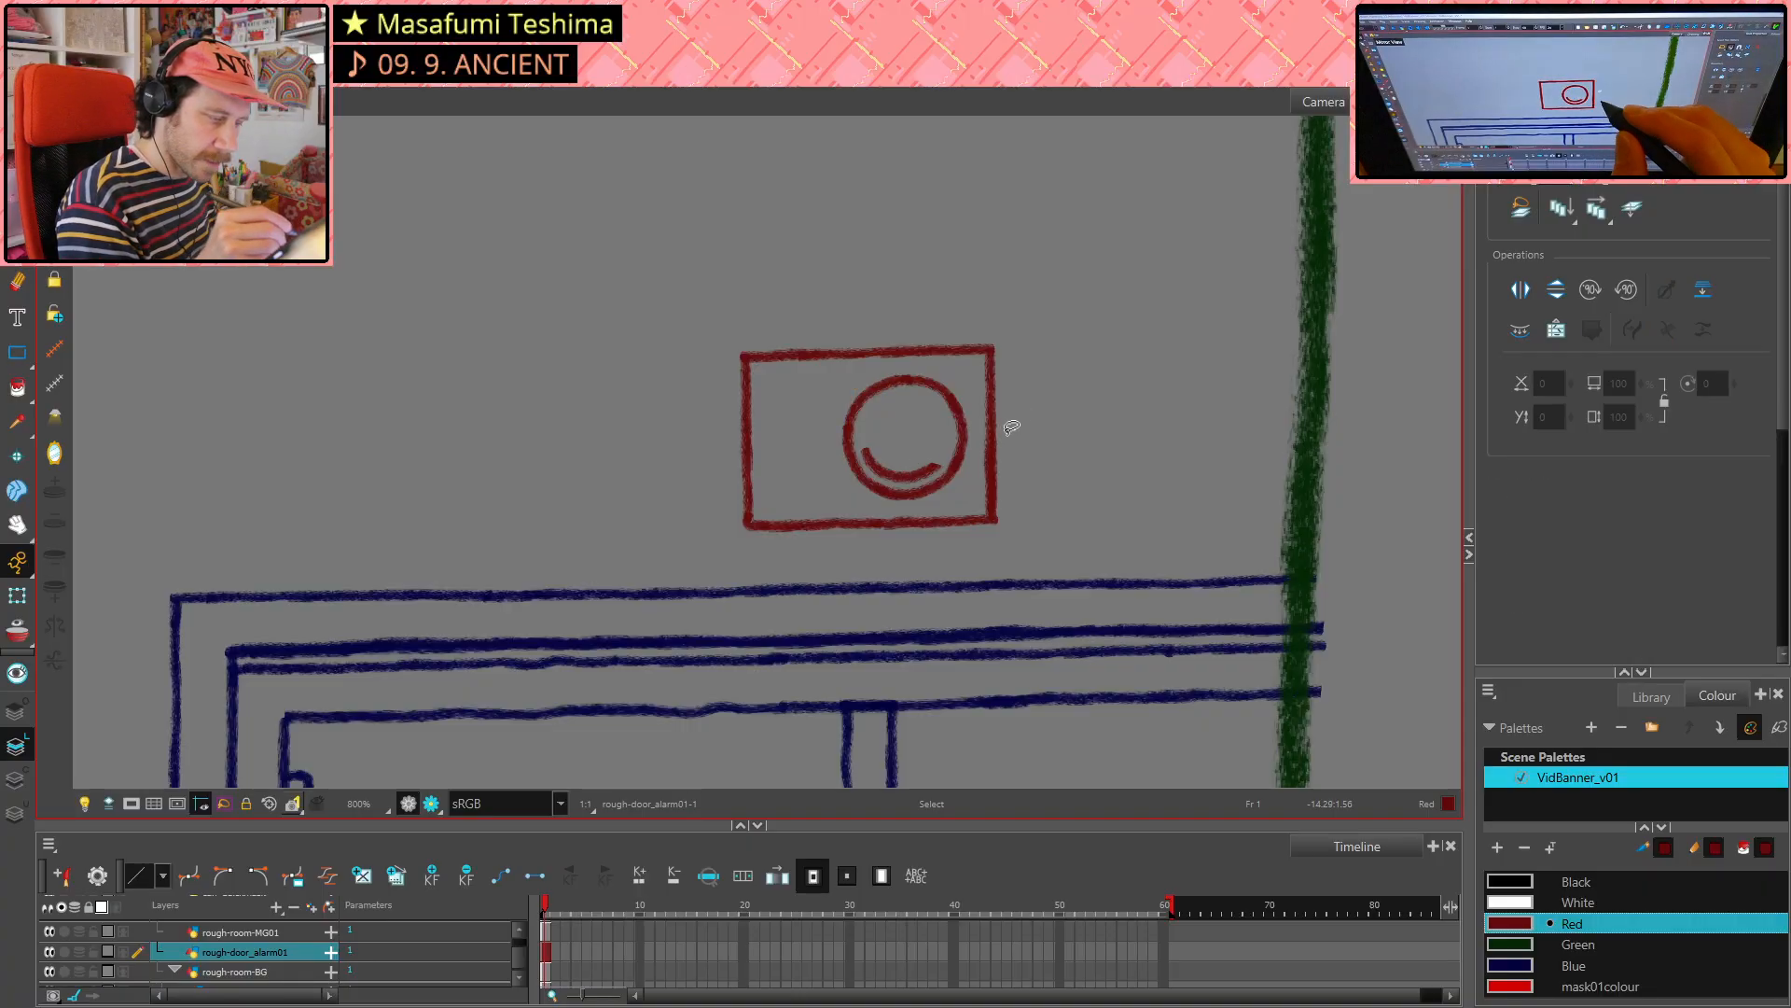
- Delete the inner ring's remaining lower arc and redraw the ring in Red as a raised circle overlapping the alarm circle's upper edge
left_click(932, 459)
key("Delete")
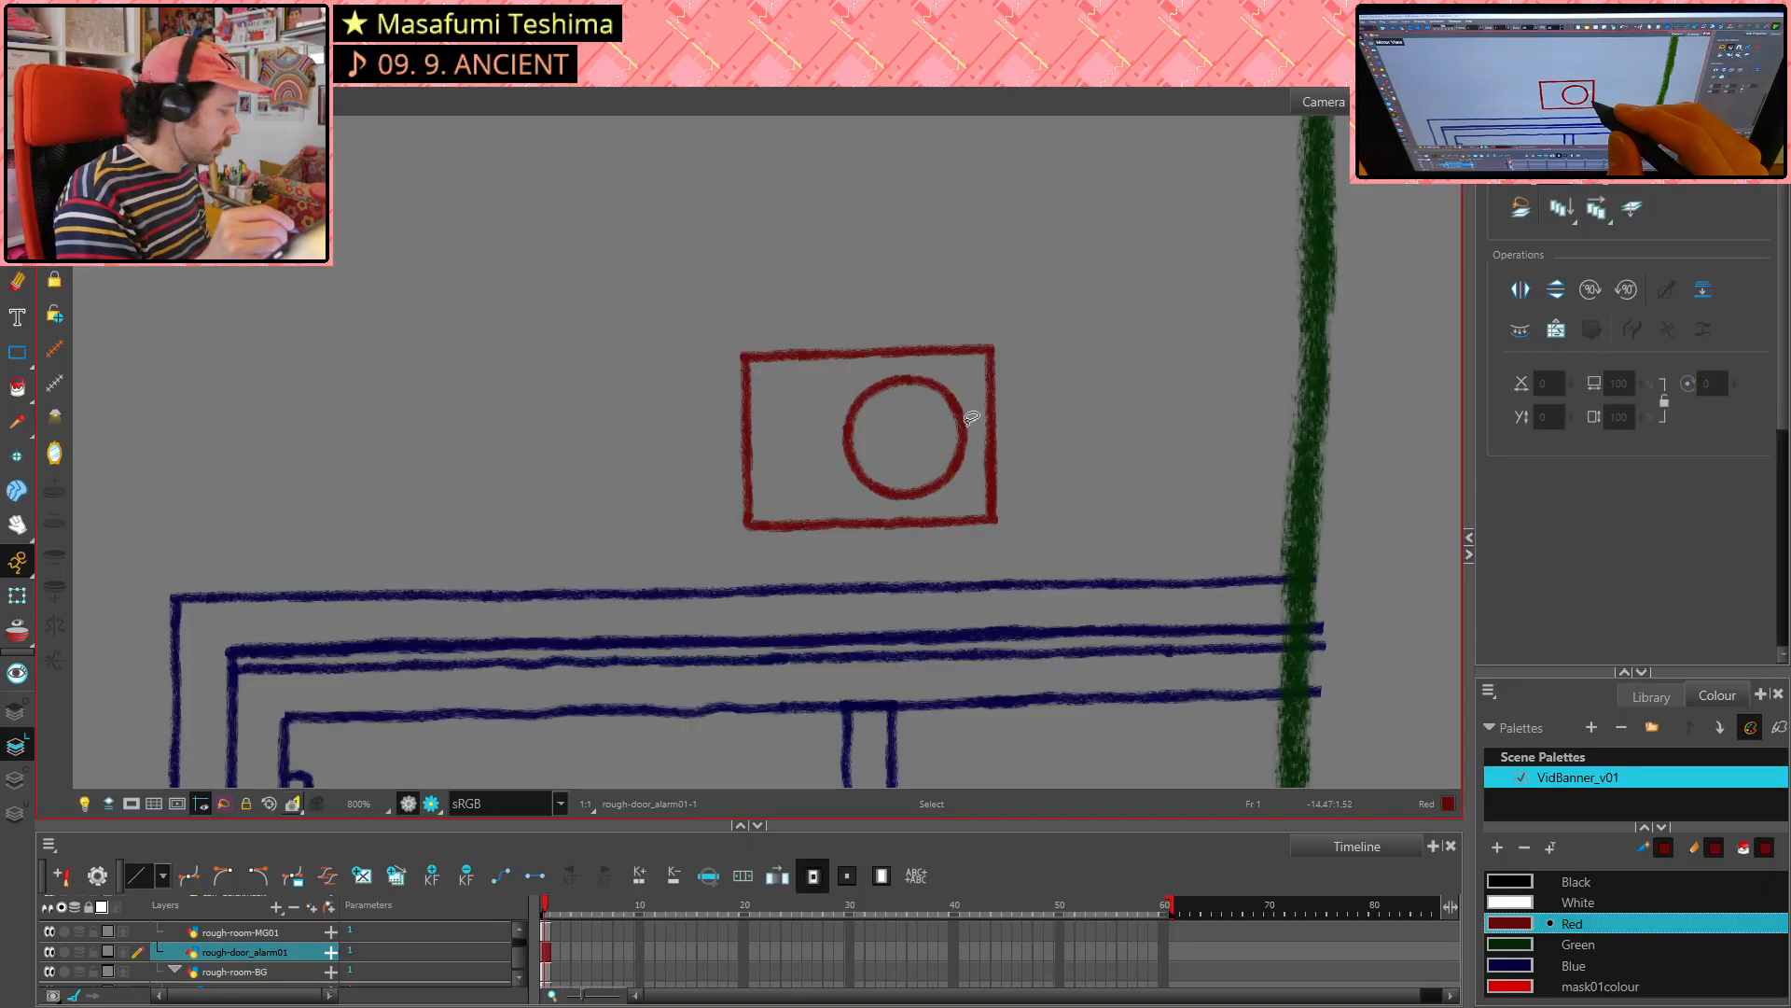
key("alt+slash")
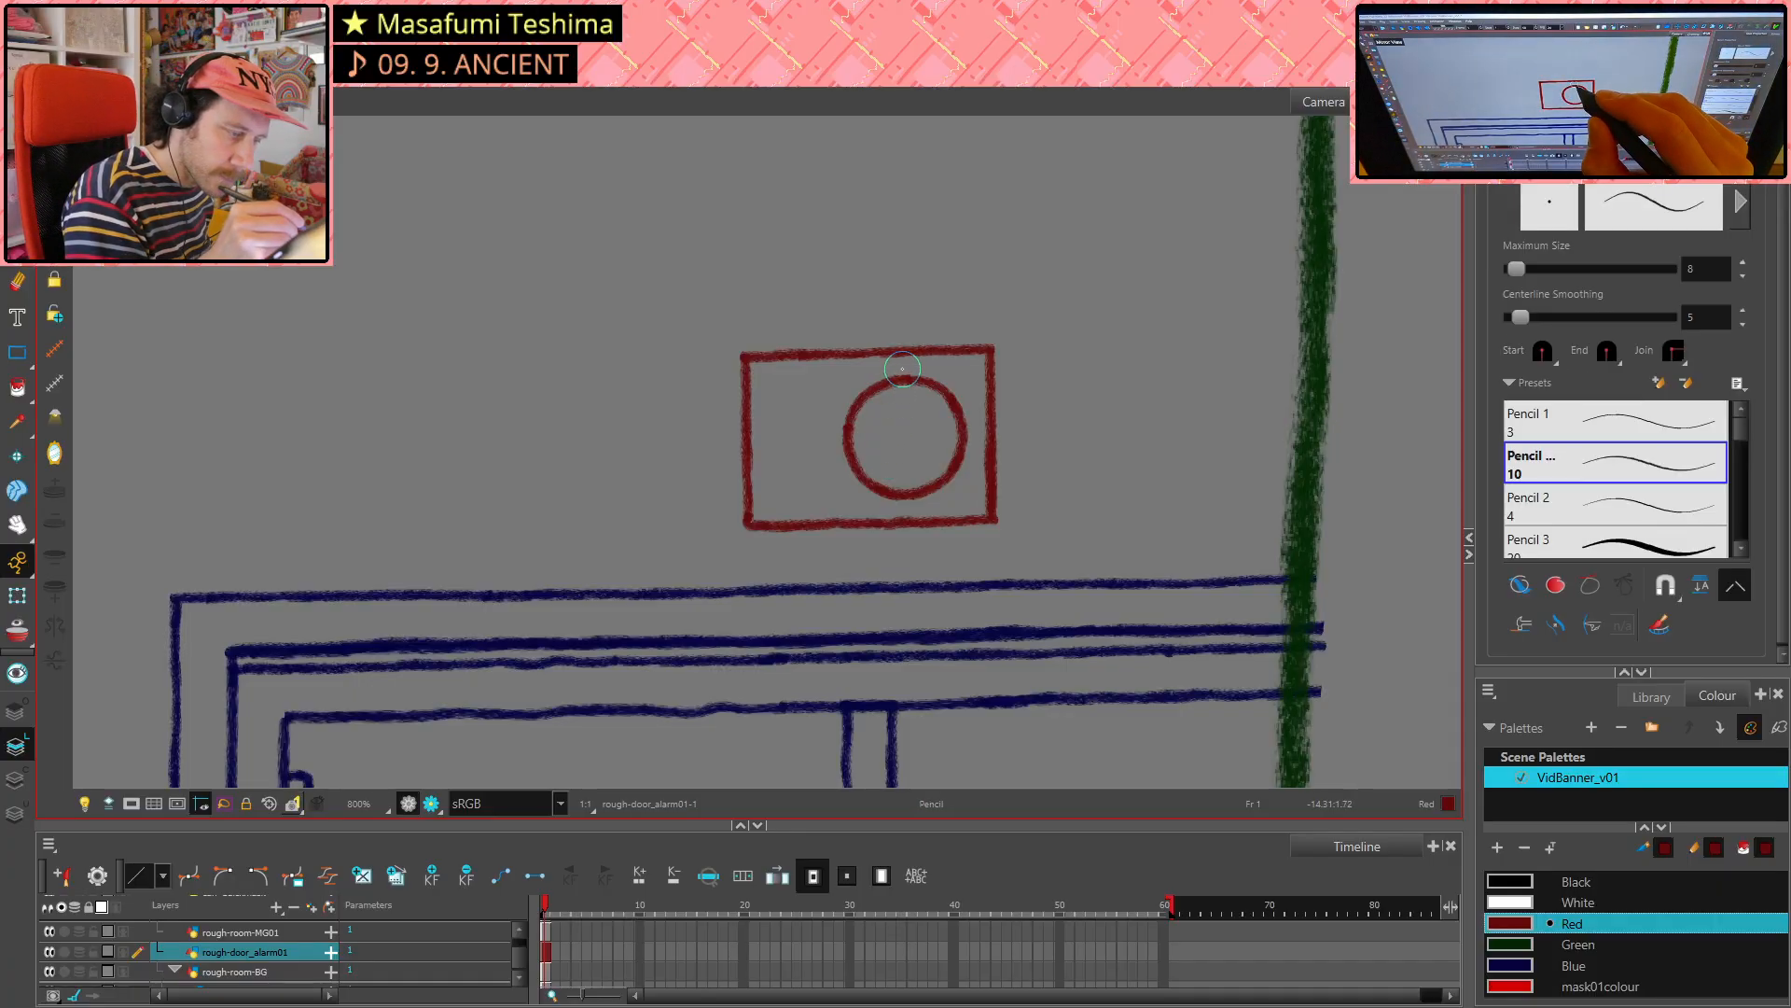
mouse_move(895, 371)
left_mouse_down()
mouse_move(855, 395)
mouse_move(890, 370)
mouse_move(857, 434)
left_mouse_up()
key("ctrl+z")
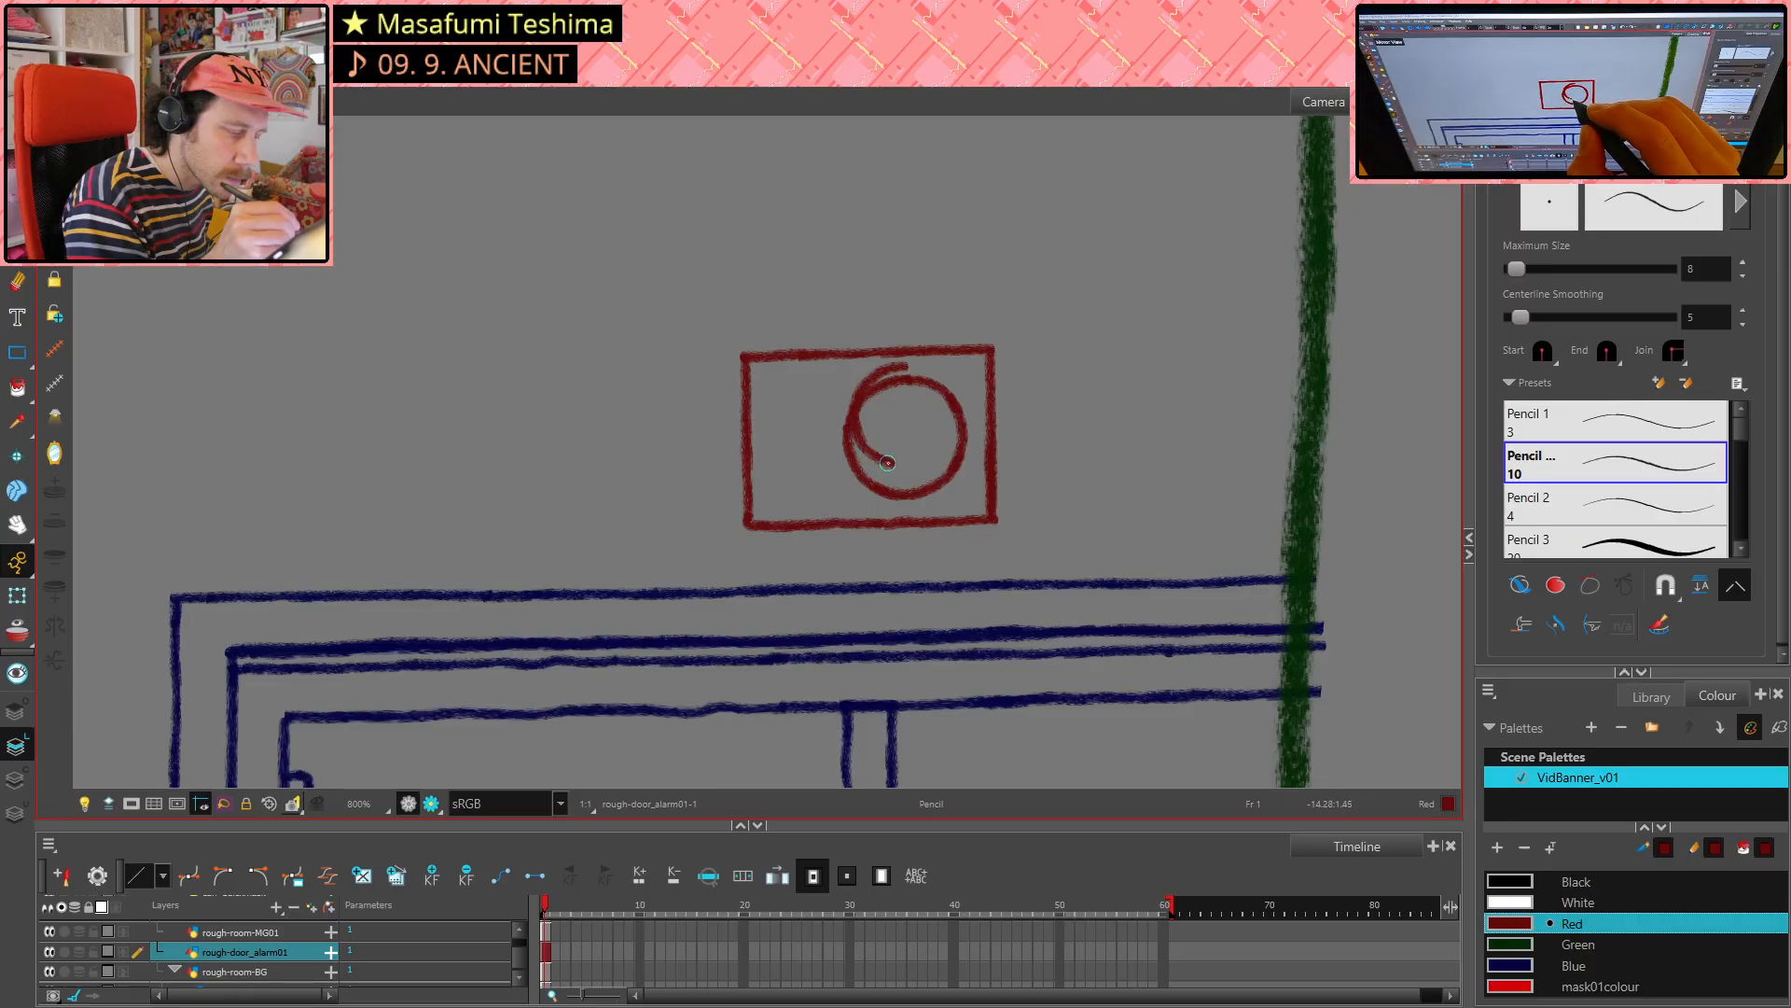
left_click_drag(887, 463, 933, 455)
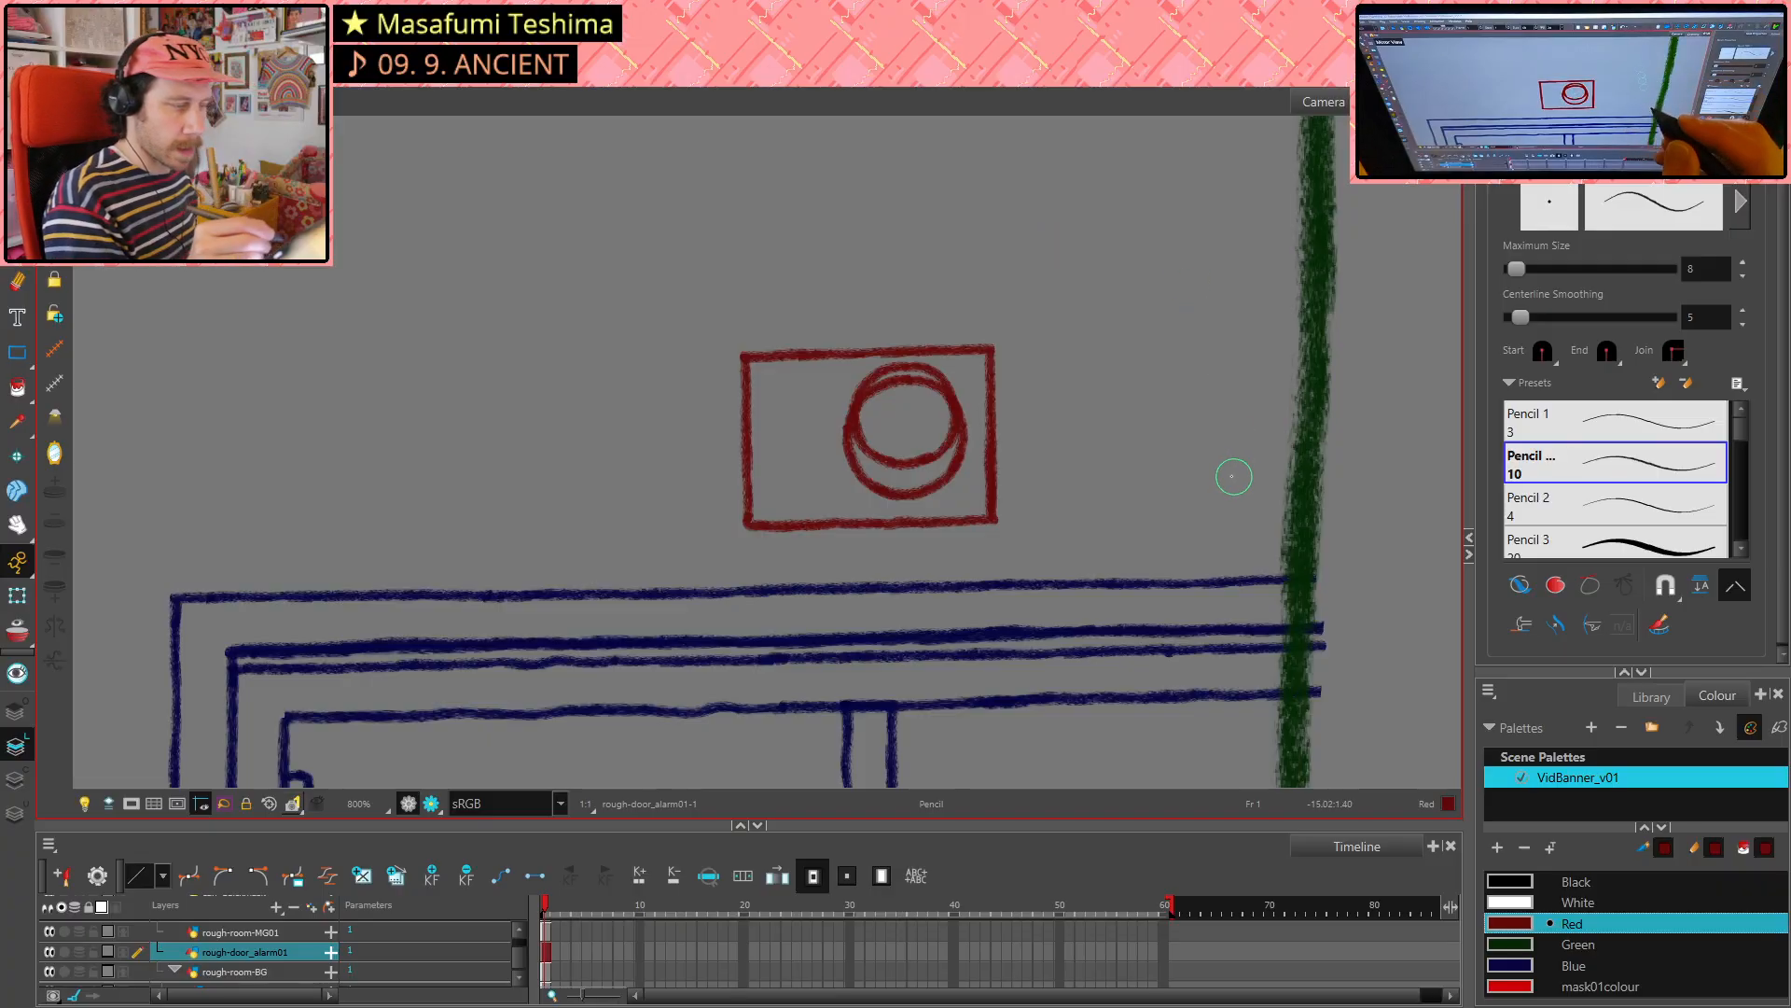
- Mirror the canvas view and draw a new left and lower inner arc in Red, slightly below the raised ring
left_click(54, 457)
scroll(1215, 458, "down", 8)
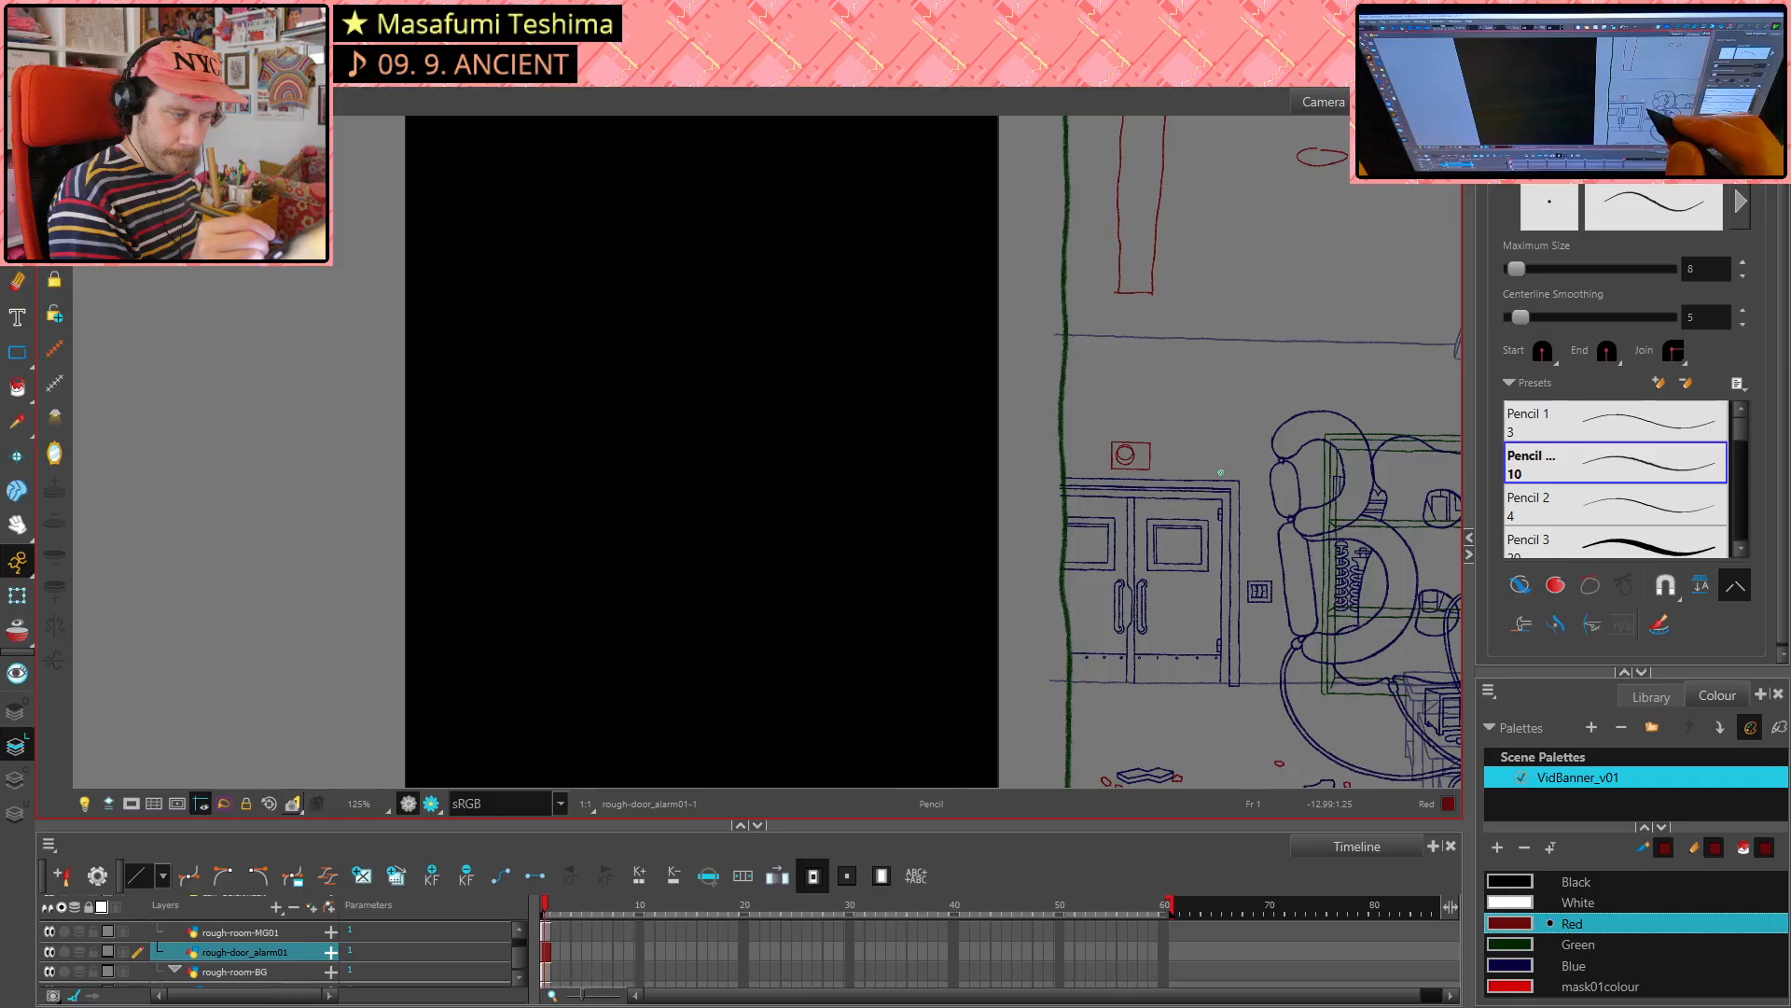
scroll(1221, 473, "up", 6)
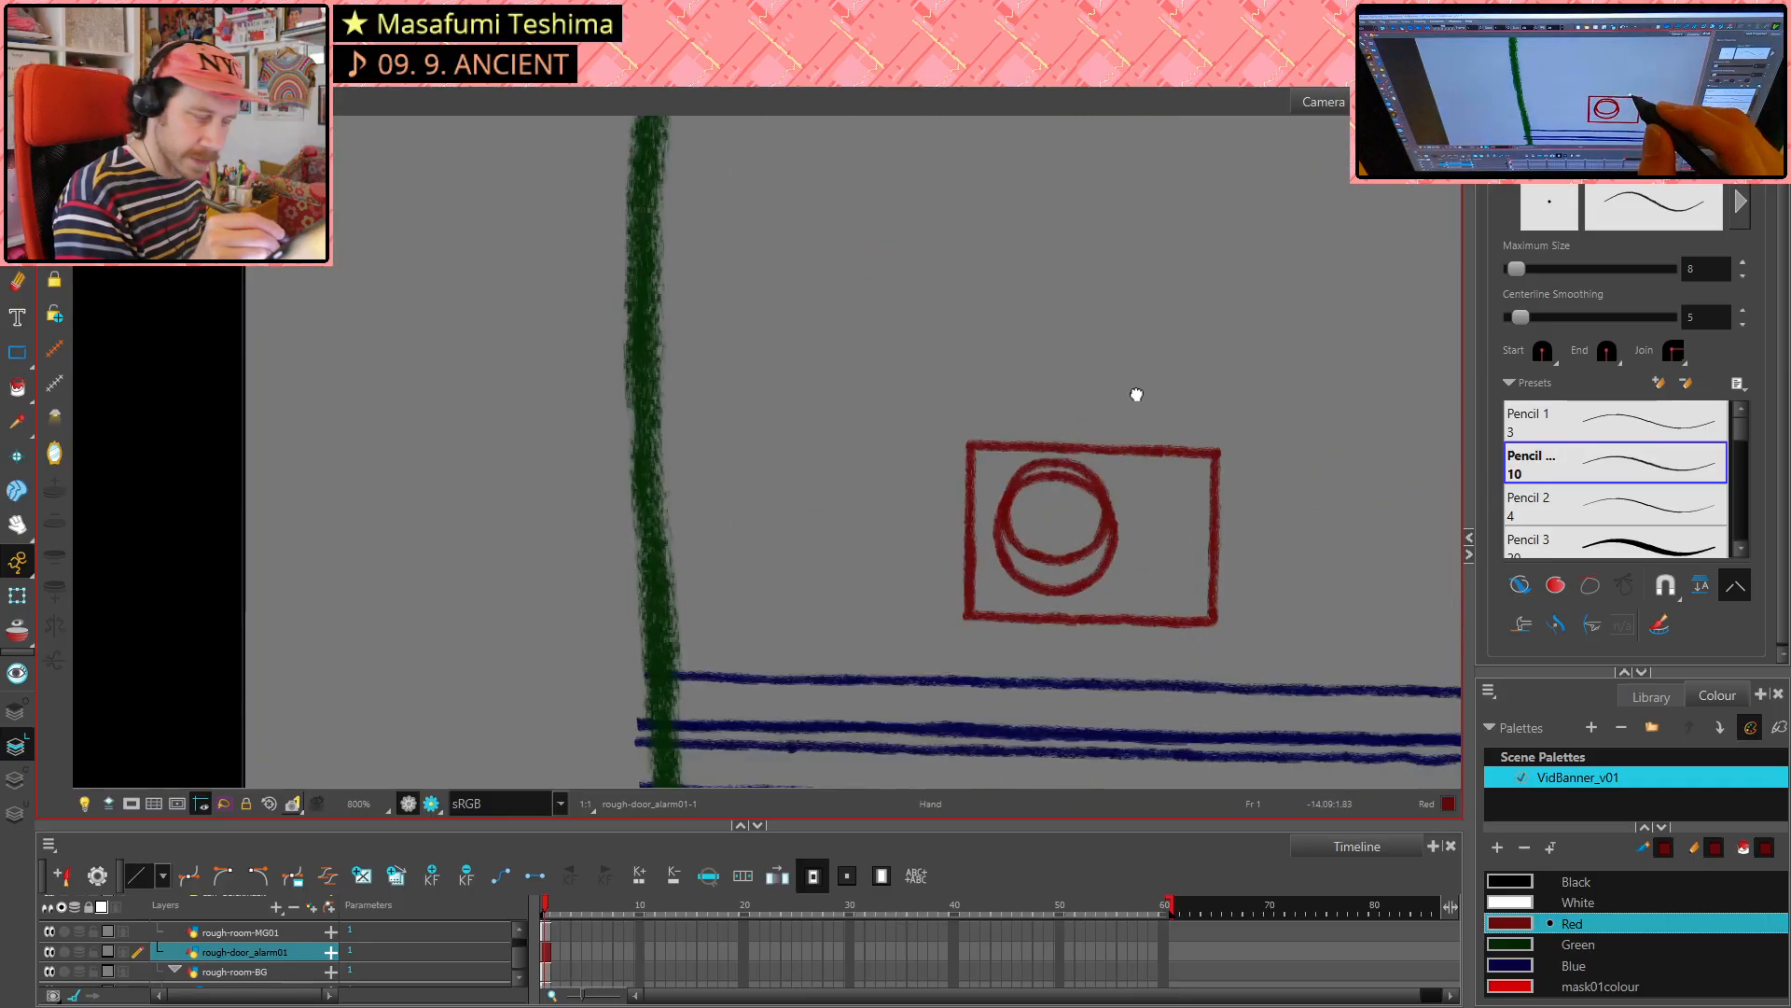
mouse_move(1136, 395)
left_mouse_down()
mouse_move(1011, 340)
mouse_move(986, 304)
left_mouse_up()
scroll(993, 448, "up", 1)
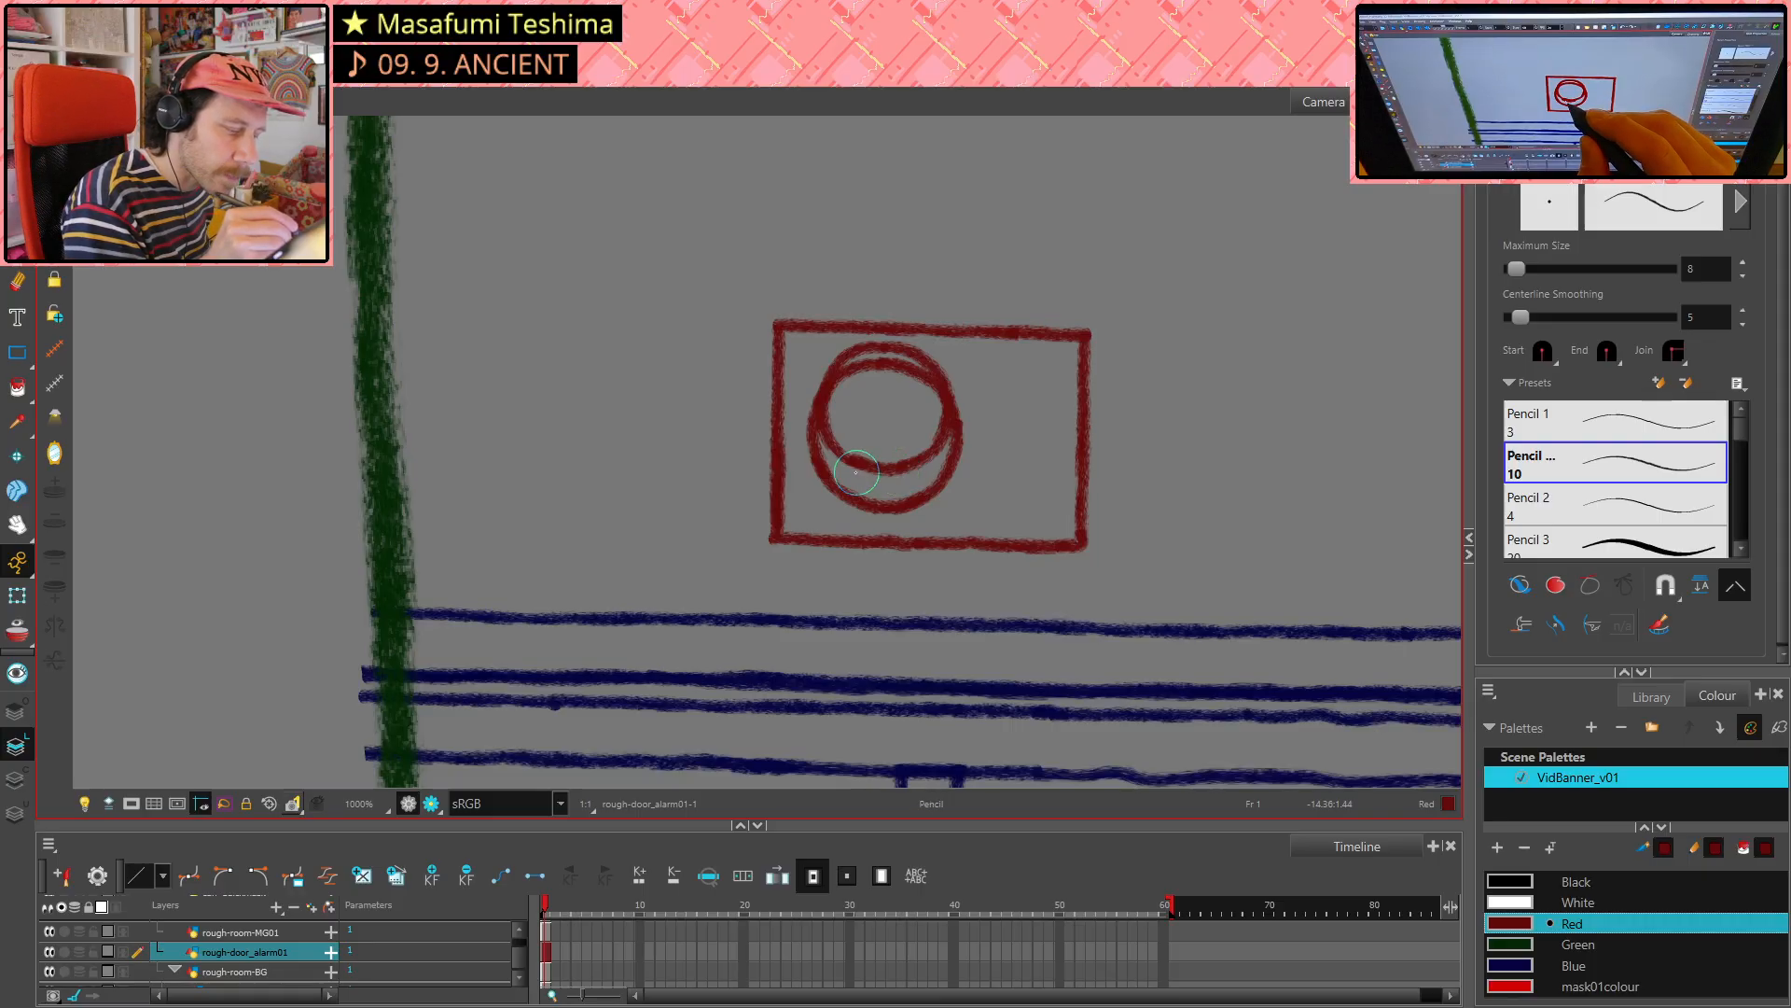
left_click_drag(853, 471, 927, 462)
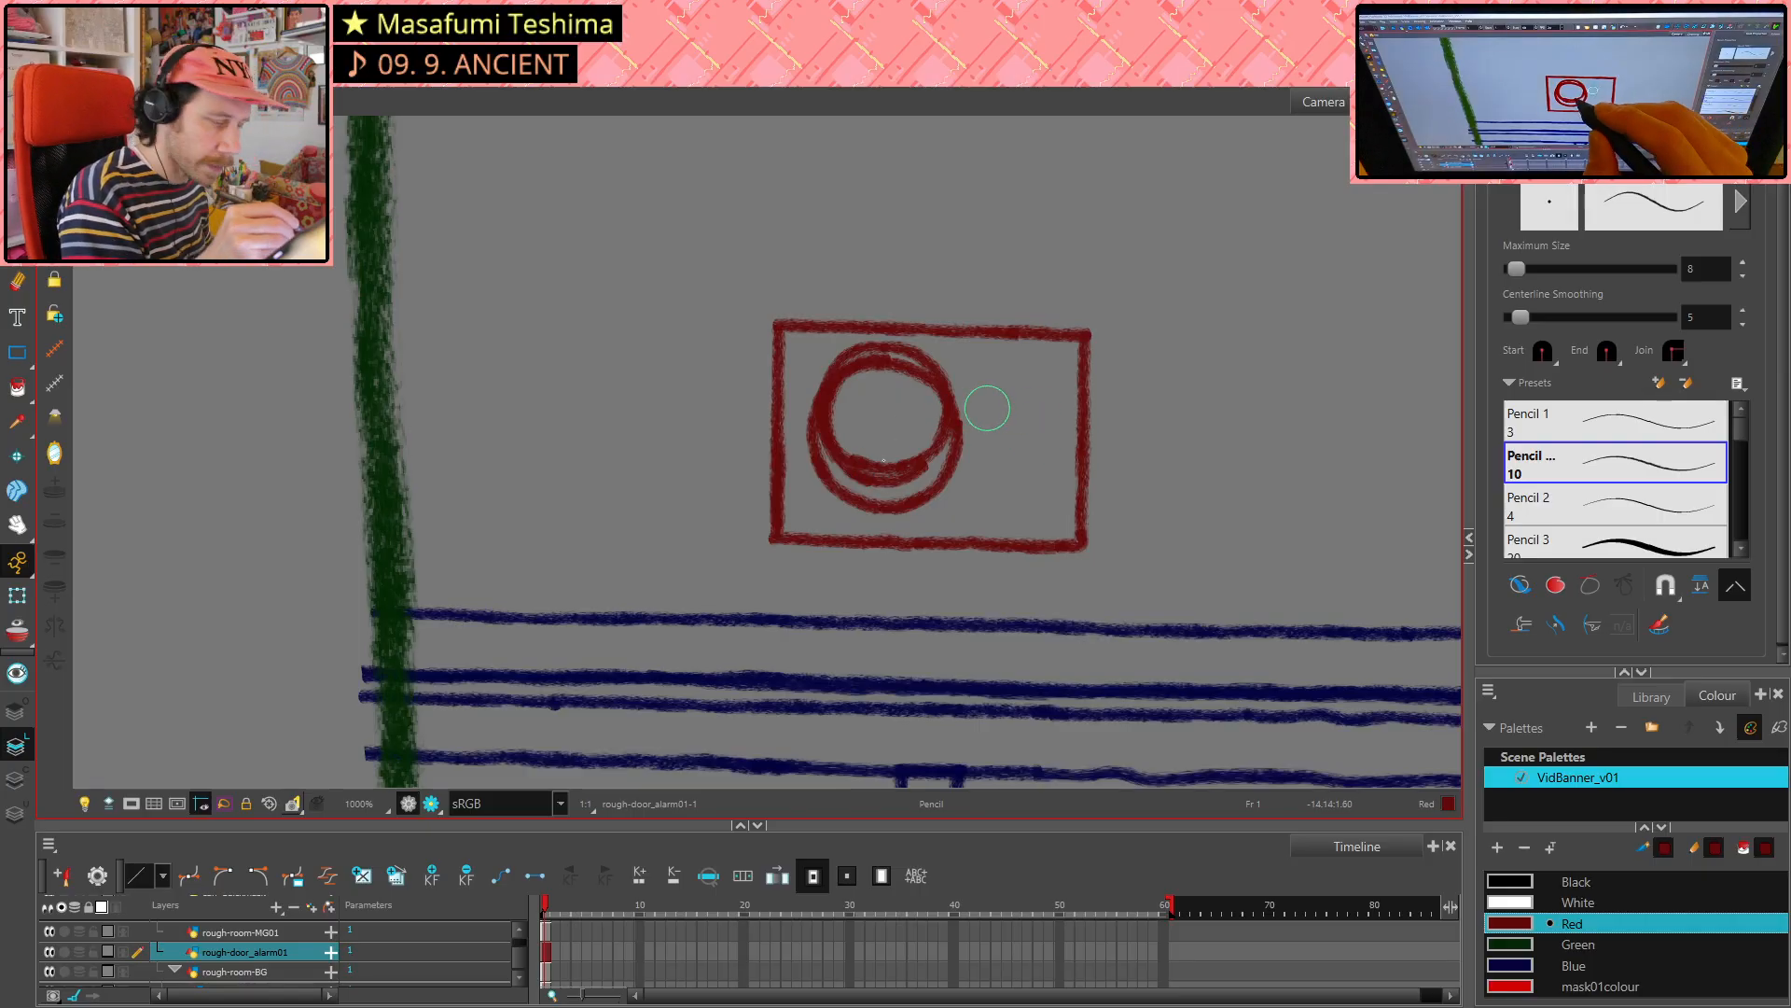
- Delete the raised ring's strokes, keeping only the new left and lower inner arc inside the alarm circle
key("alt+s")
left_click(886, 353)
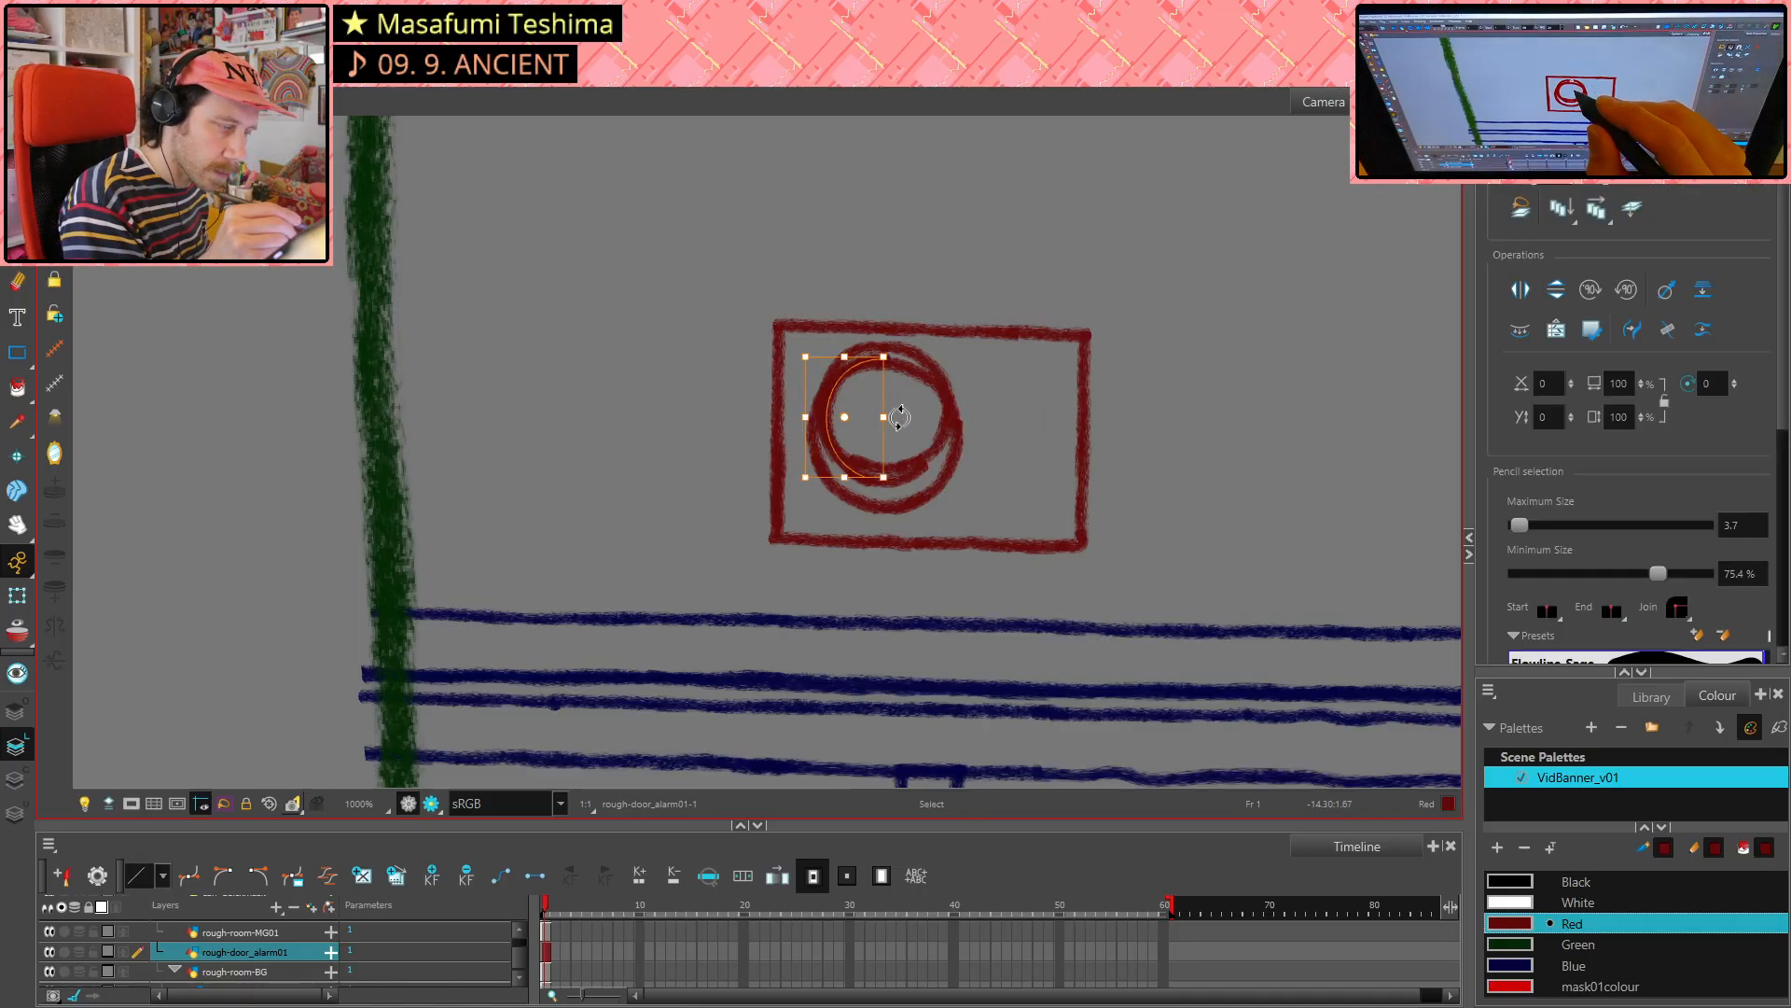
left_click(920, 469)
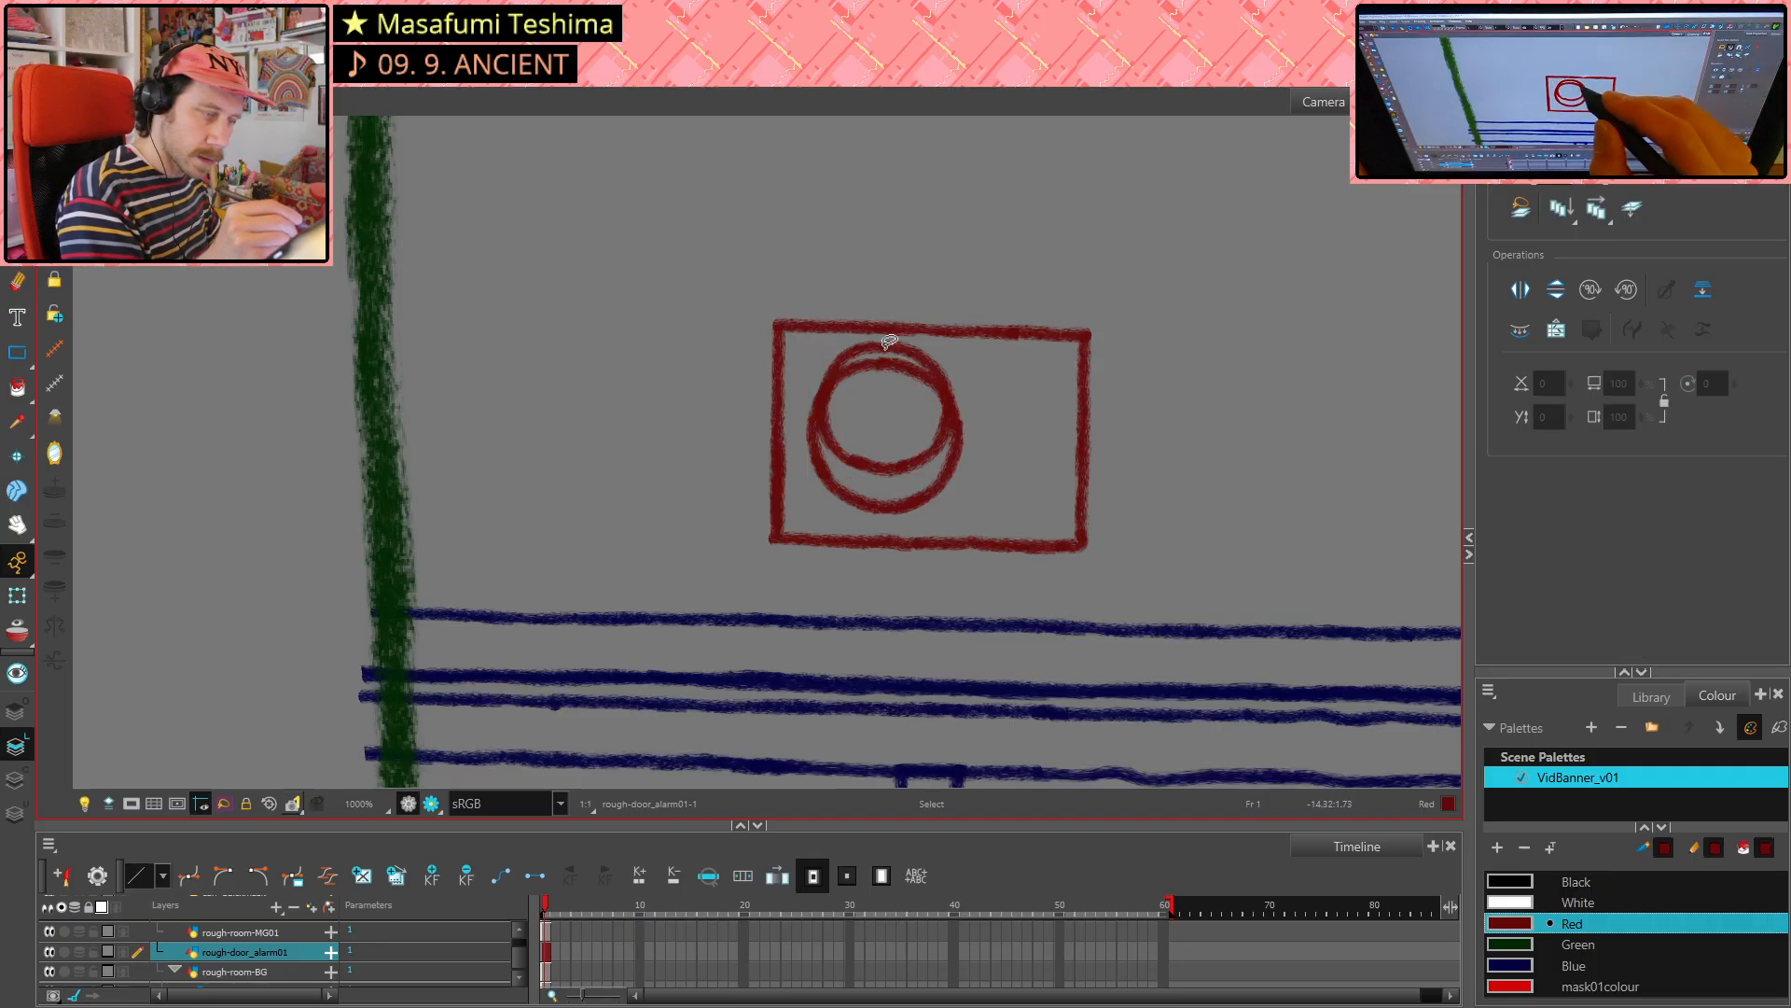
left_click(890, 347)
key("Delete")
left_click(874, 355)
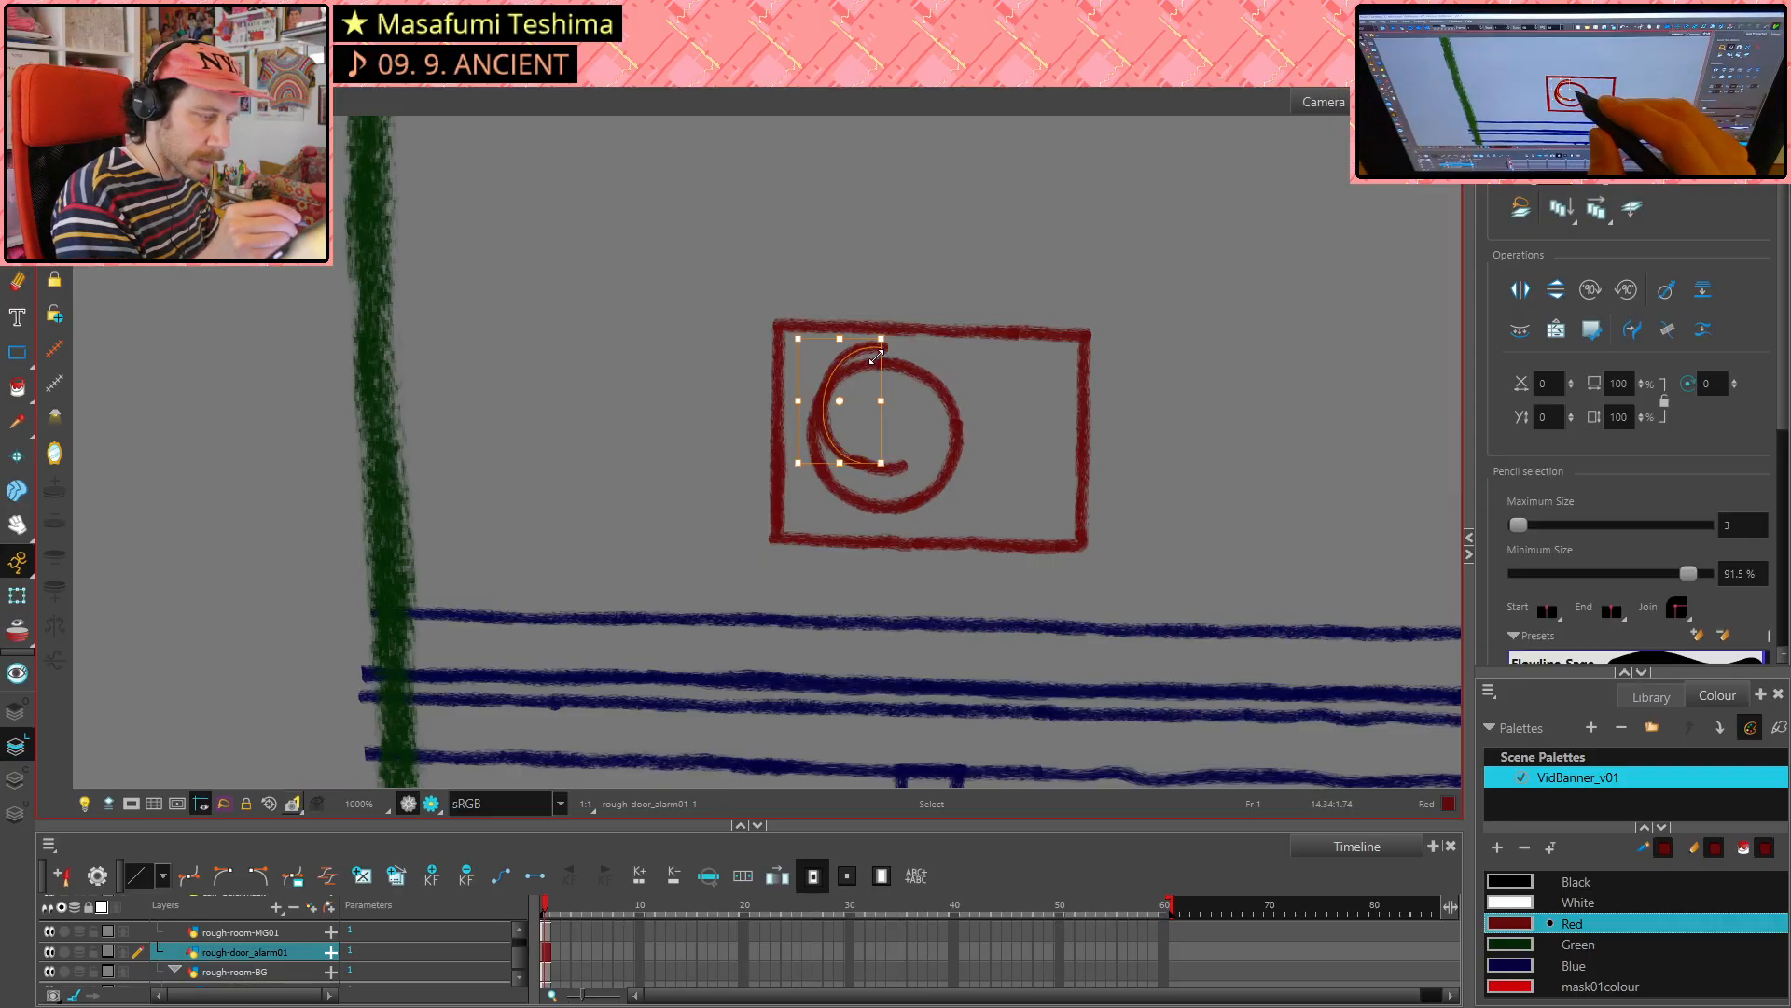
key("Delete")
left_click(901, 463)
key("Delete")
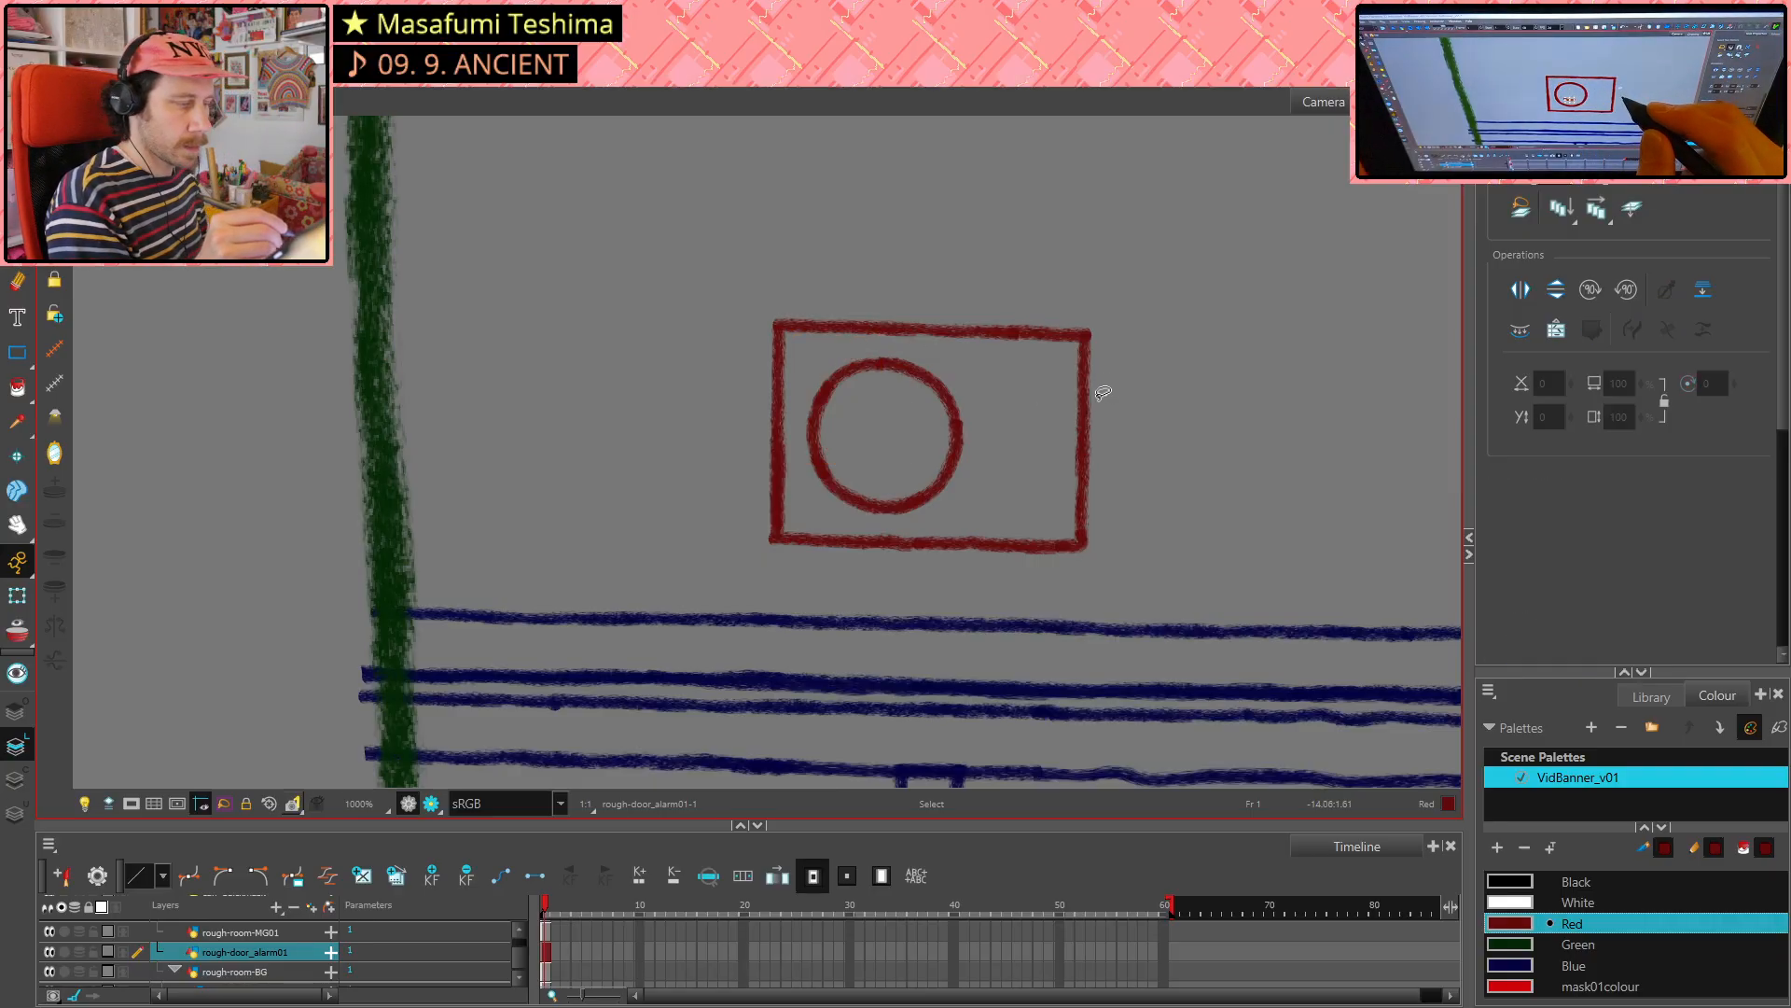
left_click(814, 430)
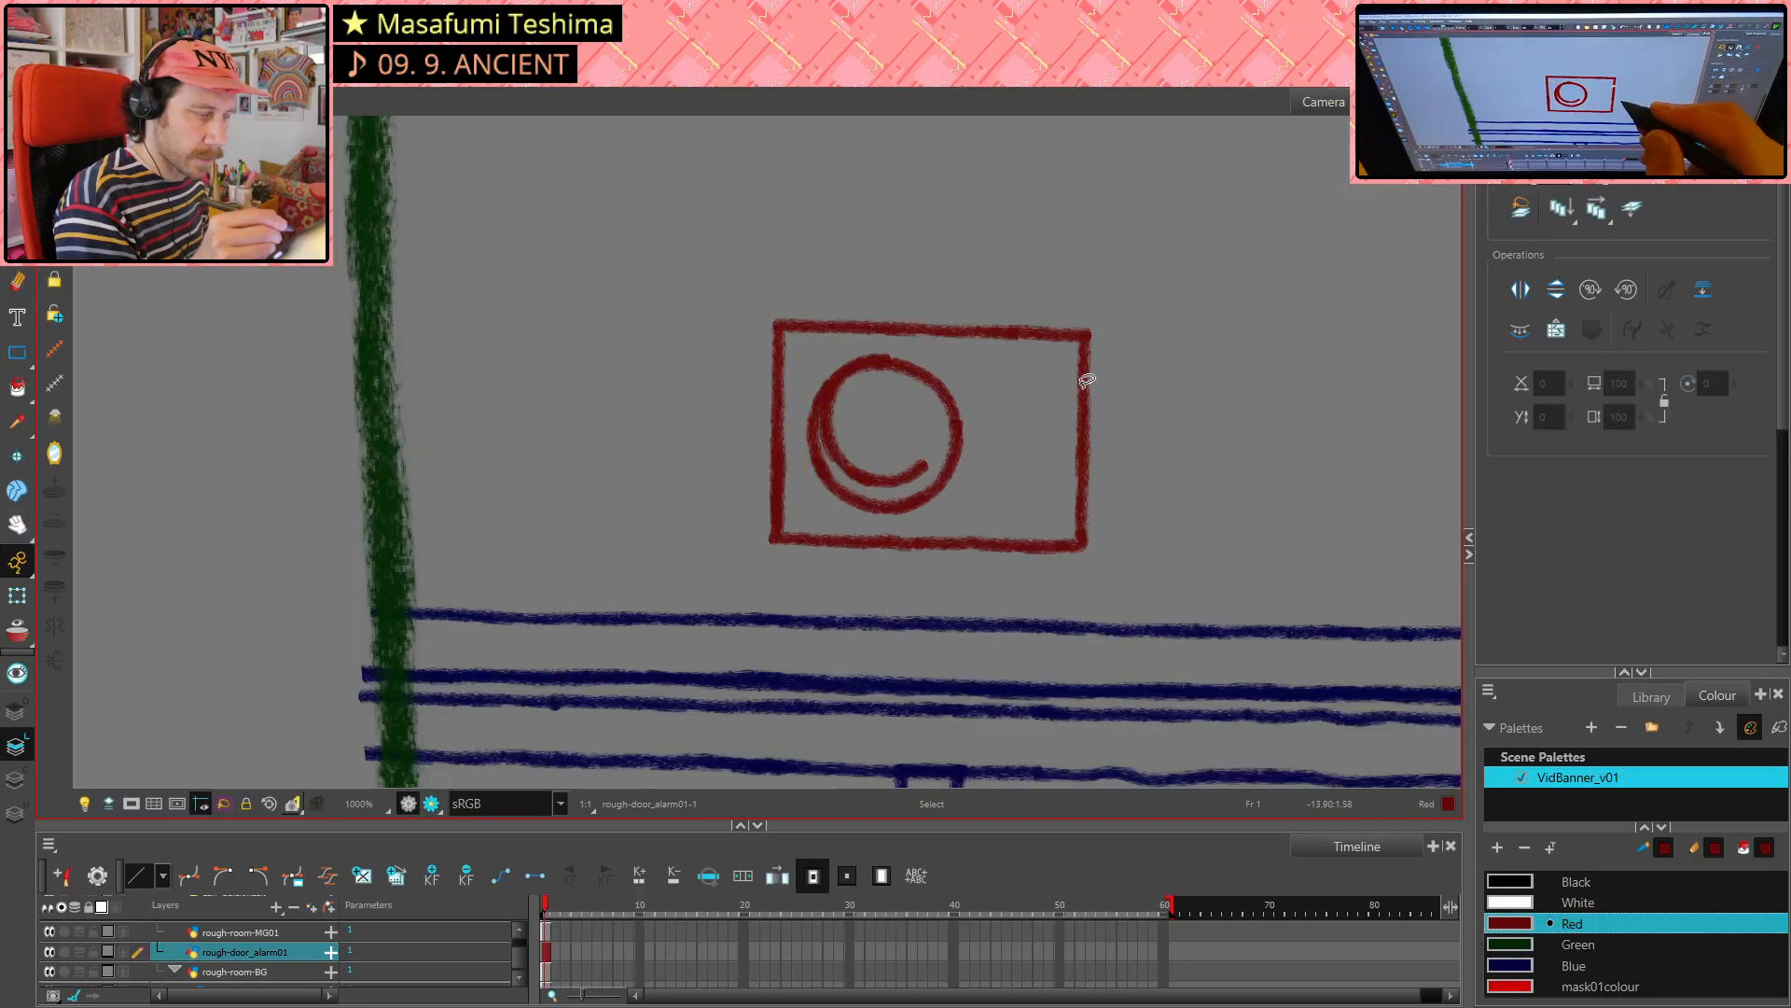
- Draw the inner ring's right arc in Red, and replace its lower section using the size 16 Medium Eraser and the pencil
key("alt+x")
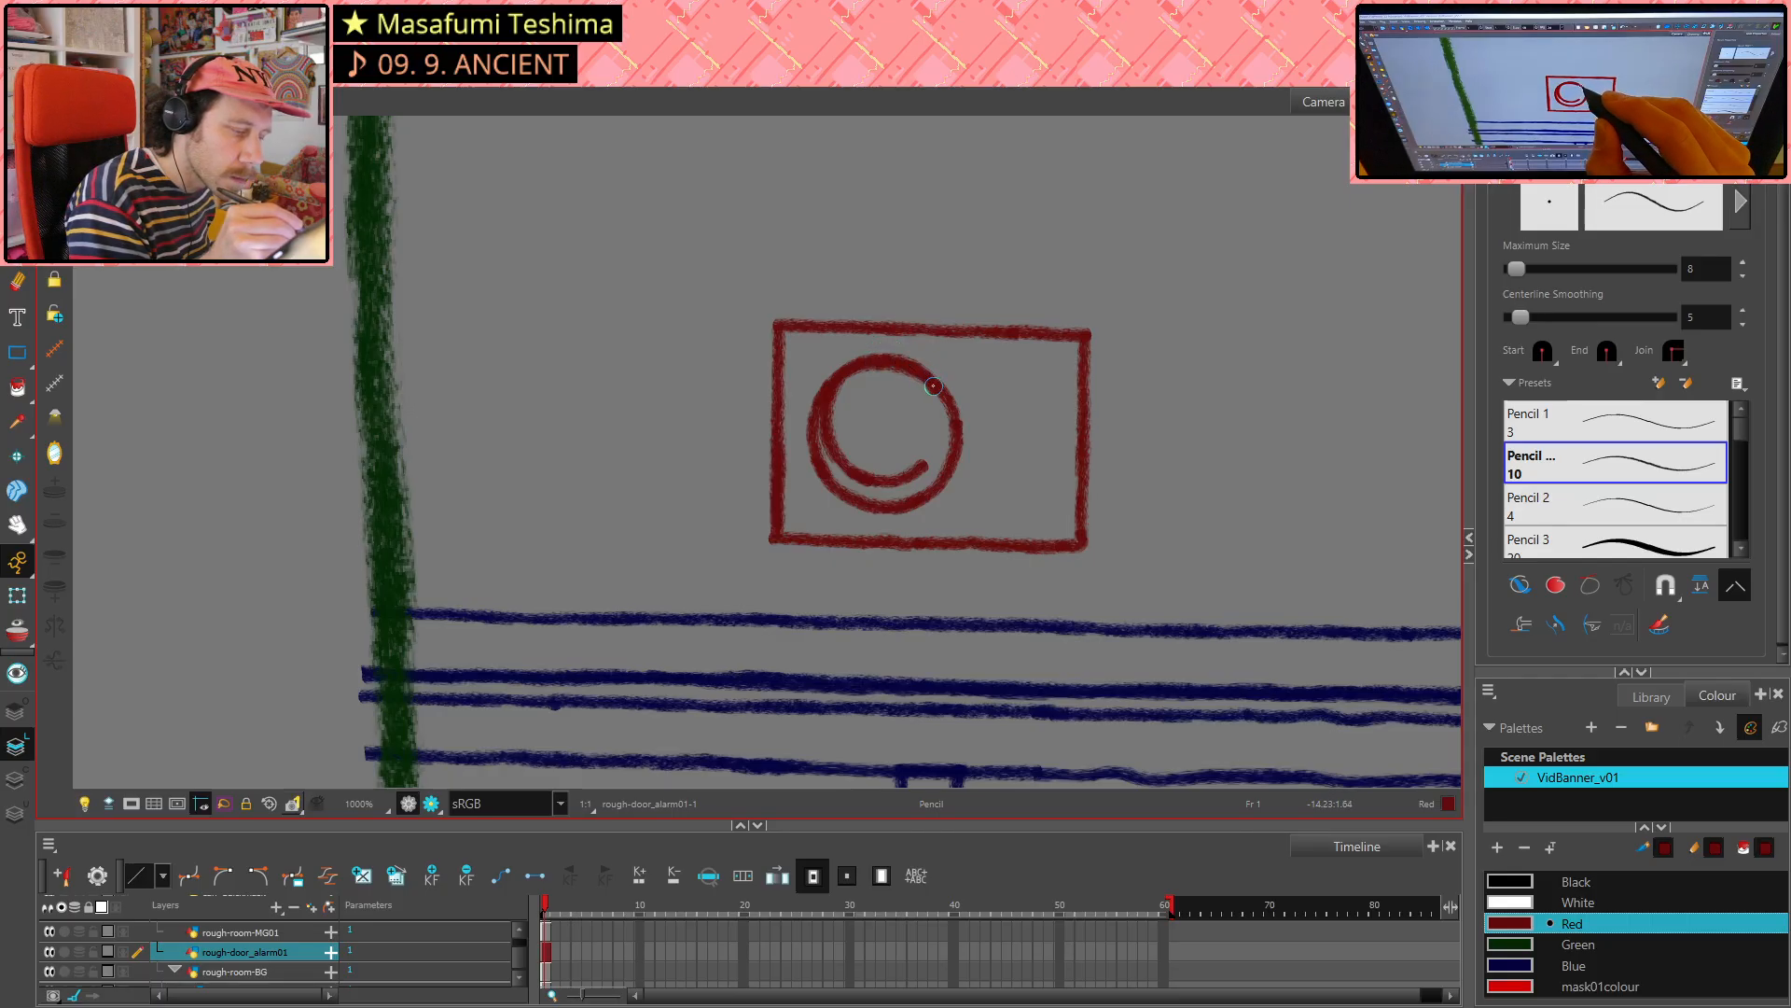
left_click_drag(939, 401, 930, 460)
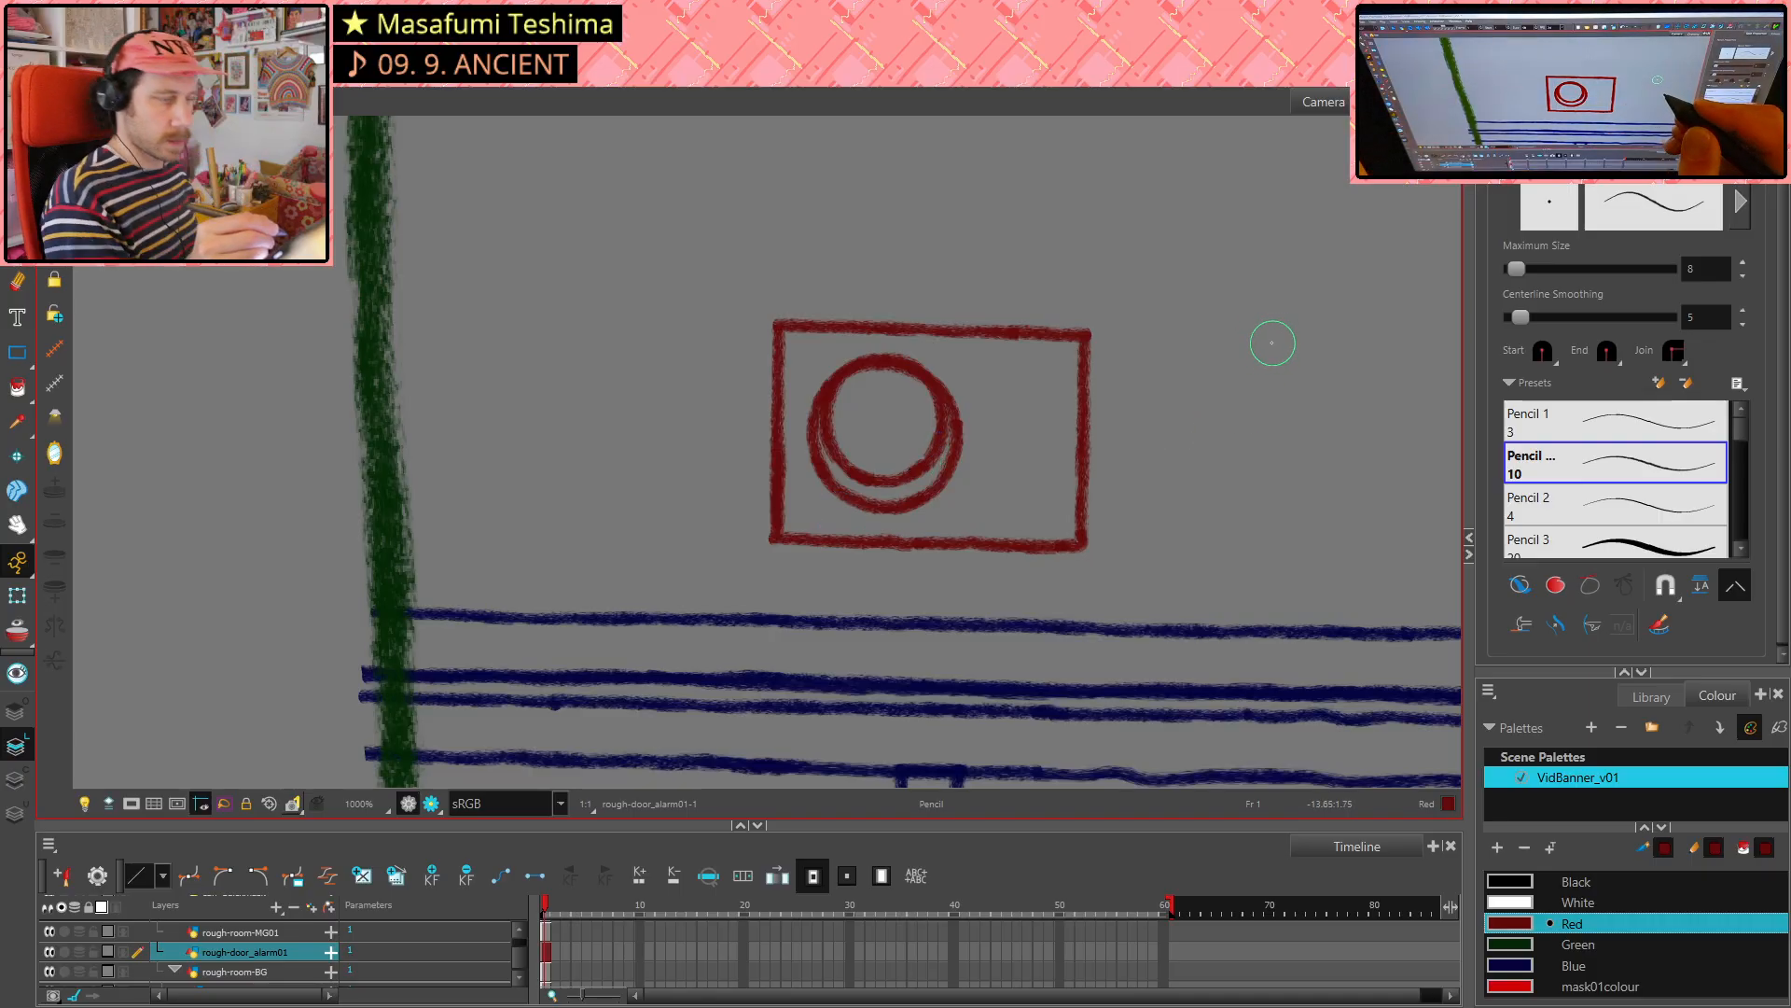
key("alt+e")
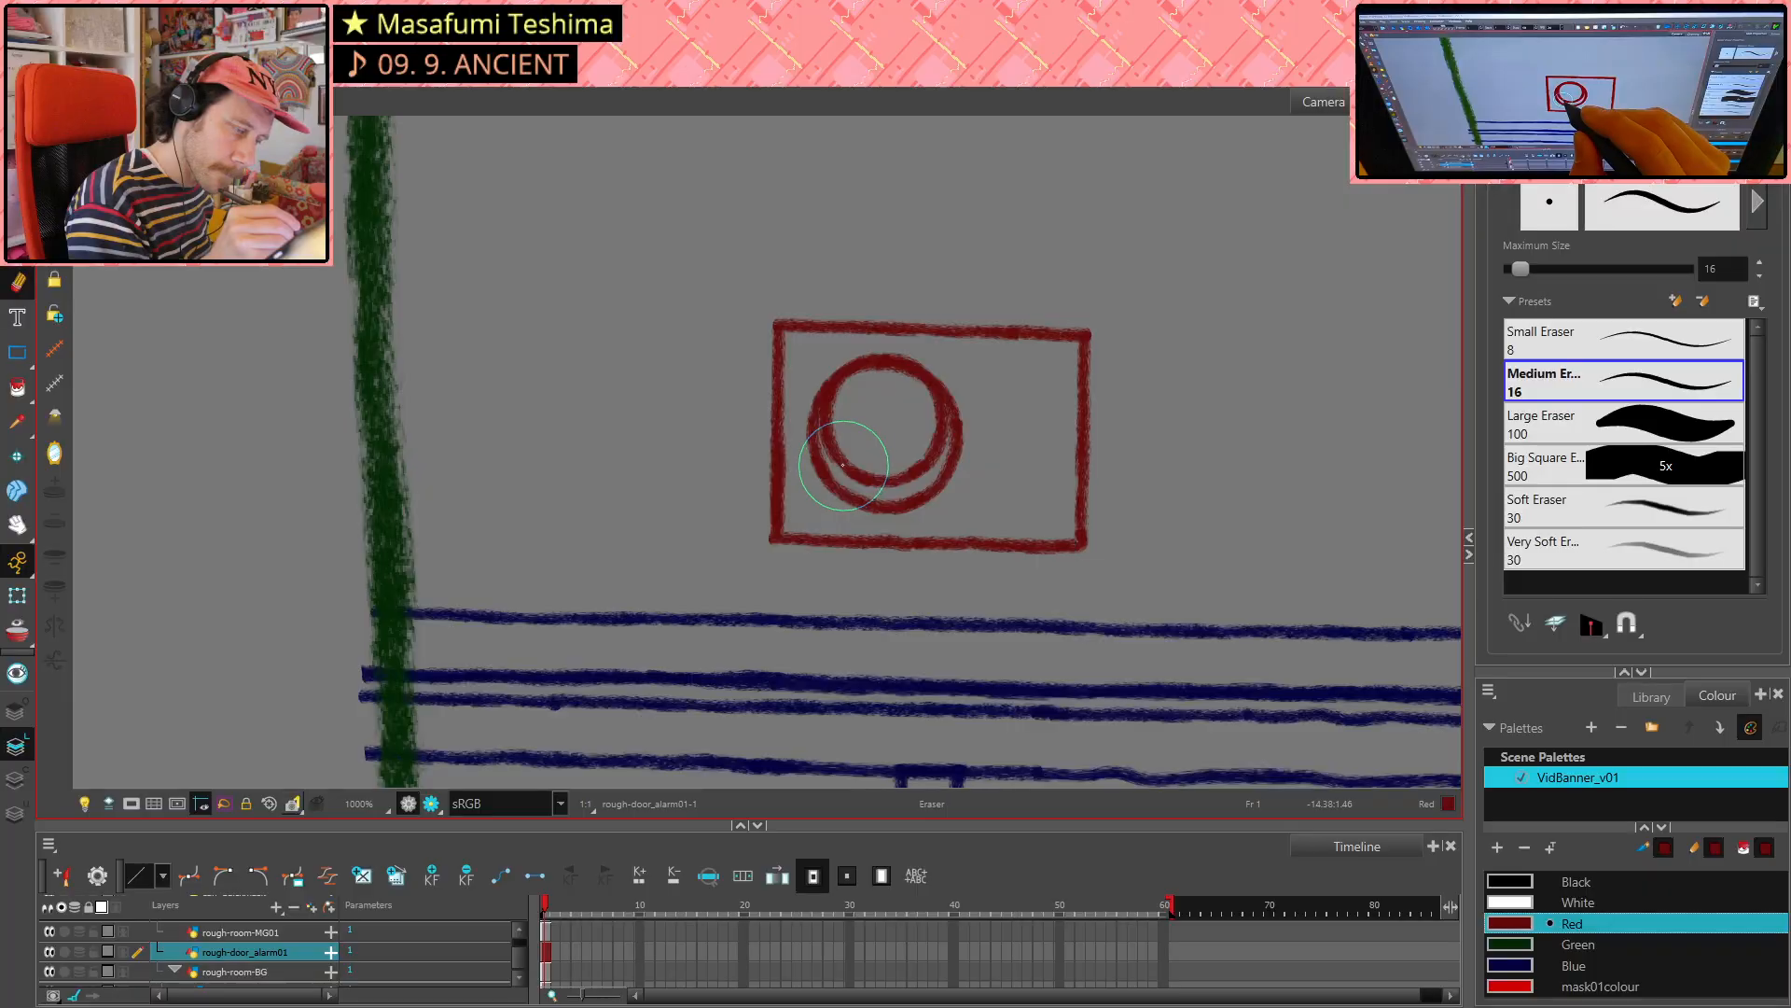
left_click_drag(854, 475, 931, 459)
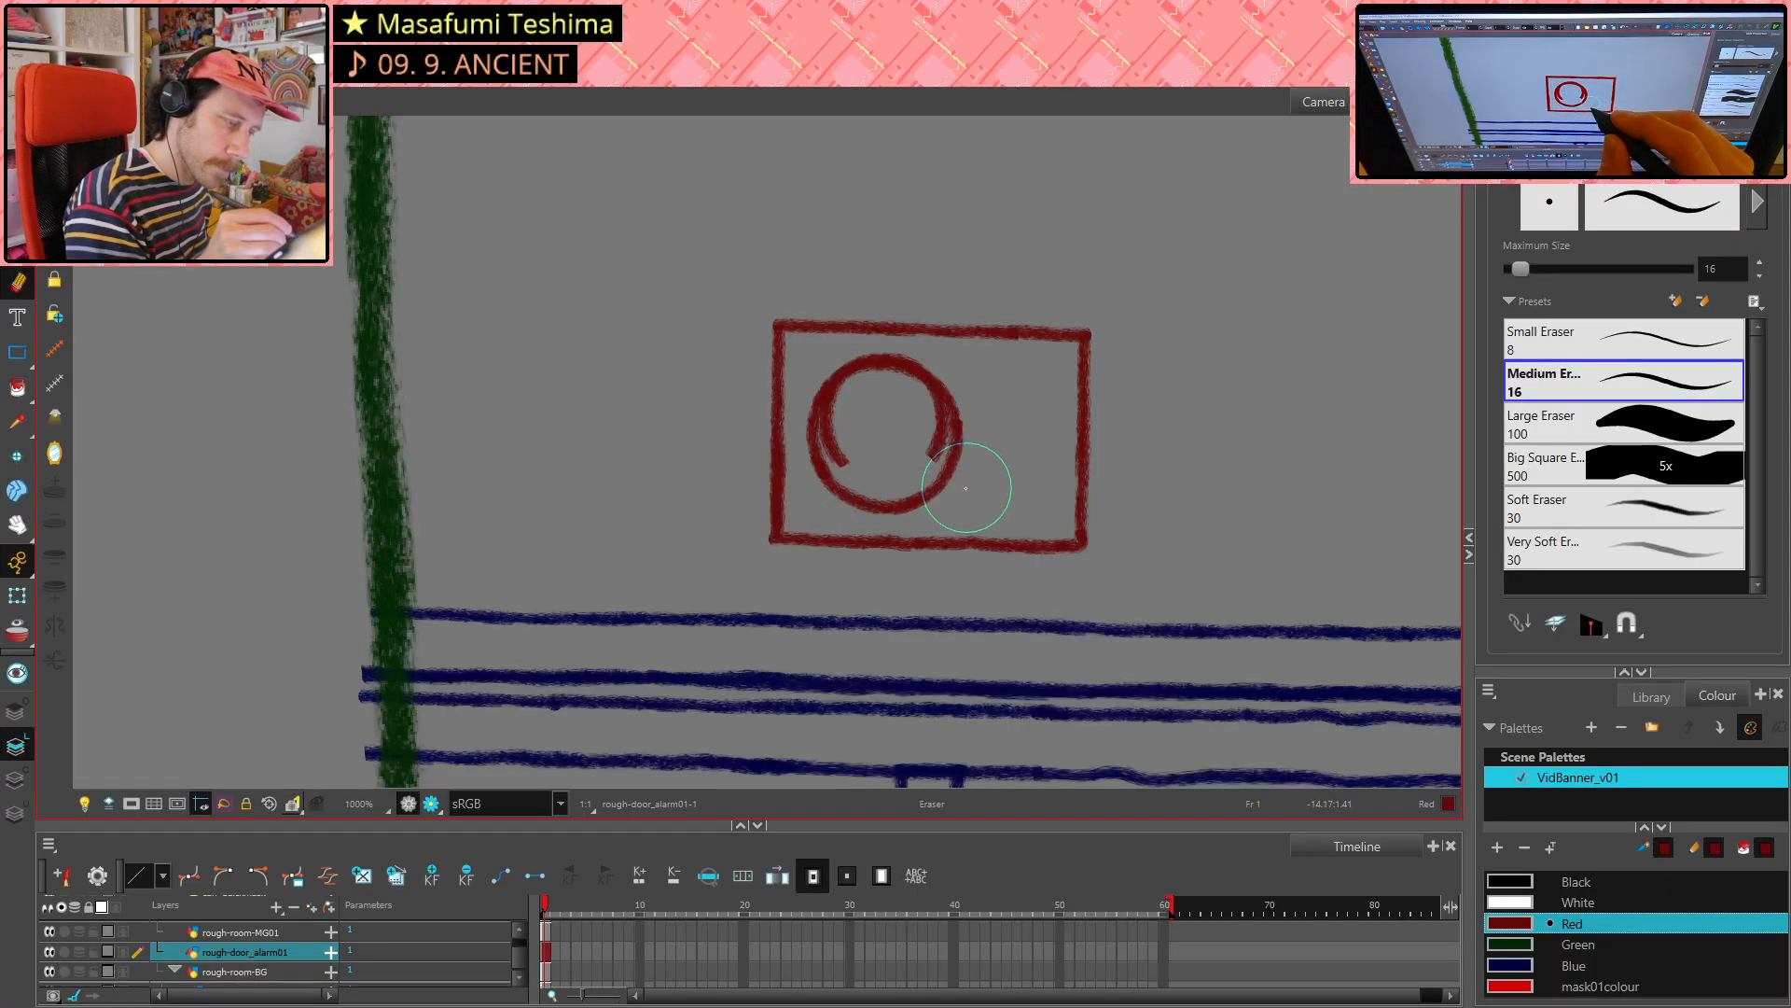
key("alt+/")
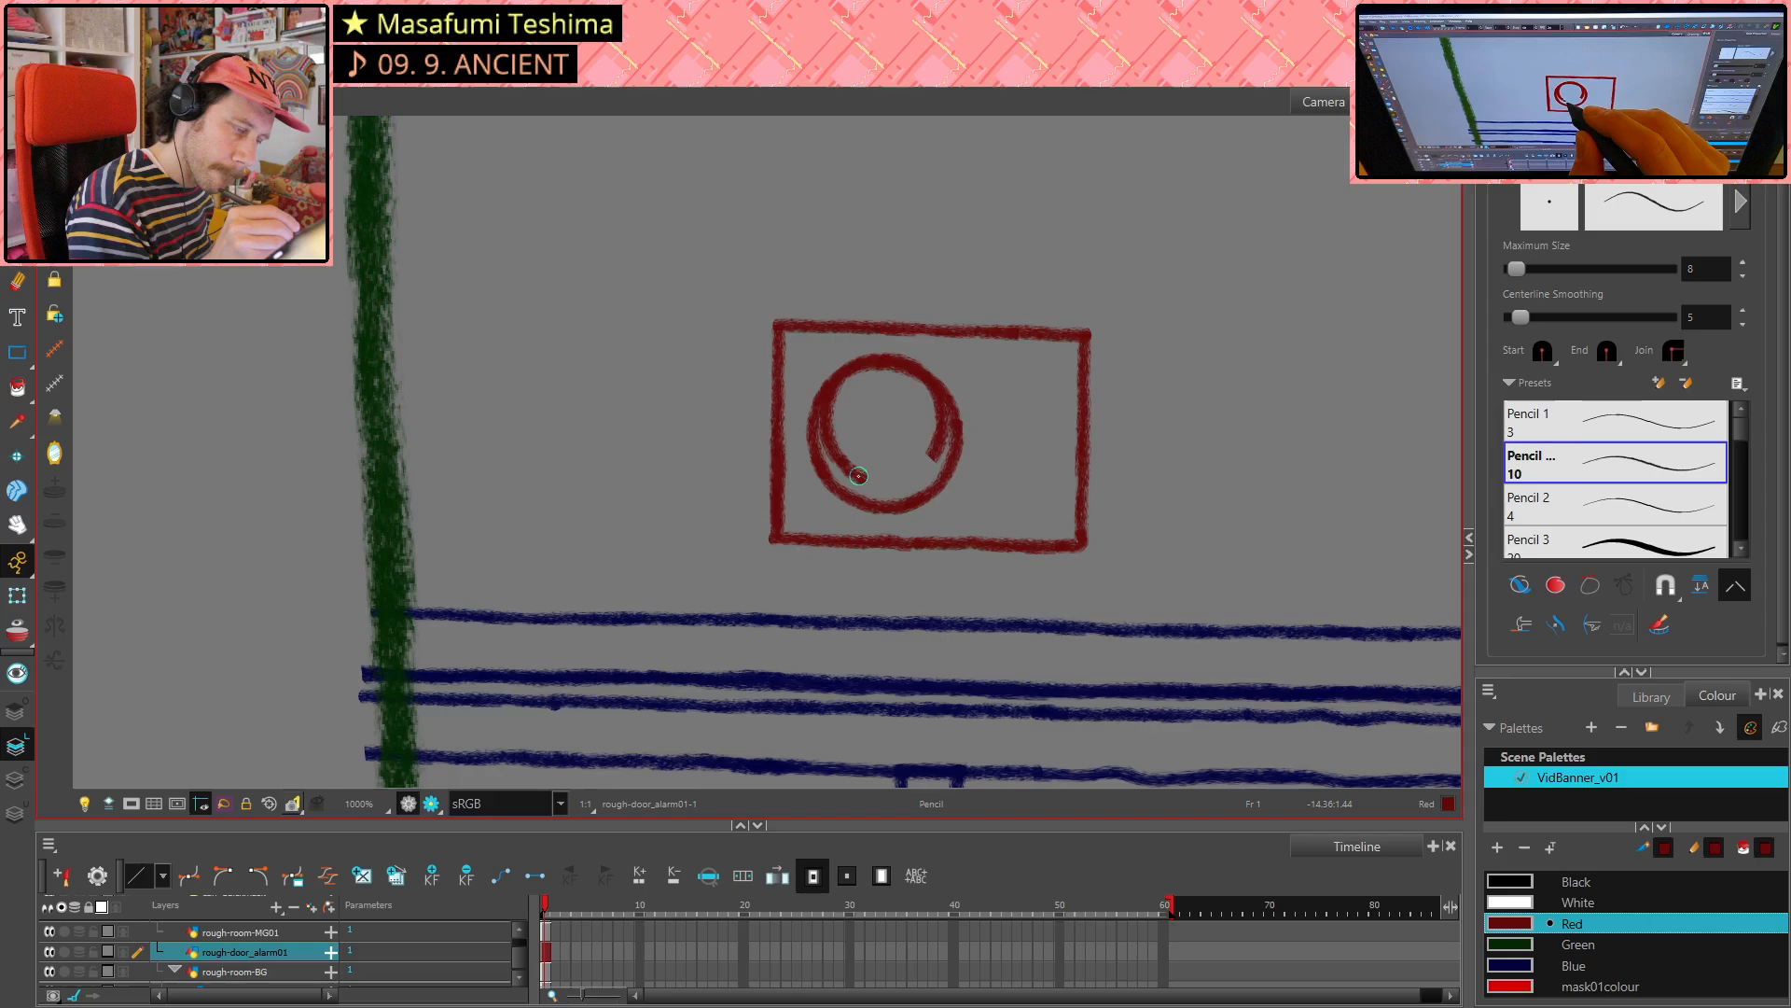
left_click_drag(872, 479, 932, 456)
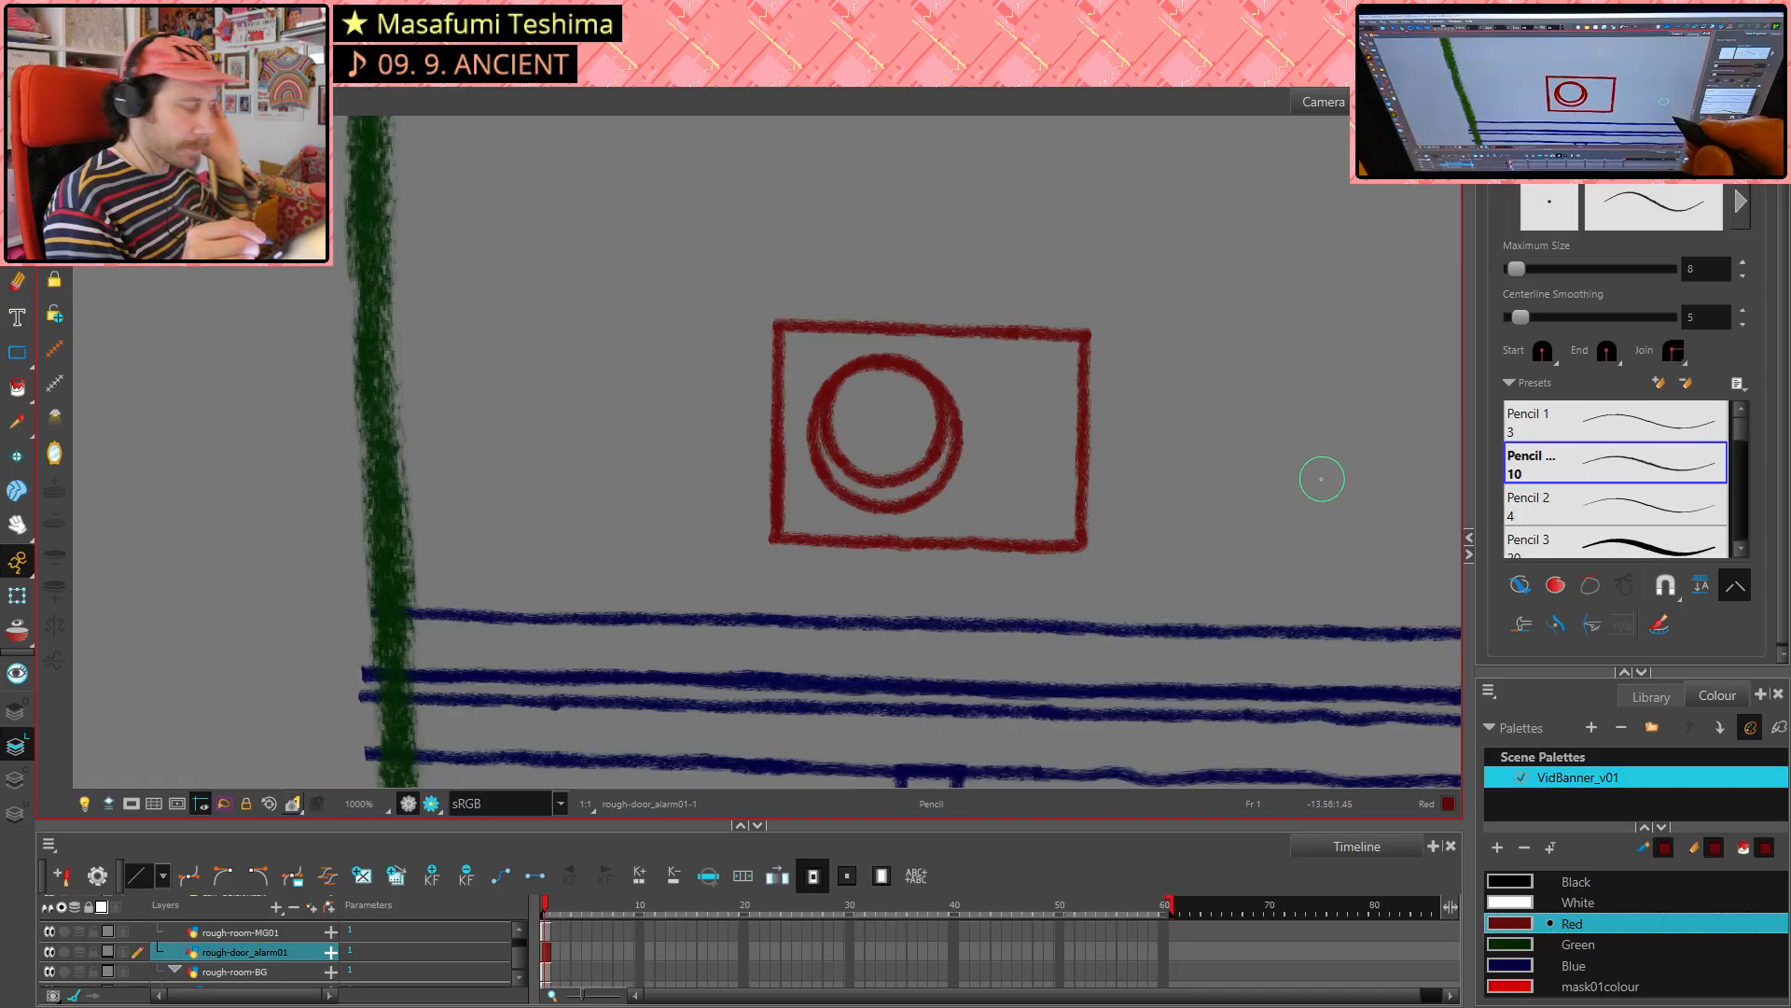
- Select all the arc strokes of the inner ring together, without the outer alarm circle
key("alt+s")
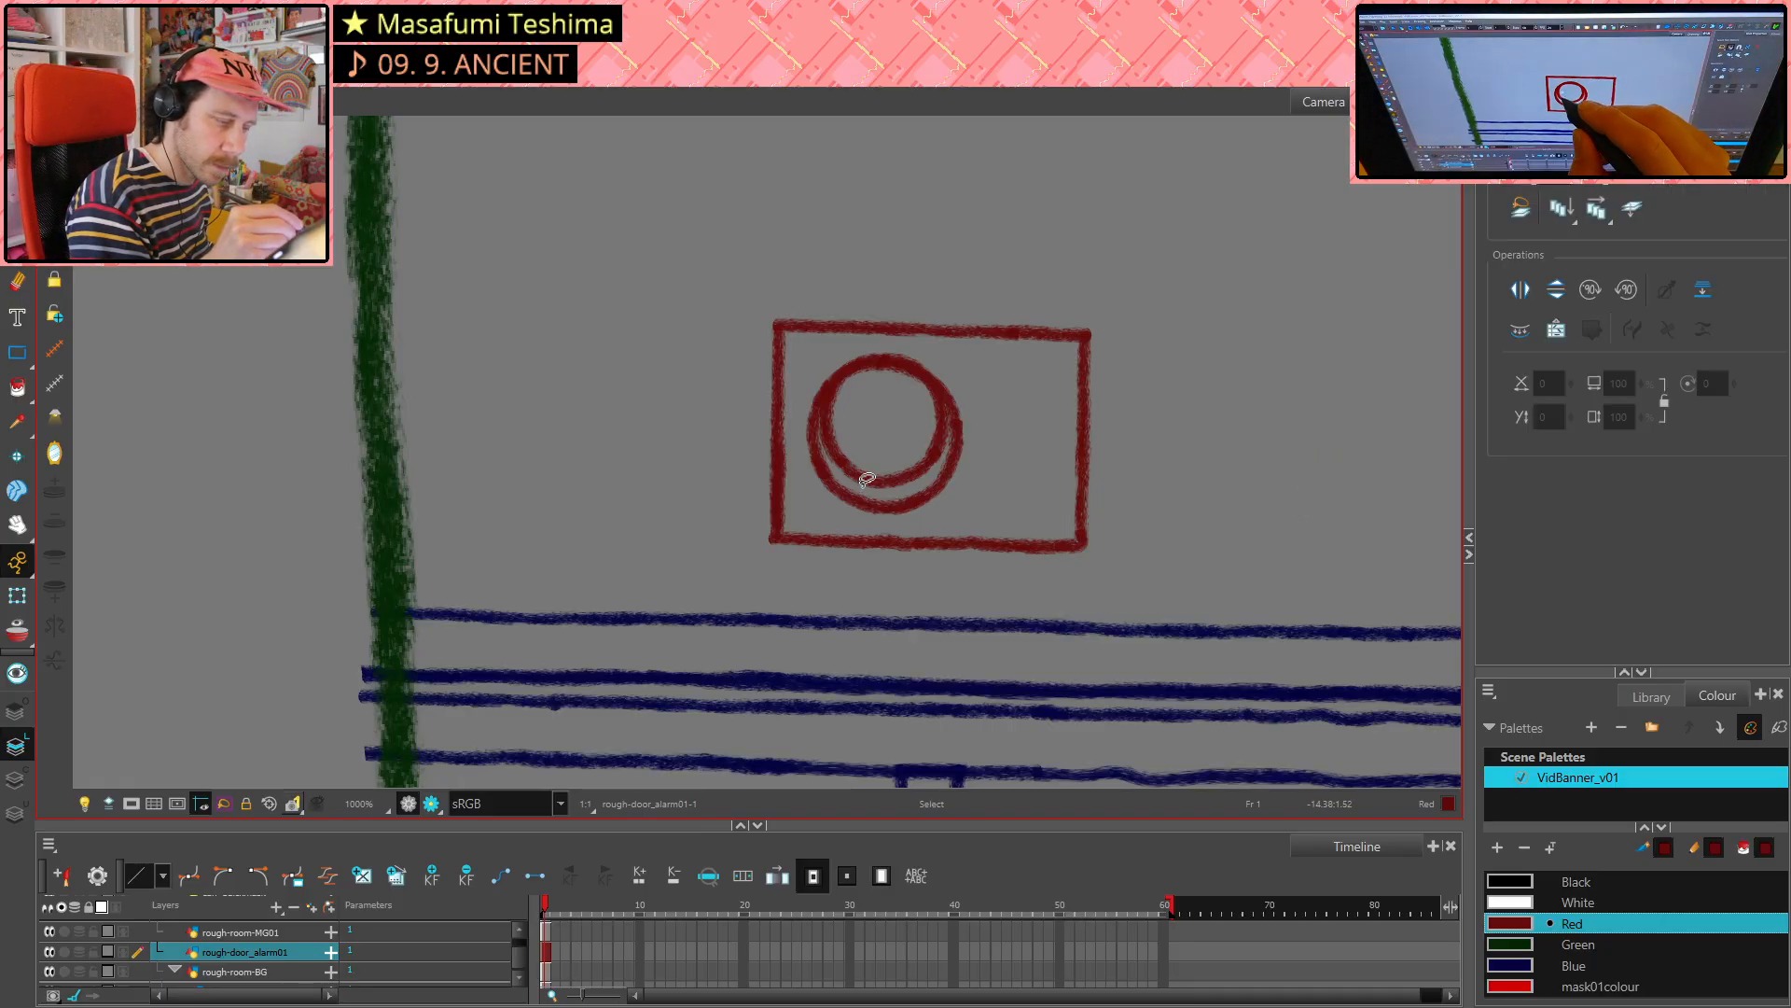
left_click(865, 479)
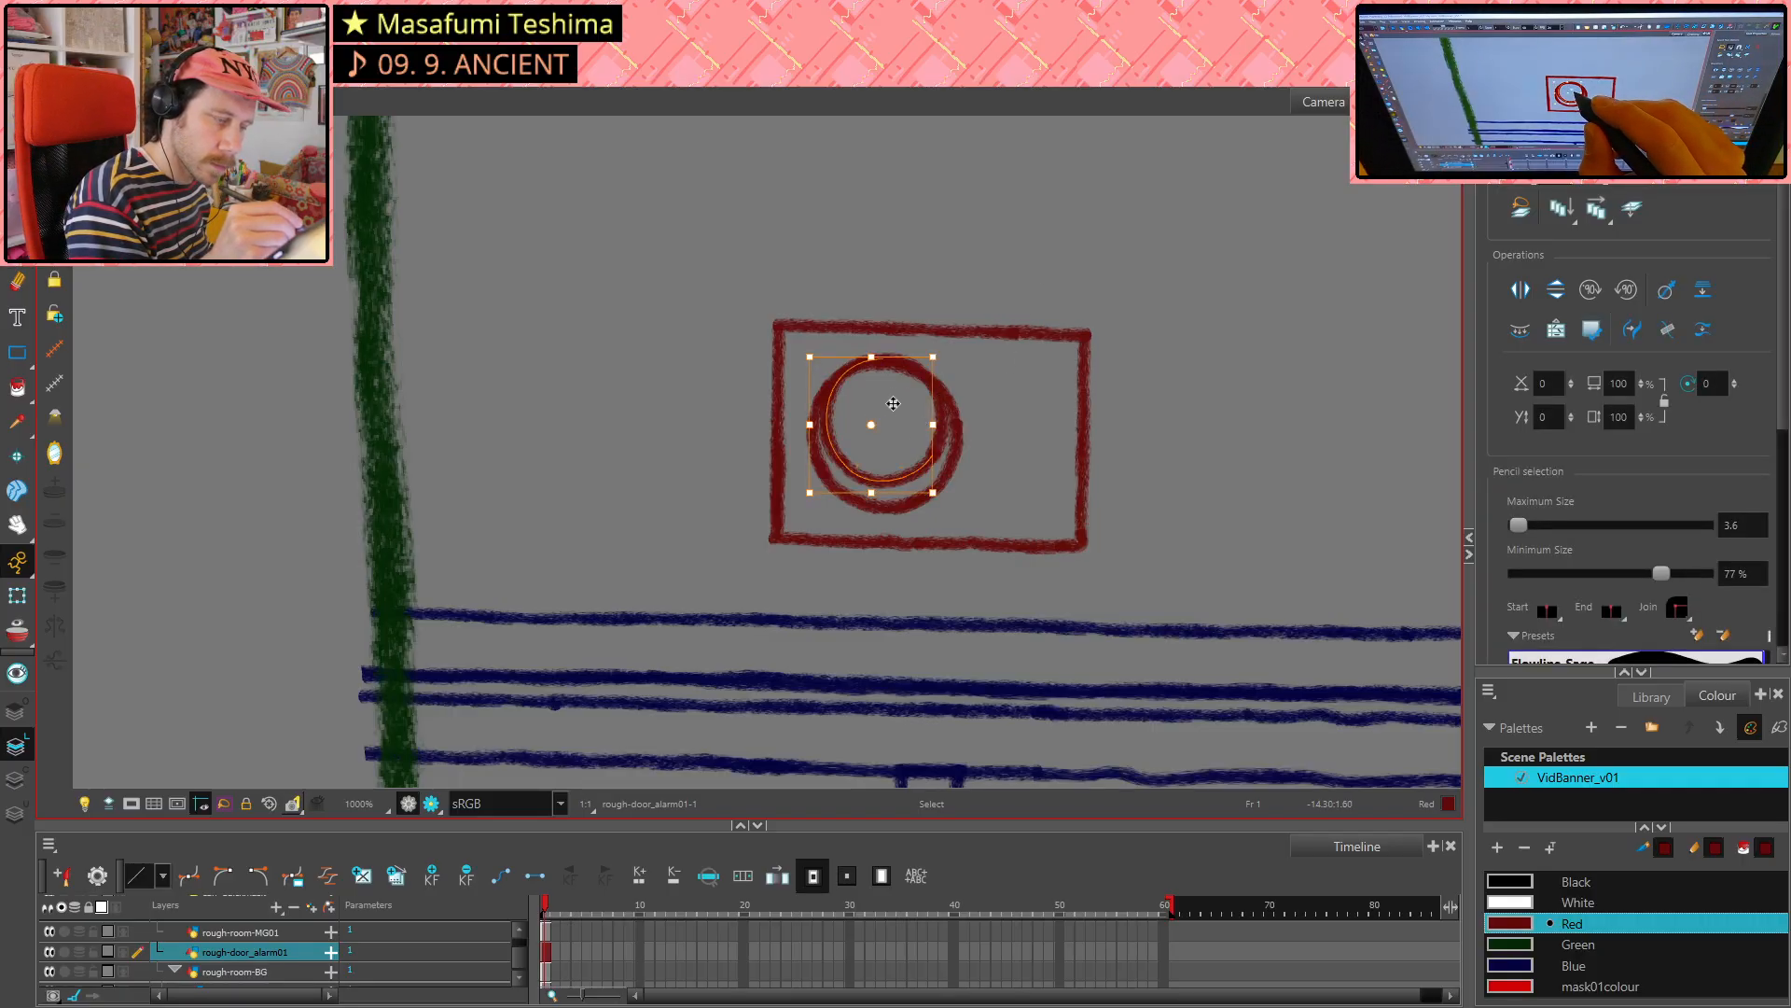
left_click_drag(933, 425, 959, 425)
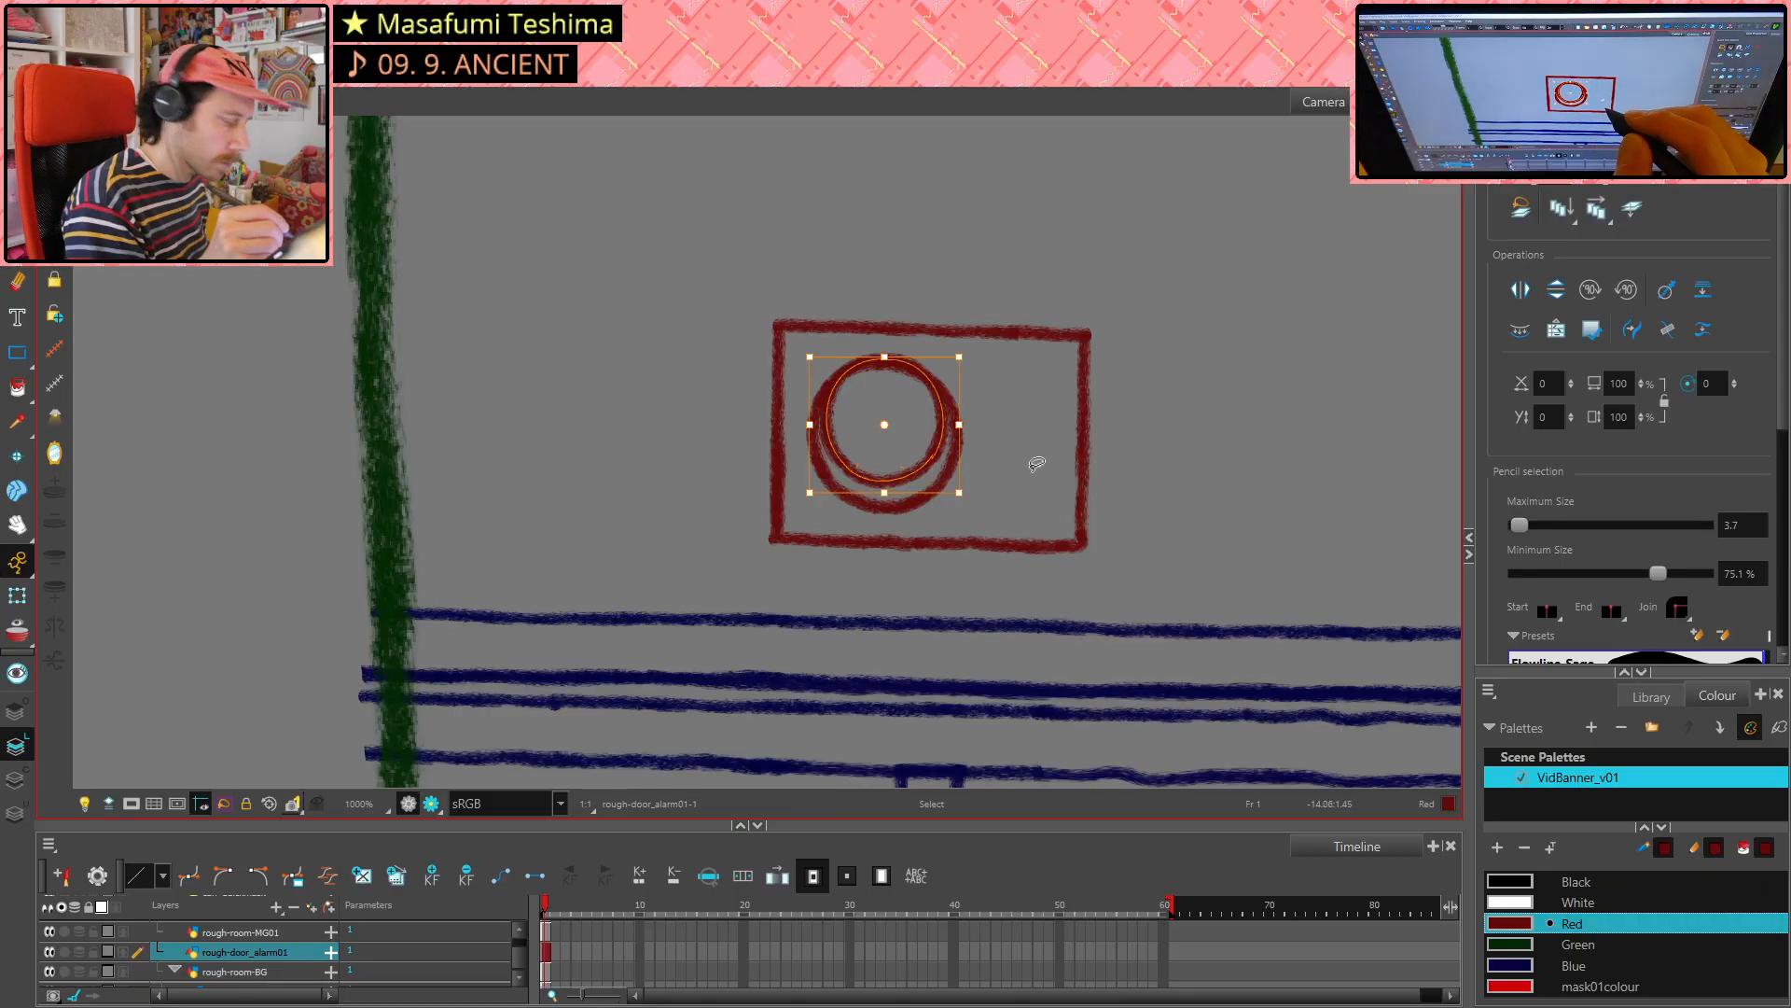
- Take out the selected inner circle, erase the top arc of the outer circle with the Medium Eraser, and restore the inner circle
key("Delete")
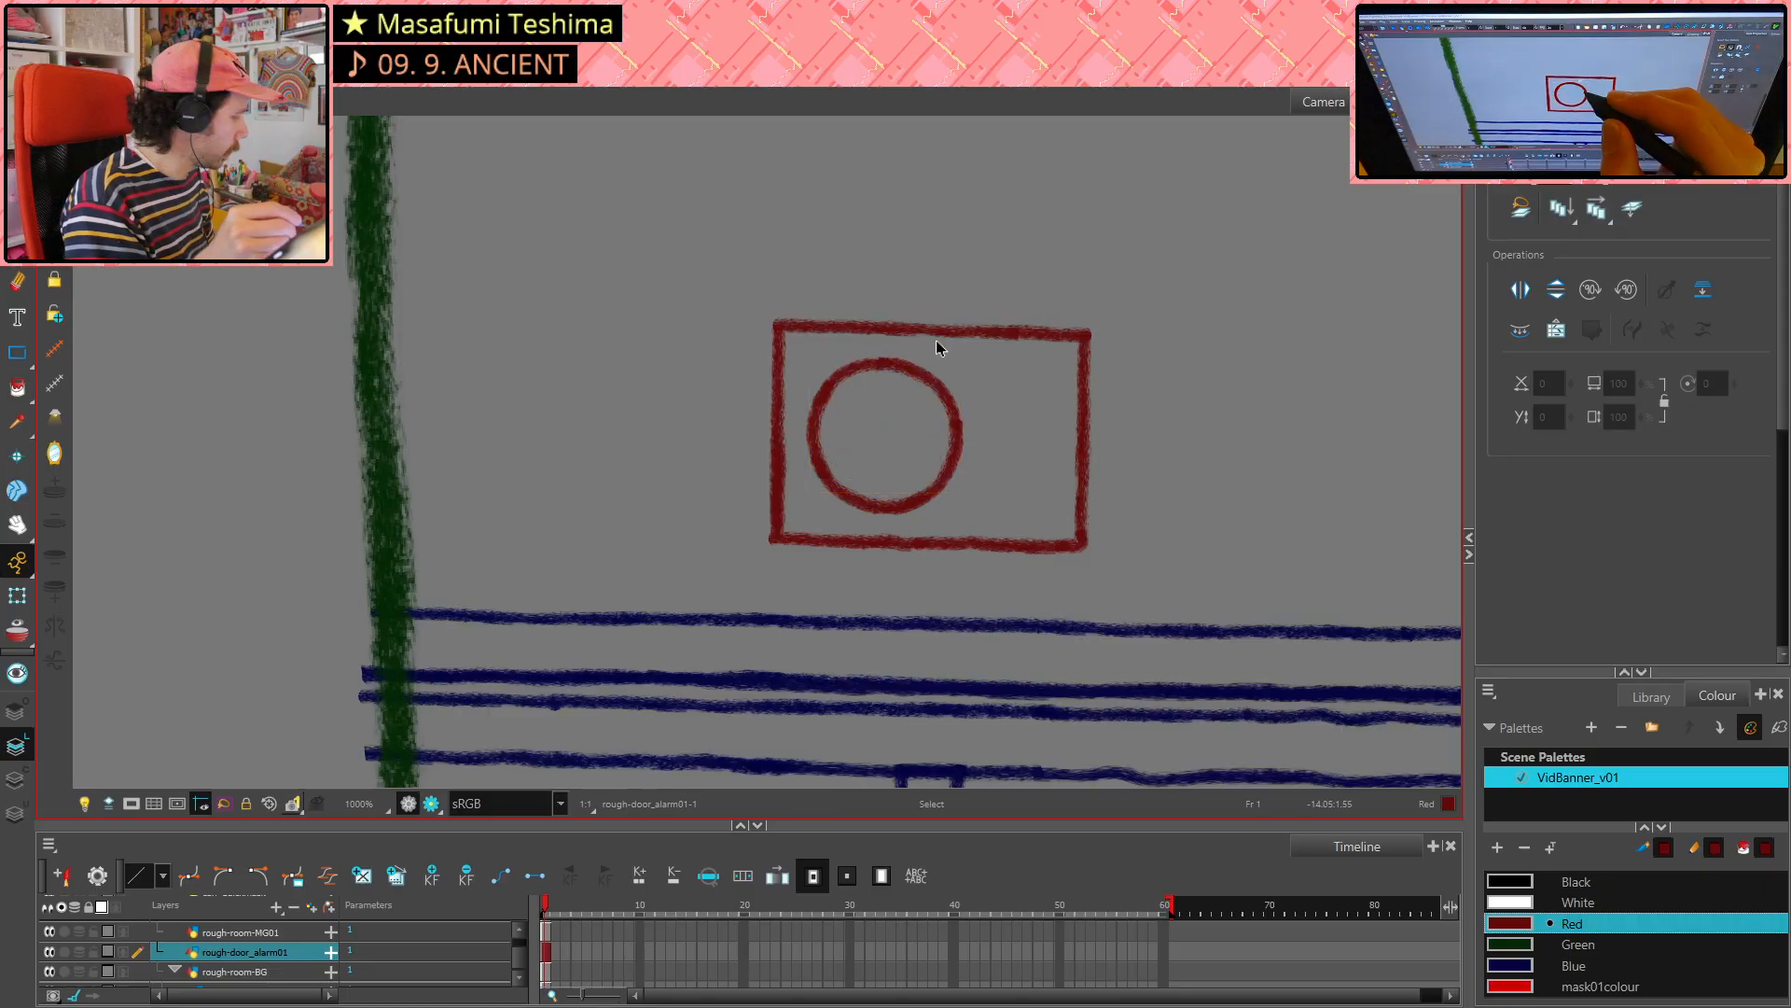
key("alt+e")
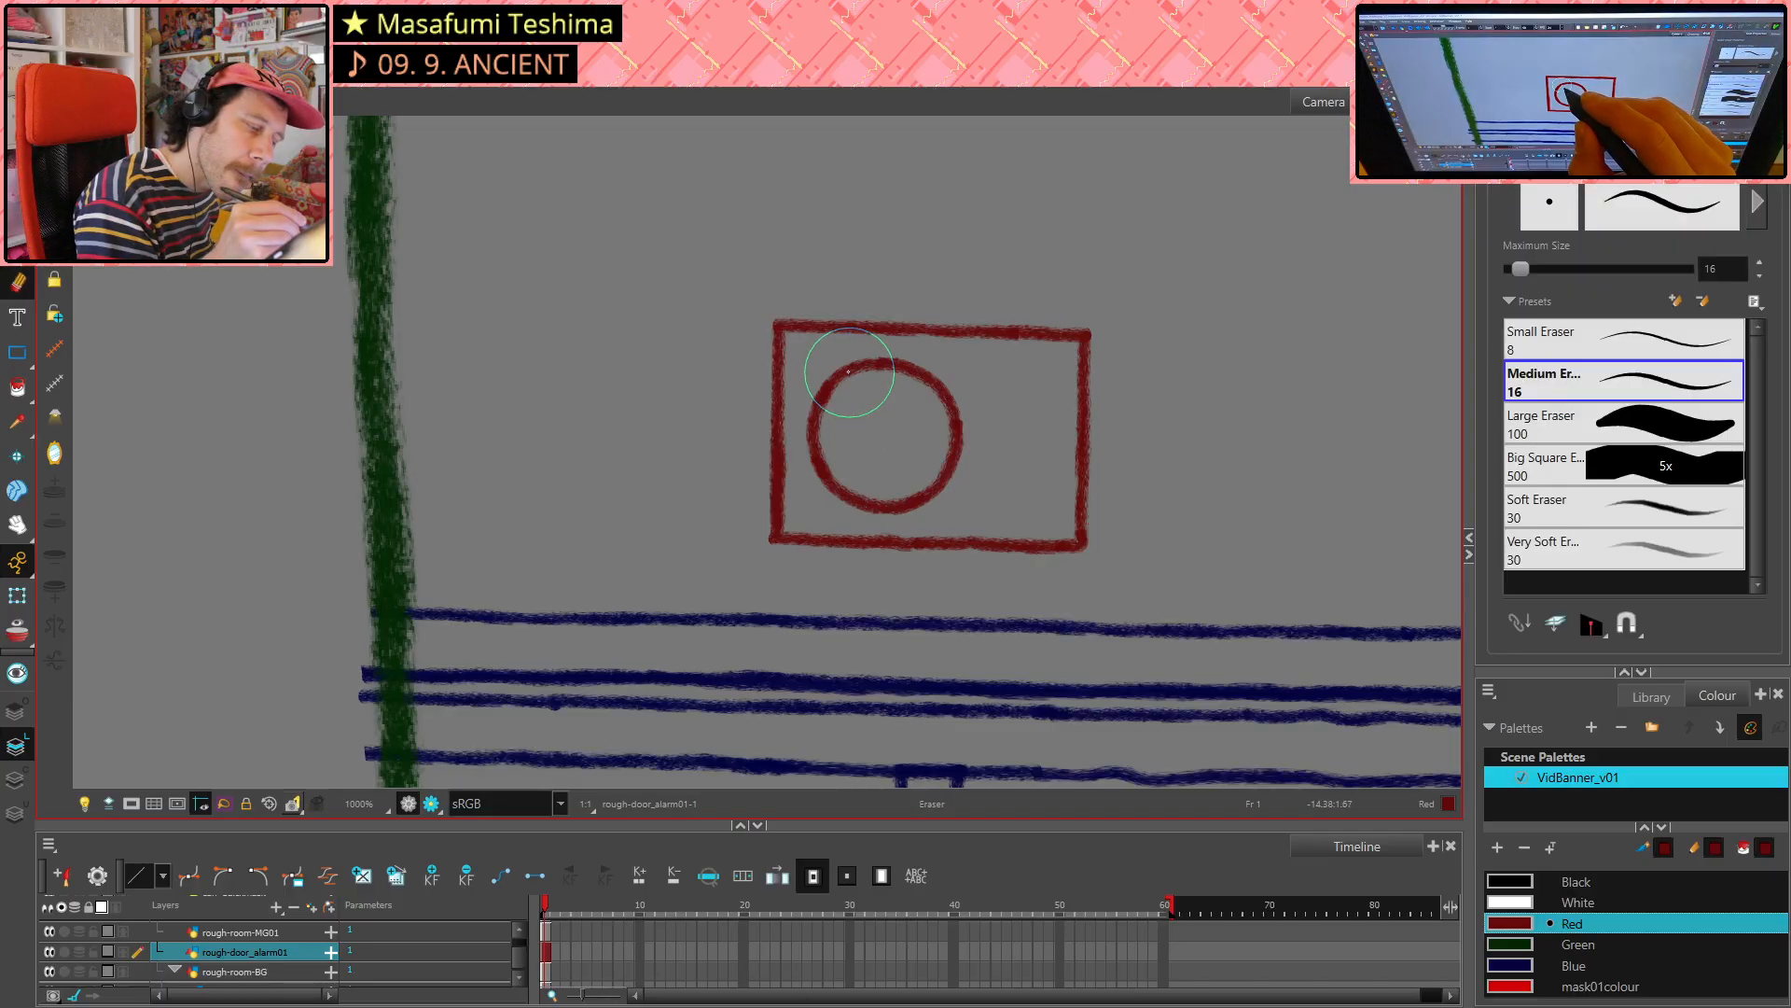
mouse_move(849, 371)
left_mouse_down()
mouse_move(879, 362)
mouse_move(943, 388)
left_mouse_up()
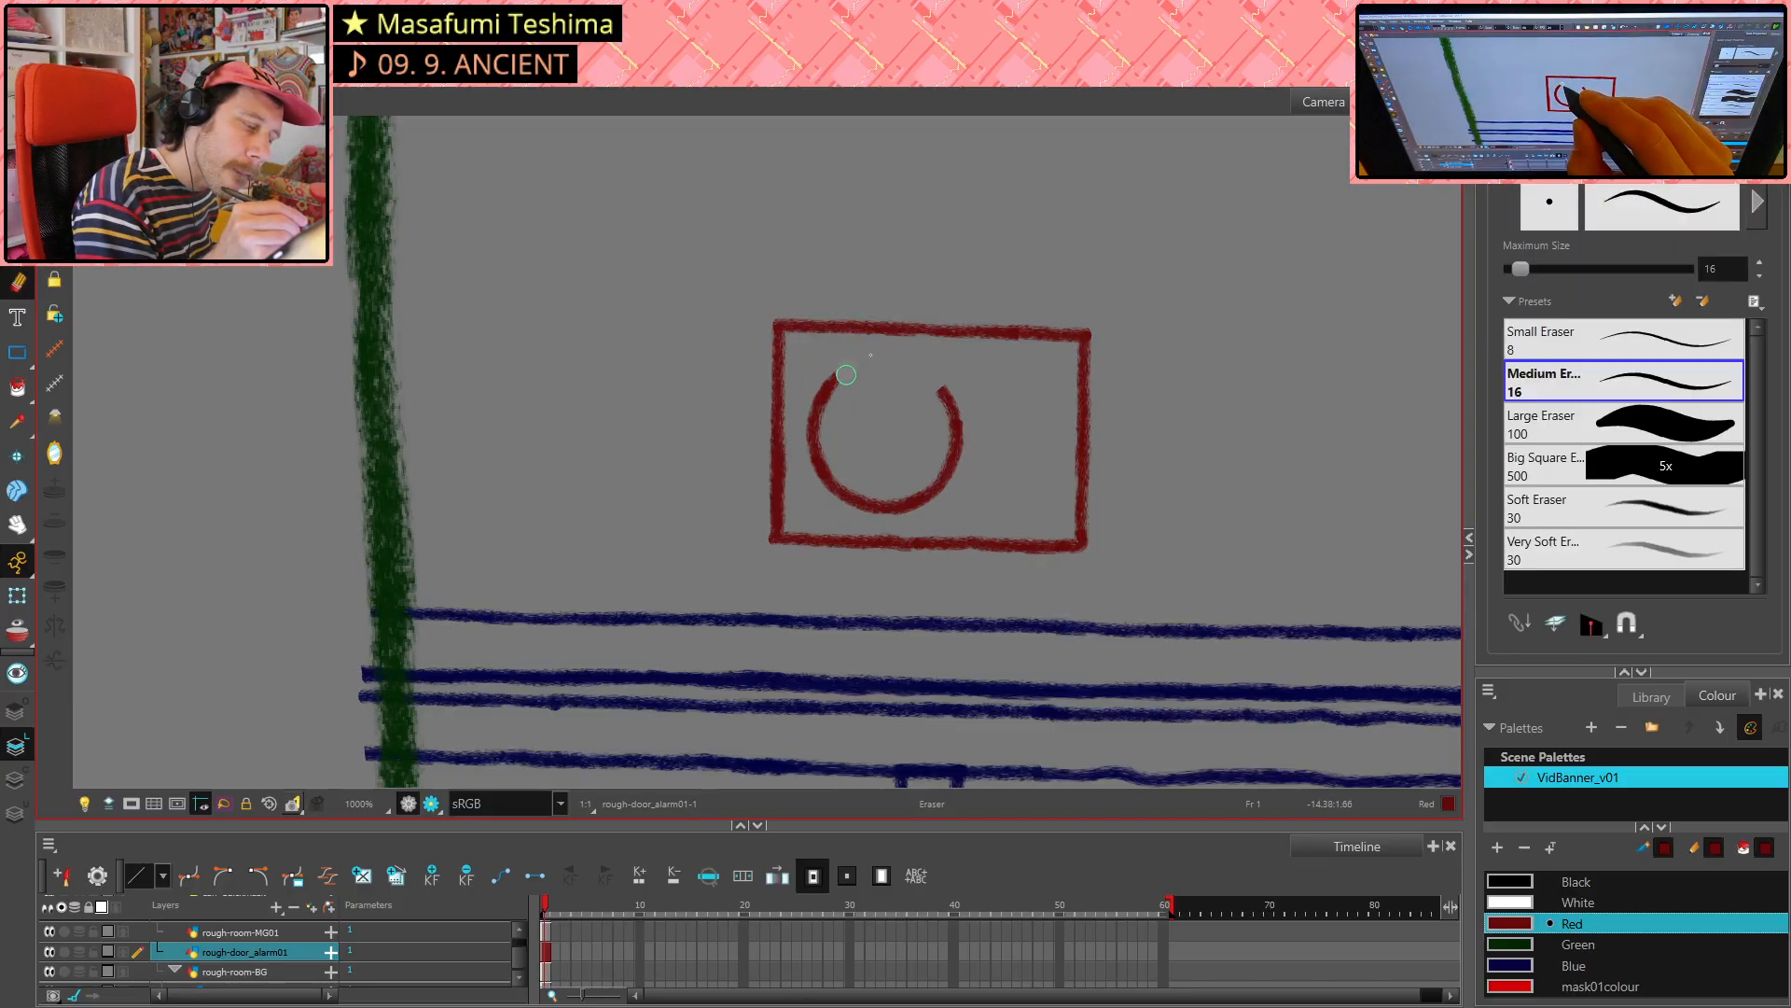
key("alt+s")
key("ctrl+z")
key("ctrl+z")
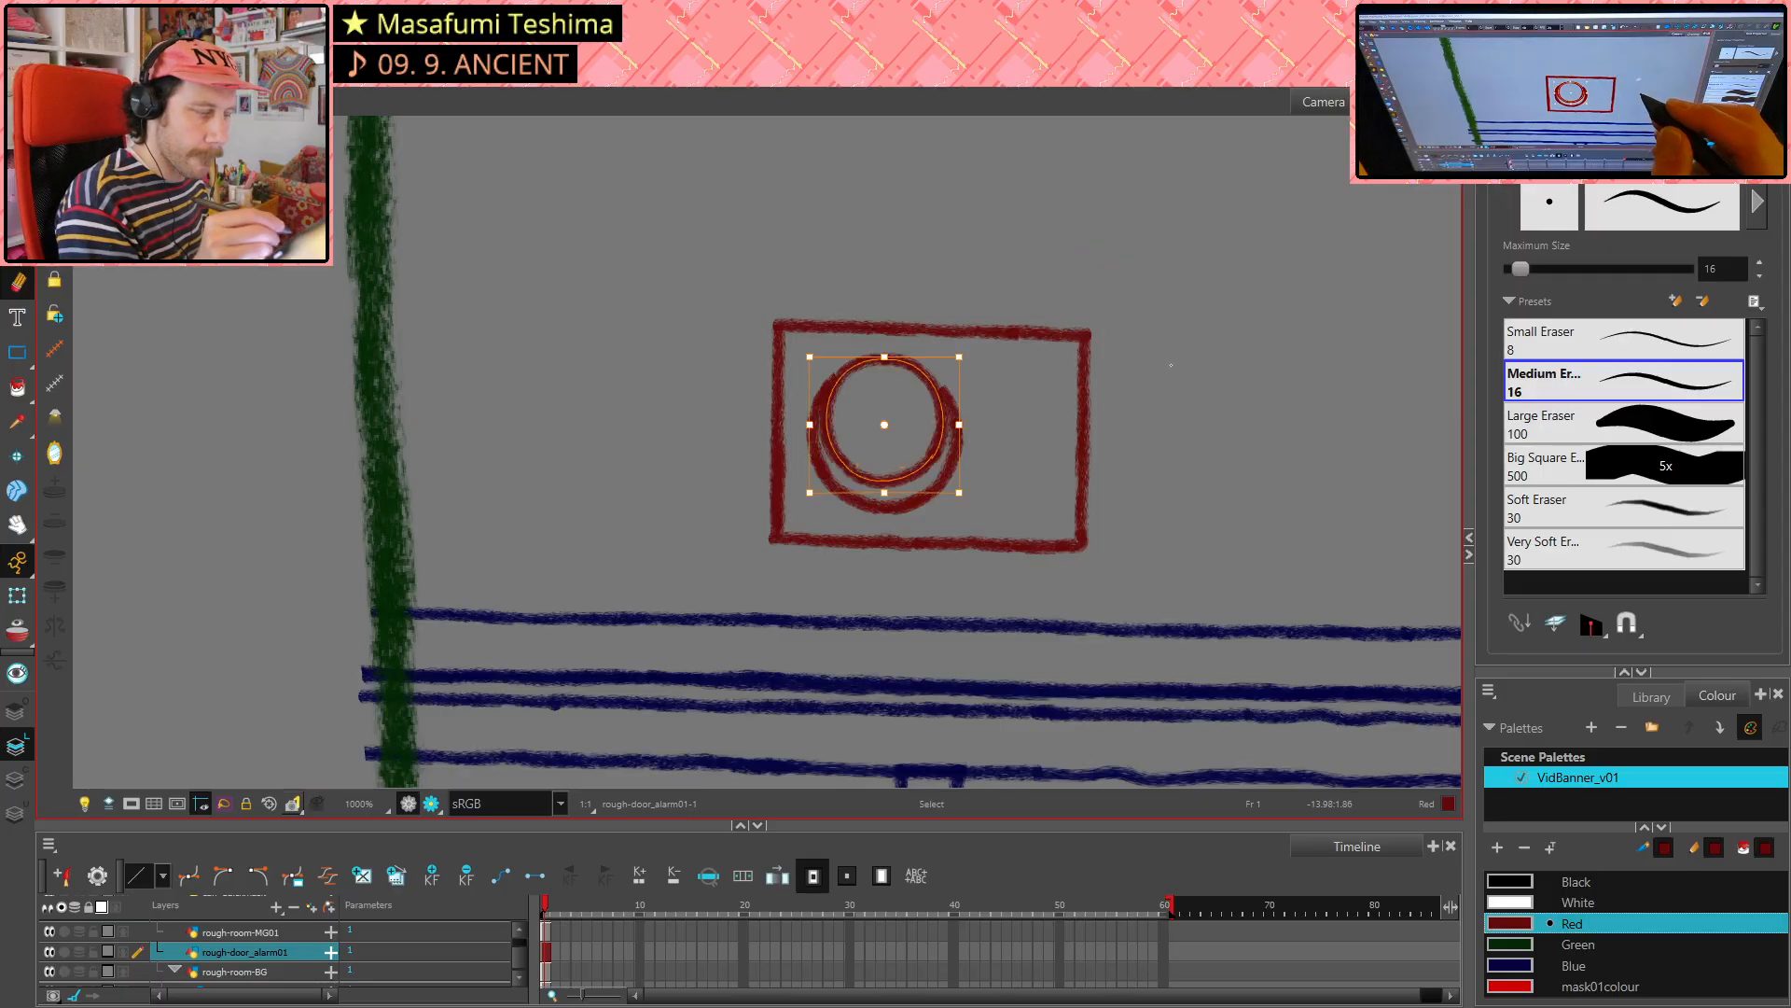
- Try to cut out the left arc of the inner circle with the Cutter, and undo the change
key("alt+e")
key("alt+/")
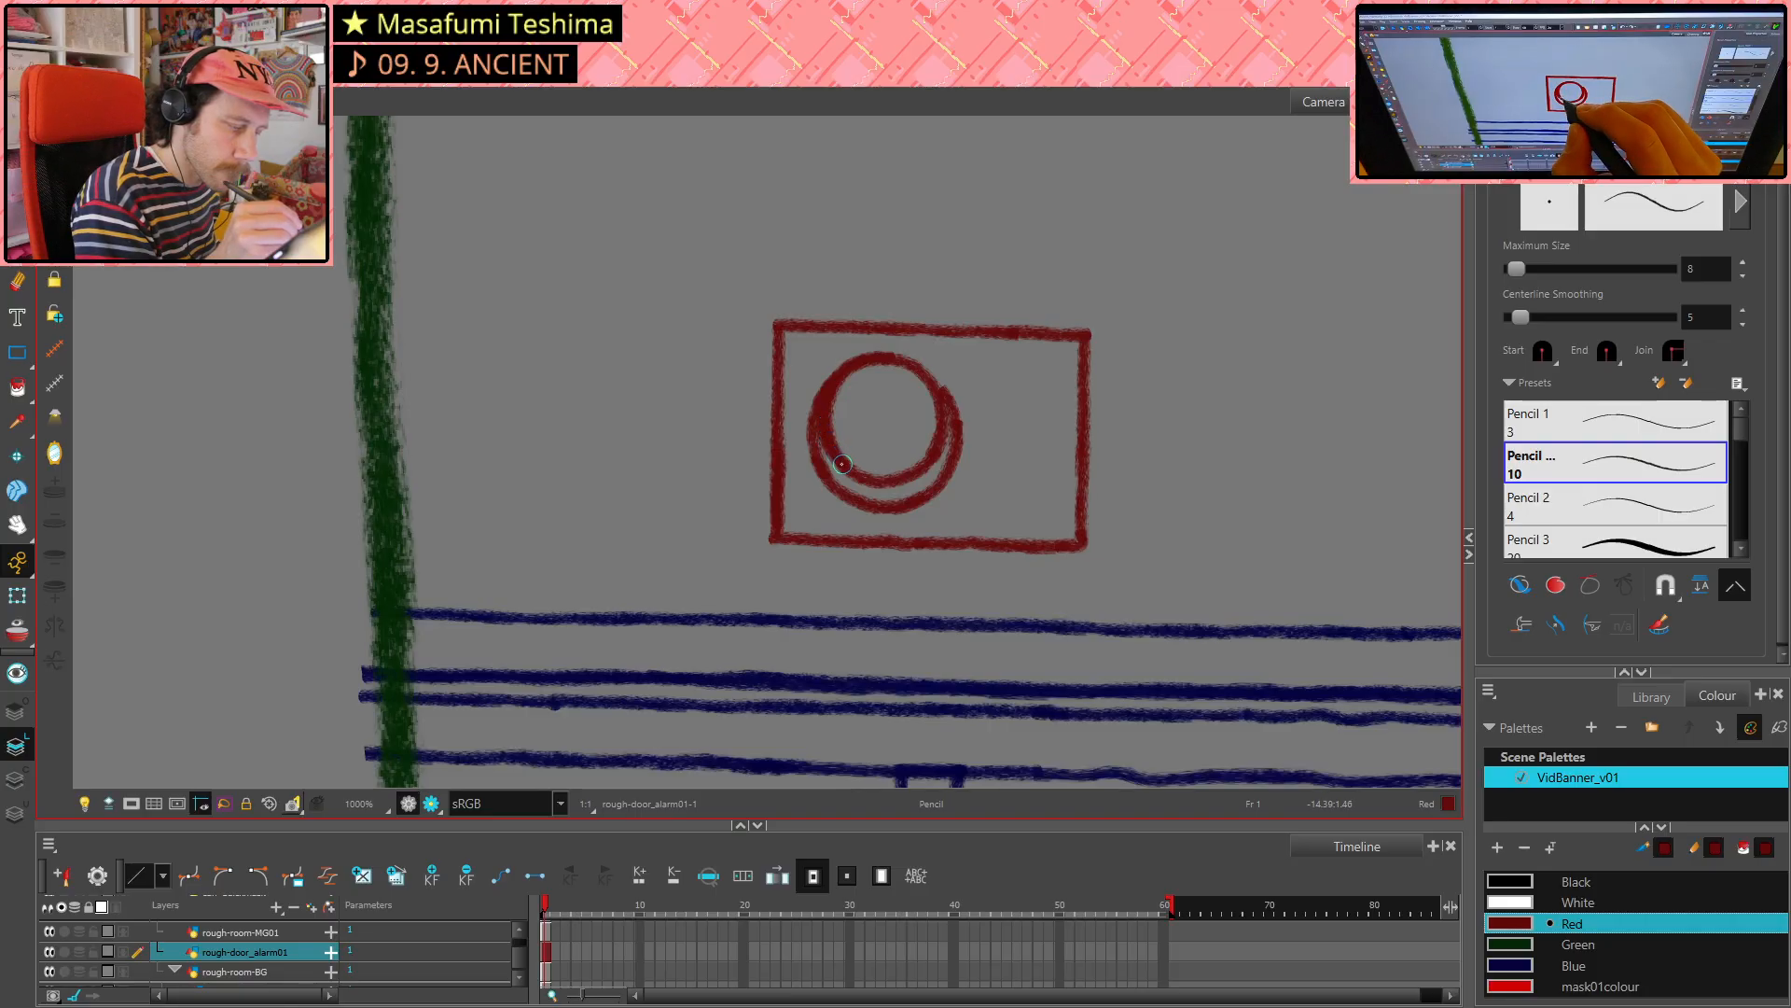
key("alt+s")
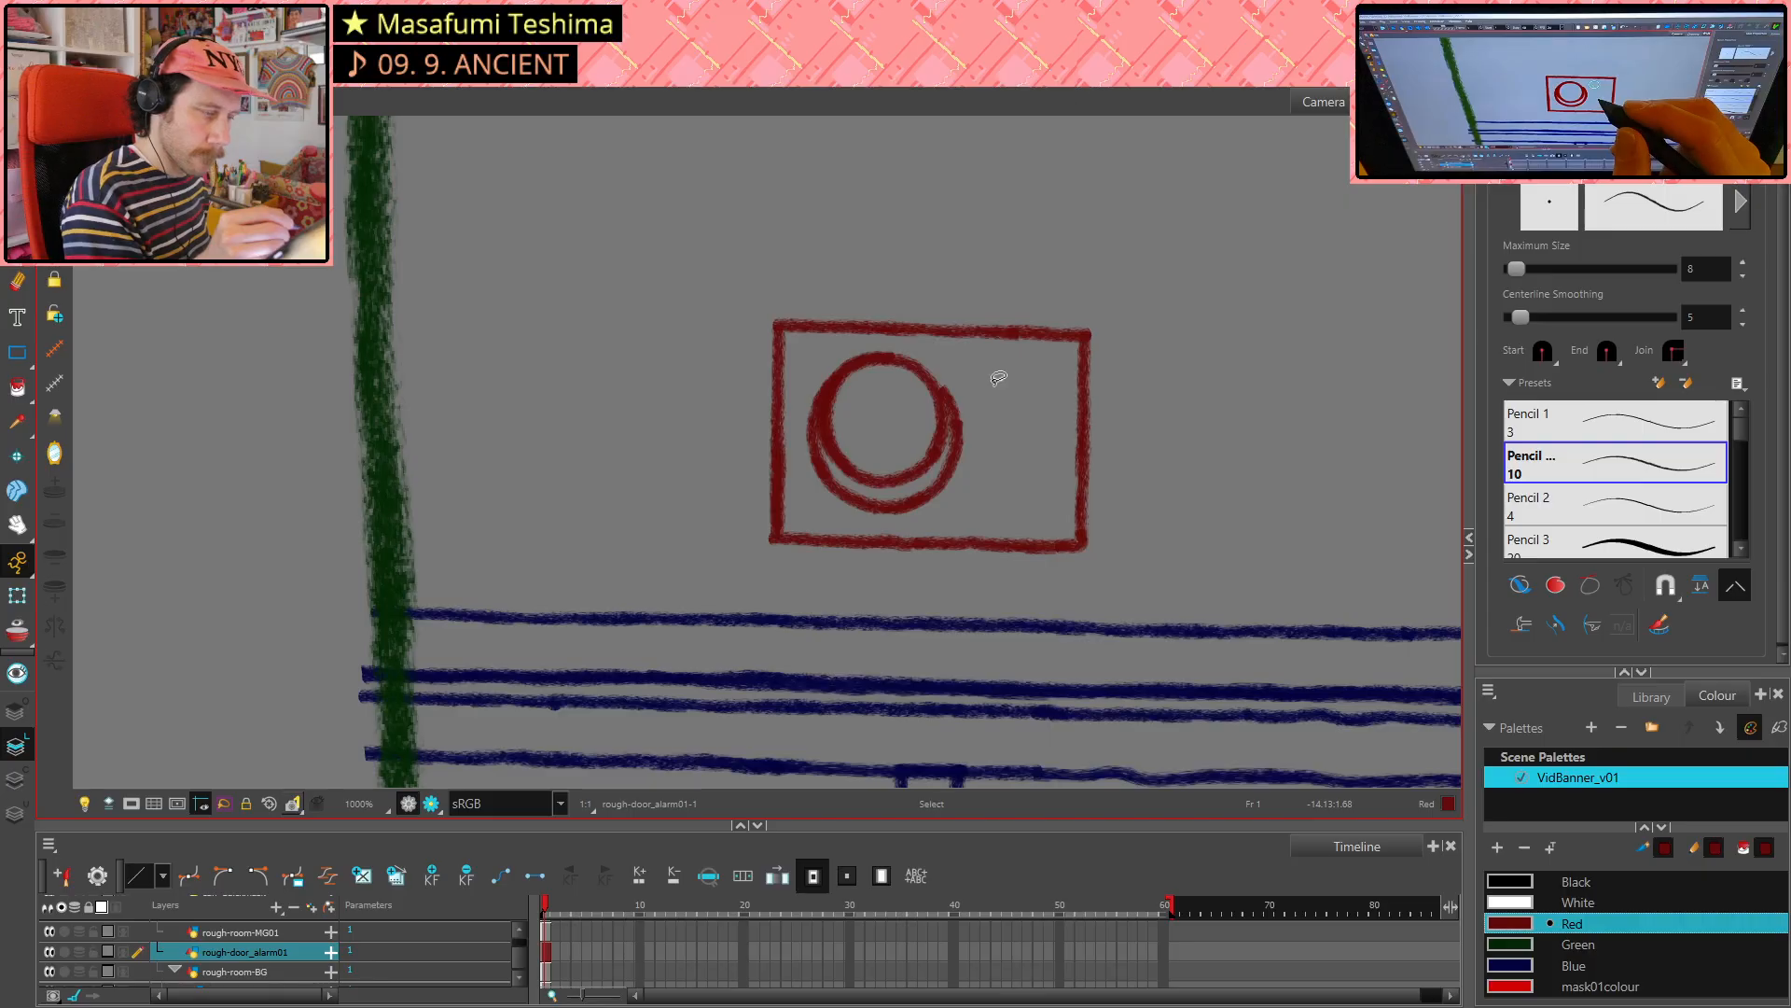
key("alt+x")
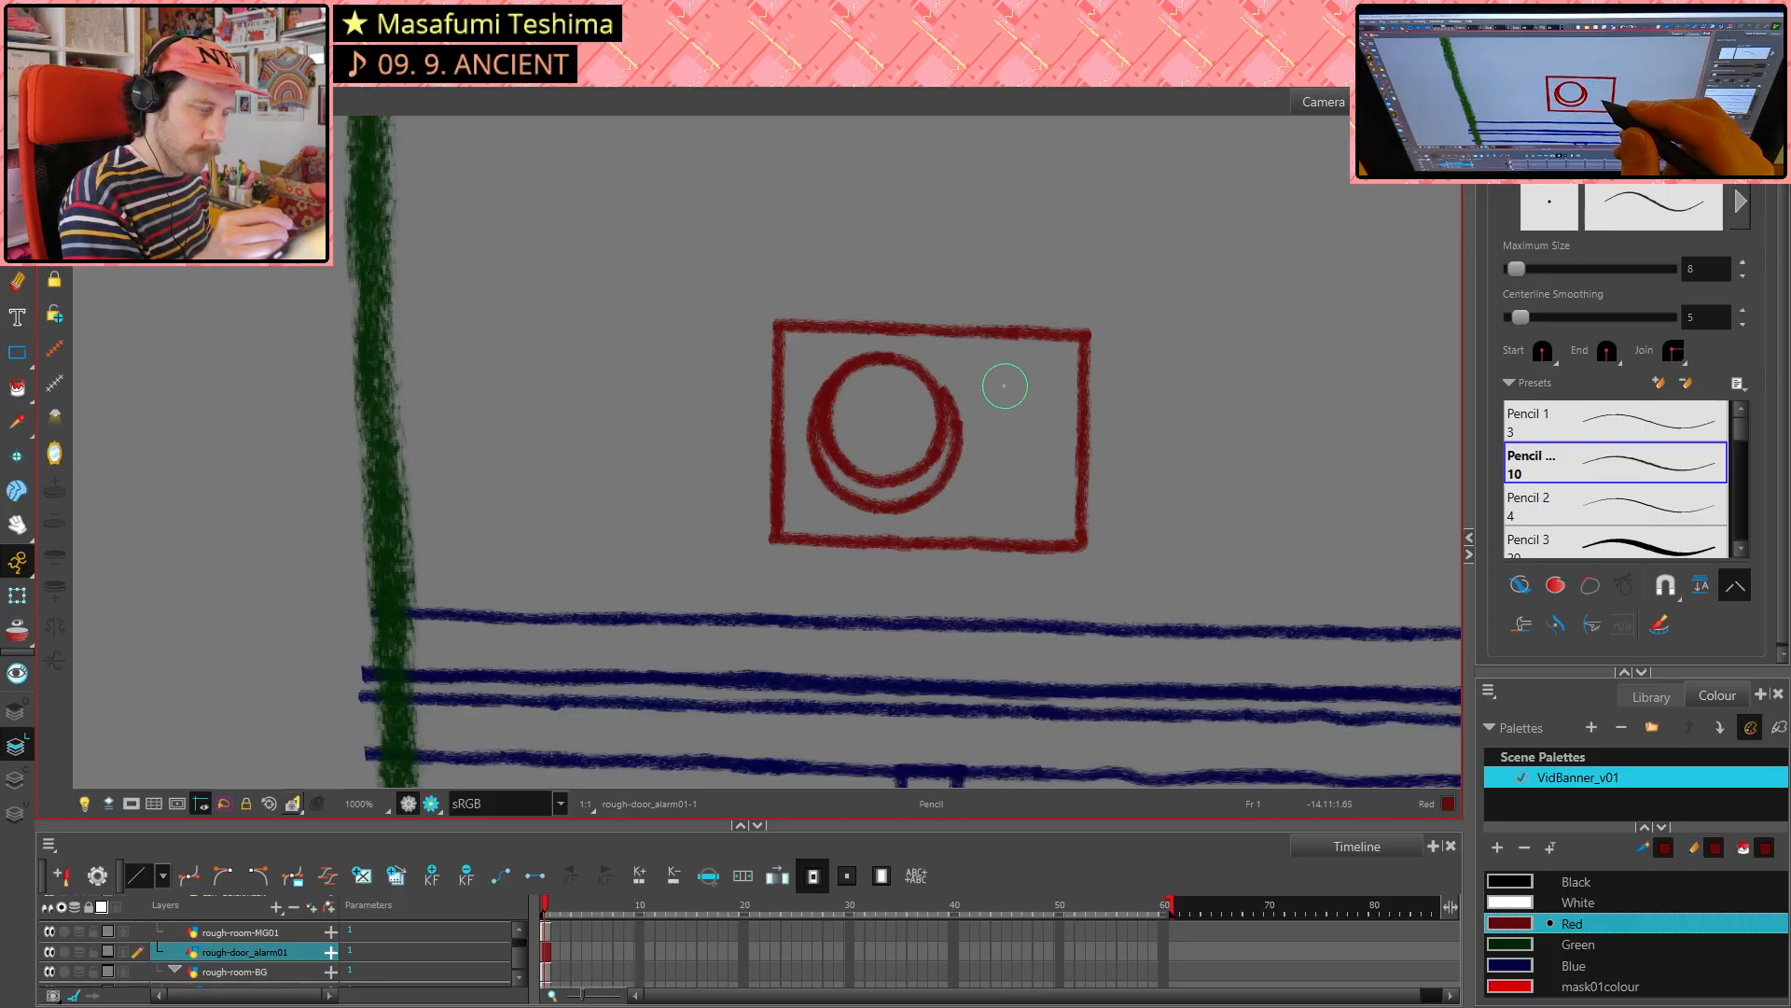
key("alt+t")
left_click(845, 399)
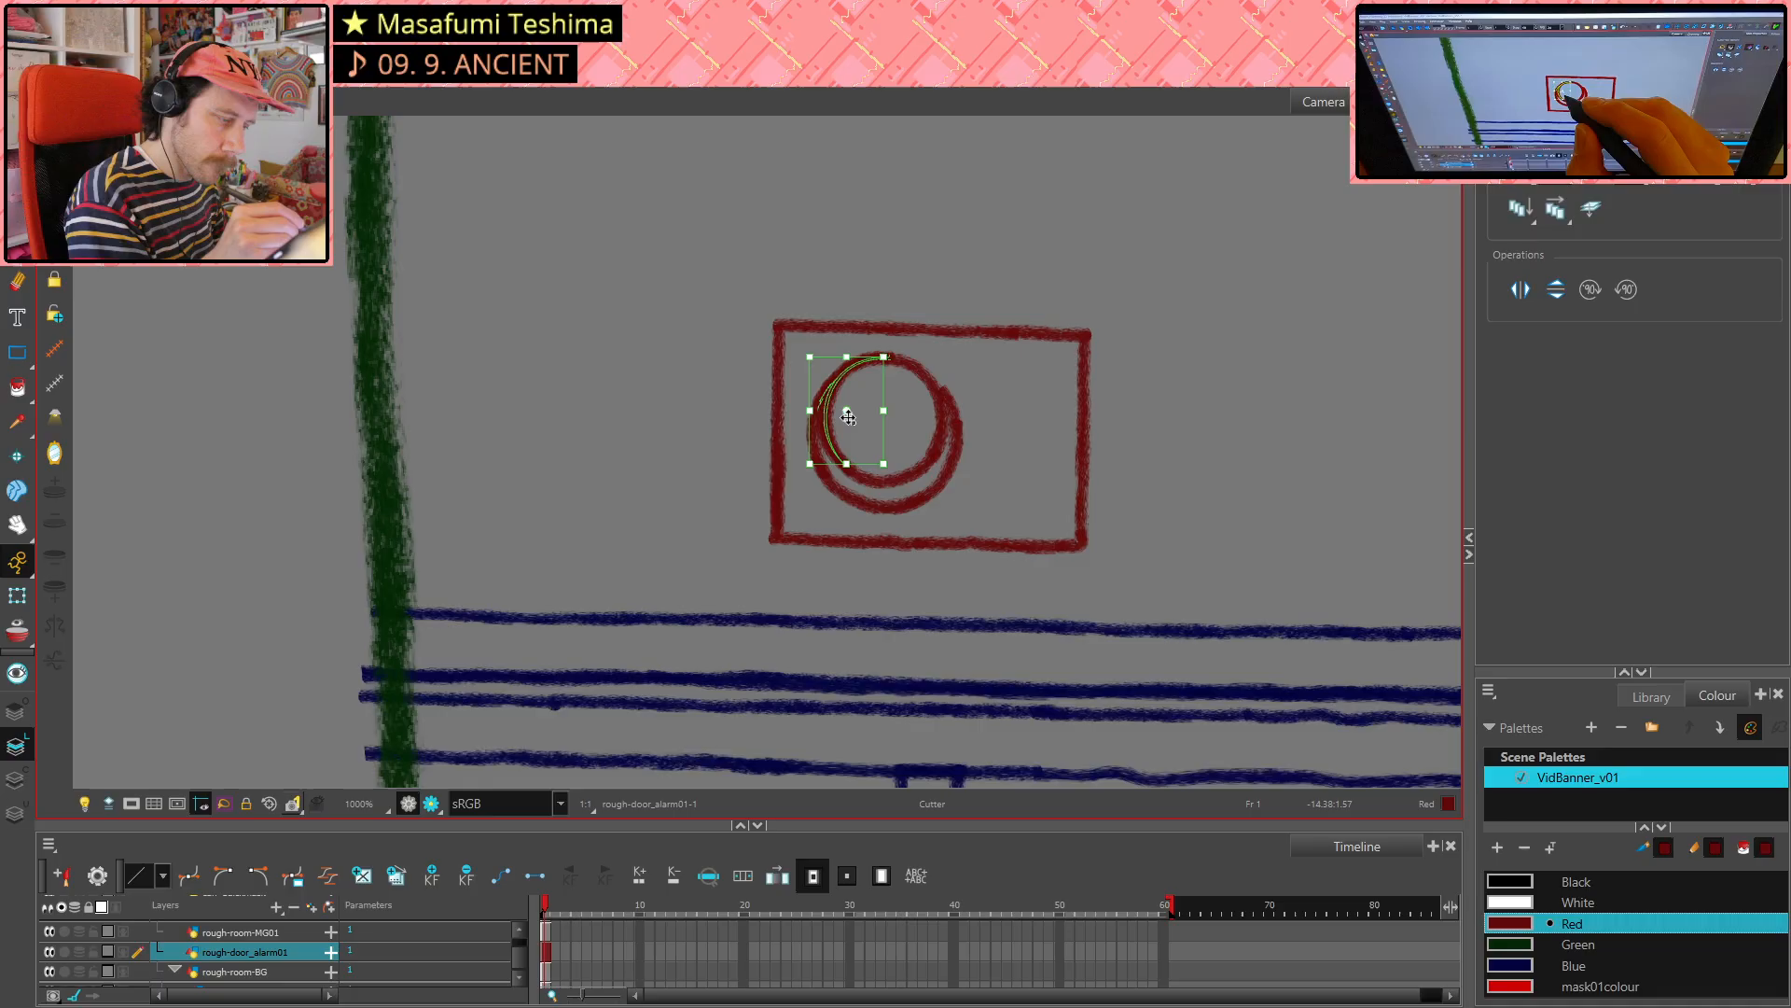
key("ctrl+z")
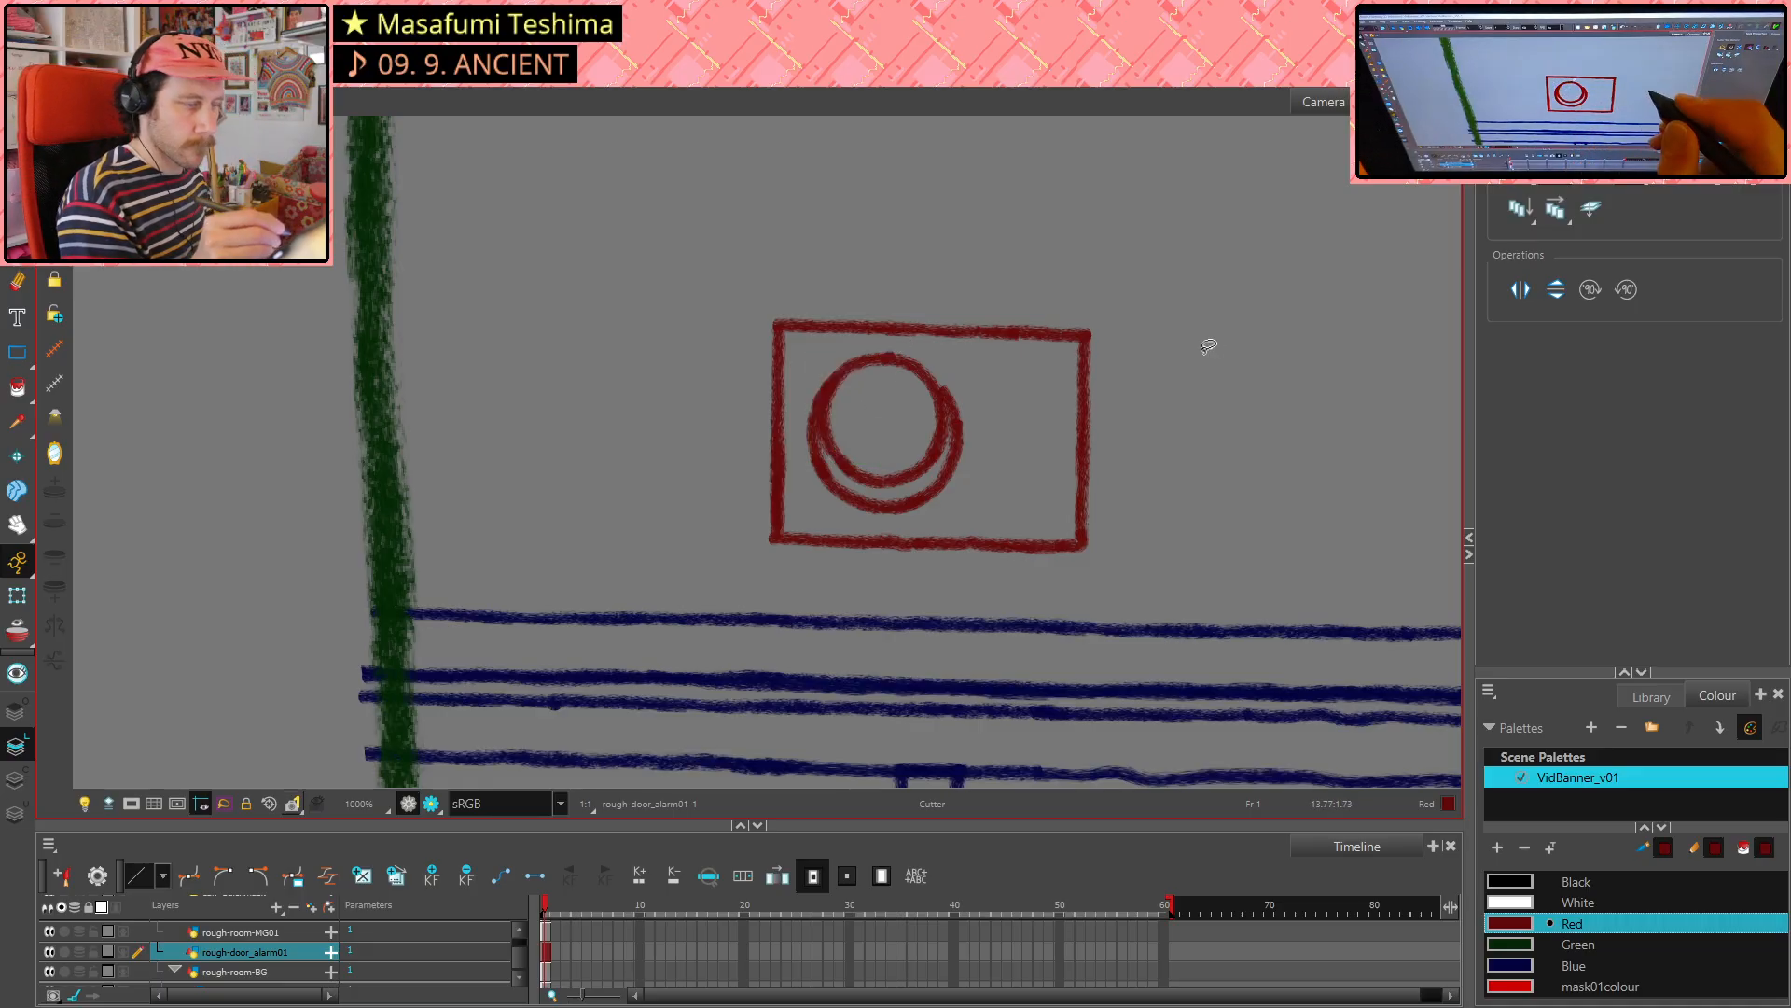
- Redraw the inner circle's right side with the red Pencil and cut away the old overlapping line pieces along it
key("alt+slash")
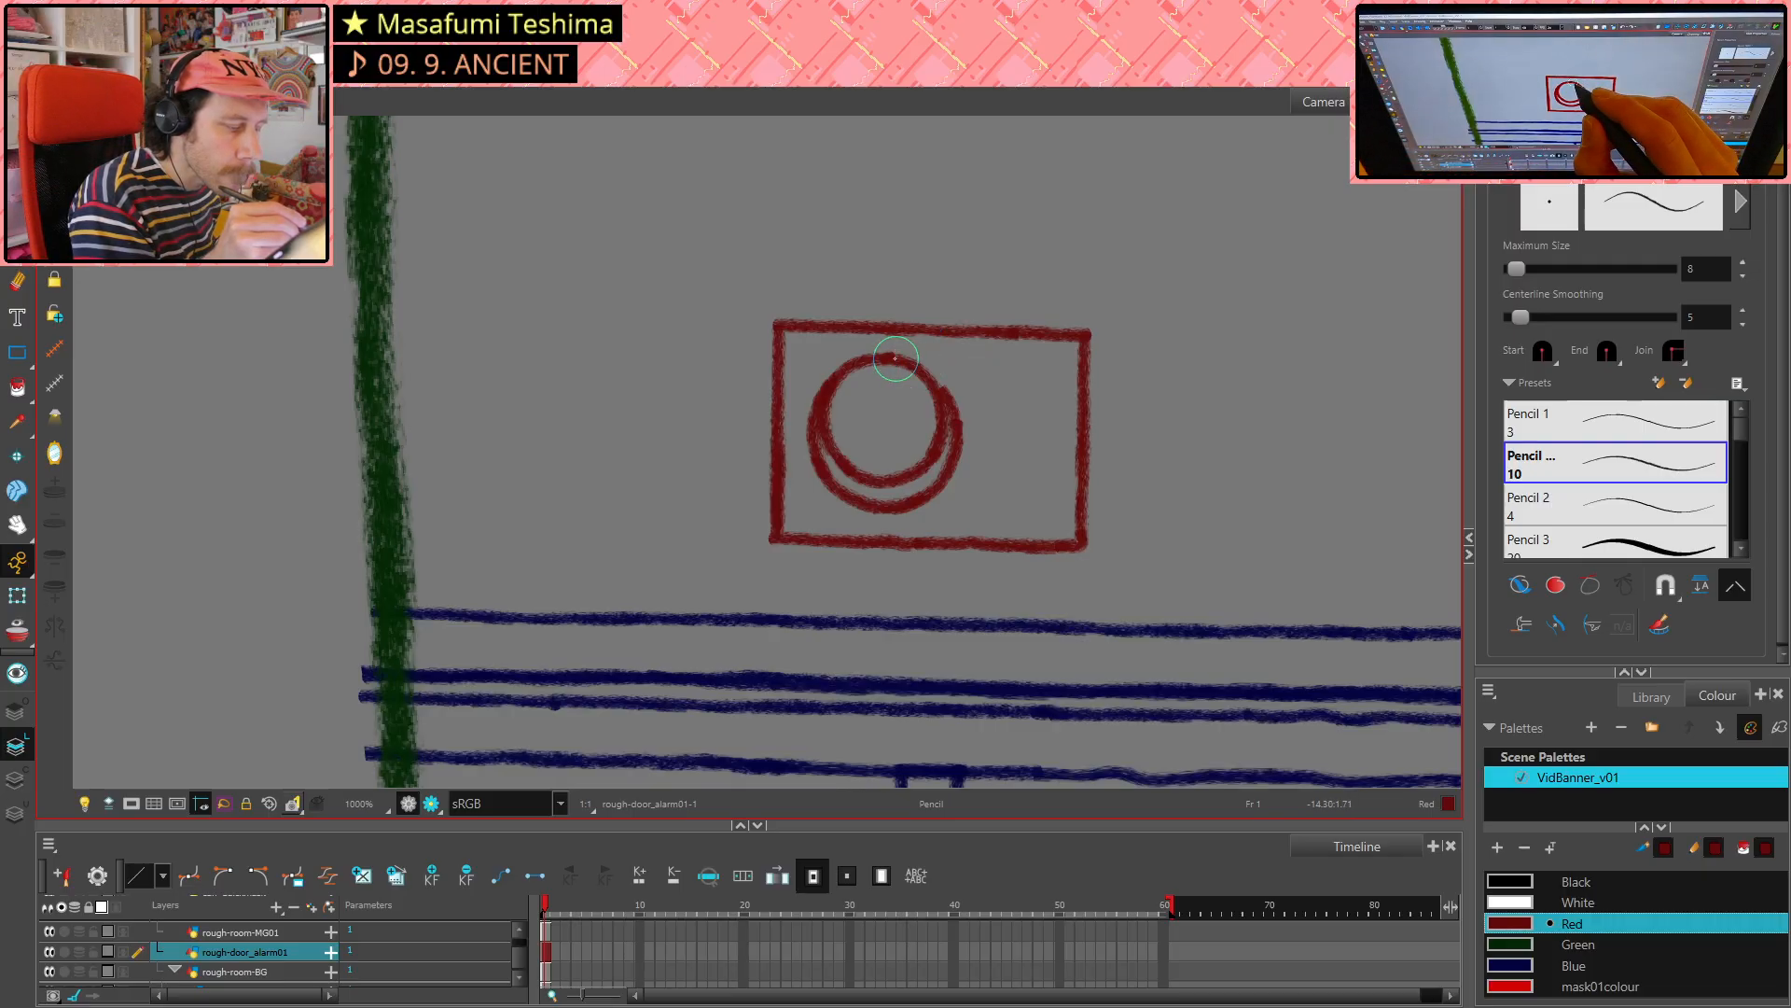
left_click_drag(895, 358, 905, 361)
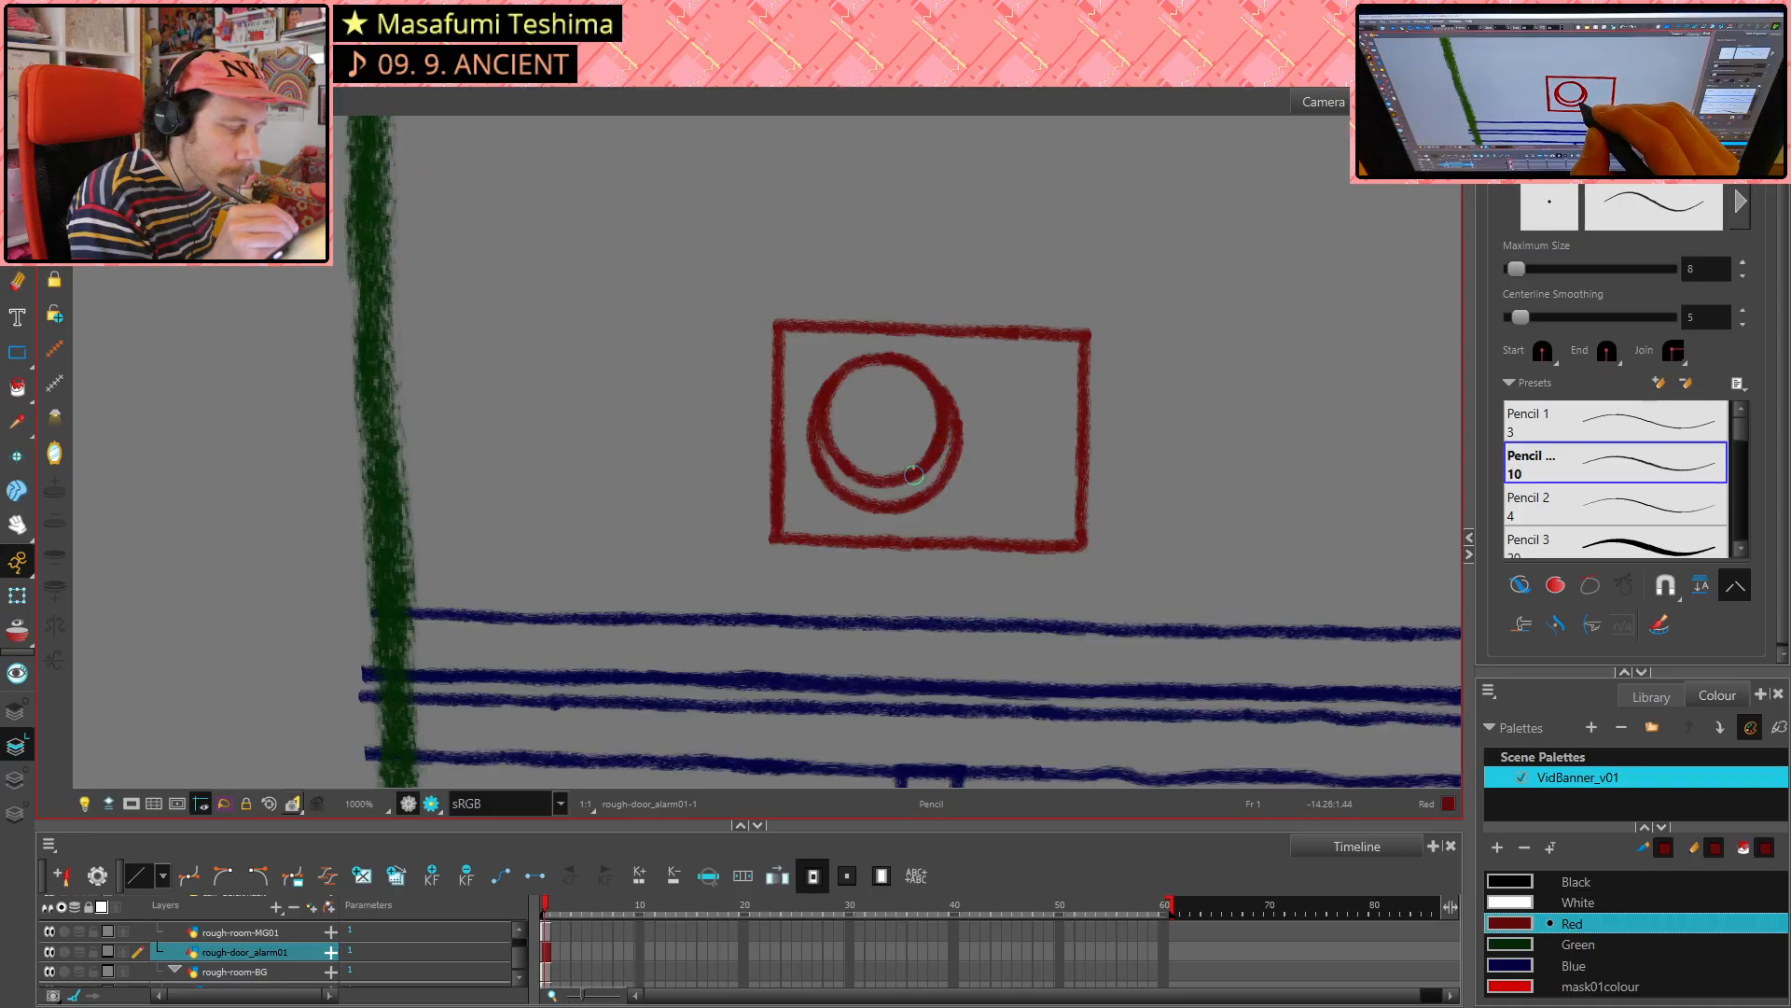
key("alt+t")
left_click(937, 402)
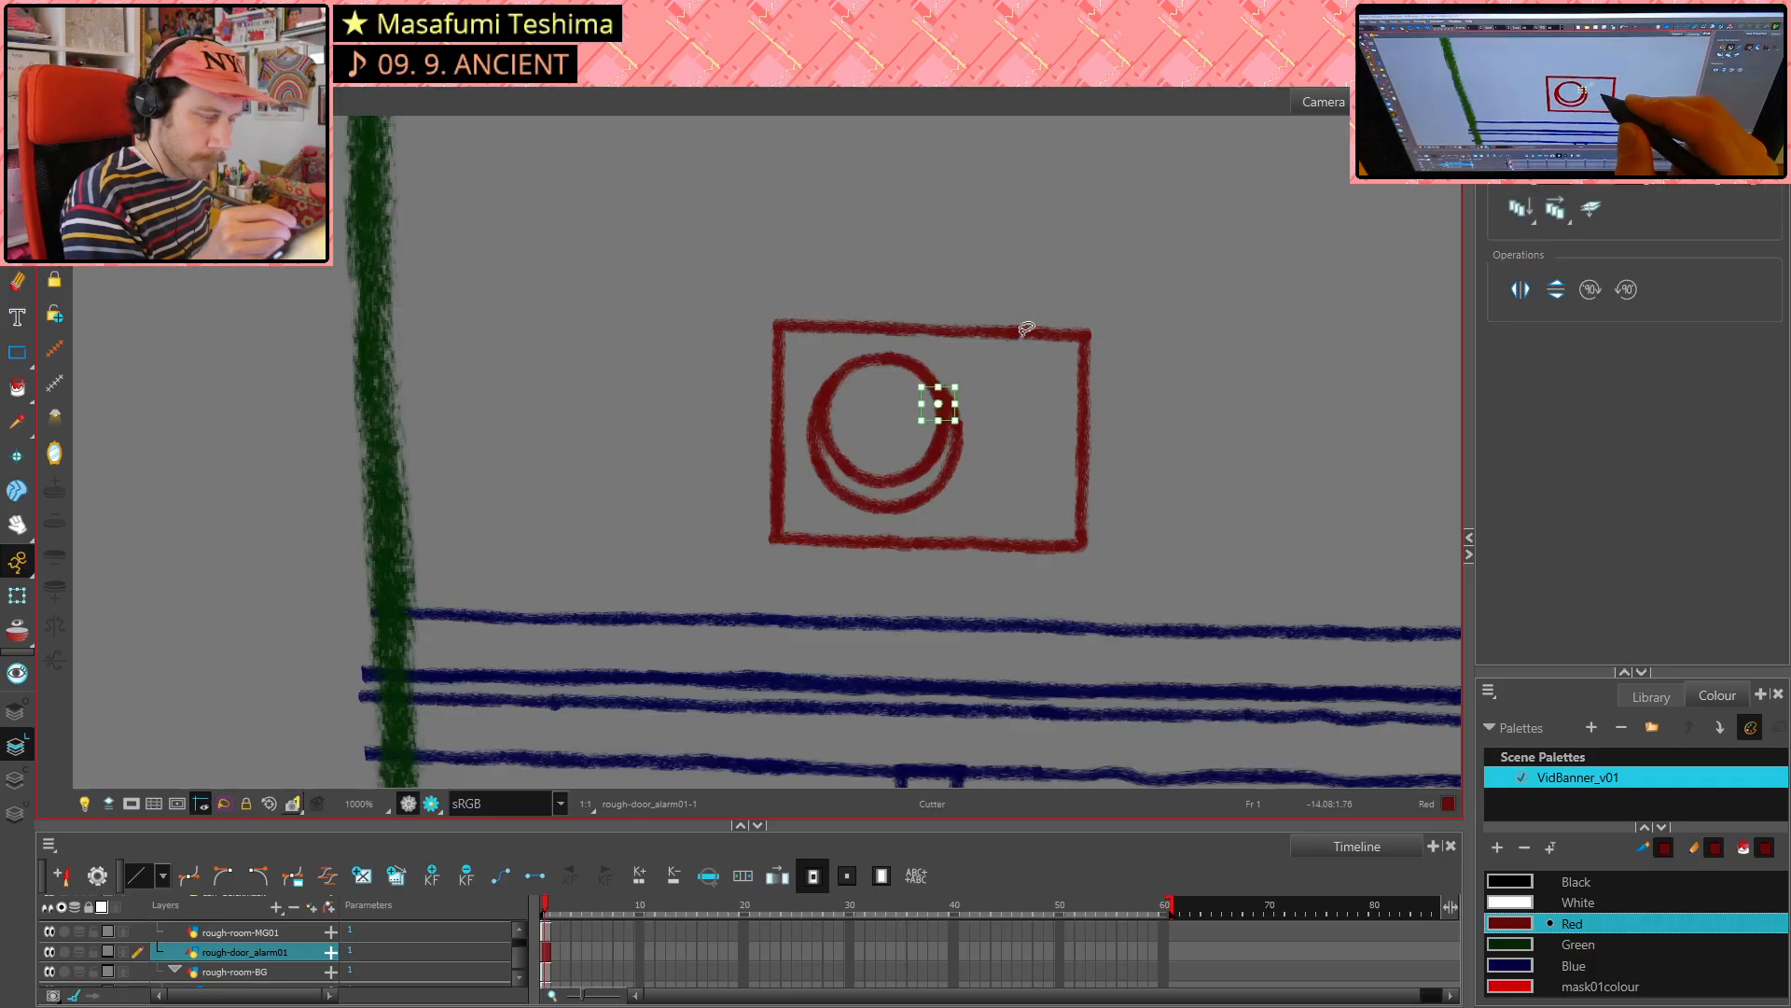
left_click(918, 391)
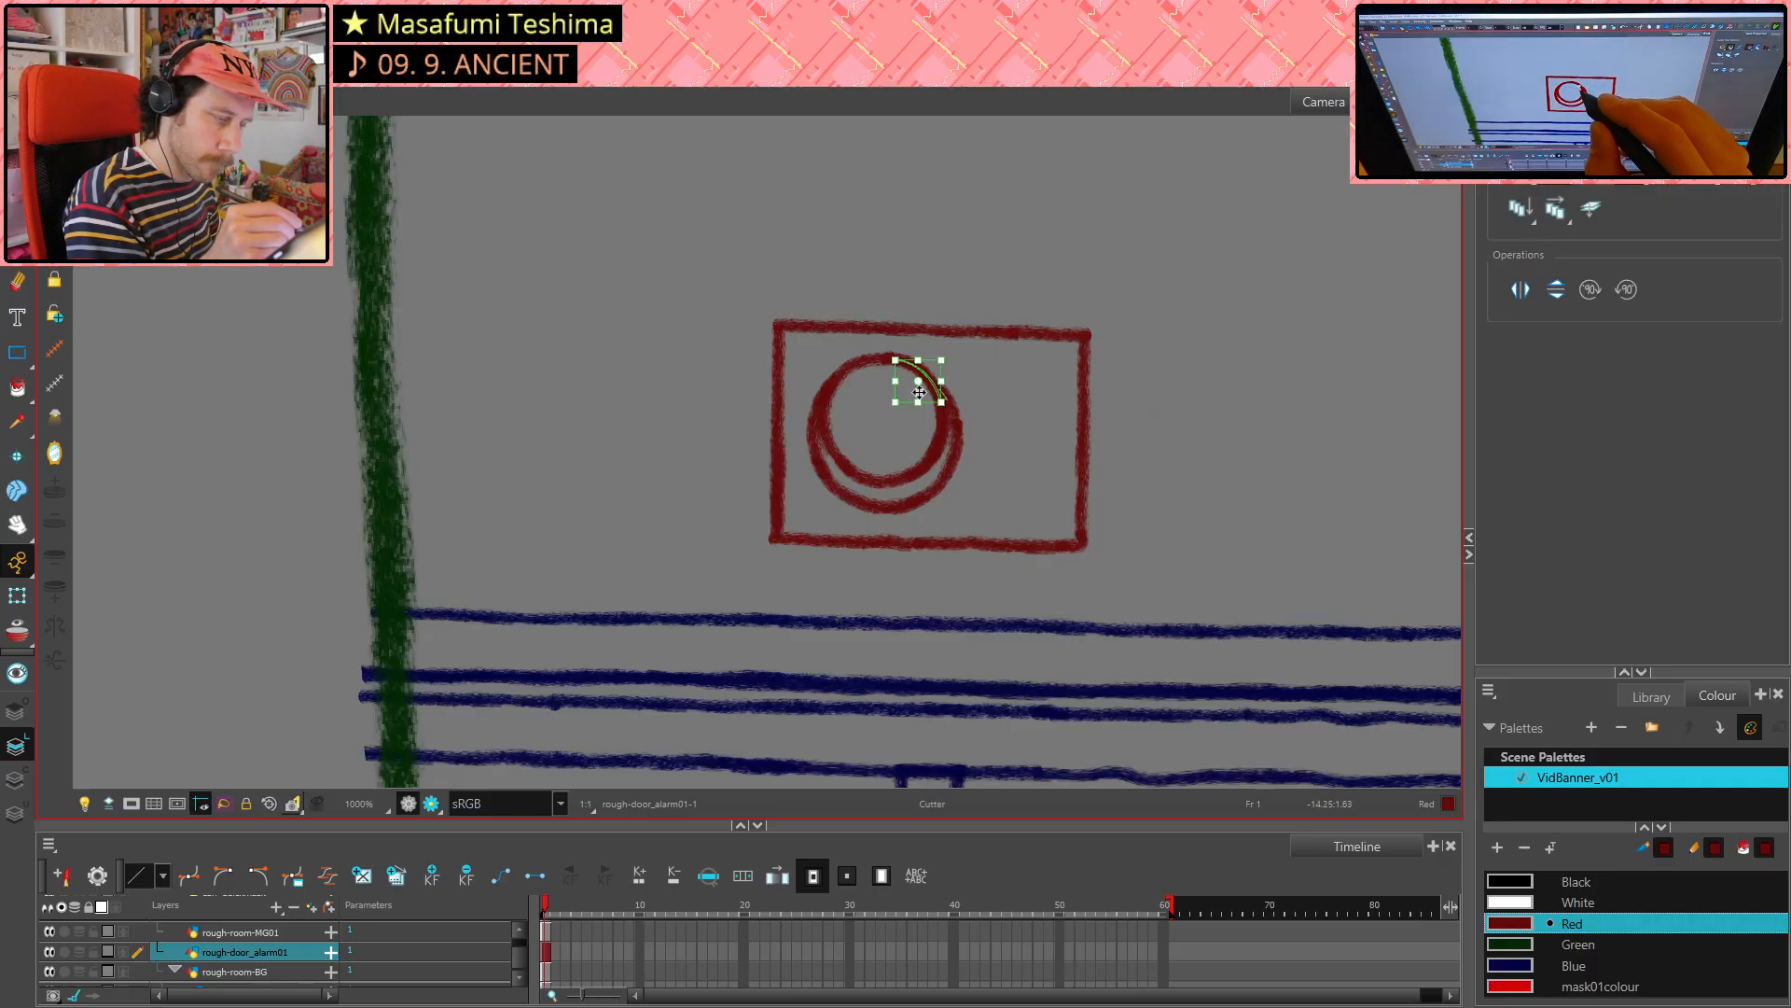
key("Delete")
left_click(936, 404)
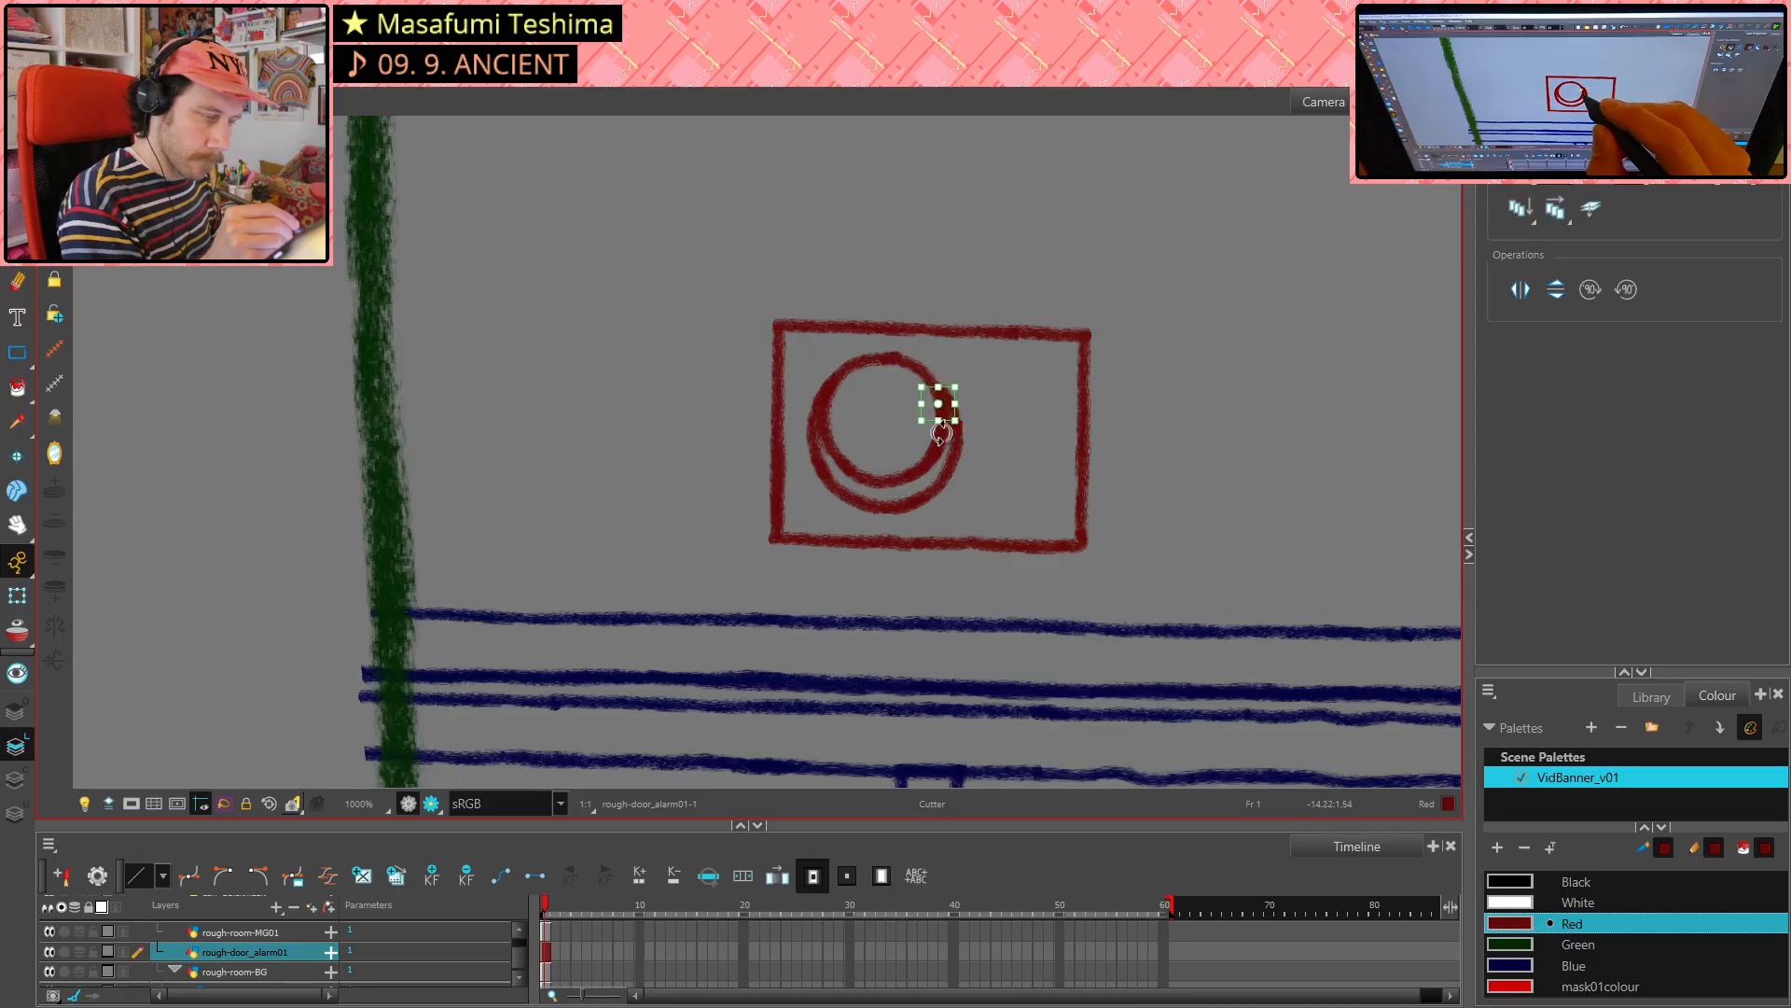
key("Delete")
left_click(936, 423)
key("Delete")
left_click(932, 451)
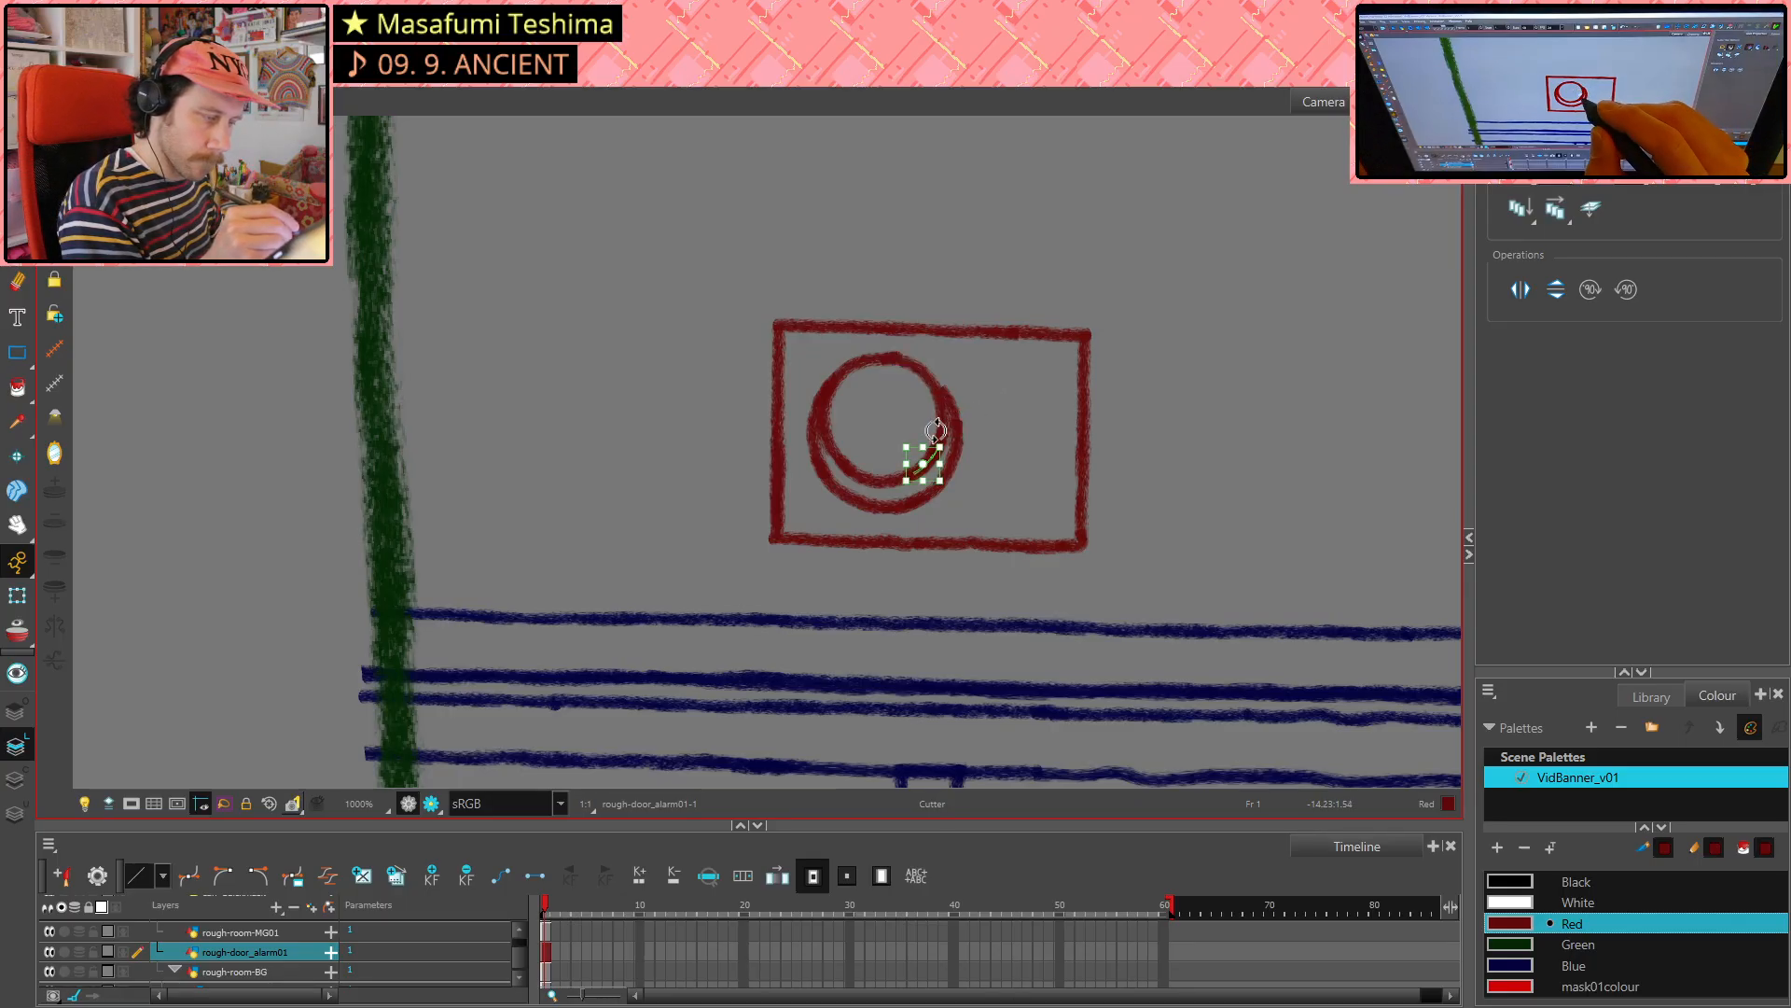
key("Delete")
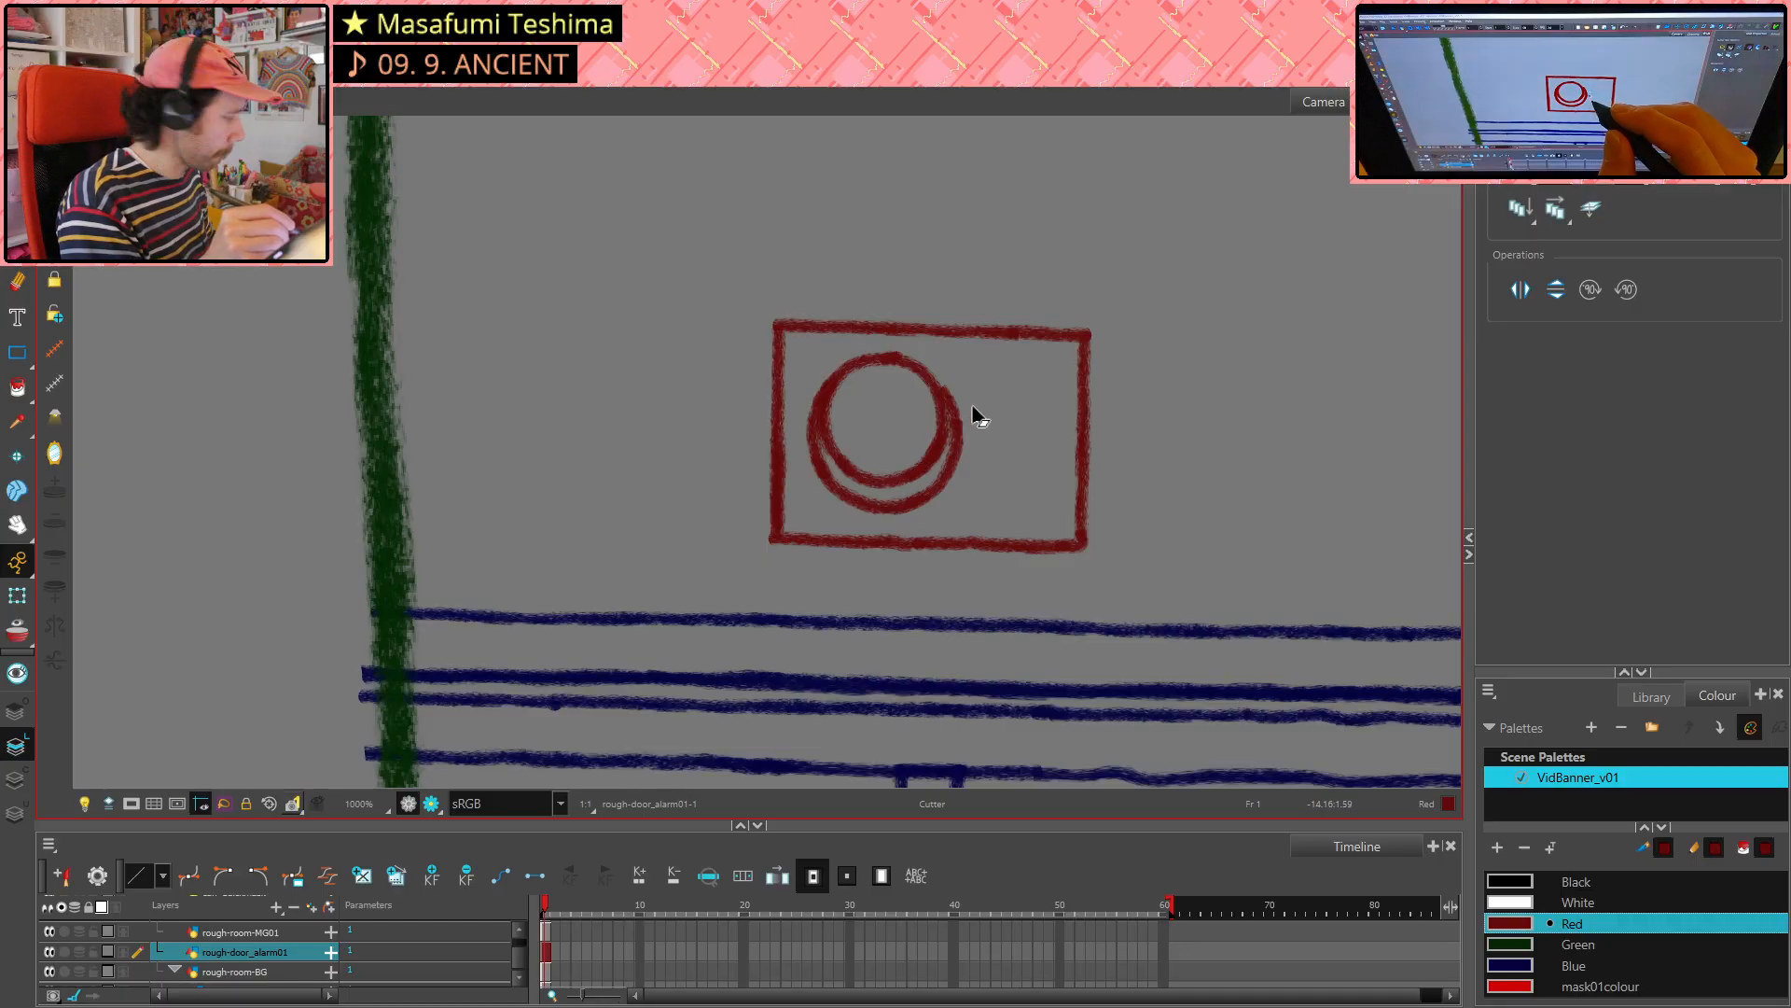
- Try deleting the inner circle's redrawn right arc and the short leftover line piece near its lower end
key("alt+s")
left_click(931, 444)
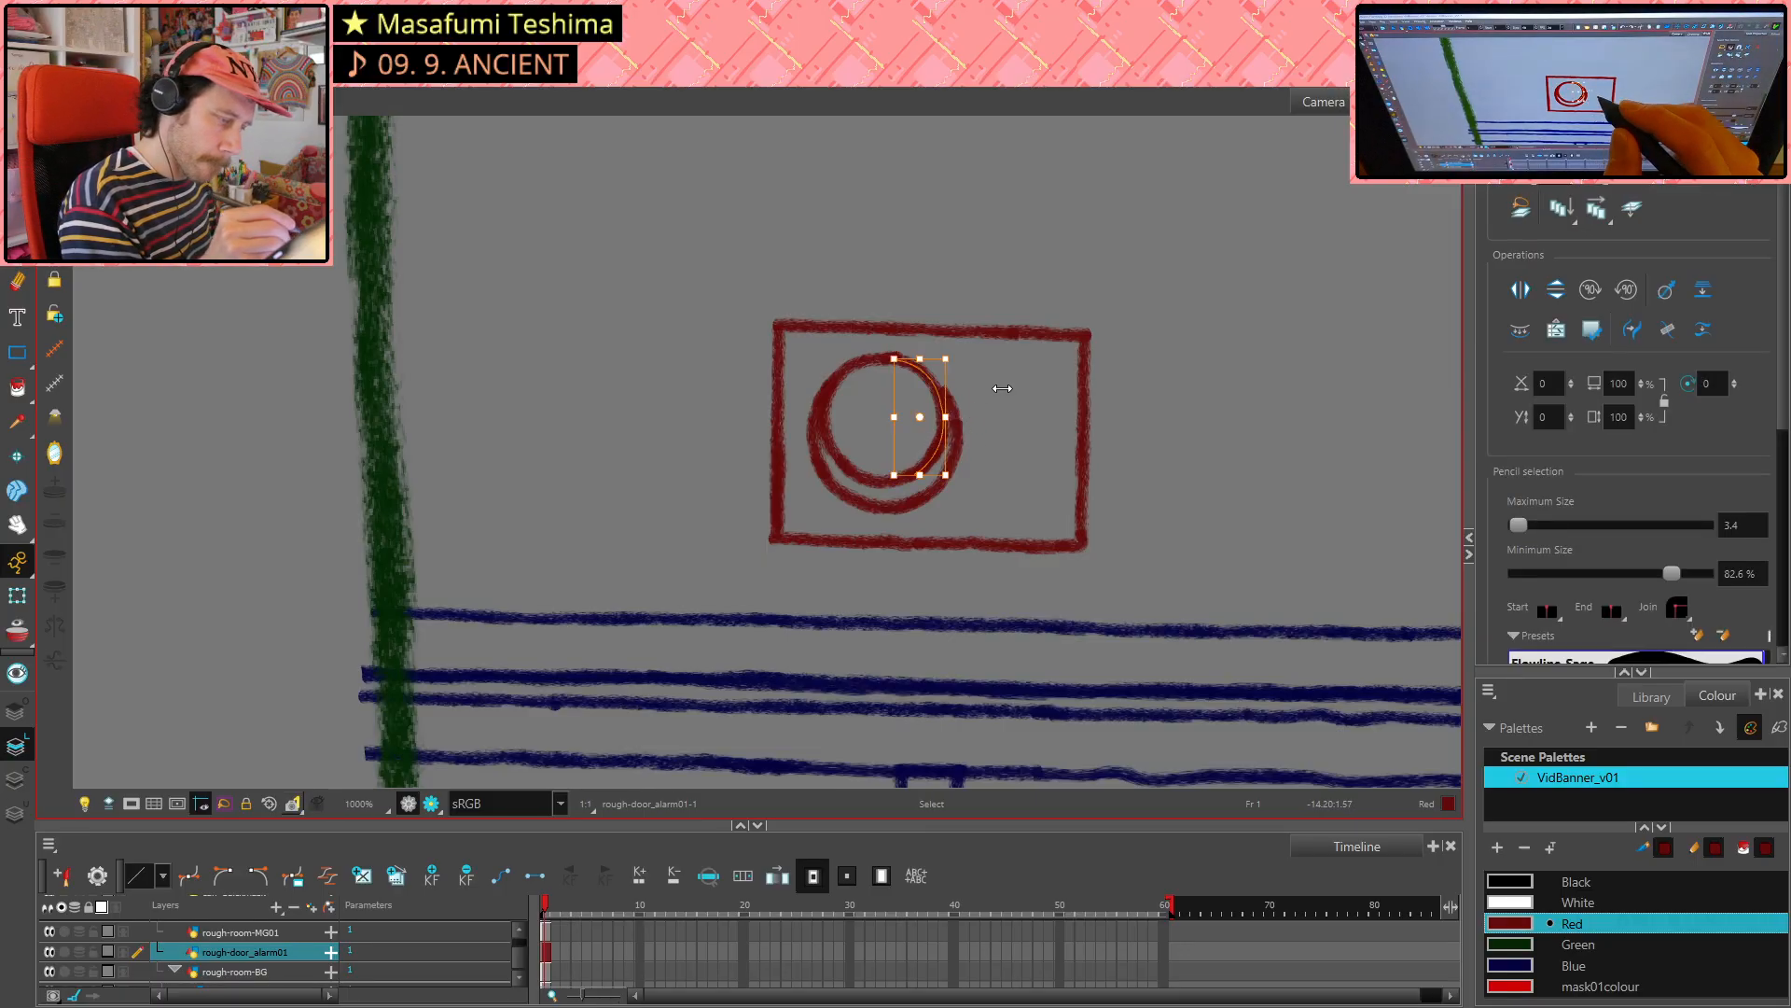
key("Delete")
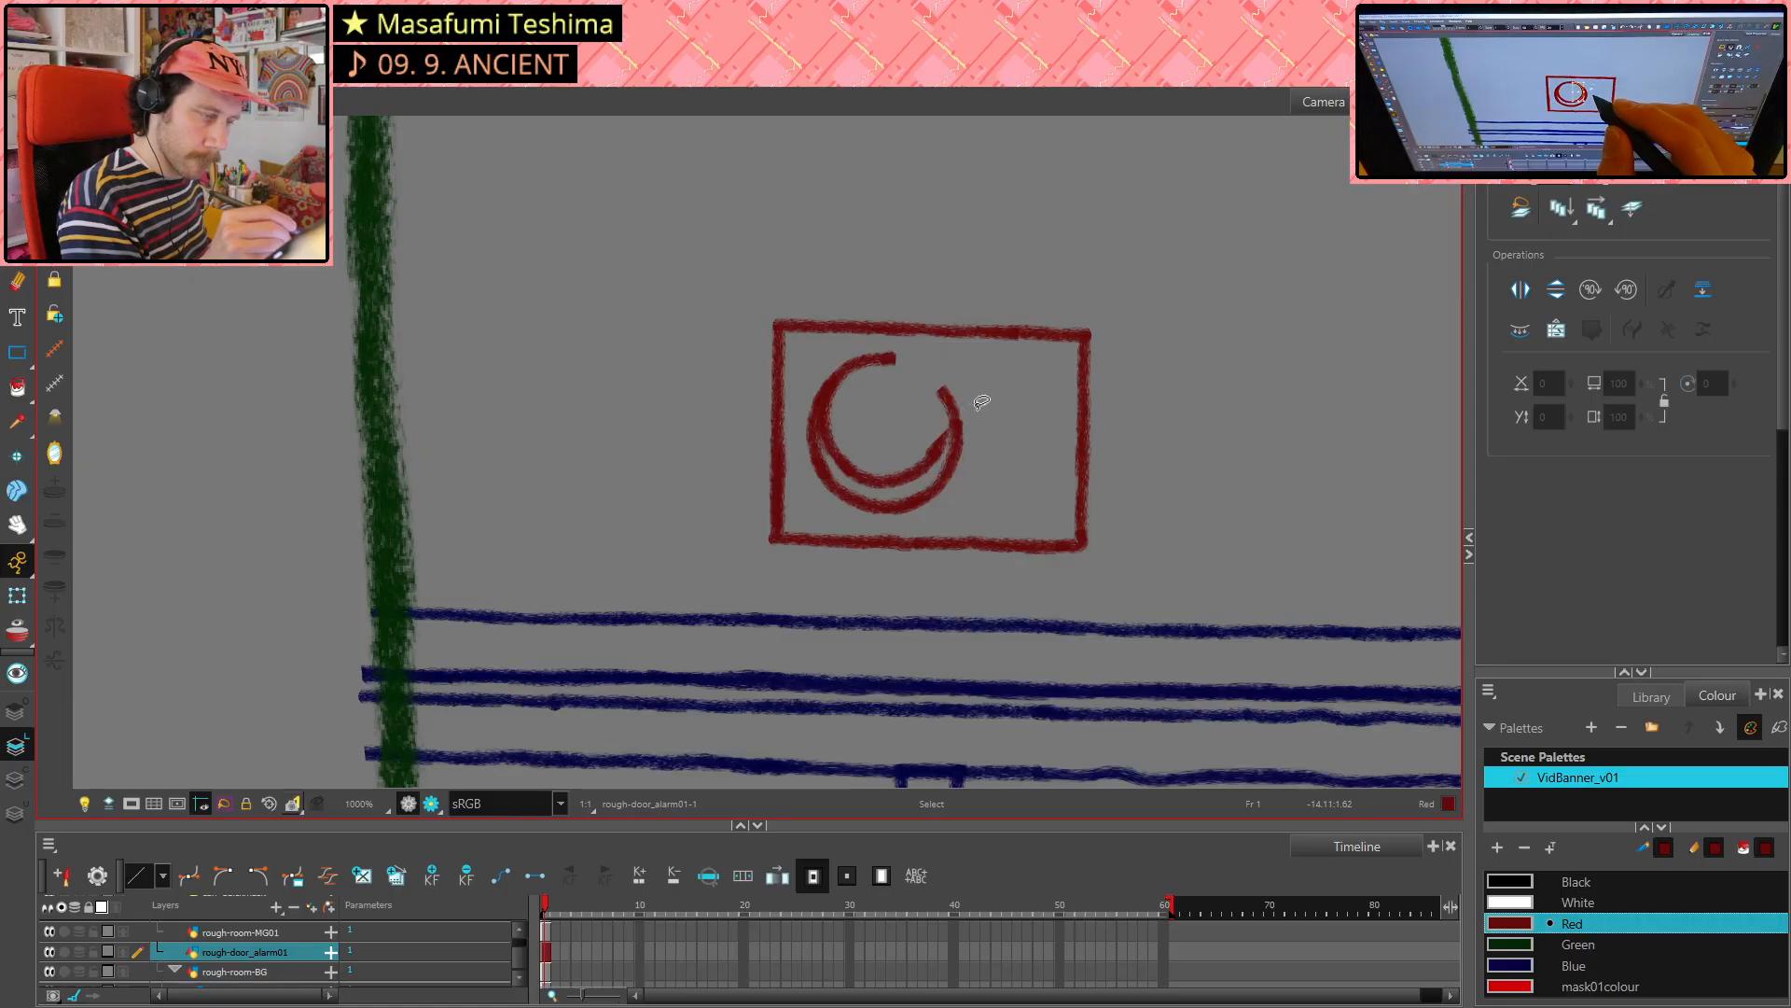
key("ctrl+z")
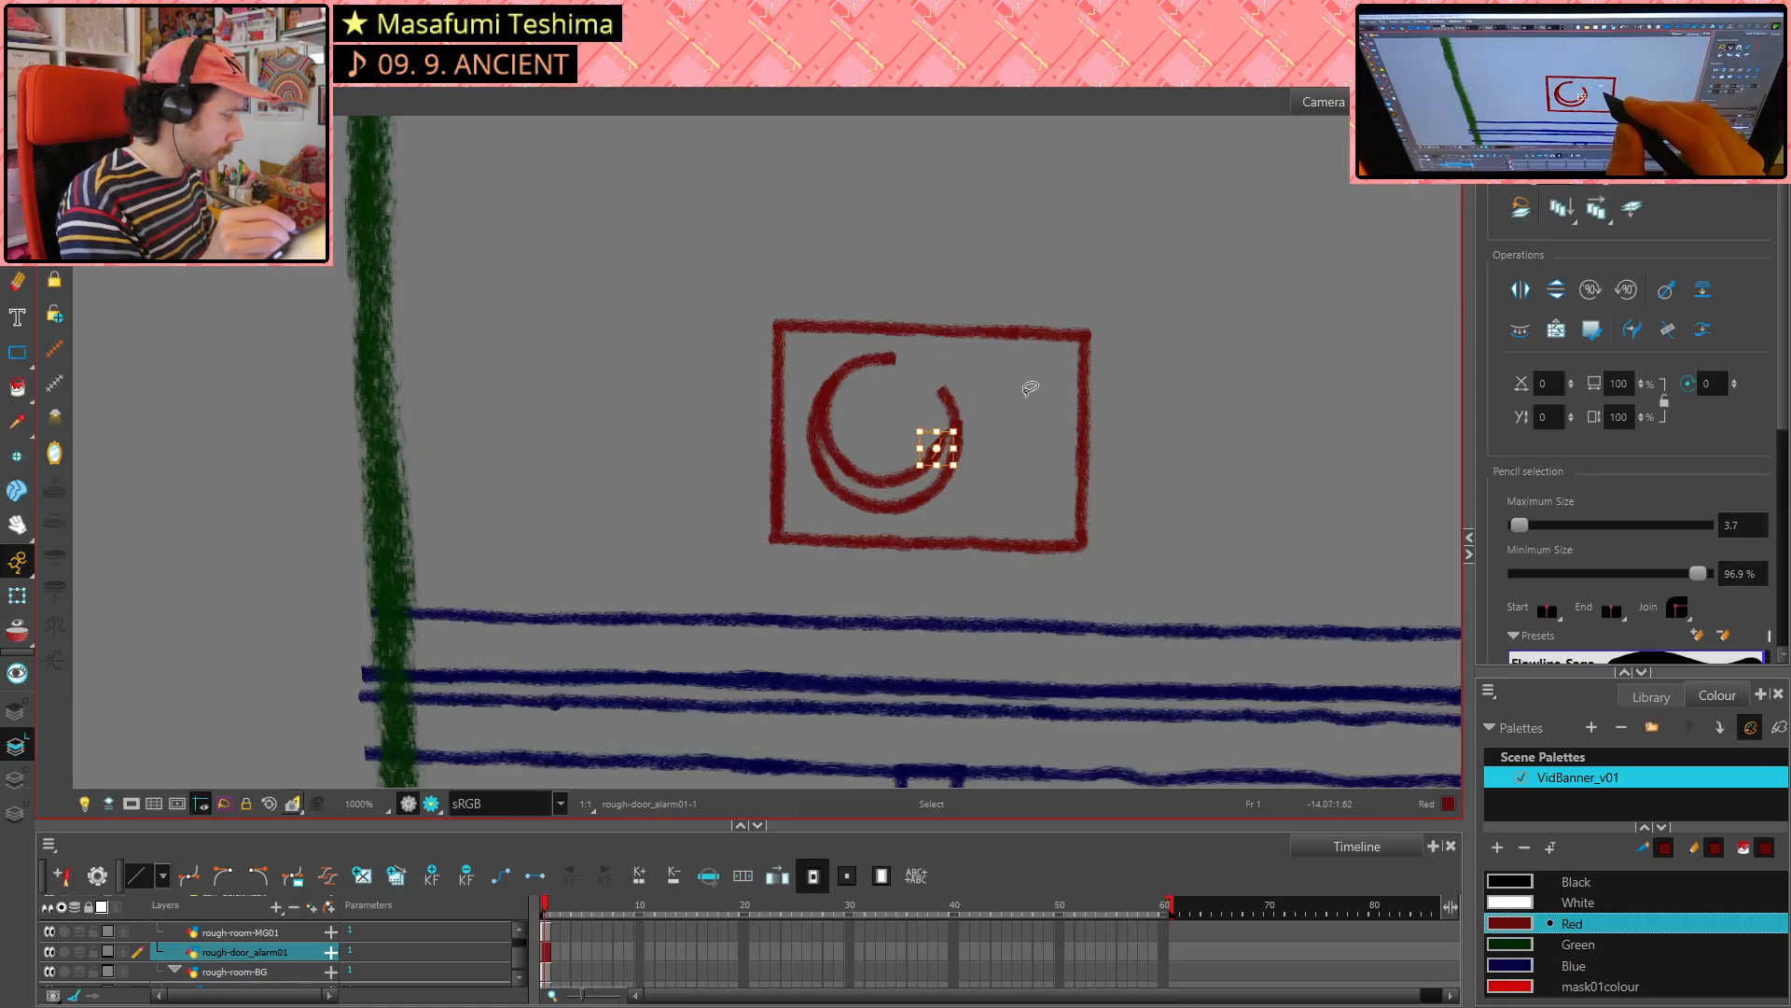
key("Delete")
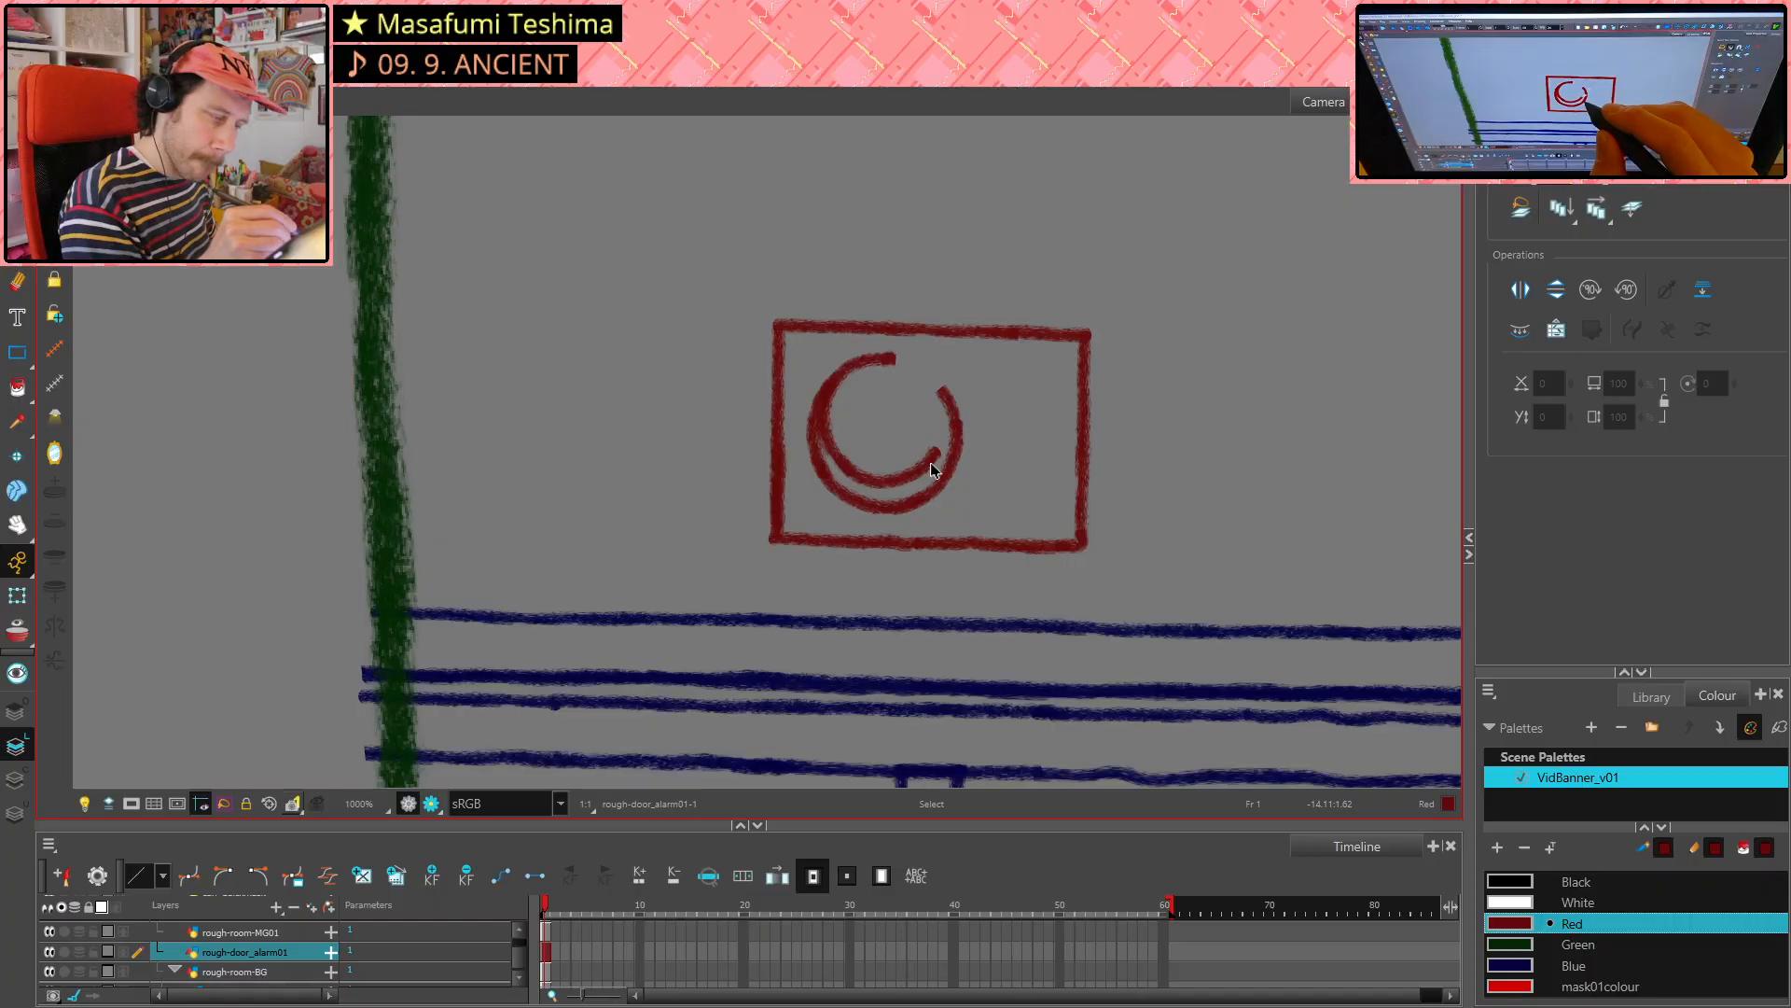
key("alt+e")
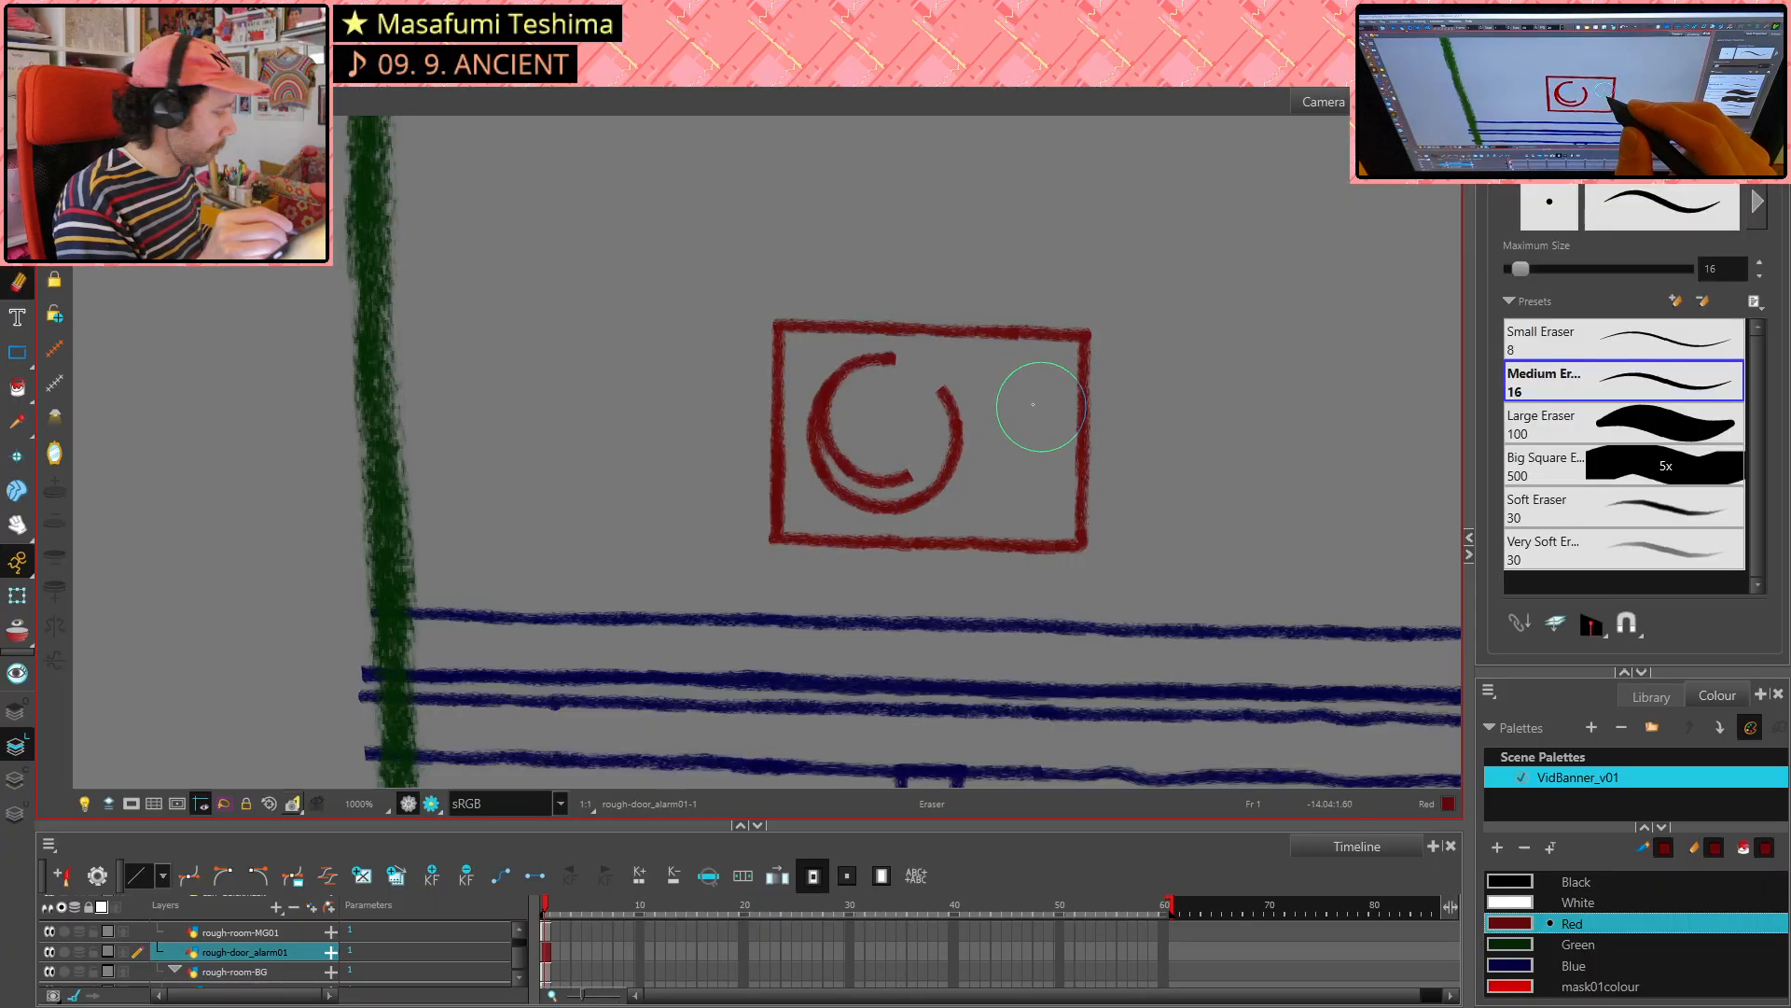
- Move back and forth through the undo history until the inner circle's right arc is restored
key("alt+s")
key("ctrl+z")
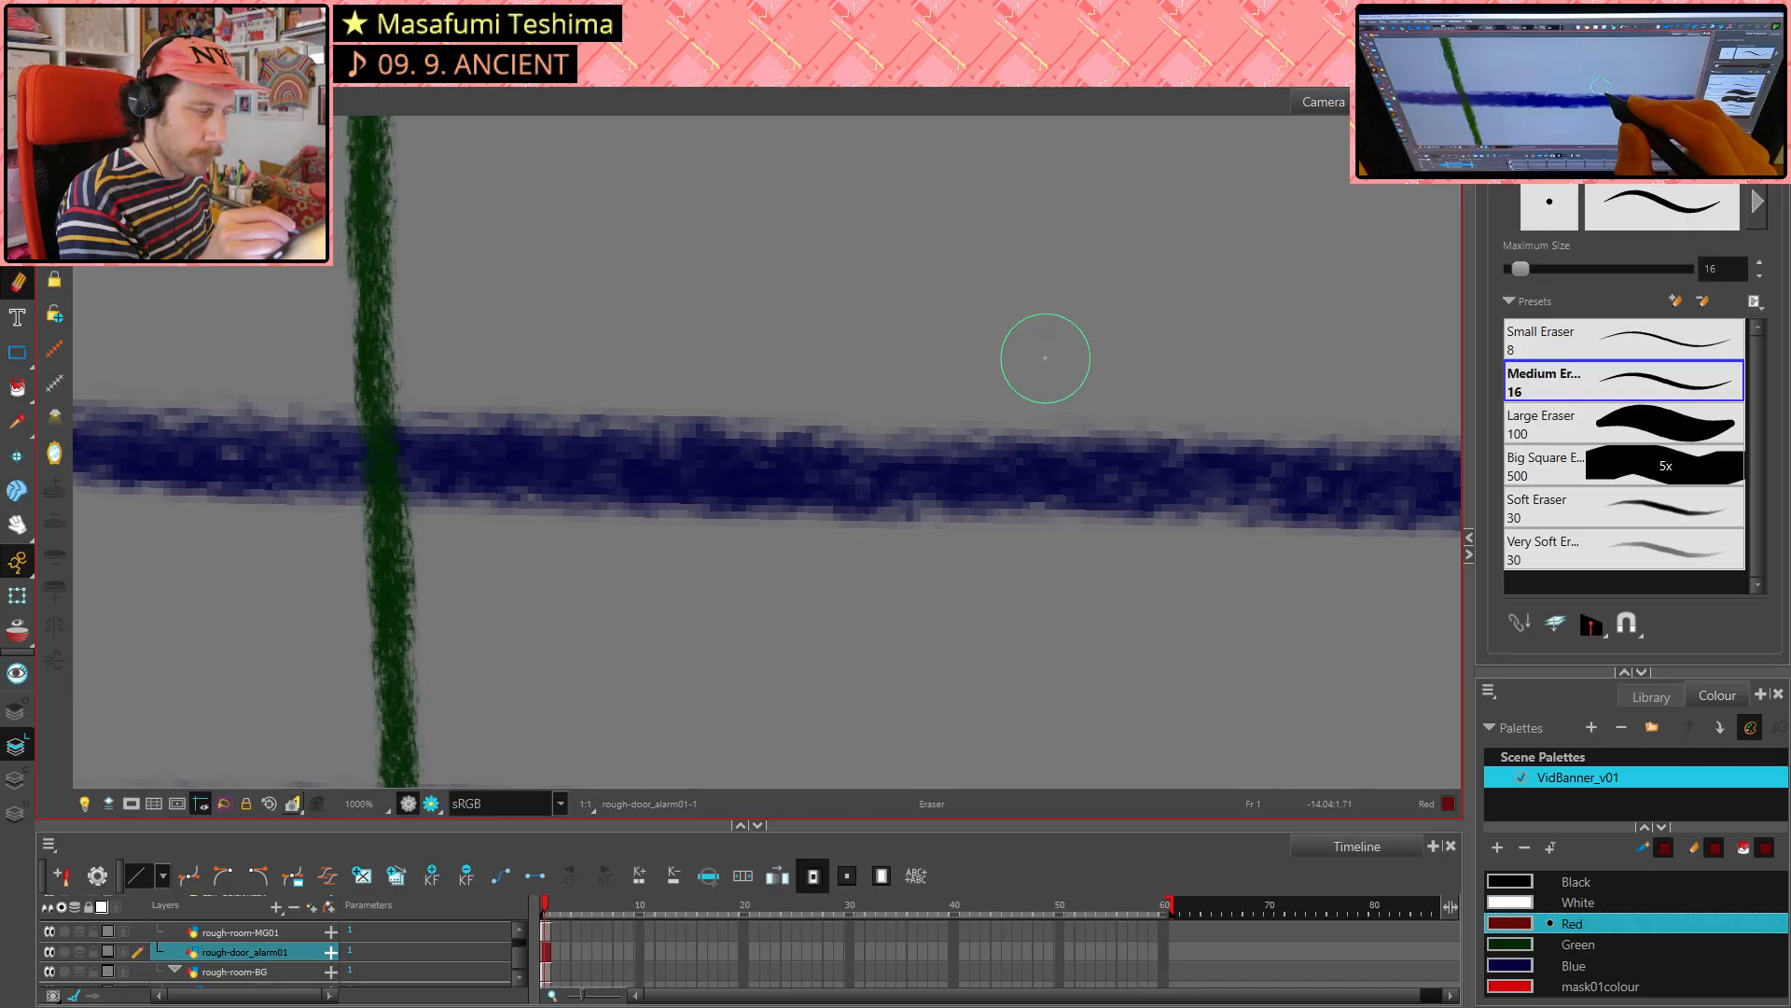
key("ctrl+shift+z")
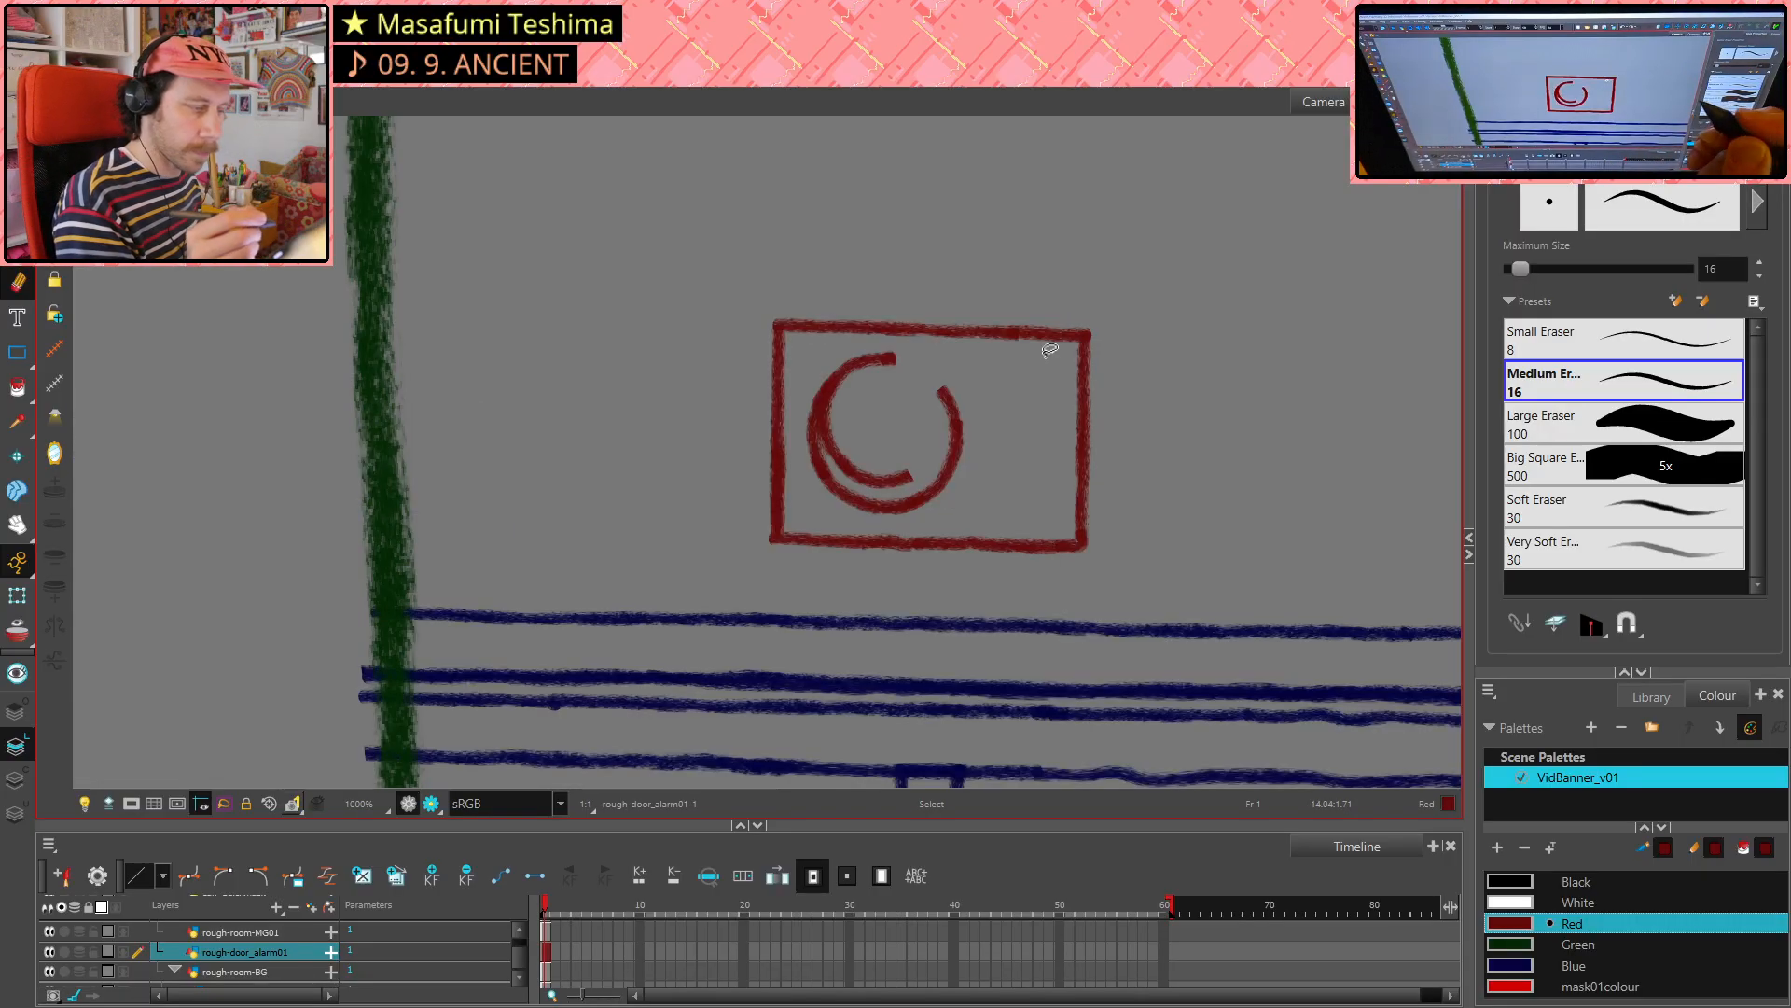
key("alt+s")
key("ctrl+shift+z")
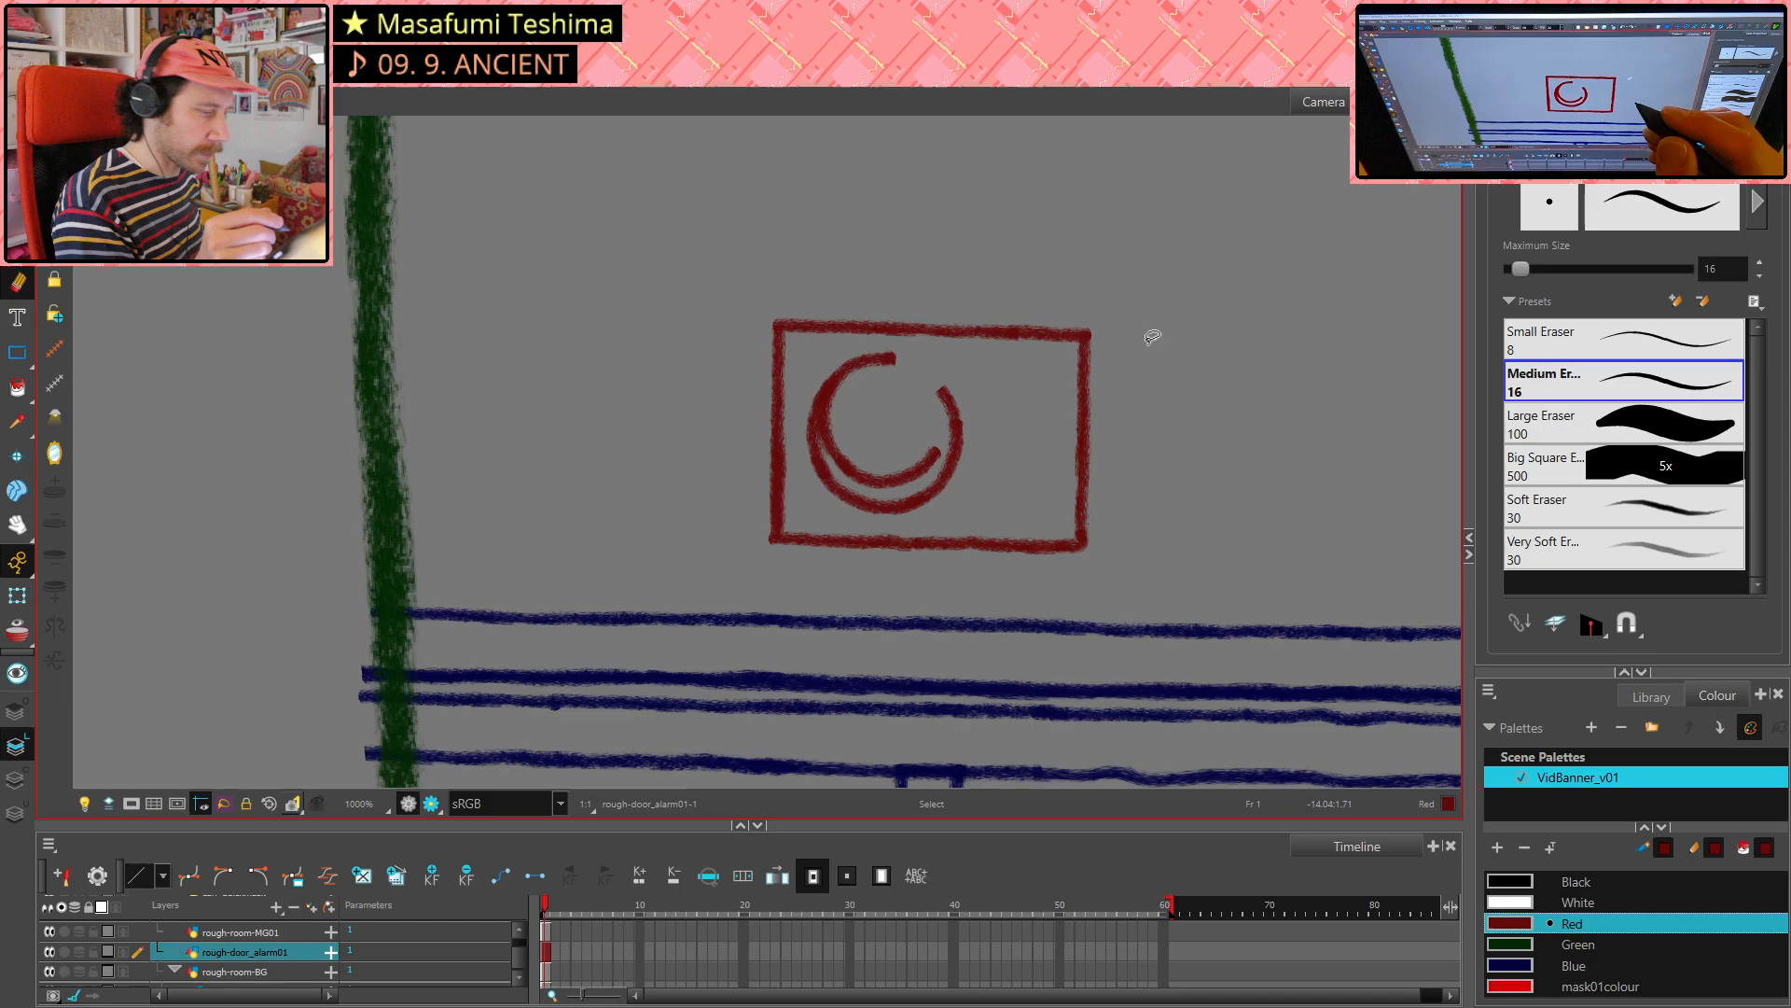
key("ctrl+z")
key("ctrl+shift+z")
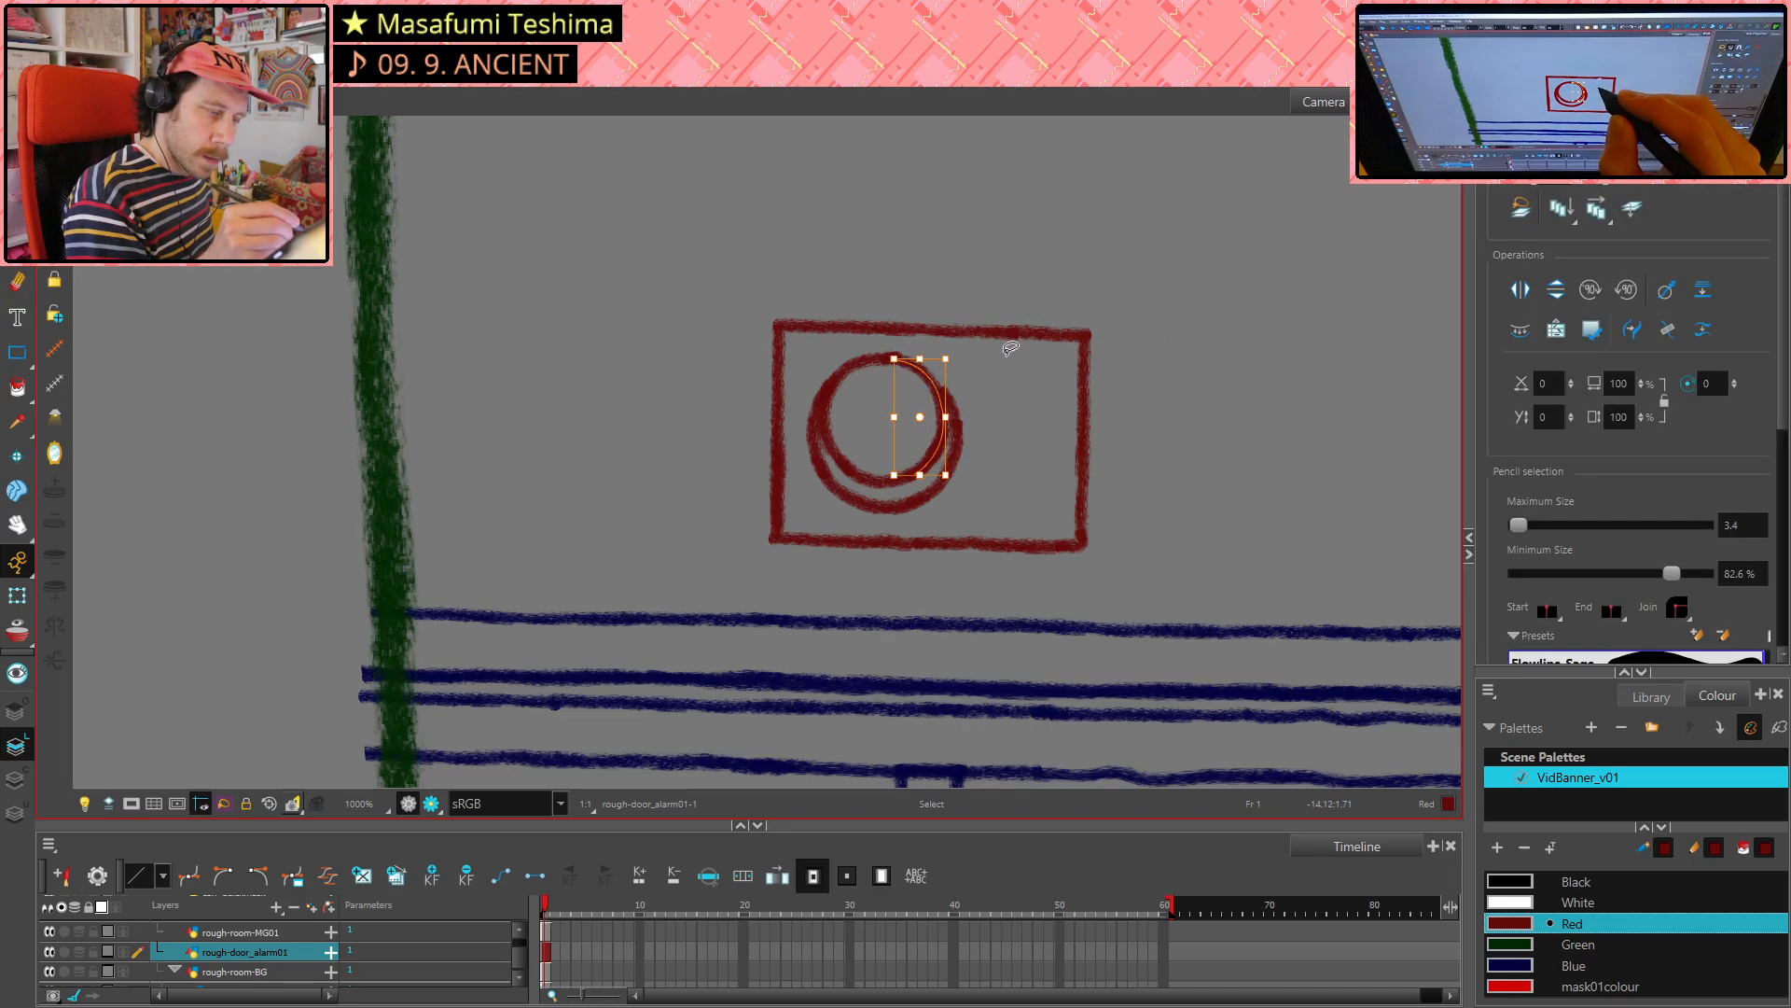
key("ctrl+z")
key("ctrl+shift+z")
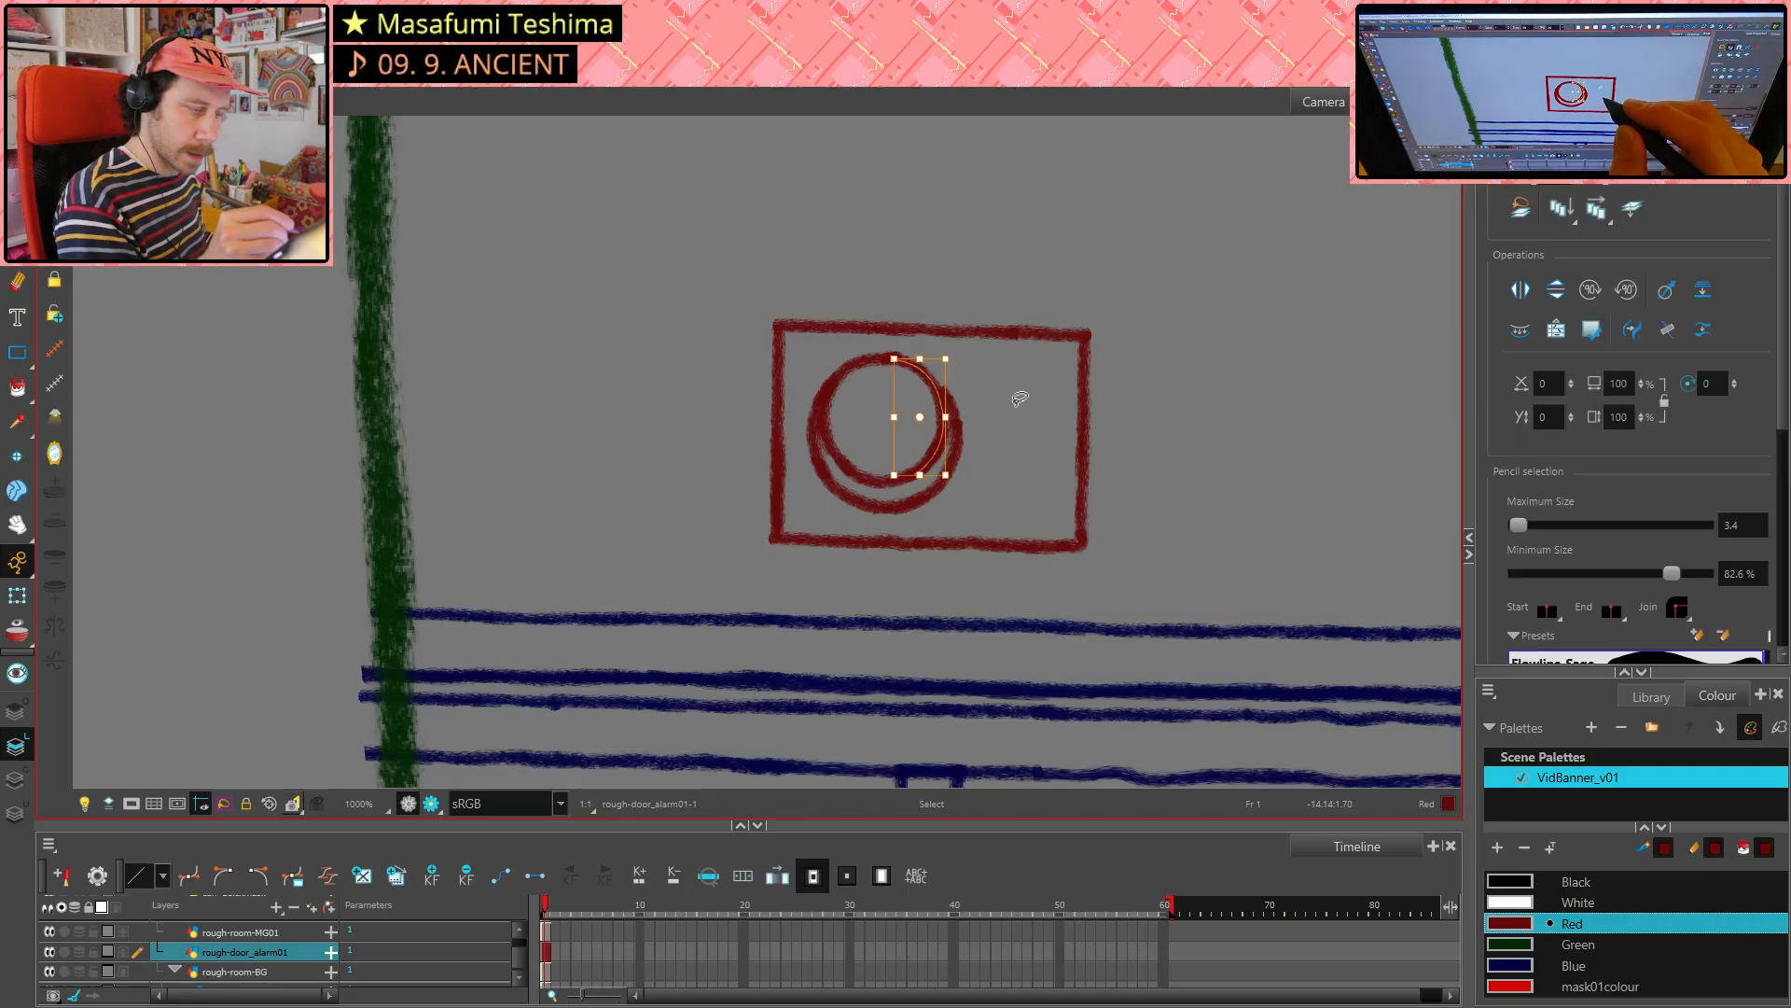
- Take out the inner circle's right arc, erase the leftover line ends beneath it with the Medium Eraser, and restore the arc
key("Delete")
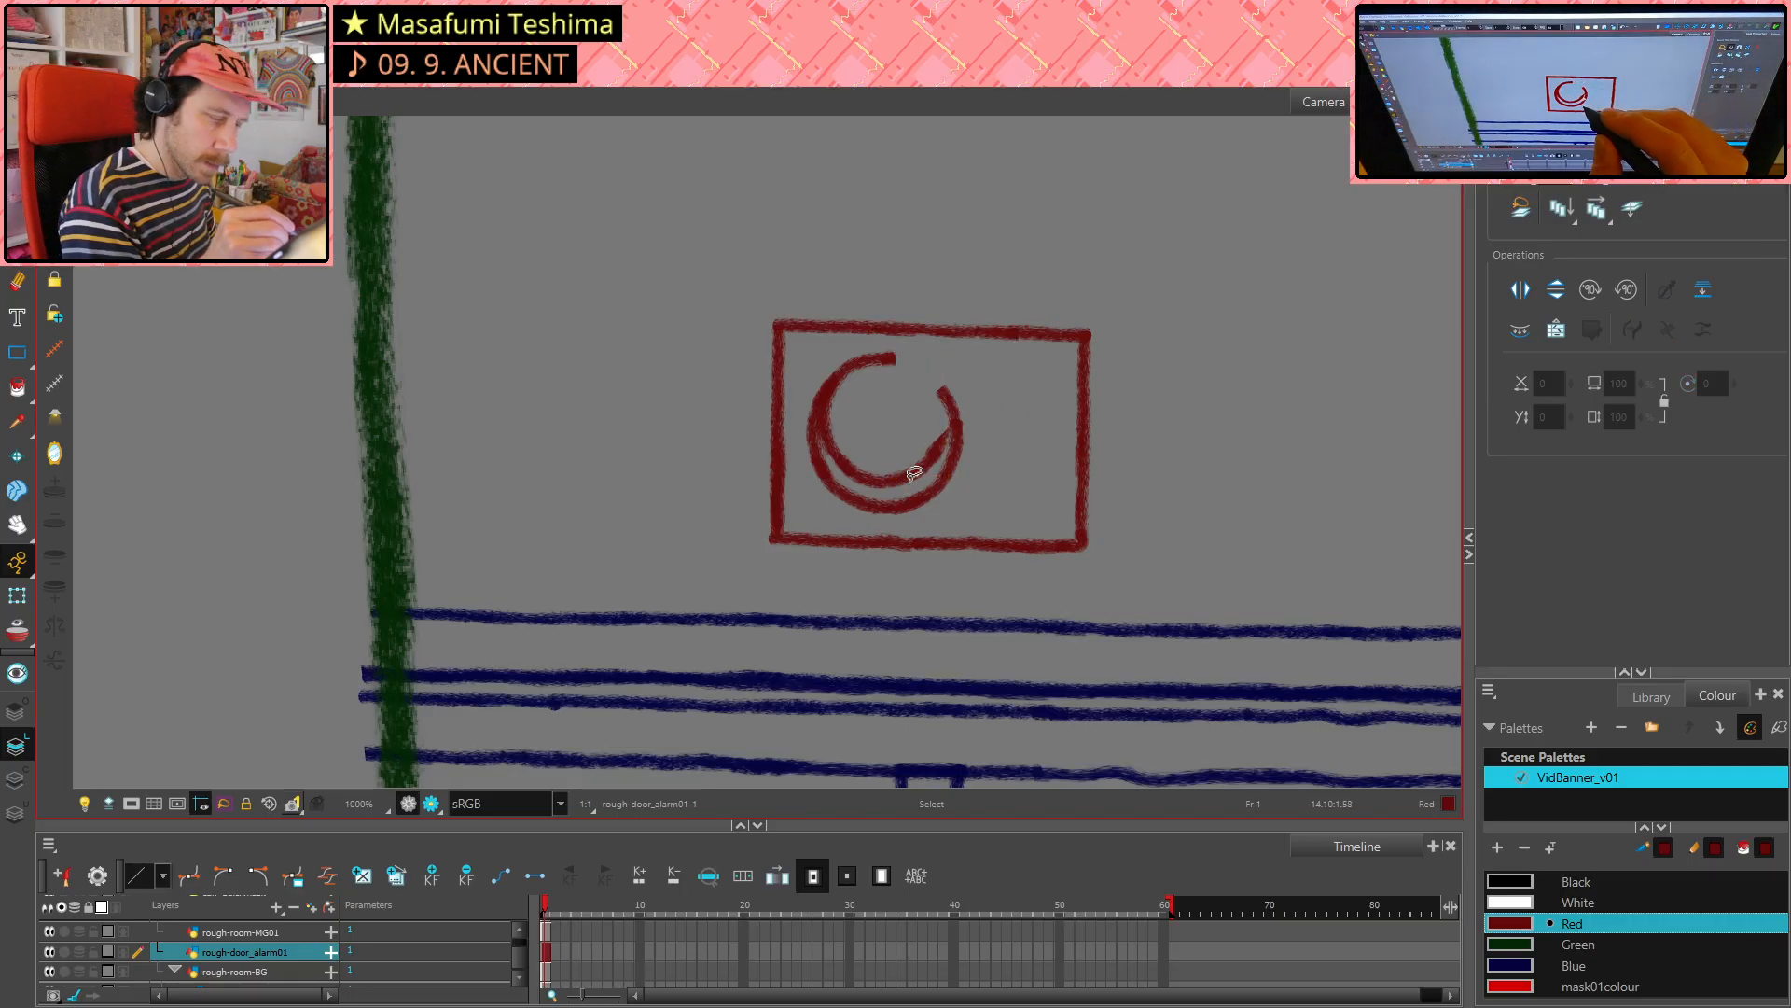
key("alt+e")
left_click_drag(888, 483, 938, 434)
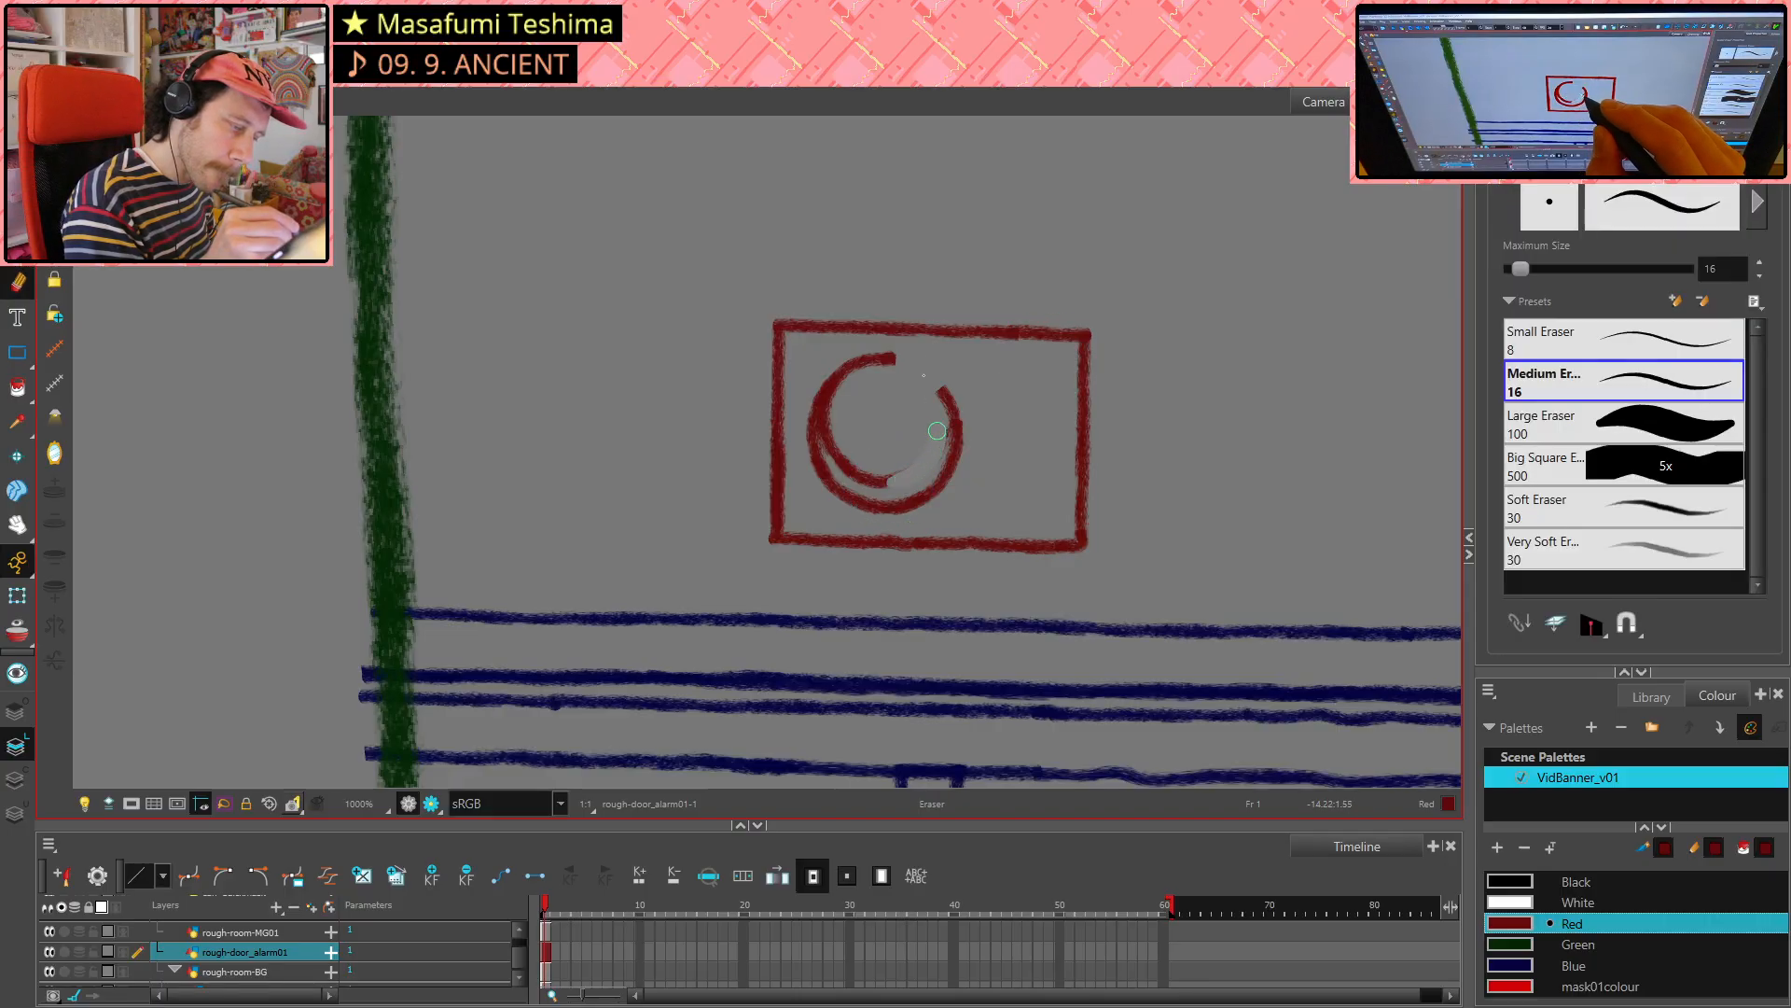
left_click_drag(893, 358, 902, 362)
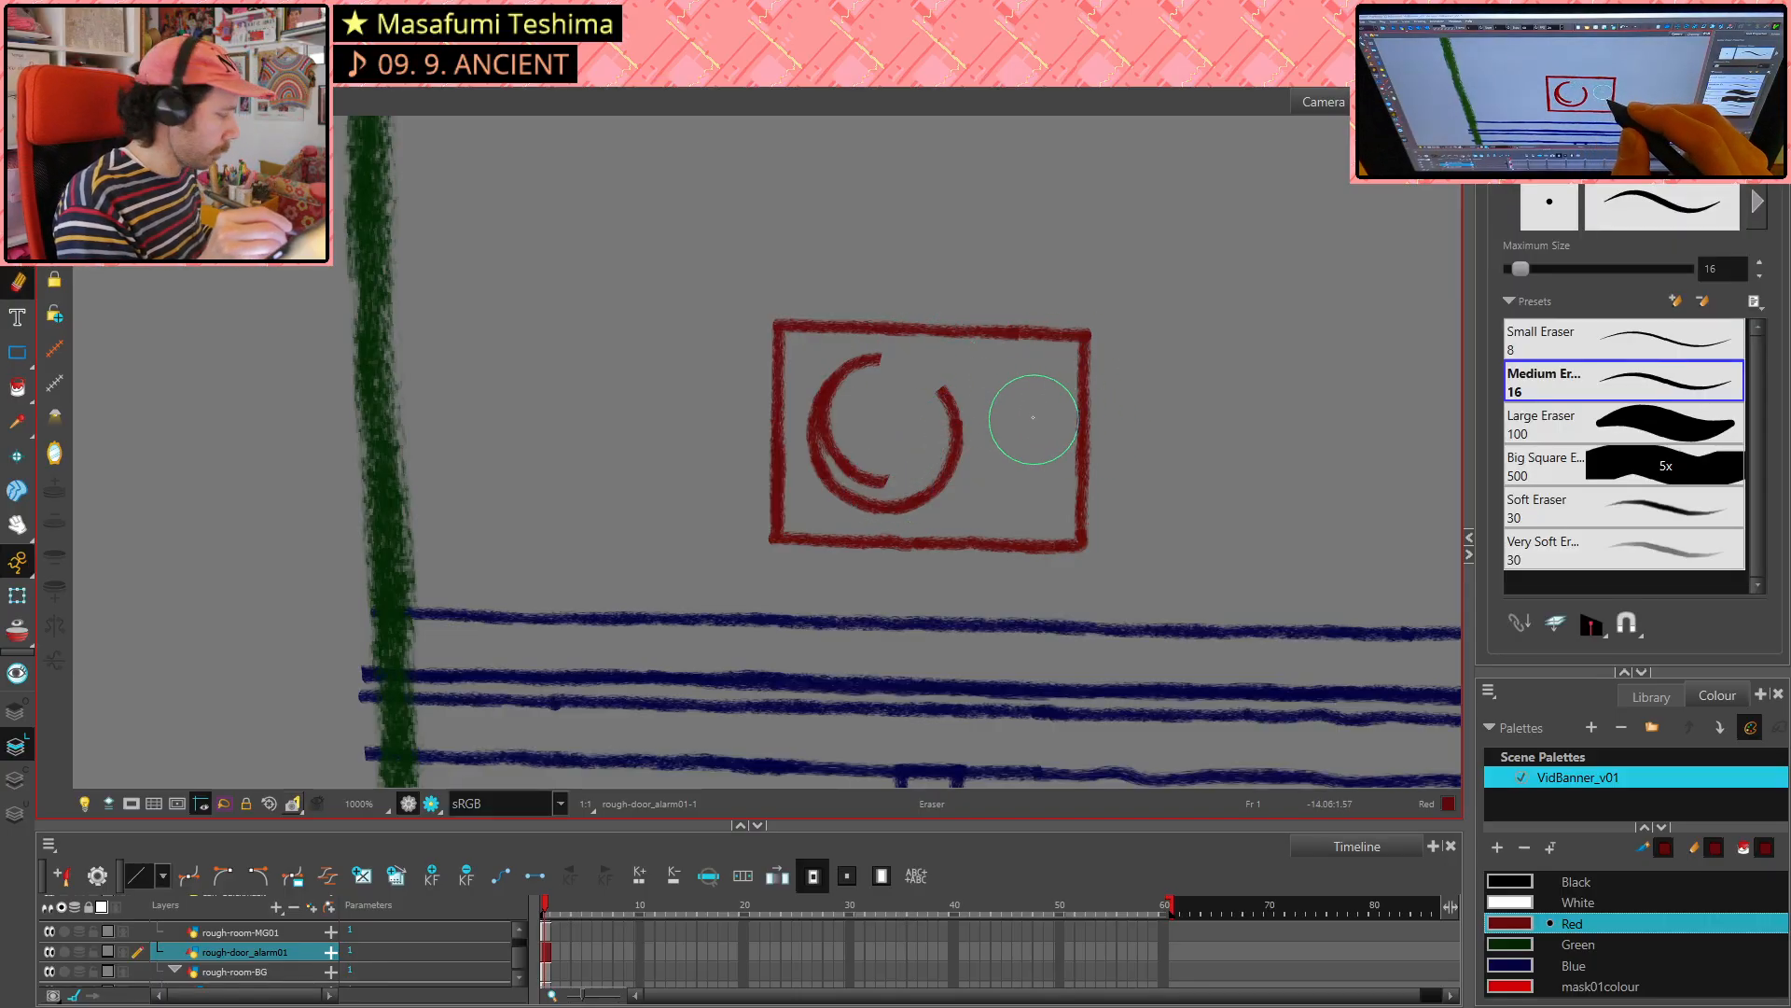
key("alt+s")
key("ctrl+z")
key("ctrl+z")
key("ctrl+z")
key("alt+e")
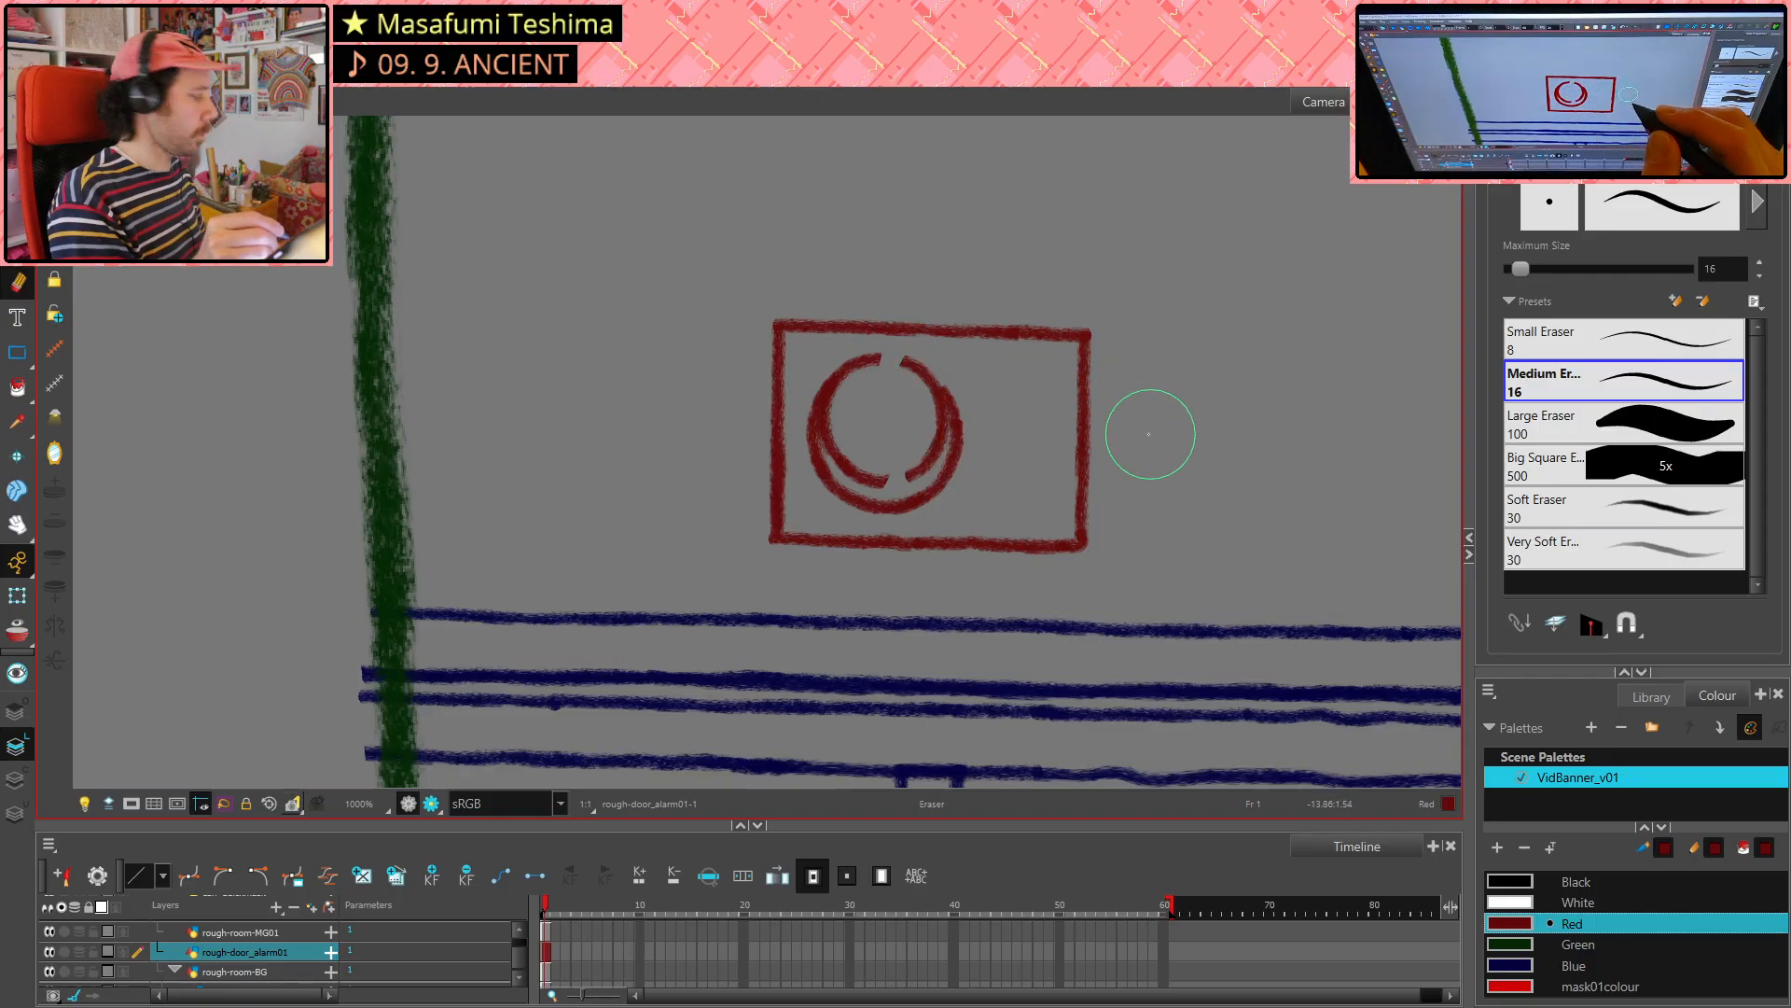
- Close the gap at the bottom of the inner circle with the red Pencil and check its right arc as a separate stroke
key("alt+/")
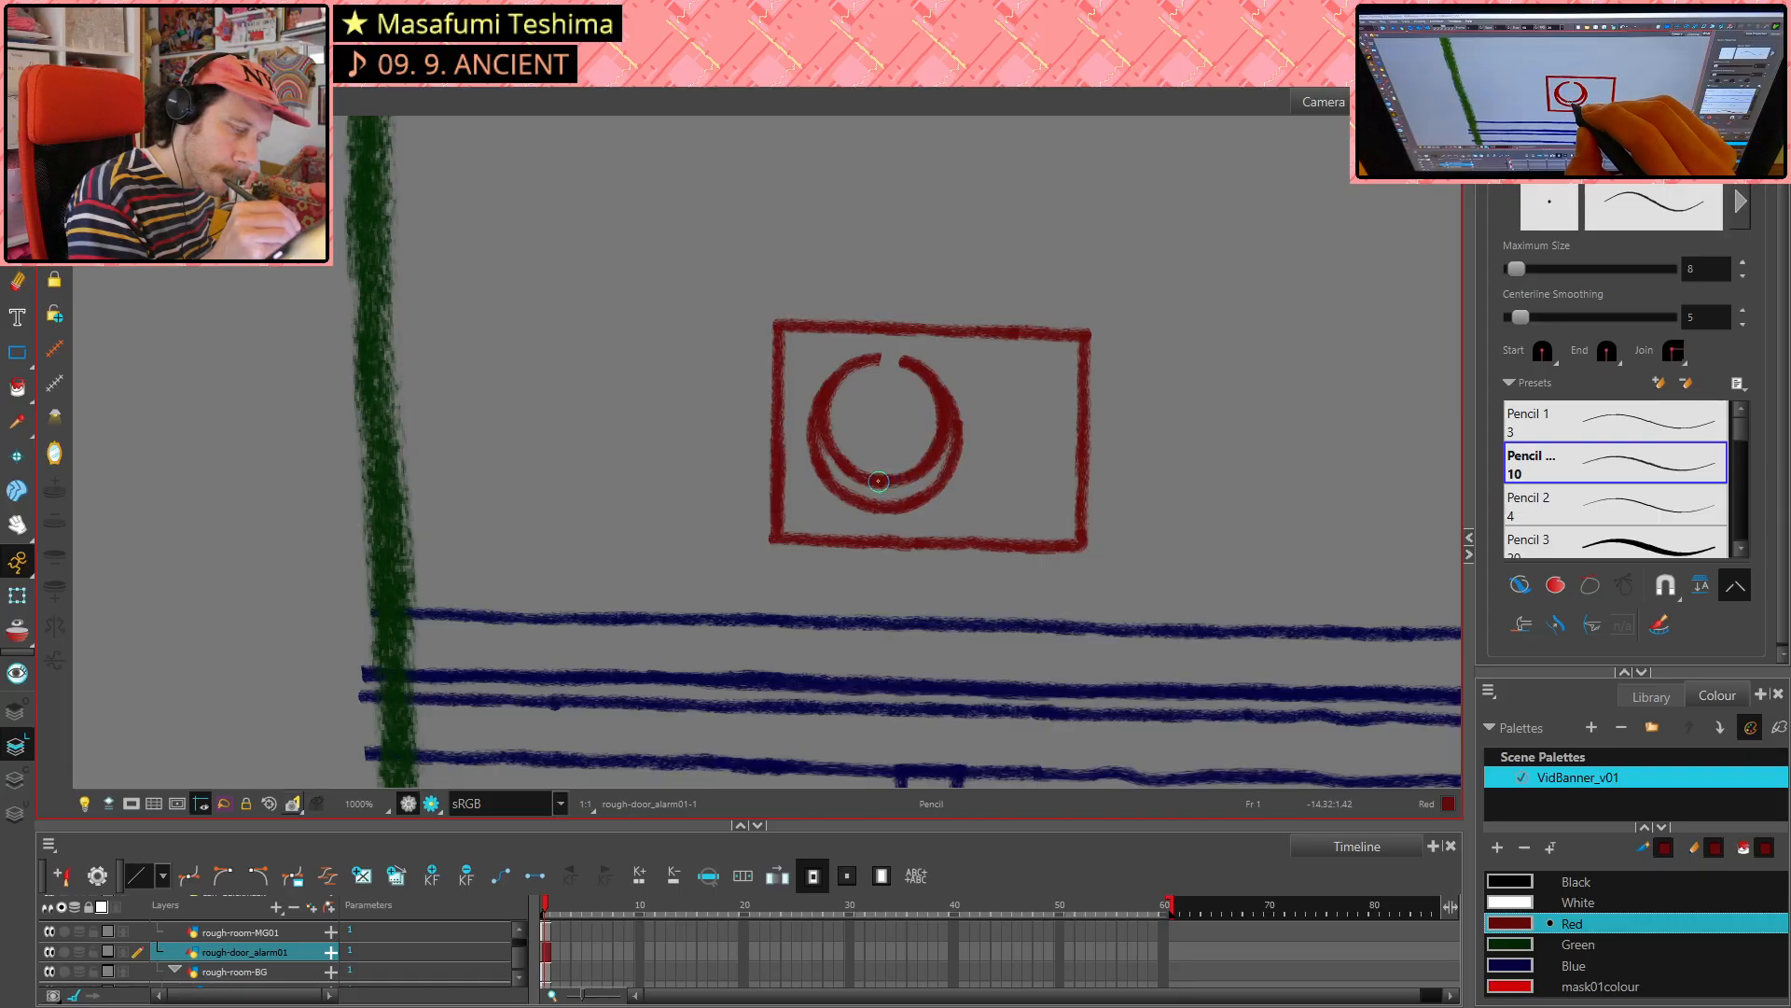
key("alt+s")
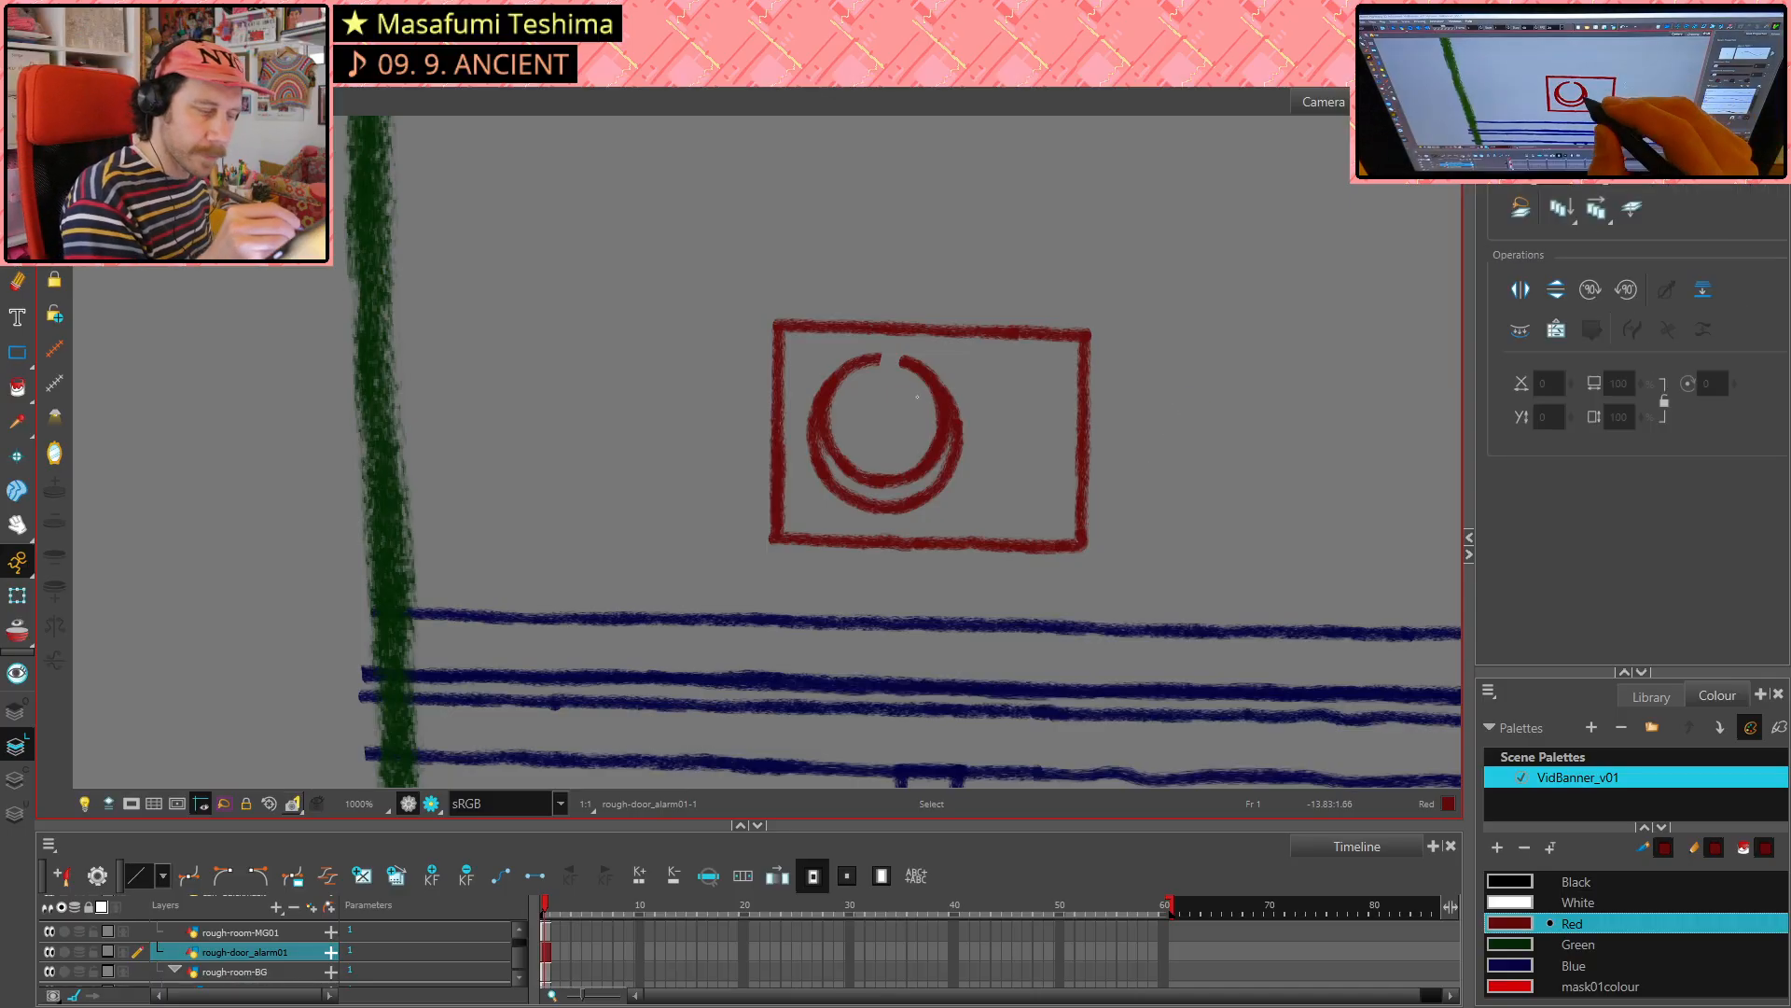
left_click(933, 382)
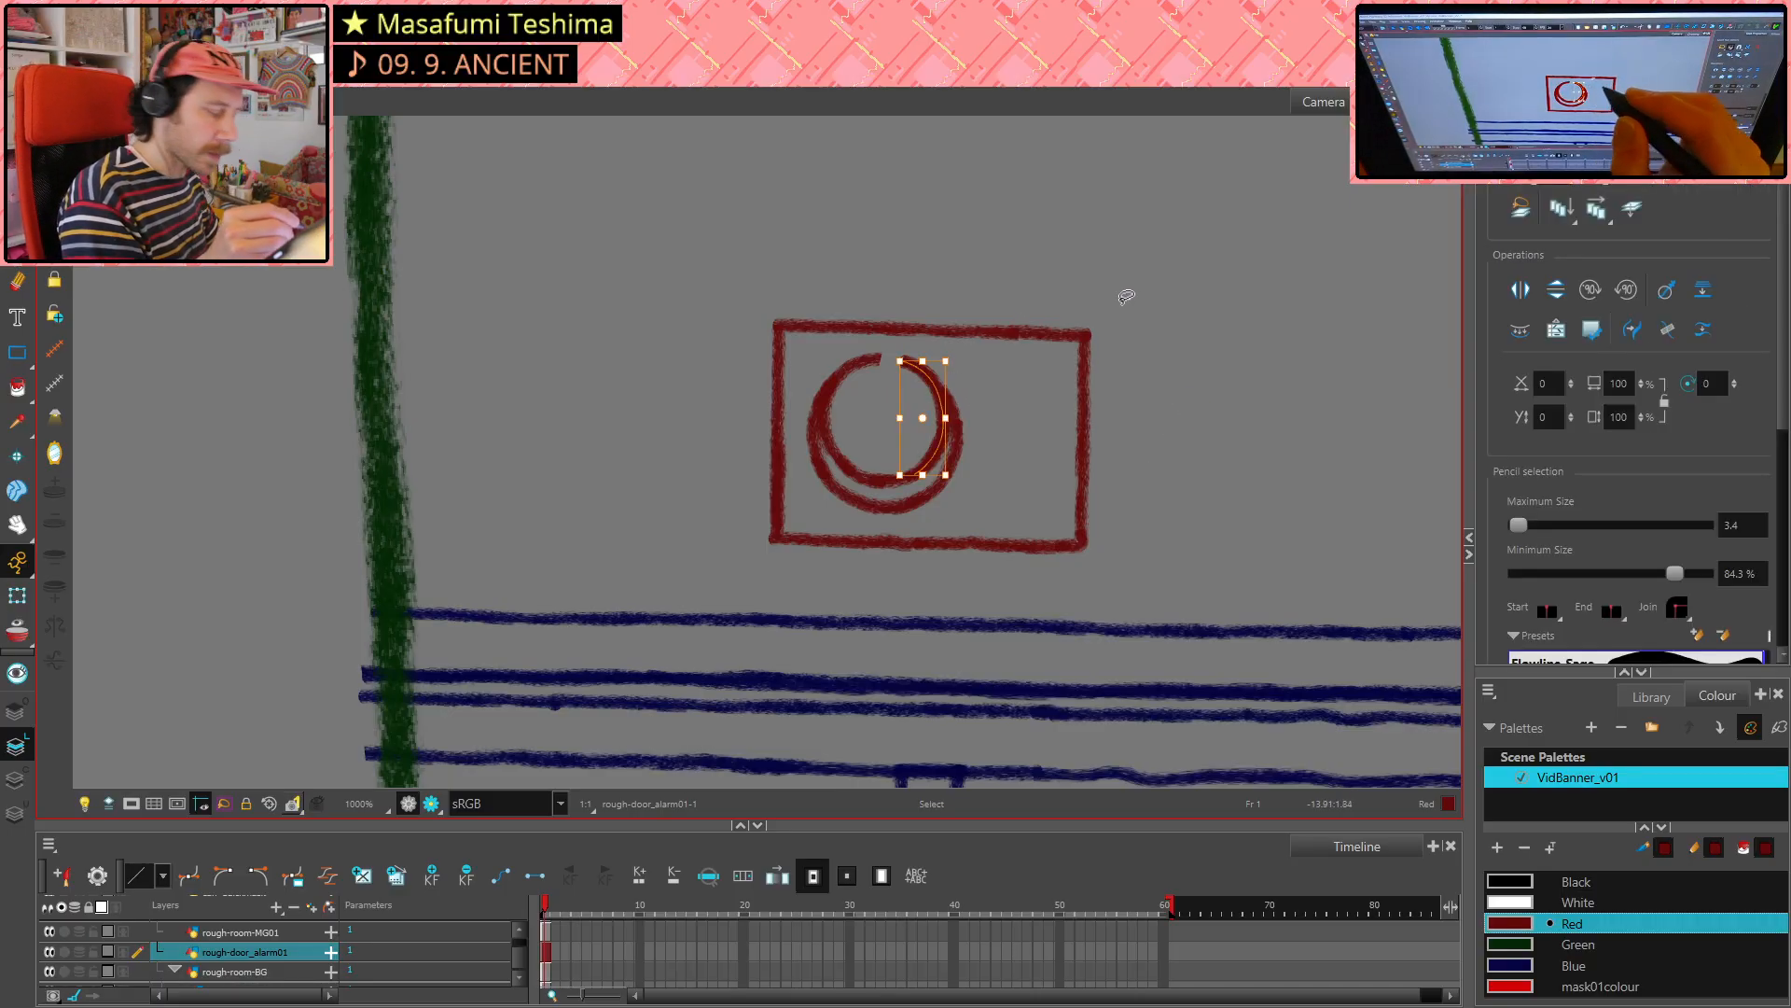
left_click(1094, 363)
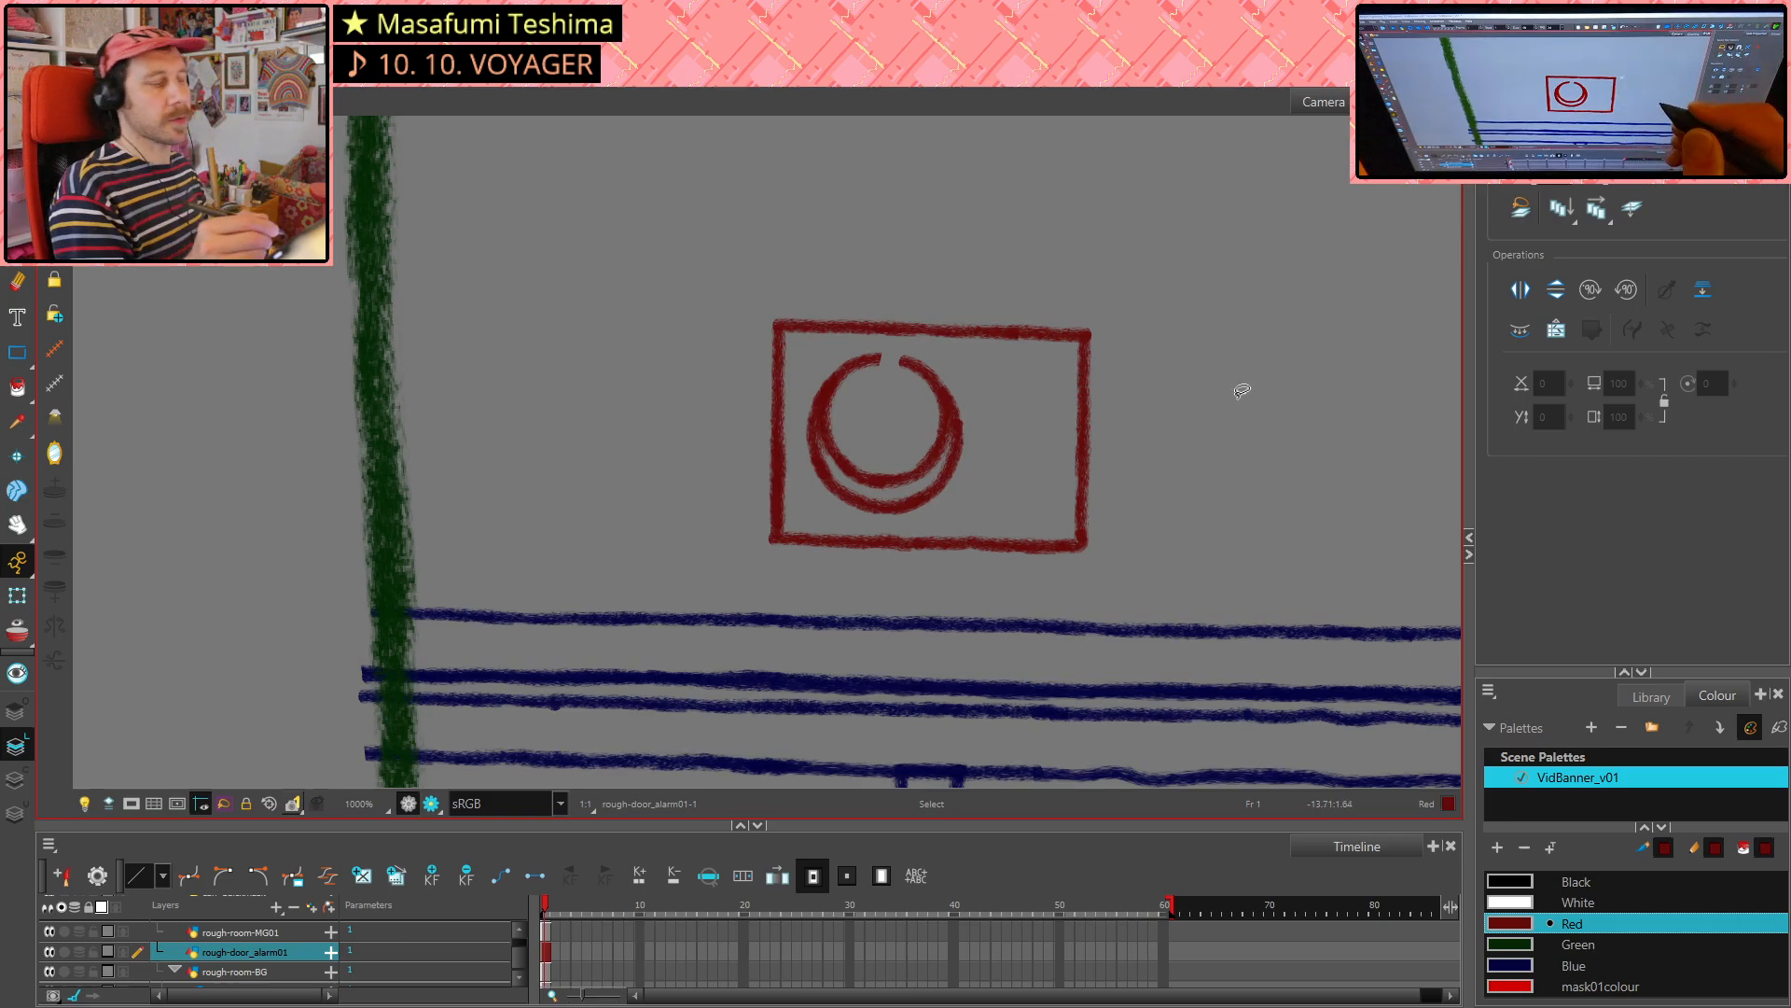
key("alt+e")
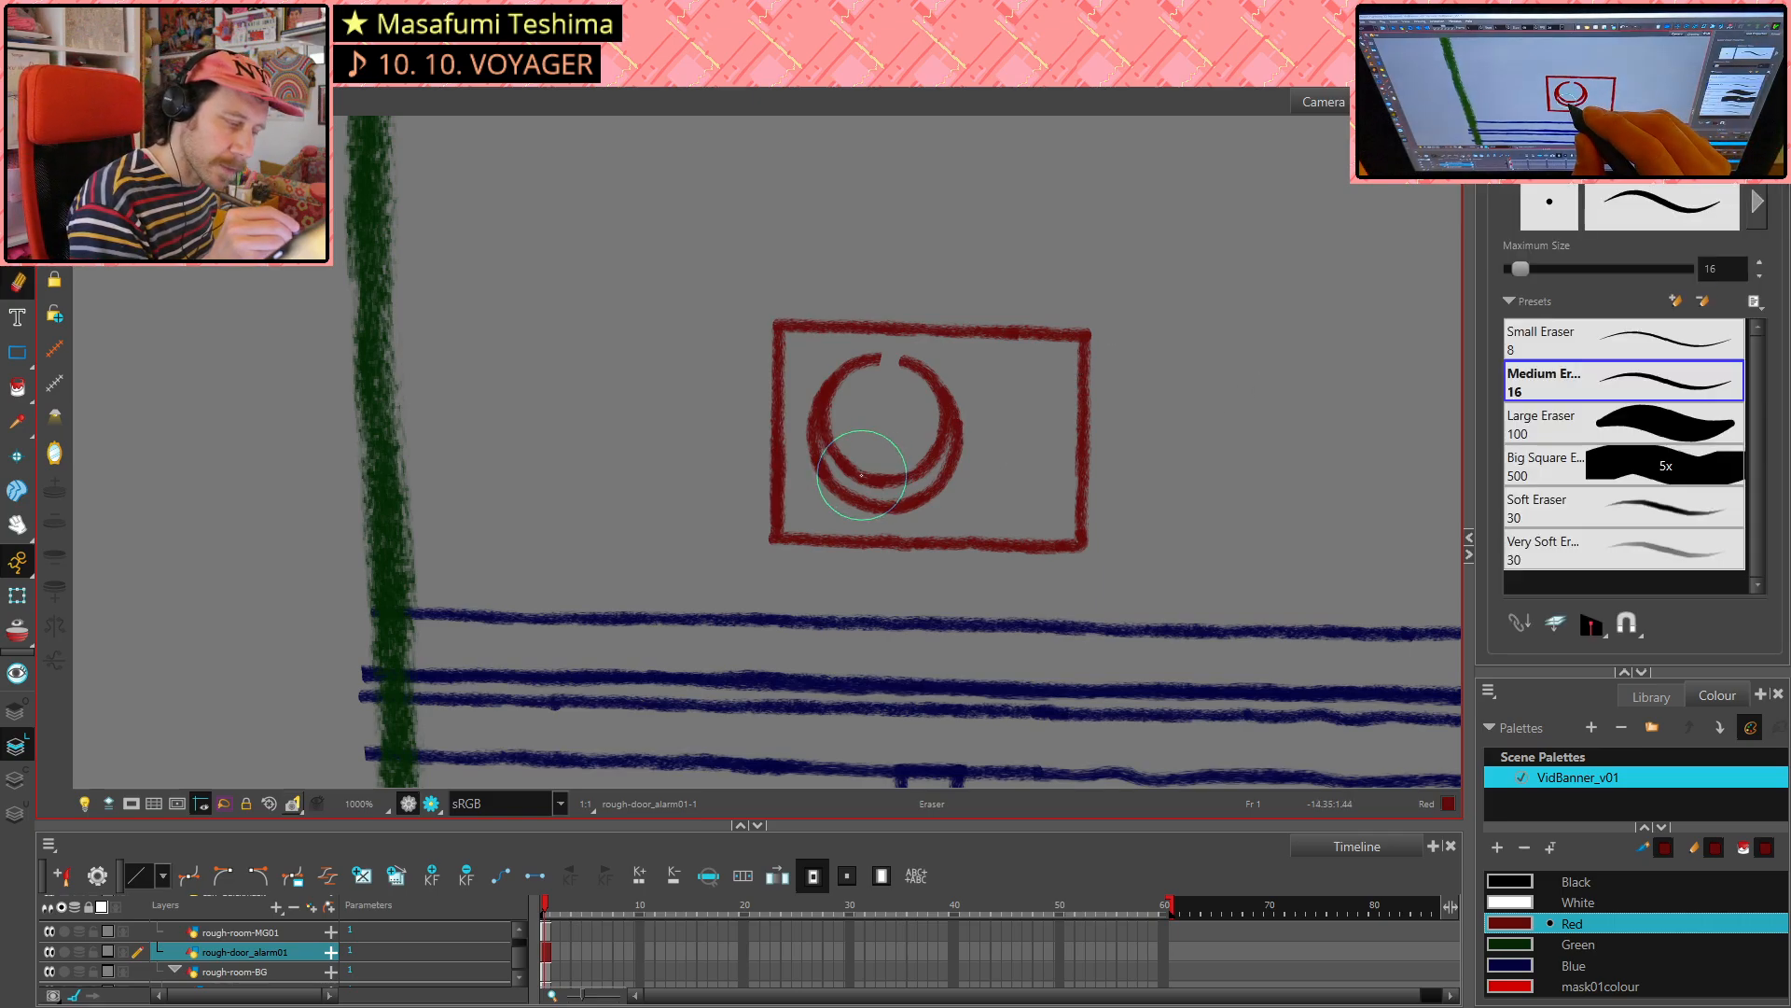
- Erase and redraw the inner circle's lower curve with the Medium Eraser and red Pencil, and close the gap at its top
left_click_drag(857, 478, 905, 479)
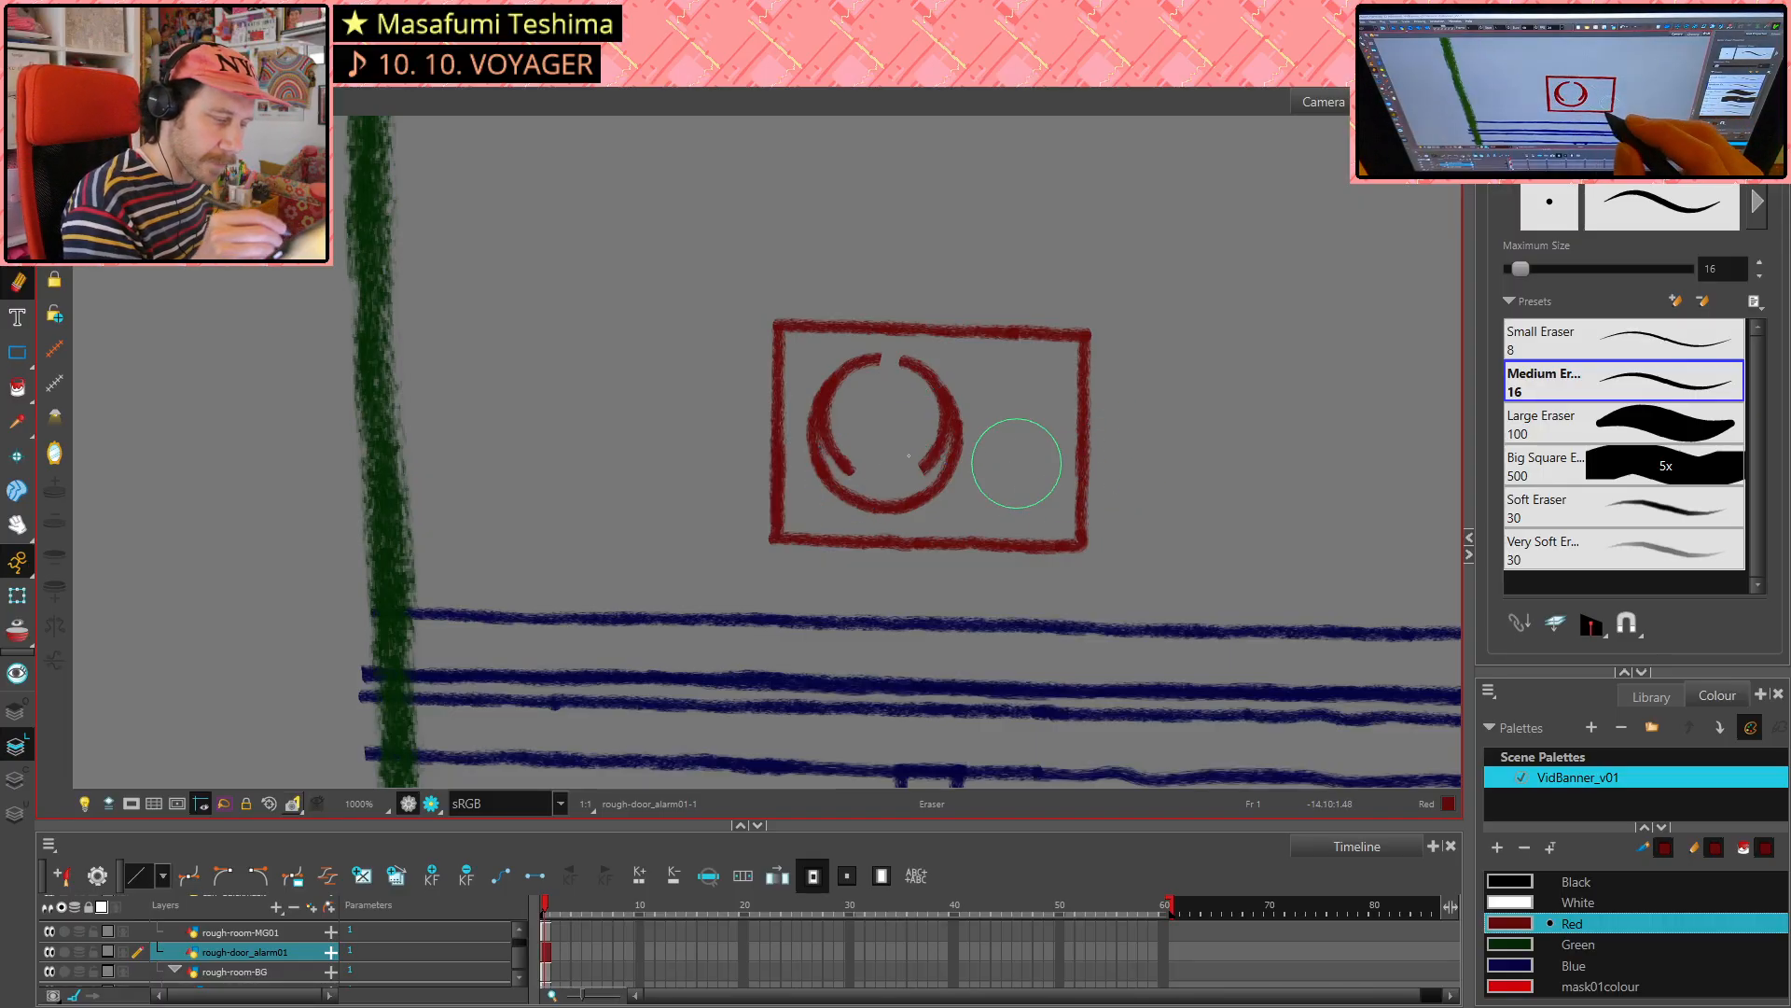
key("alt+x")
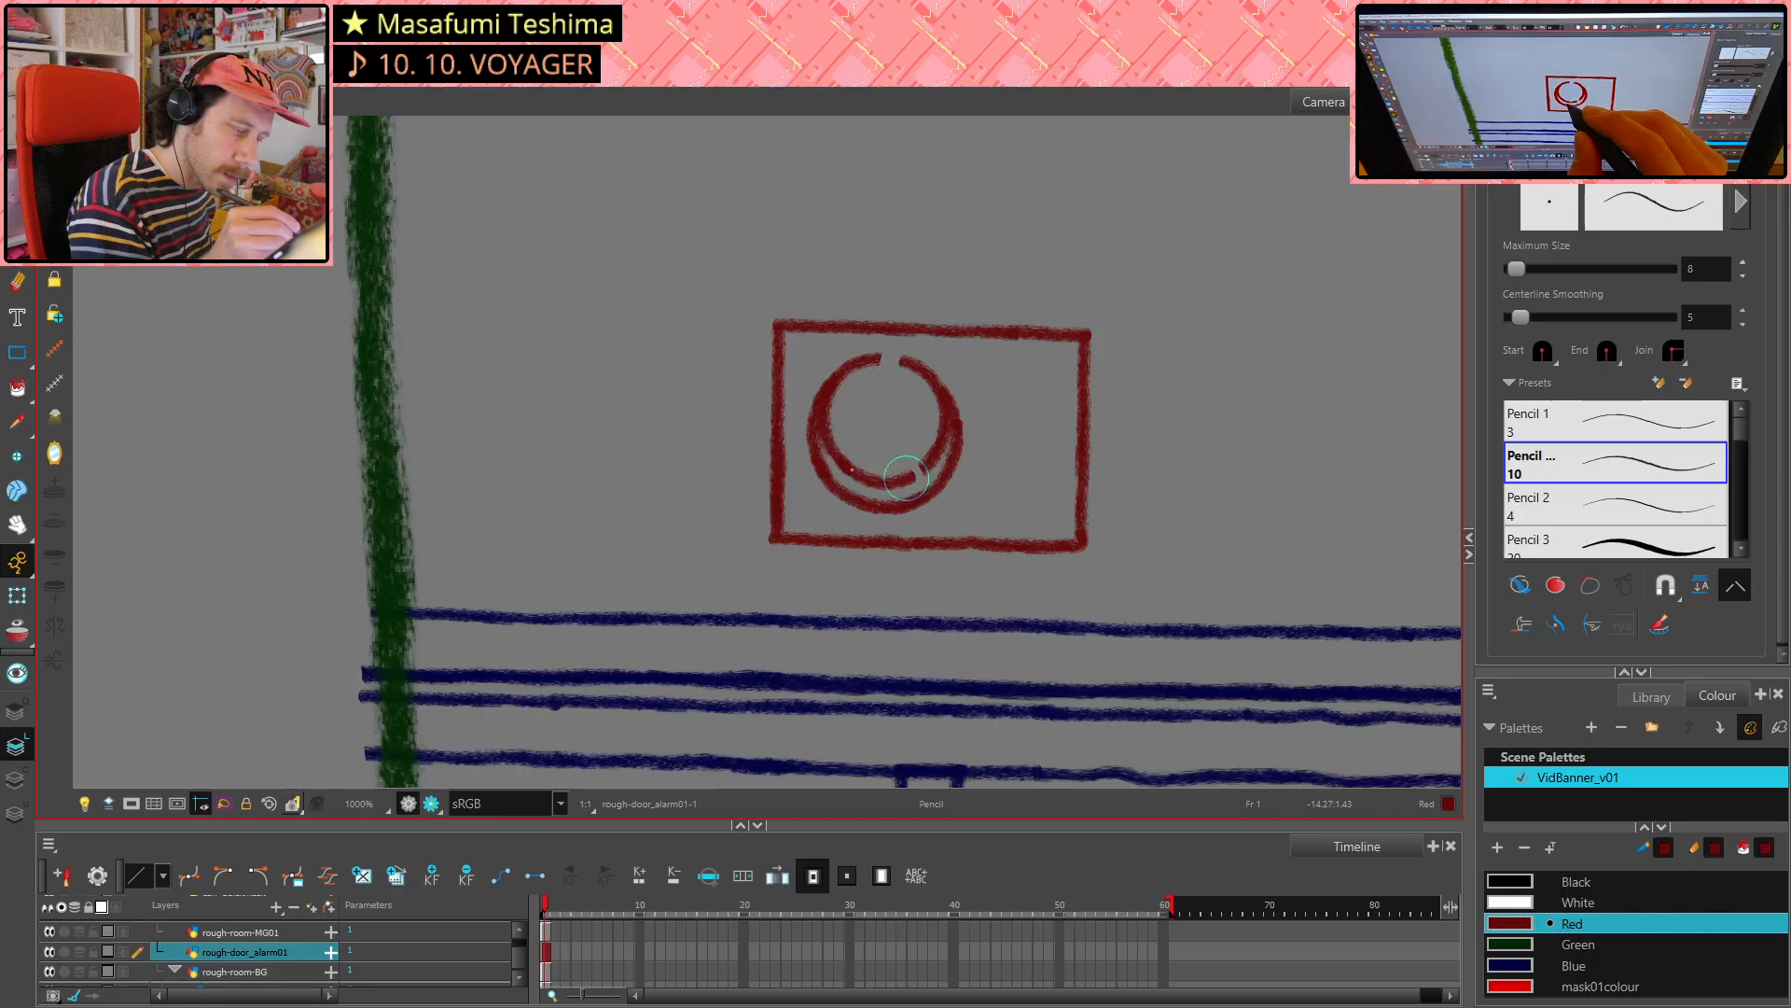
left_click_drag(905, 478, 847, 463)
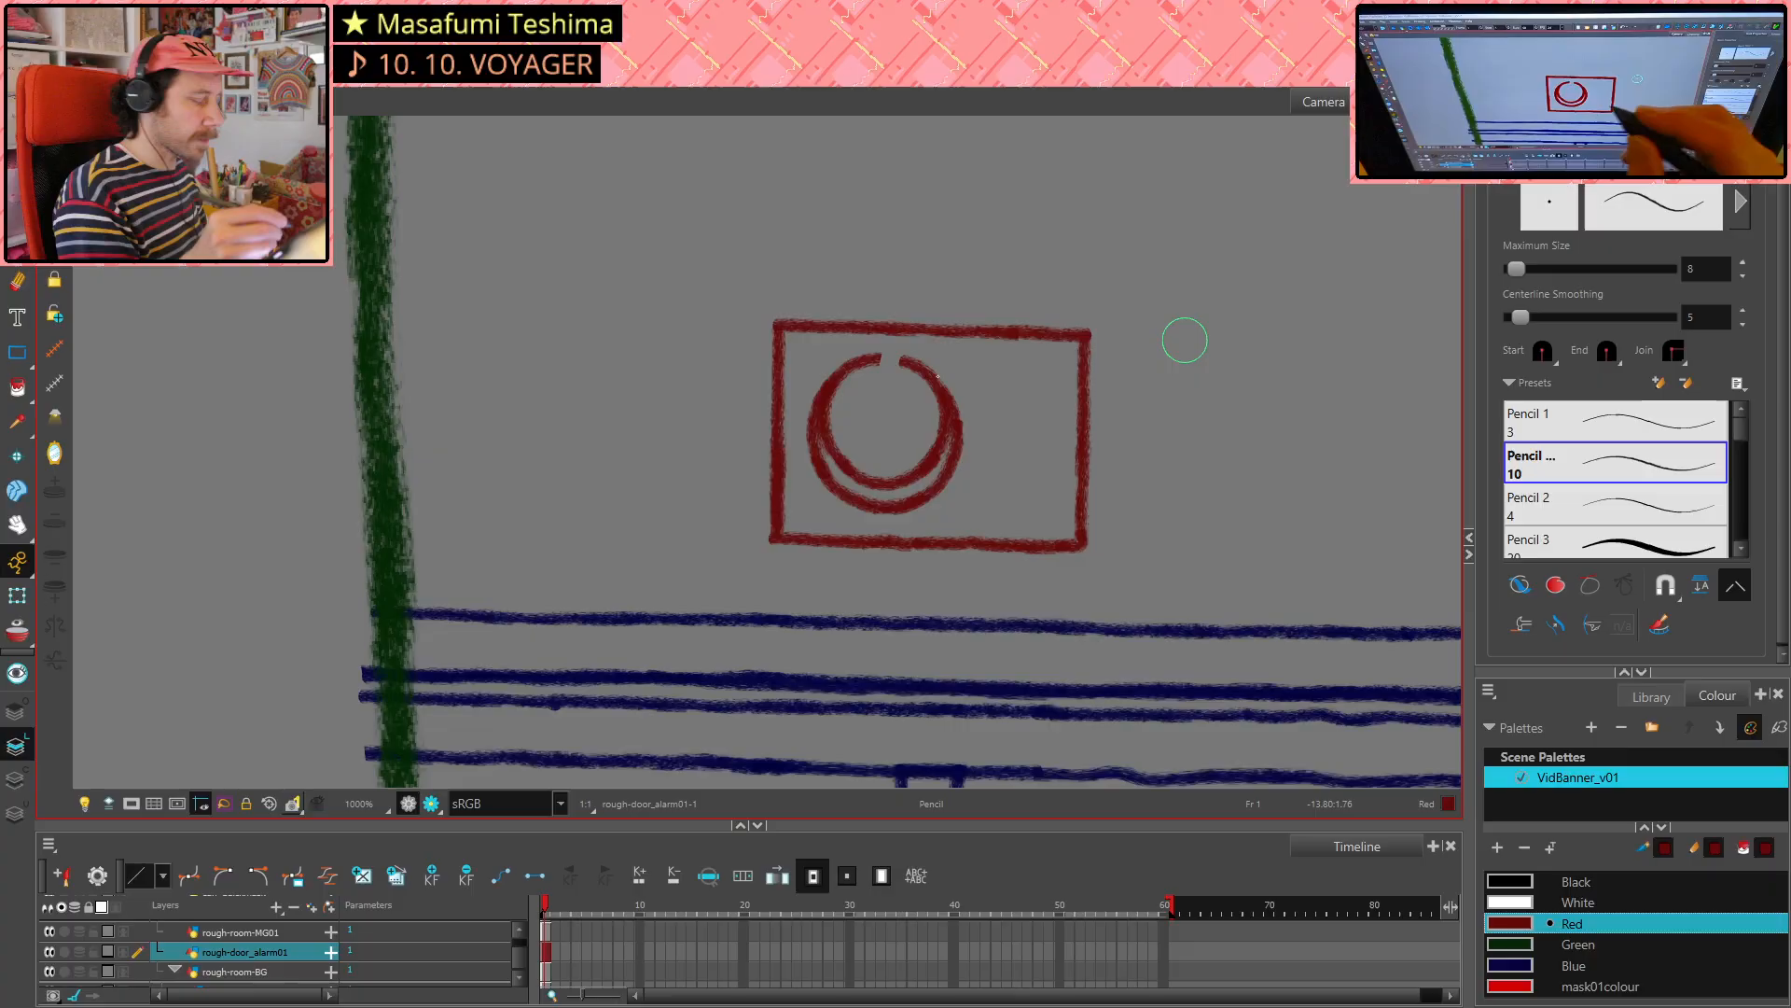
key("alt+e")
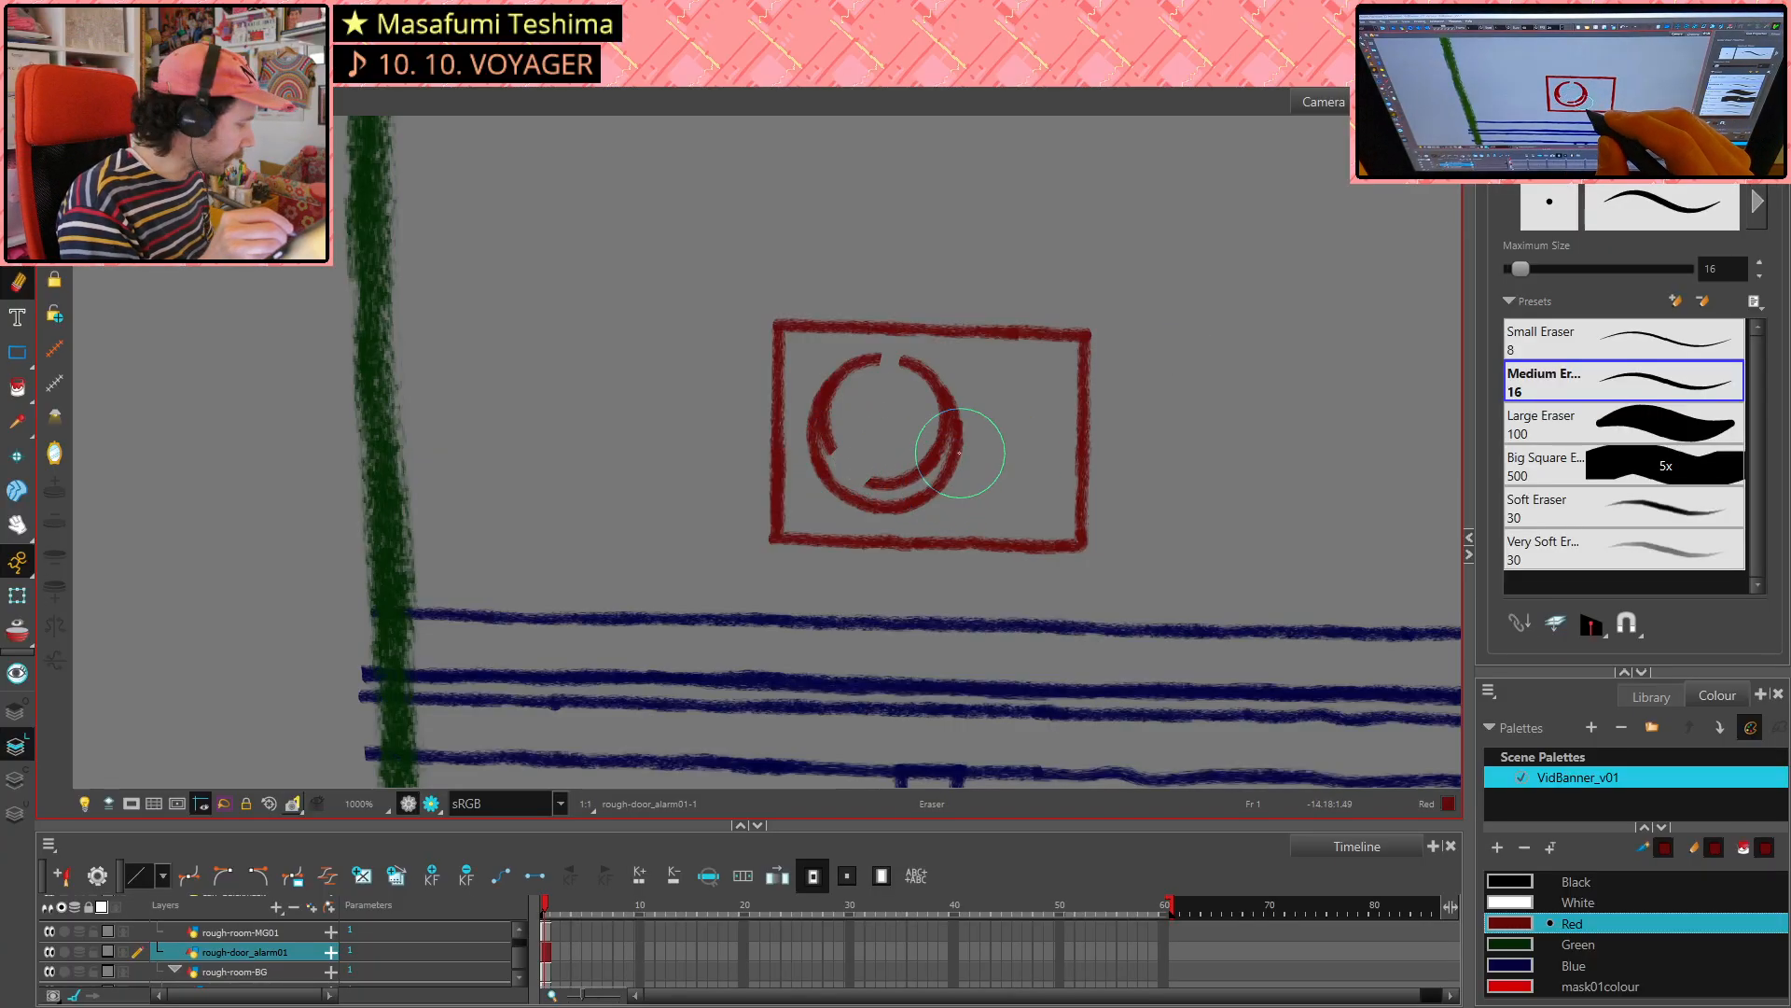
key("alt+slash")
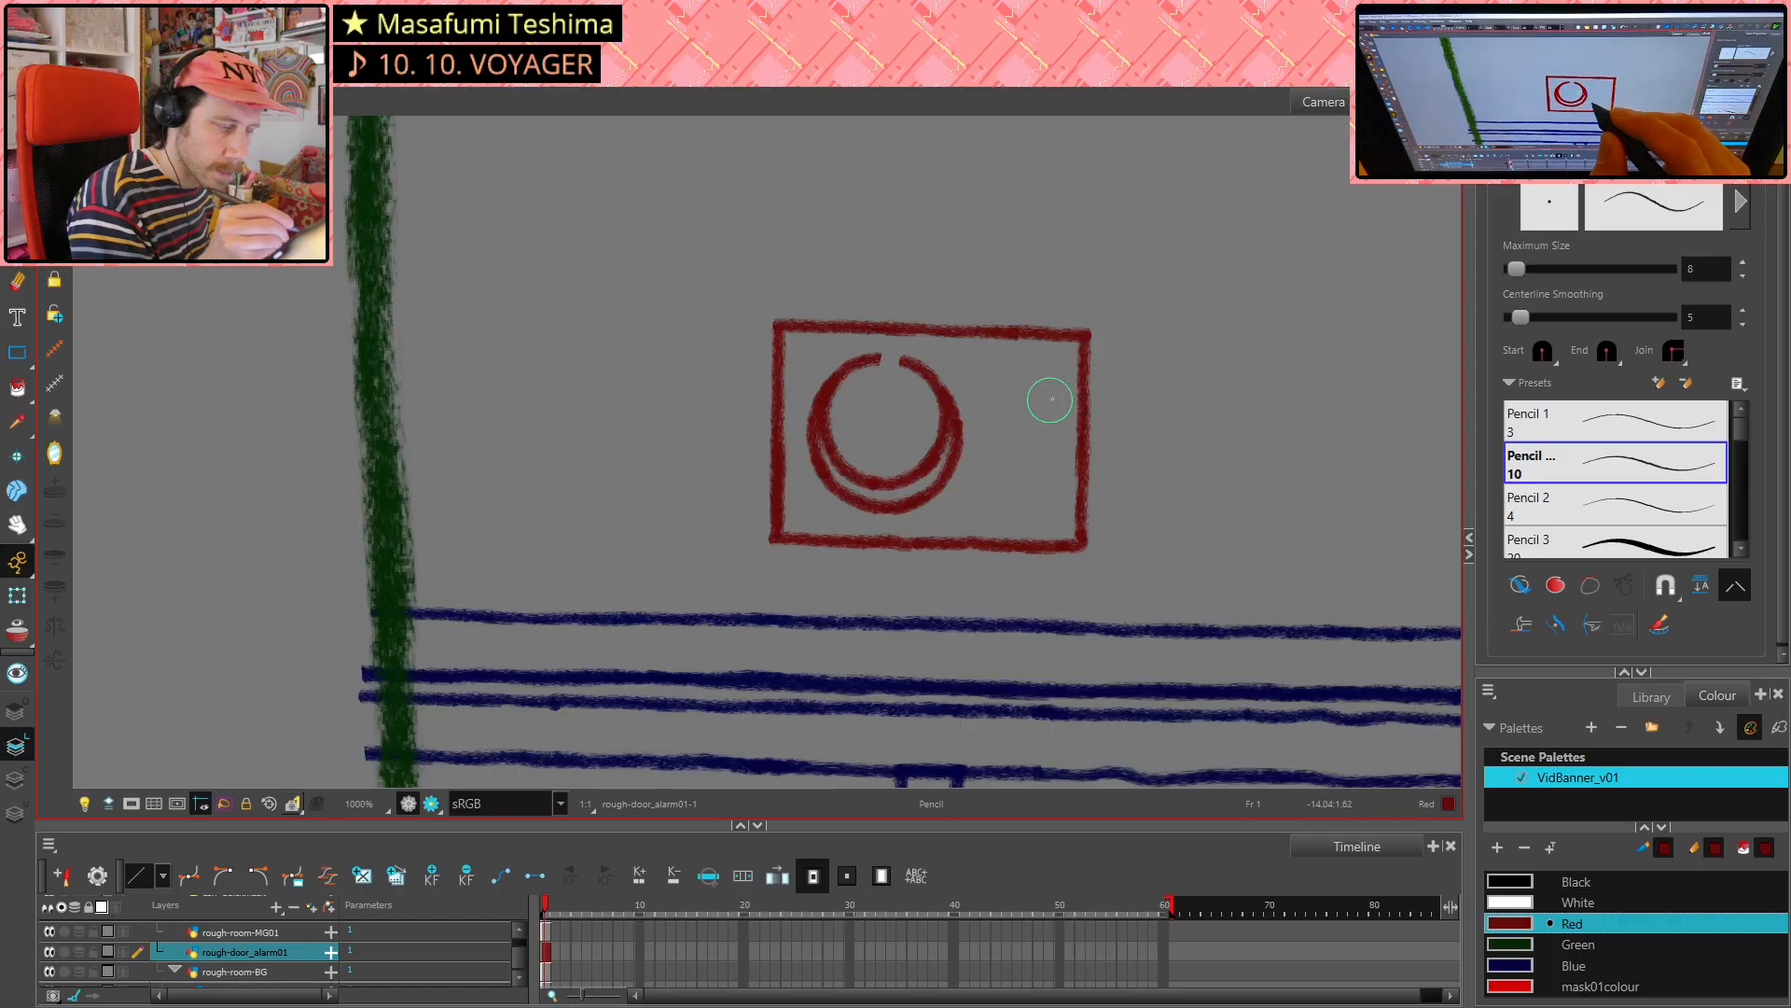
key("ctrl+z")
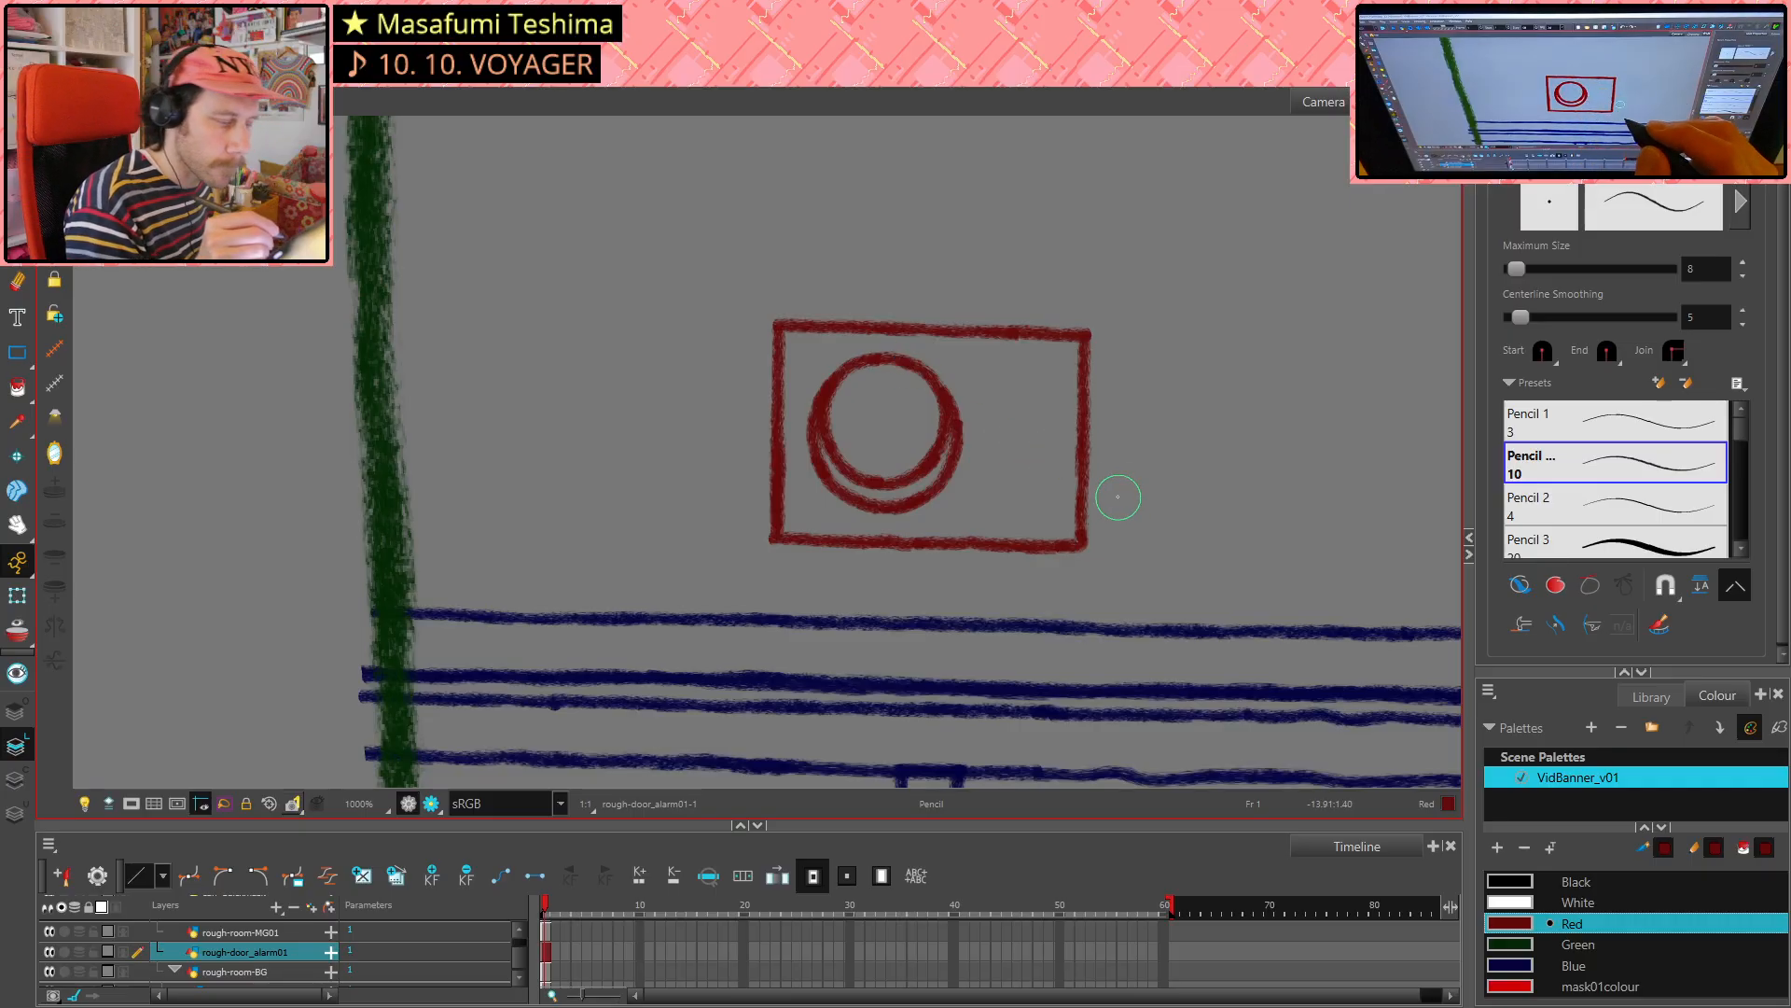
- Refine the bottom of the inner circle by erasing its lower-left section with the Medium Eraser and redrawing it with the red Pencil
key("alt+e")
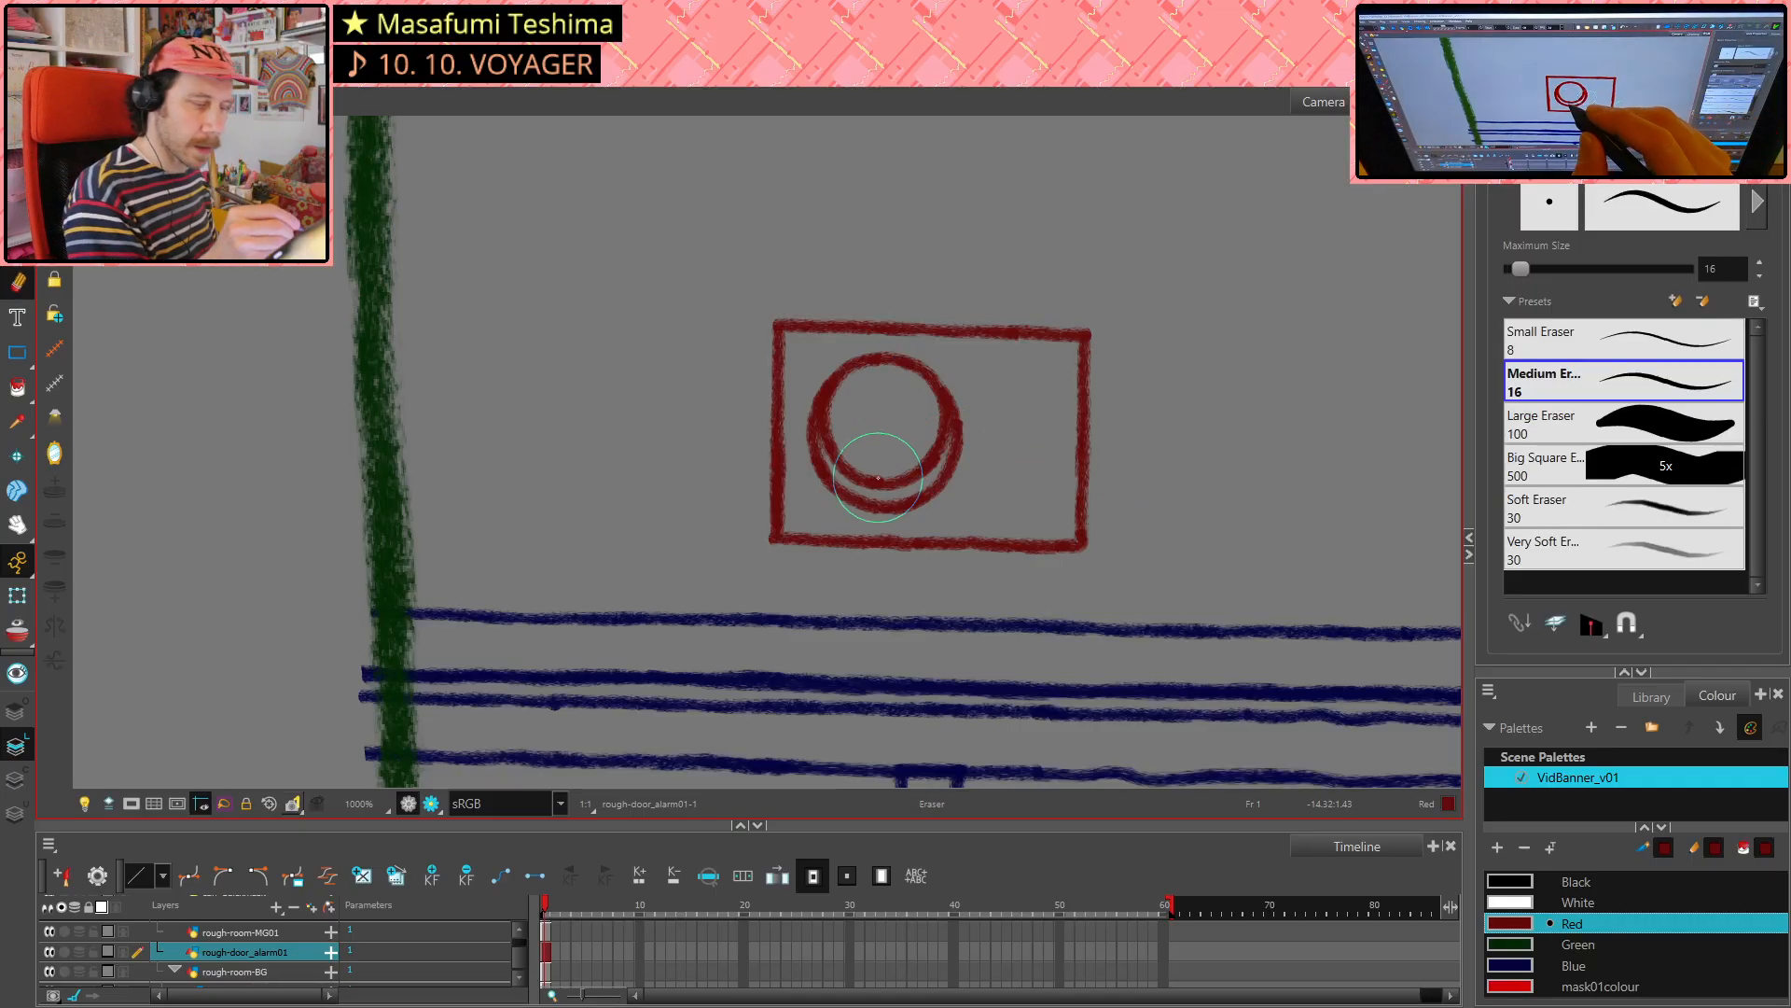
mouse_move(877, 480)
left_mouse_down()
mouse_move(1001, 477)
mouse_move(866, 479)
left_mouse_up()
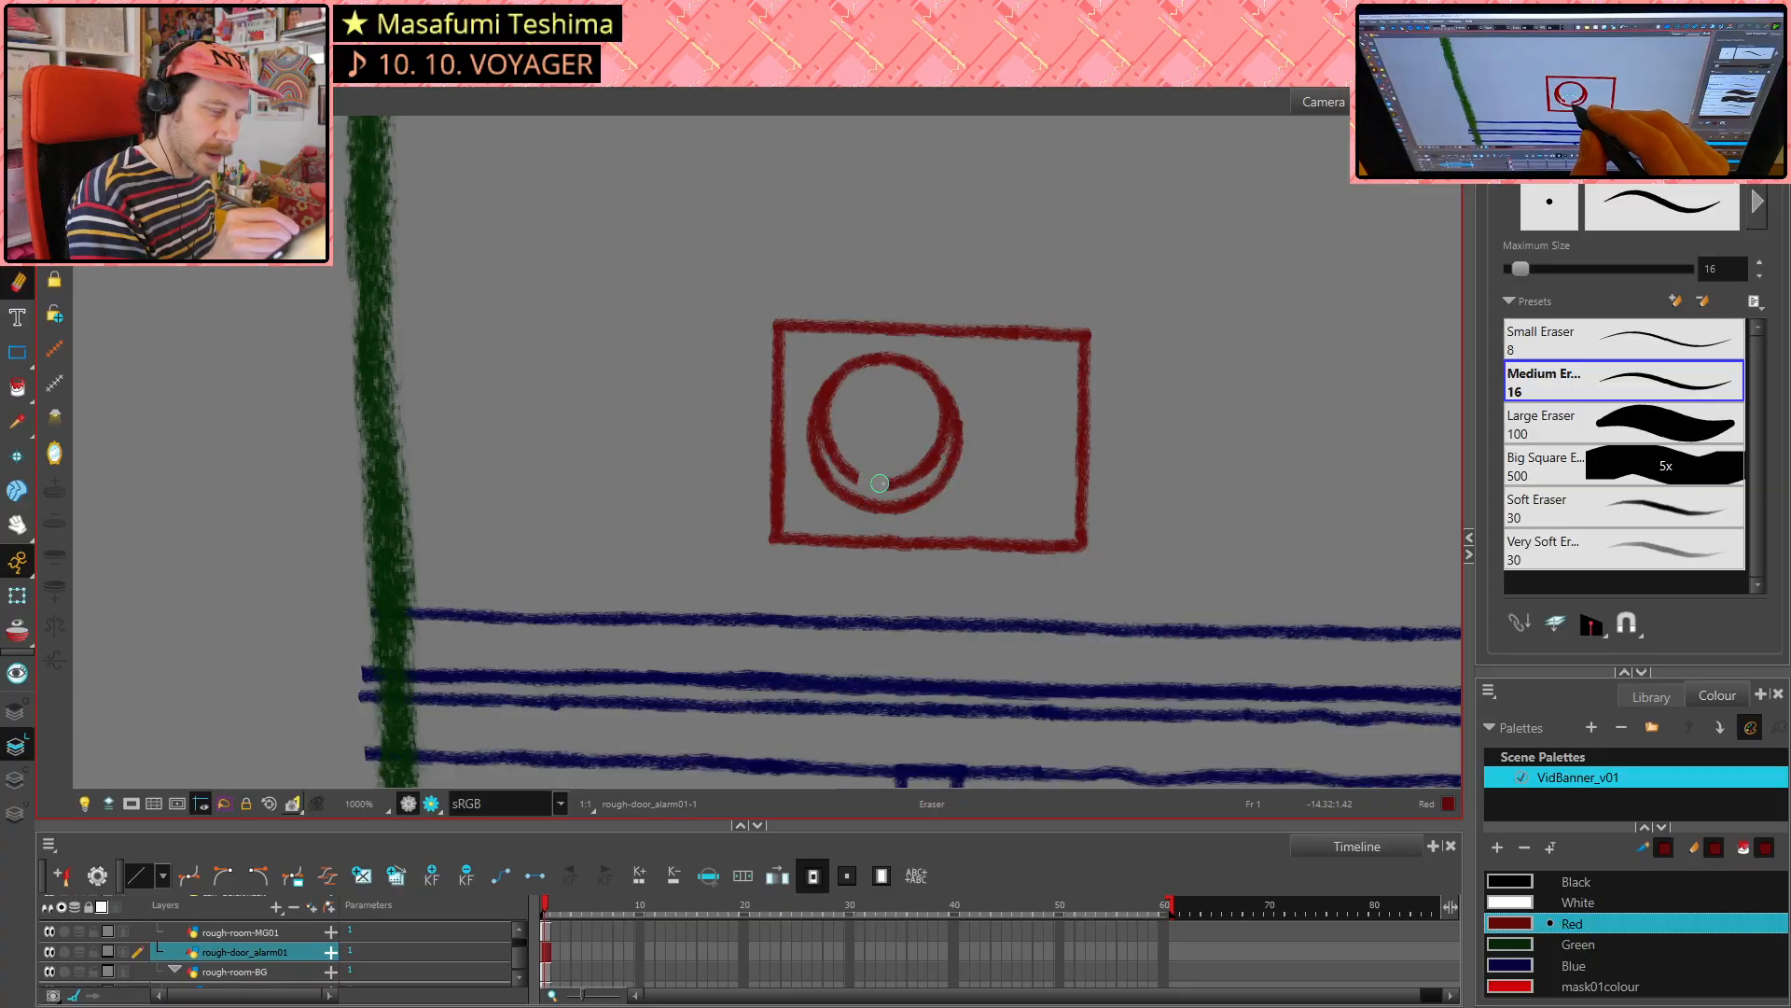
key("alt+/")
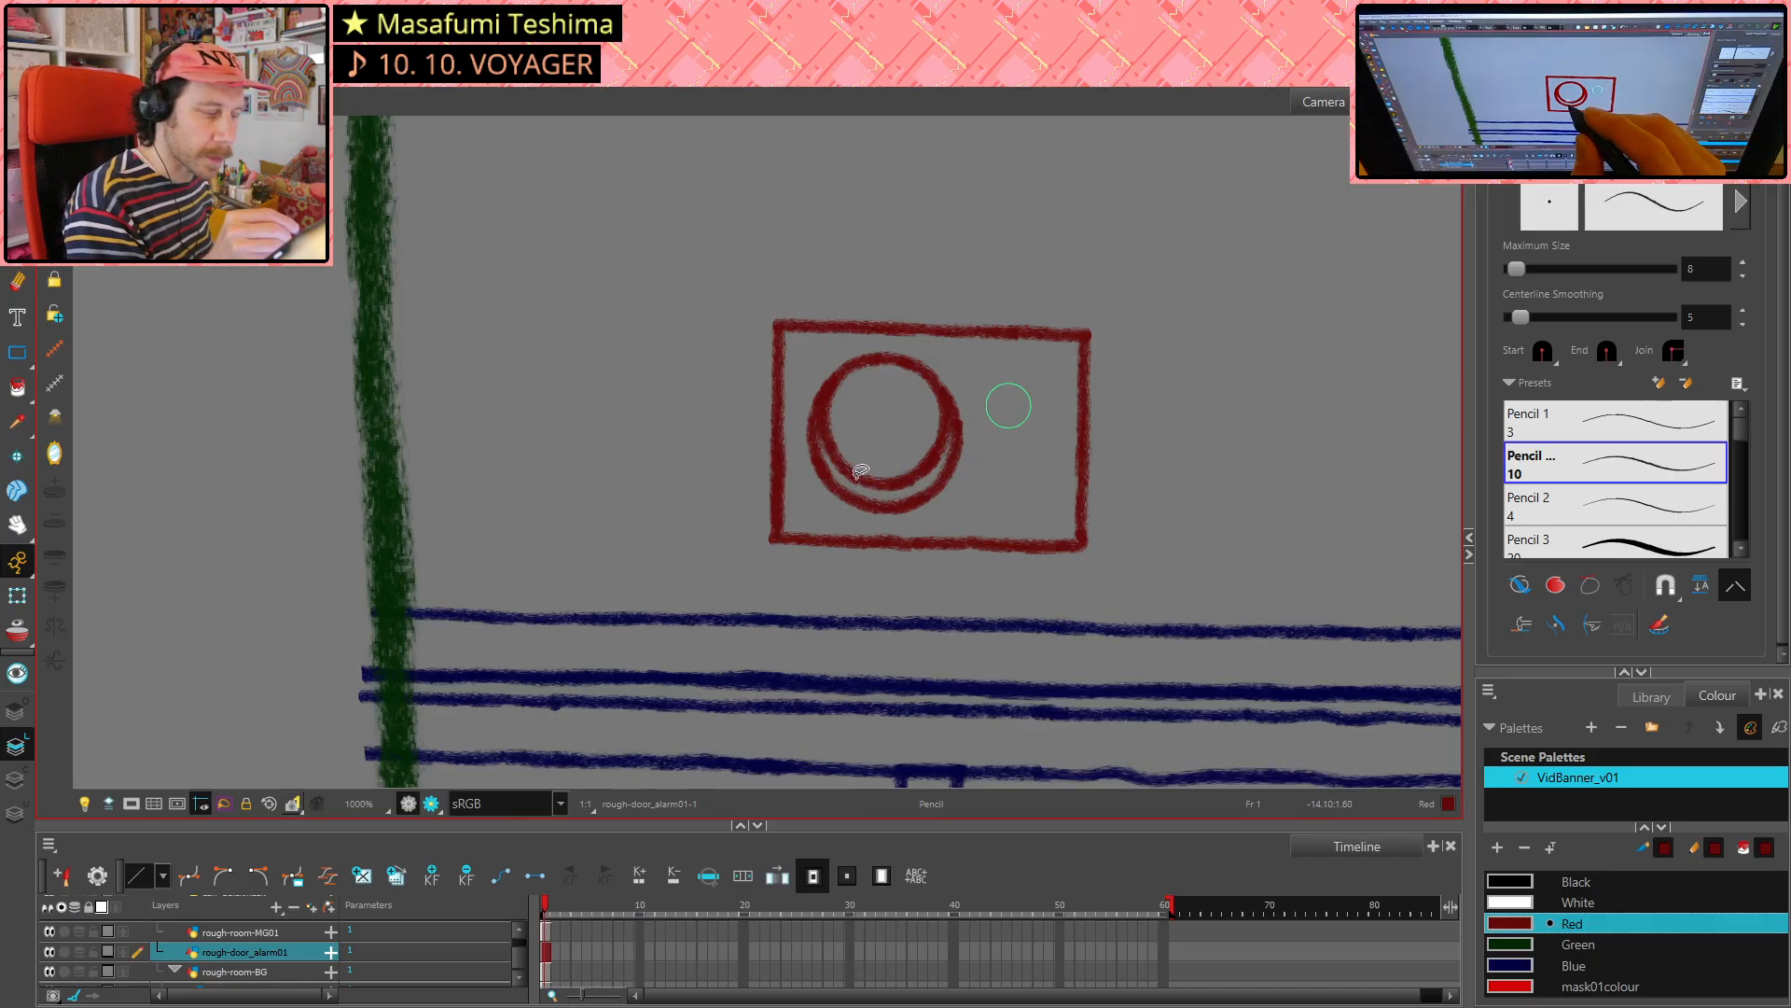
key("alt+s")
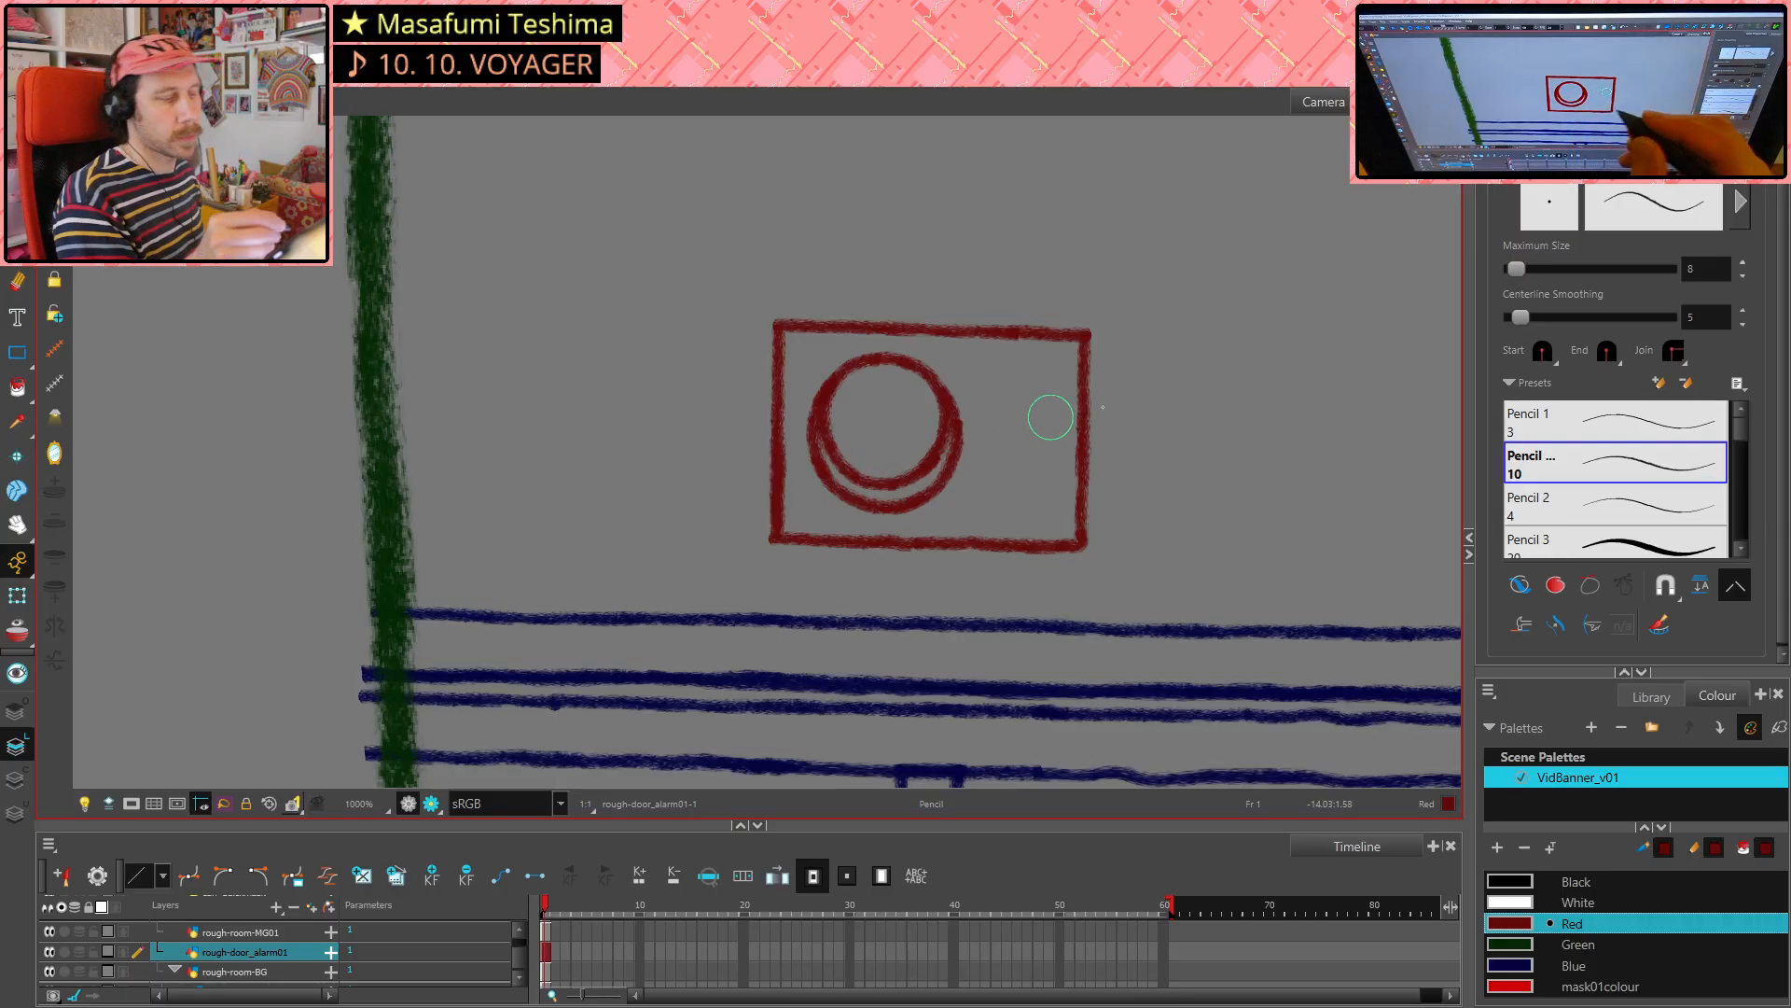
left_click_drag(896, 487, 872, 476)
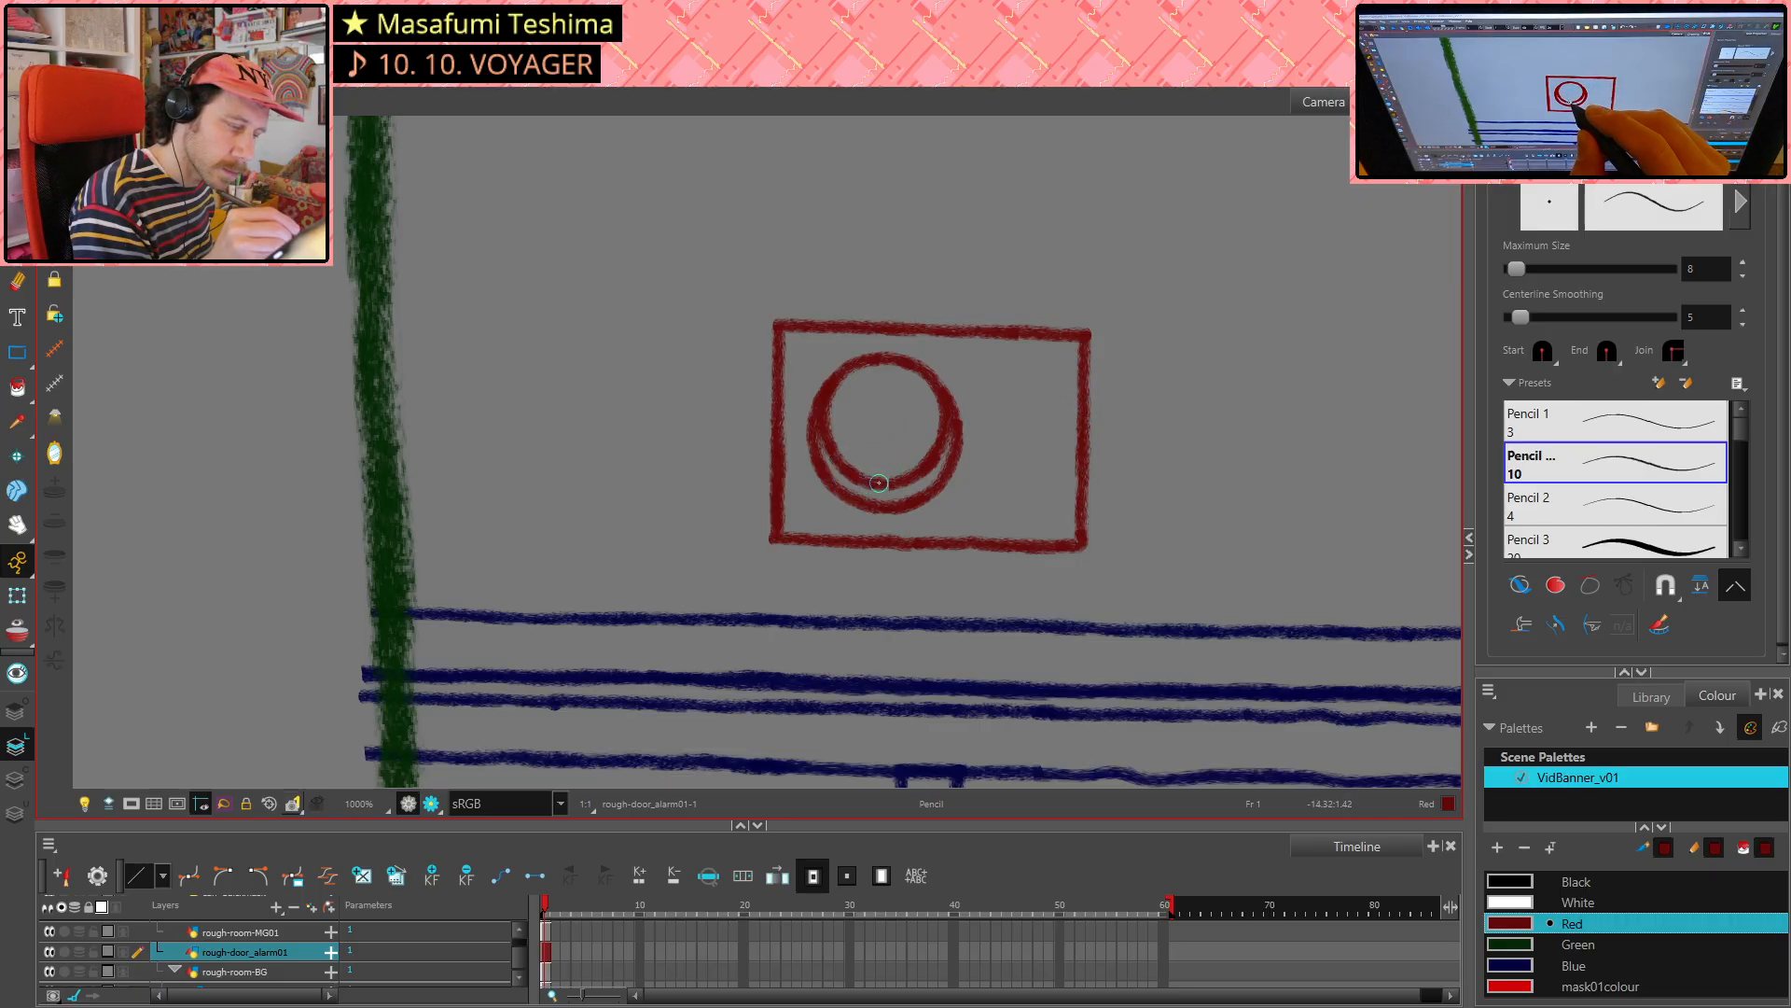
key("alt+s")
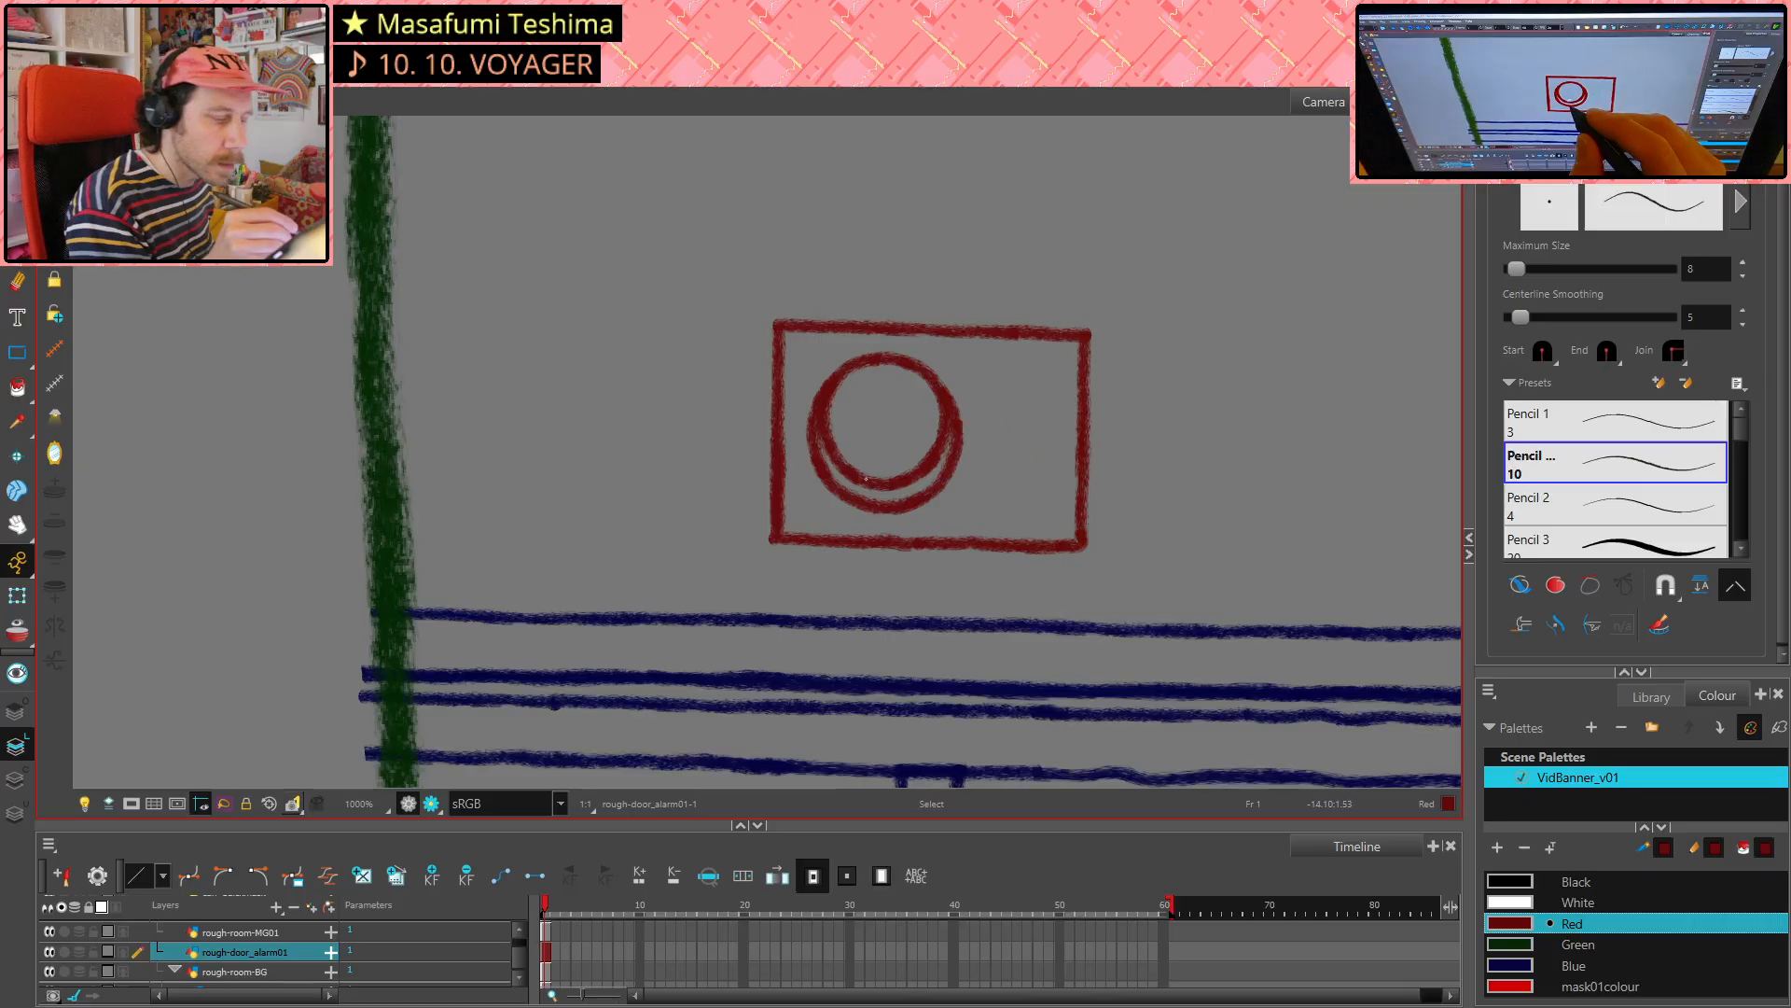
key("alt+e")
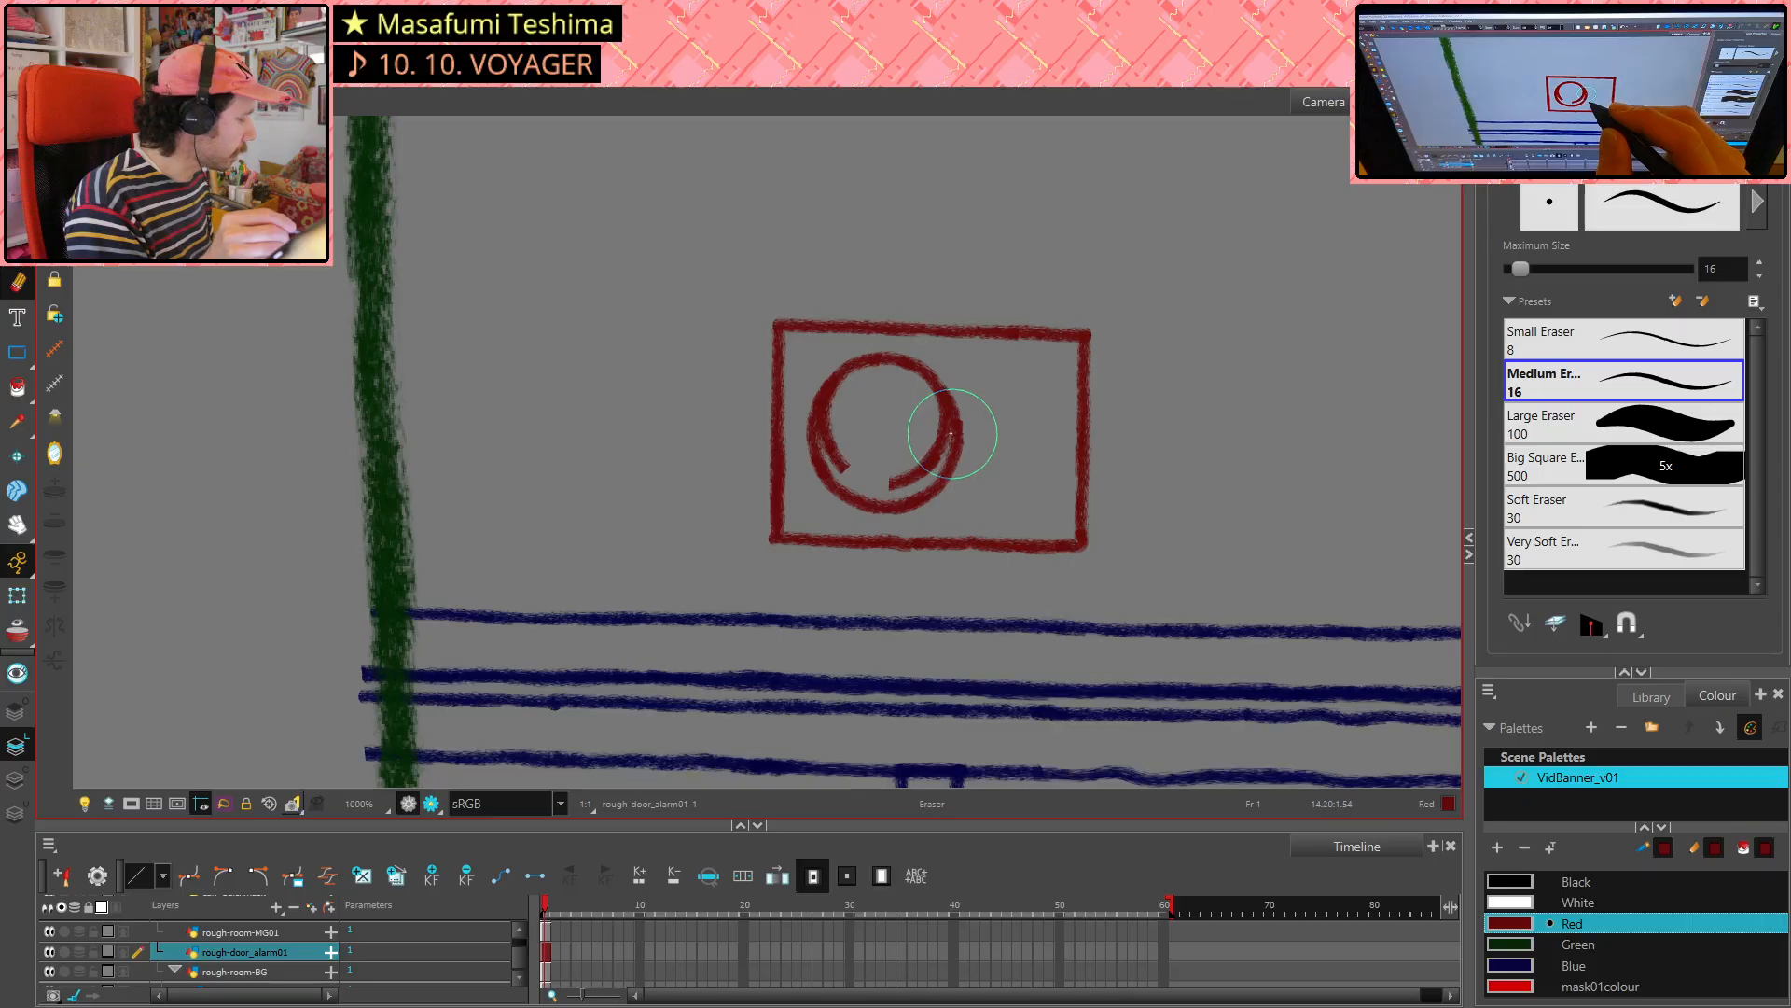
key("alt+/")
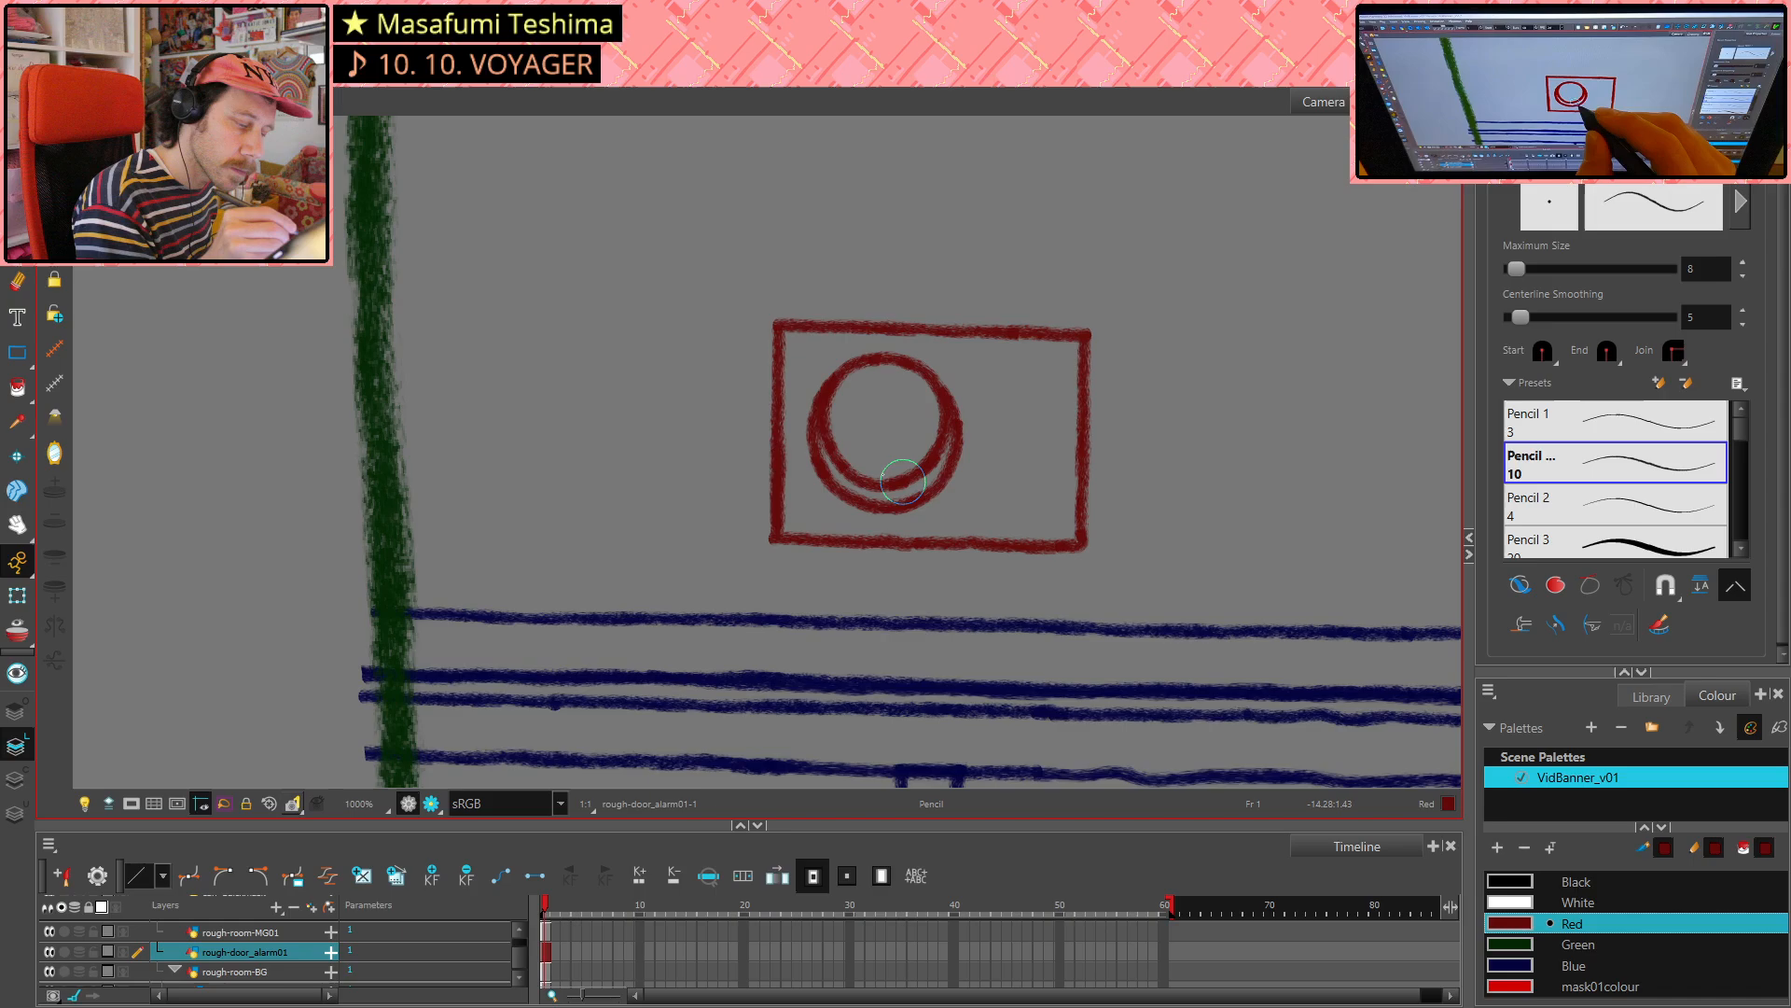
key("alt+s")
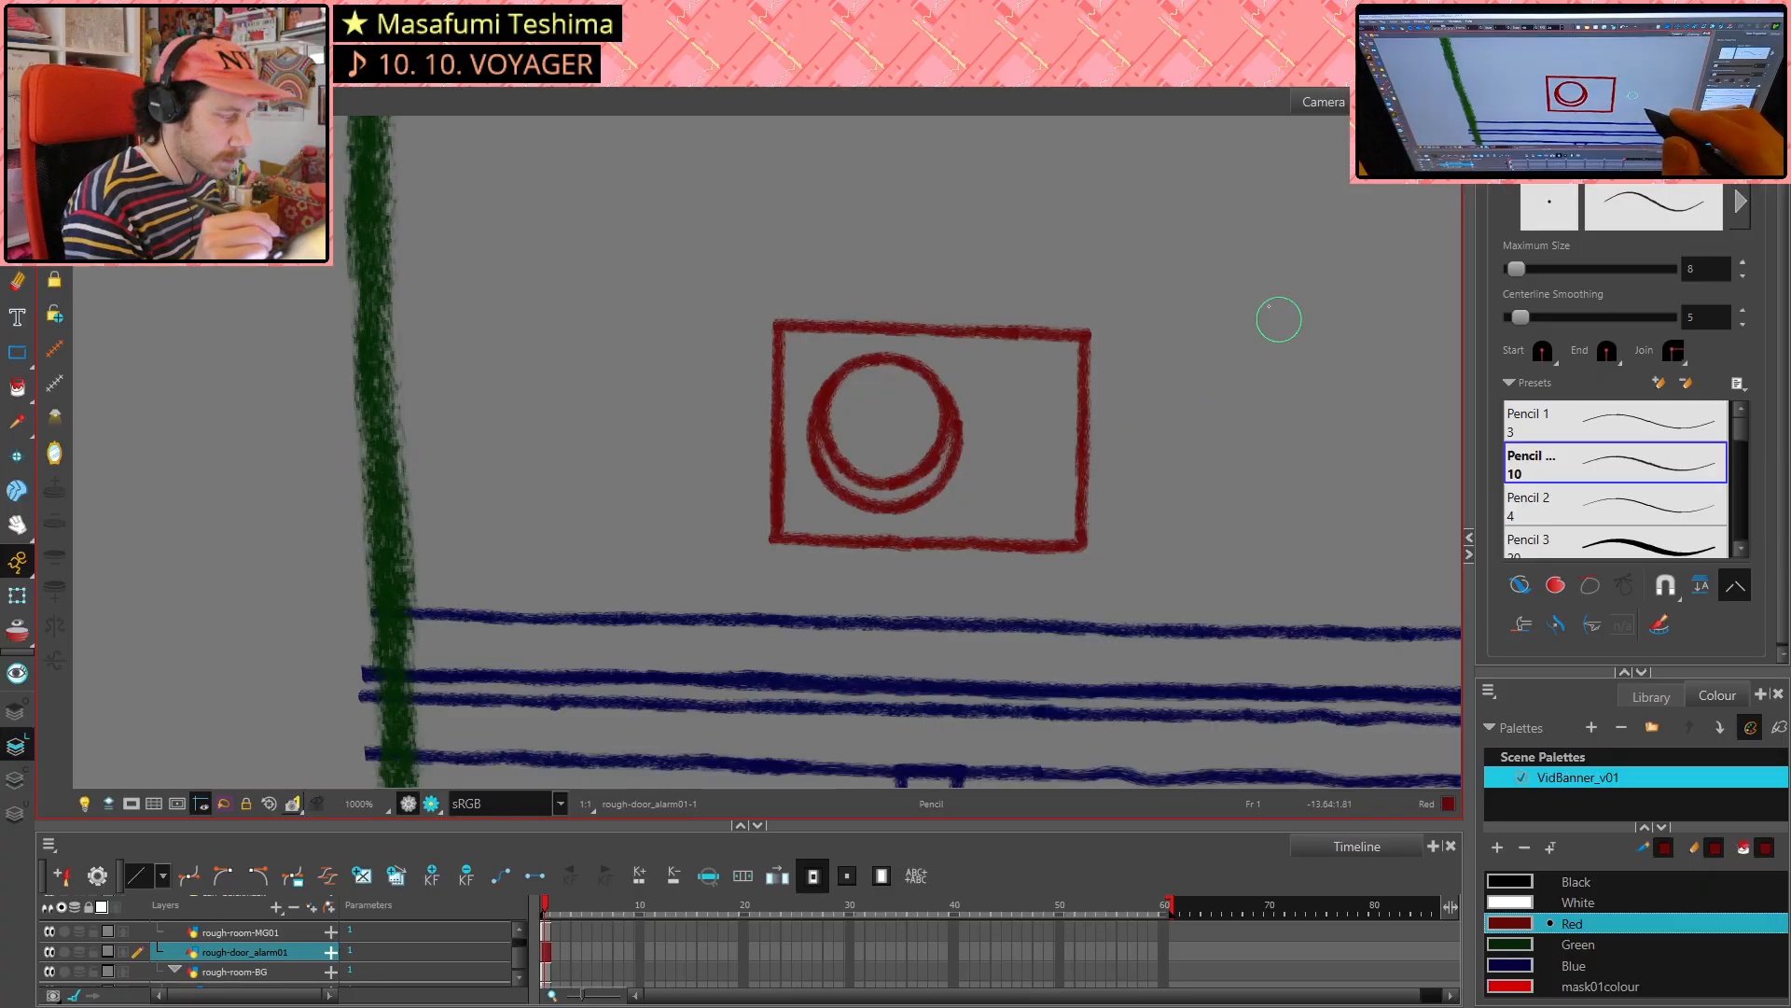
- Mirror the view and compare the door alarm with the surrounding room drawing in both orientations
left_click(54, 454)
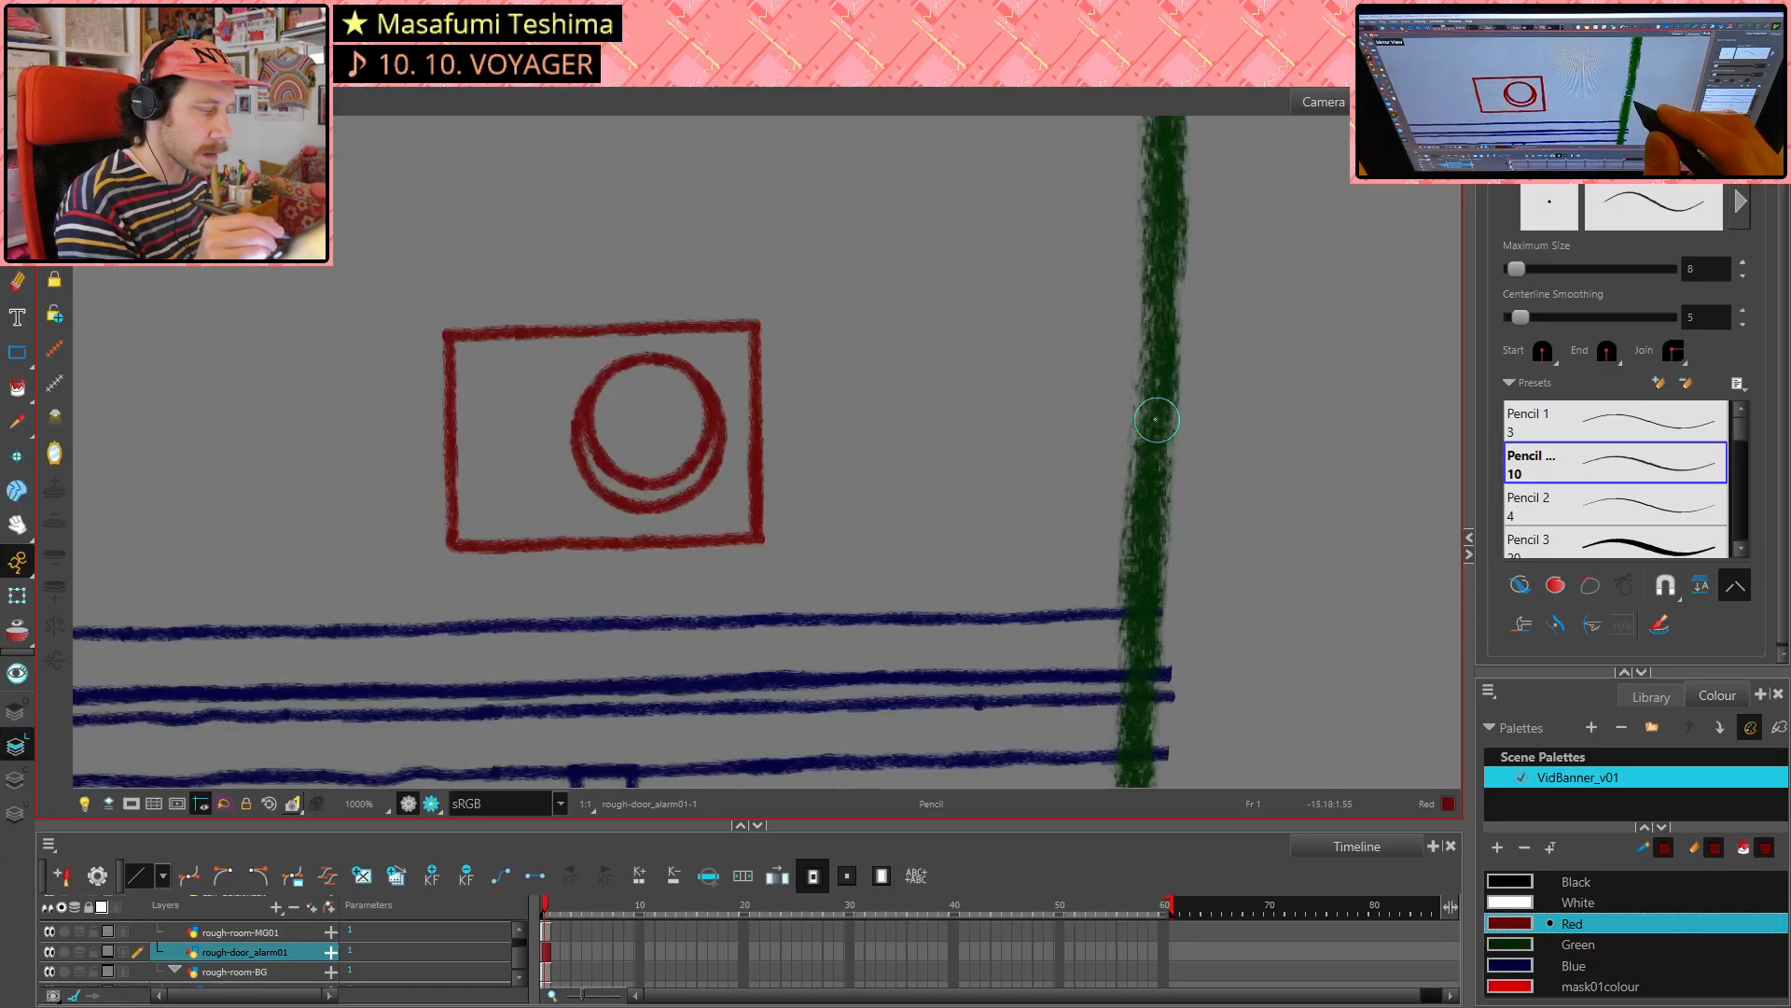
scroll(1152, 418, "down", 5)
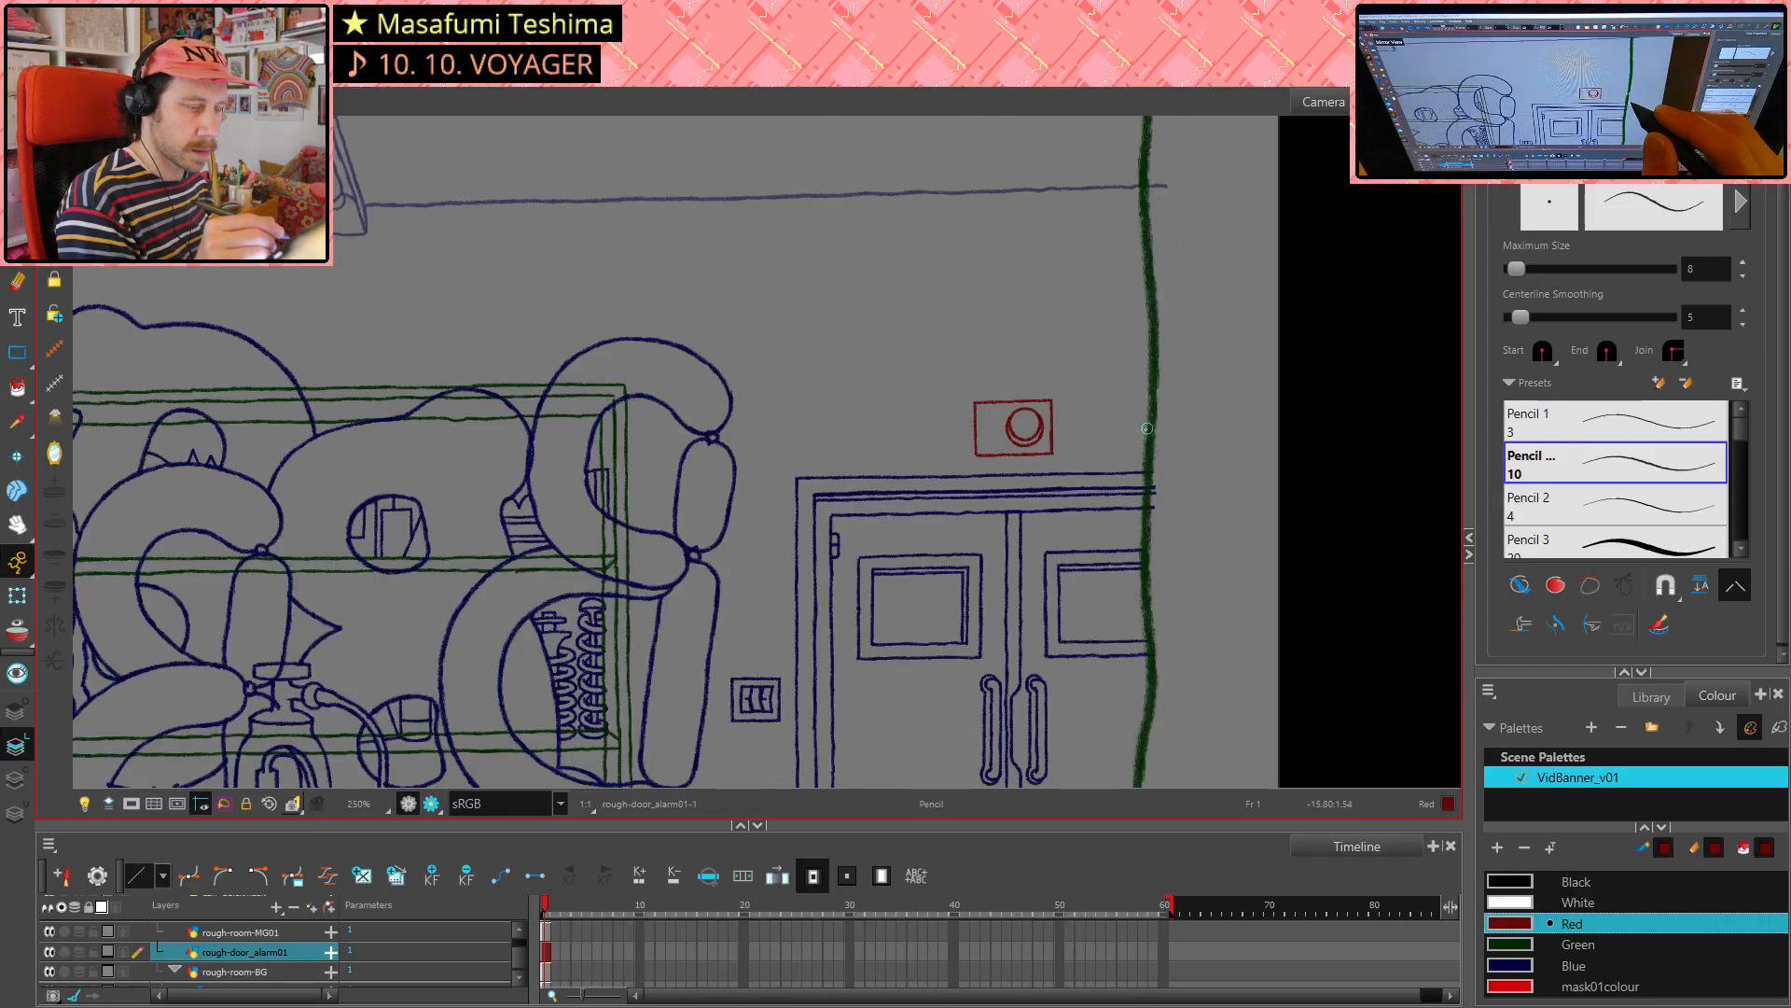
scroll(1147, 428, "down", 2)
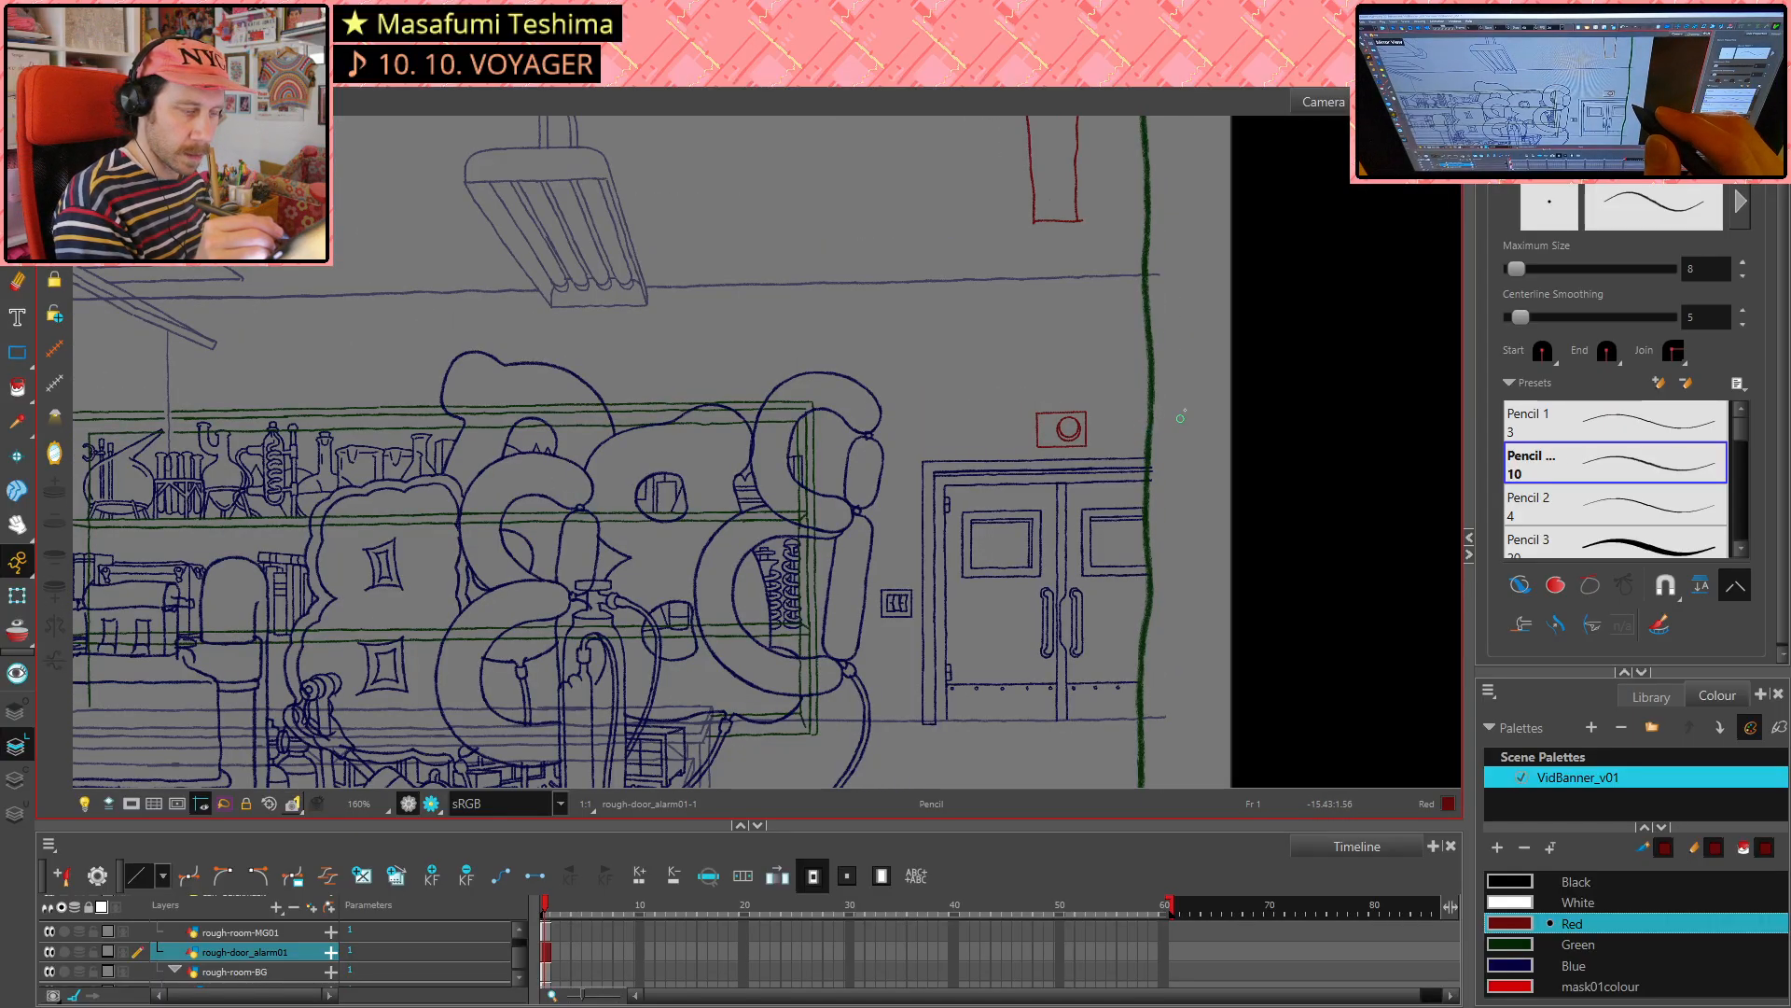
left_click(54, 454)
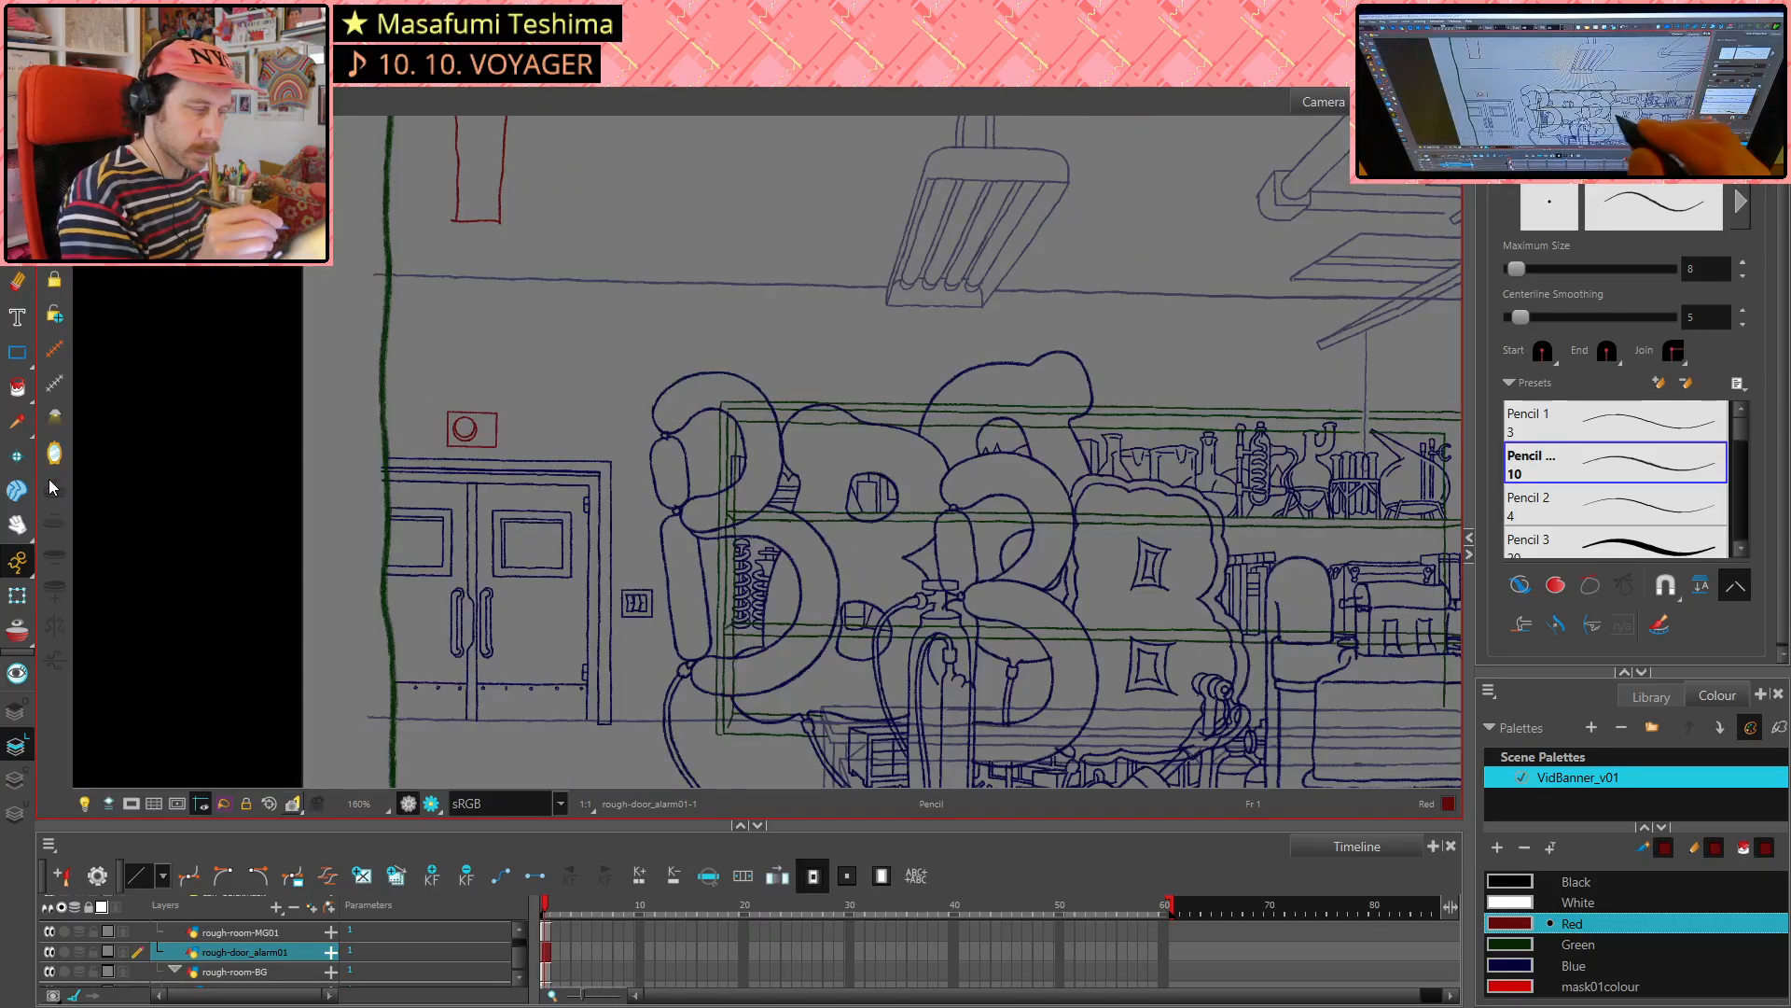
left_click(54, 453)
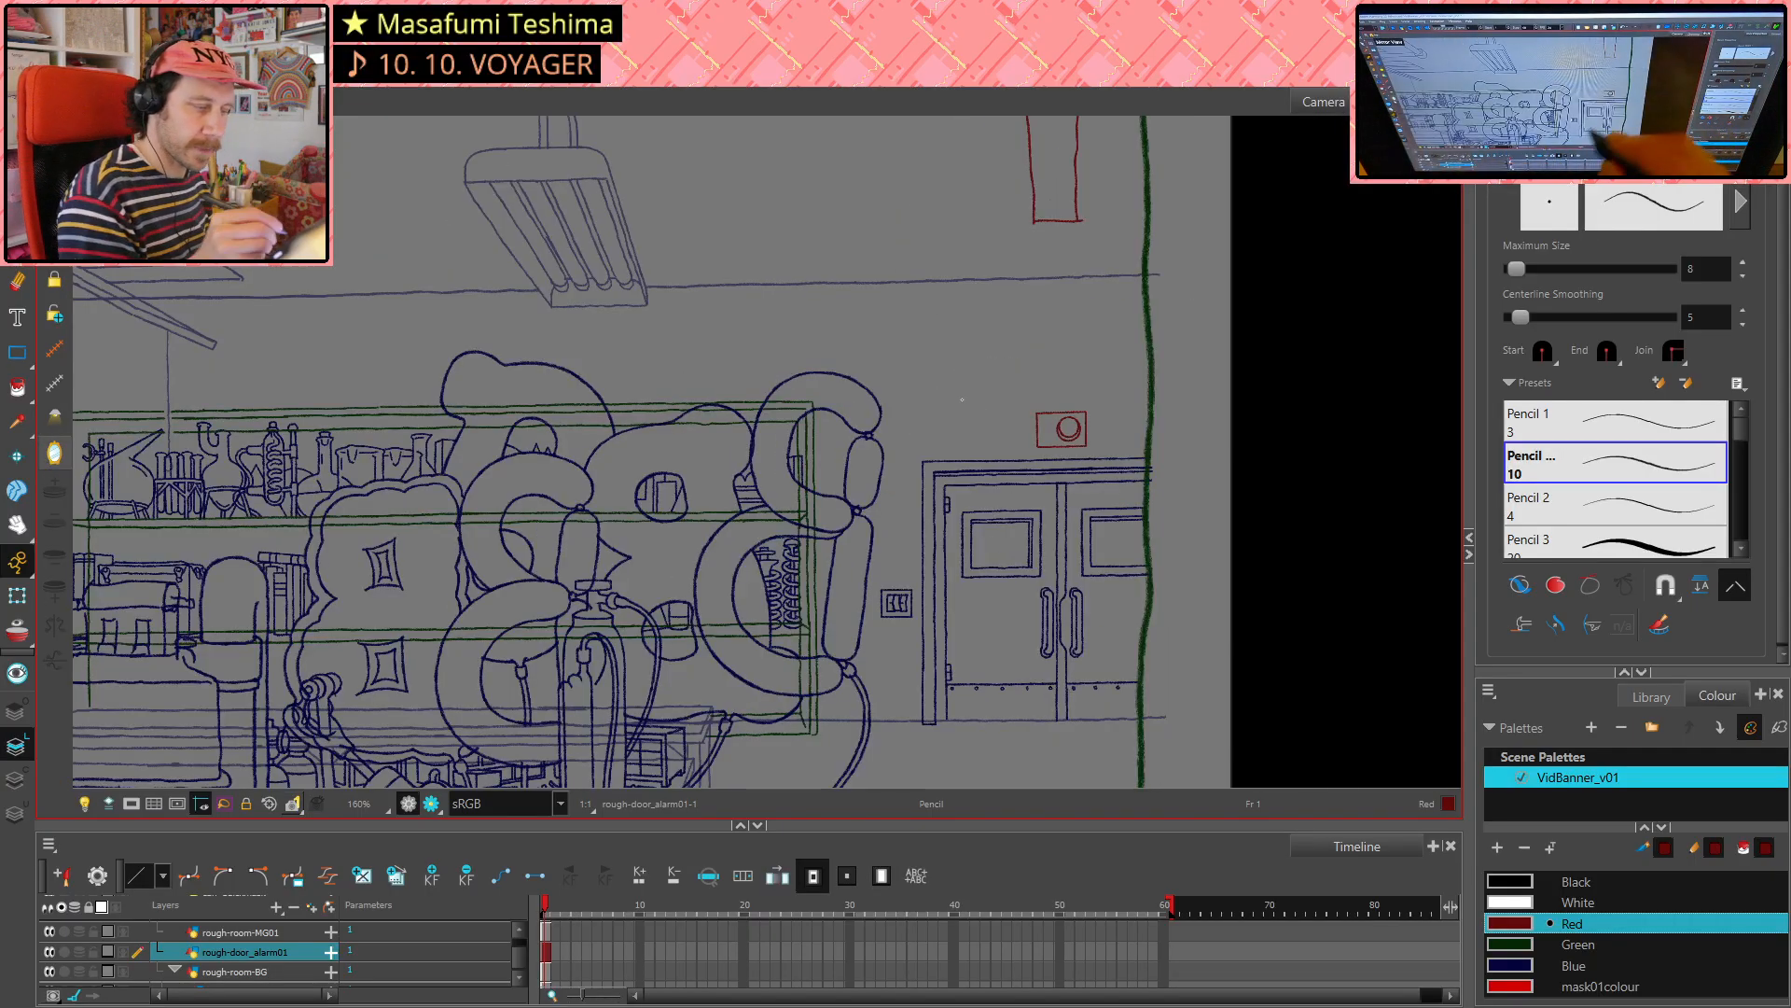
- Try removing the outer circle's lower-right arc, and undo the removal
scroll(1119, 457, "up", 1)
scroll(1119, 458, "up", 6)
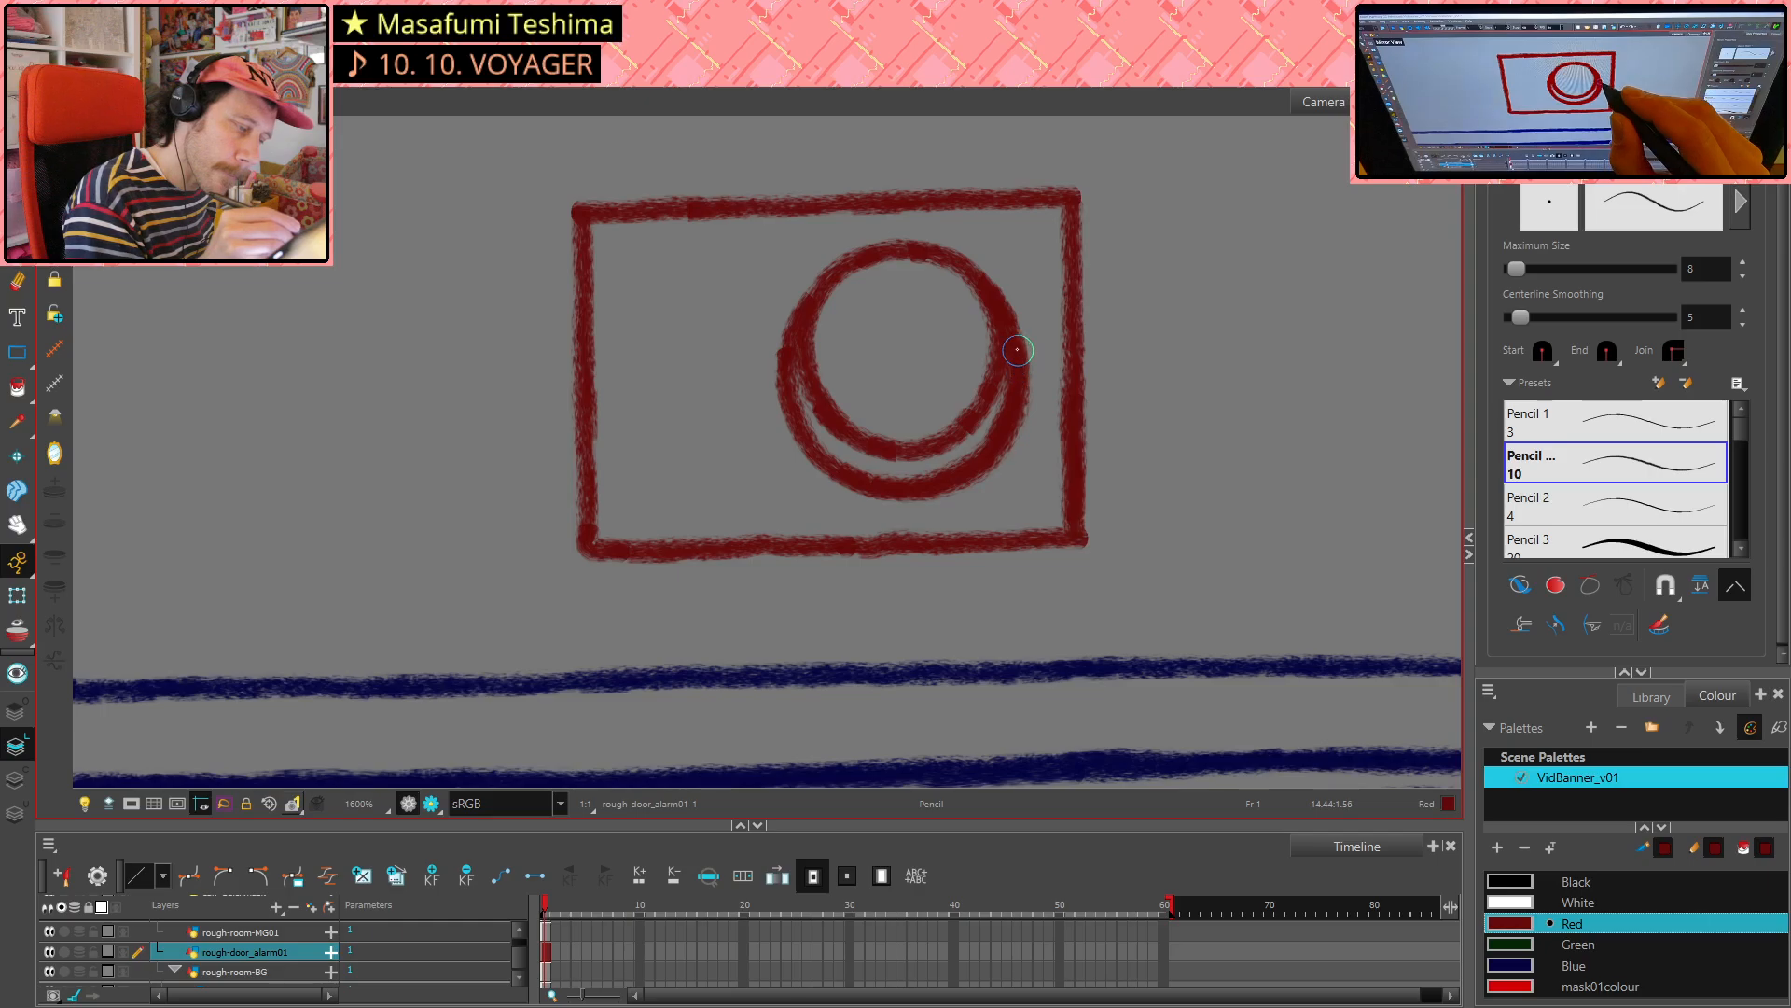
key("alt+s")
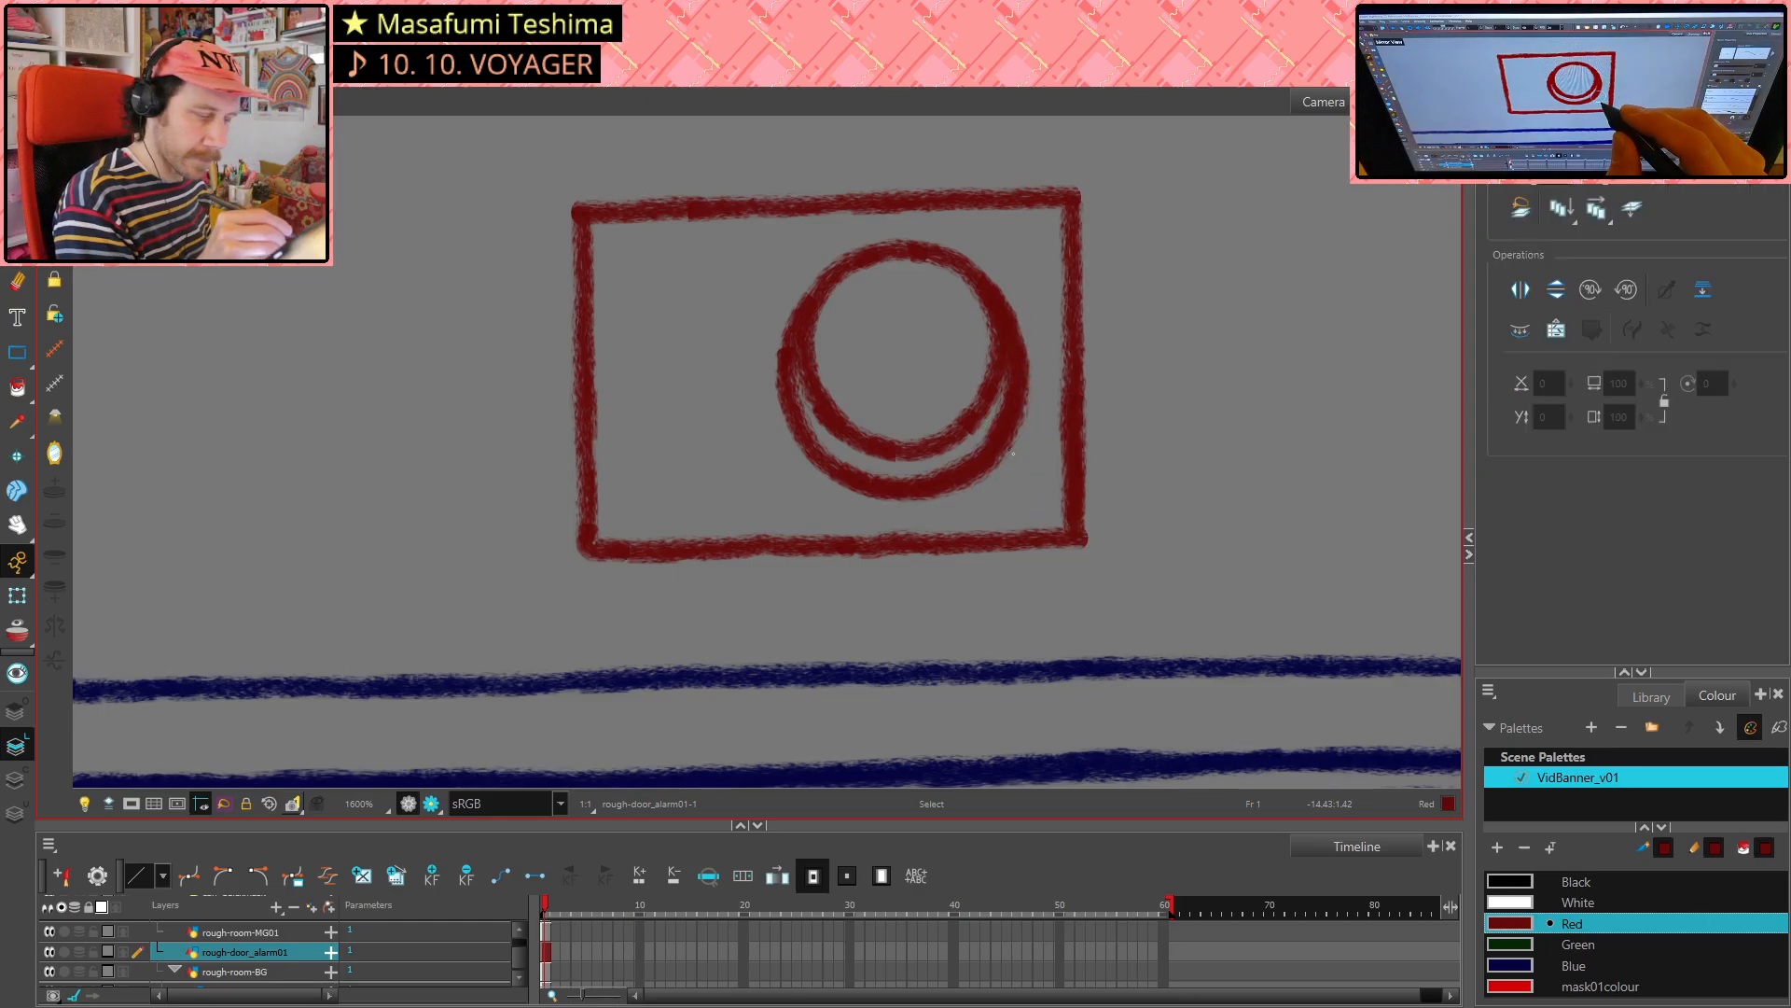
left_click(1008, 456)
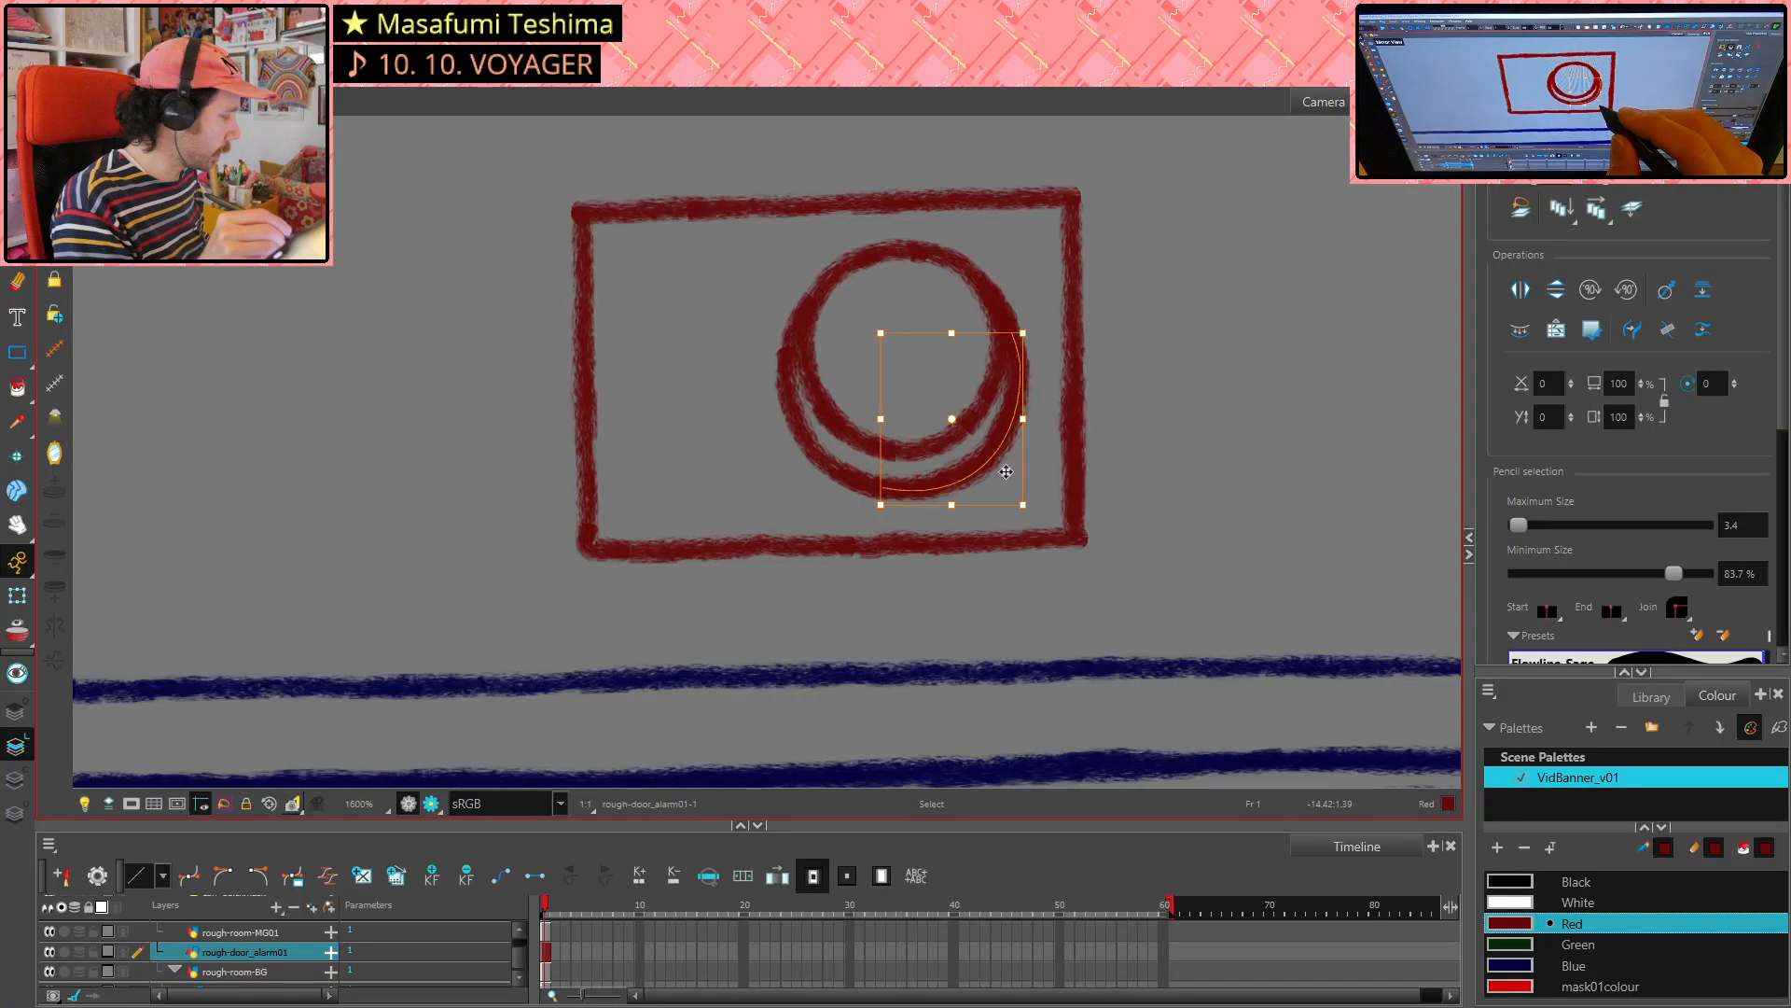
left_click(1008, 474)
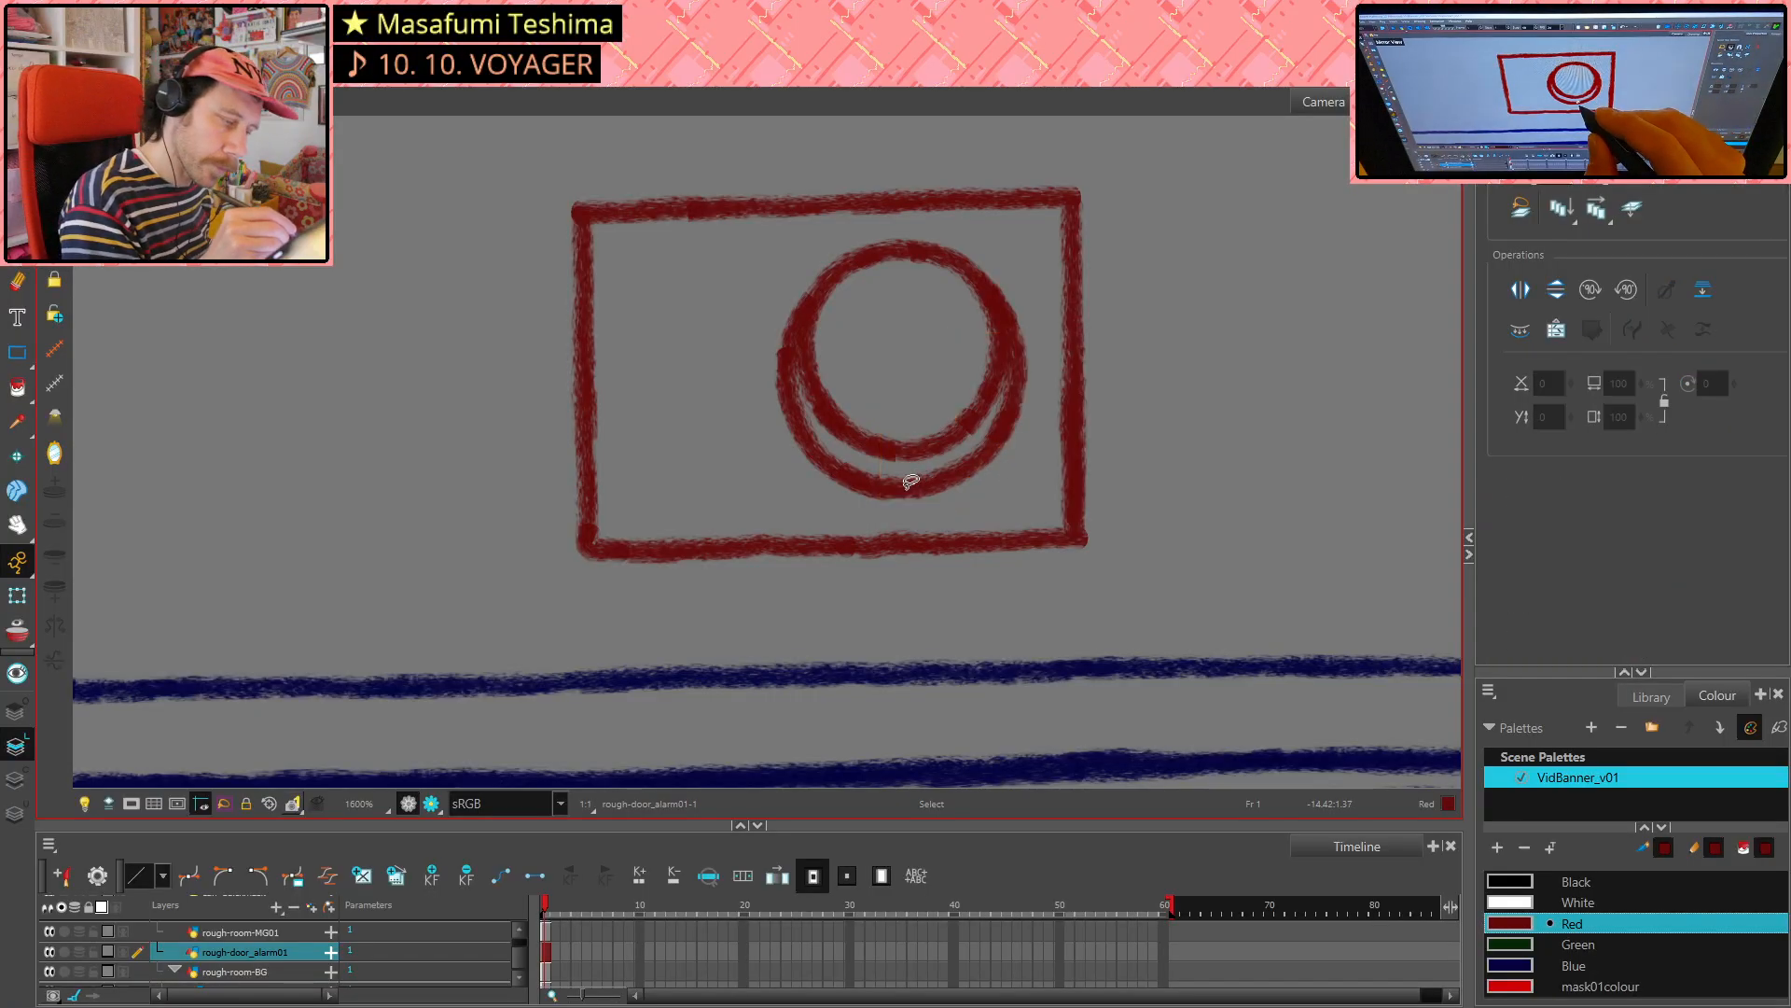
key("alt+e")
mouse_move(905, 487)
left_mouse_down()
mouse_move(1002, 434)
mouse_move(1032, 345)
left_mouse_up()
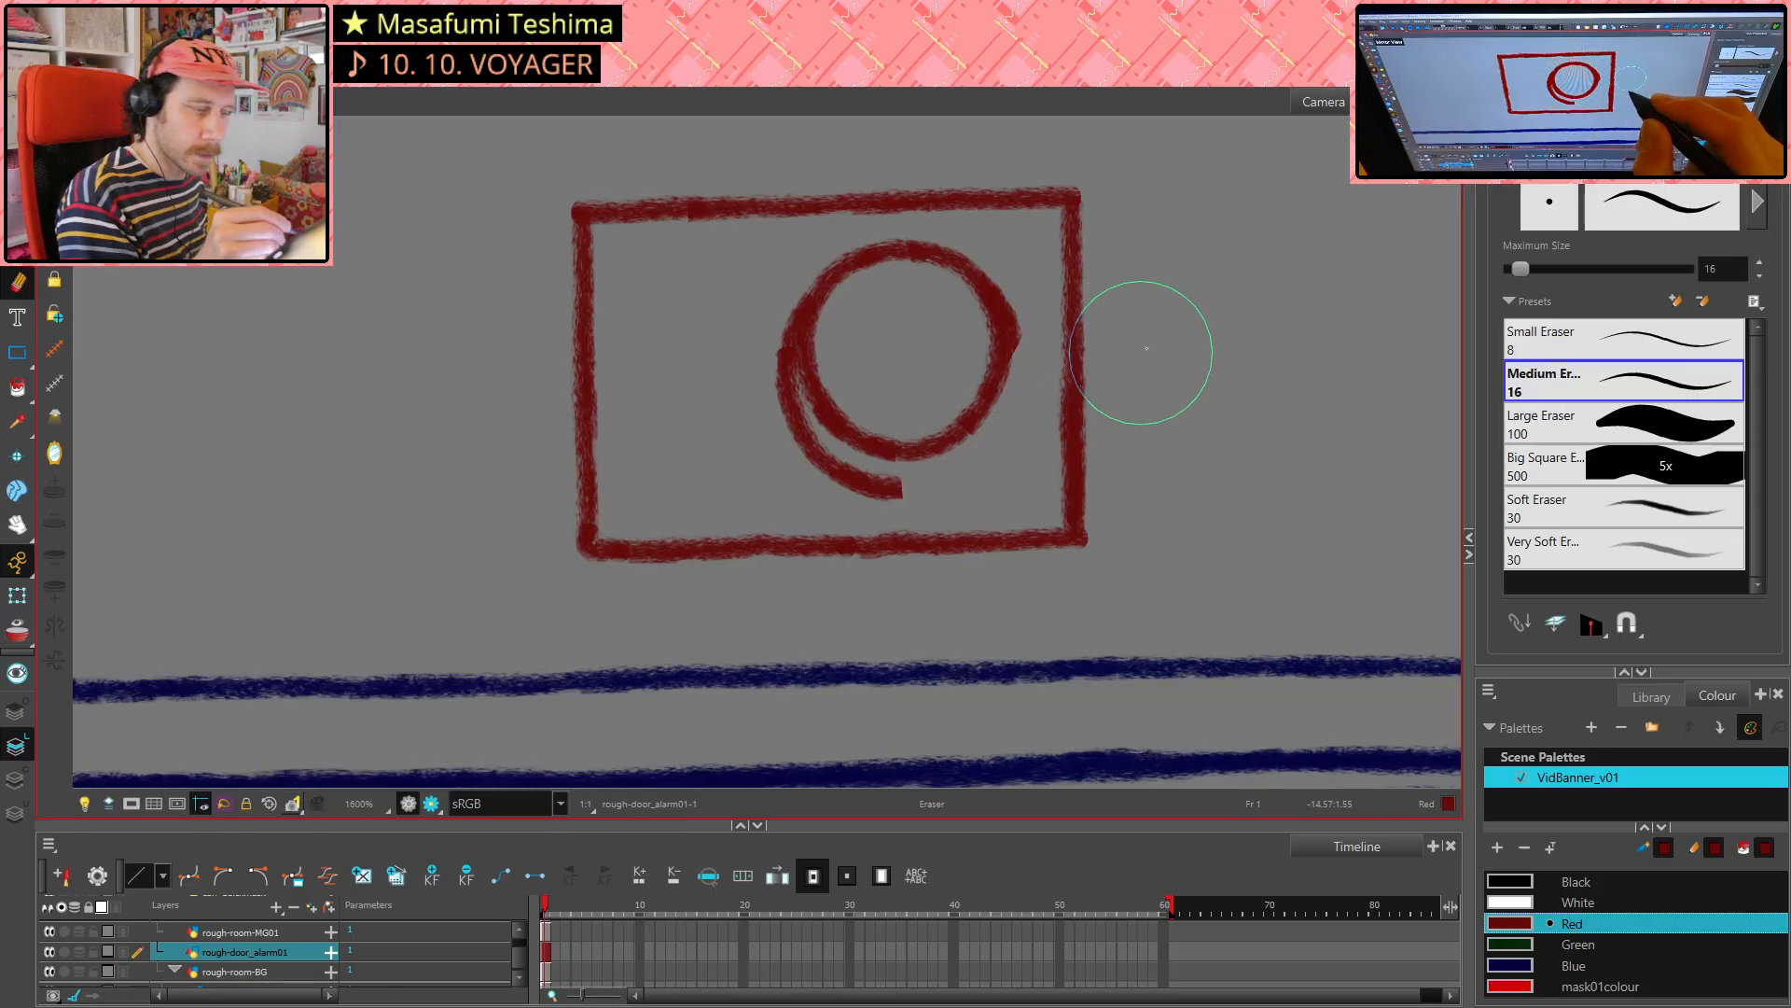
key("alt+s")
key("ctrl+z")
key("alt+e")
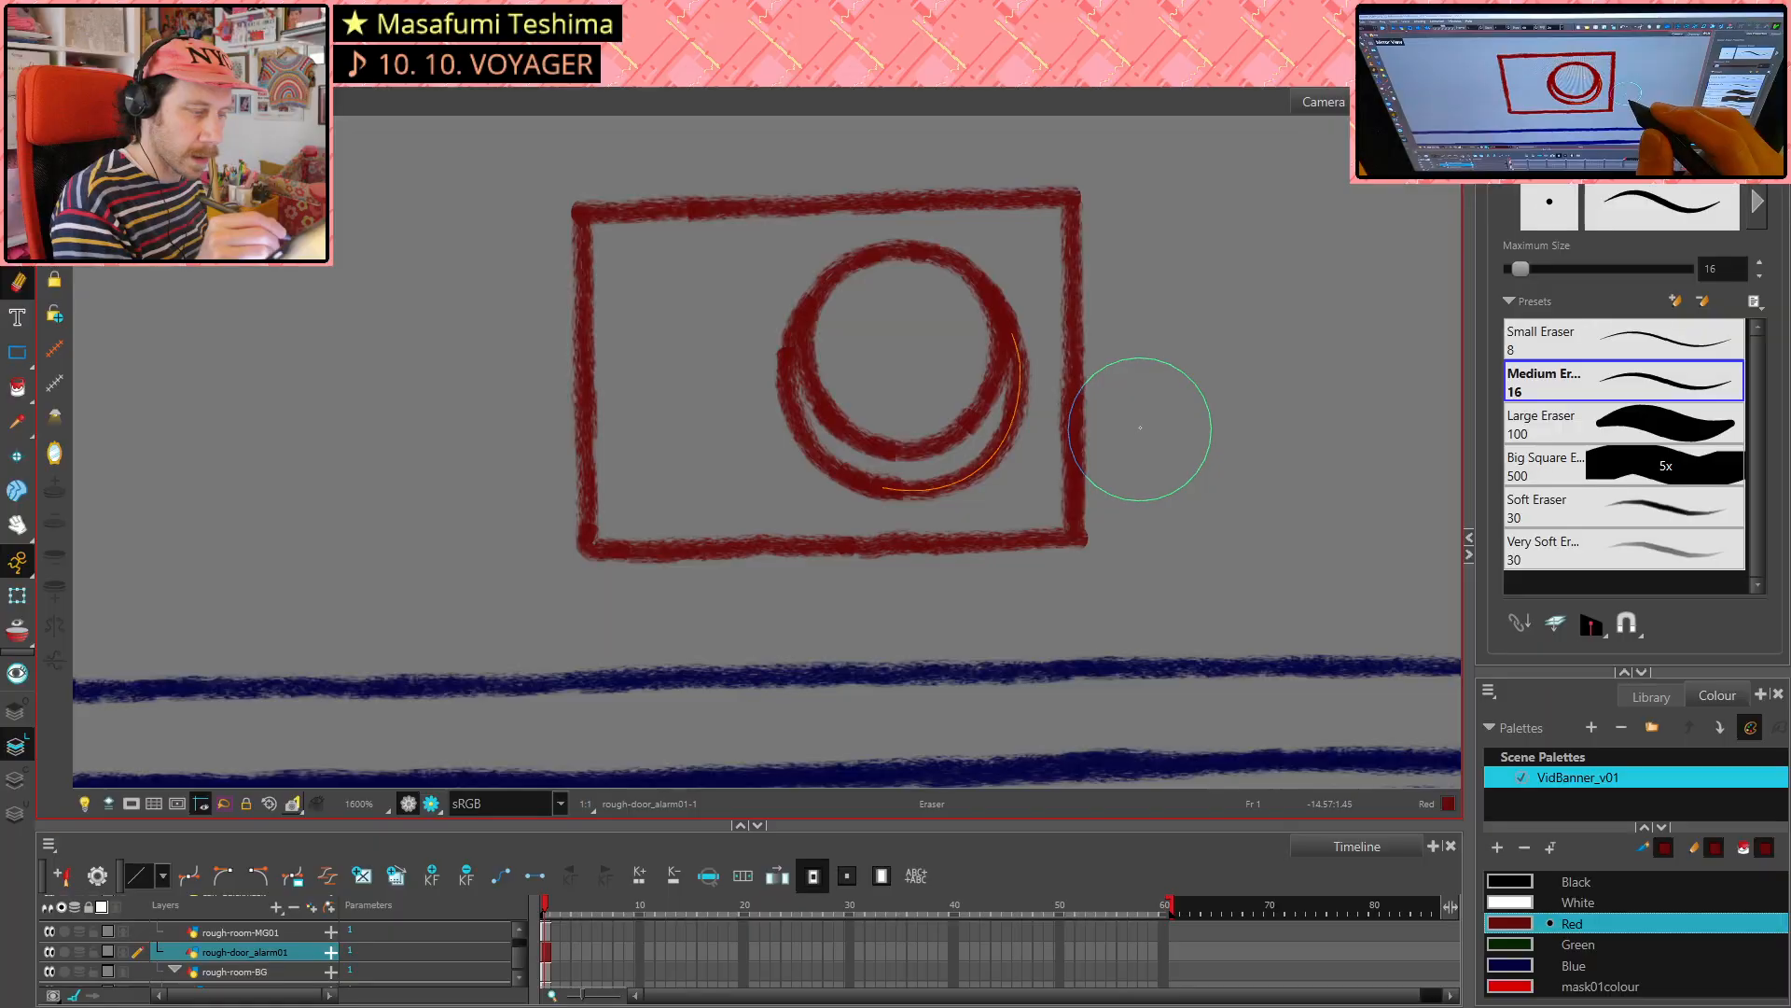
- Erase a short section at the bottom of the outer circle with the Medium Eraser and redraw it with the red Pencil until it joins smoothly
scroll(1162, 416, "down", 1)
scroll(1162, 416, "down", 2)
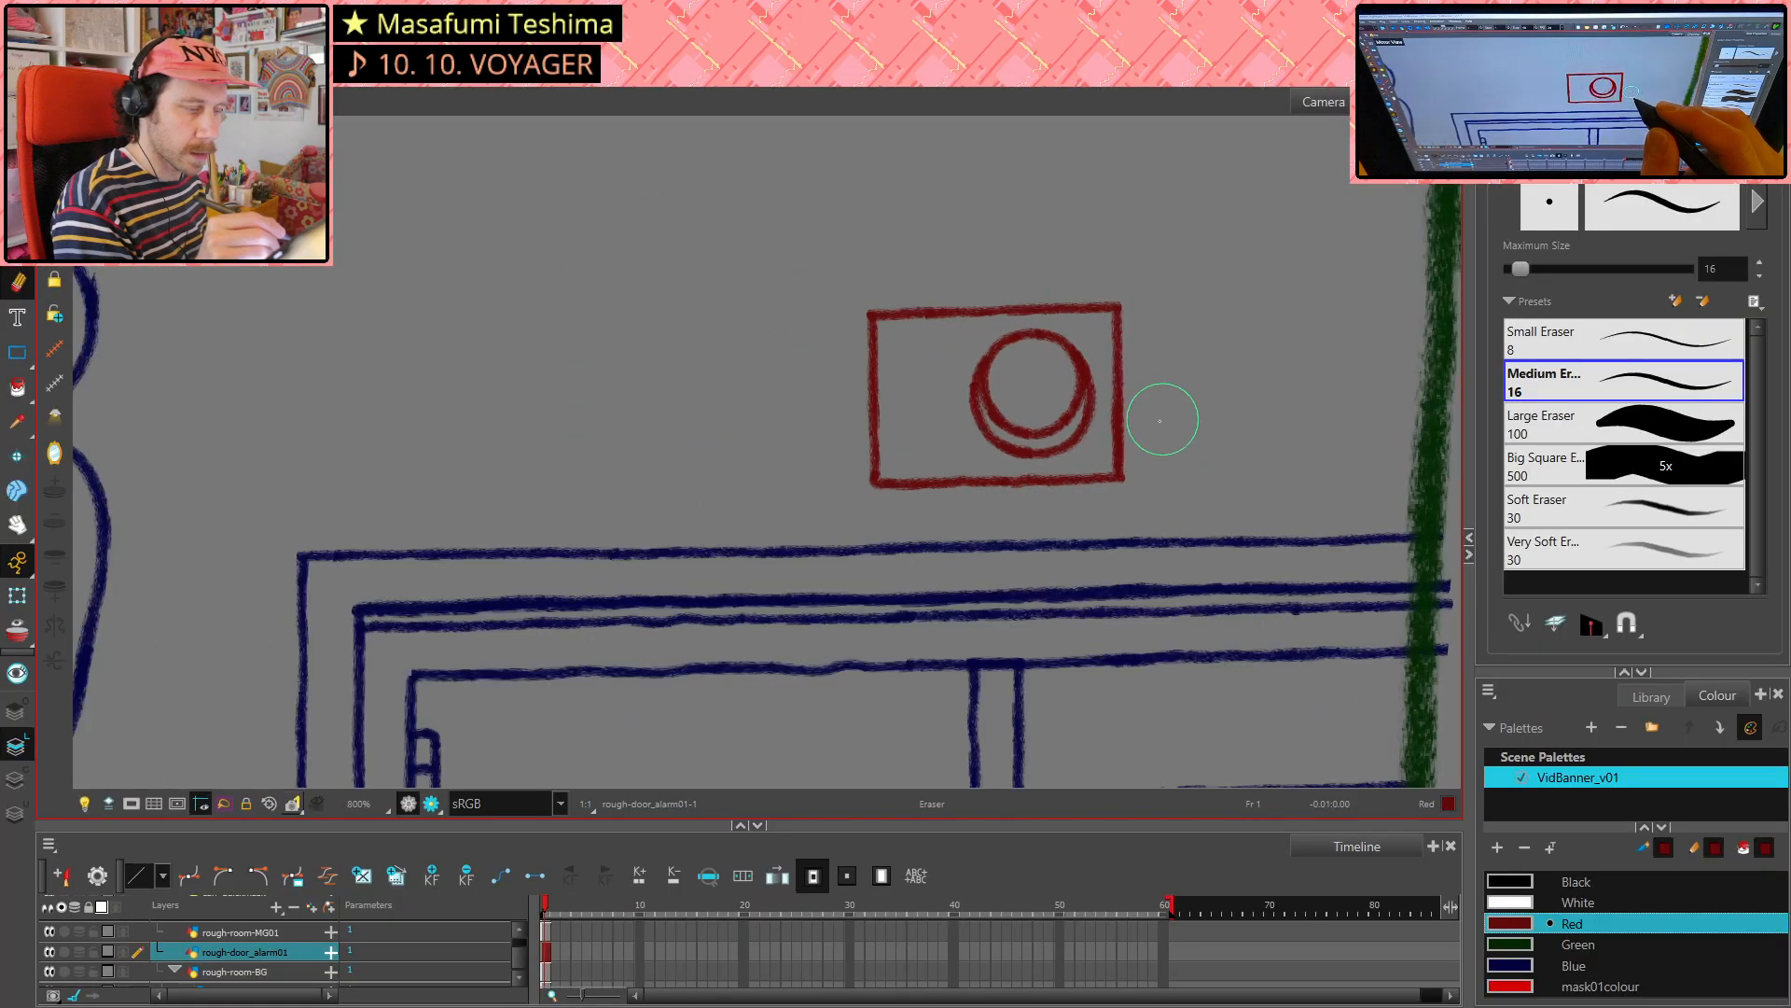
scroll(1164, 411, "up", 3)
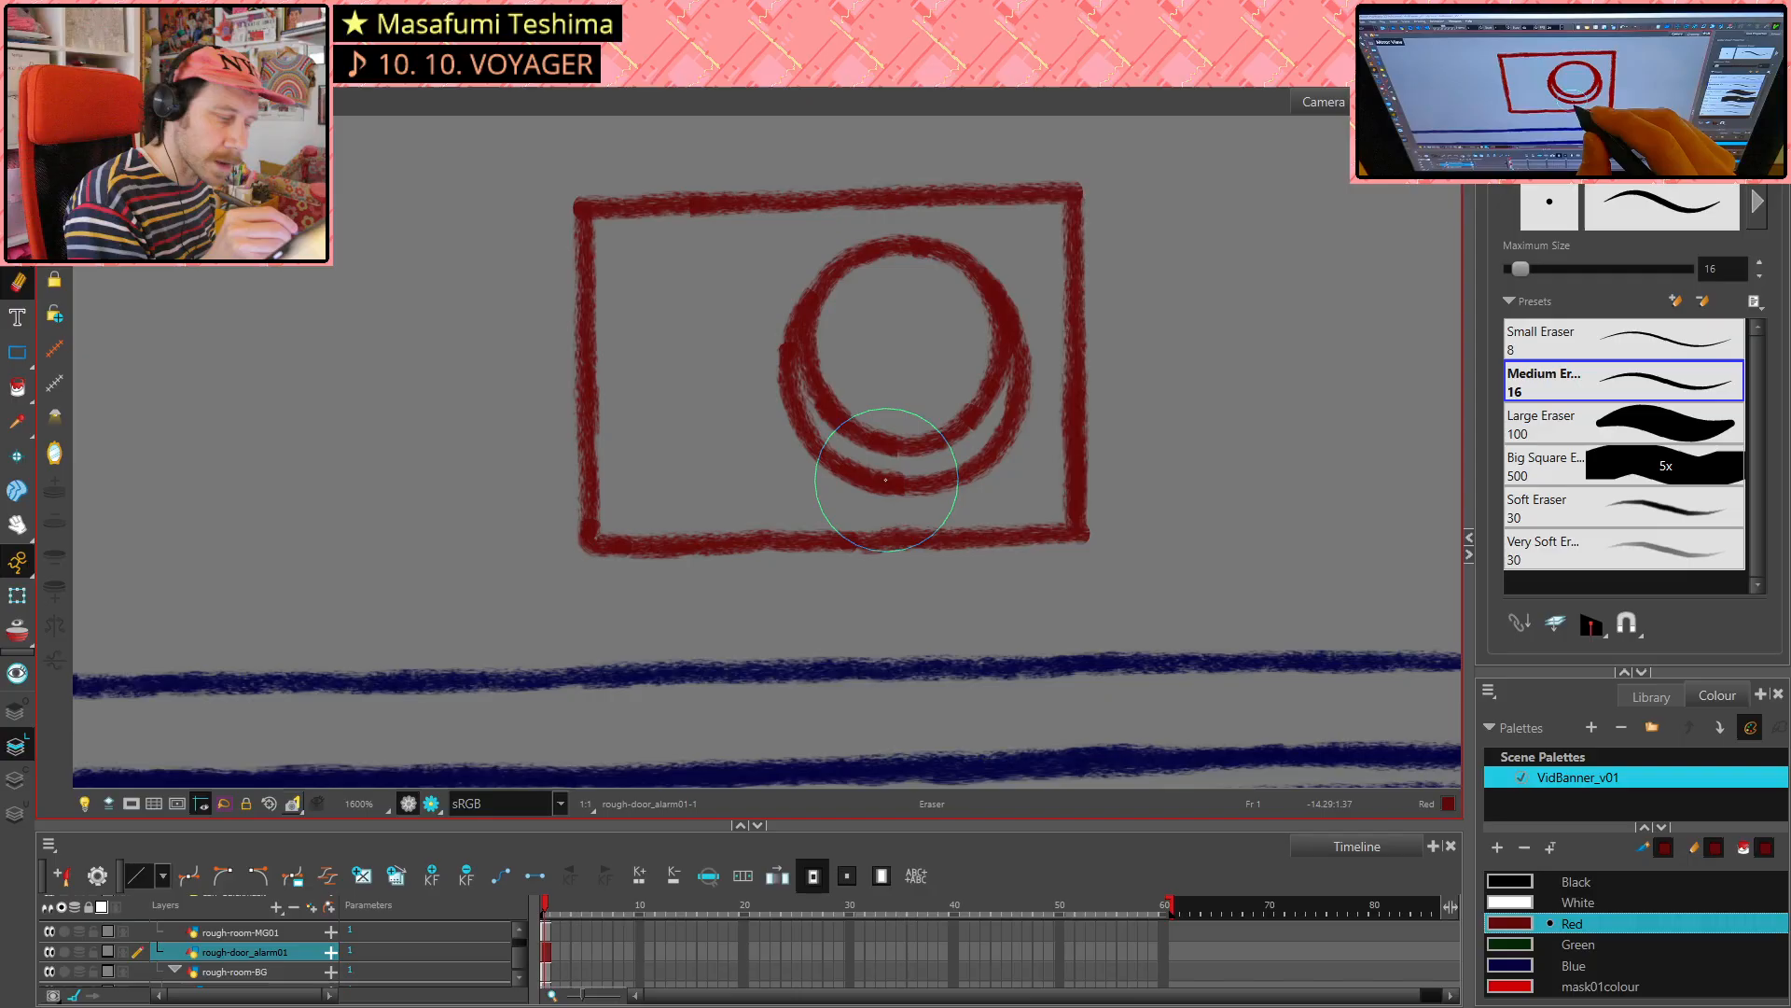
mouse_move(854, 474)
left_mouse_down()
mouse_move(912, 486)
mouse_move(860, 476)
mouse_move(889, 481)
left_mouse_up()
key("alt+/")
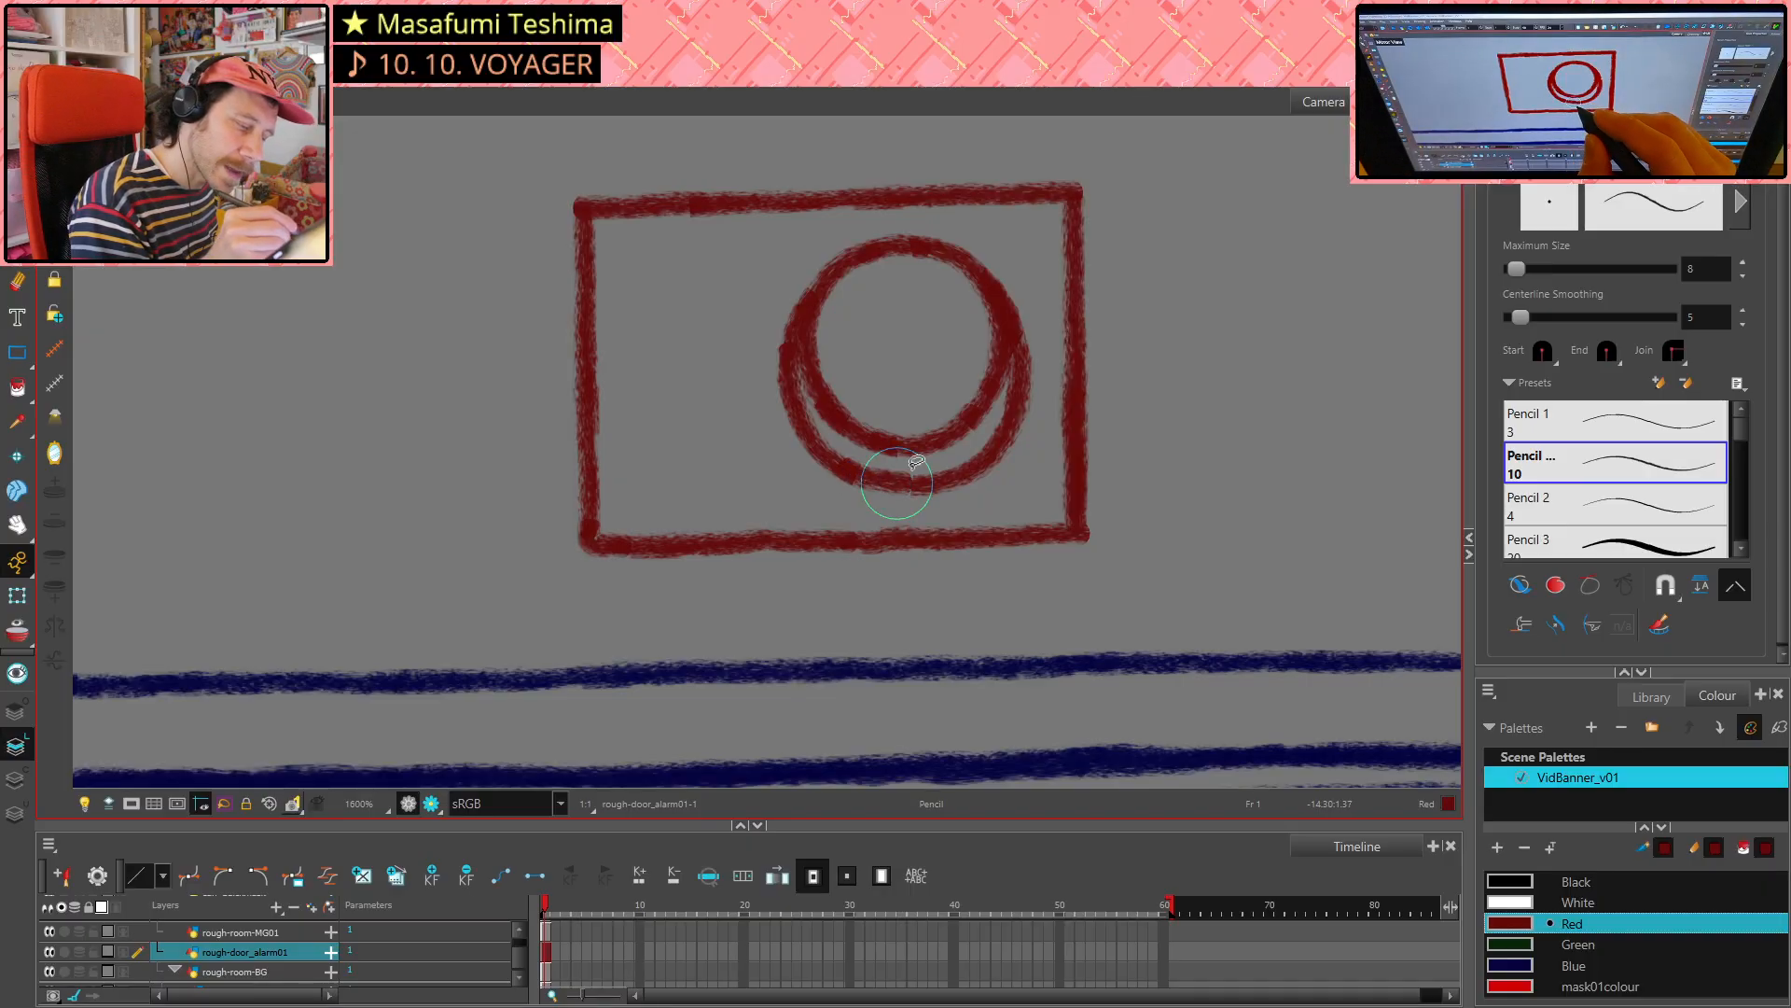
key("ctrl+z")
left_click_drag(853, 475, 928, 480)
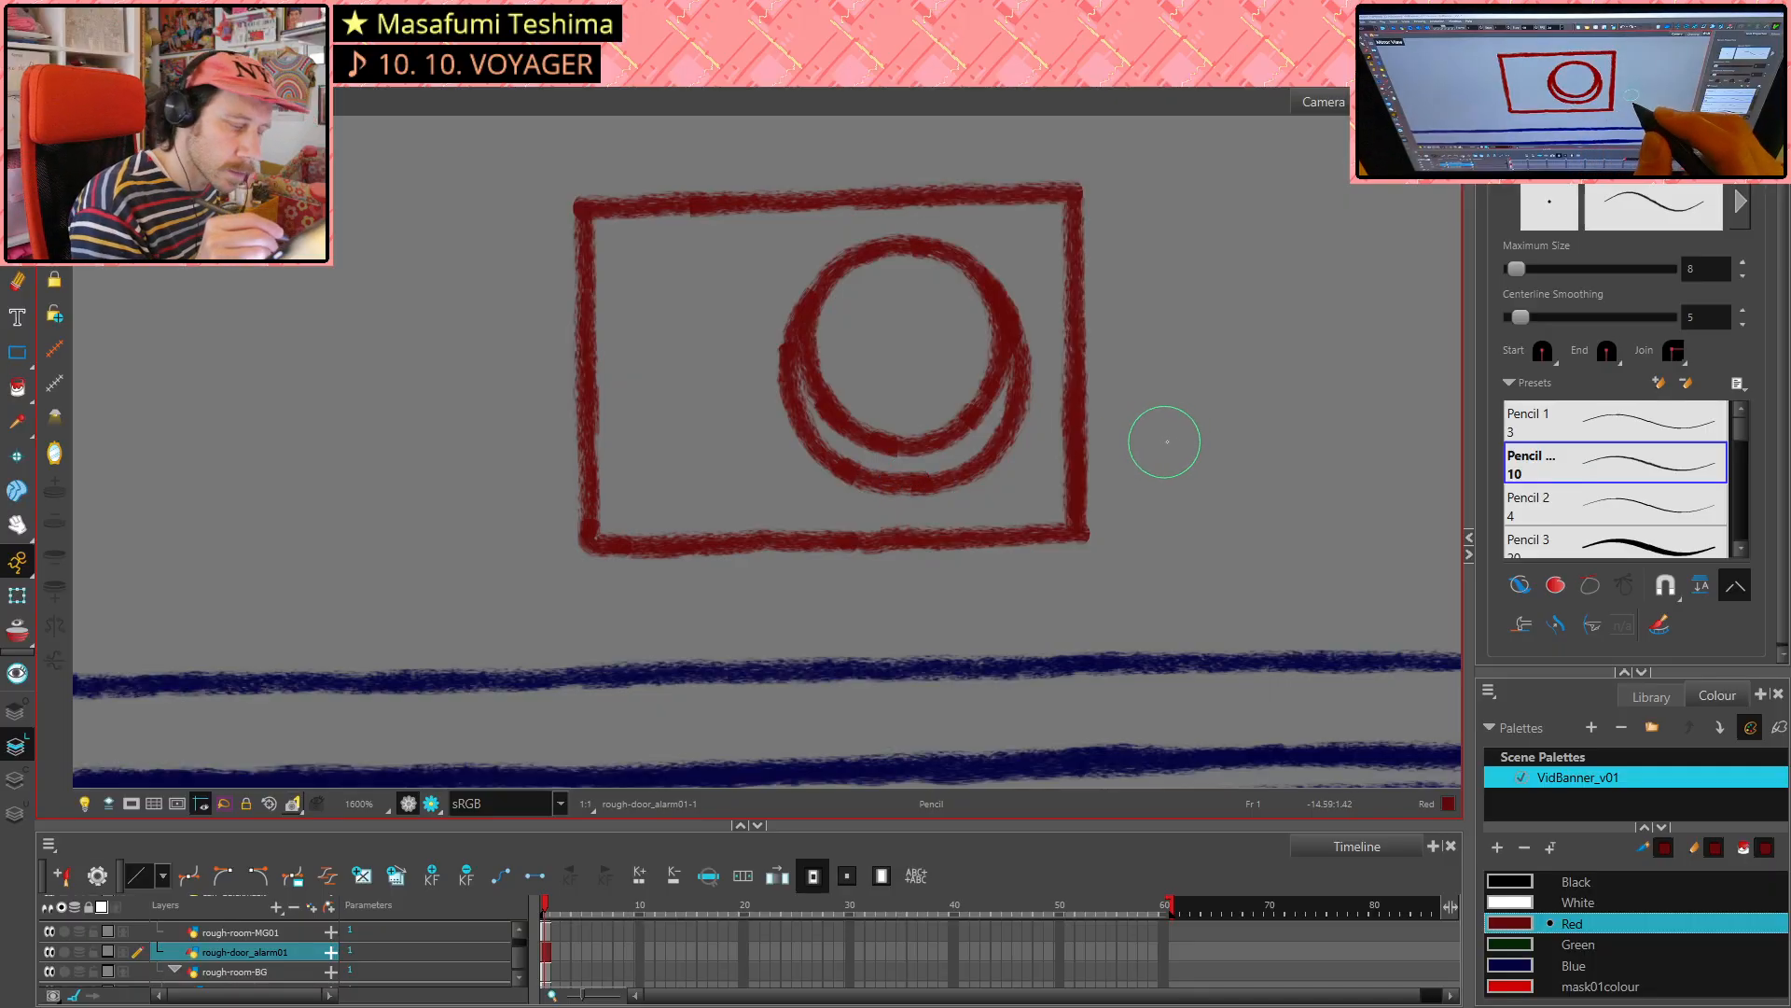
key("ctrl+z")
key("ctrl+z")
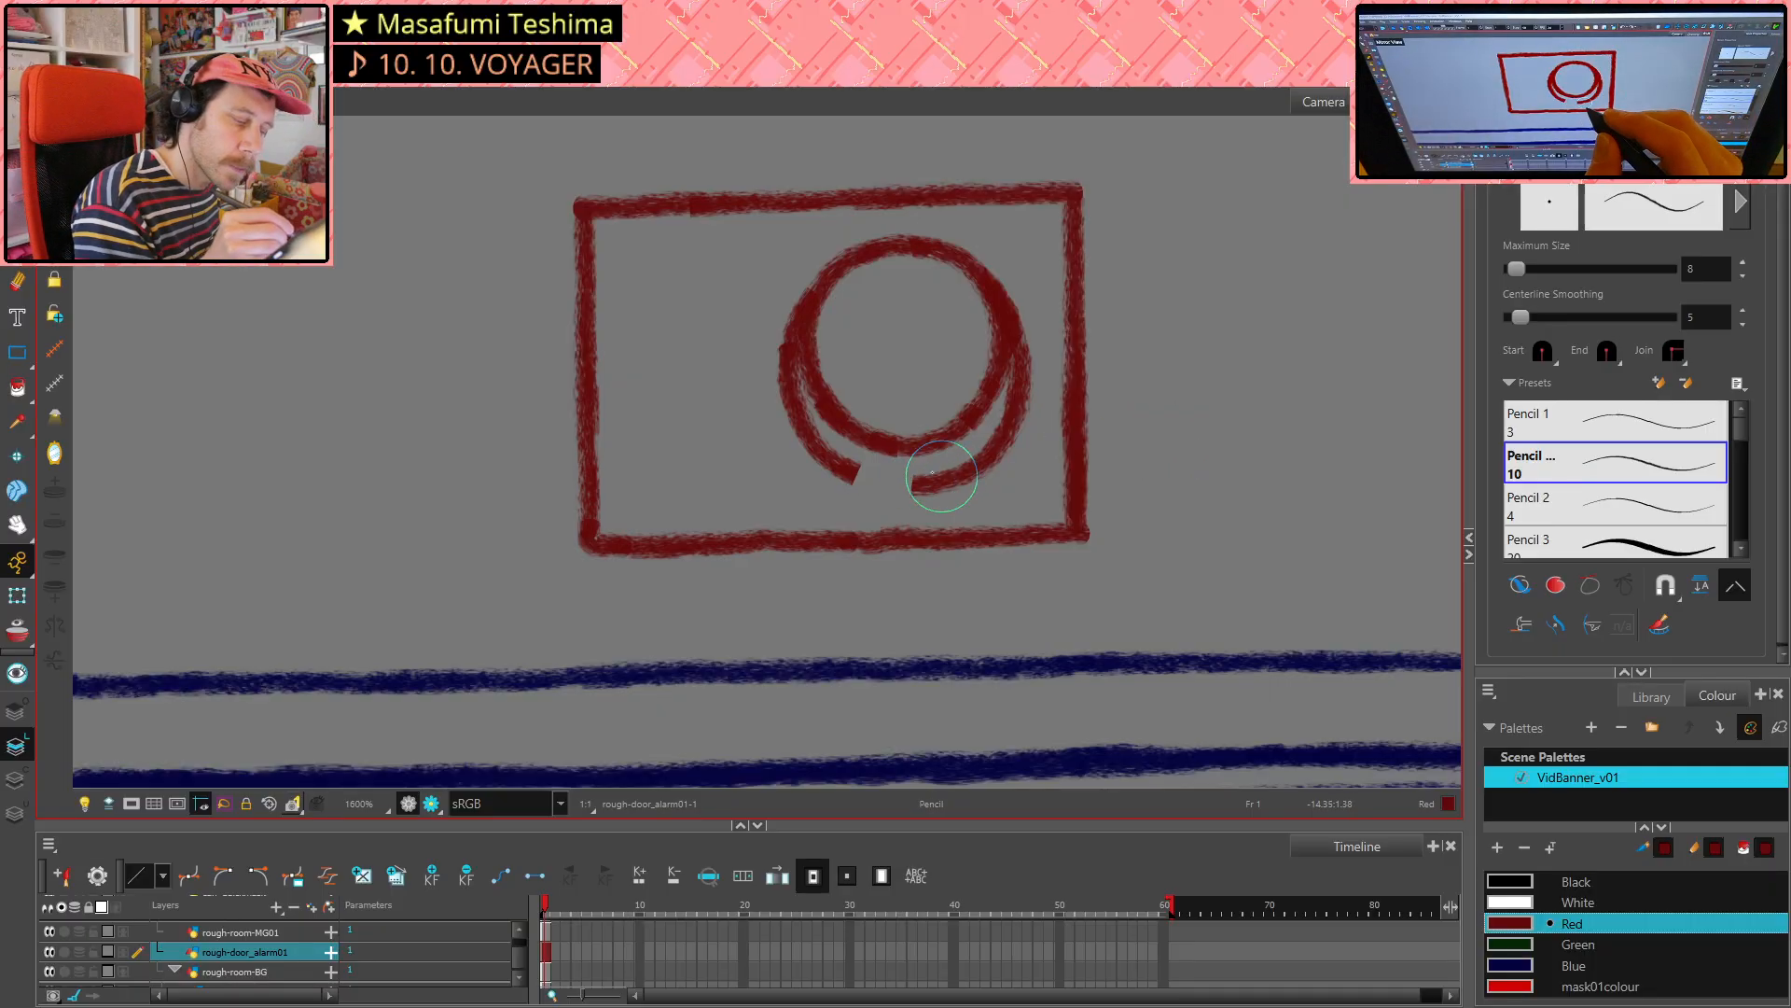
left_click_drag(849, 472, 896, 485)
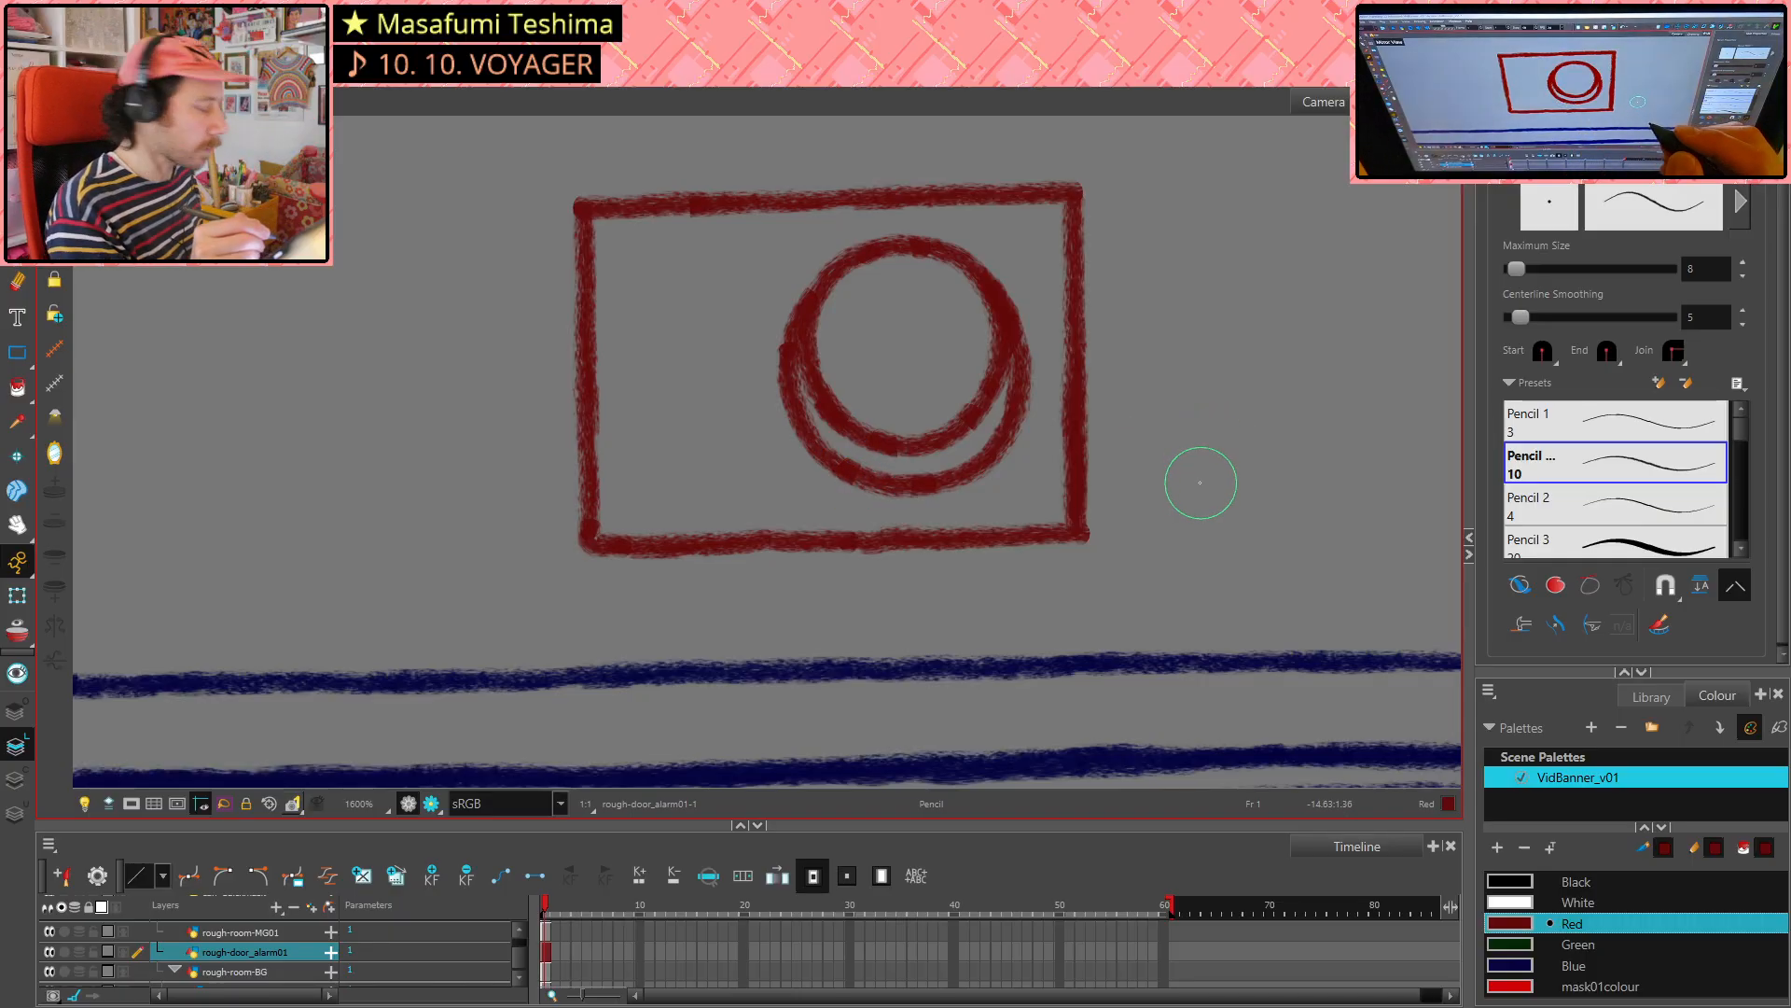
- Examine the redrawn alarm above the door, both within the whole room and up close
scroll(1204, 466, "down", 4)
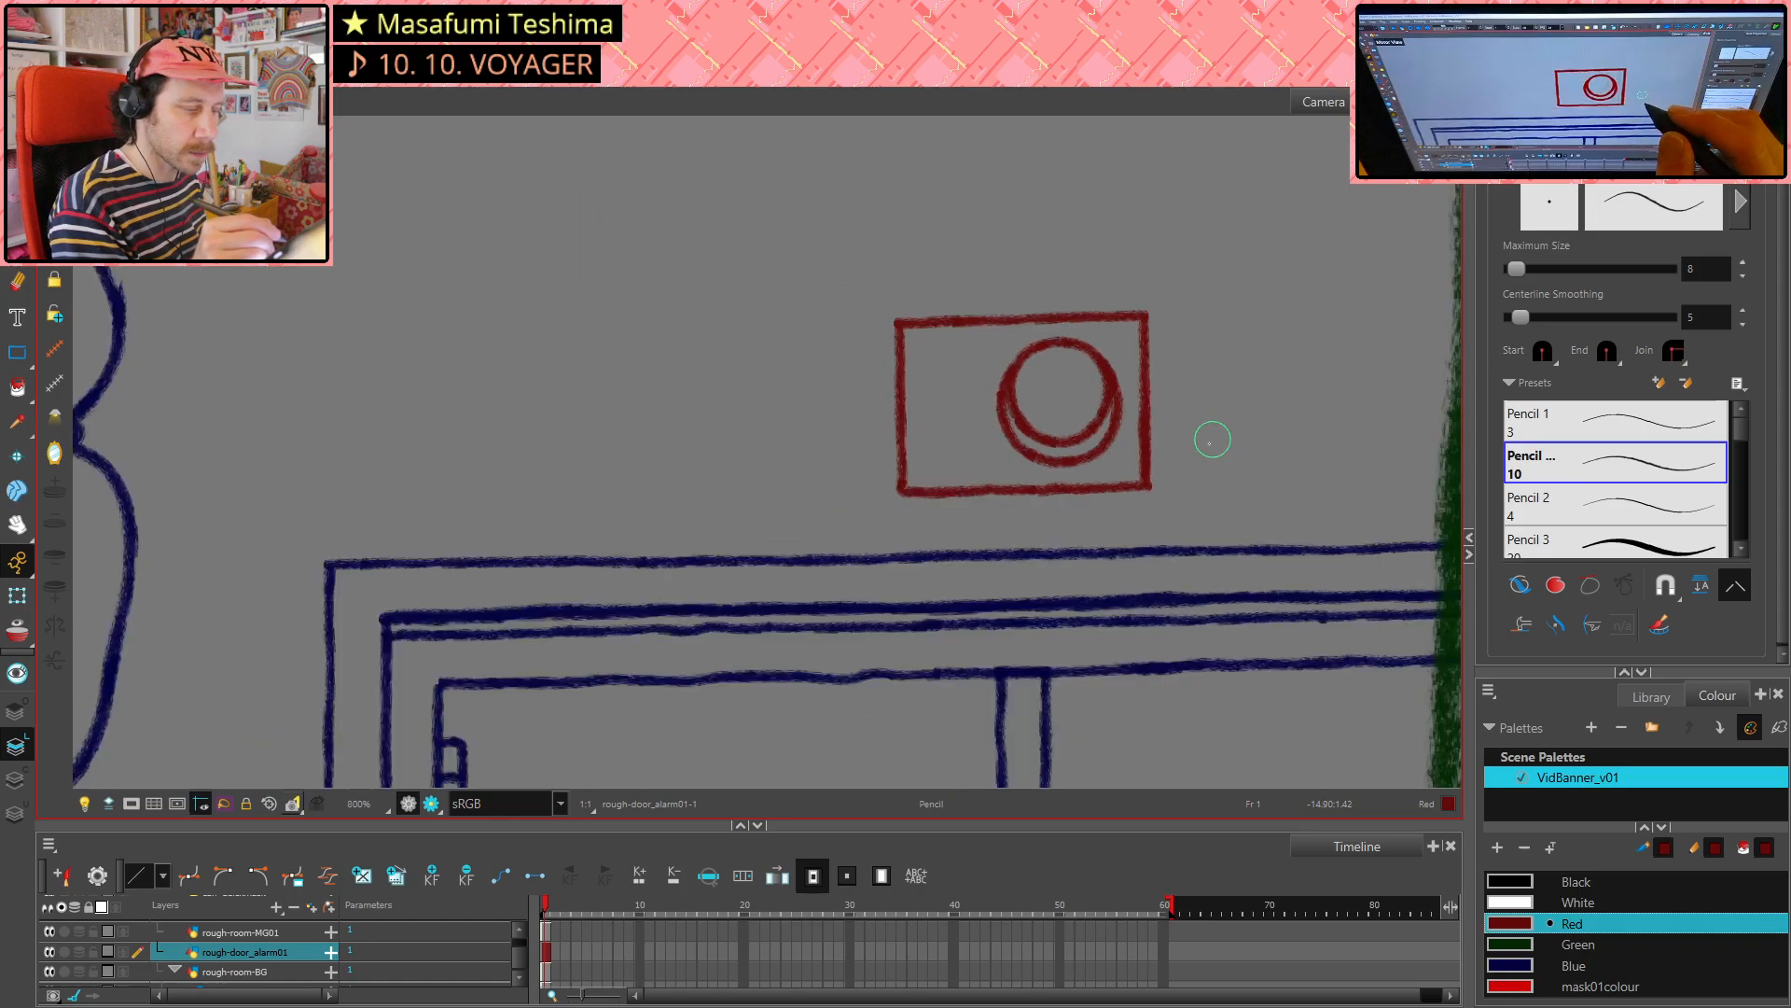
scroll(1208, 446, "down", 3)
scroll(1241, 429, "up", 3)
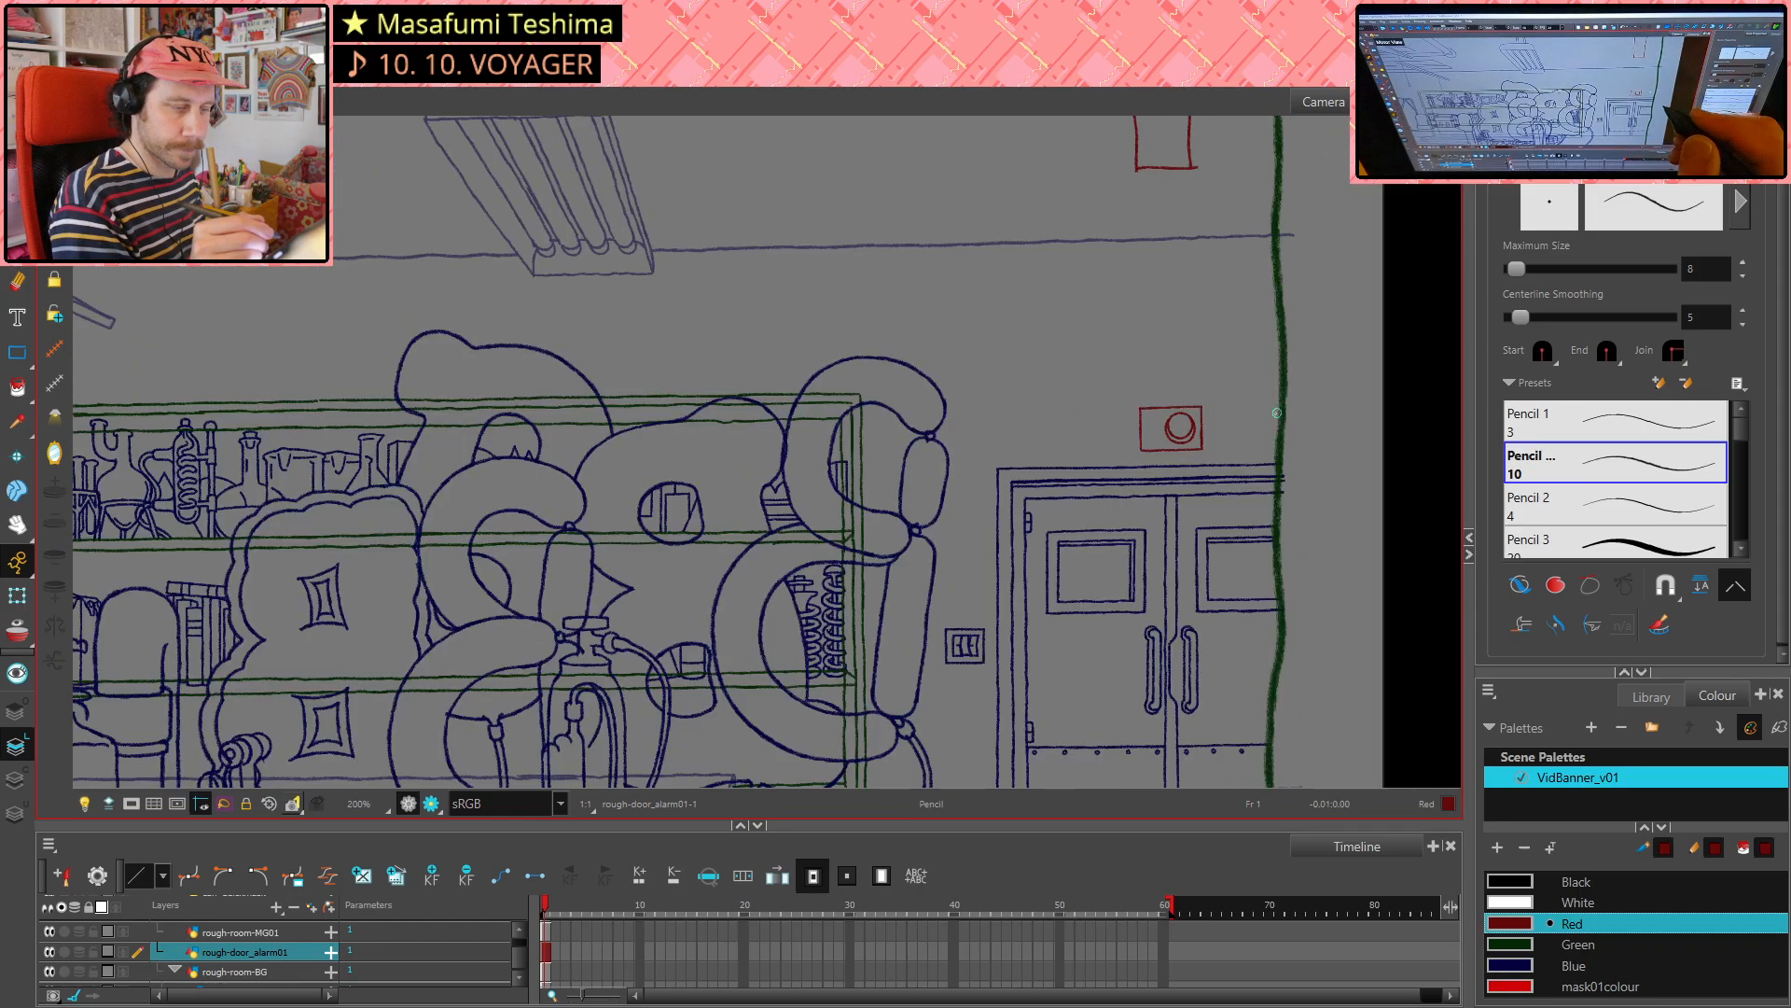
scroll(1271, 416, "up", 3)
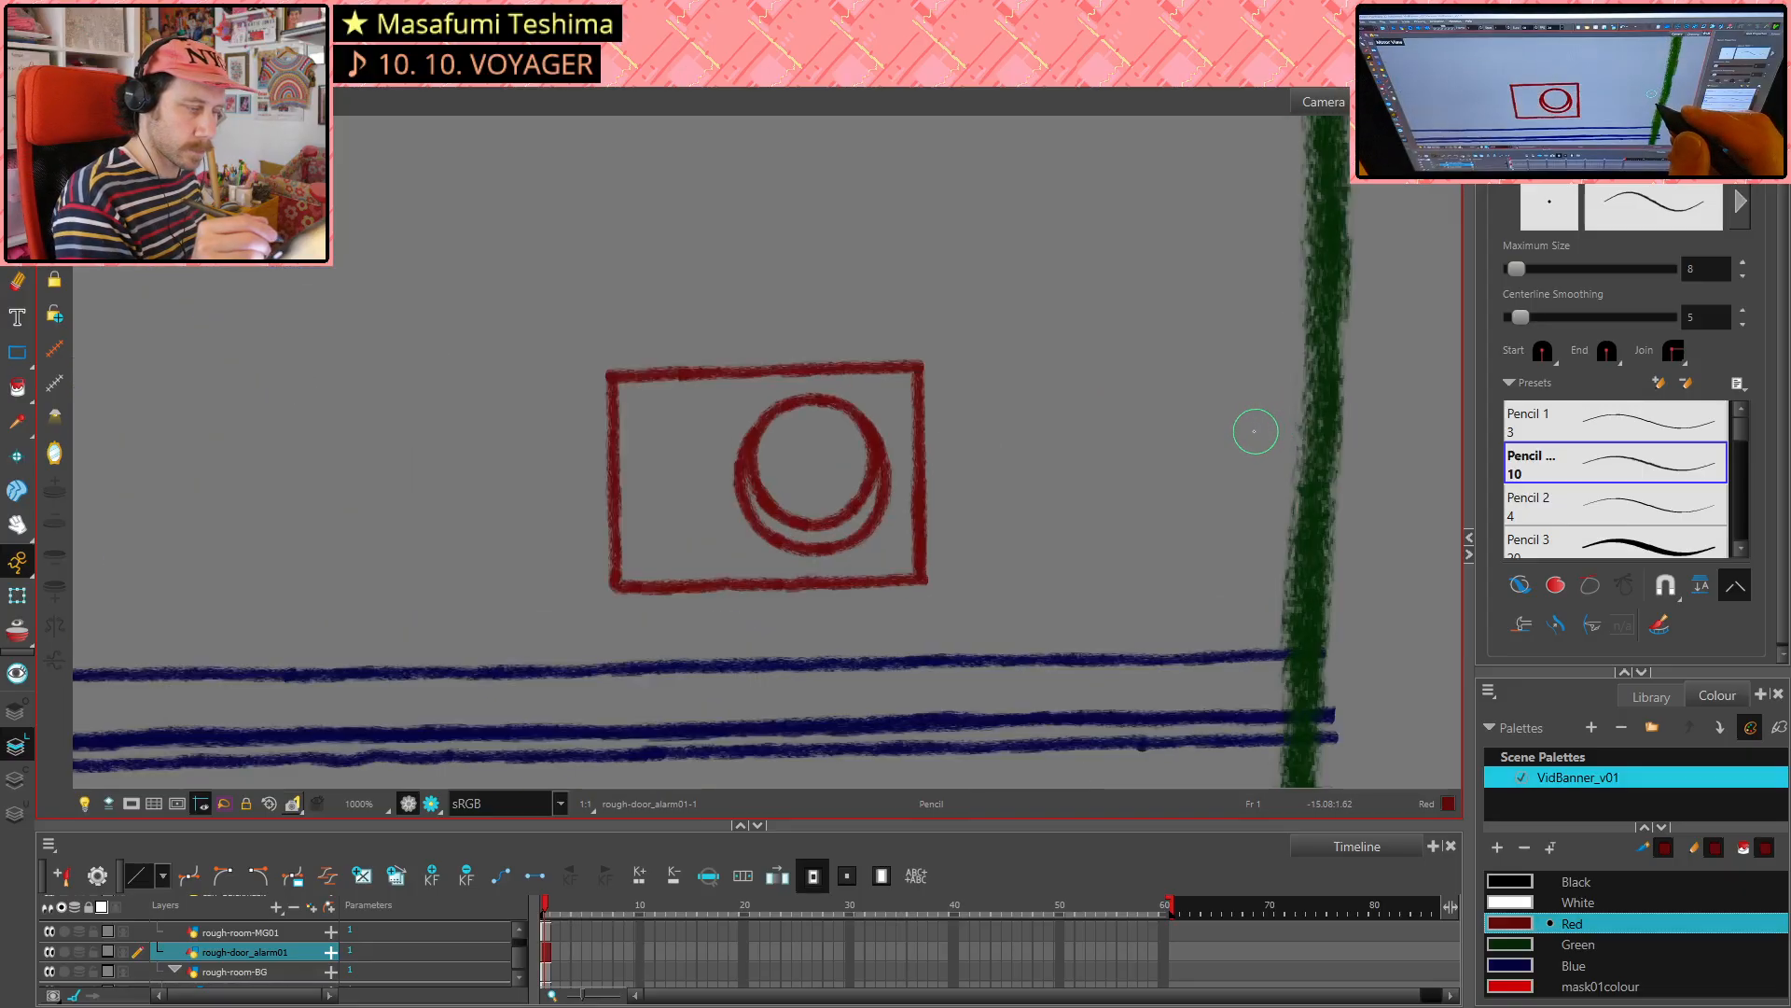
- Cut away the surplus stroke along the lower-right arc of the alarm's outer circle
scroll(1026, 503, "up", 2)
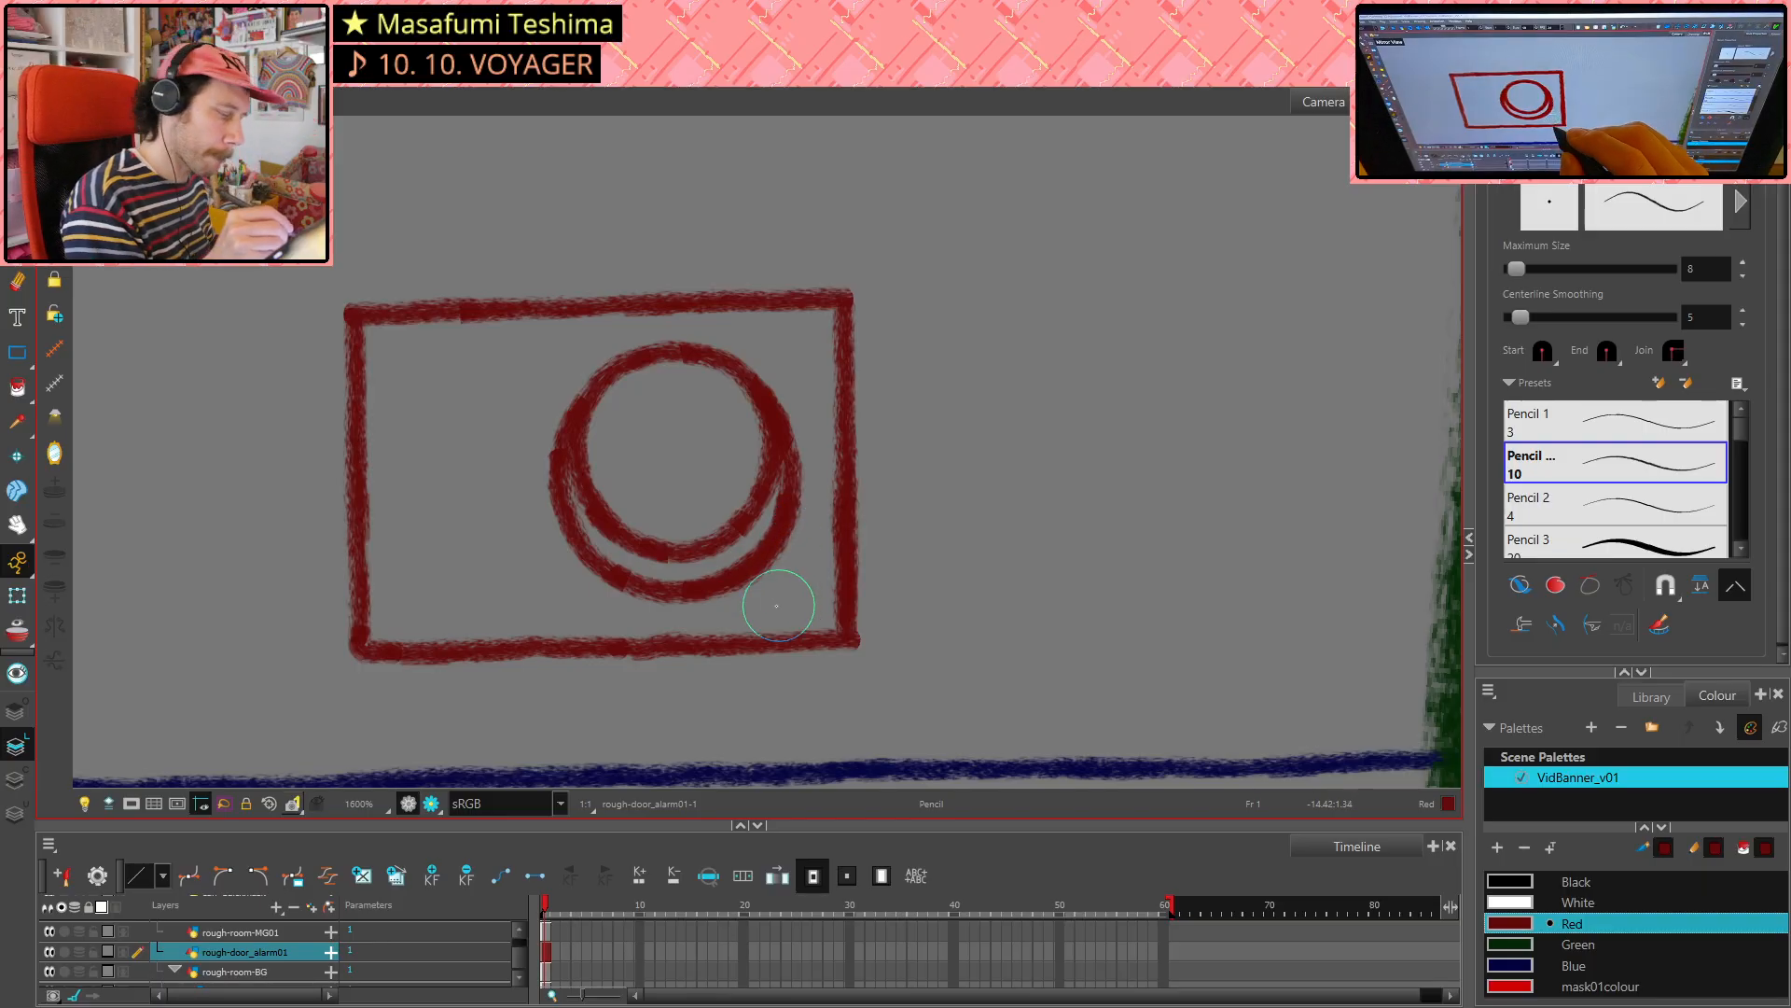
key("alt+t")
left_click(759, 571)
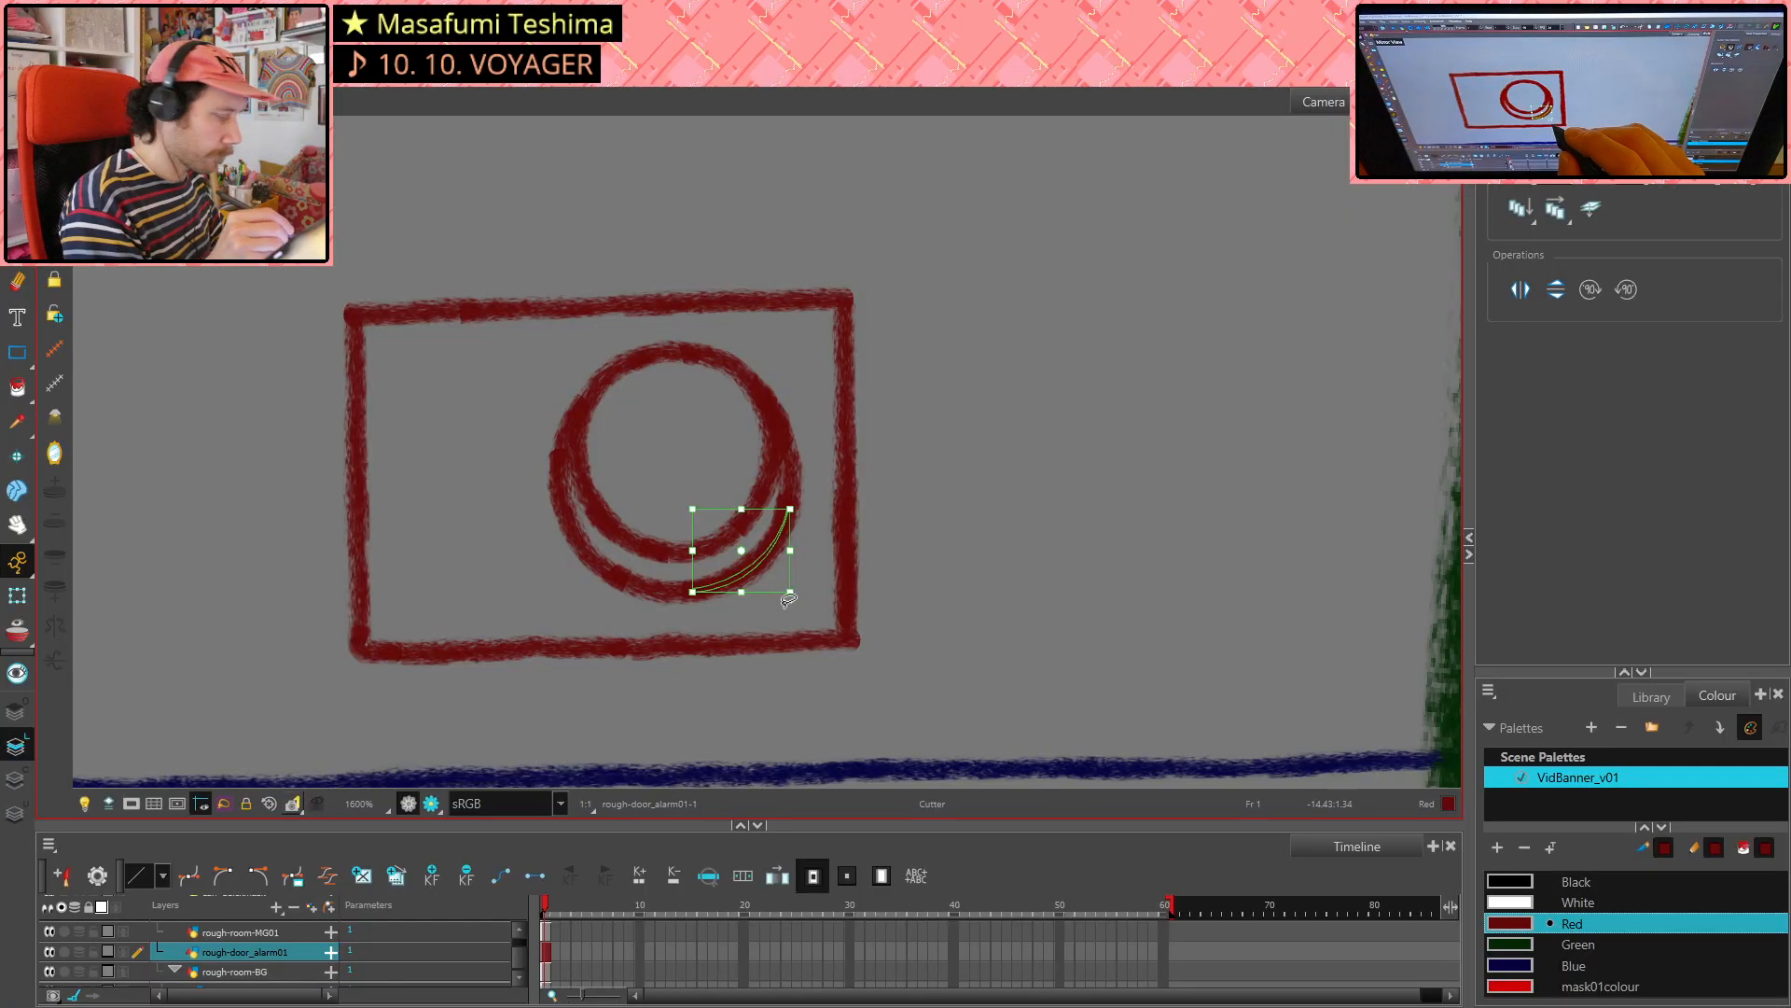
key("Delete")
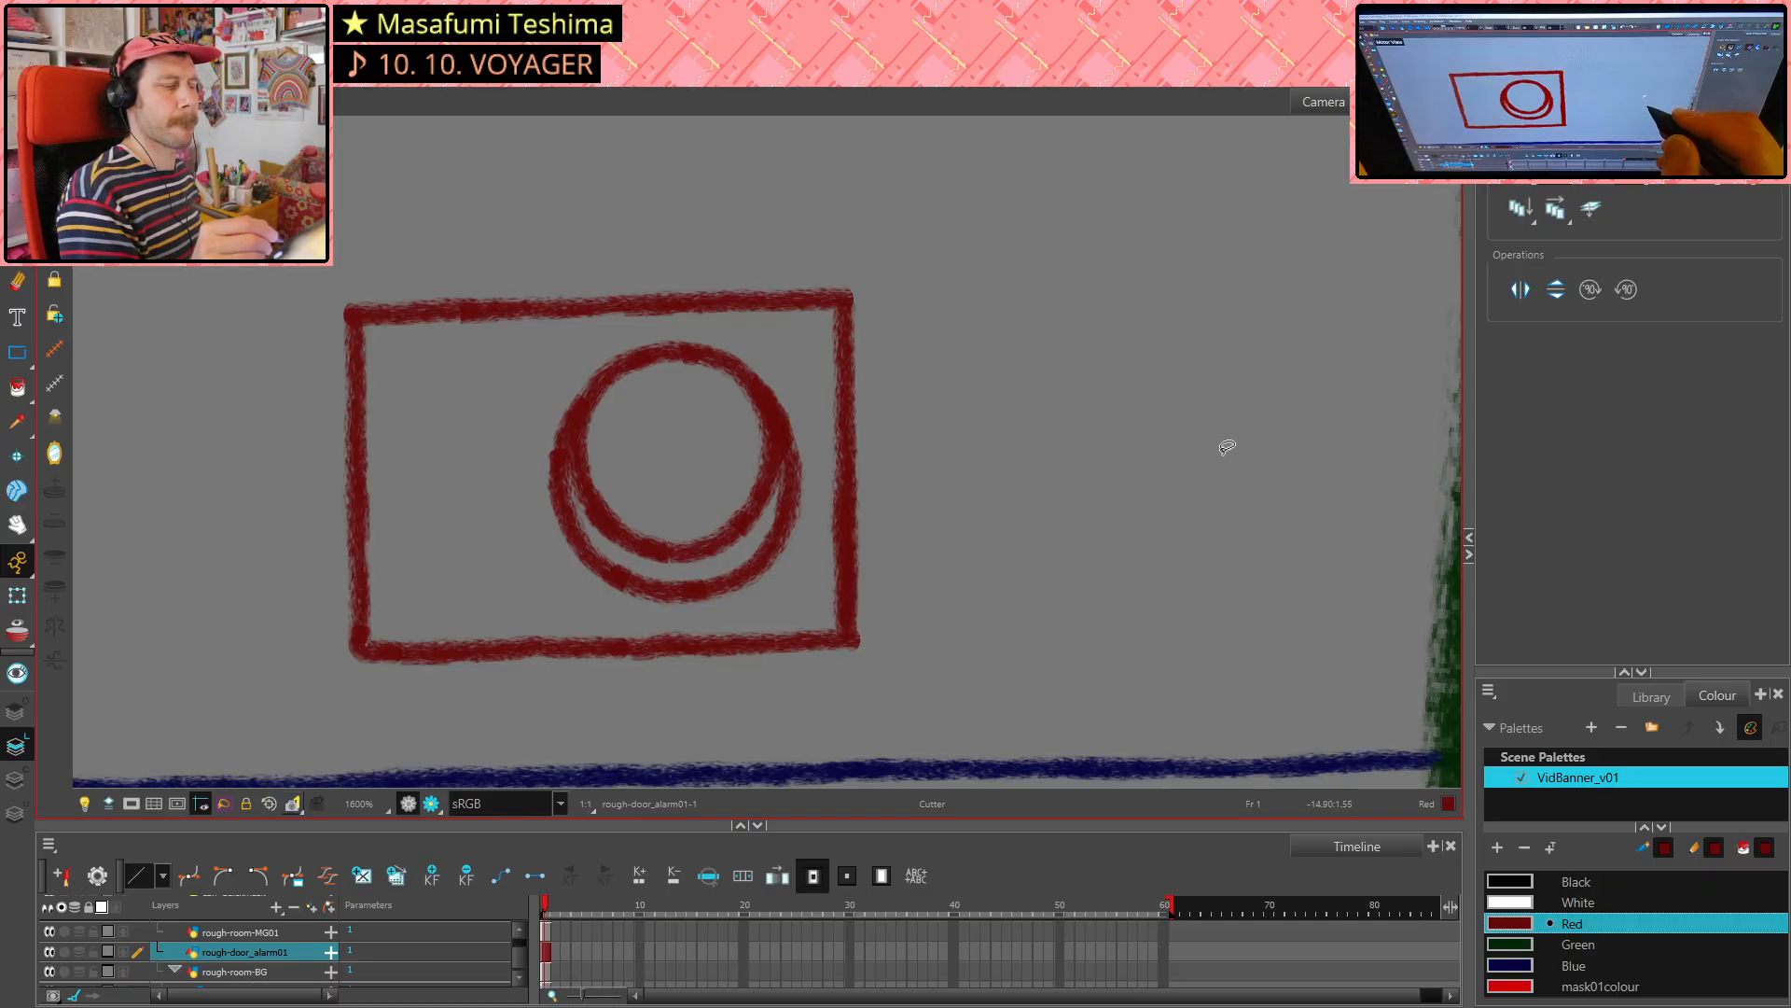
- Mirror the view, thicken the inner circle's left edge with the red Pencil, and trim the overlapping stroke with the Cutter
left_click(54, 457)
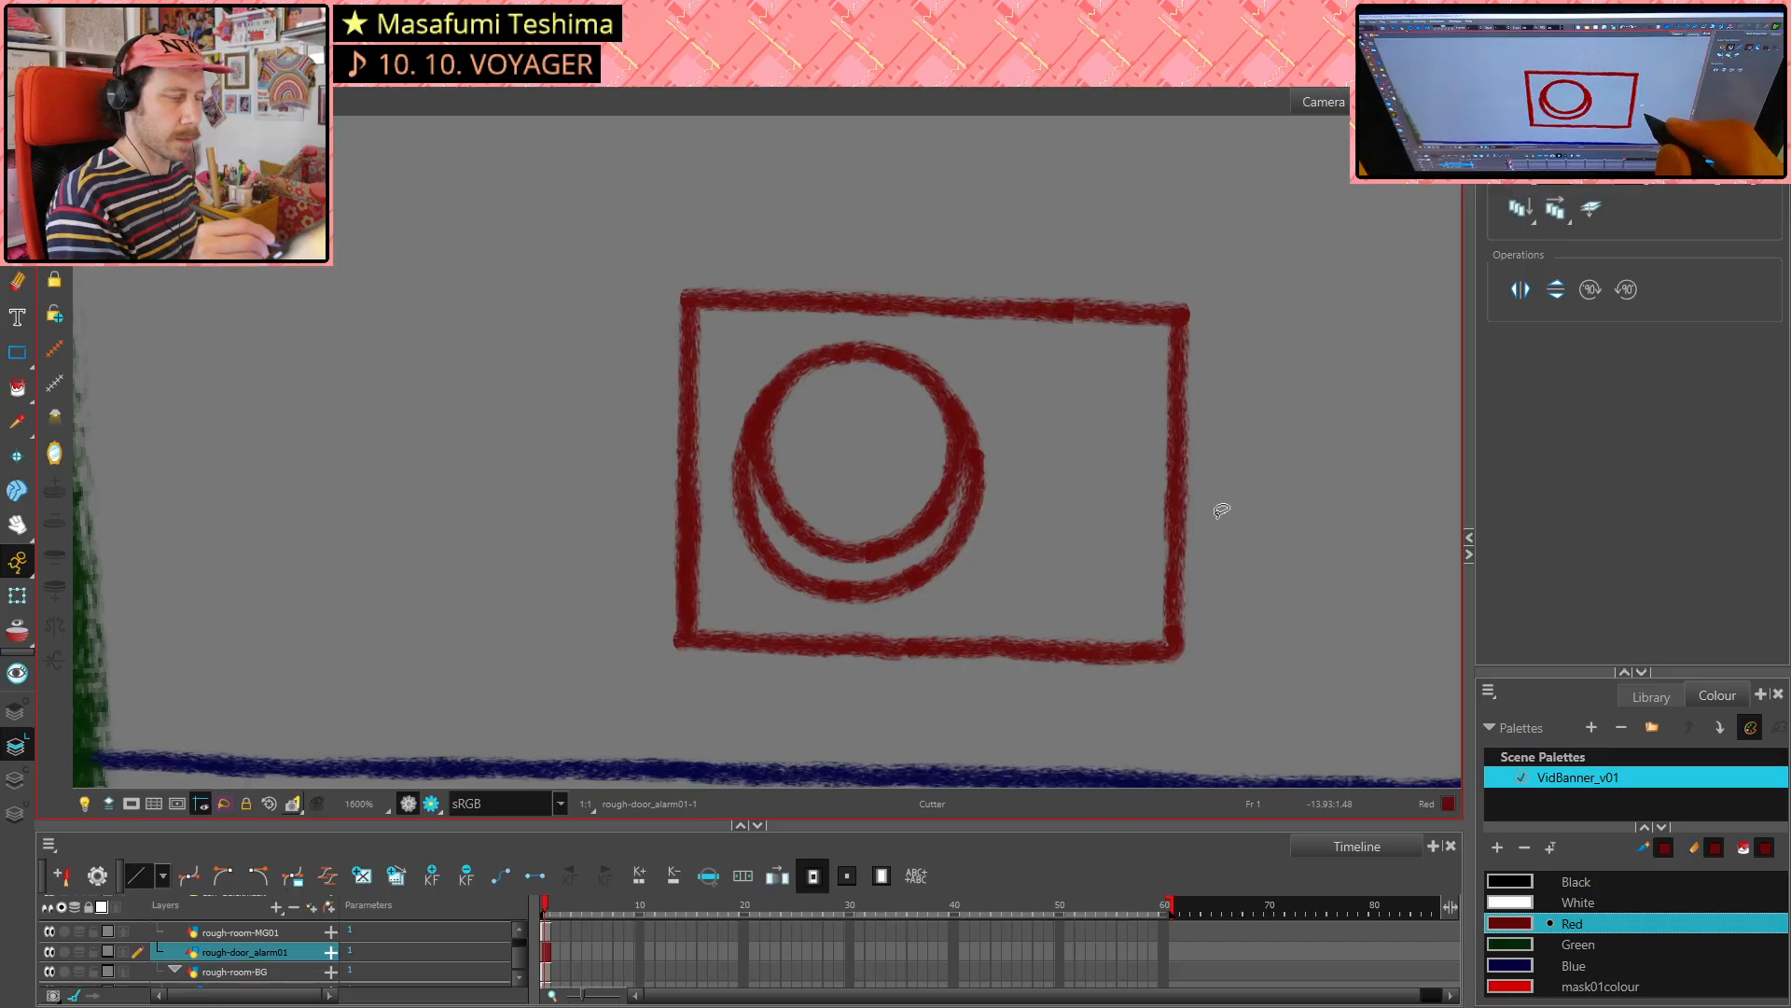
key("alt+x")
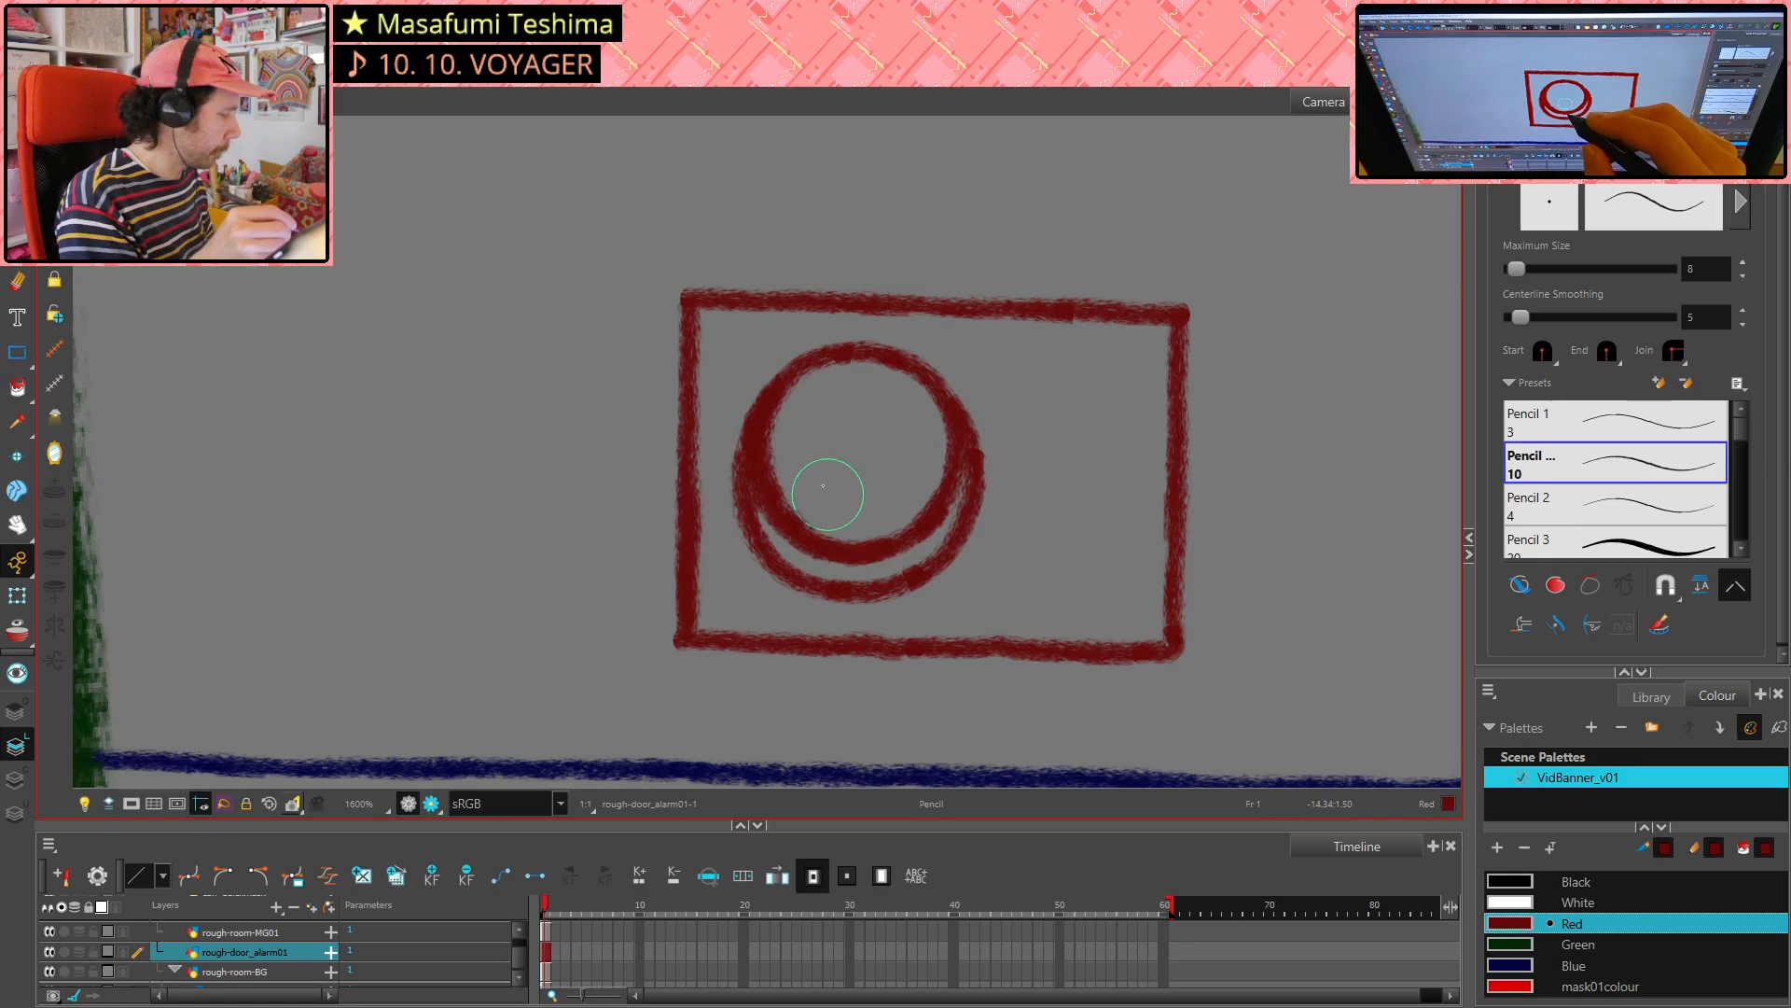
key("alt+t")
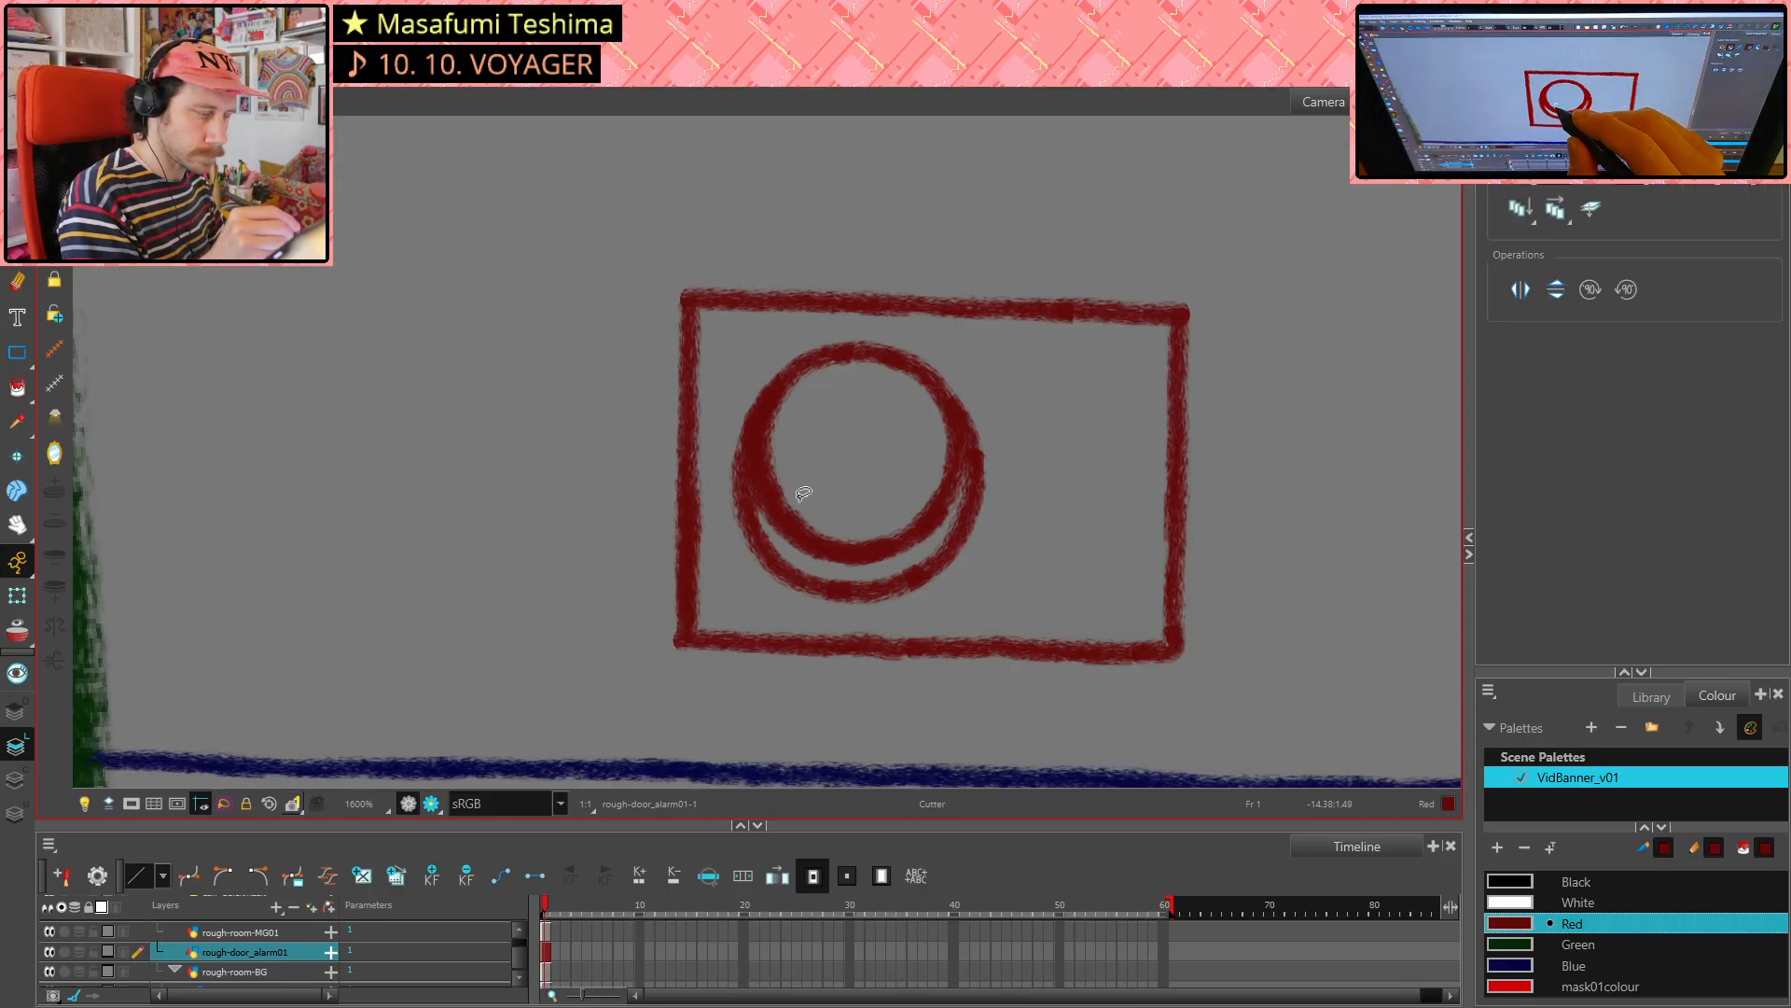
mouse_move(798, 500)
left_mouse_down()
mouse_move(853, 503)
mouse_move(840, 374)
left_mouse_up()
key("Delete")
key("Delete")
key("Delete")
key("Delete")
key("ctrl+z")
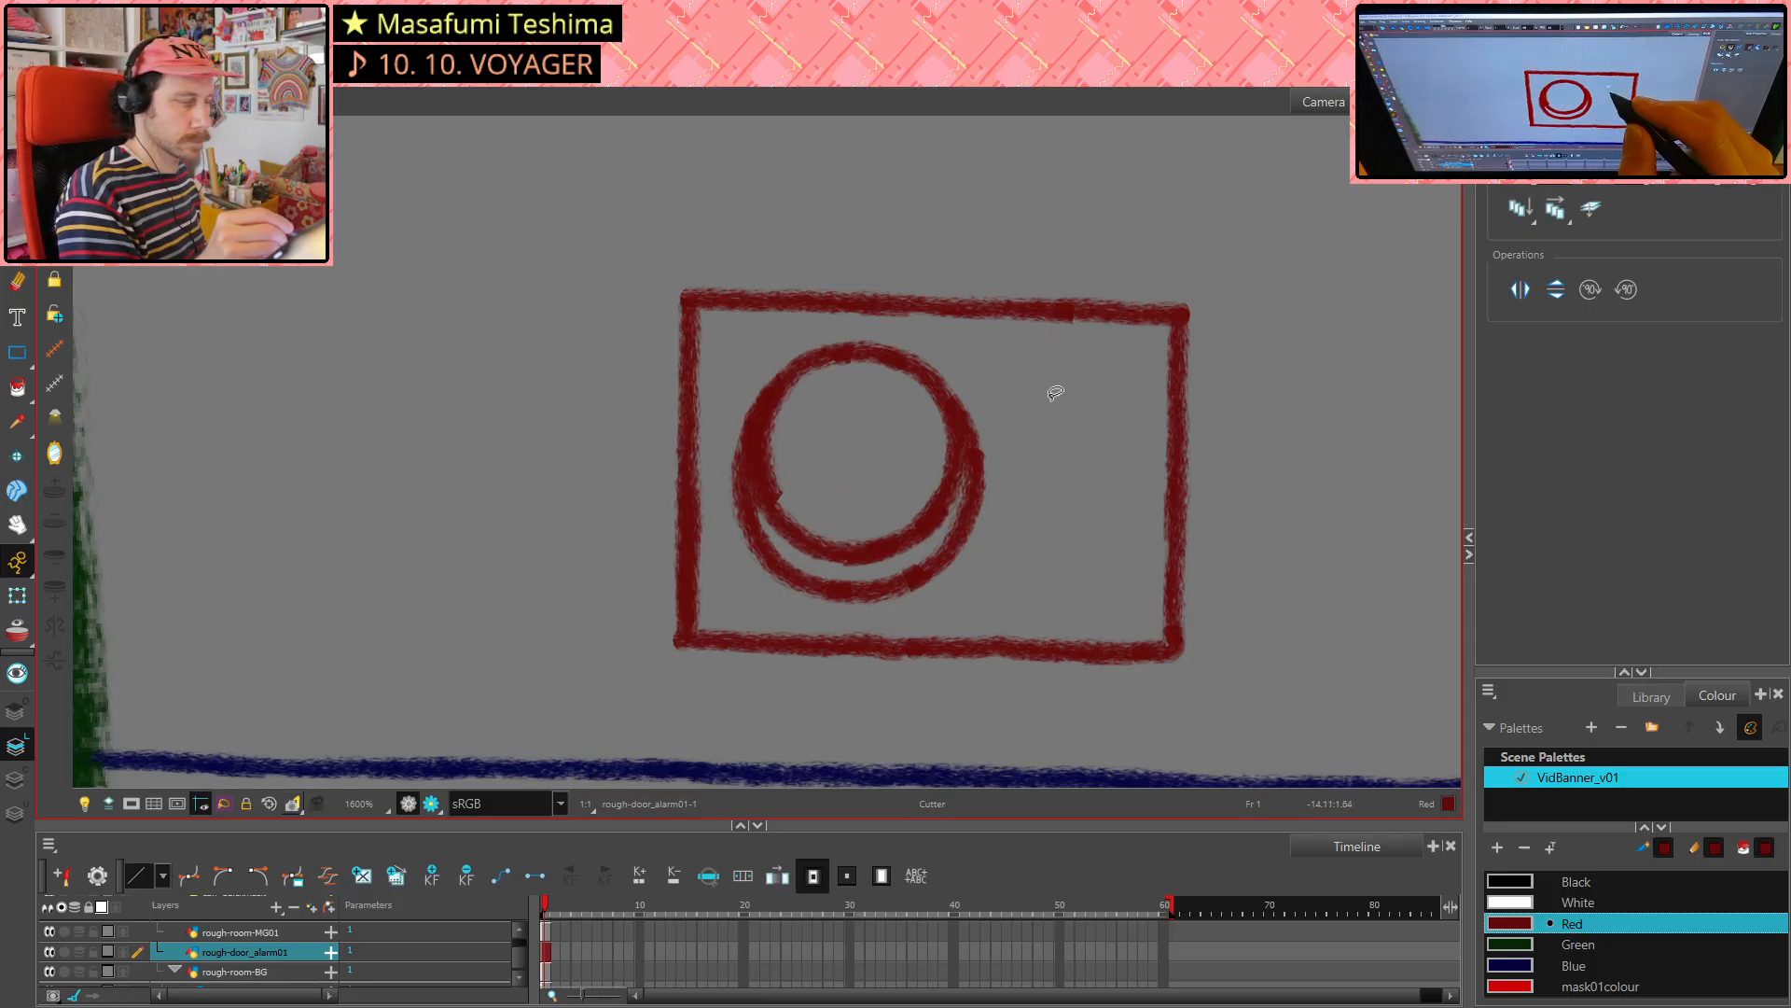
- Erase the bulge on the inner circle's left edge and delete the leftover stroke fragment
key("alt+e")
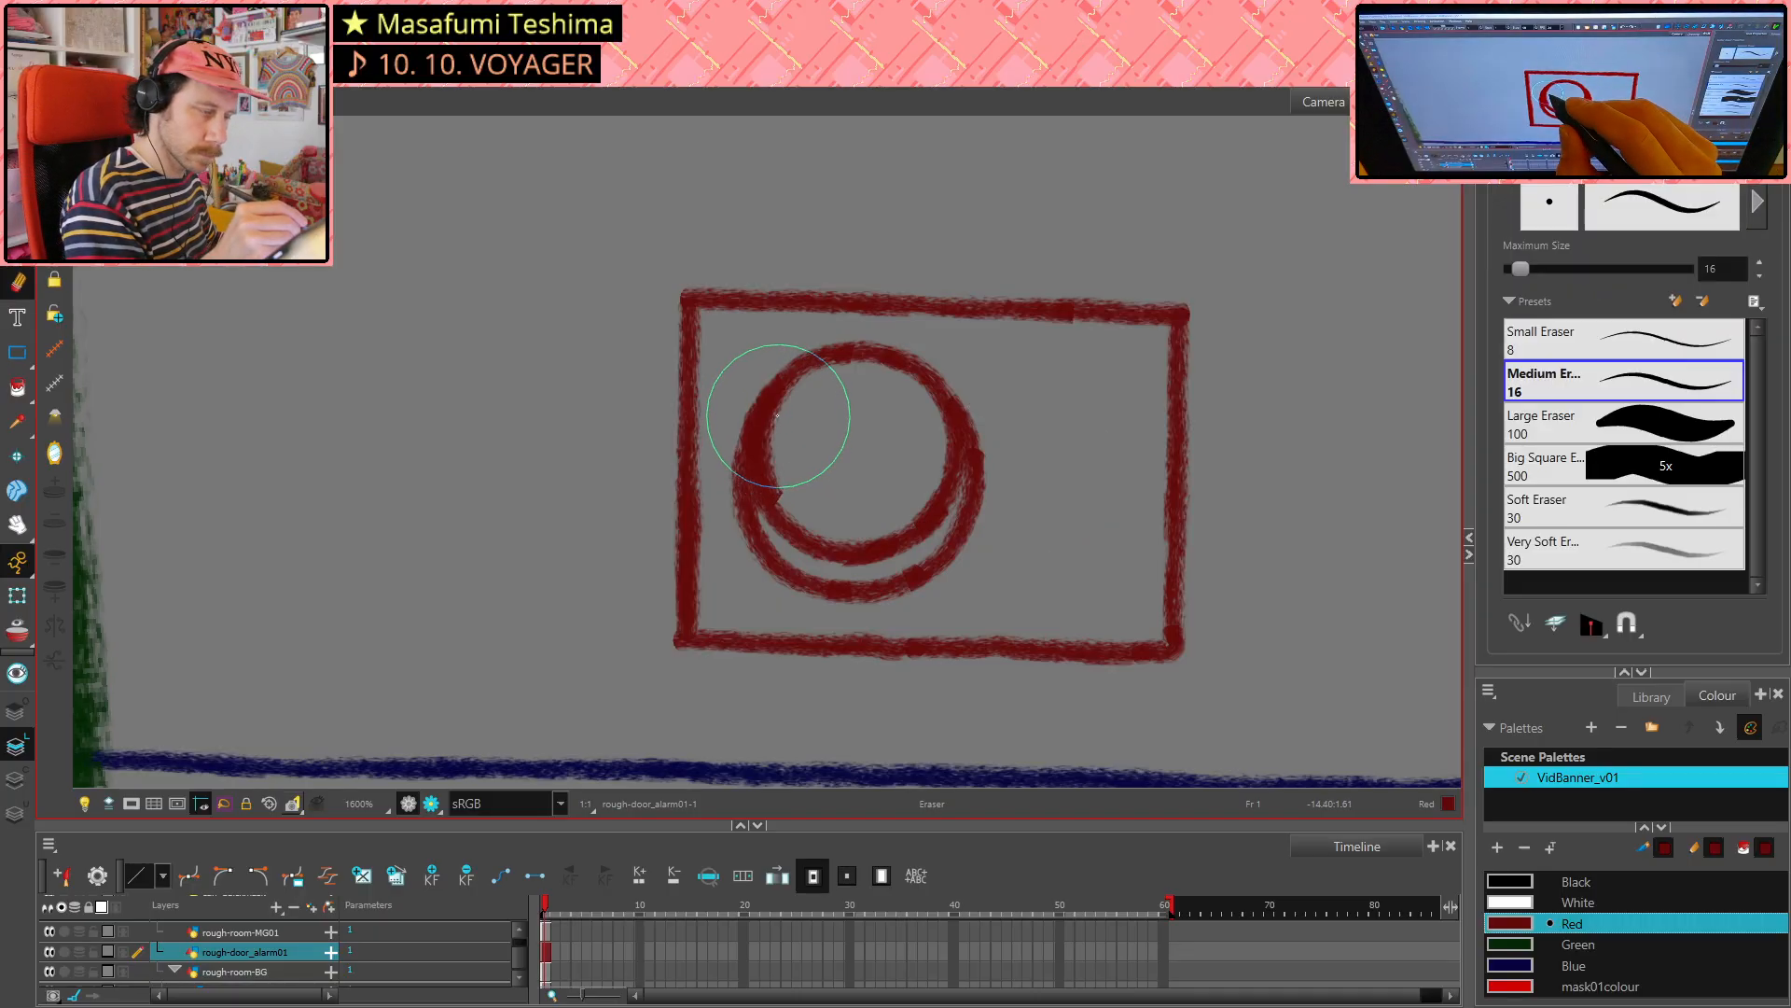
key("alt+s")
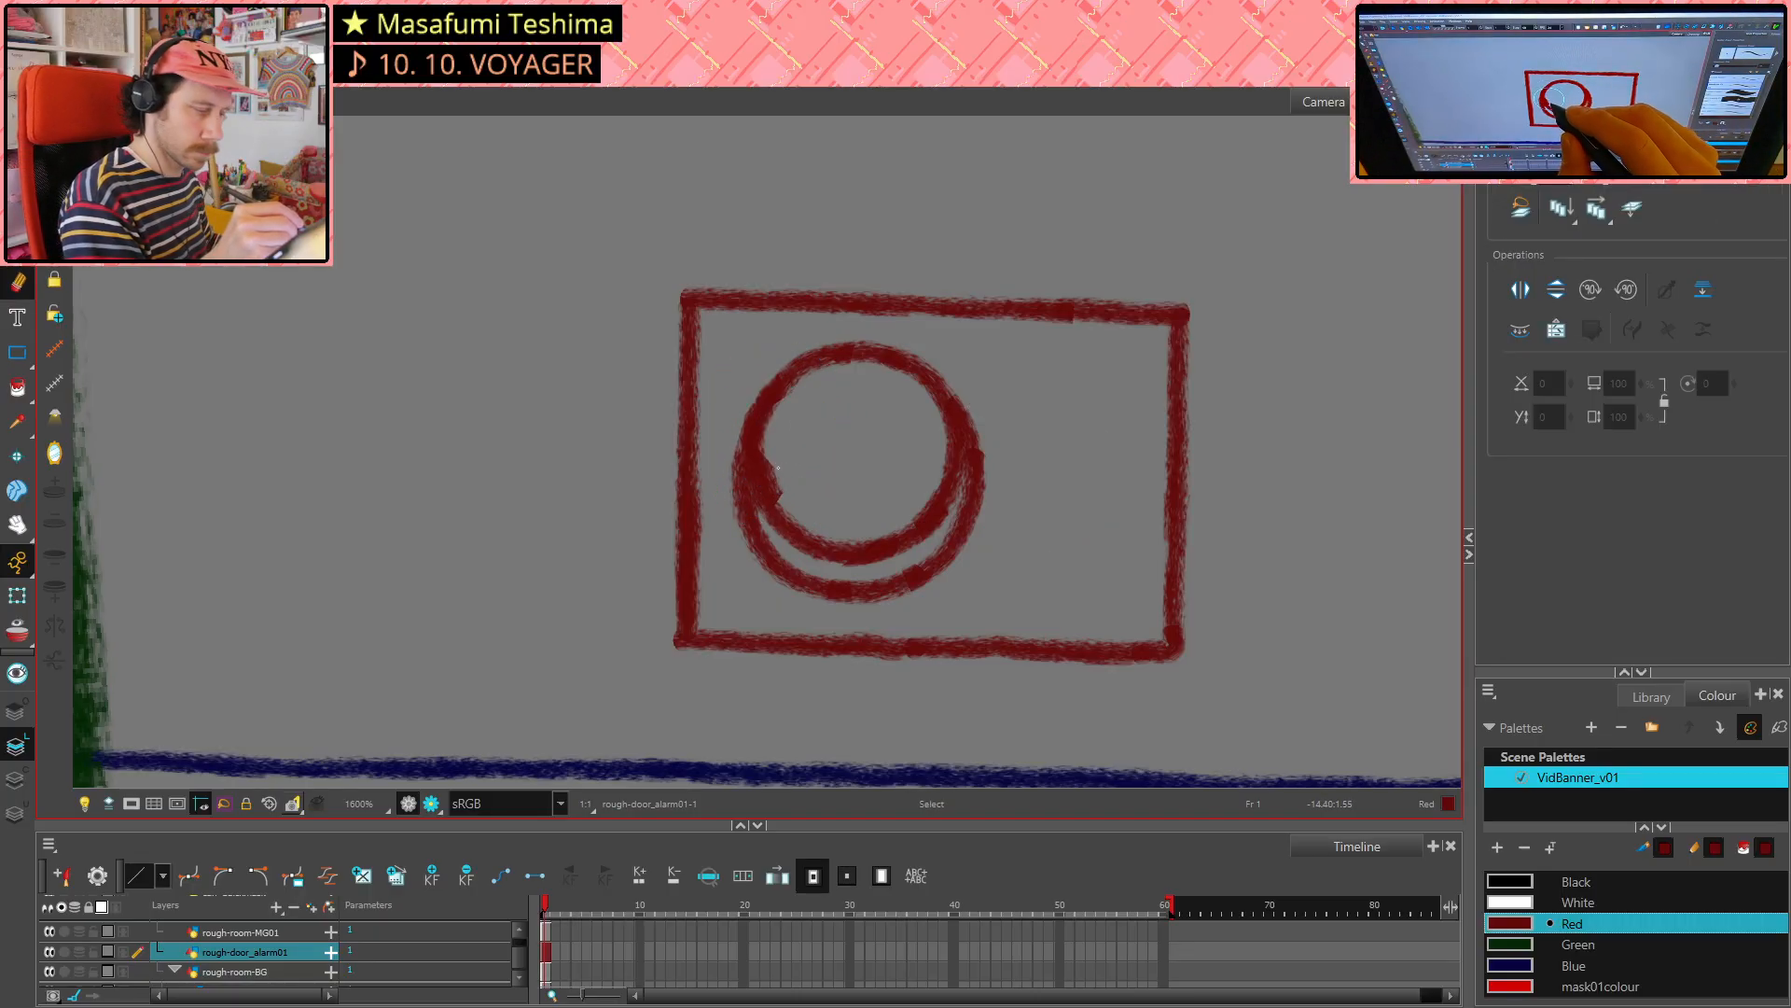
left_click(776, 480)
key("Delete")
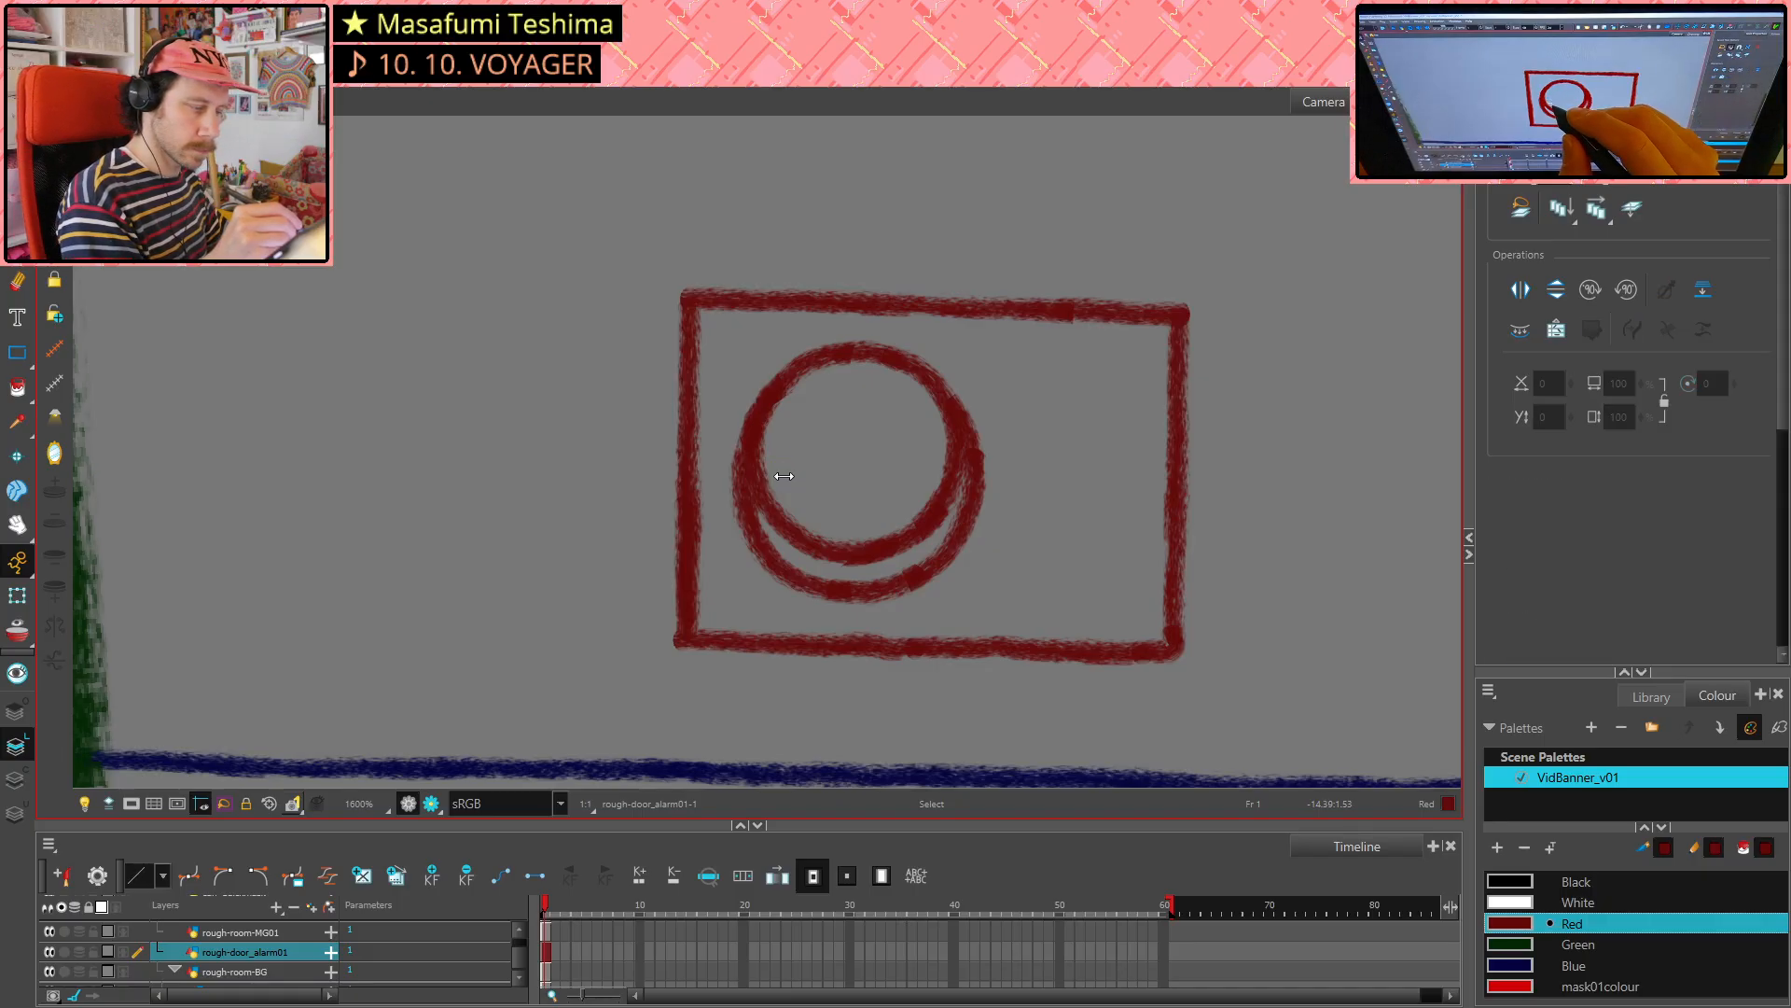
- Examine the door alarm above the door within the mirrored room drawing, and up close again
scroll(1293, 490, "down", 1)
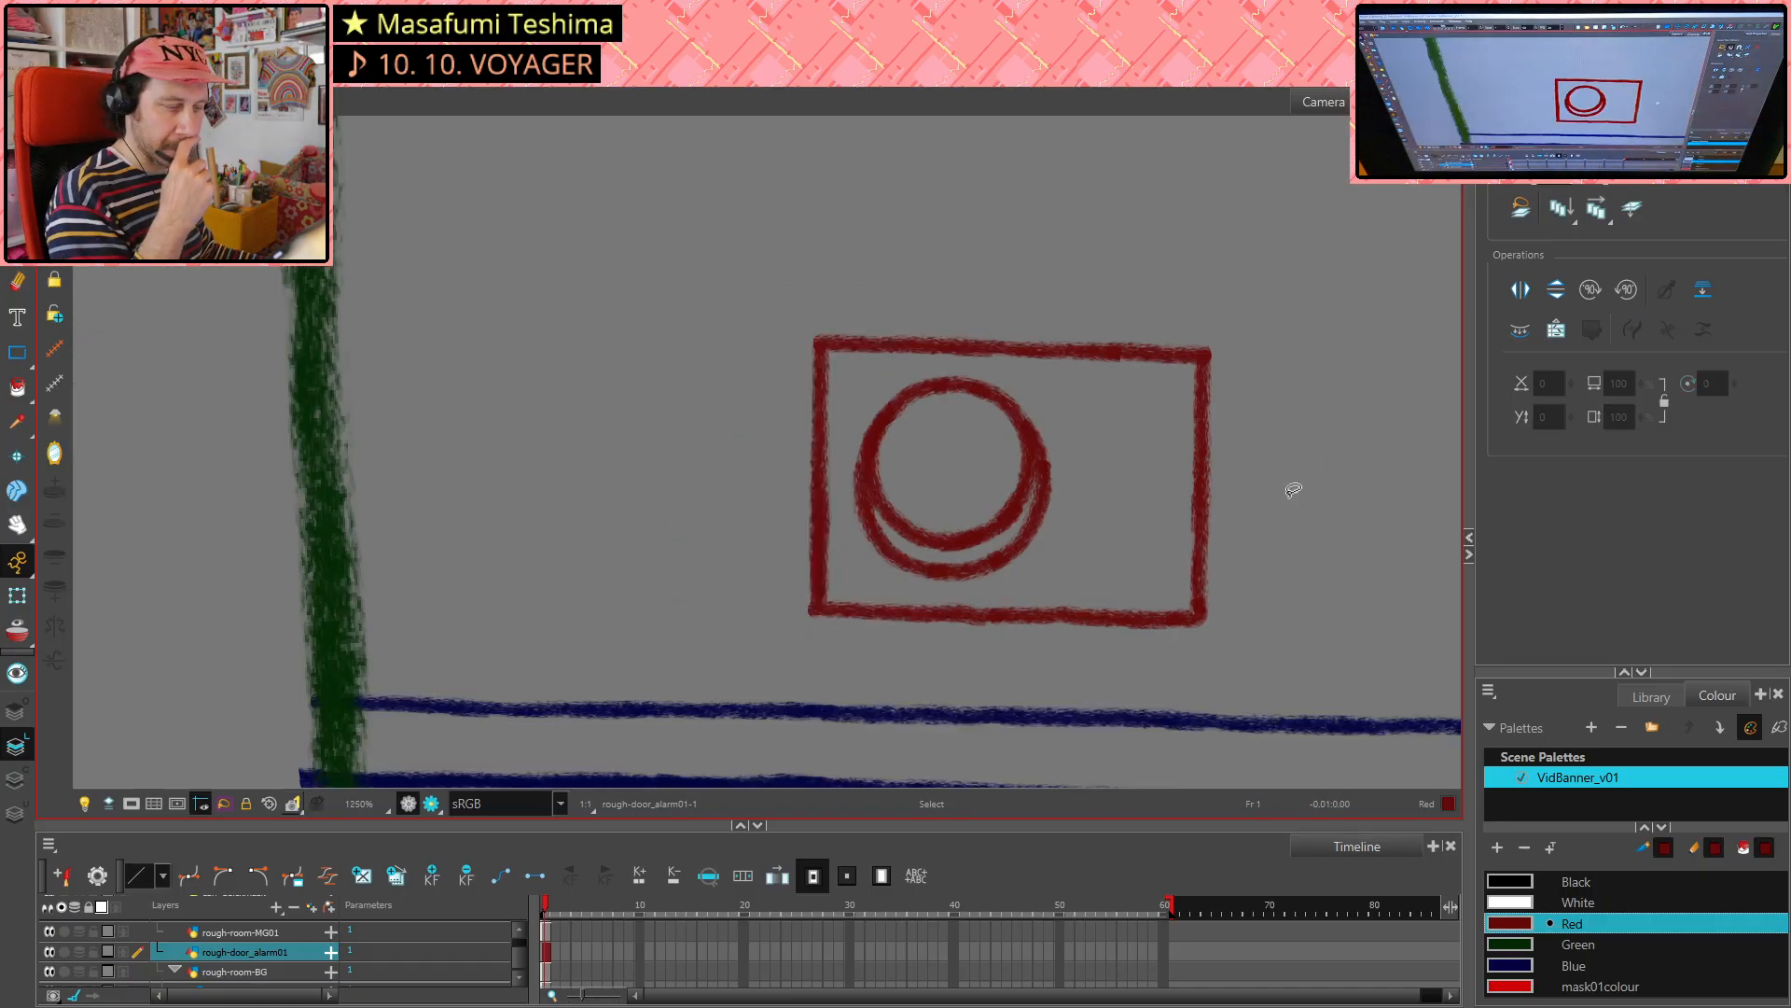
scroll(1293, 490, "down", 3)
left_click_drag(1279, 462, 948, 352)
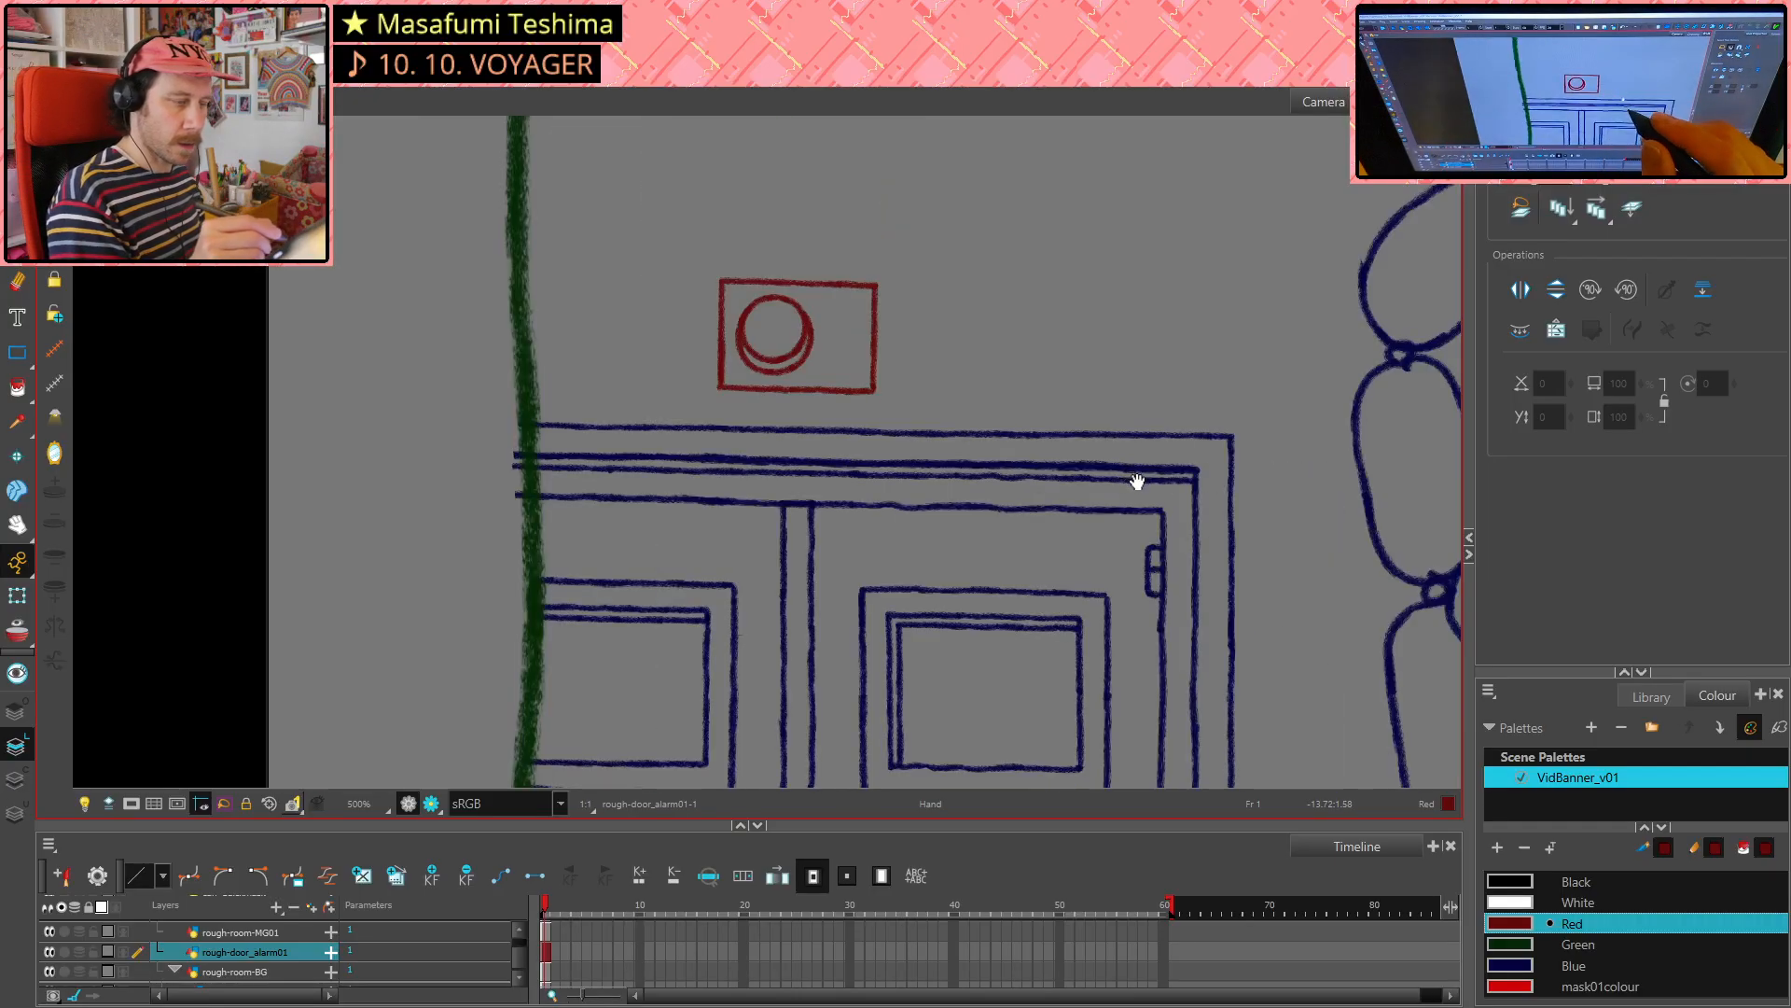
scroll(1139, 503, "down", 4)
scroll(1156, 505, "up", 1)
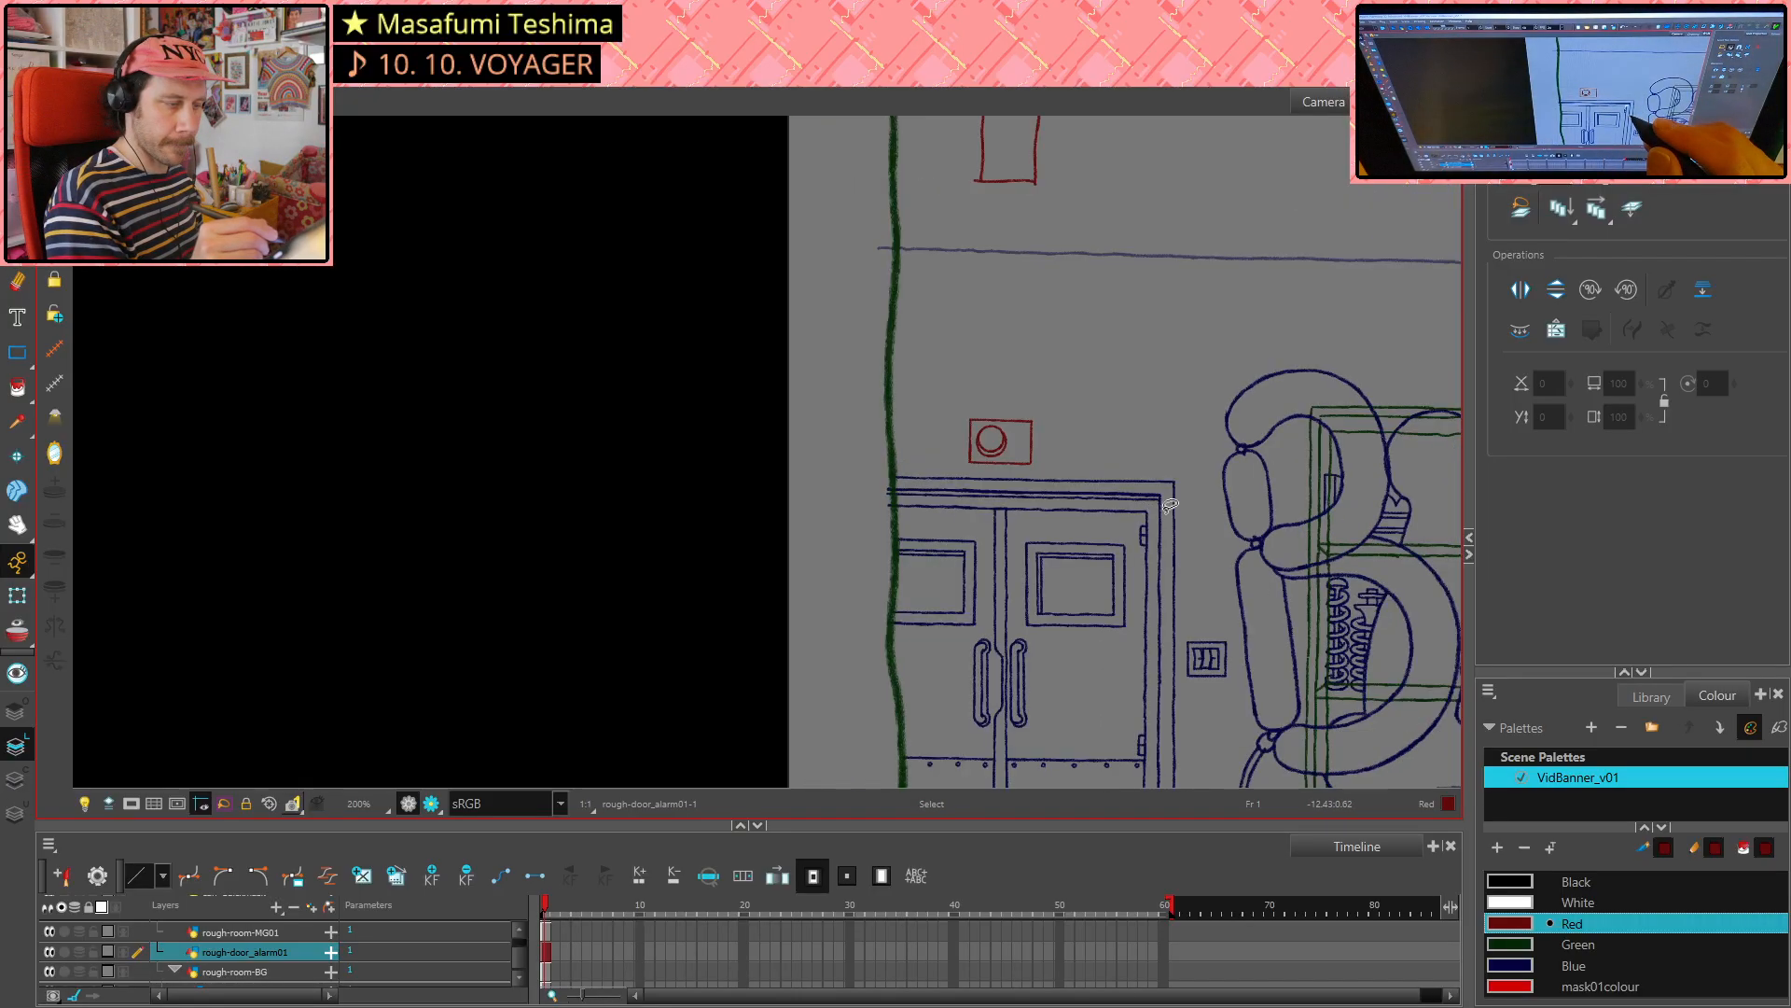
scroll(1211, 602, "down", 1)
mouse_move(1211, 601)
left_mouse_down()
mouse_move(1040, 484)
mouse_move(1088, 559)
mouse_move(1079, 588)
mouse_move(1035, 537)
left_mouse_up()
left_click_drag(916, 424, 908, 419)
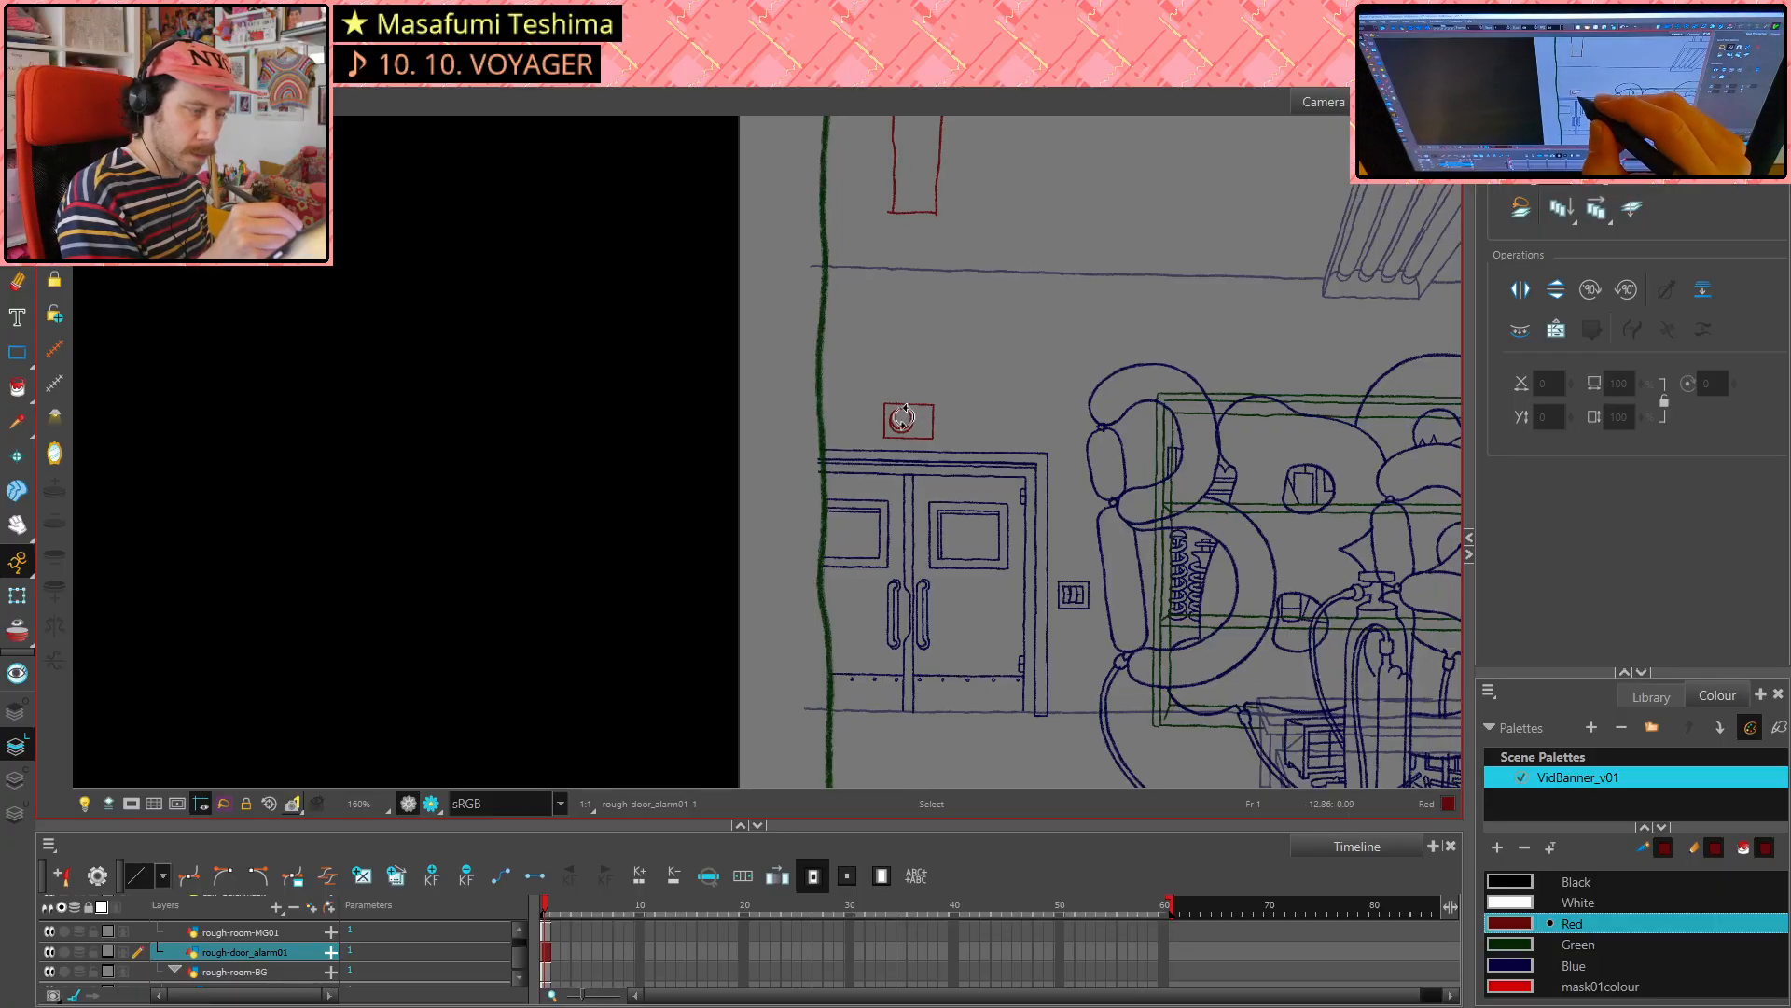
left_click(902, 417)
scroll(902, 417, "up", 8)
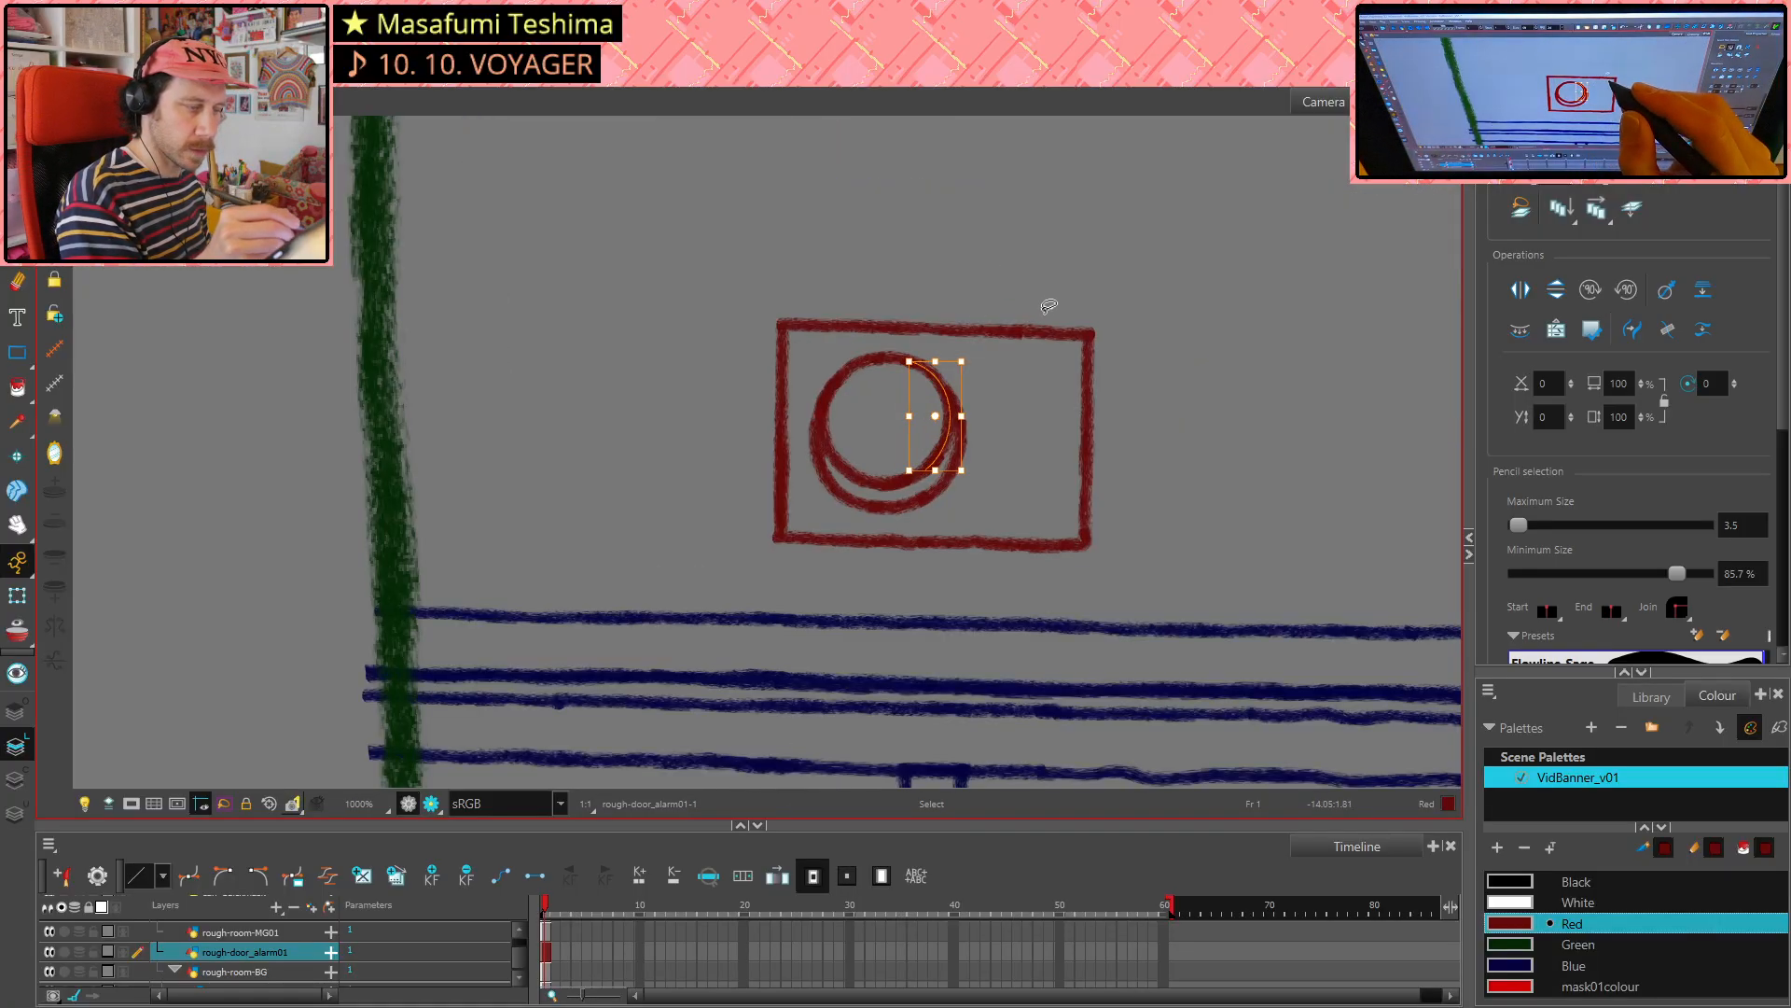
left_click(1043, 312)
scroll(1037, 317, "up", 1)
scroll(890, 418, "up", 1)
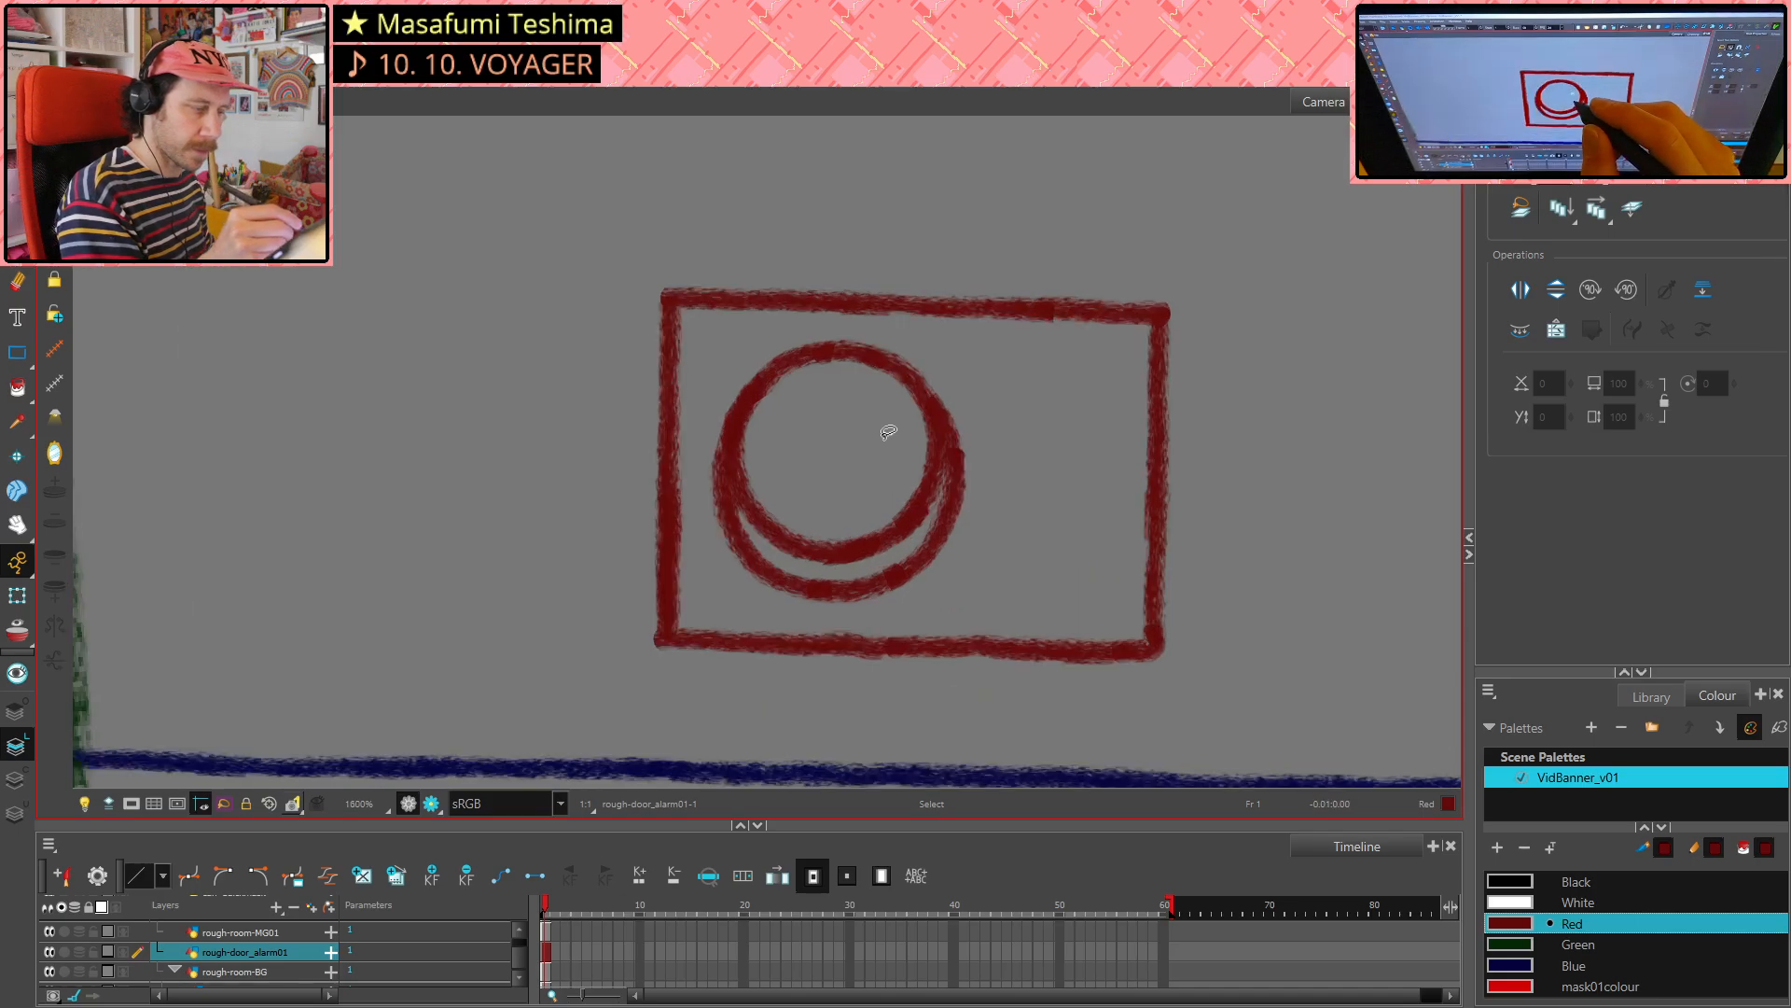
- Draw a curved smile inside the inner circle with the red Pencil, retrying its right end until it curves upward
key("alt+e")
scroll(878, 453, "up", 1)
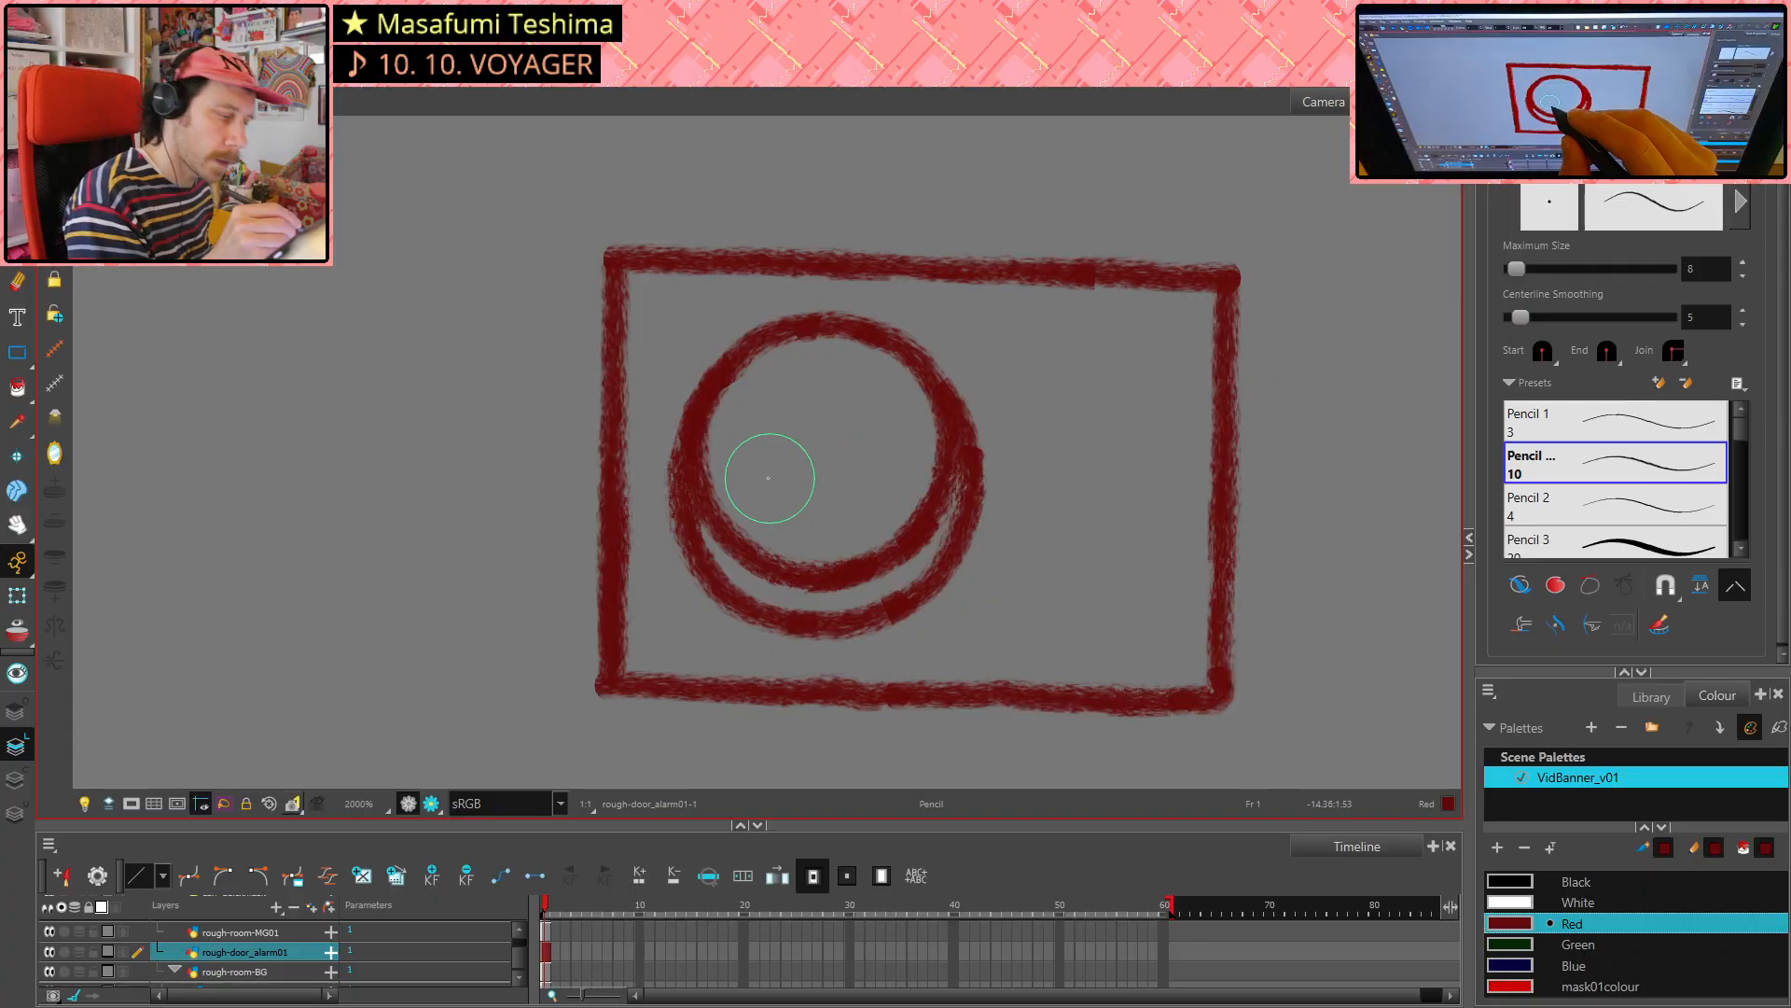
left_click_drag(752, 467, 777, 500)
key("ctrl+z")
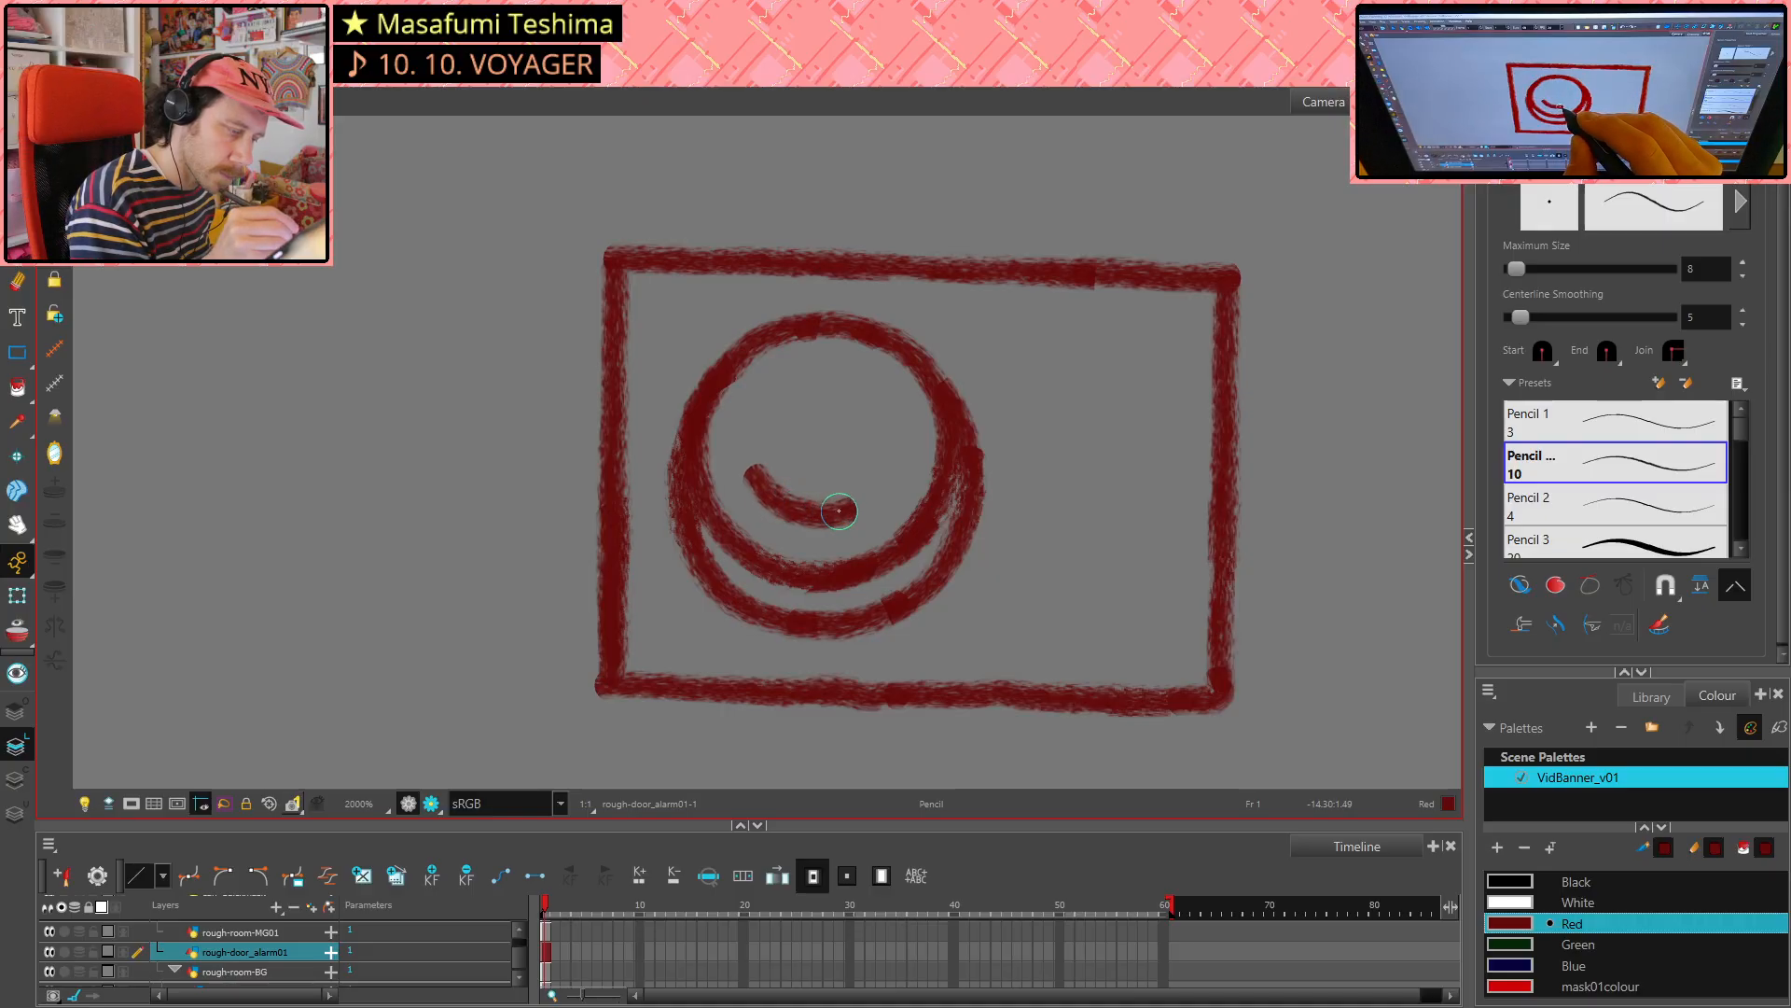
left_click_drag(853, 505, 886, 483)
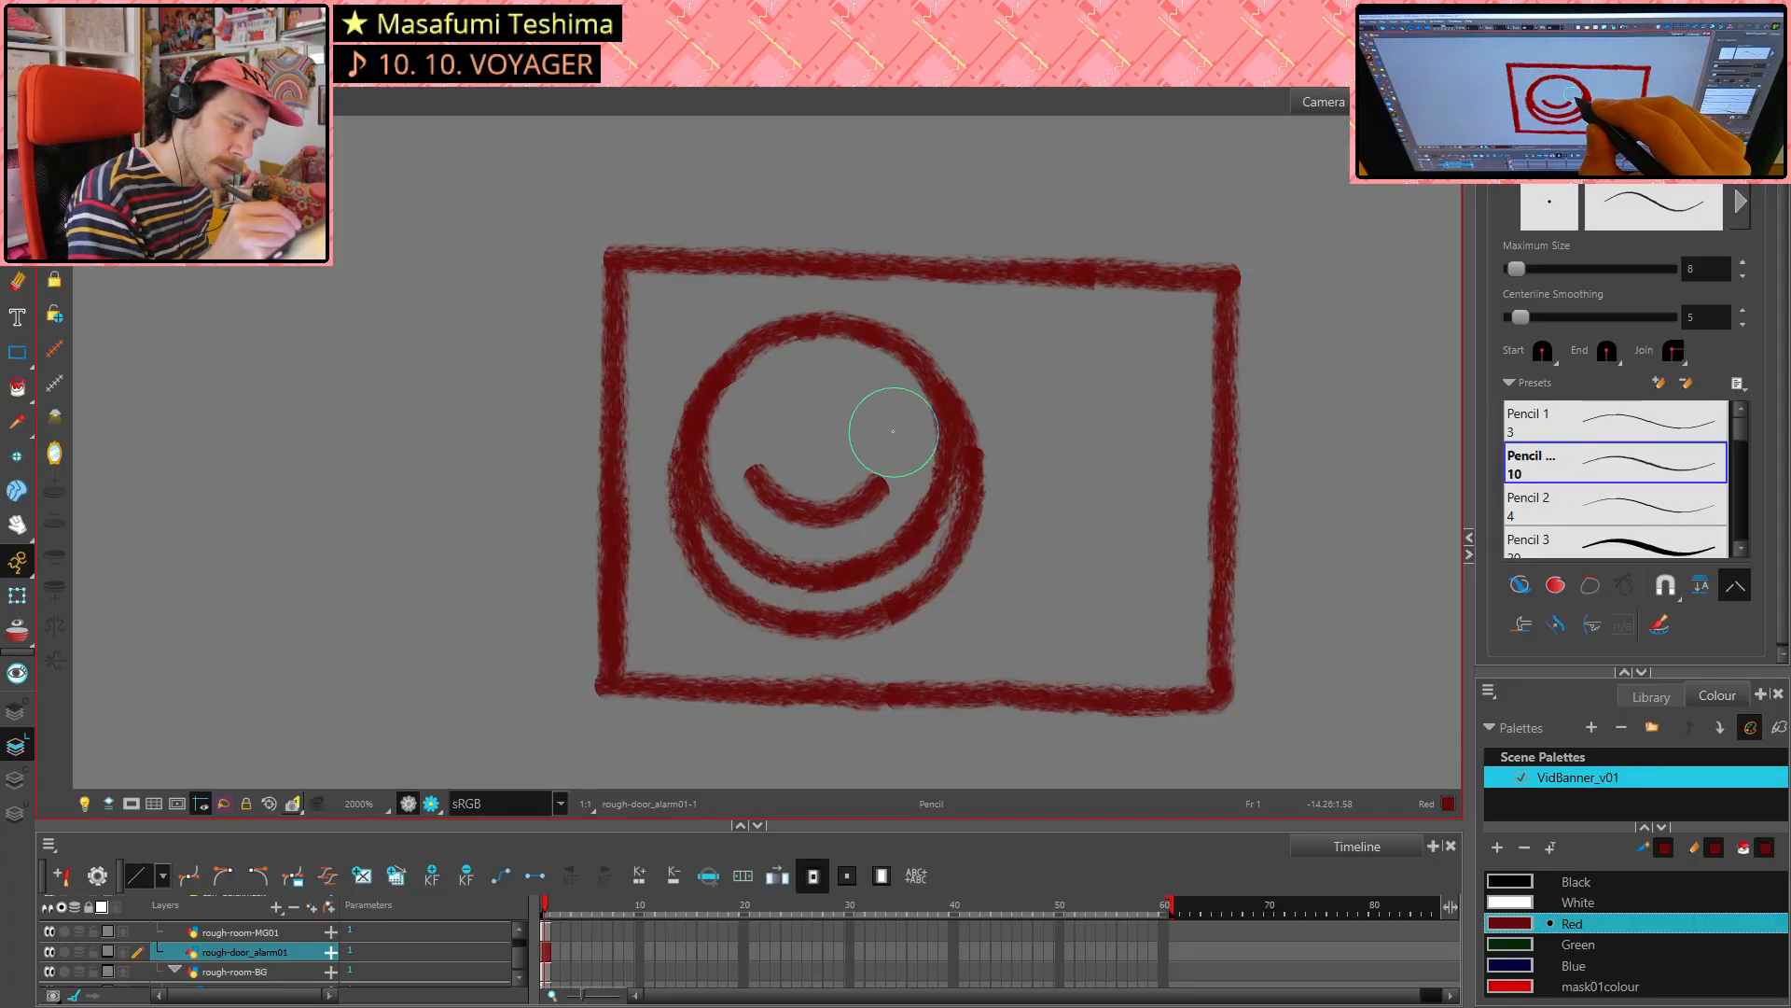
left_click_drag(897, 432, 878, 490)
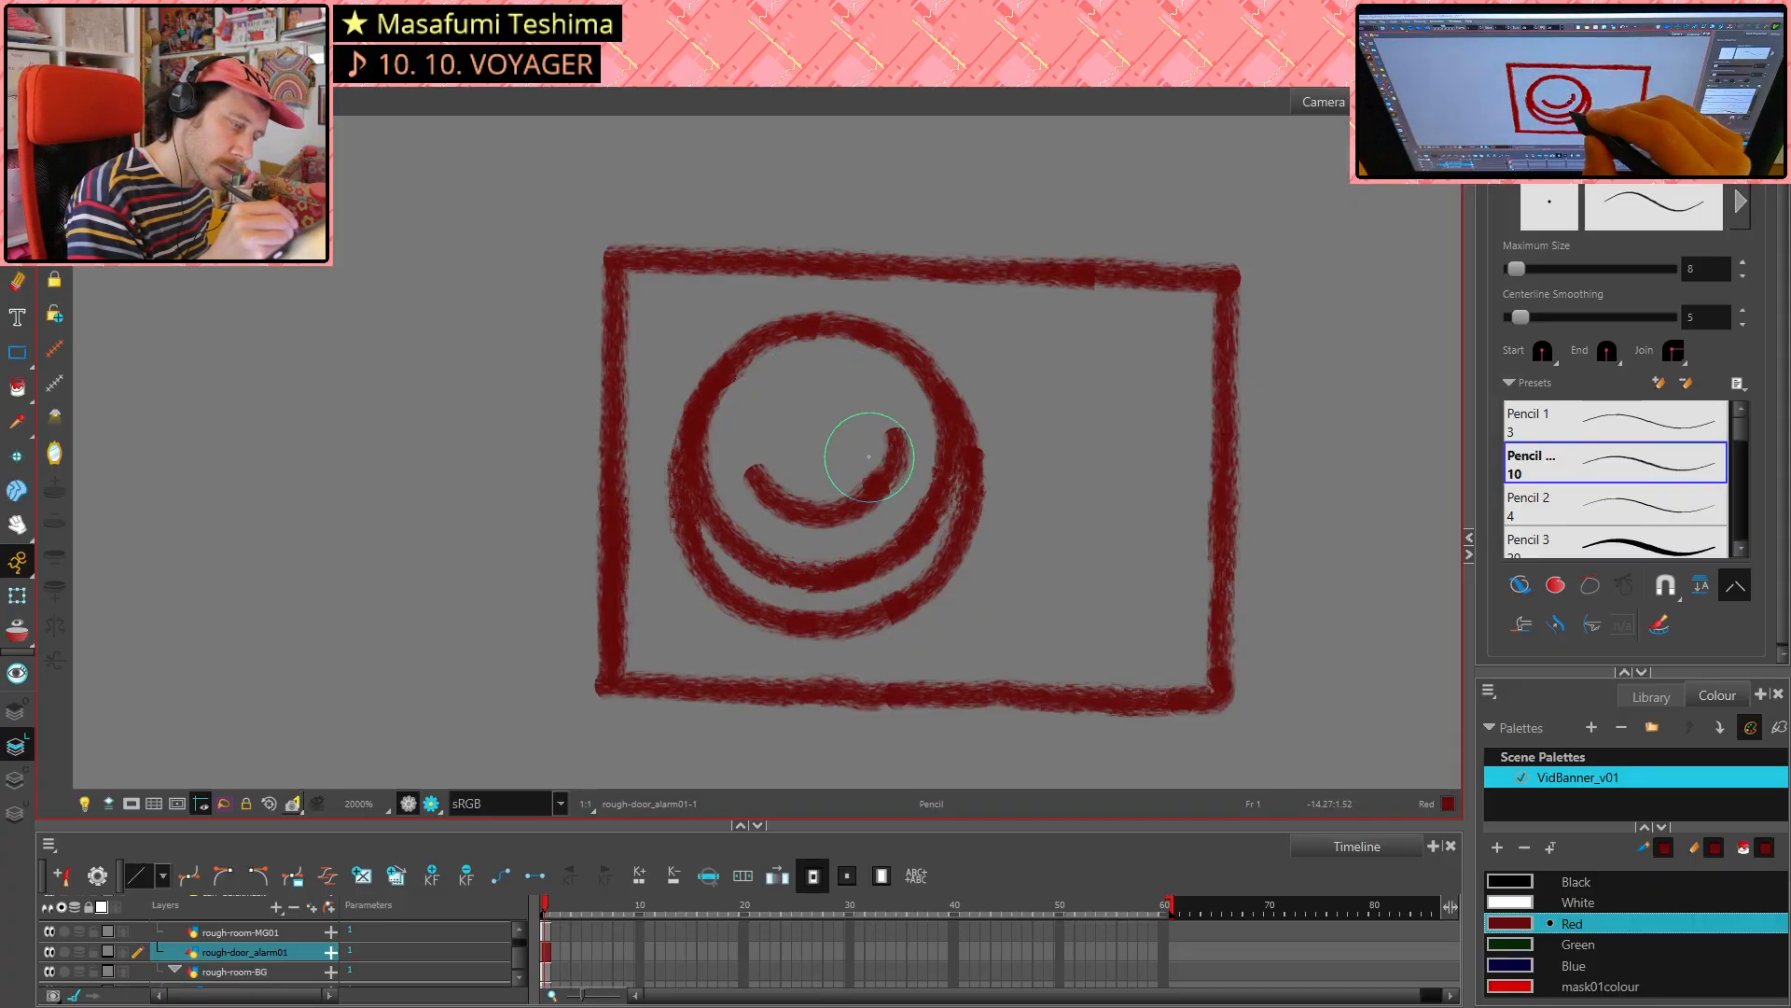
key("ctrl+z")
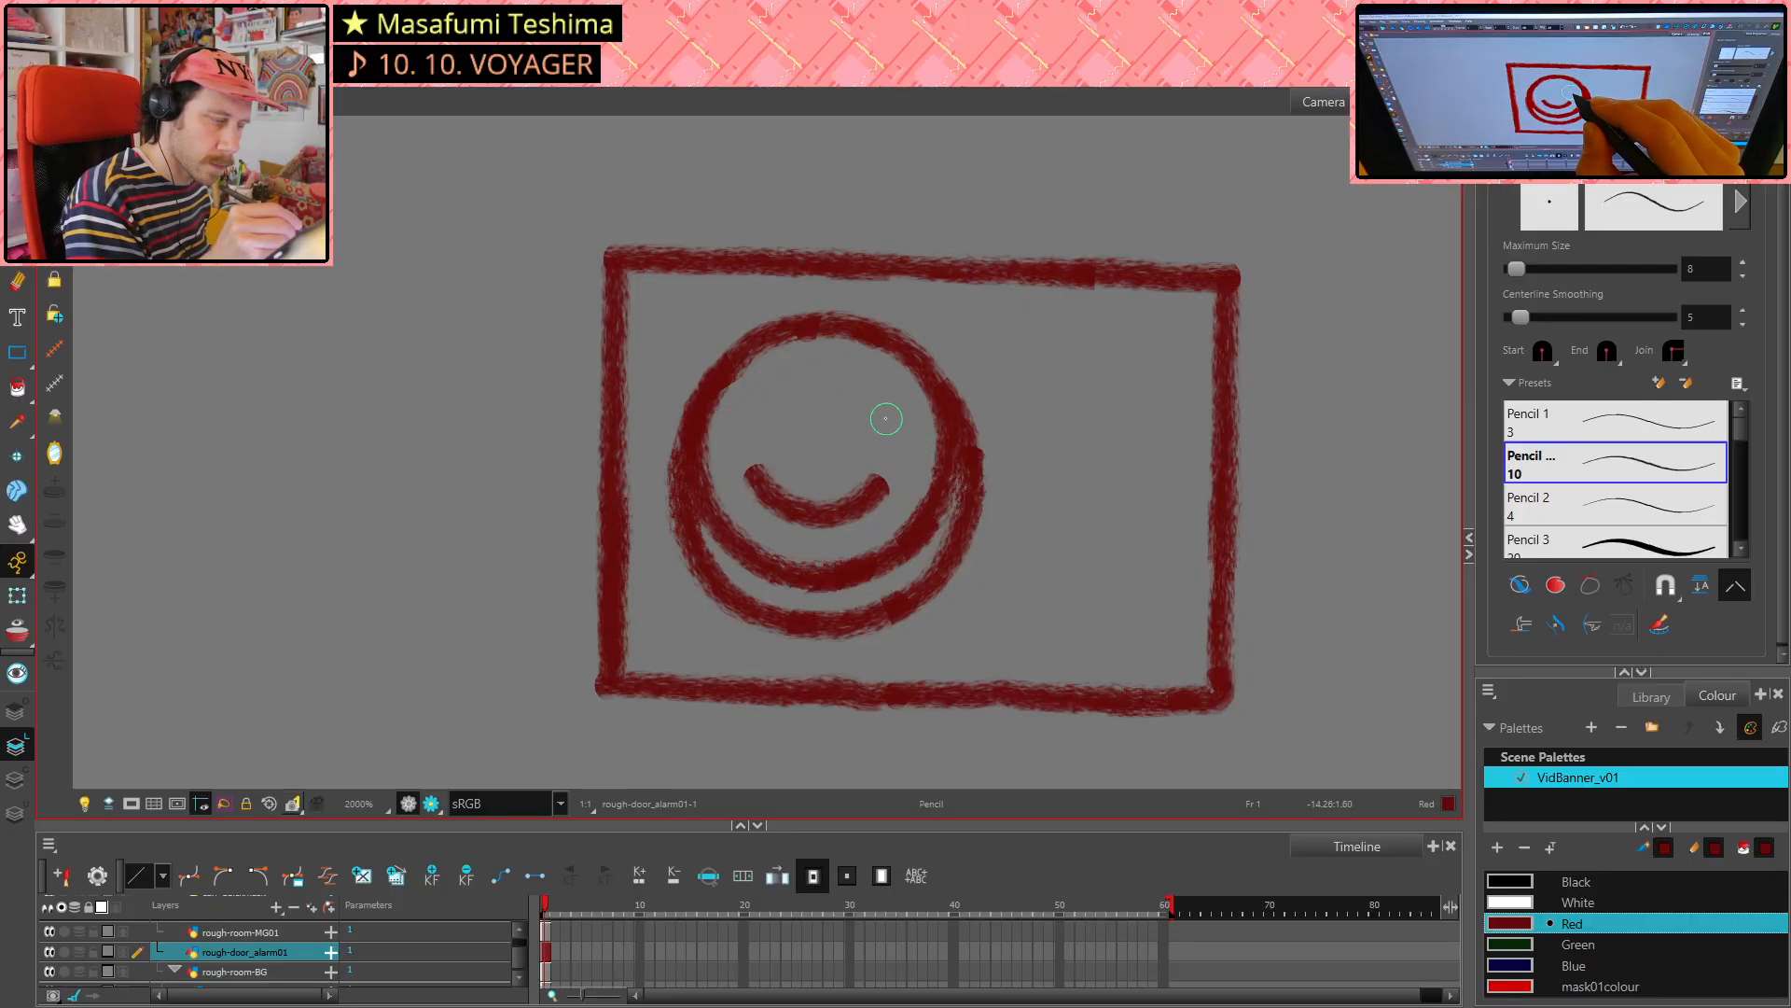
left_click_drag(883, 411, 891, 440)
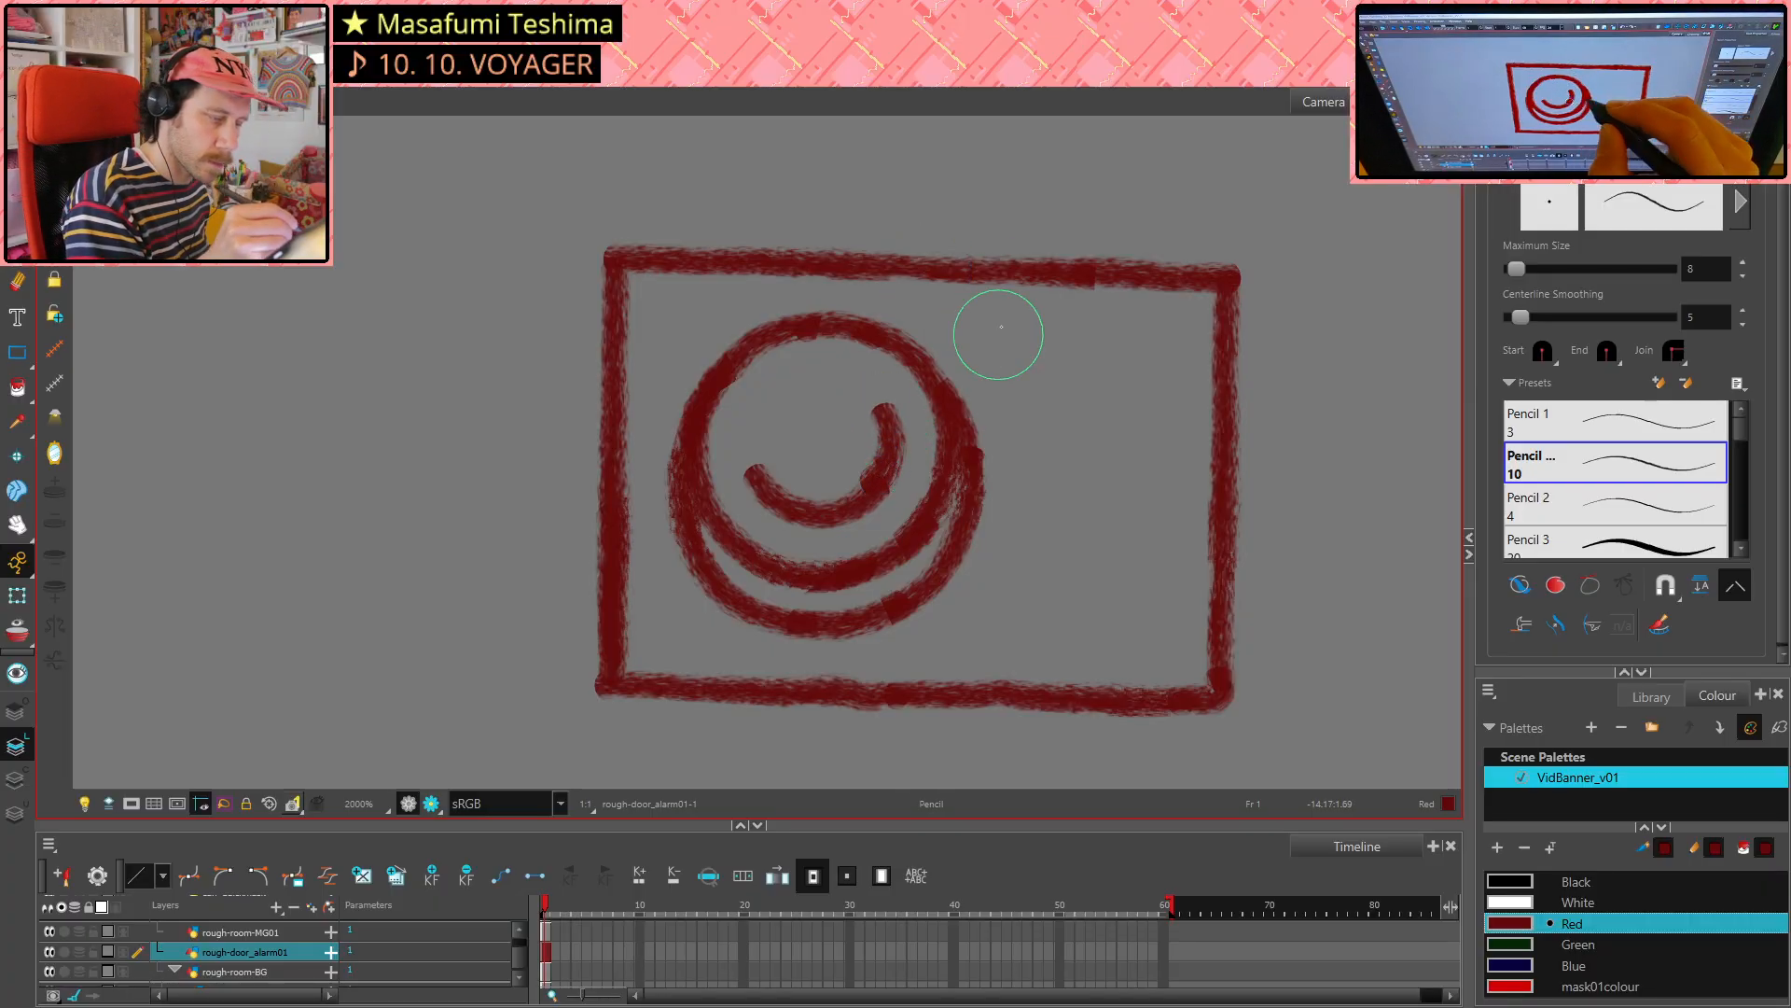
key("ctrl+z")
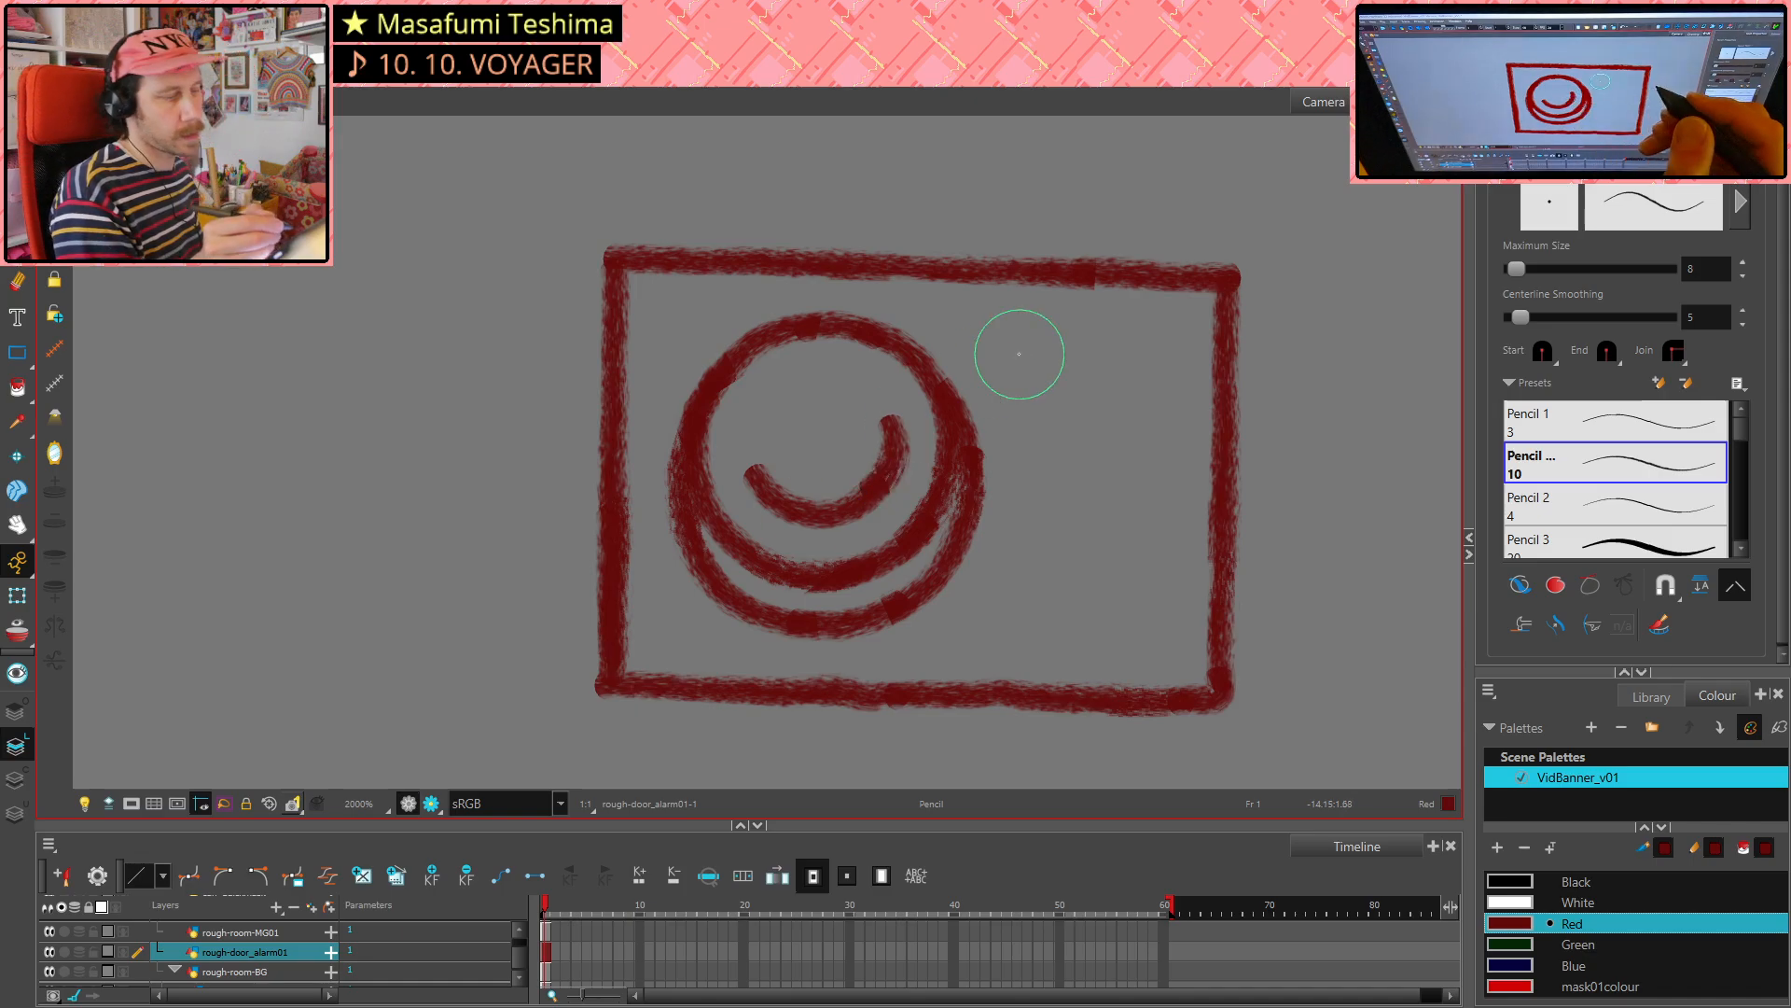
- Erase the lower-right section of the smile with the Medium Eraser and redraw it as a smooth curve with the red Pencil
key("alt+e")
mouse_move(840, 466)
left_mouse_down()
mouse_move(859, 492)
mouse_move(898, 485)
left_mouse_up()
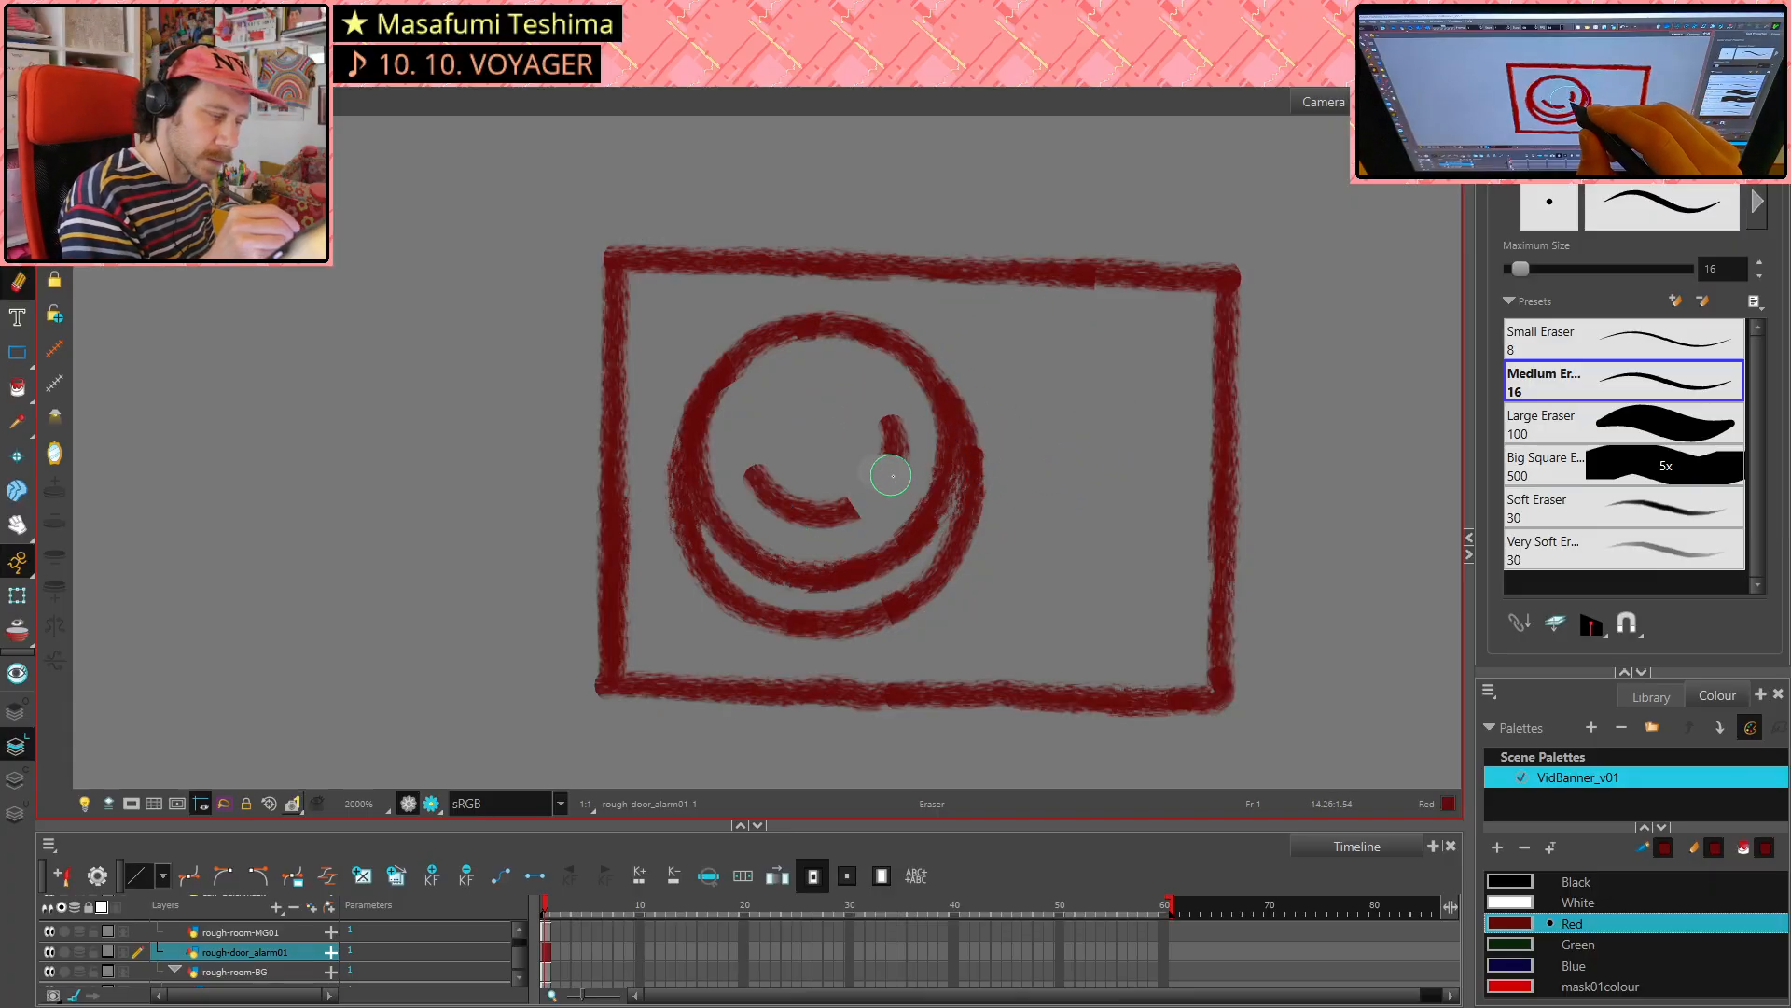
key("alt+slash")
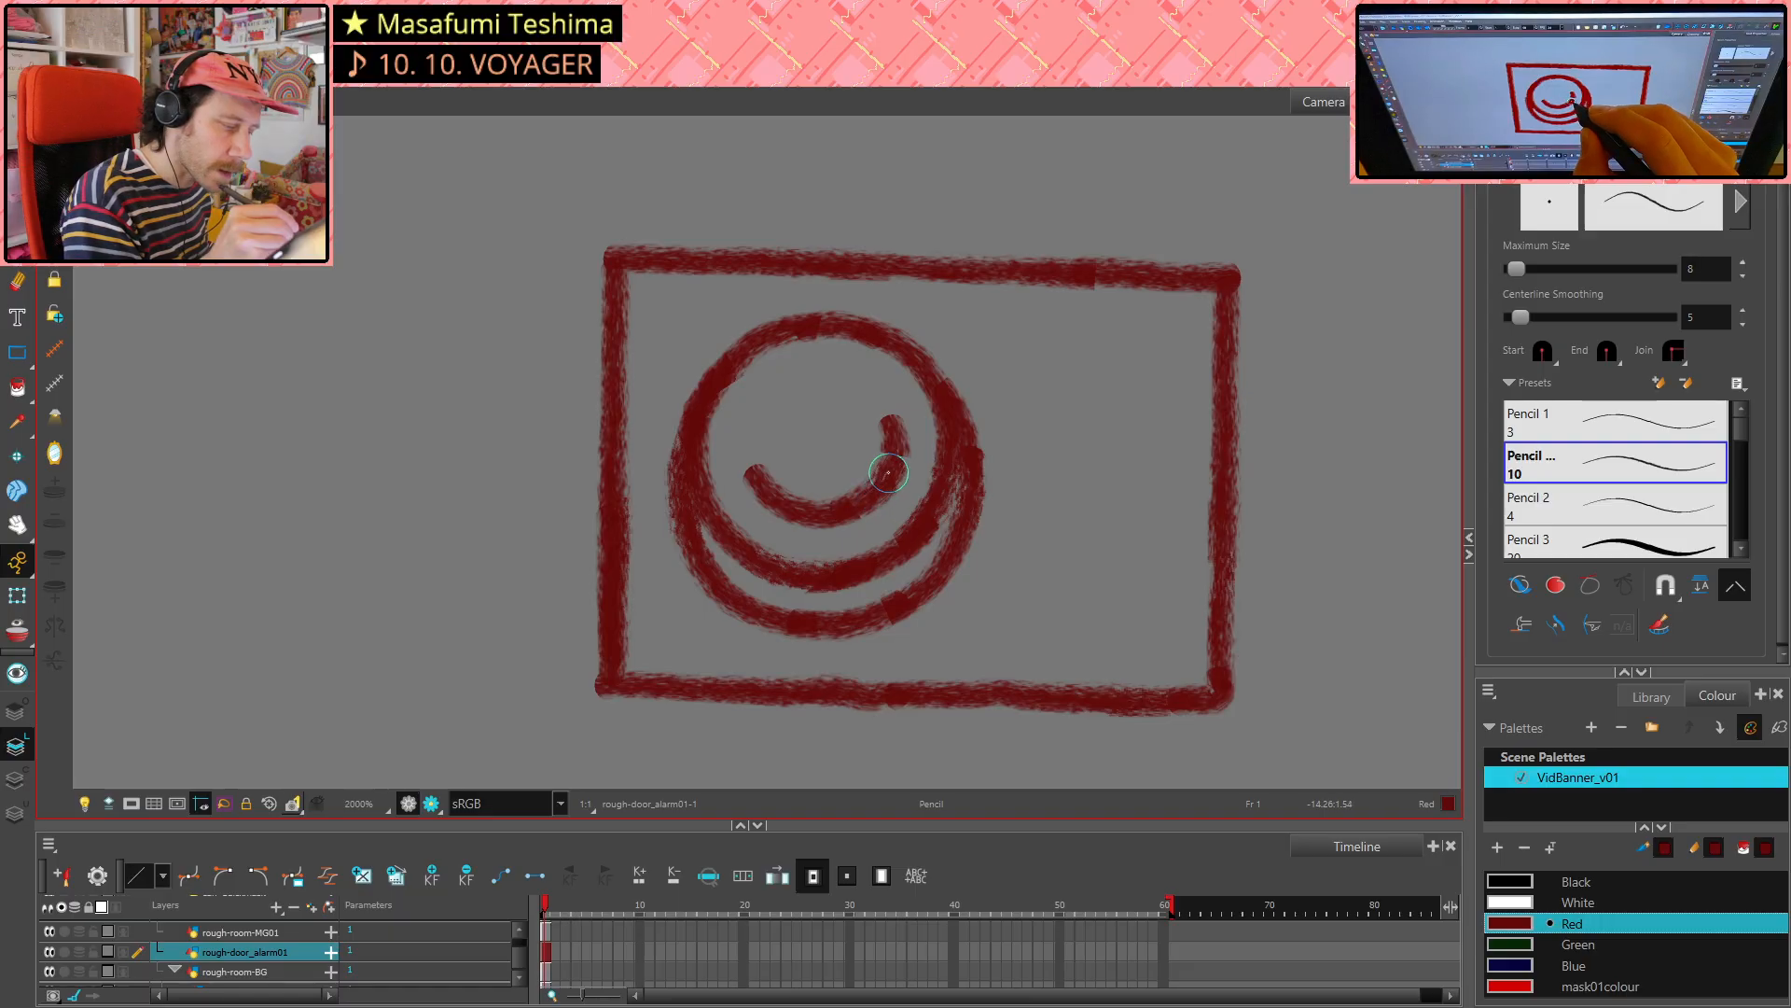
key("ctrl+z")
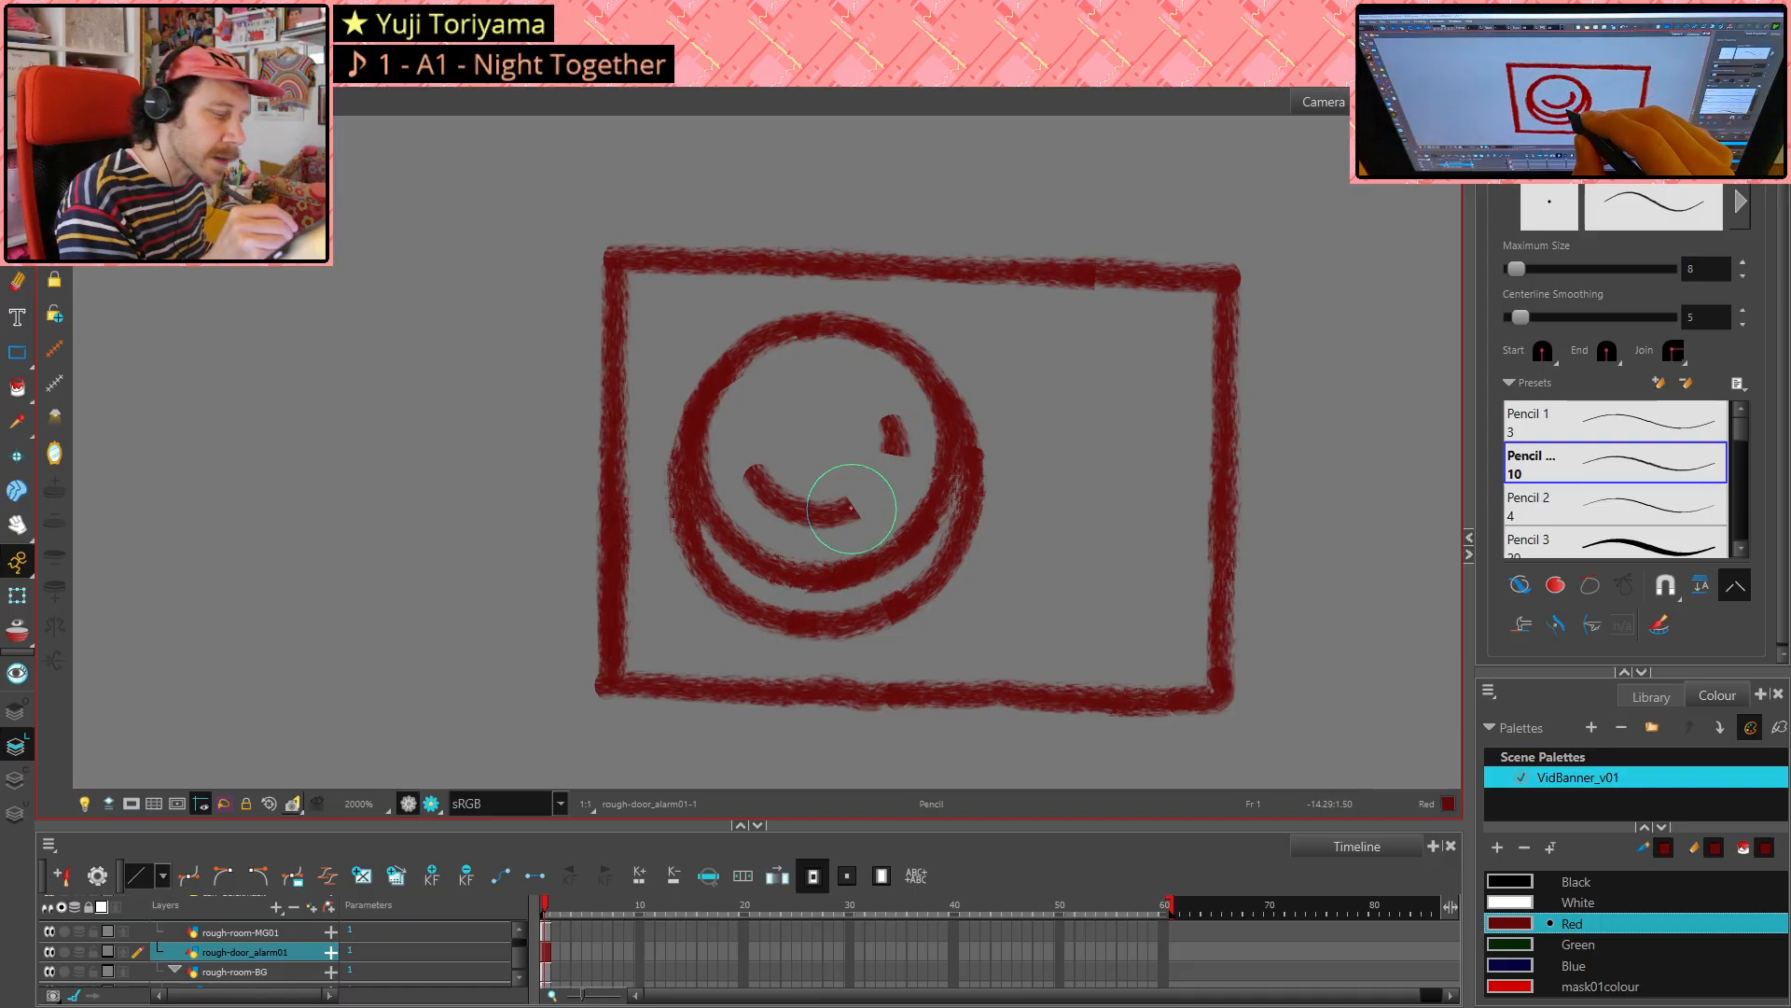
key("alt+e")
mouse_move(827, 511)
left_mouse_down()
mouse_move(870, 463)
mouse_move(849, 510)
left_mouse_up()
key("alt+slash")
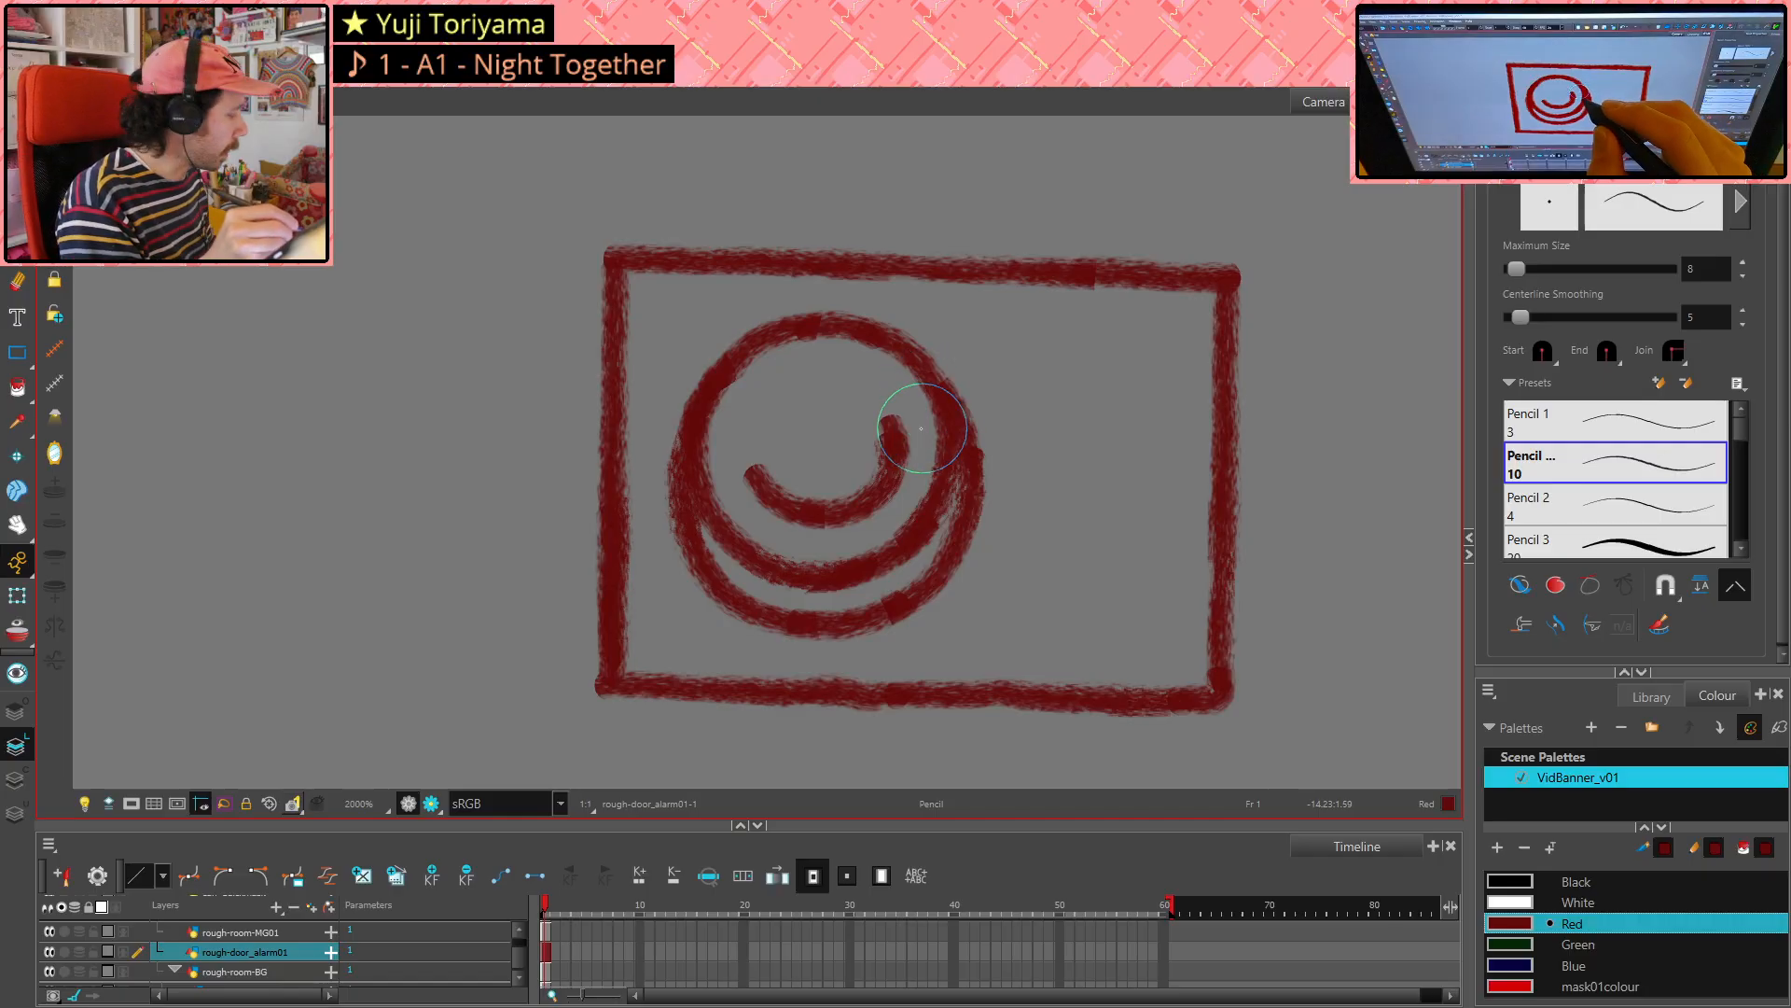
- Erase the smile's right tip and redraw it with the red Pencil as a short upward stroke
key("alt+e")
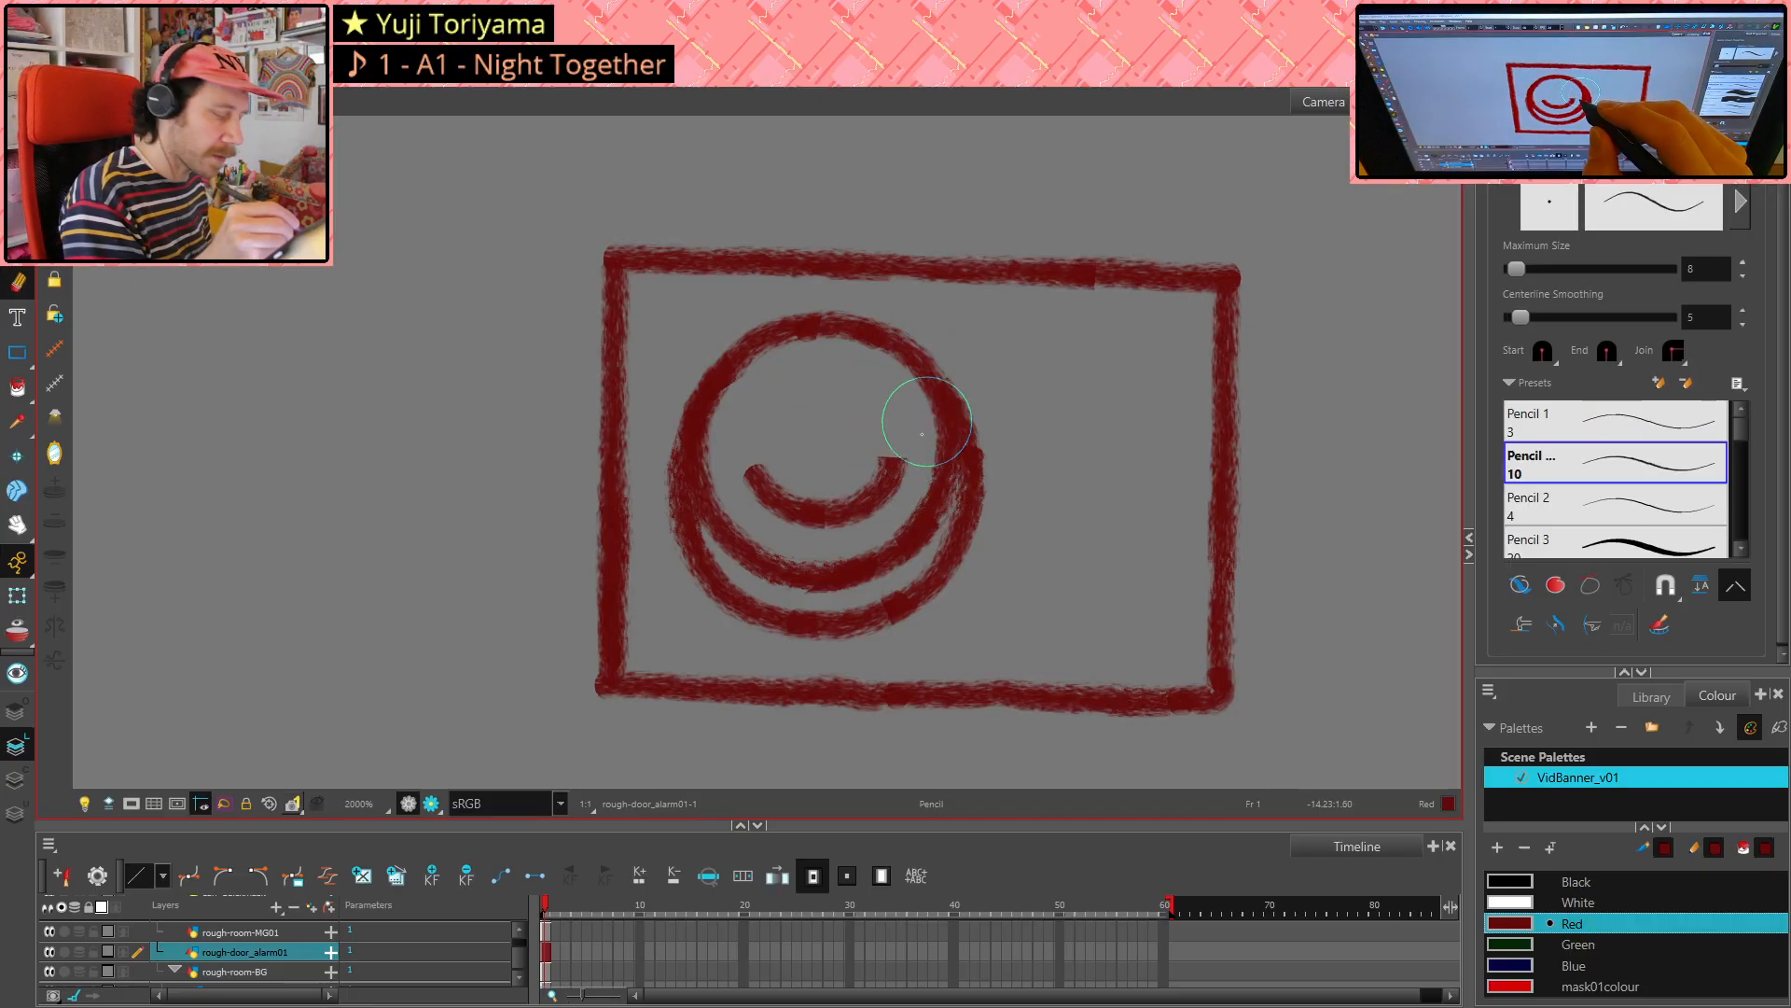
key("alt+slash")
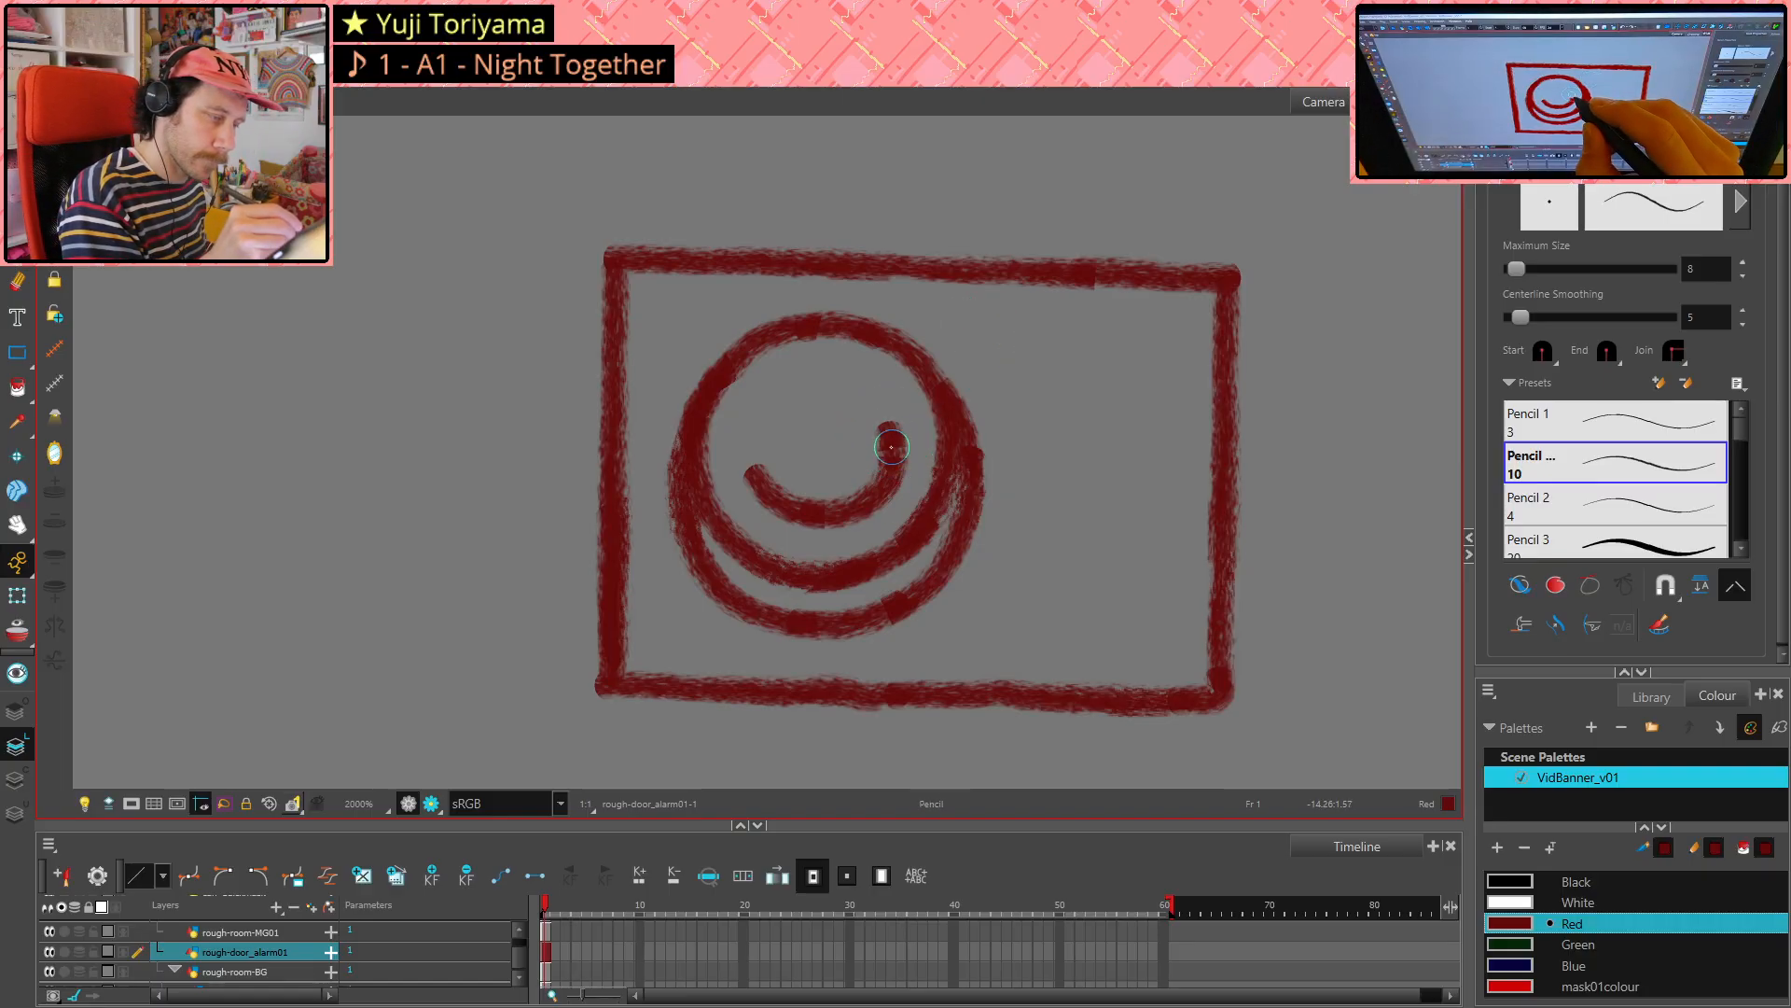
key("ctrl+z")
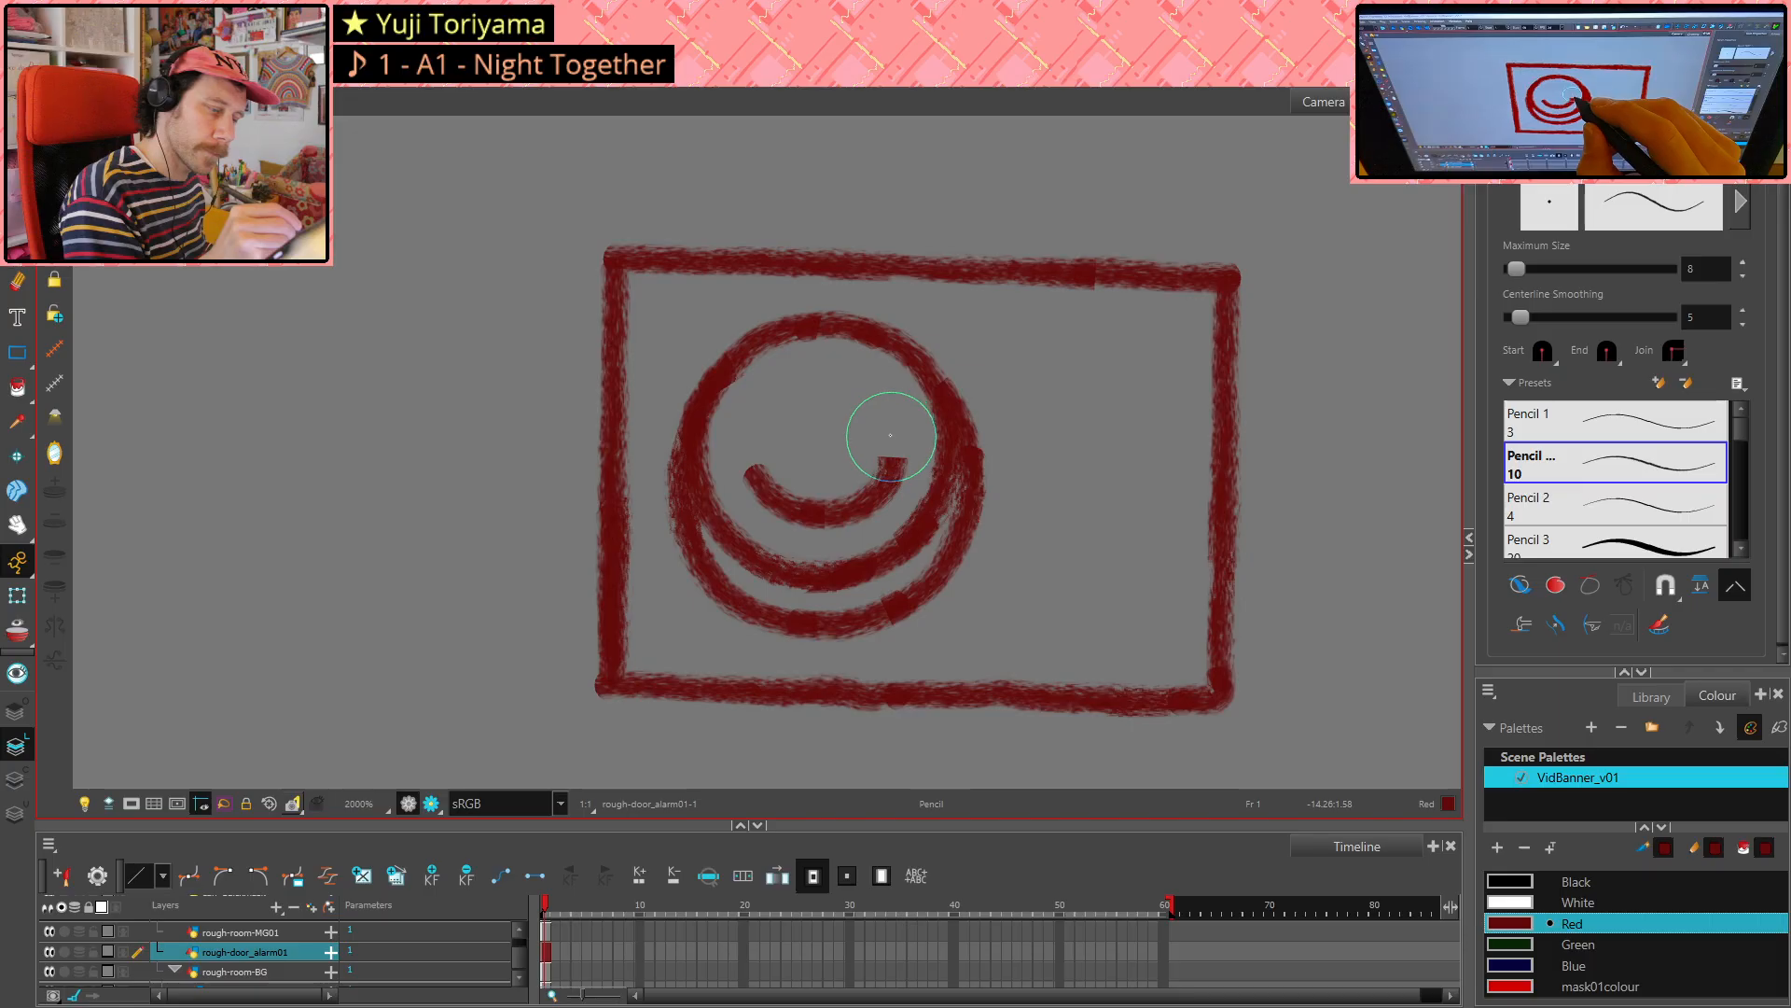
left_click_drag(890, 427, 902, 462)
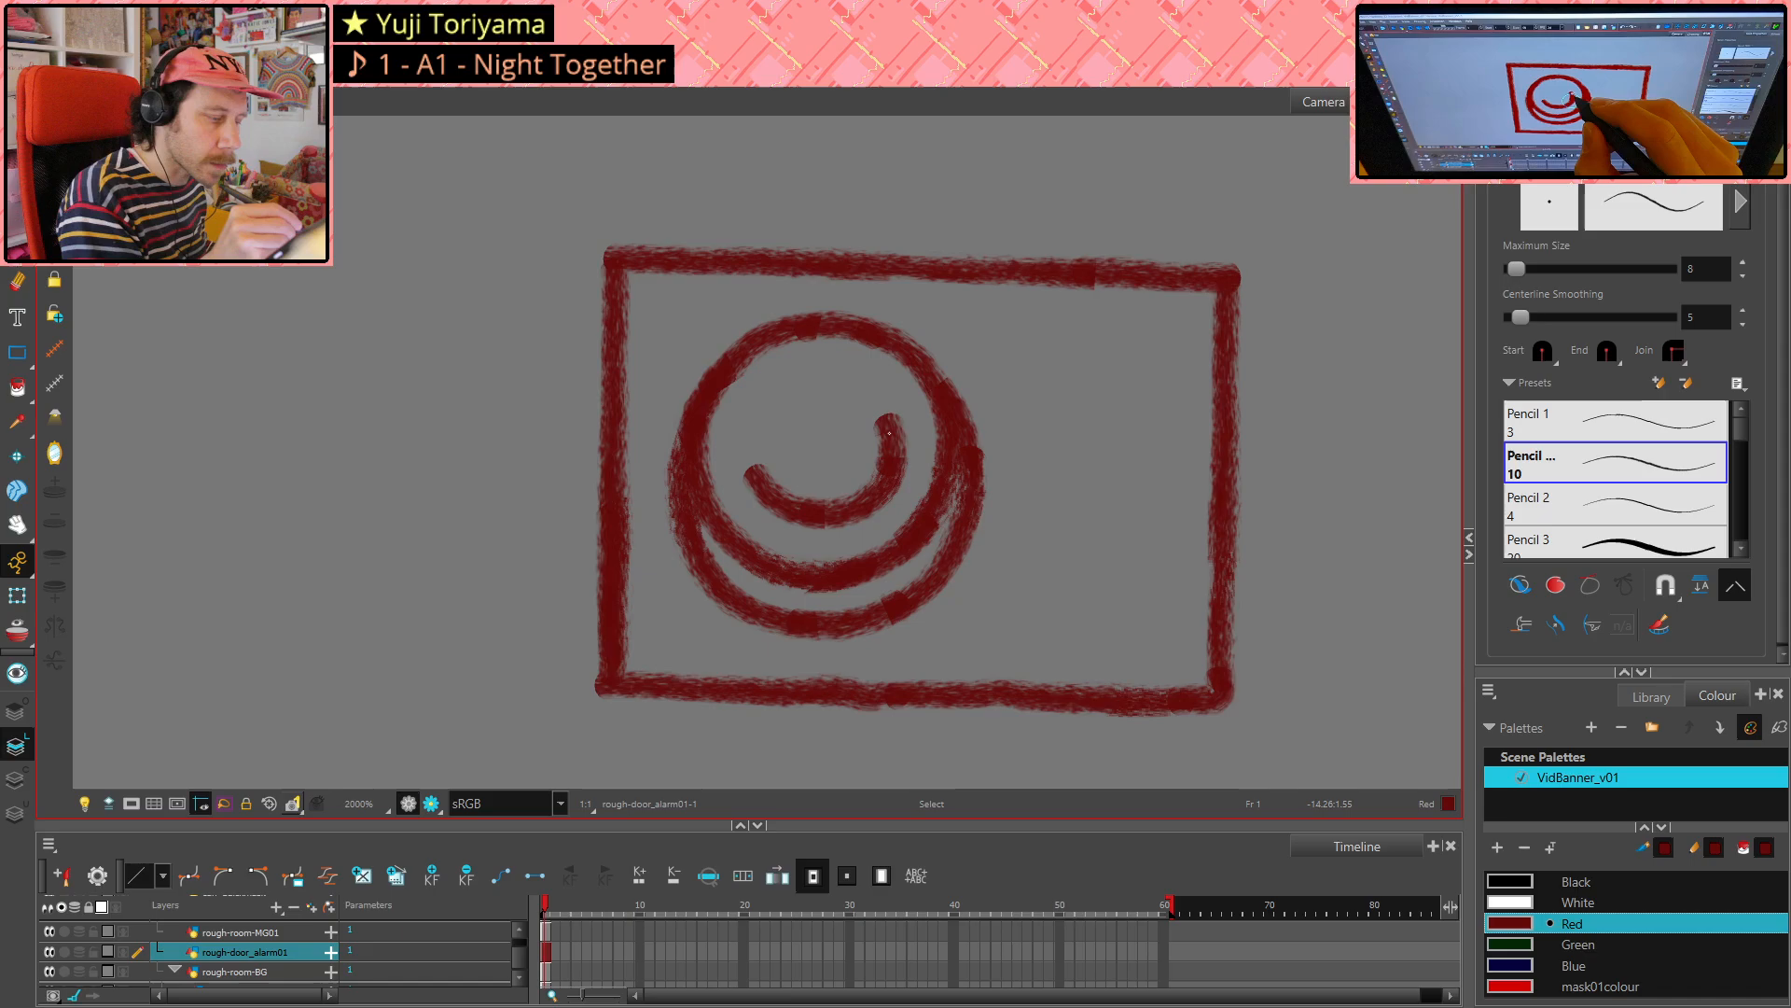
key("ctrl+z")
left_click_drag(891, 434, 897, 465)
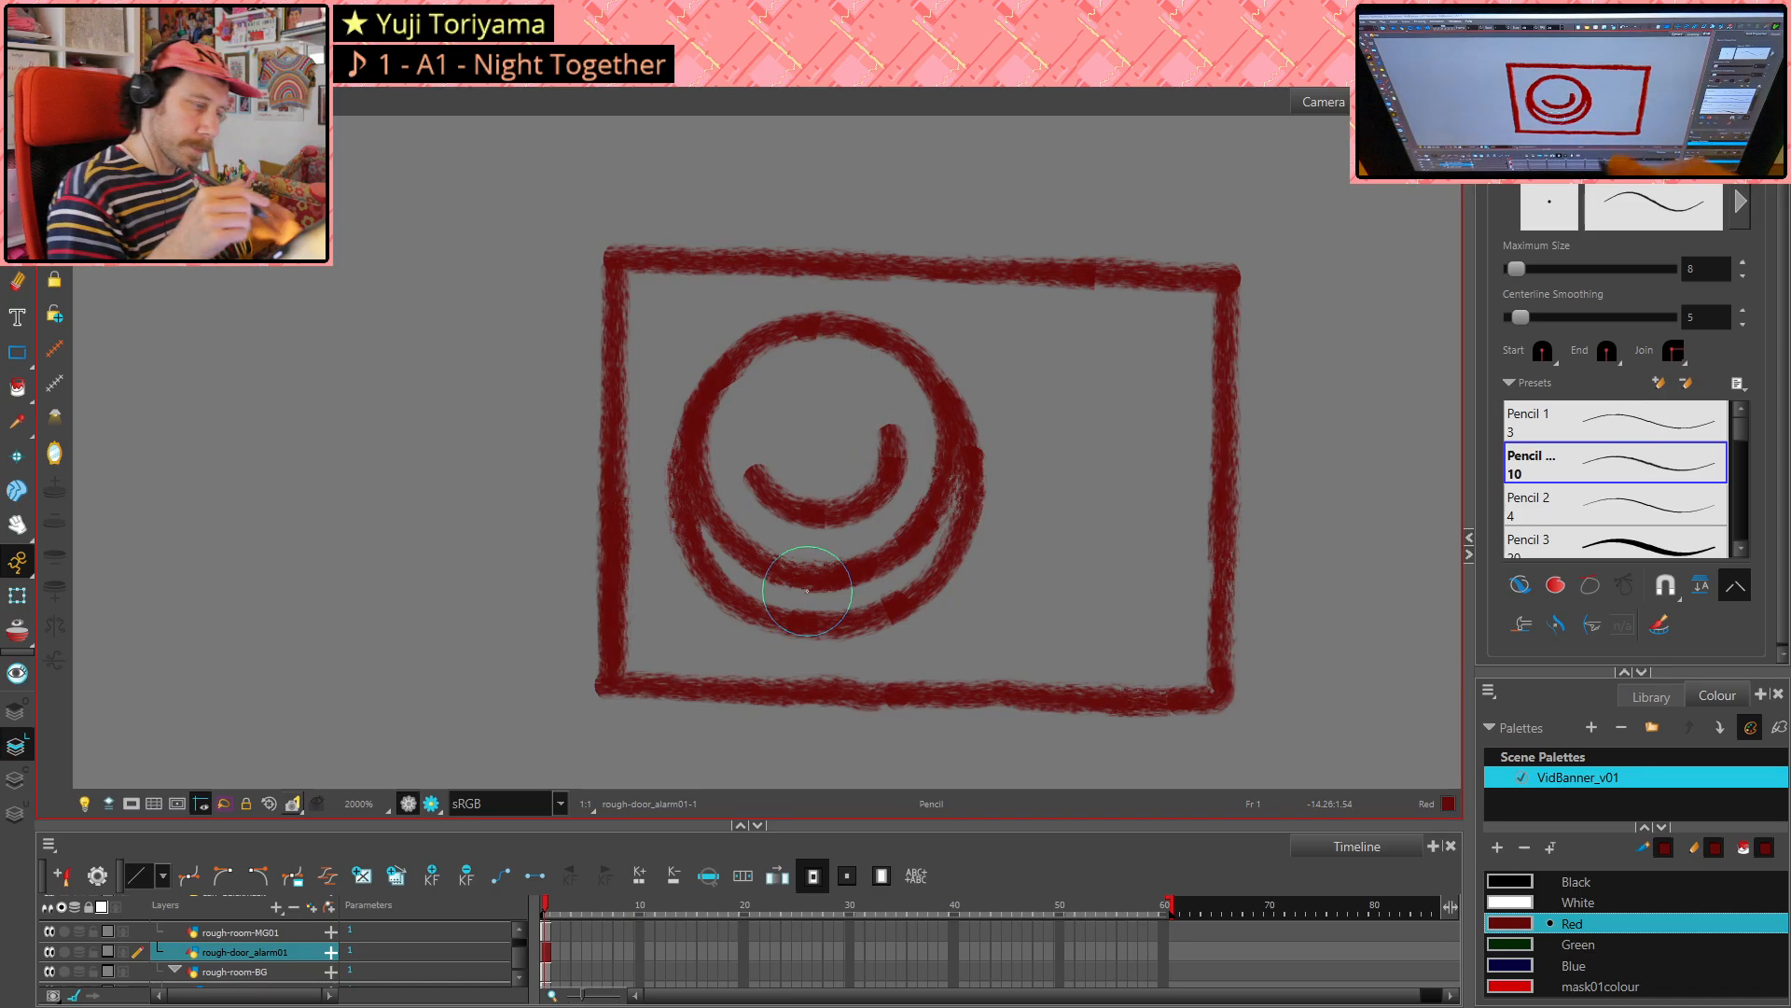
- Try drawing two eyes above the smile with the red Pencil, and undo them
mouse_move(789, 413)
left_mouse_down()
mouse_move(795, 448)
mouse_move(851, 400)
left_mouse_up()
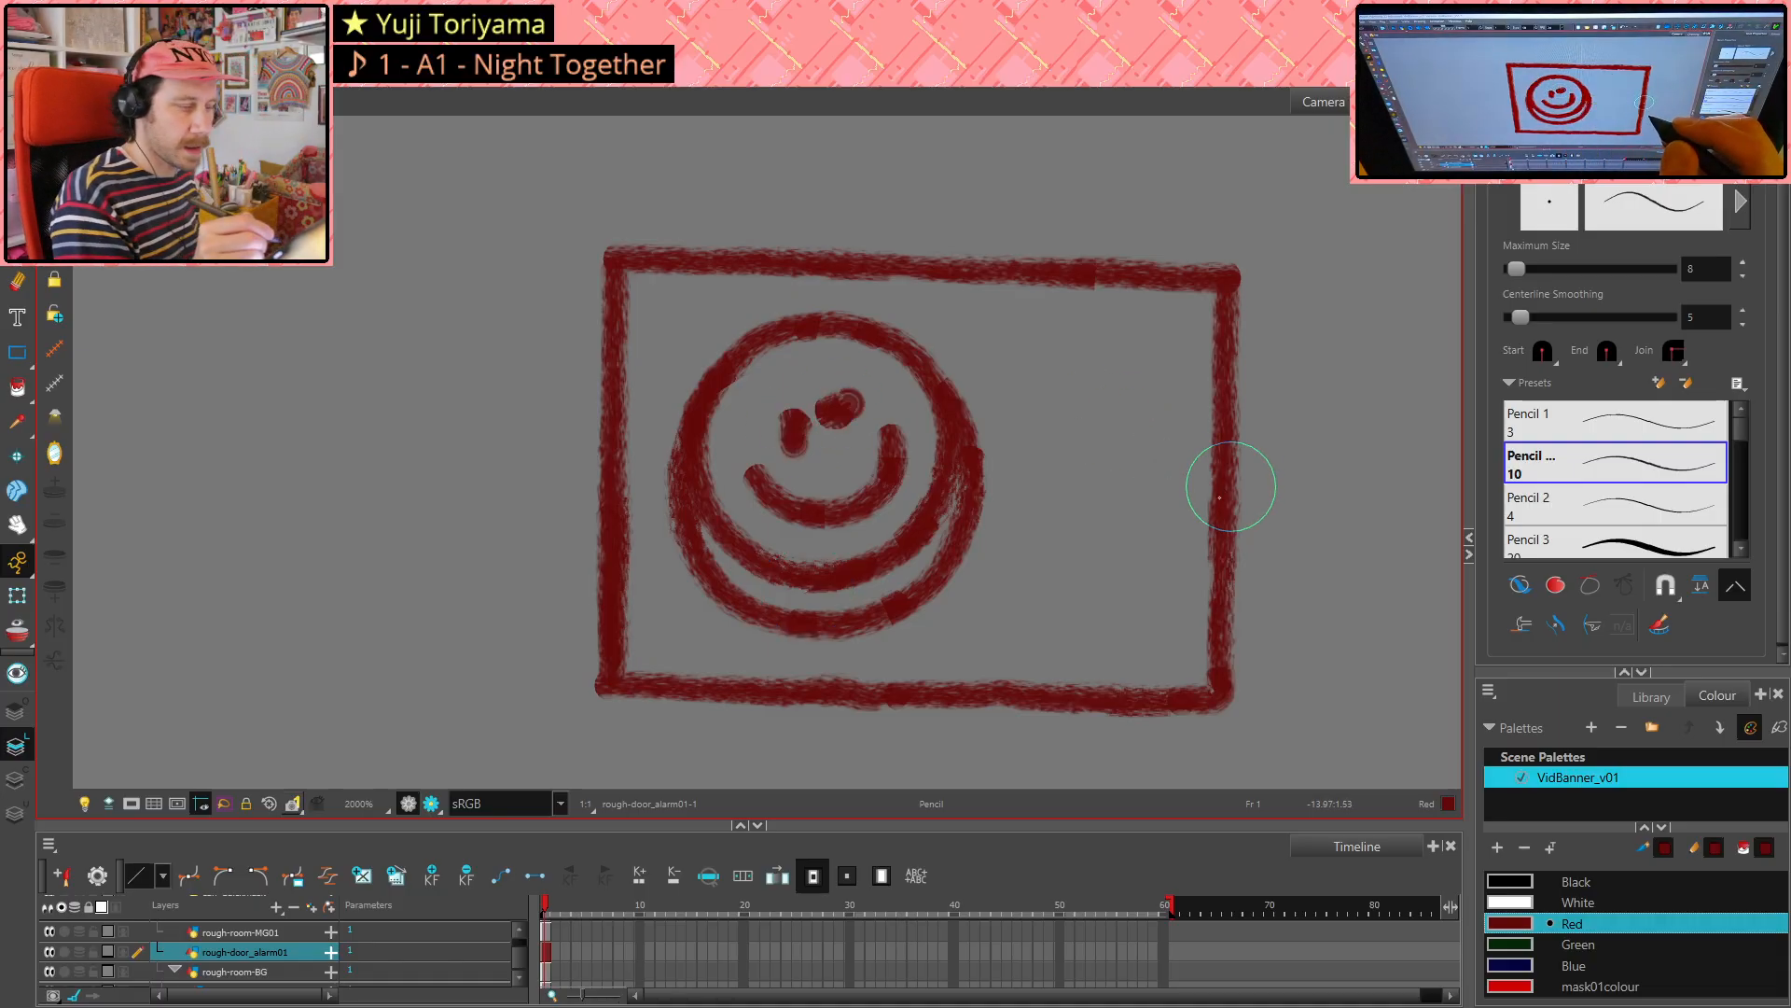
key("ctrl+z")
key("alt+s")
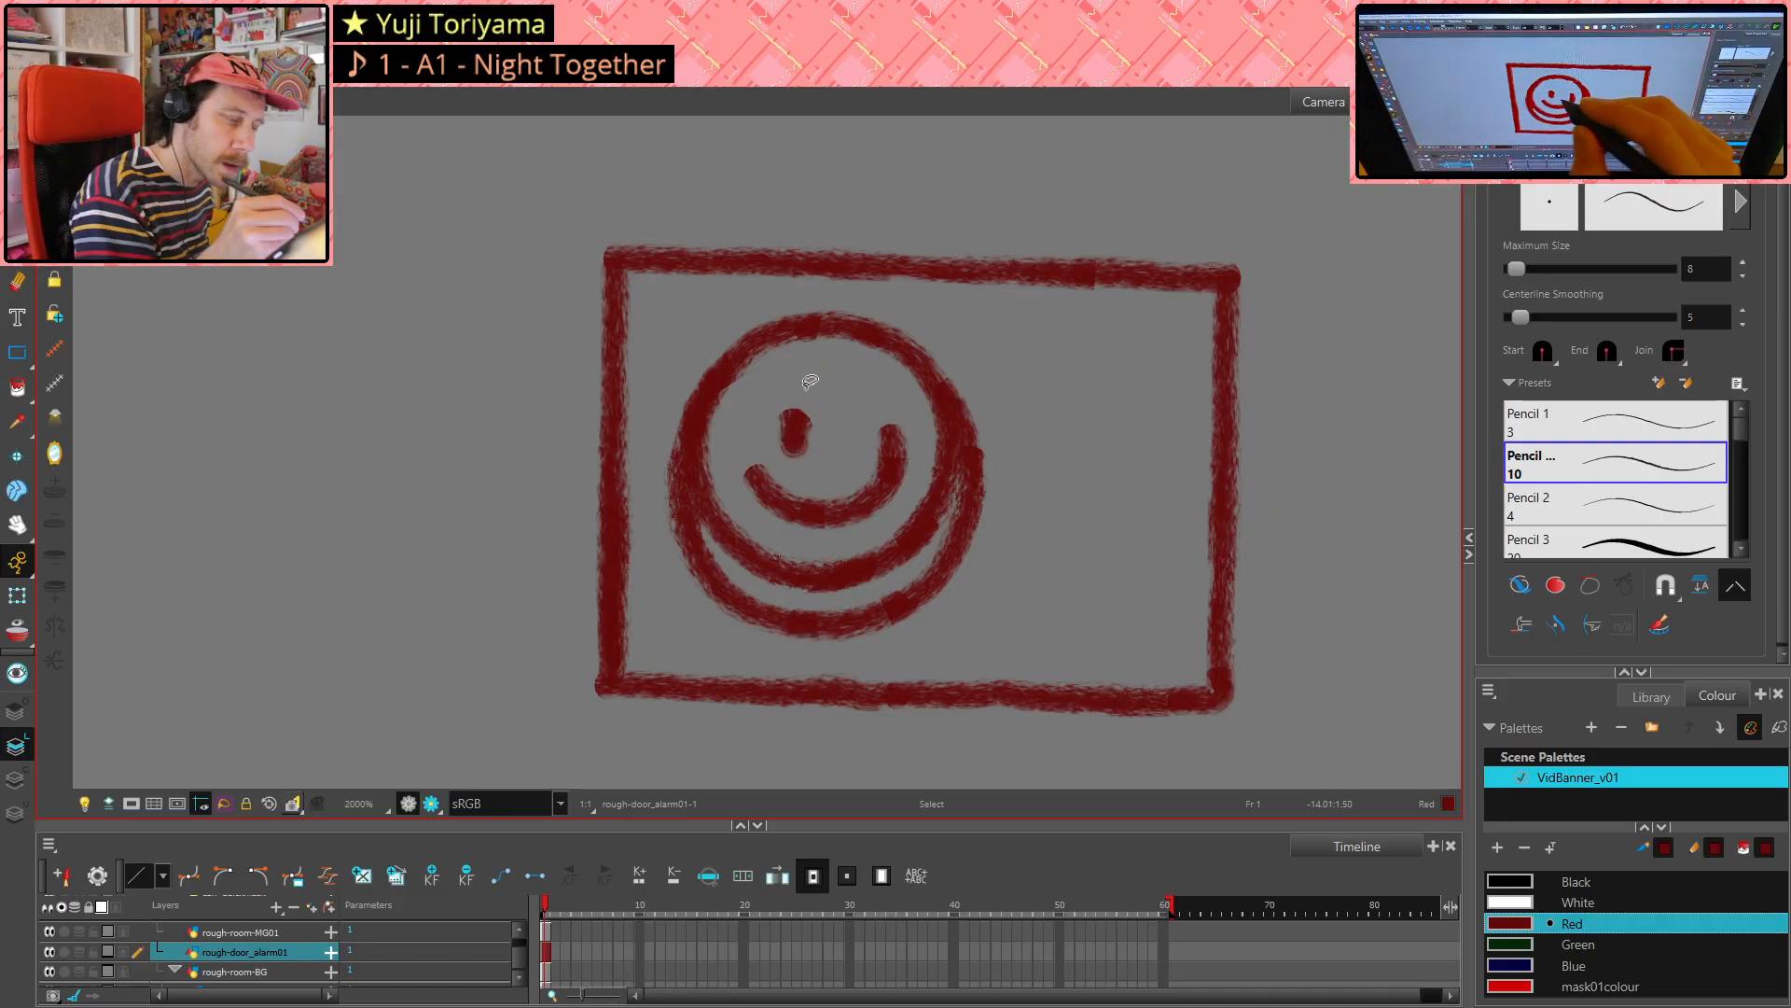
key("ctrl+z")
key("alt+/")
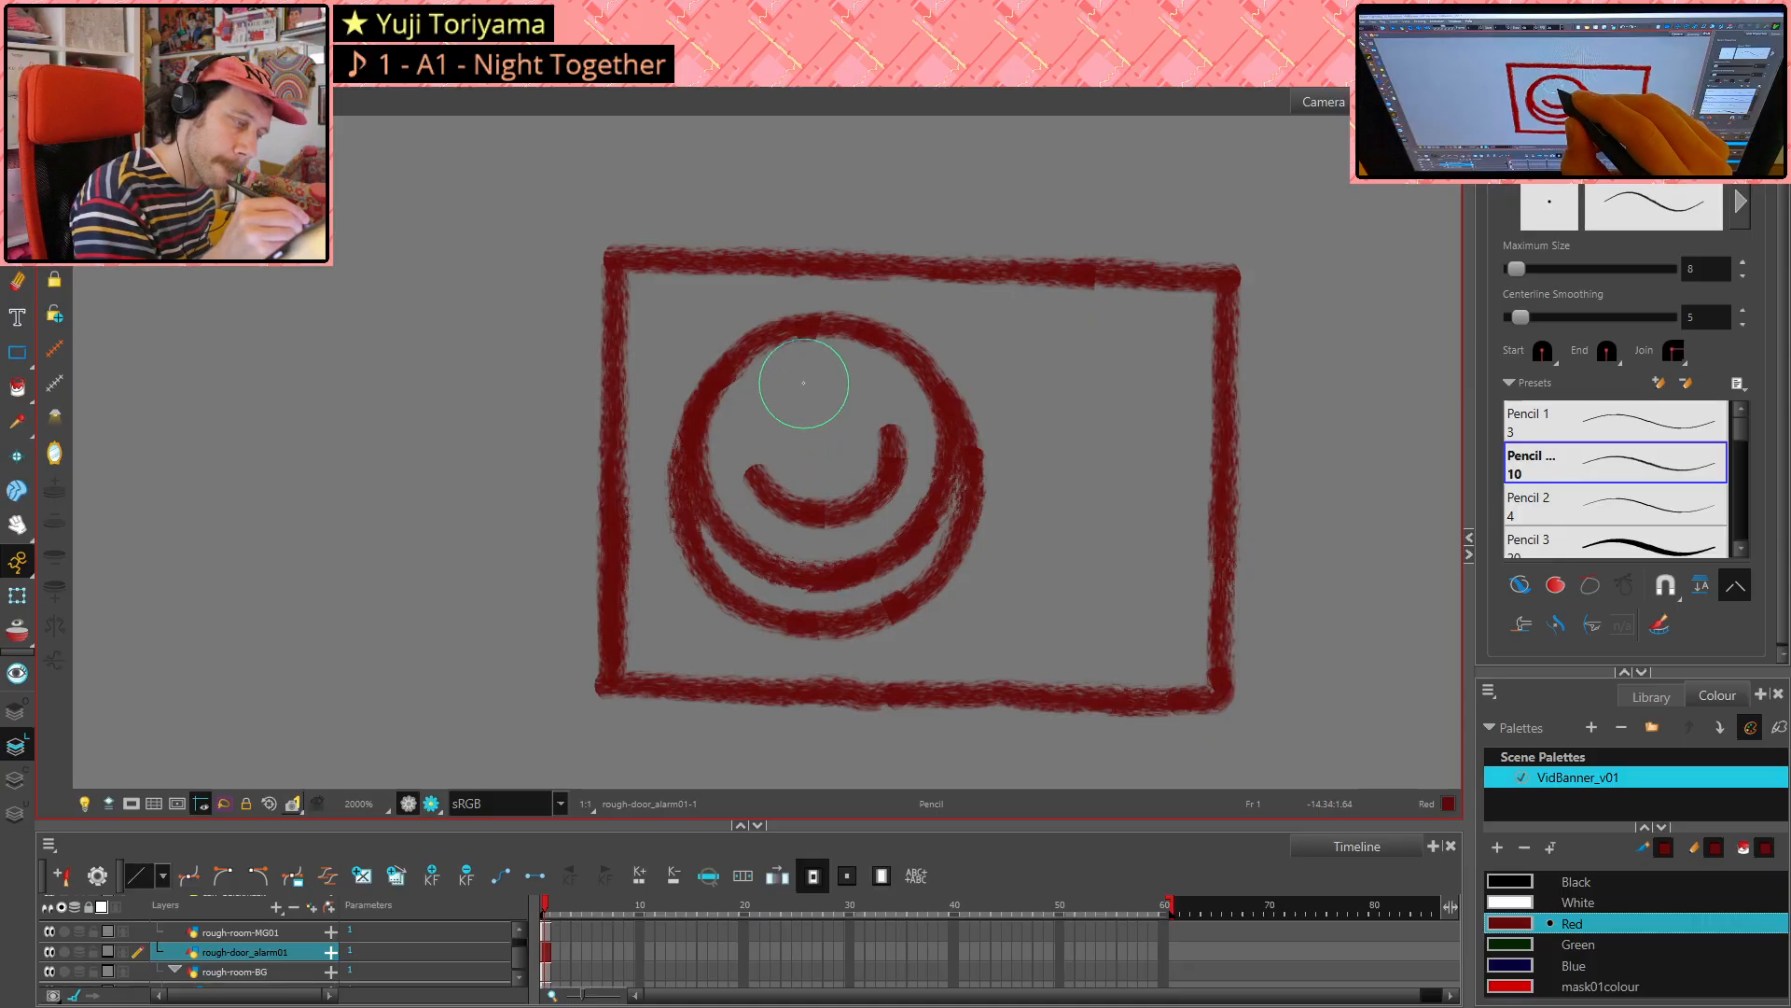
- Draw a short downward-opening arc above the smile inside the inner circle with the red Pencil, in two strokes
left_click_drag(802, 377, 819, 375)
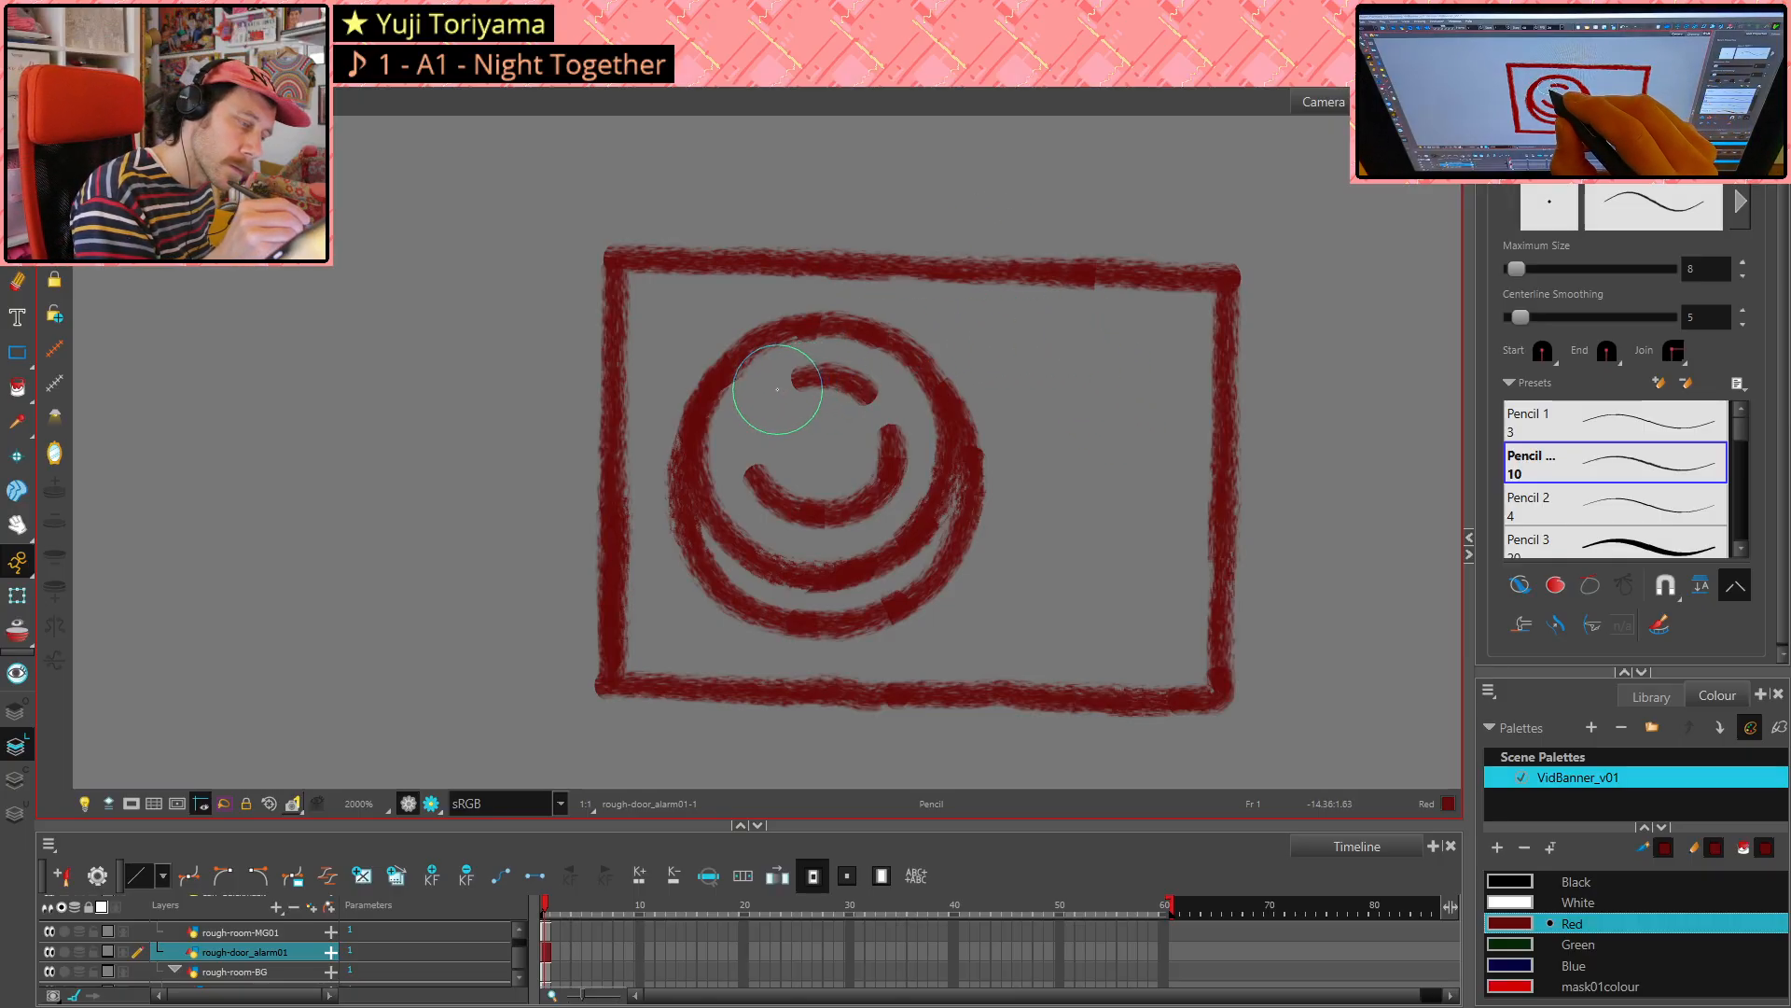
left_click_drag(766, 400, 808, 372)
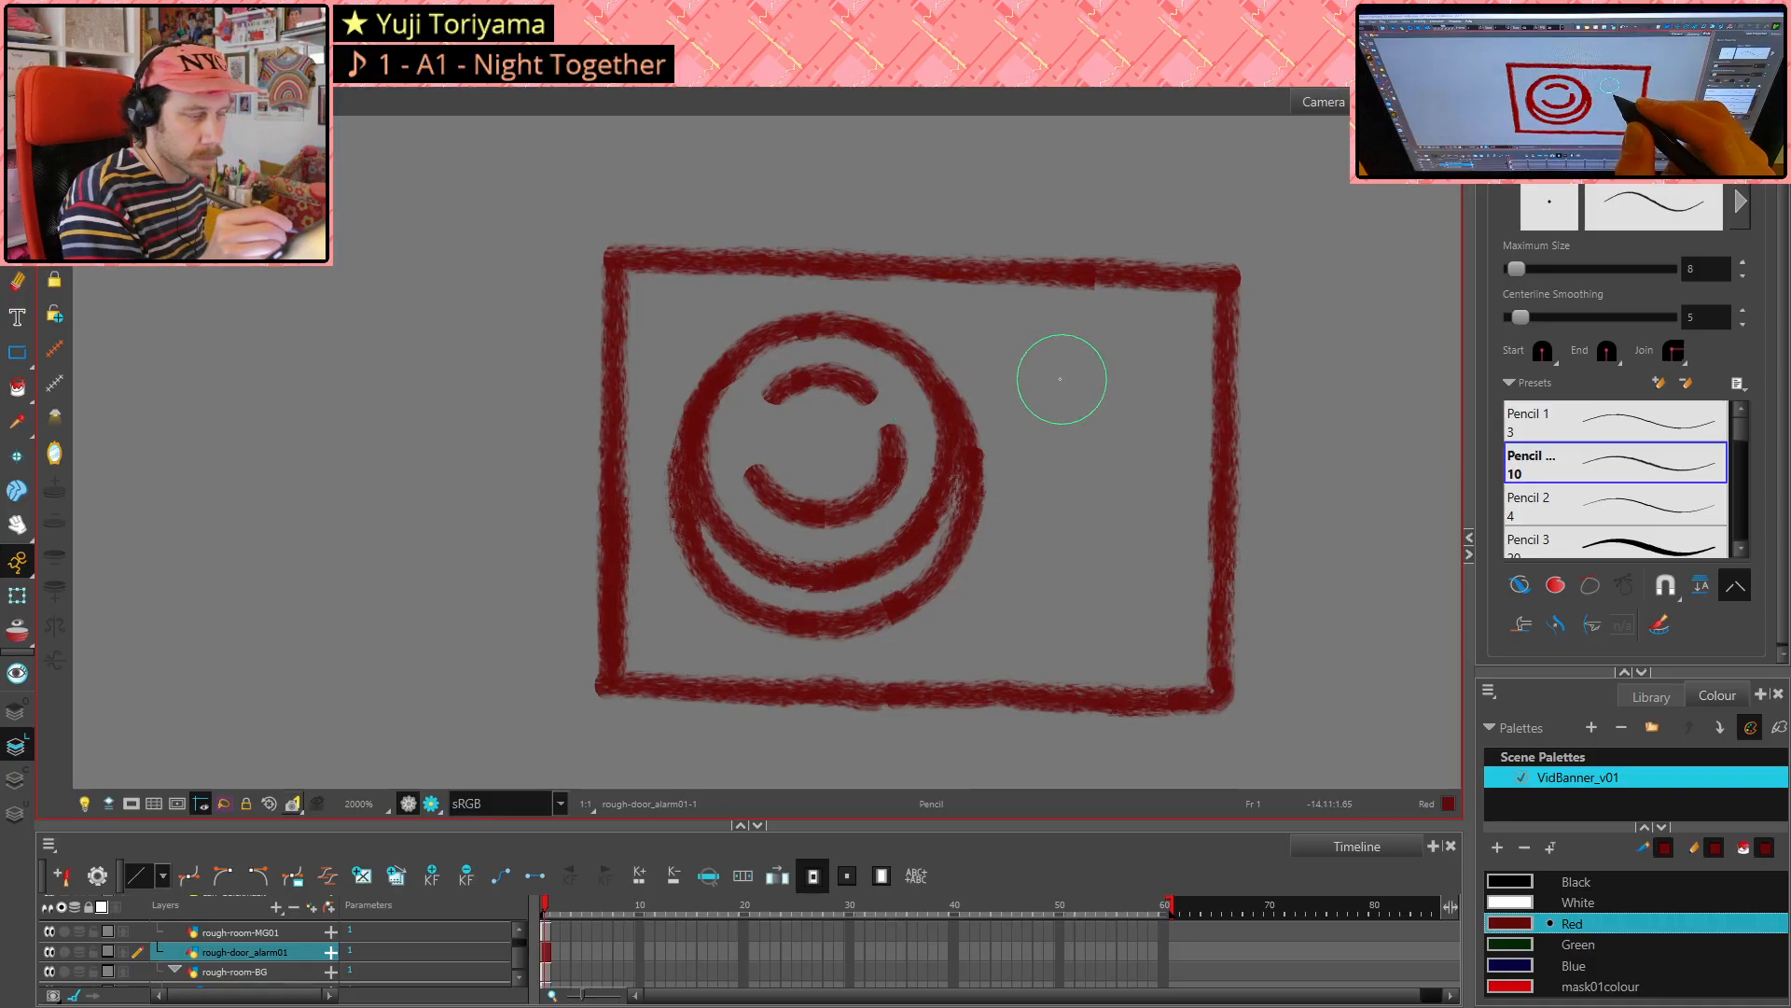
scroll(1303, 559, "down", 2)
scroll(1304, 560, "down", 4)
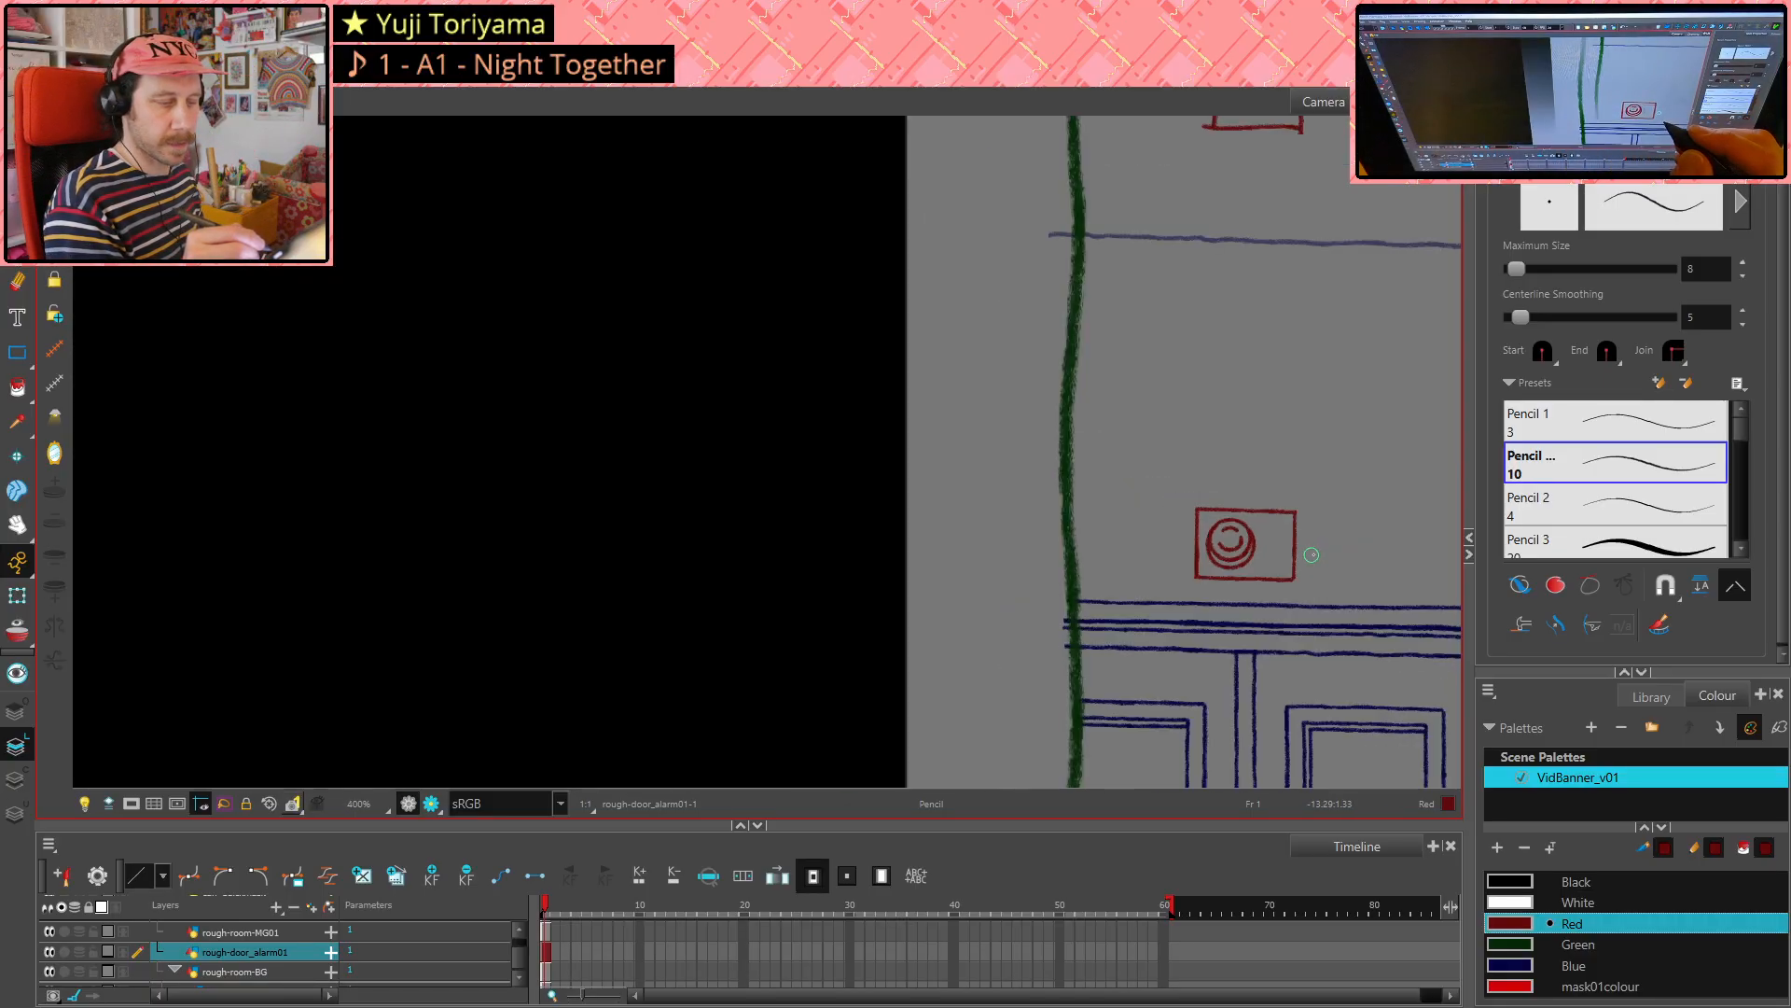
scroll(1269, 531, "up", 2)
scroll(1269, 531, "up", 3)
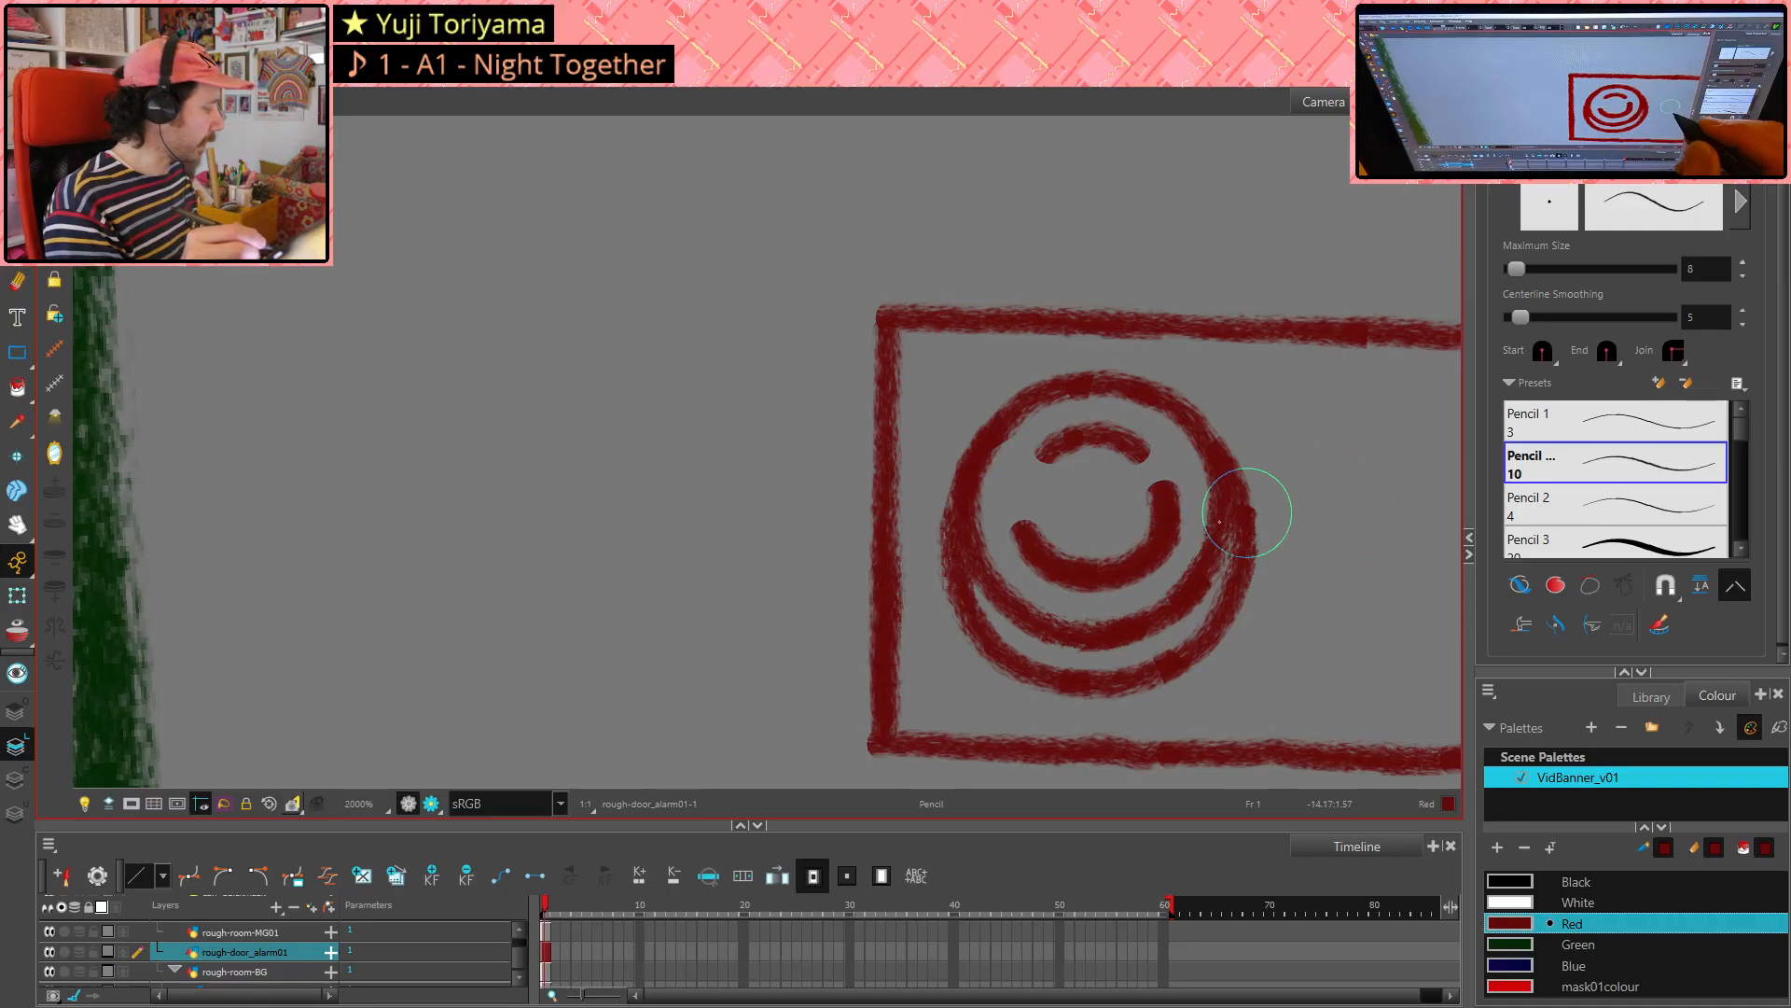
- Try deleting the smile's strokes inside the inner circle, and undo the deletion
key("alt+s")
left_click(1112, 587)
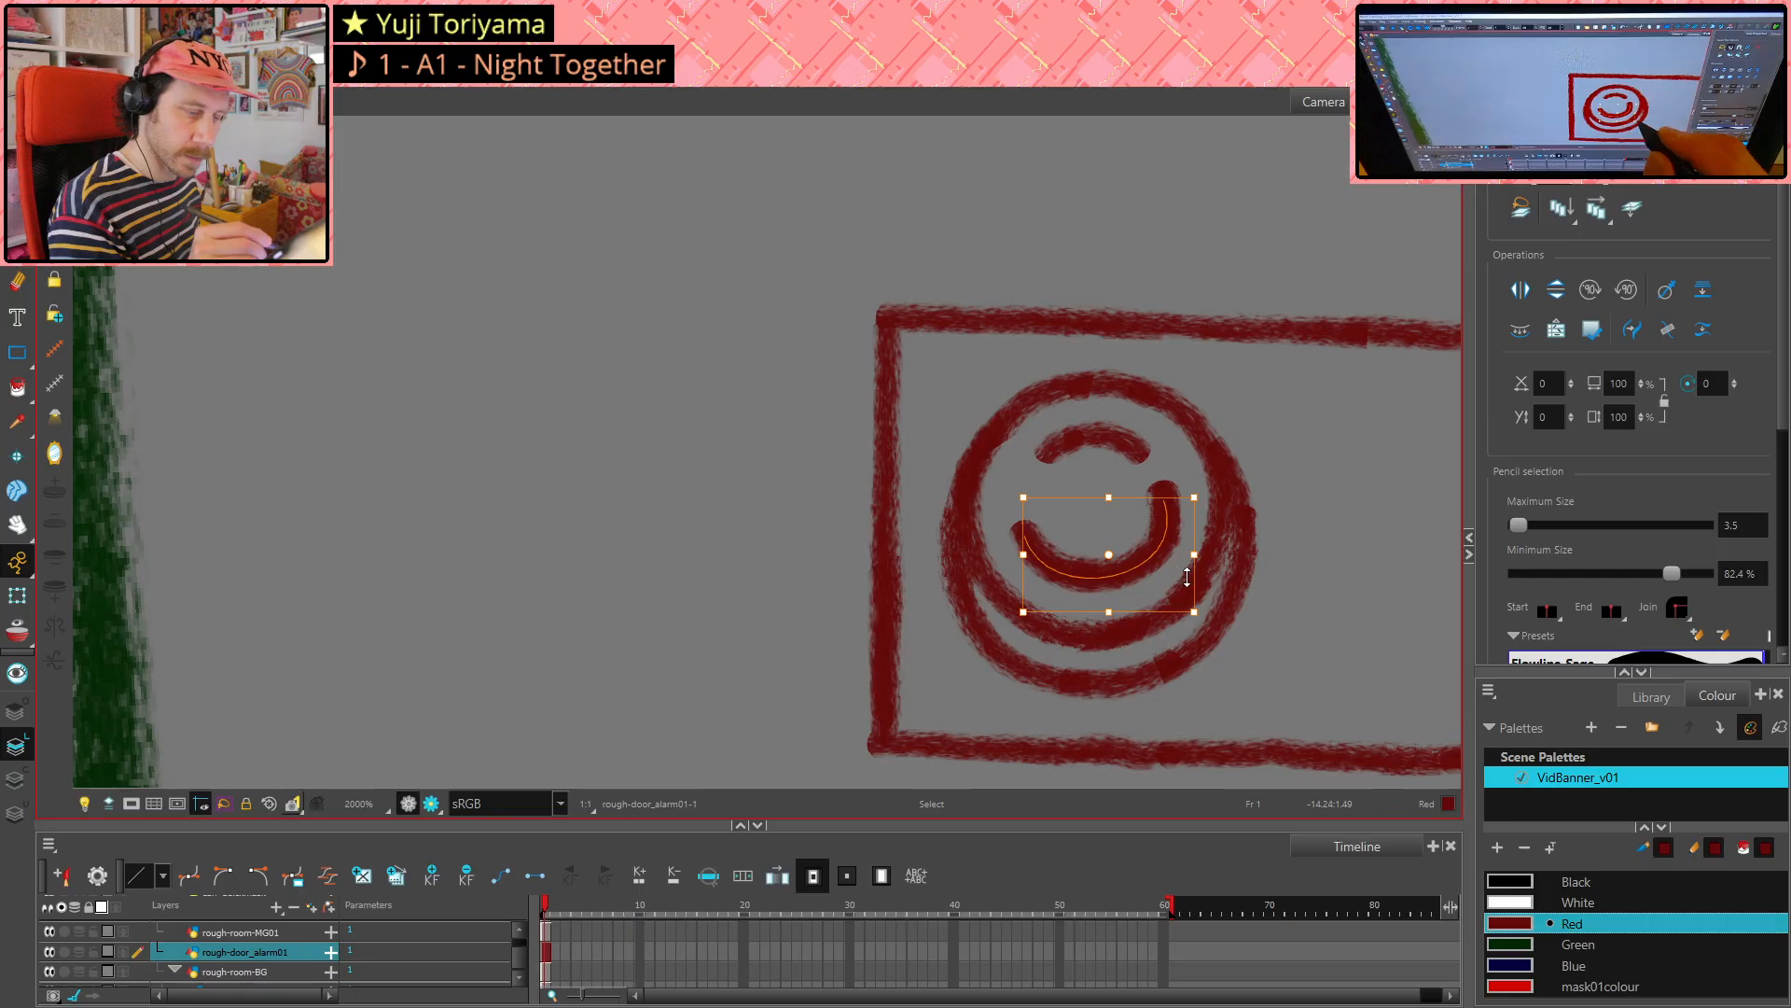
key("Delete")
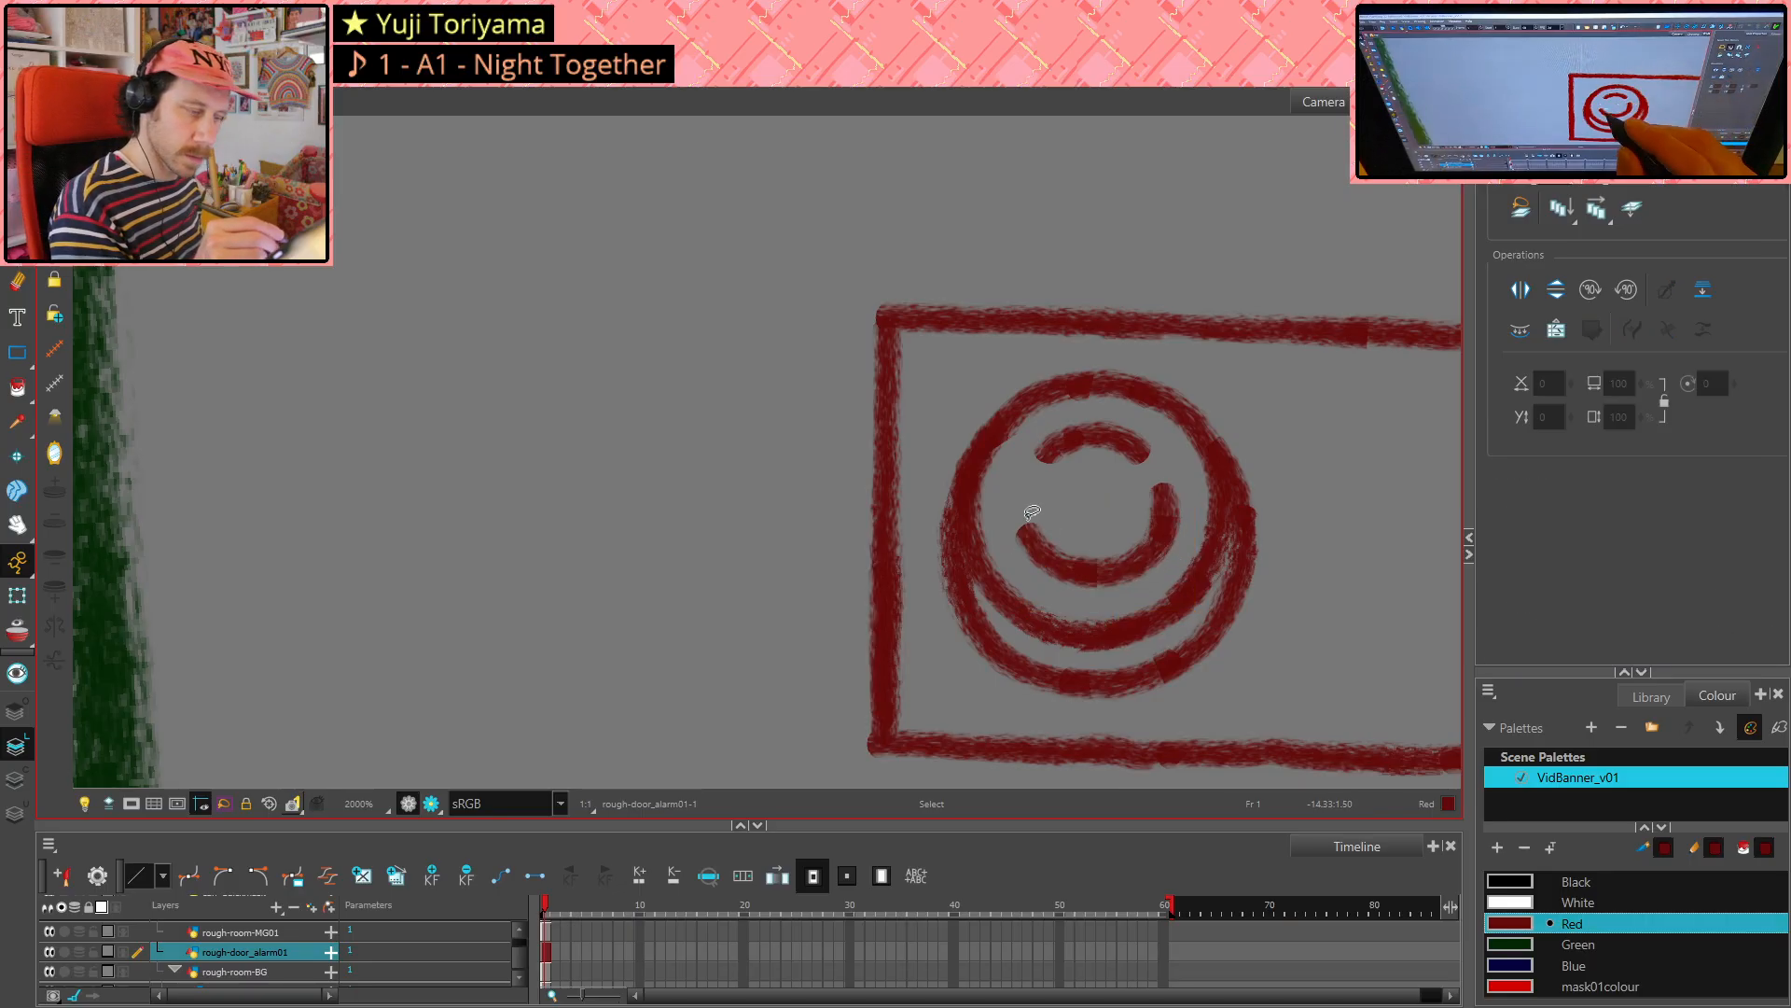
left_click(1170, 488)
key("Delete")
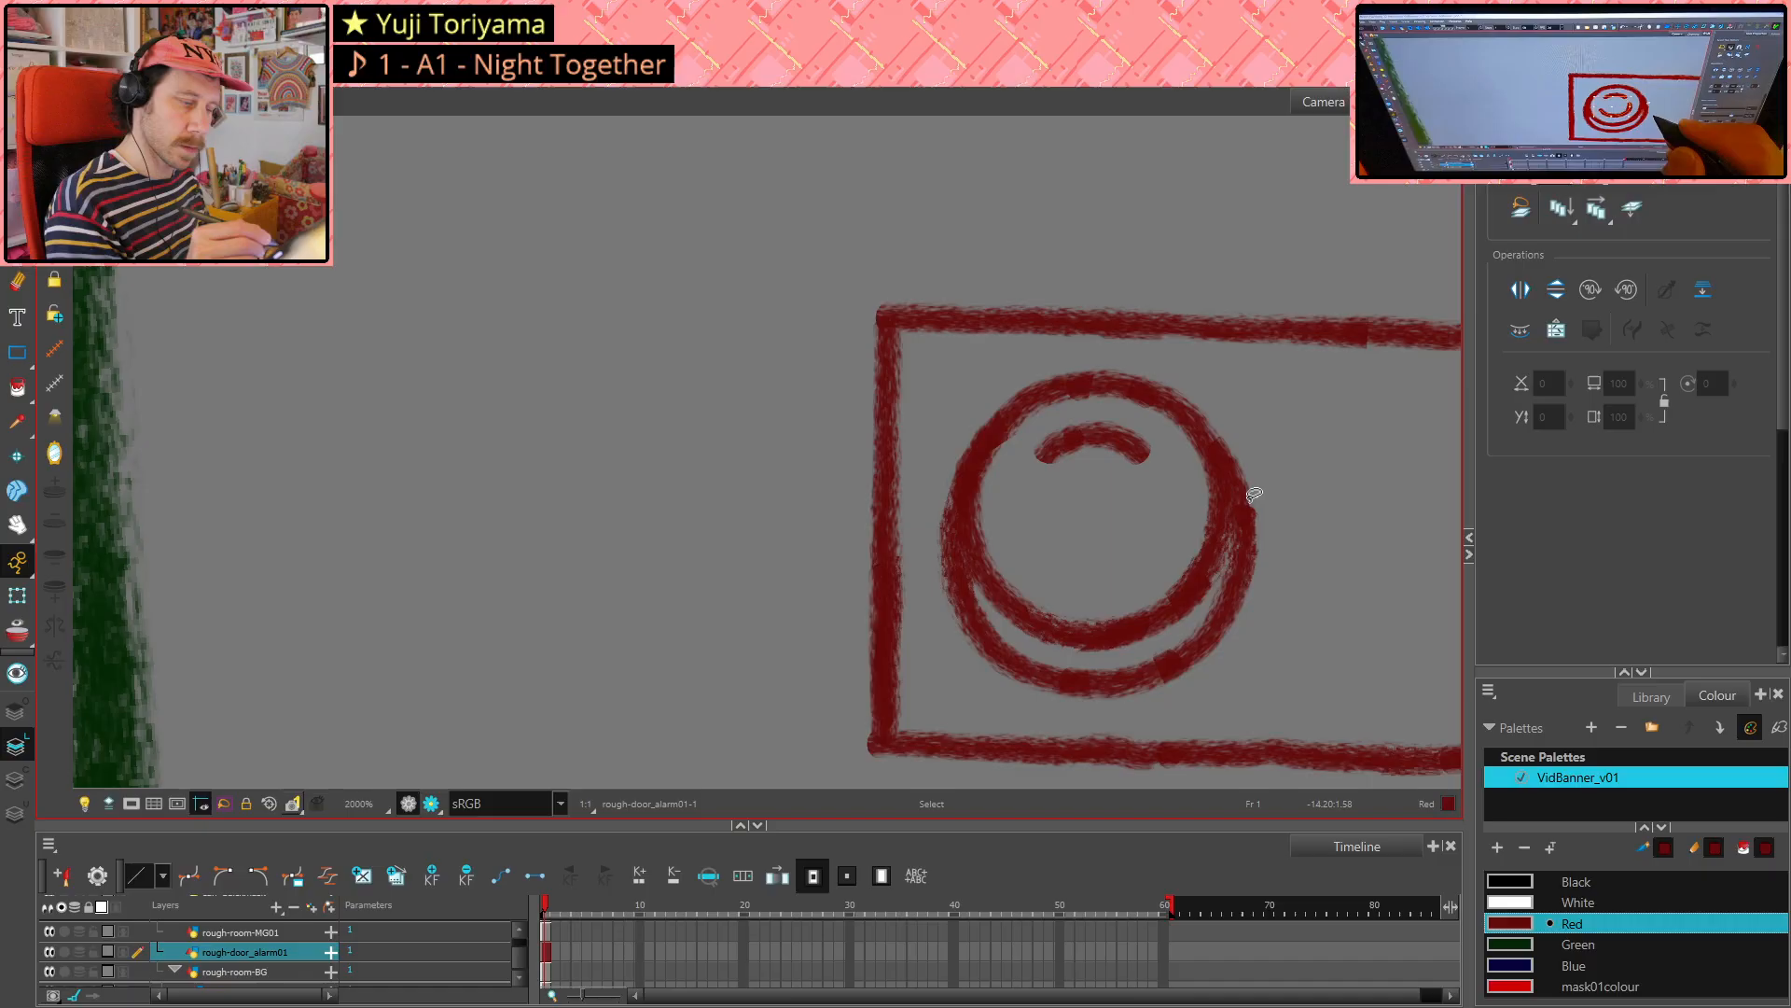
key("ctrl+z")
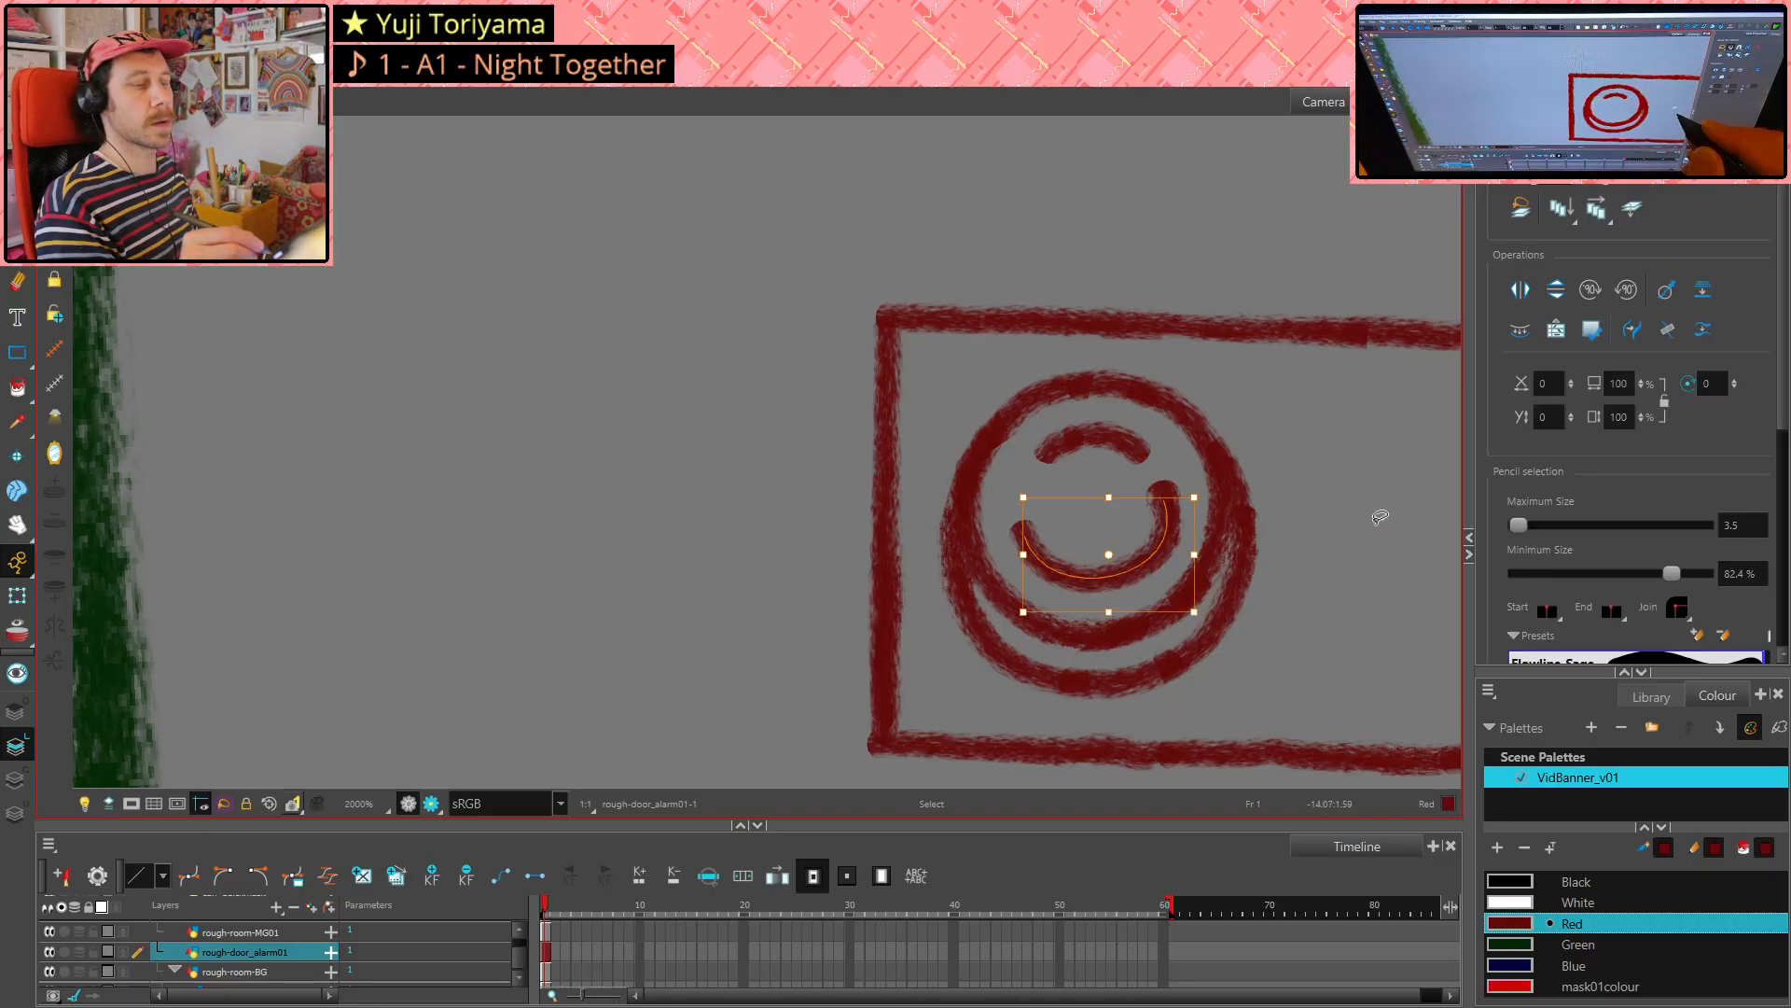
left_click(1366, 530)
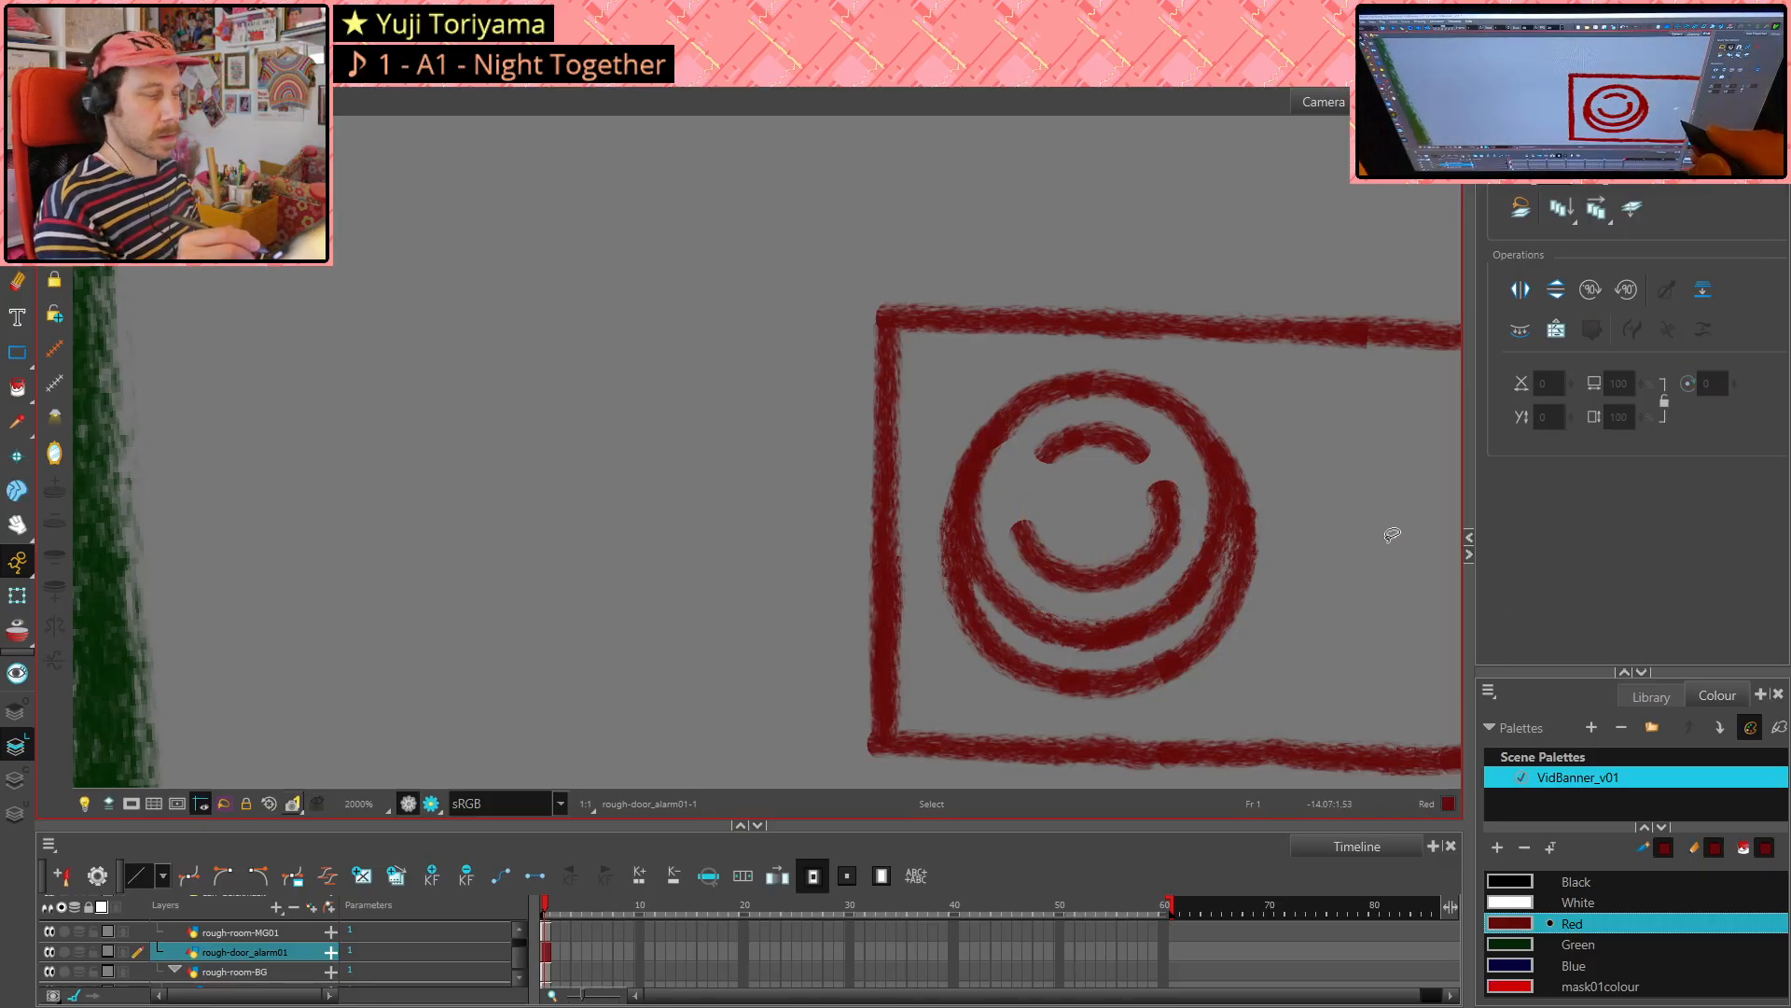
- Erase the smile's right end with the Medium Eraser and redraw it with the red Pencil as a shorter upward curve level with the left end
key("alt+e")
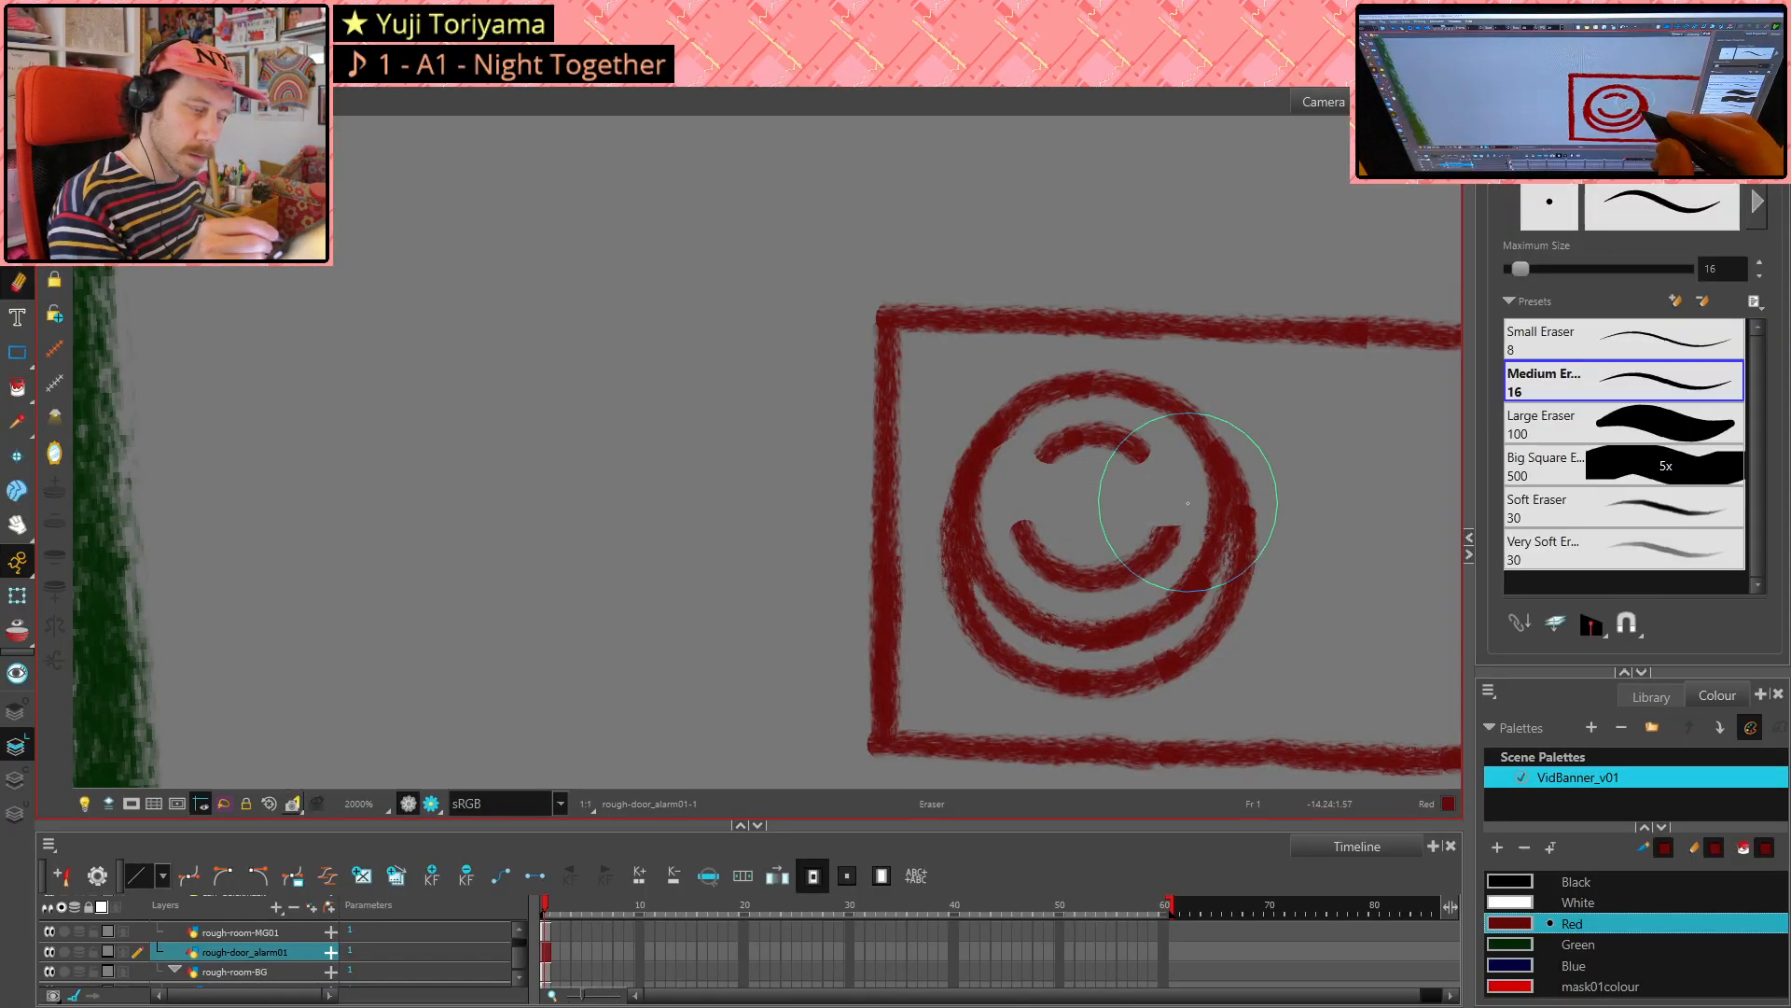
mouse_move(1161, 523)
left_mouse_down()
mouse_move(1171, 504)
mouse_move(1162, 560)
mouse_move(1163, 526)
left_mouse_up()
key("alt+slash")
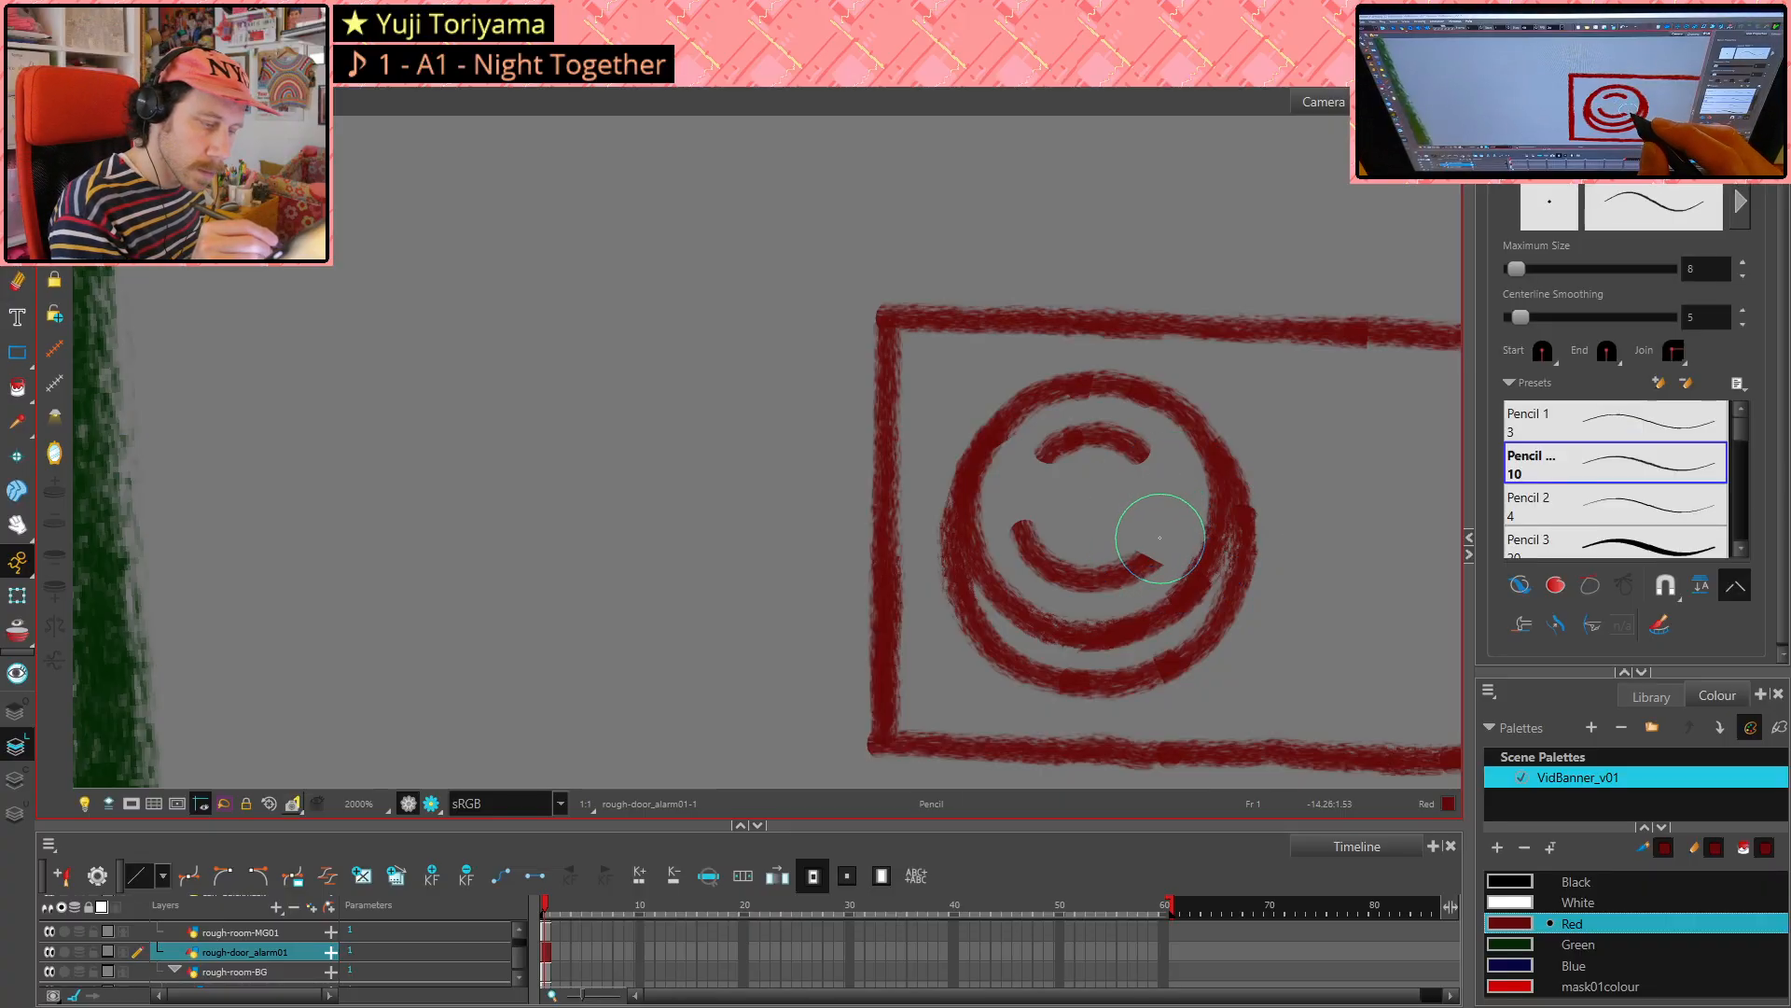
mouse_move(1148, 555)
left_mouse_down()
mouse_move(1218, 520)
mouse_move(1147, 562)
left_mouse_up()
key("ctrl+z")
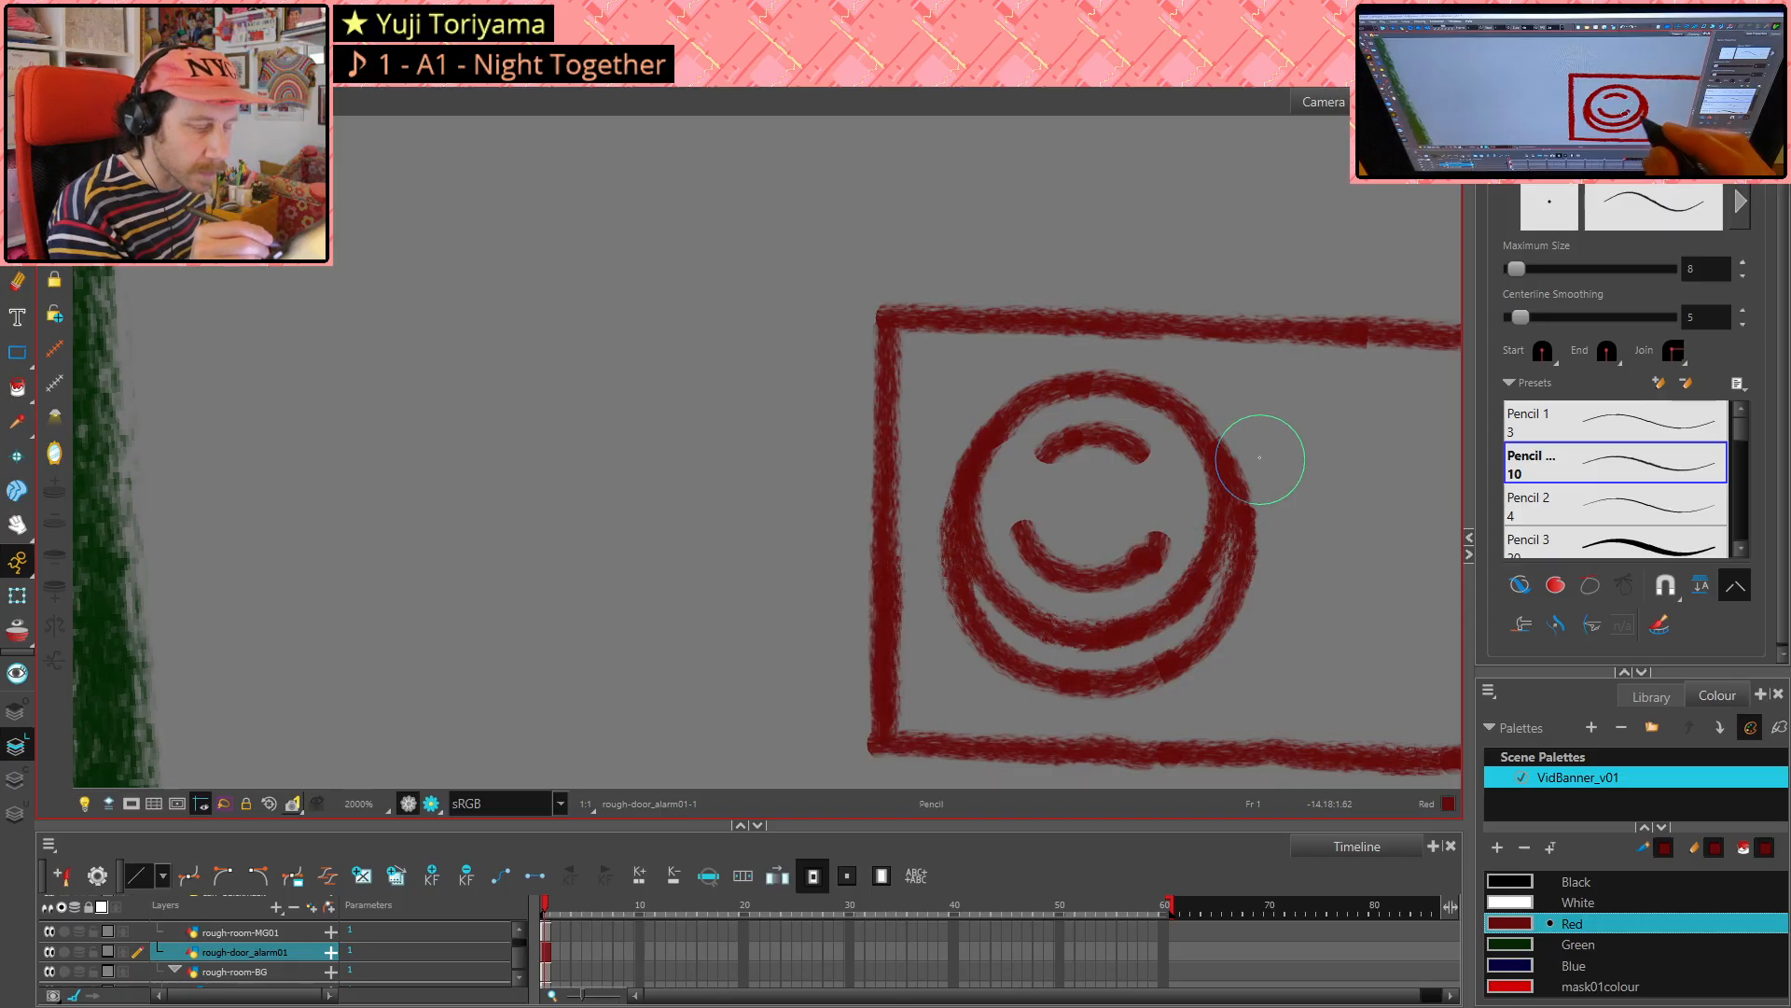
key("alt+s")
key("ctrl+z")
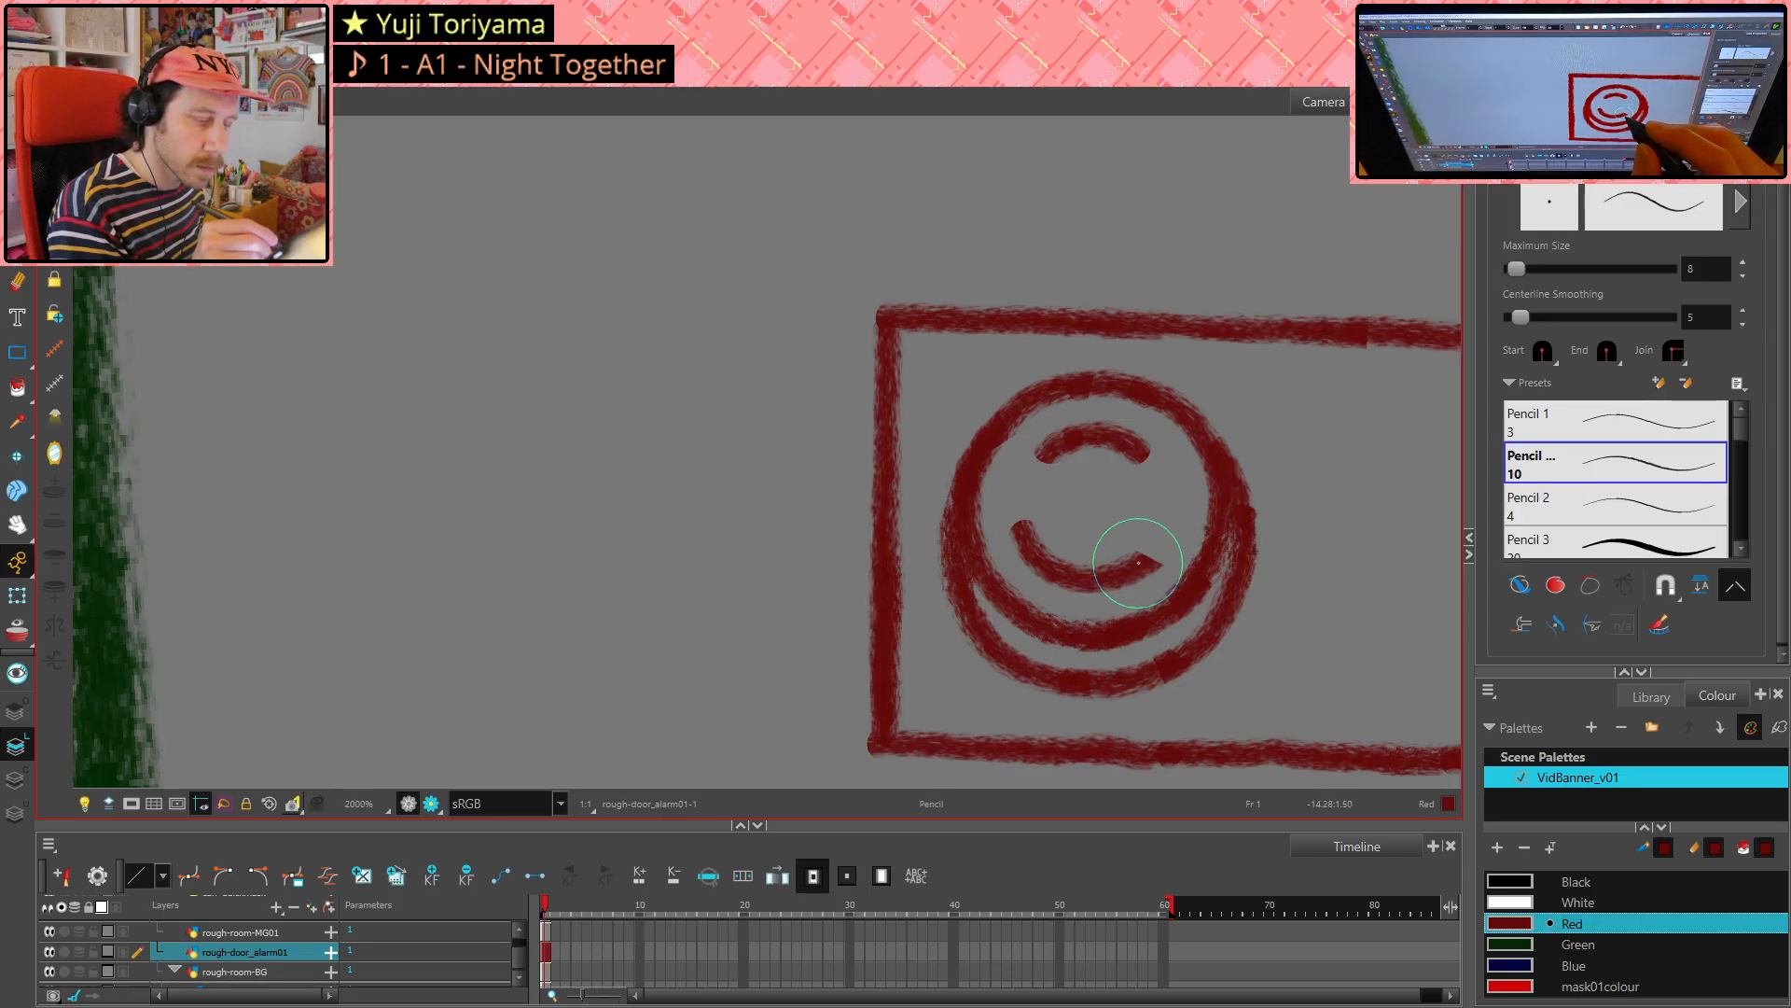
left_click_drag(1138, 563, 1162, 532)
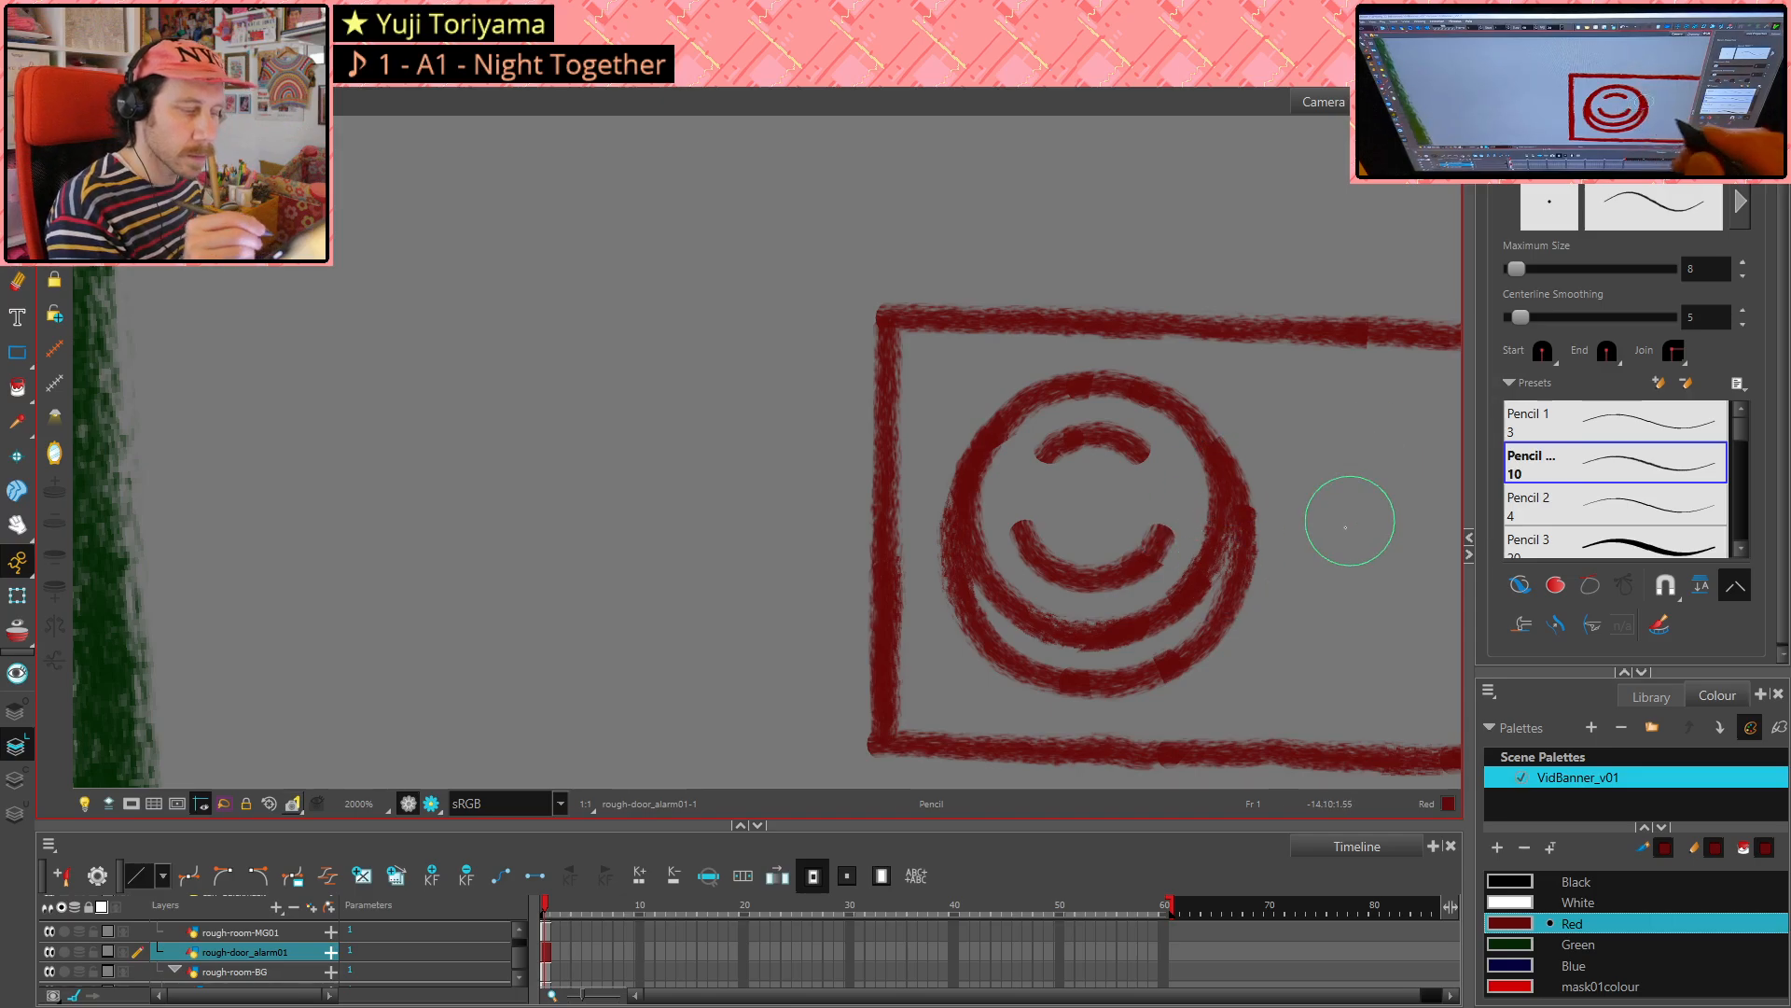
- Draw a small ring between the upper arc and the smile with the red Pencil, retrying its first stroke
scroll(1325, 537, "down", 2)
scroll(1325, 537, "up", 2)
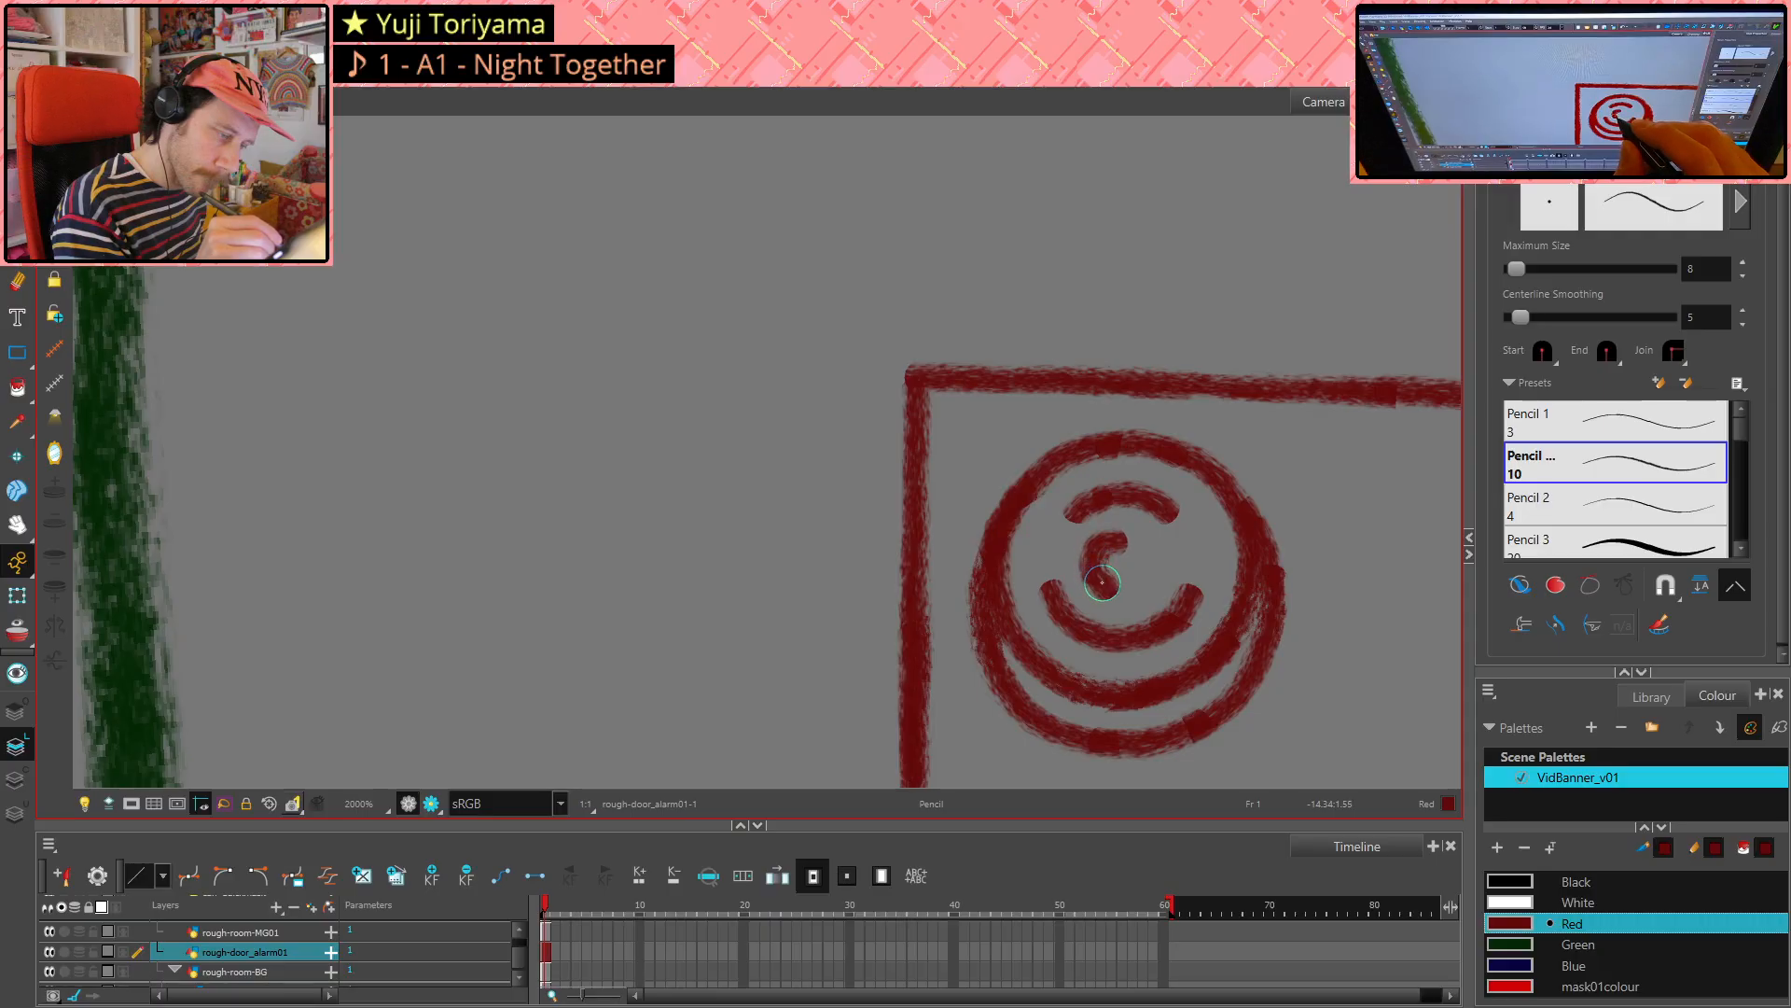
key("ctrl+z")
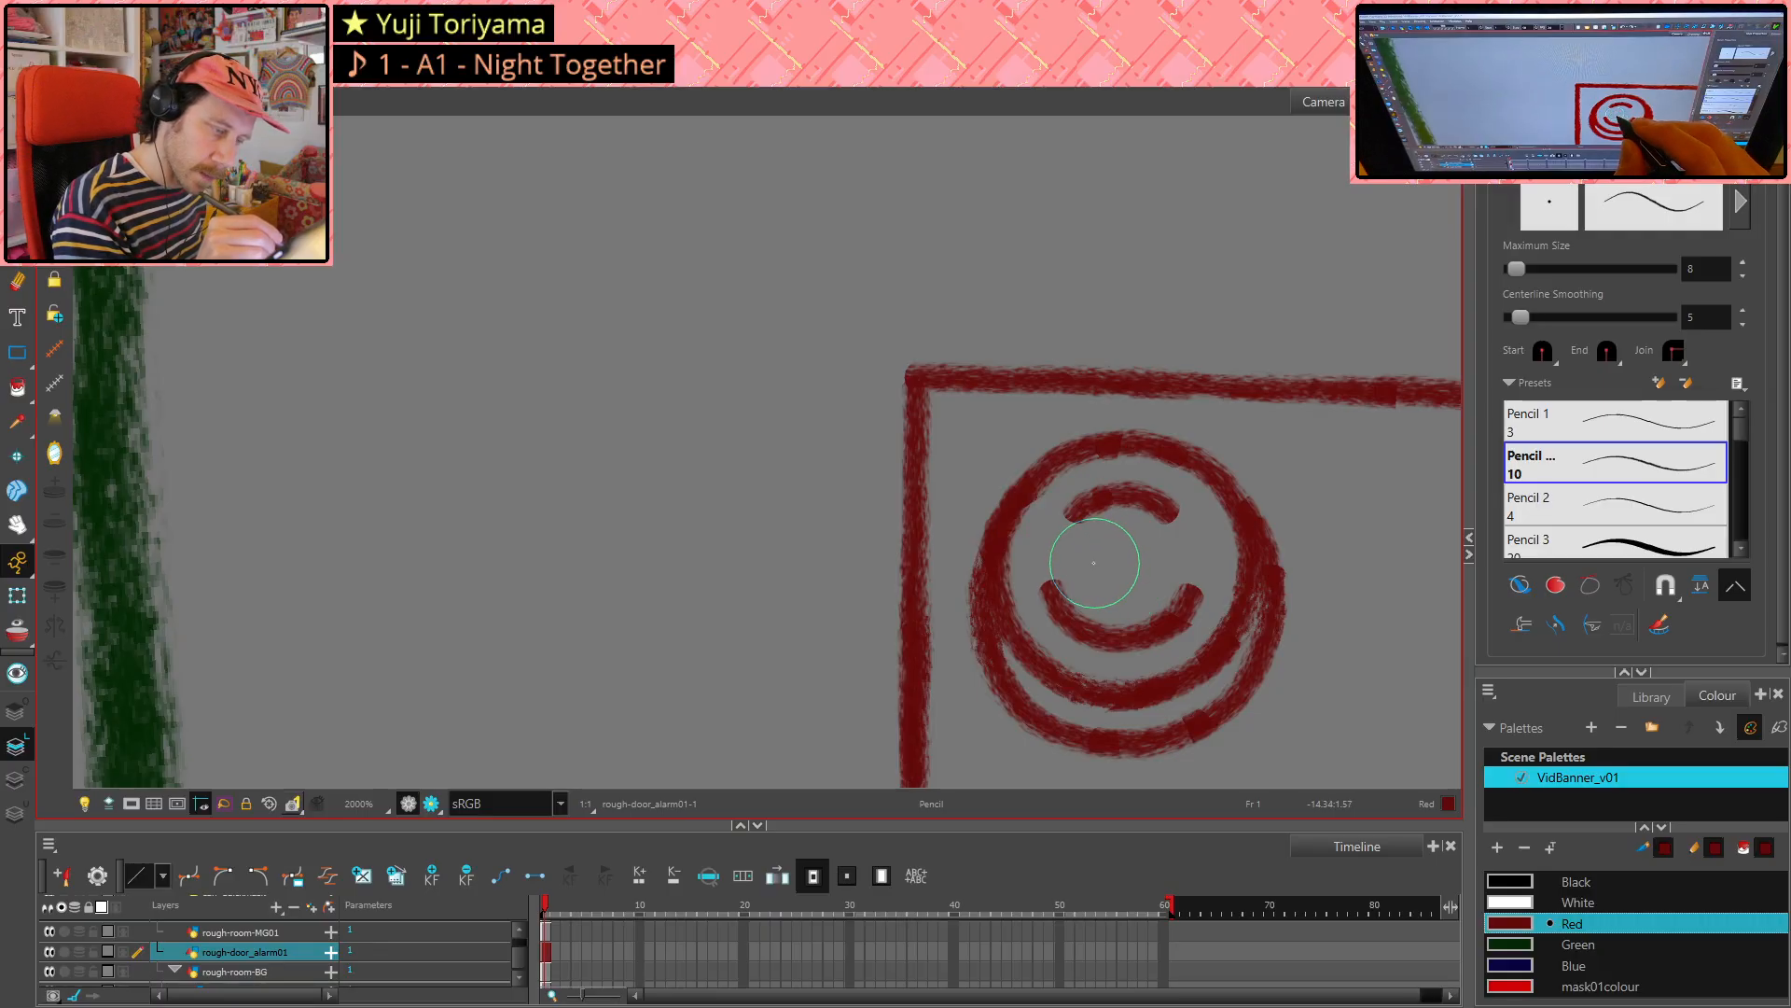
left_click_drag(1095, 564, 1121, 538)
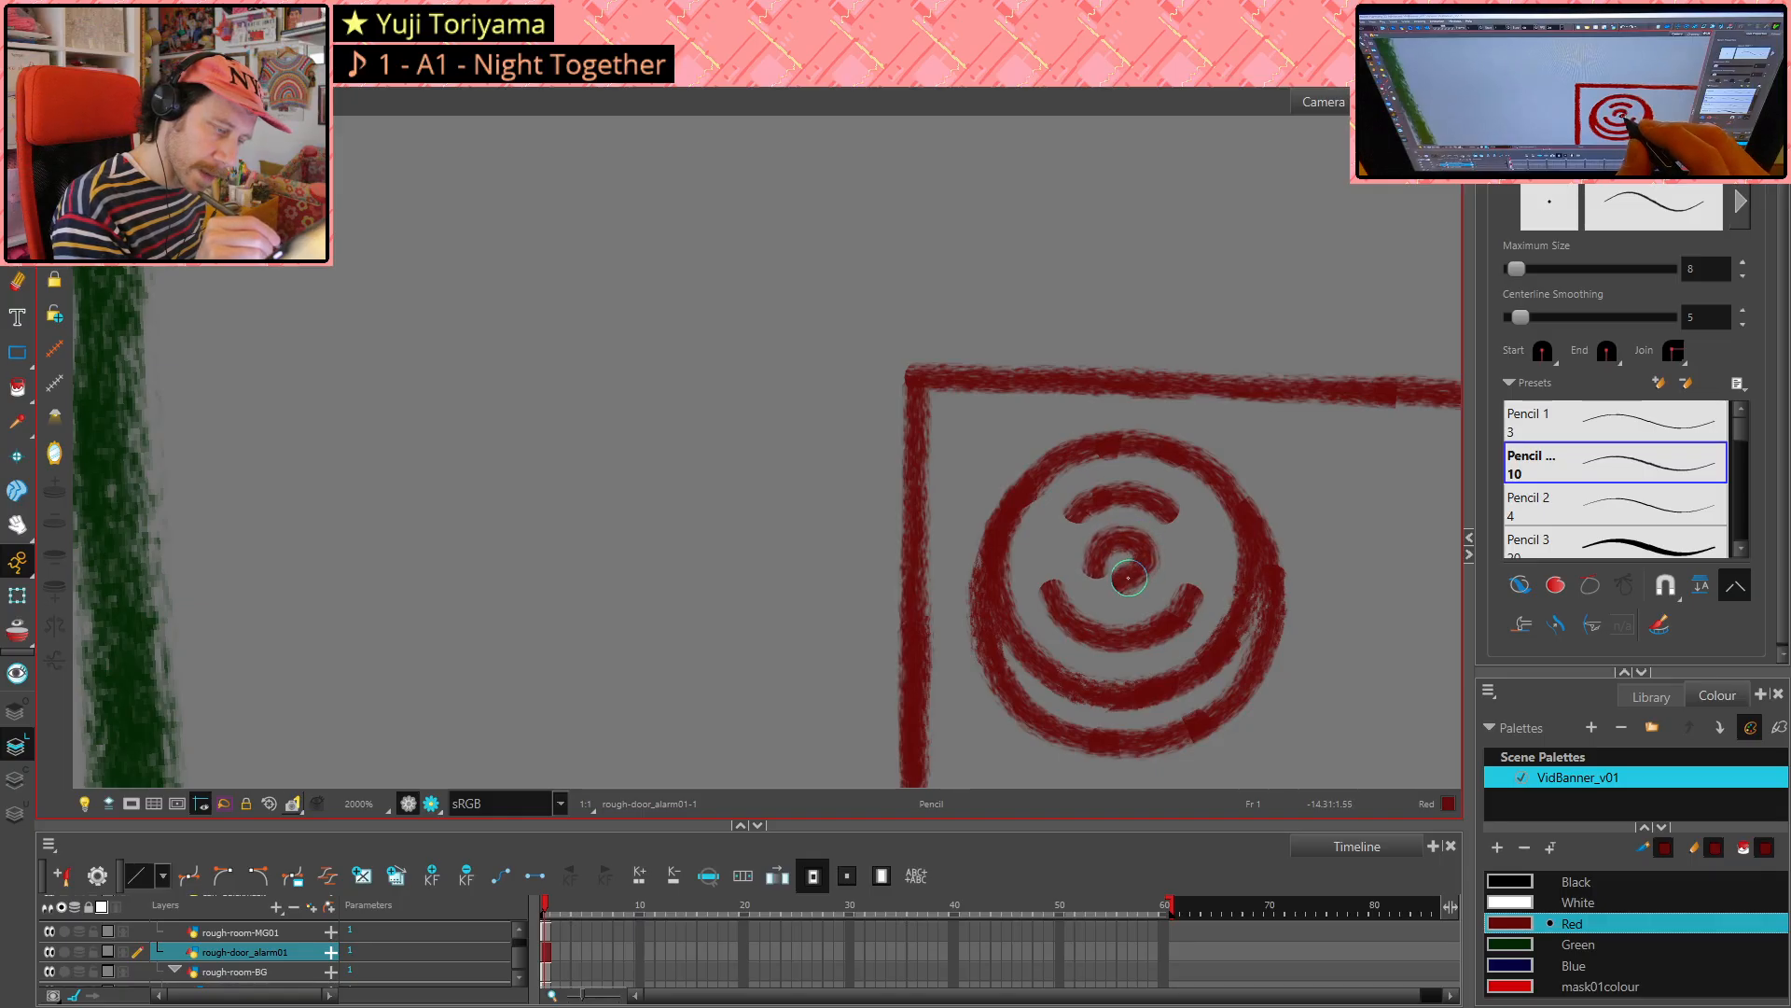
left_click_drag(1117, 580, 1100, 568)
key("space")
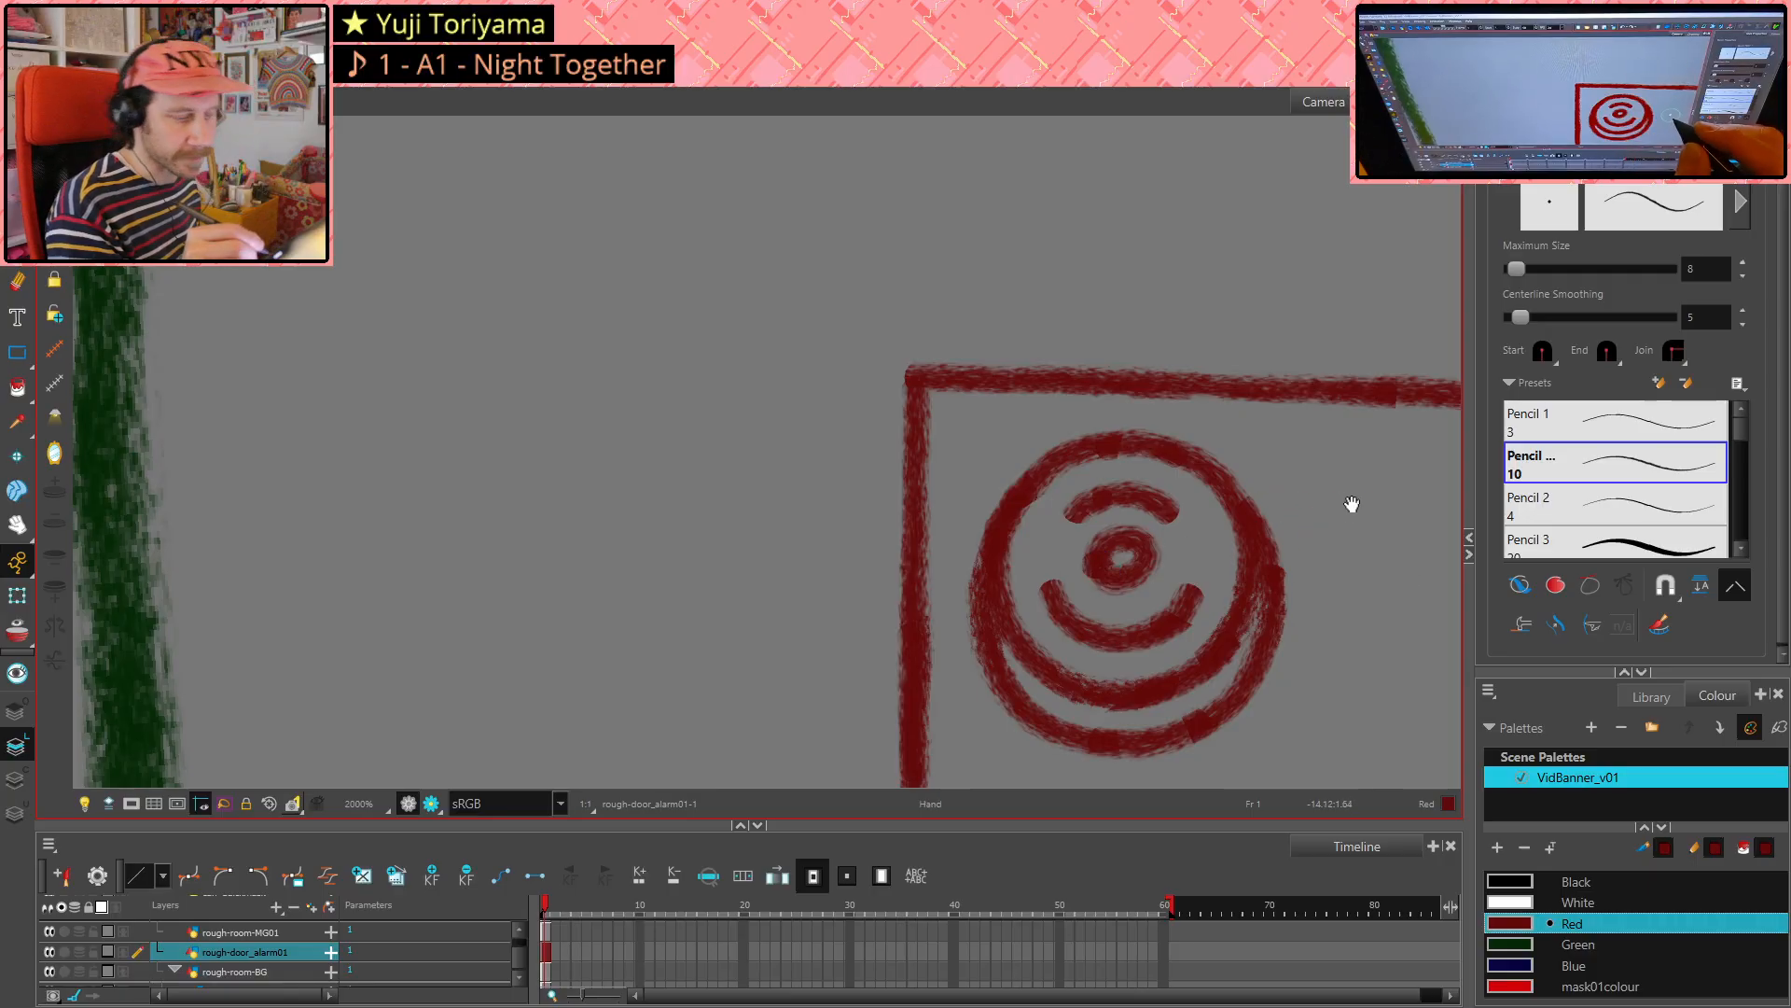
- Erase the small ring's left side with the Medium Eraser and redraw it with the red Pencil
left_click_drag(1189, 414, 1026, 322)
key("alt+e")
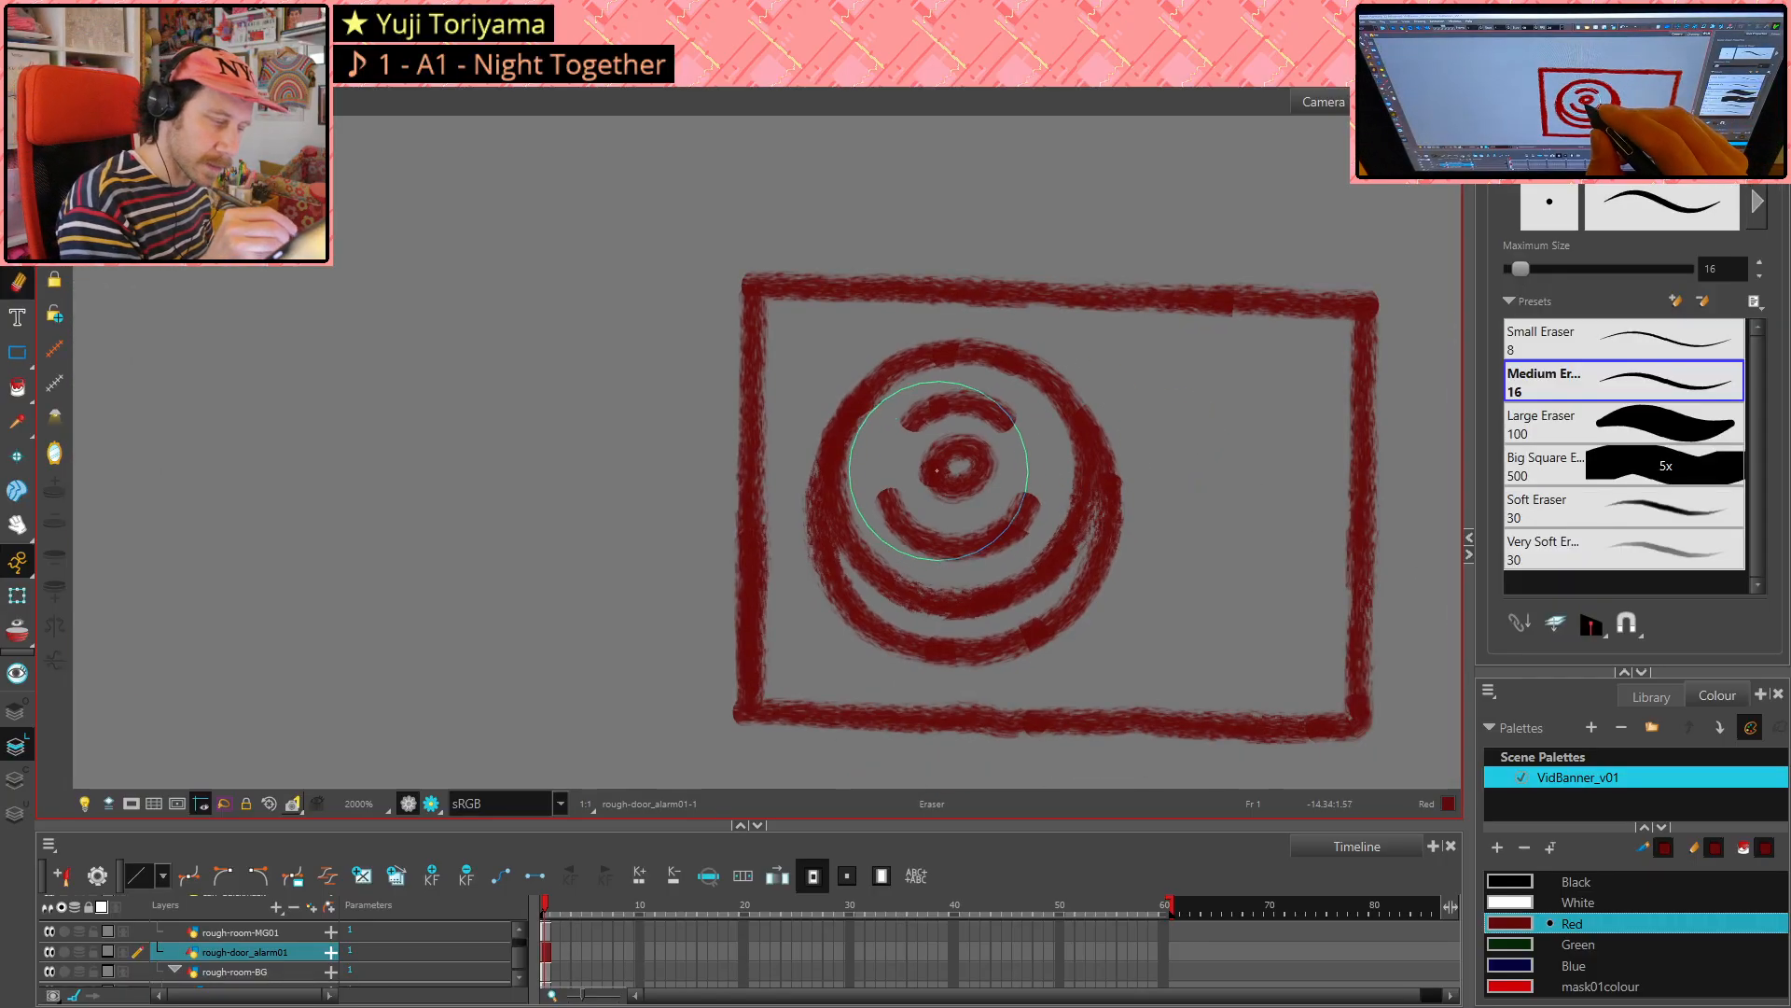
left_click_drag(938, 471, 944, 504)
key("alt+slash")
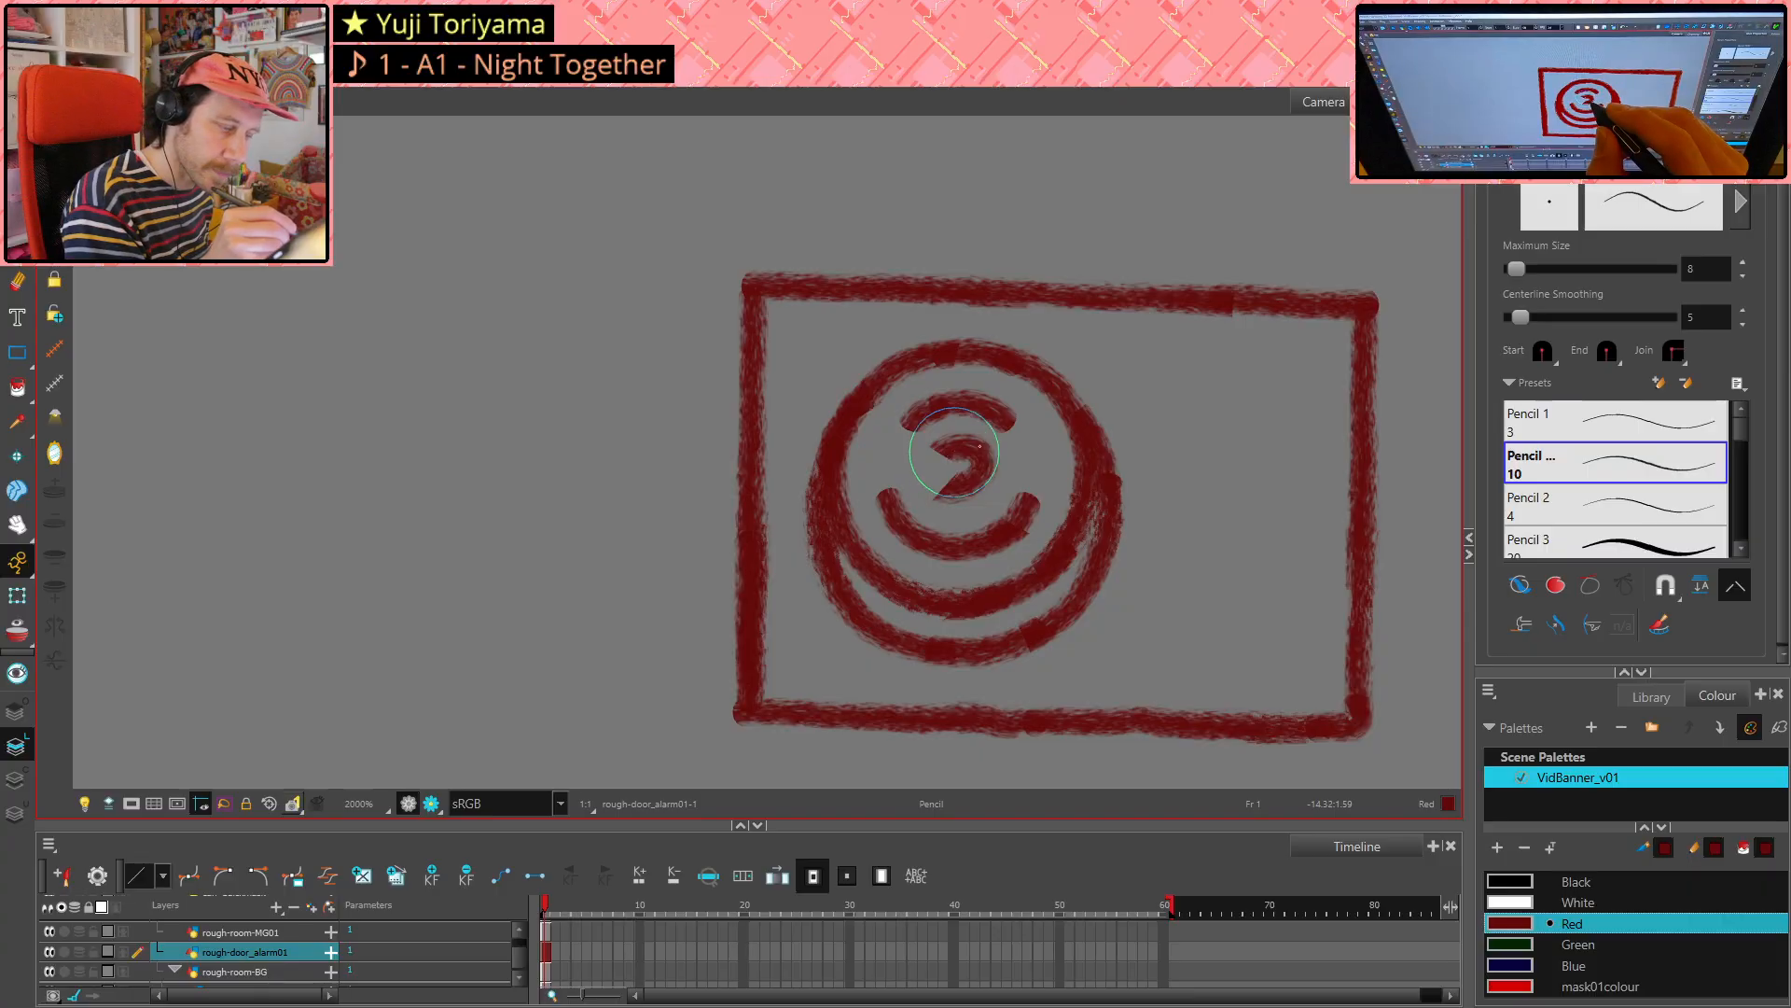
left_click_drag(953, 442, 949, 499)
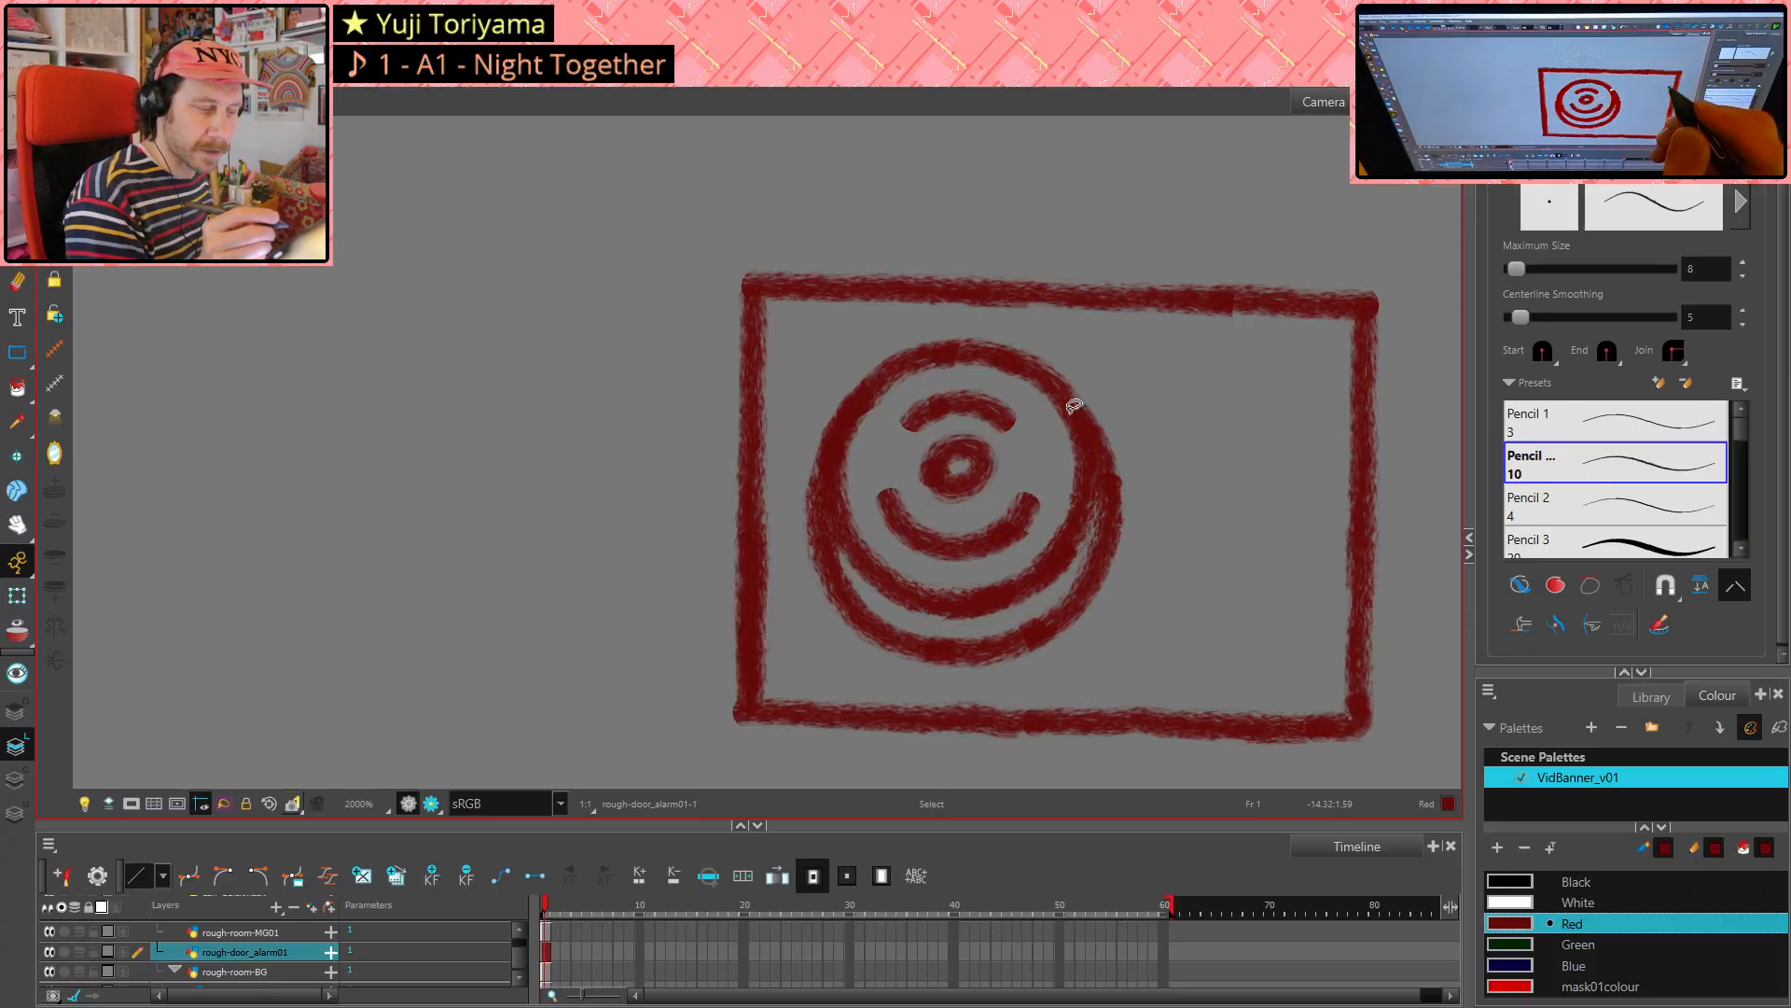
- Undo the small ring's strokes while keeping the smile's redrawn right end
key("ctrl+z")
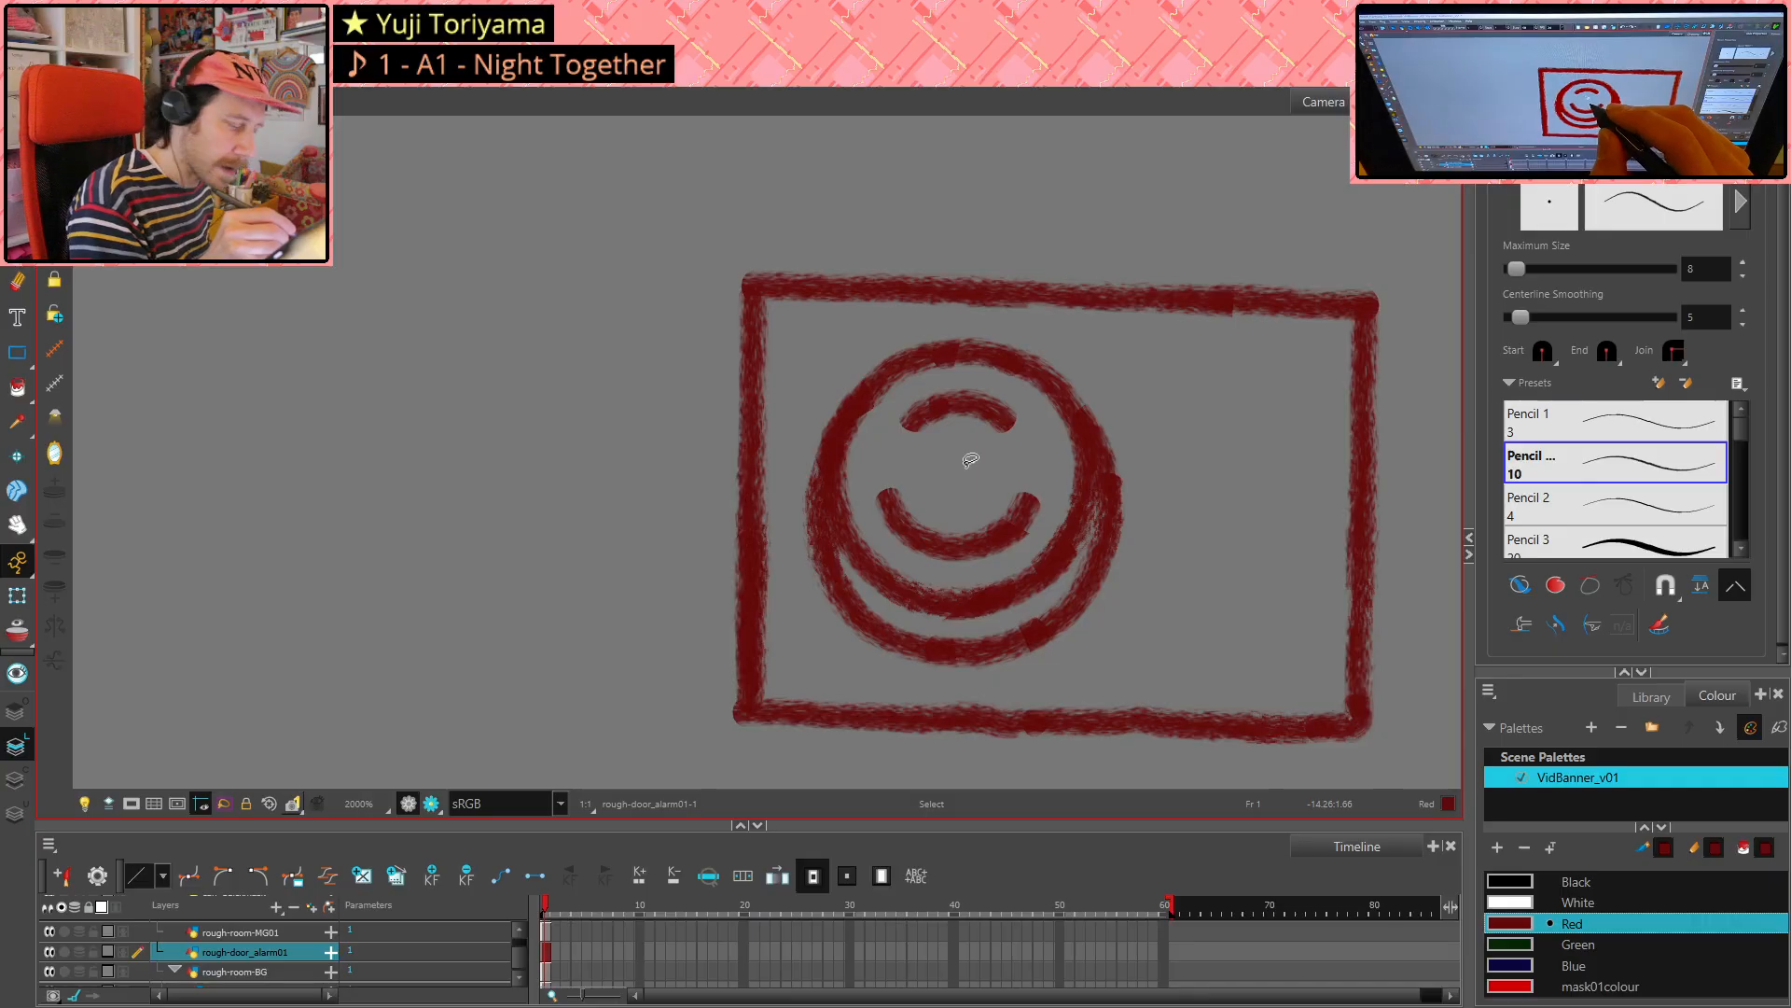
key("ctrl+z")
key("alt+s")
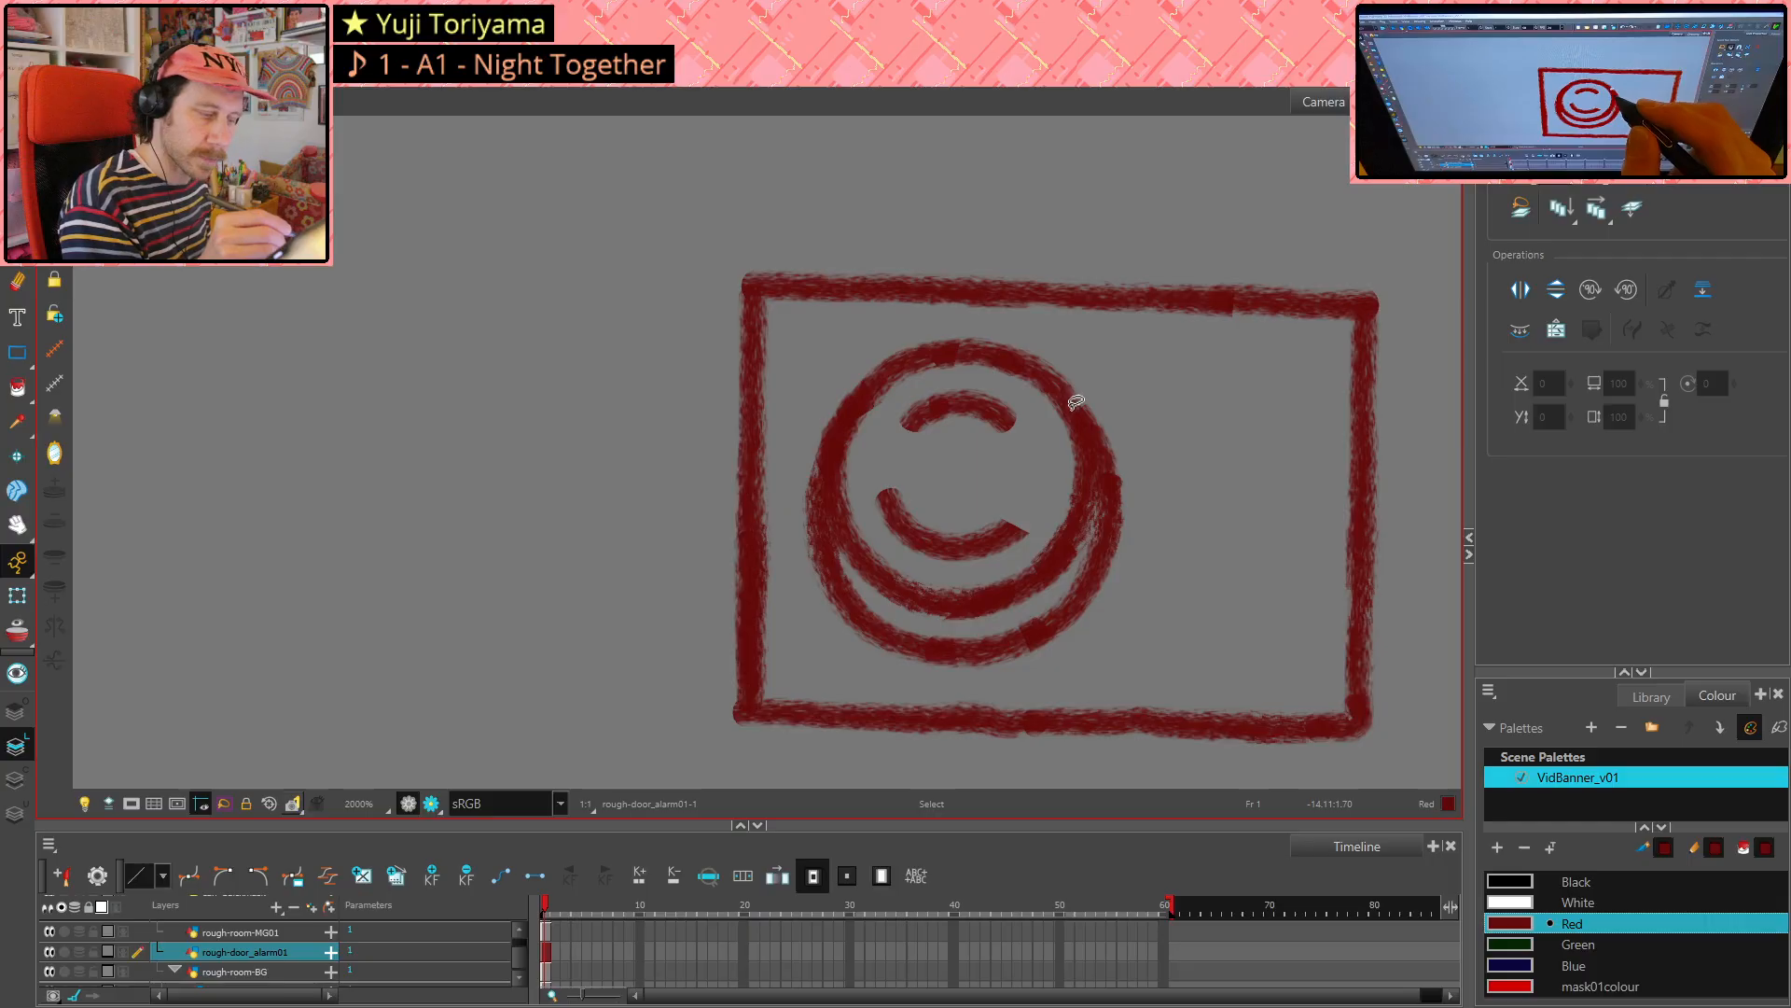
key("ctrl+shift+z")
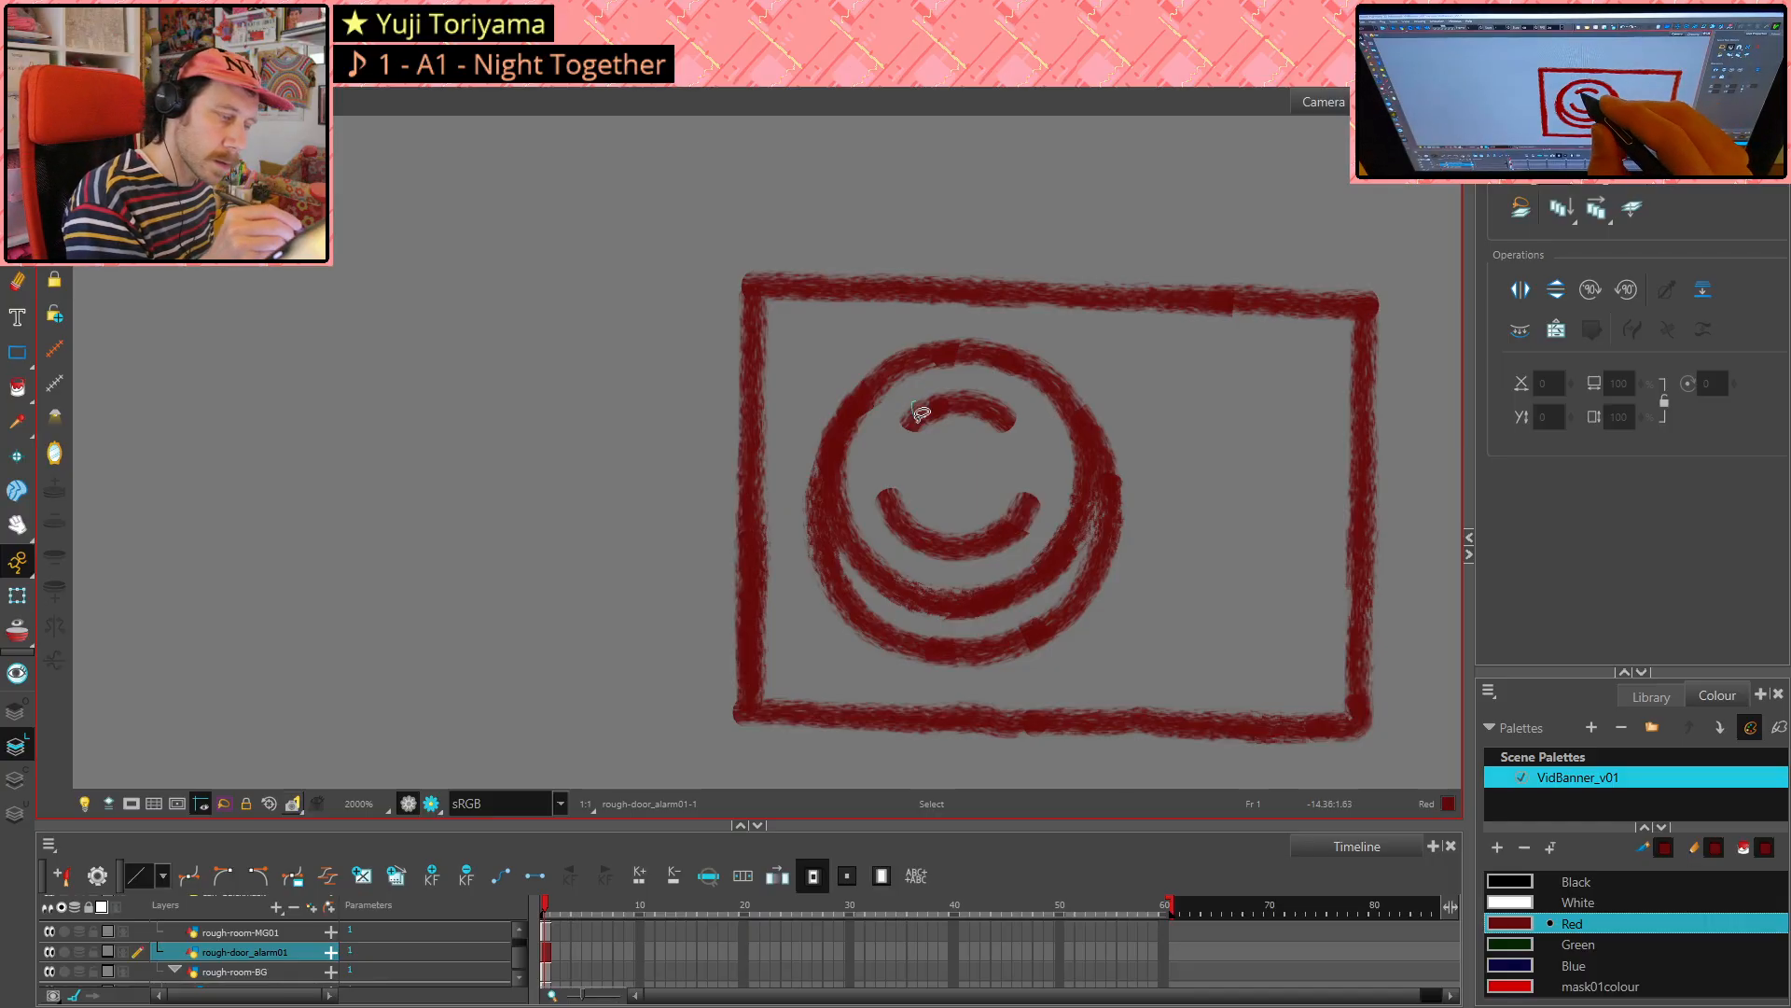
- Delete the arc above the smile and draw a curved red Pencil stroke following the inner circle's upper left up to its middle
left_click_drag(921, 412, 1006, 393)
key("Delete")
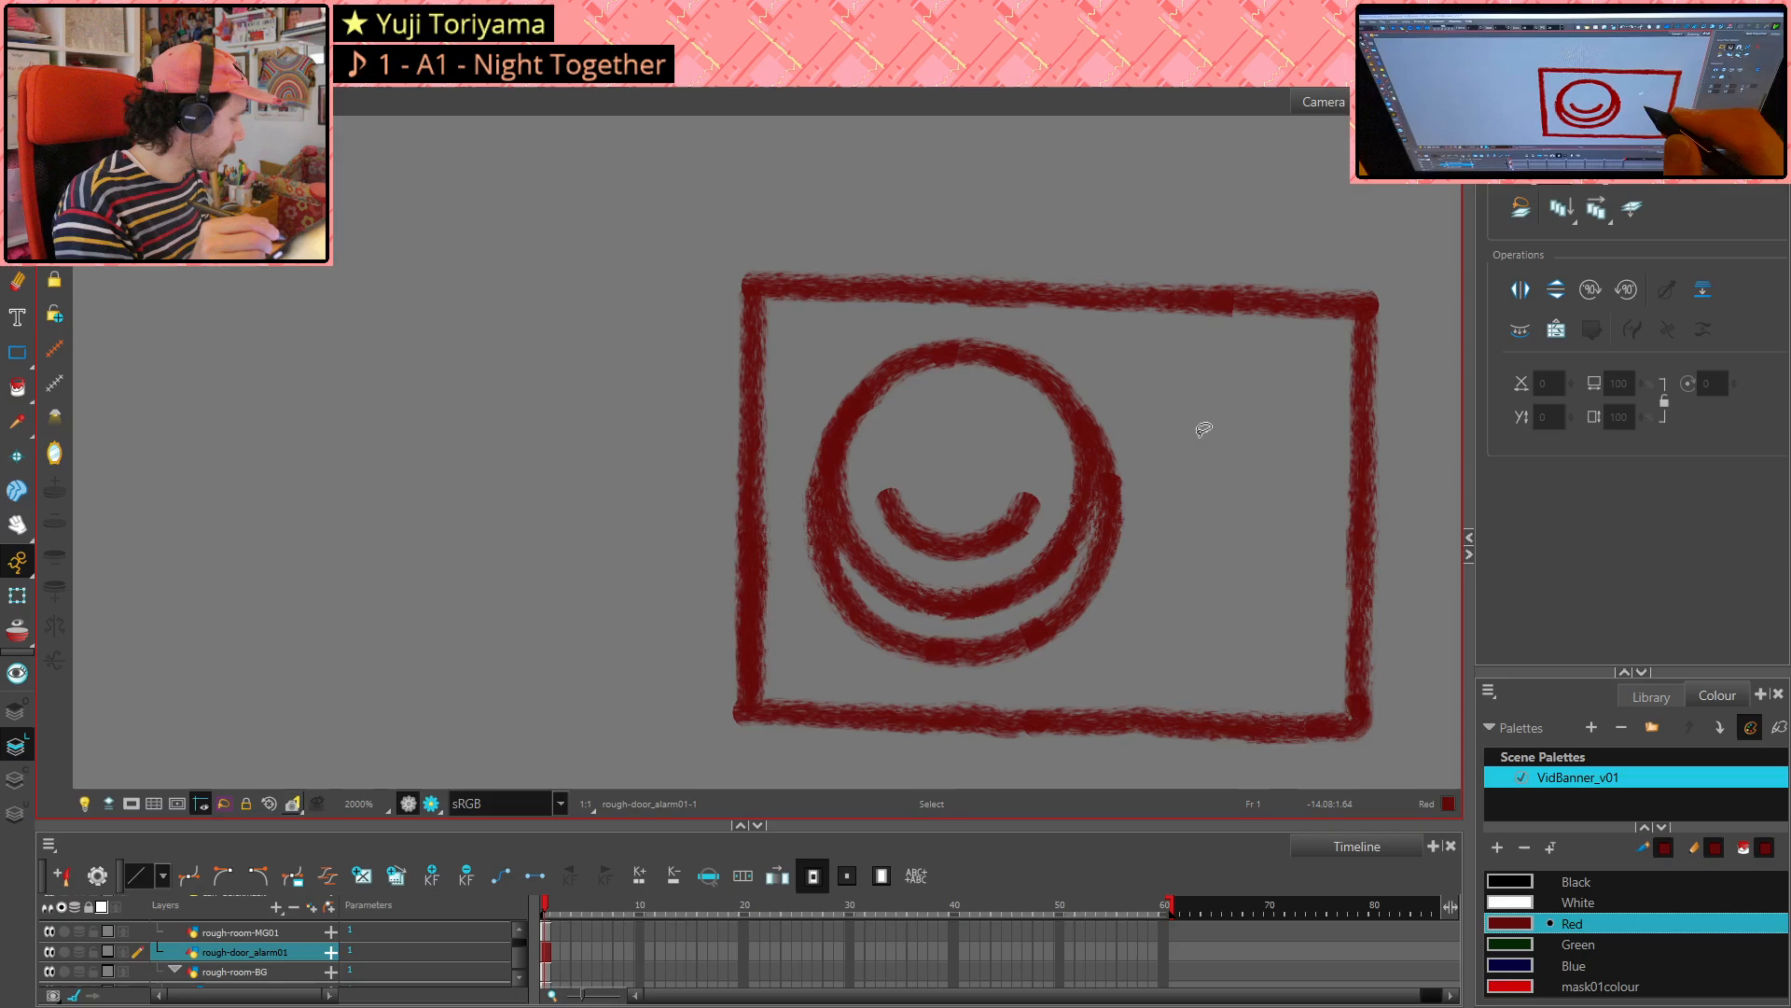
key("alt+slash")
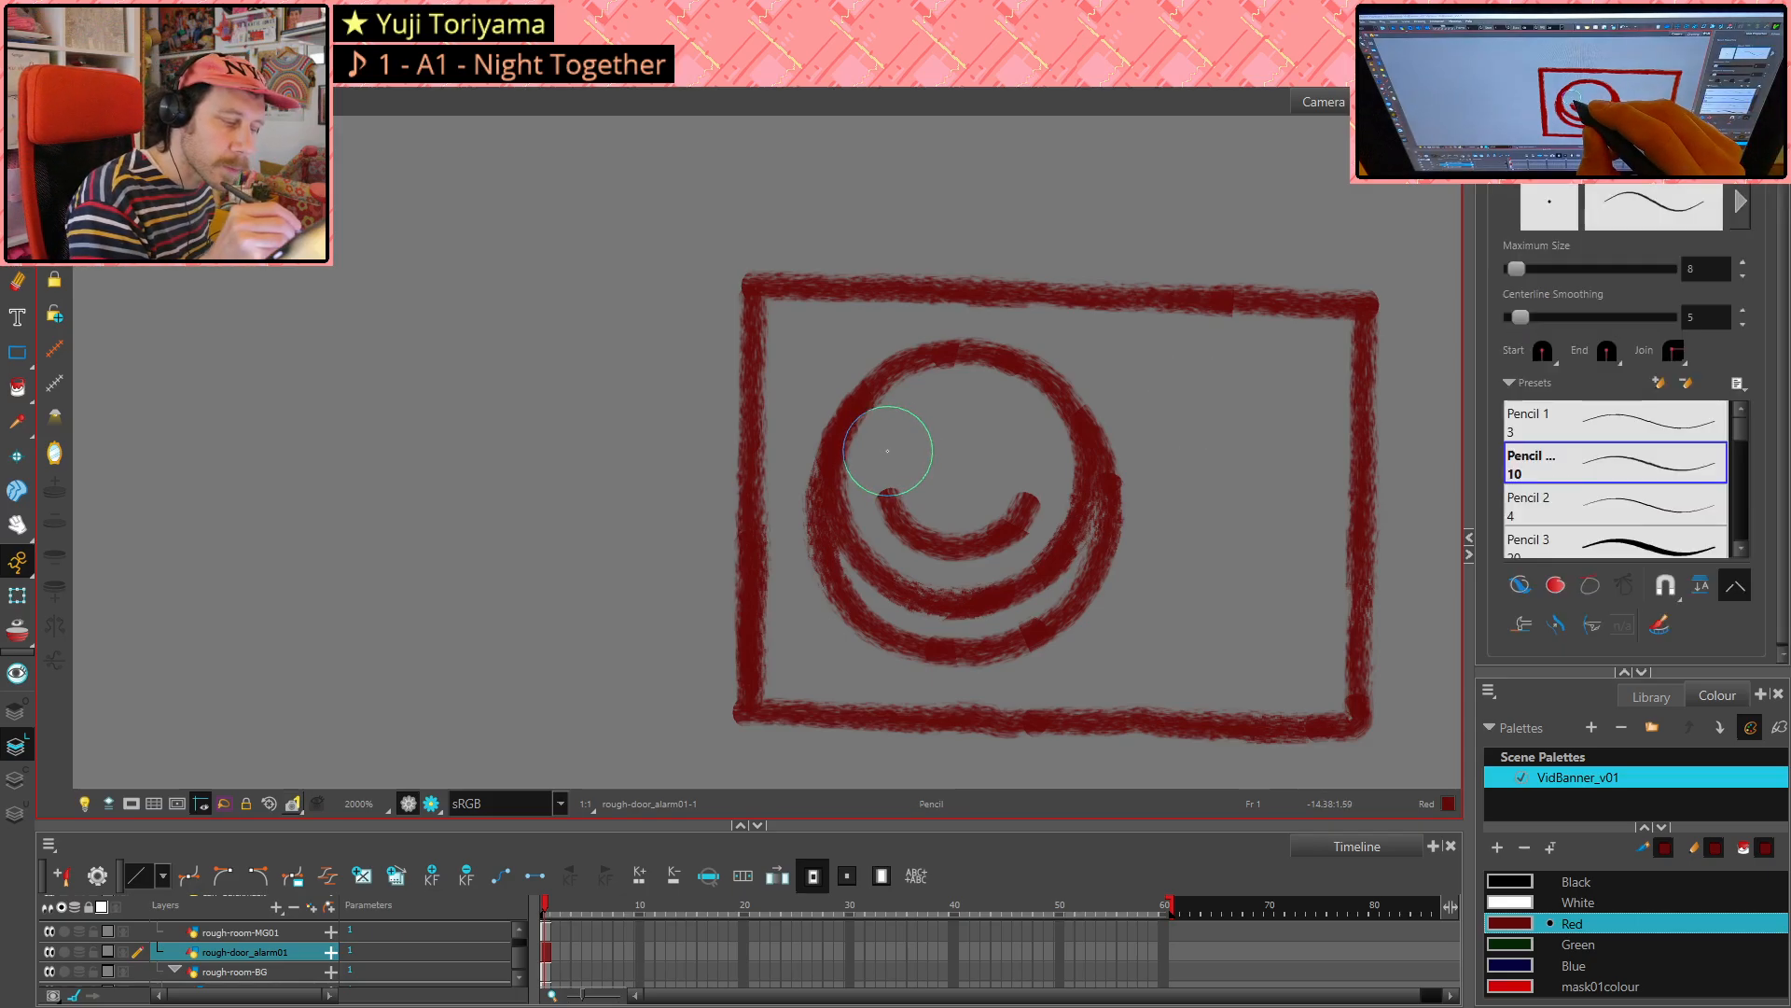
left_click_drag(888, 422, 888, 451)
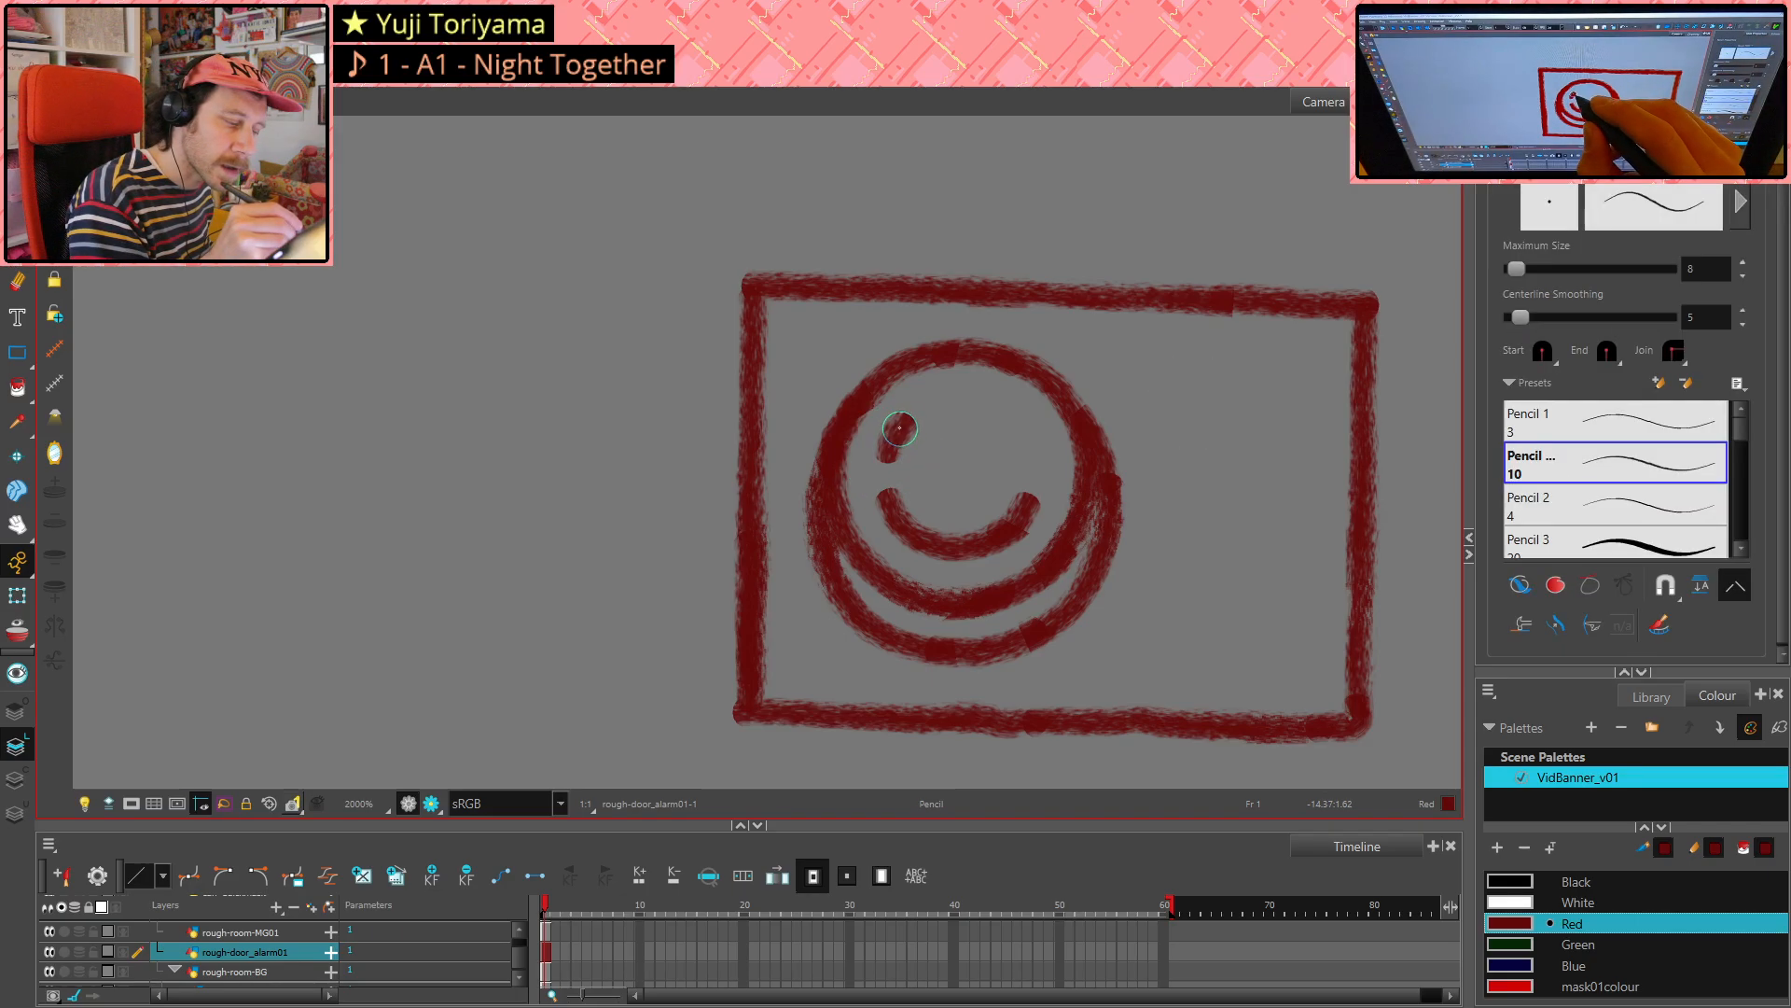
left_click_drag(936, 407, 956, 402)
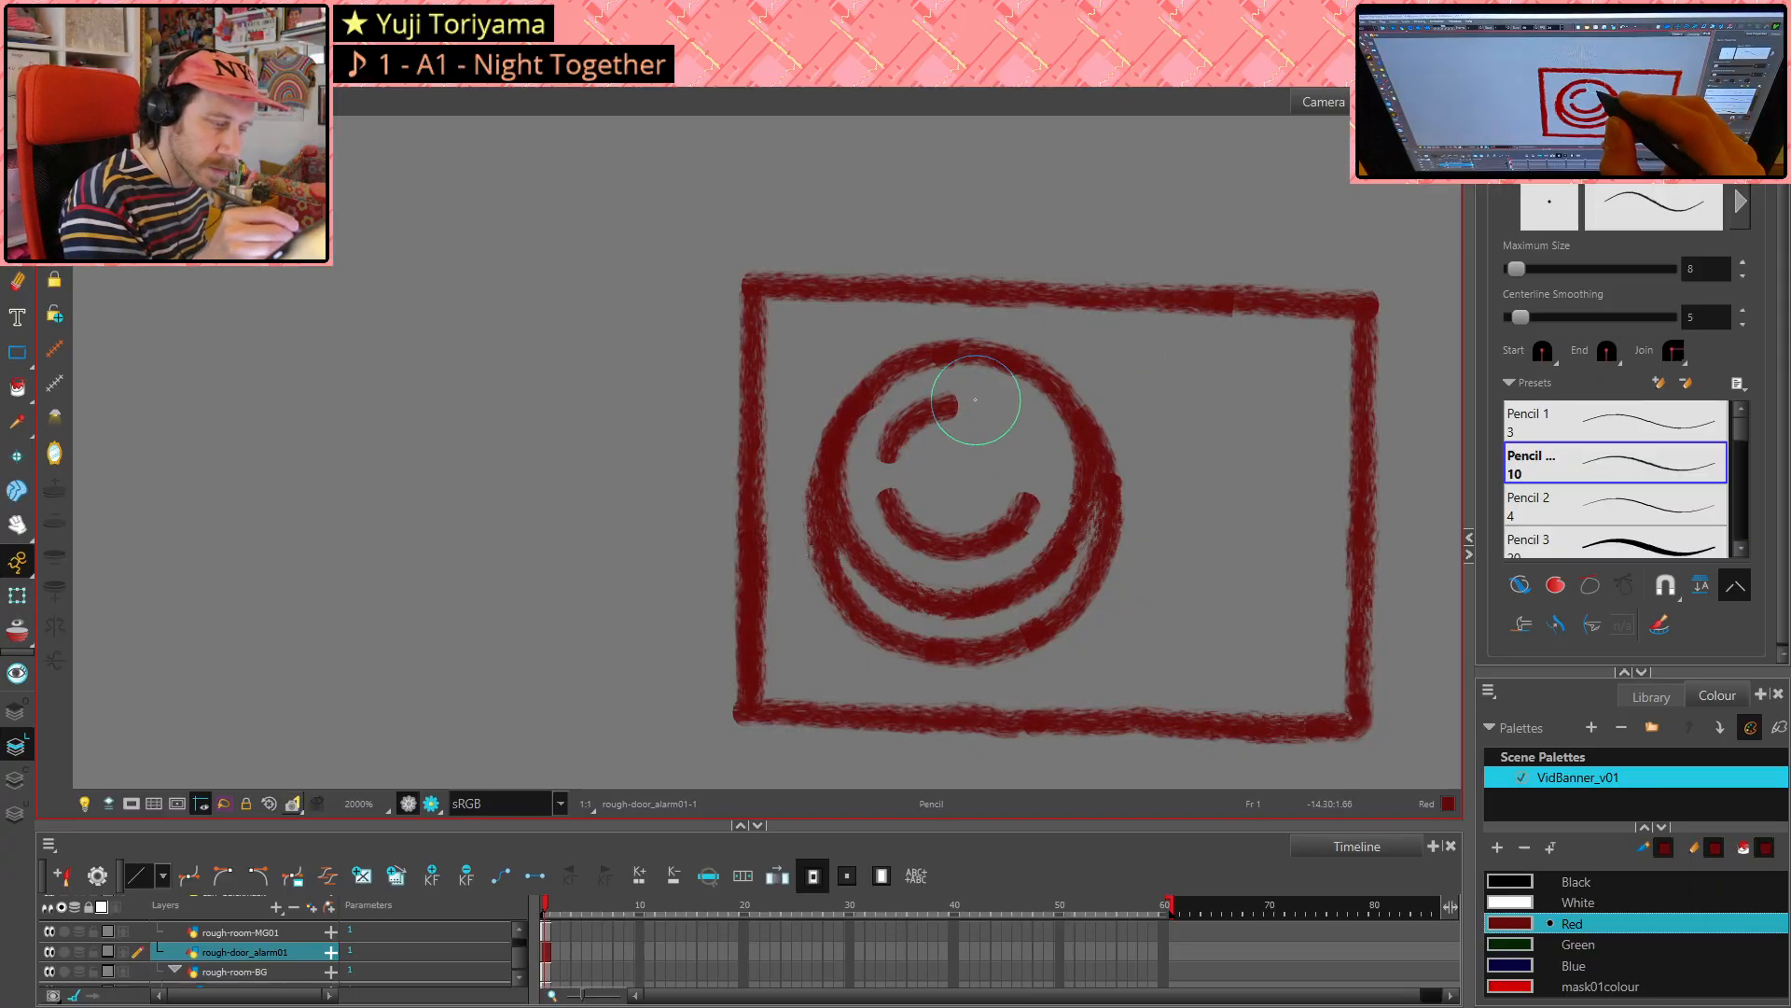
left_click_drag(936, 399, 970, 403)
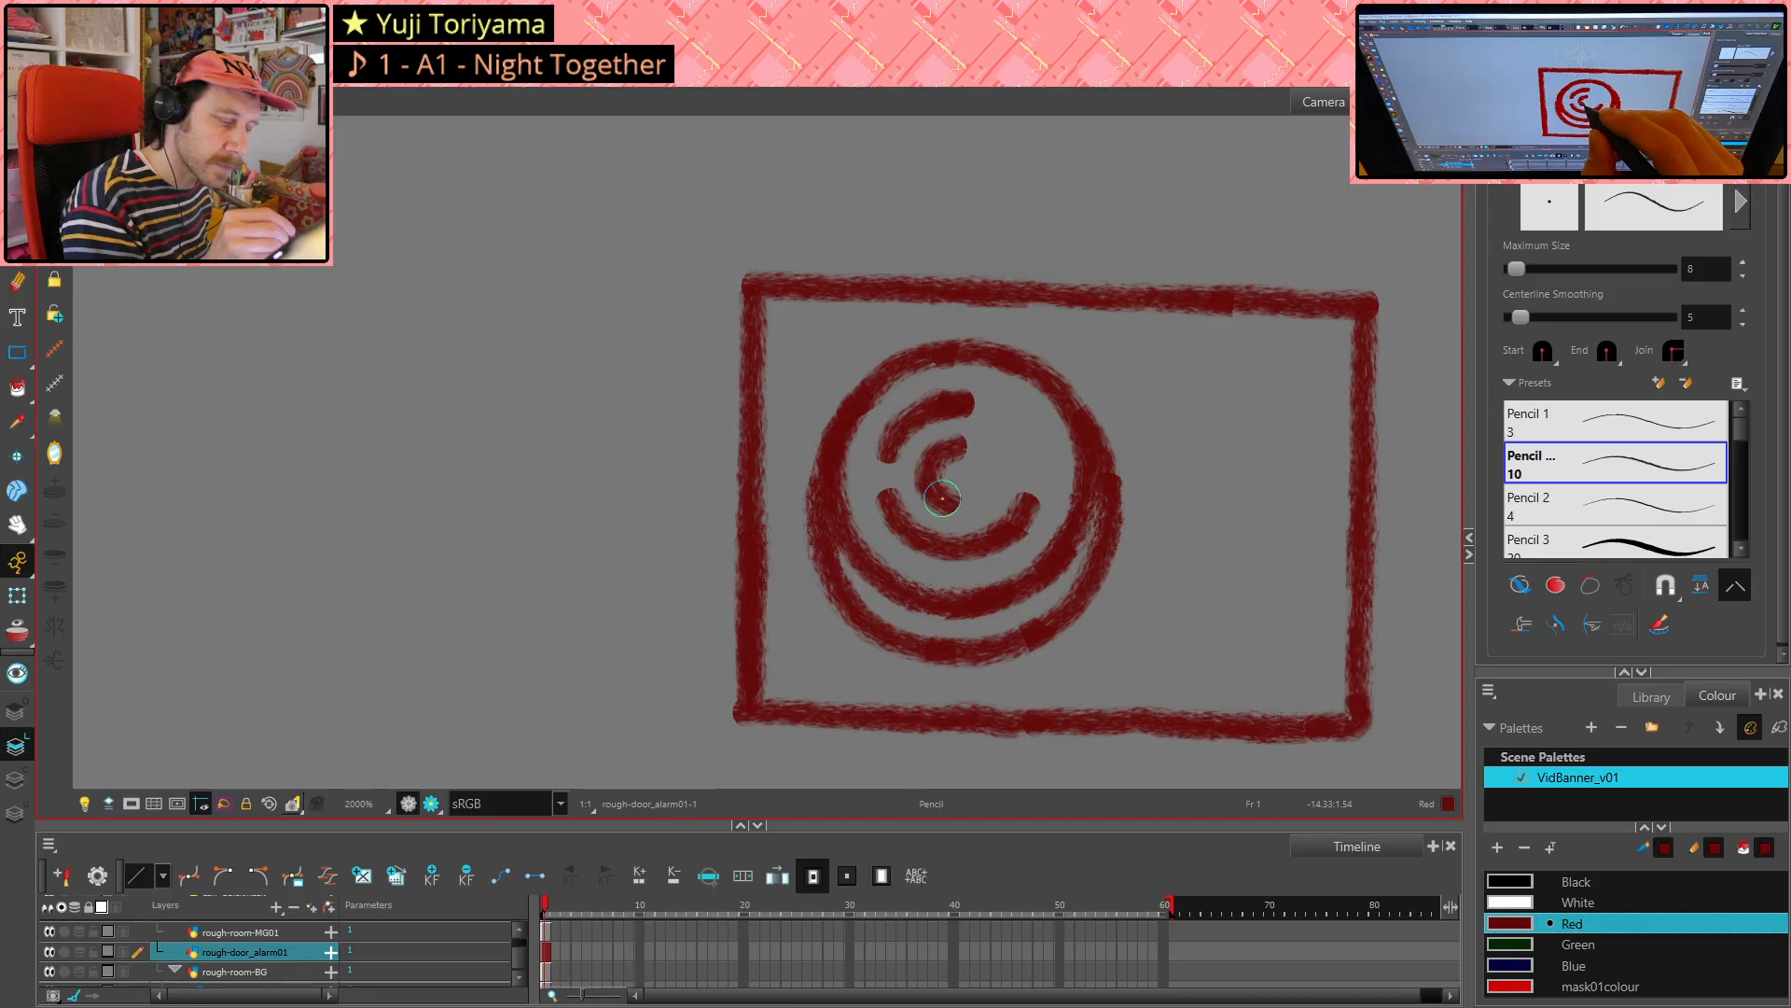
- Draw a small ring at the inner circle's centre with the red Pencil, reworking its upper part with the Medium Eraser and Pencil
key("ctrl+z")
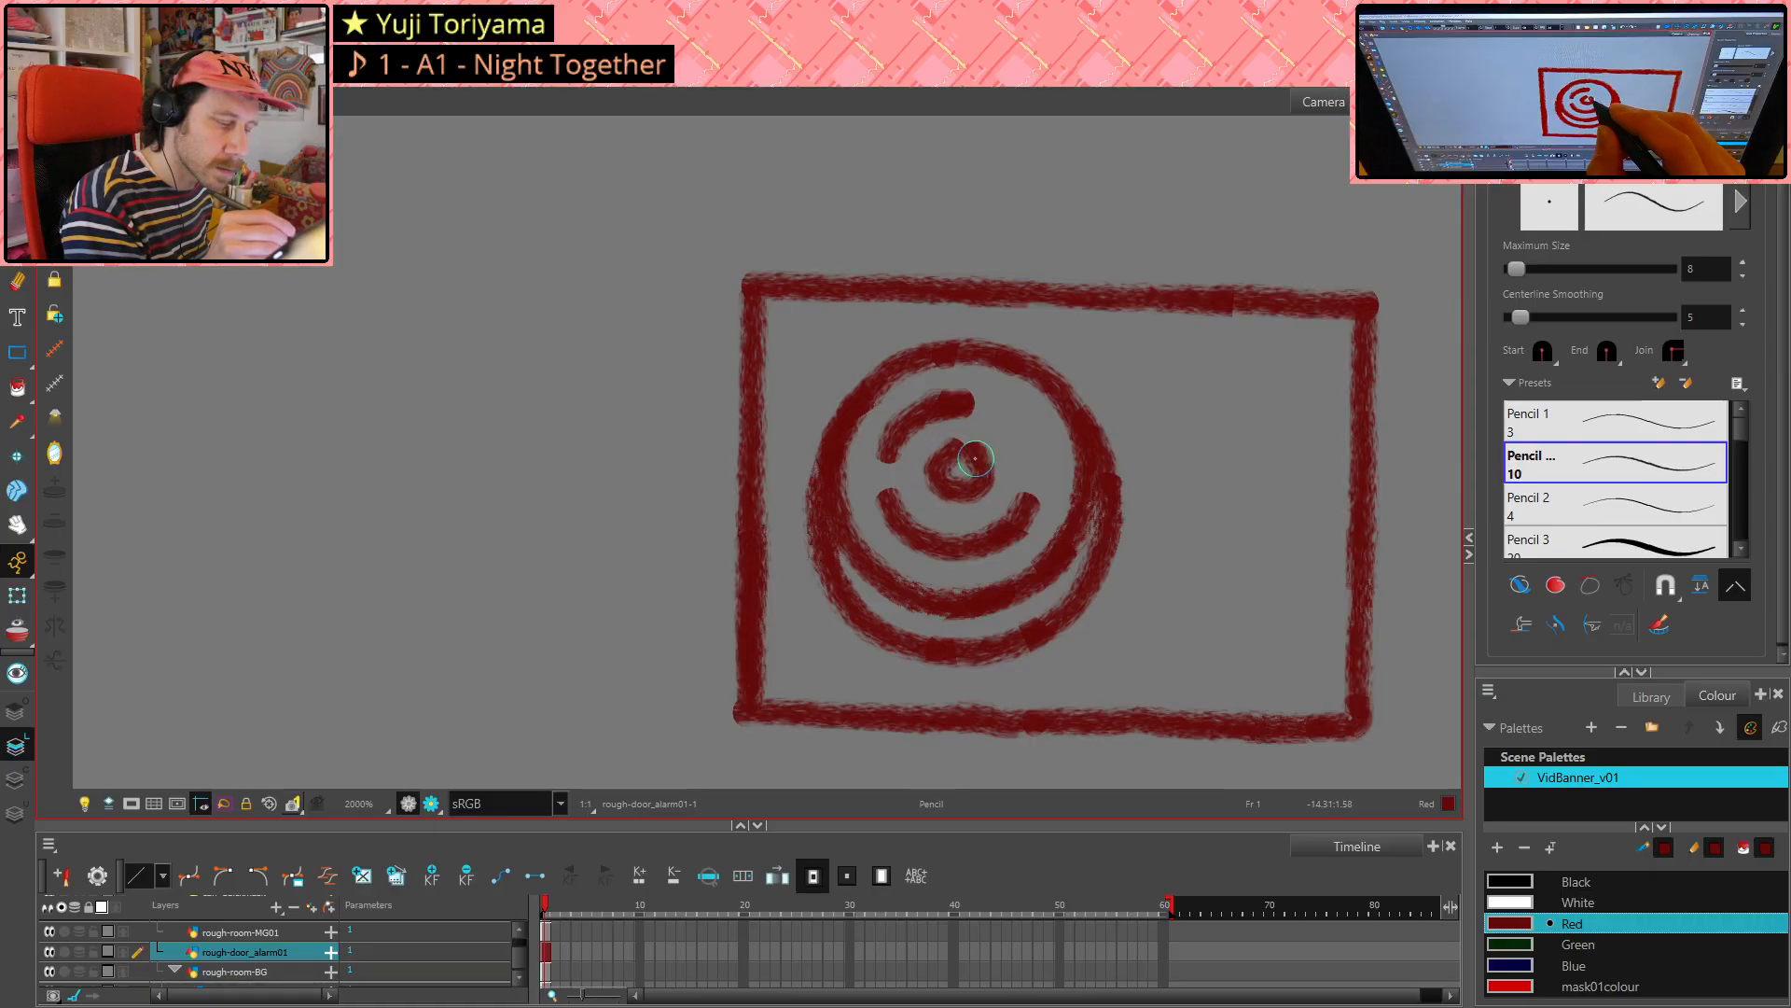
mouse_move(965, 455)
left_mouse_down()
mouse_move(840, 524)
mouse_move(1015, 445)
mouse_move(958, 447)
left_mouse_up()
key("alt+e")
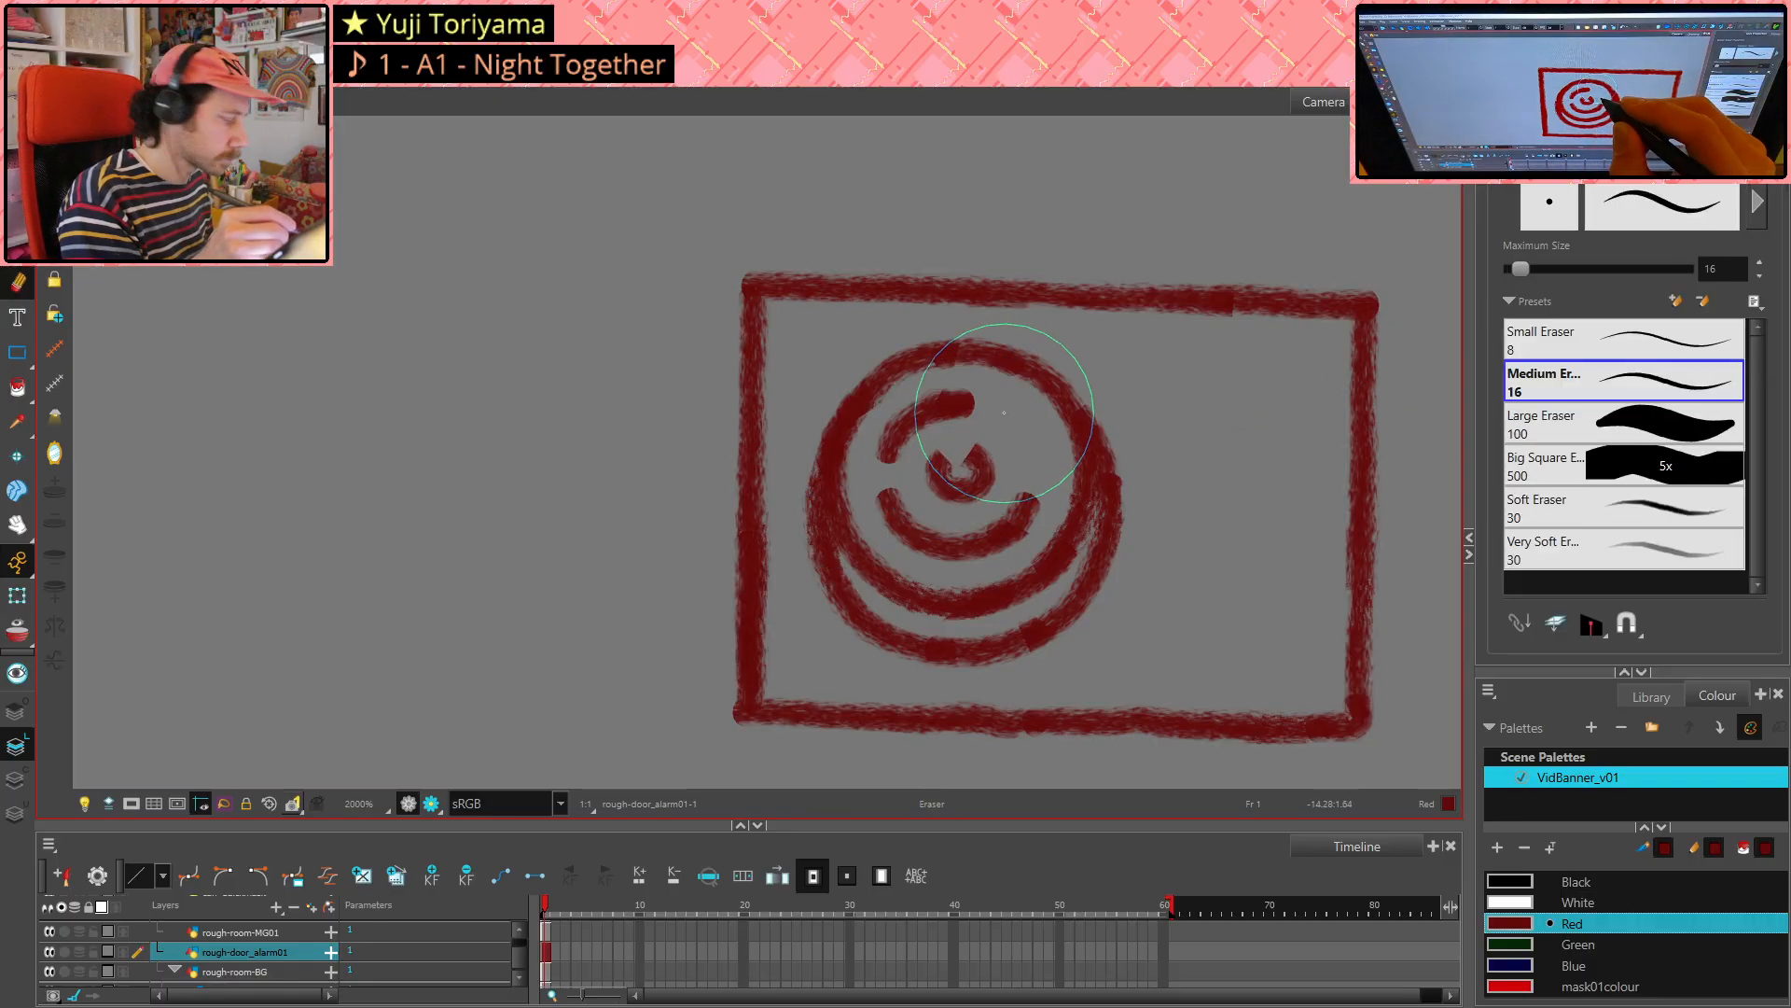
key("alt+slash")
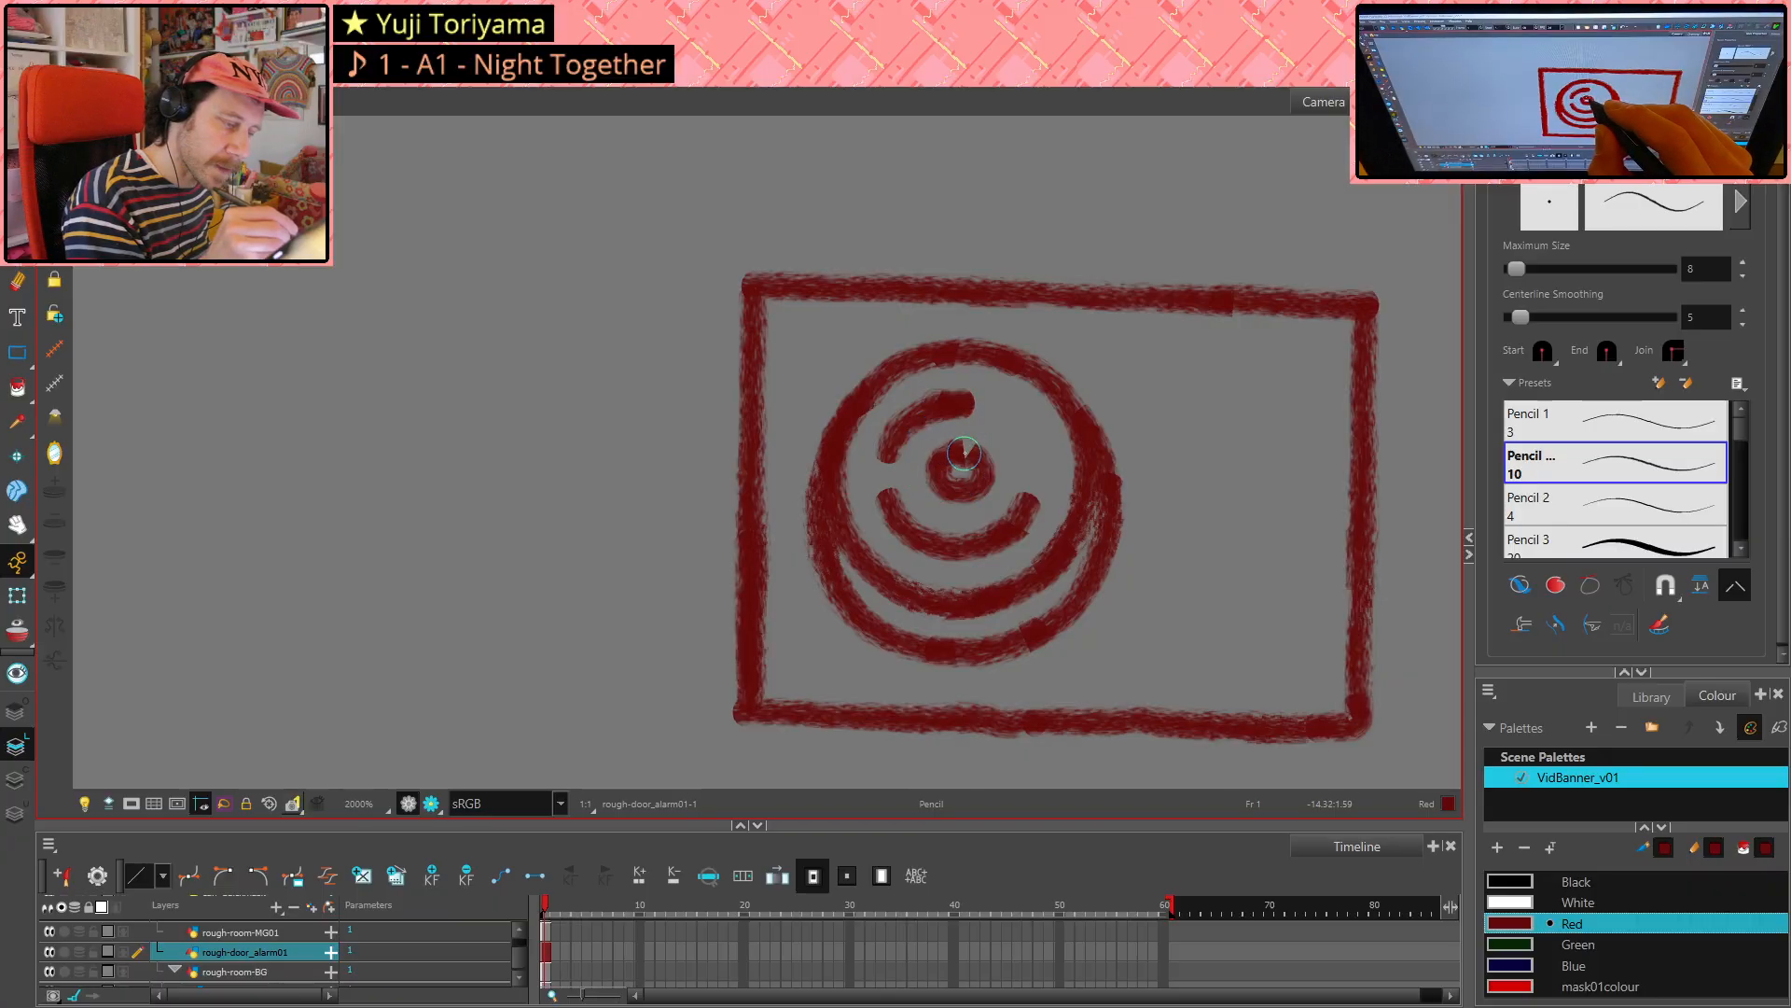
scroll(1207, 507, "down", 3)
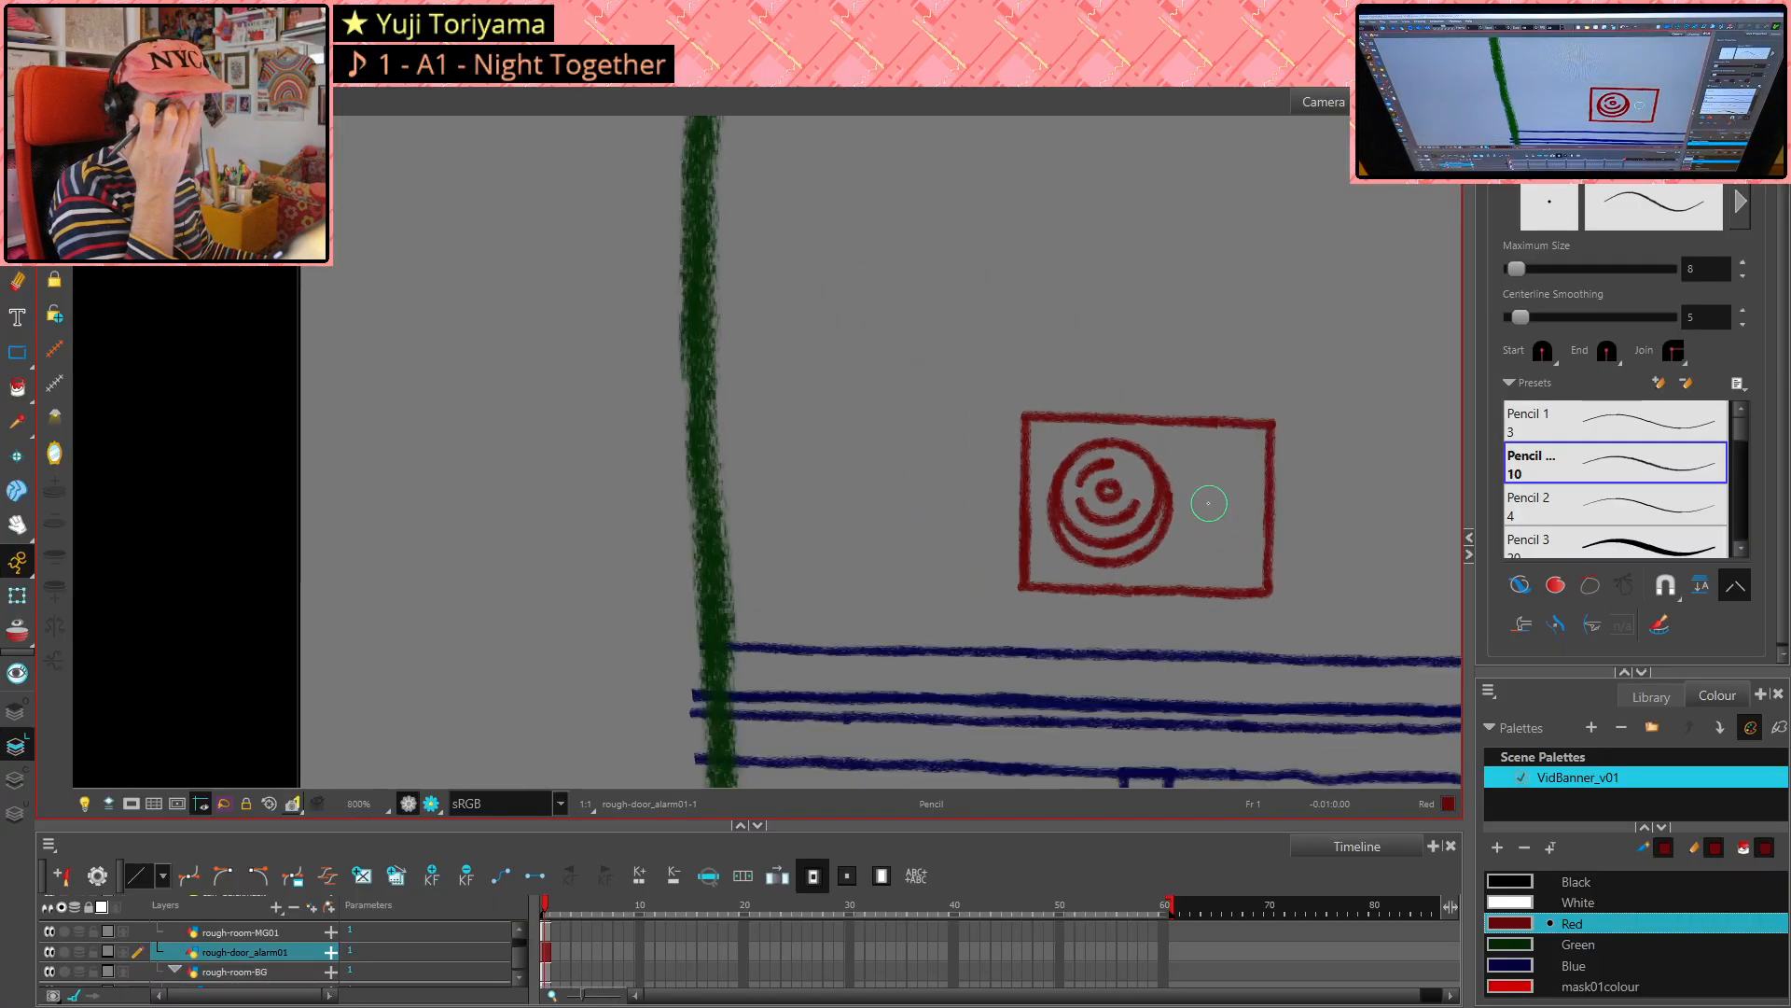
scroll(1208, 504, "down", 5)
scroll(1227, 460, "up", 4)
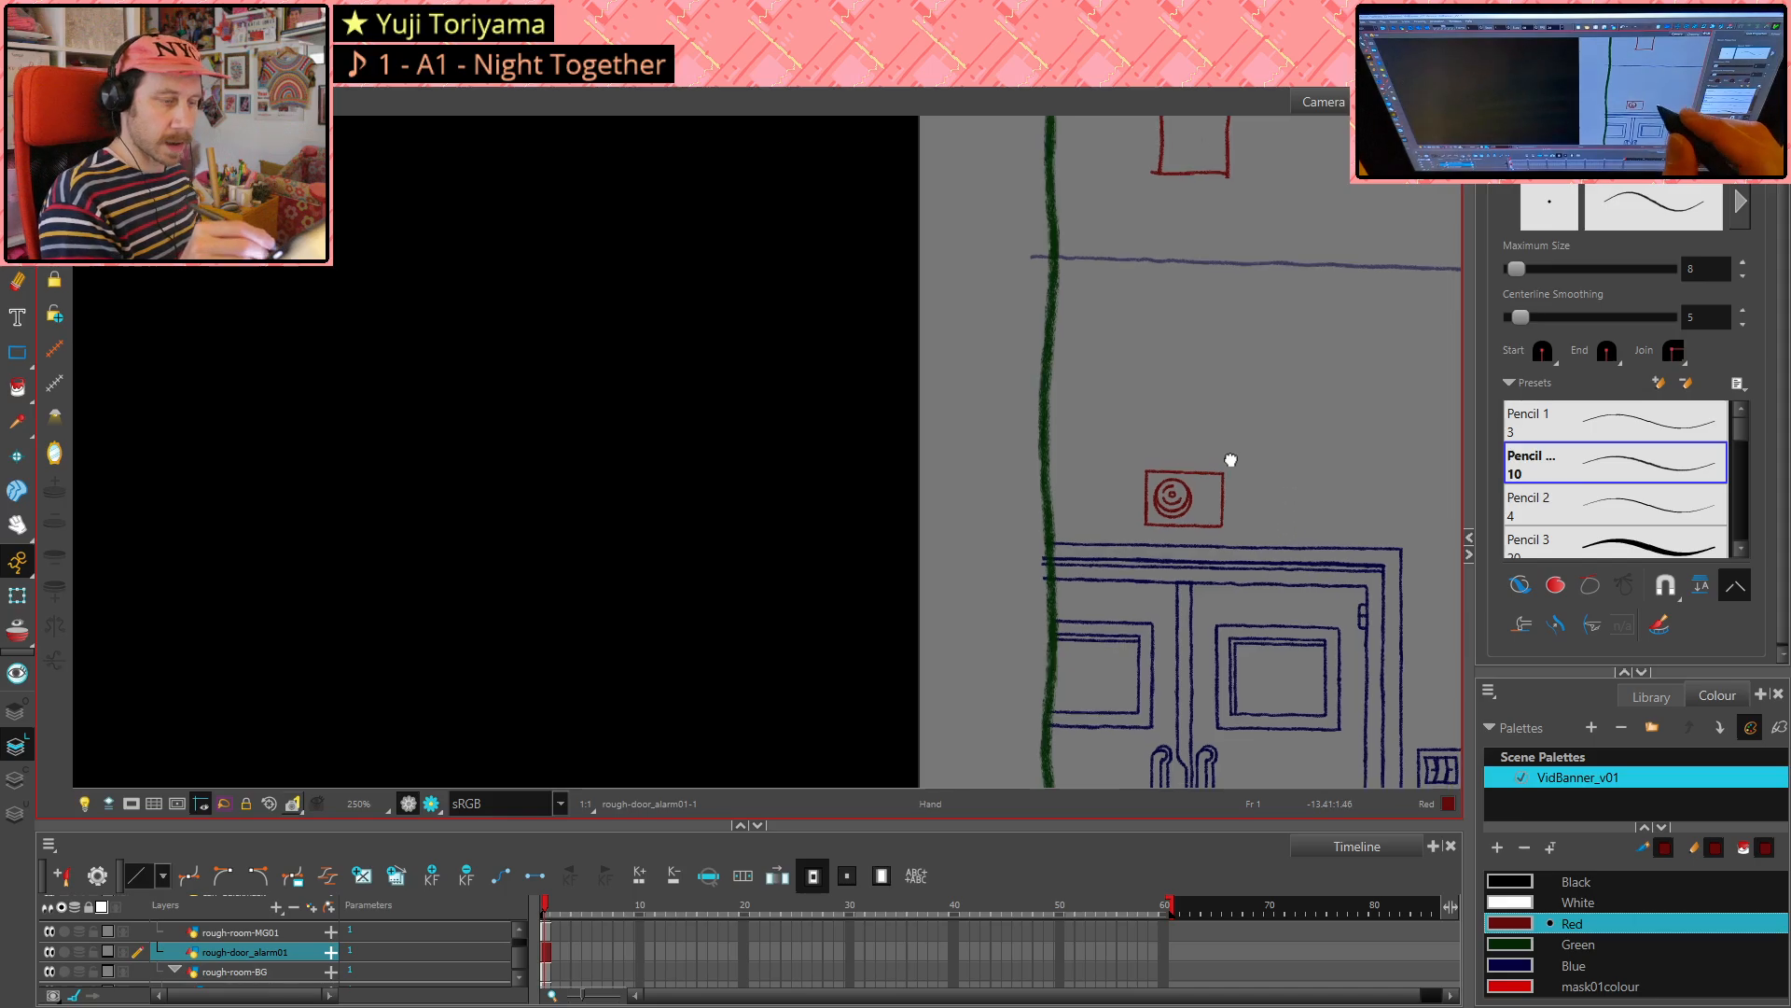
scroll(1048, 434, "up", 2)
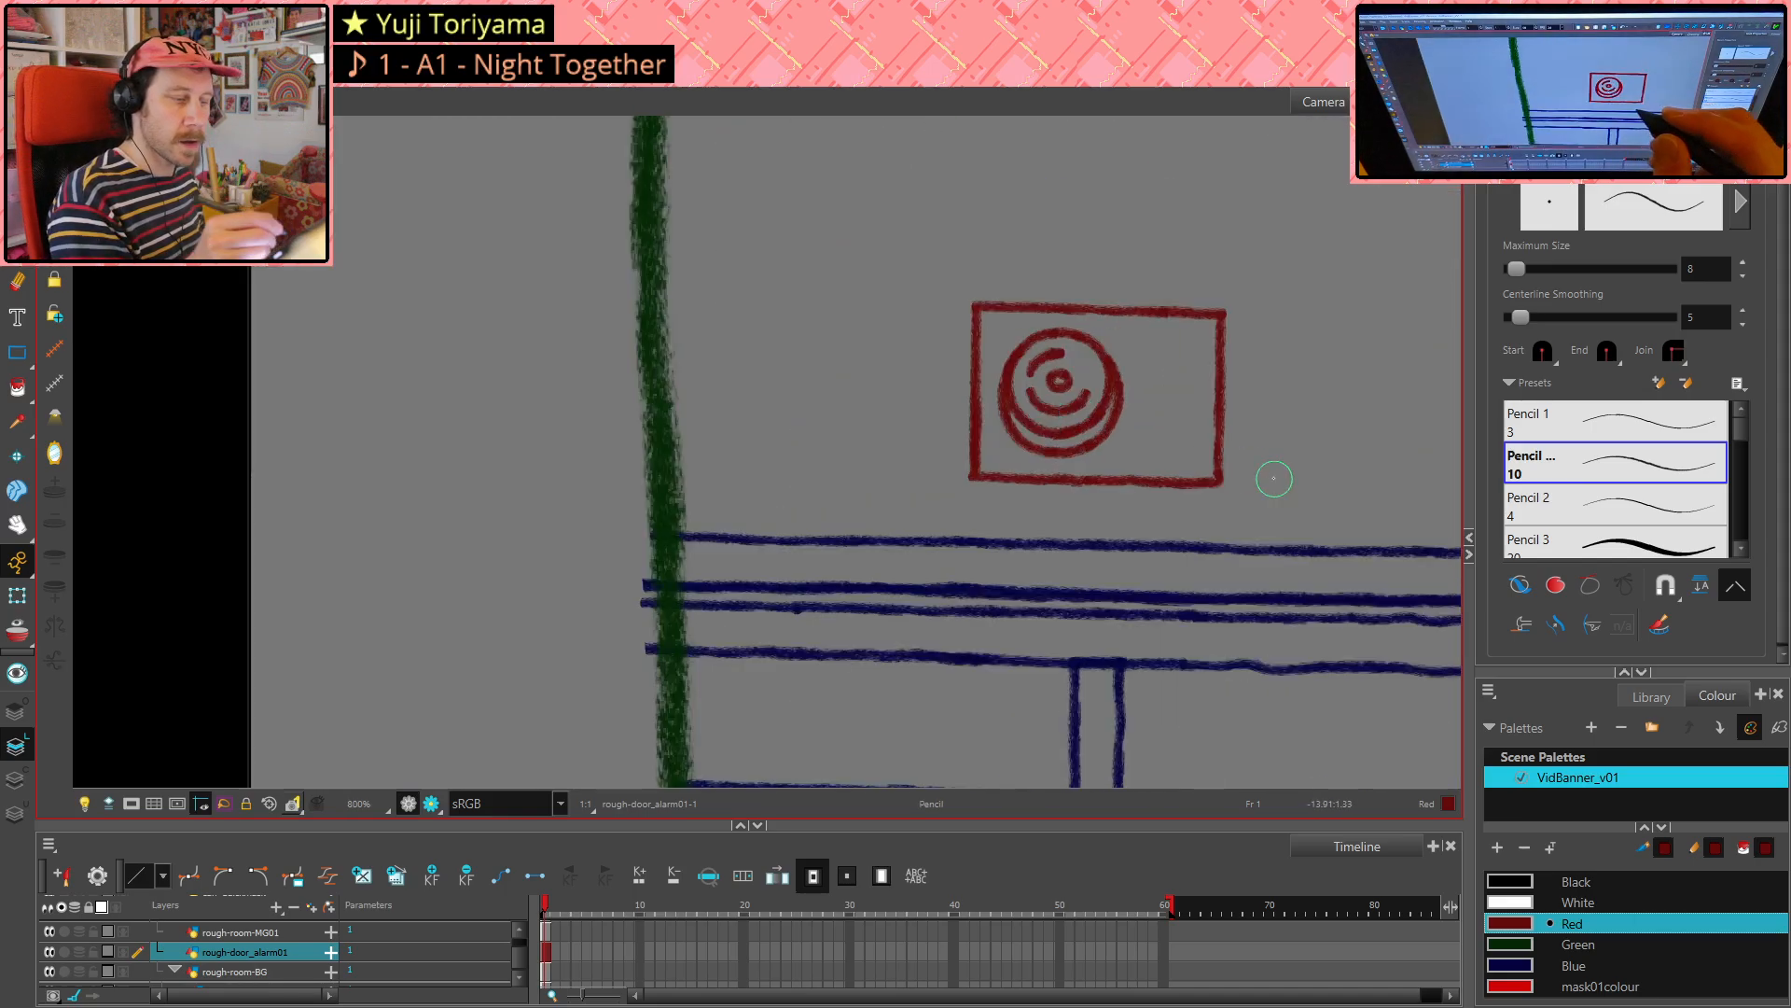
- Draw a red Pencil curve across the plate's upper-left corner and cut away the square corner outside it
left_click_drag(1237, 487, 1161, 510)
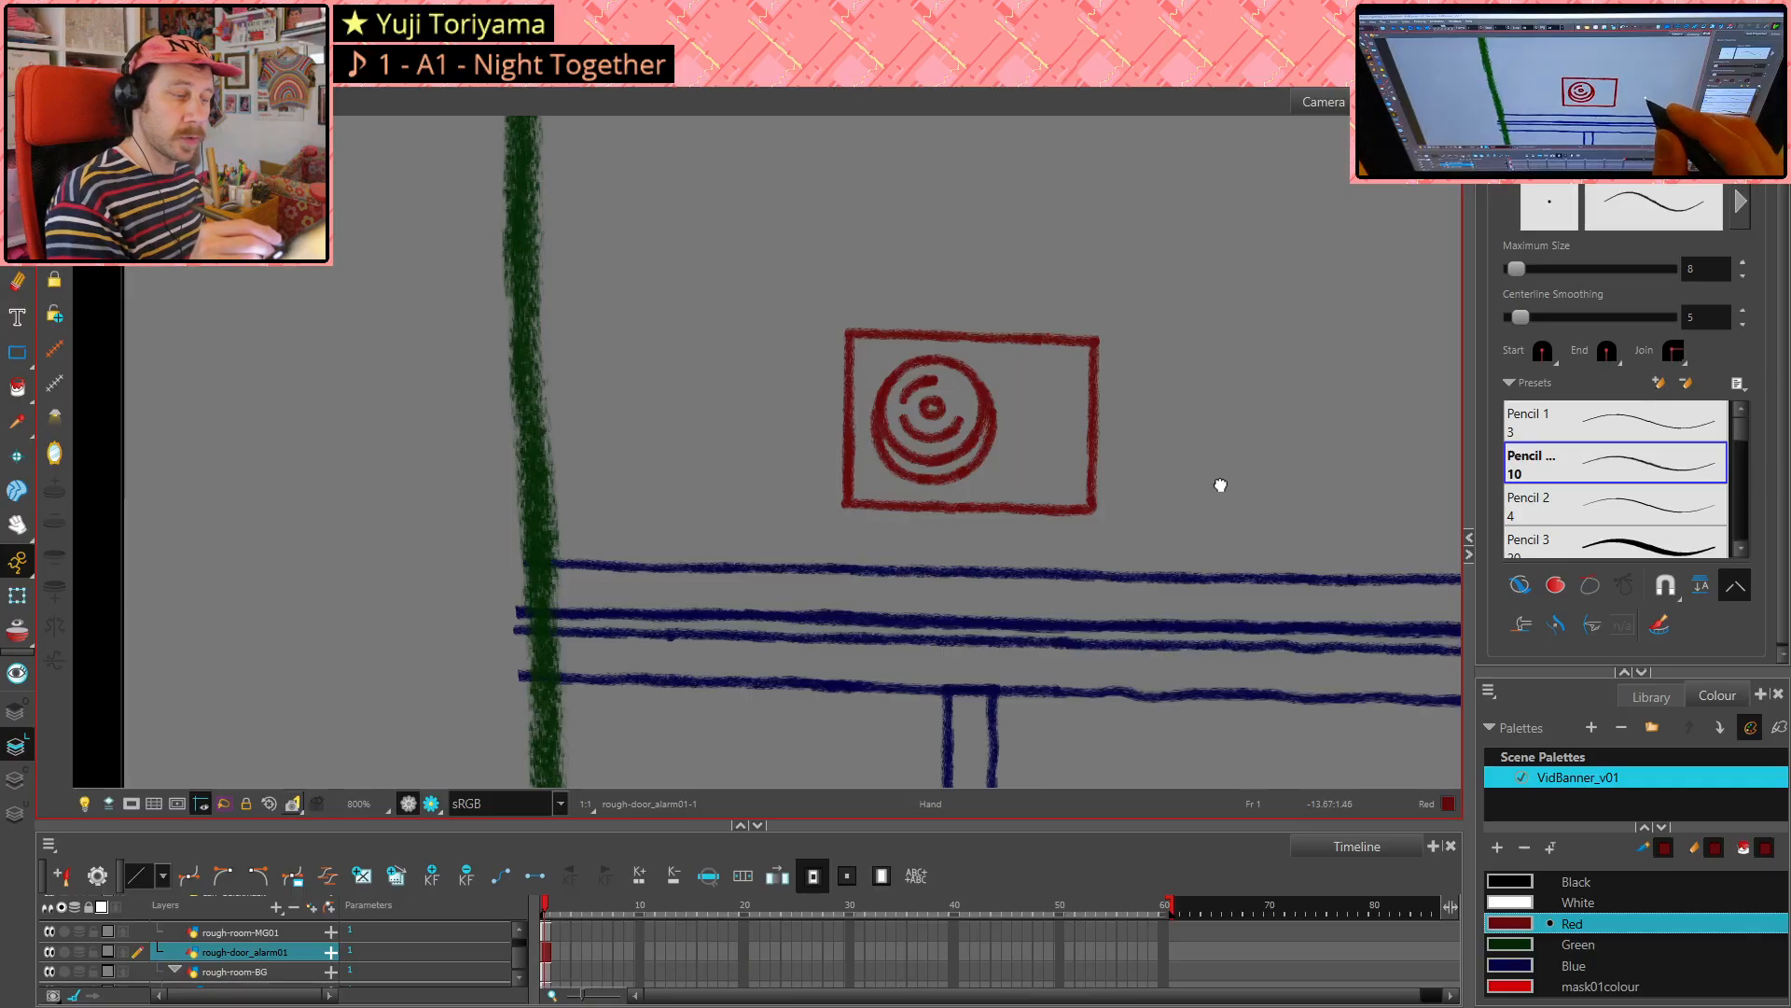
left_click_drag(1219, 484, 1207, 500)
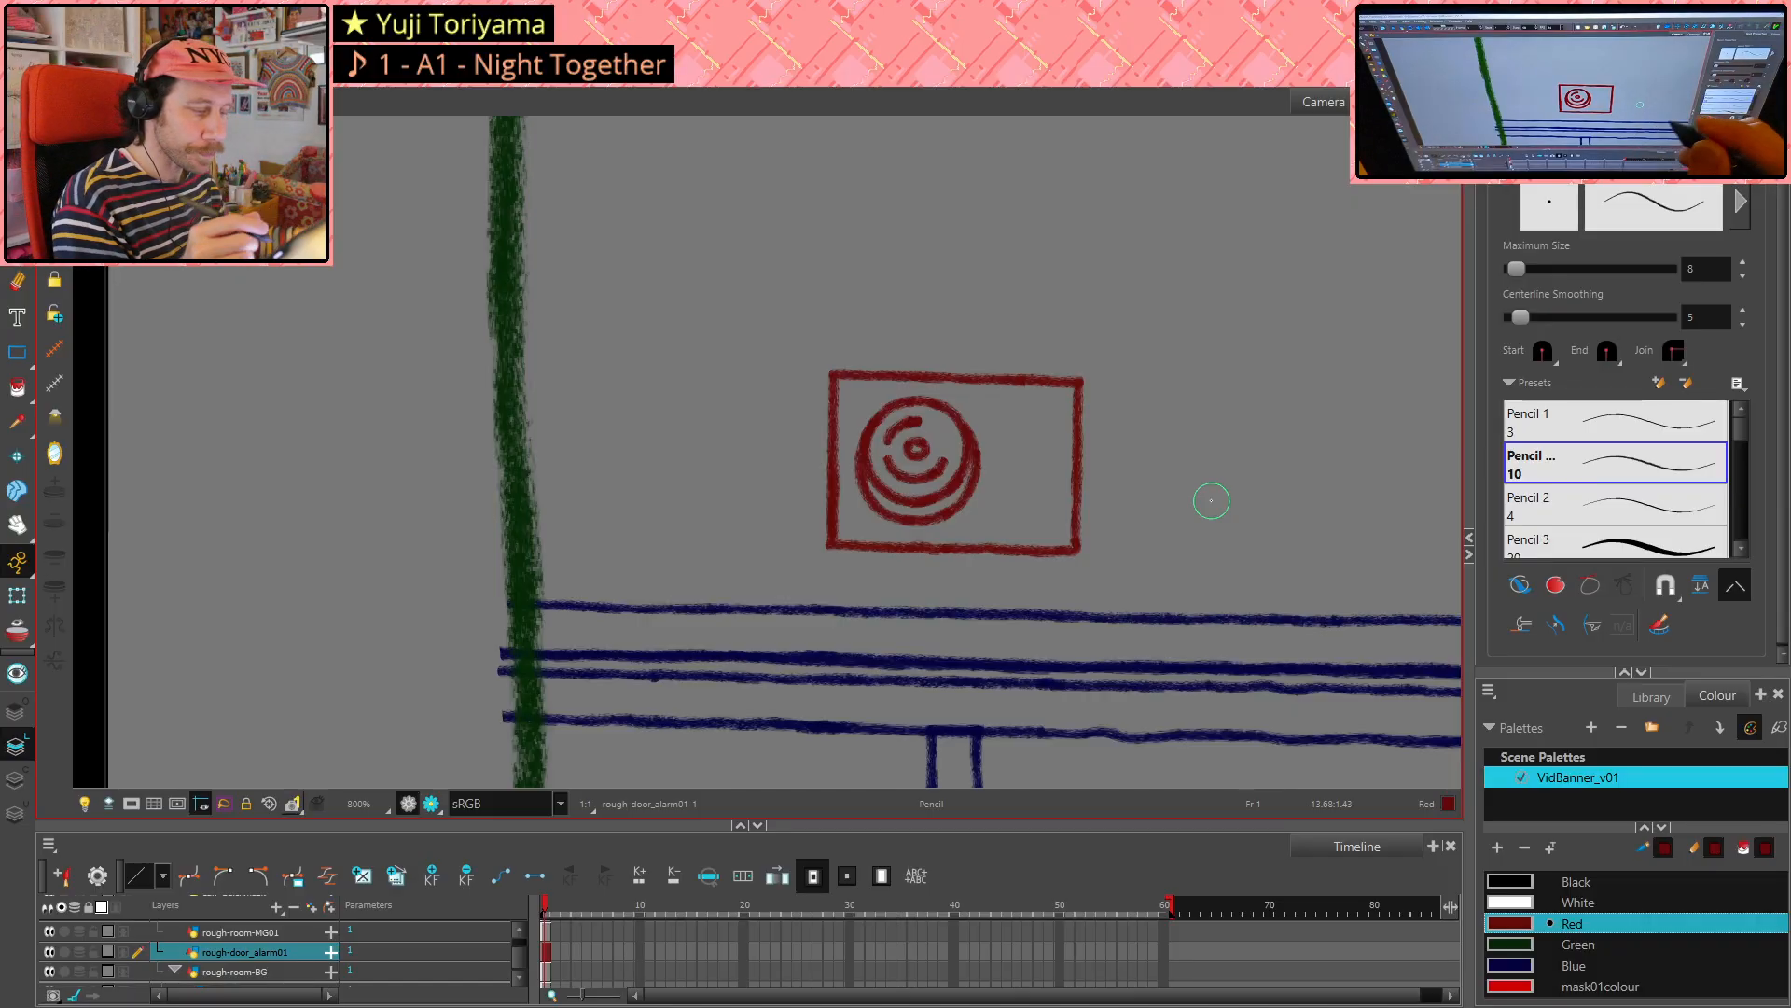
scroll(1211, 501, "up", 1)
scroll(1211, 501, "up", 1)
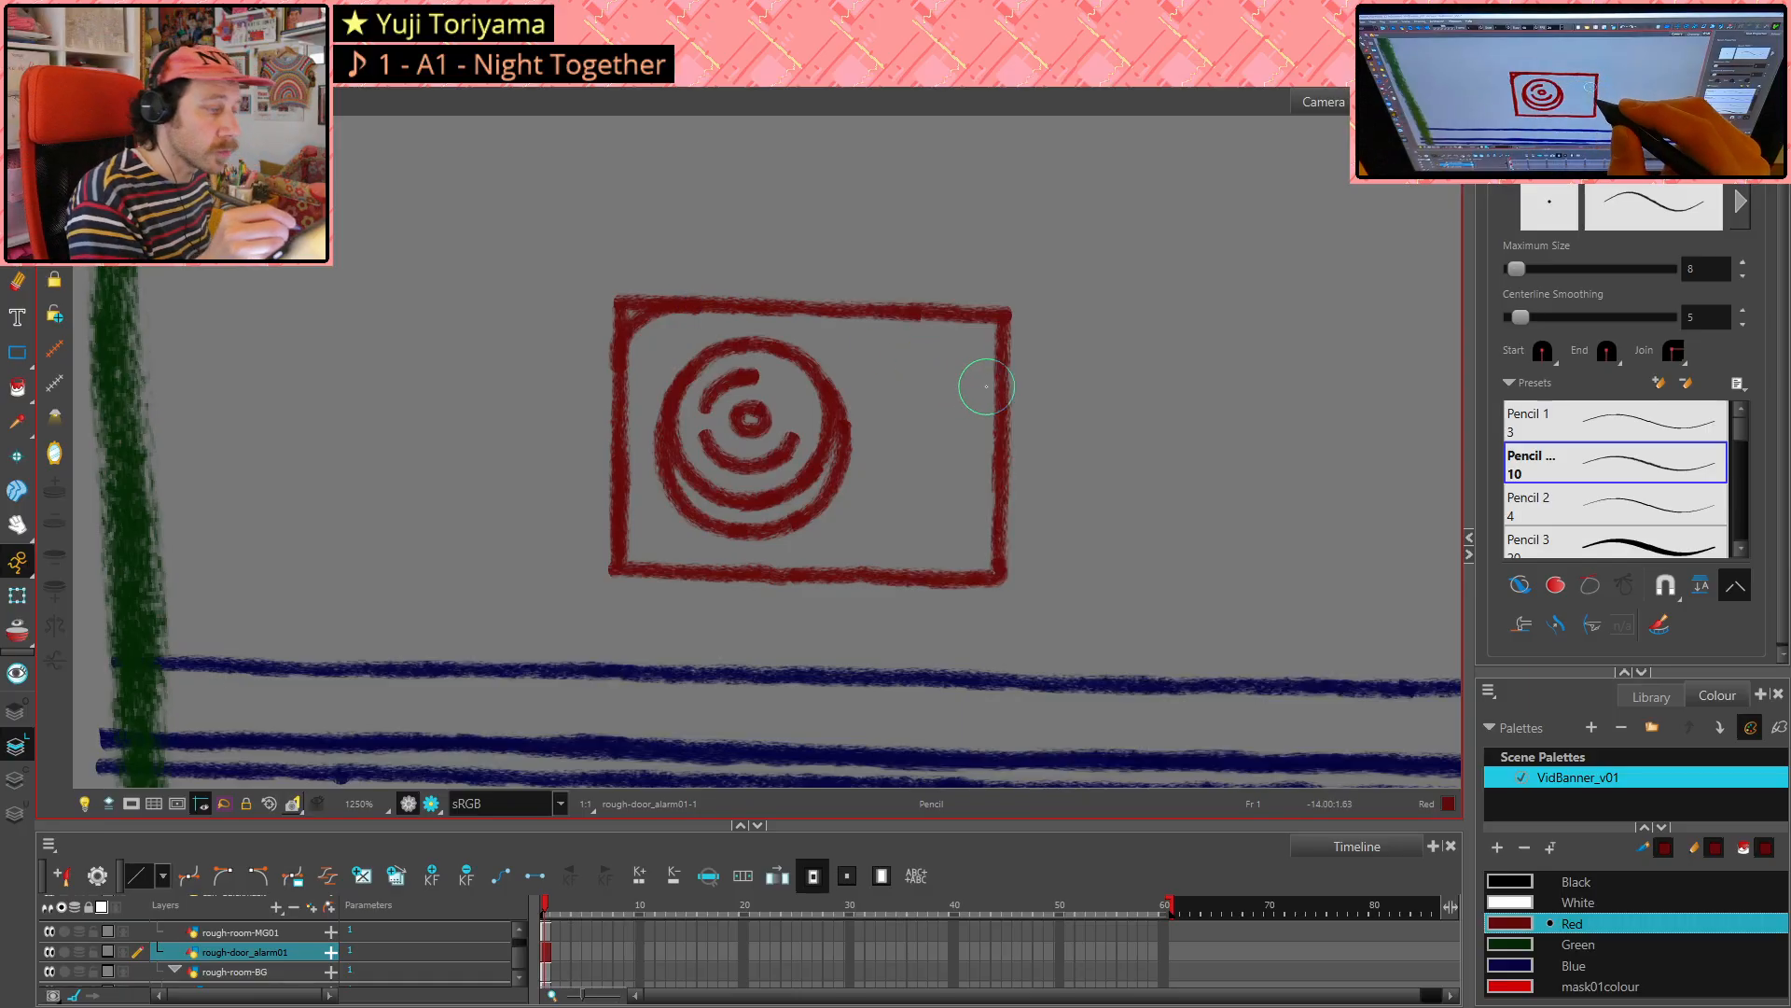
key("alt+s")
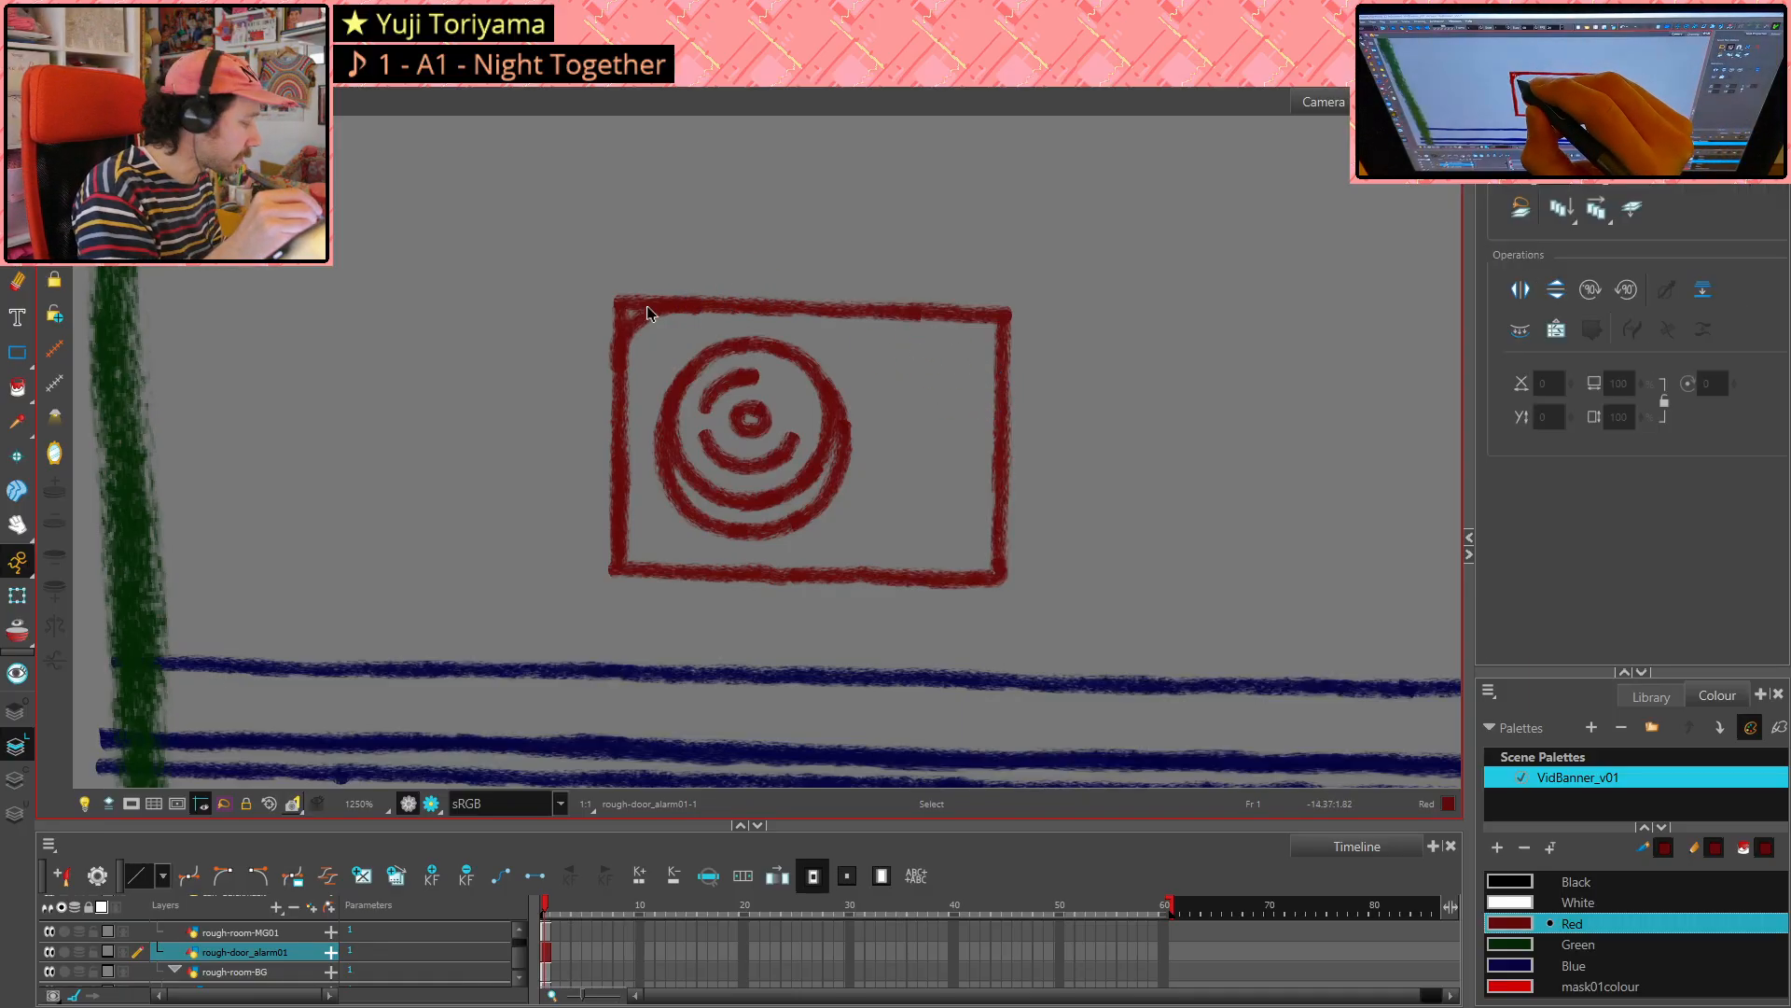
key("alt+t")
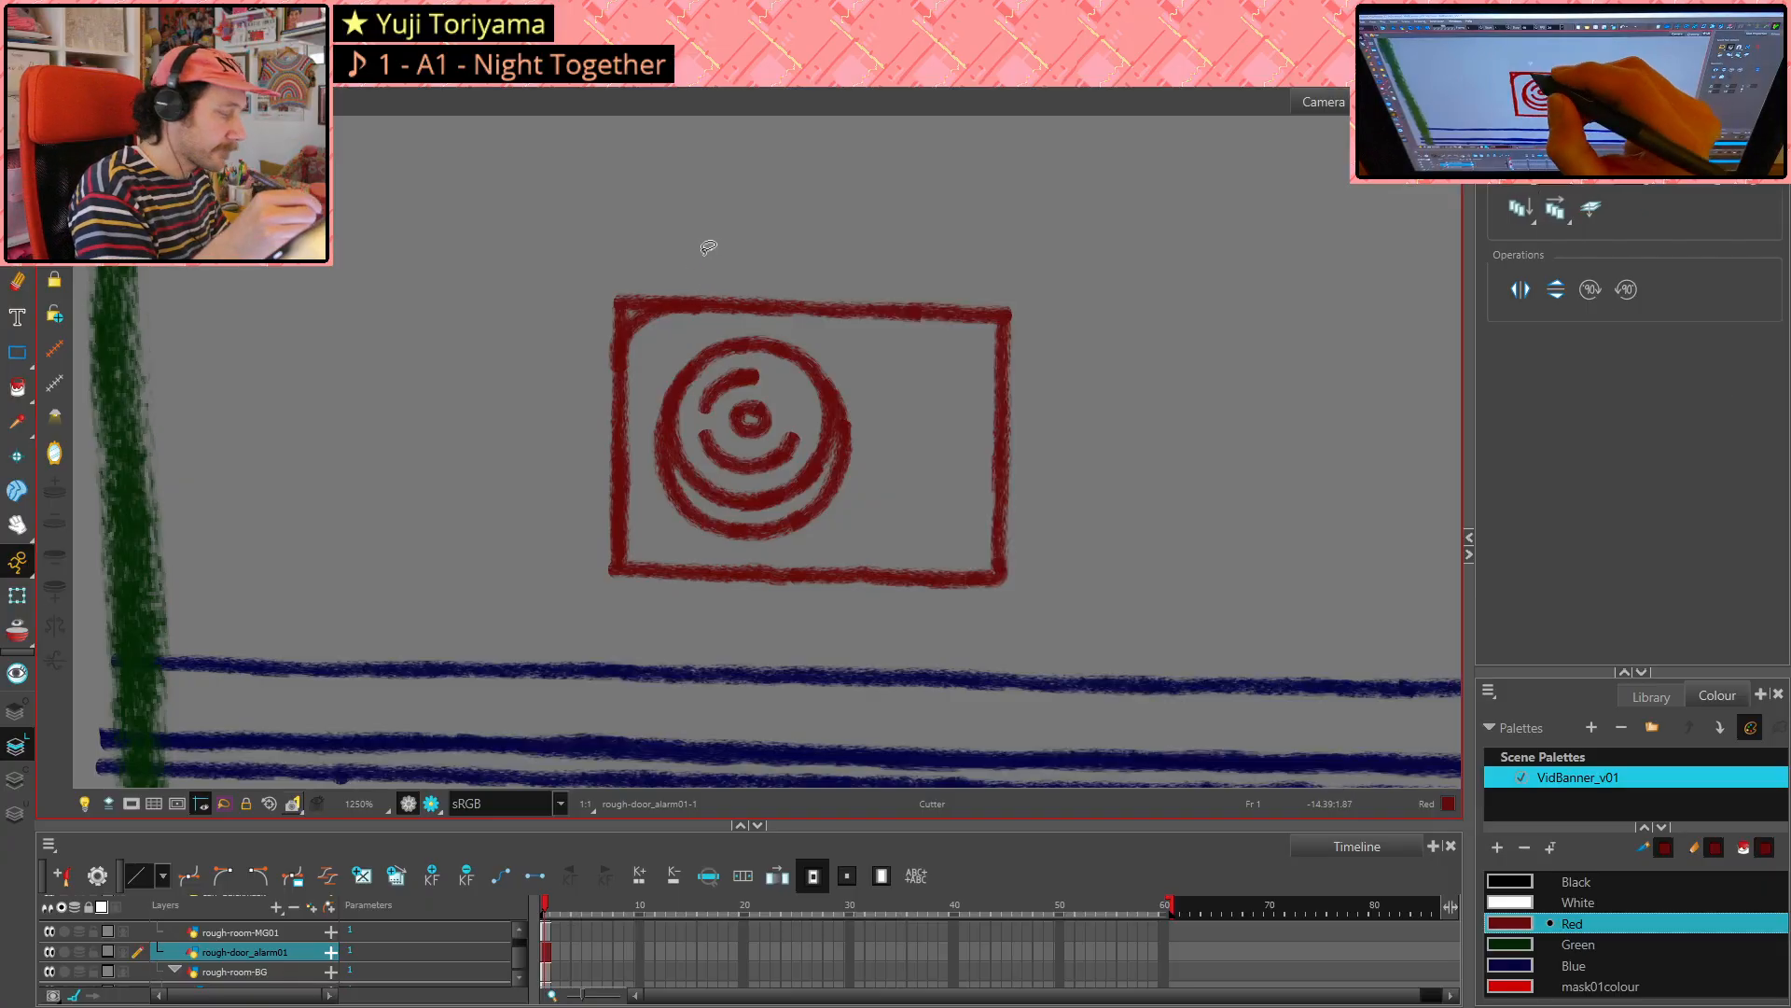
left_click(643, 294)
key("Delete")
left_click(619, 305)
key("Delete")
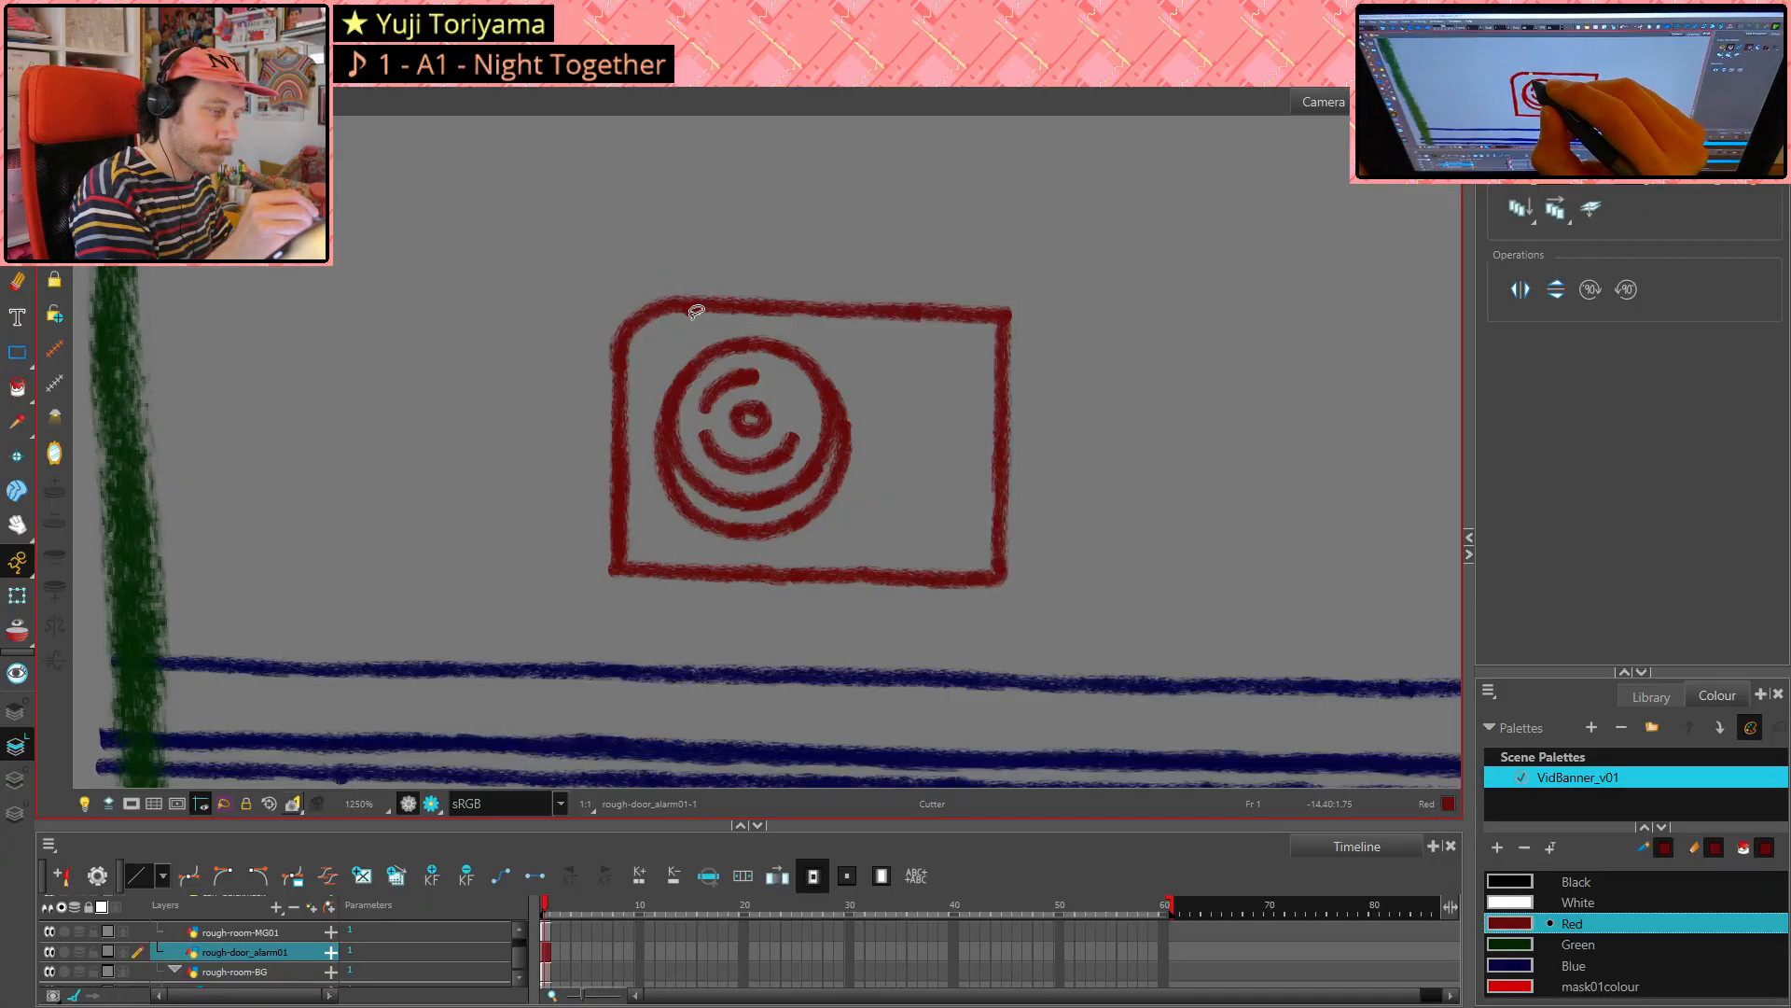
left_click(692, 314)
key("Delete")
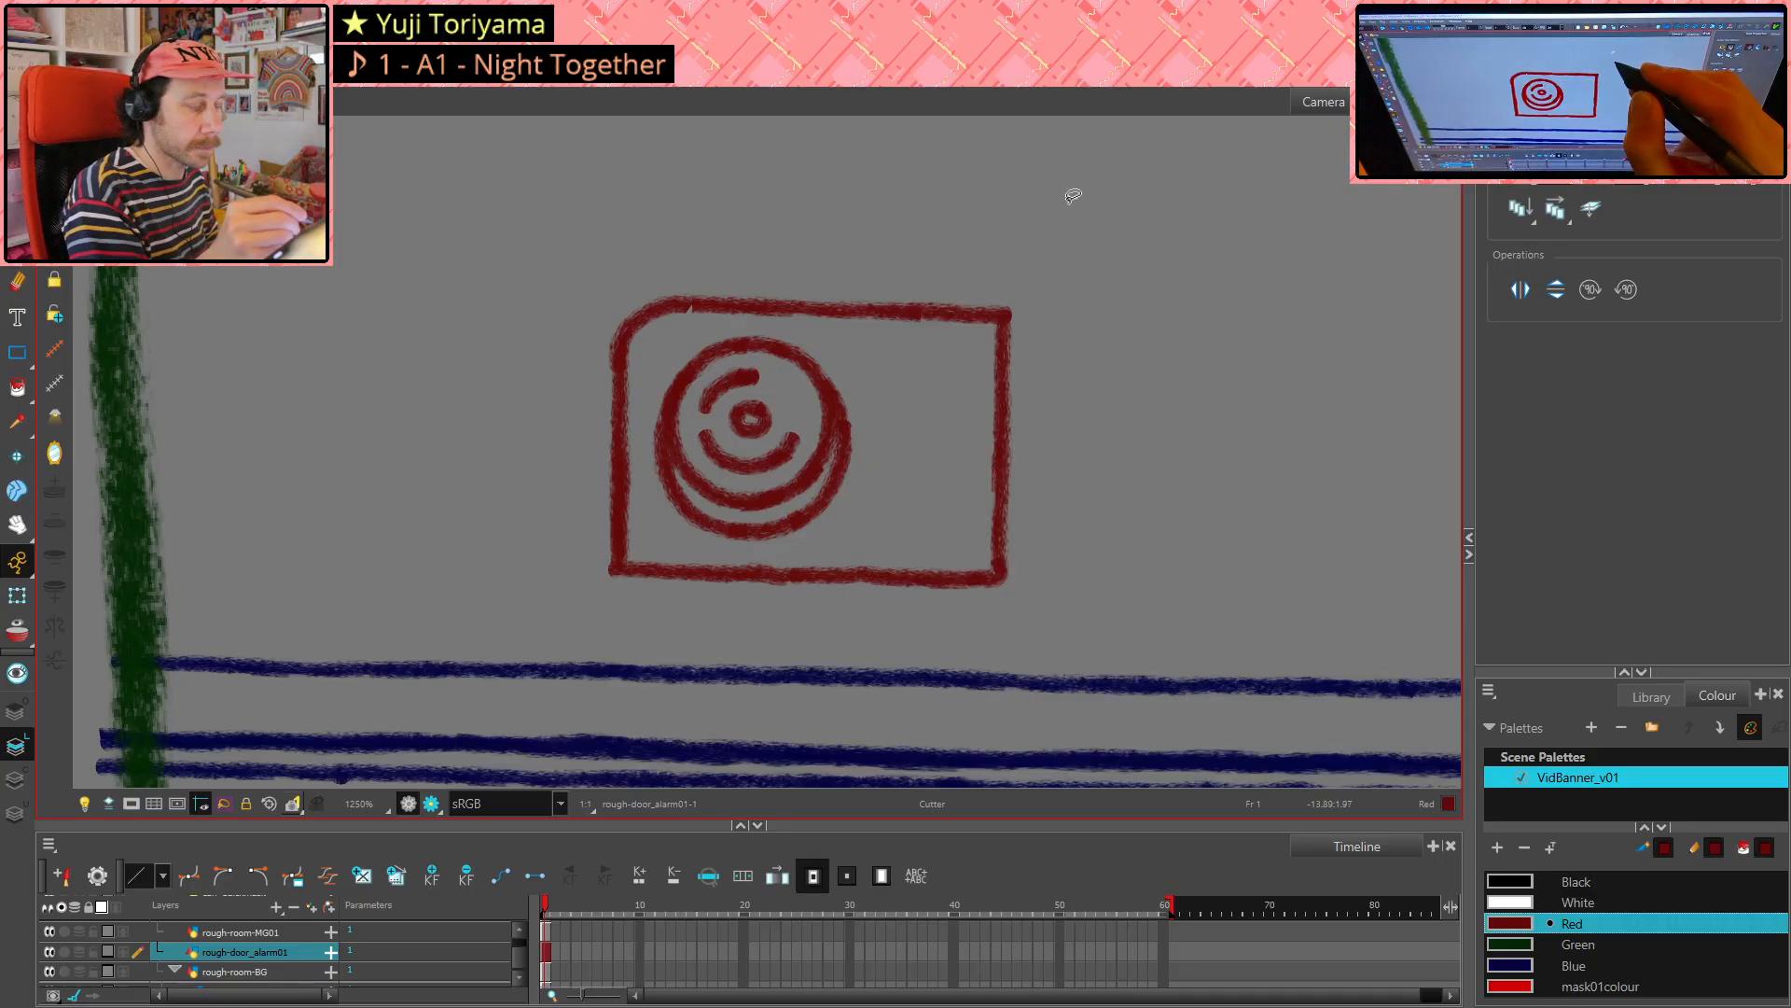
- Undo the trimming and the curve at the plate's upper-left corner
key("alt+slash")
key("alt+s")
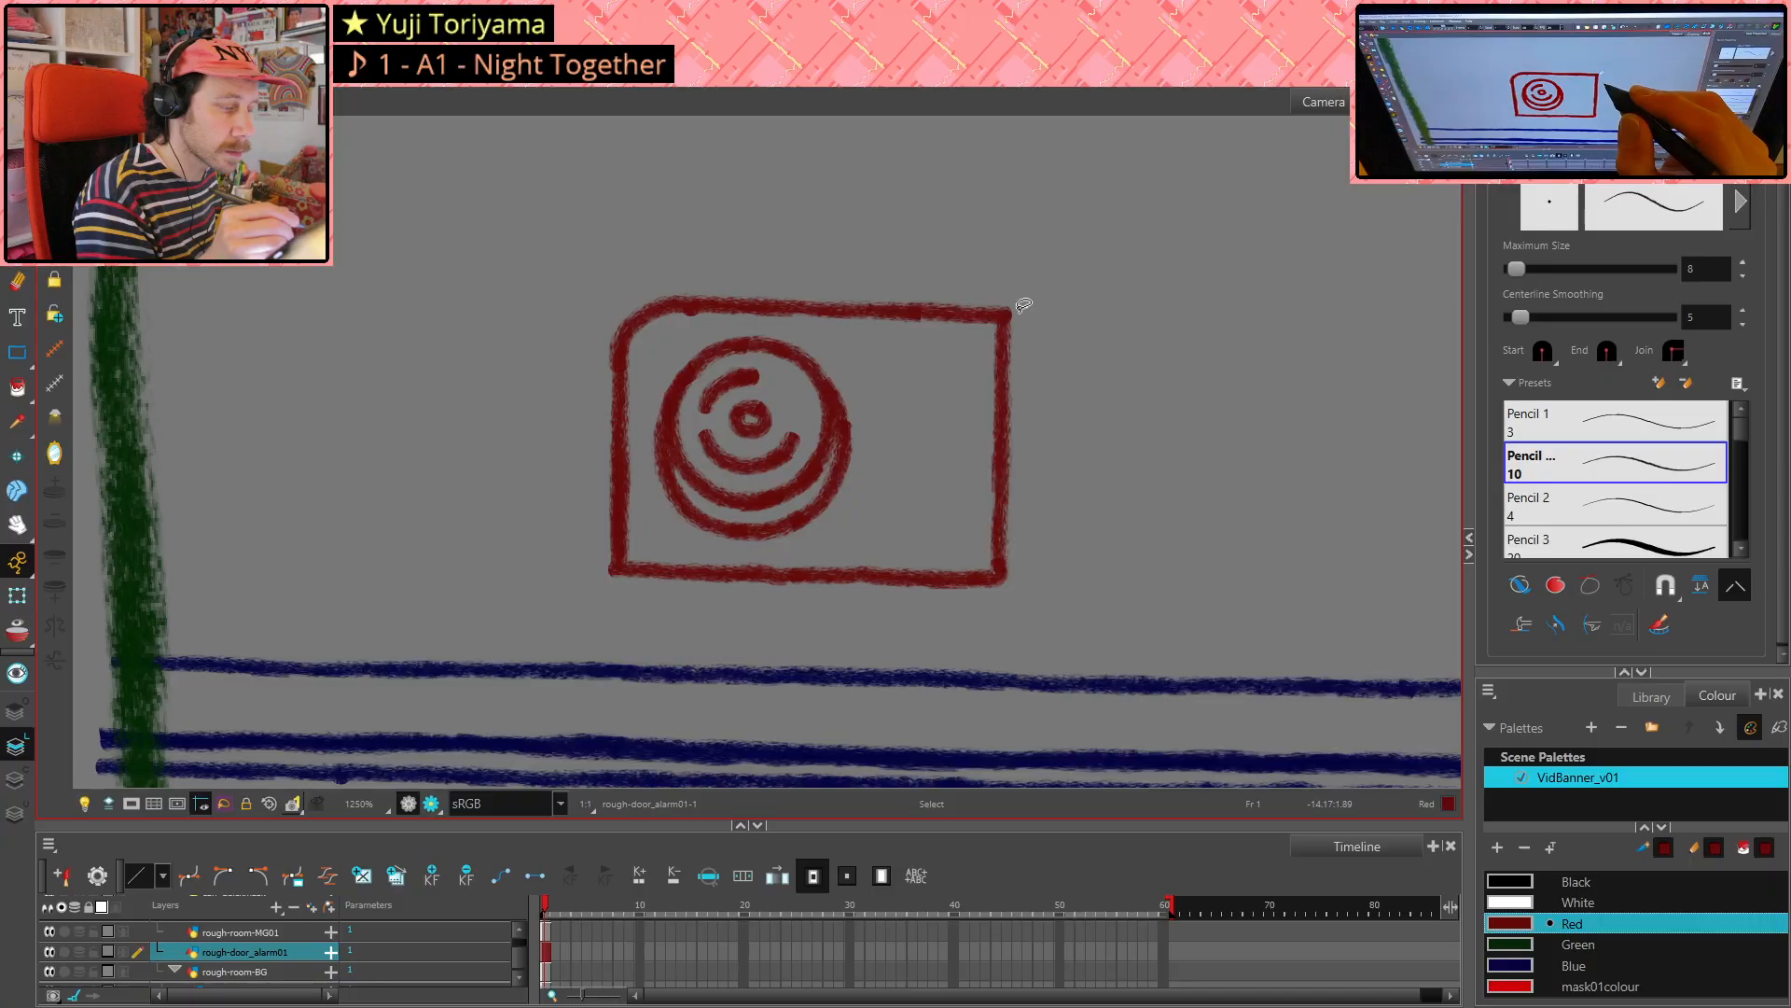
key("ctrl+z")
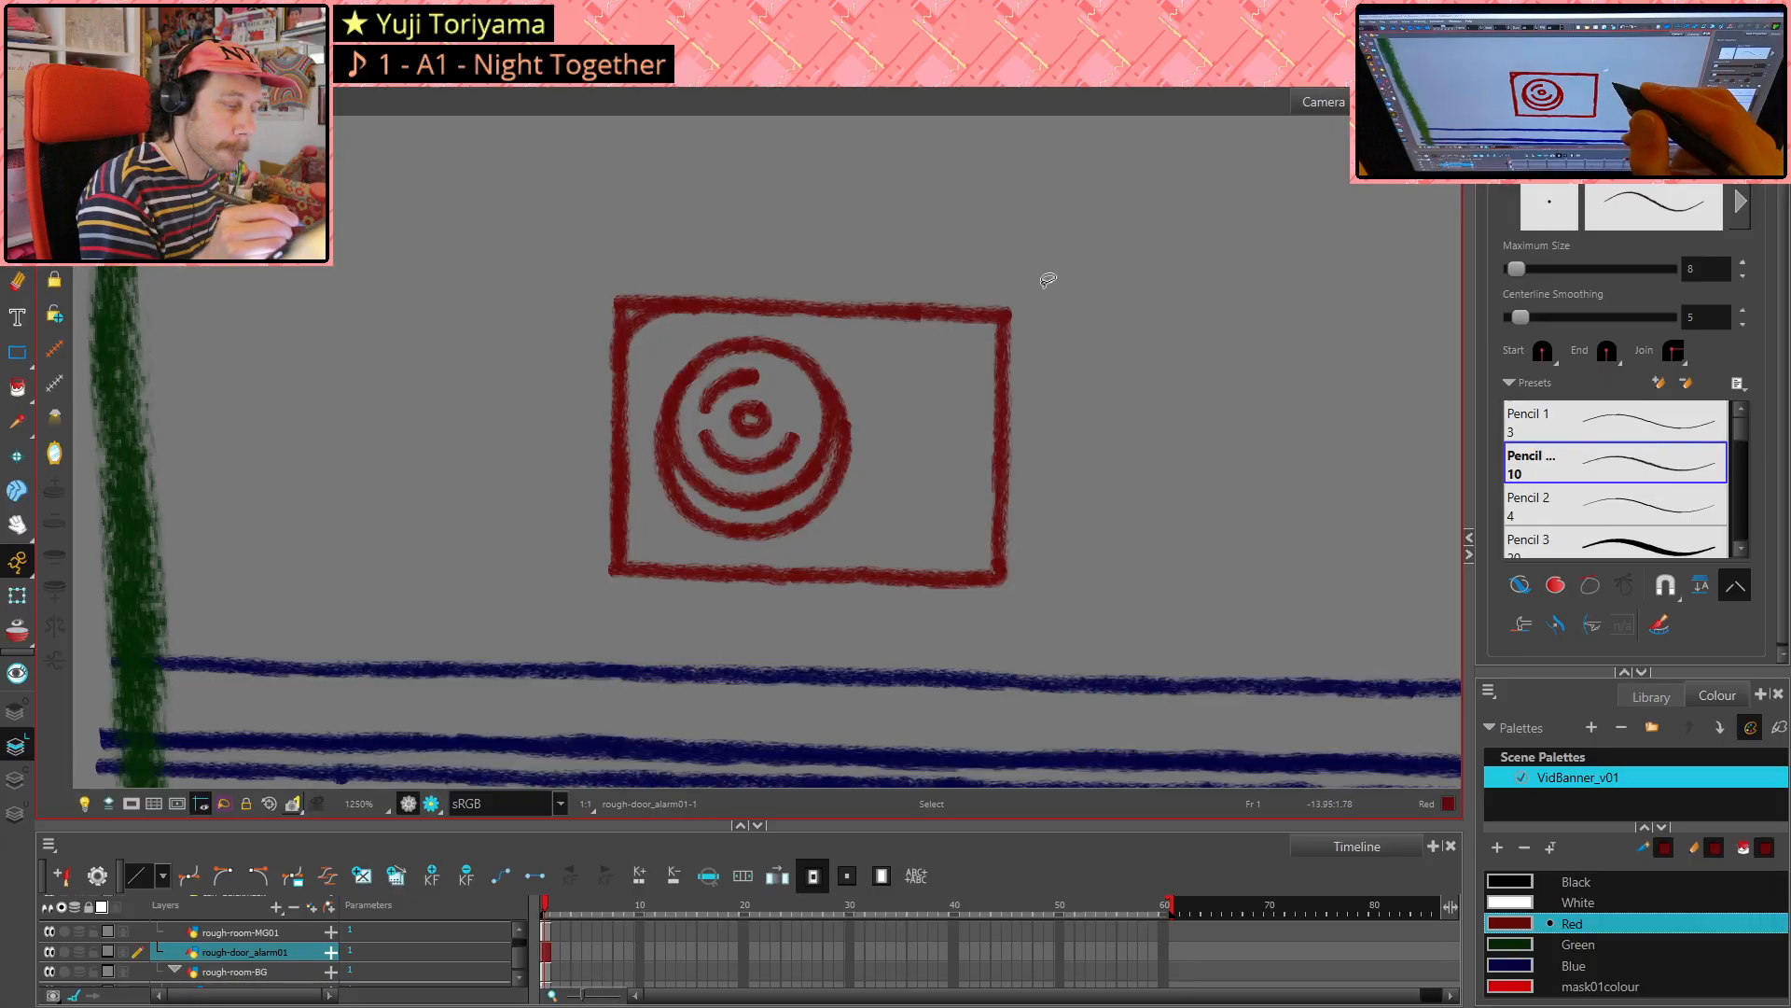
key("ctrl+shift+z")
key("ctrl+z")
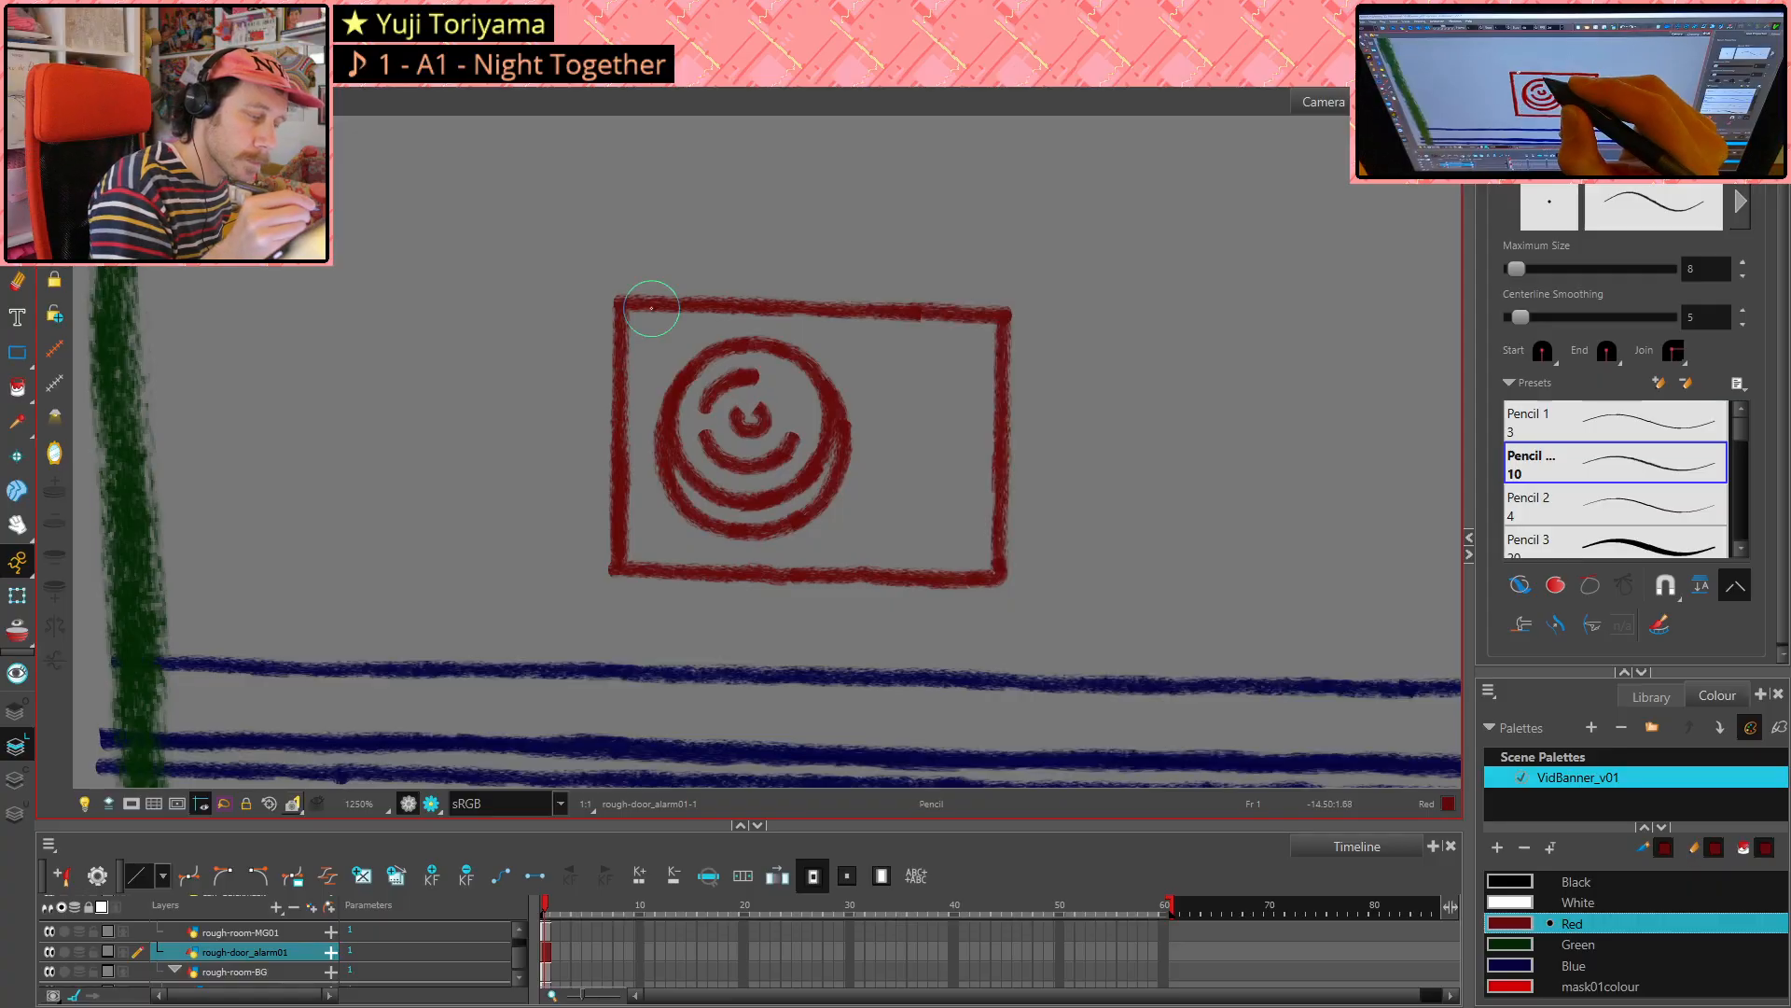
- Redraw the red Pencil curve at the plate's upper-left corner and remove the square corner outside it with the Cutter
key("alt+/")
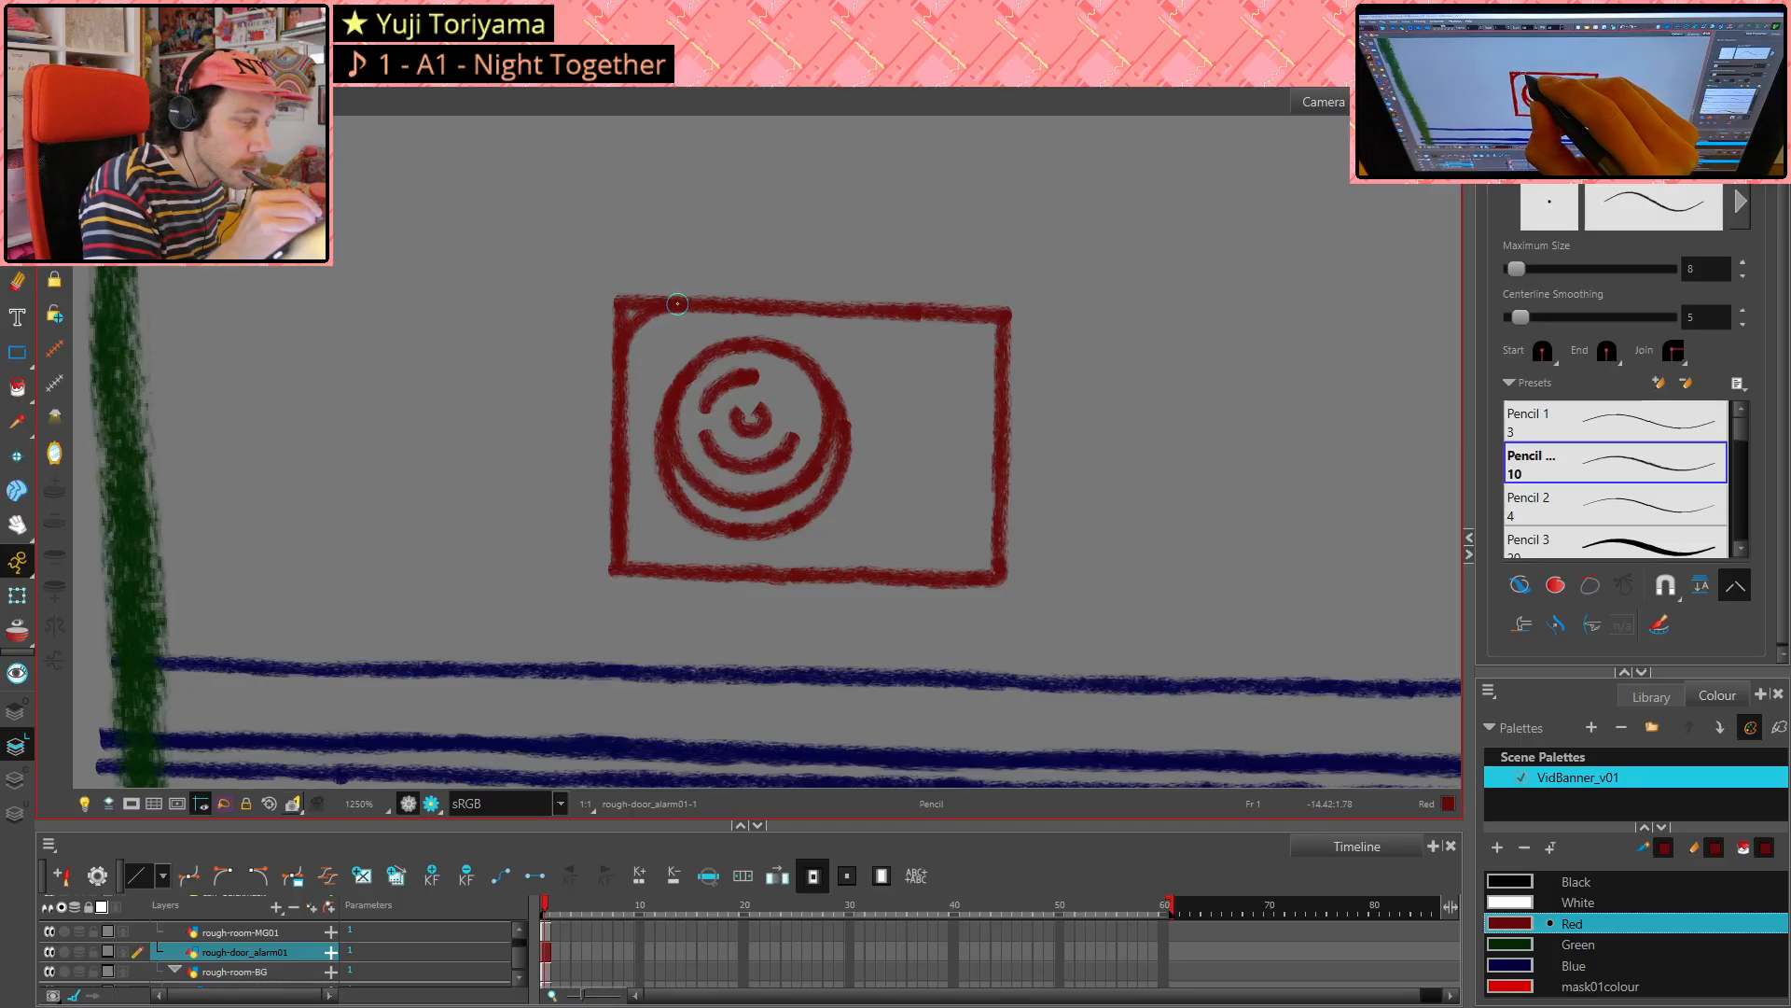
key("alt+t")
left_click_drag(623, 287, 680, 320)
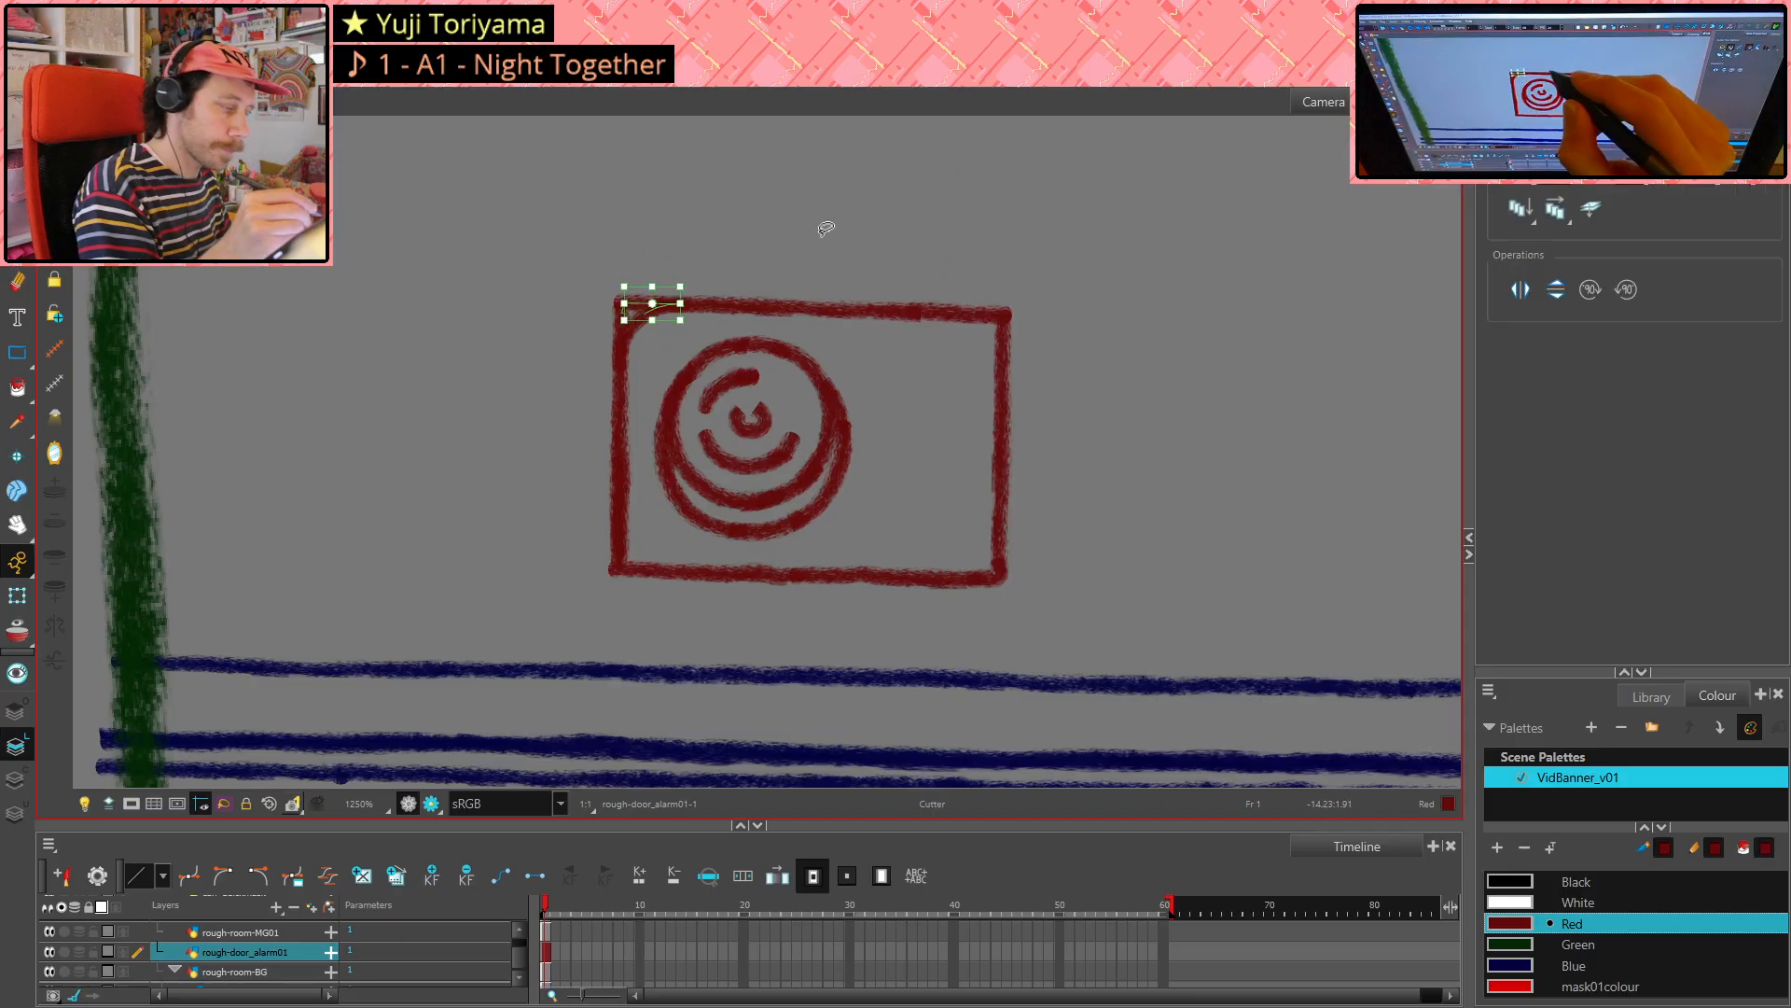
key("Delete")
left_click(623, 301)
key("Delete")
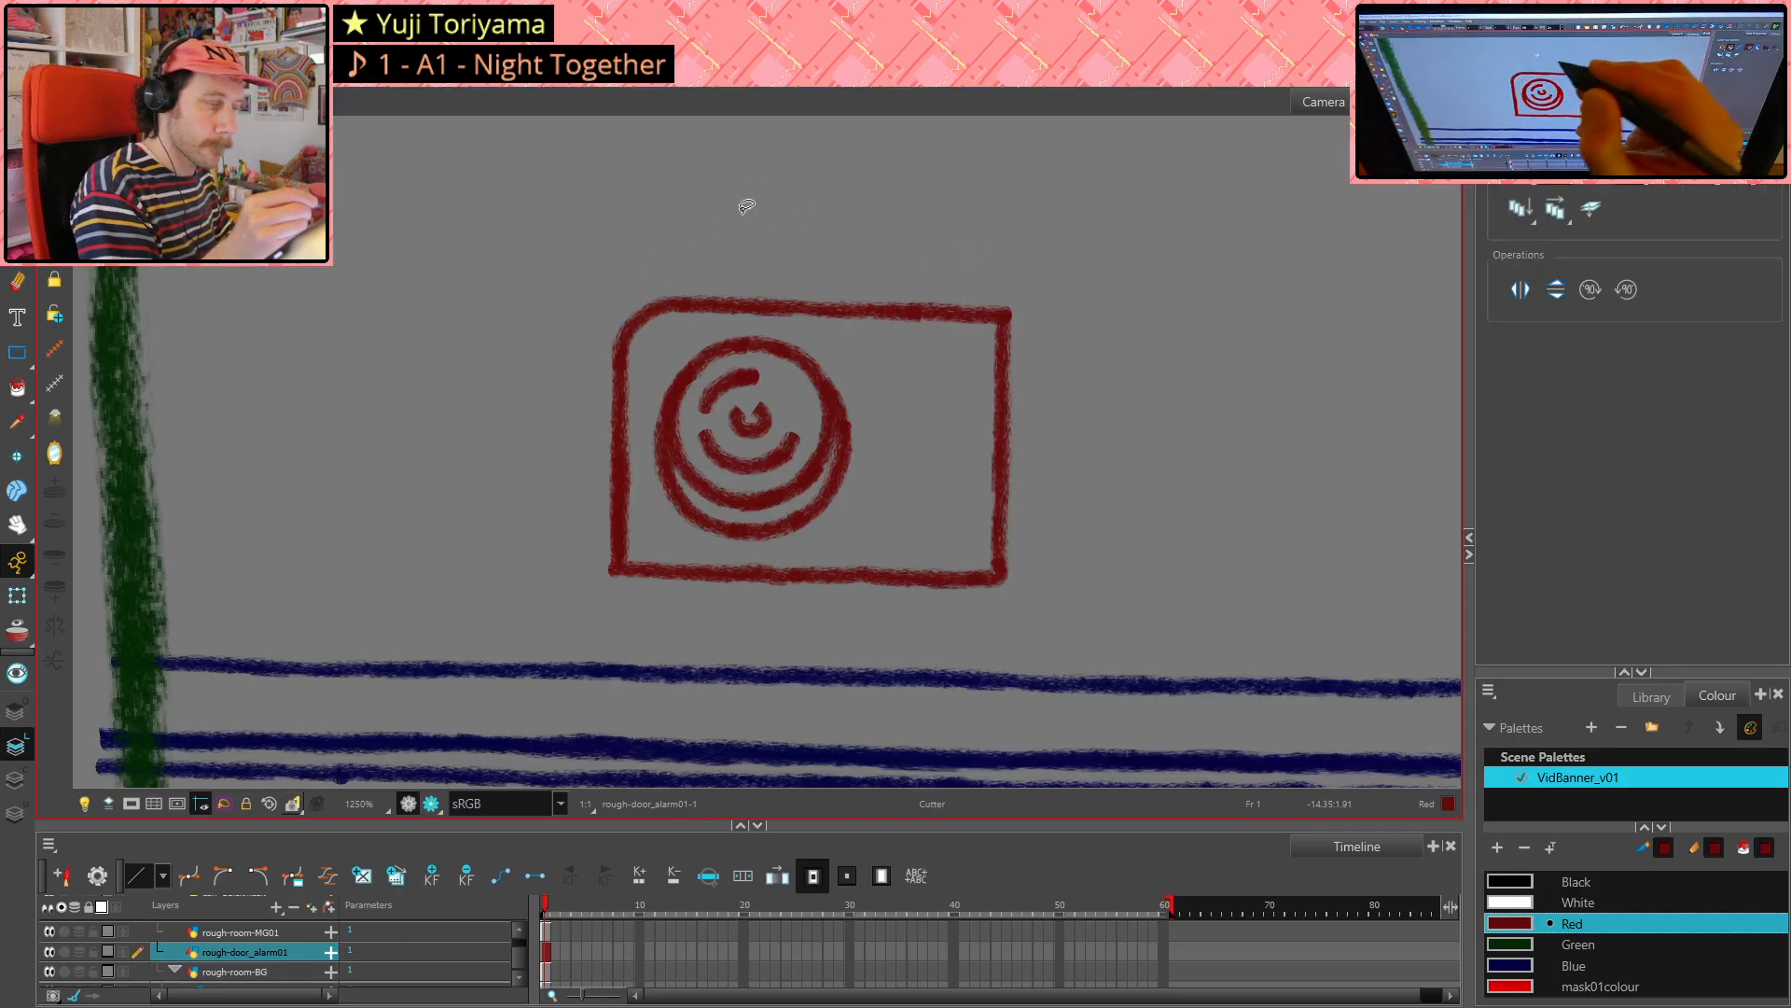
- Round the plate's lower-left corner with a red Pencil curve and cut off the bottom edge's overhang
key("alt+slash")
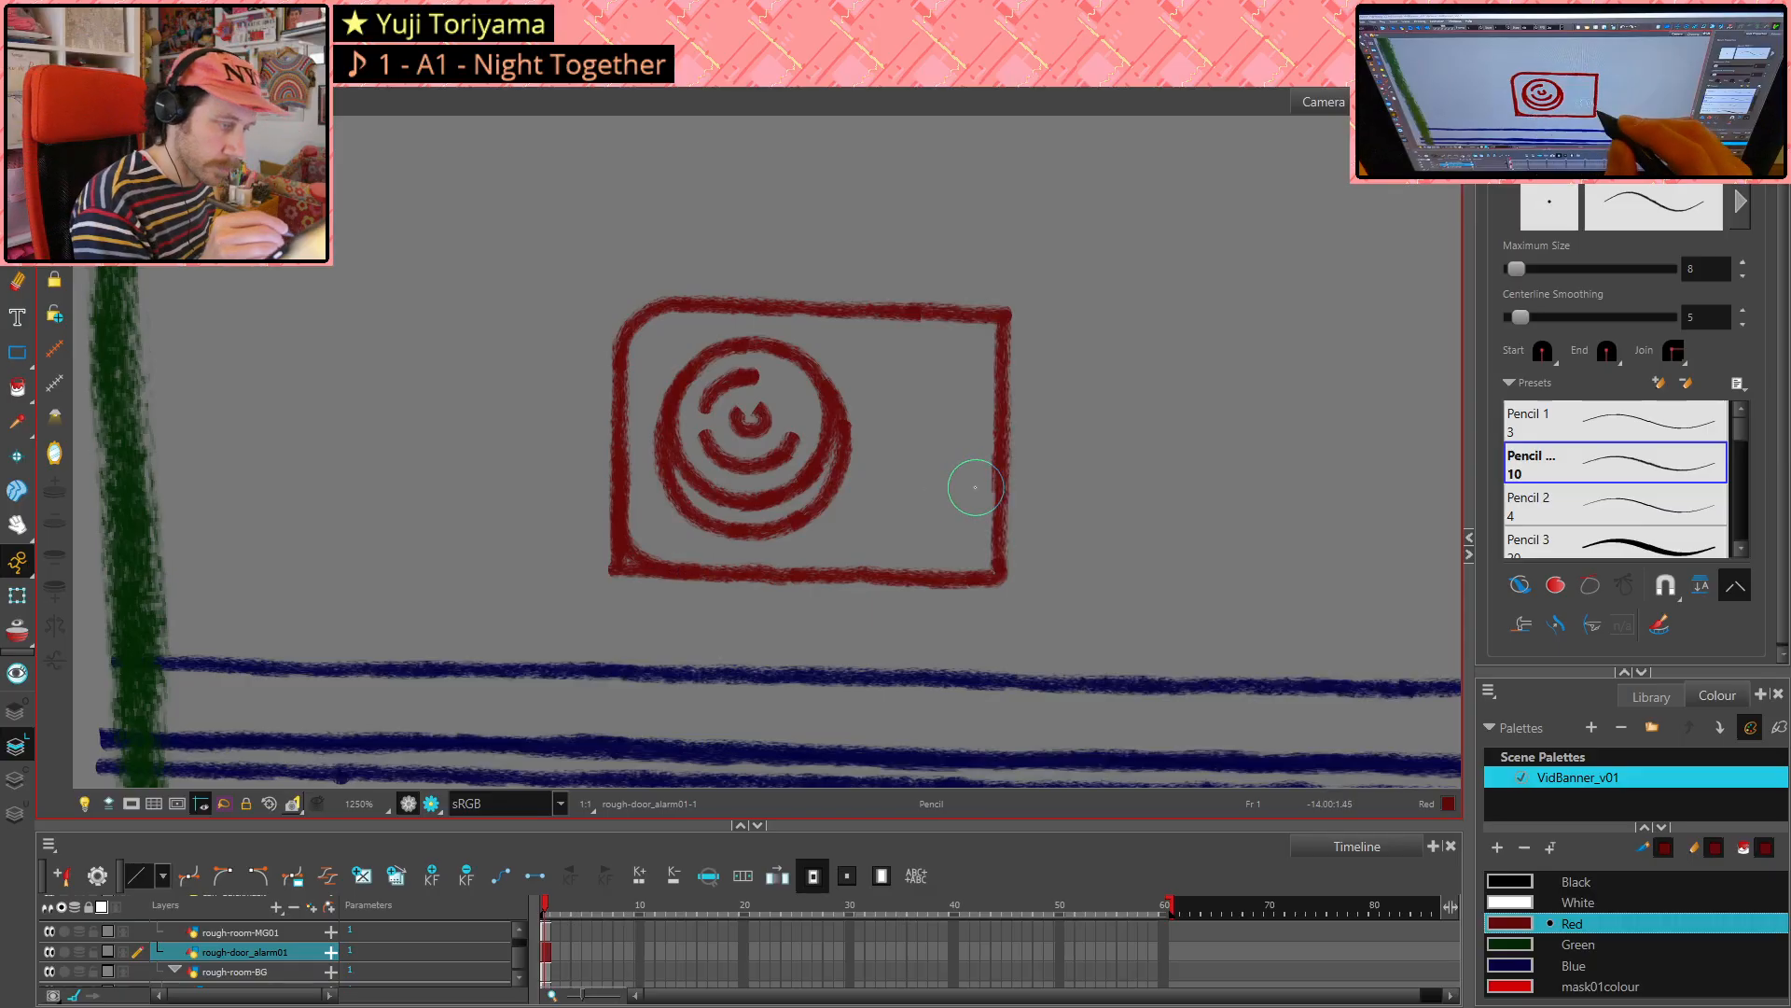
key("alt+t")
left_click(633, 577)
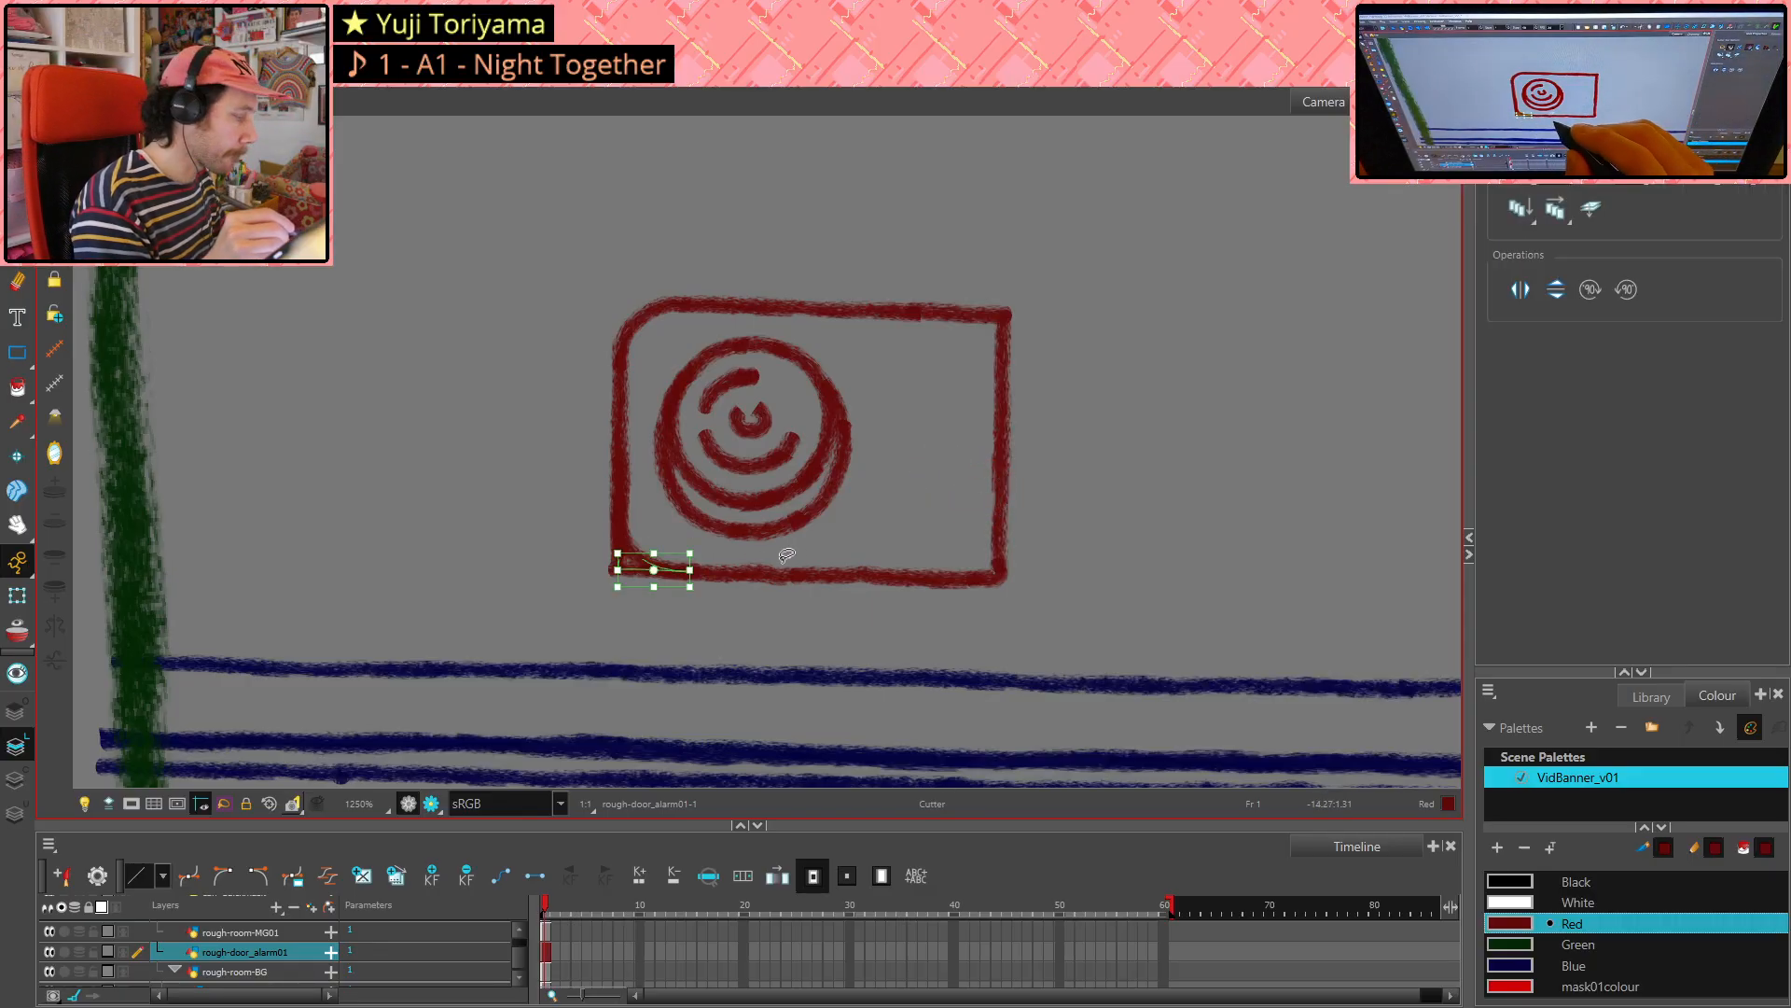
key("Delete")
left_click(617, 560)
key("Delete")
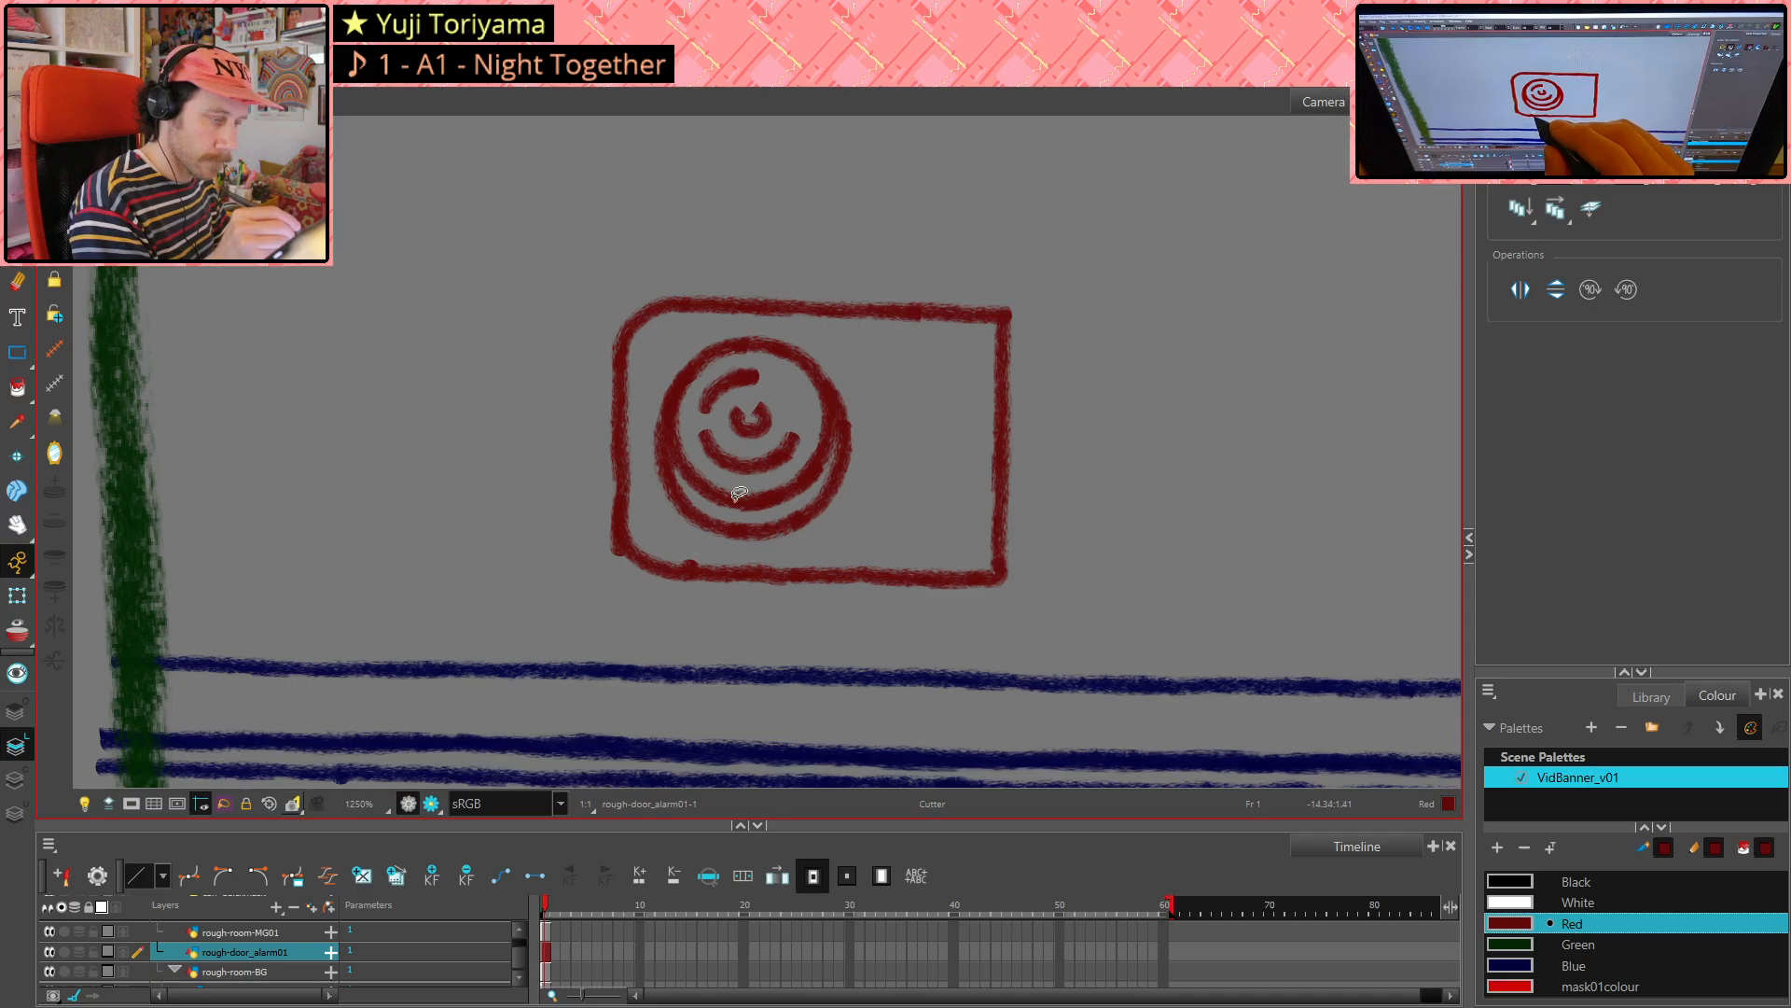
key("ctrl+z")
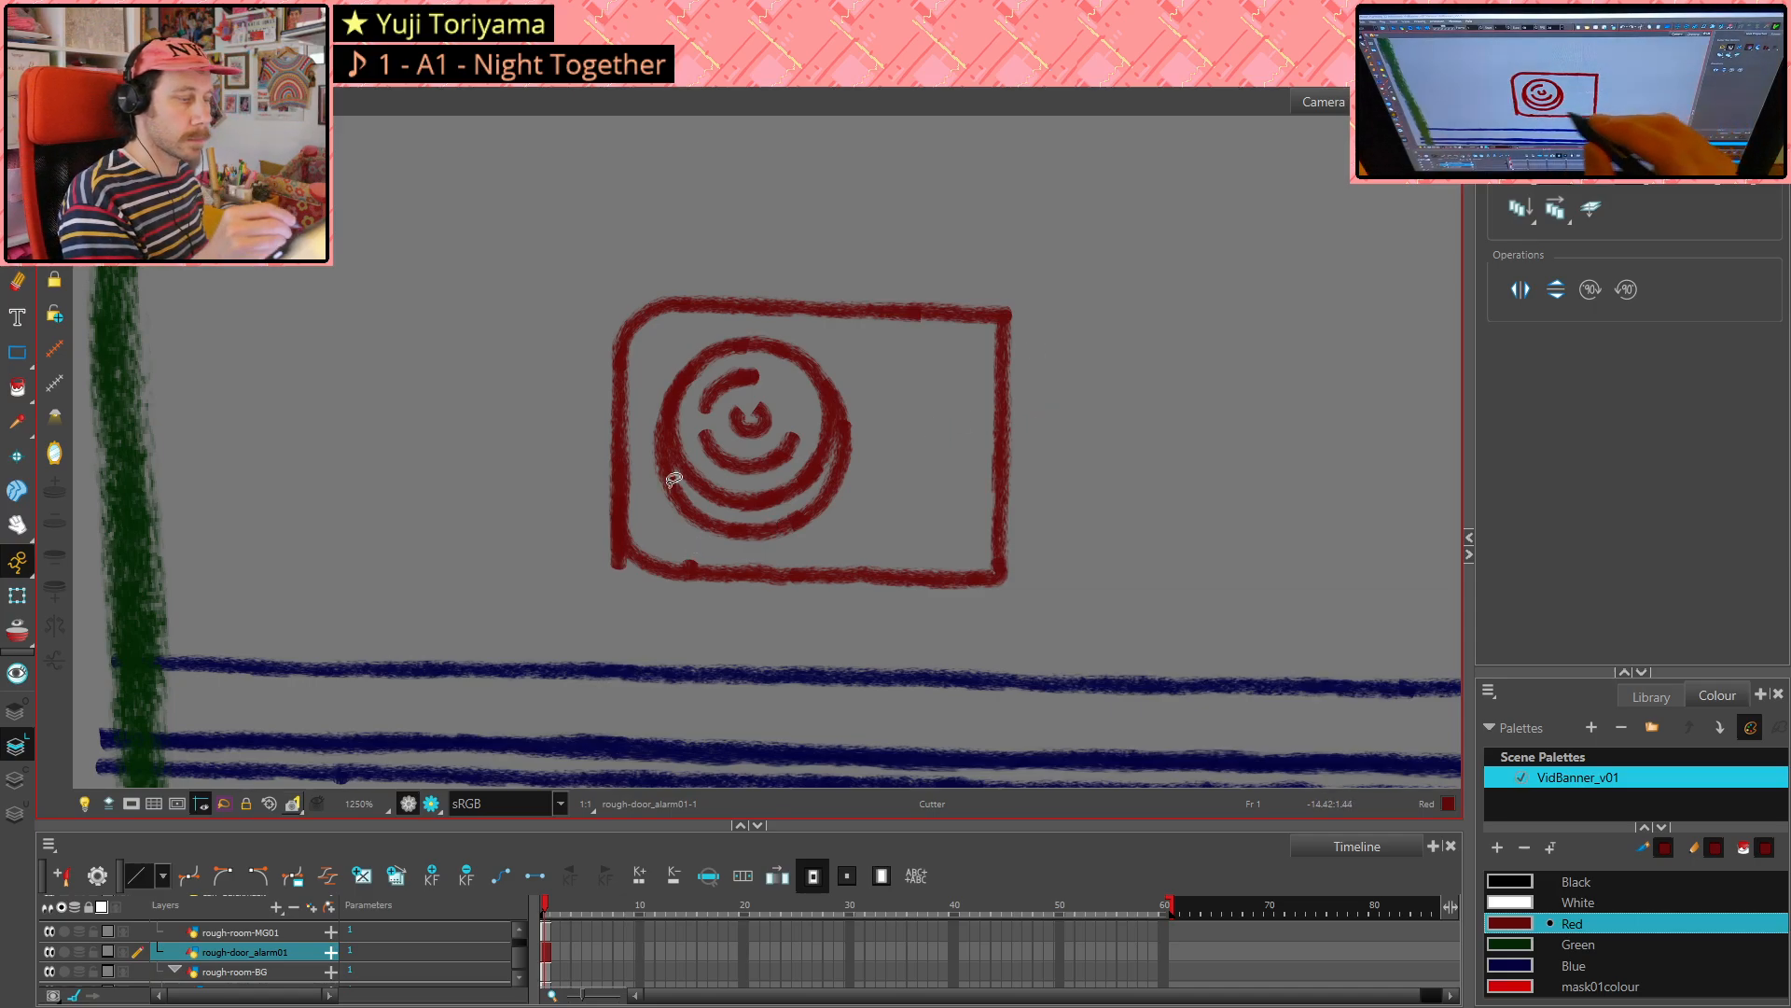
- Cut away the blob where the lower-left curve meets the bottom edge and trim the left edge's overhang
left_click(689, 569)
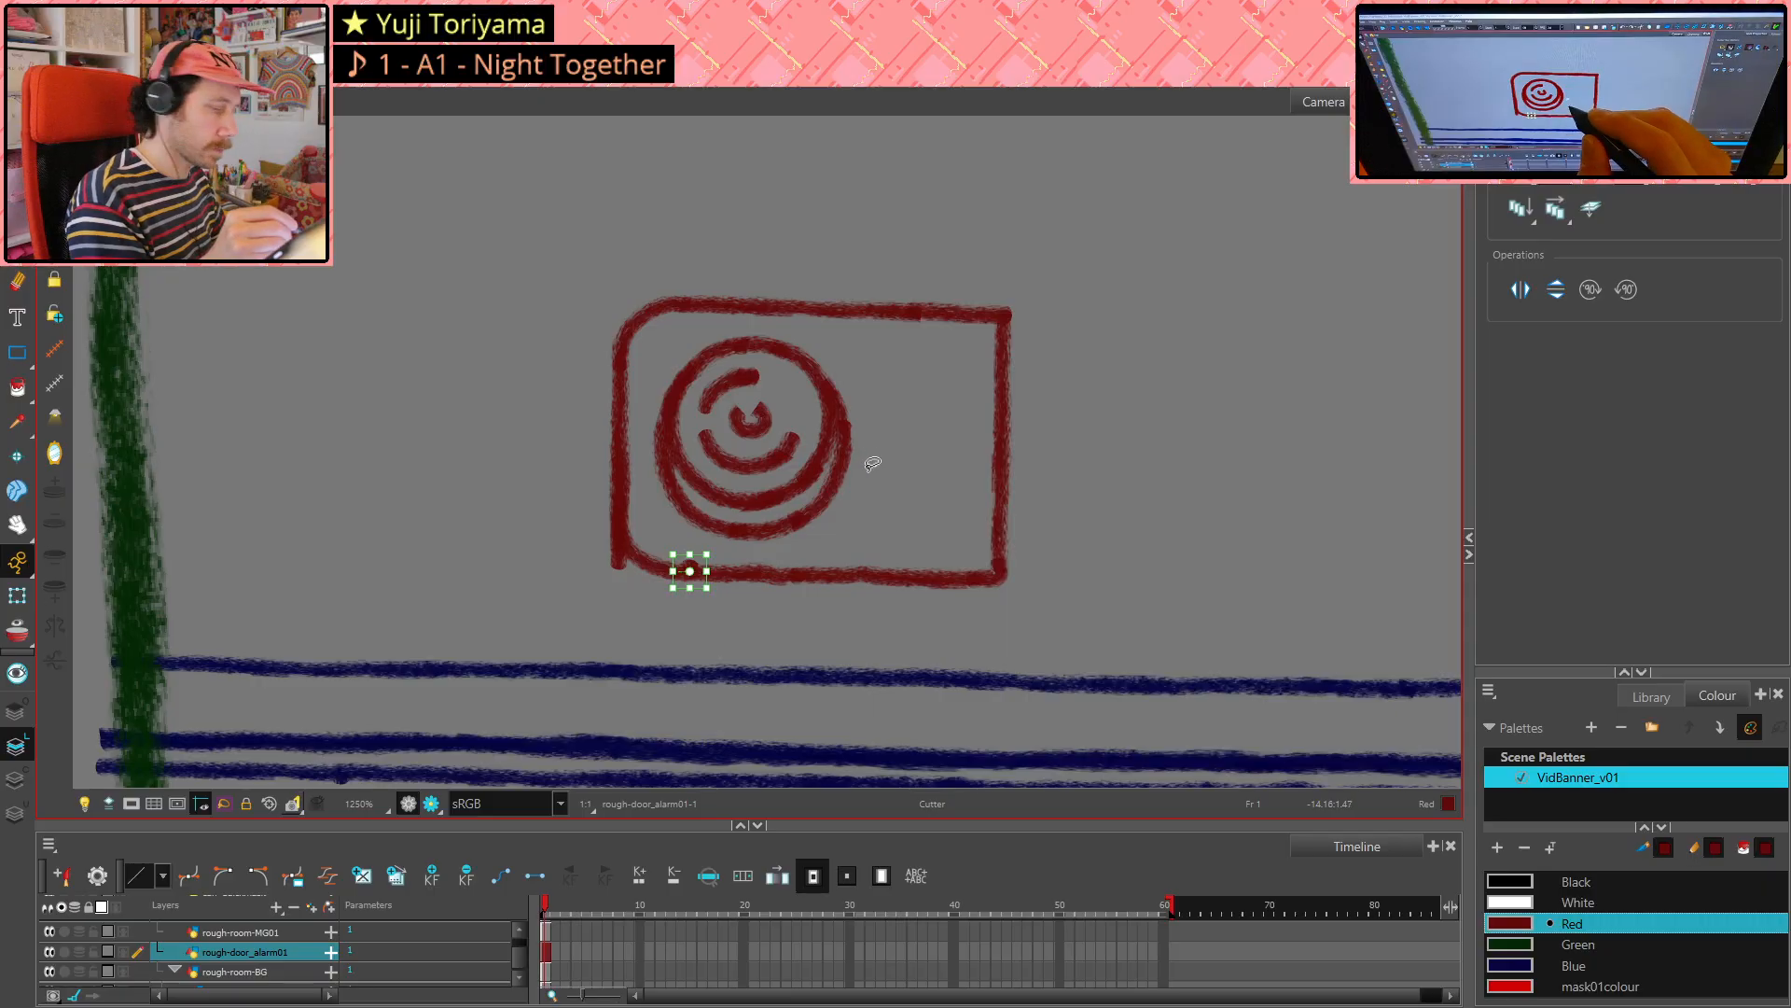
key("Delete")
left_click(623, 487)
key("Delete")
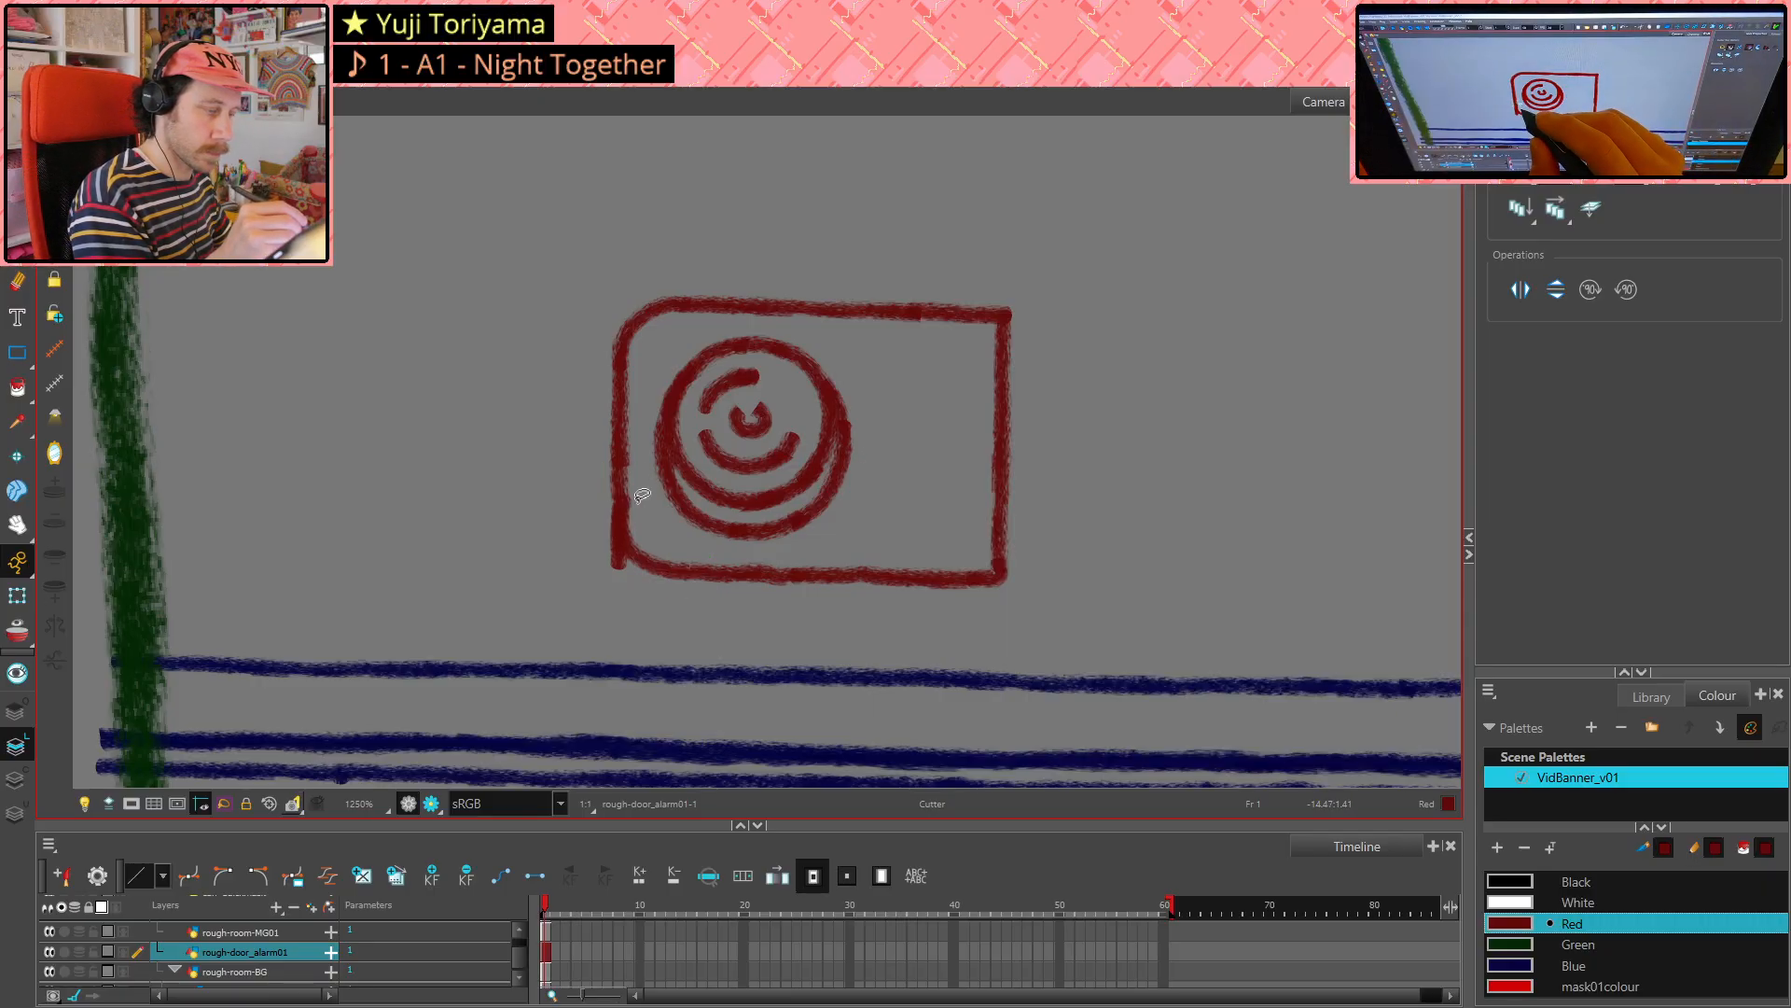
left_click(617, 558)
key("Delete")
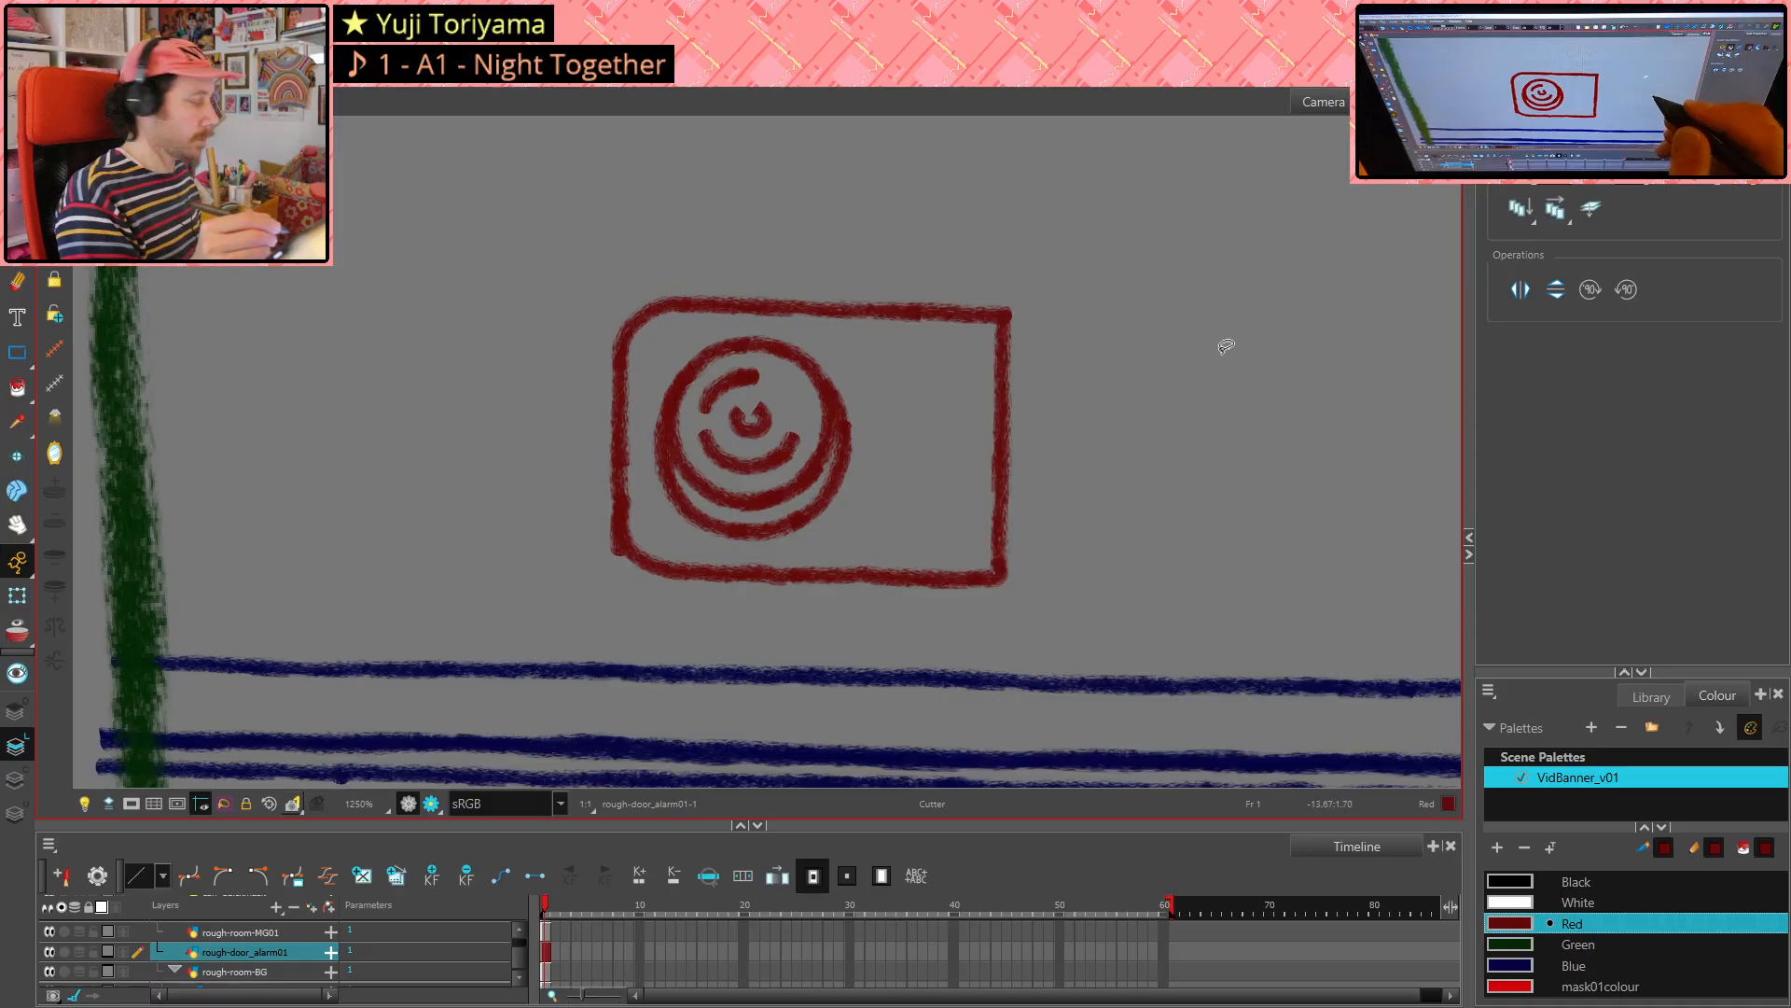
- Select and delete the overlapping stroke pieces at the lower end of the plate's left edge
key("alt+s")
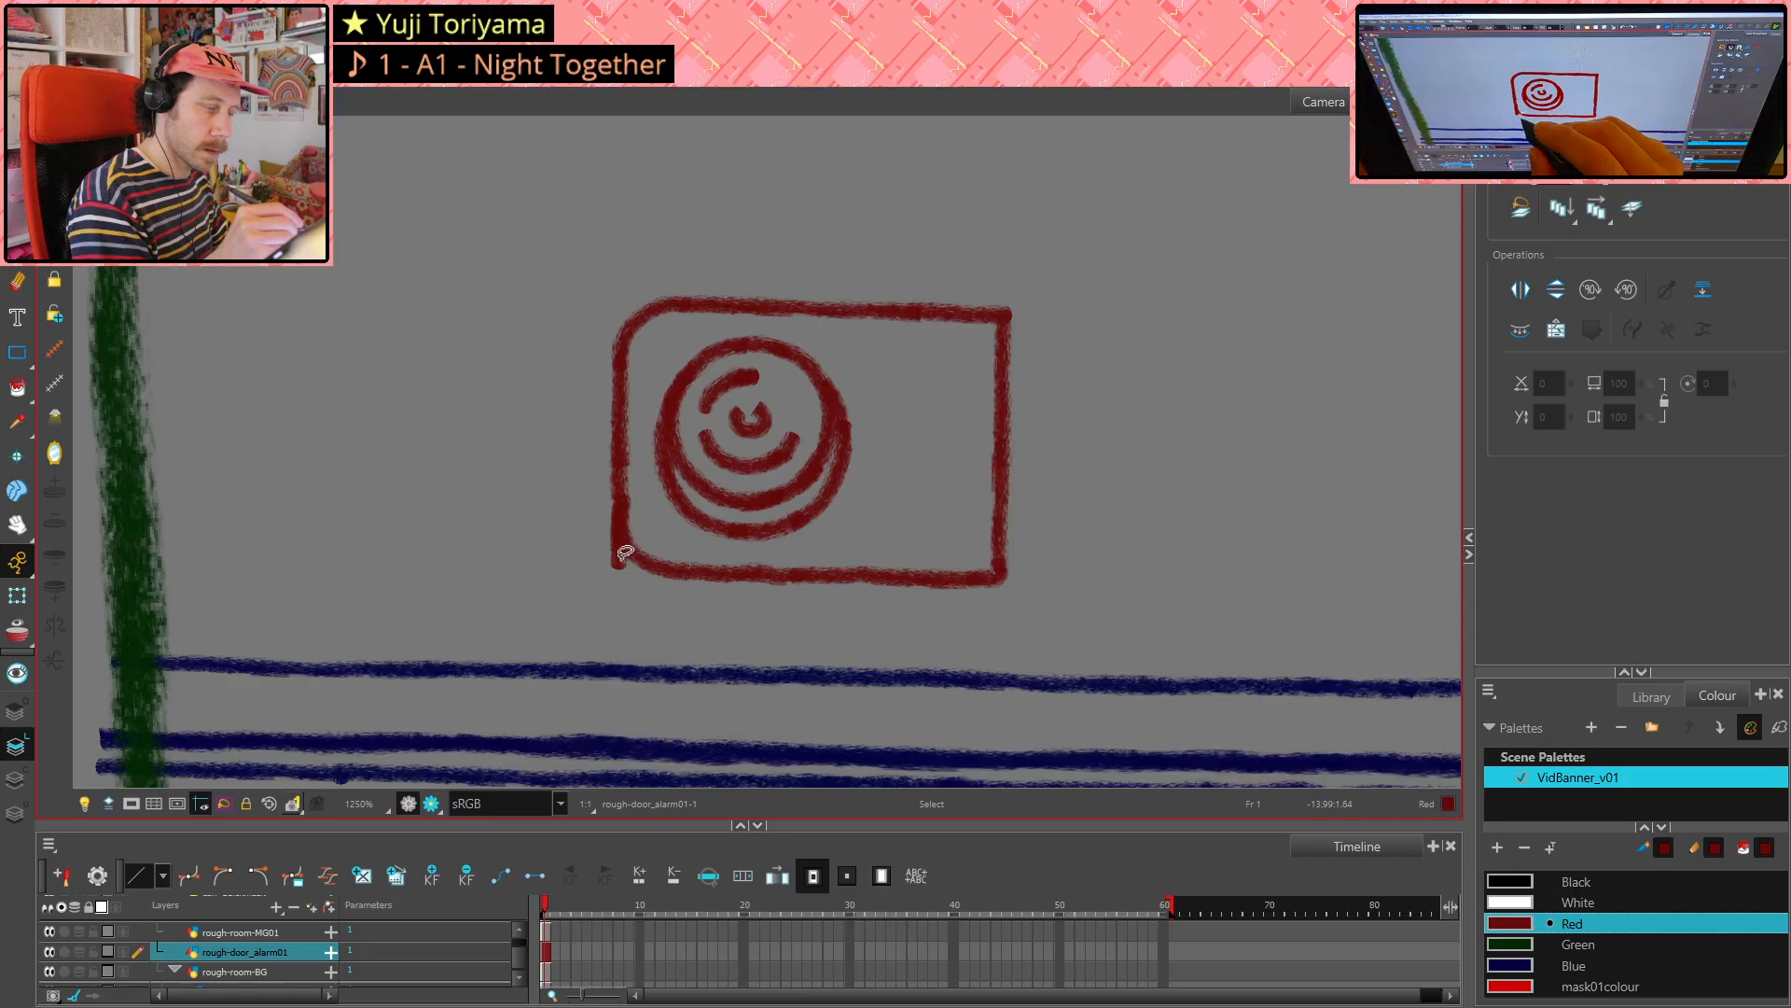
left_click(619, 550)
key("Delete")
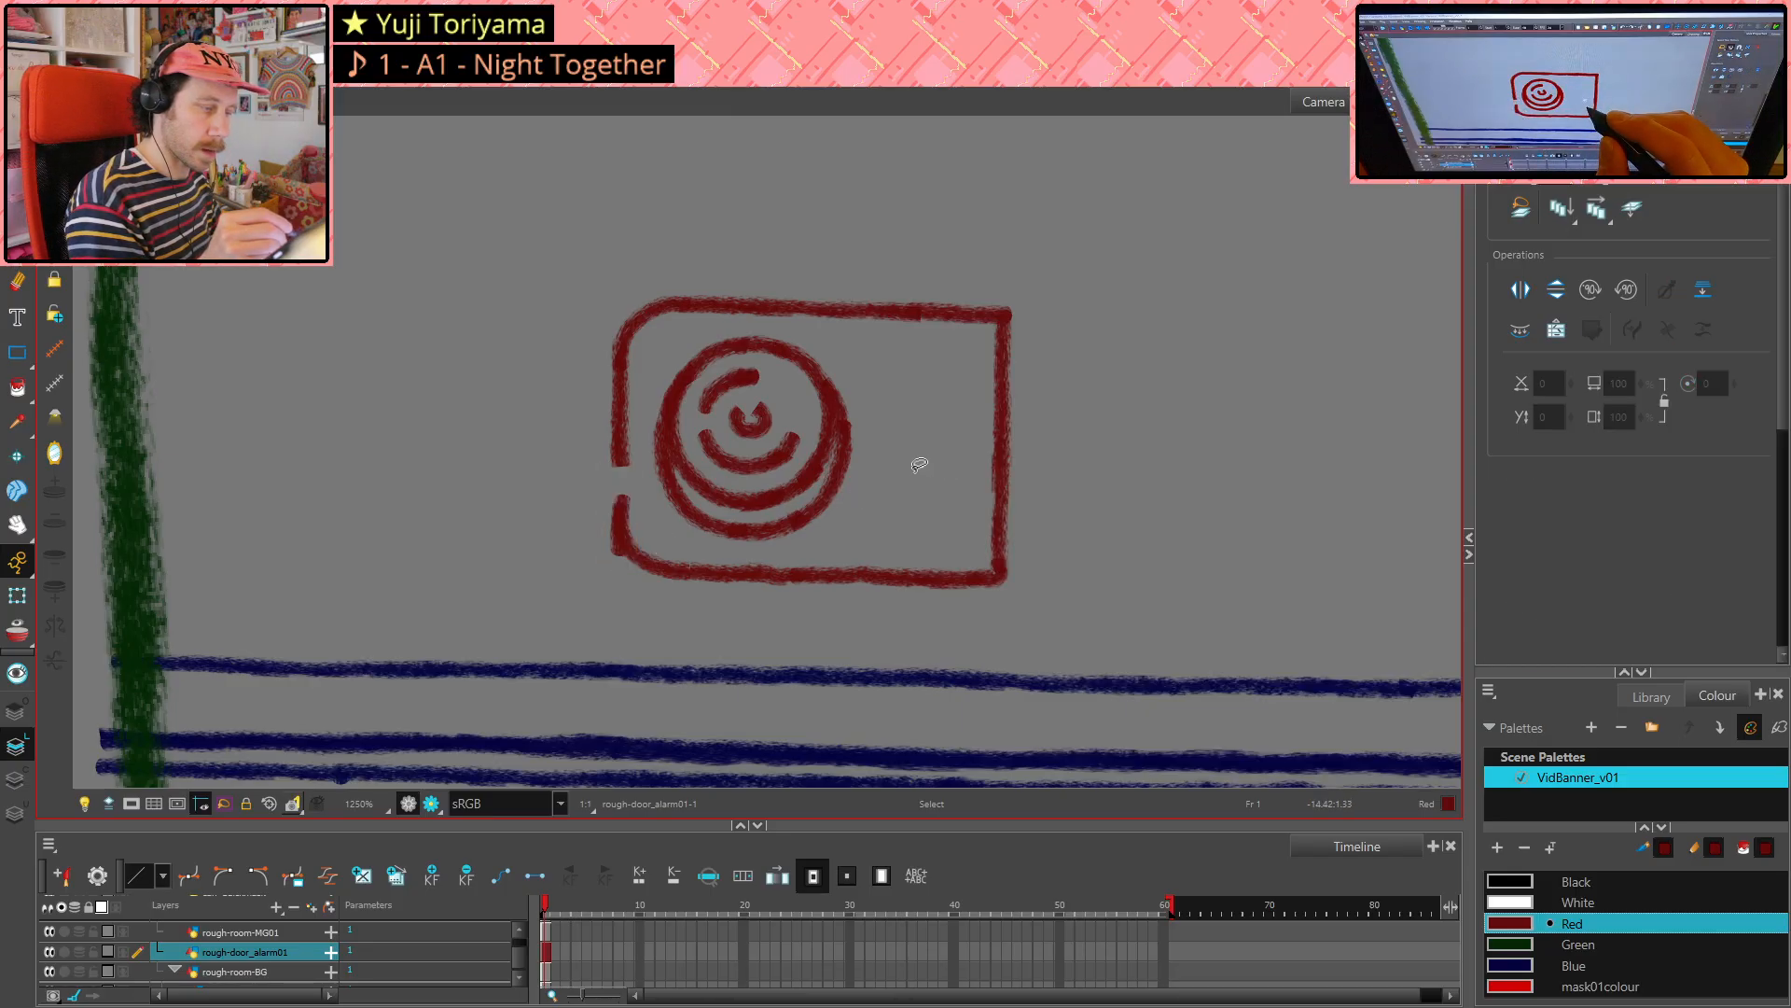
left_click(620, 547)
key("Delete")
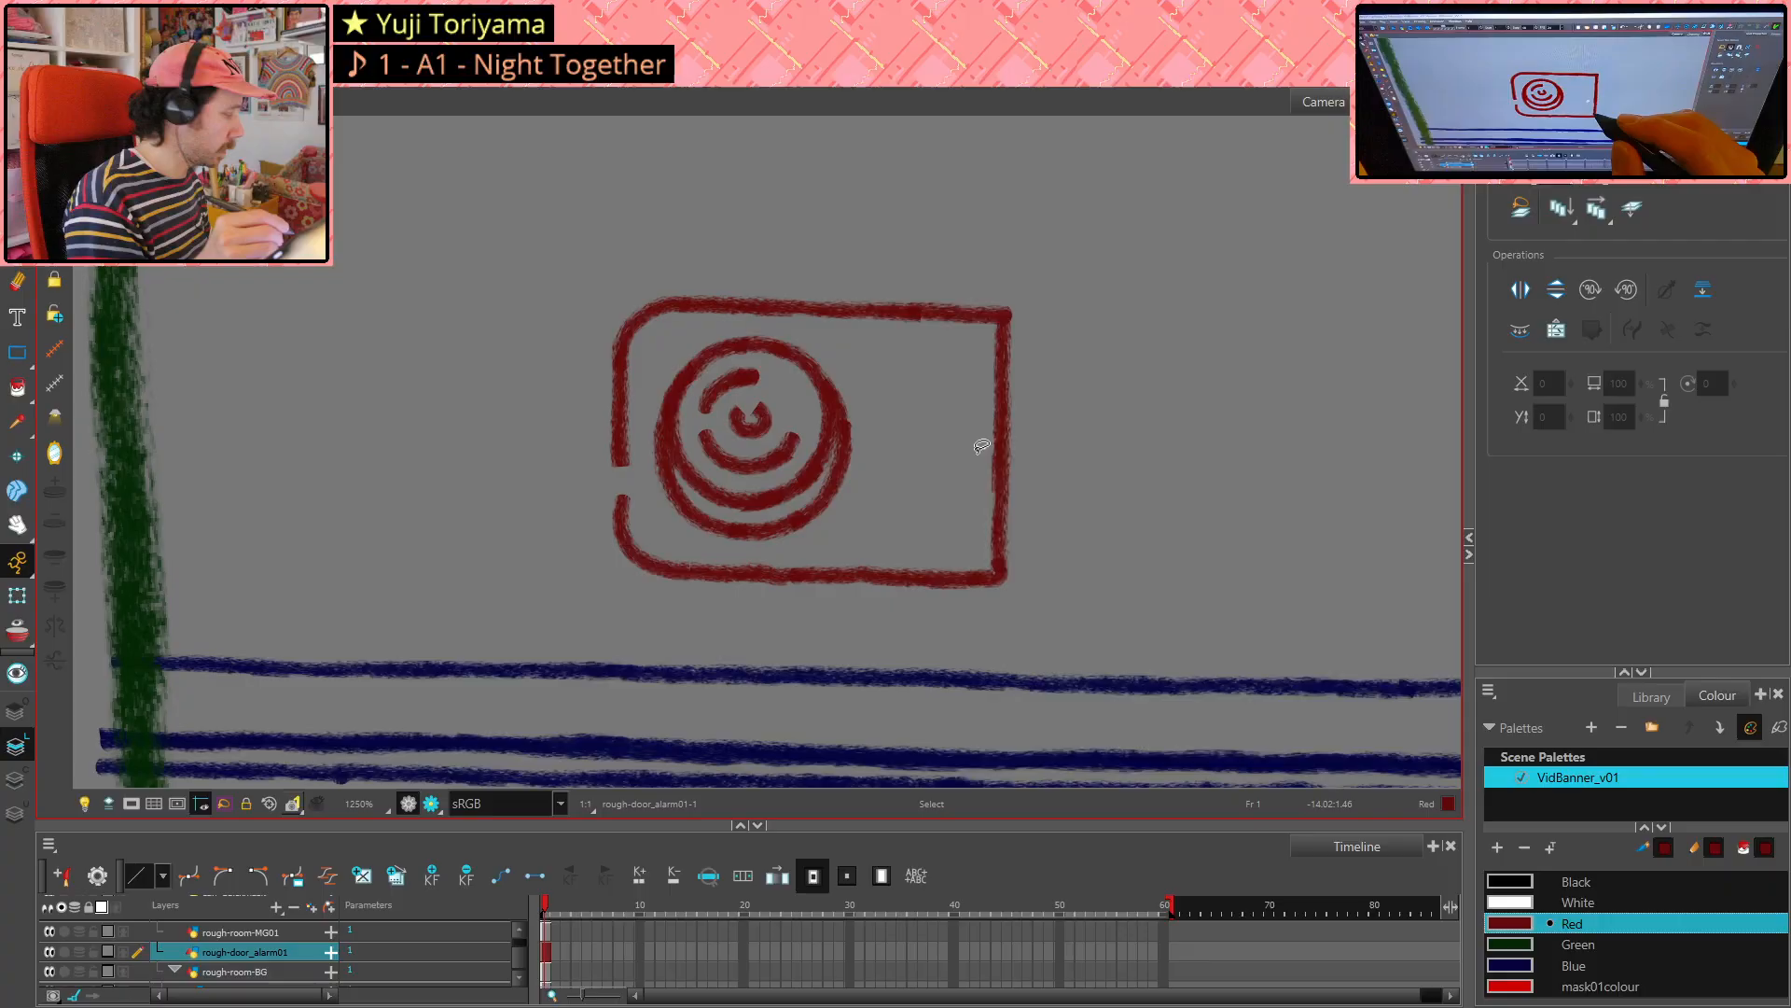
- Trim the left edge's open end with the Medium Eraser and close the gap down to the lower-left curve with the red Pencil
key("alt+e")
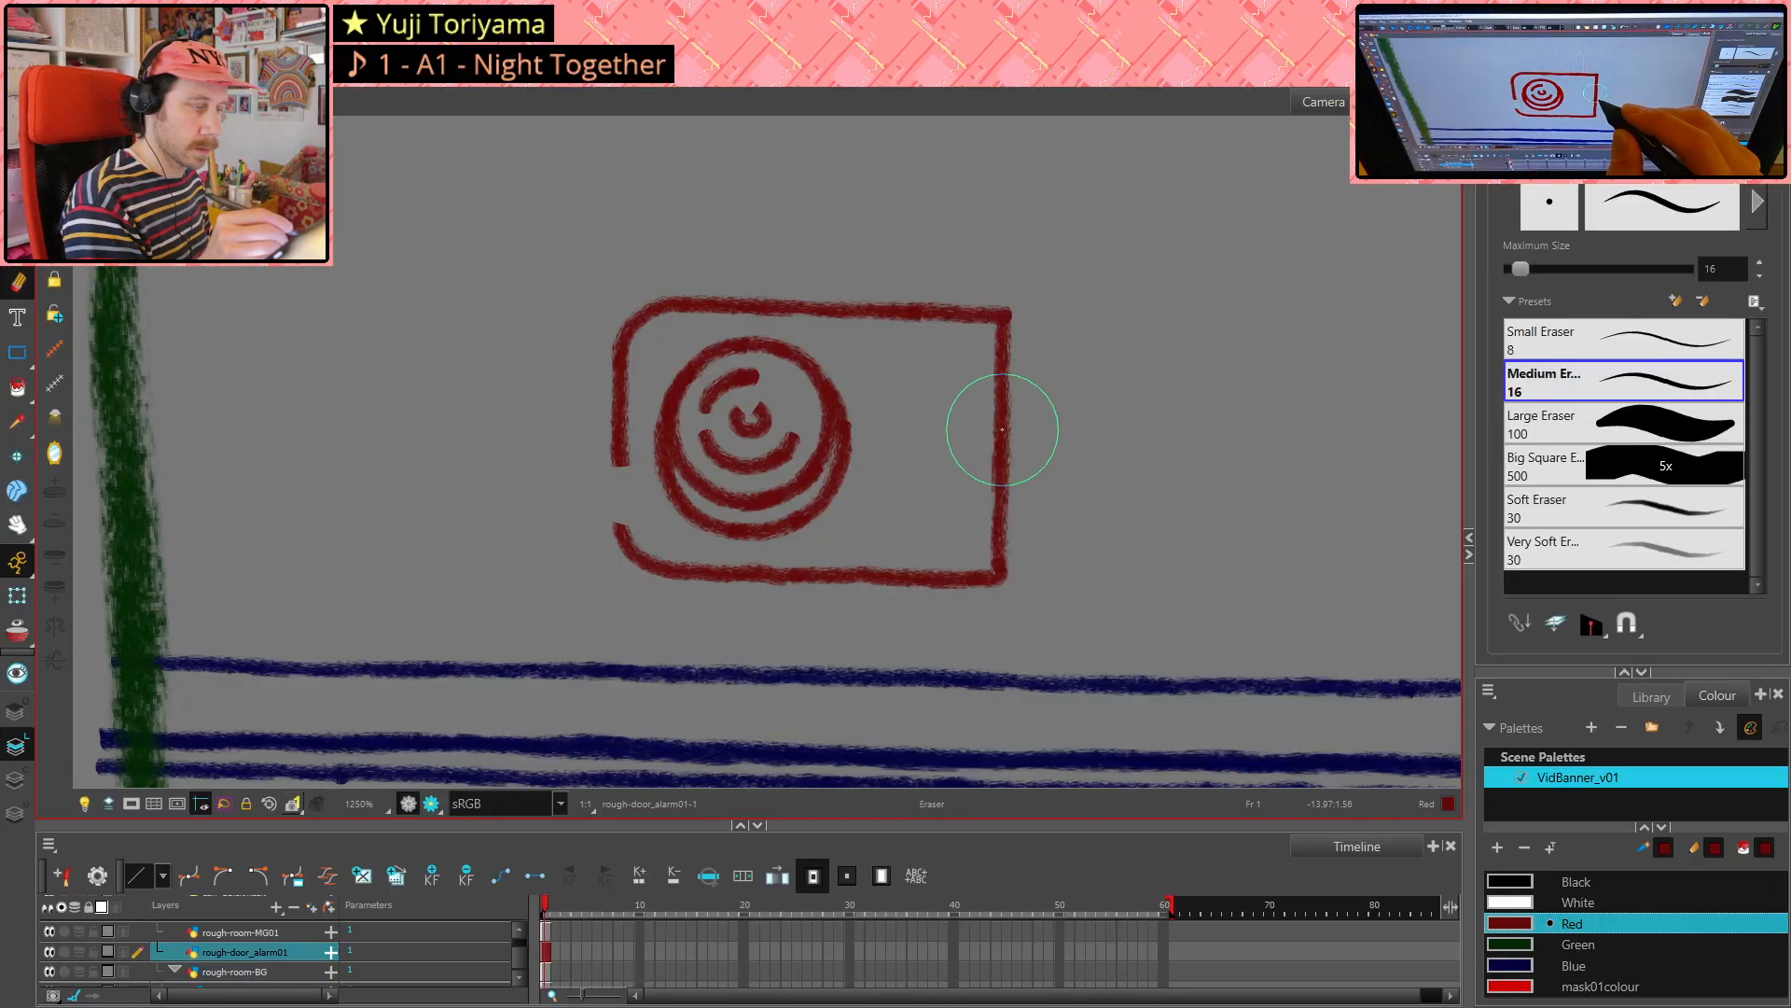
left_click_drag(616, 455, 618, 471)
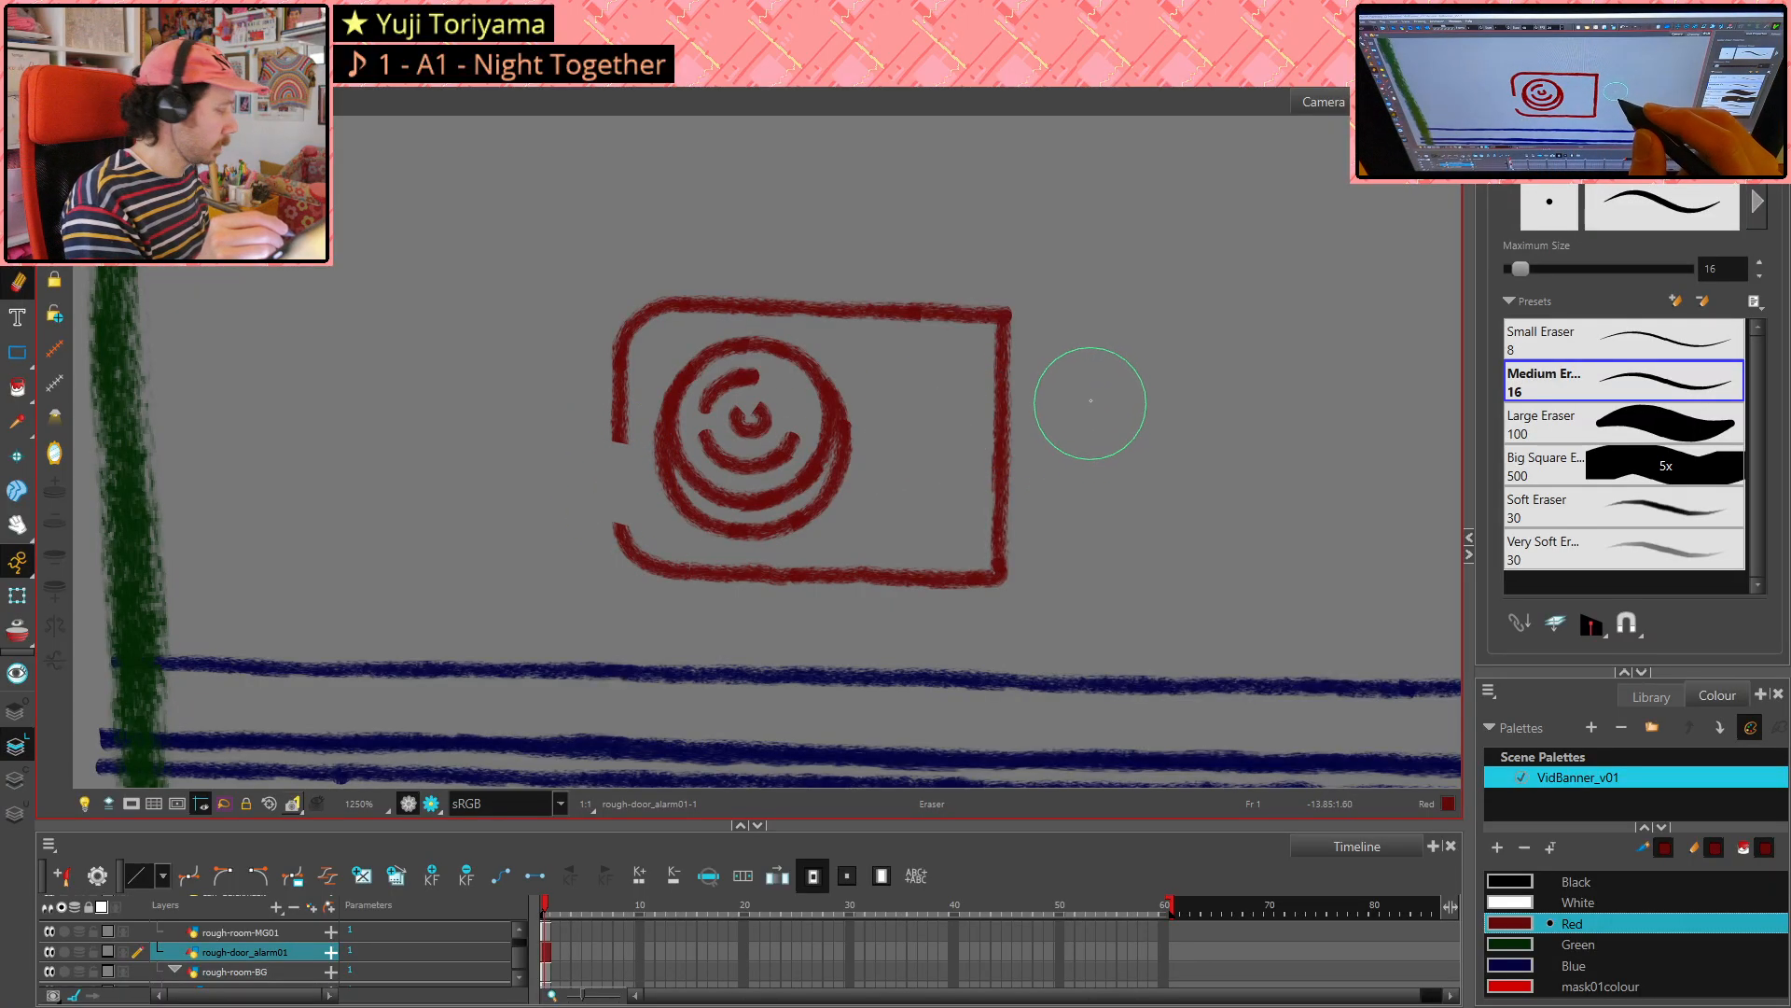
key("alt+slash")
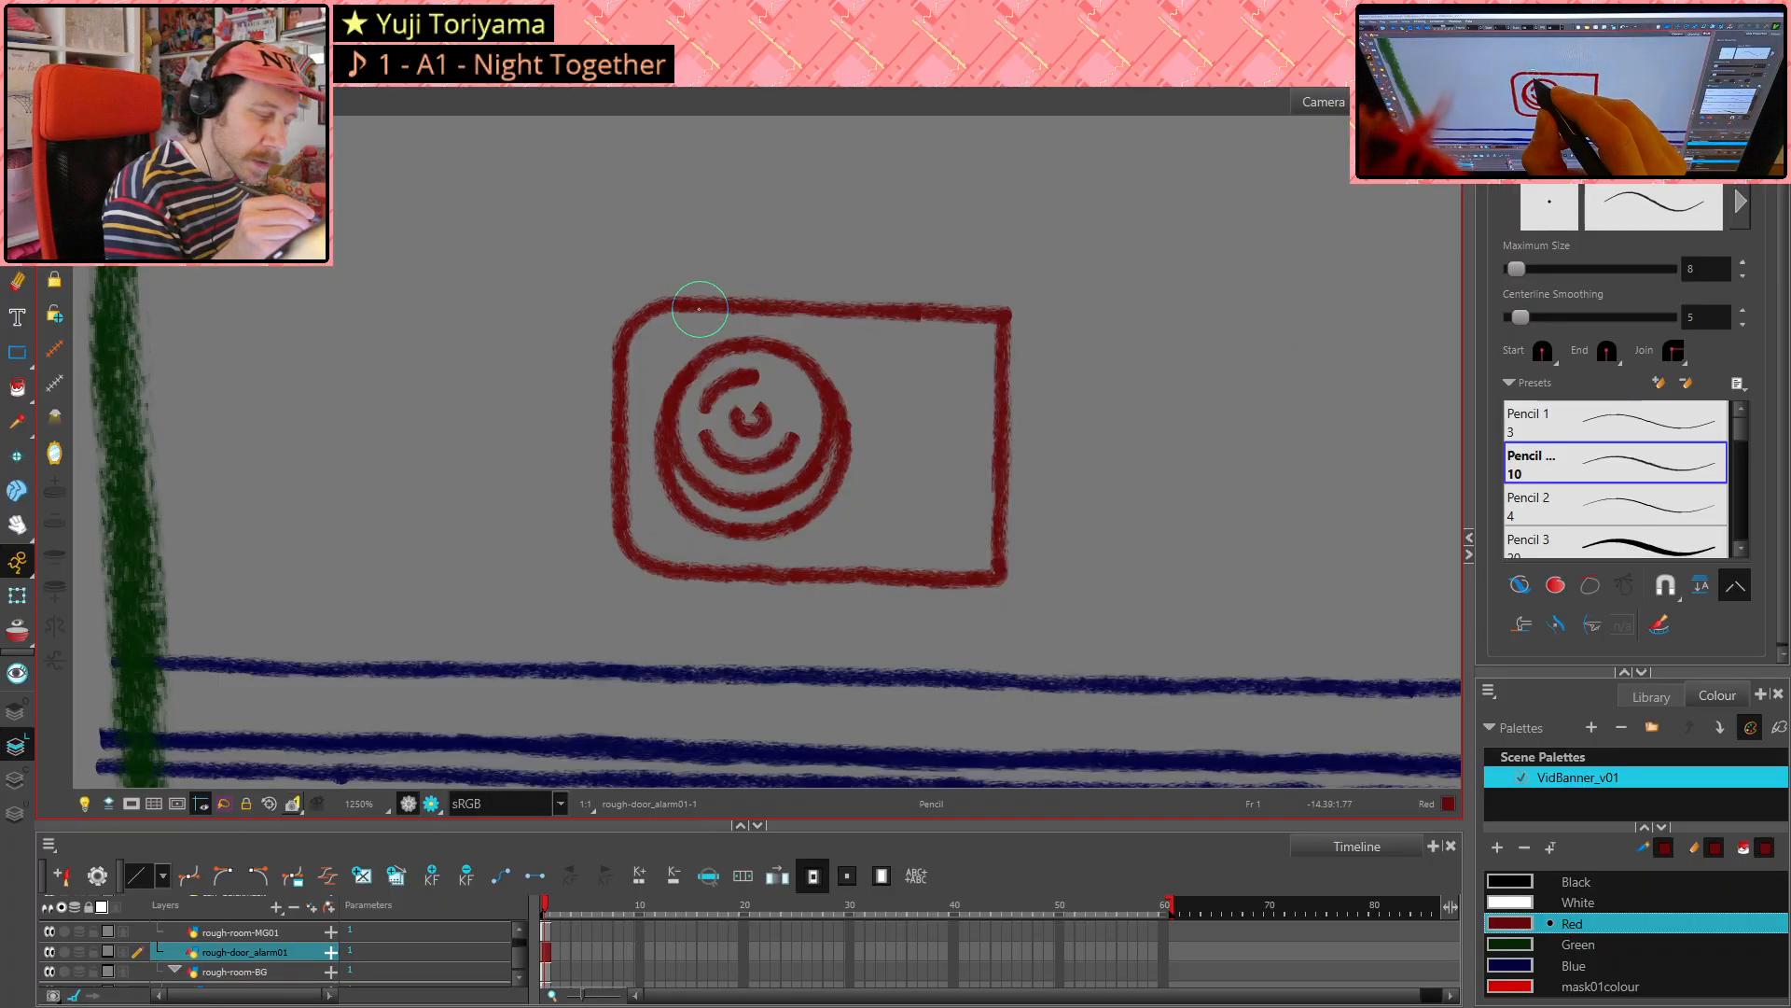
- Redraw the plate's top edge as a straighter red Pencil line and delete the old top edge strokes
left_click_drag(678, 304, 1009, 308)
key("alt+s")
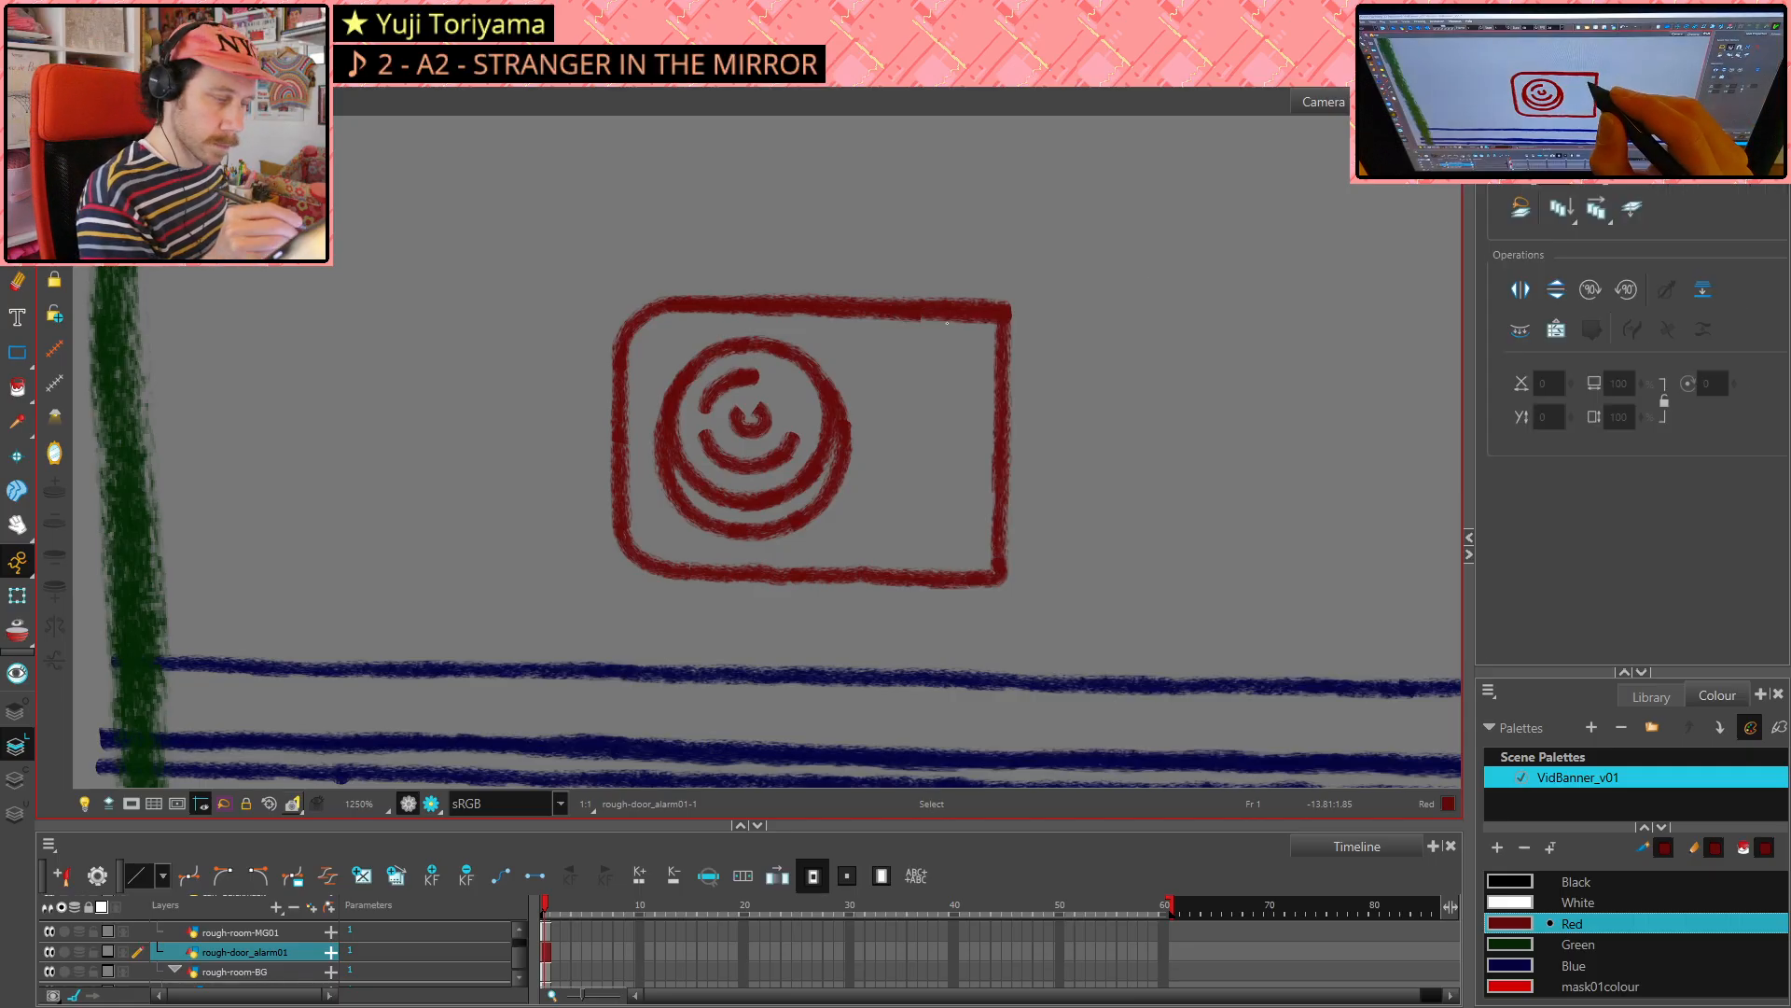
left_click(942, 323)
key("Delete")
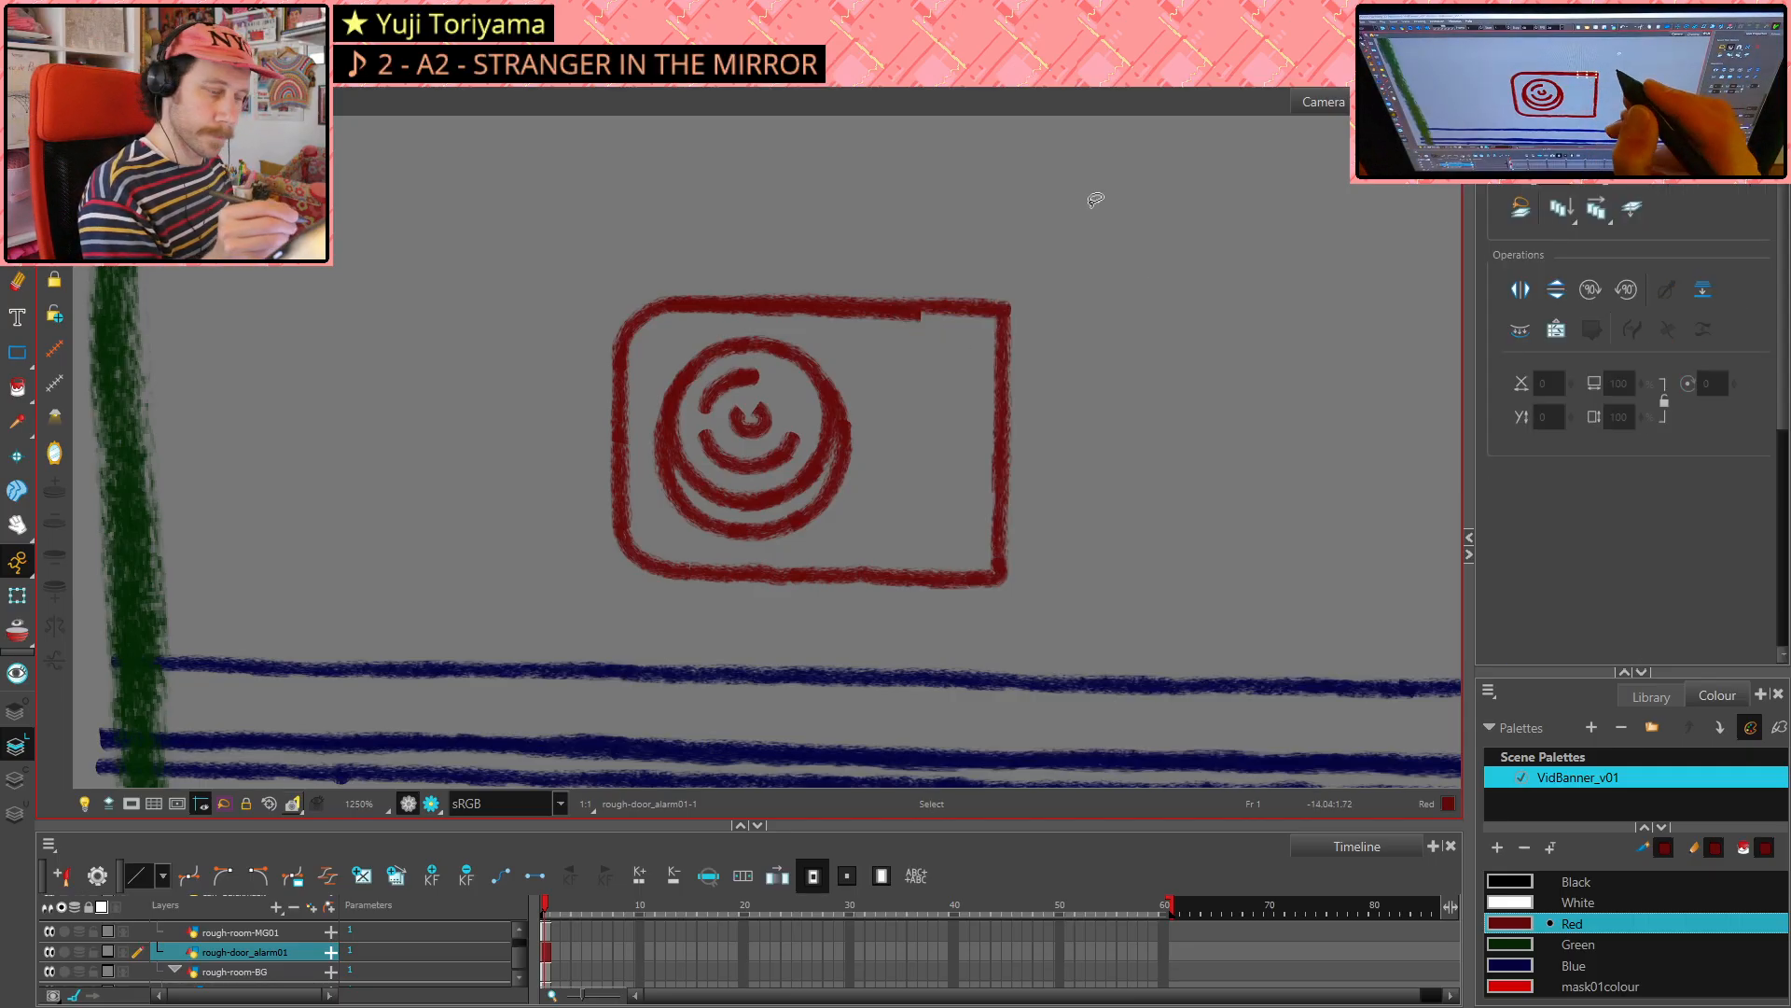
left_click(897, 318)
key("Delete")
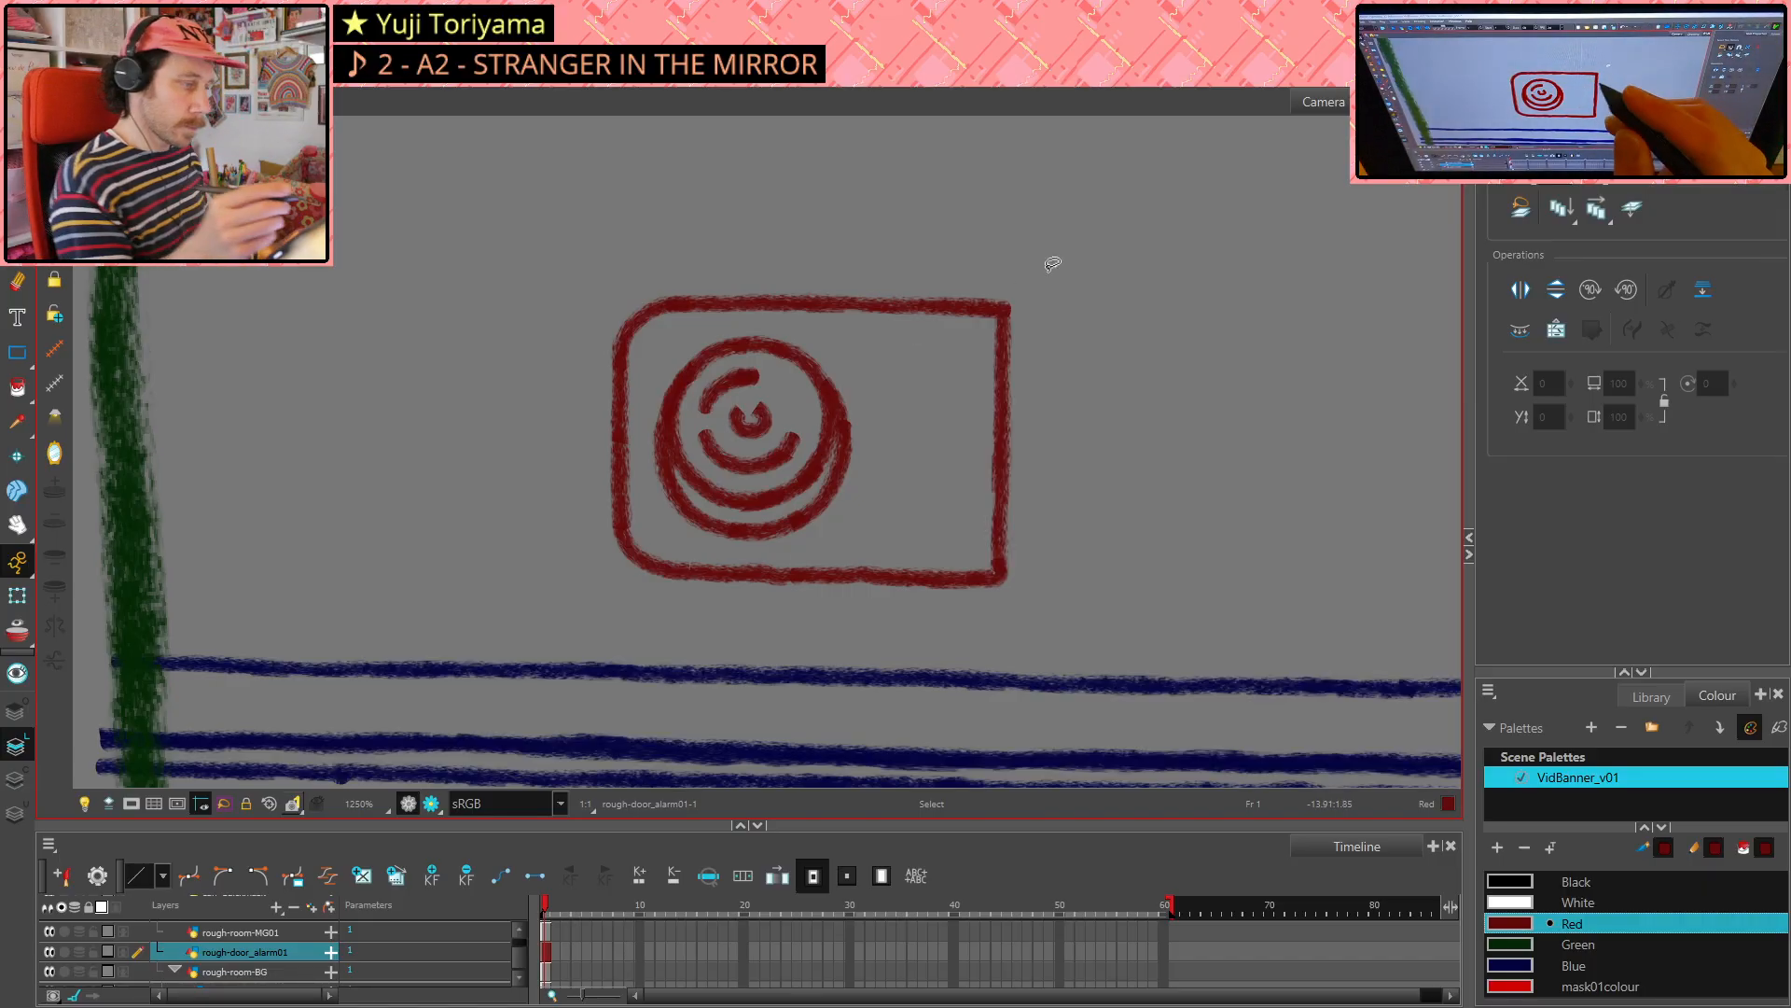
- Delete the plate's upper-left corner curve, clean the adjoining line ends with the Medium Eraser, and redraw the curve with the red Pencil
key("alt+e")
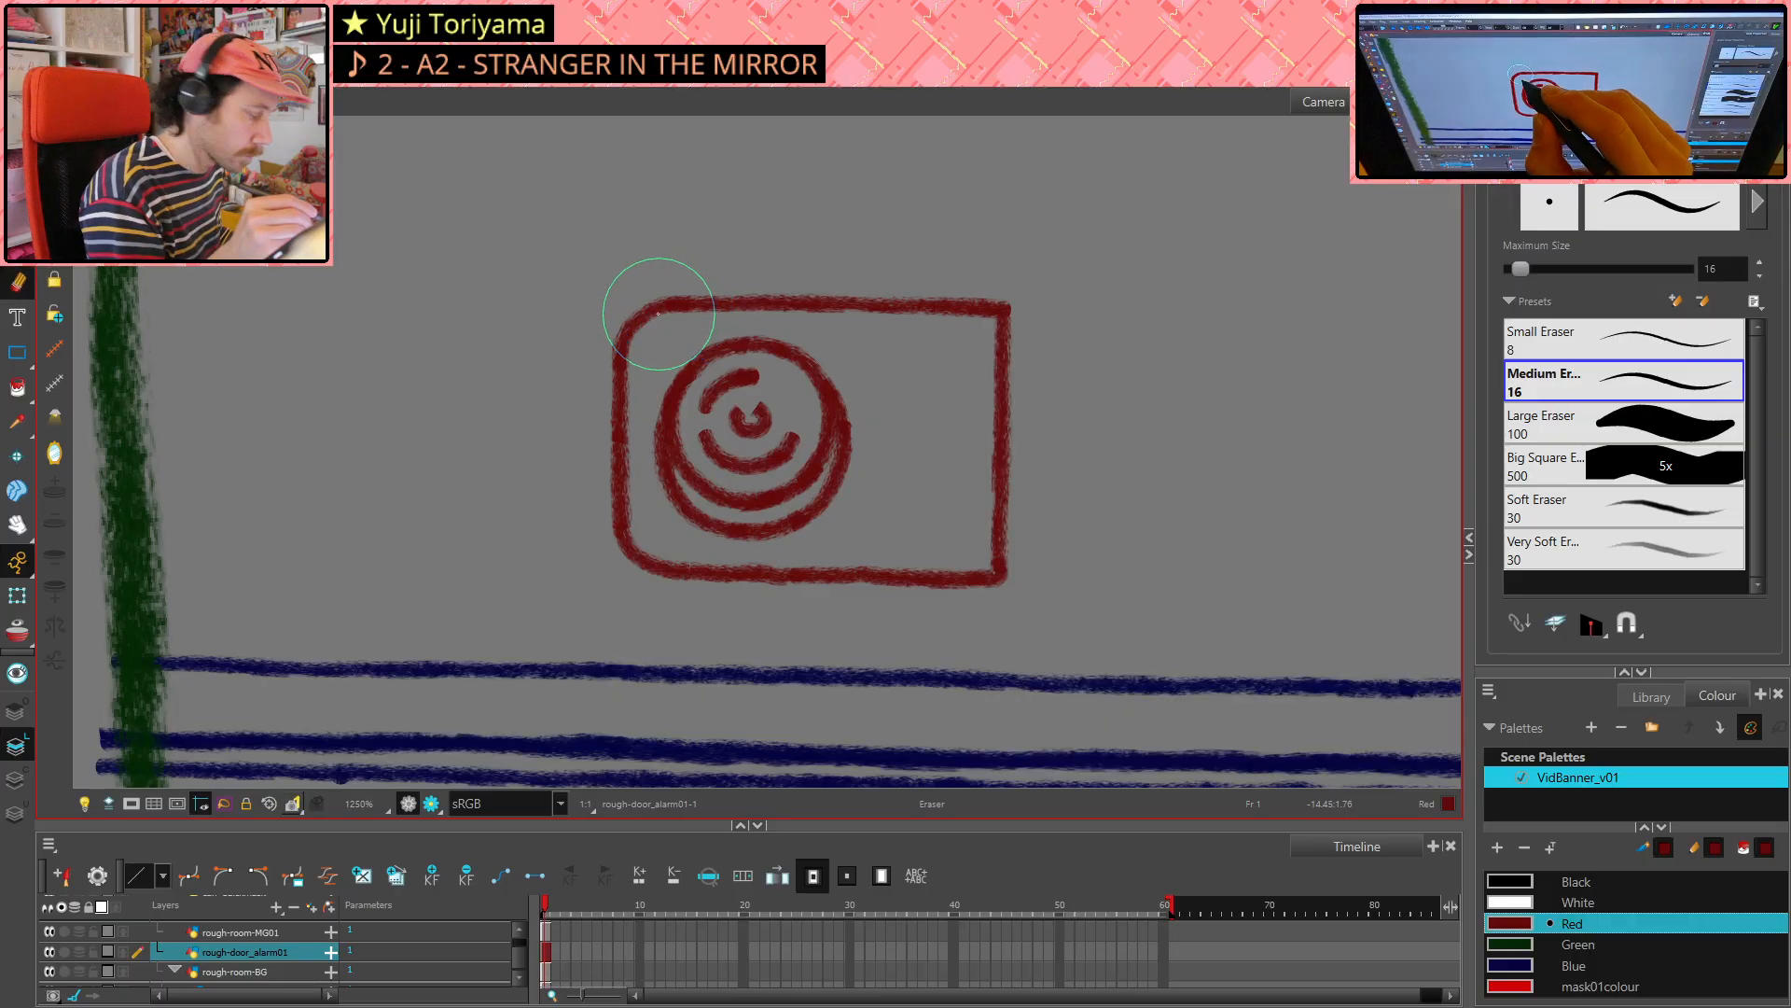
key("alt+slash")
key("alt+s")
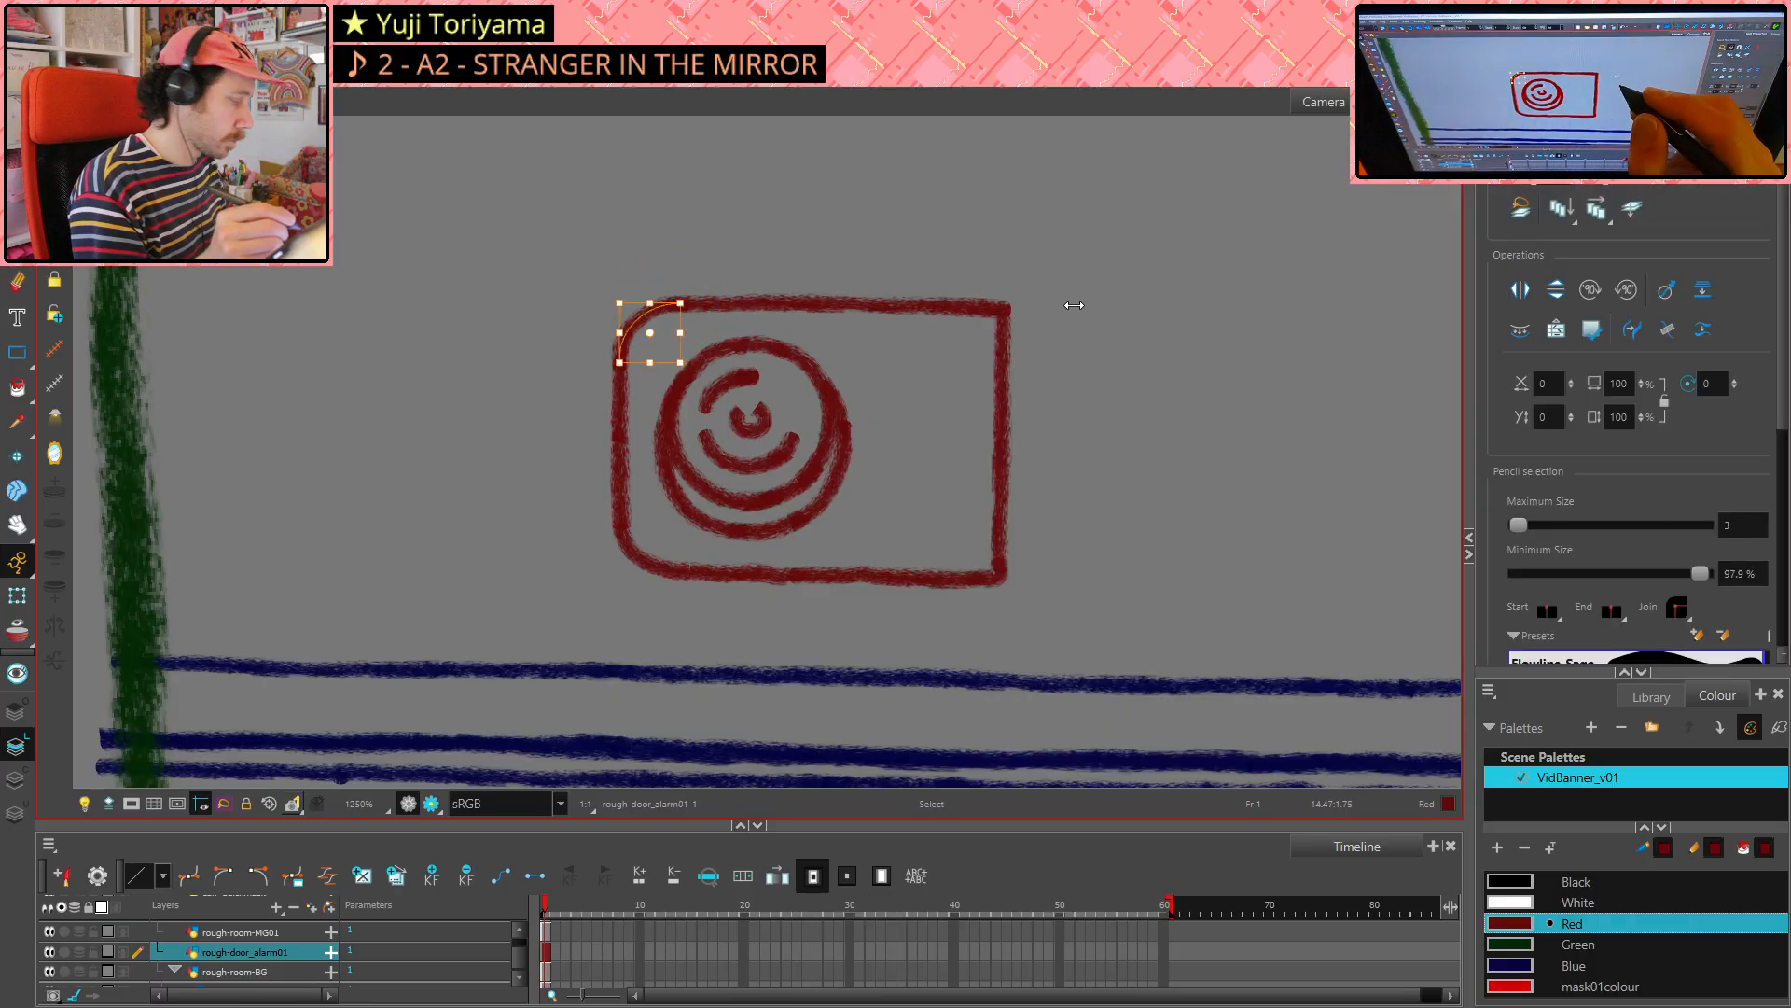
key("Delete")
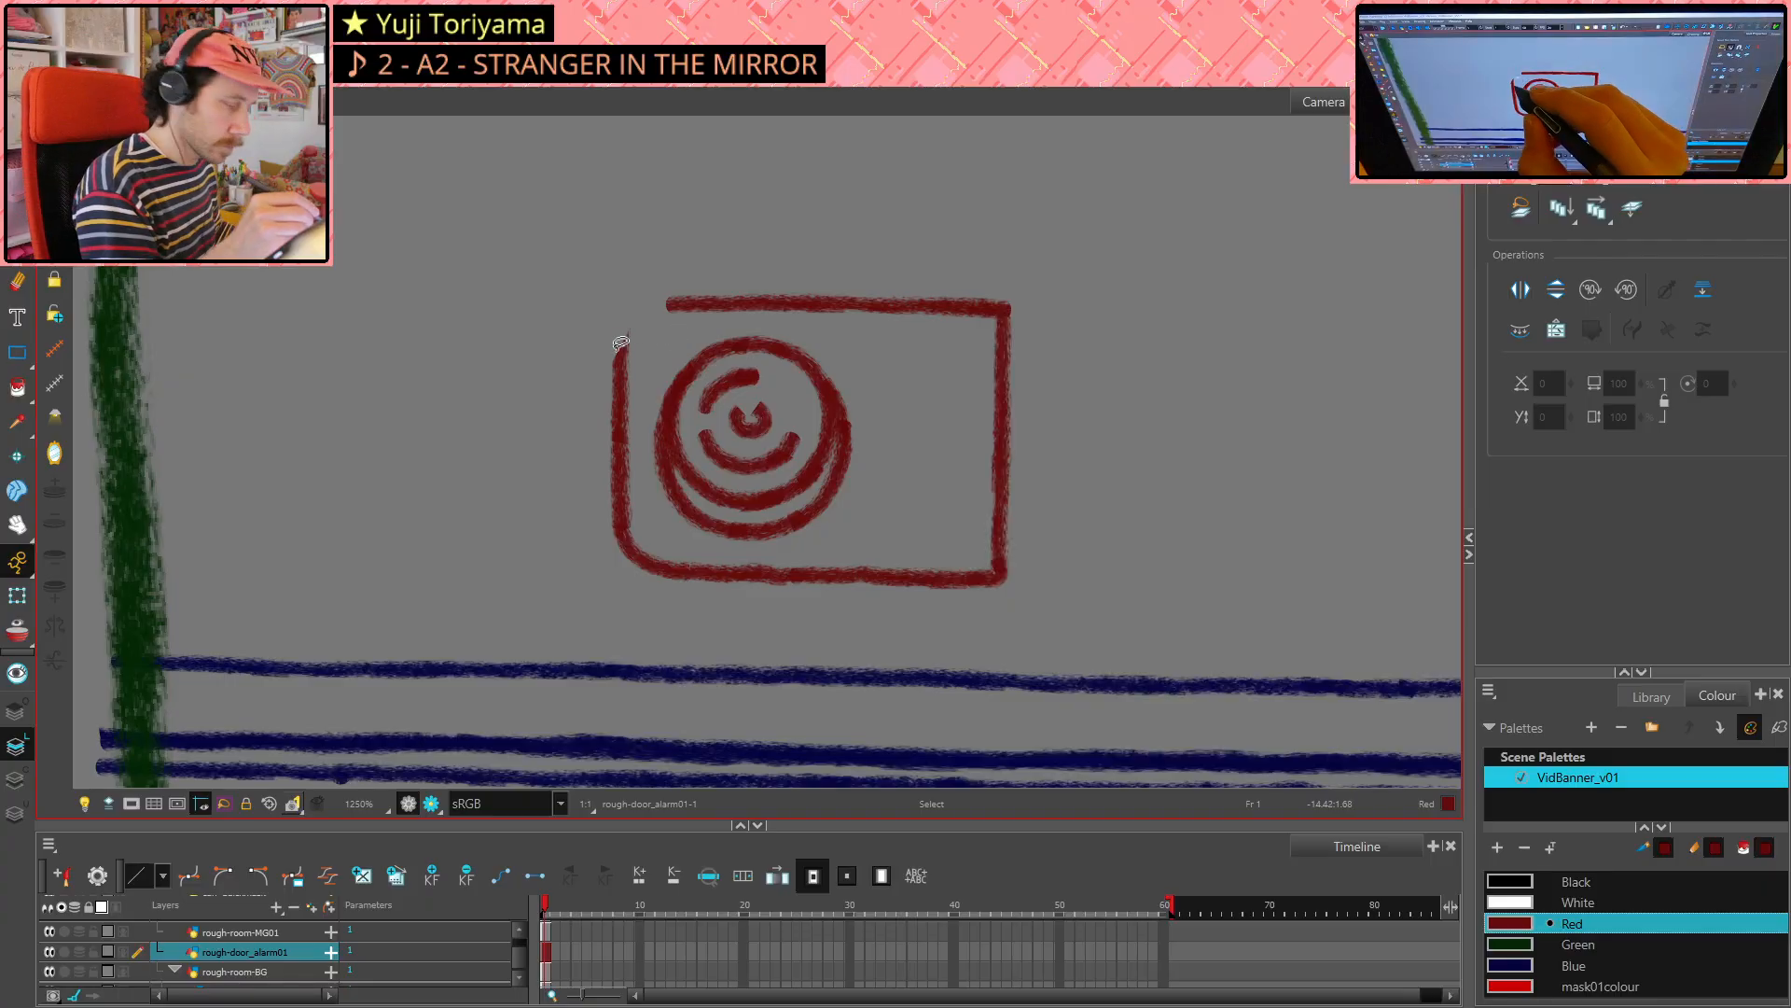
key("alt+e")
left_click_drag(667, 315, 677, 304)
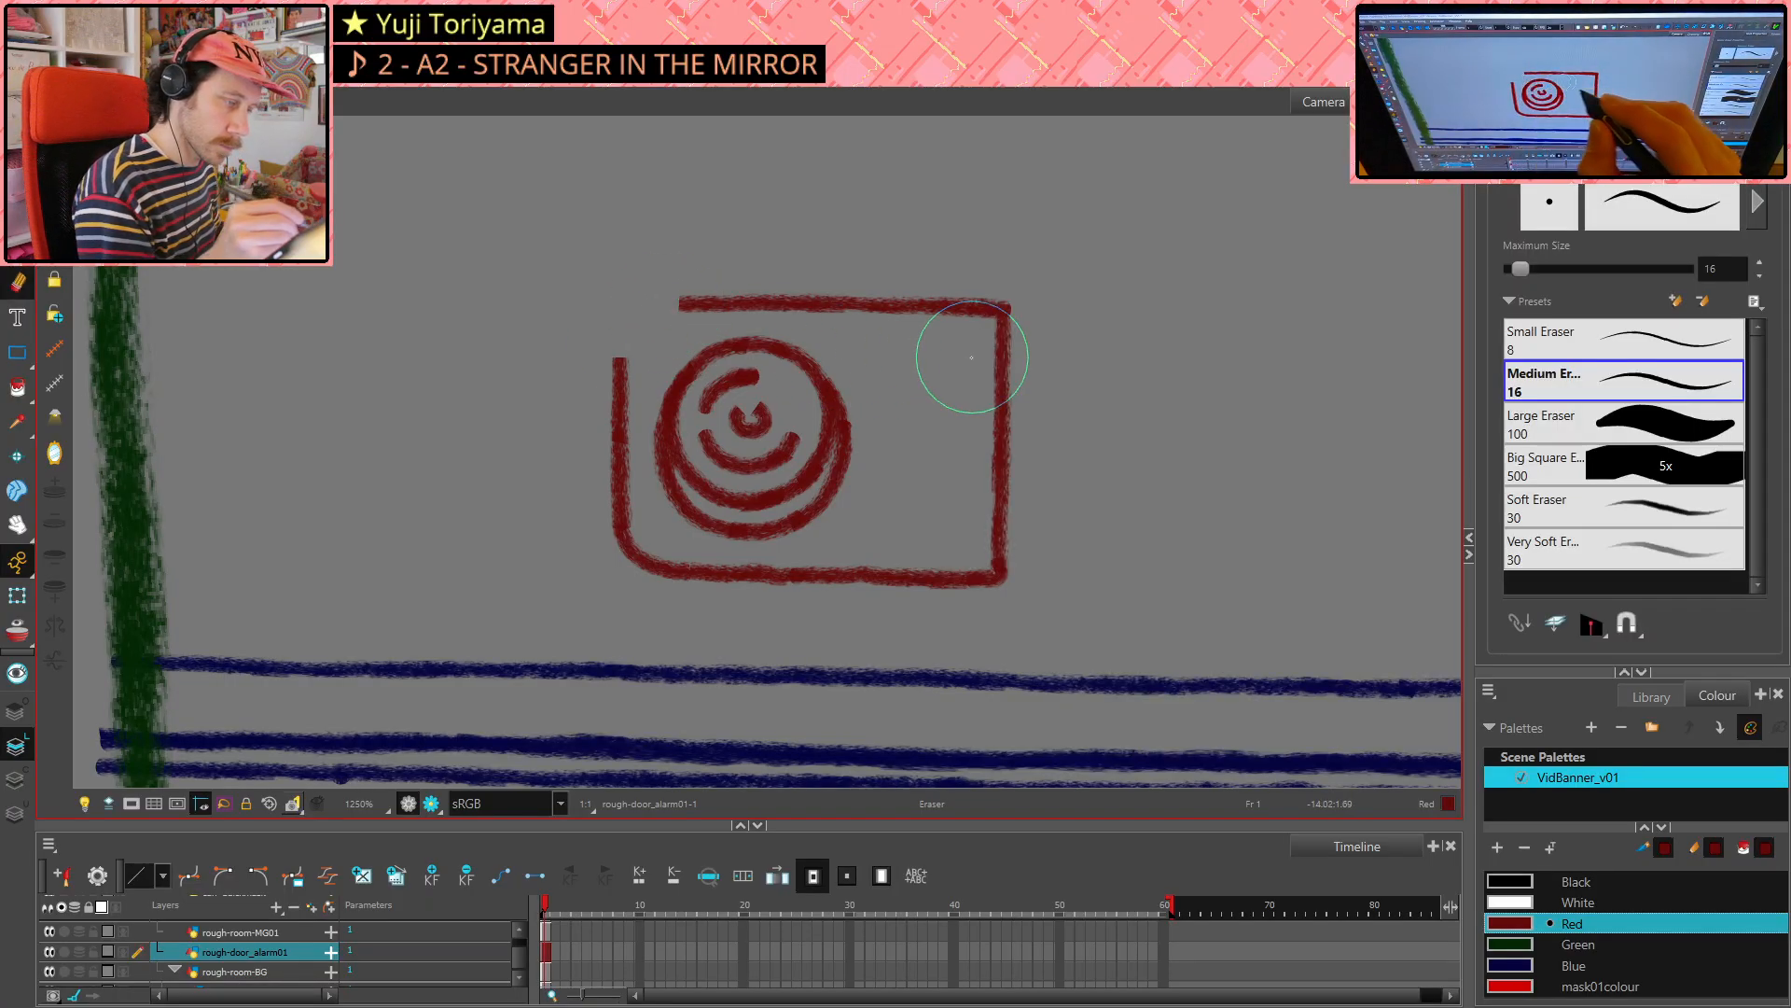
key("alt+slash")
left_click_drag(619, 360, 621, 341)
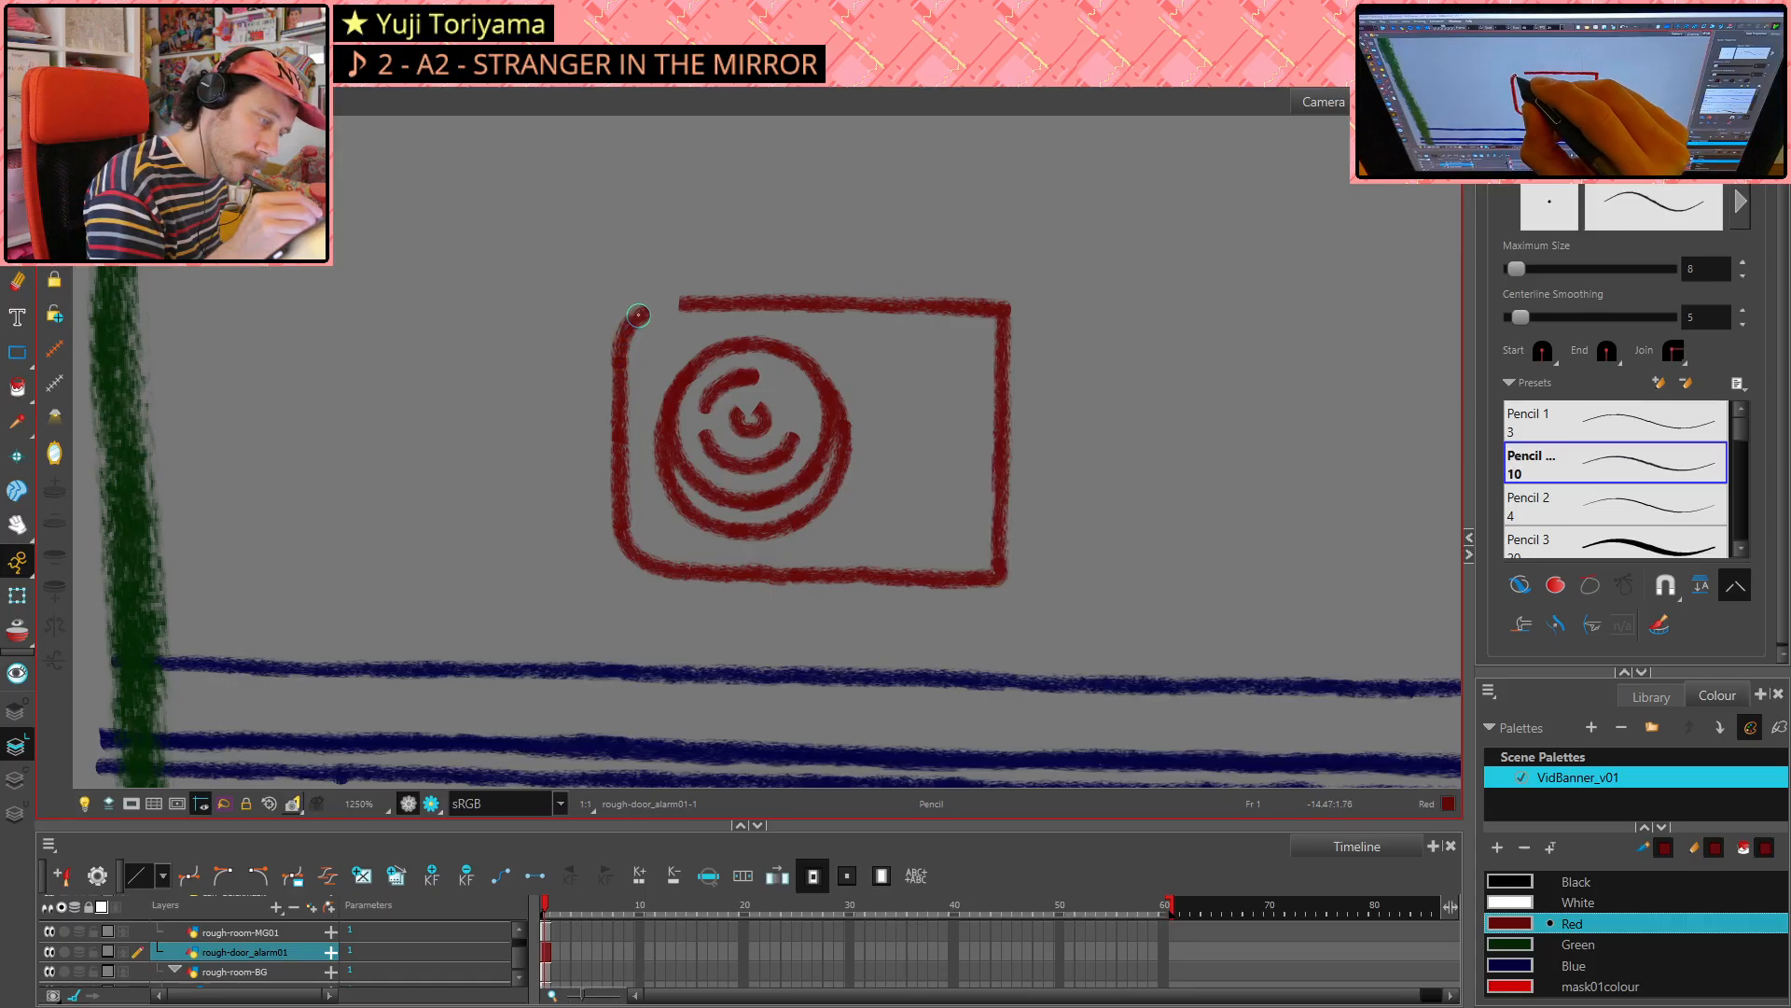
left_click_drag(666, 304, 682, 304)
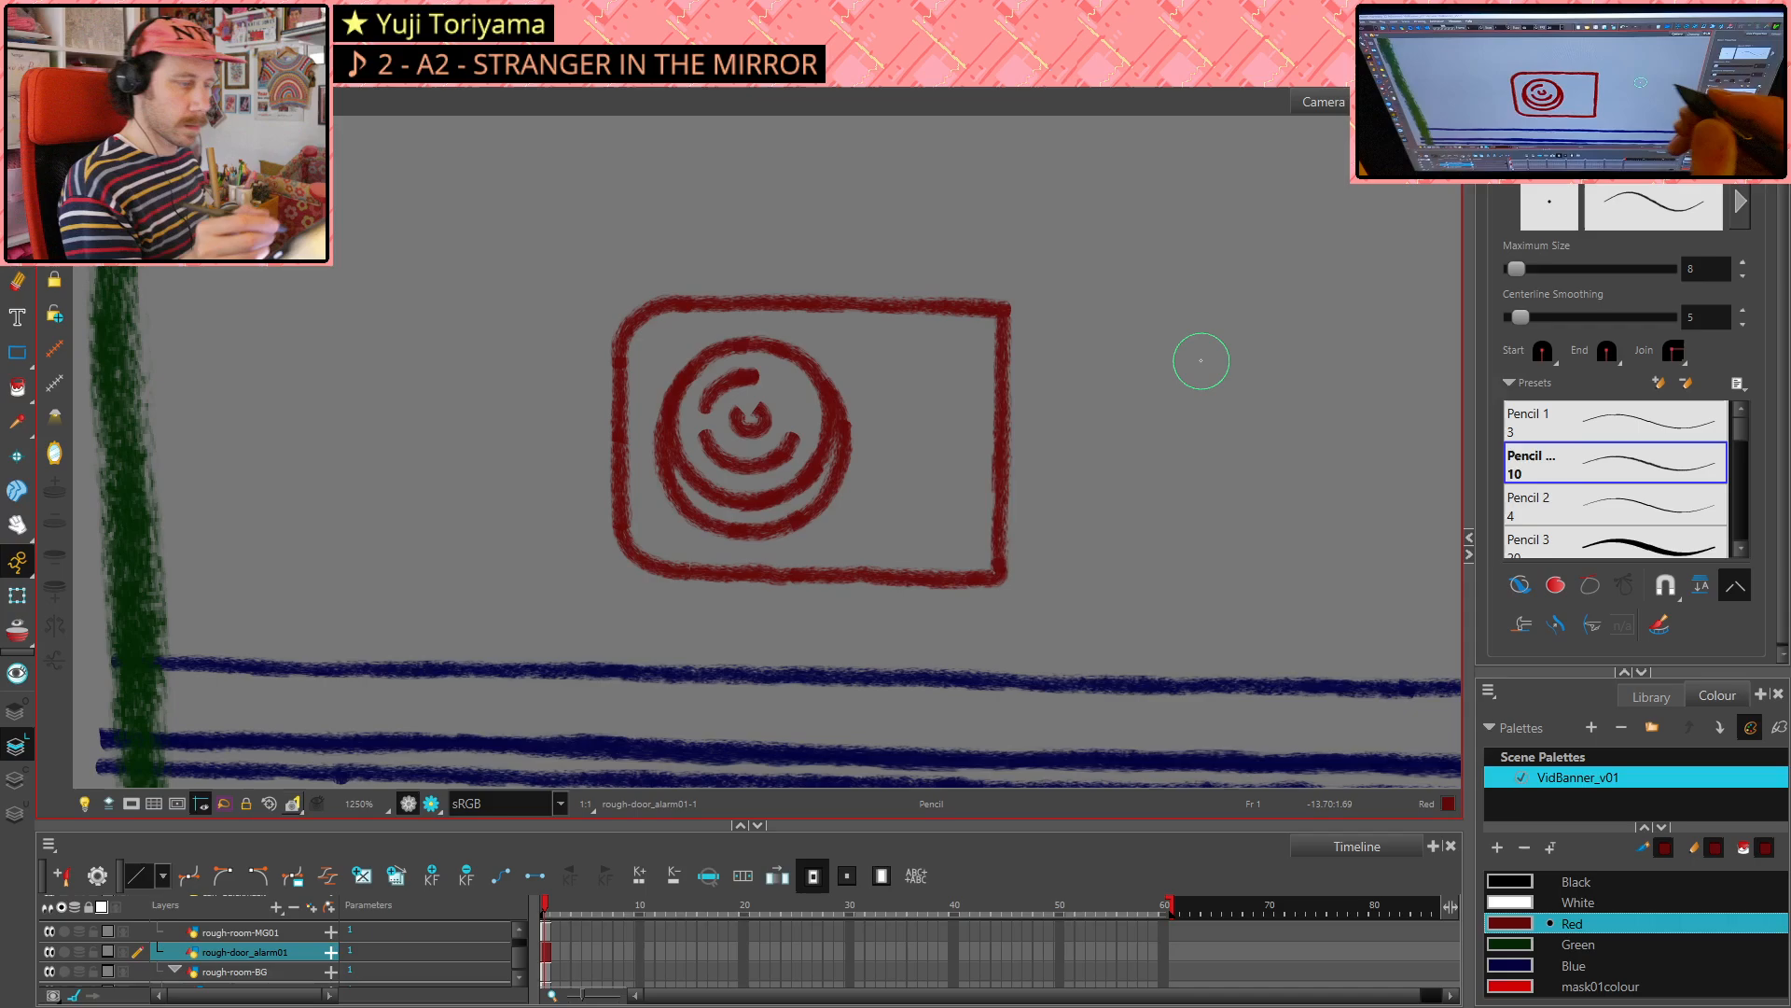
- Undo the plate's upper-left corner curve and redraw it with the red Pencil between the left and top edges
key("ctrl+z")
left_click(1743, 276)
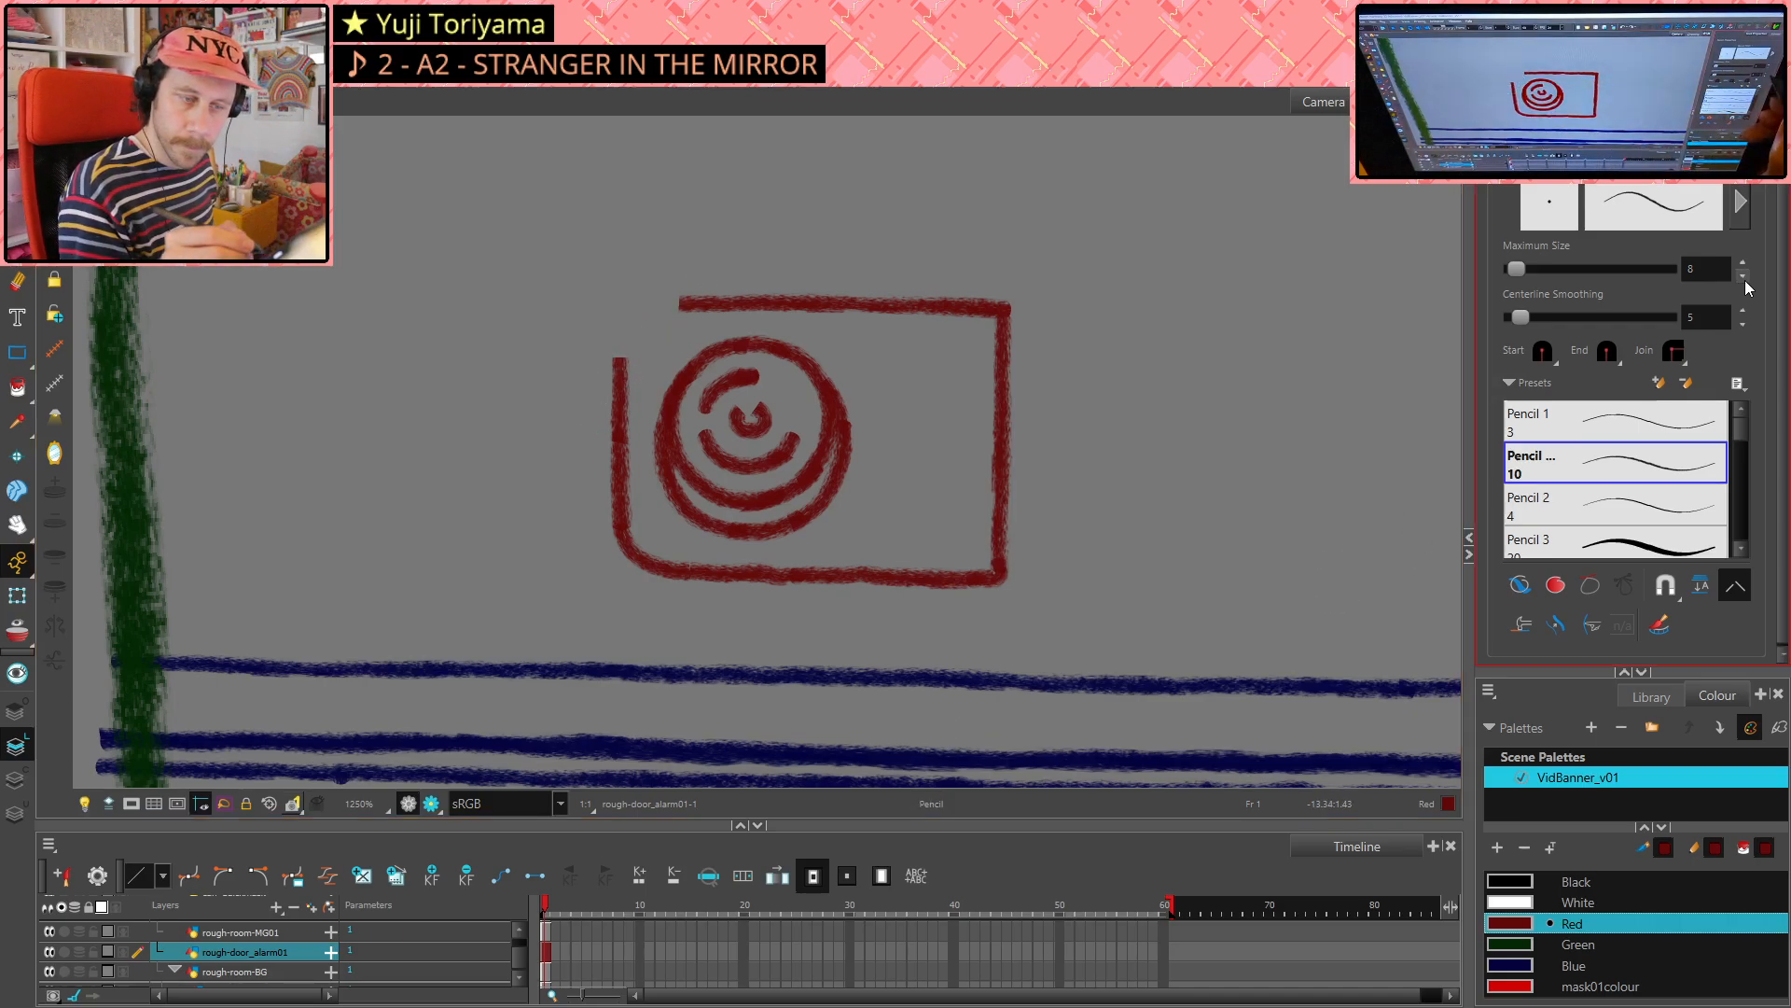
mouse_move(620, 360)
left_mouse_down()
mouse_move(641, 311)
mouse_move(685, 304)
left_mouse_up()
key("ctrl+z")
key("ctrl+z")
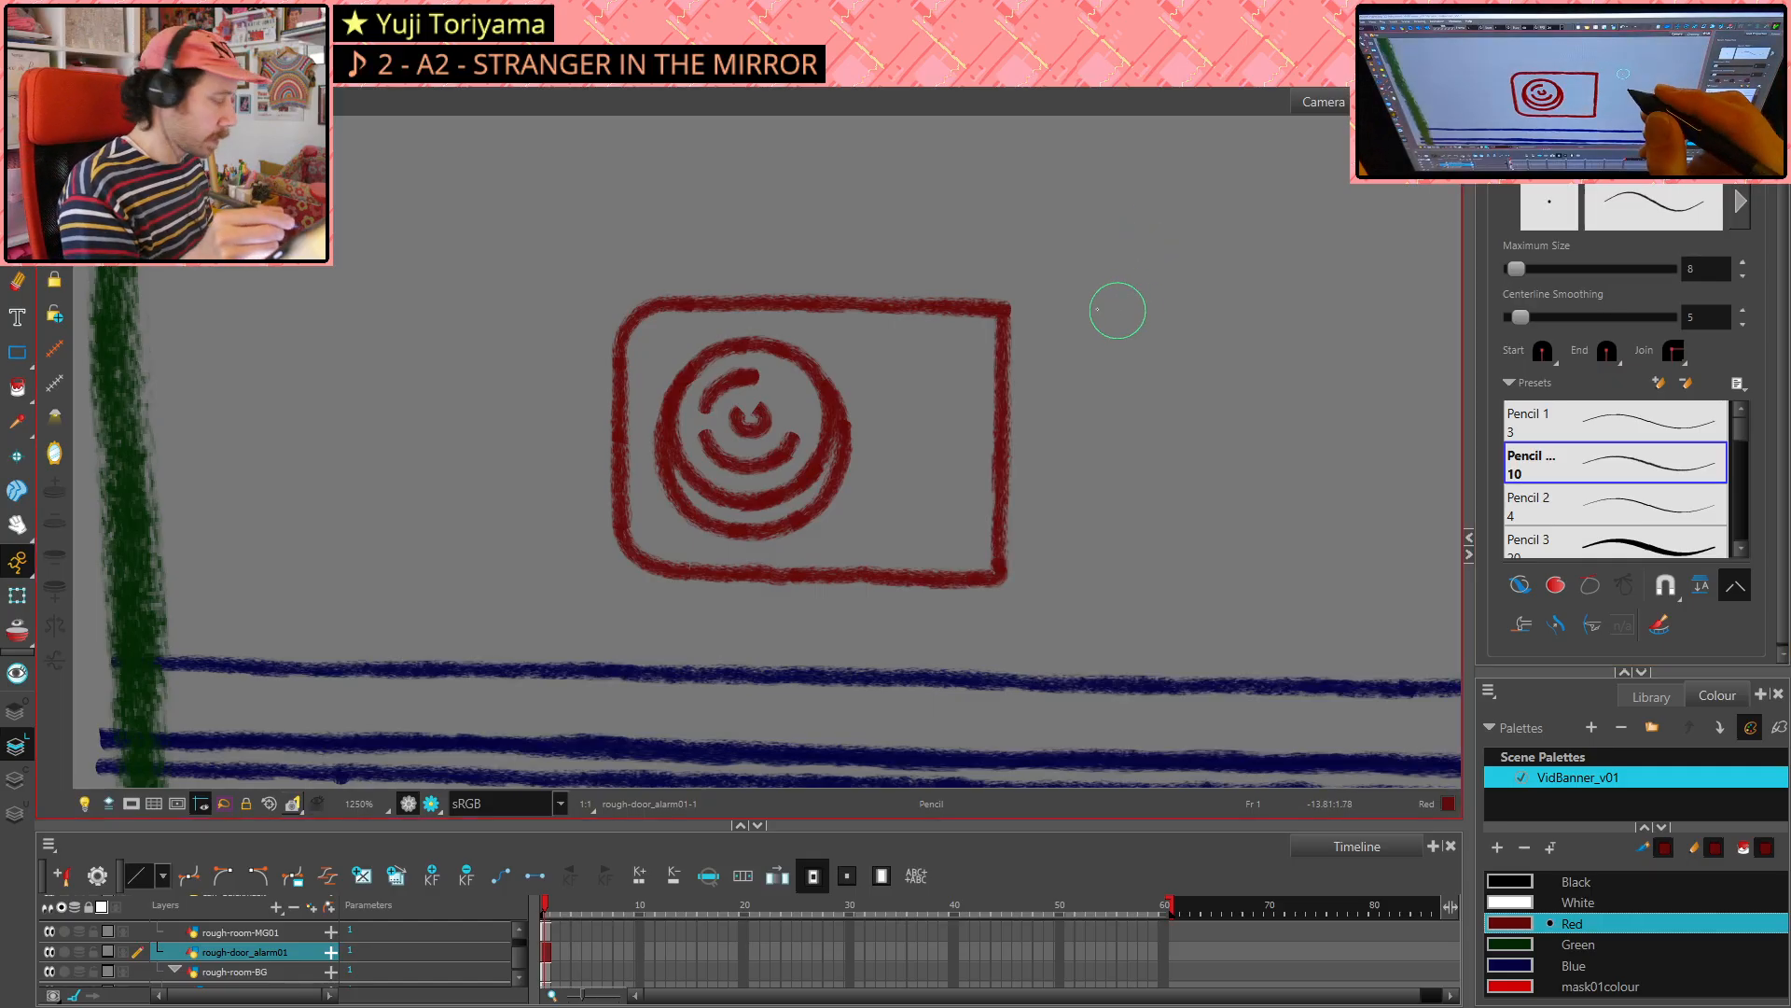
- Erase the plate's square upper-right corner with the Medium Eraser and straighten the right part of the bottom edge with the red Pencil
key("alt+e")
mouse_move(972, 304)
left_mouse_down()
mouse_move(1001, 309)
mouse_move(1006, 343)
mouse_move(965, 309)
left_mouse_up()
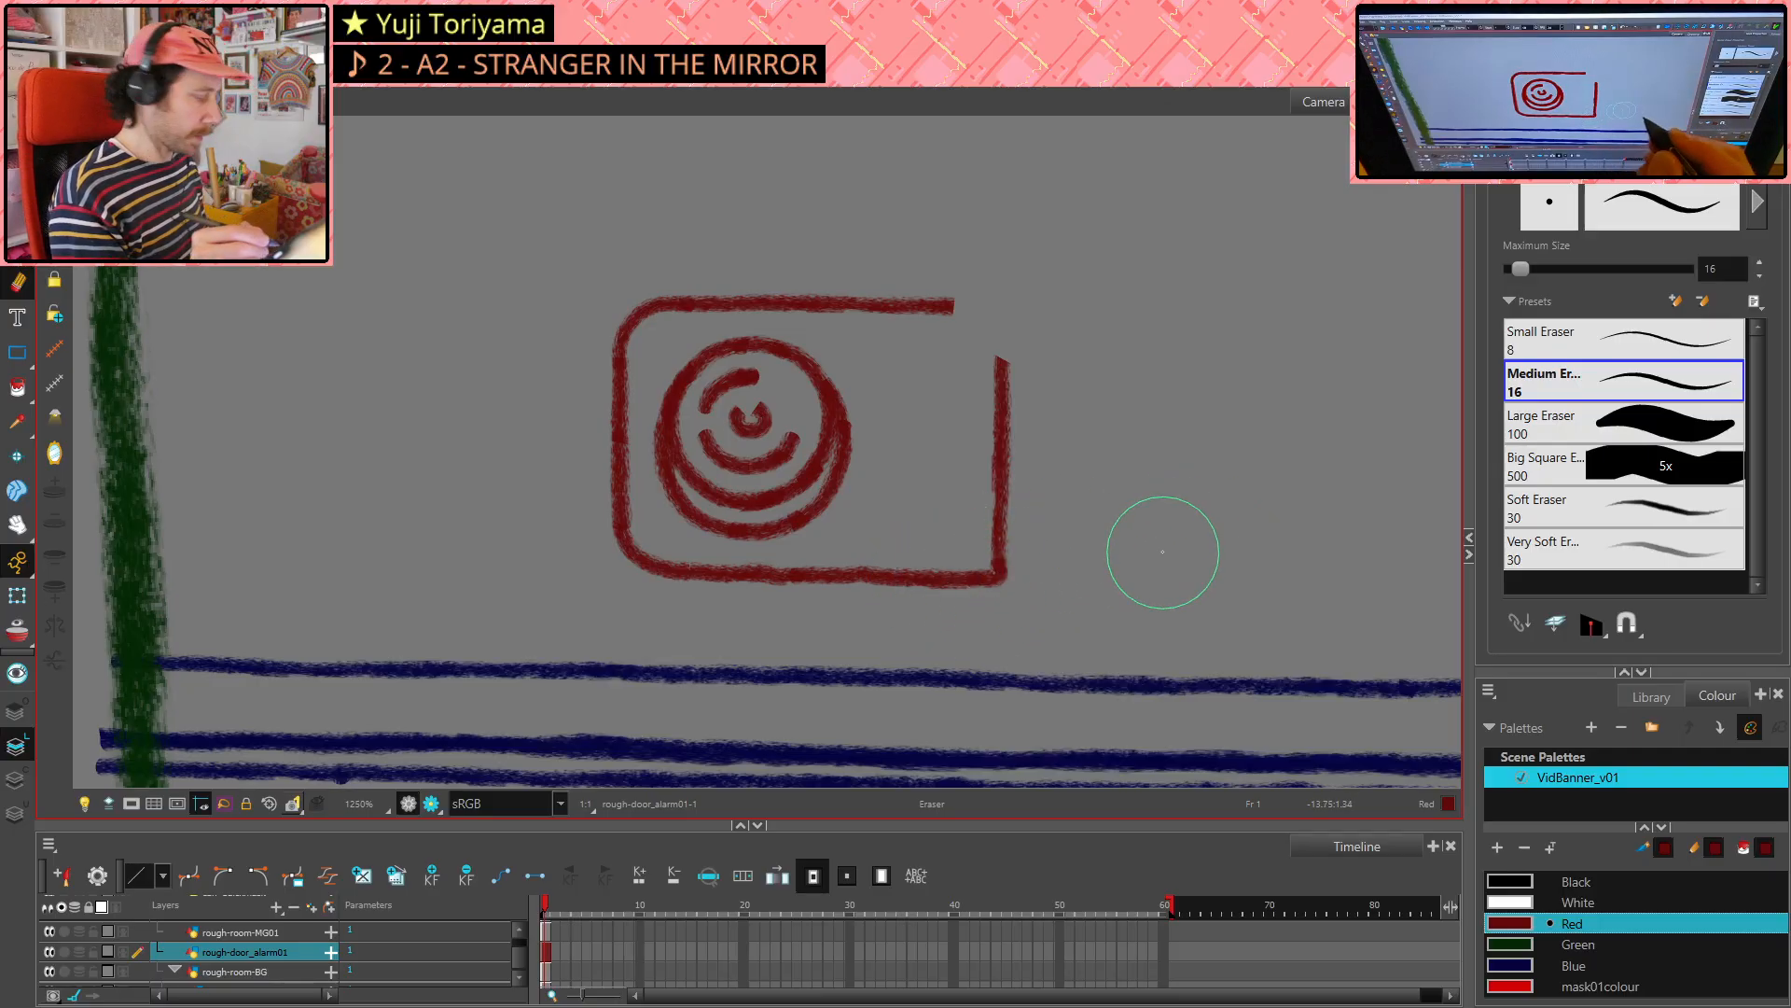
key("alt+slash")
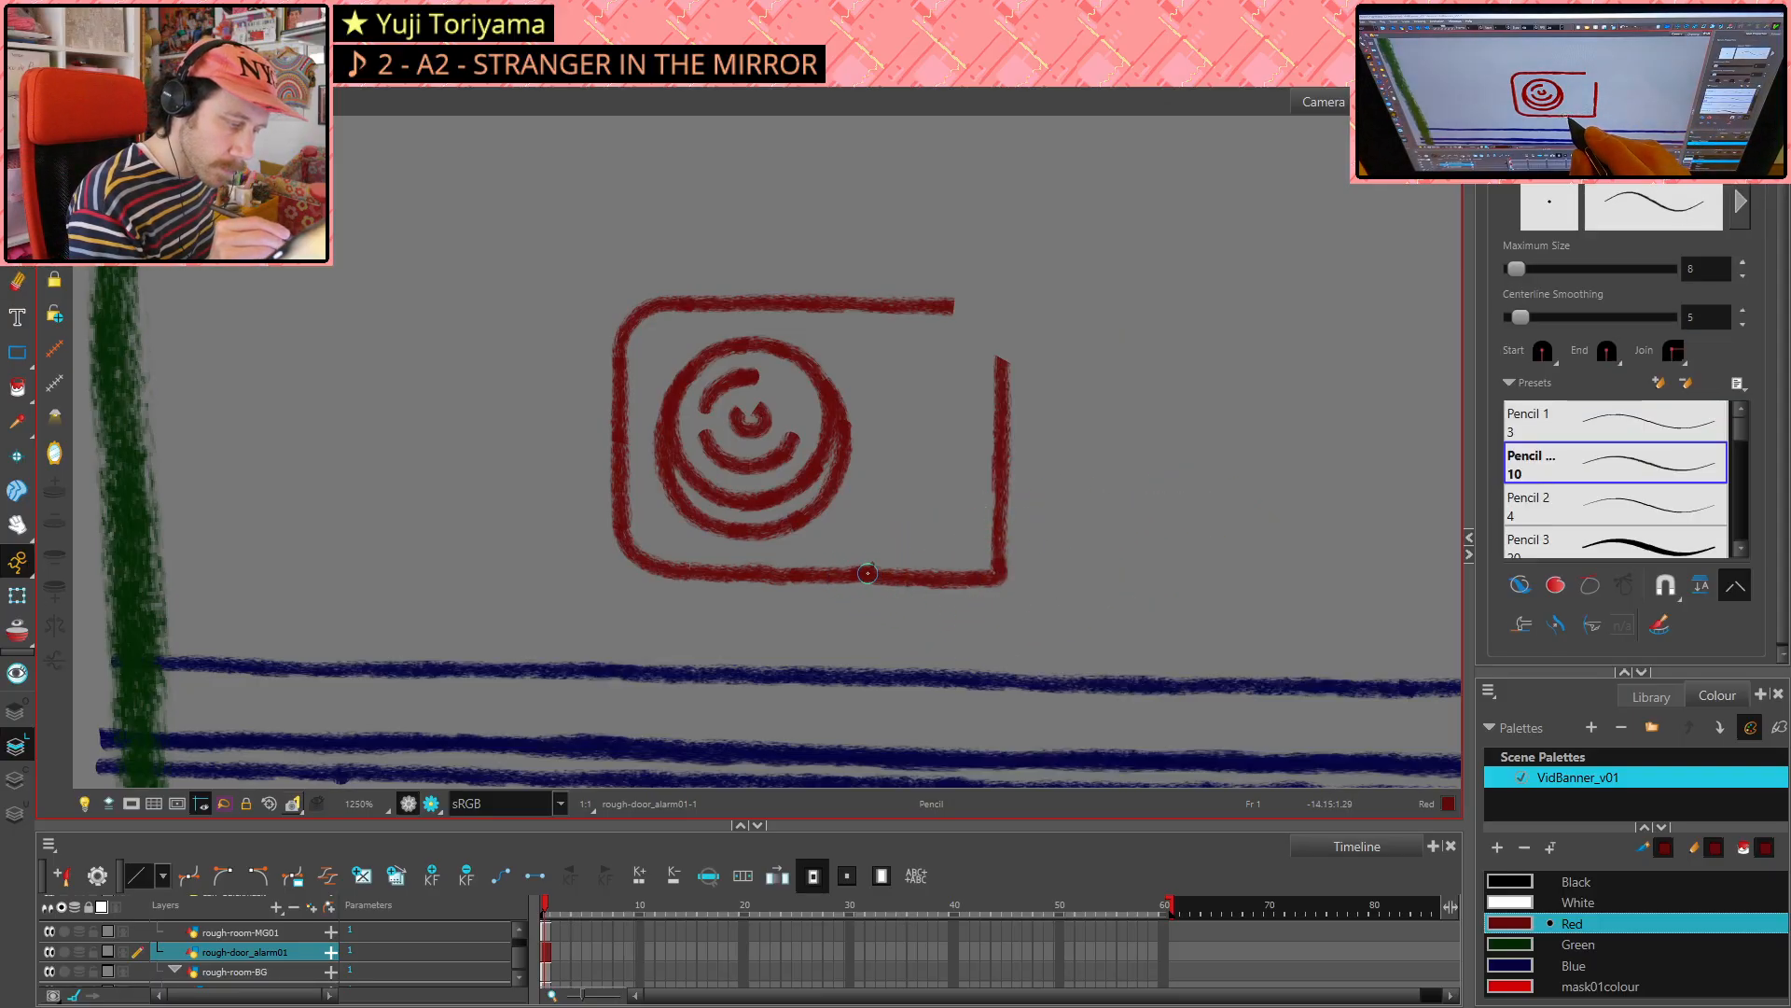
left_click_drag(893, 574, 933, 573)
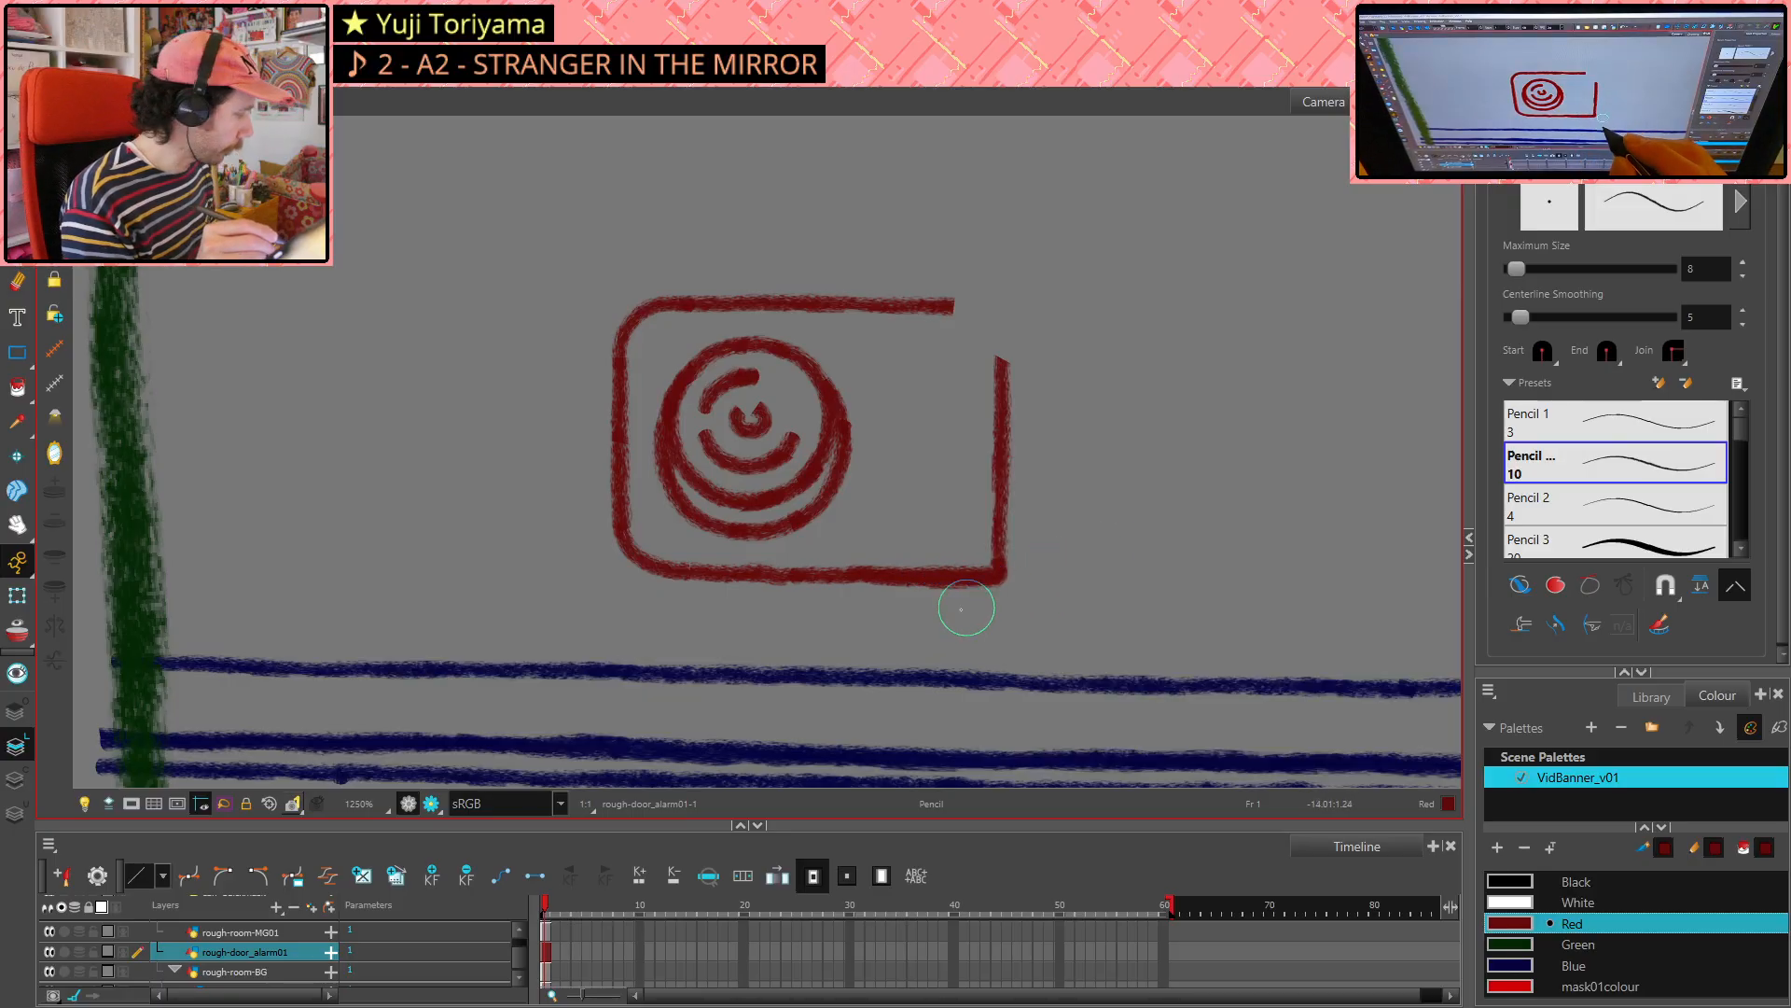
- Select and delete the plate's square lower-right corner strokes
key("alt+t")
mouse_move(966, 612)
left_mouse_down()
mouse_move(958, 566)
mouse_move(982, 569)
mouse_move(1056, 513)
left_mouse_up()
key("Delete")
key("Delete")
- Try to round the plate's upper-right corner with a red Pencil curve from the top edge to the right edge
key("alt+e")
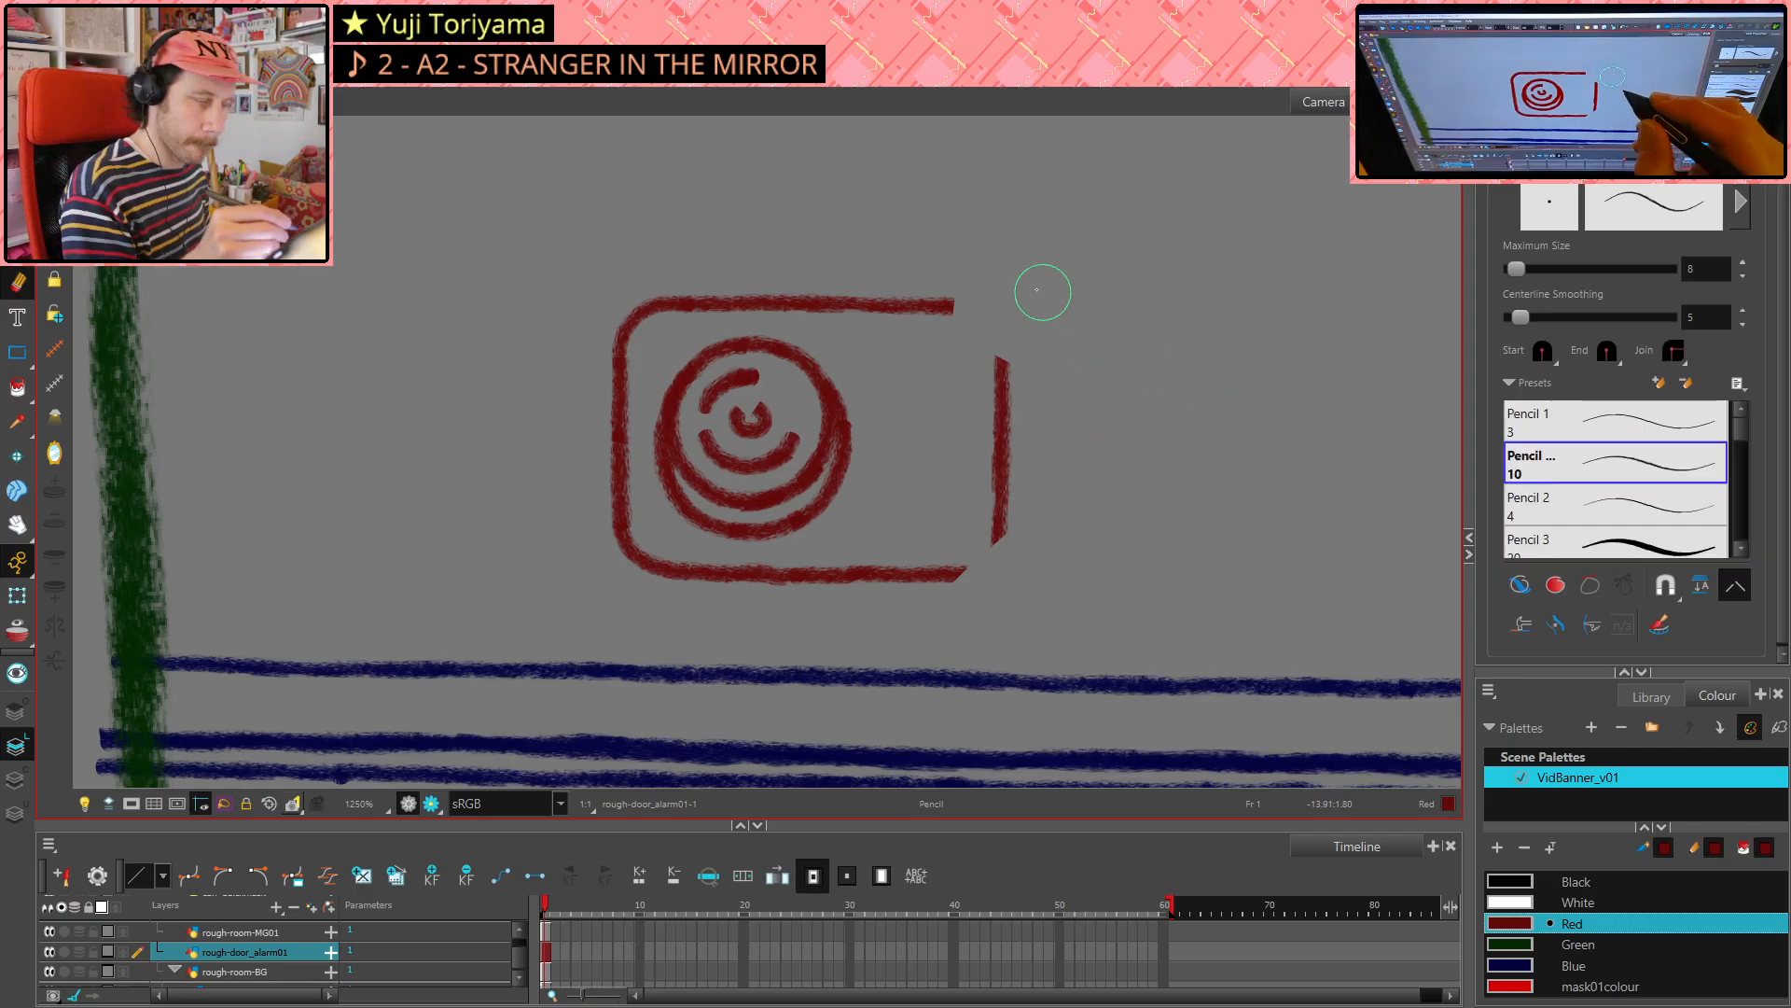
key("alt+/")
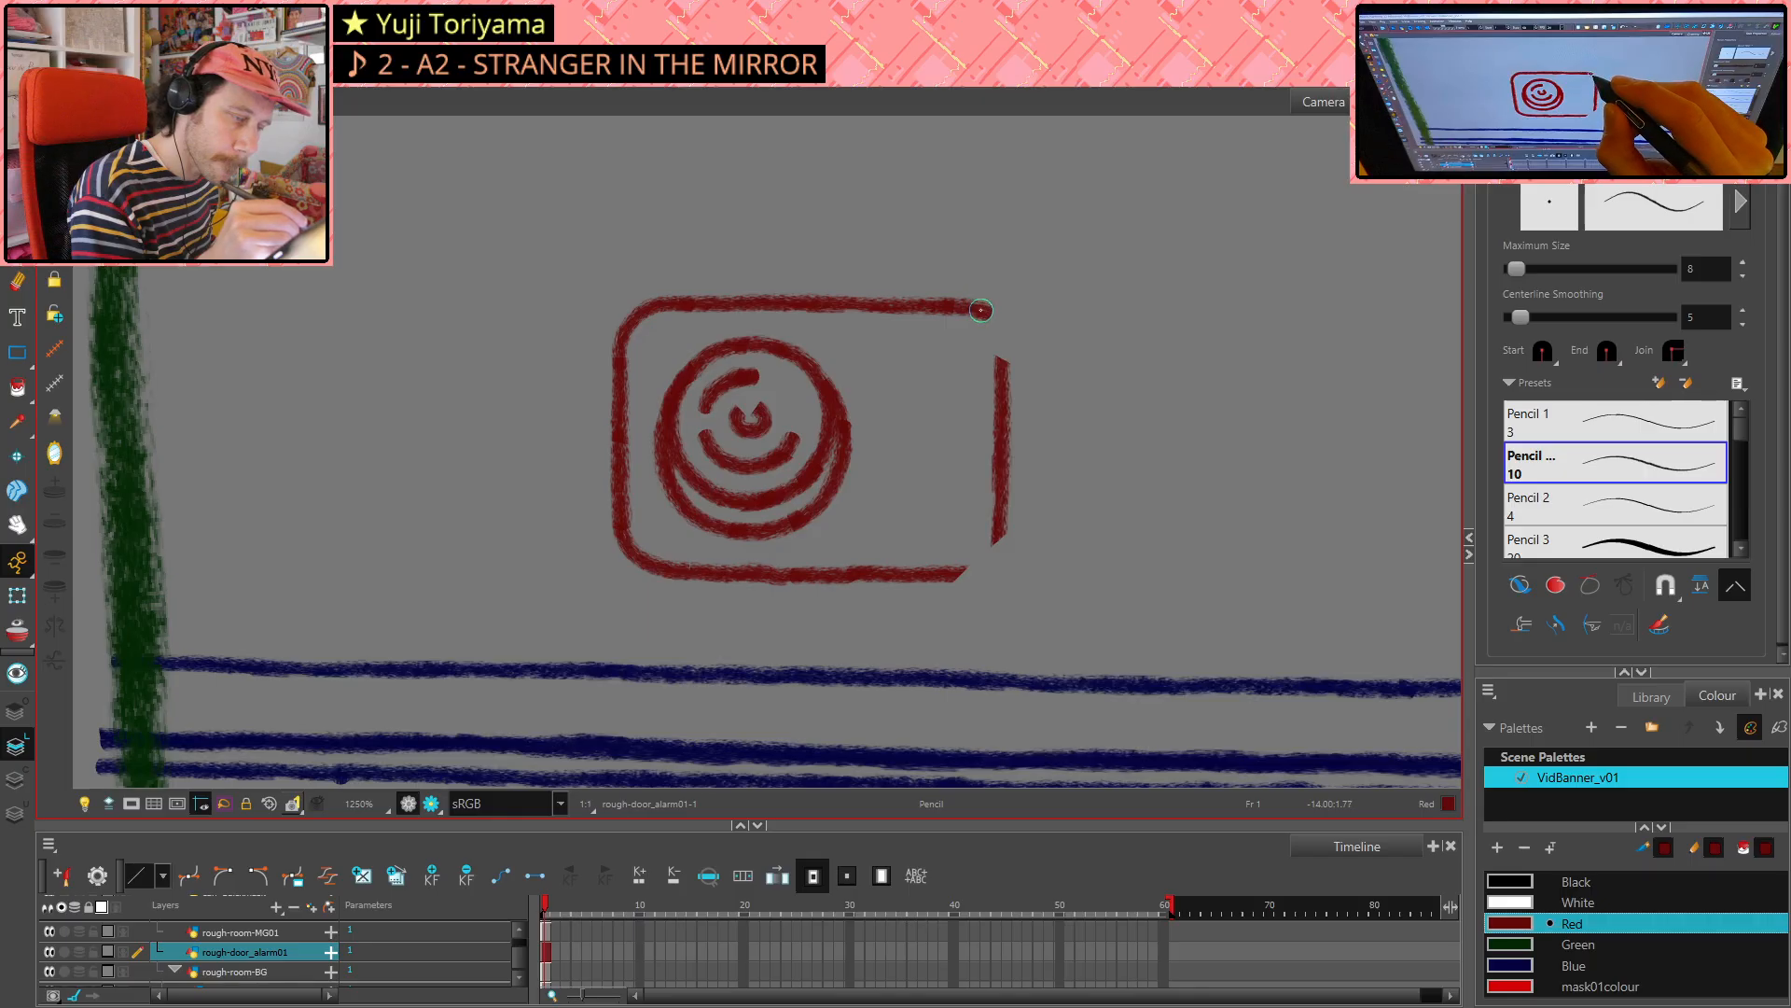
key("ctrl+z")
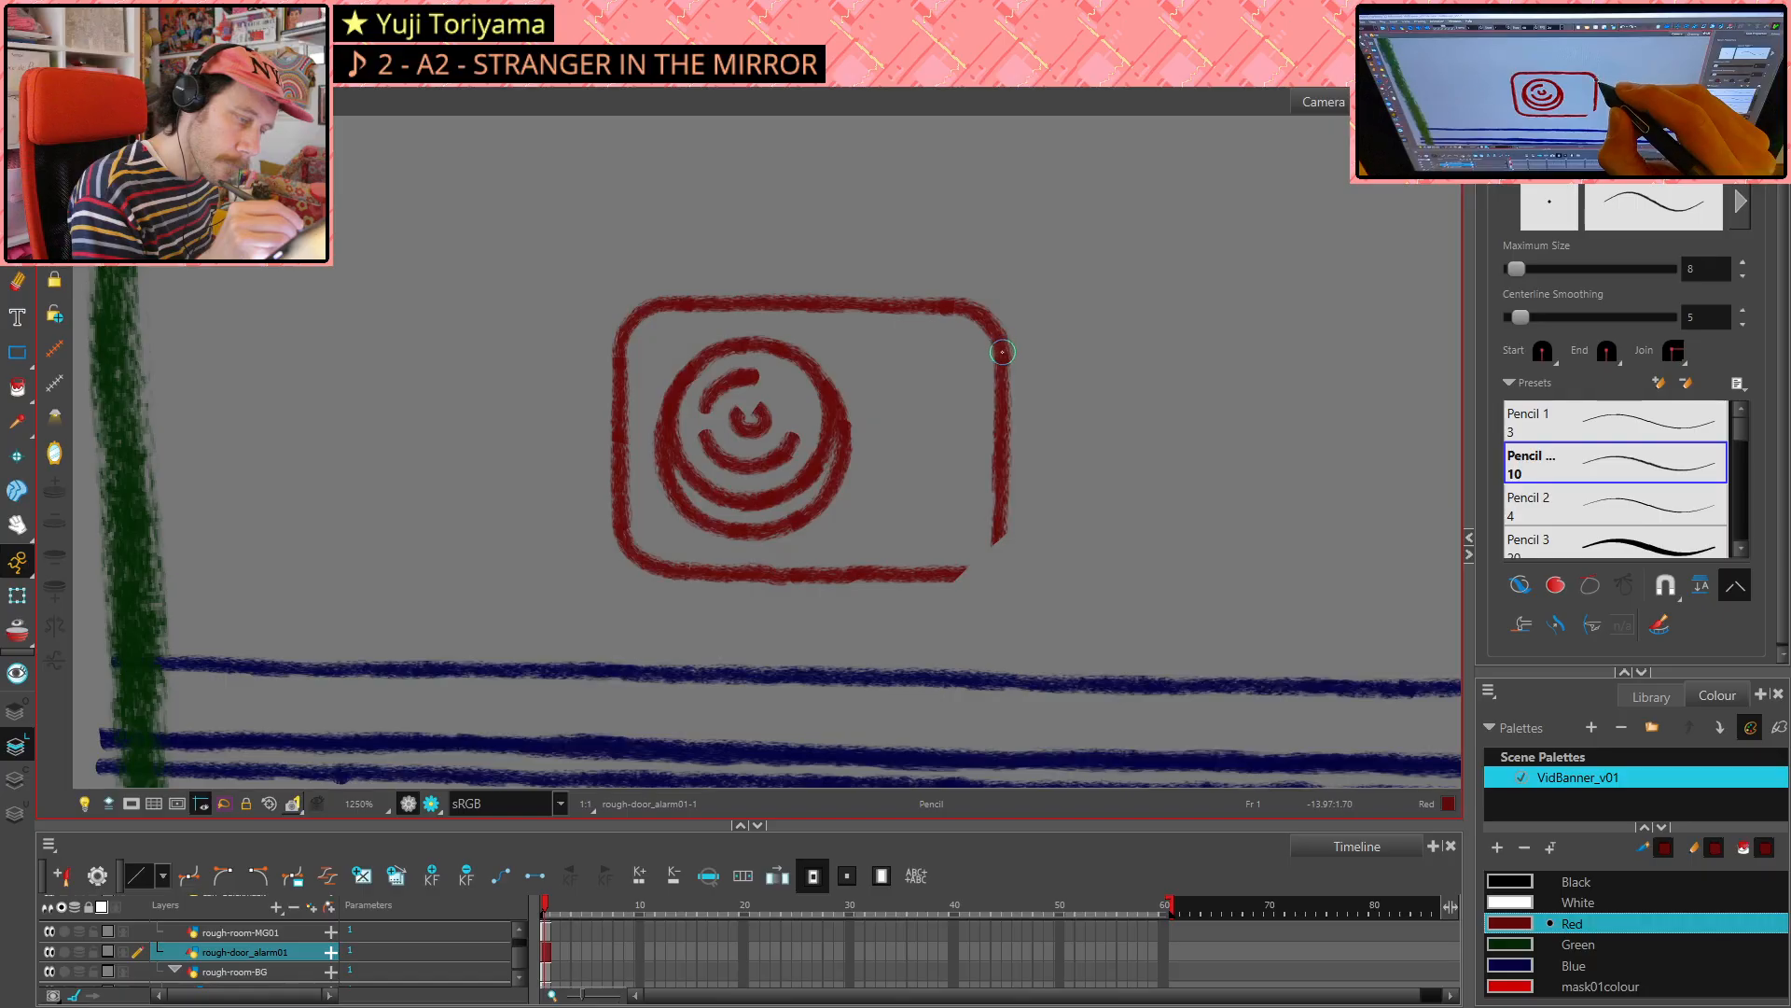
key("ctrl+z")
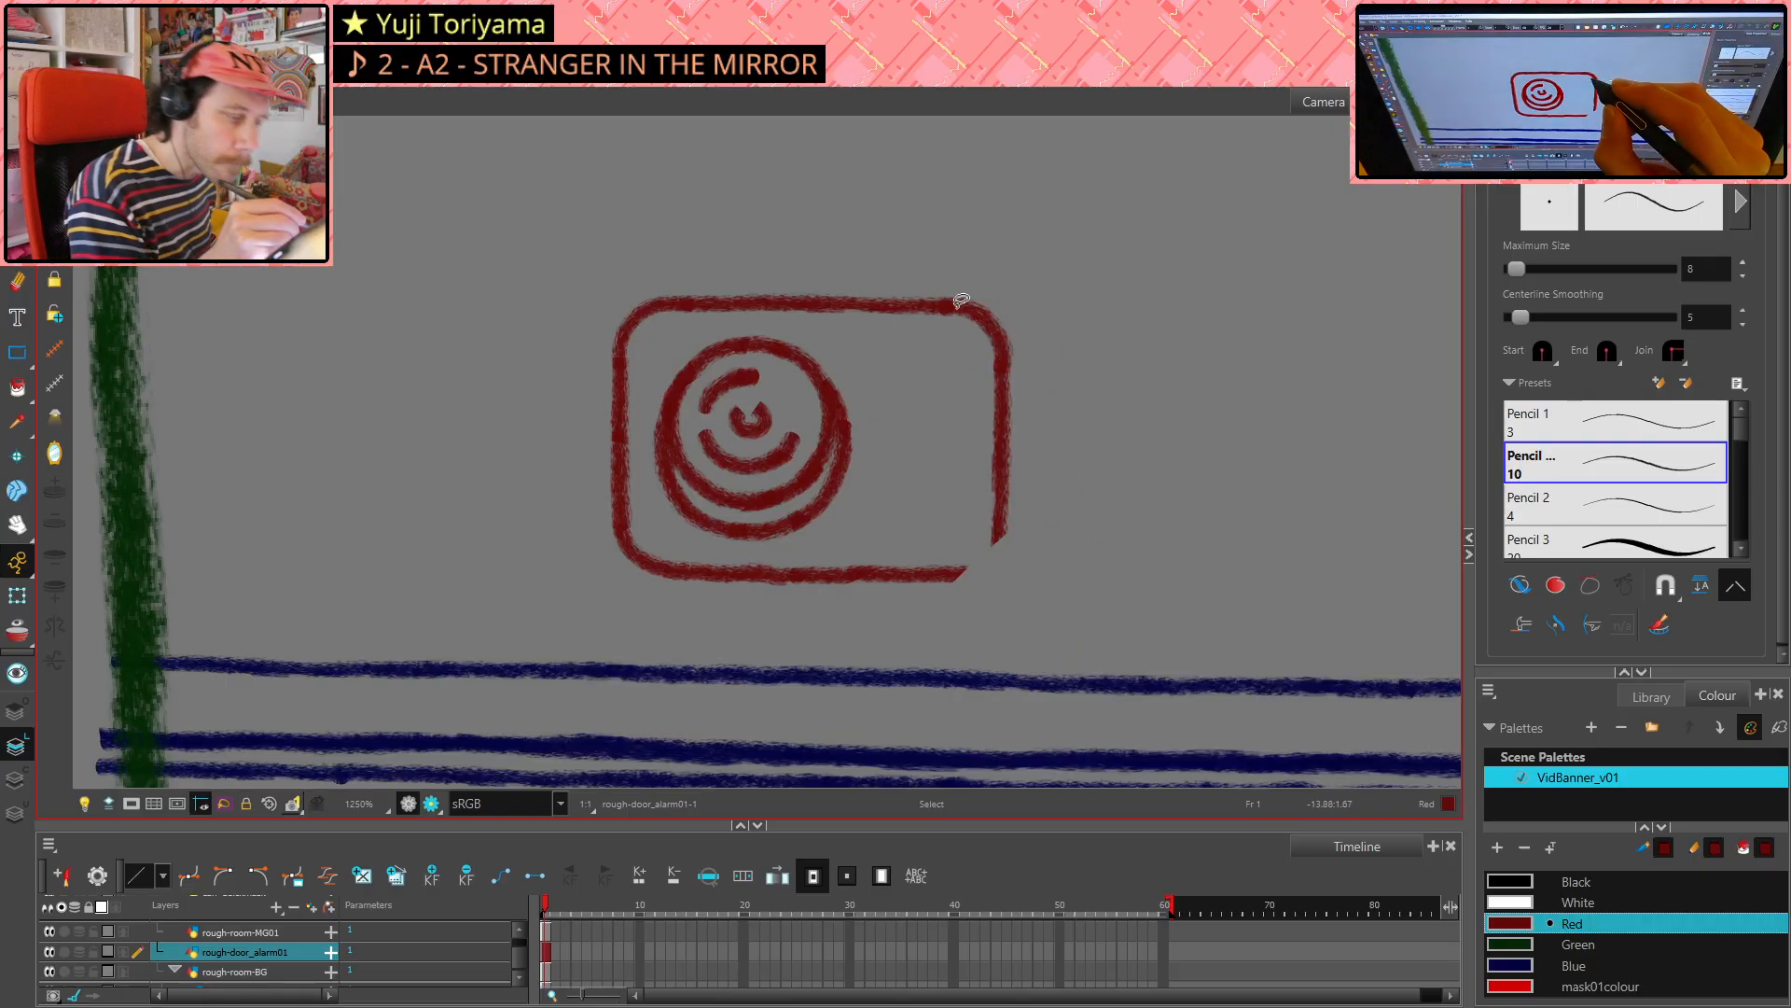
left_click_drag(938, 304, 1000, 359)
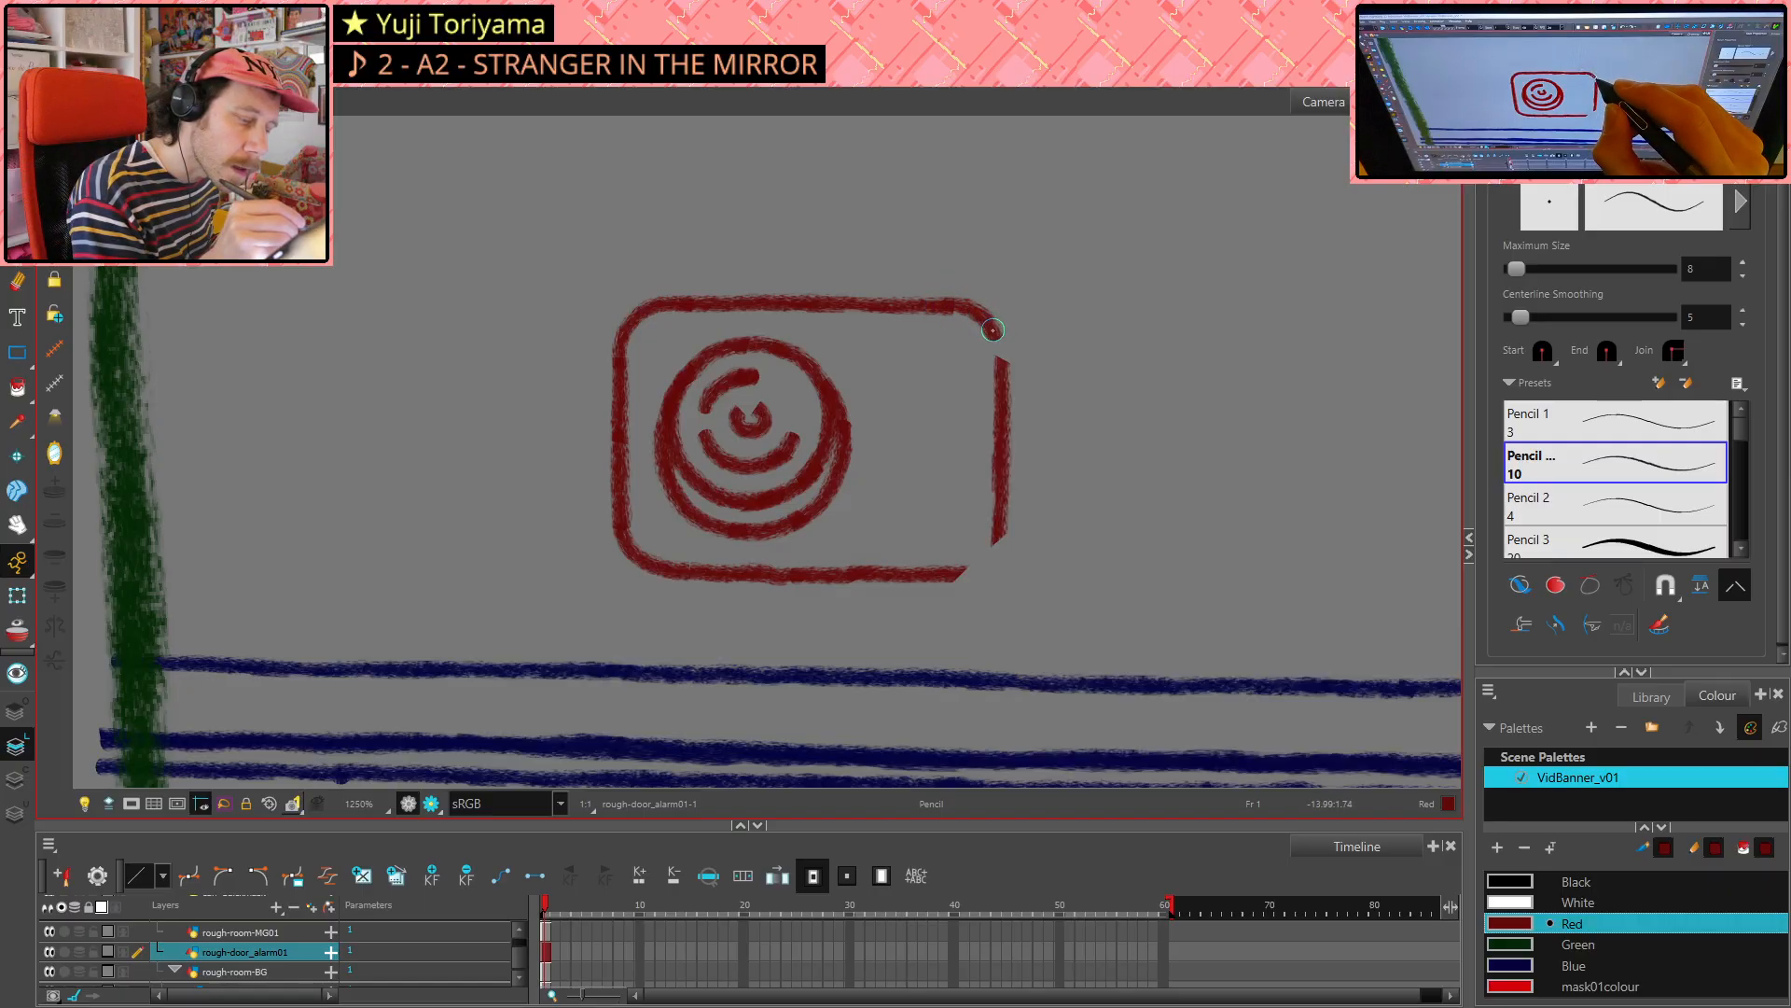
key("ctrl+z")
mouse_move(928, 303)
left_mouse_down()
mouse_move(995, 324)
mouse_move(1002, 357)
mouse_move(1032, 337)
mouse_move(991, 337)
mouse_move(1059, 324)
mouse_move(988, 320)
mouse_move(1004, 378)
left_mouse_up()
key("alt+e")
key("alt+slash")
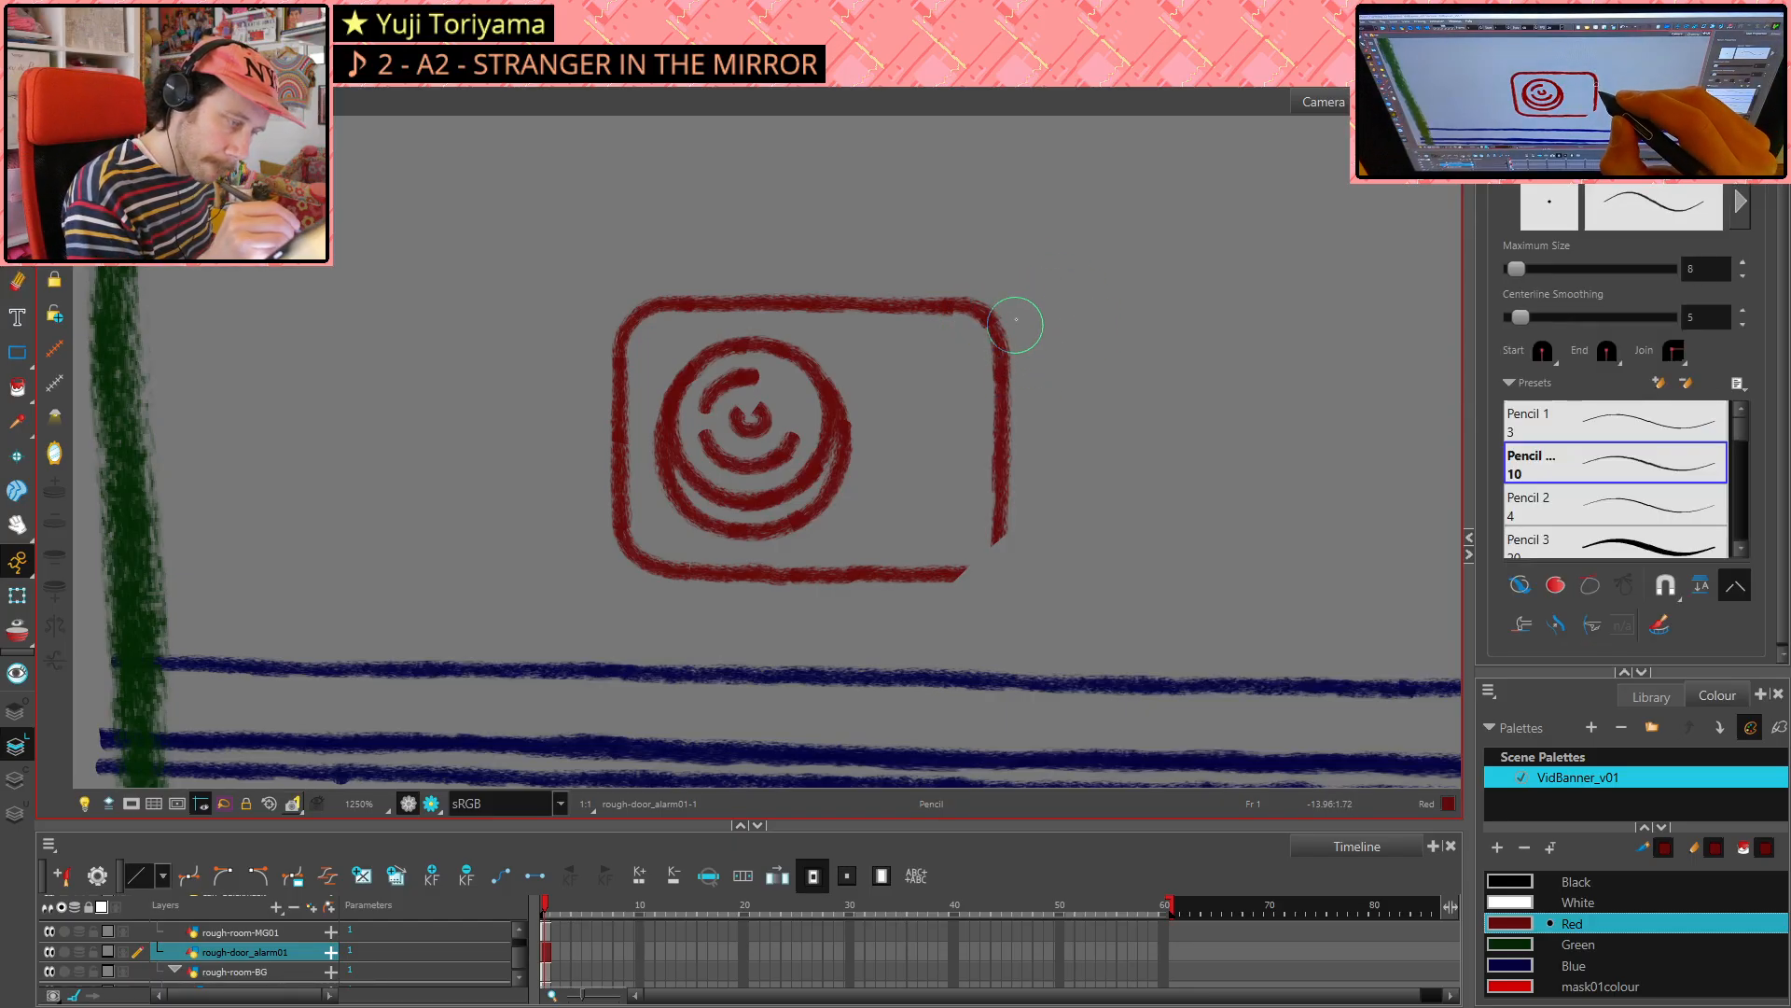
- Erase the upper-right corner curve where it meets the top edge and redraw the curve with the red Pencil
key("alt+s")
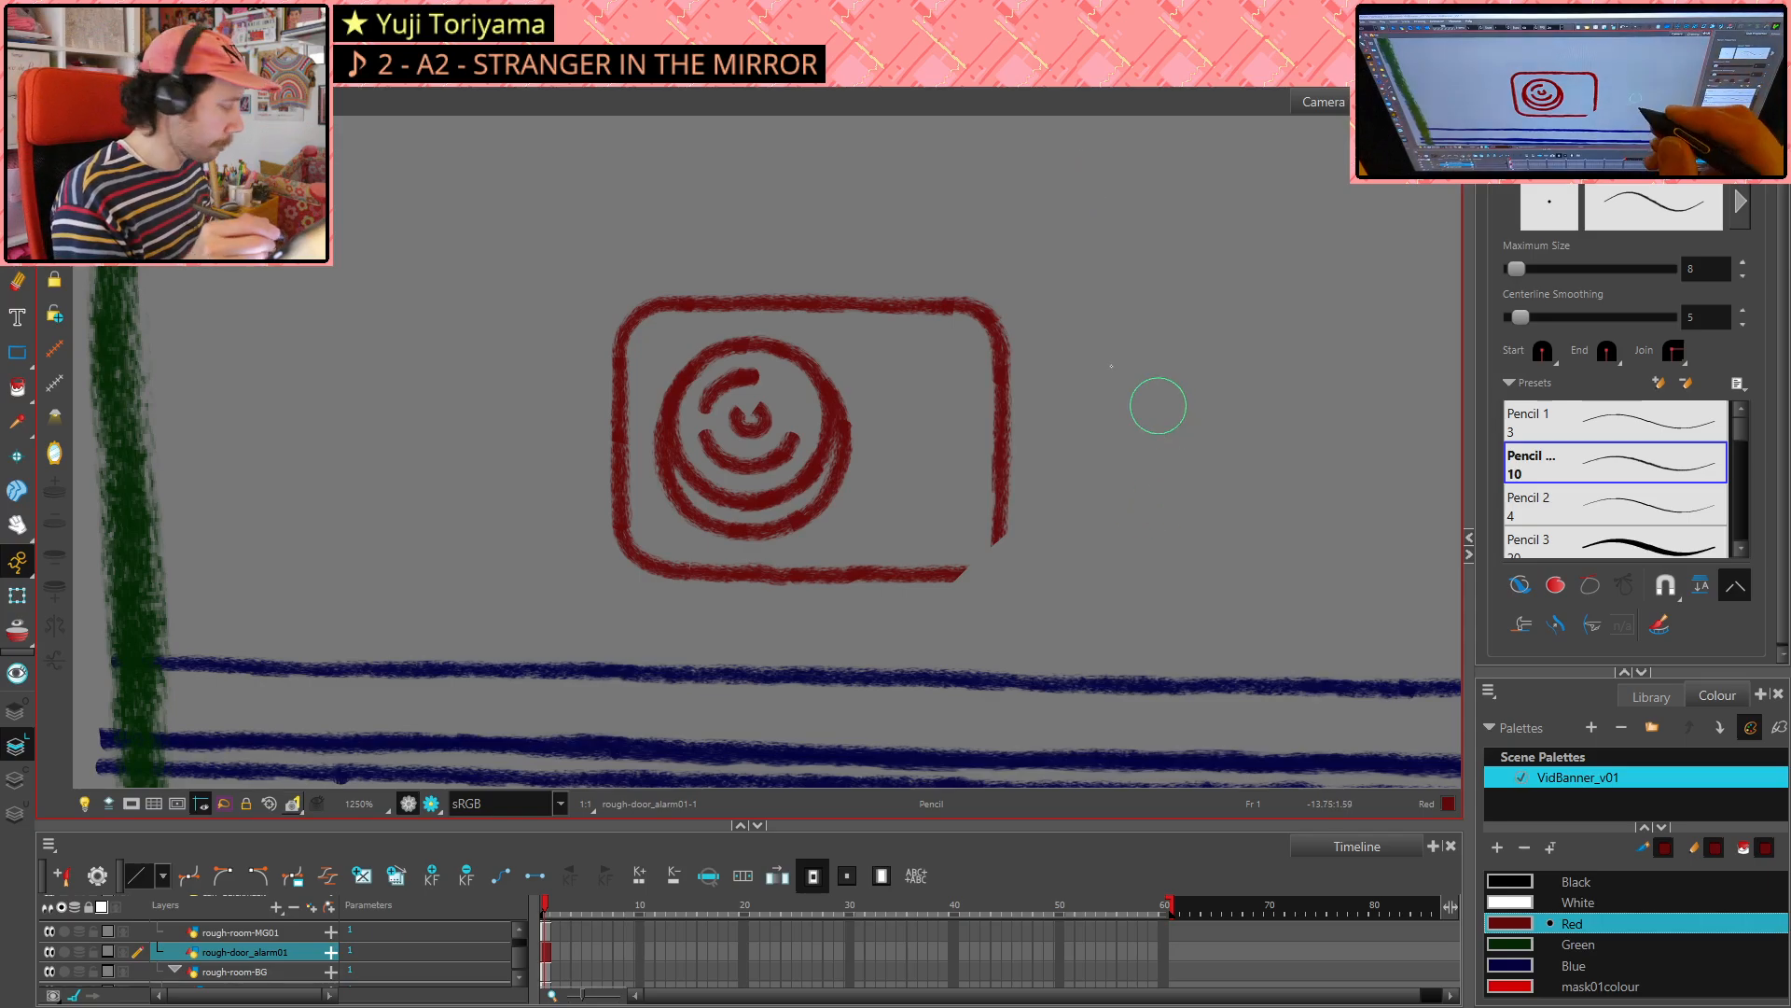
key("alt+e")
mouse_move(996, 308)
left_mouse_down()
mouse_move(952, 292)
mouse_move(971, 308)
mouse_move(943, 307)
left_mouse_up()
key("alt+slash")
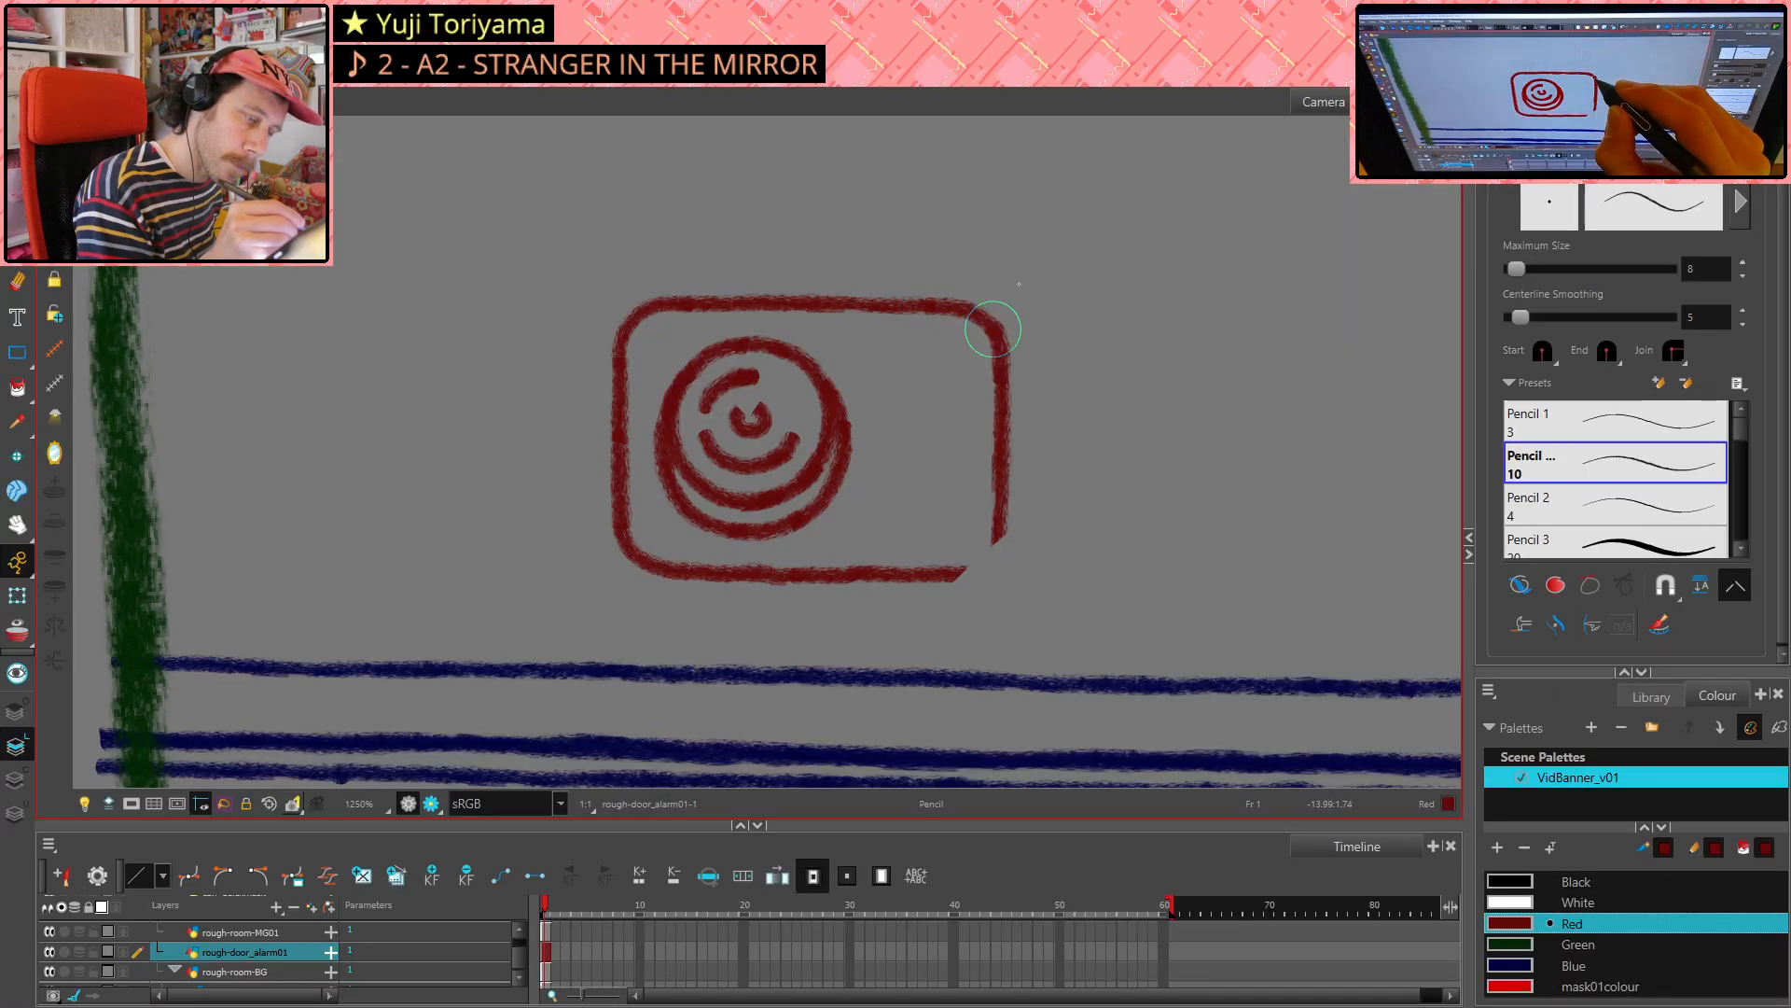
key("ctrl+z")
left_click_drag(931, 305, 946, 306)
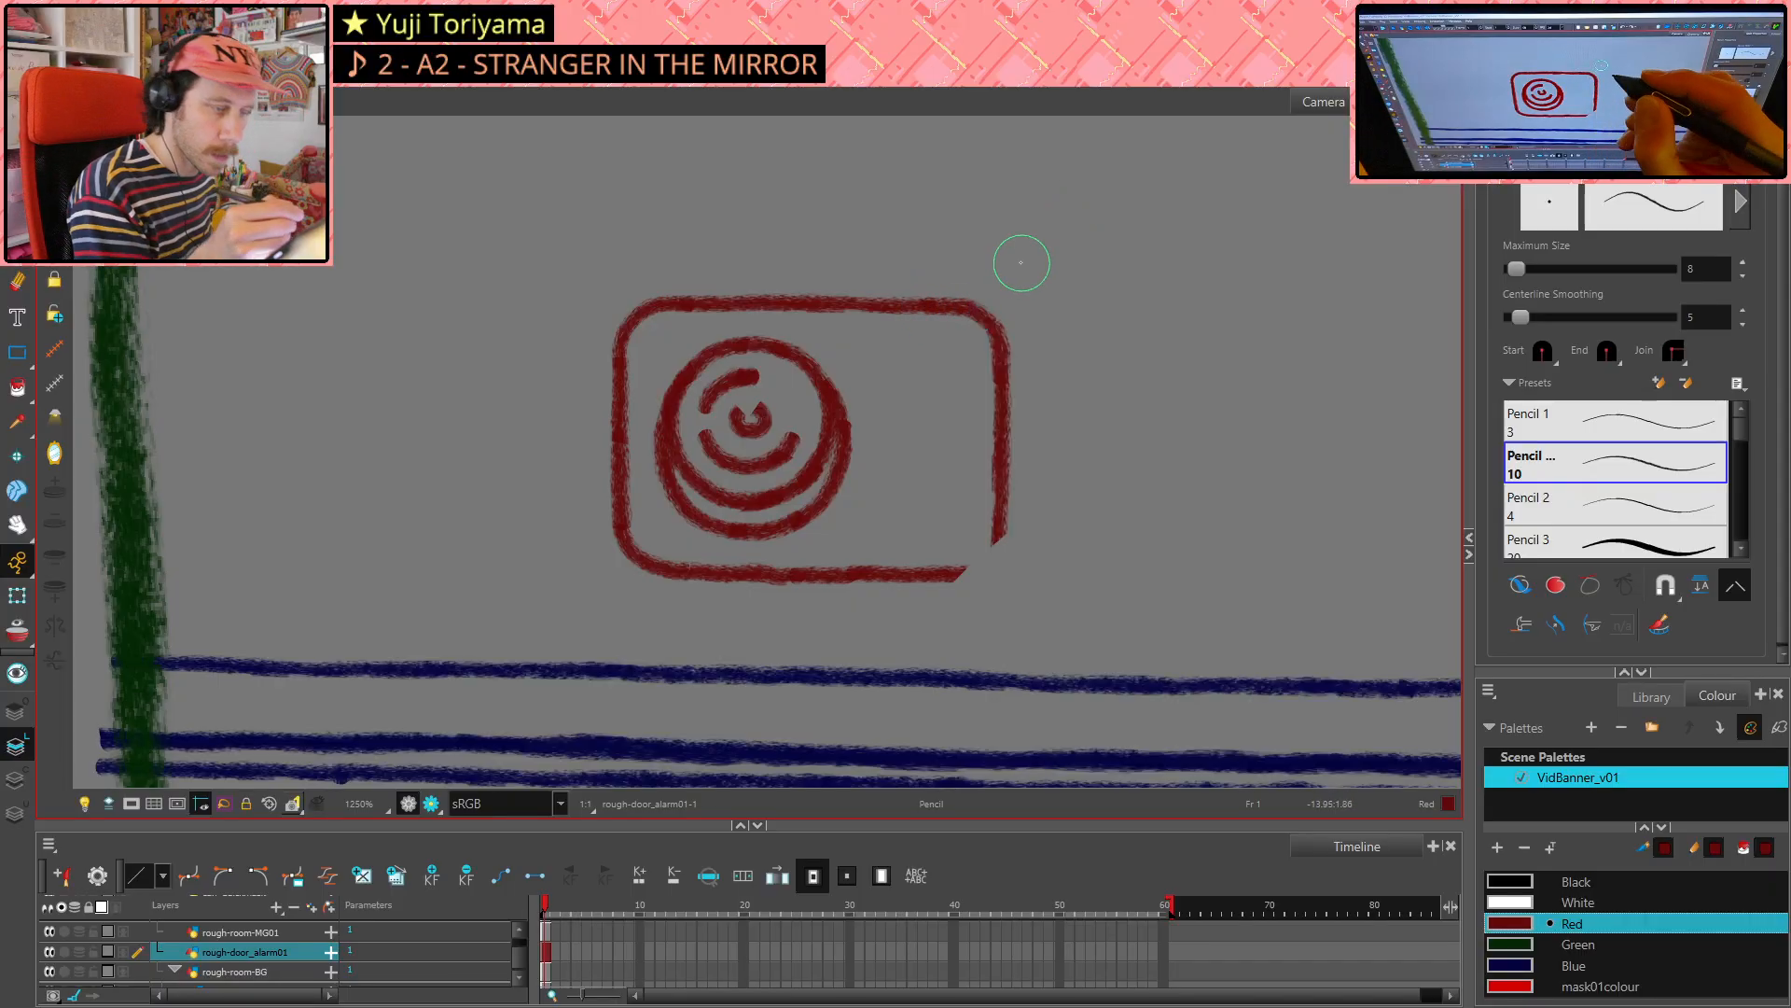
key("ctrl+z")
mouse_move(931, 305)
left_mouse_down()
mouse_move(981, 313)
mouse_move(1004, 345)
left_mouse_up()
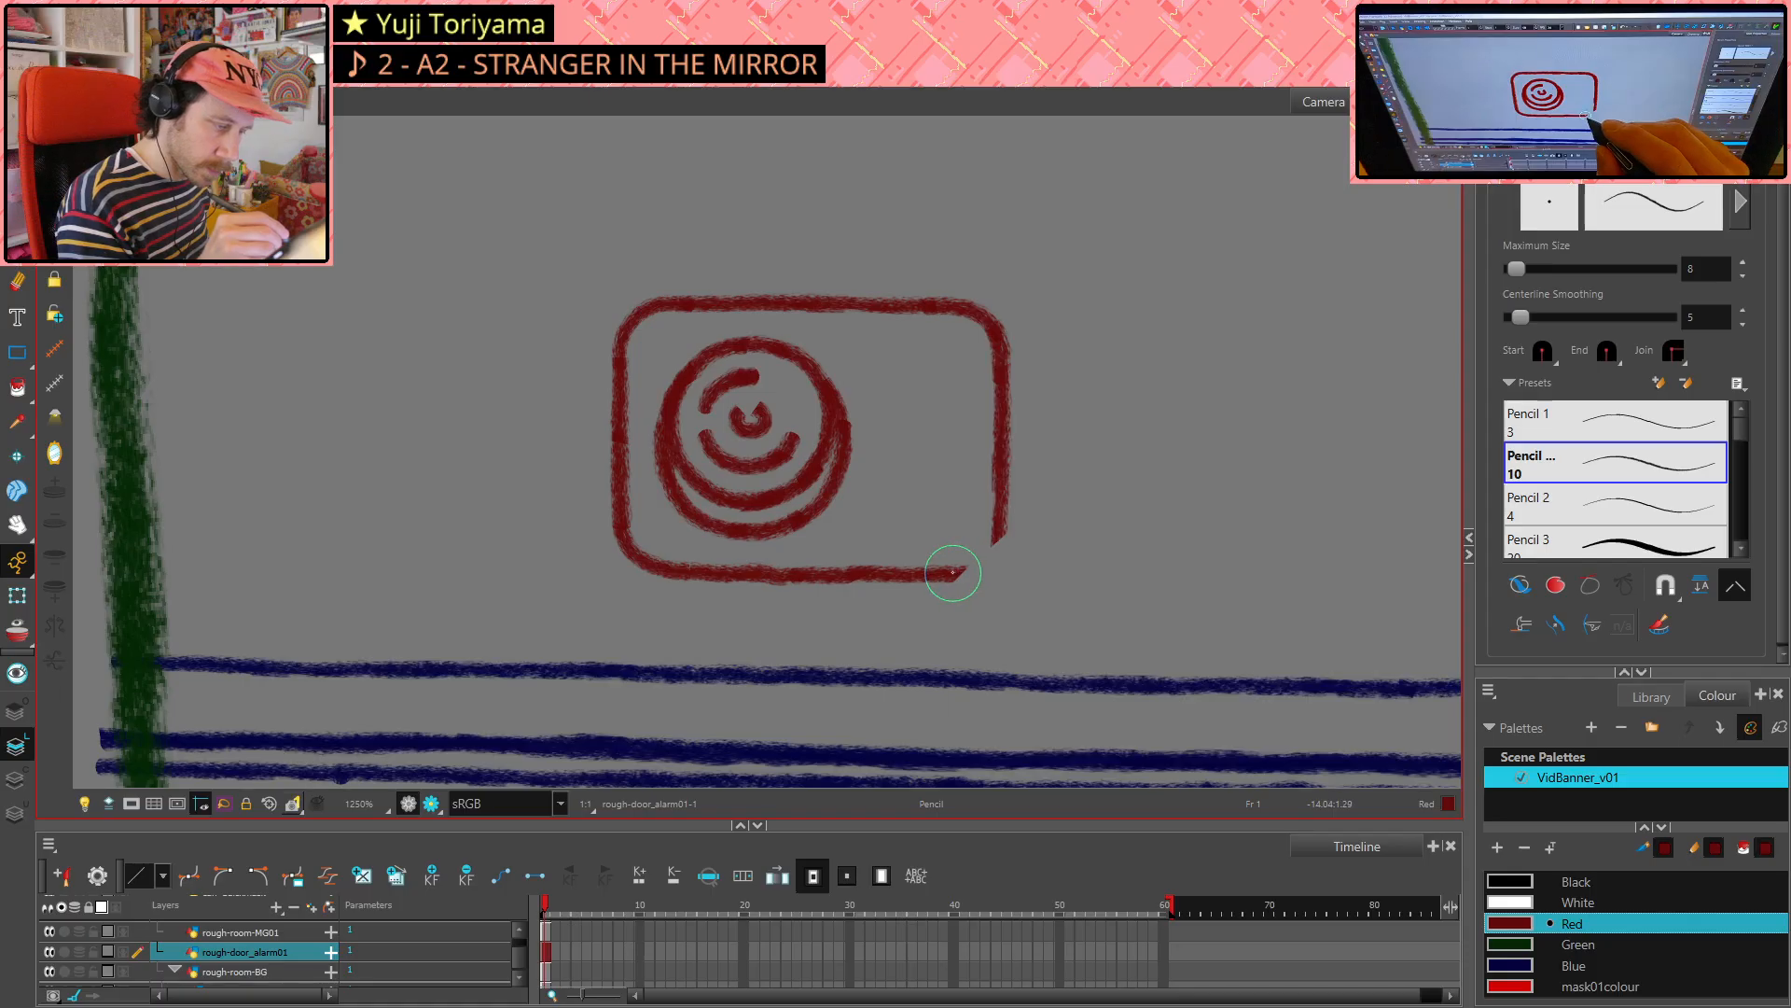
- Undo the trial lower-right corner curve and trim the bottom edge's open end with the Medium Eraser
left_click_drag(996, 557, 998, 541)
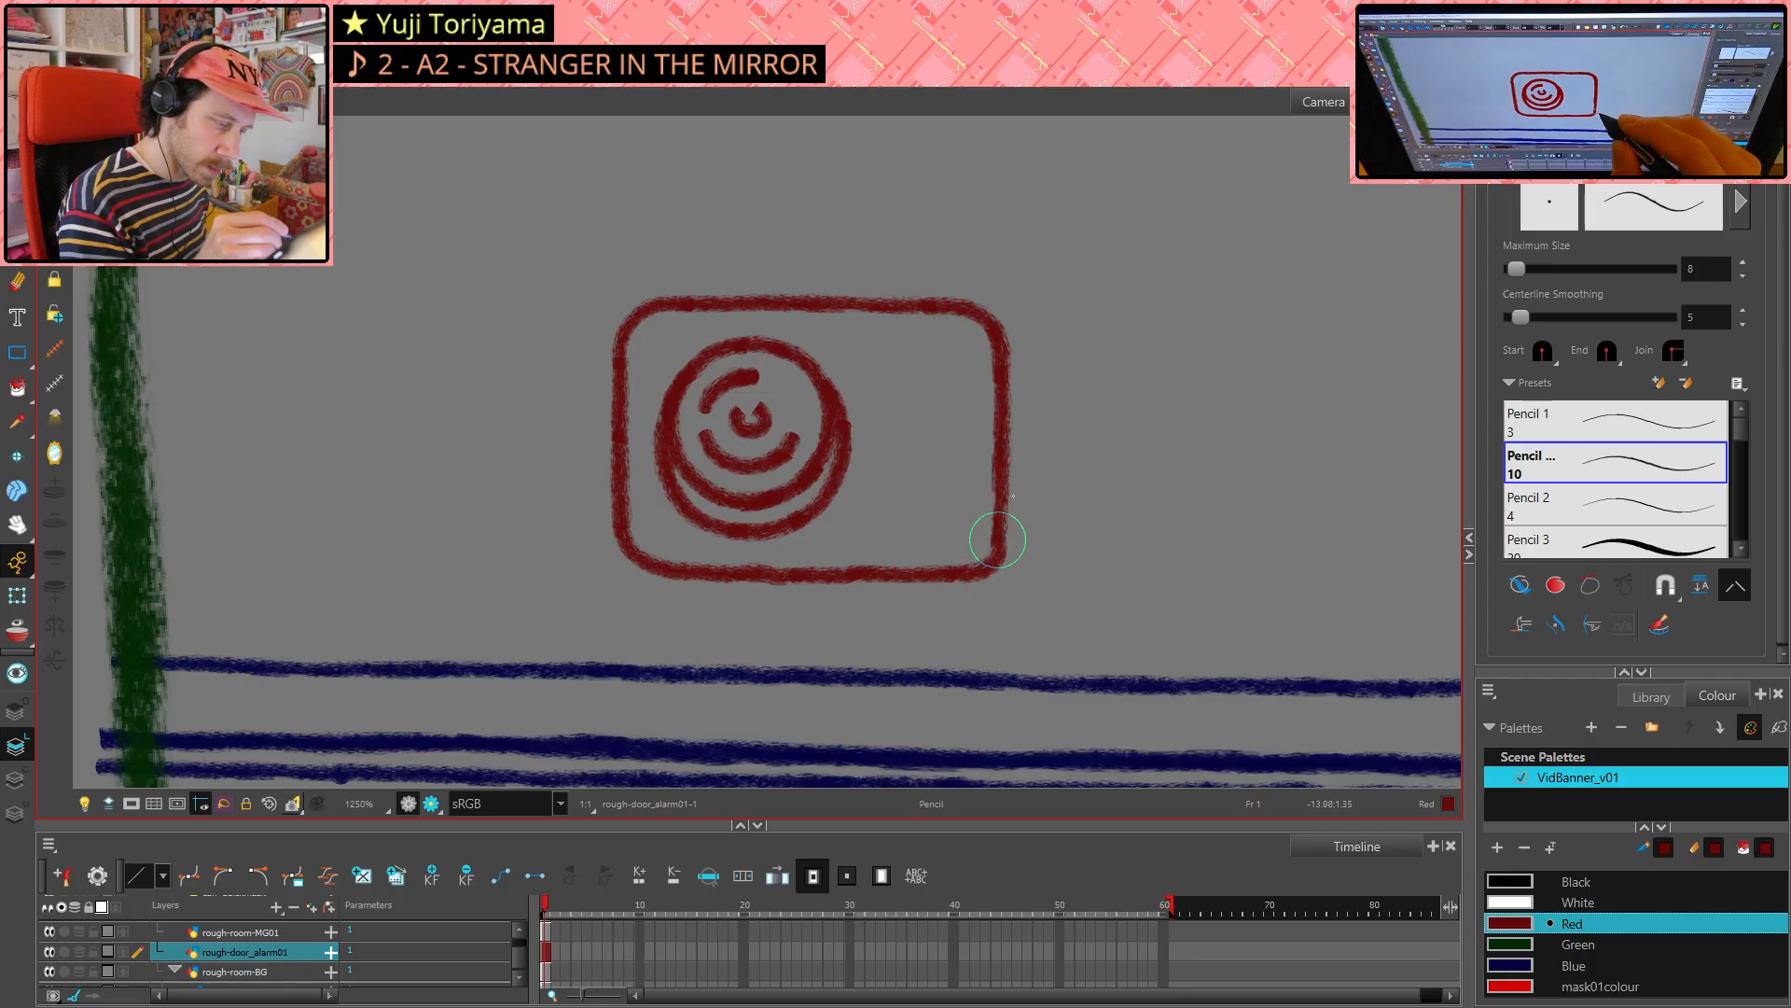
key("ctrl+z")
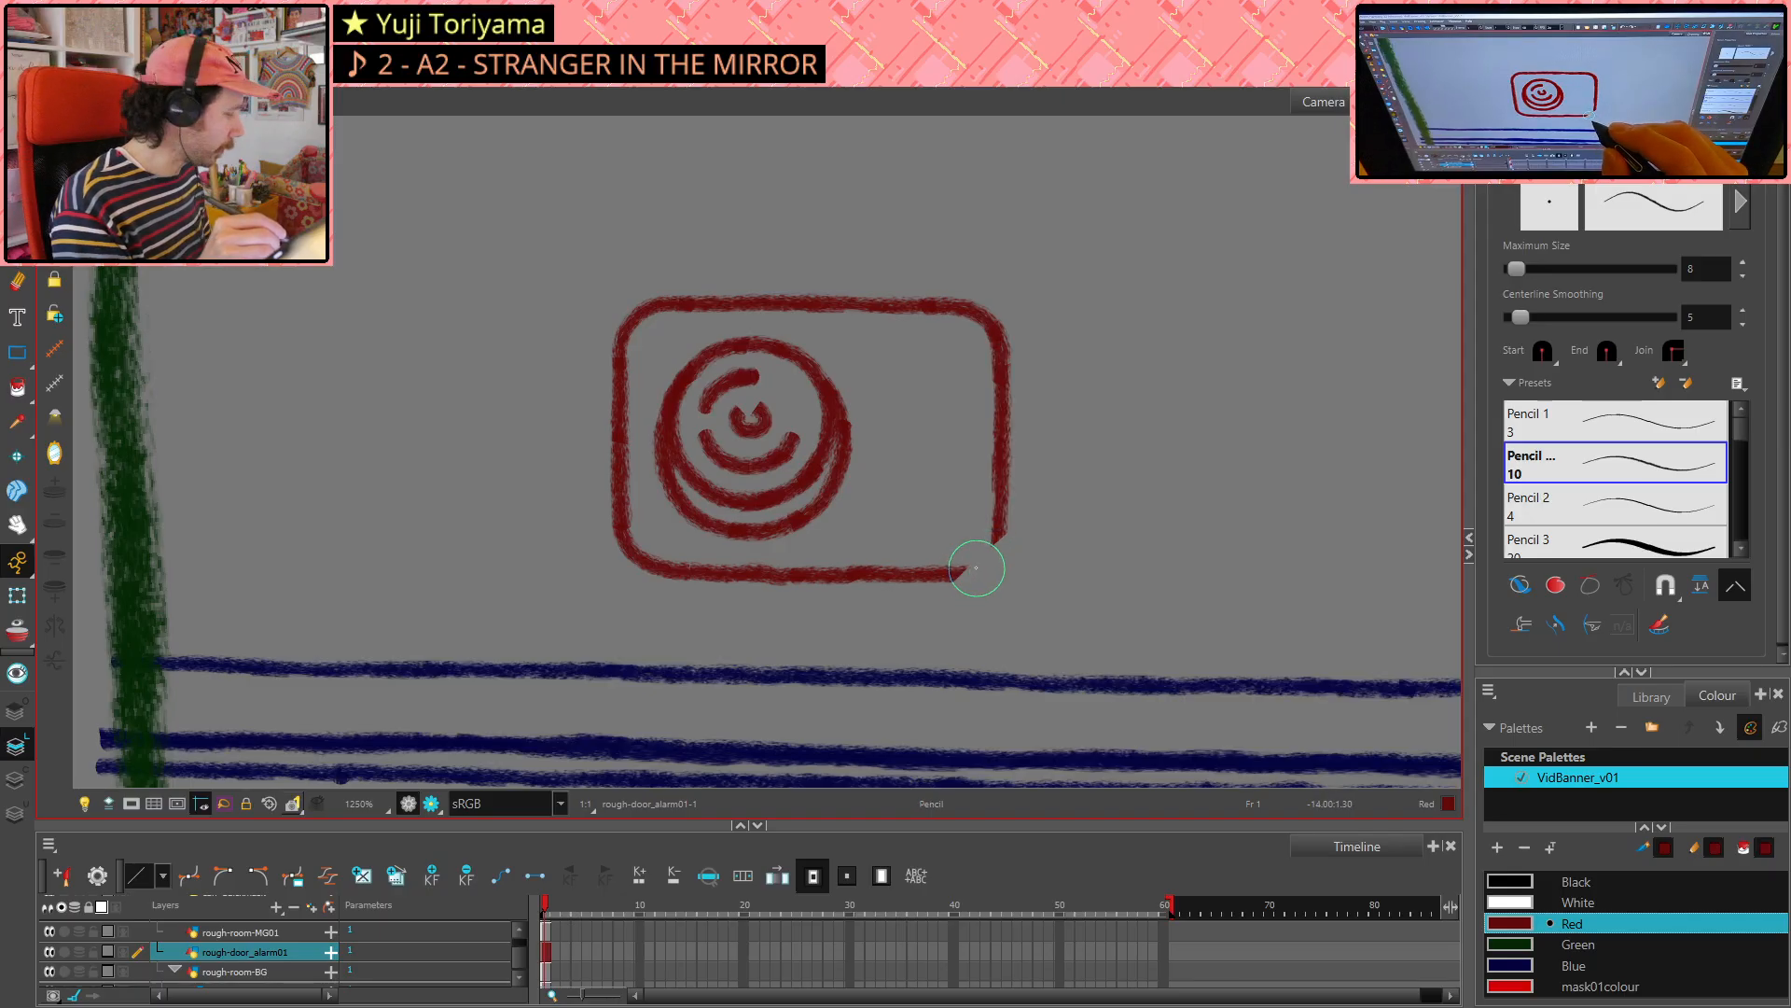
key("alt+e")
left_click_drag(959, 570, 989, 558)
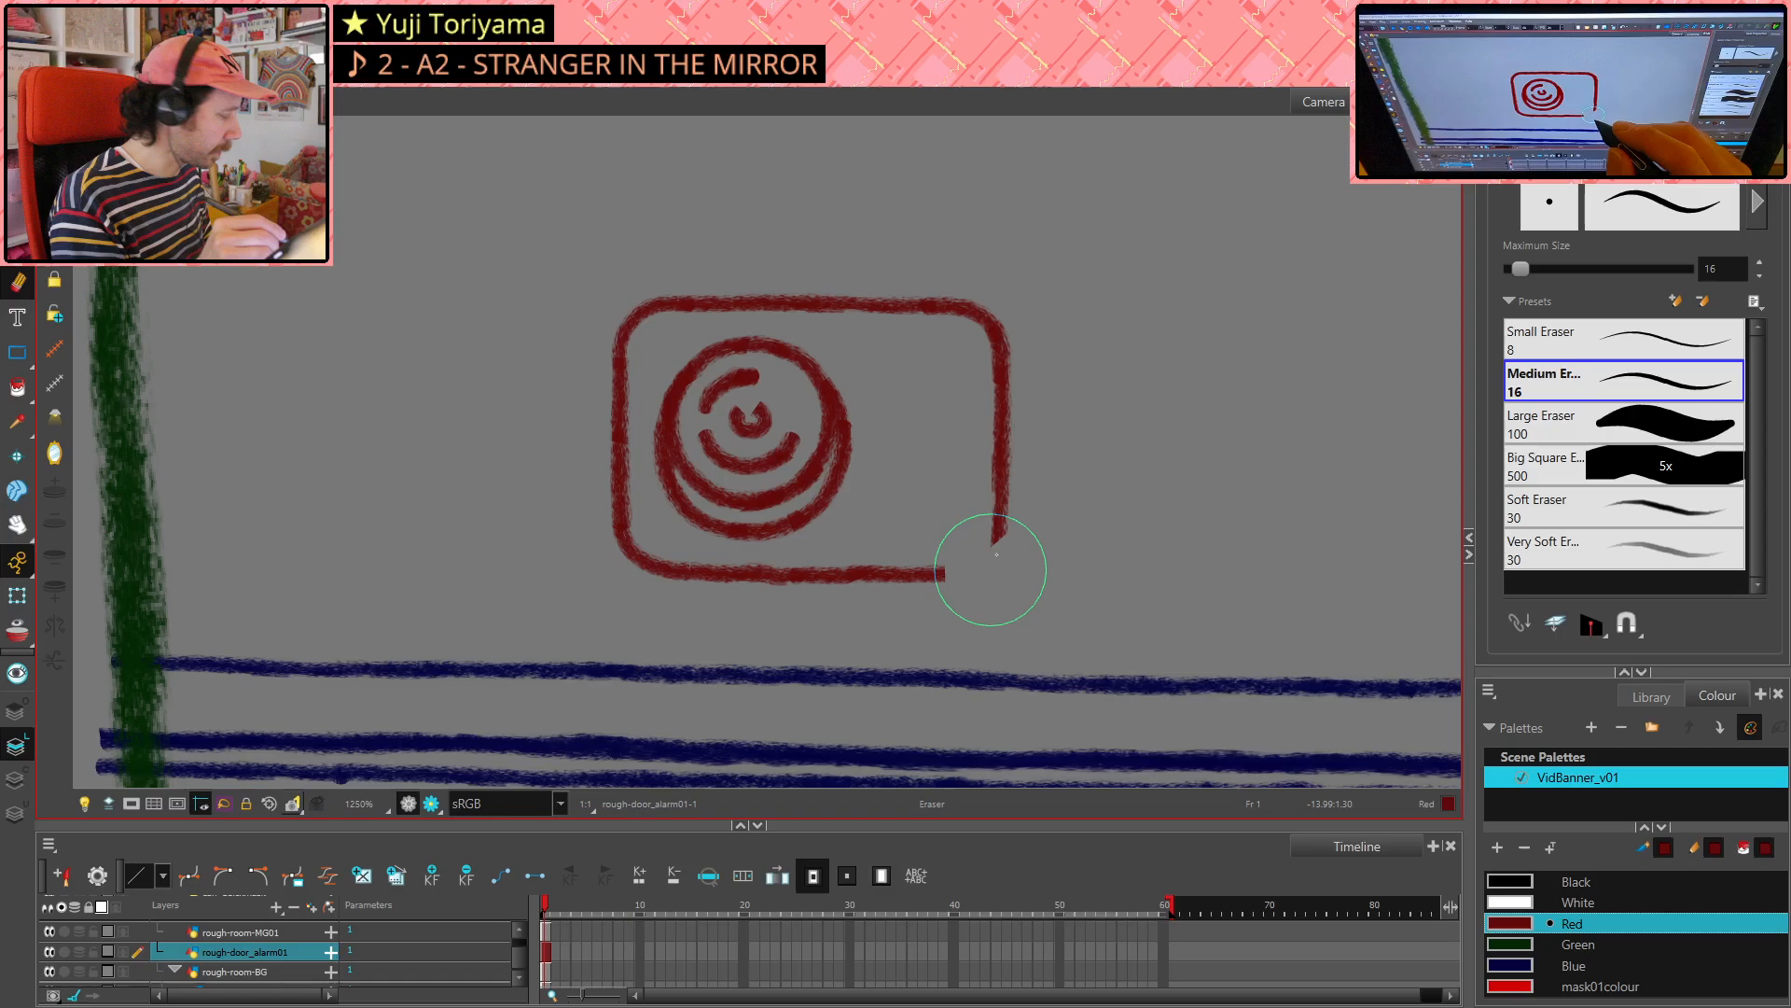
- Draw the plate's rounded lower-right corner with the red Pencil, joining the bottom edge to the right edge
key("alt+/")
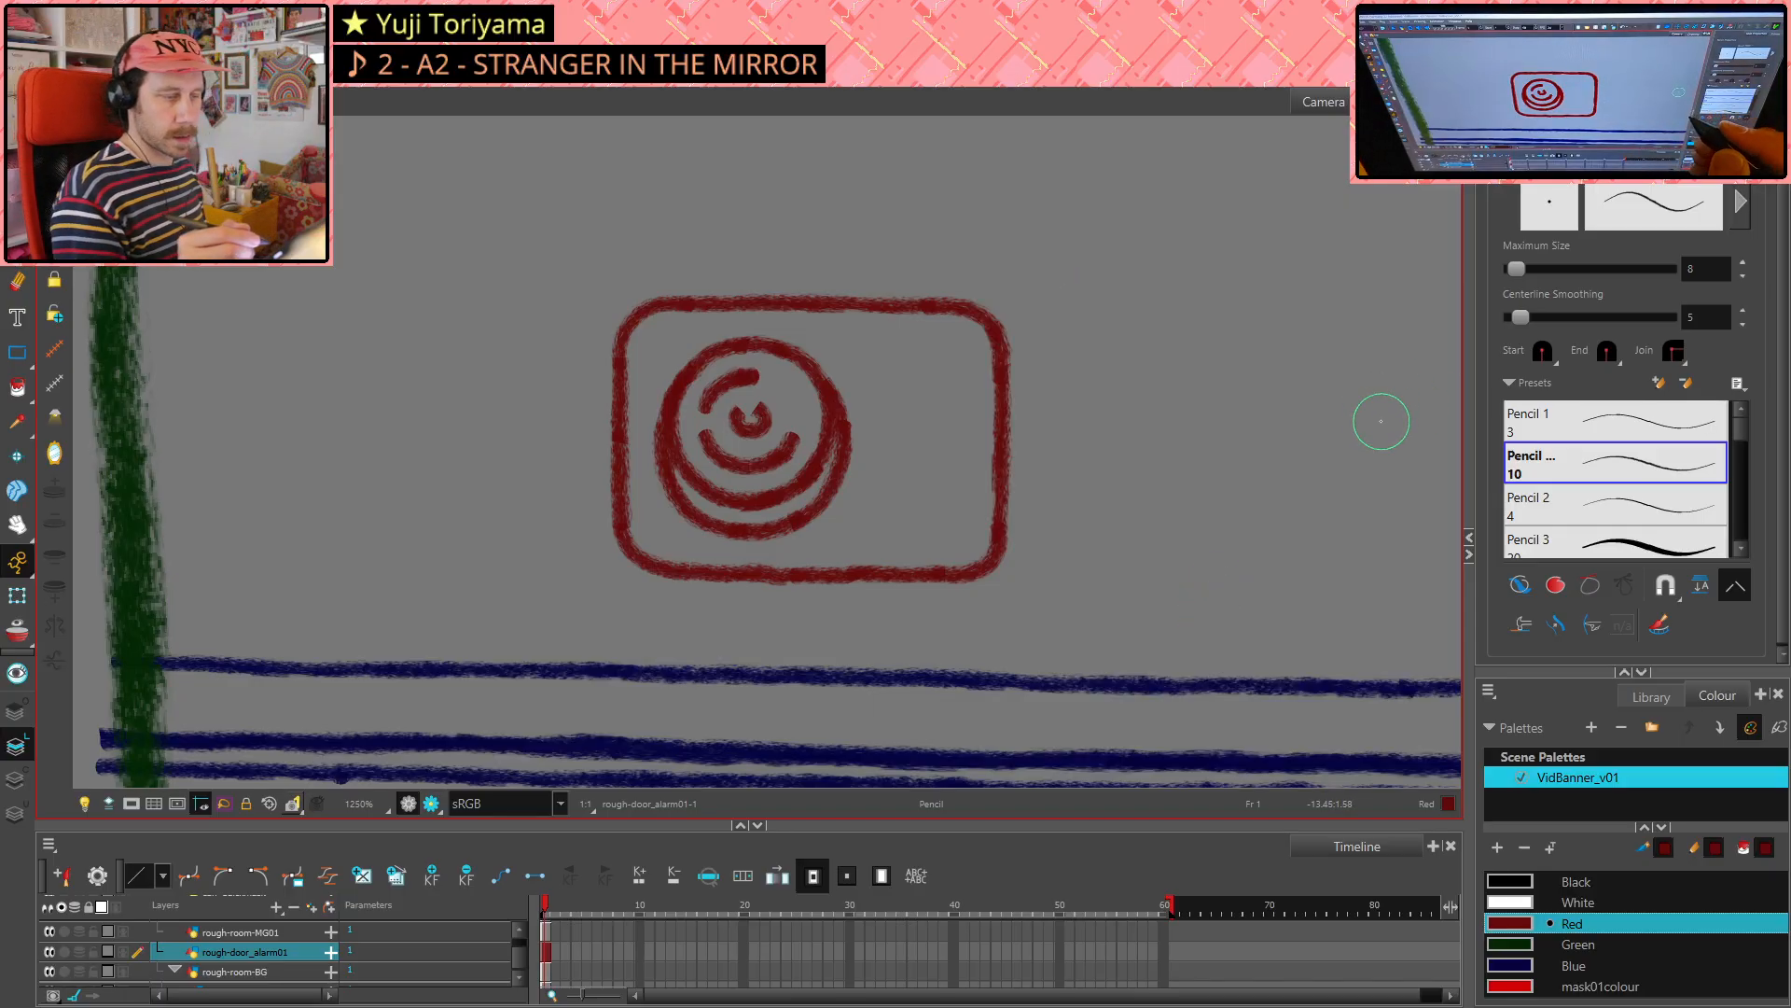
mouse_move(1020, 508)
left_mouse_down()
mouse_move(992, 548)
mouse_move(933, 572)
left_mouse_up()
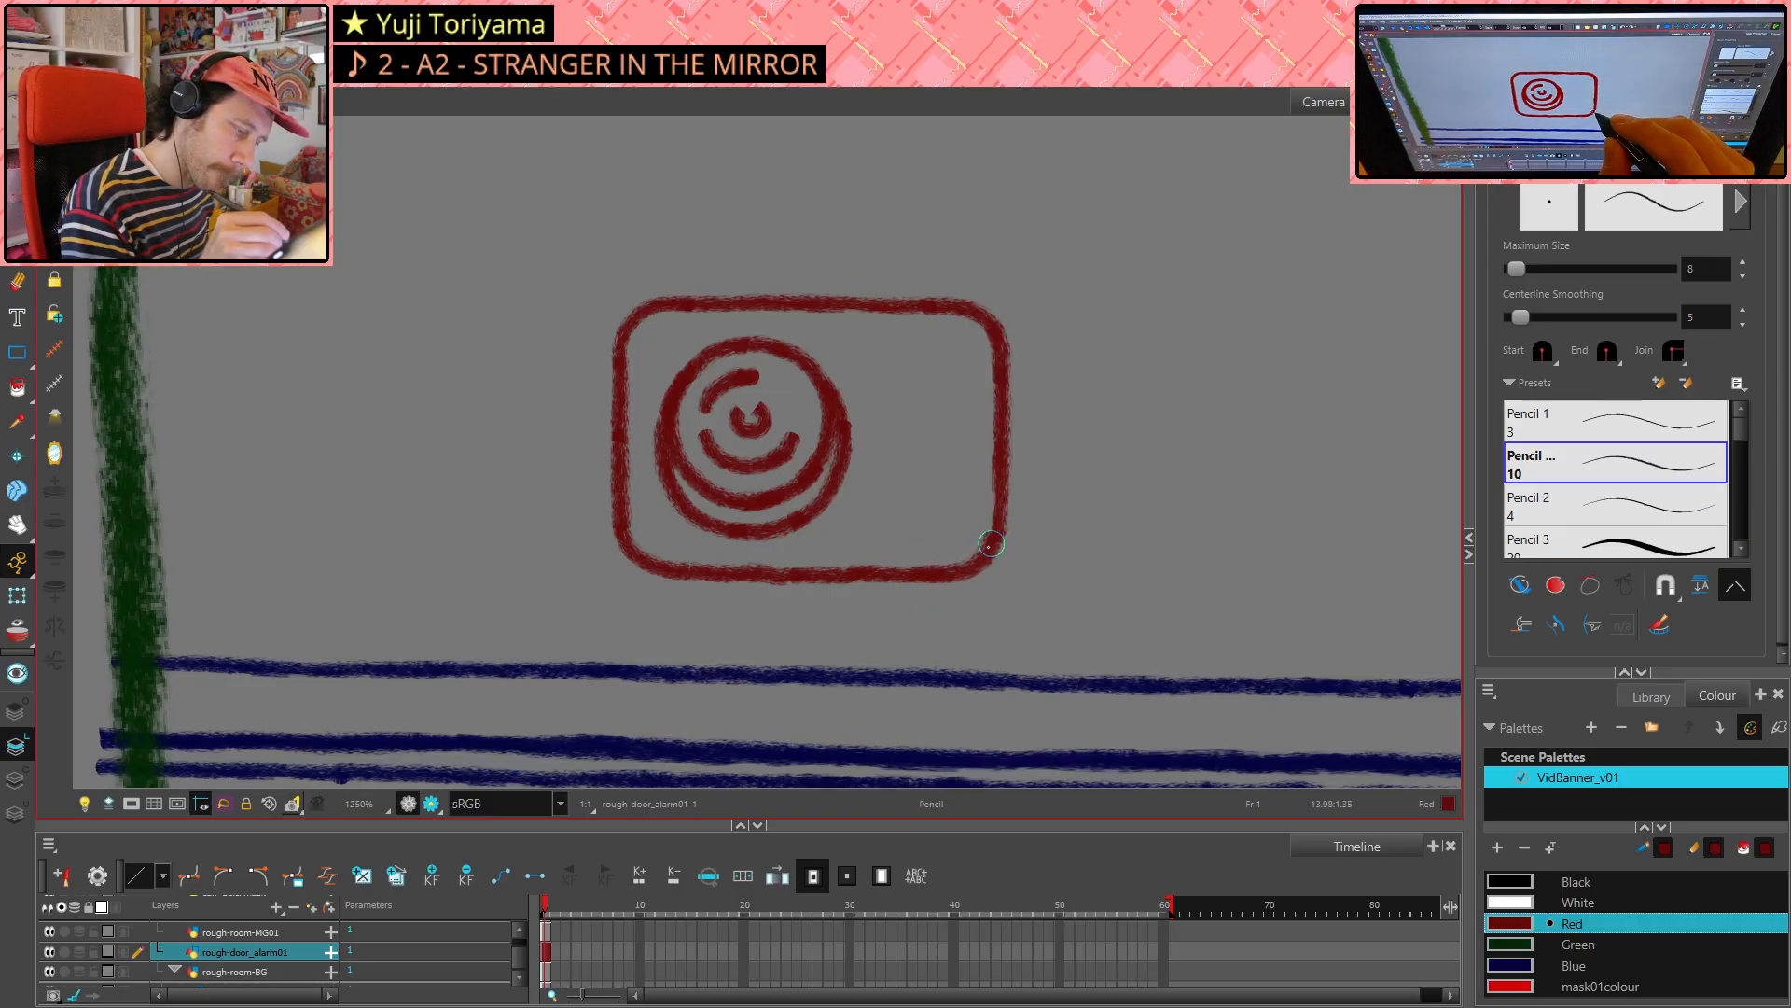
mouse_move(915, 571)
left_mouse_down()
mouse_move(984, 558)
mouse_move(999, 522)
left_mouse_up()
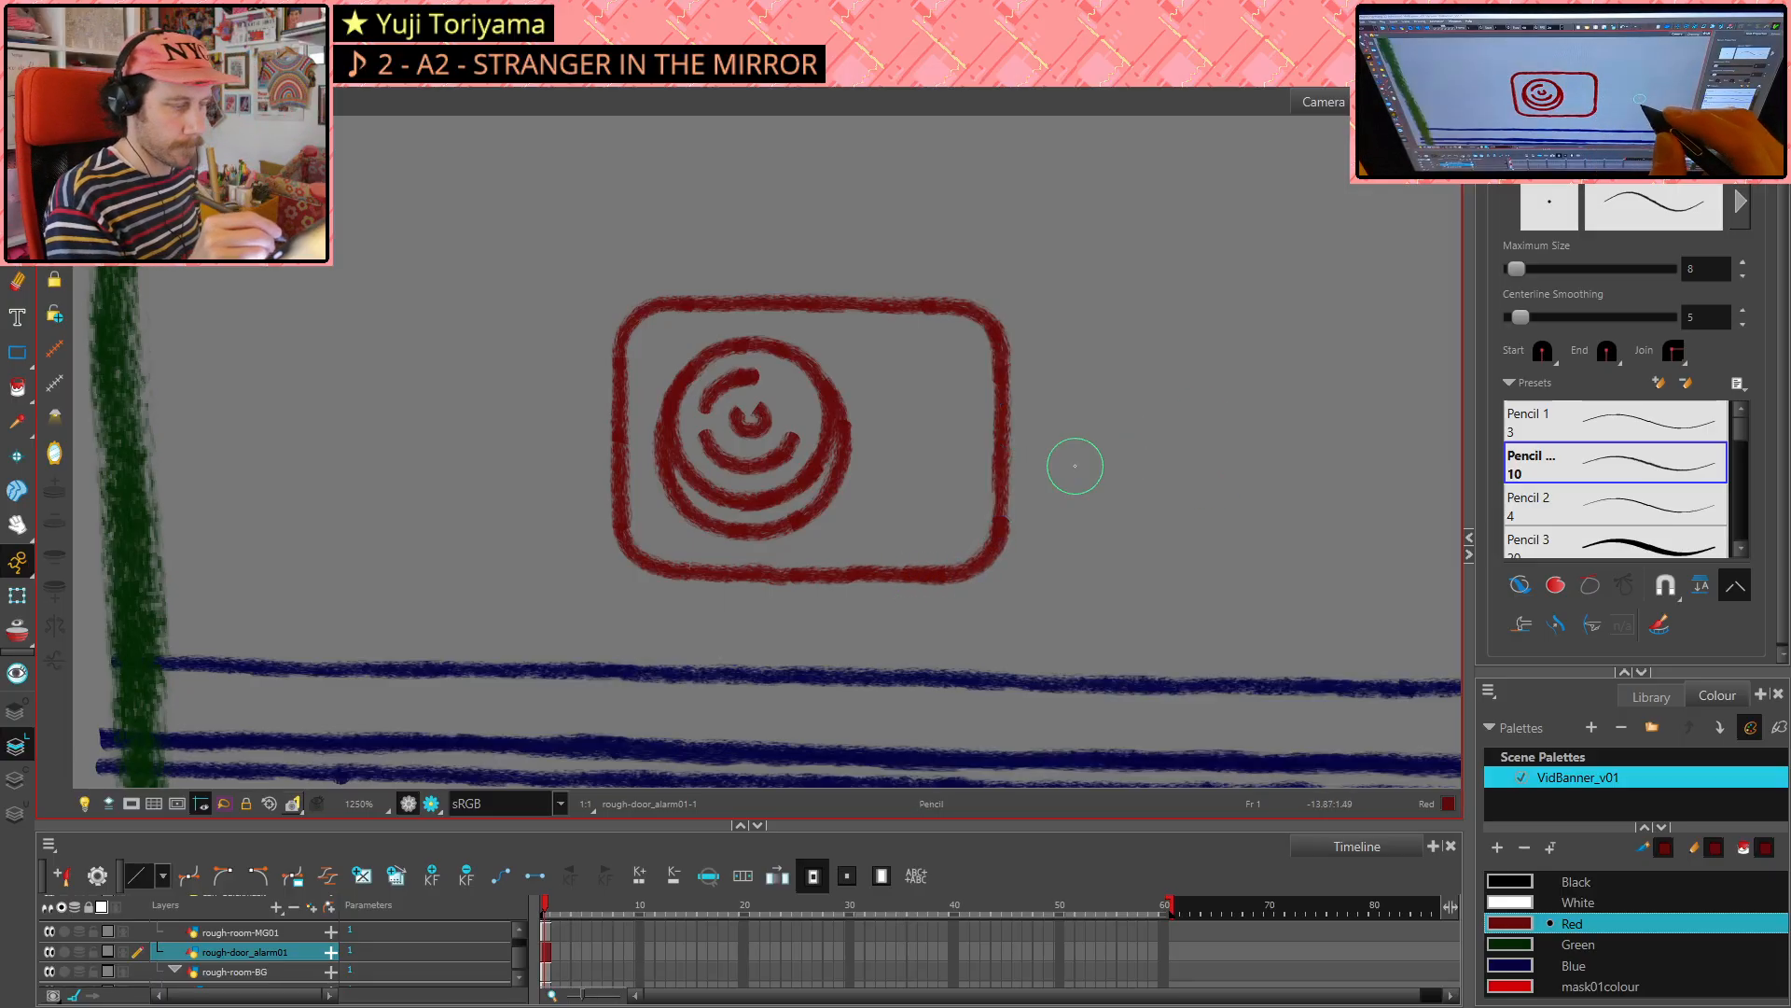
key("ctrl+z")
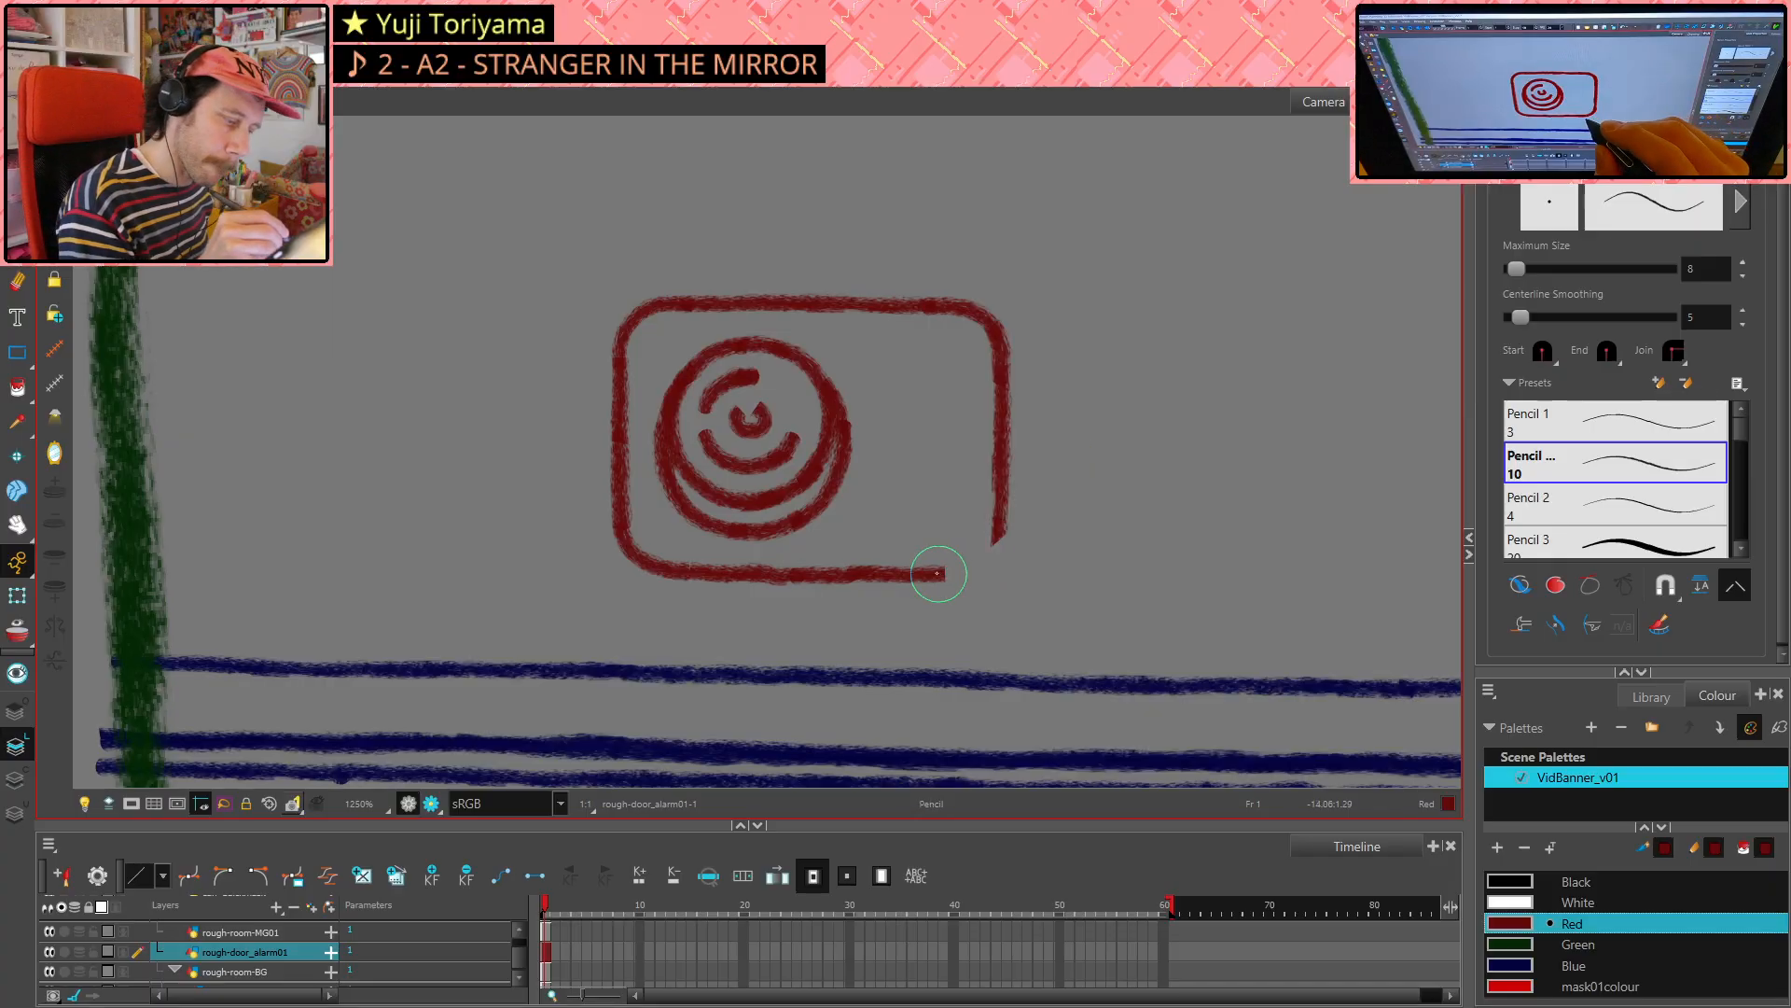
mouse_move(930, 572)
left_mouse_down()
mouse_move(990, 553)
mouse_move(996, 529)
mouse_move(961, 570)
mouse_move(995, 544)
left_mouse_up()
key("ctrl+z")
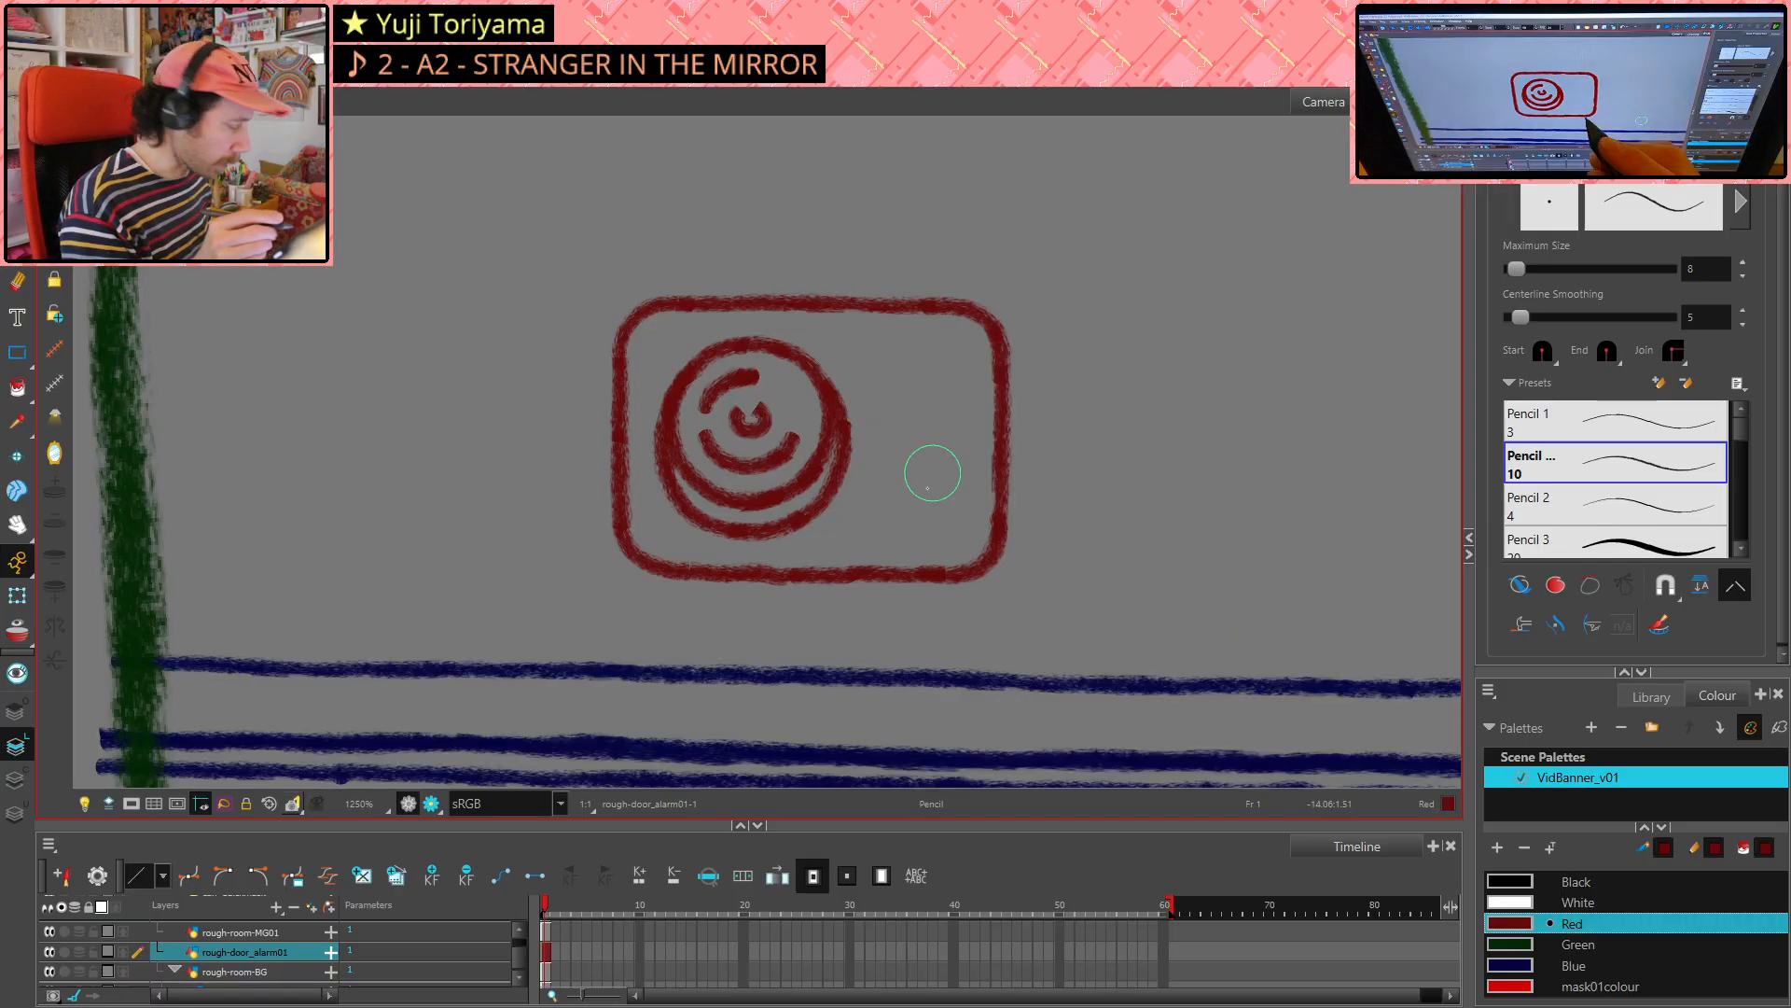
- Draw a second red Pencil line close beneath the plate's bottom edge, roughly parallel to it
left_click_drag(656, 589, 791, 593)
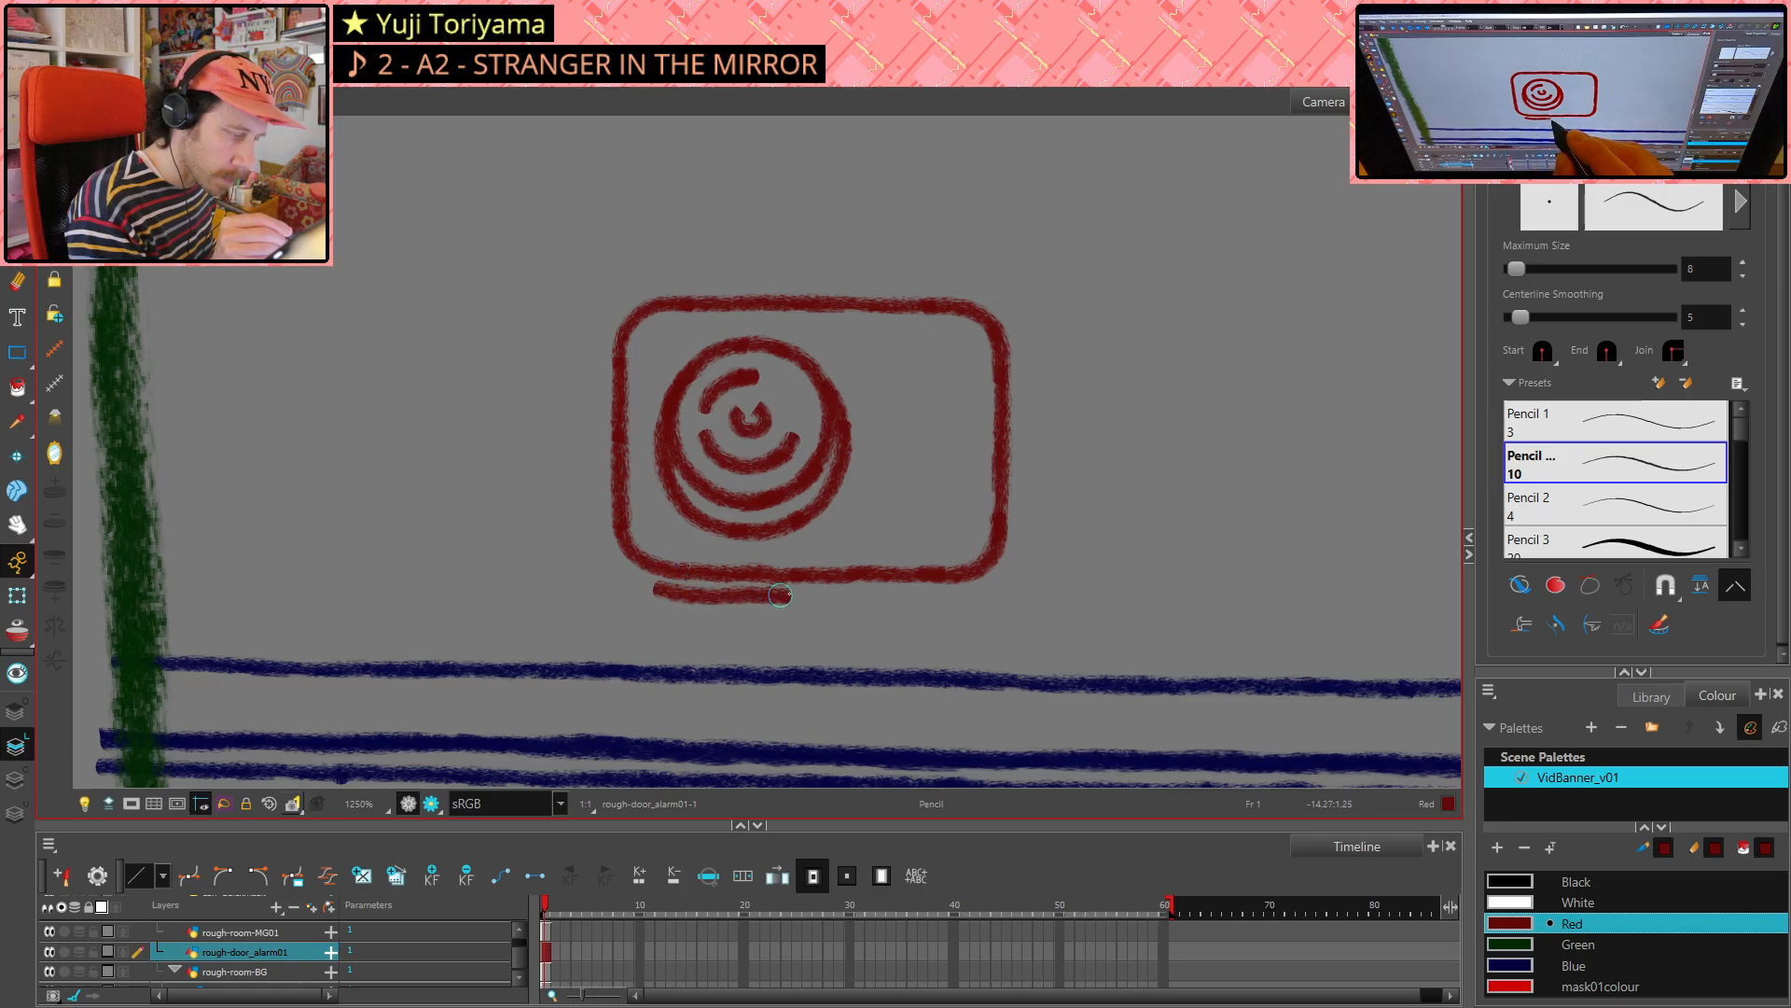
key("ctrl+z")
left_click_drag(656, 591, 924, 594)
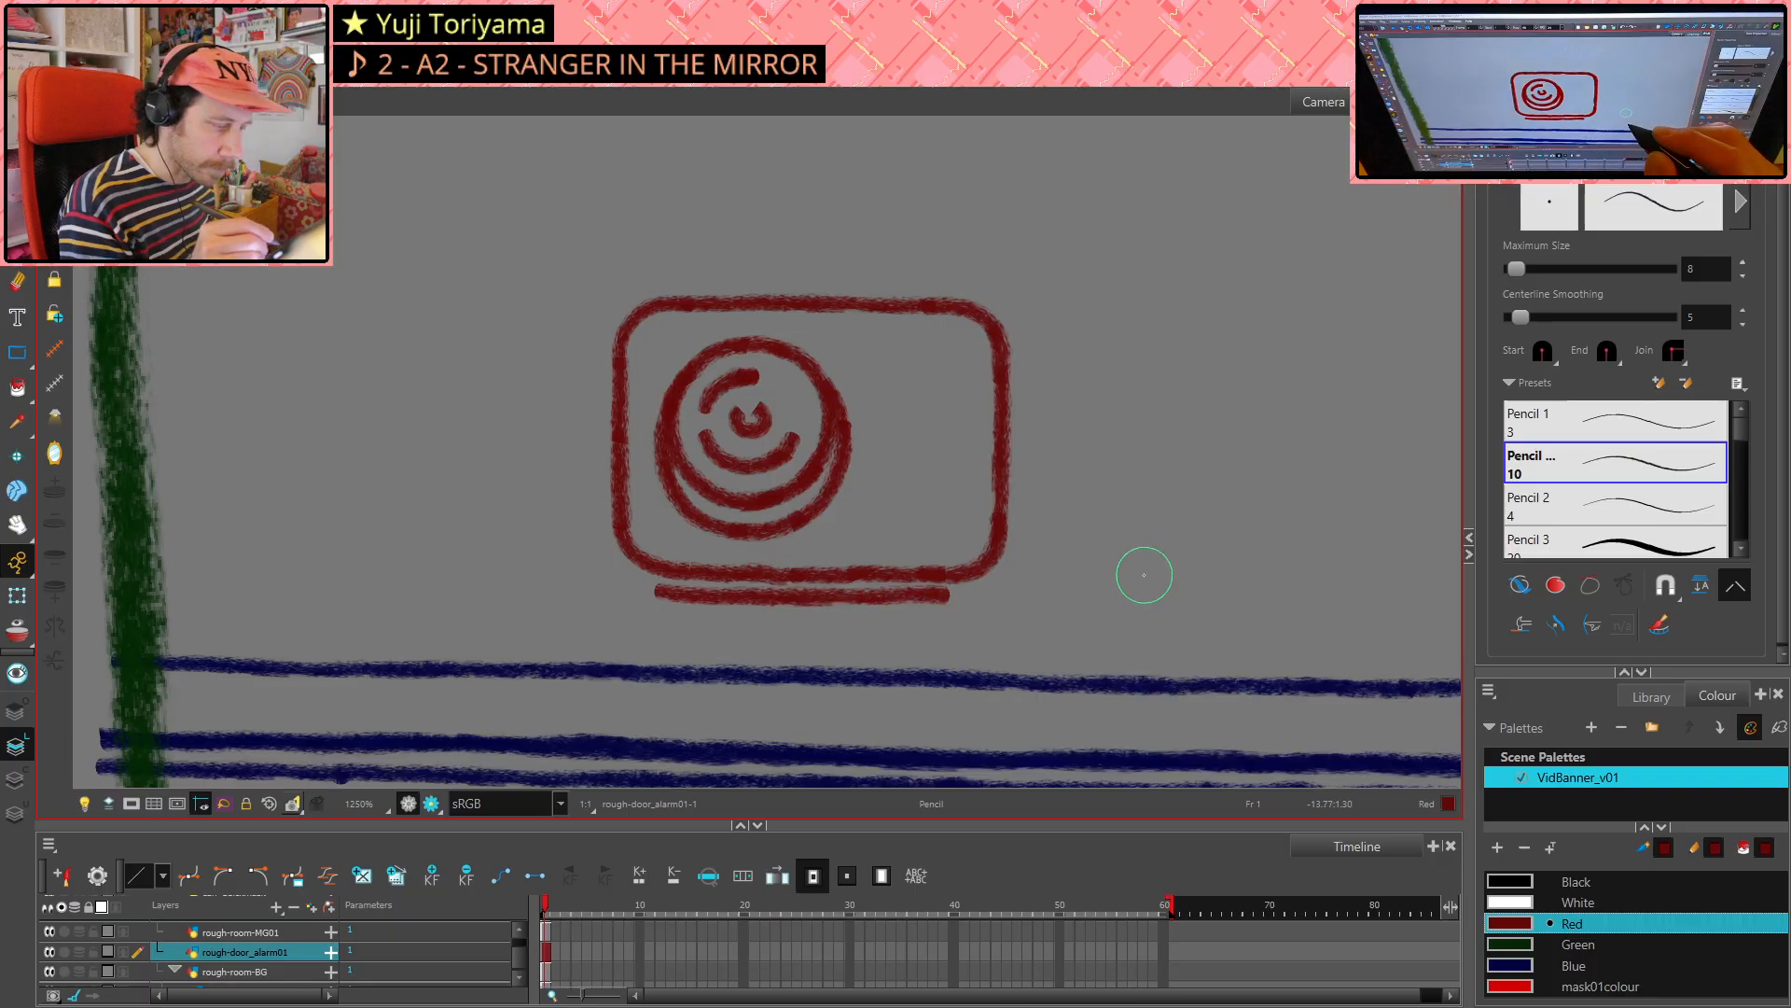
key("1")
key("1")
key("1")
key("2")
key("2")
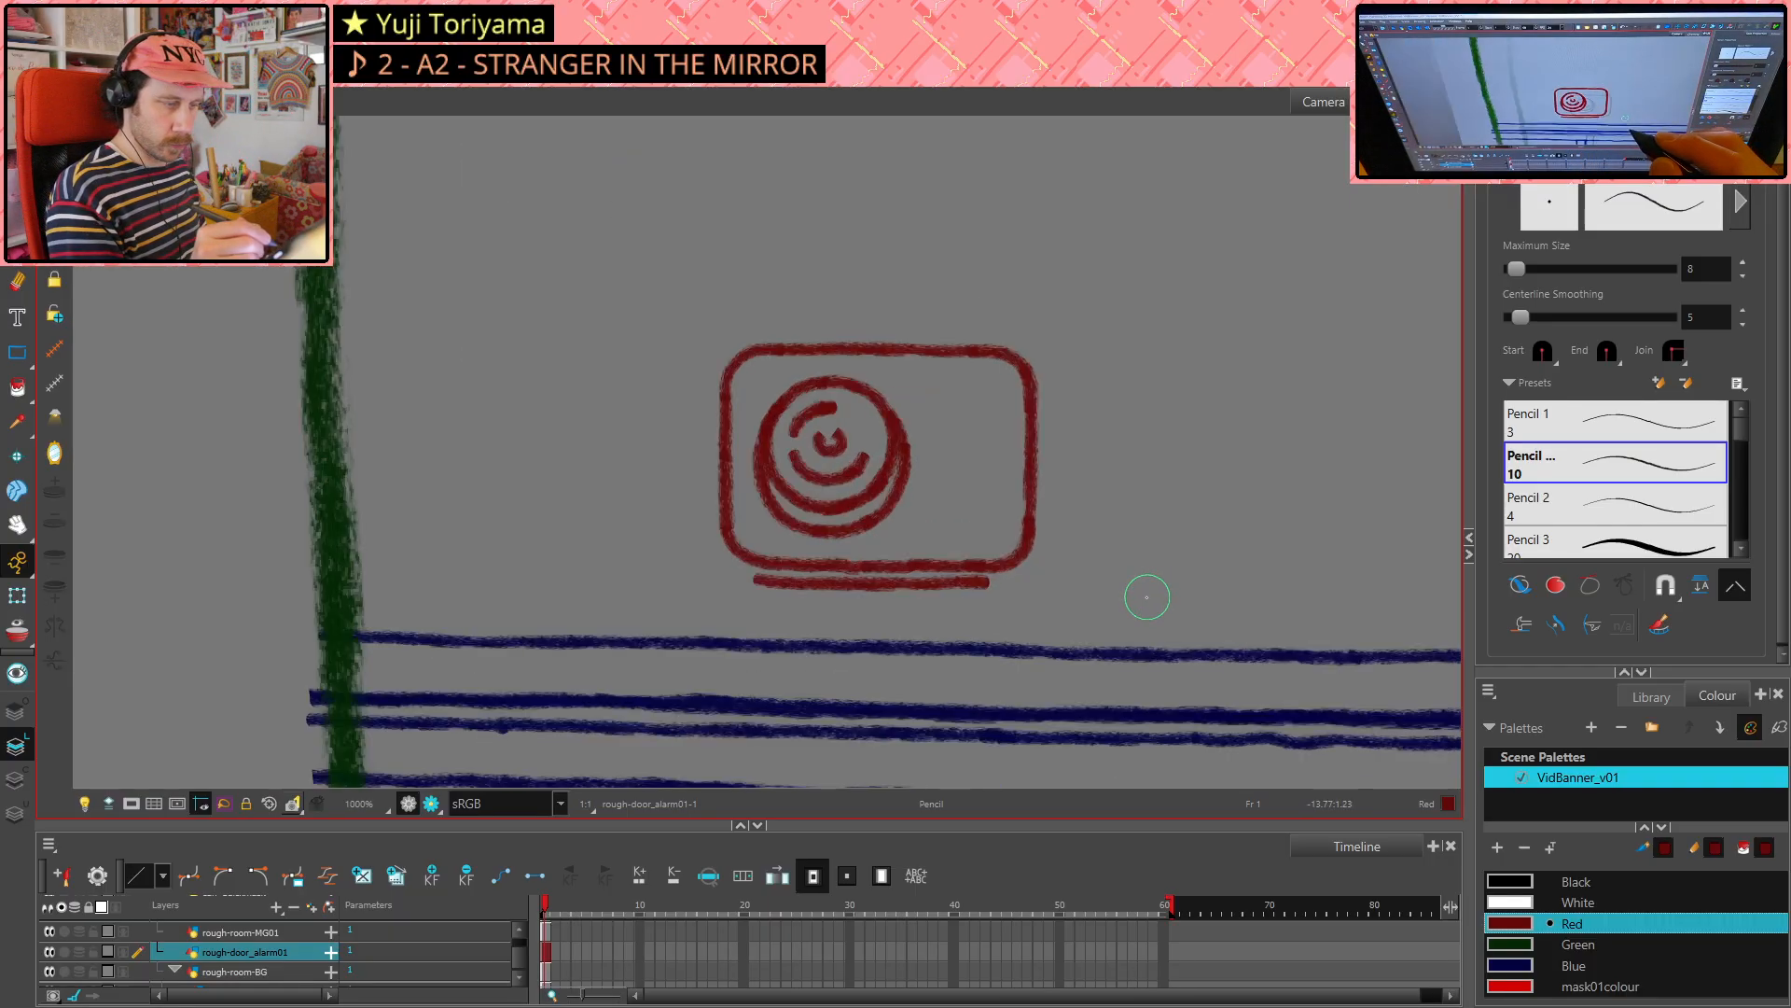
key("2")
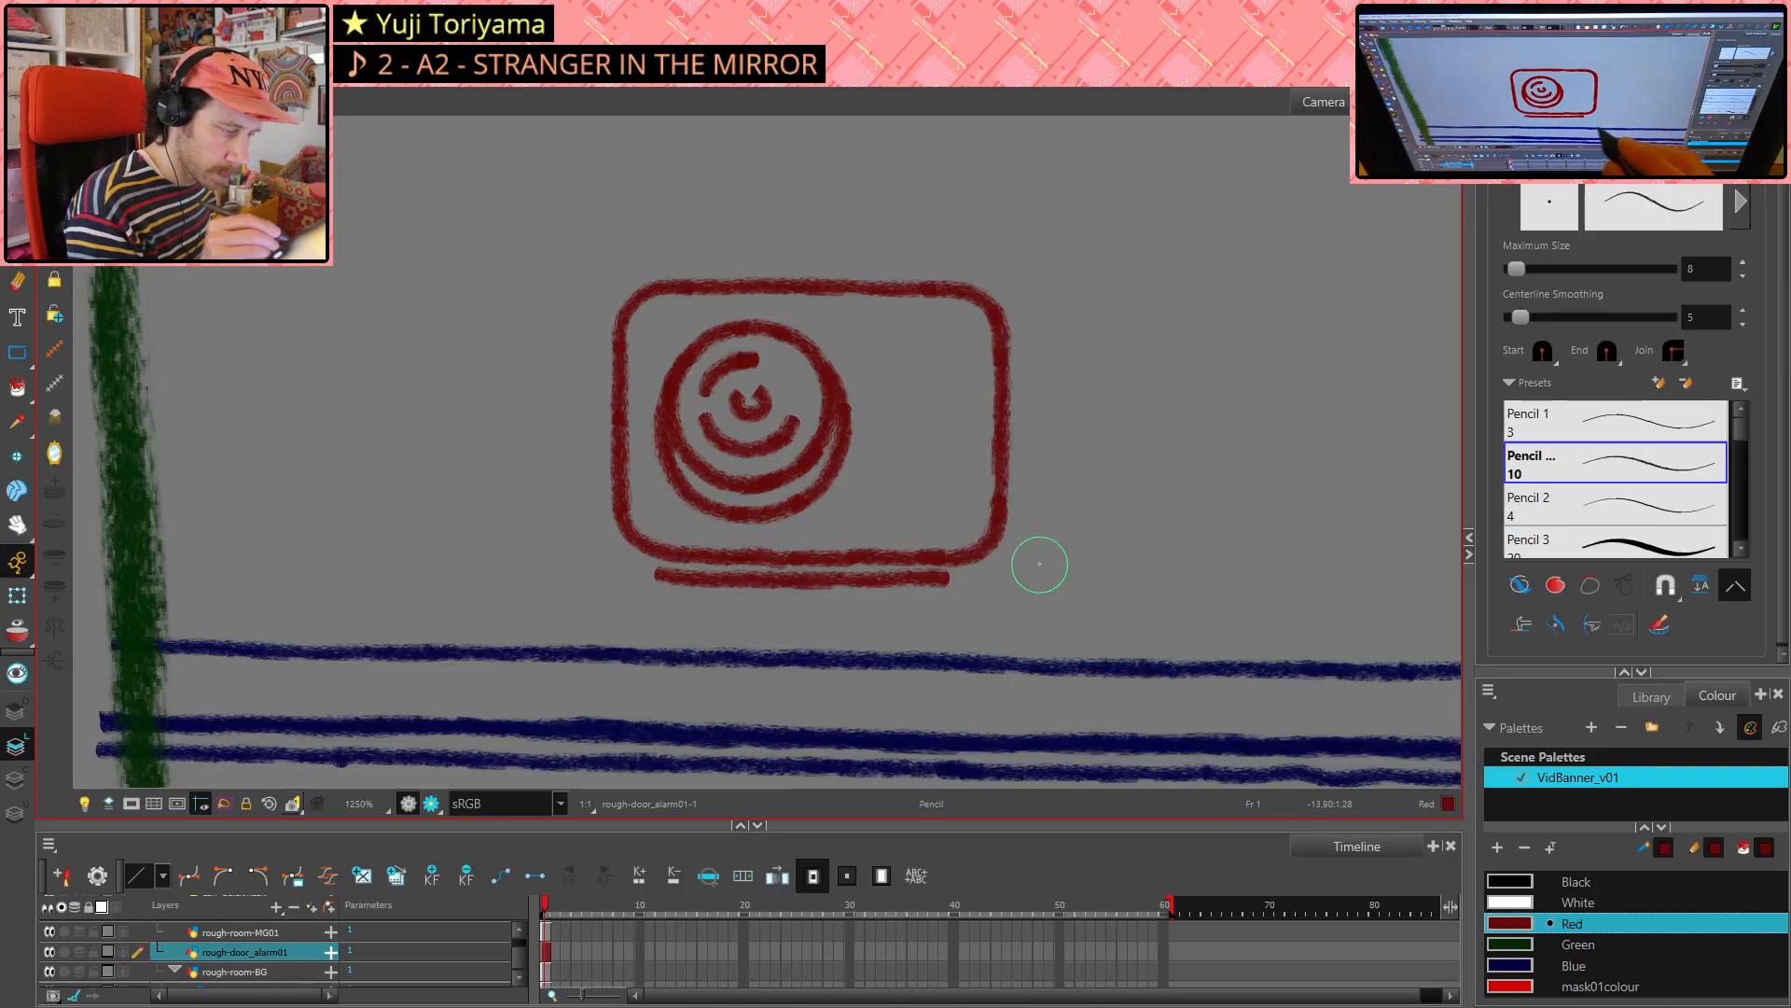
key("ctrl+z")
mouse_move(659, 568)
left_mouse_down()
mouse_move(738, 579)
mouse_move(668, 572)
mouse_move(945, 579)
left_mouse_up()
key("ctrl+z")
key("ctrl+z")
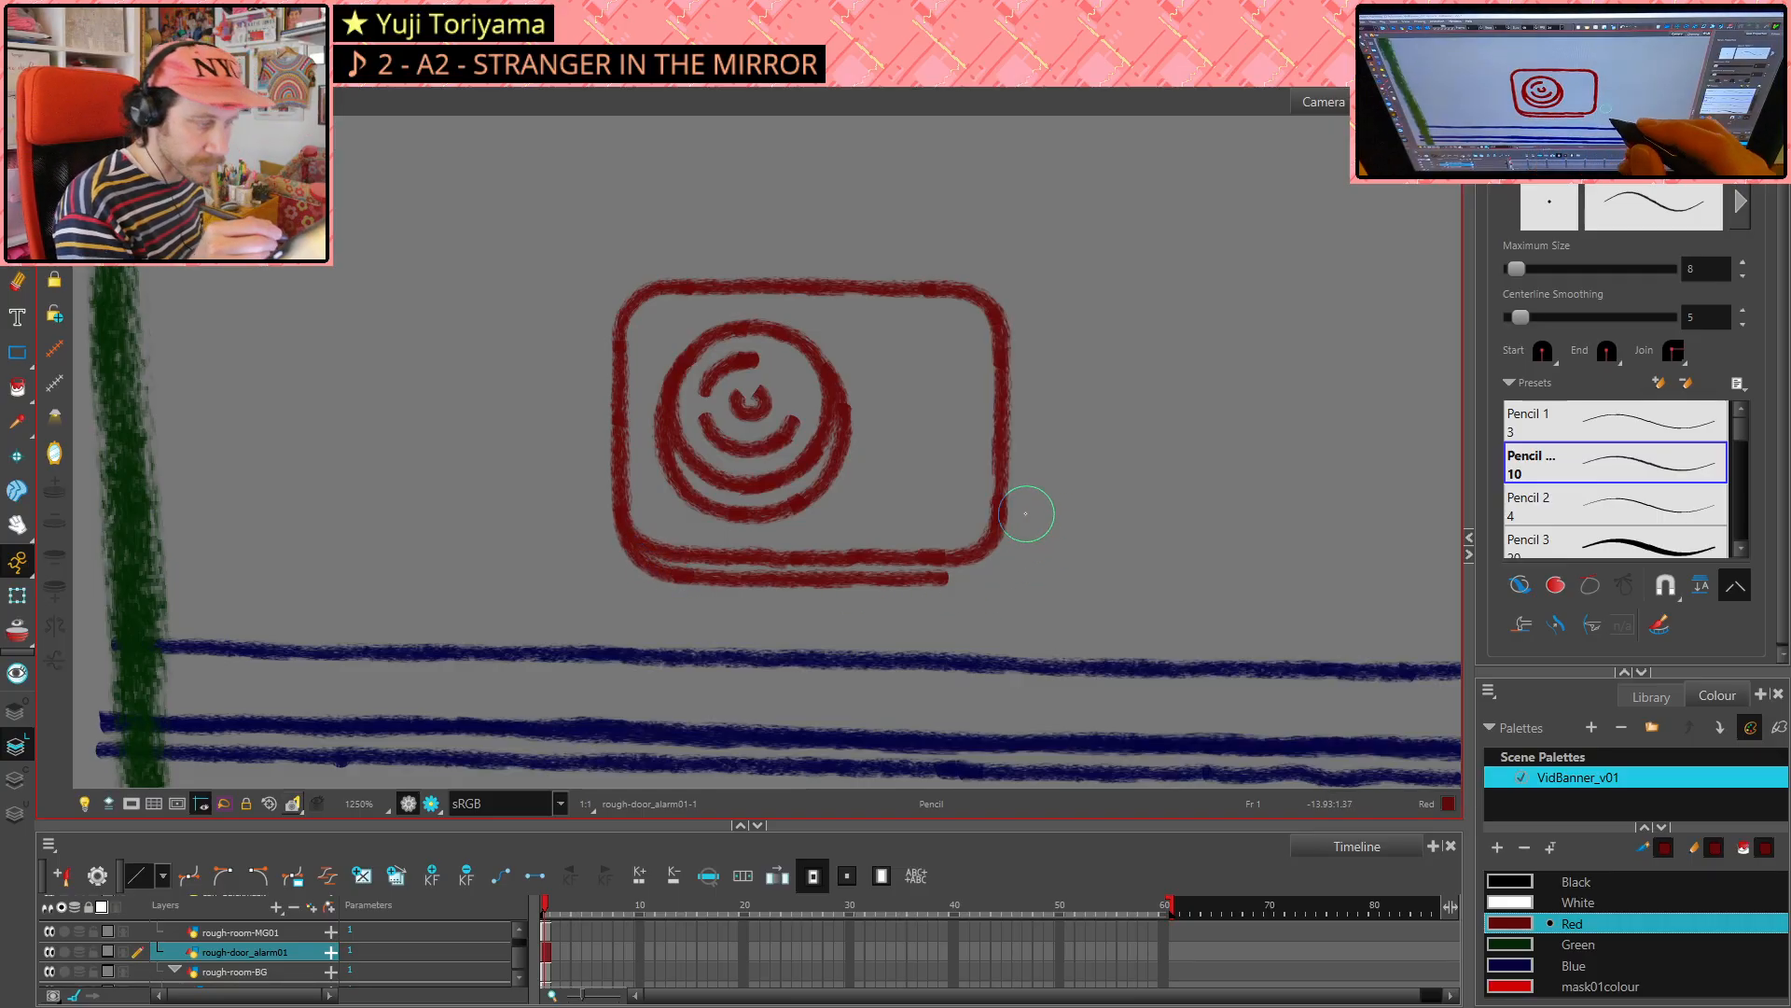
- Connect the lower line's left end to the plate's left edge with a curved red Pencil stroke
key("ctrl+z")
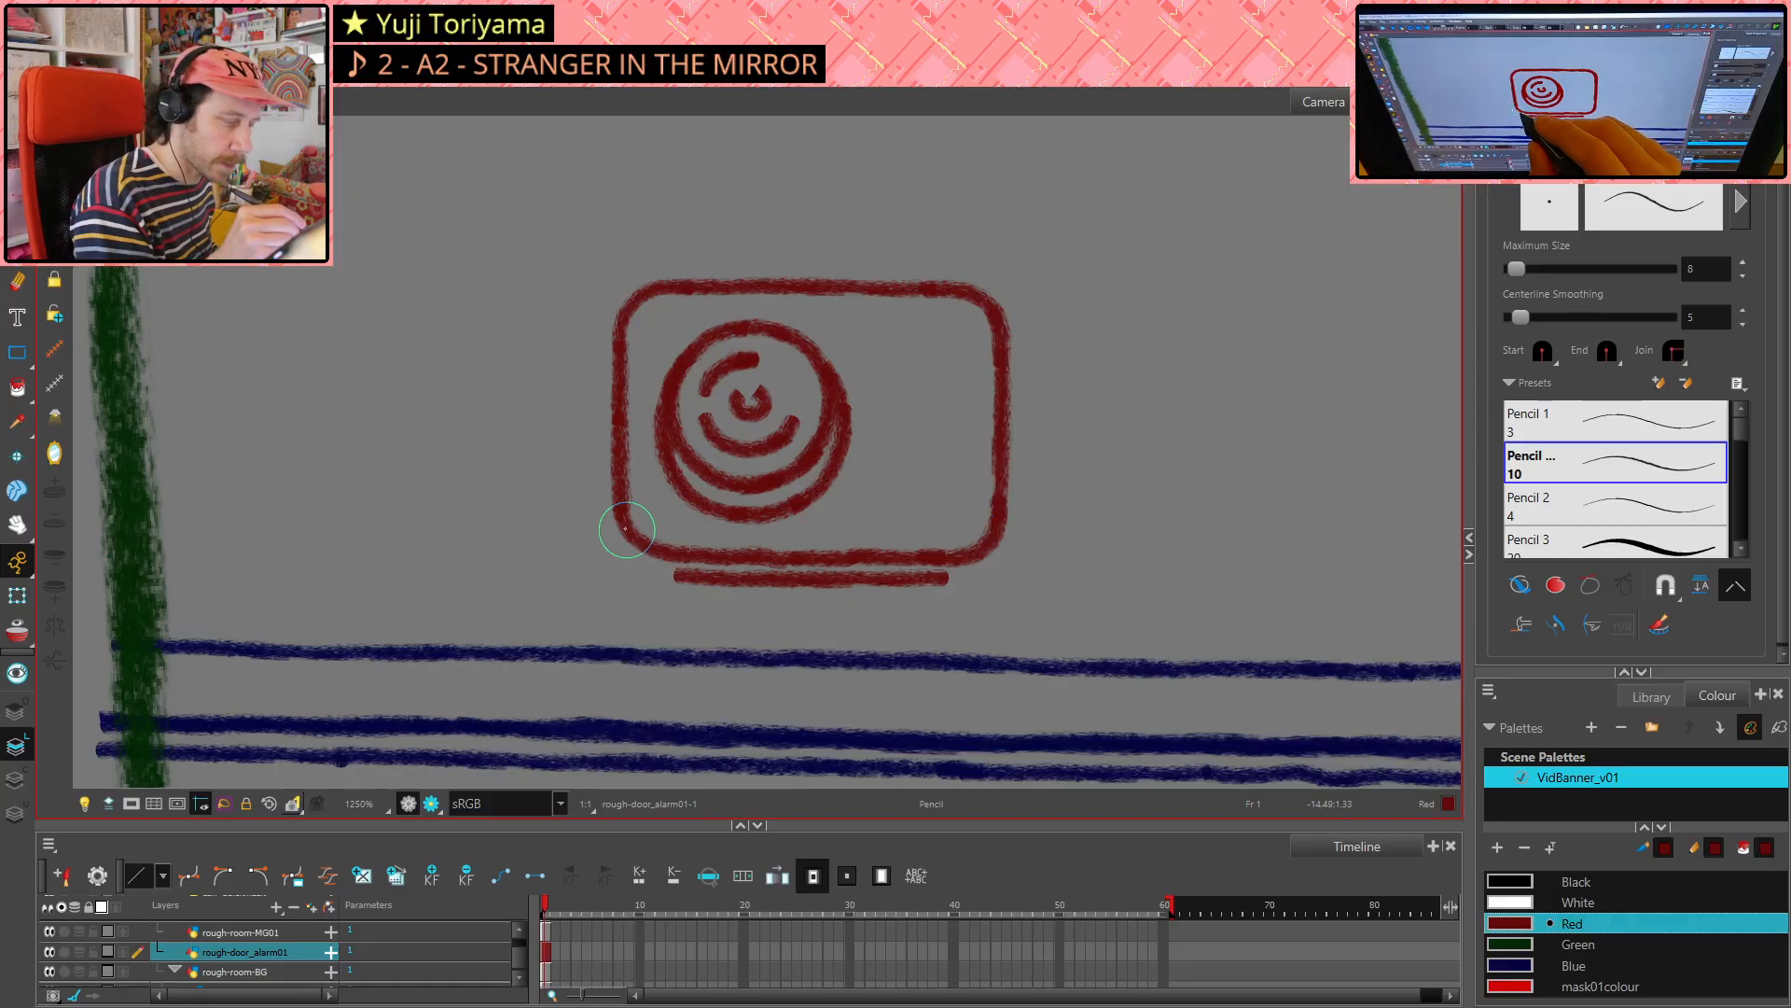
left_click_drag(621, 520, 621, 539)
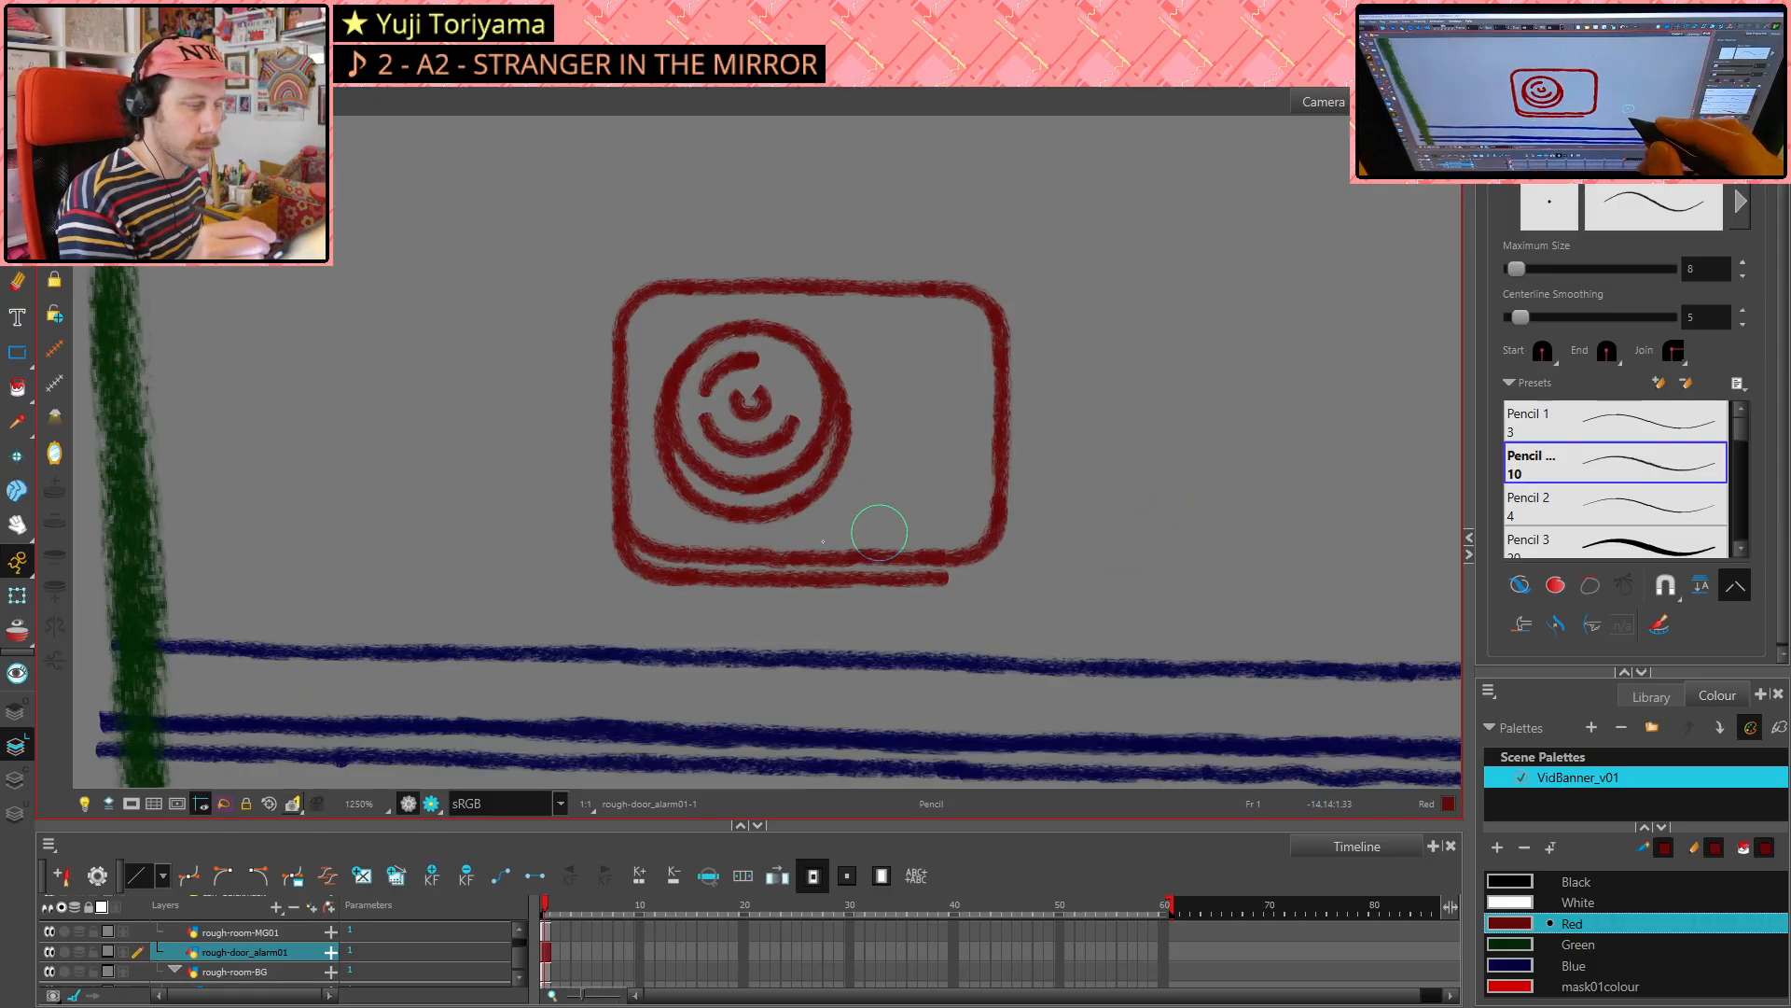
key("ctrl+z")
mouse_move(620, 492)
left_mouse_down()
mouse_move(628, 554)
mouse_move(695, 576)
left_mouse_up()
key("ctrl+z")
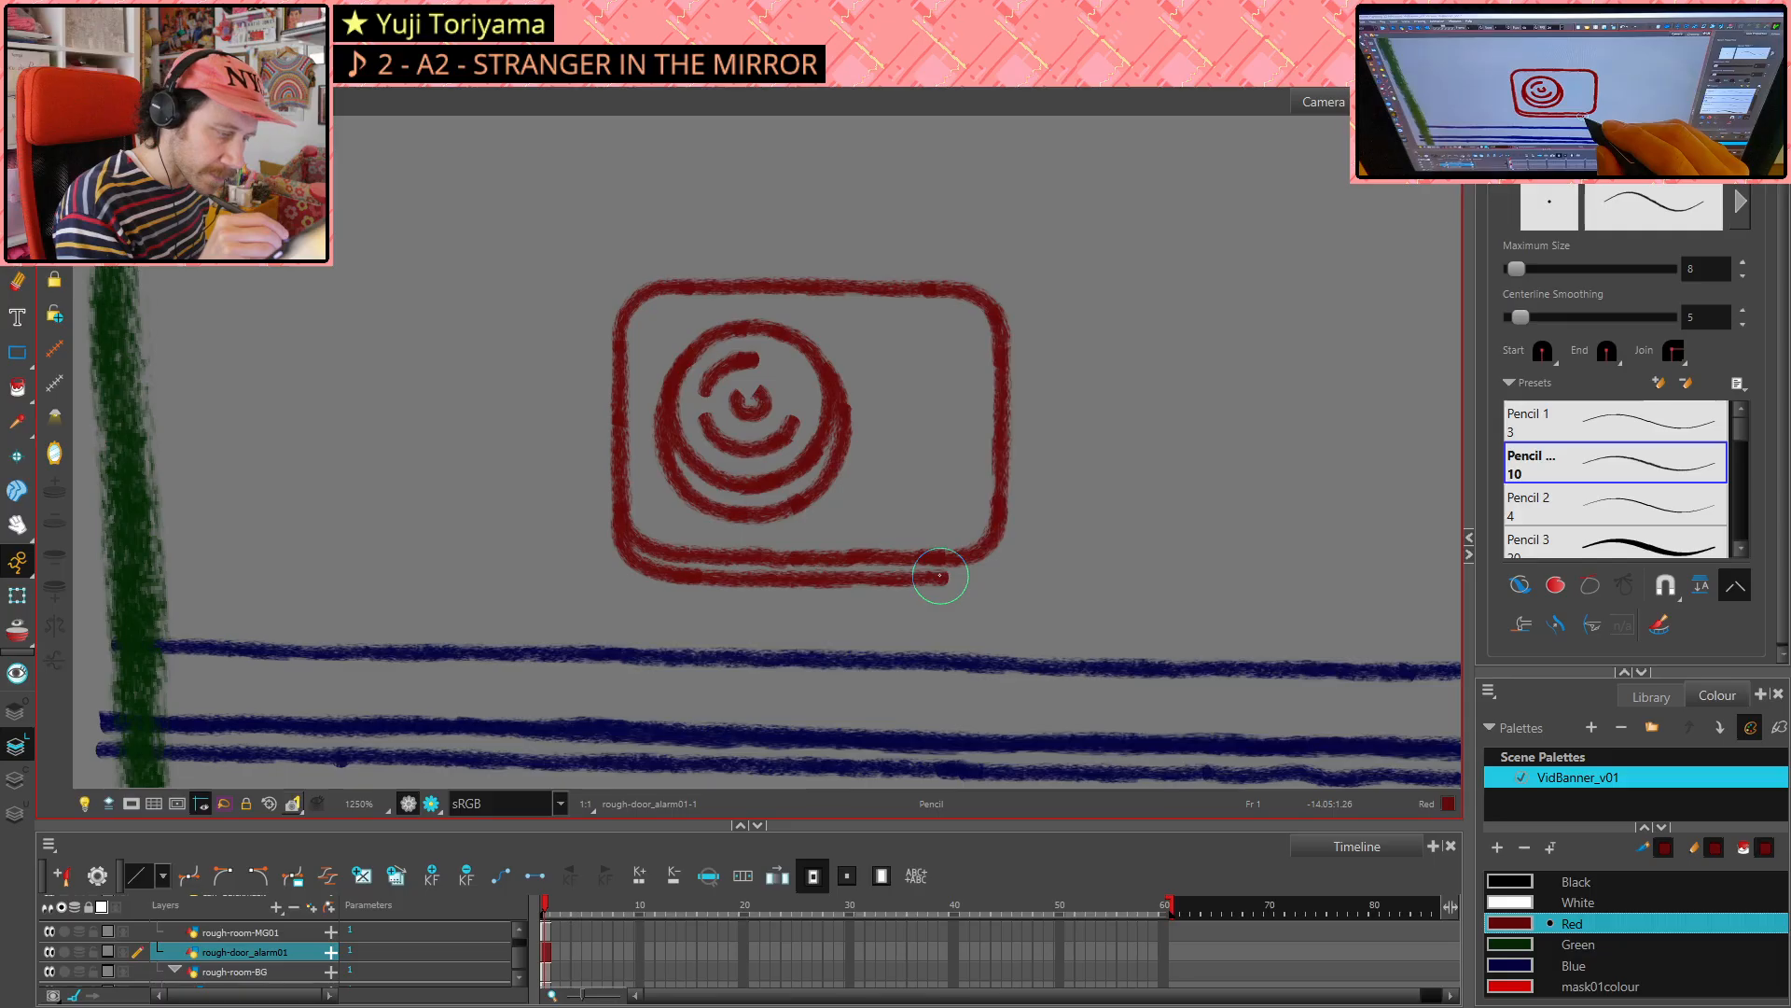
- Draw the lower contour's right end with the red Pencil, curving it up into the plate's right edge and undoing unsatisfactory strokes
left_click_drag(938, 577, 970, 576)
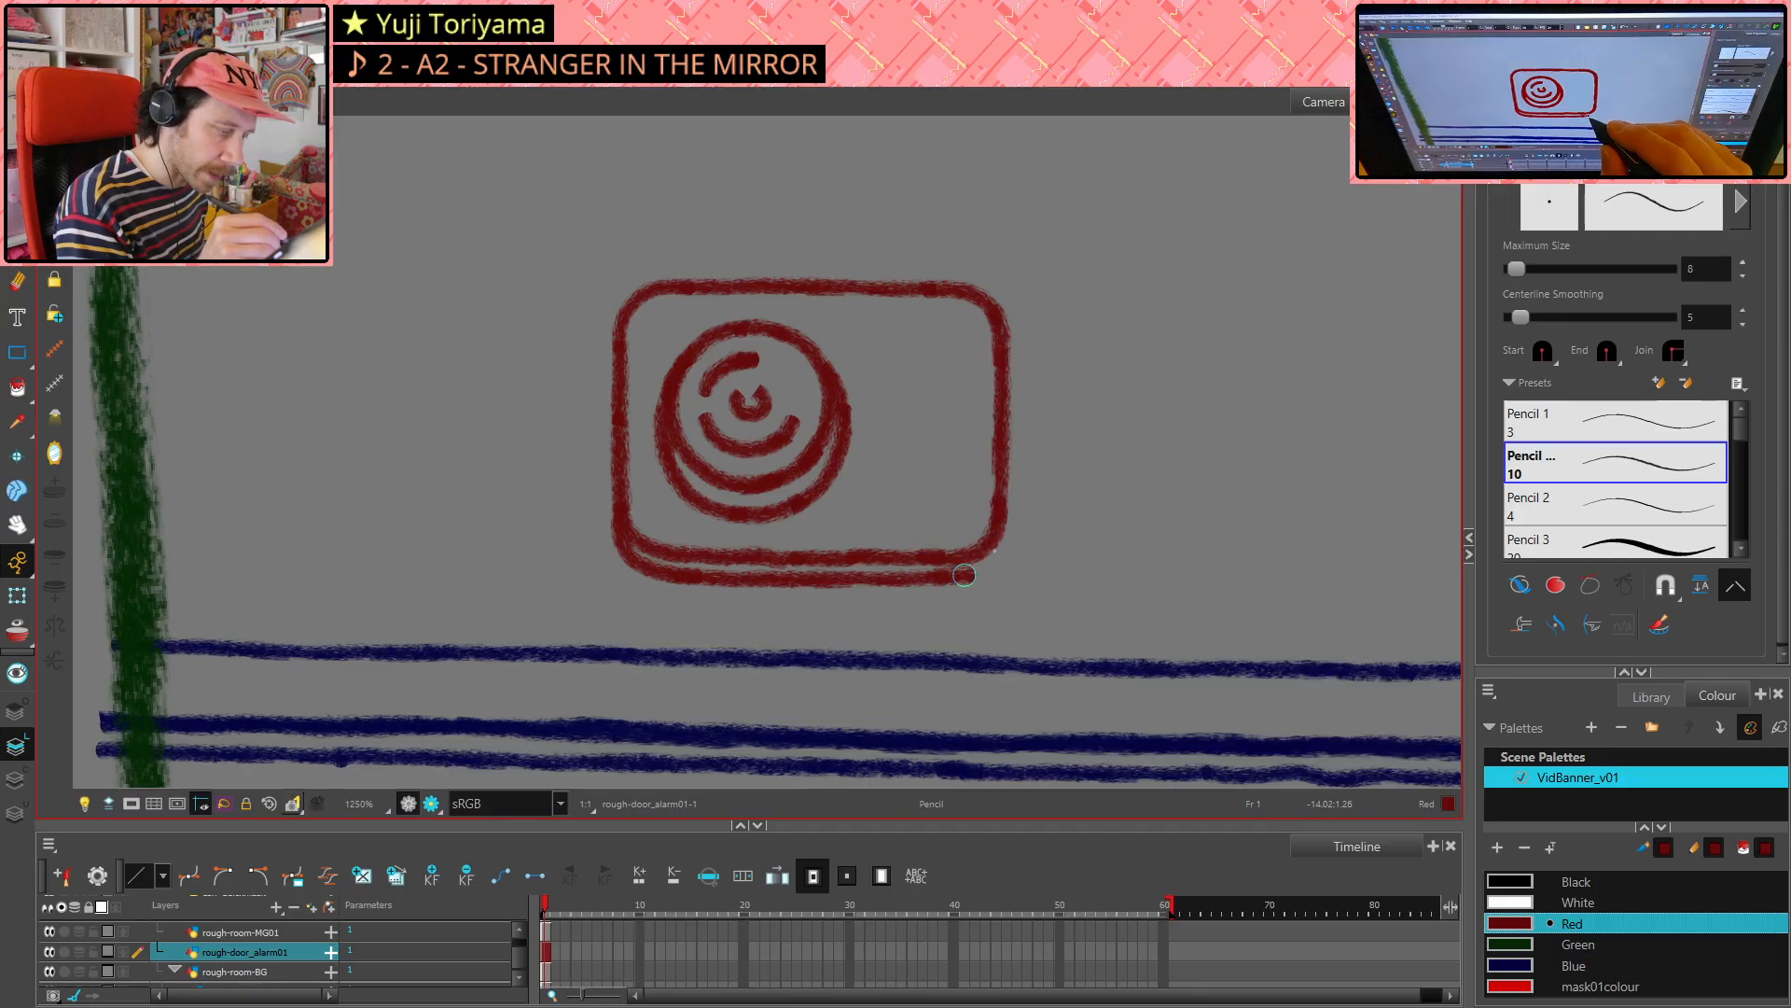
key("alt+s")
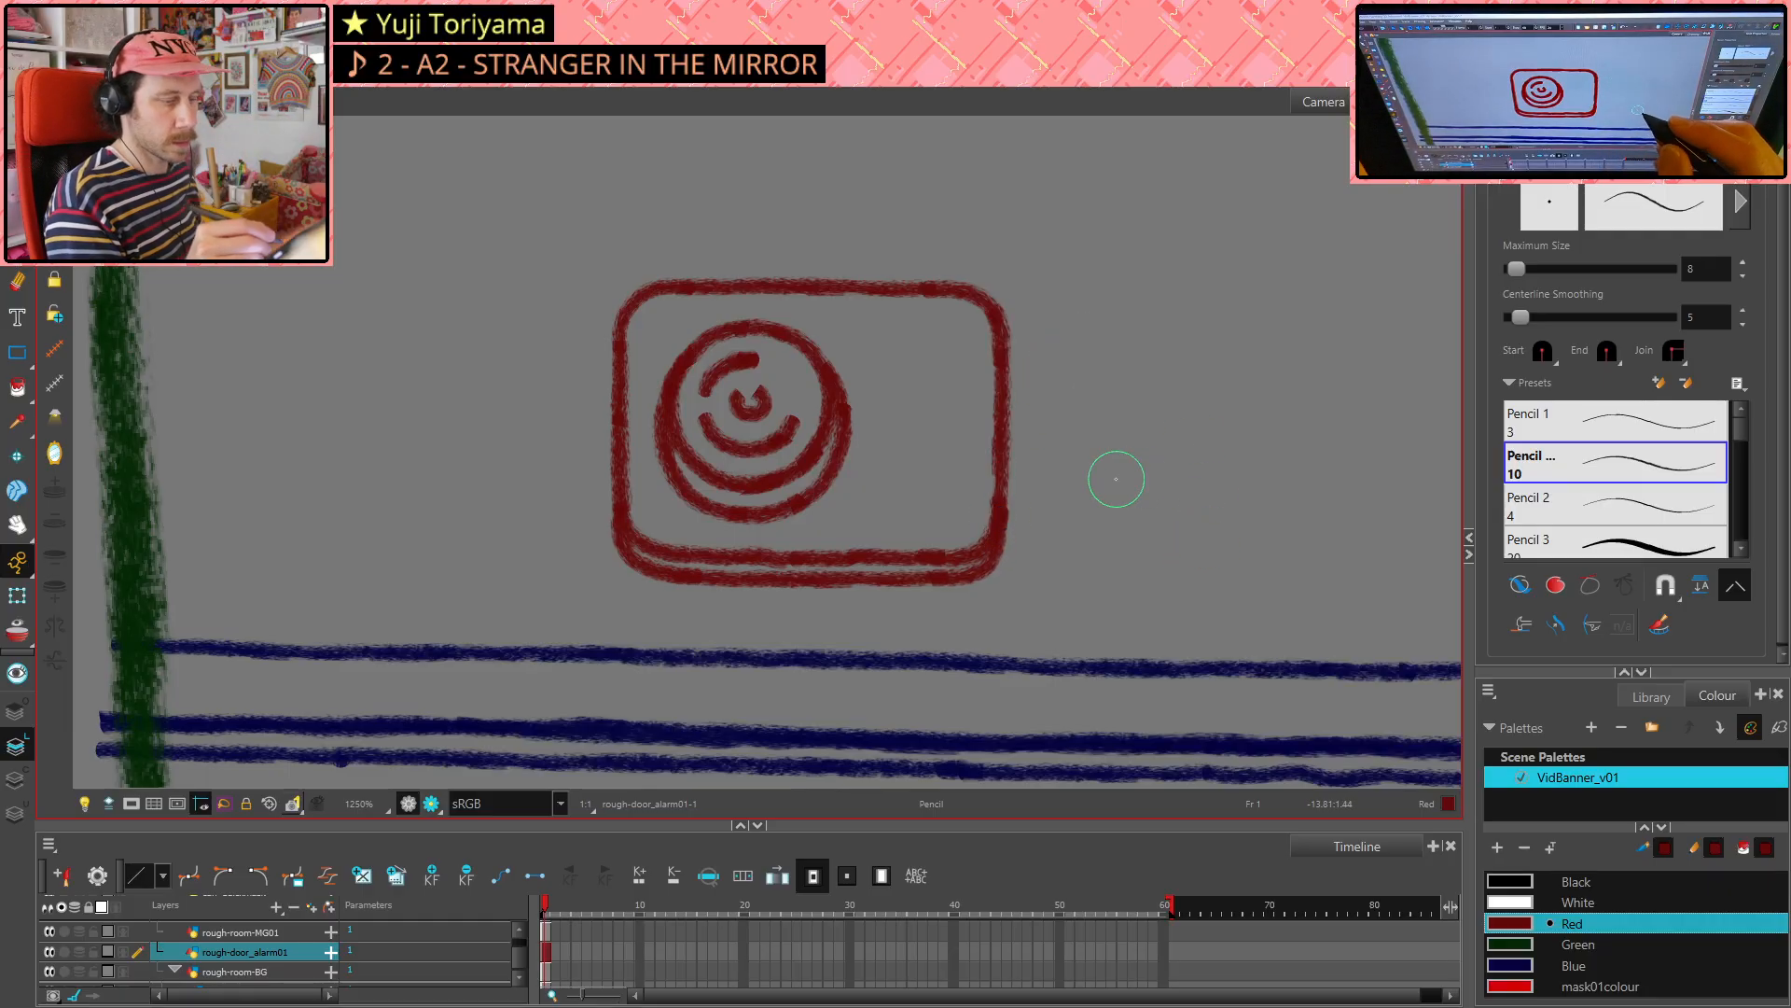
key("ctrl+z")
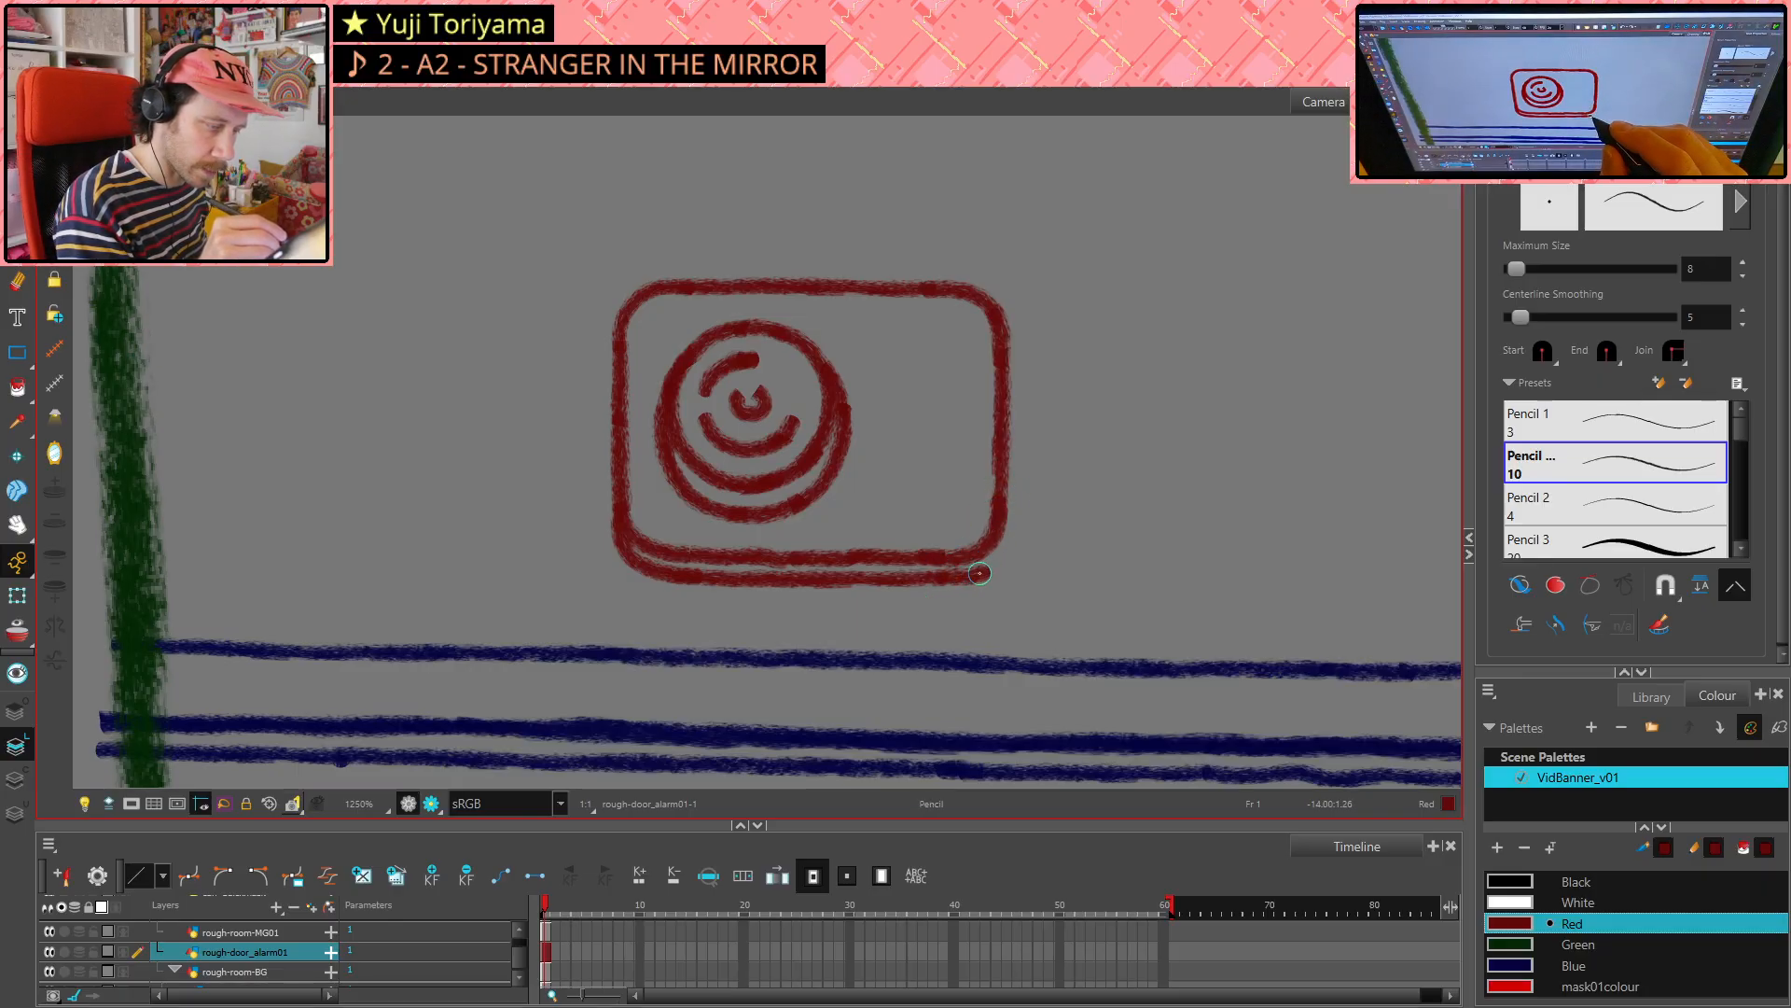
left_click_drag(980, 574, 986, 568)
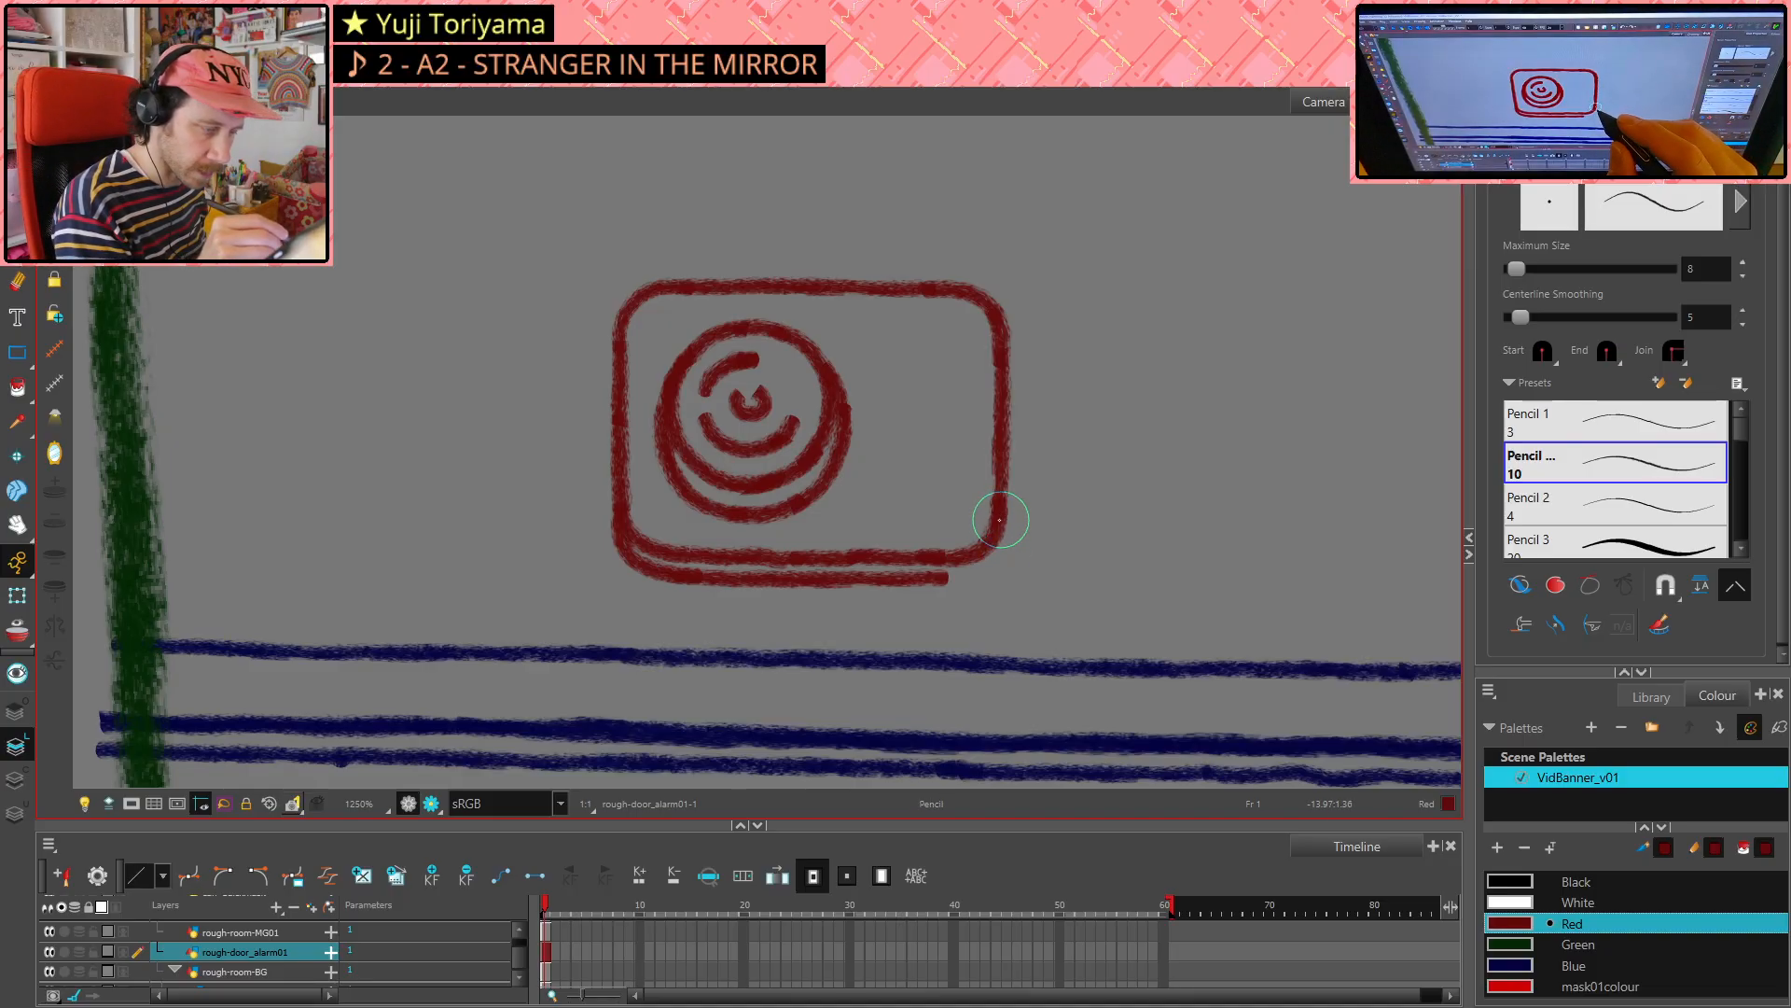
mouse_move(942, 577)
left_mouse_down()
mouse_move(997, 549)
mouse_move(1001, 522)
mouse_move(989, 566)
mouse_move(914, 571)
left_mouse_up()
key("ctrl+z")
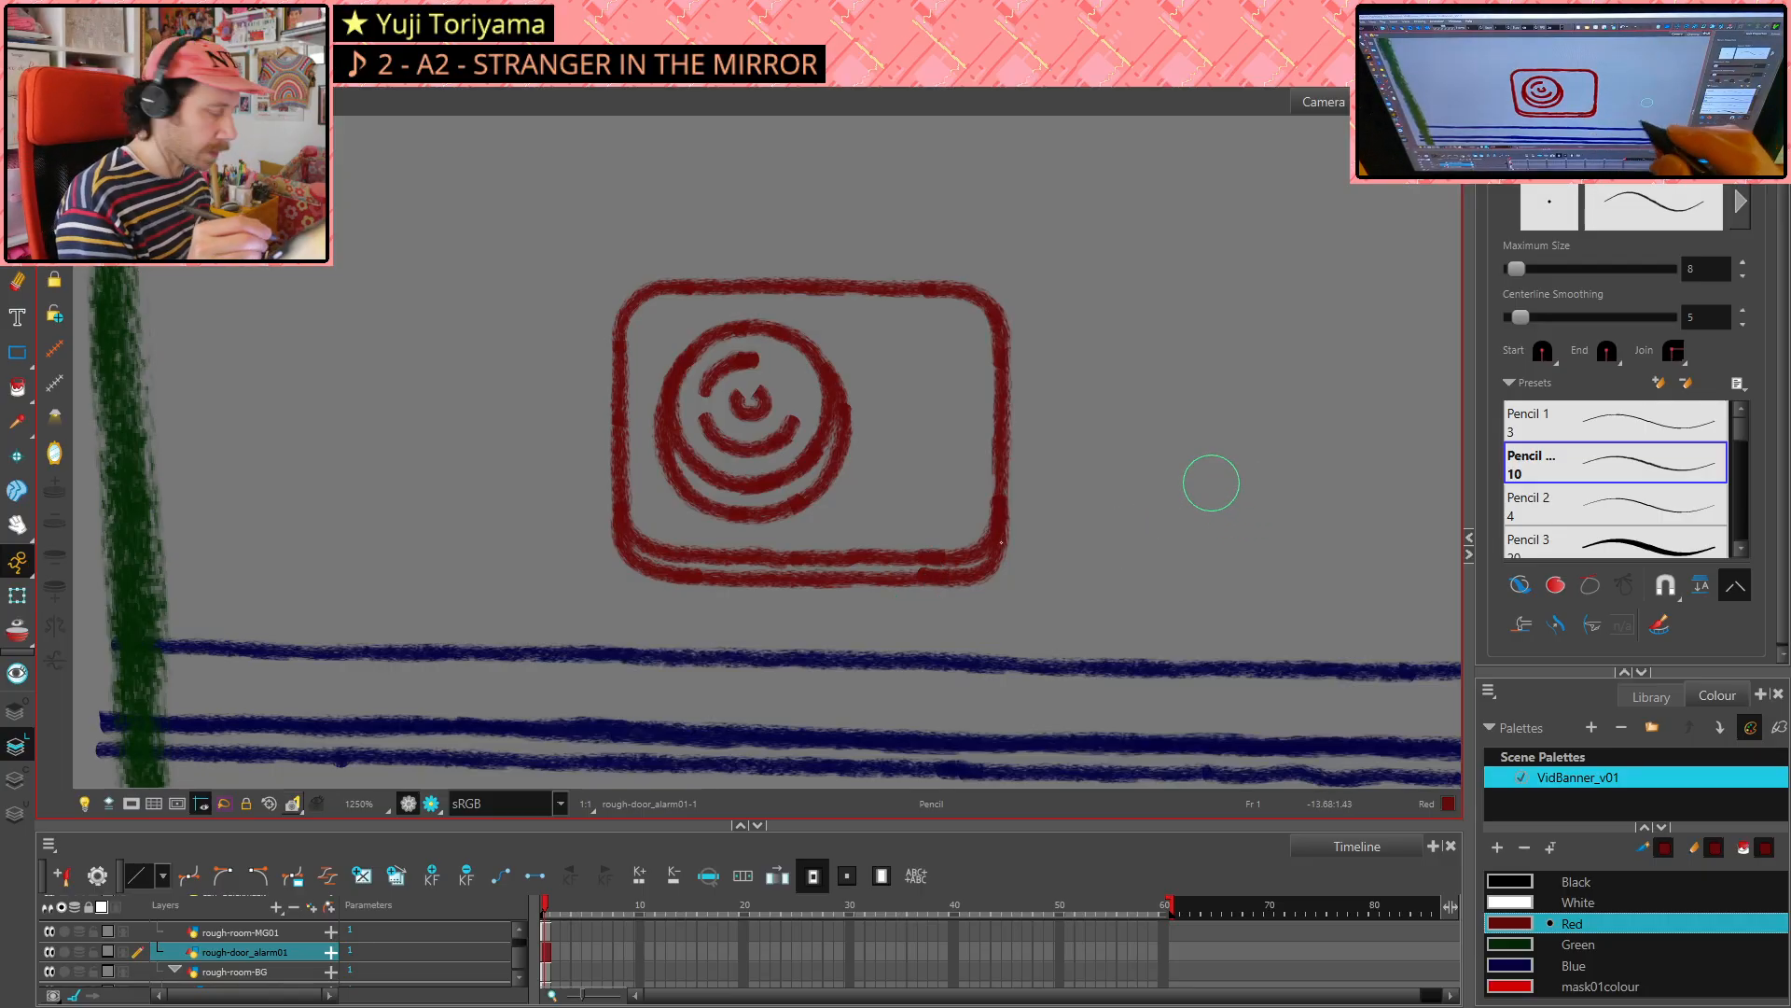
- Erase the rough joint near the lower contour's right end with the Medium Eraser and bridge the gap with a red Pencil stroke
key("alt+e")
left_click_drag(923, 576, 931, 572)
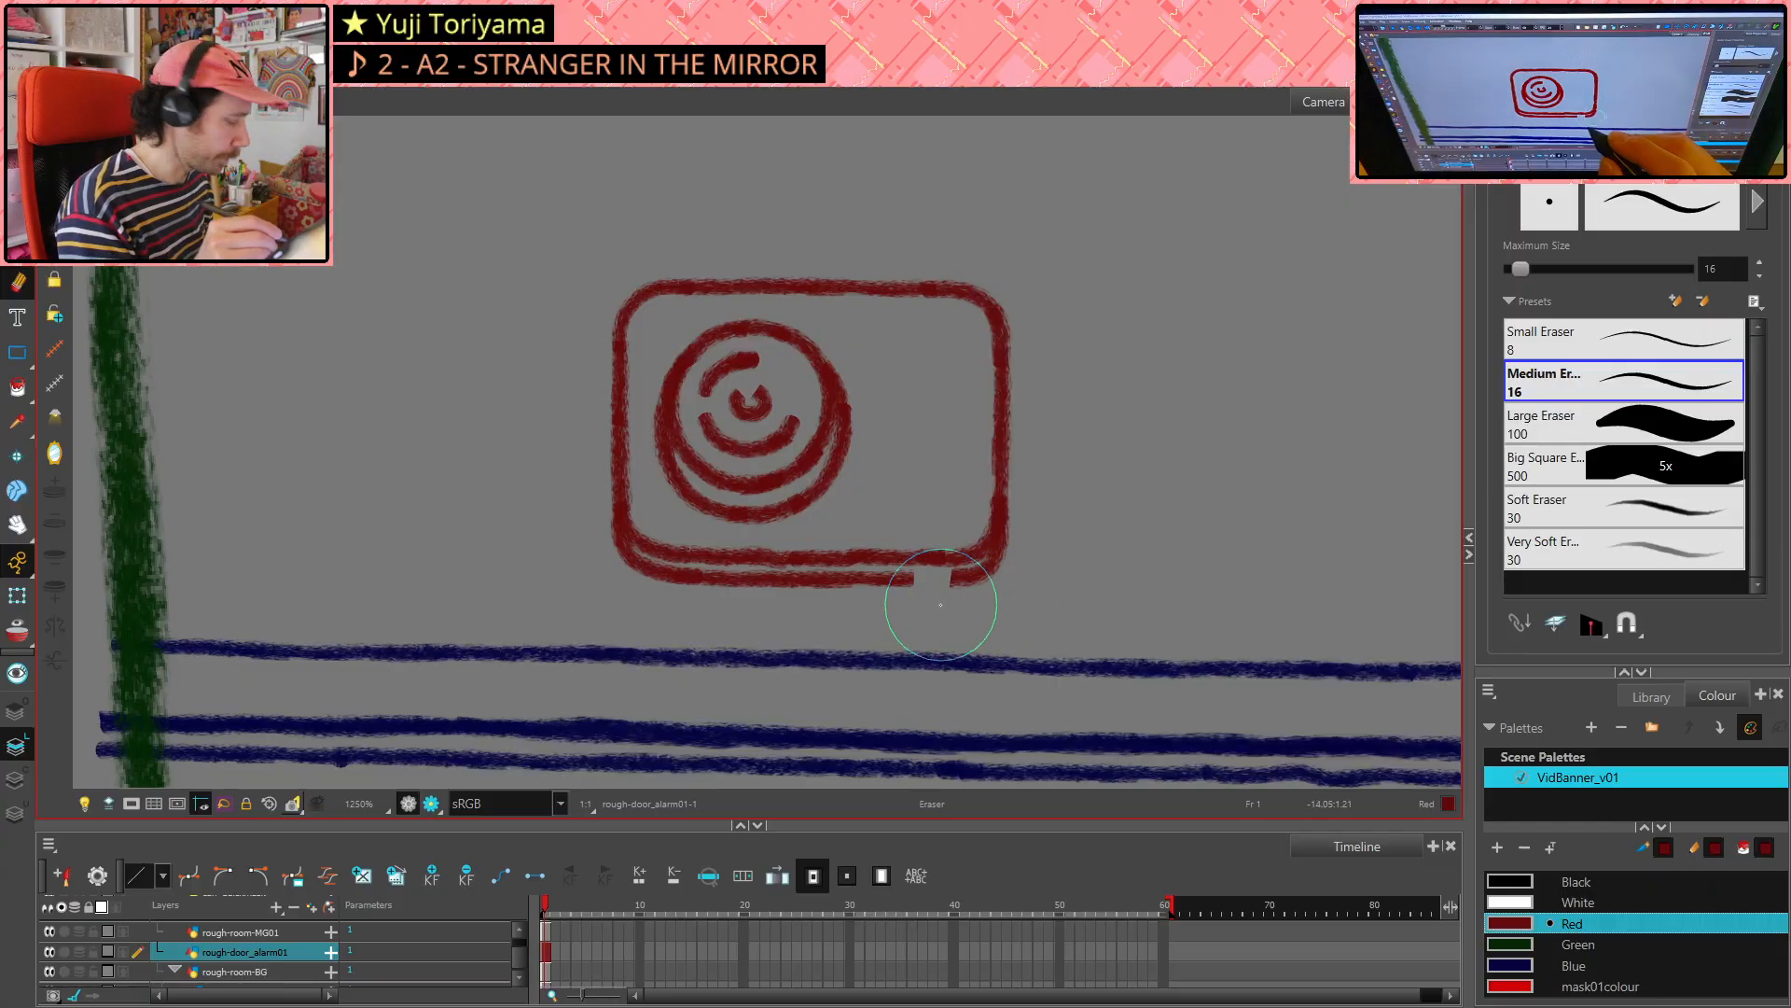
key("alt+p")
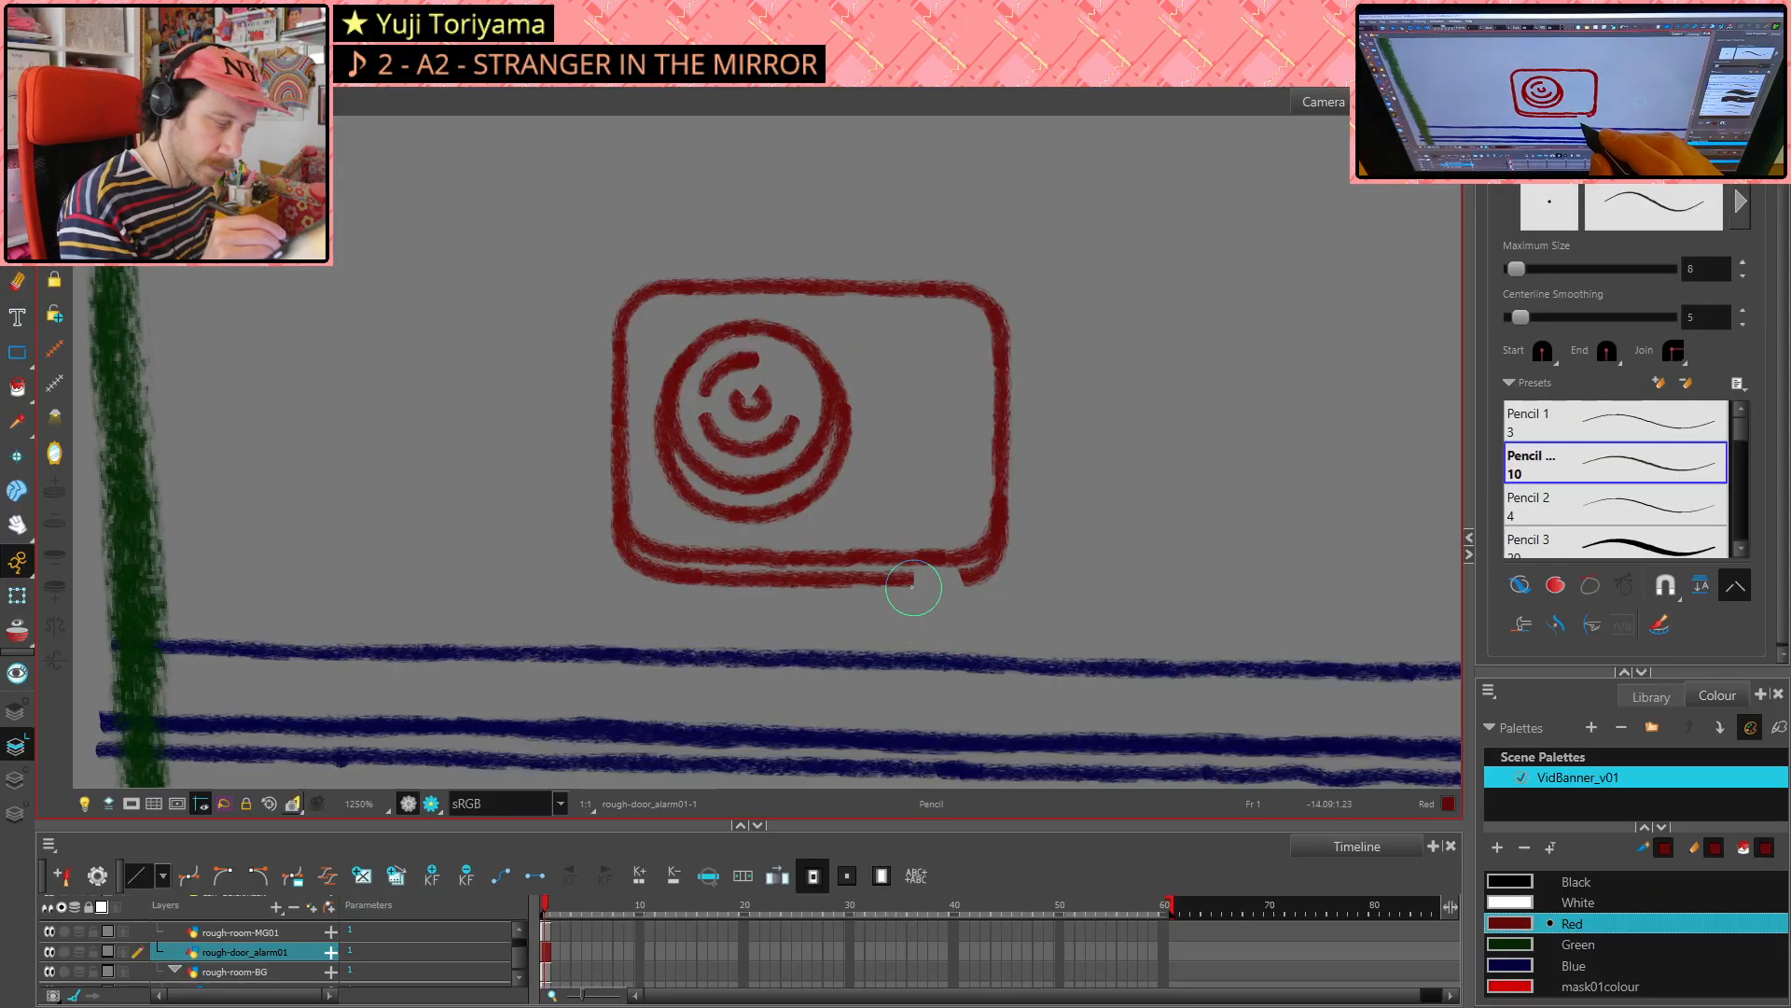
left_click_drag(912, 577, 933, 575)
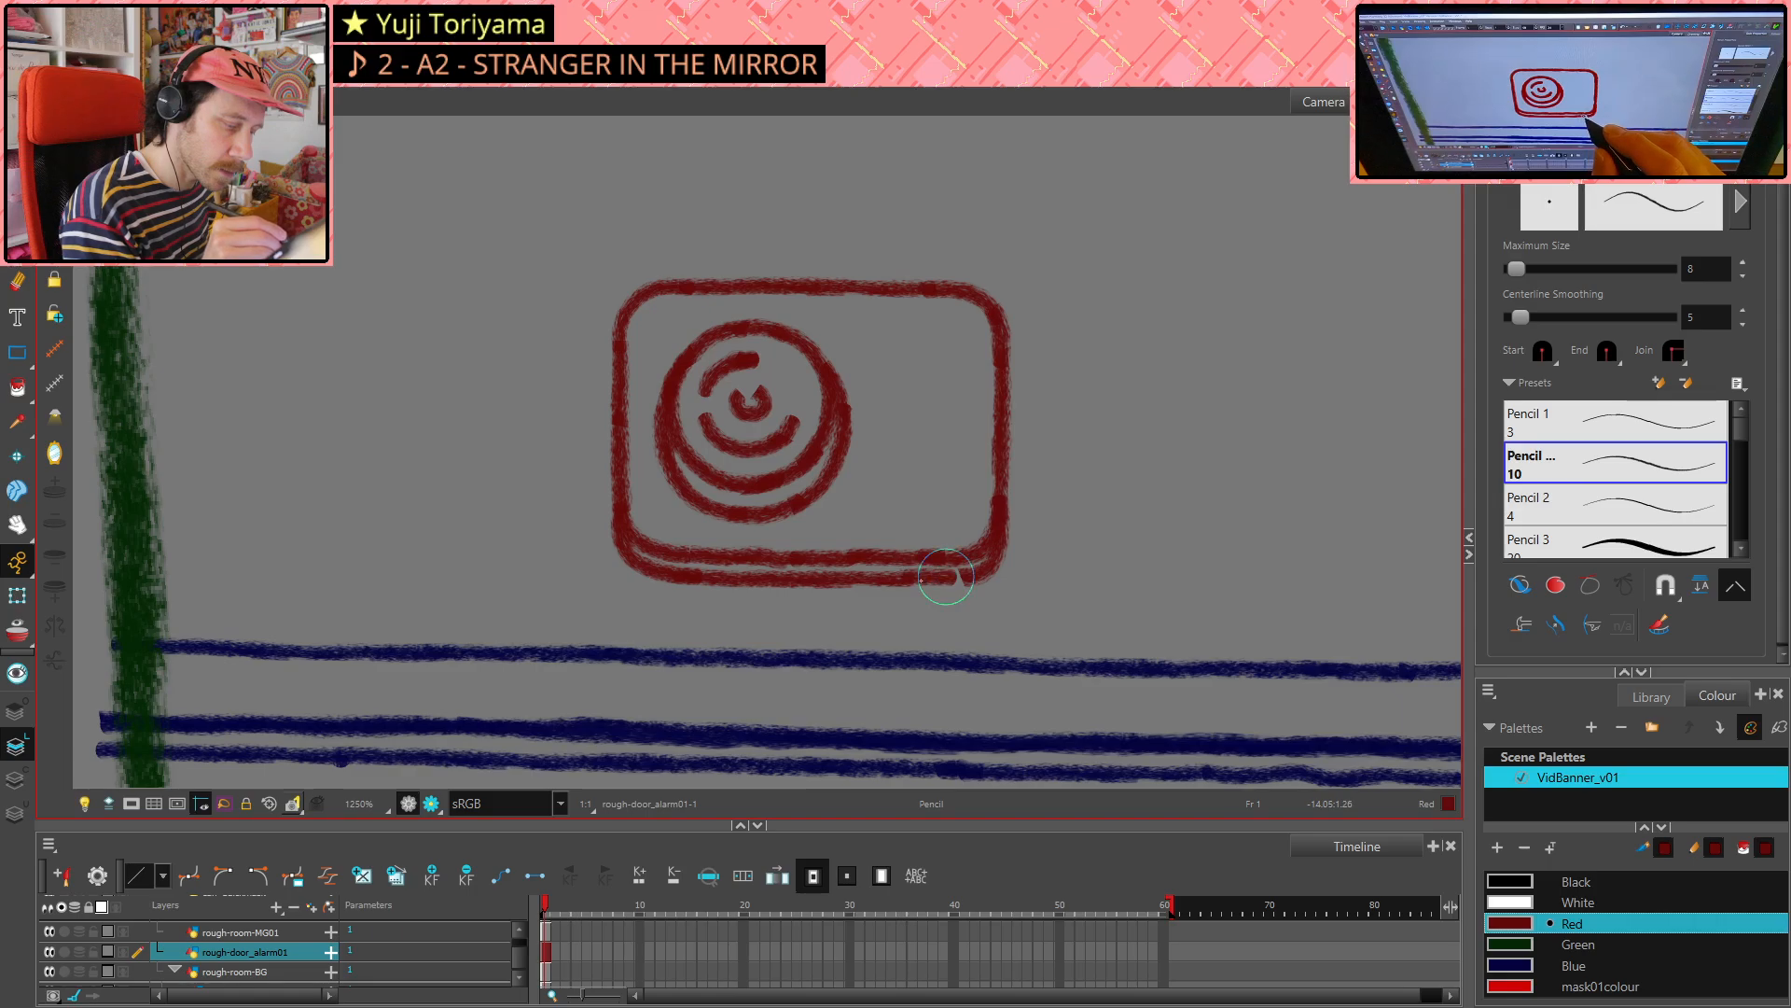
key("alt+s")
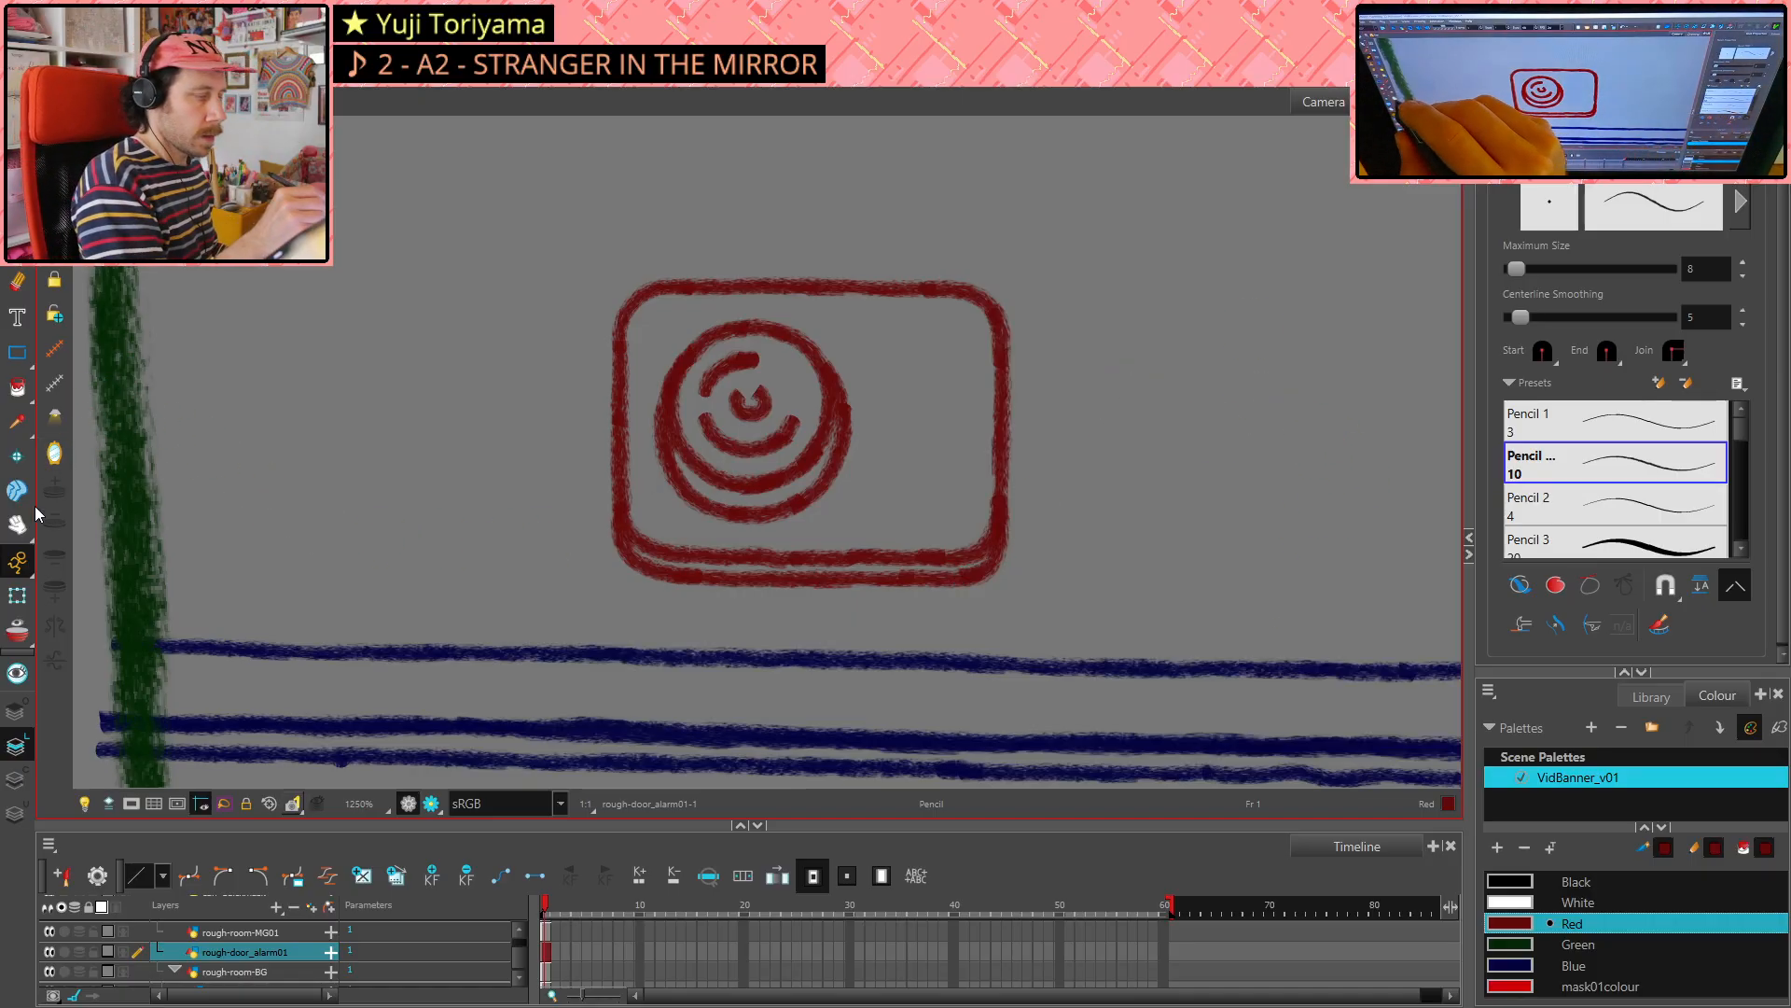
- Mirror the view and erase both contours at the plate's lower corner beneath the circle with the Medium Eraser
key("4")
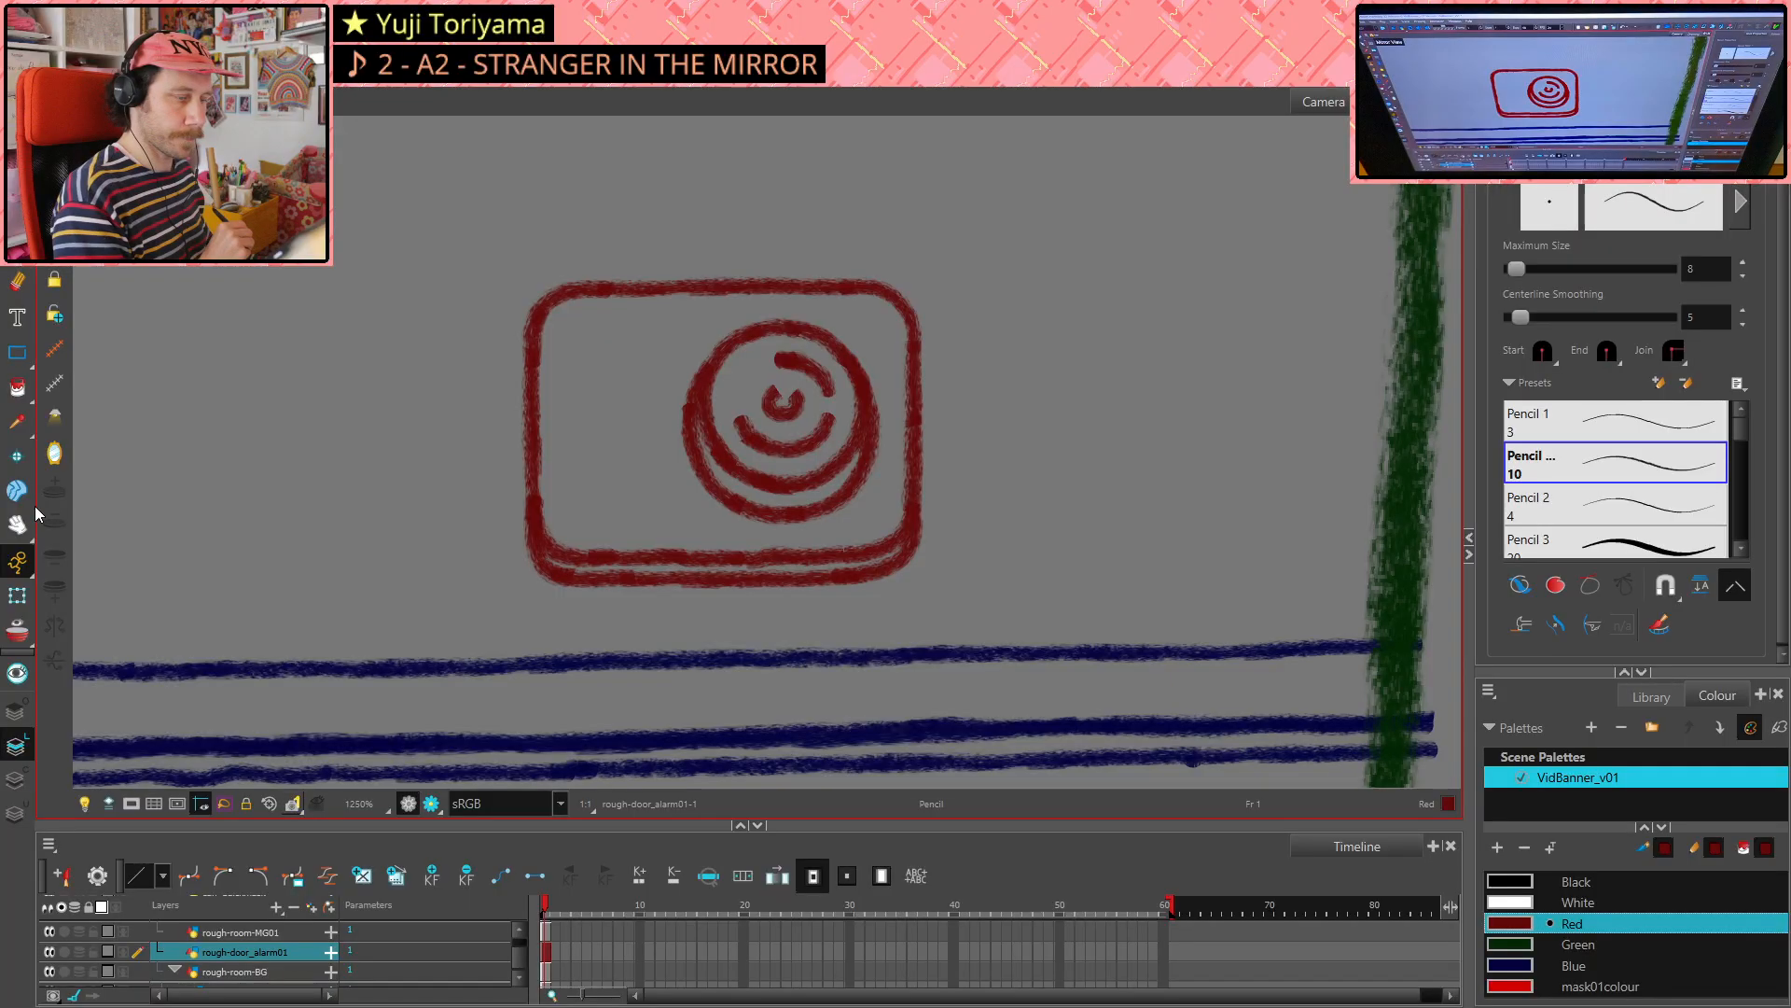
key("alt+e")
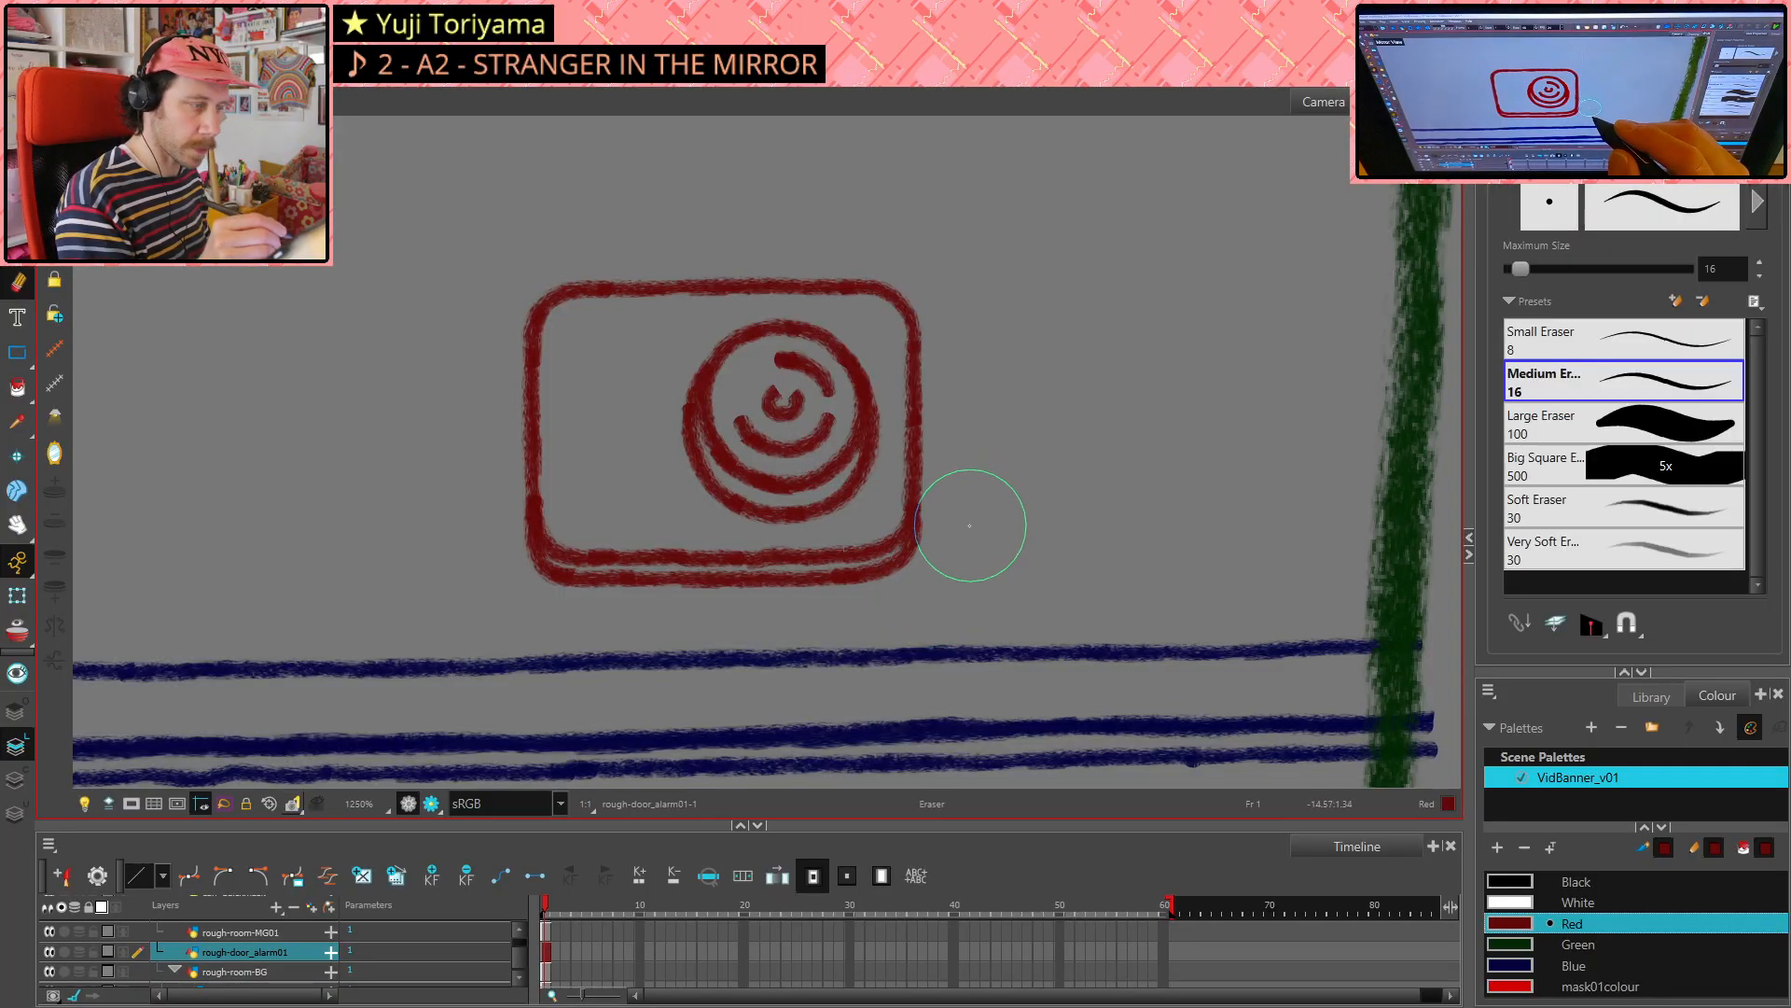
left_click_drag(858, 560, 908, 532)
- Redraw the erased corner's inner and outer curves with the red Pencil, reconnecting both bottom lines to the plate's side
key("alt+slash")
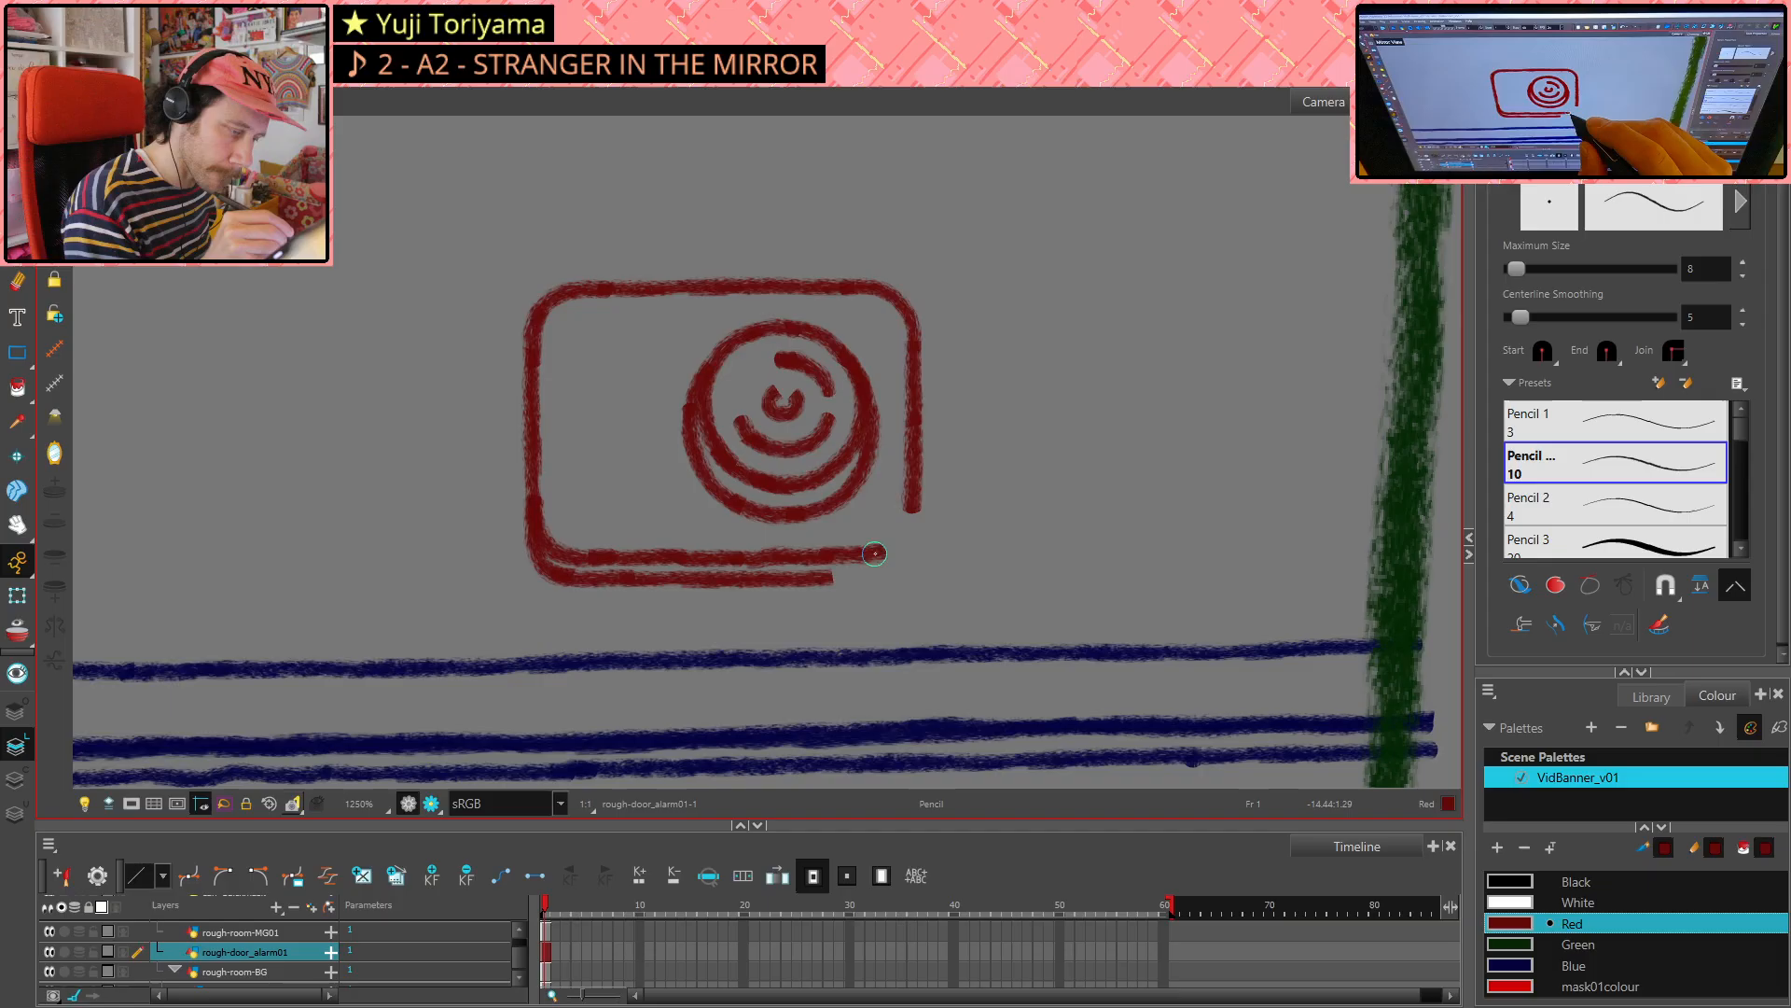
left_click_drag(901, 546, 883, 548)
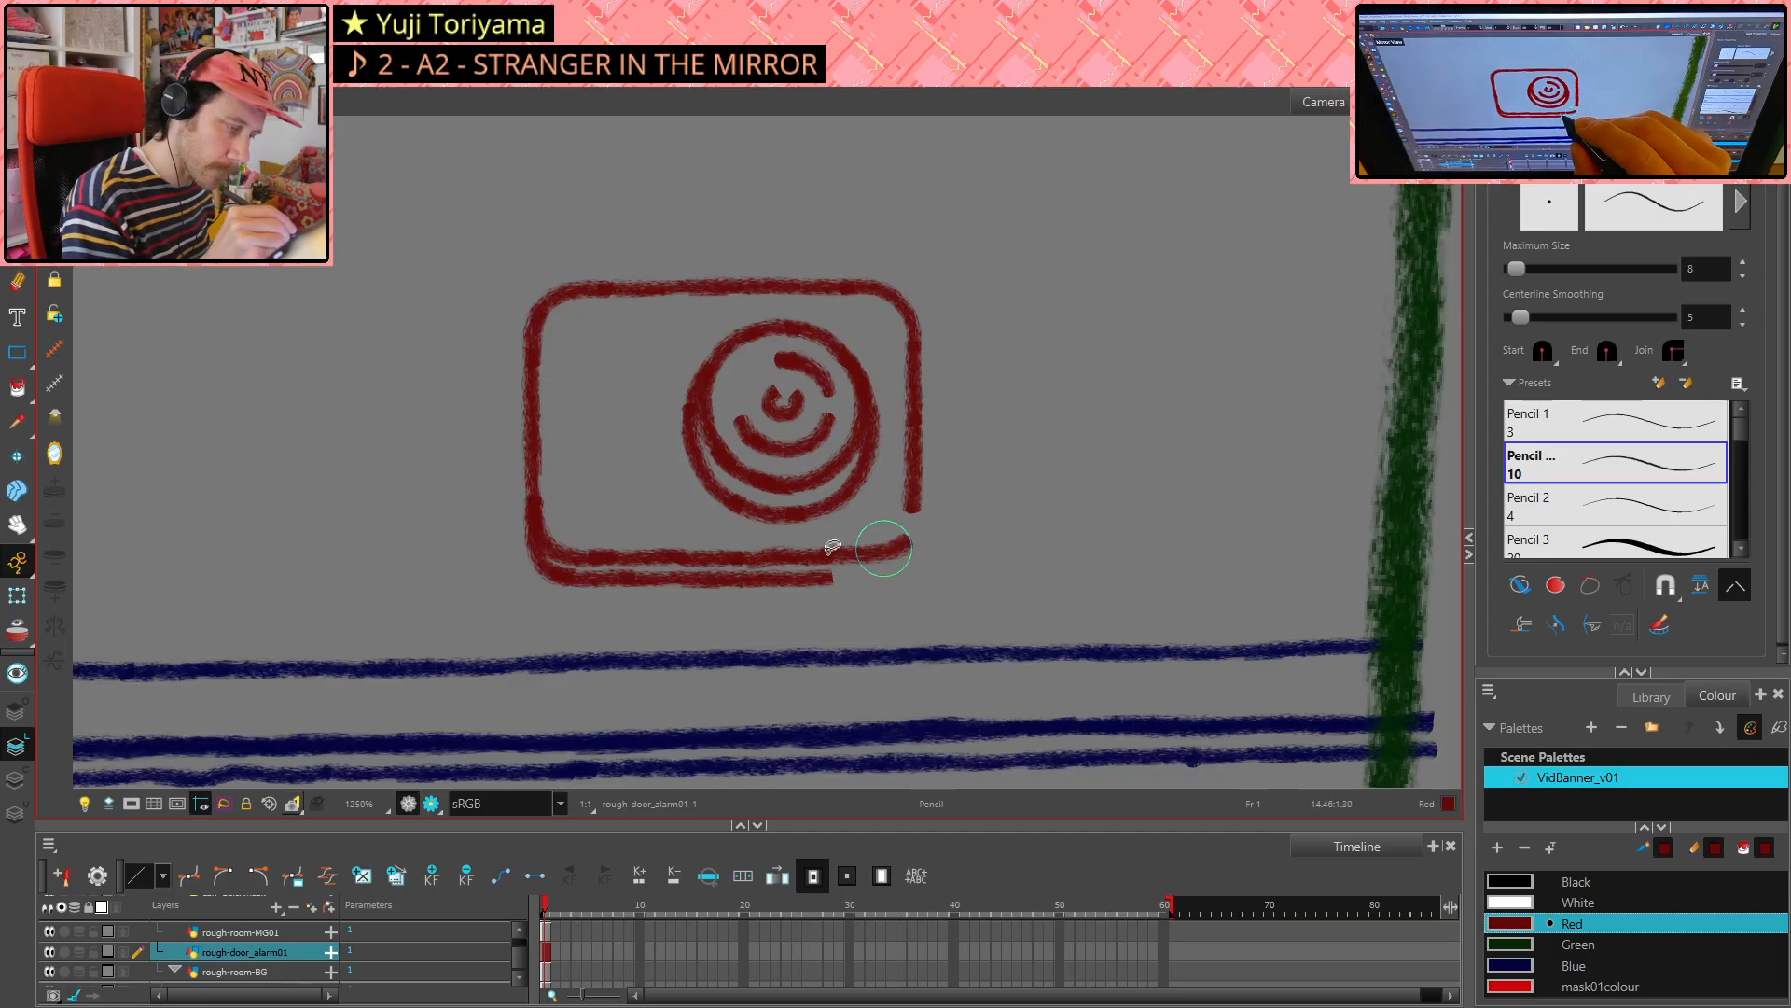
key("ctrl+z")
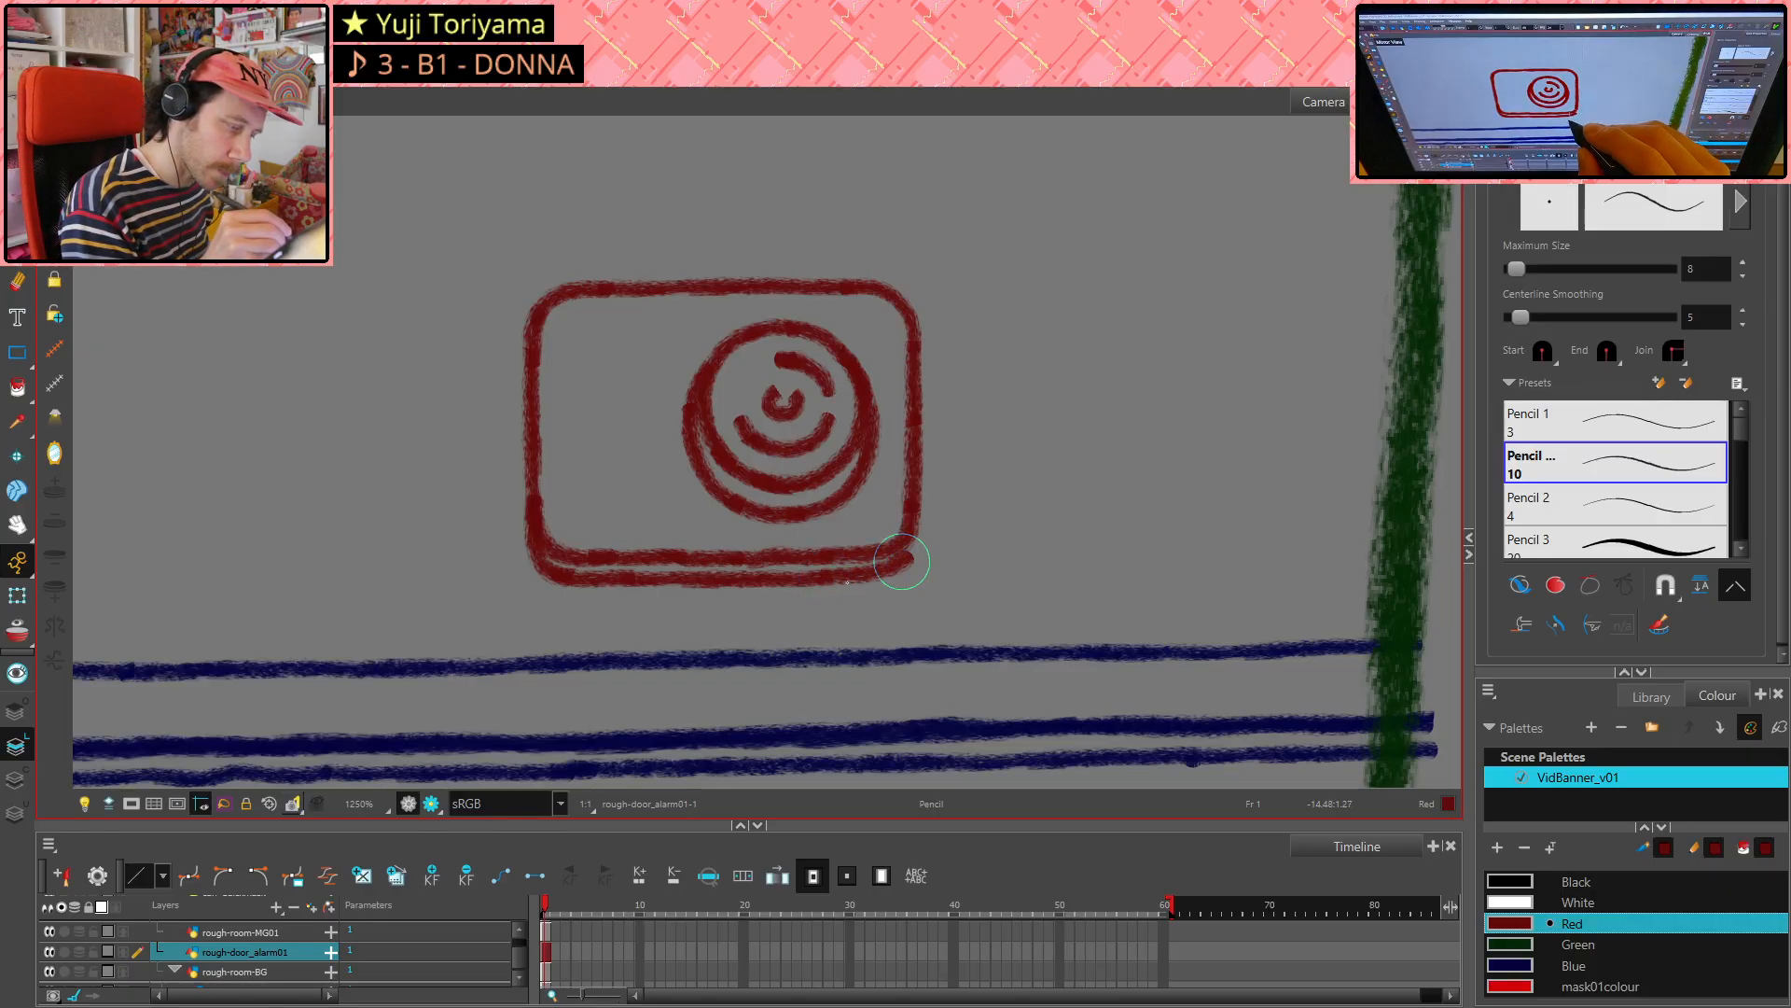
left_click_drag(902, 561, 915, 523)
key("ctrl+z")
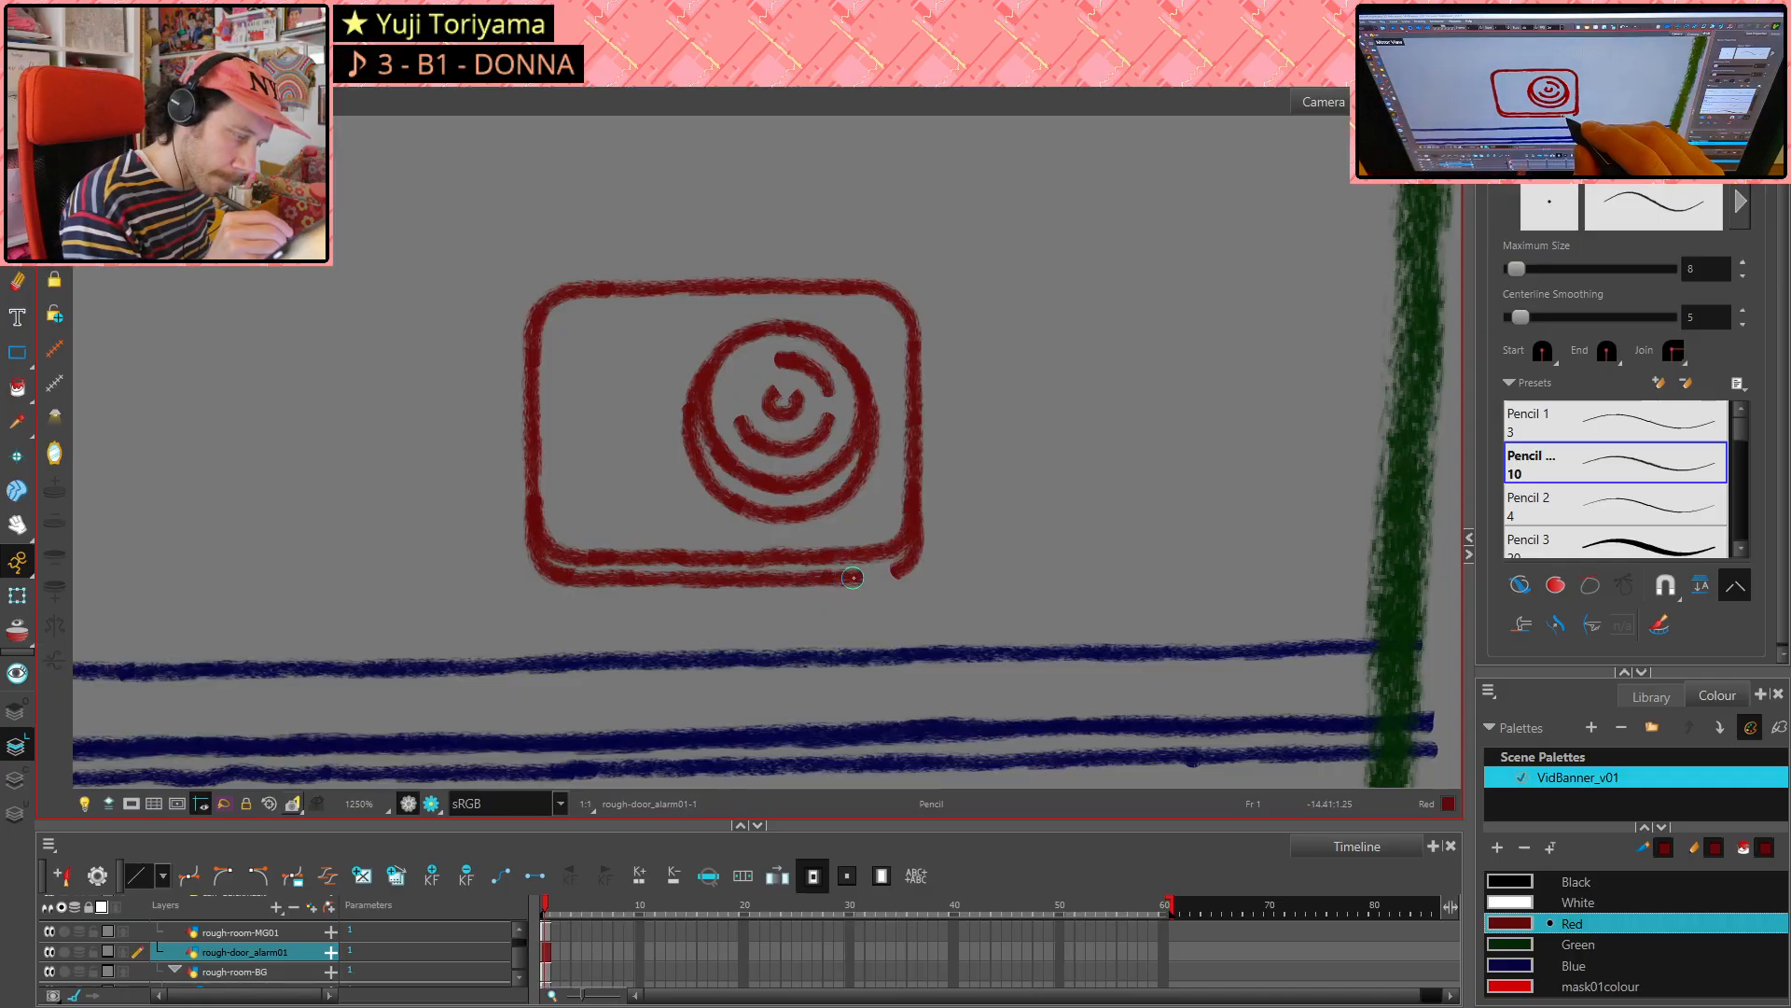
left_click_drag(866, 576, 830, 576)
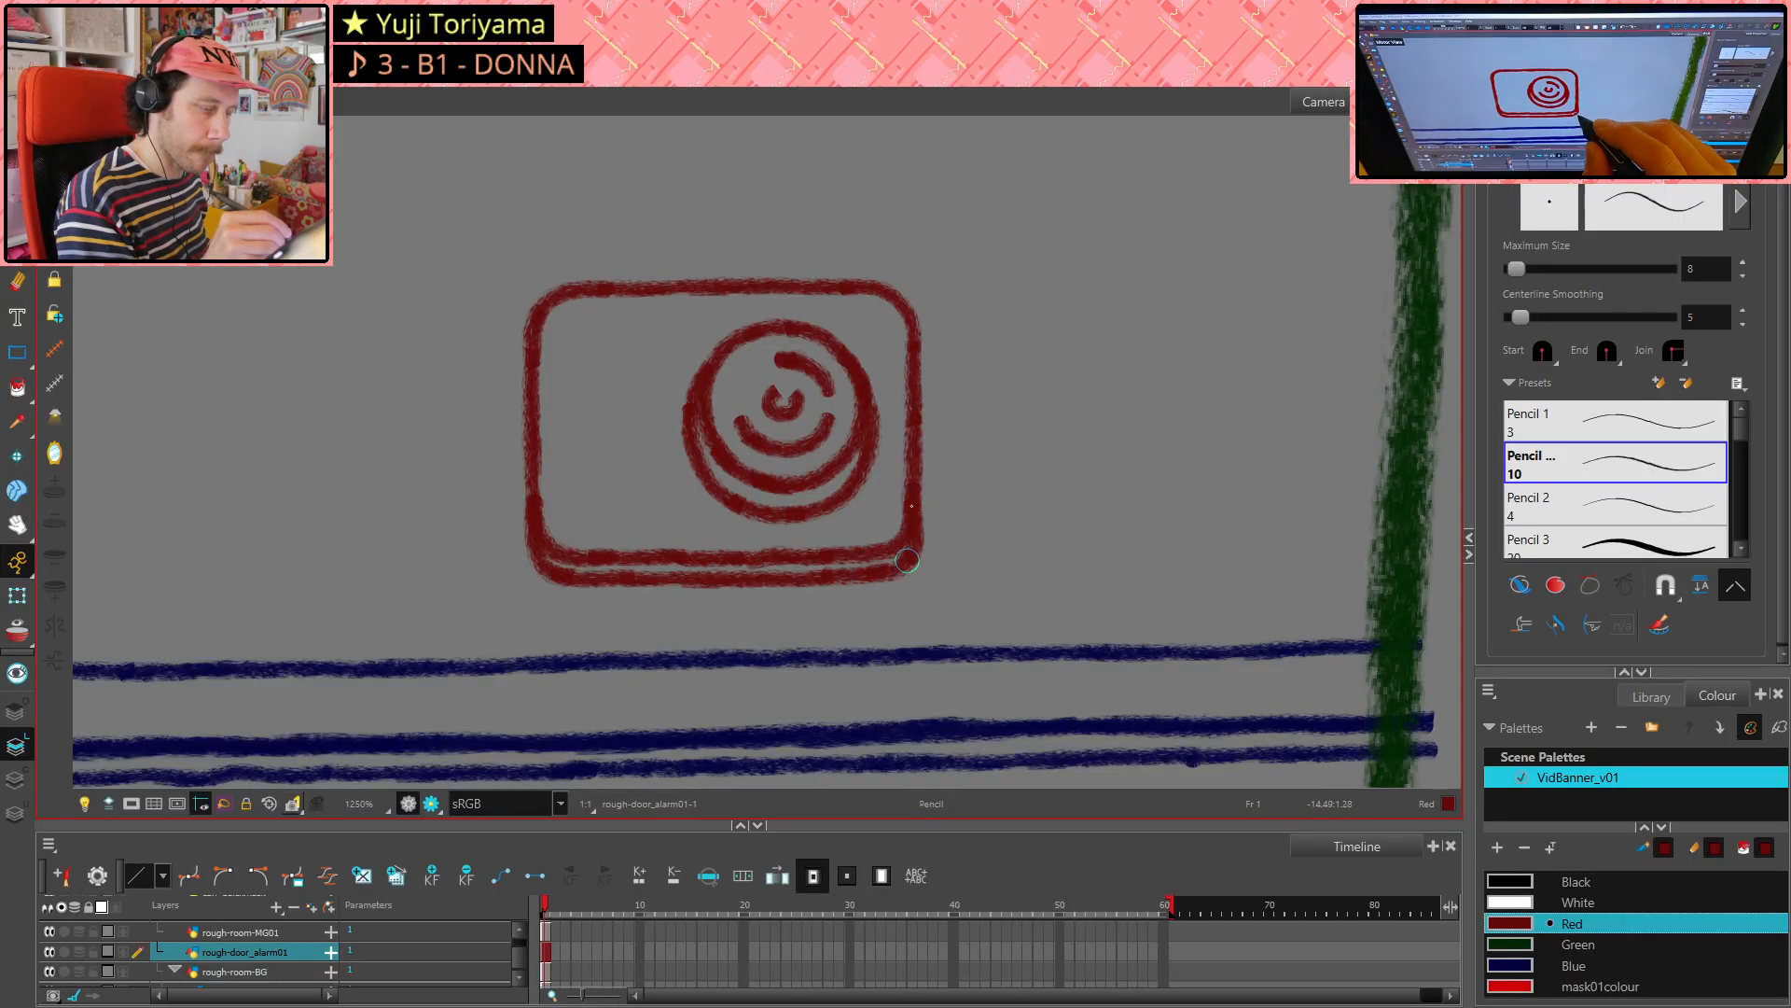
- Check the door alarm within the whole scene, then return to its close-up and unmirror the view
key("shift+m")
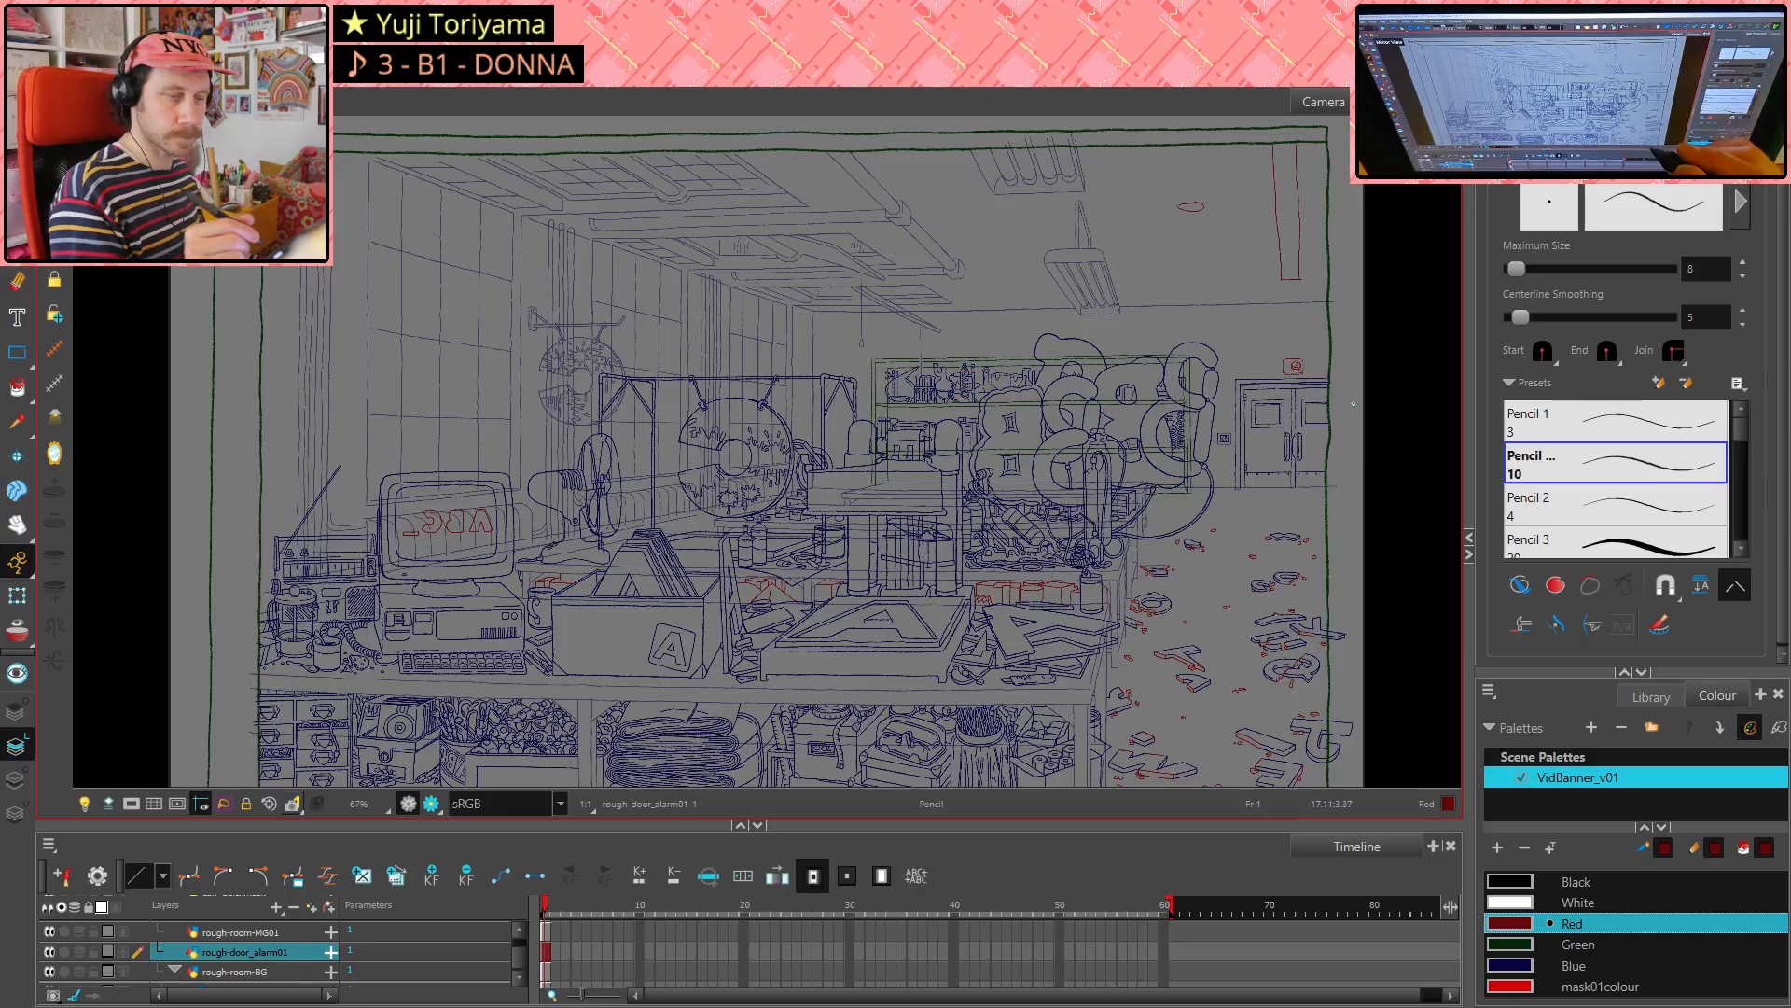
key("shift+m")
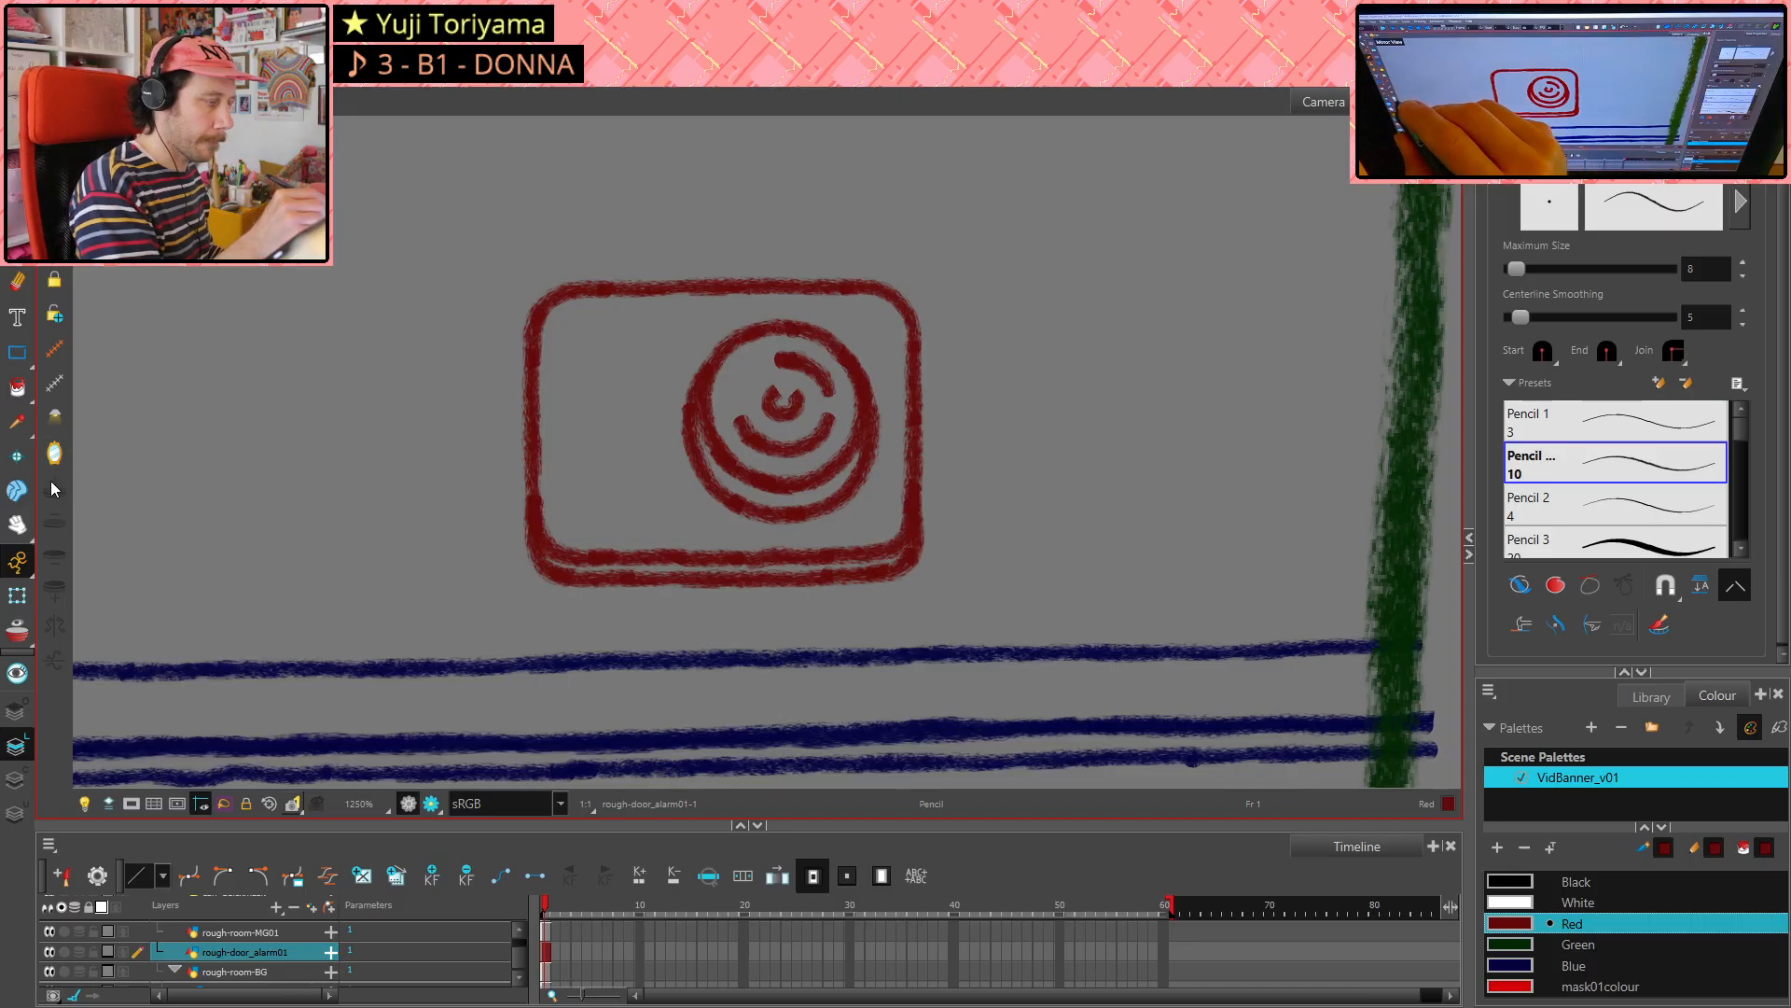
left_click(54, 454)
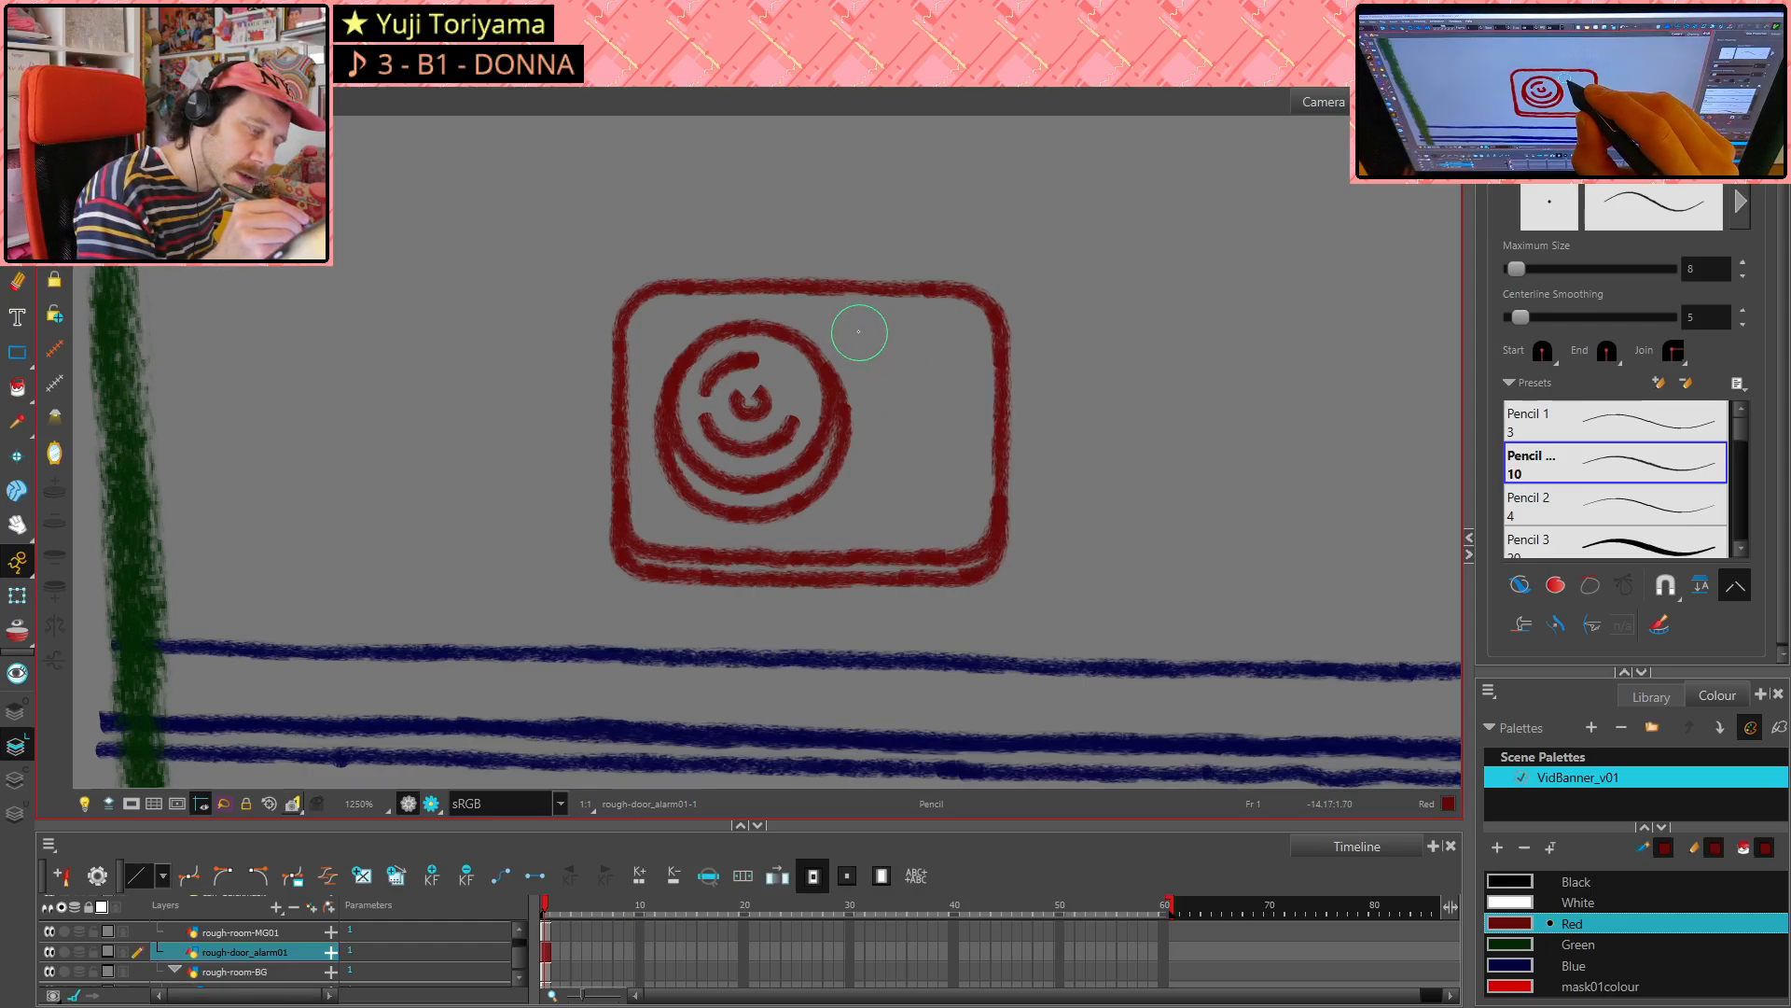
left_click_drag(851, 332, 880, 319)
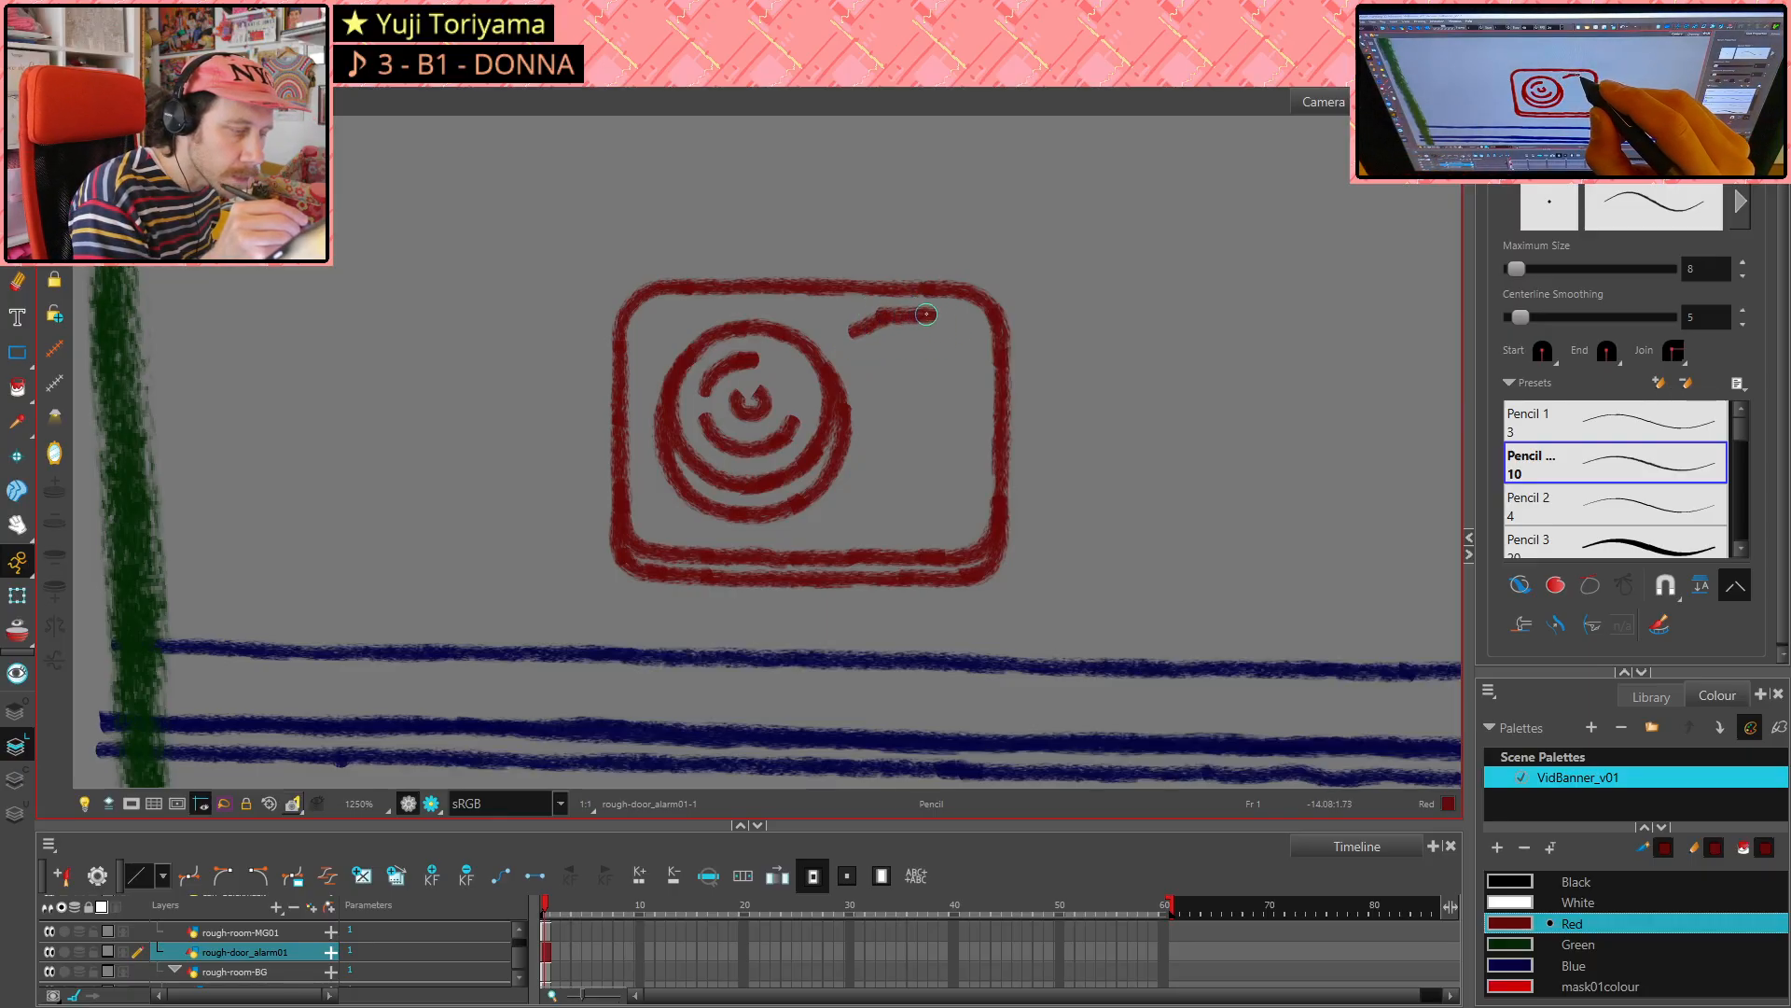
left_click_drag(926, 314, 970, 336)
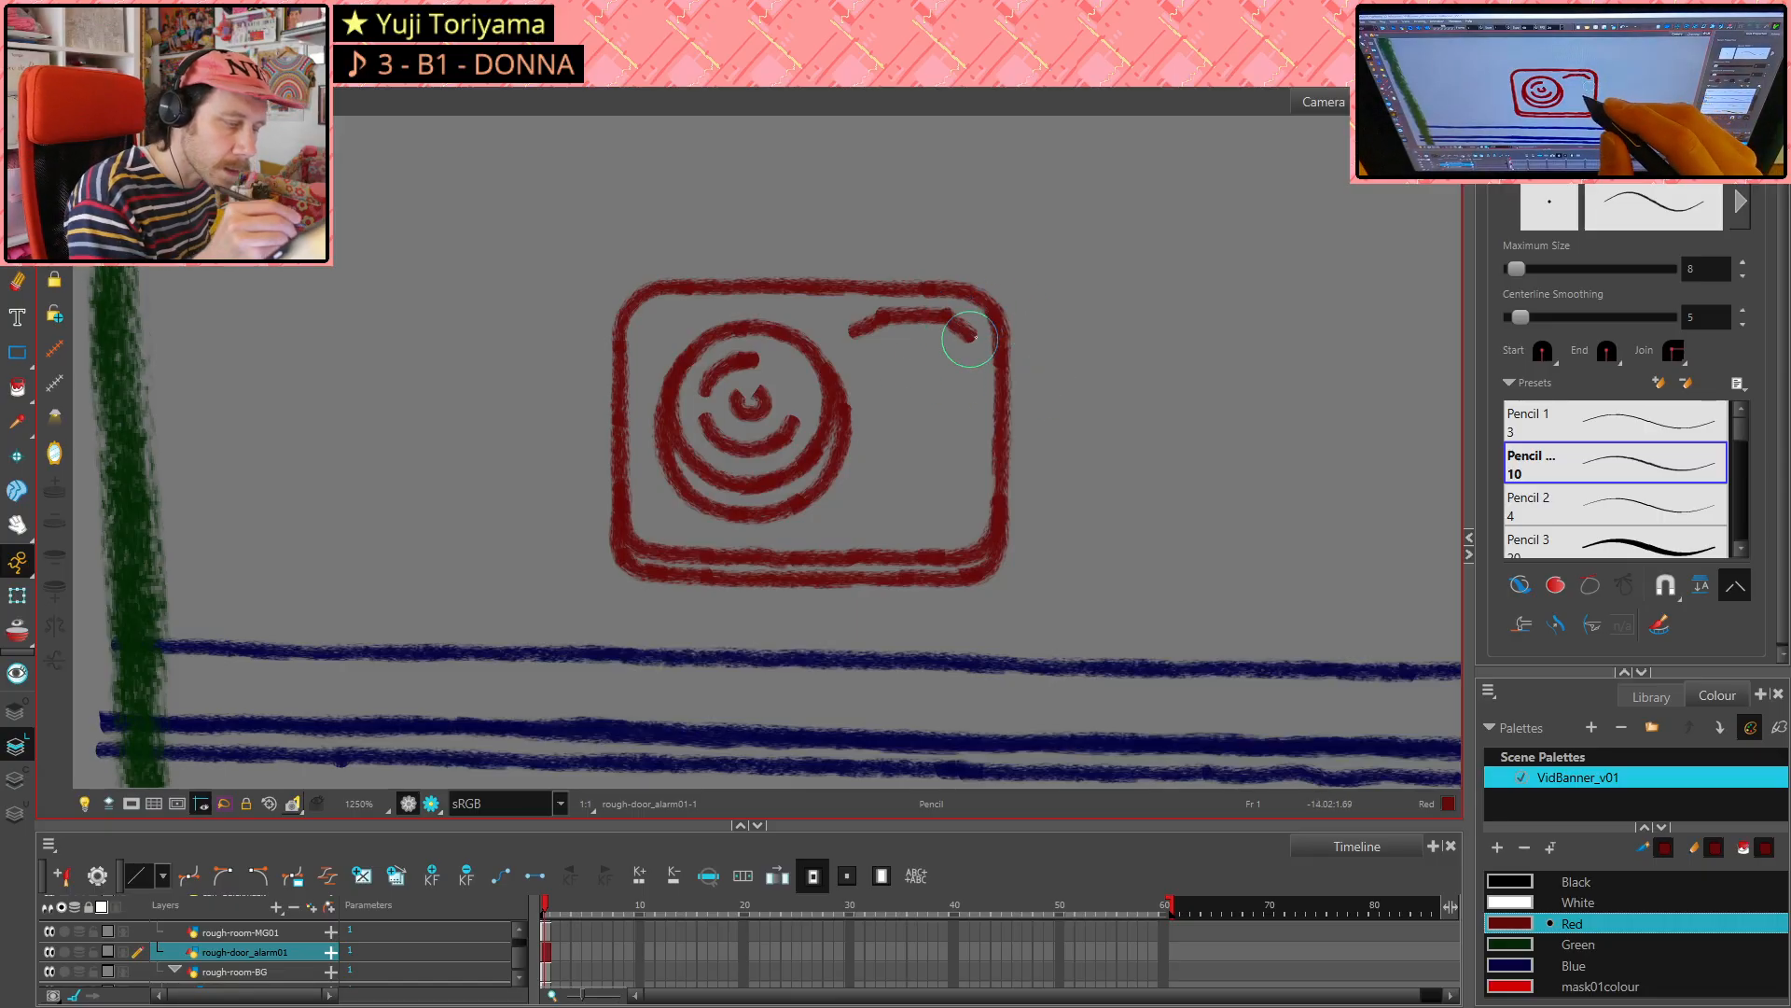
key("ctrl+z")
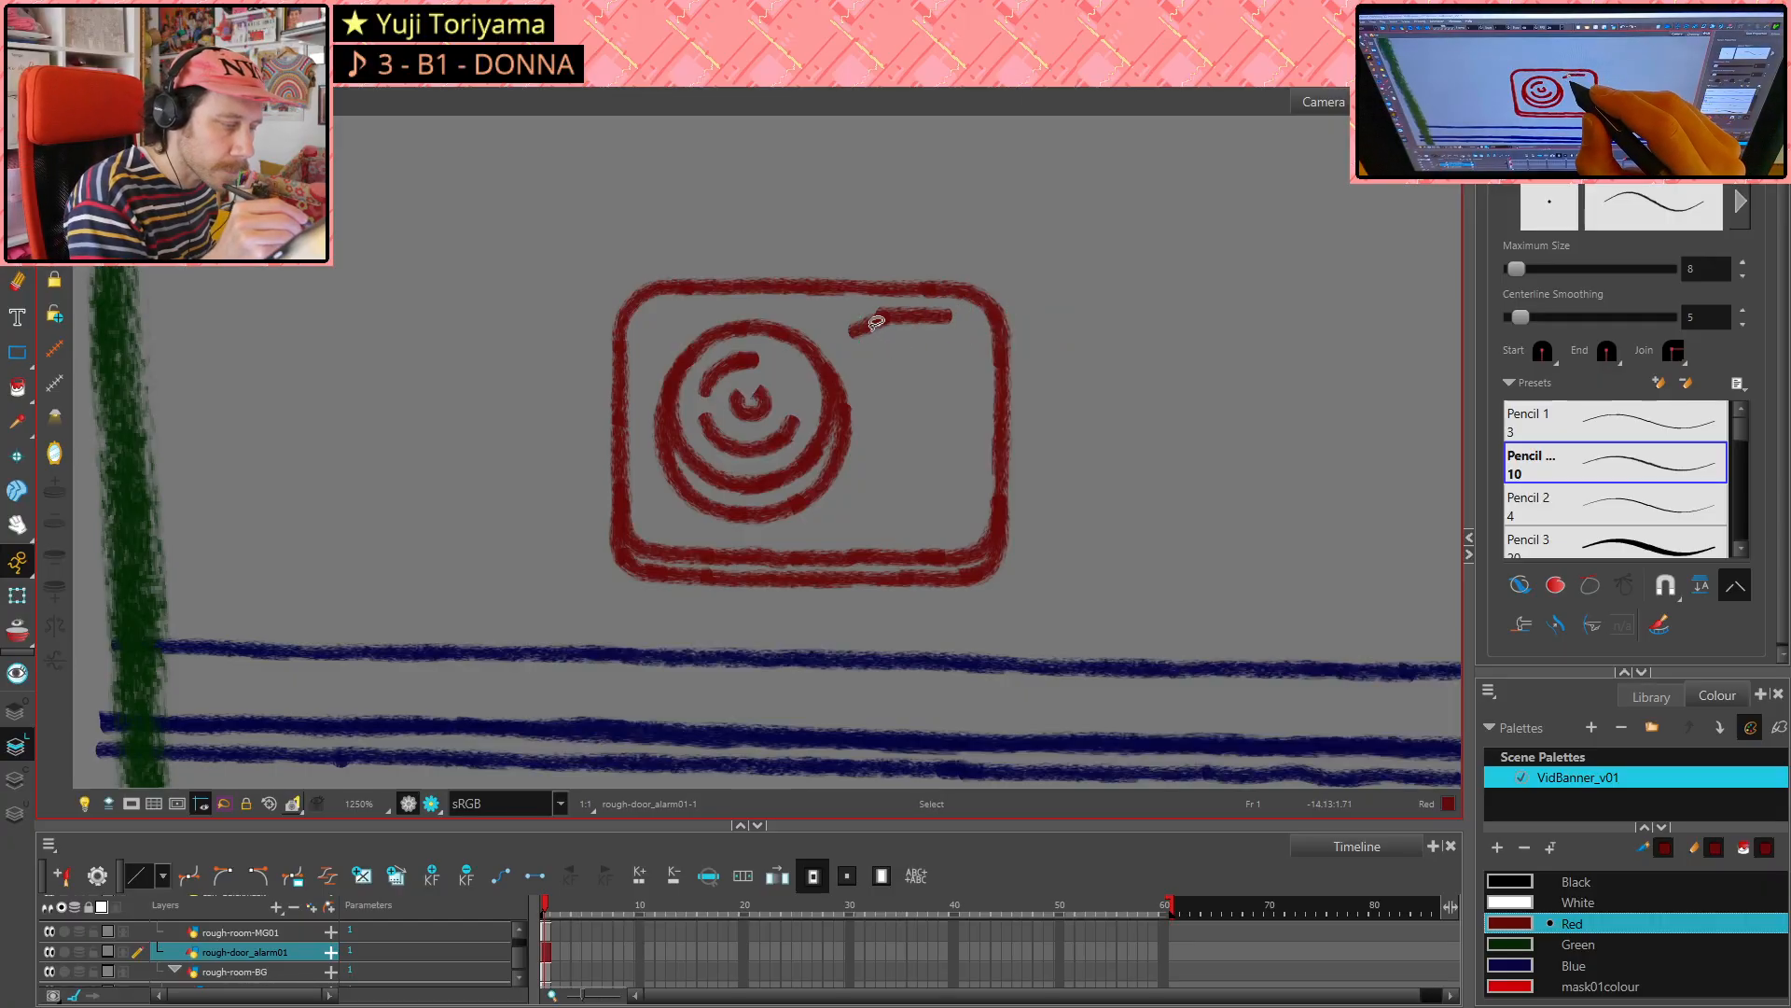
key("ctrl+z")
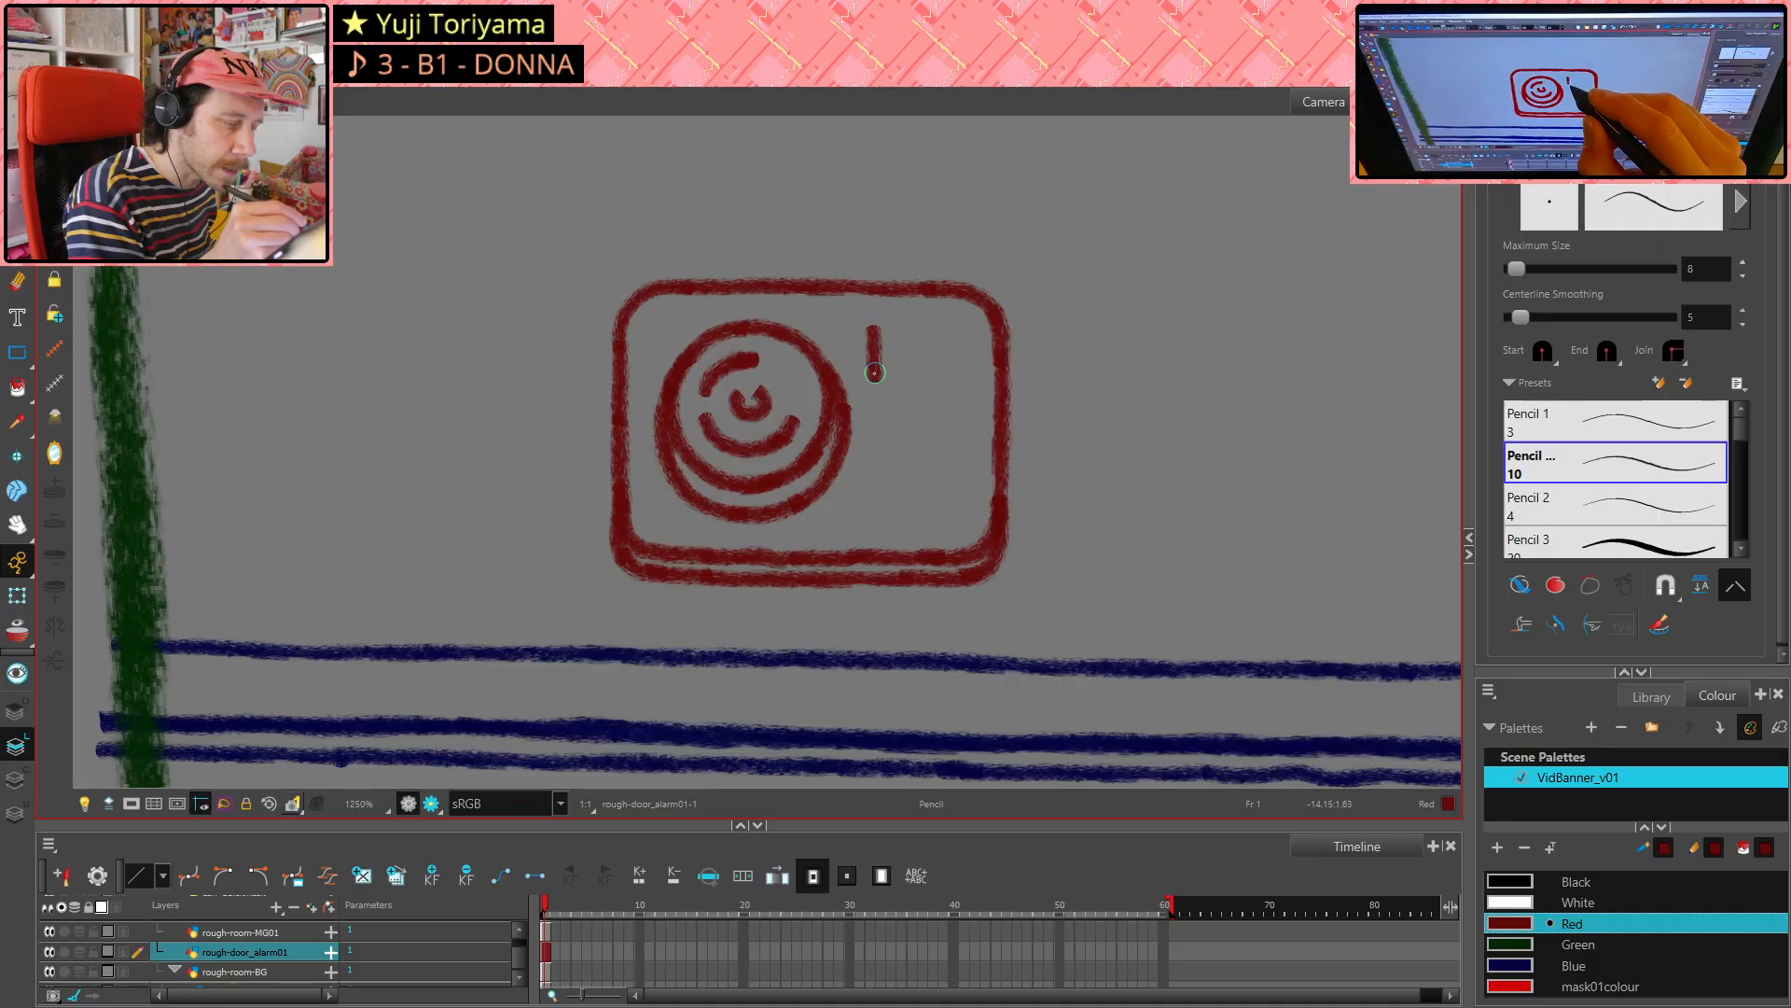
left_click_drag(874, 372, 874, 441)
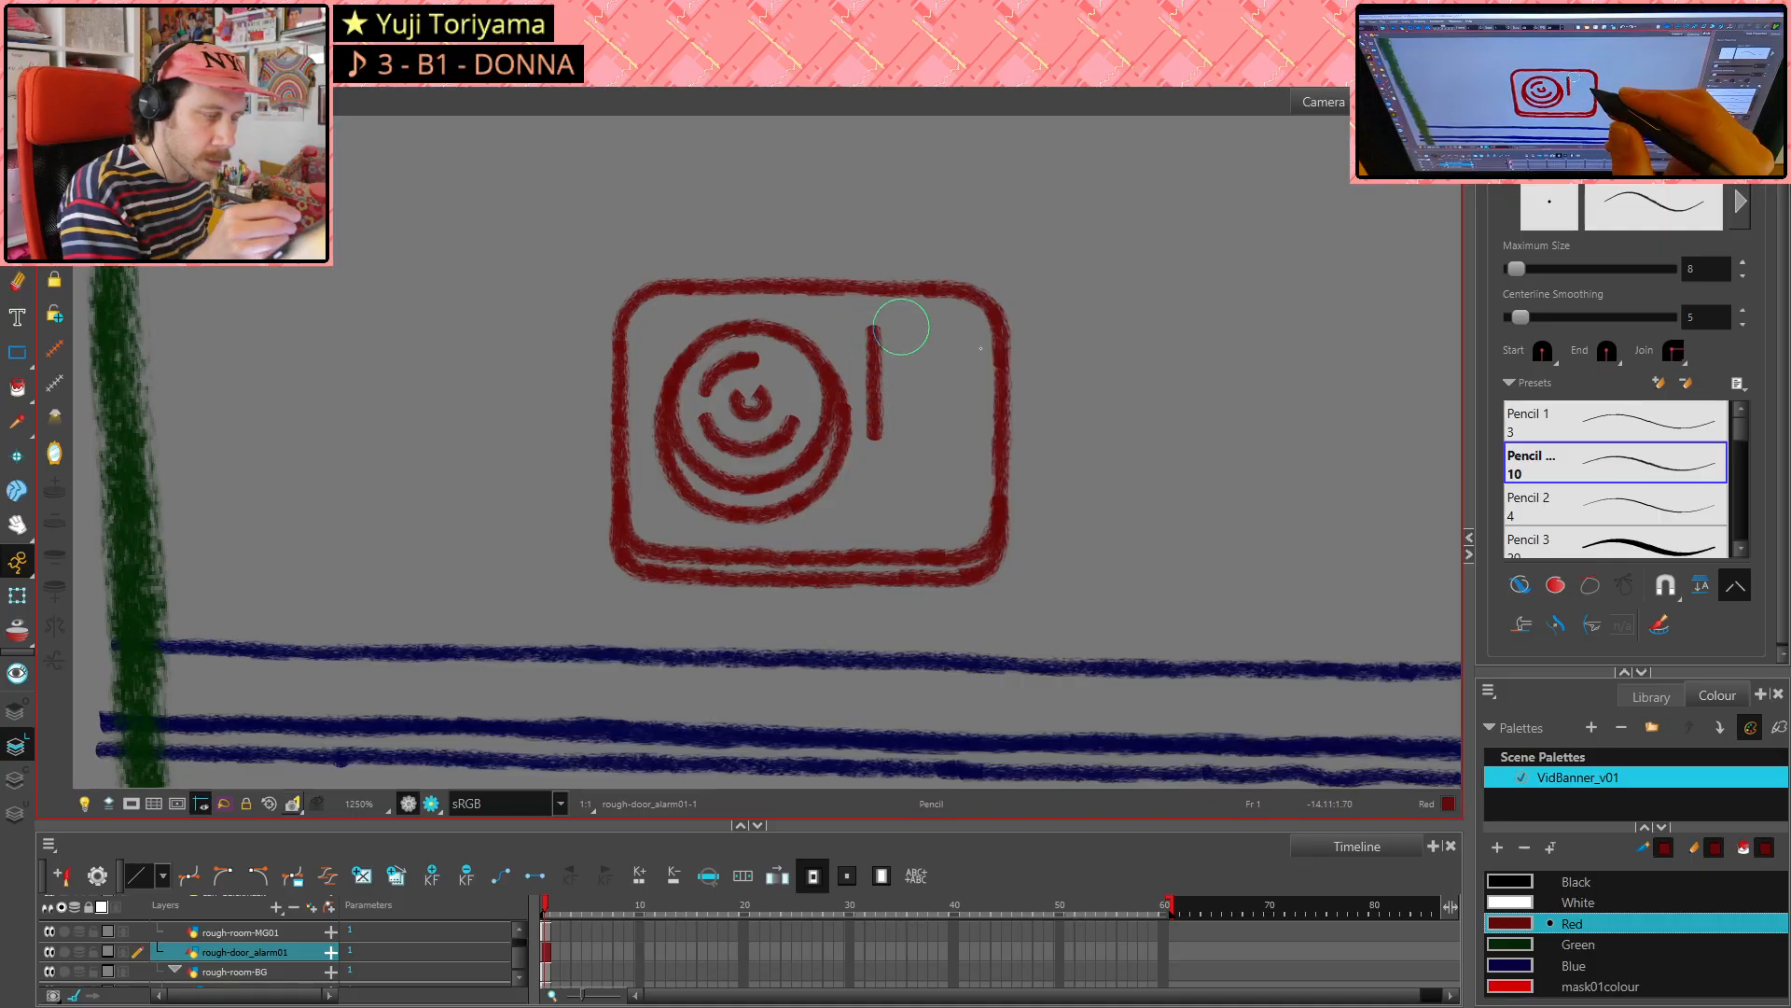
key("ctrl+z")
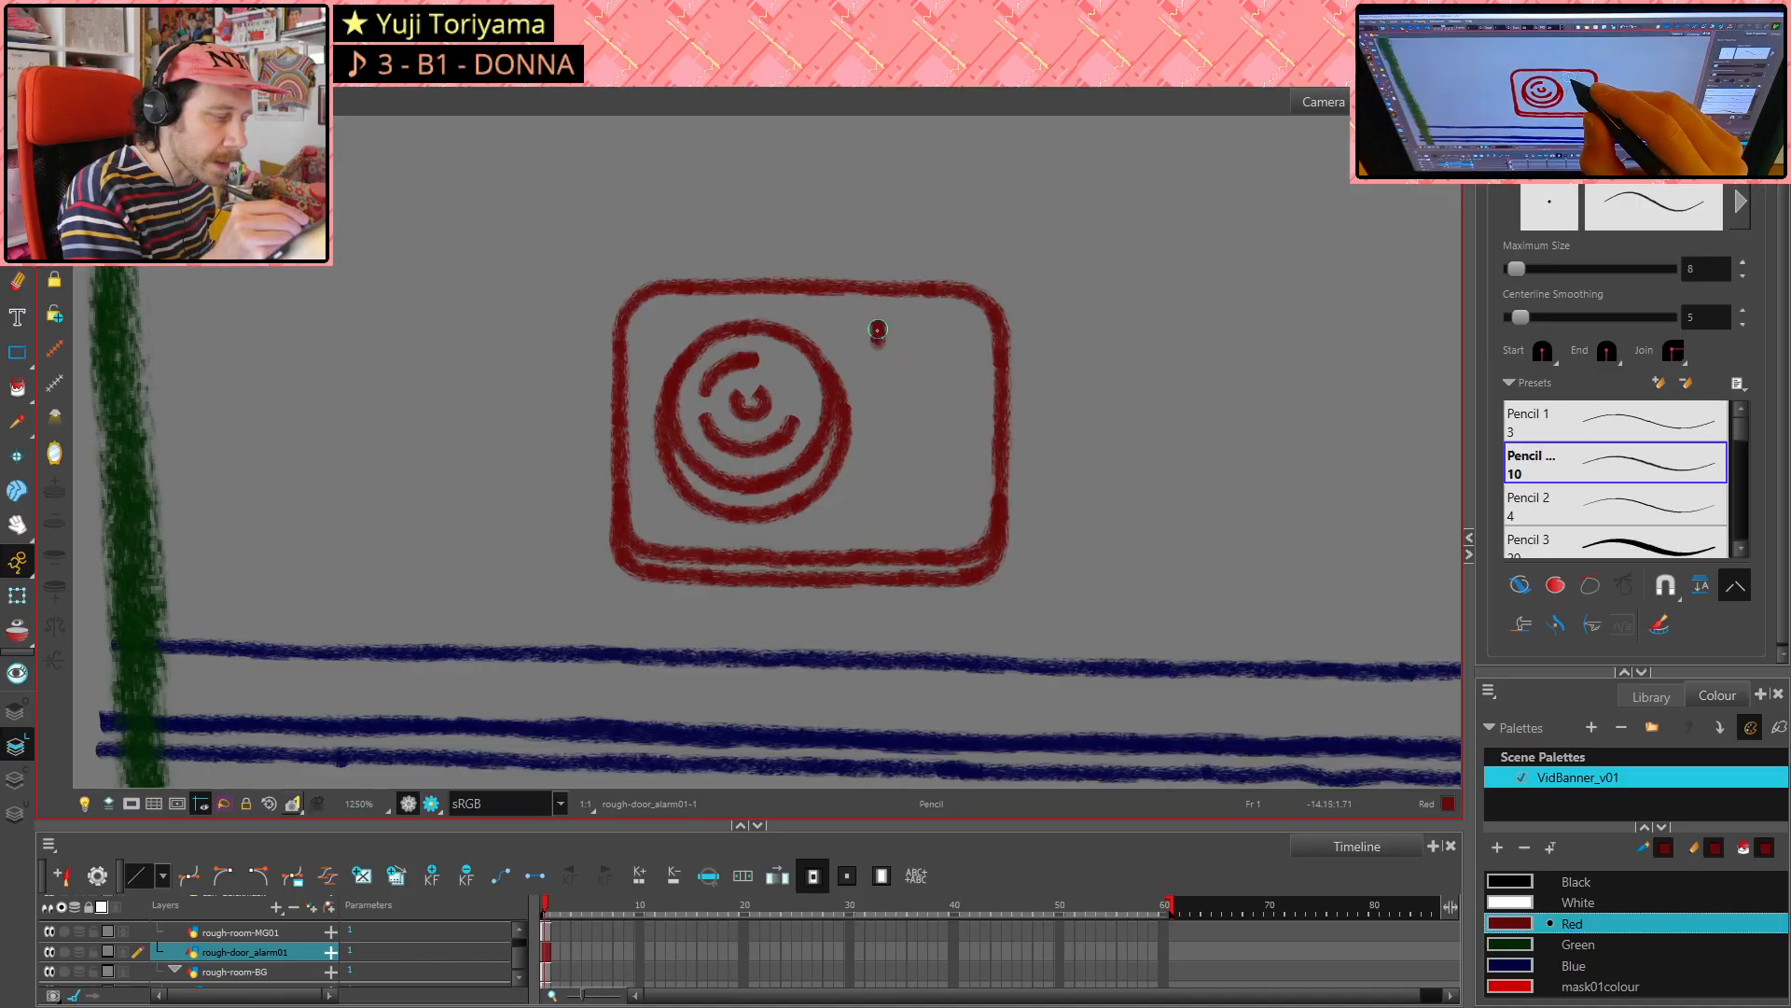
- Draw the left side and gently arched top of a narrow panel beside the circle, inside the plate, with the red Pencil
left_click_drag(878, 366, 876, 431)
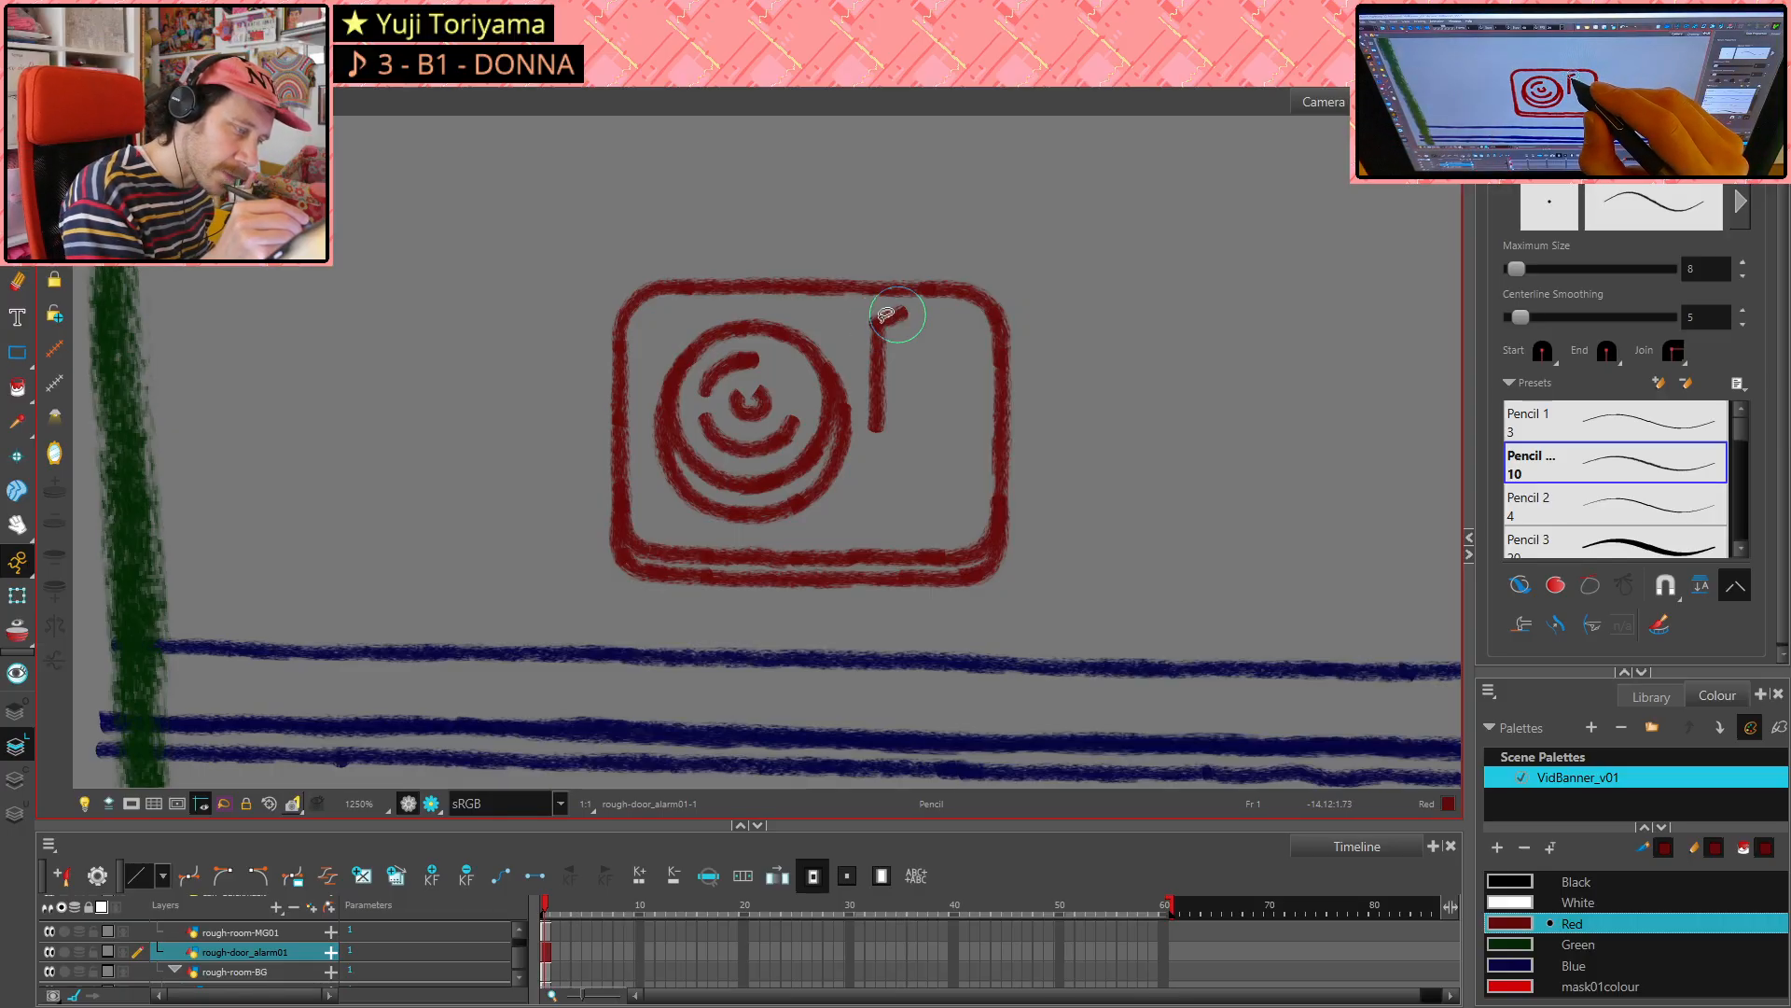
left_click_drag(876, 325, 898, 317)
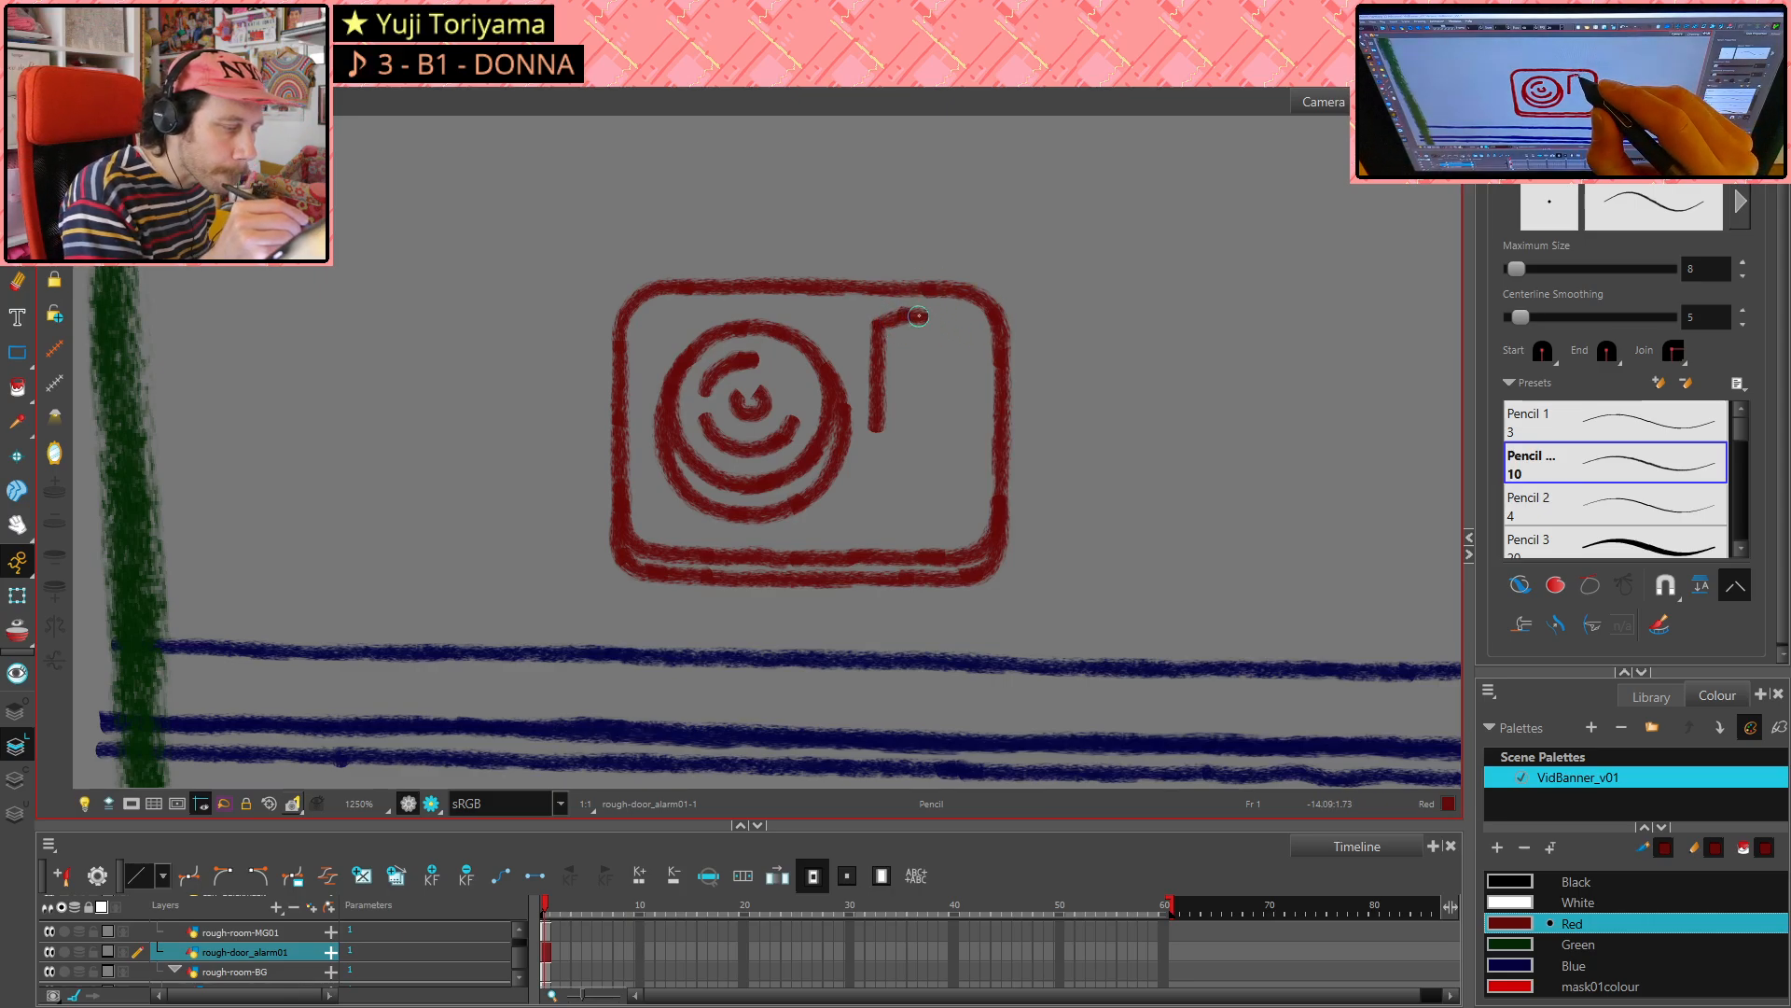
left_click_drag(950, 317, 959, 320)
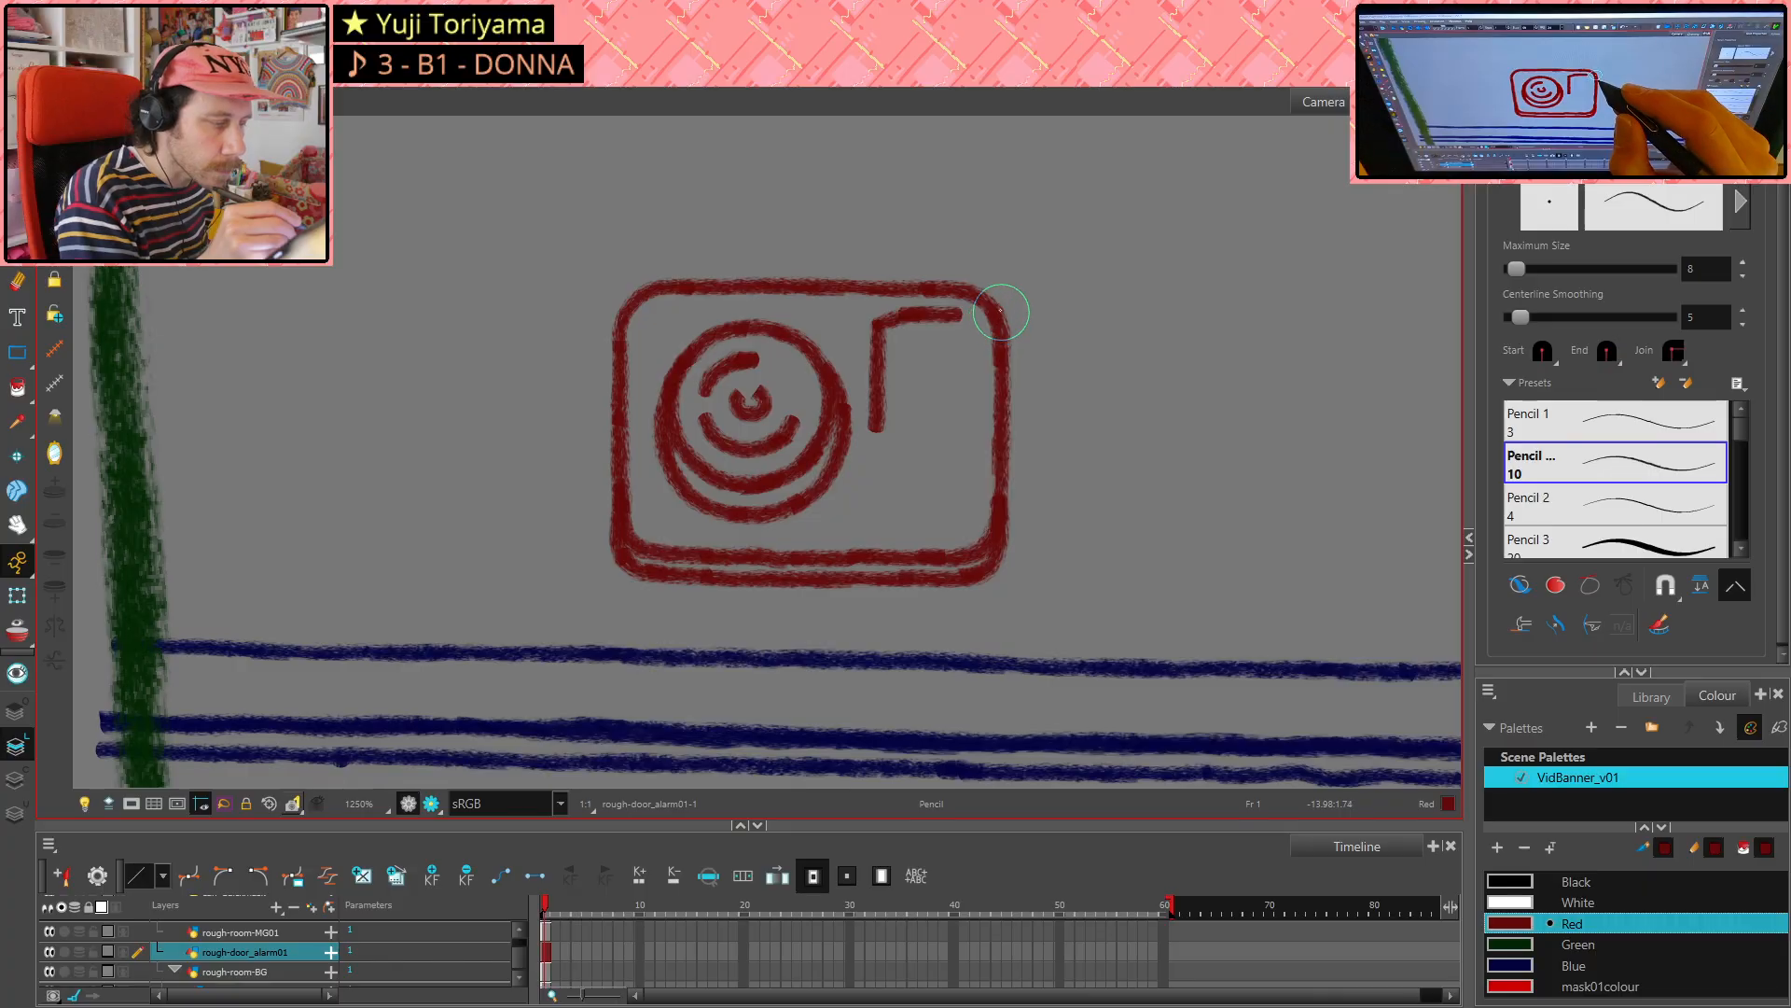
key("ctrl")
key("ctrl+z")
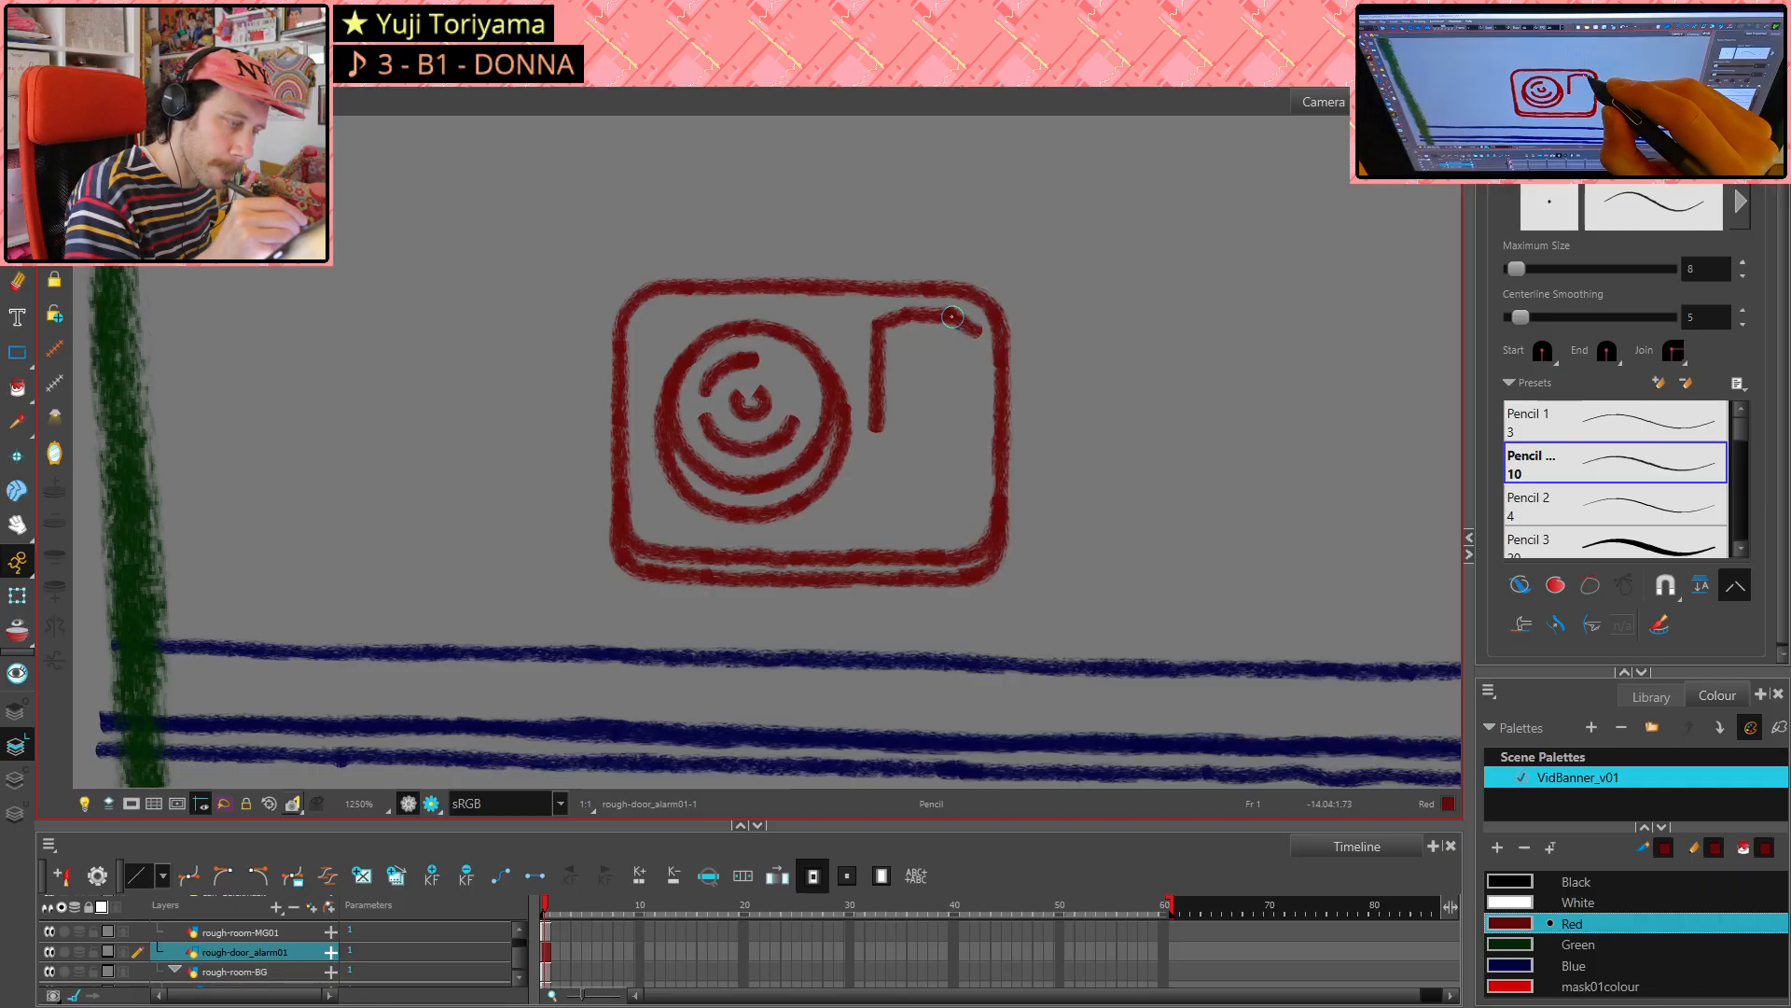
key("ctrl")
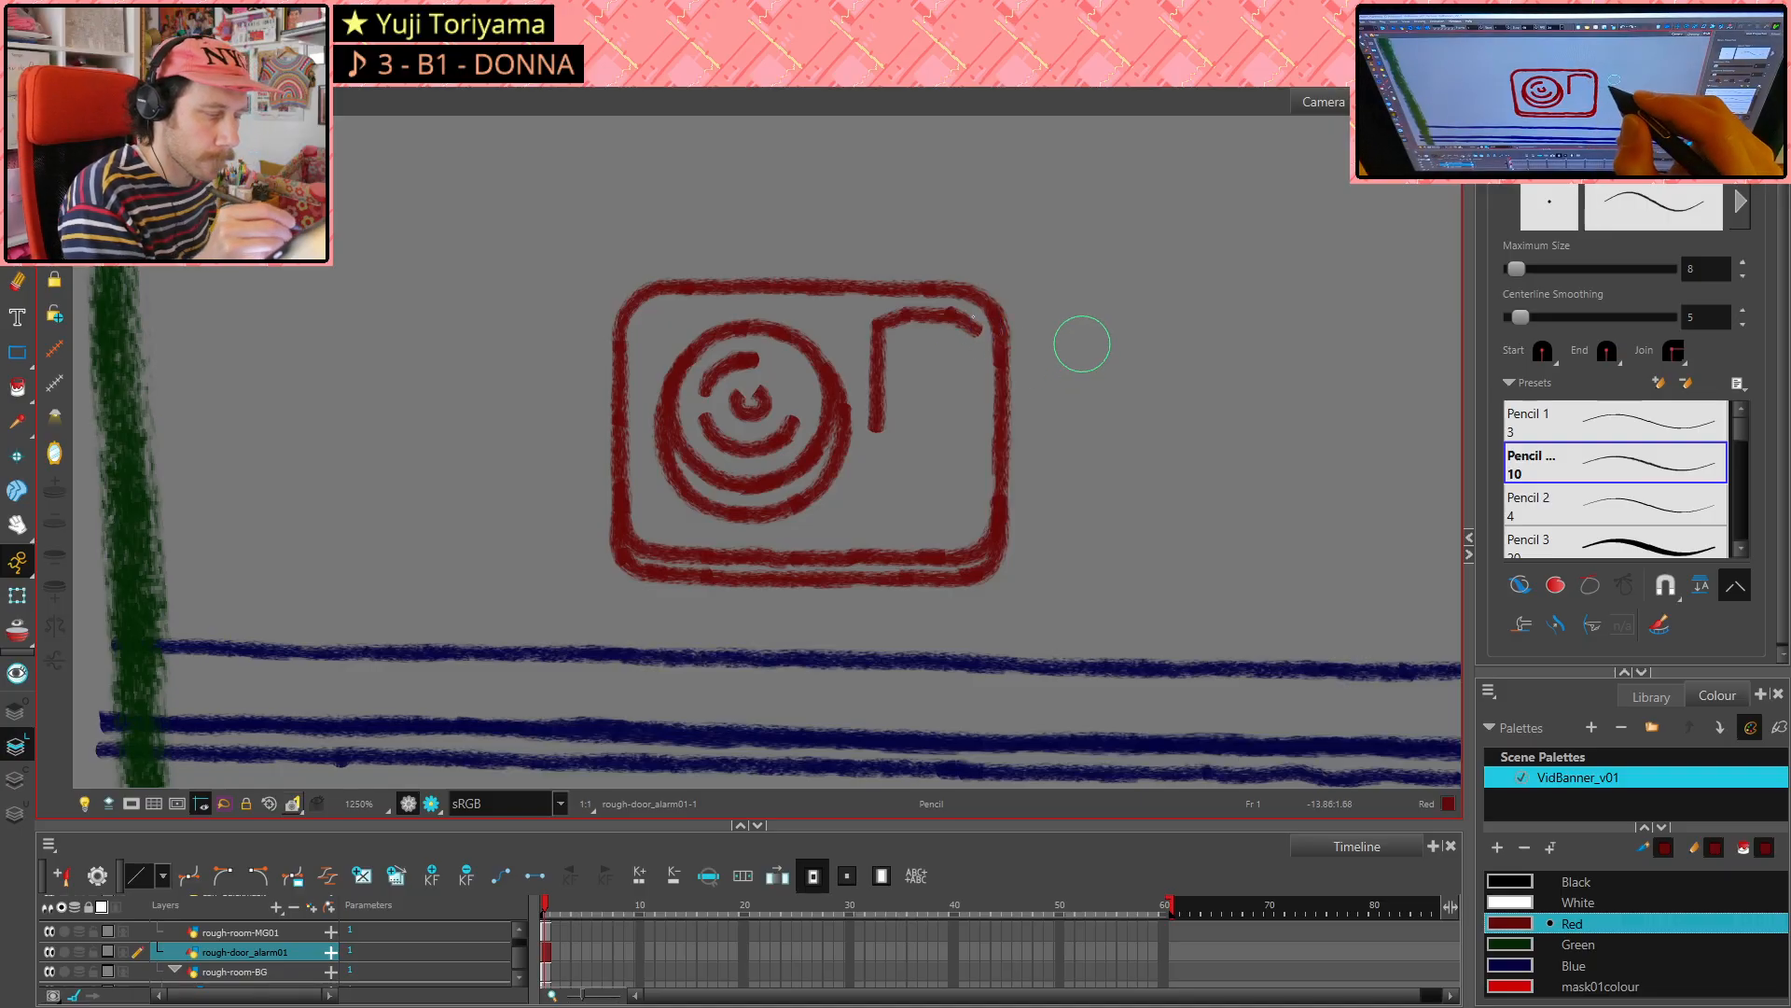
key("ctrl")
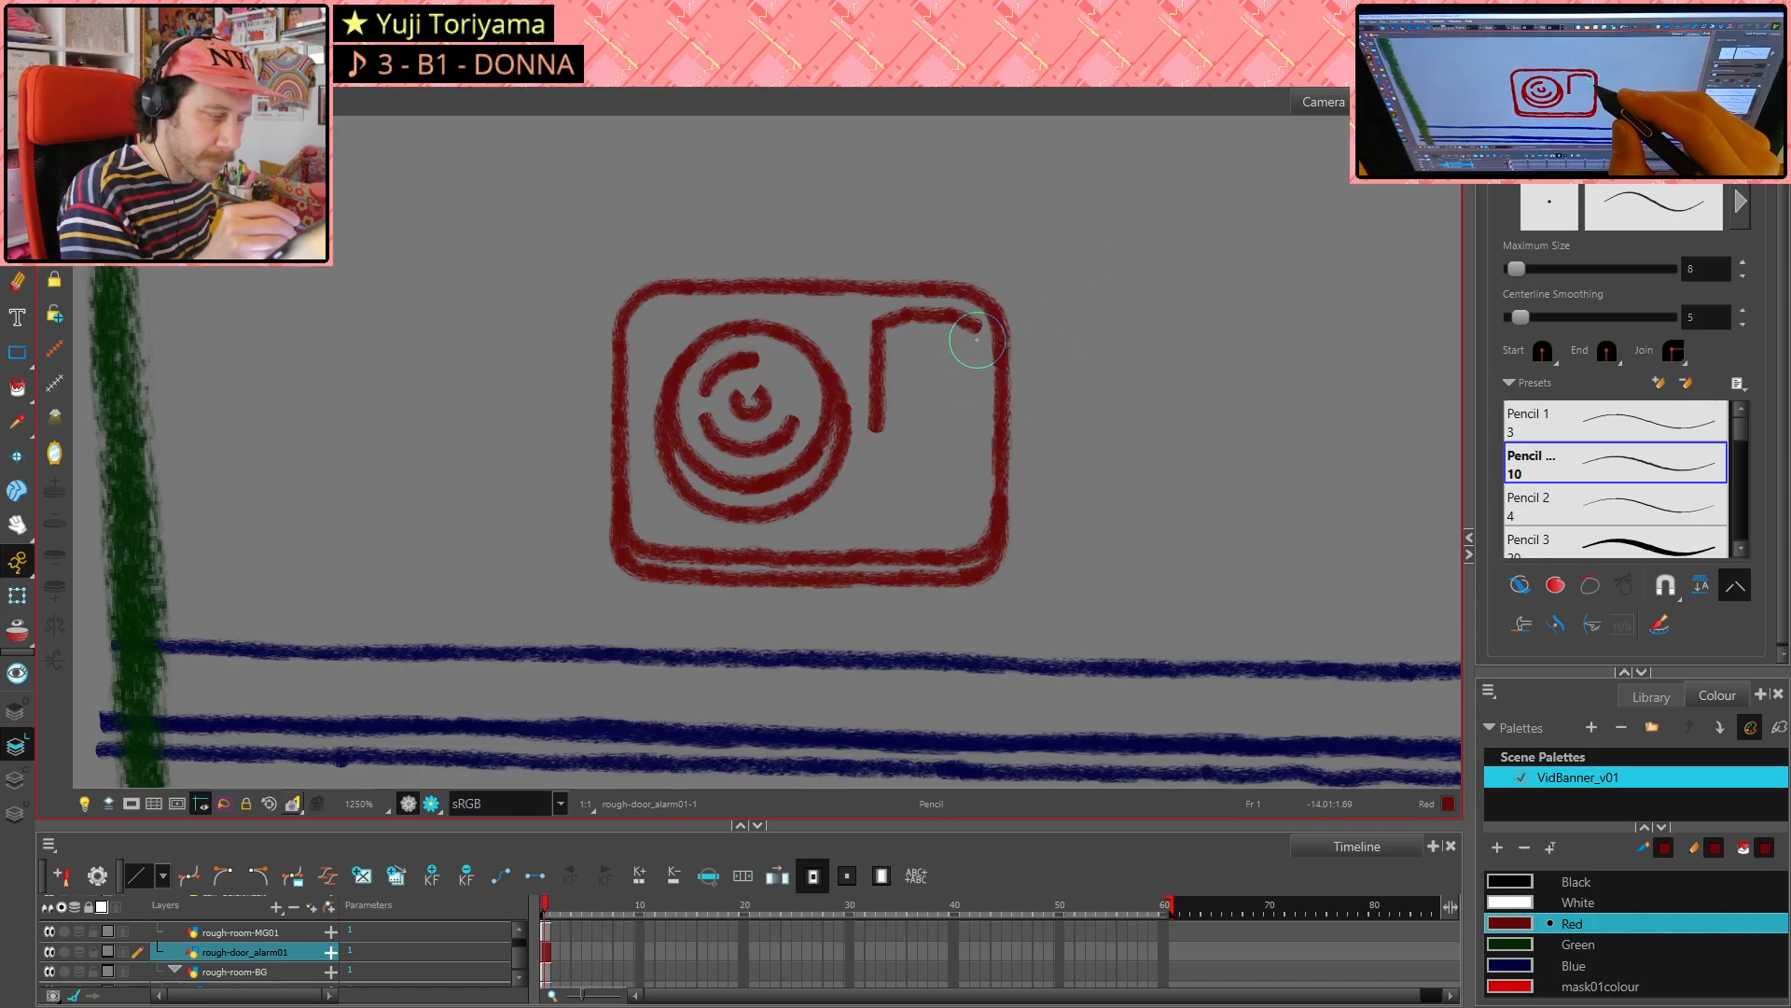
- Draw the narrow panel's straight right side down from its arched top with the red Pencil, redoing the first stroke
left_click_drag(978, 327, 974, 425)
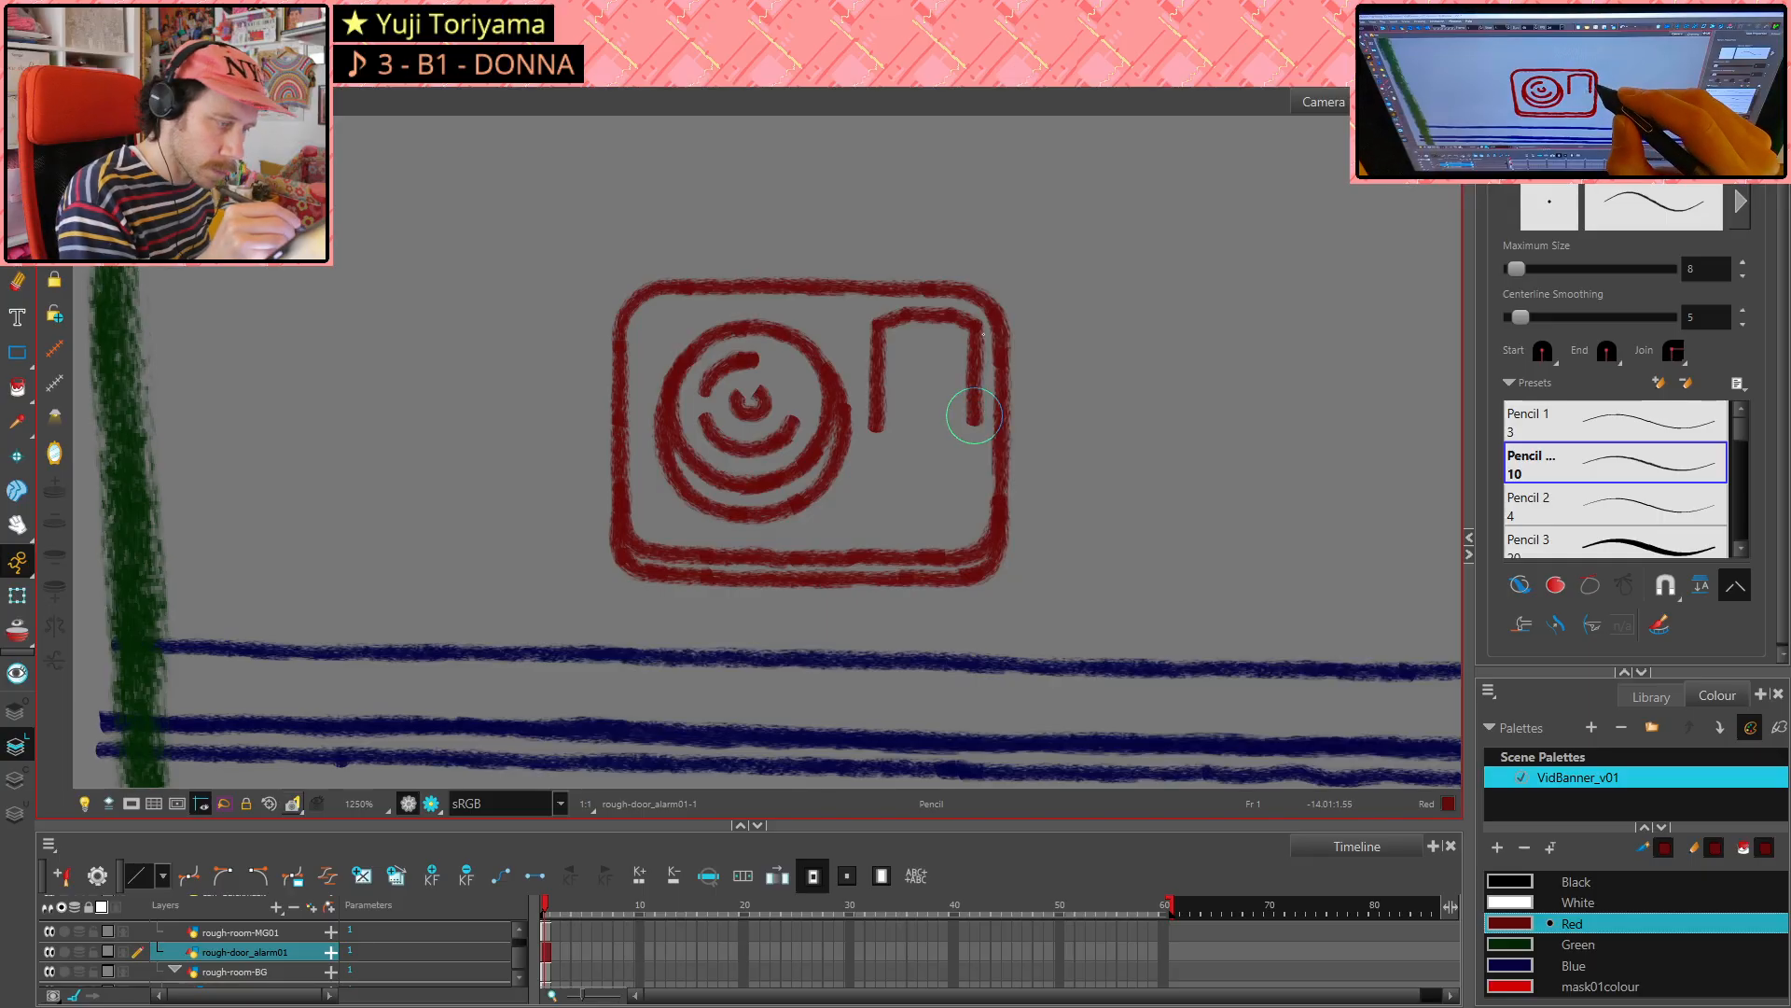
key("ctrl+z")
left_click_drag(978, 321, 973, 434)
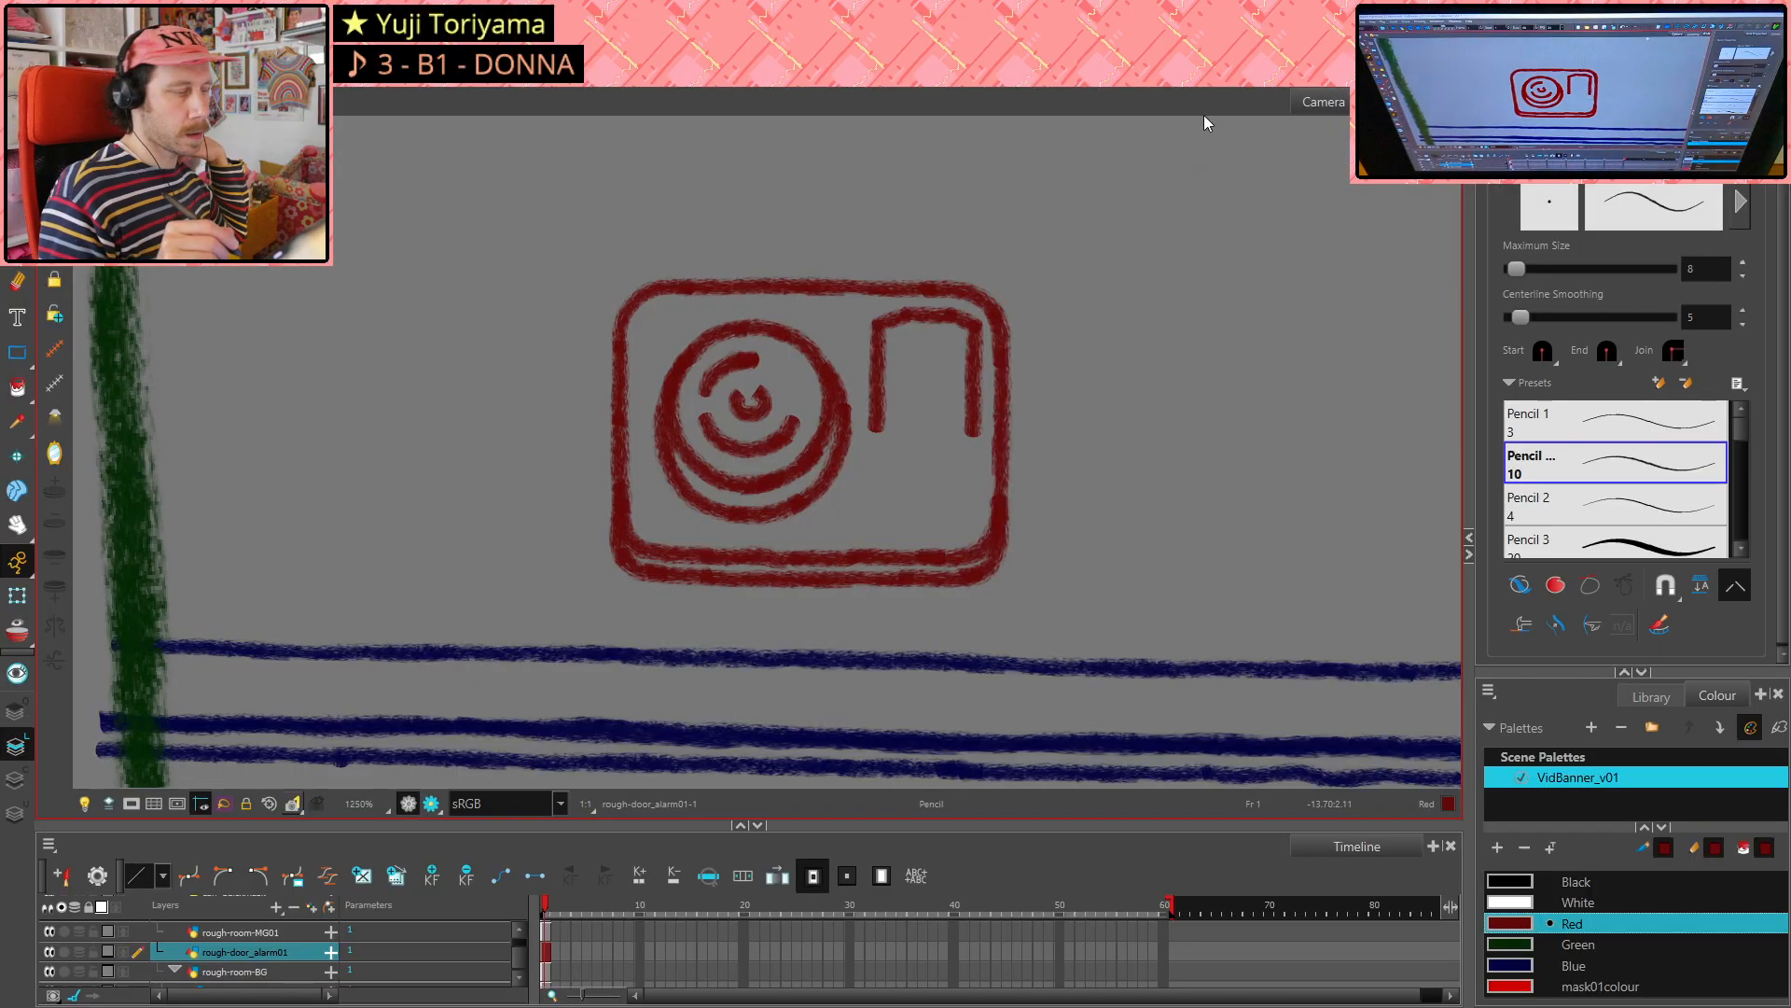
- Erase the bulging part of the outer rim on the circle's right side and delete the leftover stroke fragment
key("alt+e")
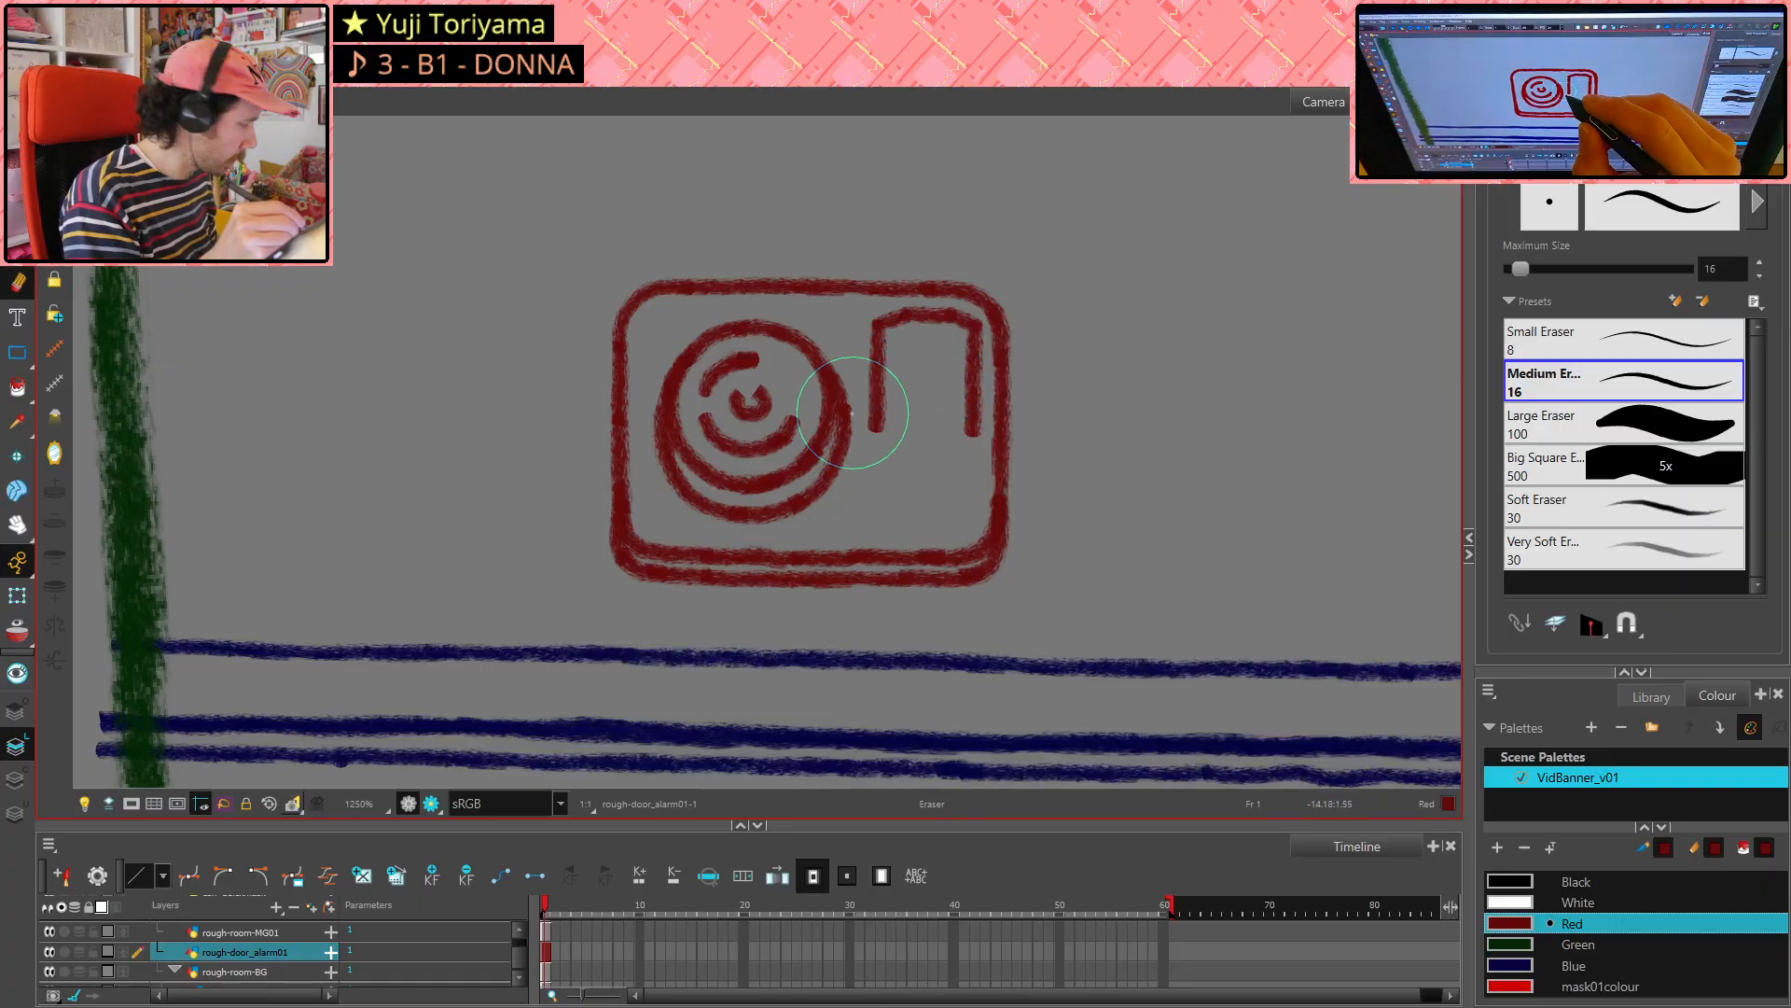
left_click_drag(843, 427, 853, 425)
key("alt+s")
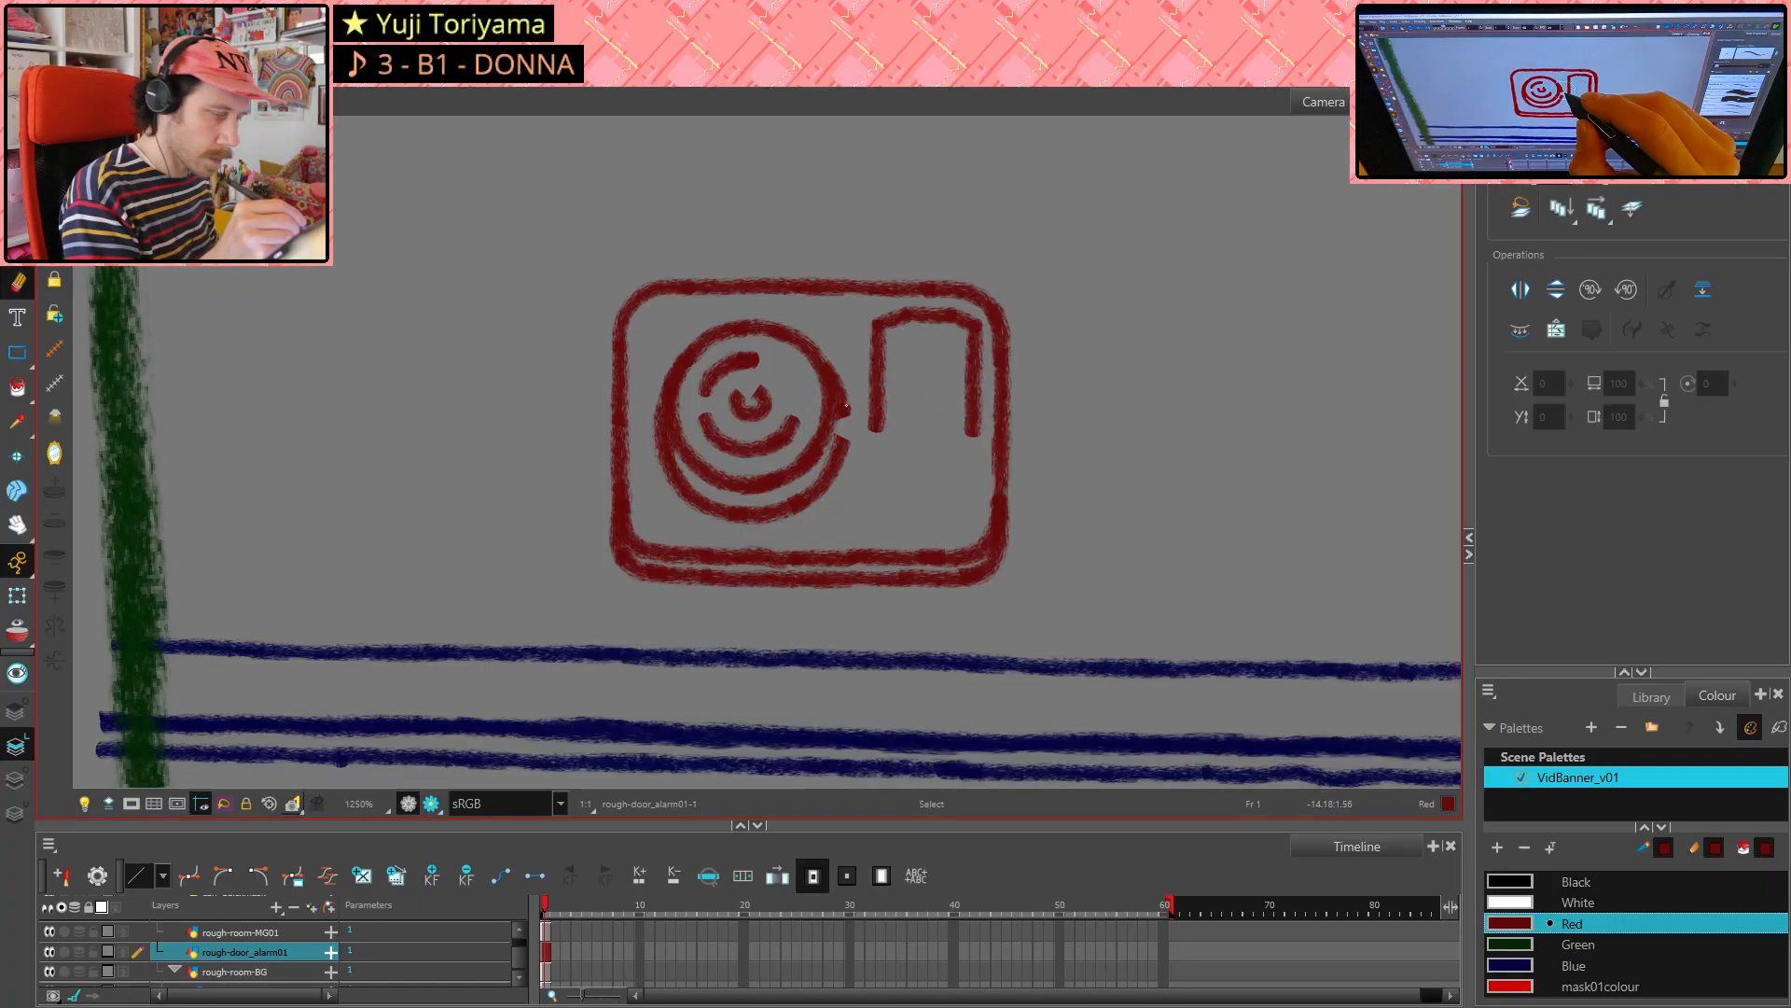
left_click(853, 411)
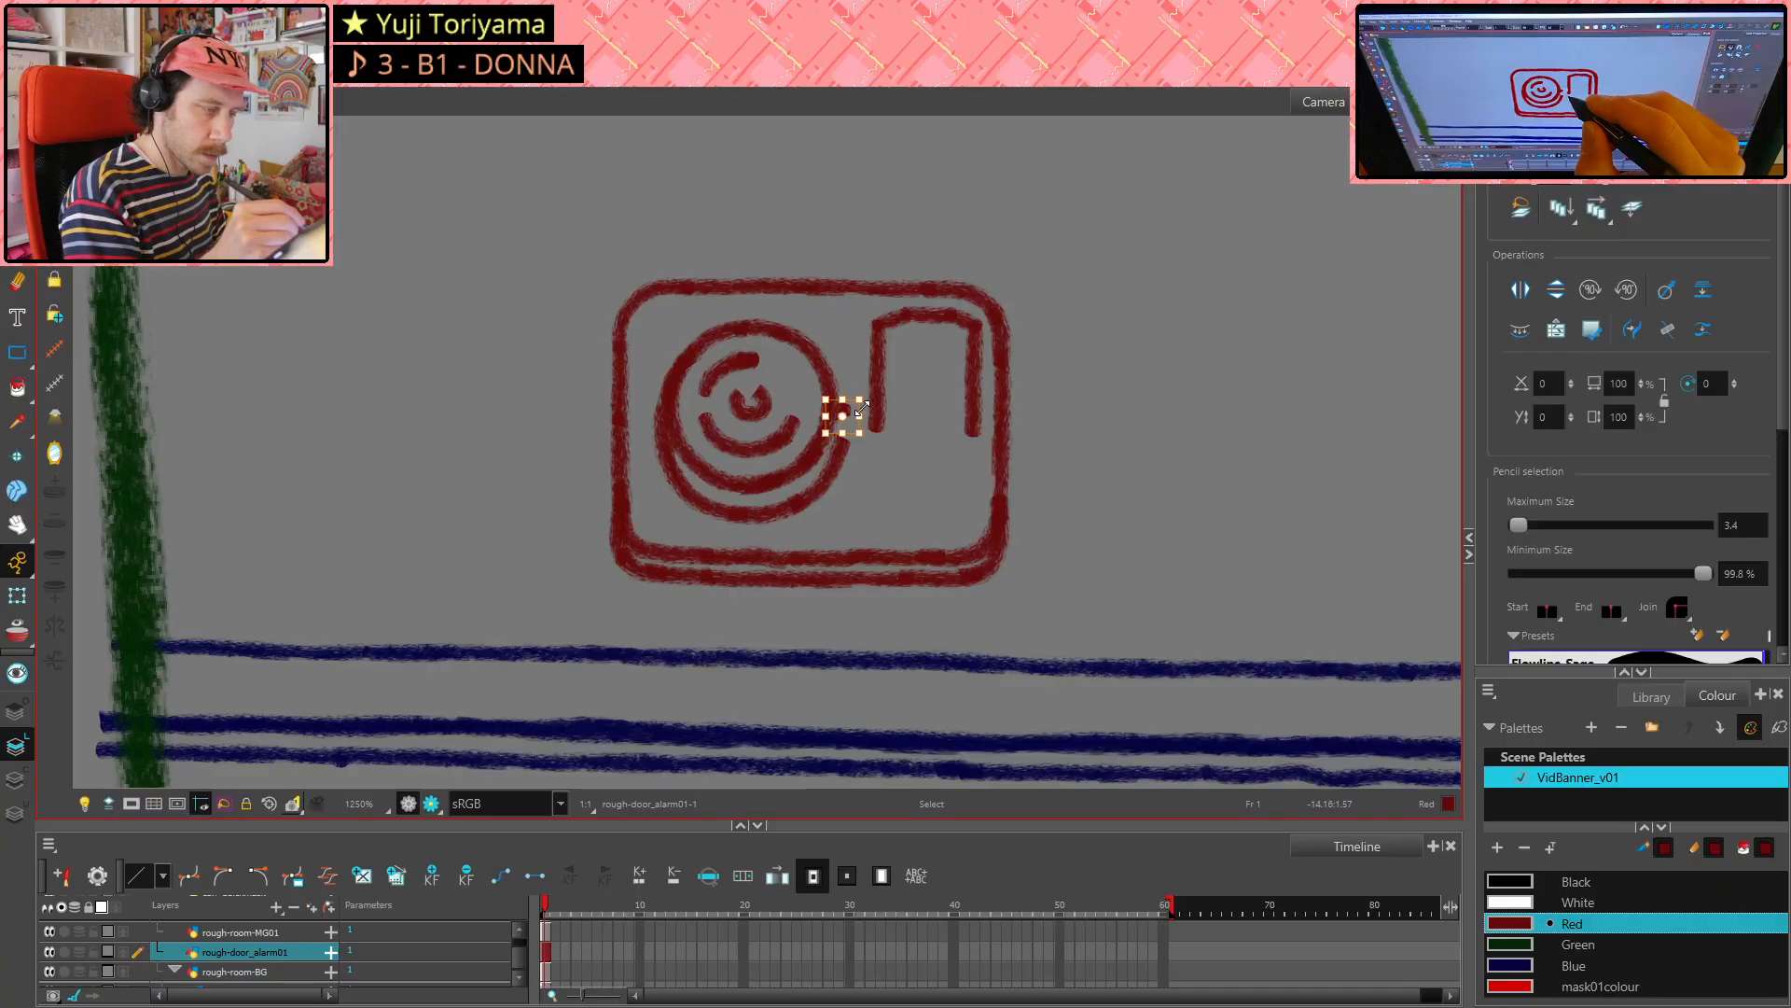
key("Delete")
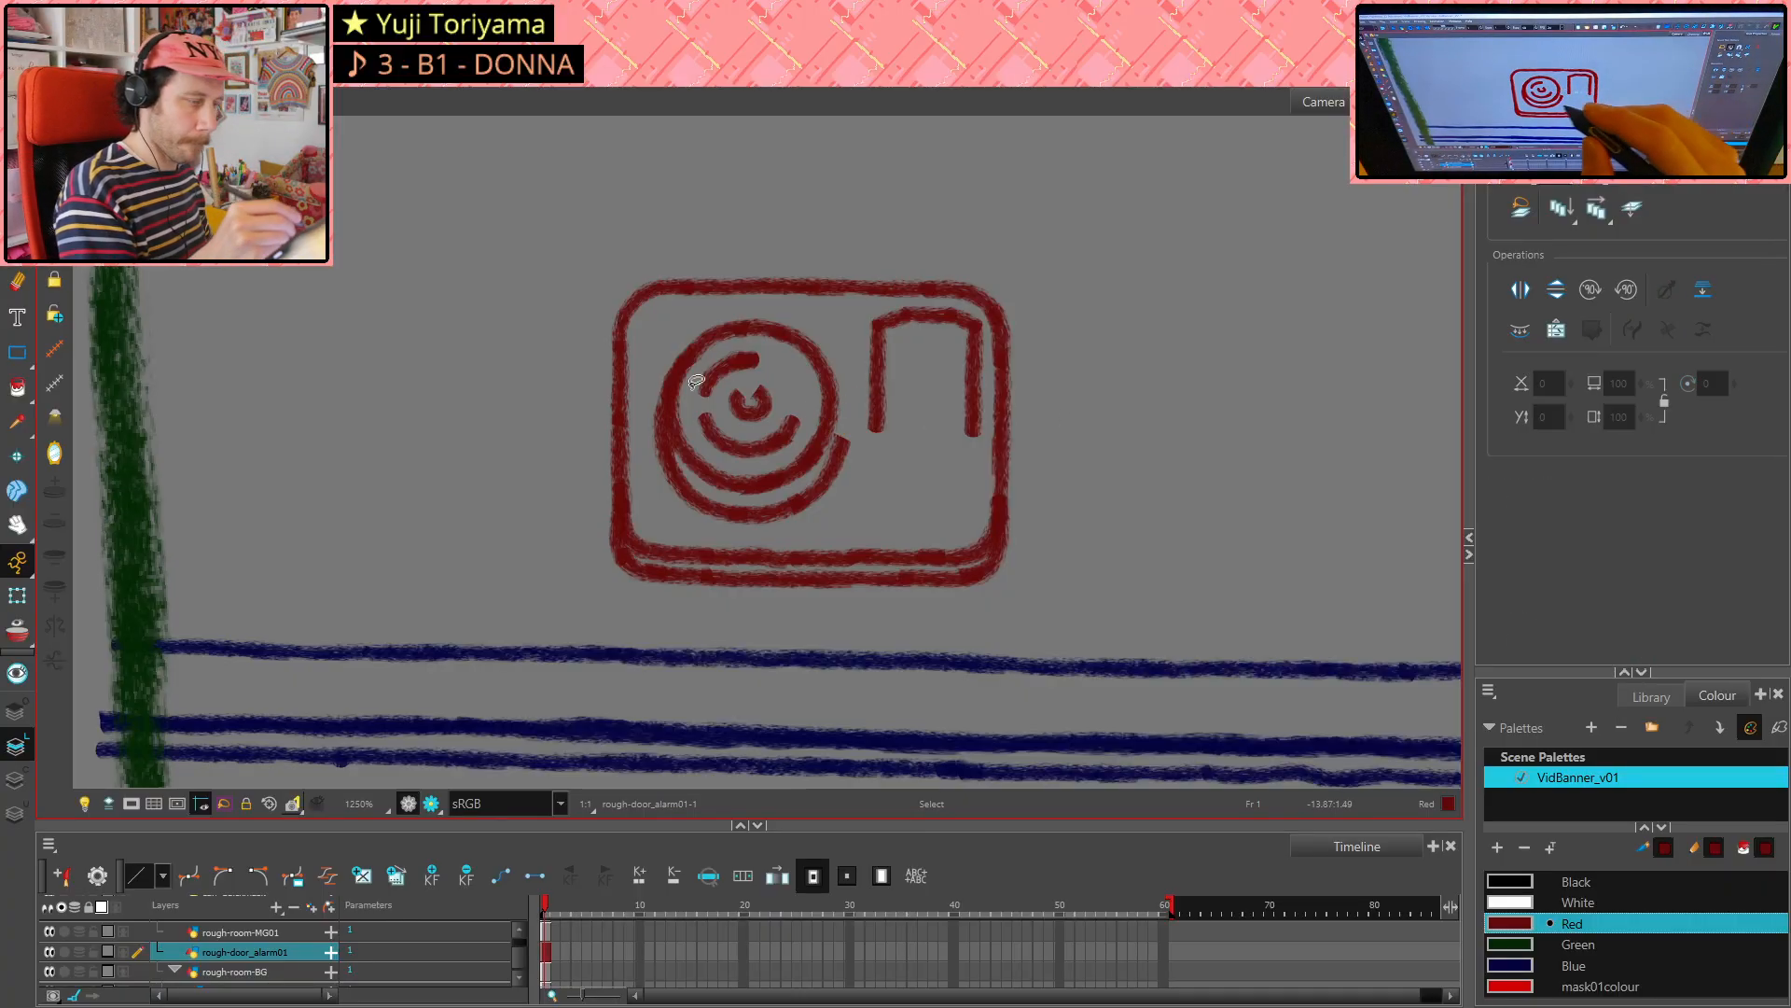
- Trim the outer rim's loose end and redraw the rim's right side with the red Pencil, joining it smoothly to the circle
key("alt+slash")
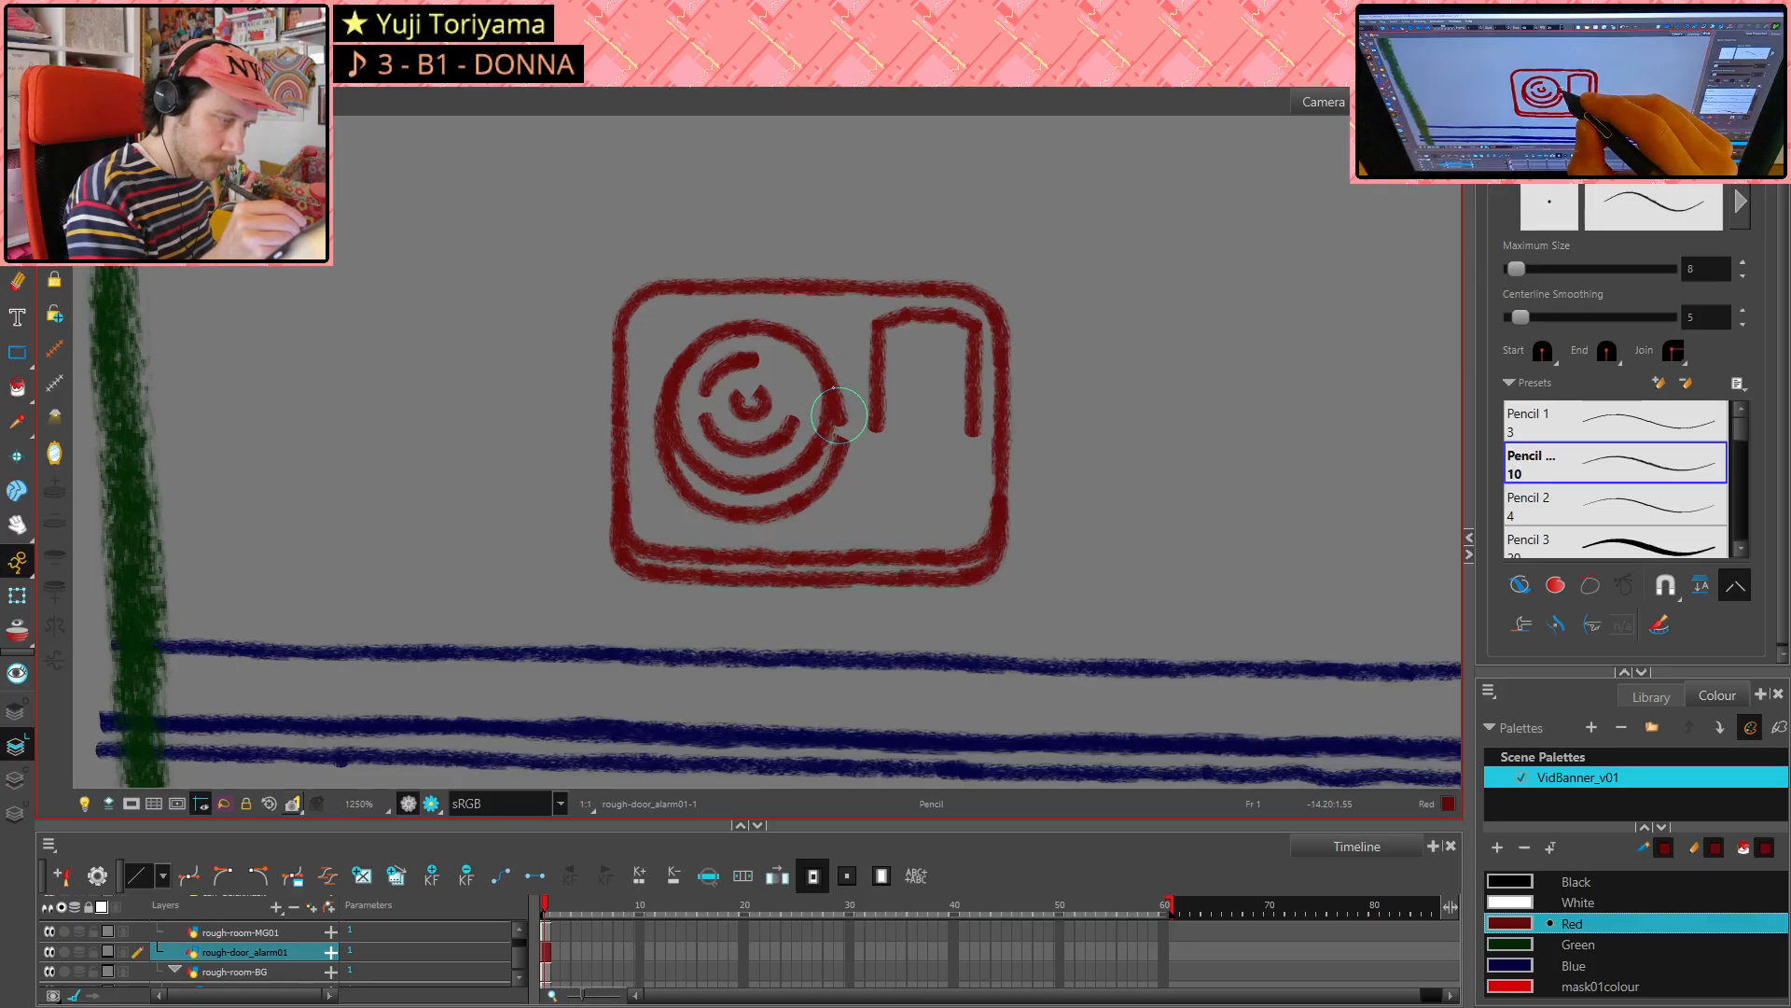
left_click_drag(832, 384, 834, 476)
key("ctrl+z")
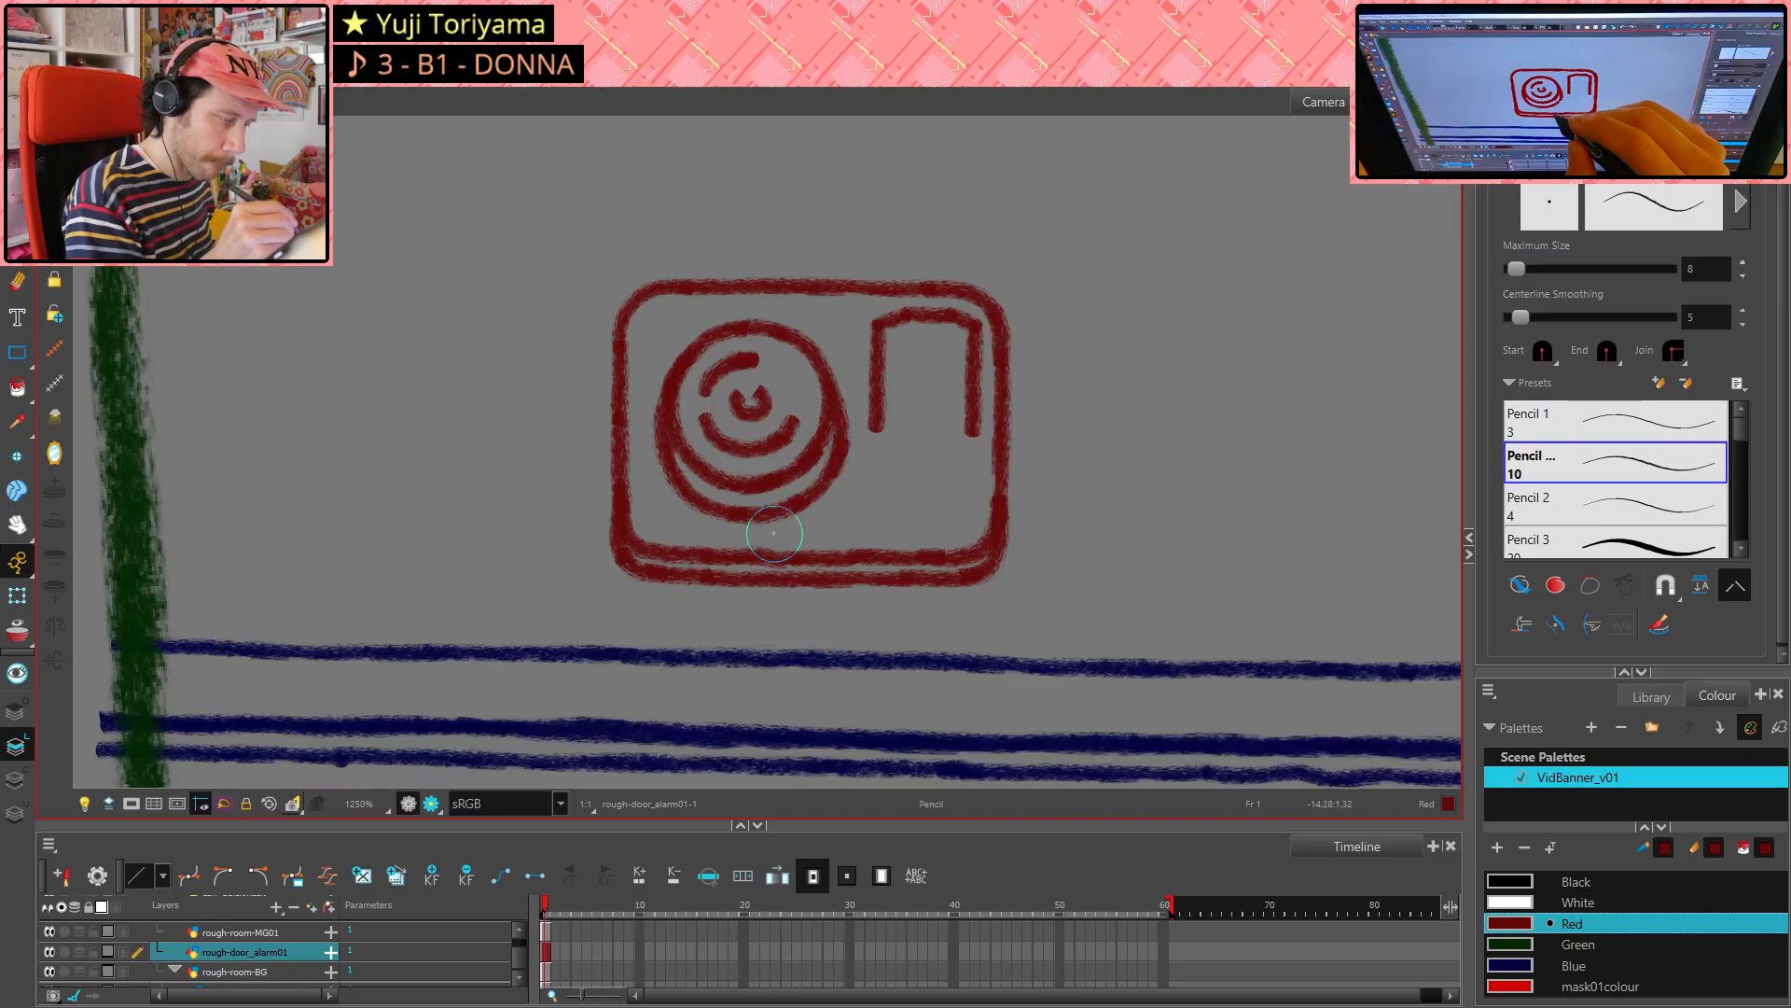
key("alt+e")
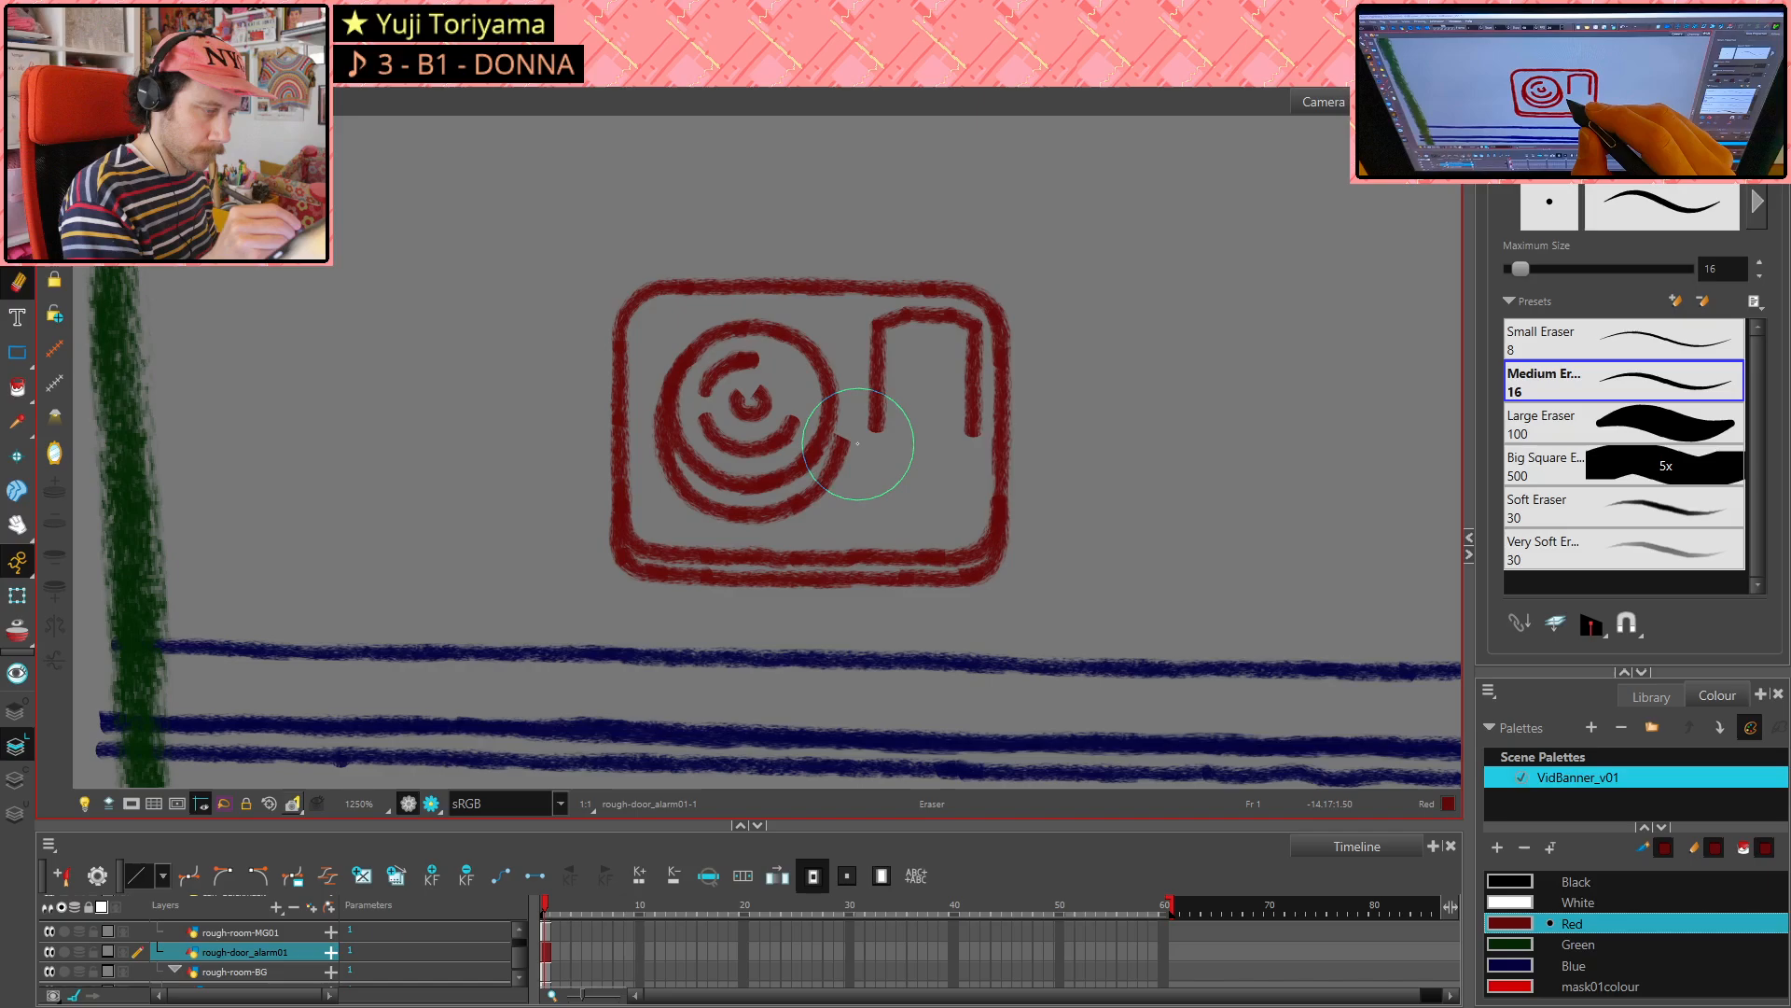
left_click_drag(849, 435, 846, 445)
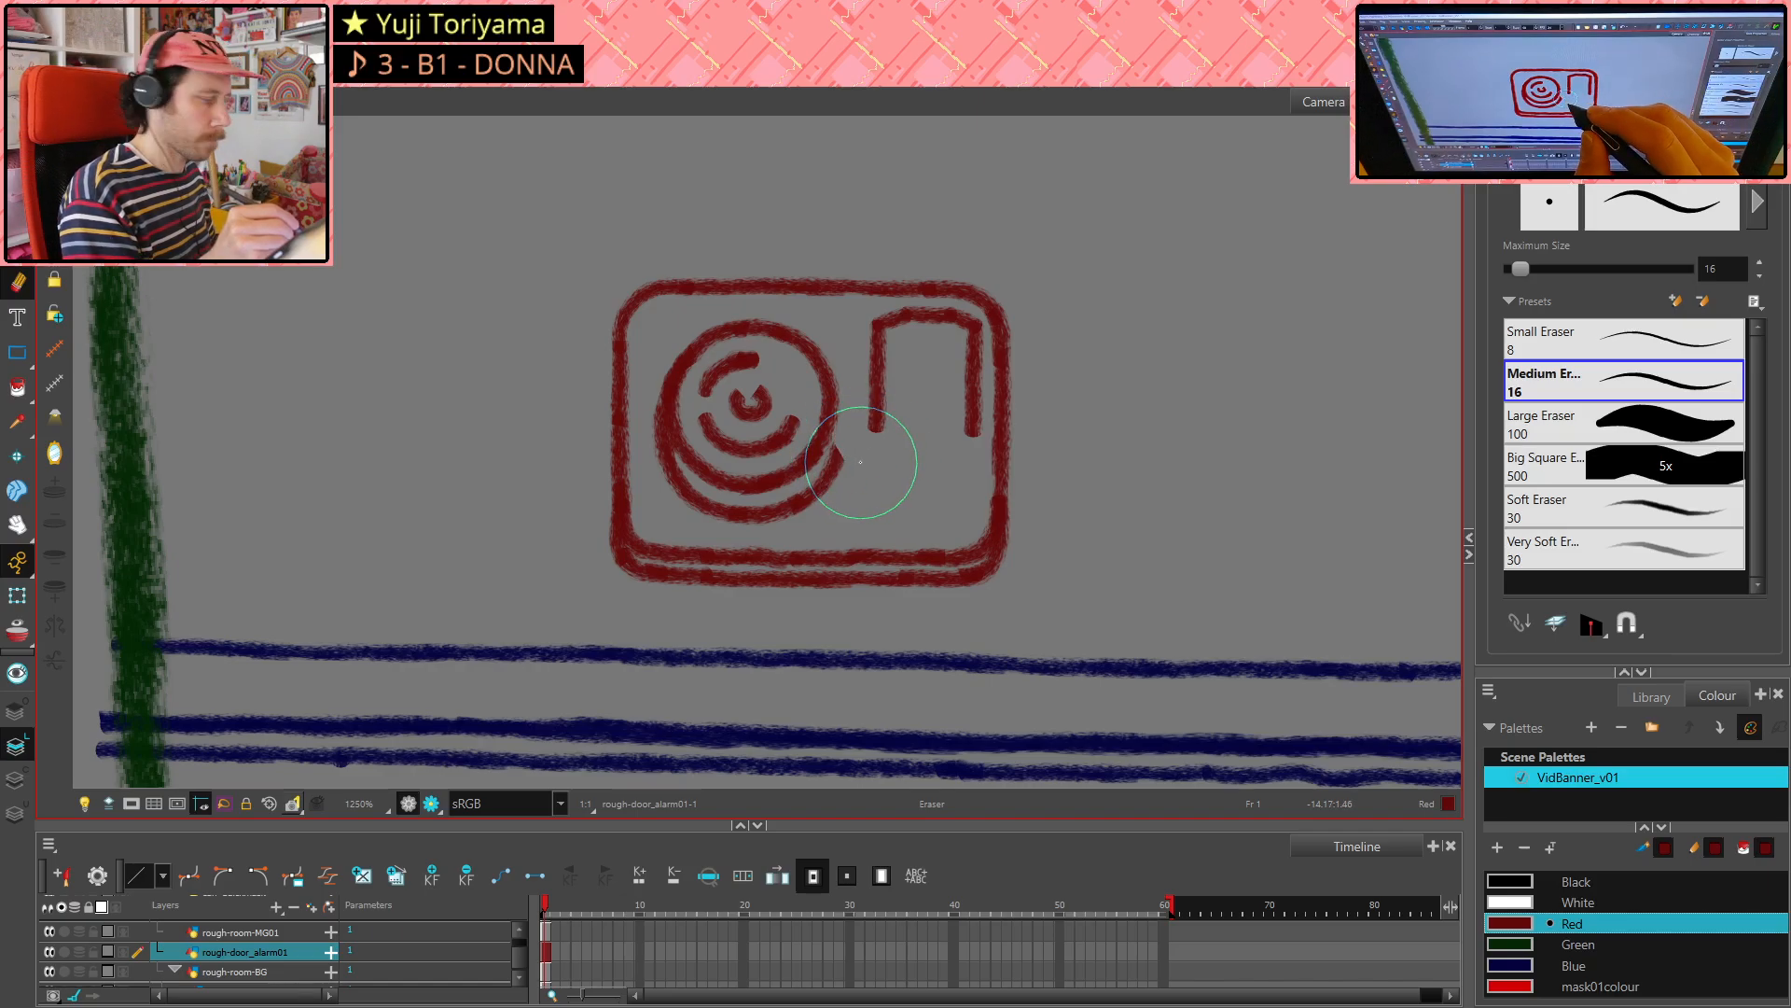
key("alt+slash")
key("alt+e")
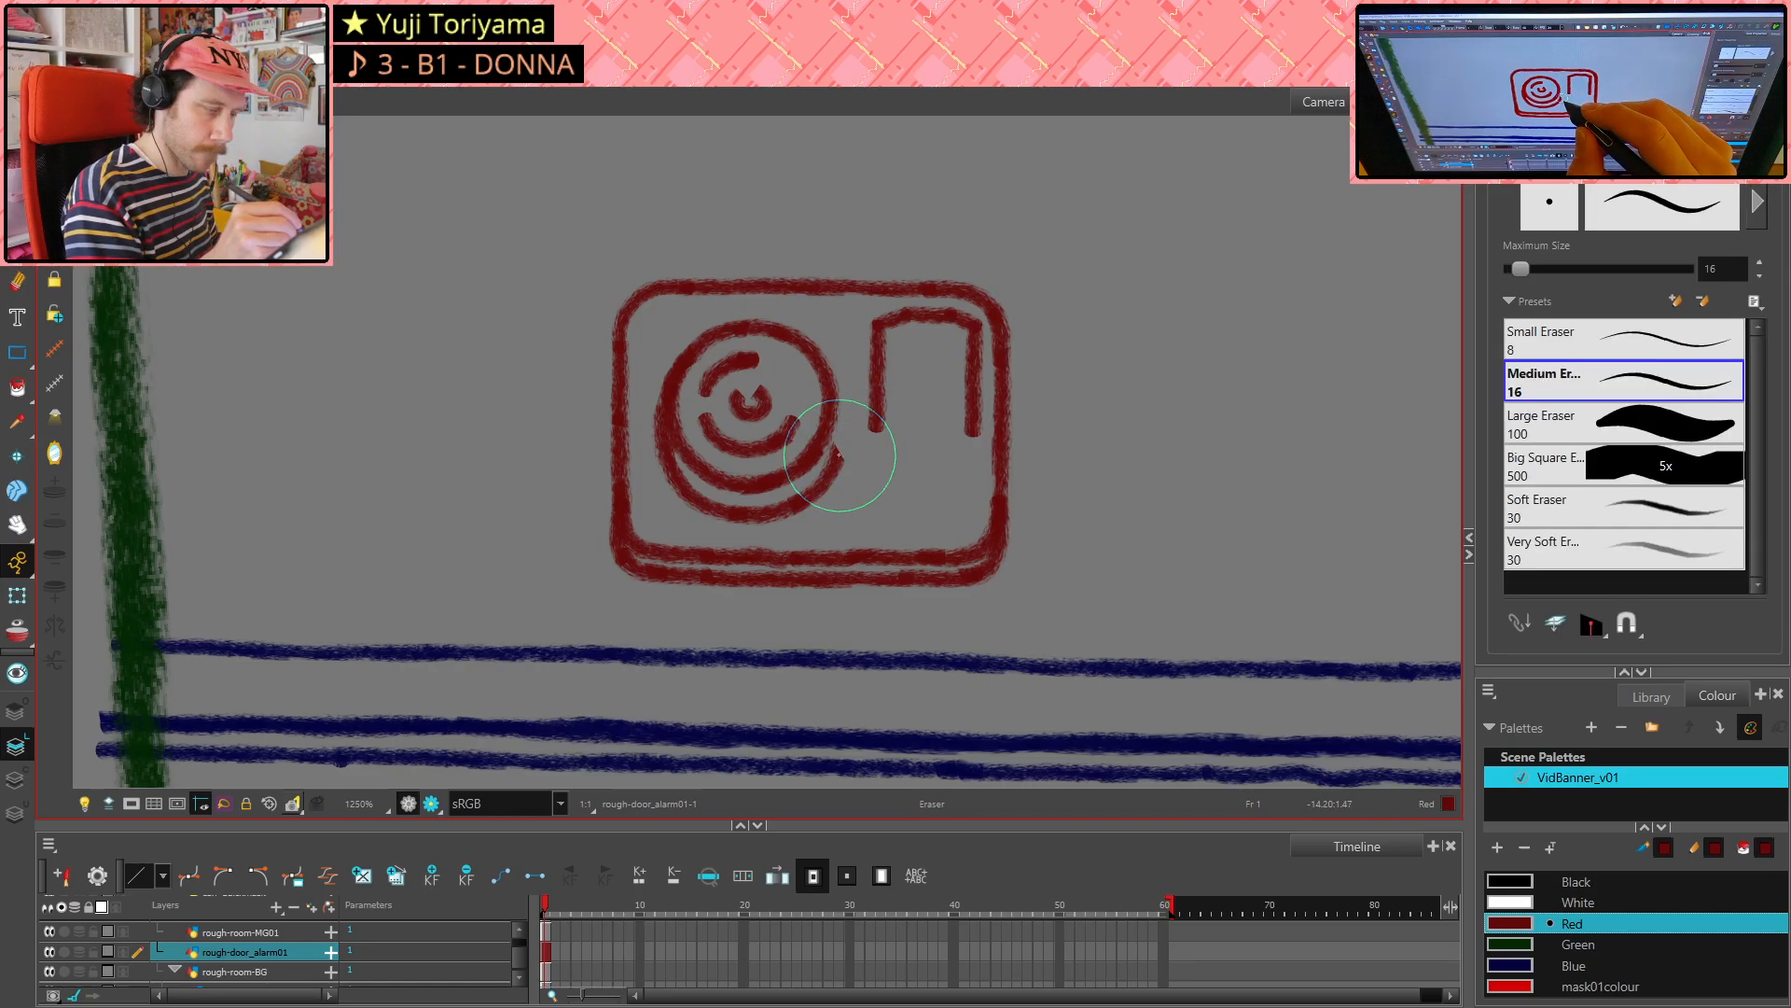
key("alt+slash")
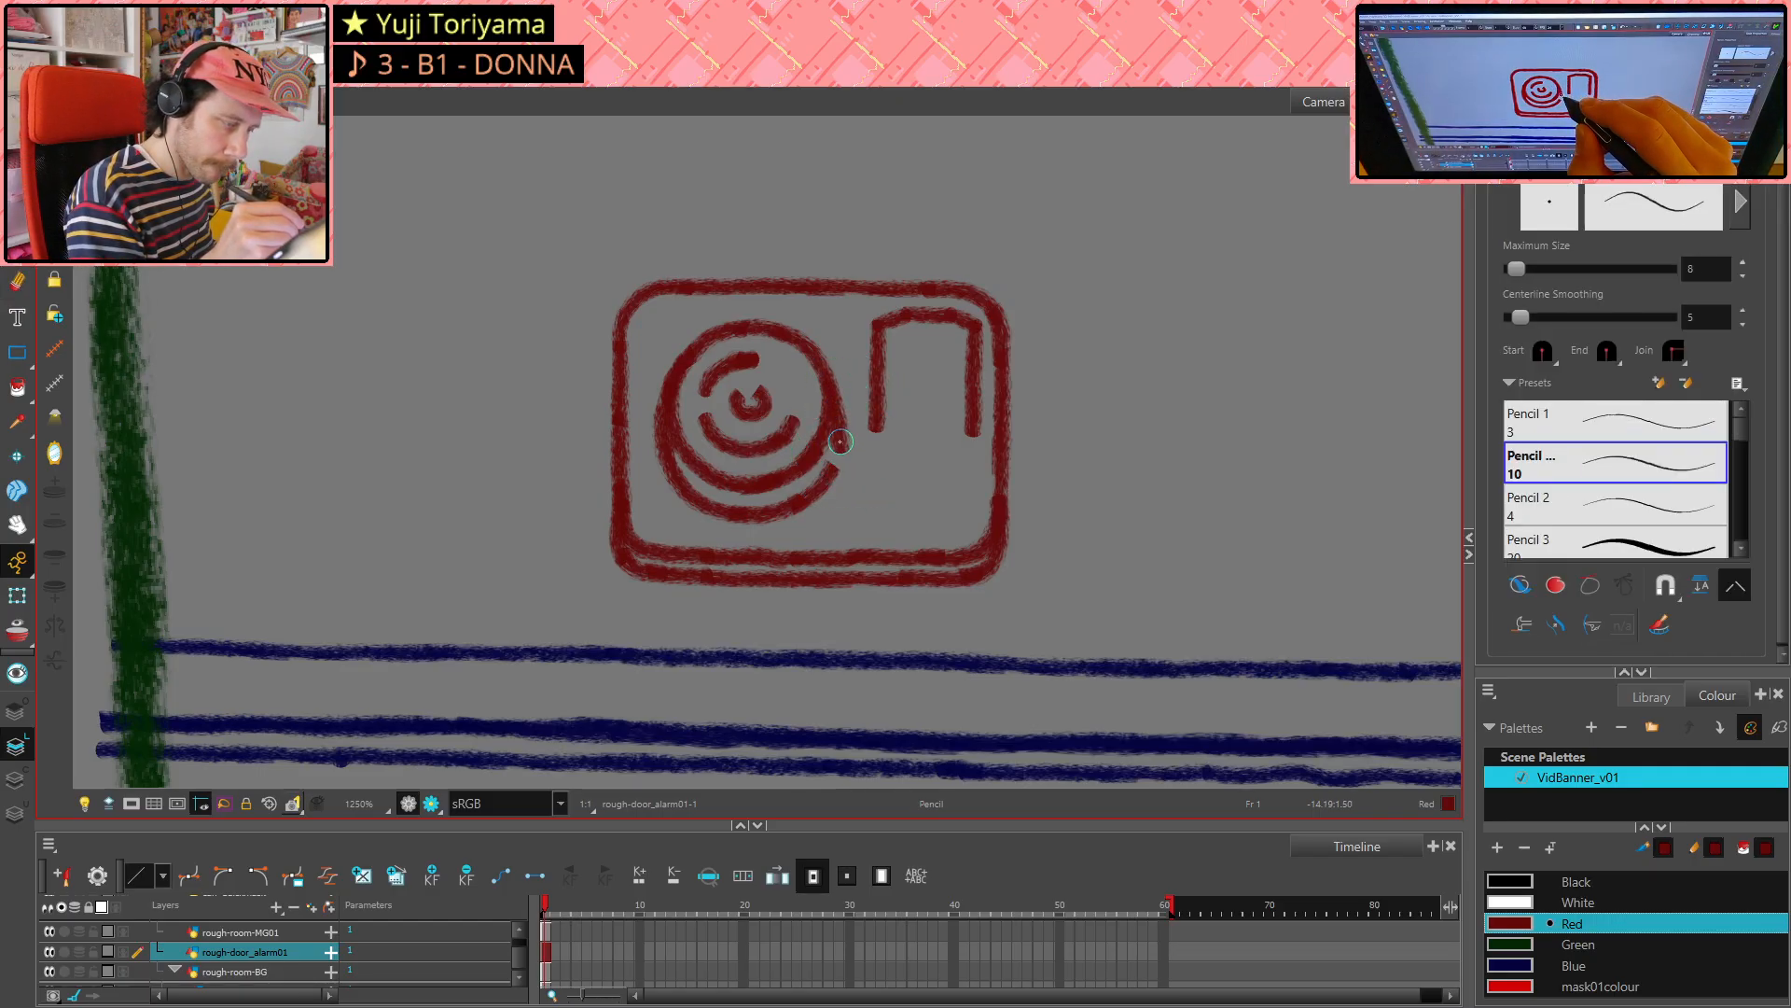
left_click_drag(840, 442, 833, 473)
key("alt+s")
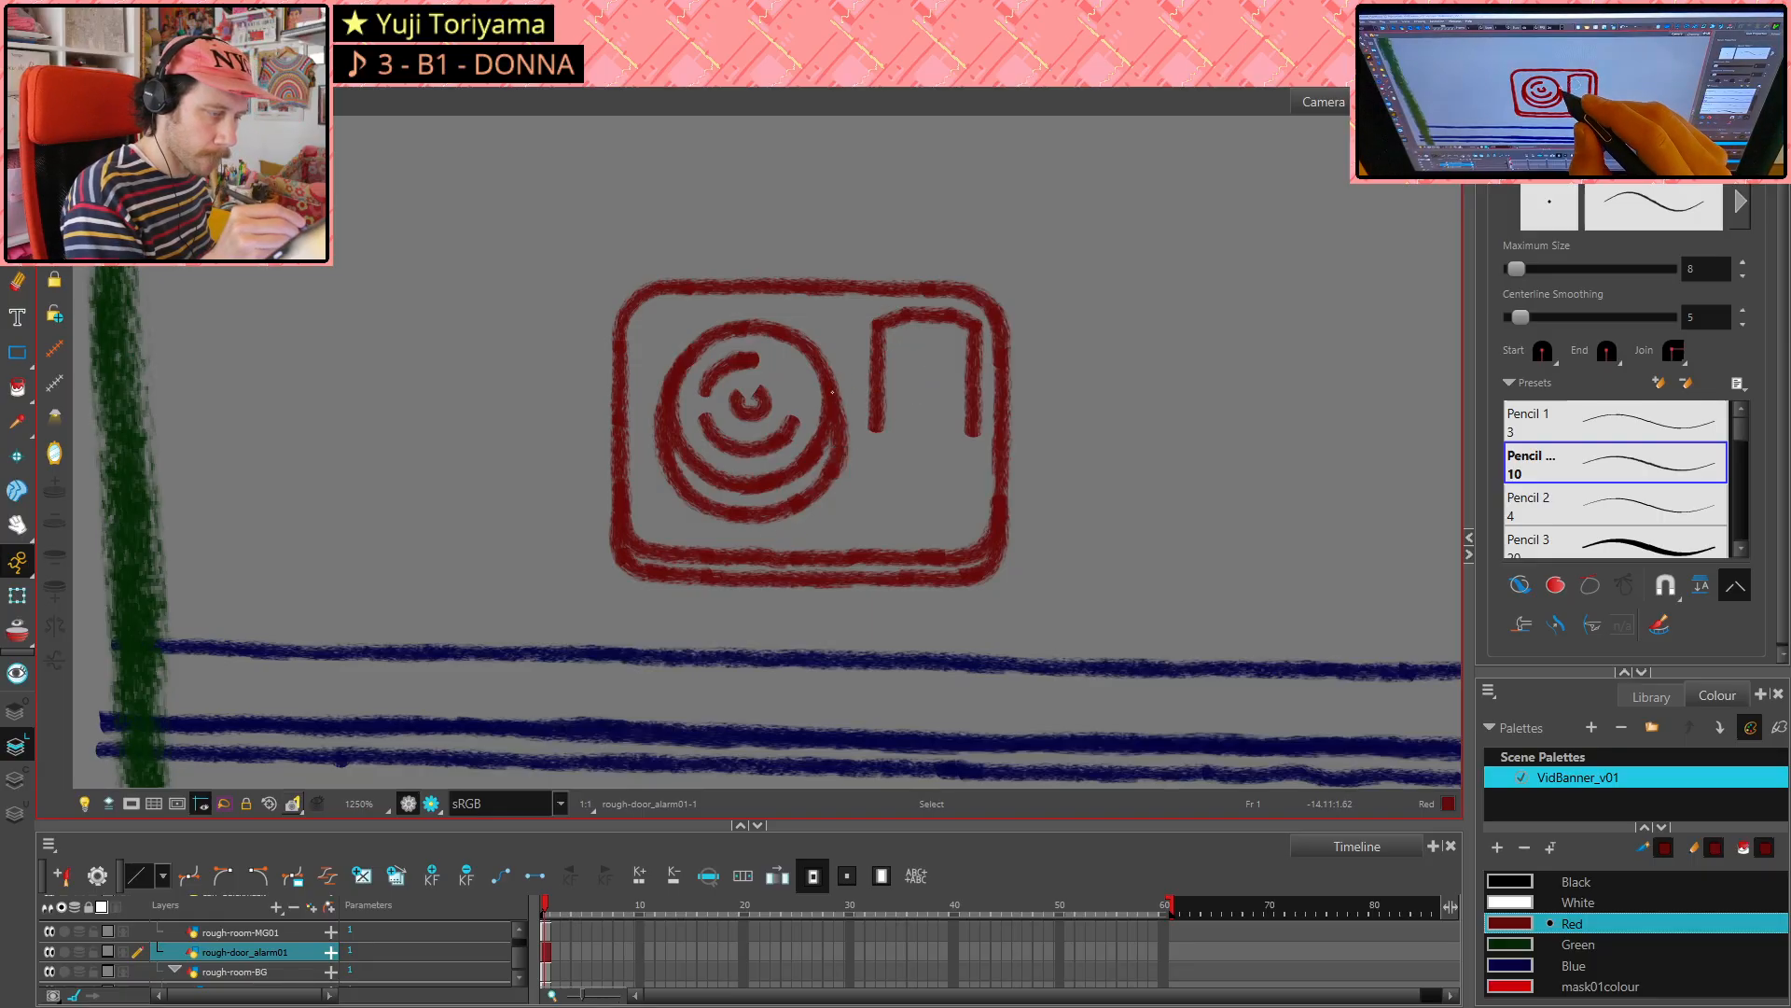
key("ctrl+z")
left_click_drag(830, 387, 832, 472)
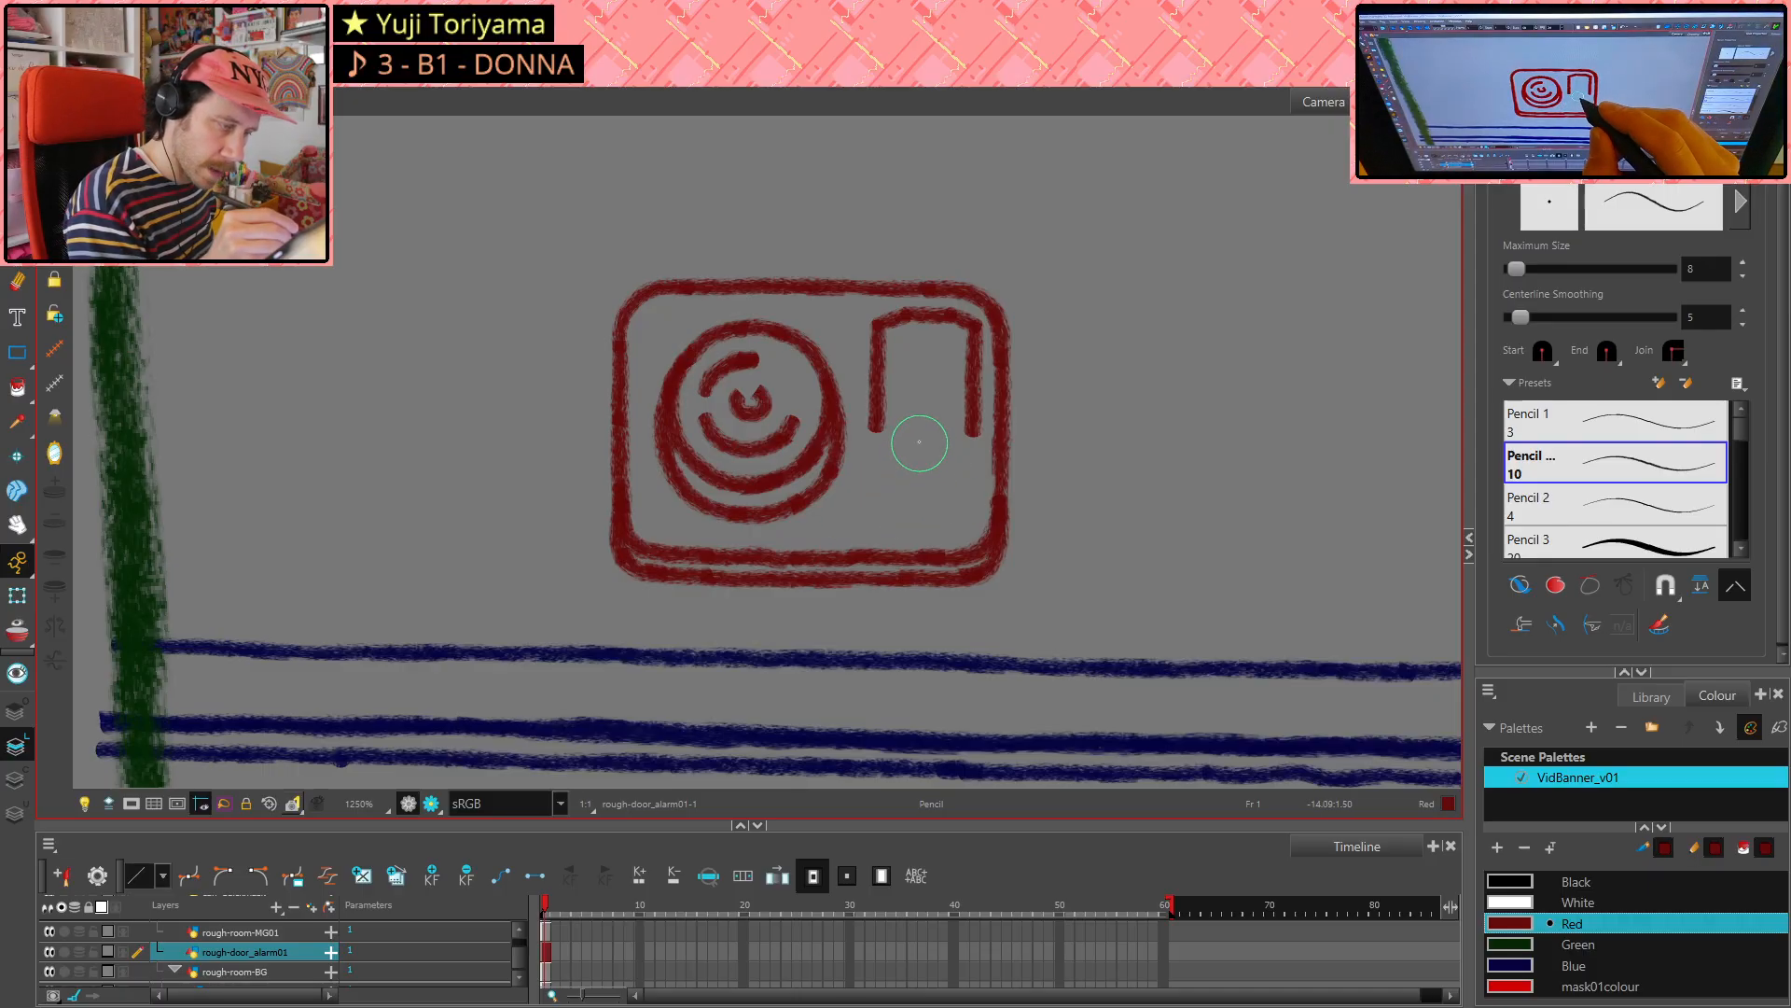
left_click_drag(918, 434, 924, 494)
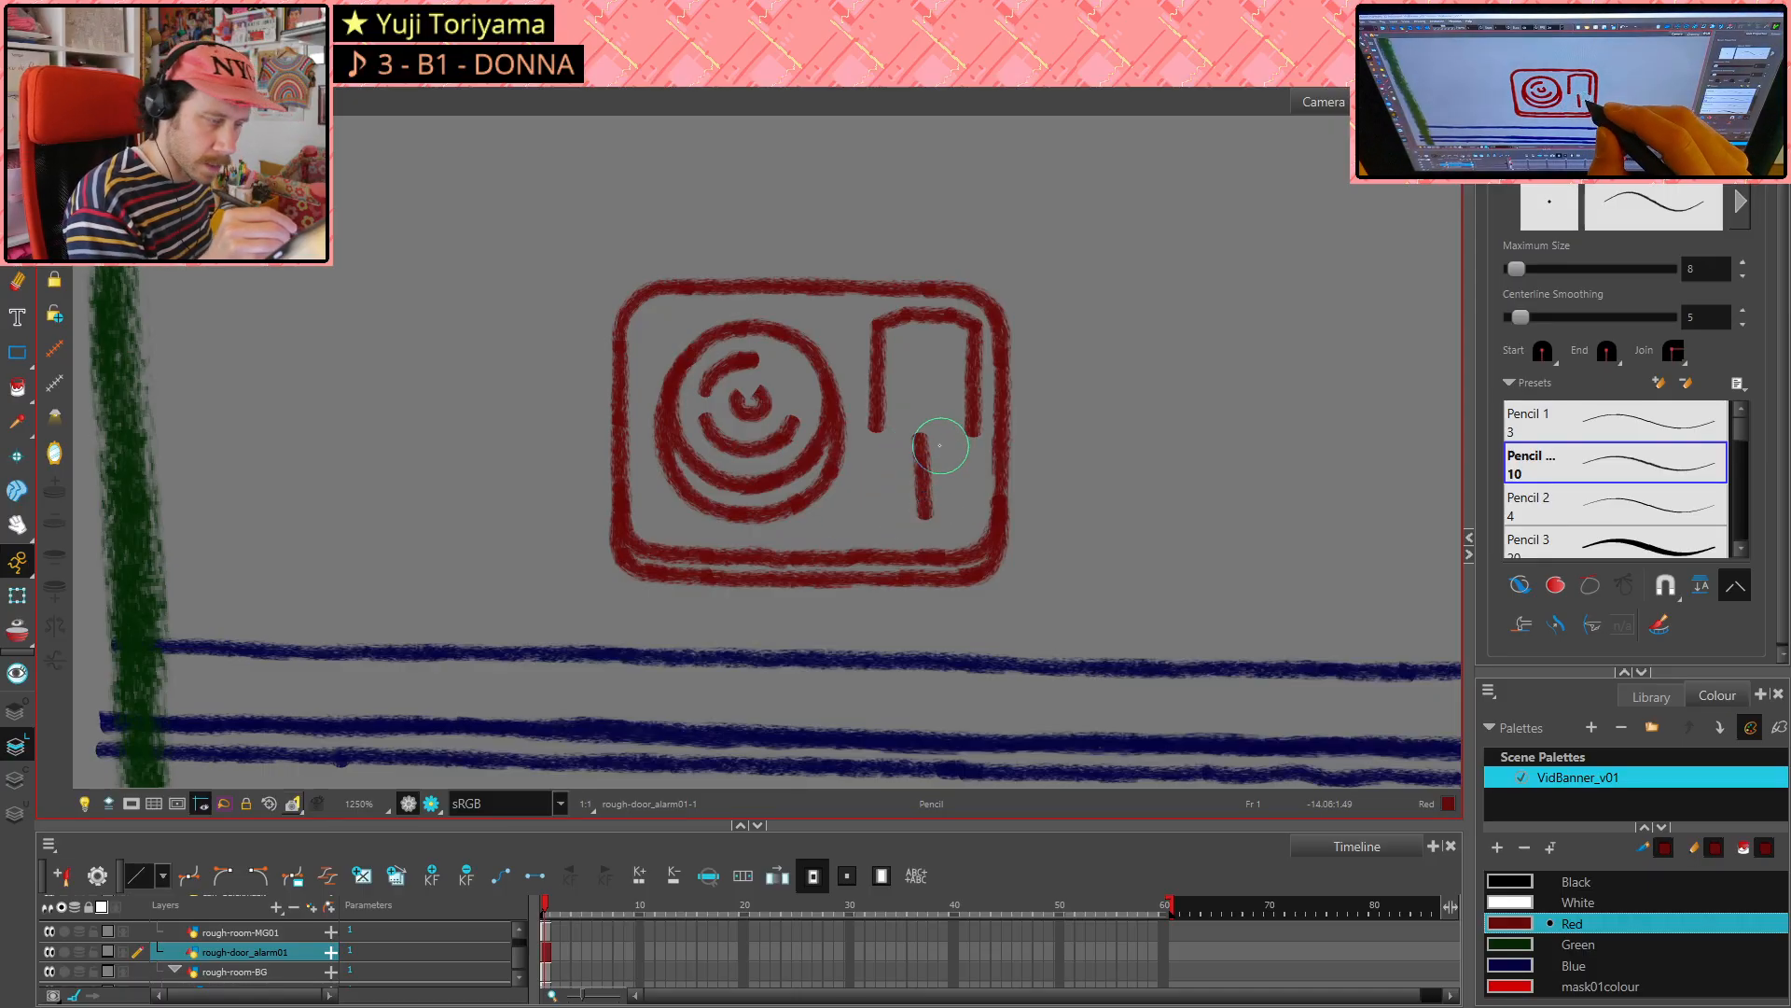
mouse_move(938, 427)
left_mouse_down()
mouse_move(944, 475)
mouse_move(927, 448)
mouse_move(930, 470)
left_mouse_up()
key("ctrl+z")
key("ctrl+z")
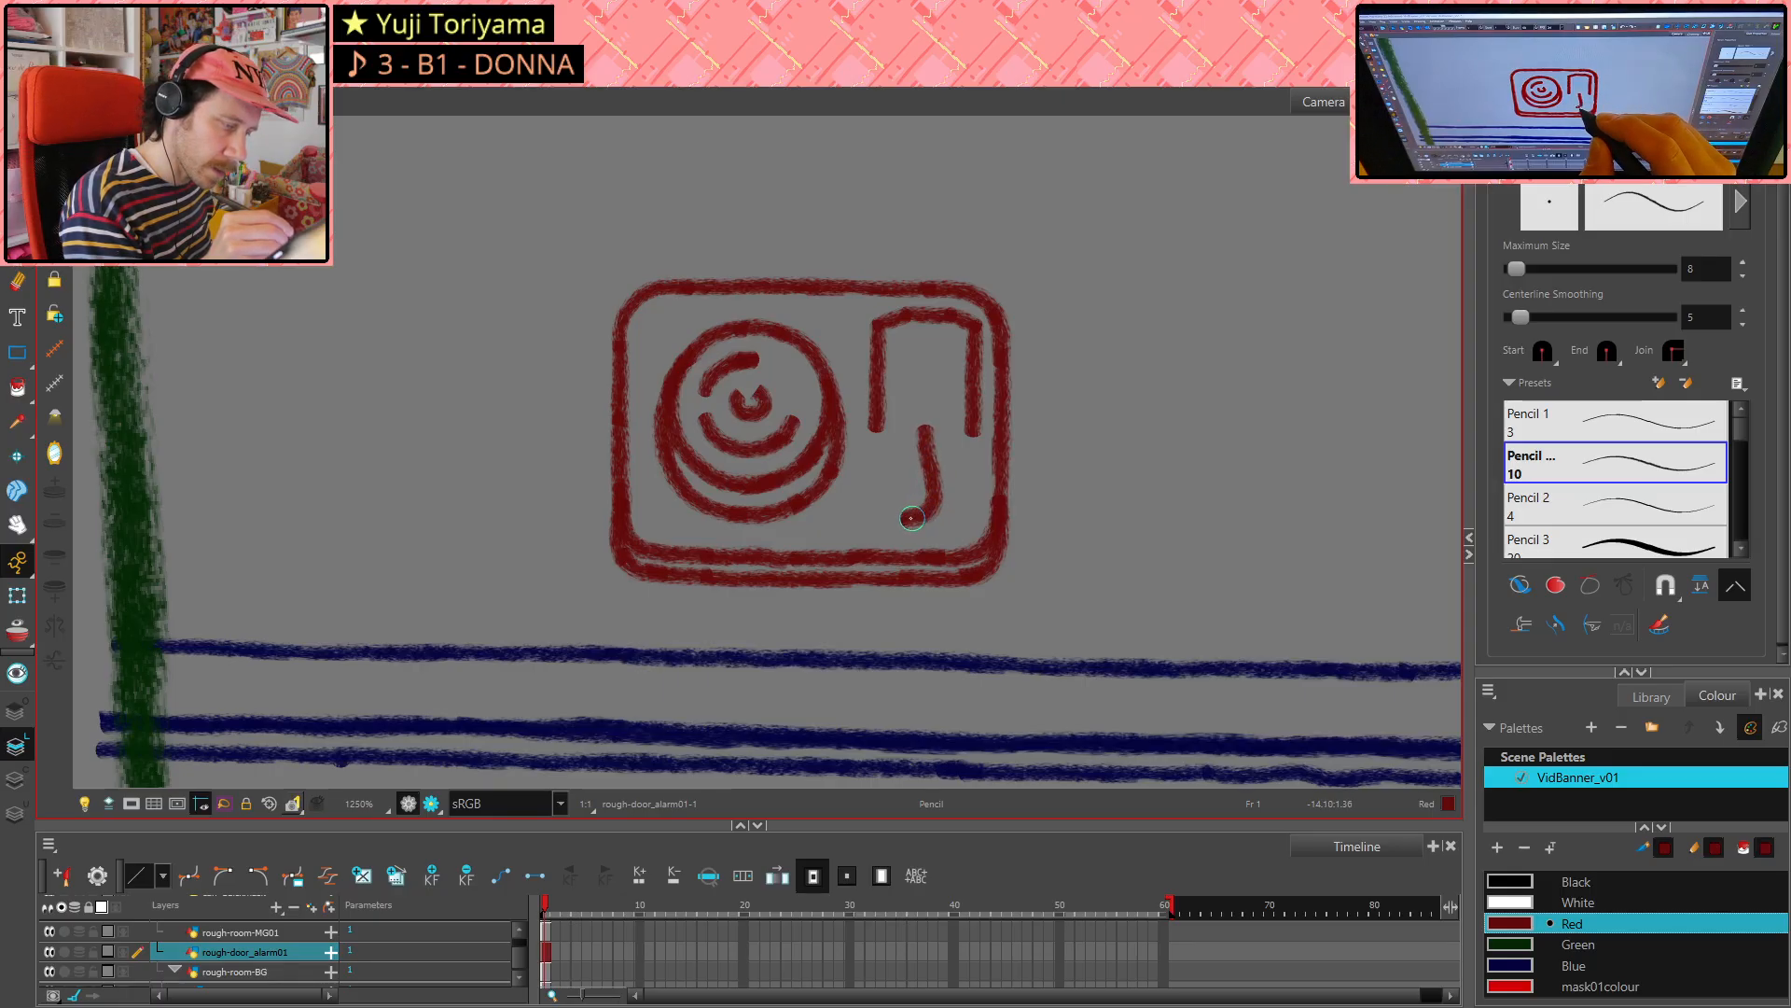
left_click_drag(911, 518, 877, 523)
key("ctrl+z")
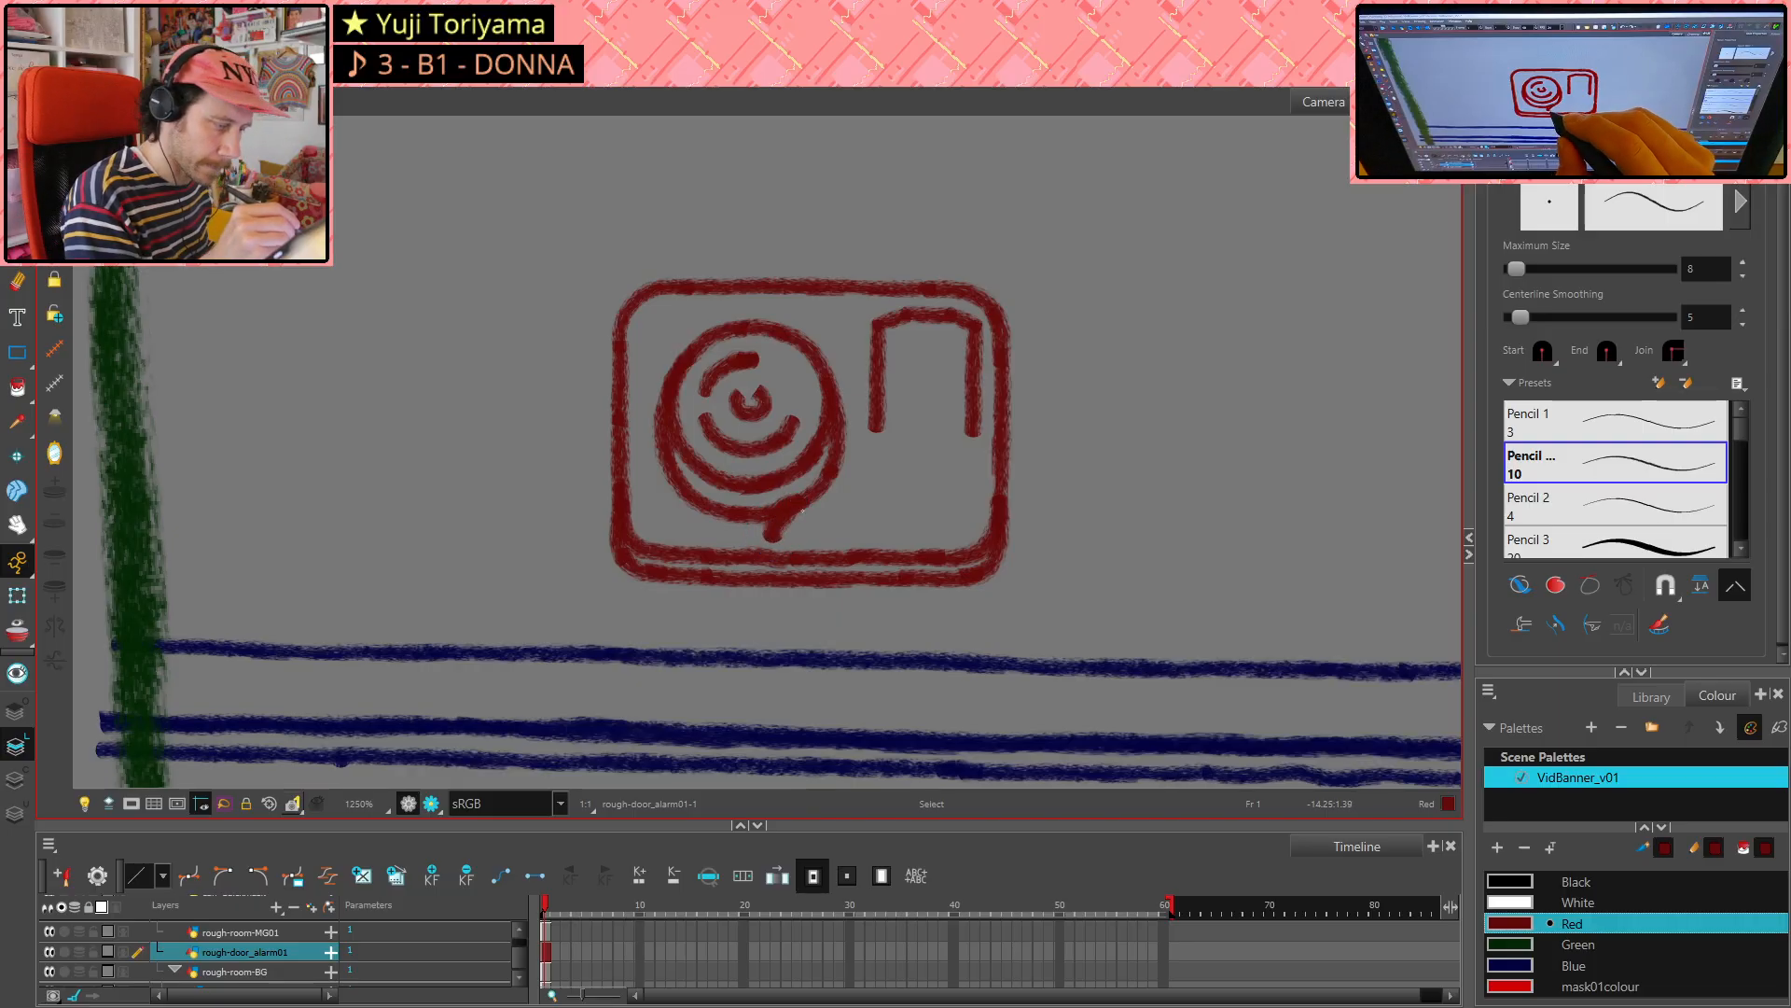
key("ctrl+z")
key("ctrl+z")
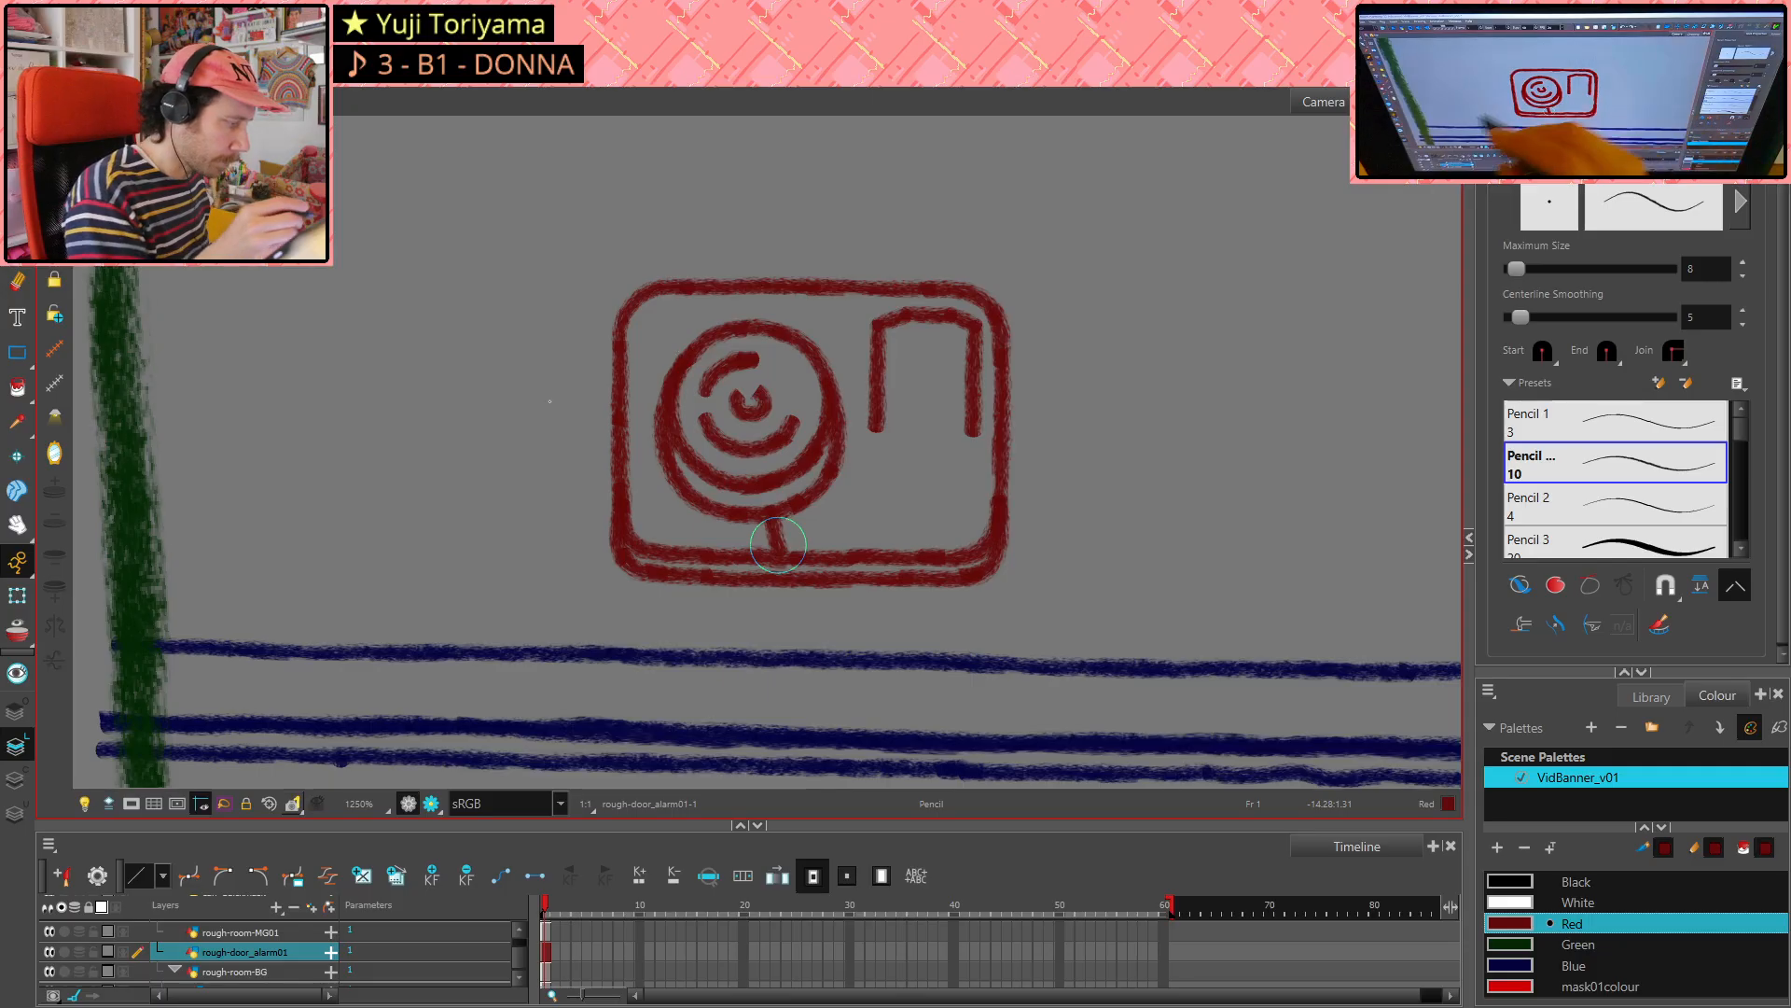
- Switch the Pencil to Blue and try sketching a small angular outline between the circle and the plate's lower edge
left_click(1521, 966)
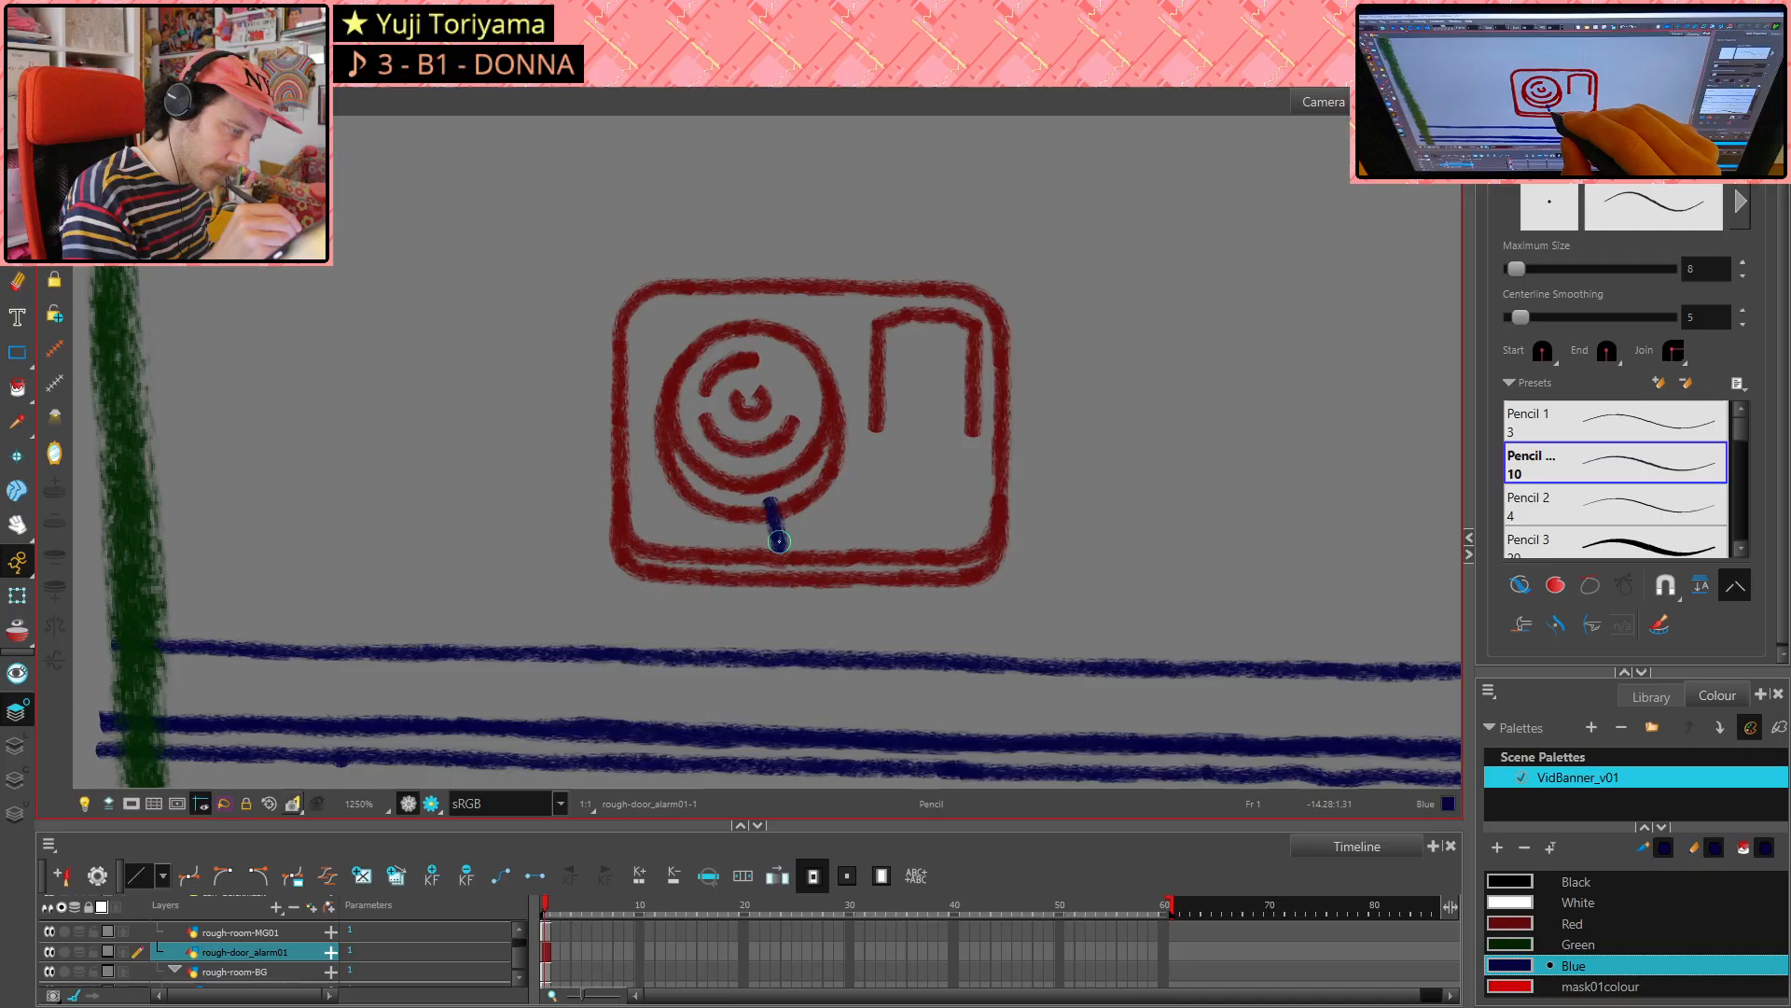
left_click_drag(781, 553, 786, 560)
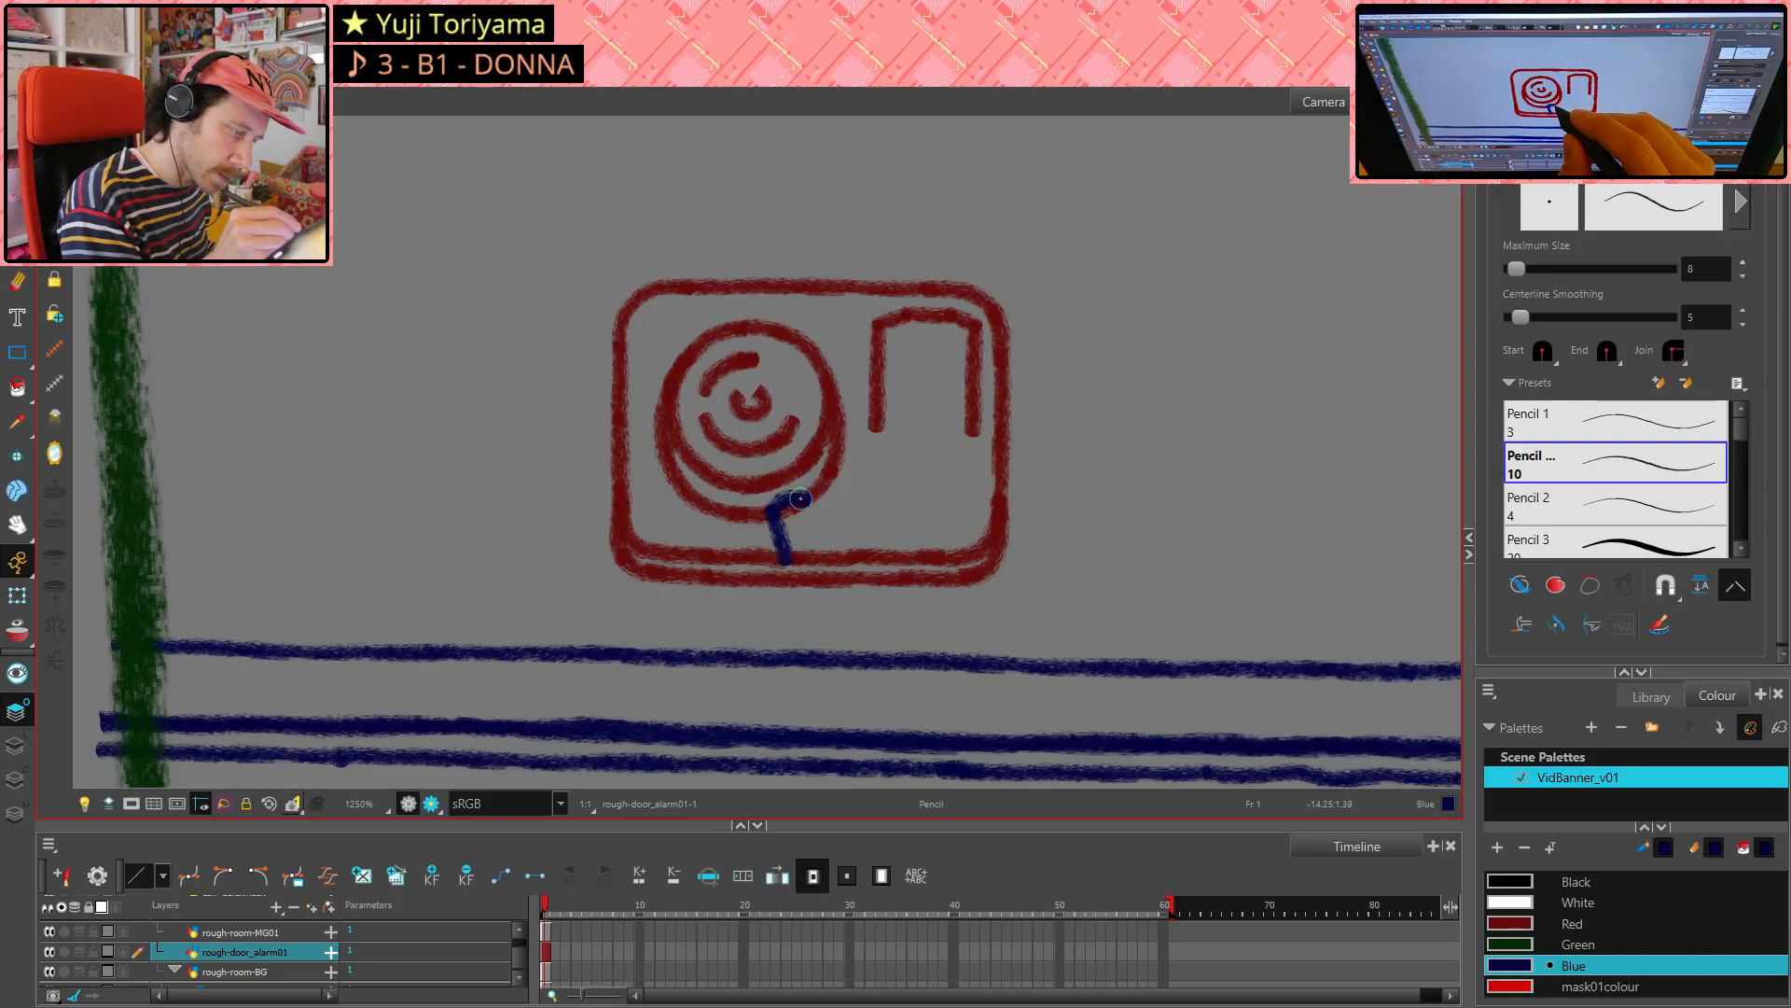
mouse_move(800, 498)
left_mouse_down()
mouse_move(820, 541)
mouse_move(788, 560)
left_mouse_up()
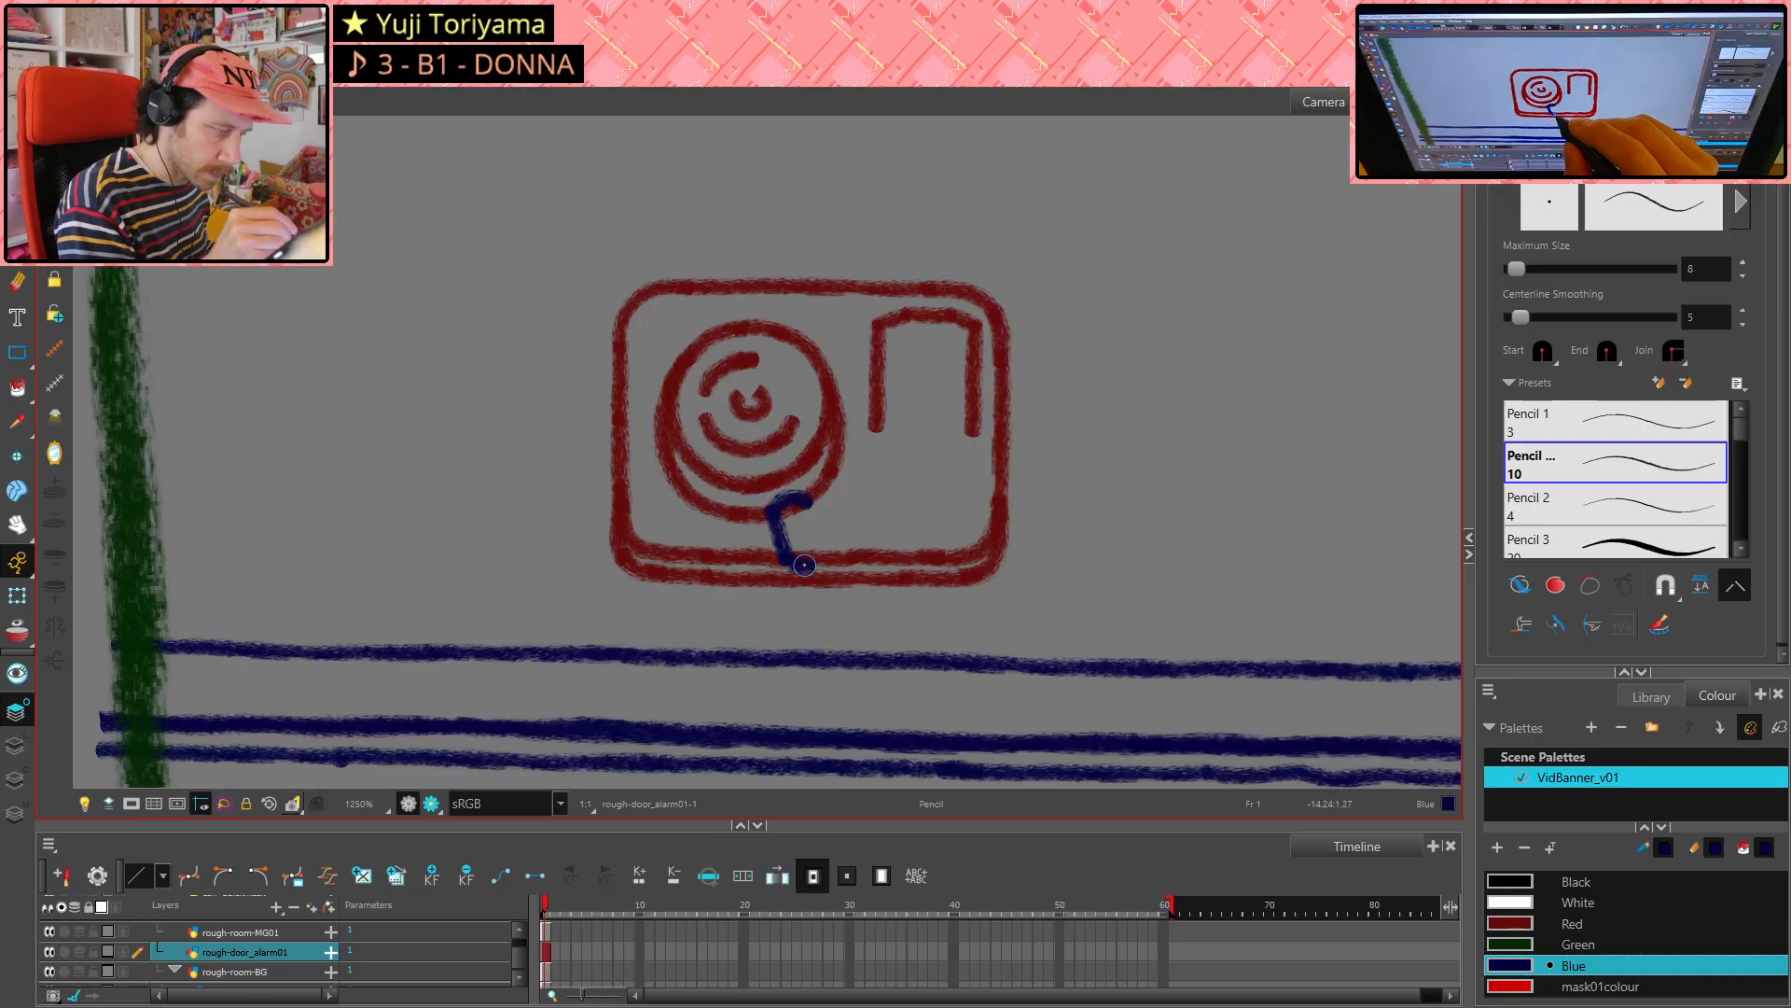
mouse_move(809, 499)
left_mouse_down()
mouse_move(780, 515)
mouse_move(785, 551)
mouse_move(821, 553)
left_mouse_up()
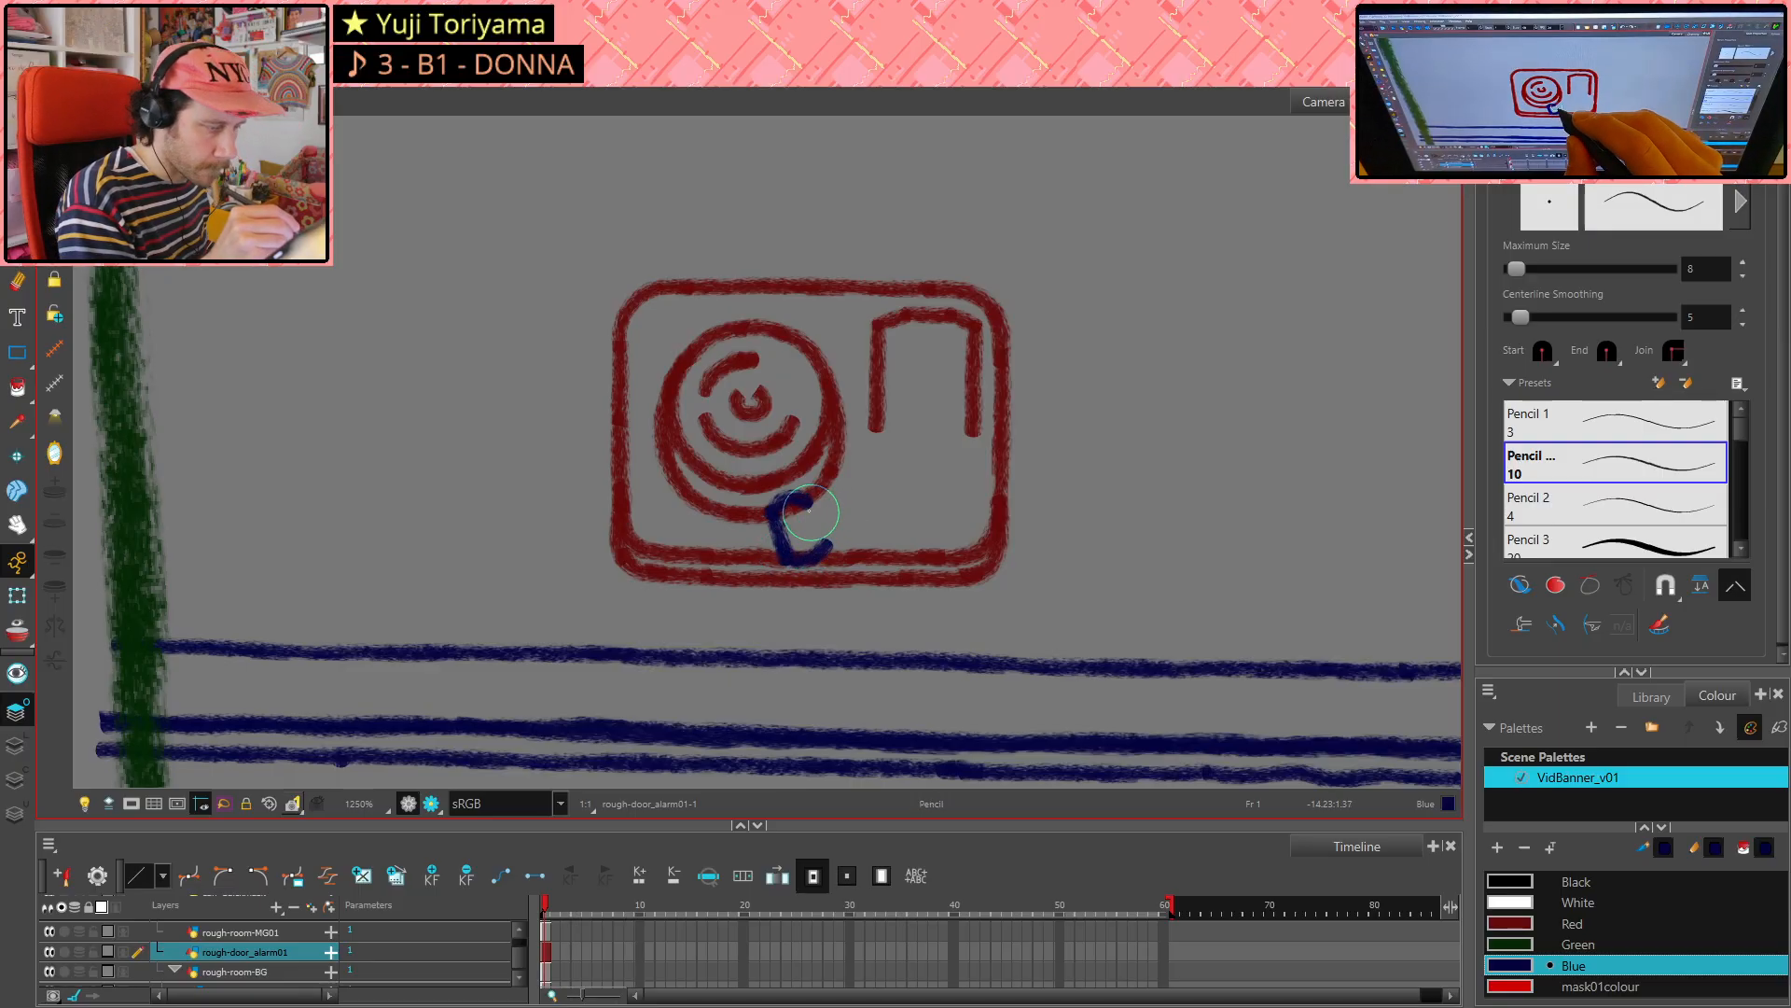
key("ctrl+z")
key("ctrl+z")
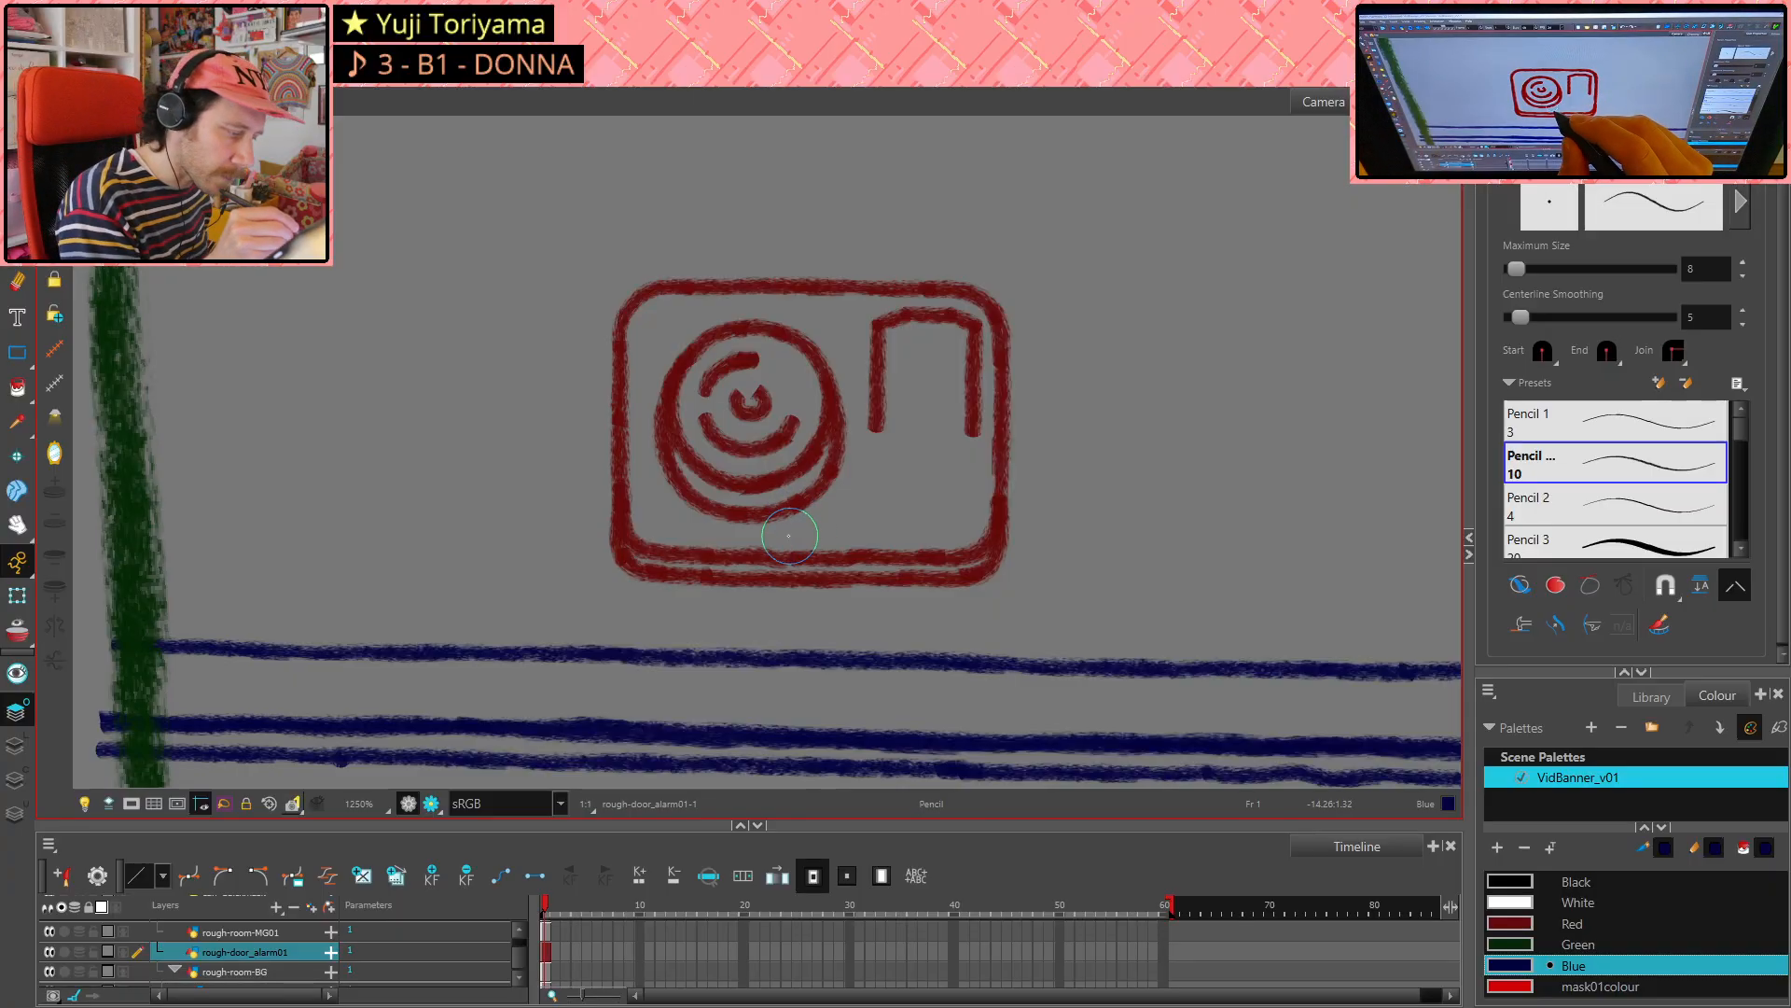
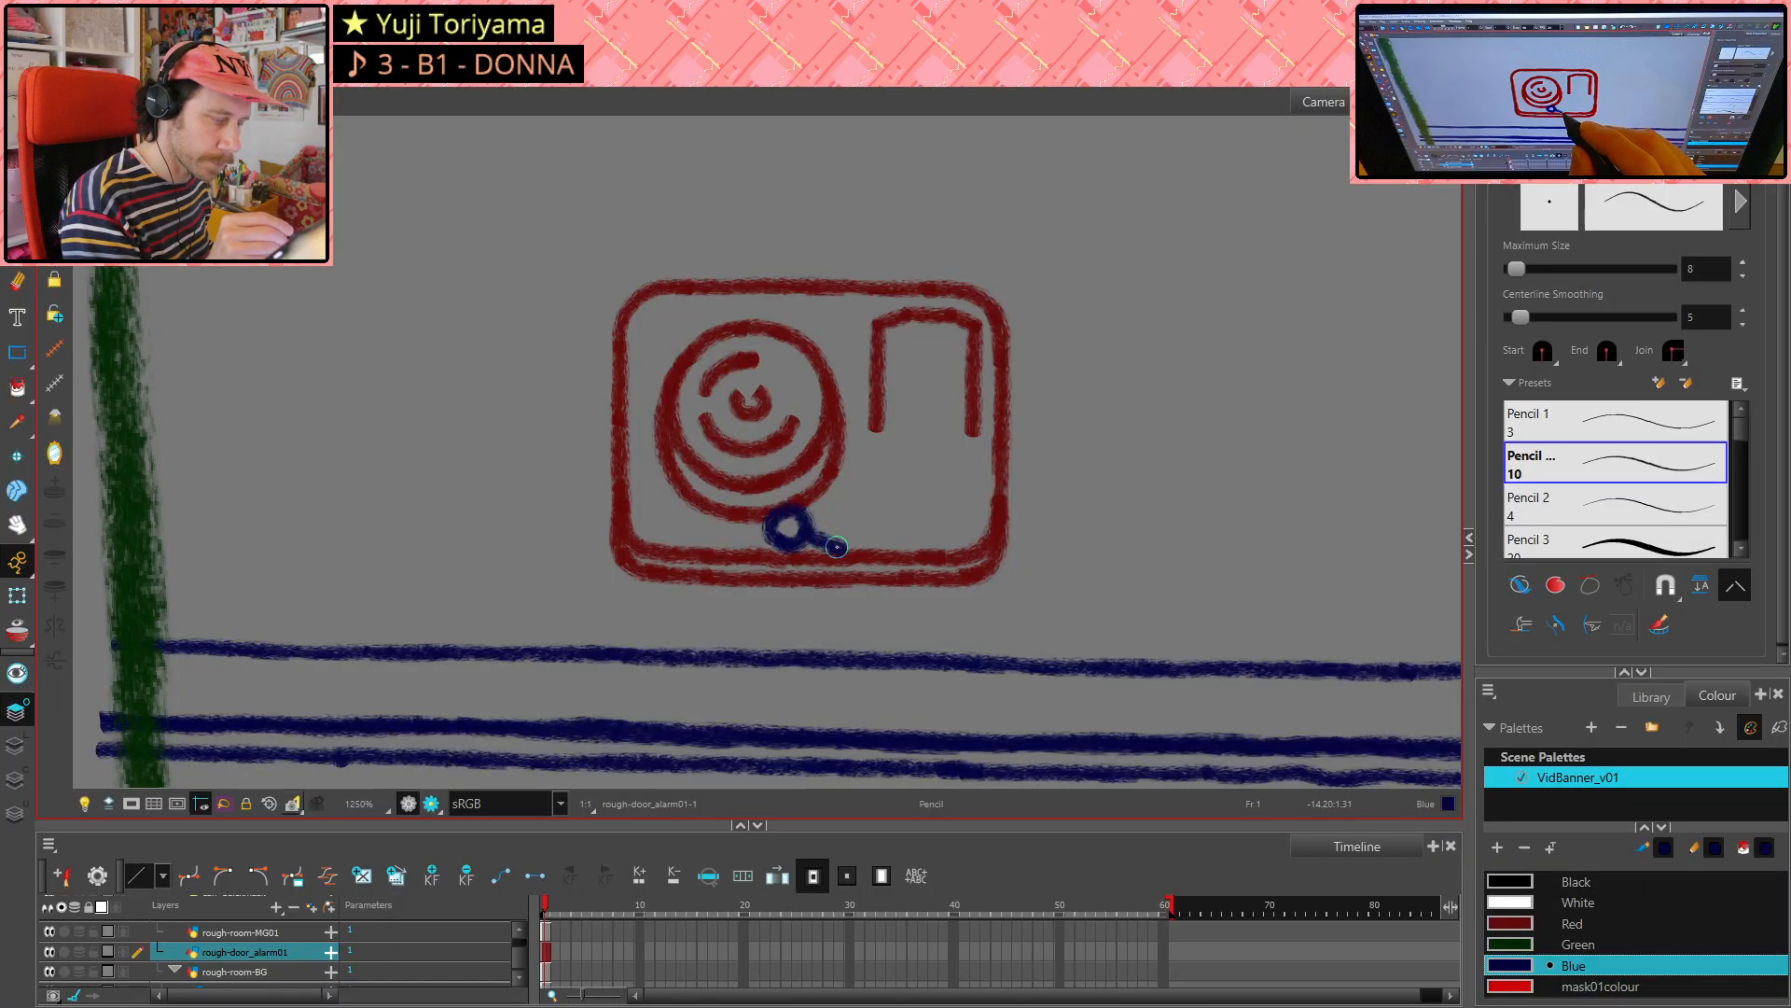
- Draw a shallow curved blue line from the small ring below the circle, dipping and then rising under the panel
left_click_drag(855, 543, 925, 530)
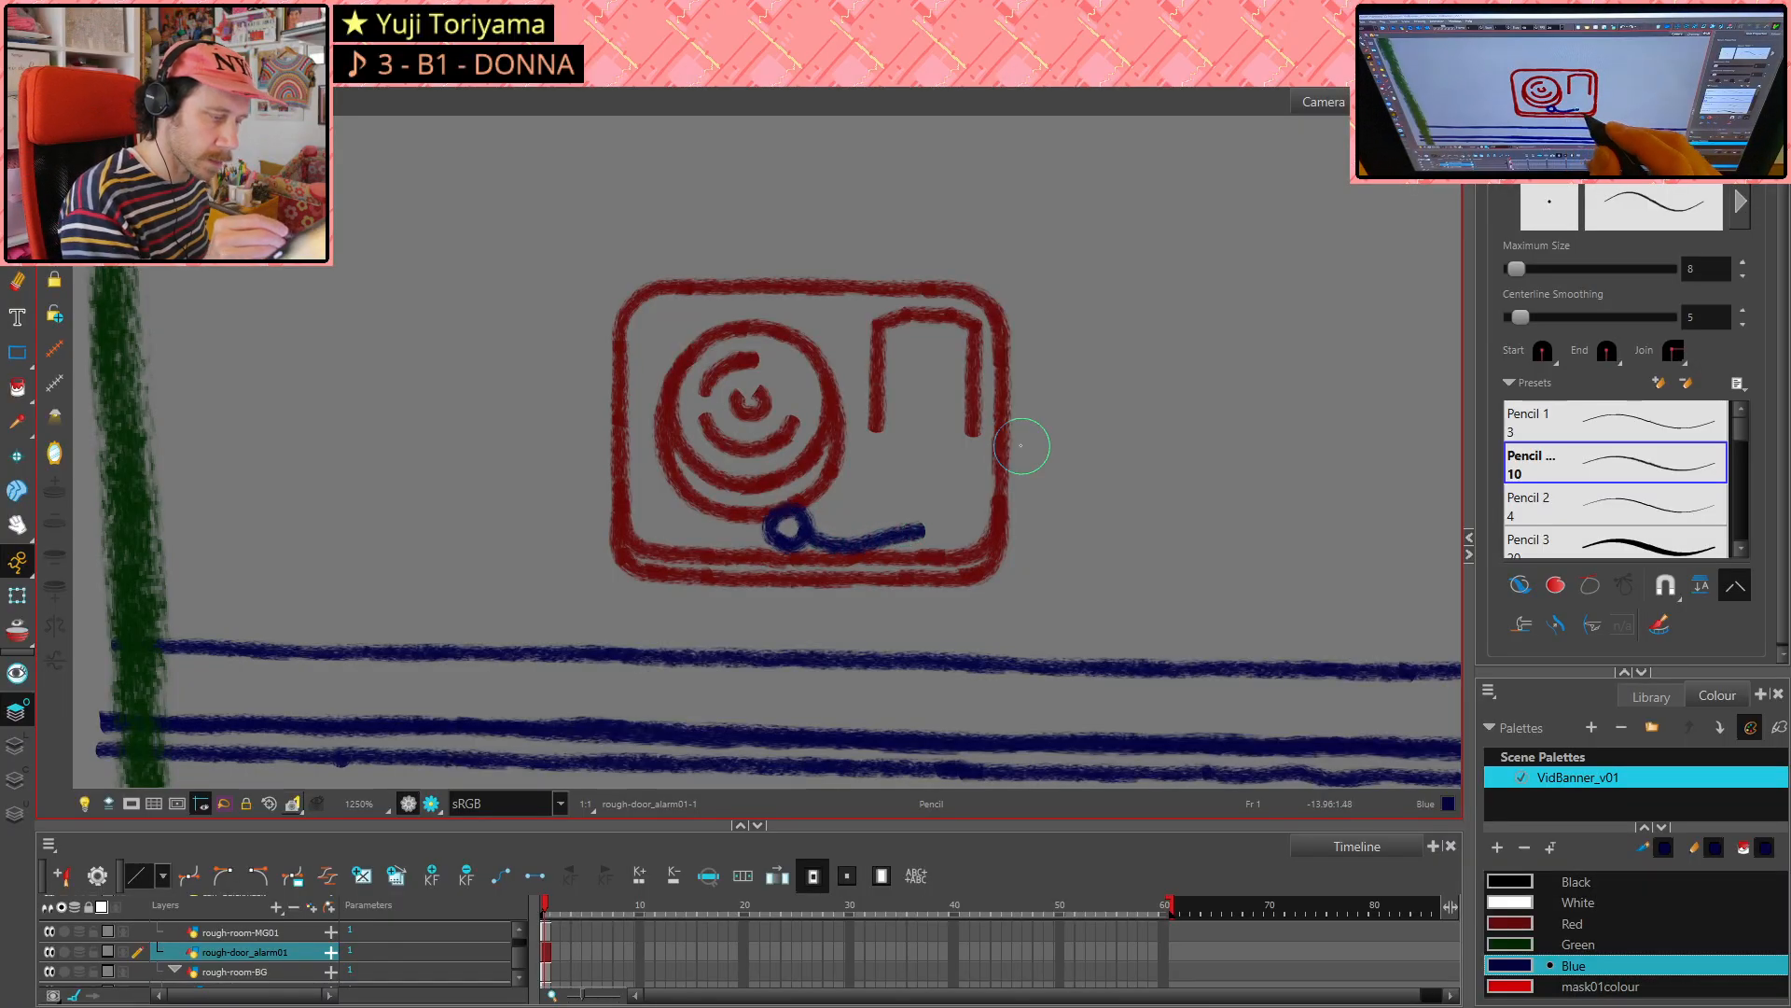
key("ctrl+z")
mouse_move(803, 518)
left_mouse_down()
mouse_move(776, 541)
mouse_move(862, 549)
mouse_move(926, 528)
left_mouse_up()
key("ctrl+z")
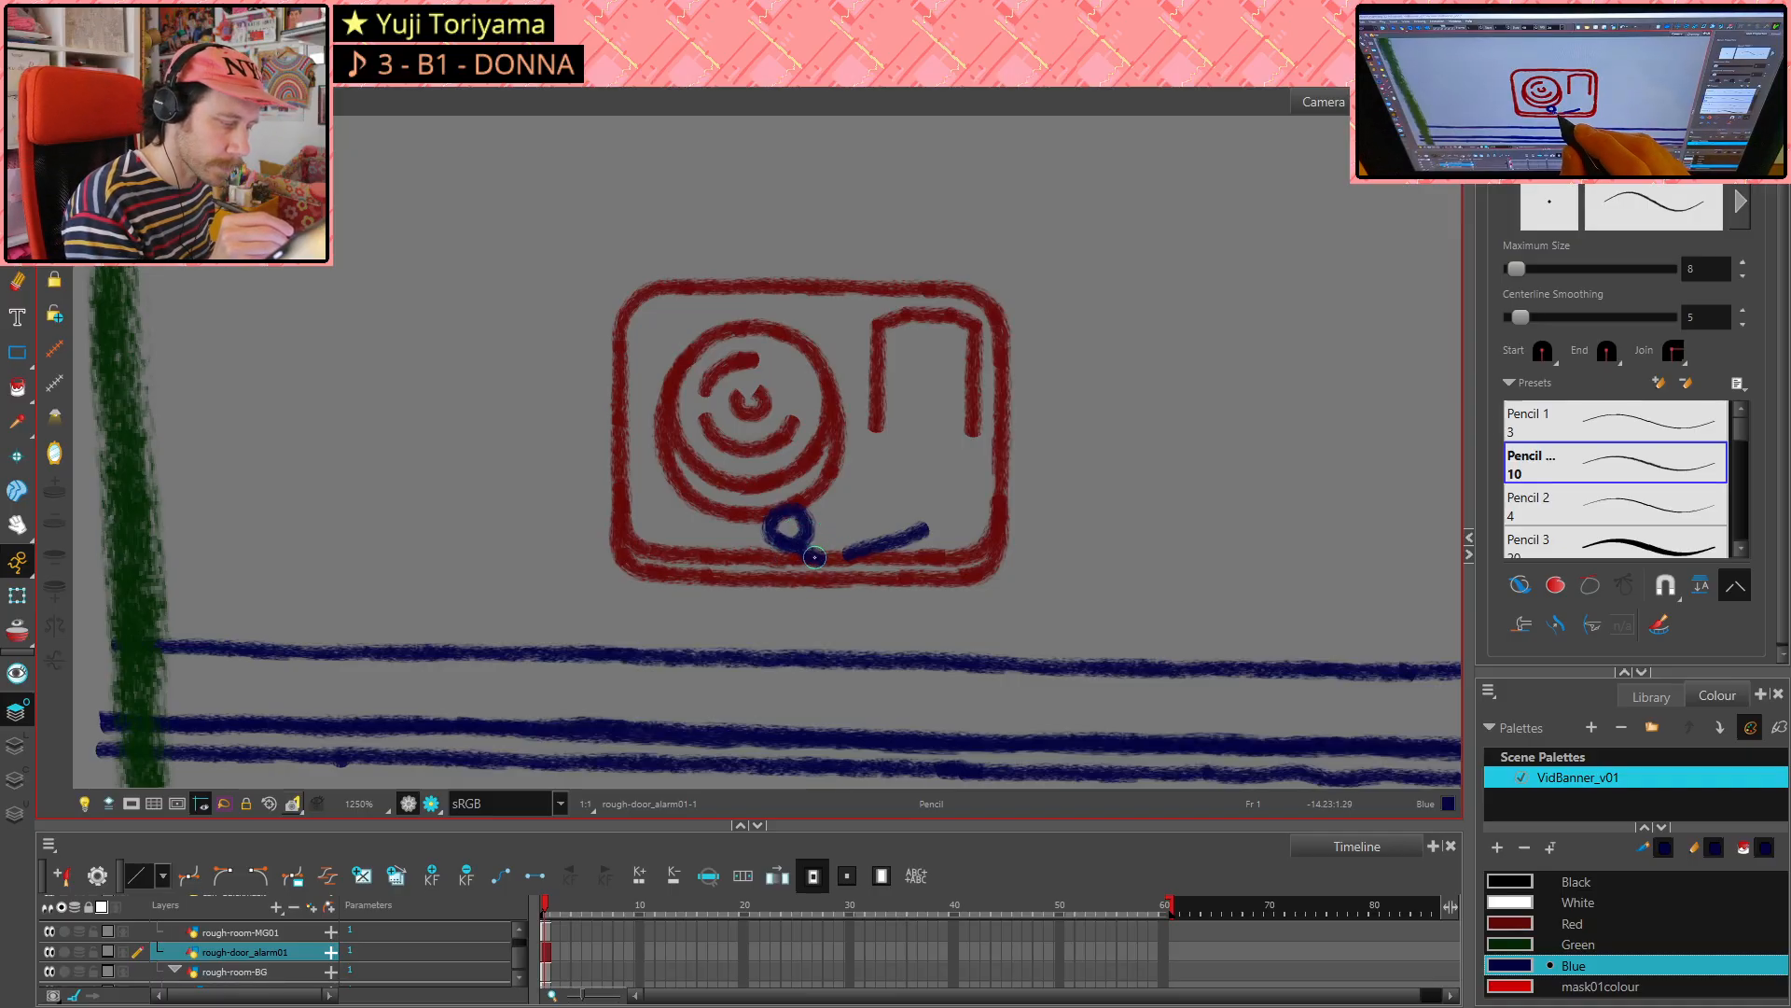
left_click_drag(843, 555, 849, 552)
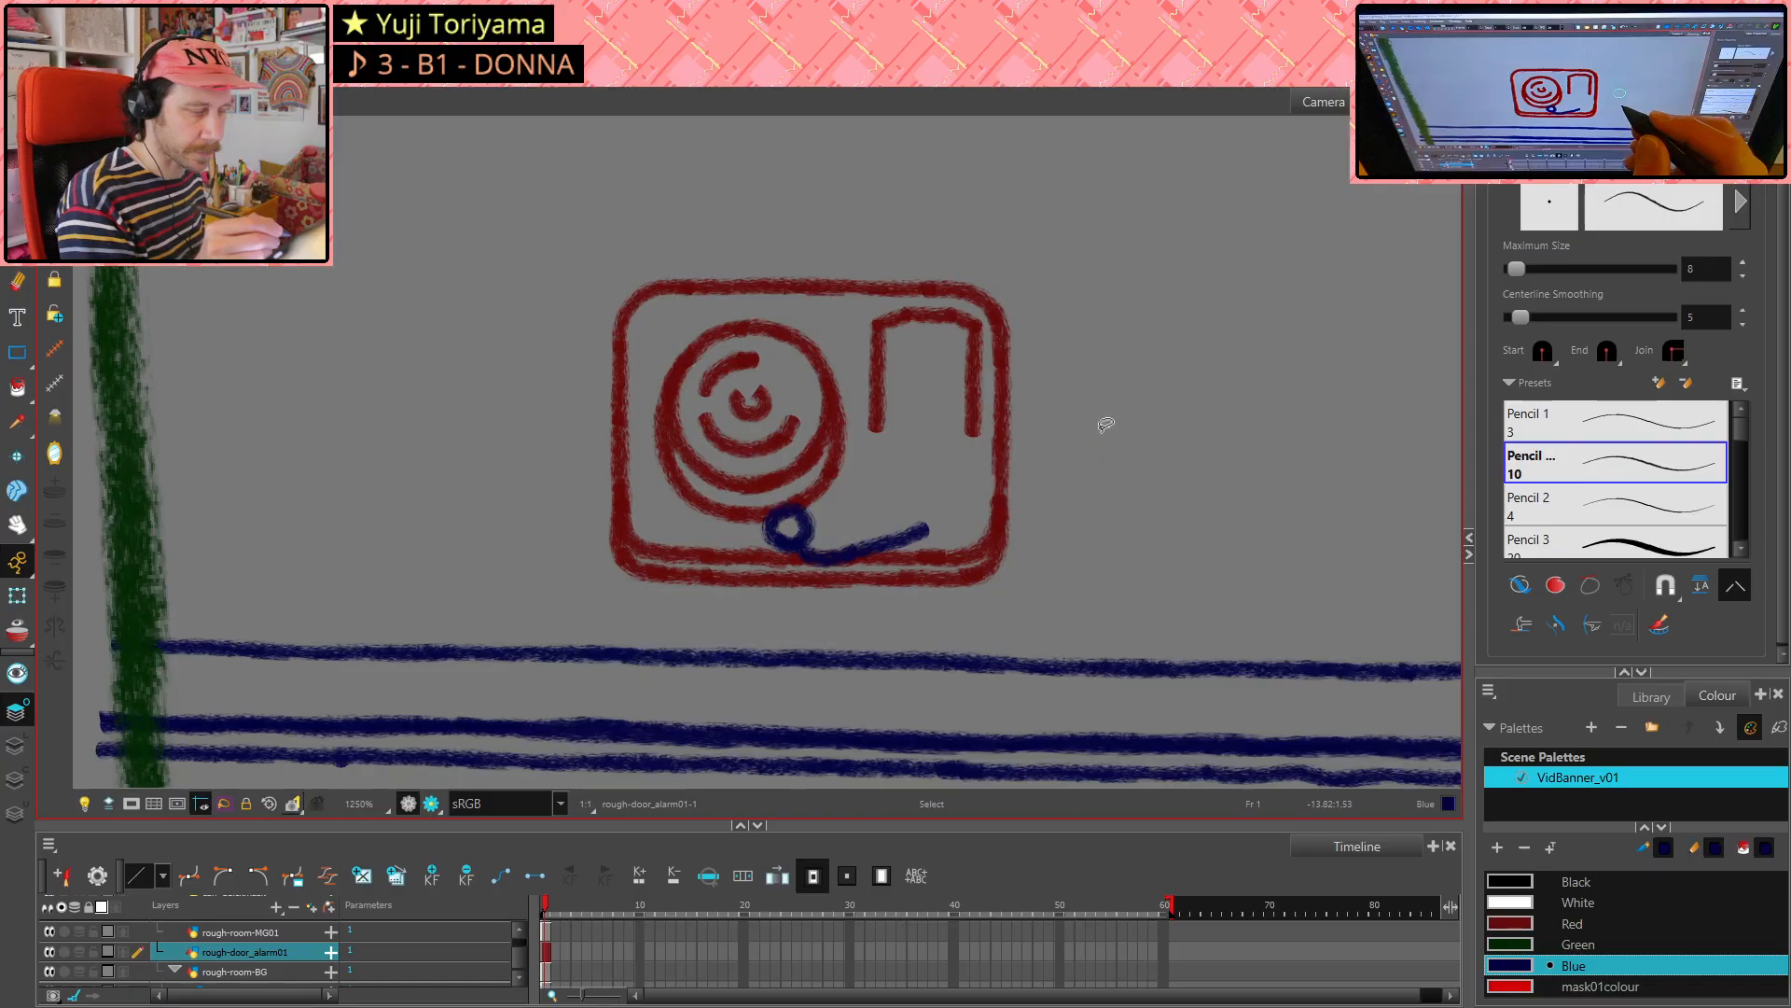
key("ctrl+z")
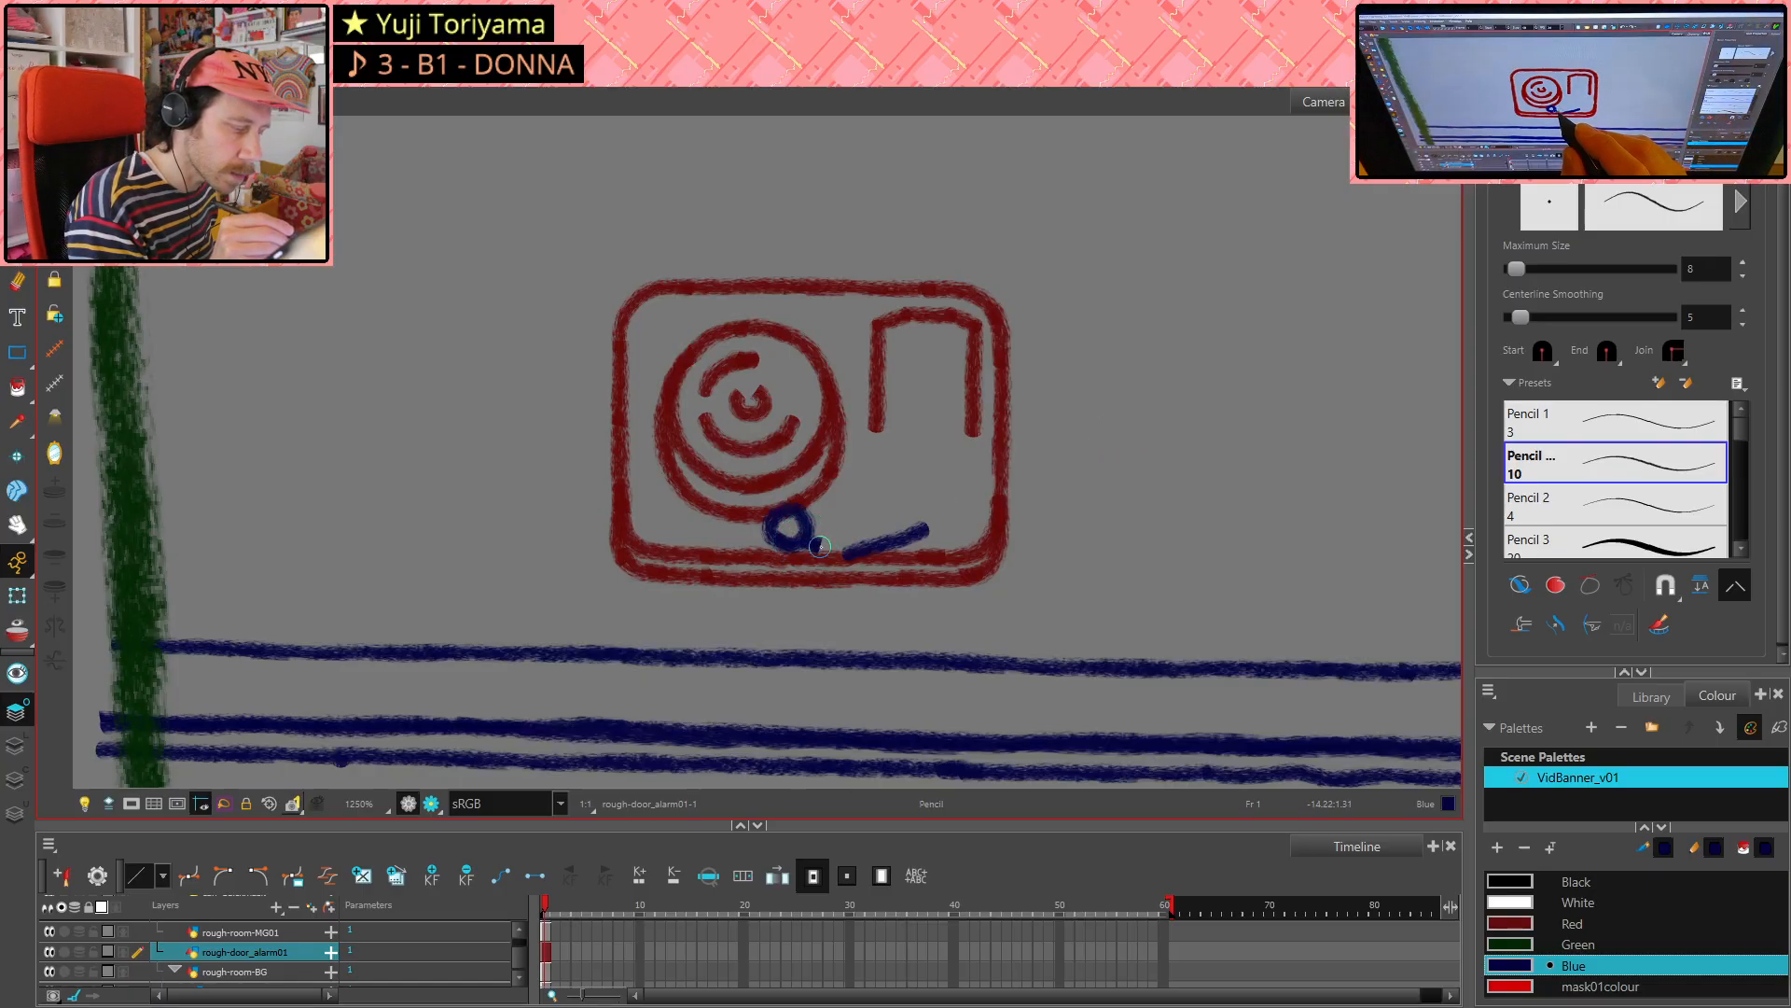
left_click_drag(806, 541, 840, 551)
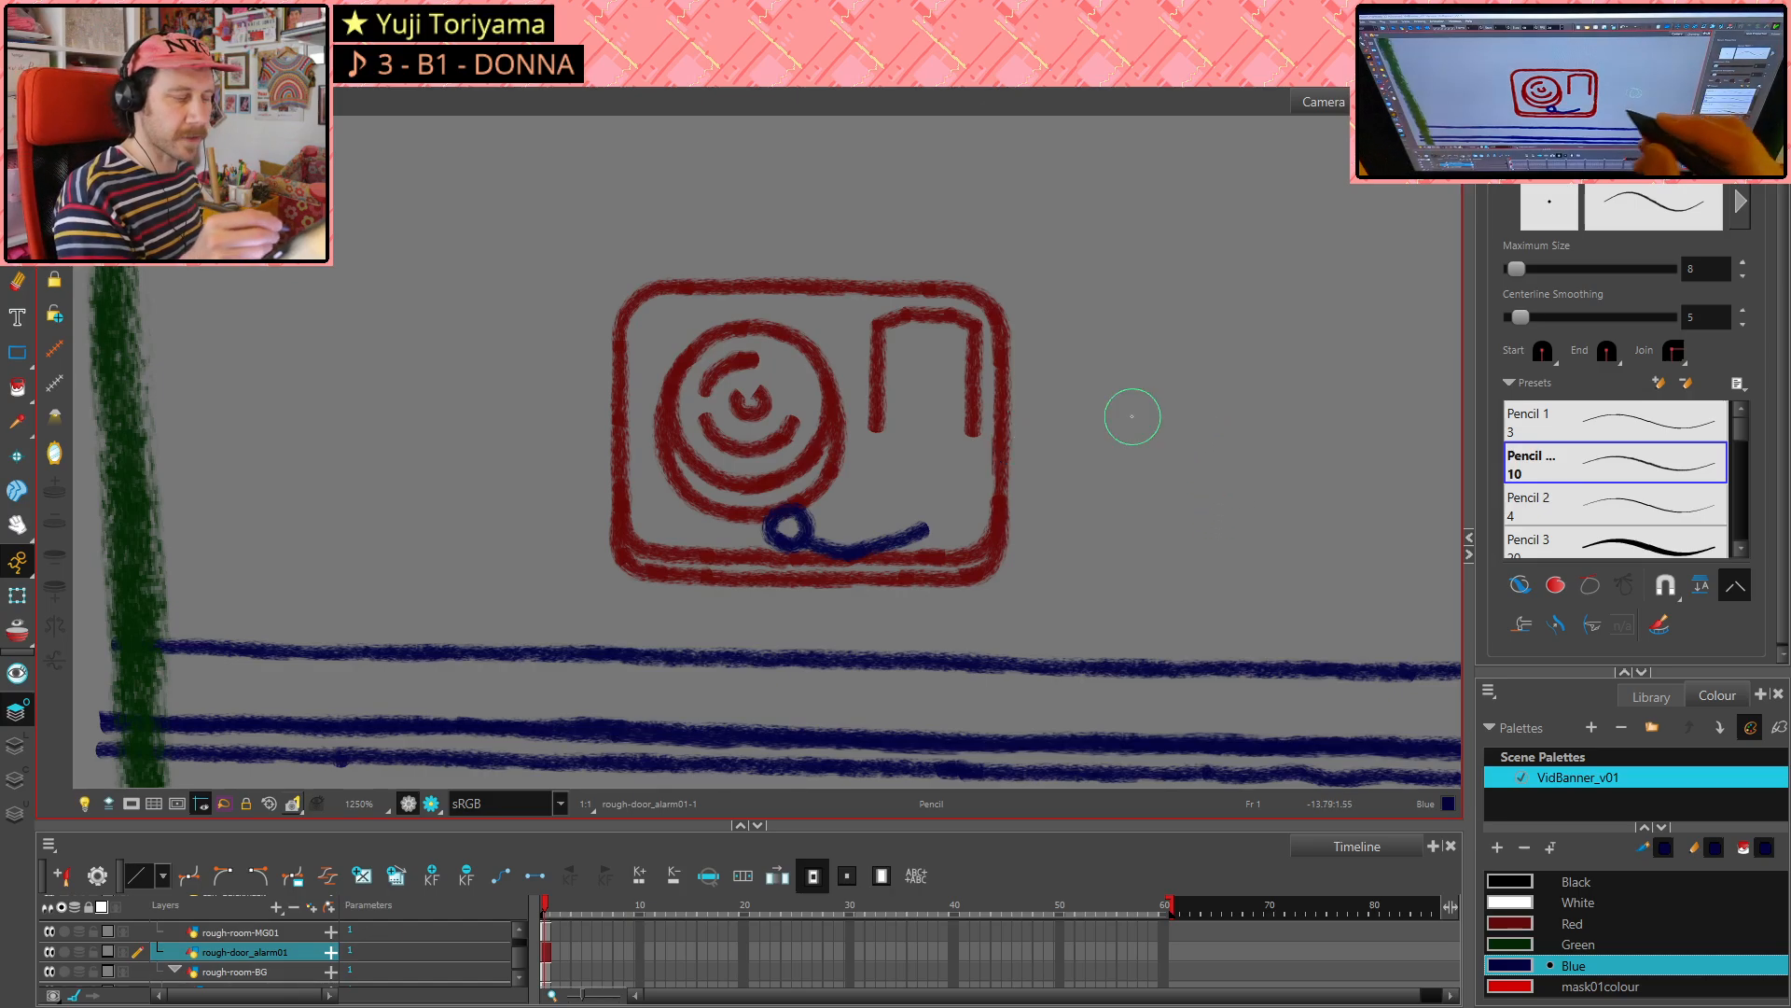
- Delete the small blue ring below the circle, keeping the curved line
key("alt+s")
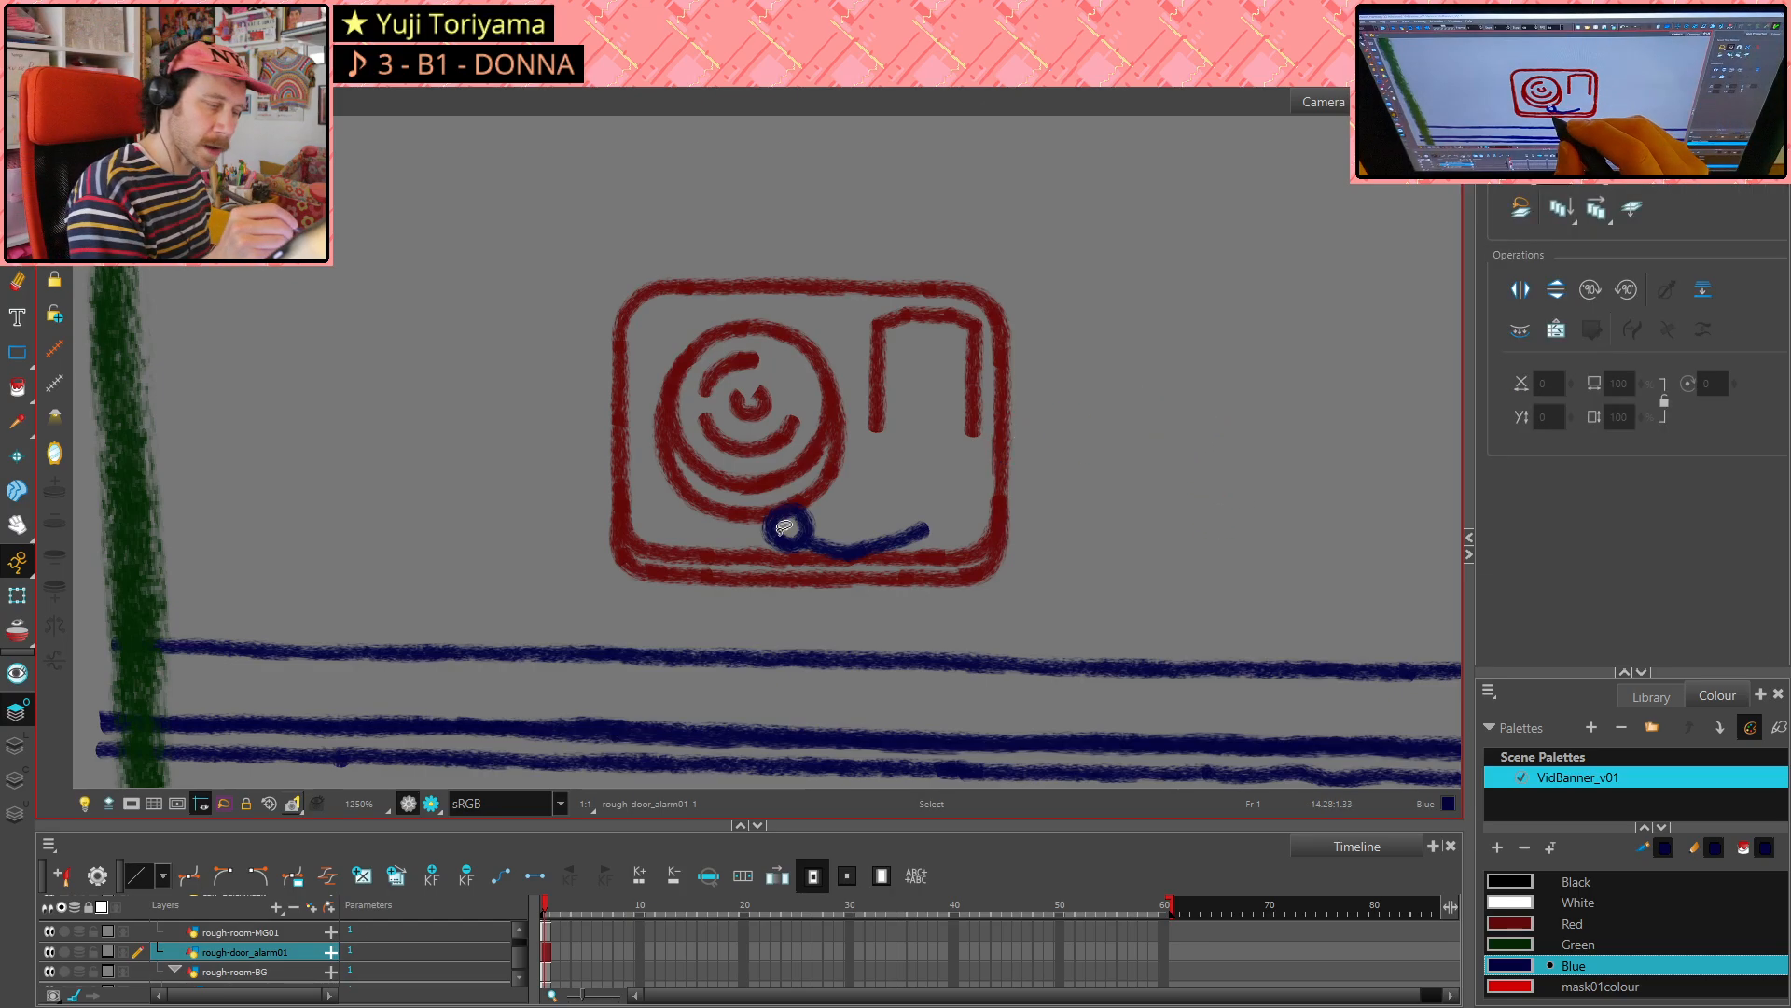
left_click(787, 525)
key("Delete")
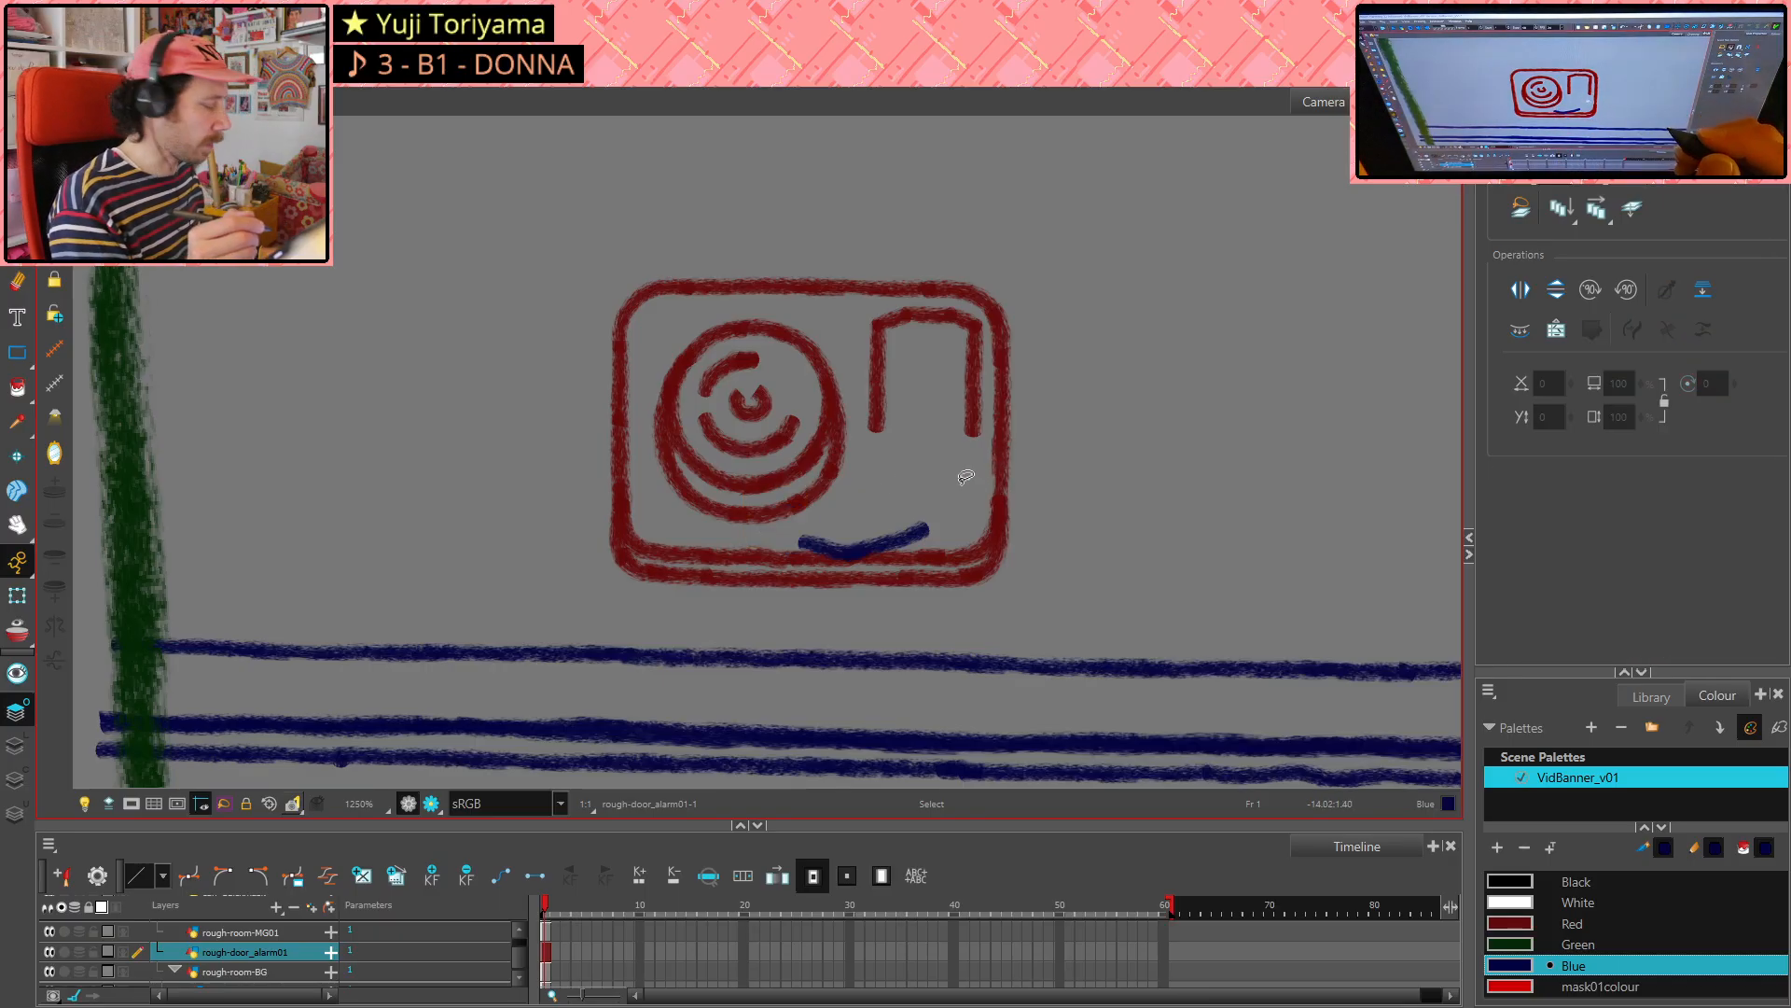
- Redraw a small blue ring with the Pencil below the circle, touching the left end of the curved line
key("alt+/")
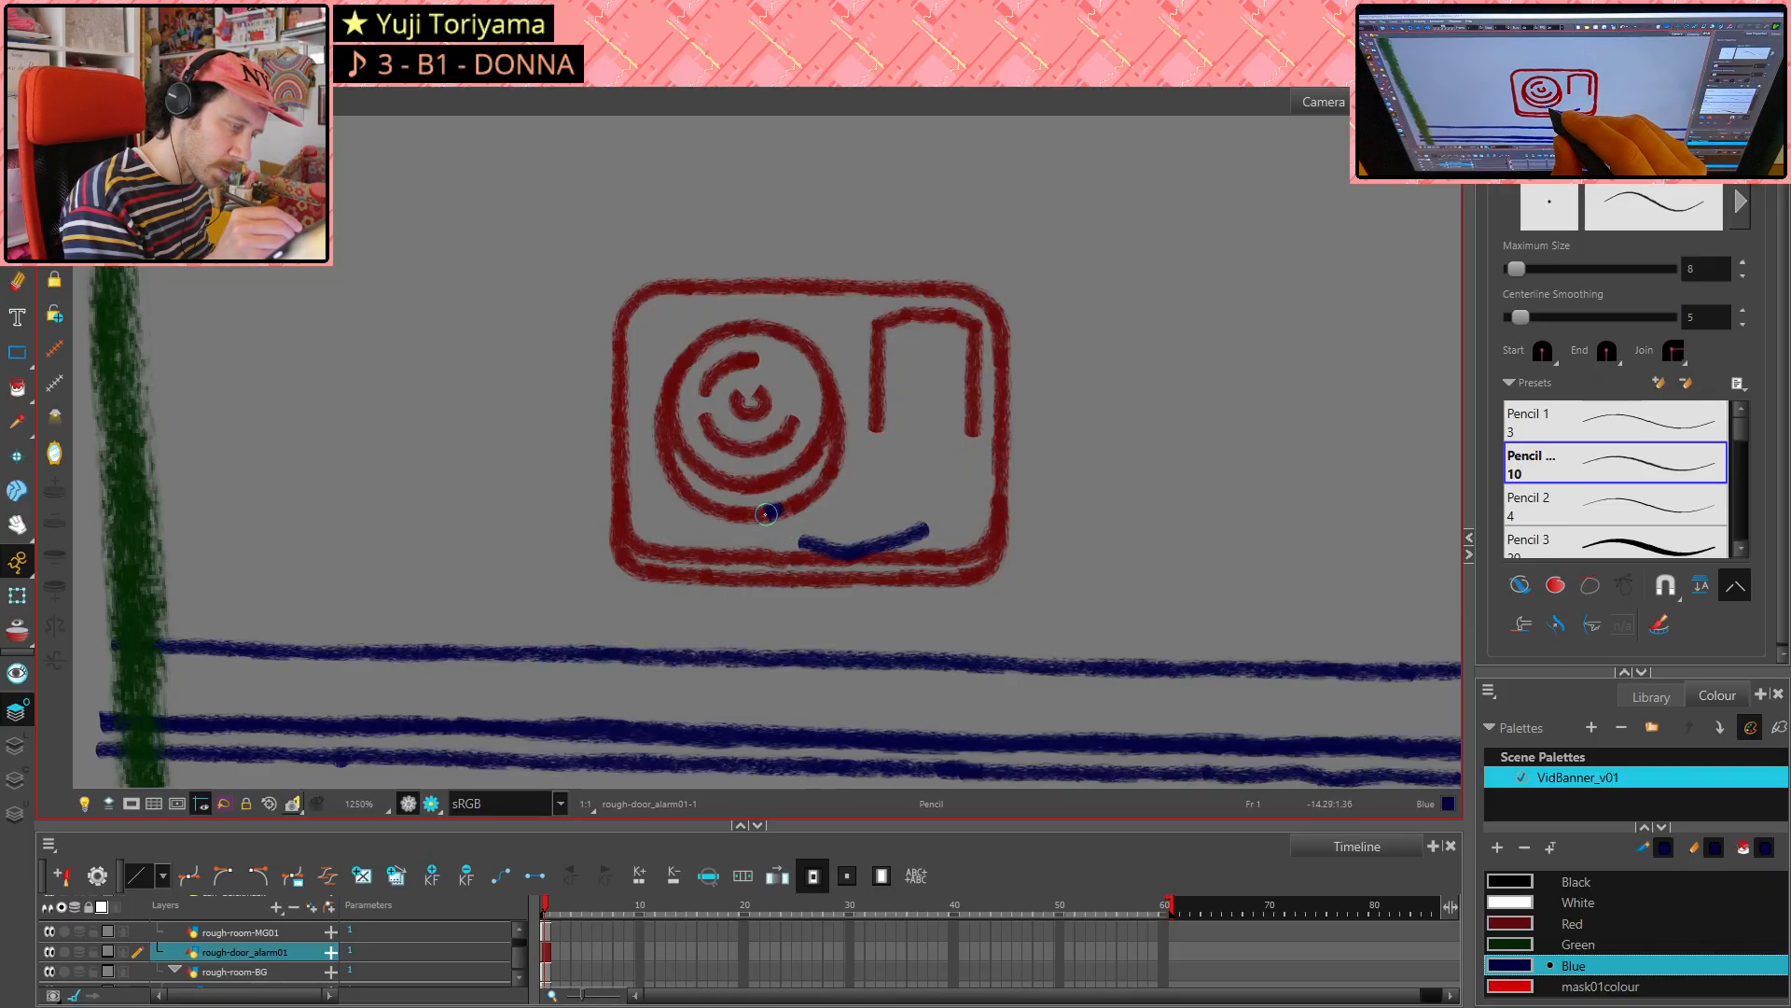
mouse_move(765, 513)
left_mouse_down()
mouse_move(763, 553)
mouse_move(796, 541)
left_mouse_up()
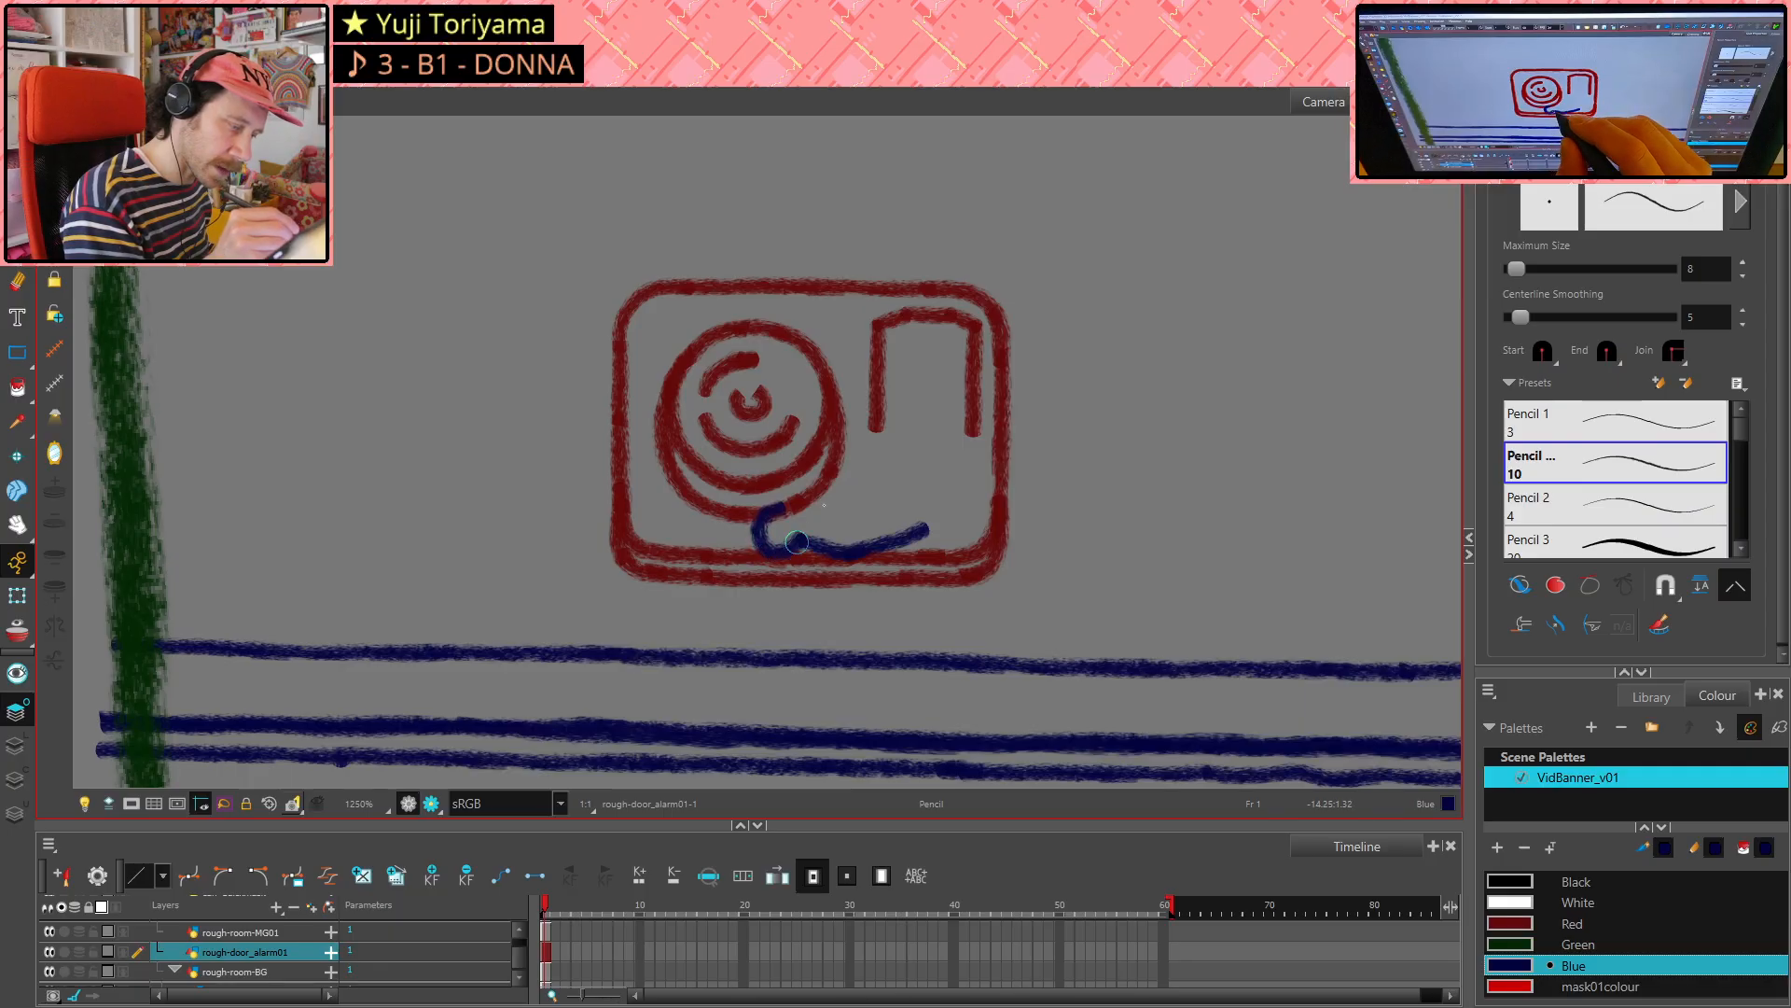
key("ctrl+z")
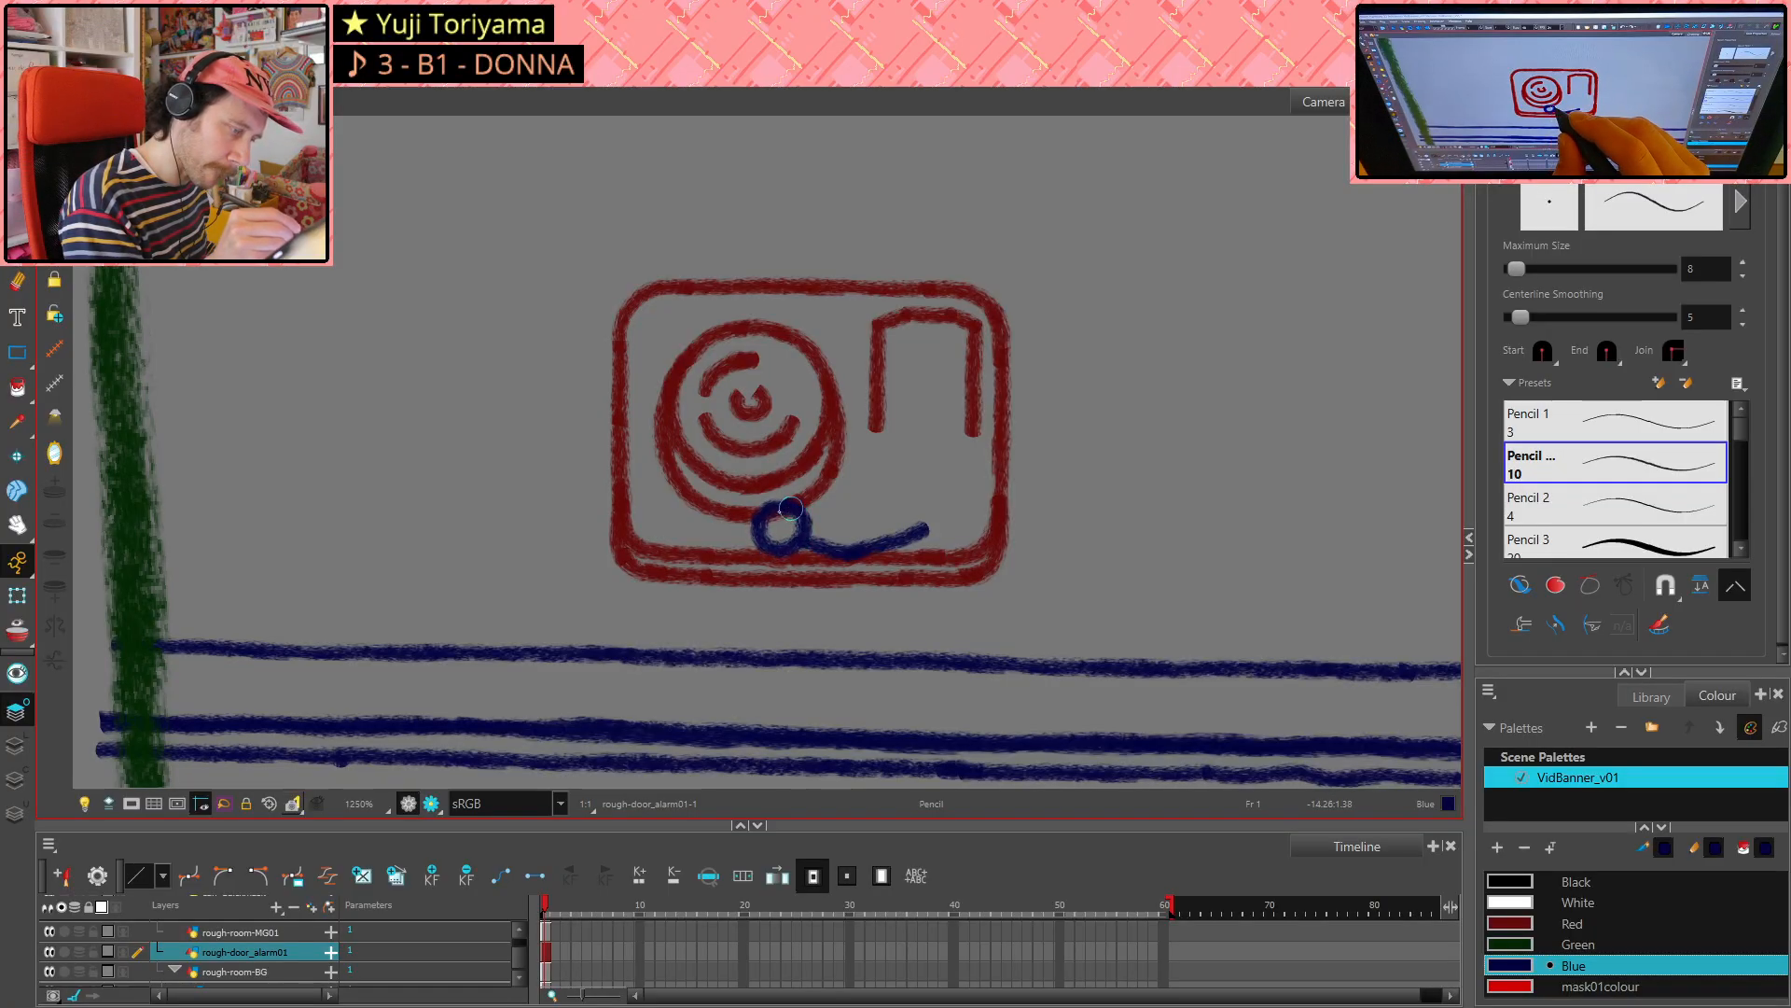
key("ctrl+z")
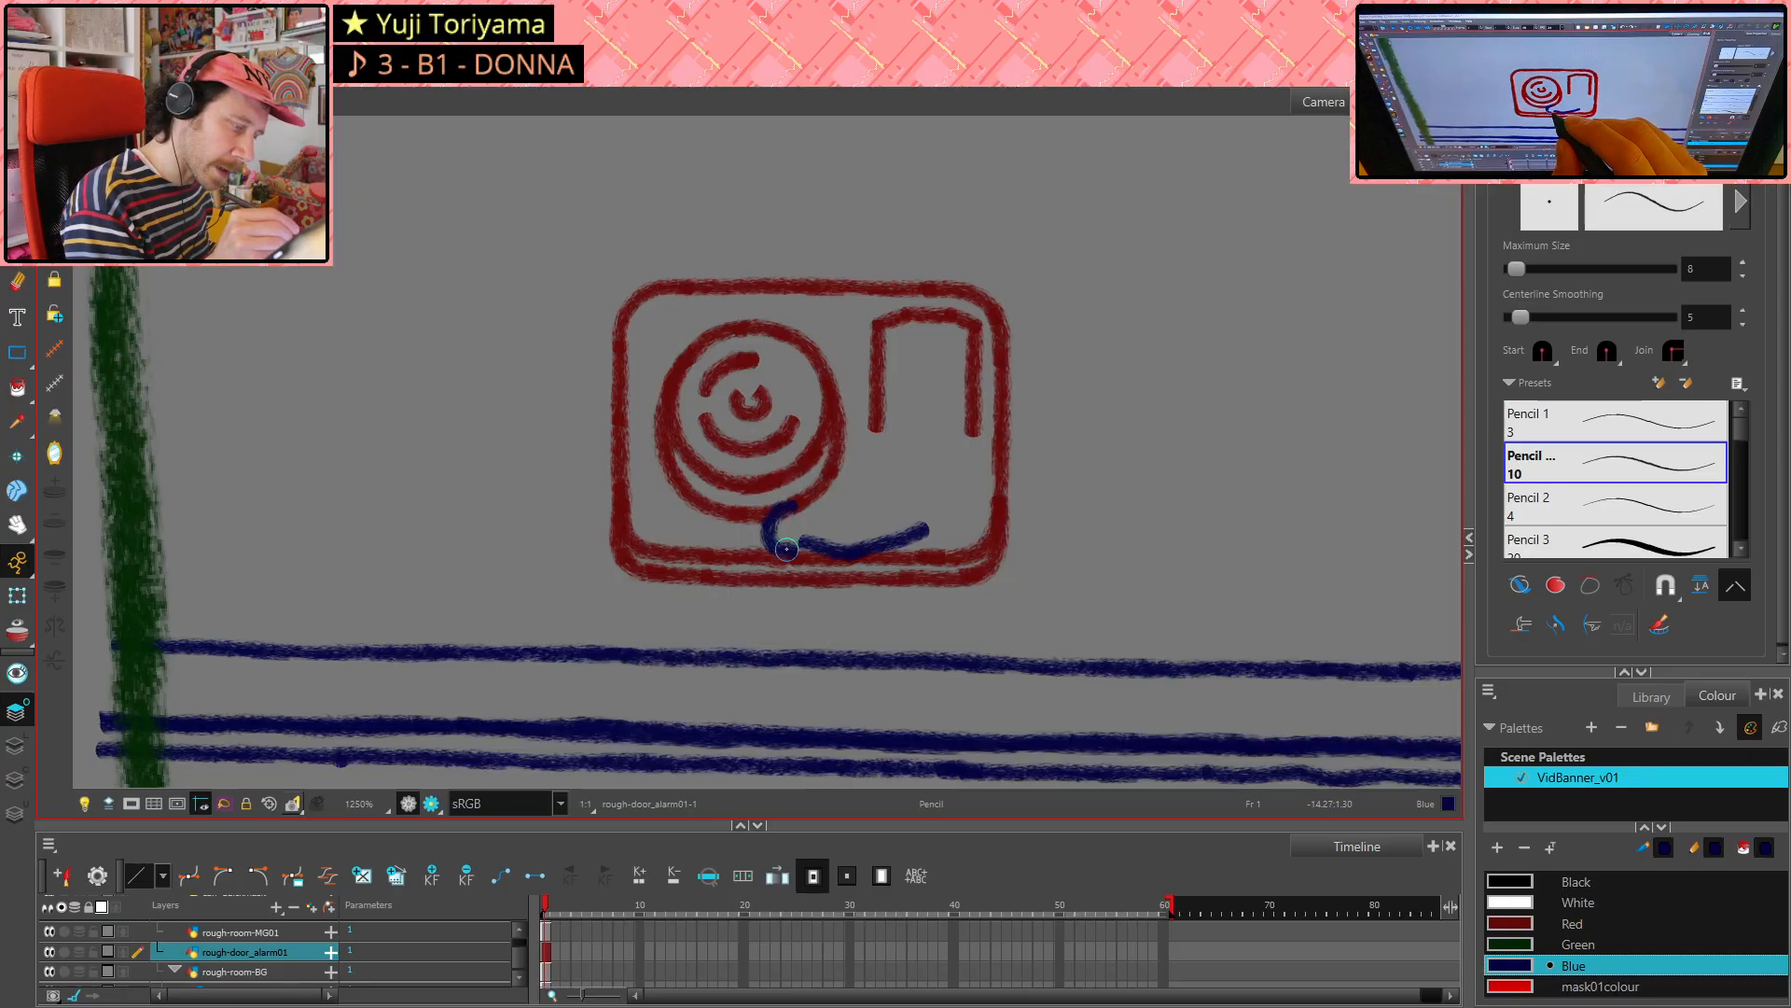
left_click_drag(811, 527, 807, 514)
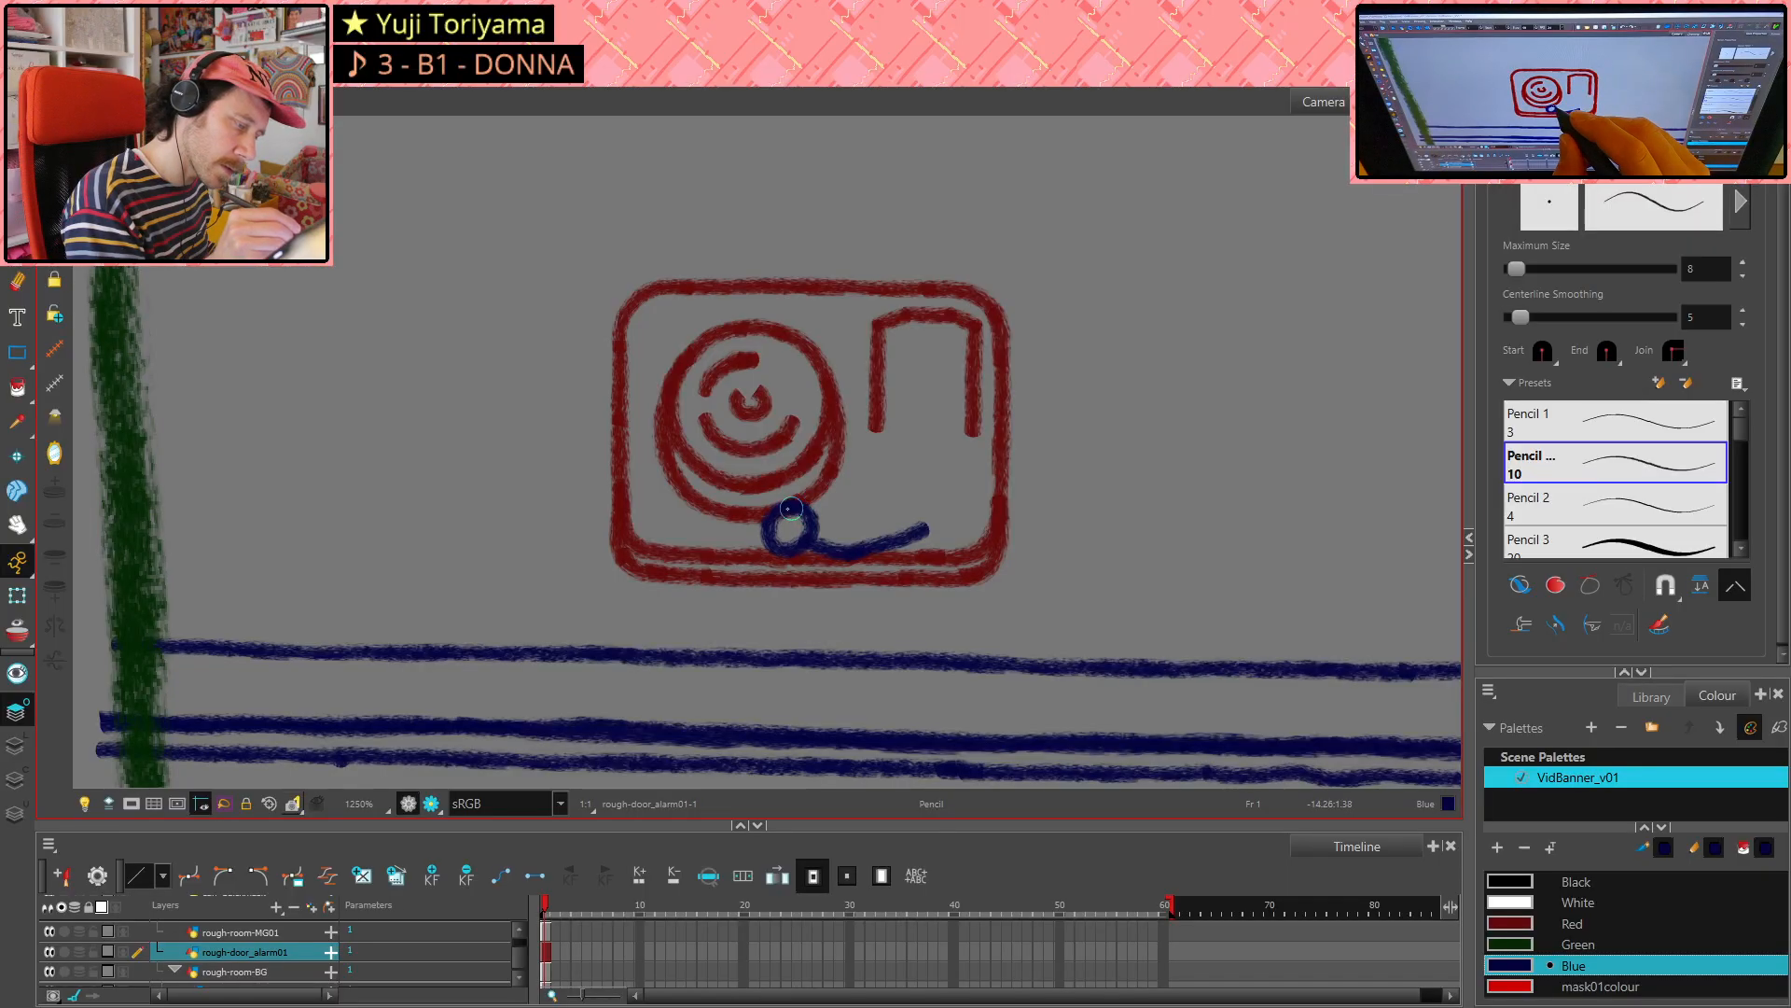
key("ctrl+z")
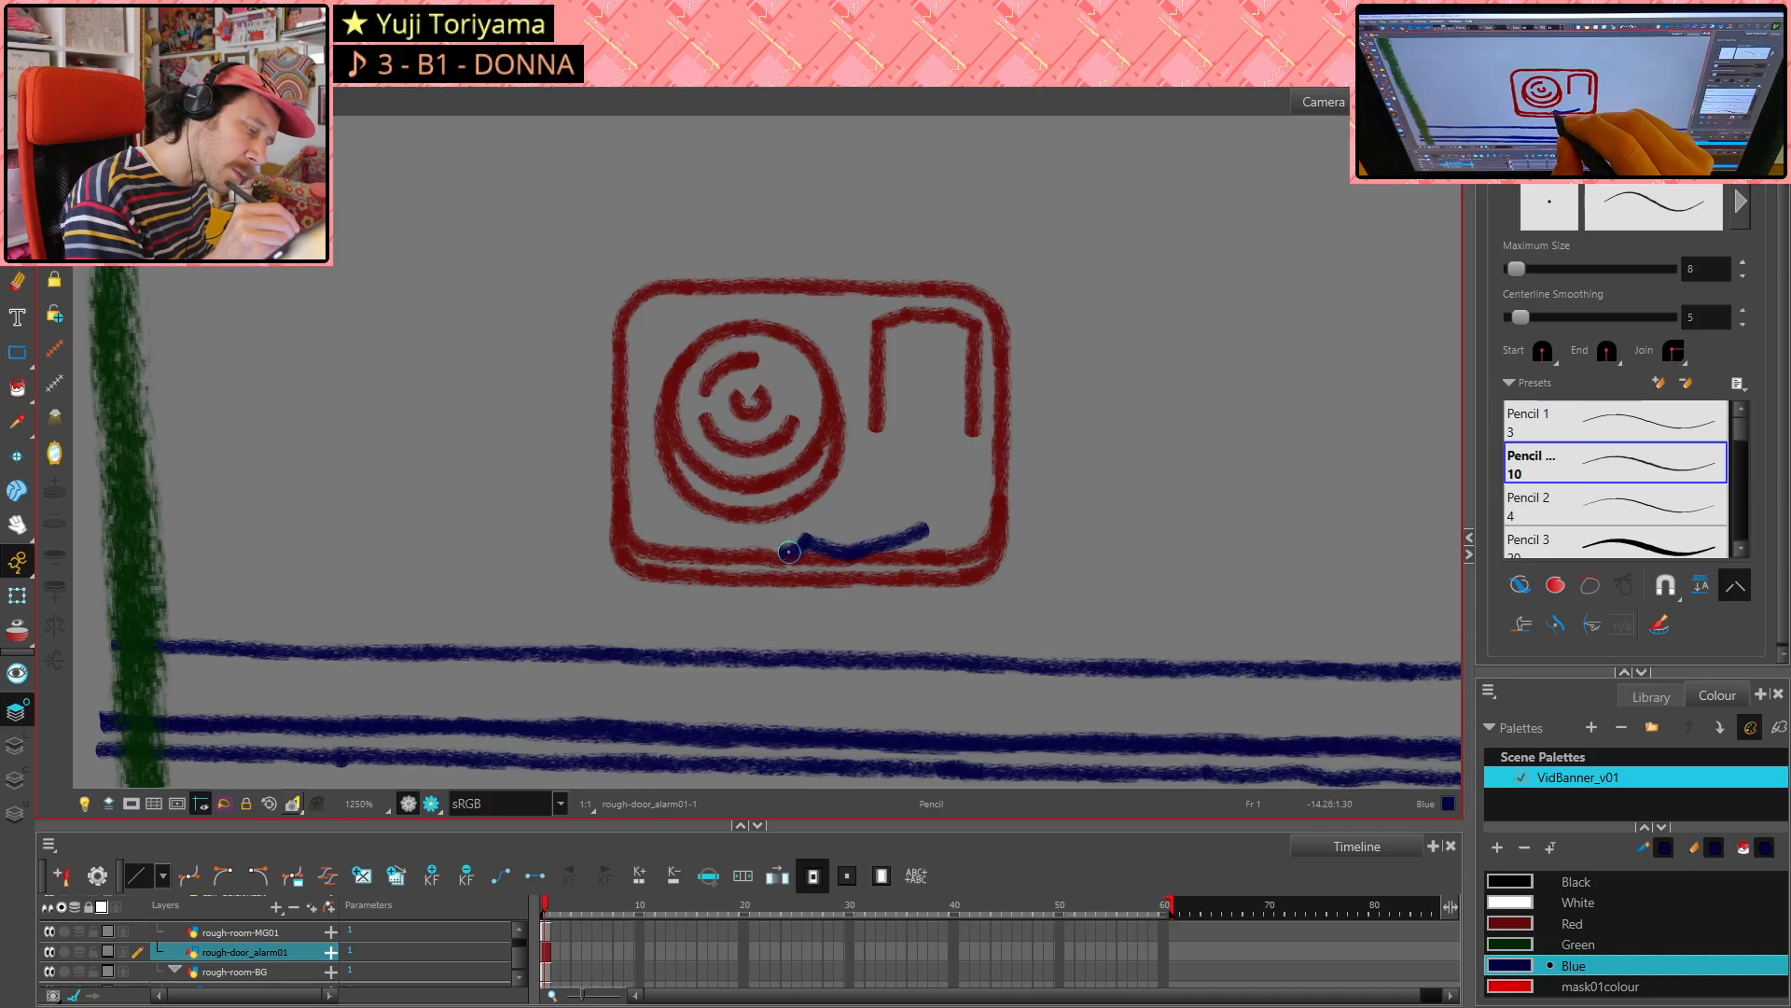
mouse_move(789, 552)
left_mouse_down()
mouse_move(767, 532)
mouse_move(786, 512)
mouse_move(808, 525)
mouse_move(793, 551)
left_mouse_up()
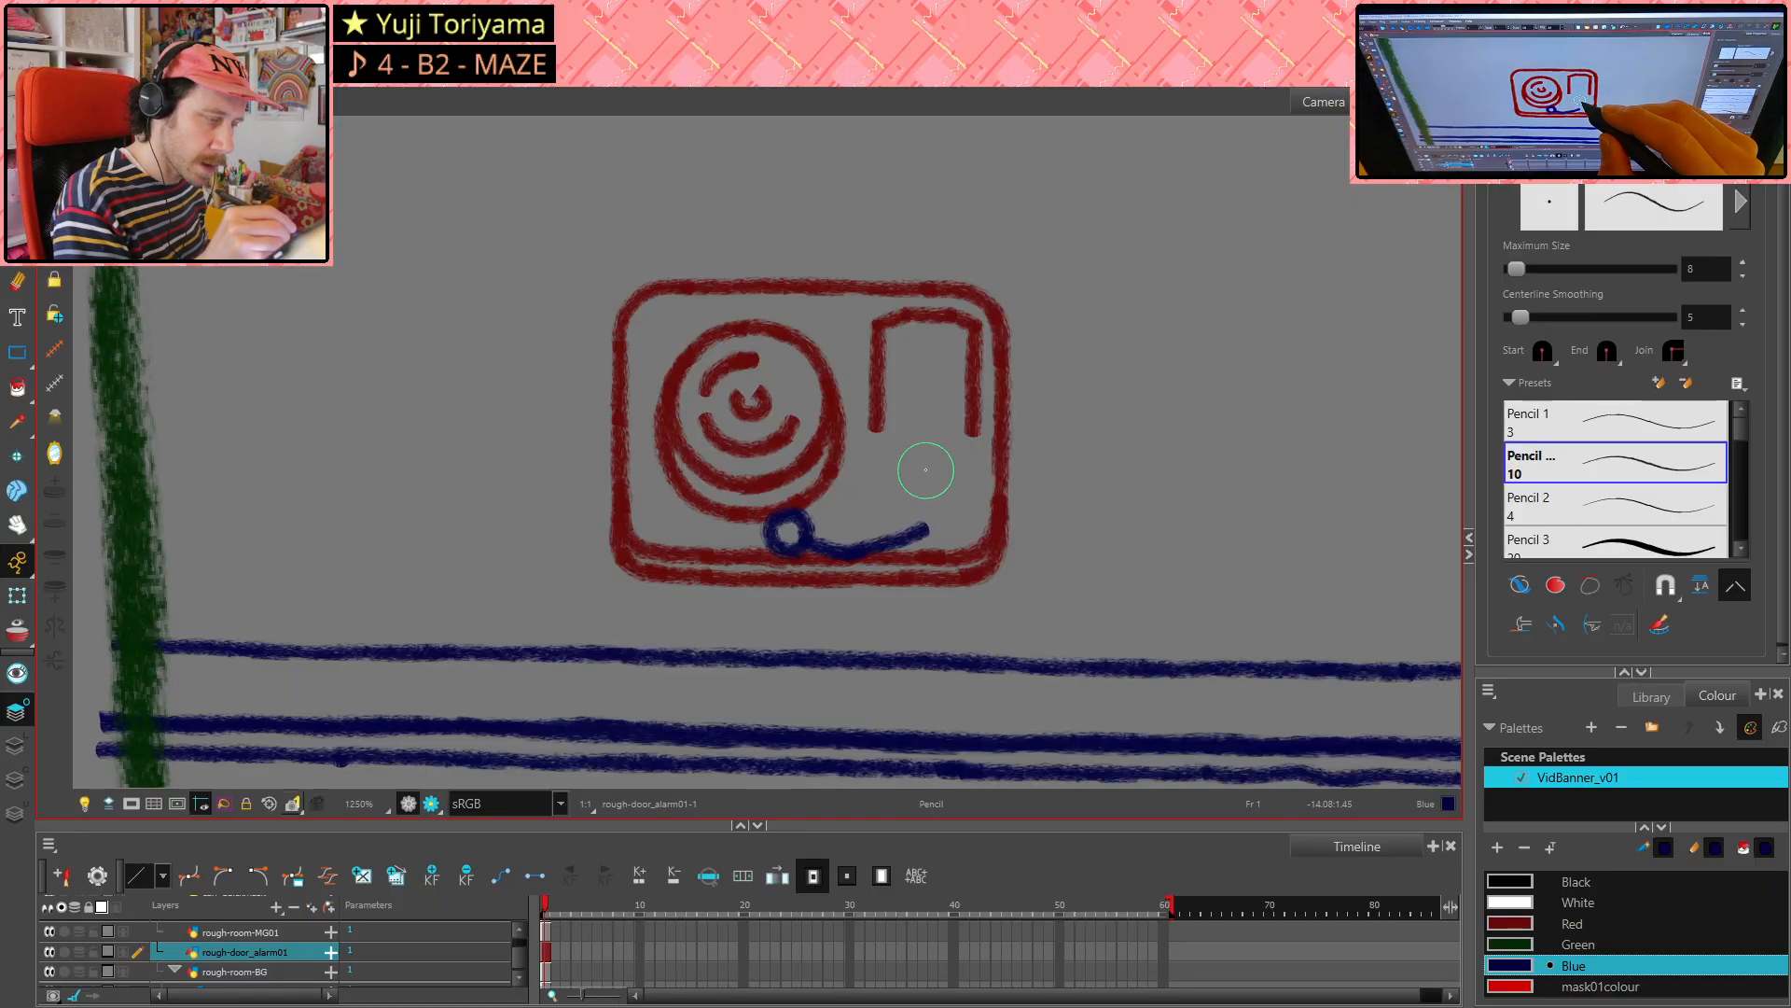
- Draw a short blue stroke from just below the panel down to the right end of the curved line, forming a bent arm
left_click_drag(920, 462, 933, 494)
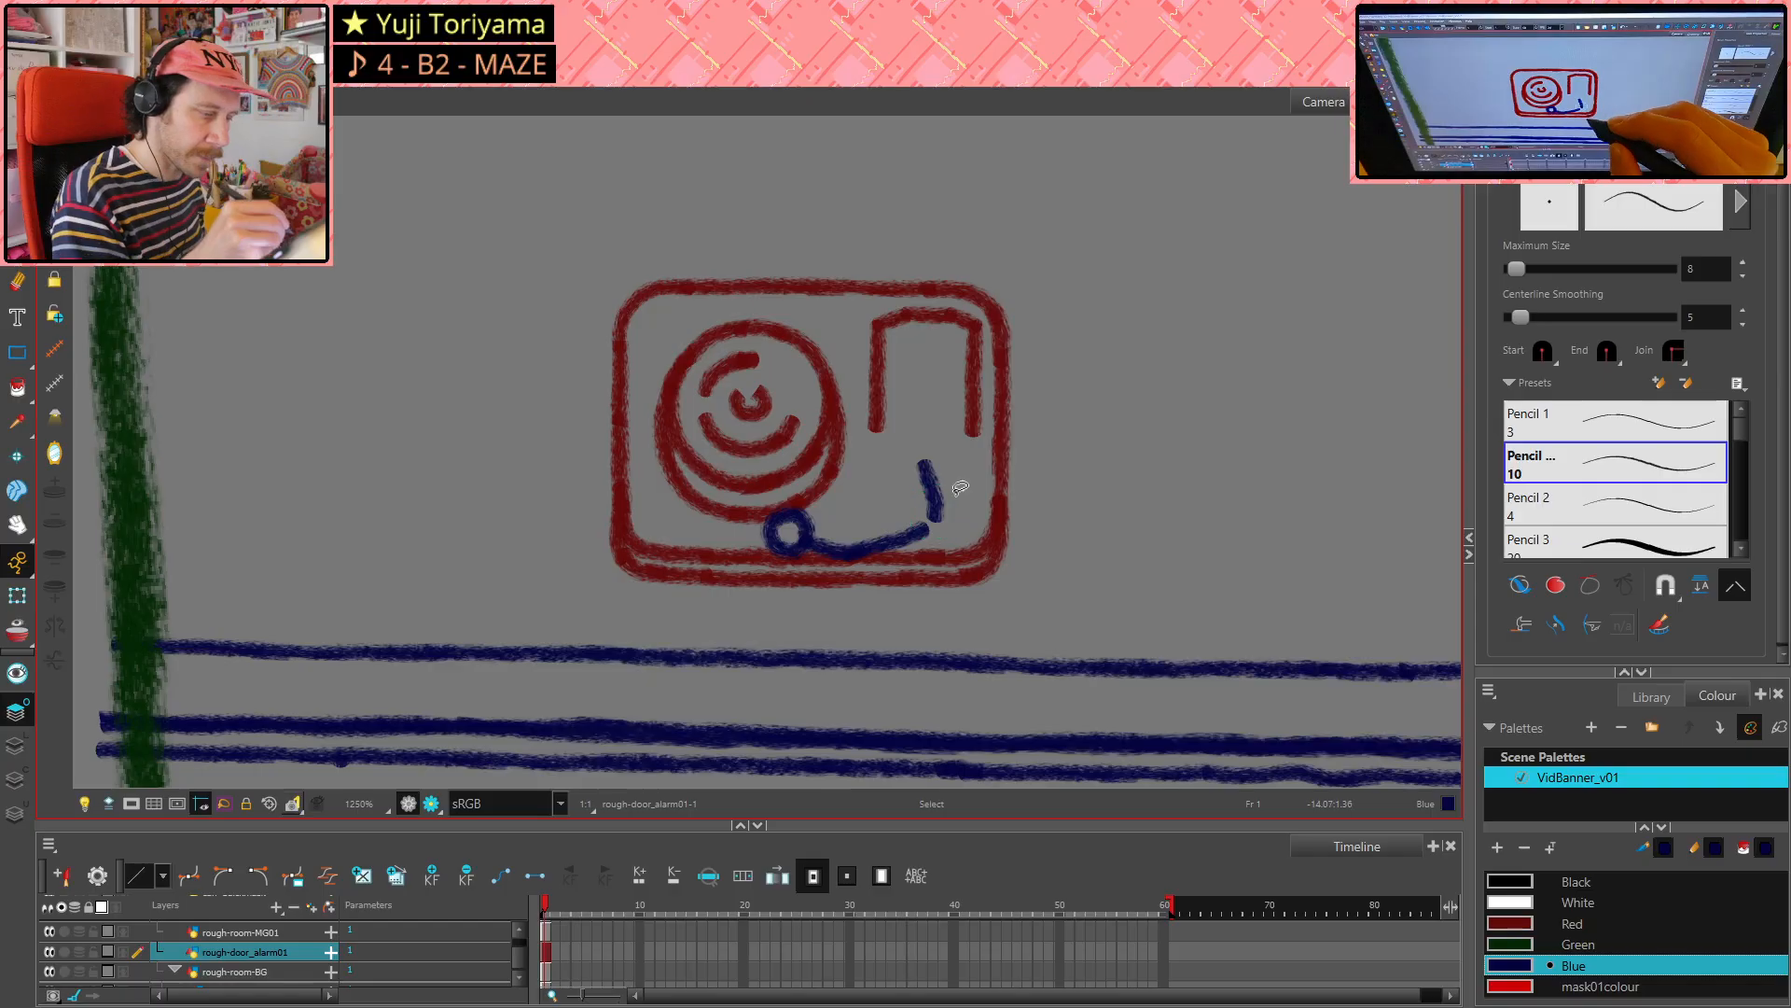
key("ctrl+z")
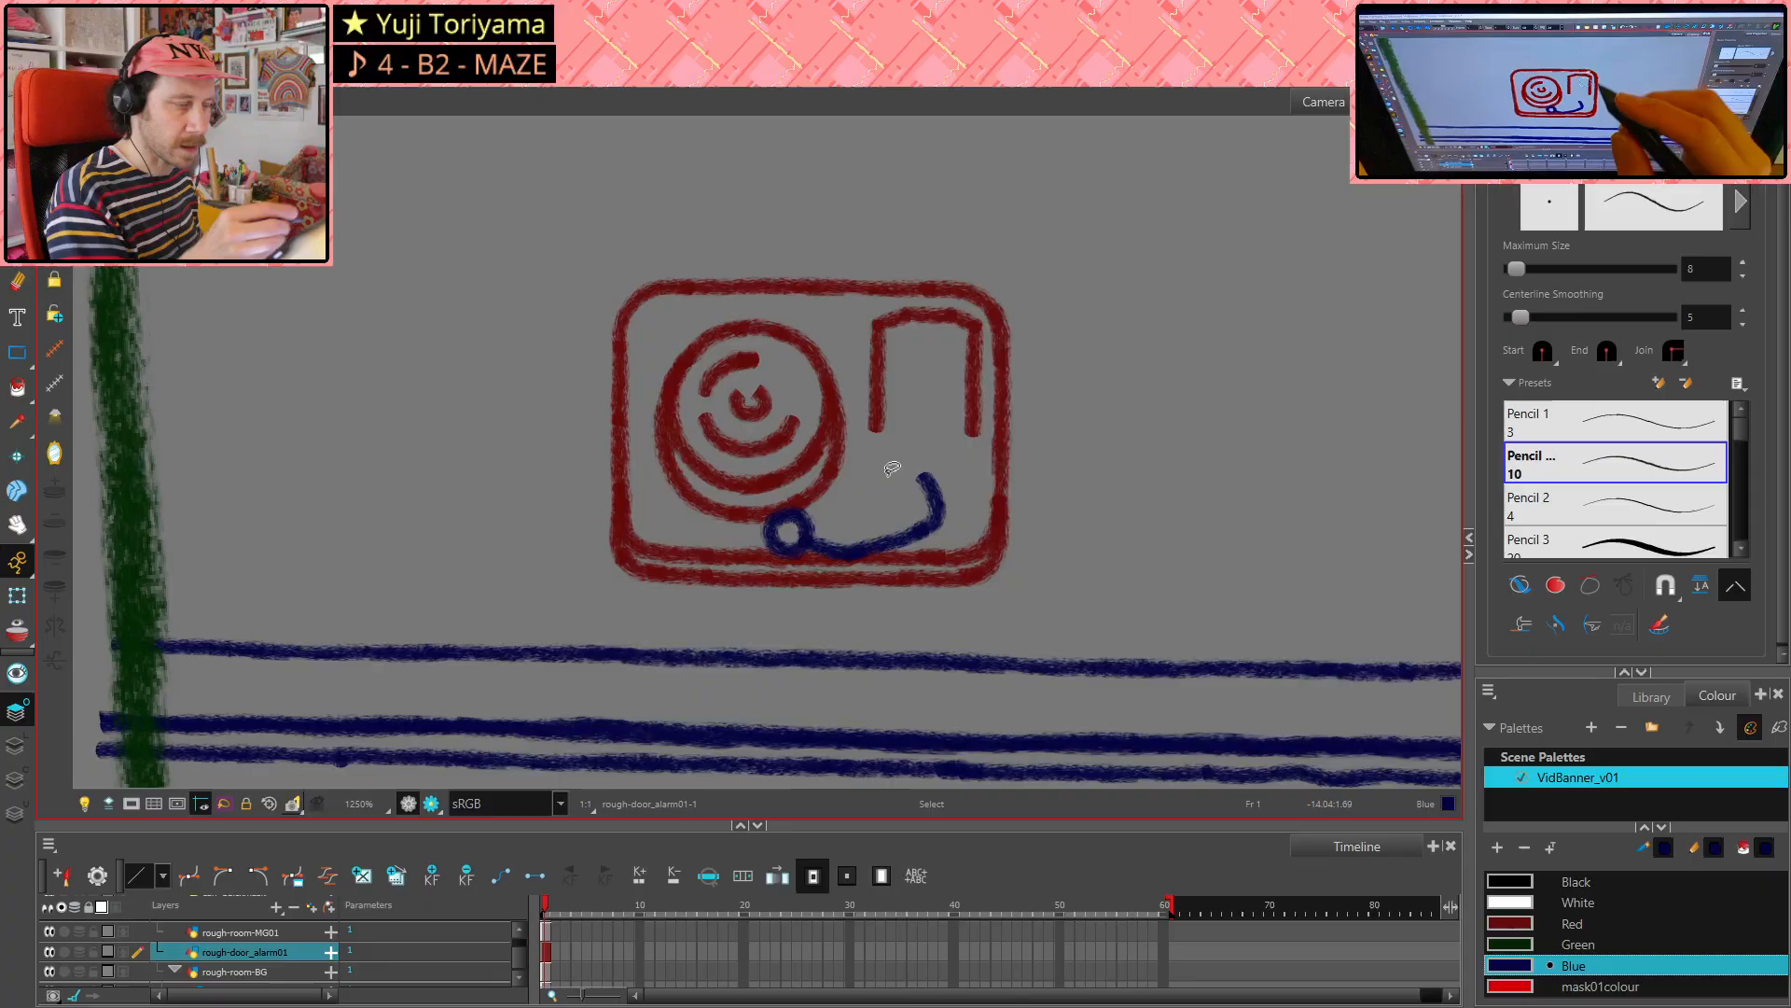
key("ctrl+z")
left_click_drag(921, 473, 933, 498)
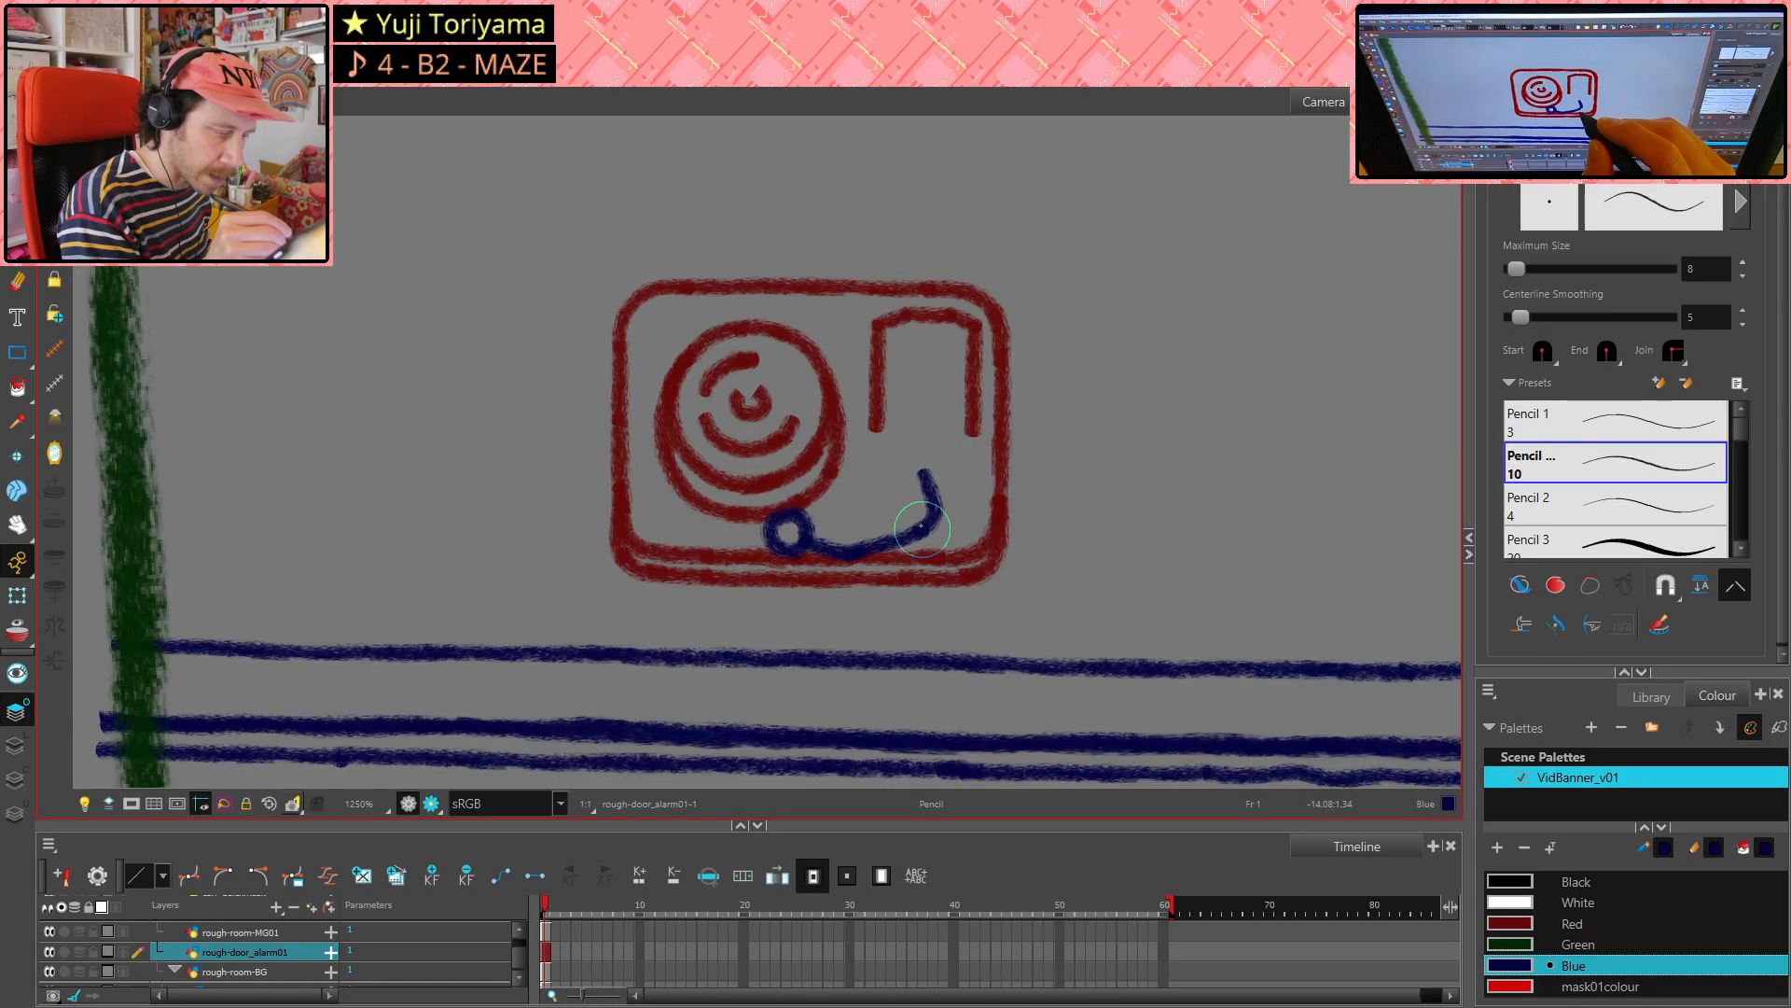
key("ctrl")
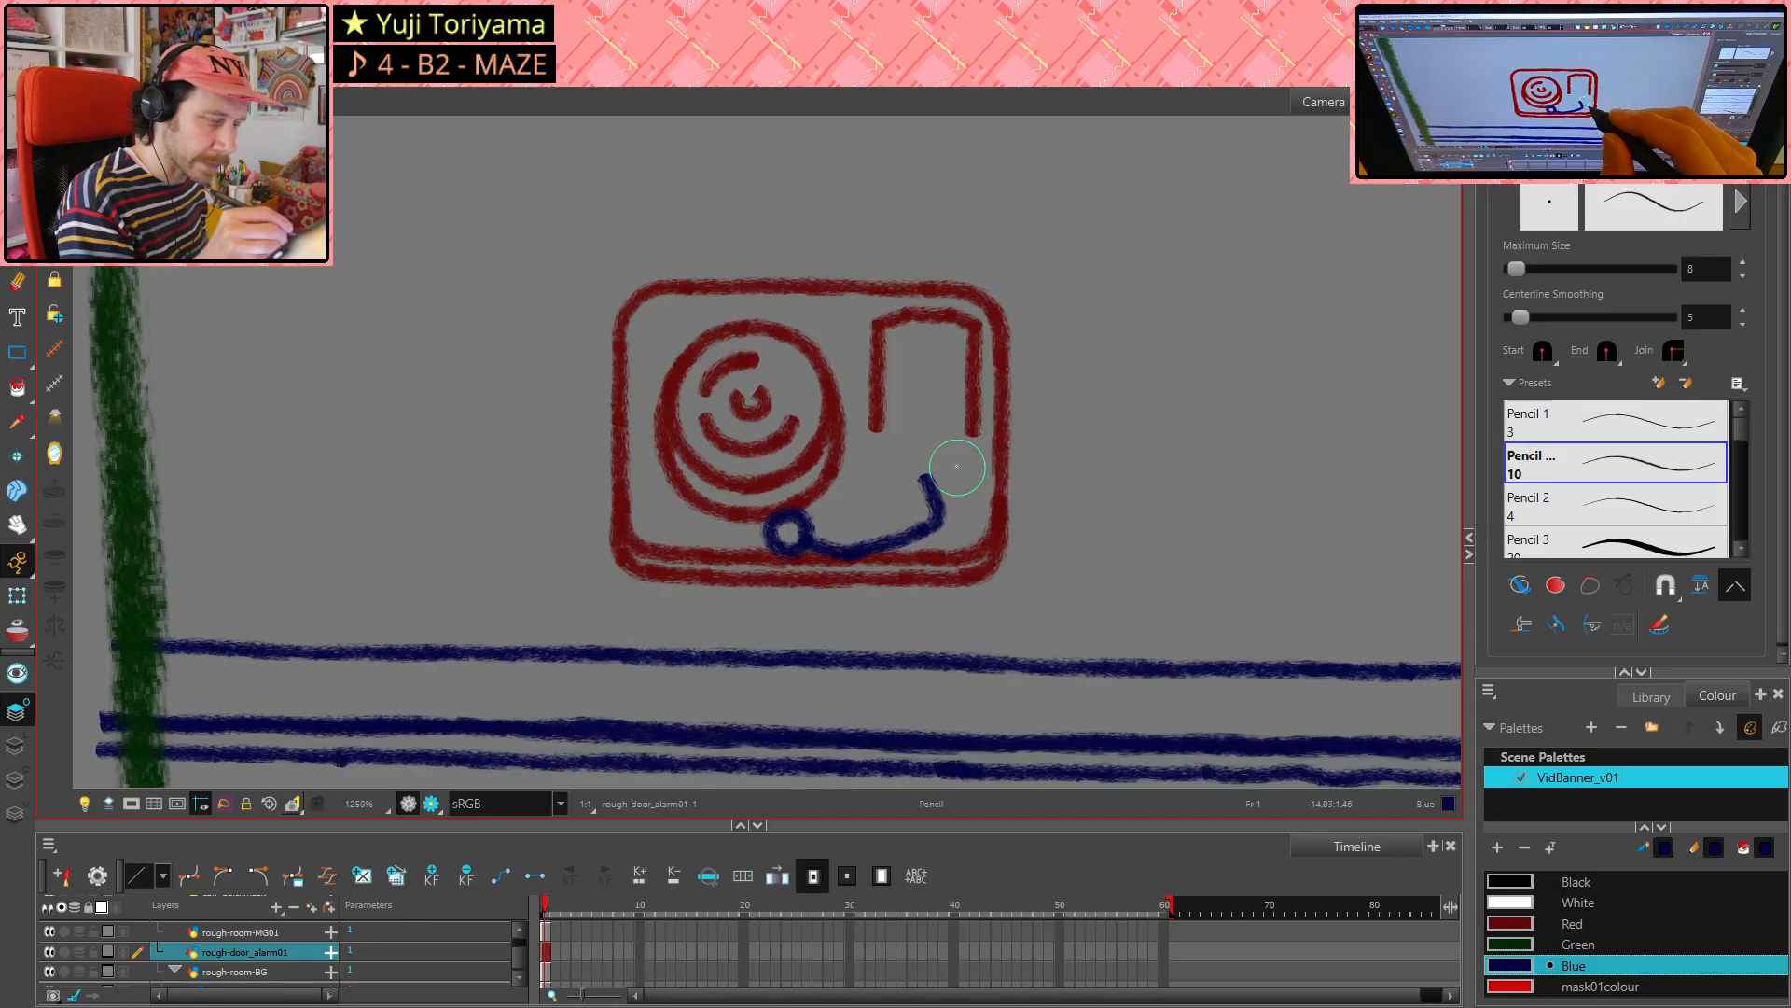
key("ctrl+z")
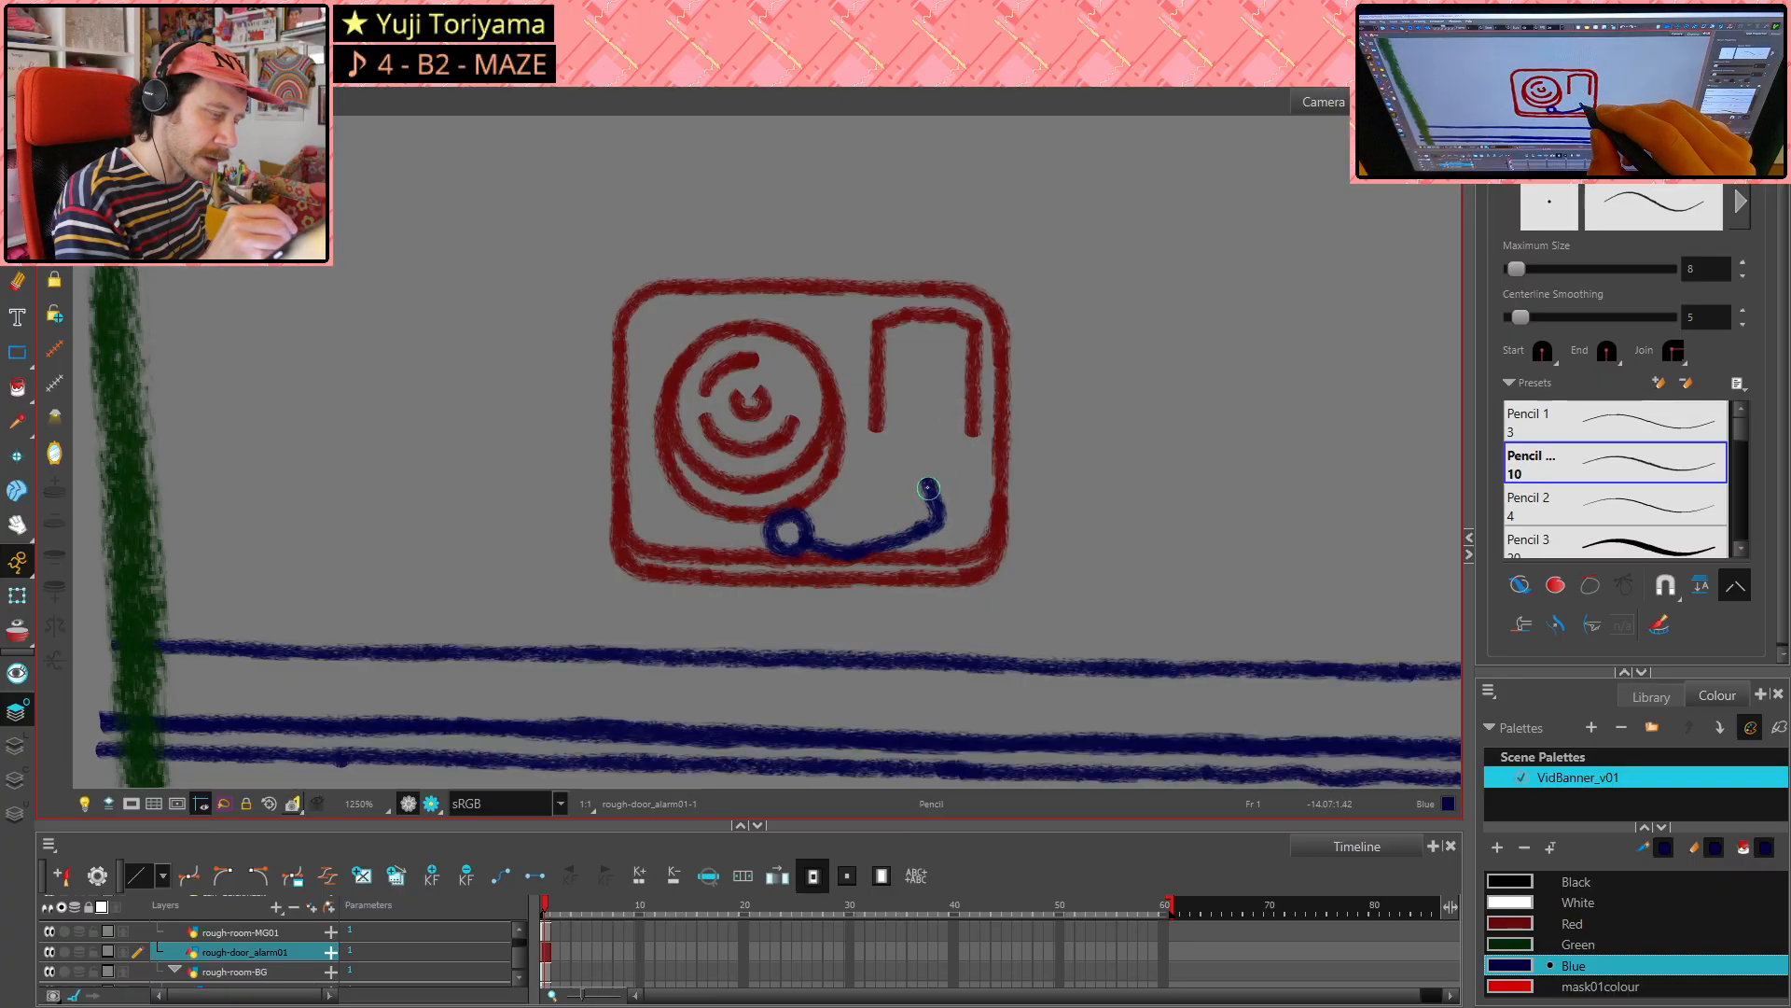
key("ctrl+z")
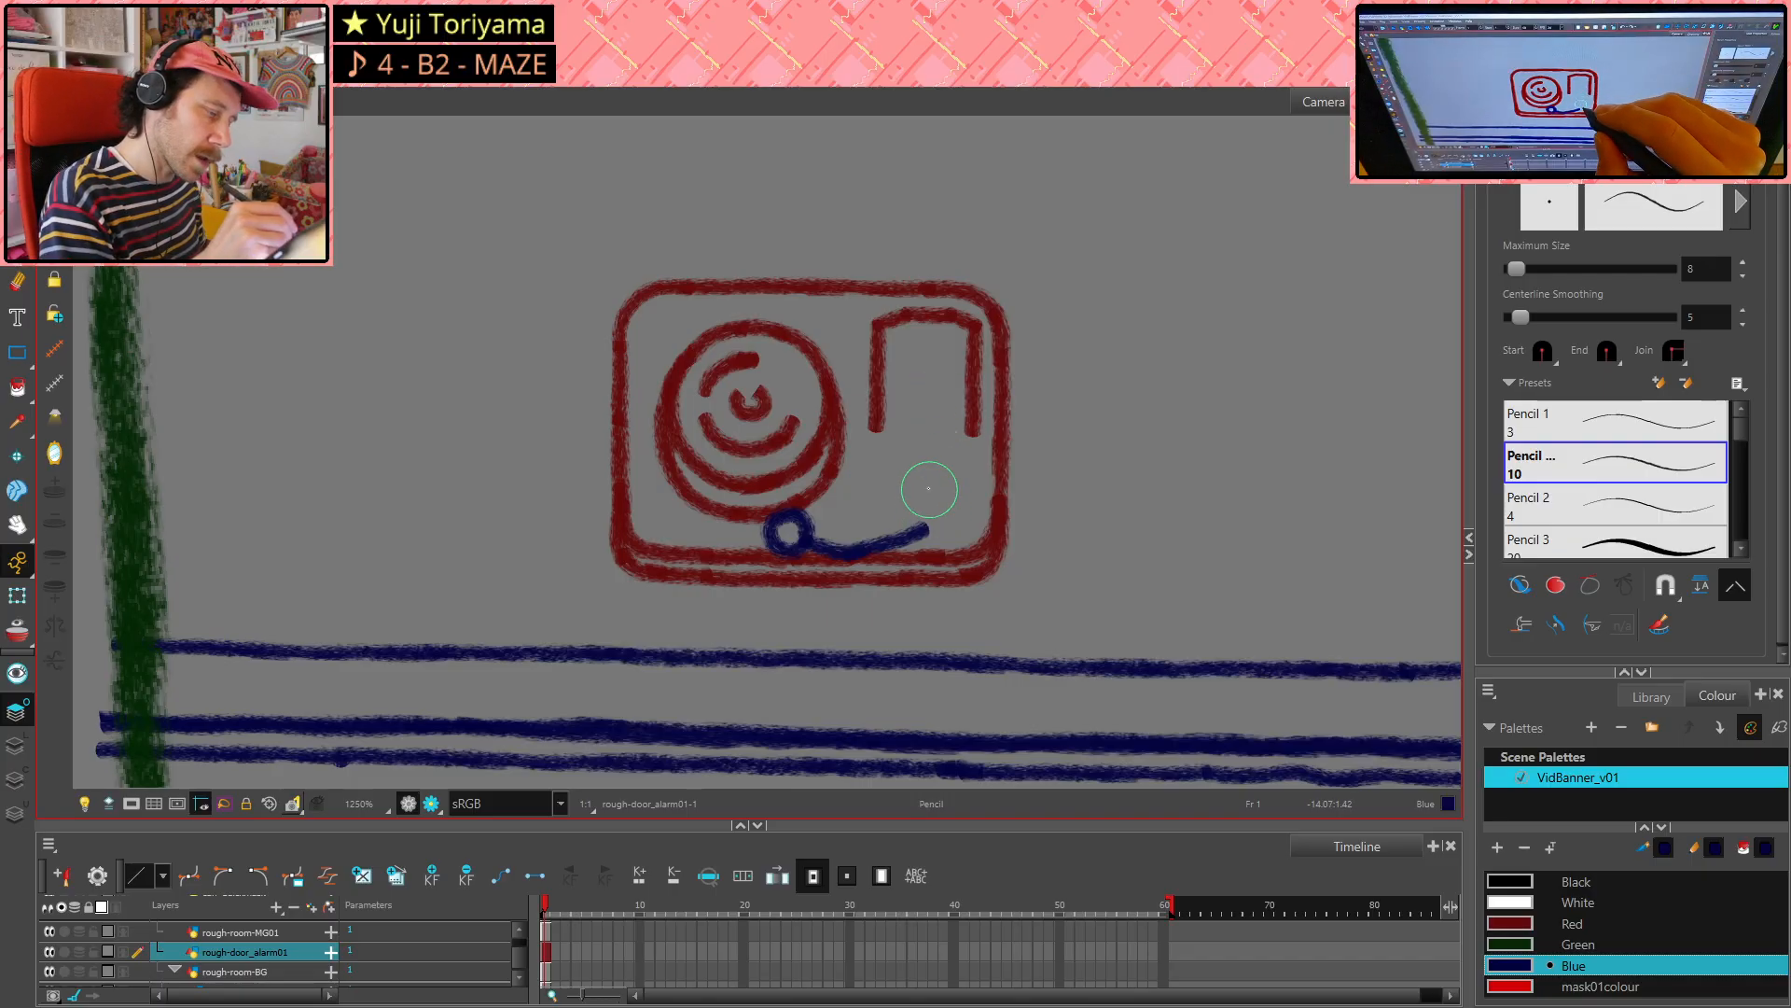
left_click_drag(922, 473, 935, 502)
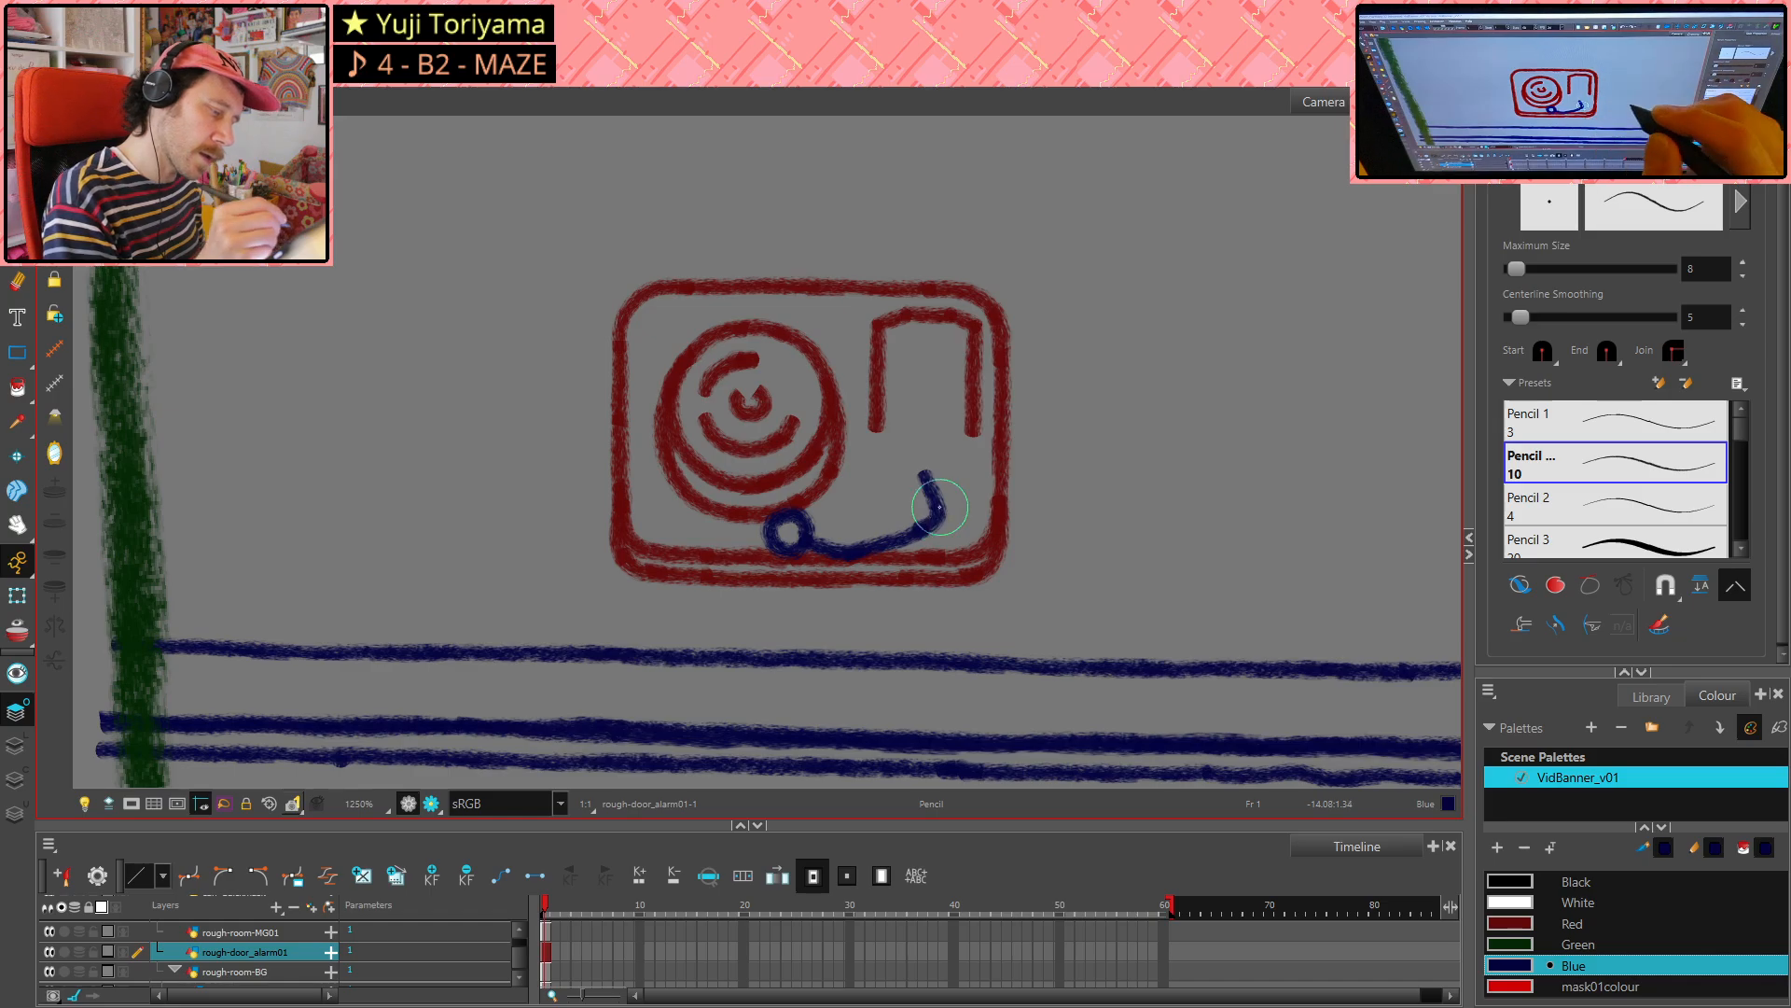
- Erase the right half of the curved line with the Medium Eraser and redraw it joining the short upright stroke smoothly
key("alt+e")
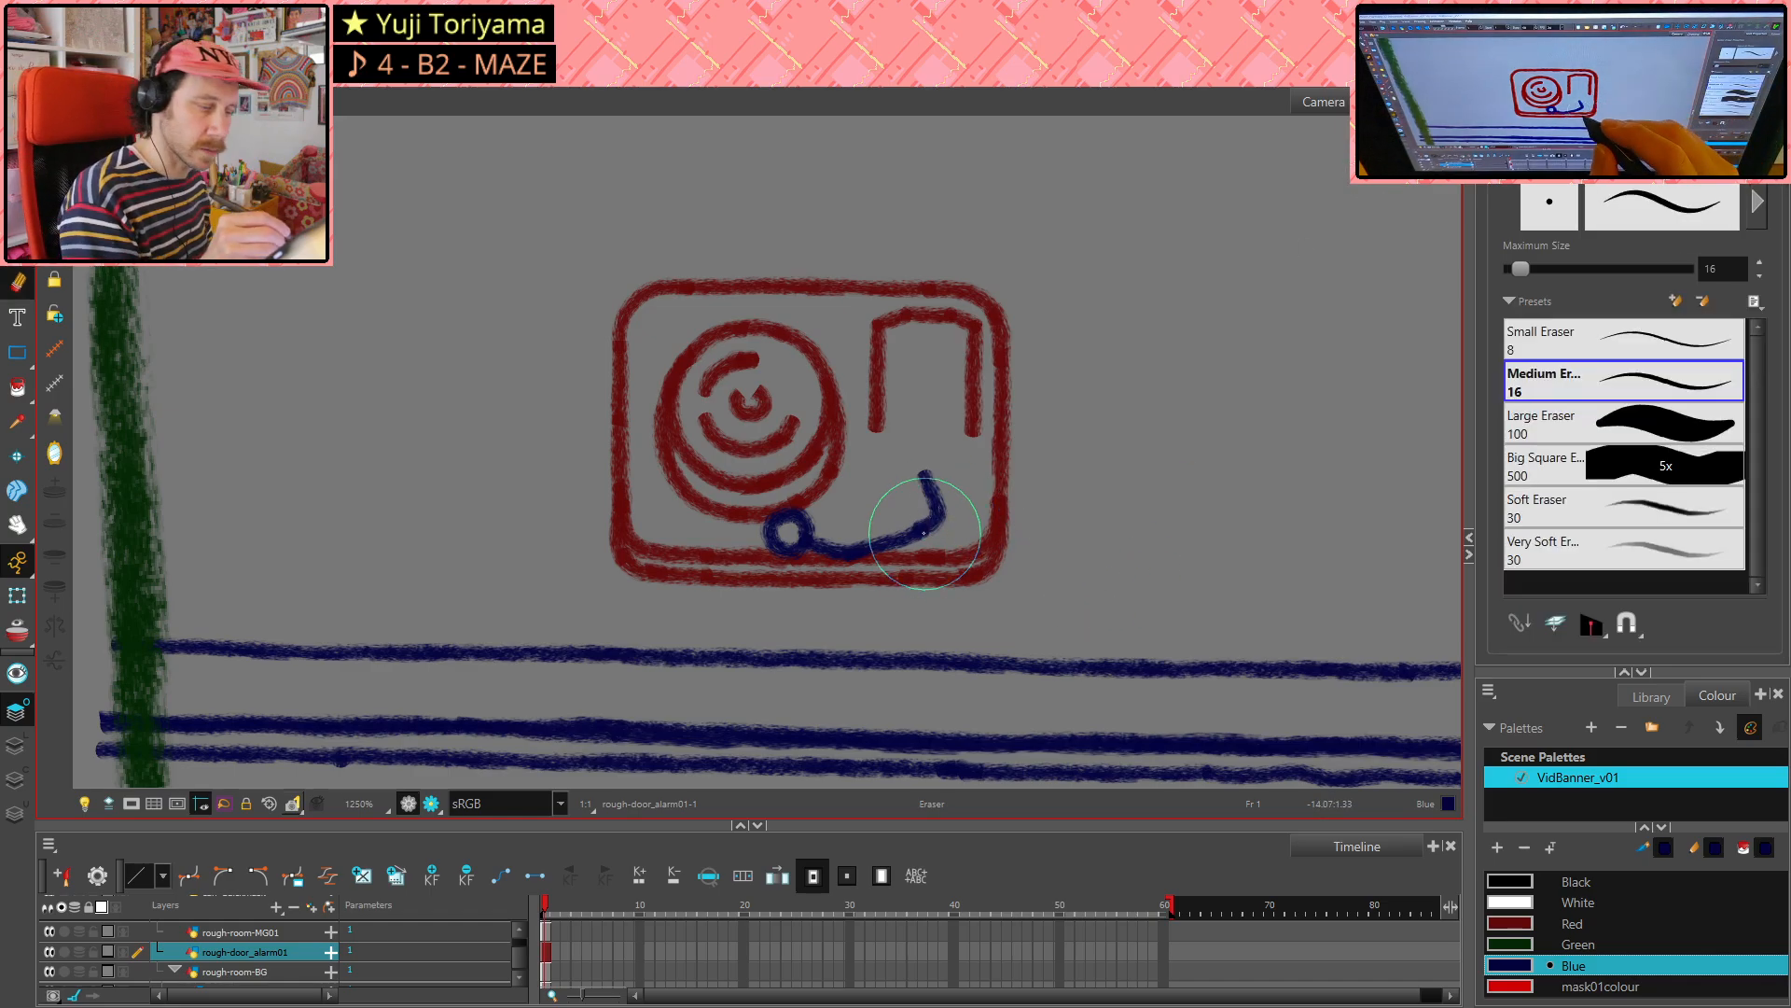
left_click_drag(915, 528, 898, 539)
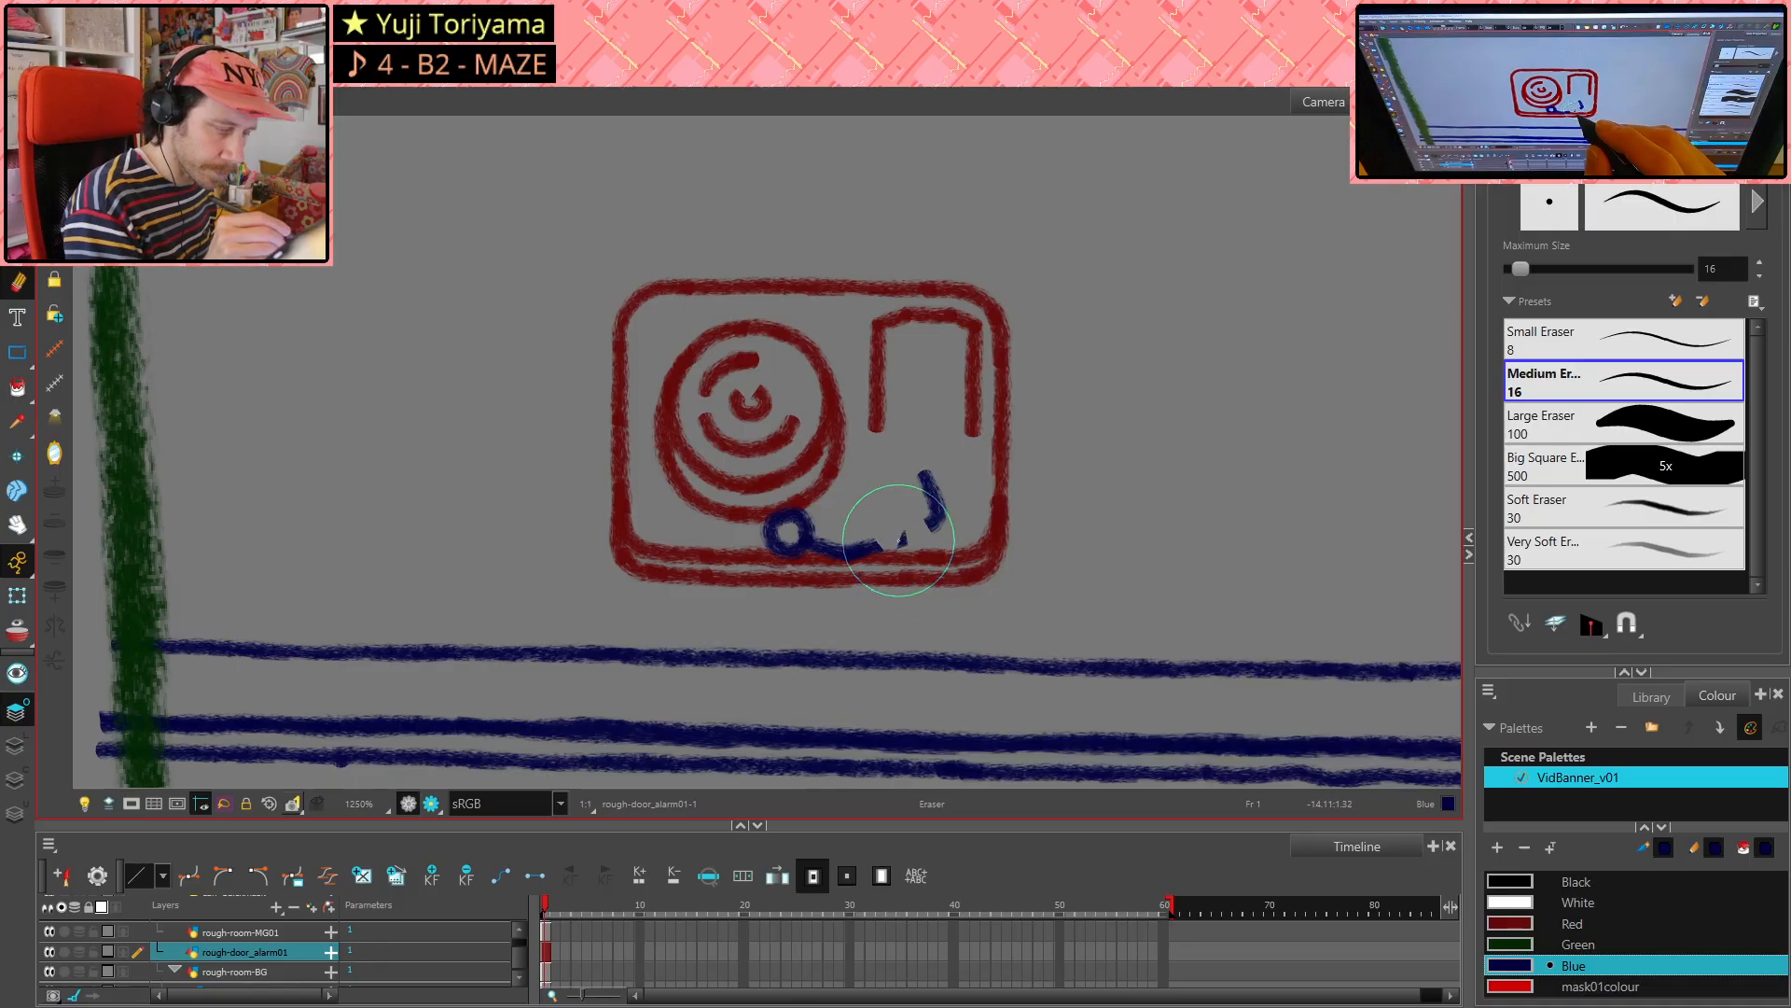
key("alt+slash")
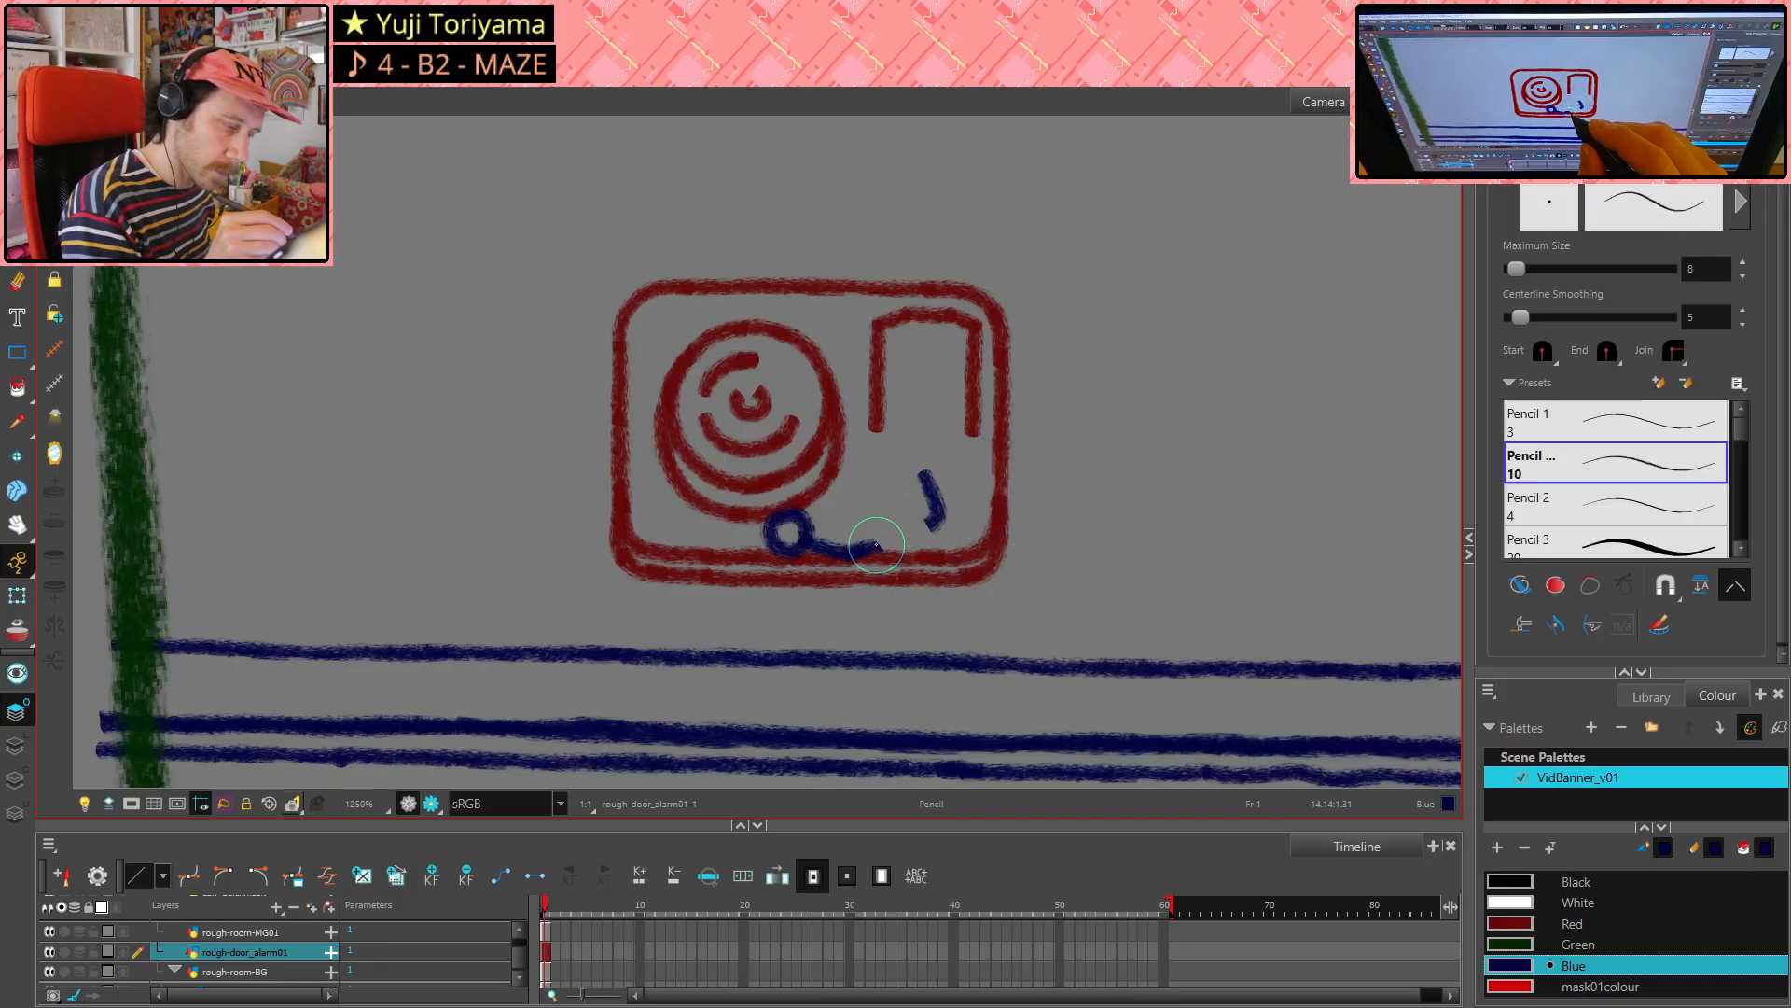
left_click_drag(874, 544, 908, 531)
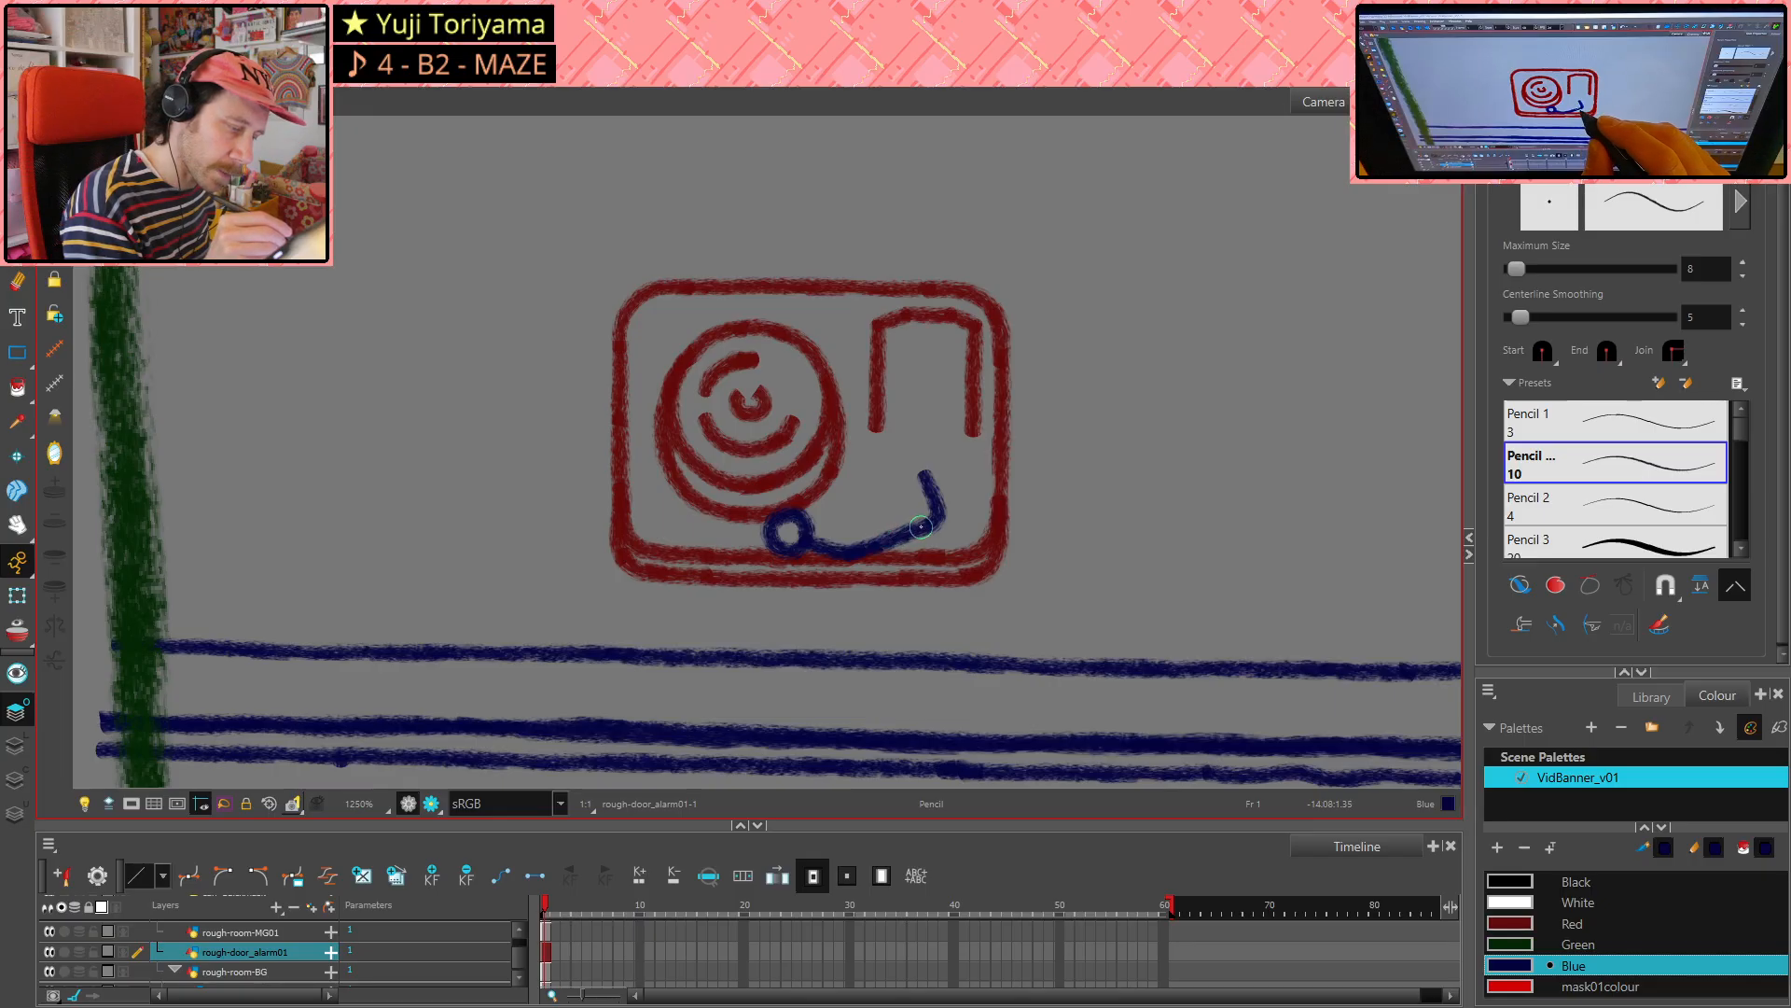
key("ctrl+z")
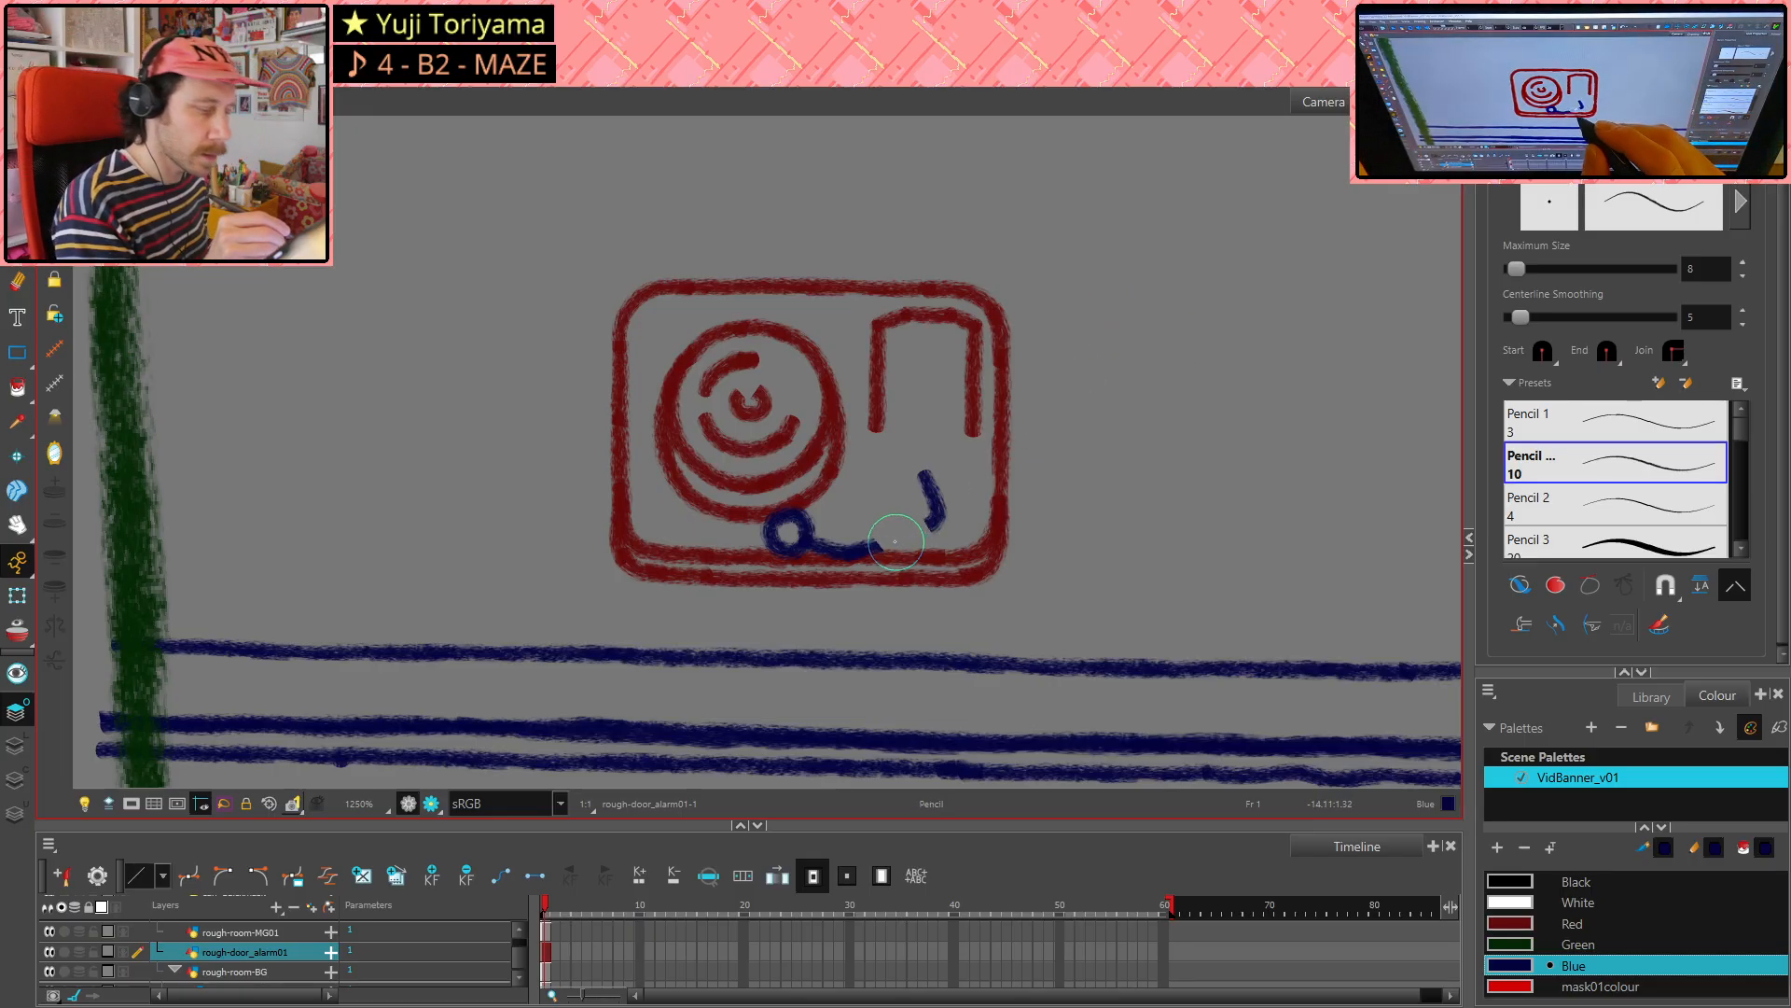
left_click_drag(874, 544, 936, 514)
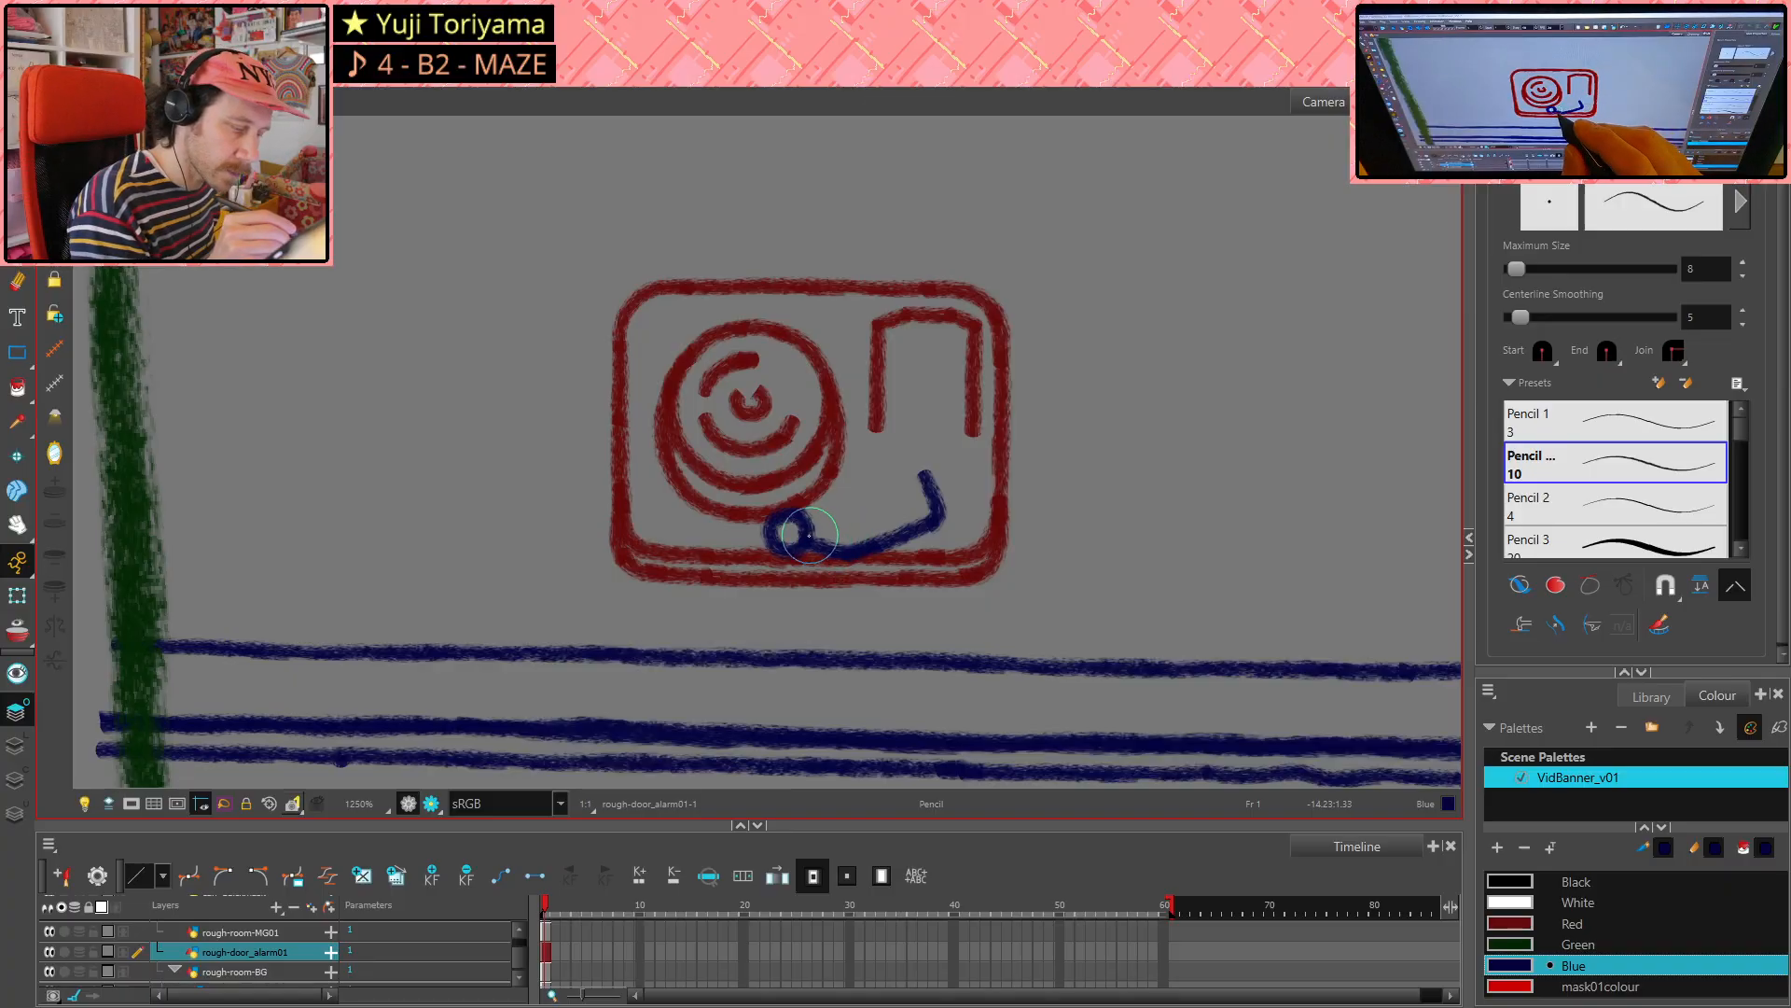
- Draw blue strokes along the inner and outer sides of the bent arm, running from the ring to the arm's upper end
mouse_move(807, 534)
left_mouse_down()
mouse_move(888, 533)
mouse_move(933, 511)
mouse_move(918, 473)
mouse_move(925, 494)
left_mouse_up()
key("ctrl+z")
key("ctrl+z")
key("ctrl+z")
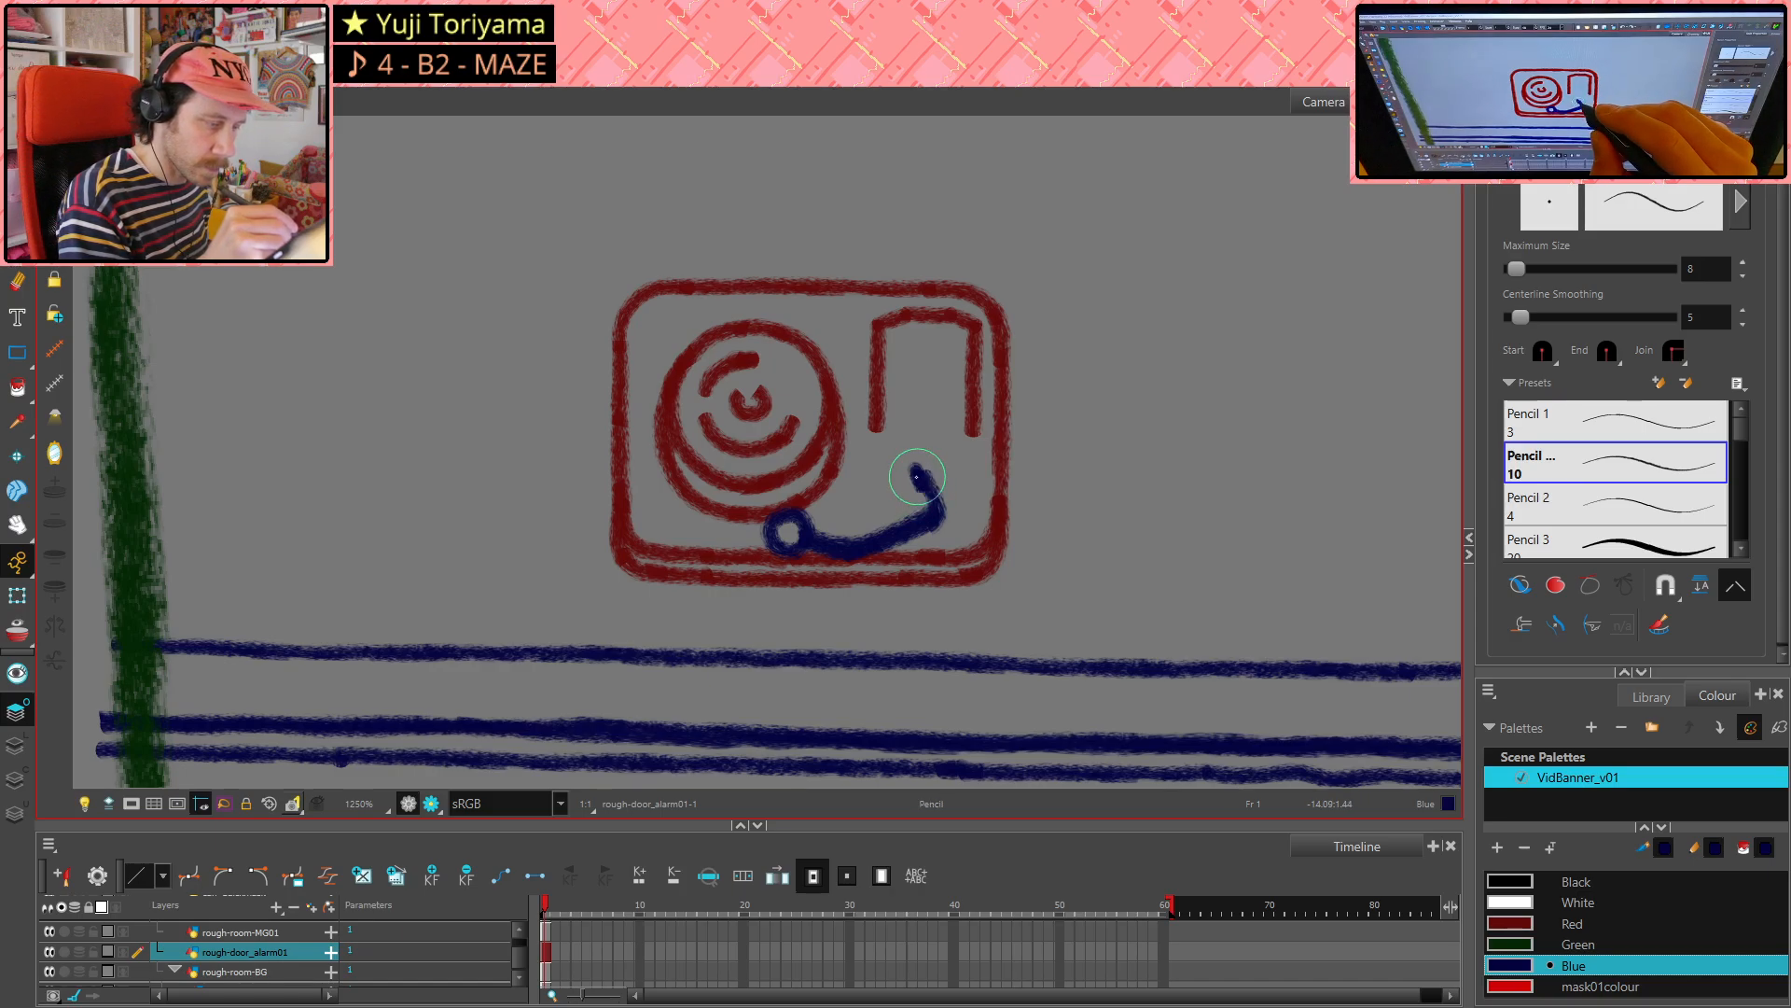
key("ctrl+z")
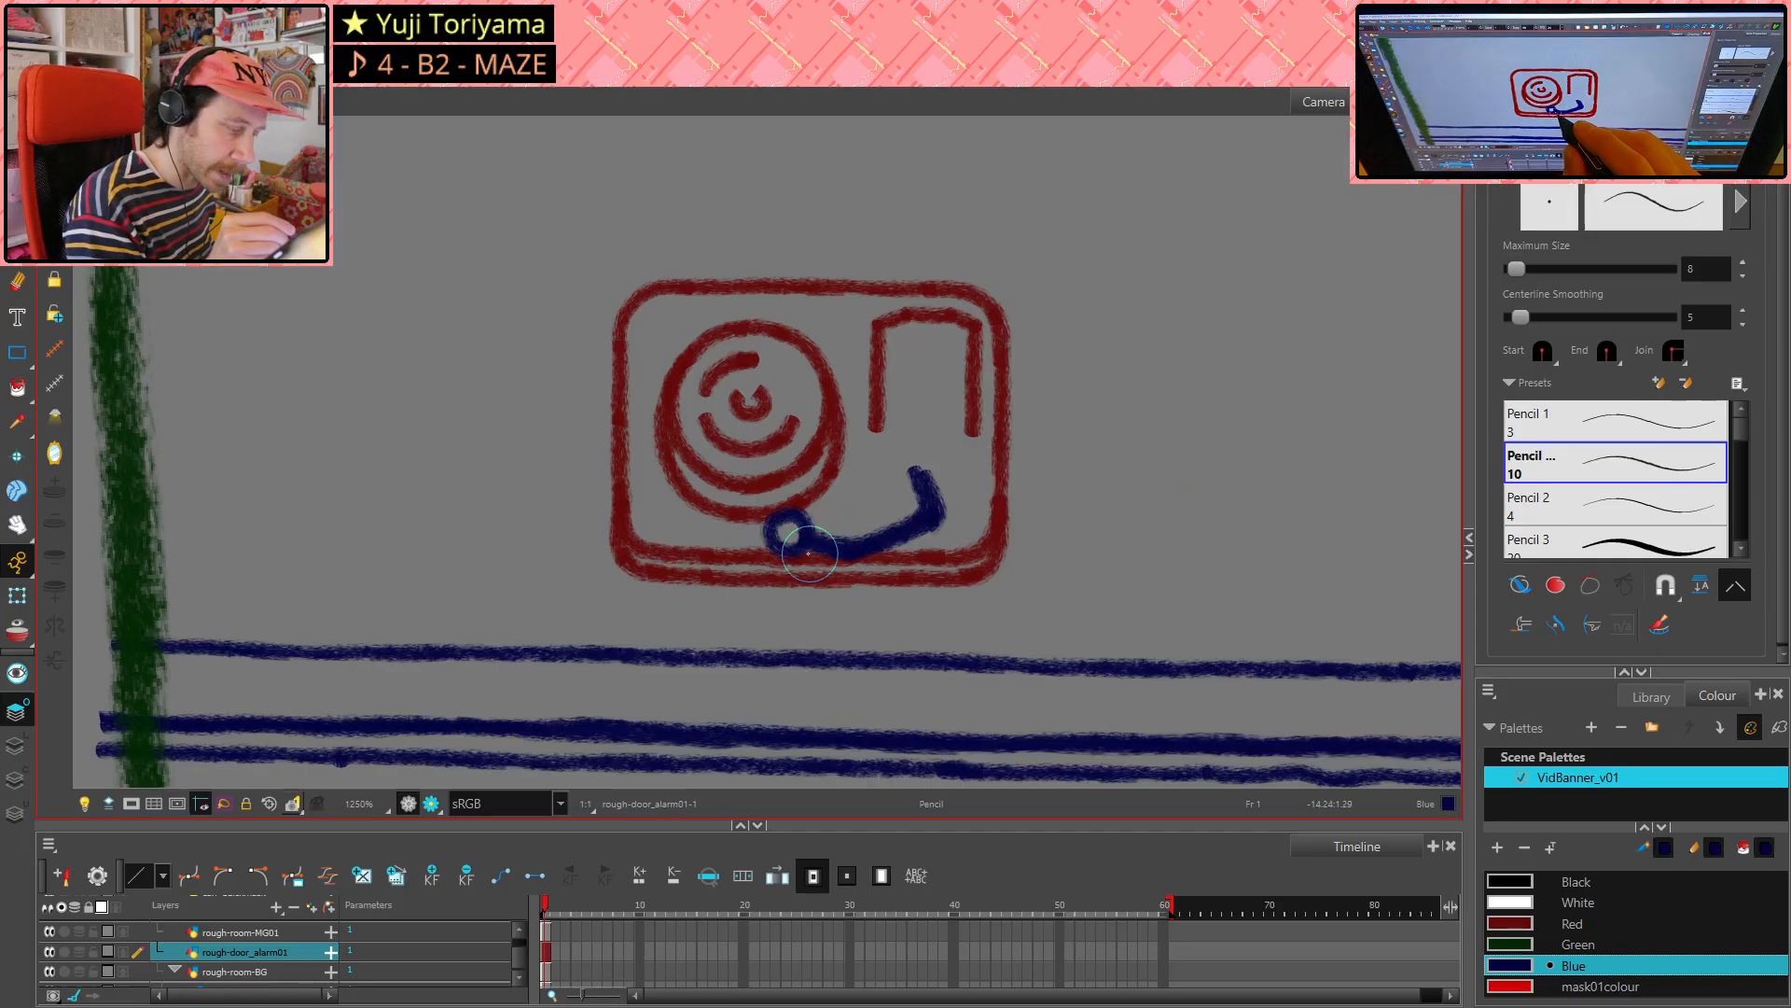
mouse_move(809, 553)
left_mouse_down()
mouse_move(793, 546)
mouse_move(832, 557)
mouse_move(921, 531)
mouse_move(944, 497)
mouse_move(932, 478)
left_mouse_up()
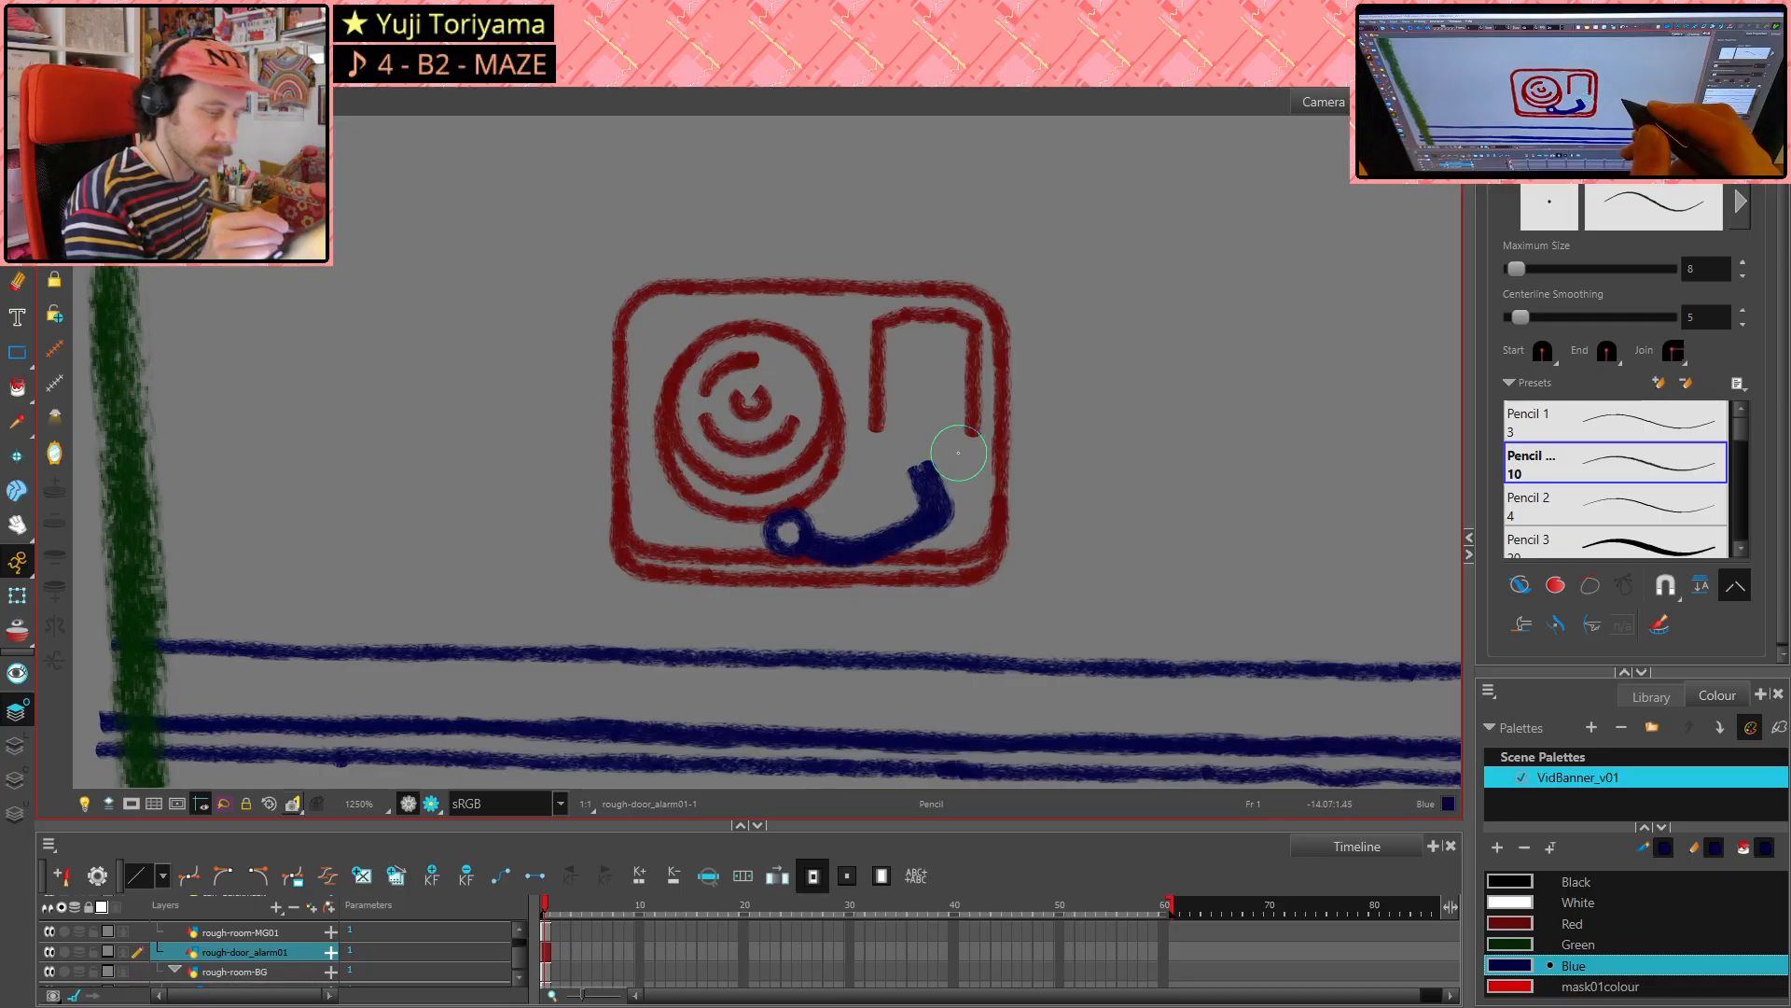
- Remove the arm's outer stroke and its centre strokes, keeping the ring and the inner line
key("alt+s")
left_click(927, 519)
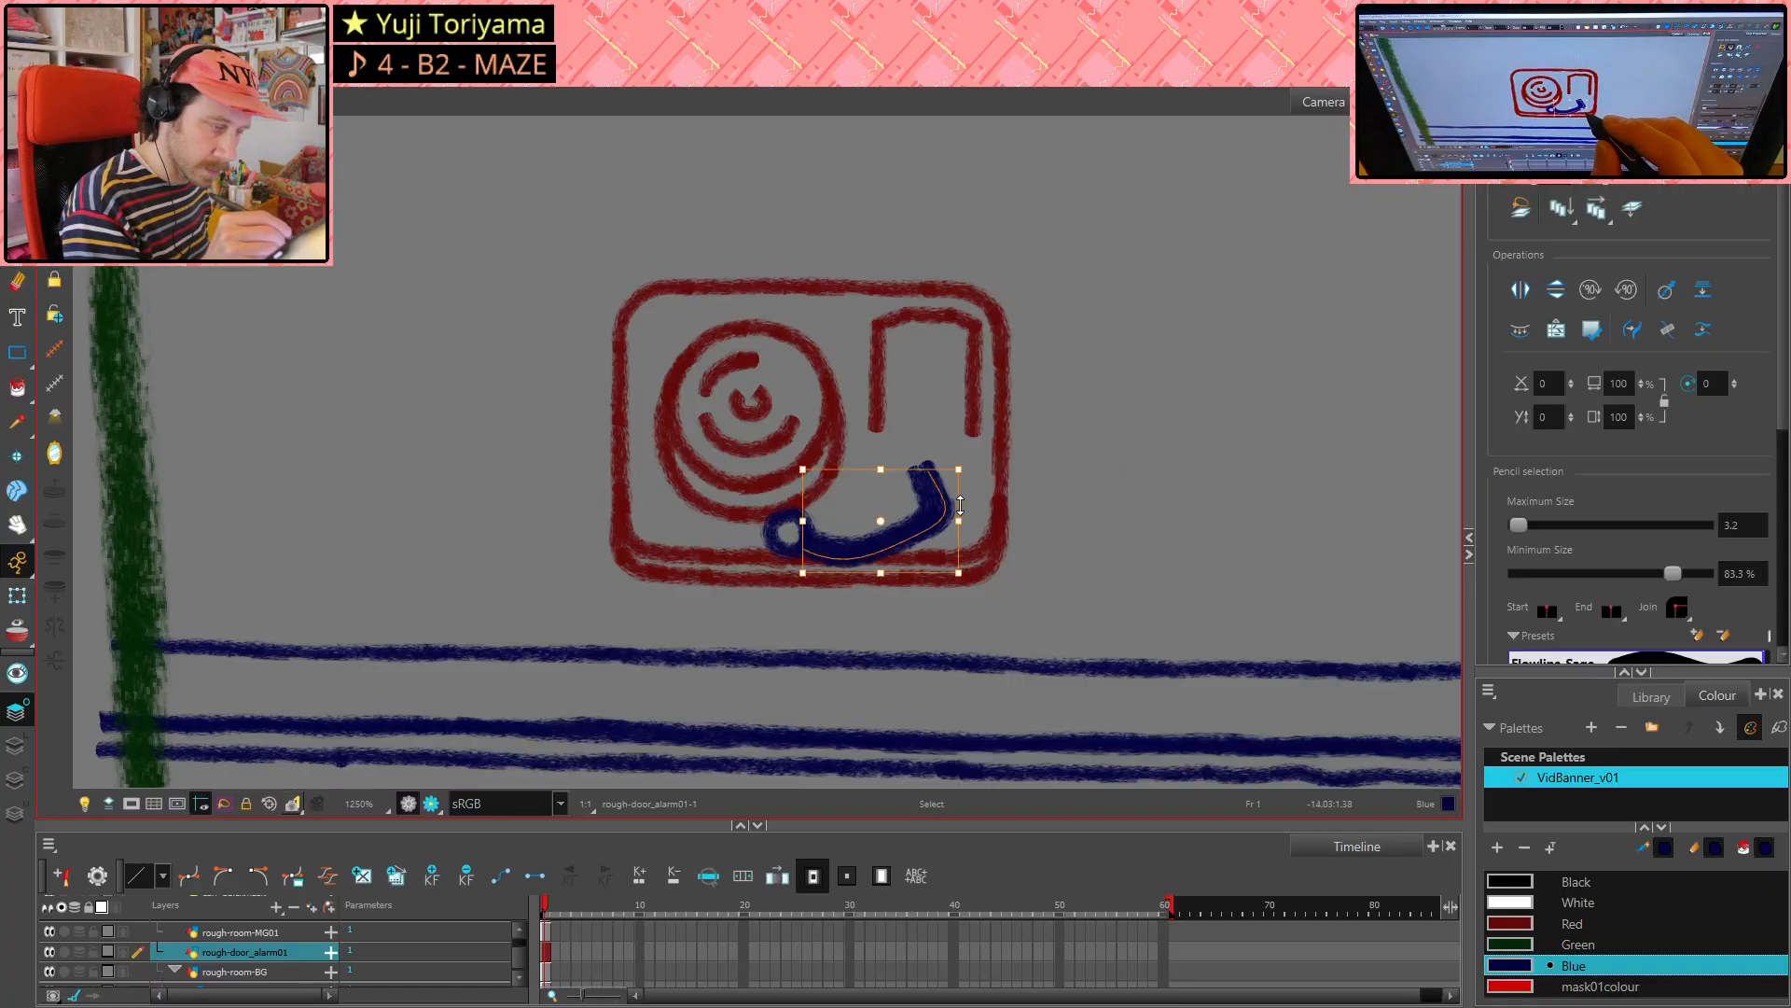
key("Delete")
left_click(939, 516)
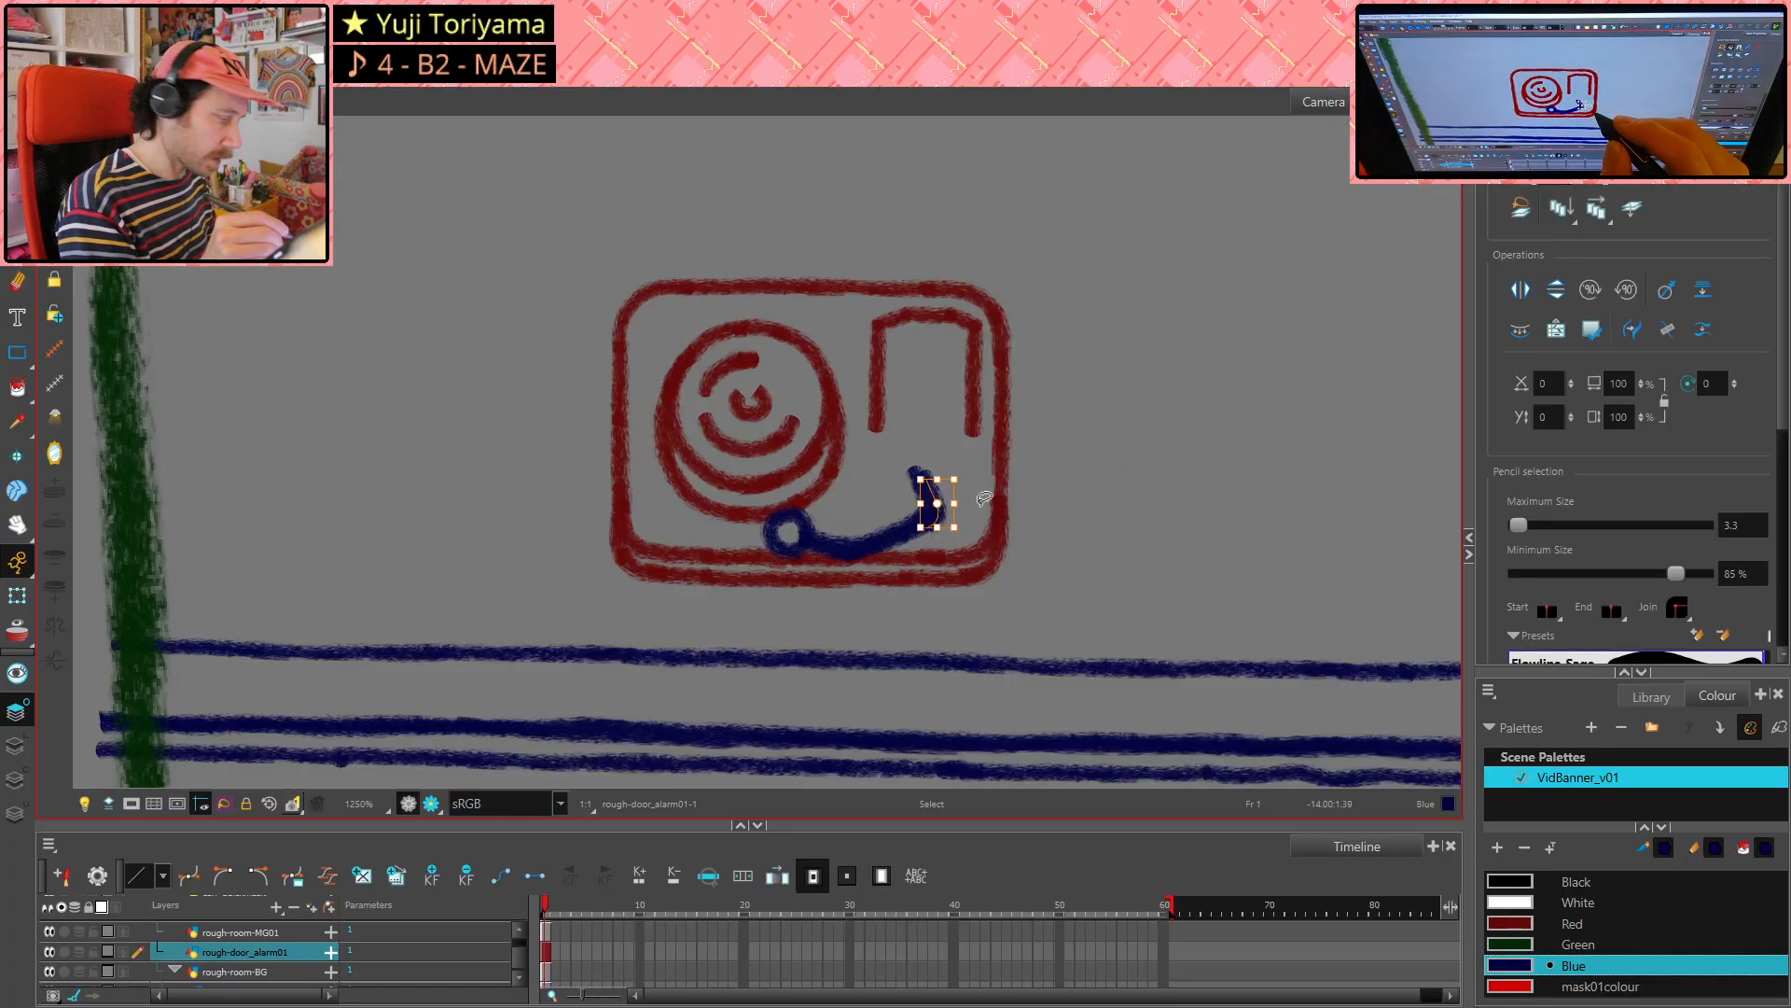
key("Delete")
left_click(919, 536)
key("Delete")
left_click(947, 518)
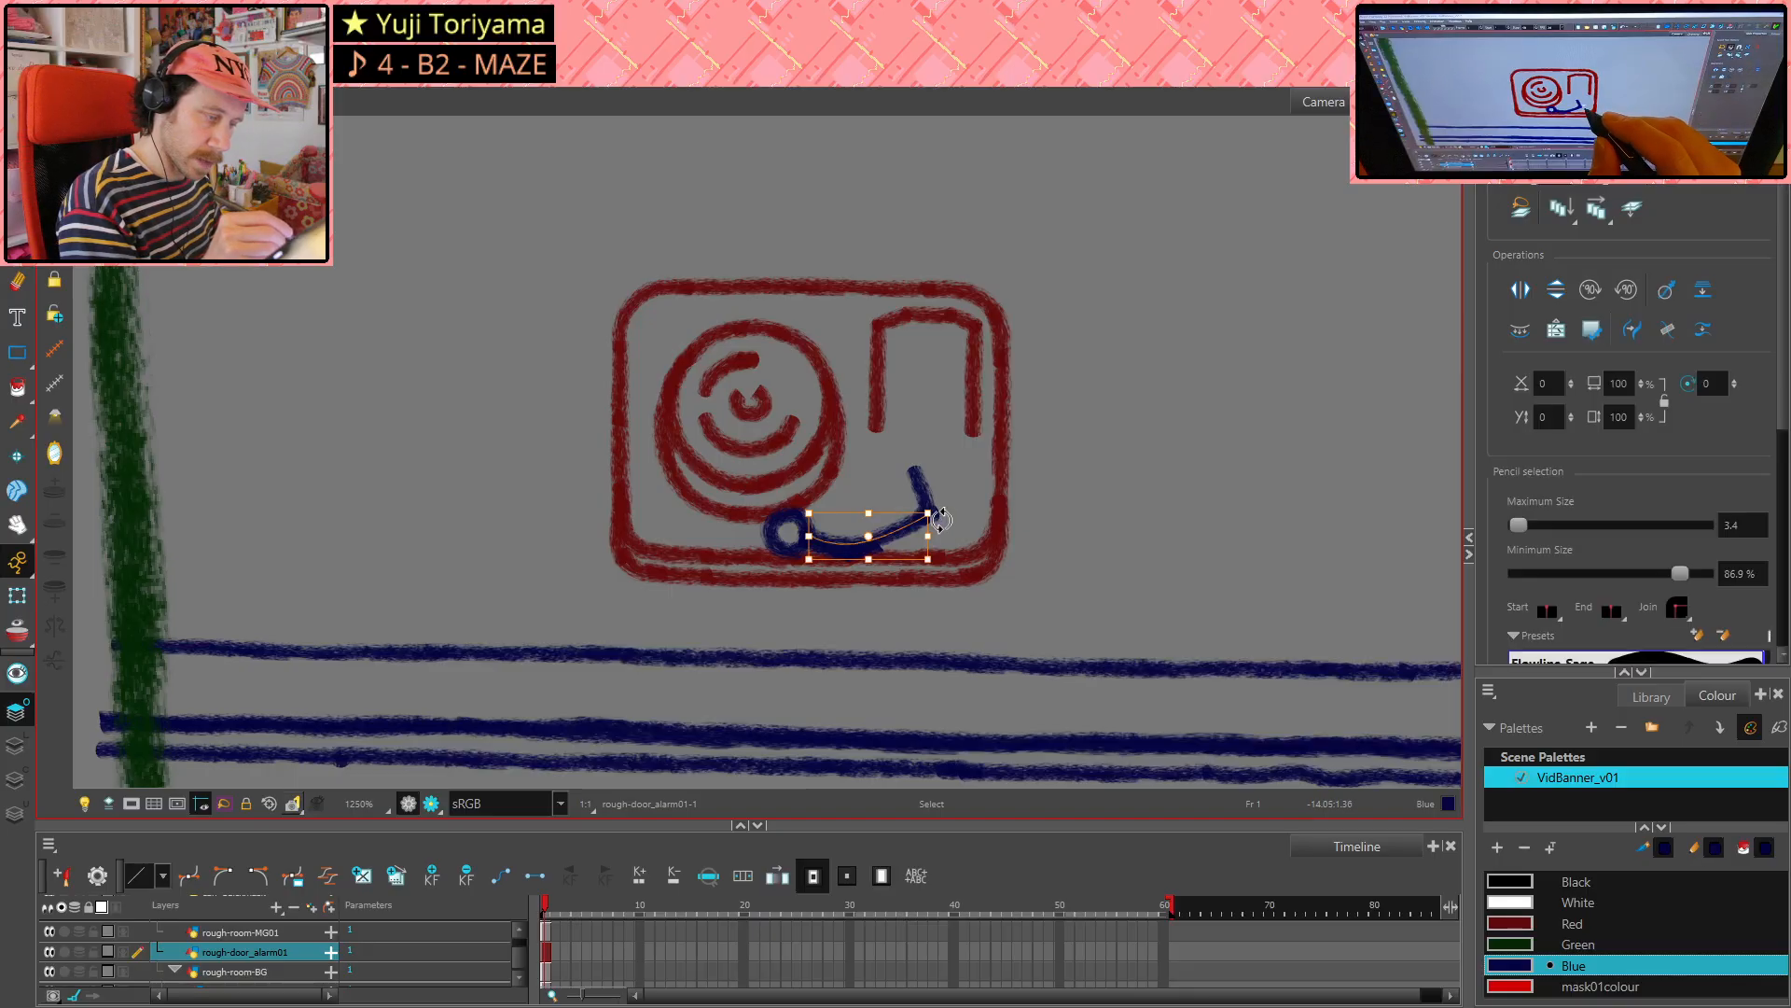
key("Delete")
key("ctrl+z")
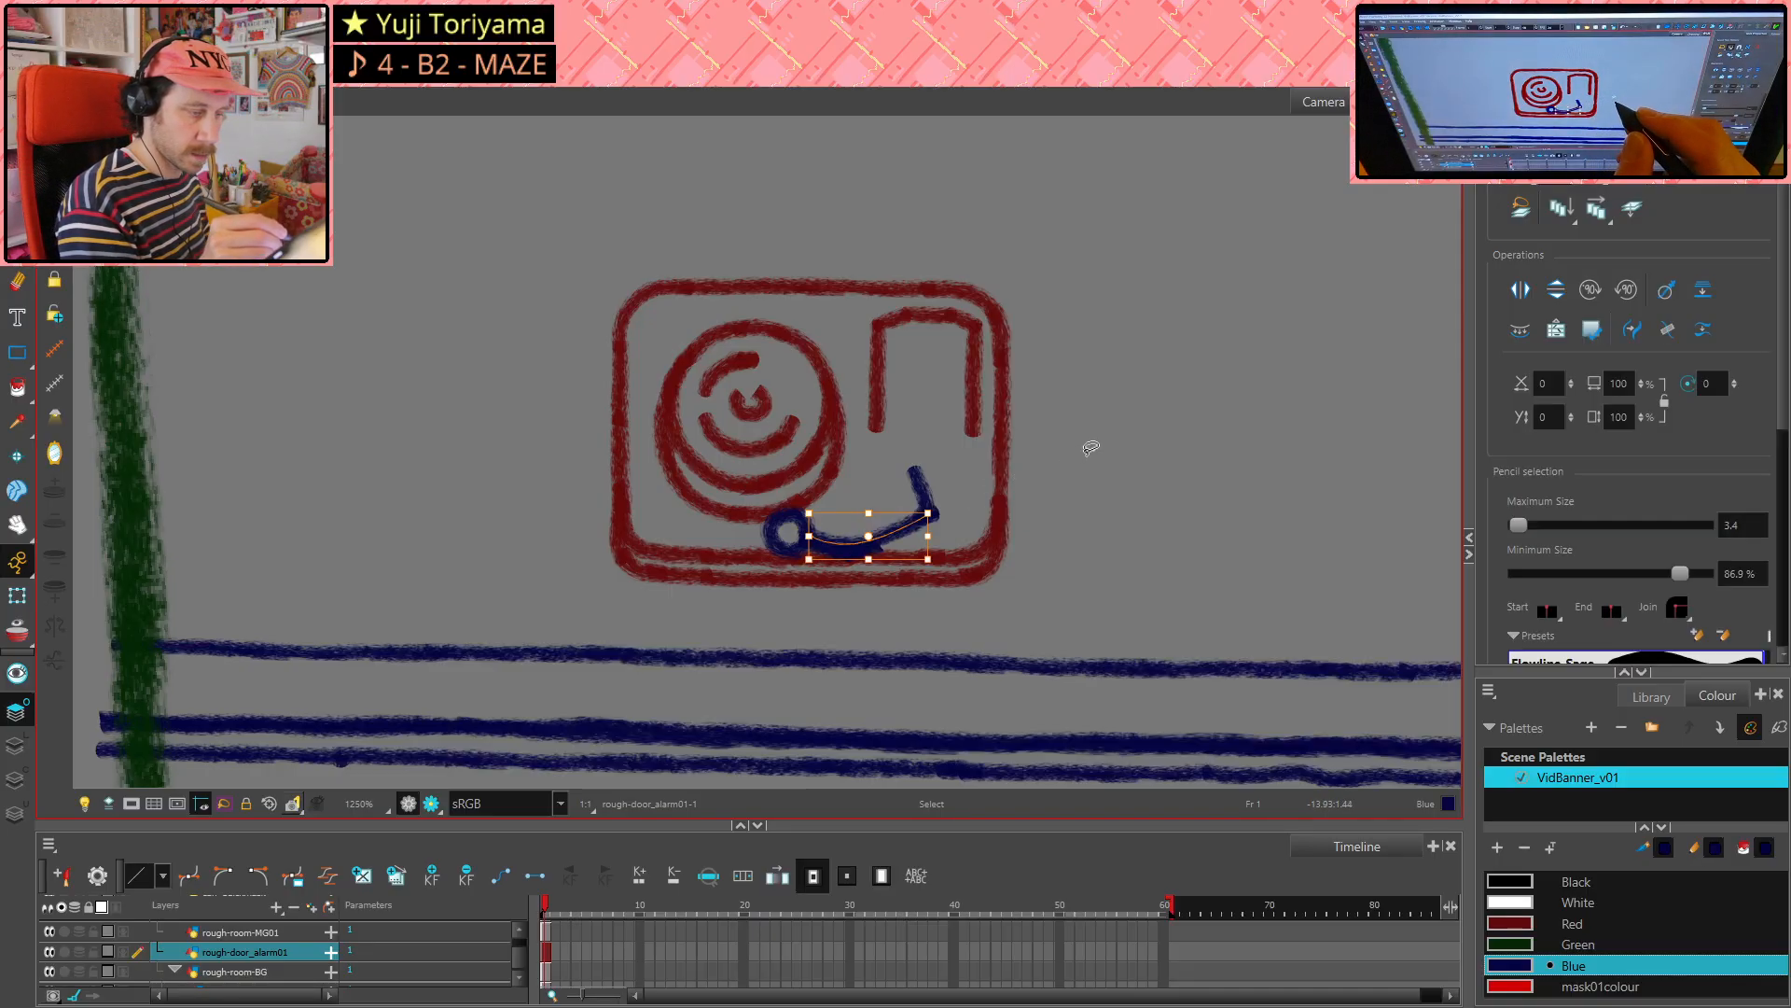
left_click(1082, 453)
left_click(878, 550)
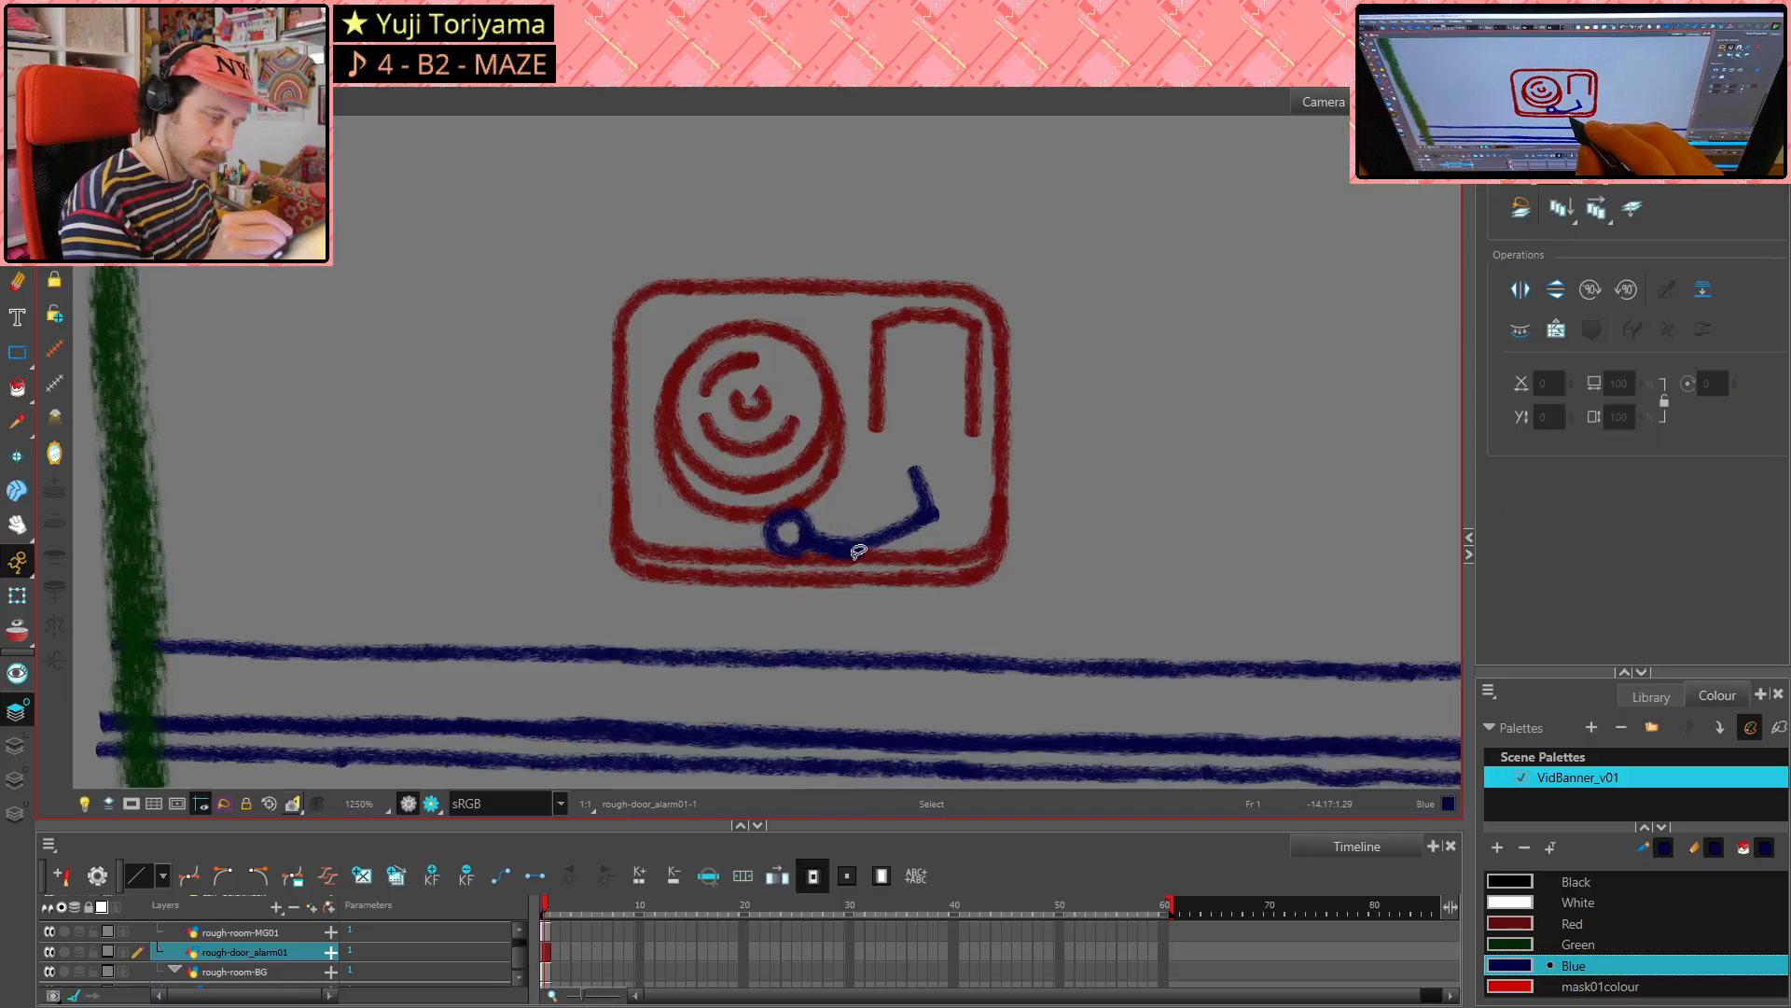
left_click(950, 471)
- Erase the sharp corner of the arm's inner line to round it off, and restore the outer outline alongside it
key("alt+t")
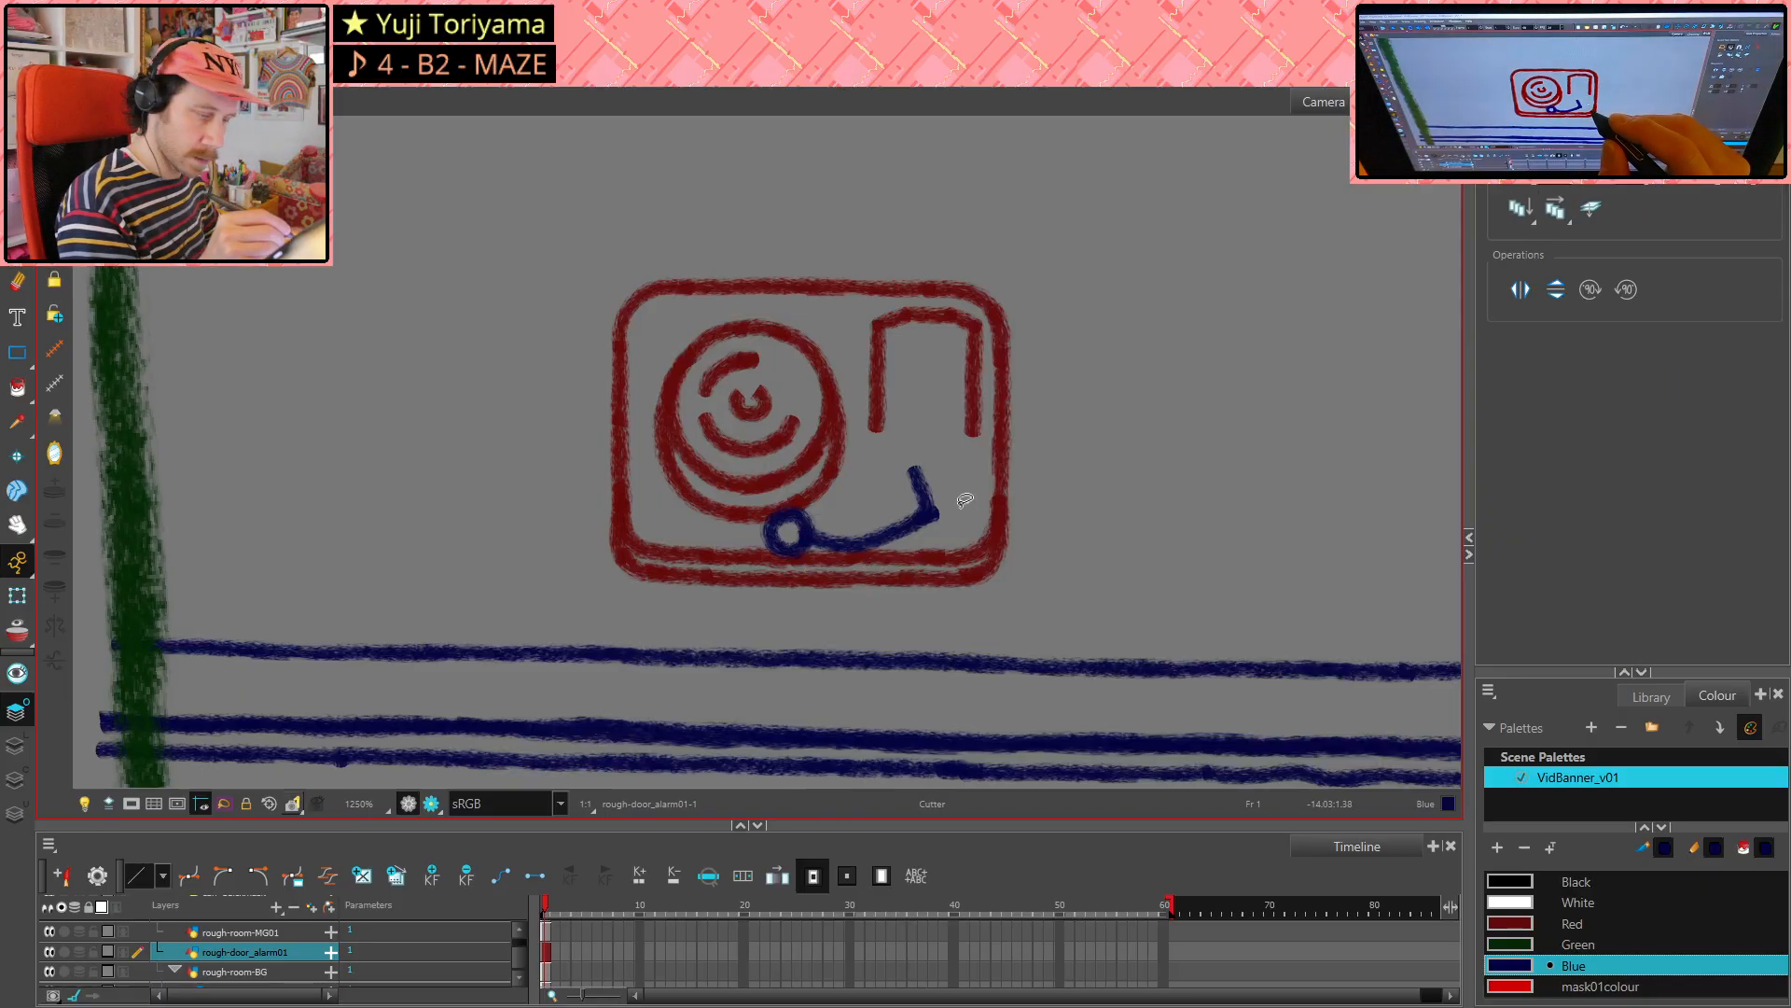
left_click(947, 519)
left_click(968, 485)
key("alt+e")
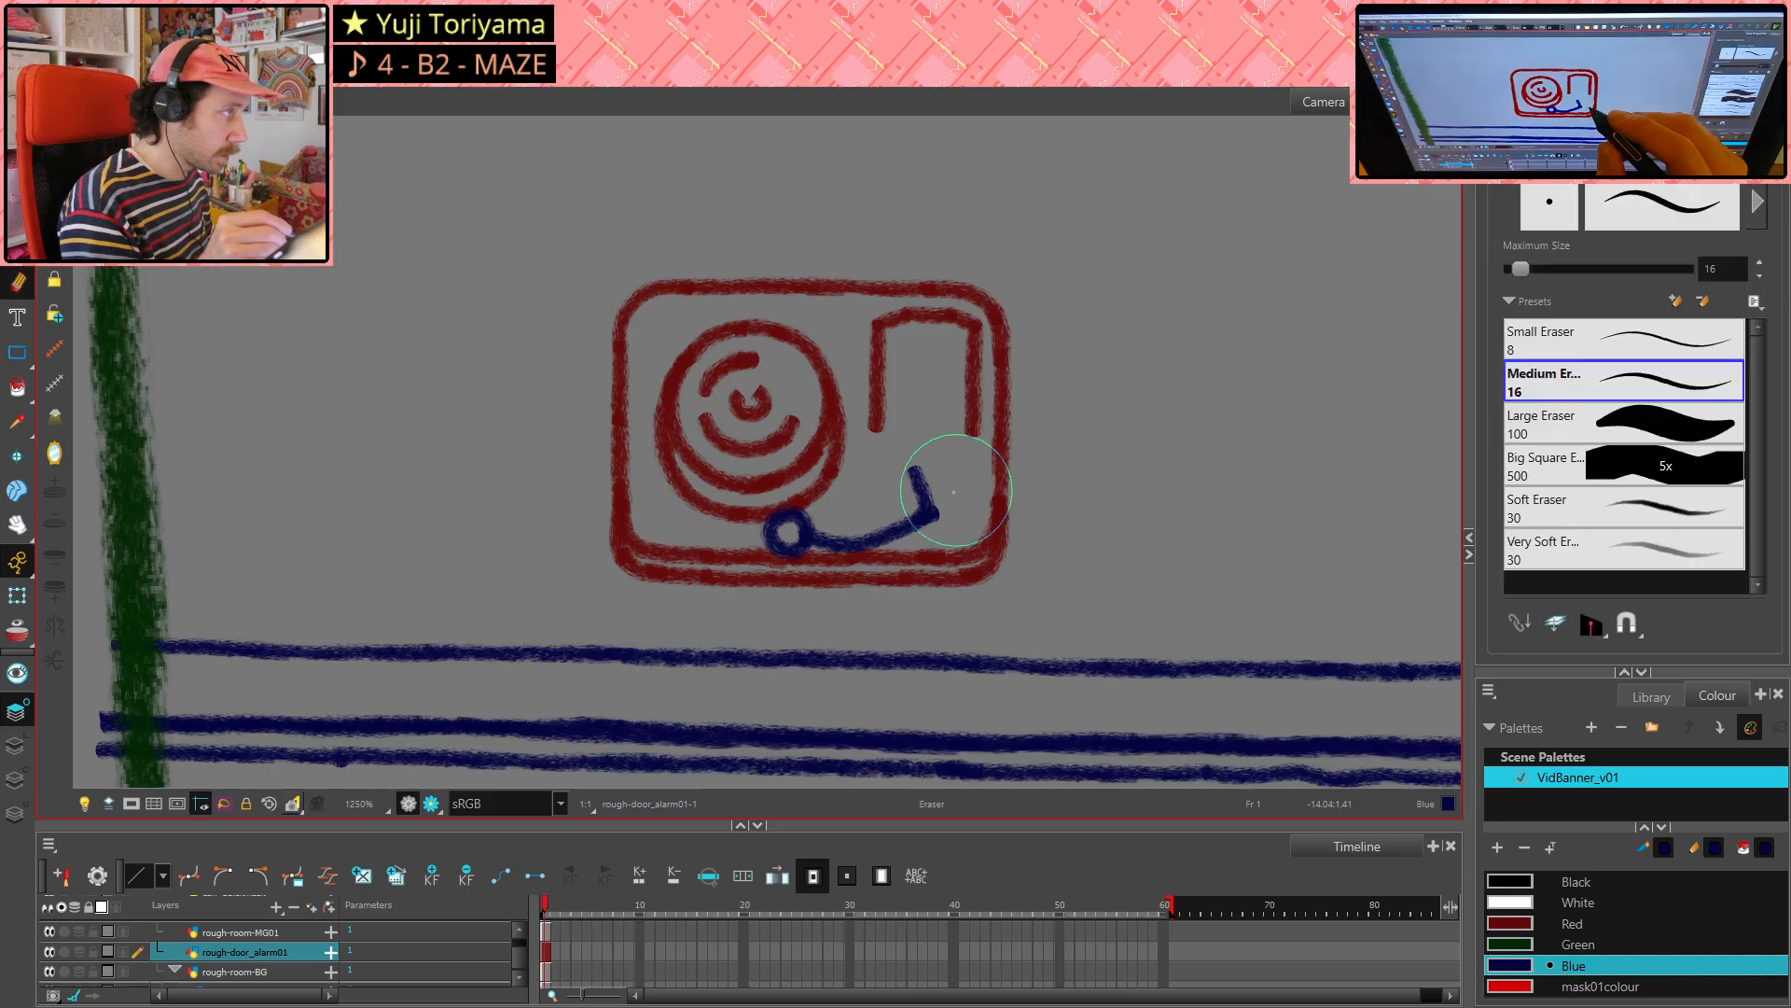
left_click_drag(942, 516, 934, 509)
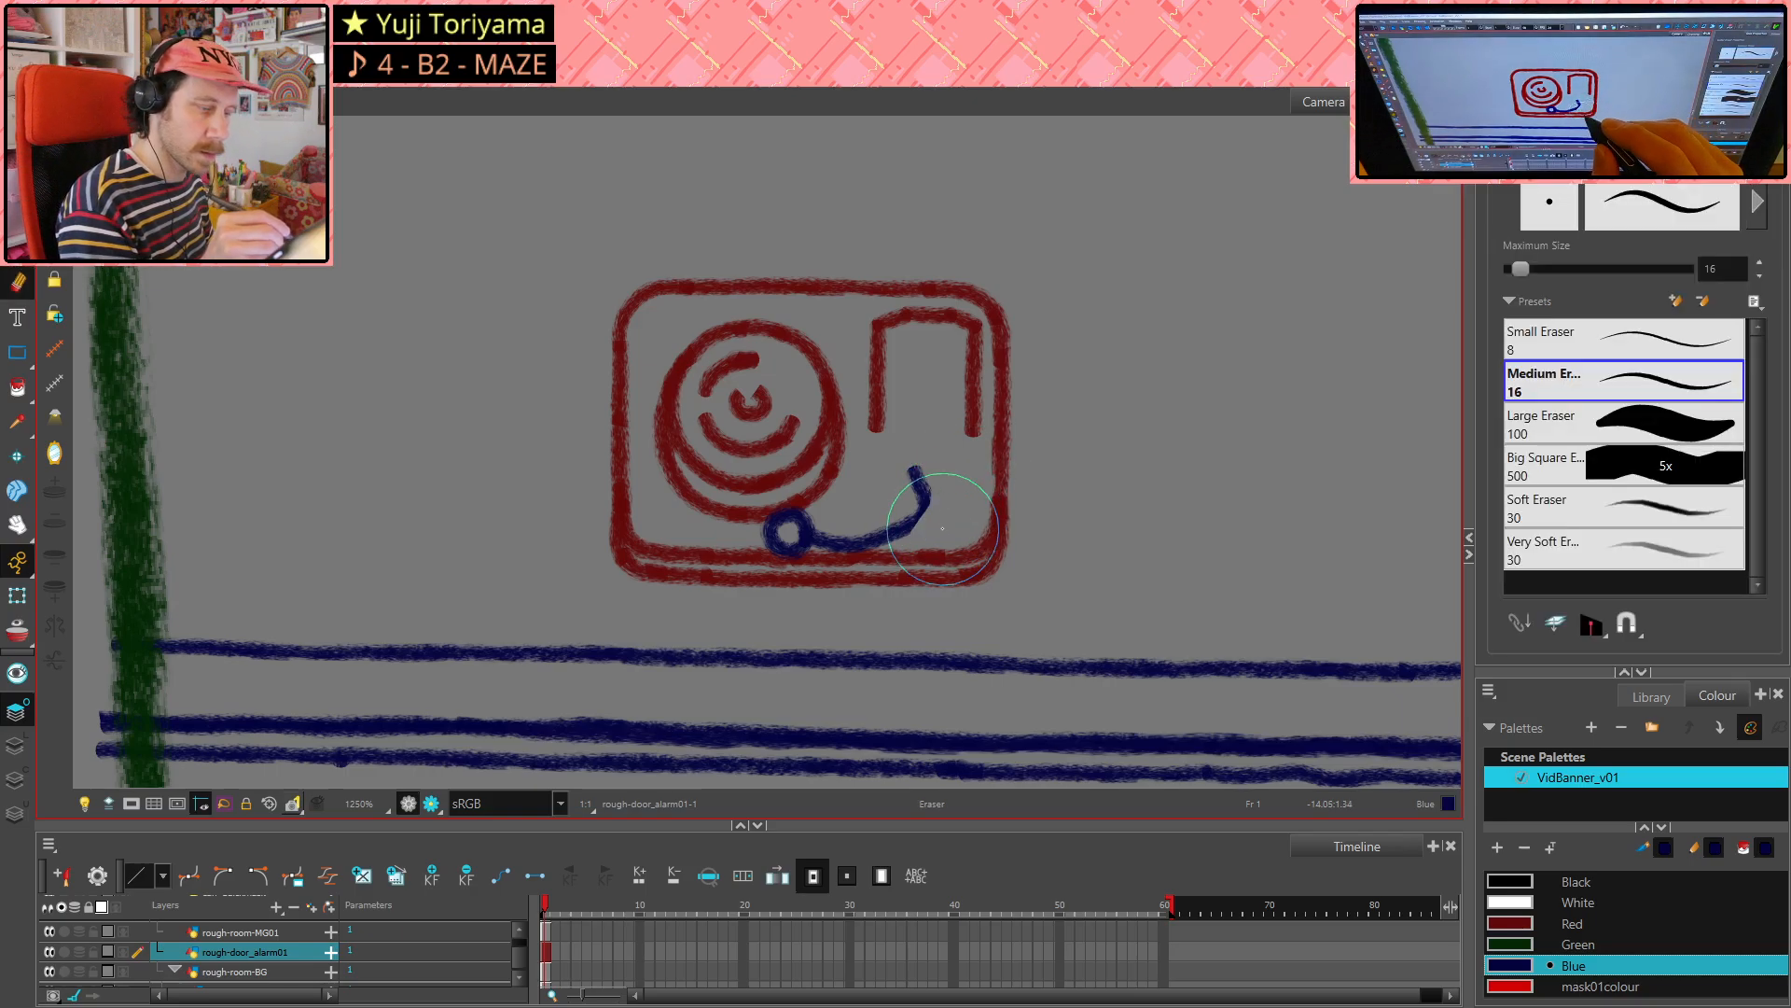
key("alt+s")
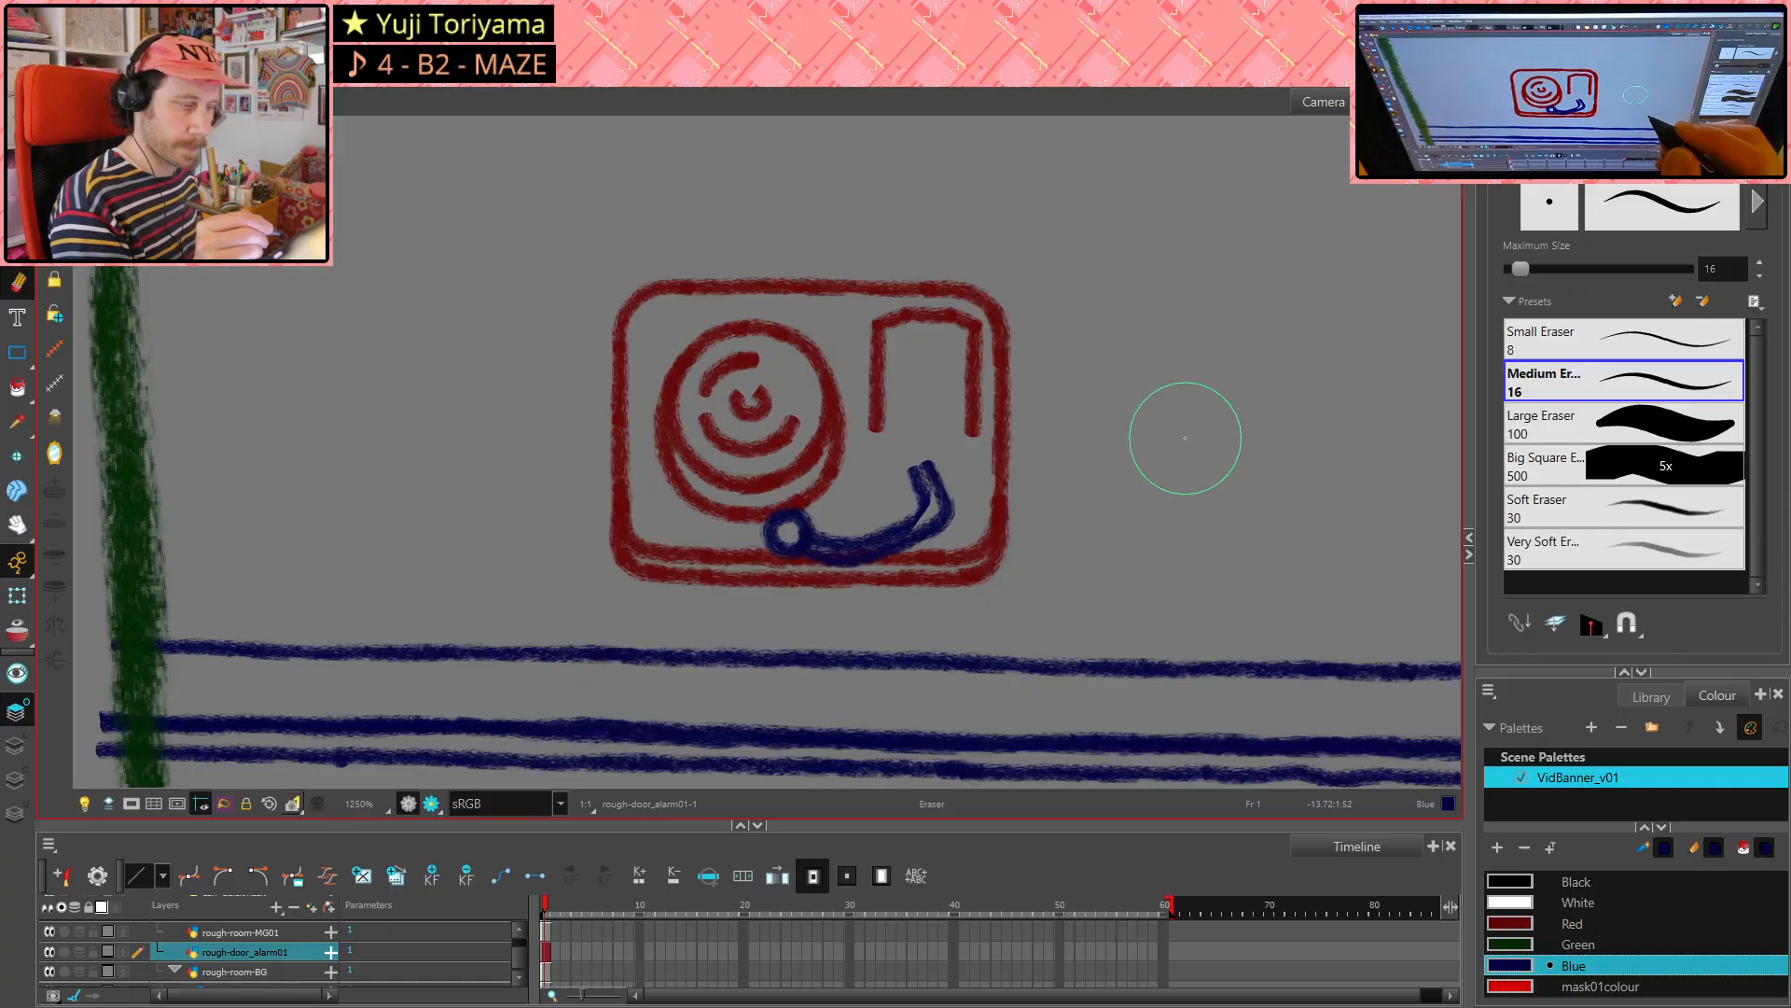
- Zoom out to the full room and examine how the door alarm sits above the double doors
key("2")
key("2")
key("2")
key("2")
key("2")
key("2")
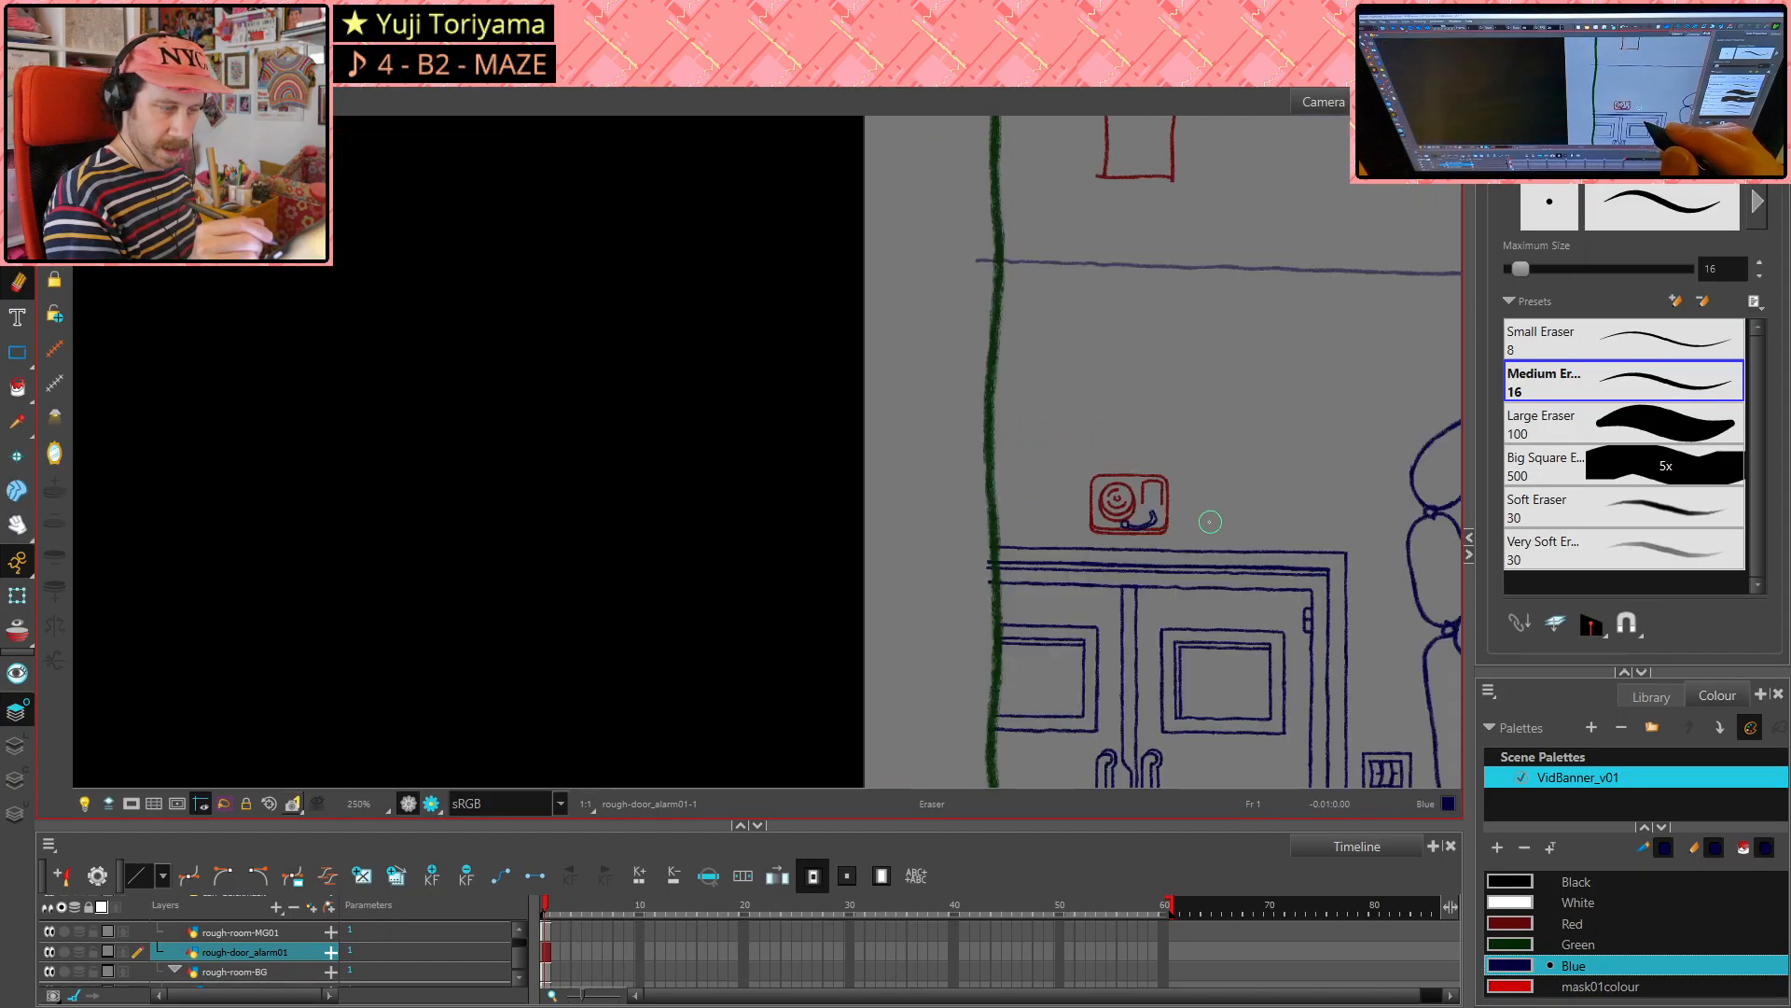
key("2")
key("2")
key("2")
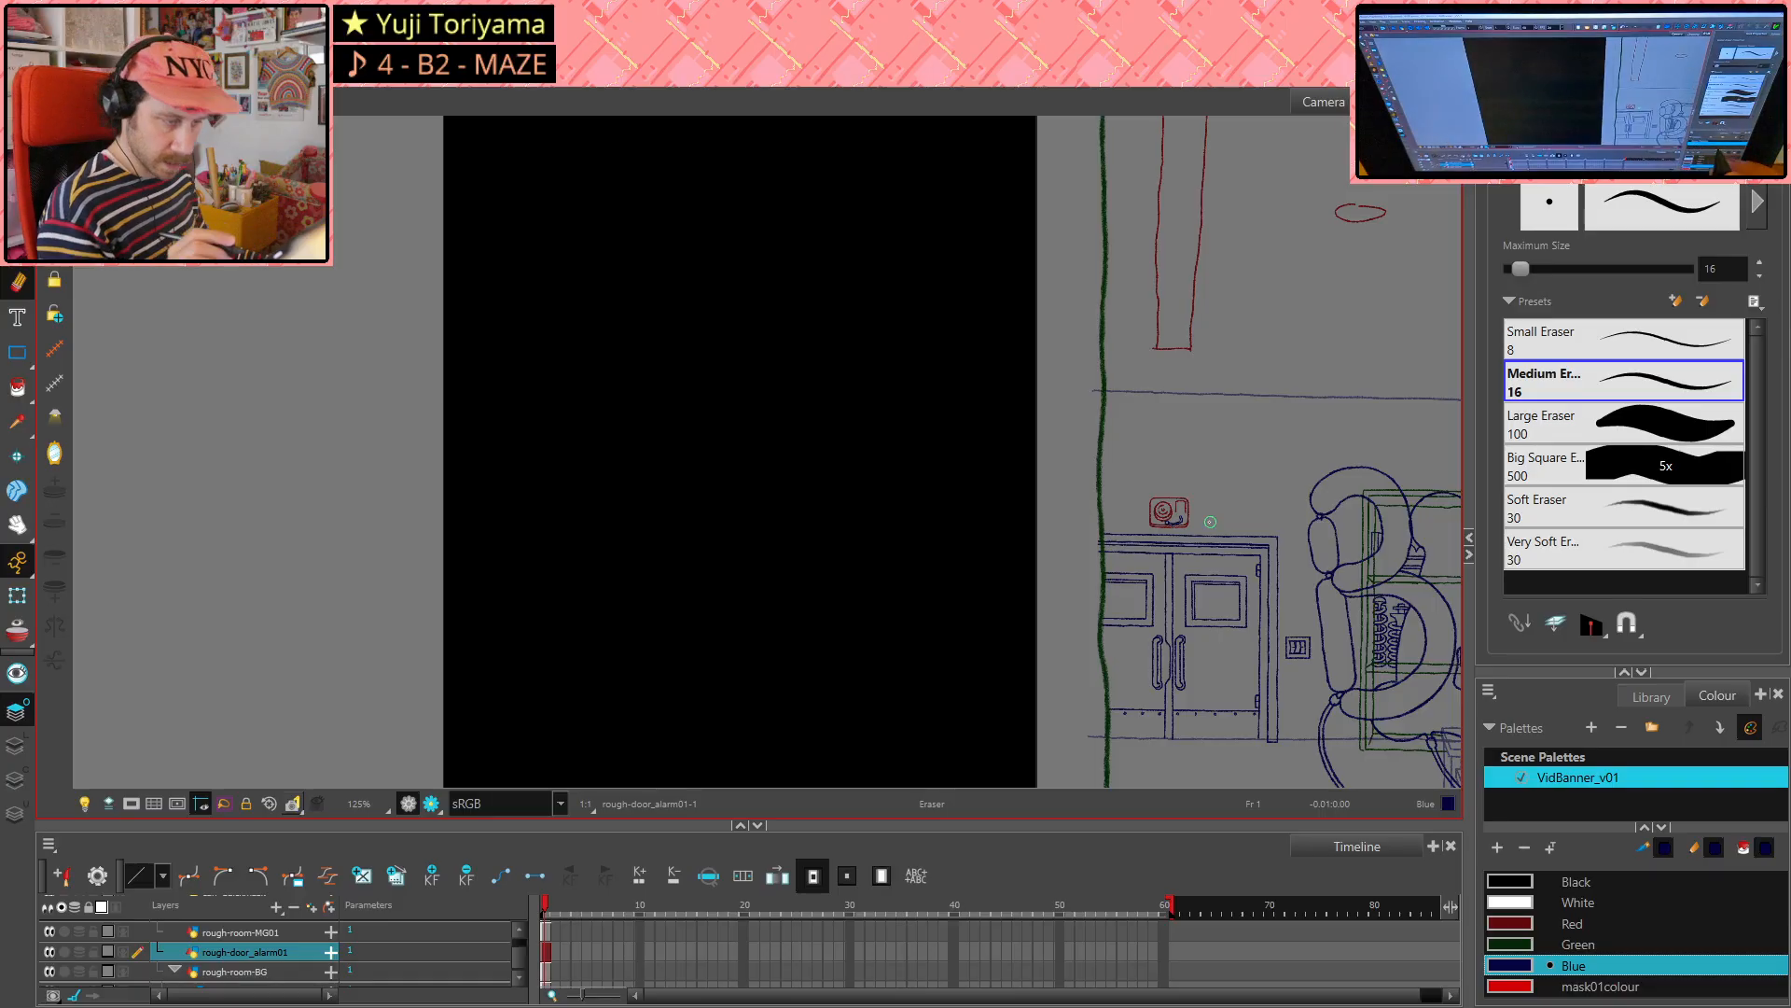
key("2")
key("2")
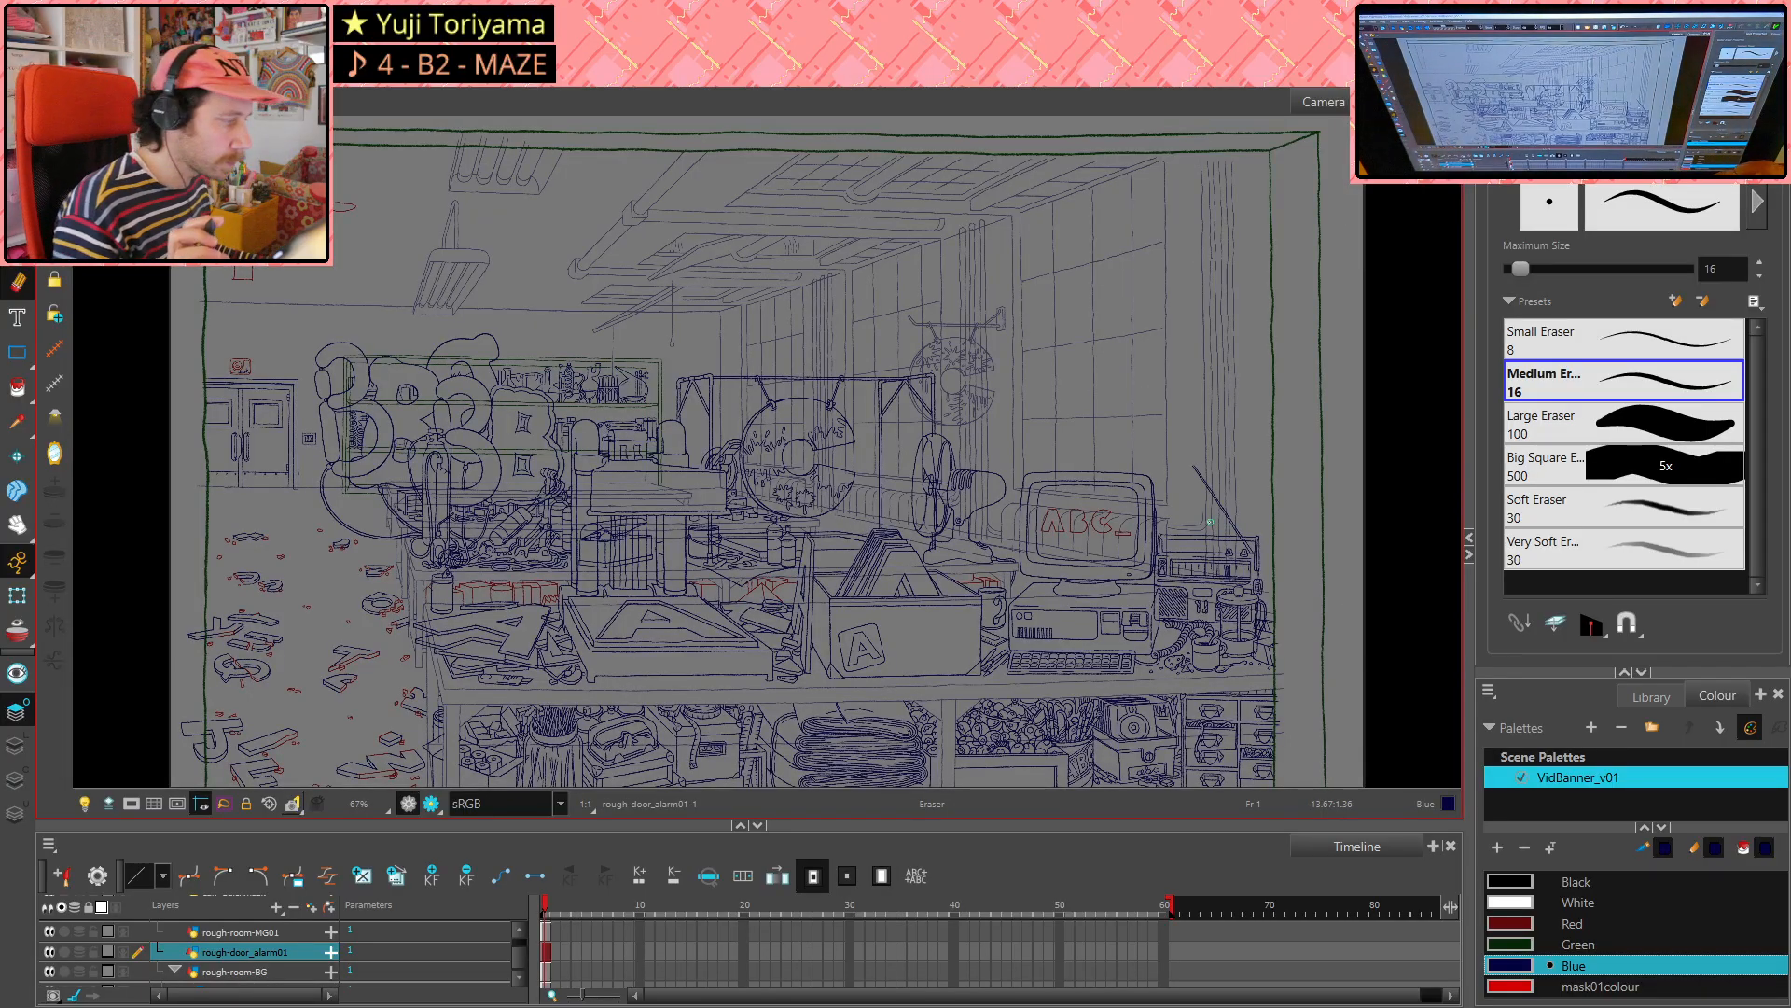
- Delete the blue ring and the double-lined bent arm from the door alarm drawing
key("1")
key("1")
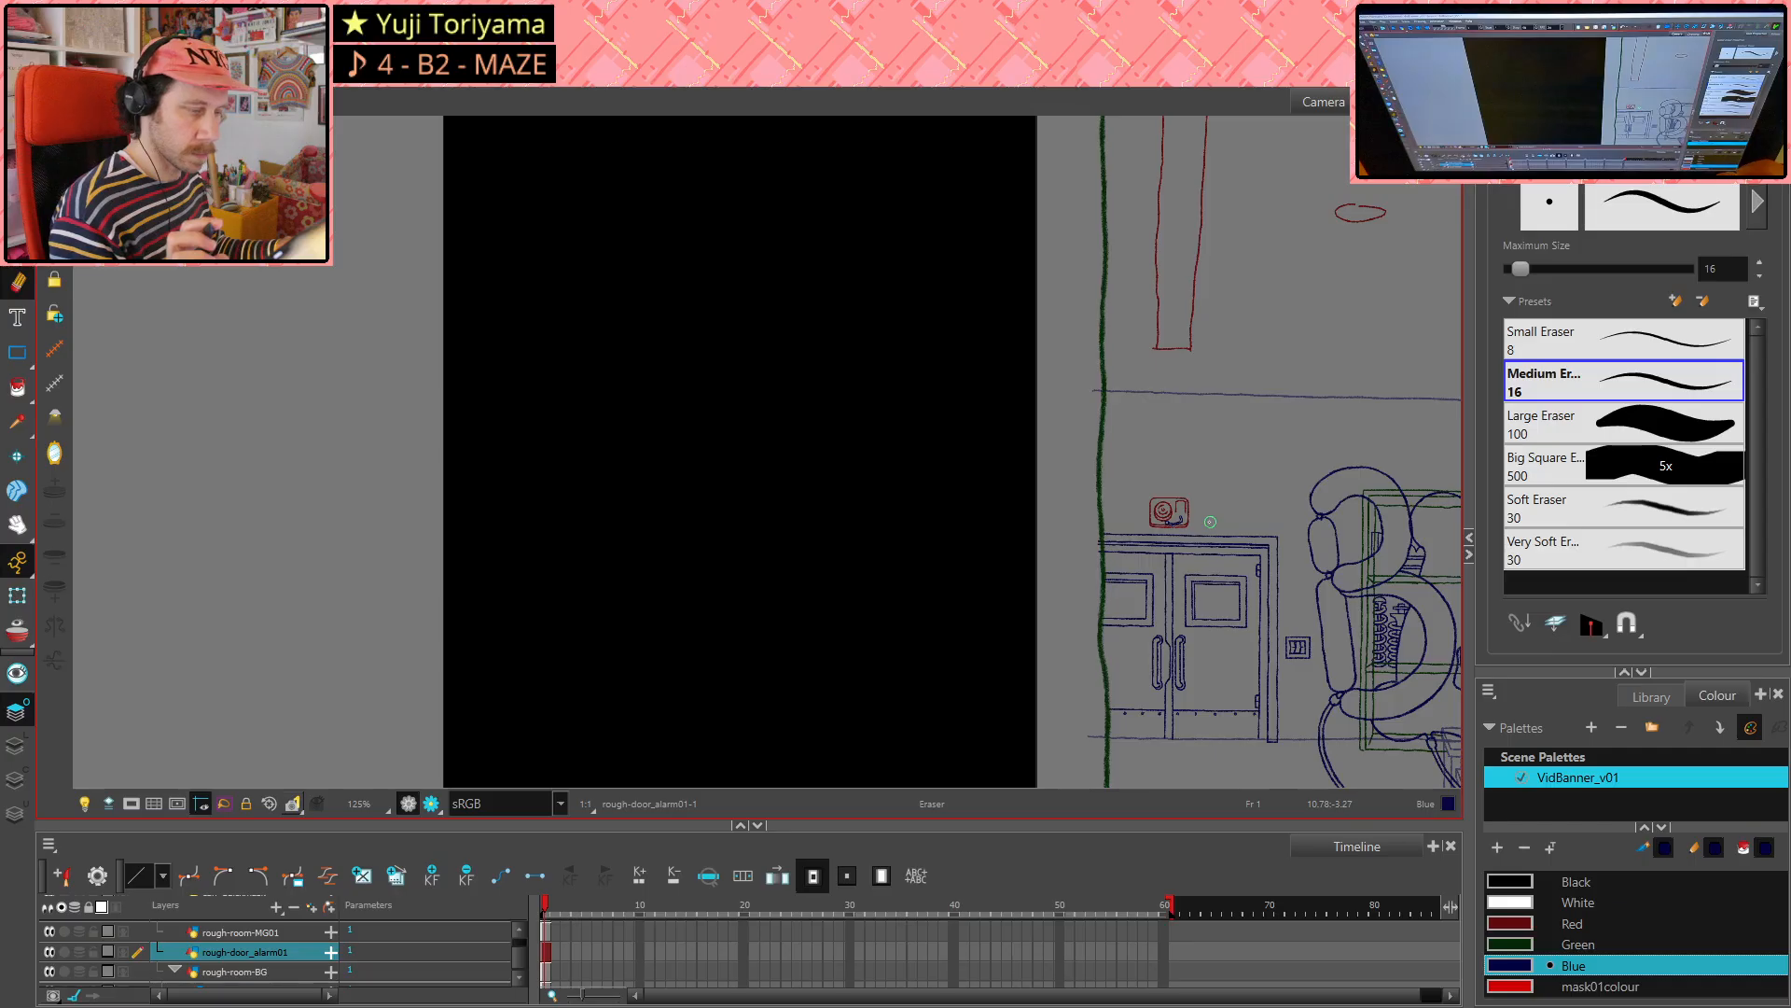
key("1")
key("1")
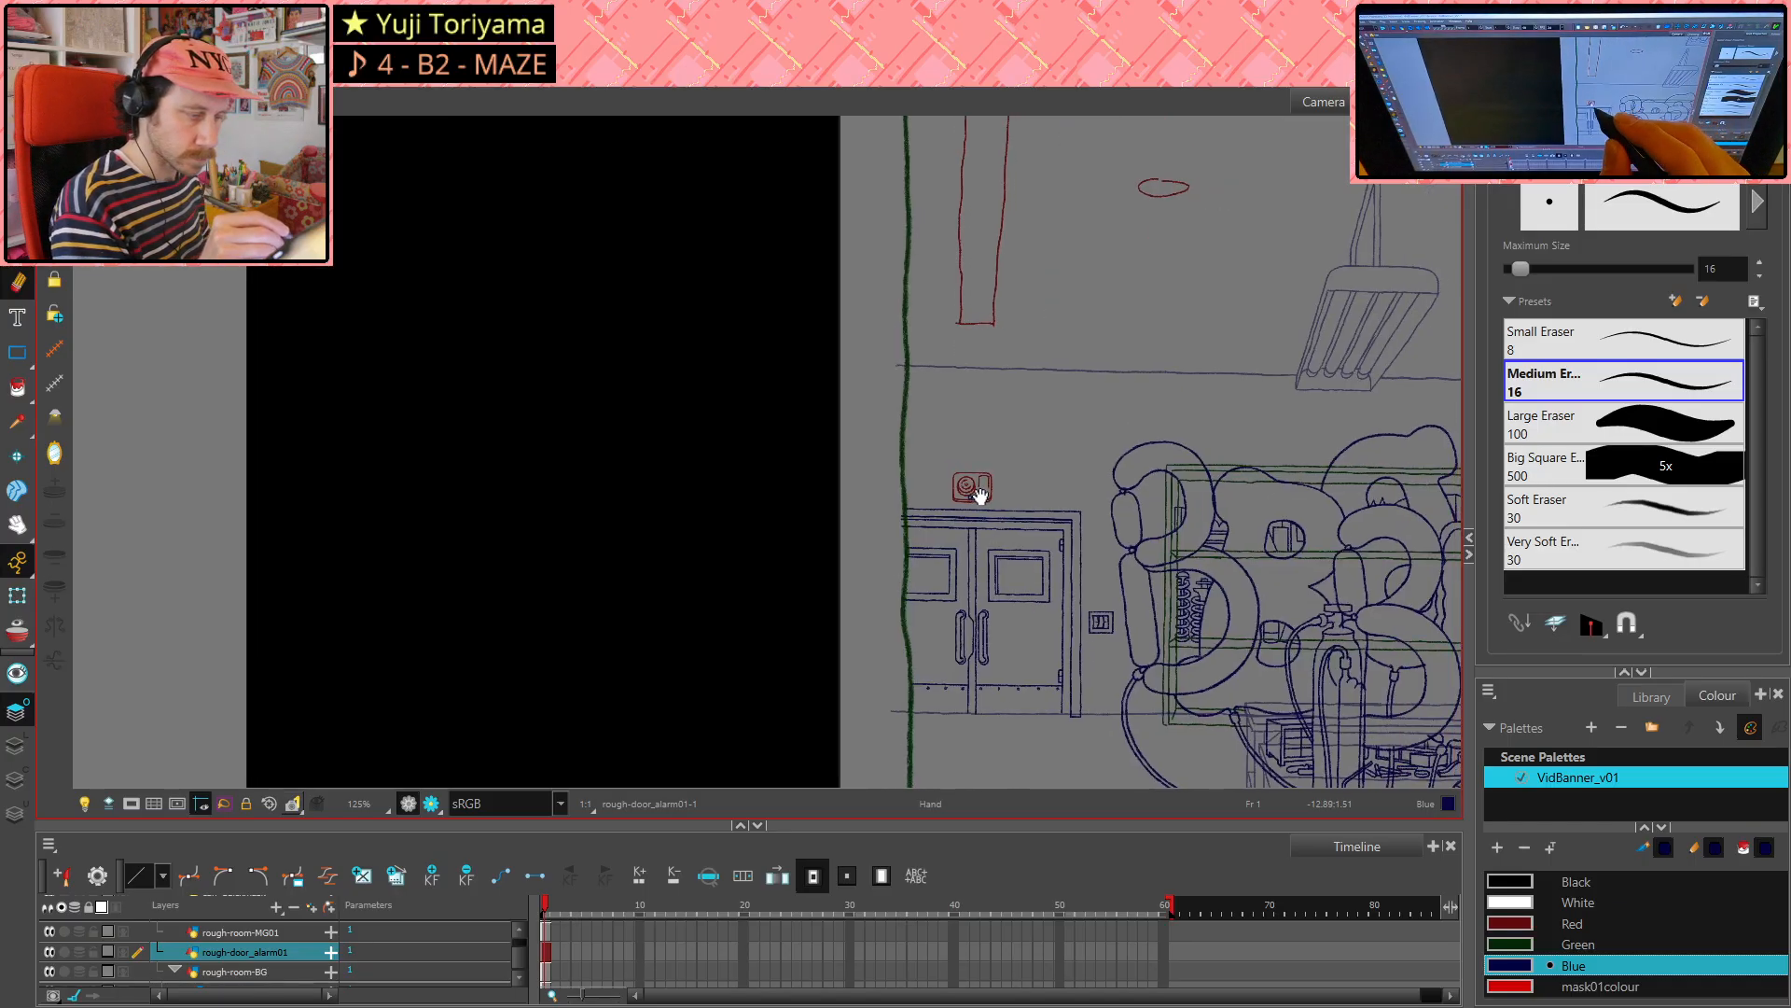
key("1")
key("1")
key("1")
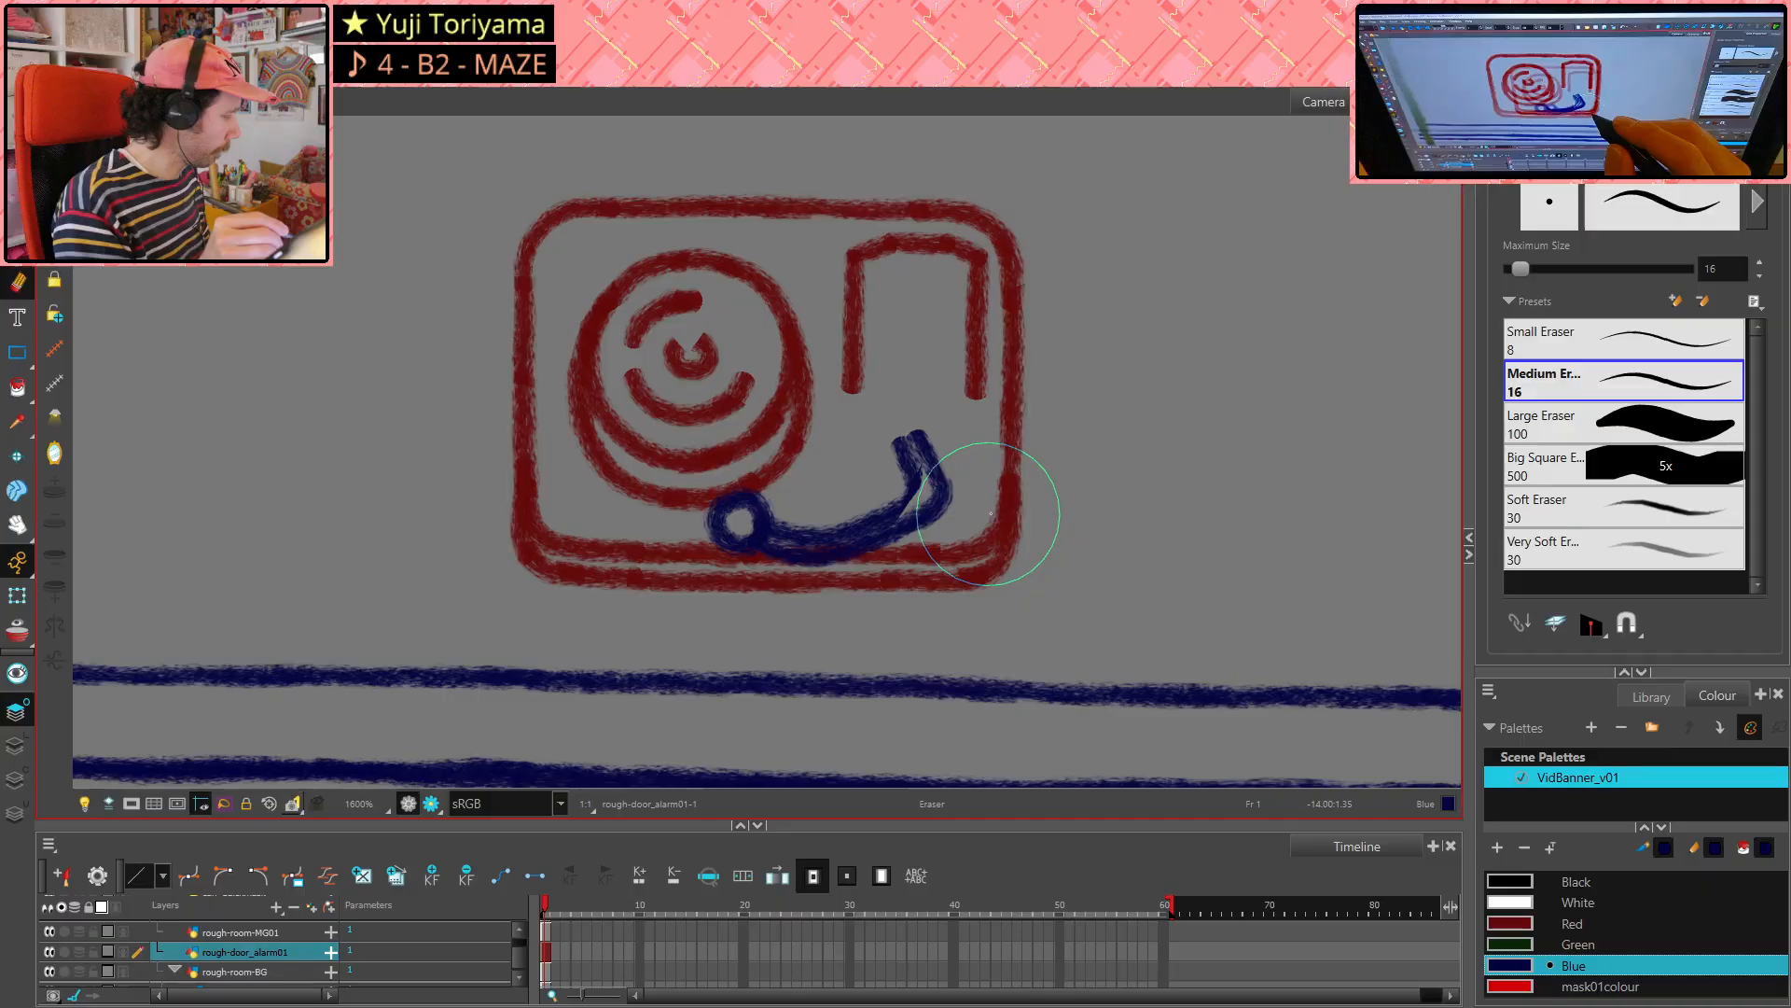
key("alt+s")
left_click_drag(799, 500, 944, 466)
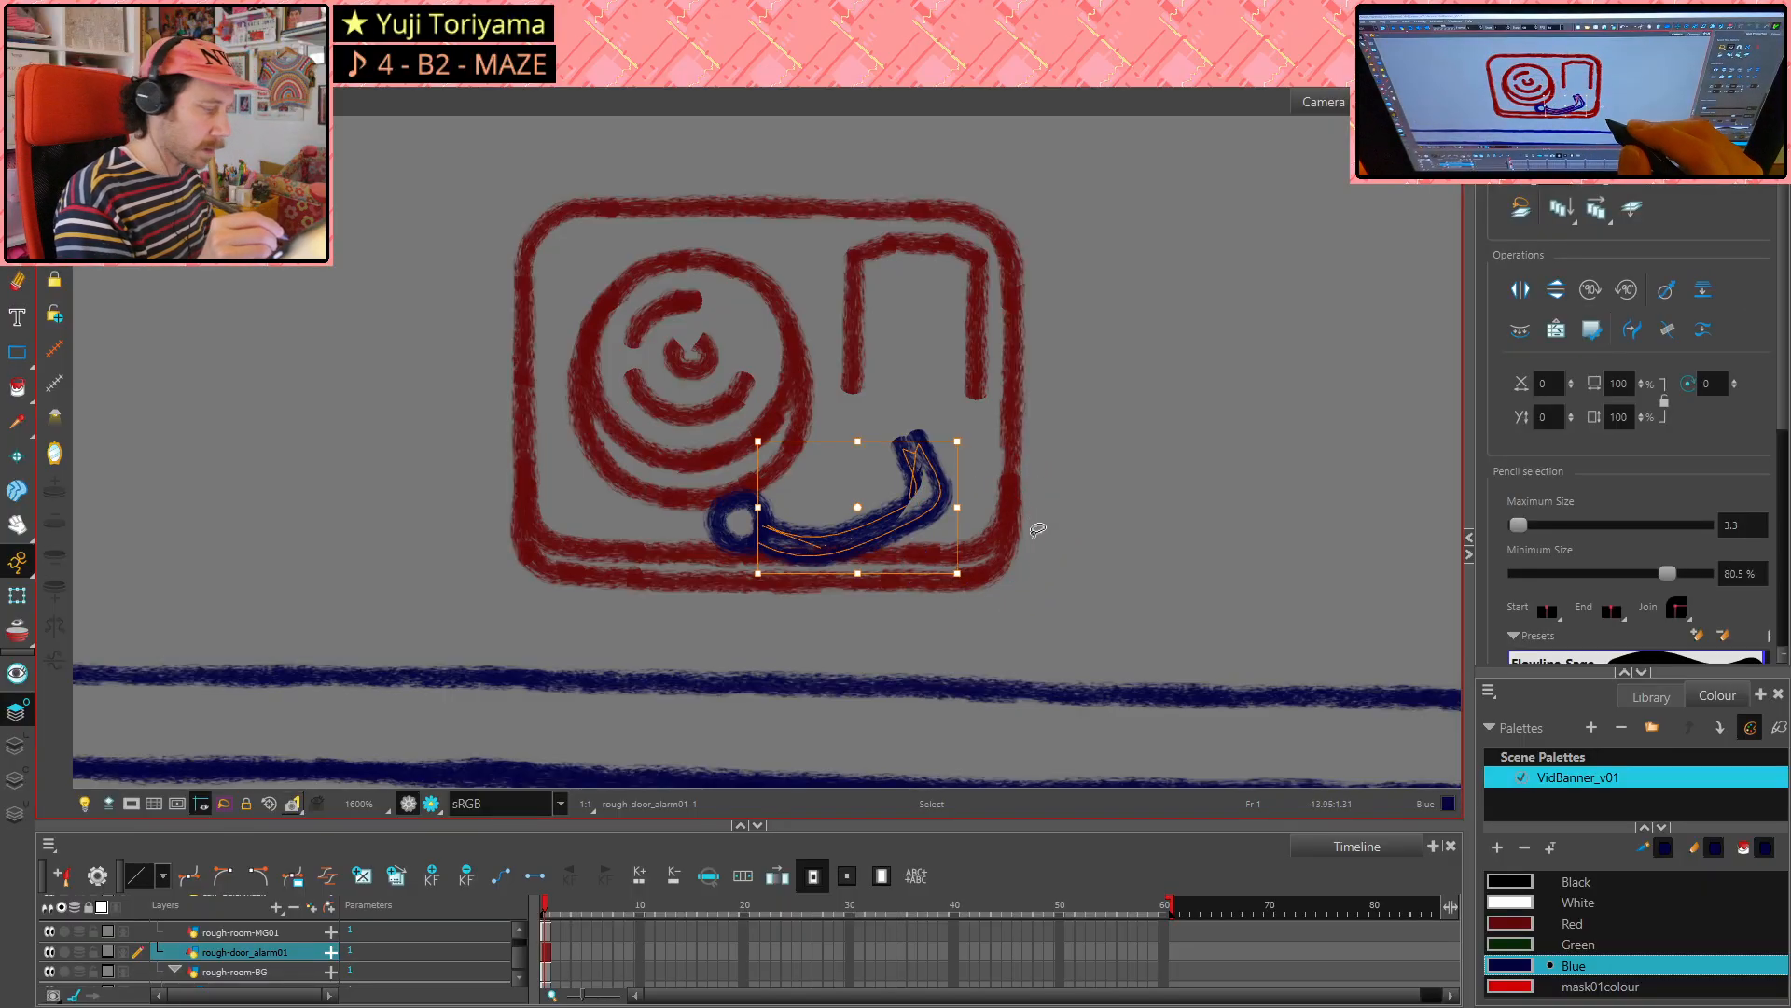
key("Delete")
left_click(765, 511)
key("Delete")
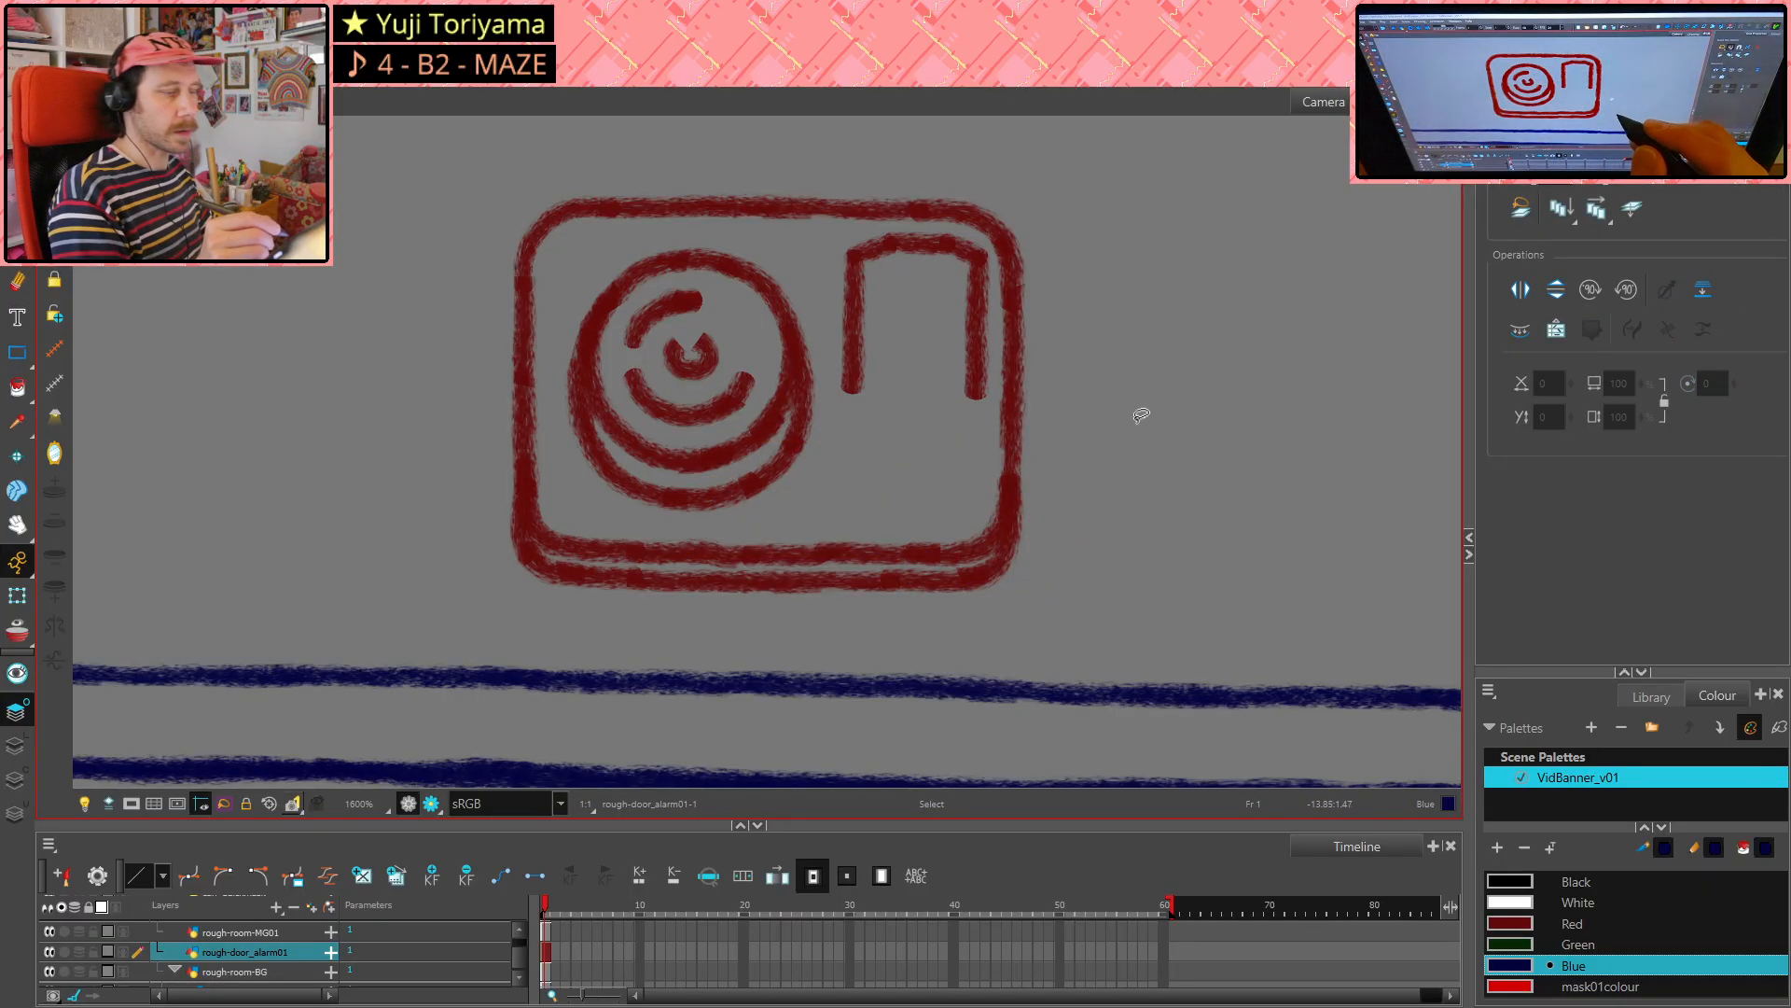
- Draw a short blue arc with the pencil across the alarm circle's lower-right edge, undoing the unsuitable trial strokes
key("alt+slash")
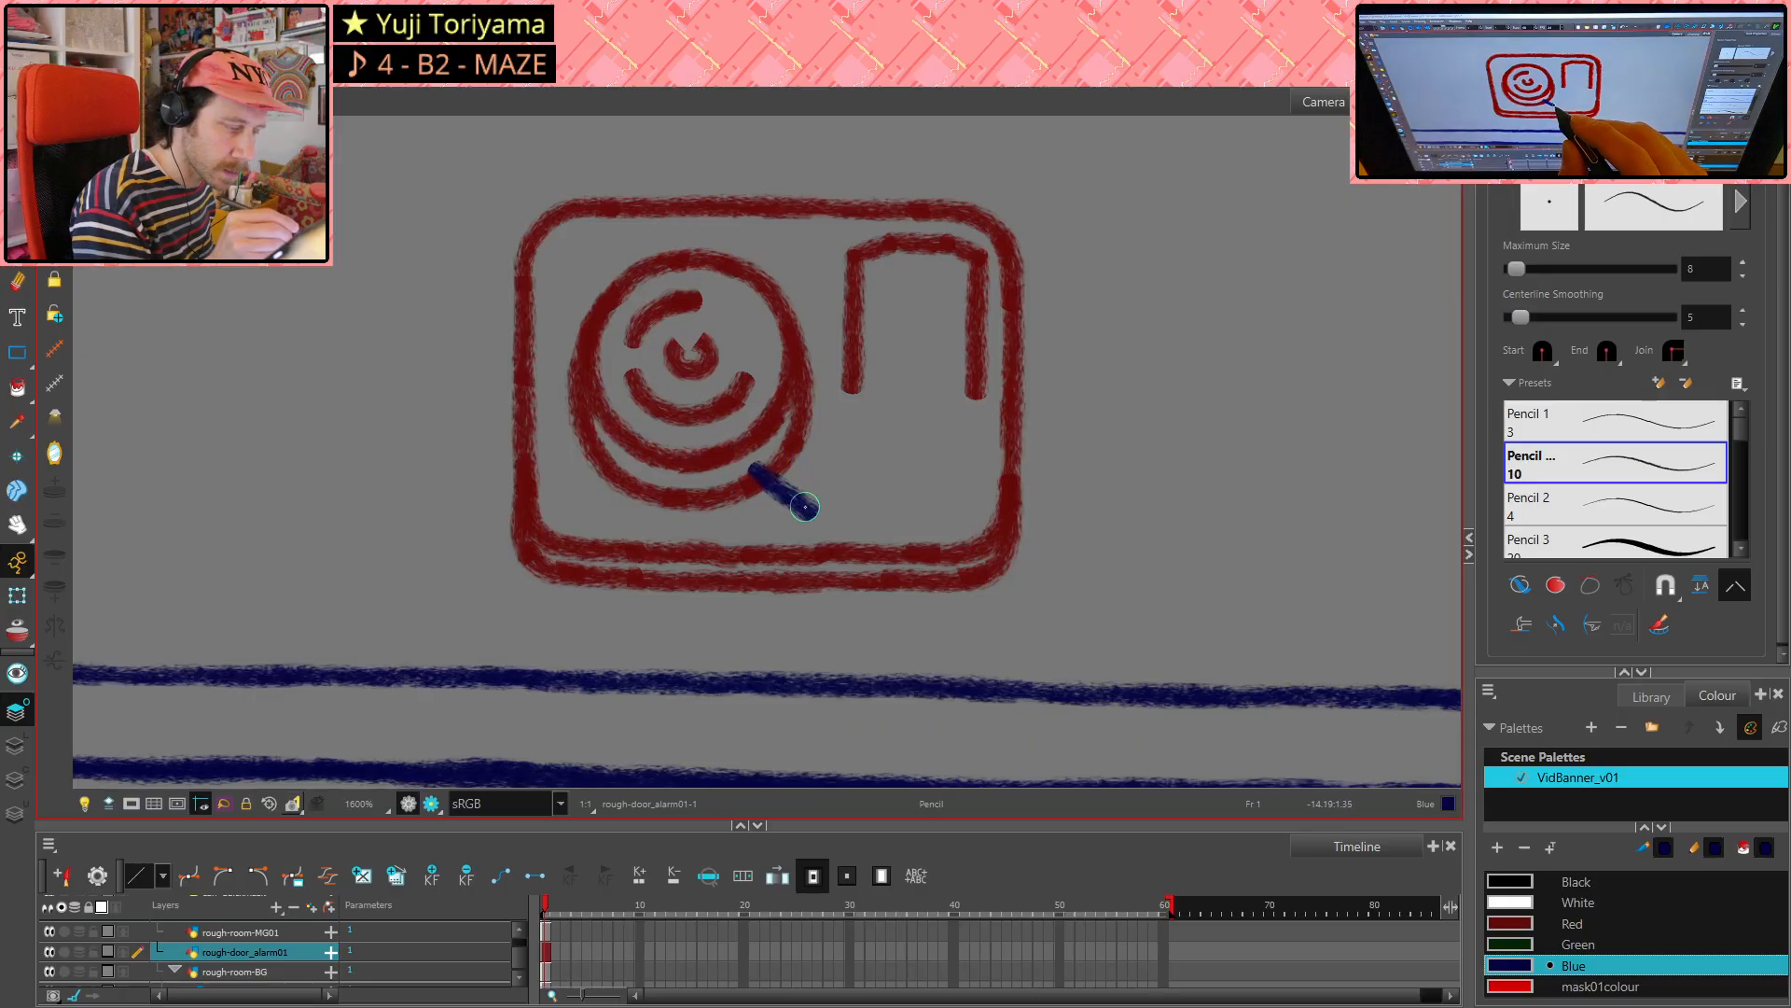
key("ctrl+z")
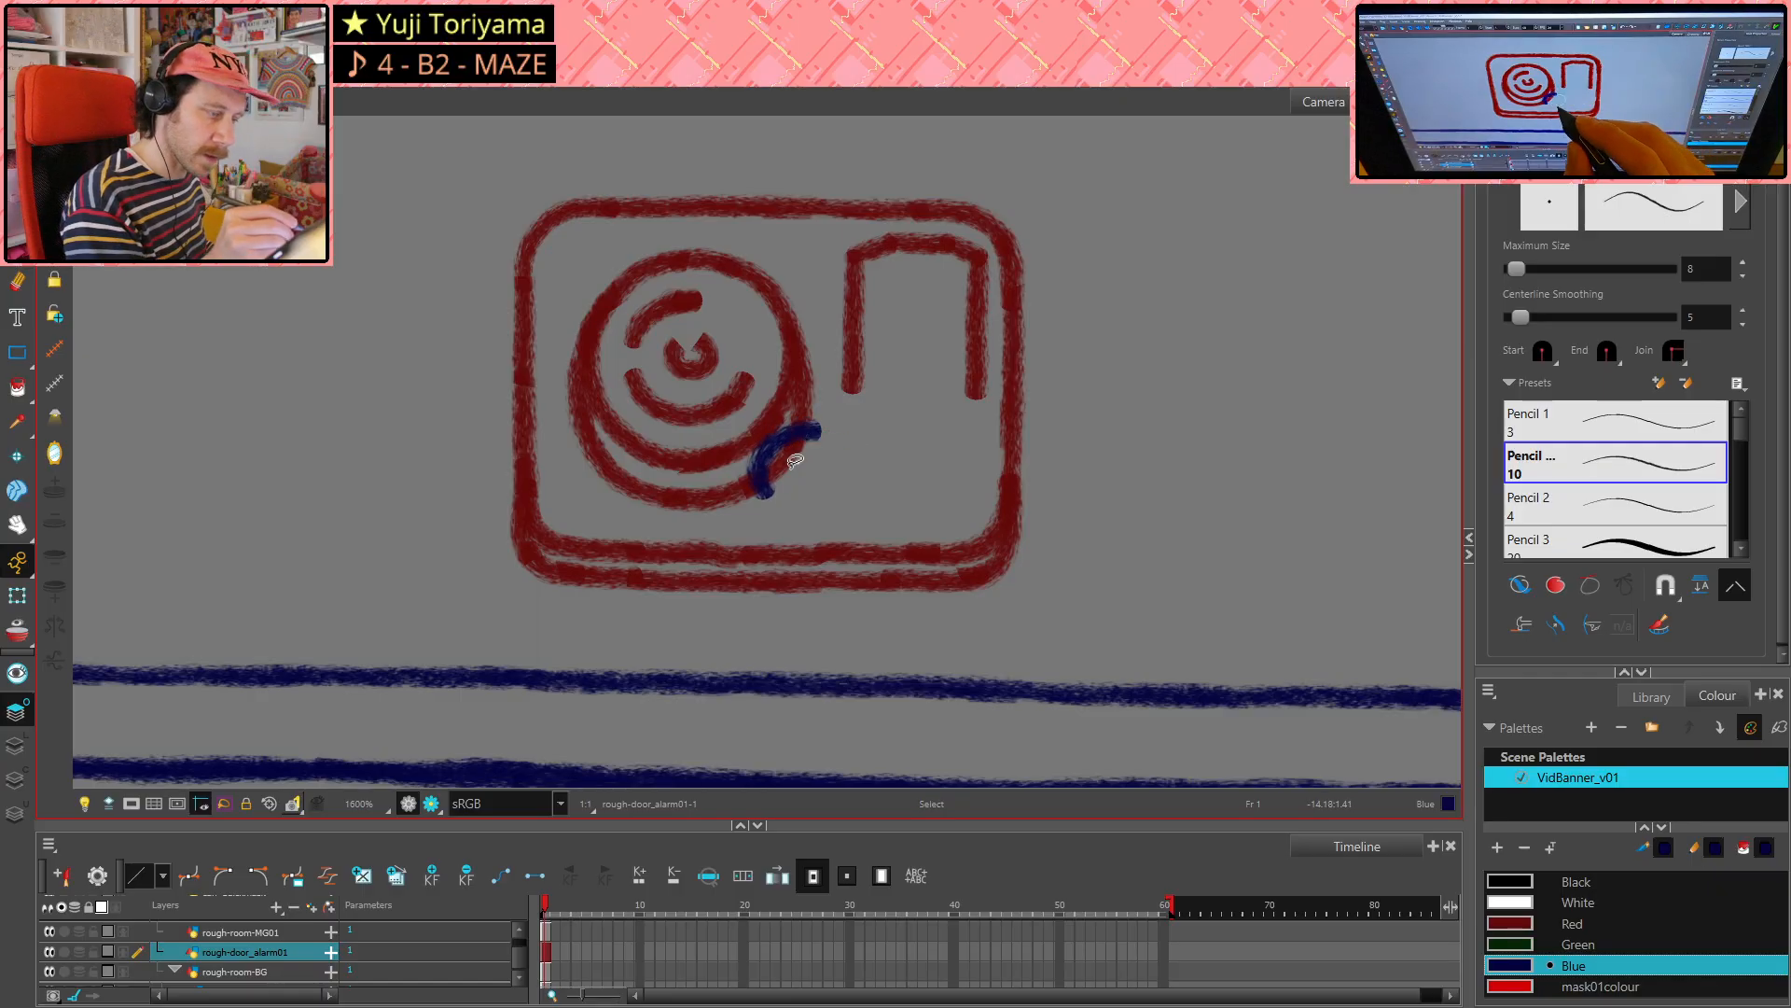
key("ctrl+z")
mouse_move(756, 495)
left_mouse_down()
mouse_move(777, 444)
mouse_move(818, 440)
left_mouse_up()
left_click_drag(759, 501, 760, 519)
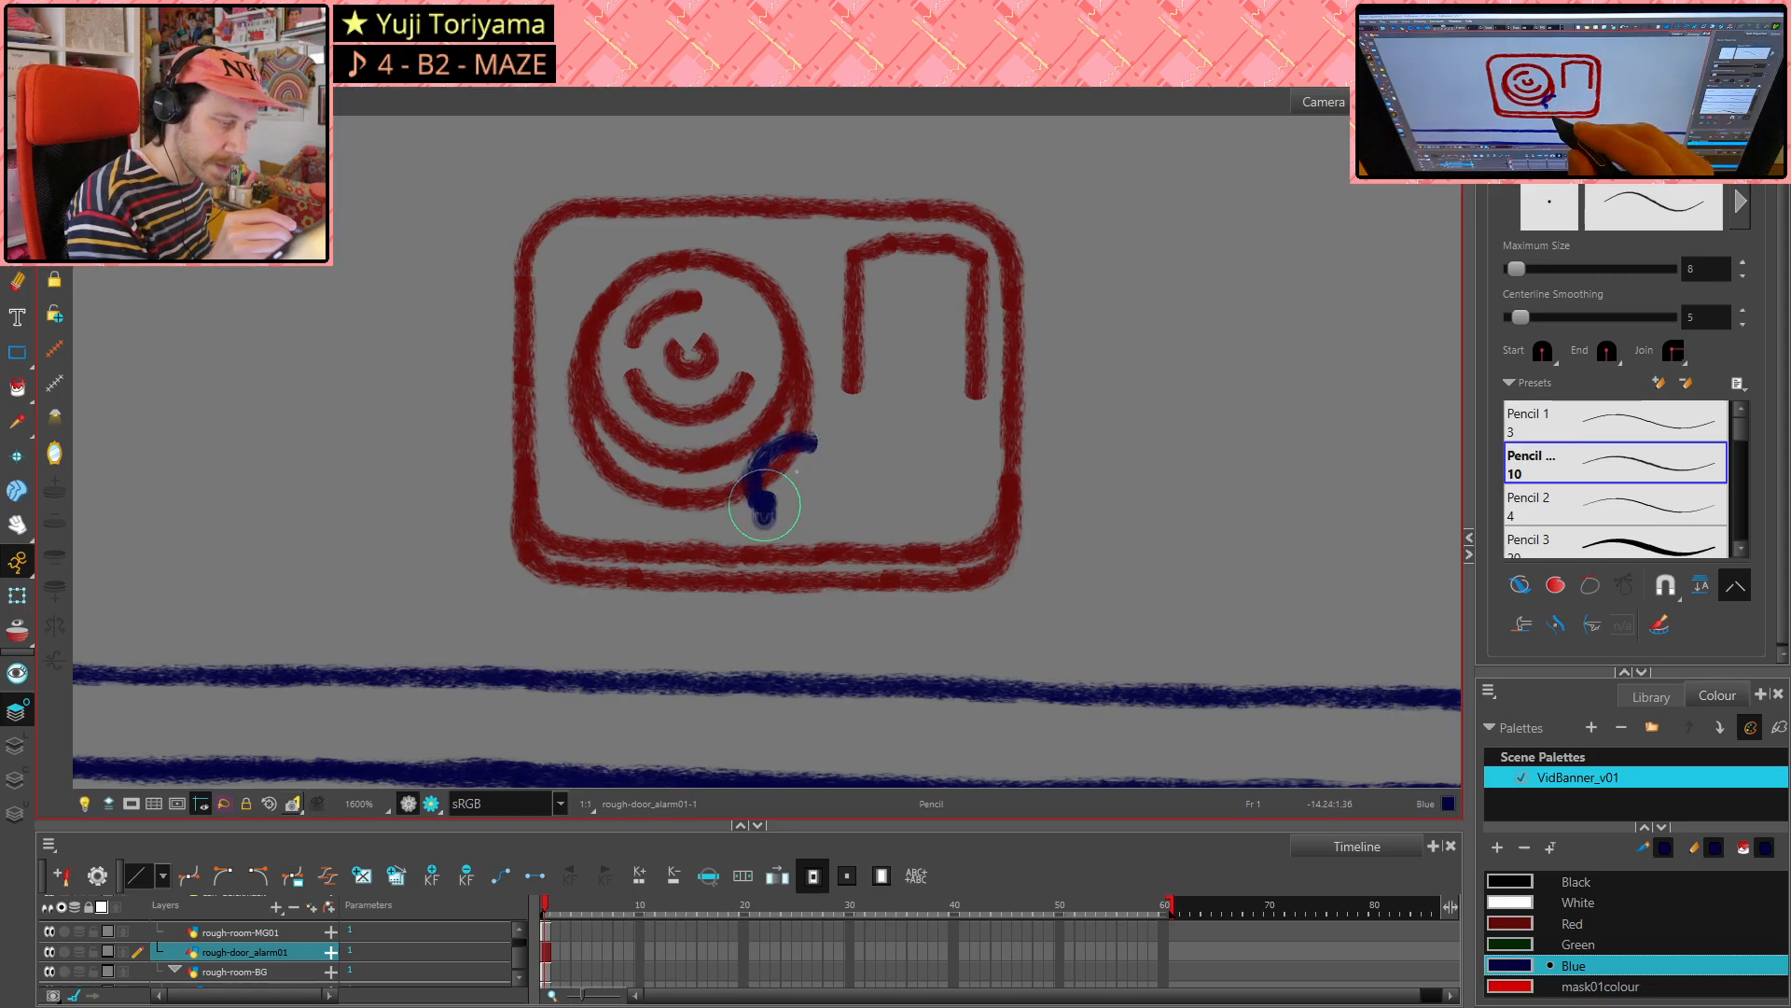
key("ctrl+z")
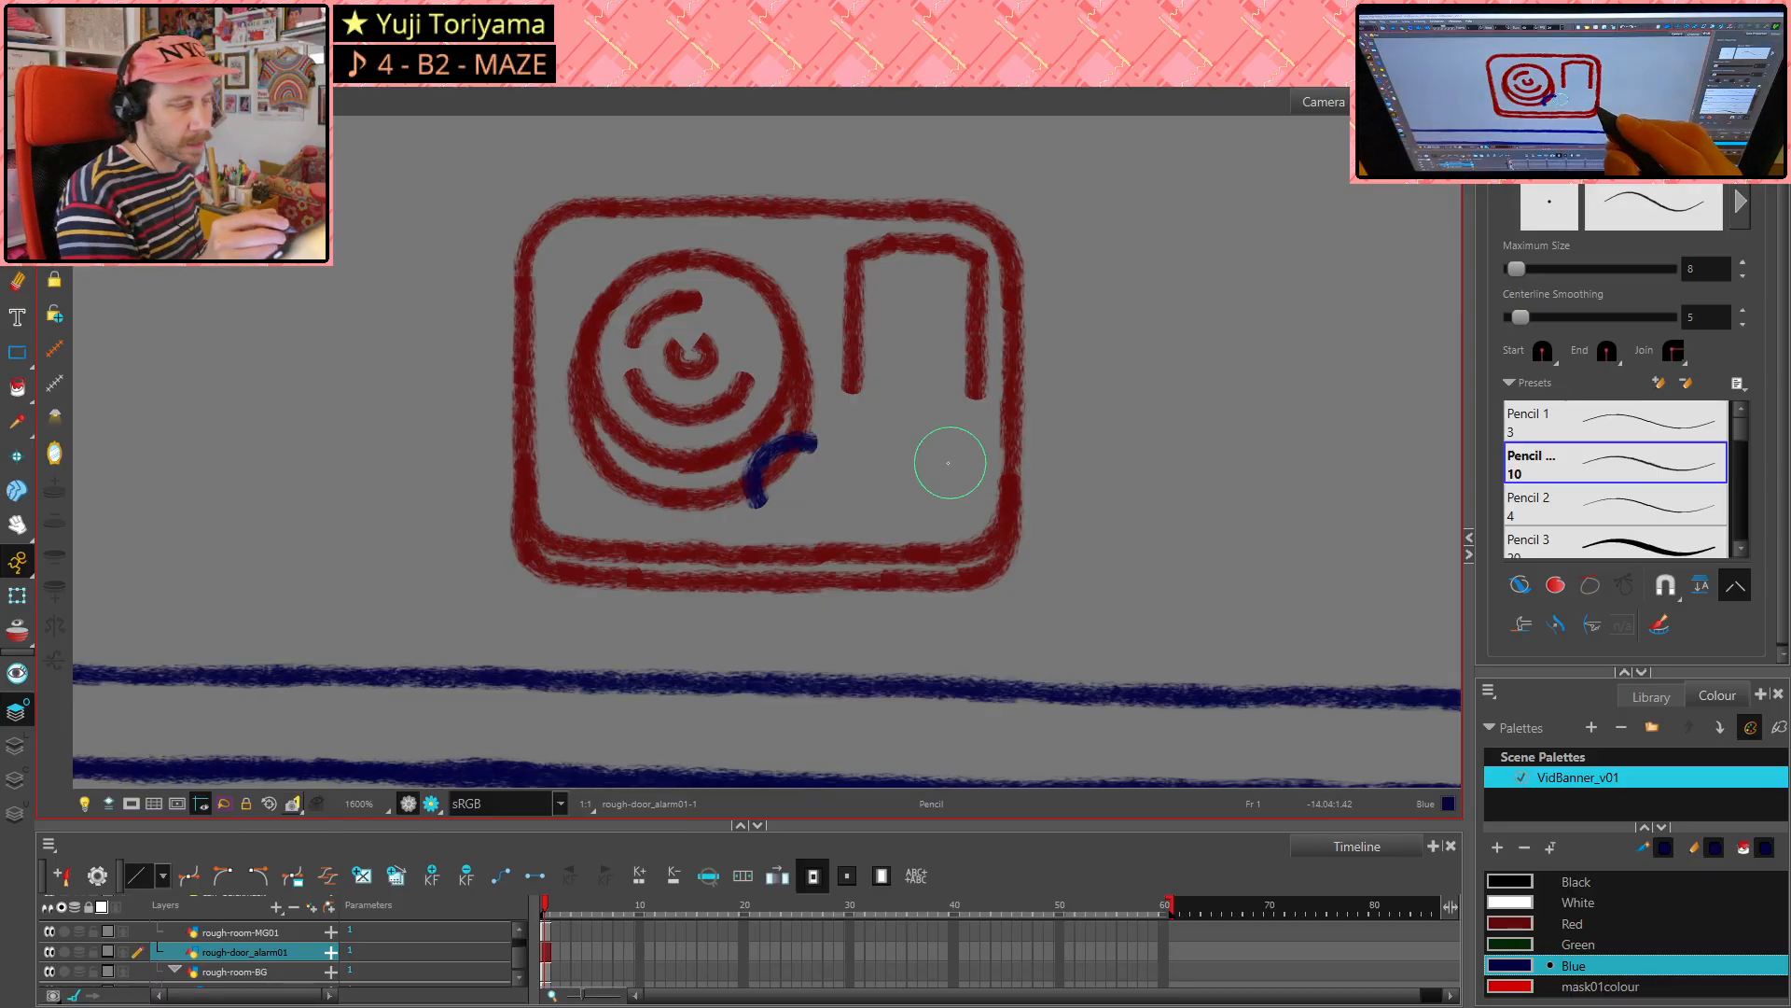
- Draw a blue diagonal stroke from the arc's lower end down to the alarm box's bottom line, and redraw the arc above it
left_click_drag(763, 504, 820, 545)
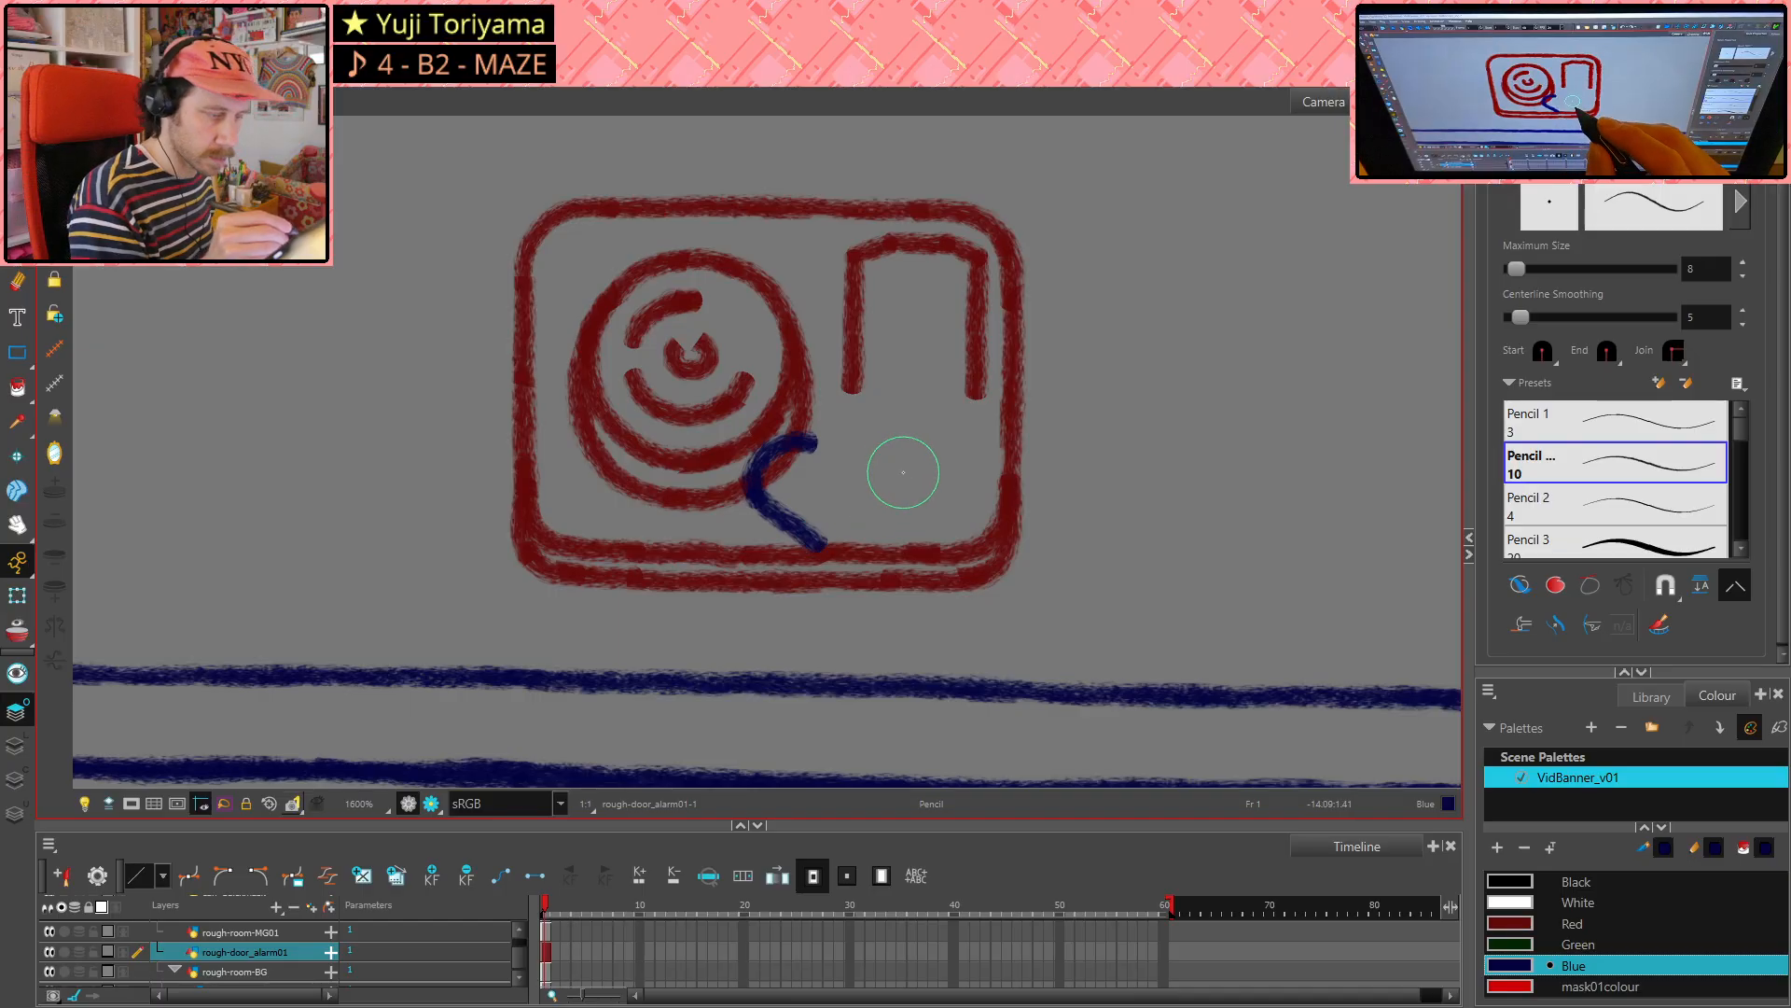
key("ctrl+z")
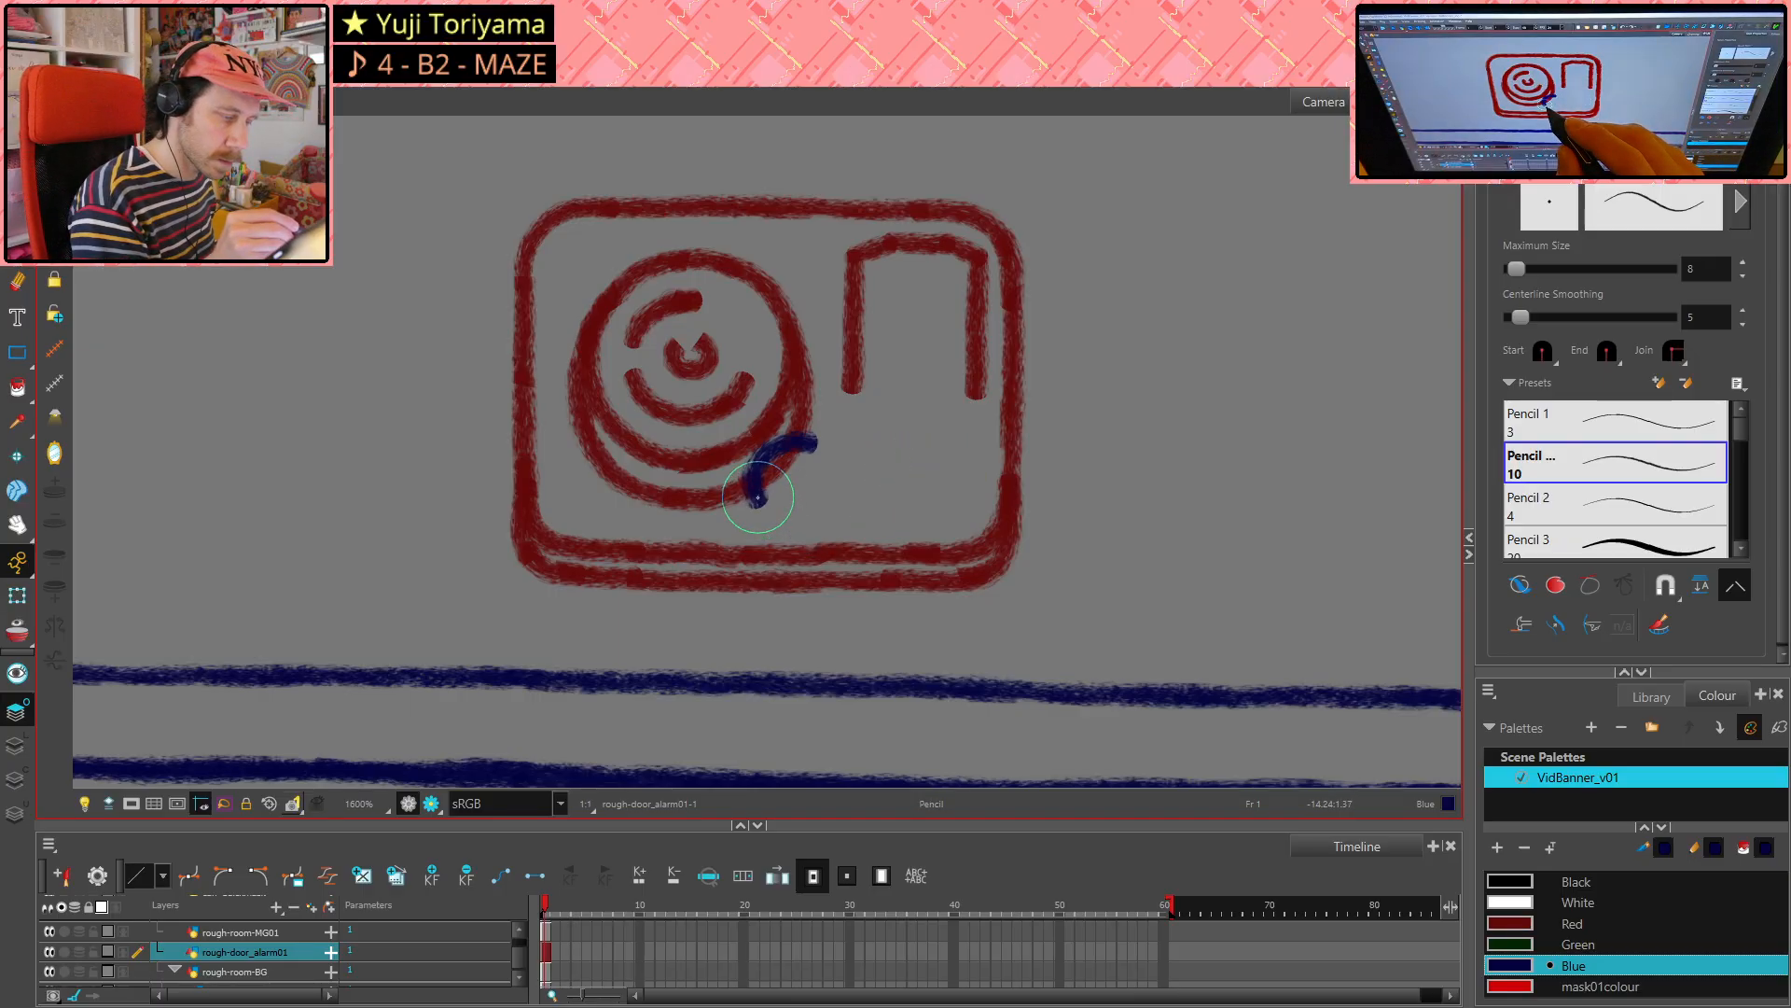
left_click_drag(775, 513, 827, 545)
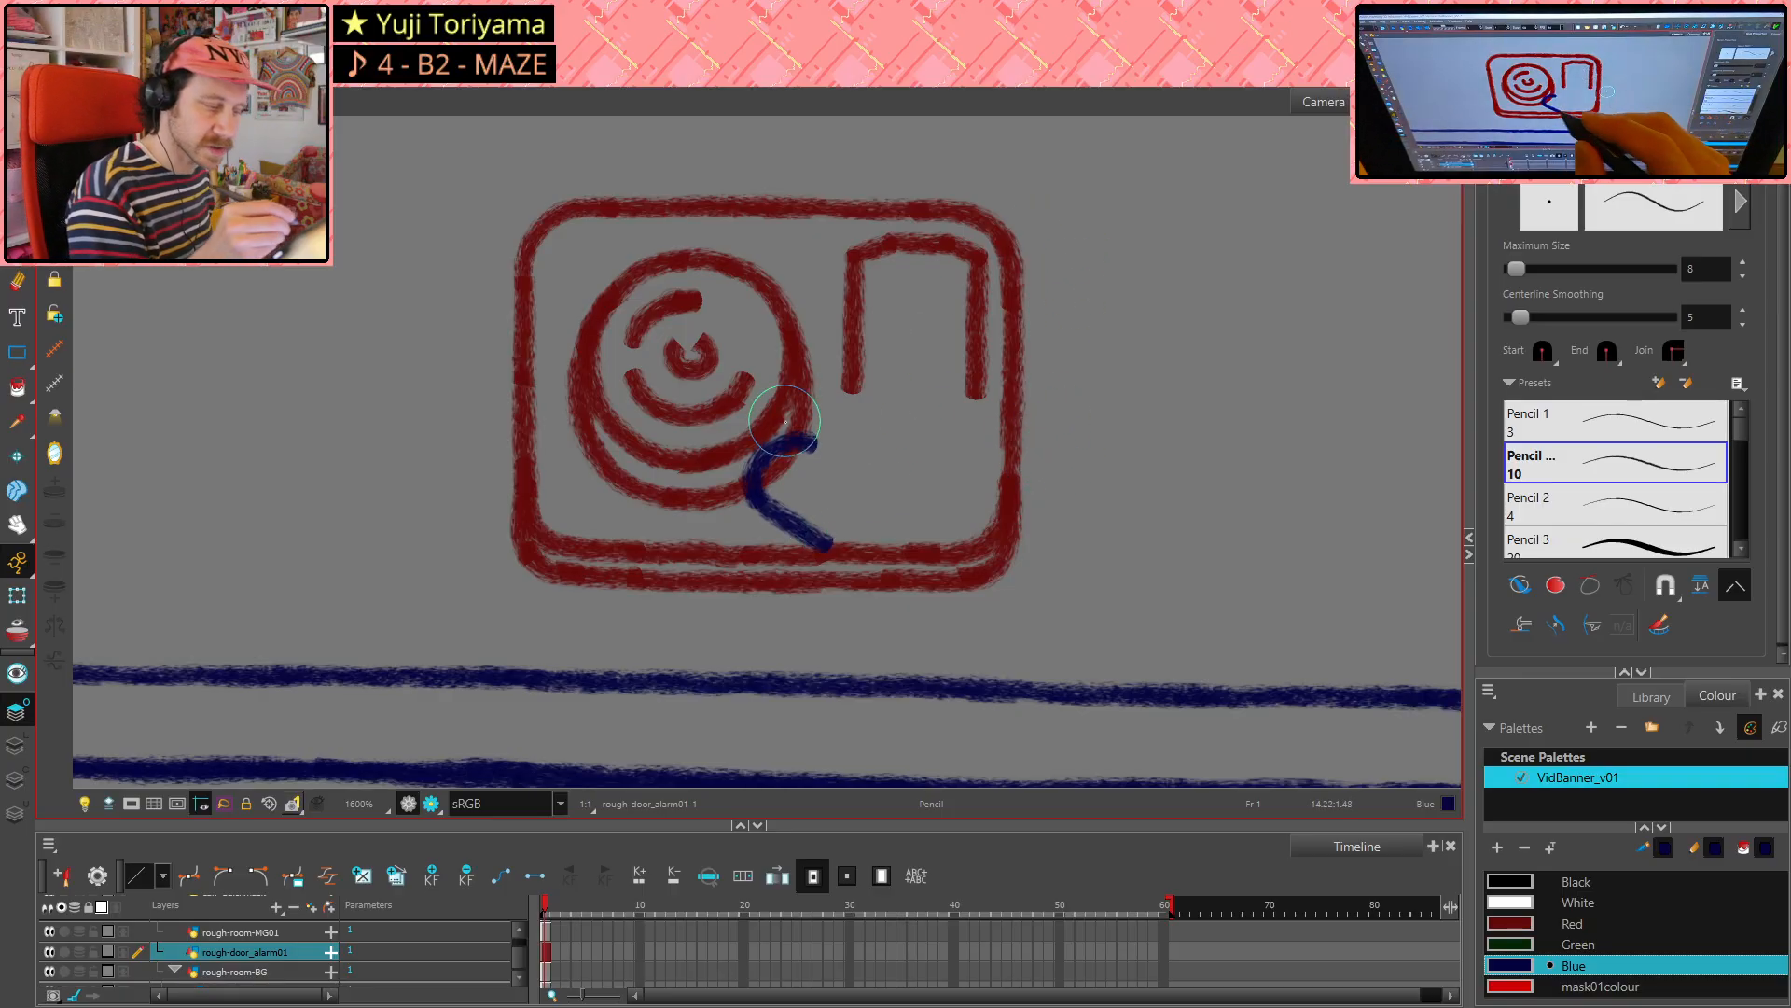
left_click_drag(808, 445, 808, 443)
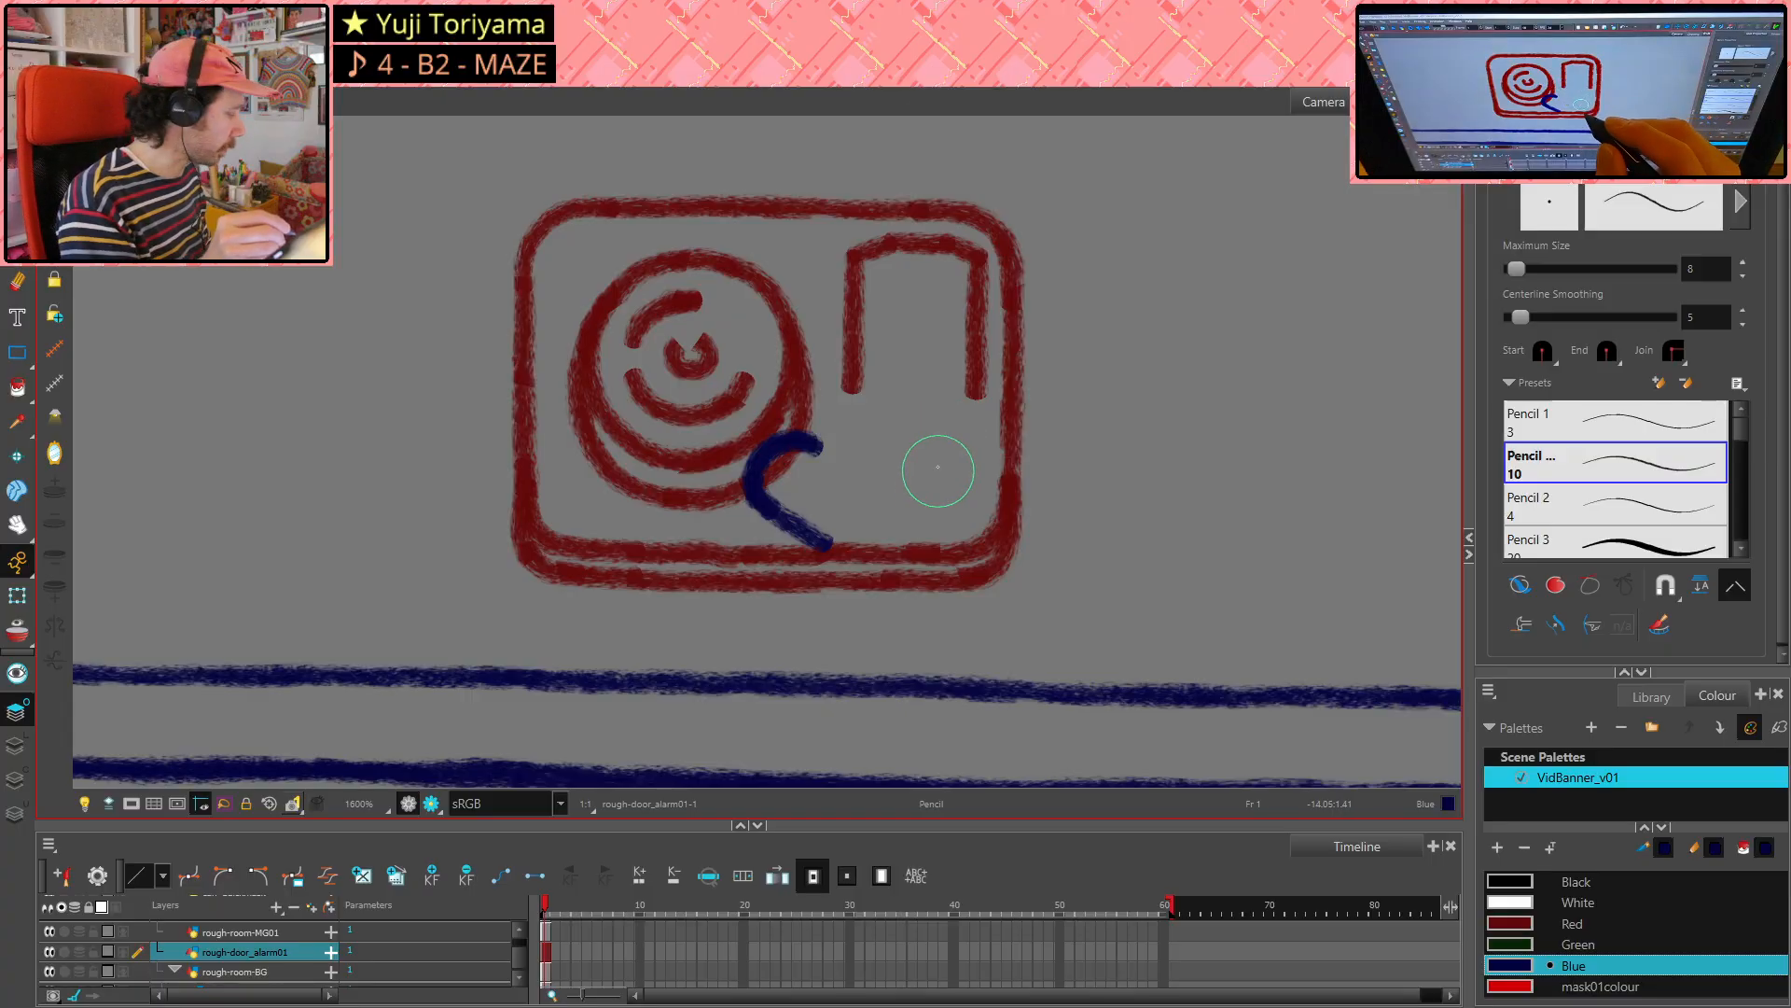
- Remove the surplus blue arc stroke at the circle's edge, keeping the redrawn arc and the diagonal stroke
key("alt+s")
left_click(809, 438)
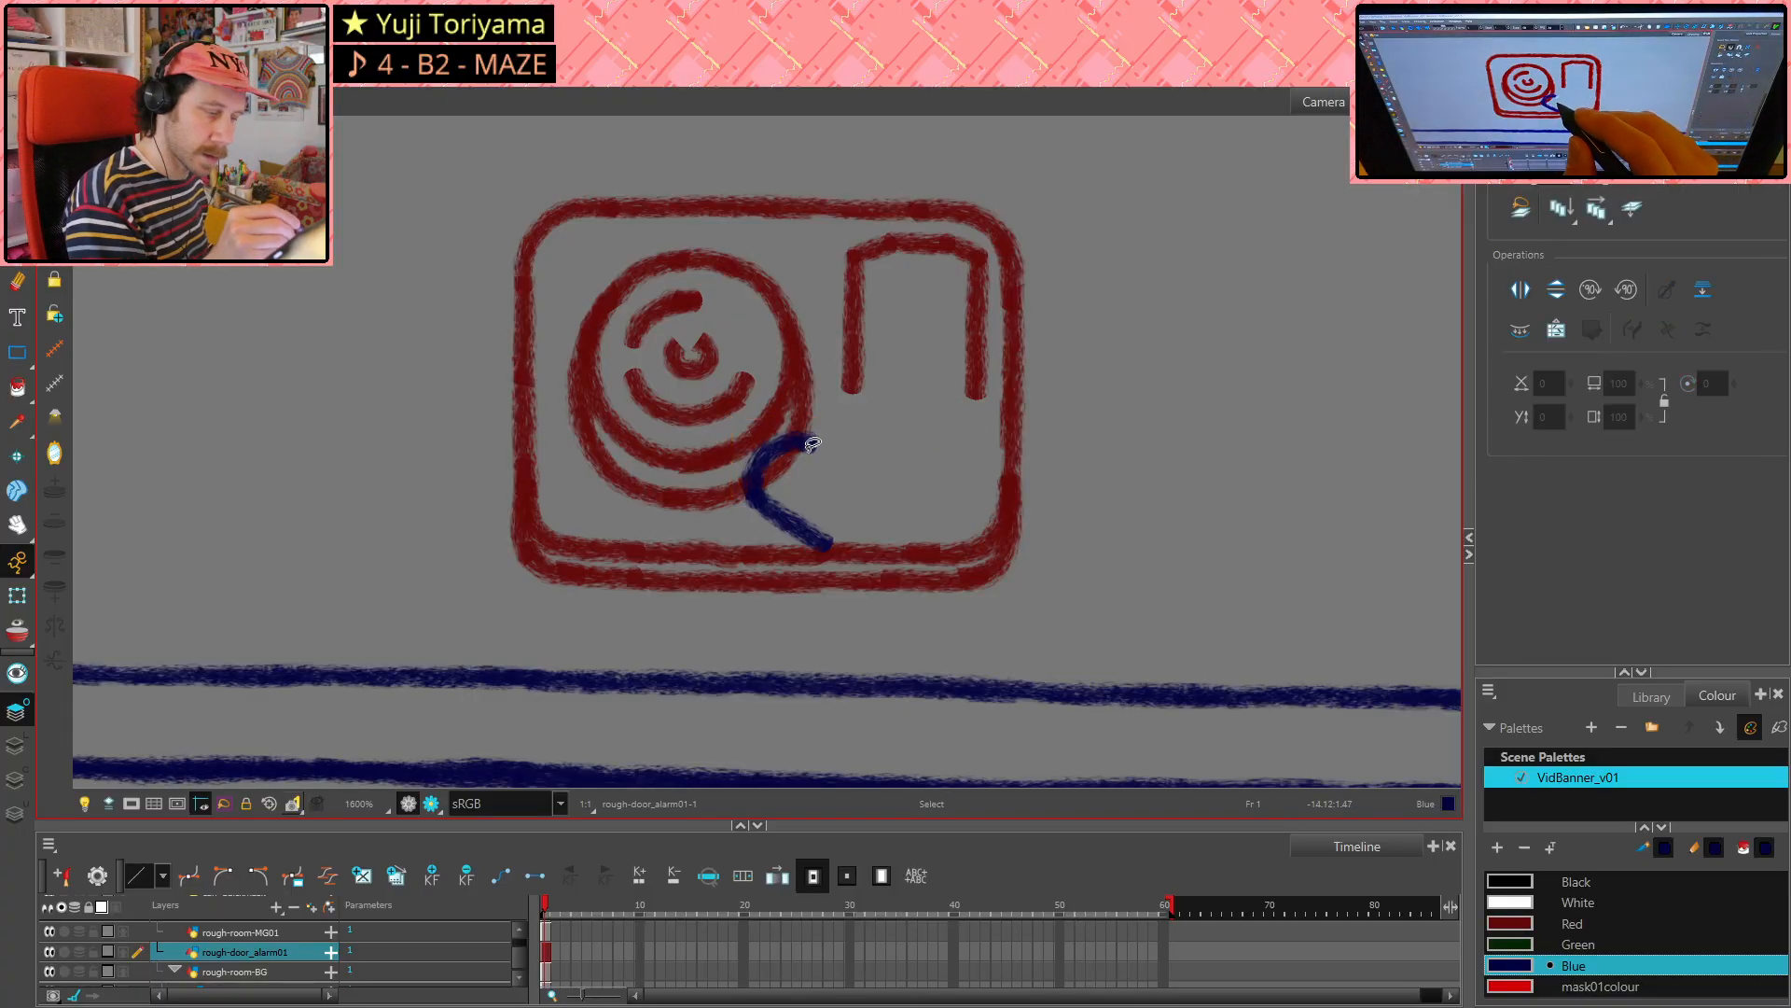
key("ctrl+z")
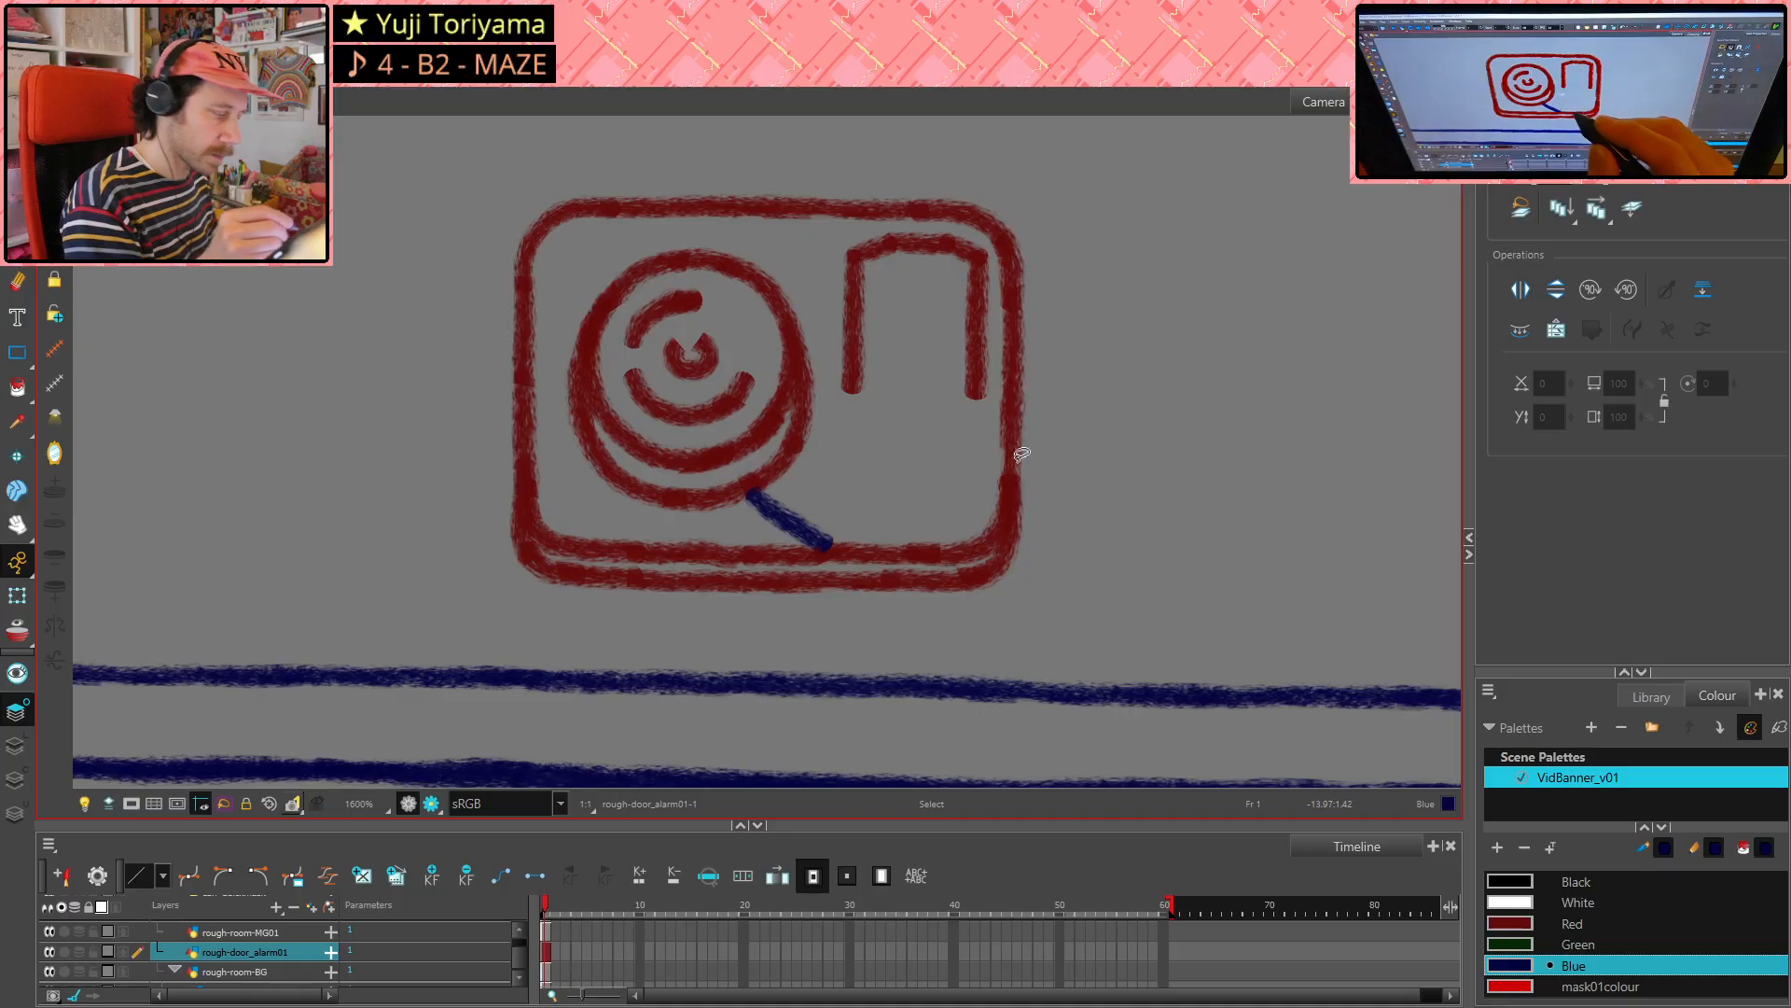
left_click(1121, 464)
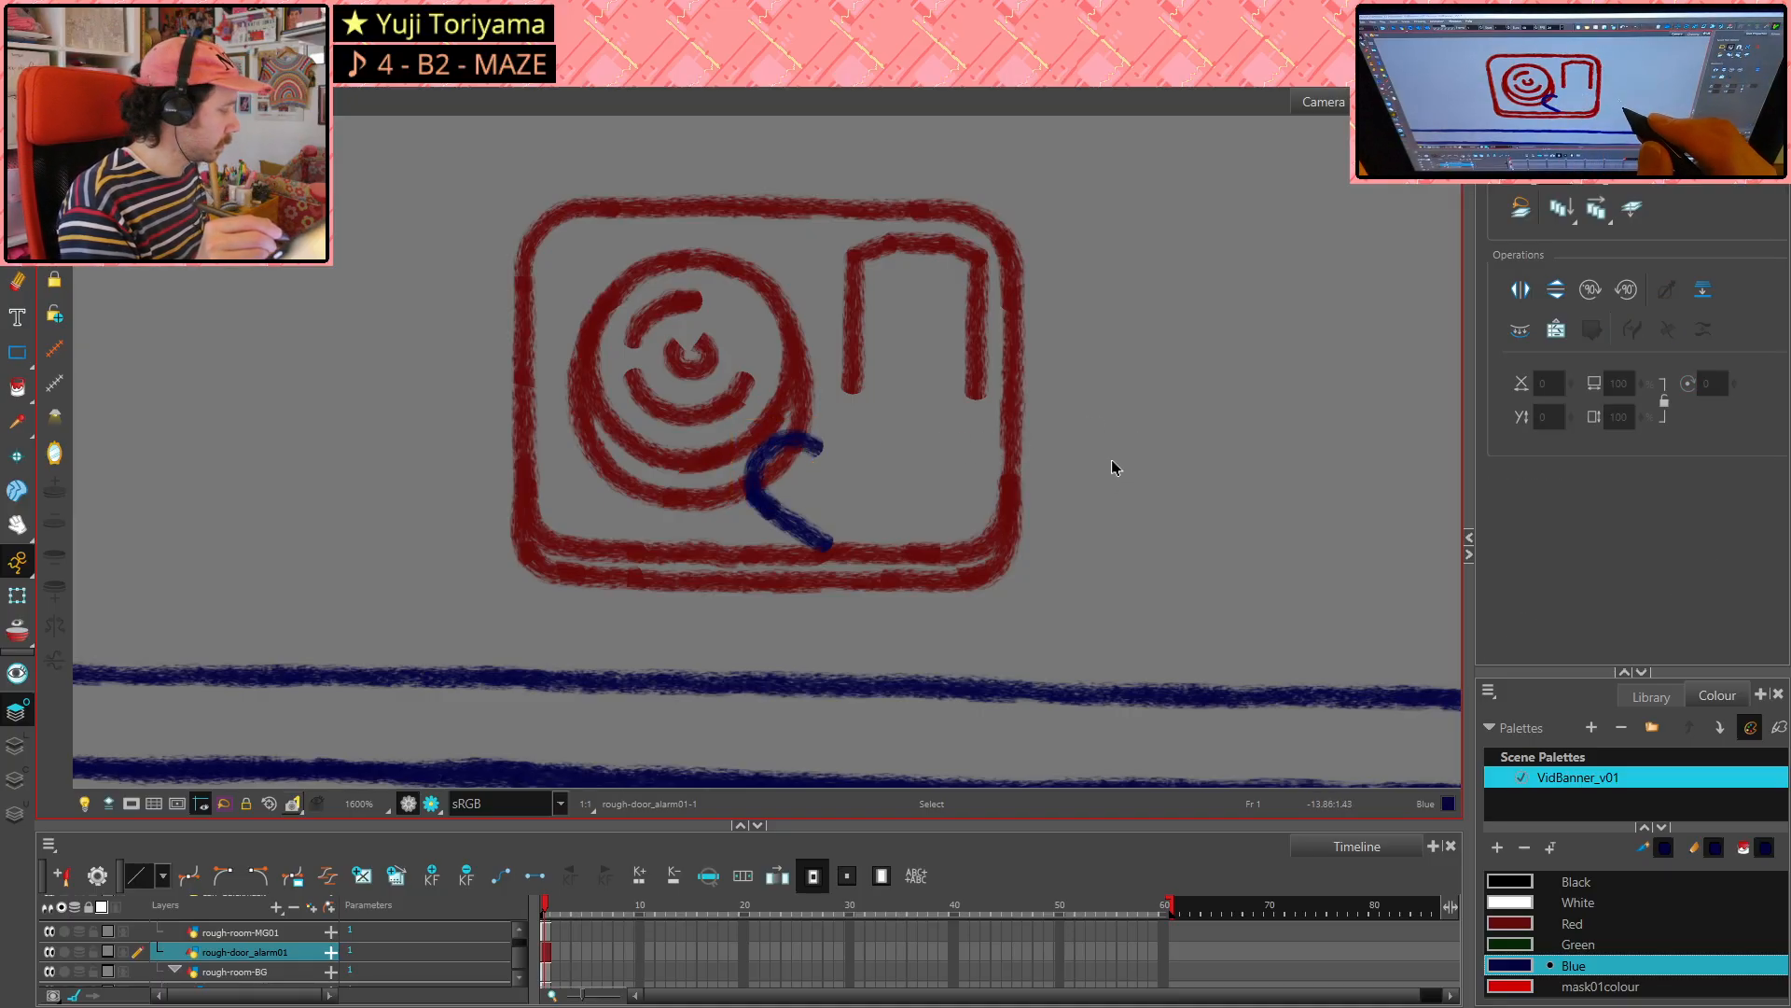
- Erase the joint between the blue arc and the diagonal stroke and redraw it as a smooth bend
key("alt+e")
left_click(768, 506)
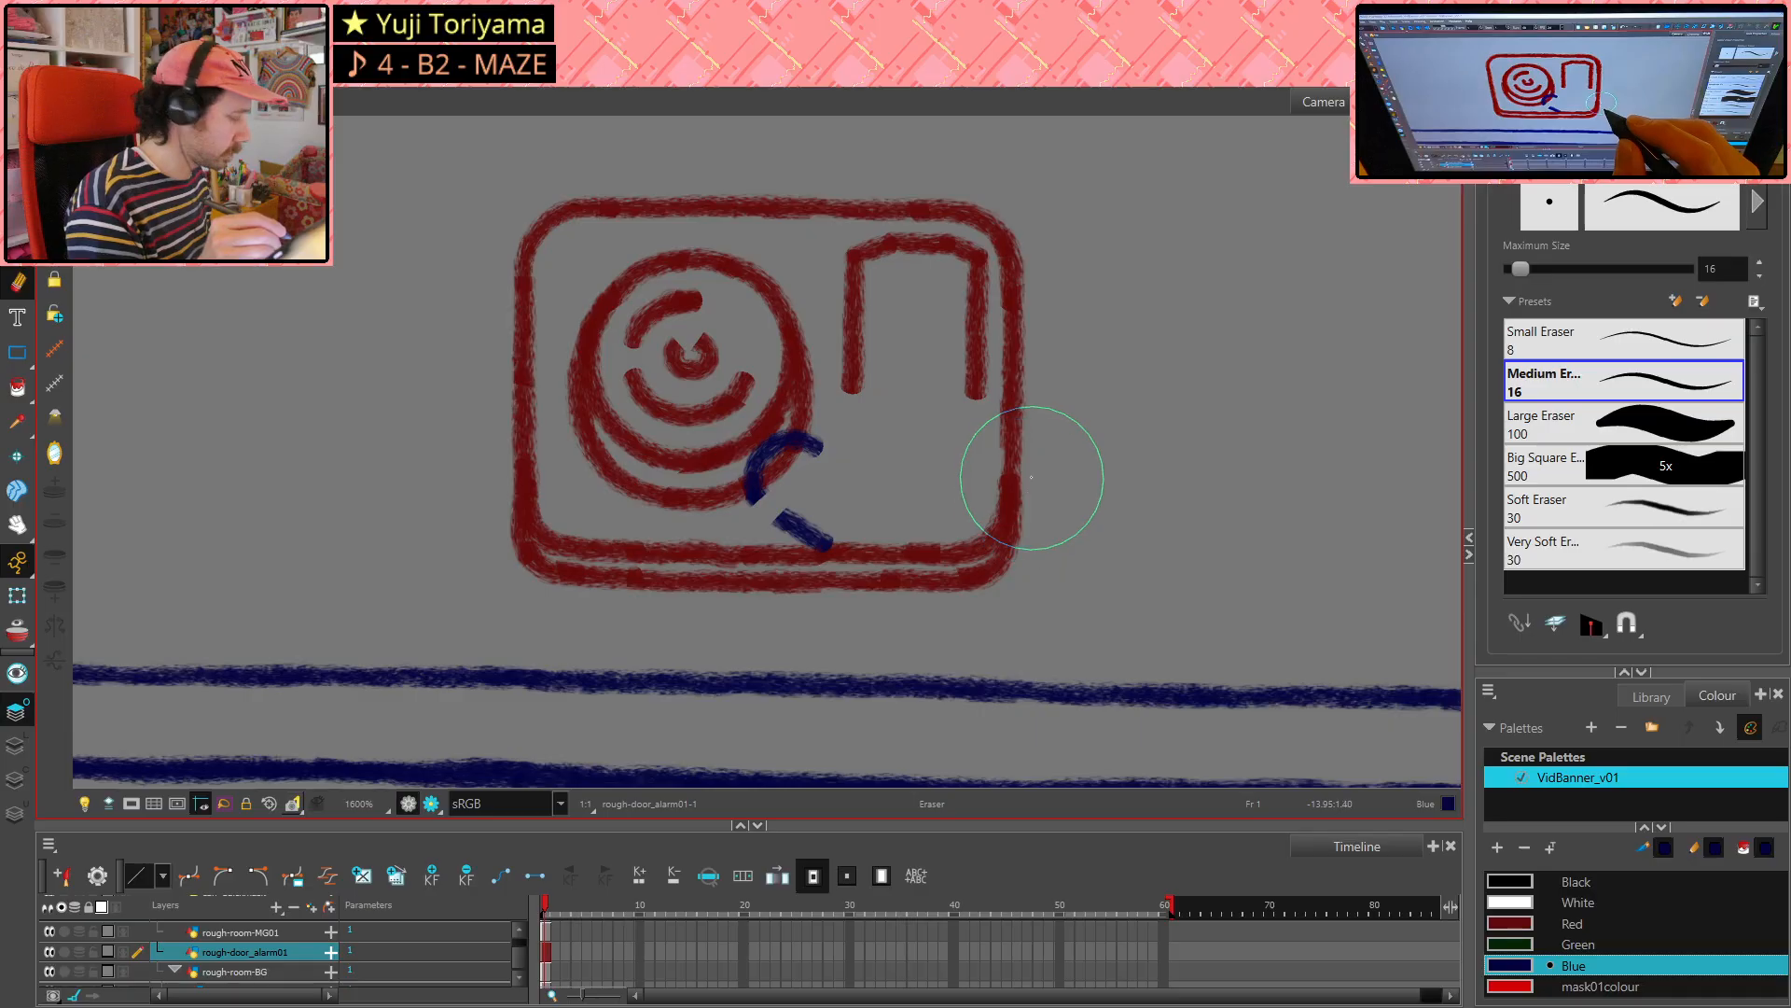
key("alt+slash")
left_click_drag(752, 487, 776, 512)
key("ctrl+z")
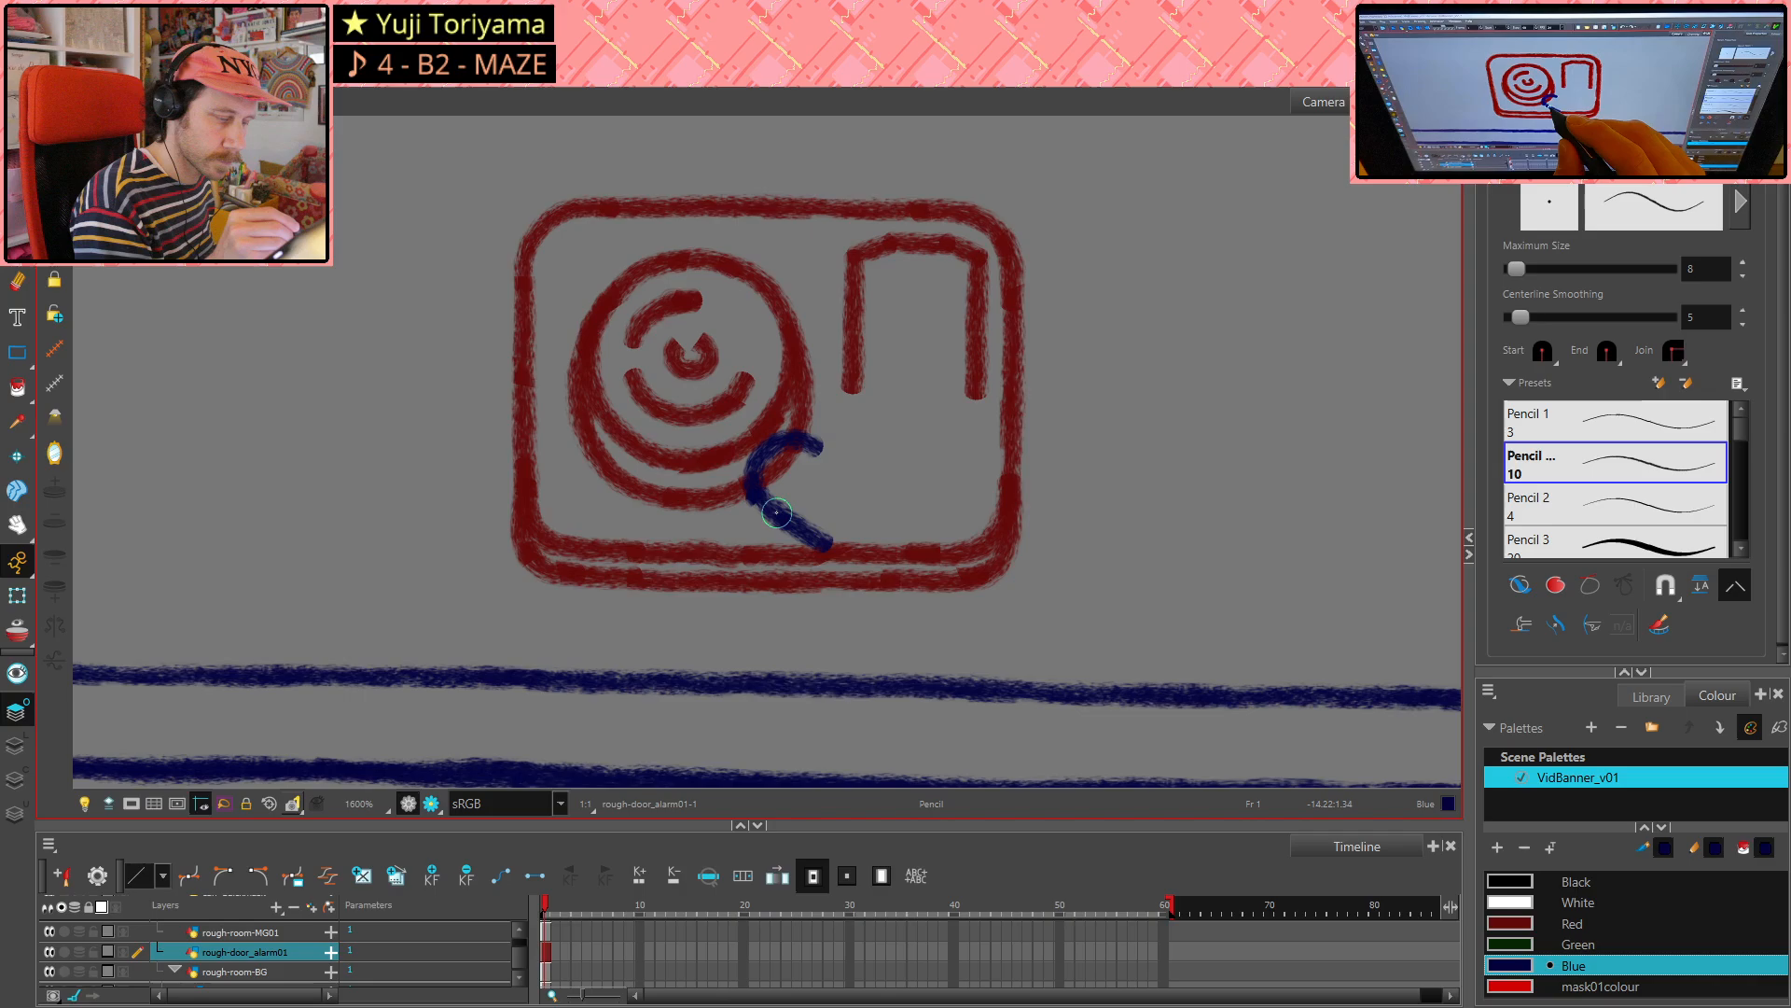
key("ctrl+z")
key("alt+s")
key("ctrl+shift+z")
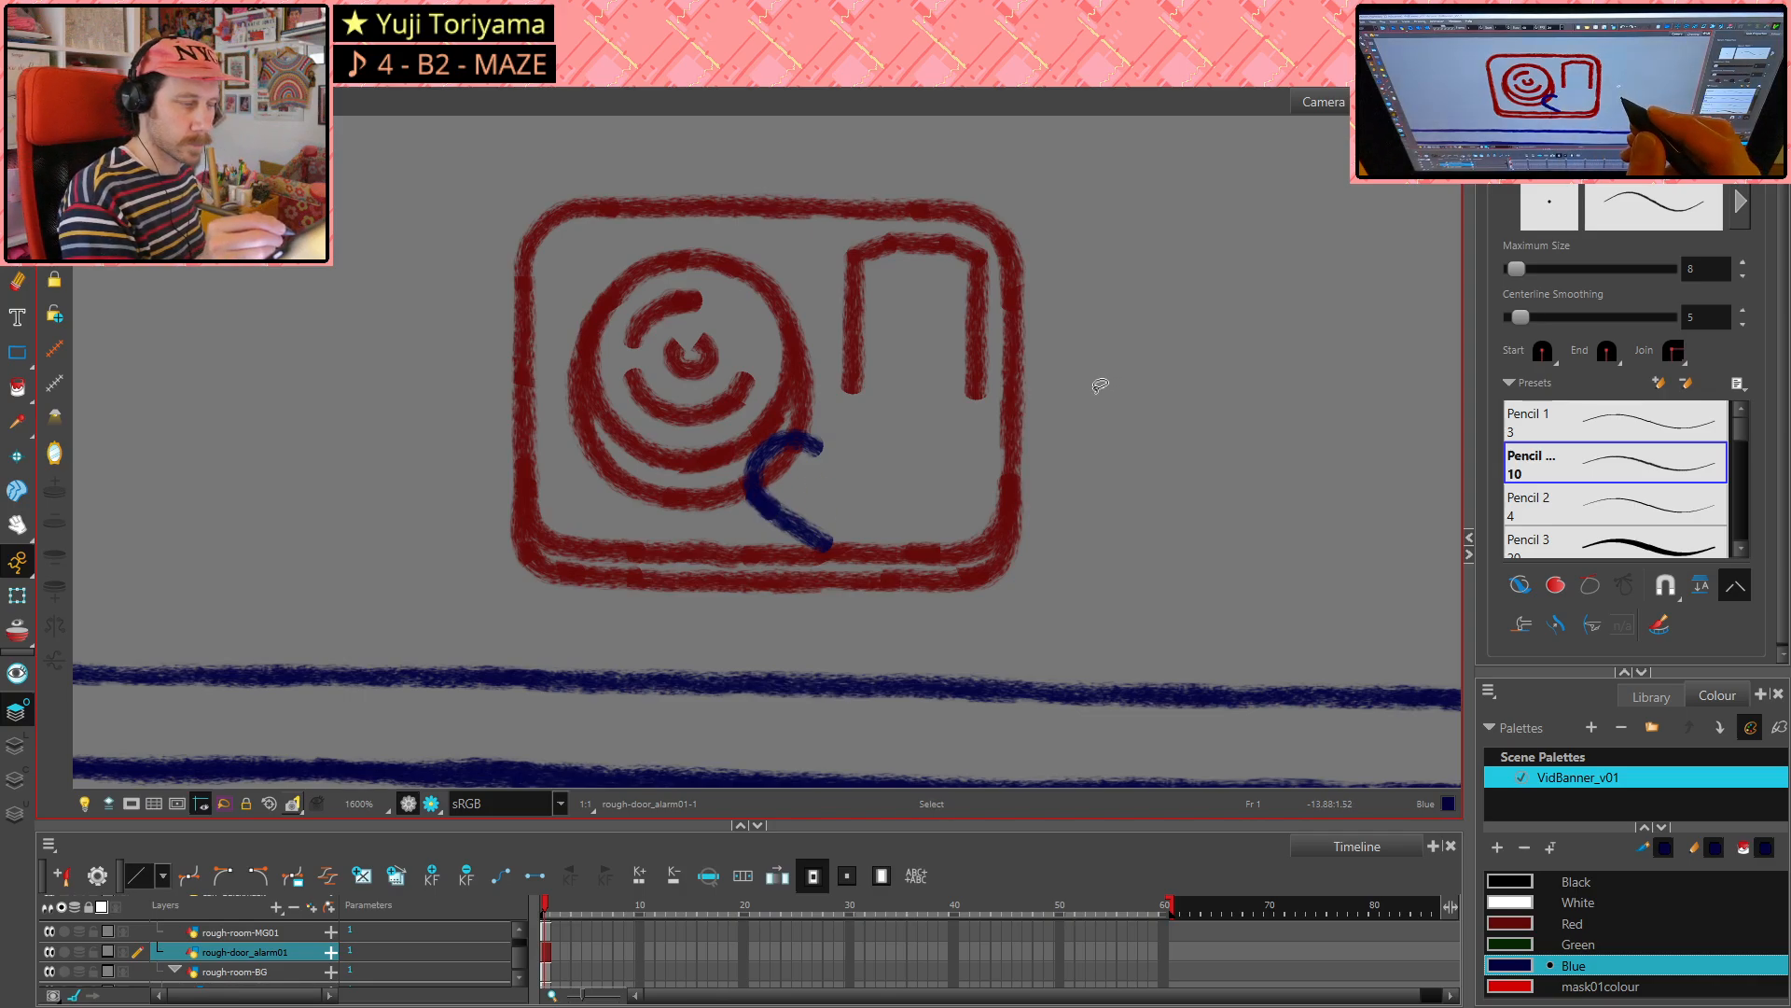
- Extend the blue arc's upper end with a short downward pencil stroke
key("alt+slash")
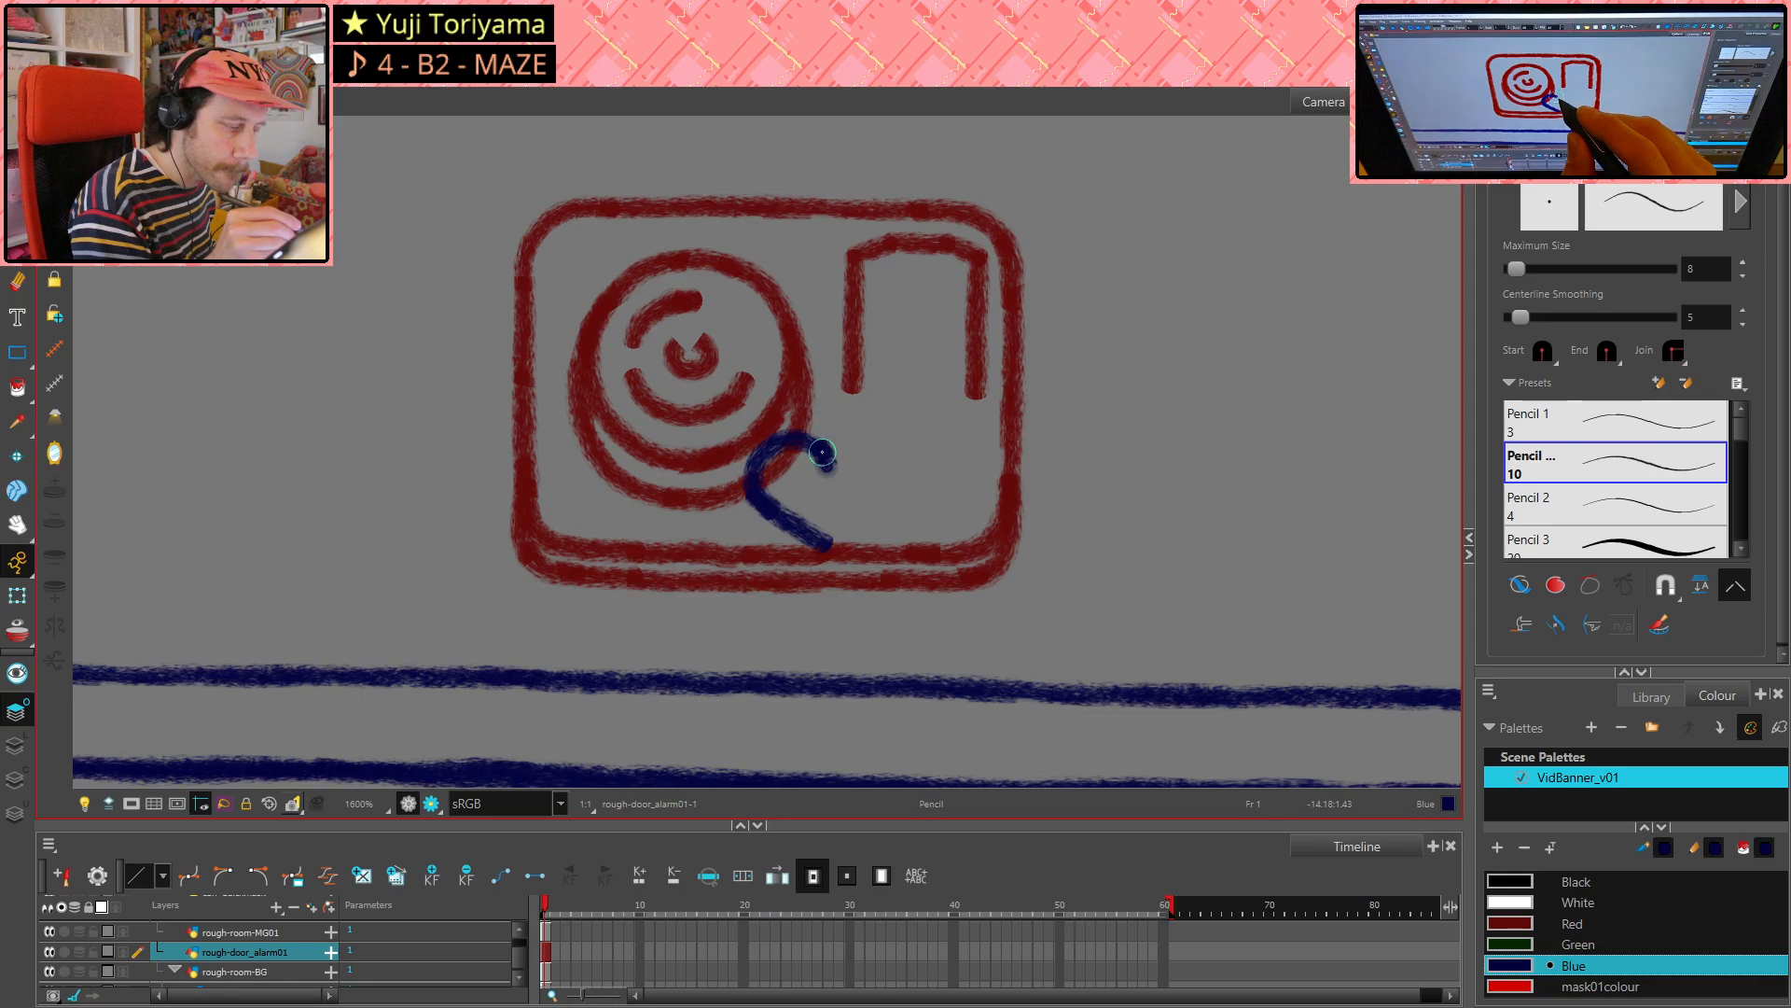
- Sketch a slanted blue capsule-shaped striker head over the alarm bell's lower-right edge and clean up its outline
left_click_drag(822, 453, 840, 467)
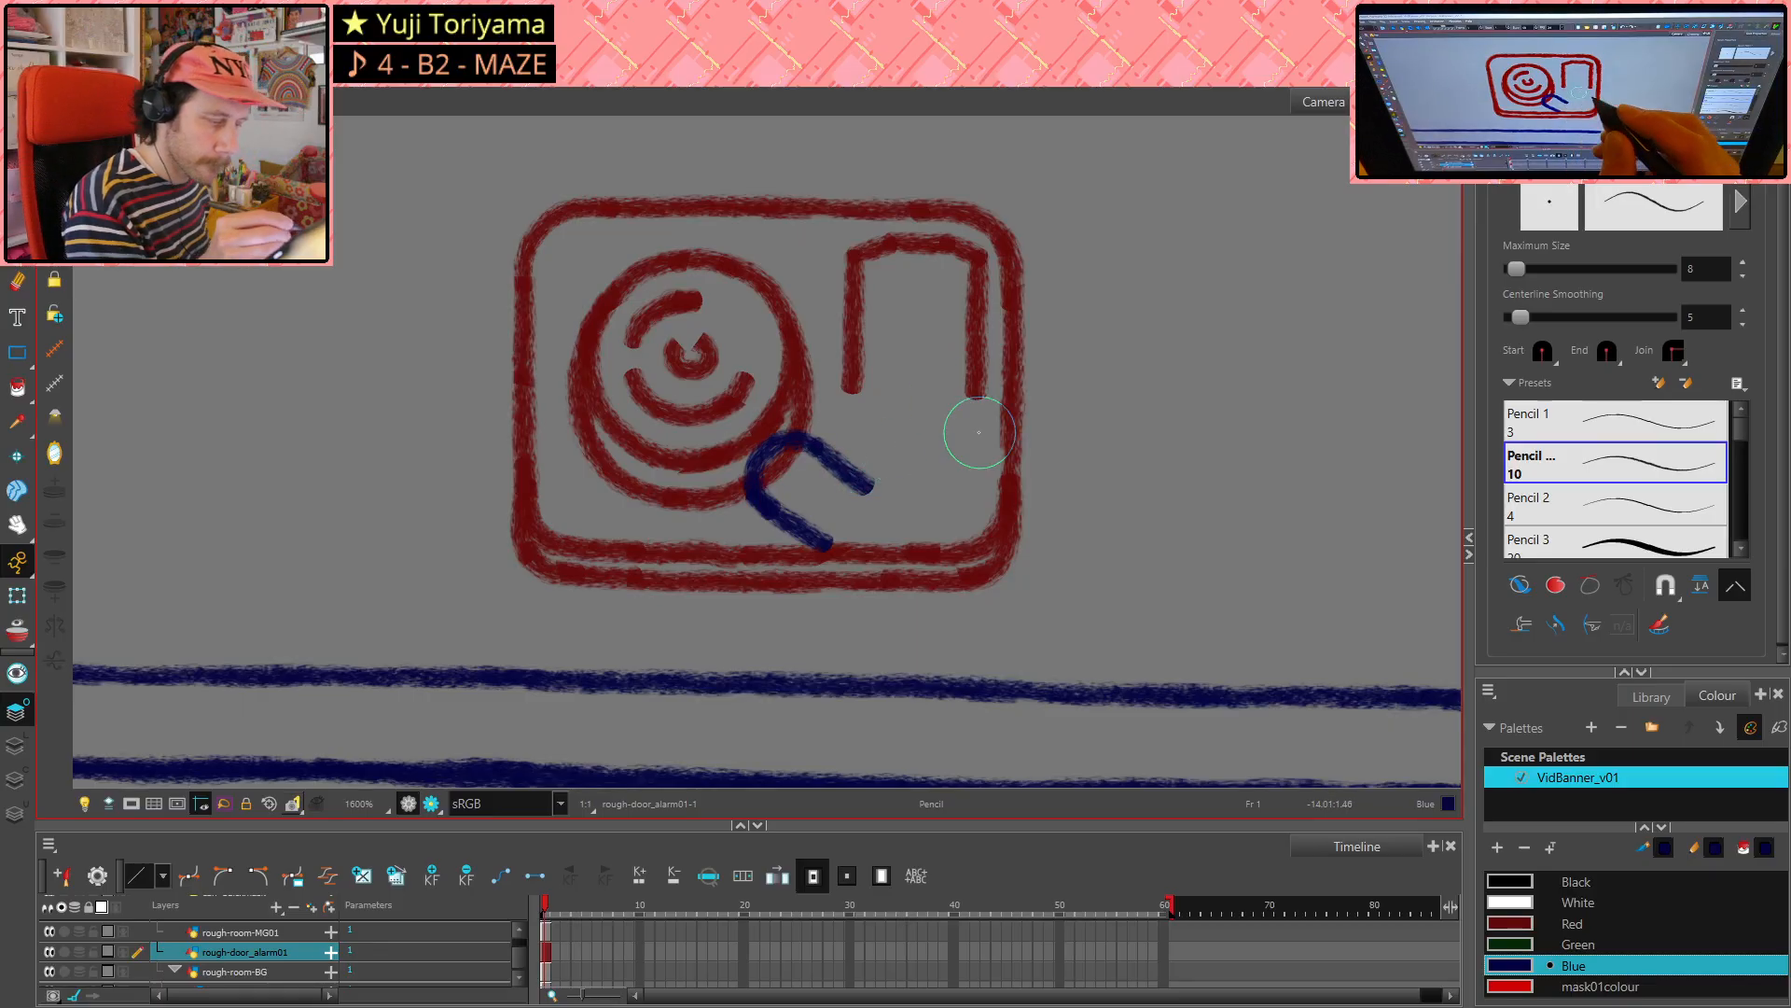
key("alt+s")
key("ctrl+z")
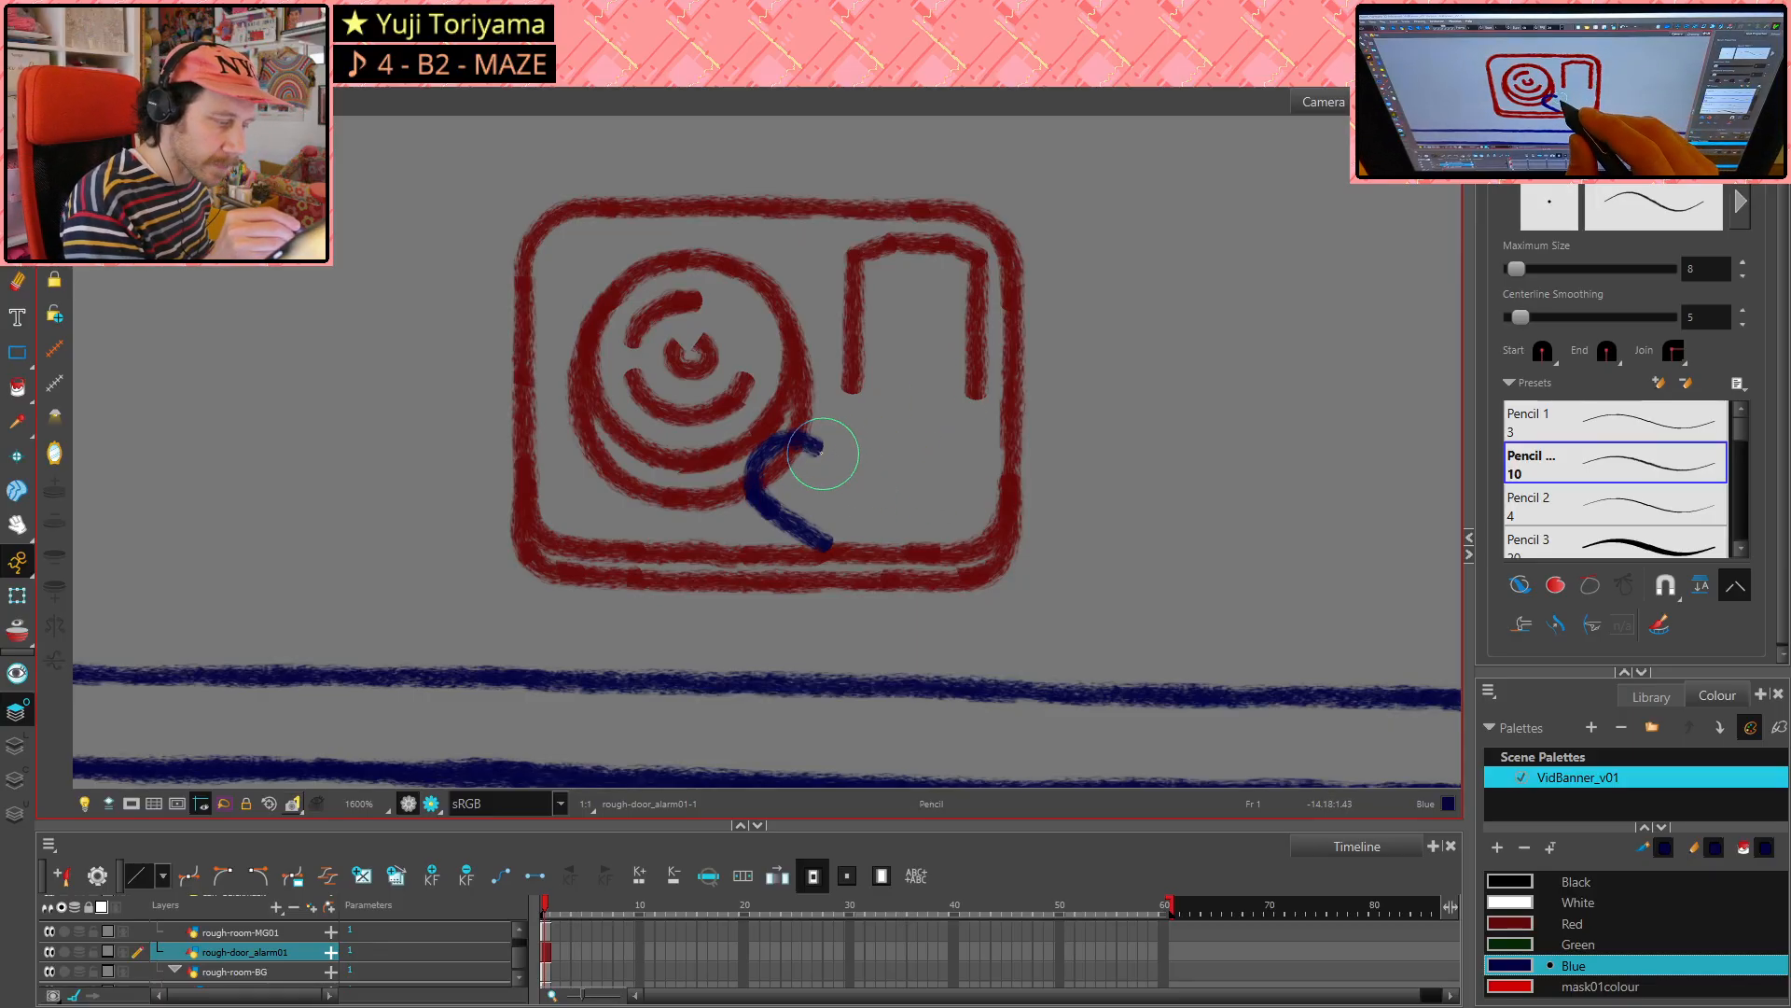
left_click_drag(807, 444, 875, 481)
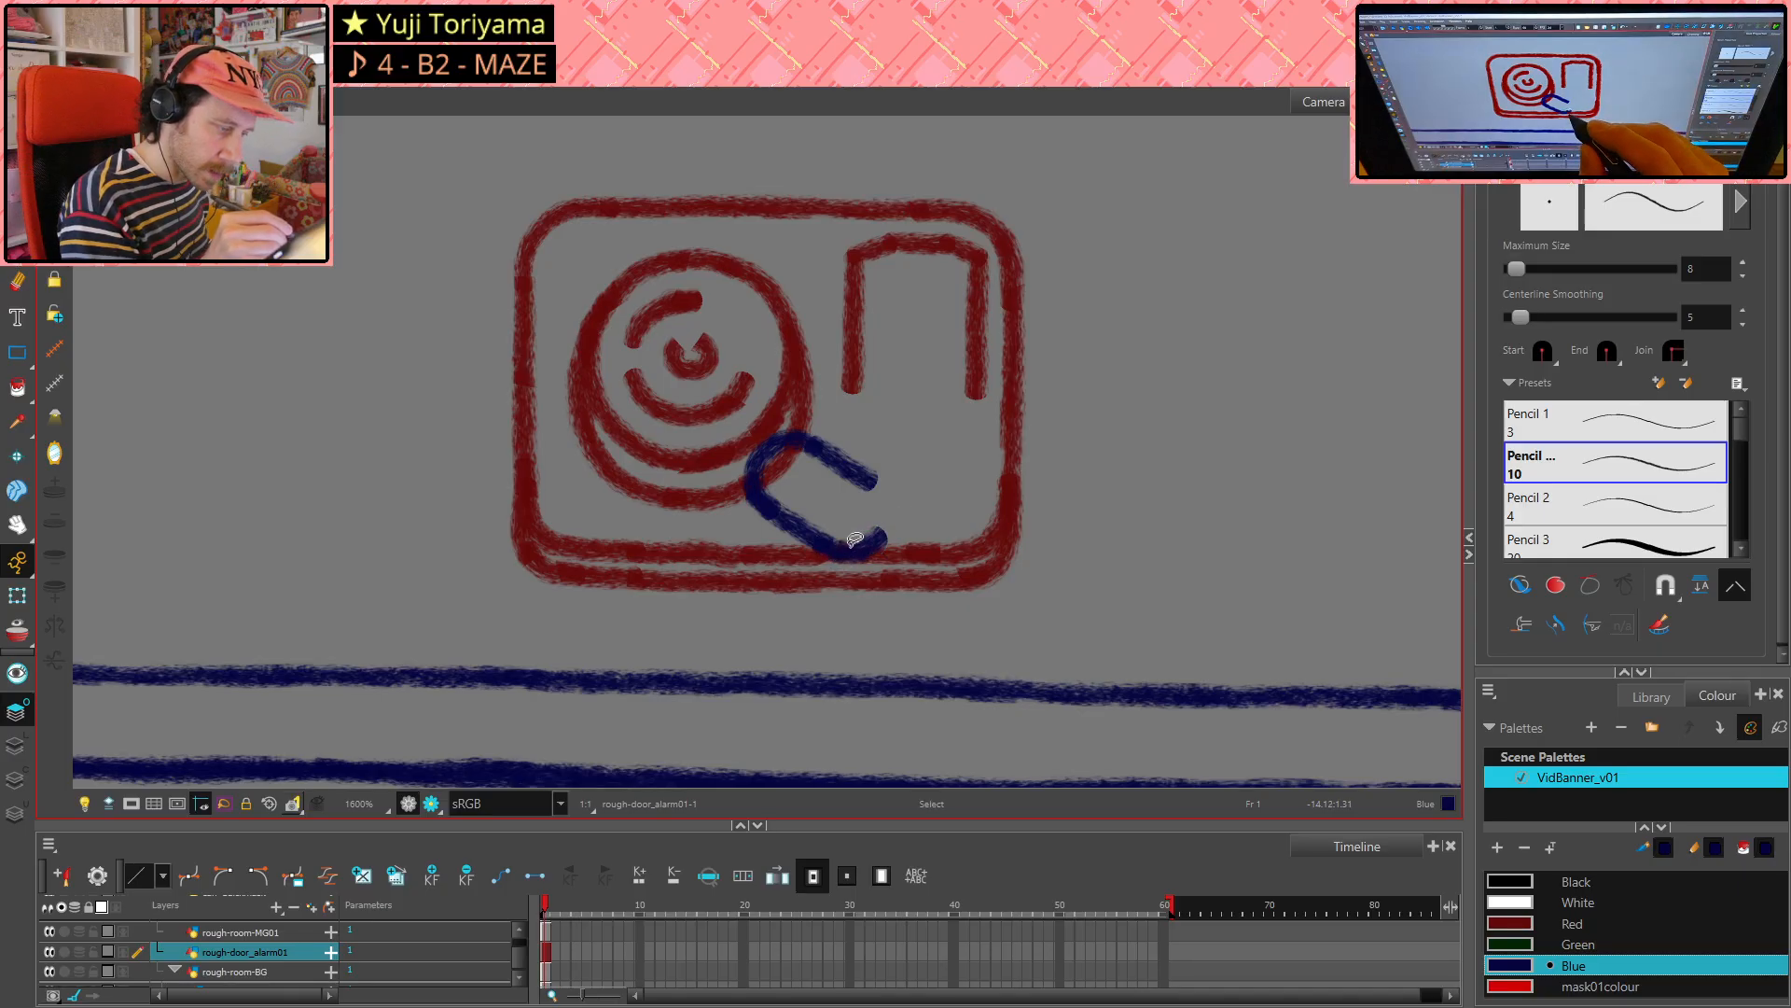
key("ctrl+z")
mouse_move(791, 509)
left_mouse_down()
mouse_move(854, 556)
mouse_move(897, 524)
mouse_move(885, 489)
left_mouse_up()
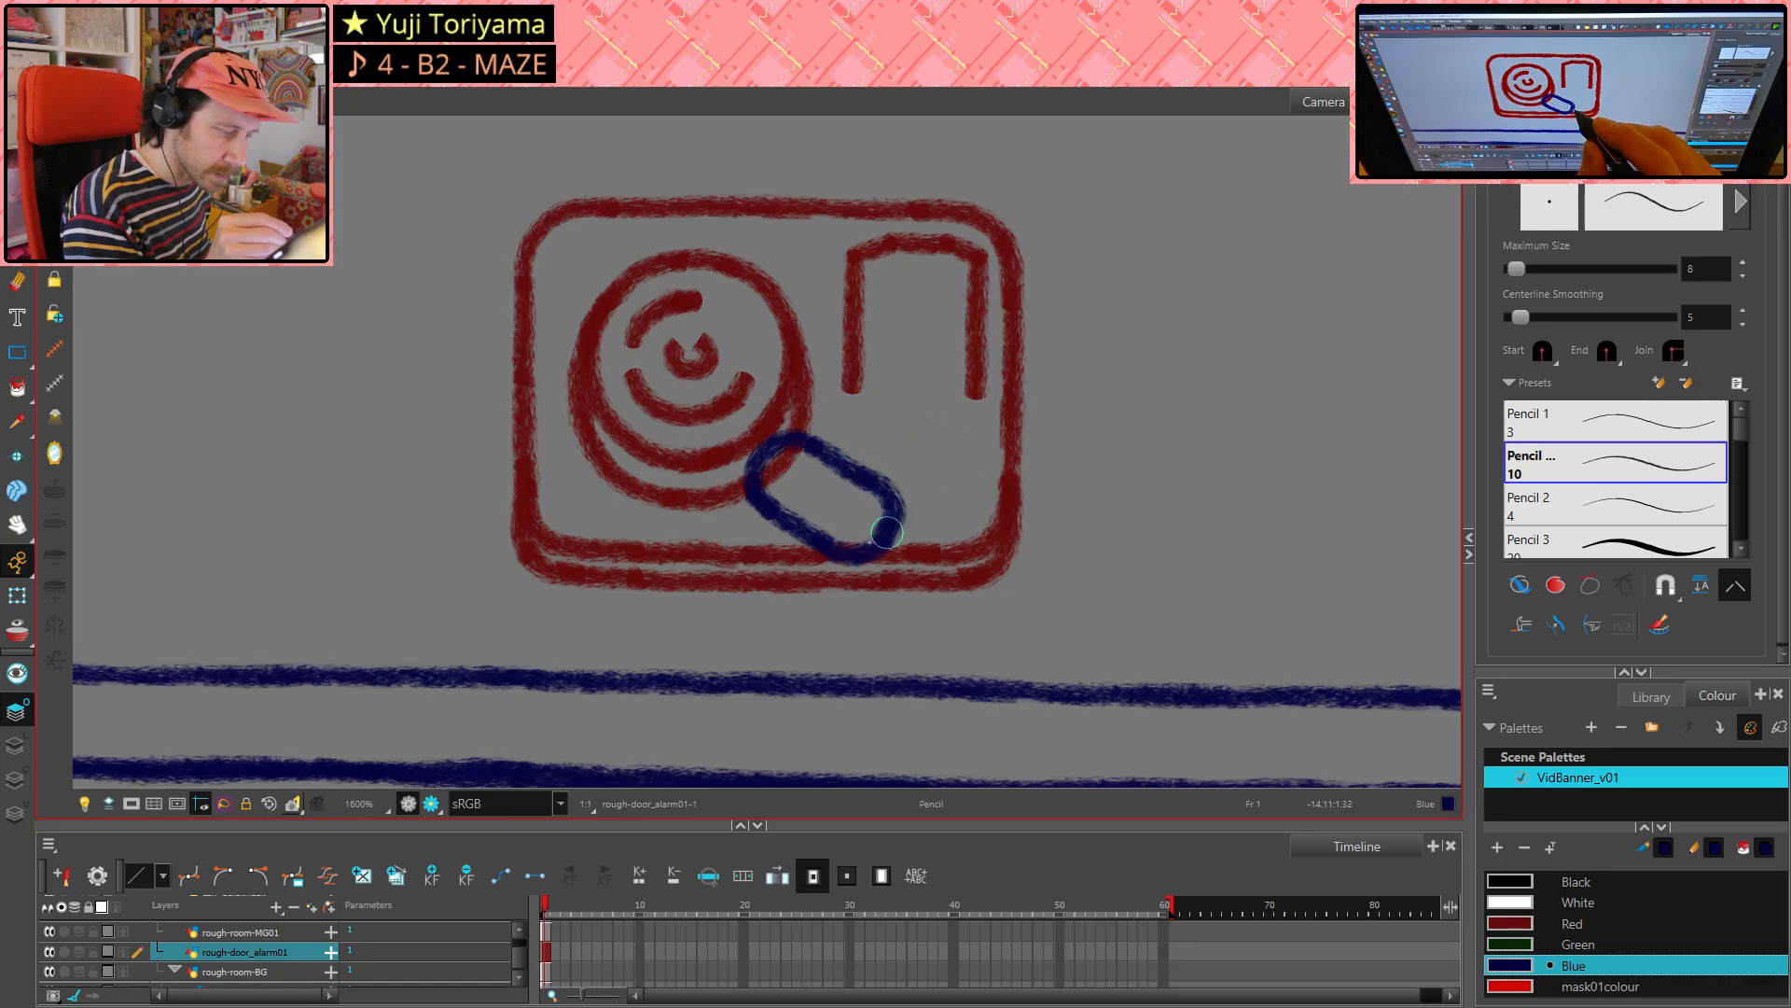
key("ctrl+z")
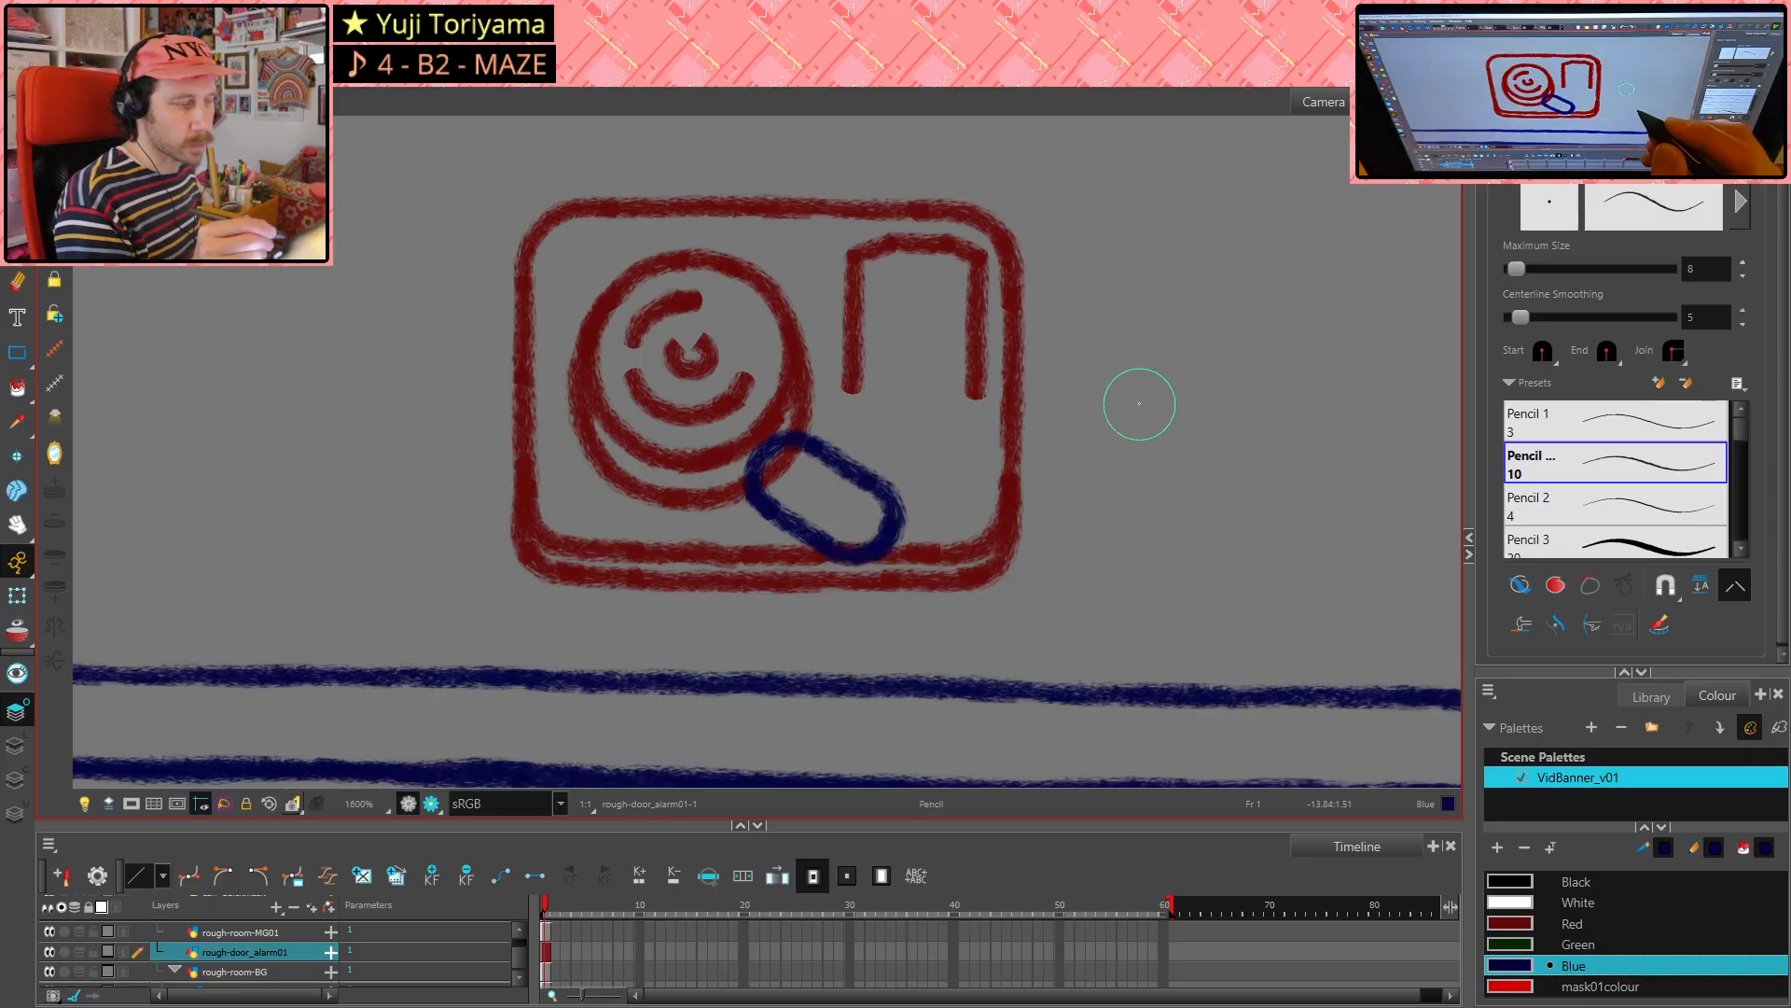
key("alt+e")
mouse_move(886, 546)
left_mouse_down()
mouse_move(892, 506)
mouse_move(876, 550)
left_mouse_up()
- Draw two parallel blue lines for the striker's arm, running diagonally from the head up toward the red arch
key("alt+slash")
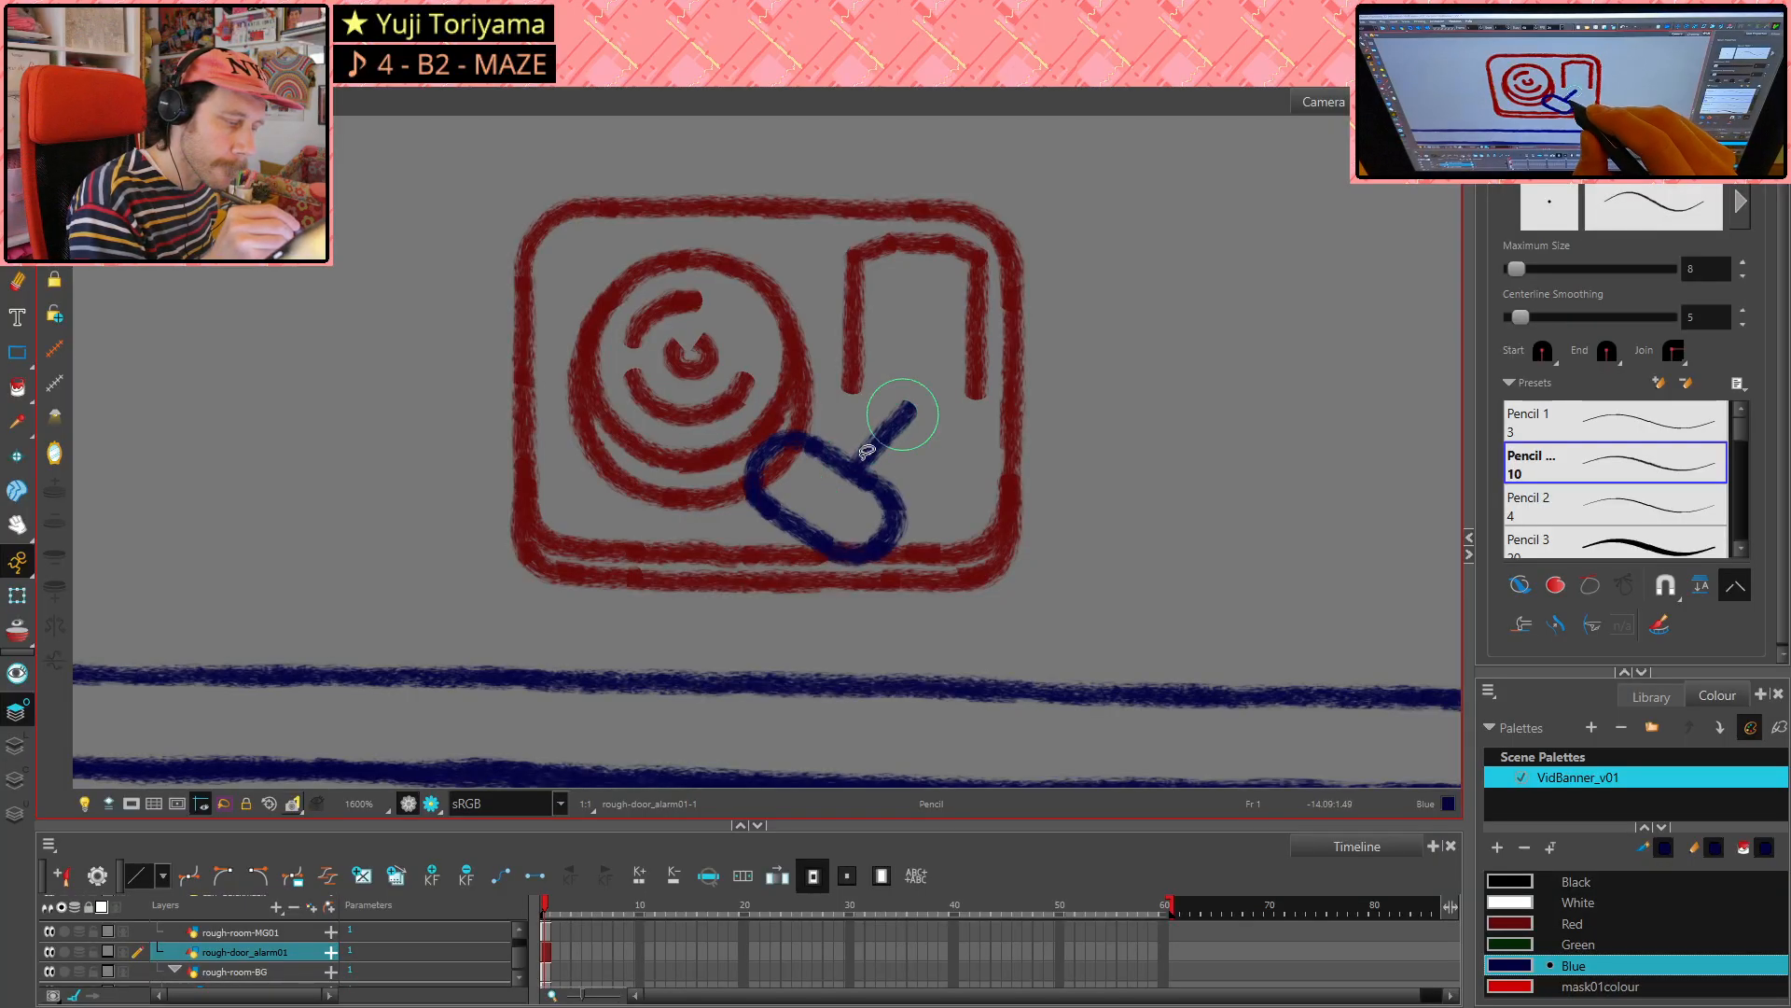
key("ctrl+z")
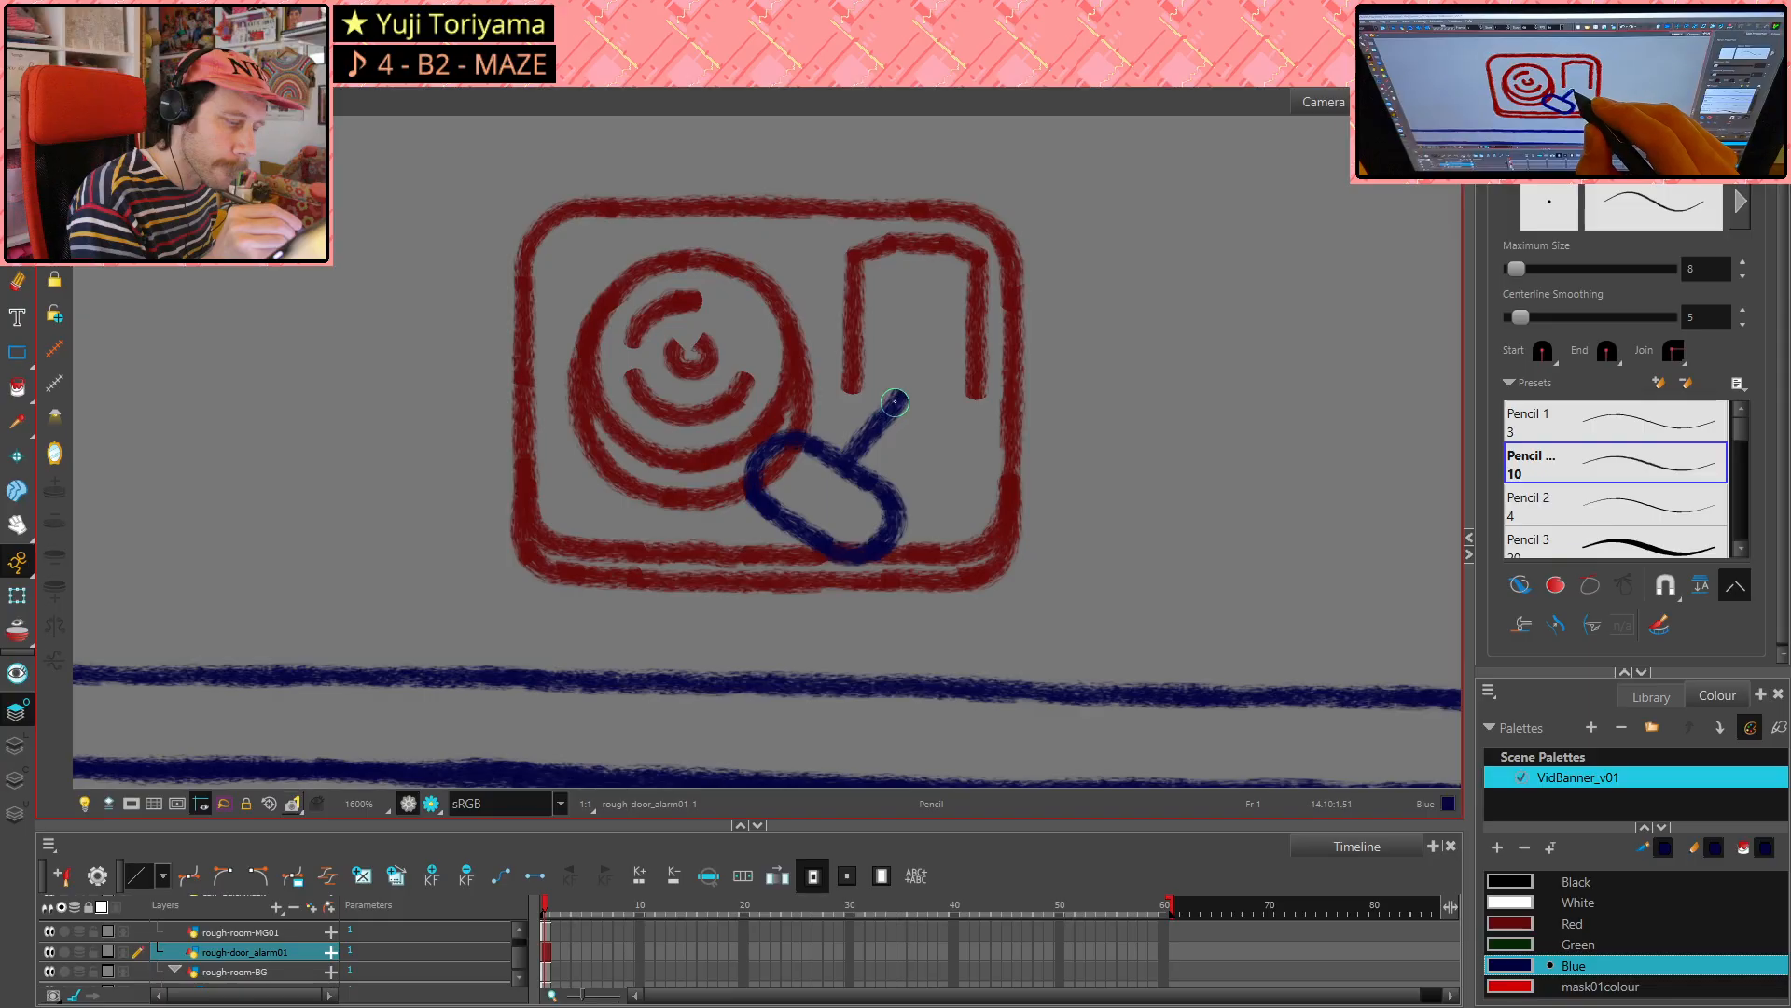
left_click_drag(893, 402, 907, 390)
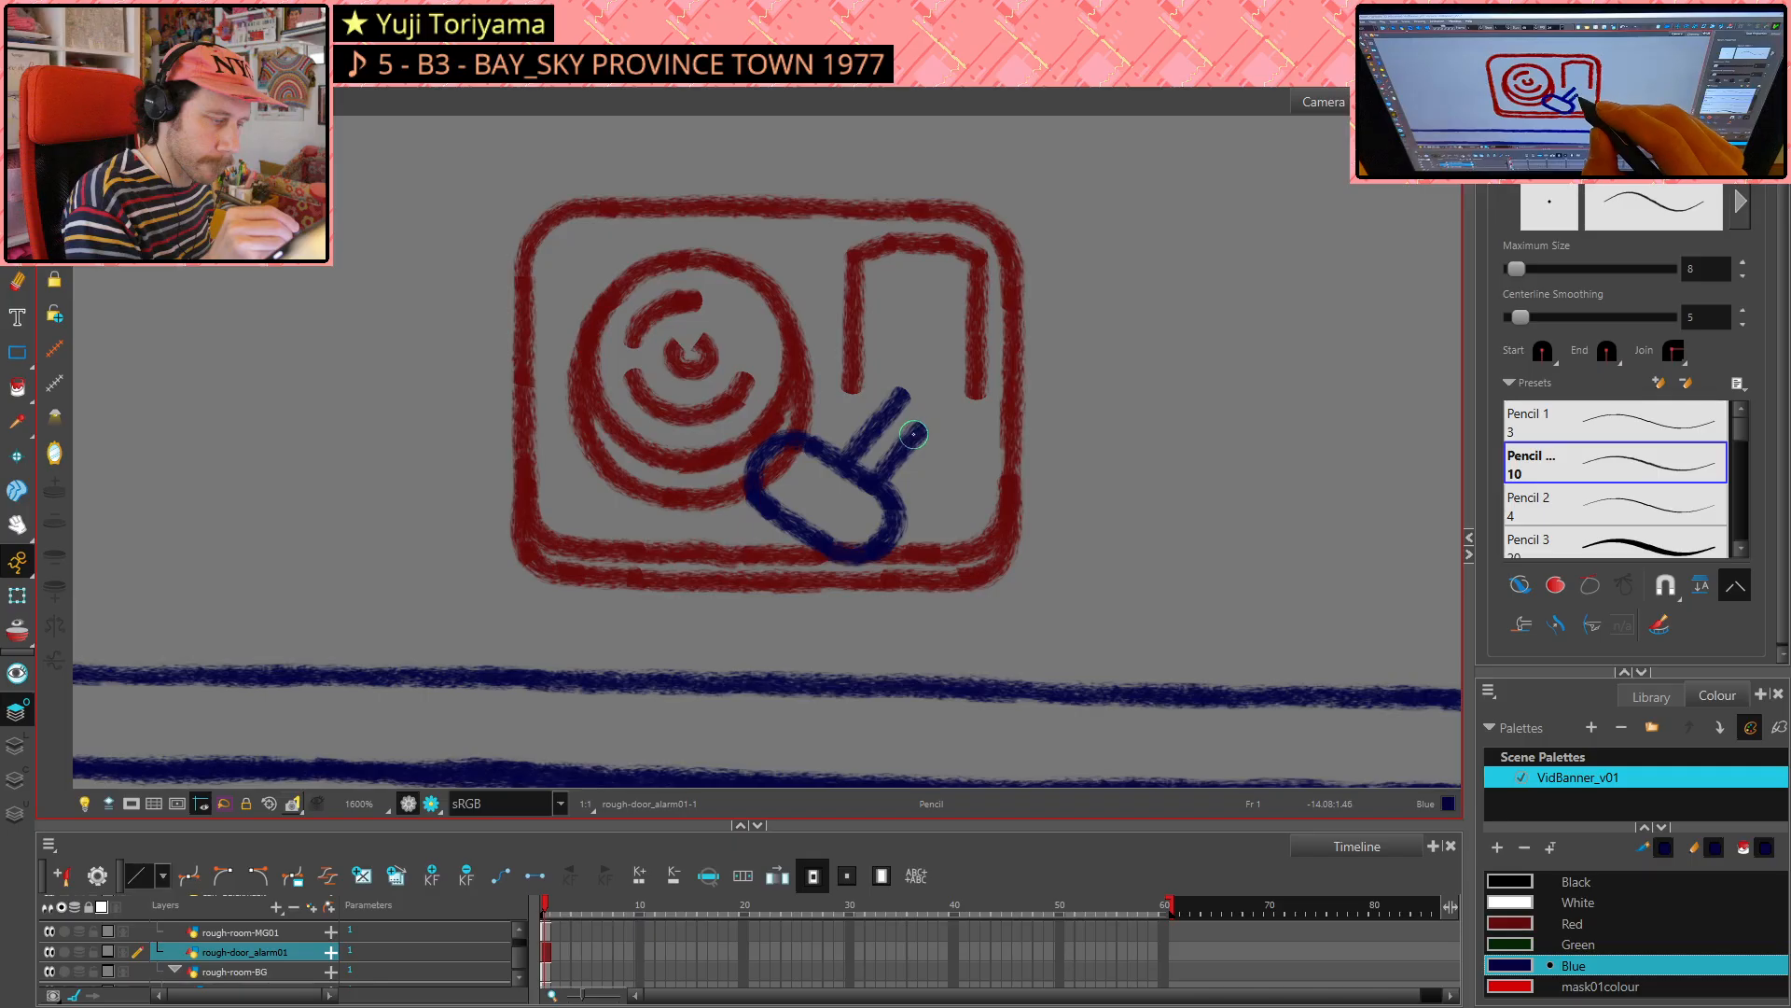
key("ctrl+z")
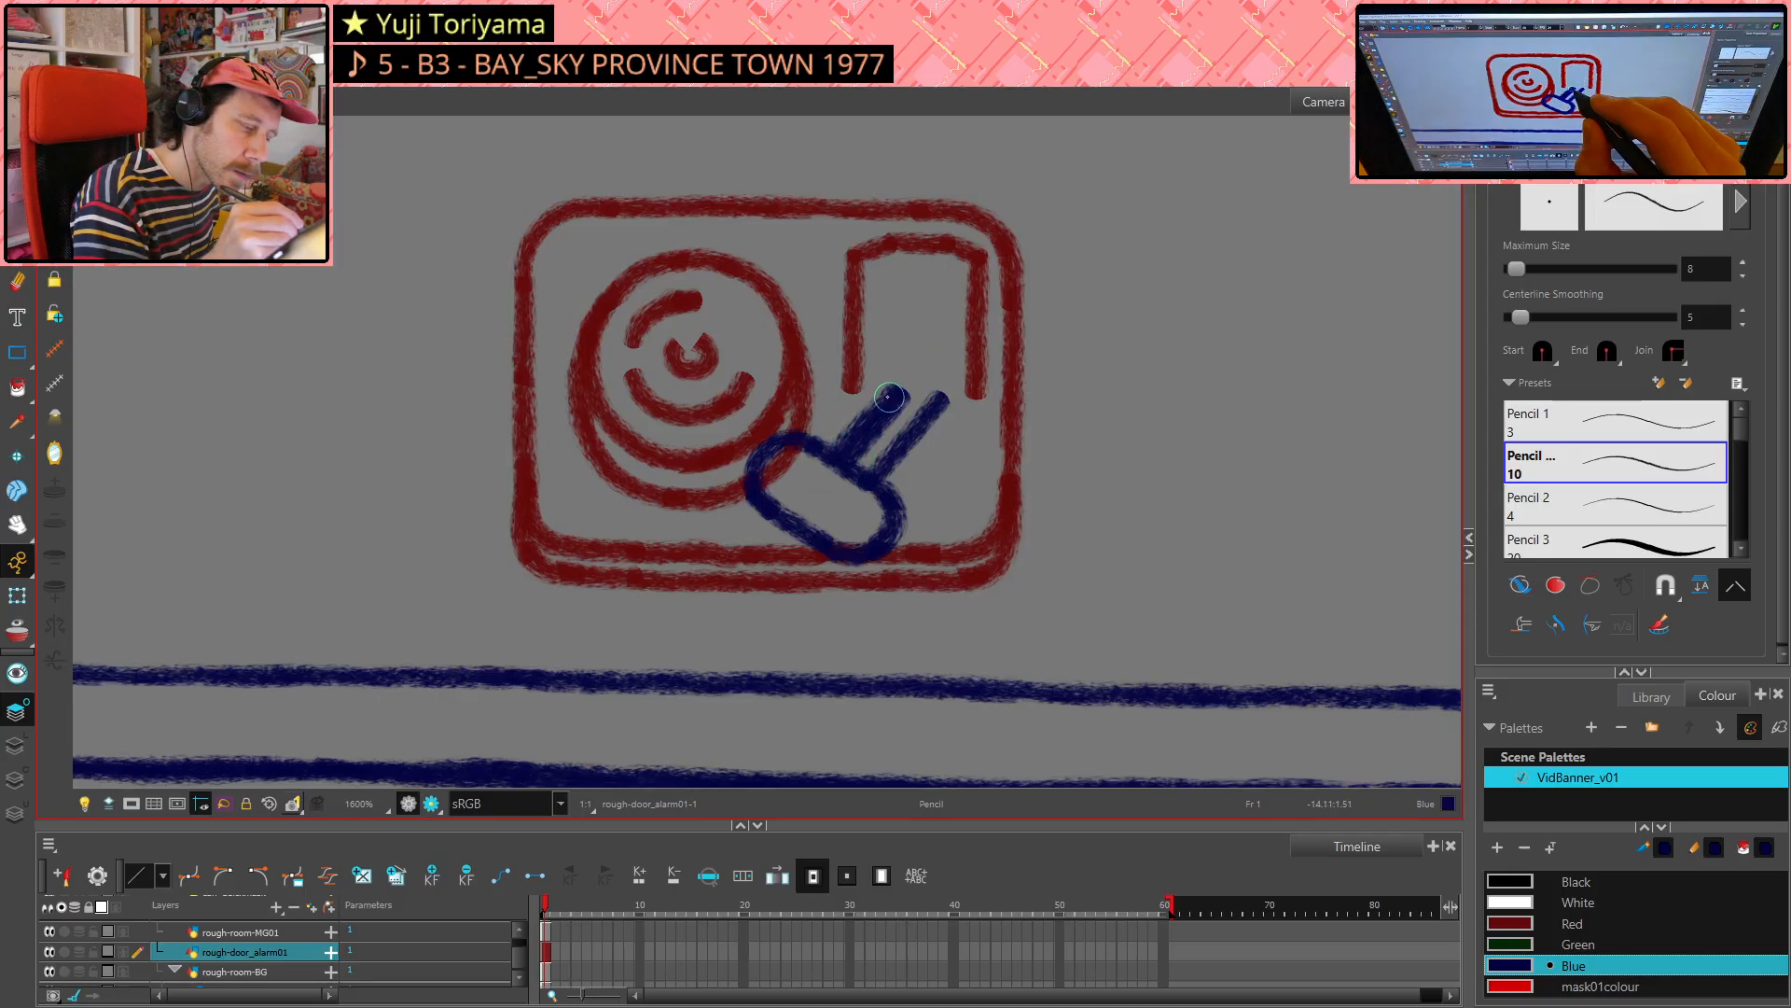
key("alt+s")
left_click(884, 431)
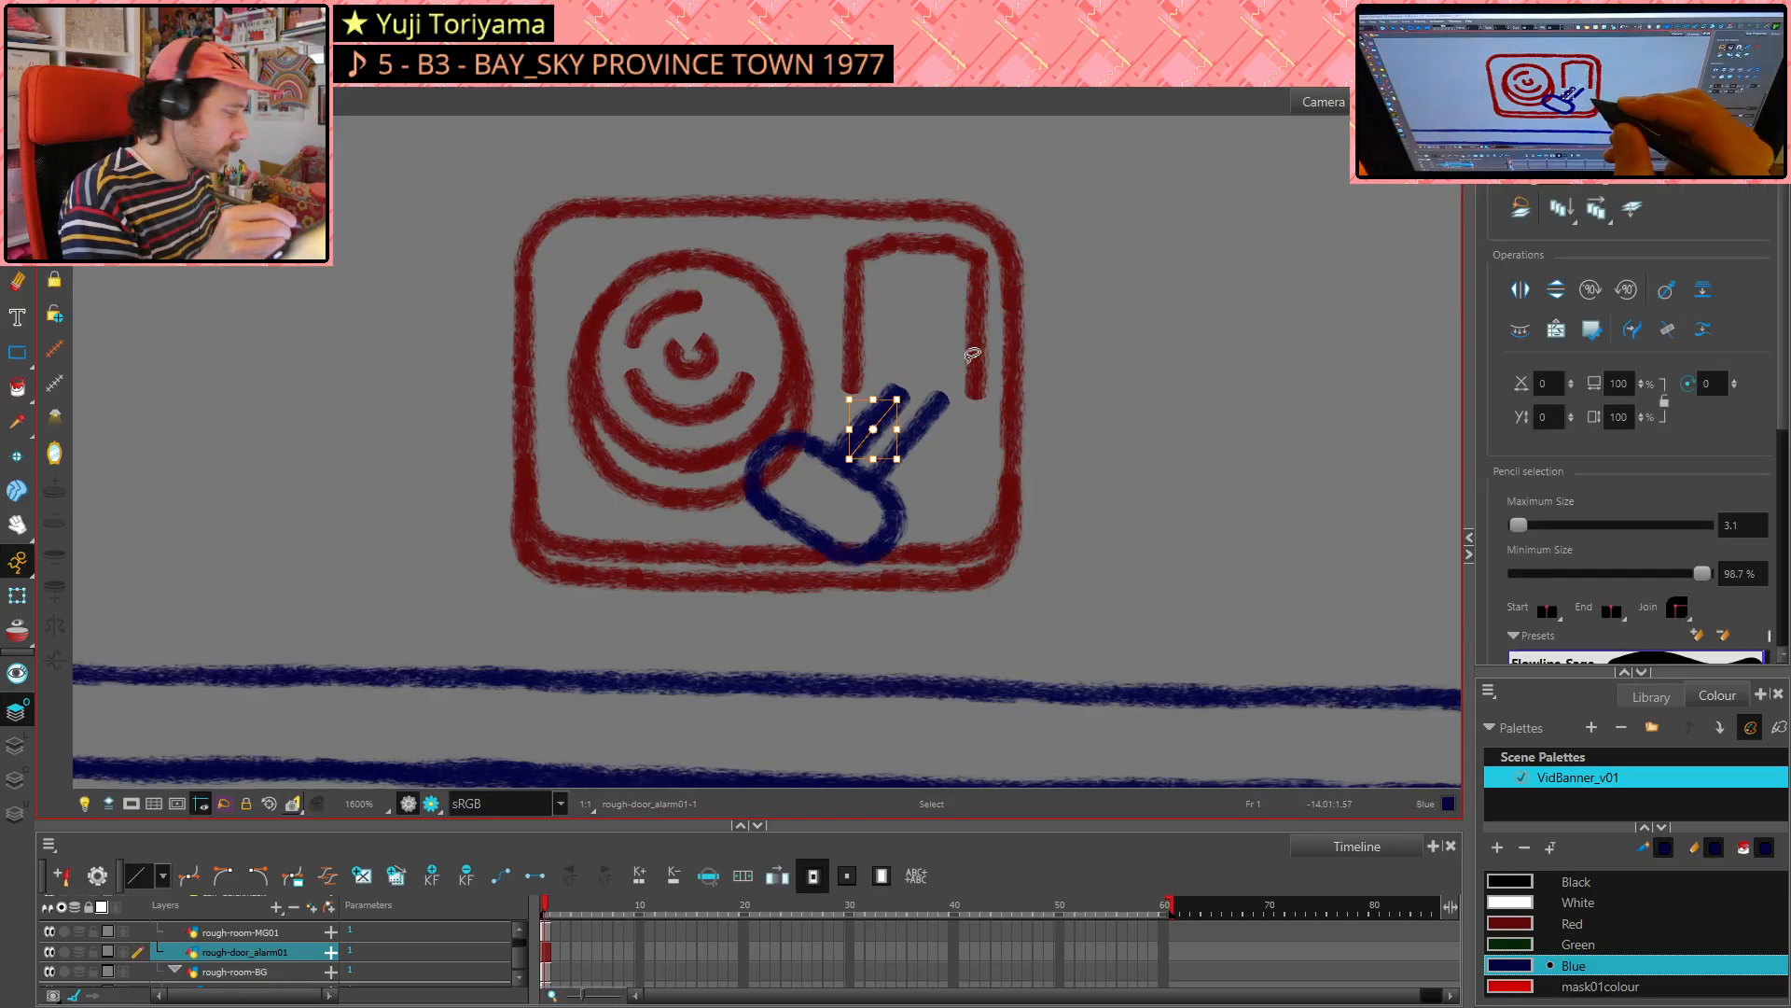
left_click(970, 354)
key("alt+slash")
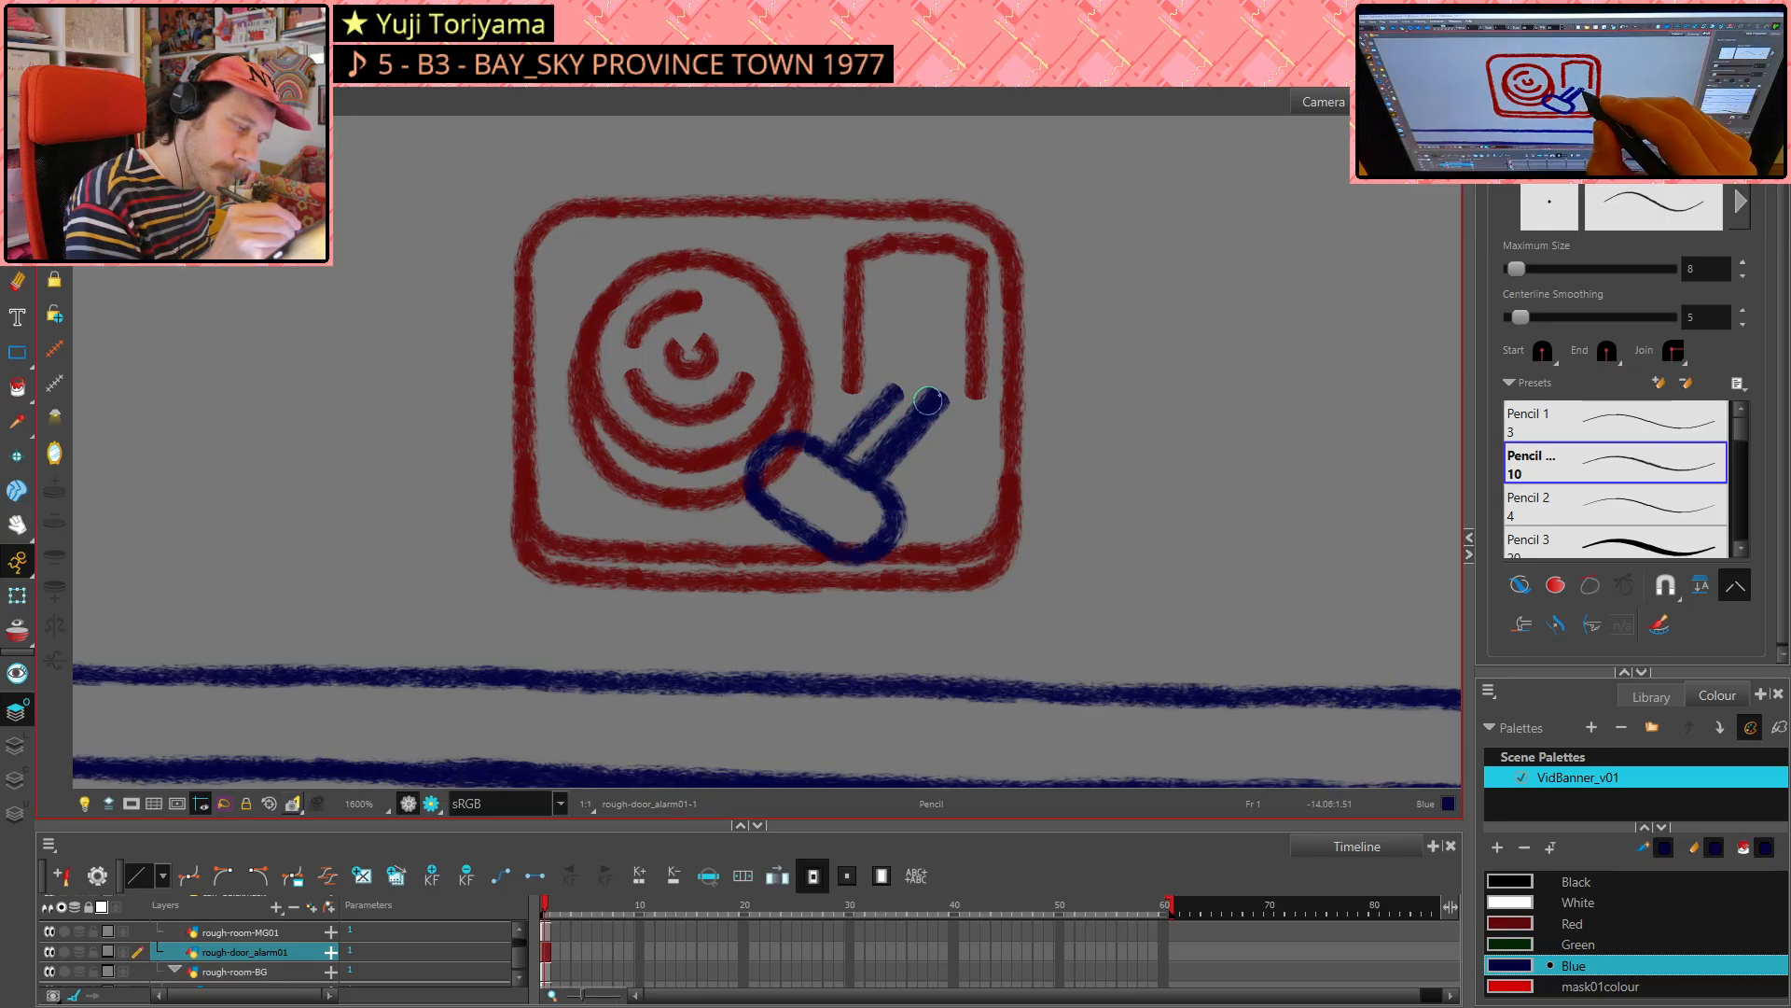
key("alt+s")
left_click(933, 424)
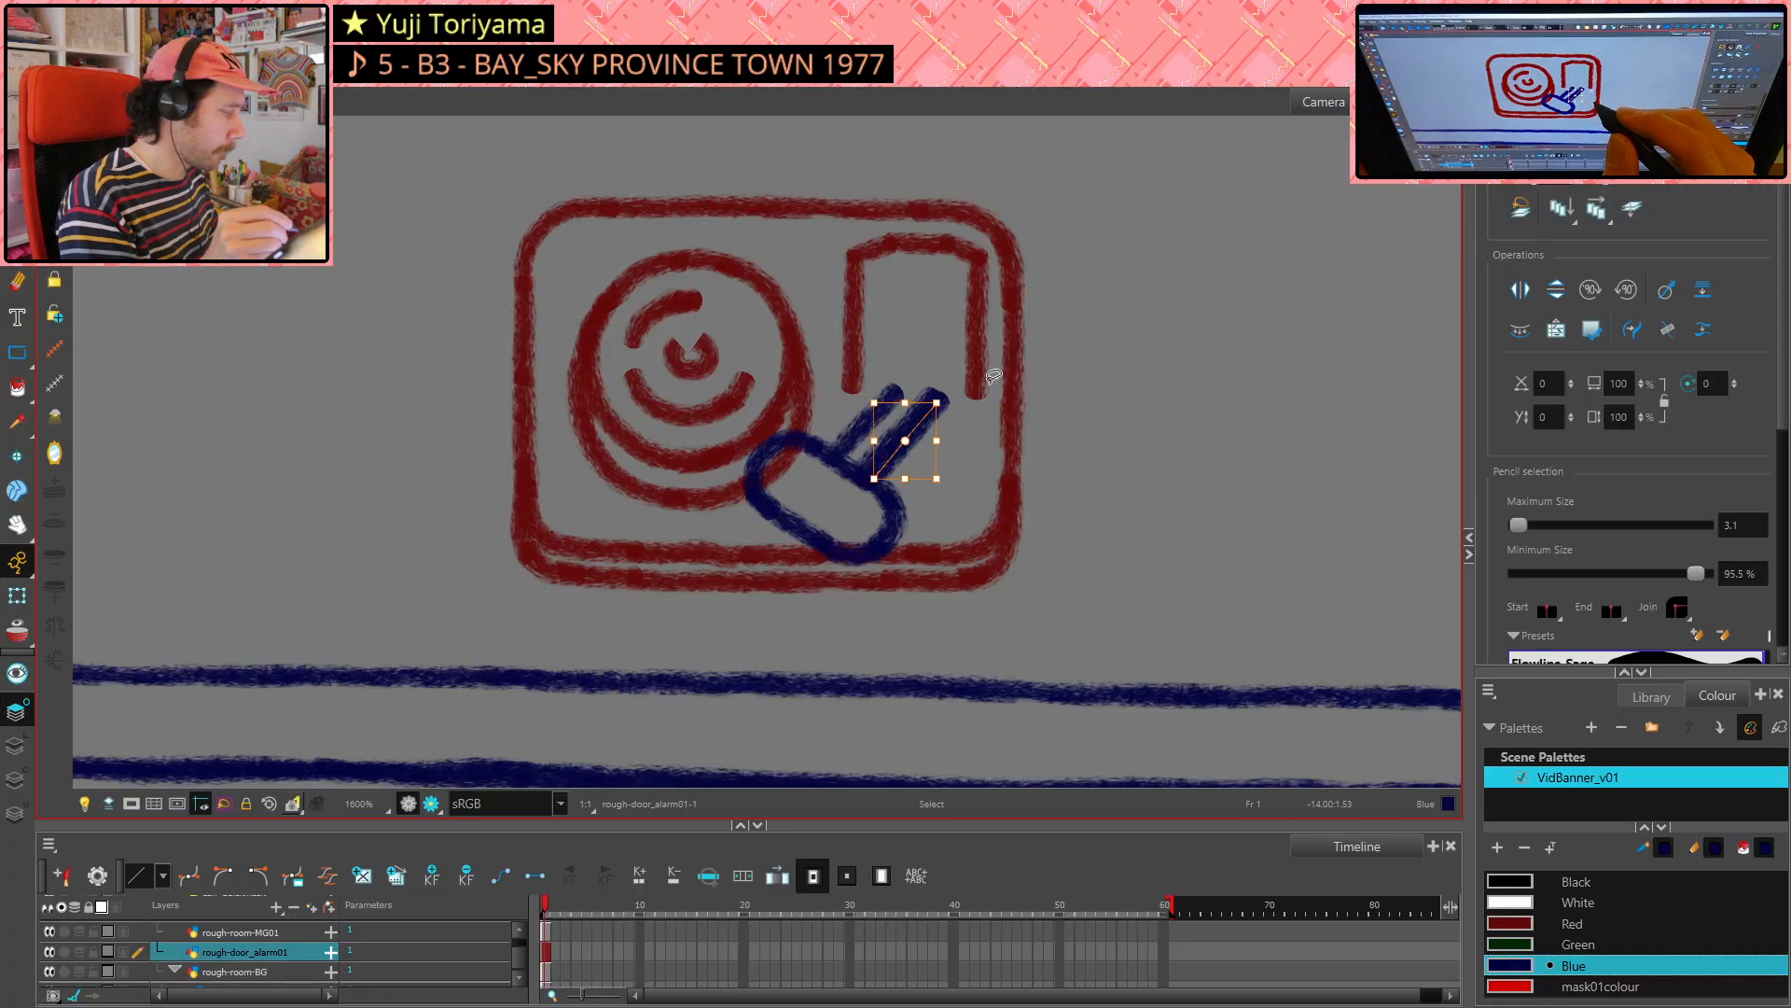
left_click(1148, 363)
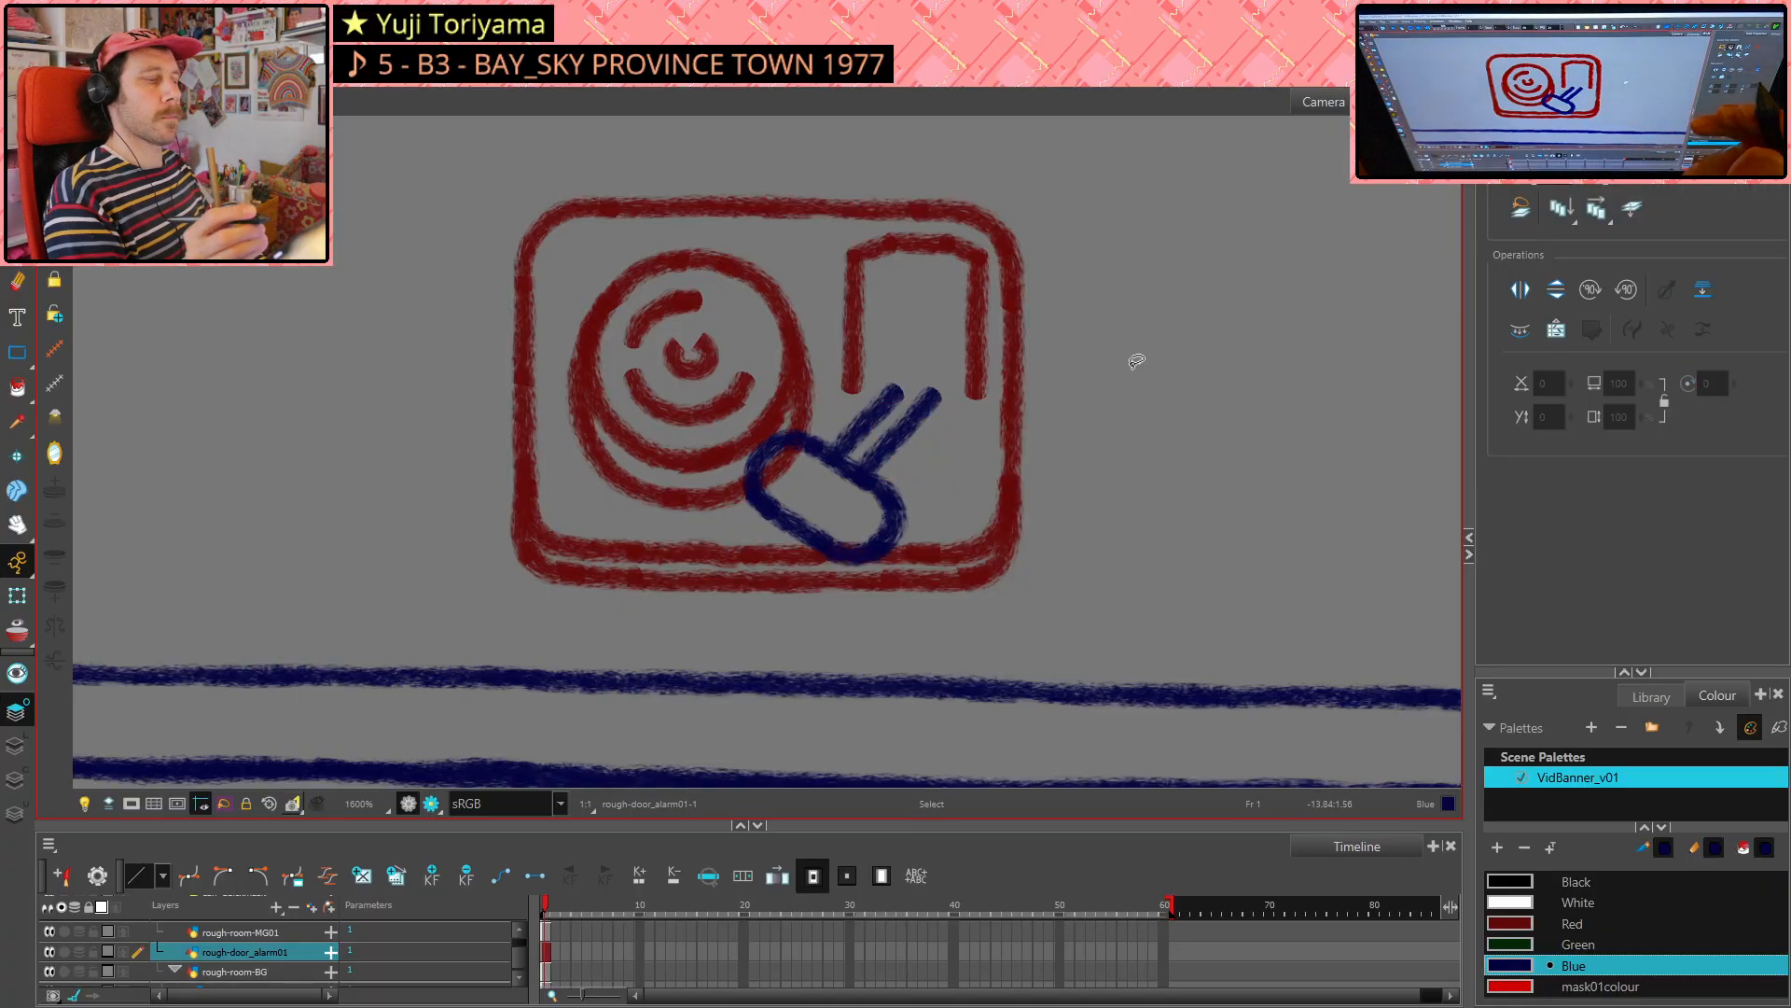
key("shift+m")
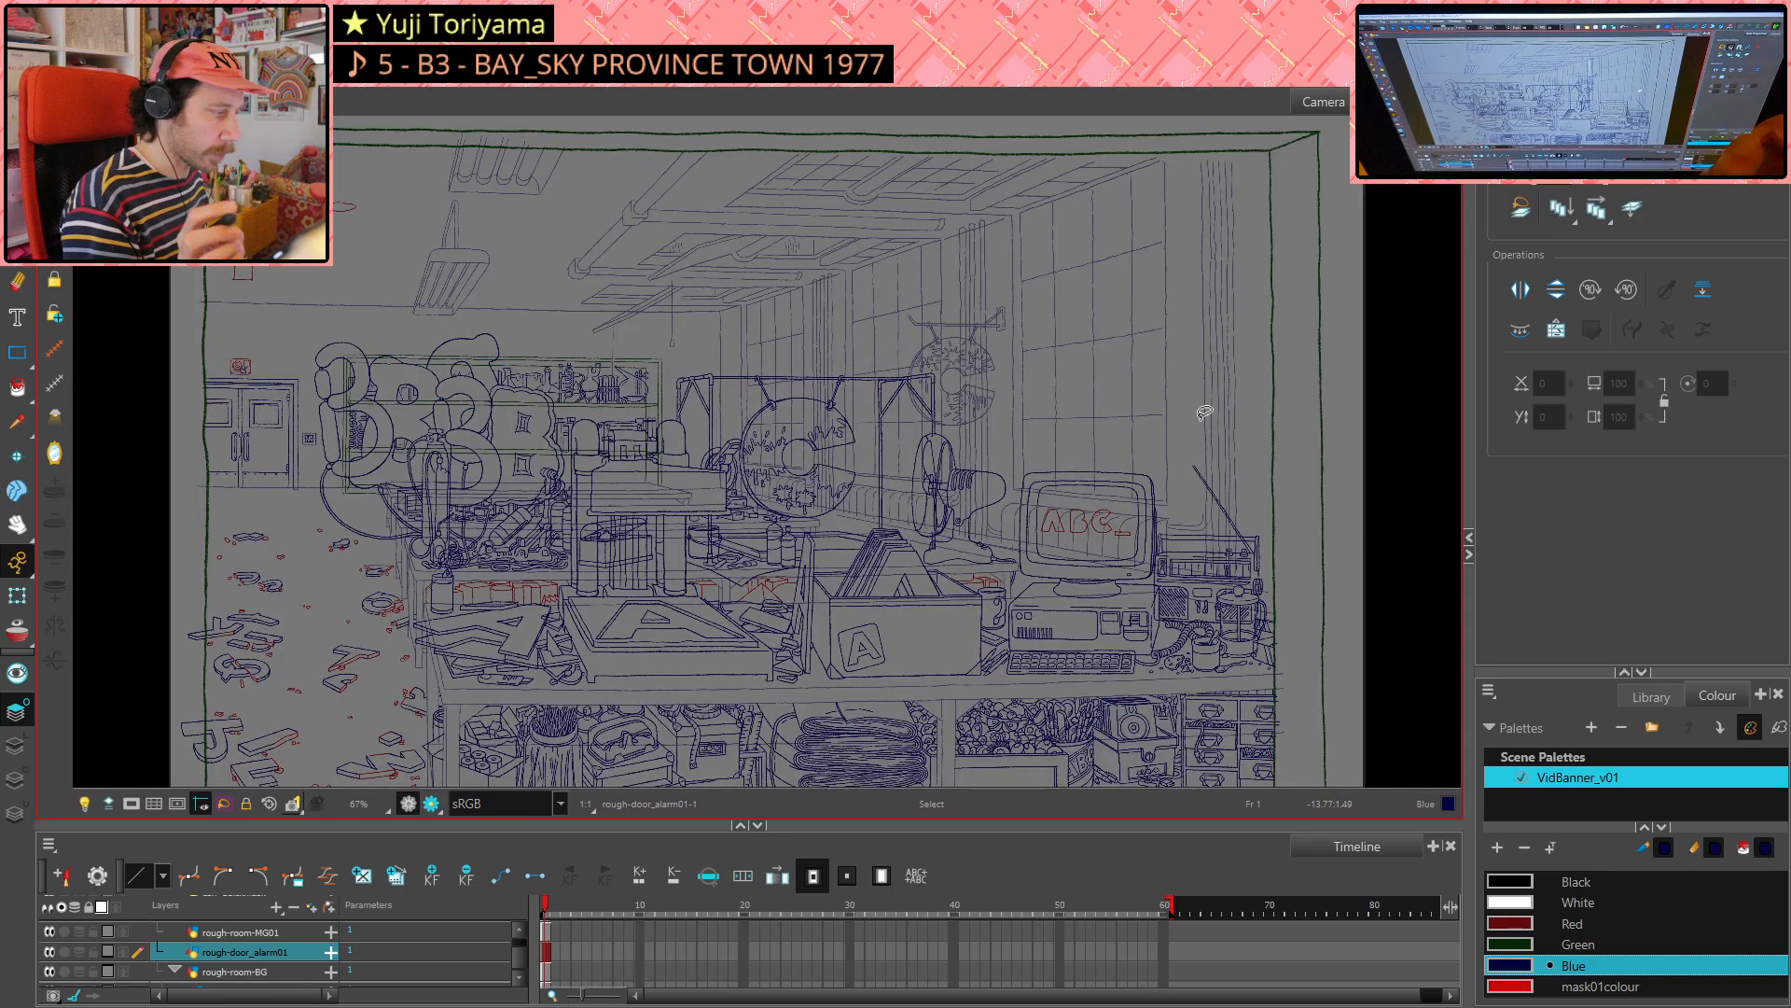
key("shift+m")
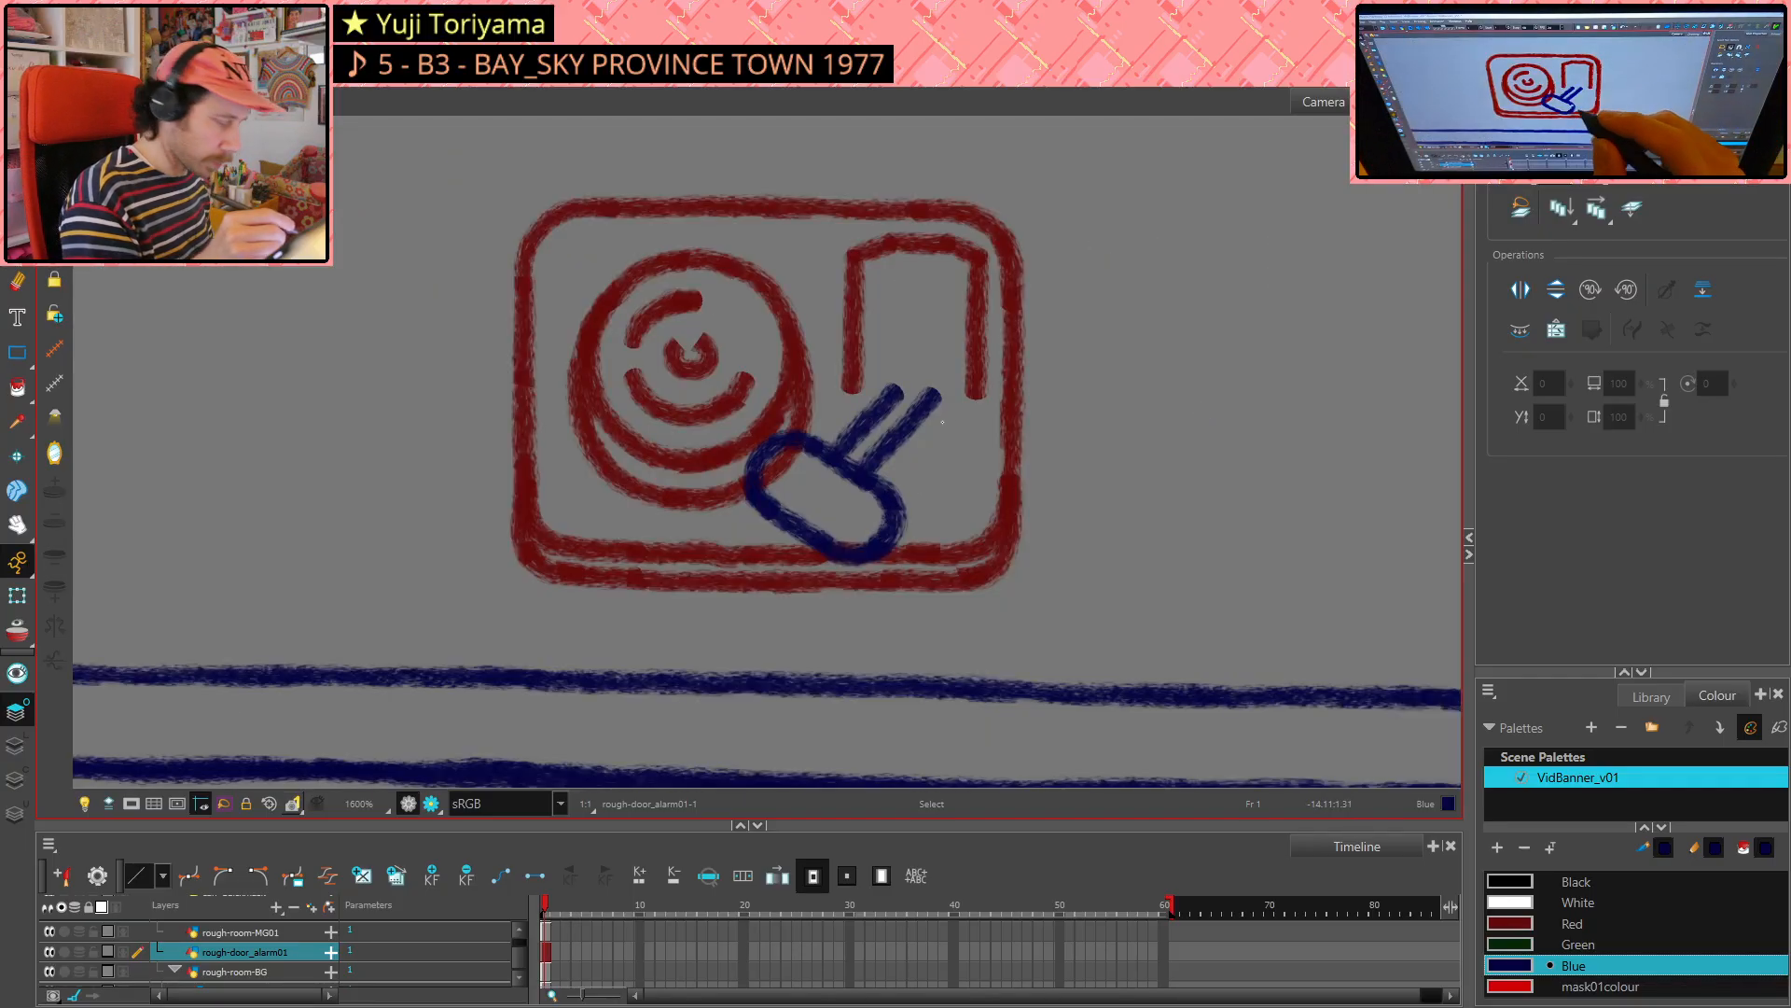
- Square off the striker head's outer end with blue pencil strokes and cut away the old rounded line
key("alt+x")
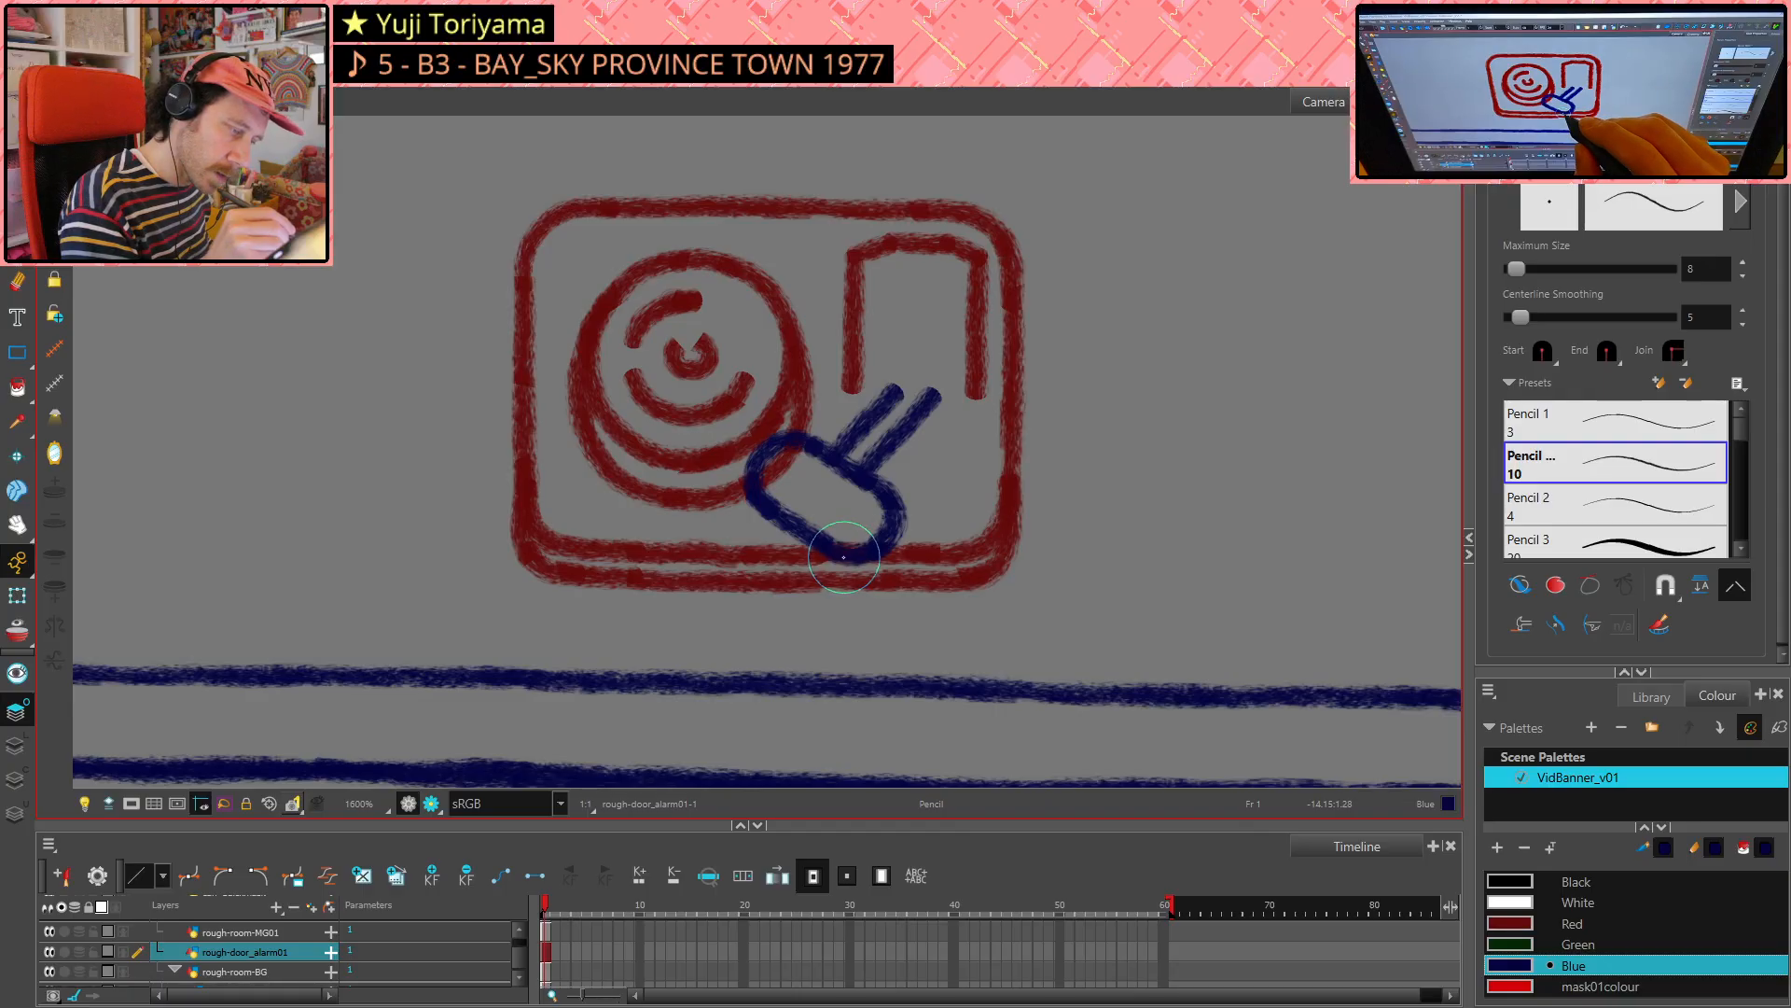
left_click_drag(843, 557, 863, 547)
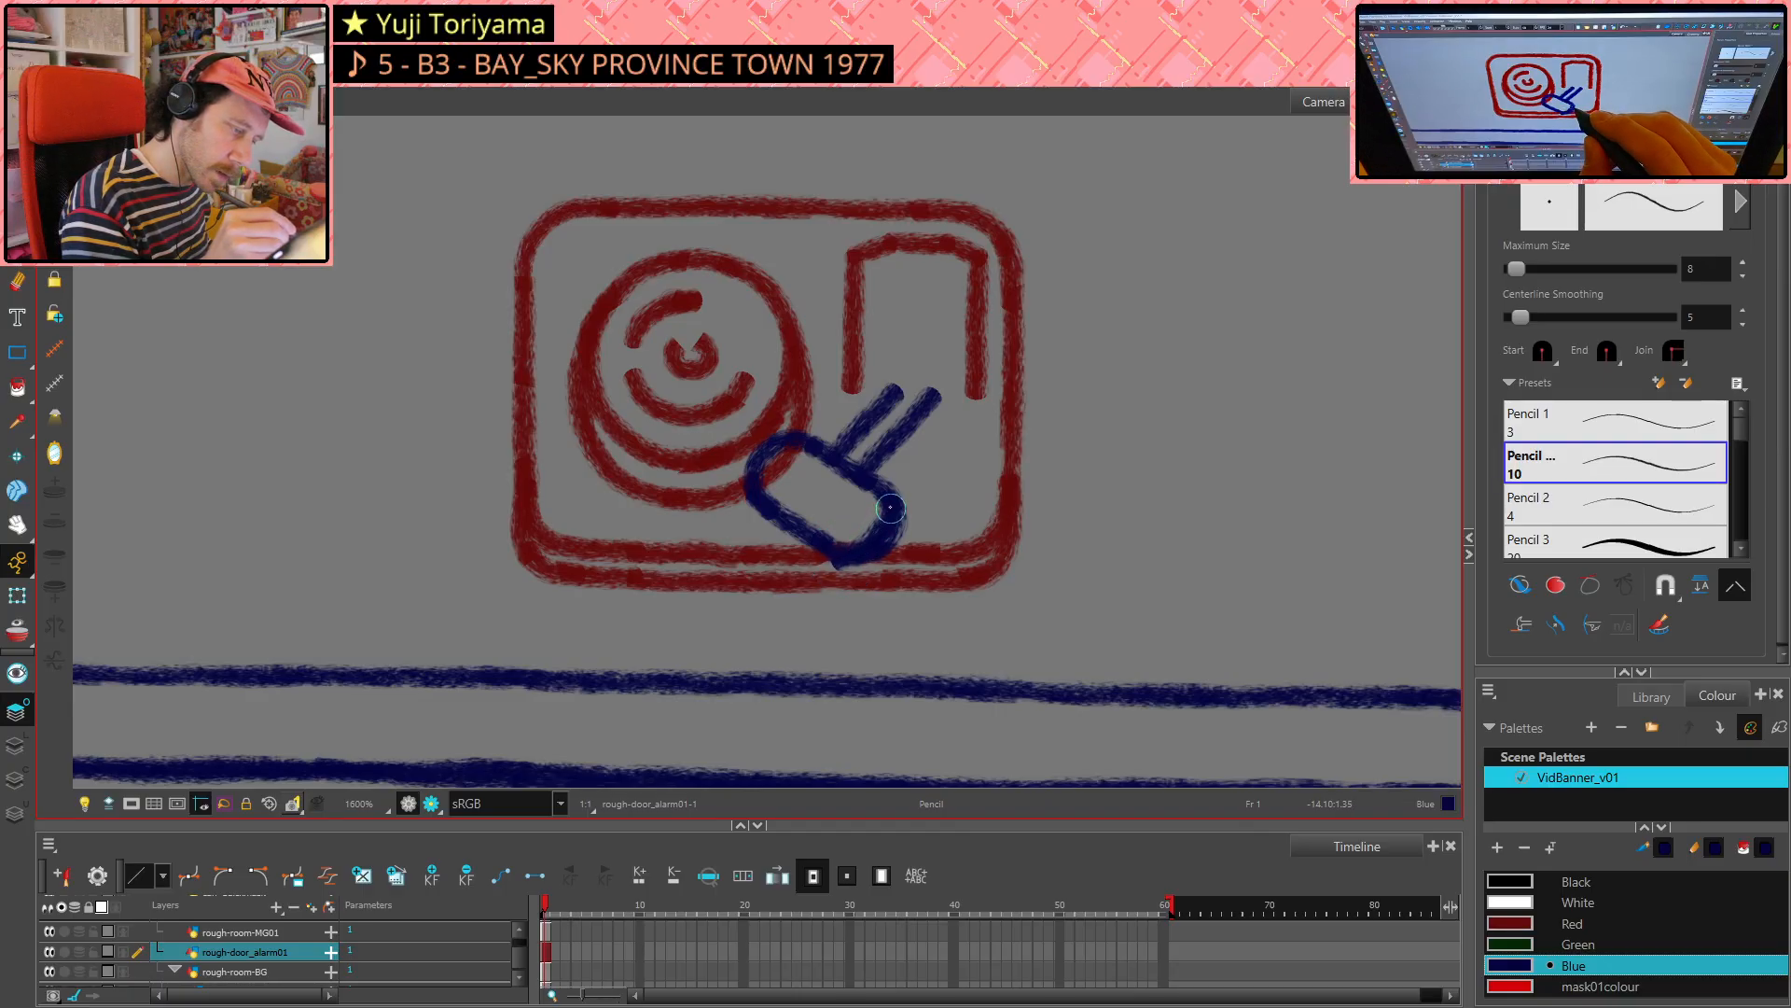
key("alt+t")
mouse_move(872, 505)
left_mouse_down()
mouse_move(909, 544)
mouse_move(881, 563)
mouse_move(882, 588)
mouse_move(896, 569)
left_mouse_up()
key("Delete")
key("Delete")
key("Delete")
key("Delete")
key("Delete")
key("Delete")
key("Delete")
key("Delete")
key("Delete")
- Delete the leftover stroke stub beside the lower corner of the striker head's outer end
key("alt+s")
key("Delete")
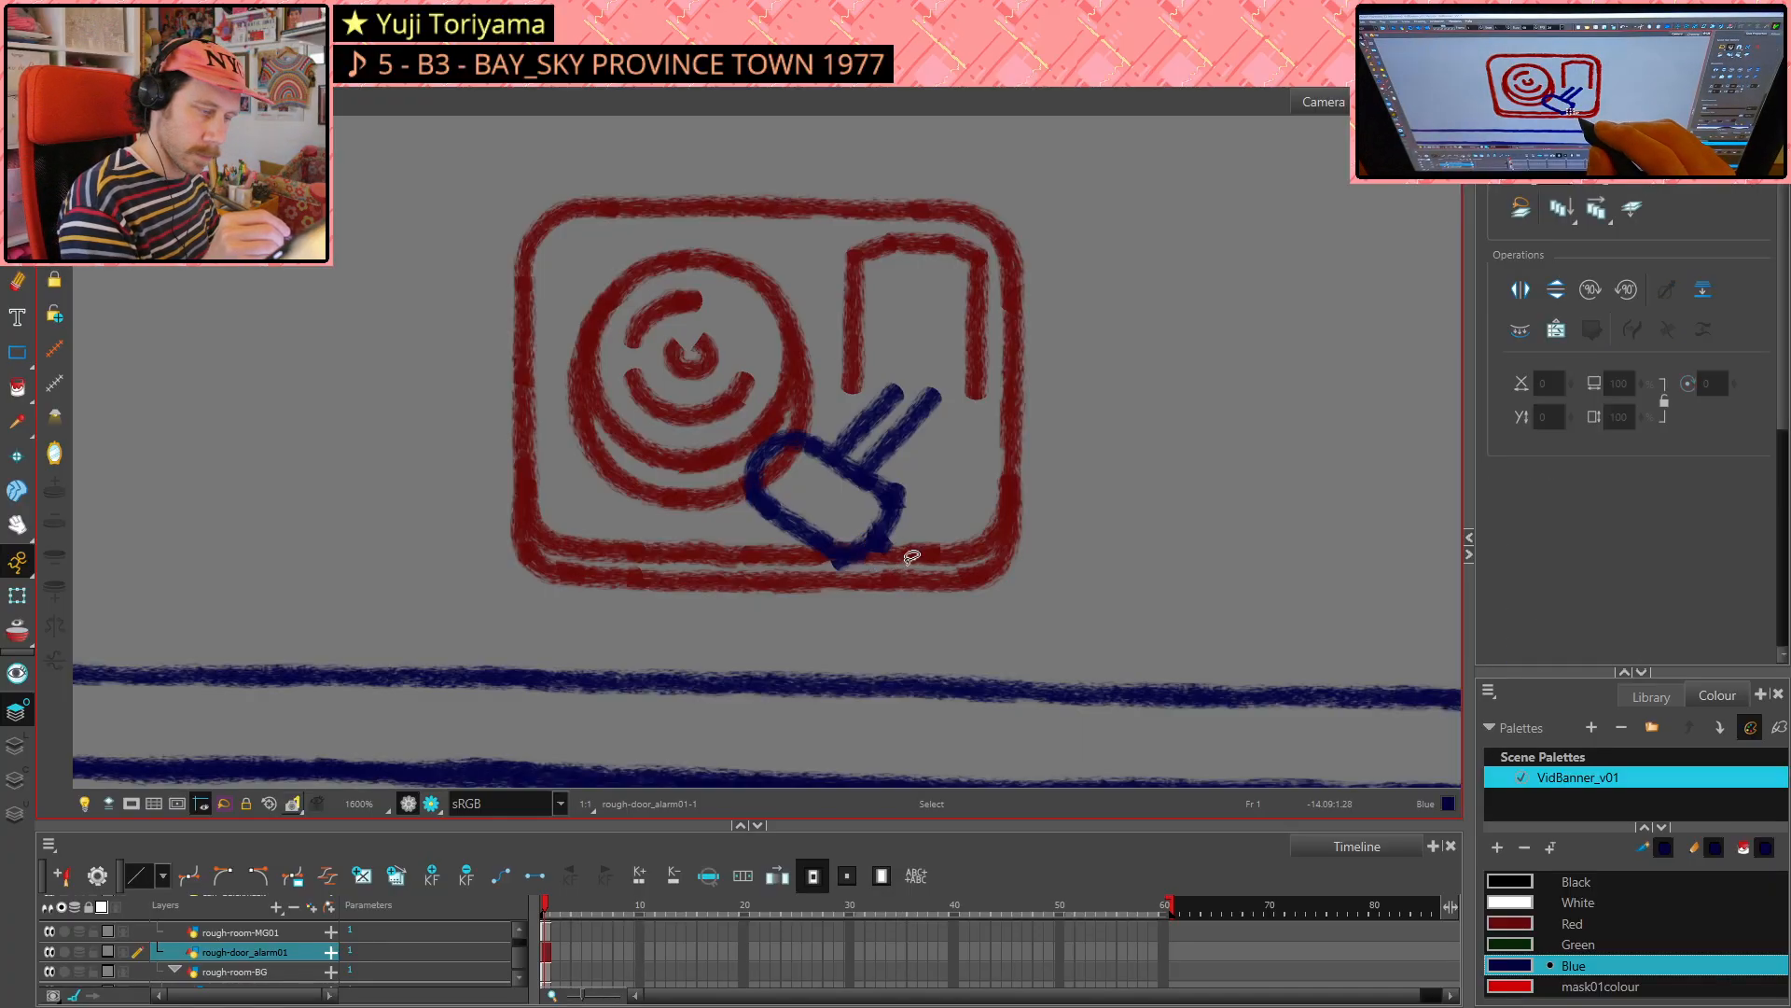
left_click(889, 547)
key("Delete")
left_click(887, 546)
key("Delete")
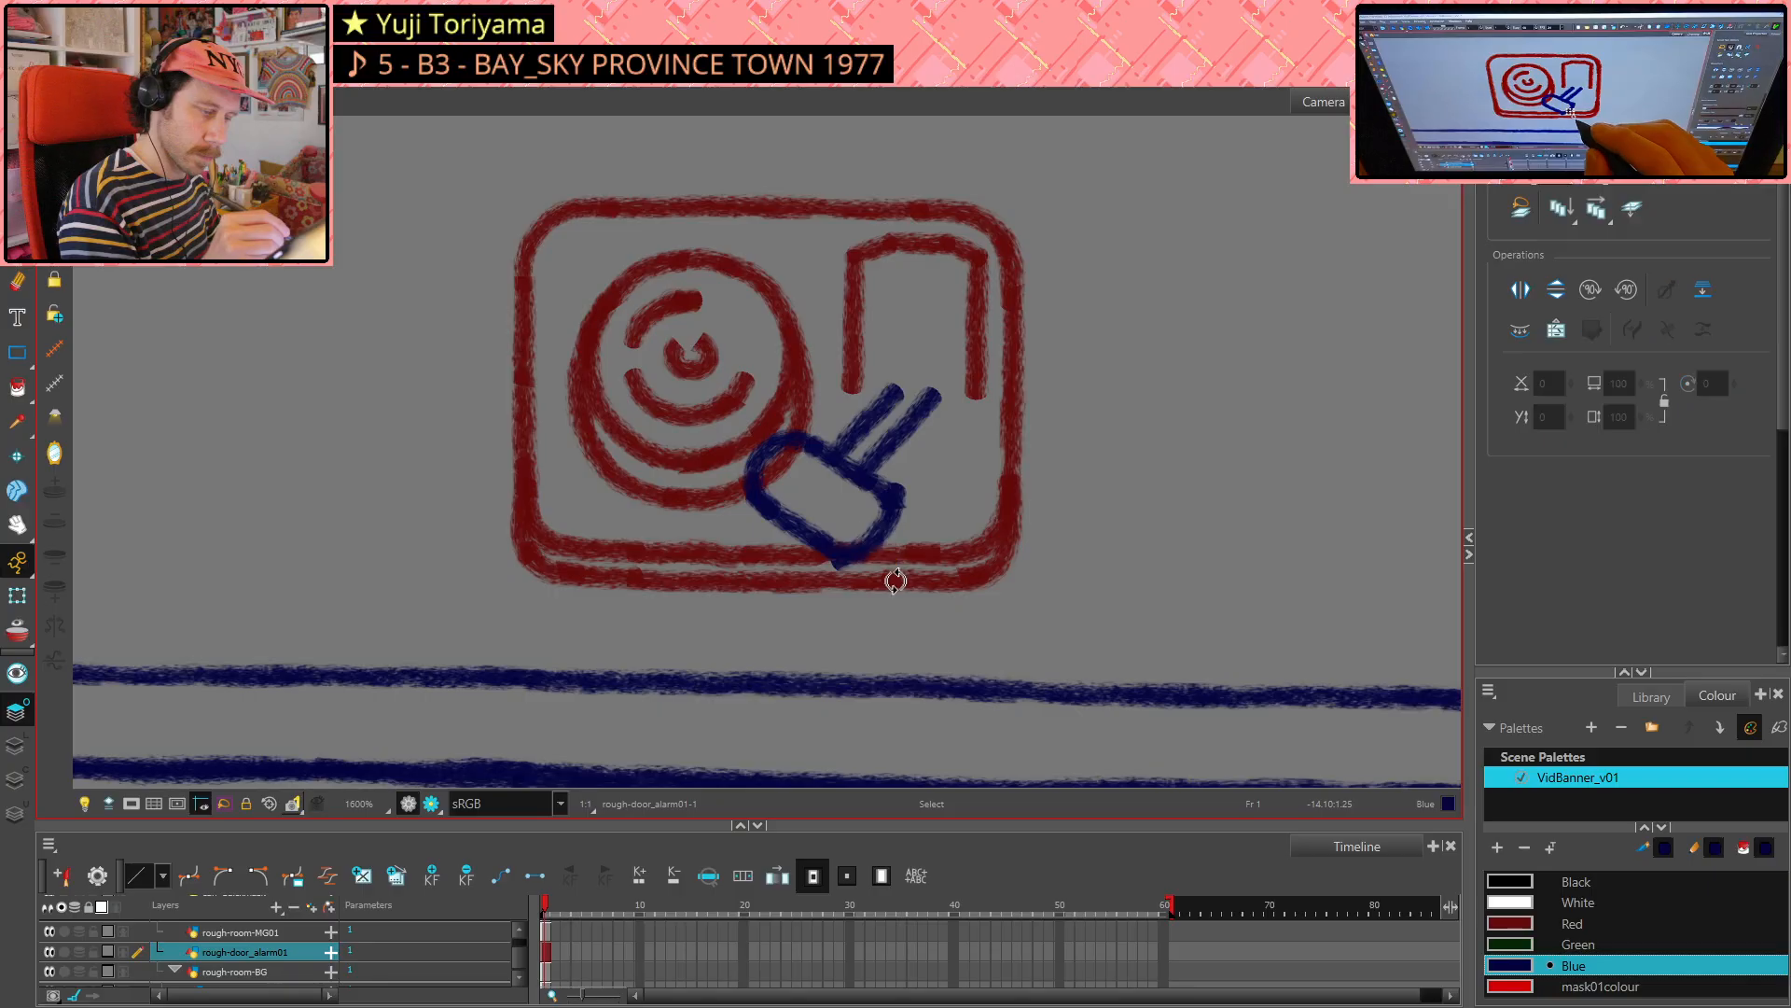
- Trim the overlapping line ends at the corners of the striker head's outer end with the Cutter
key("alt+t")
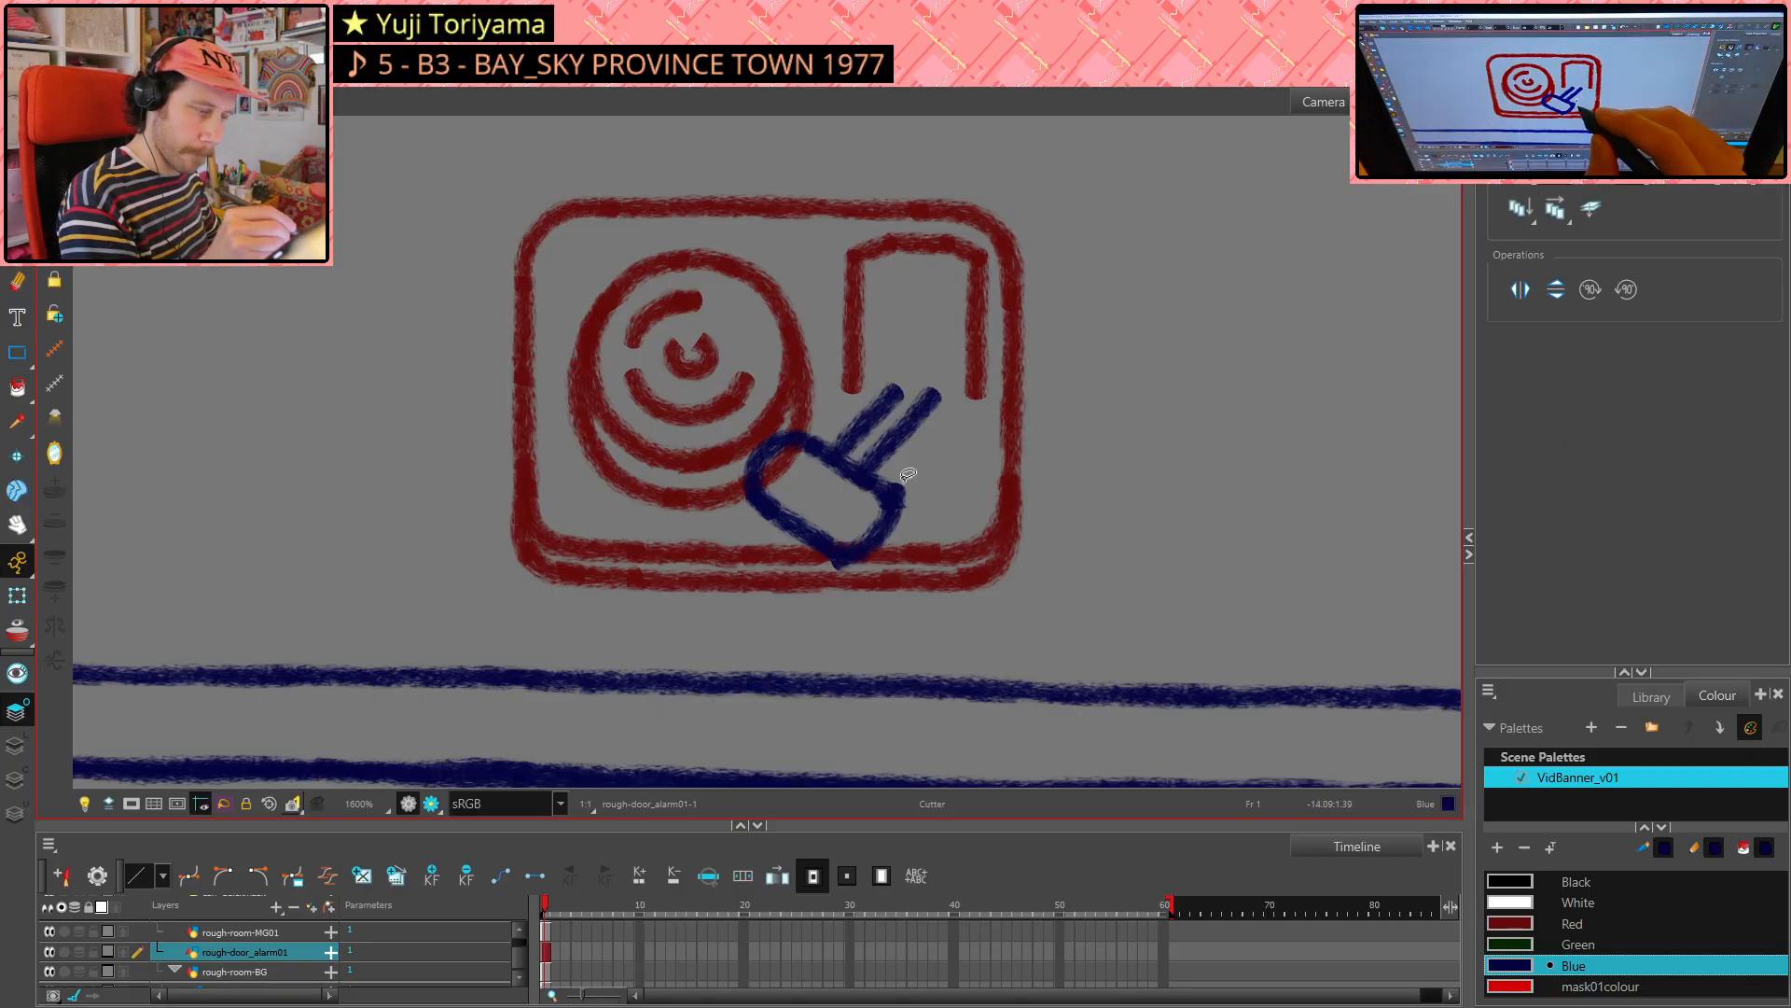
left_click_drag(909, 475, 901, 502)
key("Delete")
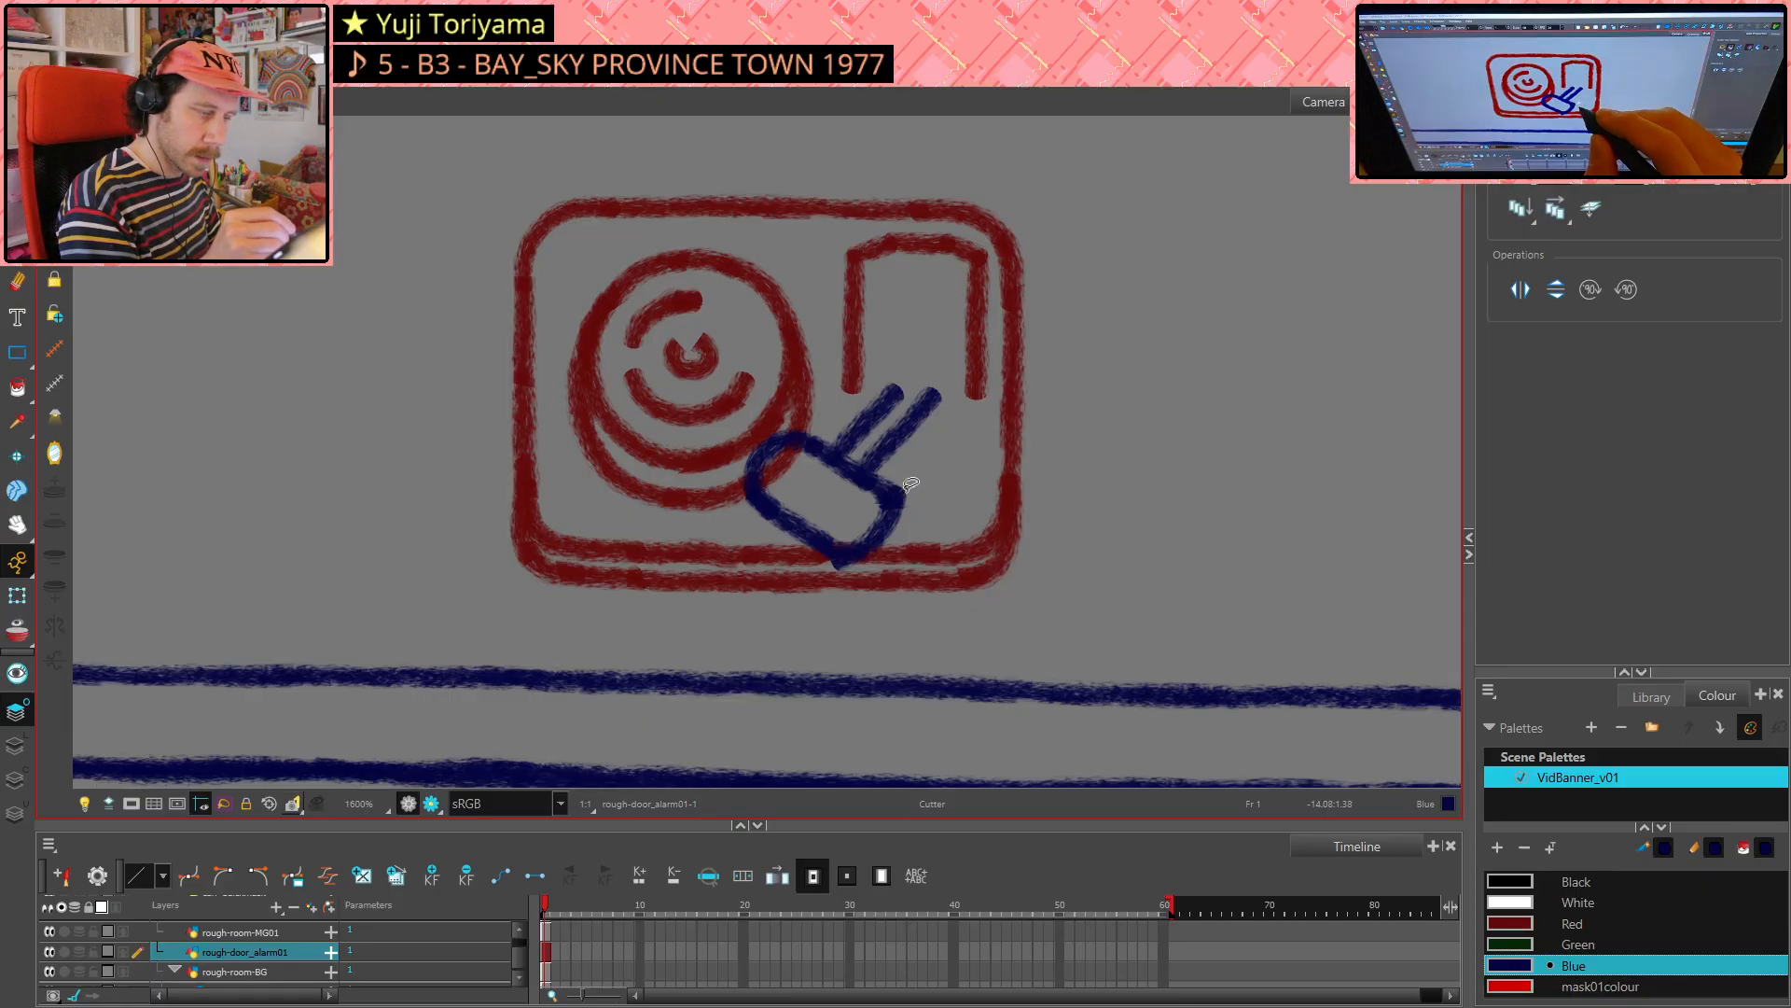
left_click(902, 484)
key("Delete")
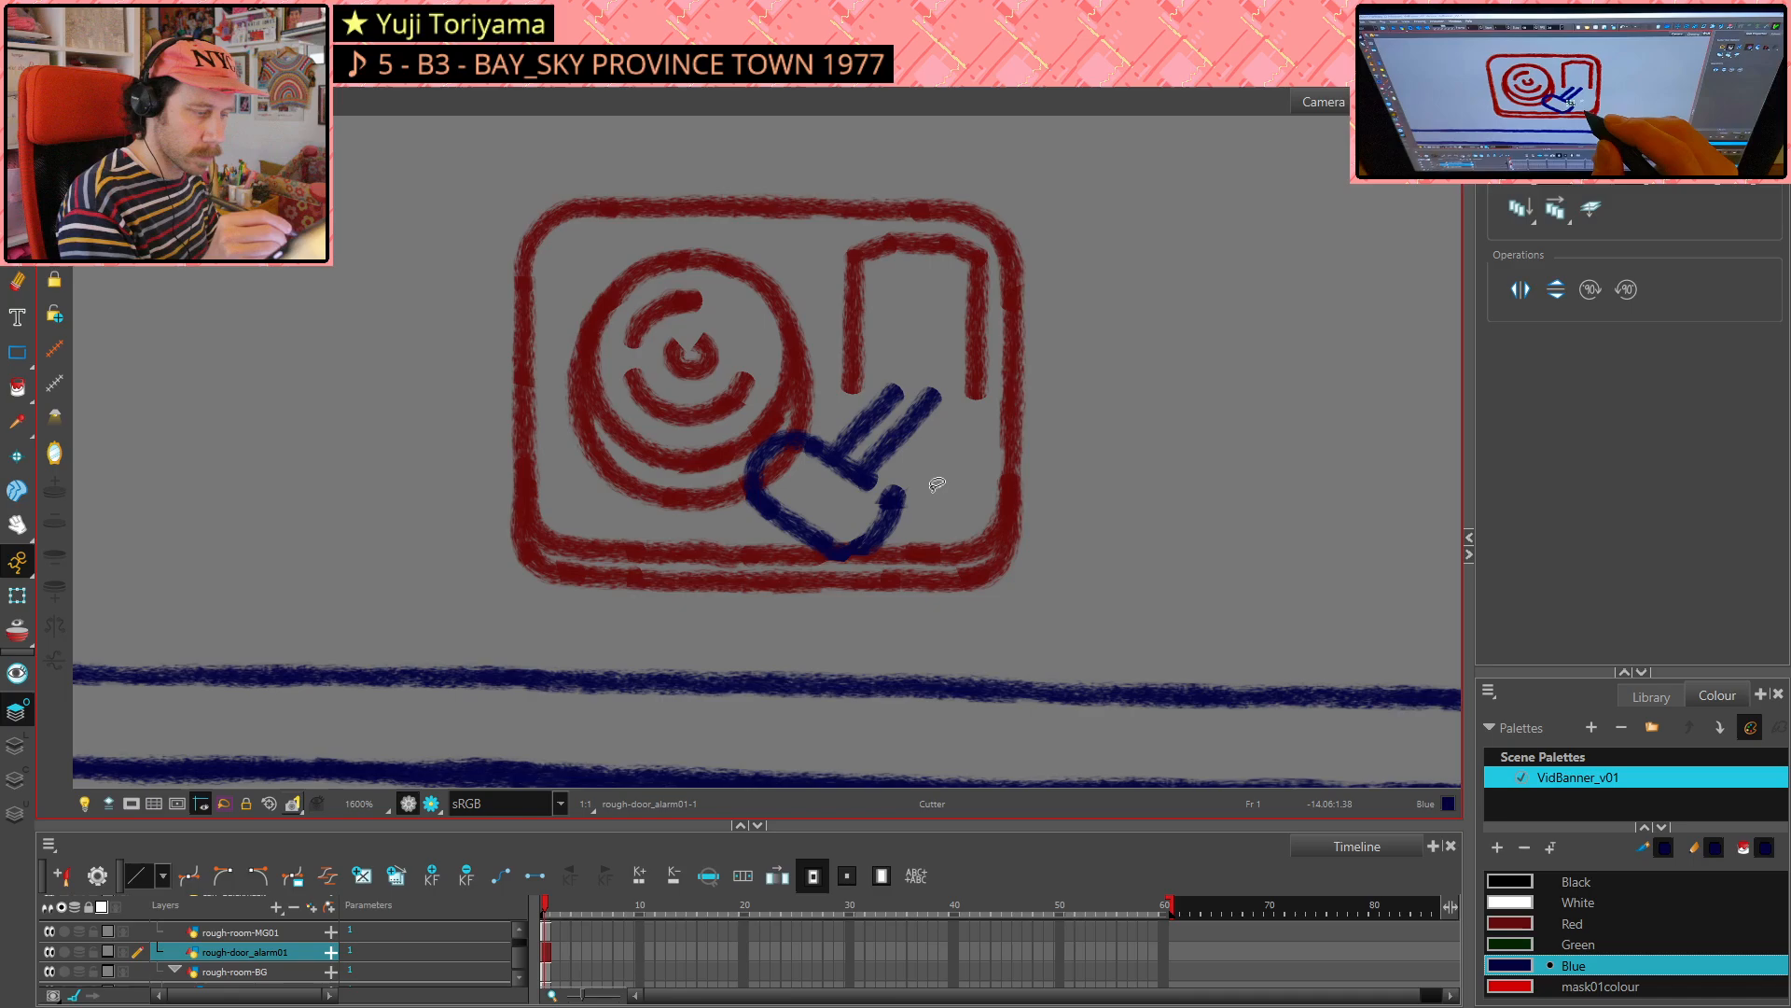
key("ctrl+z")
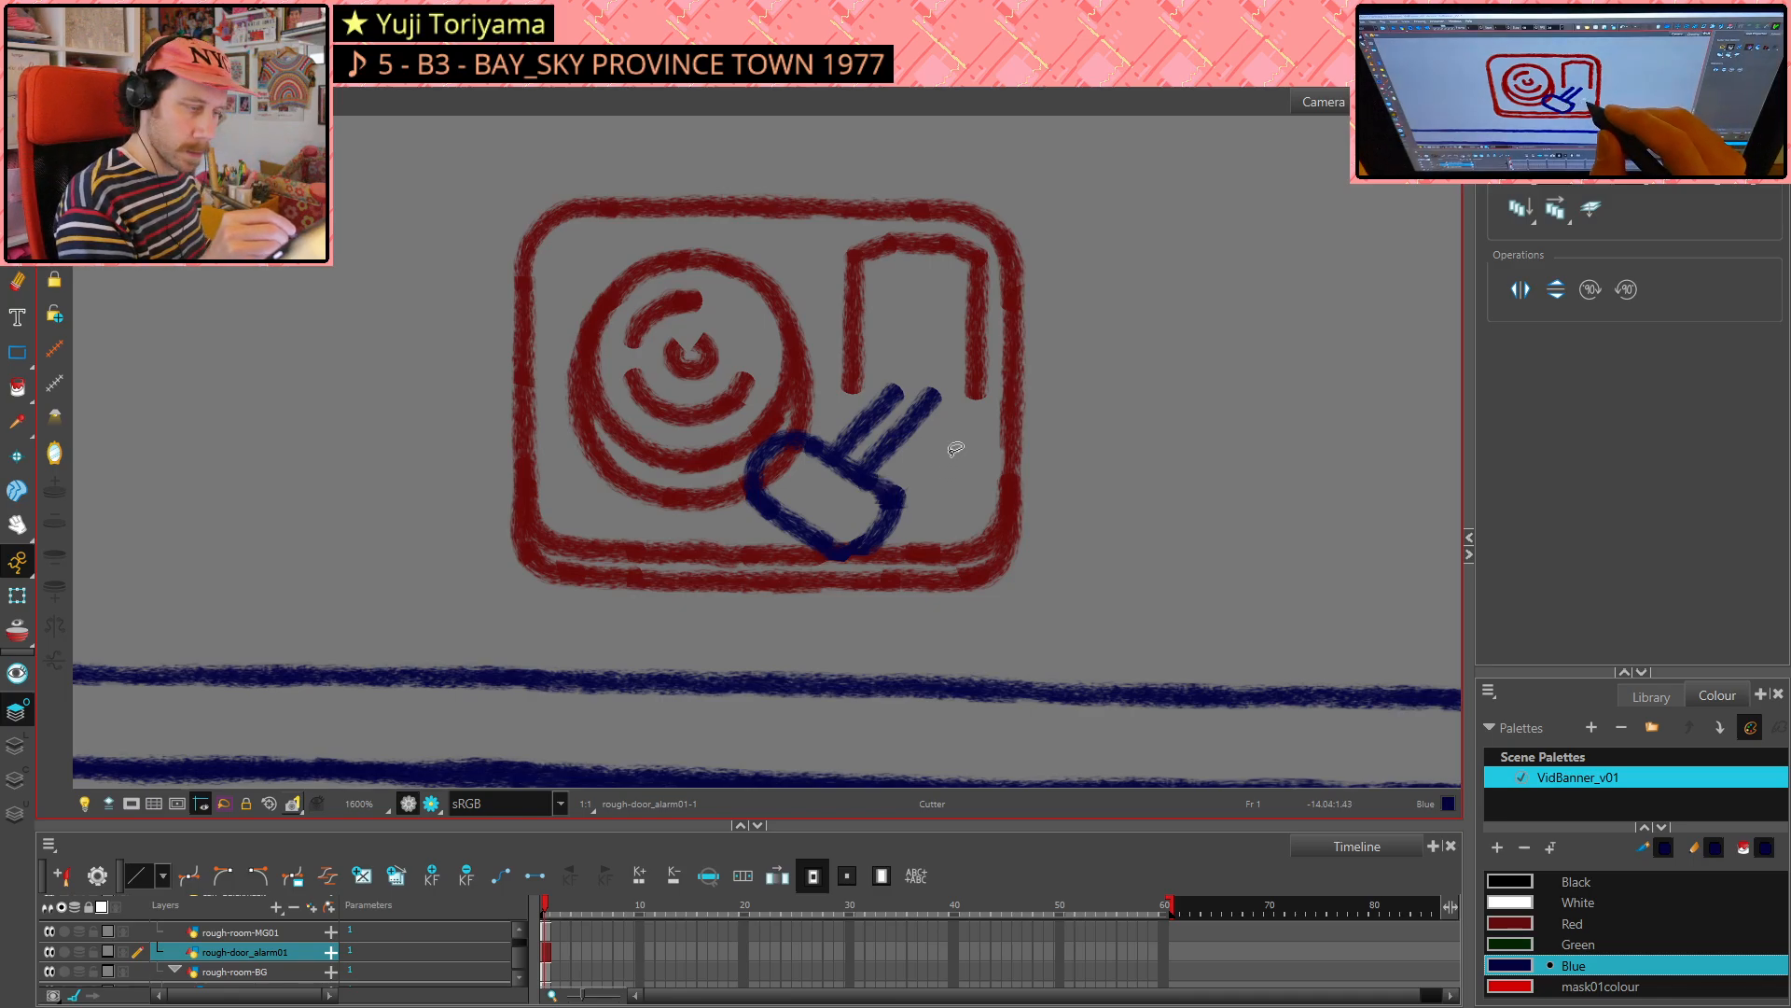
- Erase the striker head's outer end and redraw it in blue with two softly rounded corners
key("alt+e")
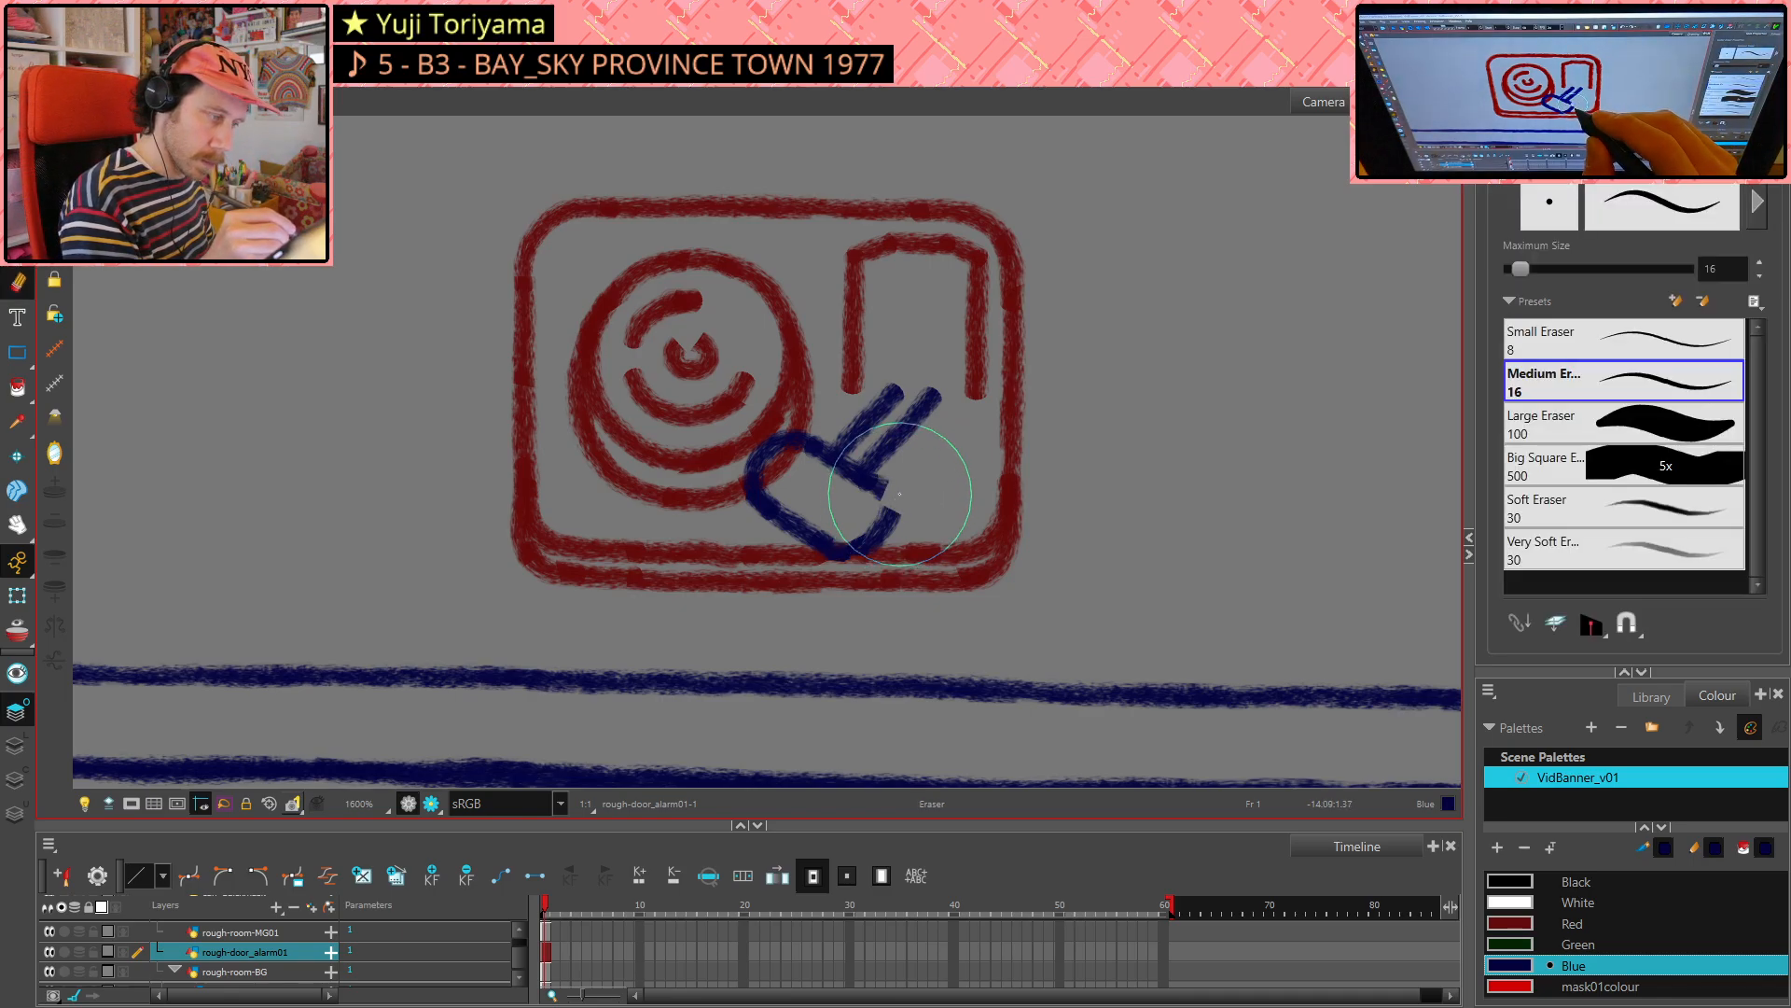
key("alt+slash")
mouse_move(880, 484)
left_mouse_down()
mouse_move(890, 522)
mouse_move(851, 553)
left_mouse_up()
key("alt+e")
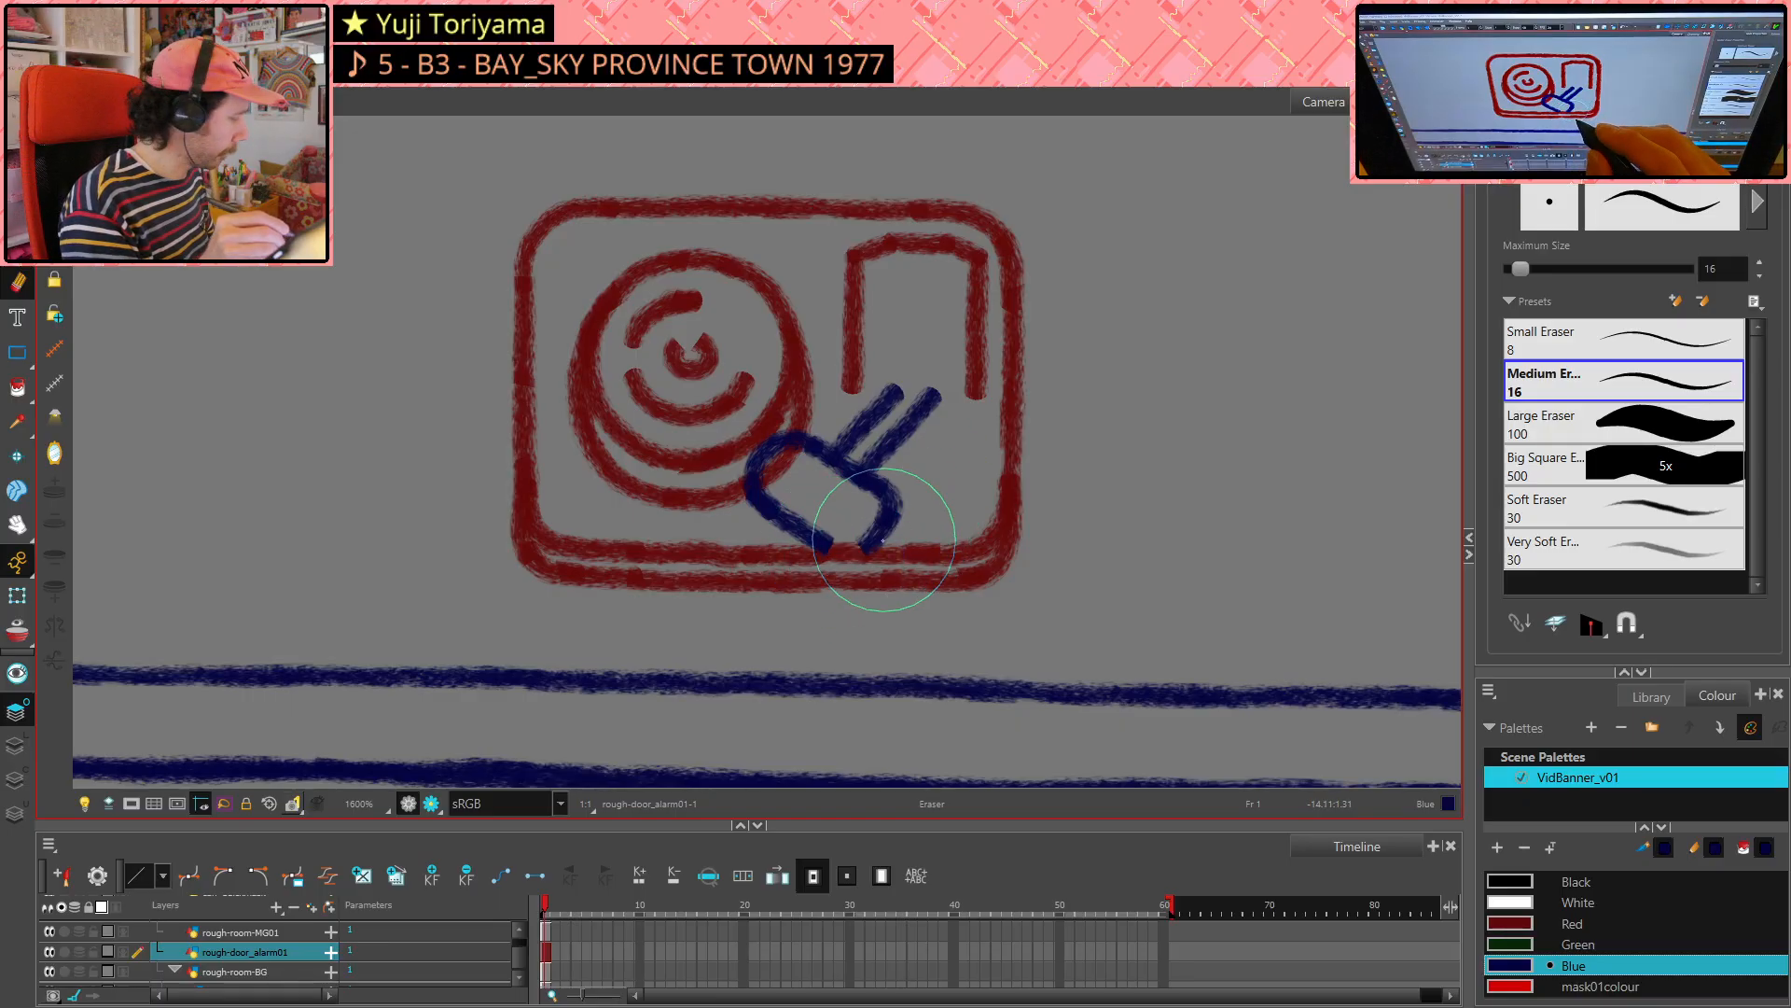
key("alt+slash")
left_click_drag(826, 544, 859, 550)
key("ctrl+z")
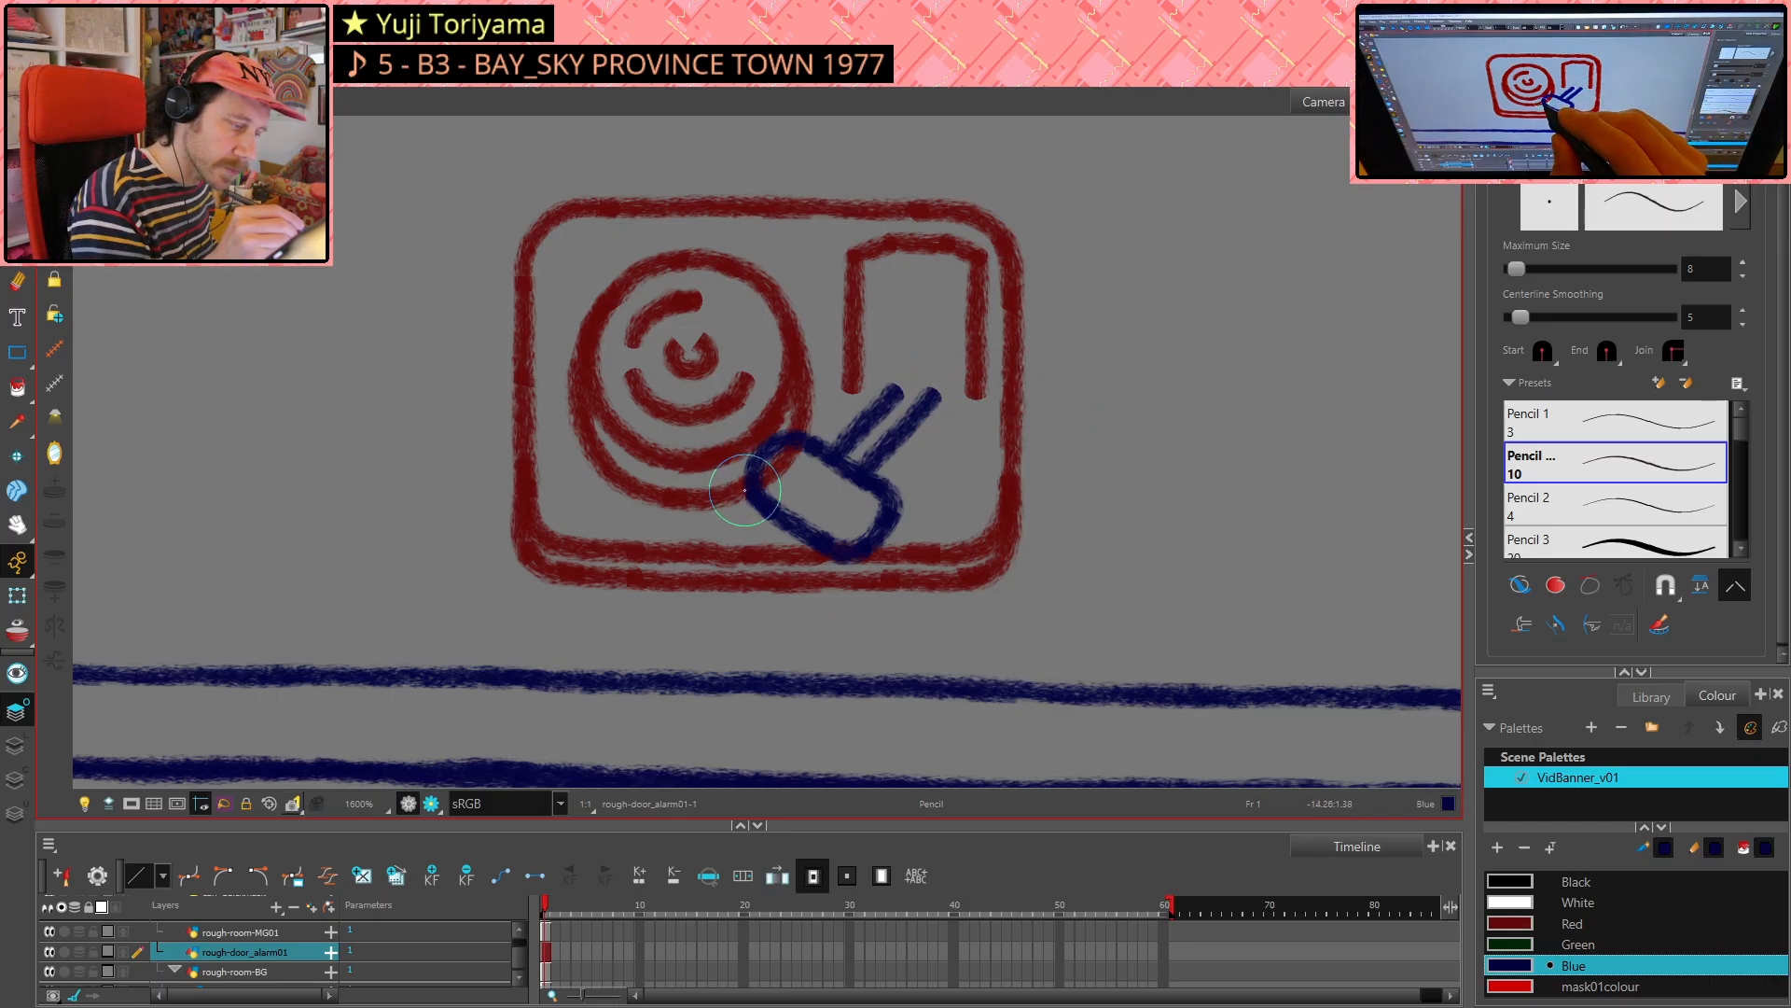
- Redraw the curved blue line closing the striker head's inner end over the red bell
left_click_drag(747, 491, 805, 433)
key("ctrl+z")
left_click_drag(747, 488, 779, 443)
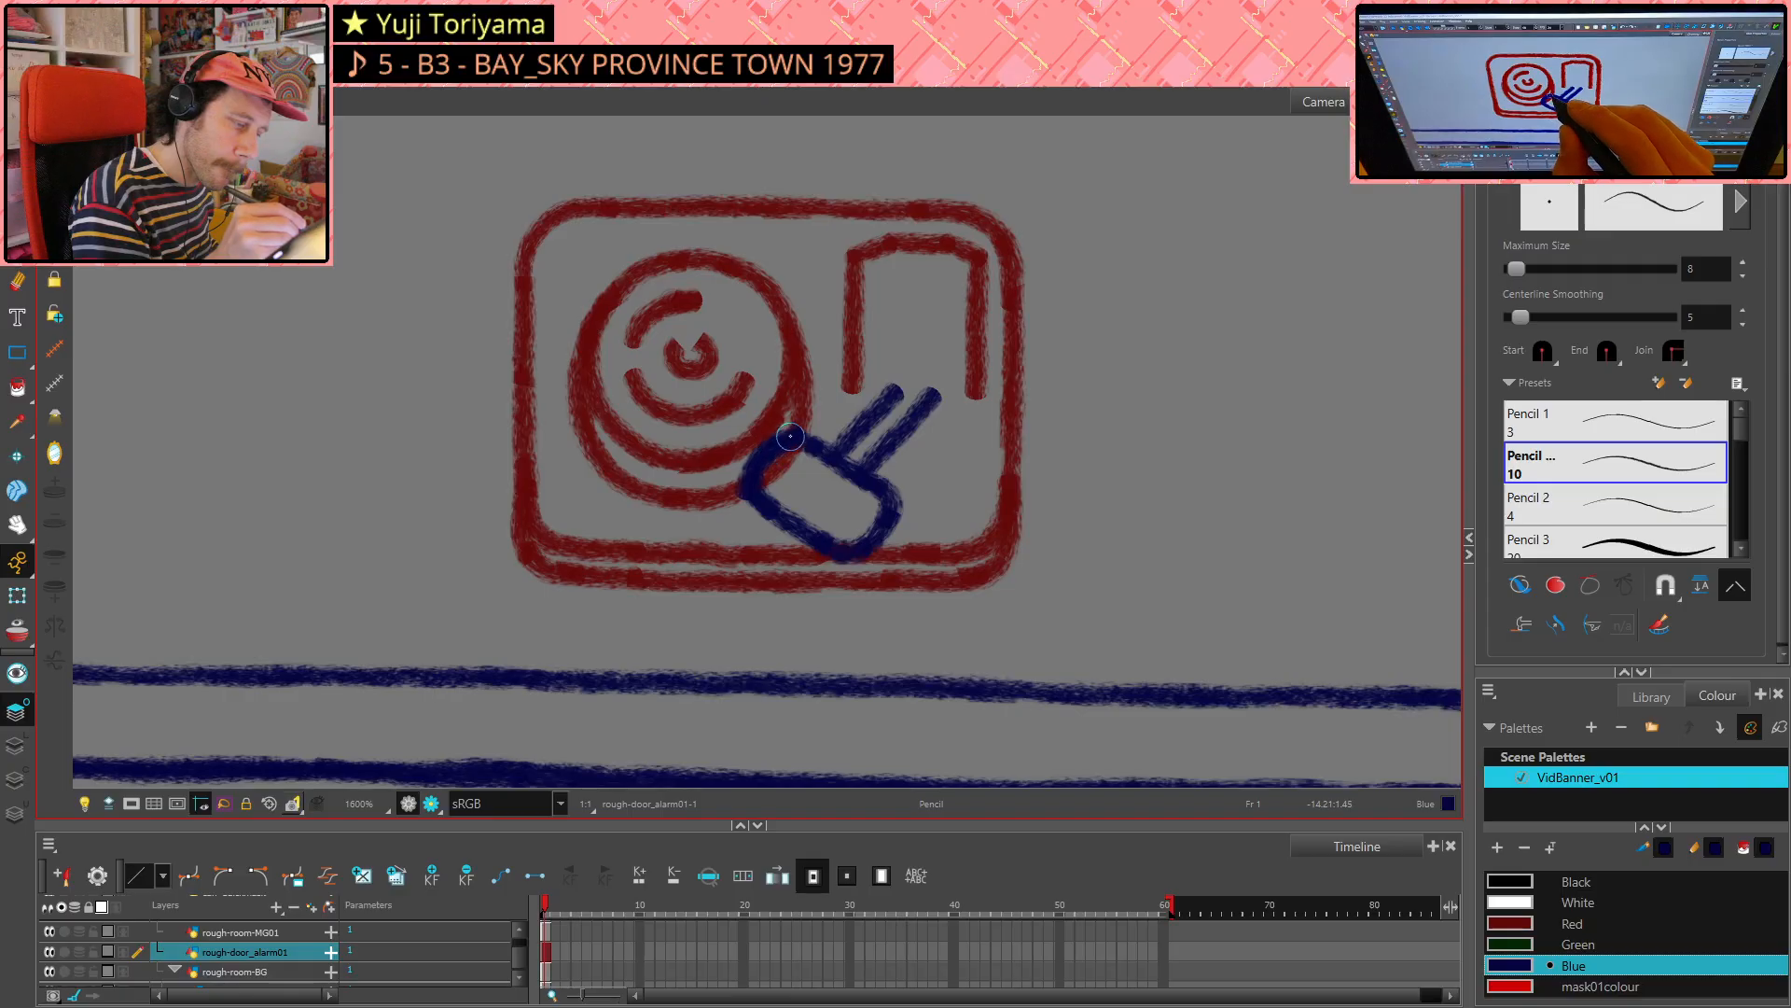
key("alt+s")
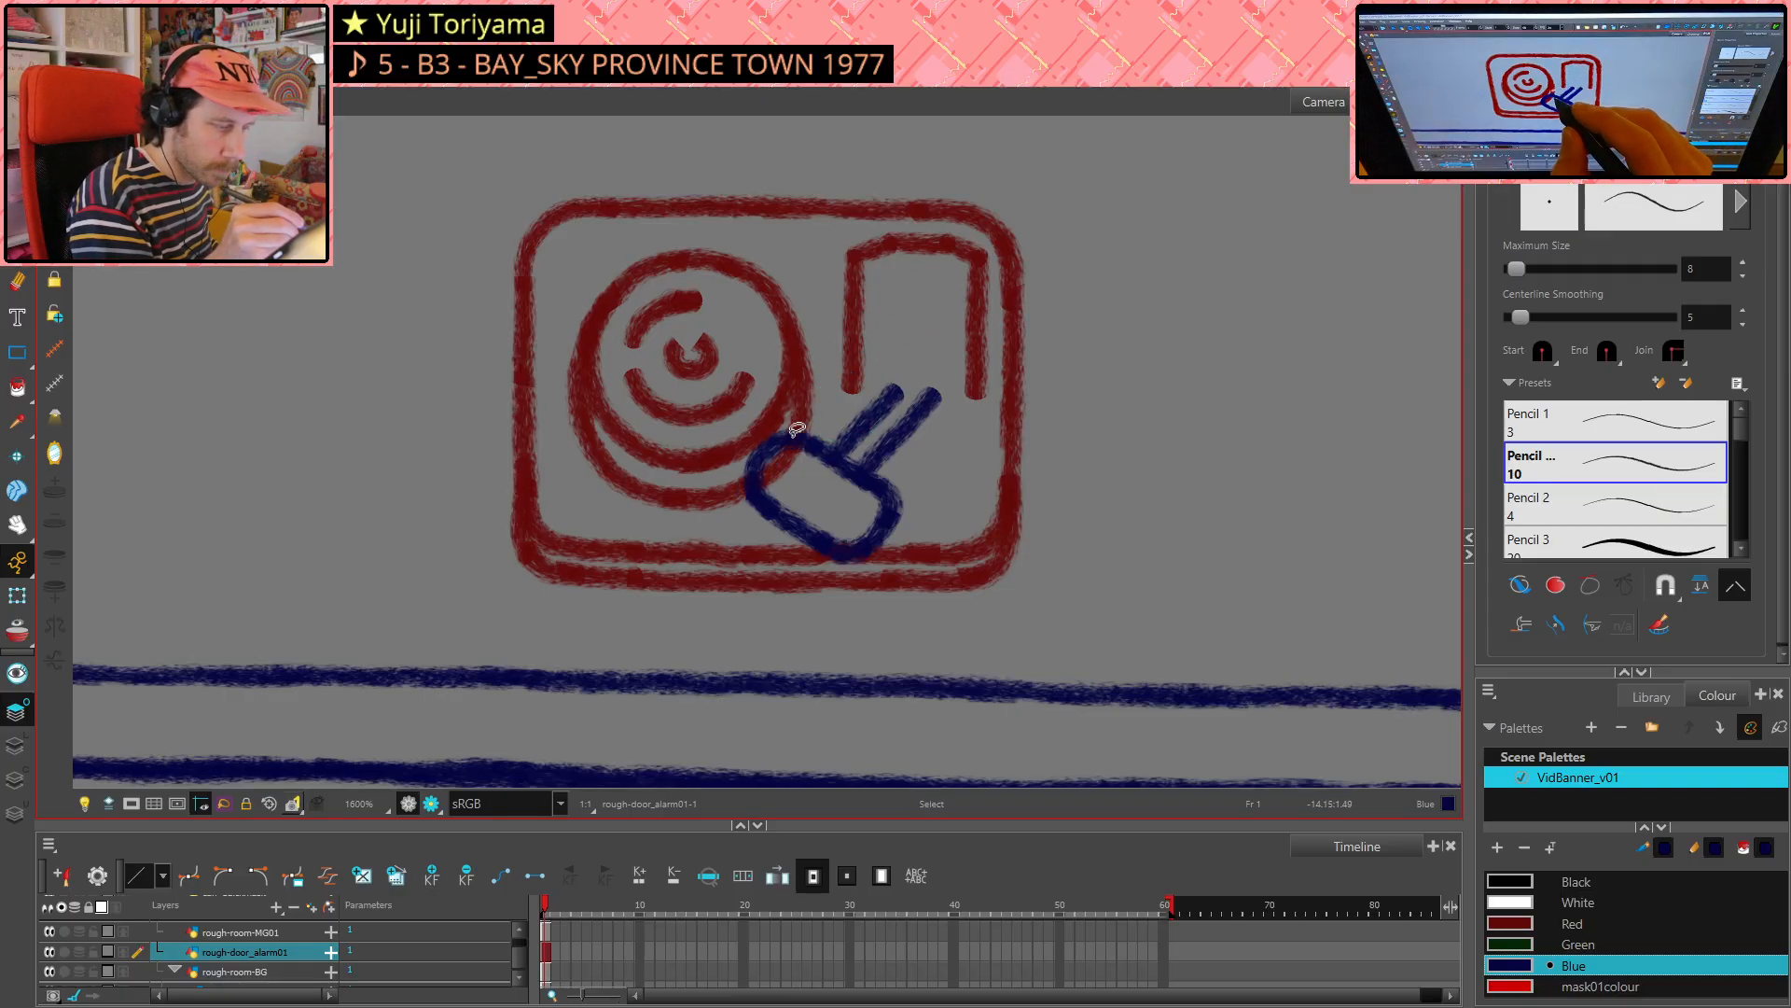
left_click_drag(801, 435, 779, 443)
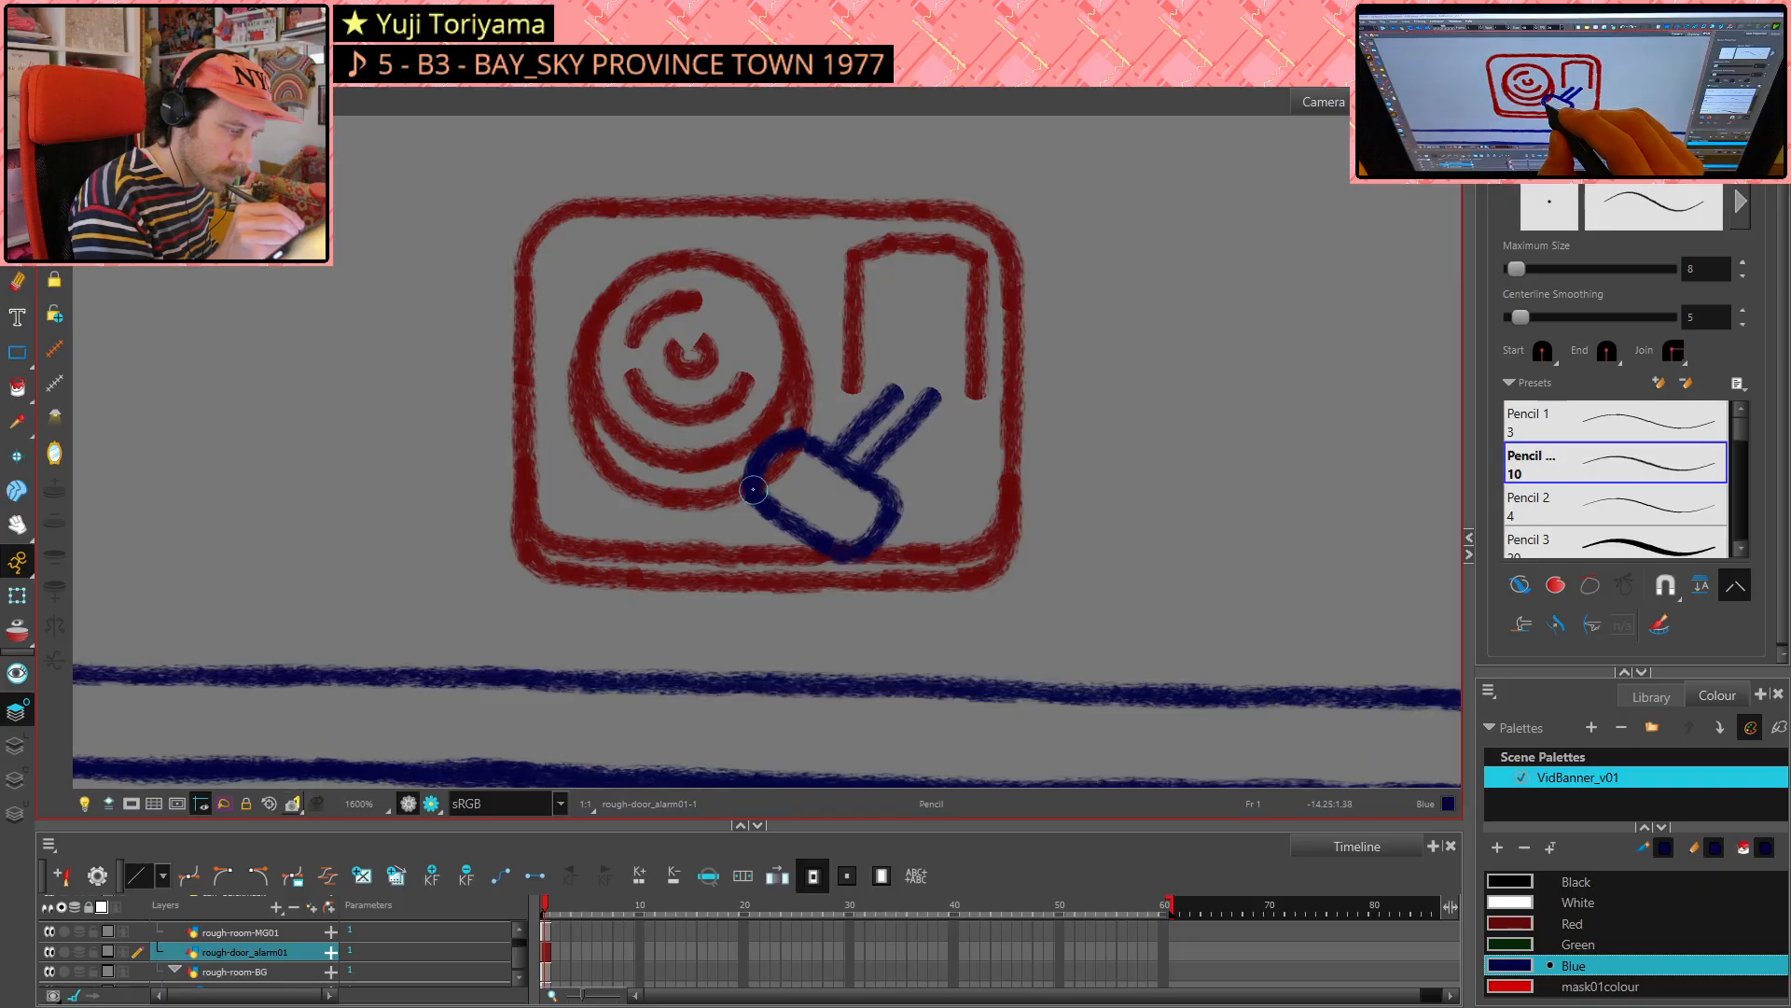
key("alt+s")
left_click(782, 441)
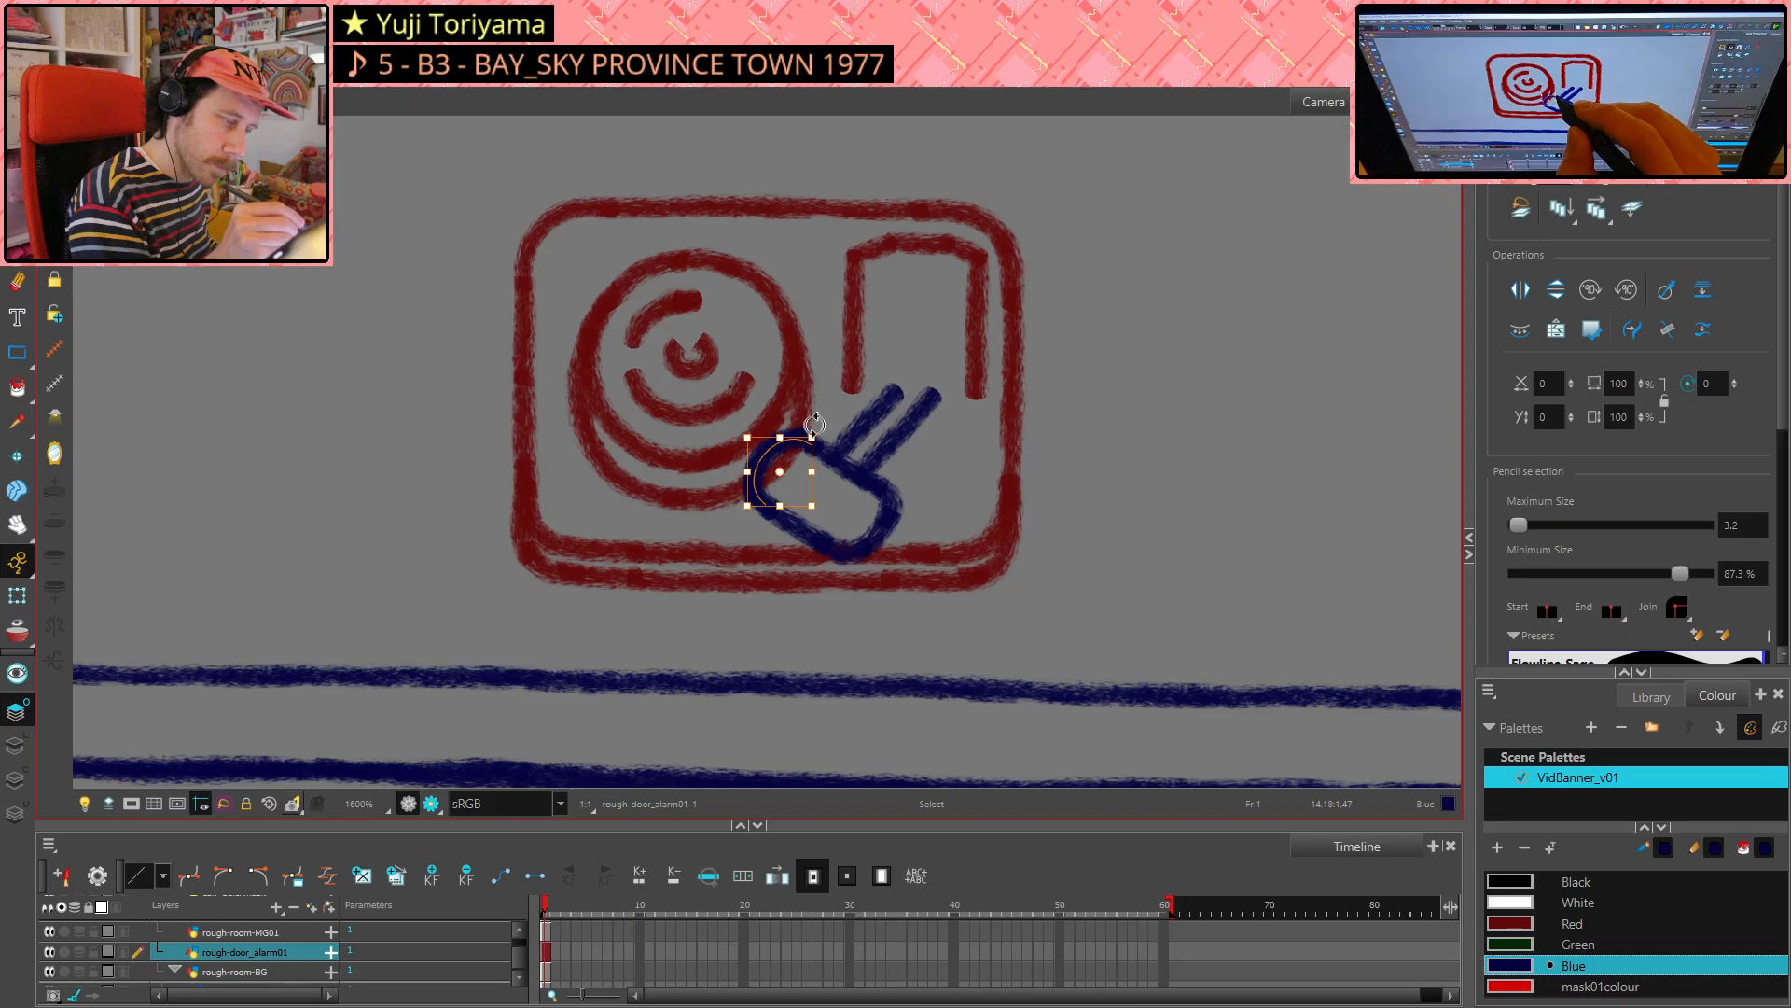
left_click(861, 388)
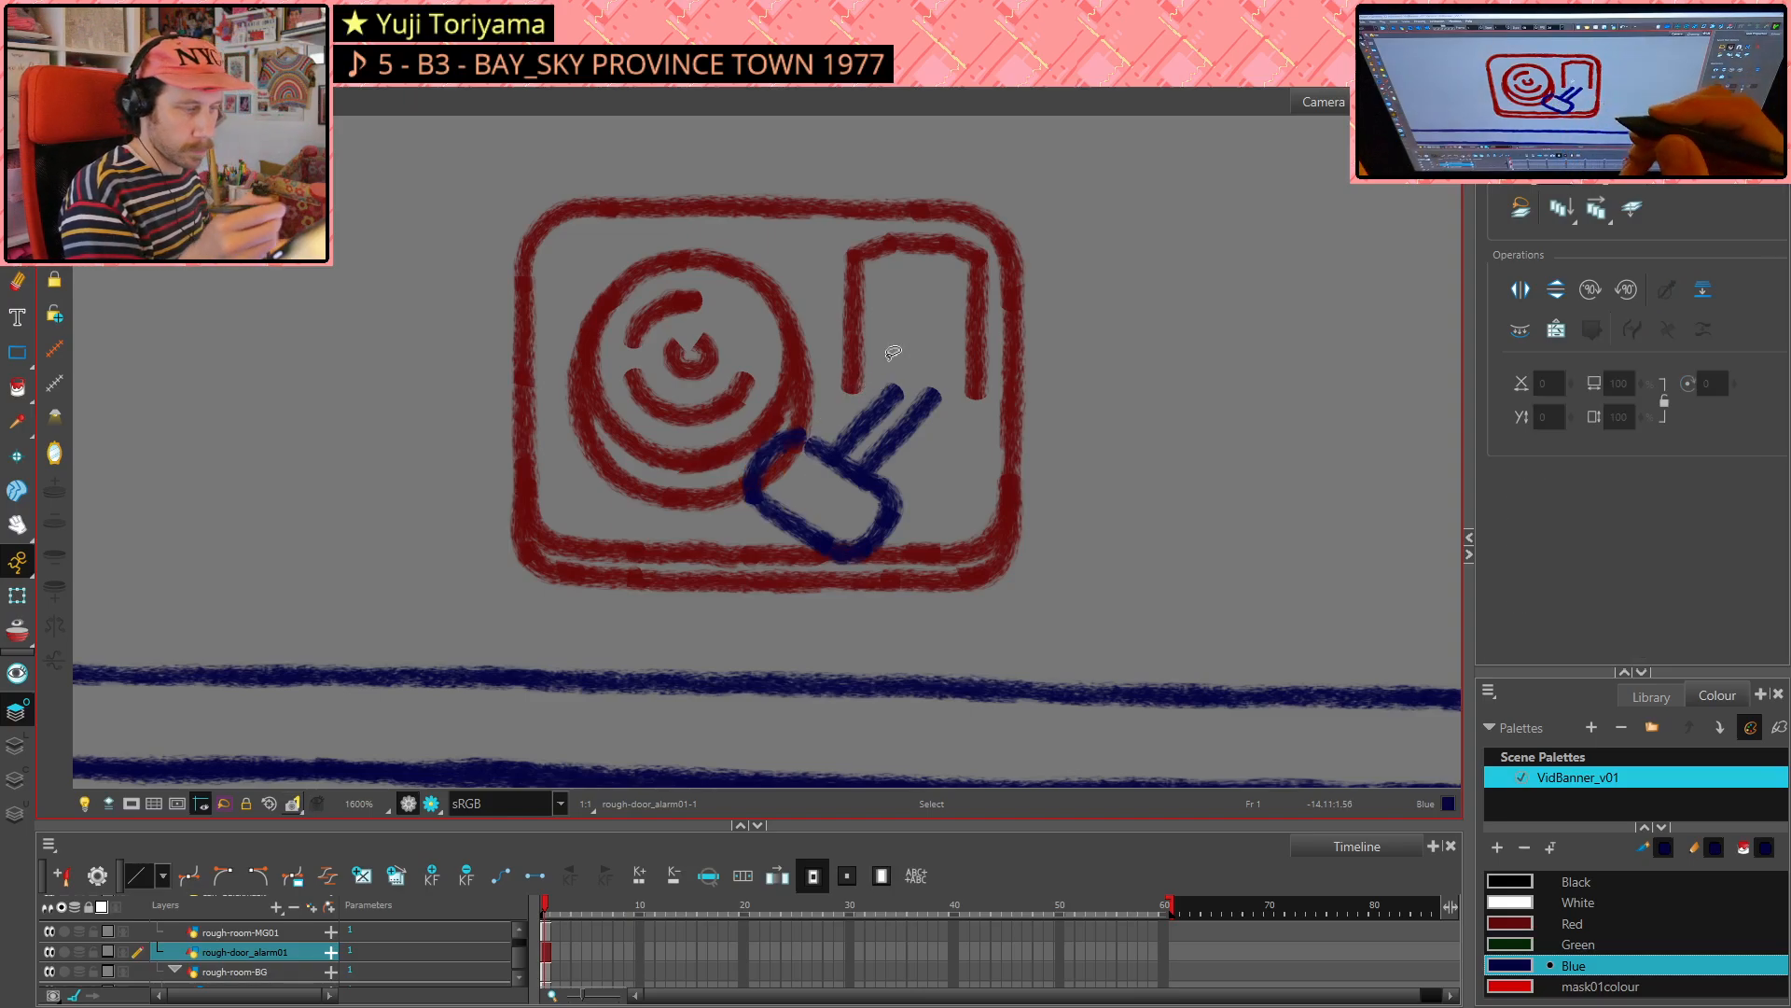
- Erase the rough join at the top of the striker head's inner end and reconnect the blue outline
key("alt+slash")
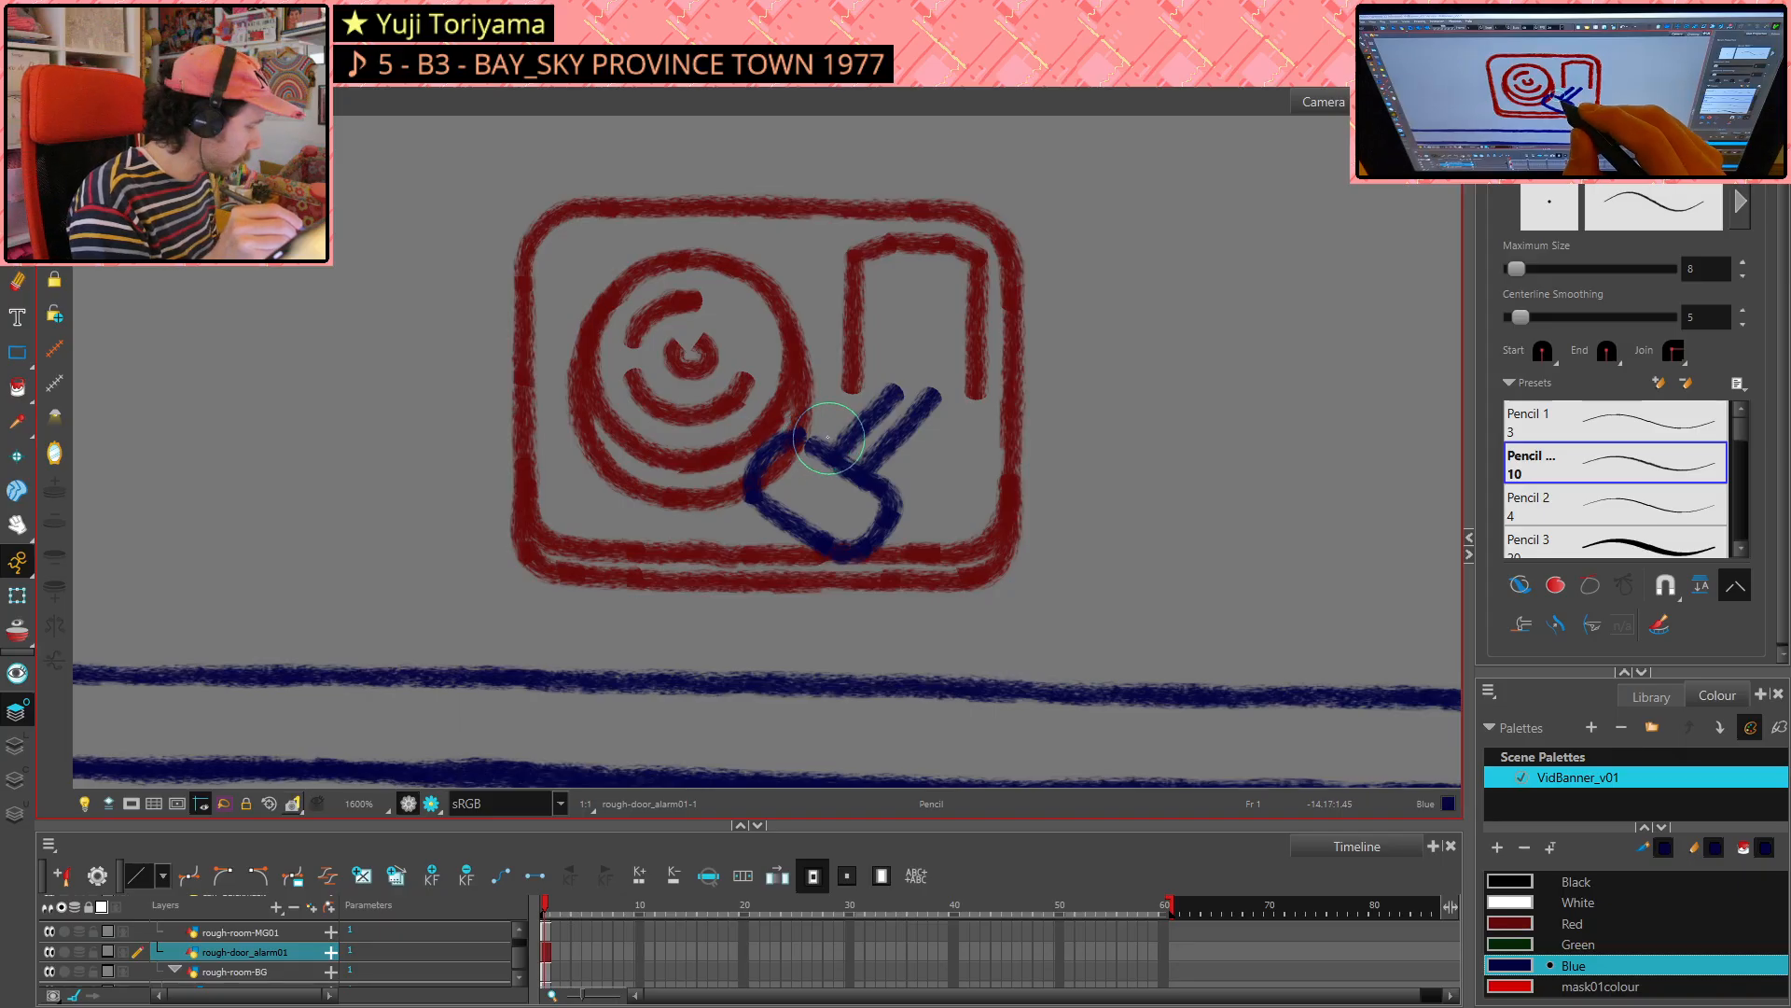
key("alt+e")
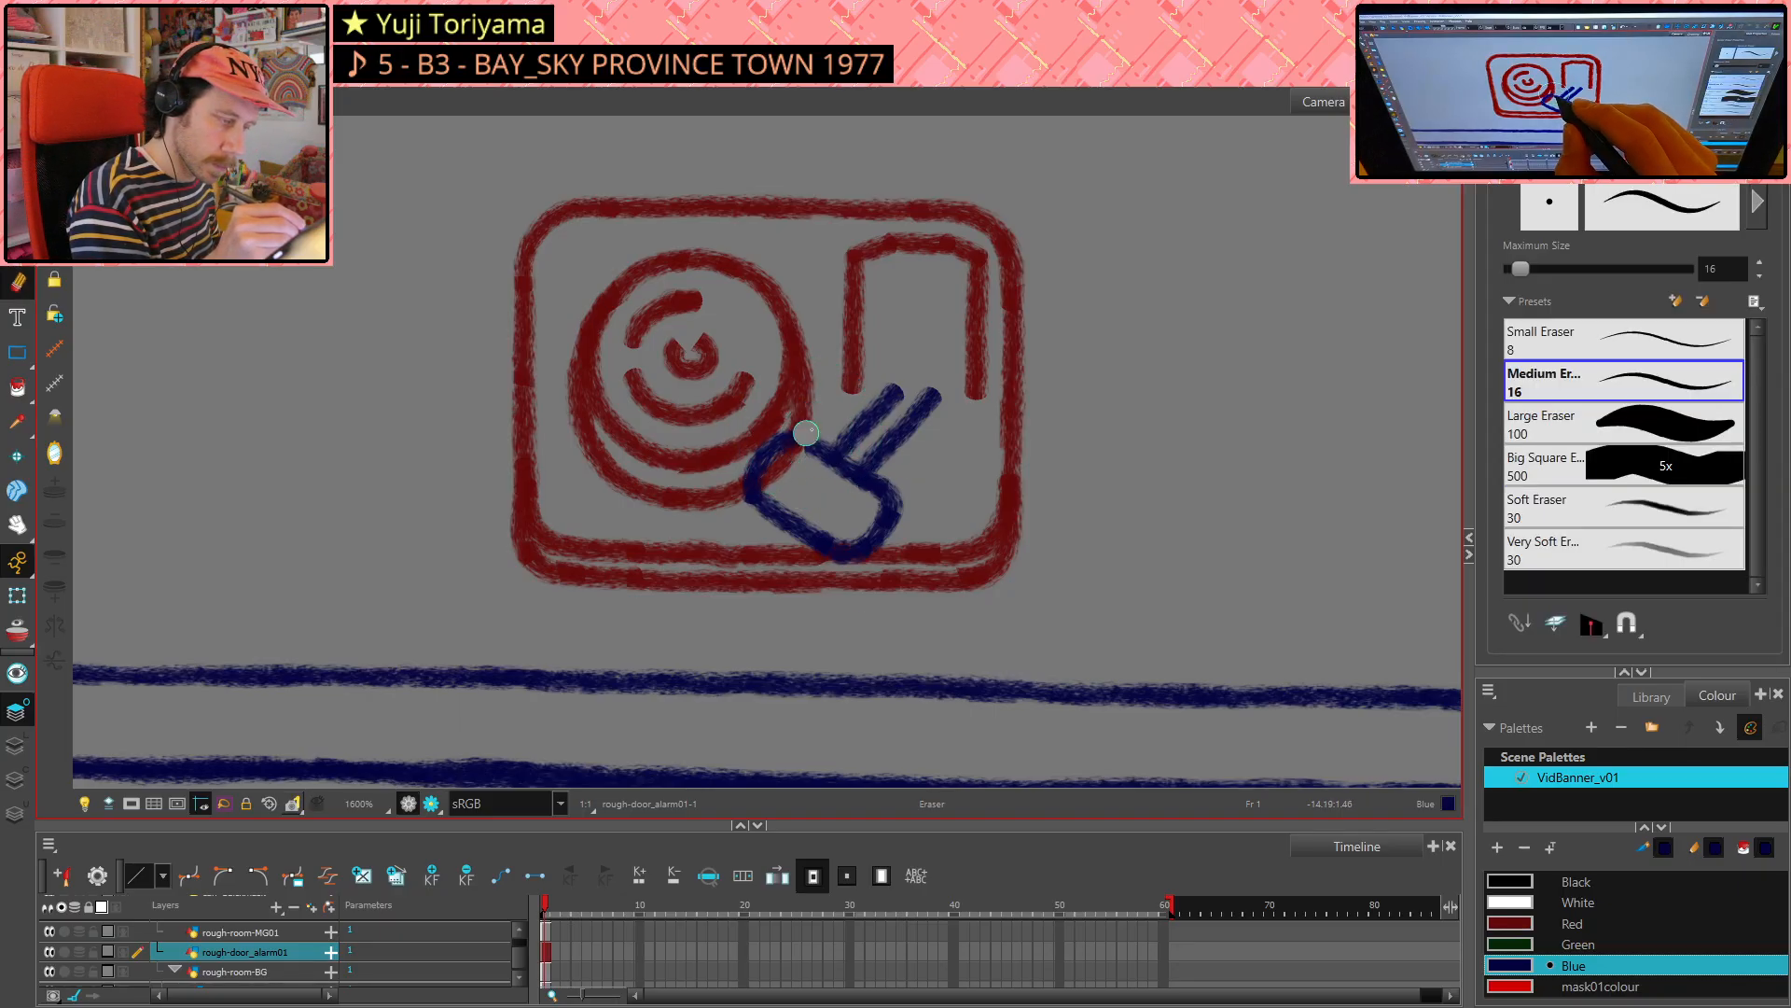
key("alt+slash")
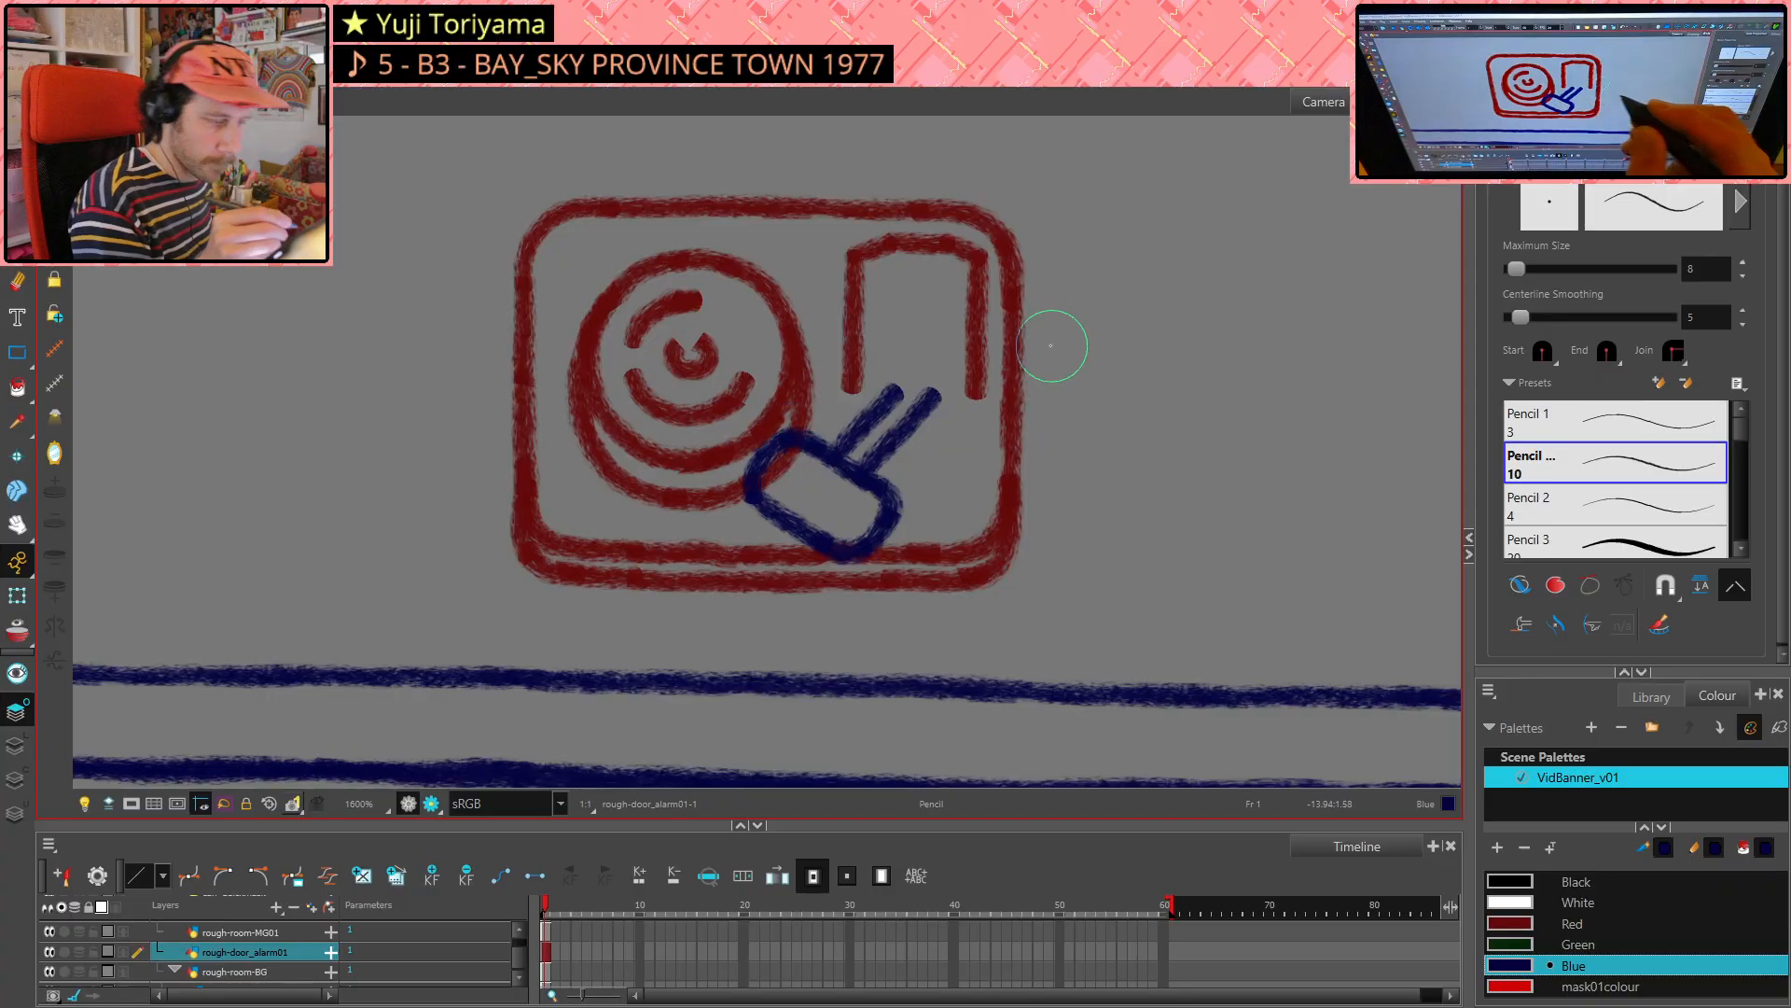
scroll(1201, 408, "down", 9)
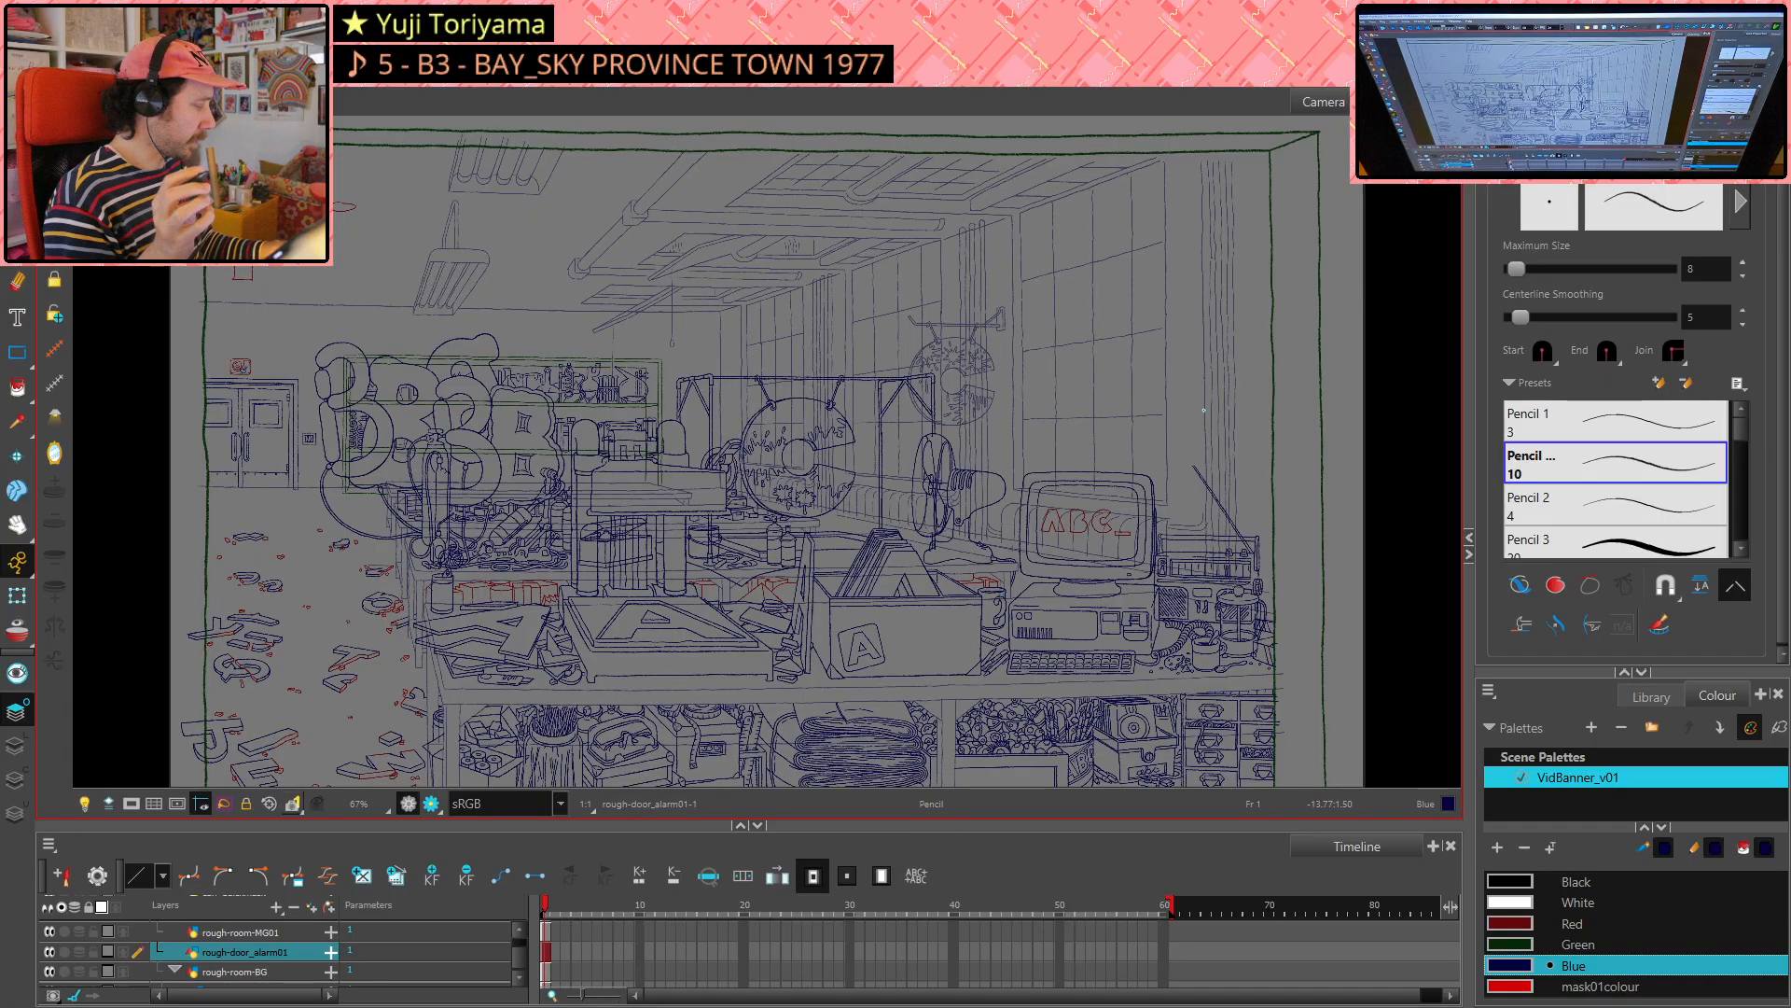
- Retrace the leg of the red bracket nearest the bell with the Red pencil and select its doubled stroke
scroll(1203, 409, "up", 7)
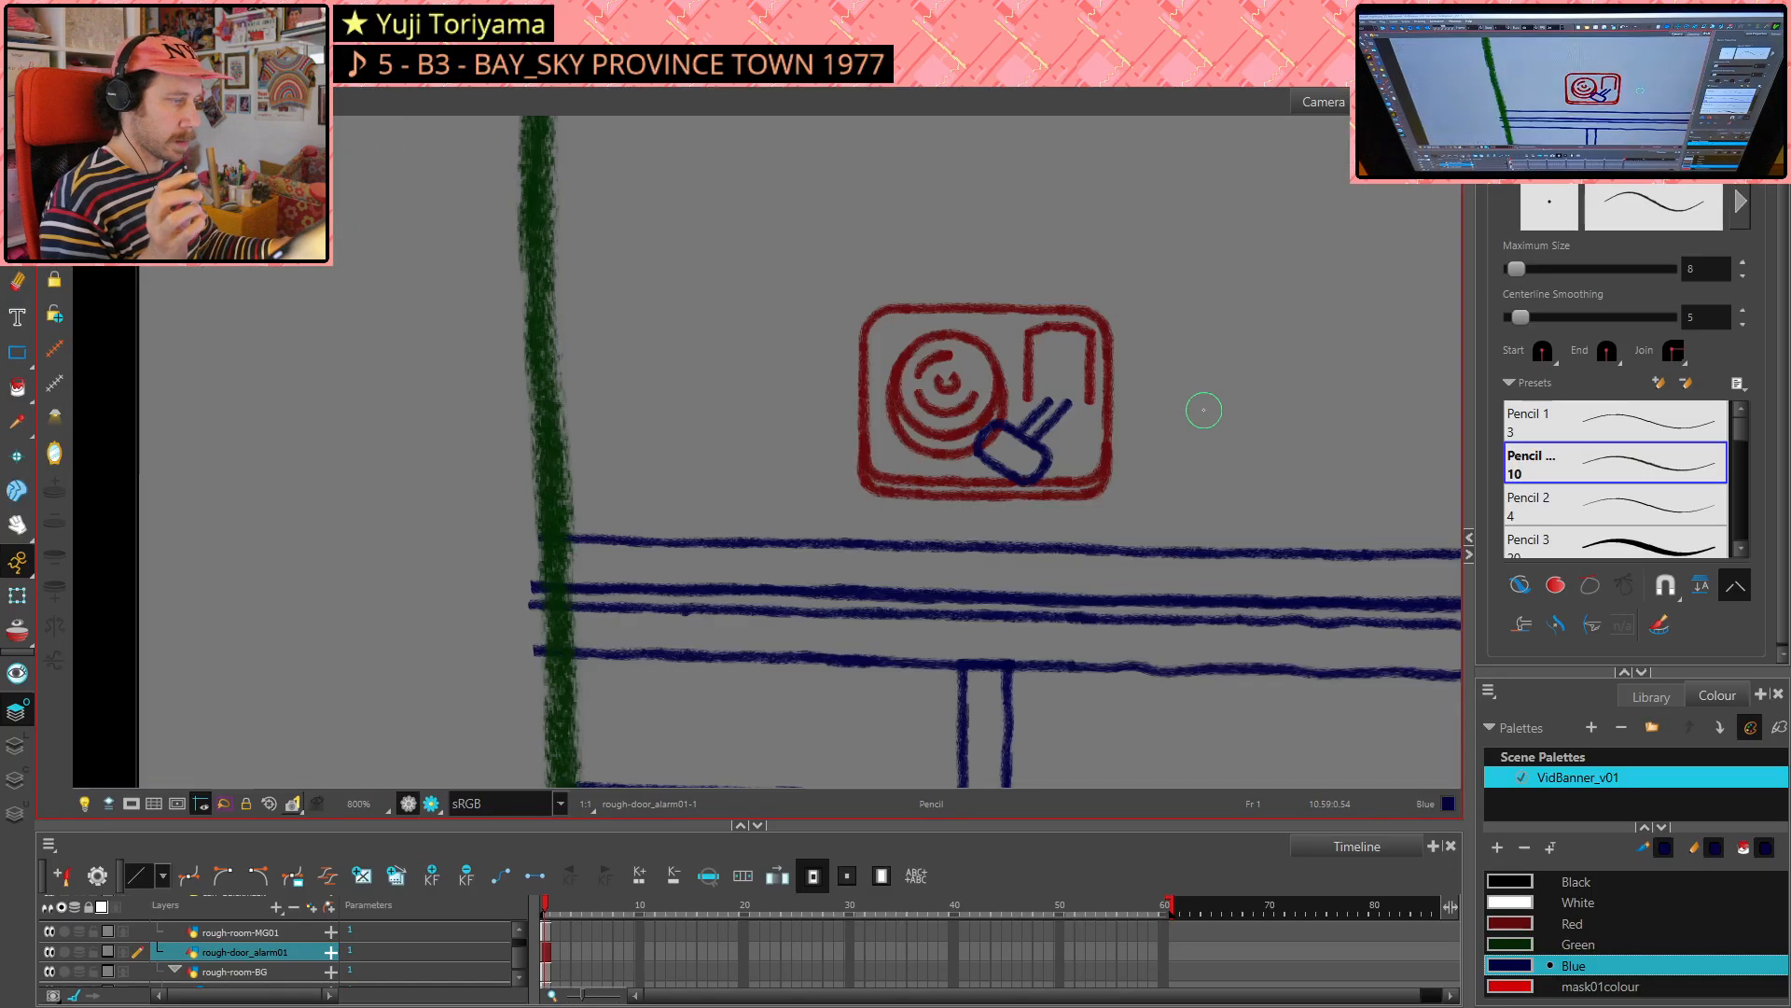
scroll(1200, 408, "up", 2)
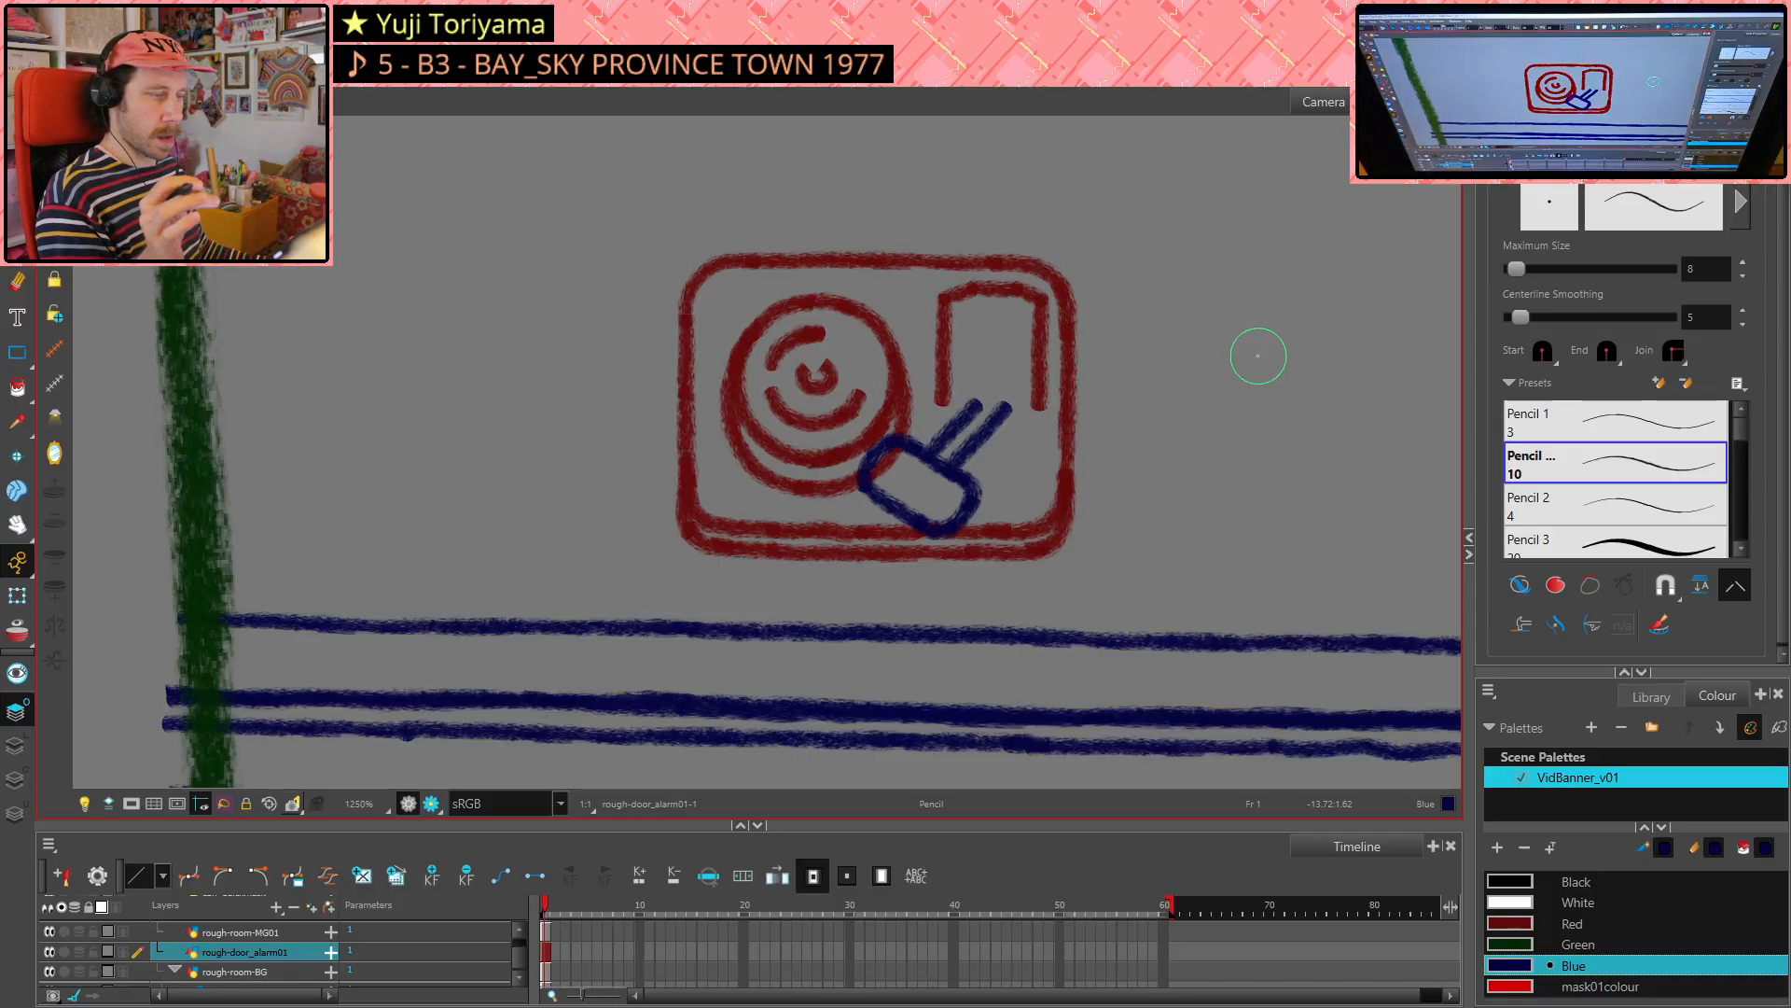
key("space")
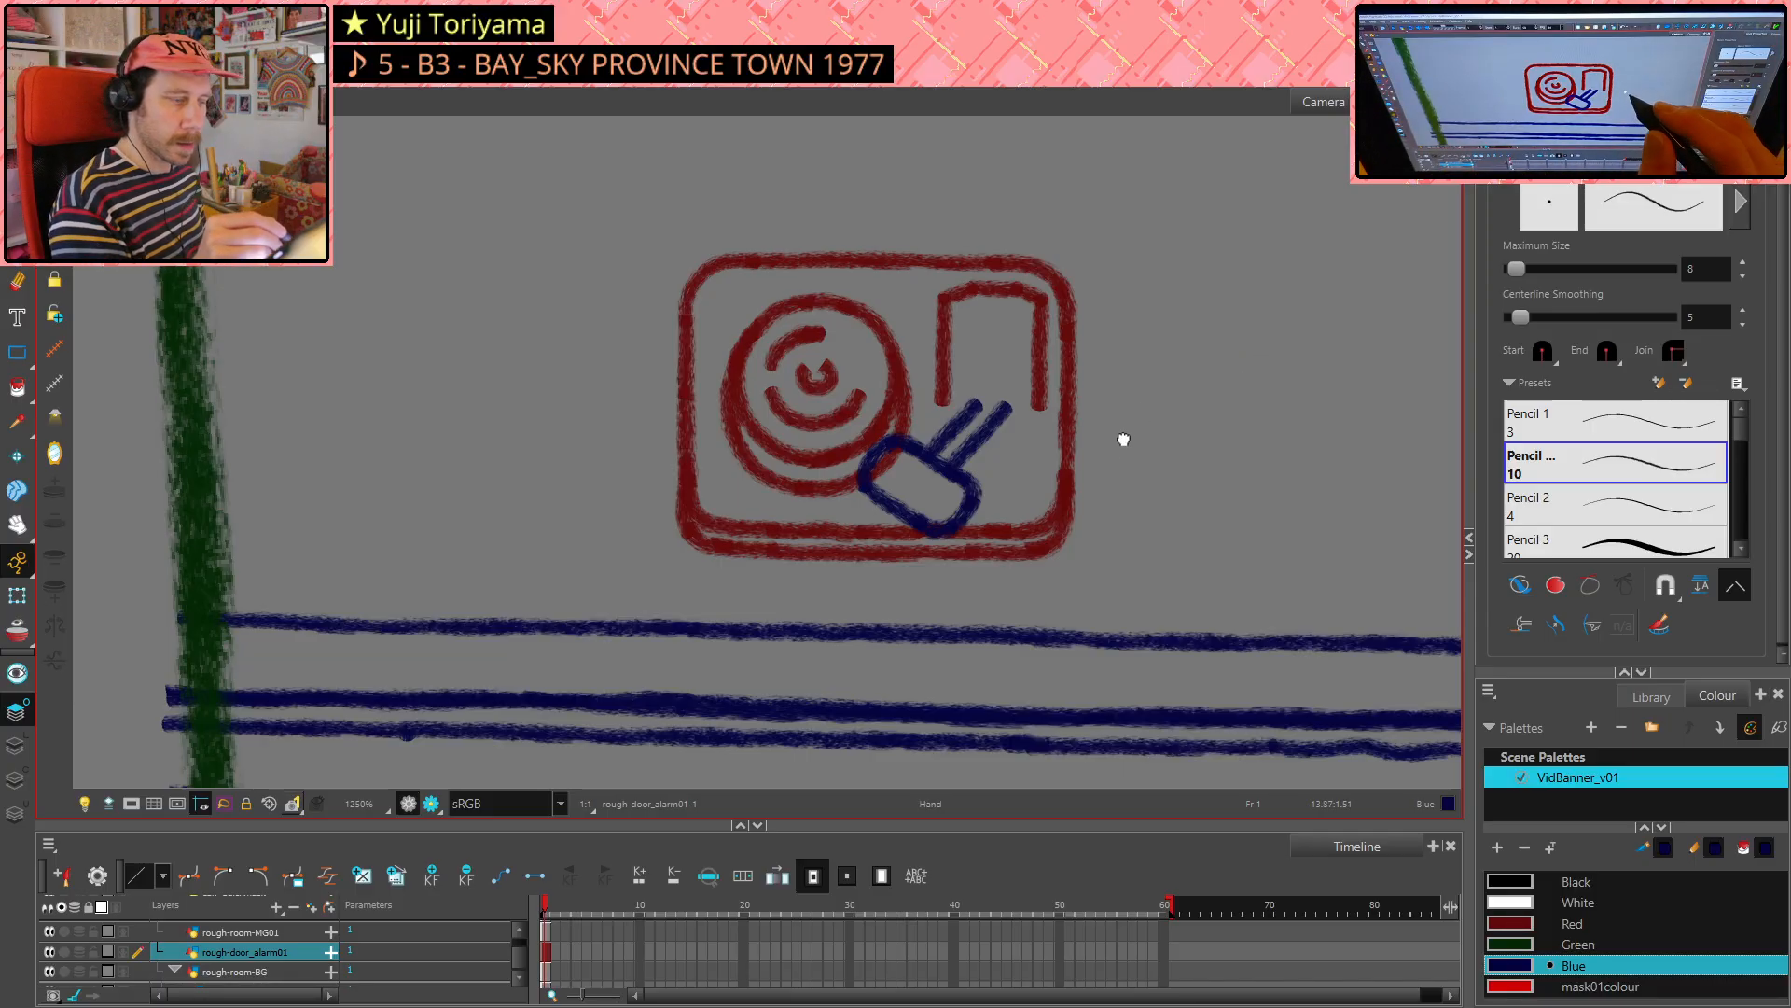
left_click_drag(1089, 470, 1025, 529)
left_click(1511, 924)
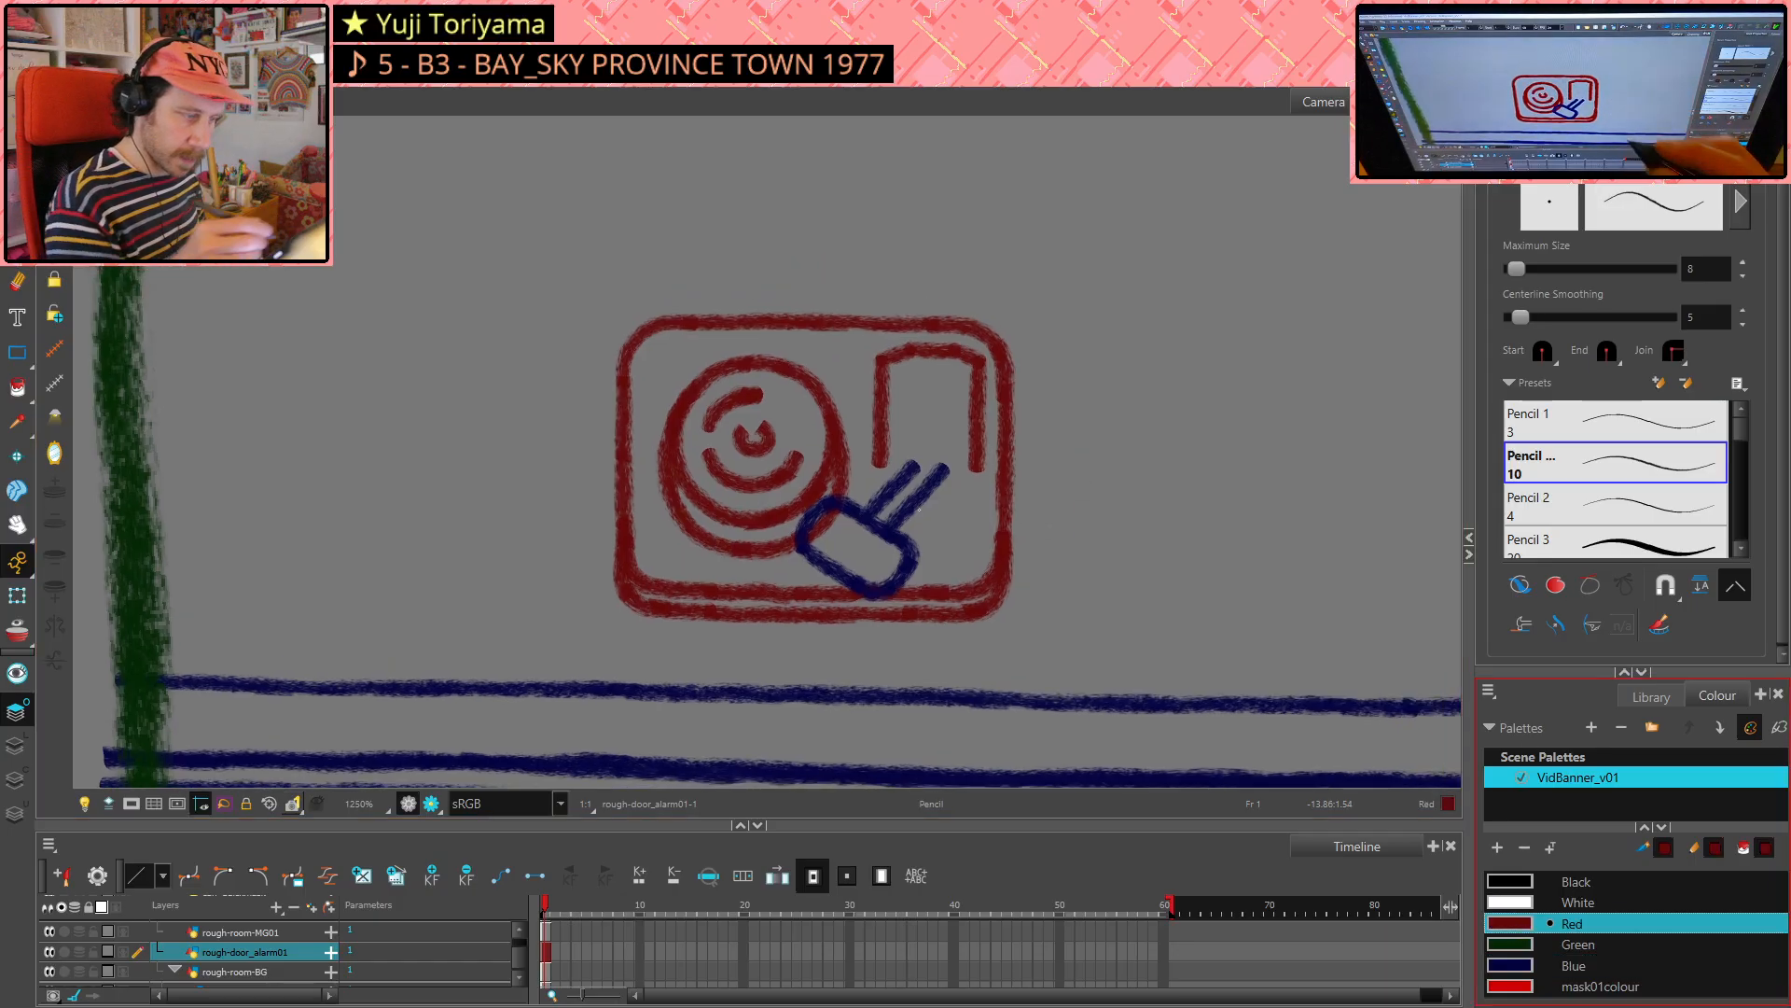
left_click_drag(885, 487, 917, 460)
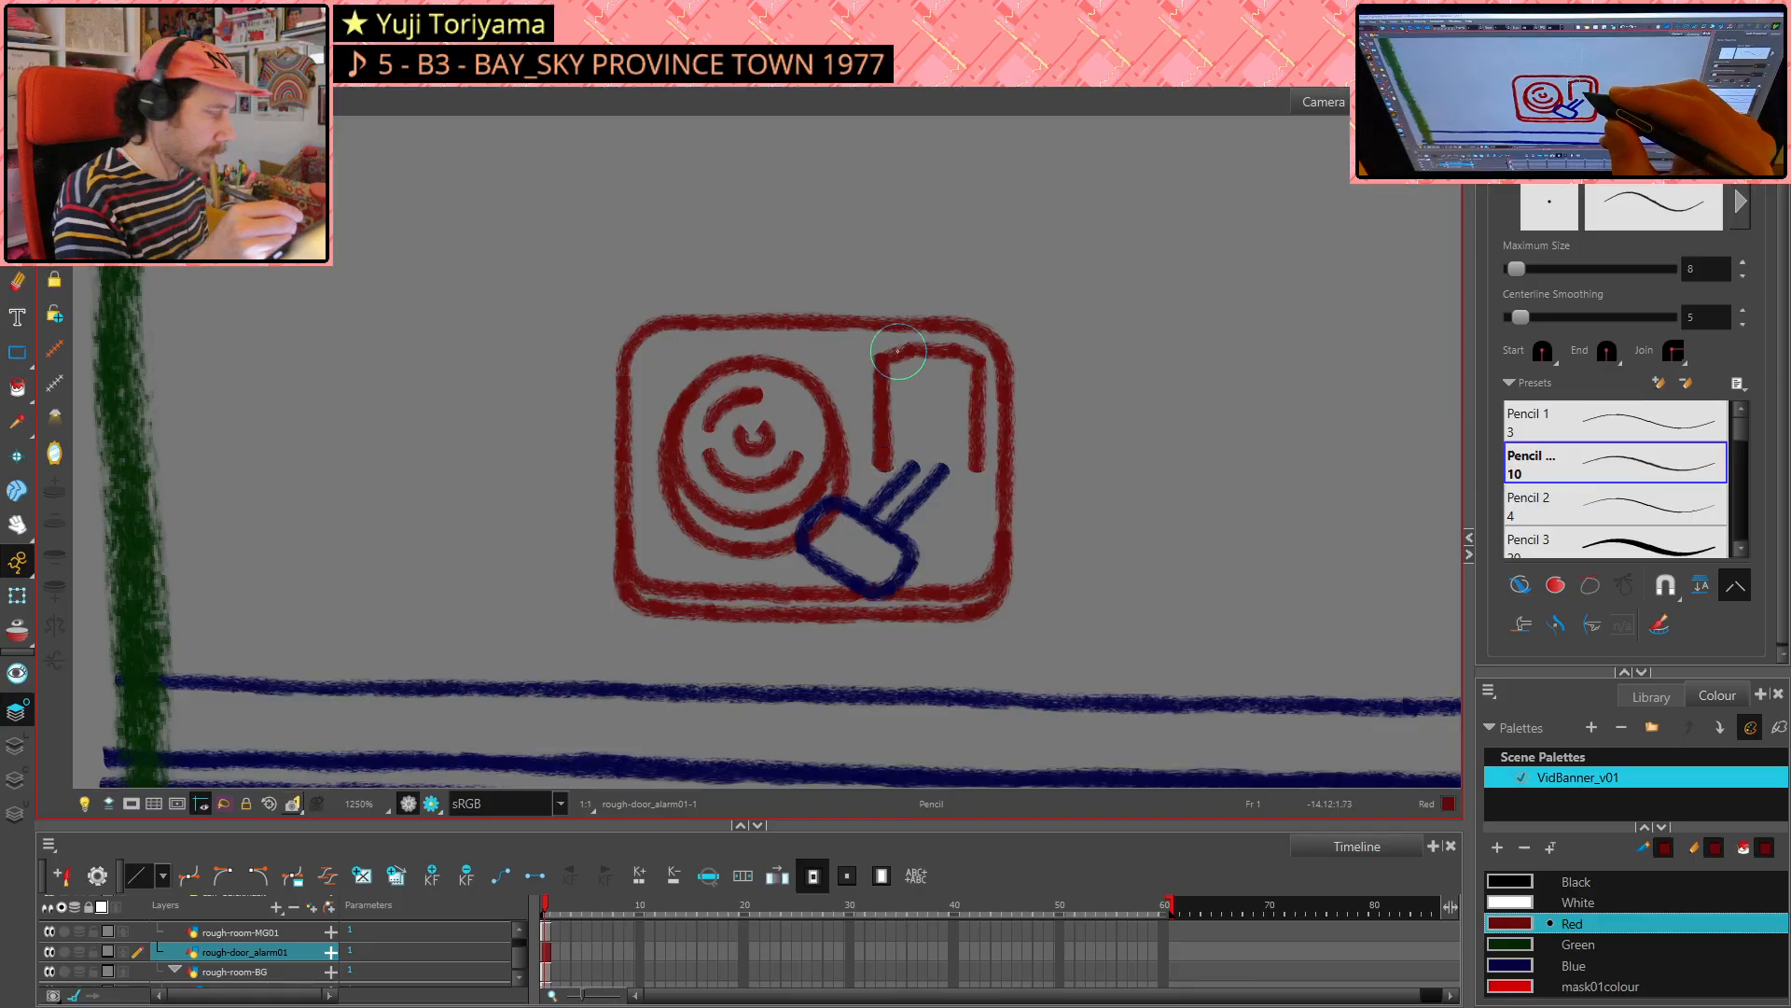
key("alt+s")
left_click_drag(924, 402, 961, 387)
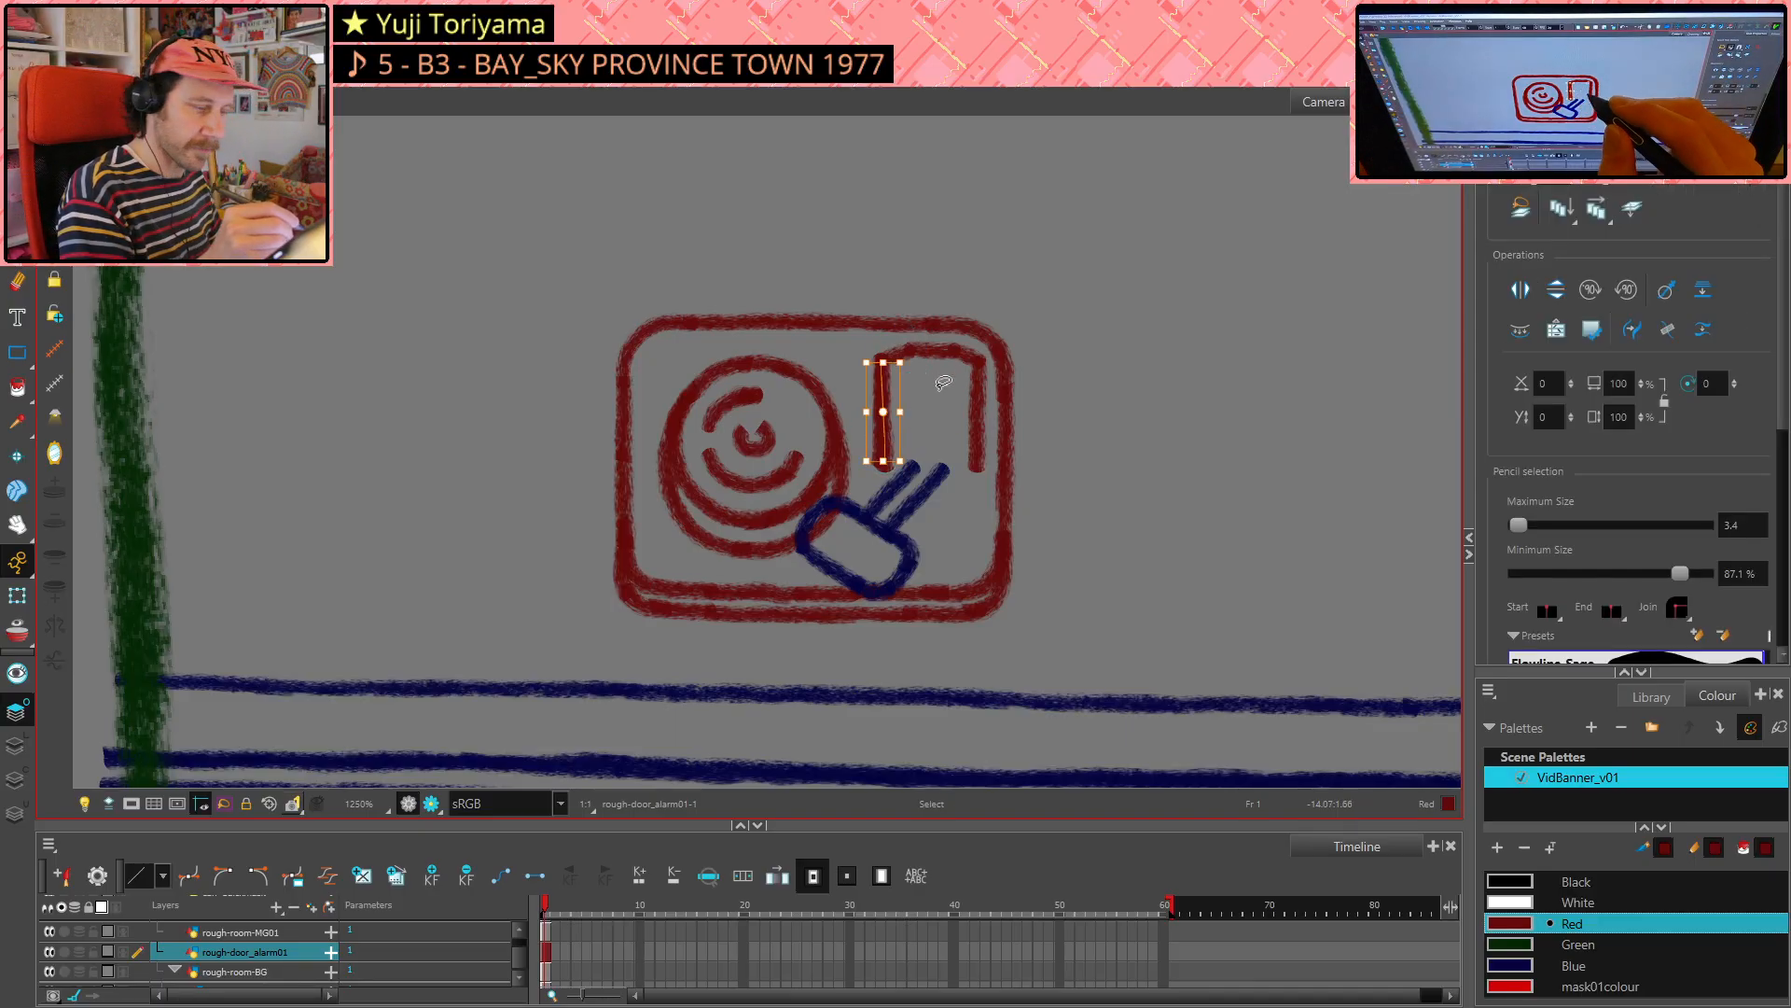
left_click(892, 396)
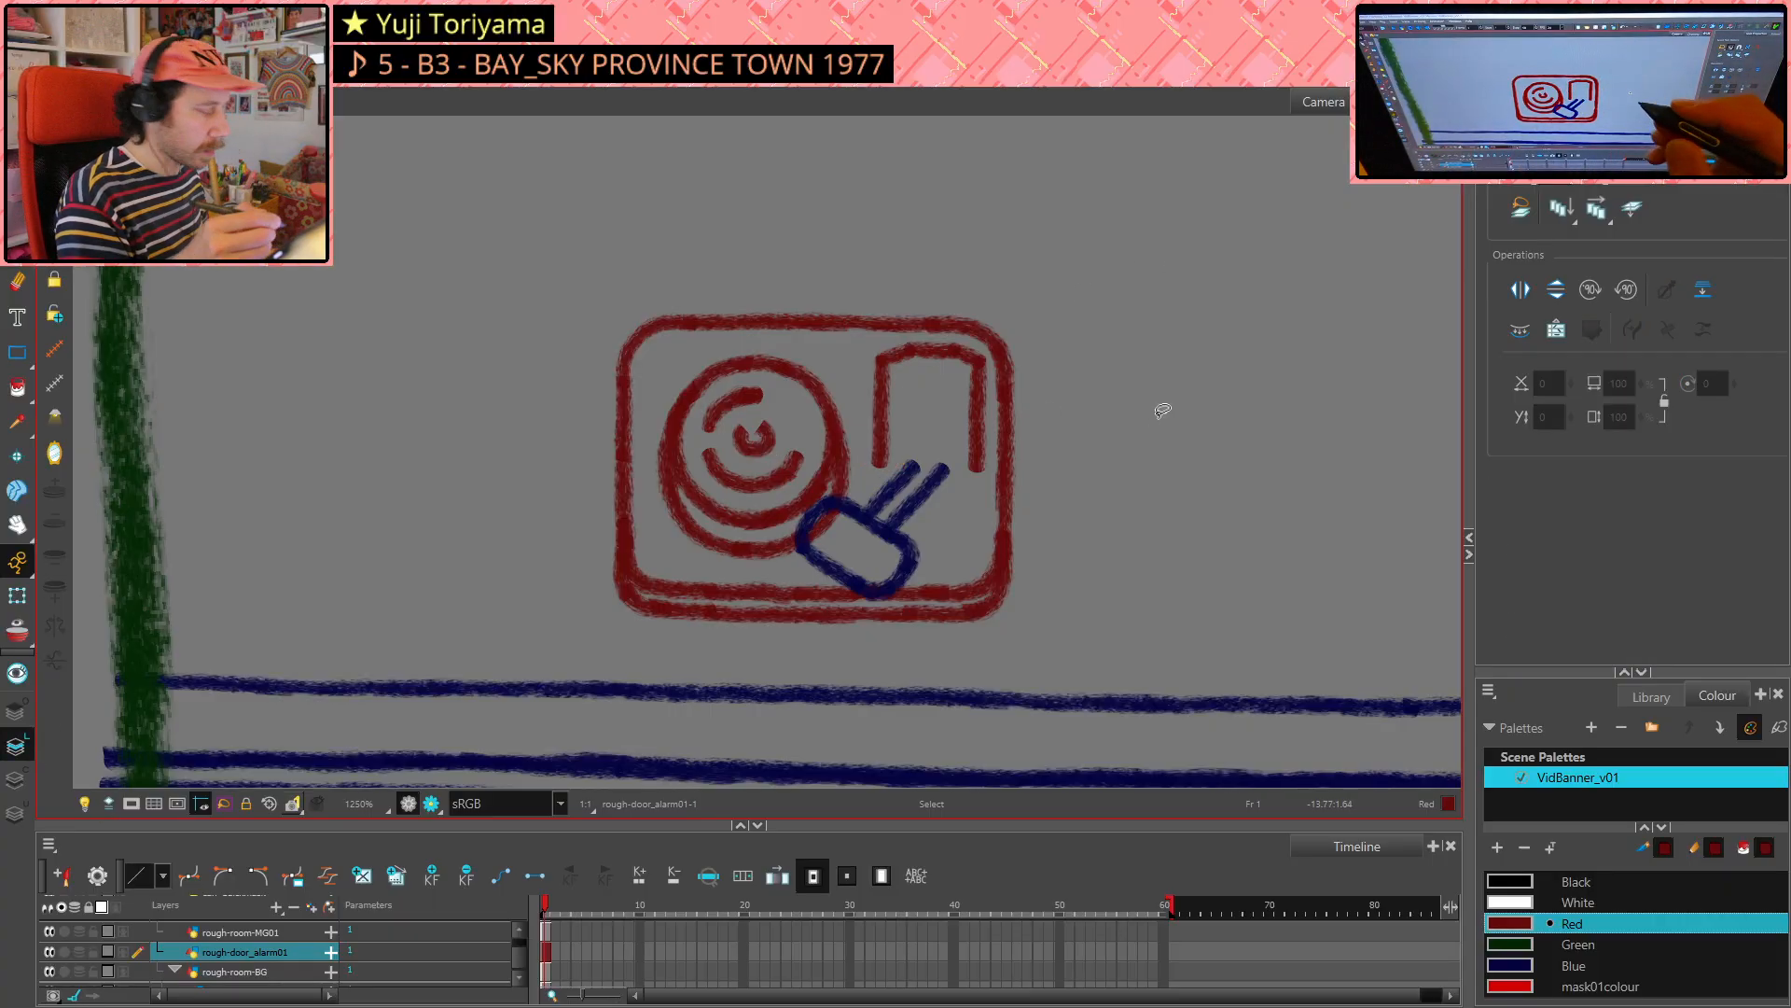
- Redraw the bracket's leg nearest the bell as one straight red stroke and delete the rough duplicate
key("alt+slash")
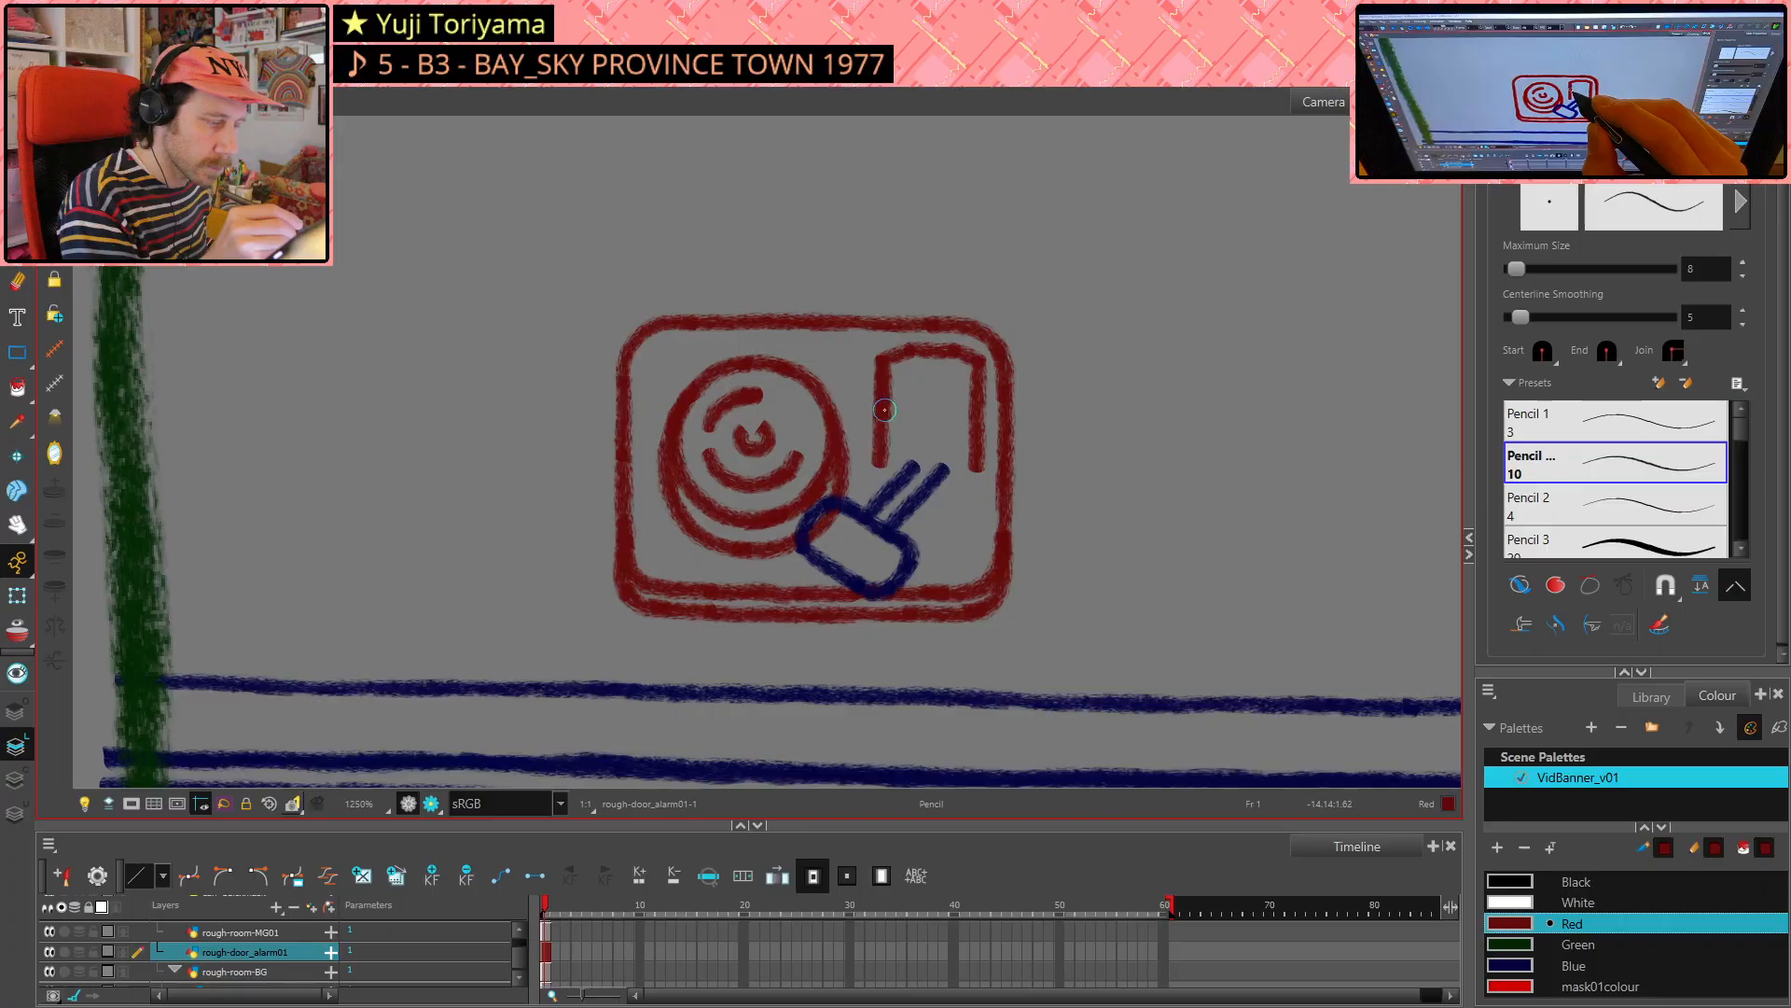
left_click_drag(885, 445, 879, 460)
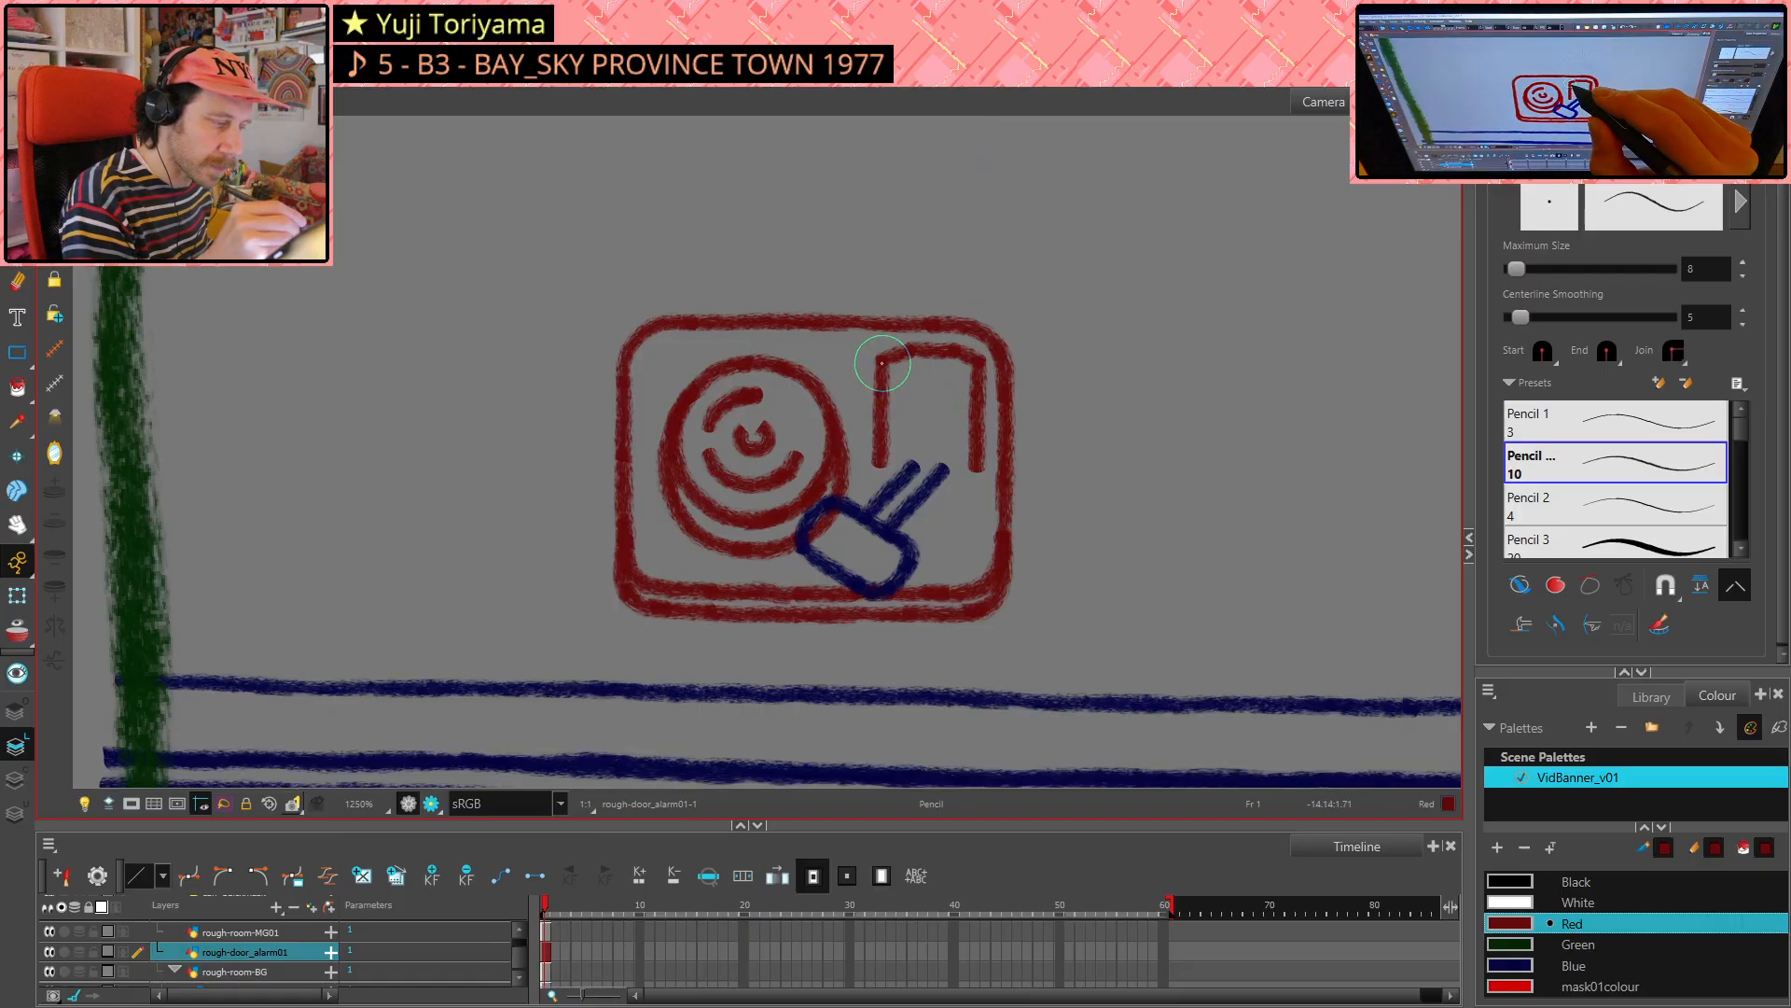
left_click_drag(881, 362, 883, 468)
key("alt+s")
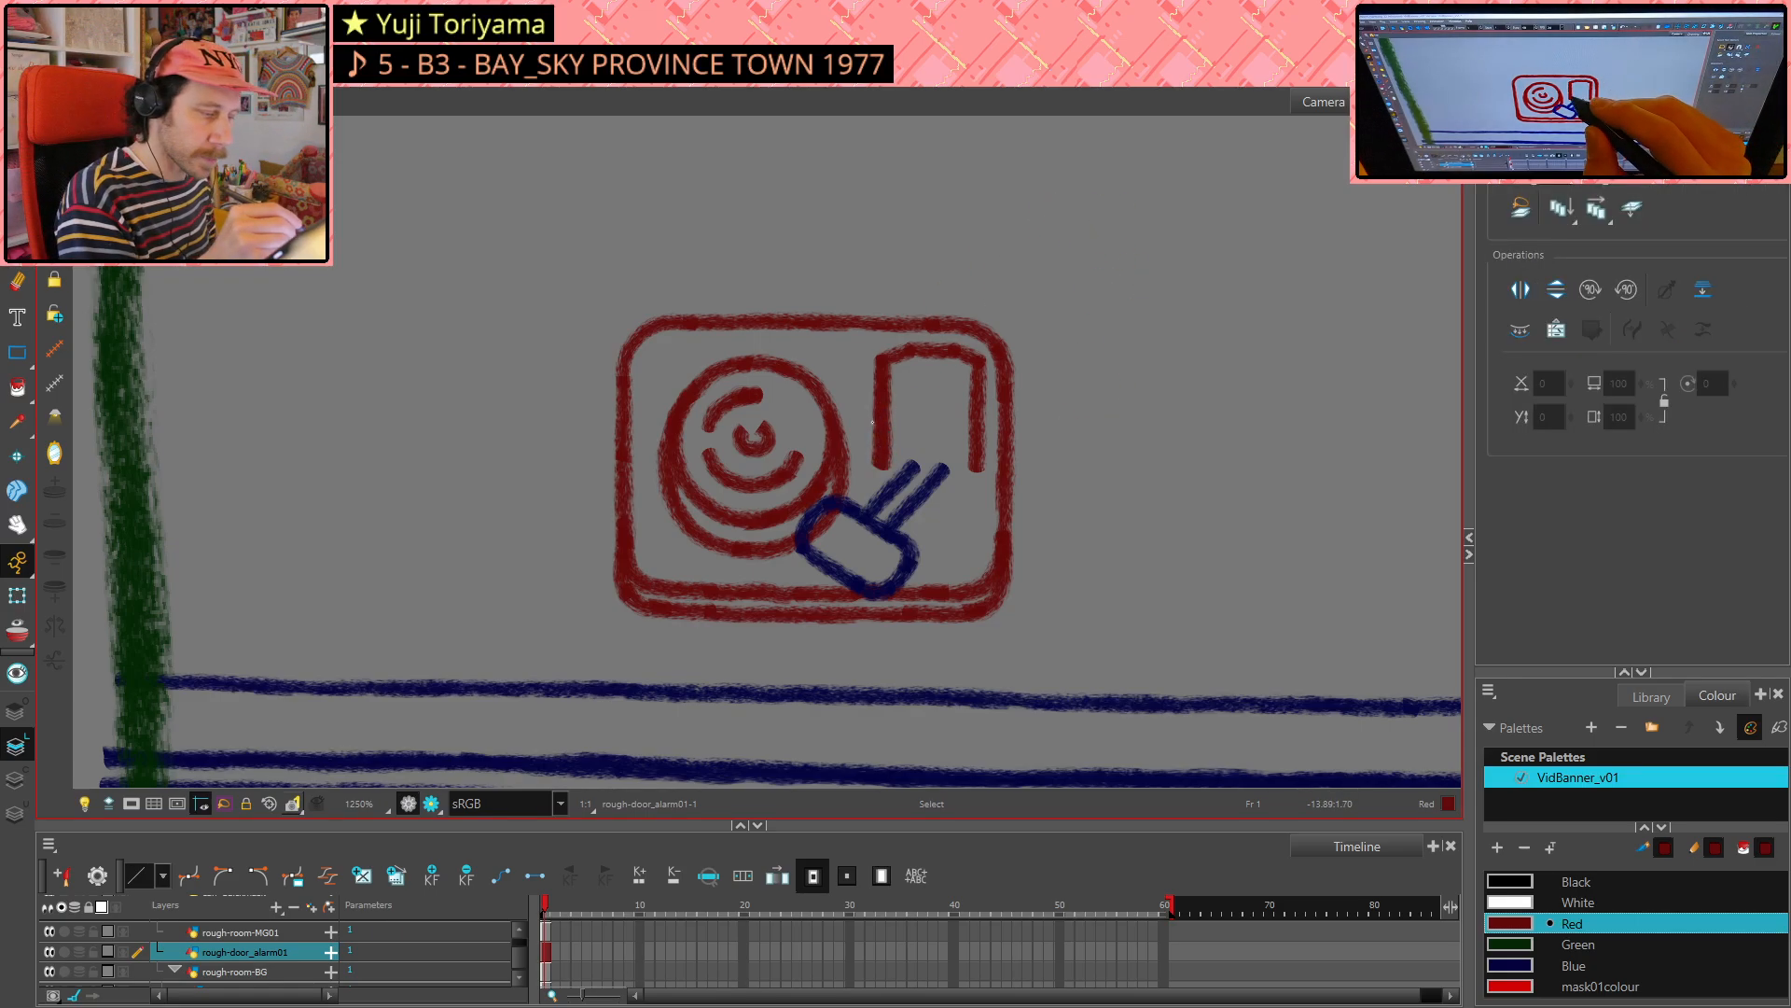
left_click(885, 411)
key("Delete")
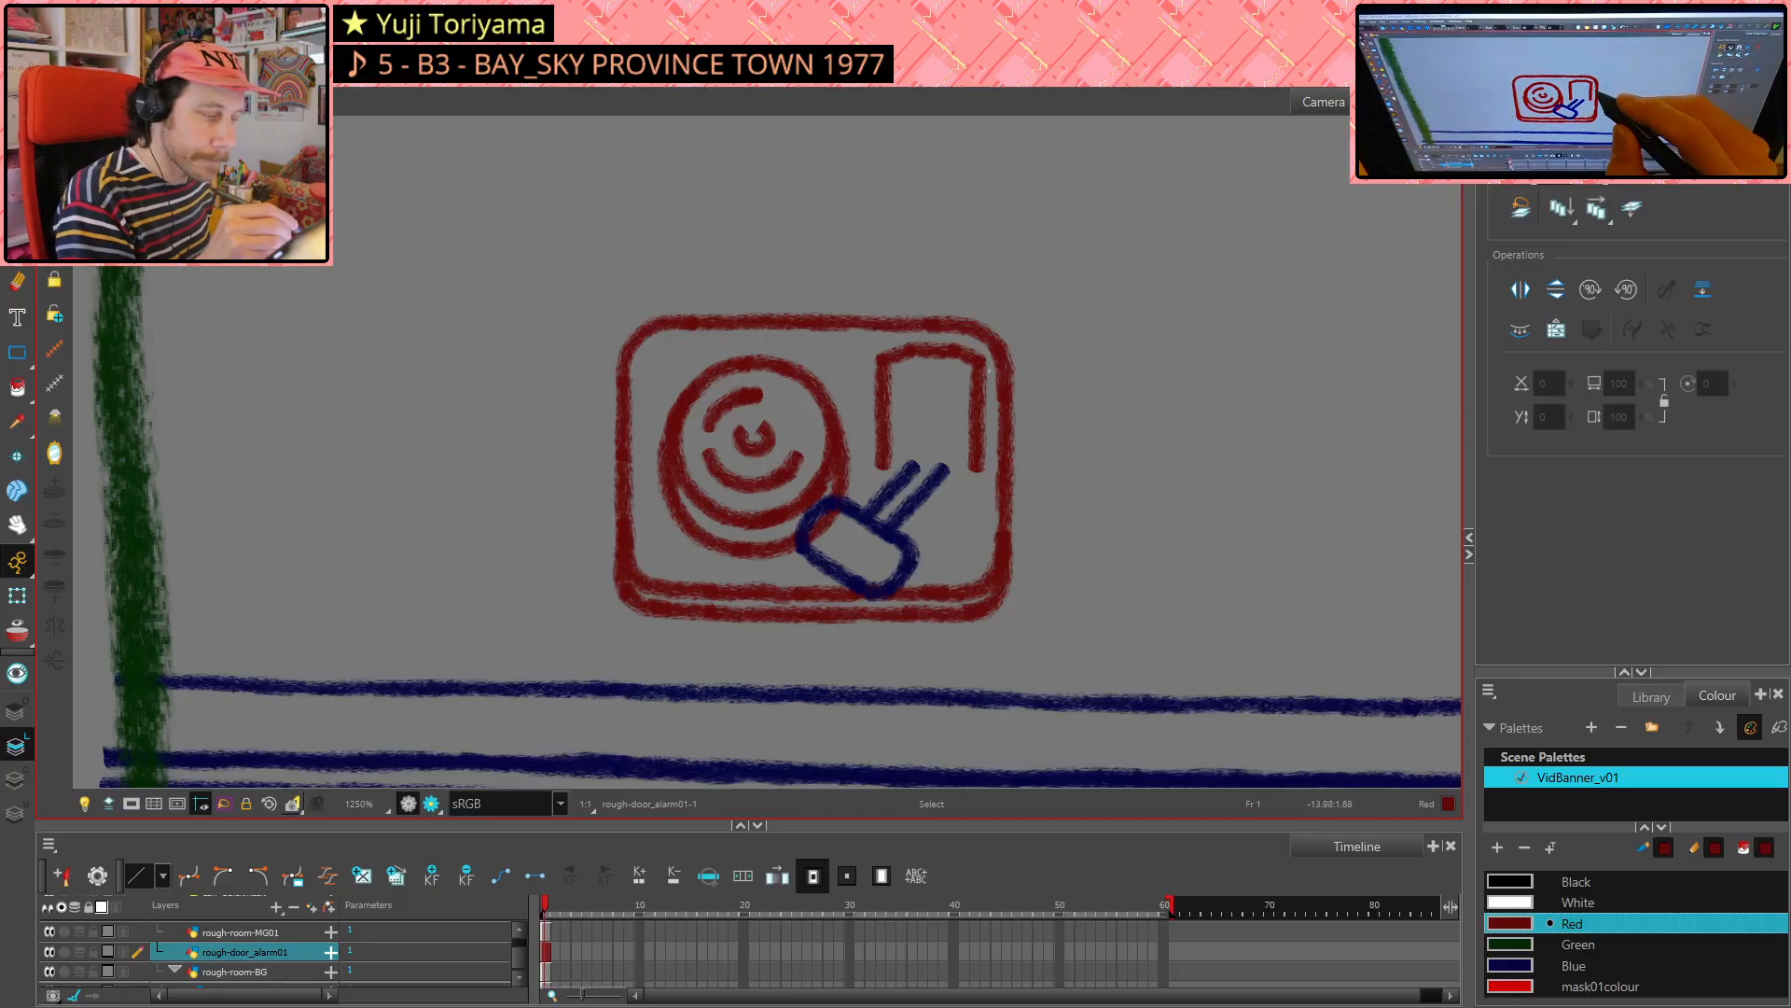
- Try to redraw the bracket's outer leg as a straight red stroke
key("alt+/")
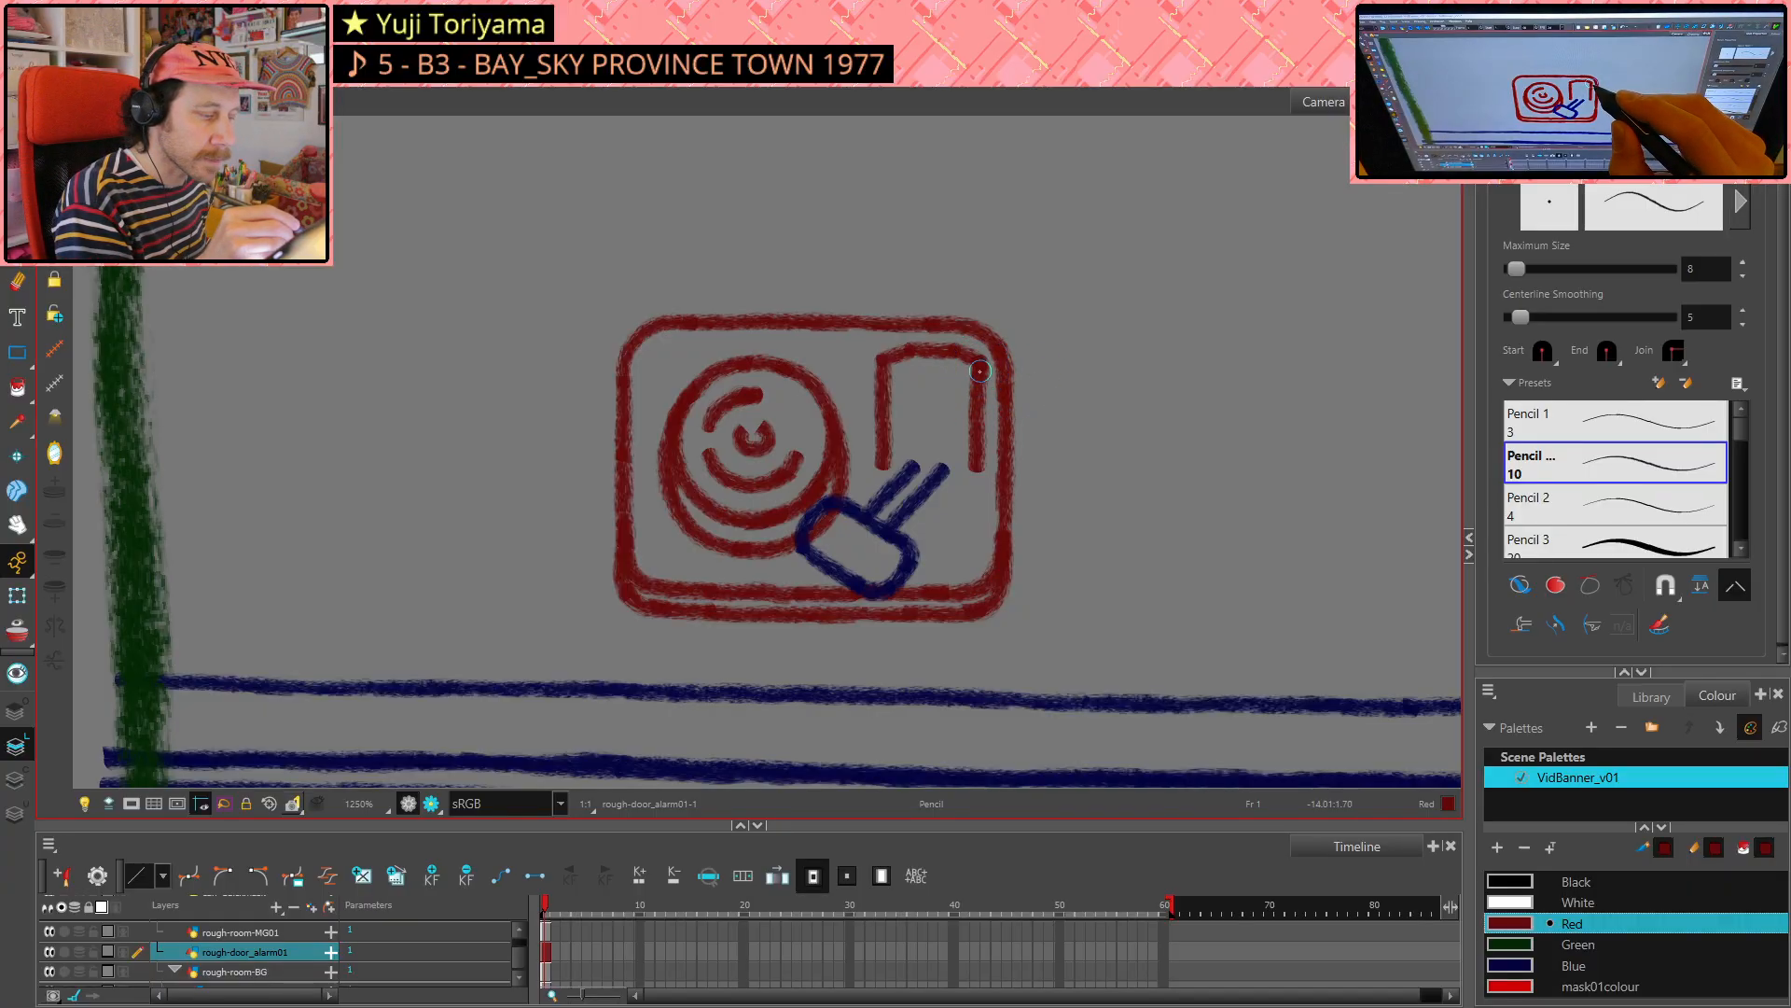
left_click_drag(976, 363, 979, 383)
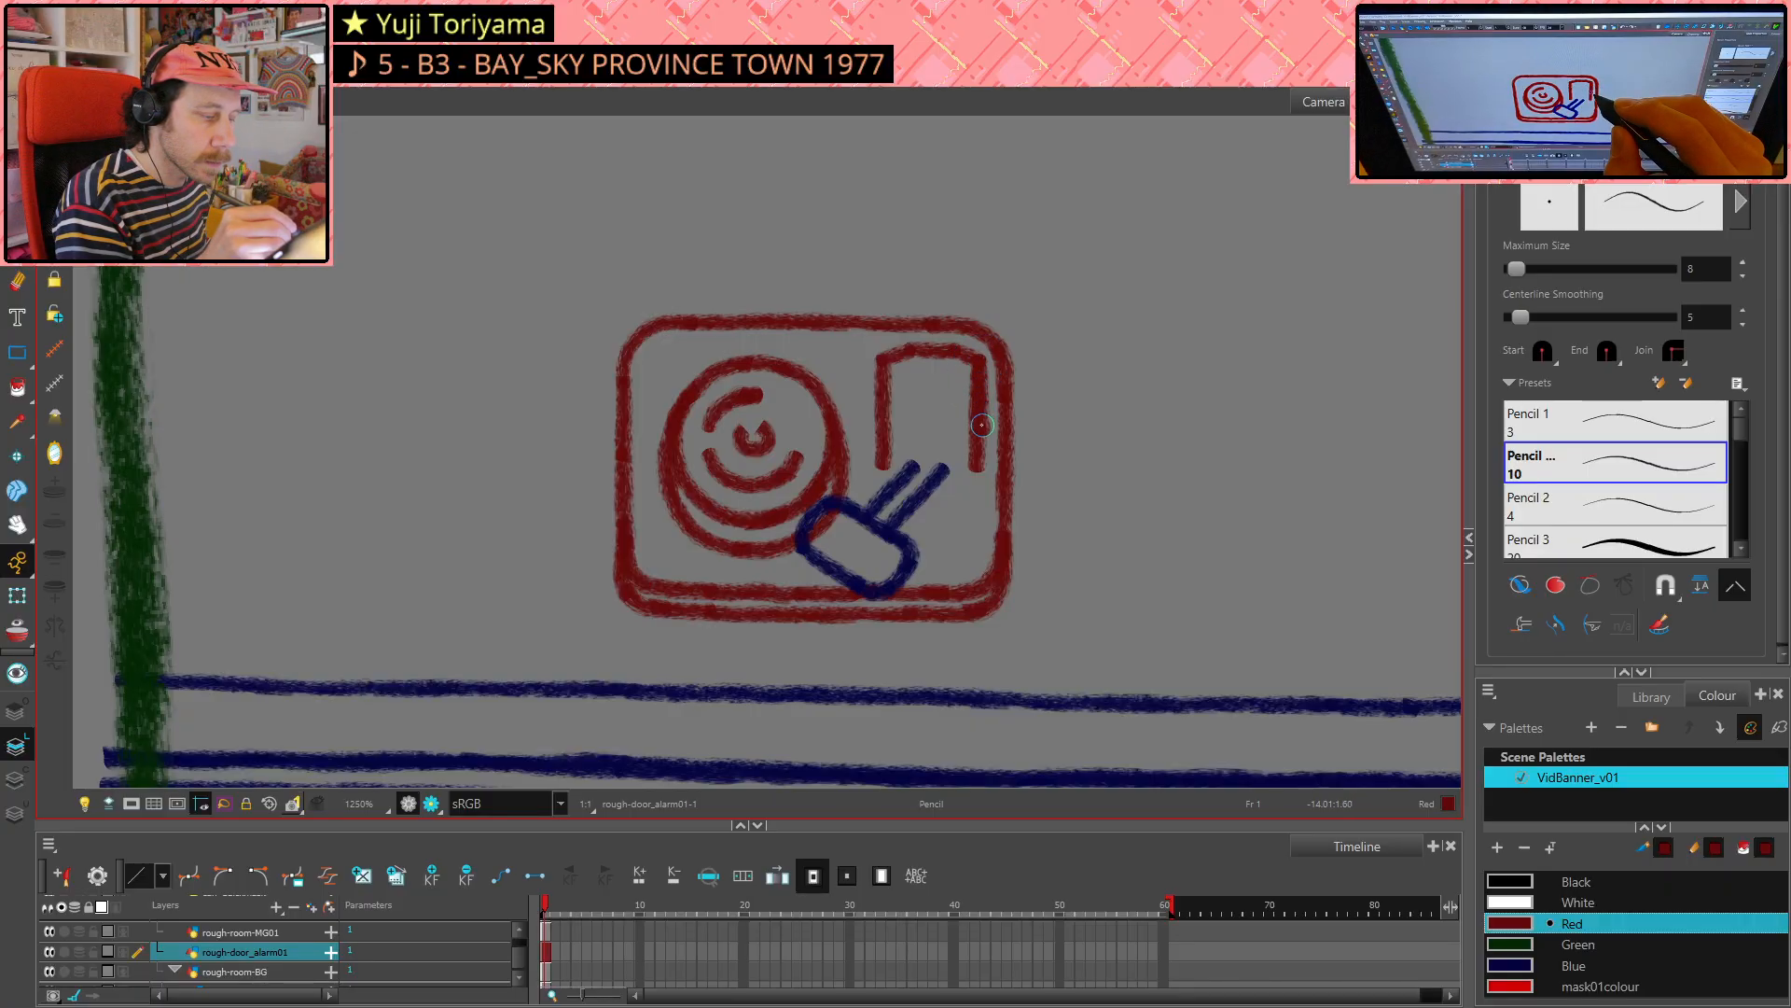
left_click_drag(982, 458, 981, 469)
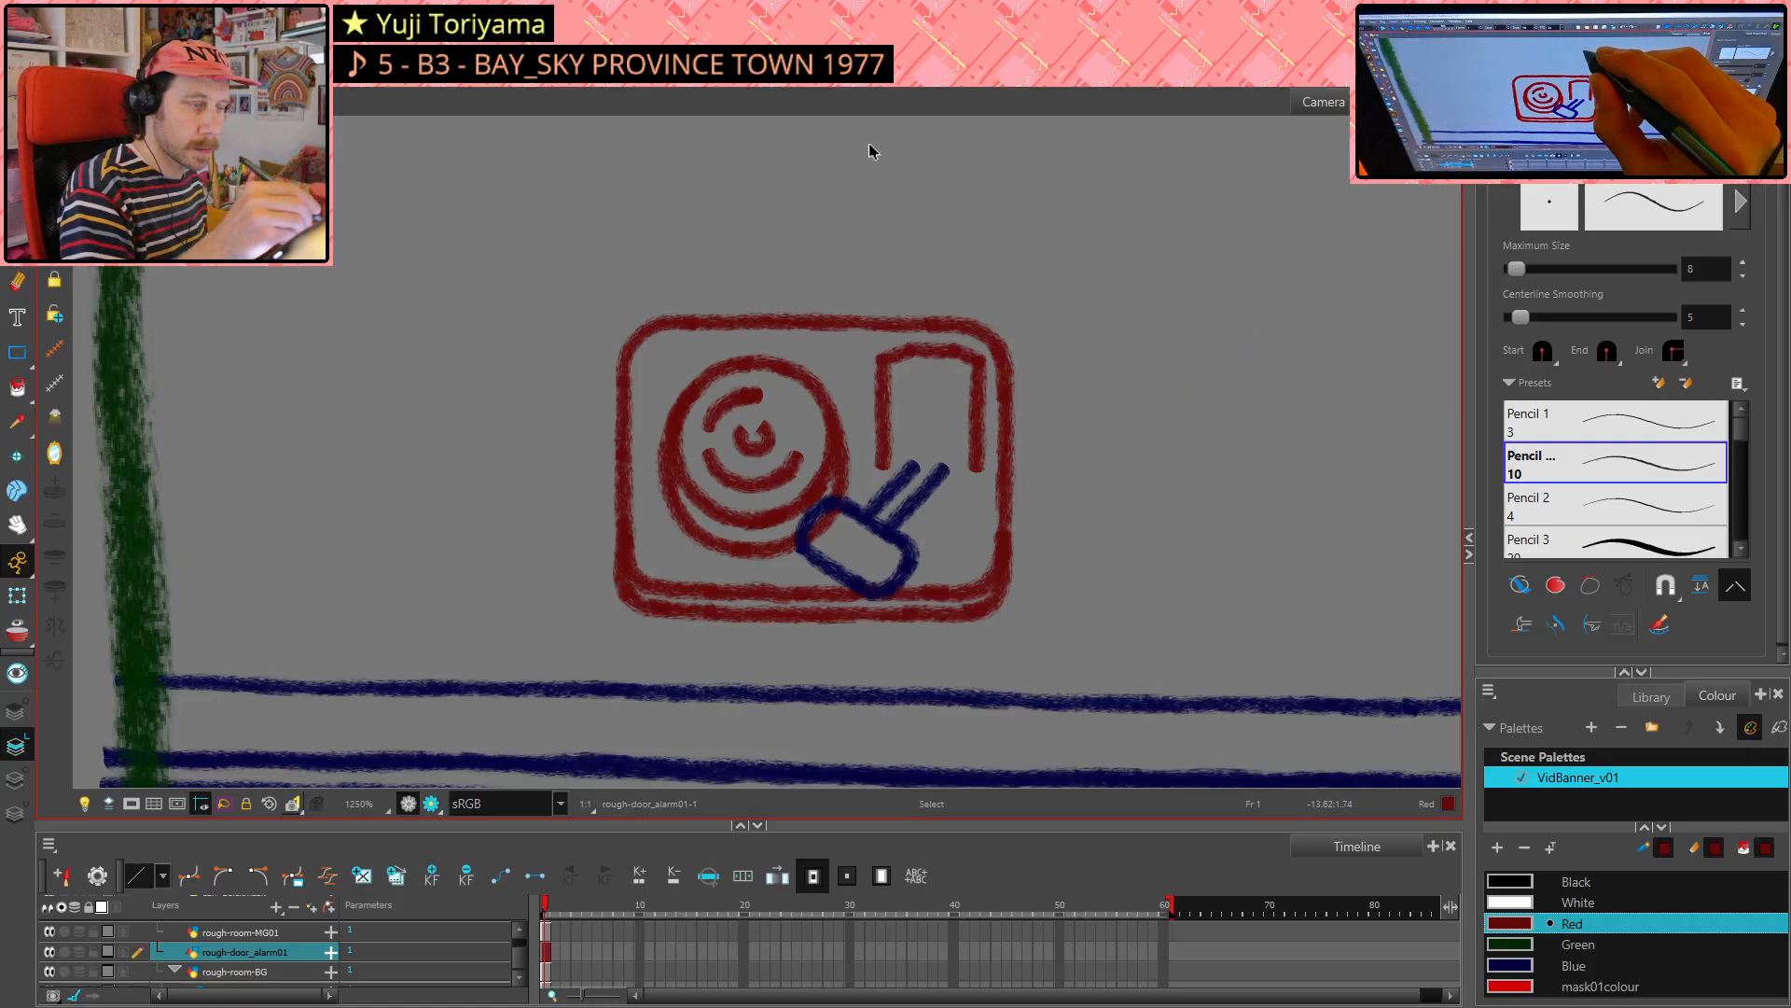
mouse_move(872, 148)
left_mouse_down()
mouse_move(1066, 255)
mouse_move(1156, 372)
mouse_move(1185, 560)
left_mouse_up()
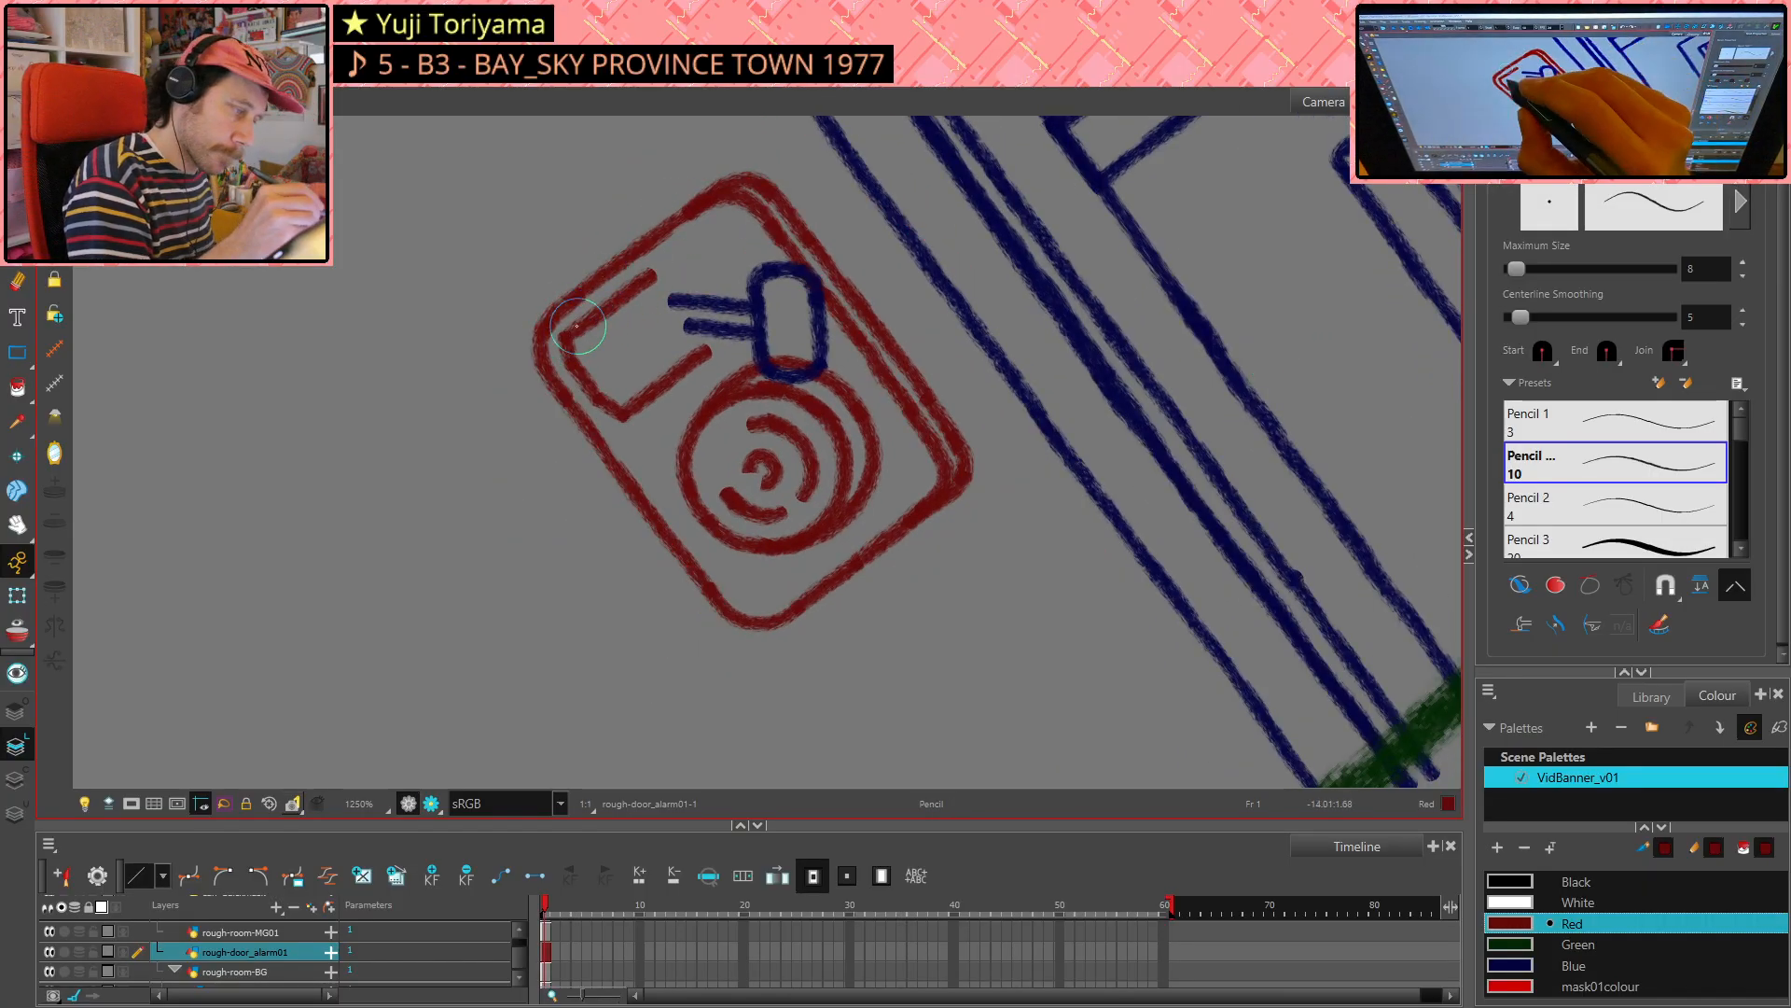
left_click_drag(564, 333, 577, 323)
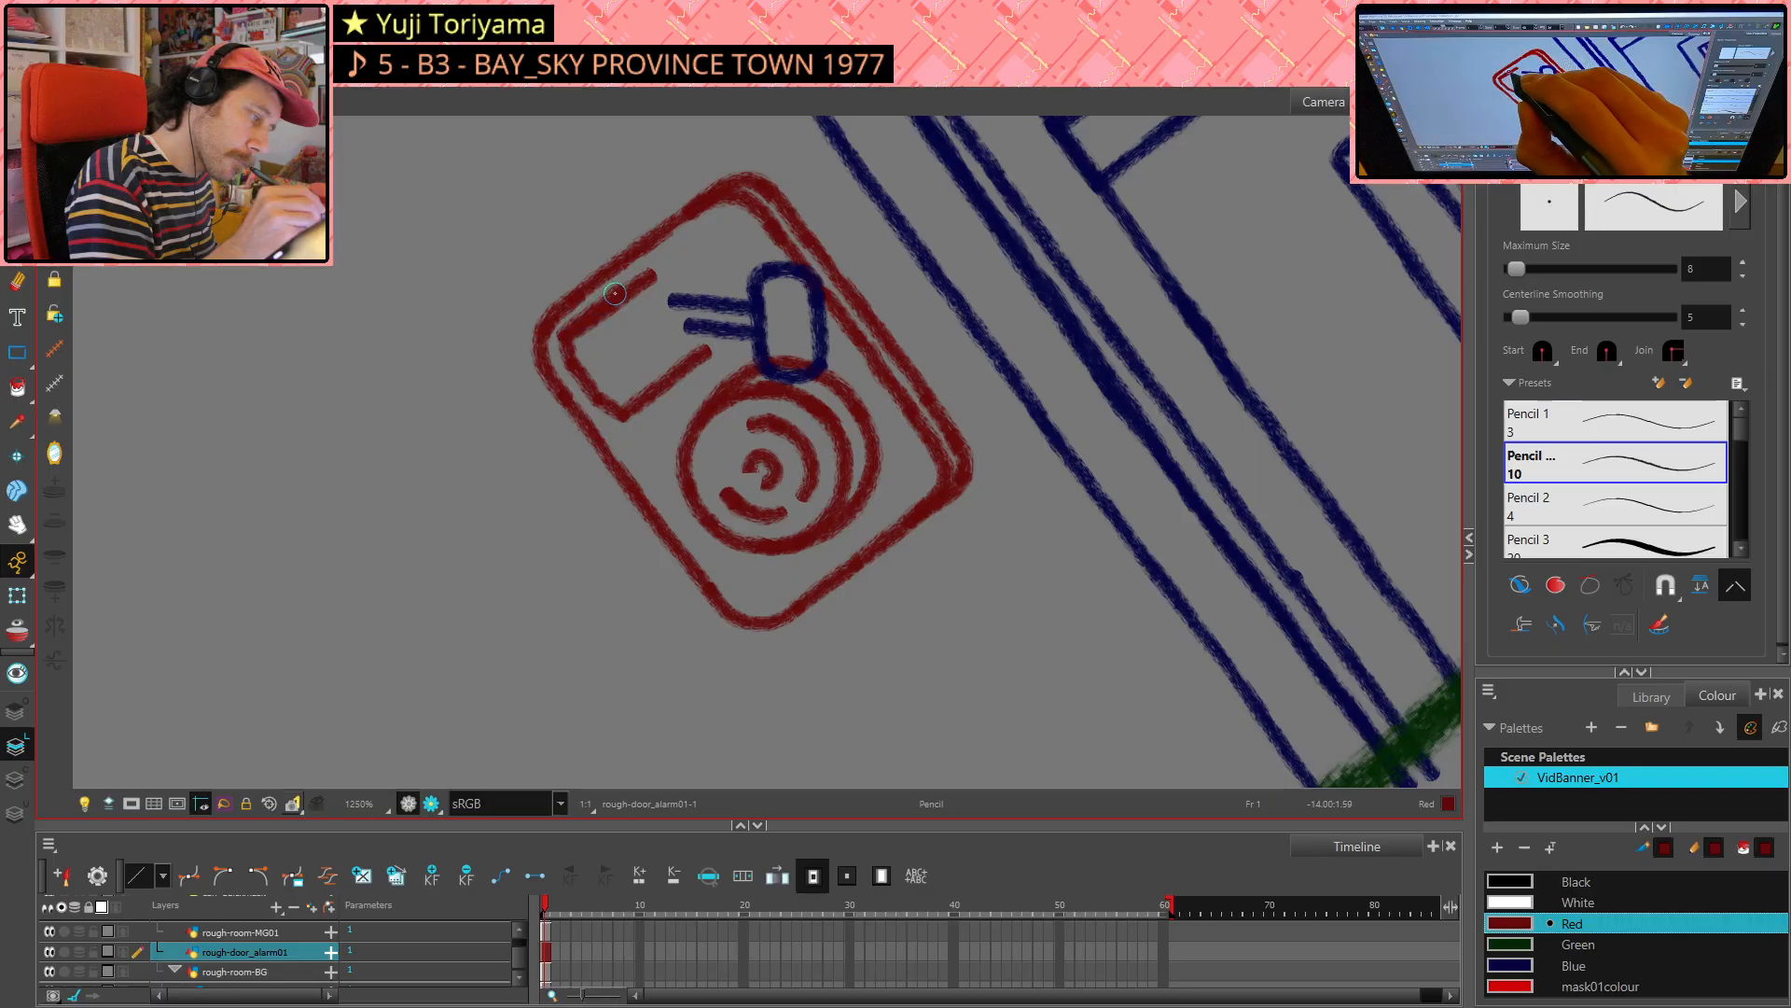
left_click_drag(627, 283, 644, 272)
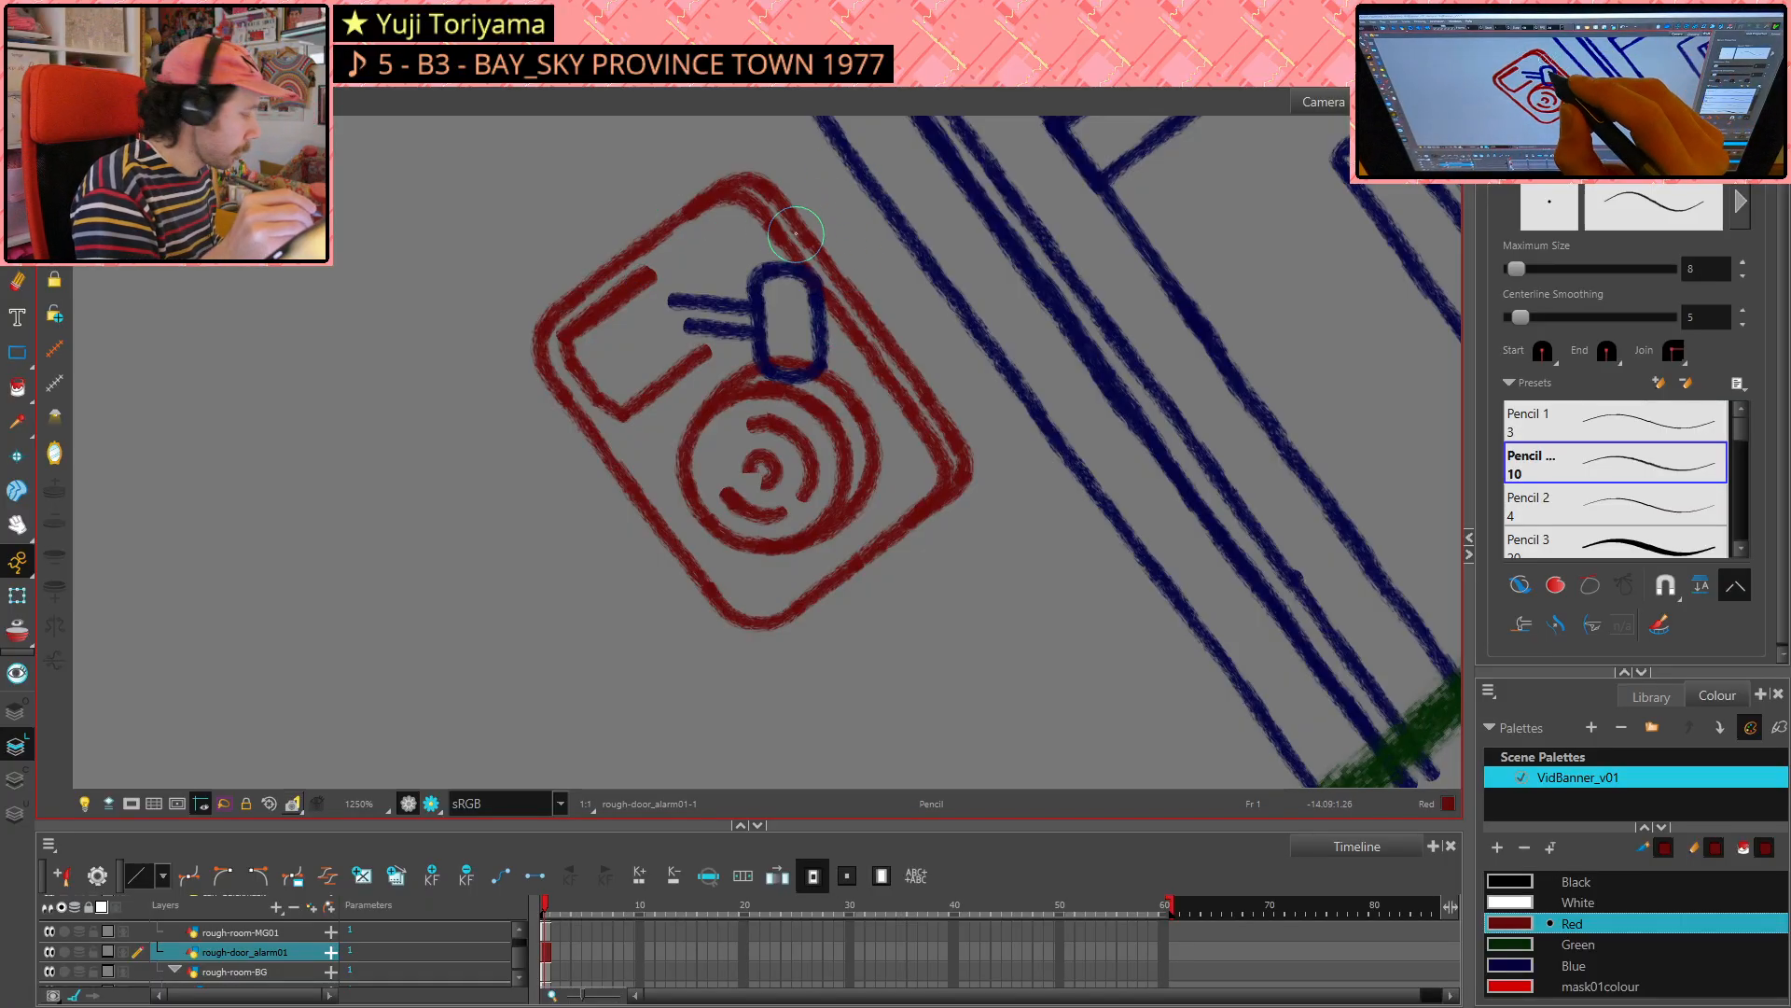
key("s")
key("ctrl+z")
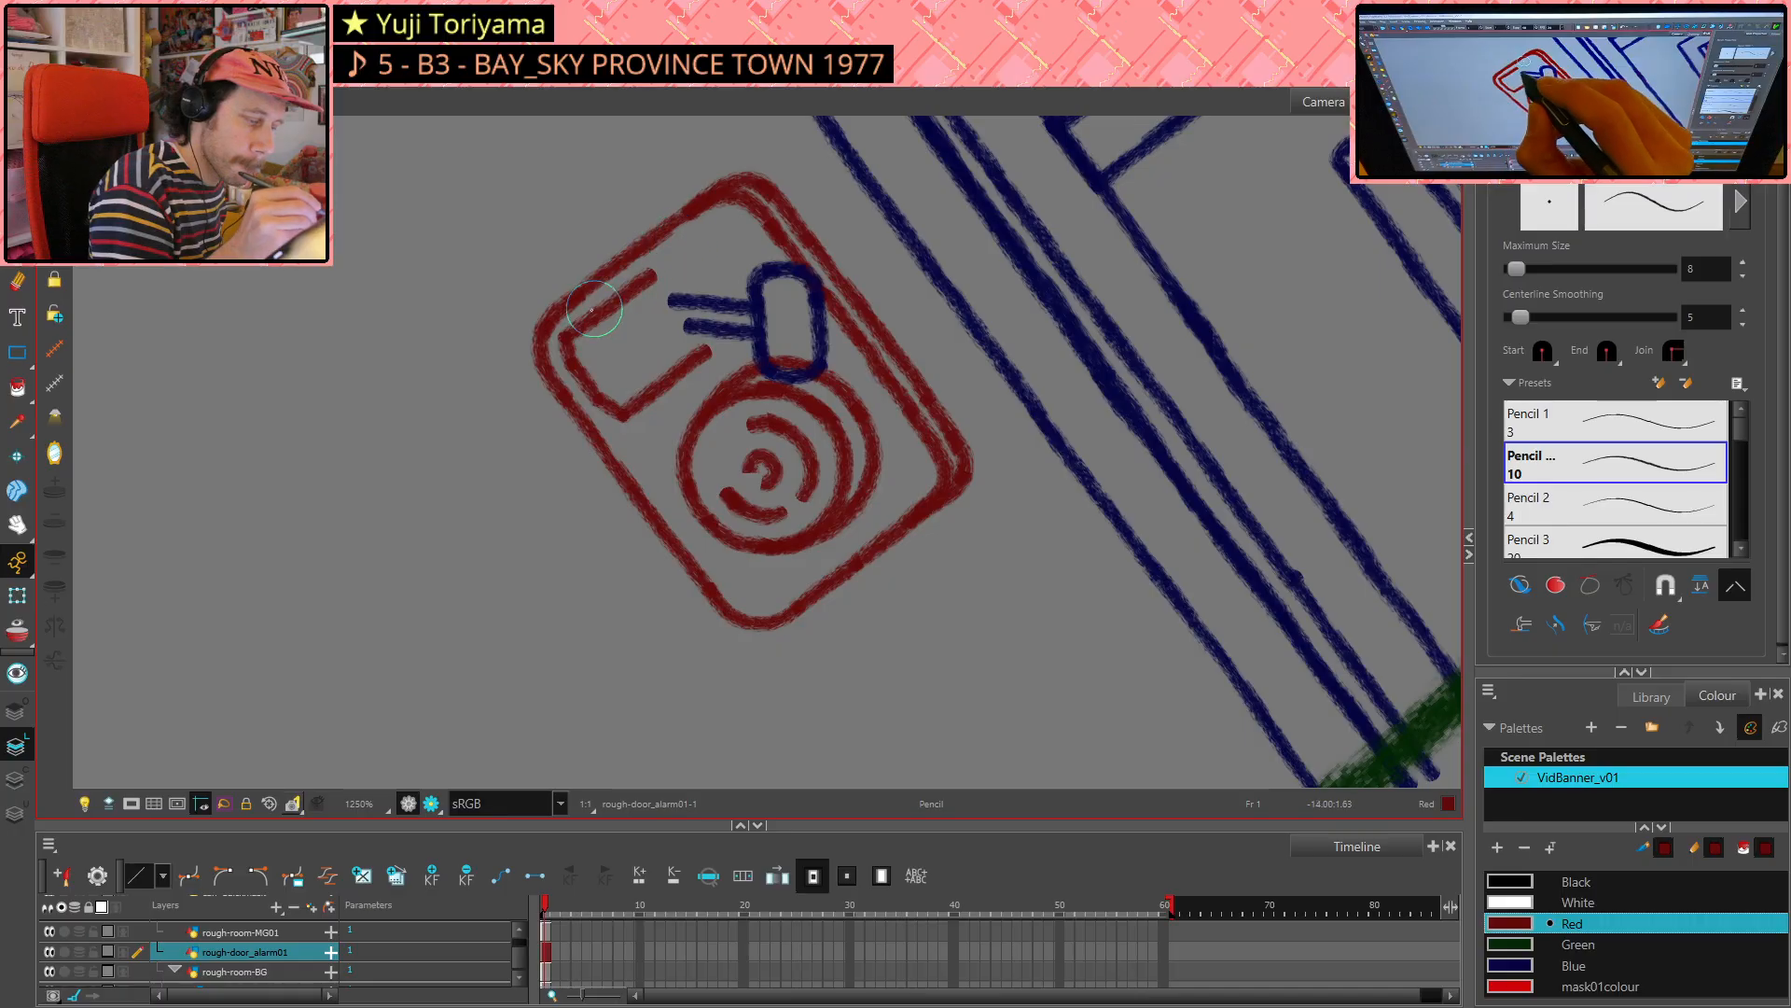
- Draw a single straight red stroke for the bracket's outer leg and remove the rough stroke beneath it
left_click_drag(565, 335, 591, 314)
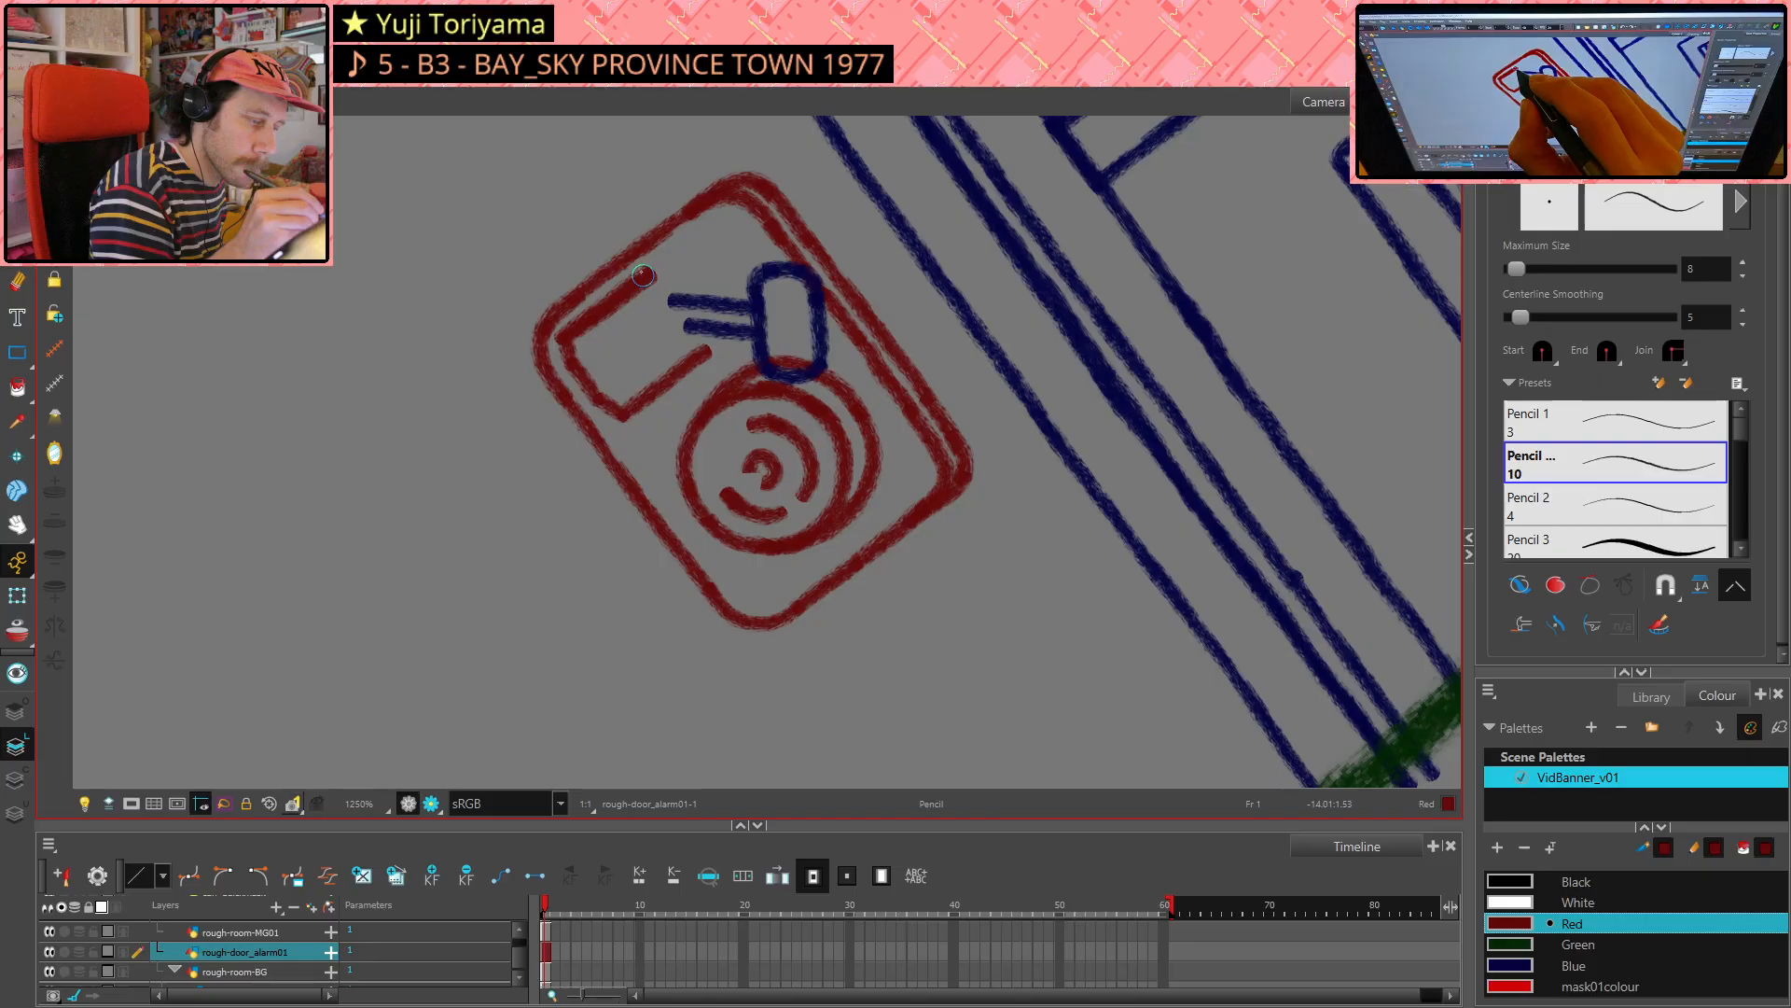
key("alt+s")
left_click(617, 324)
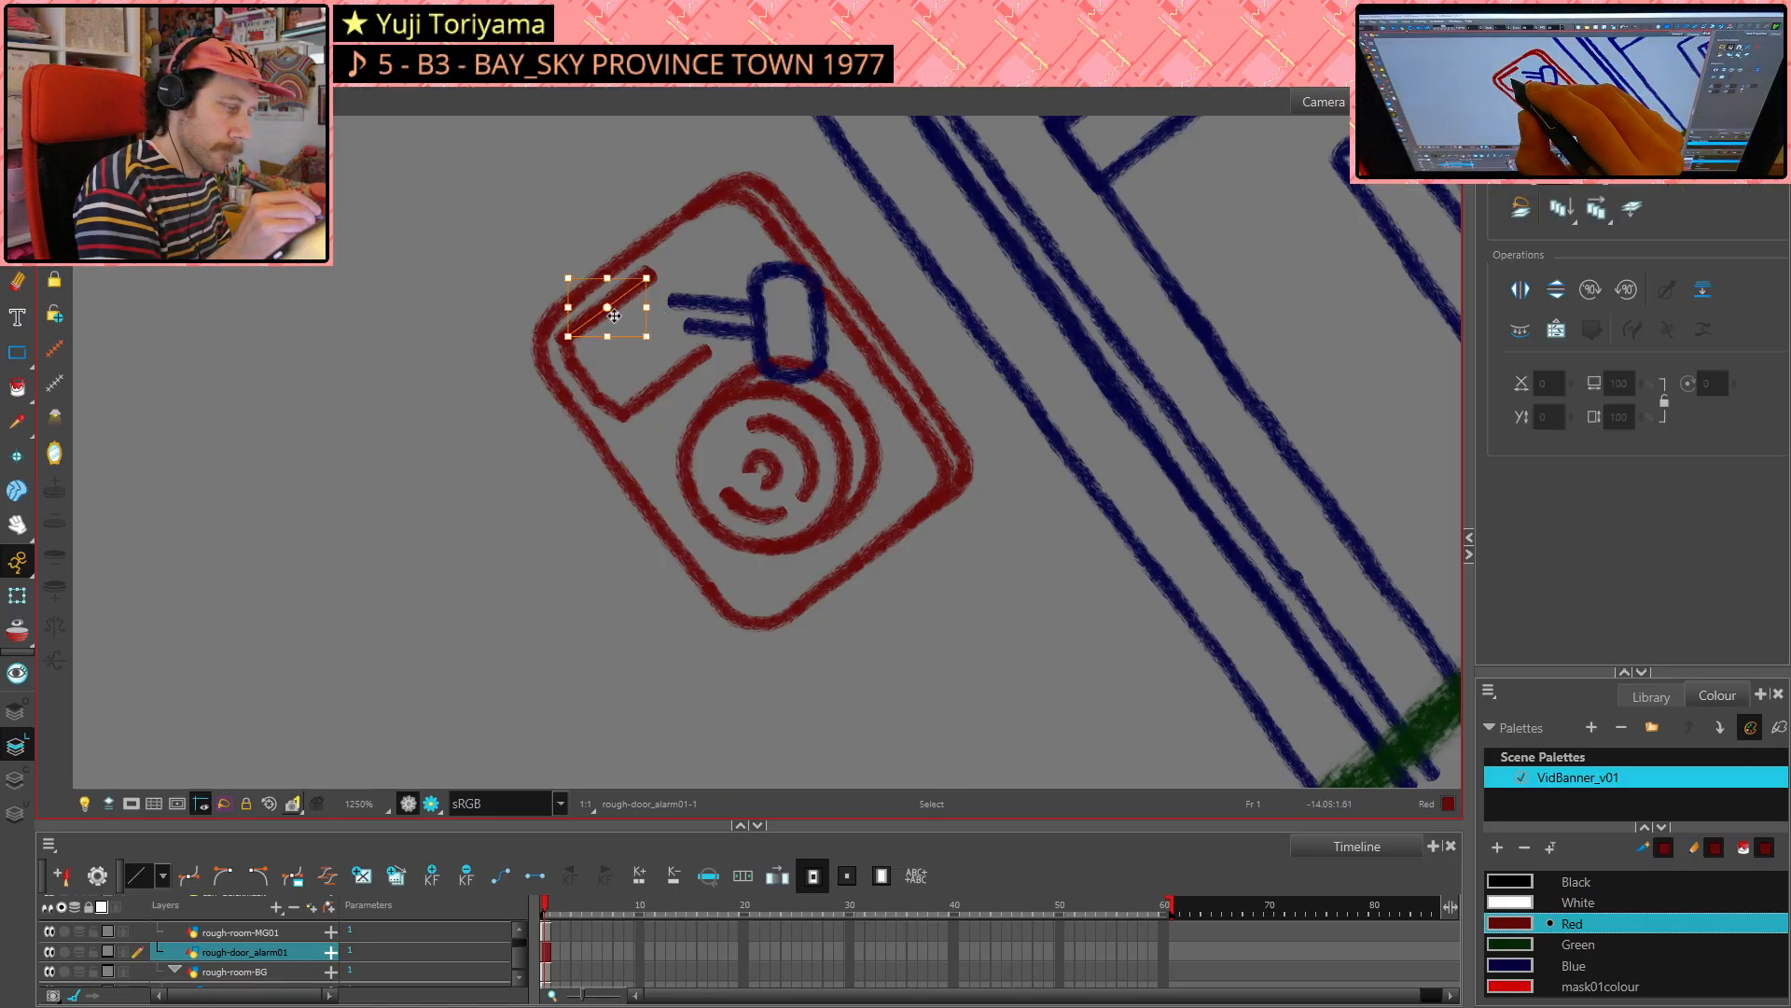
left_click(704, 266)
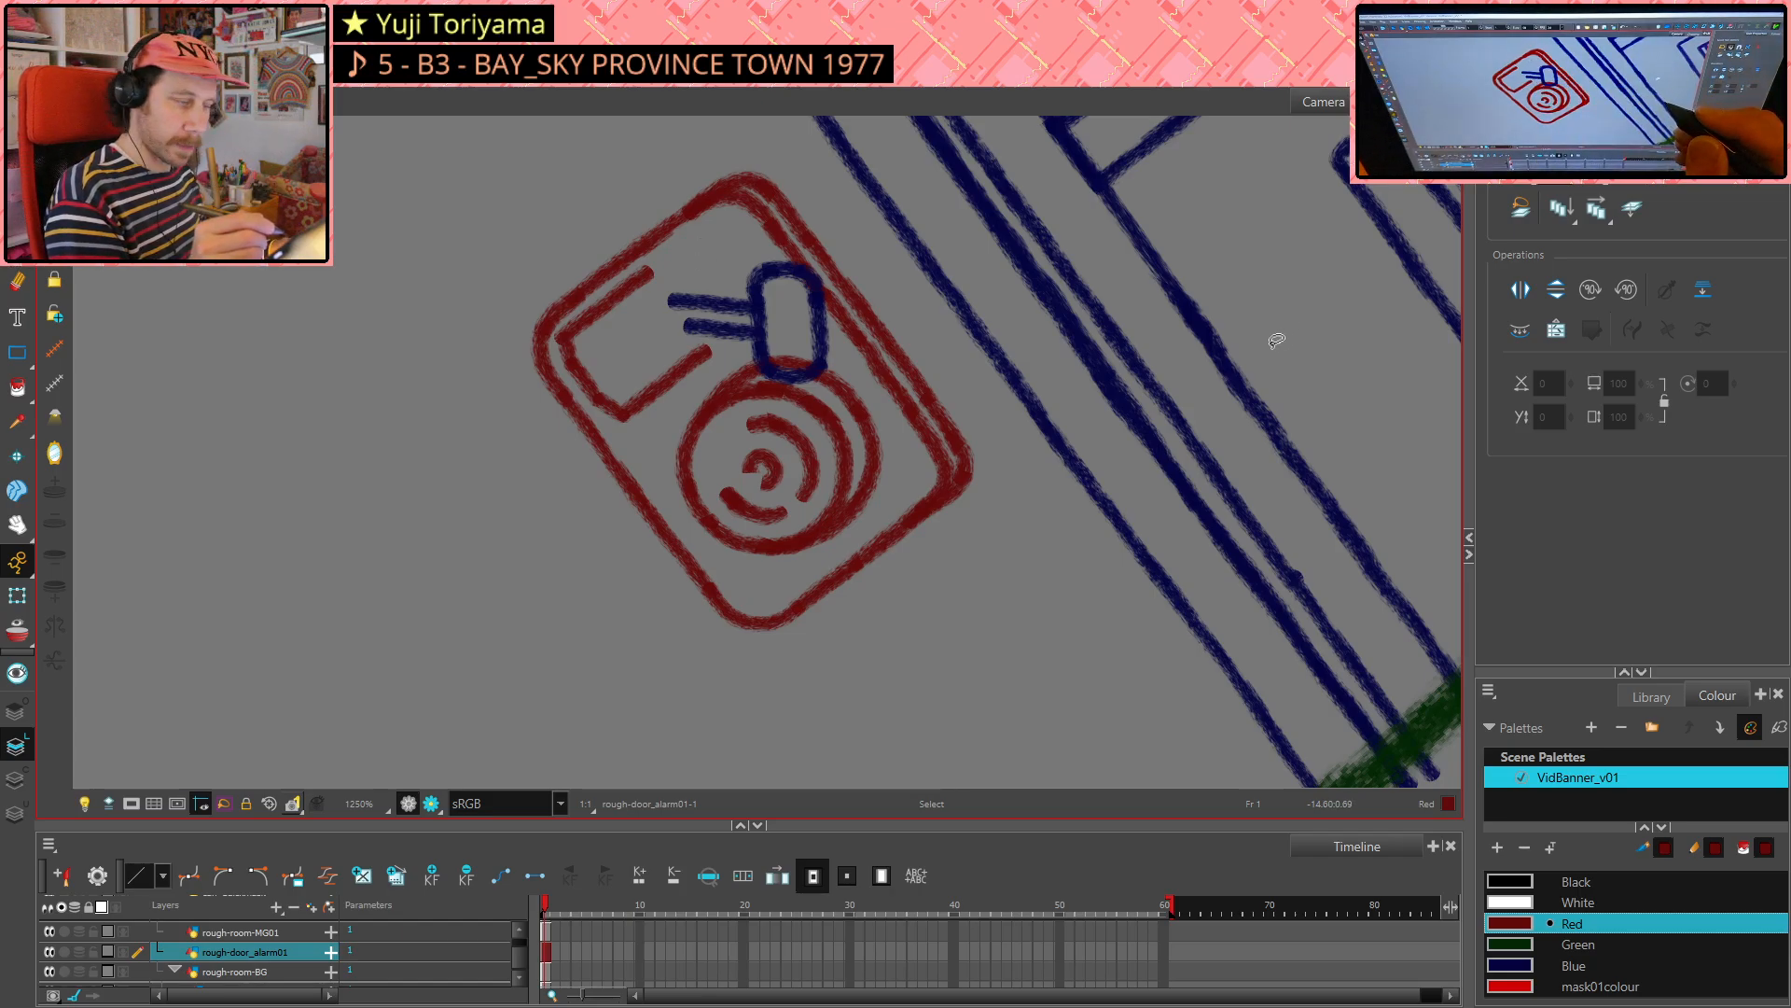
- Check how the finished alarm reads above the door within the whole room scene
key("shift+m")
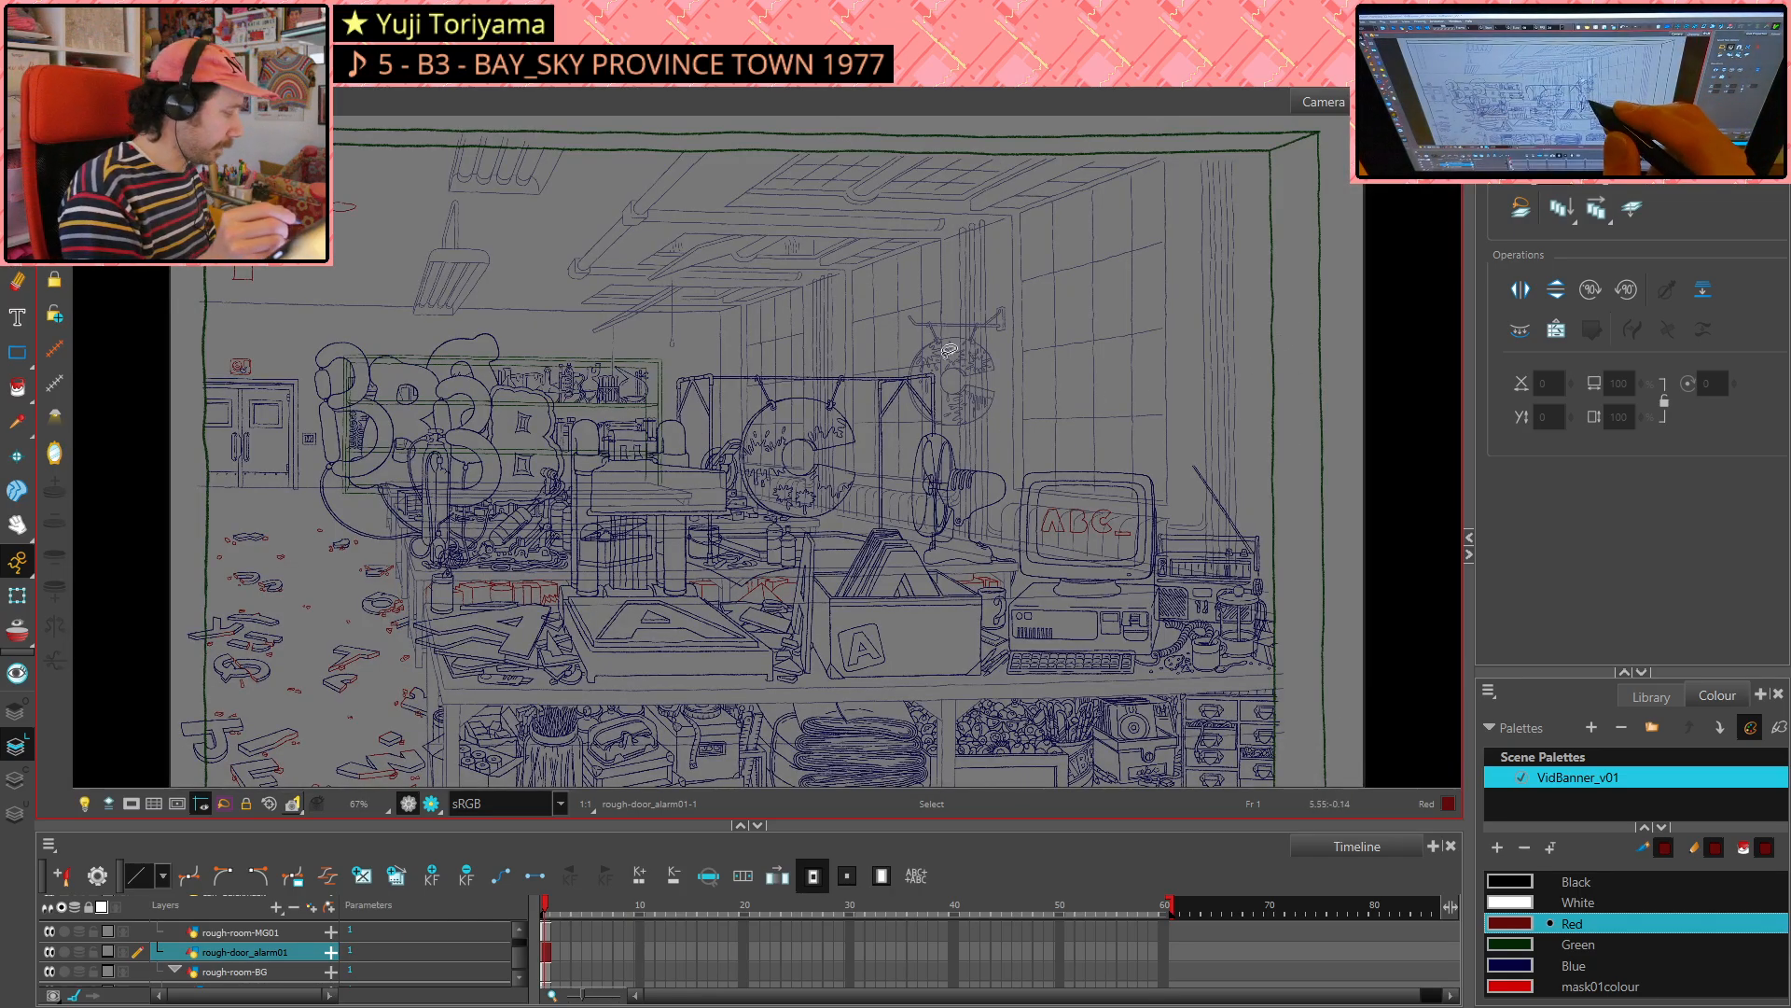
key("shift+m")
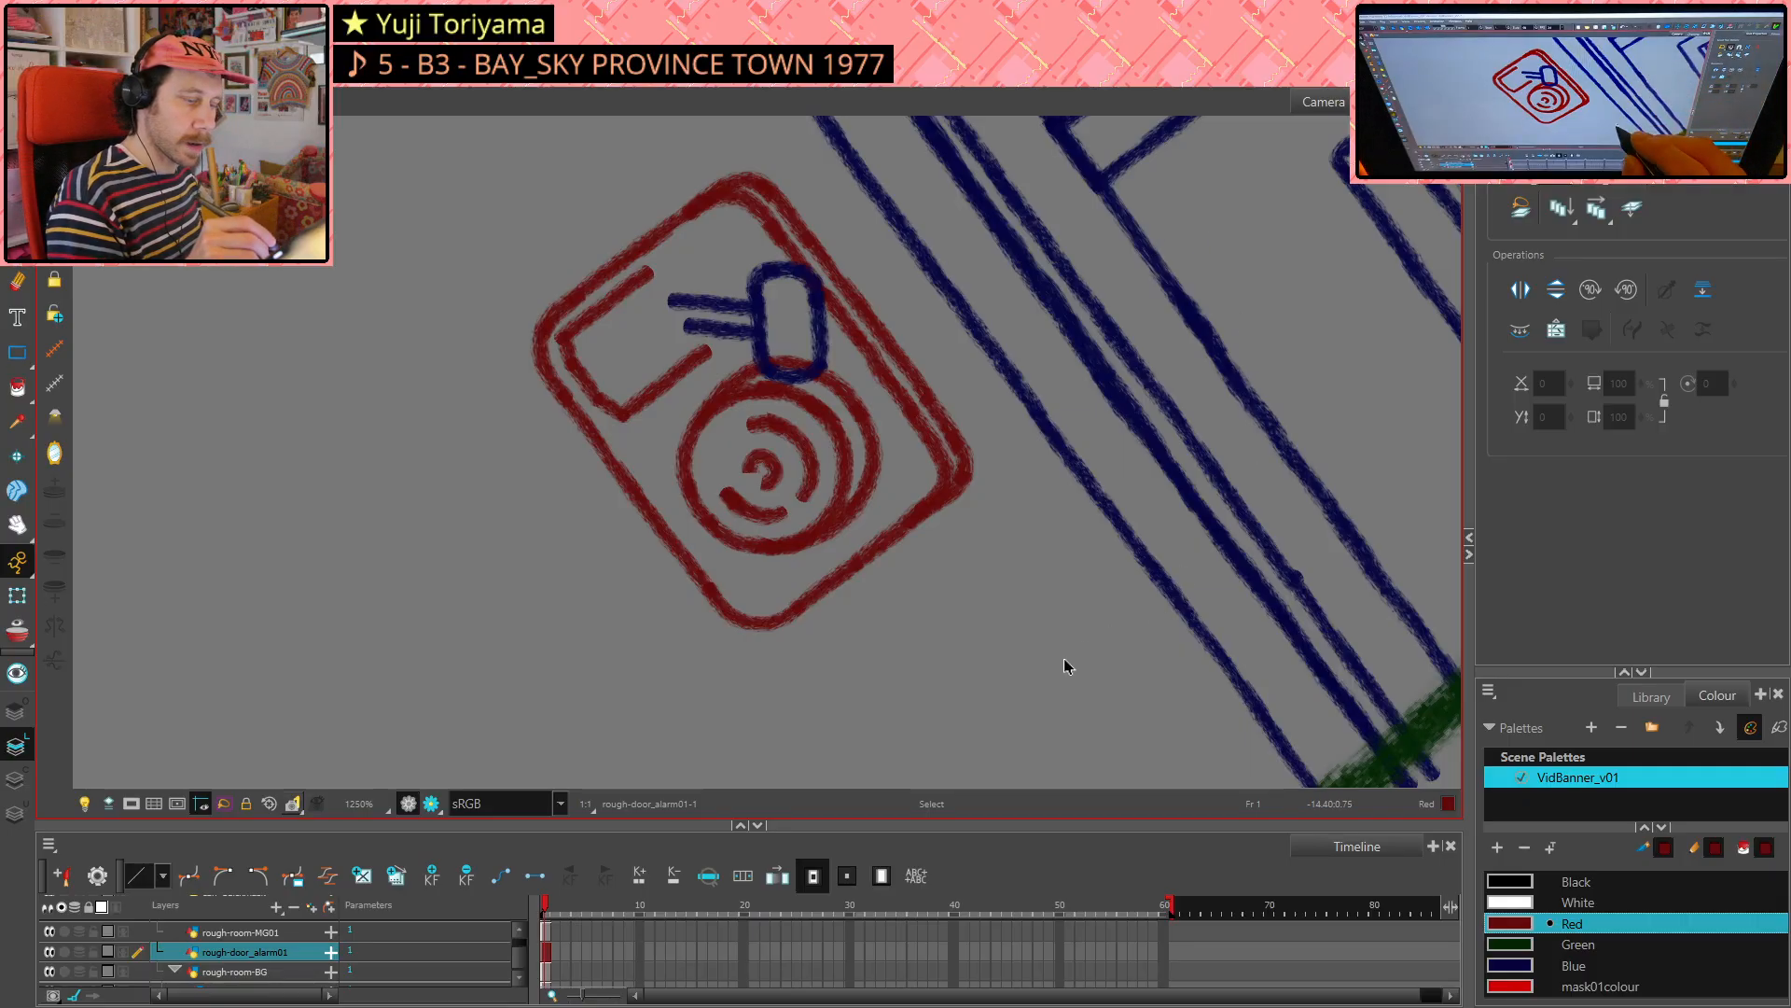
mouse_move(1063, 664)
left_mouse_down()
mouse_move(947, 703)
mouse_move(606, 616)
mouse_move(1179, 479)
left_mouse_up()
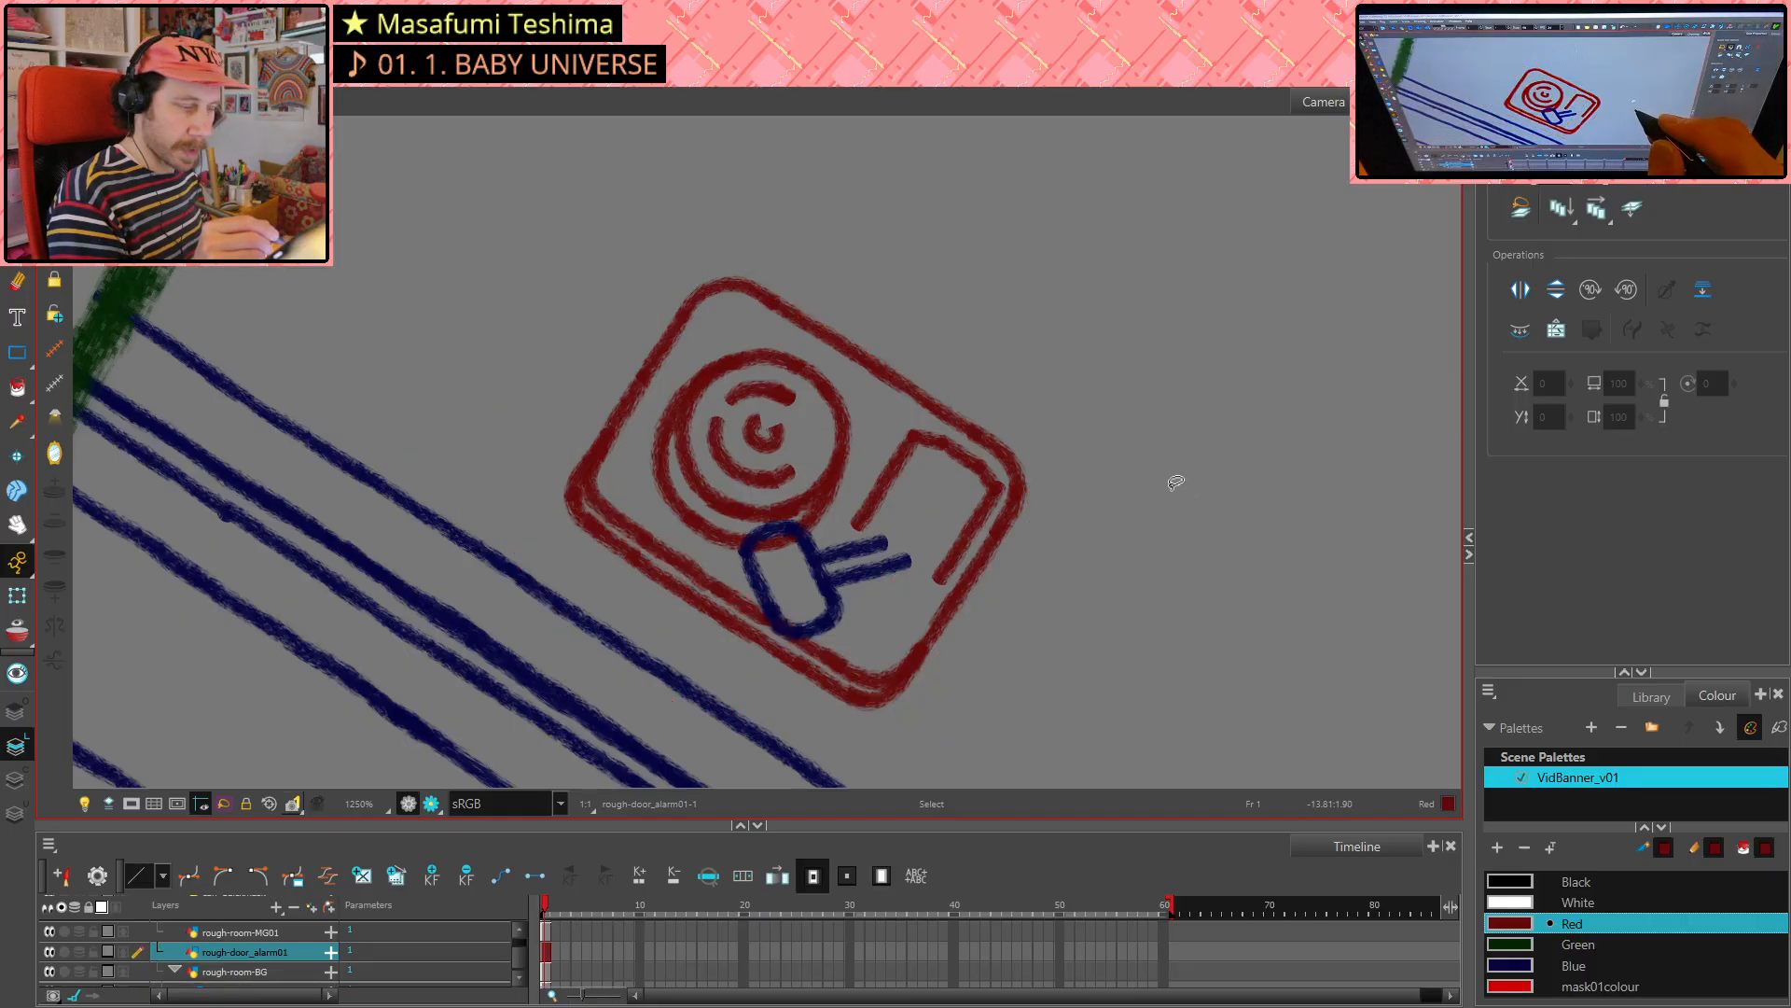
key("shift+m")
key("2")
key("2")
key("2")
key("2")
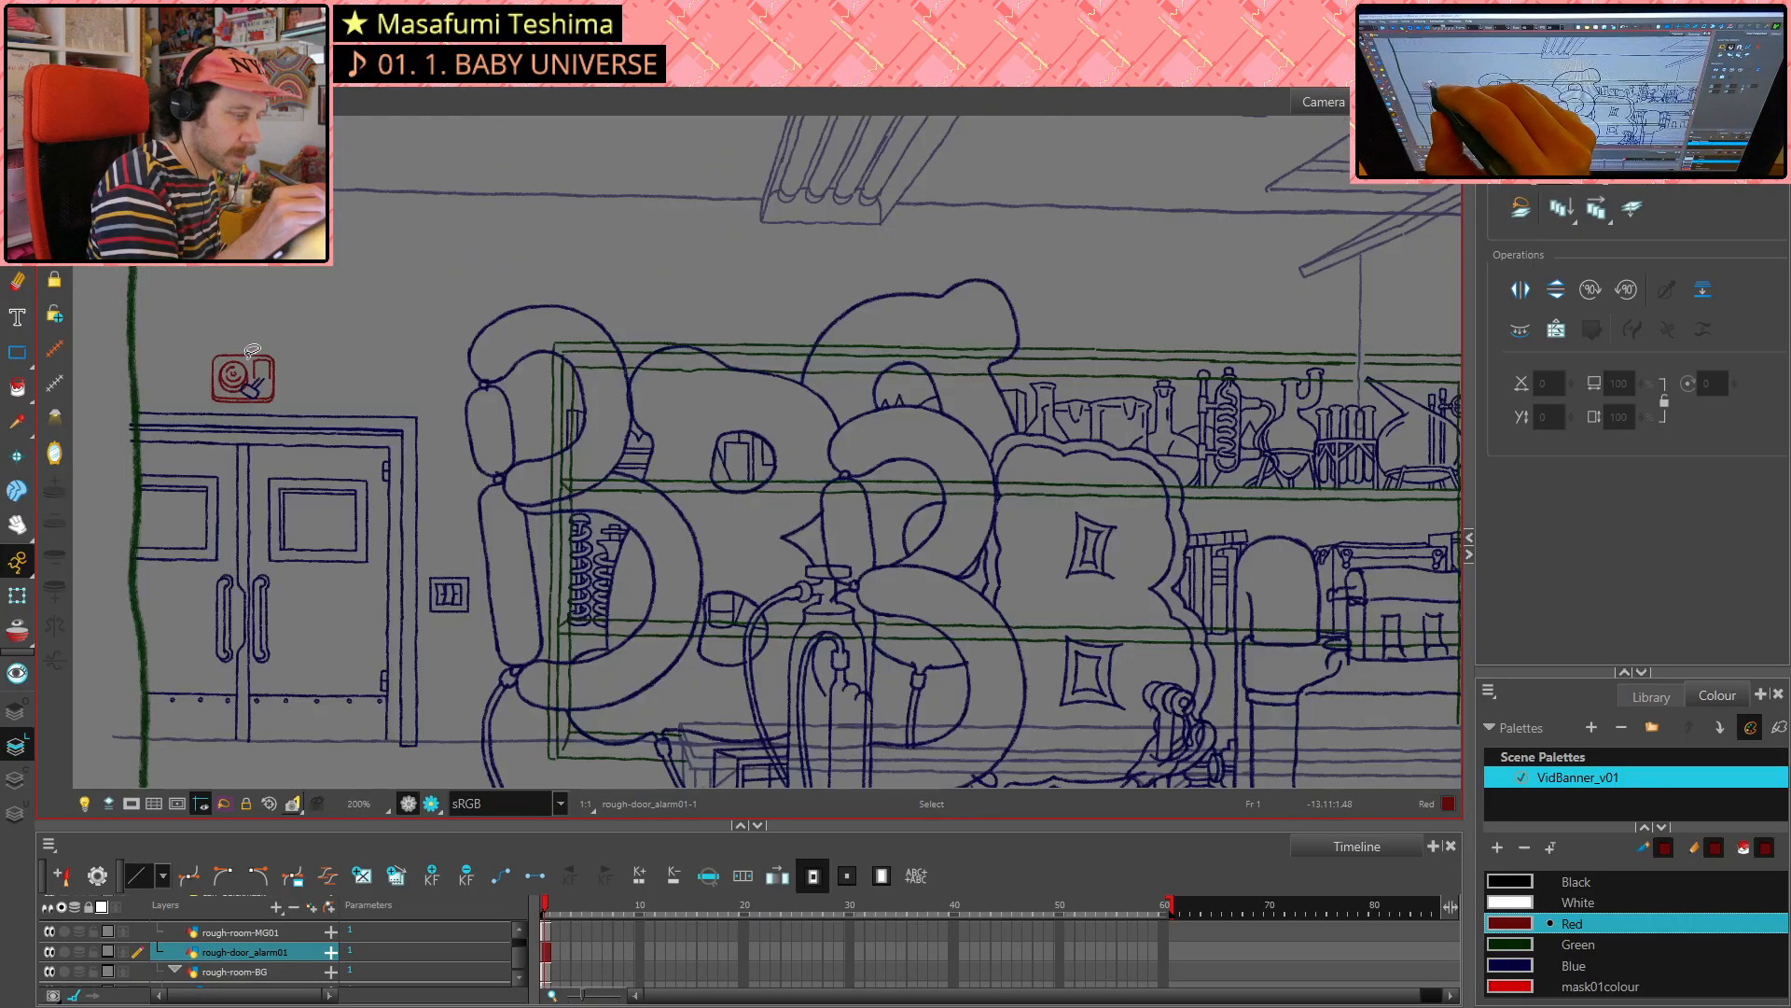
- Trim the overshooting line end at the upper outer corner of the red bracket with the Cutter and Eraser
key("2")
key("2")
key("2")
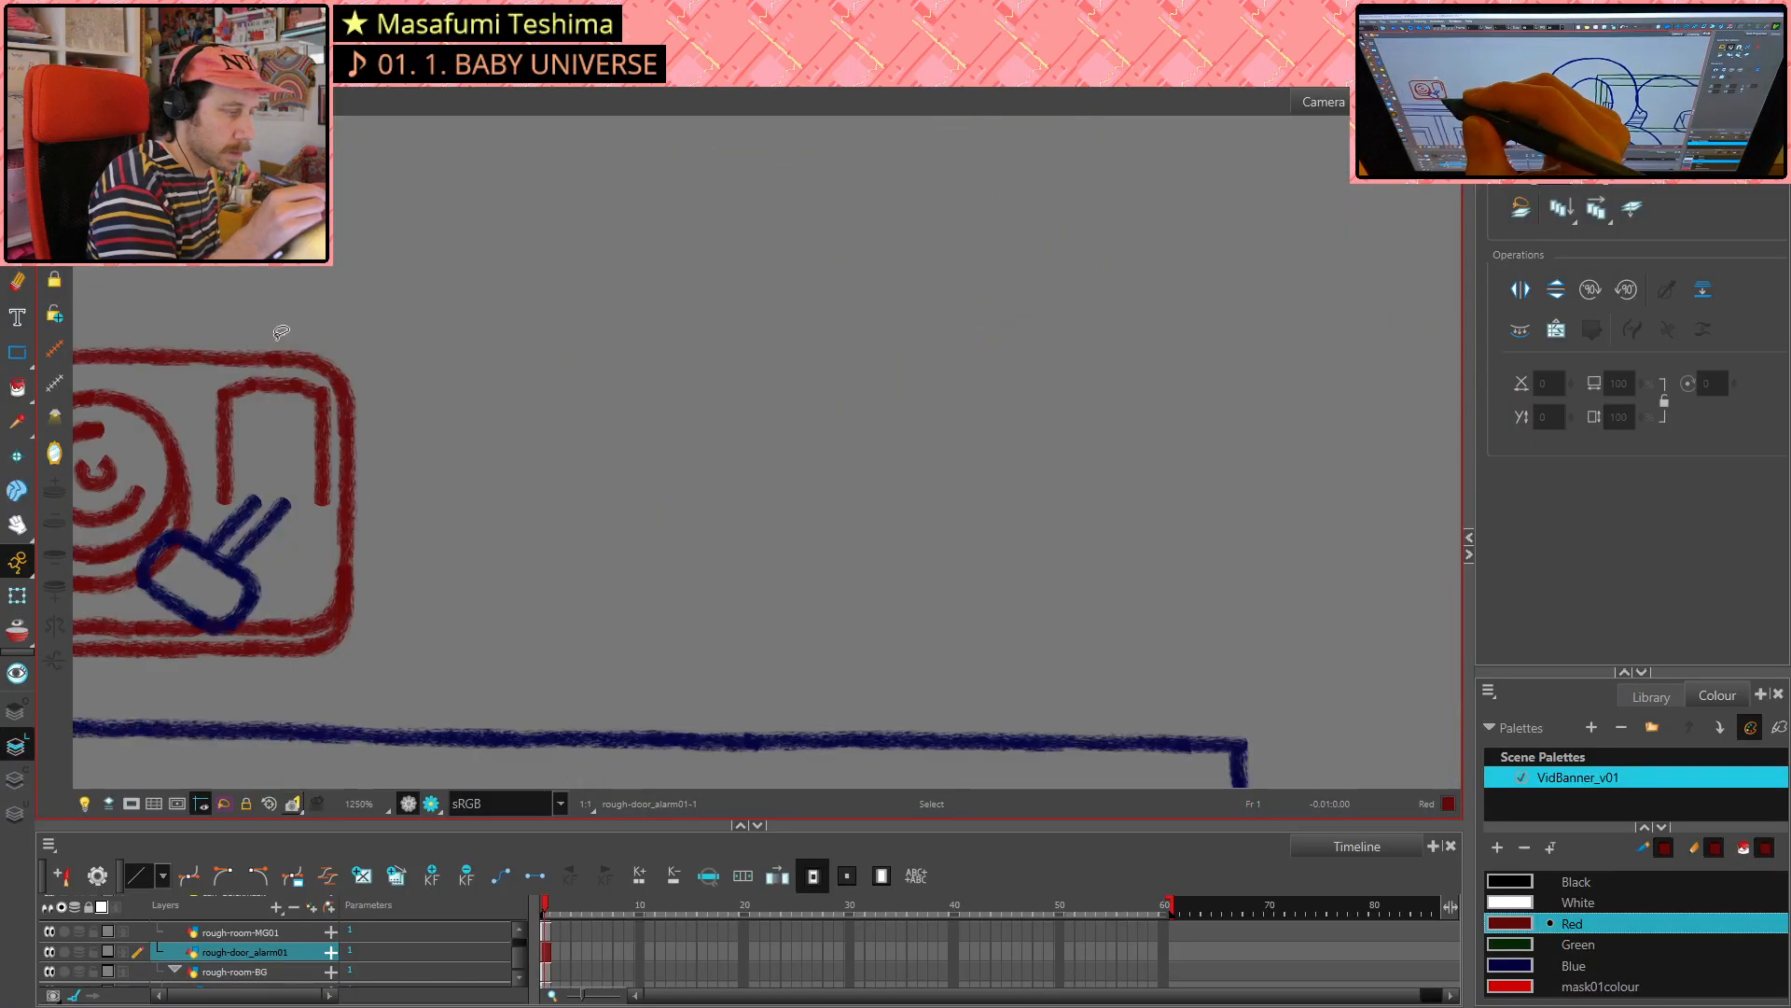
key("2")
key("space")
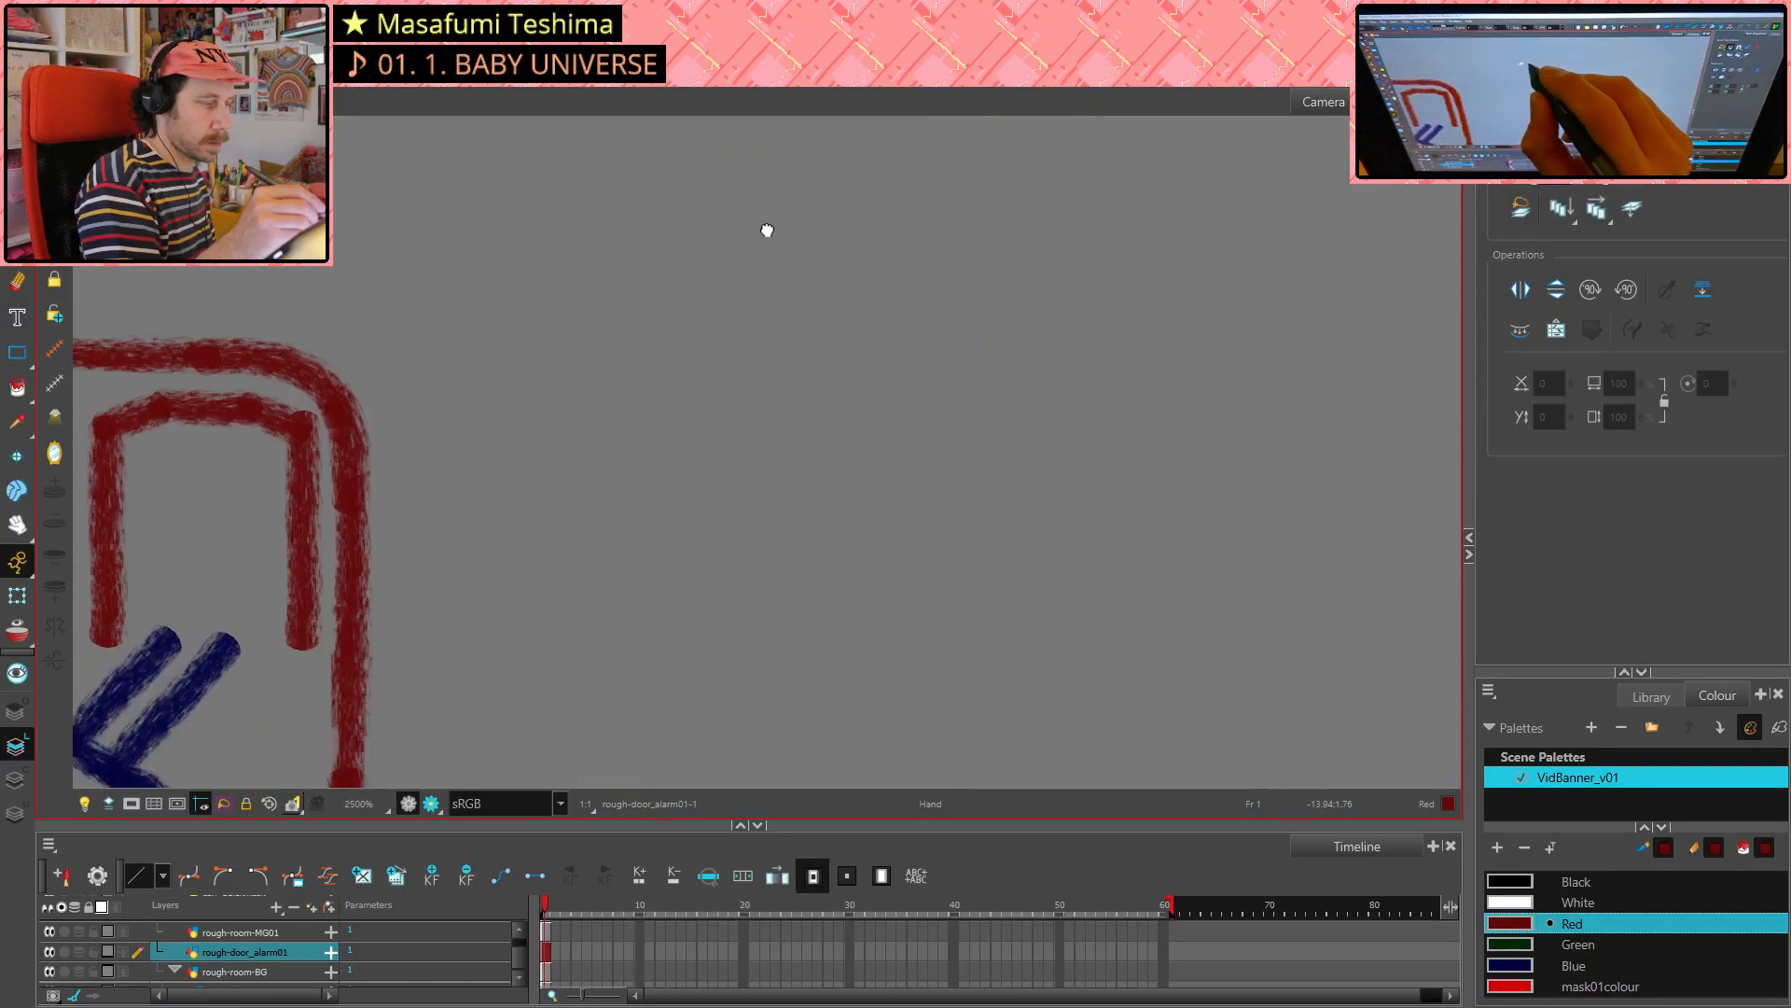
left_click_drag(767, 230, 787, 249)
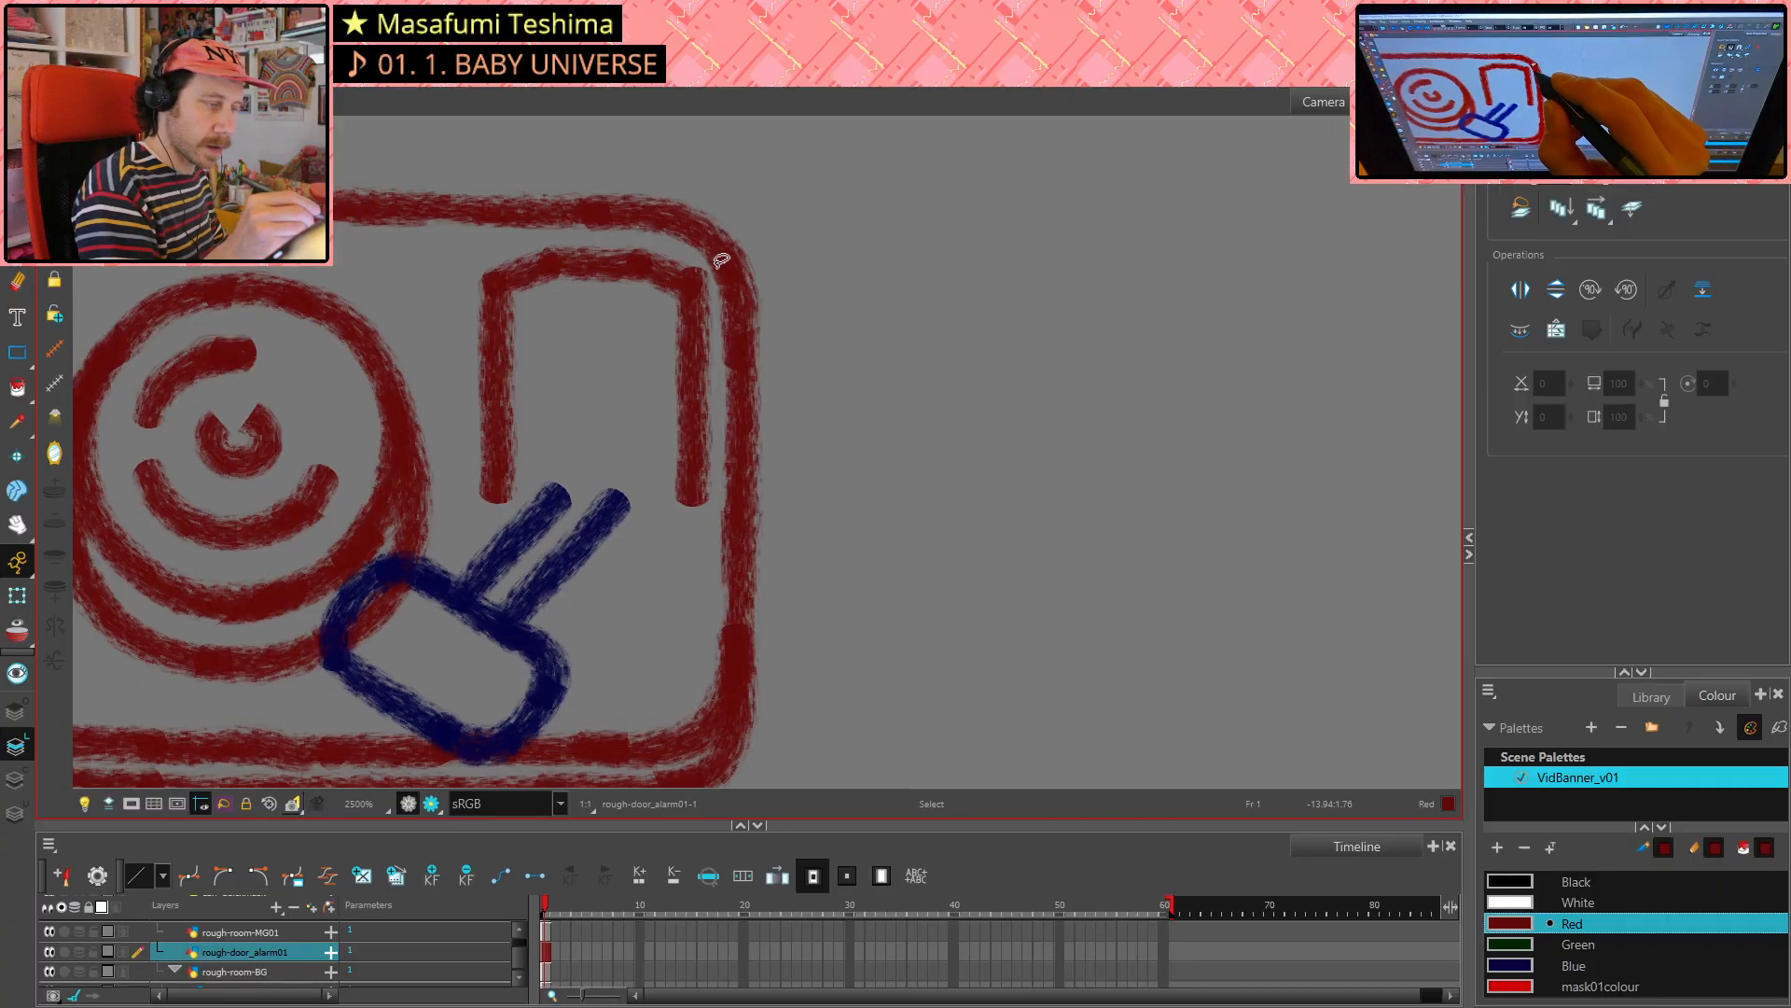
key("alt+t")
left_click(850, 244)
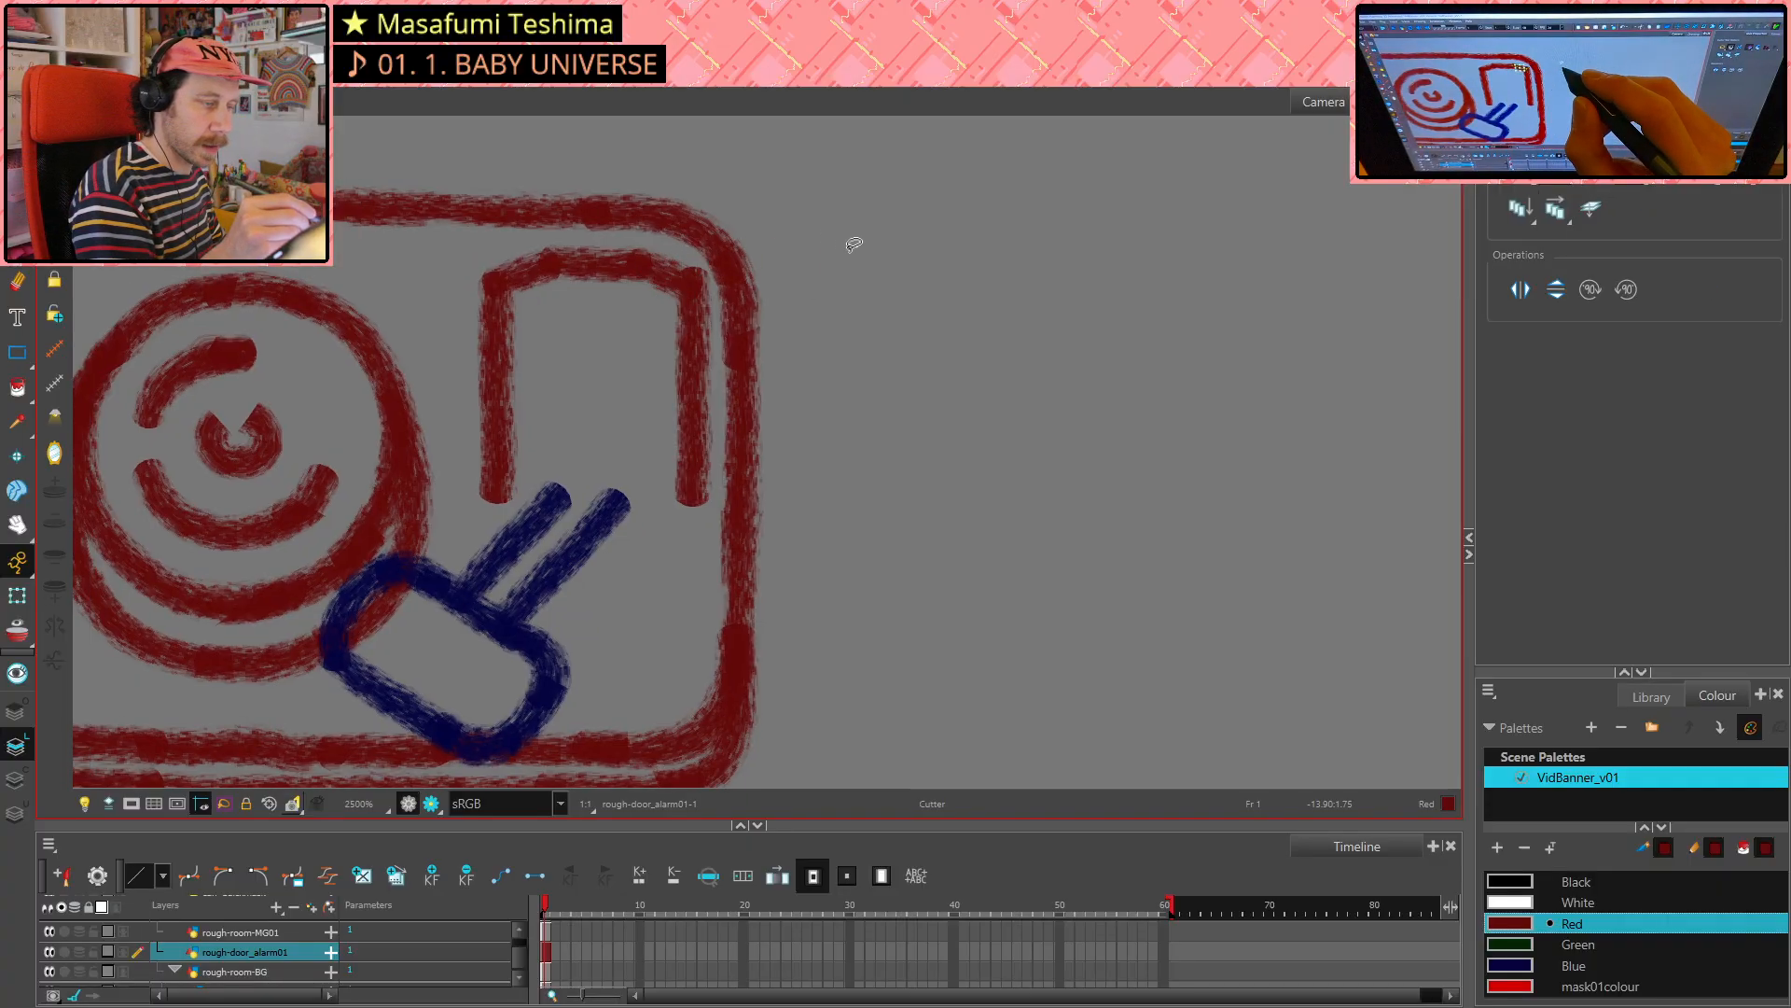
left_click_drag(808, 257, 679, 282)
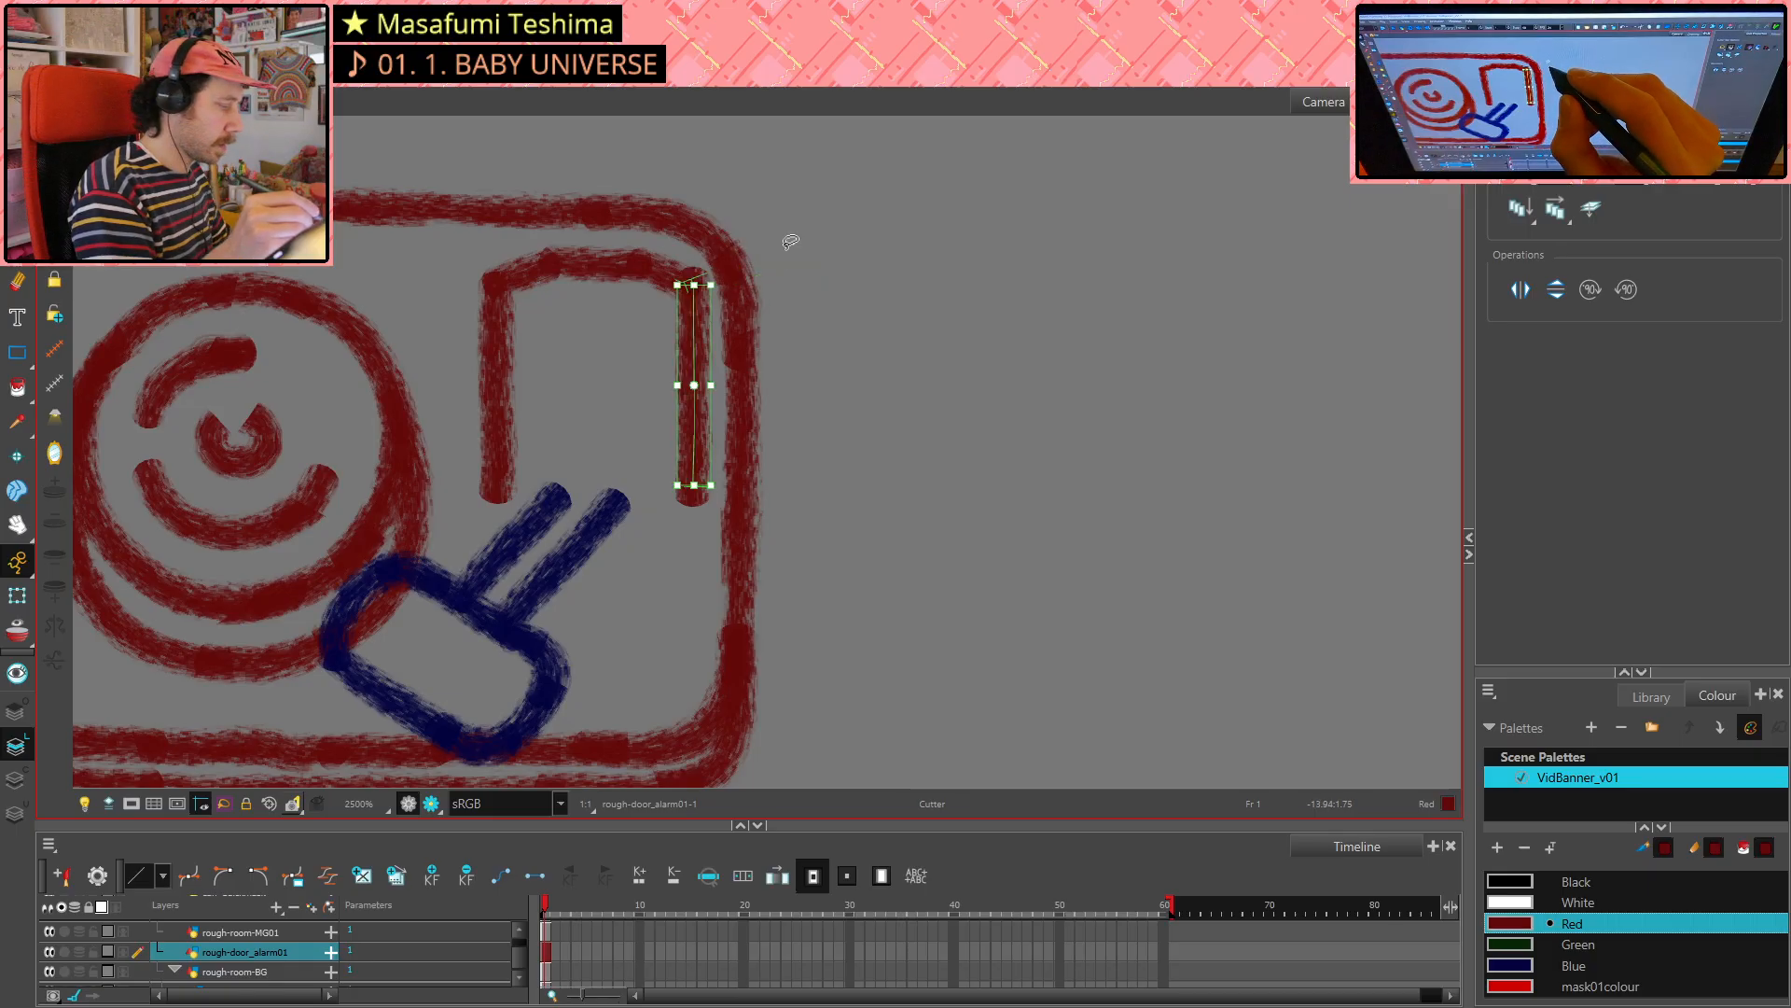
key("Delete")
key("ctrl+z")
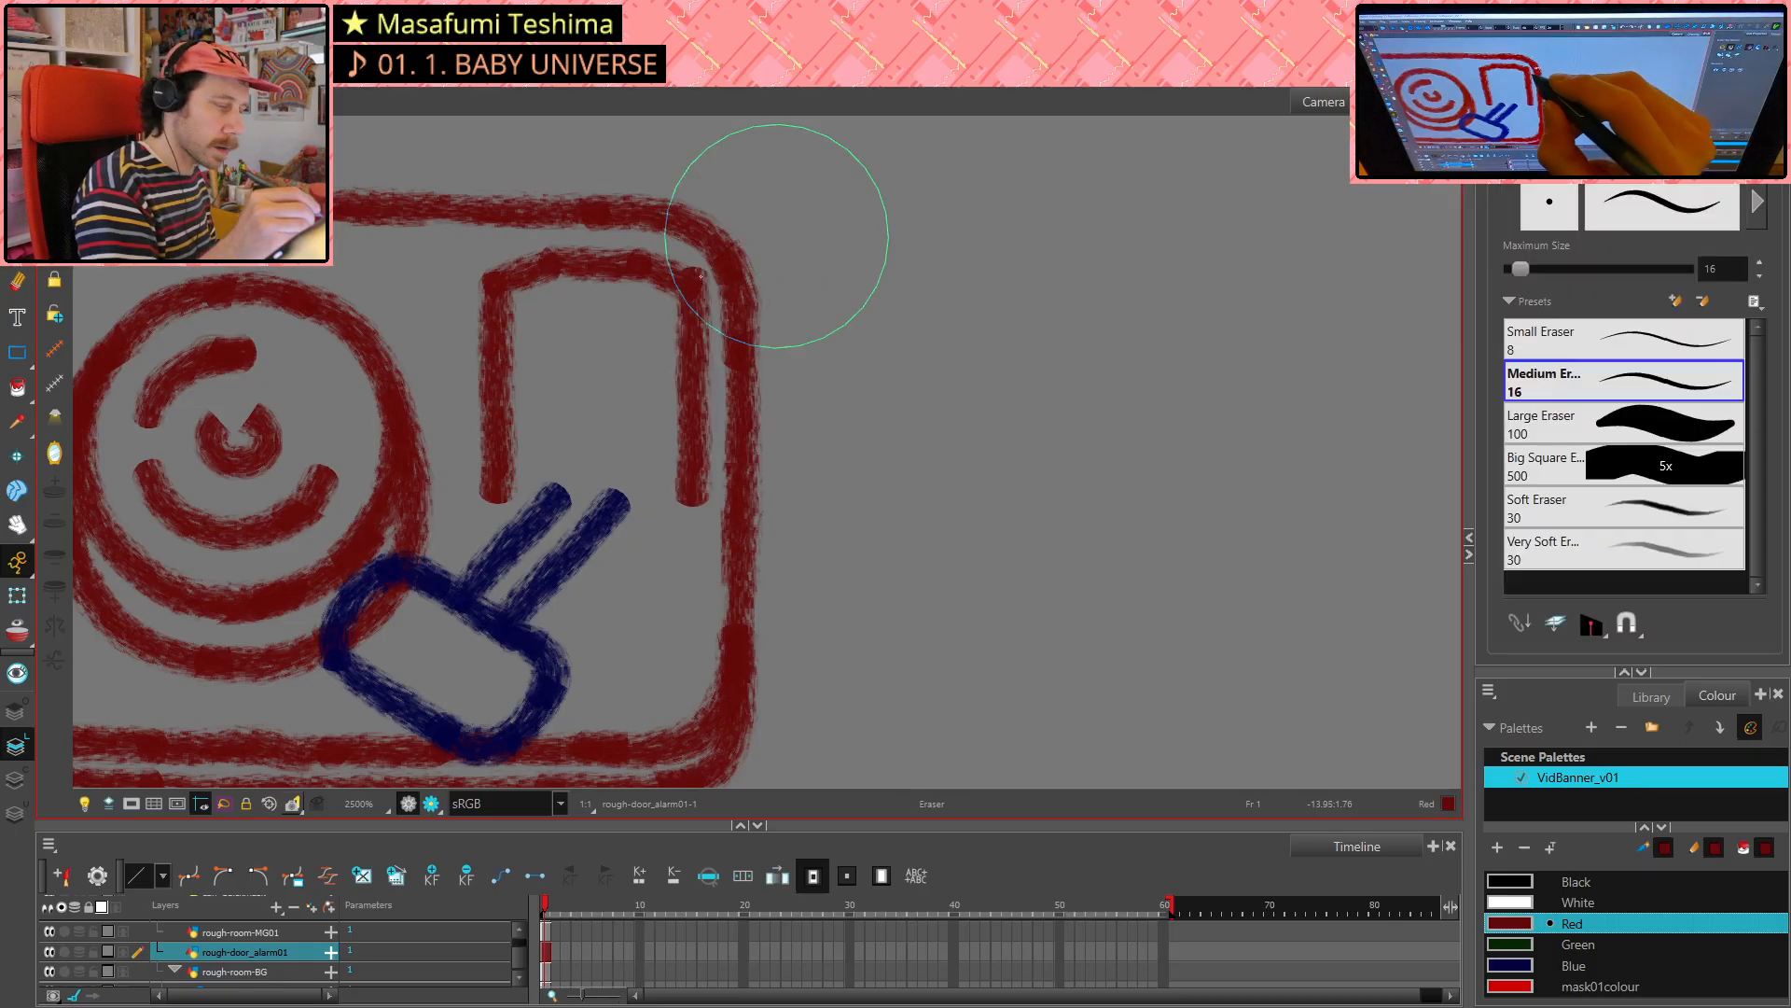
key("alt+e")
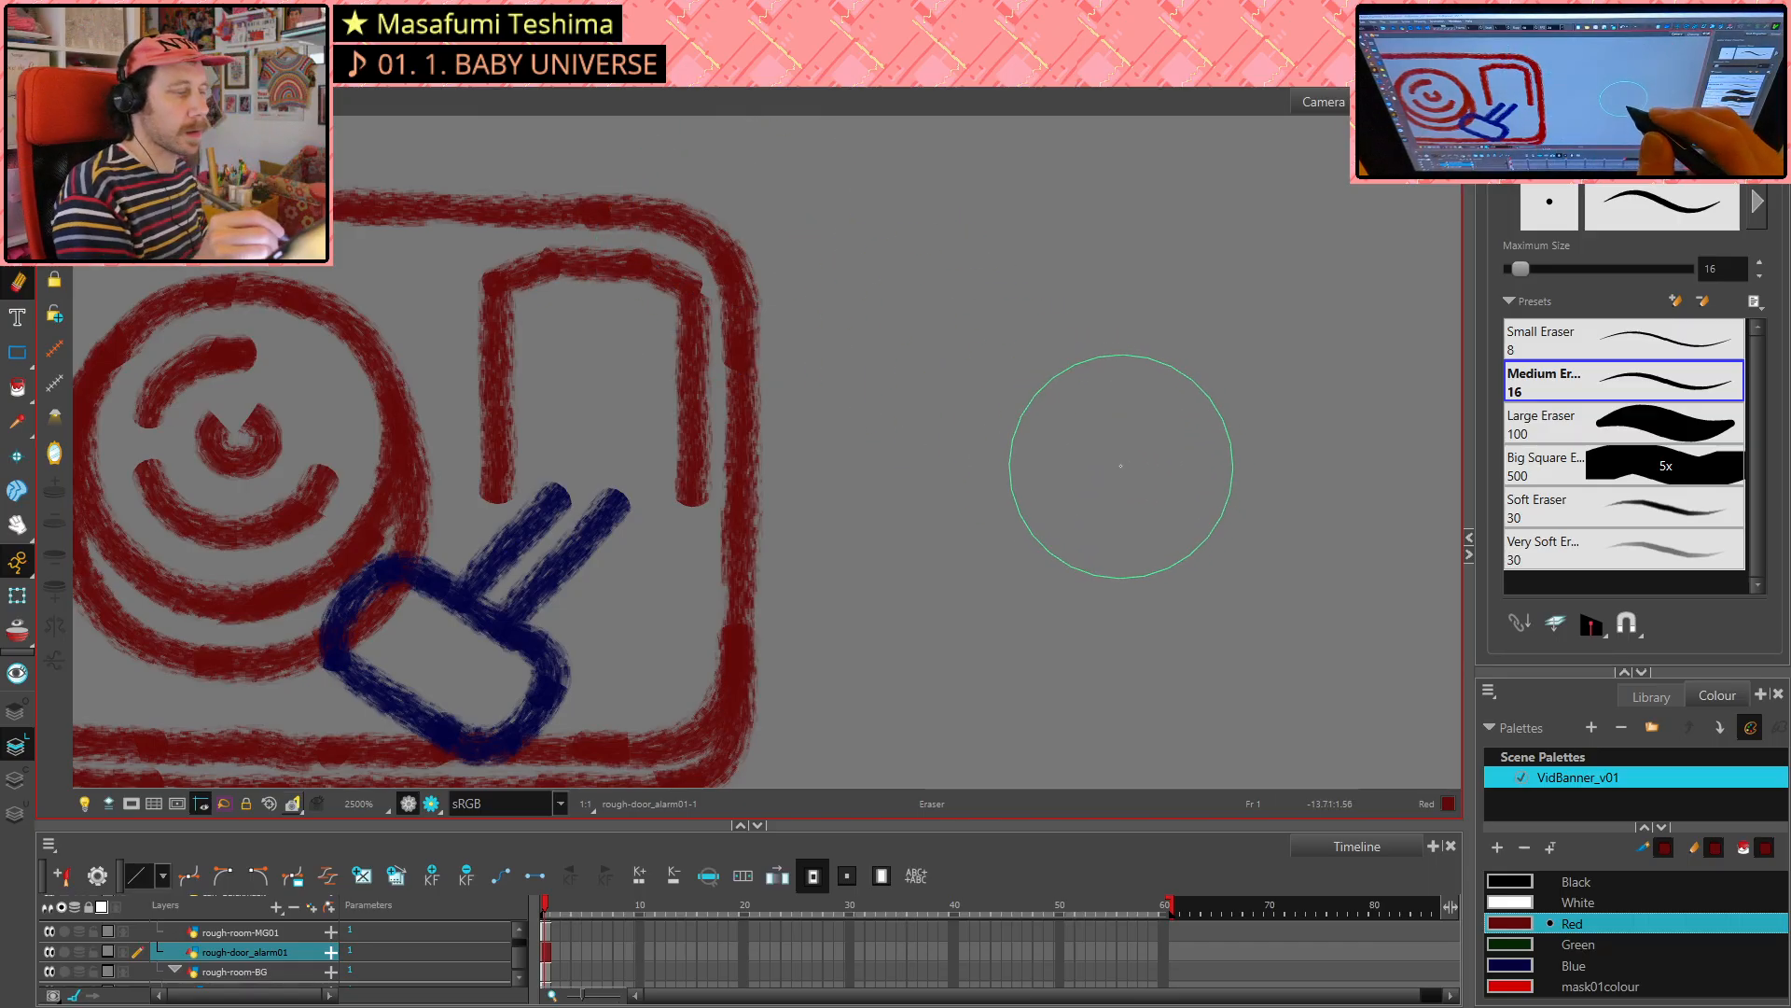
- Save the scene with the finished rough door alarm as a new numbered VidBanner version
scroll(1115, 476, "down", 4)
scroll(1115, 476, "down", 1)
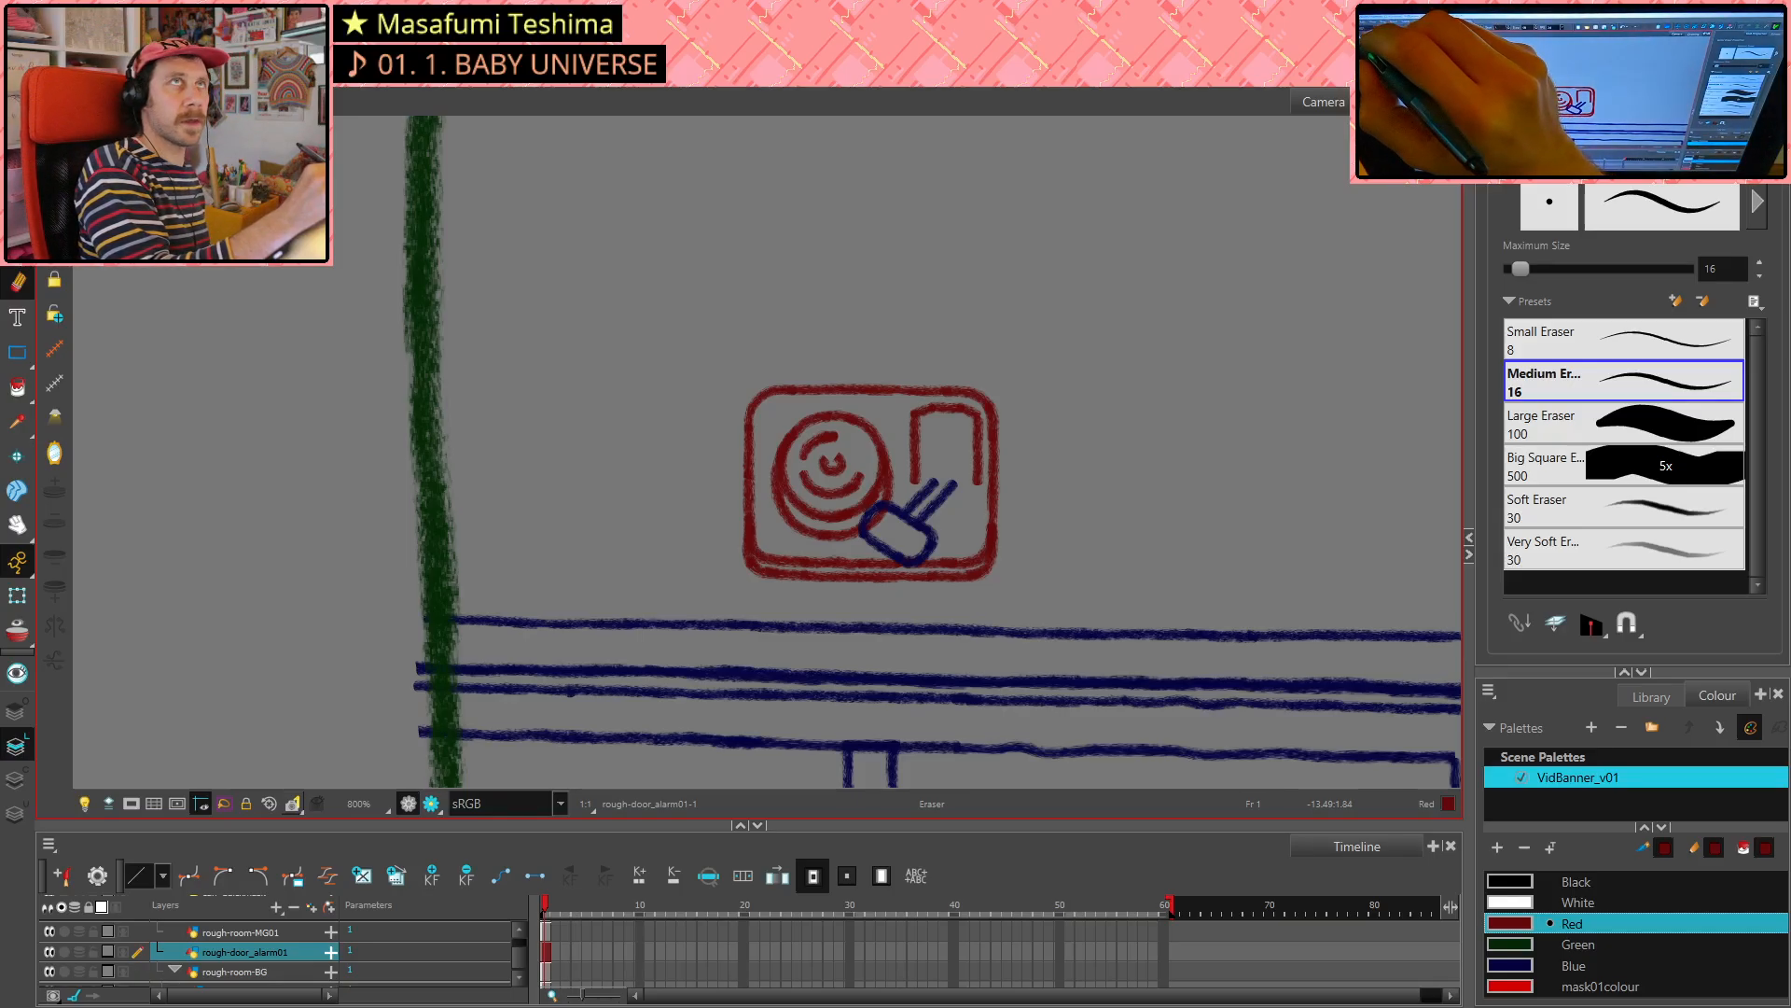
left_click(15, 31)
key("ctrl+shift+s")
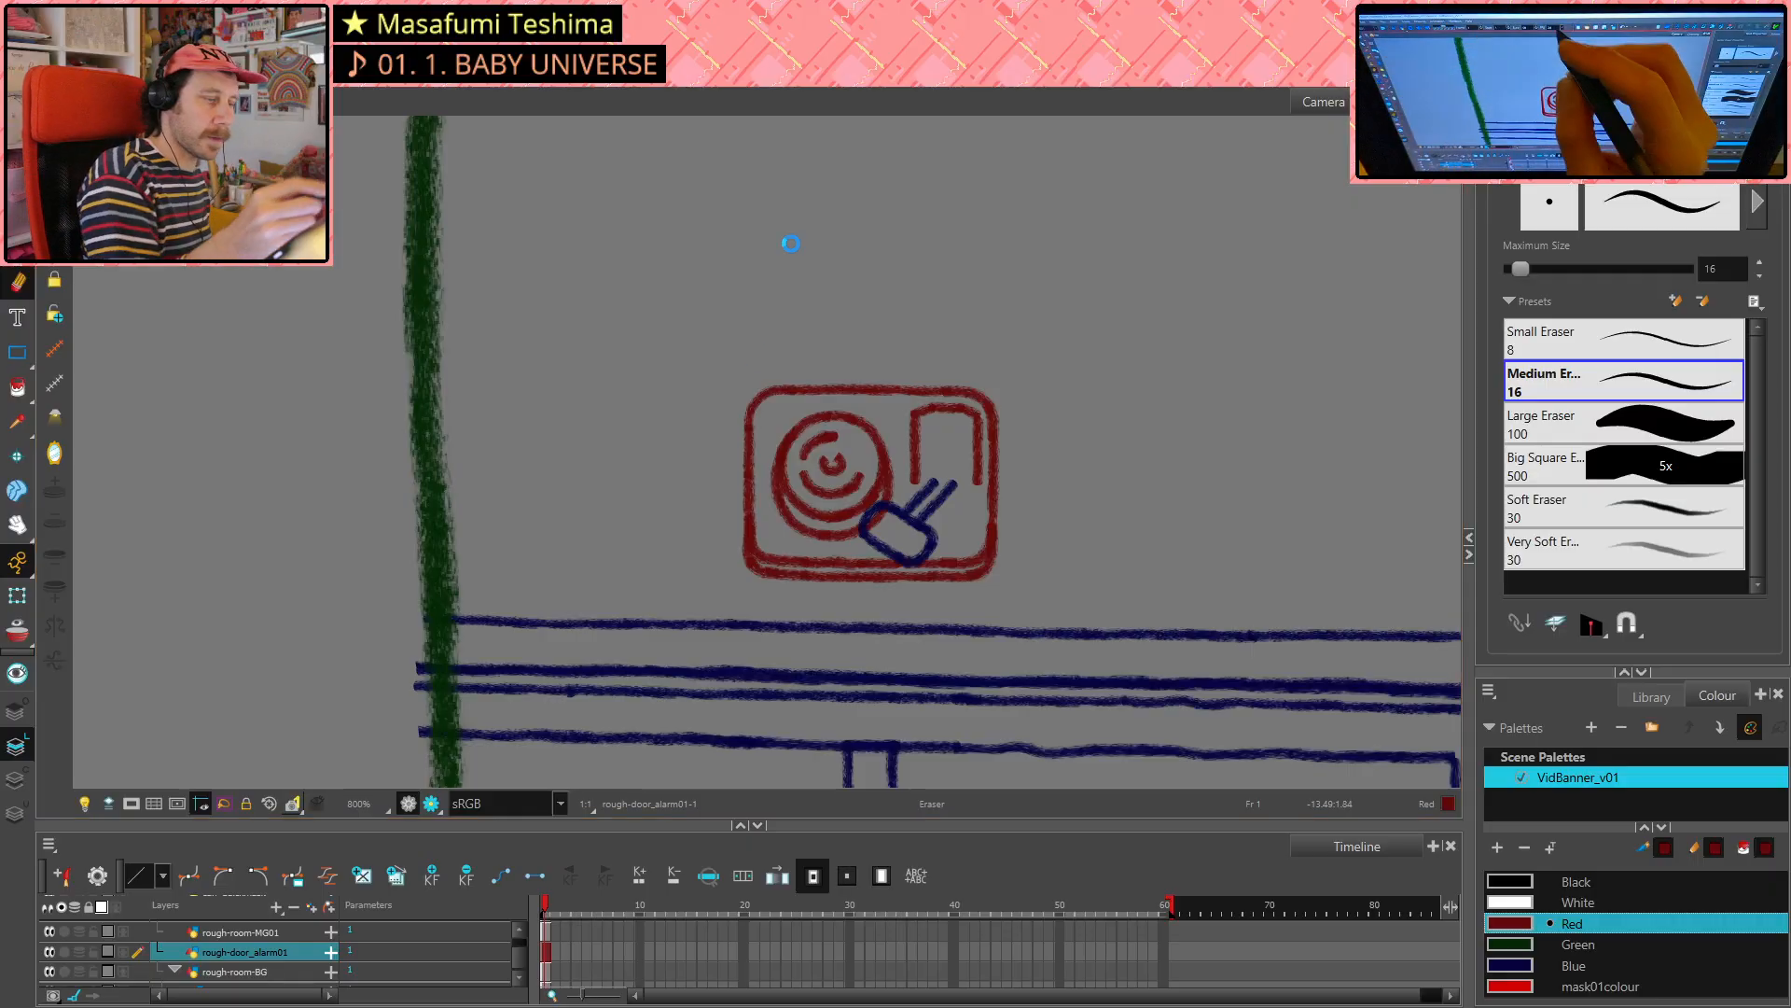
left_click(229, 447)
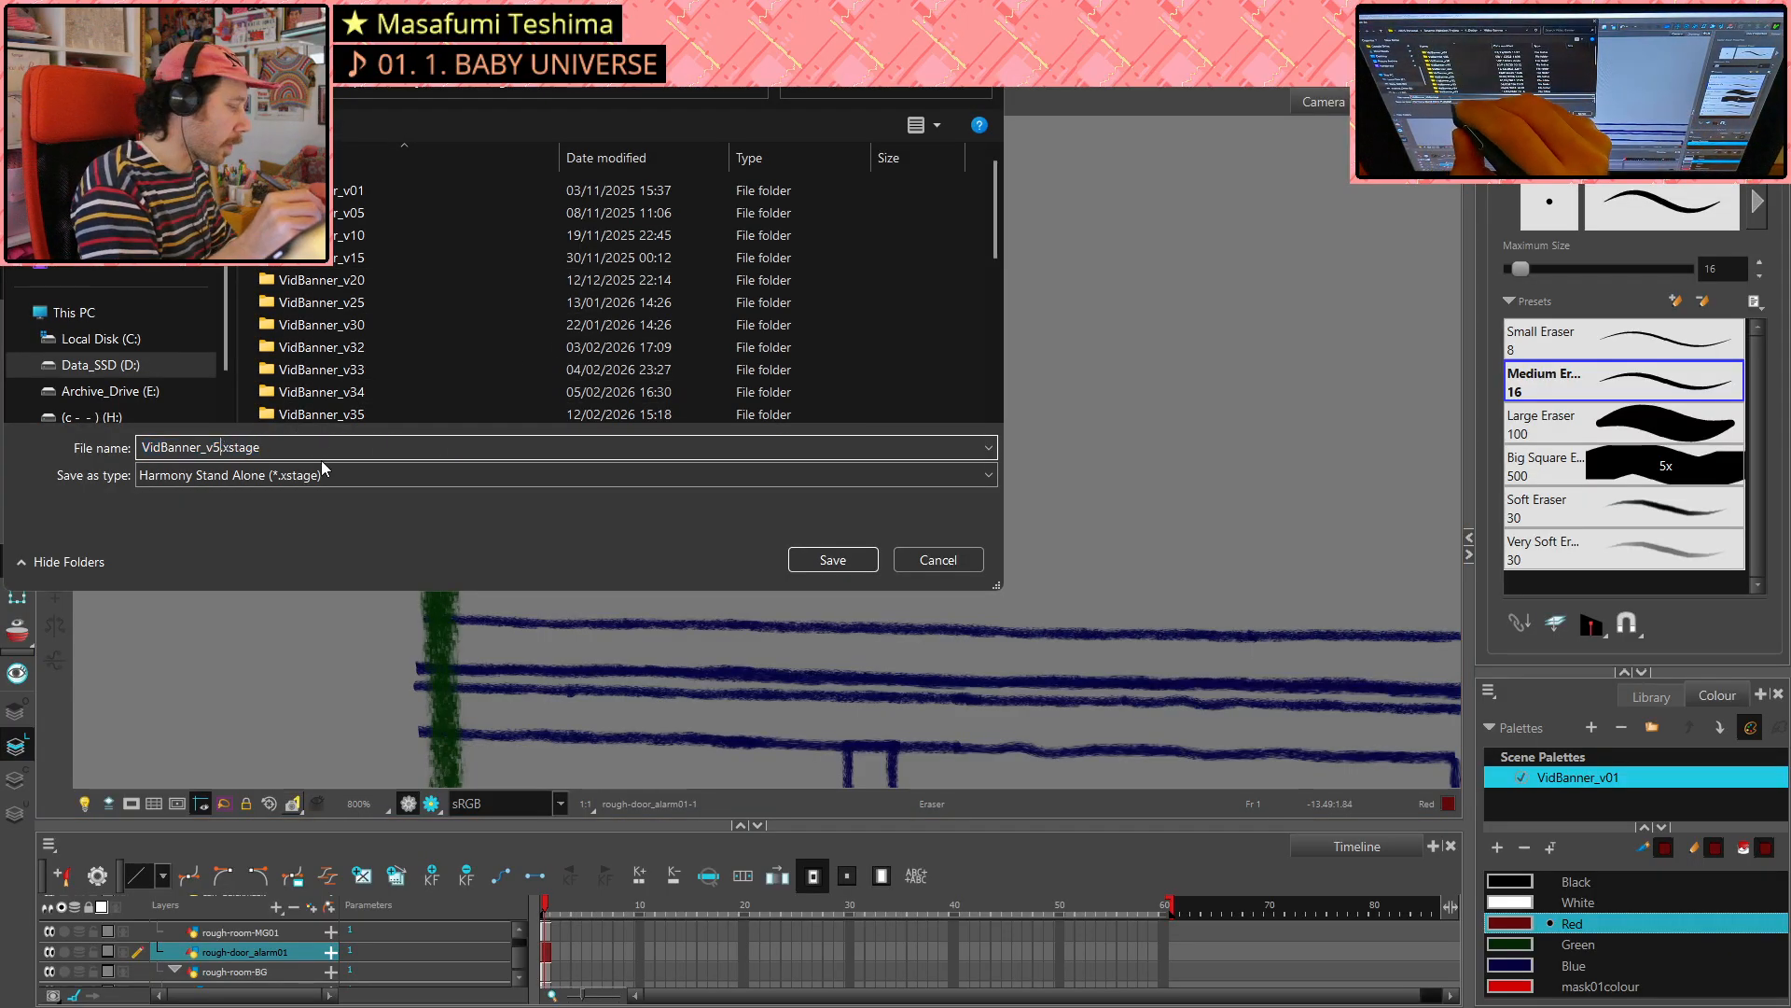
left_click(832, 560)
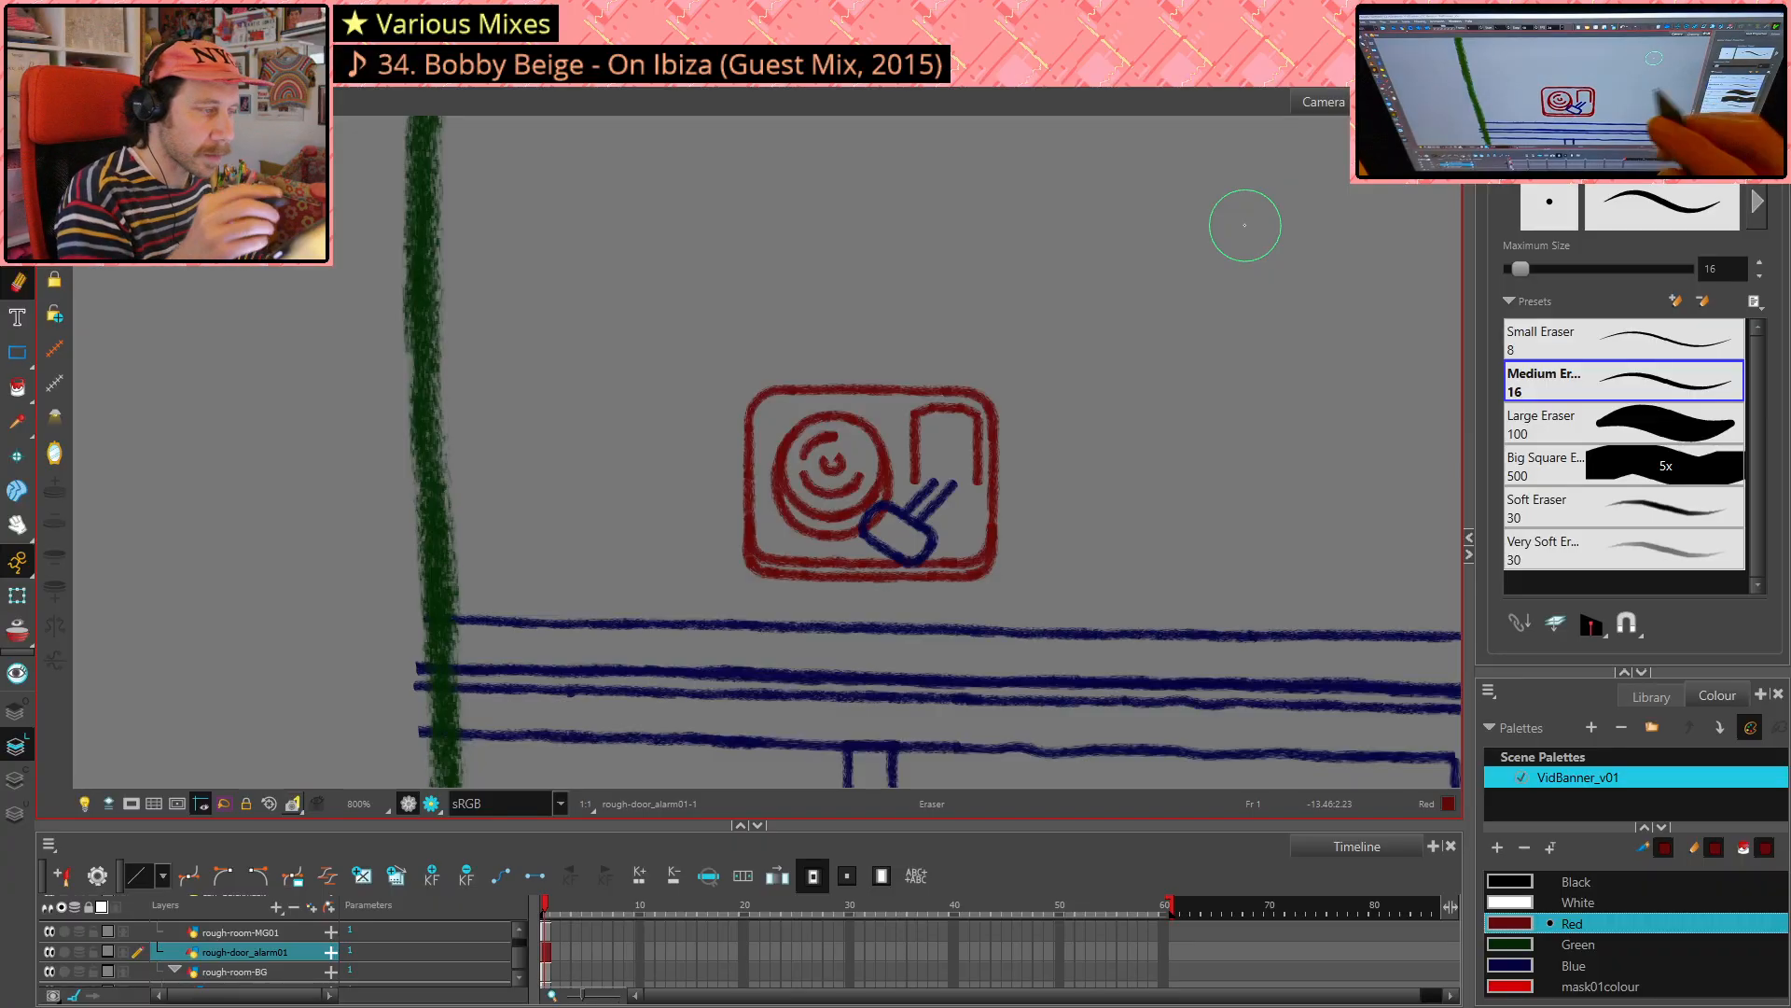
- Delete the small open curl at the centre of the bell and draw a small closed red circle in its place
key("2")
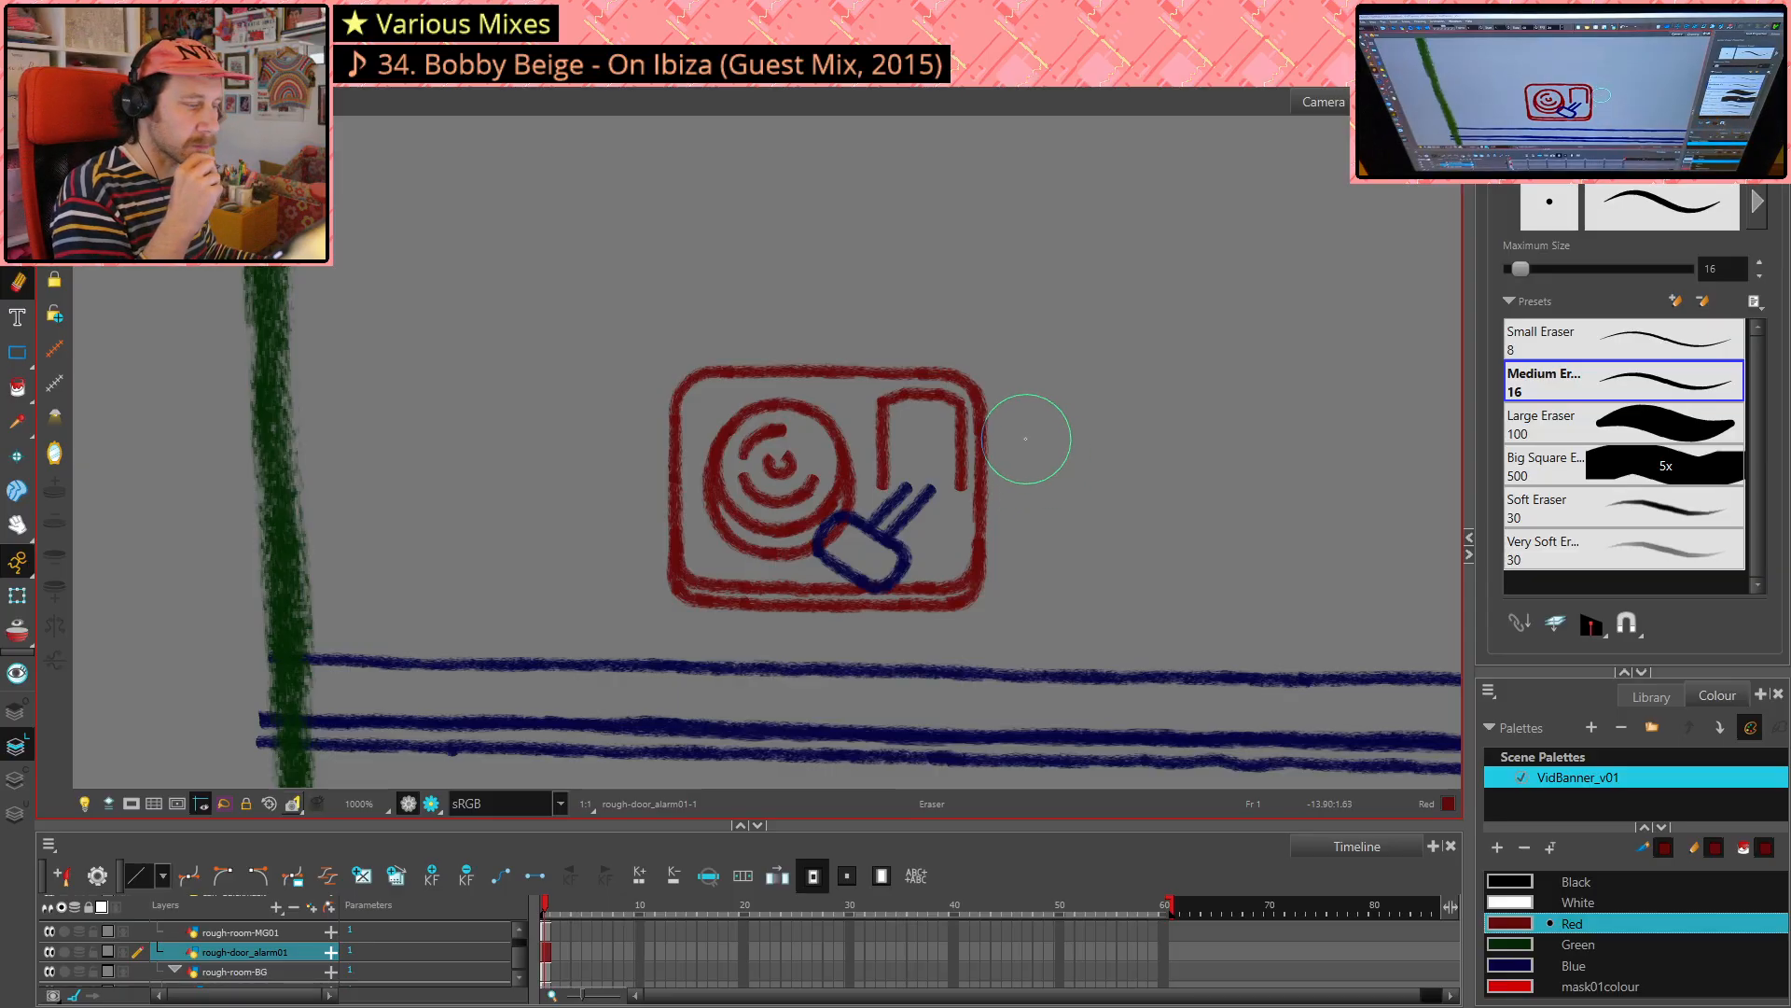
key("2")
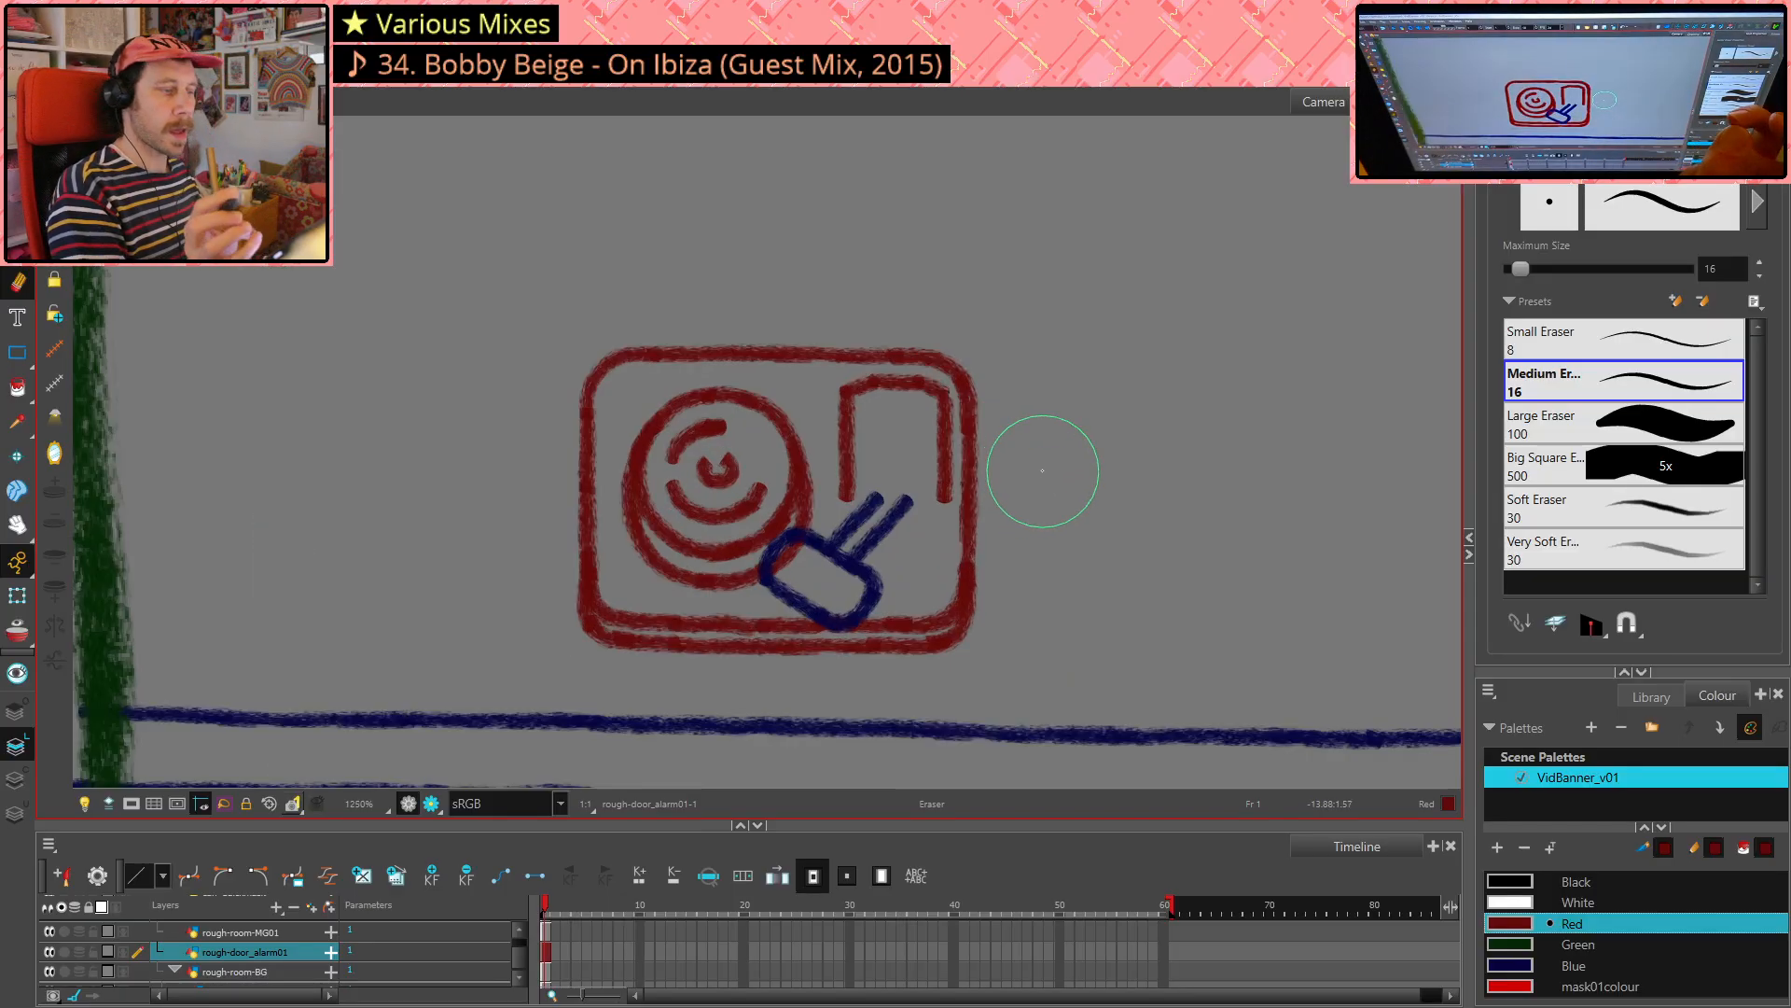
key("alt+s")
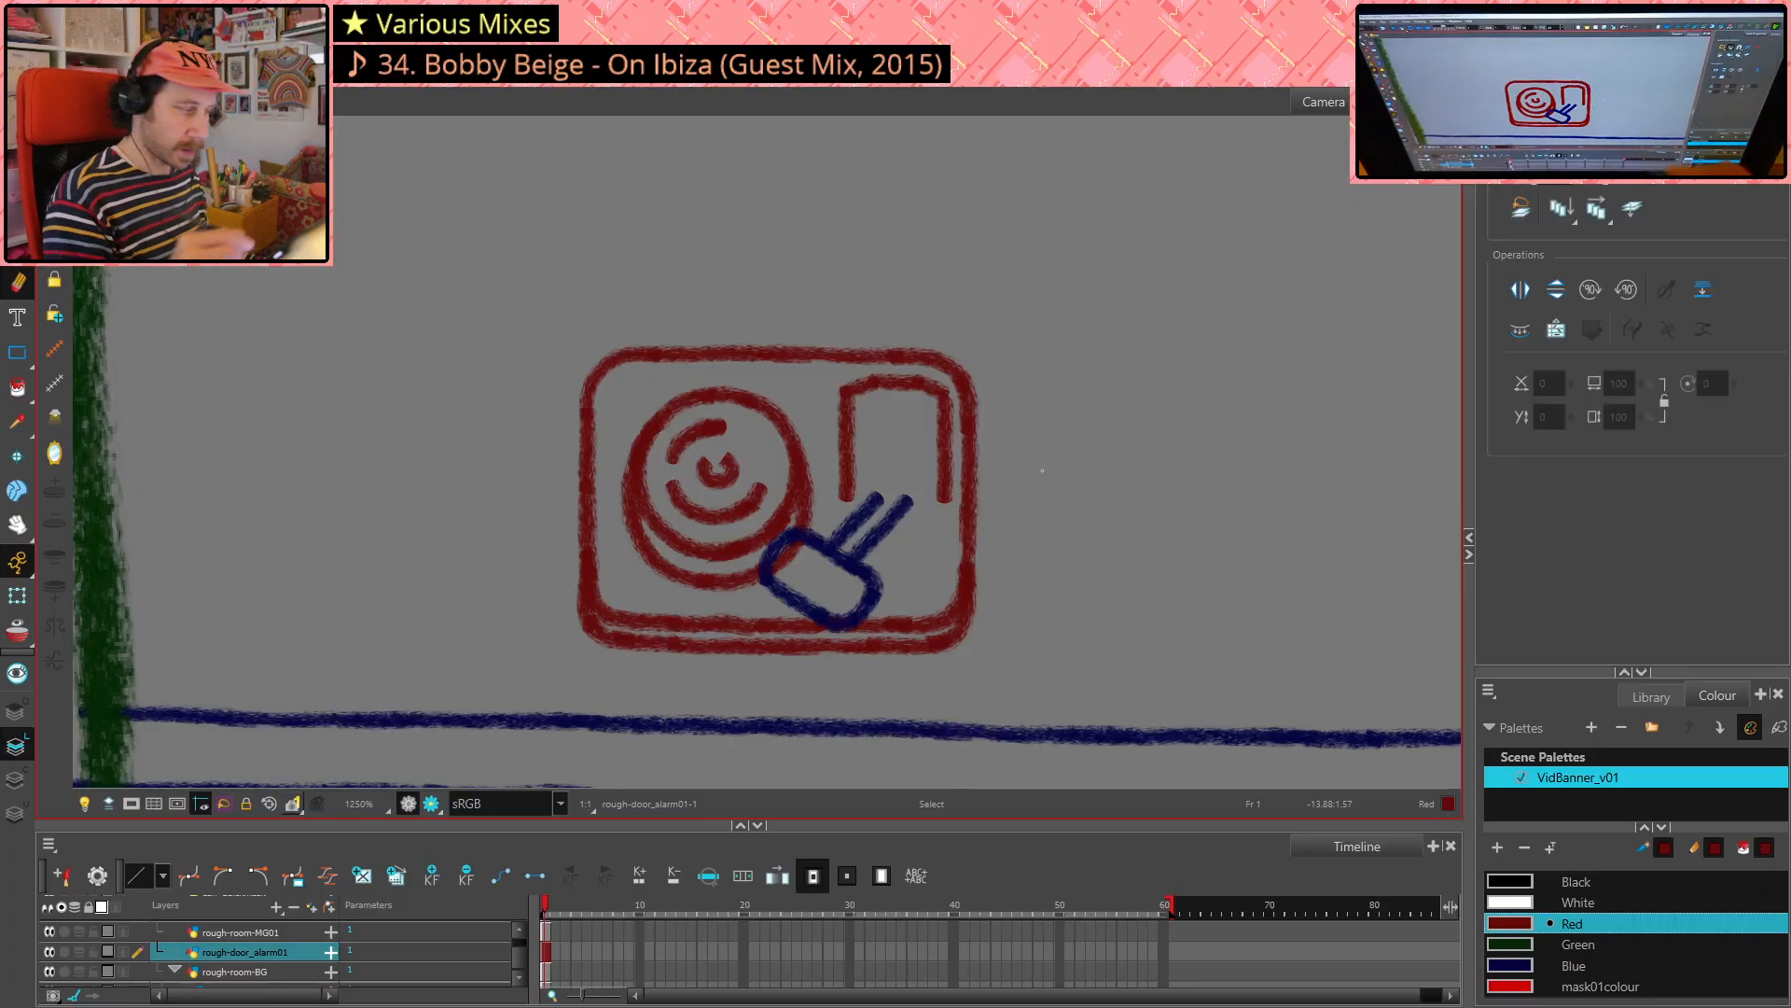
left_click(731, 460)
key("Delete")
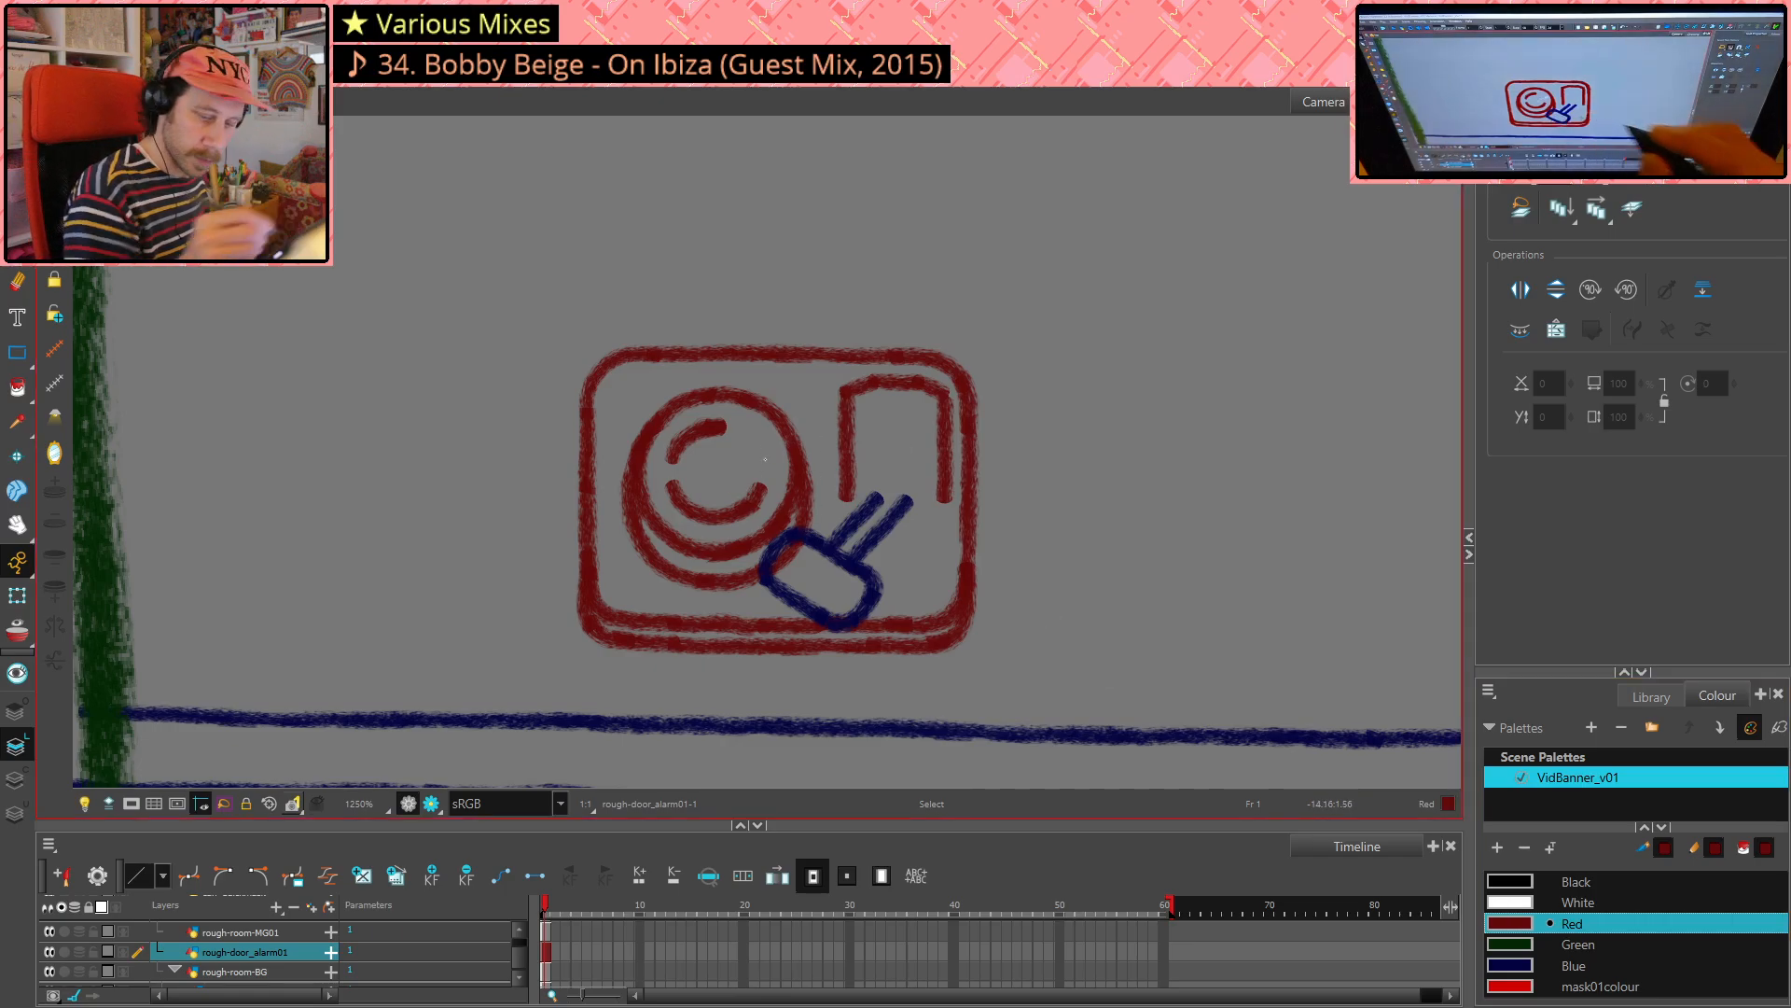
key("alt+slash")
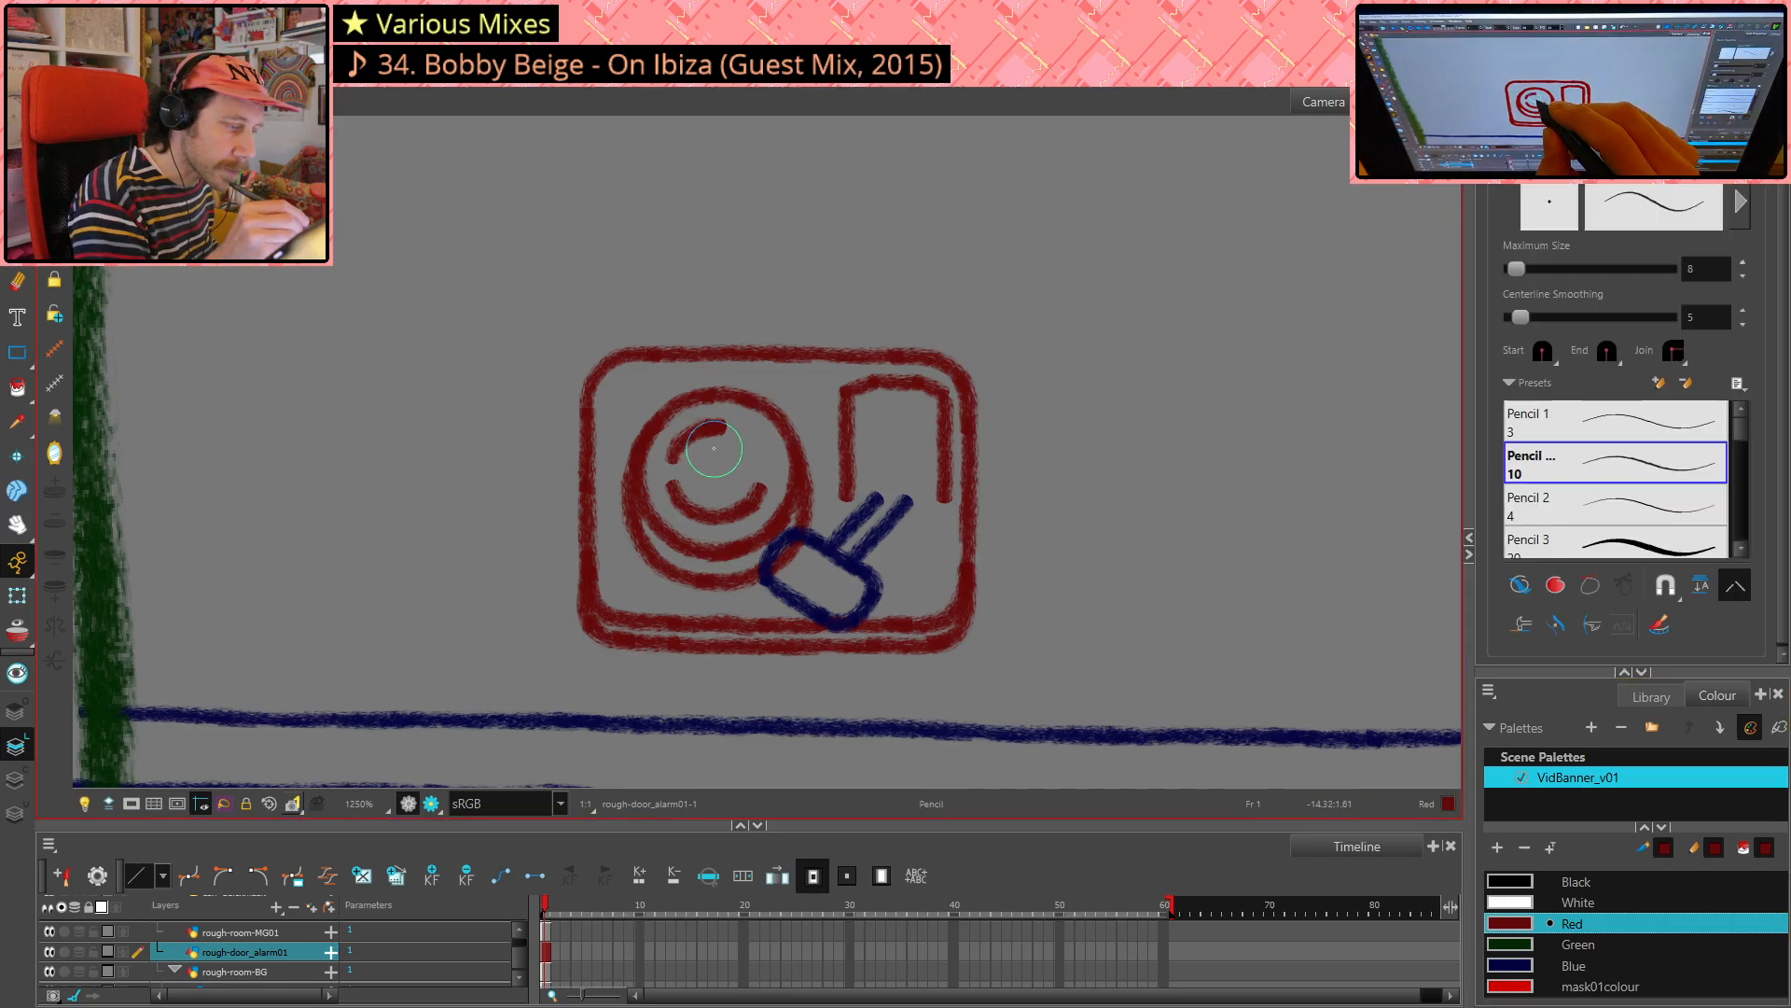
mouse_move(713, 449)
left_mouse_down()
mouse_move(692, 471)
mouse_move(672, 457)
mouse_move(707, 454)
mouse_move(698, 490)
mouse_move(737, 483)
mouse_move(719, 451)
left_mouse_up()
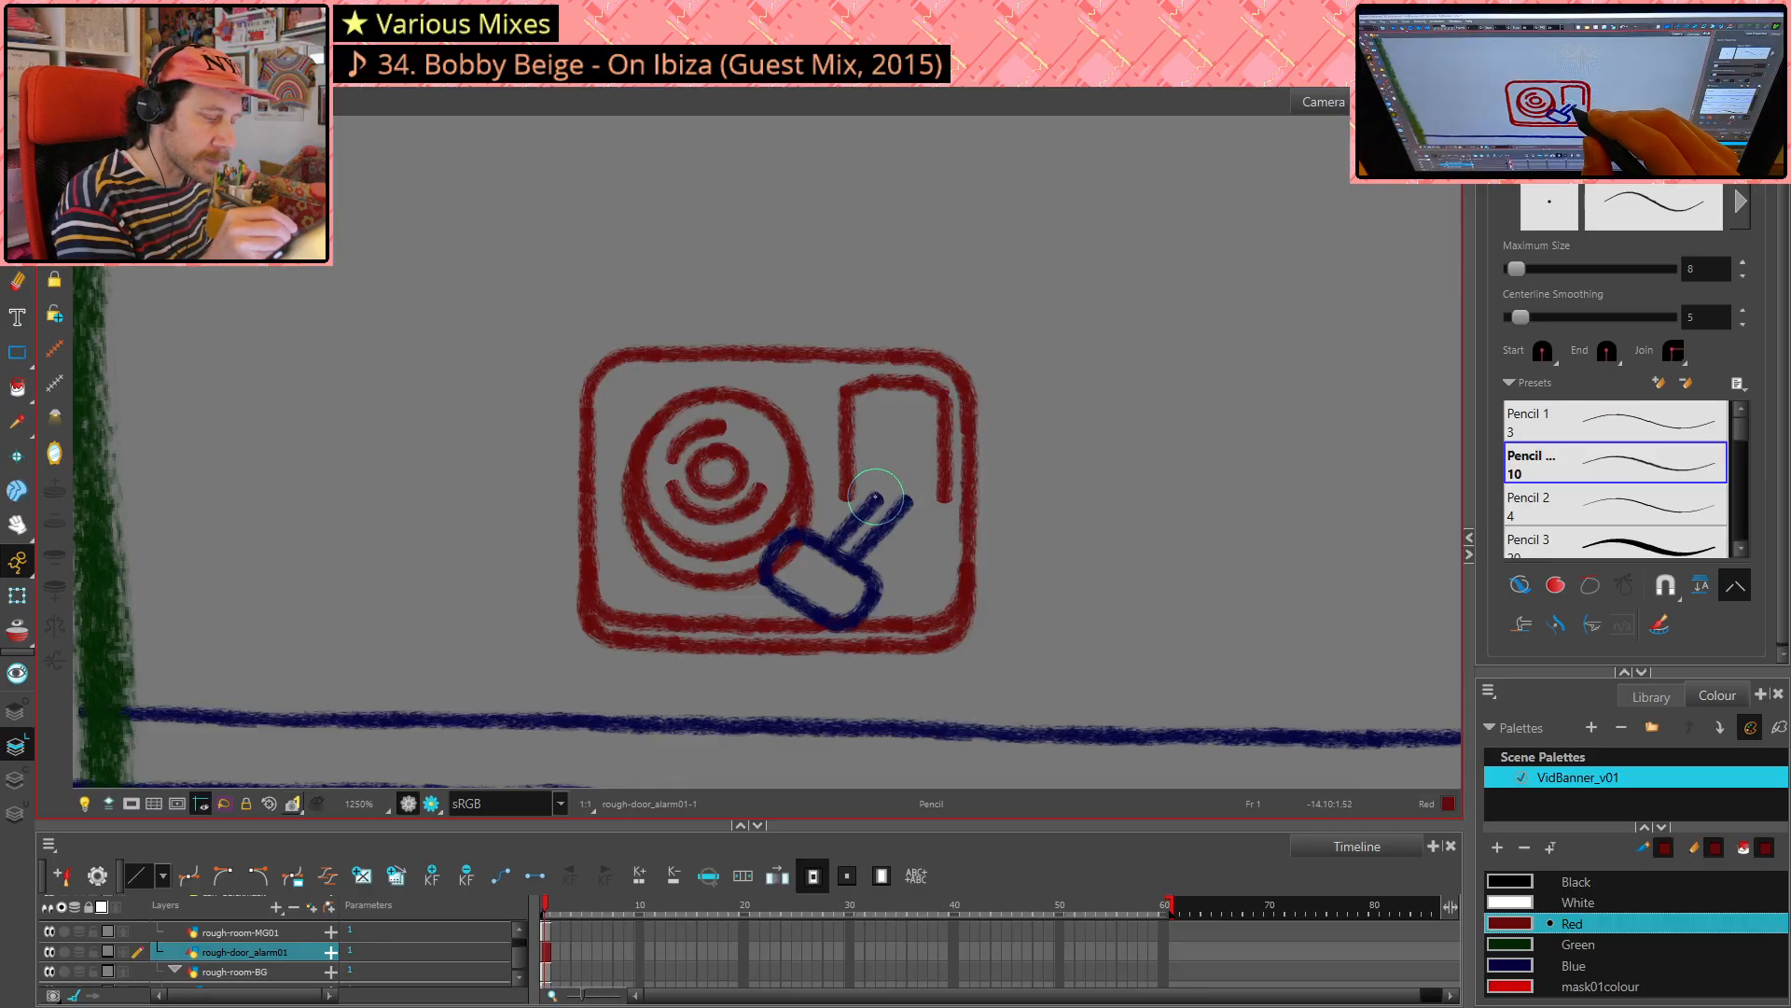
- Draw a short red stroke between the bracket's legs above the blue striker arms and erase its outer end
left_click_drag(871, 498, 873, 490)
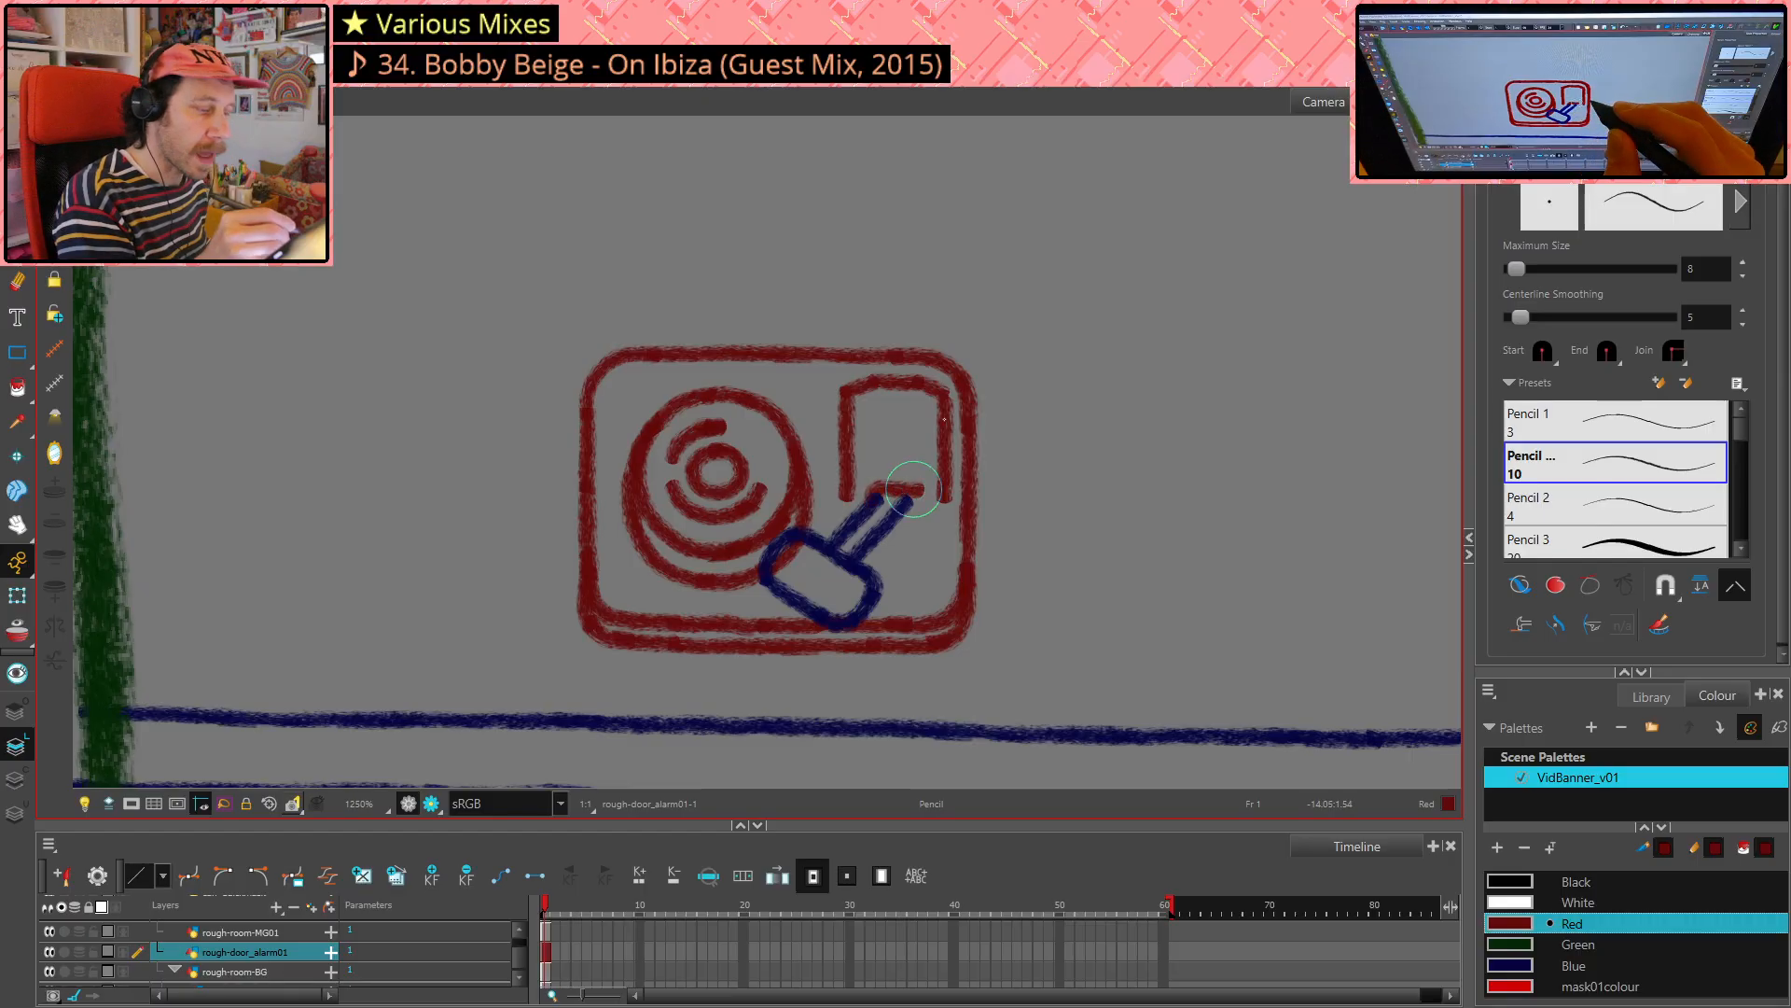
key("ctrl+z")
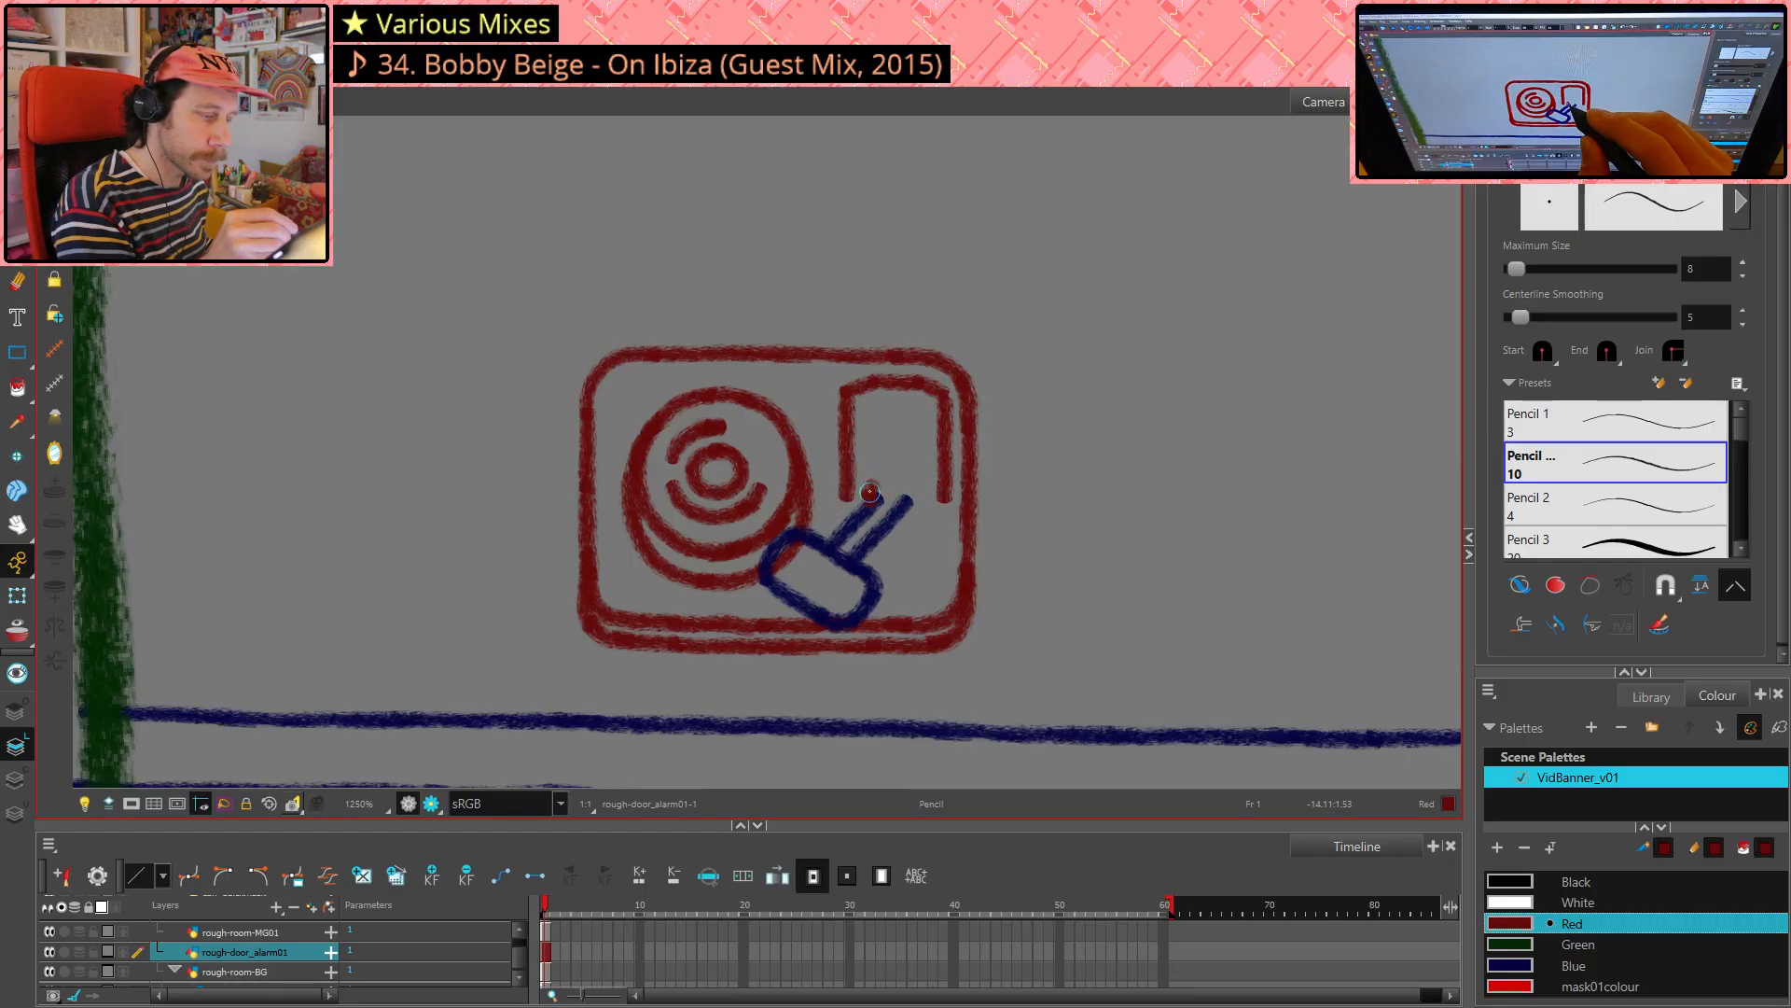
left_click_drag(869, 492, 895, 486)
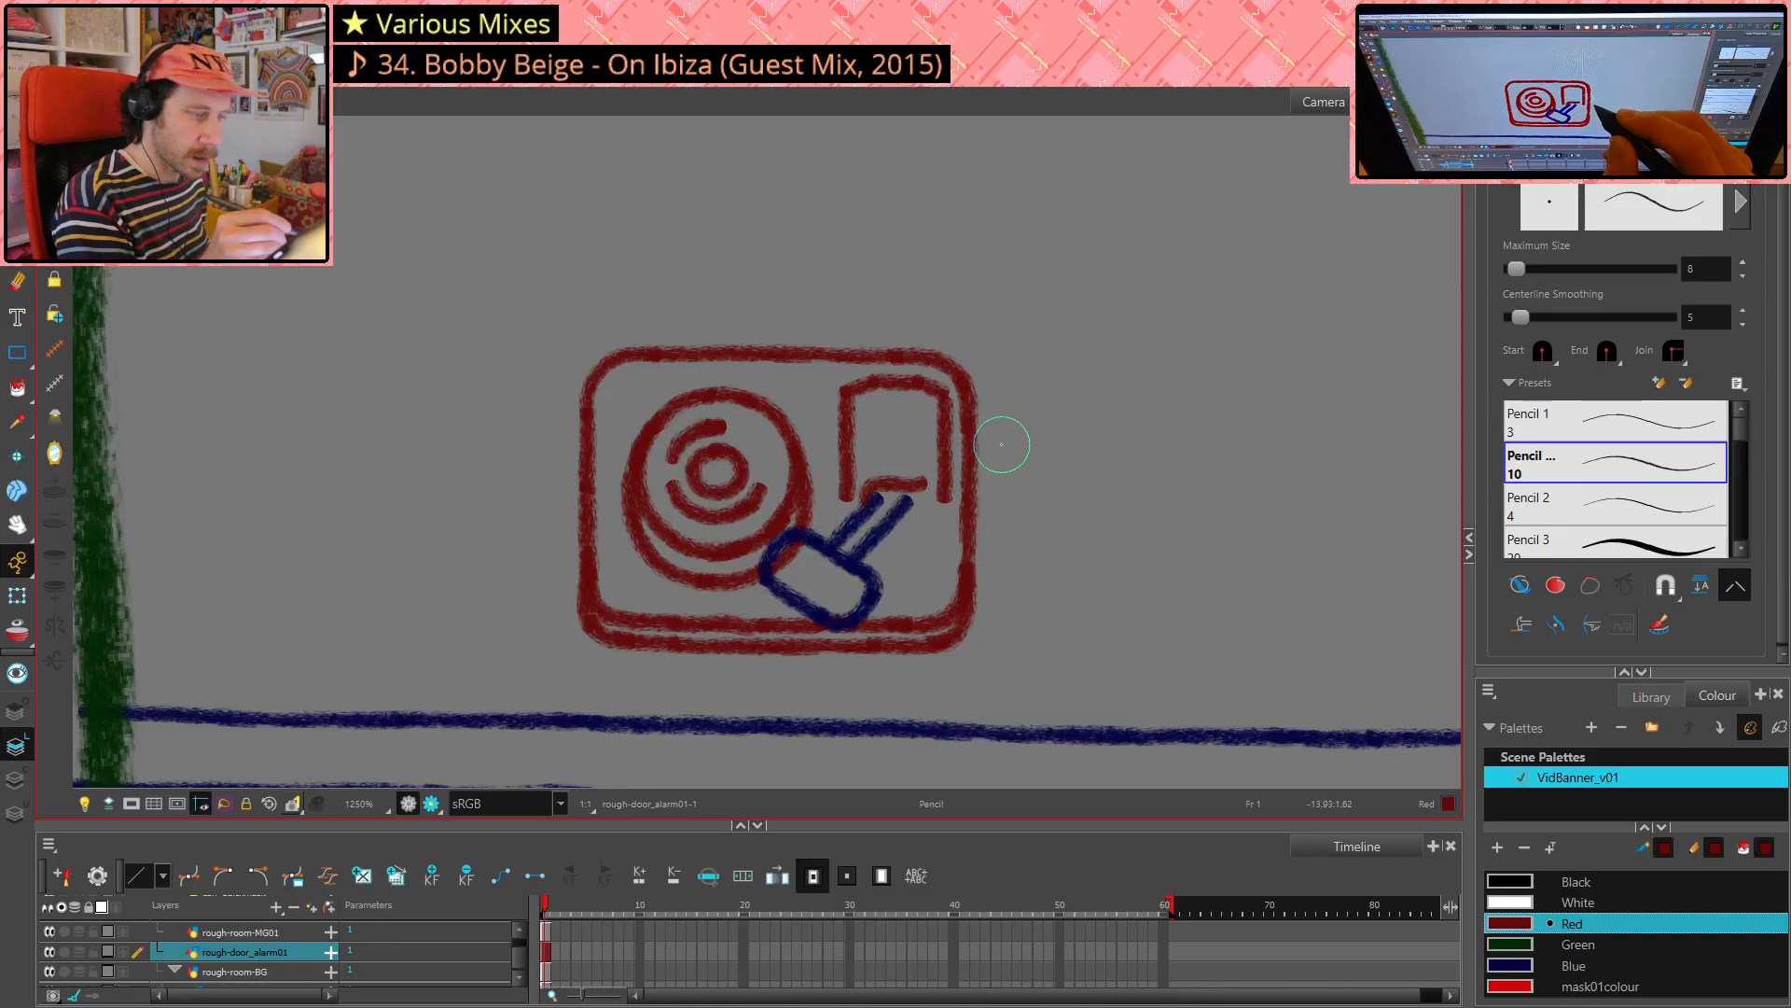
key("alt+e")
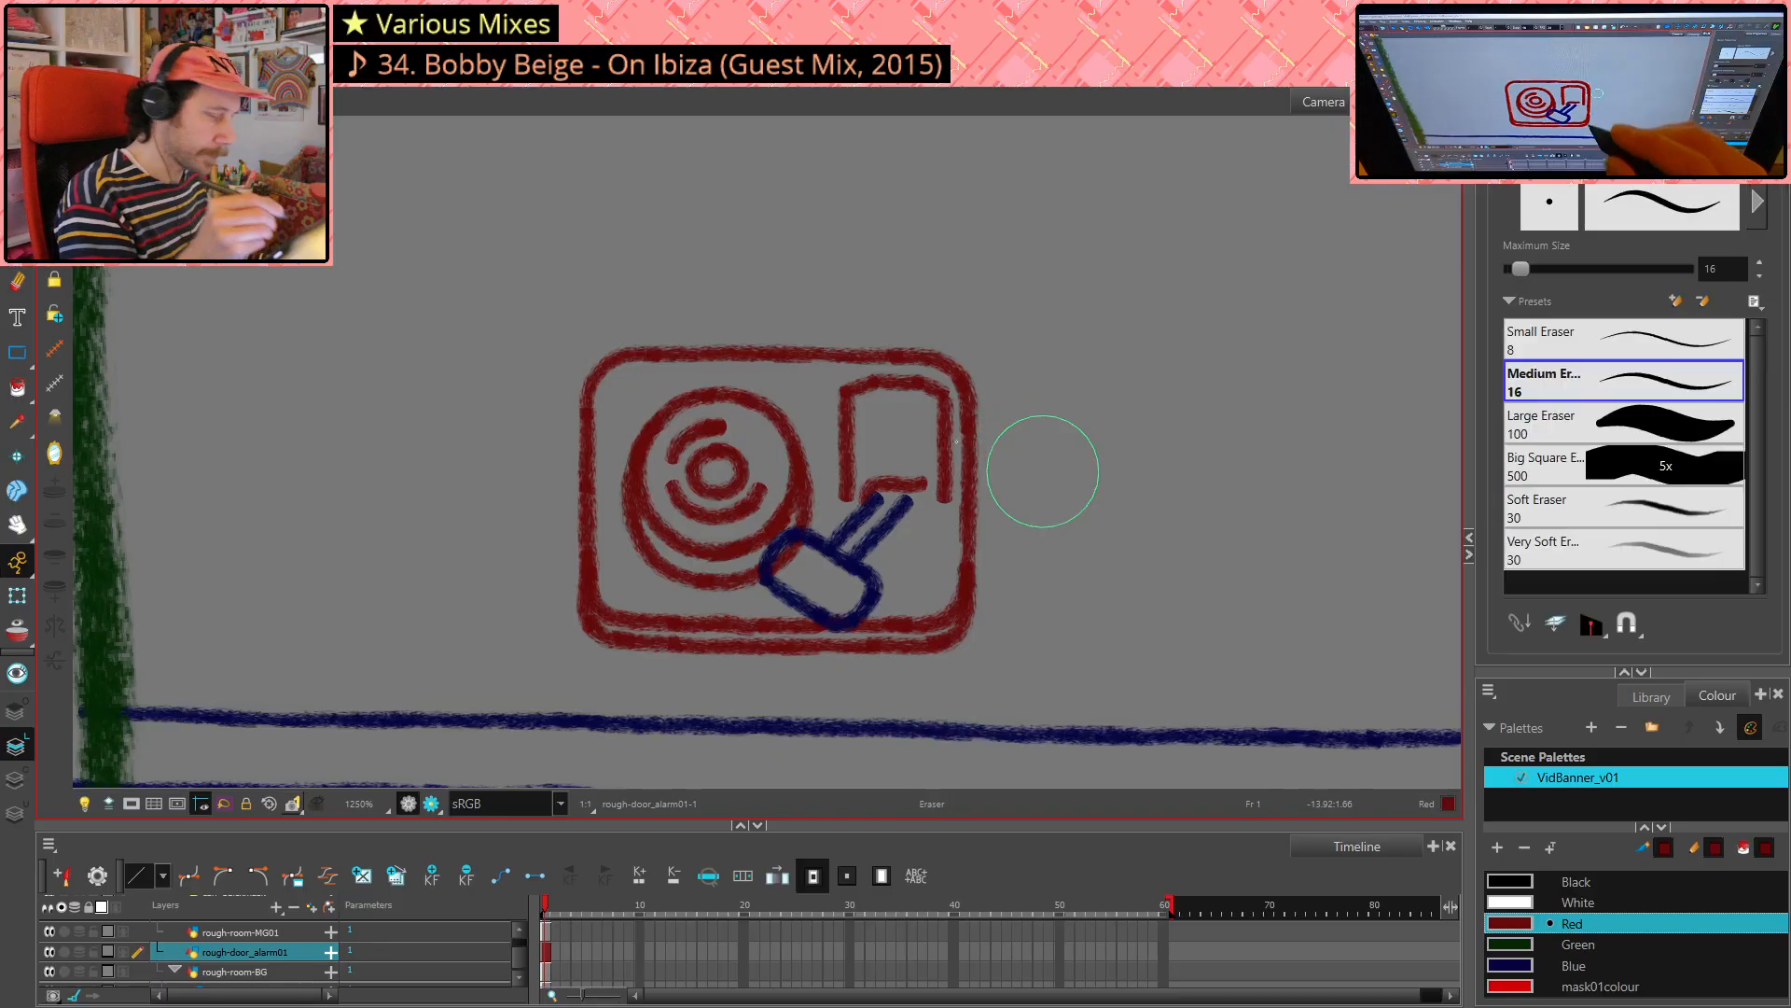
left_click_drag(903, 484, 911, 484)
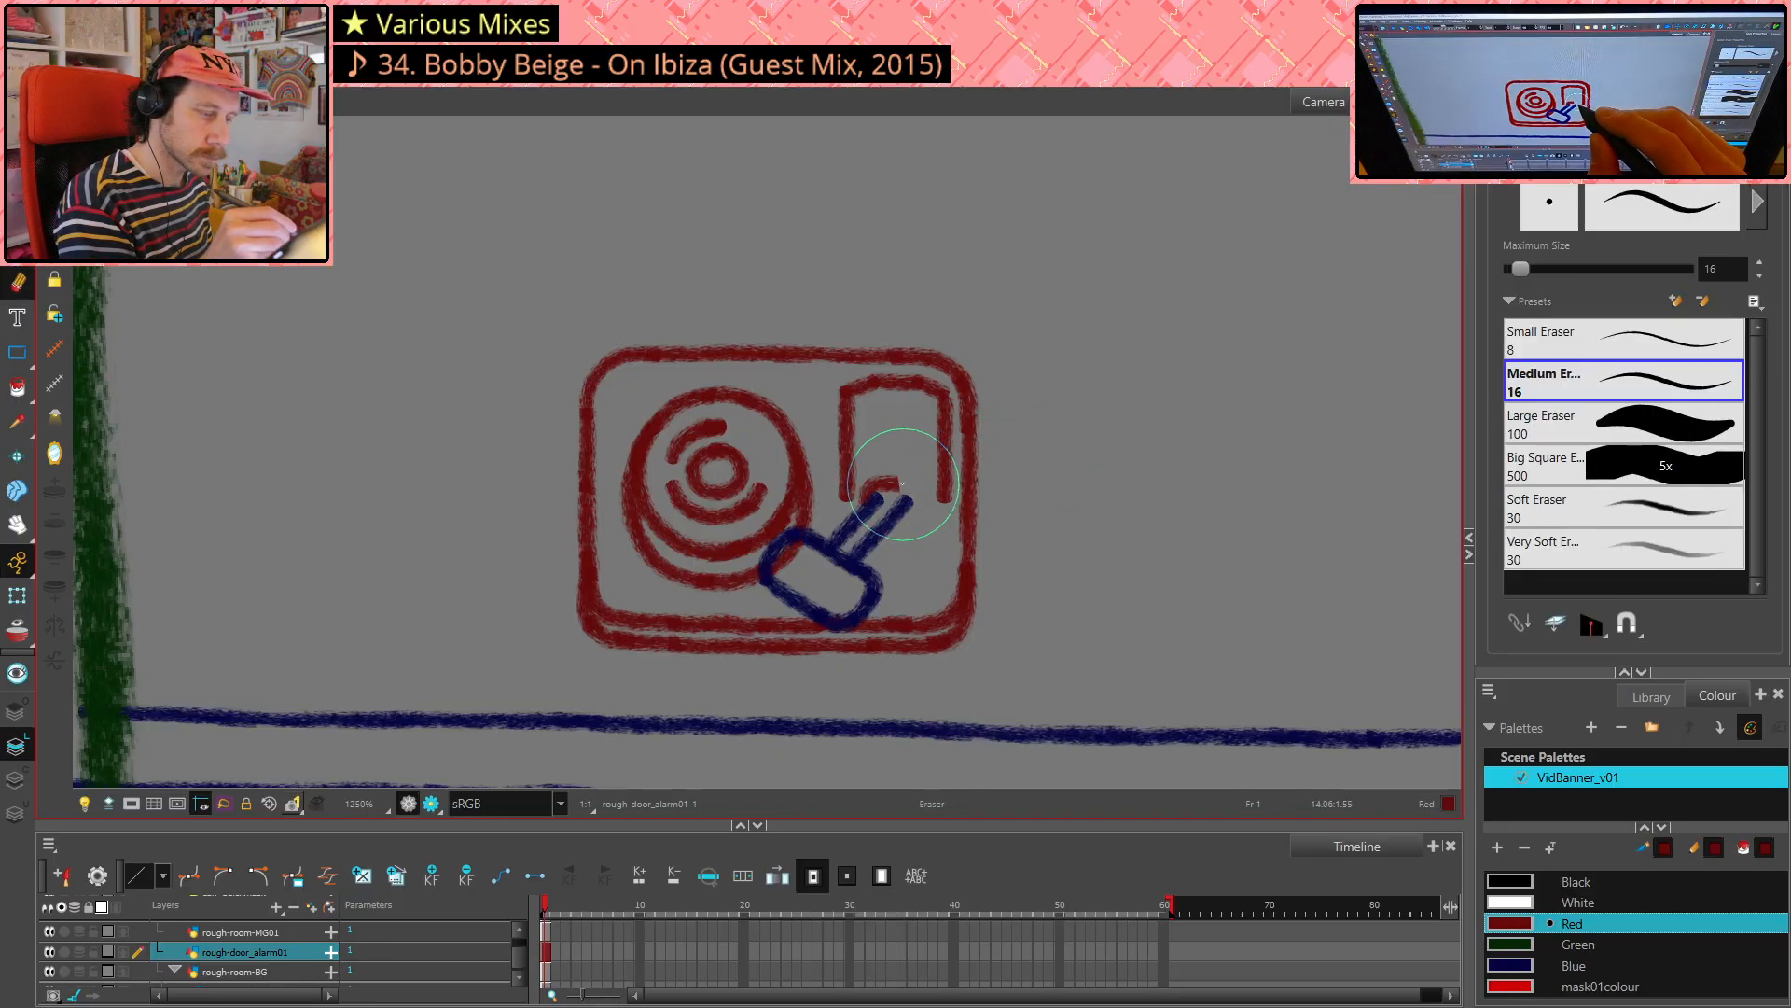
- Extend the red stroke above the striker arms into a small arch that curves down at its outer end
key("alt+slash")
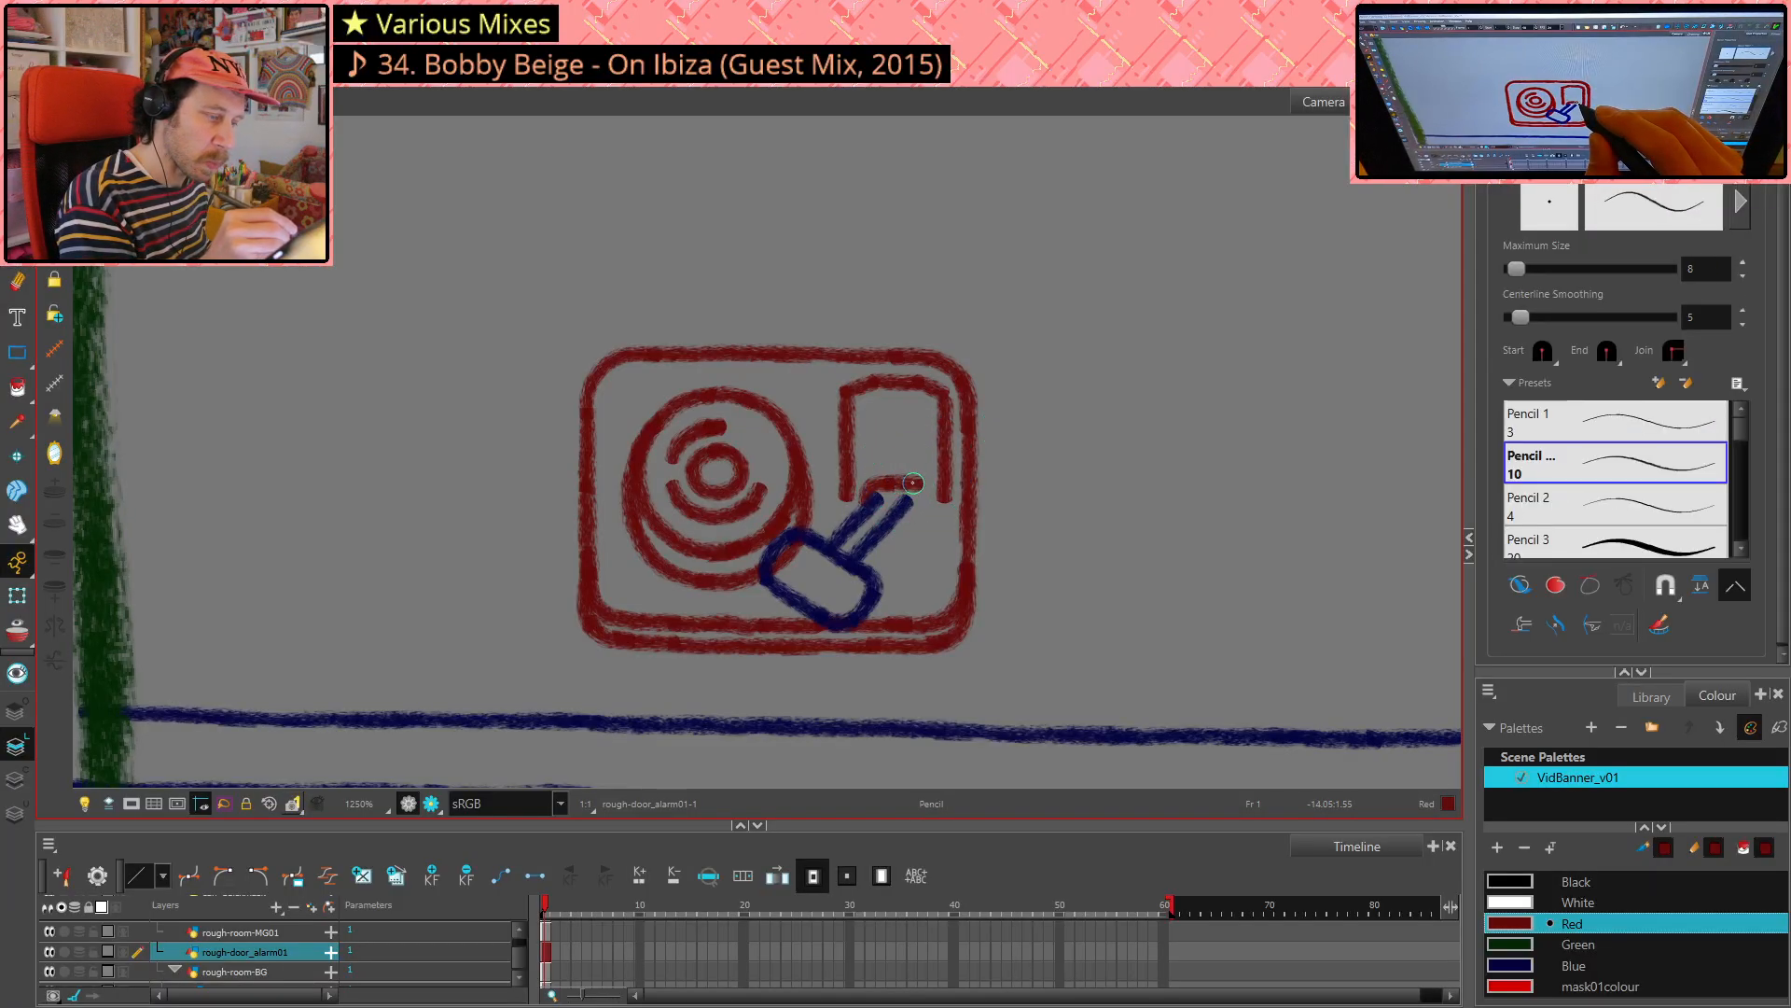
key("alt+s")
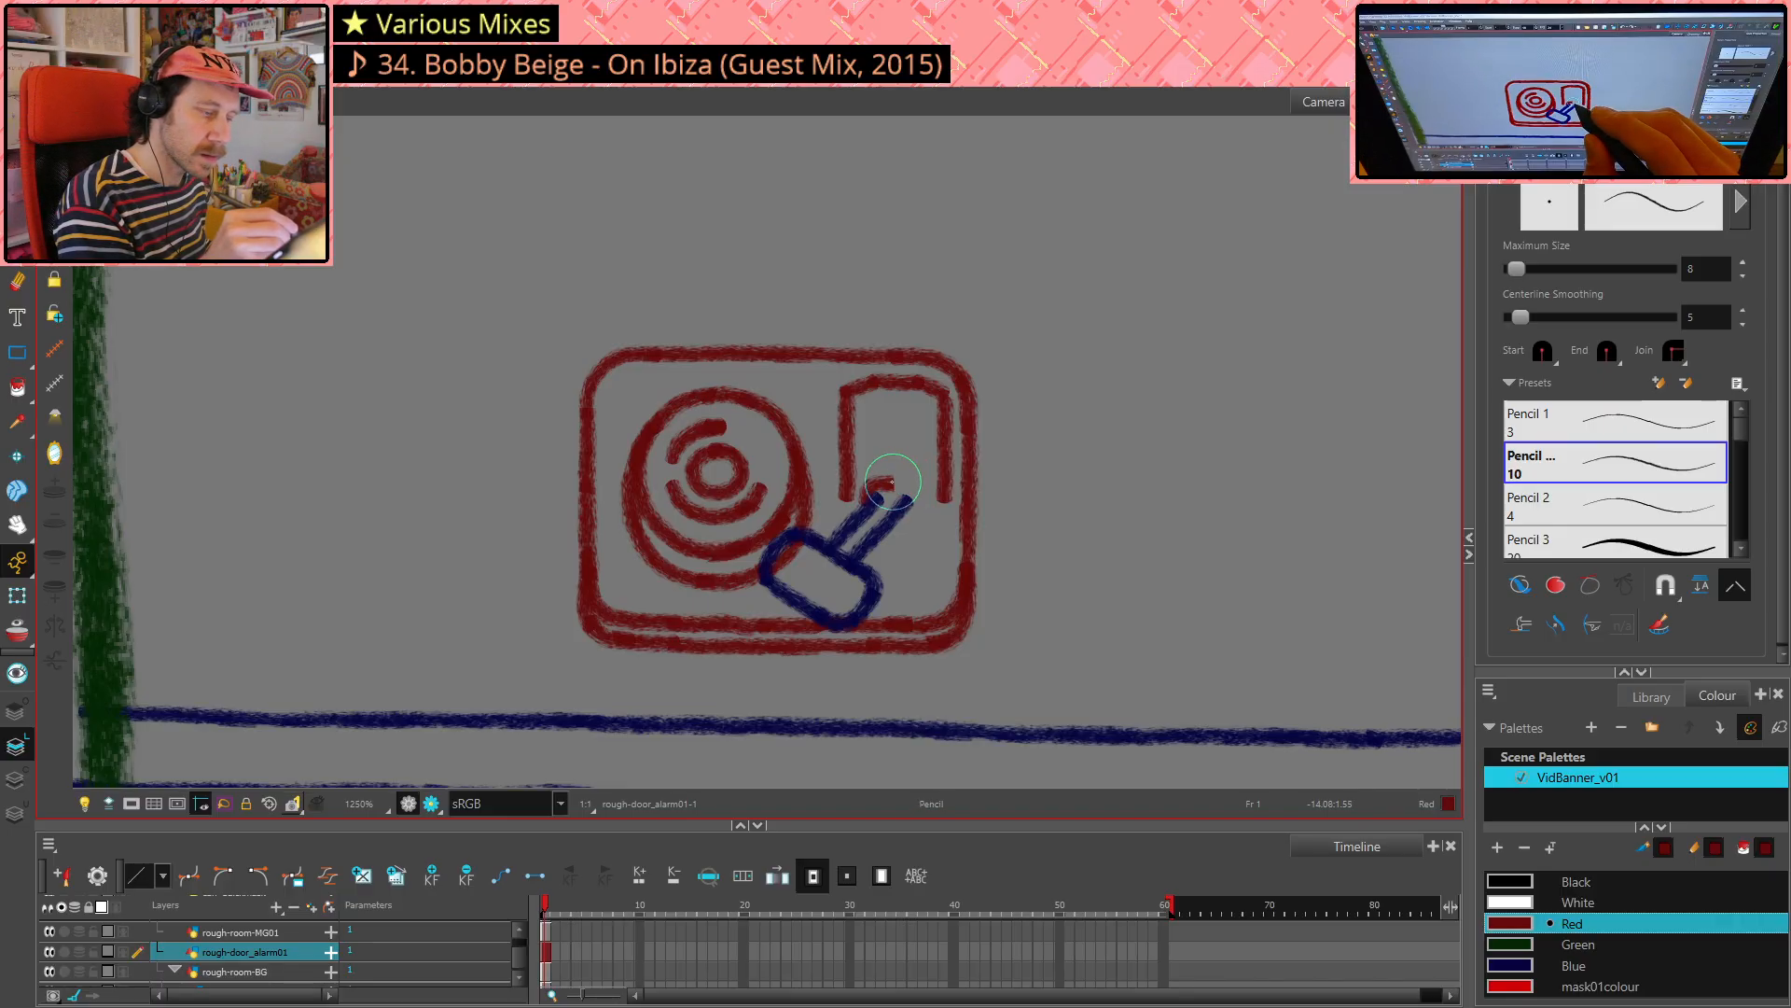
left_click_drag(891, 483, 900, 483)
key("ctrl+z")
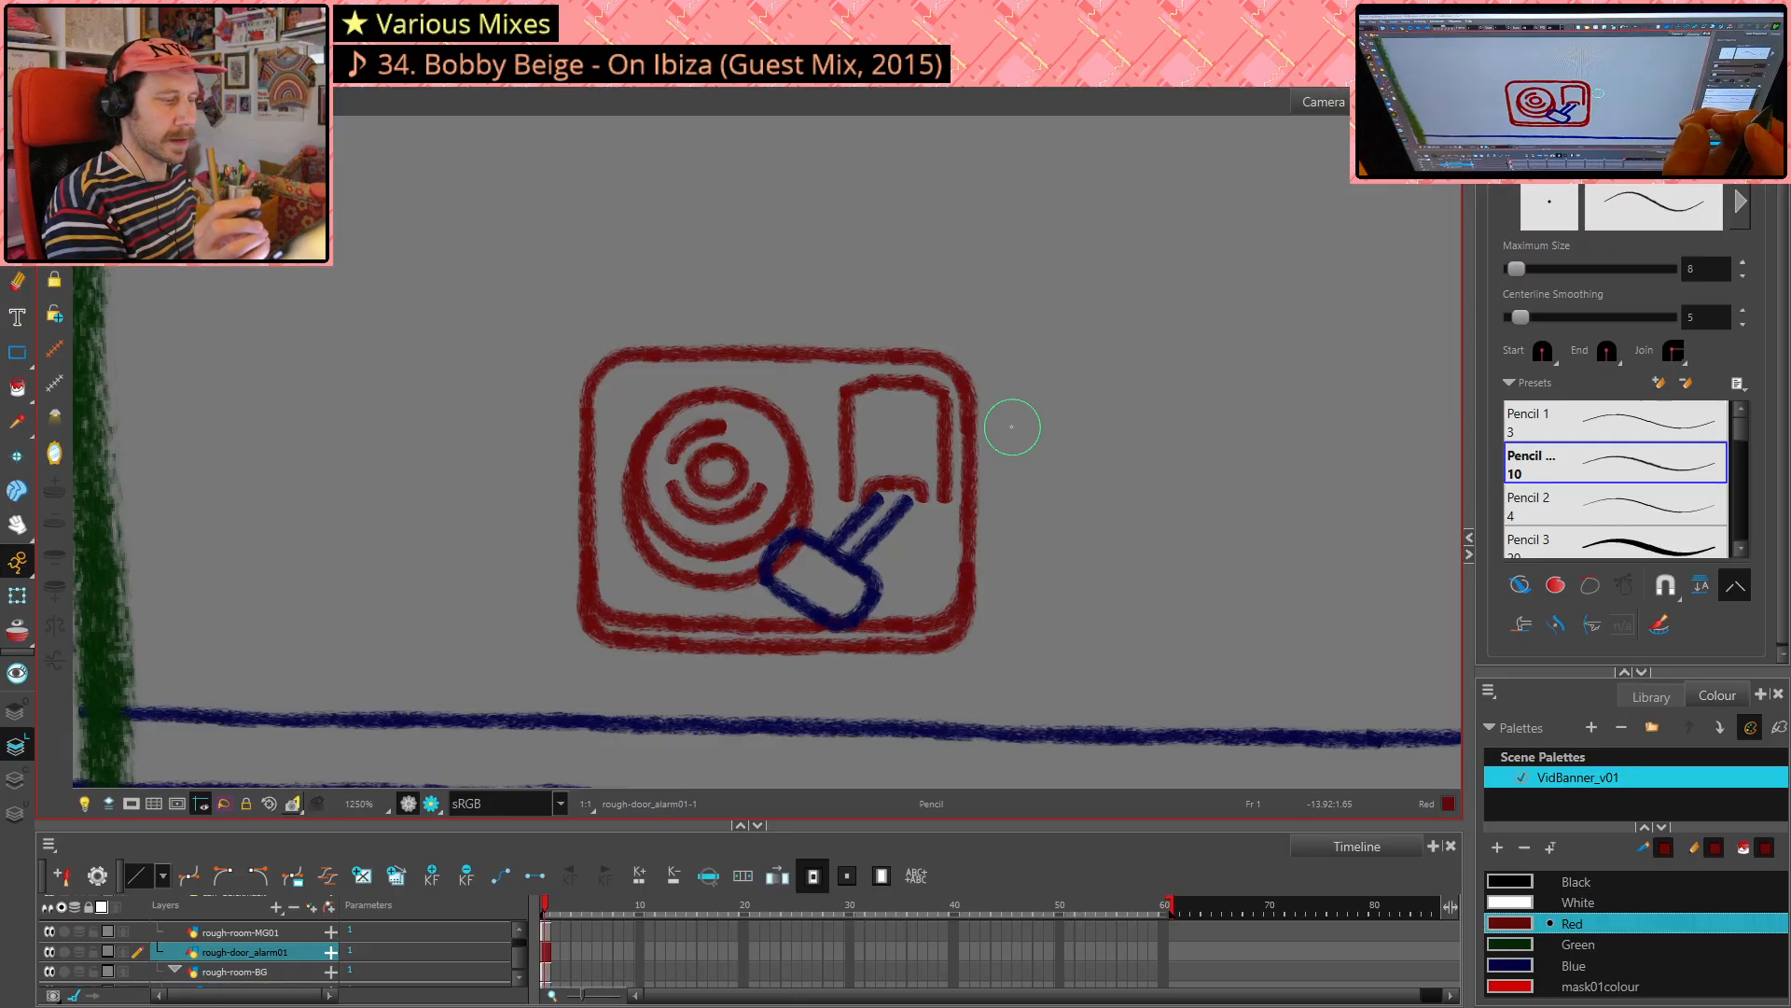
key("ctrl+z")
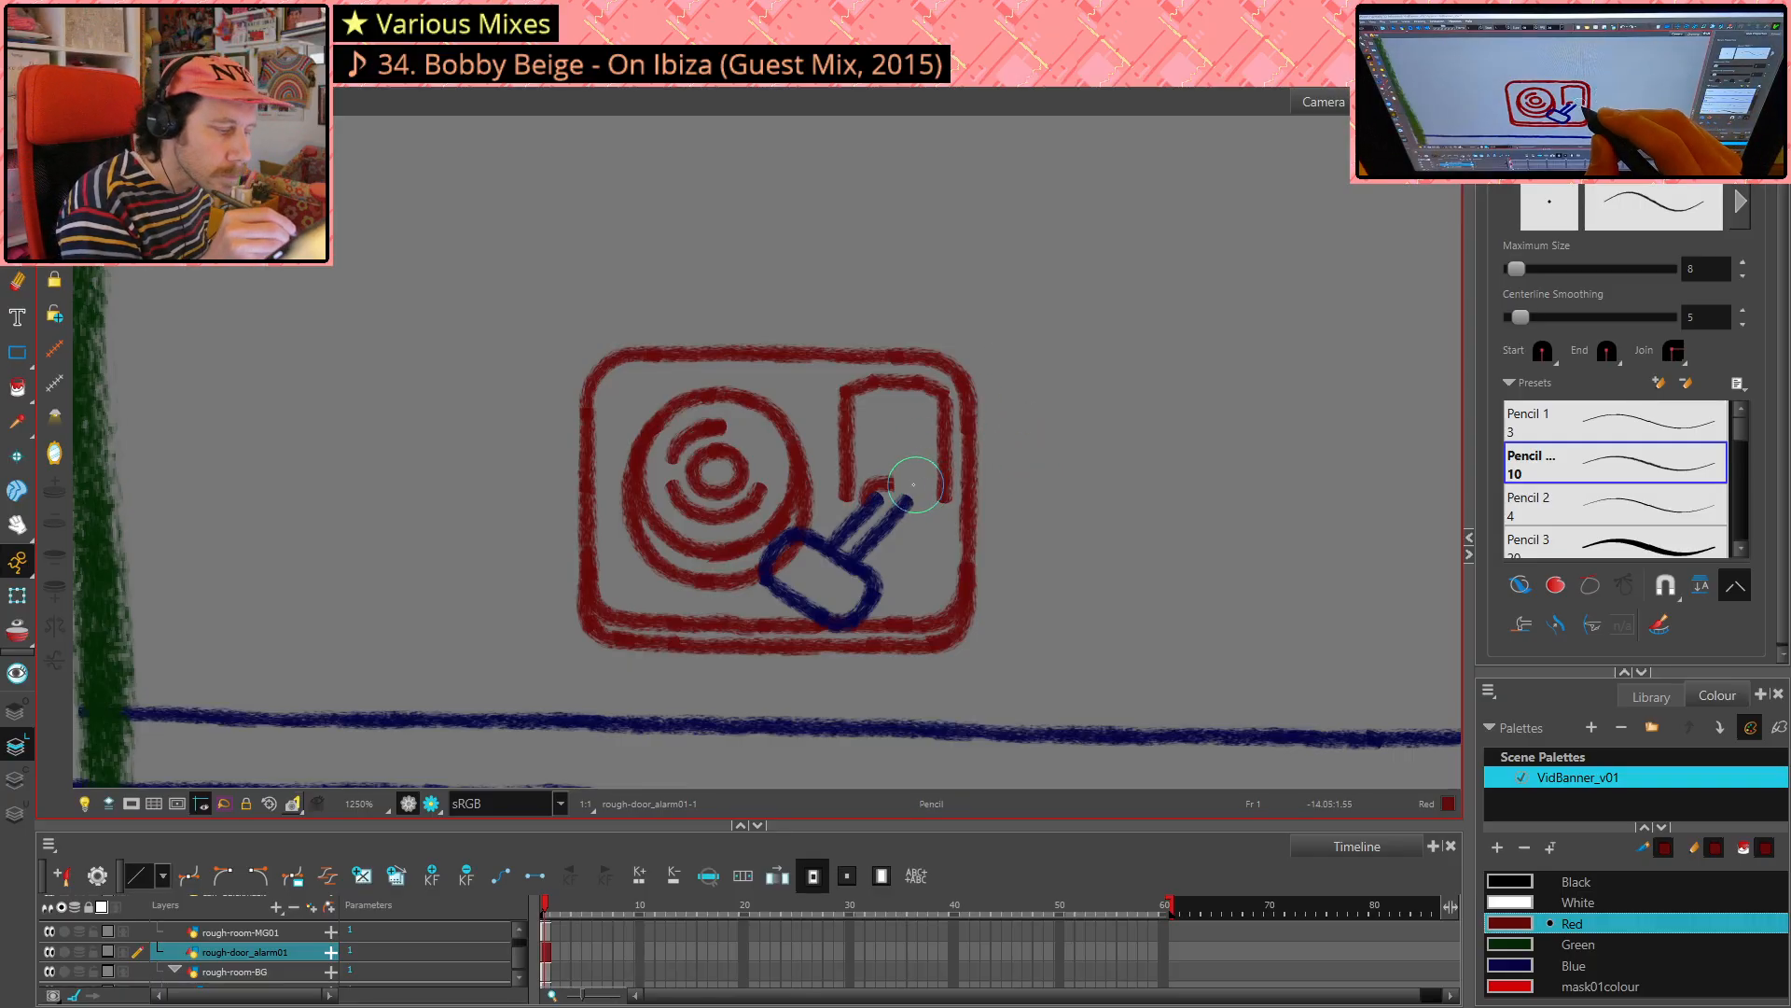
left_click_drag(866, 487, 928, 502)
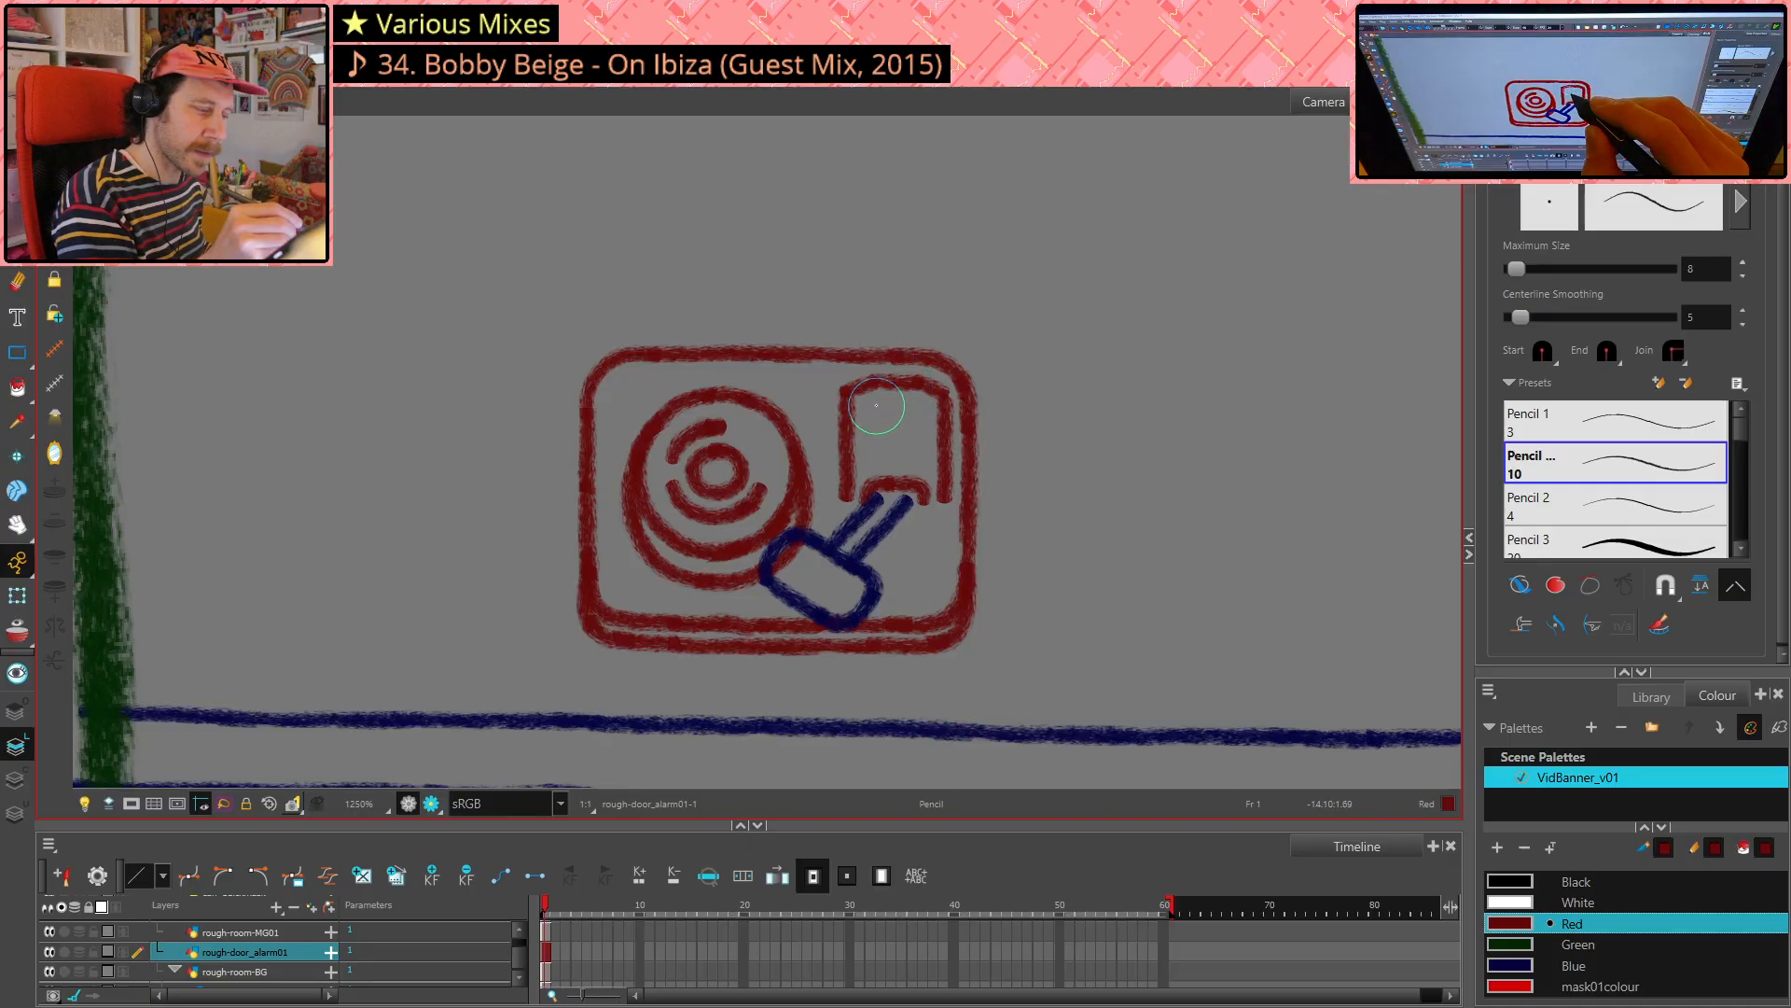
- Draw two short parallel vertical red lines inside the bracket, redoing the outer one until it matches the inner one
left_click_drag(875, 399, 876, 466)
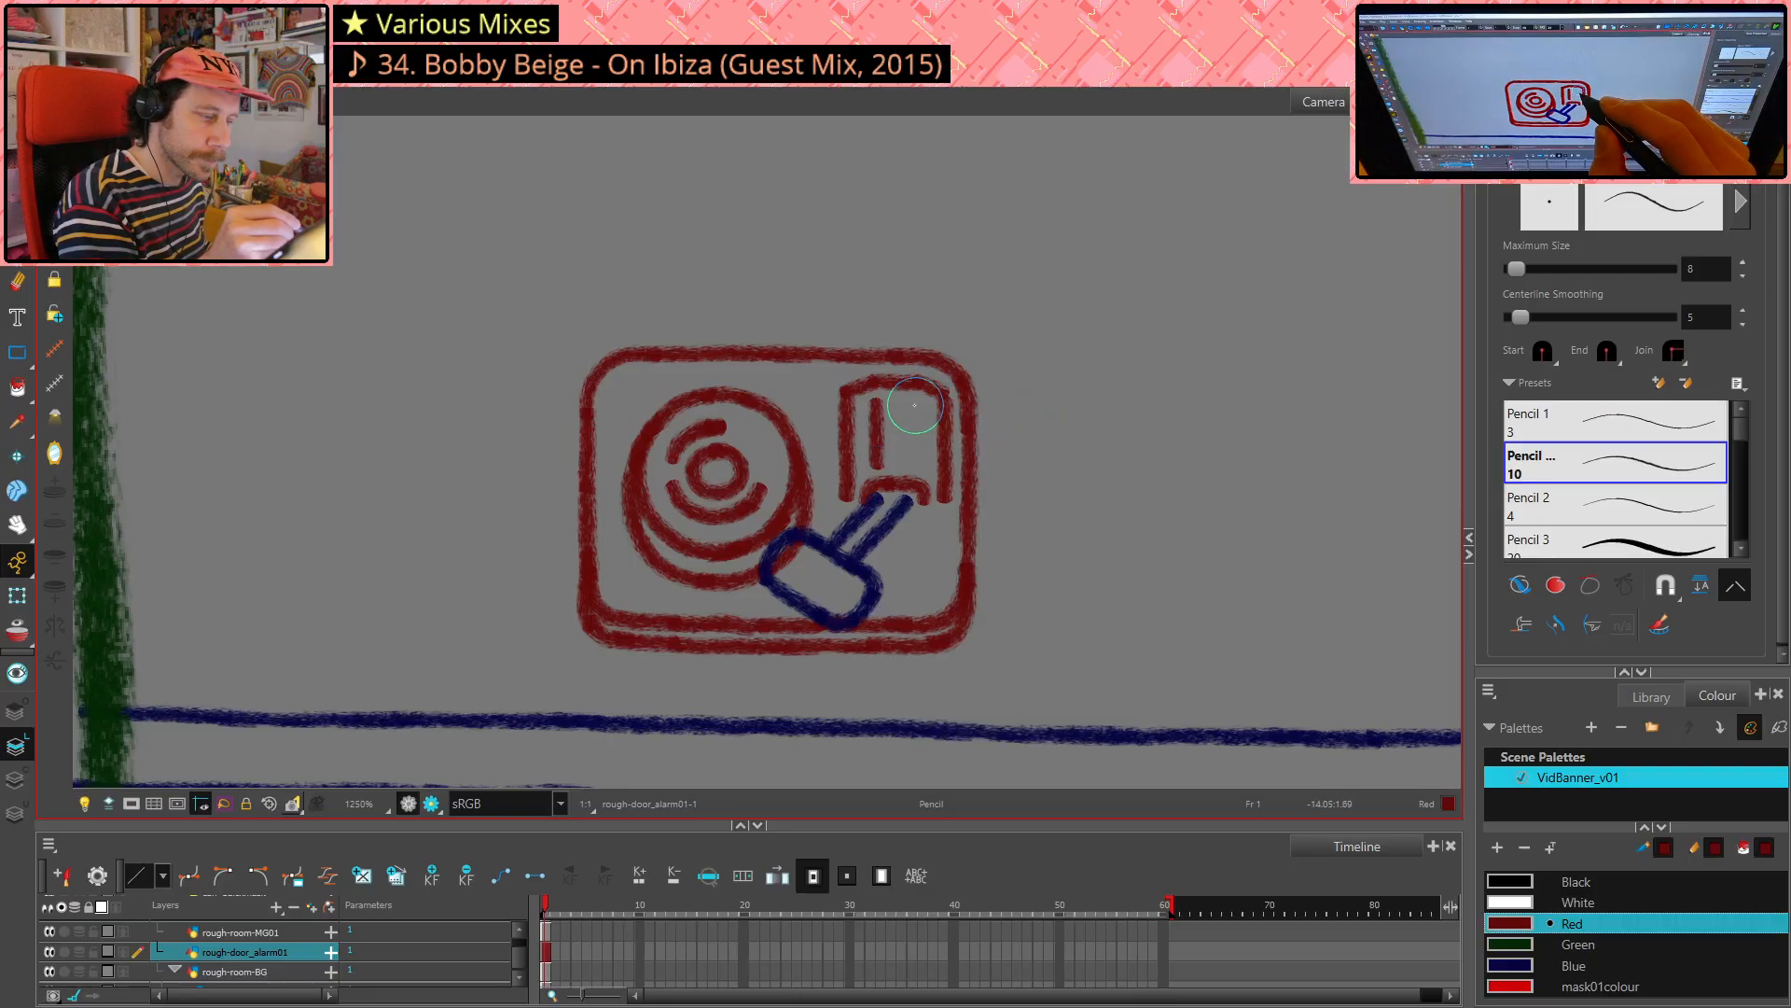
left_click_drag(917, 416, 917, 410)
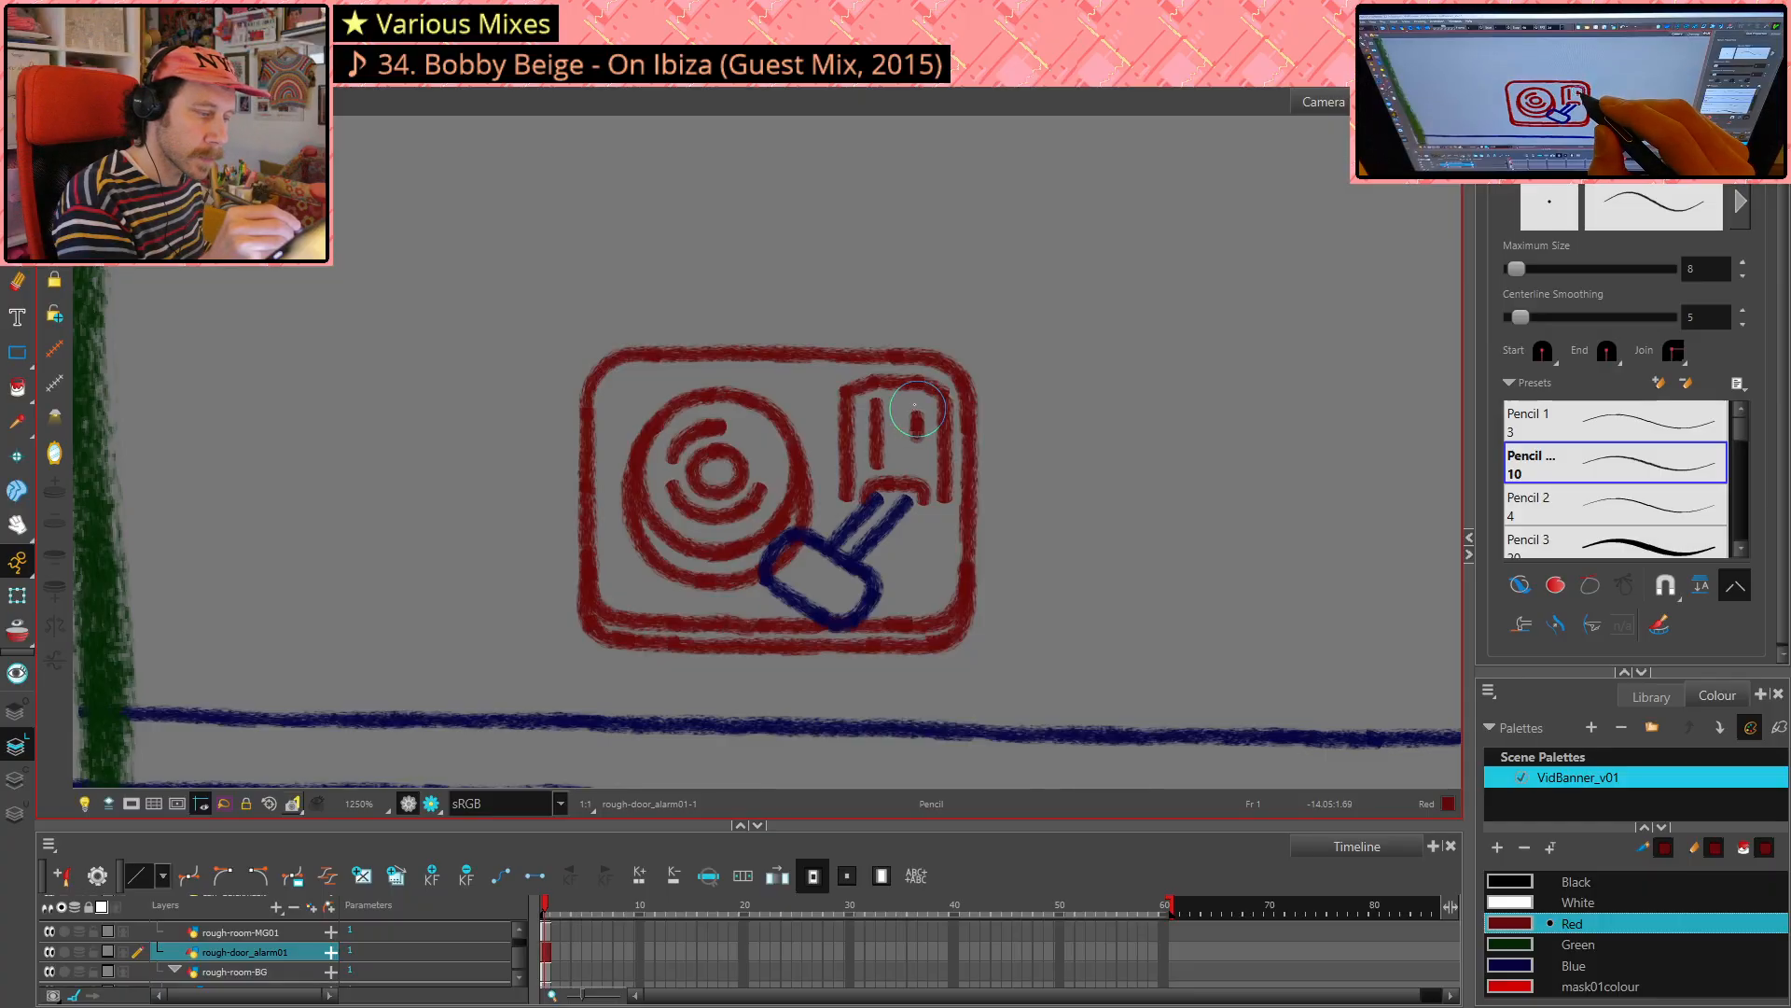
key("ctrl+z")
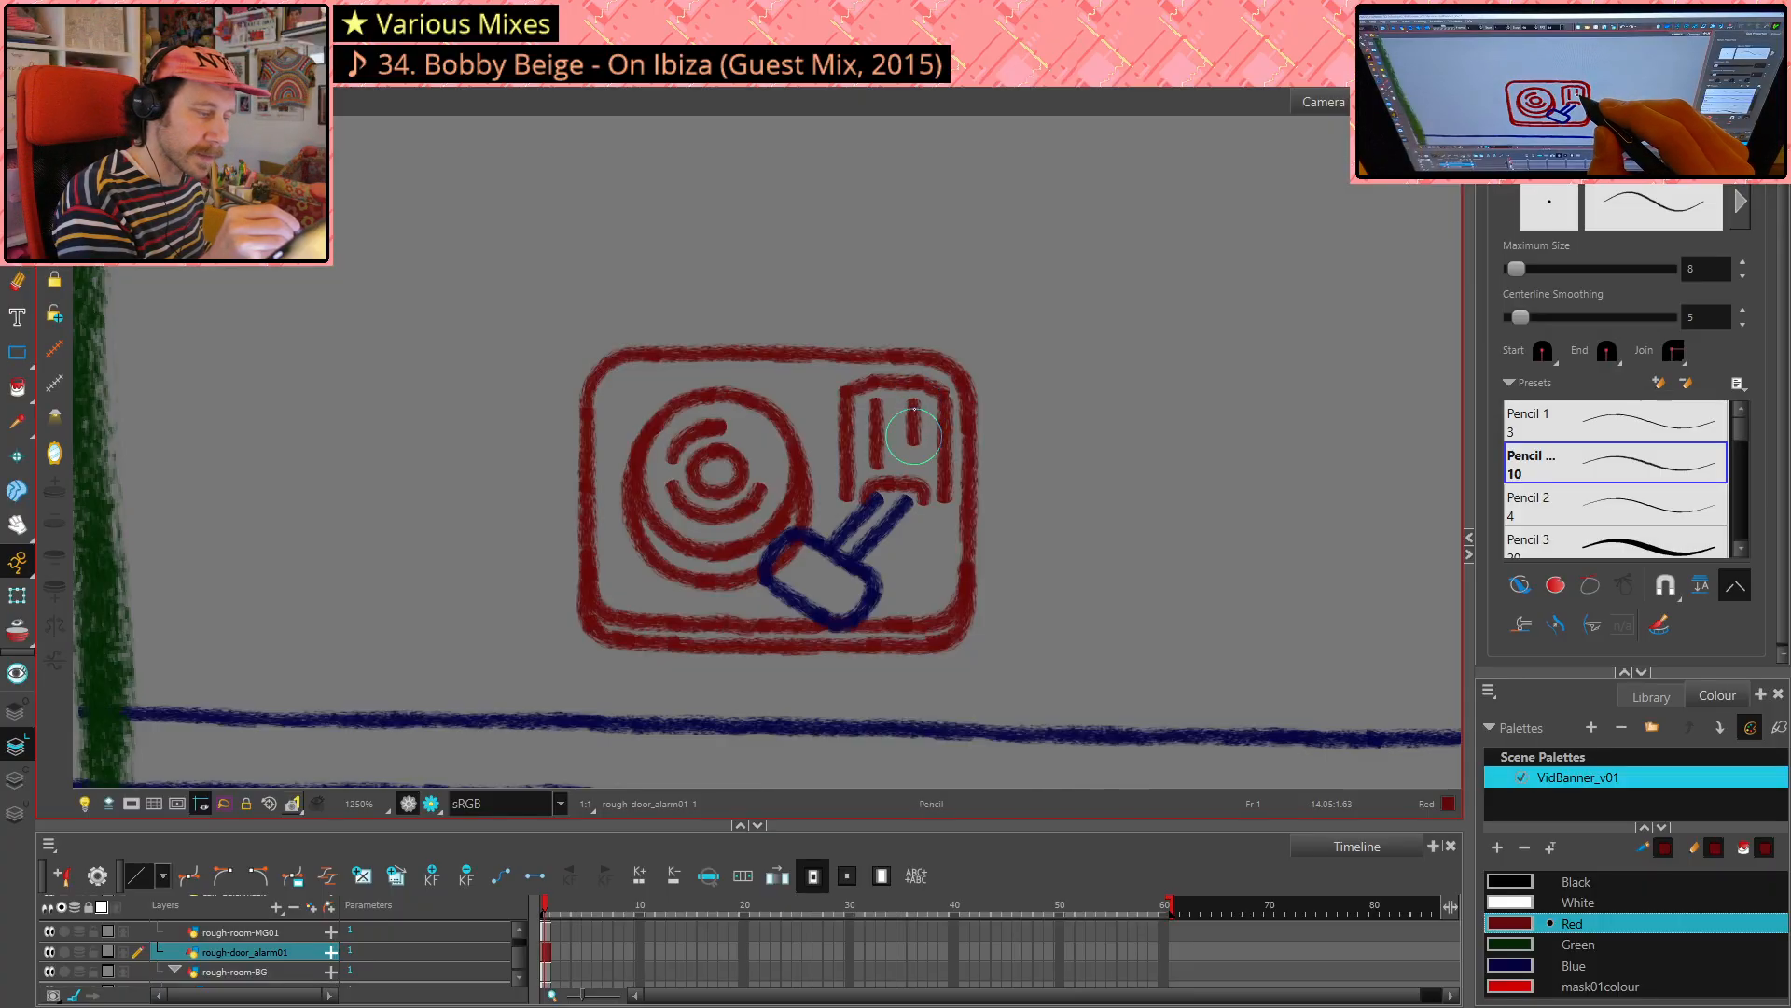
key("ctrl+z")
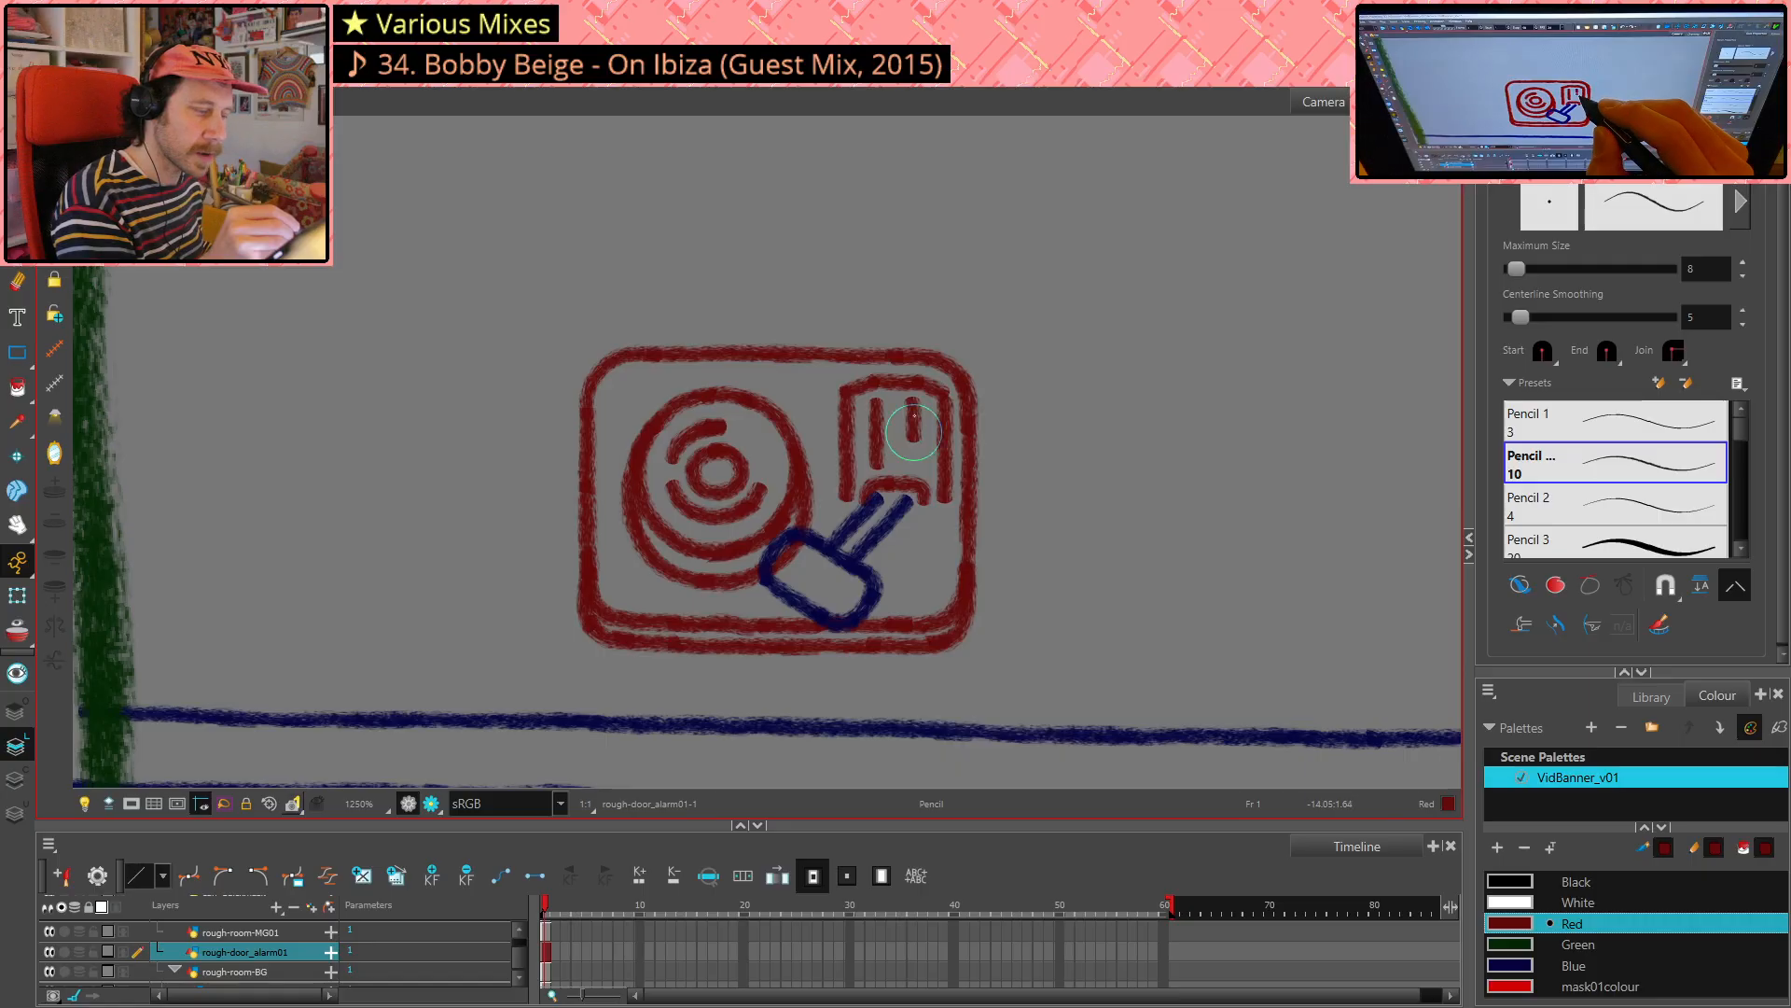
key("ctrl+z")
left_click_drag(914, 403, 915, 443)
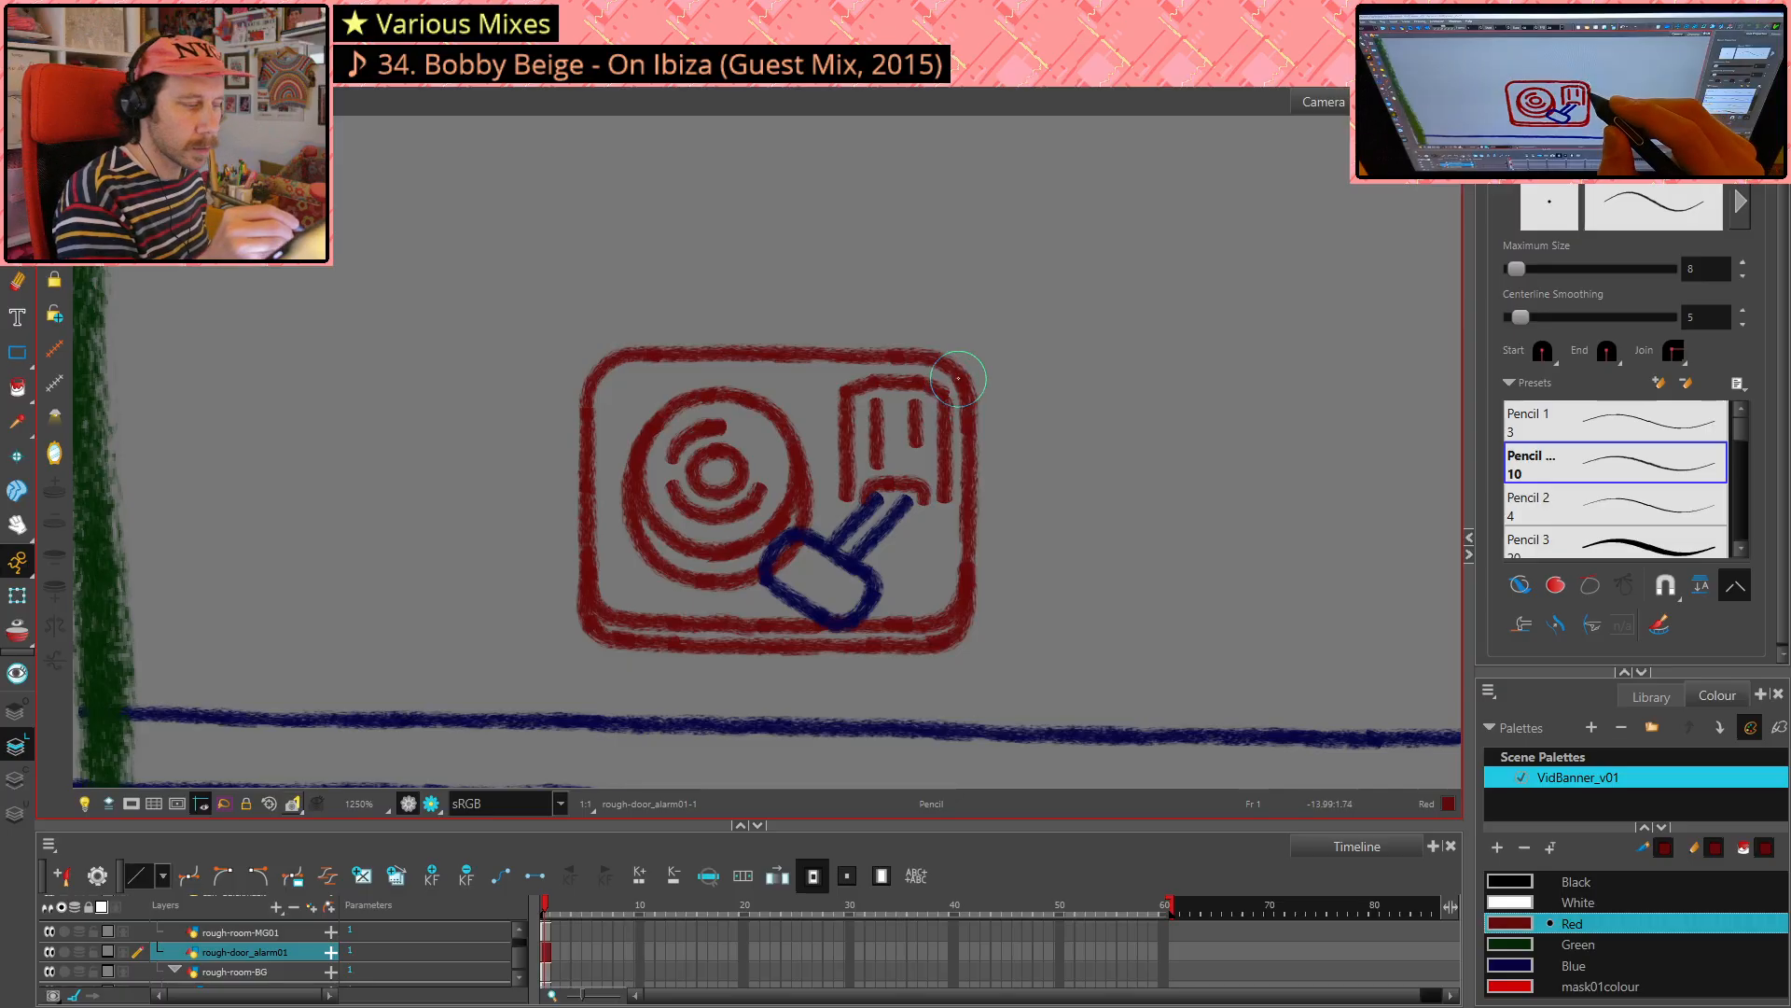
key("ctrl+z")
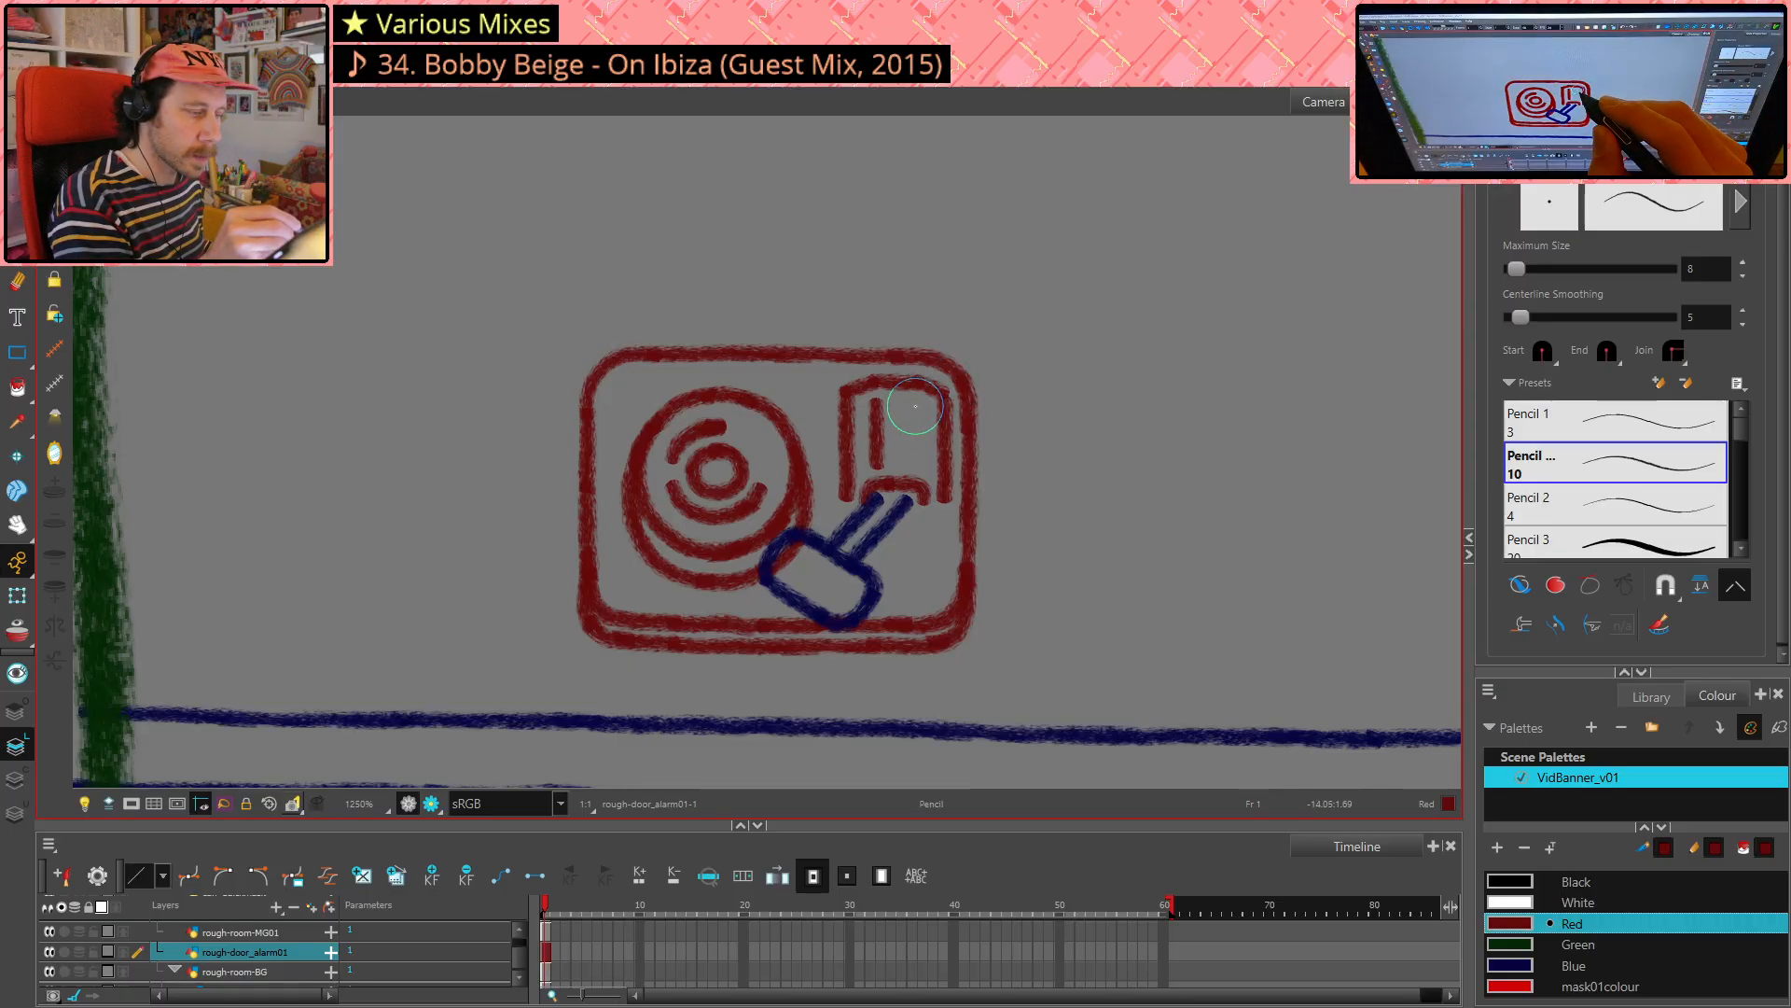
left_click_drag(915, 425, 915, 453)
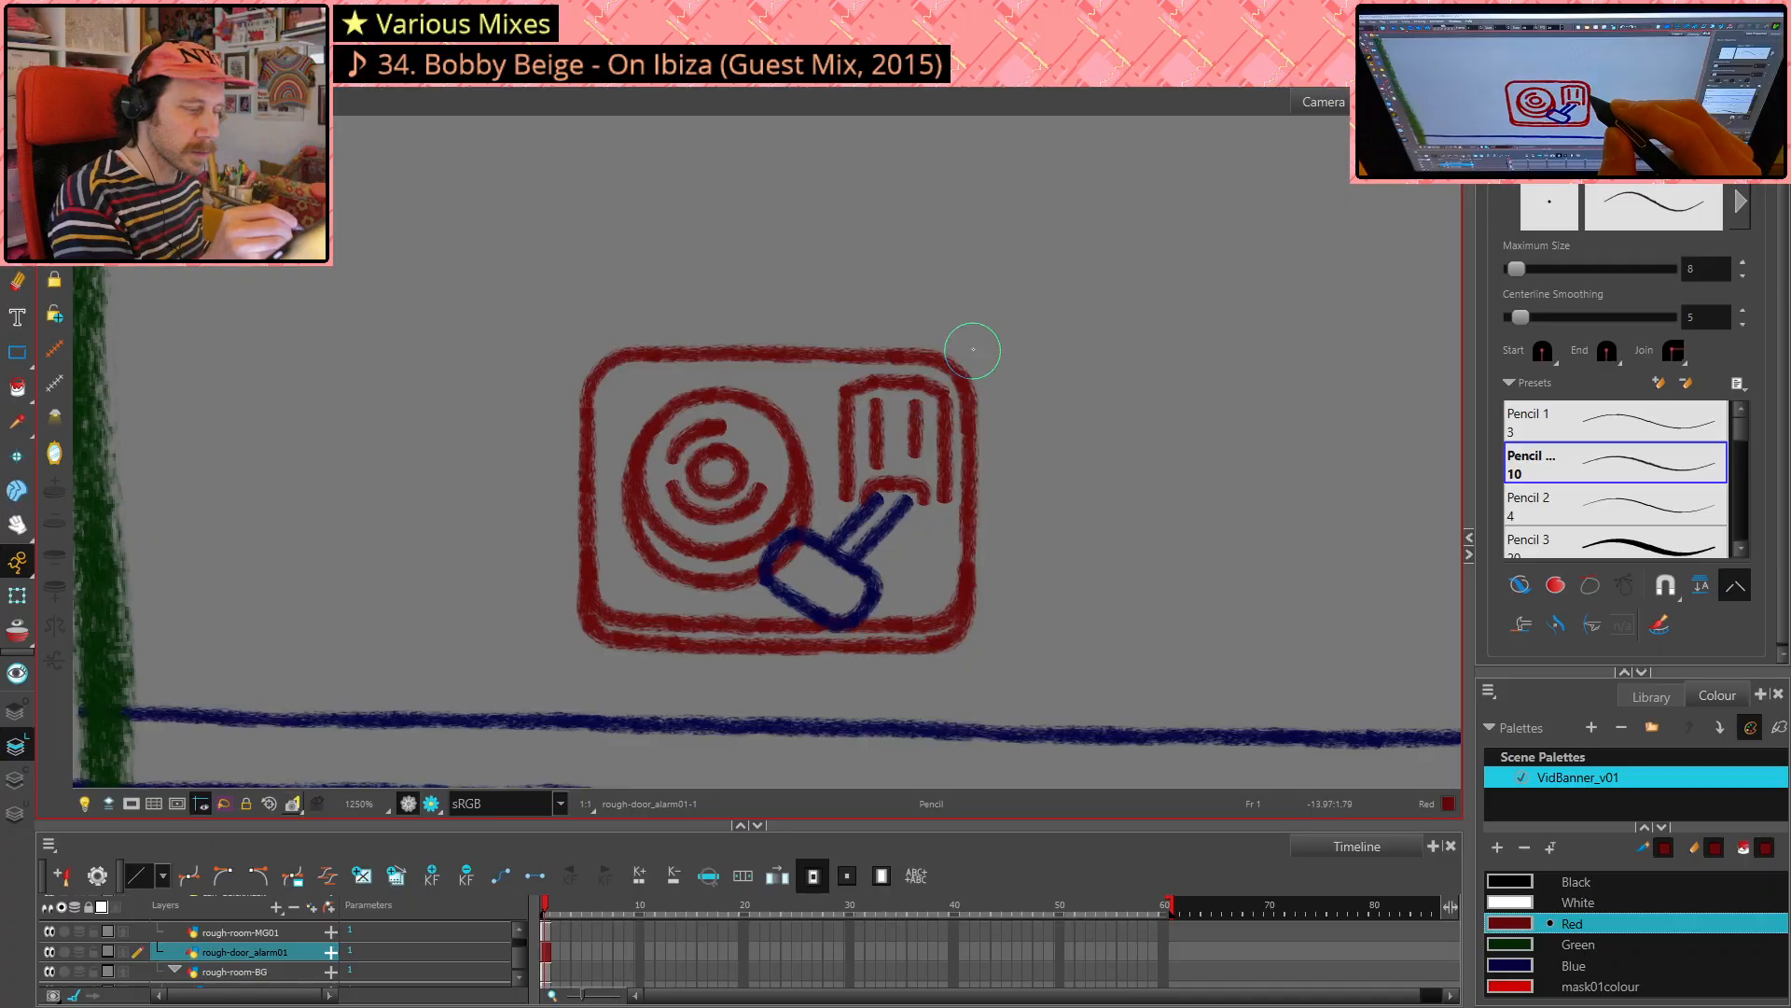
key("ctrl+z")
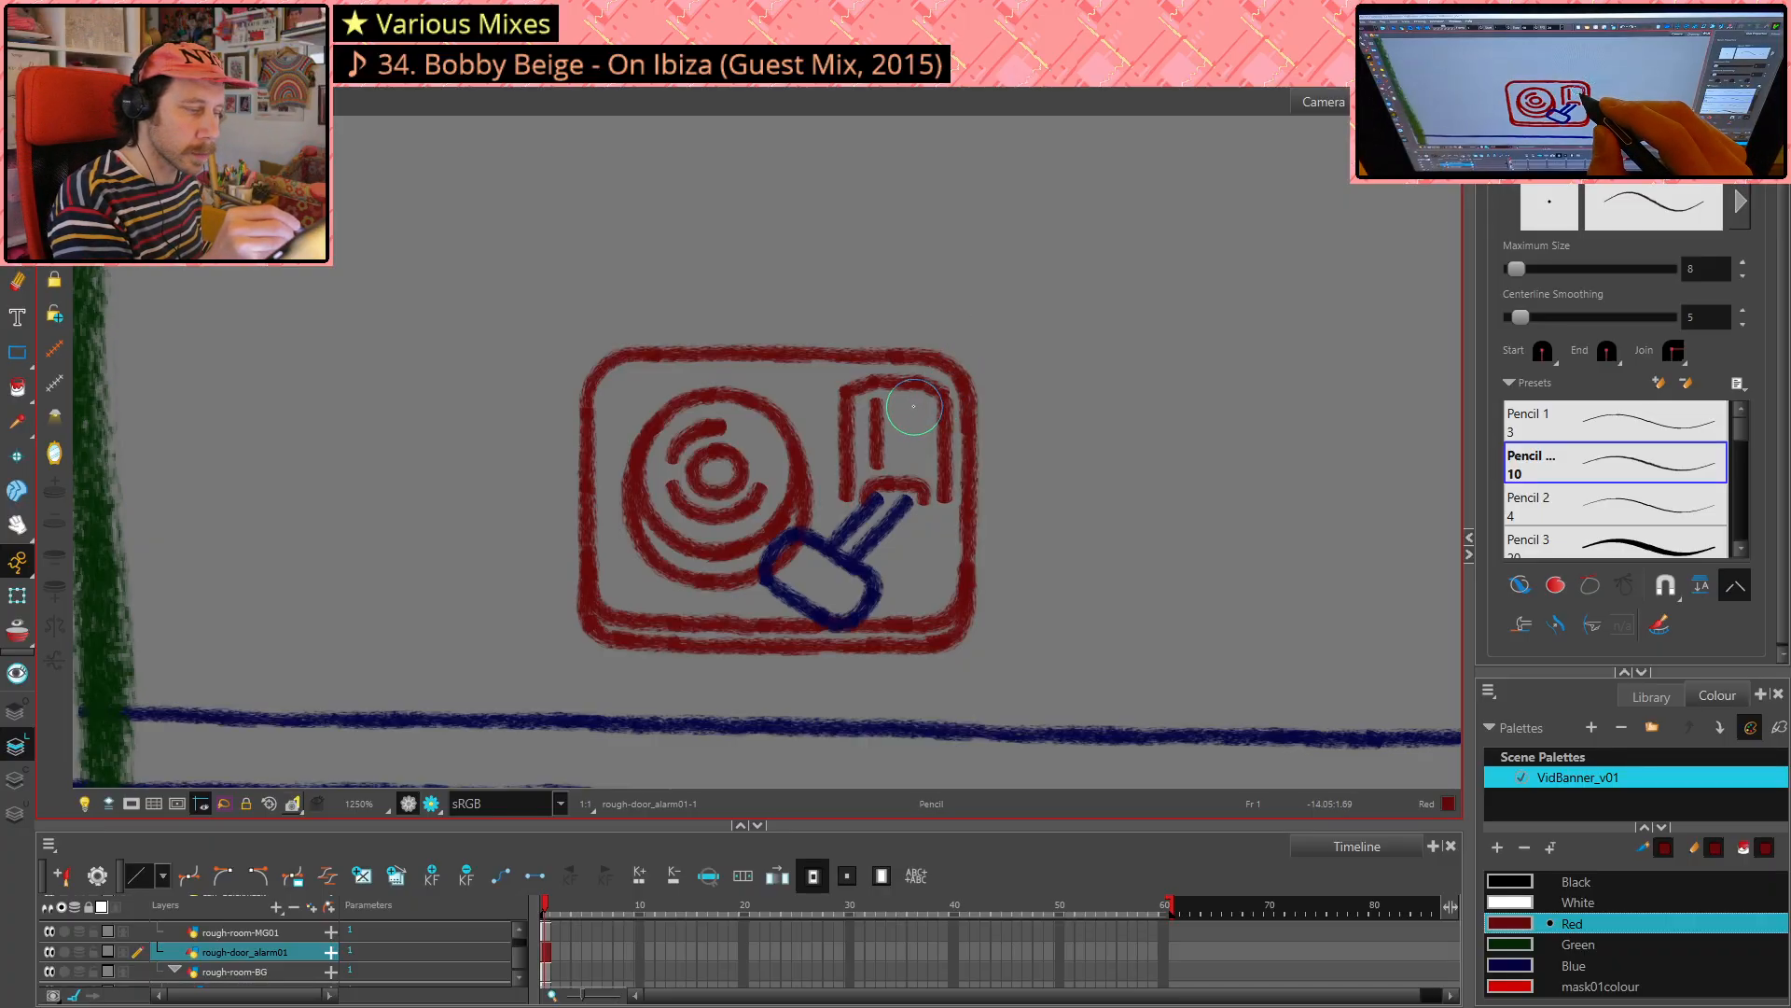
left_click_drag(915, 411, 914, 464)
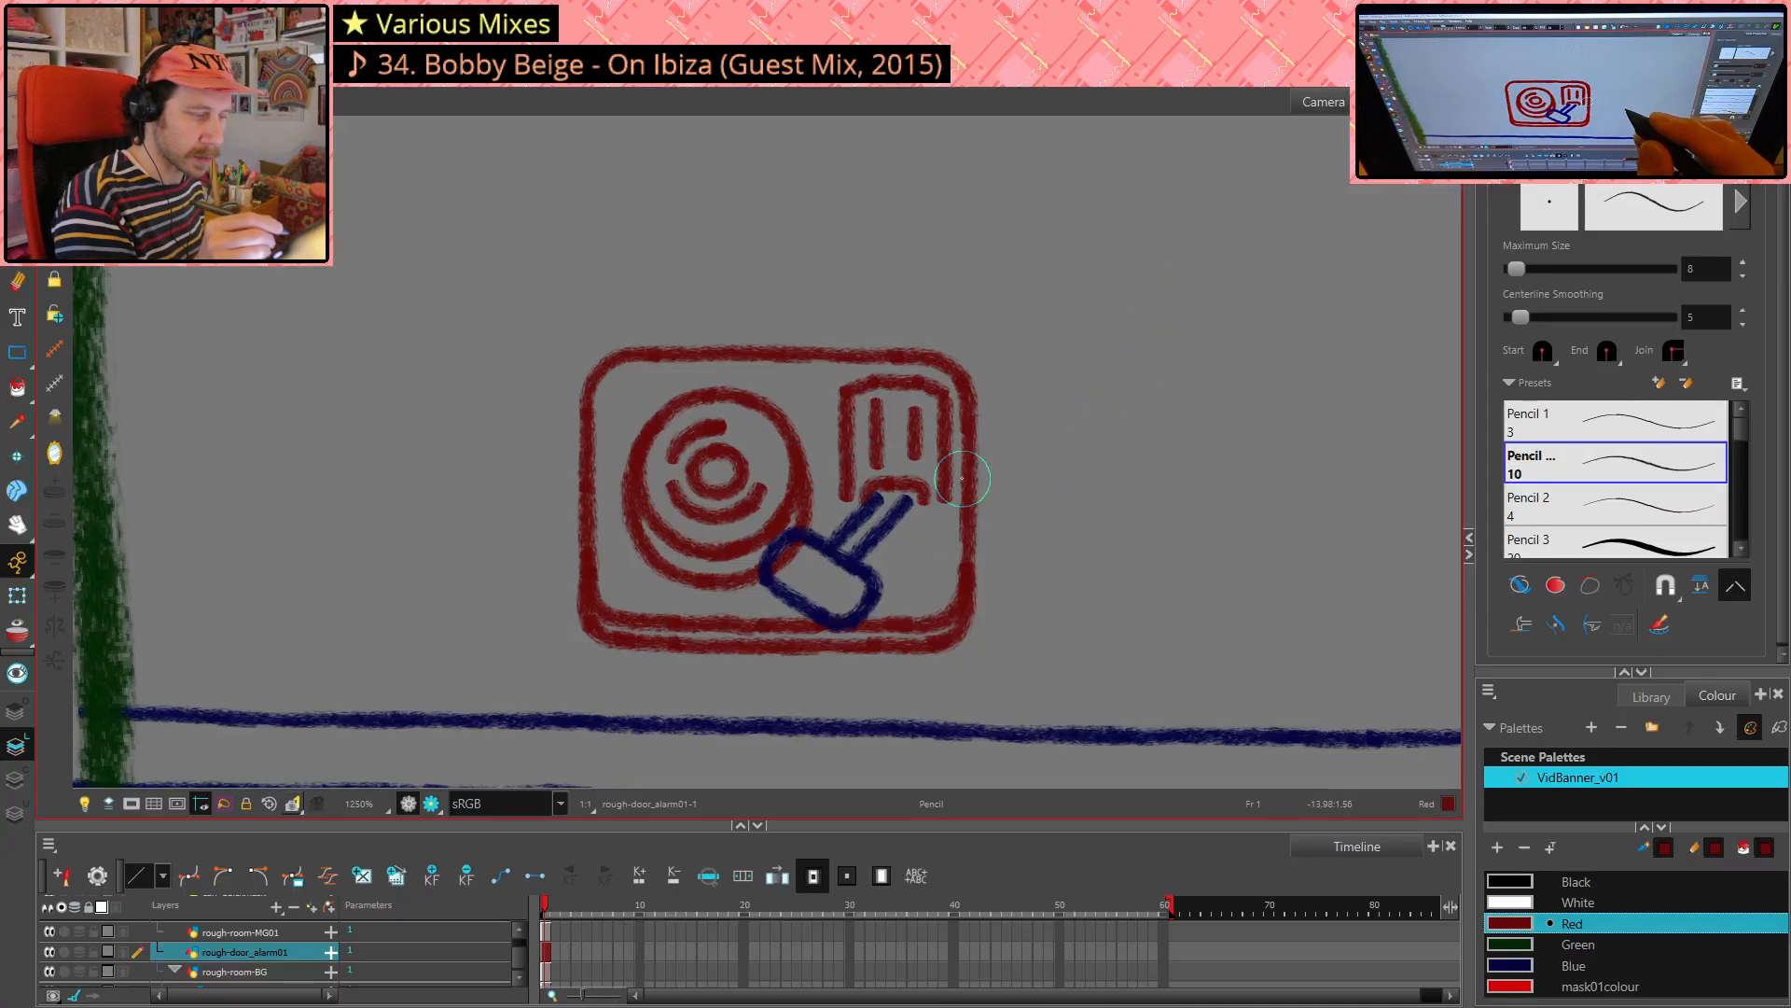
- Reposition the inner vertical red line inside the bracket slightly closer to the outer one, keeping the two lines parallel
key("4")
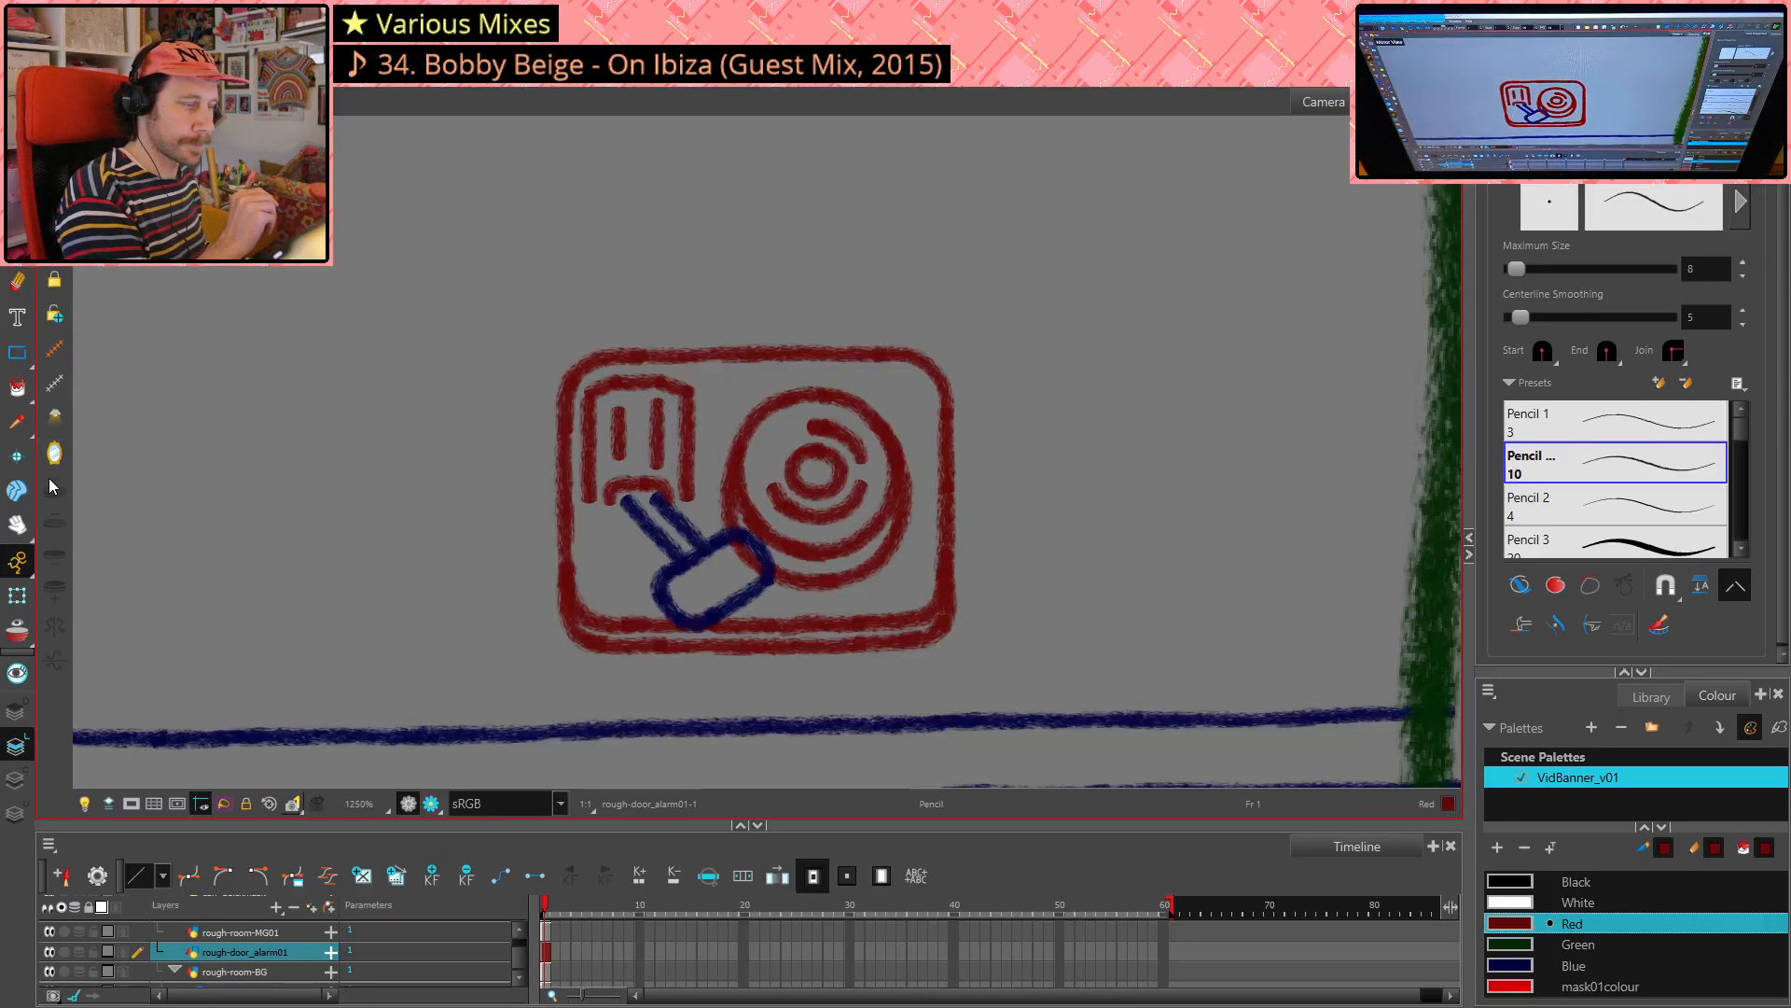
key("4")
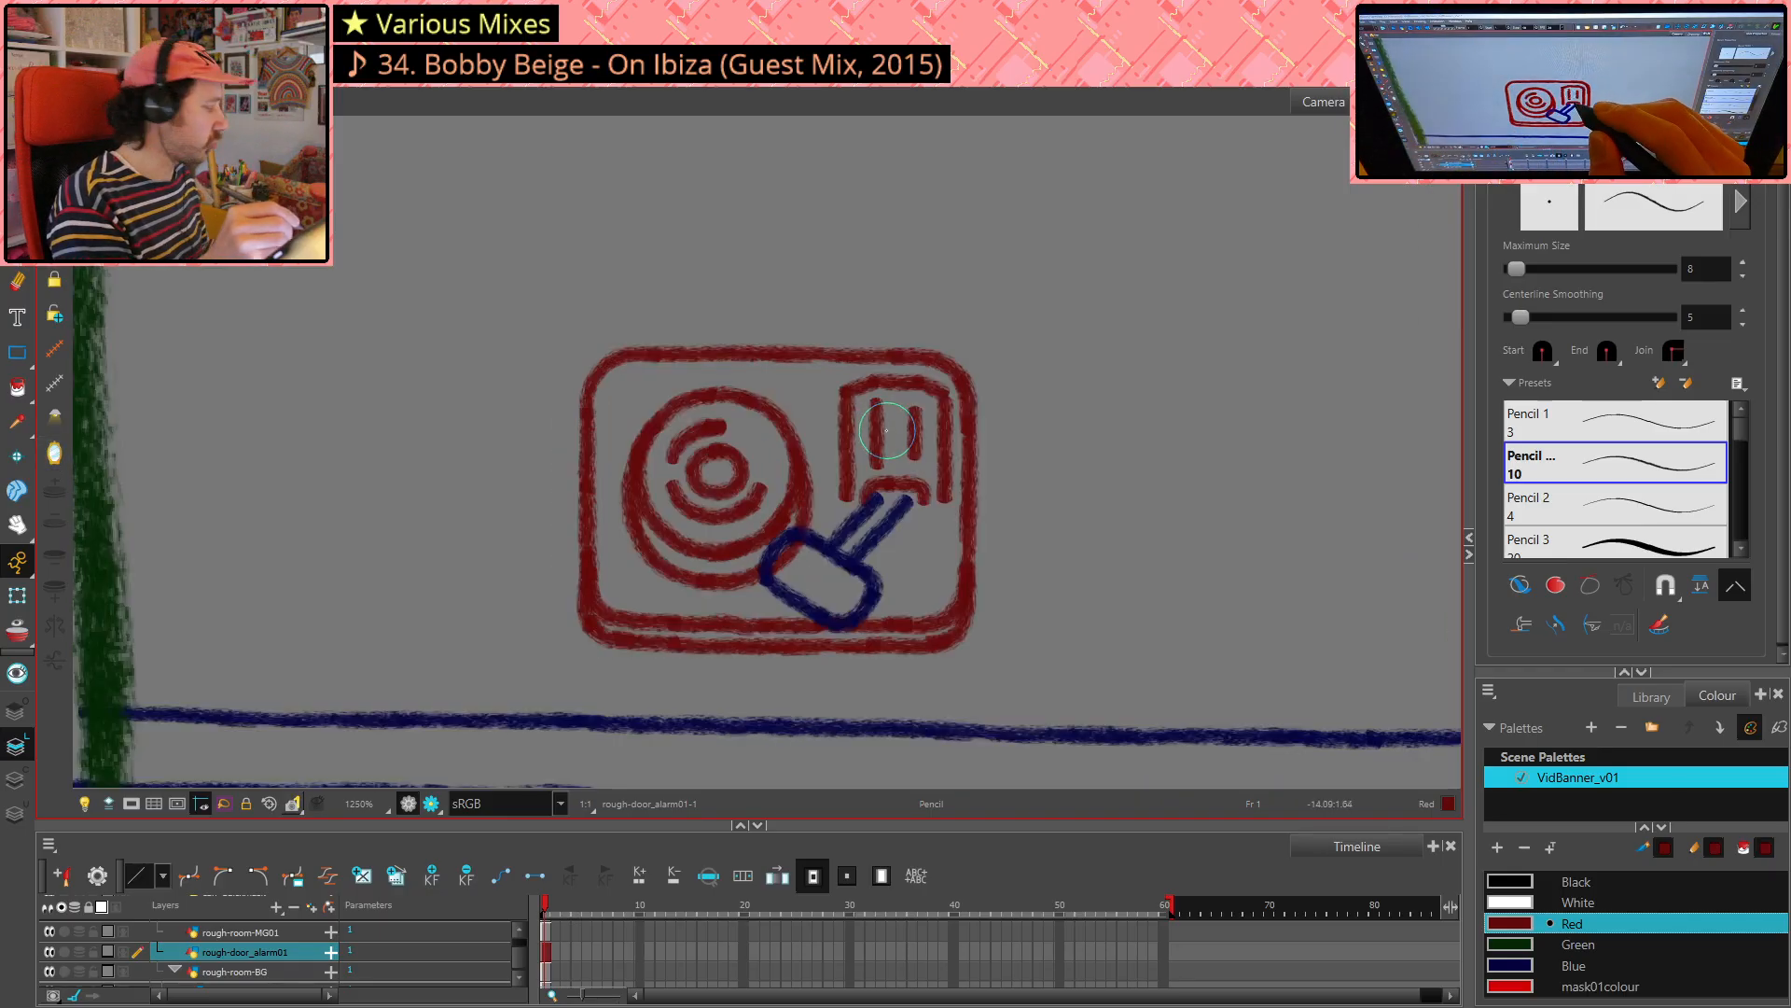
key("alt+s")
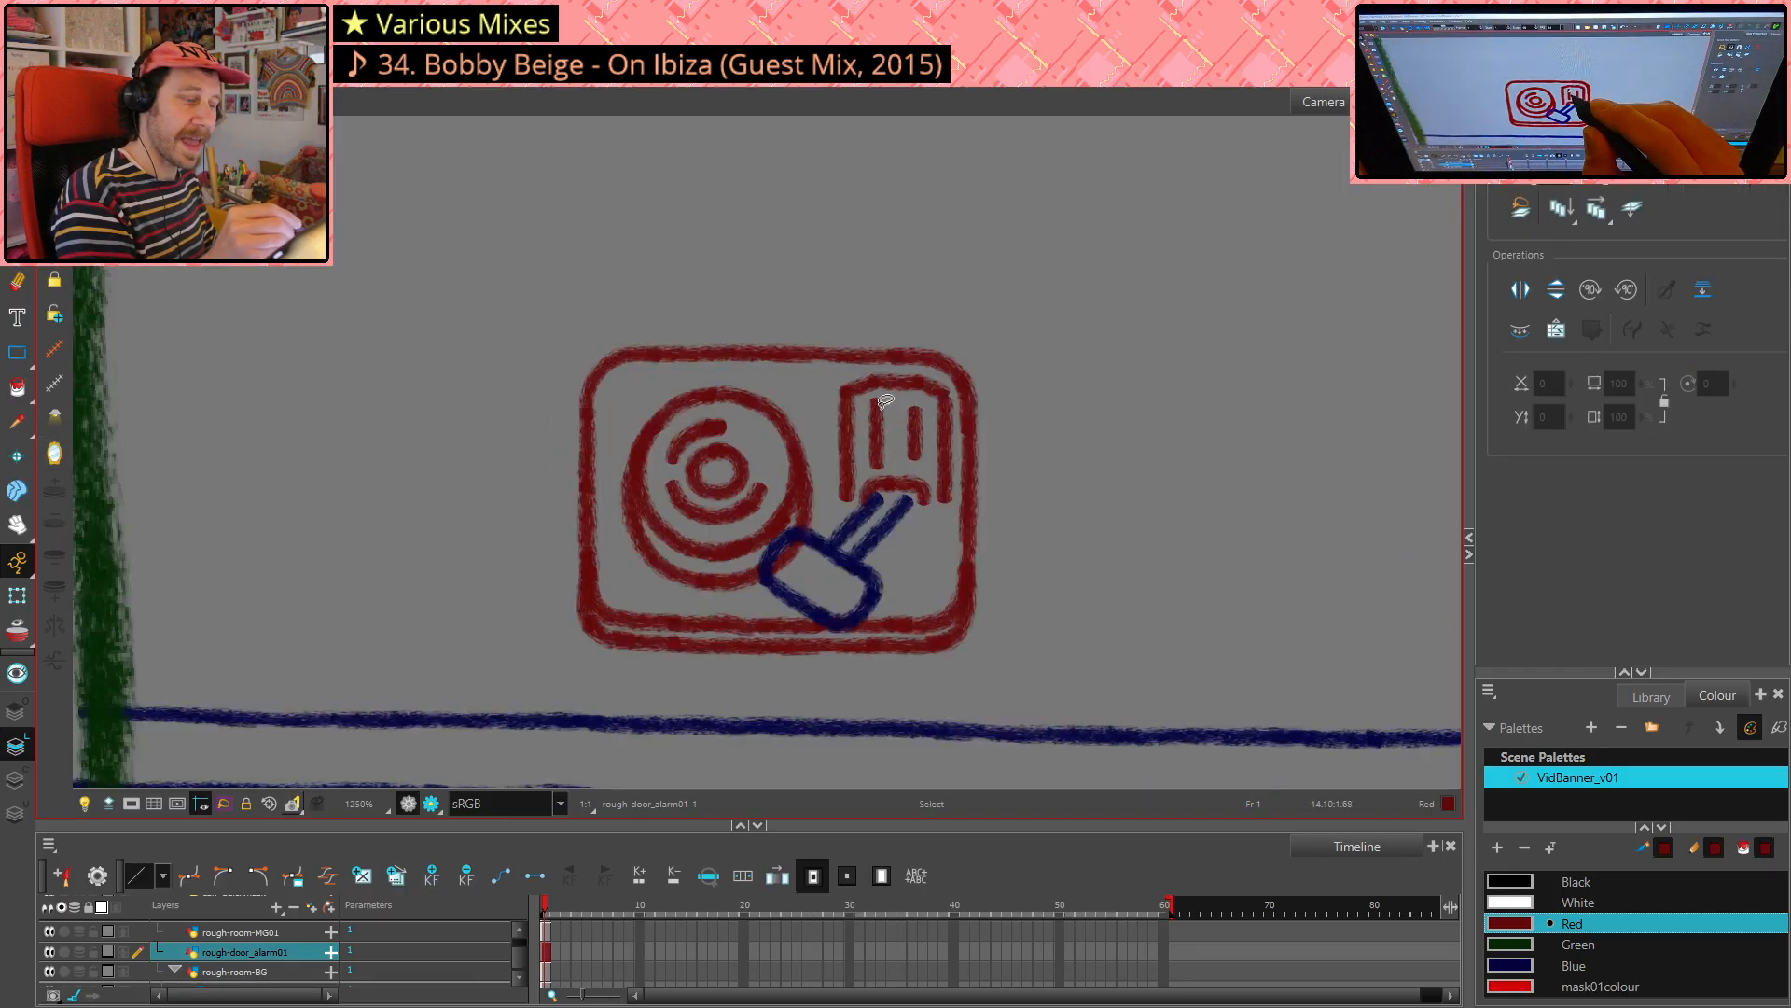
key("alt+slash")
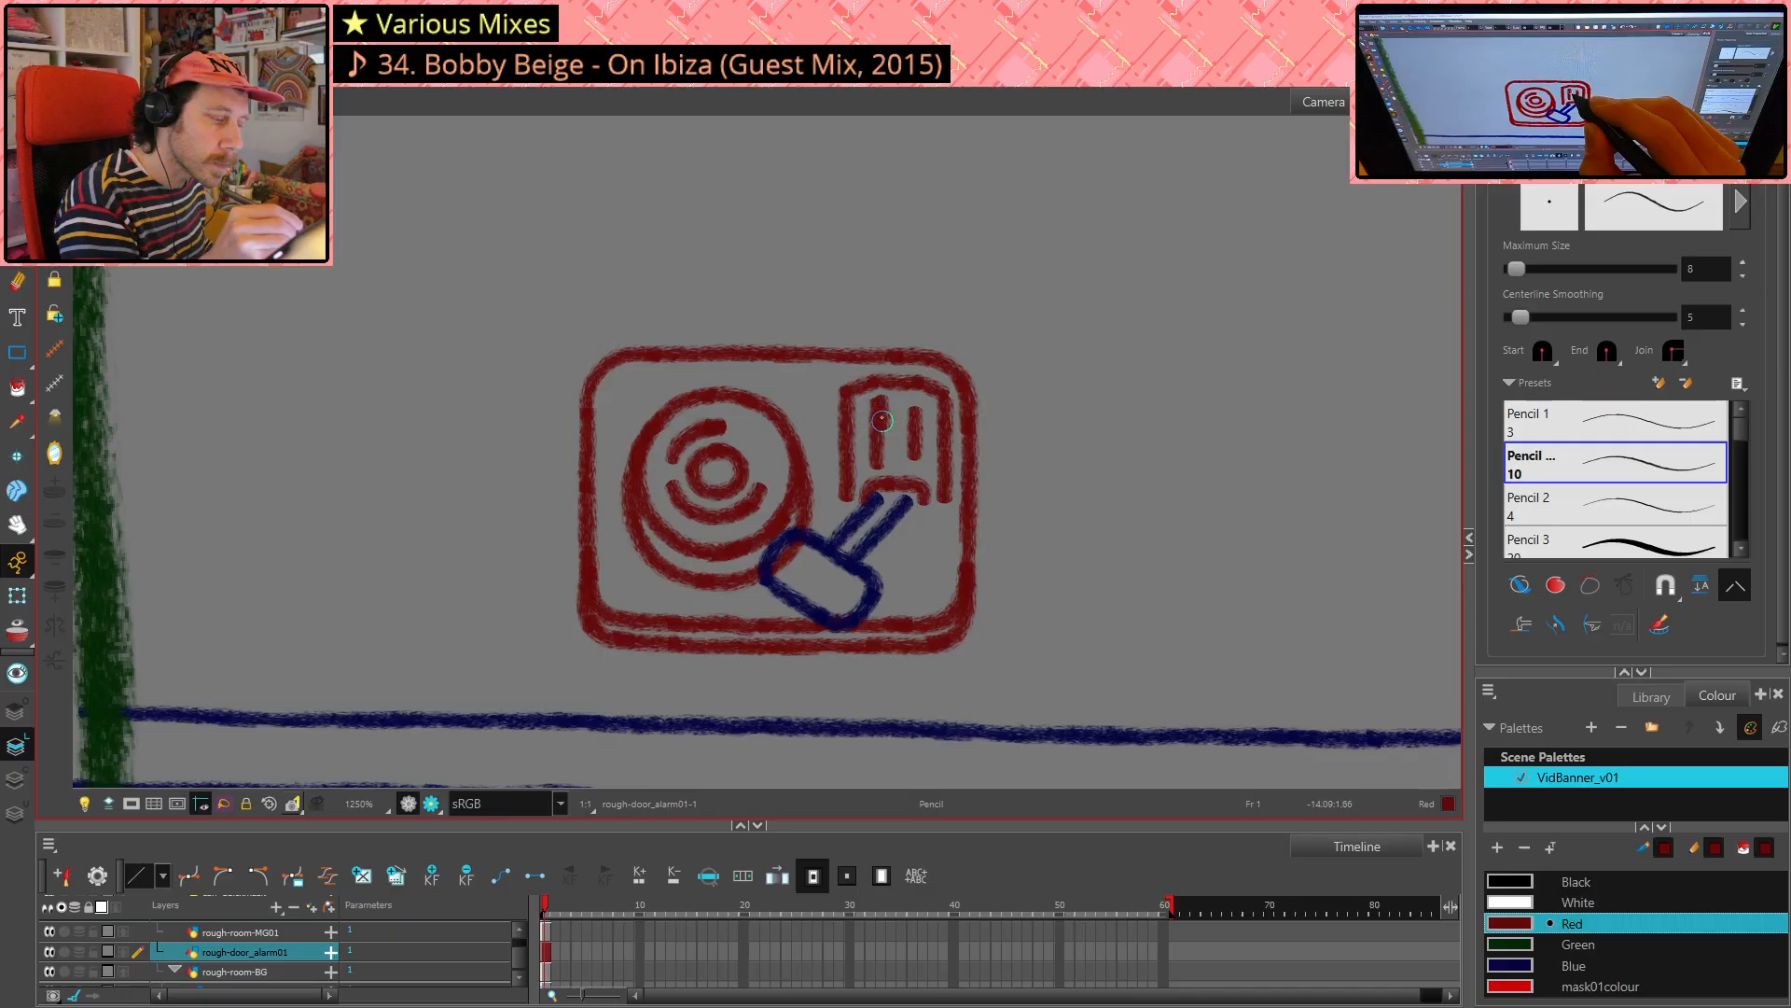
key("alt+s")
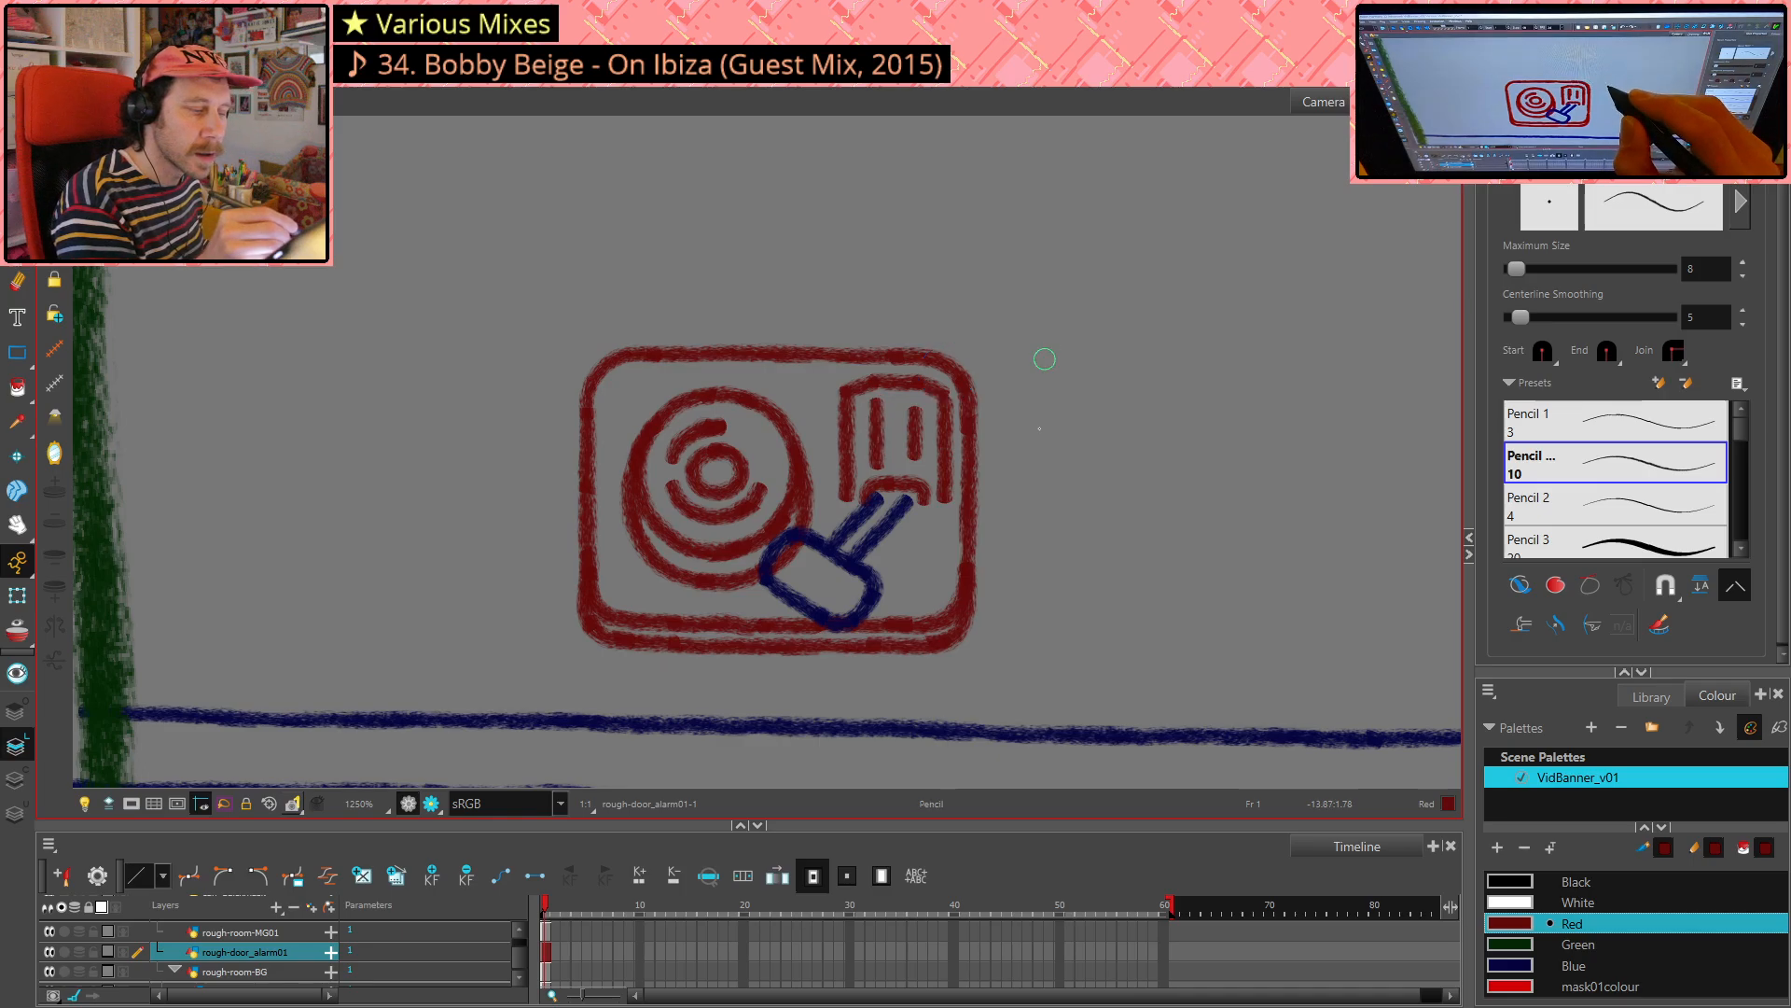
left_click_drag(1045, 353, 1035, 478)
key("alt+s")
key("ctrl+z")
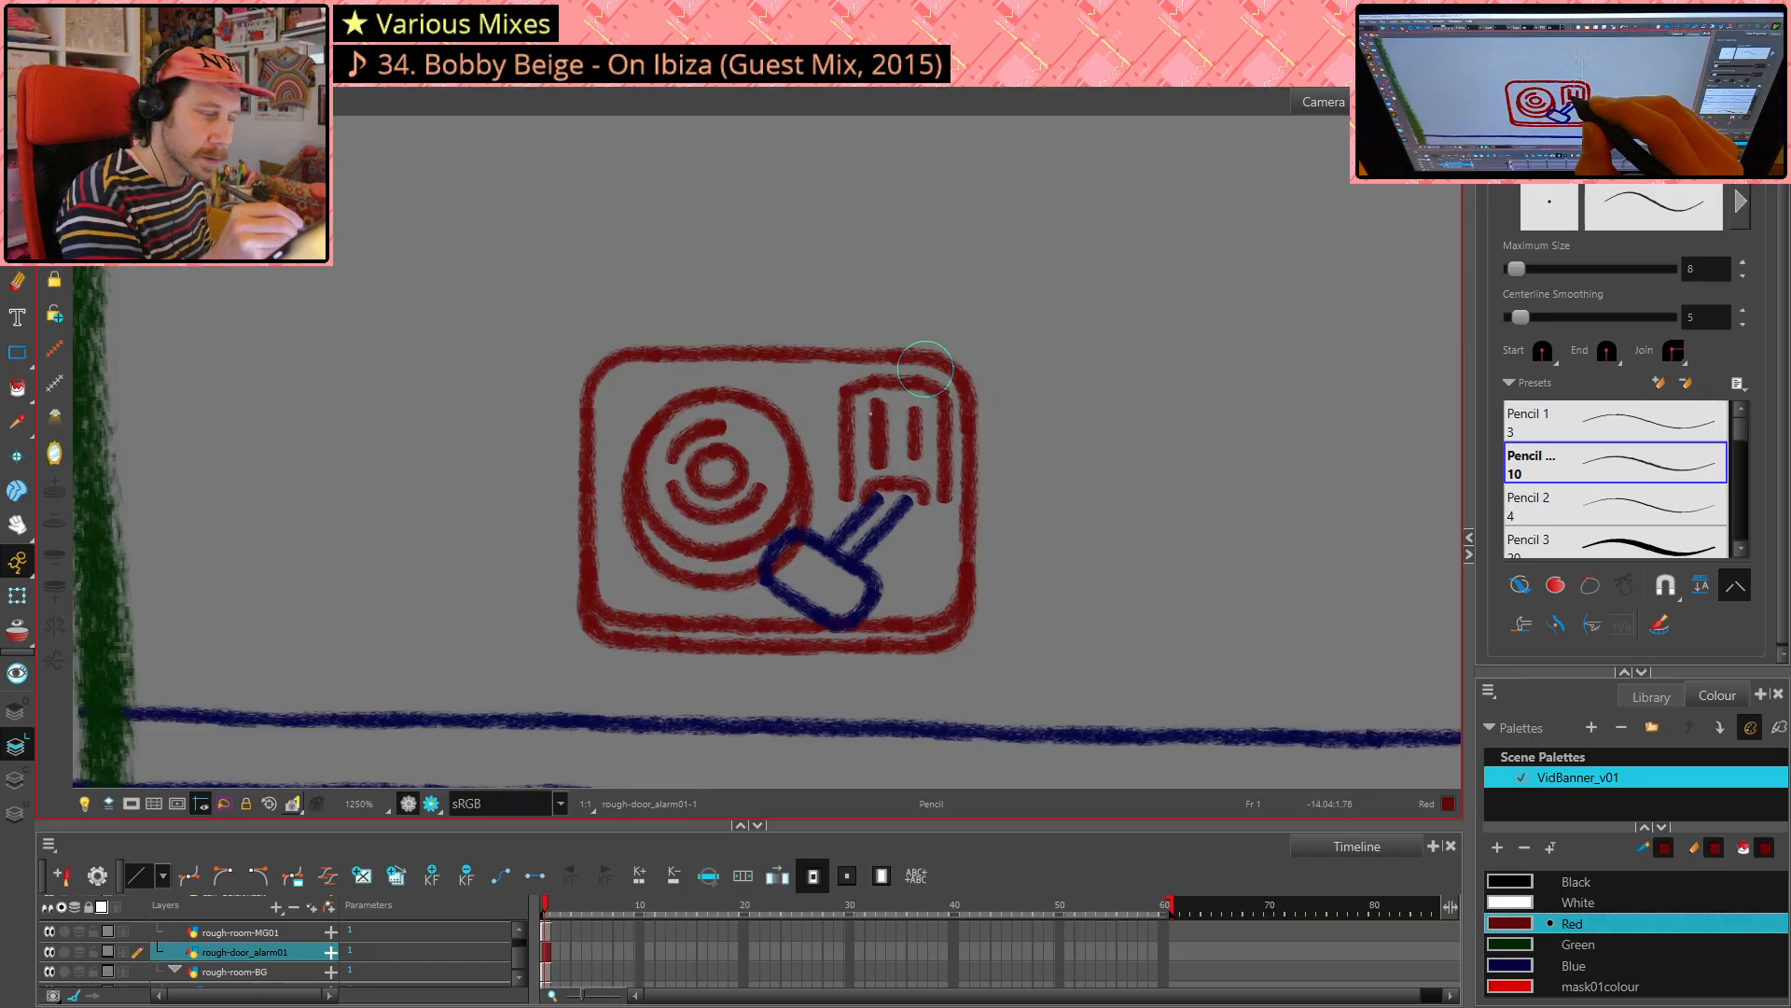
key("alt+s")
left_click(912, 414)
left_click(1017, 355)
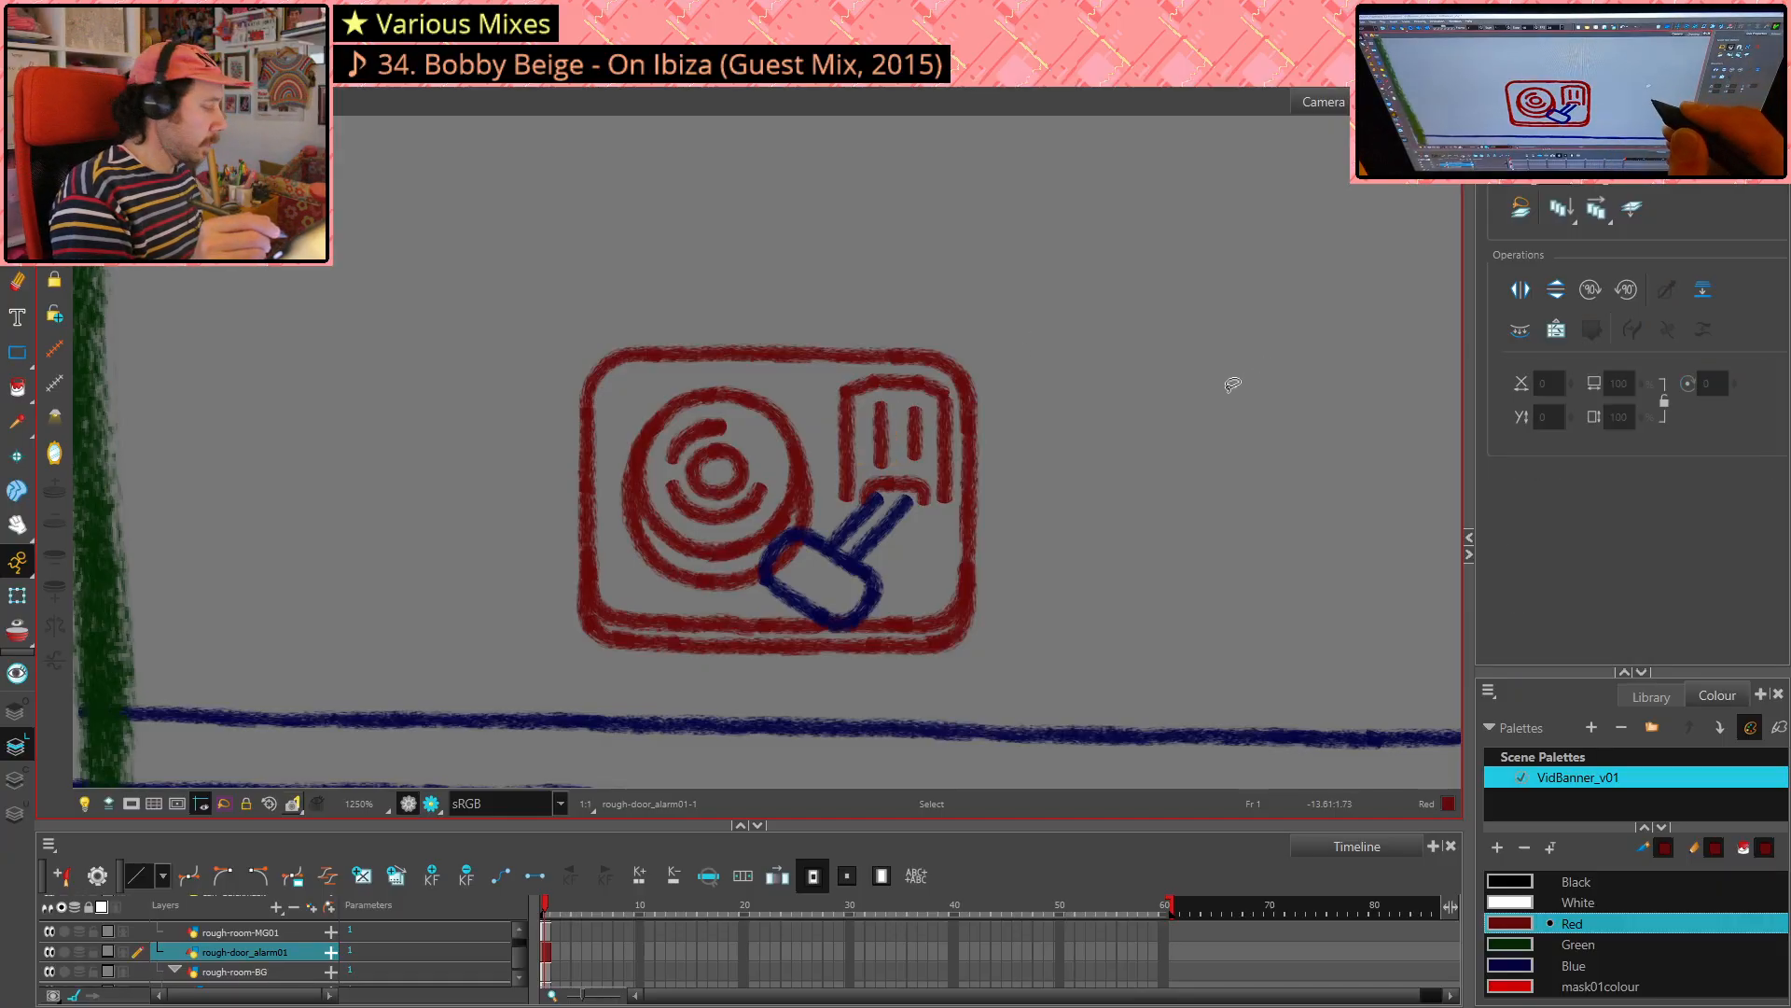
- Draw a short red arc on the upper outer part of the bell's inner ring and close the bracket's feet around the small arch
key("alt+slash")
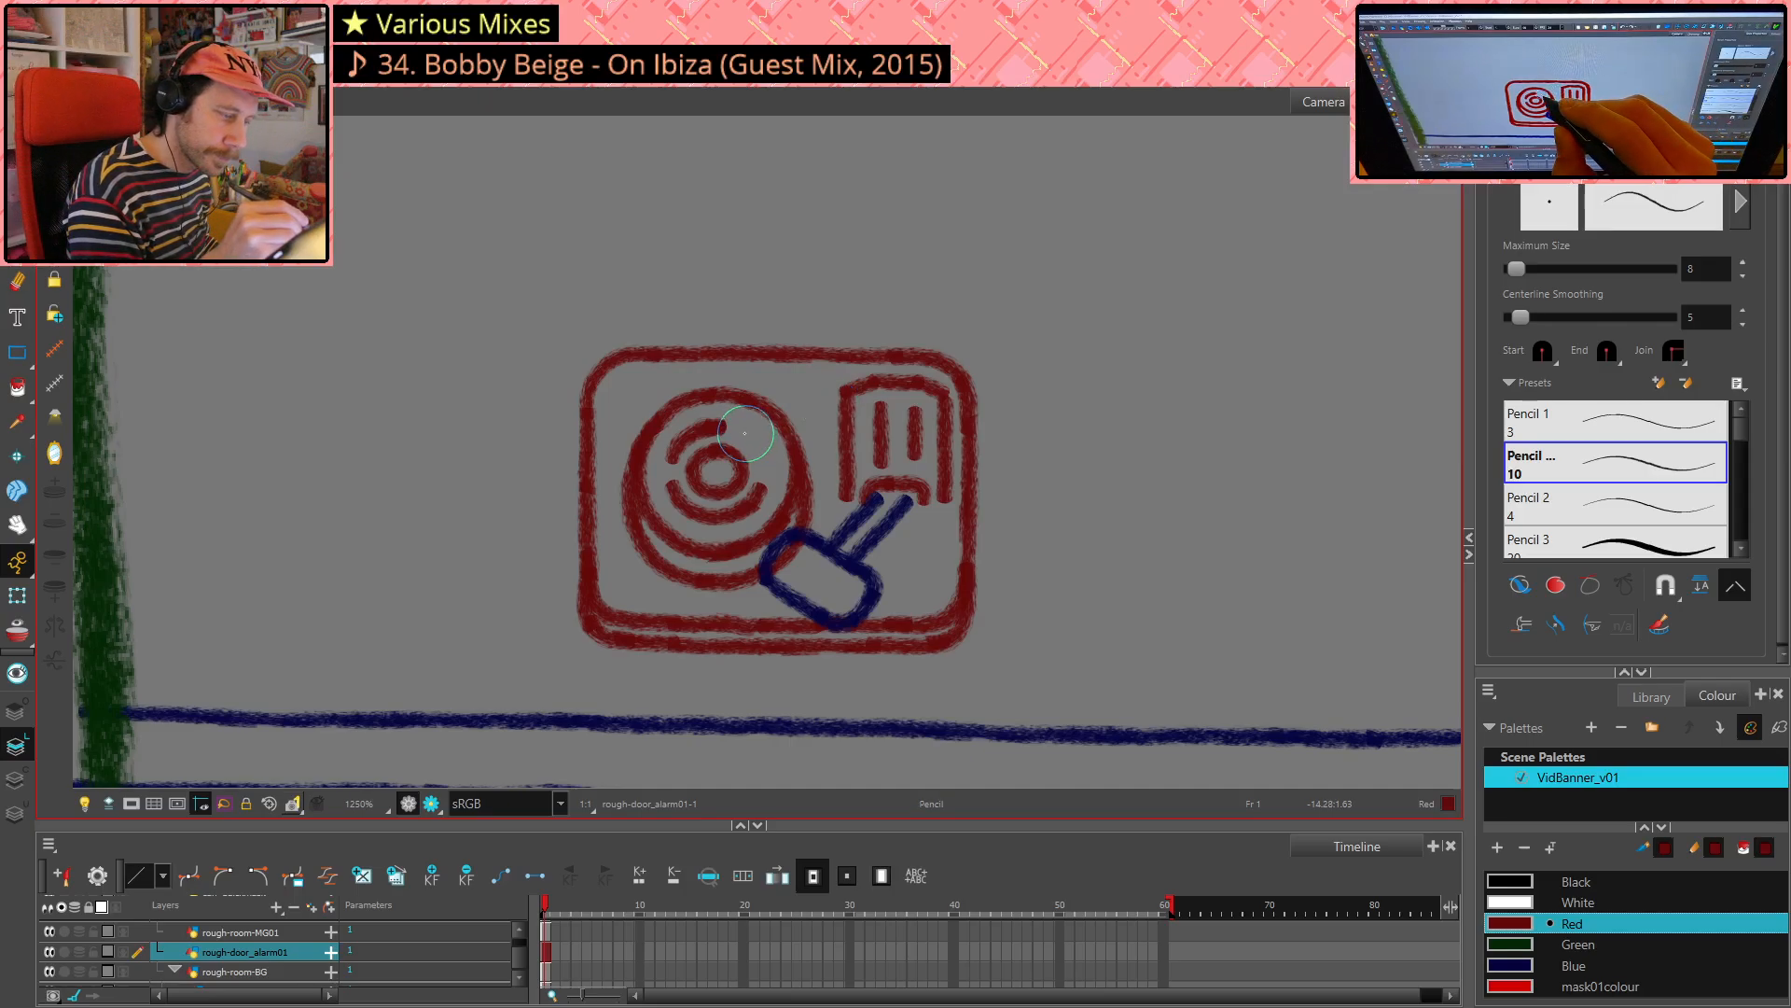
left_click_drag(741, 432, 761, 451)
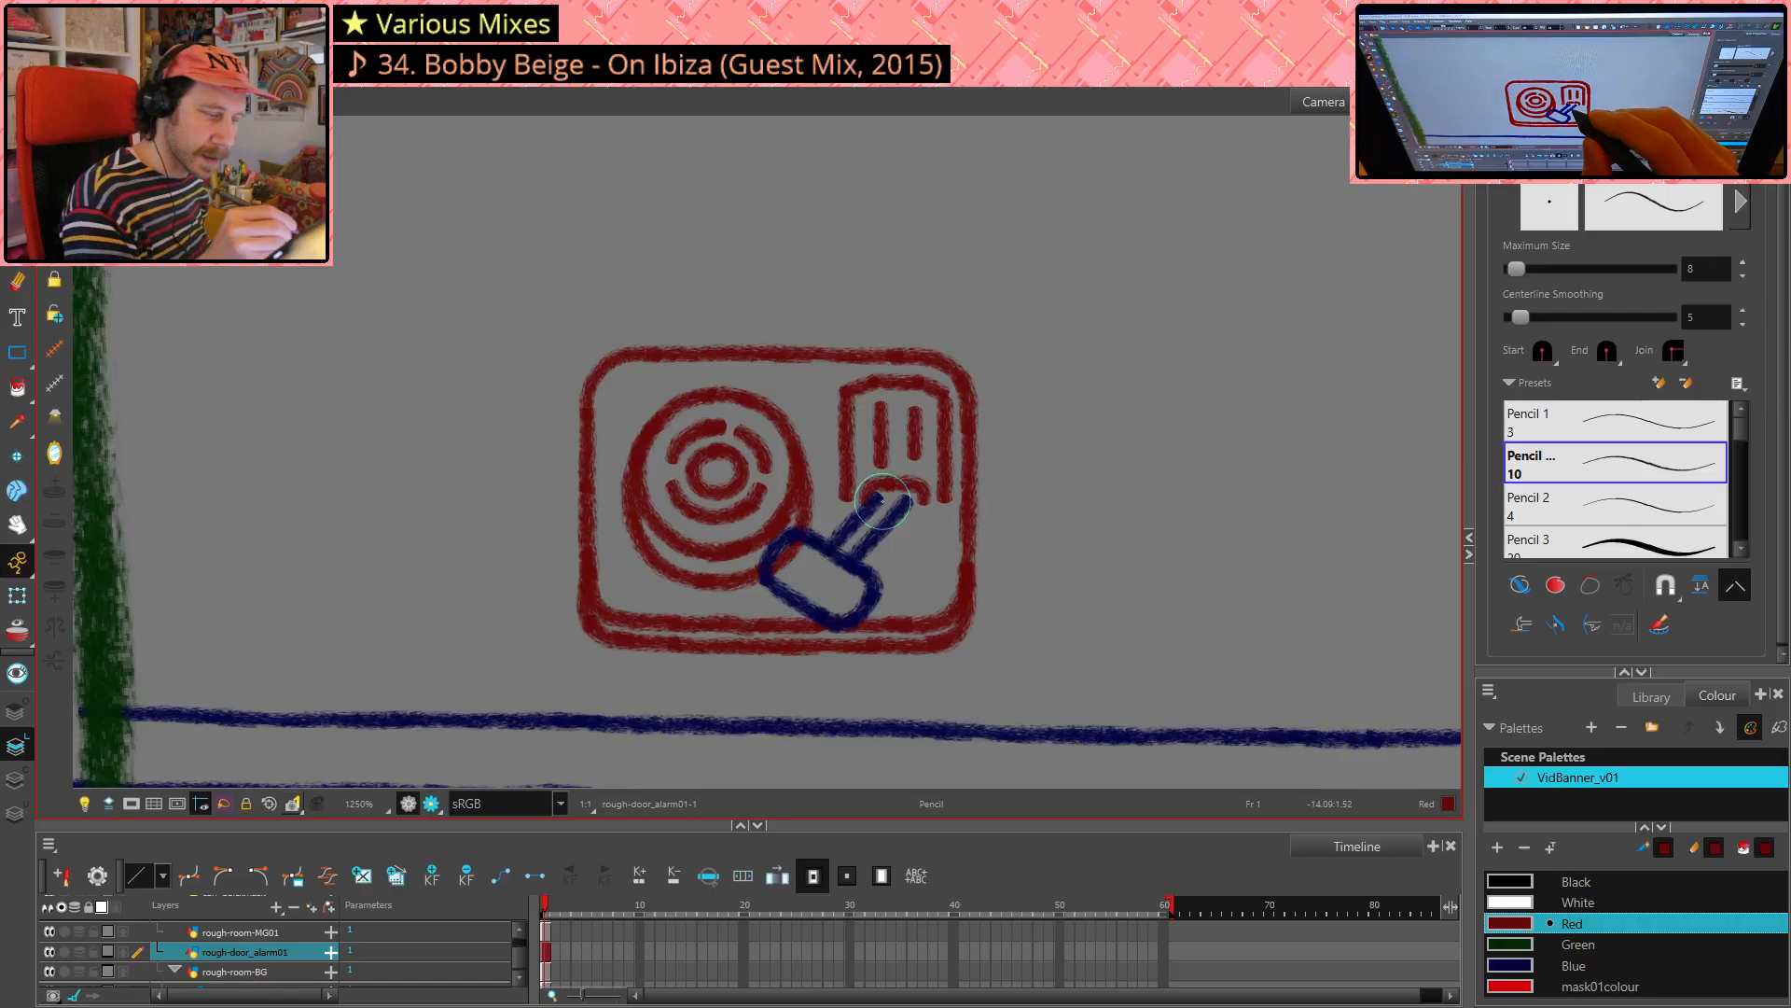
left_click_drag(873, 493, 922, 487)
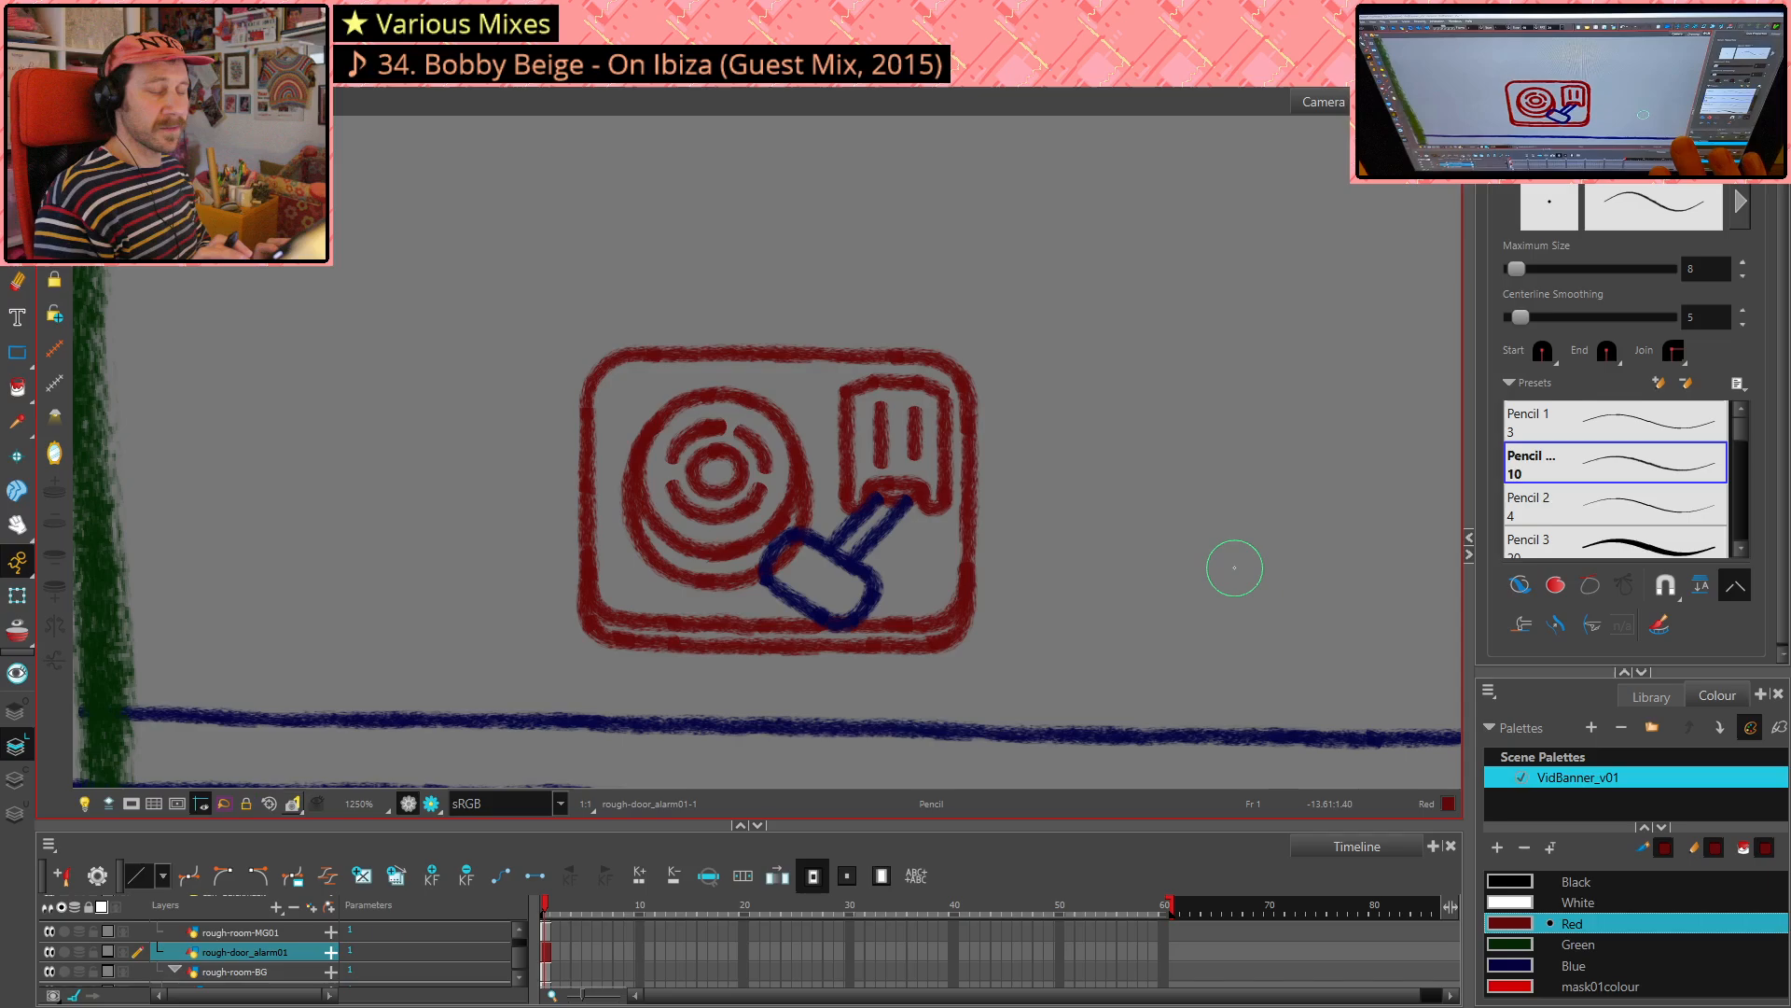
- Cut the blue striker and paste it in place onto the art layer that holds the red alarm drawing
key("alt+s")
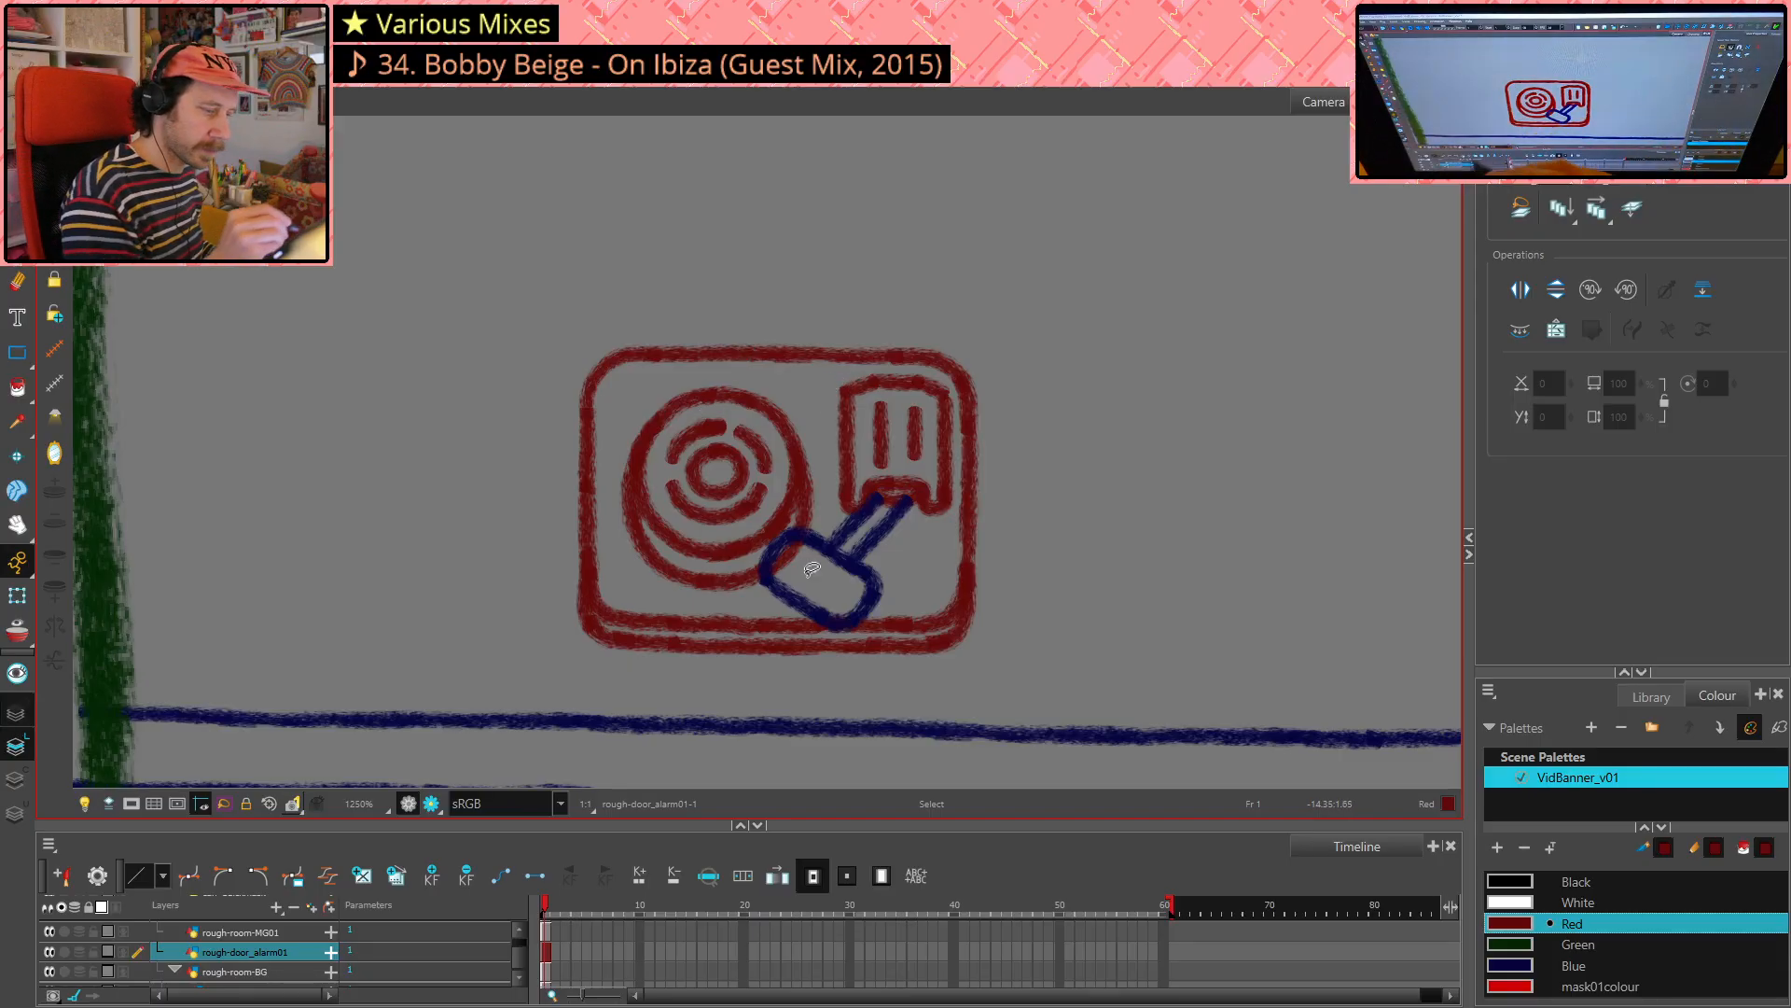
mouse_move(920, 529)
left_mouse_down()
mouse_move(814, 521)
mouse_move(780, 539)
mouse_move(777, 603)
mouse_move(858, 613)
mouse_move(920, 531)
left_mouse_up()
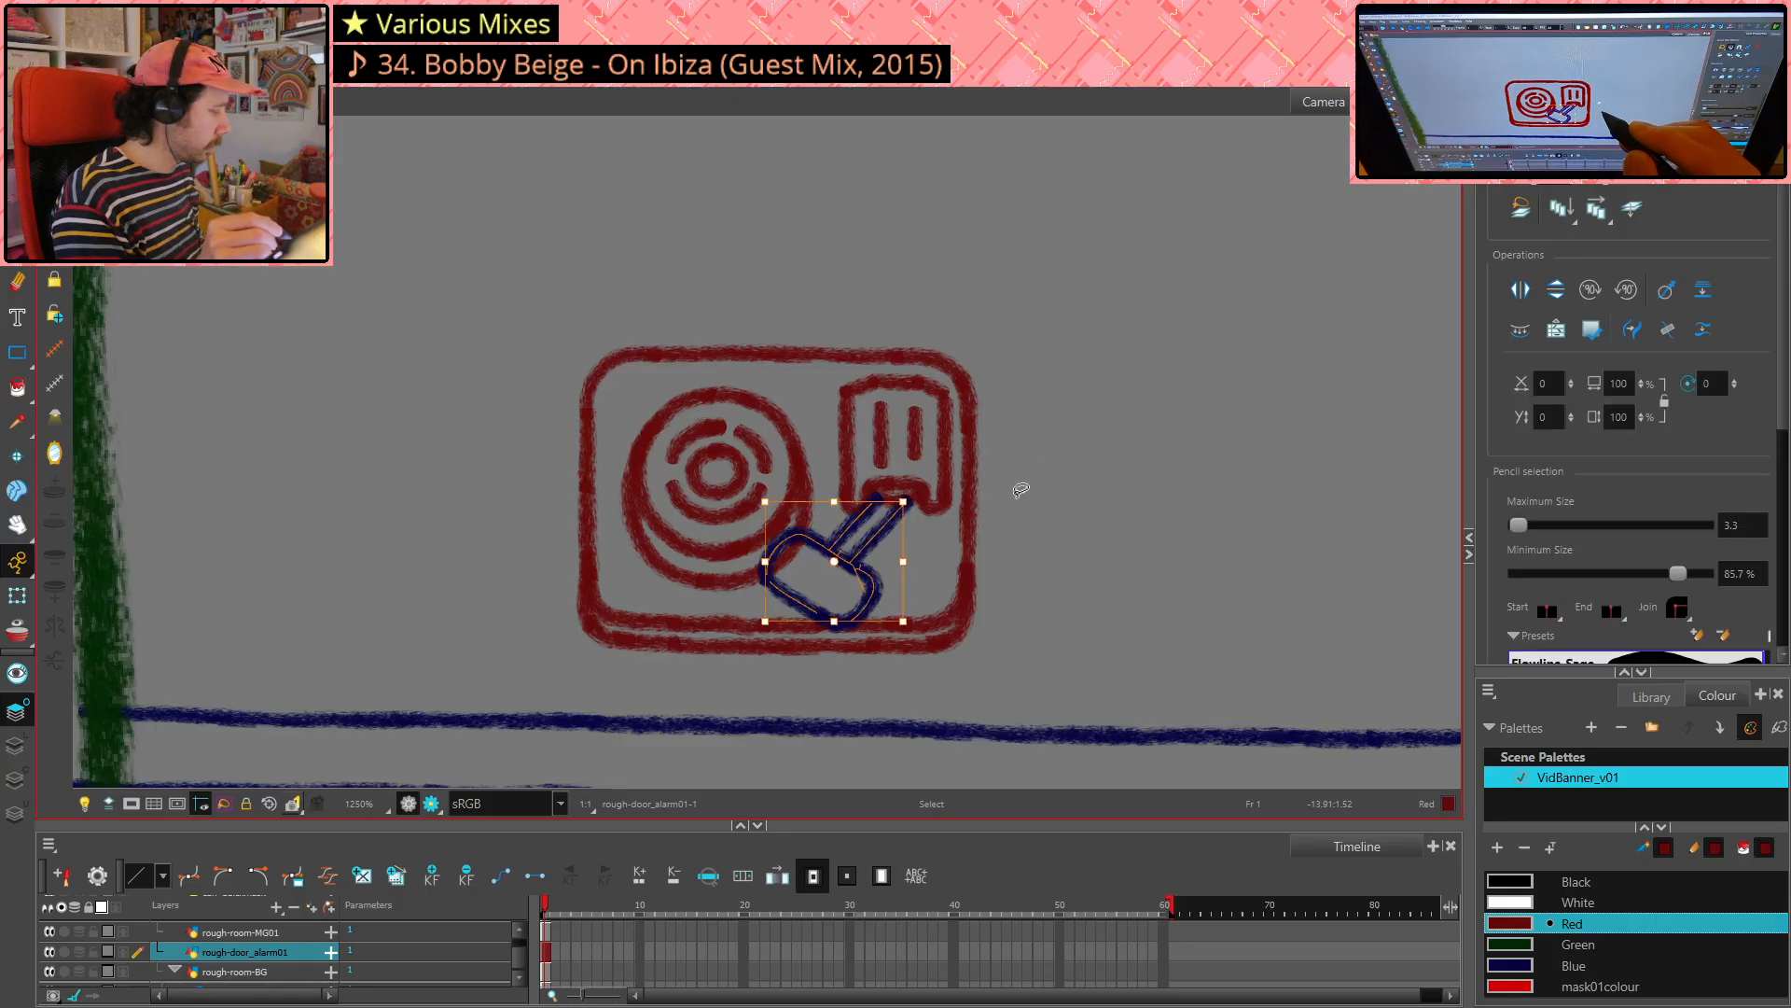
key("Delete")
key("ctrl+z")
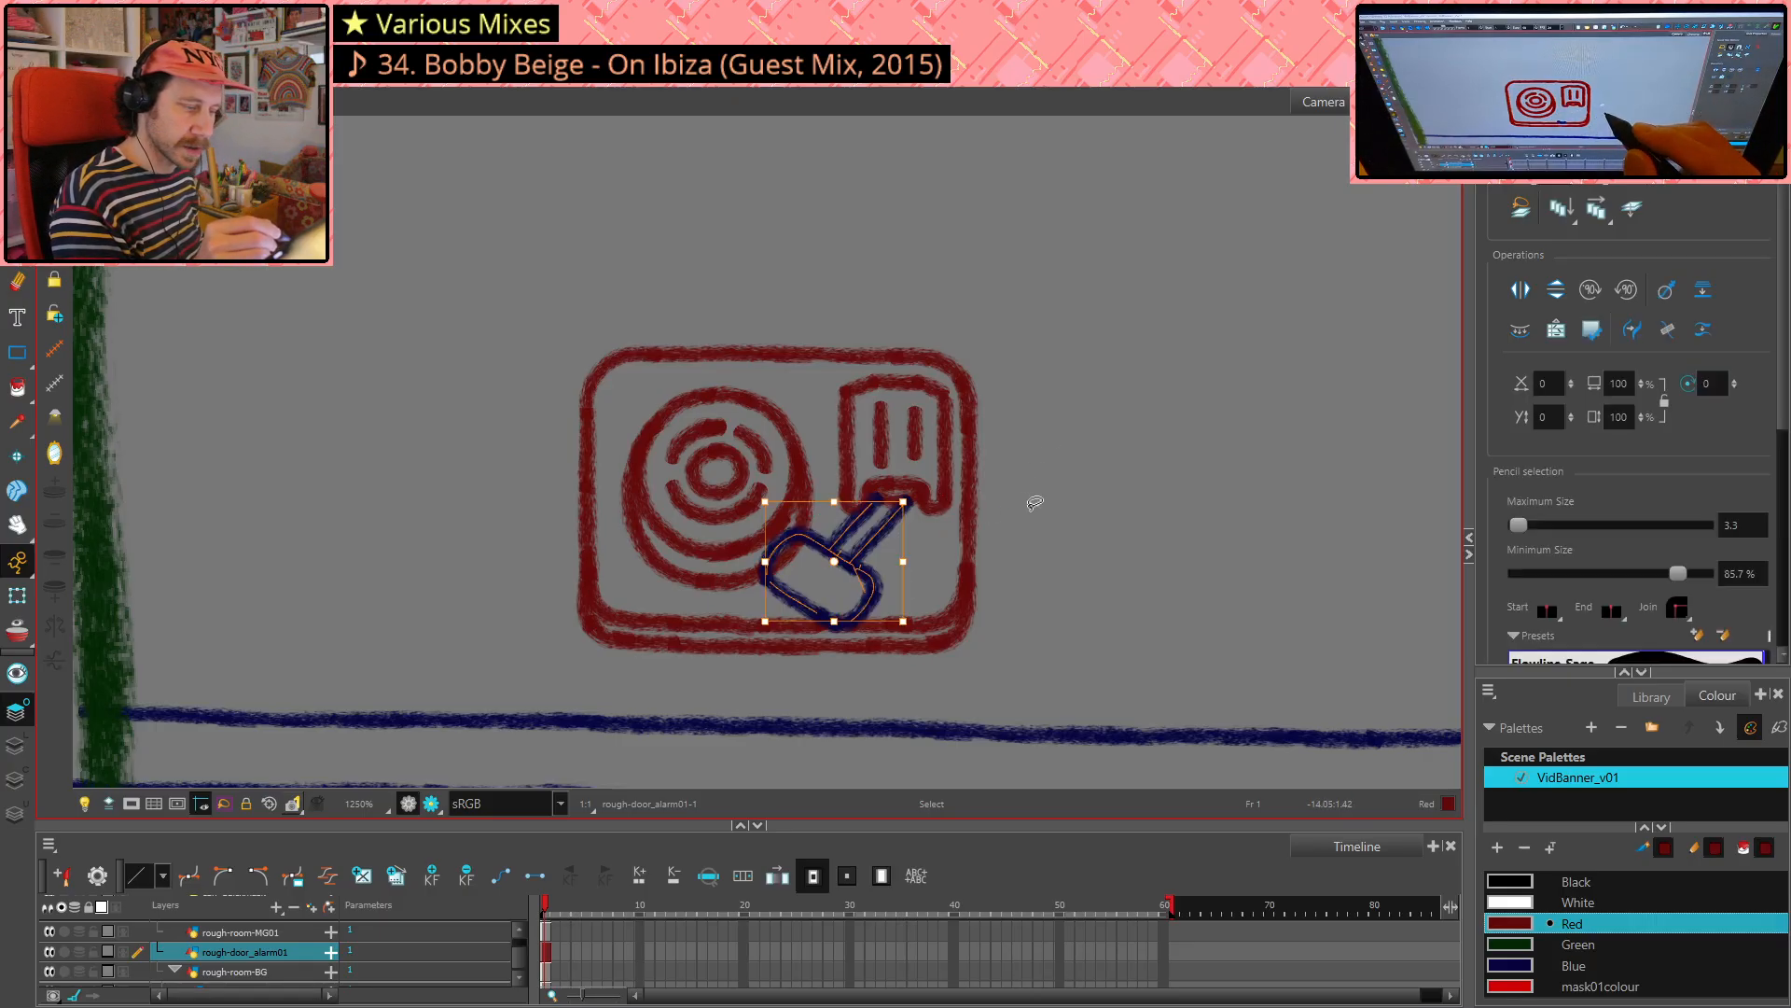
mouse_move(936, 547)
left_mouse_down()
mouse_move(898, 594)
mouse_move(936, 552)
left_mouse_up()
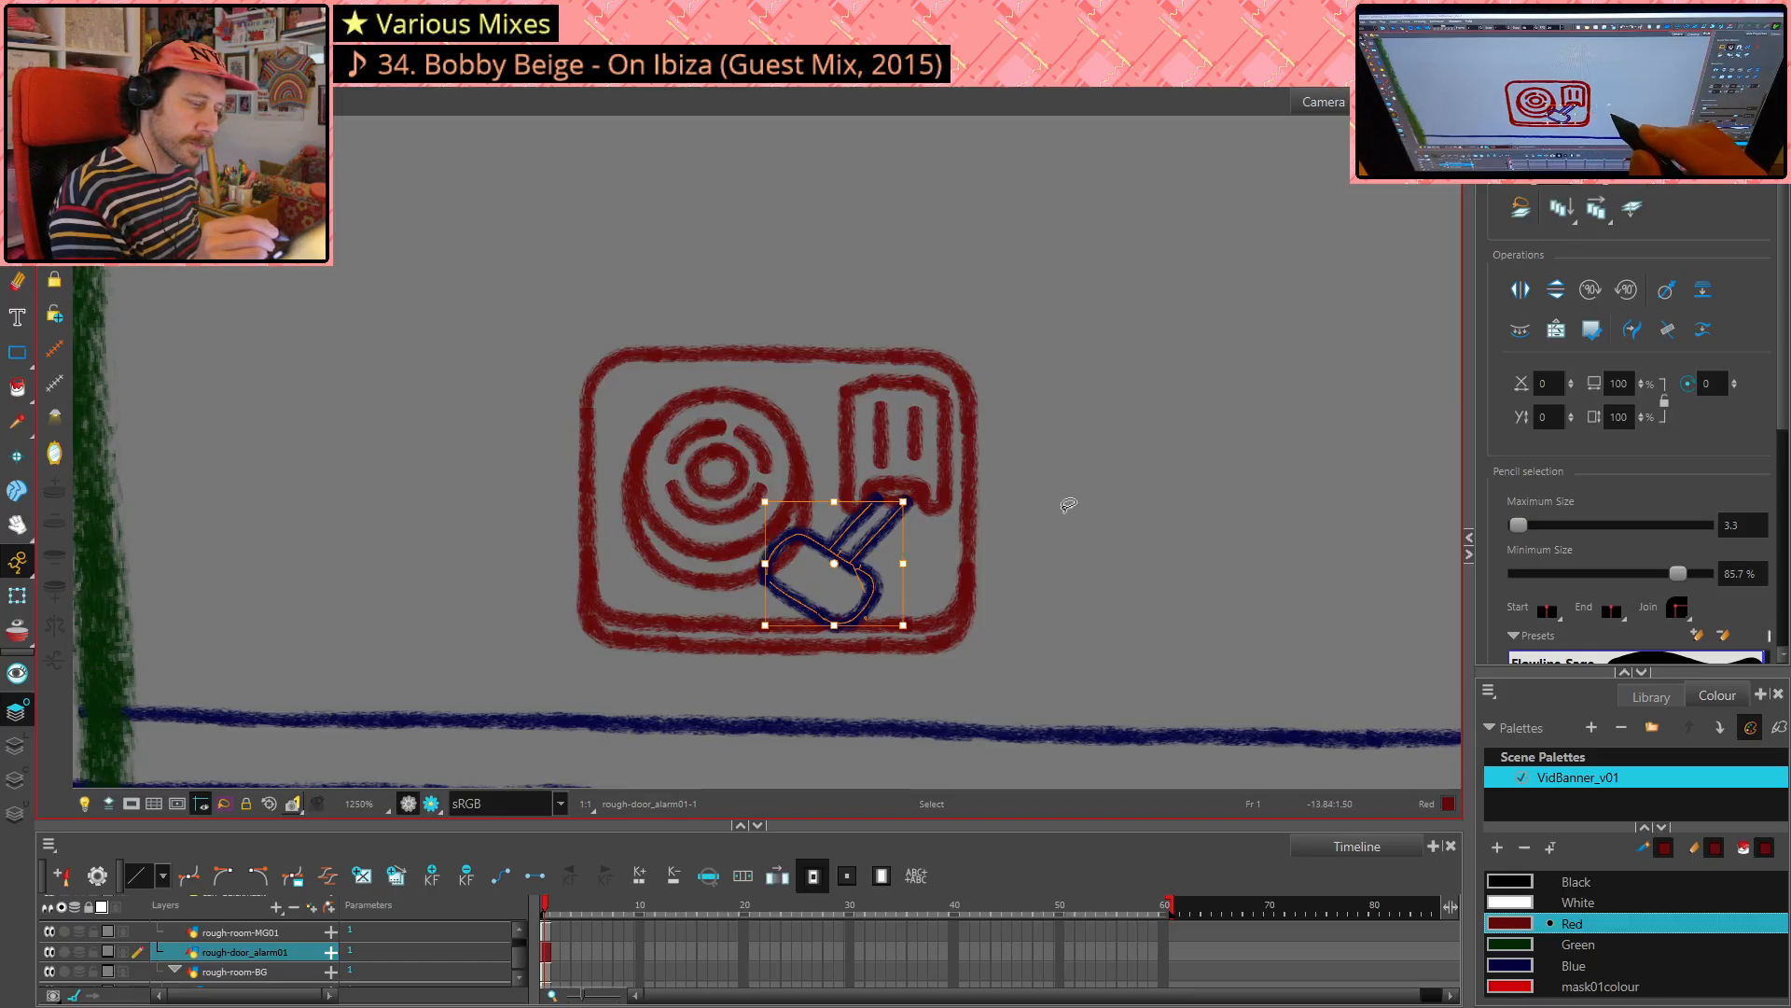
key("Delete")
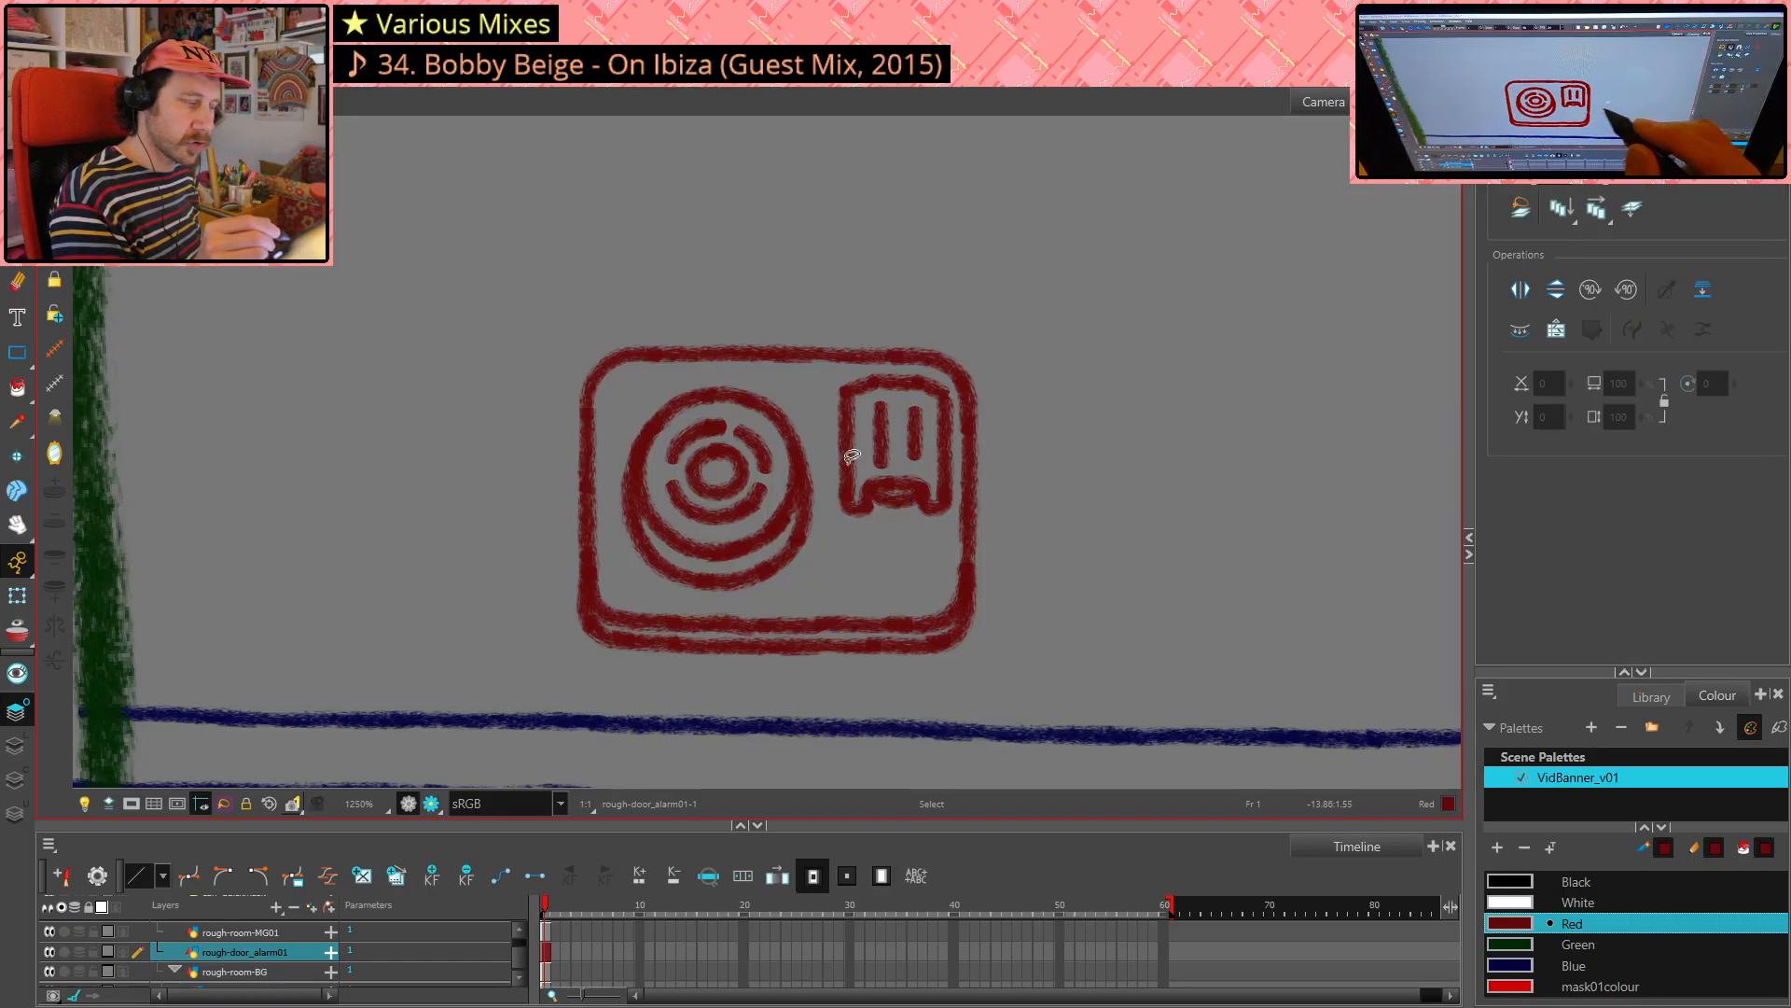
key("l")
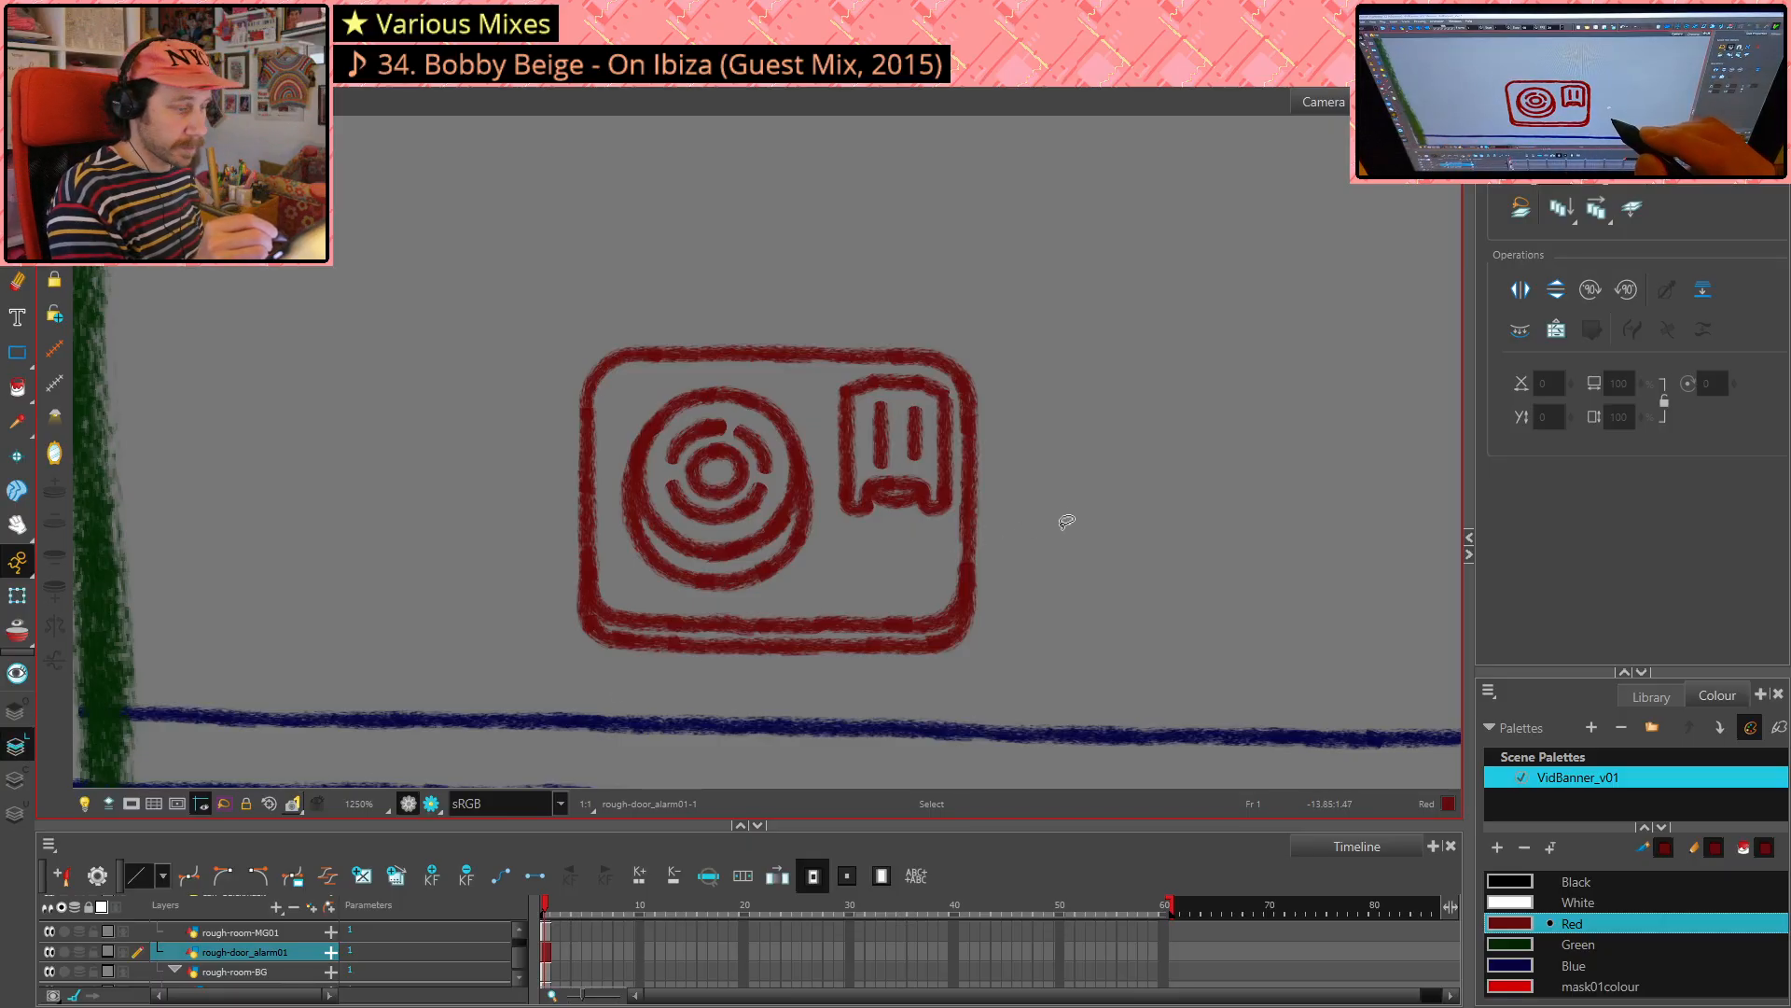
key("ctrl+v")
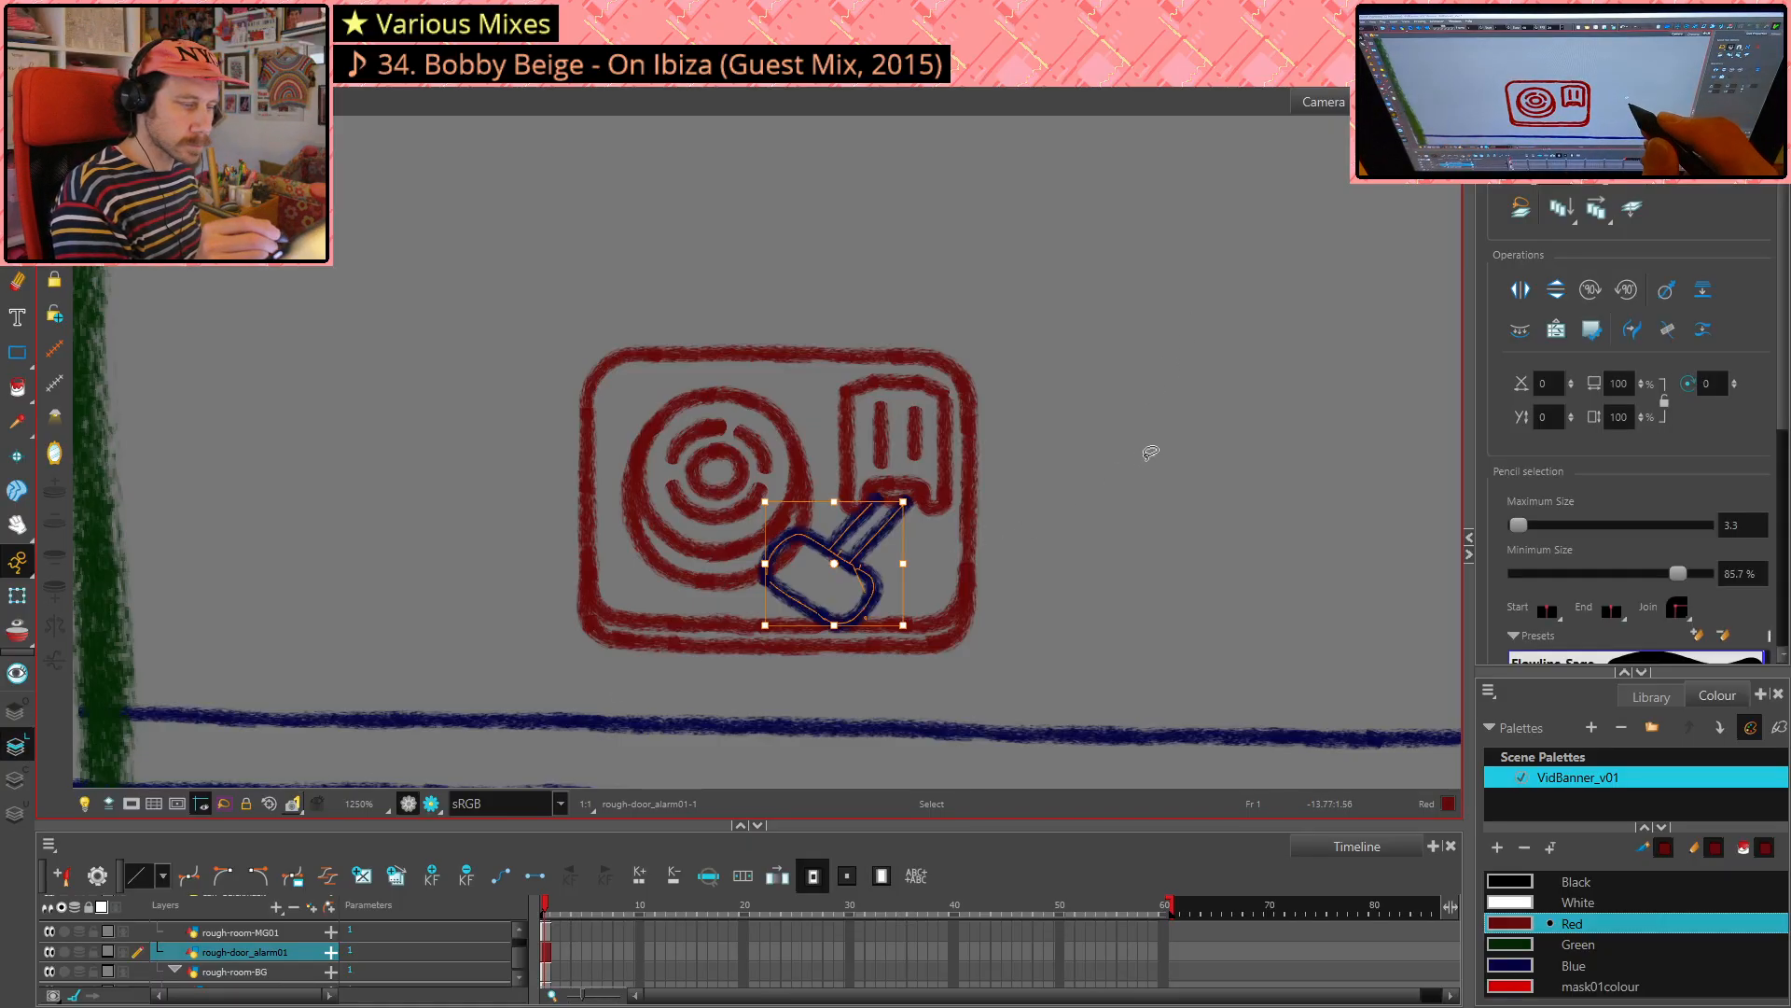
- Select the bell, bracket and striker together and nudge them two increments left within the alarm's housing, then deselect them
mouse_move(737, 370)
left_mouse_down()
mouse_move(616, 421)
mouse_move(623, 549)
mouse_move(852, 604)
mouse_move(903, 587)
mouse_move(932, 505)
mouse_move(951, 413)
mouse_move(915, 359)
left_mouse_up()
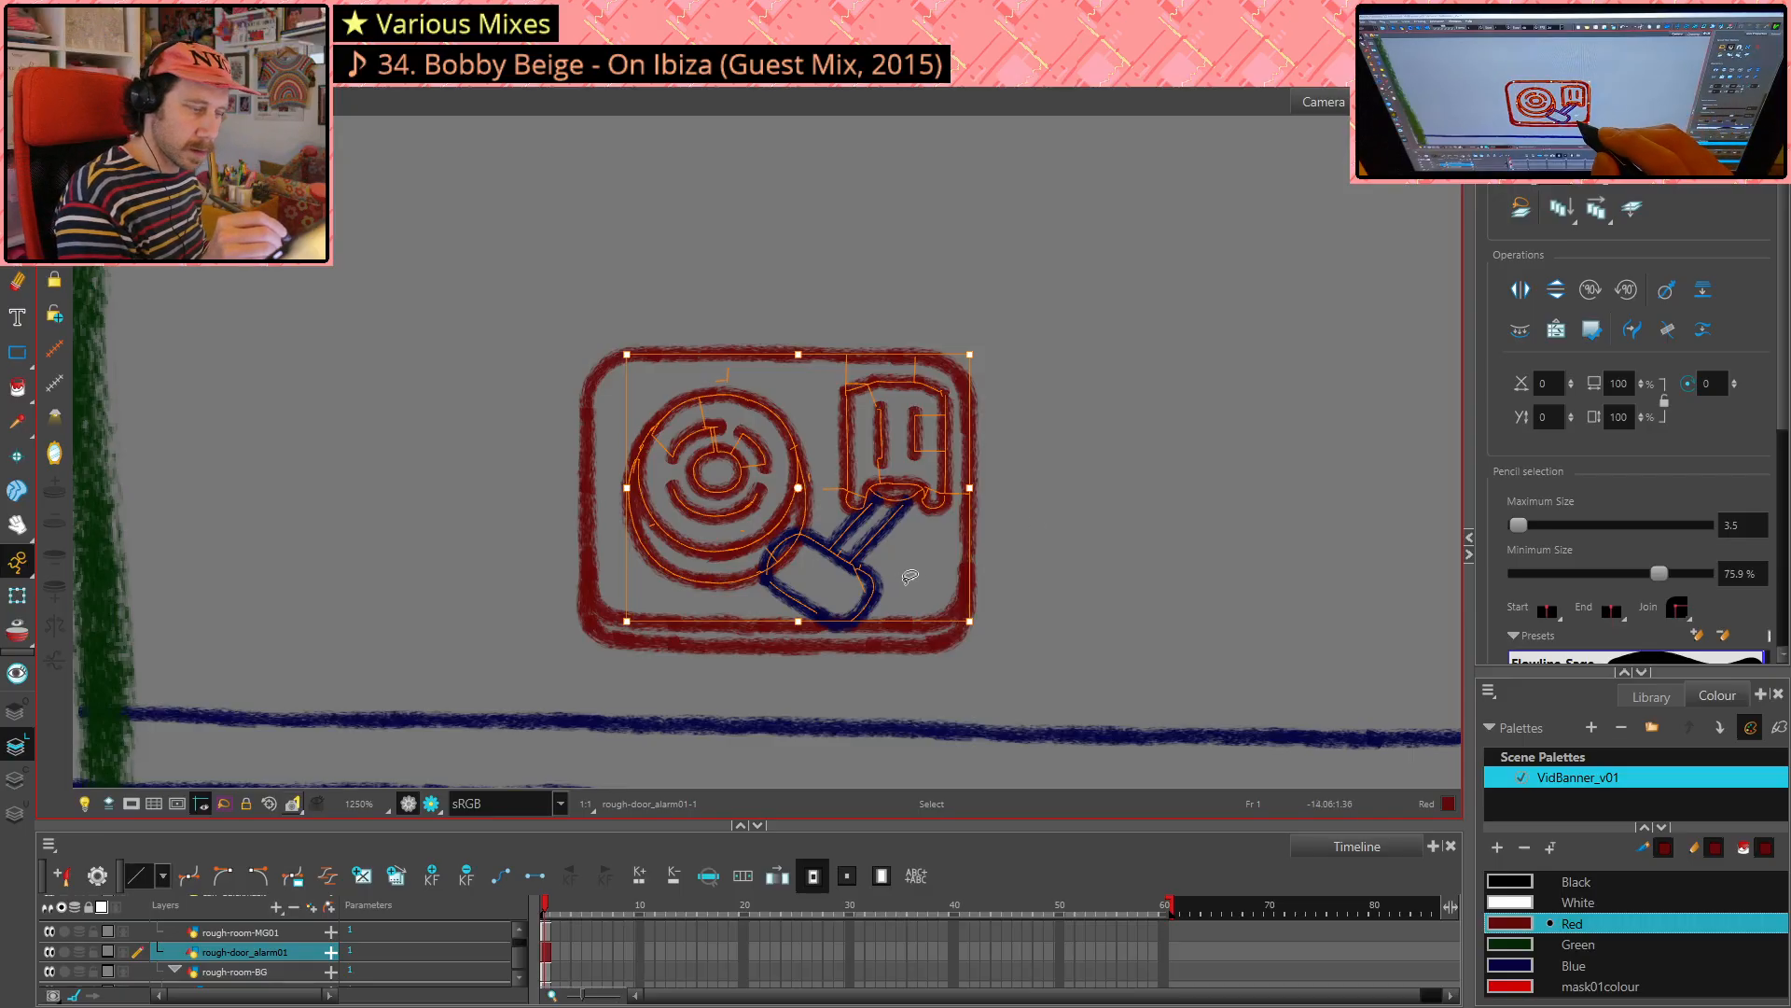
left_click(831, 619, "shift")
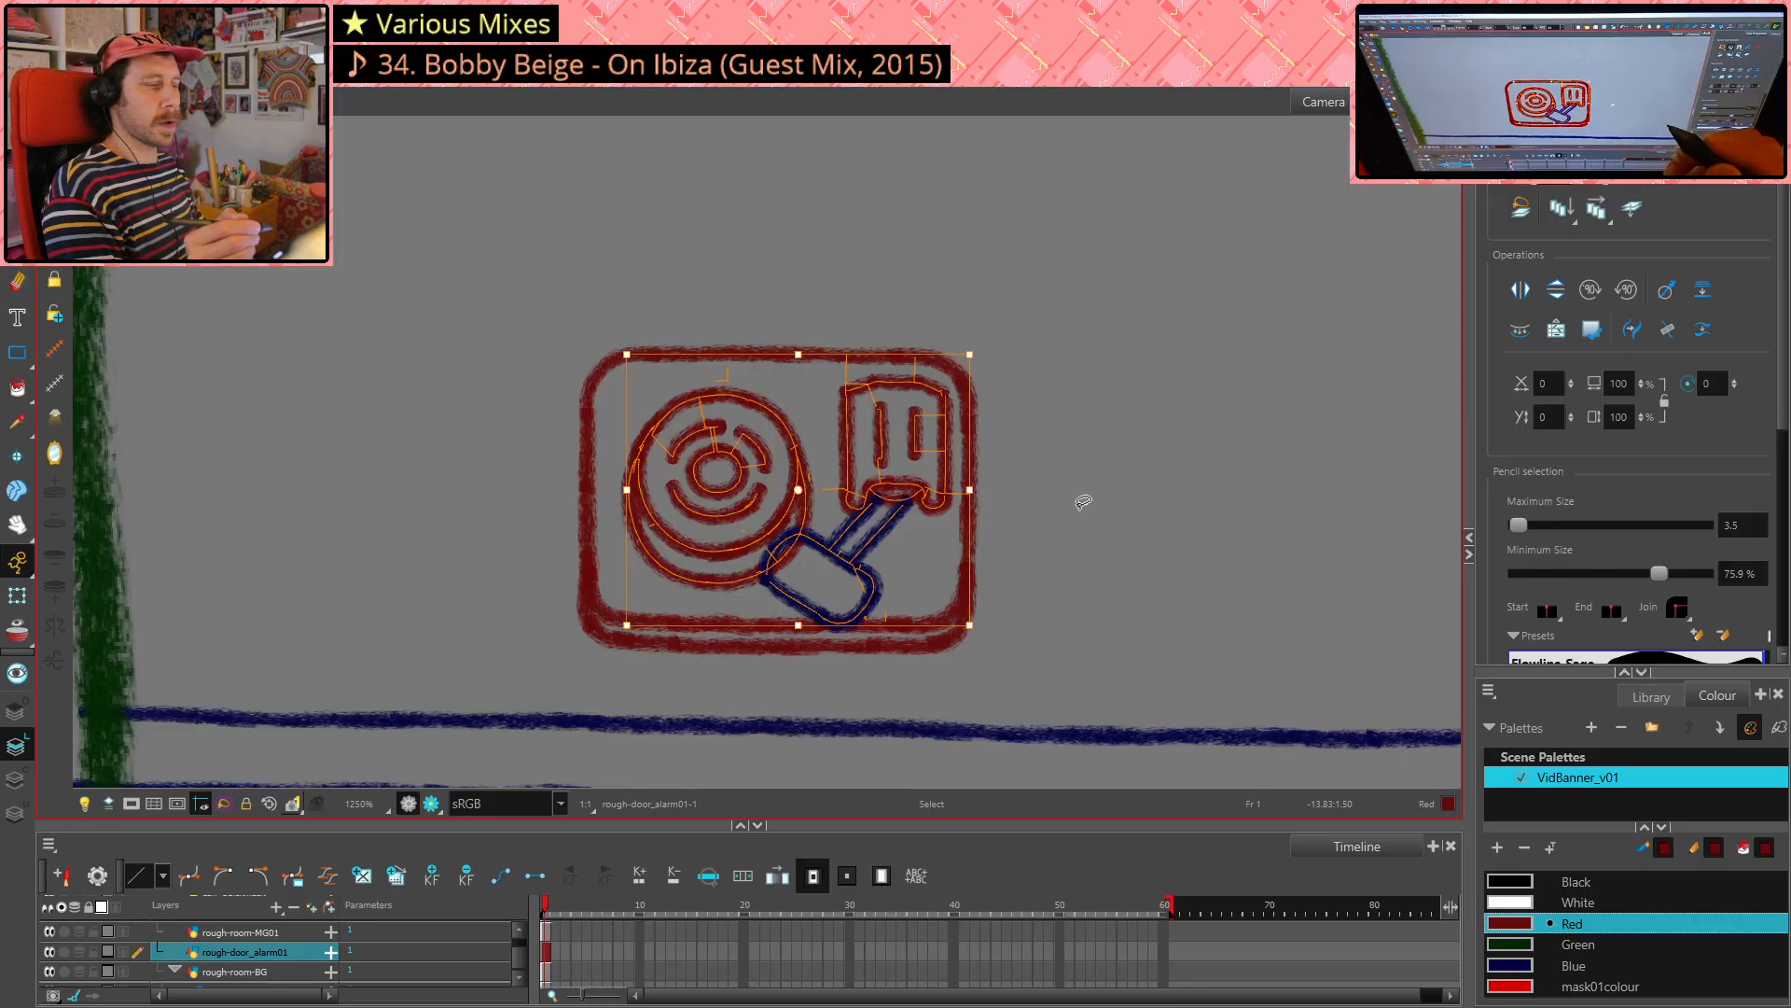
key("Left")
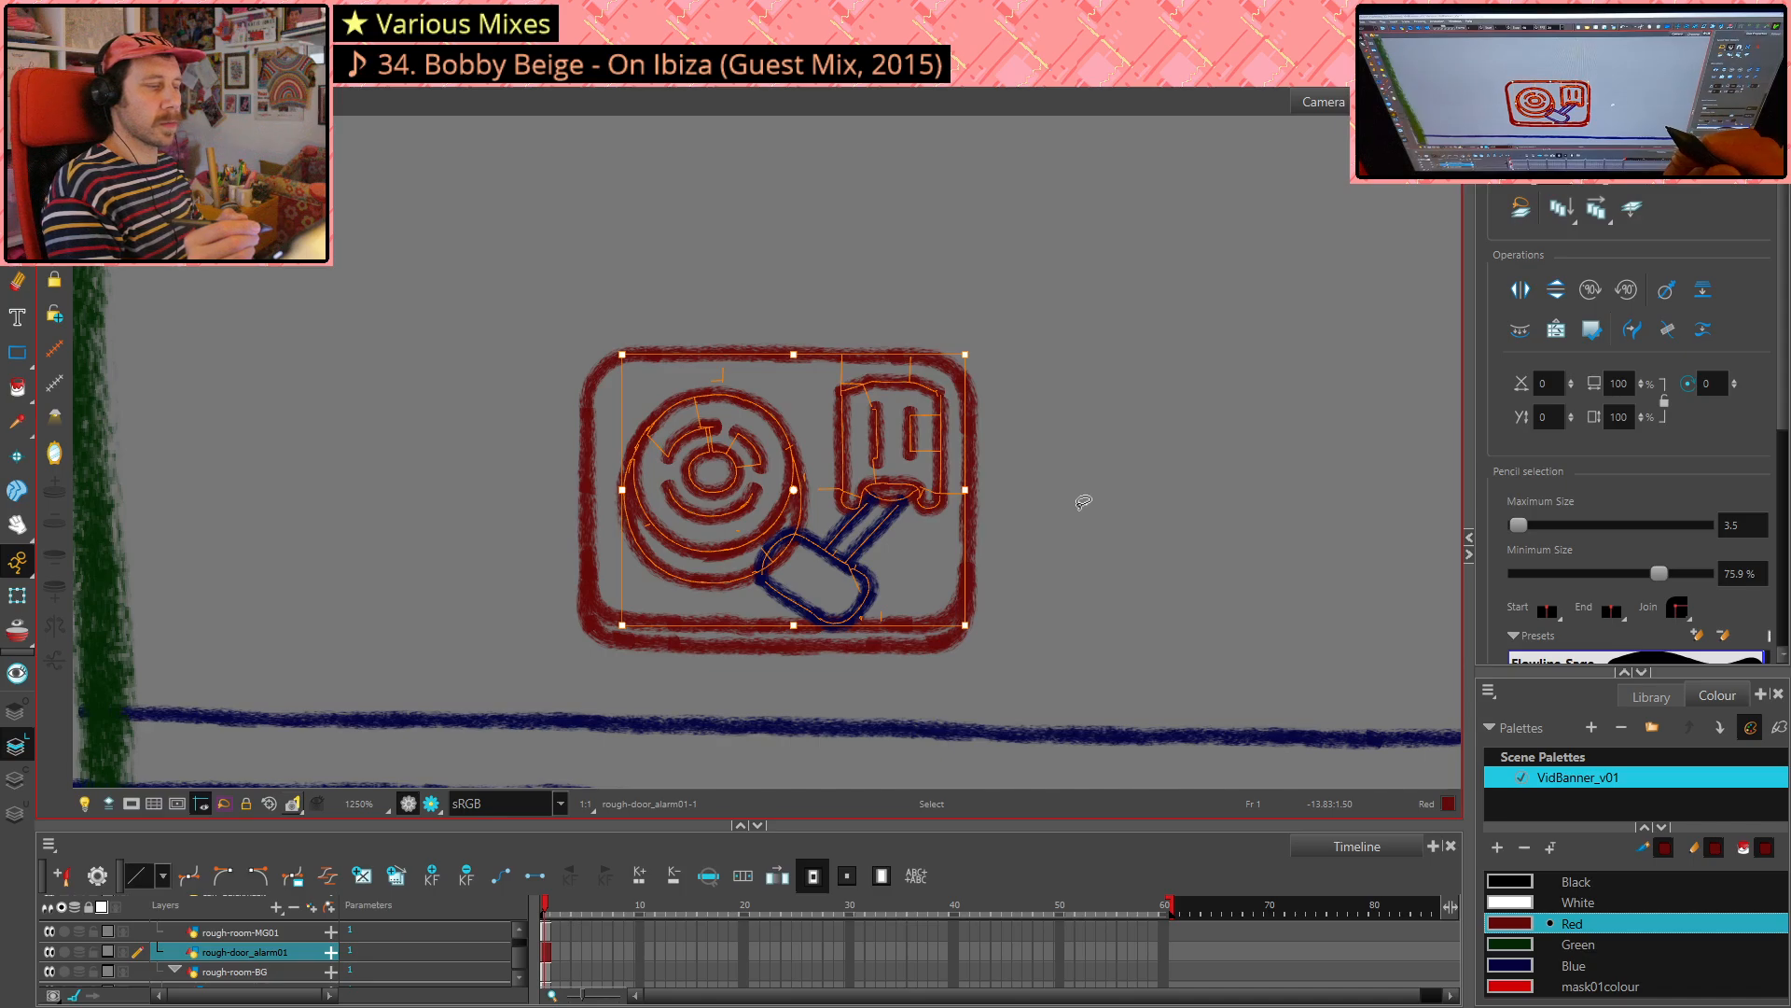
key("Left")
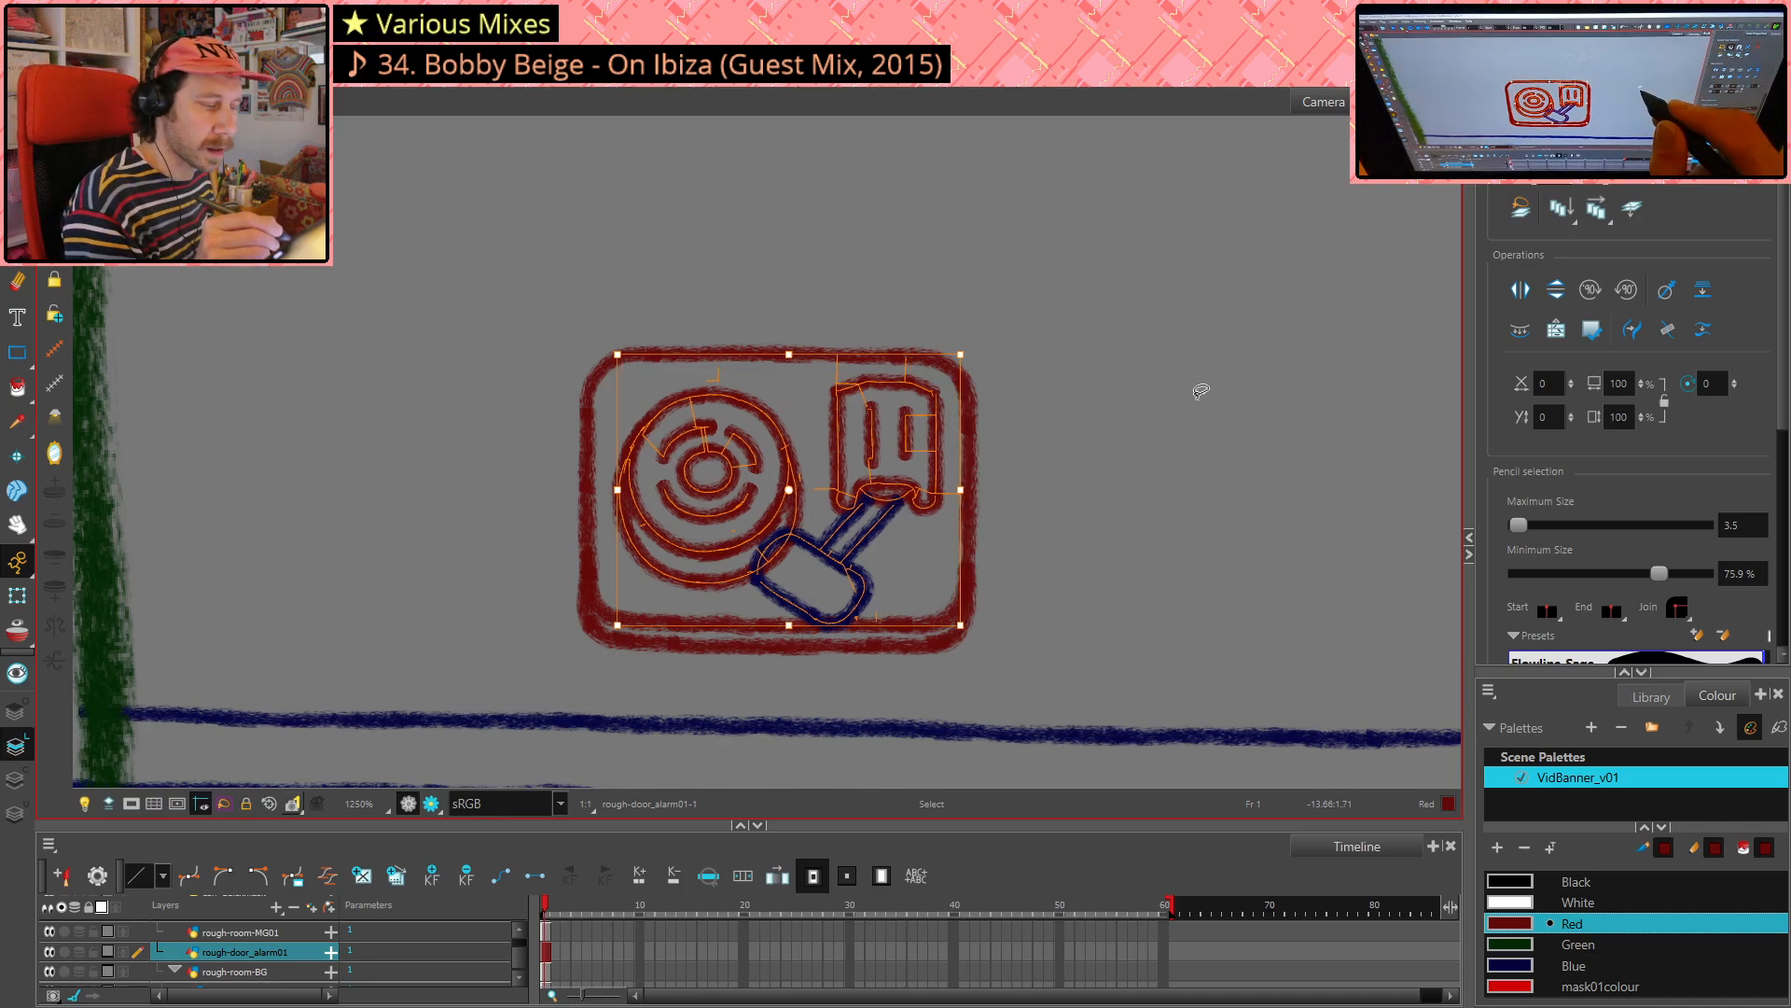
key("Escape")
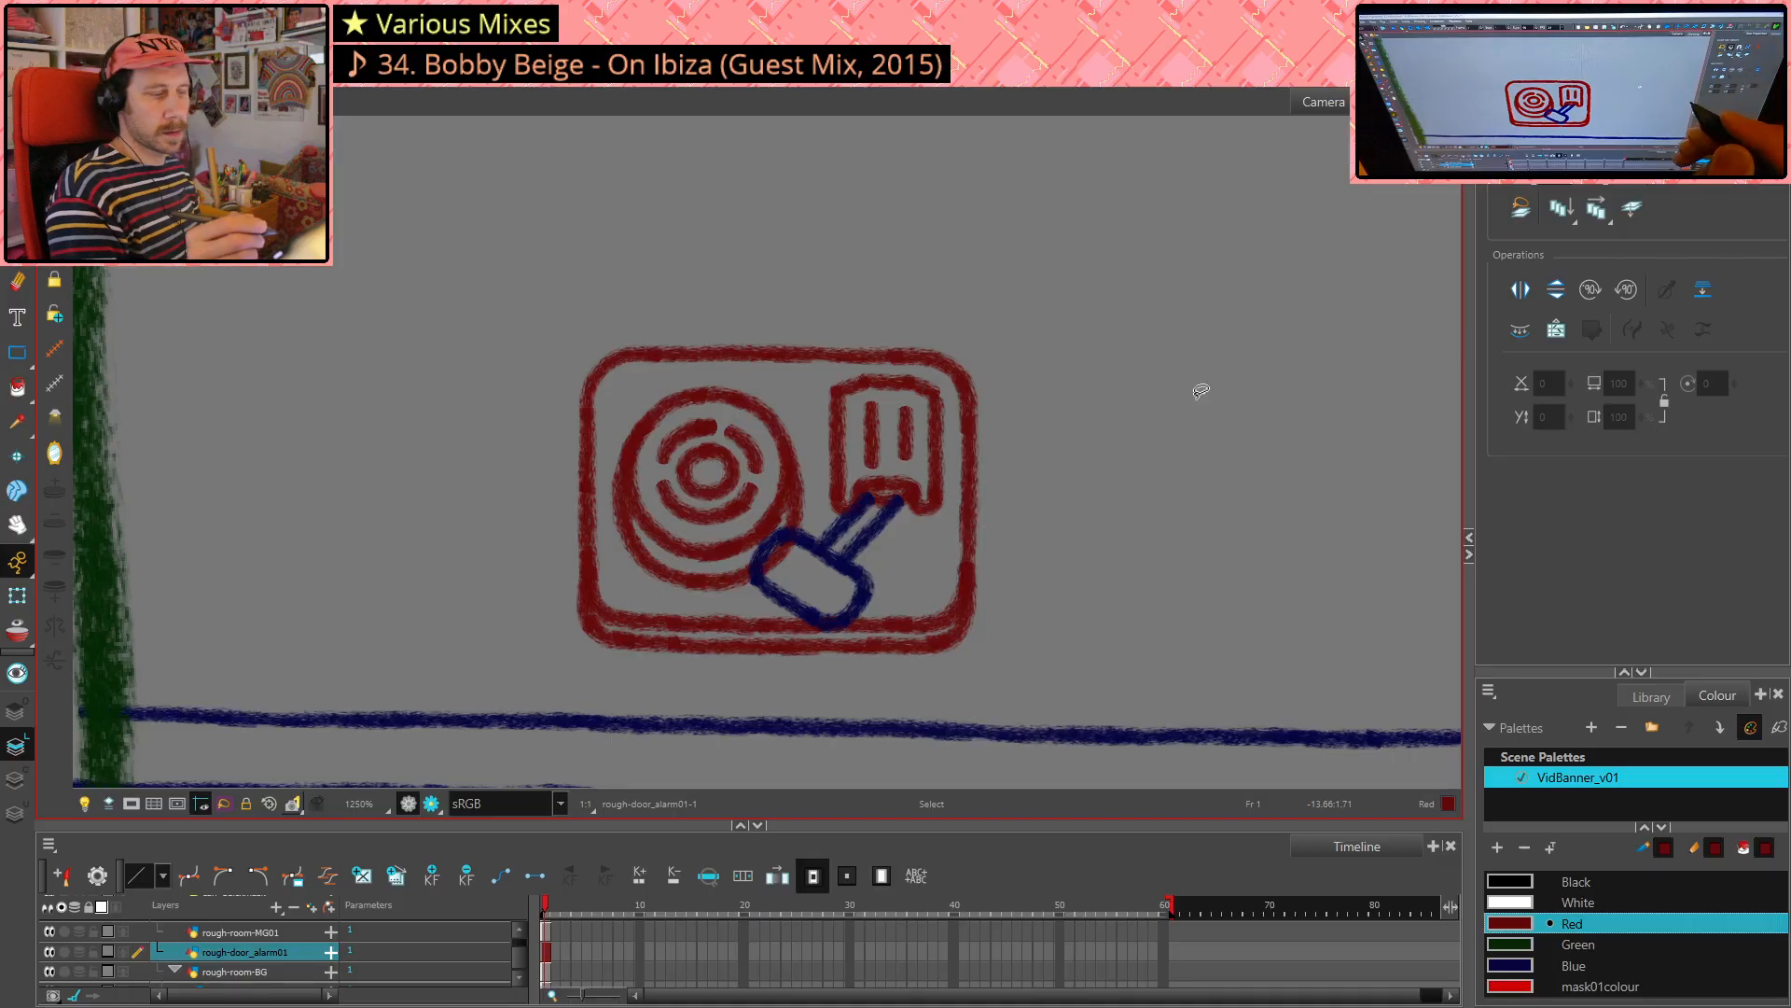
key("alt+slash")
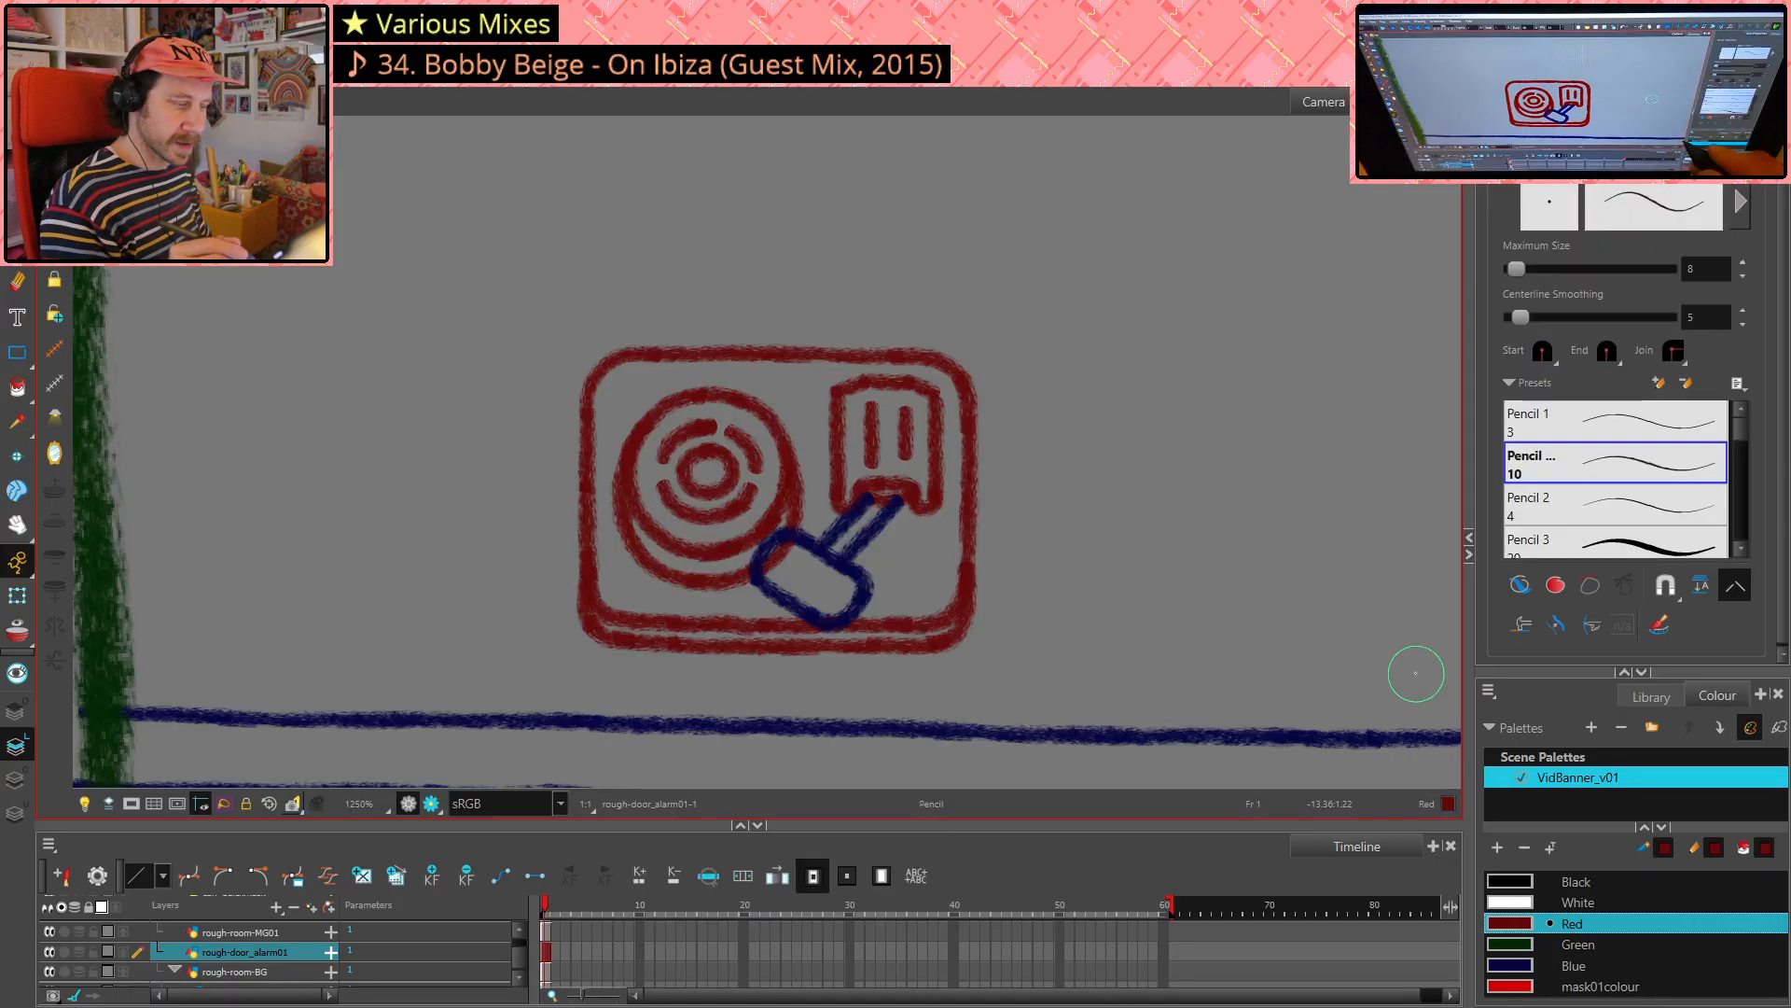
left_click_drag(1034, 499, 1034, 549)
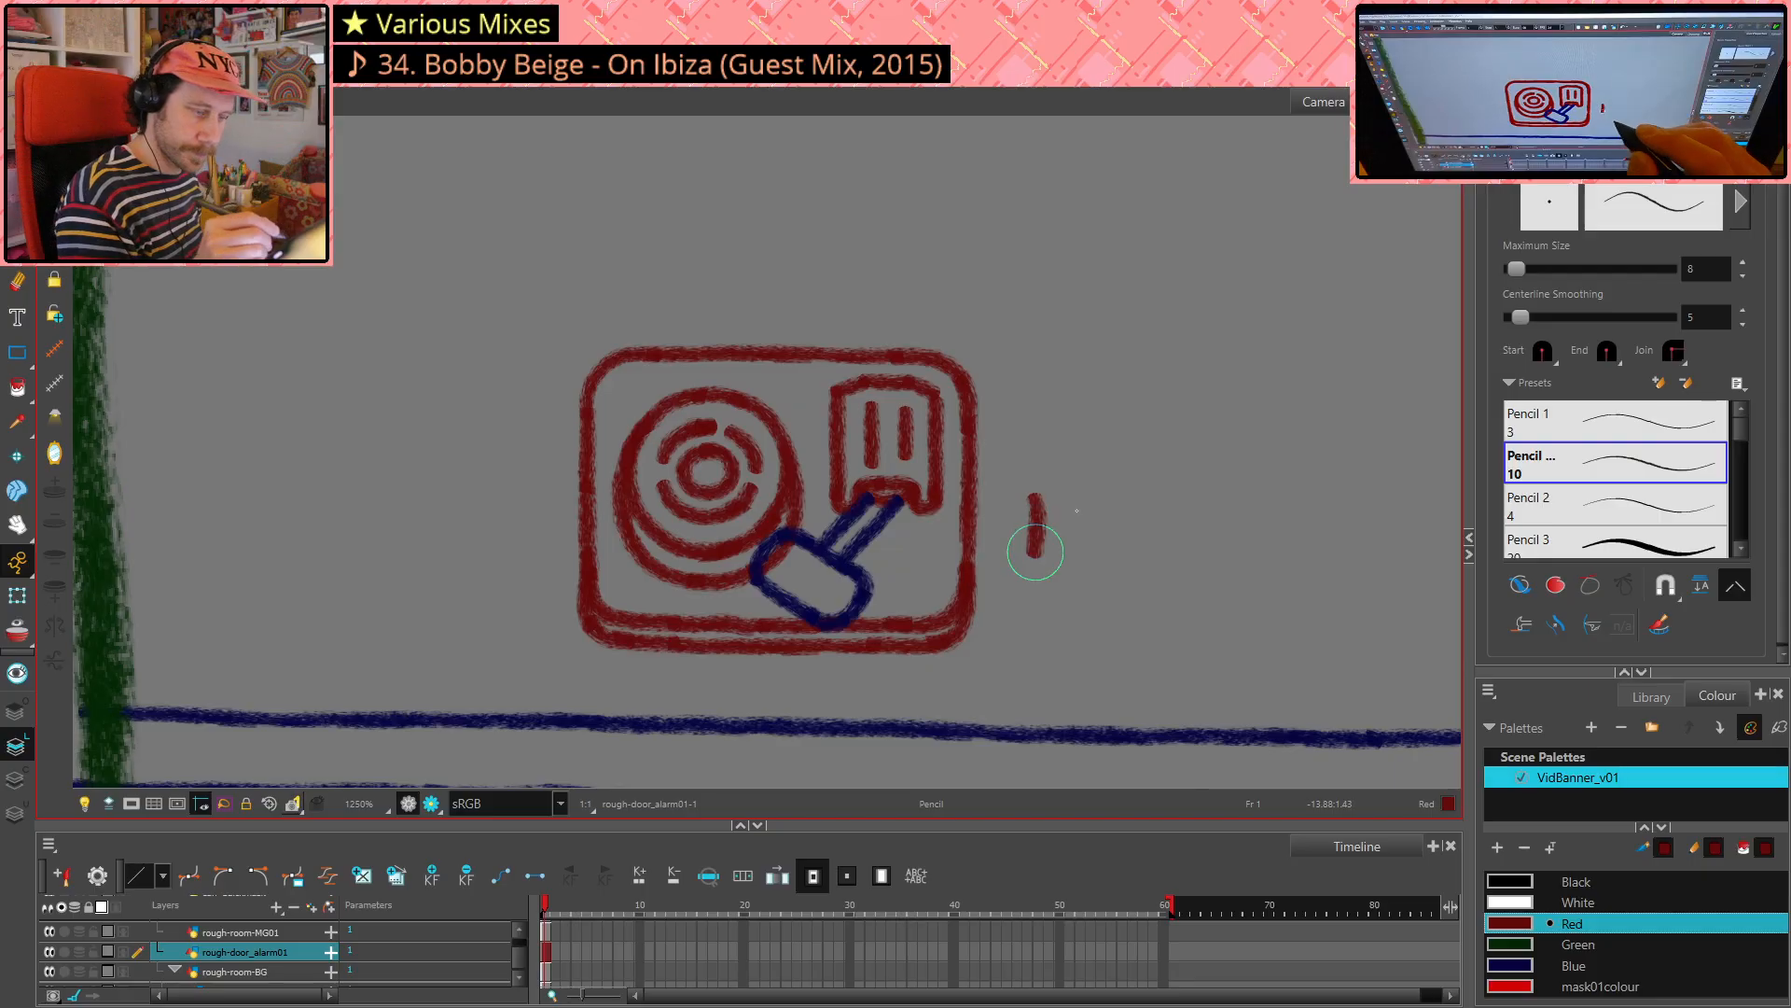
key("ctrl+z")
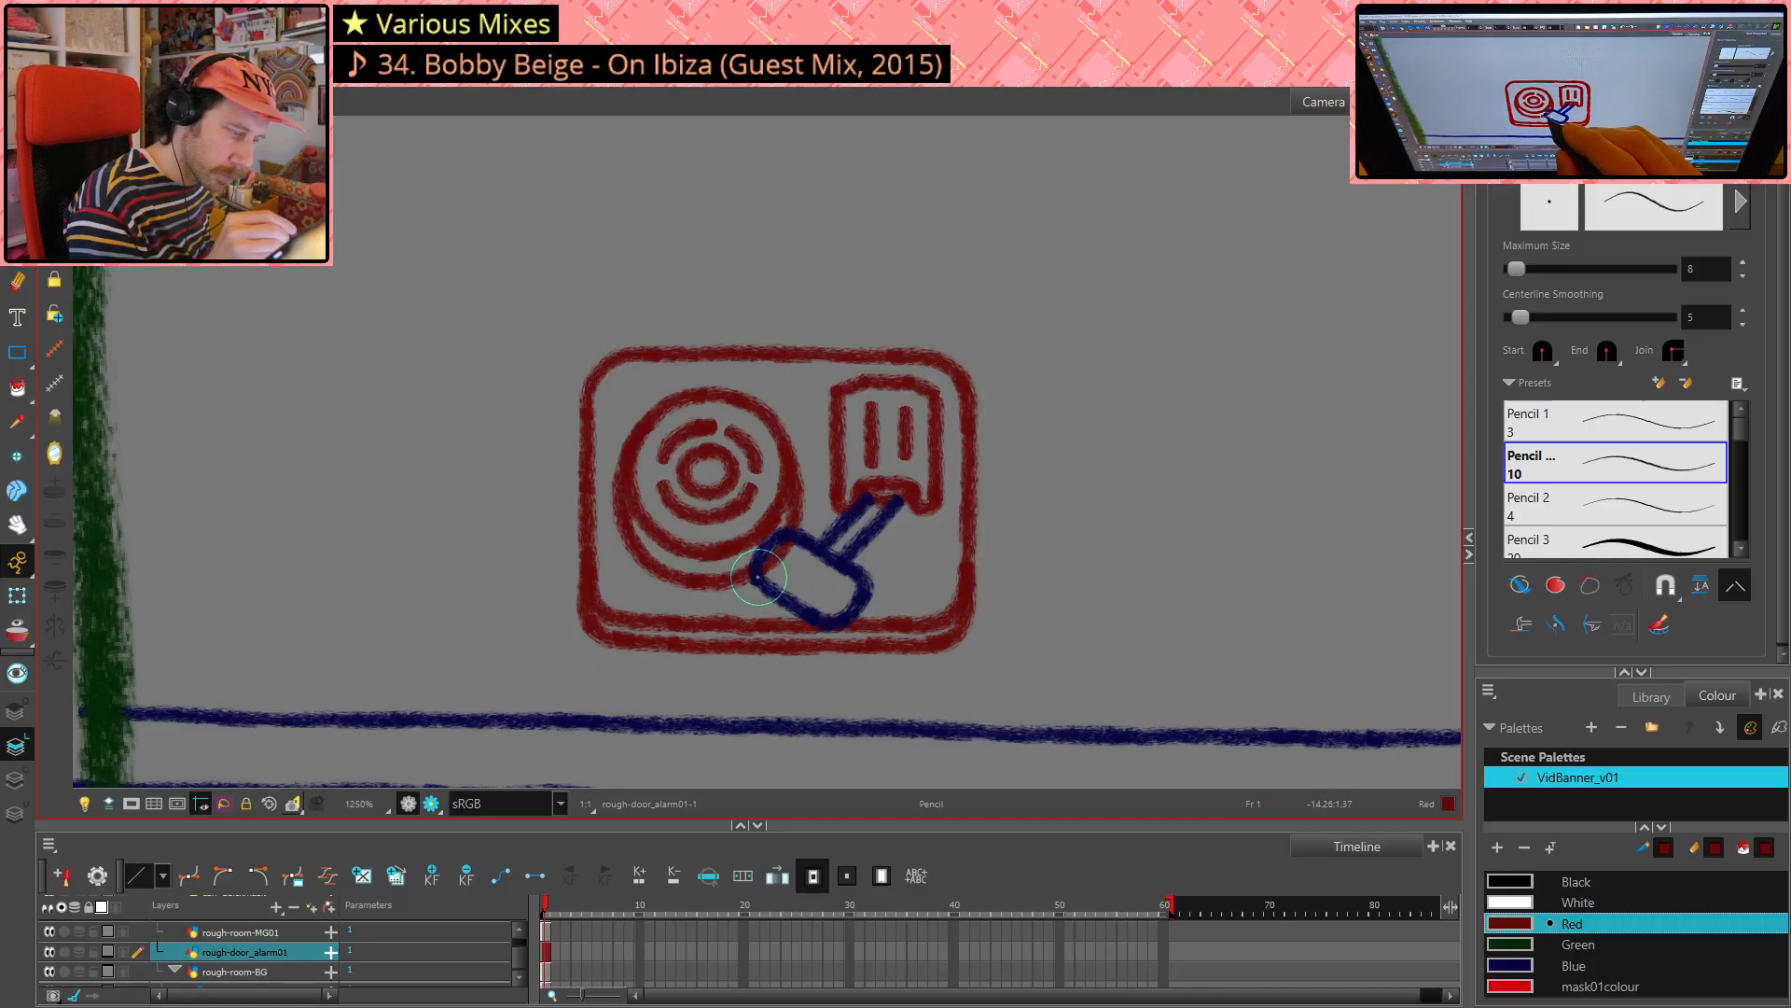
- Try tracing the blue striker's lower head edge and outer arm edge in red, undoing each attempt
left_click_drag(757, 576, 796, 597)
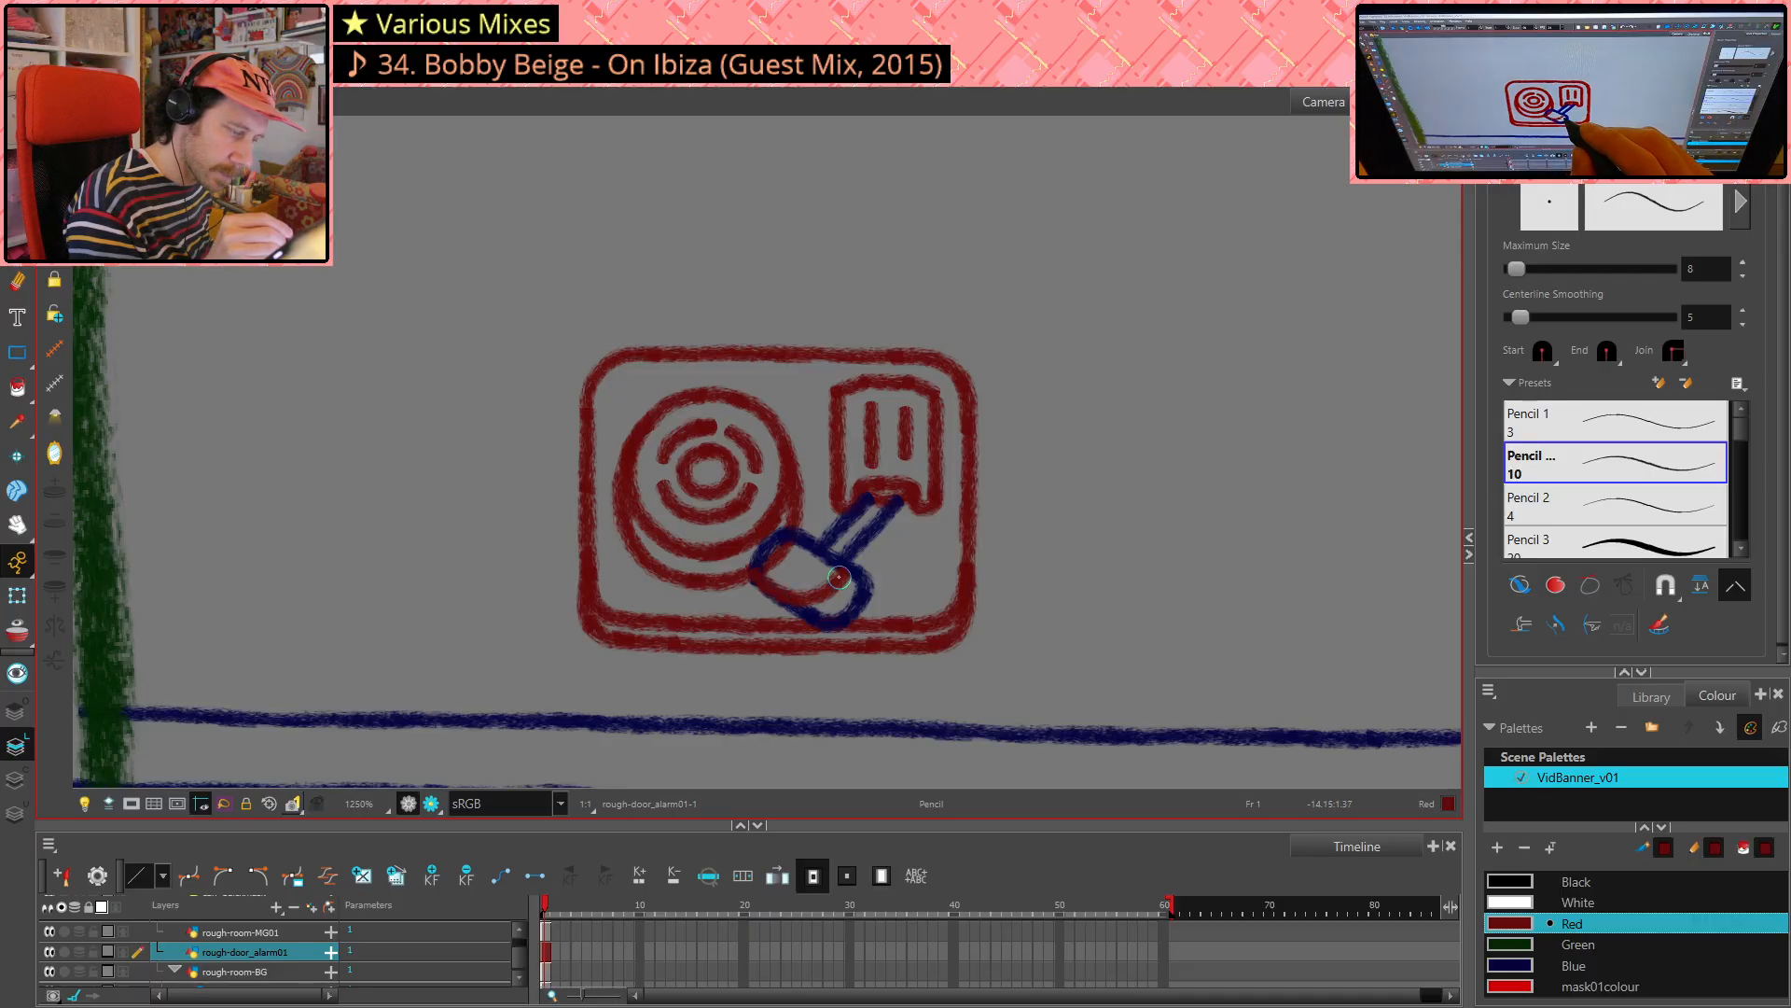
key("ctrl+z")
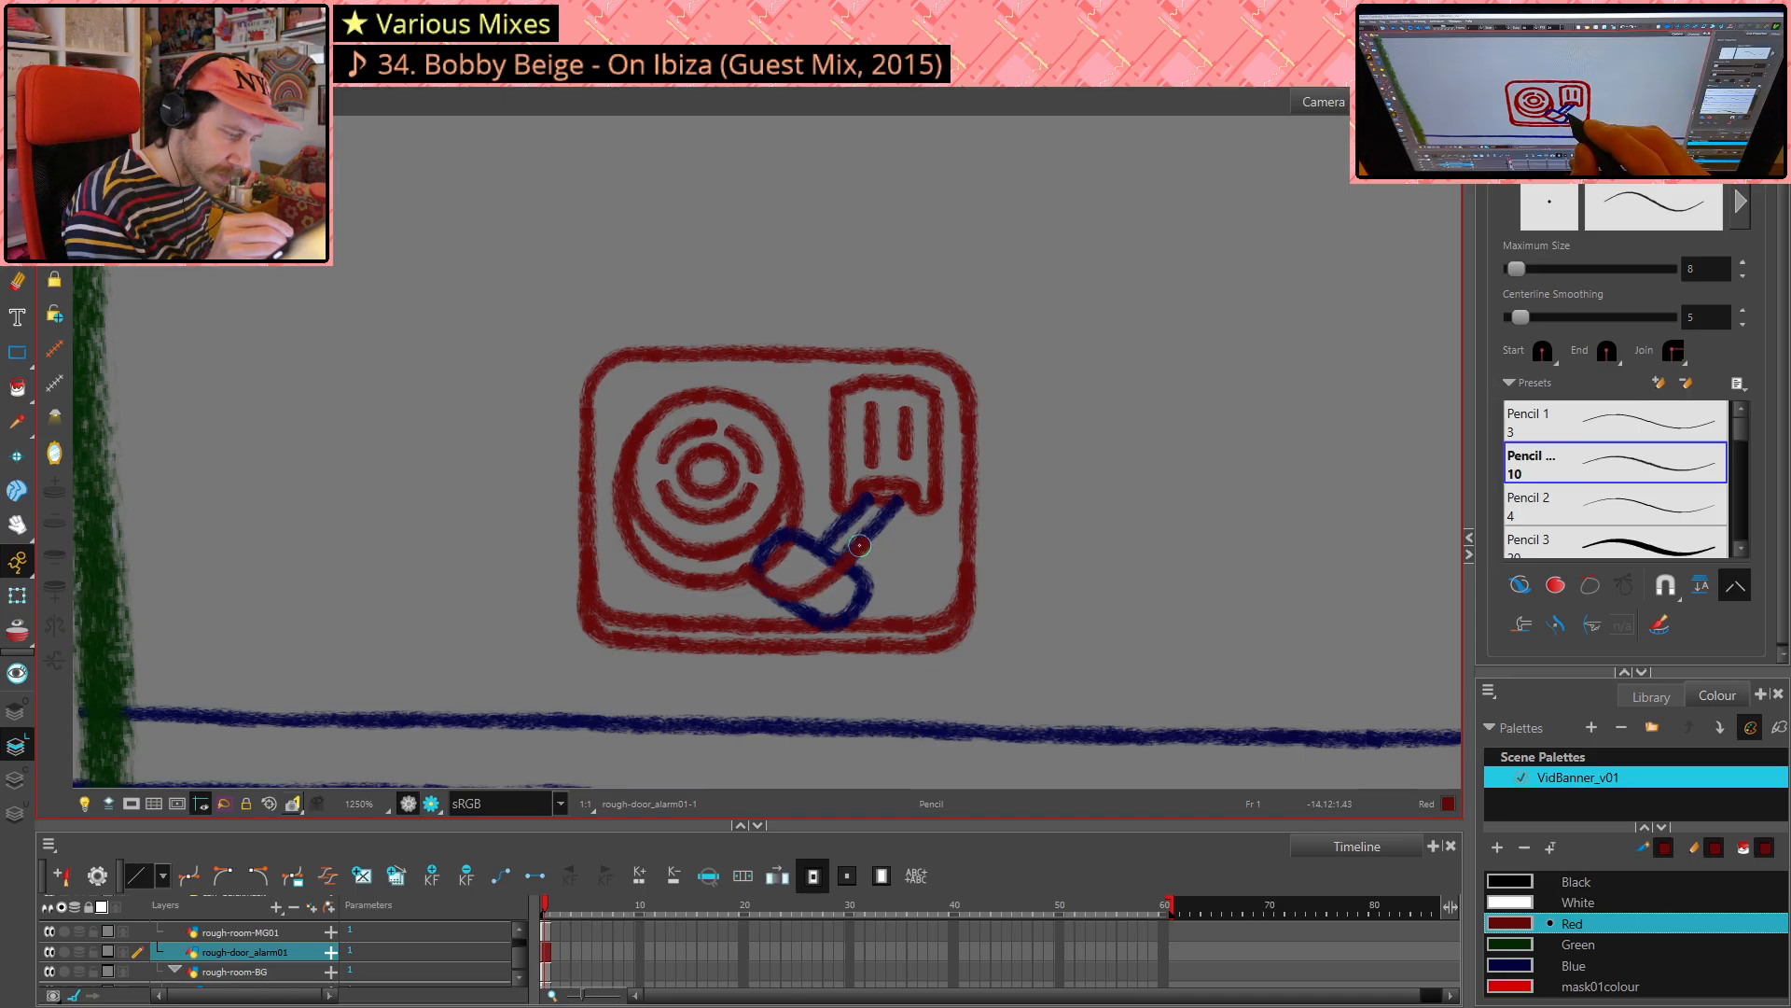
left_click_drag(871, 532, 898, 501)
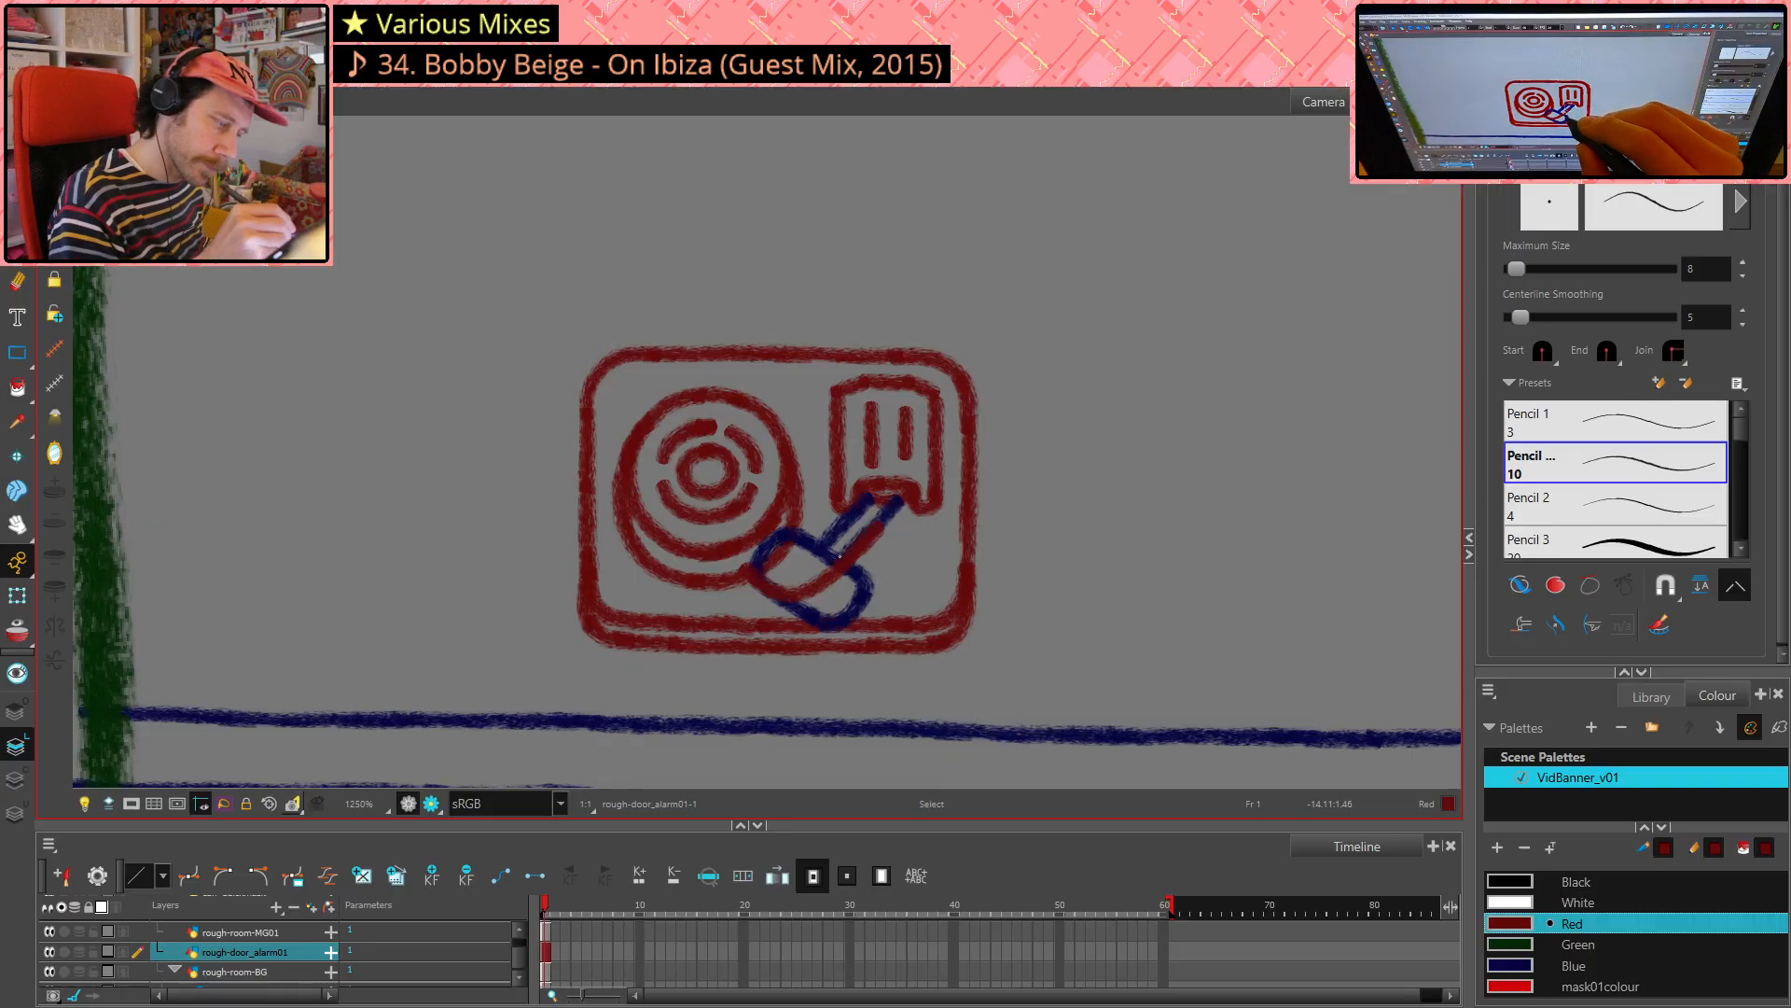
key("ctrl+z")
left_click_drag(822, 585, 886, 514)
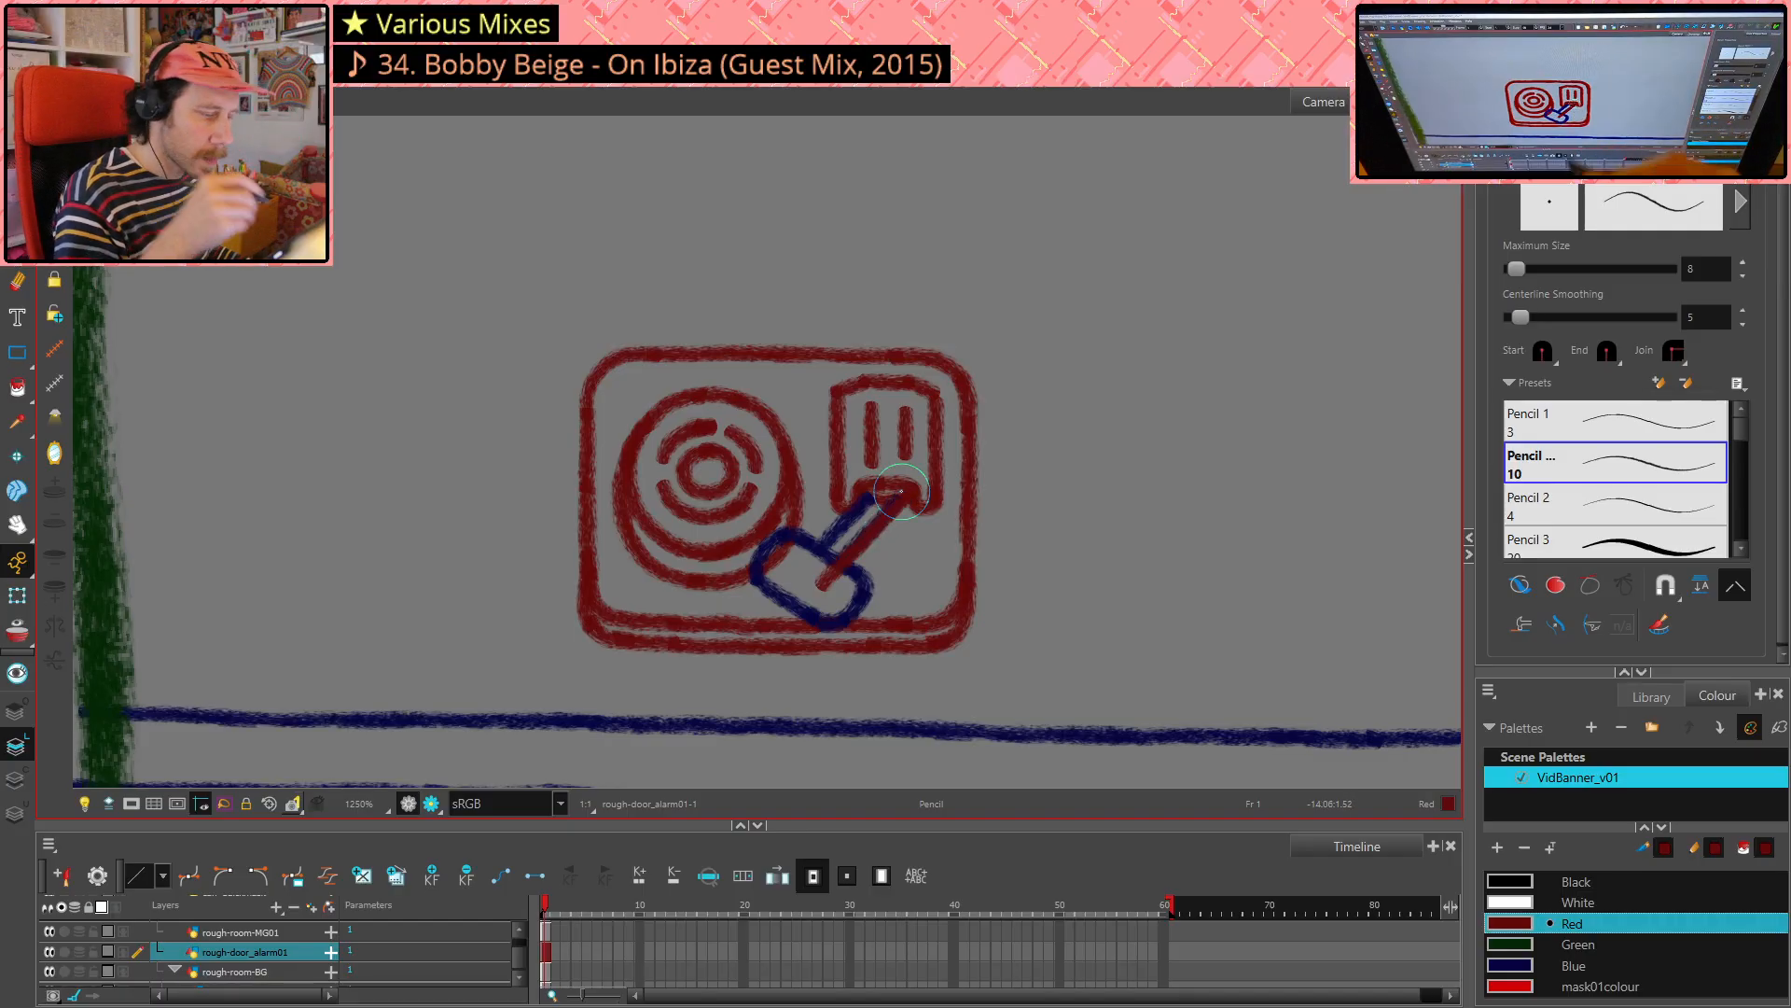
key("ctrl+z")
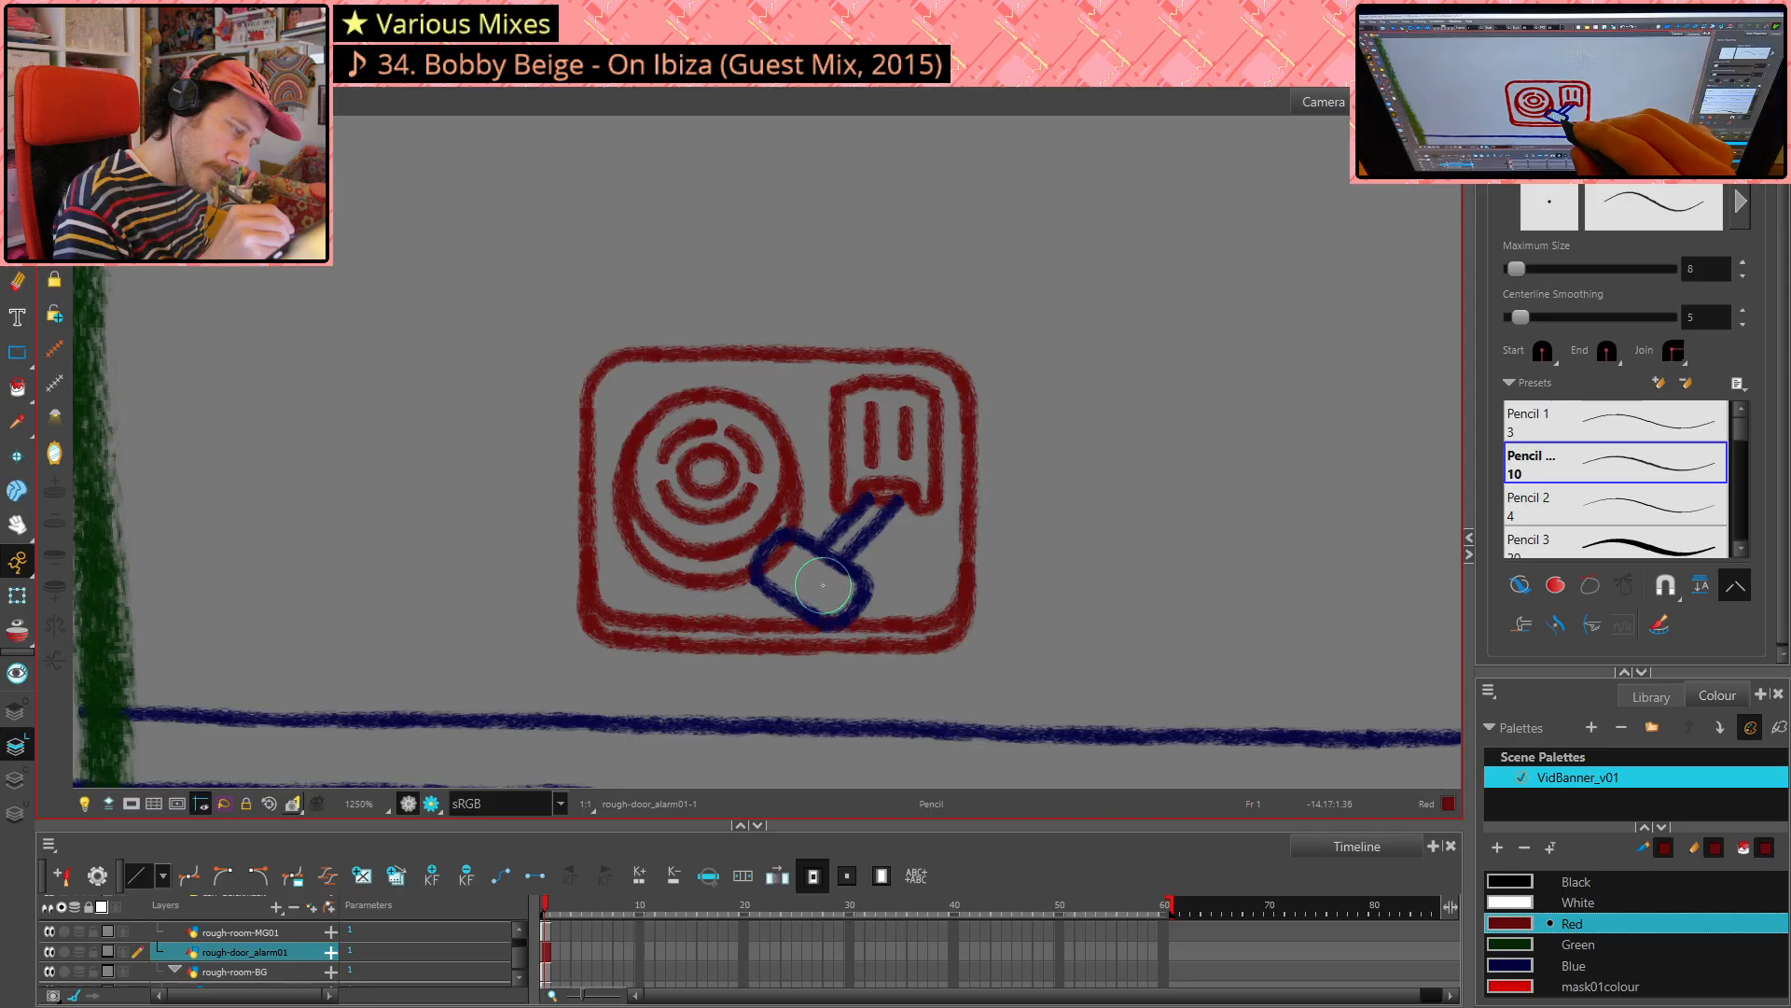
- Trace the bell-side end of the blue striker's head and both edges of its arm in red, joining the arm to the bracket
left_click_drag(824, 592, 843, 561)
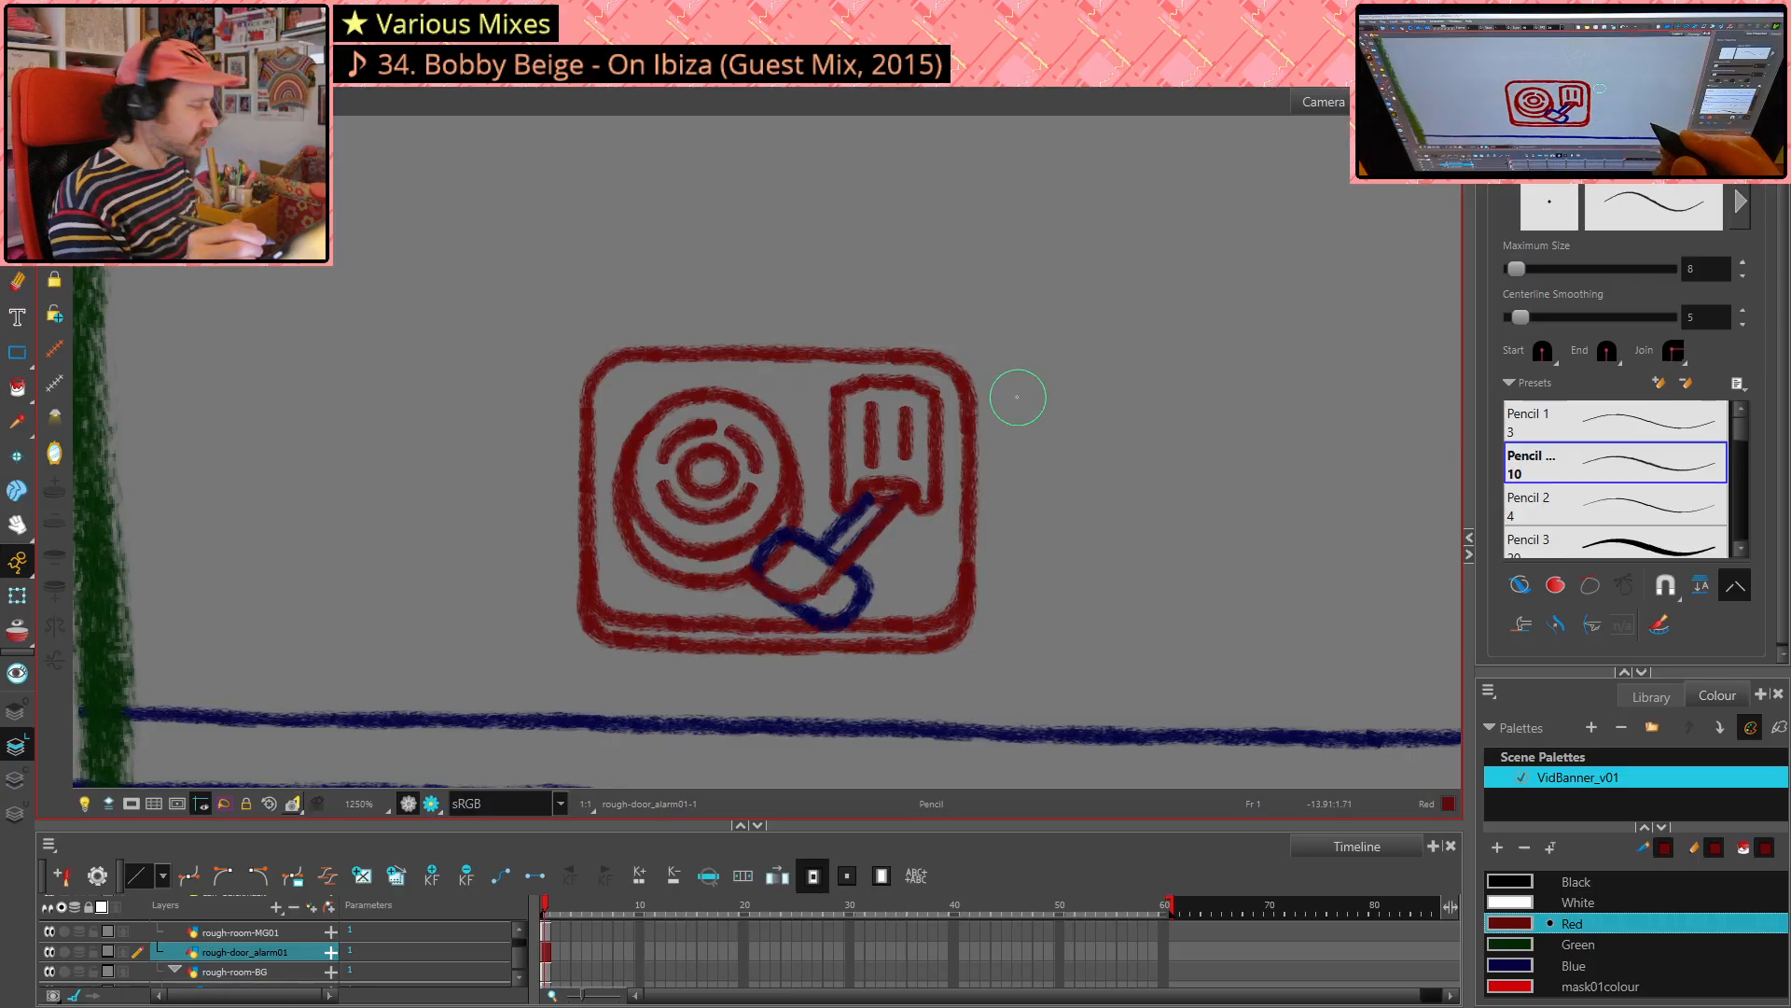
key("alt+e")
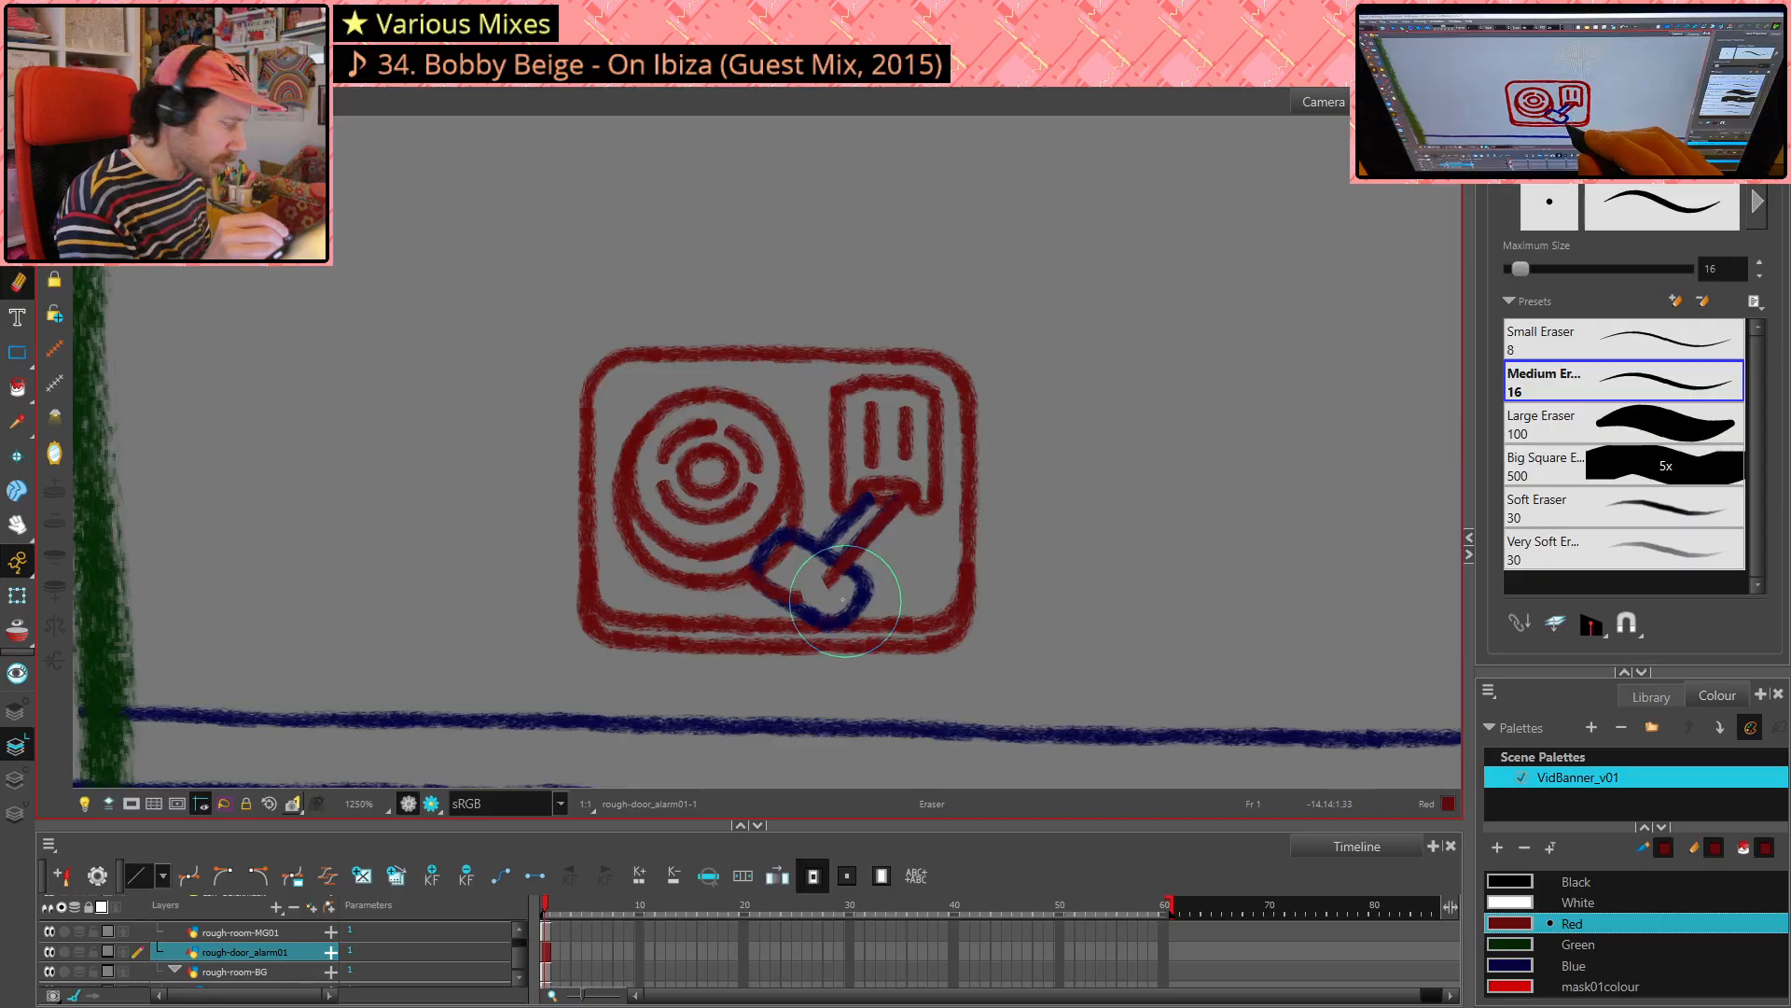
key("alt+/")
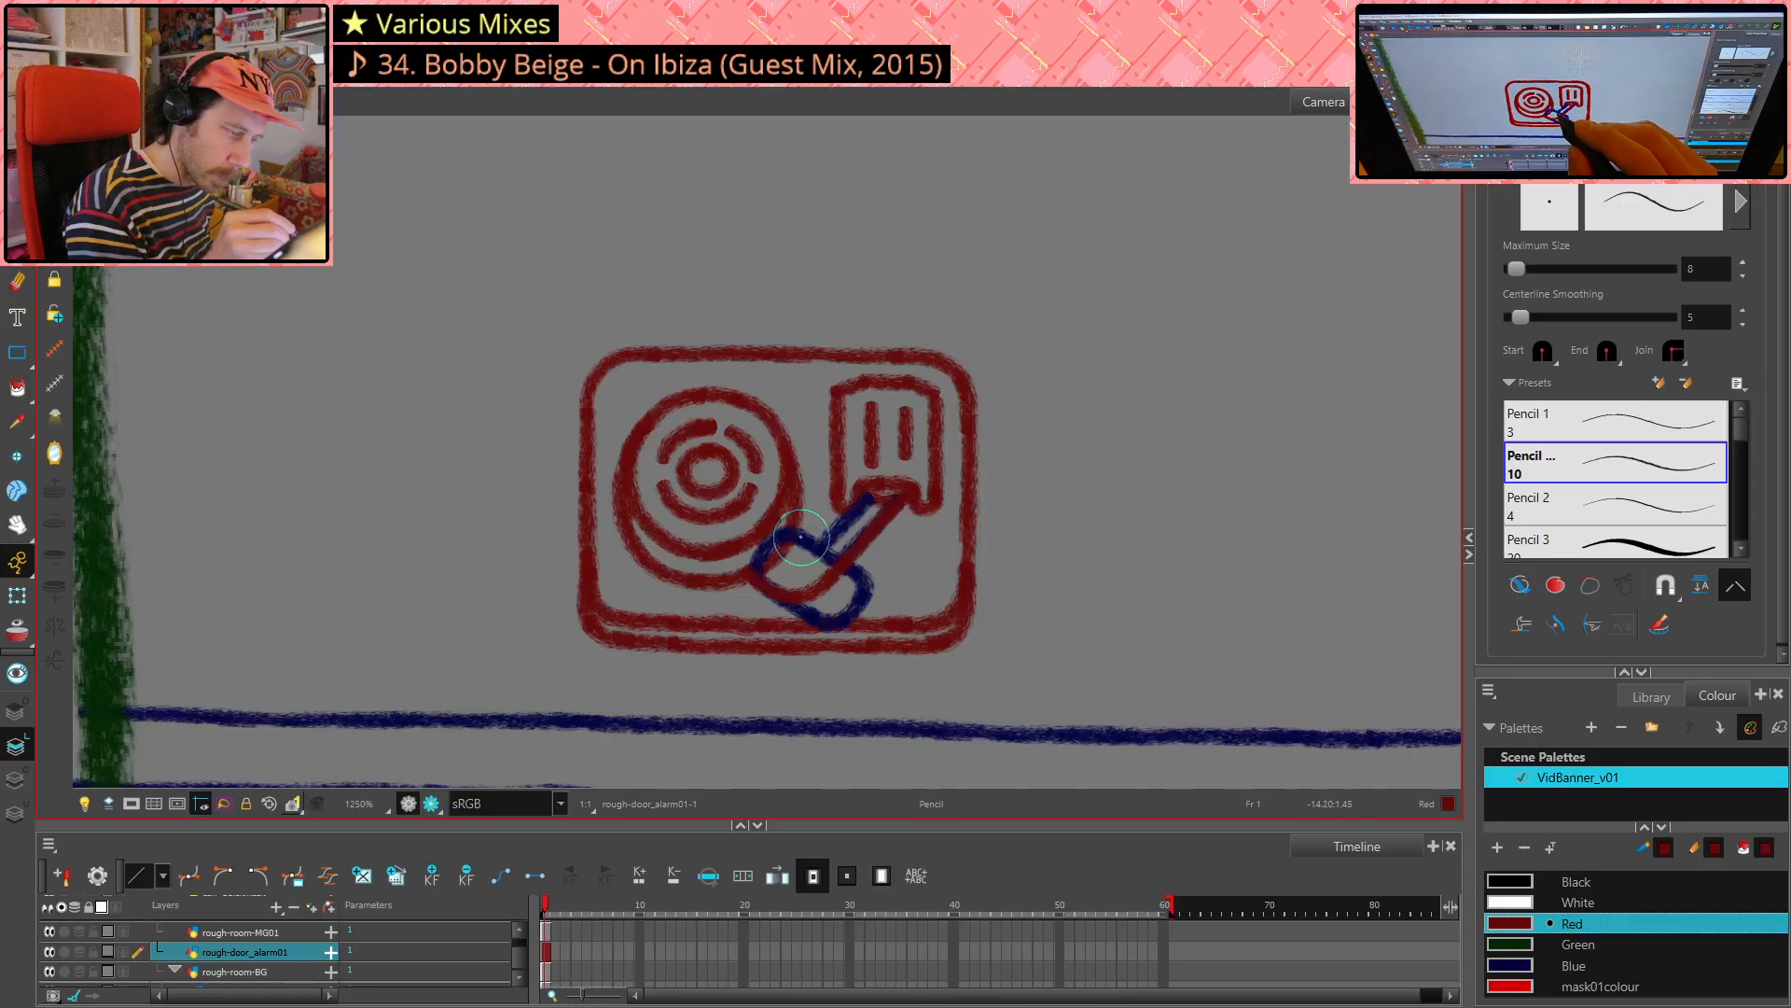
left_click_drag(891, 485, 826, 539)
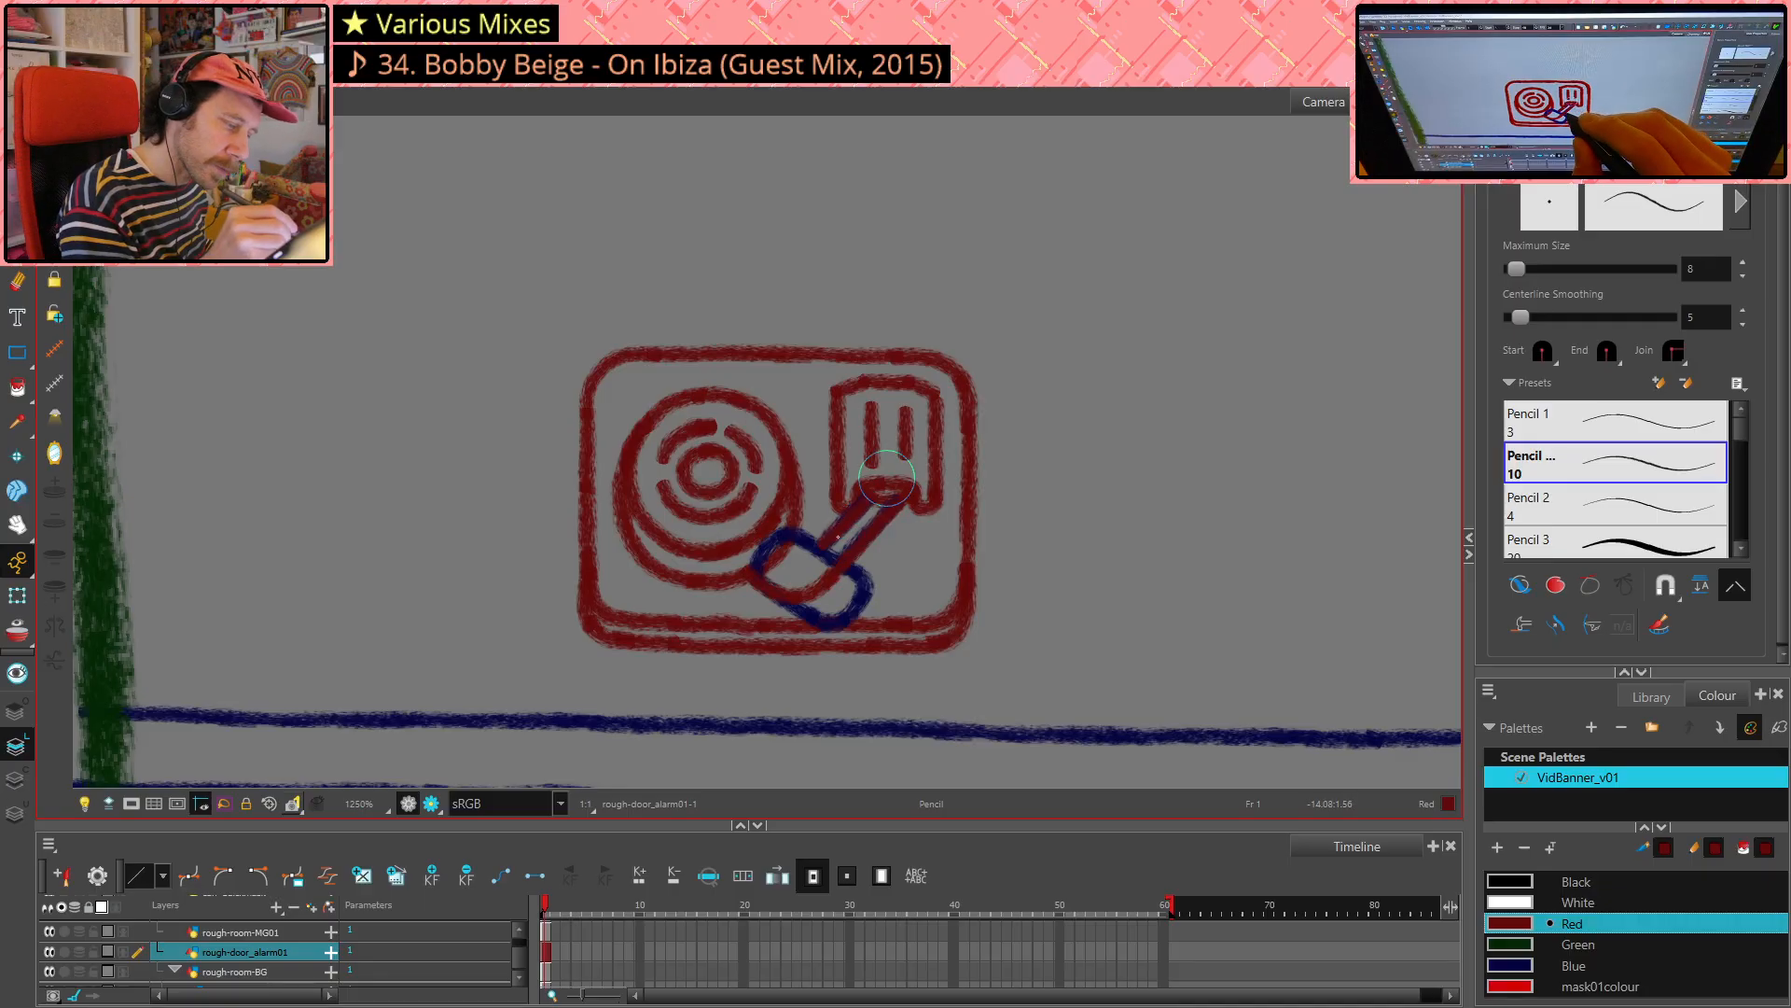
left_click_drag(881, 490, 820, 547)
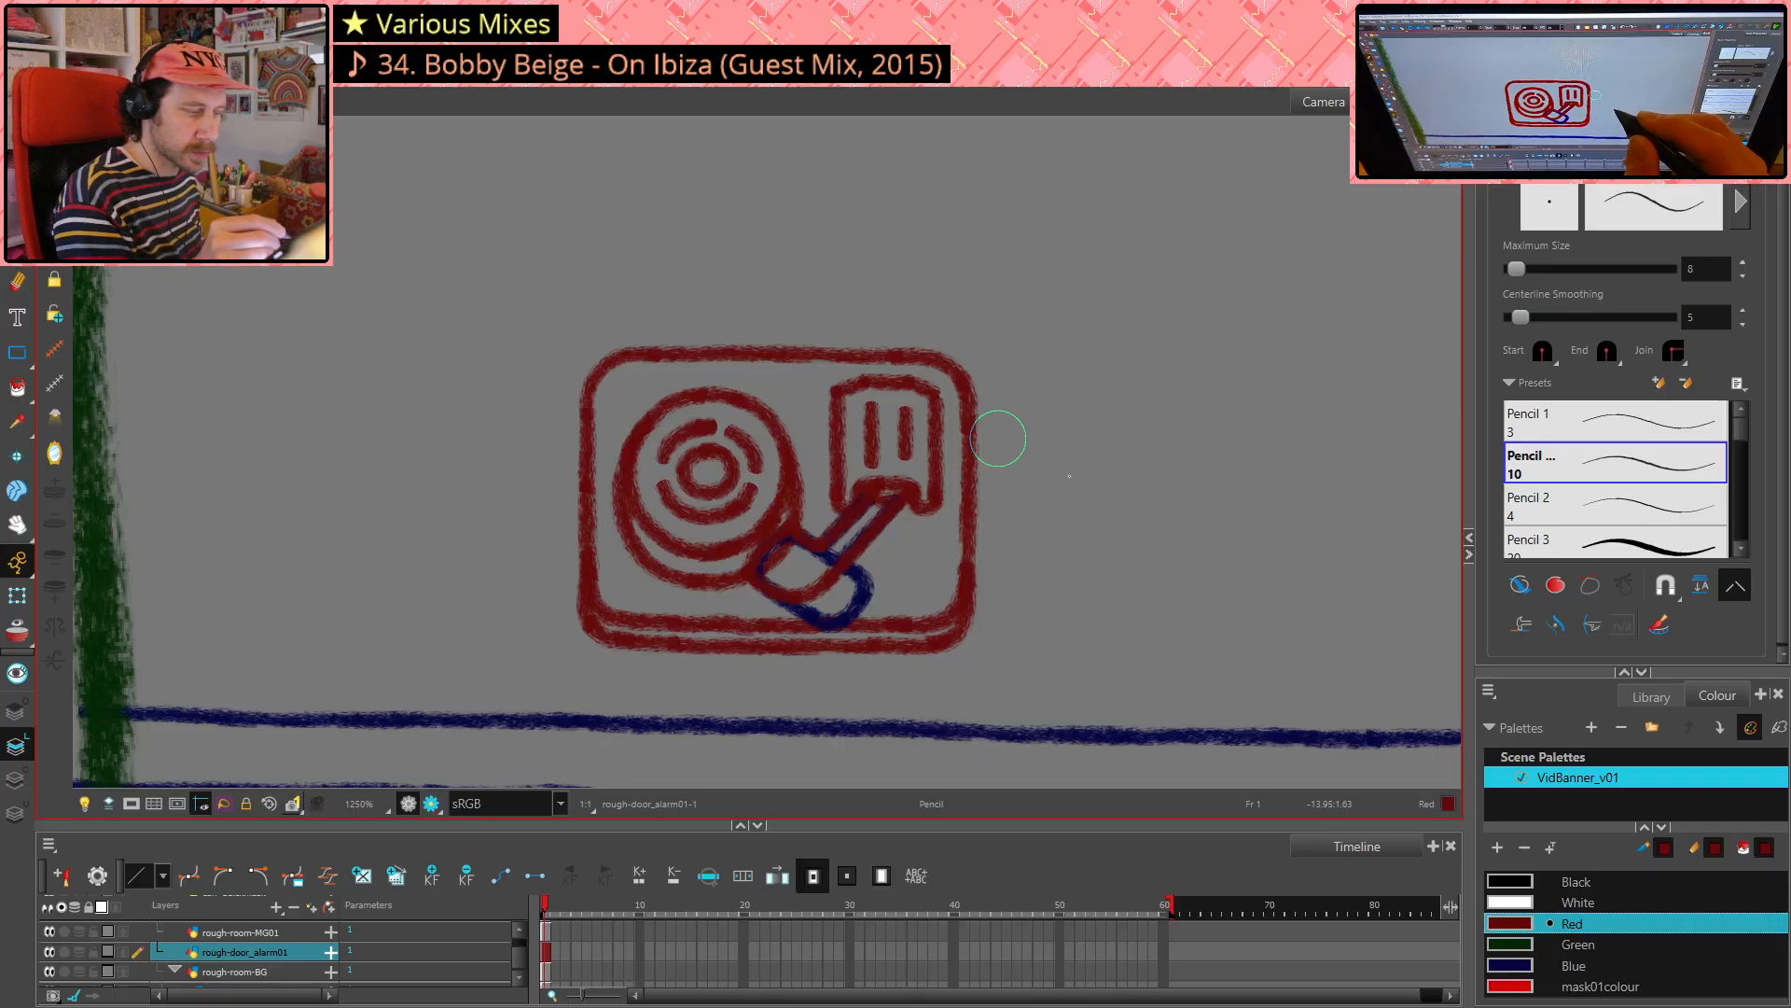
- Delete the blue strokes forming the outer end, upper edge and bell-side end of the striker's head
key("alt+s")
key("alt+/")
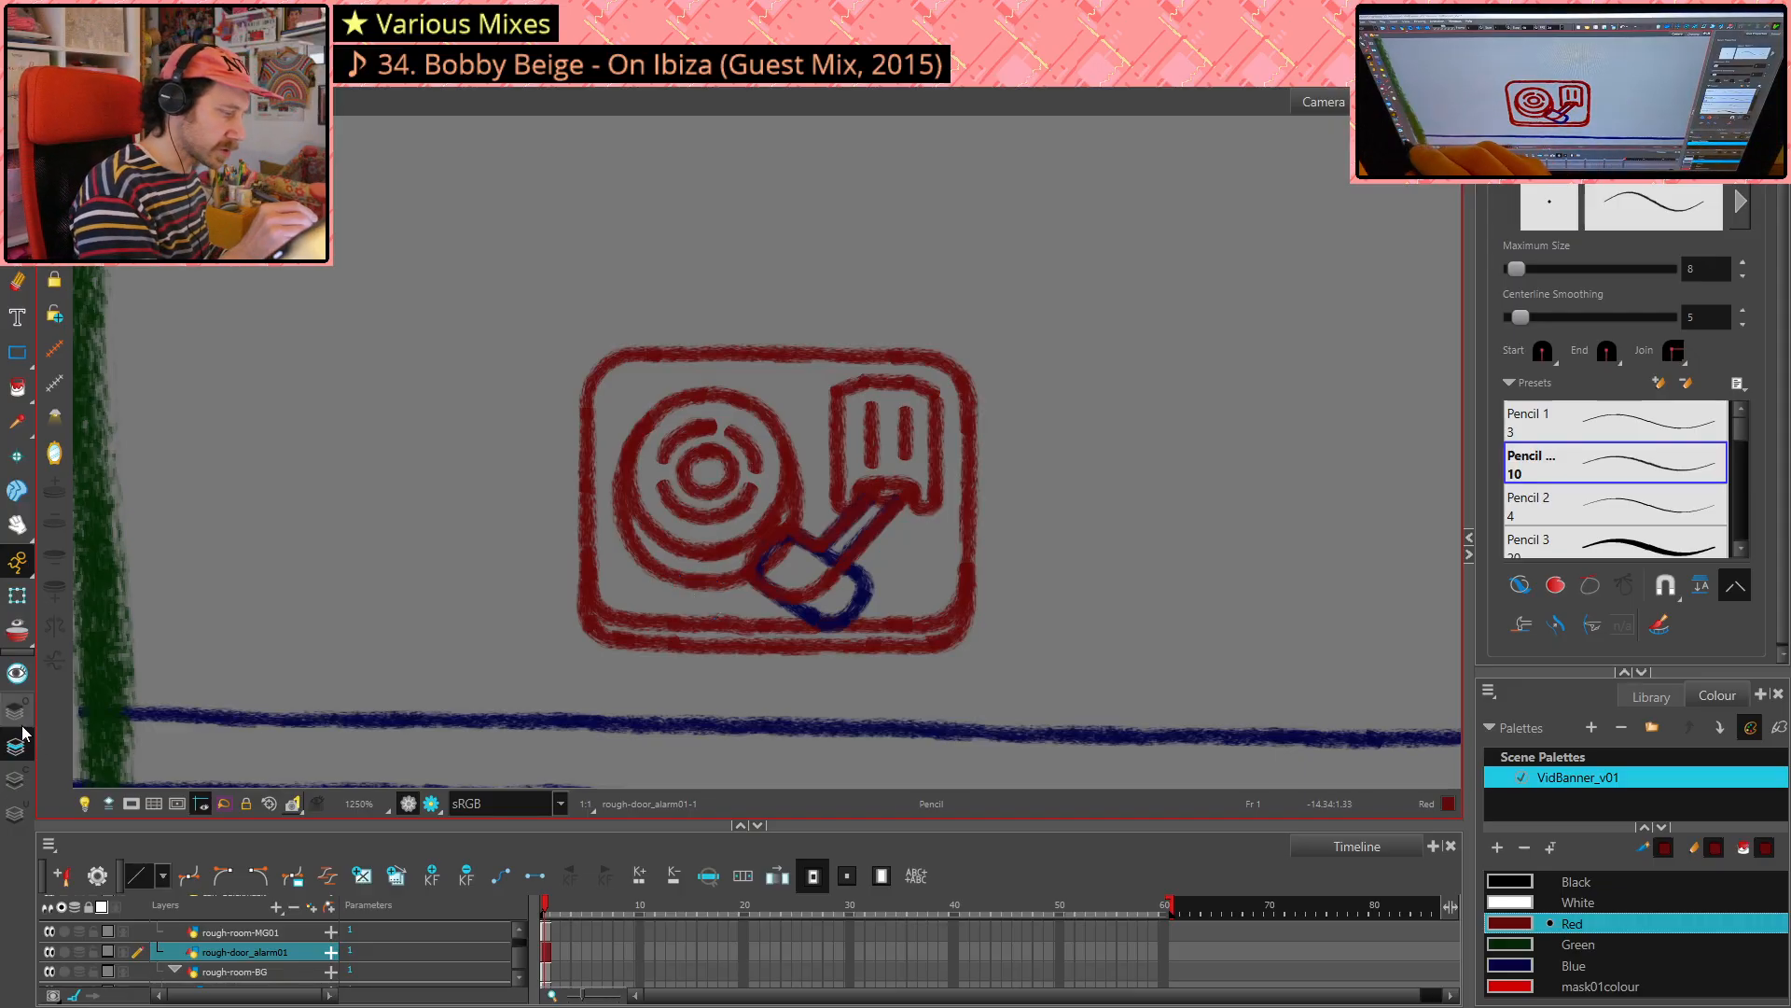
key("alt+s")
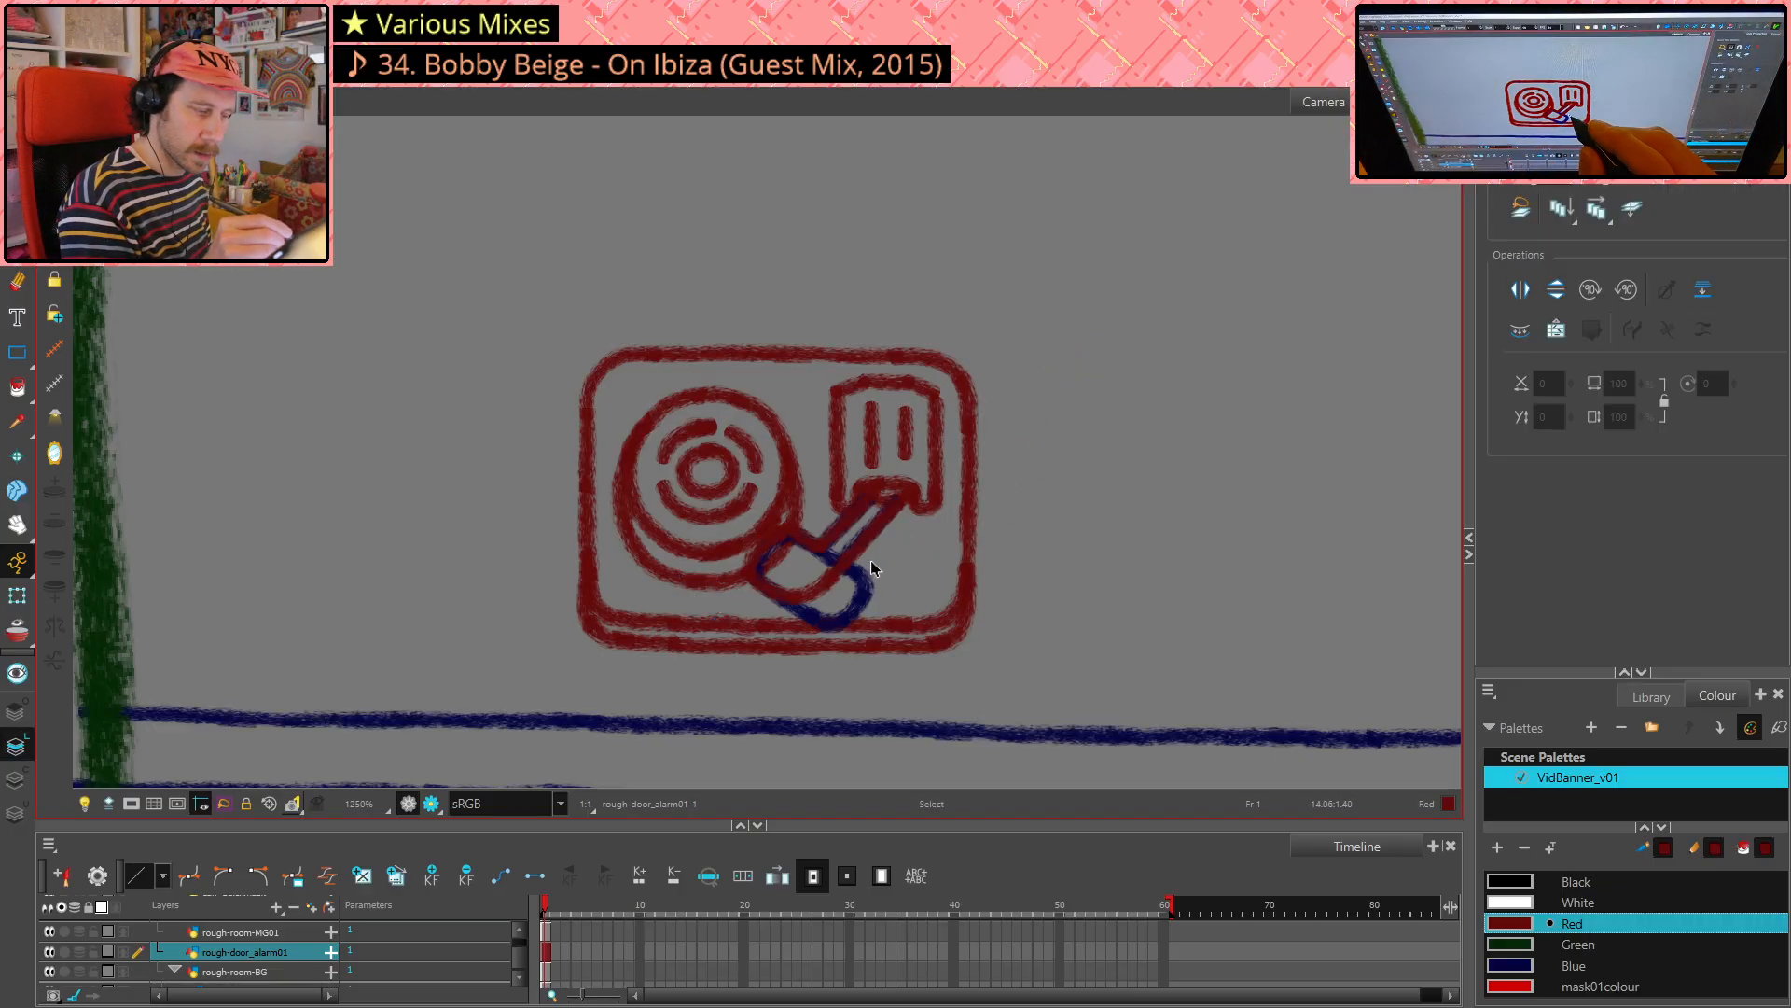
left_click(866, 574)
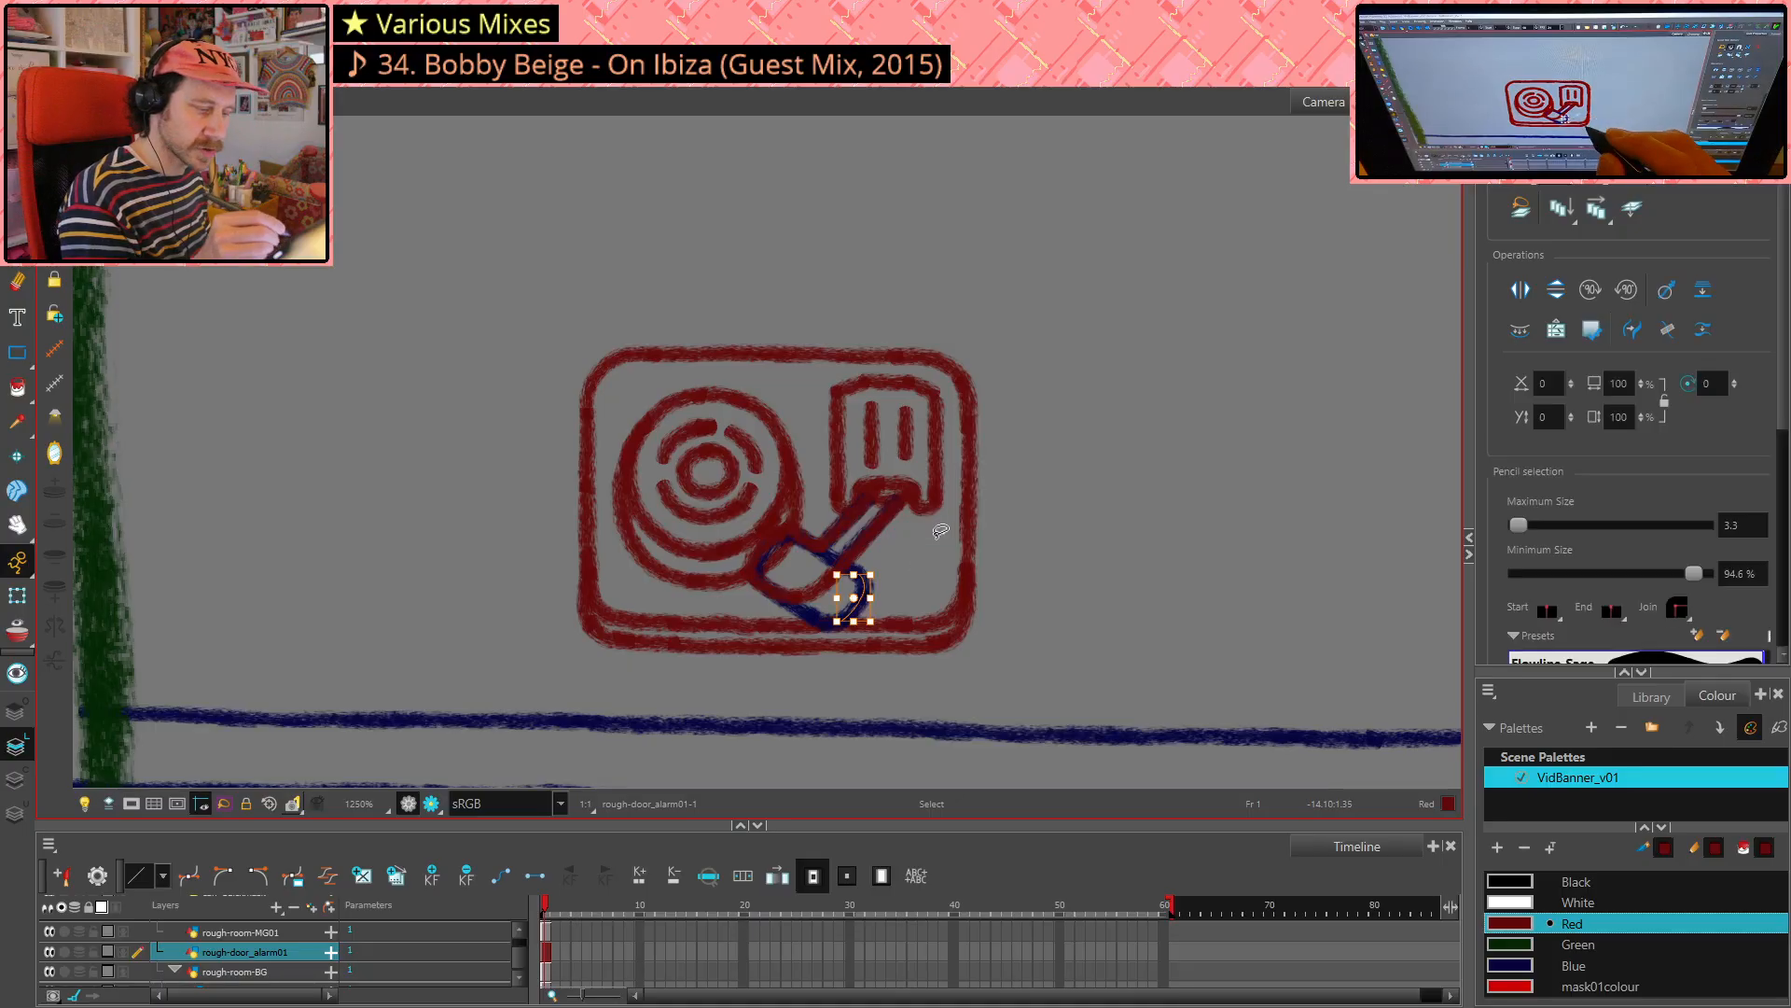
left_click(839, 552)
left_click(821, 552)
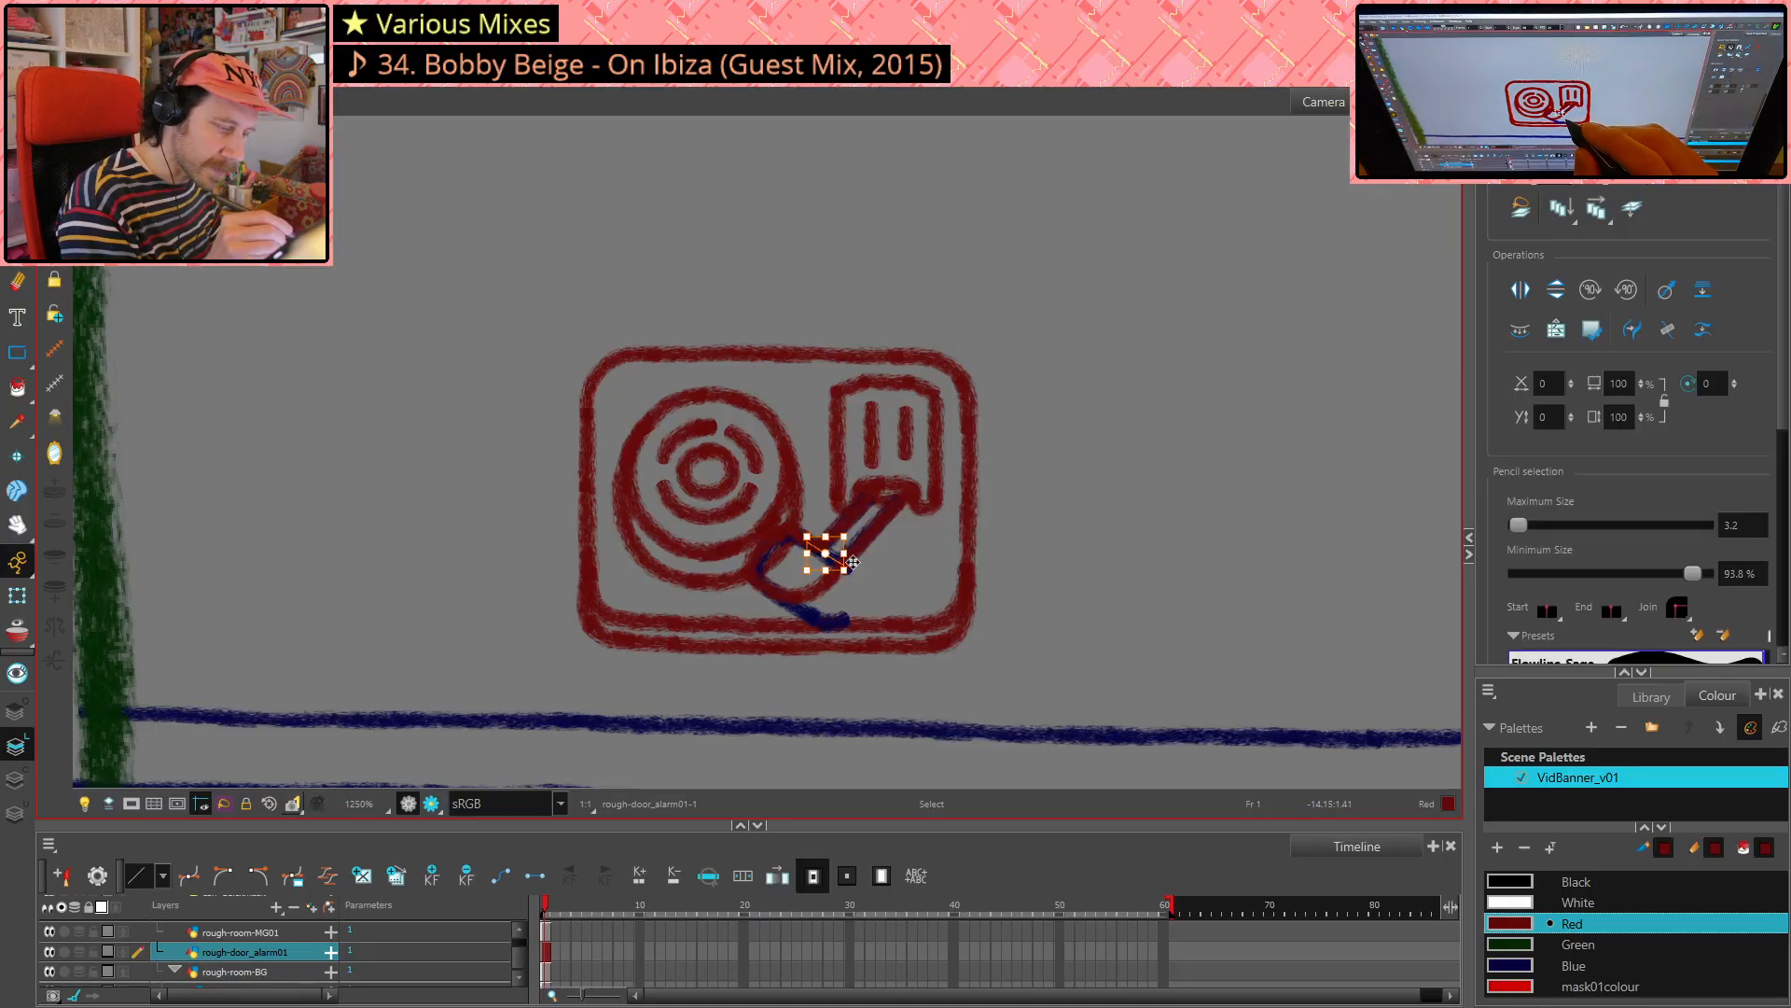
left_click(847, 560)
left_click(774, 550)
left_click(803, 585)
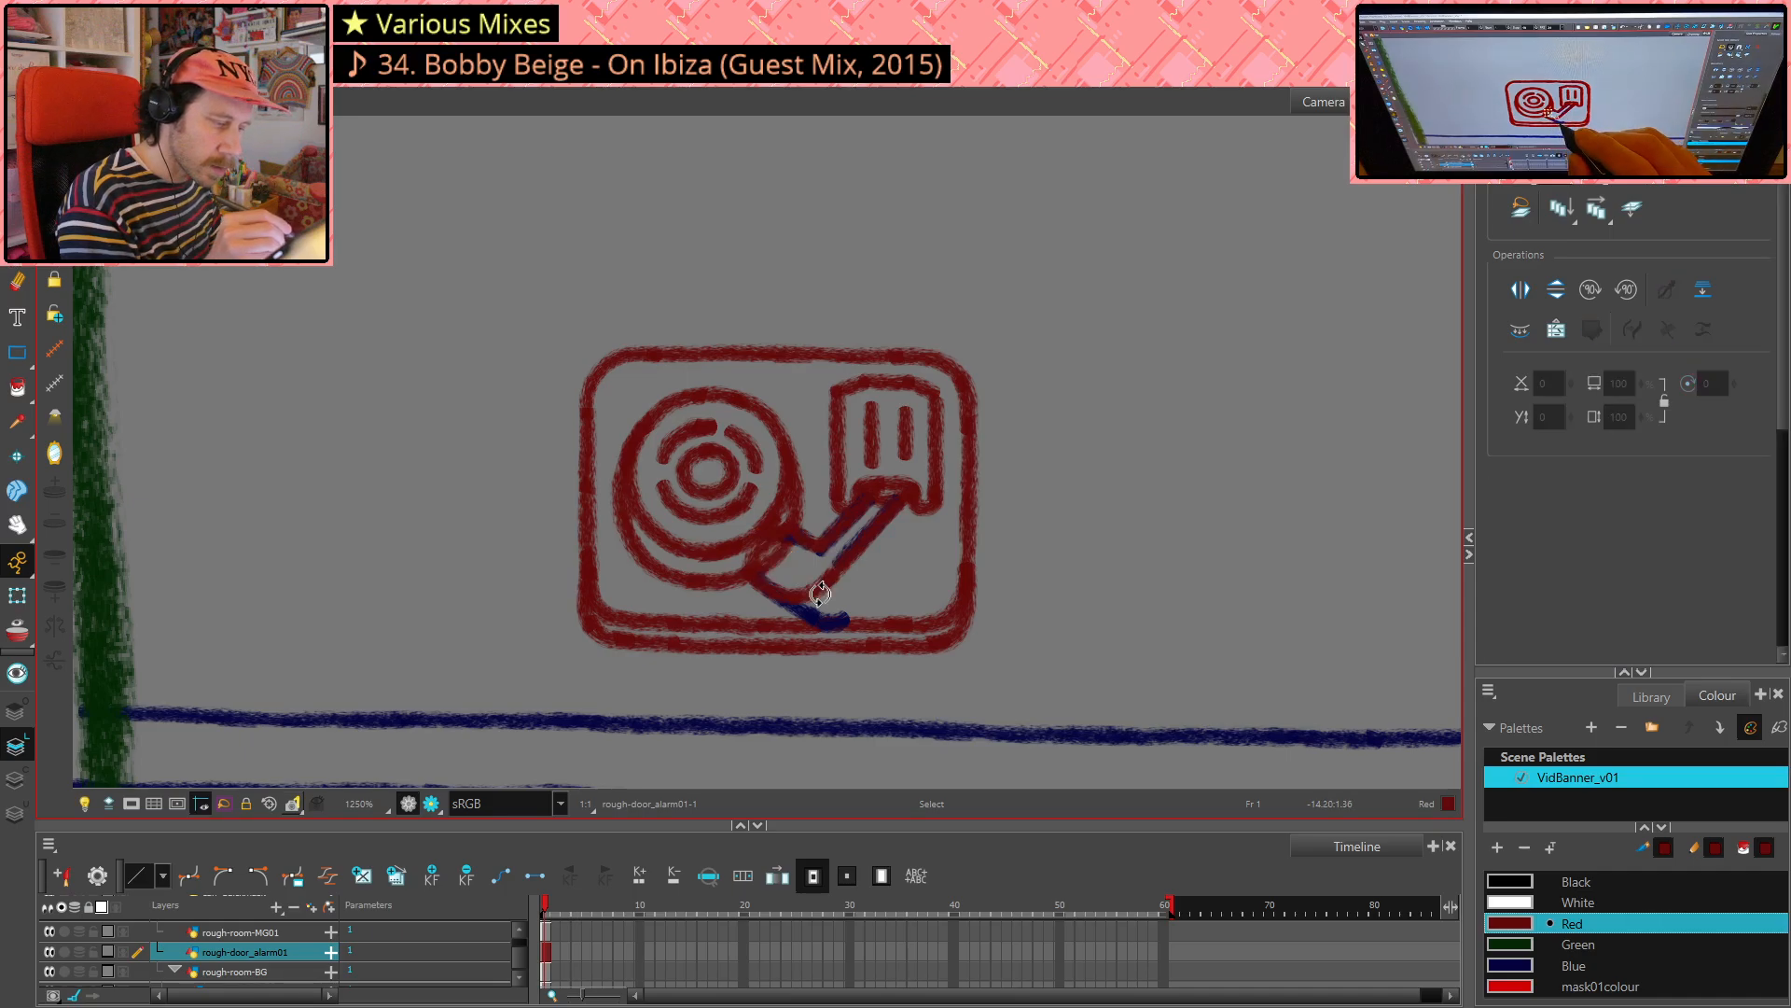
left_click(832, 608)
key("Delete")
- Delete the remaining blue strokes along the lower edge of the striker's head
left_click(811, 608)
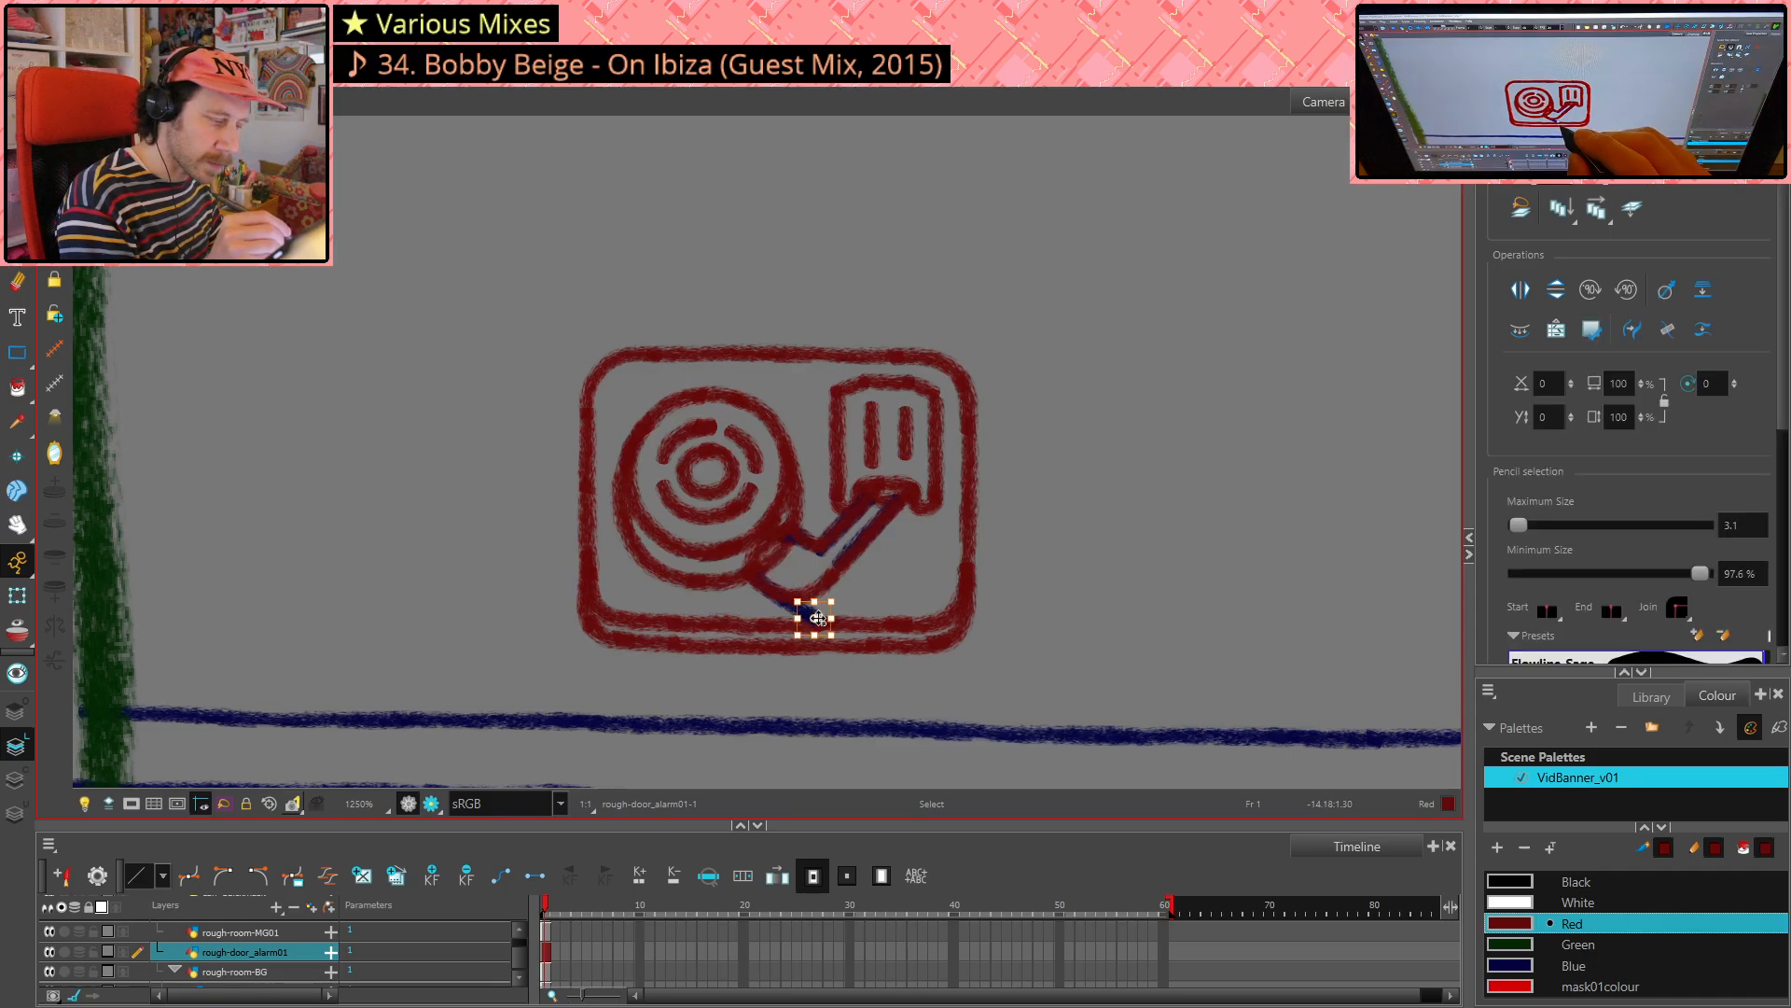
left_click(848, 541)
left_click(809, 612)
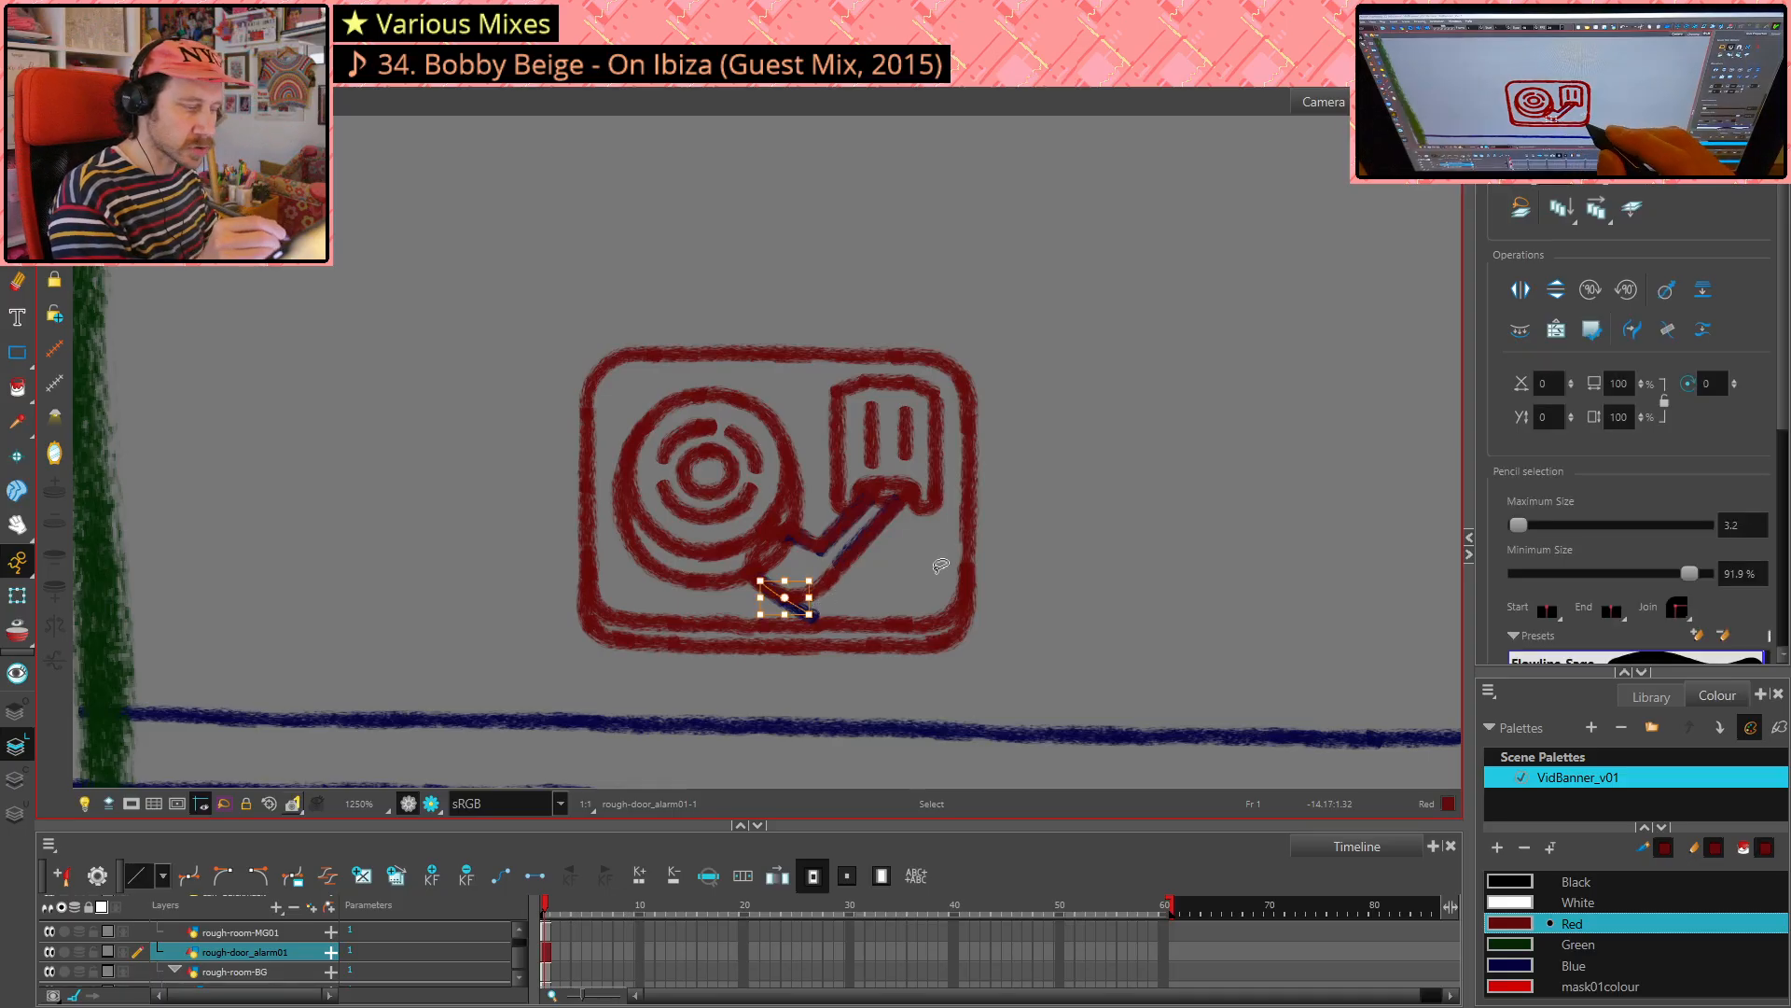
key("Delete")
- Remove the short blue stroke at the striker's neck, along with the red stroke overlapping it
left_click(804, 549)
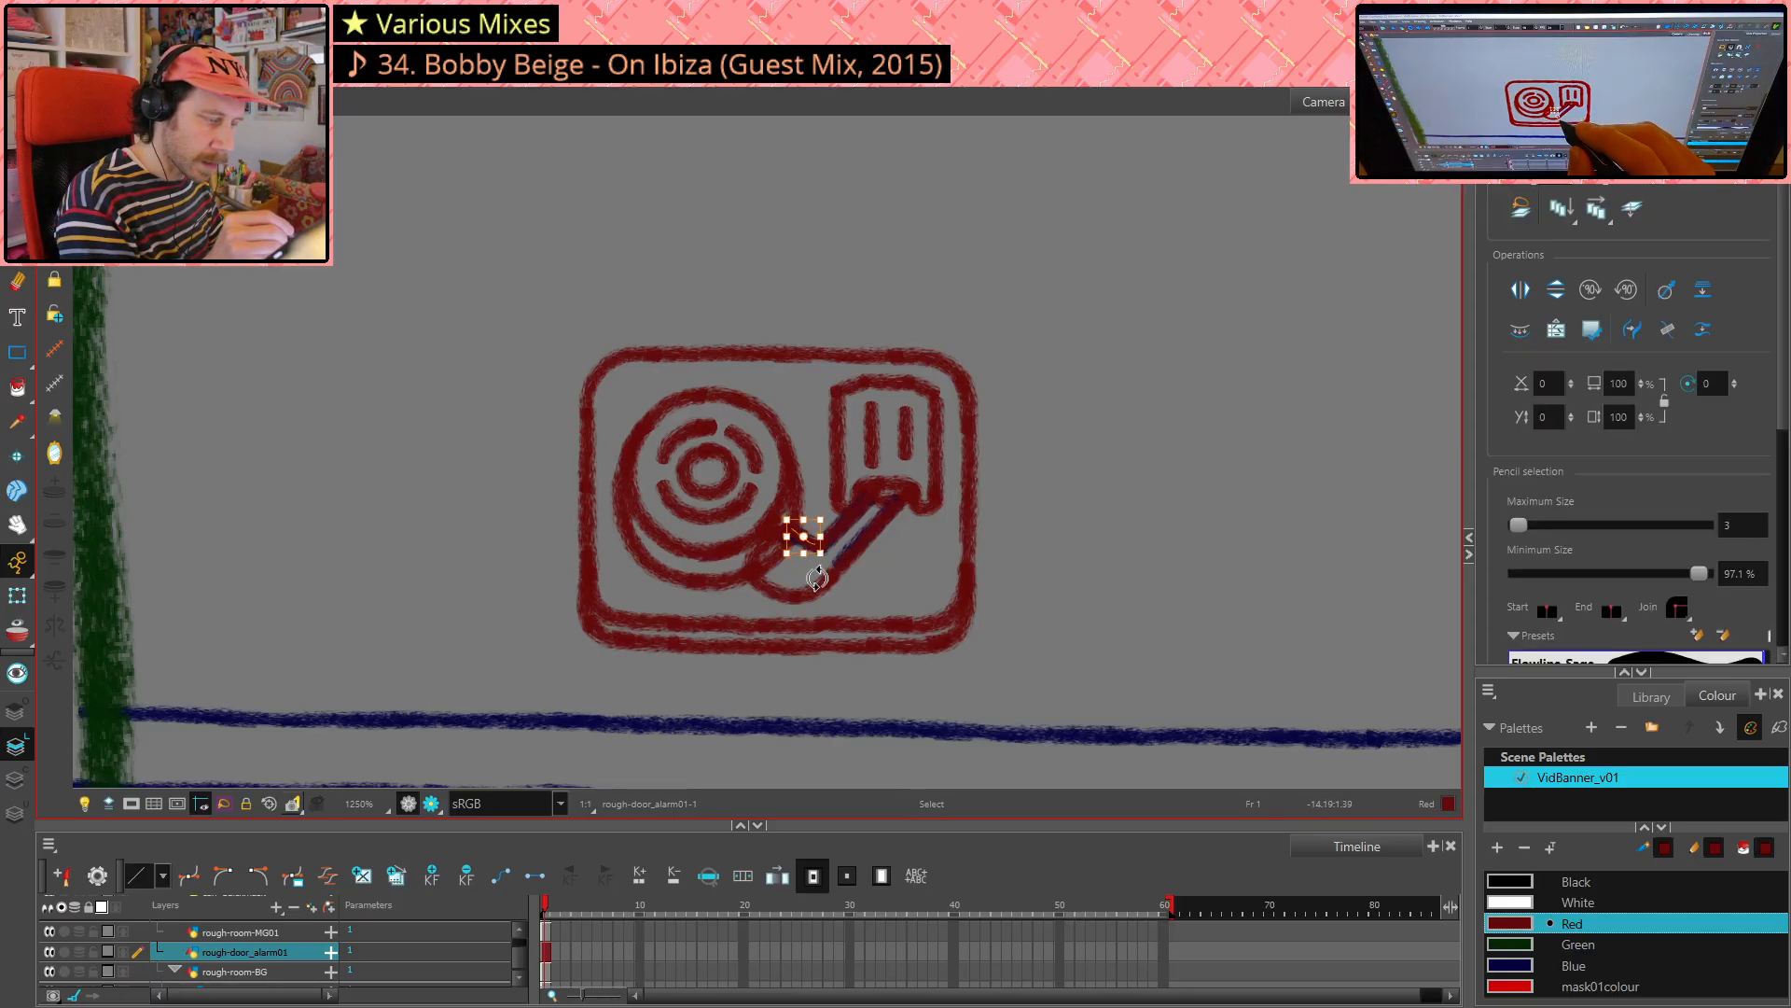
key("Delete")
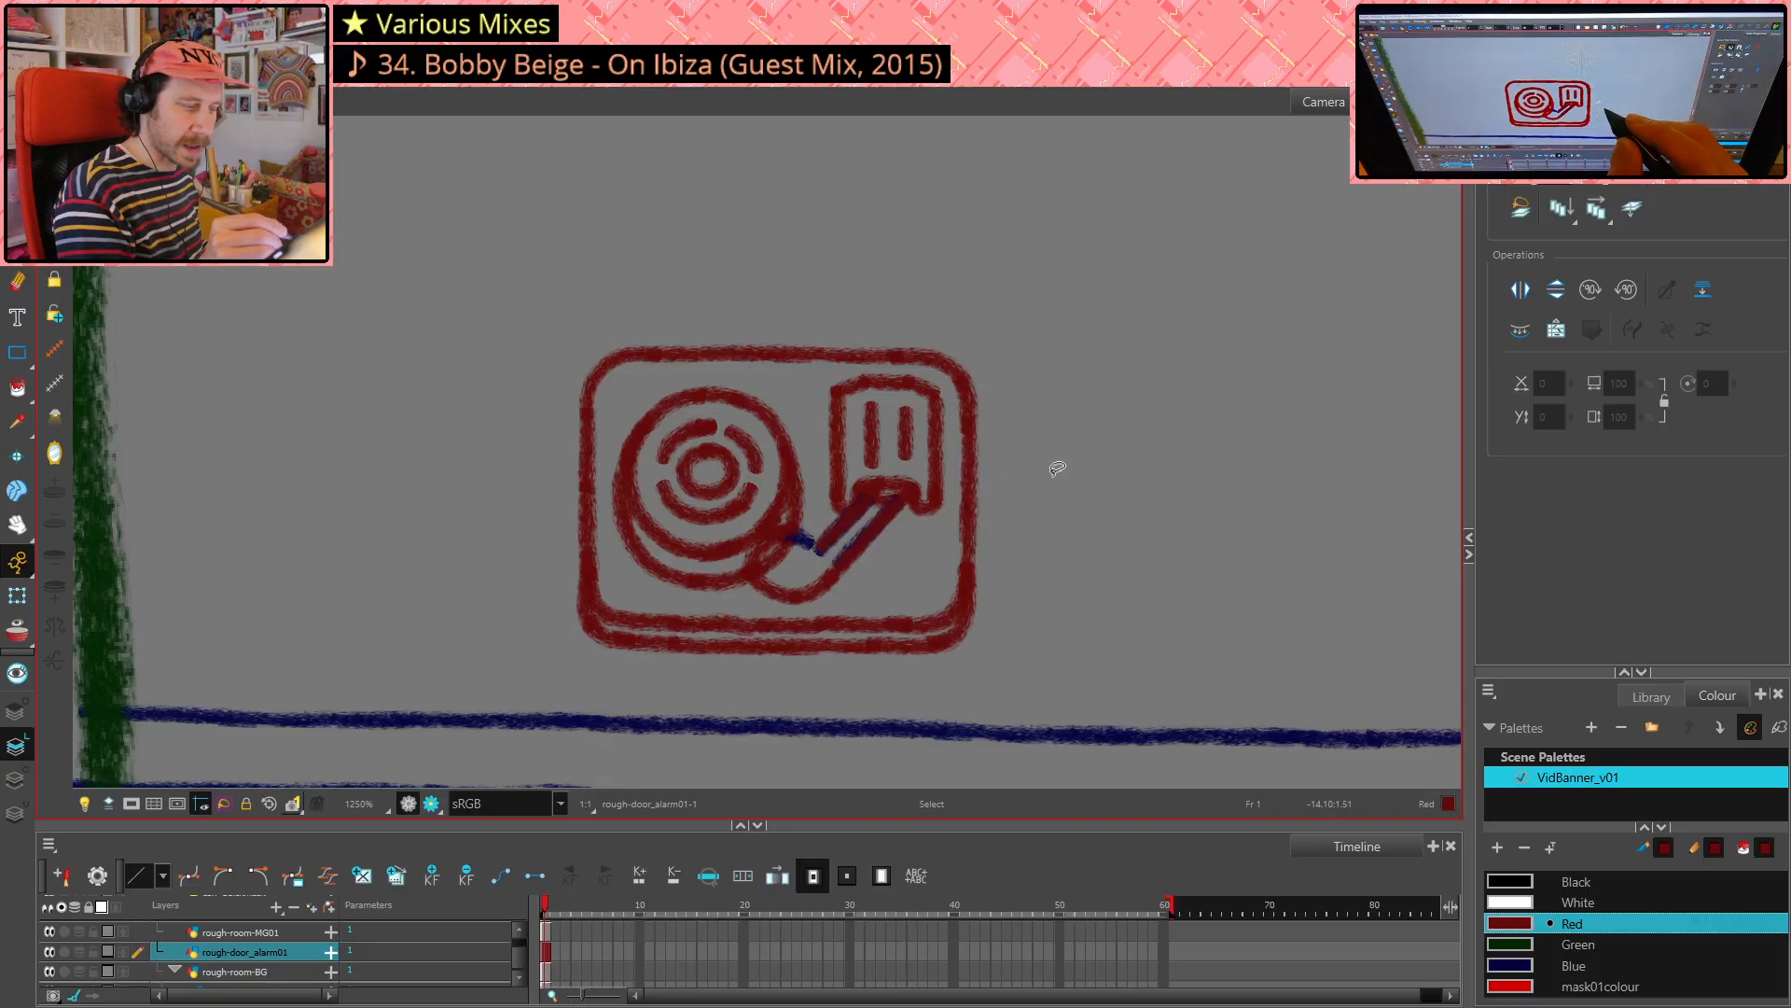
left_click(815, 530)
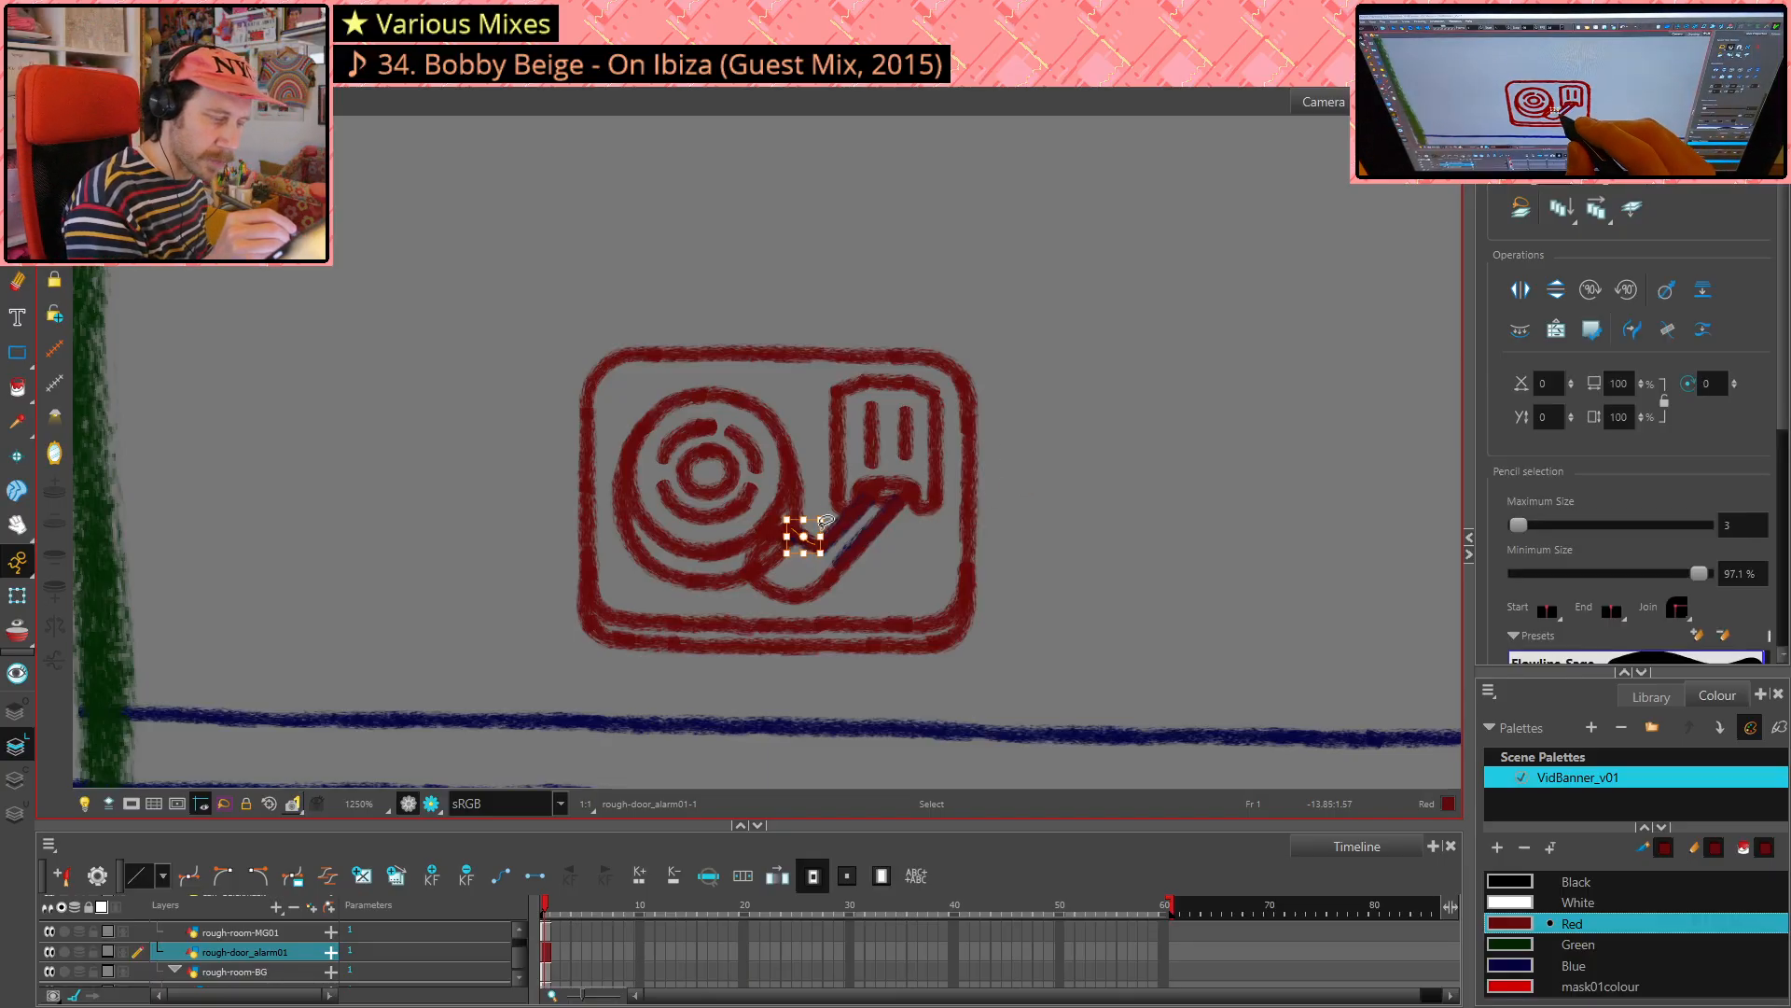
key("Delete")
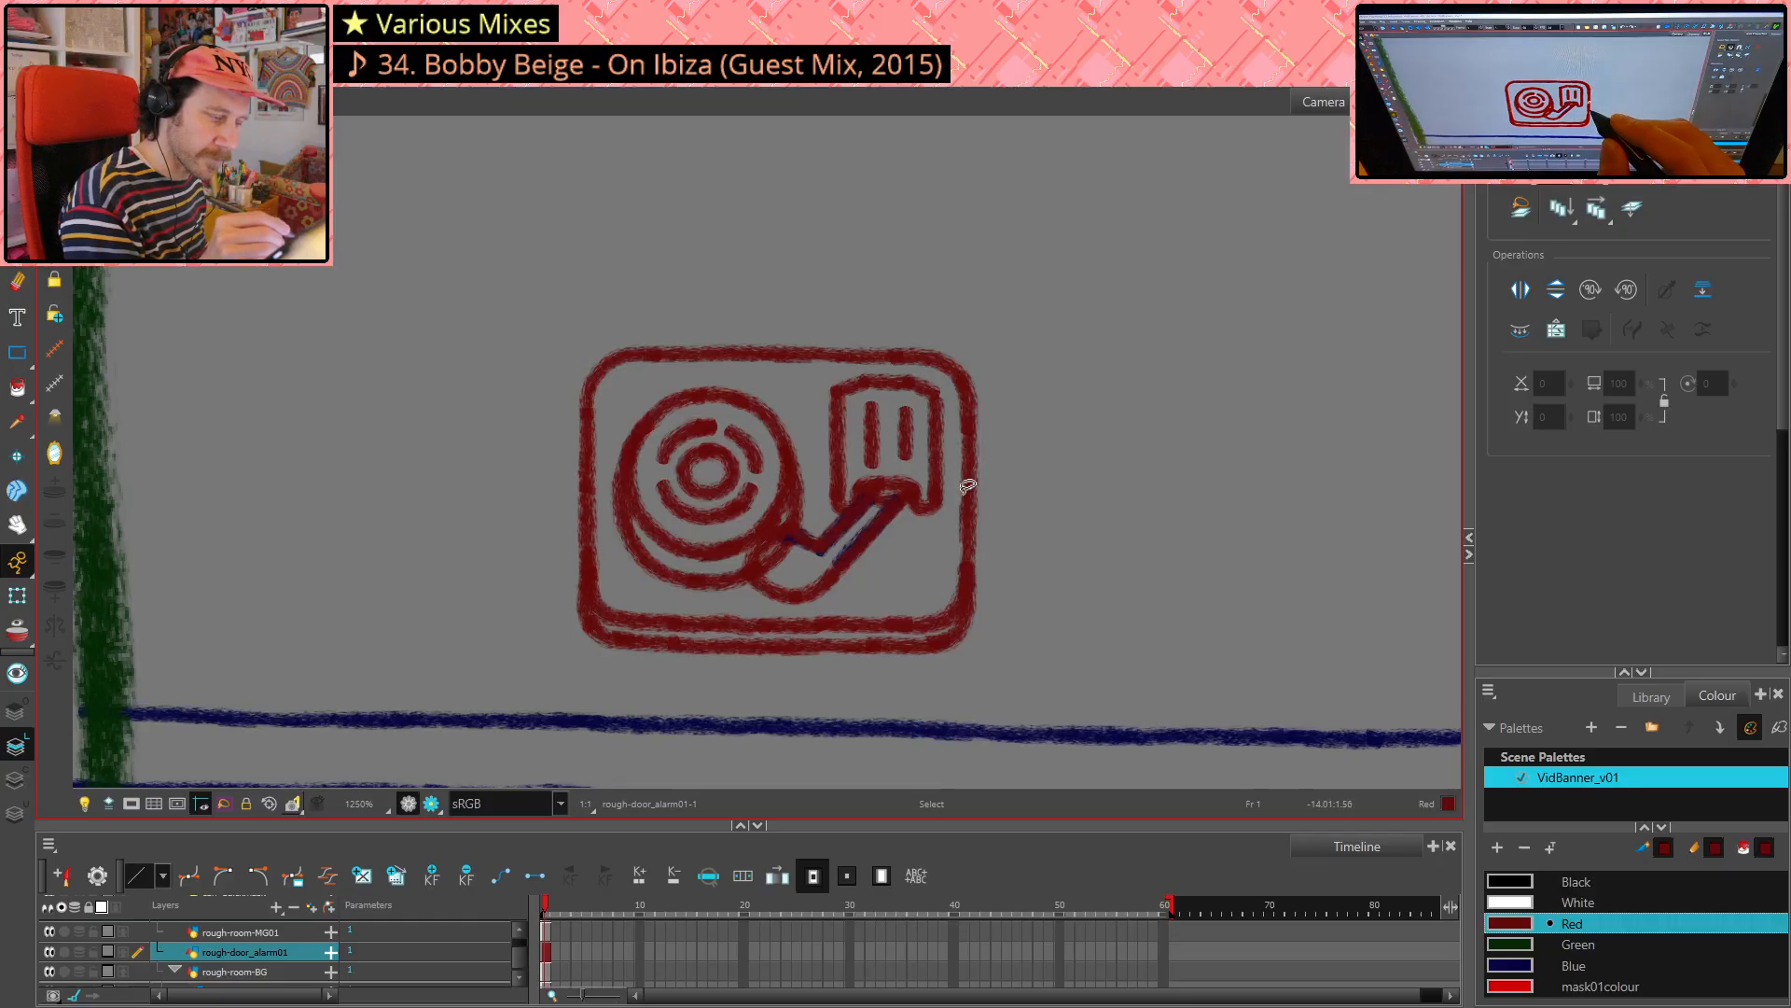
key("ctrl+z")
left_click(813, 533)
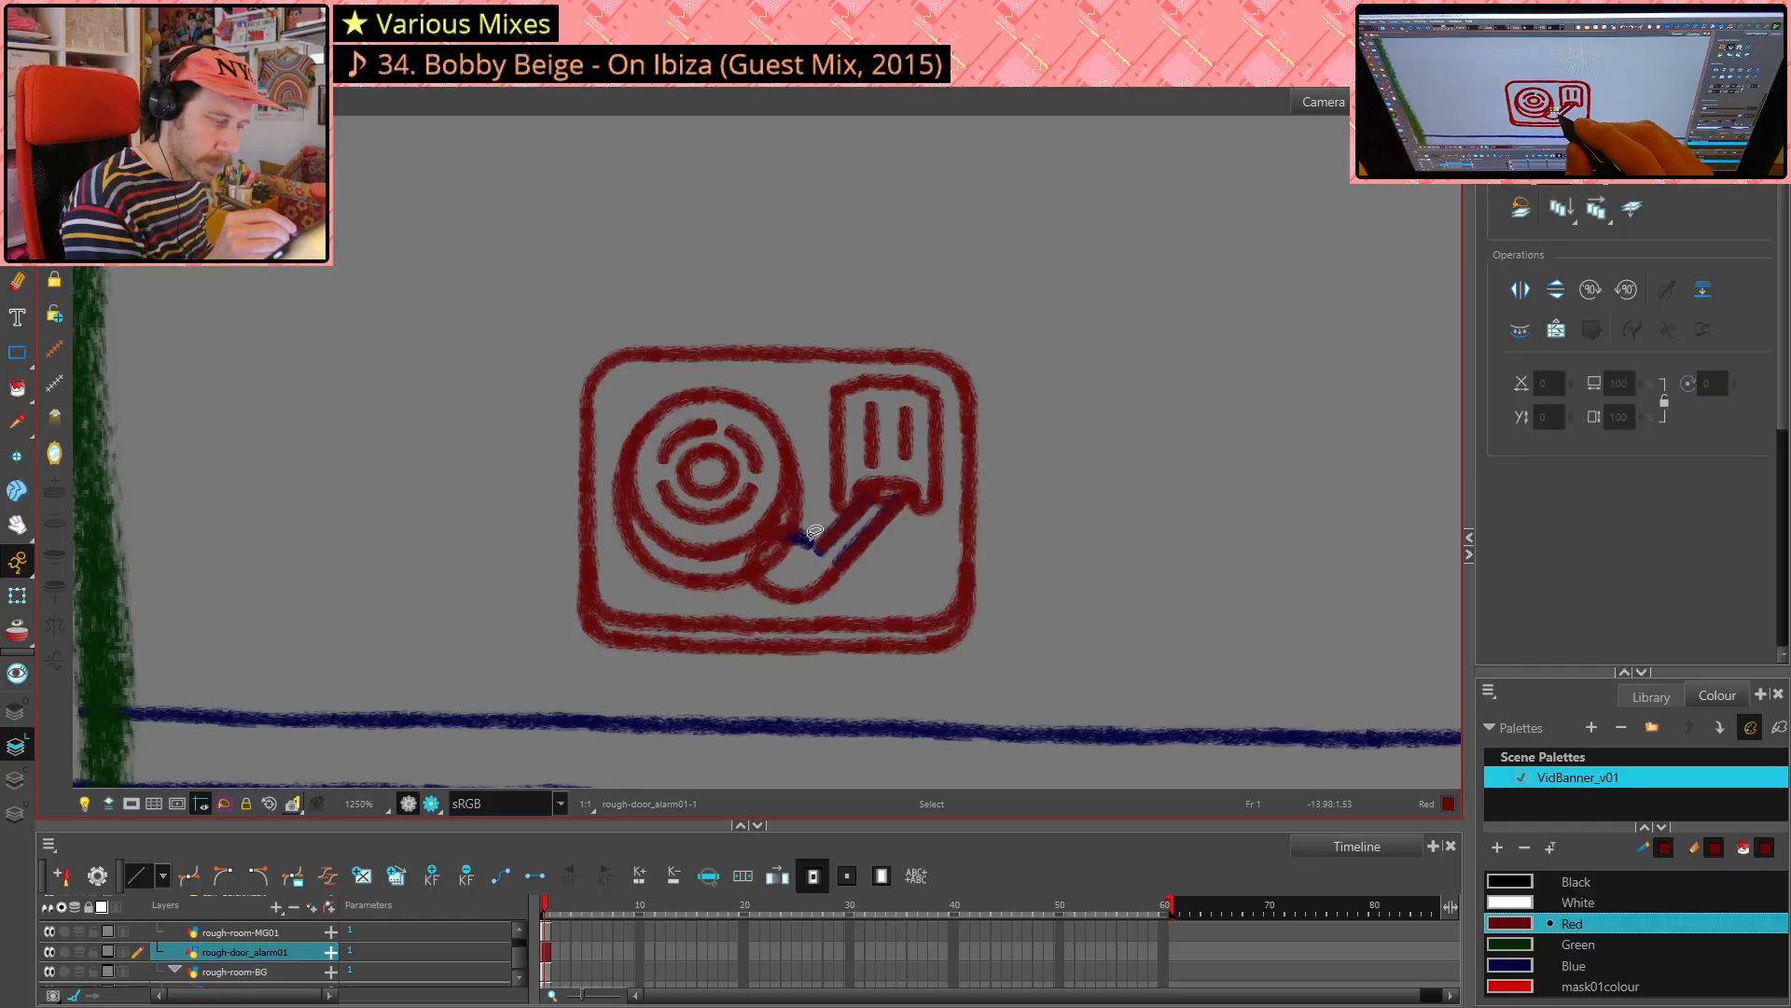
left_click(815, 528)
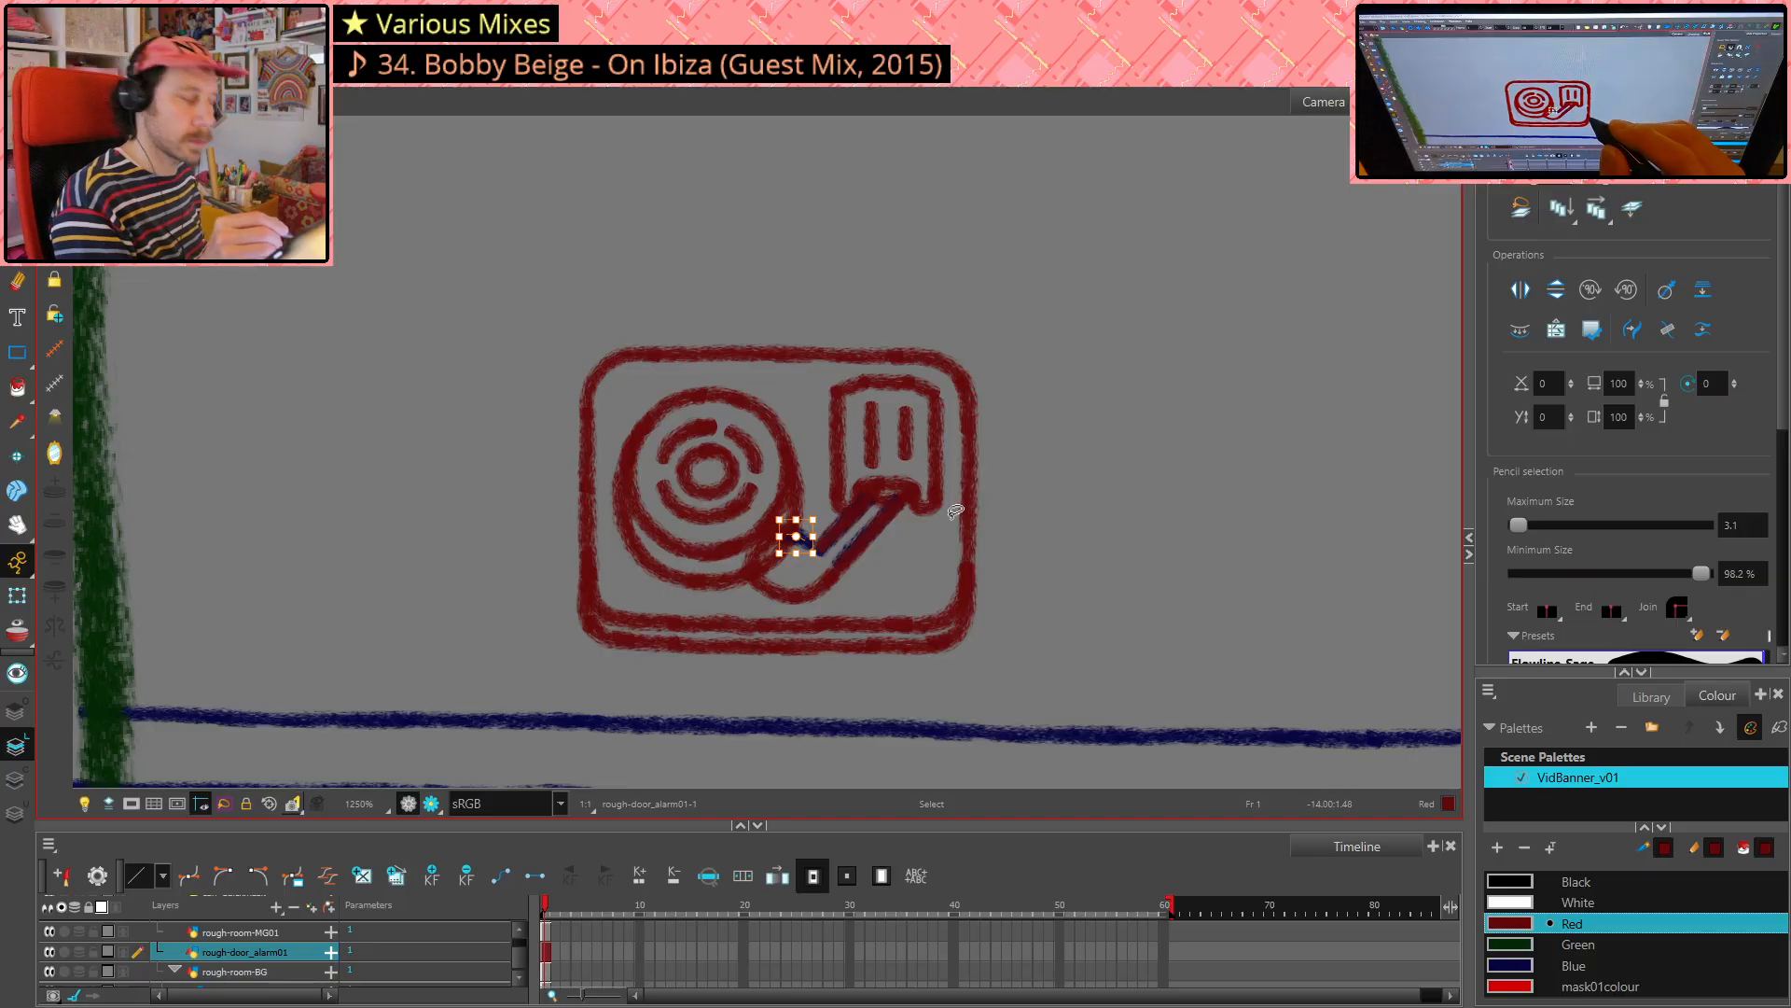
key("Delete")
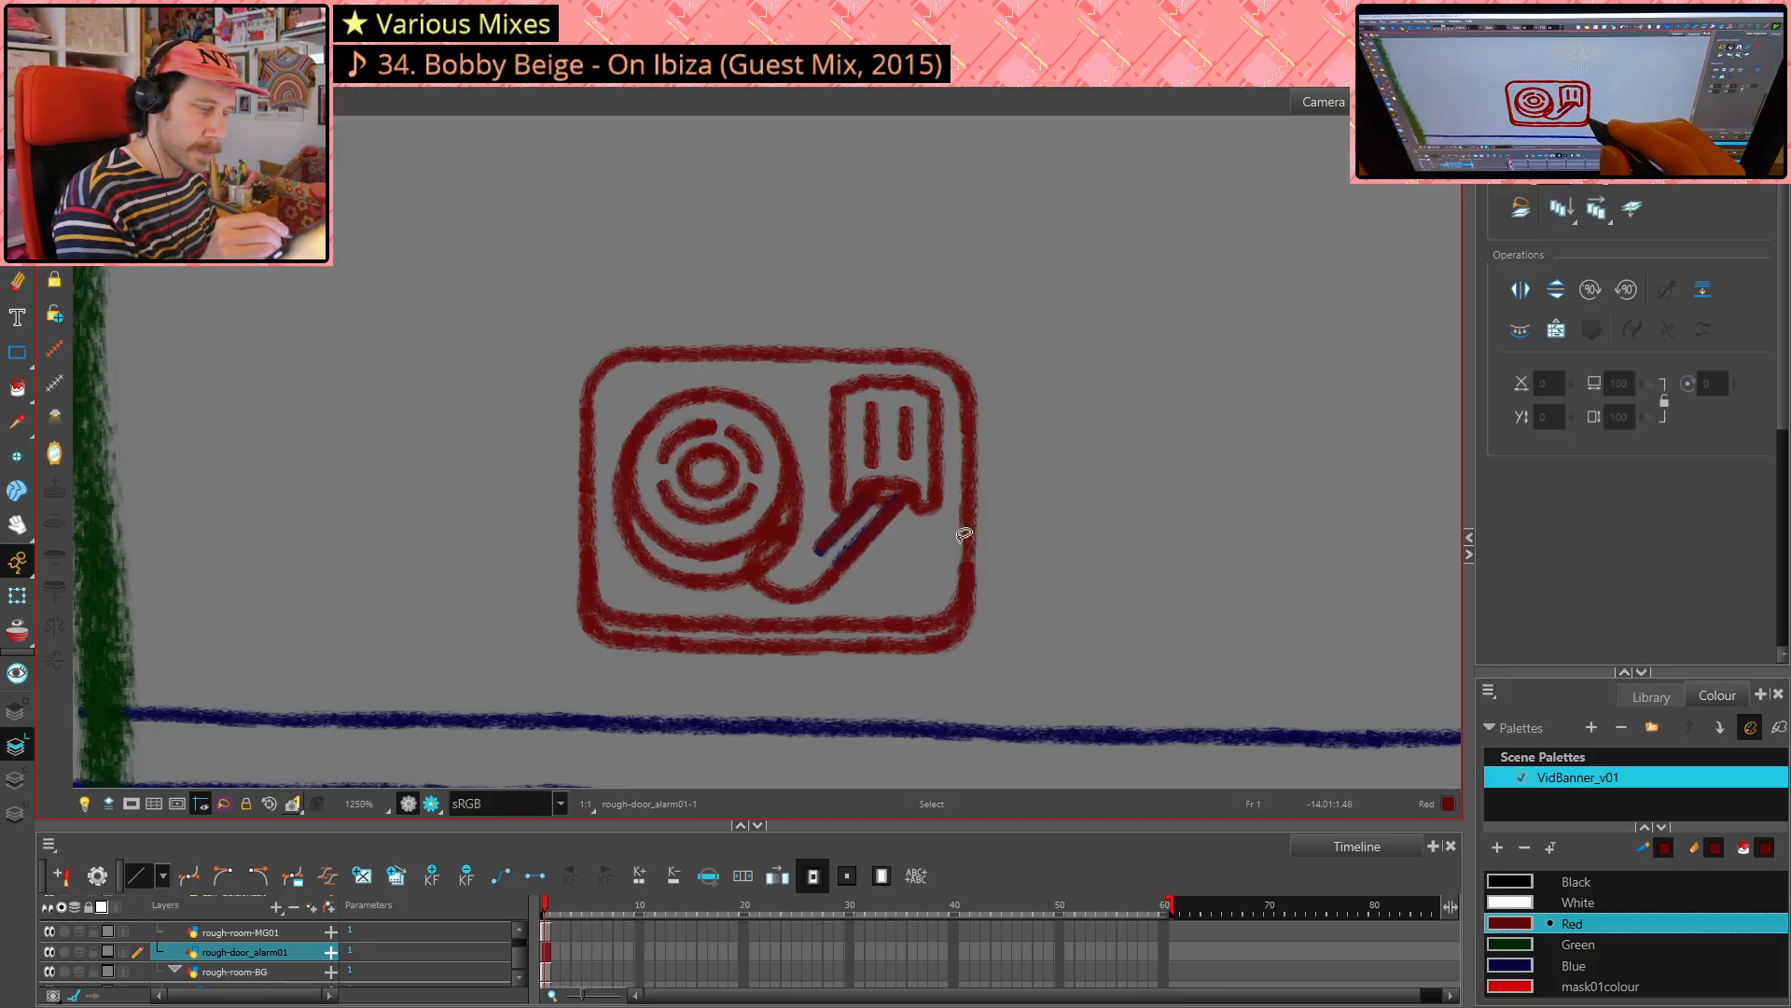
- Delete the blue strokes along both edges of the striker's arm, restore the red neck stroke and clear the selection
left_click(797, 533)
left_click(1014, 461)
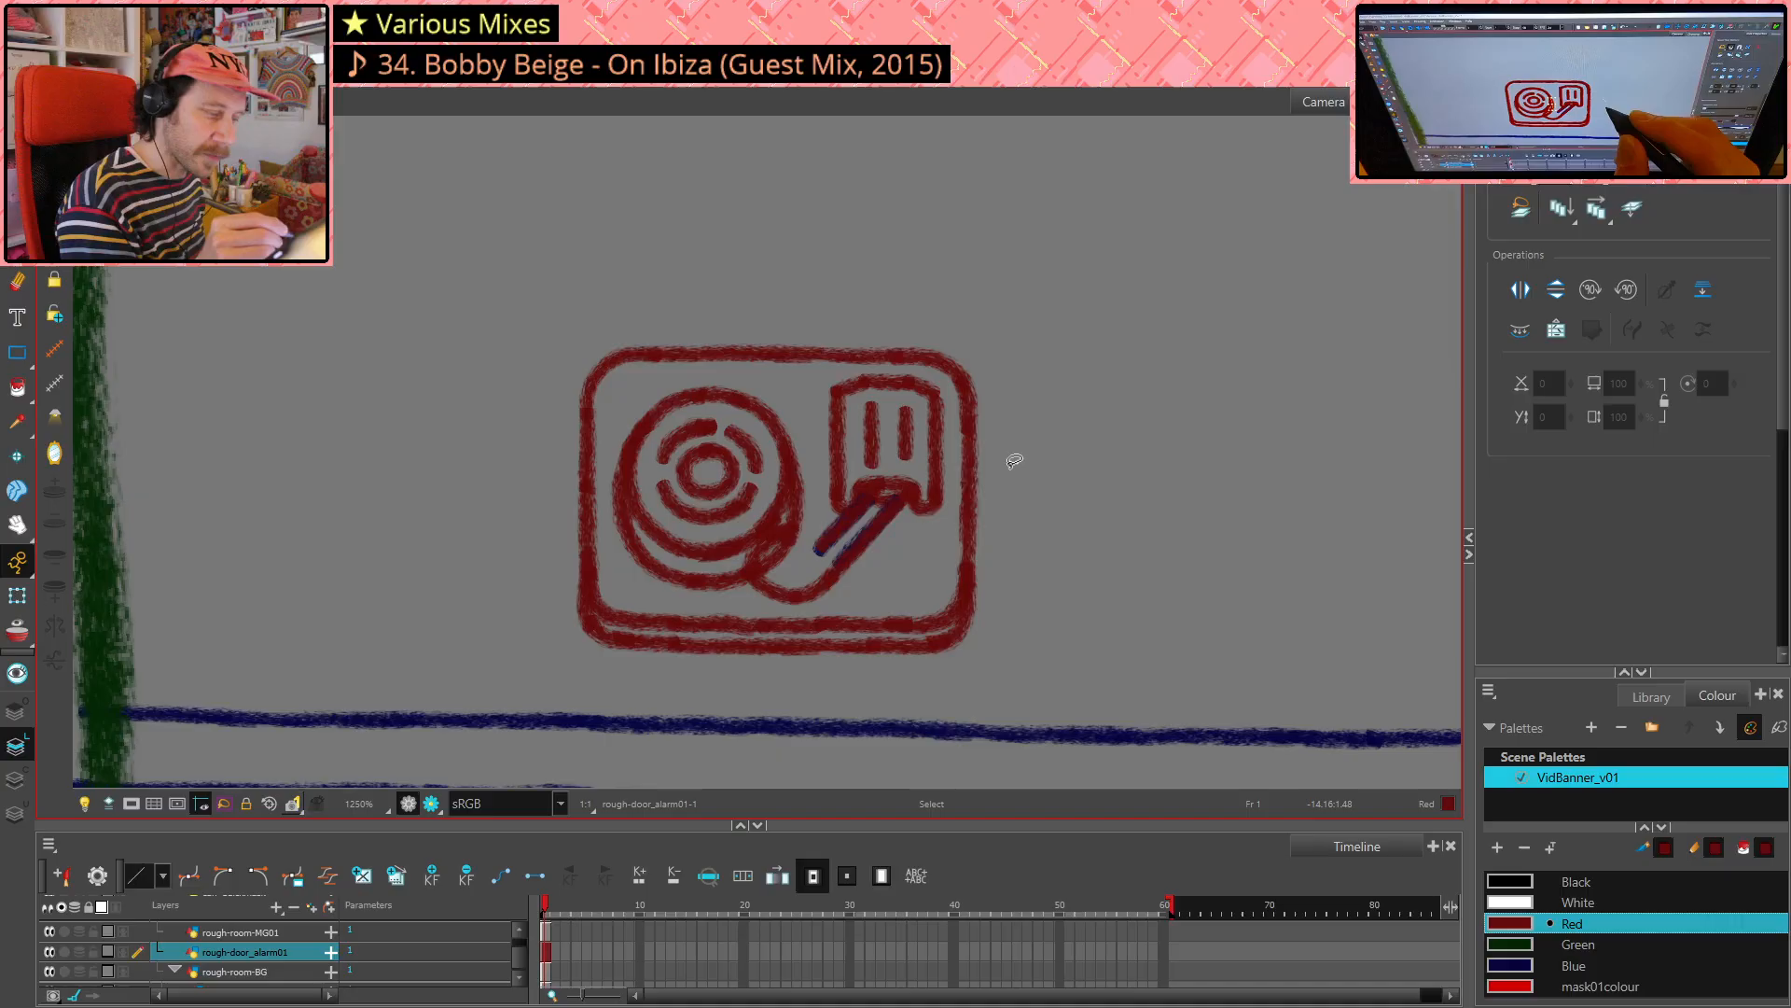
left_click(824, 537)
left_click(1011, 489)
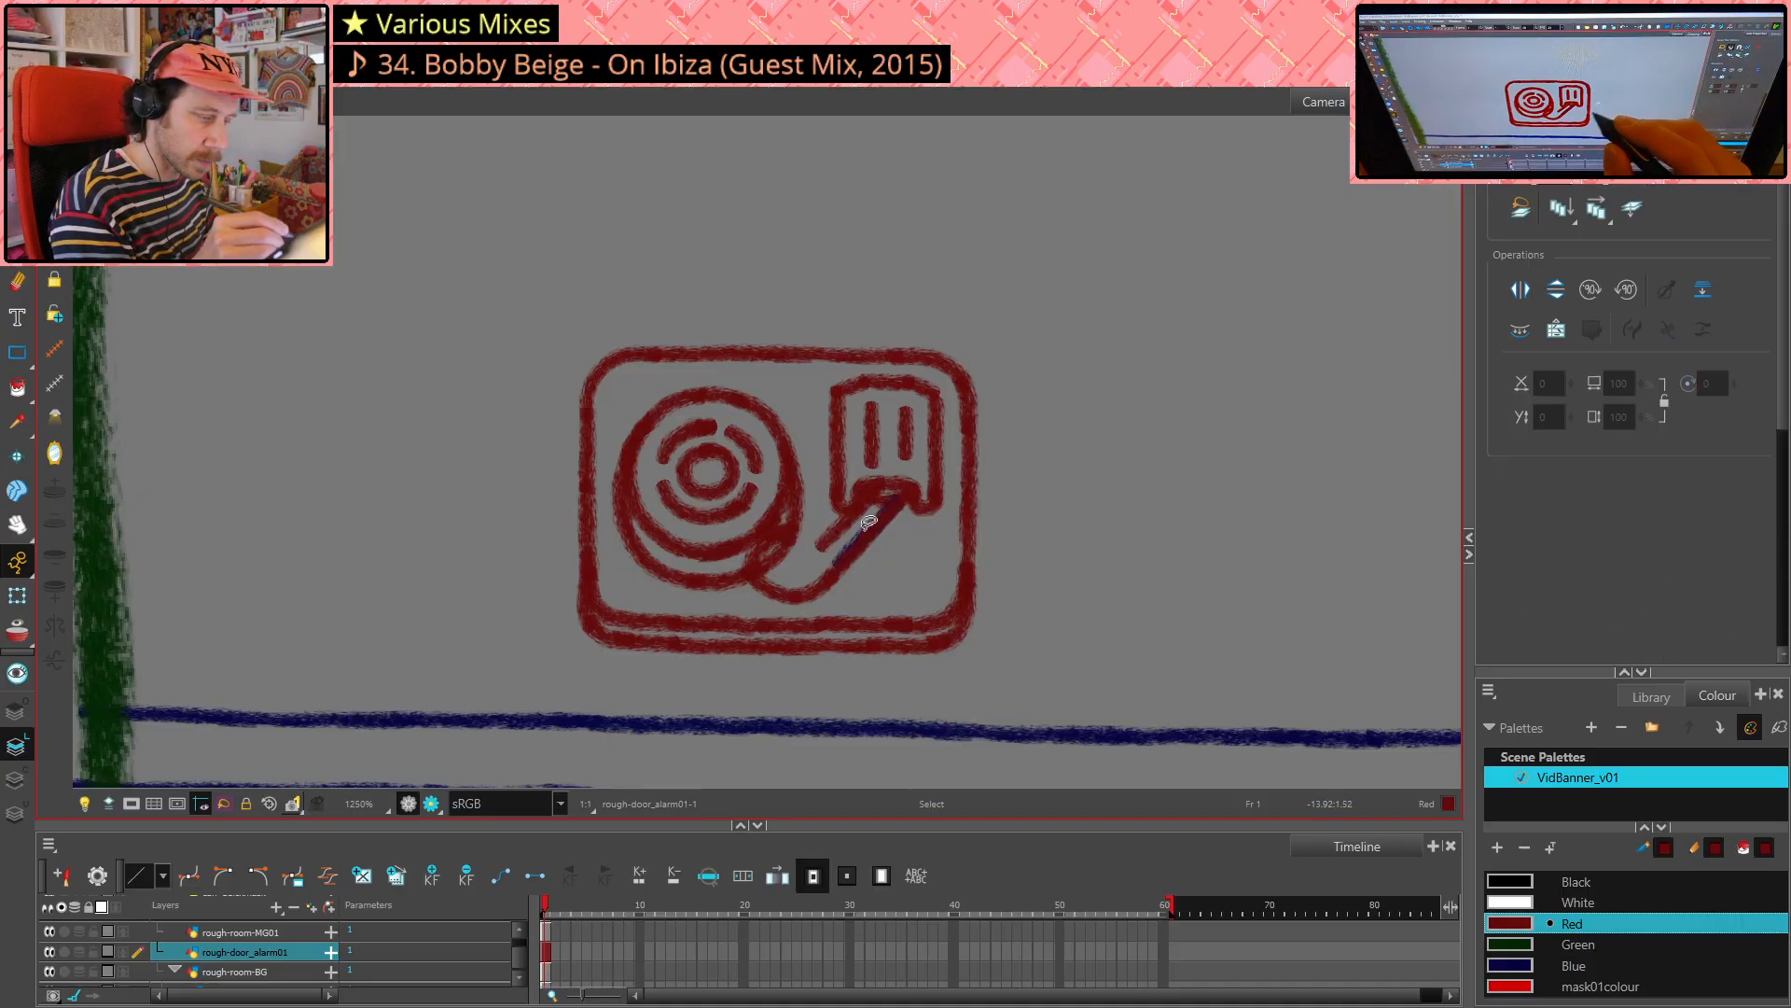
left_click(868, 522)
left_click(1080, 467)
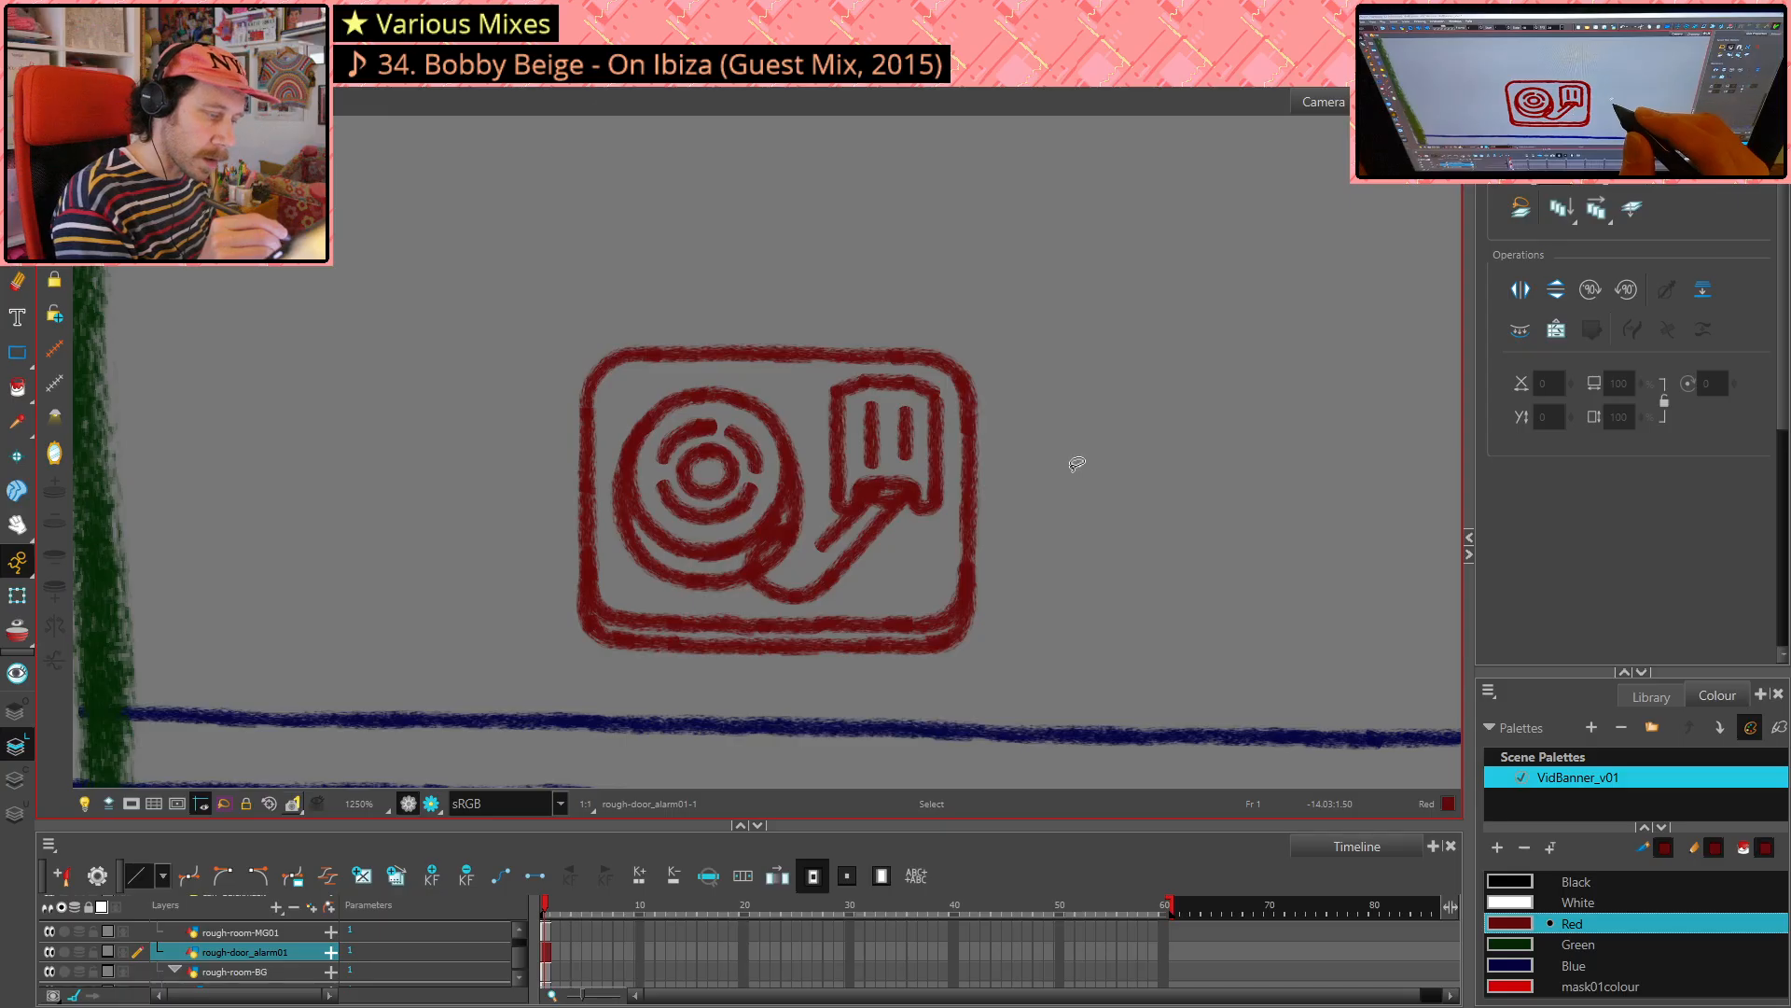
key("ctrl+z")
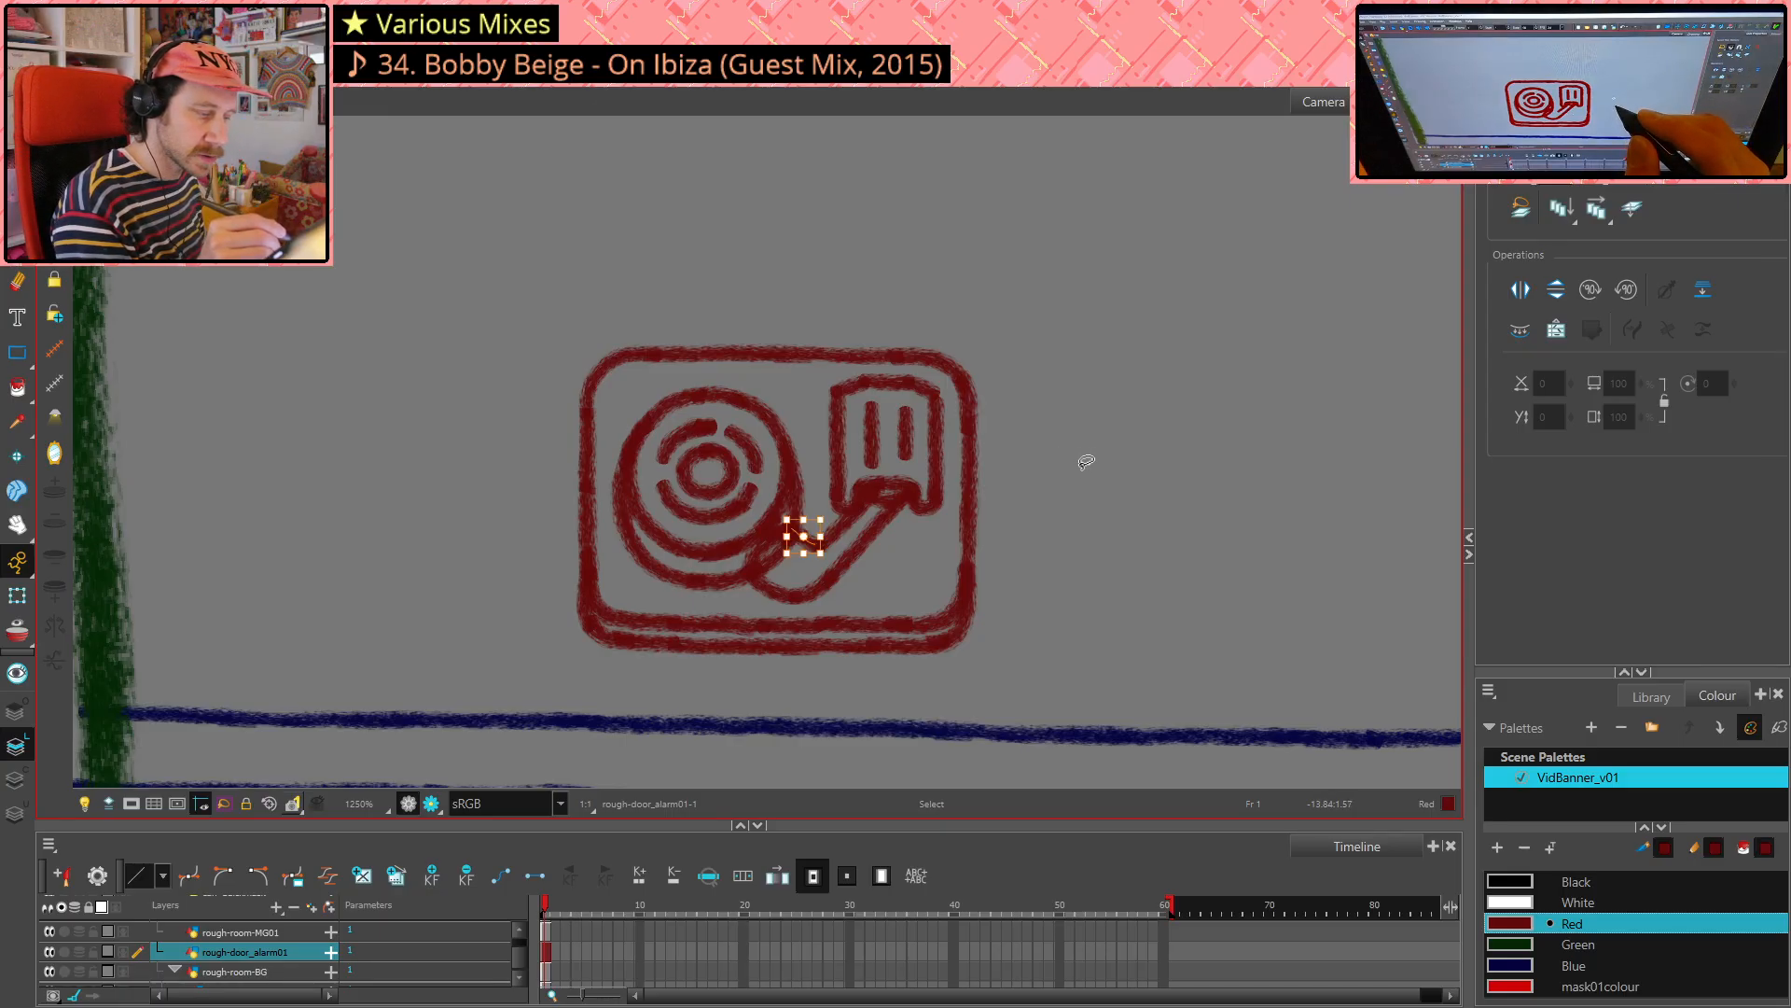
left_click(1139, 383)
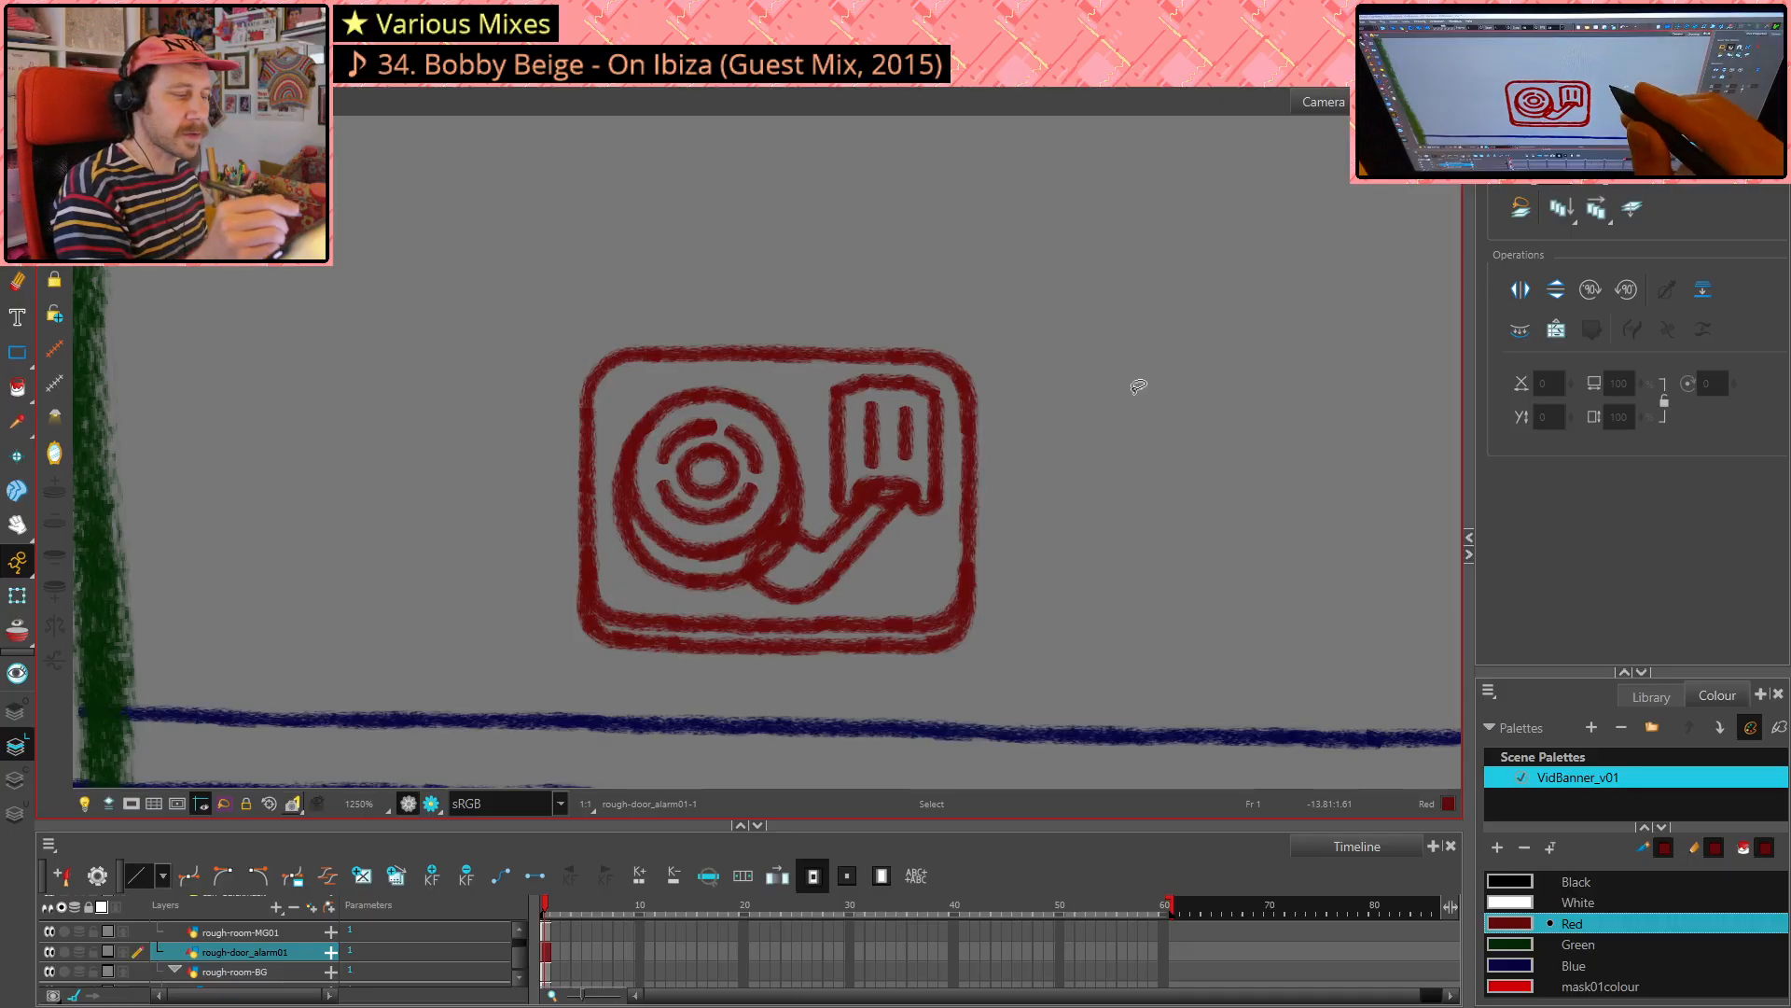
- Trim away the bell outline segments that run through the striker's head with the Cutter
key("alt+t")
mouse_move(795, 569)
left_mouse_down()
mouse_move(782, 580)
mouse_move(798, 576)
left_mouse_up()
key("Delete")
key("Delete")
key("Delete")
key("Delete")
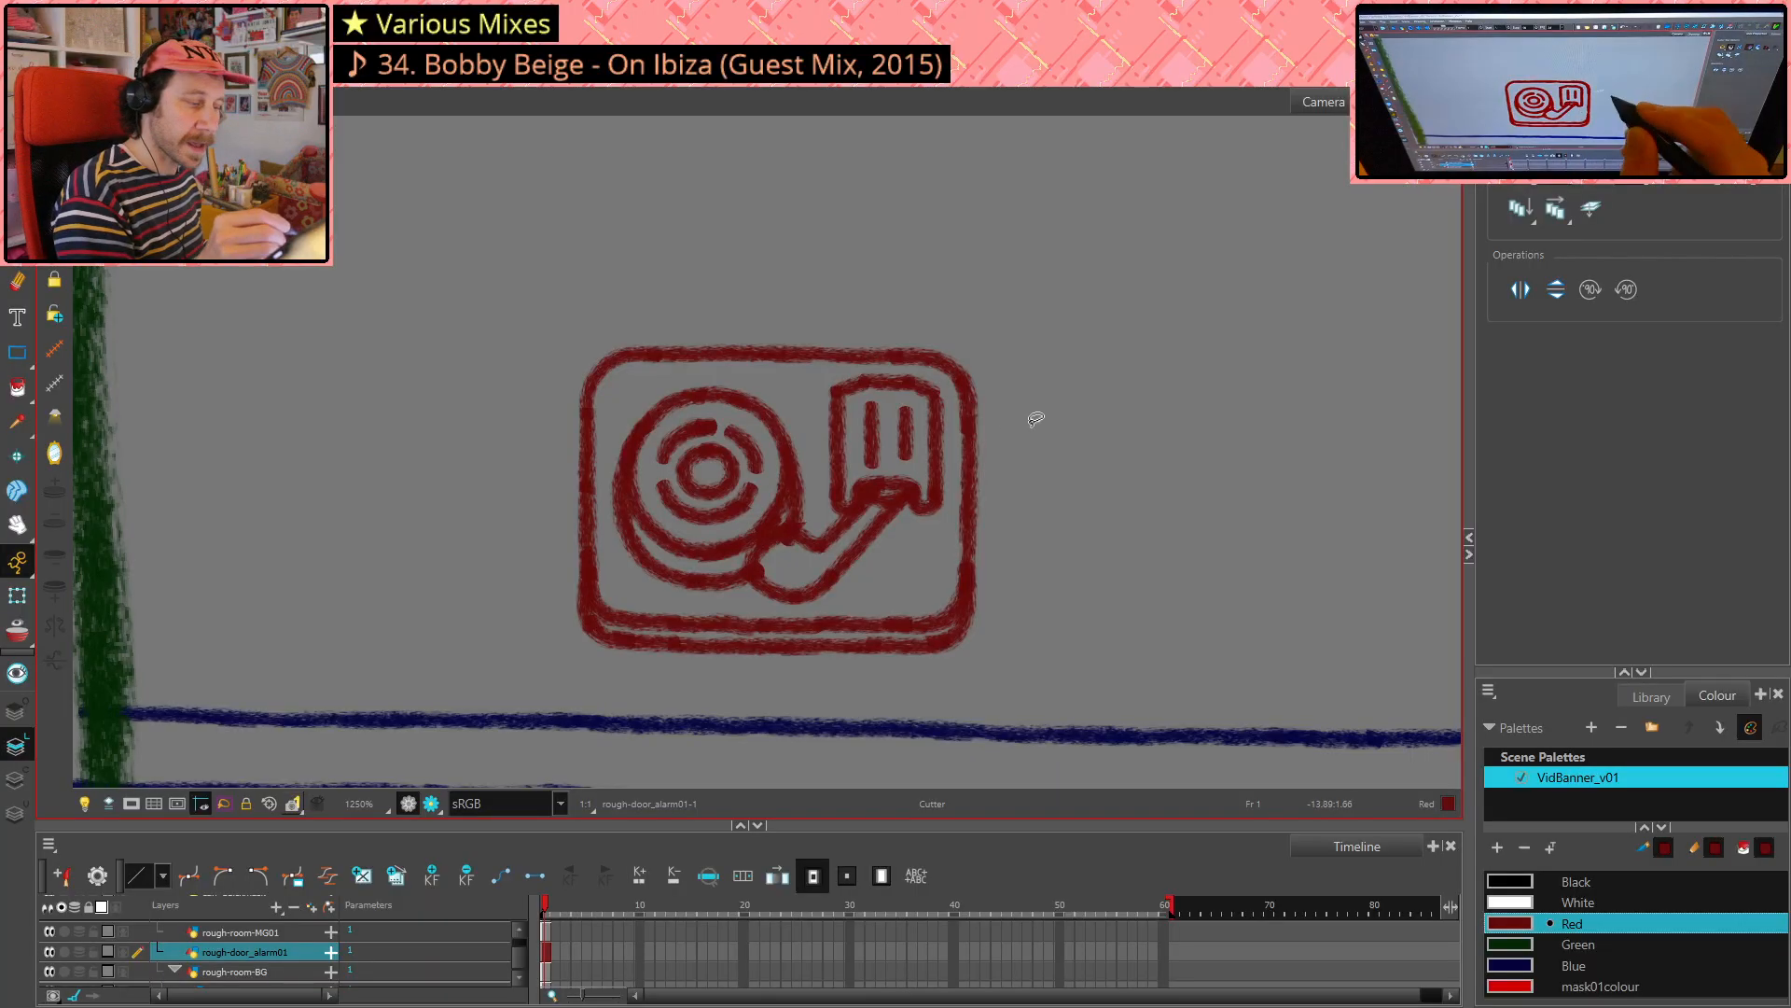
- Select the red strokes of the striker's head, neck and arm together and cut them from the drawing
key("alt+s")
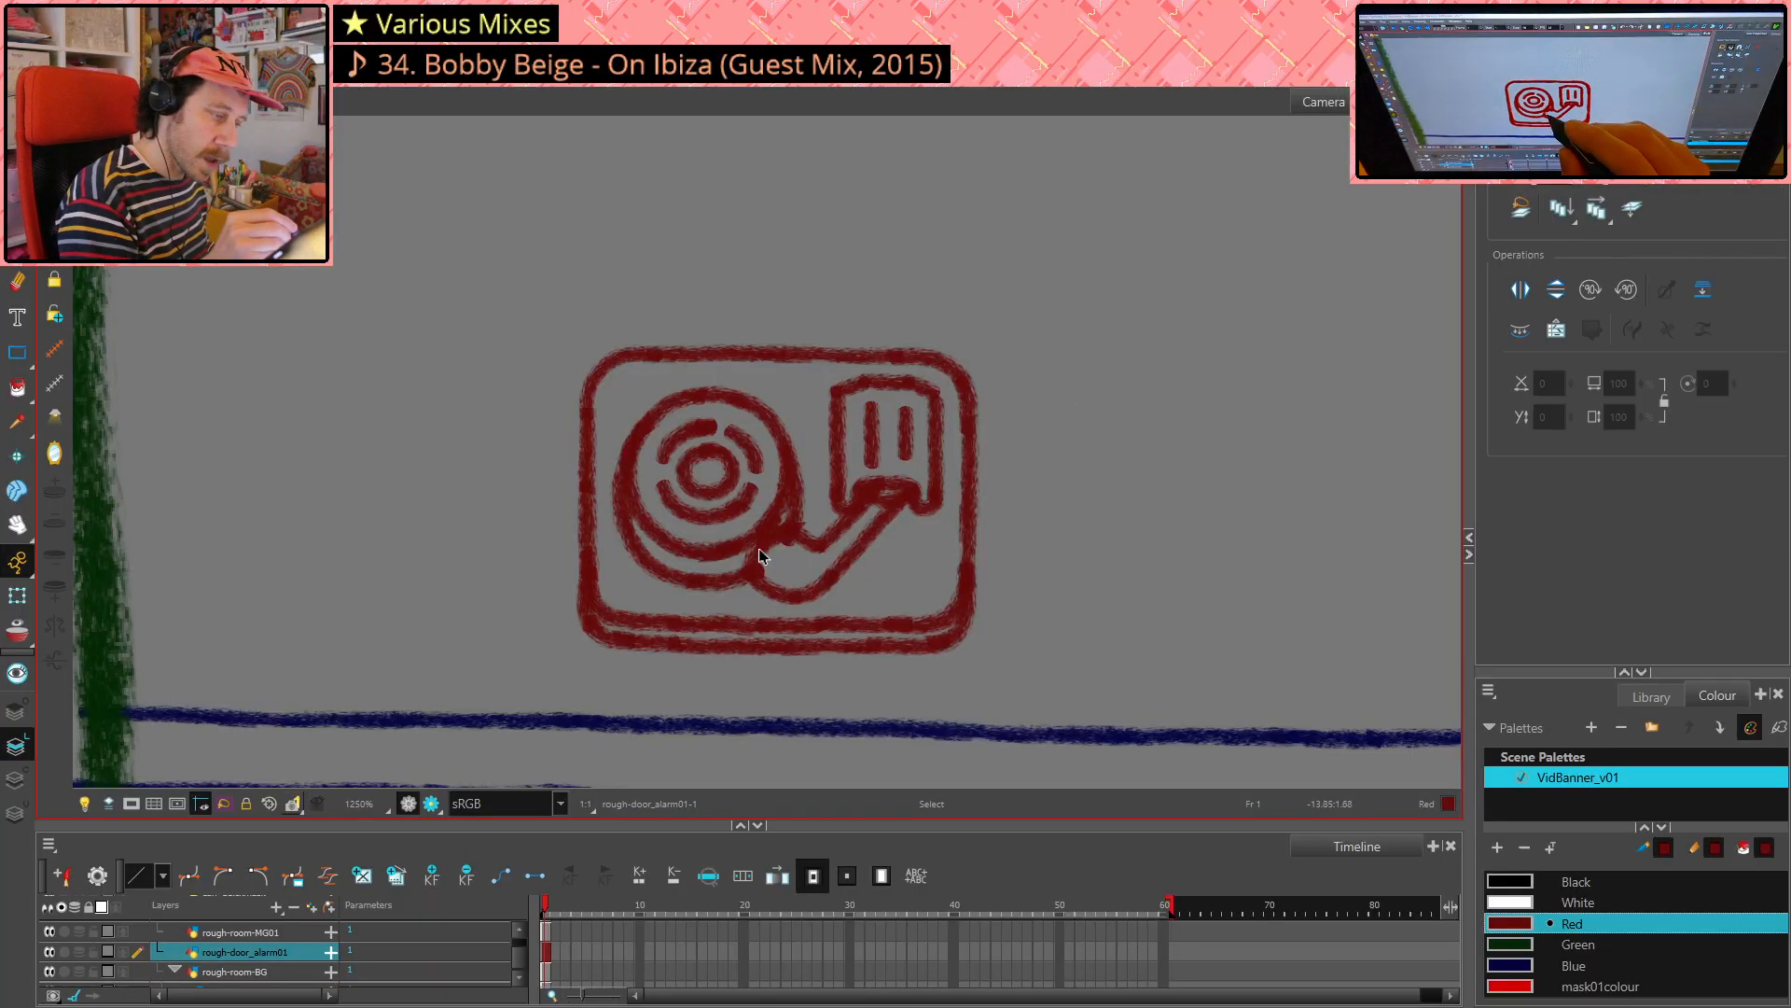
left_click_drag(762, 558, 823, 544)
left_click(995, 477)
left_click(760, 553)
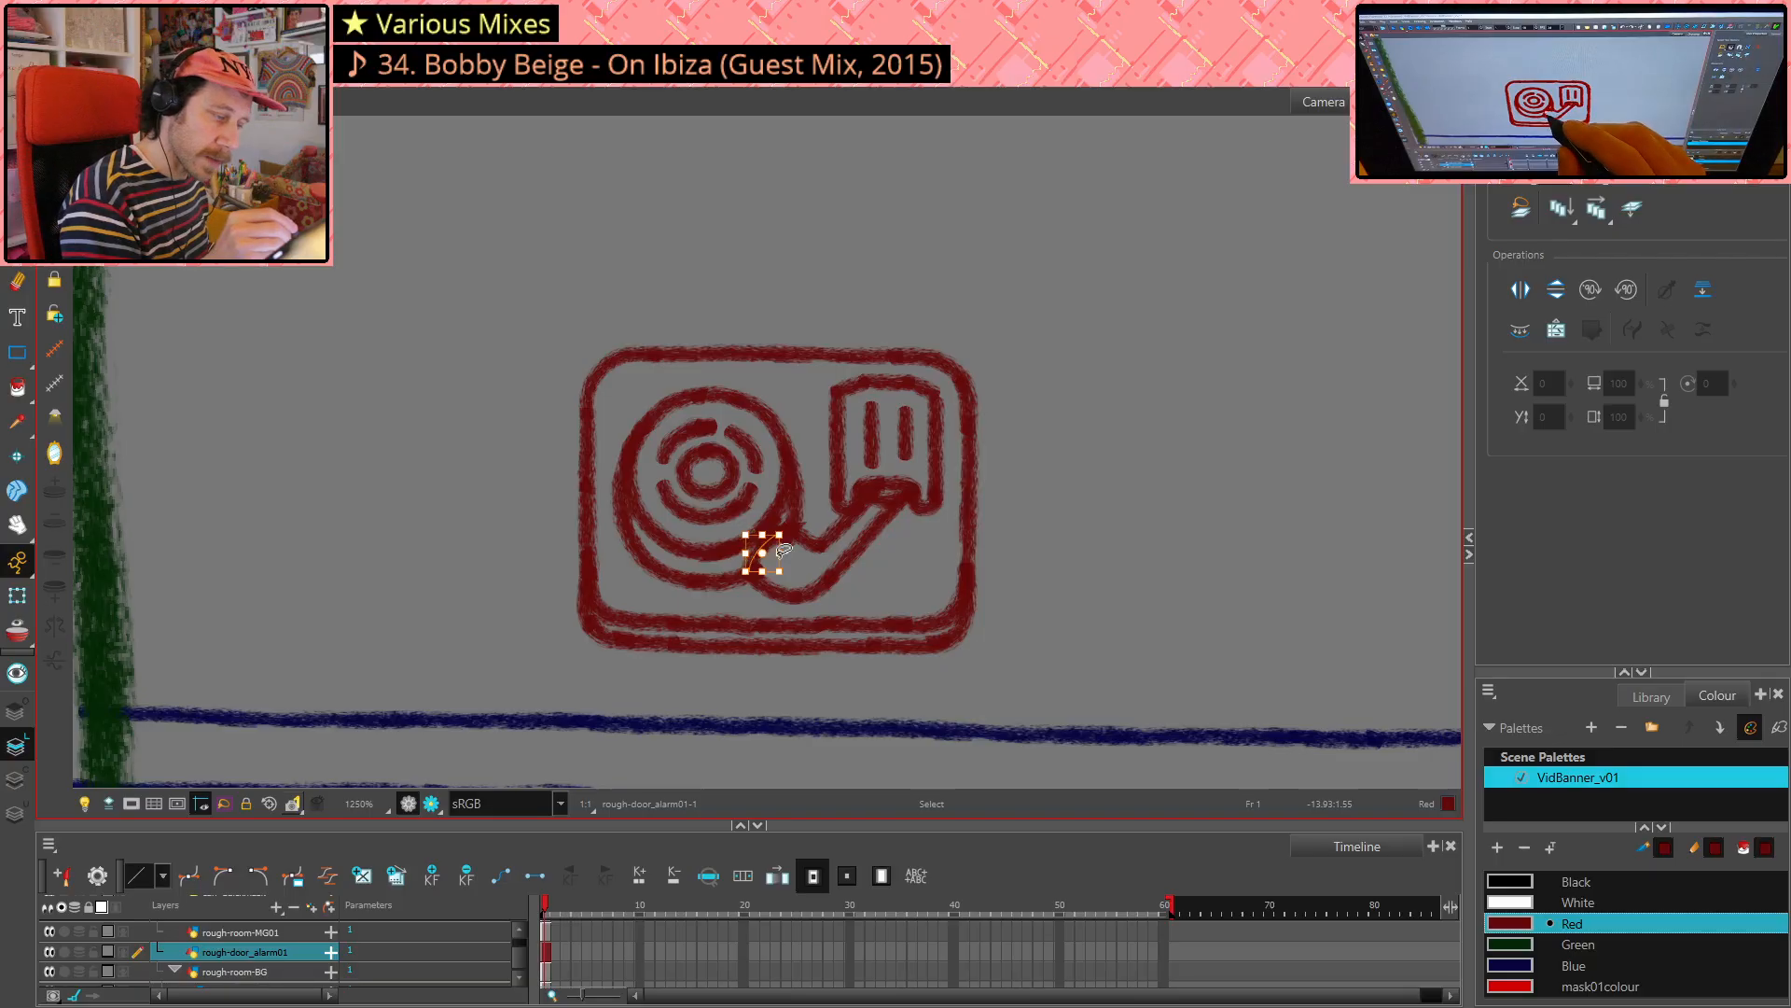
left_click(749, 594)
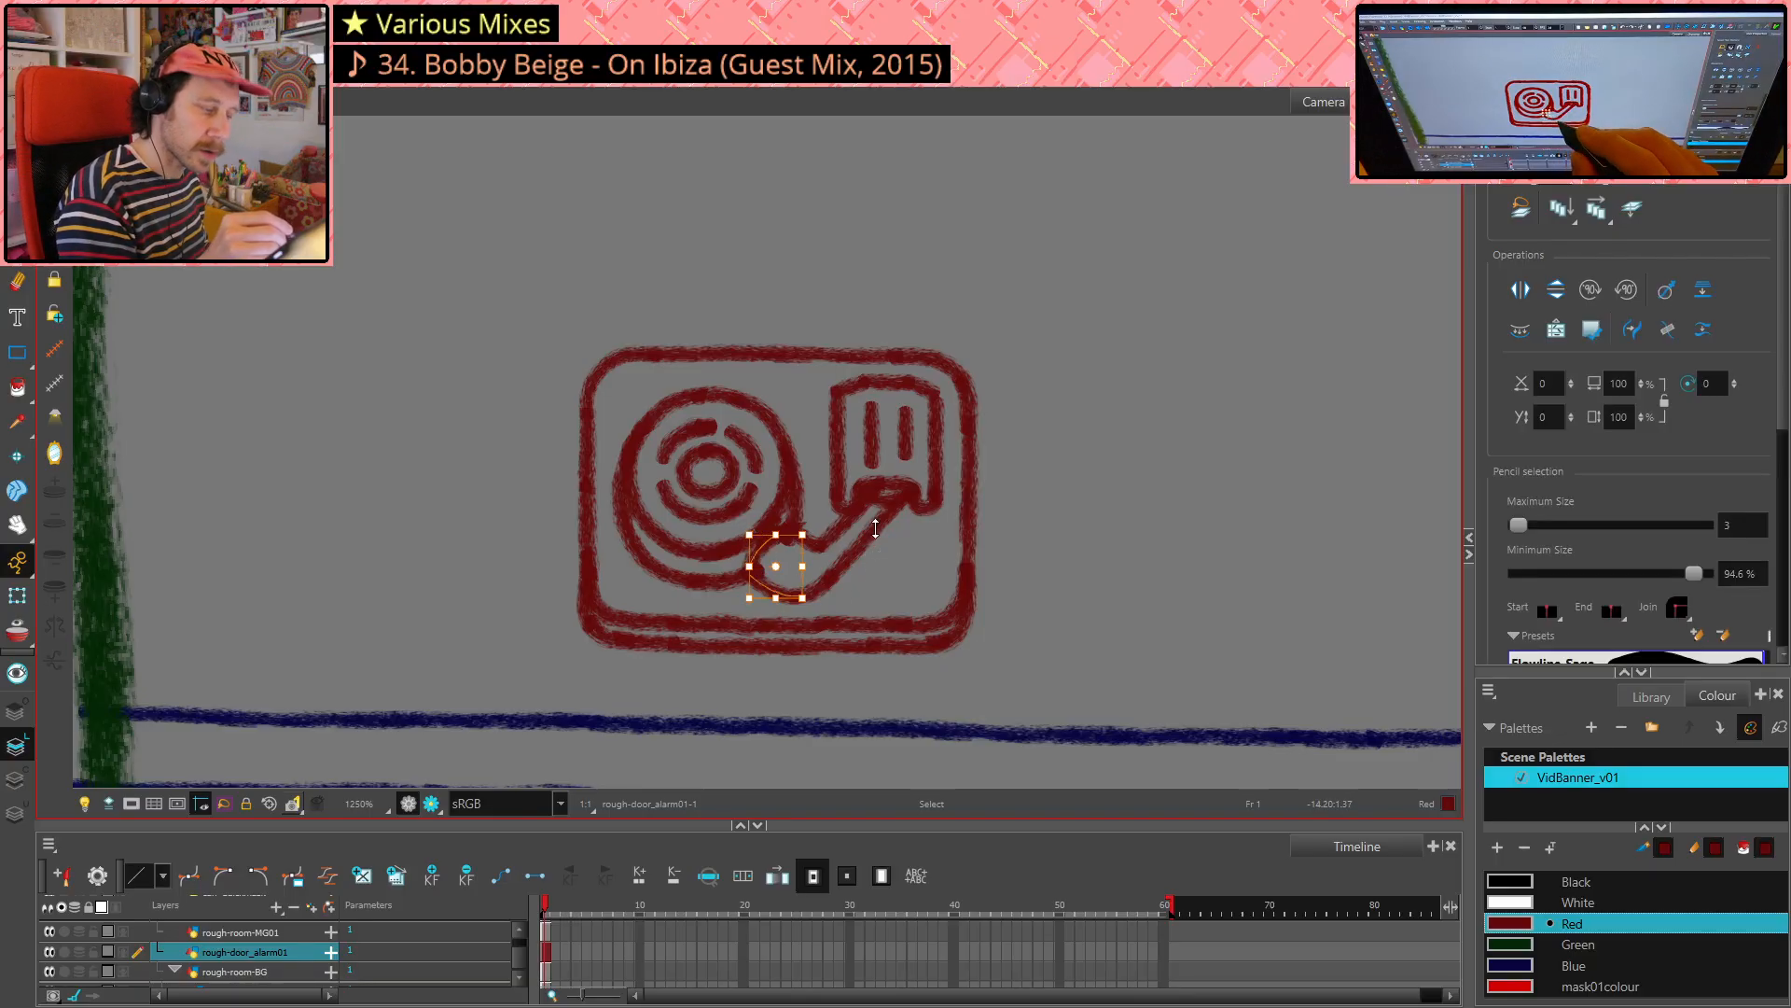
mouse_move(885, 579)
left_mouse_down()
mouse_move(808, 605)
mouse_move(877, 577)
left_mouse_up()
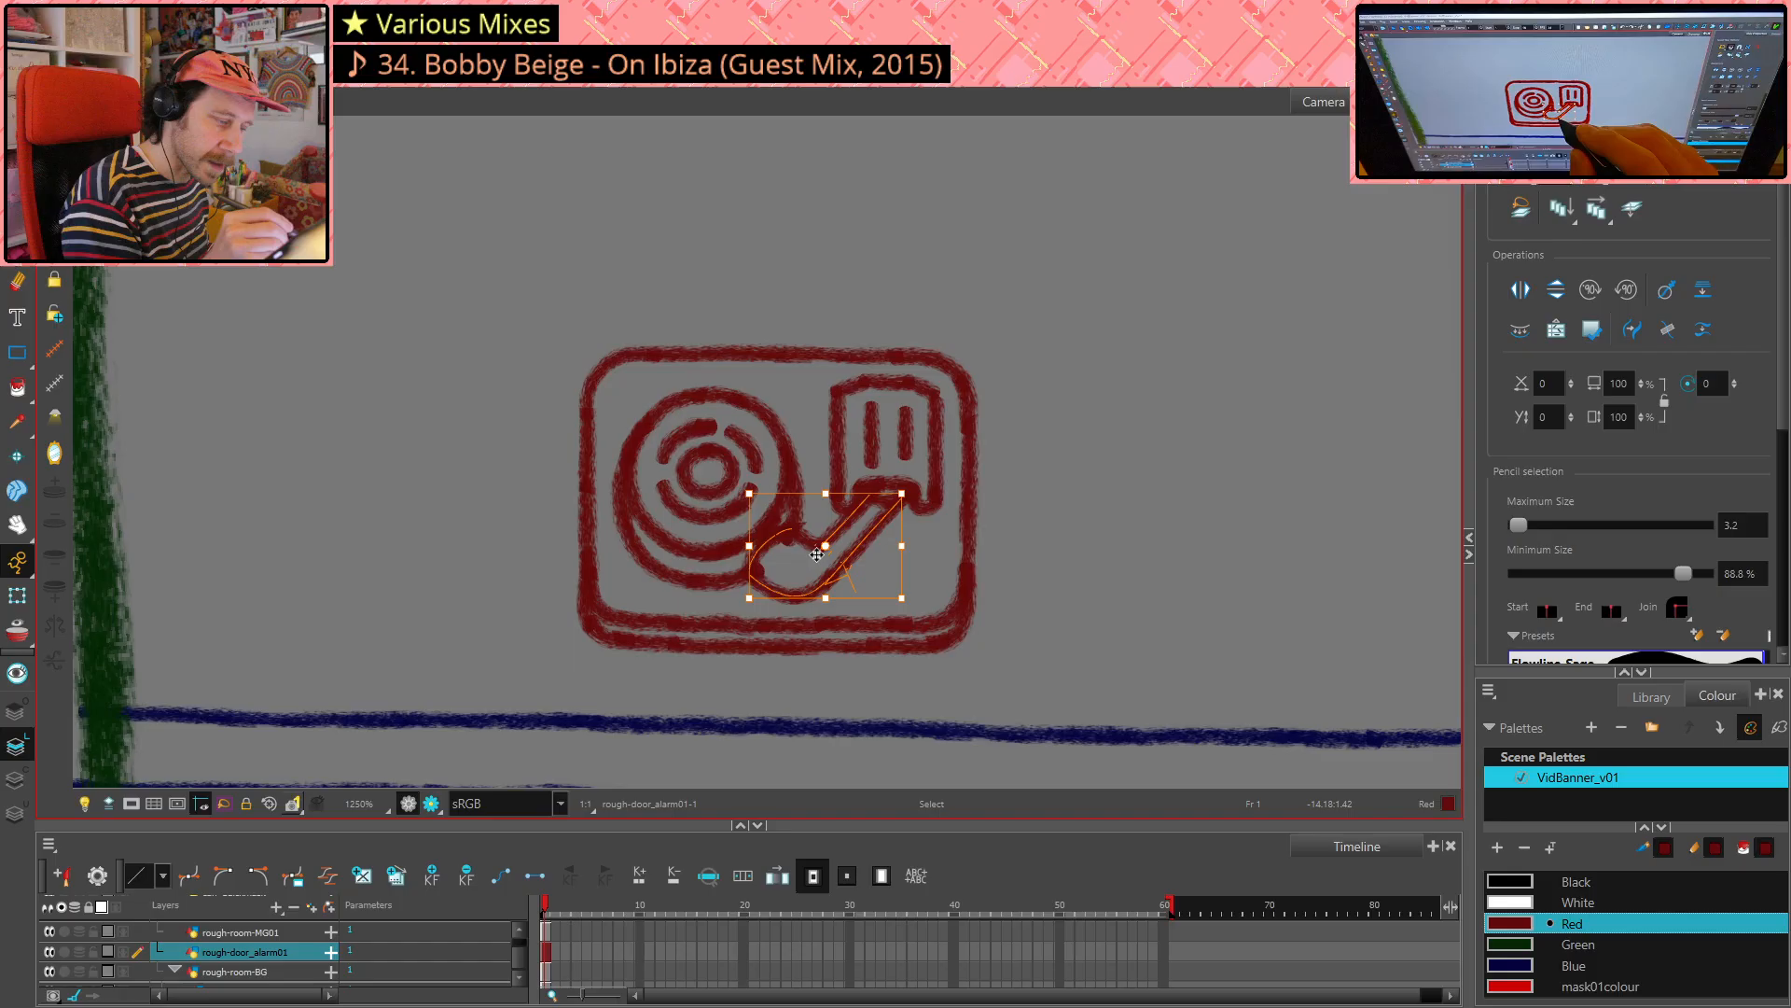
left_click_drag(819, 473, 810, 539)
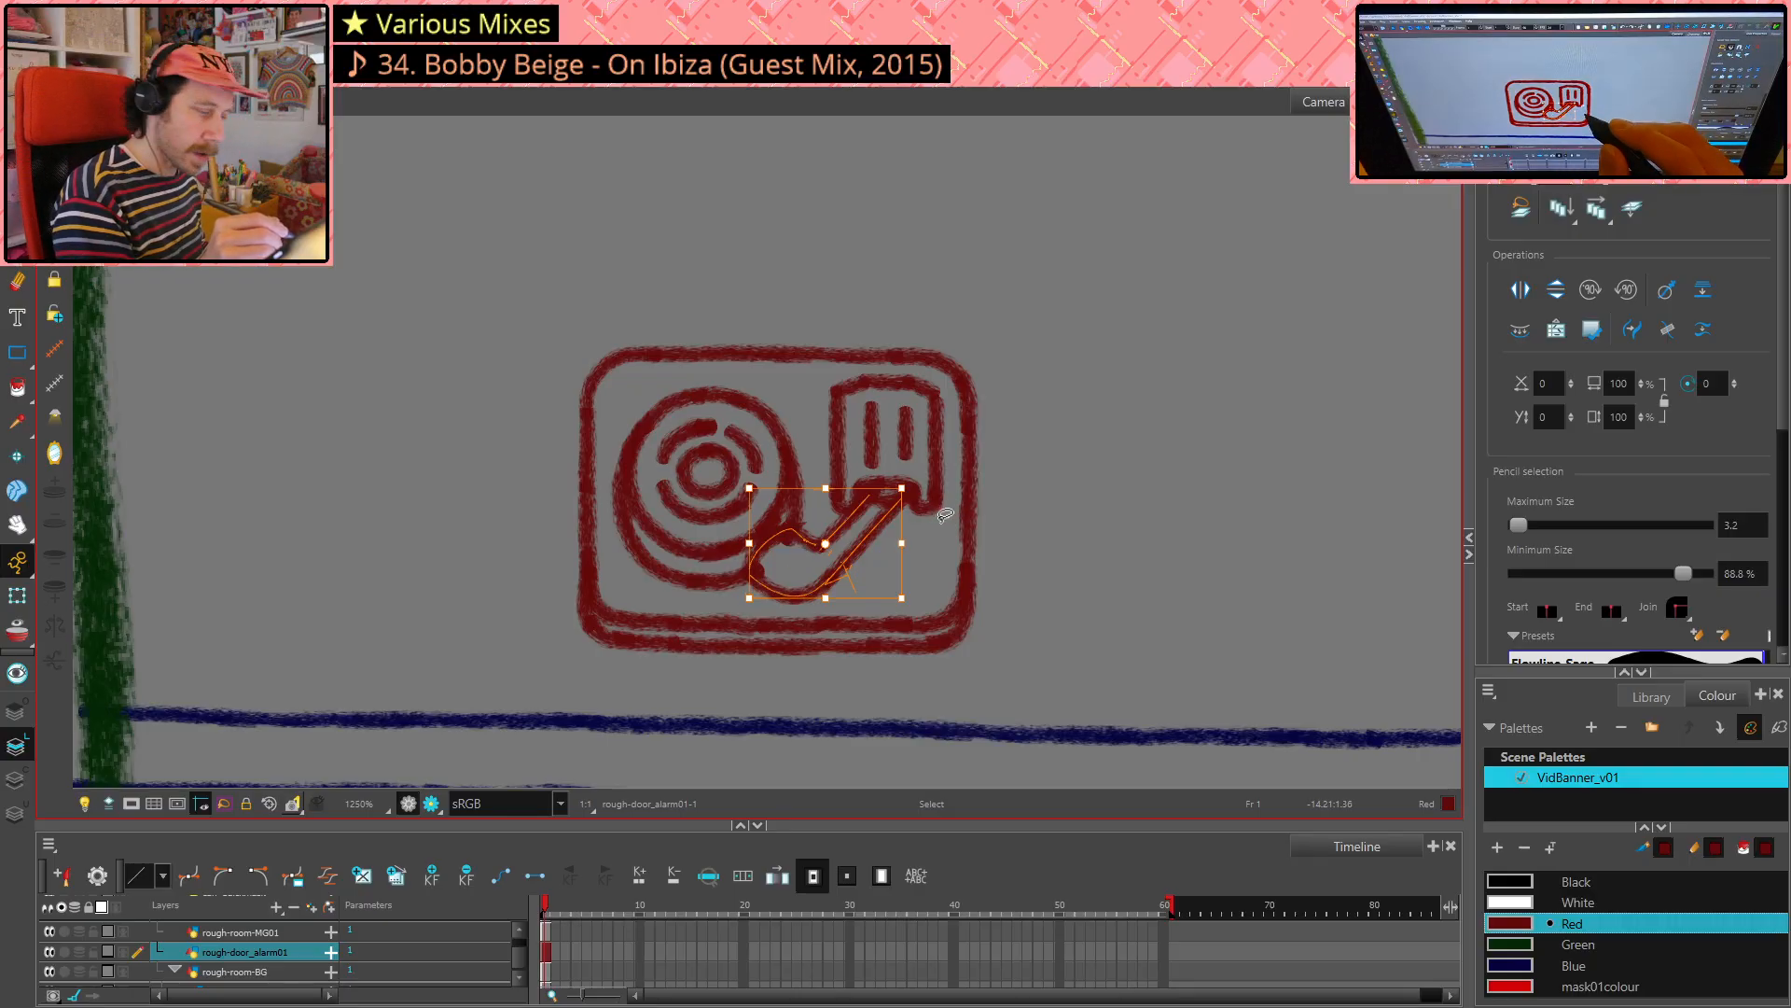
key("Delete")
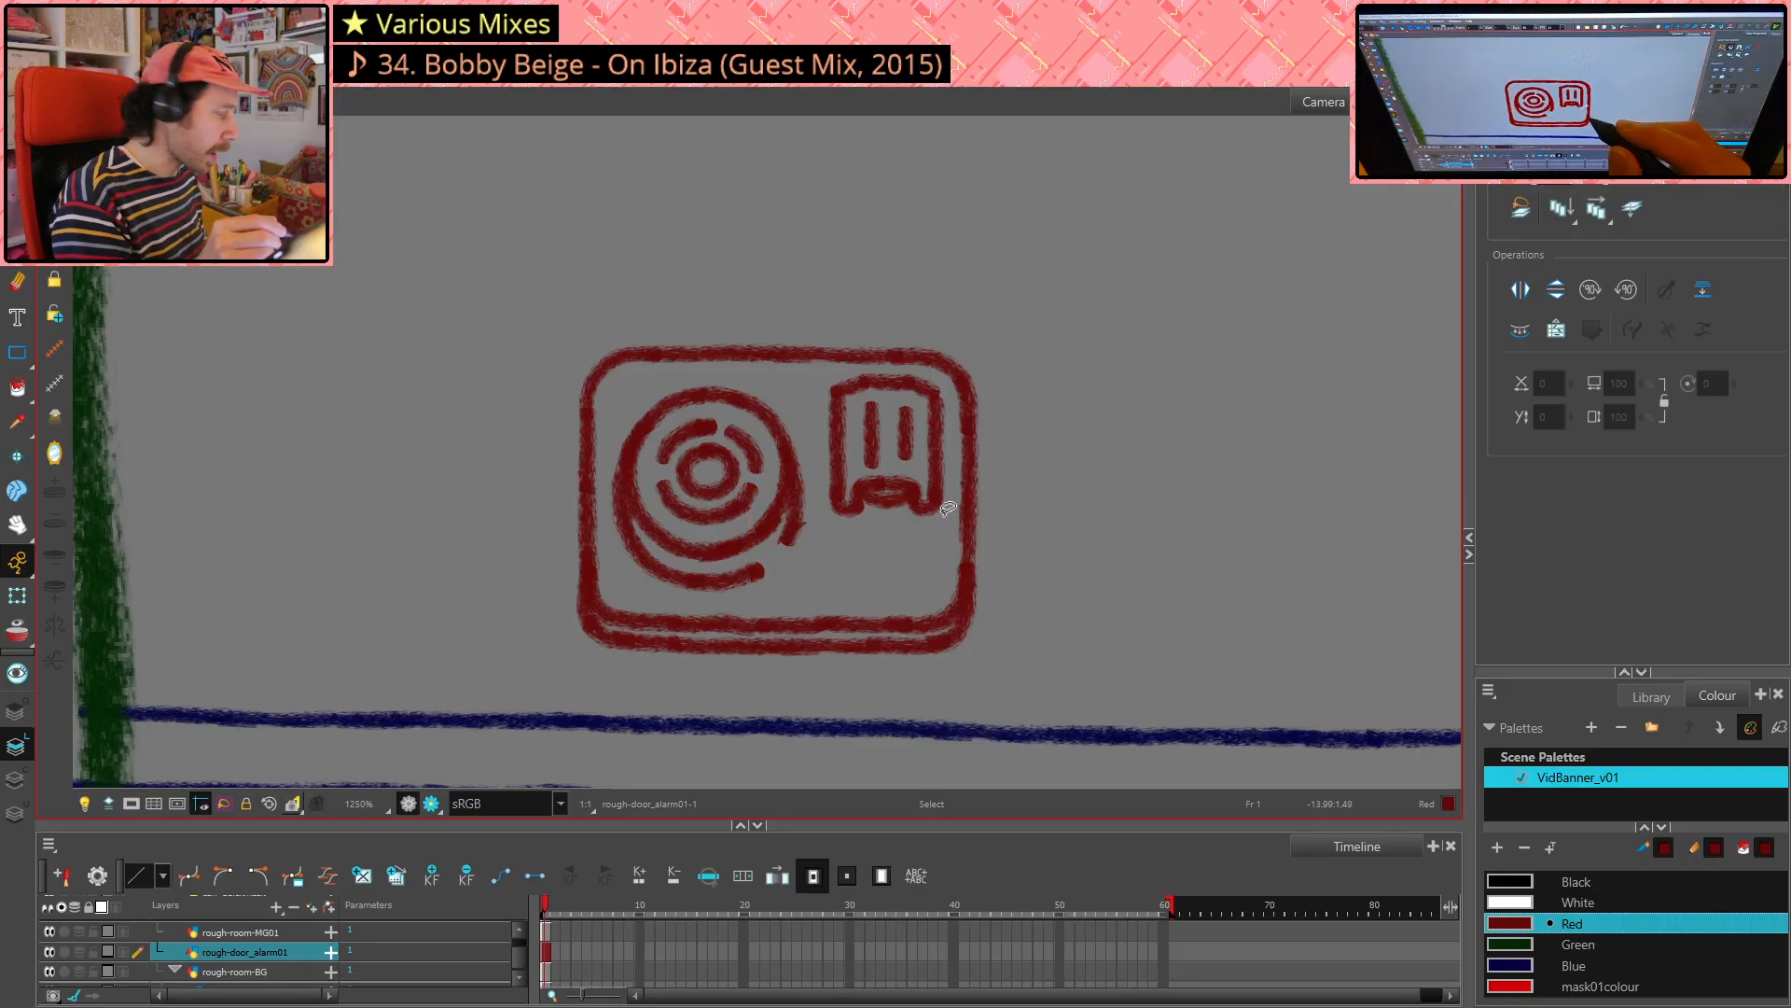
- Erase the bell's protruding lower line ends with the 16-size Medium Eraser, and paste the striker back in place
key("alt+e")
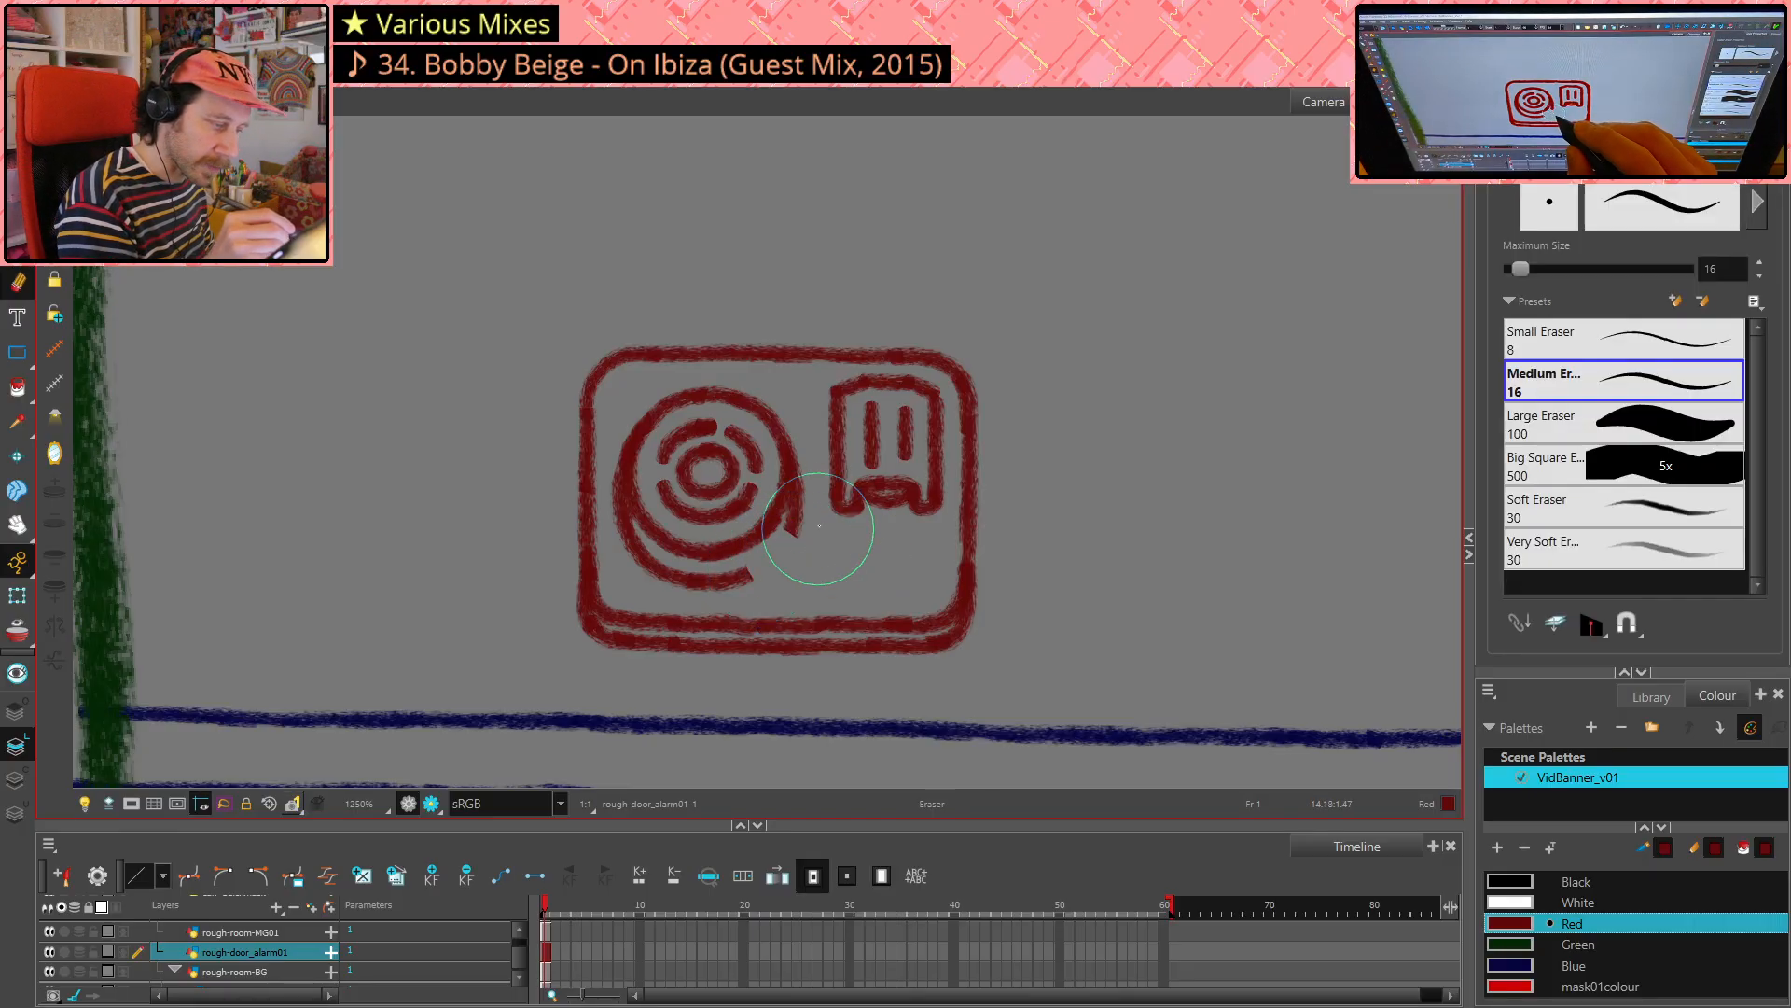
key("alt+s")
key("ctrl+v")
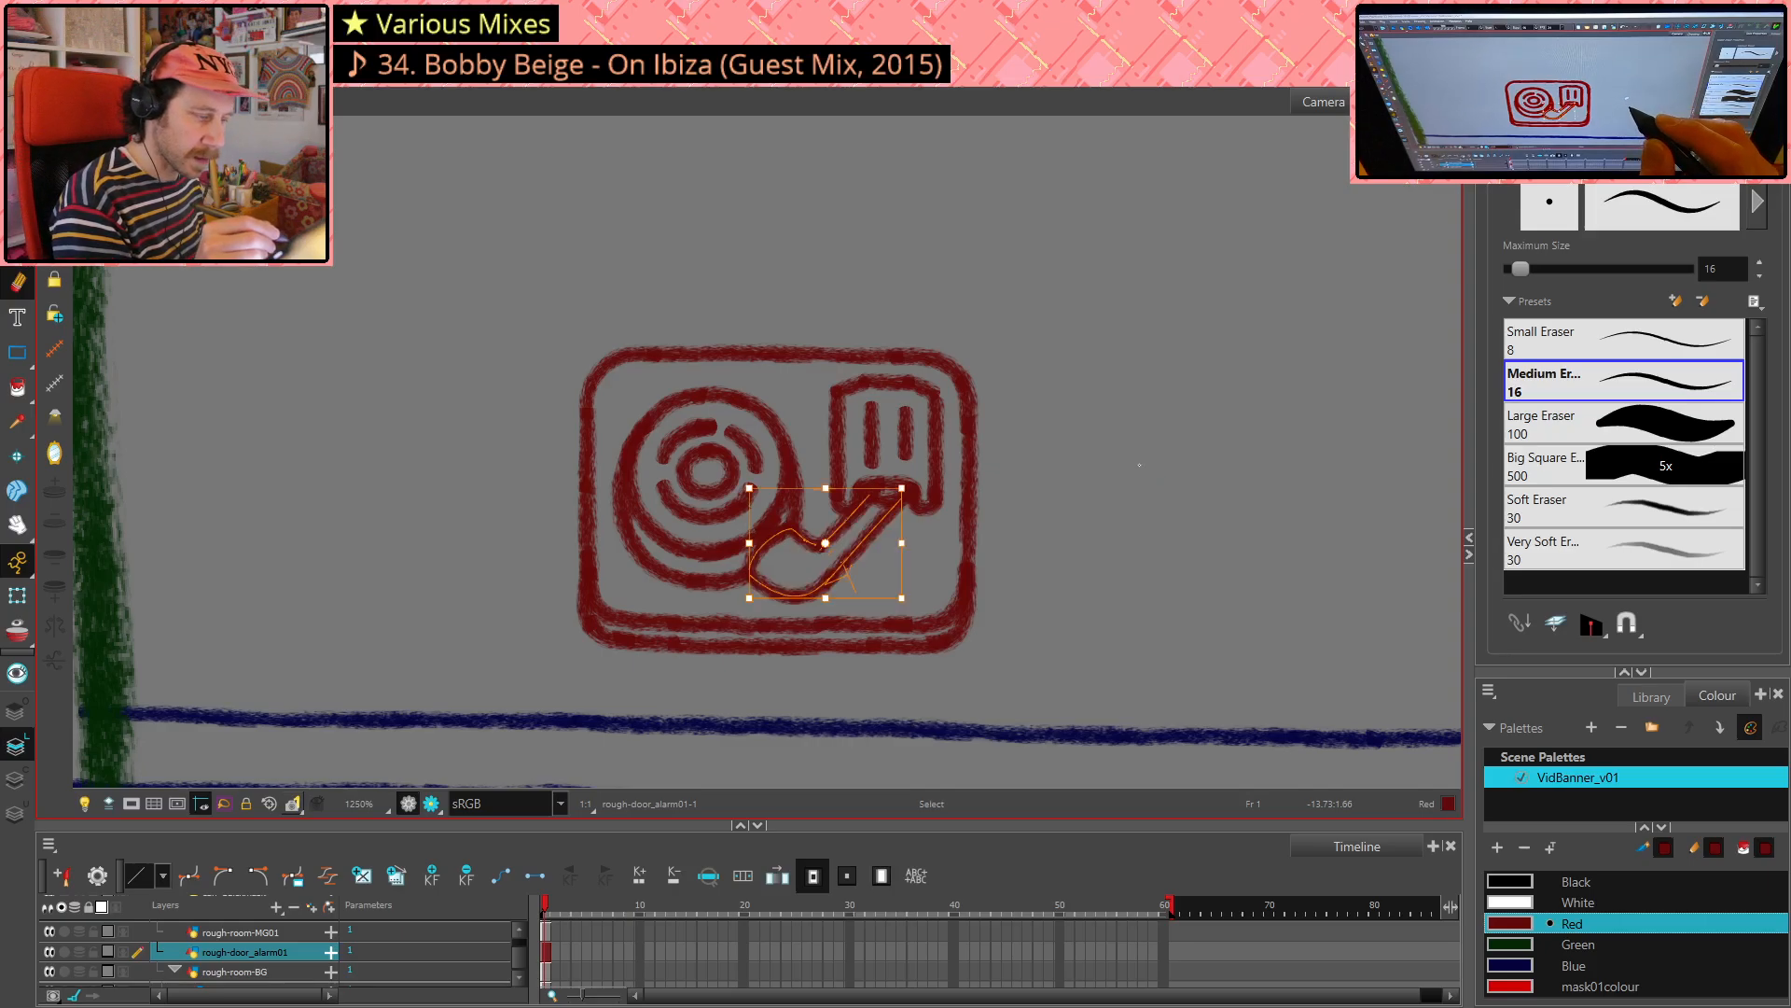
key("alt+e")
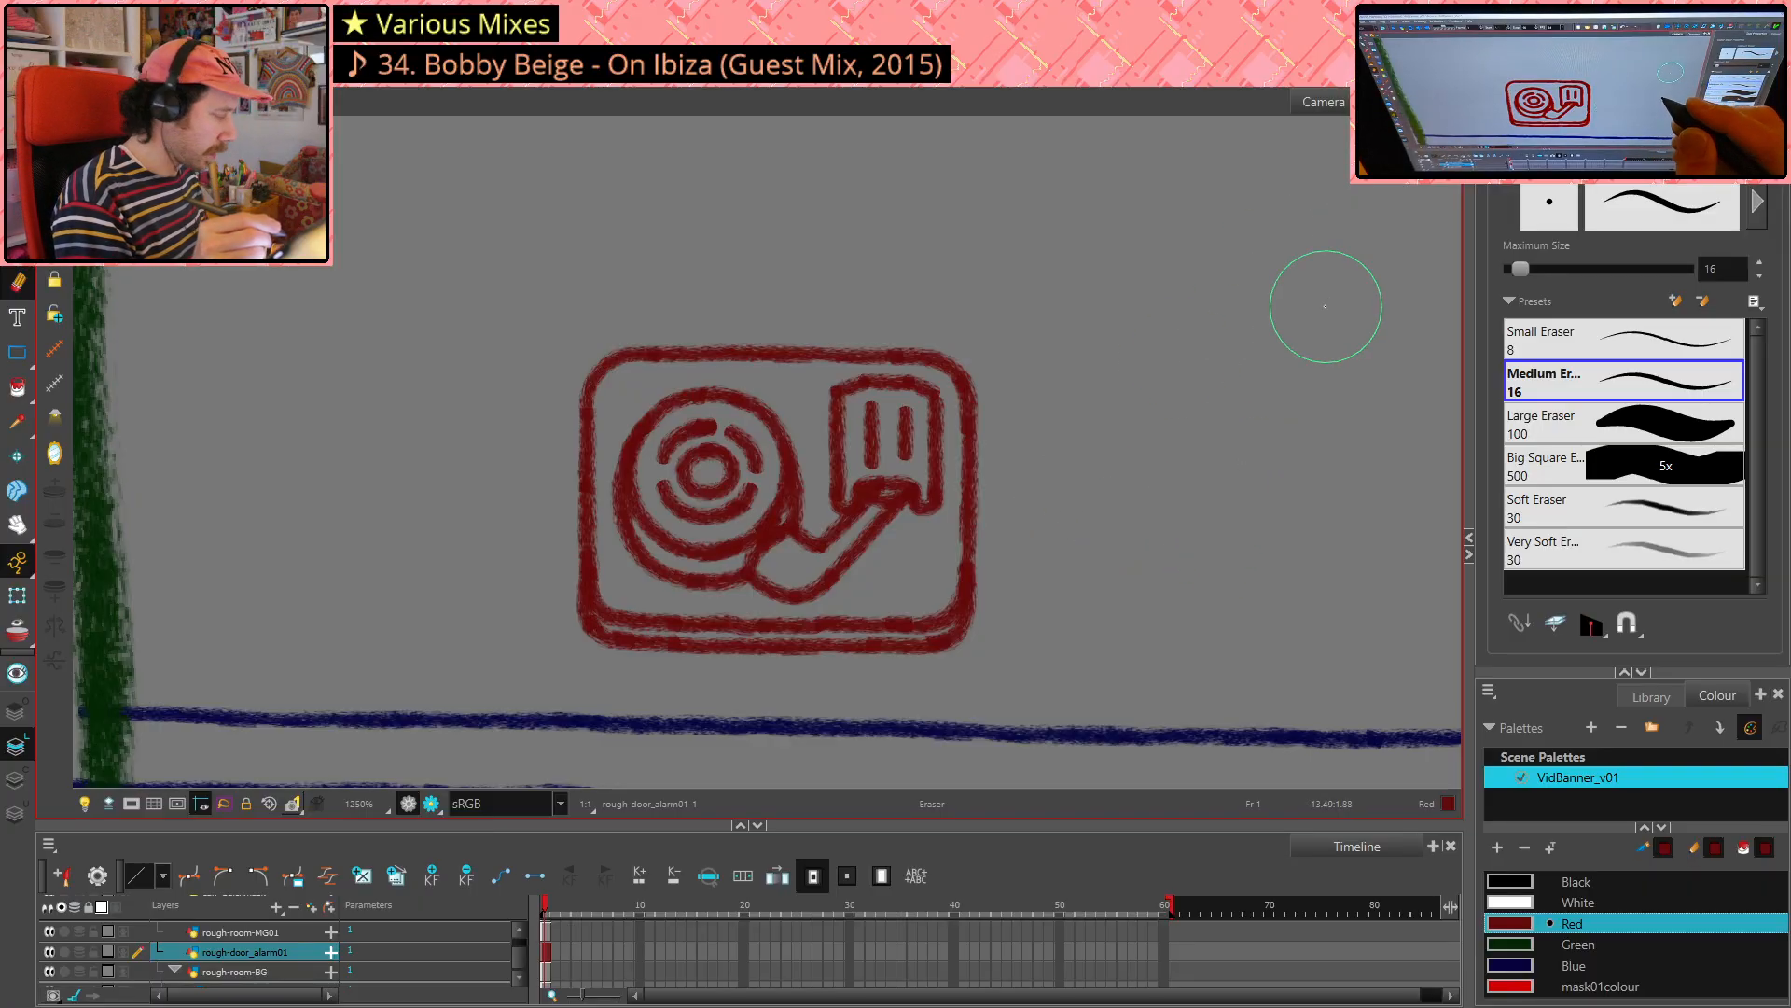
- Delete the curved strokes along the bracket's lower opening where the striker's arm enters
key("alt+s")
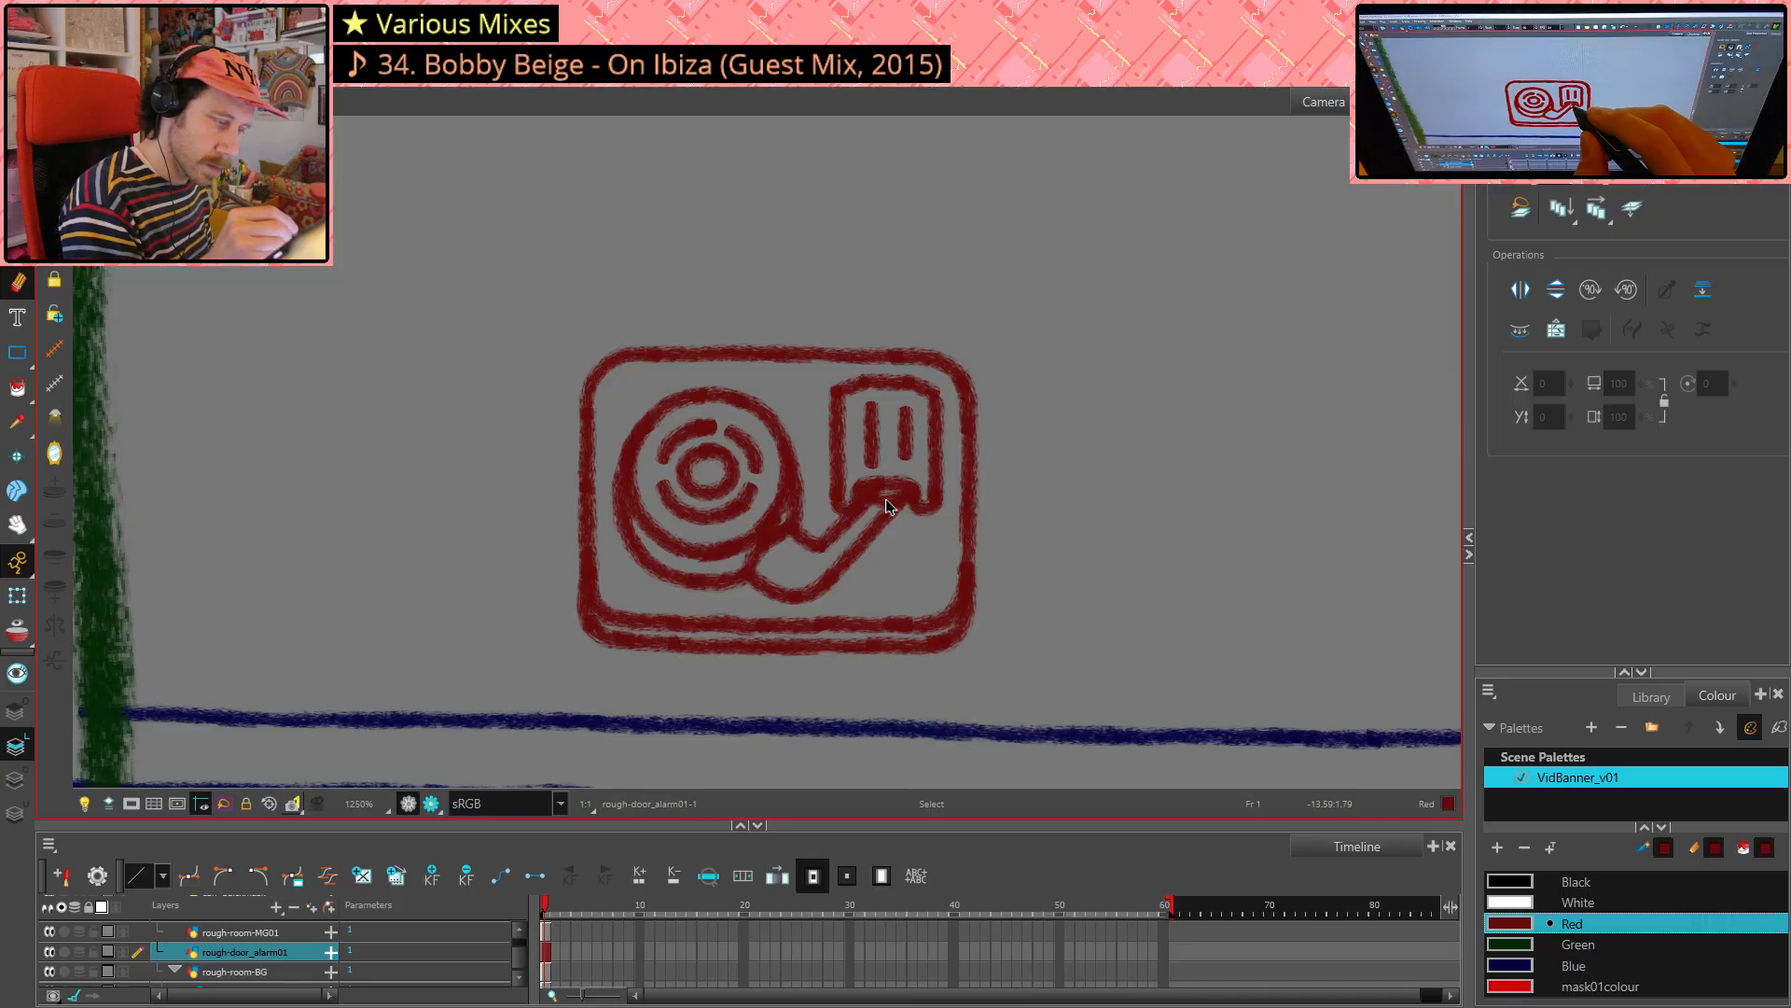
left_click(886, 501)
key("Delete")
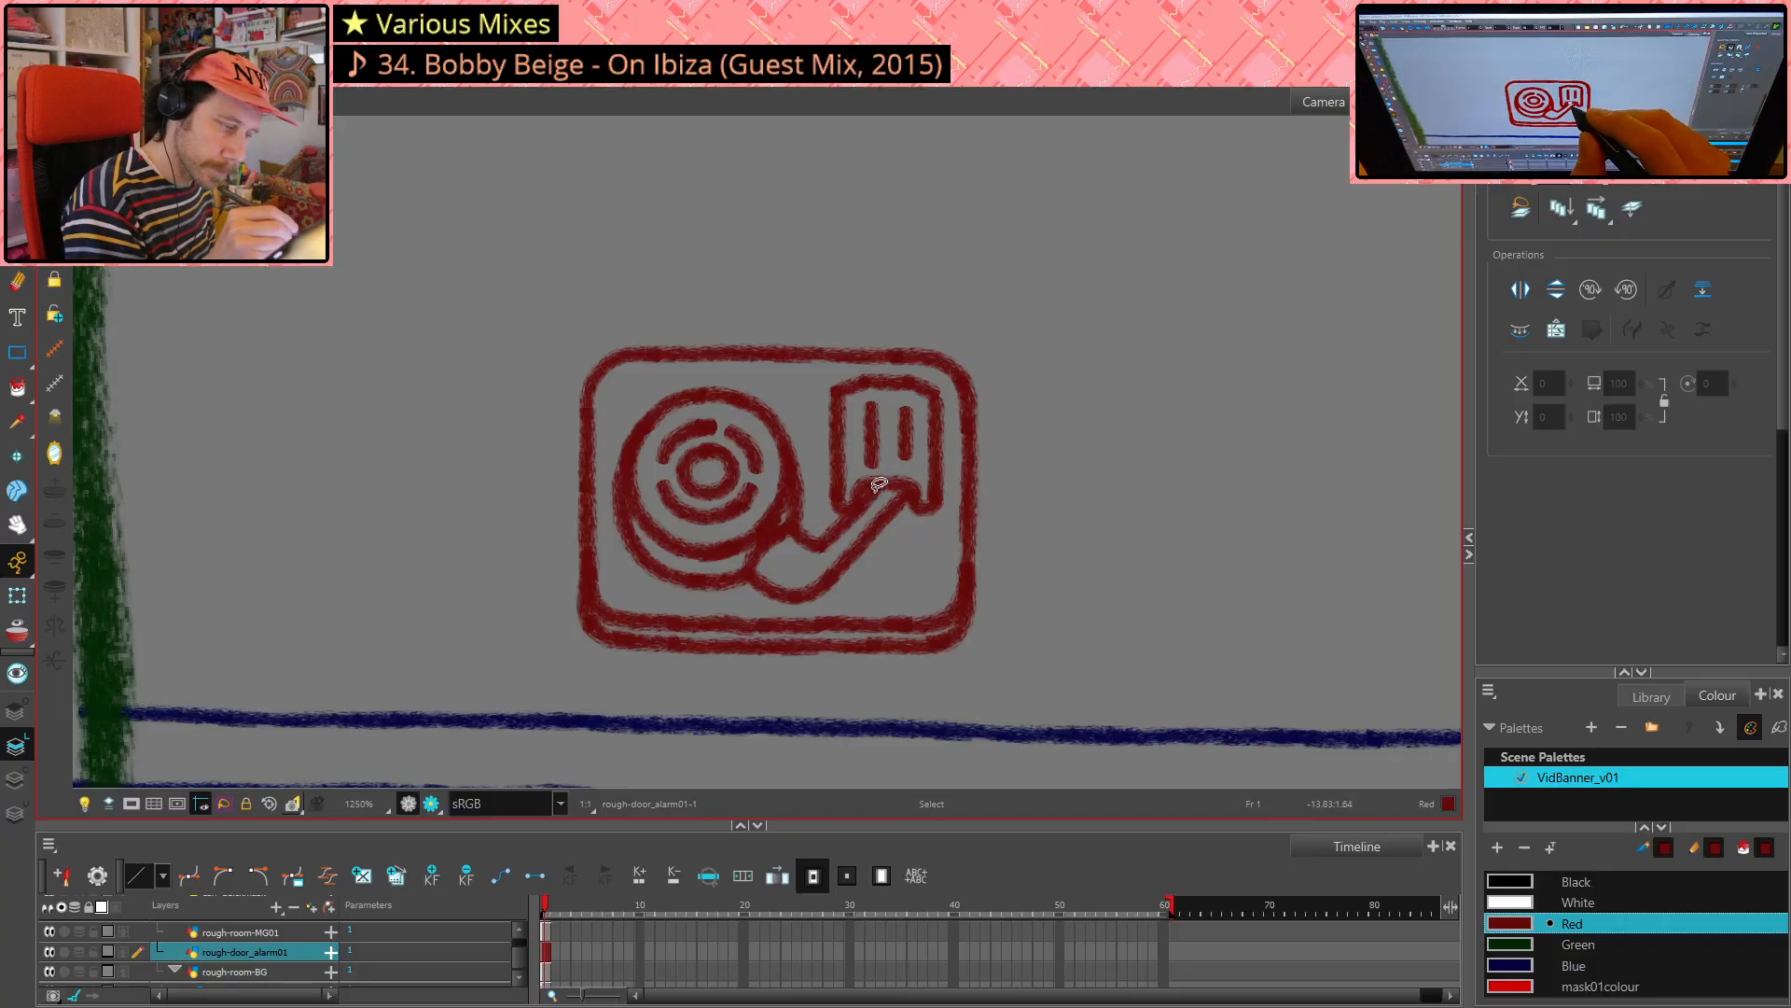
key("alt+e")
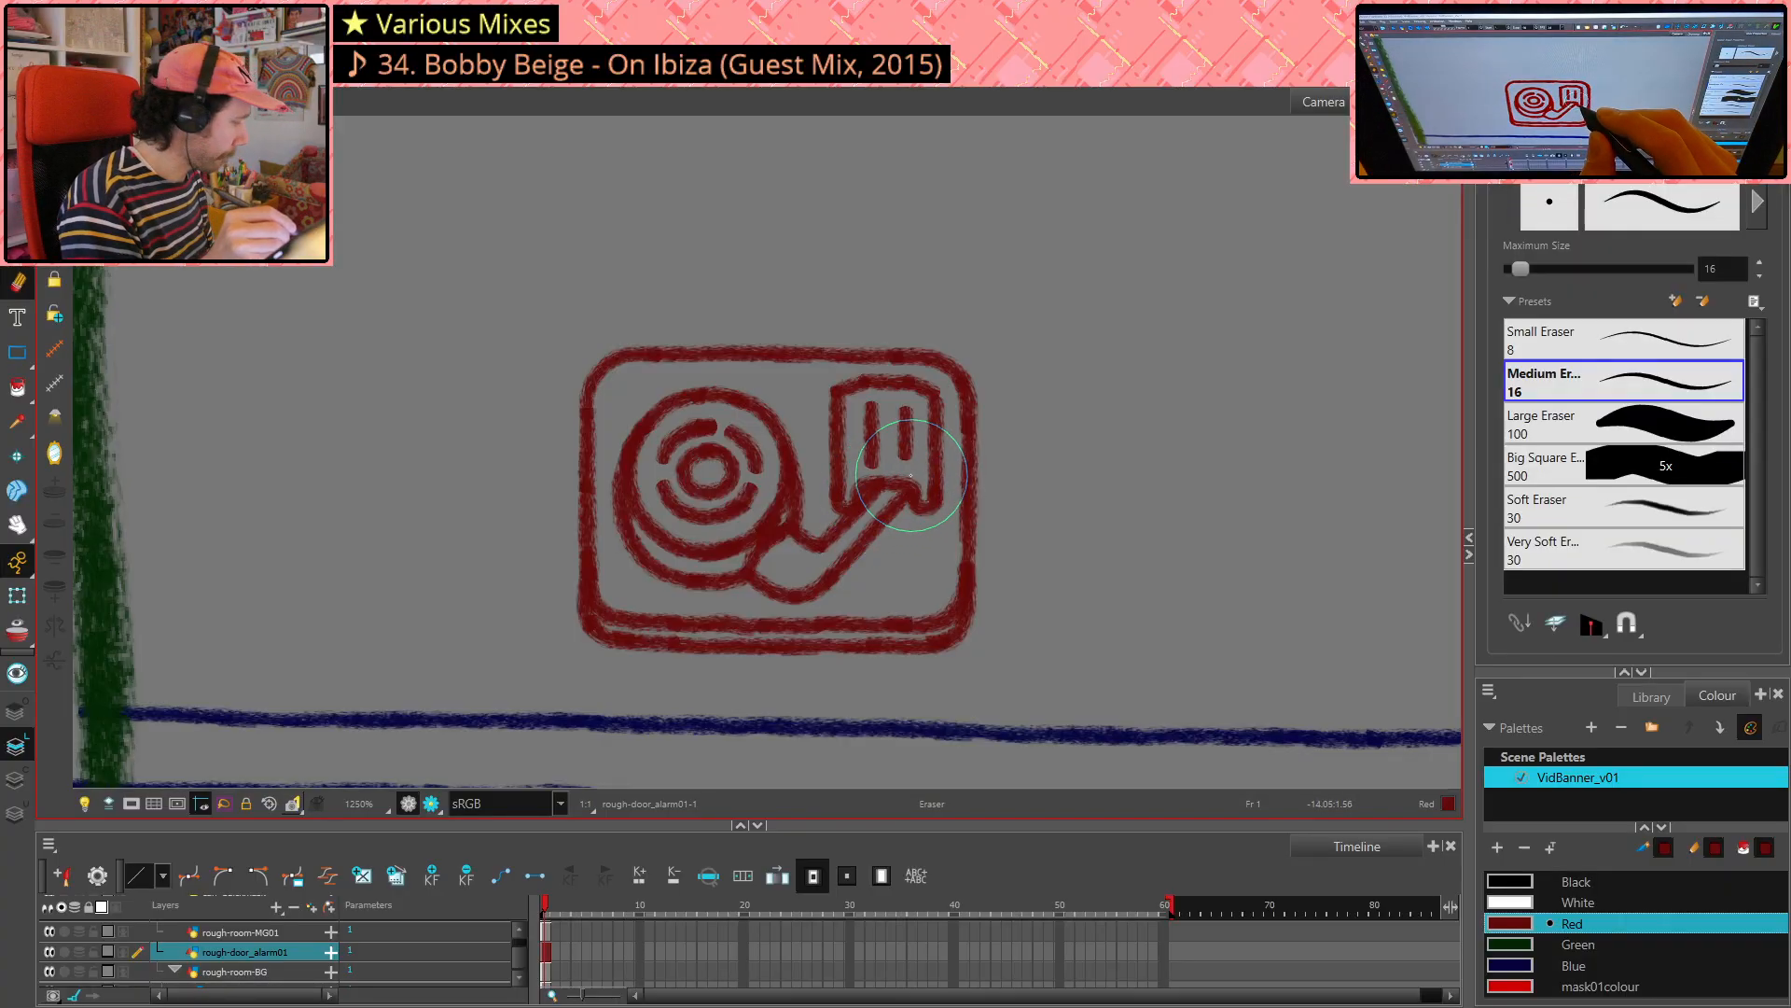
key("alt+s")
left_click(871, 489)
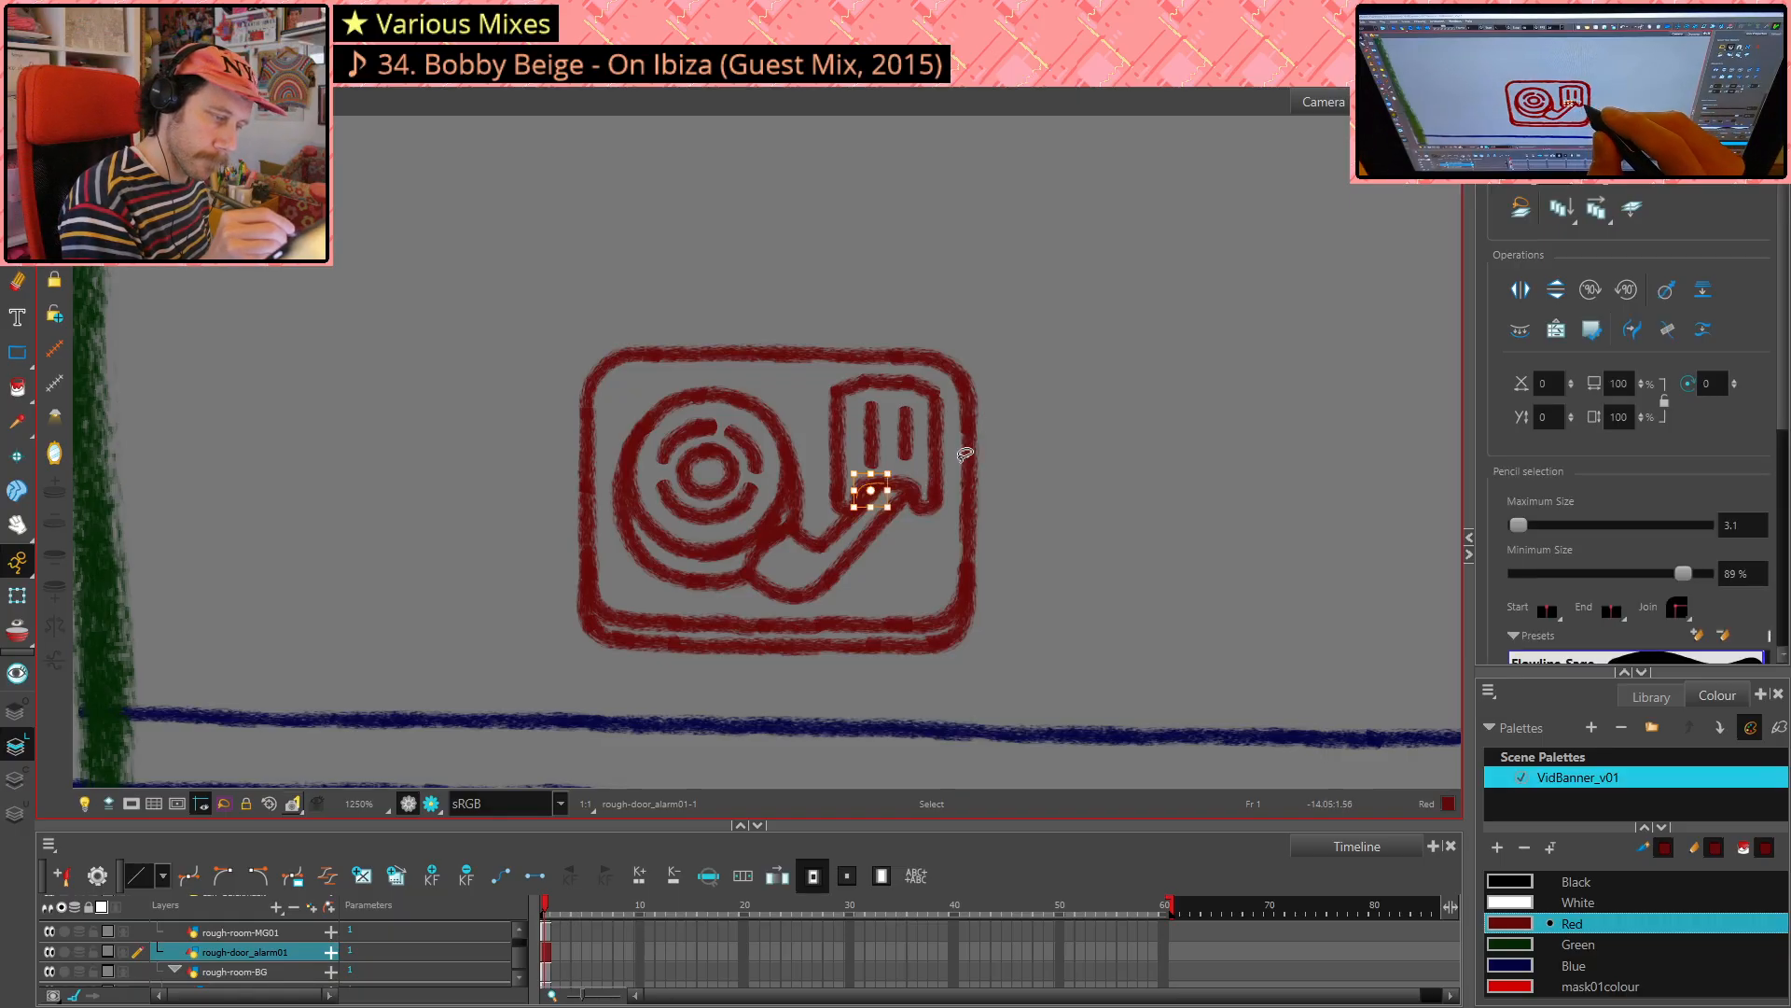
left_click(896, 484)
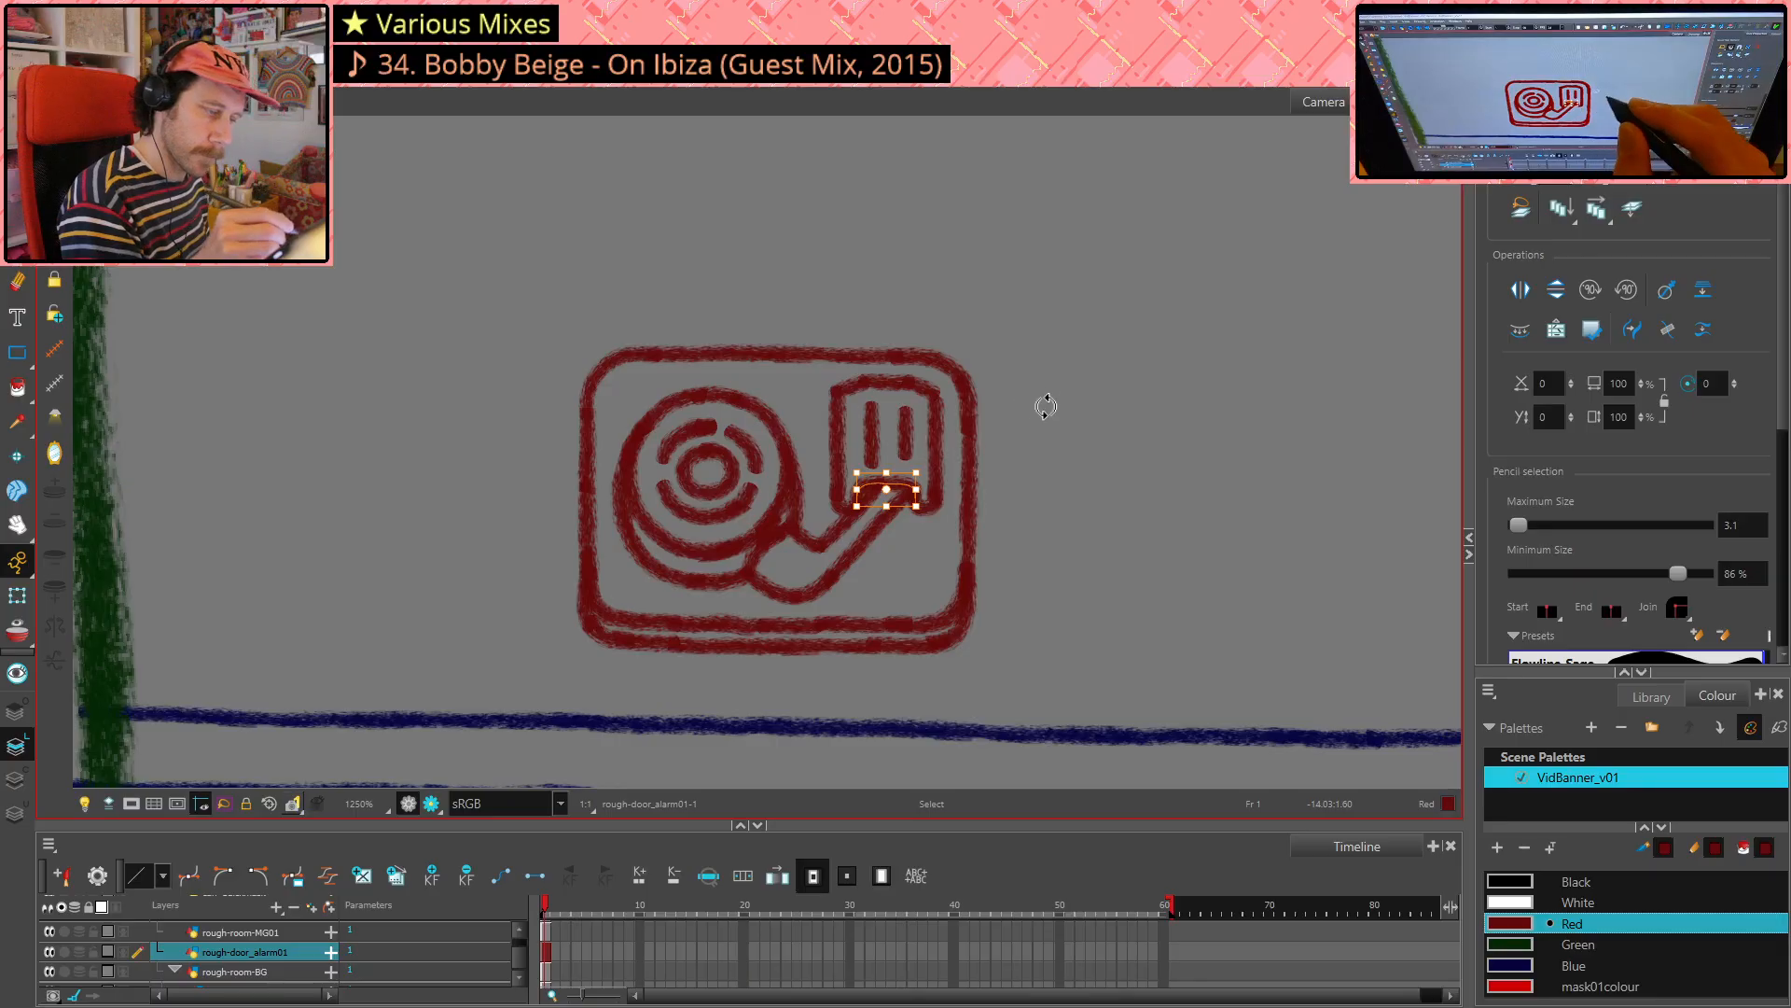
key("Delete")
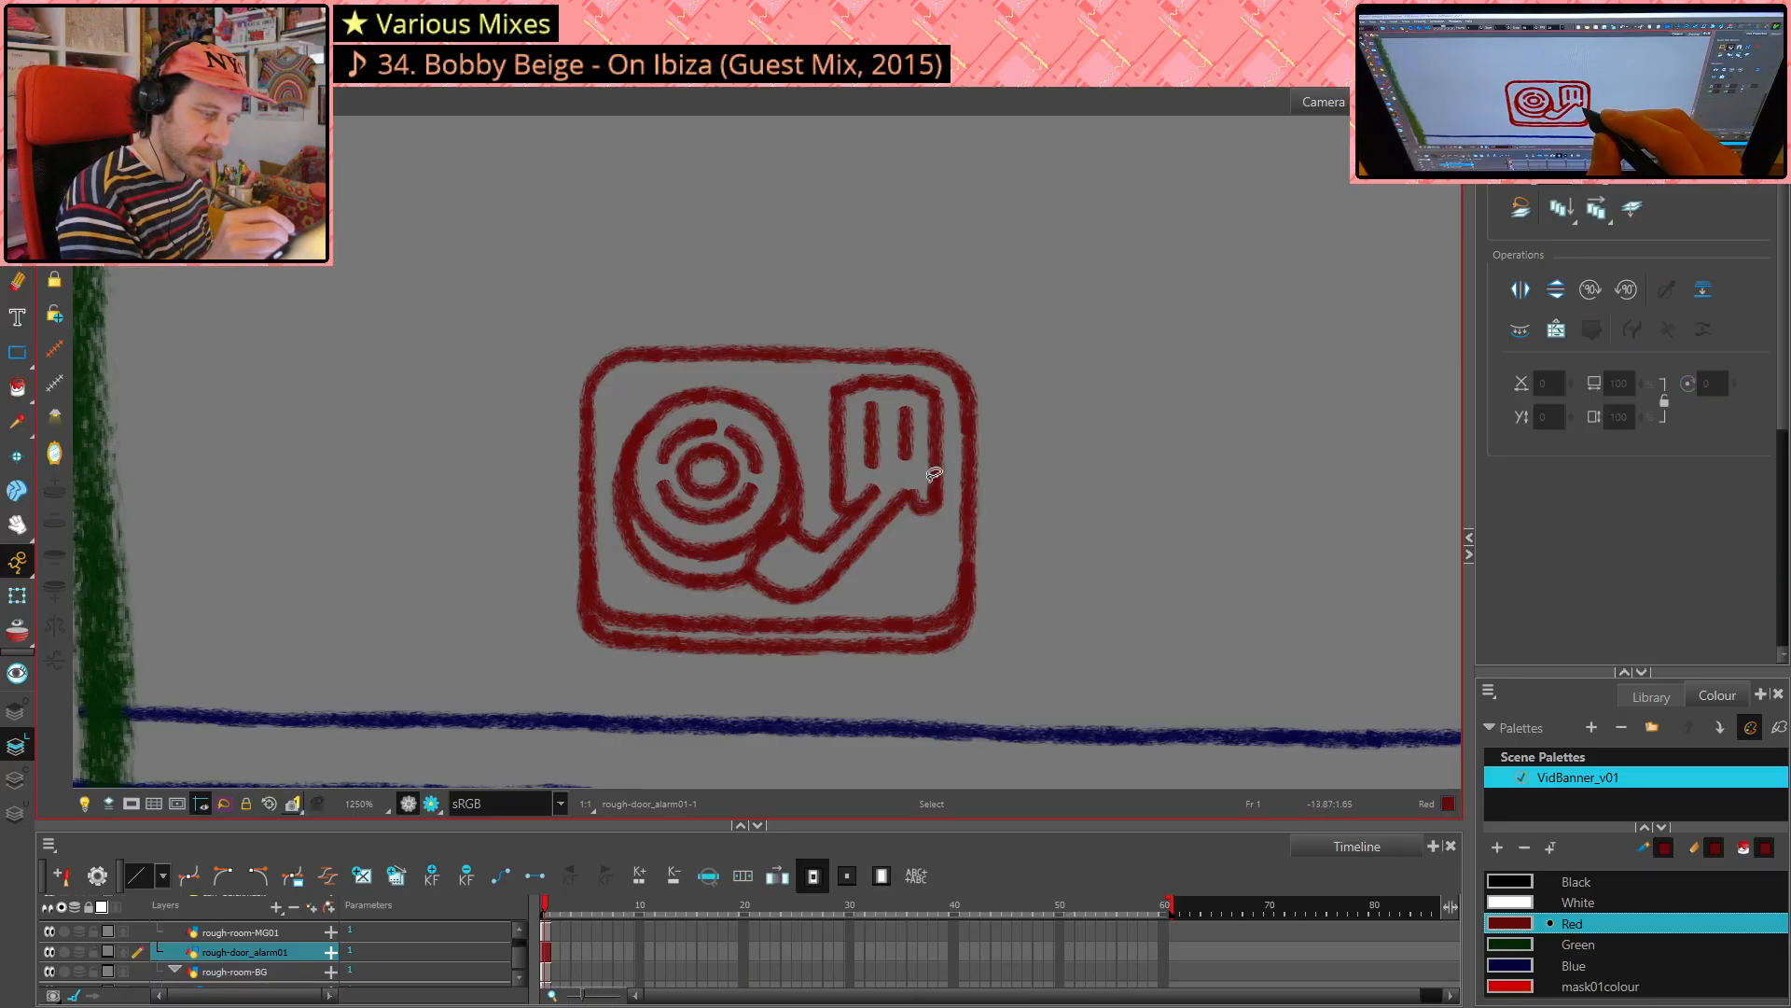
- Undo the deletion of the curved strokes along the bracket's lower opening
key("alt+e")
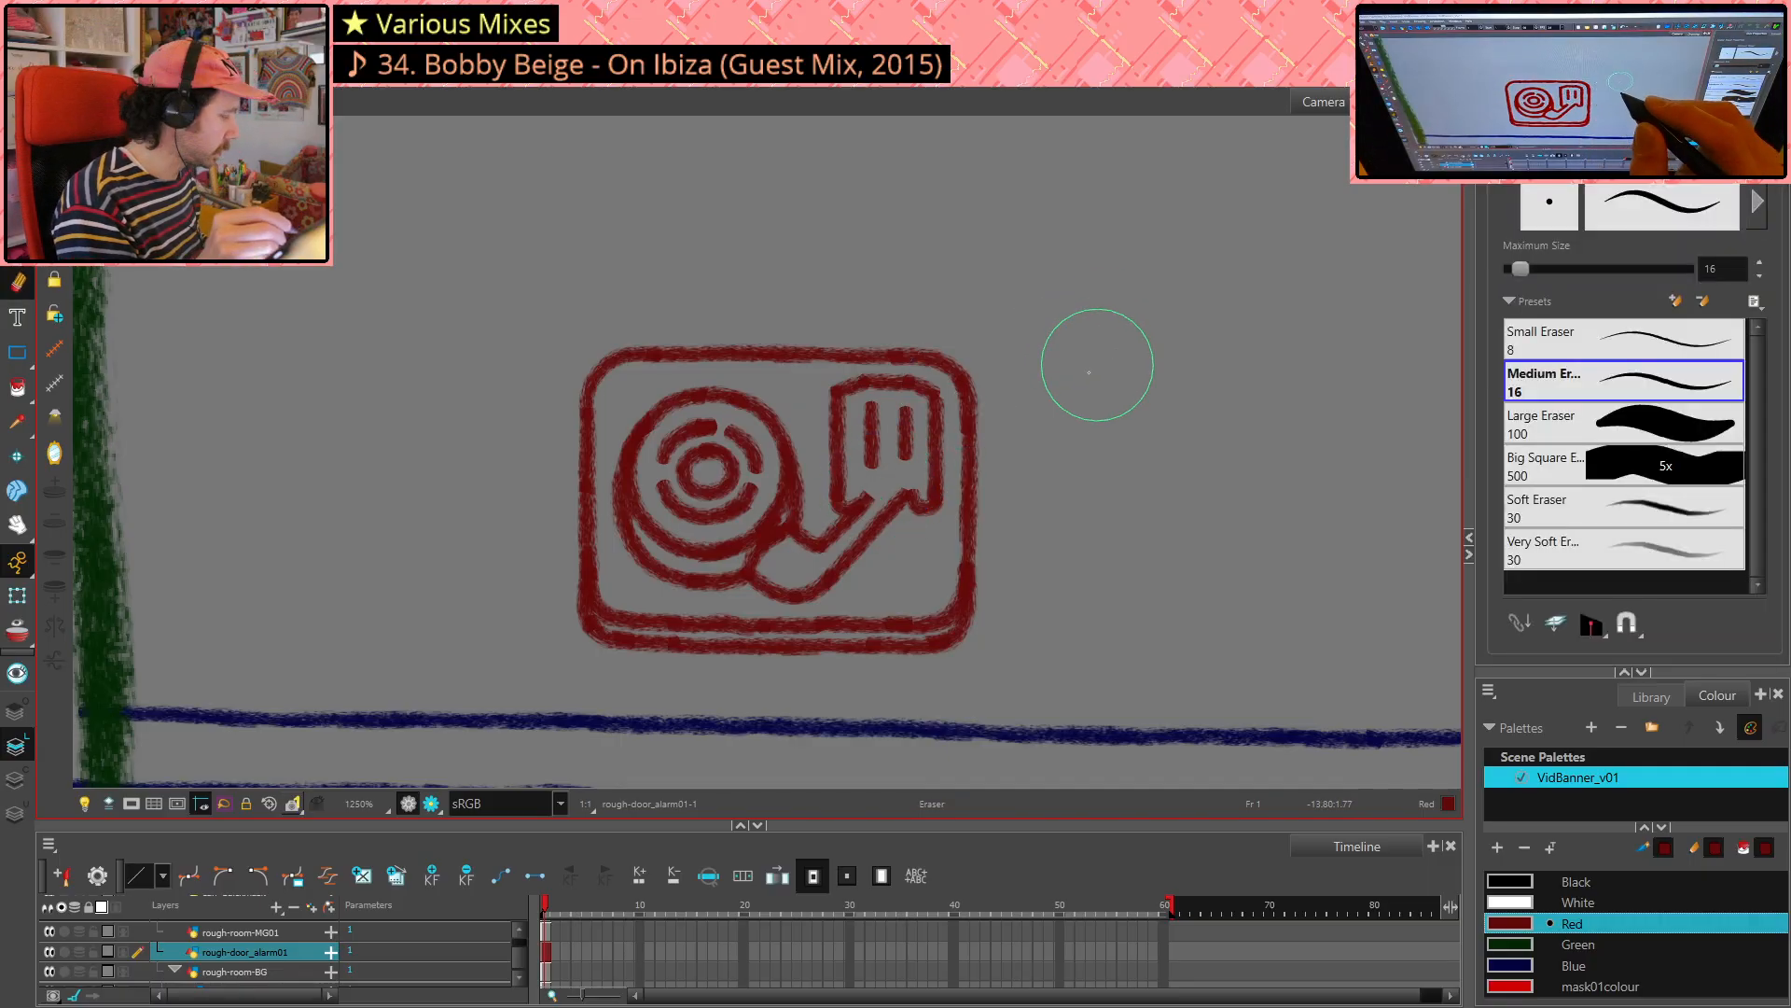
key("ctrl+z")
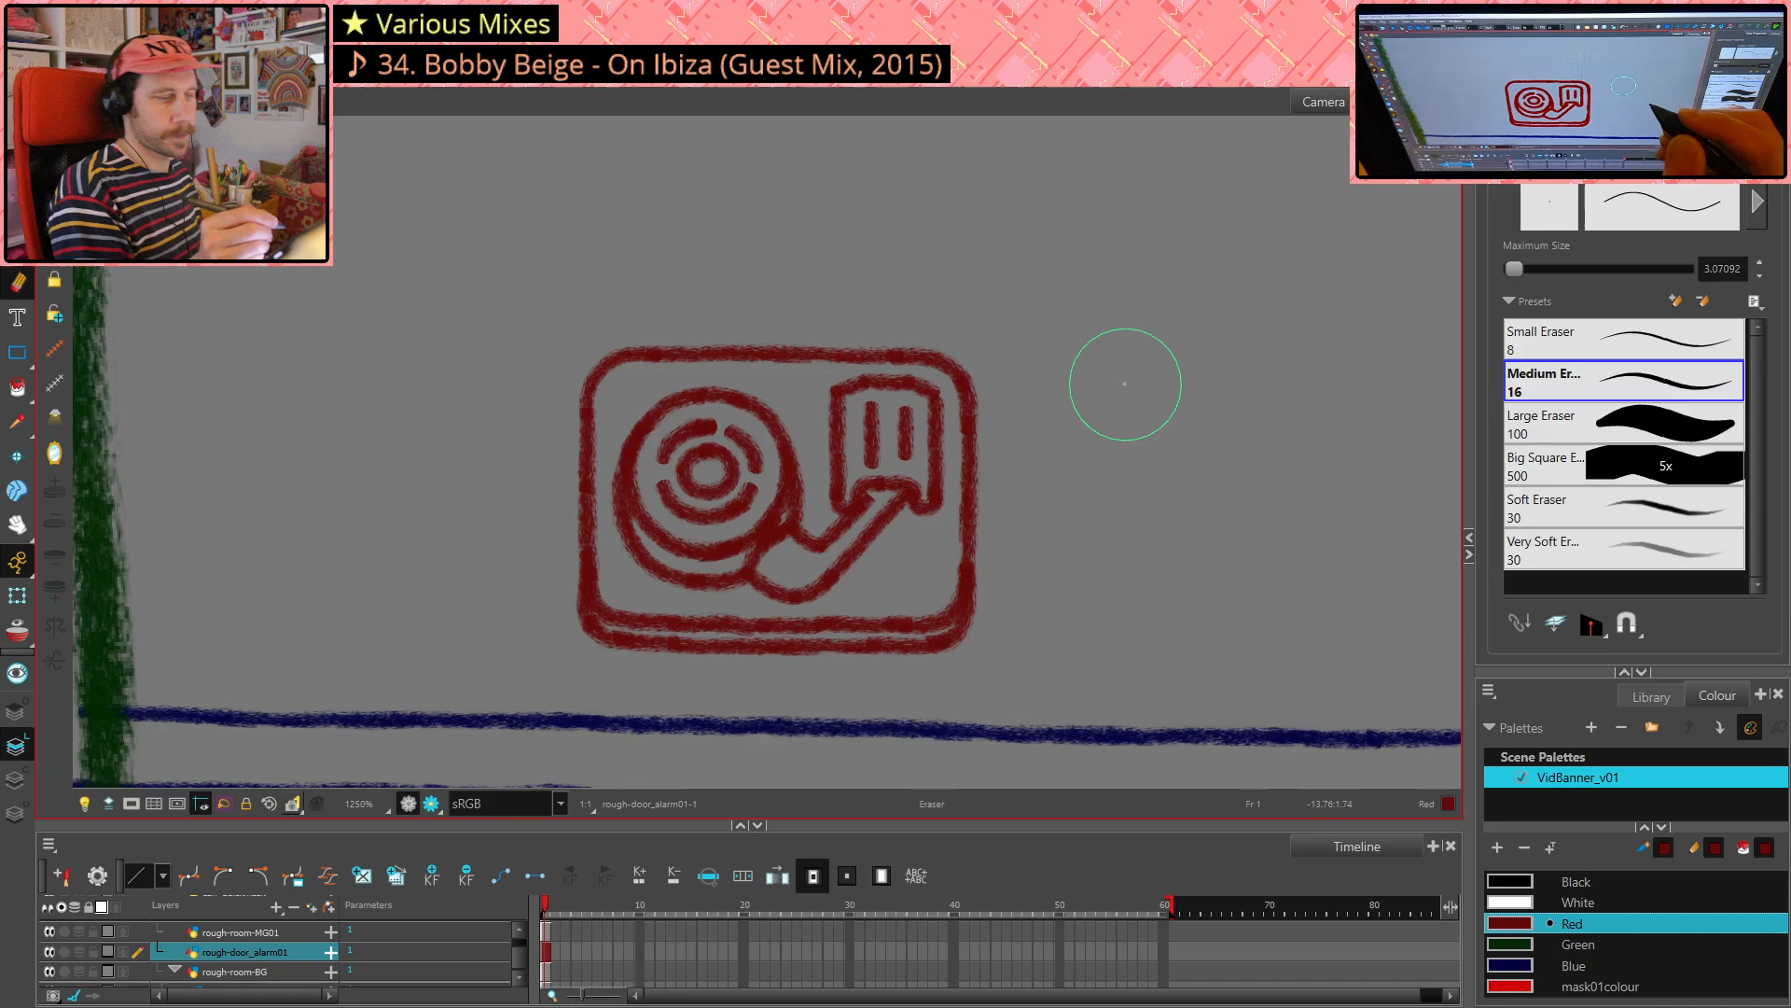
key("alt+s")
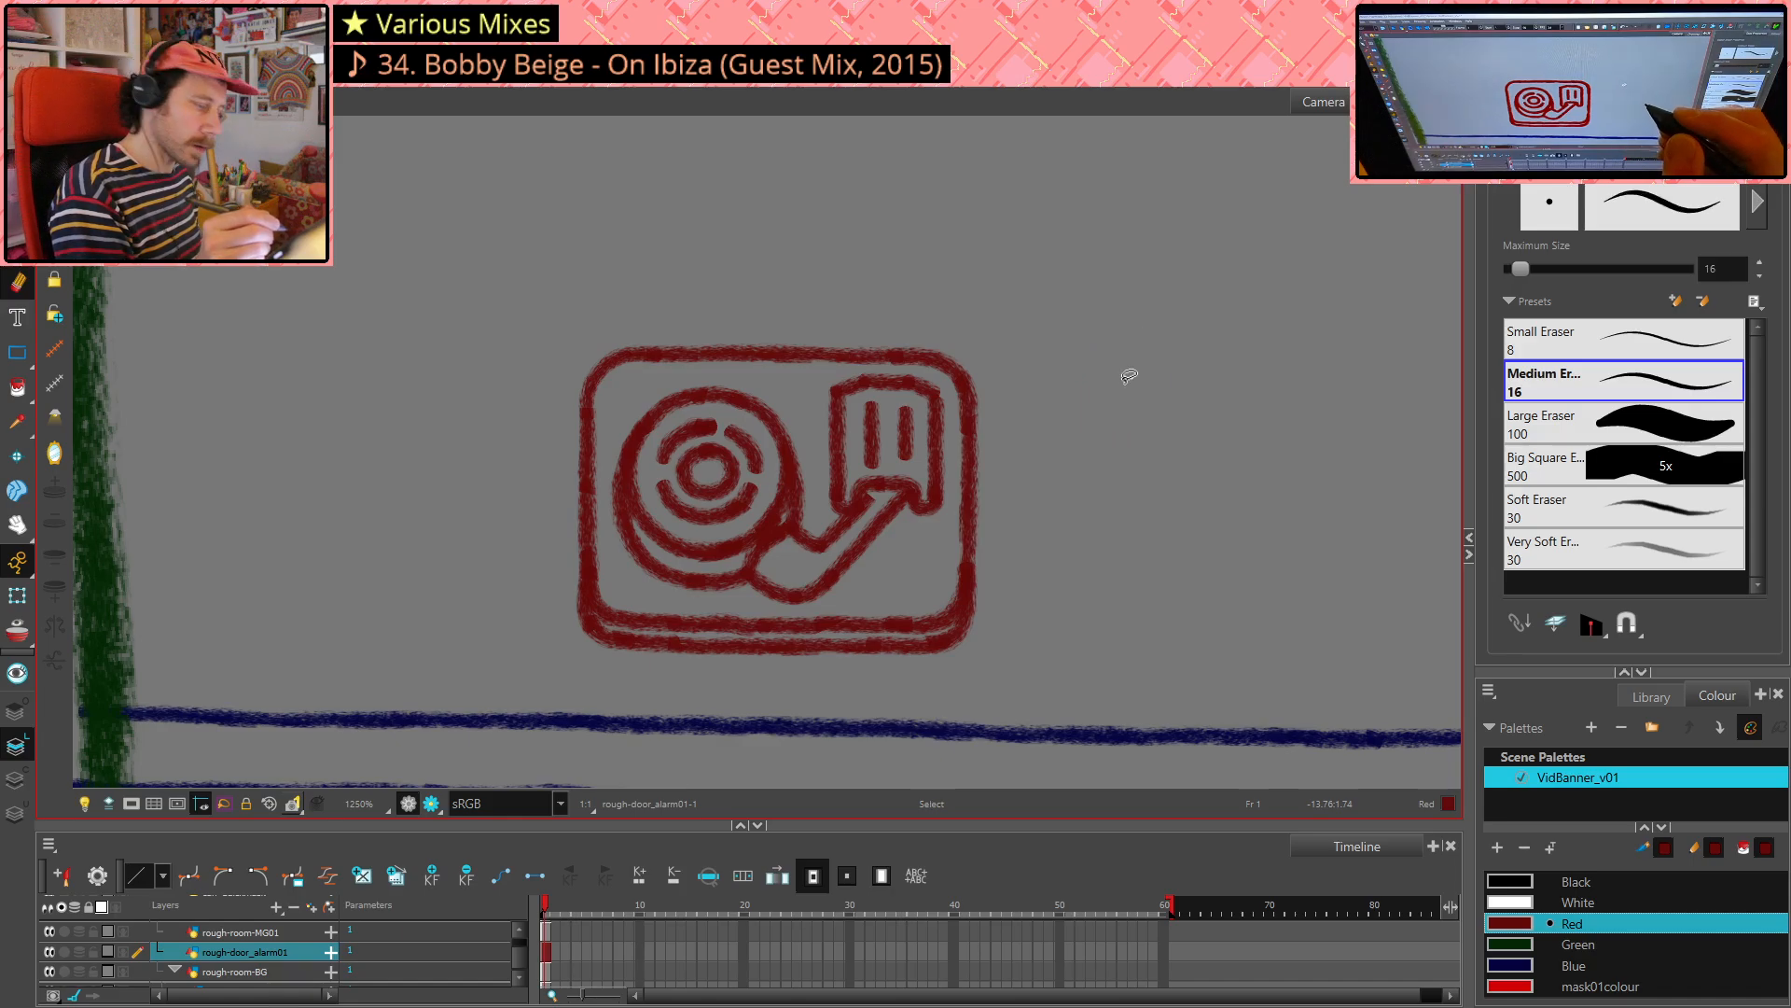
key("alt+e")
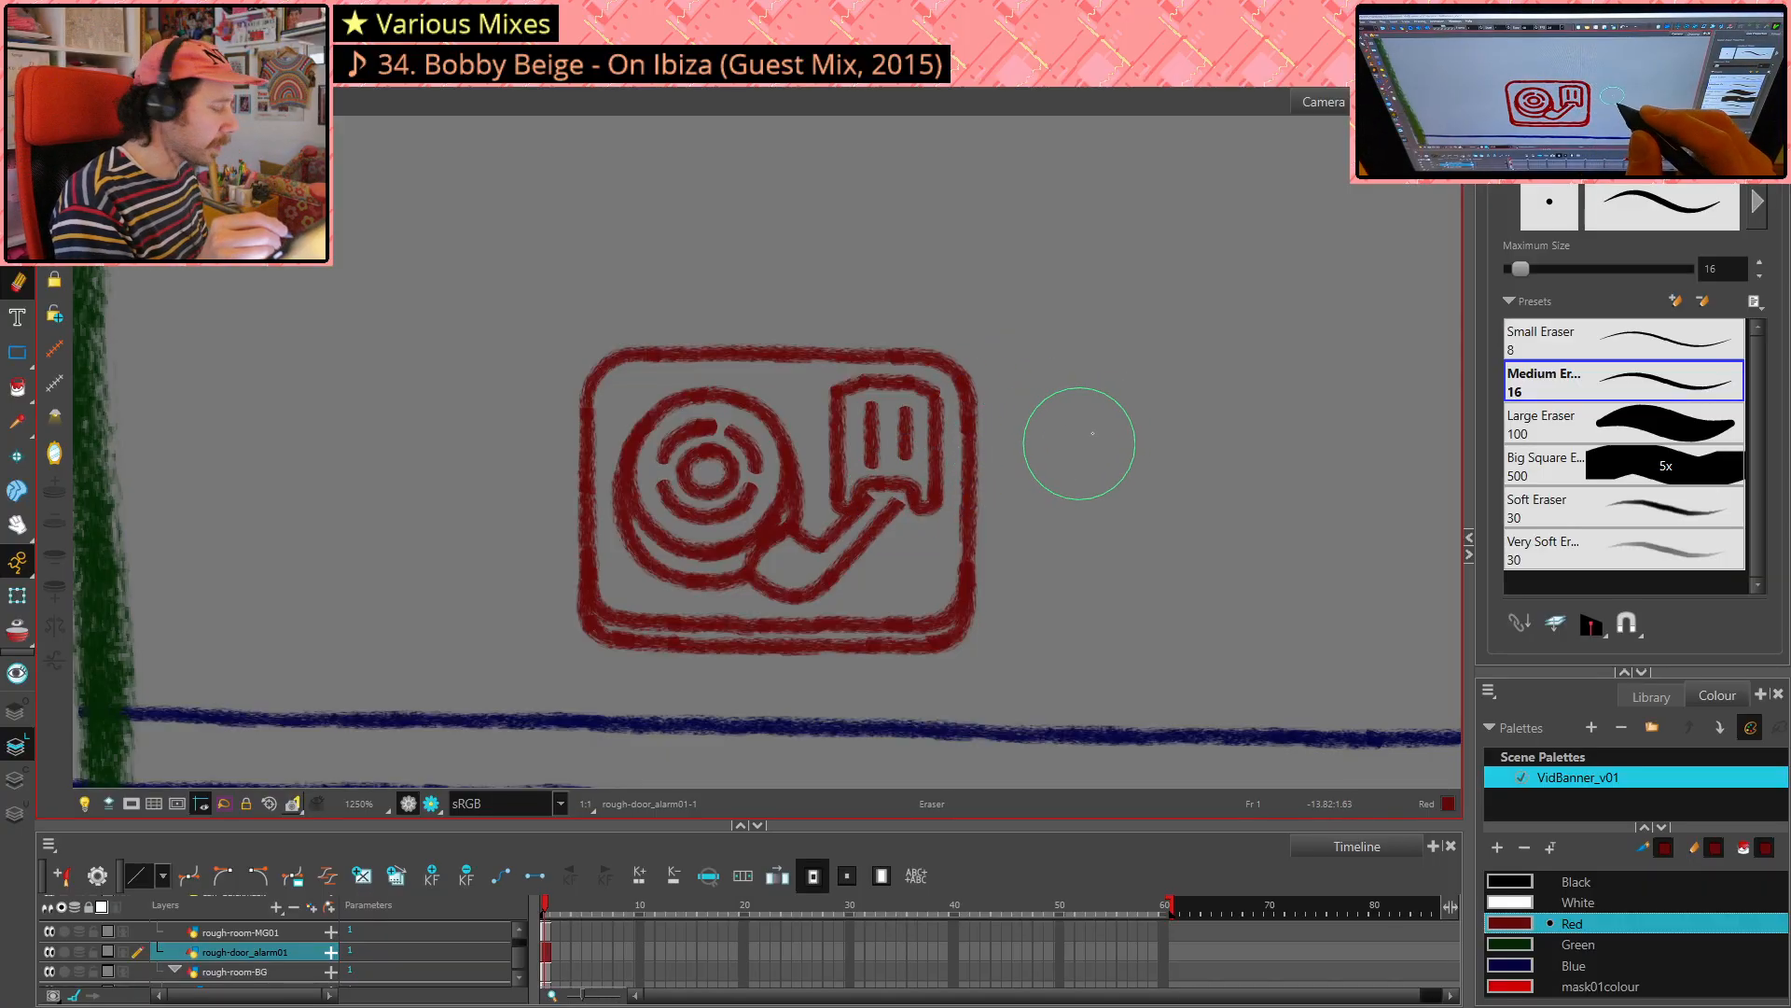
key("alt+slash")
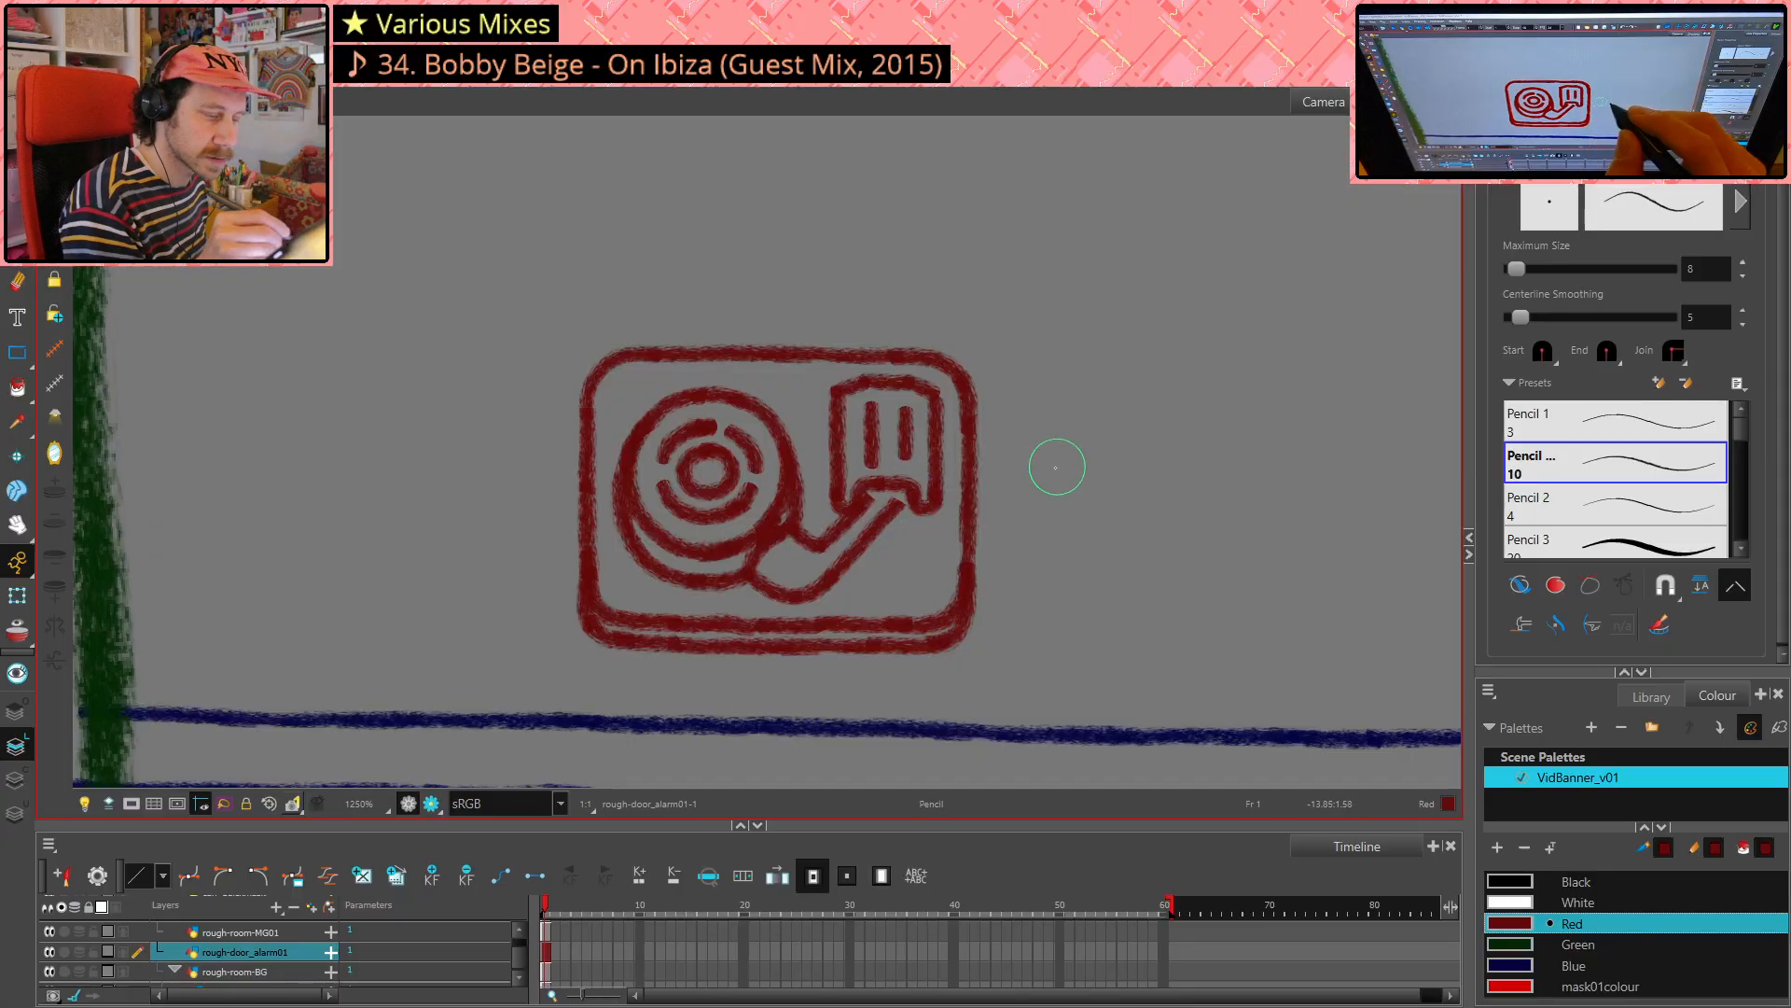
mouse_move(1050, 459)
left_mouse_down()
mouse_move(1140, 496)
mouse_move(1280, 376)
left_mouse_up()
key("ctrl+z")
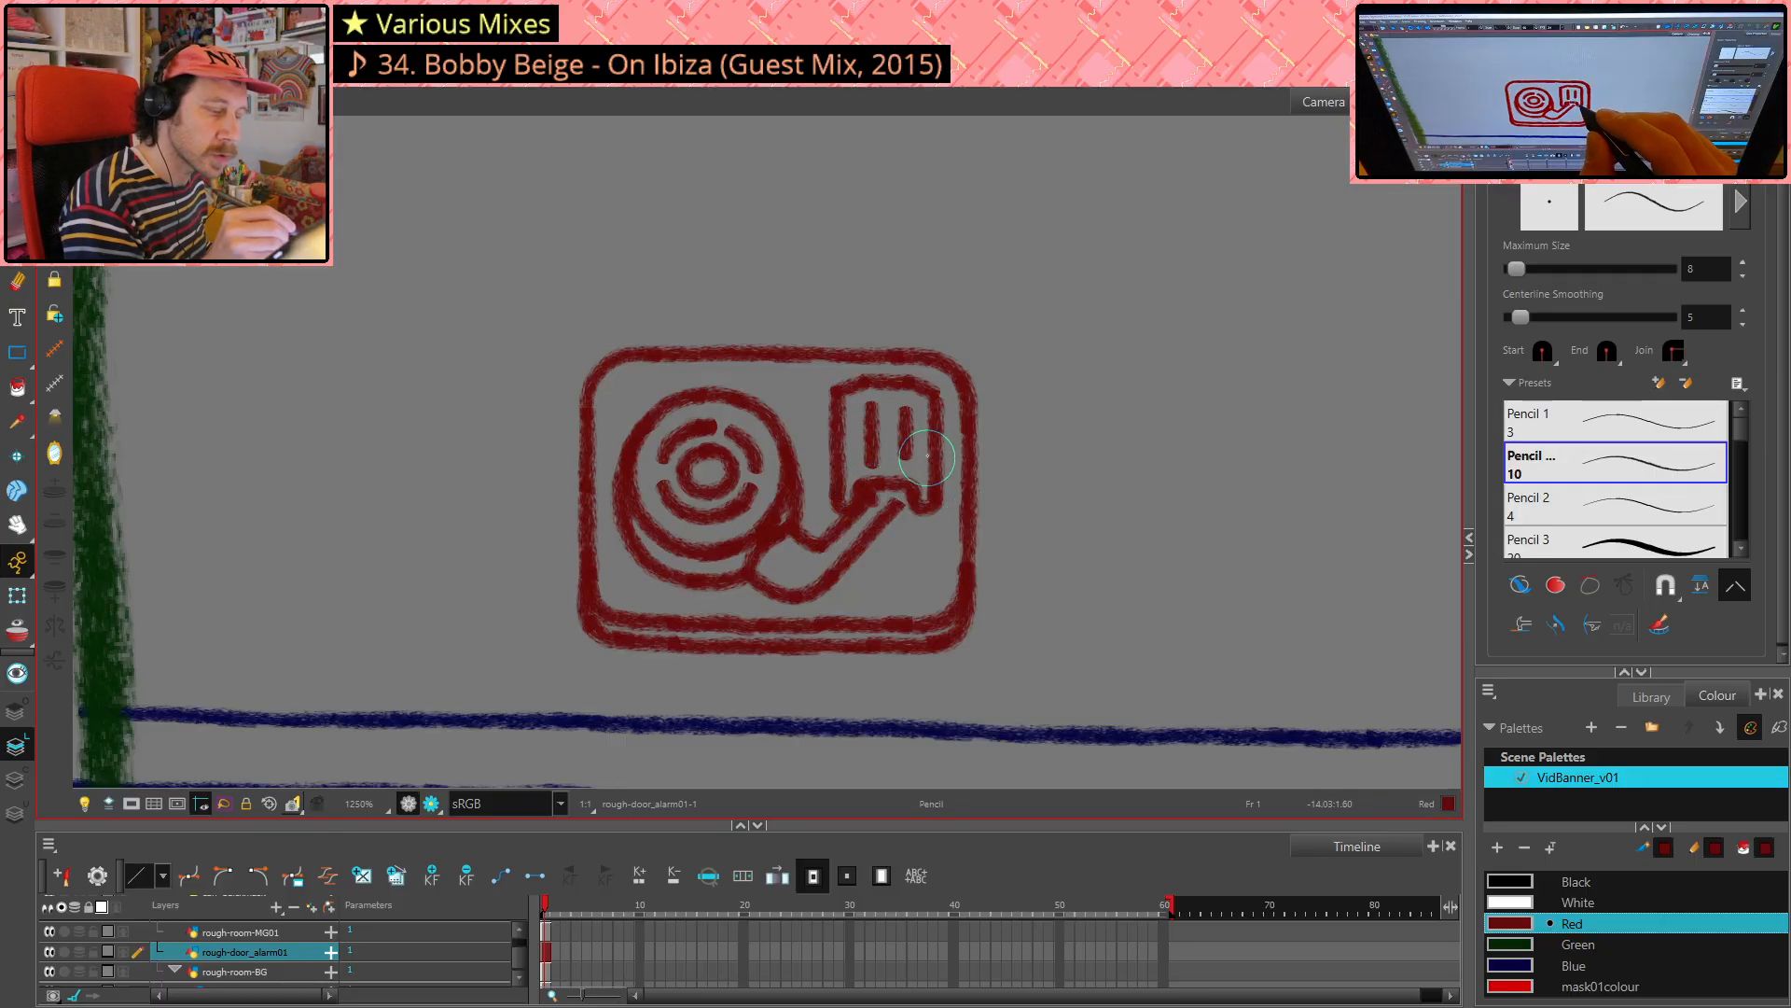
key("alt+s")
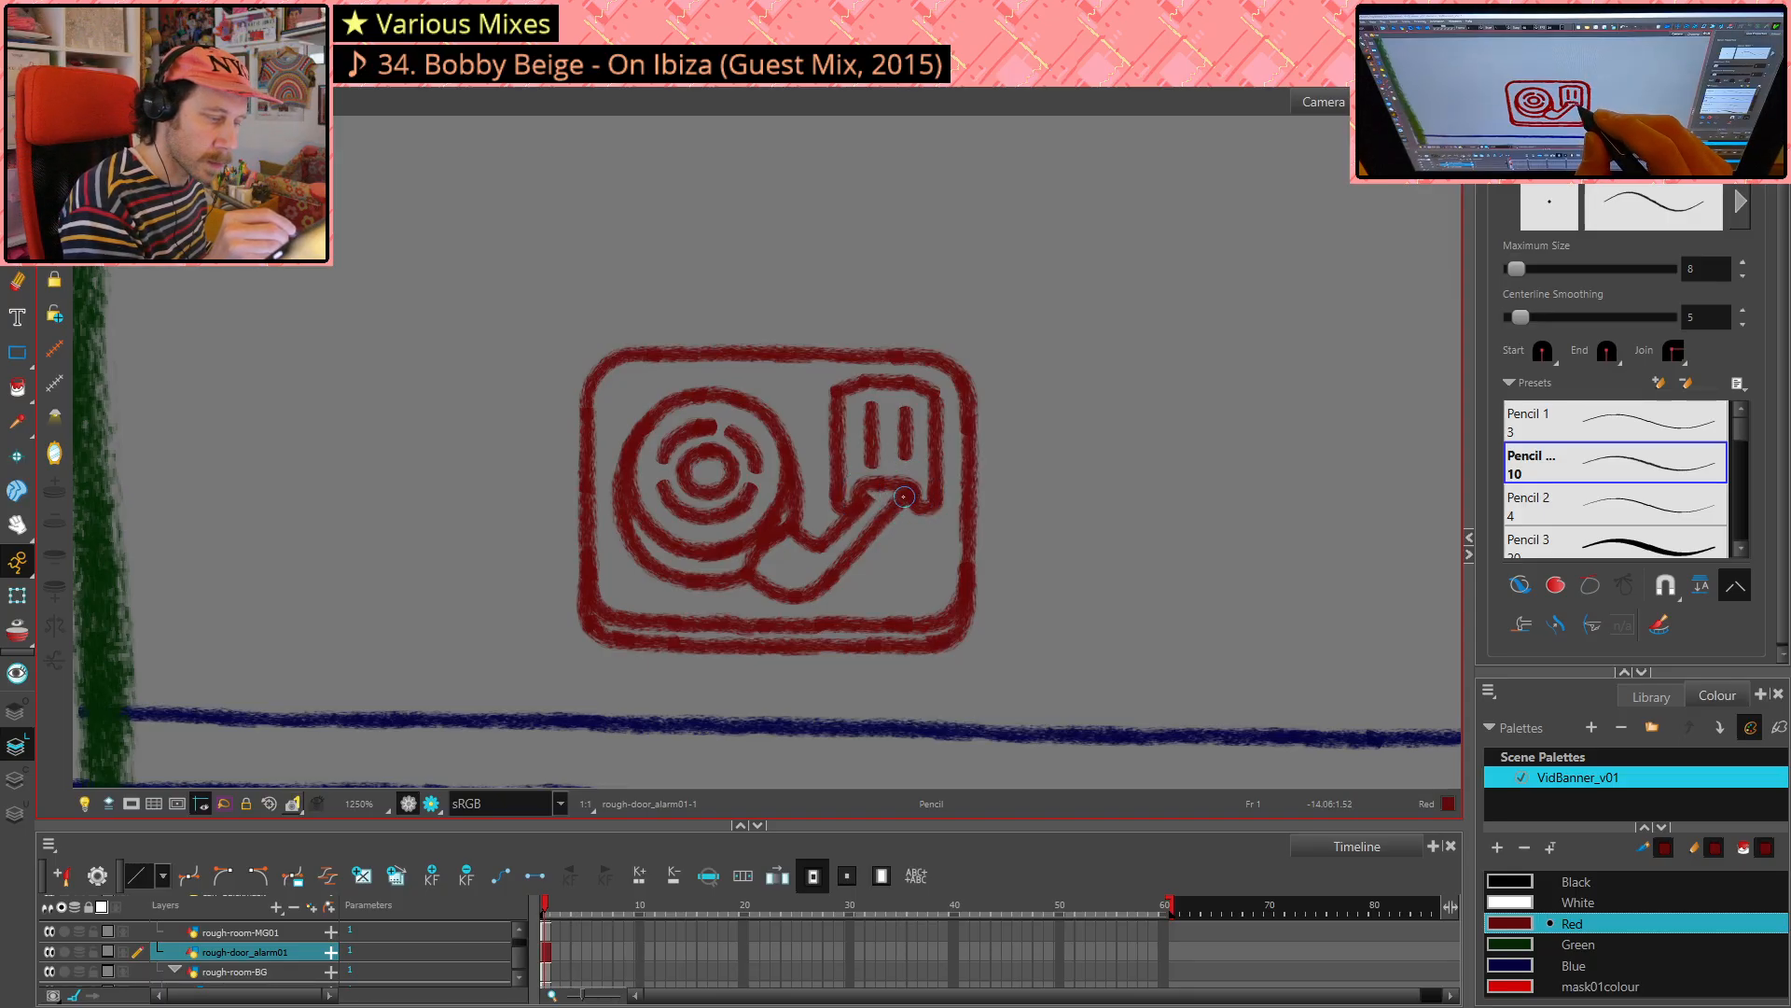
key("alt+slash")
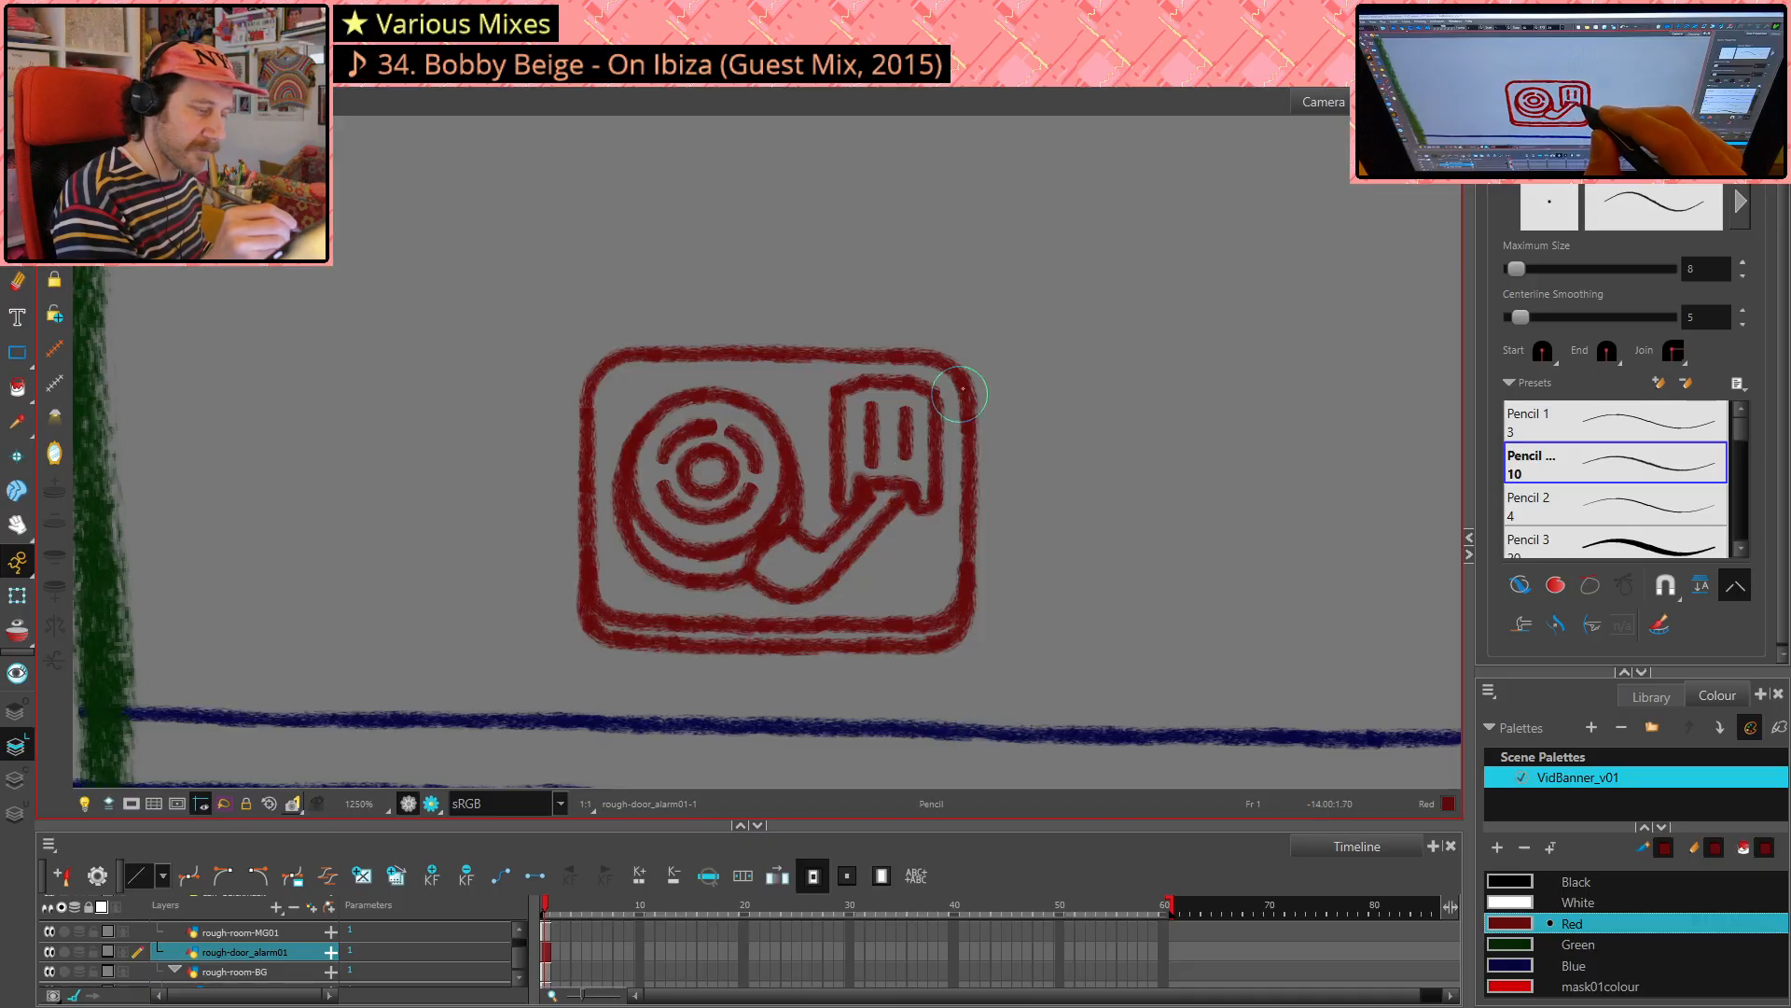
- Trim the stroke overlap at the lower-left corner of the bracket with the Cutter
key("alt+t")
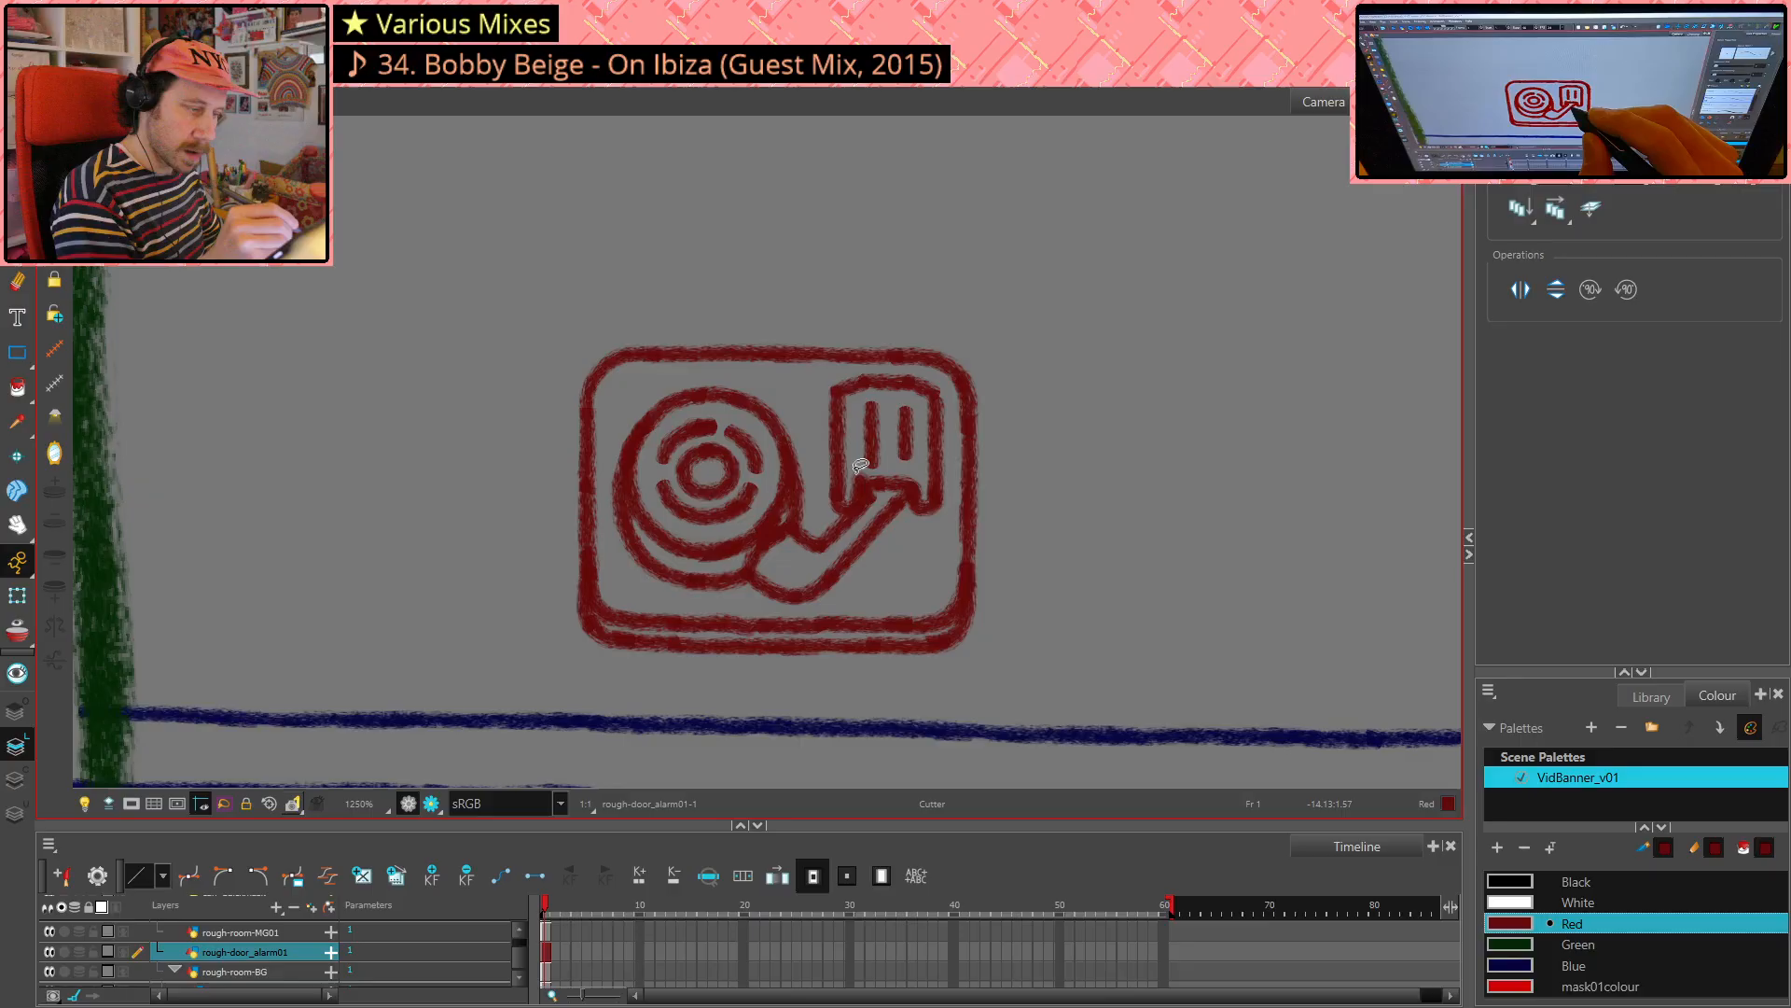
left_click(858, 480)
key("Delete")
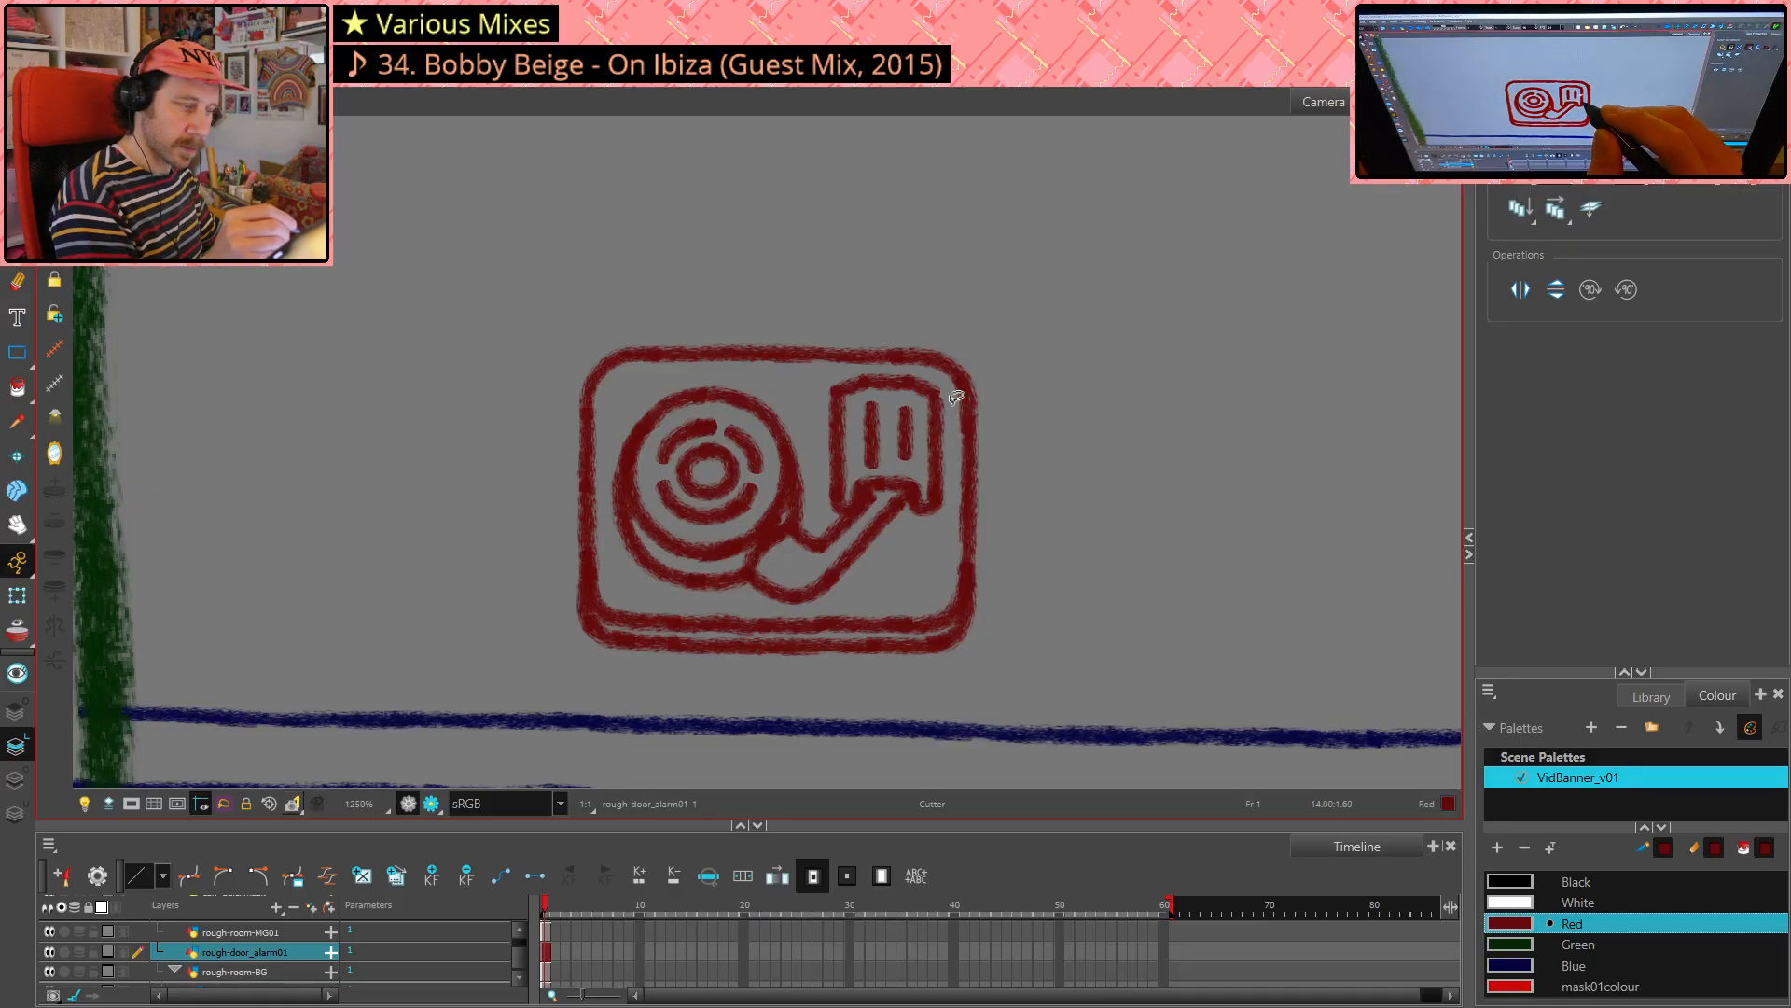
- Draw a short red pencil stroke along the left edge of the striker's head, where it meets the bell
scroll(1131, 501, "down", 5)
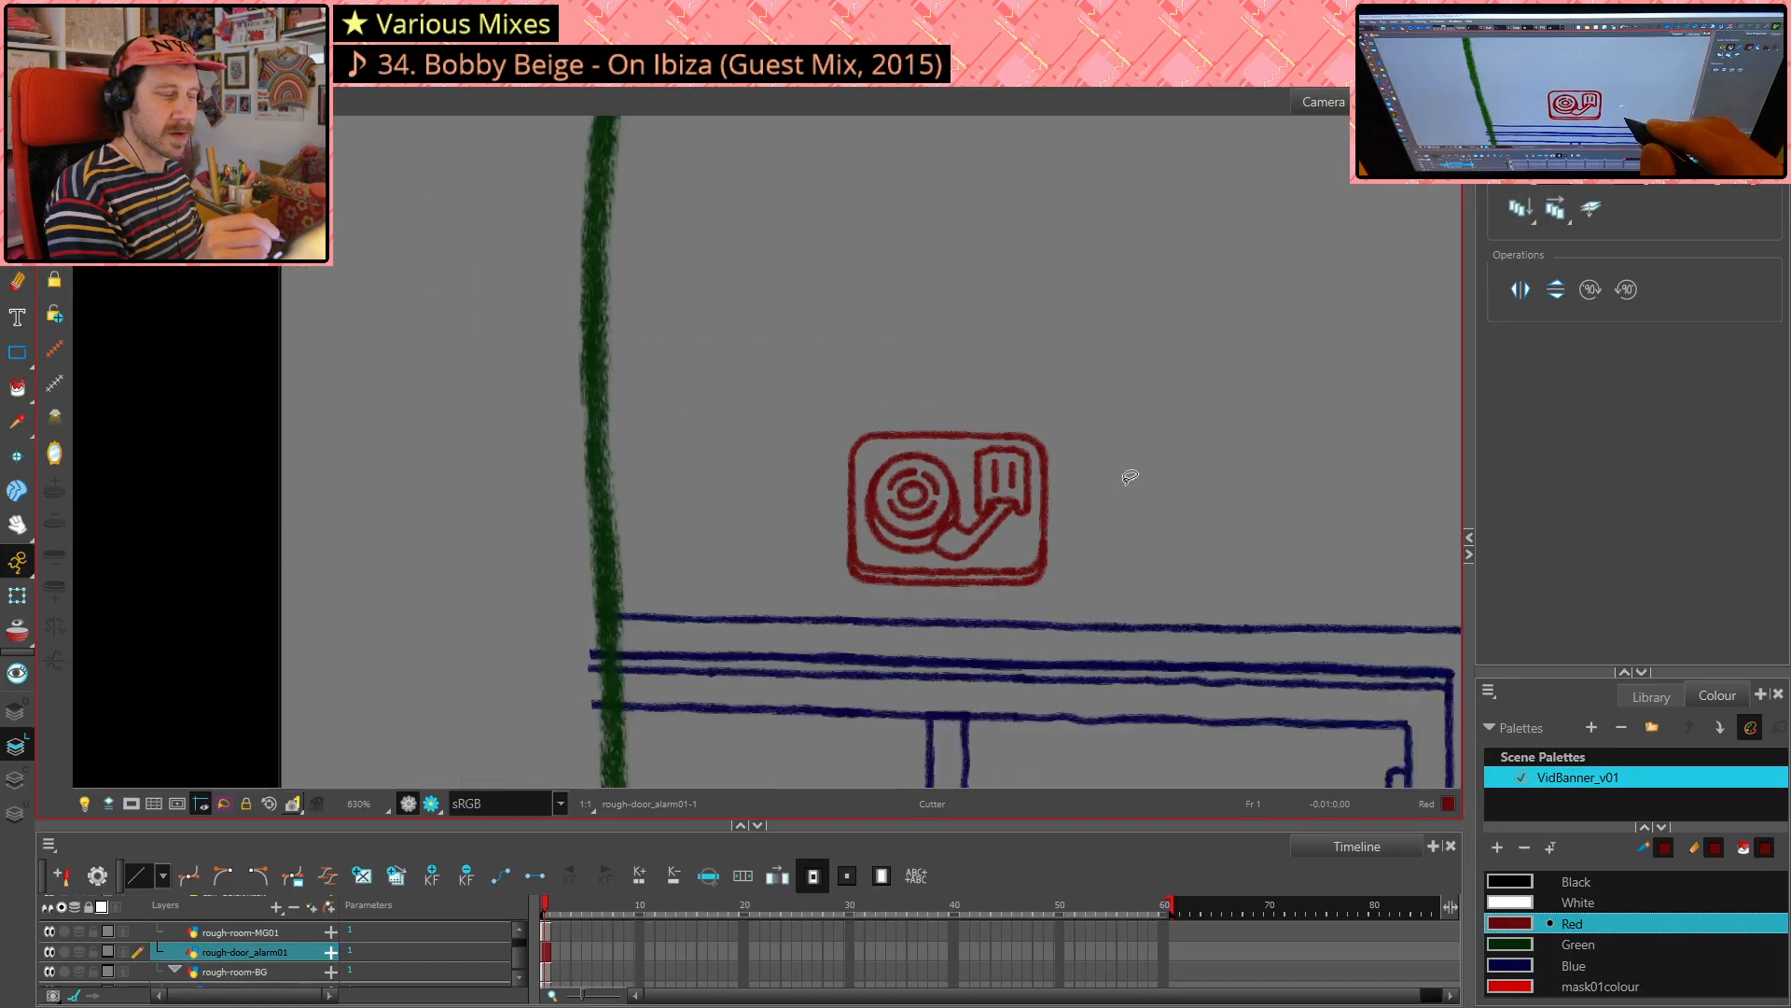
mouse_move(1259, 434)
left_mouse_down()
mouse_move(1184, 428)
mouse_move(1148, 472)
mouse_move(1102, 441)
left_mouse_up()
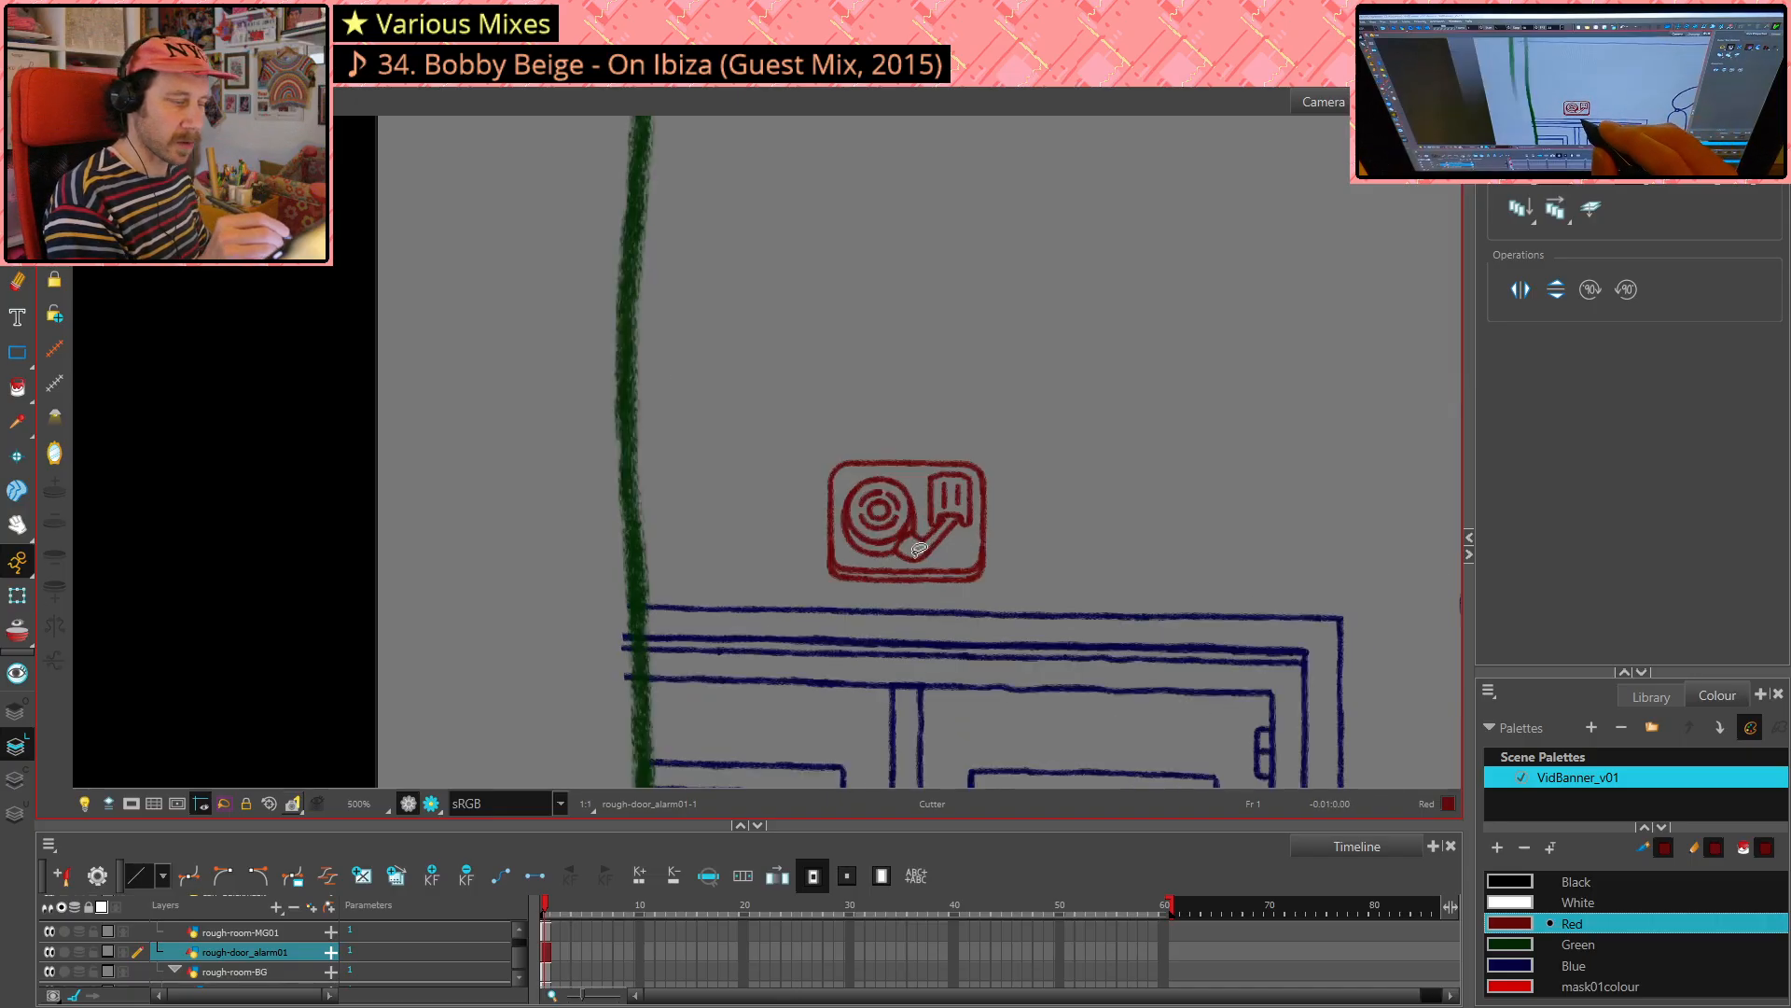
scroll(918, 550, "up", 5)
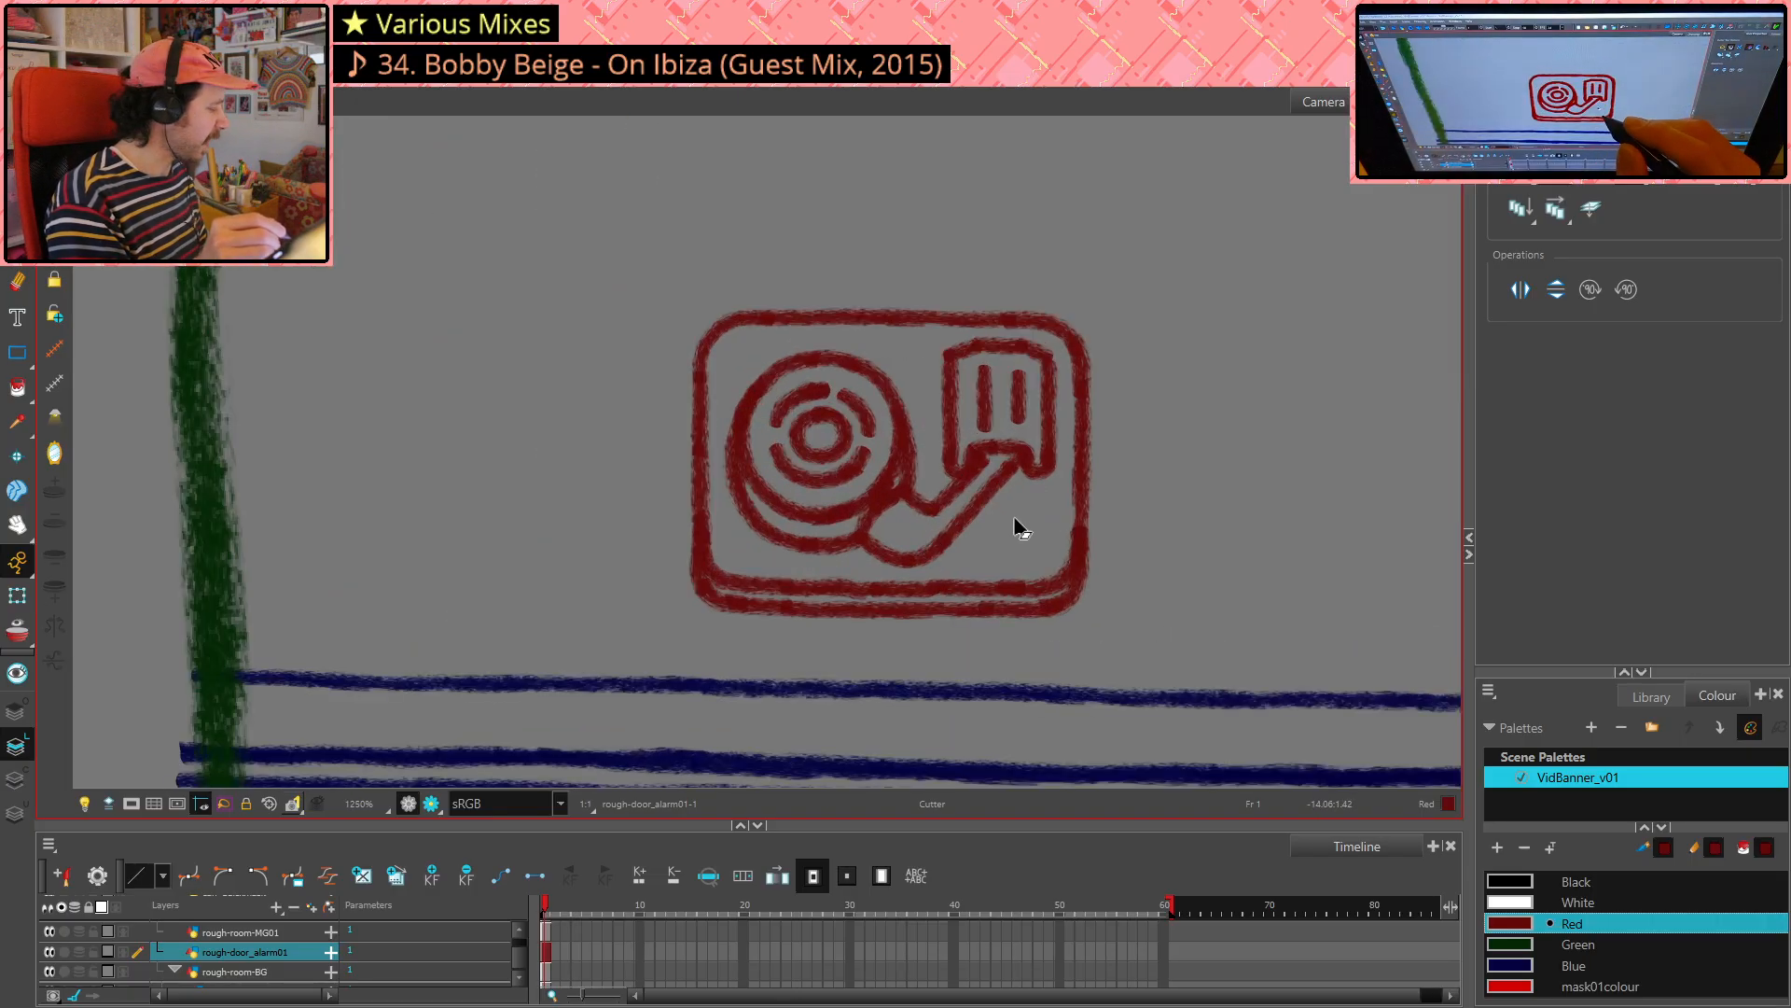
key("alt+slash")
scroll(1009, 523, "up", 1)
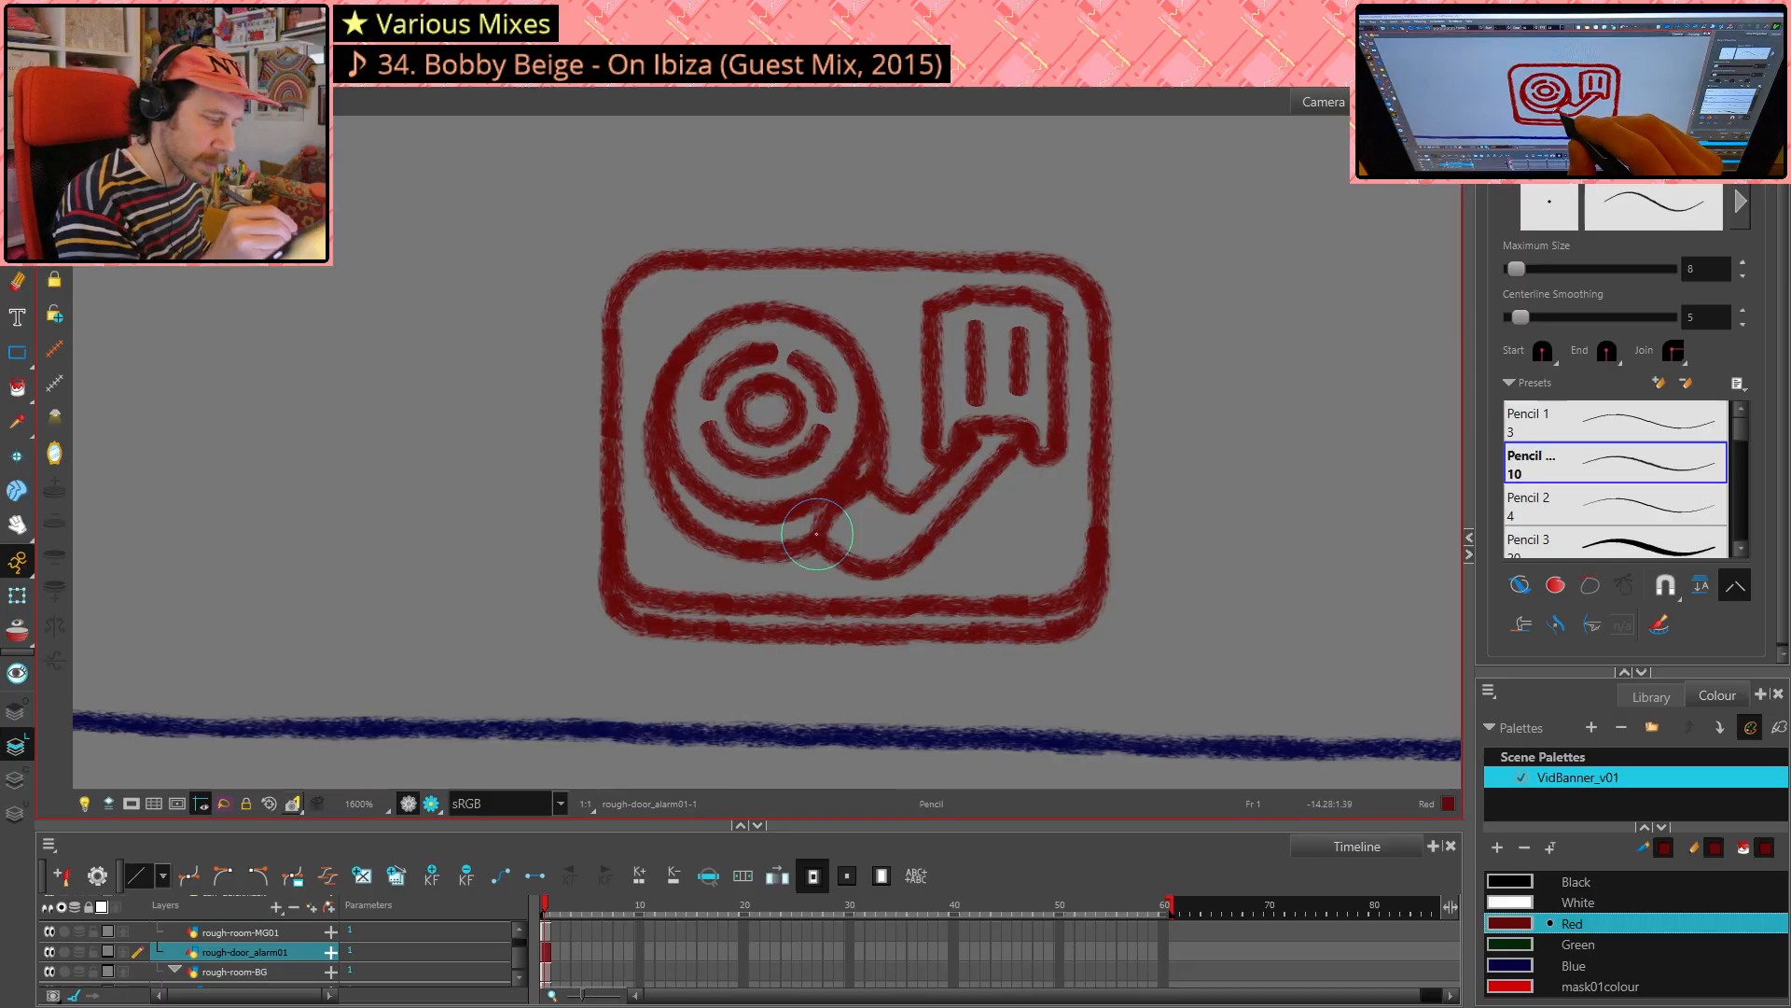
mouse_move(851, 564)
left_mouse_down()
mouse_move(803, 522)
mouse_move(816, 512)
left_mouse_up()
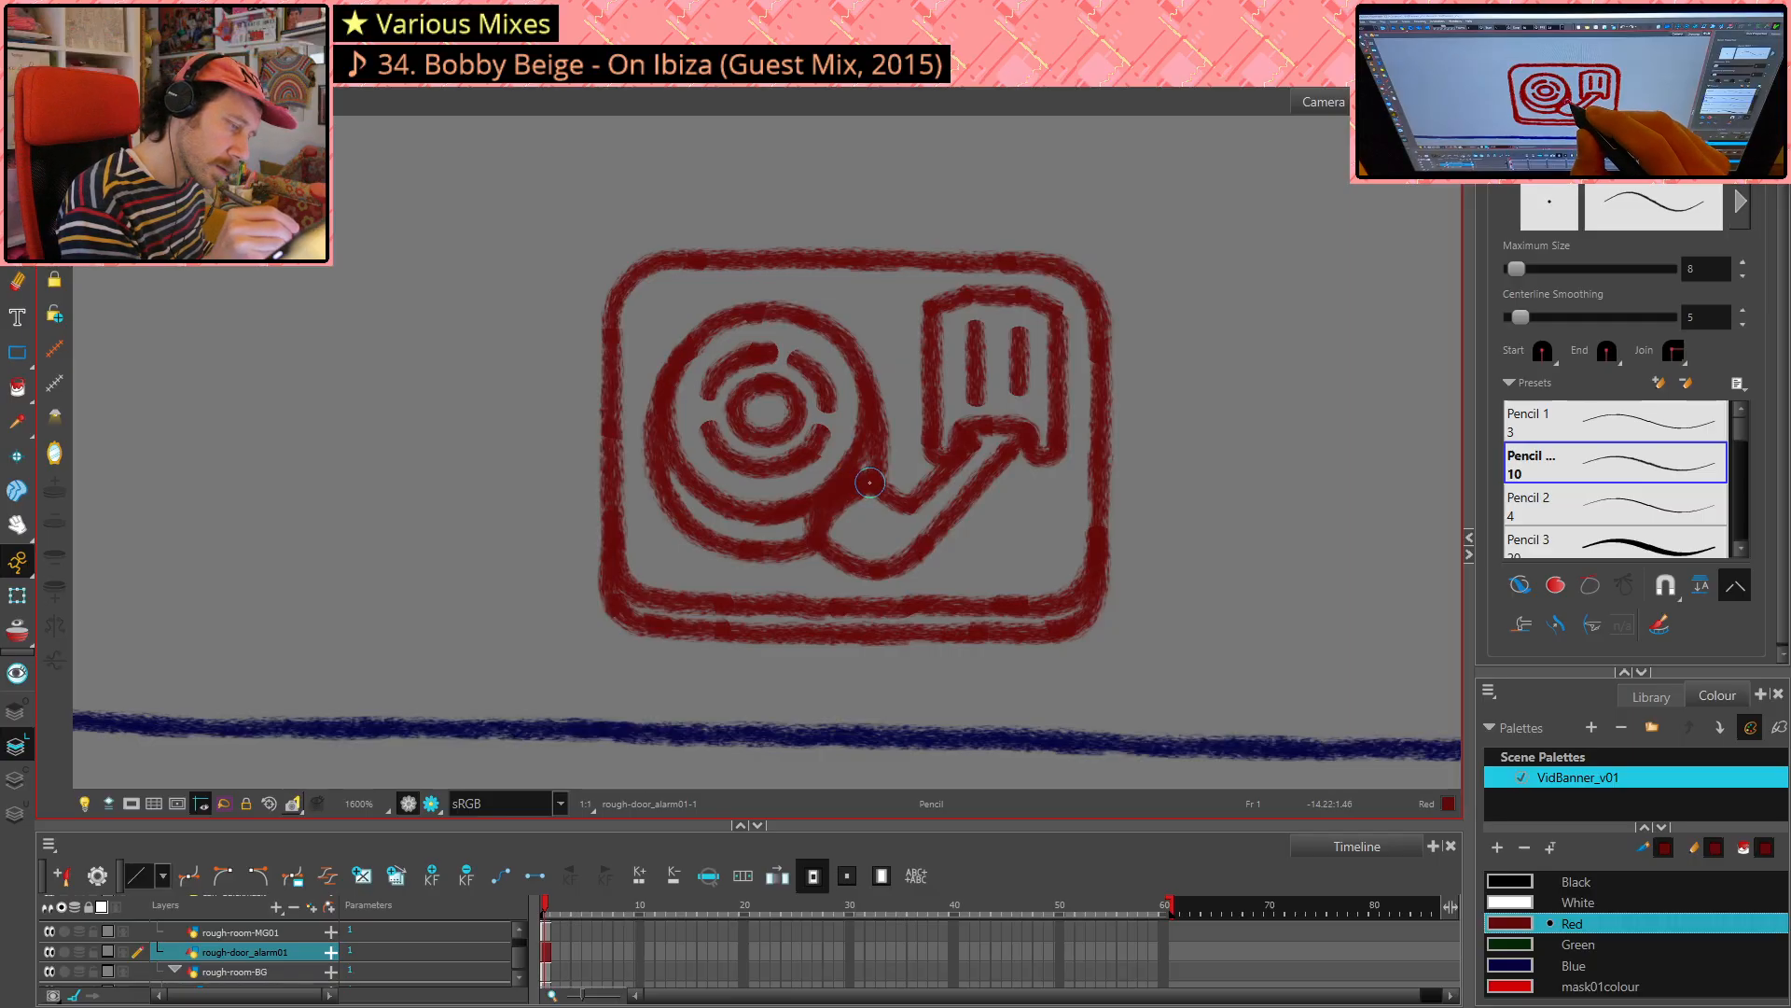
- Delete the short extra stroke along the left edge of the striker's head
key("alt+s")
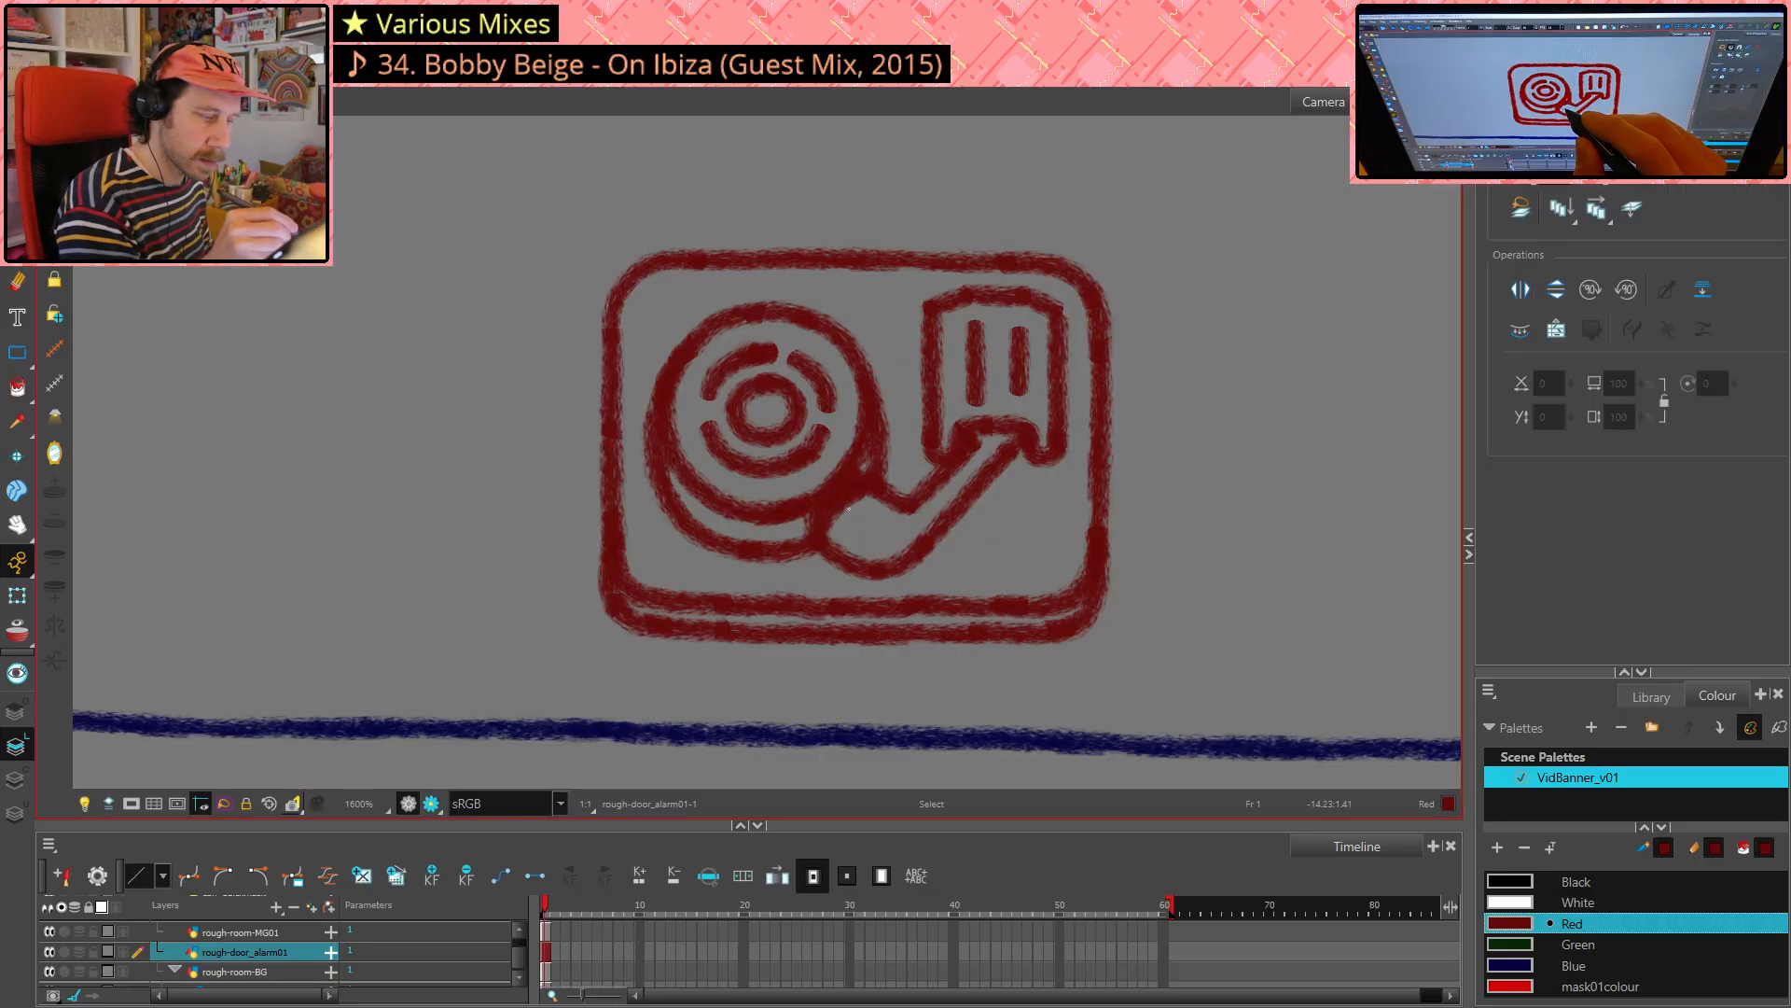
left_click(845, 504)
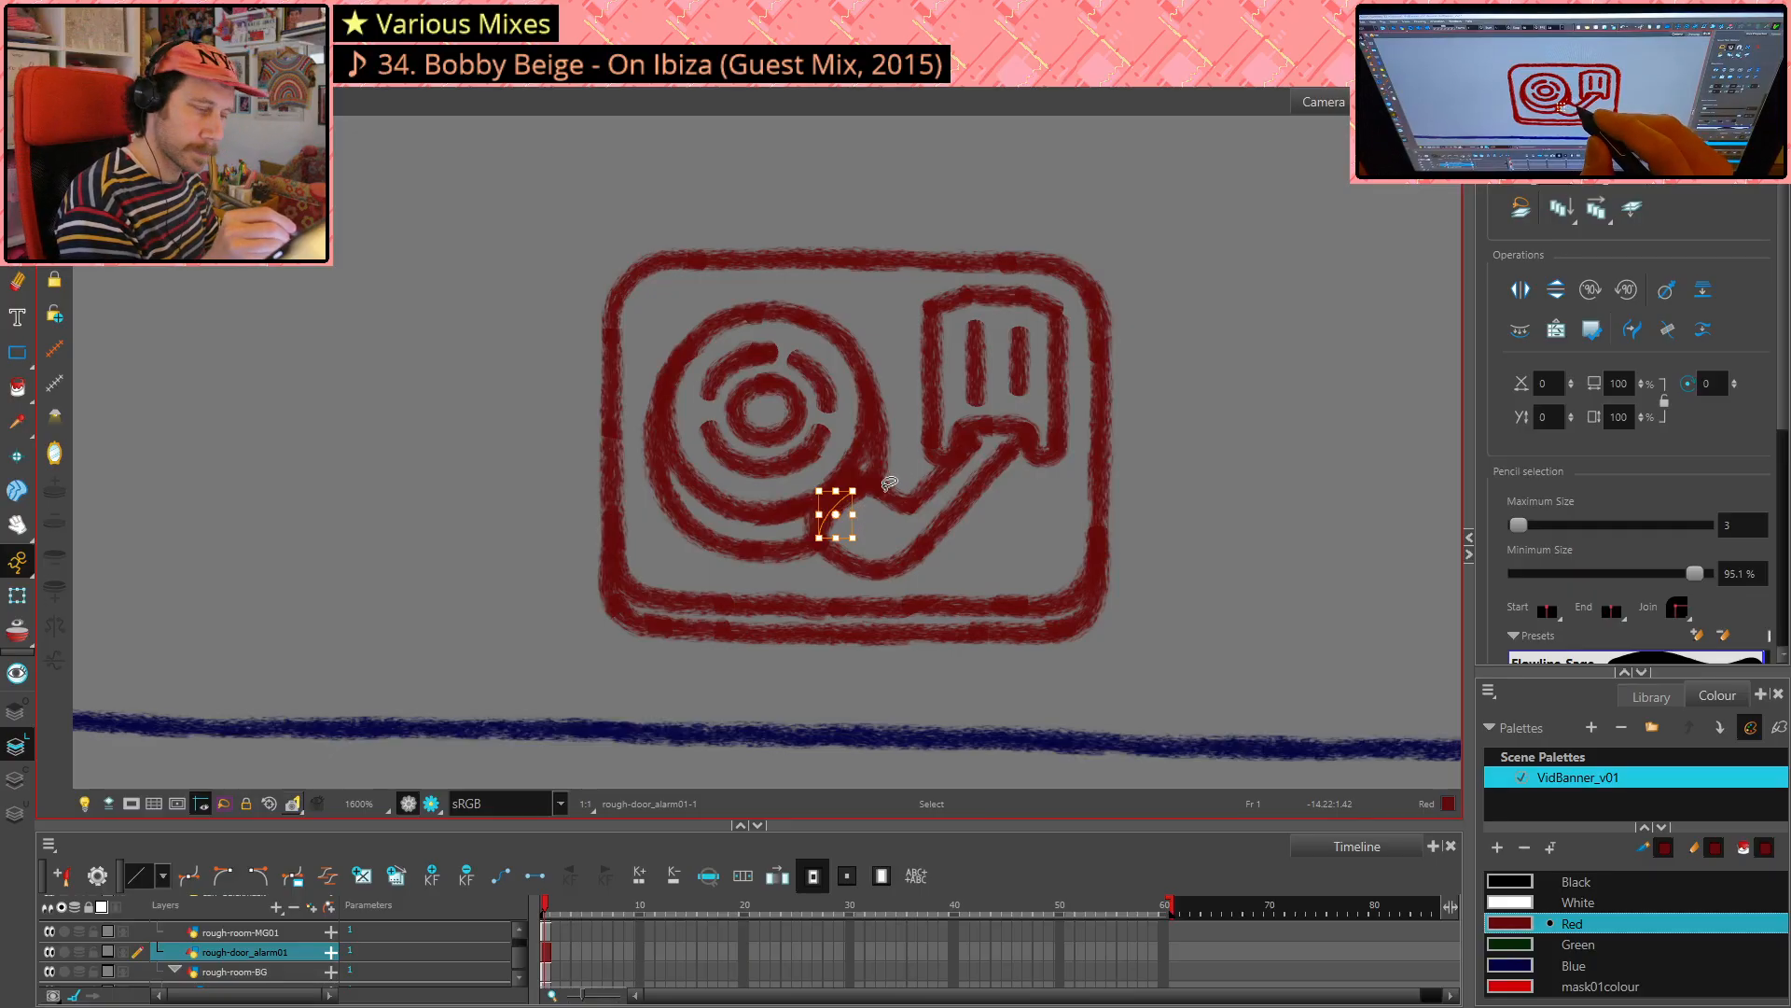
key("Delete")
left_click(860, 494)
left_click(1073, 411)
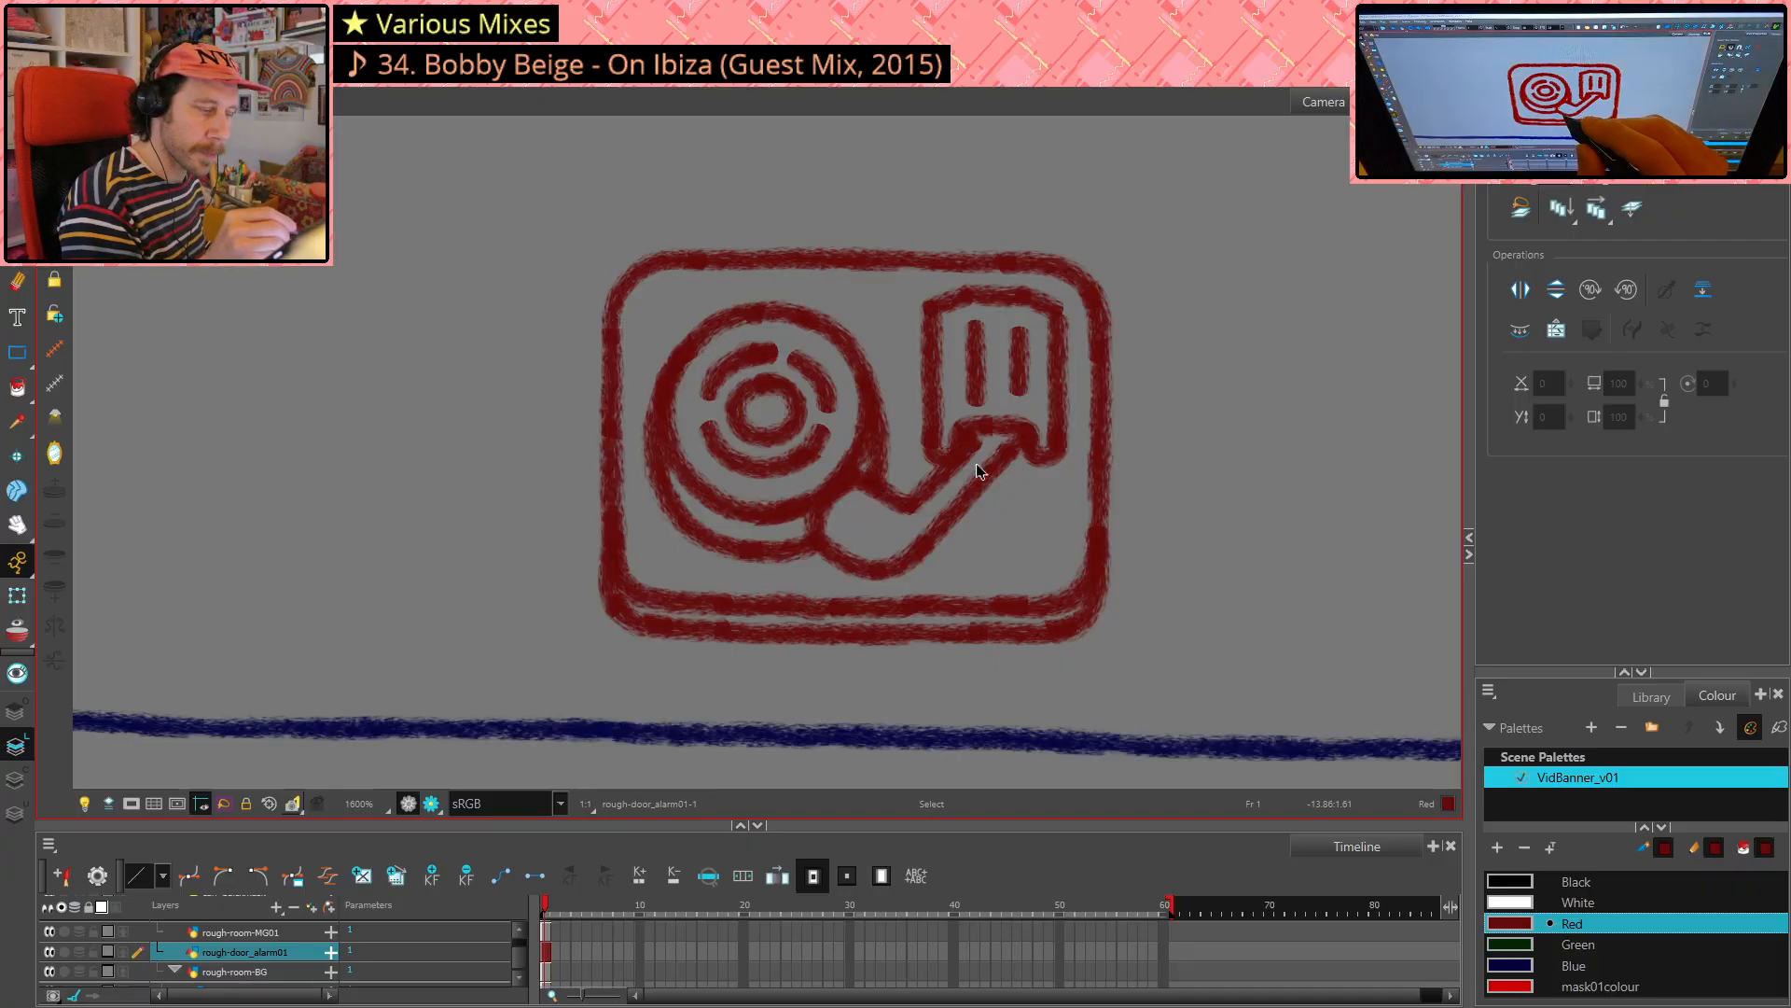
- Cut the curved outline of the striker's head and erase the bell's line ends beneath it with the 16-size Medium Eraser
left_click(835, 499)
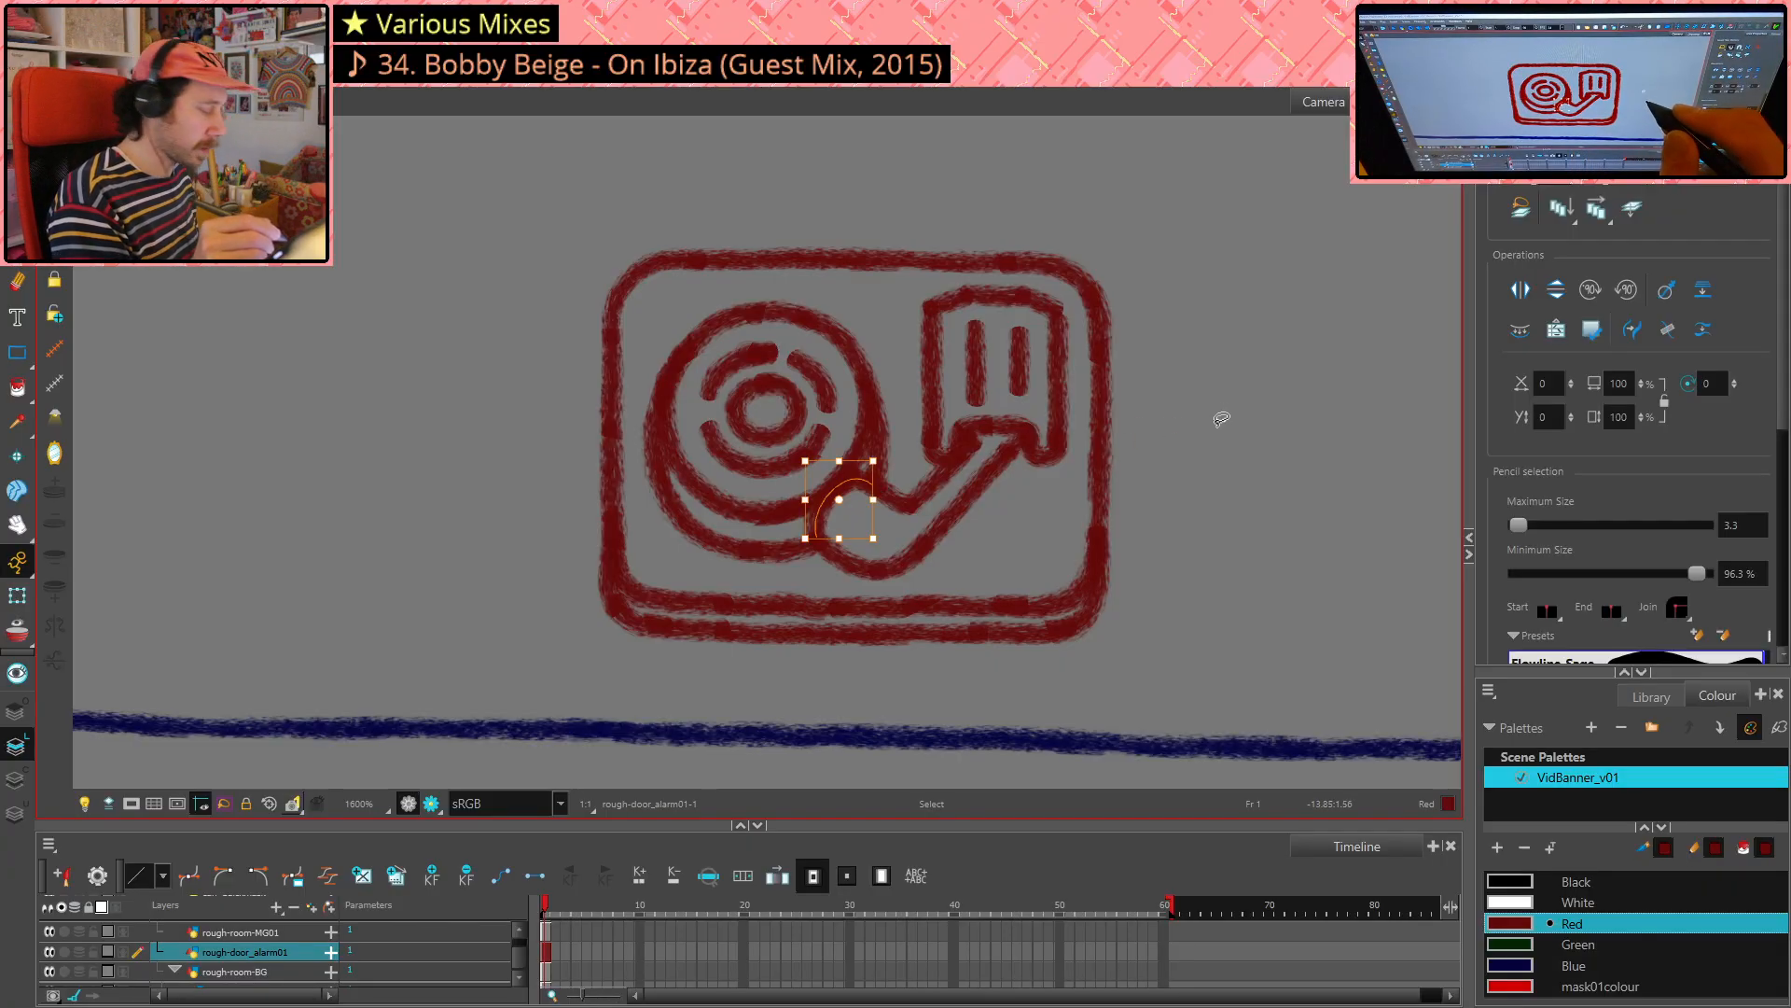
left_click(1220, 425)
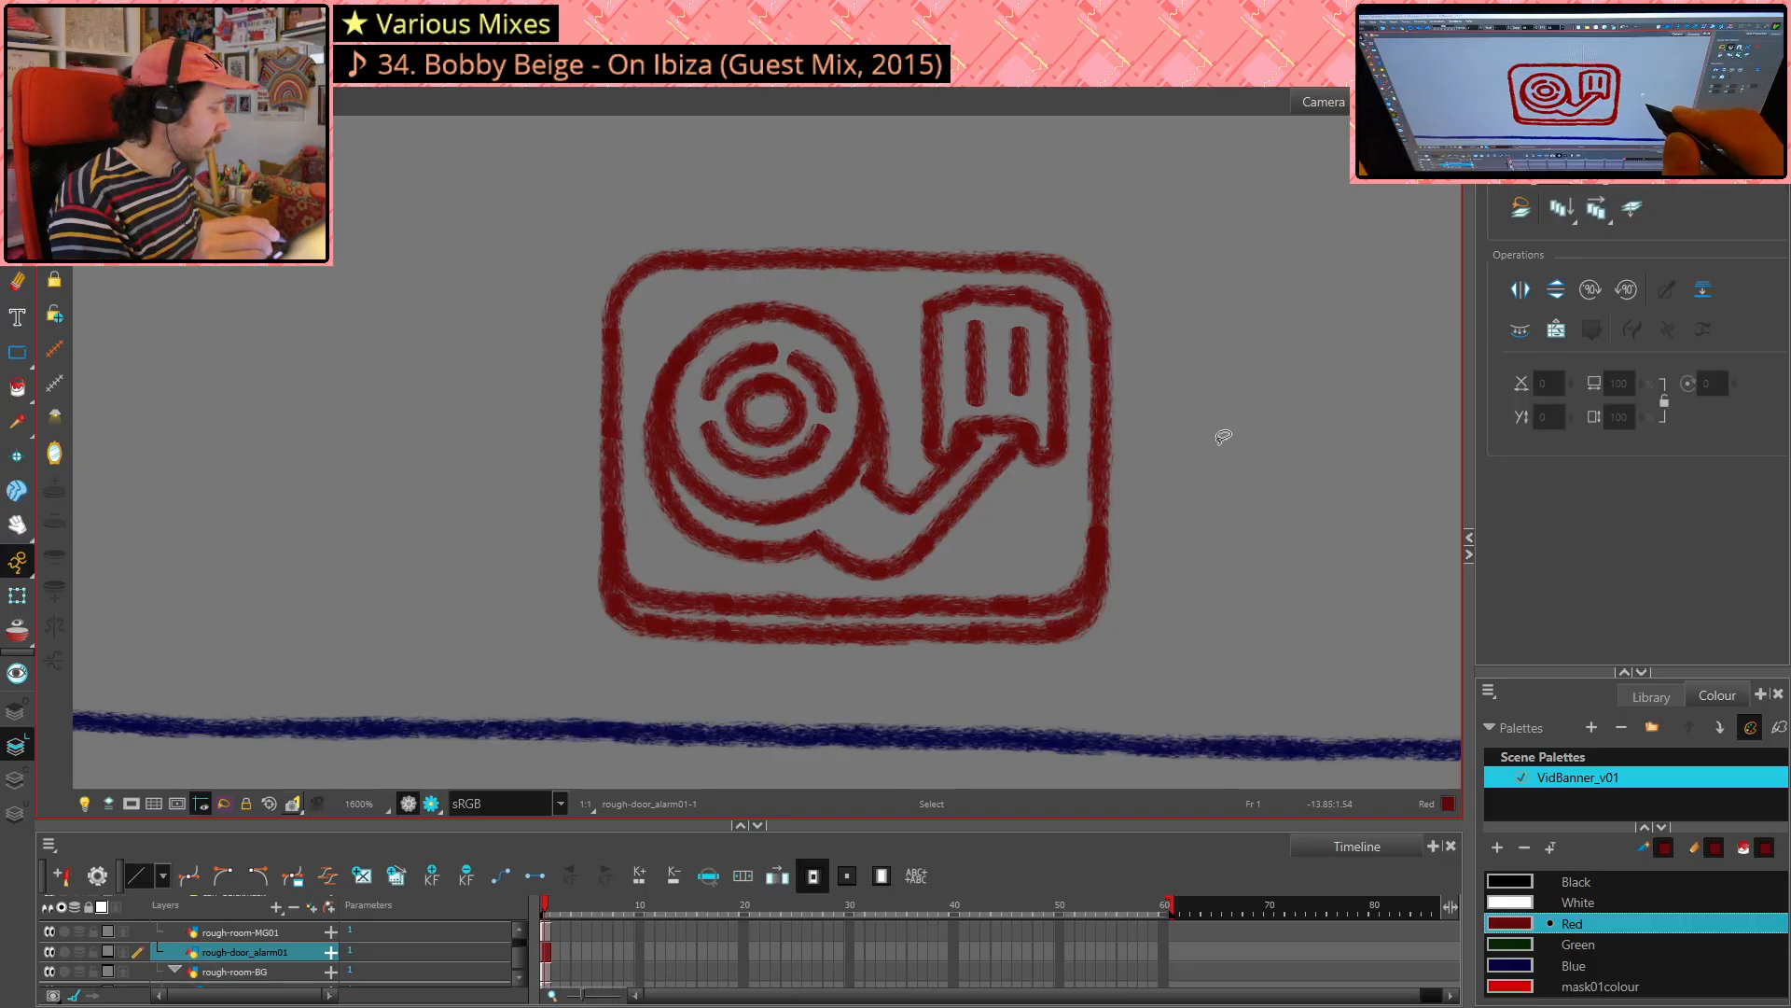
key("alt+e")
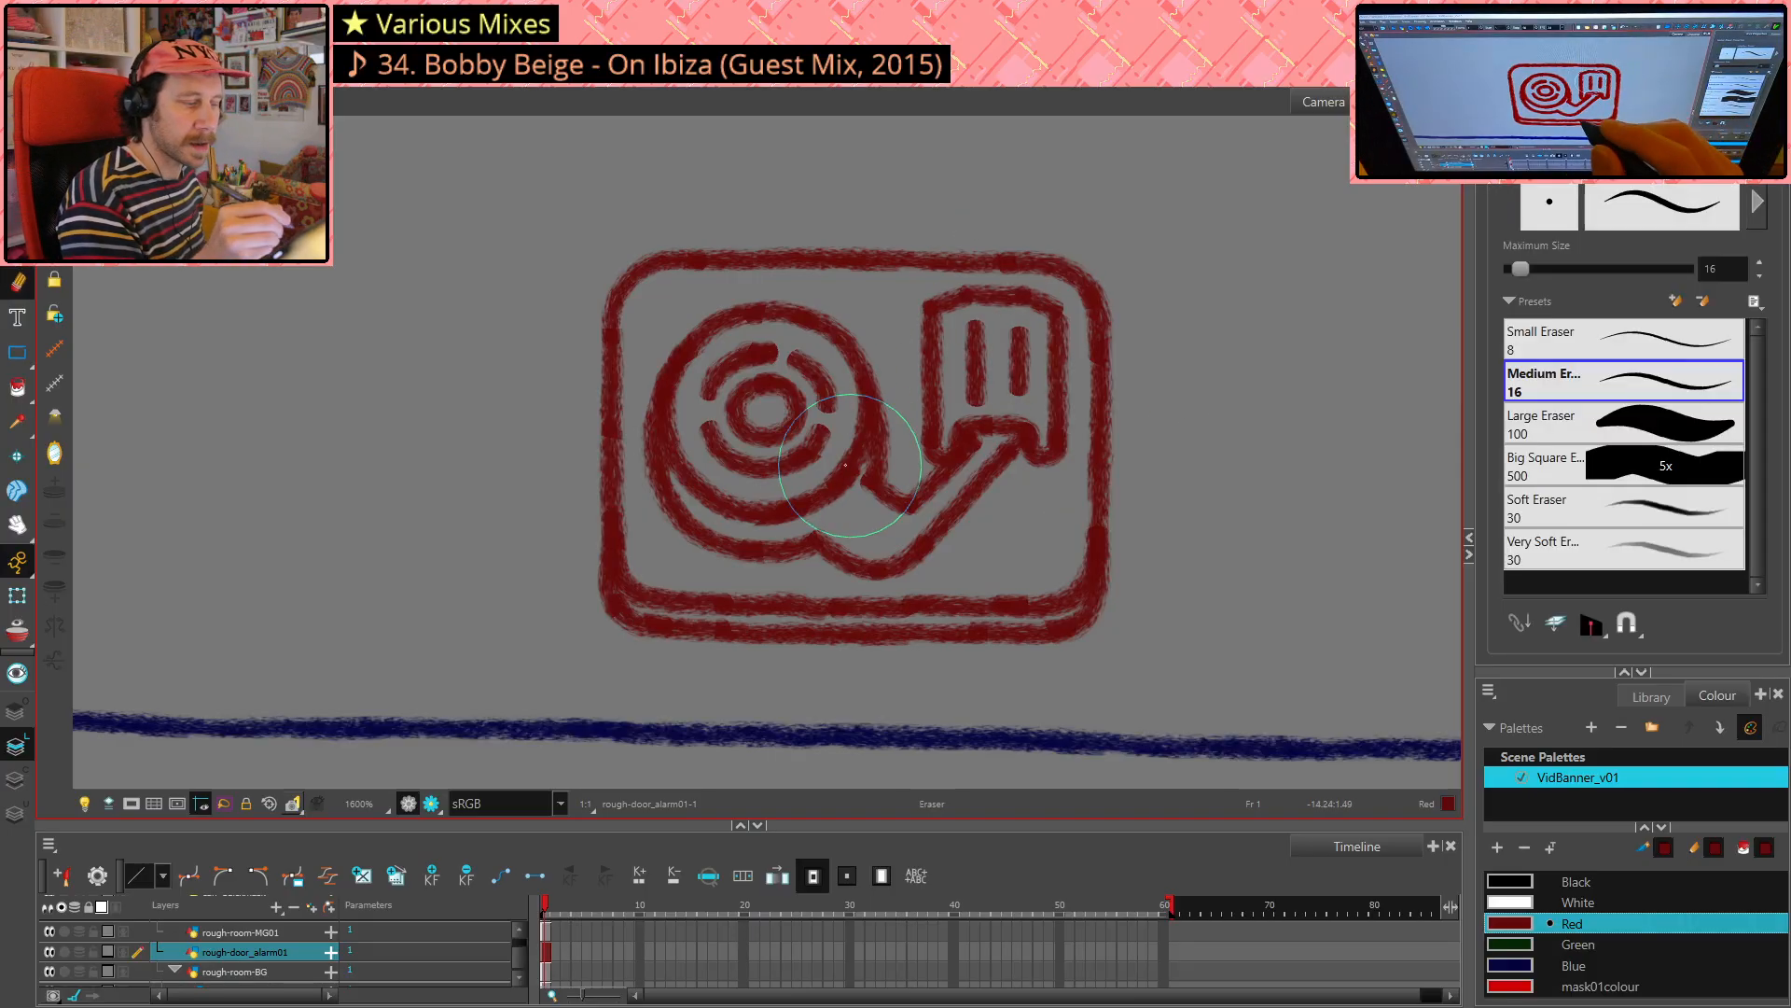
left_click_drag(829, 499, 842, 485)
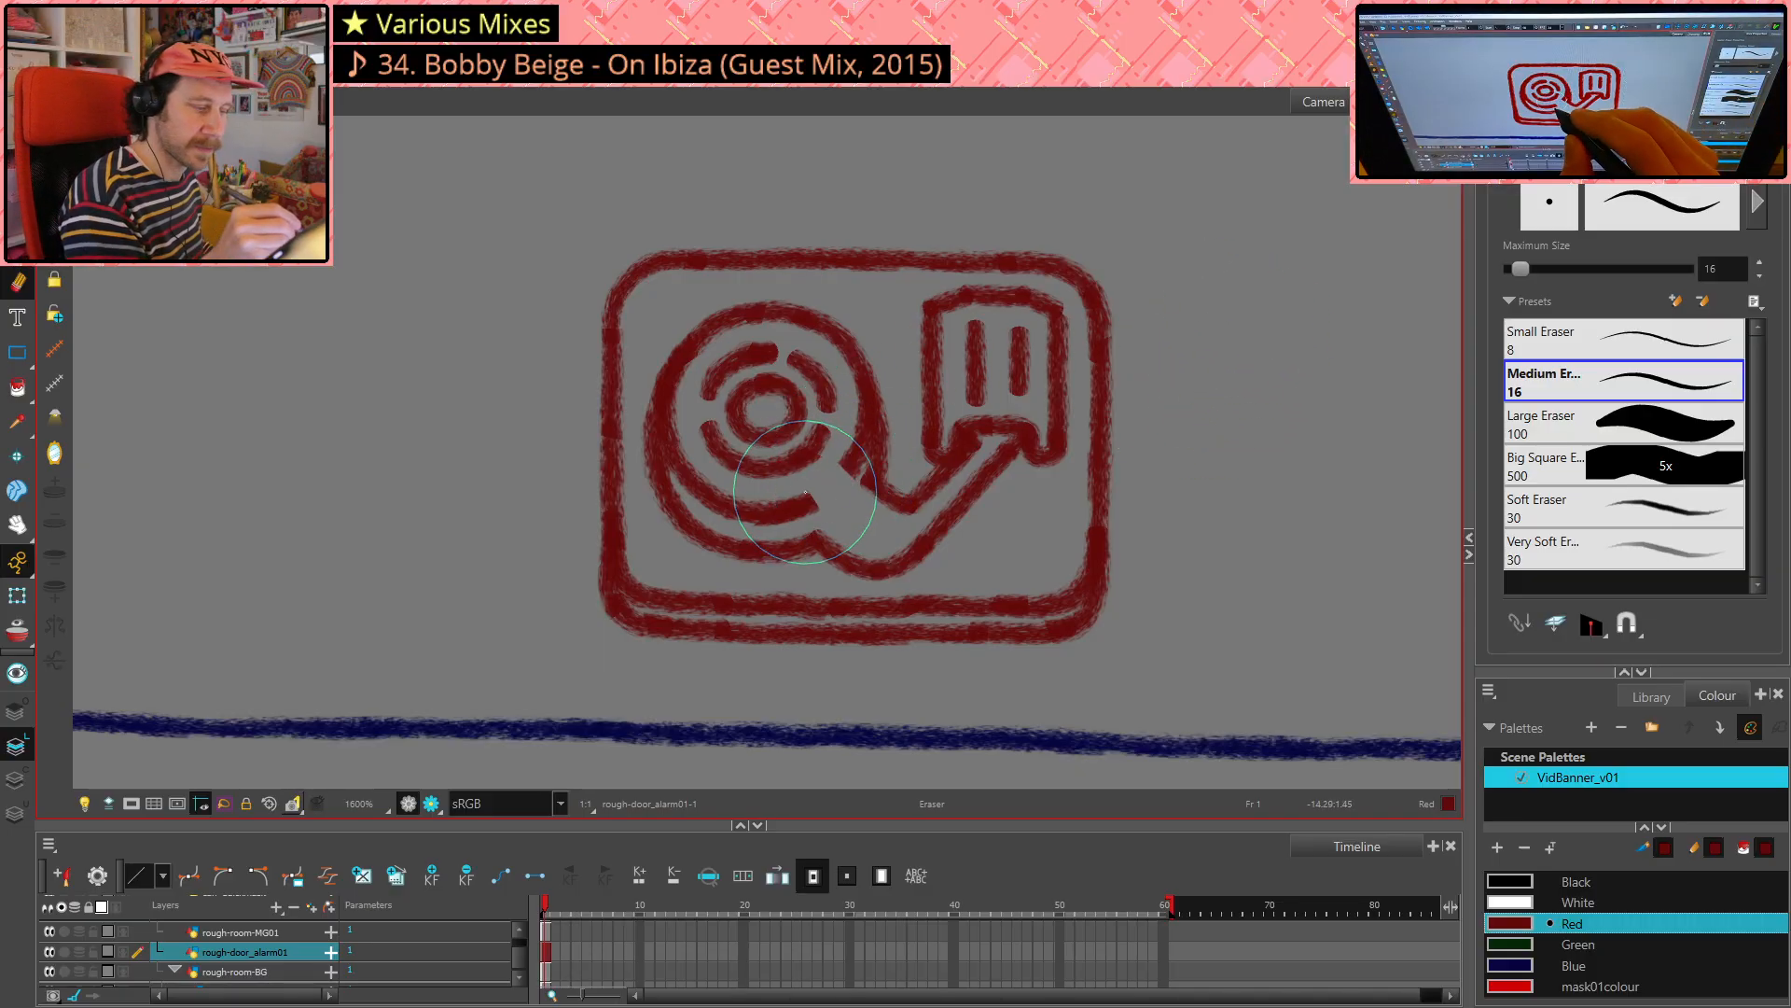
left_click_drag(810, 499, 816, 496)
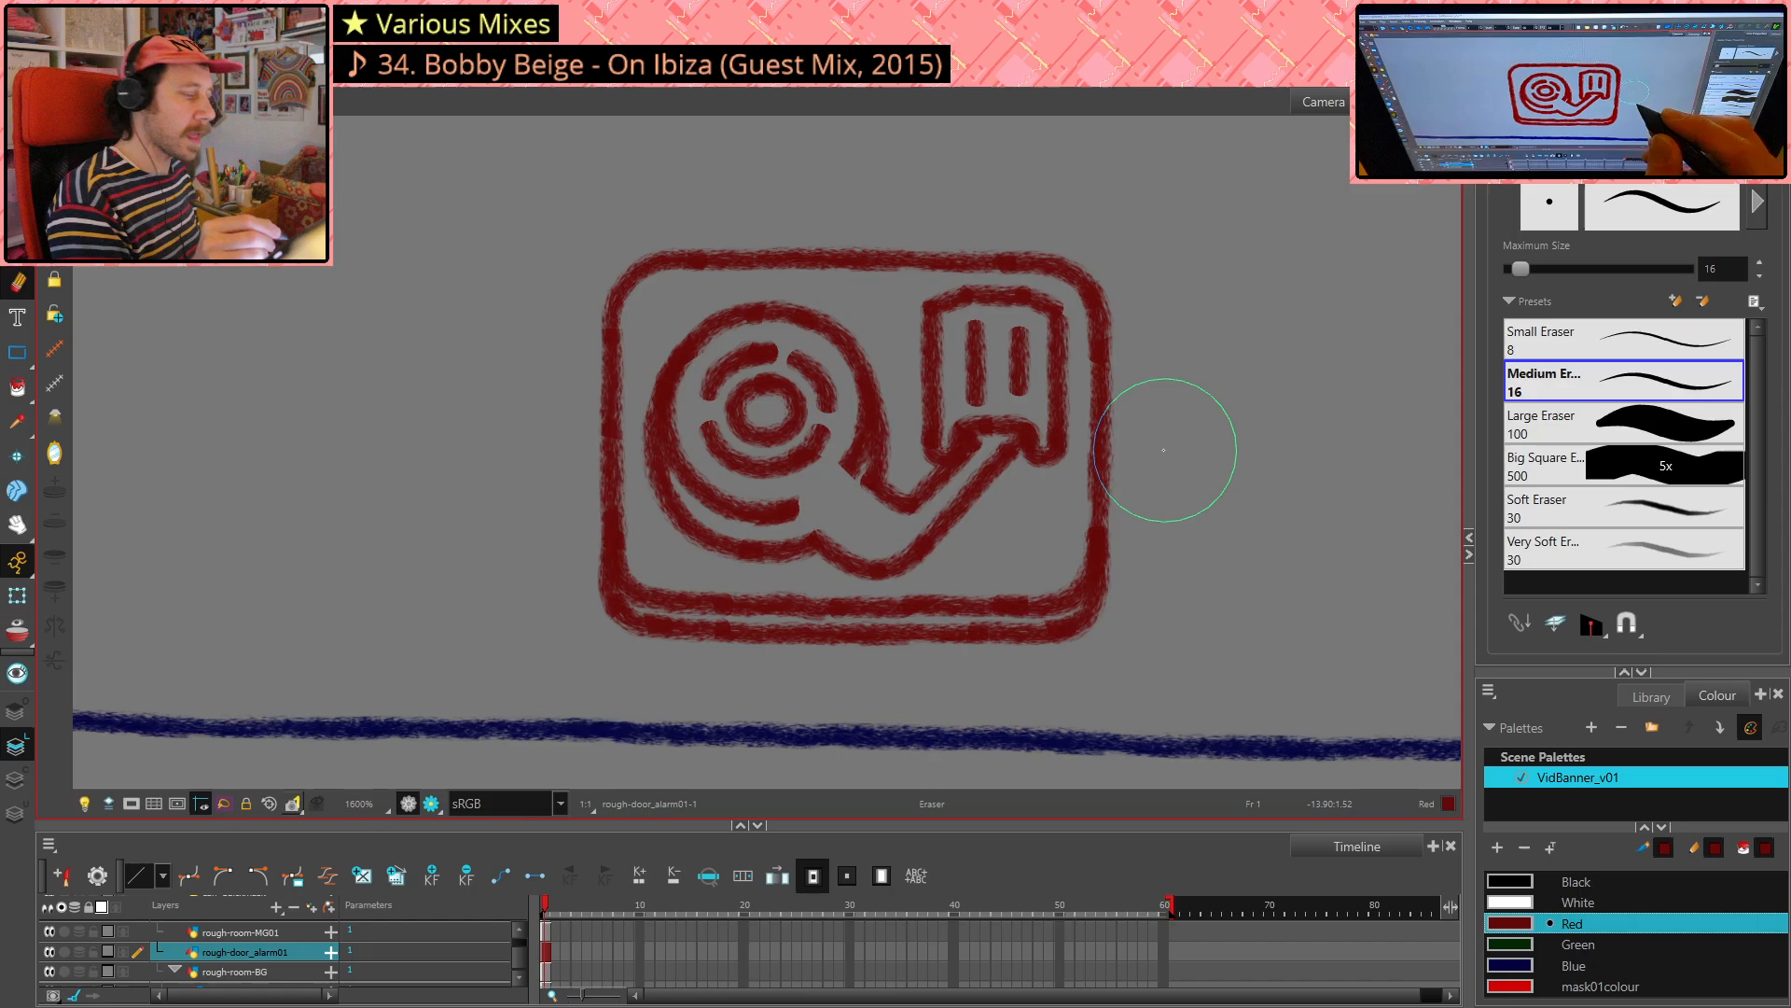
- Paste the curved outline of the striker's head back in place
key("alt+/")
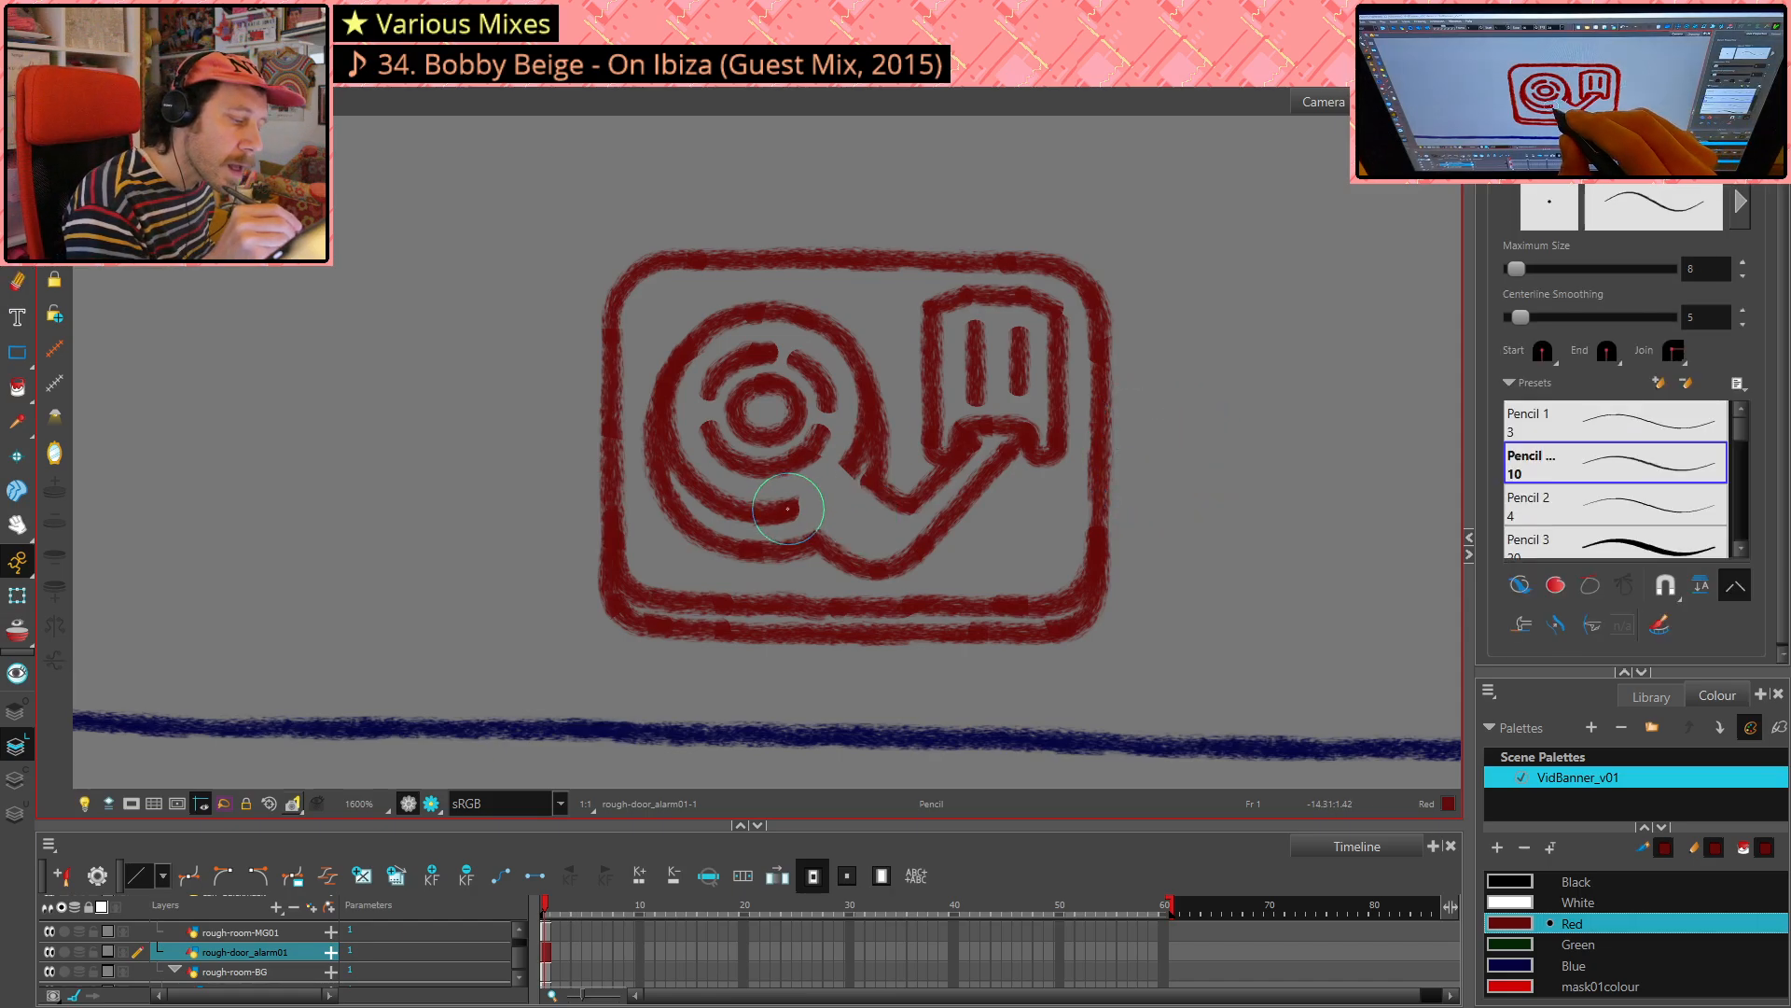
key("alt+s")
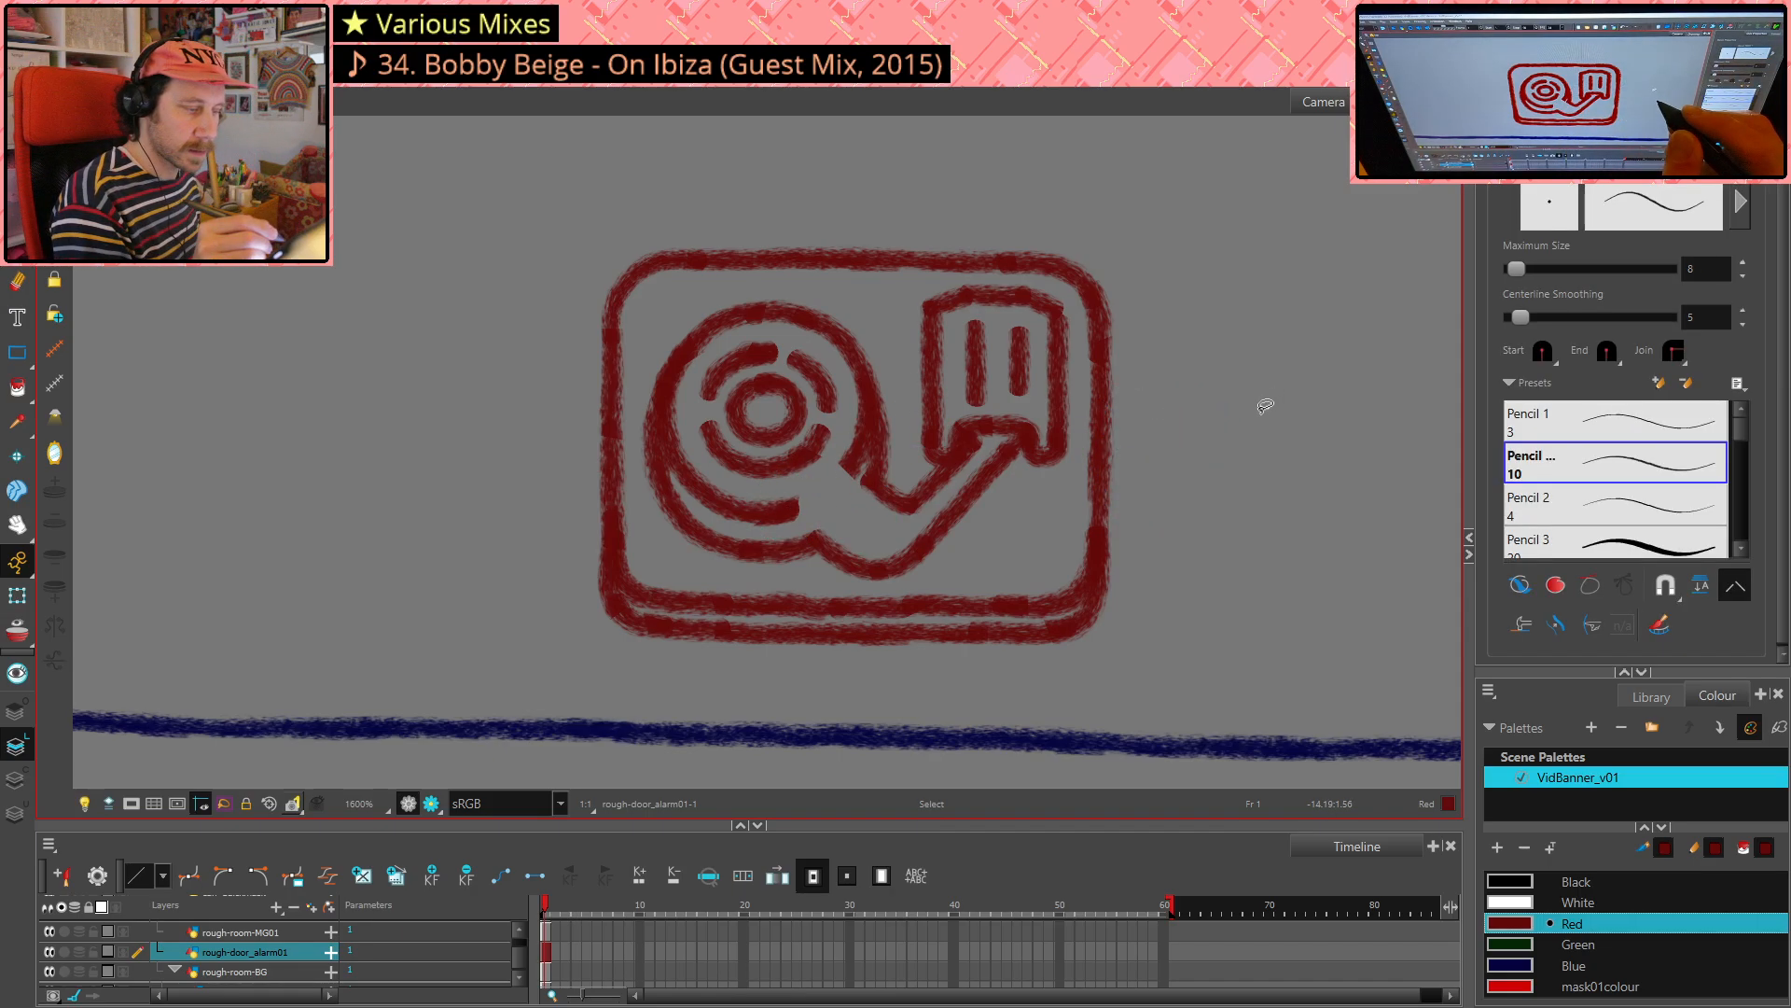
key("alt+/")
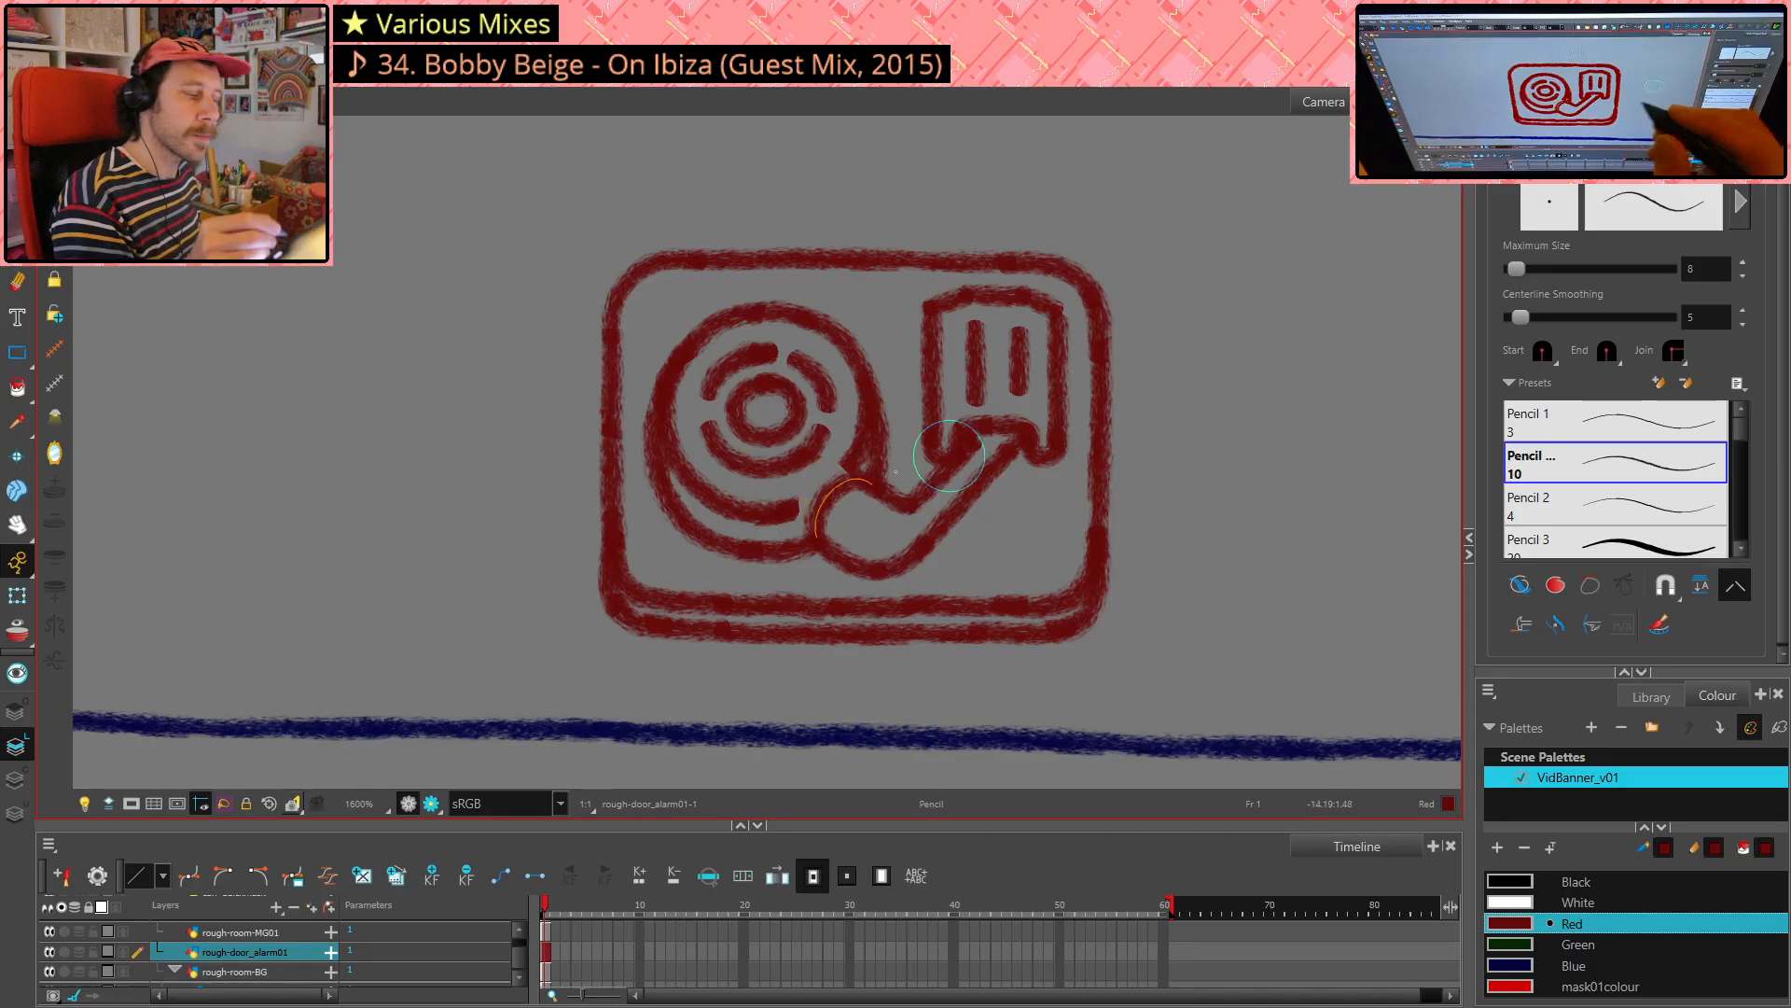
- Clean up the end of the bell's lower line and extend it to the striker's head with the red size 8 pencil
key("alt+e")
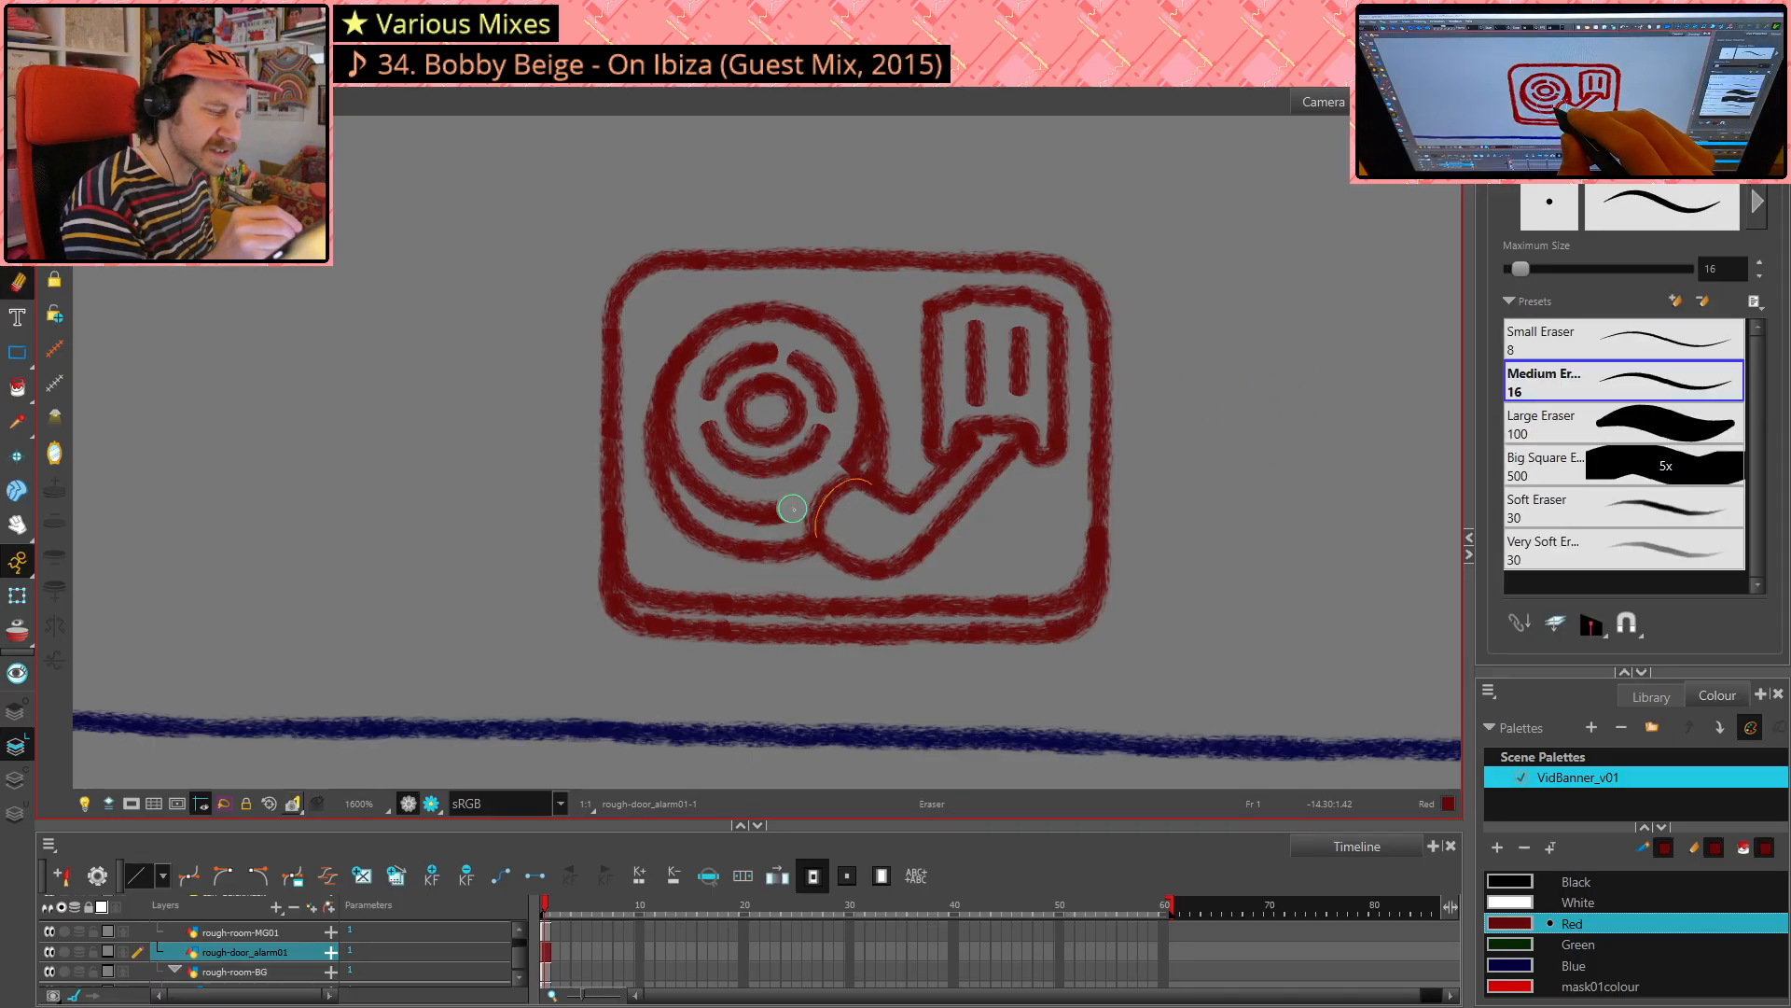
mouse_move(793, 509)
left_mouse_down()
mouse_move(875, 447)
mouse_move(789, 511)
mouse_move(840, 449)
mouse_move(764, 512)
left_mouse_up()
key("alt+/")
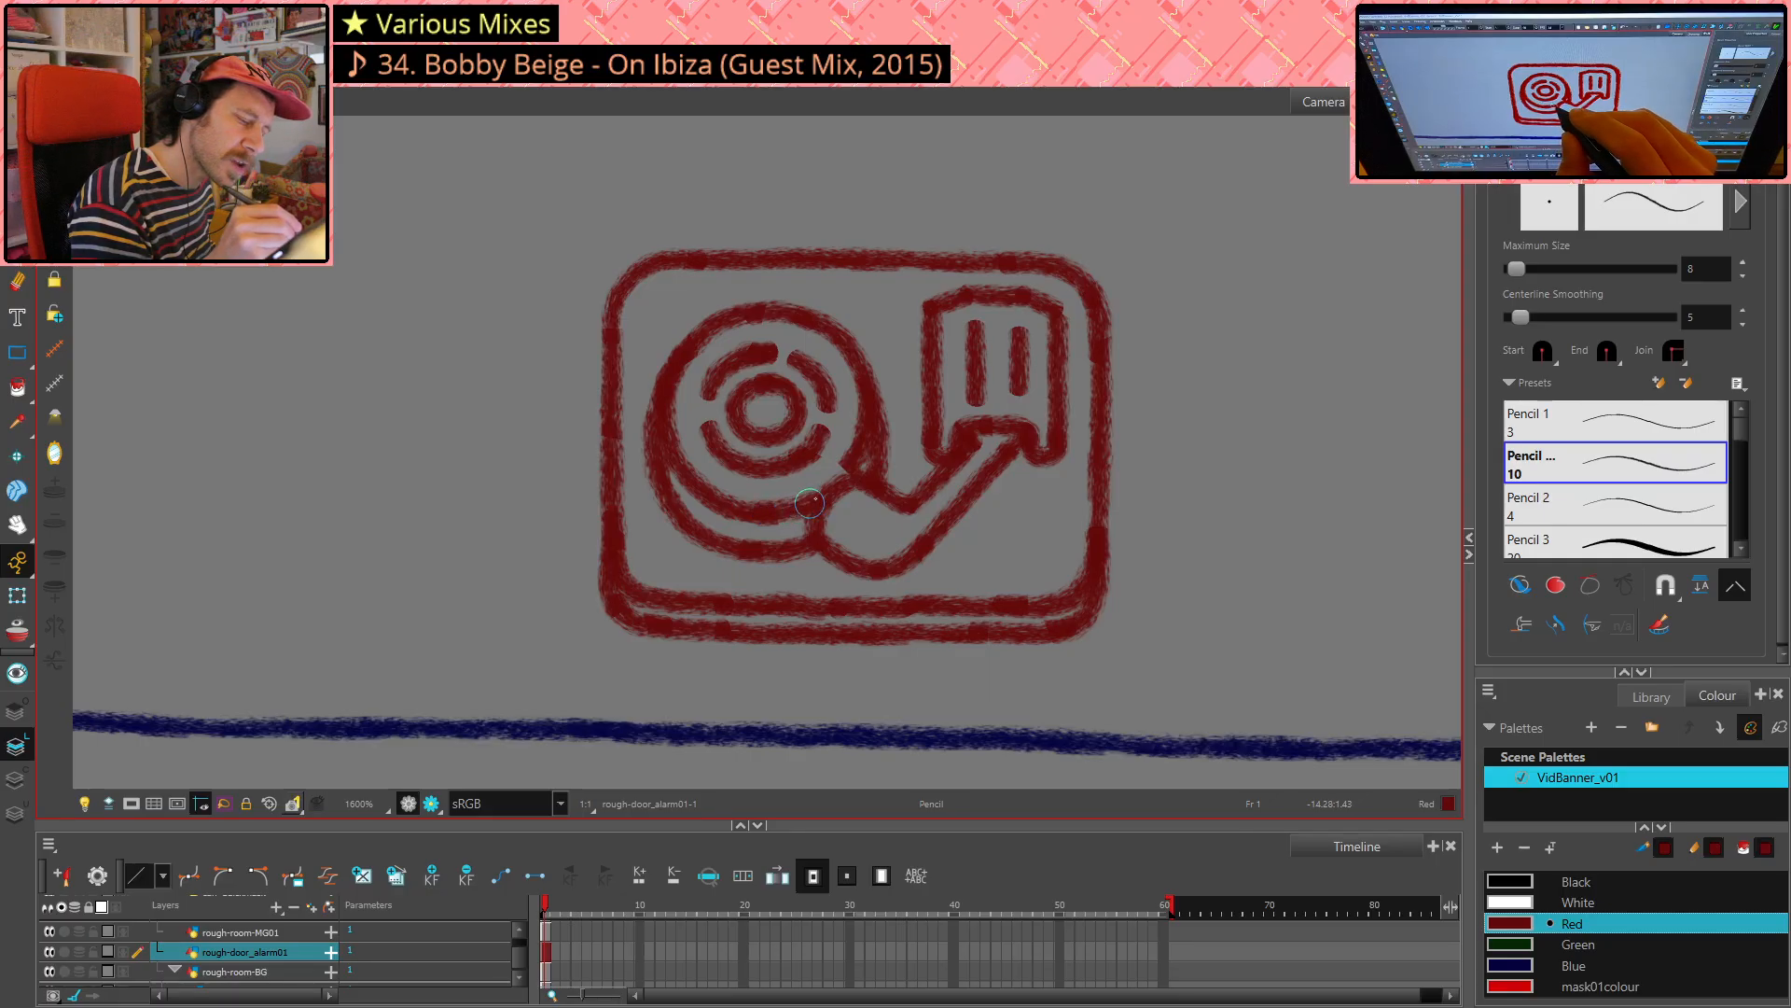
key("ctrl+z")
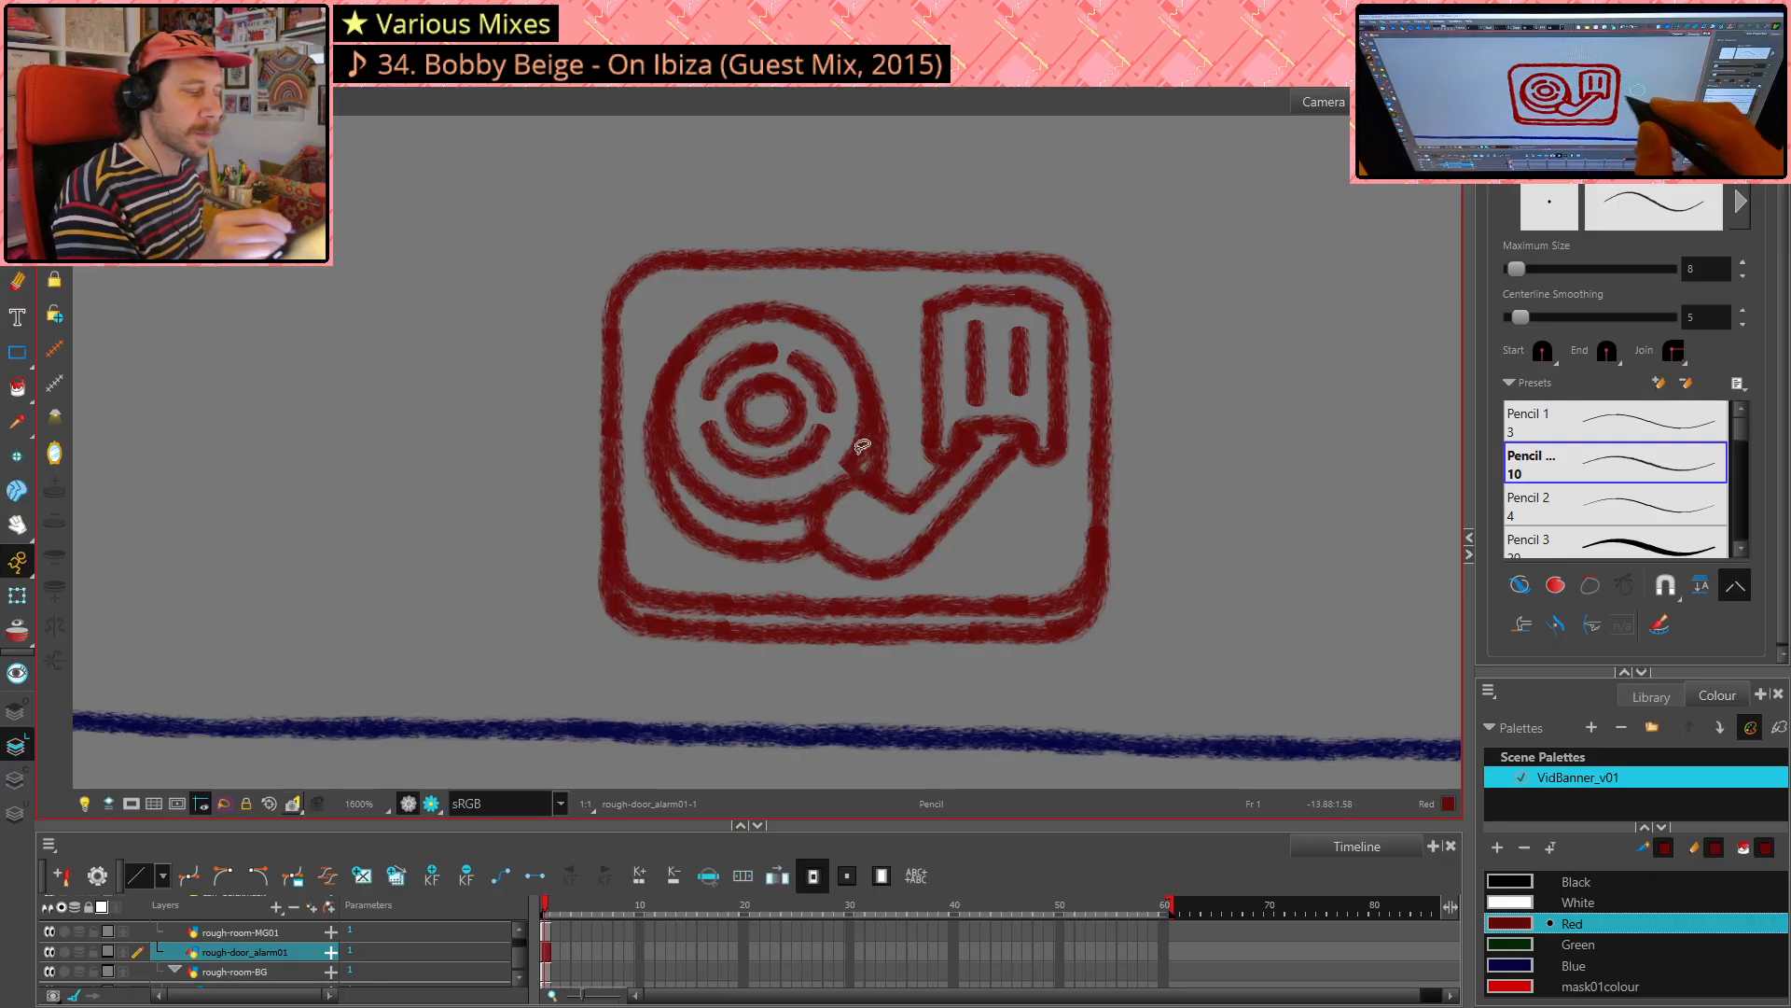
left_click_drag(756, 512, 767, 512)
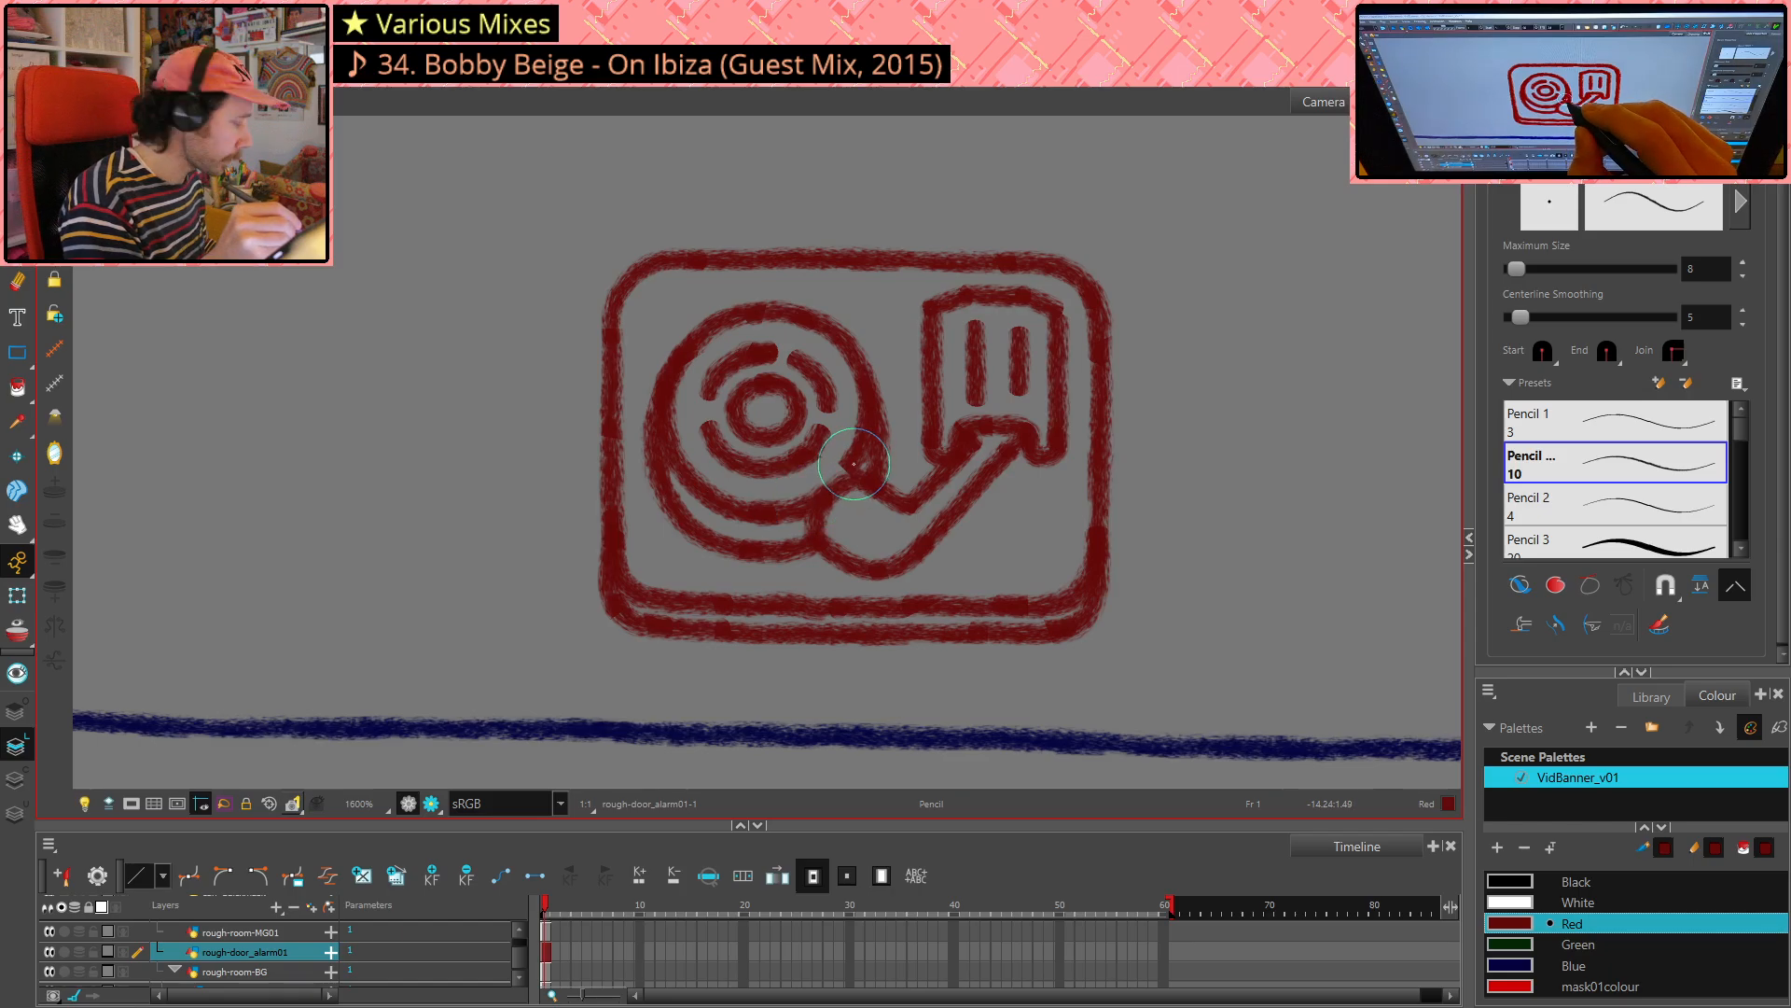
- Erase the rough bell line end just above the striker's head and redraw it with the red pencil
key("alt+e")
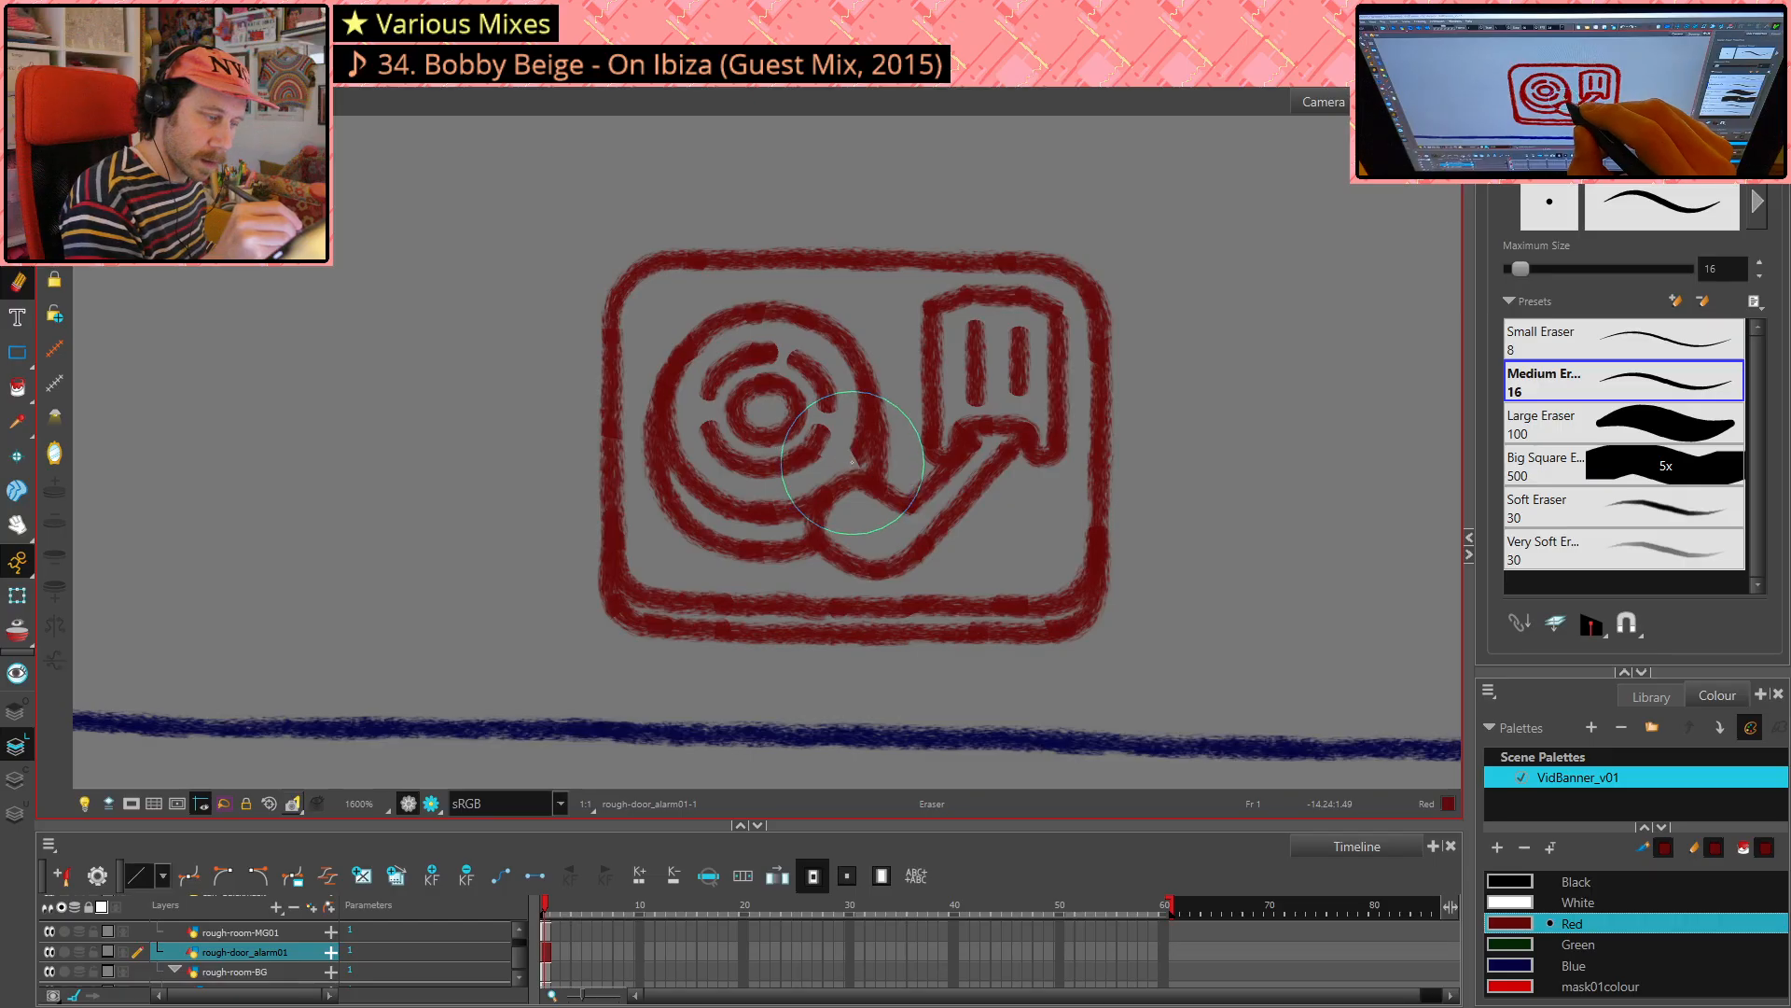
key("alt+/")
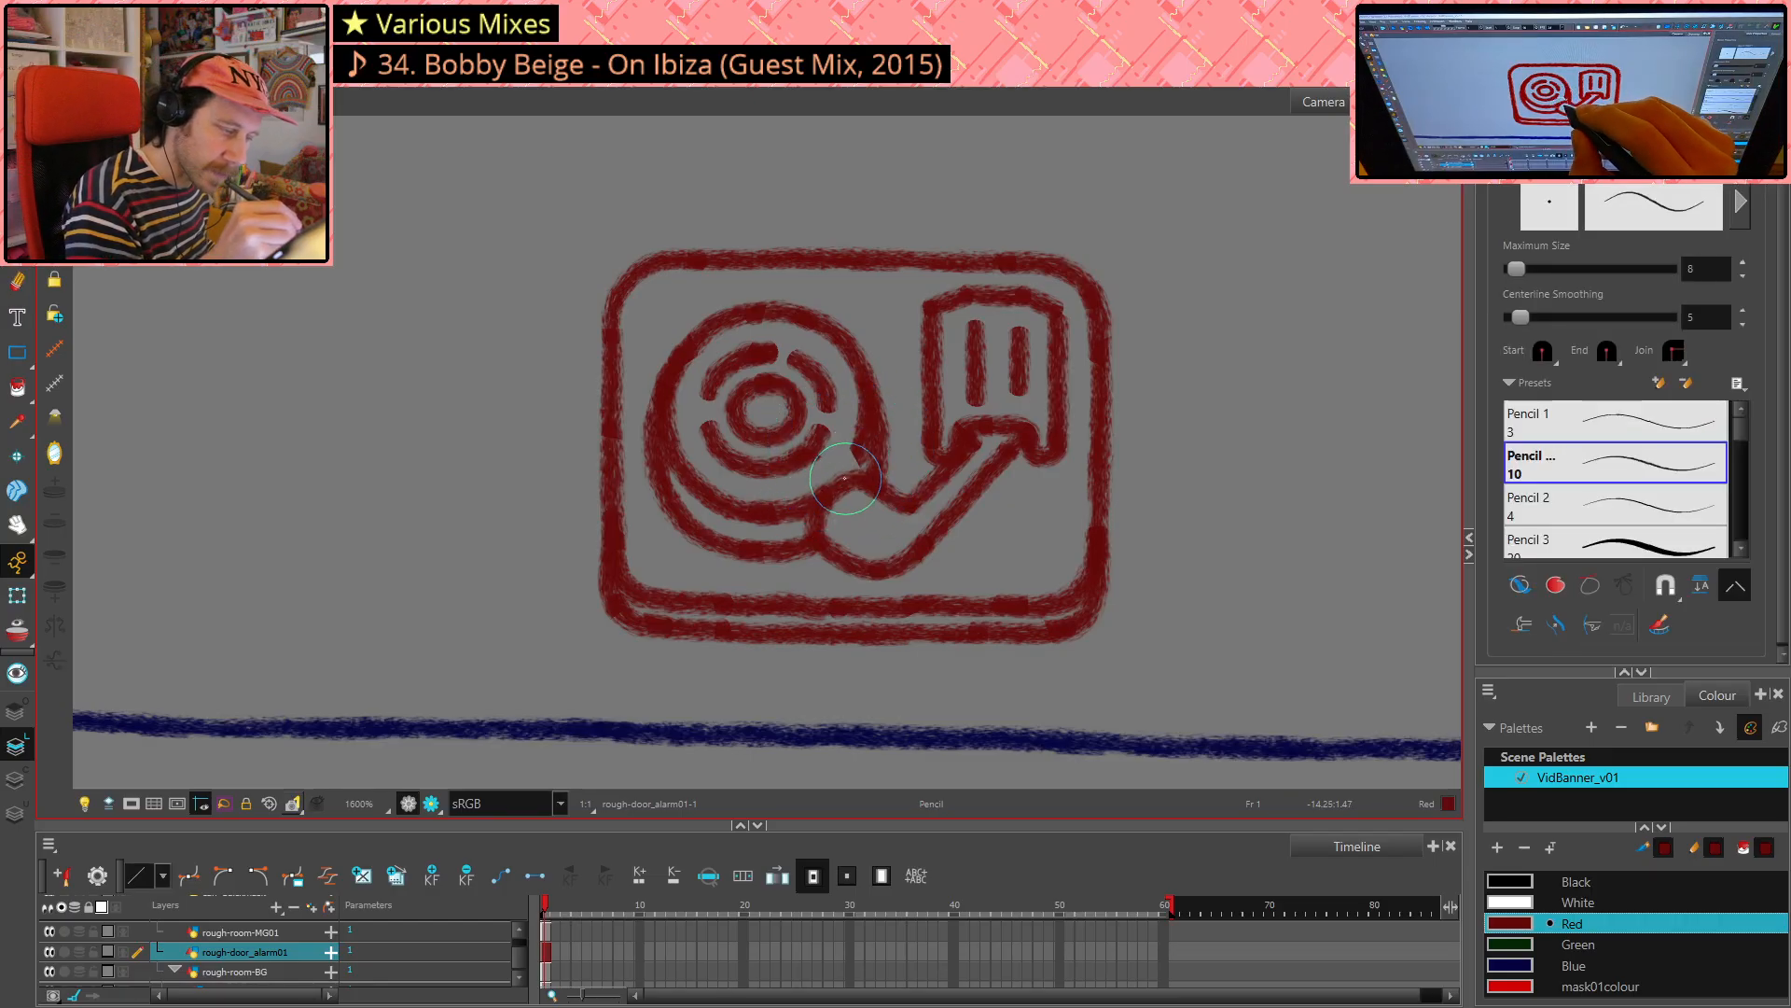
left_click_drag(833, 485, 857, 457)
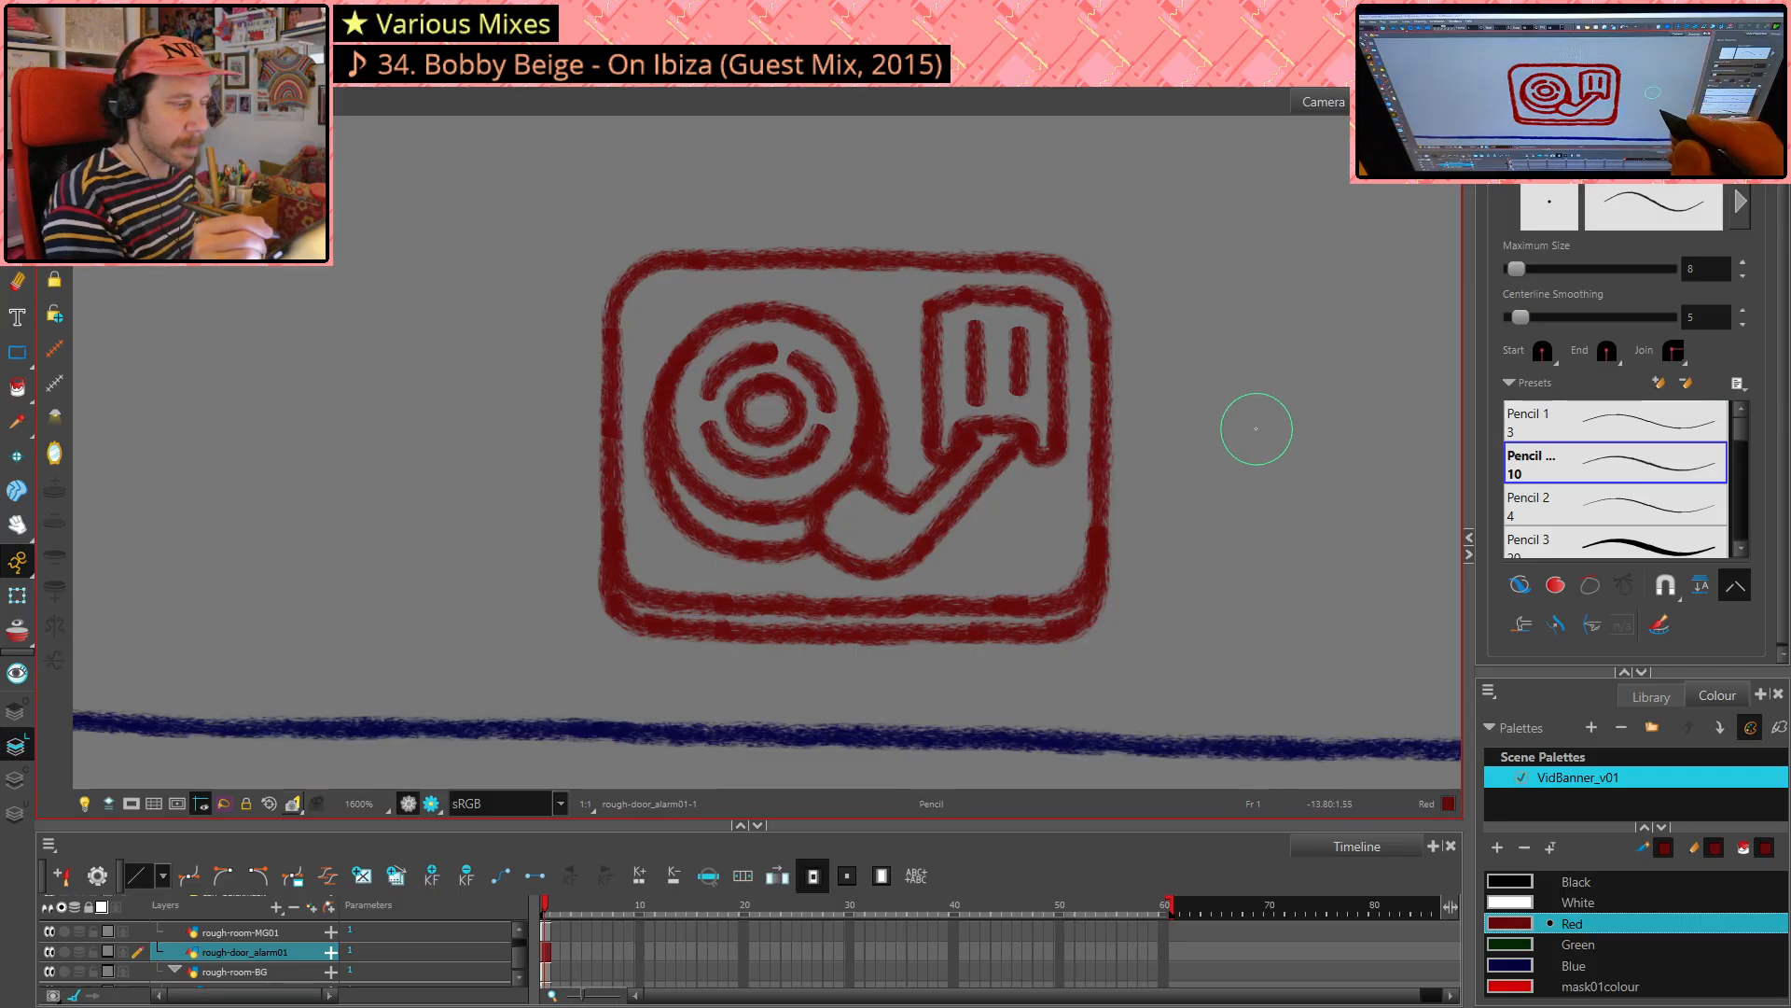
scroll(1244, 435, "down", 2)
scroll(1245, 434, "down", 4)
key("space")
mouse_move(1169, 449)
left_mouse_down()
mouse_move(1035, 431)
mouse_move(1124, 471)
left_mouse_up()
scroll(893, 469, "up", 4)
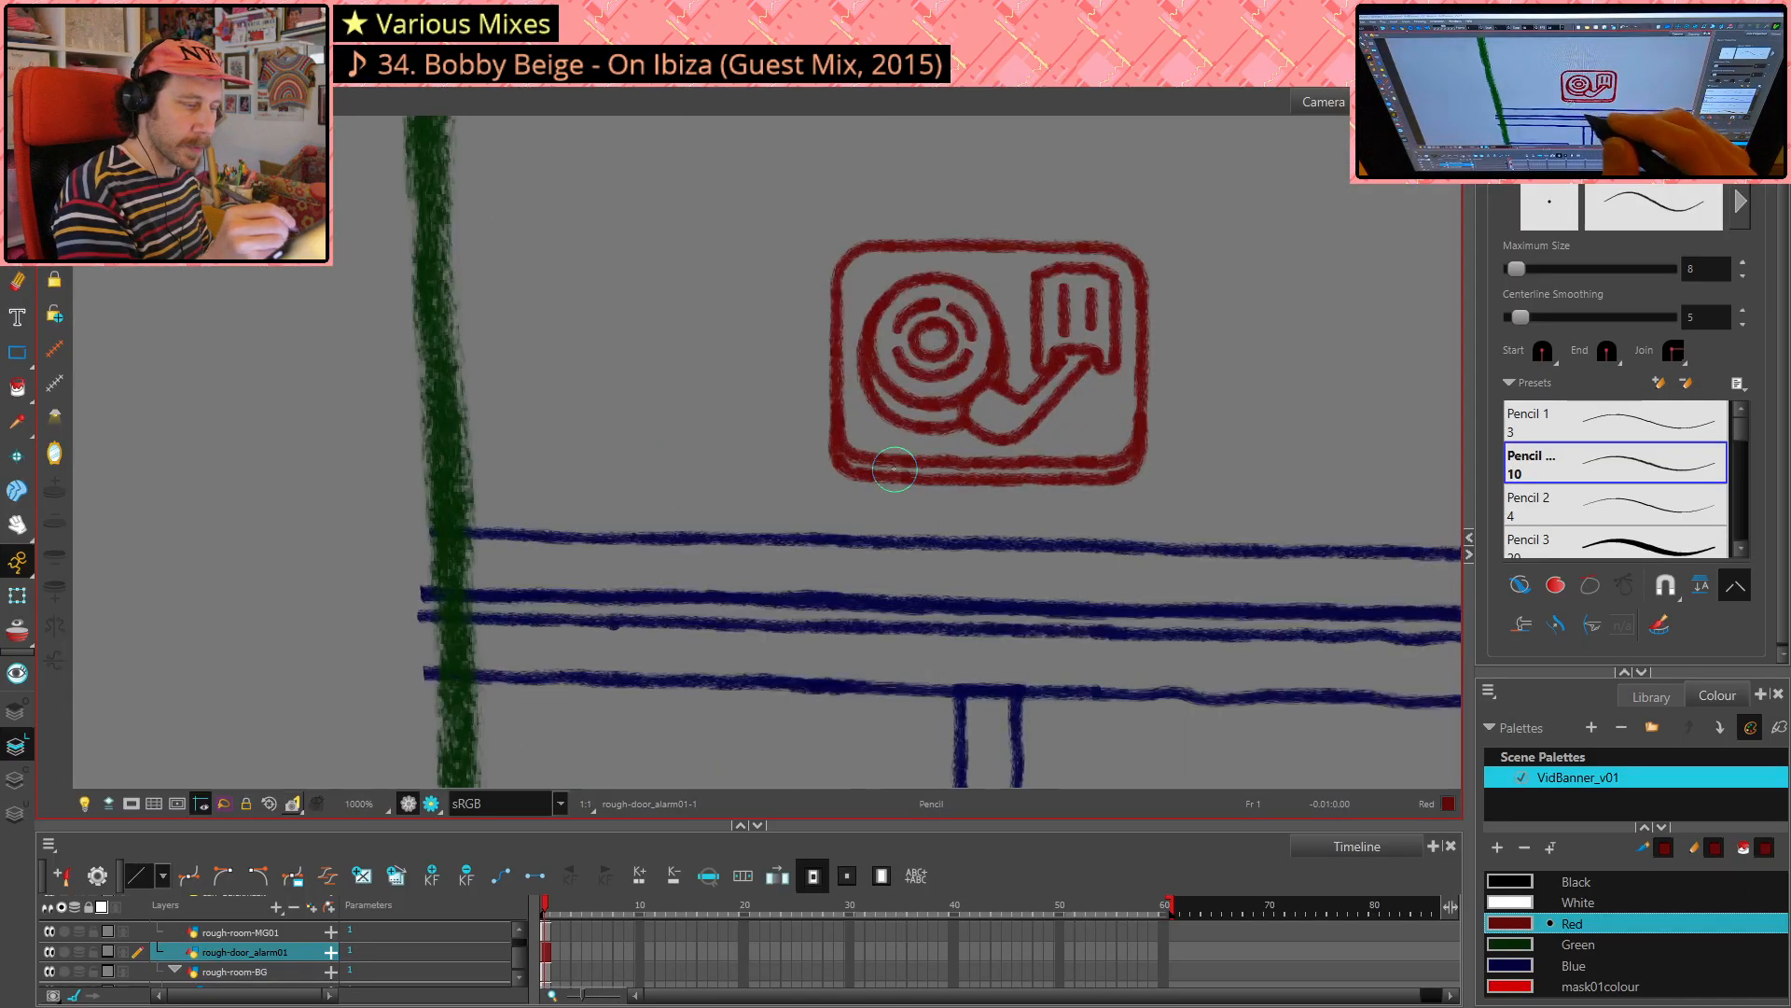
key("alt+s")
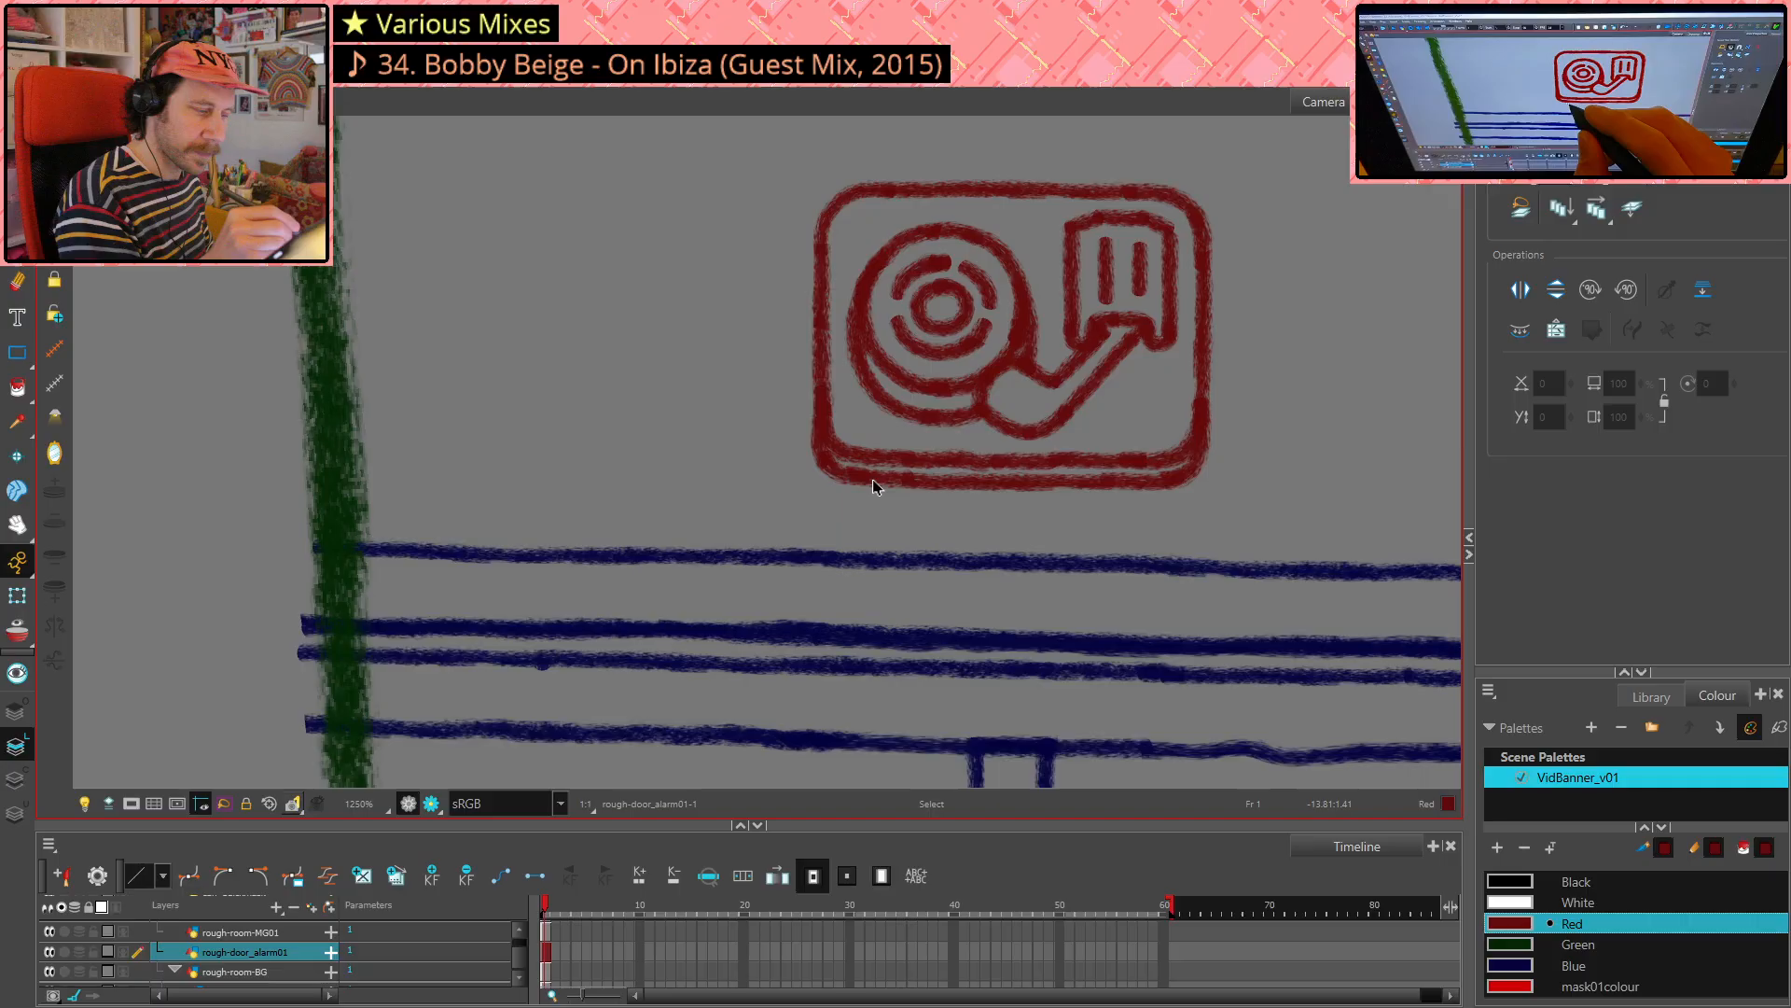
- Delete the rough stroke pieces forming the lower-left corner of the alarm box's base edge, below and beside the front panel's outline
left_click(873, 481)
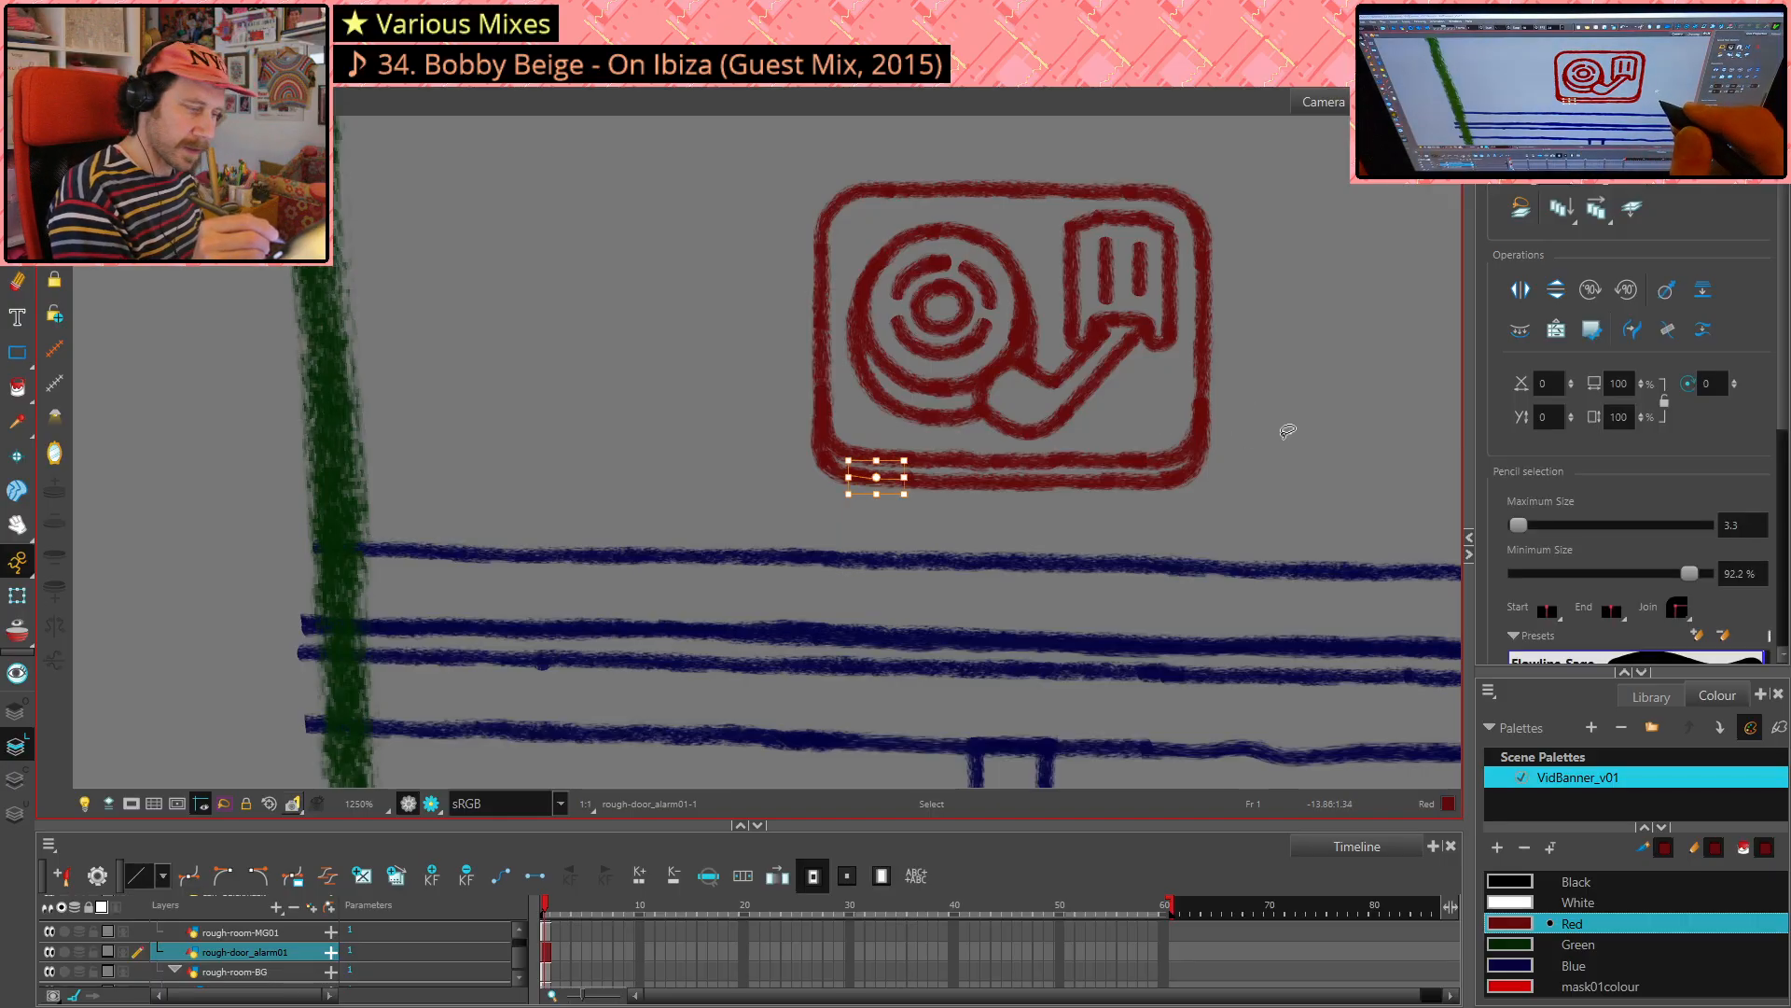
key("Delete")
left_click(842, 469)
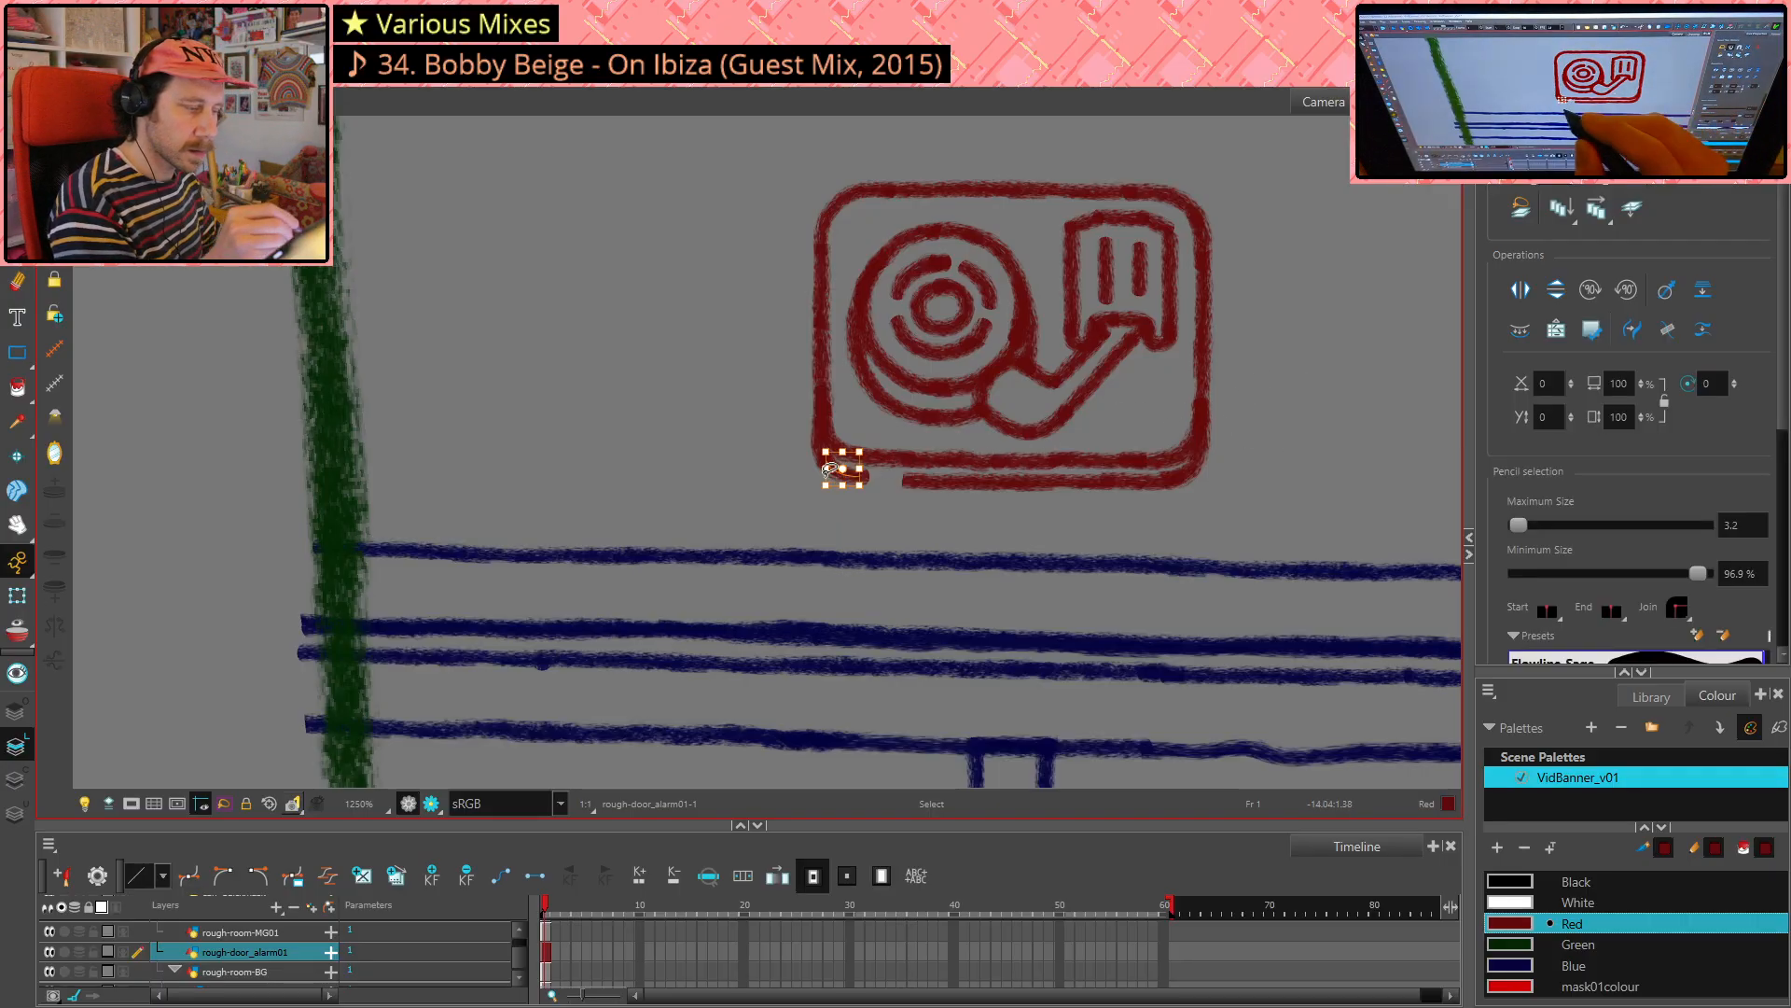
key("Delete")
key("ctrl+z")
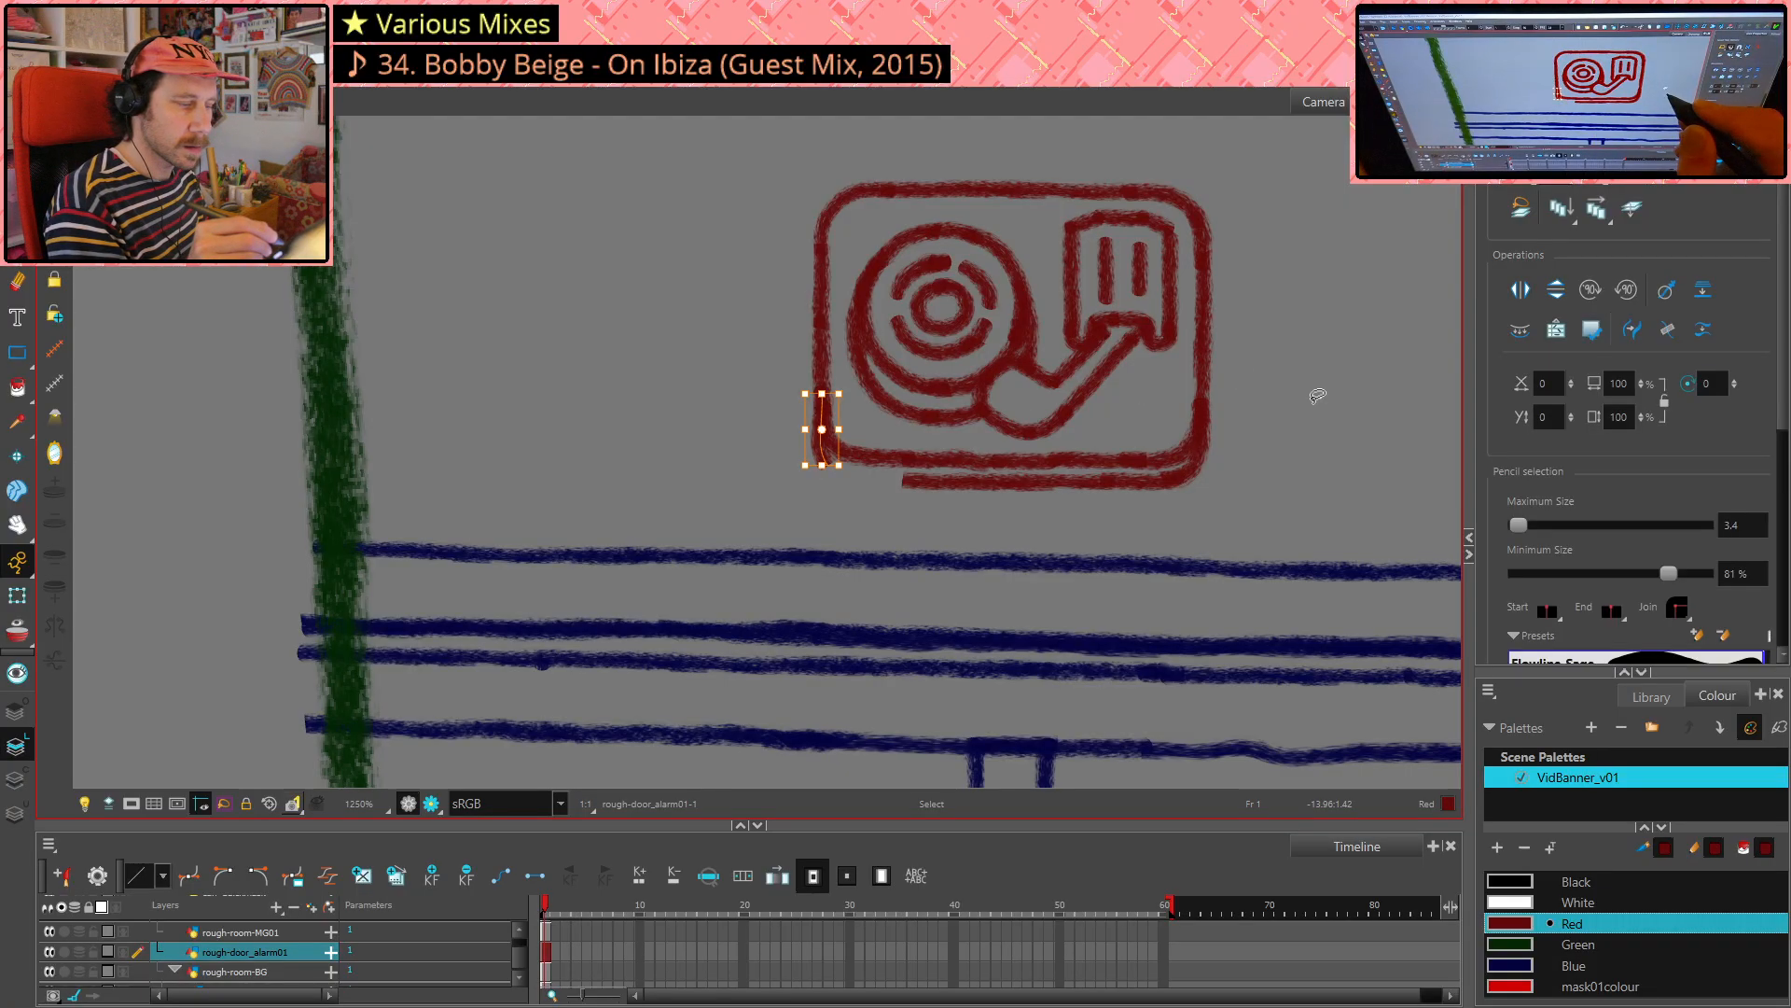
left_click(1317, 394)
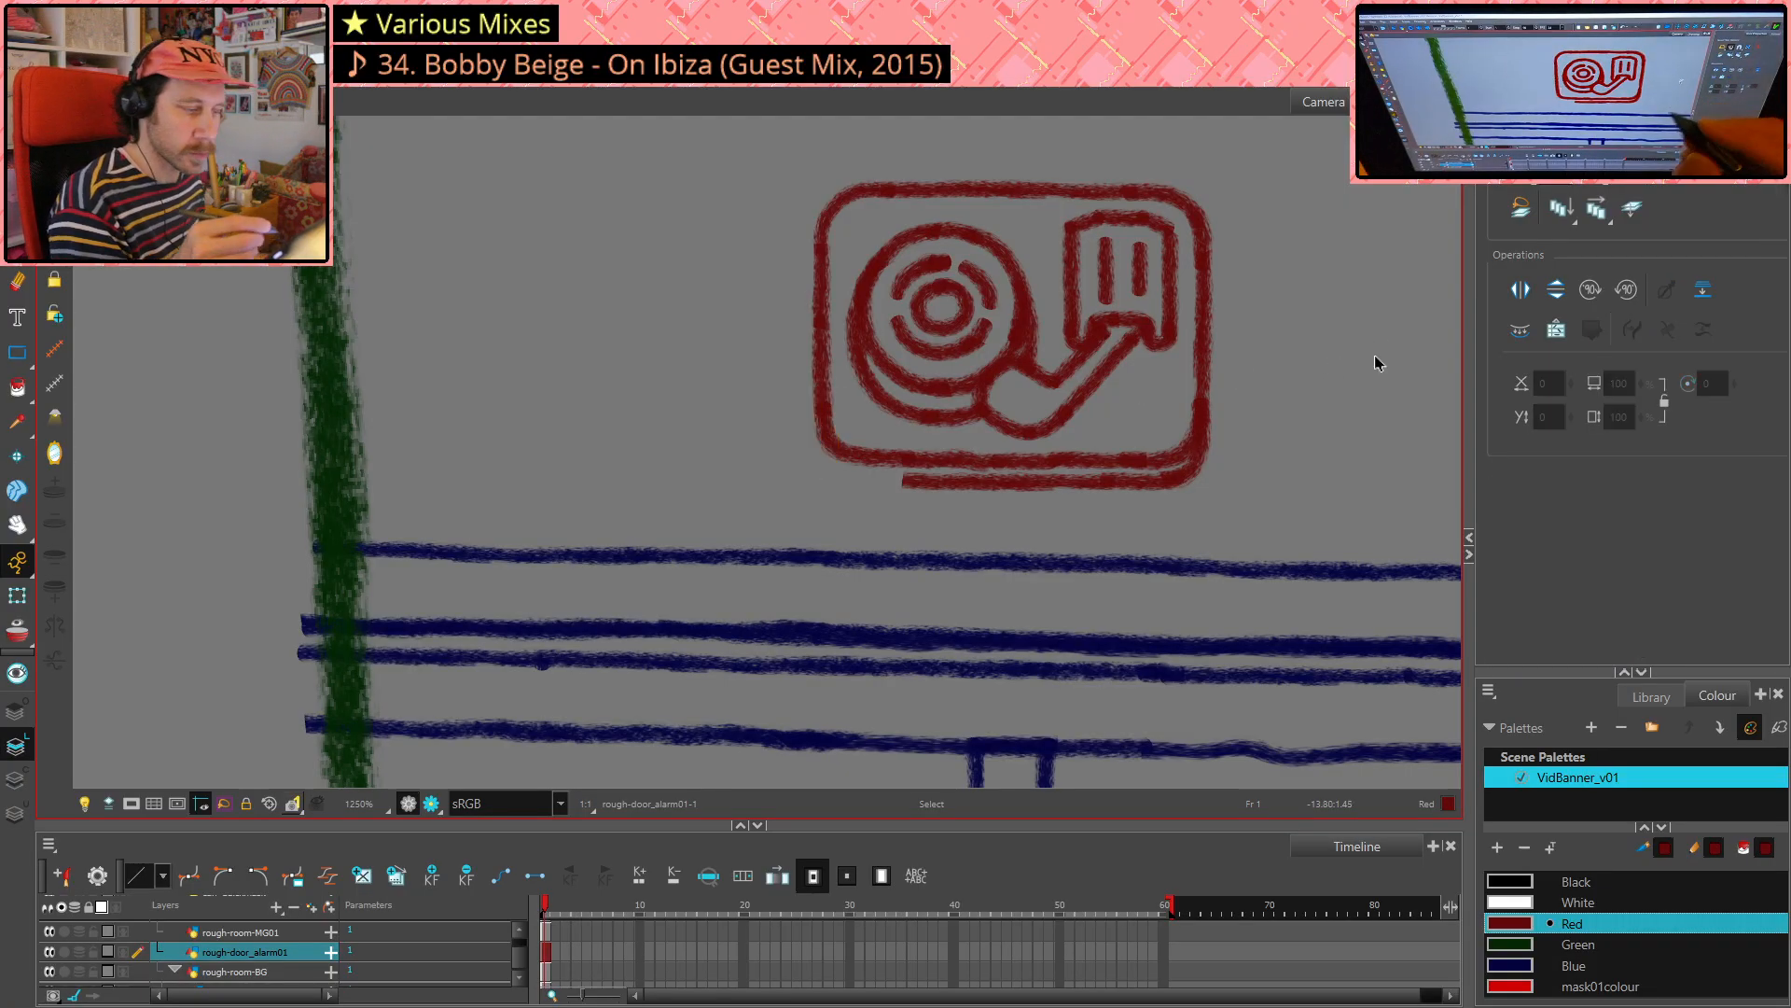
- Try to extend the base's lower line toward its left corner with the red size 8 pencil
key("alt+slash")
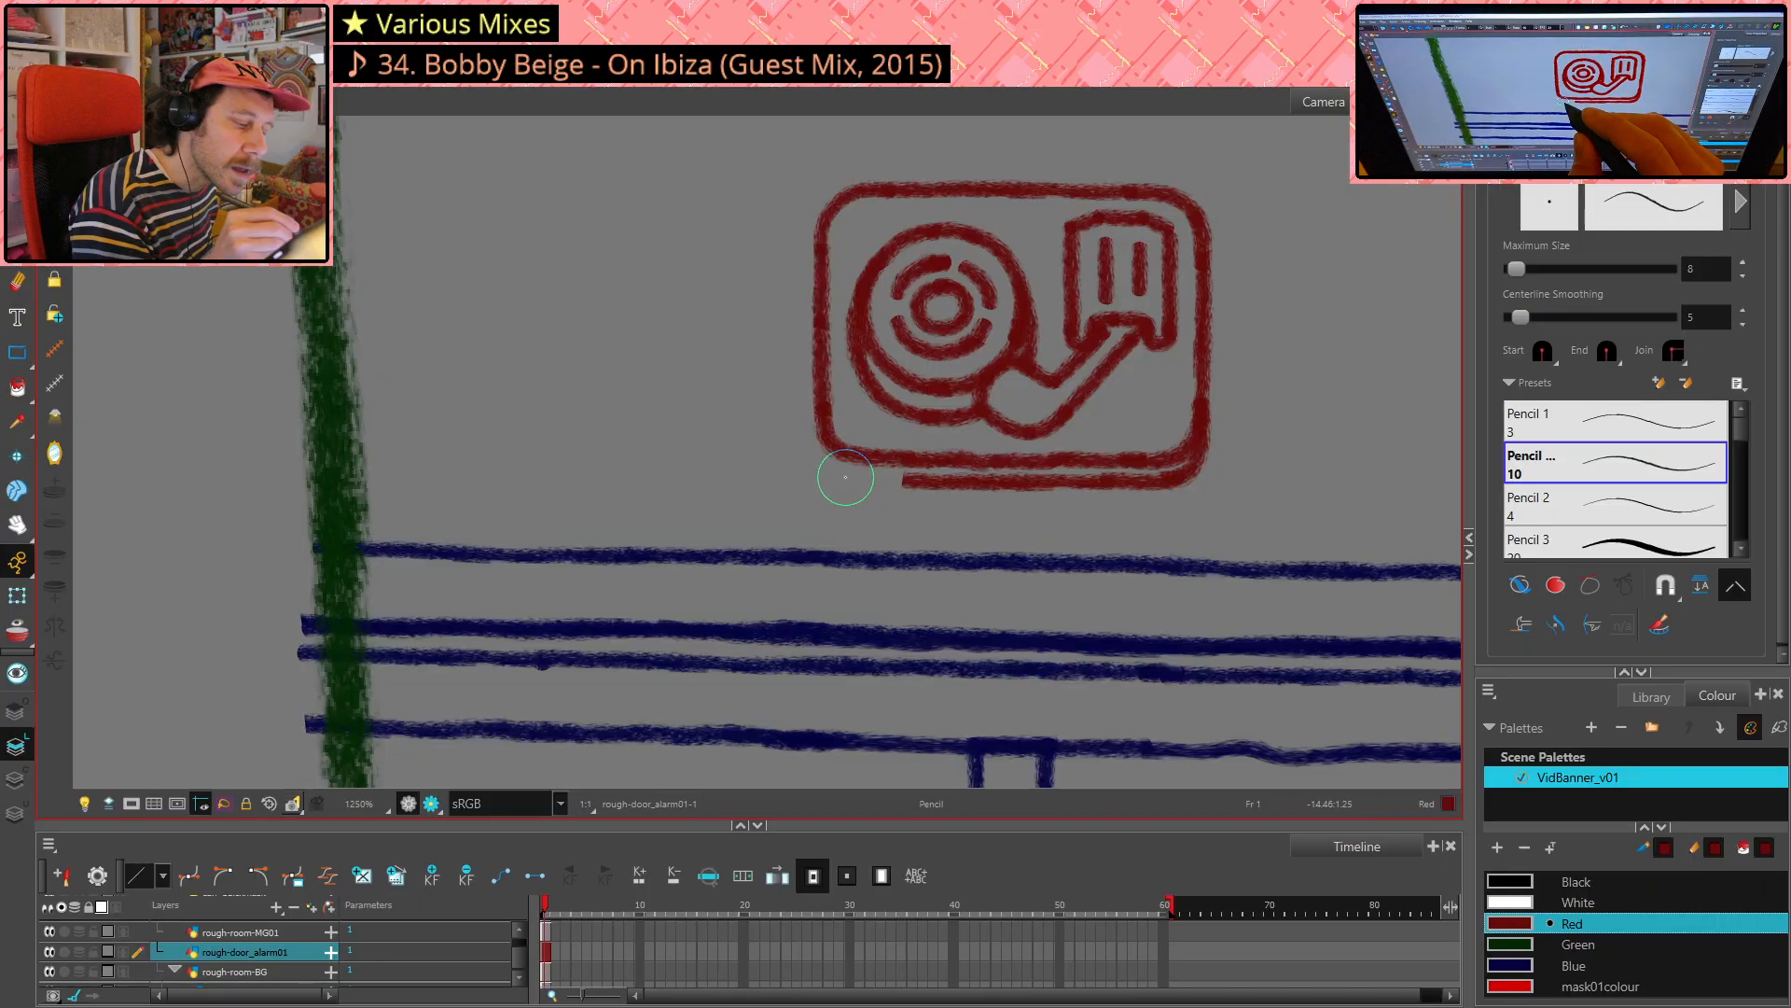
left_click_drag(839, 477, 865, 478)
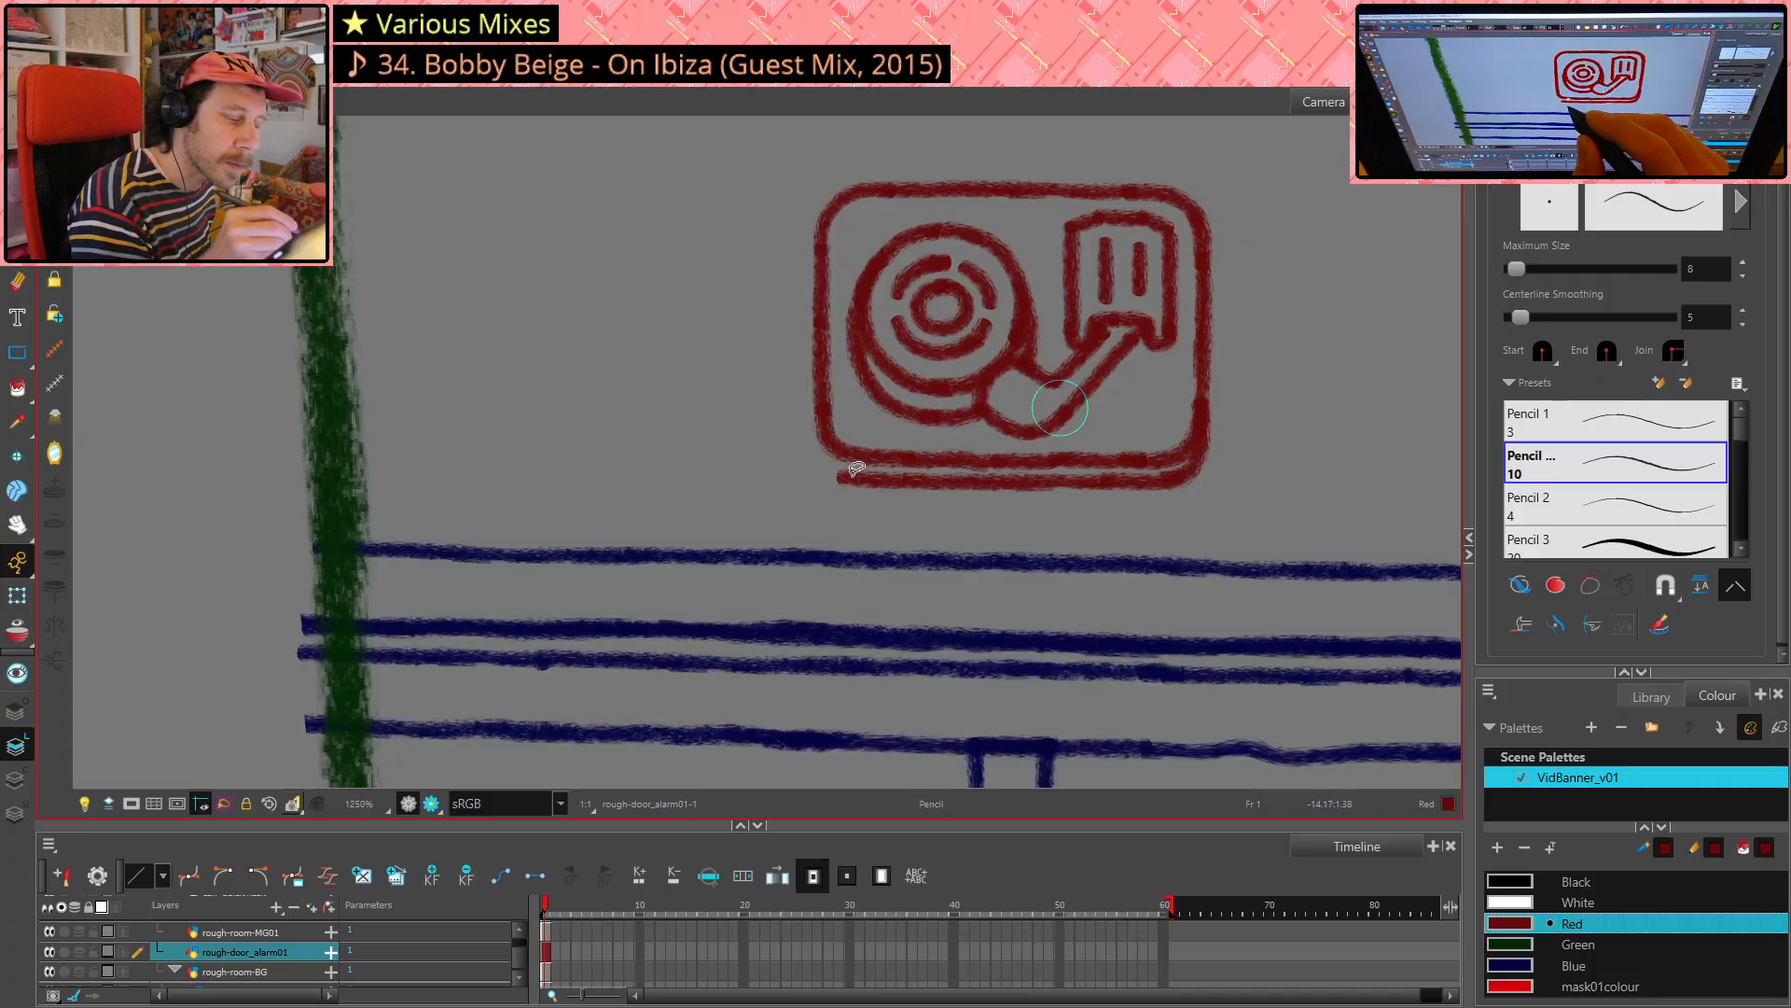
key("ctrl+z")
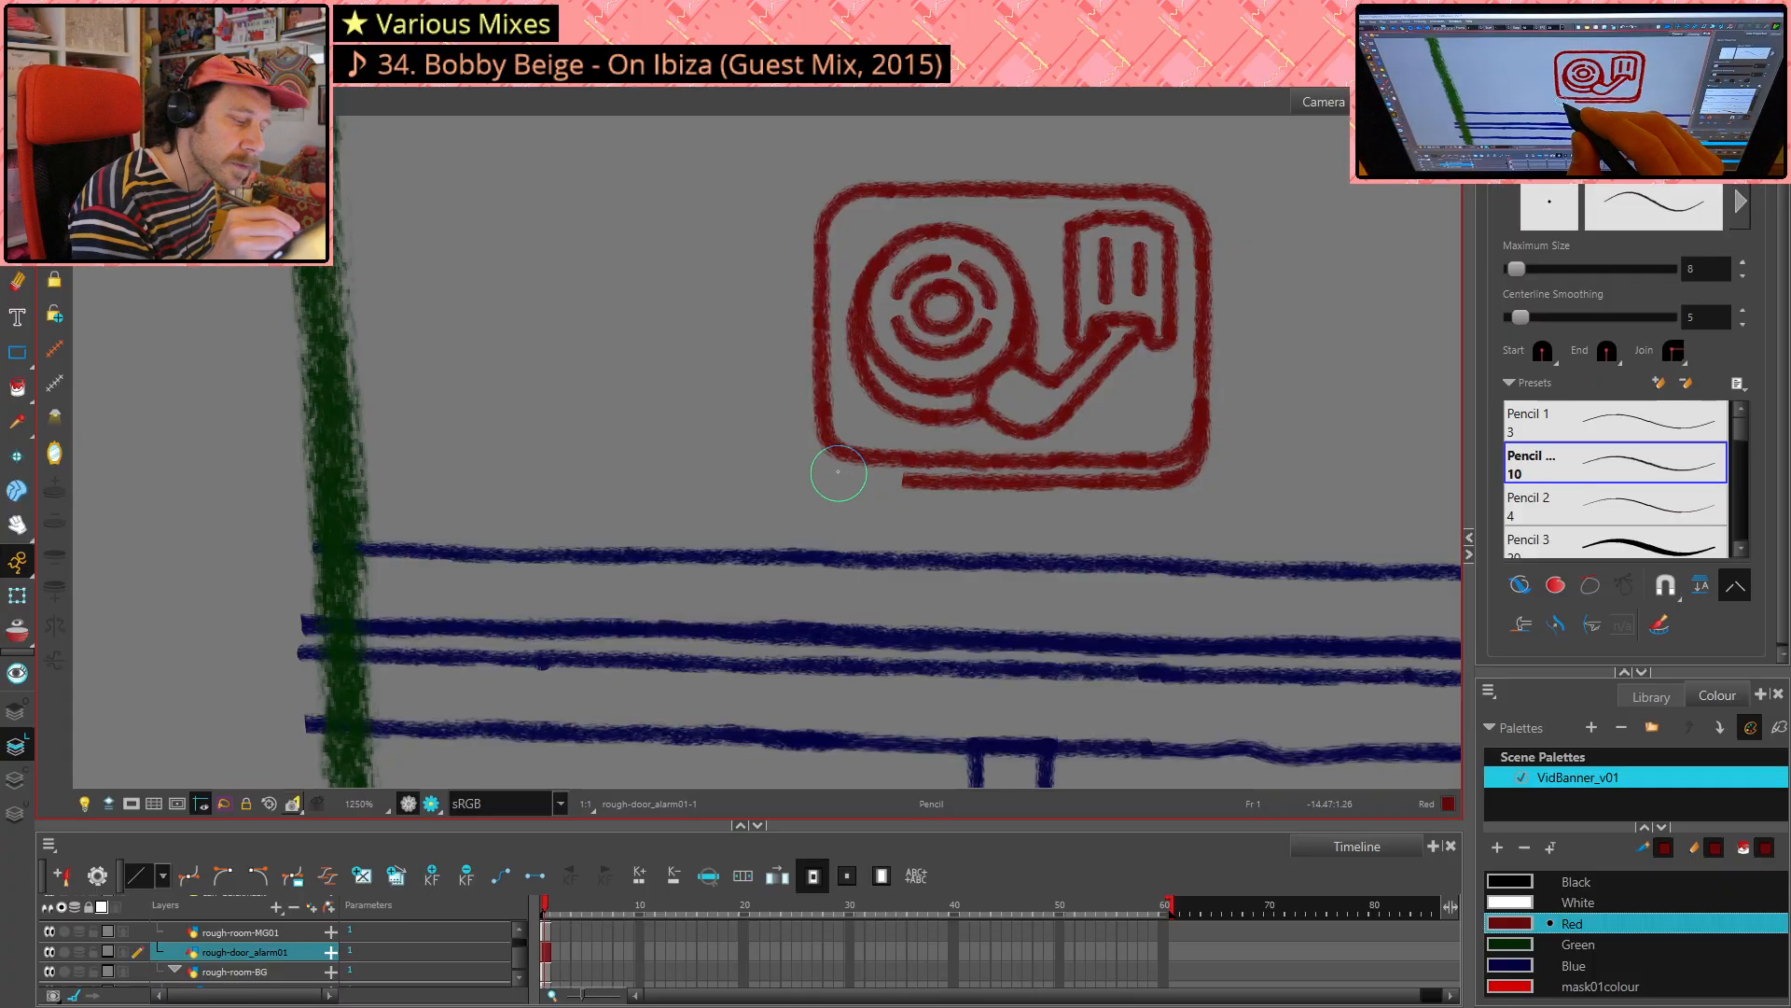
left_click_drag(838, 472, 842, 474)
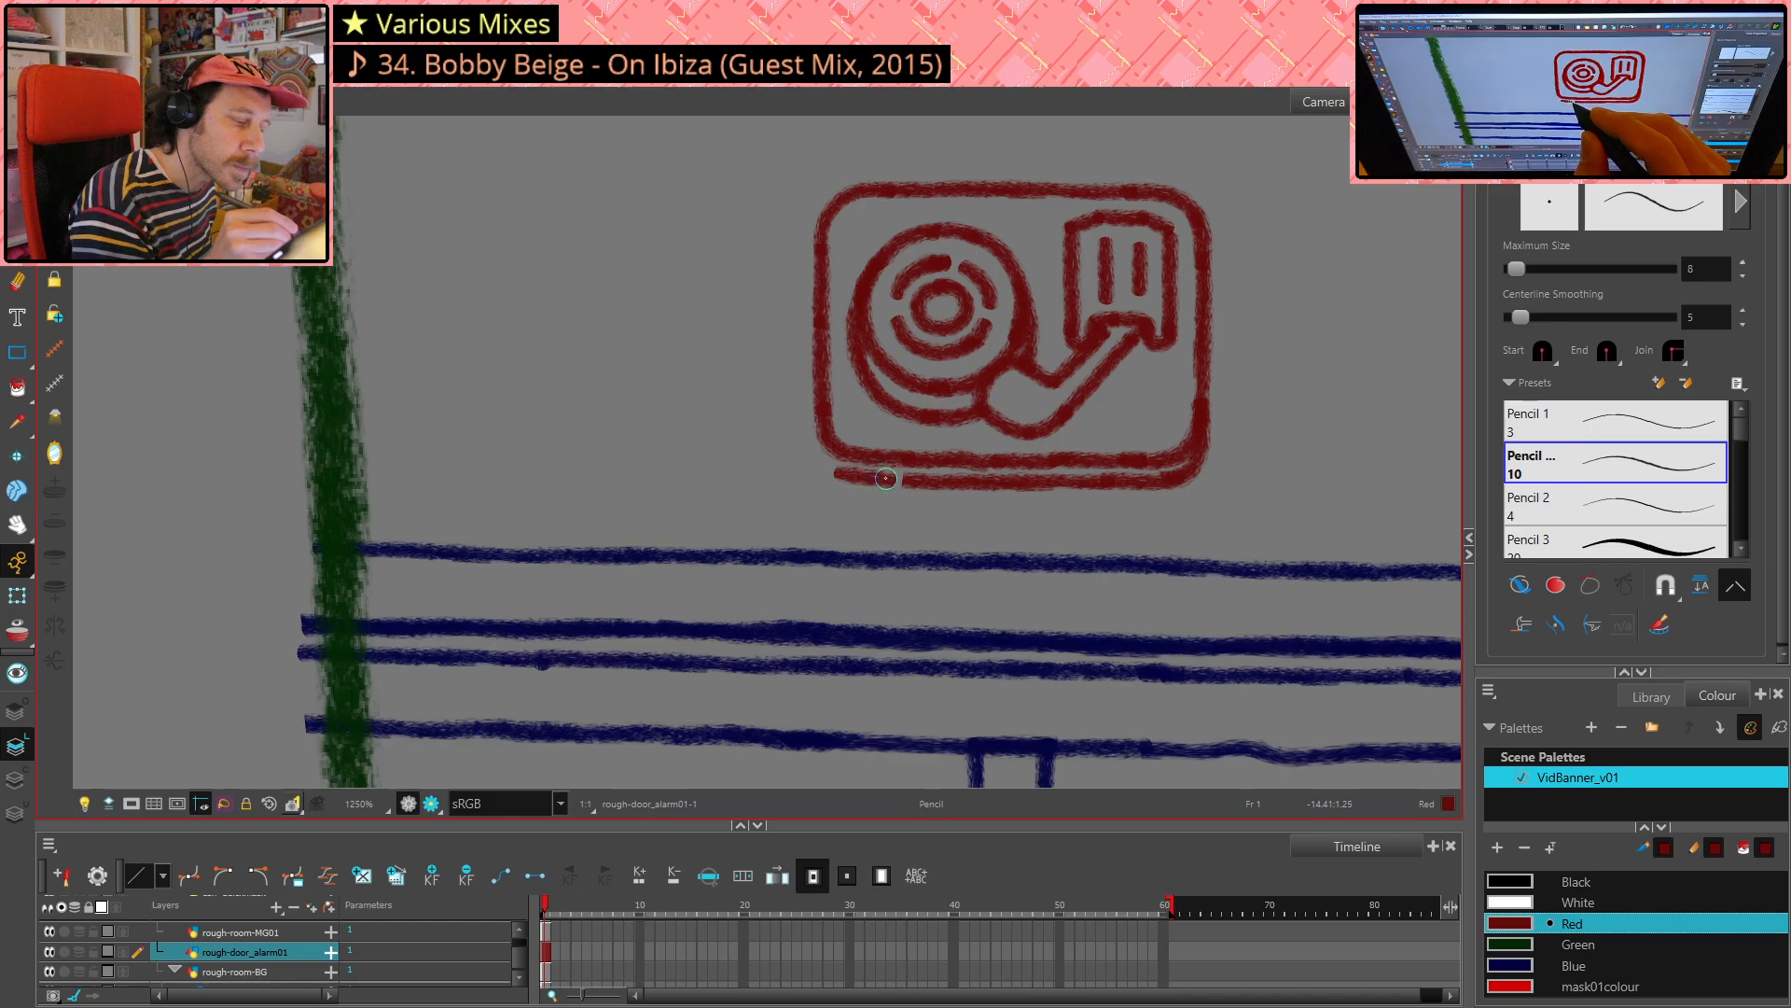
left_click_drag(1335, 378, 1186, 430)
key("ctrl+z")
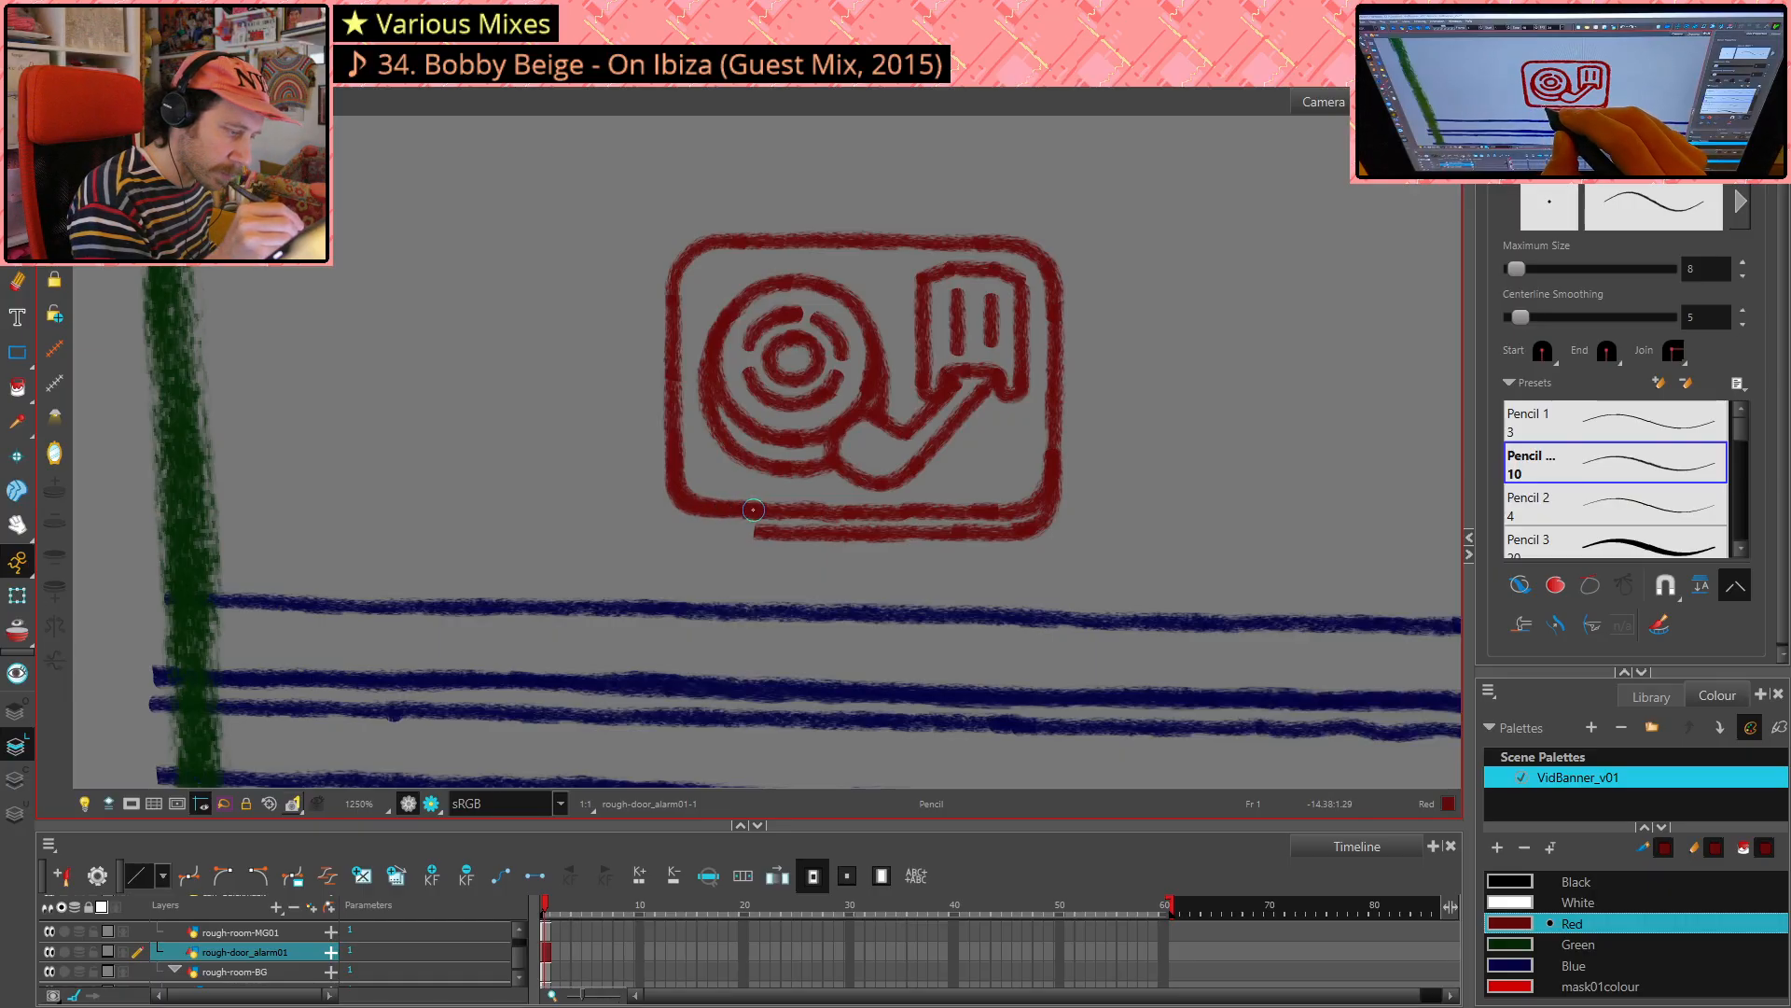
- Cut away the overlapping stroke pieces around the front panel's lower-left corner with the Cutter
key("alt+t")
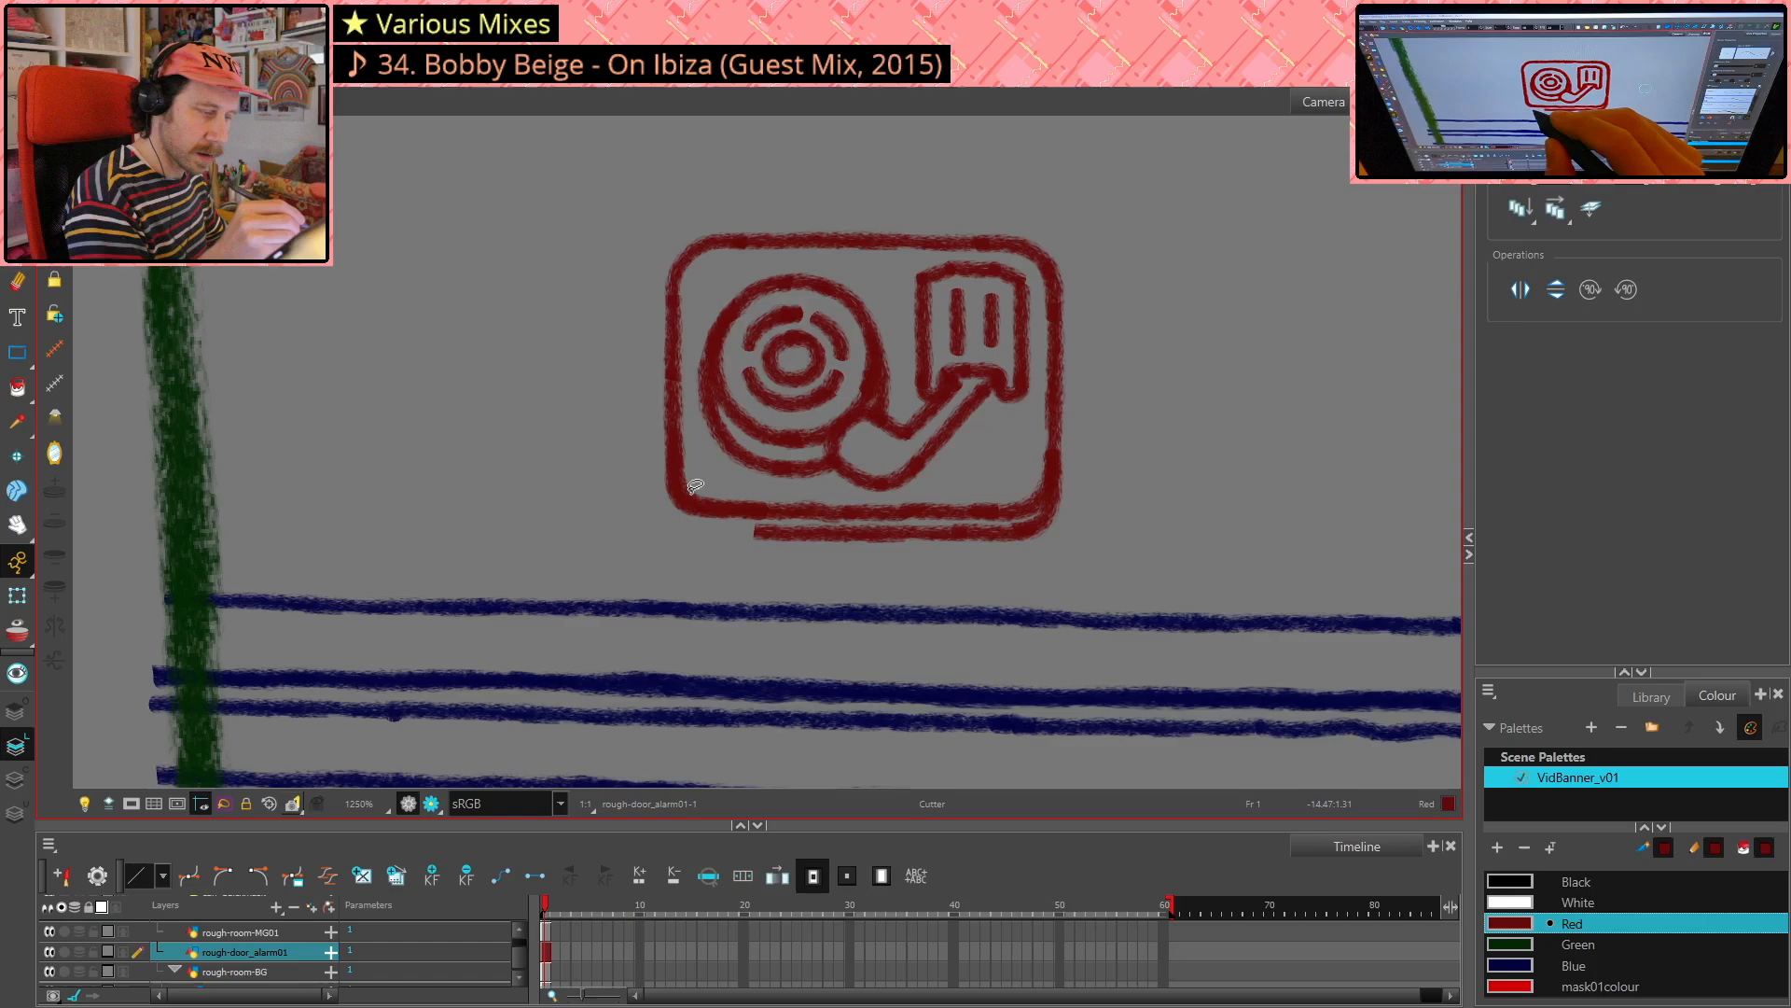
left_click(685, 488)
key("Delete")
left_click(677, 450)
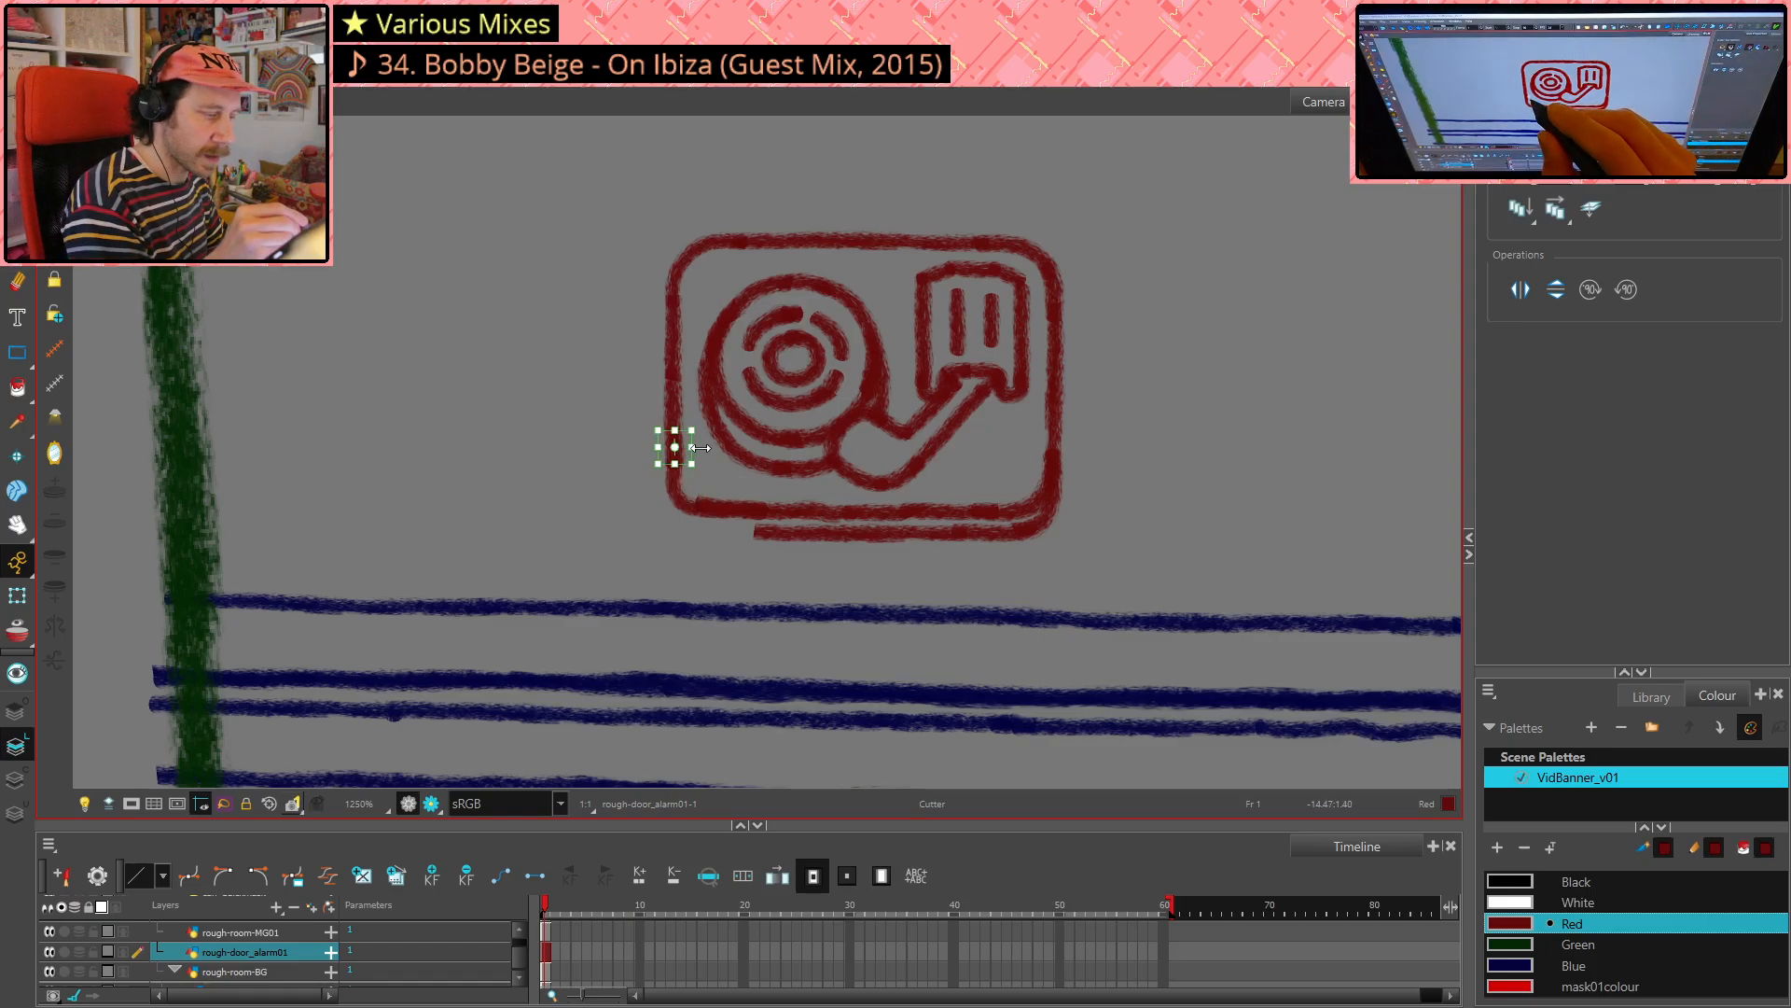
key("Delete")
left_click(711, 504)
key("Delete")
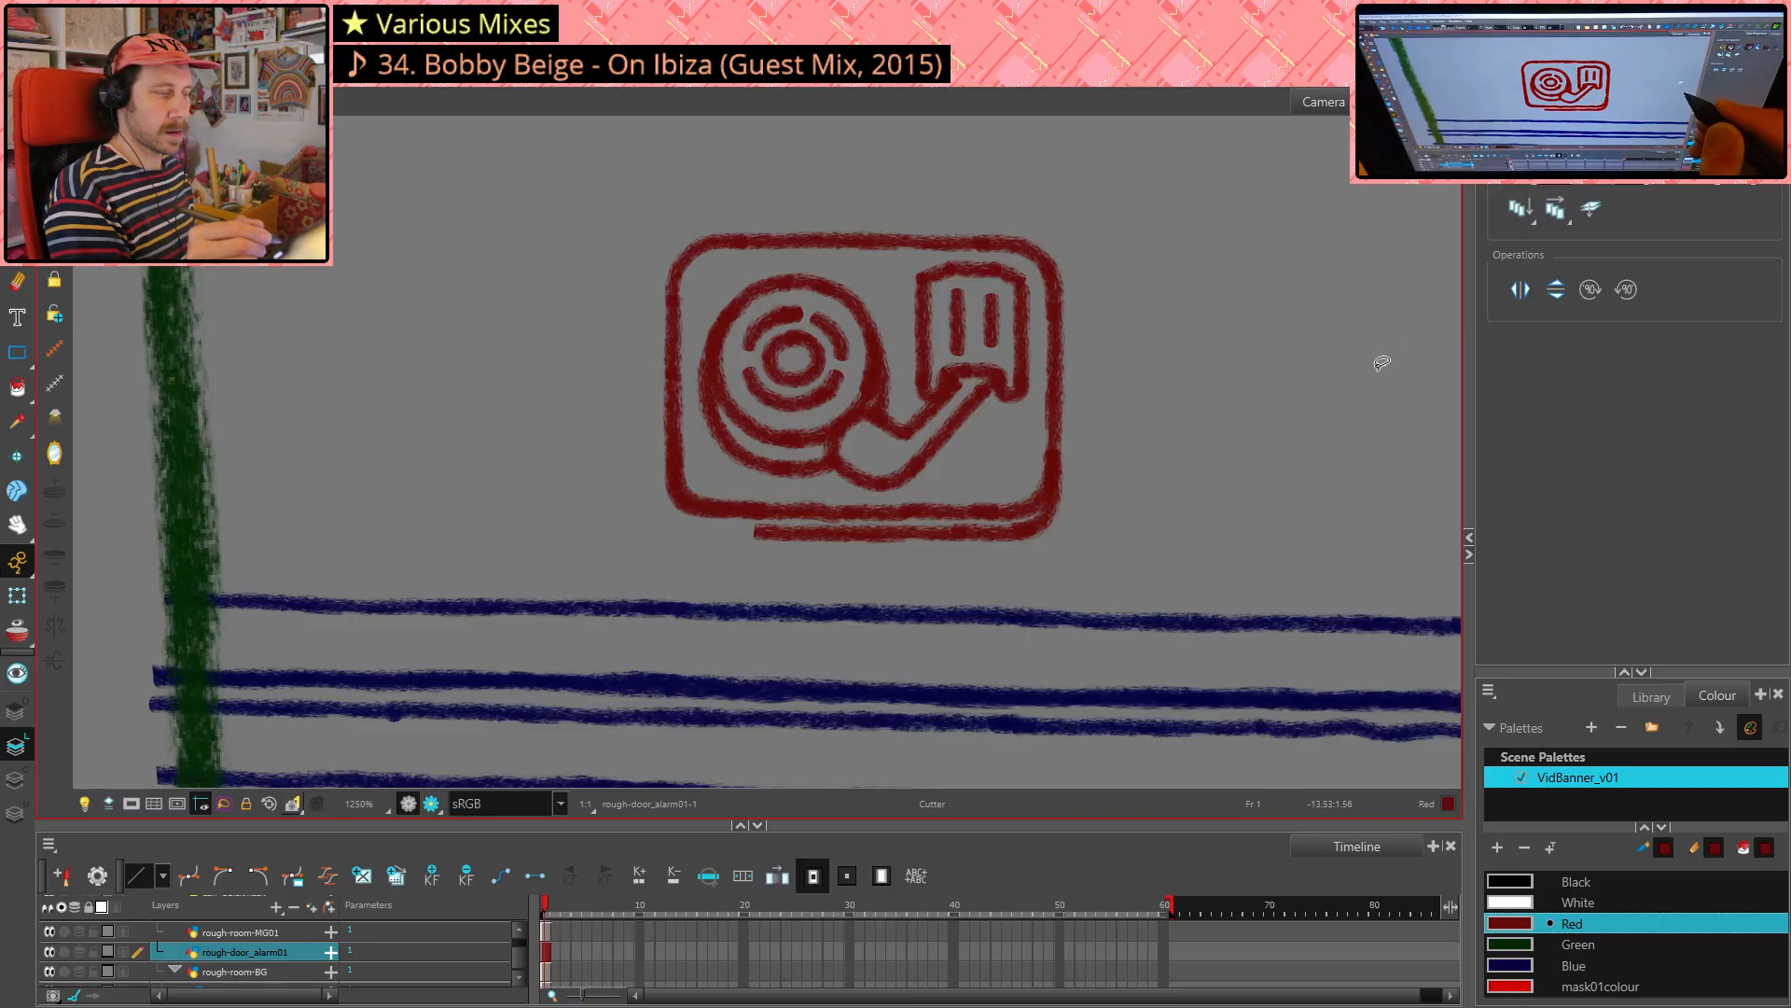
key("alt+s")
left_click(717, 510)
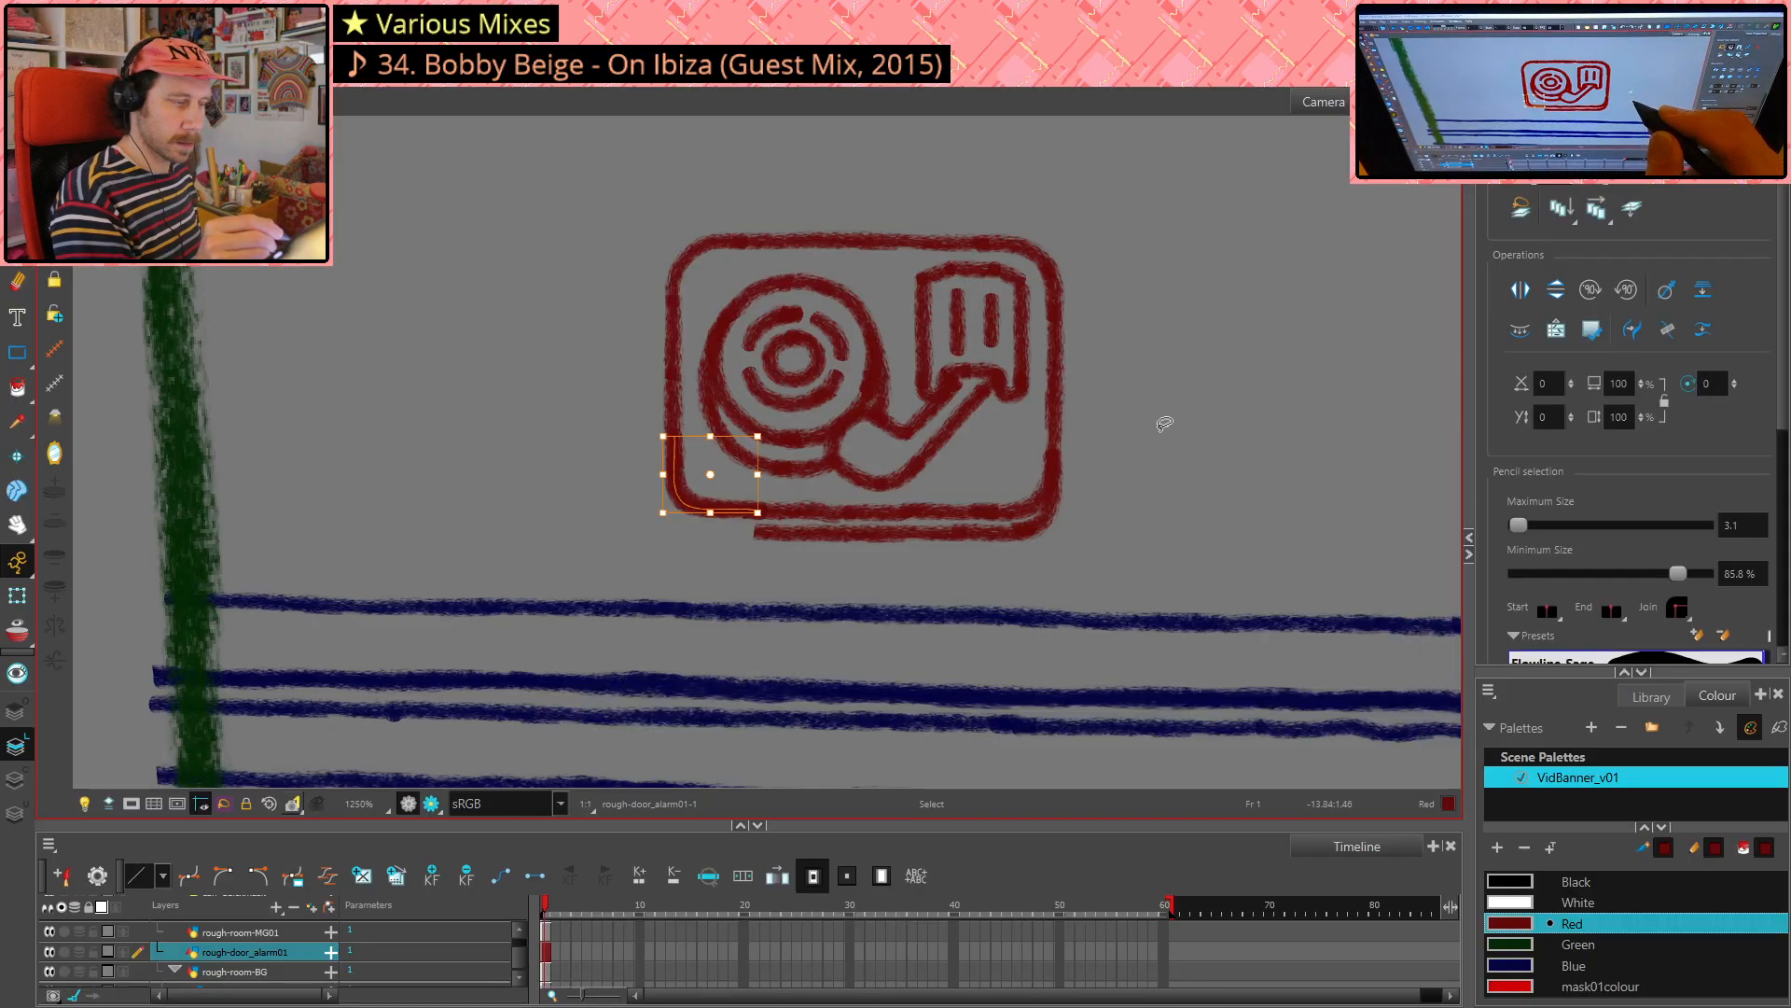
left_click(1136, 408)
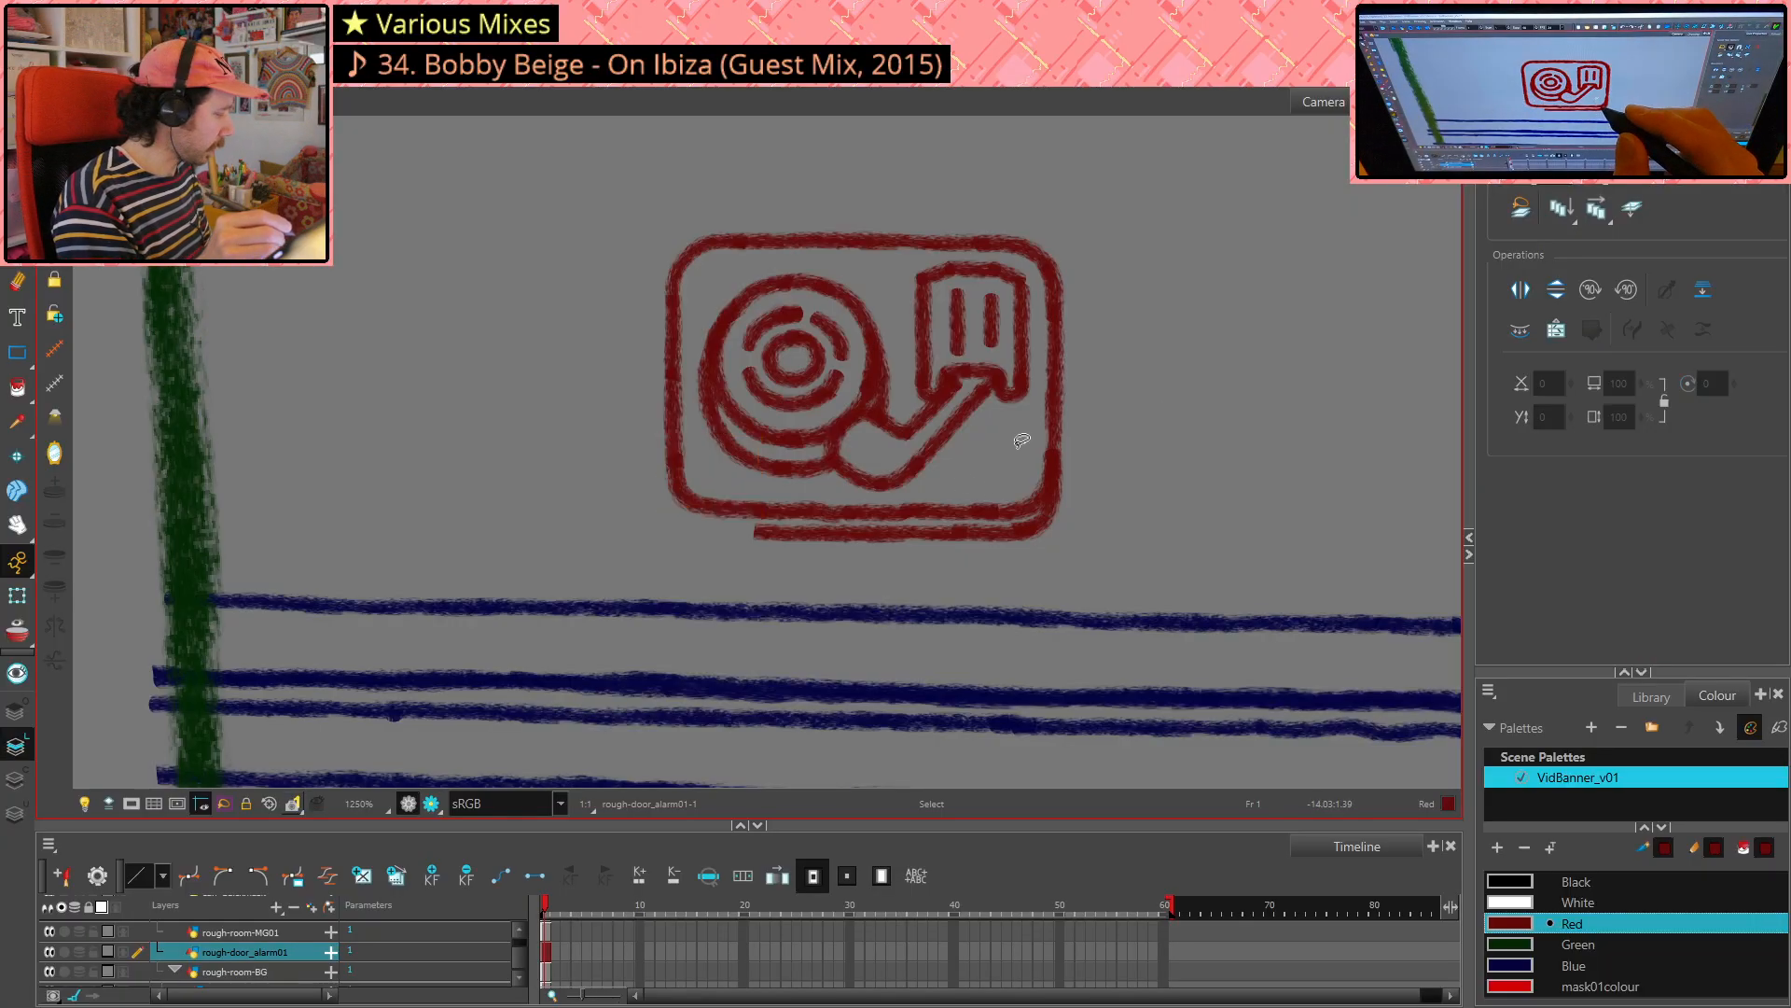
- Fill in the front panel's bottom line near its lower-left corner with a short red size 8 pencil stroke
key("alt+slash")
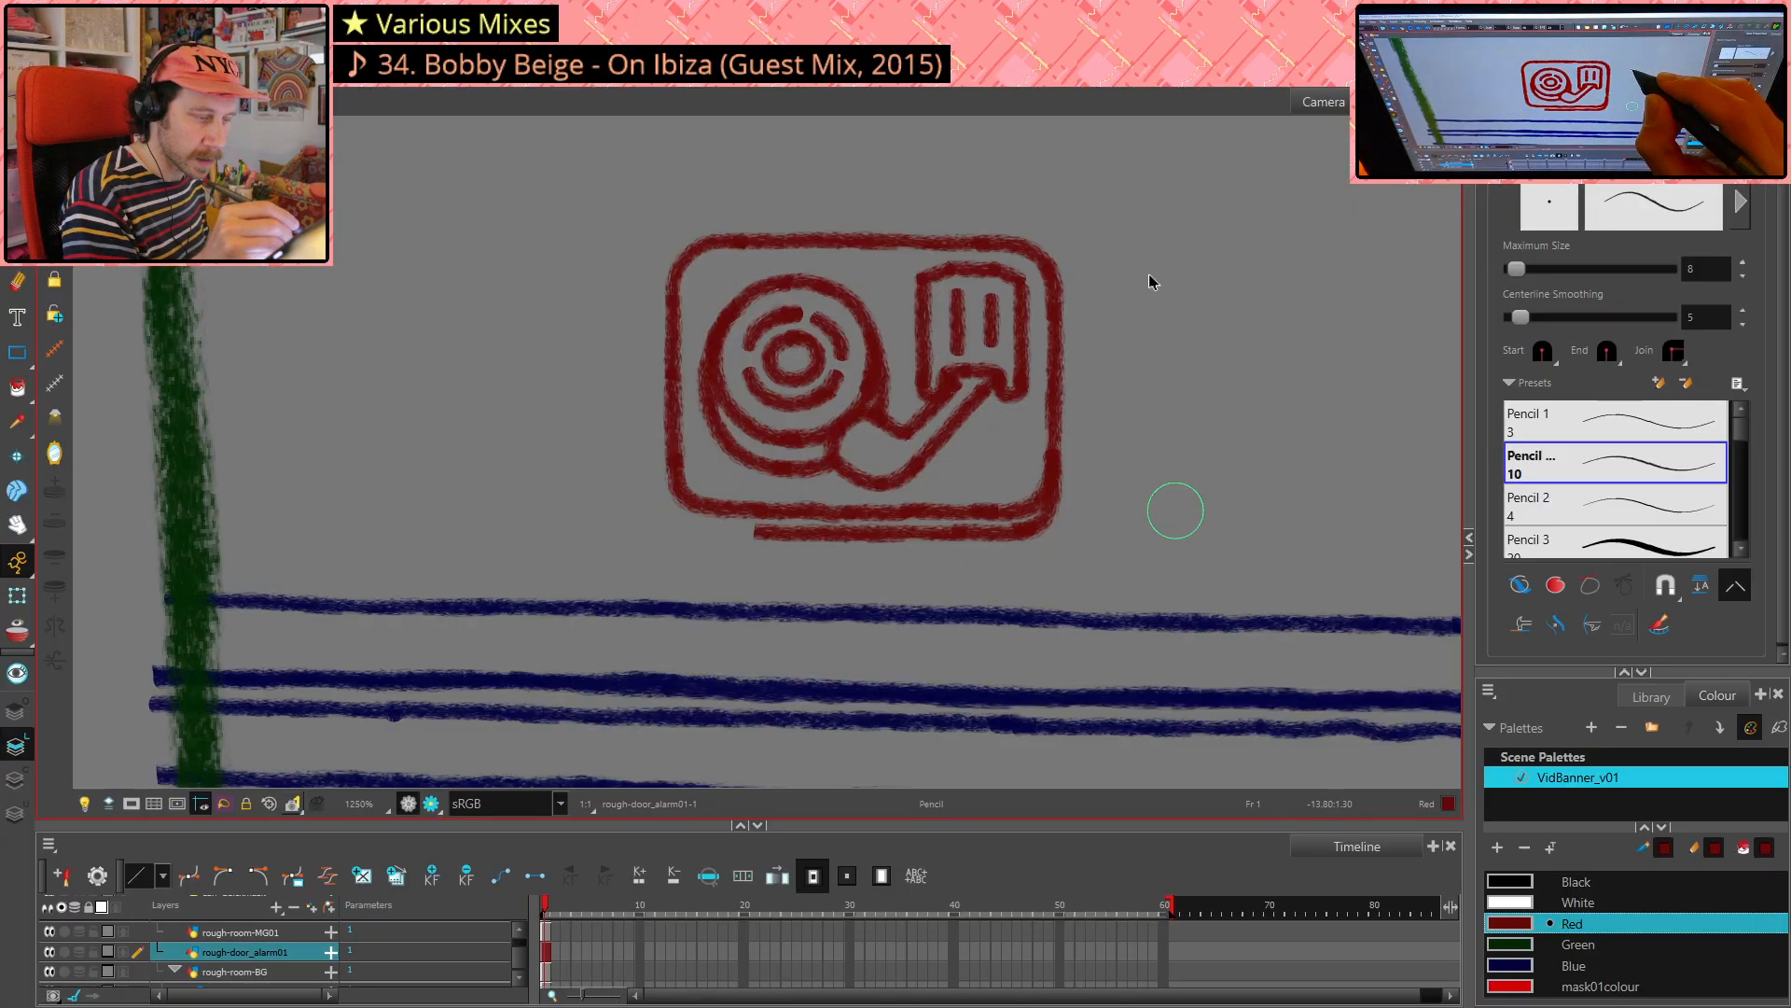
left_click_drag(1176, 510, 1079, 236)
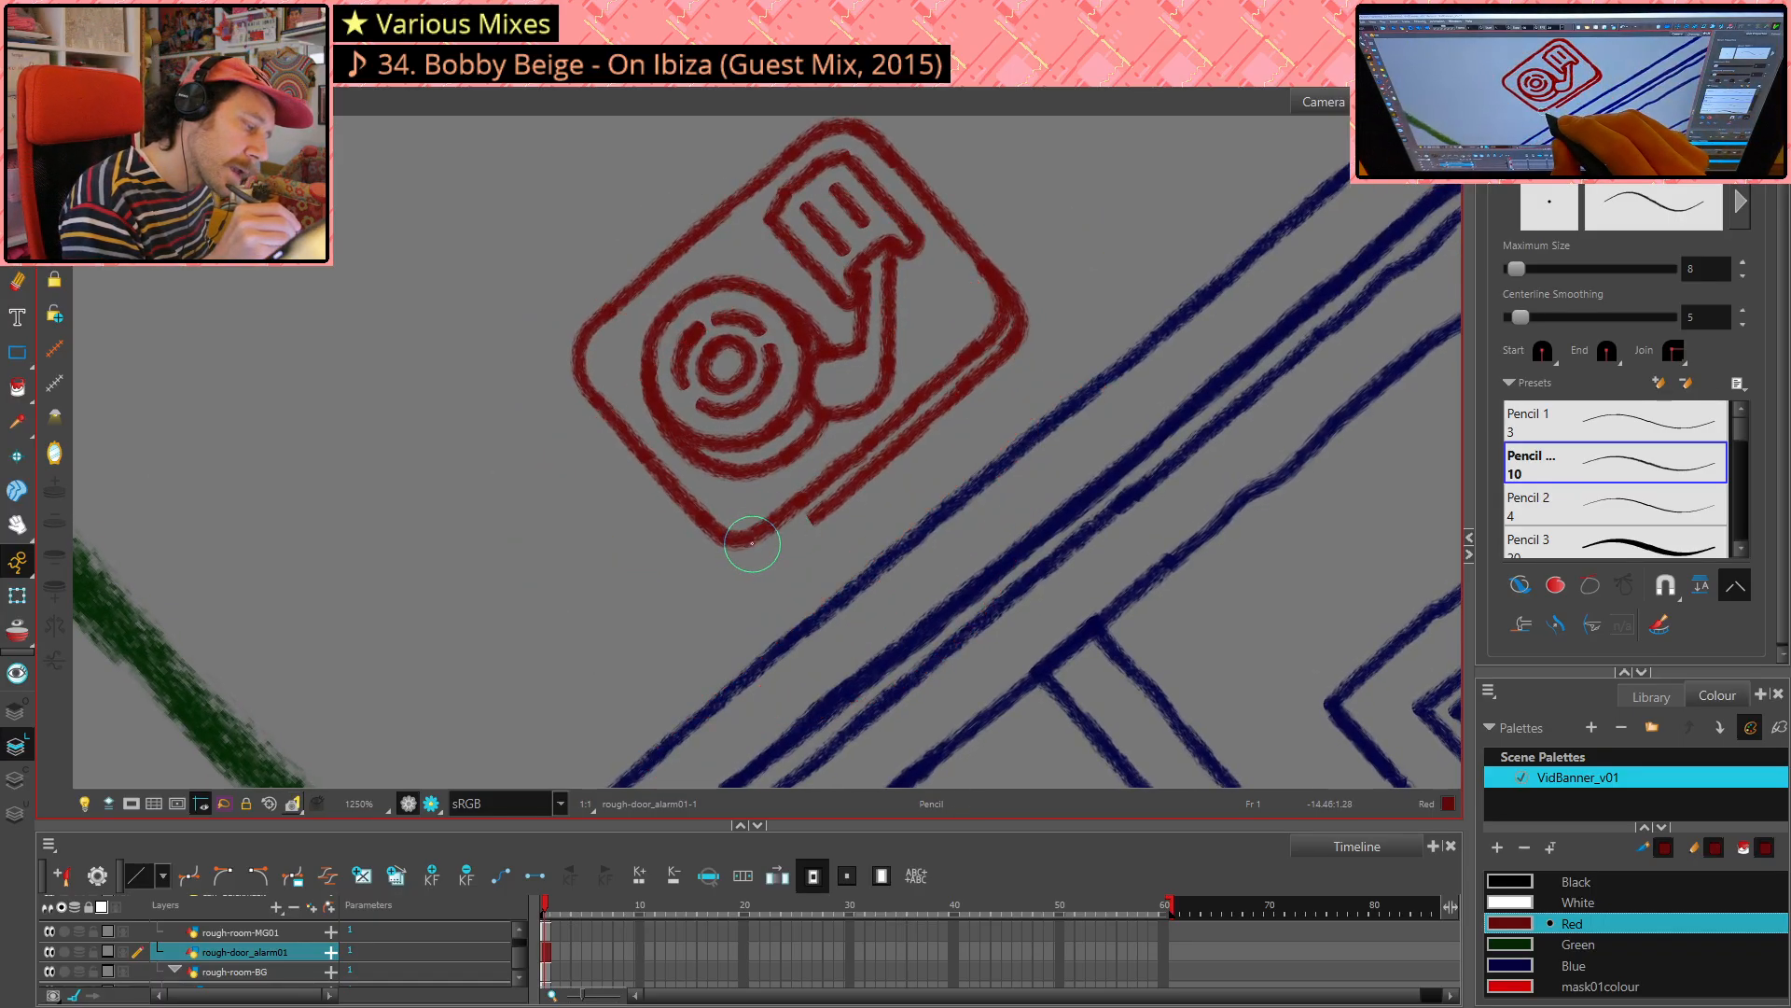
left_click_drag(752, 543, 783, 518)
key("alt+s")
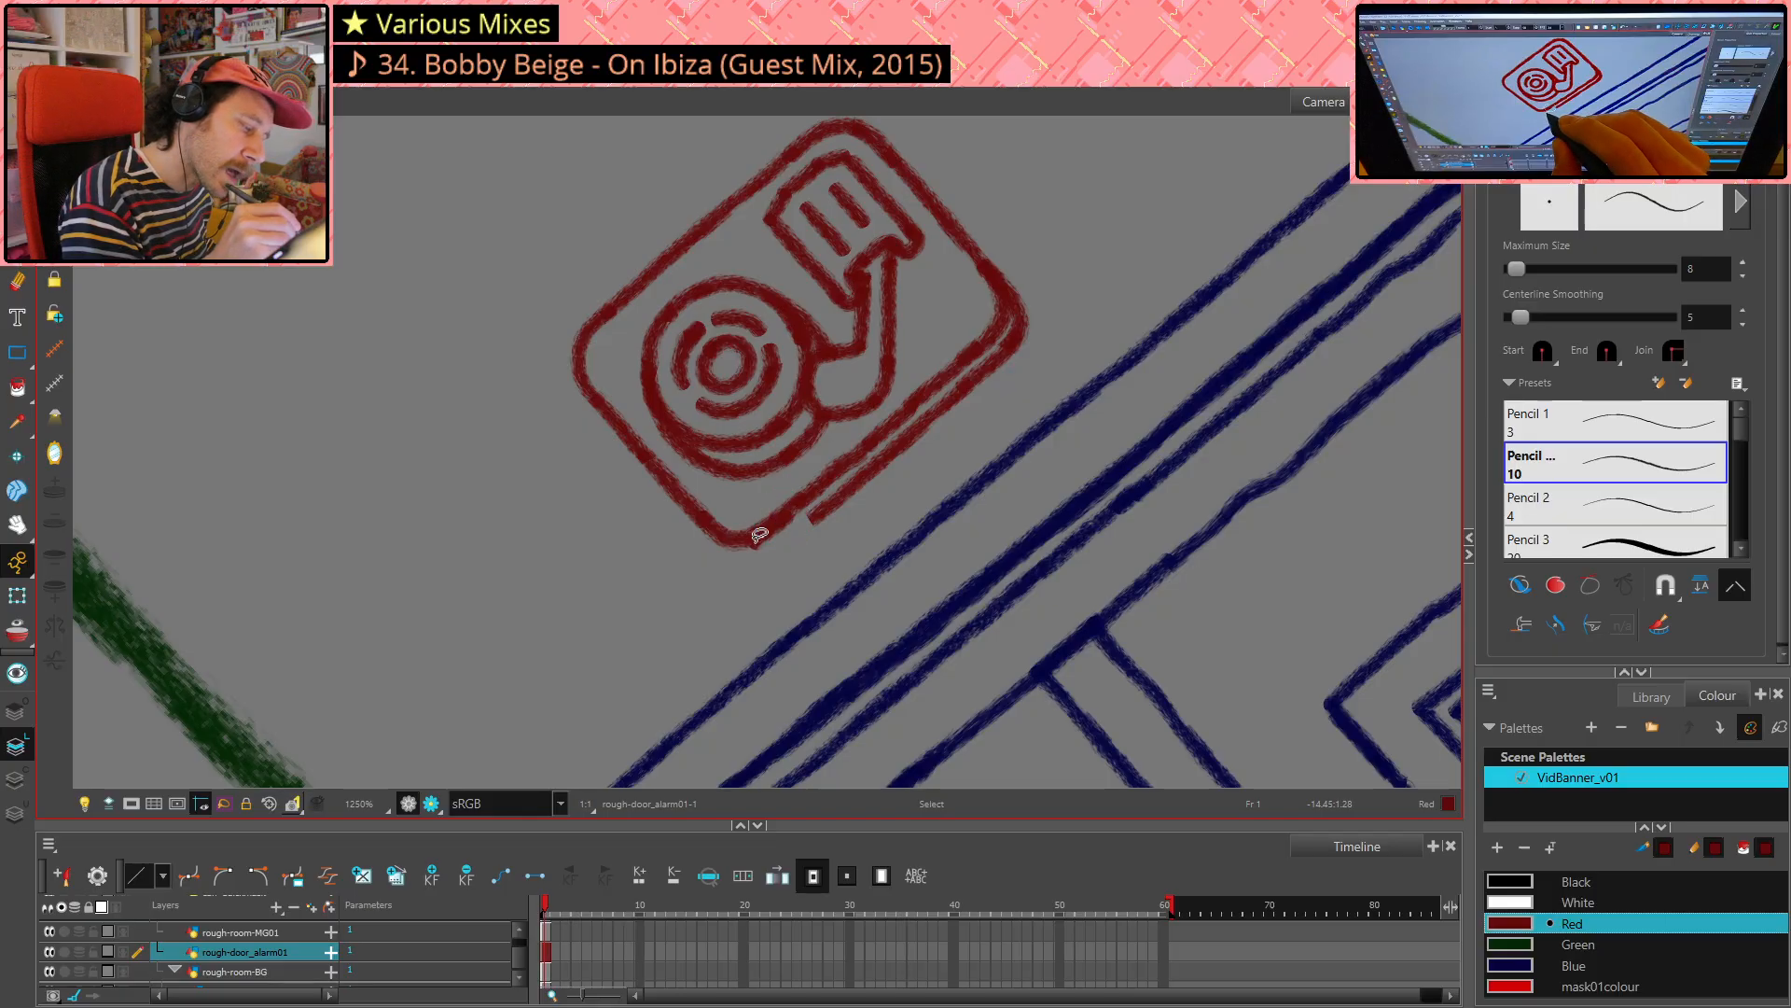
key("alt+slash")
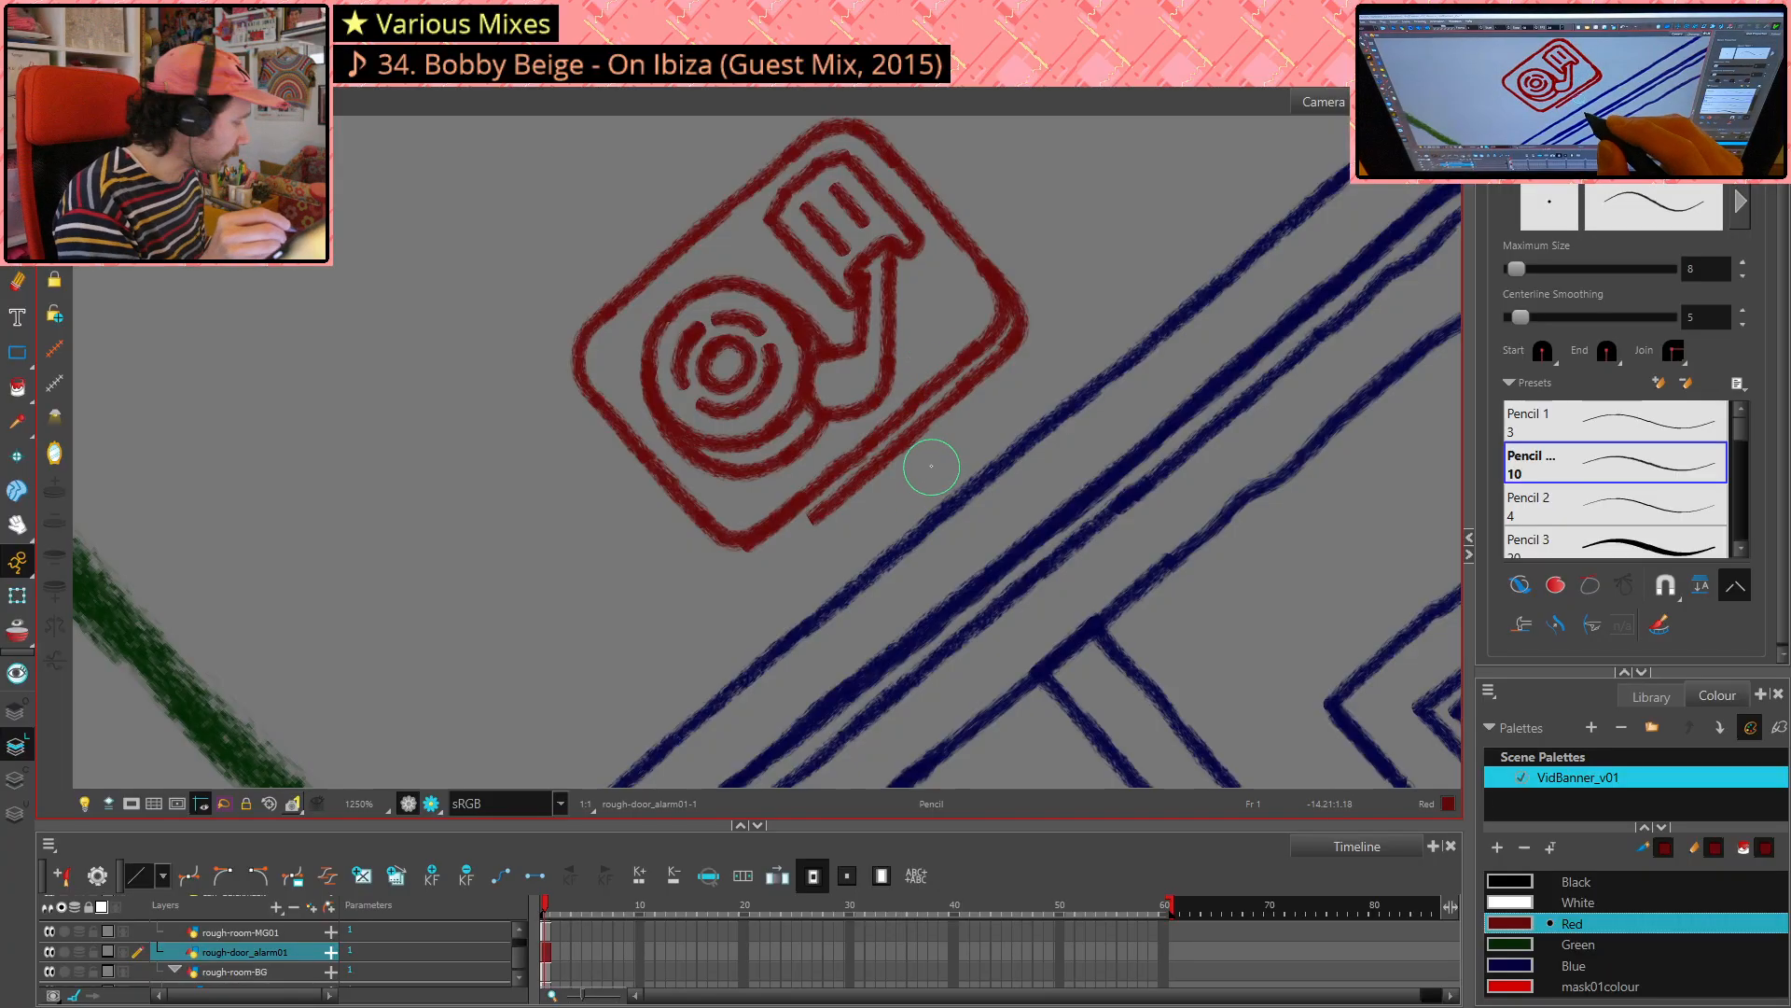
- Erase the pencil overshoot outside the front panel's lower-left corner with the 16-size Medium Eraser and touch up the corner in red pencil
key("alt+e")
left_click_drag(751, 554, 757, 561)
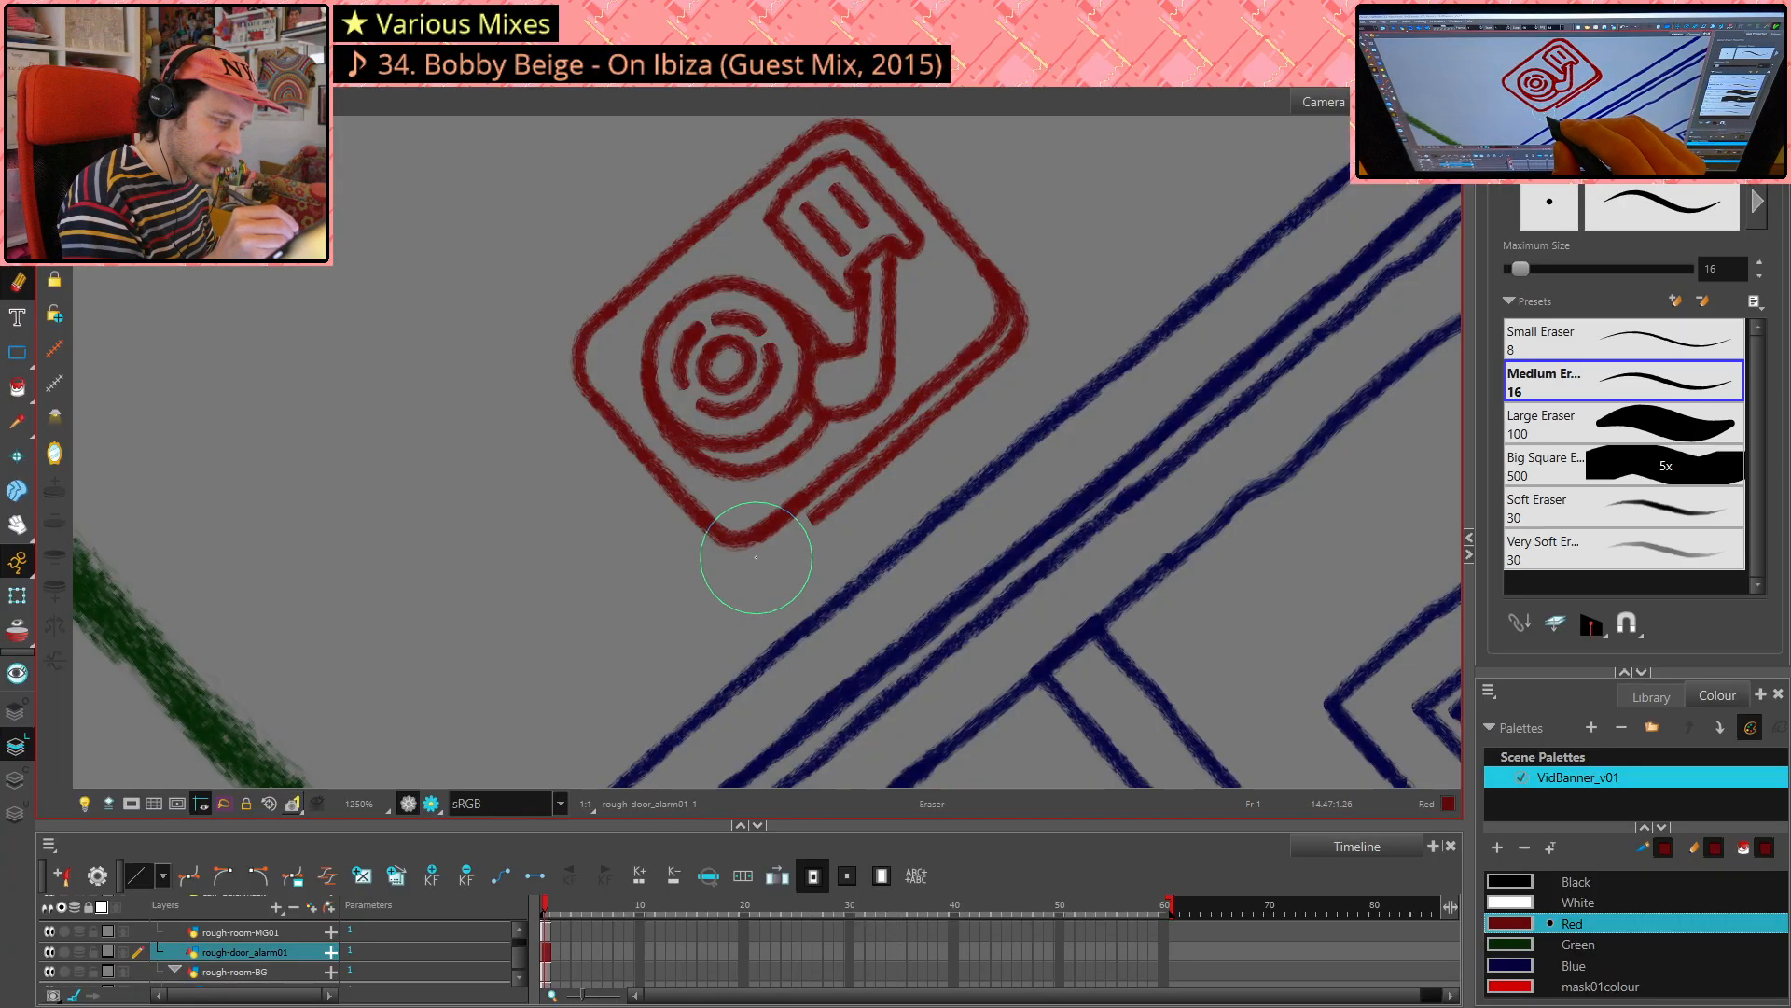
key("alt+slash")
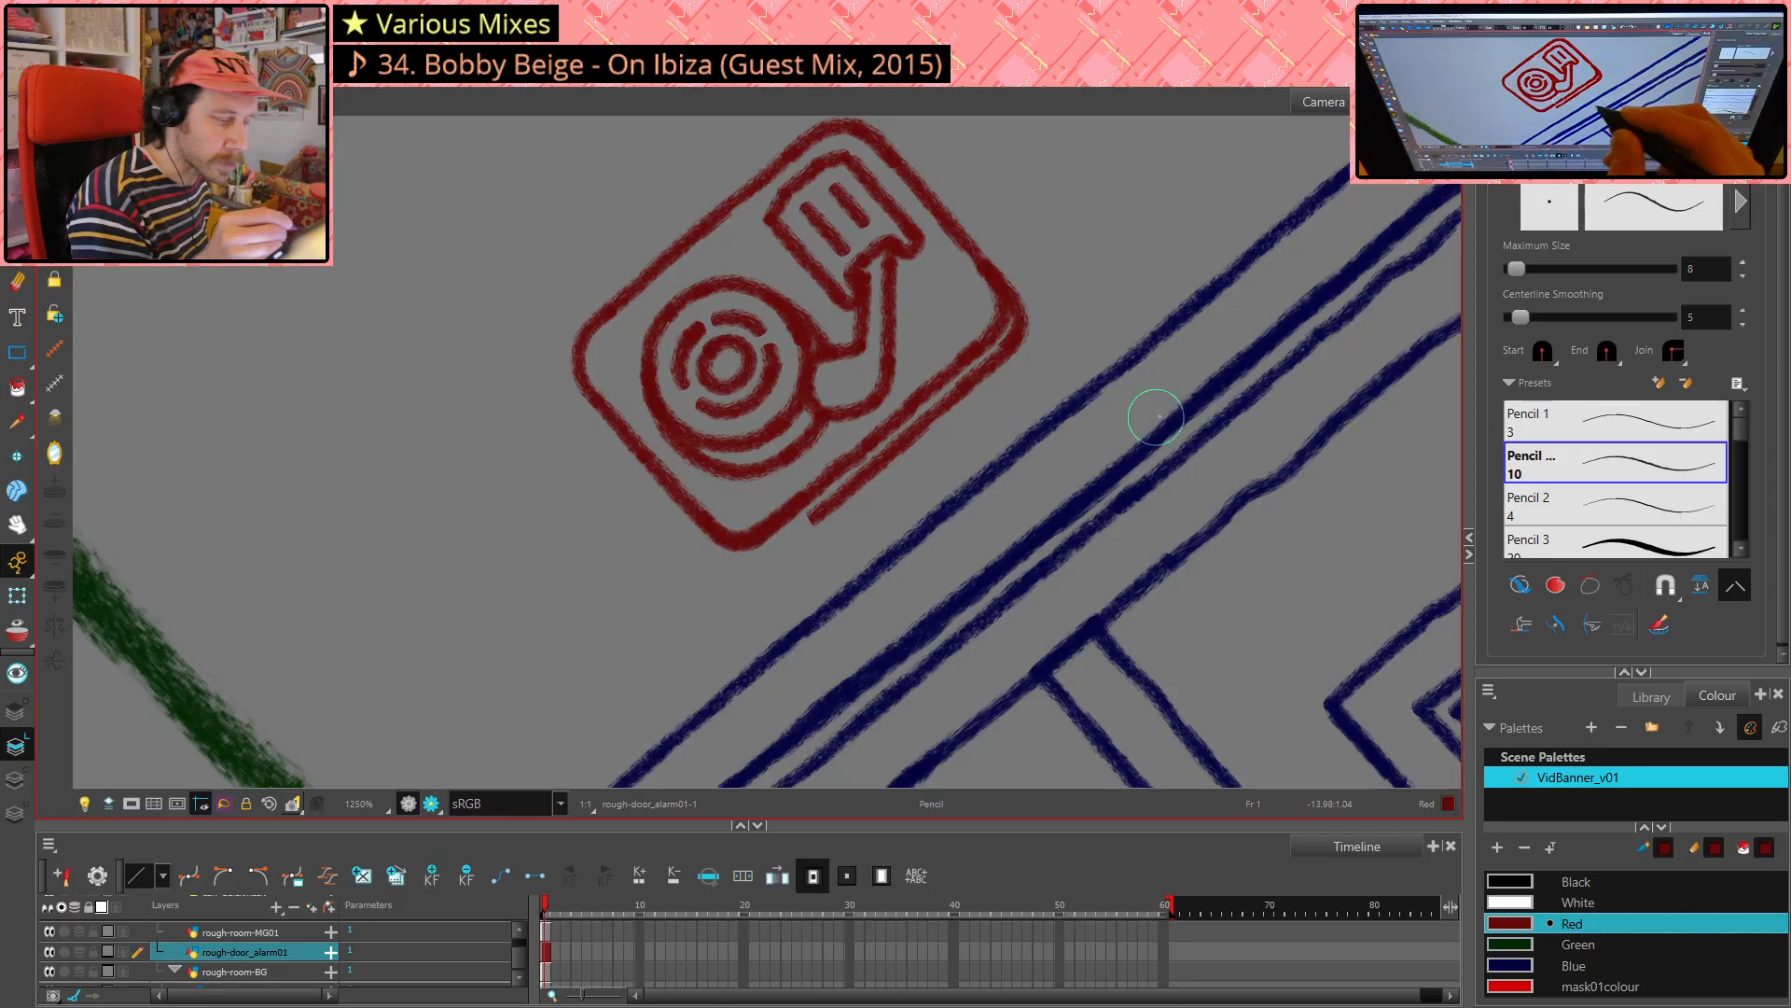
key("alt+s")
key("alt+e")
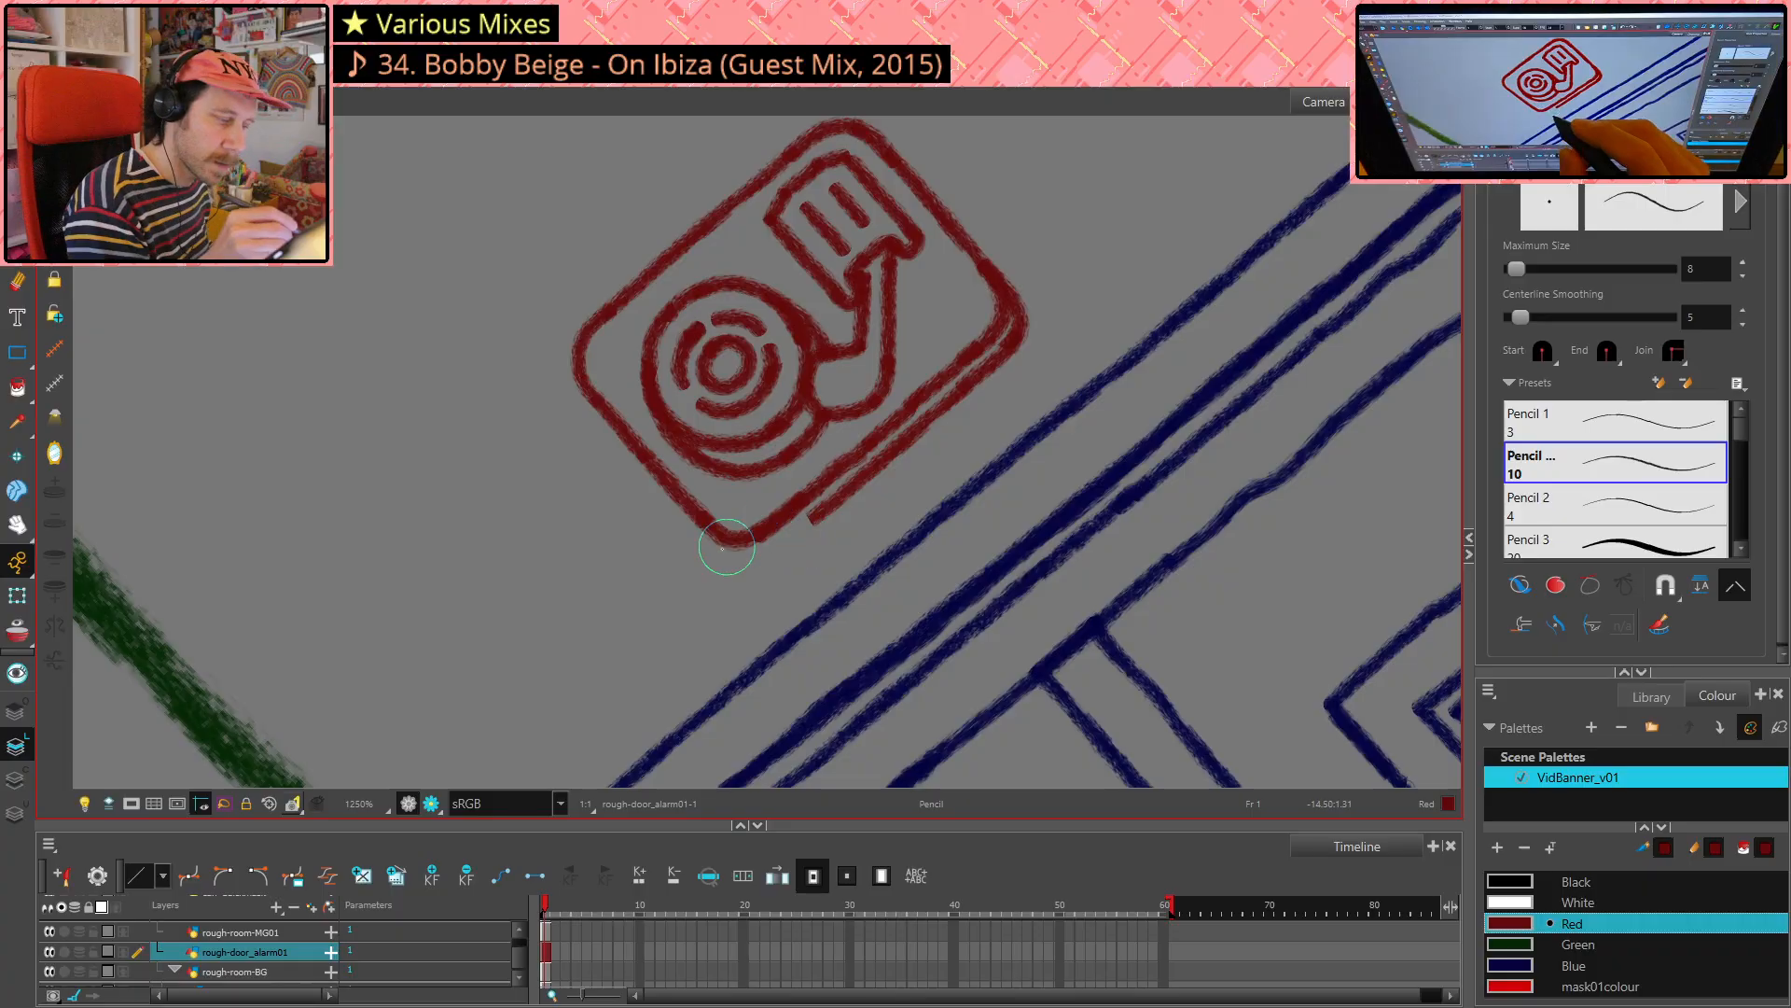
key("alt+slash")
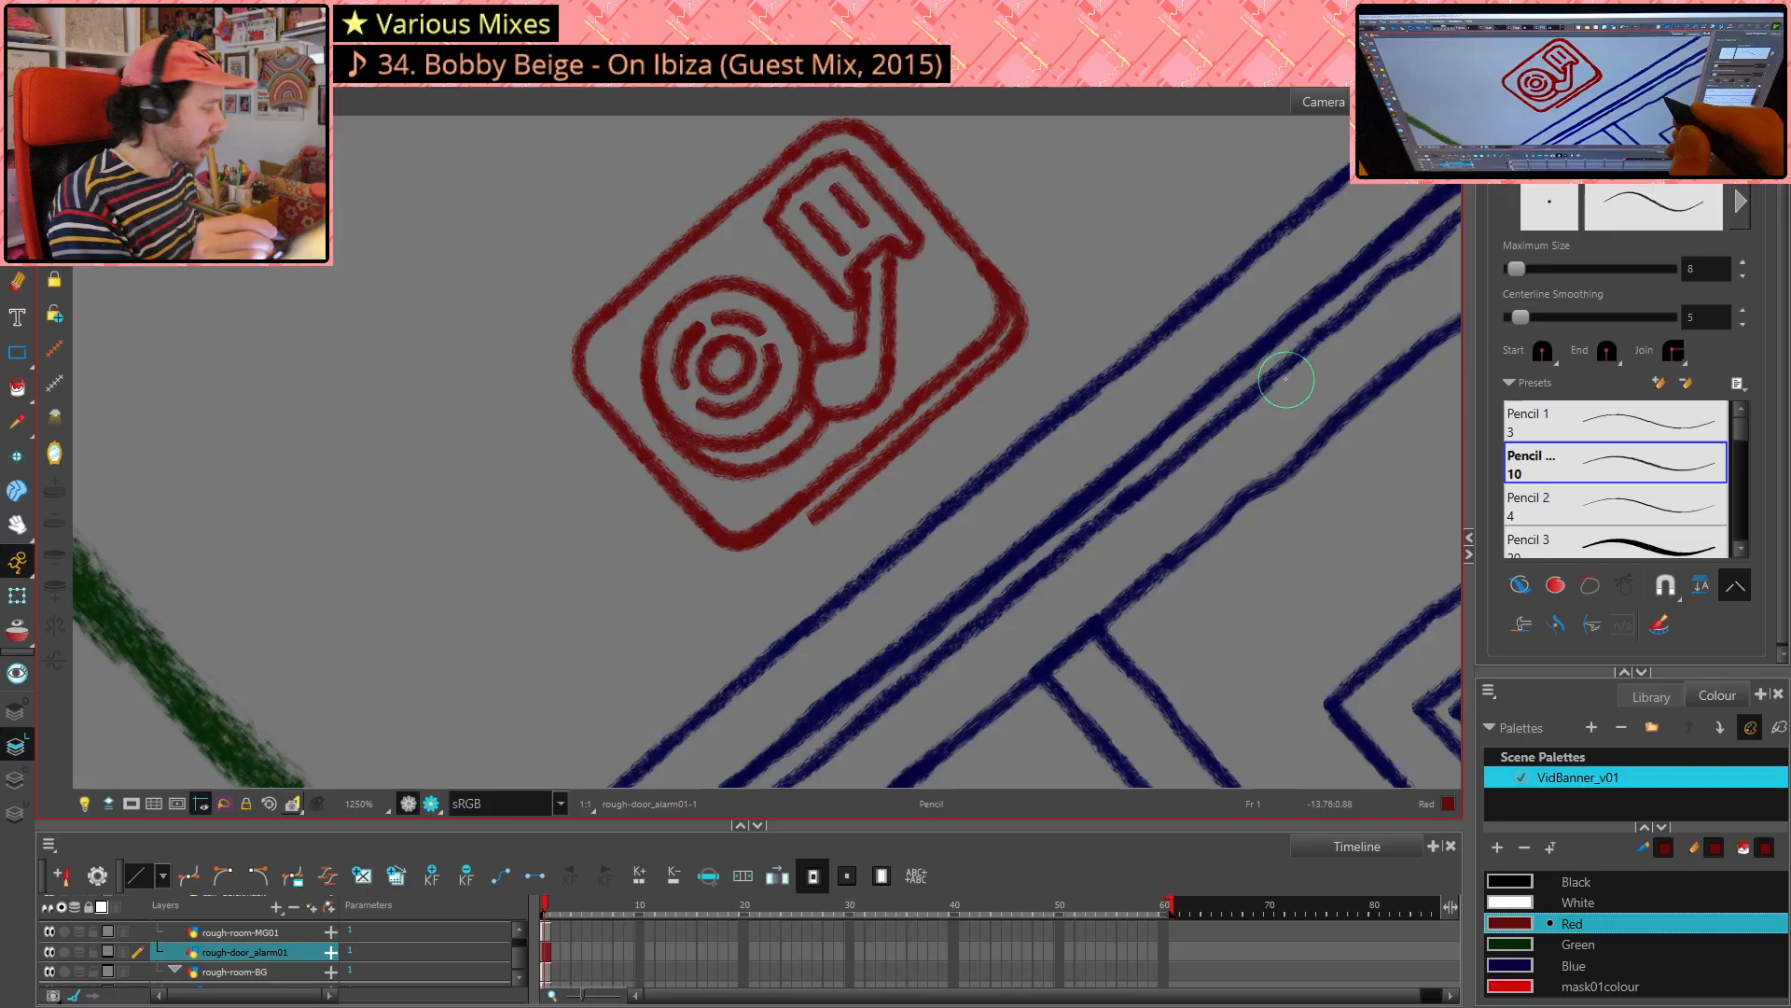
- Cut away the leftover overlaps where the lower-left corner stroke meets the front panel's bottom line
key("alt+t")
left_click(757, 523)
key("Delete")
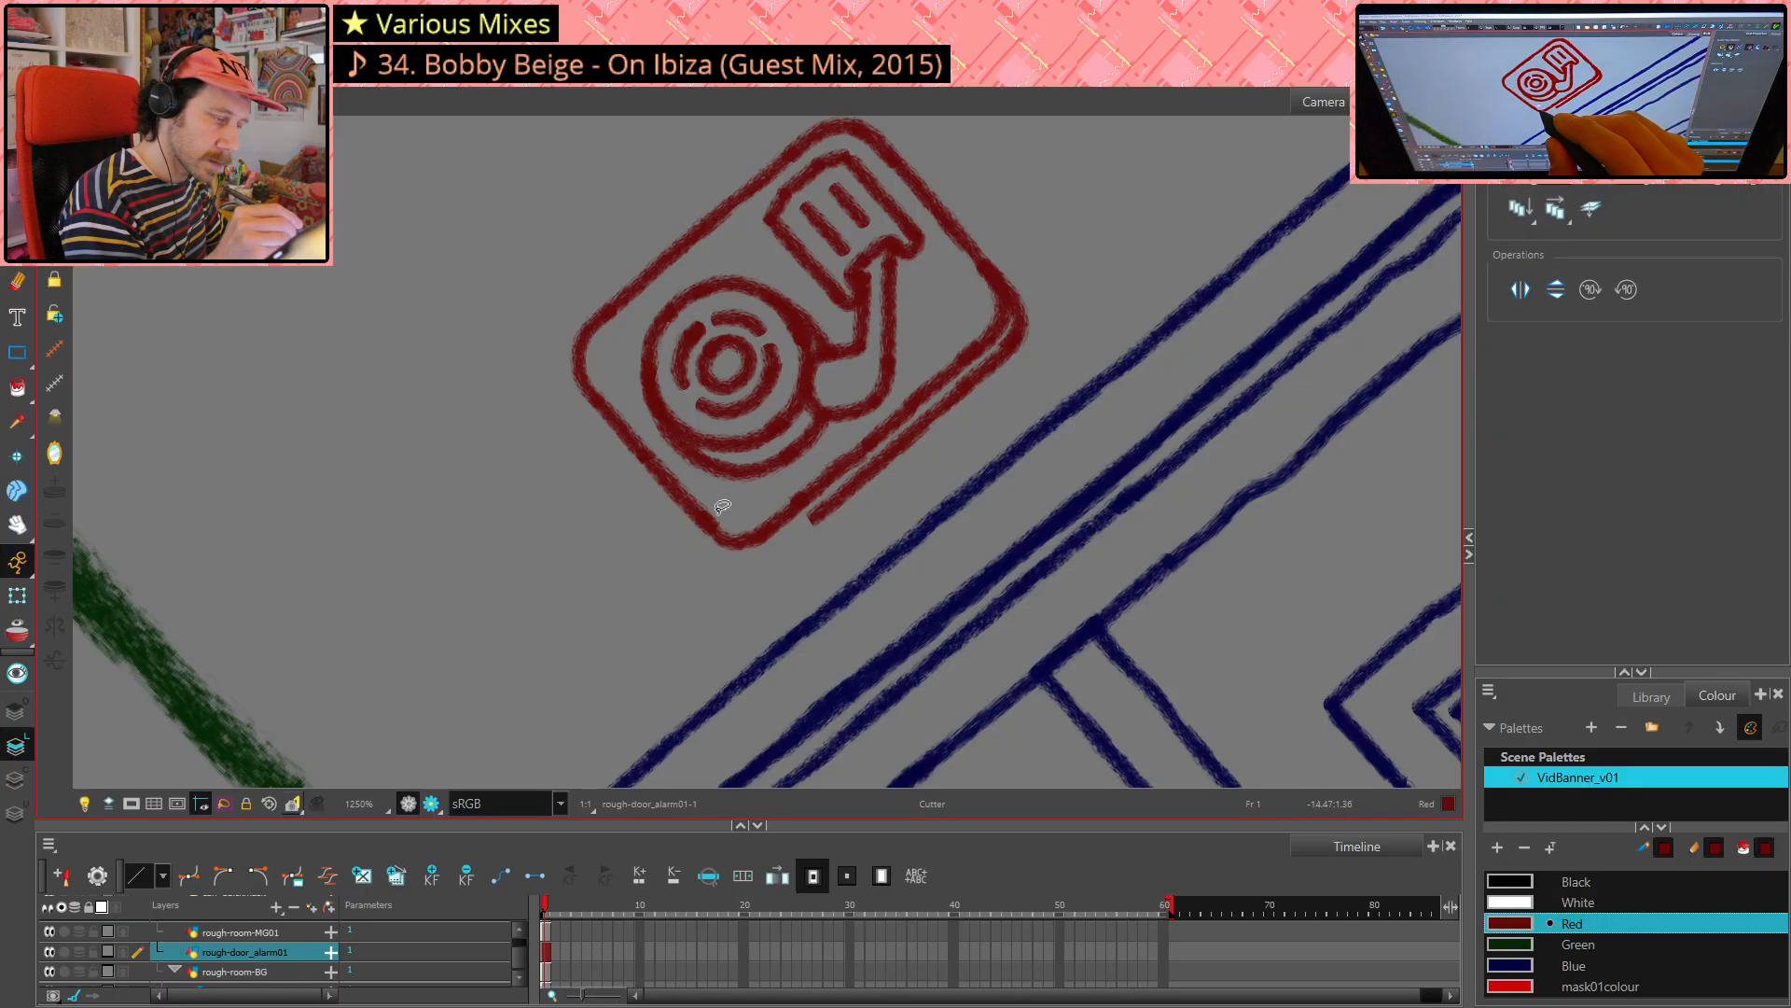
left_click(808, 489)
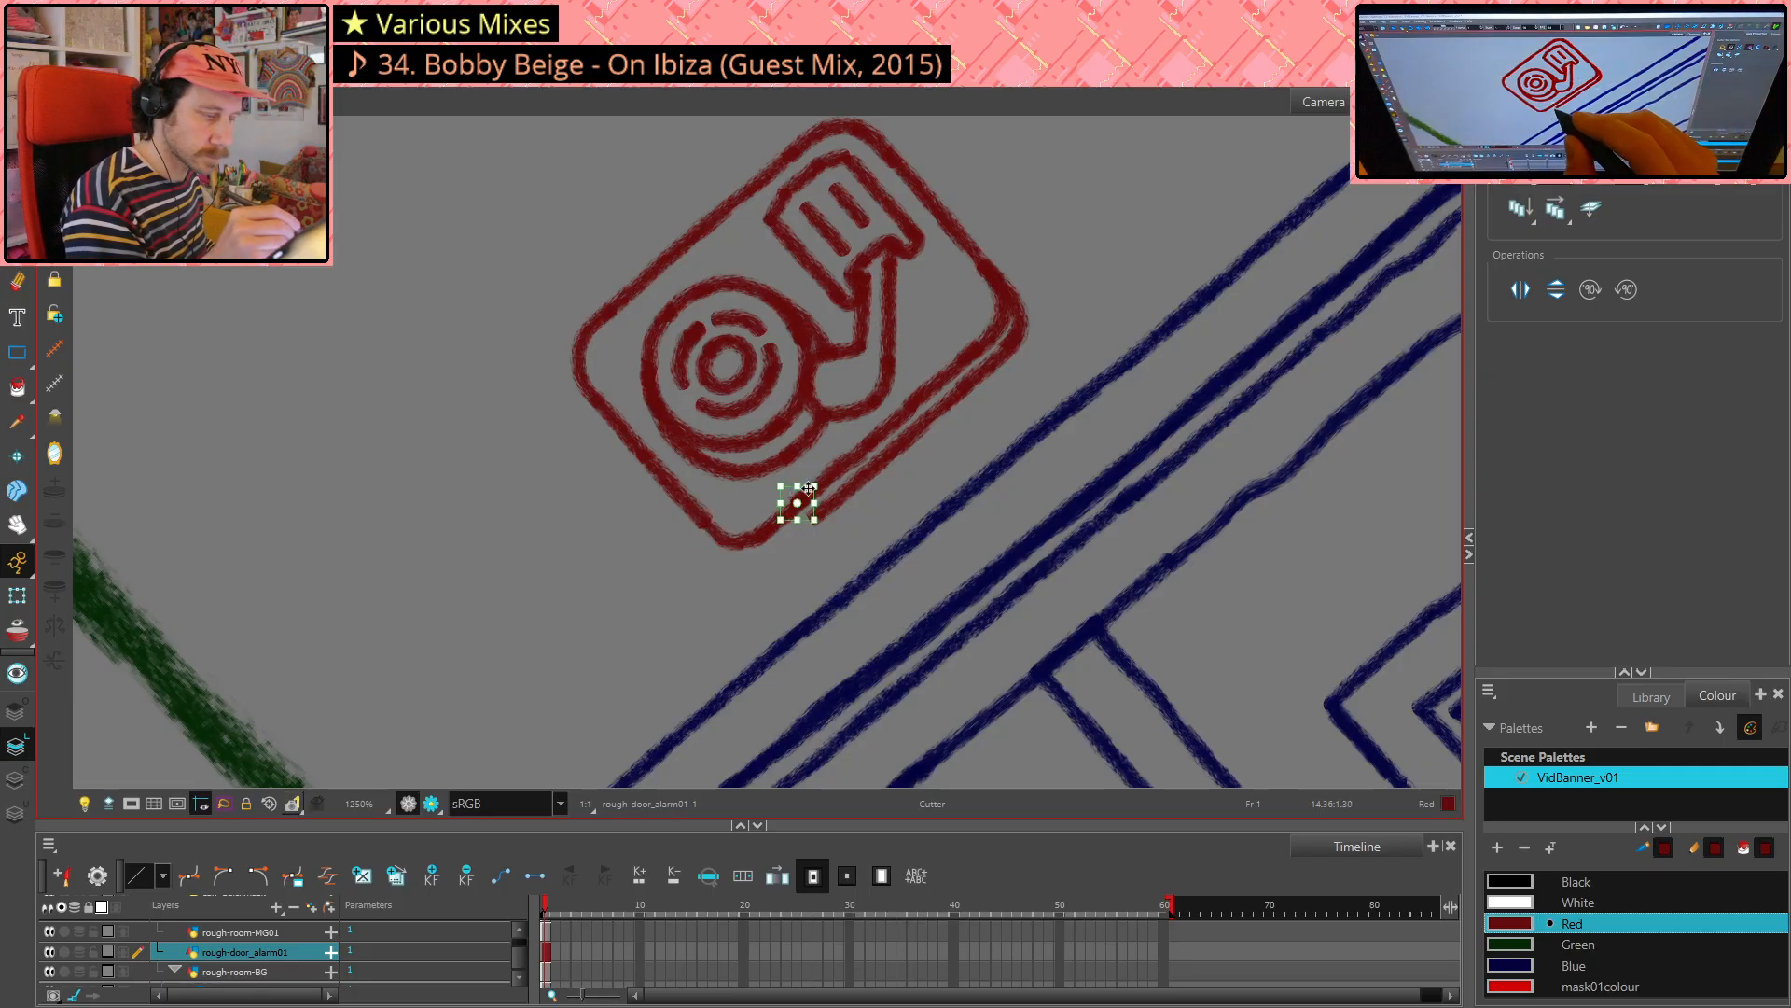
key("Delete")
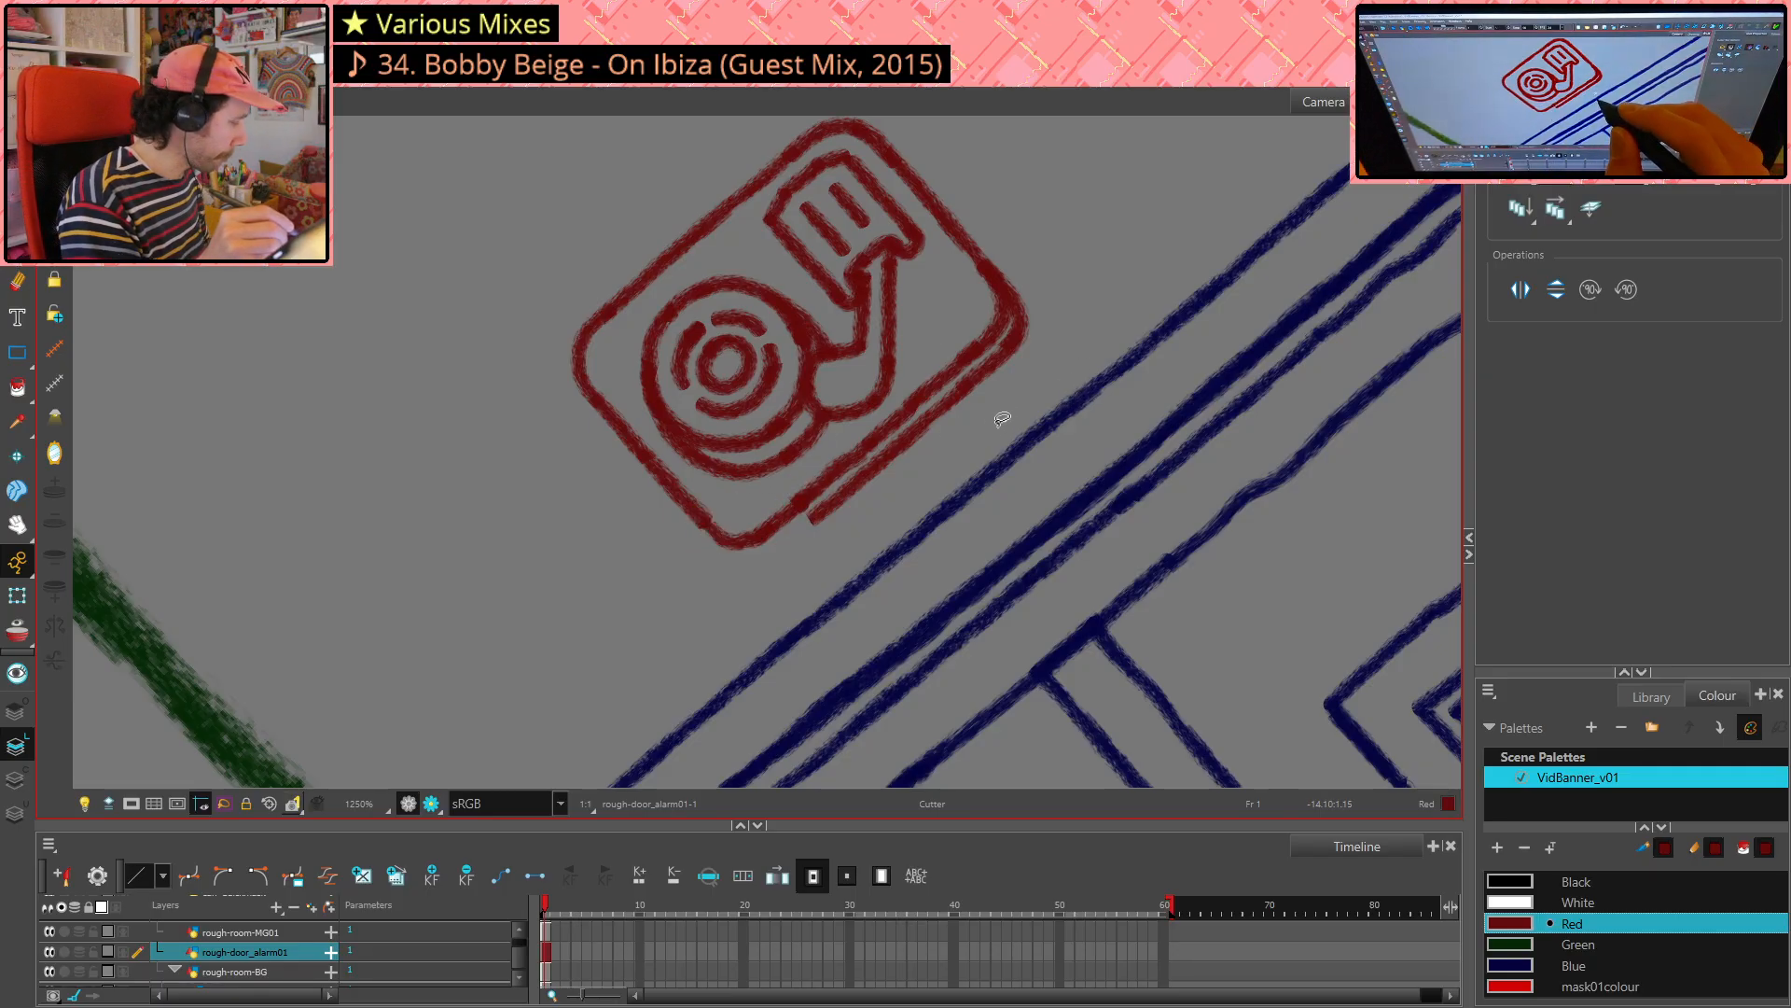
- Extend the base's lower line leftward with the red size 8 pencil and curve it up to join the panel's left side
key("alt+slash")
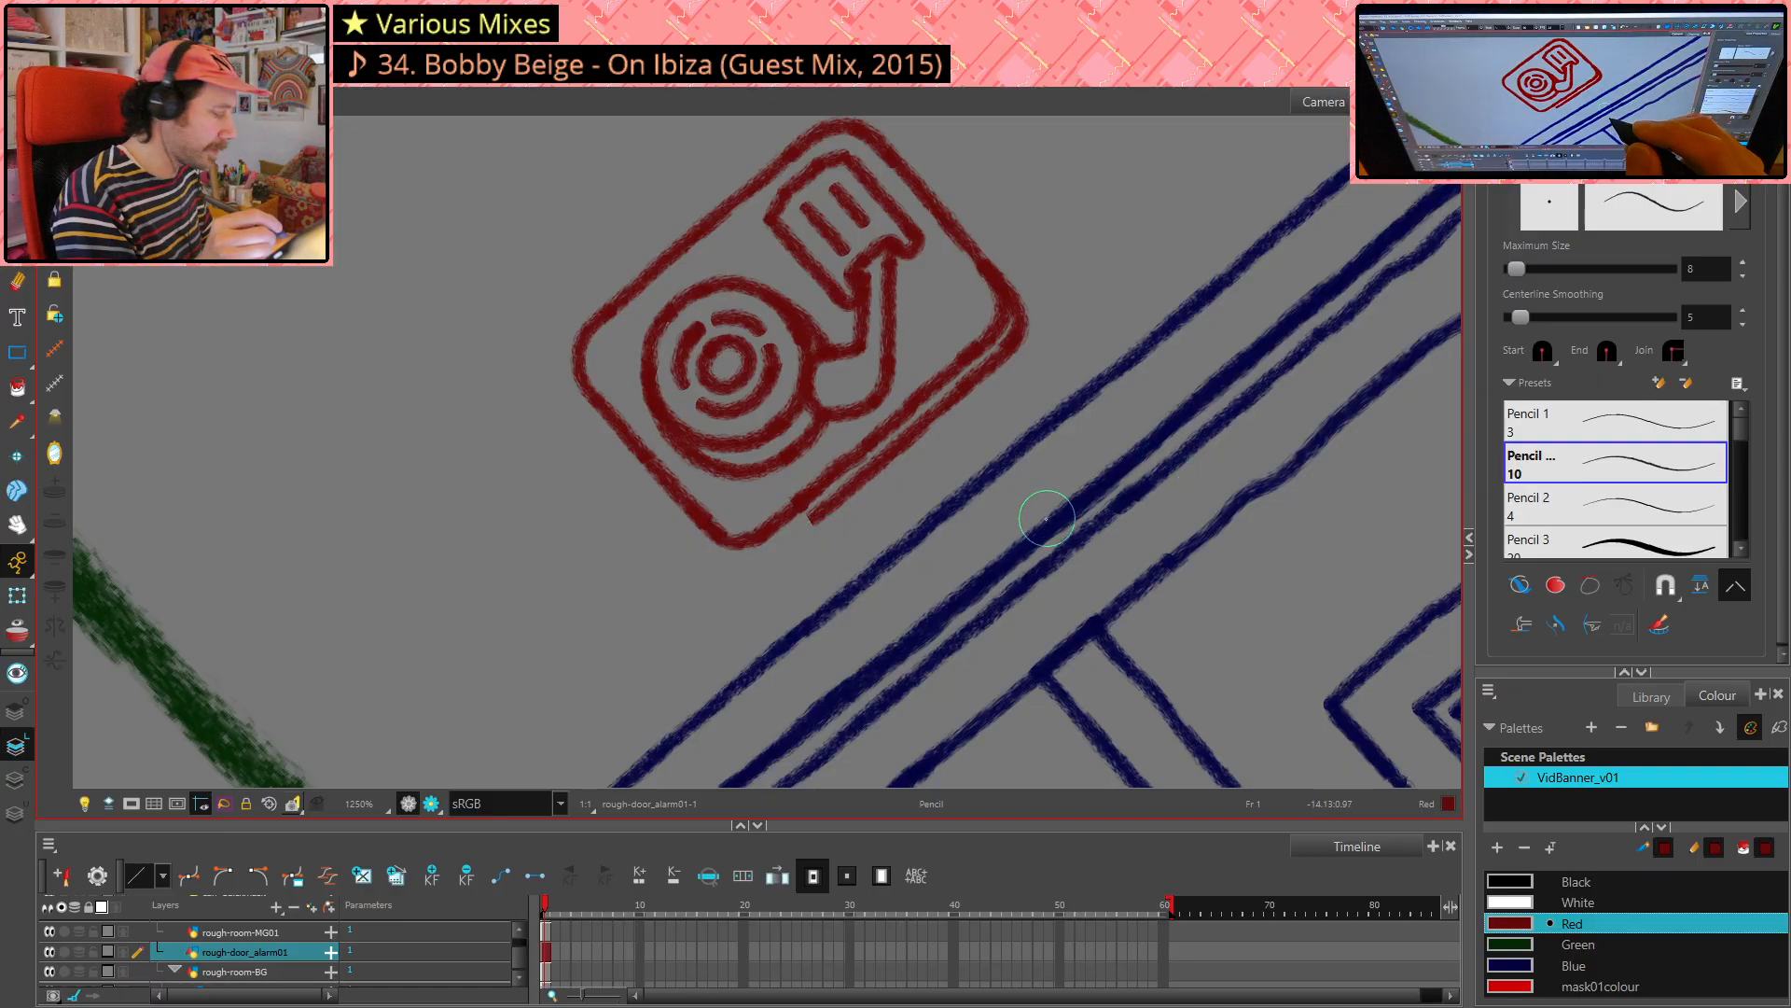
key("shift+m")
left_click_drag(148, 343, 531, 473)
scroll(616, 503, "up", 7)
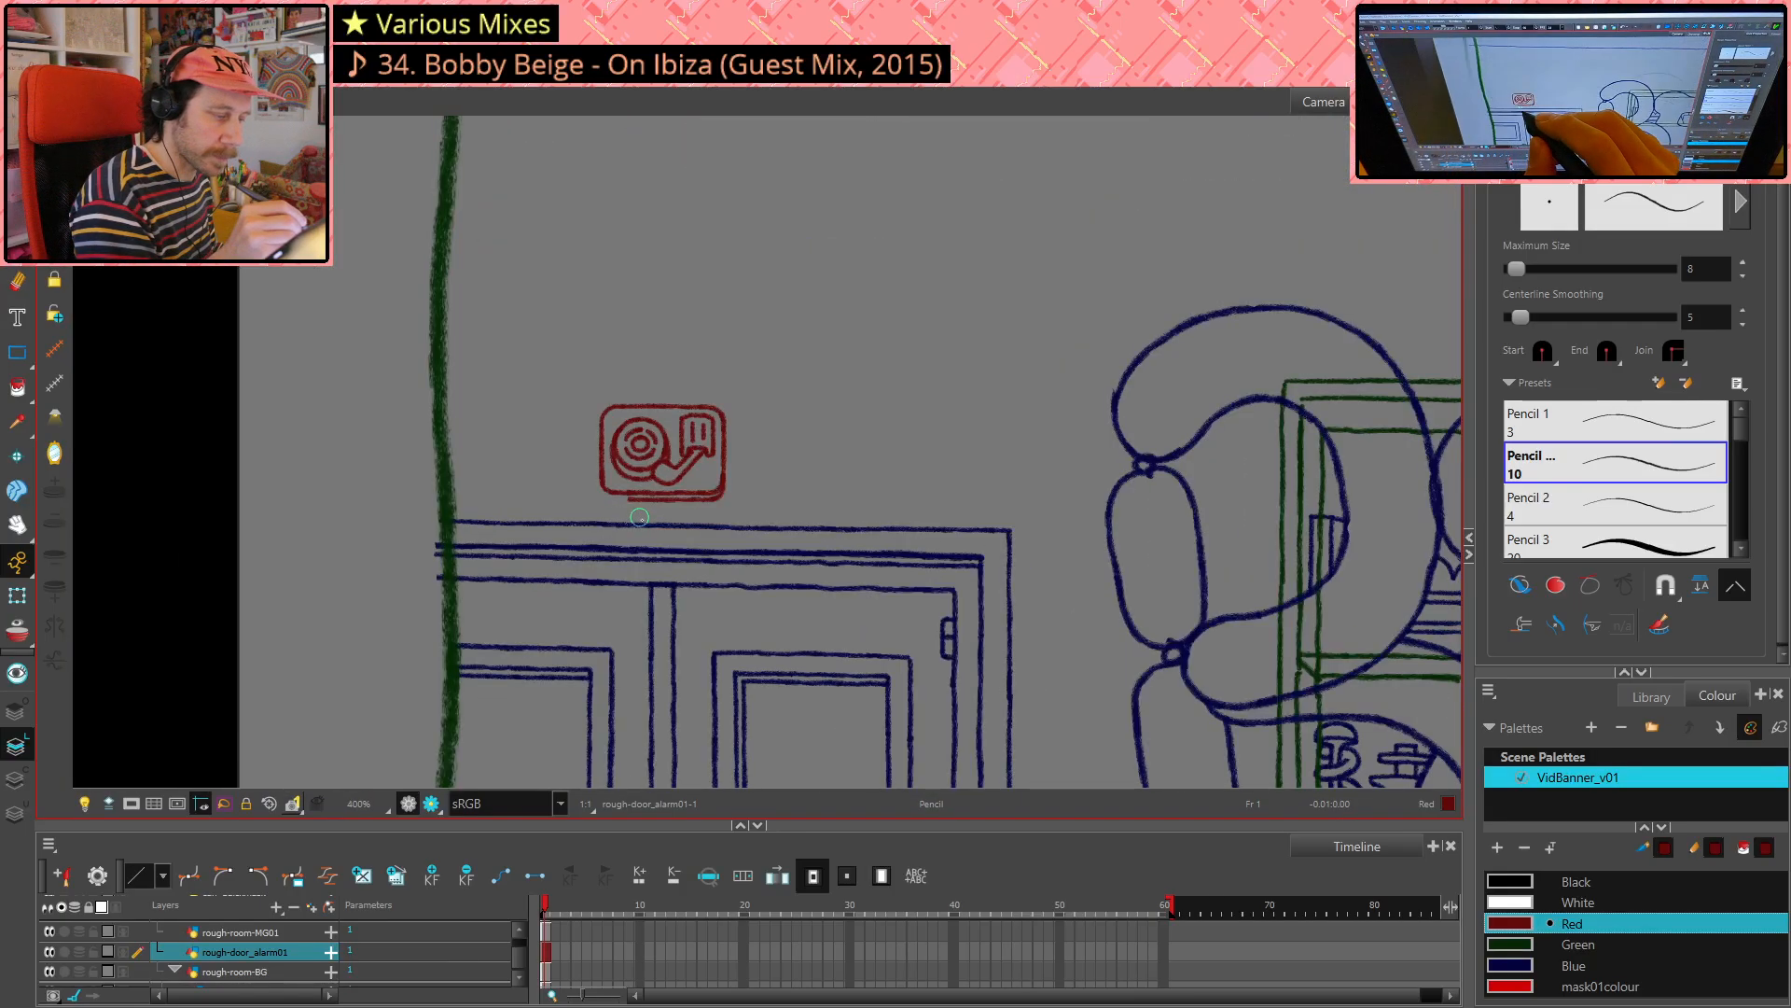
scroll(656, 504, "up", 2)
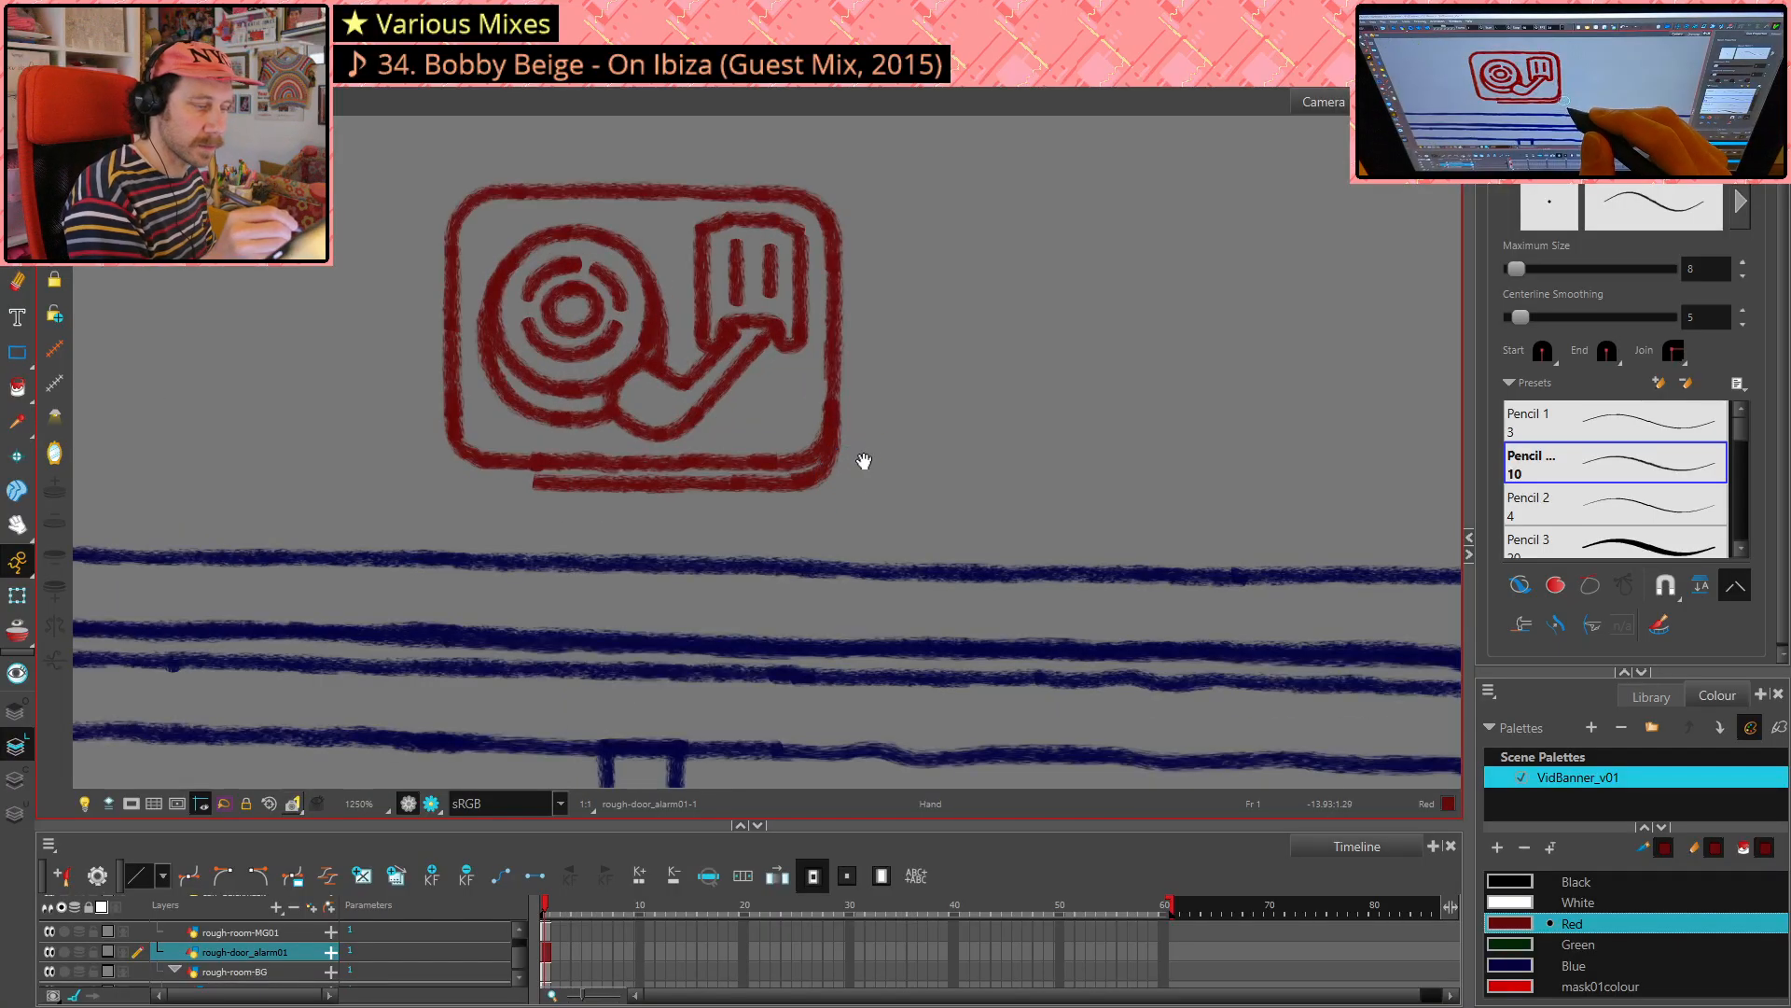
left_click_drag(863, 463, 1080, 548)
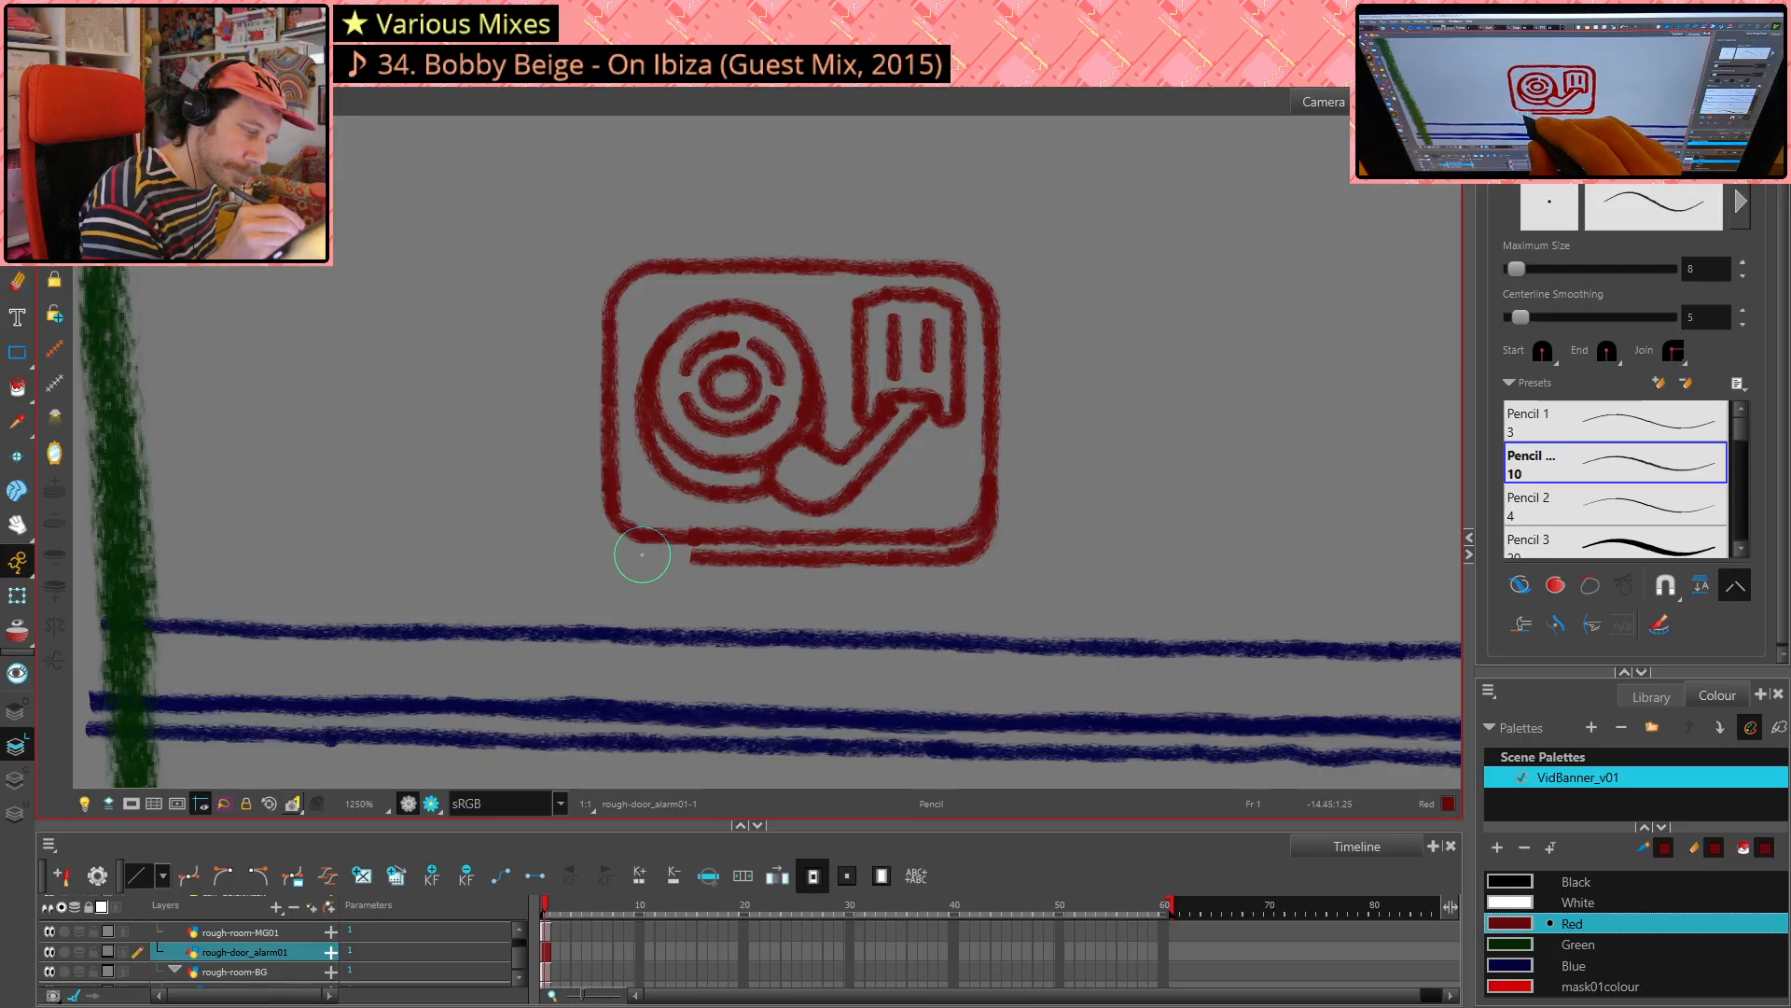
left_click_drag(641, 553, 978, 538)
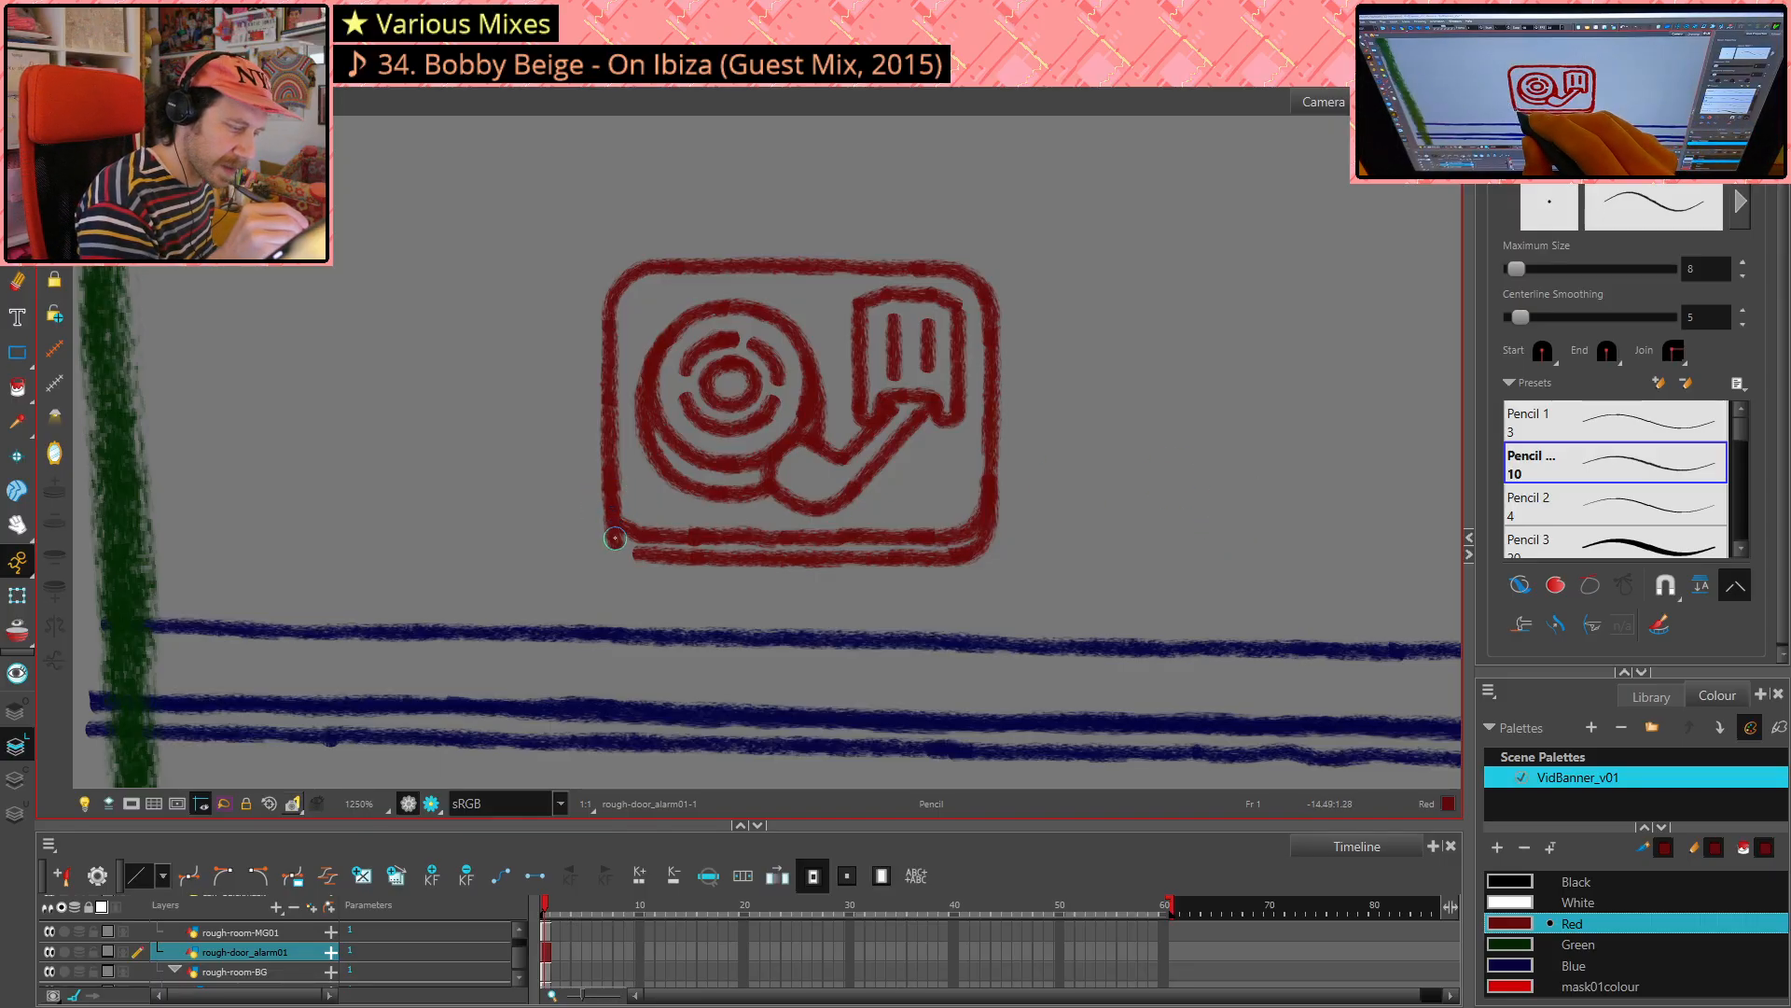
left_click_drag(615, 538, 633, 553)
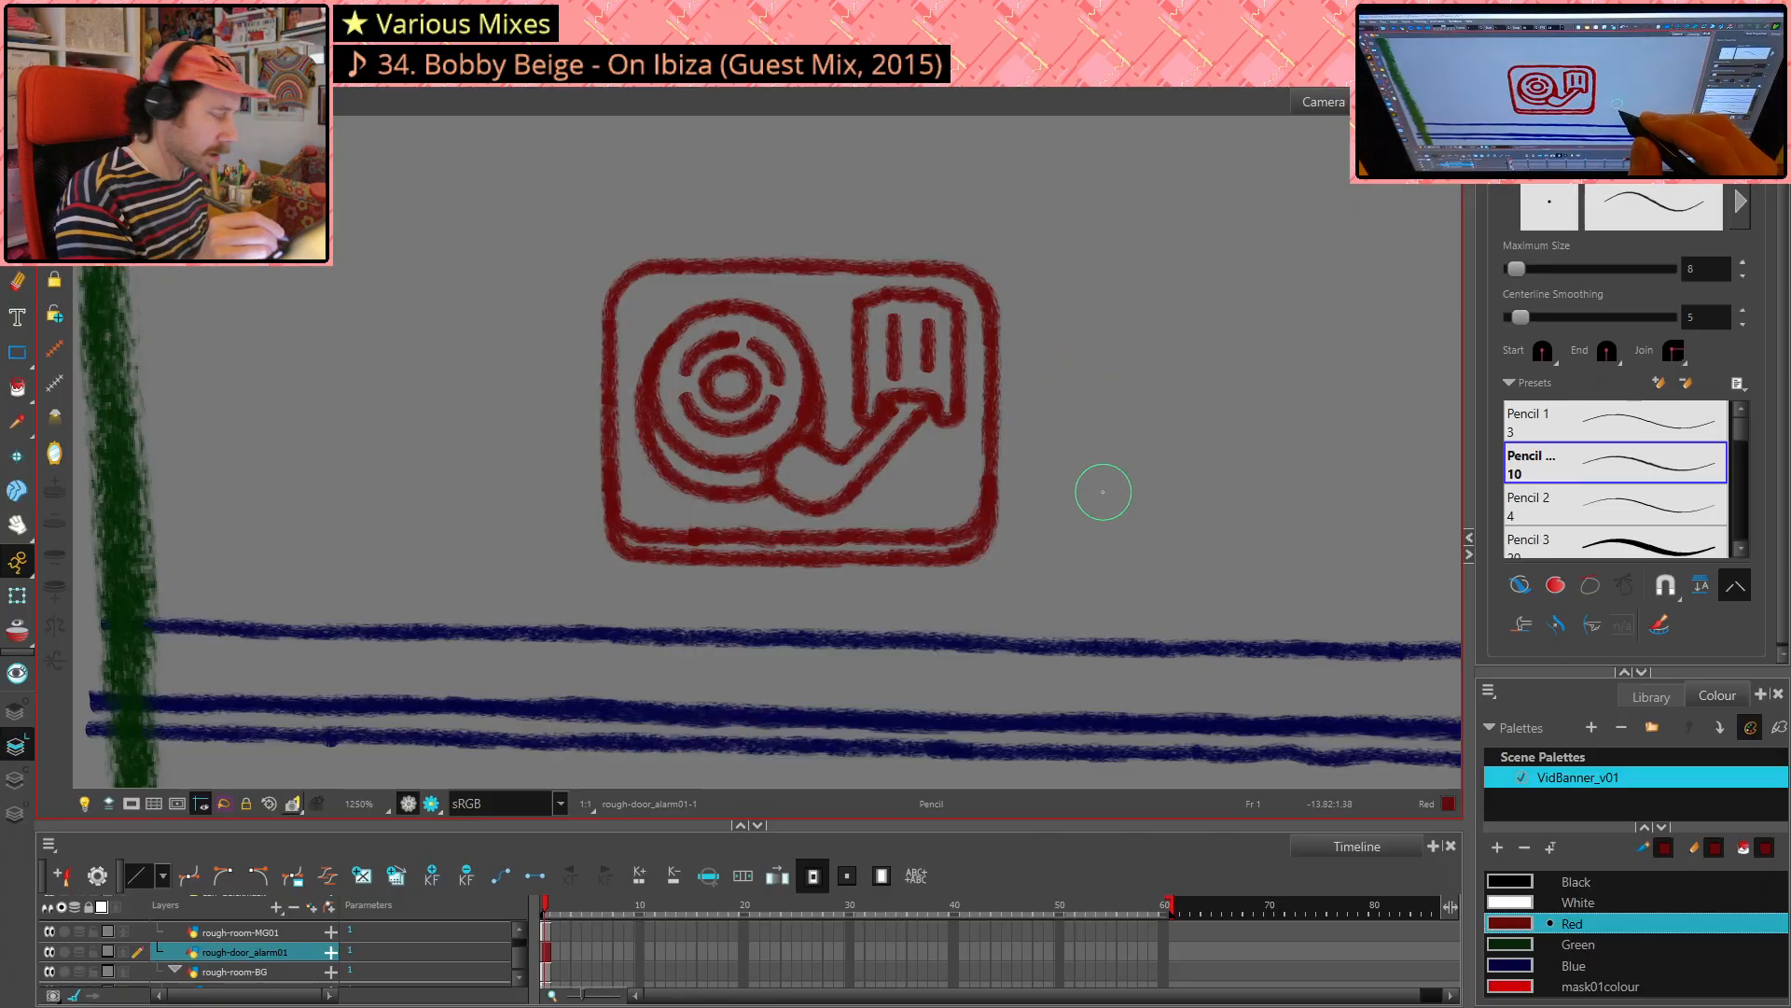
- Erase the bracket's lower edge where it meets the striker arm and redraw it as a curved line with the red size 8 pencil
key("shift+m")
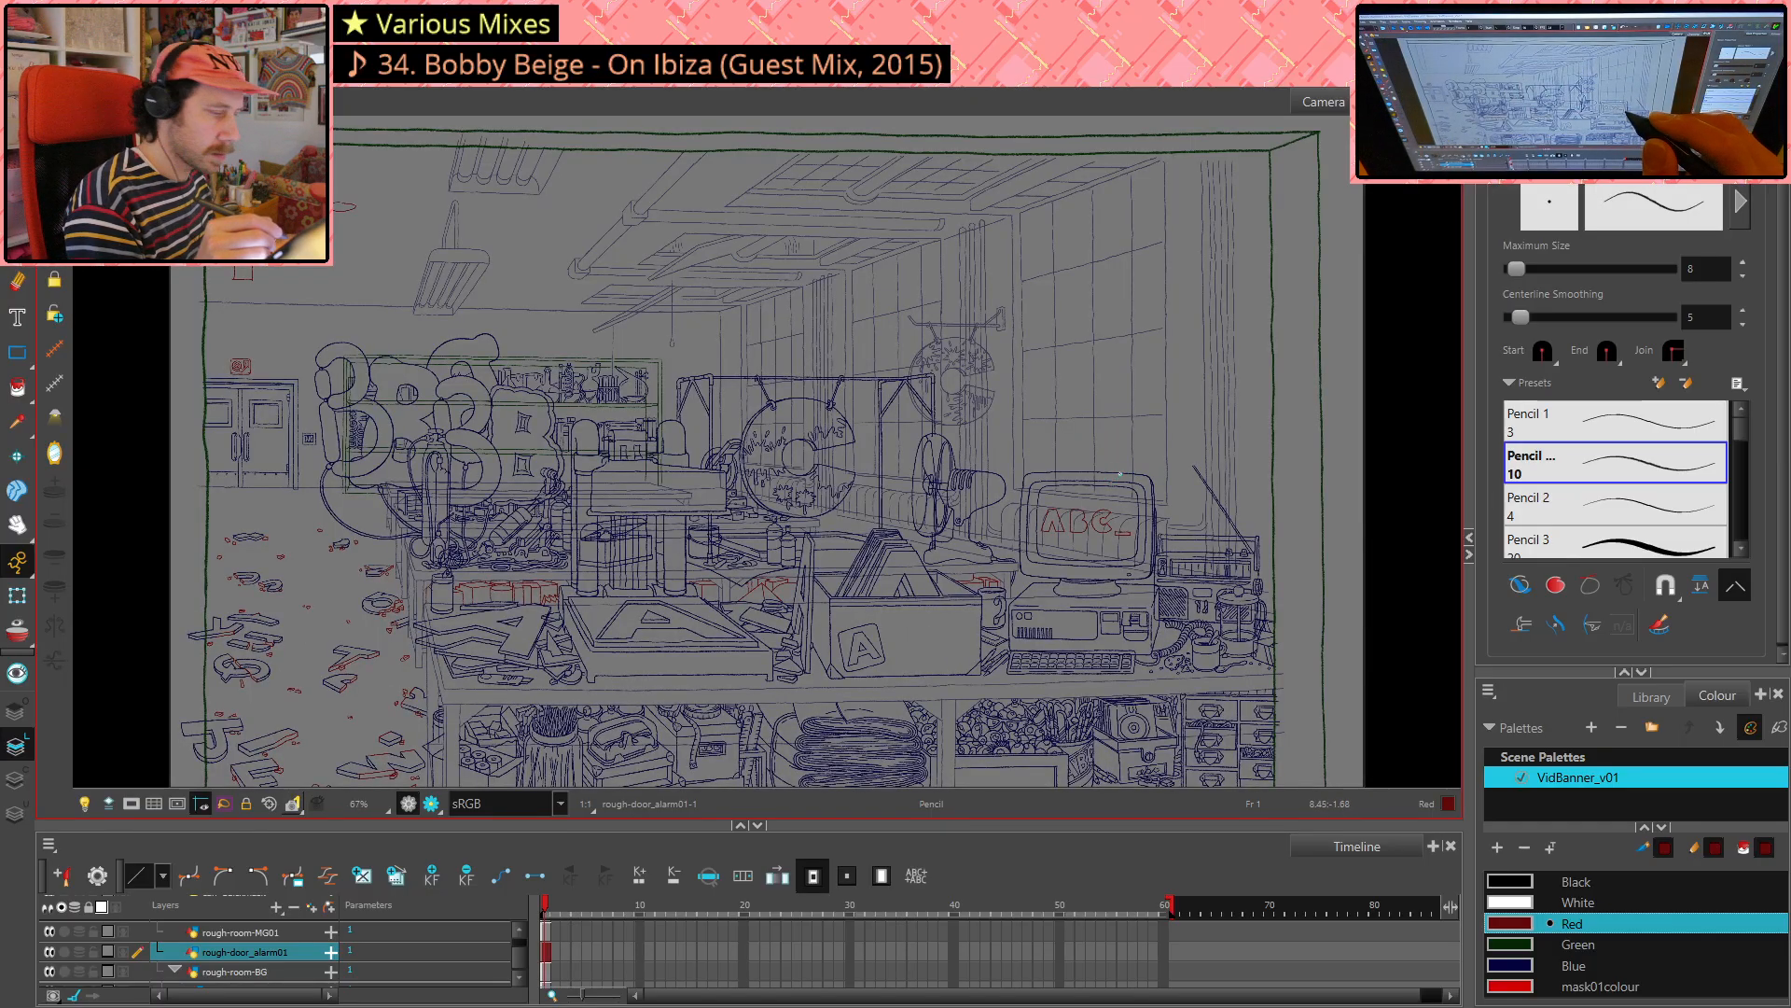
key("shift+m")
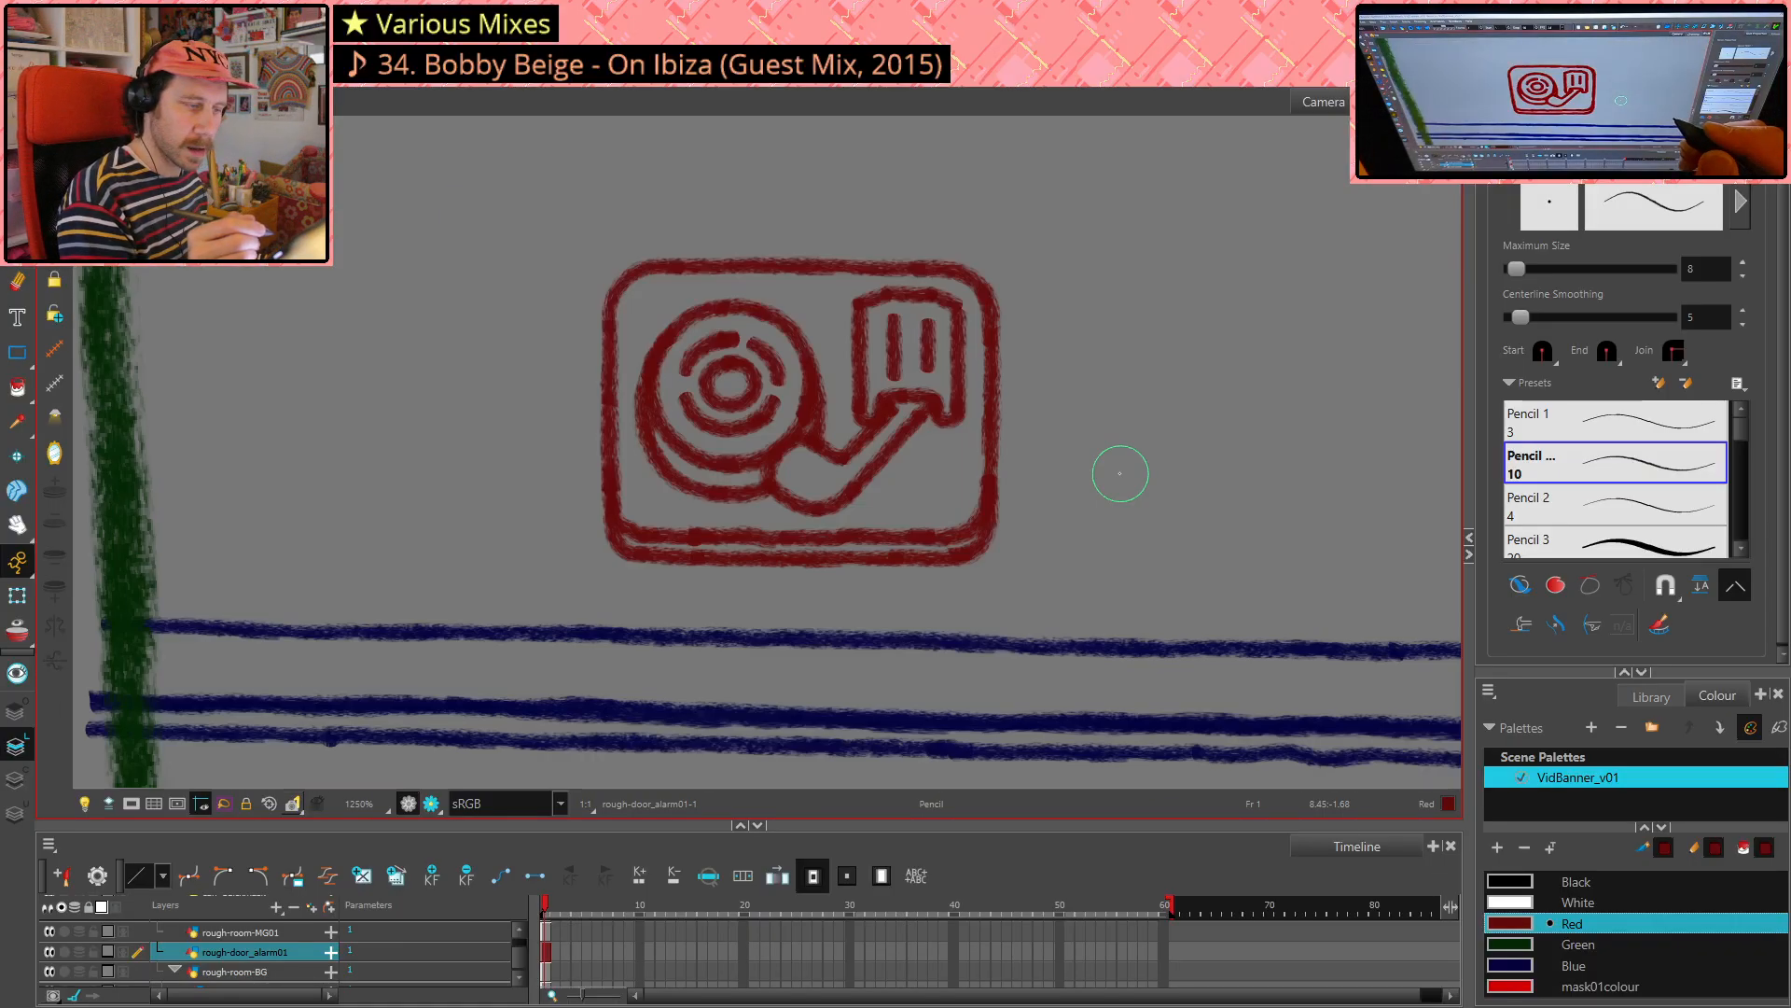
key("alt+s")
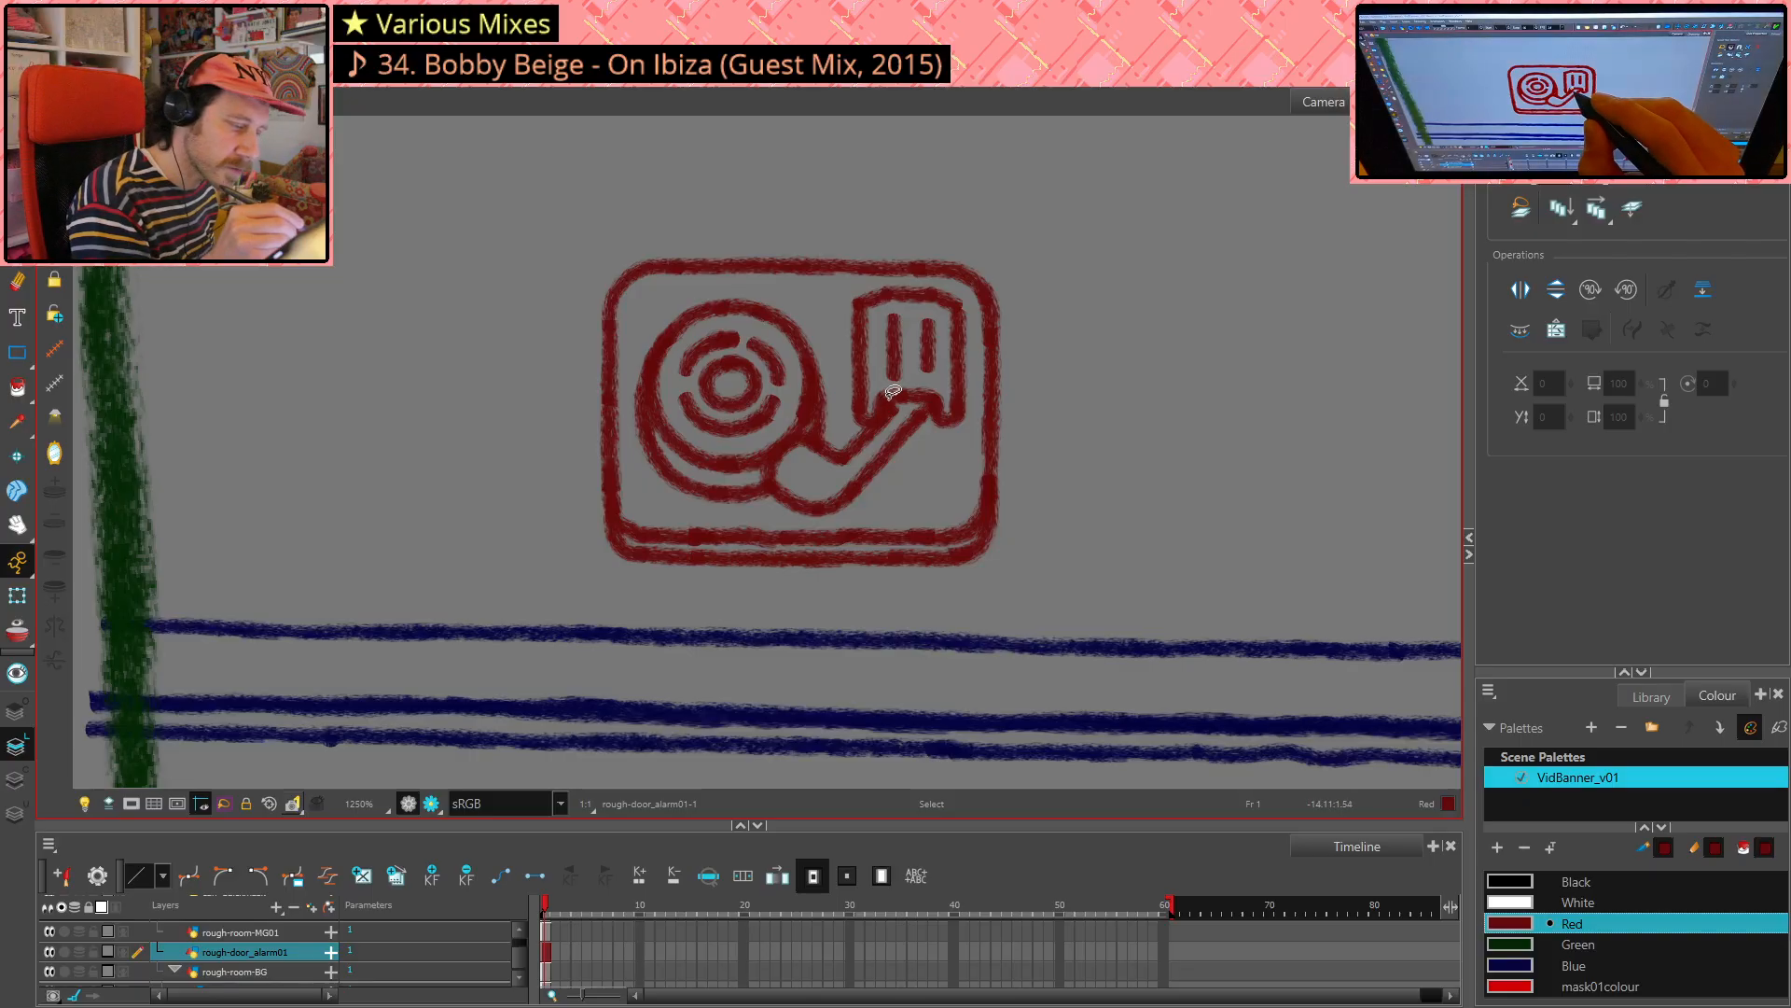
key("alt+e")
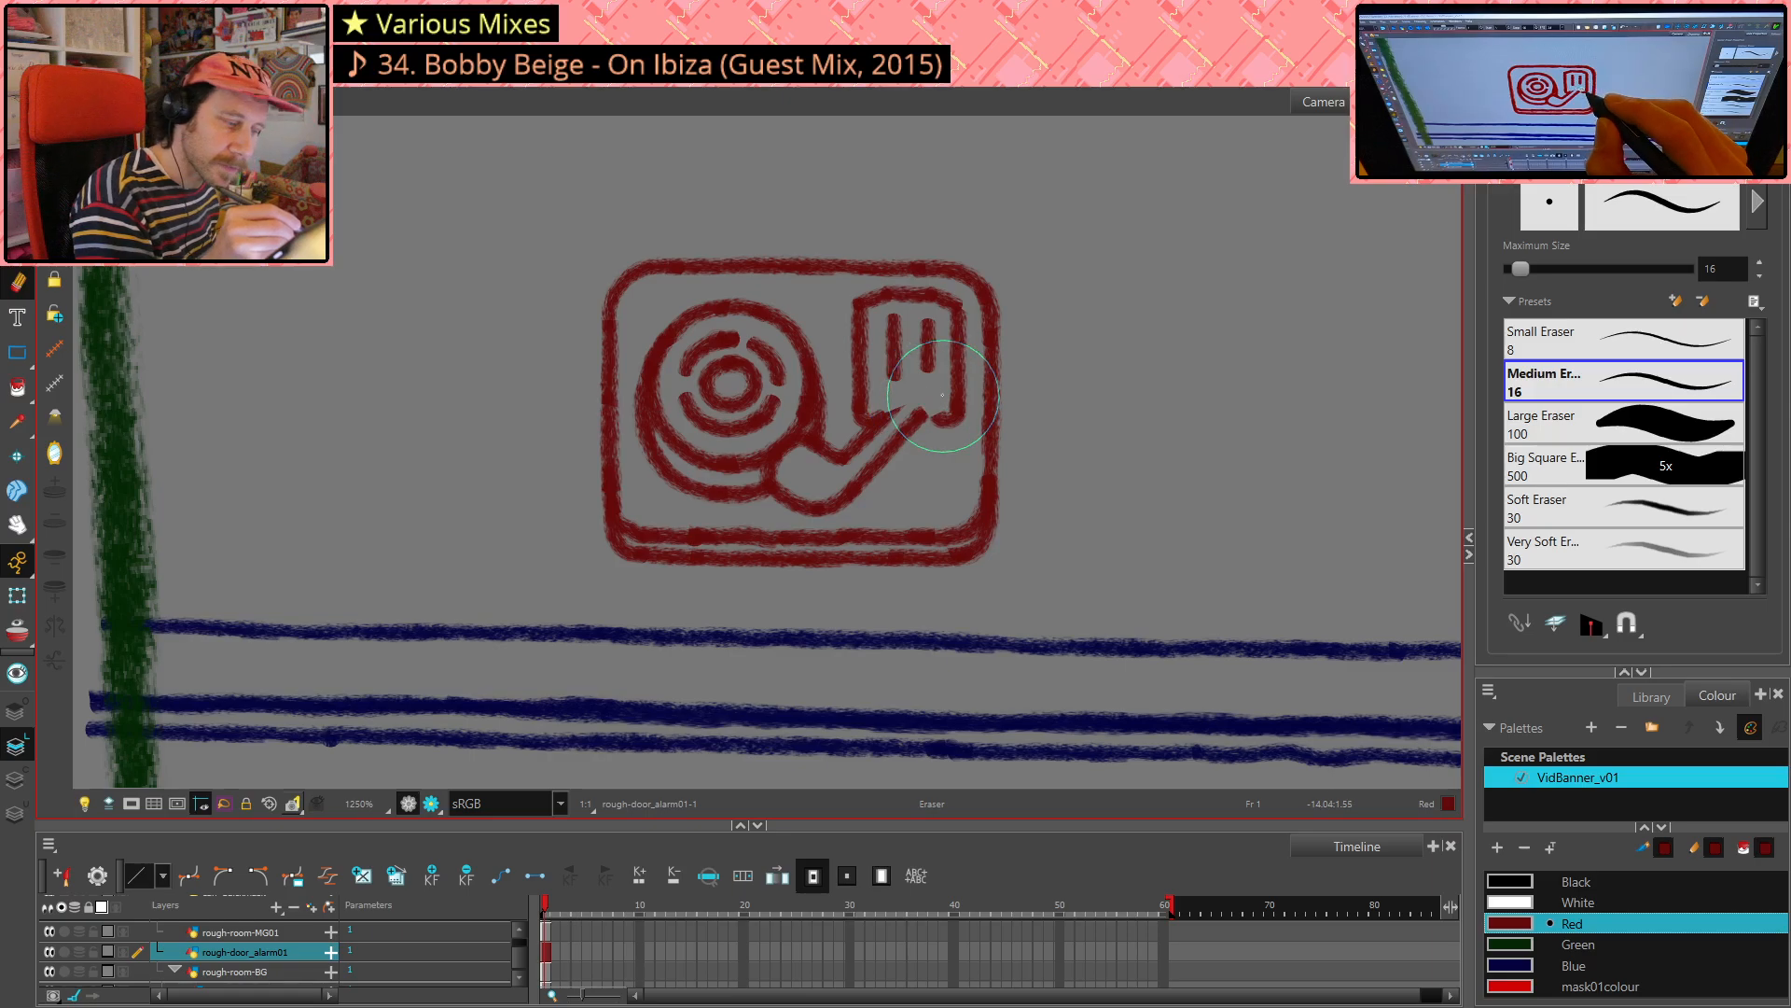
key("alt+slash")
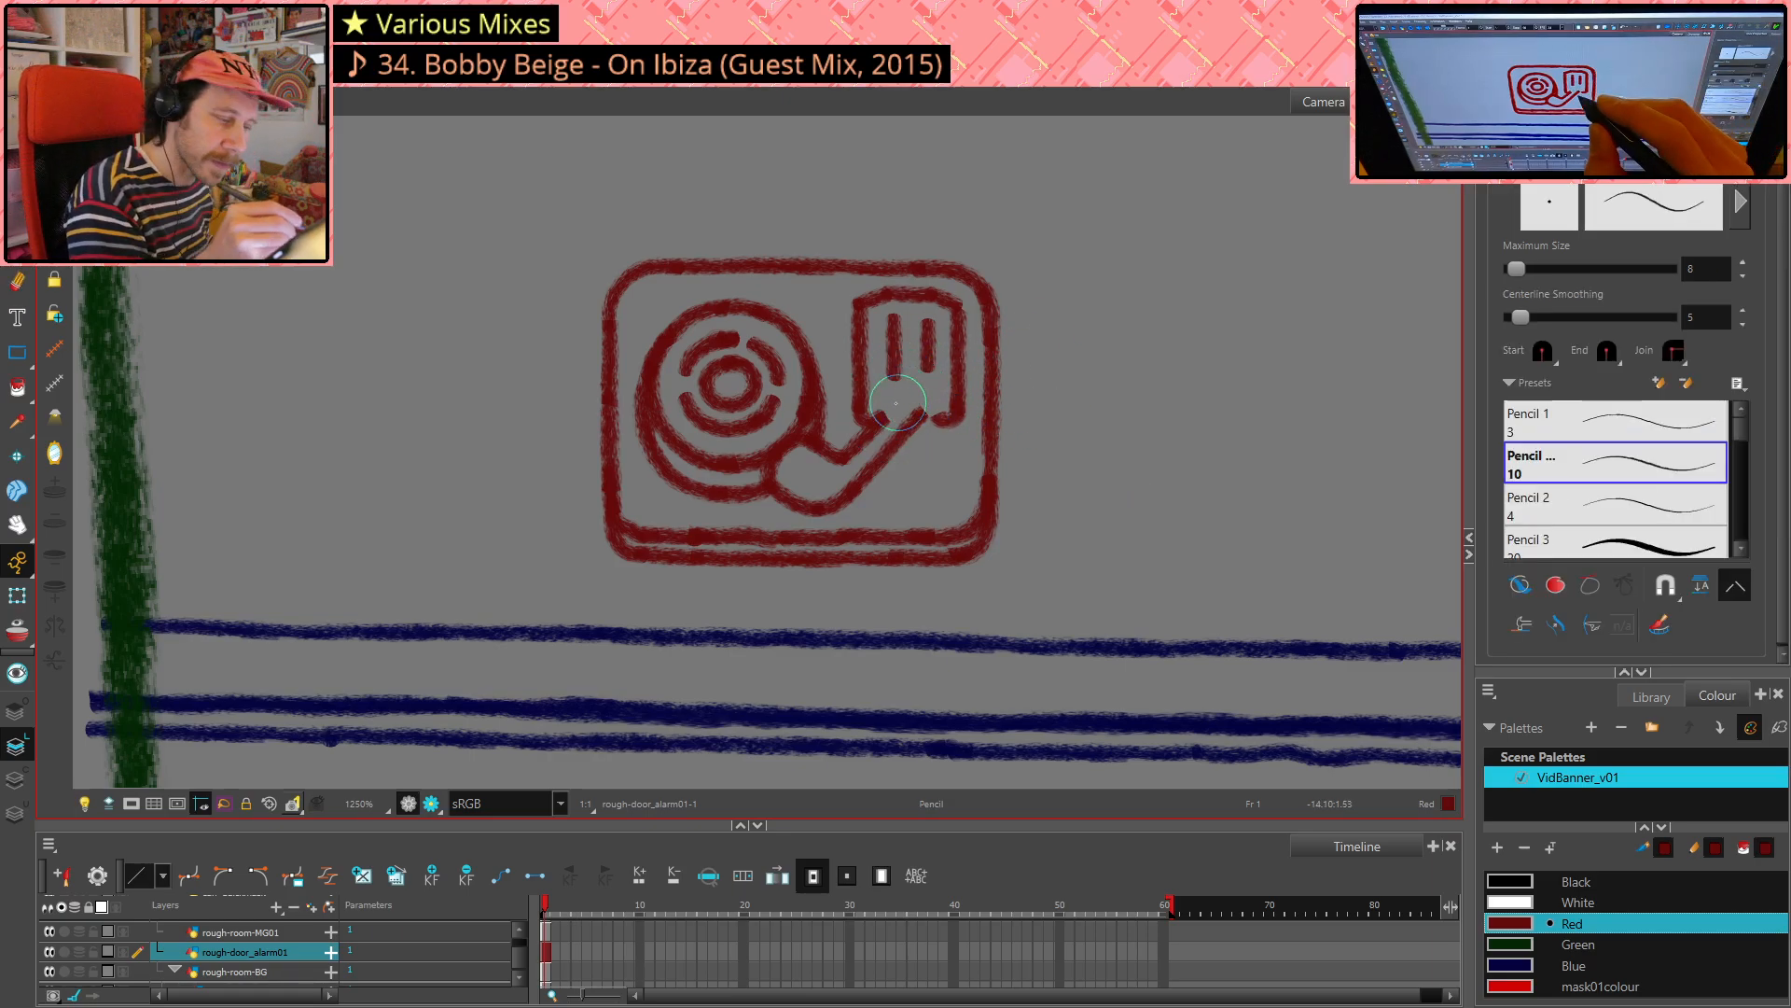
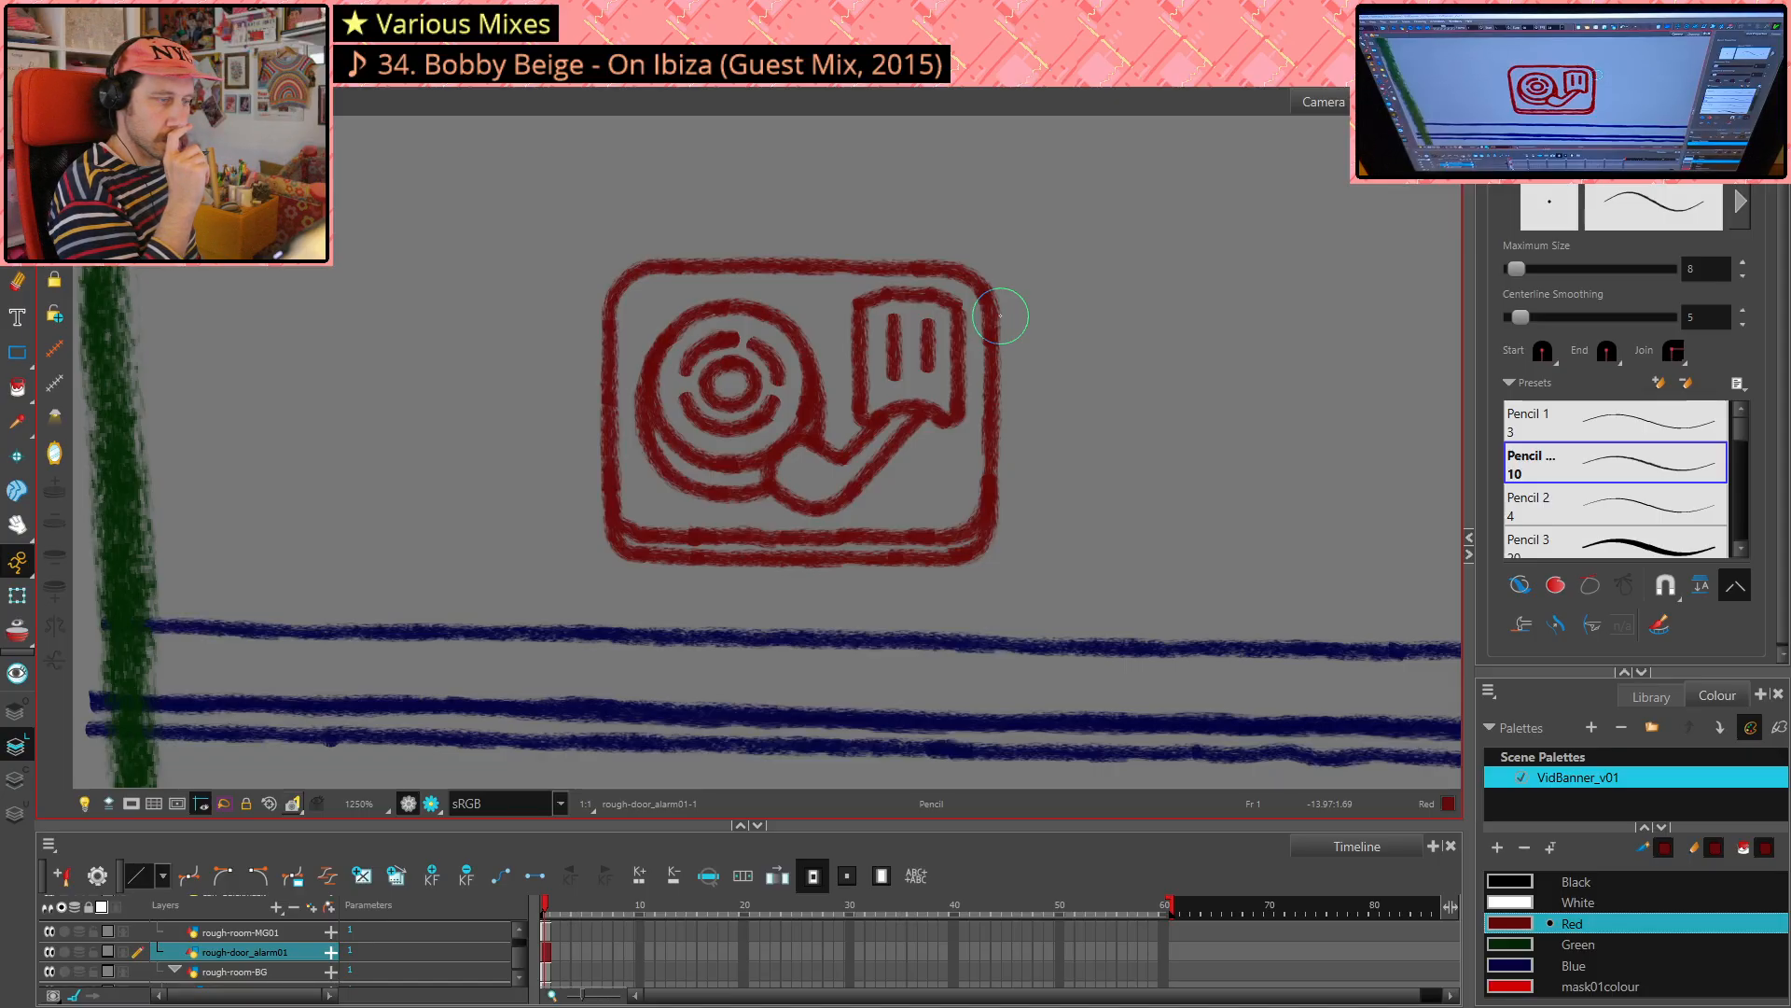
- Erase the two short vertical slots inside the bracket and draw a curved red pencil line across its upper part
key("alt+e")
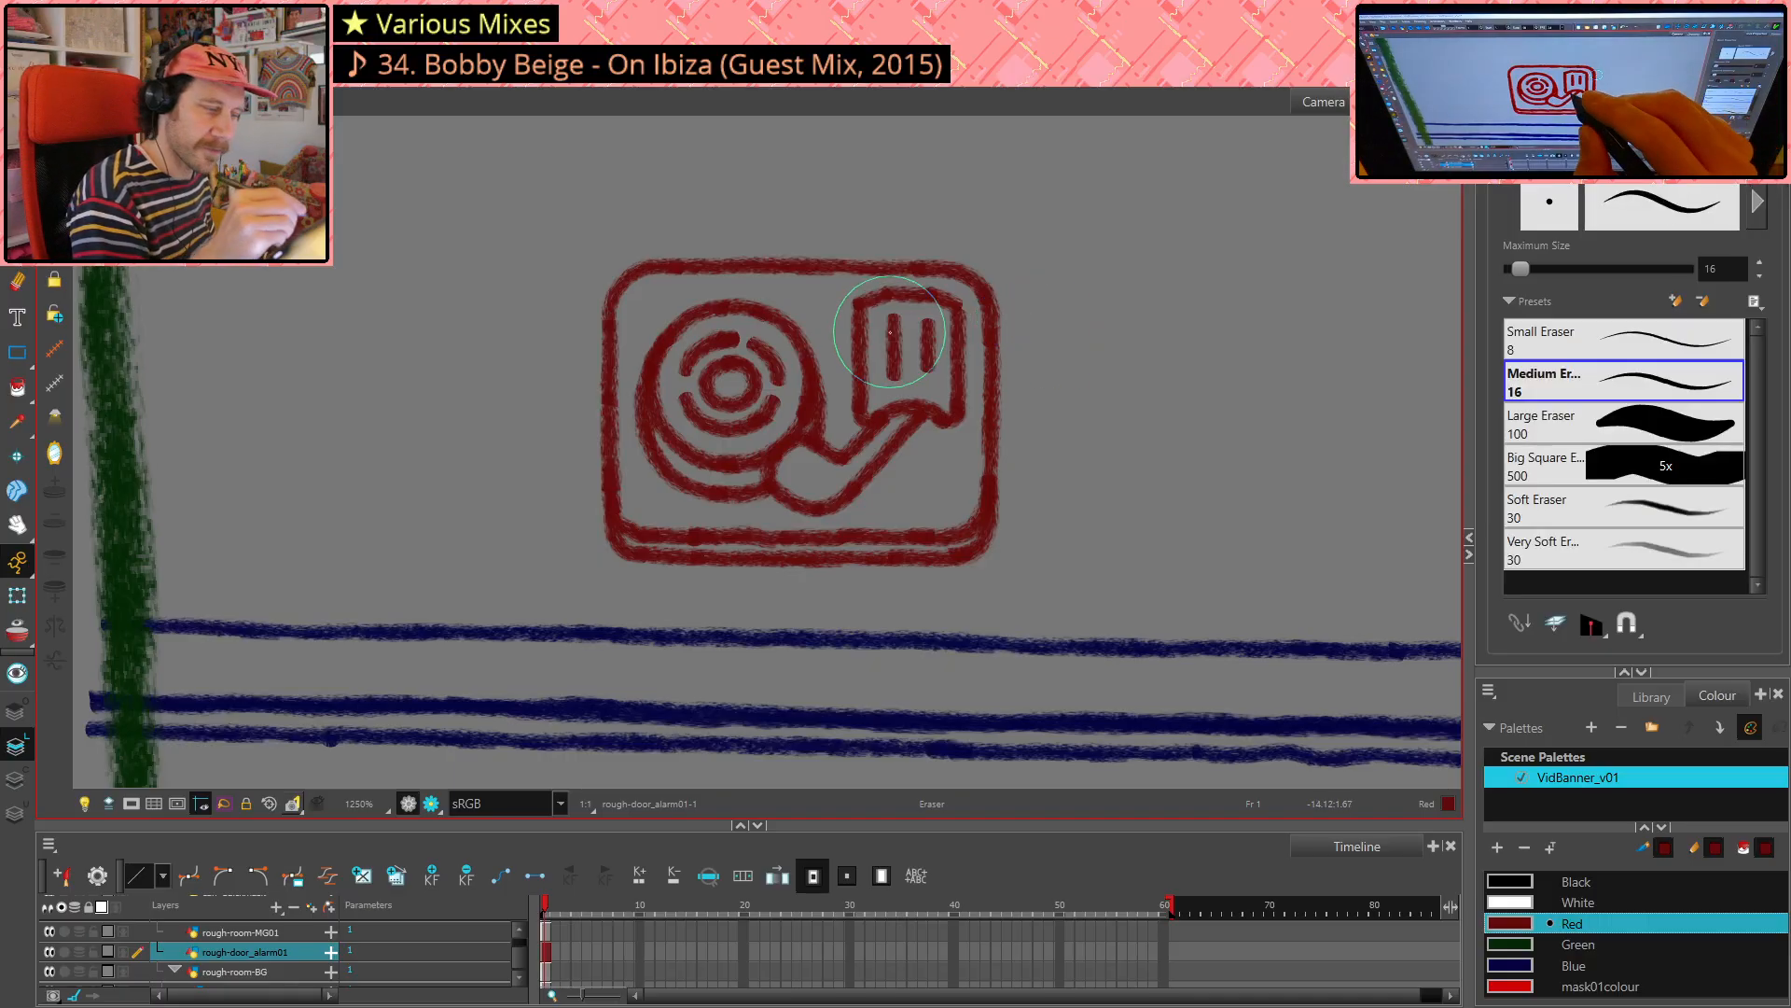
mouse_move(892, 319)
left_mouse_down()
mouse_move(893, 372)
mouse_move(922, 326)
mouse_move(921, 362)
mouse_move(871, 343)
mouse_move(949, 342)
left_mouse_up()
key("alt+slash")
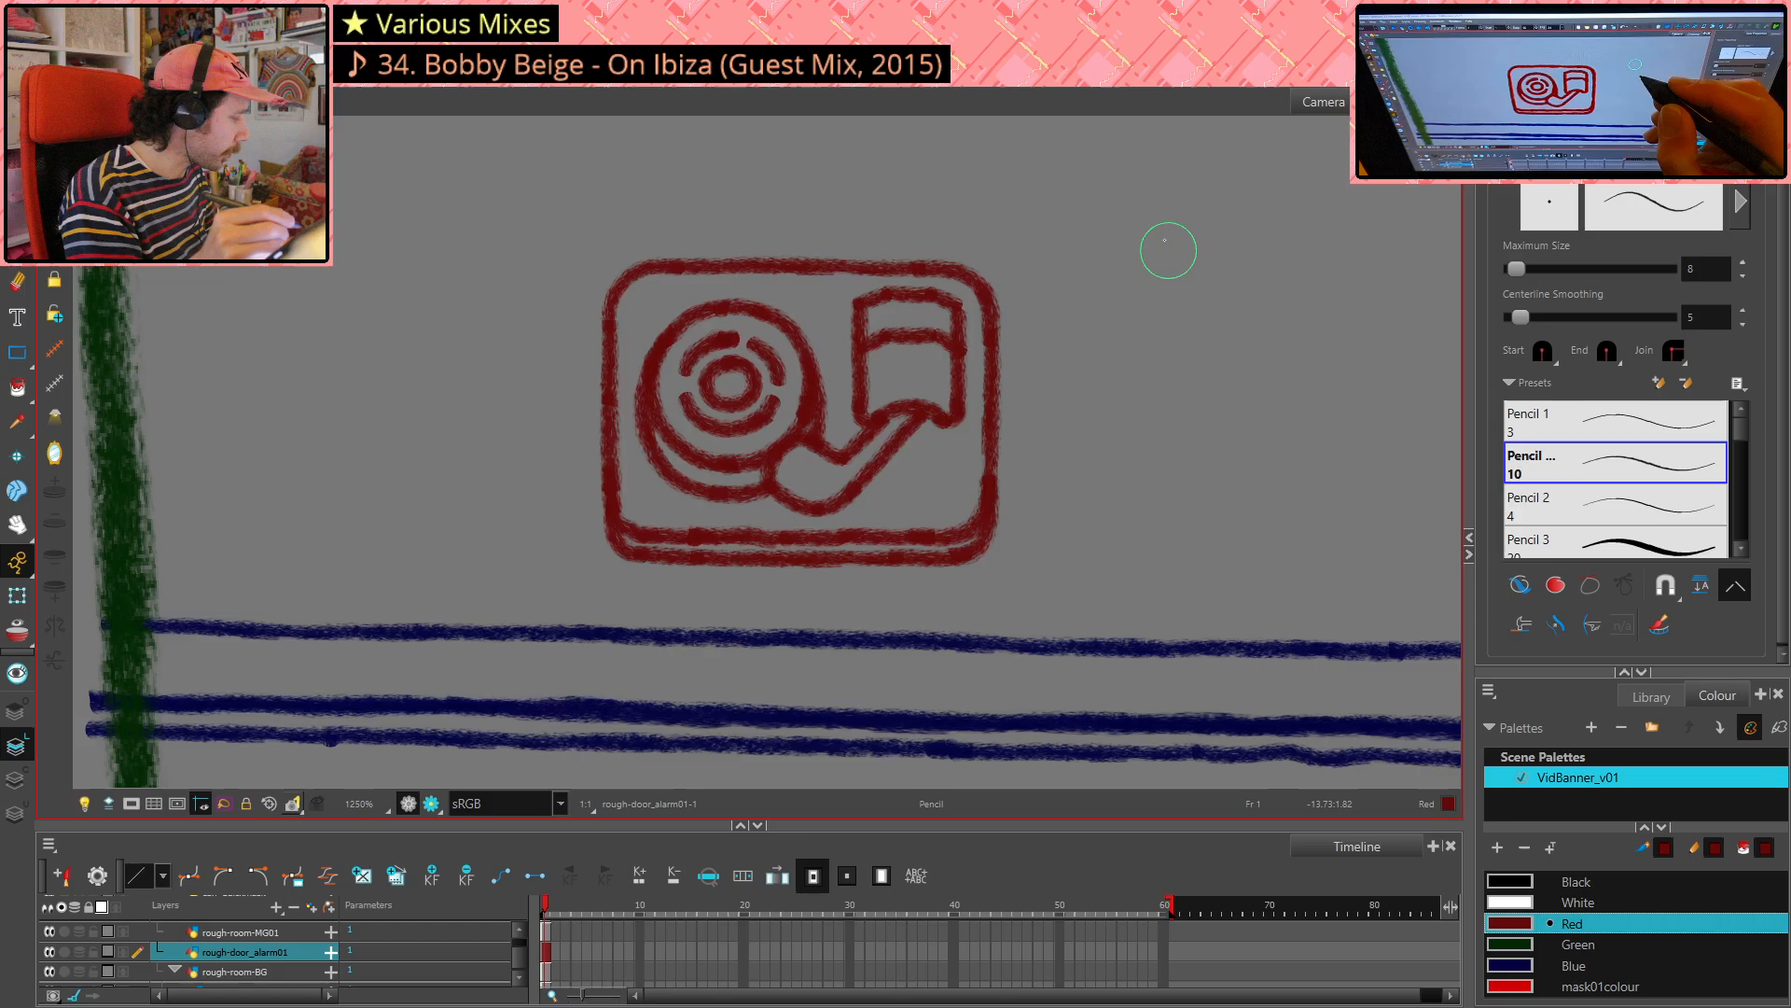
- Cut away the bracket's old sides and top edge above the new curved line
key("alt+t")
left_click(860, 323)
key("Delete")
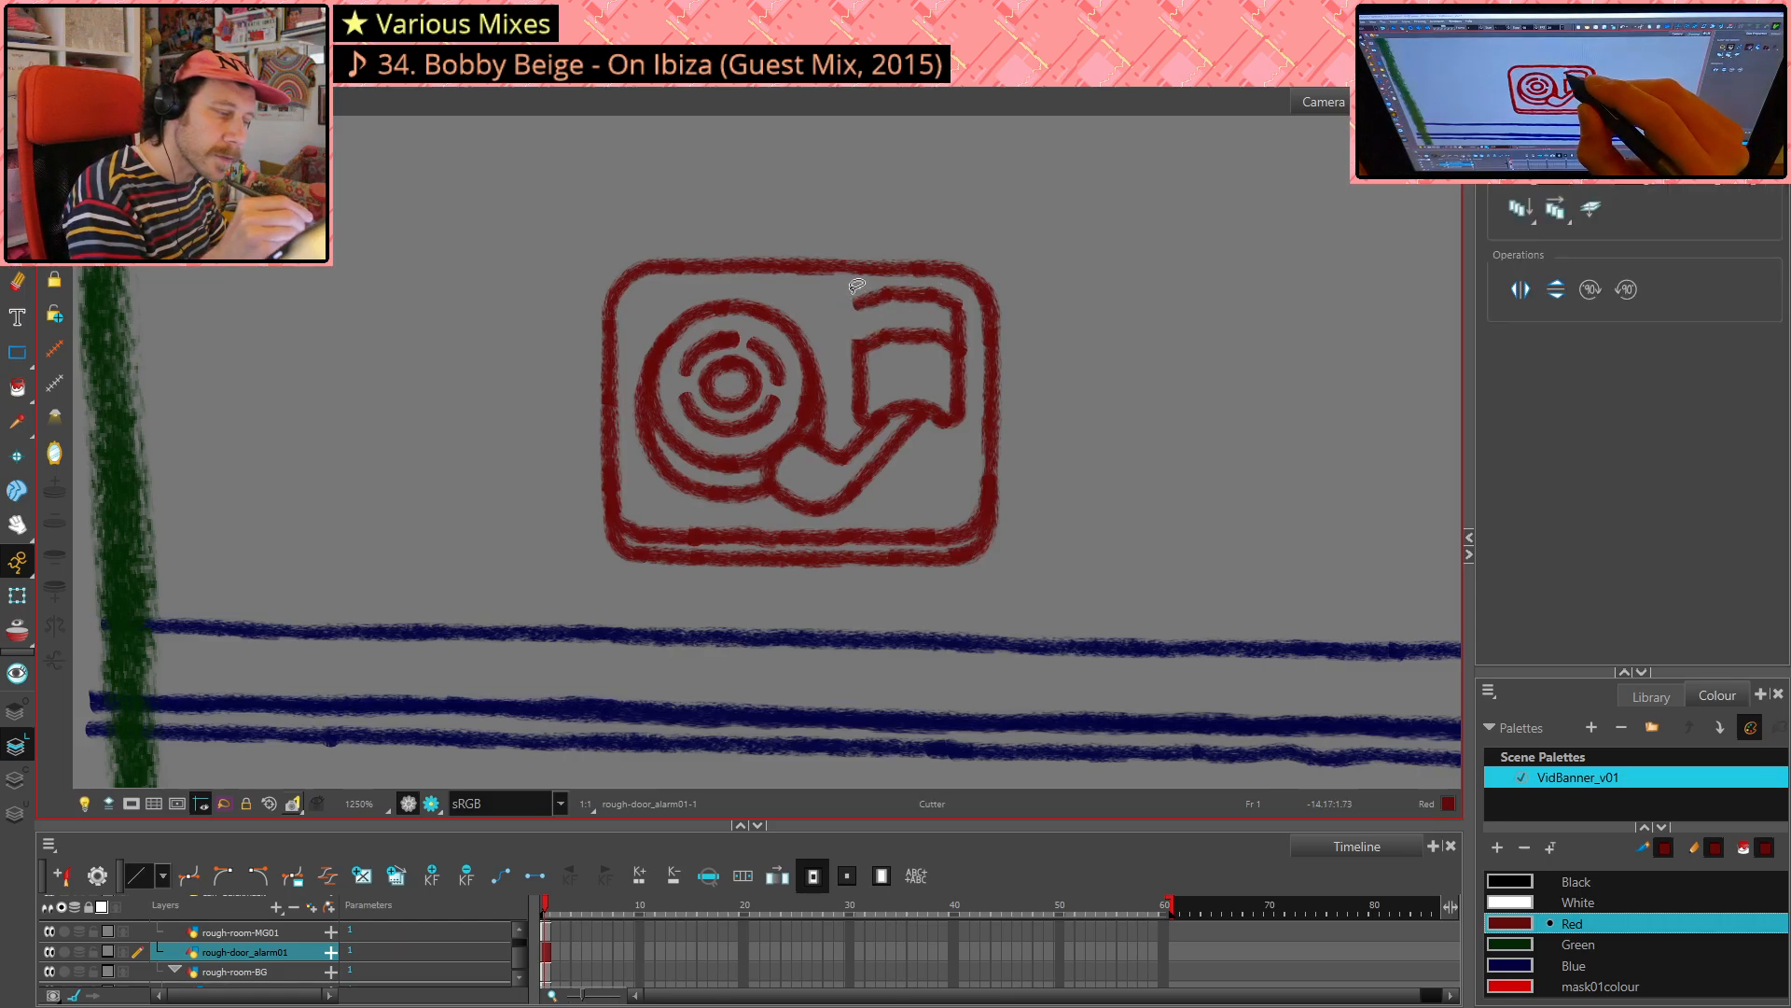
mouse_move(851, 293)
left_mouse_down()
mouse_move(967, 320)
mouse_move(880, 293)
mouse_move(843, 310)
left_mouse_up()
key("Delete")
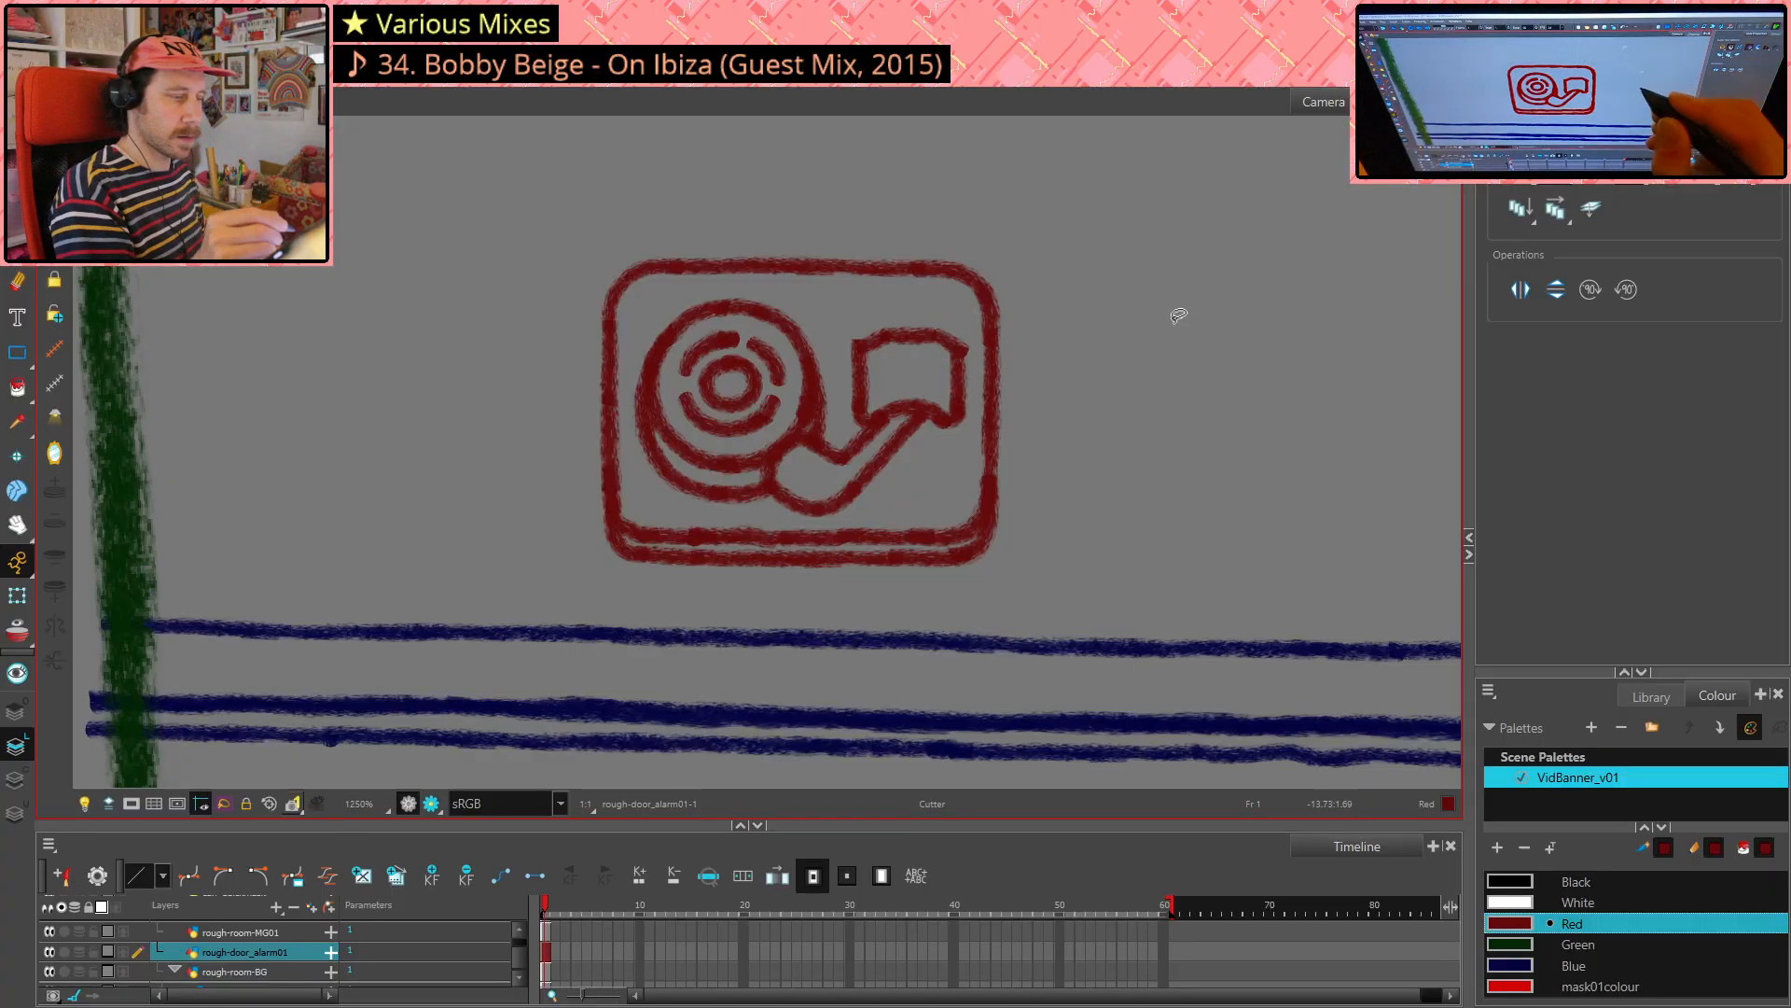
- Clean up and round the bracket's two upper corners with the 16-size Medium Eraser and the red size 8 pencil
key("alt+e")
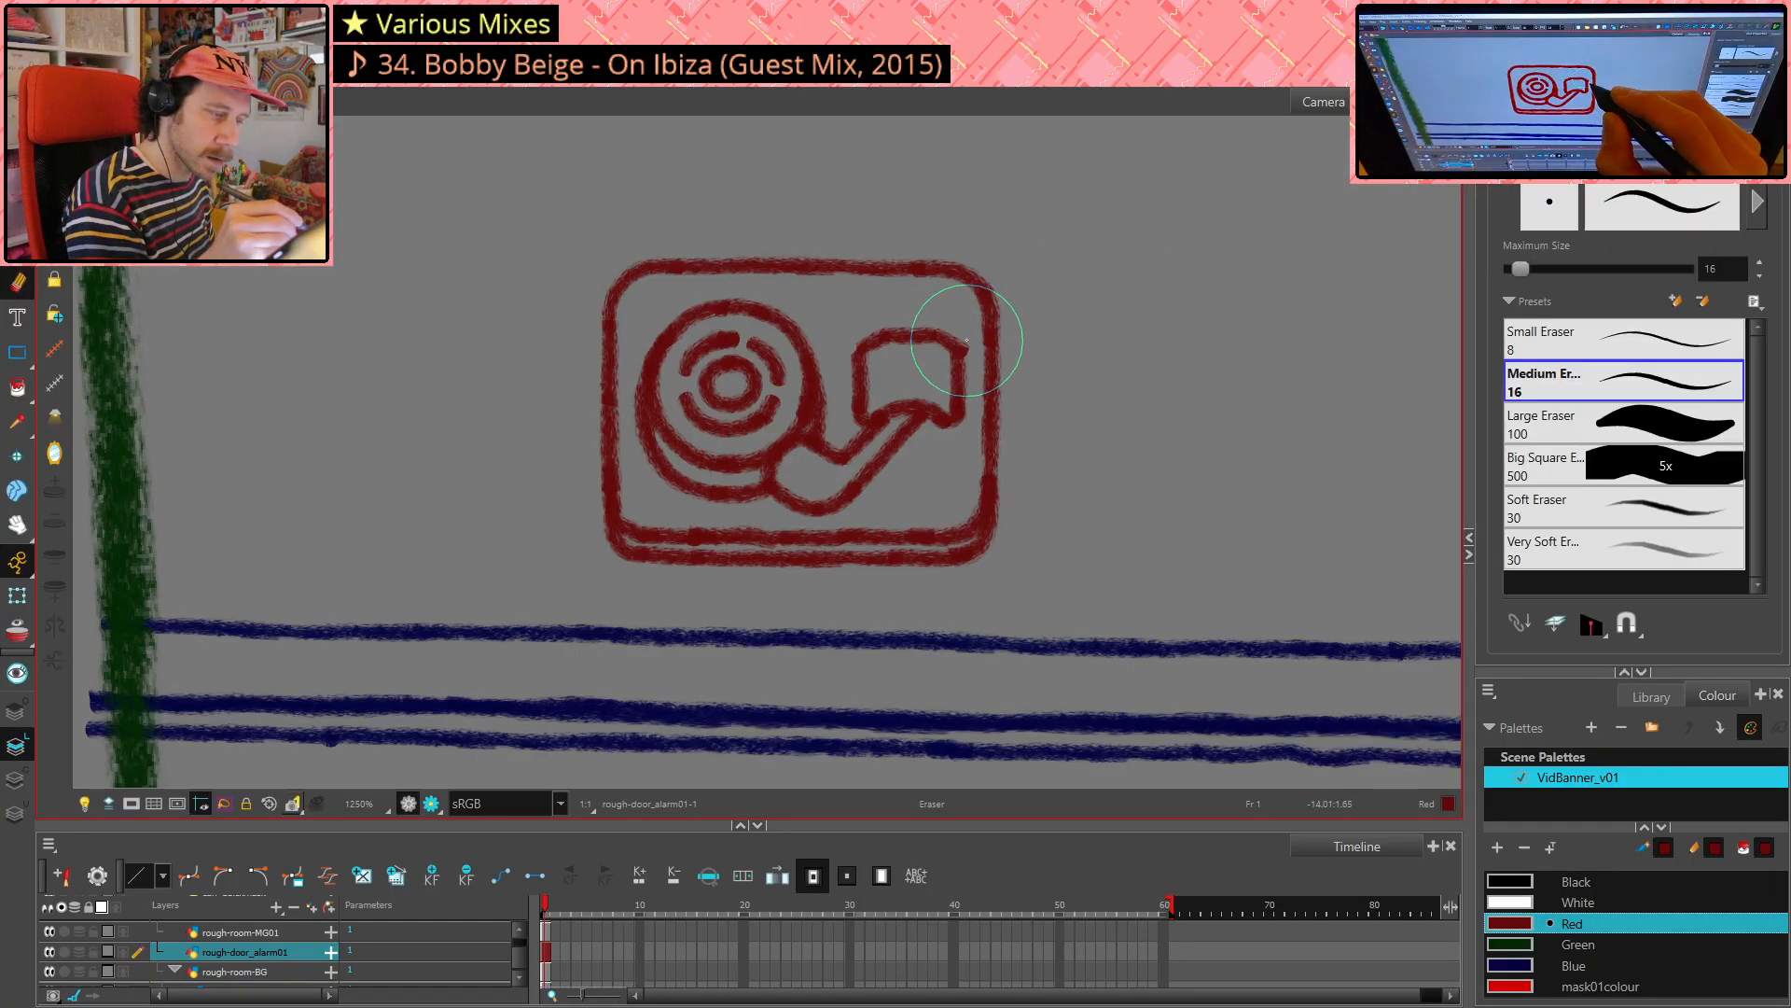
key("alt+slash")
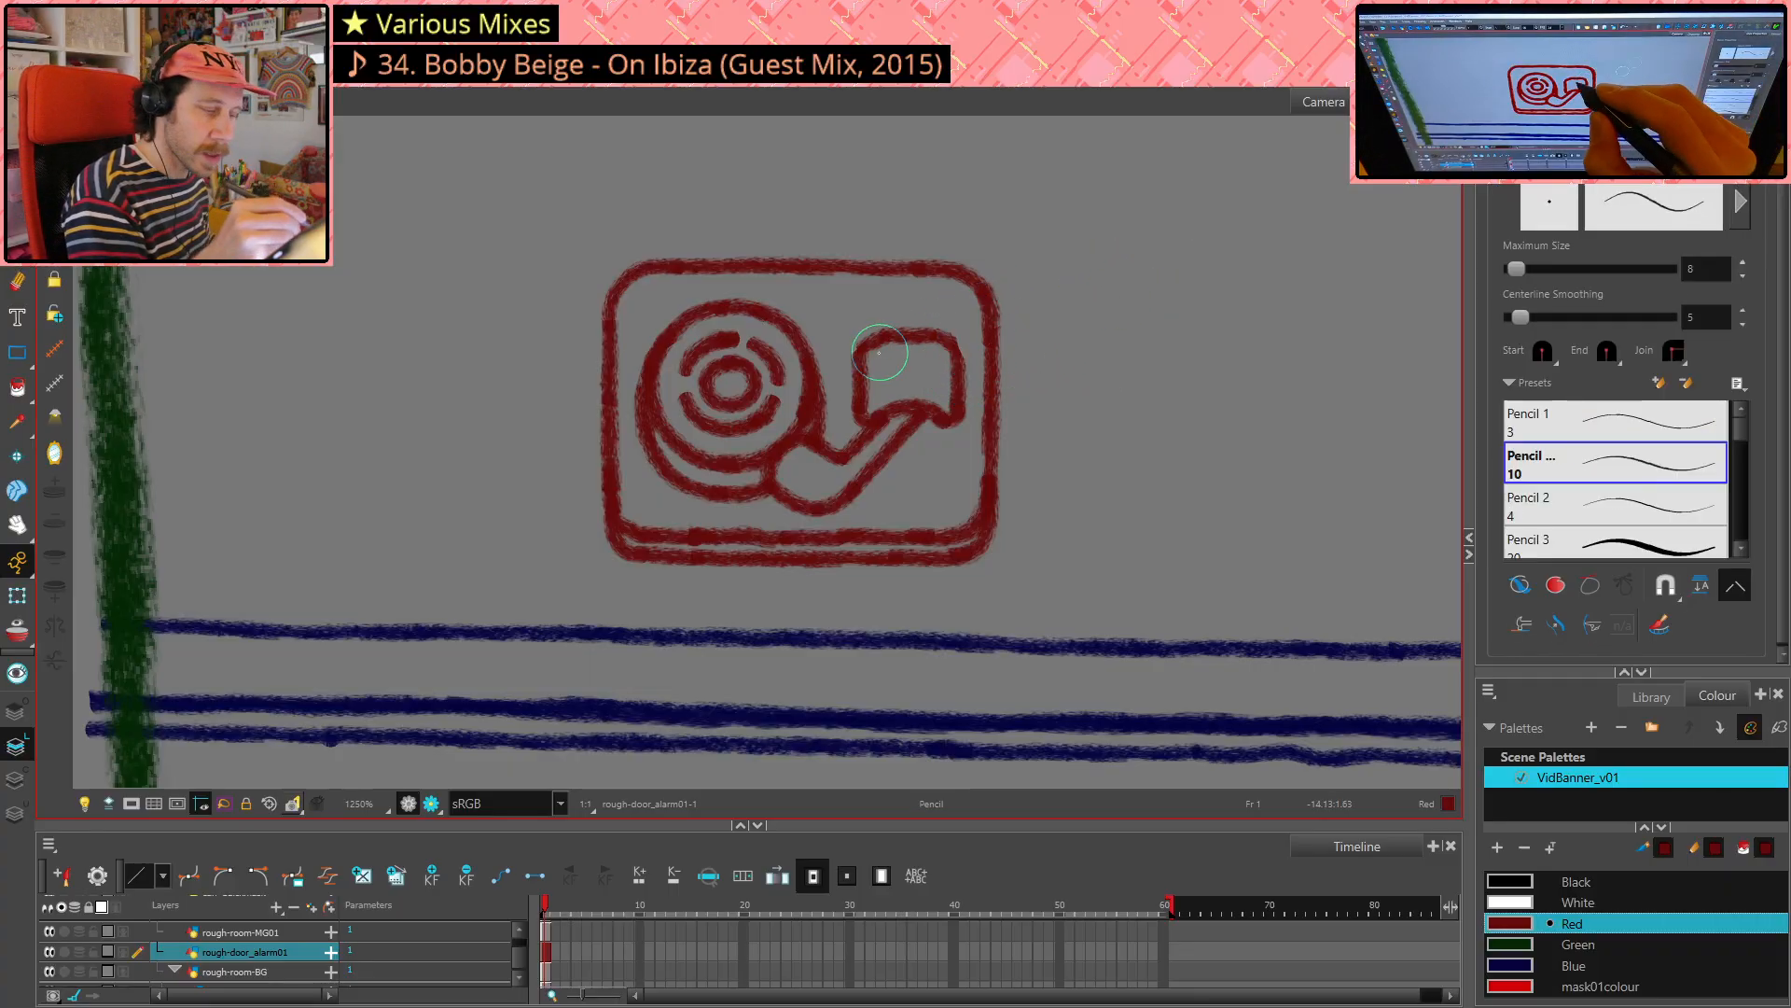
key("ctrl+z")
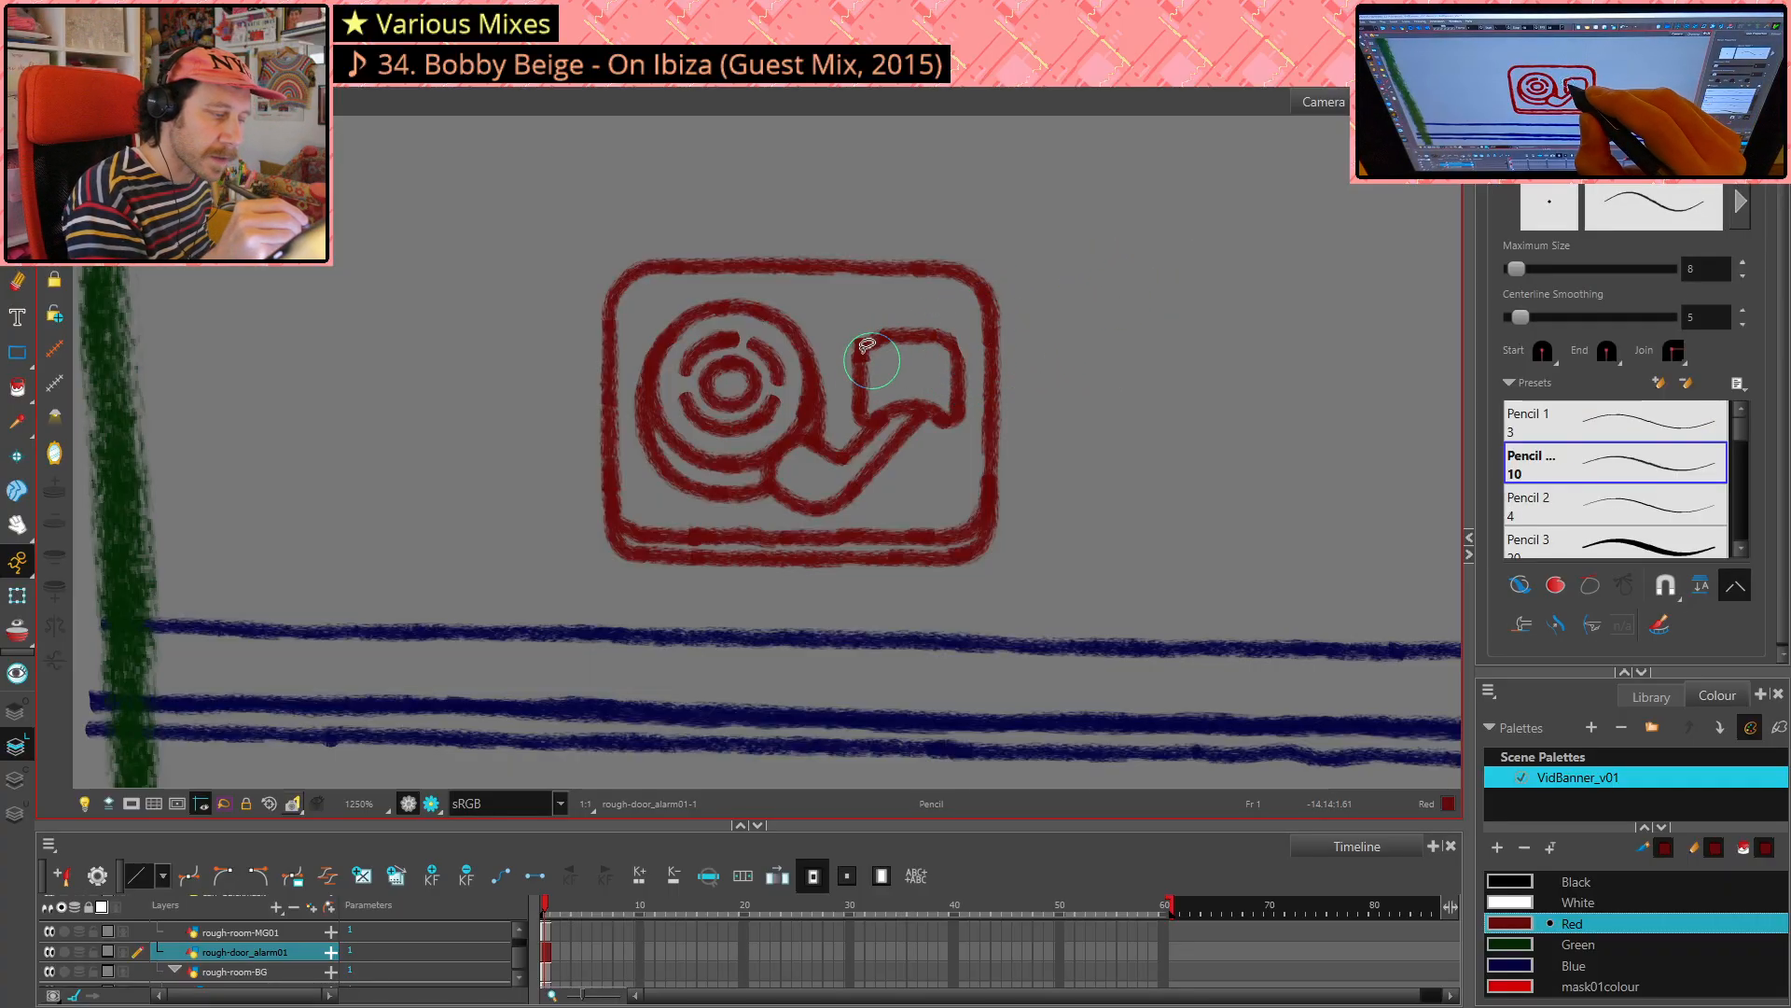
key("ctrl+z")
left_click_drag(862, 343, 859, 364)
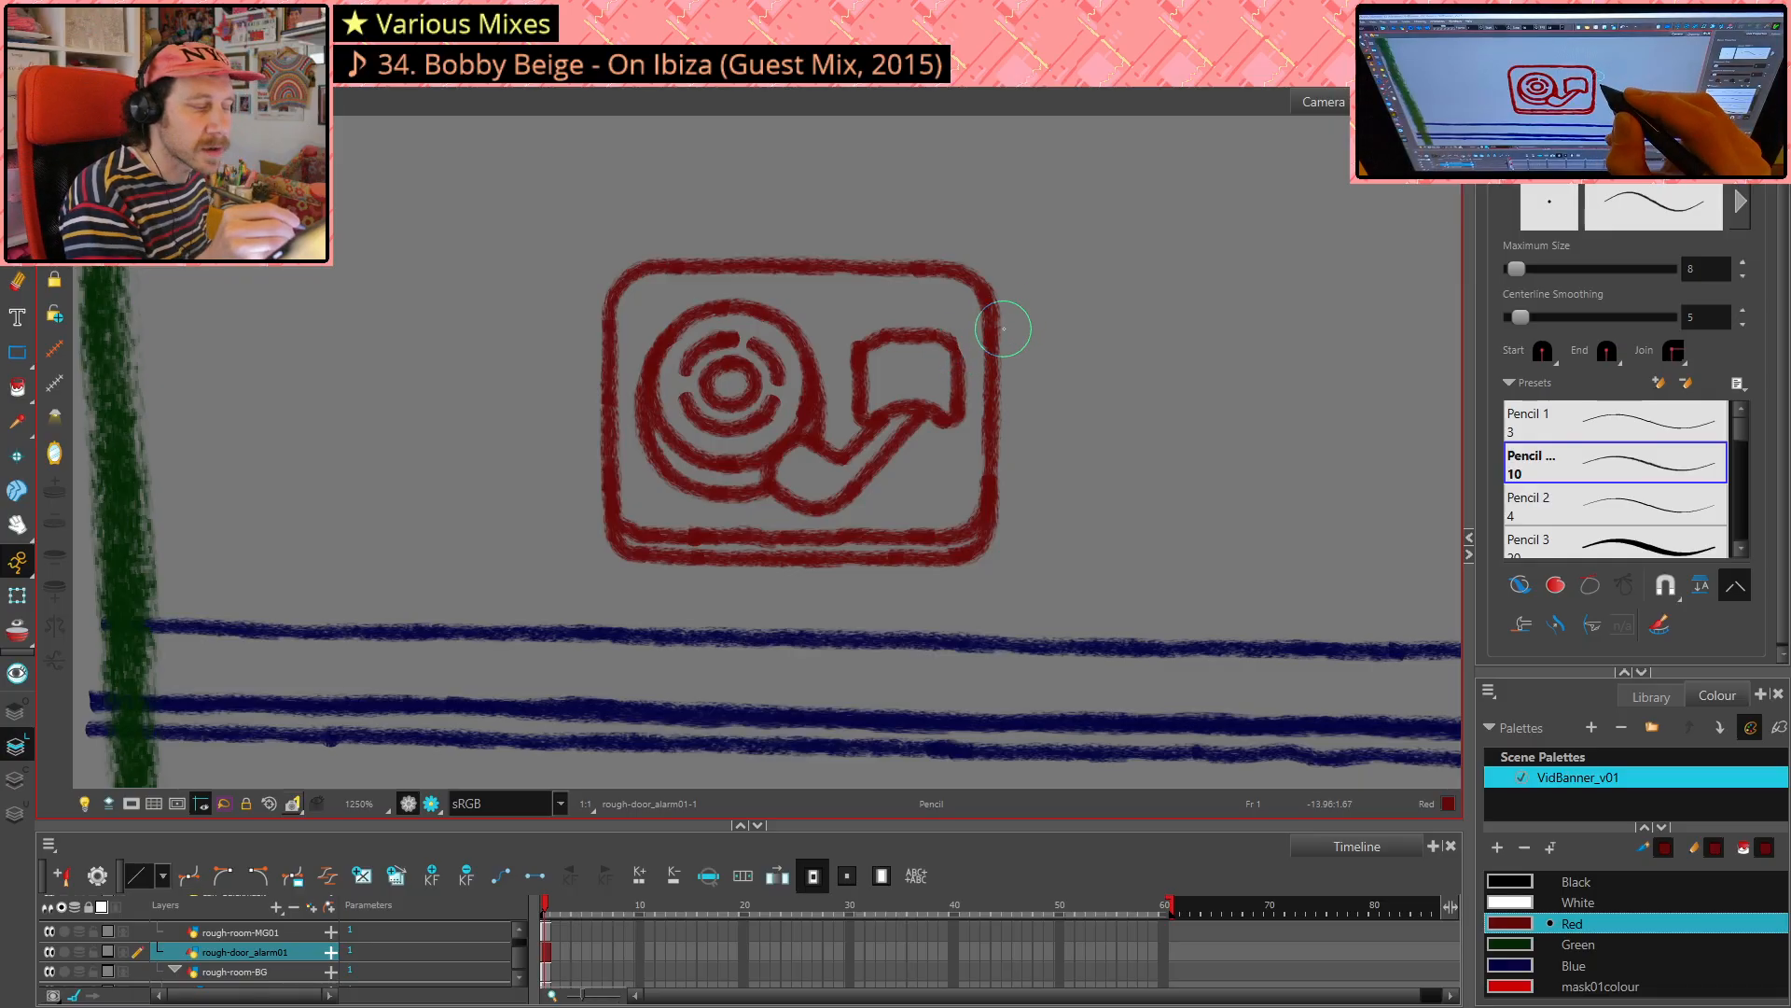
key("ctrl")
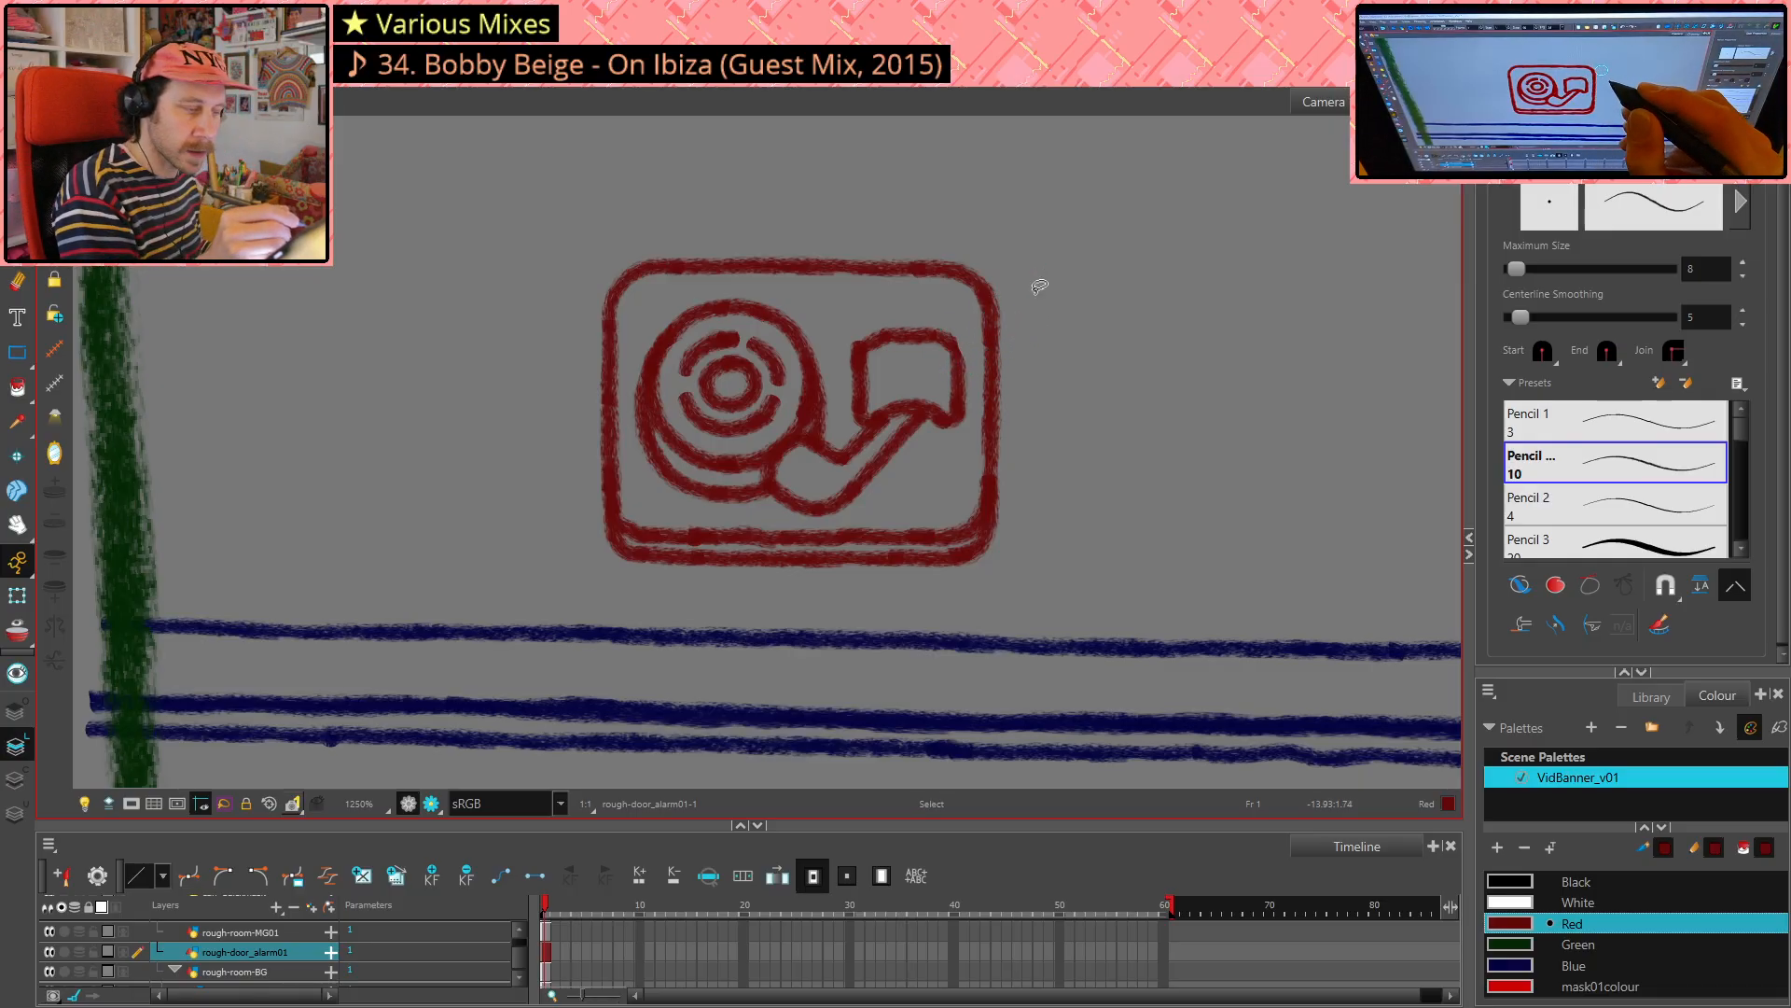
key("alt+e")
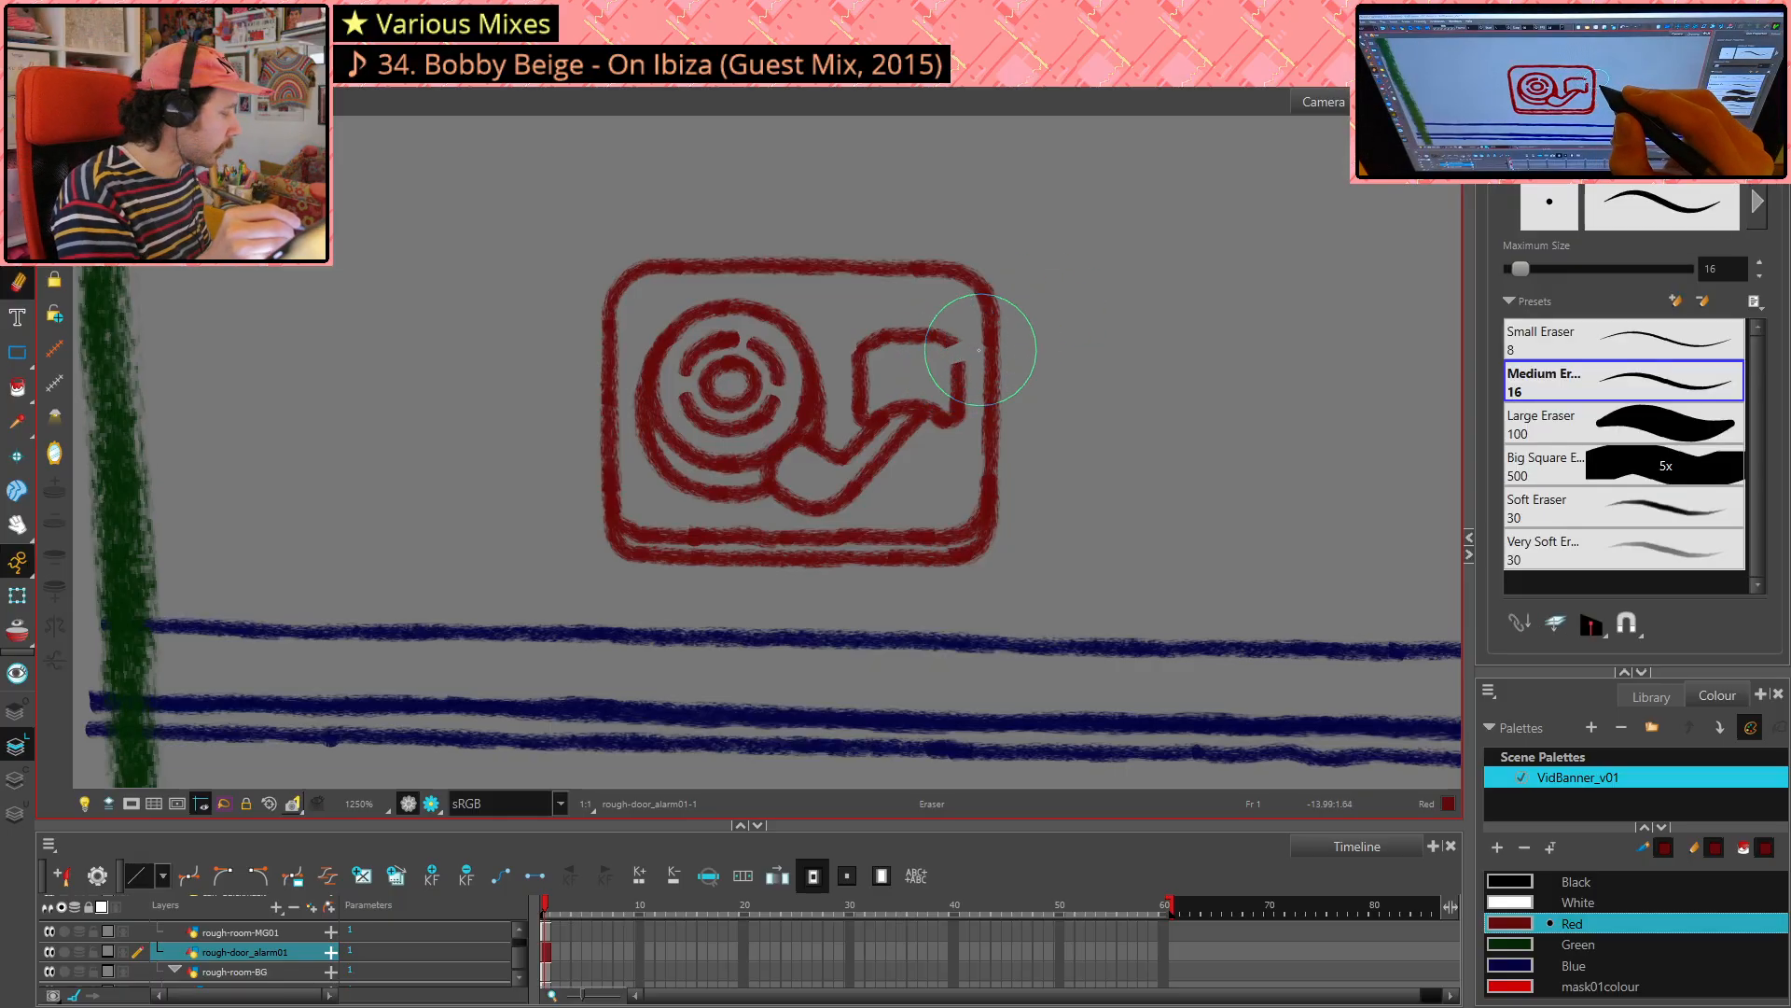
key("alt+slash")
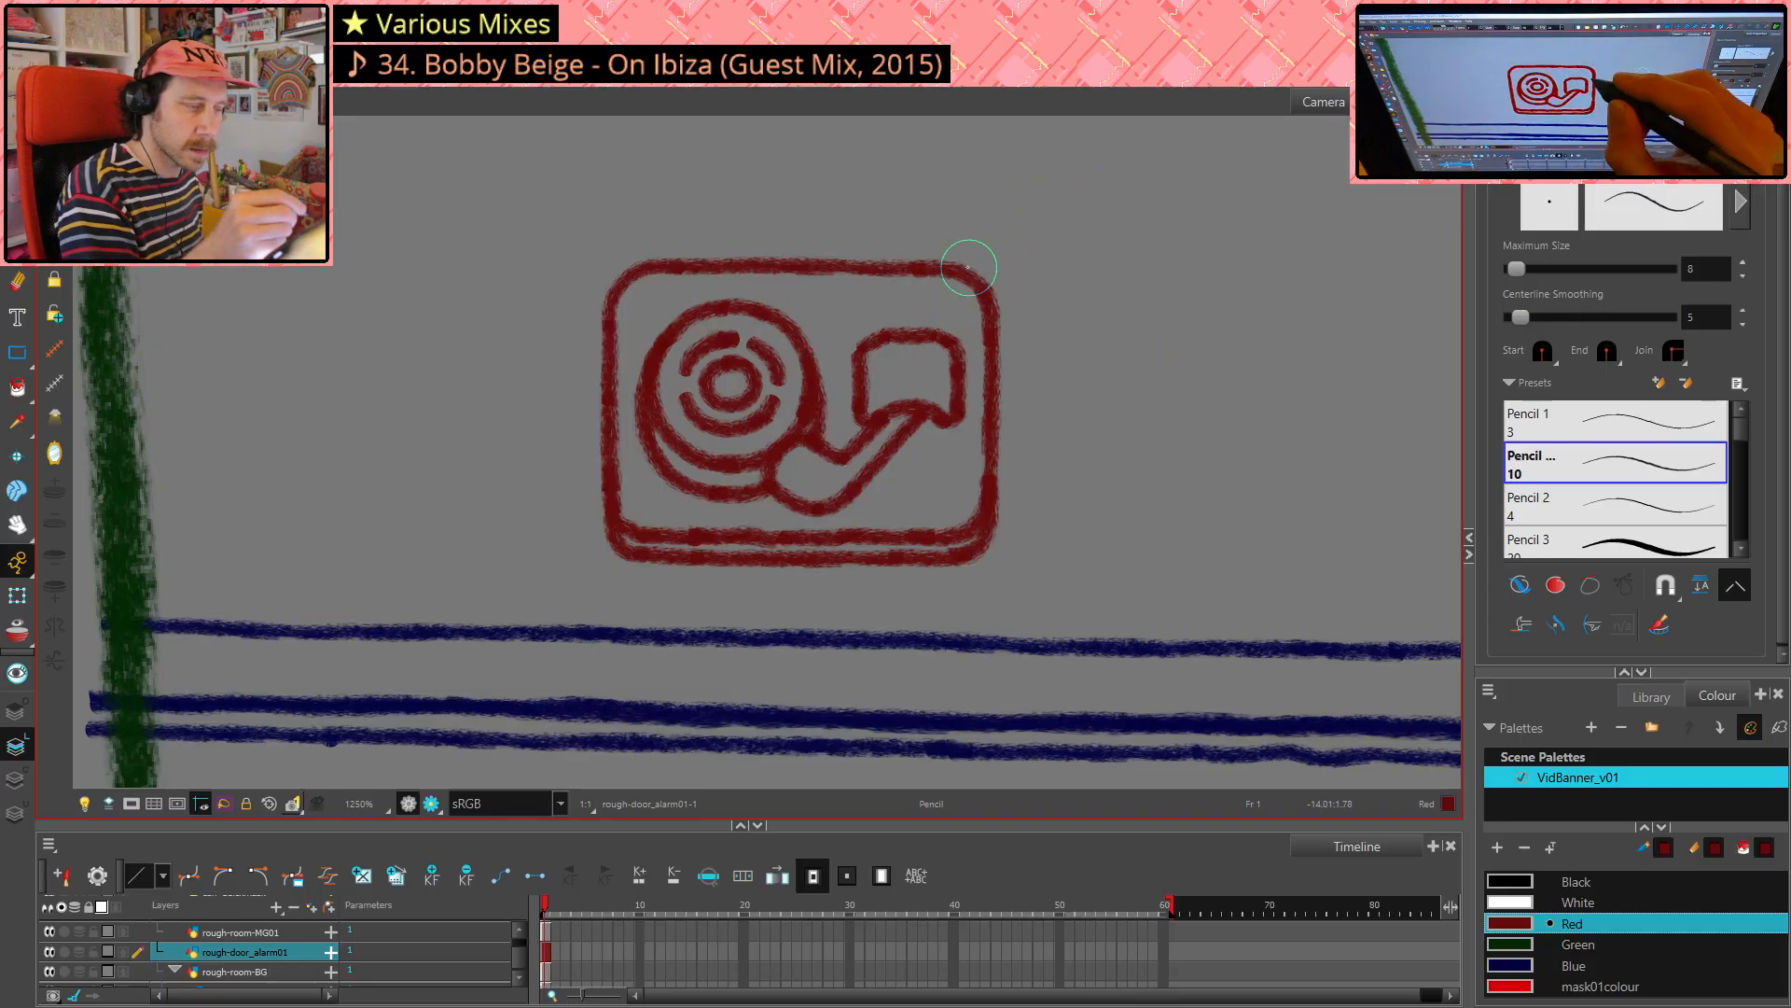
- Draw a vertical red pencil line just outside the alarm box's right side, stopping above its lower corner
left_click_drag(1014, 368, 1015, 419)
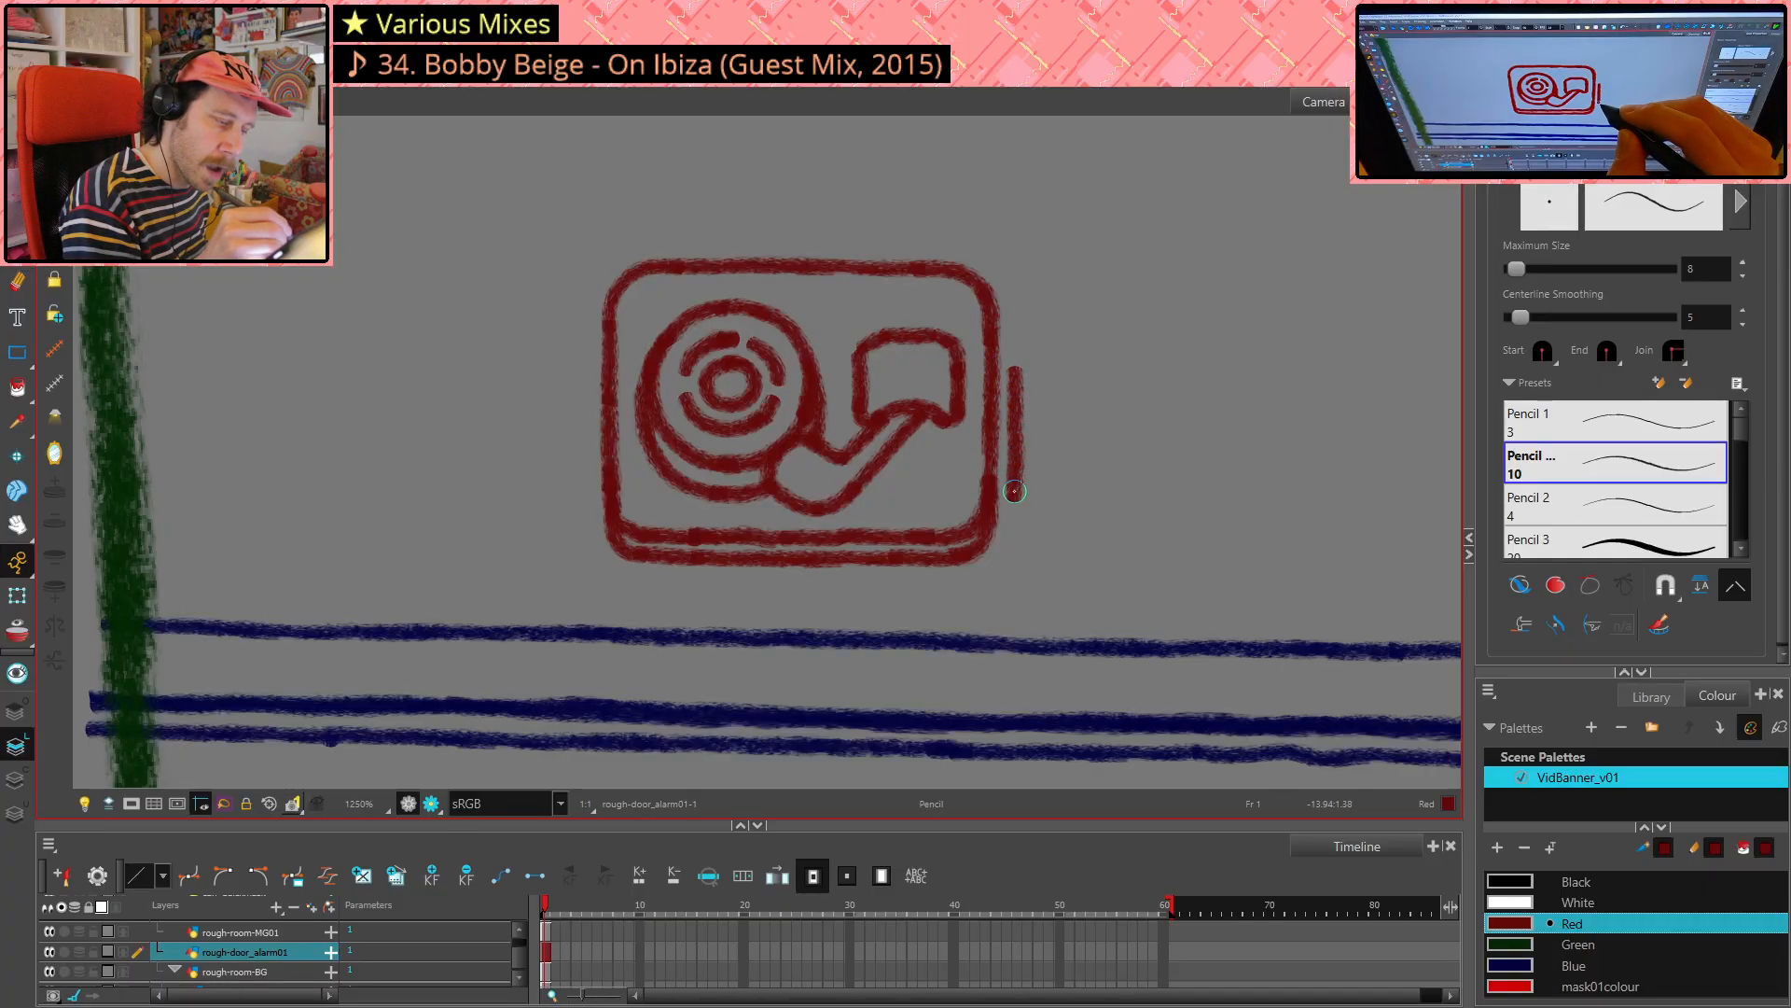
left_click_drag(1014, 507, 1015, 524)
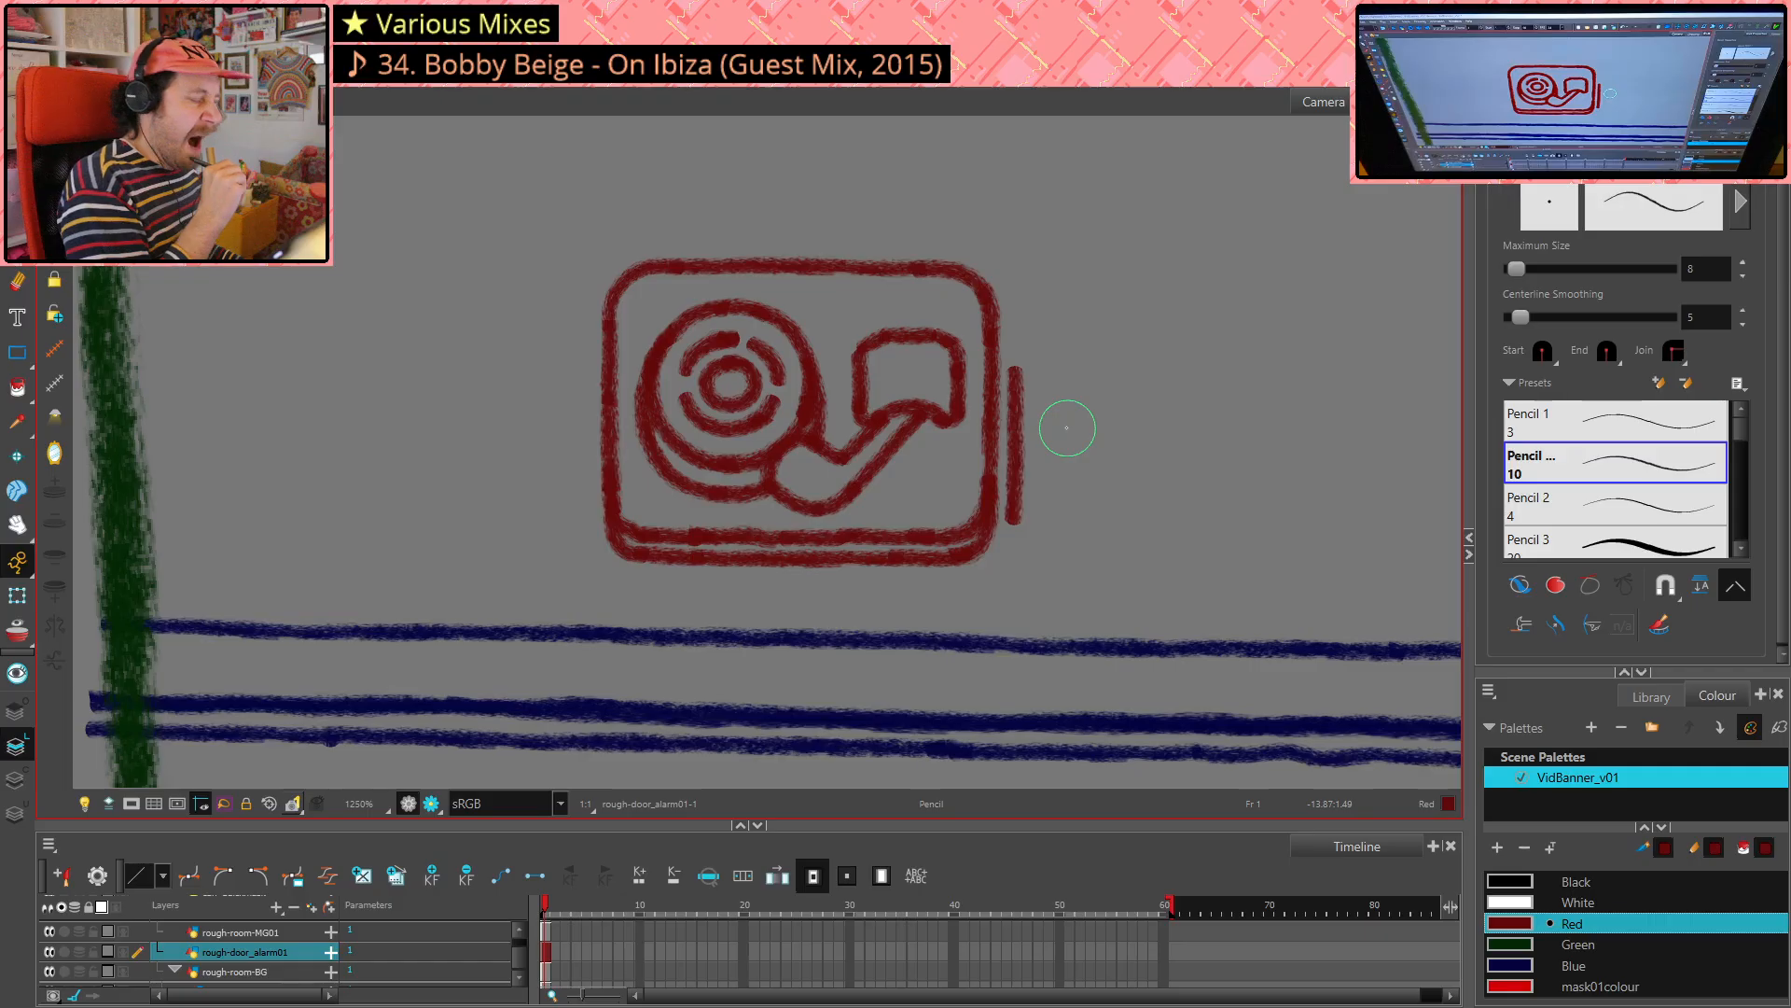
- Examine how the door alarm sits in the scene above the double doors and beside the balloon lettering
left_click_drag(1070, 455, 1189, 373)
key("1")
key("1")
key("1")
key("1")
key("1")
key("1")
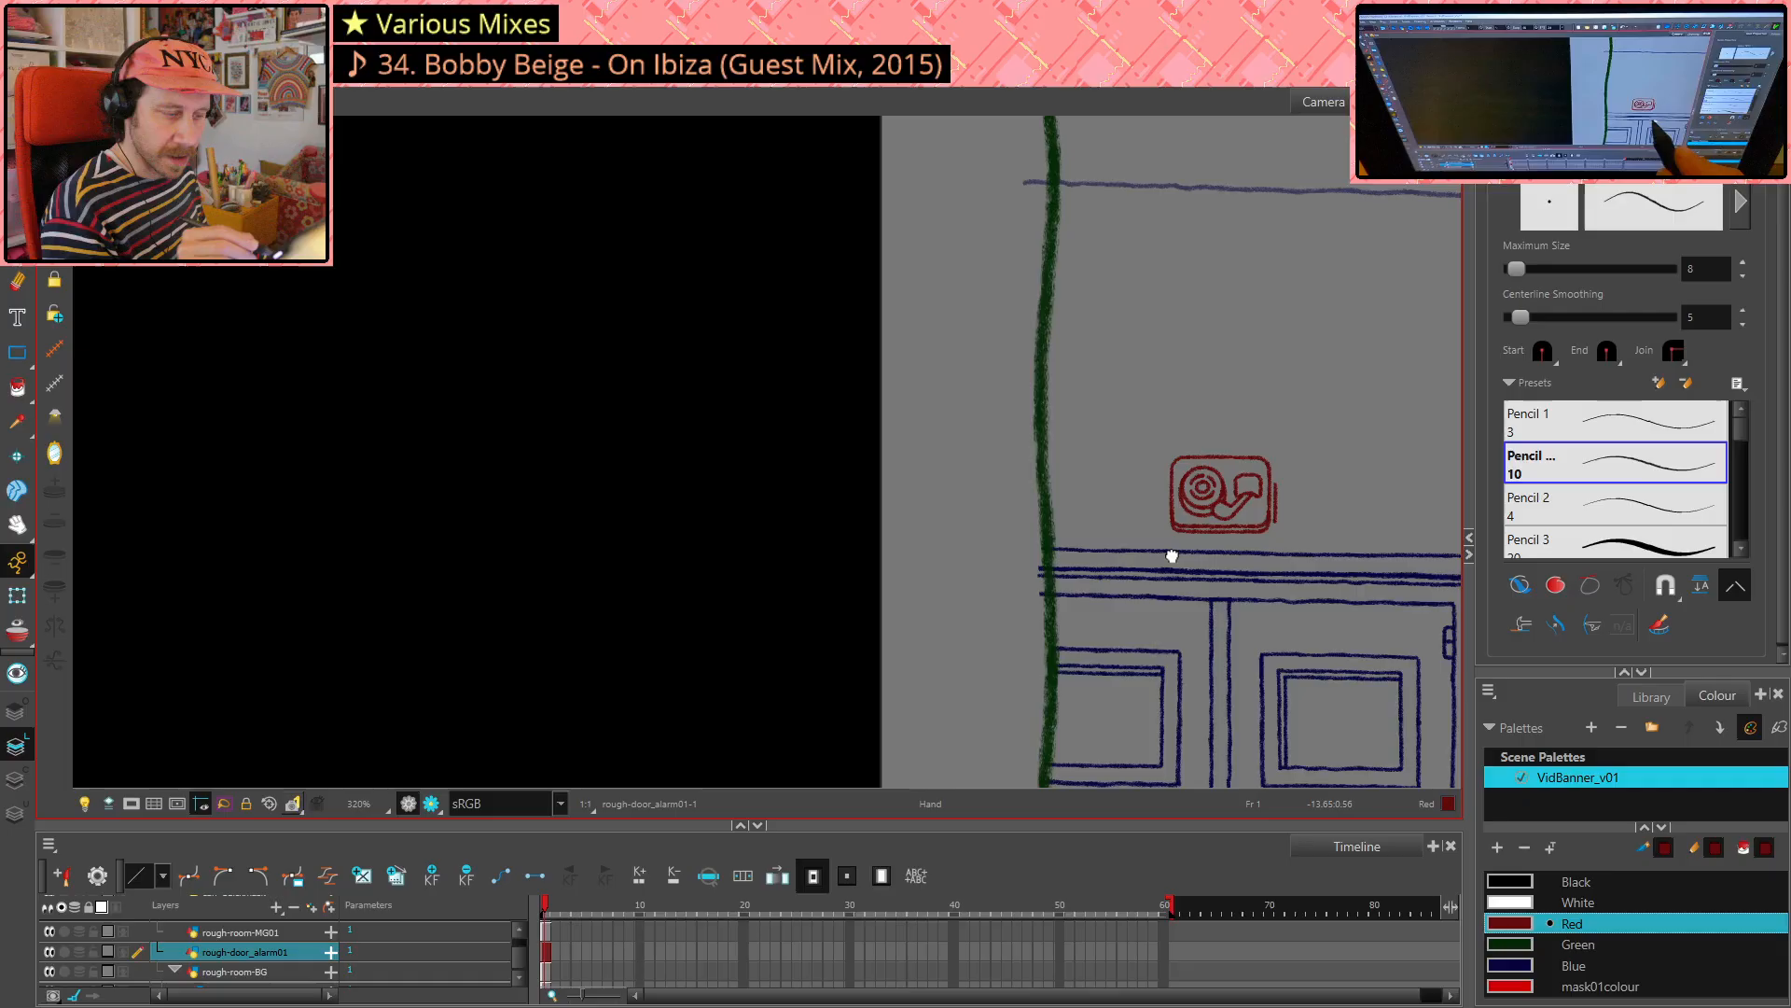
mouse_move(1171, 553)
left_mouse_down()
mouse_move(799, 439)
mouse_move(483, 430)
left_mouse_up()
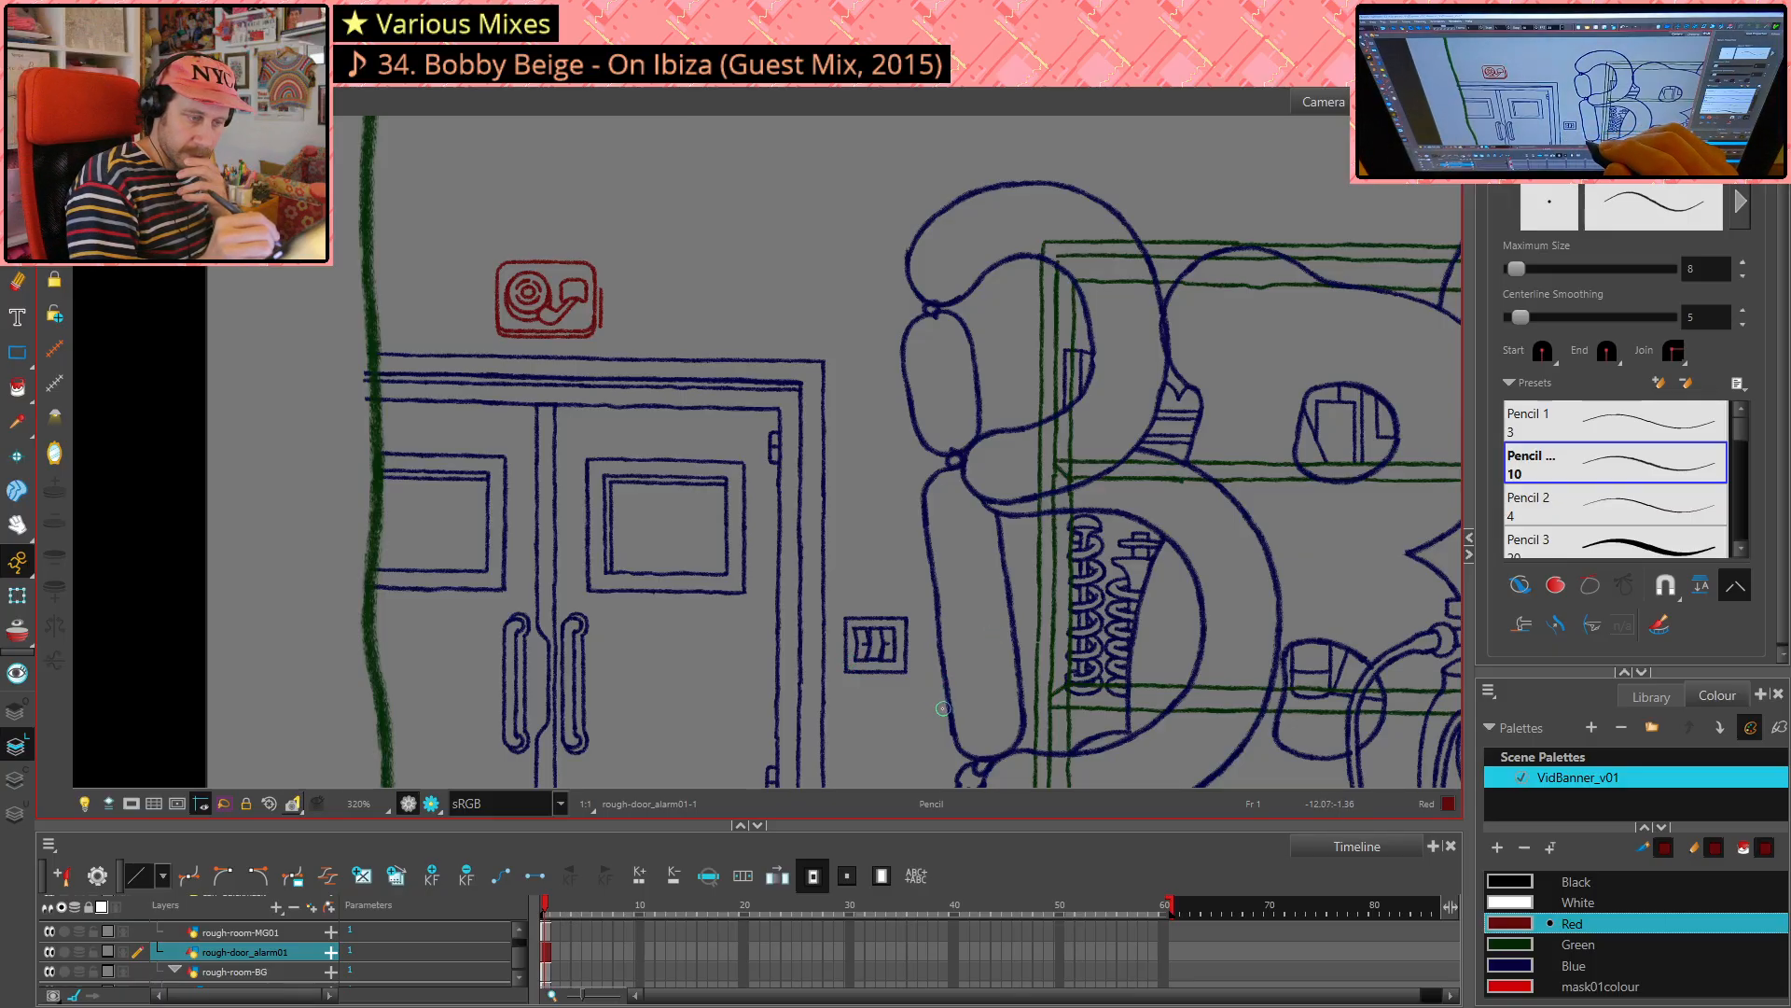
left_click_drag(1060, 460, 1094, 338)
scroll(1095, 339, "down", 2)
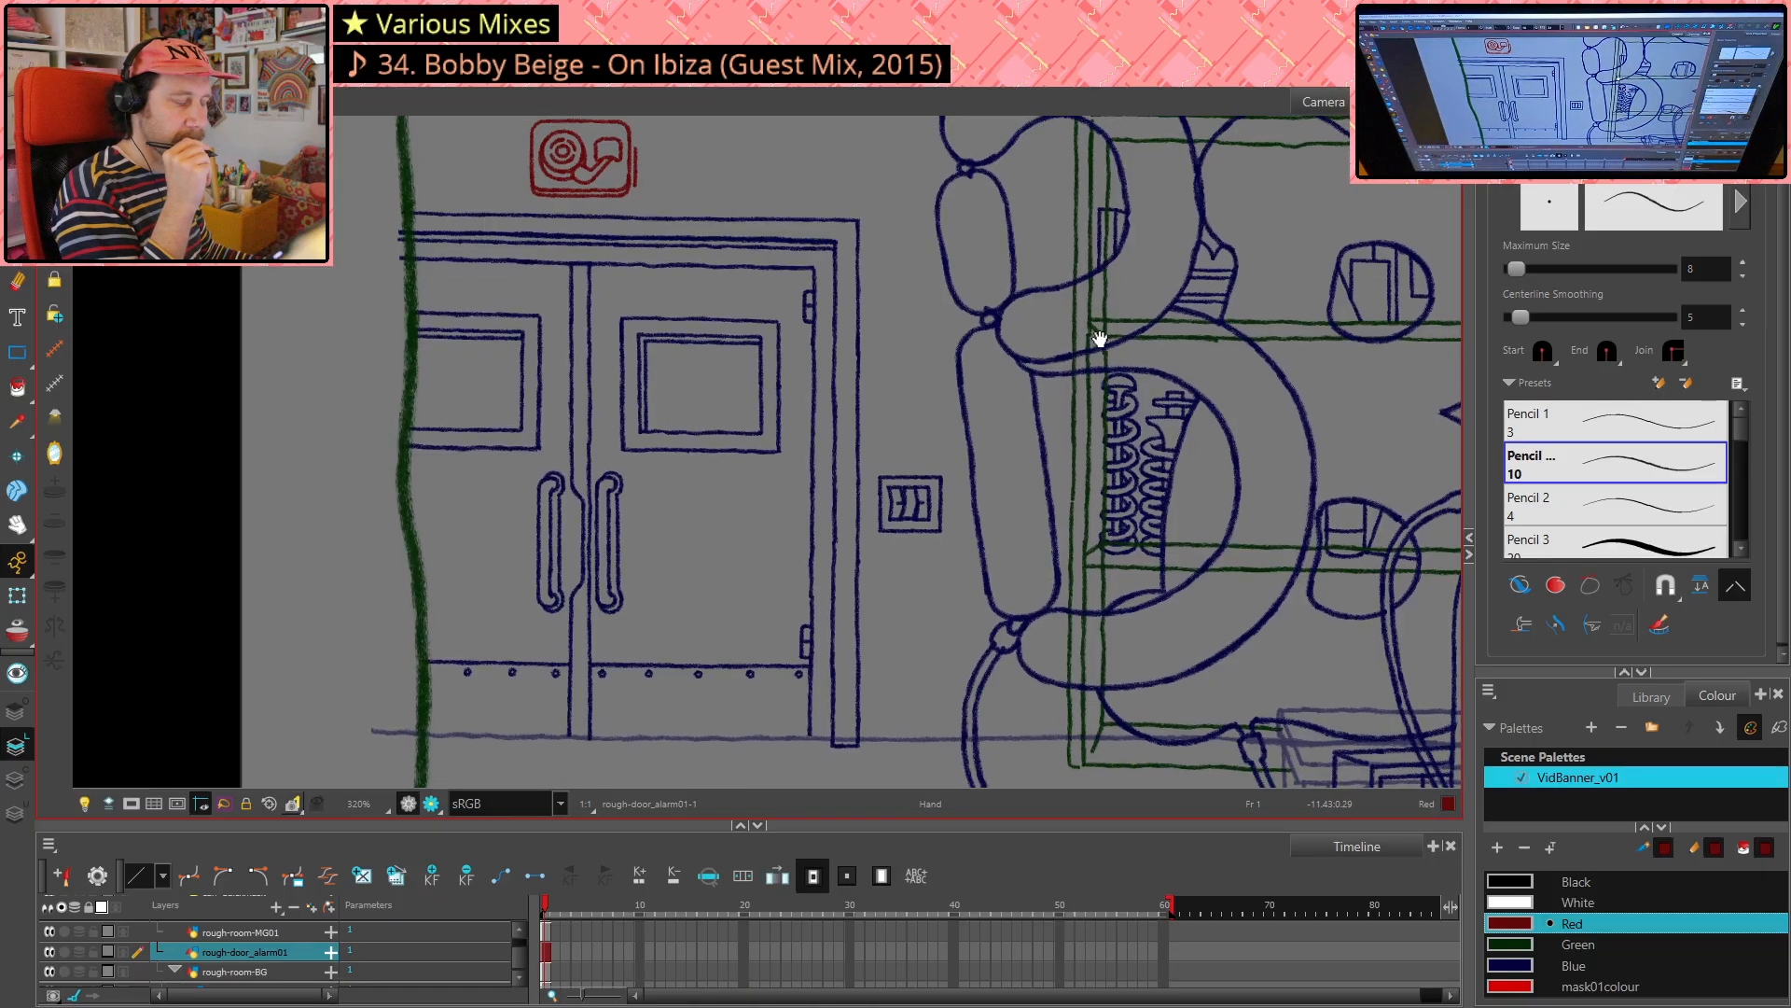
key("space")
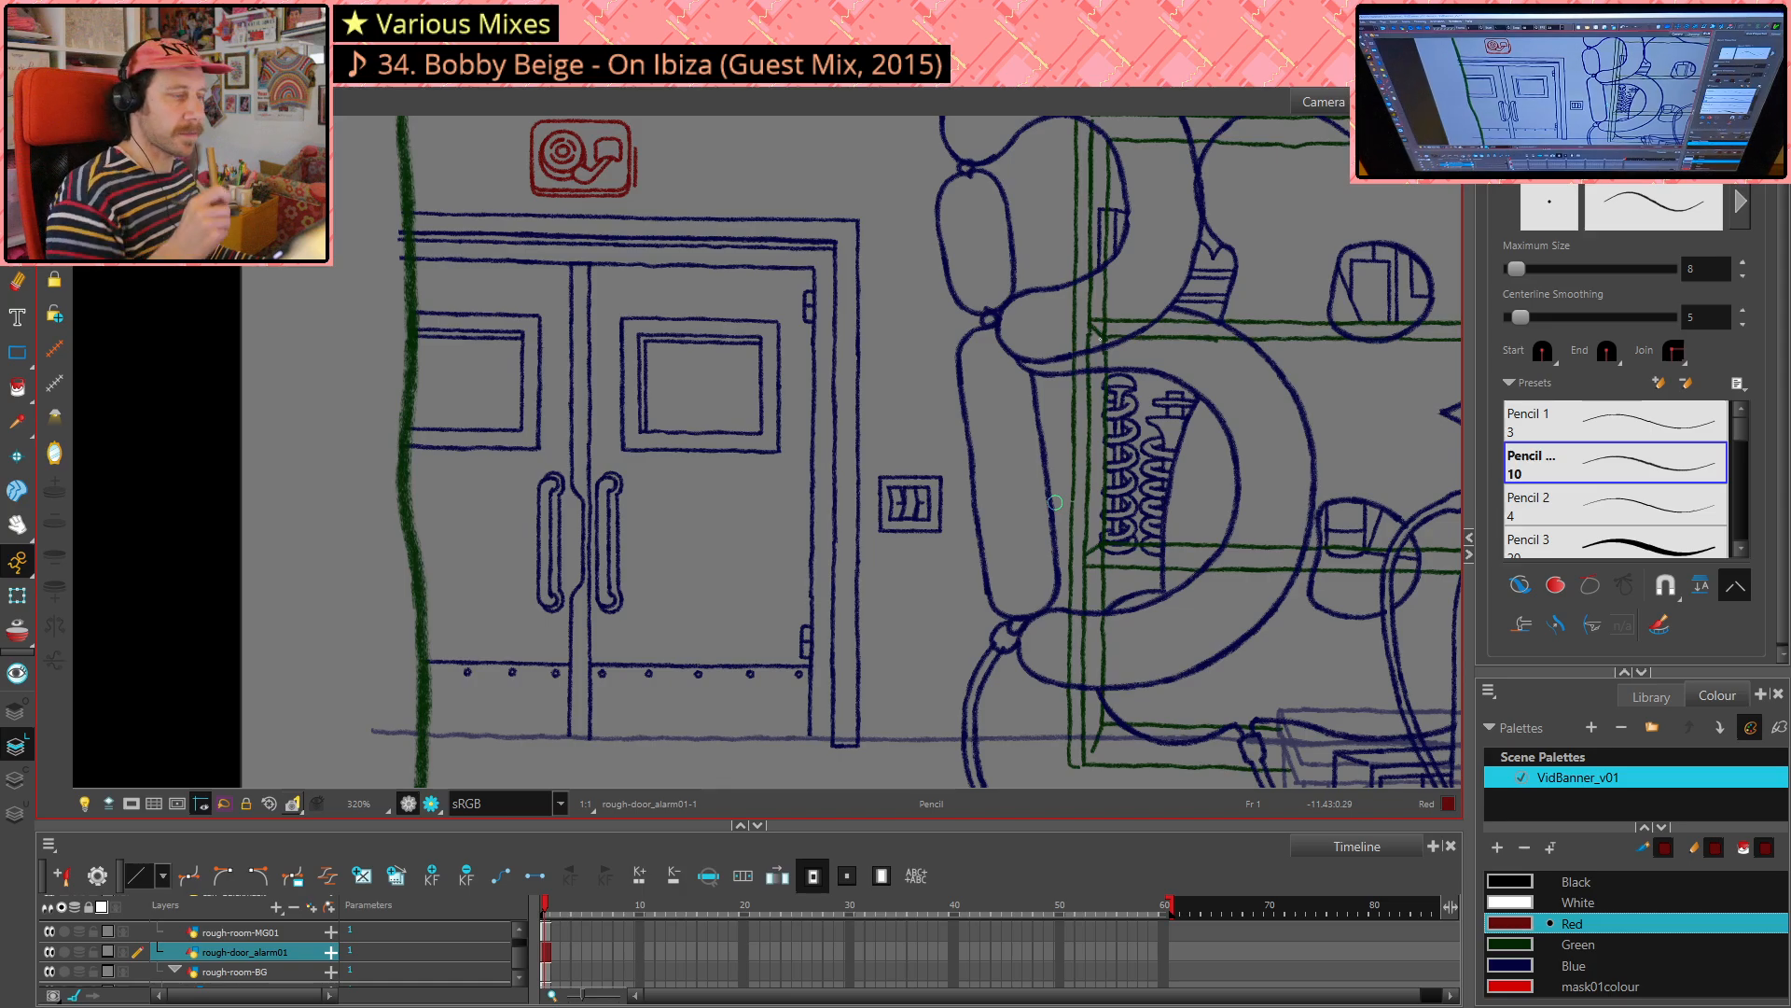
key("space")
- Draw two parallel red pencil lines beneath the alarm box from the green wall edge, curving the upper one up into the vertical line
mouse_move(515, 244)
left_mouse_down()
mouse_move(696, 500)
mouse_move(795, 520)
left_mouse_up()
key("2")
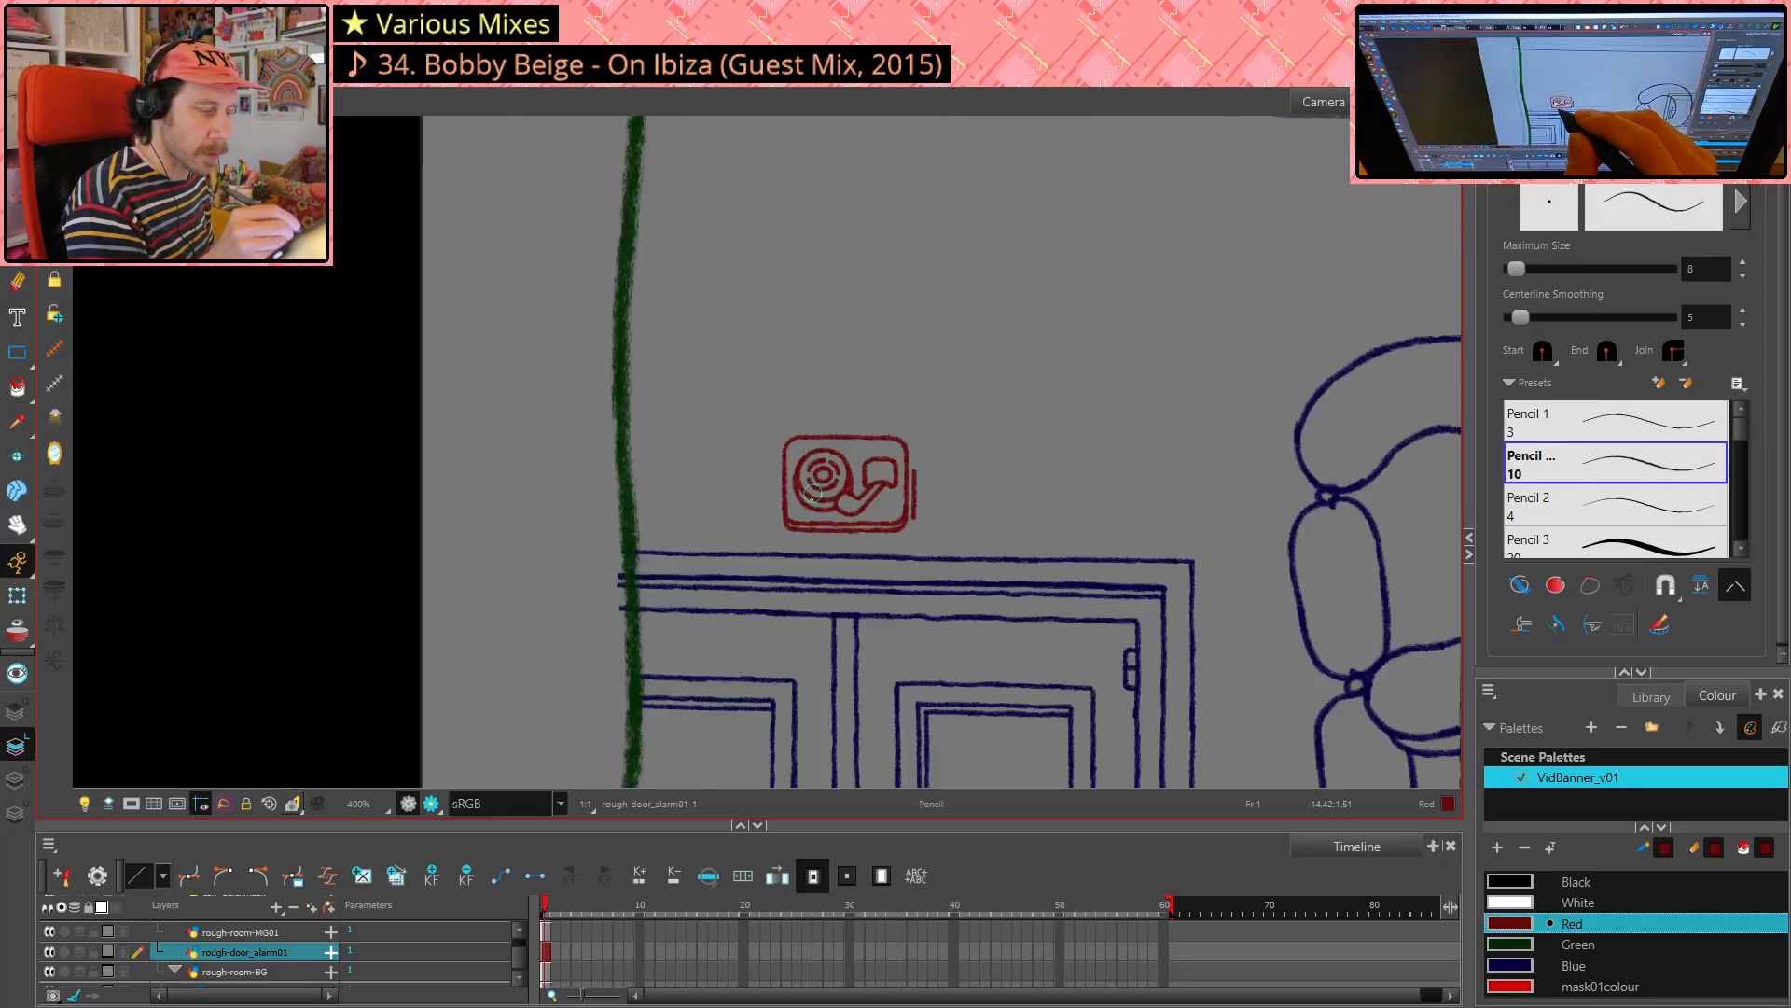
key("2")
key("2")
key("2")
key("2")
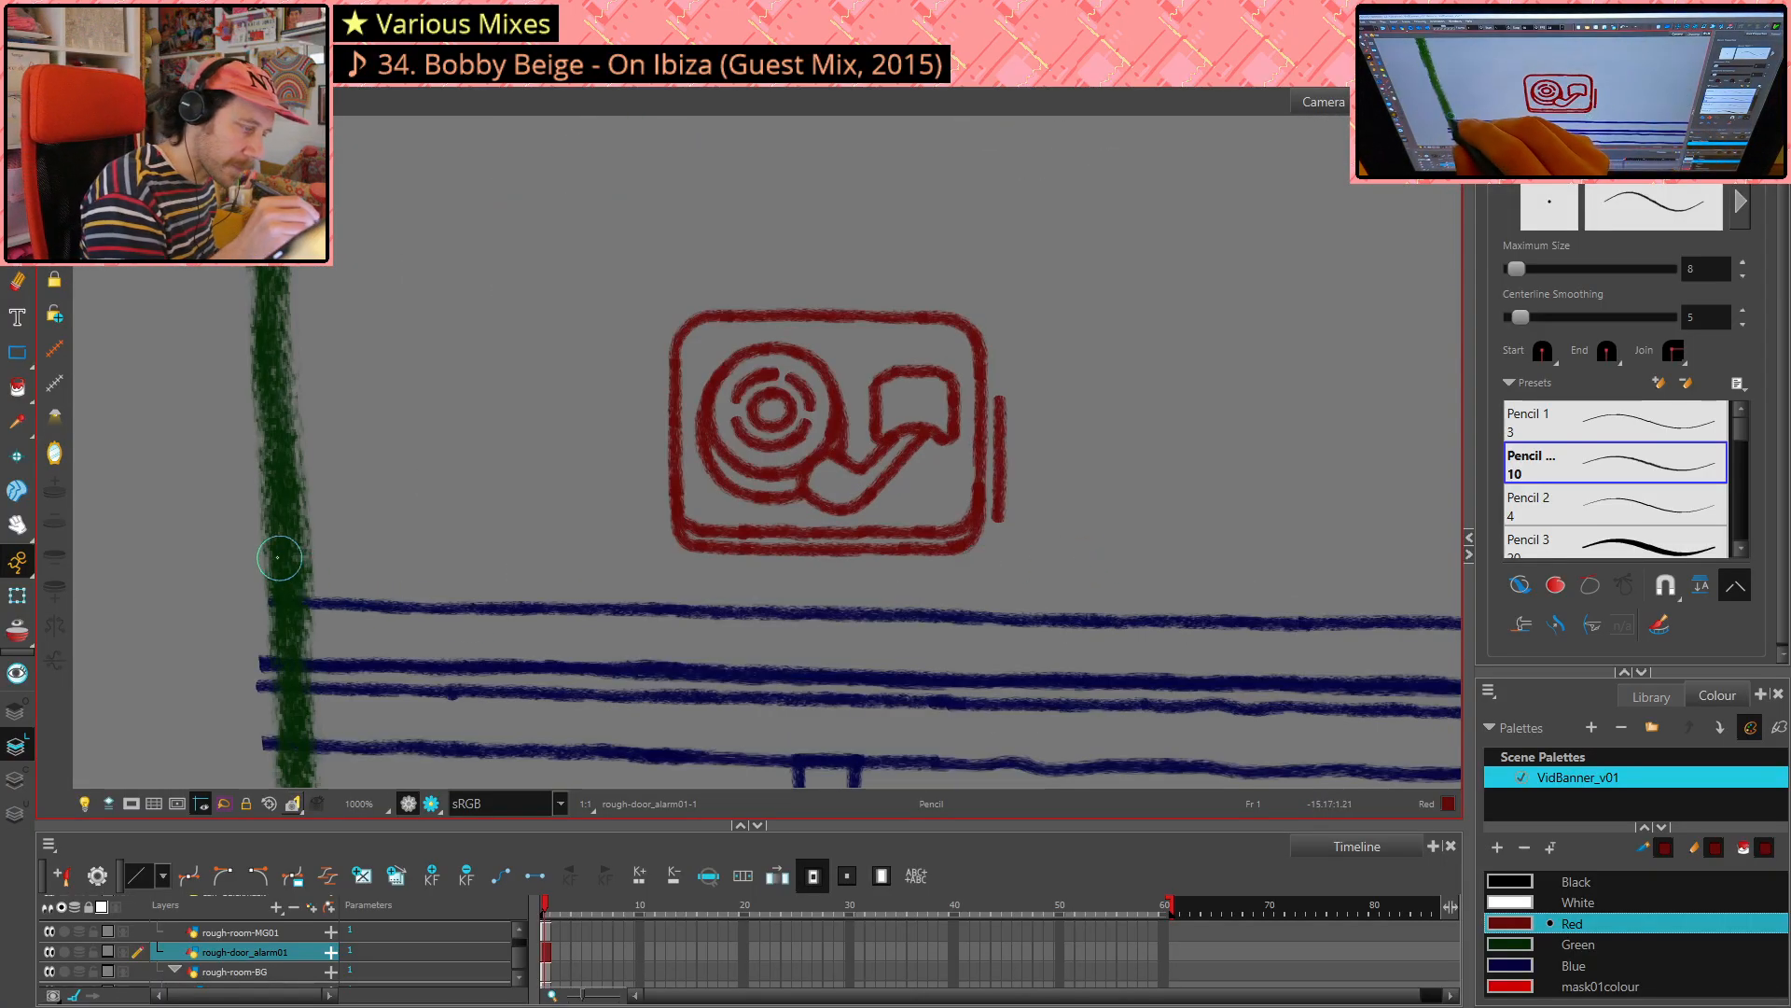
mouse_move(240, 553)
left_mouse_down()
mouse_move(903, 576)
mouse_move(976, 573)
mouse_move(998, 511)
left_mouse_up()
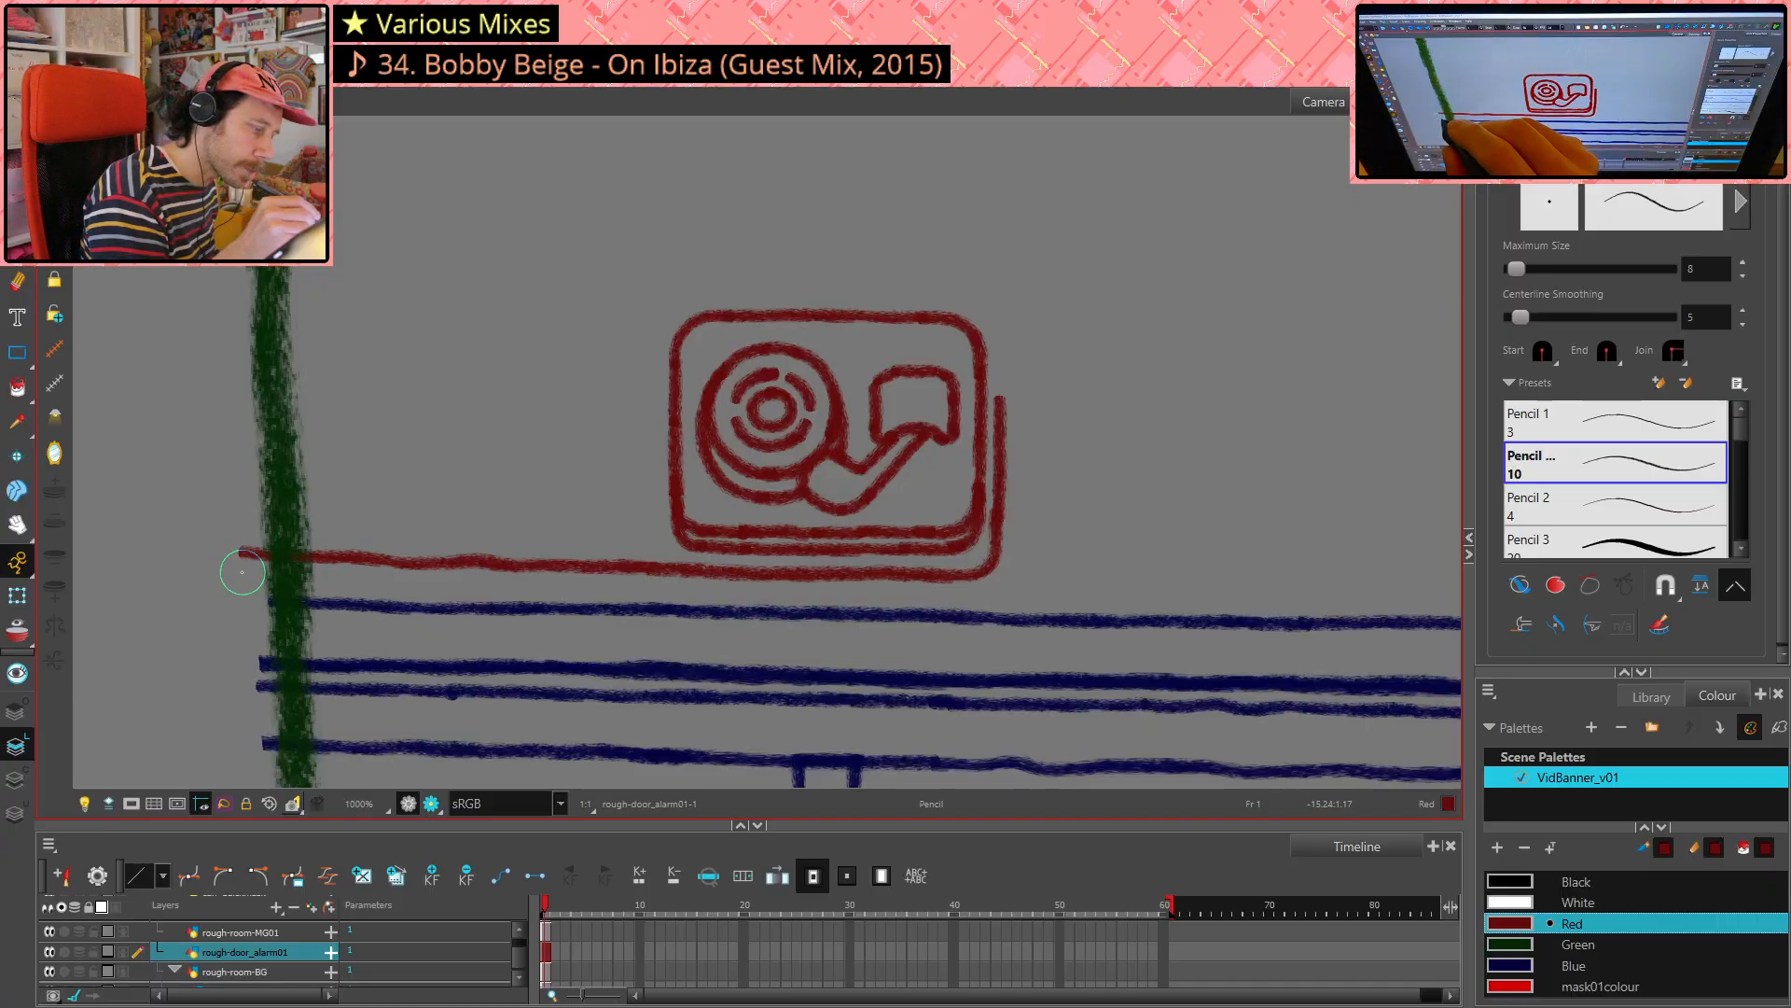
left_click_drag(243, 572, 1007, 582)
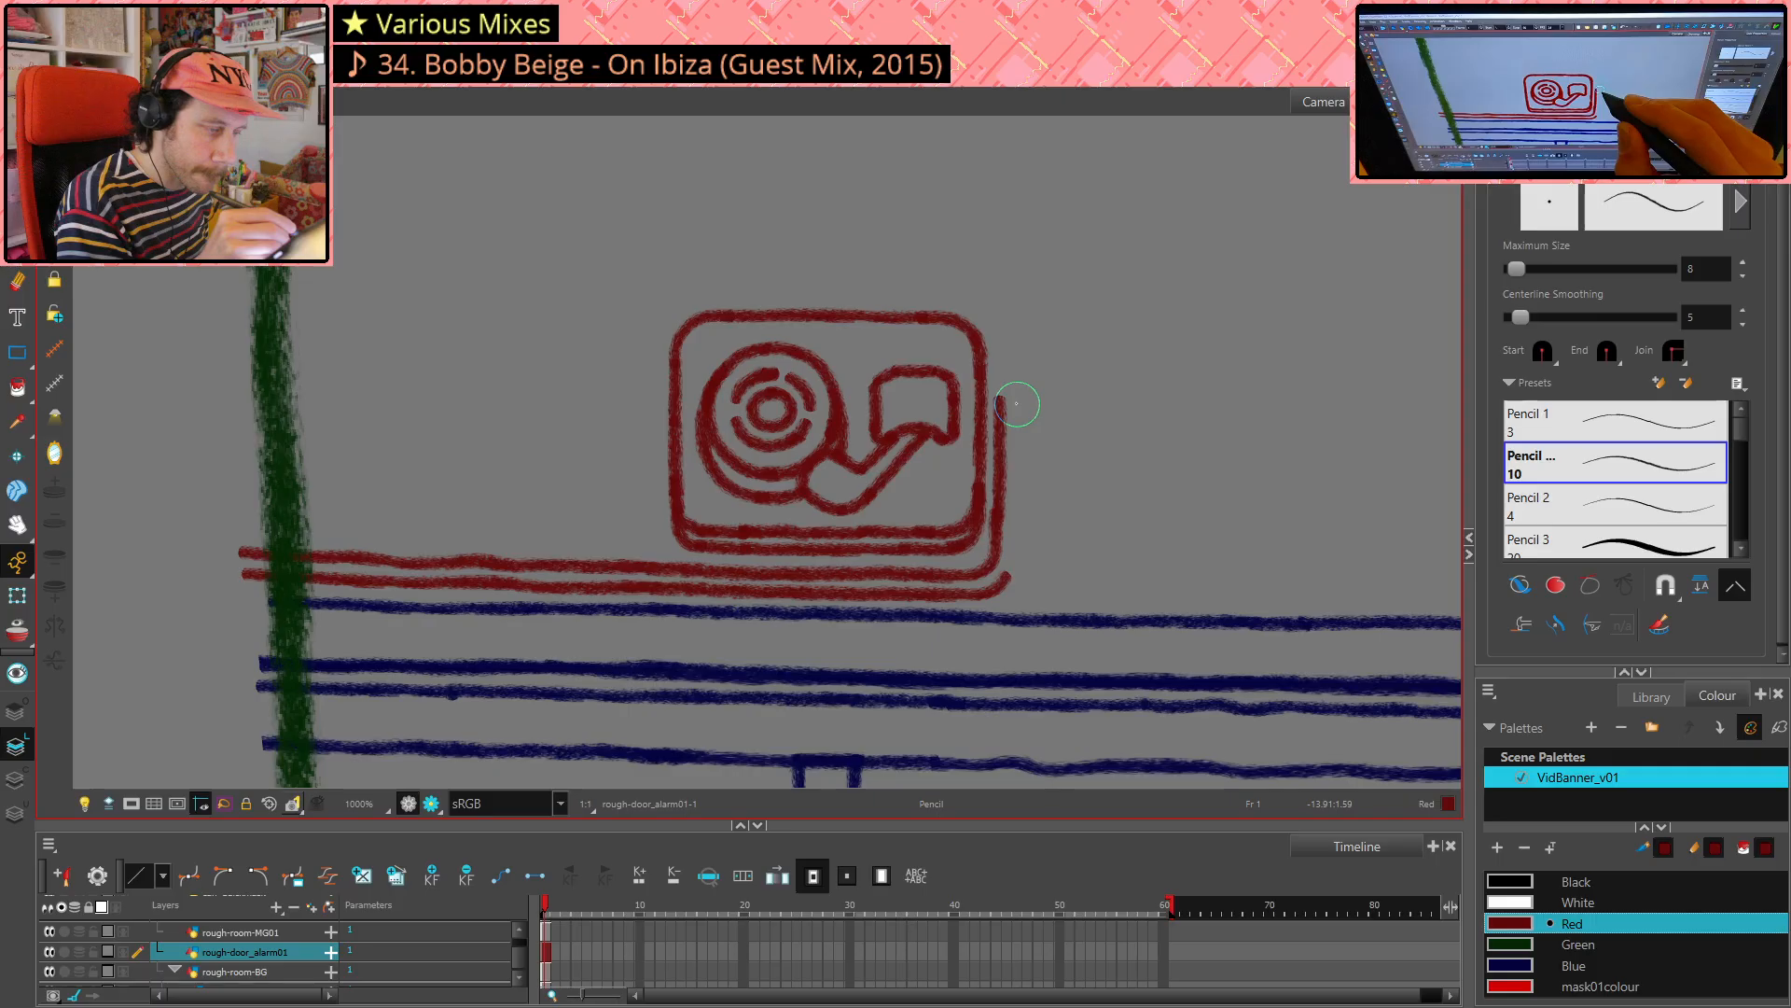
- Add a second vertical red line outside the first and join it to the lower parallel line with a rounded corner, erasing the overshoot
left_click_drag(1014, 397, 1018, 434)
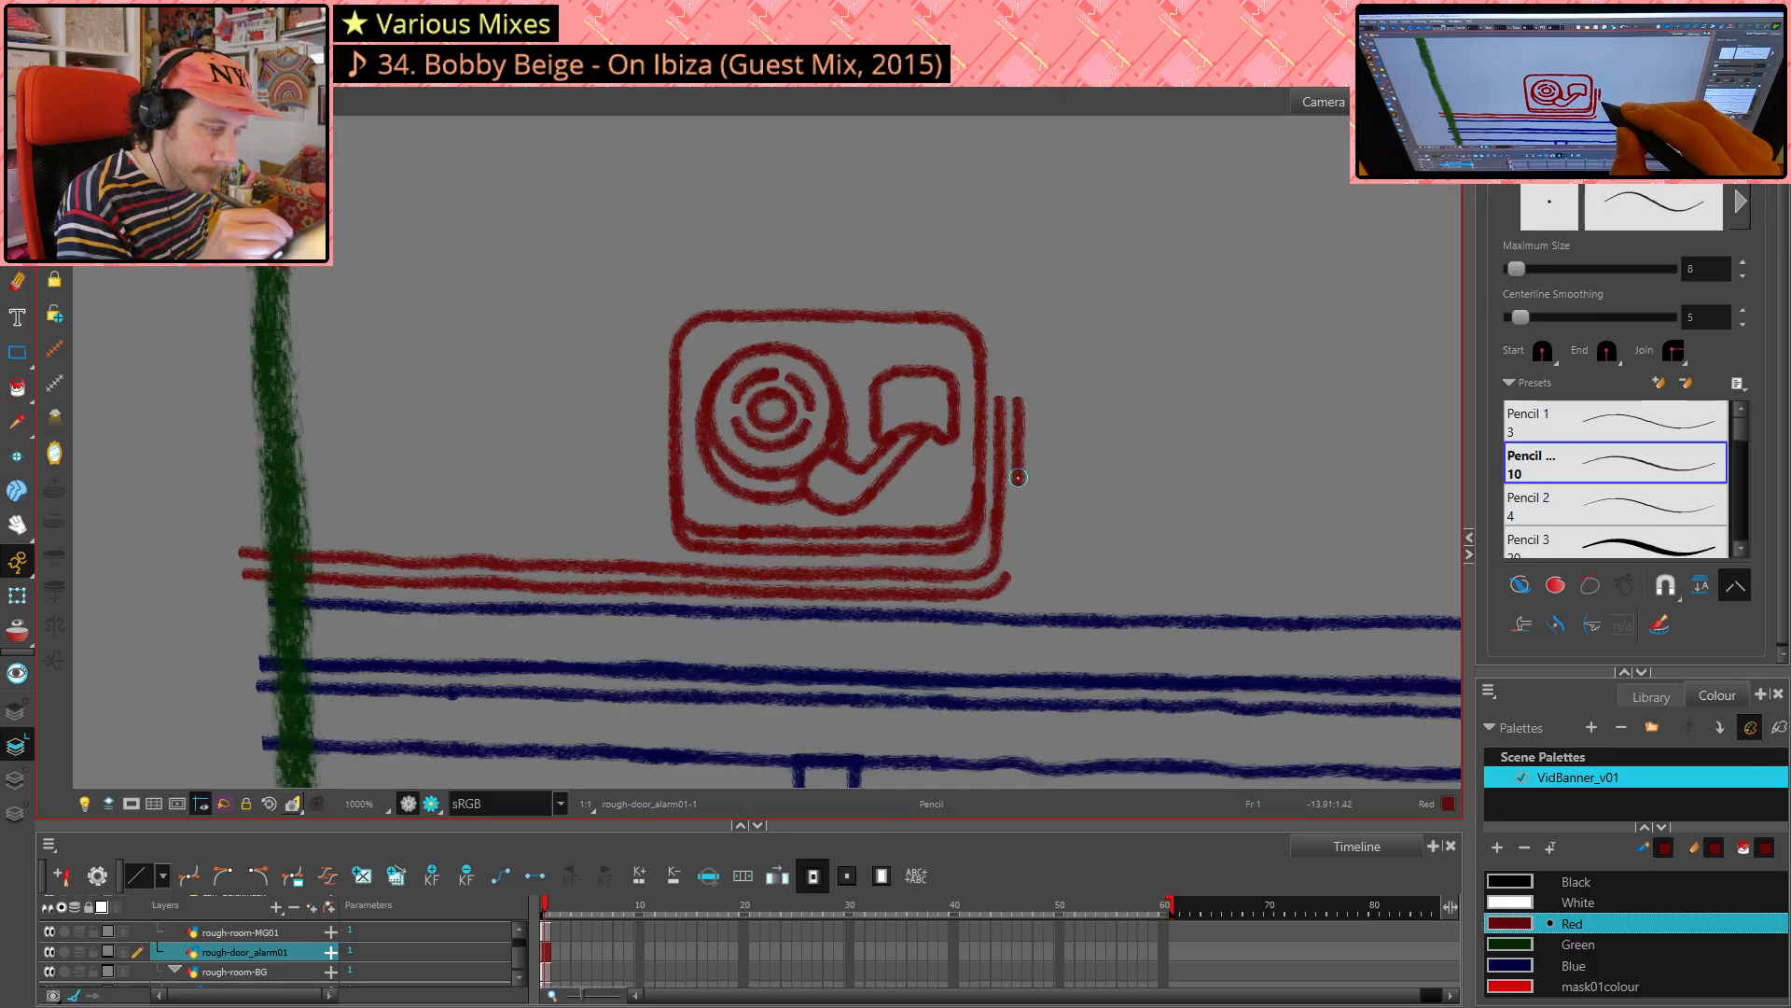
left_click_drag(1017, 497, 1019, 509)
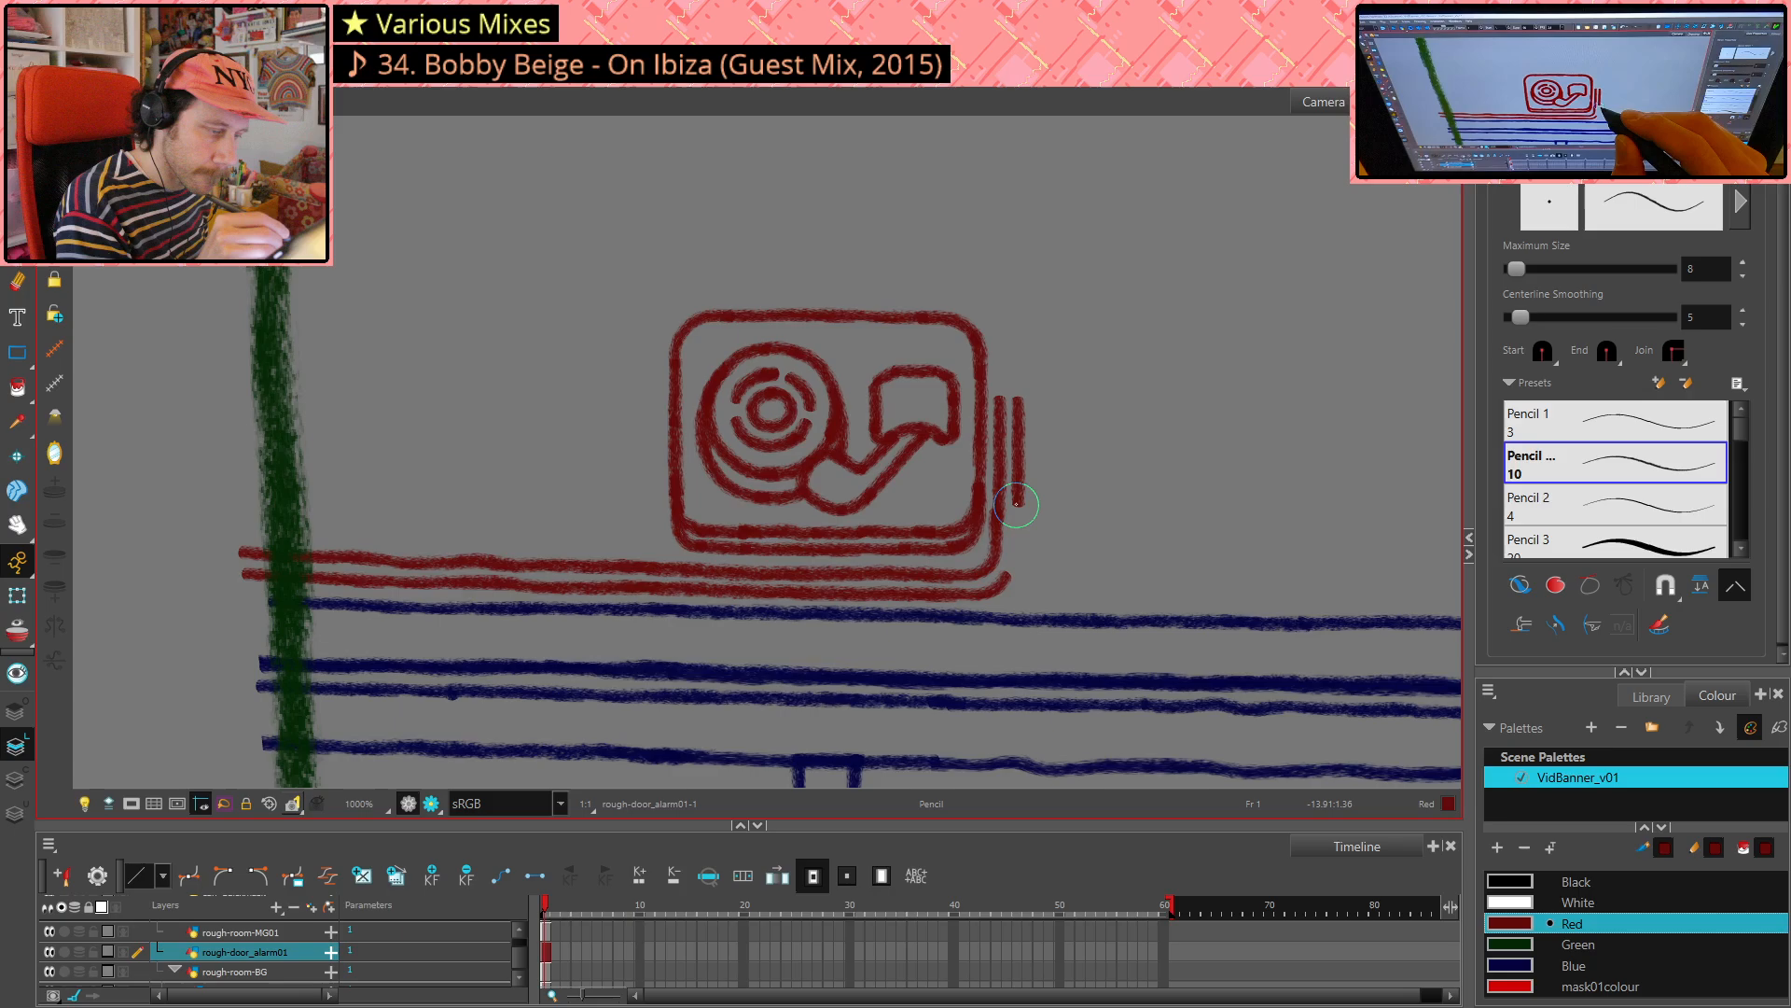
key("alt+e")
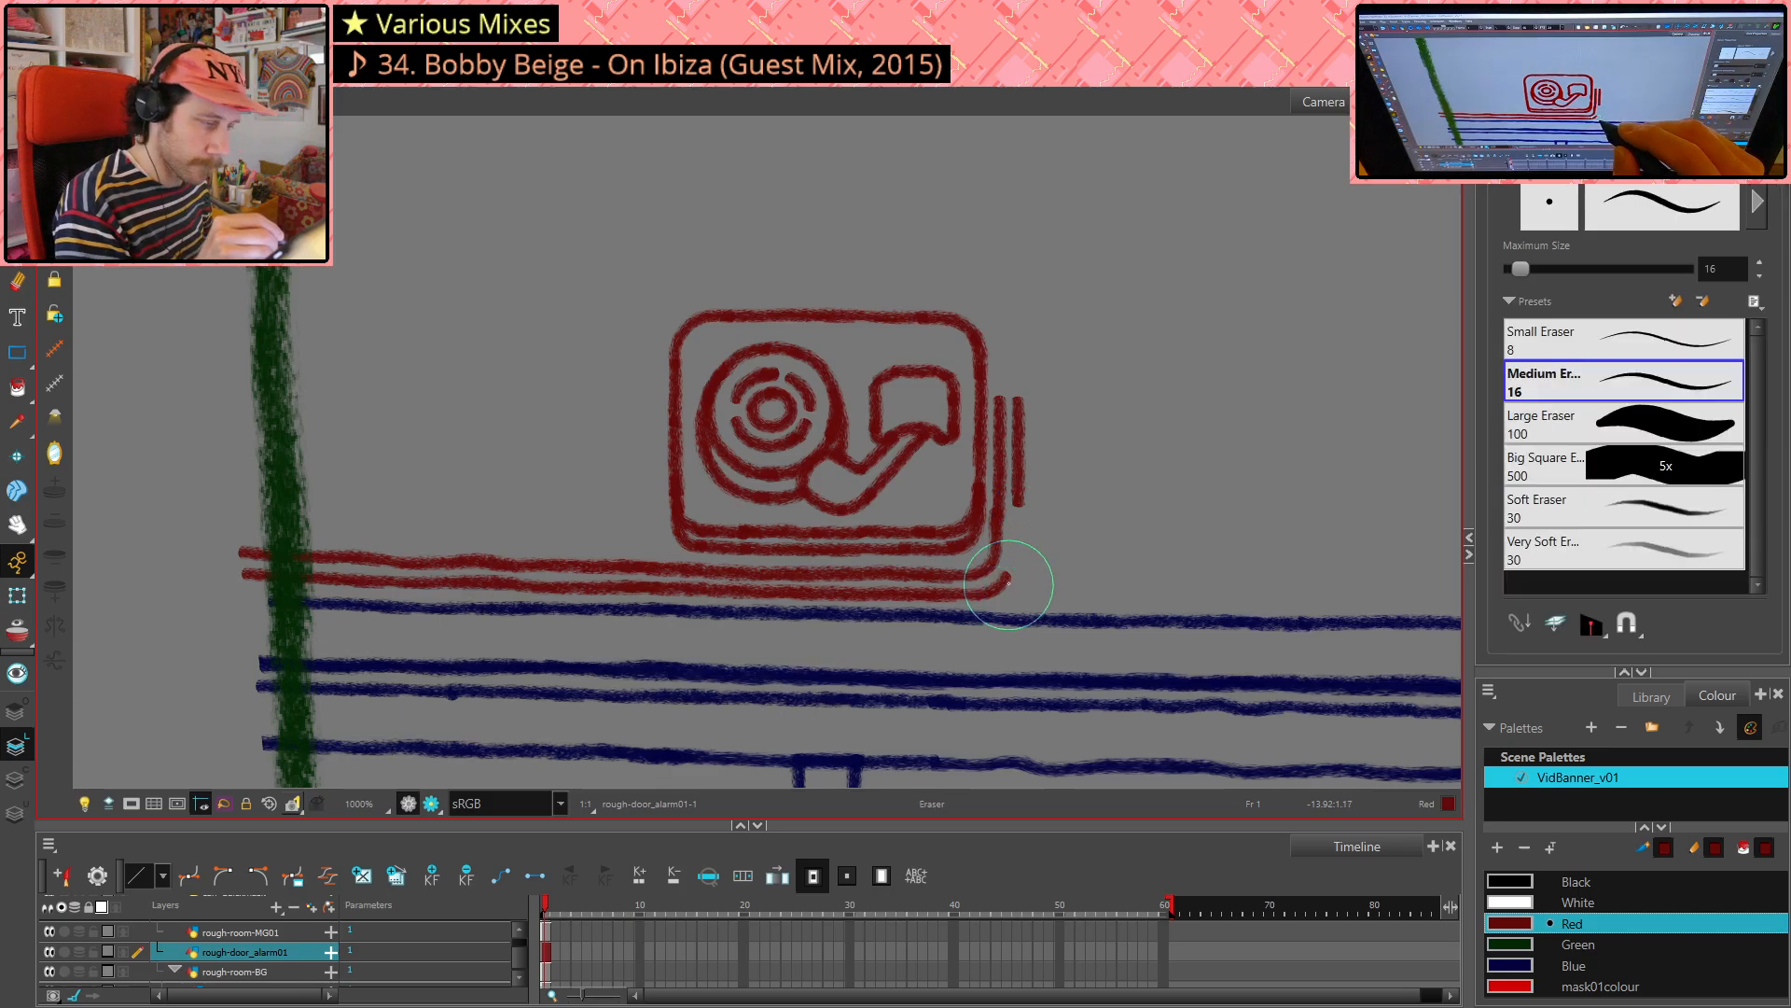
left_click_drag(1006, 579, 1009, 584)
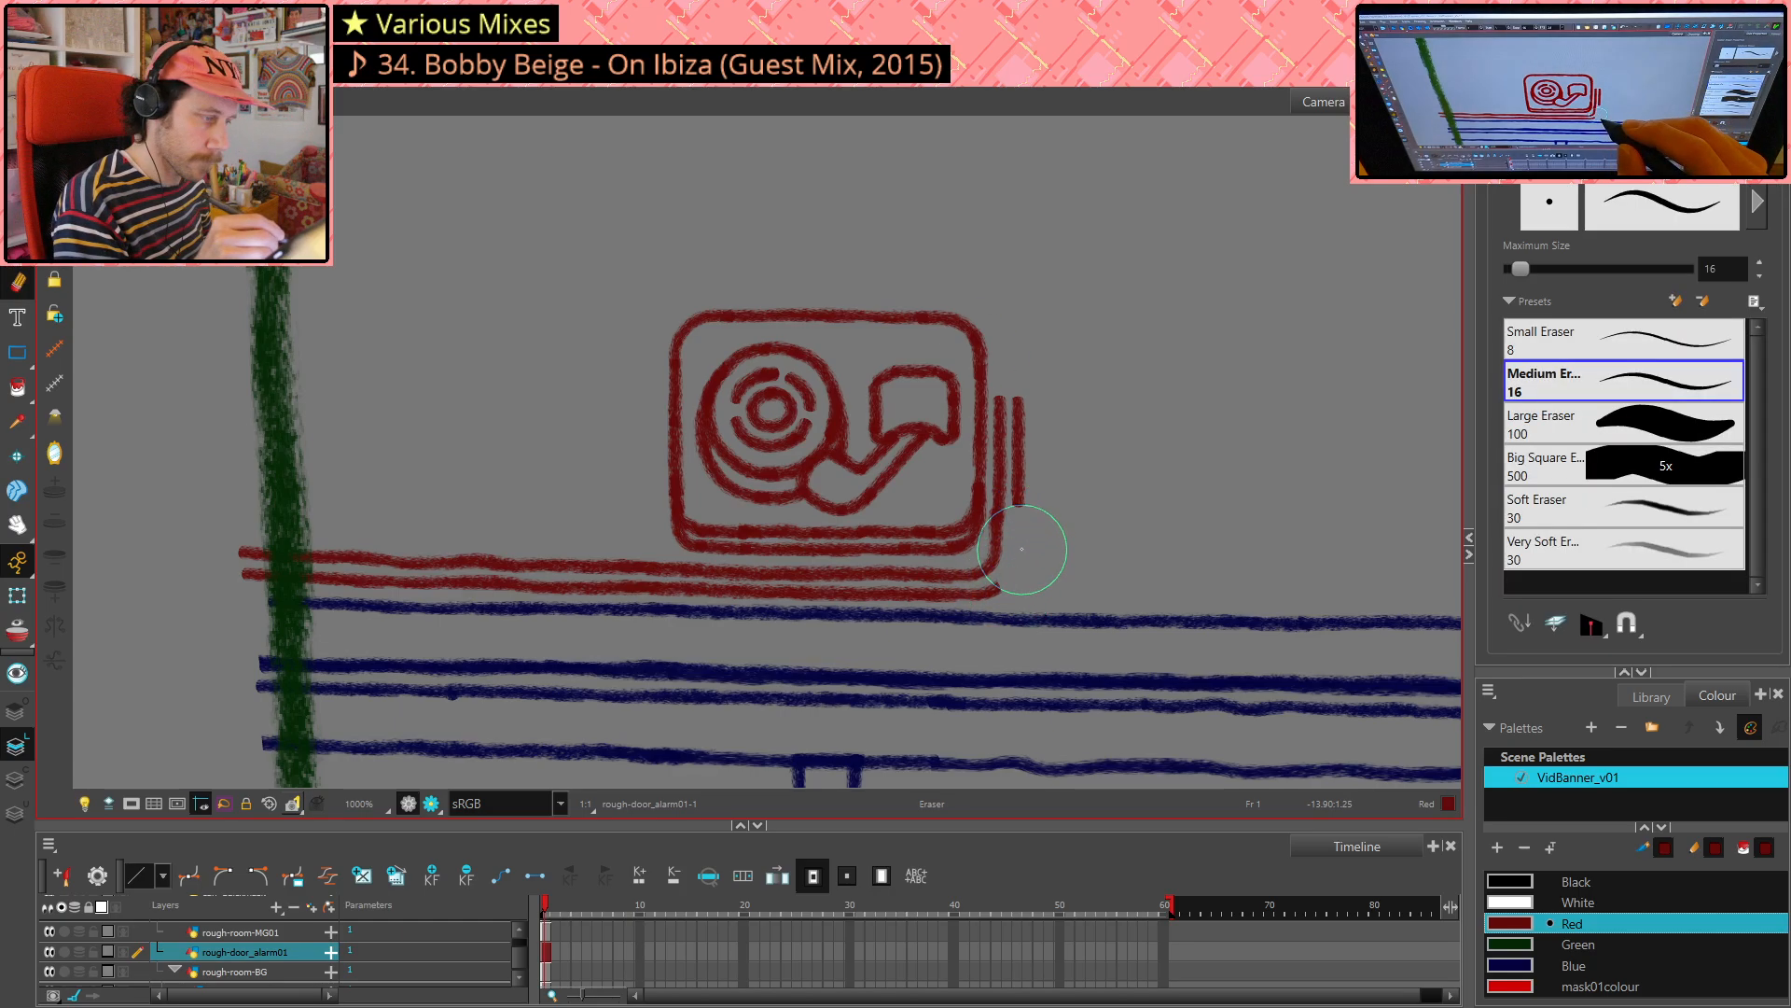
key("alt+slash")
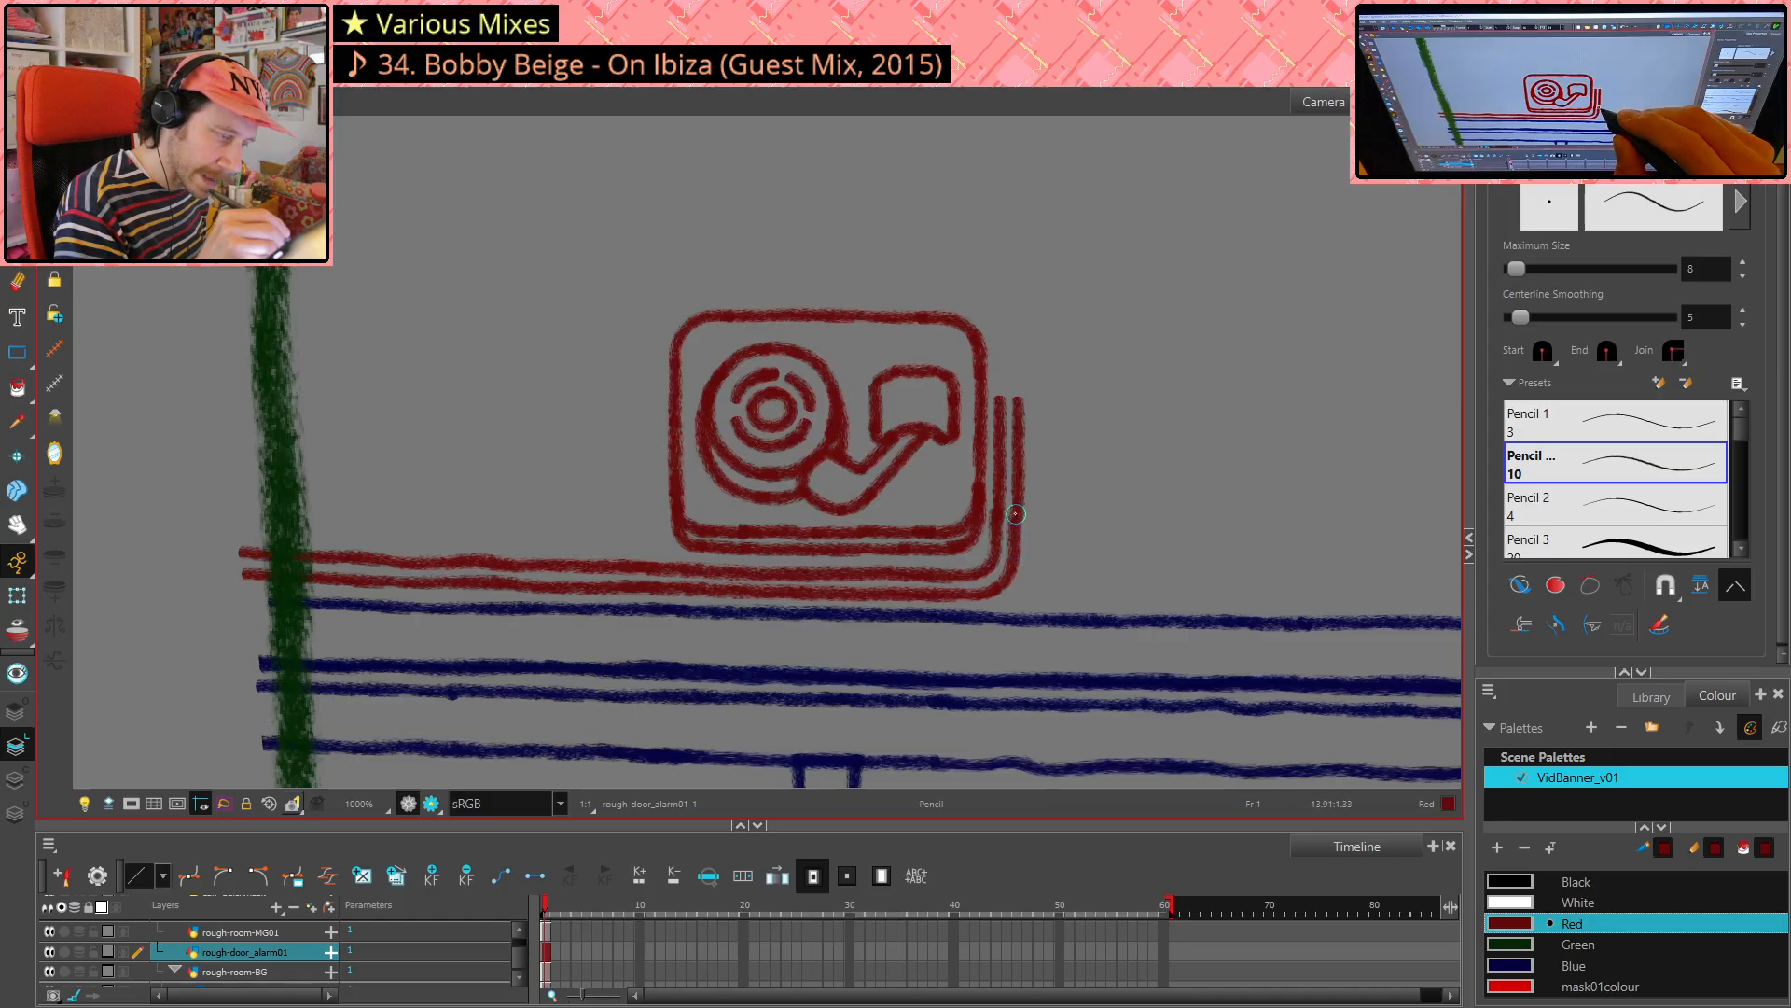
key("ctrl+z")
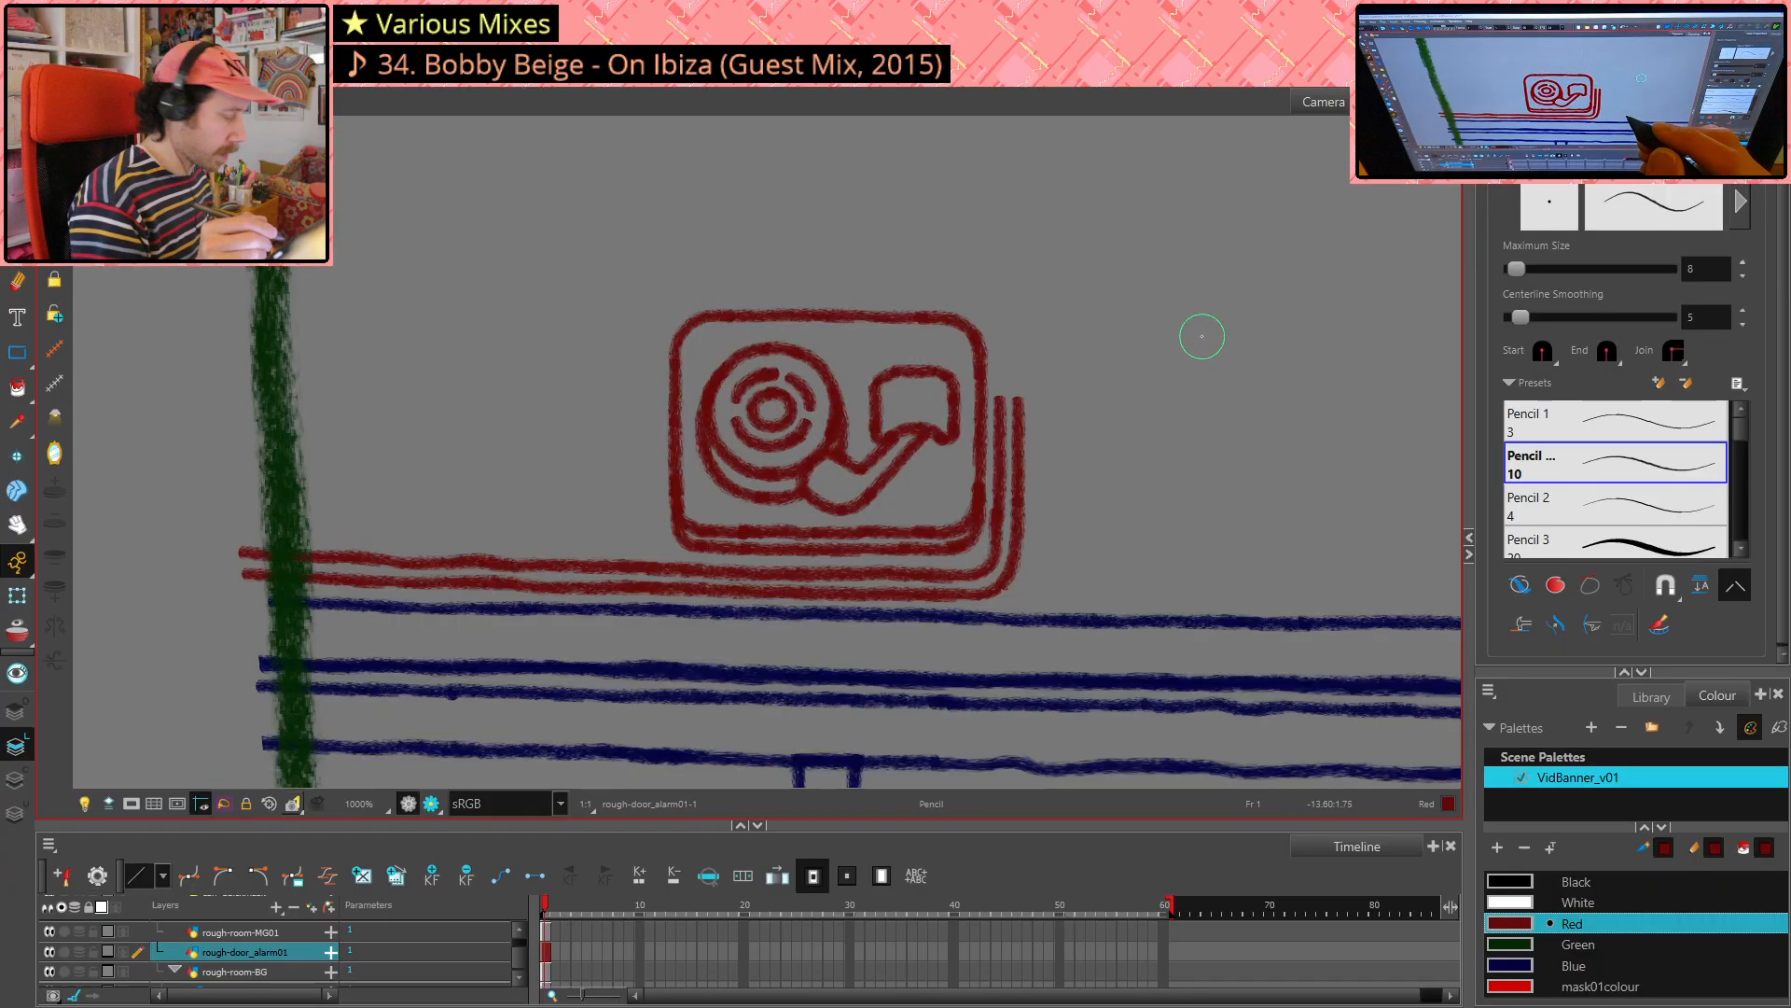
- Erase both parallel lines left of the alarm box with the 16-size Medium Eraser, keeping the parts beneath the box
key("alt+e")
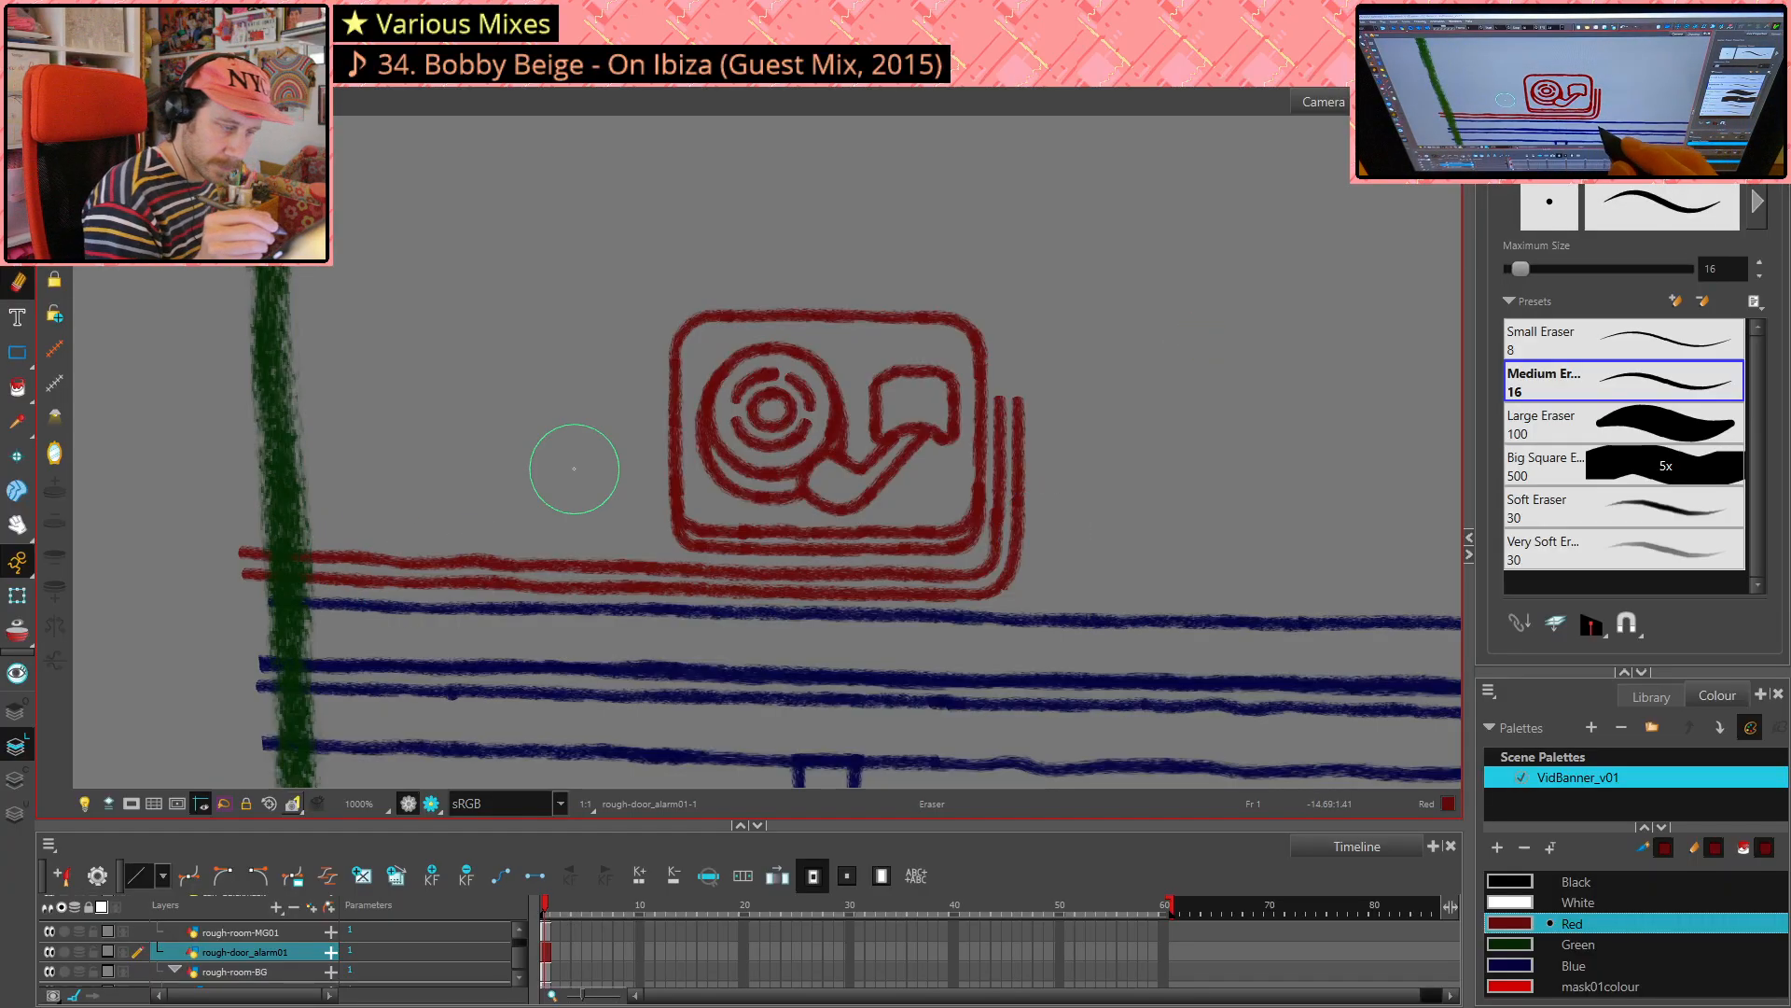
mouse_move(231, 562)
left_mouse_down()
mouse_move(668, 569)
mouse_move(277, 577)
mouse_move(676, 583)
left_mouse_up()
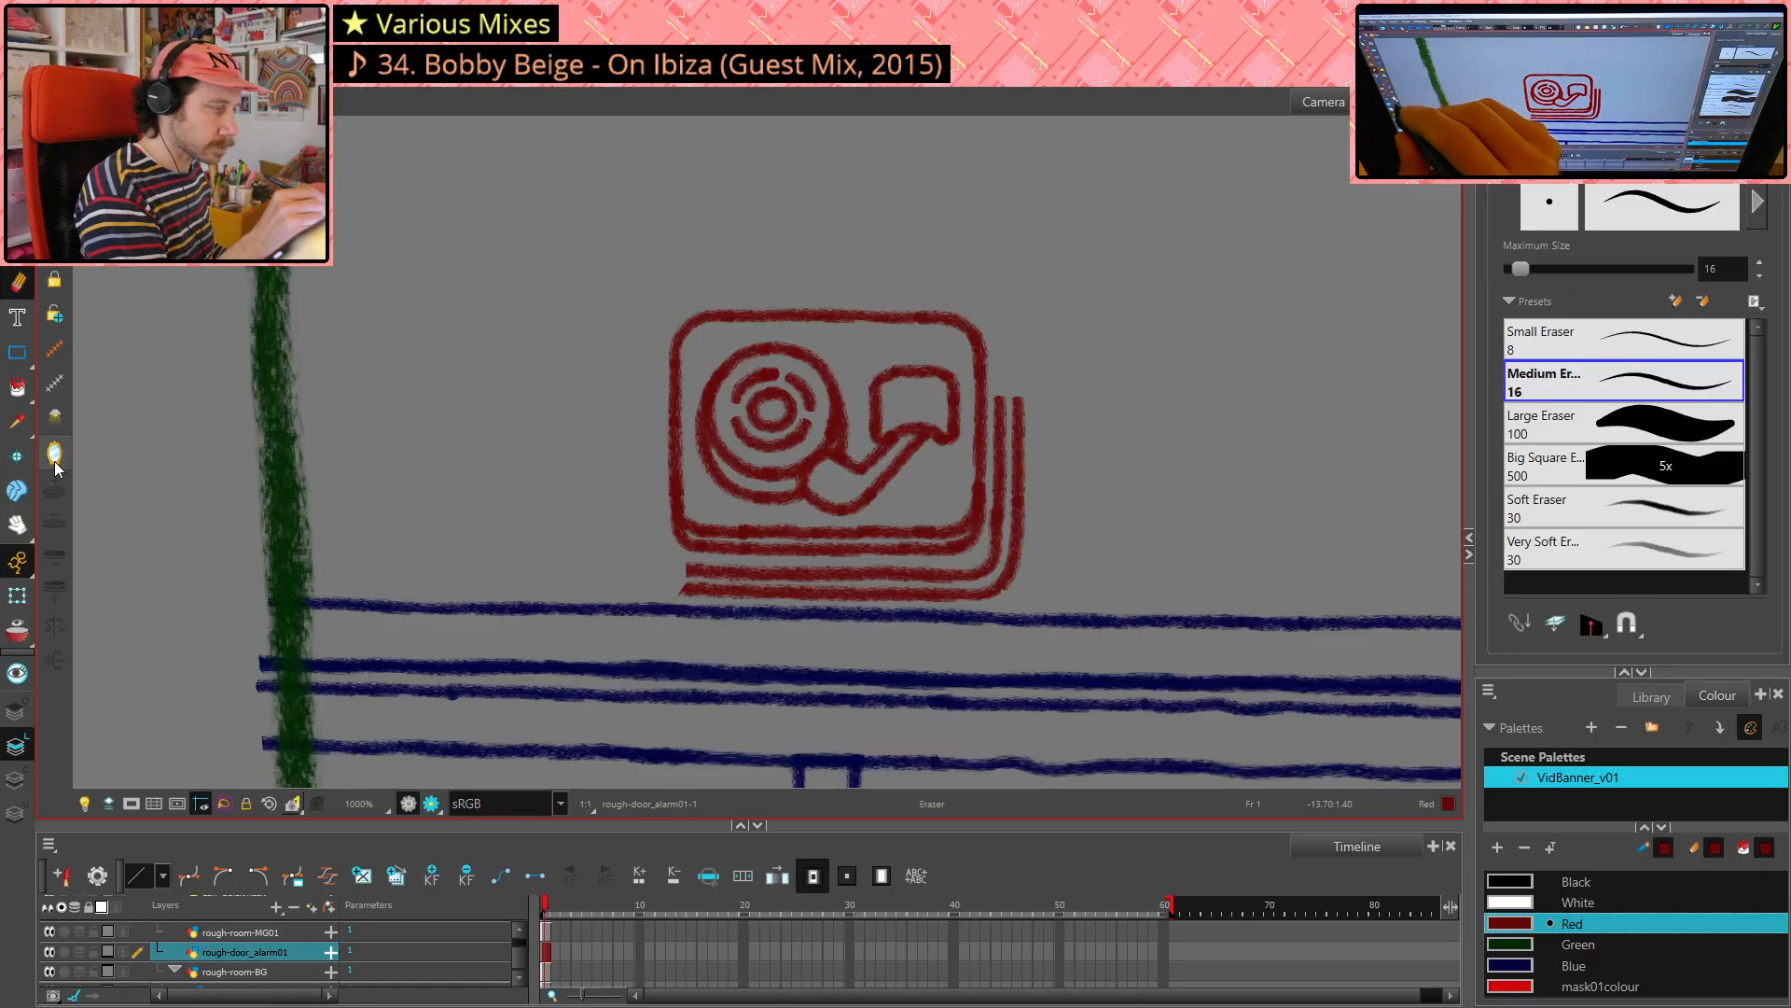
- Flip the view and try to extend both red parallel lines from beneath the alarm box to the green wall edge
key("4")
key("alt+/")
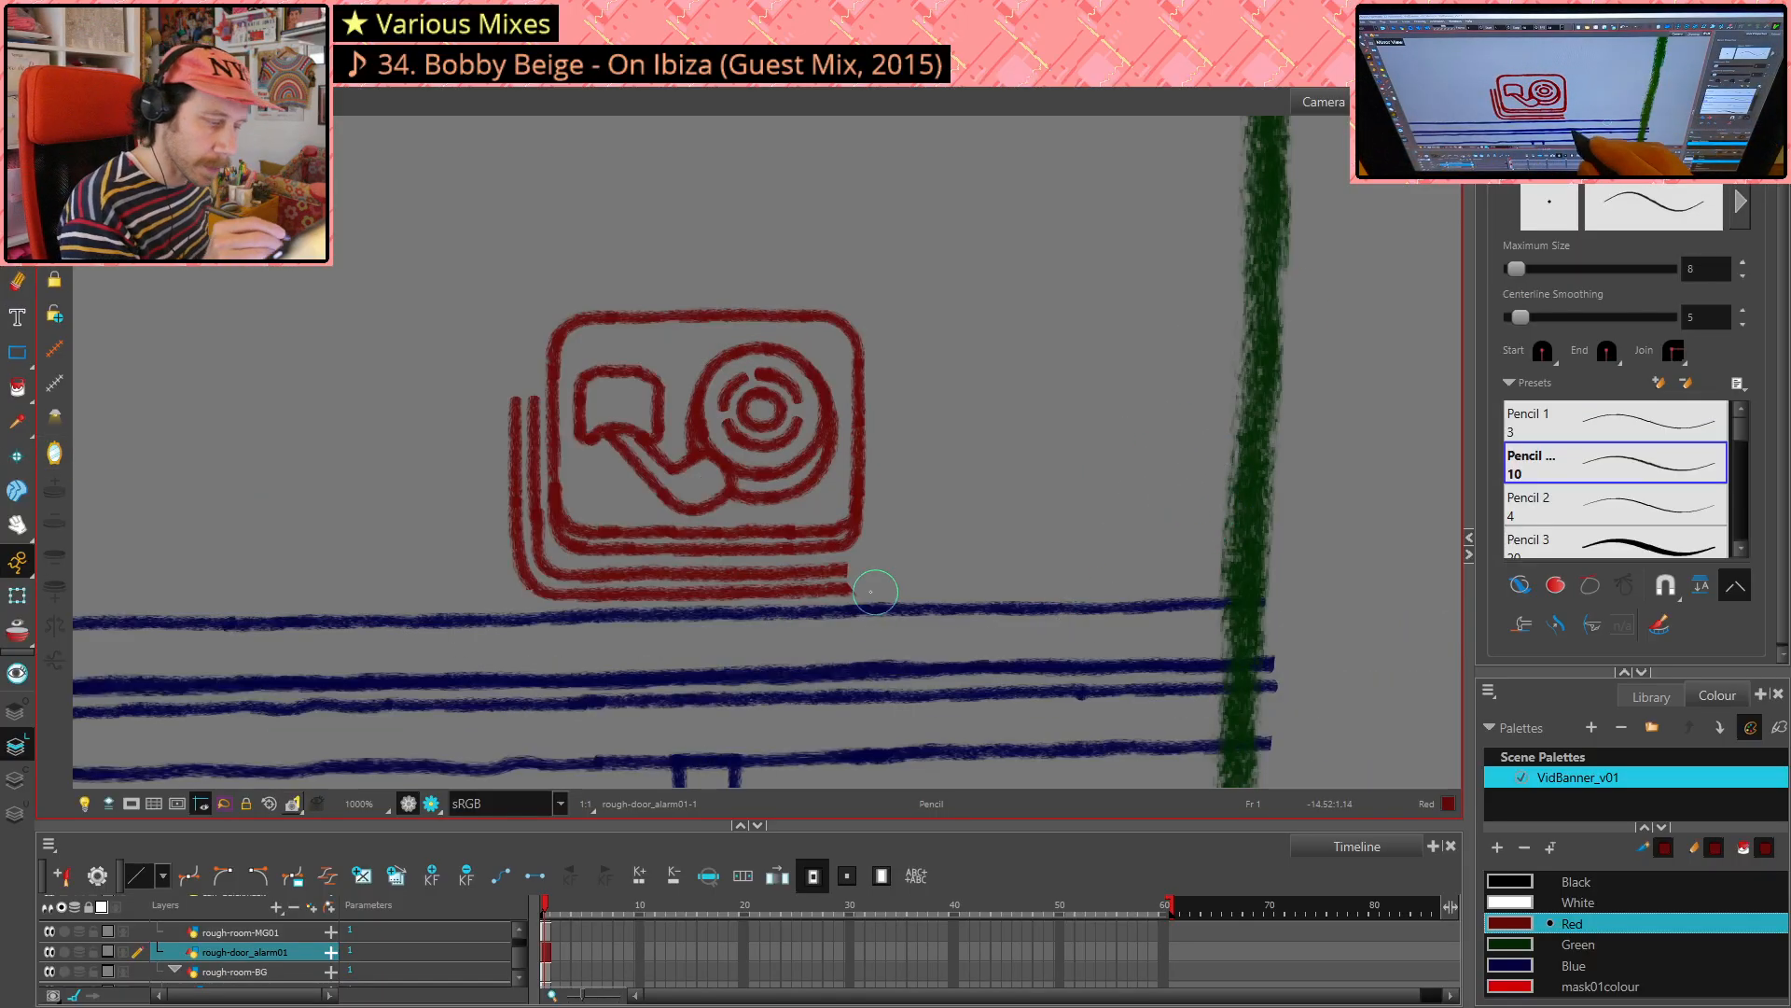
left_click_drag(851, 588, 1124, 587)
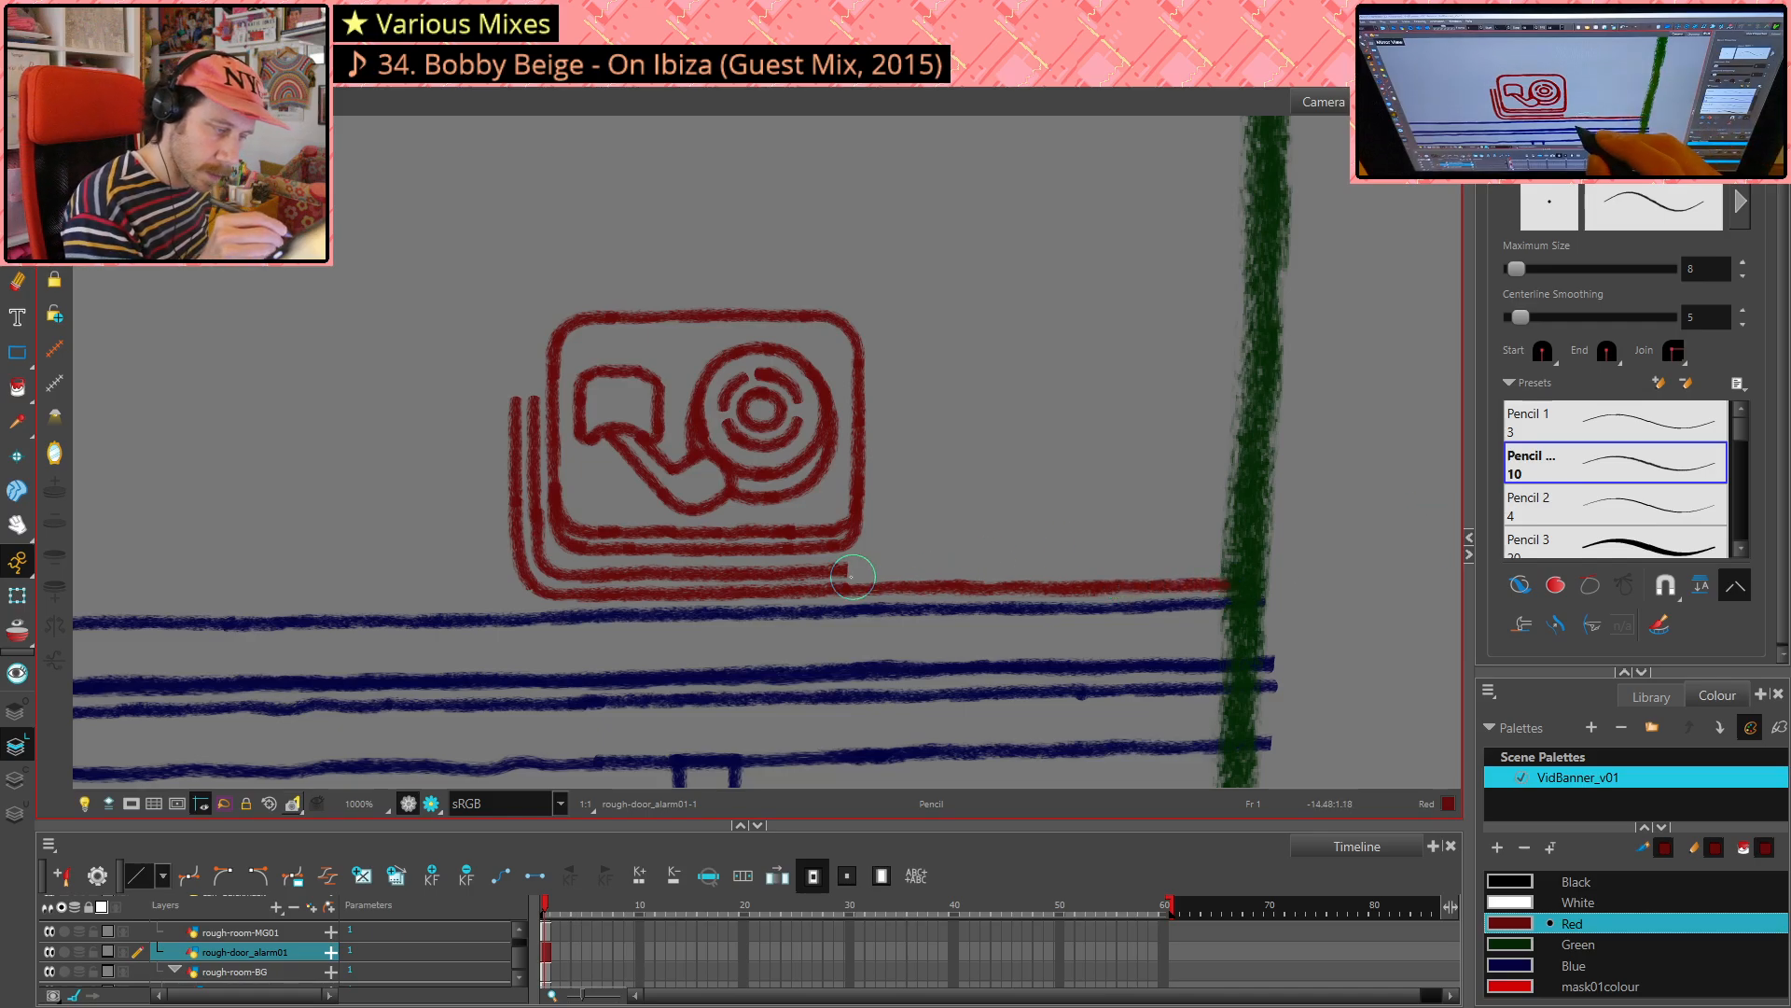
left_click_drag(856, 569, 1050, 567)
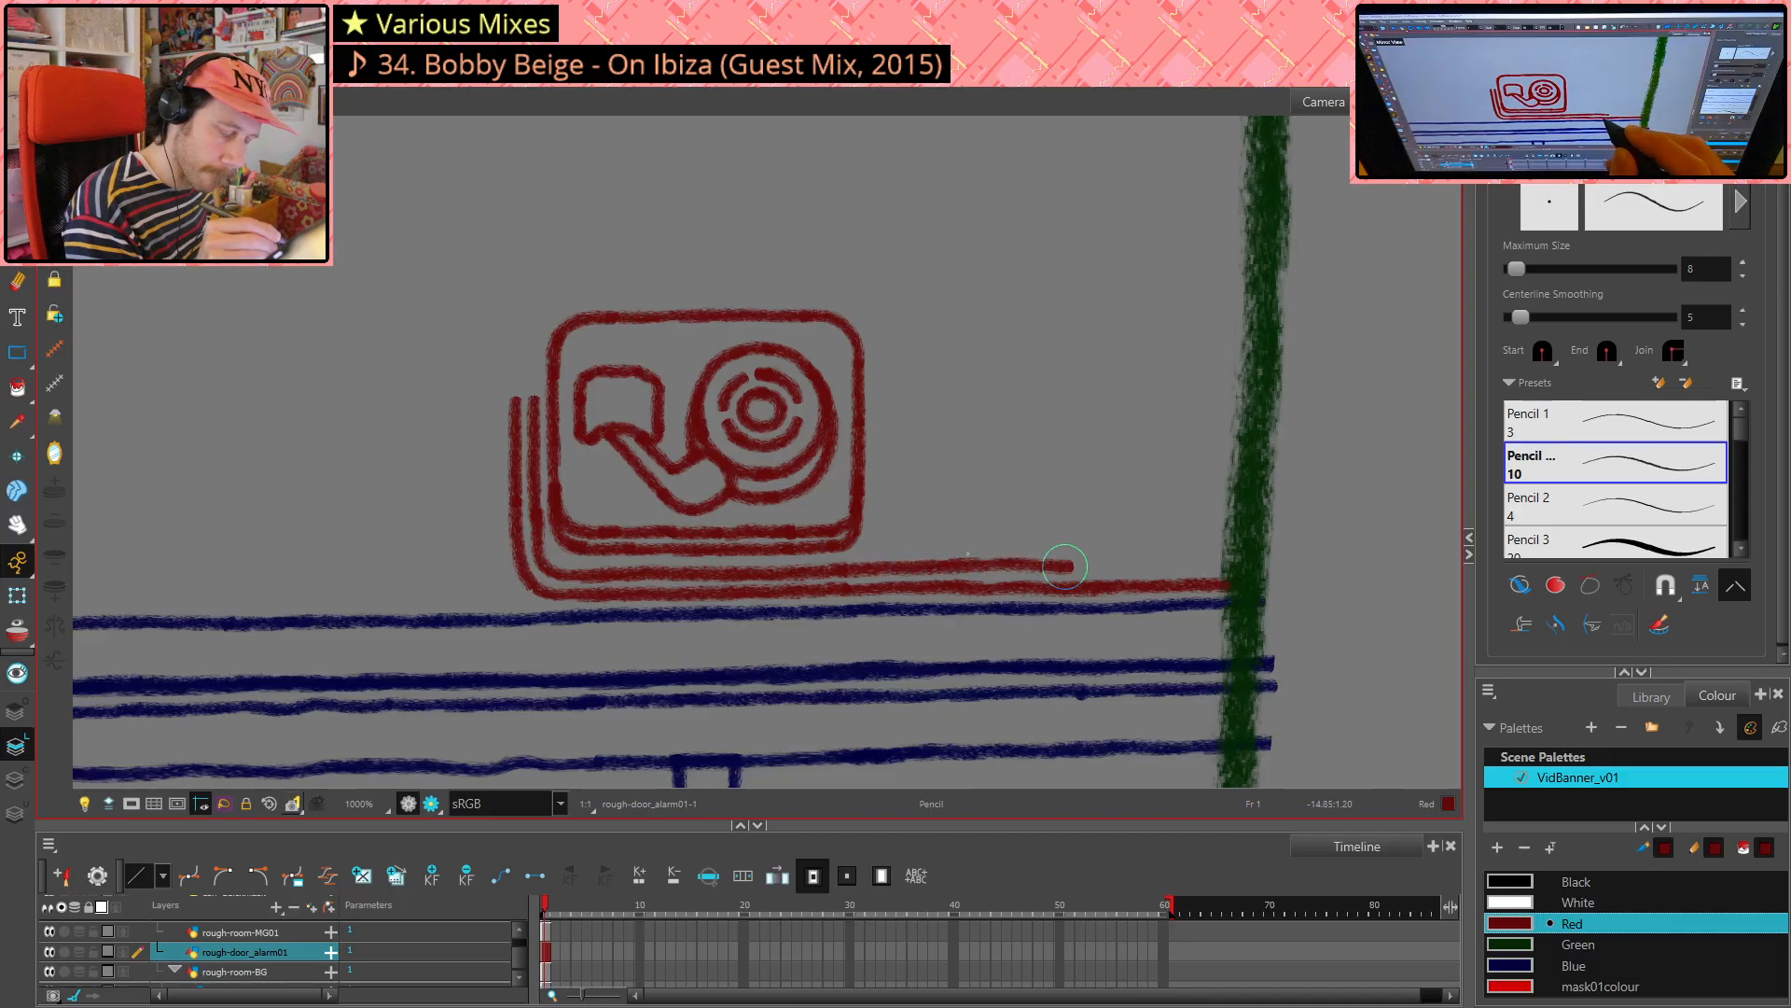
key("ctrl+z")
left_click_drag(869, 568, 913, 567)
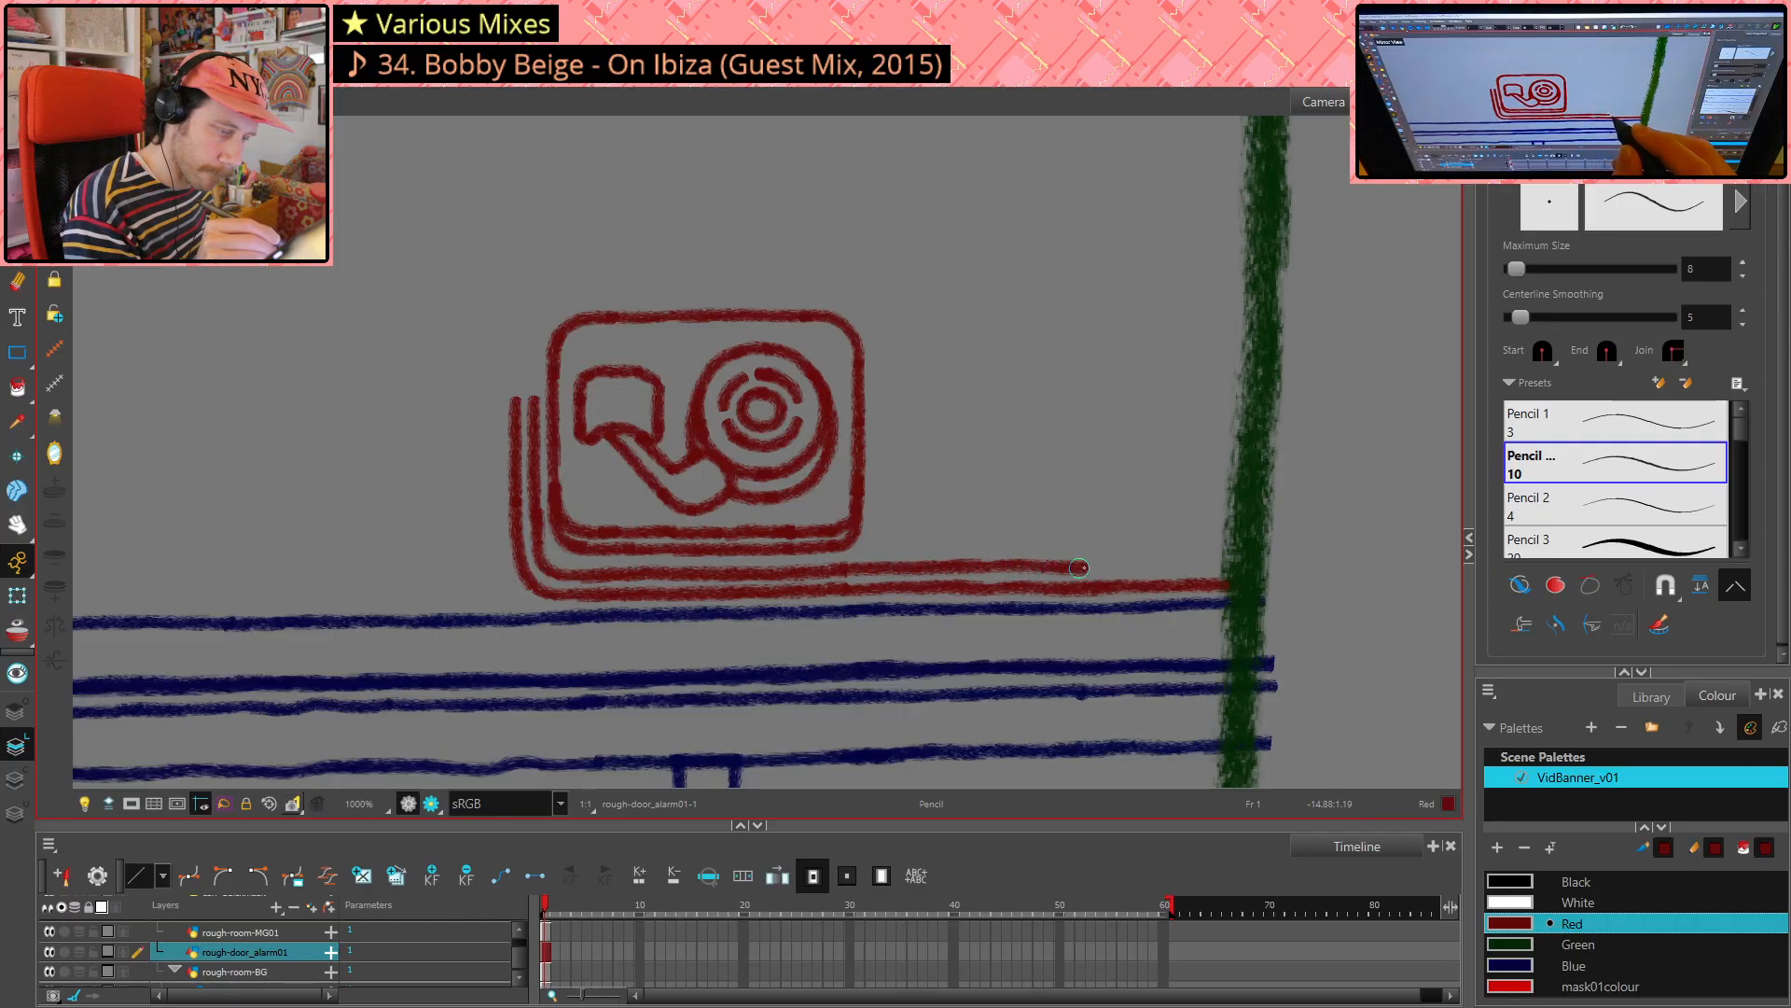
left_click_drag(1115, 566, 1242, 564)
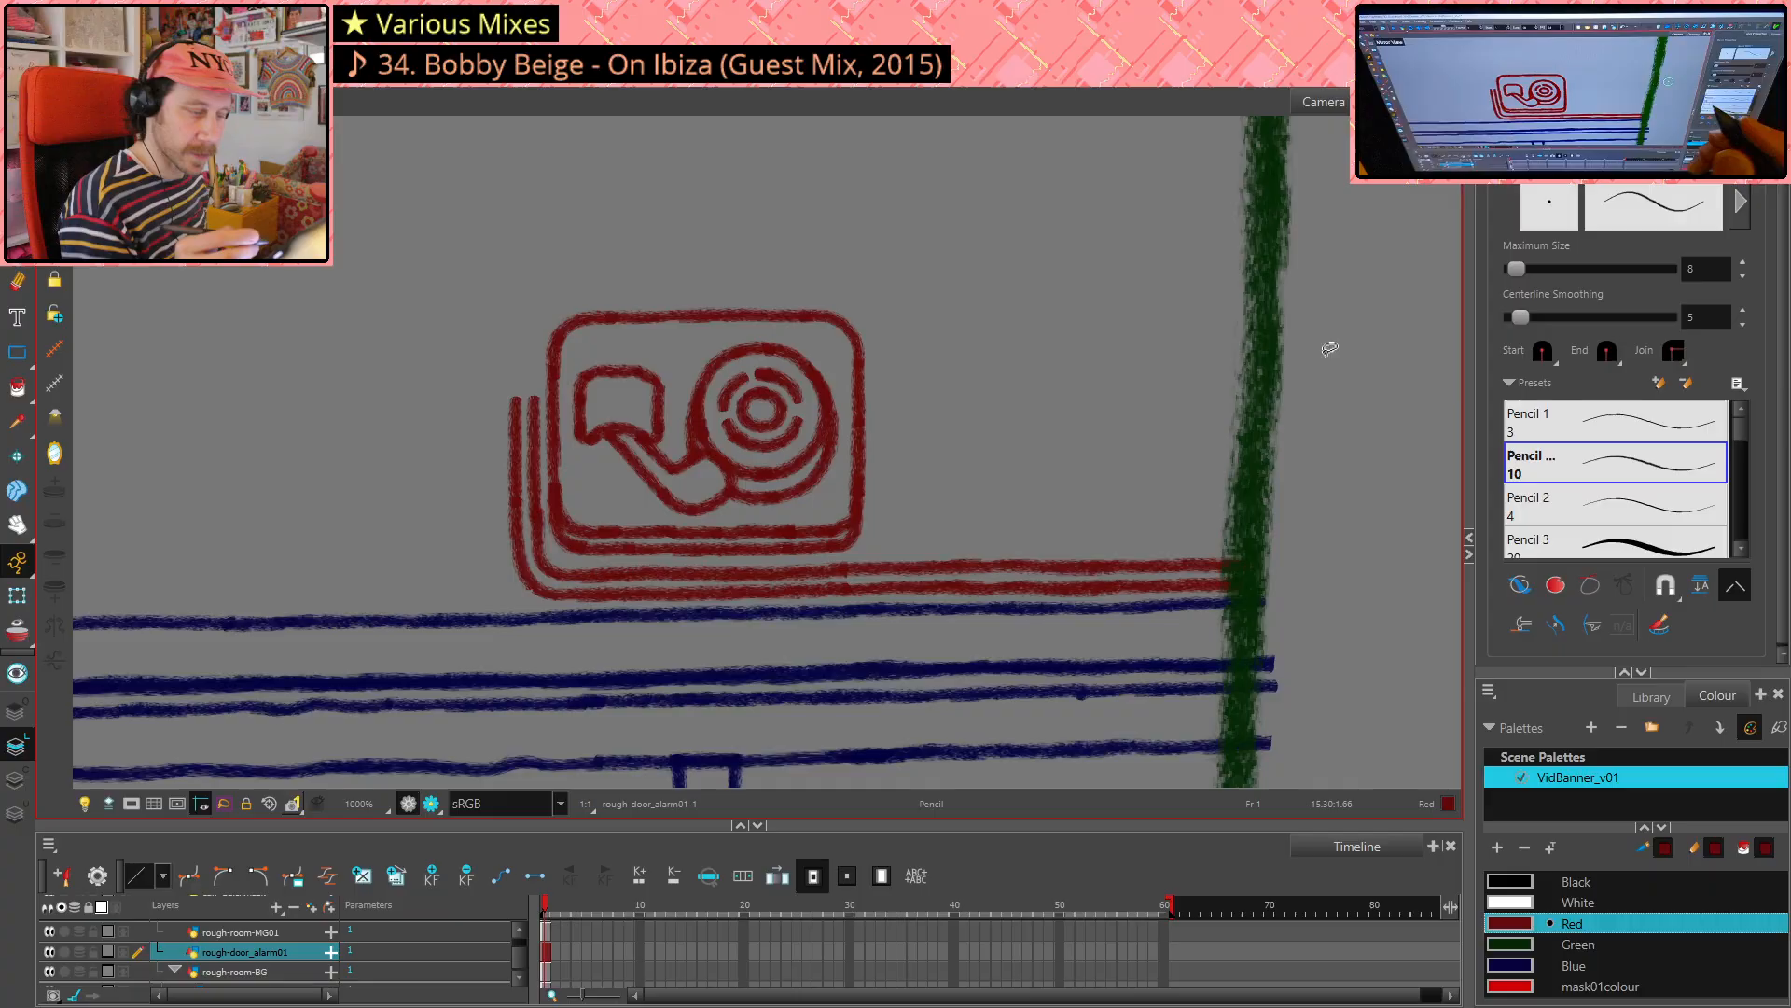
key("ctrl+z")
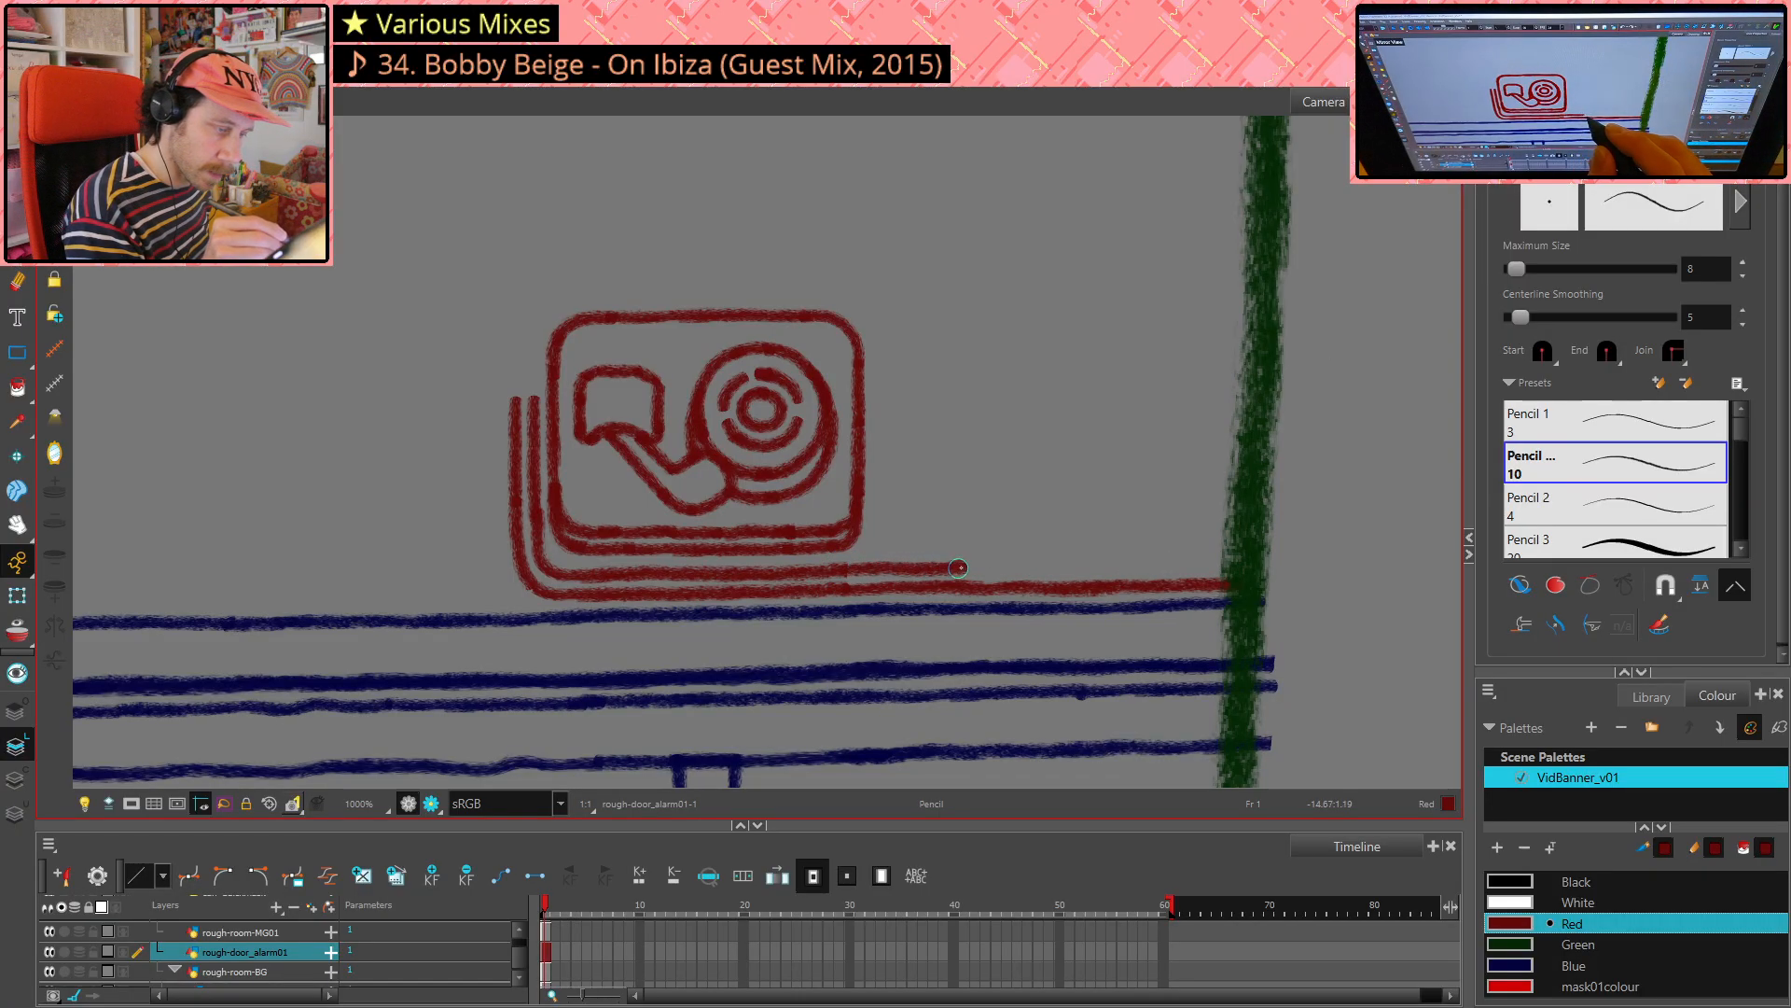
left_click_drag(959, 567, 1027, 566)
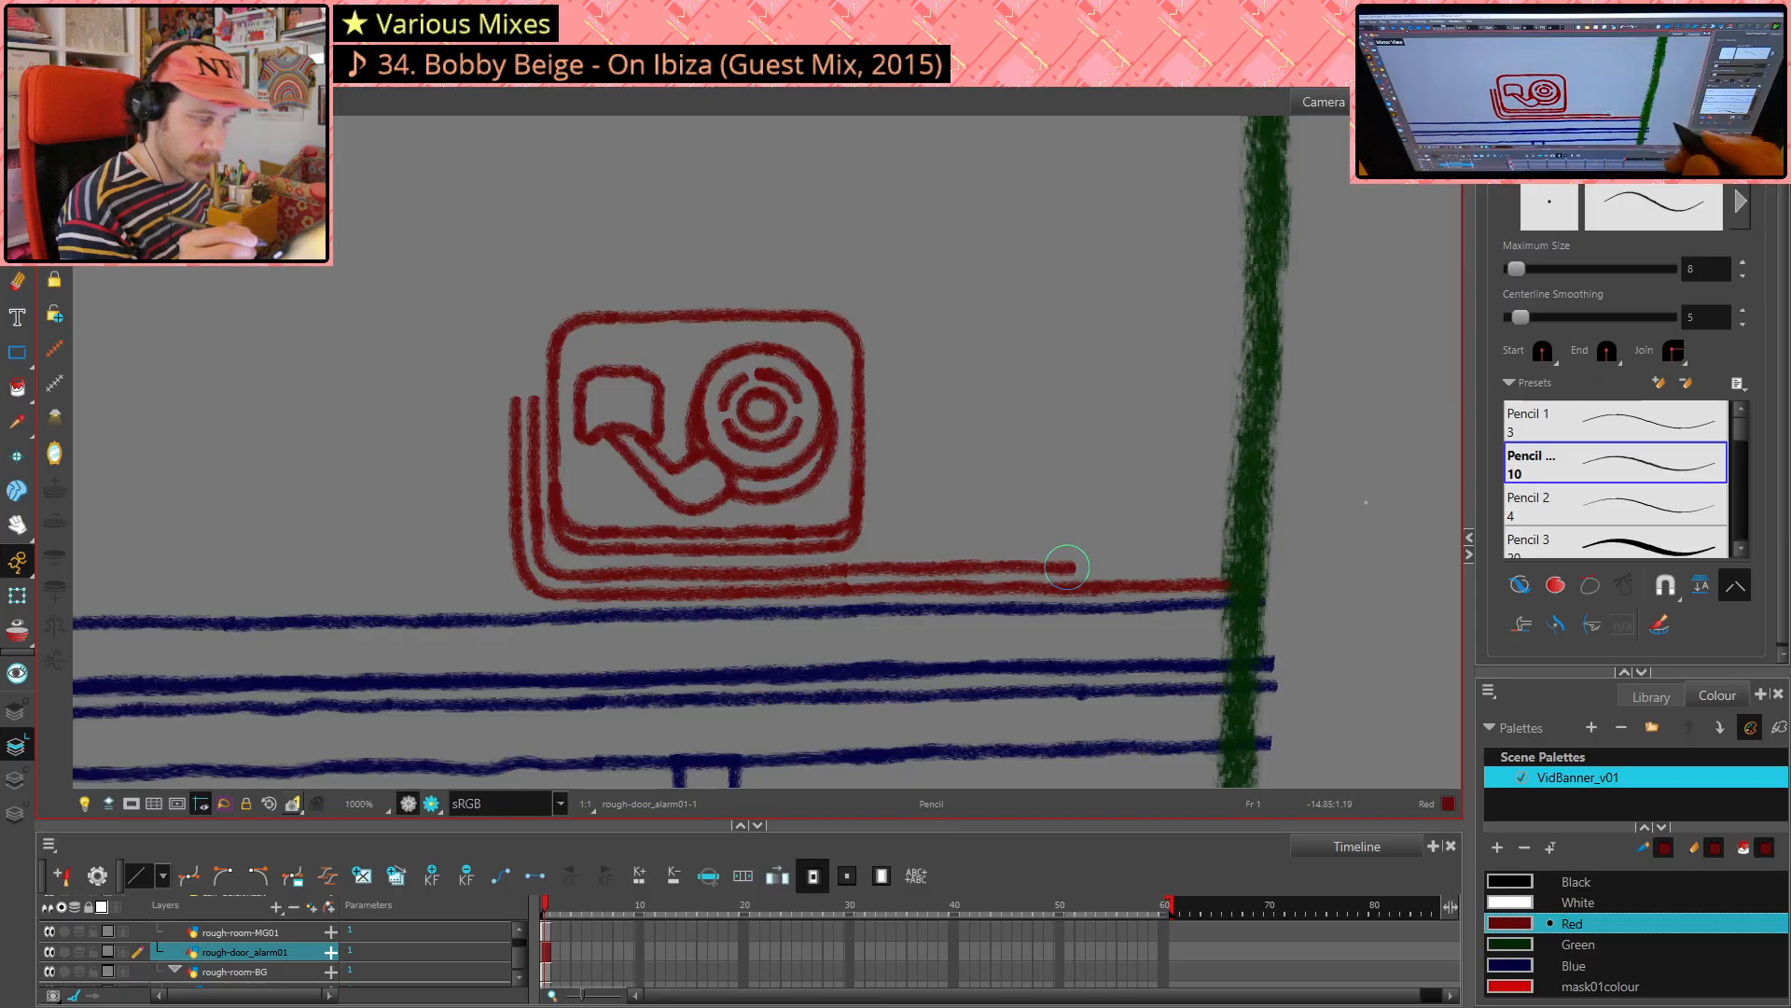
key("ctrl+z")
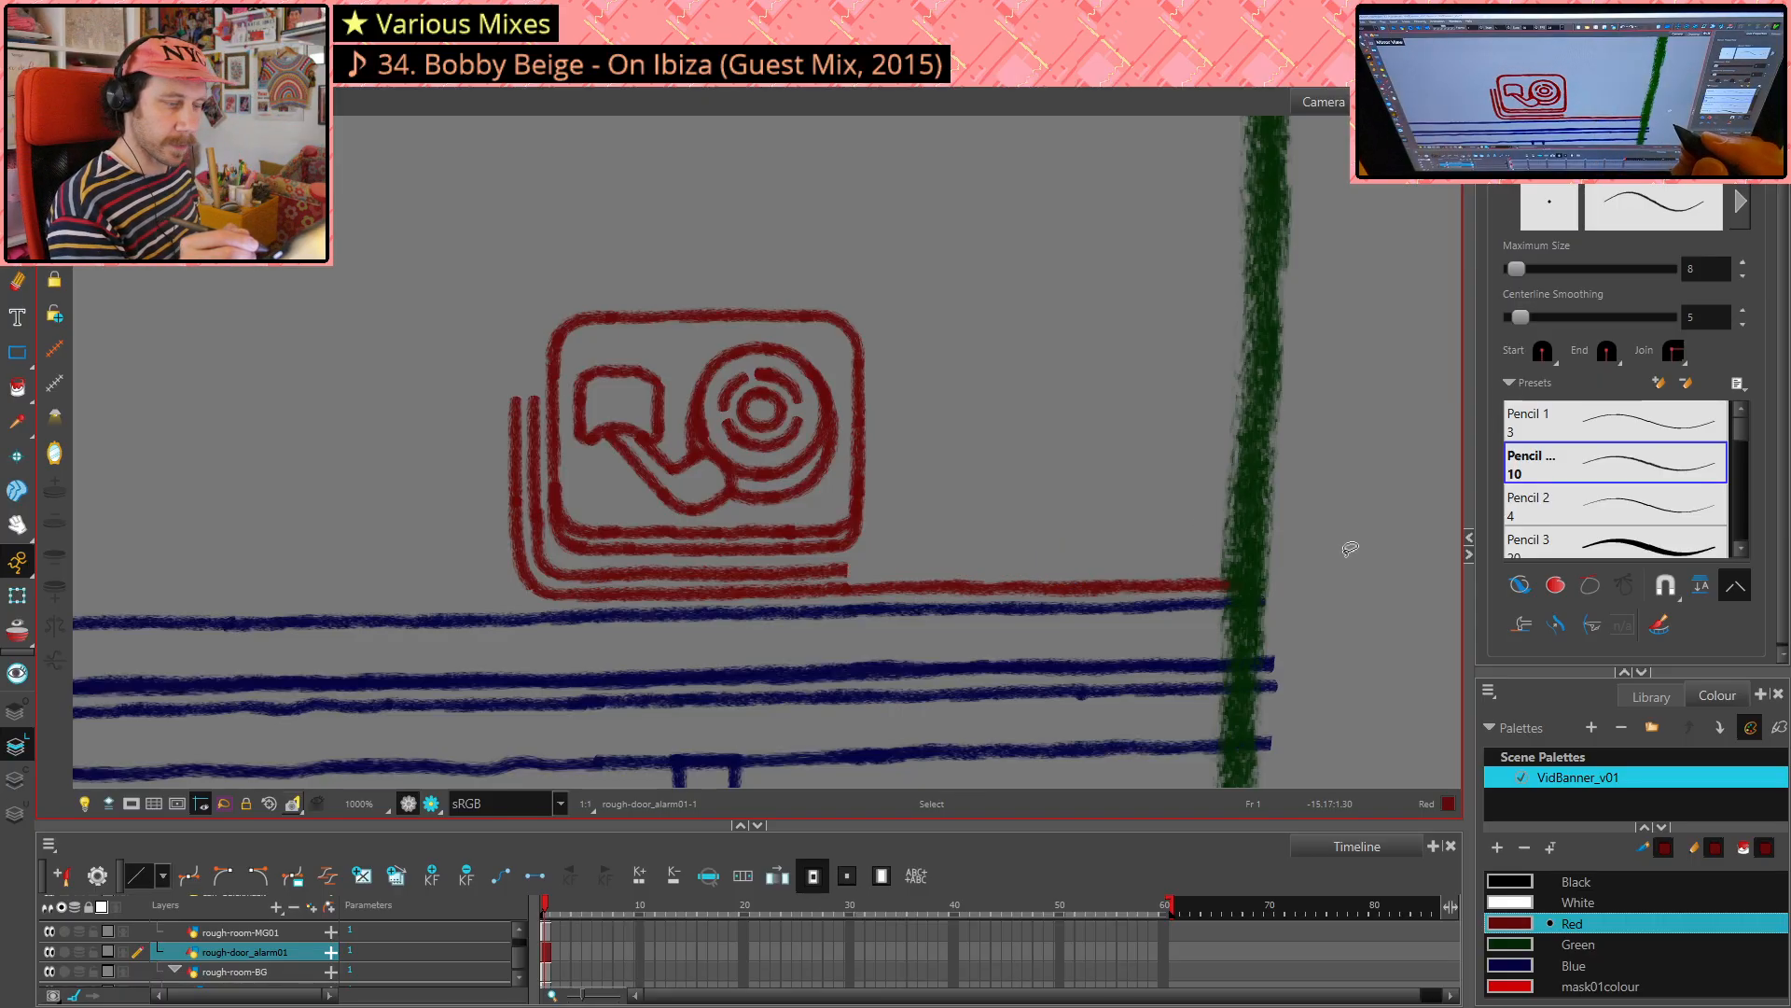
key("ctrl+z")
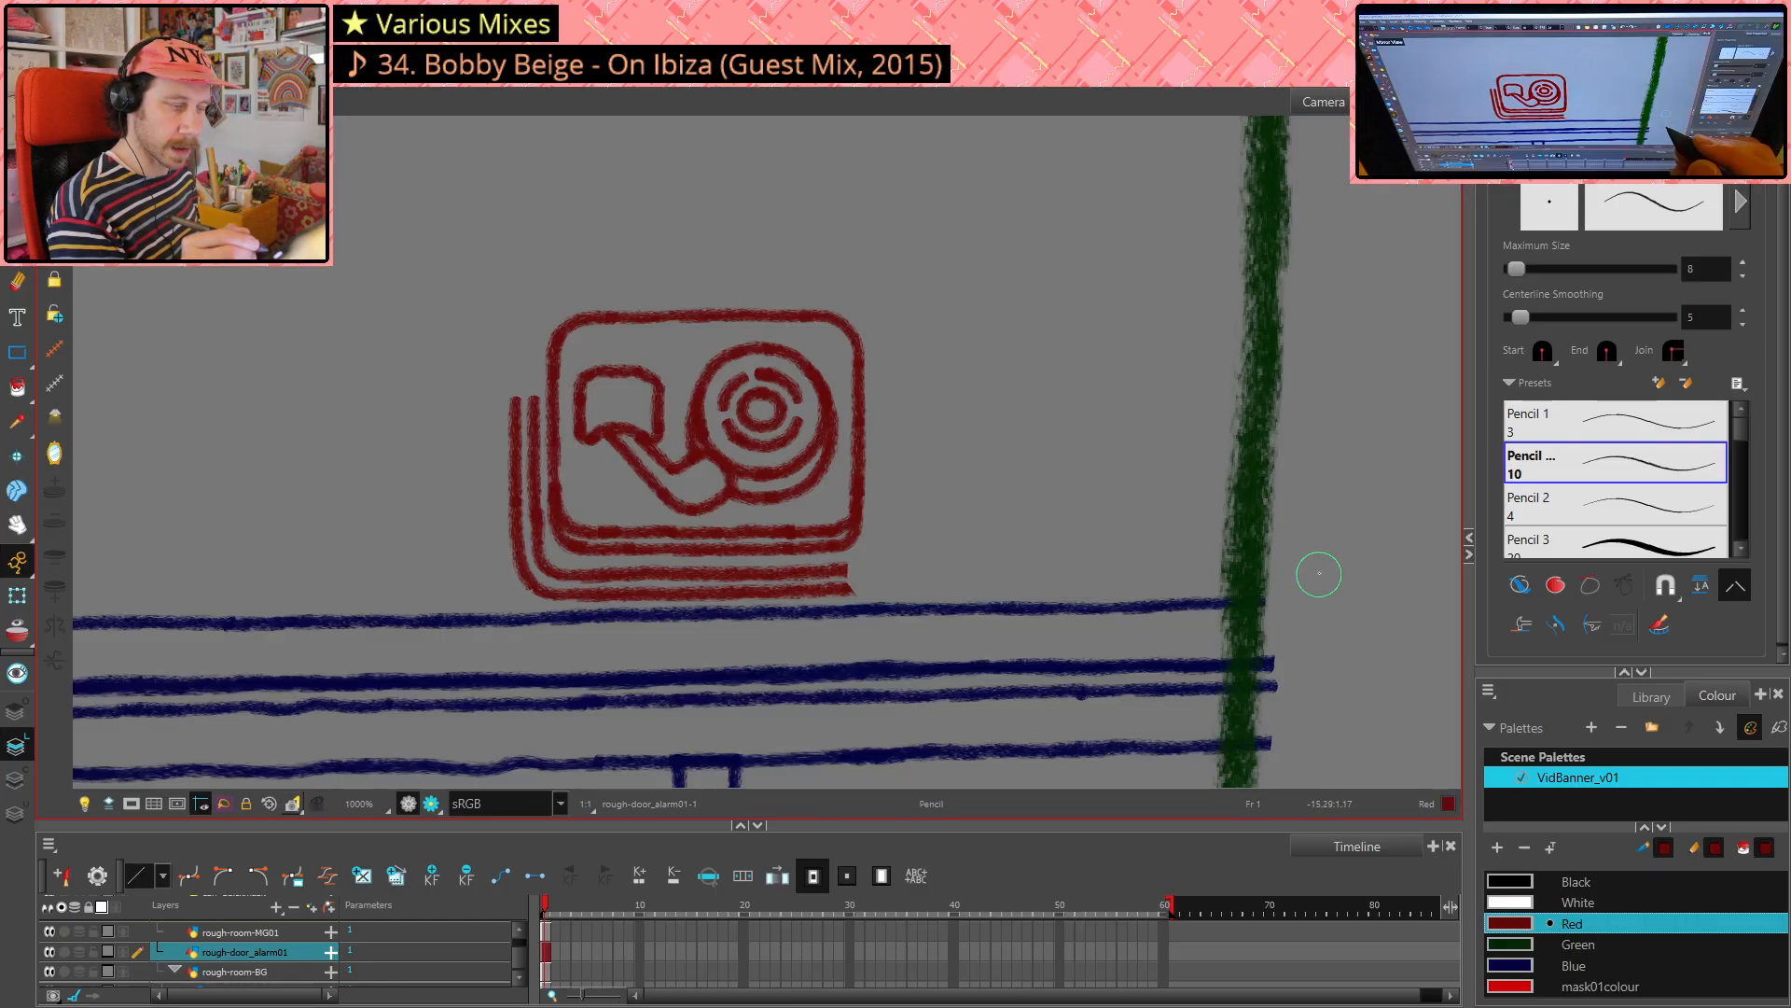
- Trim the open ends of both parallel lines beneath the box and redraw the lower one out to the green wall edge
key("alt+e")
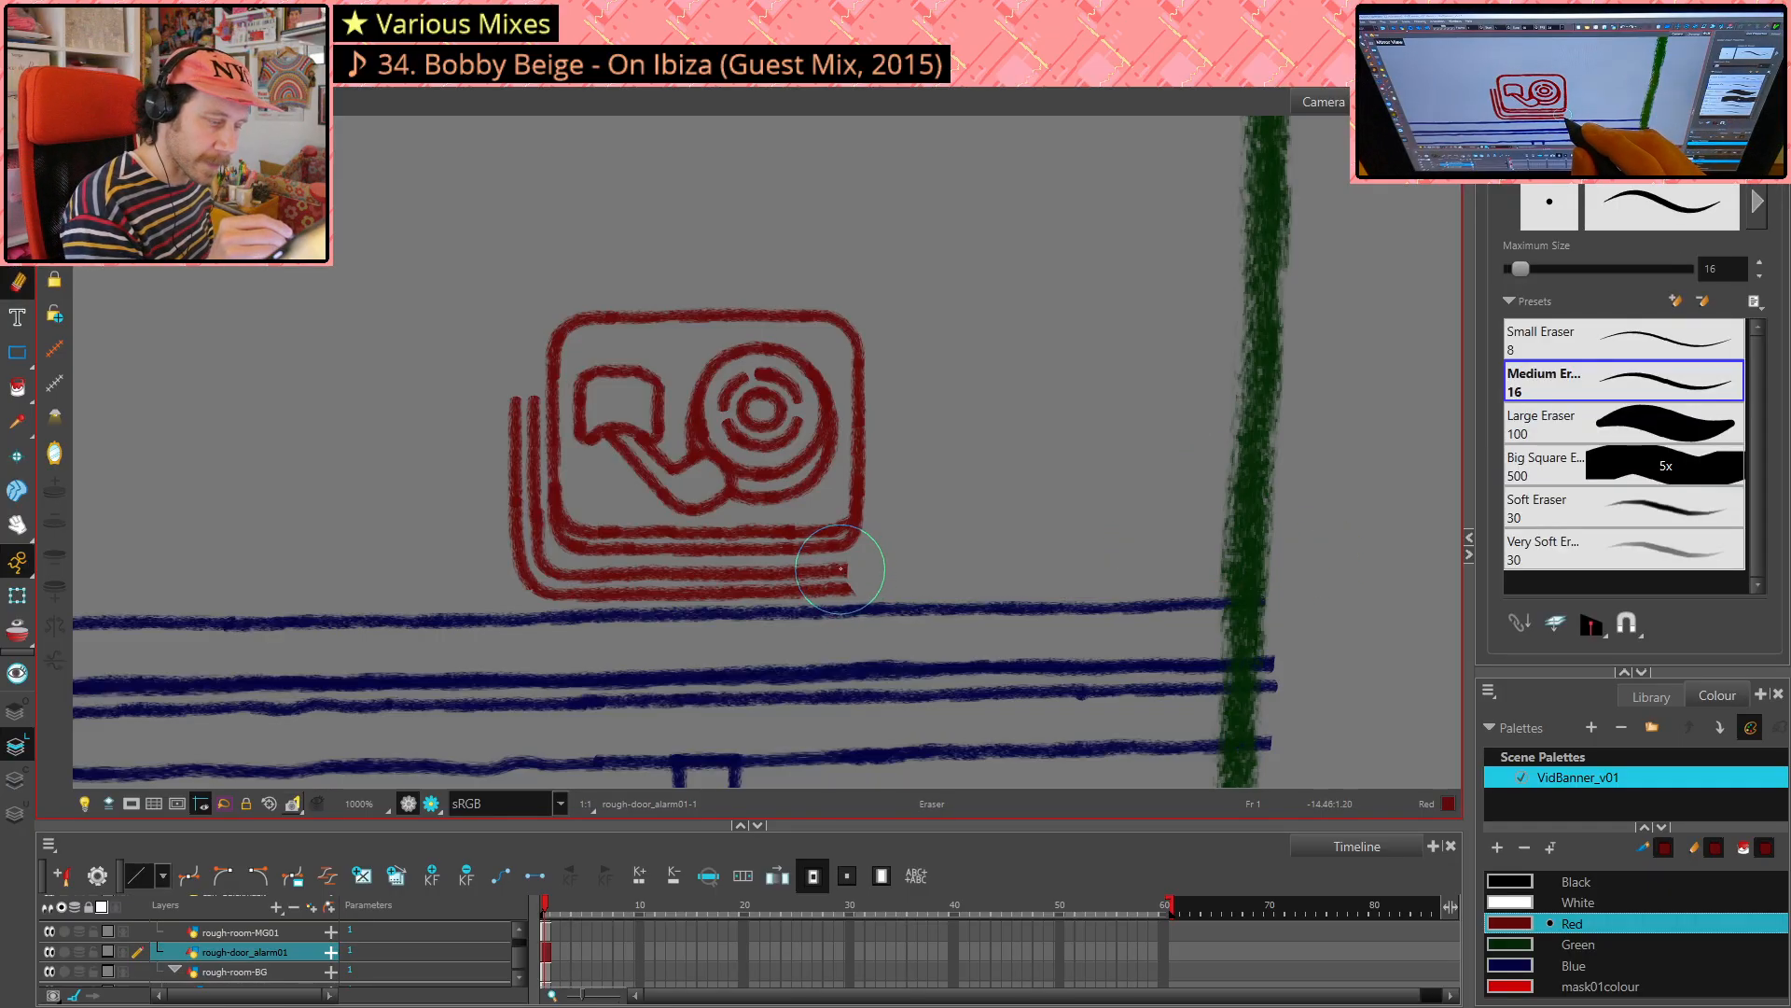
left_click_drag(842, 565, 831, 592)
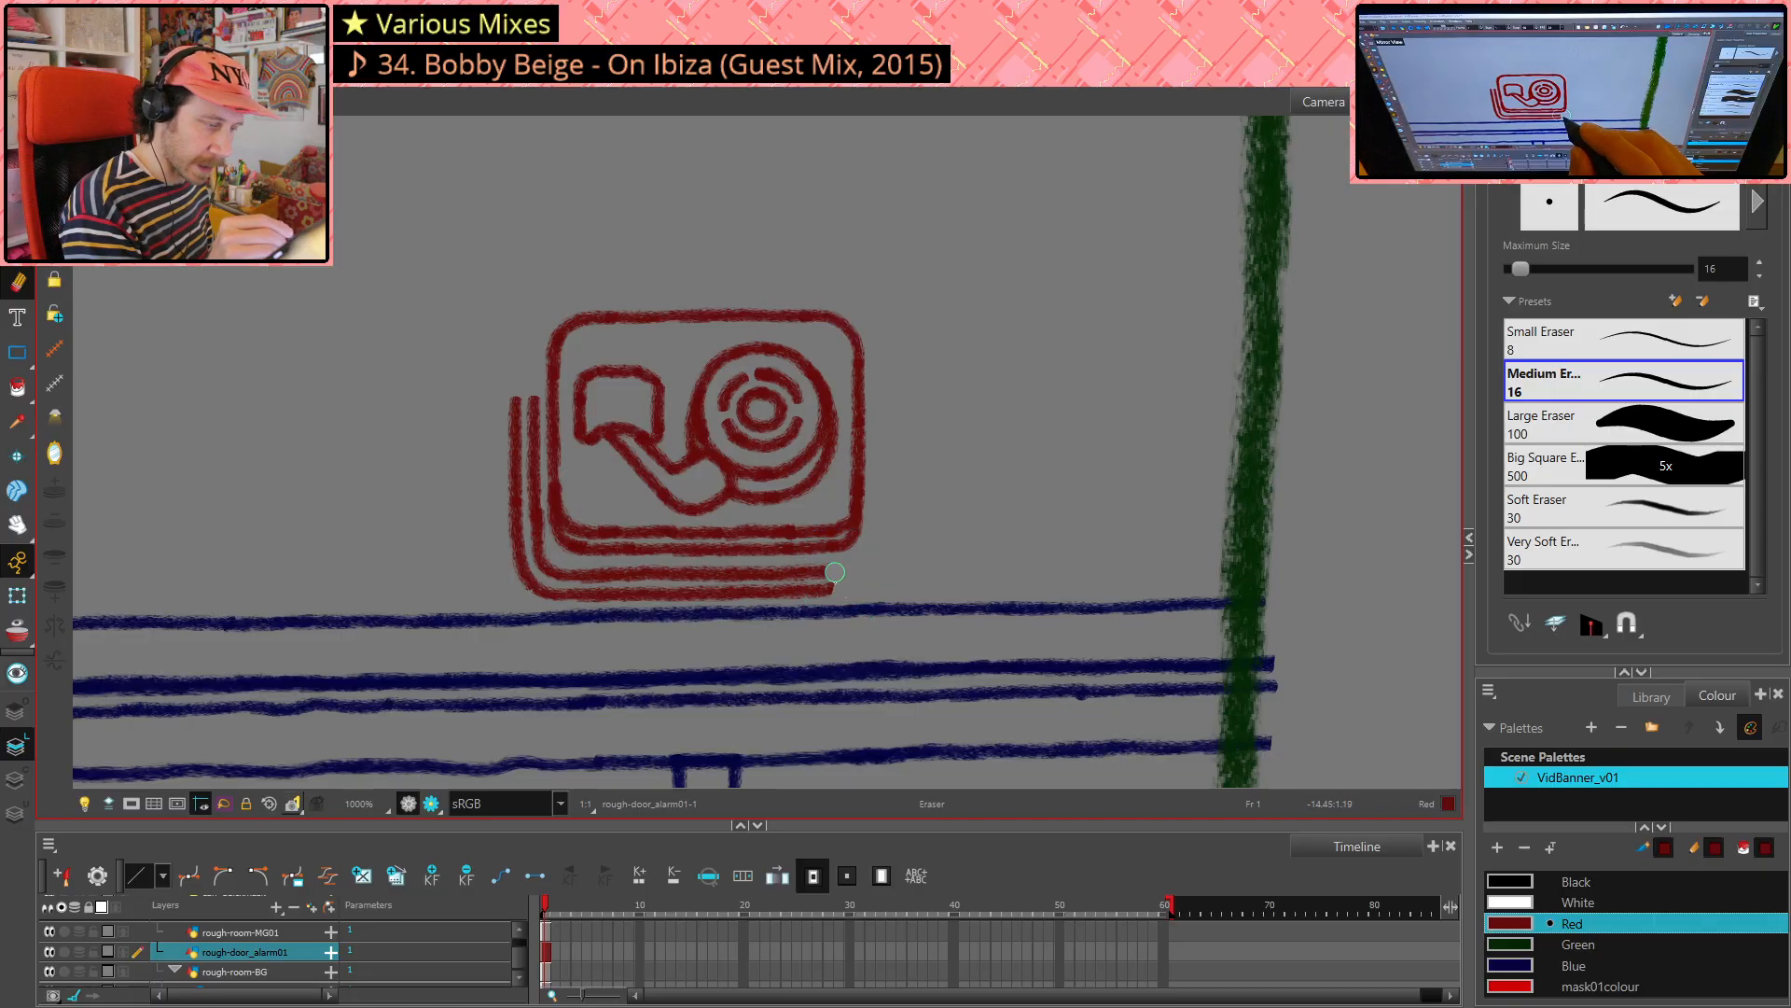
key("alt+/")
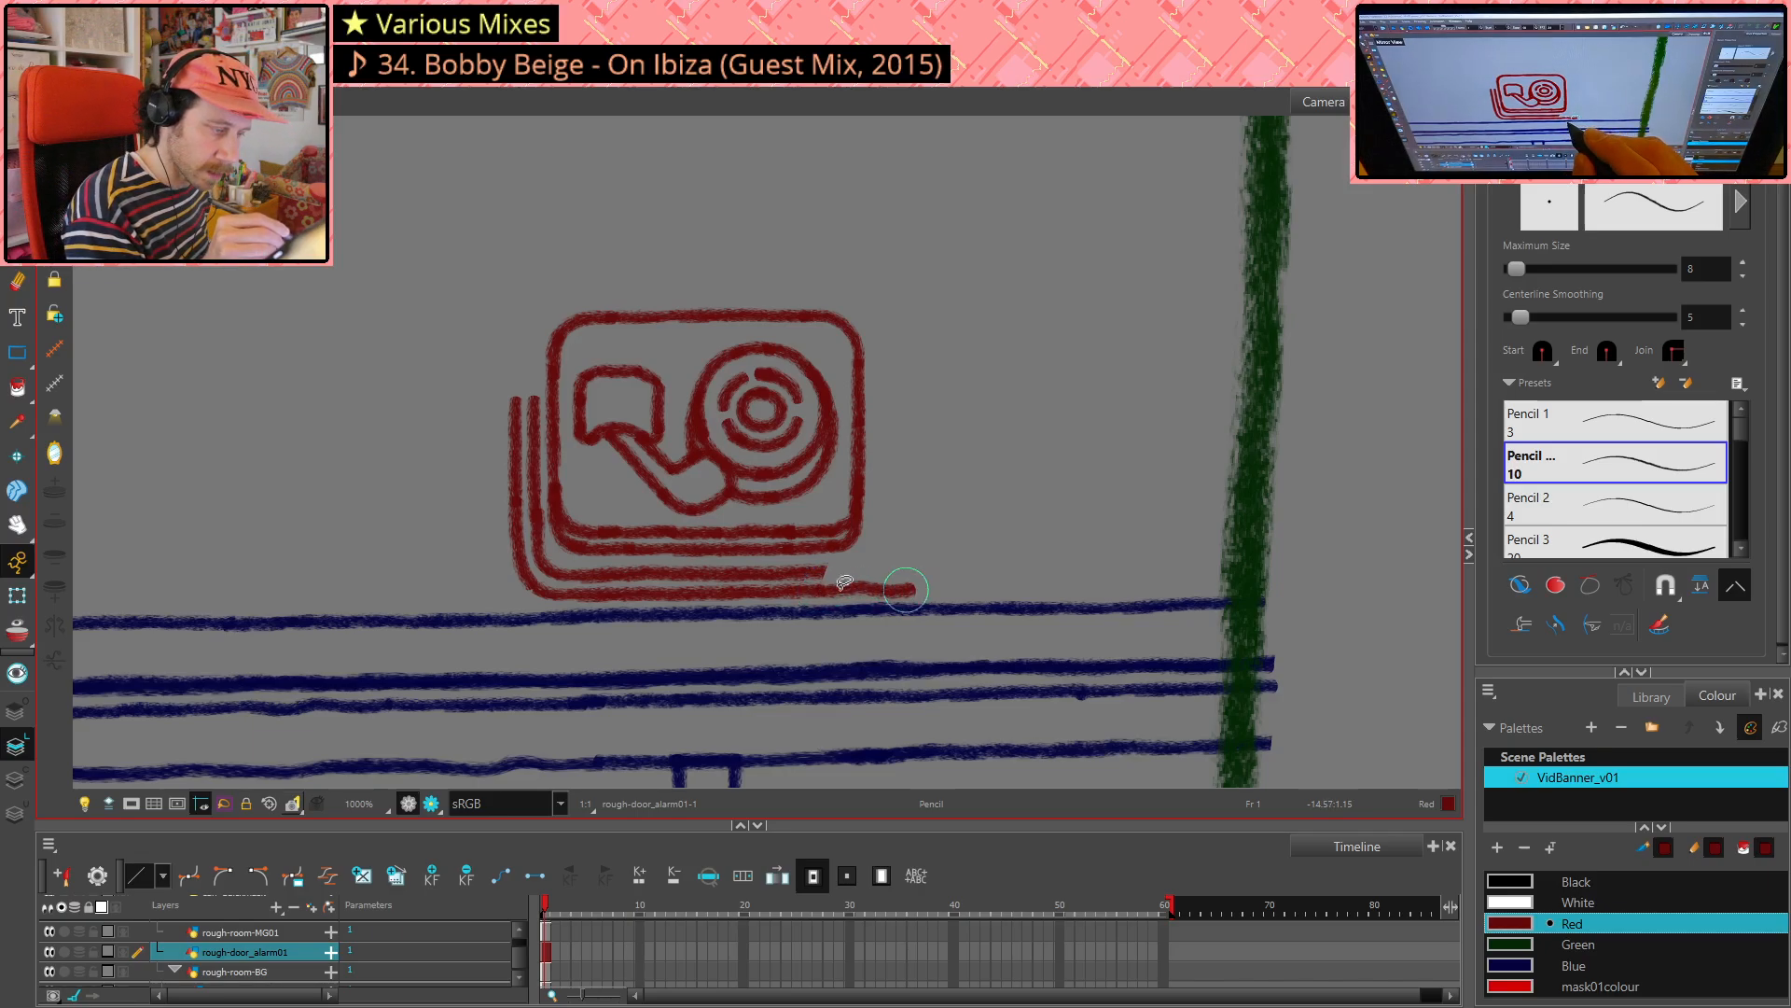
key("ctrl+z")
left_click_drag(823, 588, 853, 587)
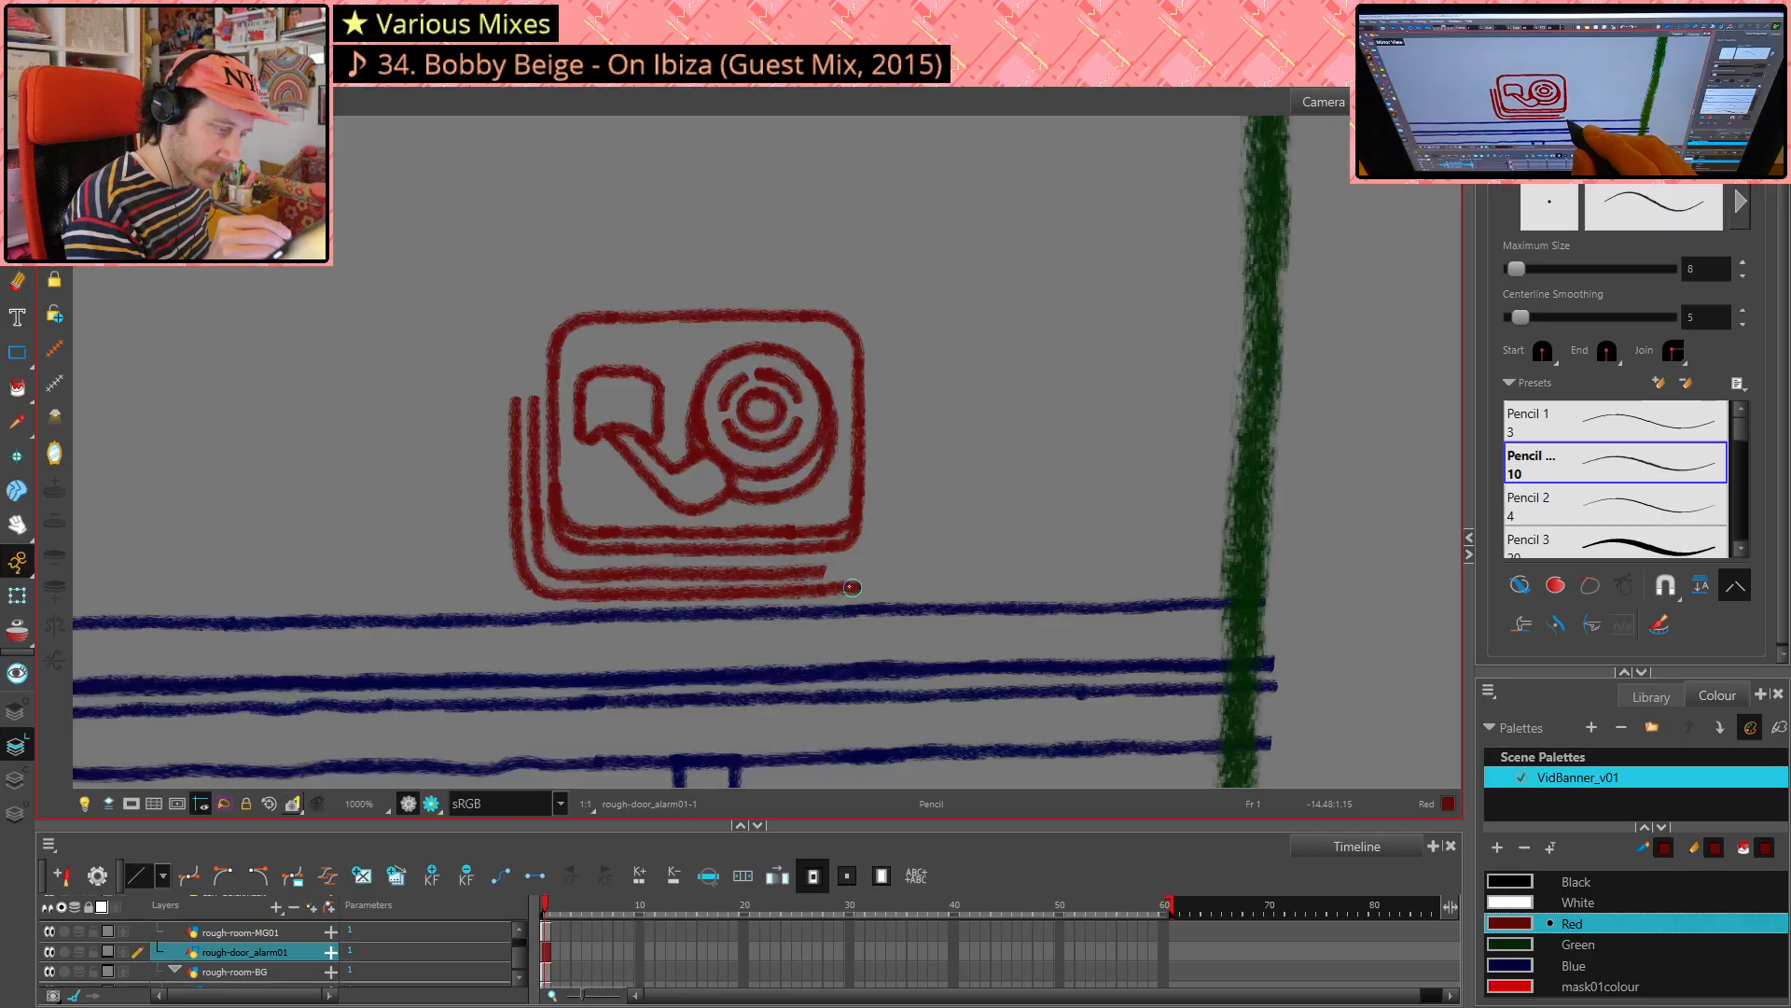
key("ctrl+z")
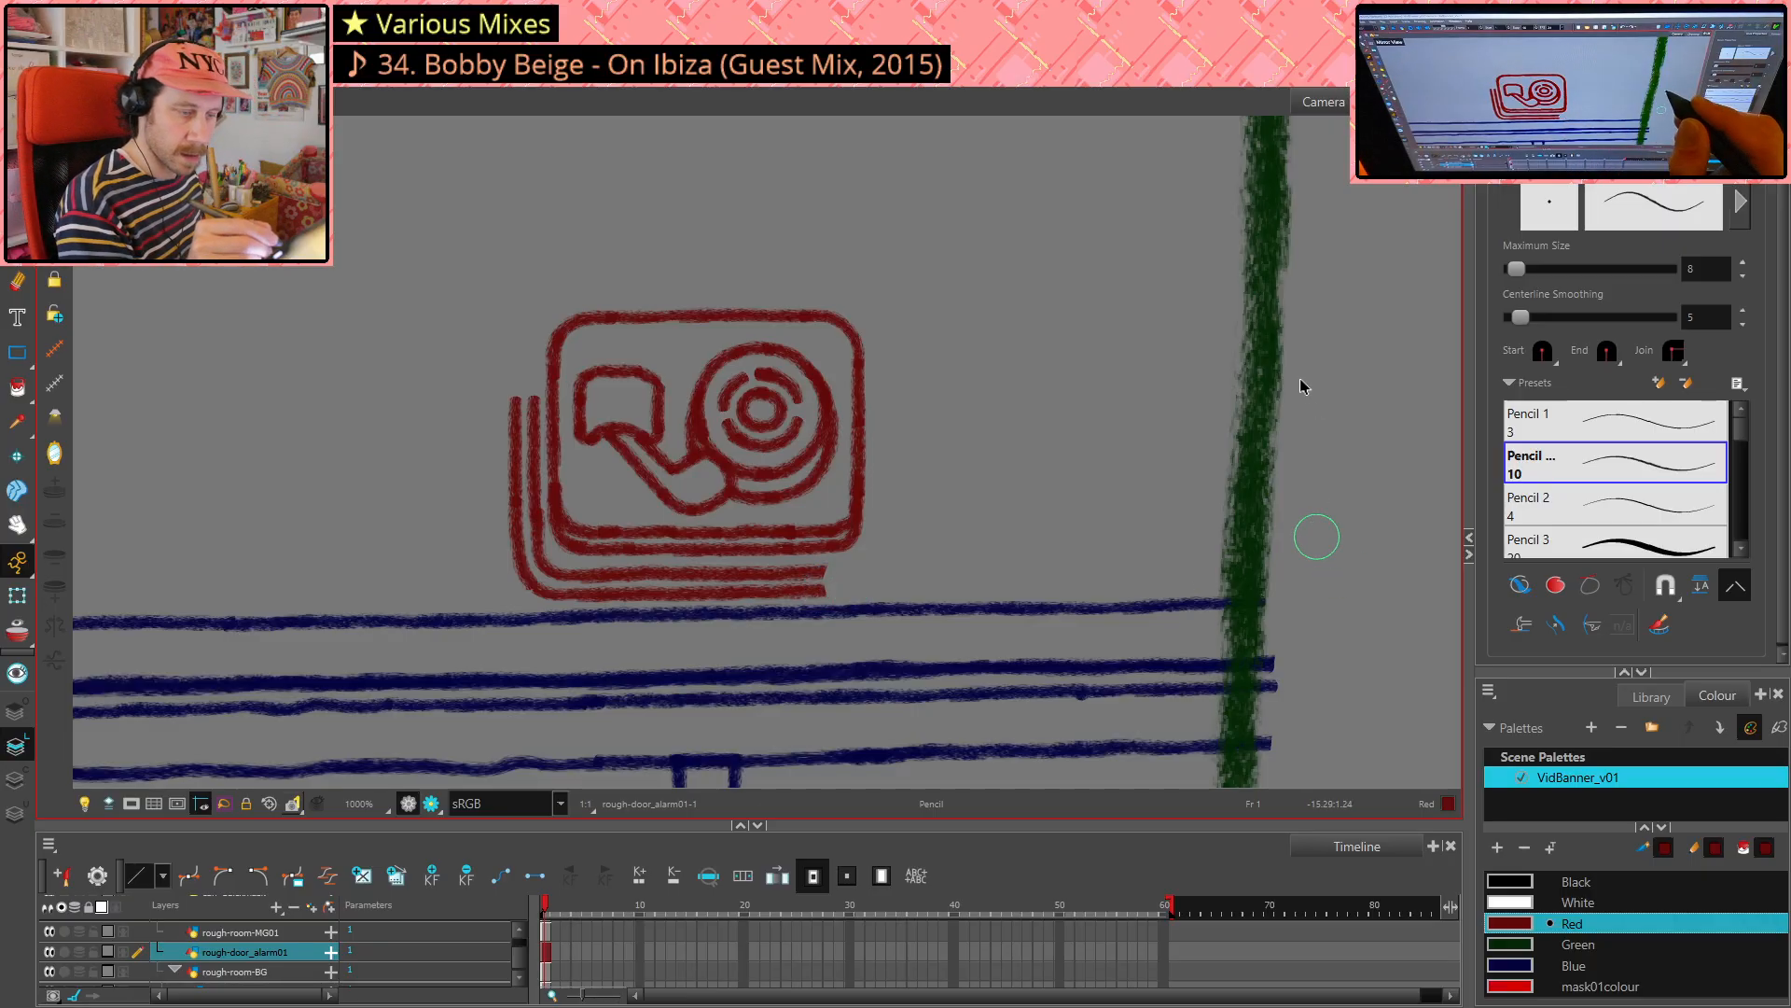
left_click_drag(1278, 491, 1274, 322)
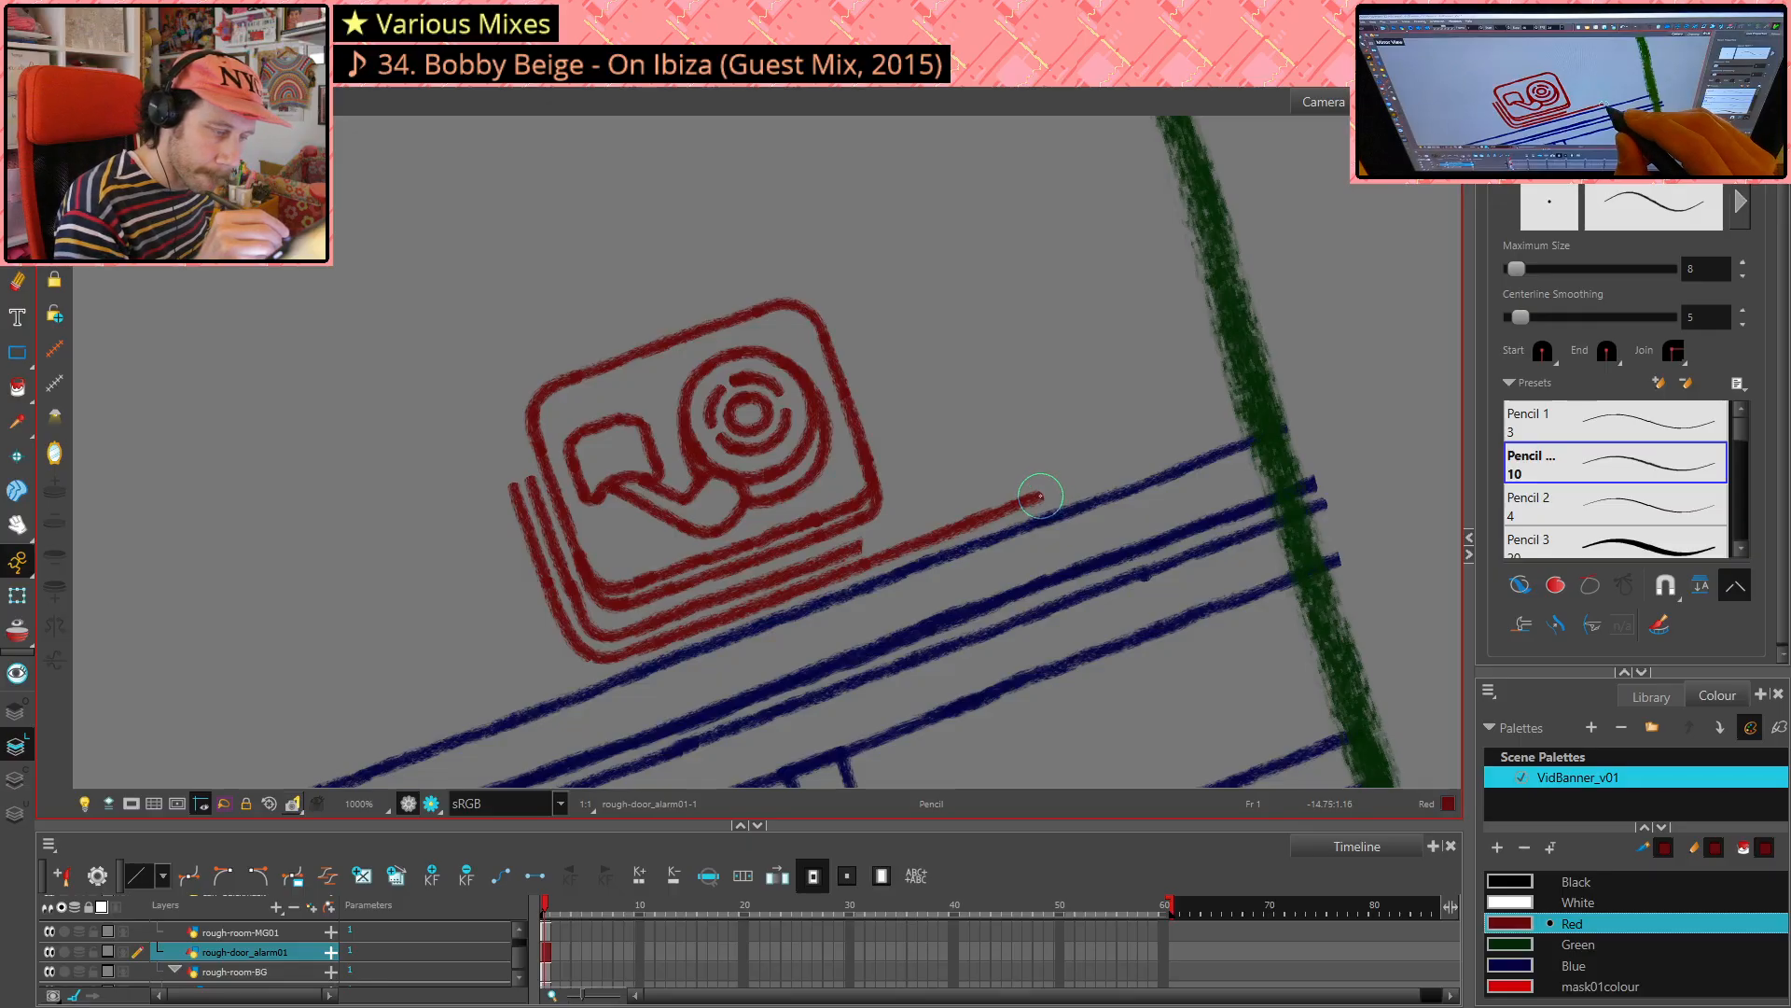
left_click_drag(1024, 504, 1059, 488)
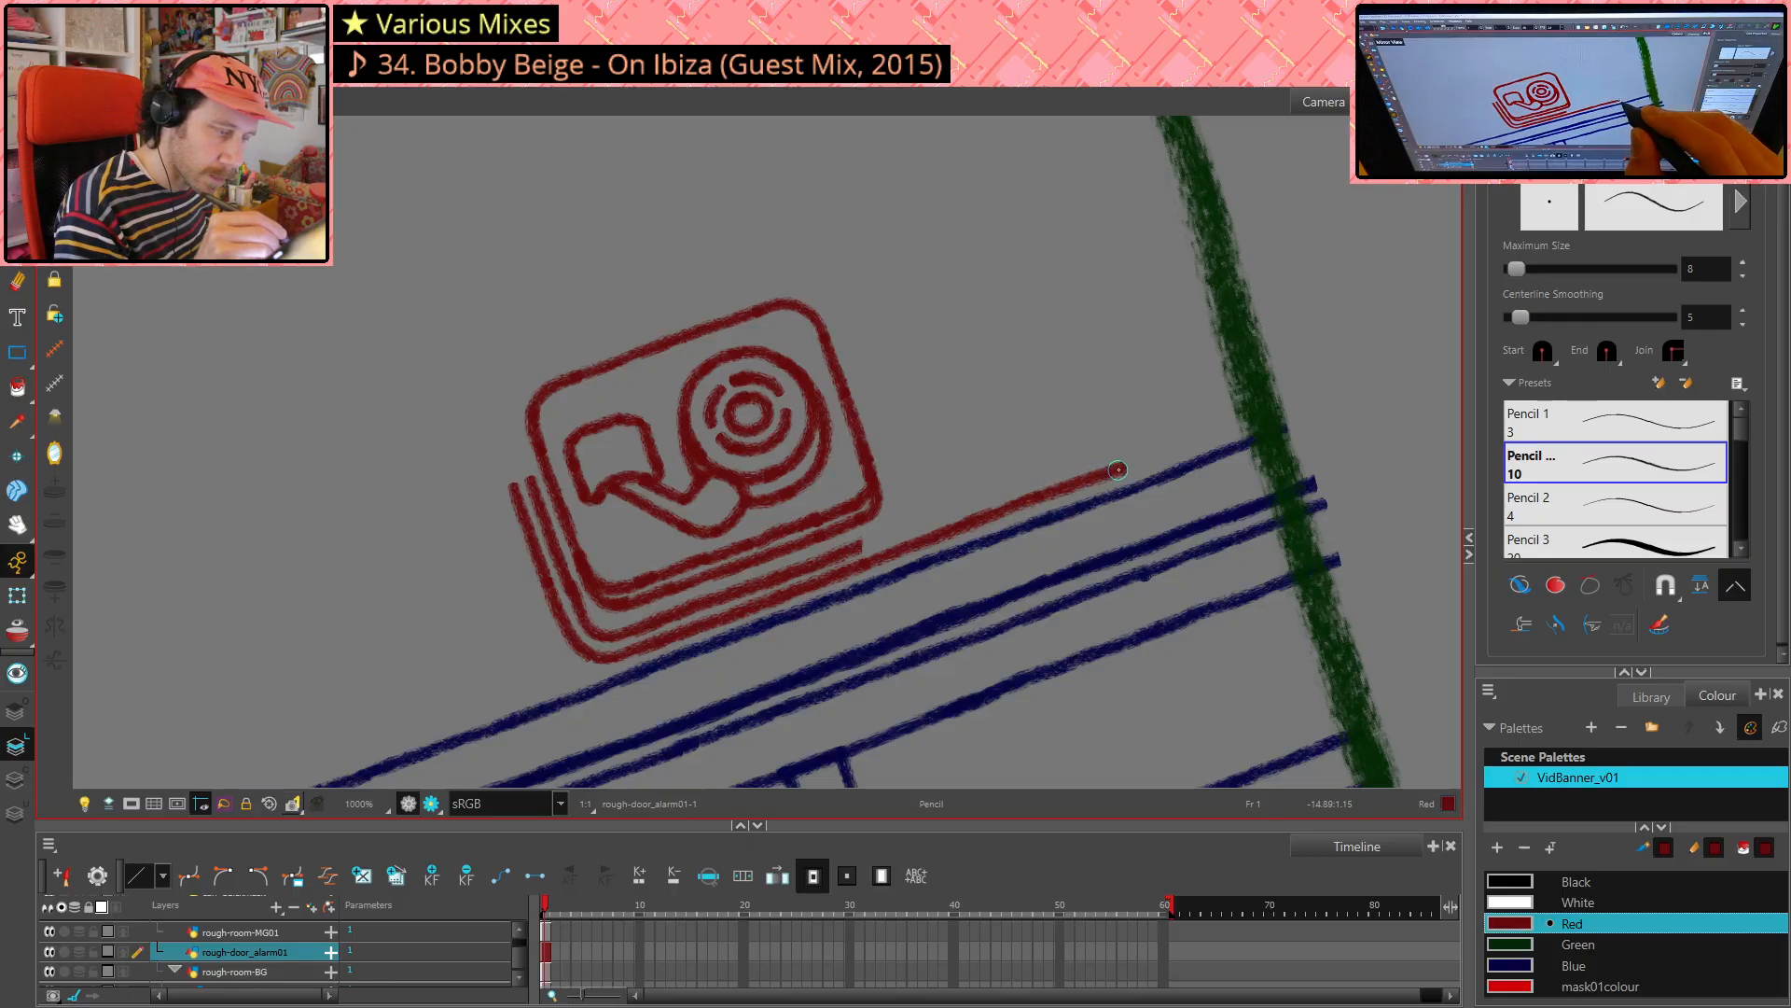
left_click_drag(1150, 458, 1170, 450)
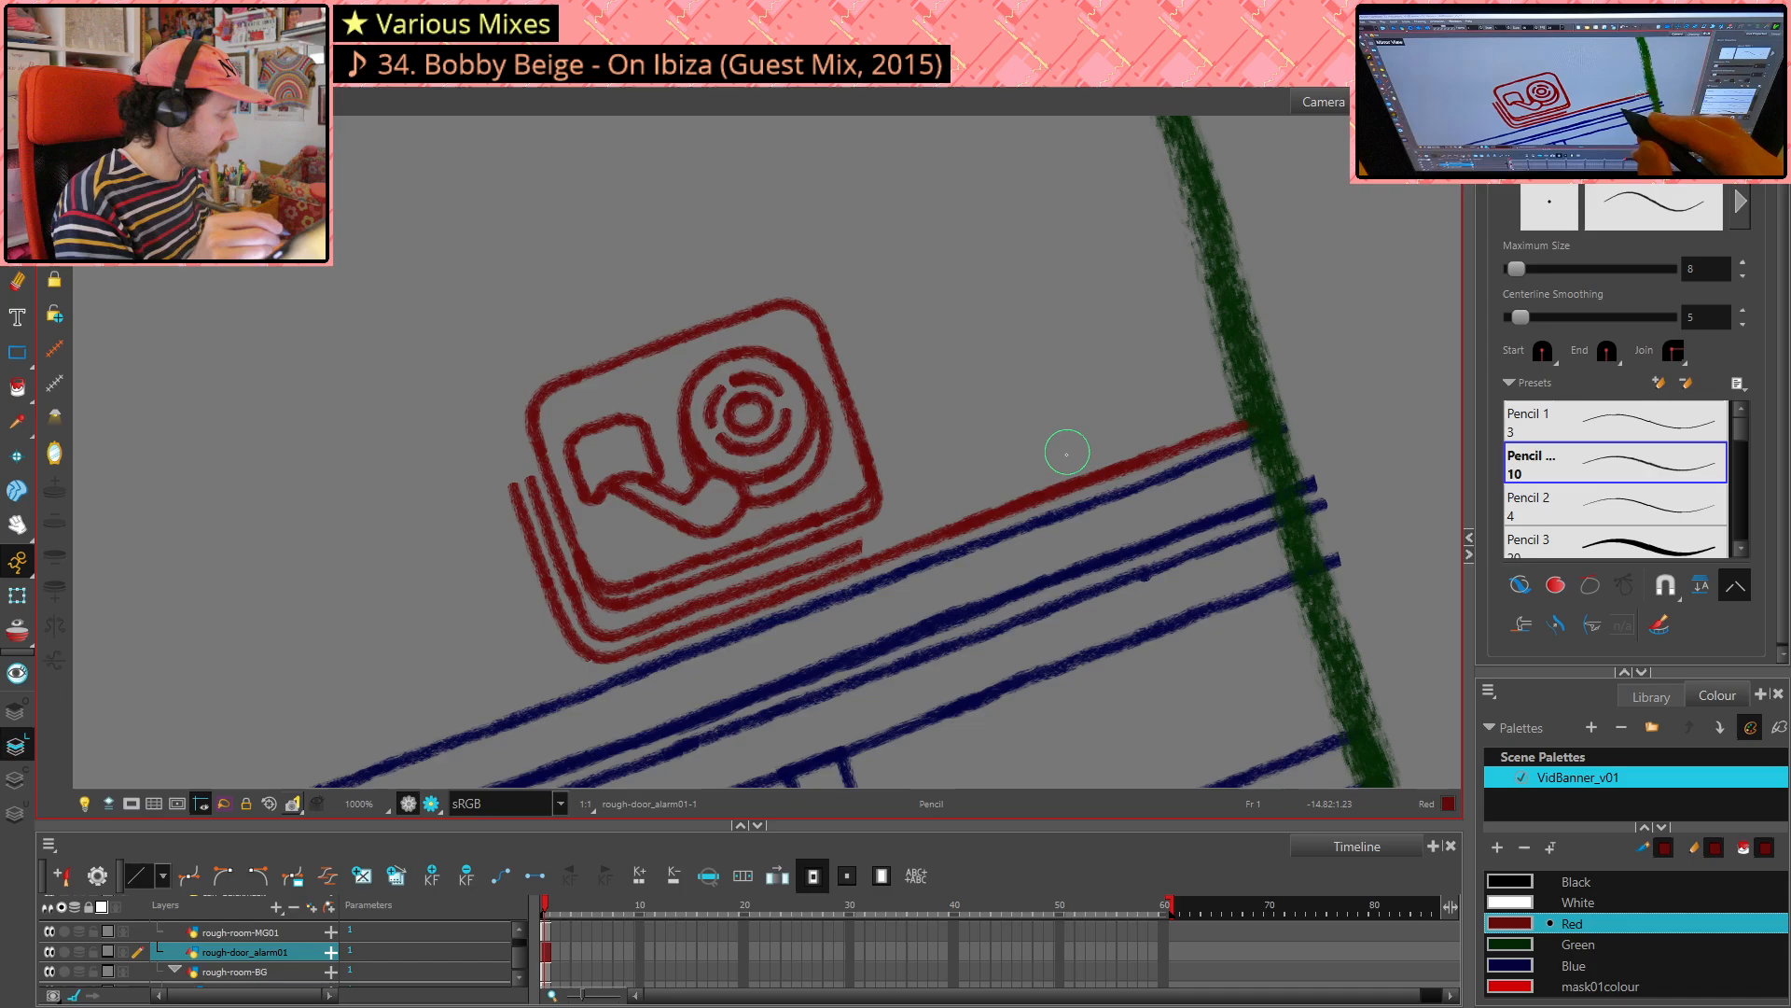
- Cut away the overlapping stray pieces midway along the extended lower red line with the Cutter
key("alt+t")
left_click(1047, 477)
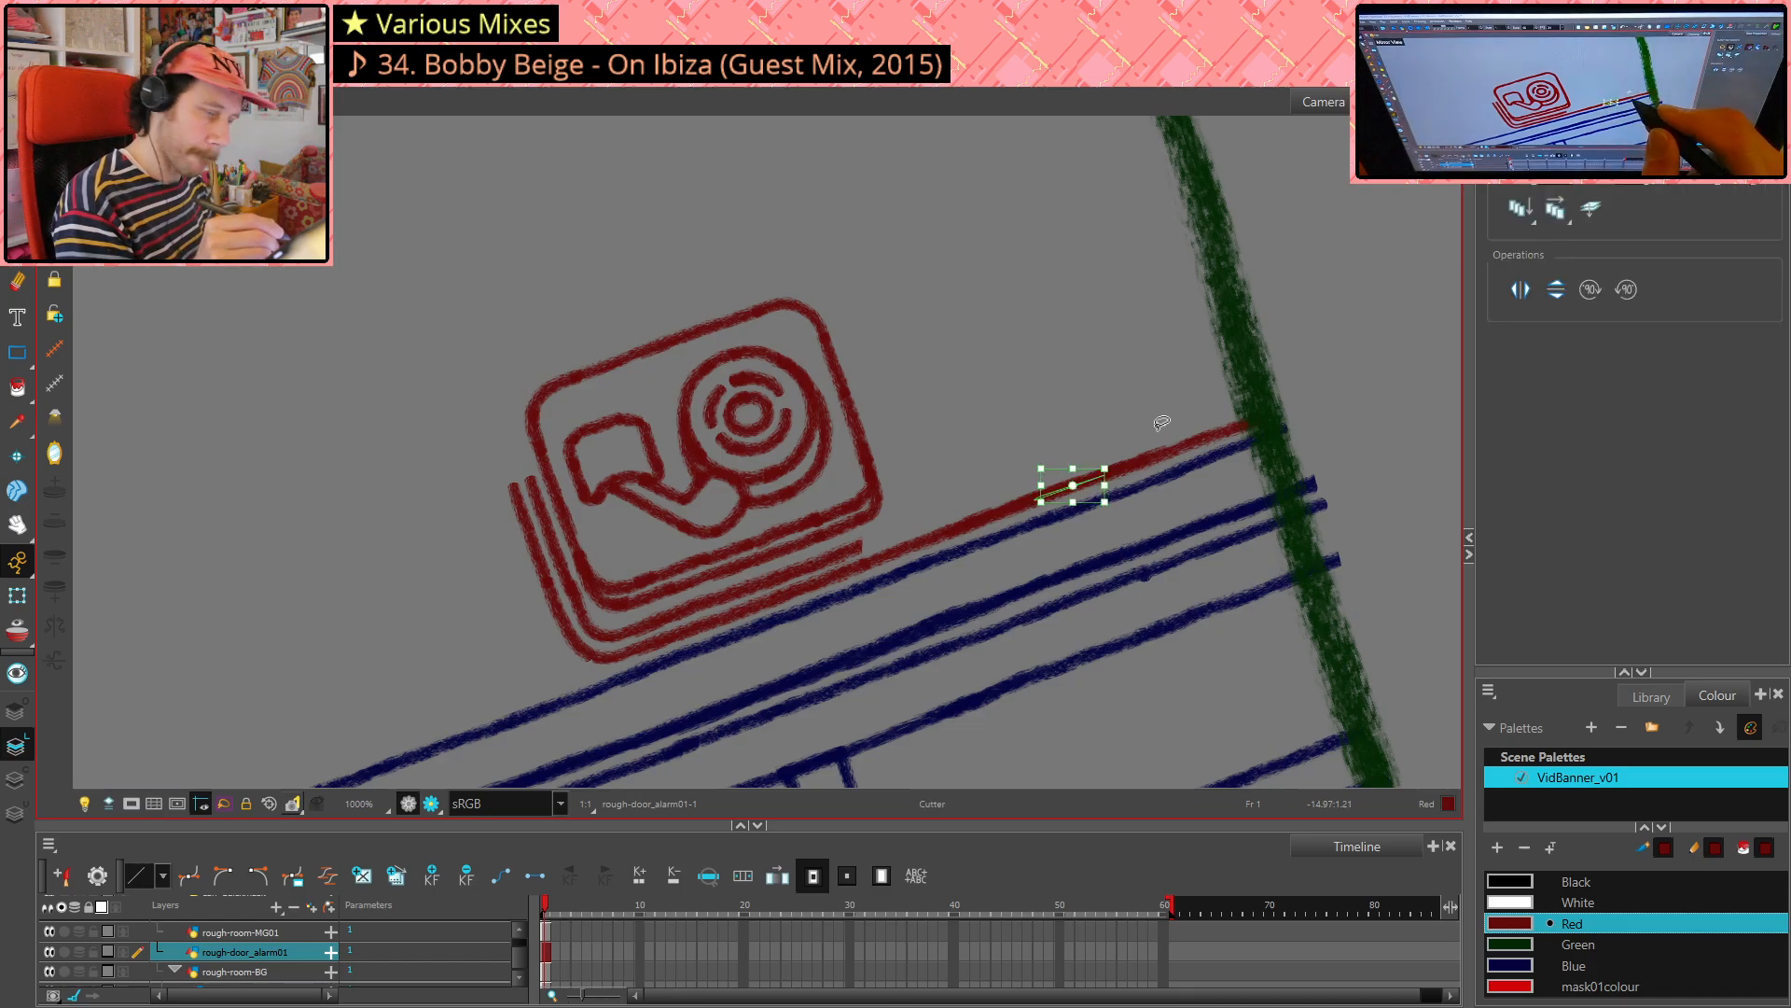
key("Delete")
left_click(1008, 497)
key("Delete")
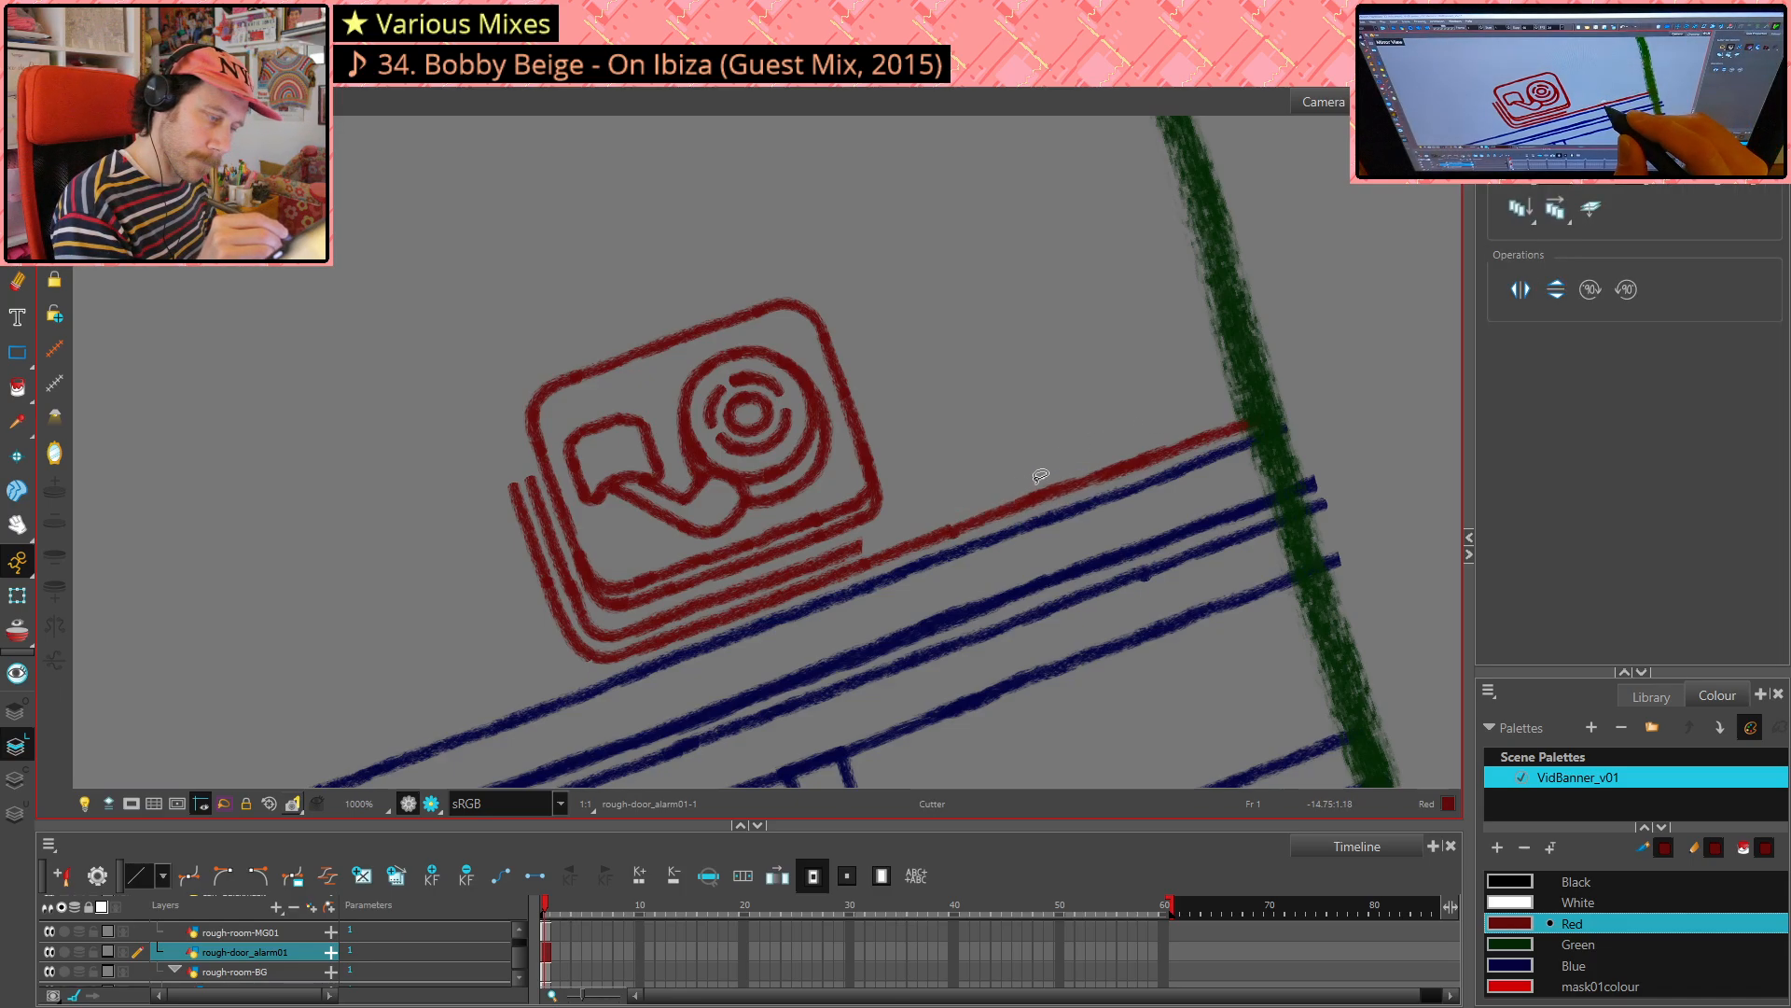
left_click(1037, 485)
key("Delete")
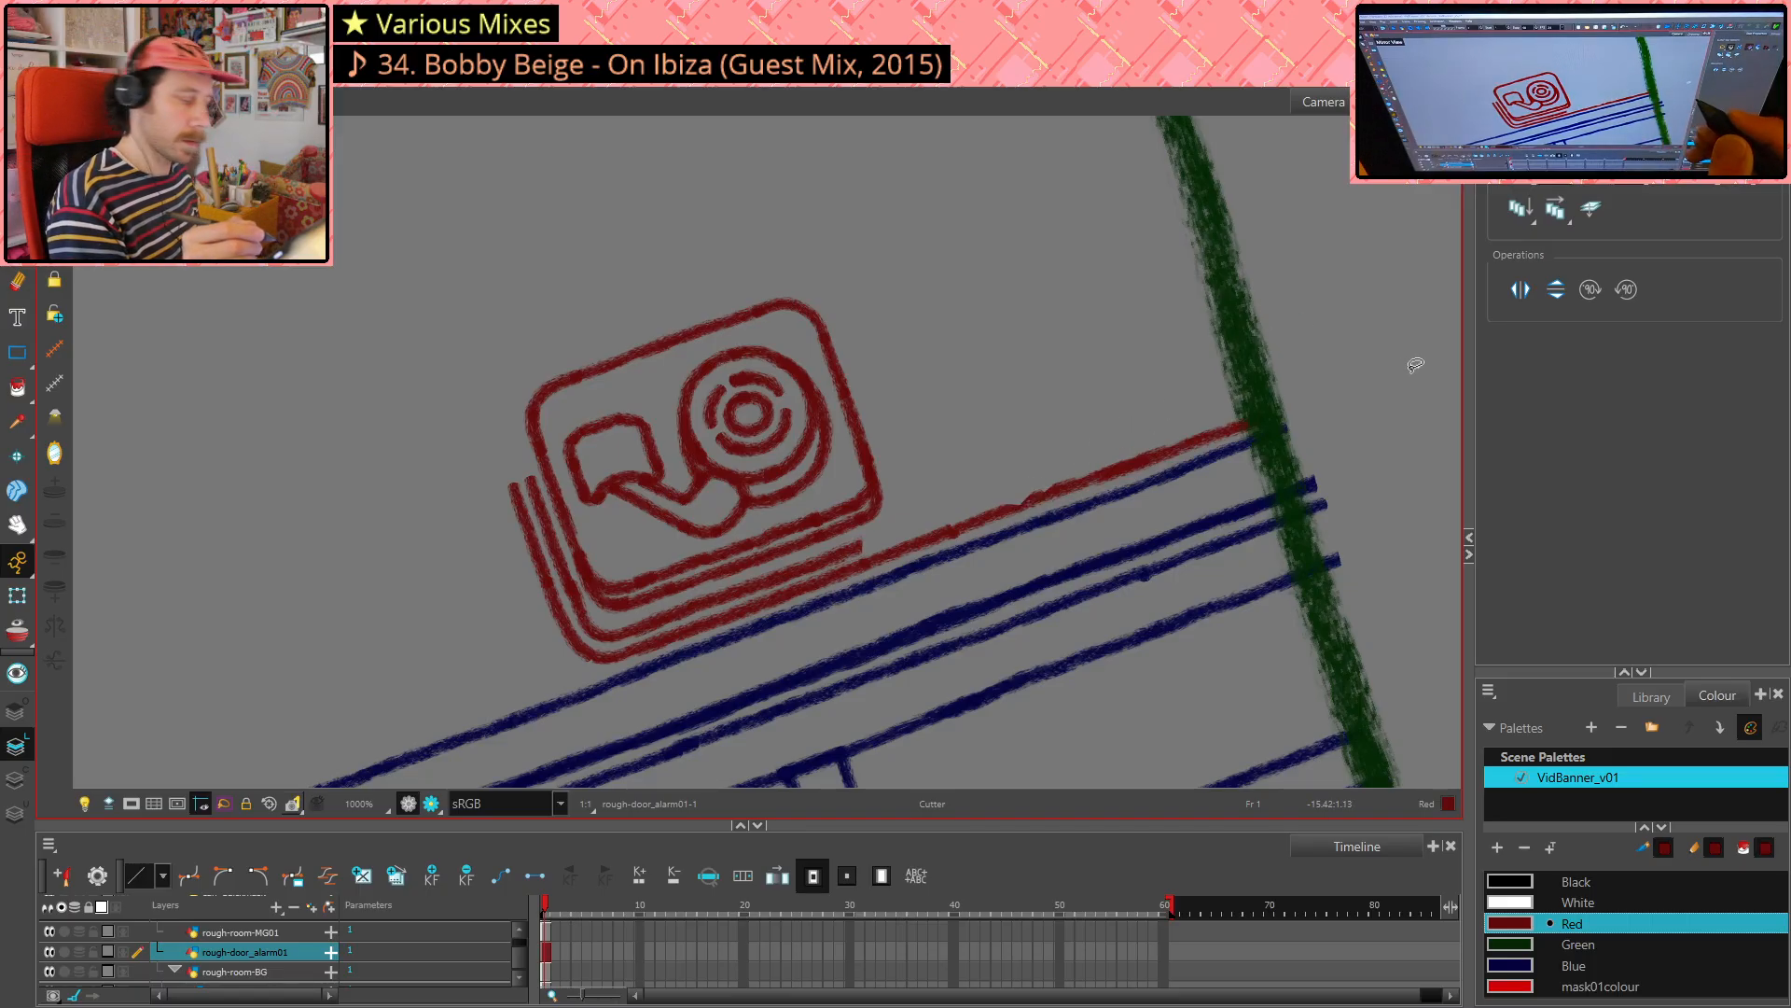
- Erase and redraw the uneven middle stretch of the lower red line, and begin extending the upper line parallel to it
key("alt+e")
left_click_drag(944, 530, 1056, 492)
left_click(940, 537)
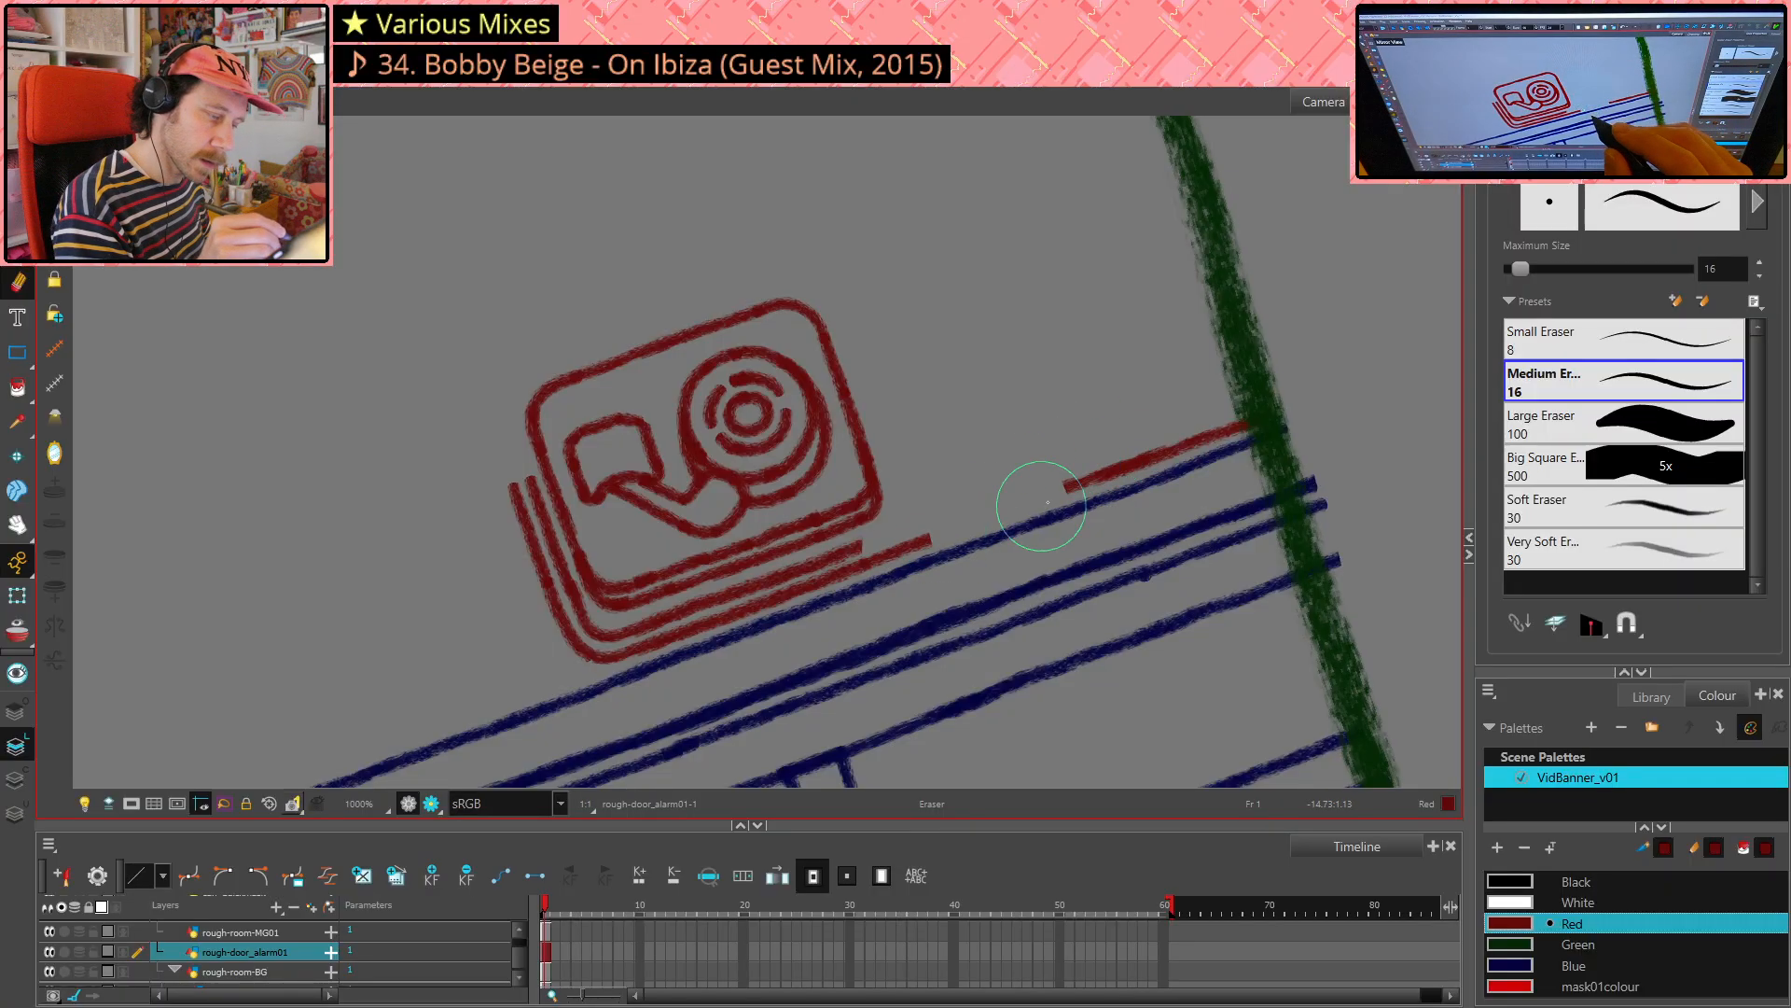
key("alt+slash")
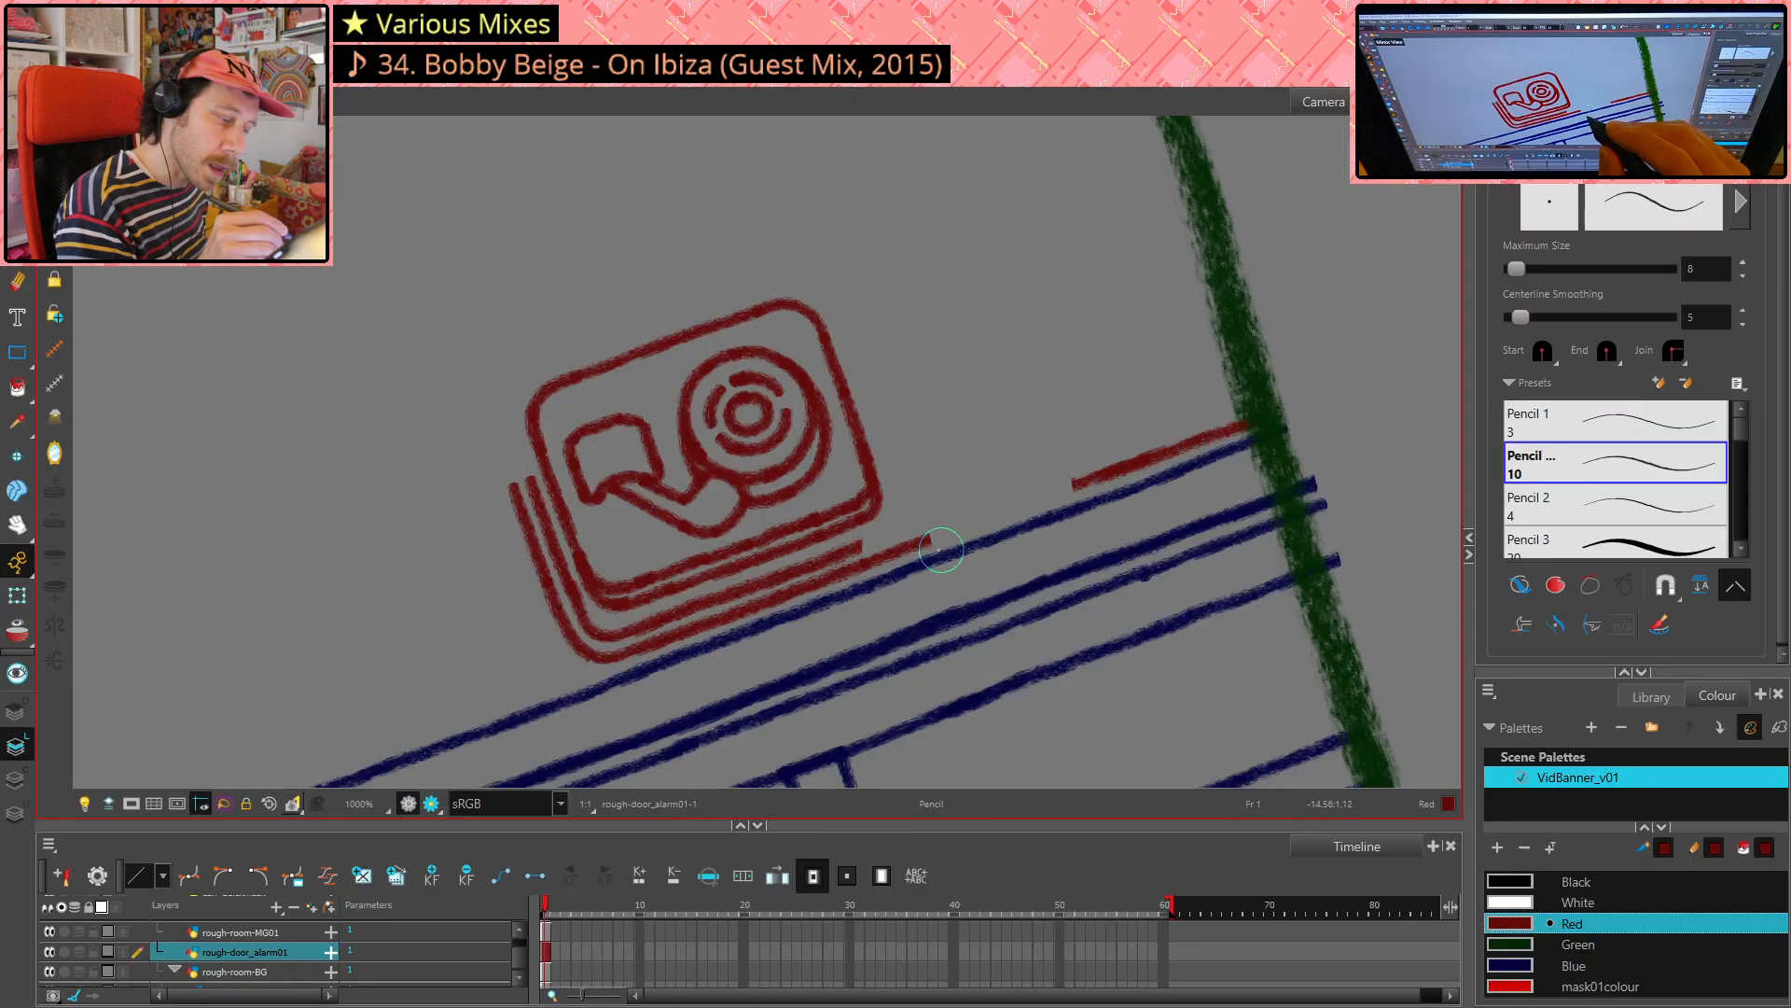
left_click_drag(920, 542, 947, 532)
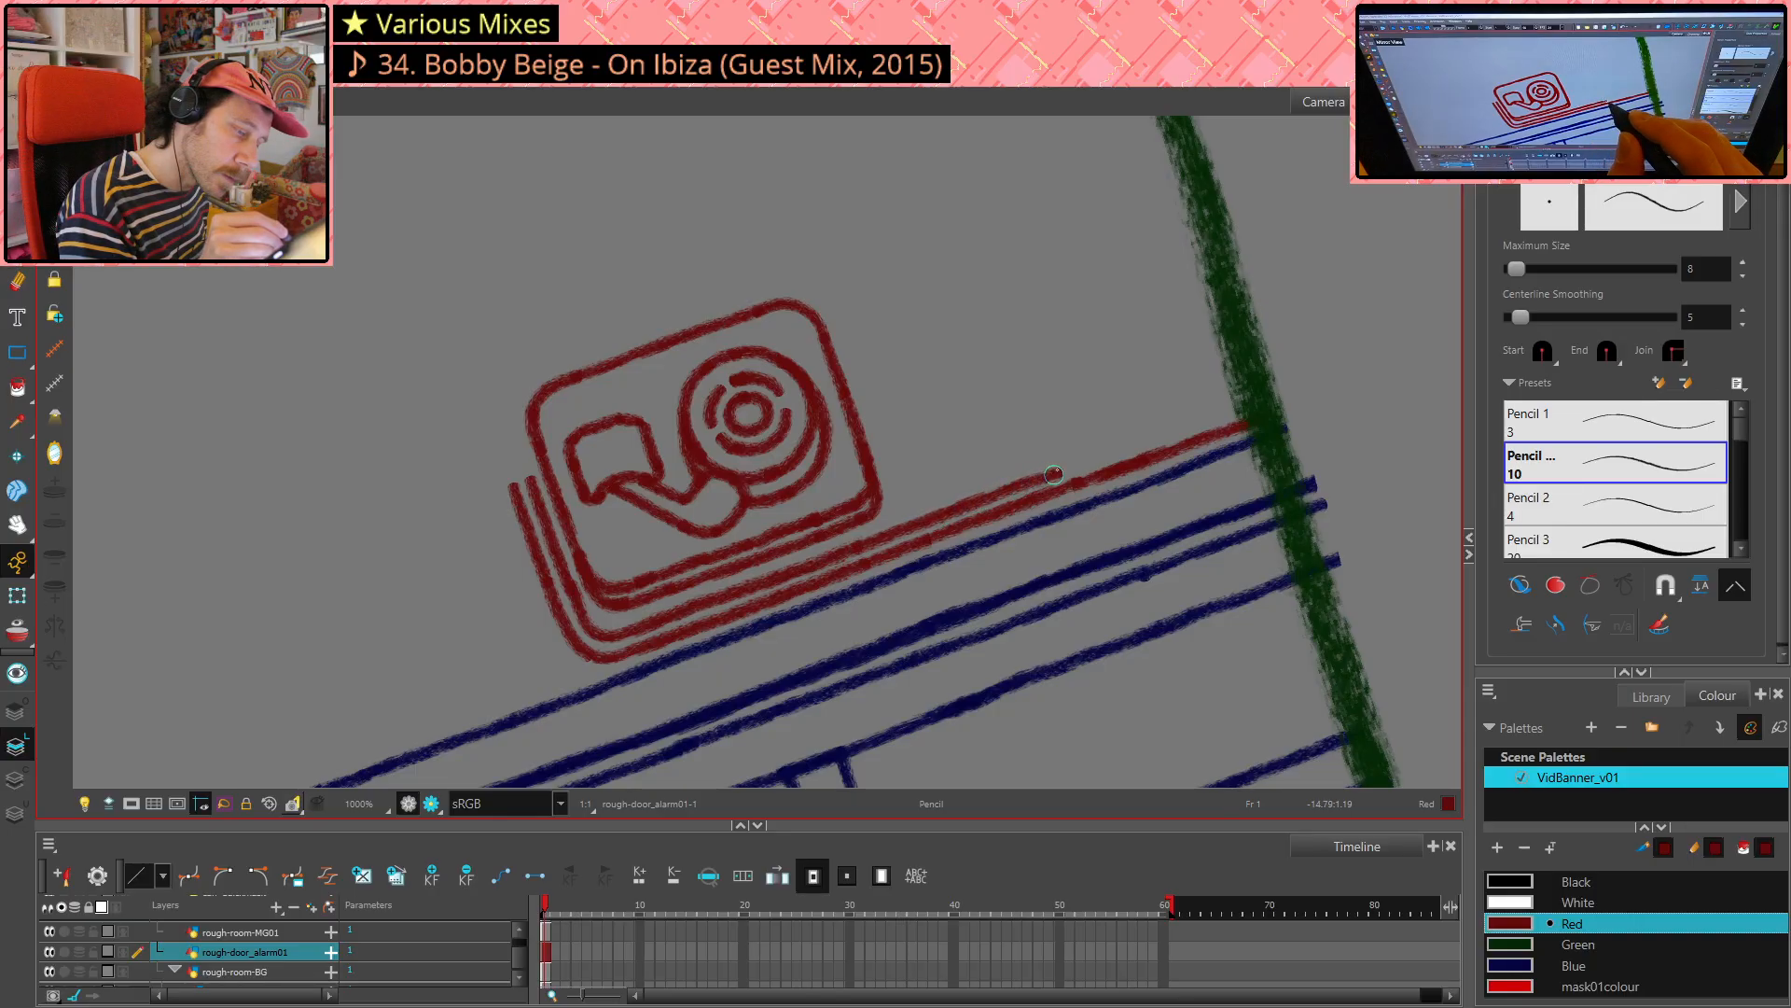
- Clean up the end of the upper parallel line with the eraser and continue it to the green wall edge
key("alt+e")
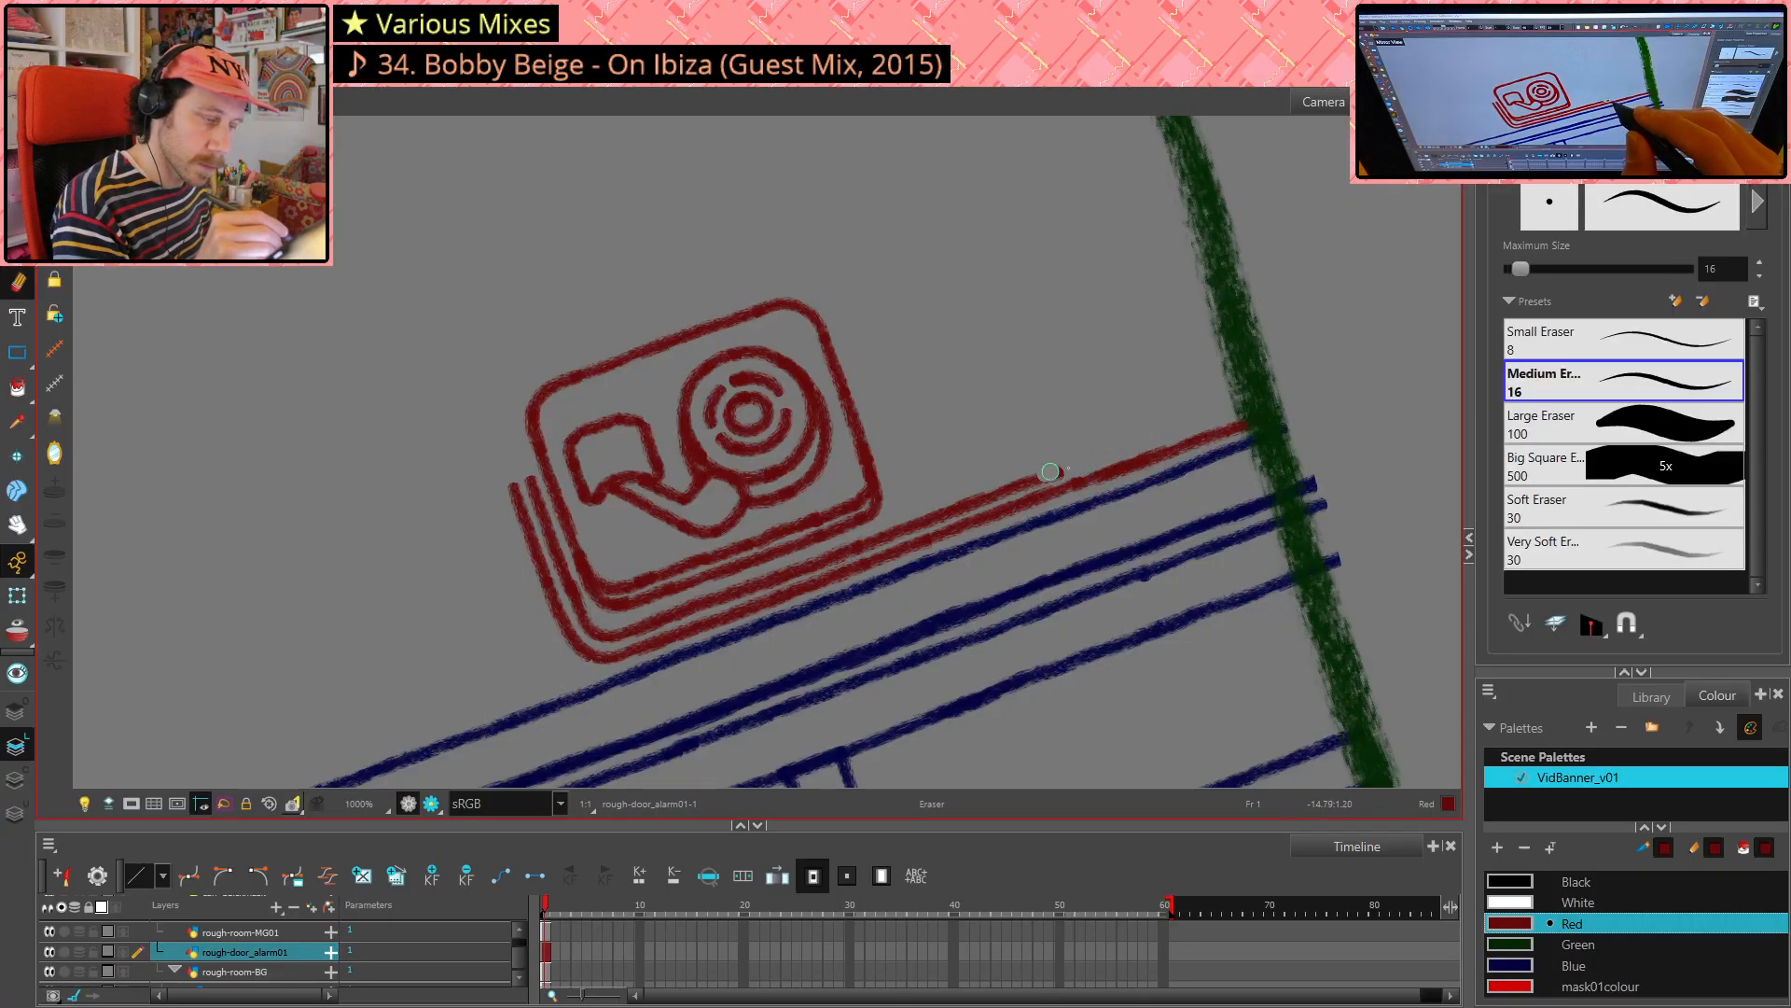
left_click_drag(1051, 472, 1039, 476)
mouse_move(1040, 475)
left_mouse_down()
mouse_move(1165, 448)
mouse_move(1179, 426)
mouse_move(1030, 481)
mouse_move(1072, 468)
left_mouse_up()
key("alt+slash")
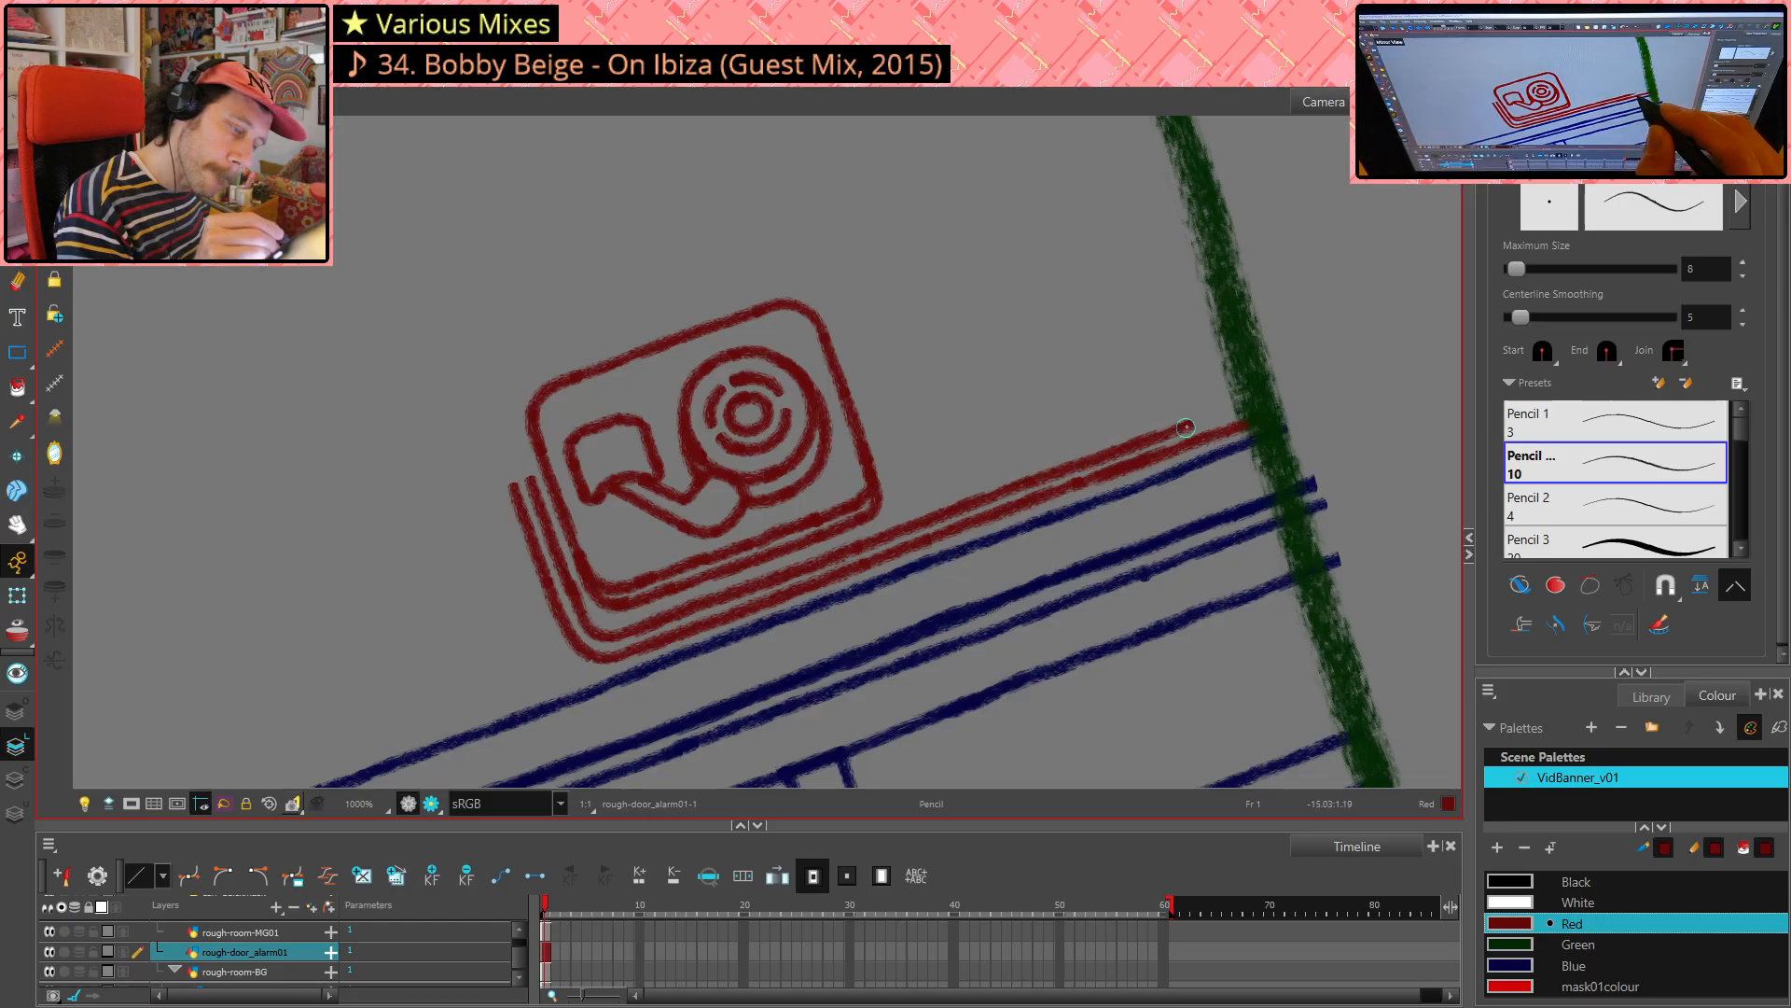
left_click_drag(1224, 413, 1247, 403)
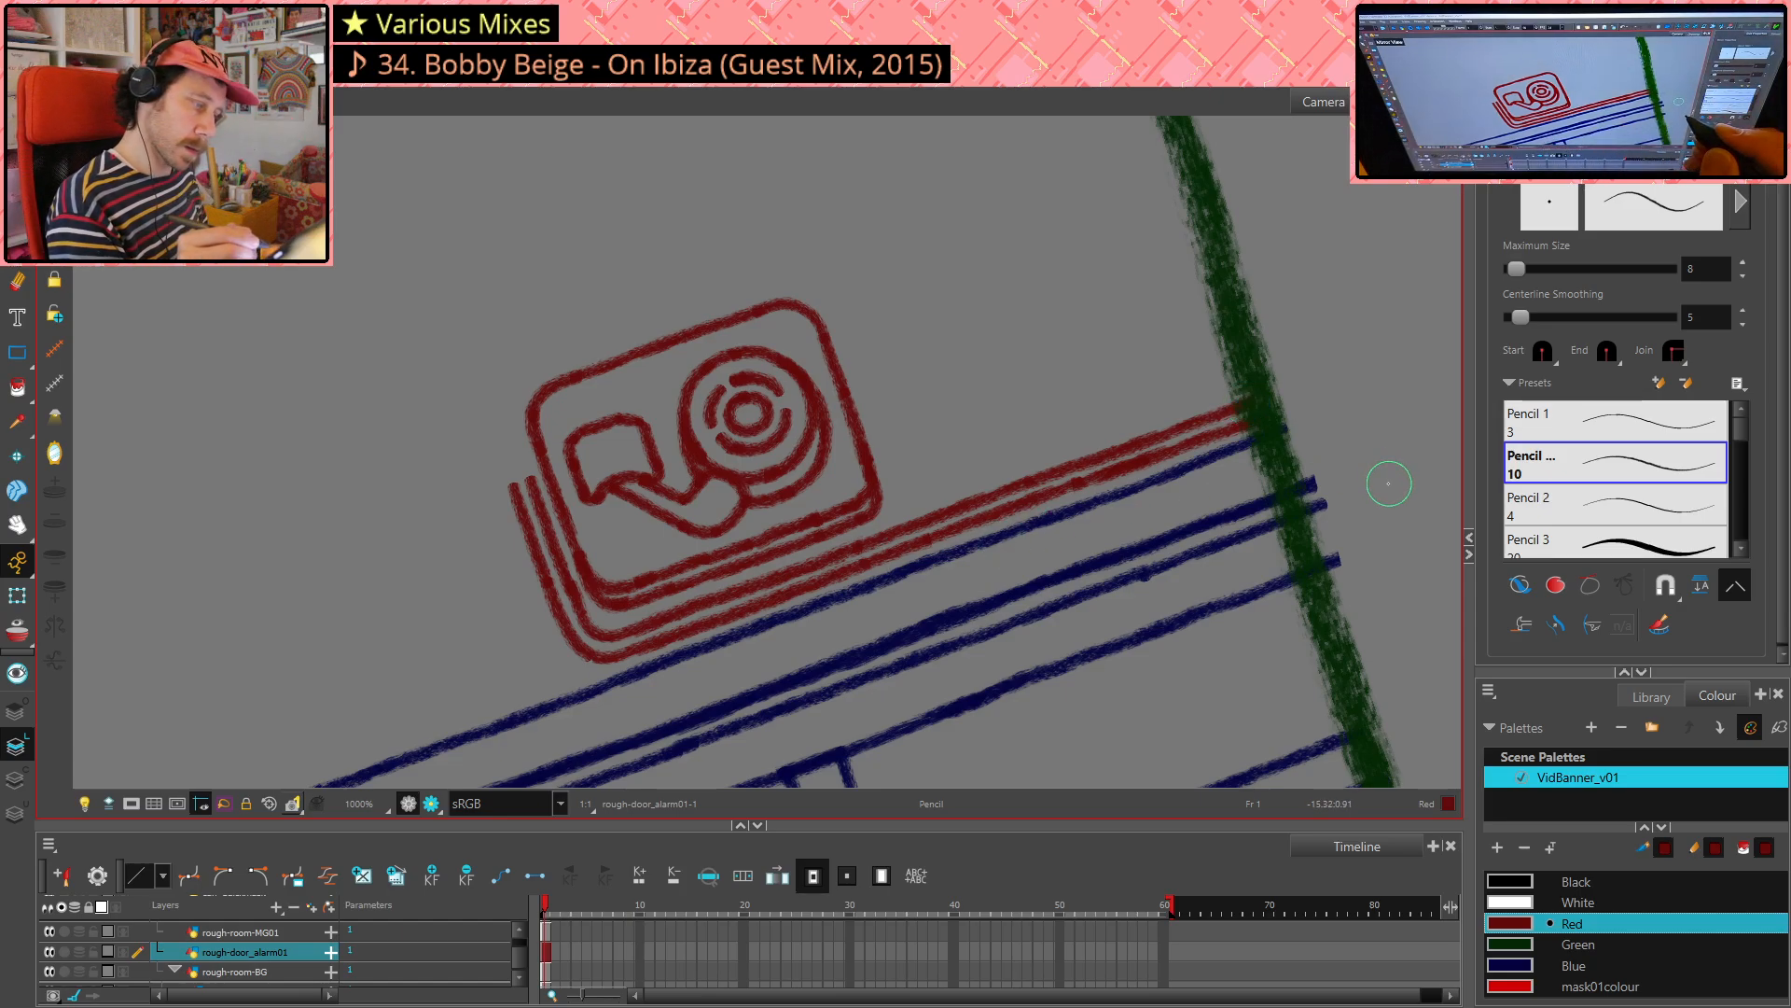
- Erase the uneven stretches of the upper parallel line beneath the alarm box and redraw them with the red pencil
key("alt+e")
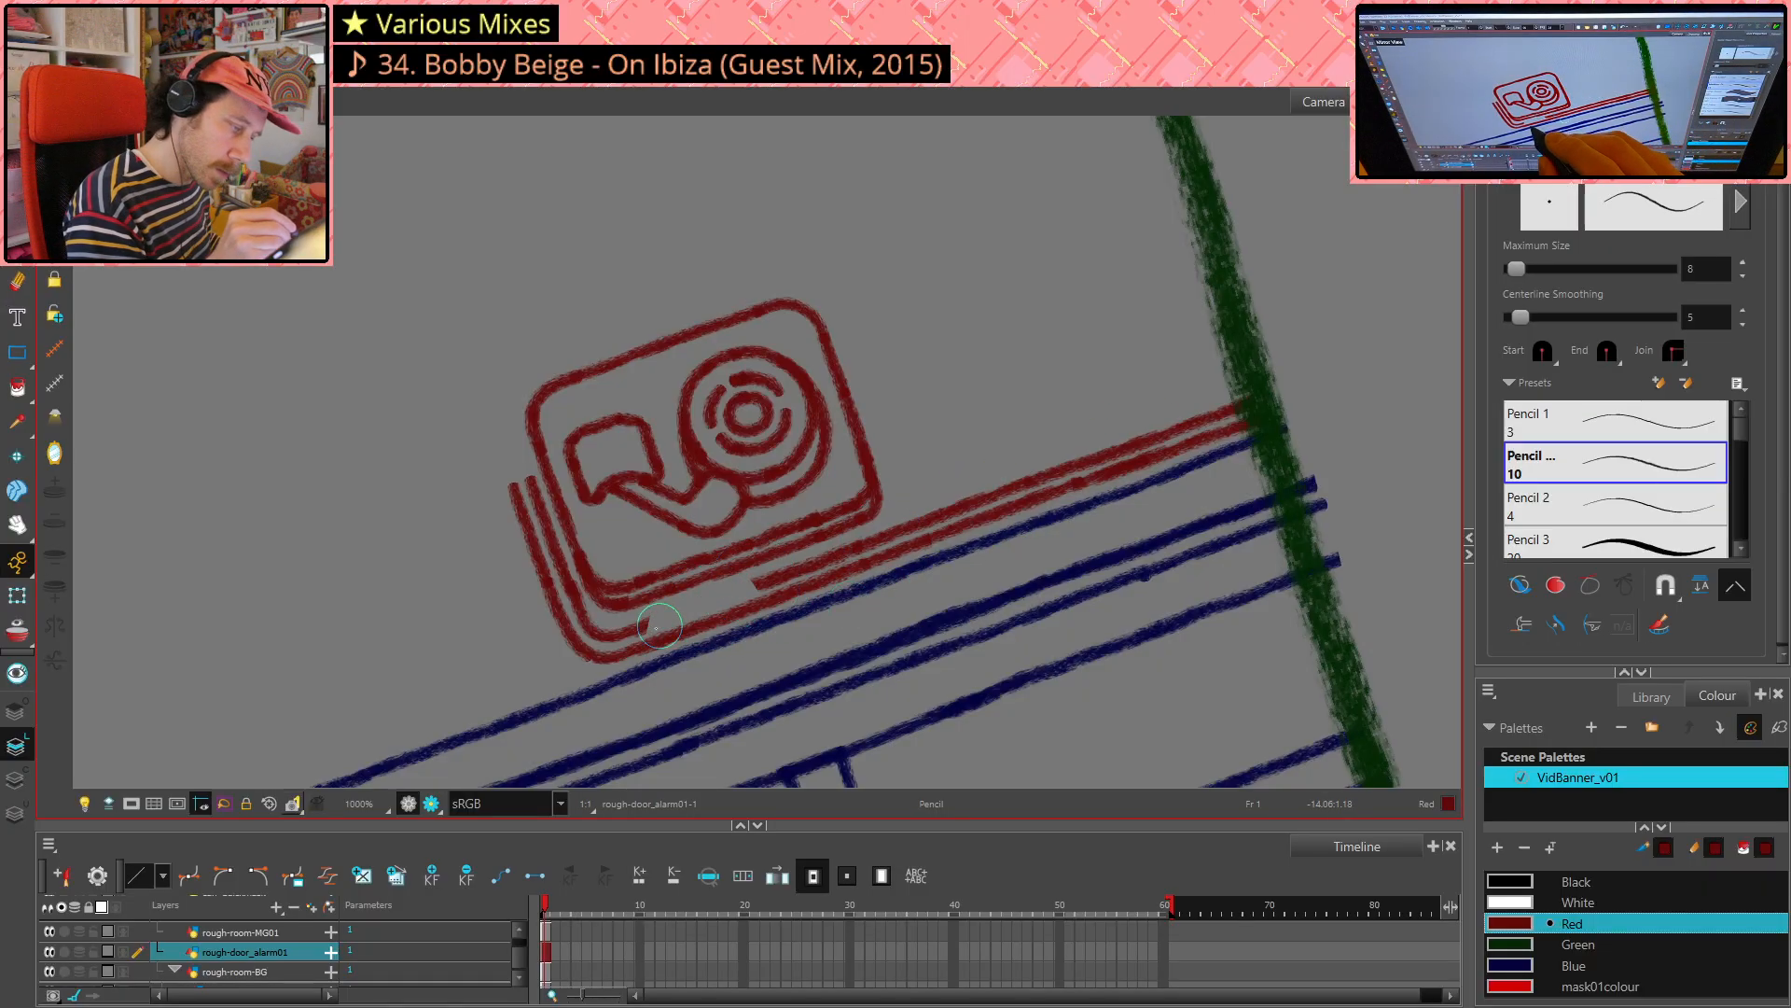
key("alt+x")
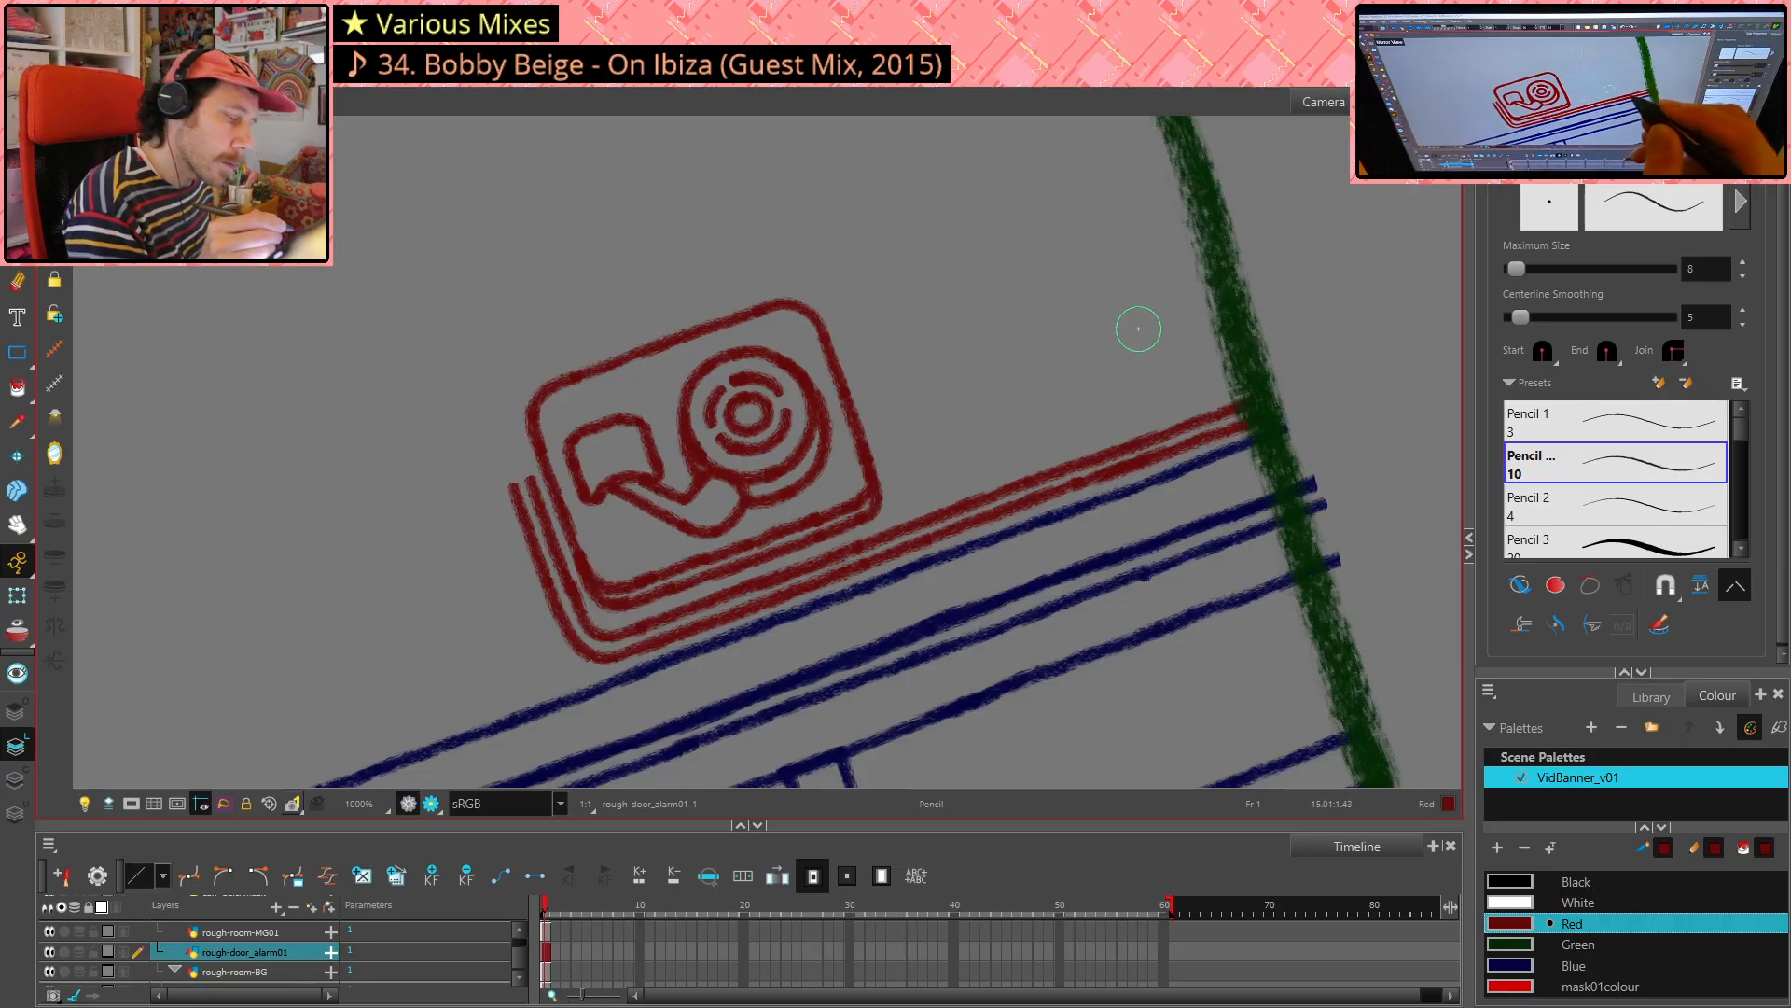
key("alt+e")
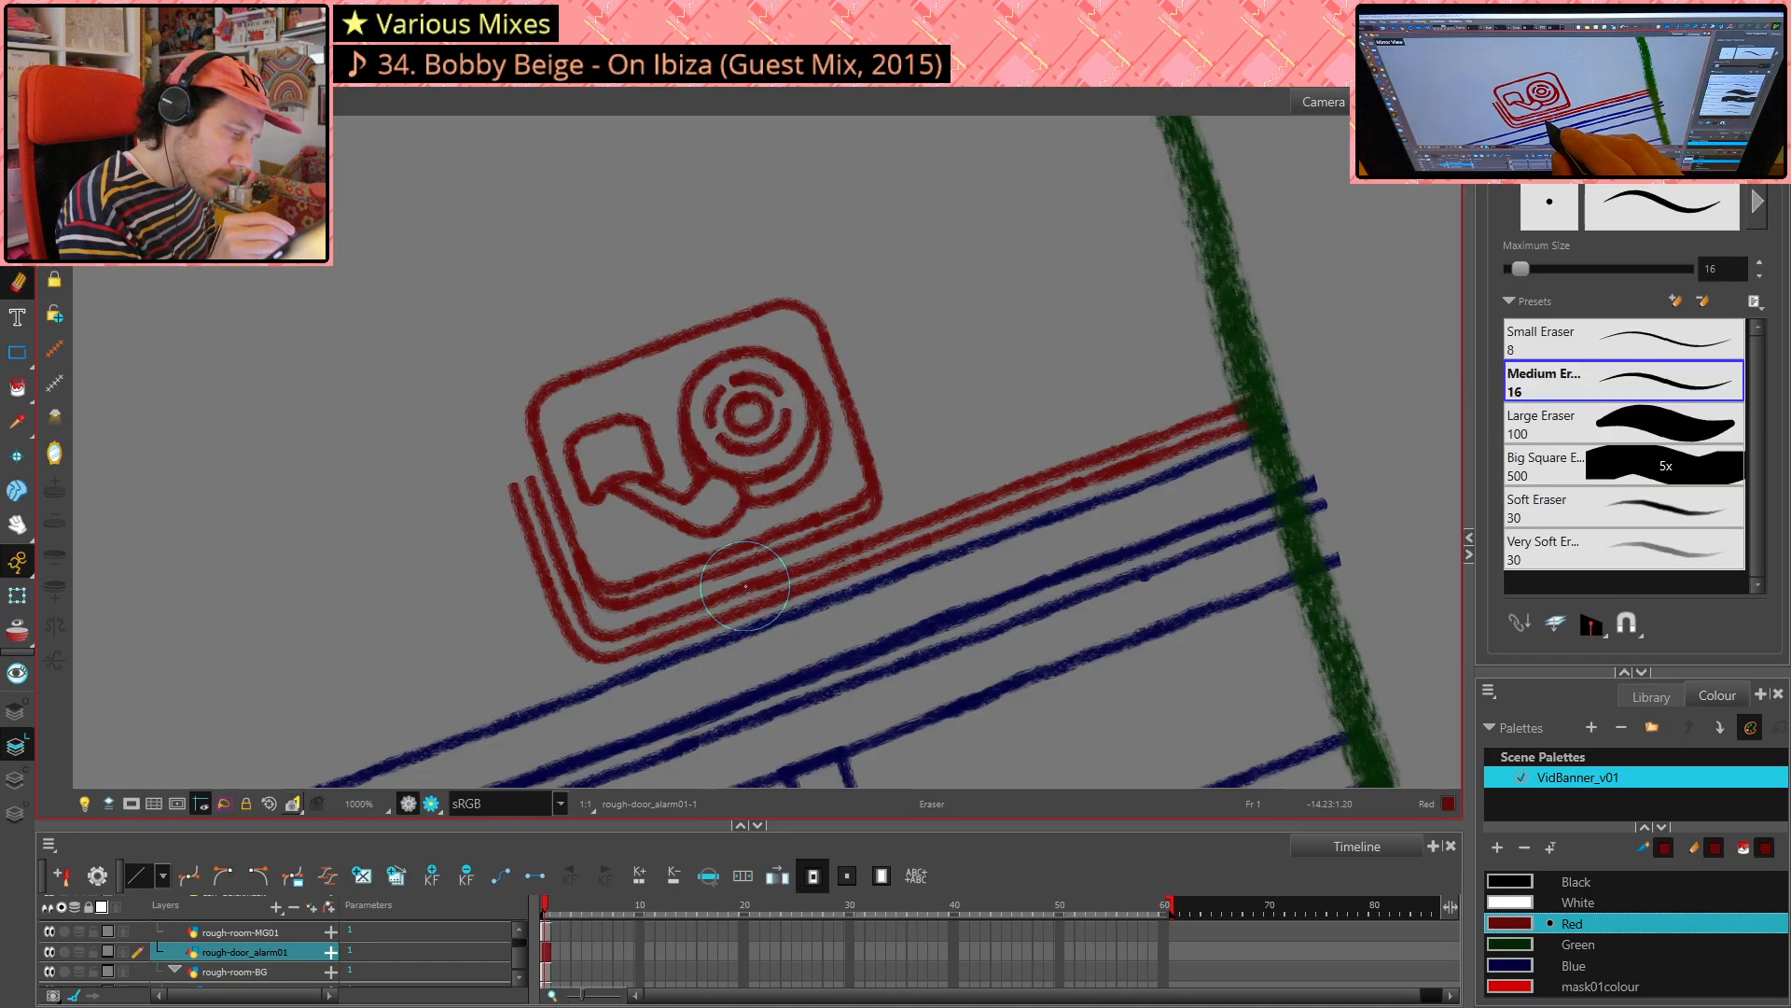
left_click_drag(739, 591, 831, 557)
left_click_drag(846, 550, 841, 554)
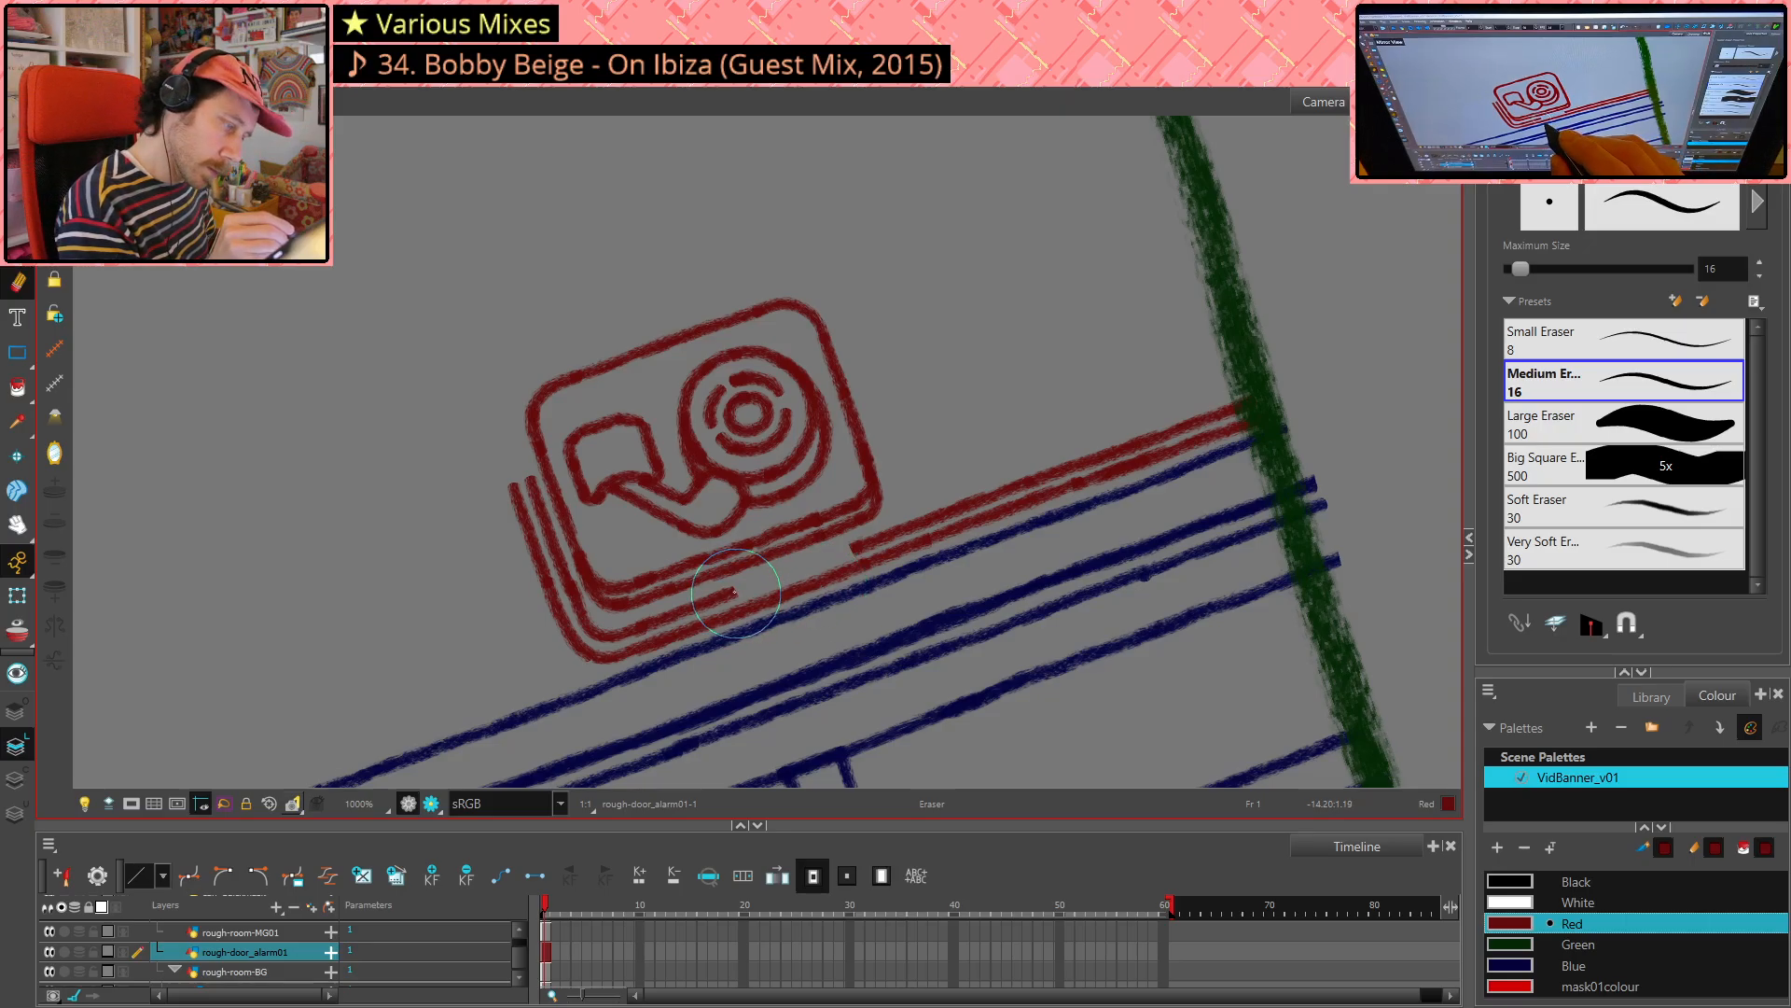
key("alt+slash")
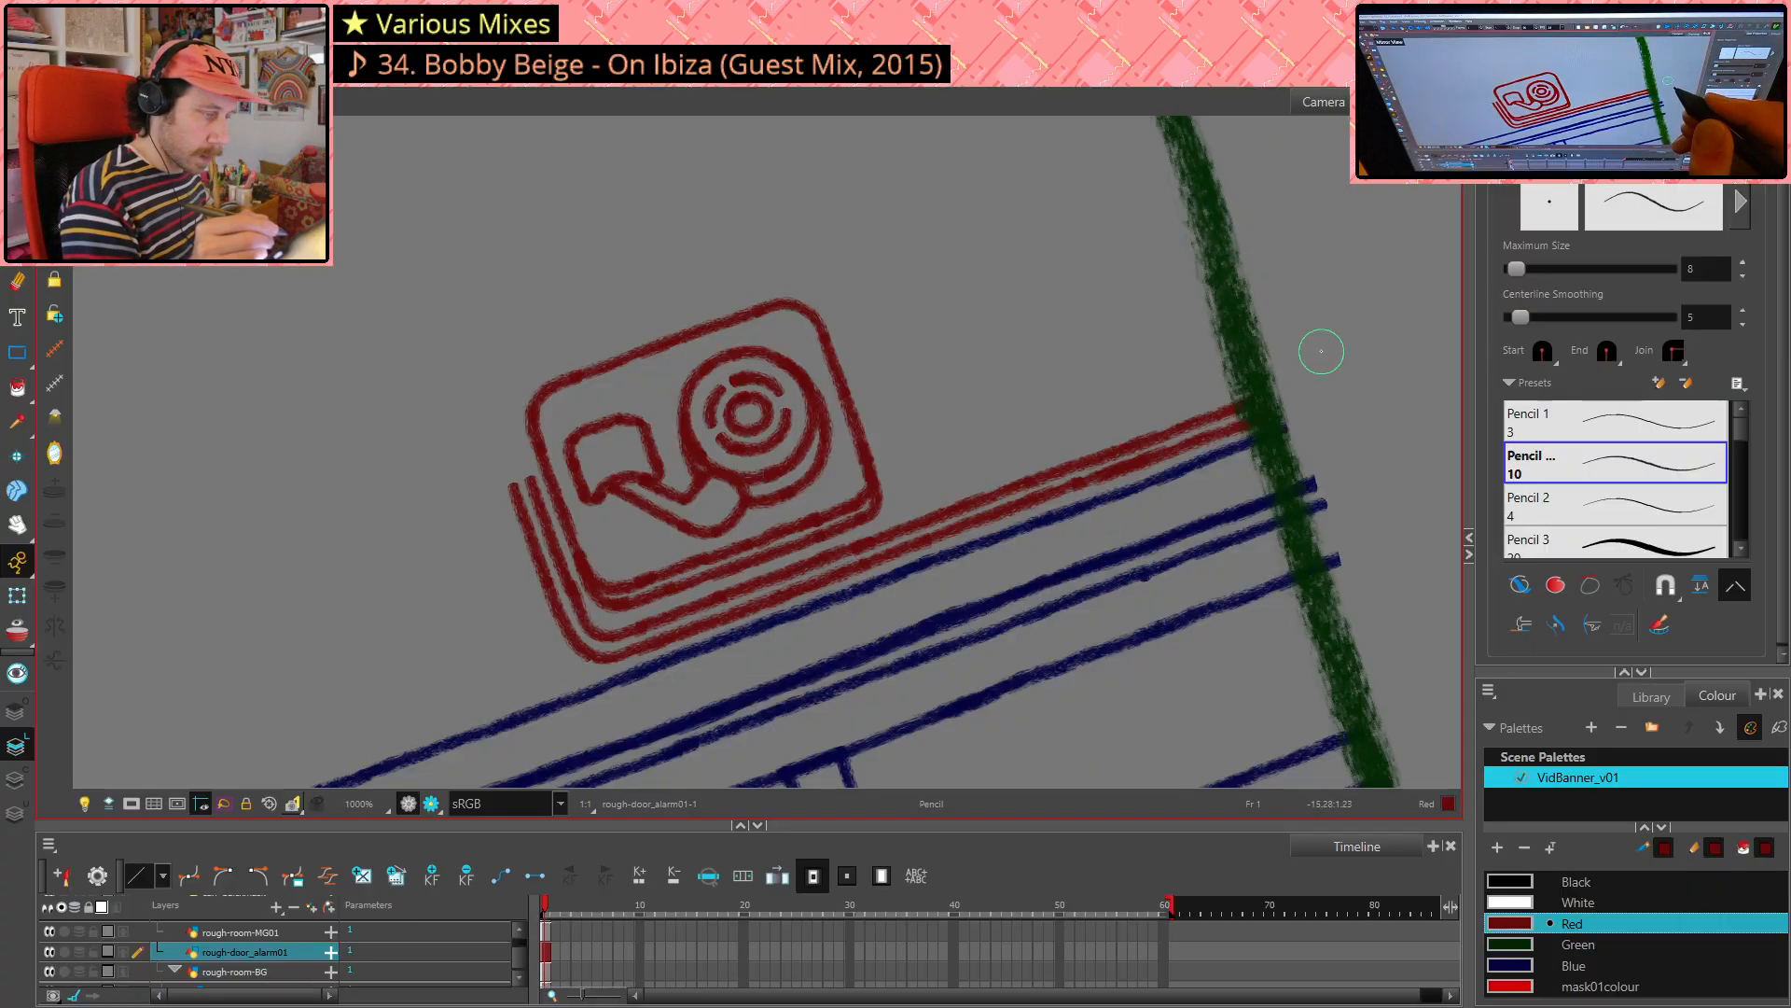
- Erase and redraw the uneven spots where the parallel red lines curve around the alarm box's lower corner
key("alt+e")
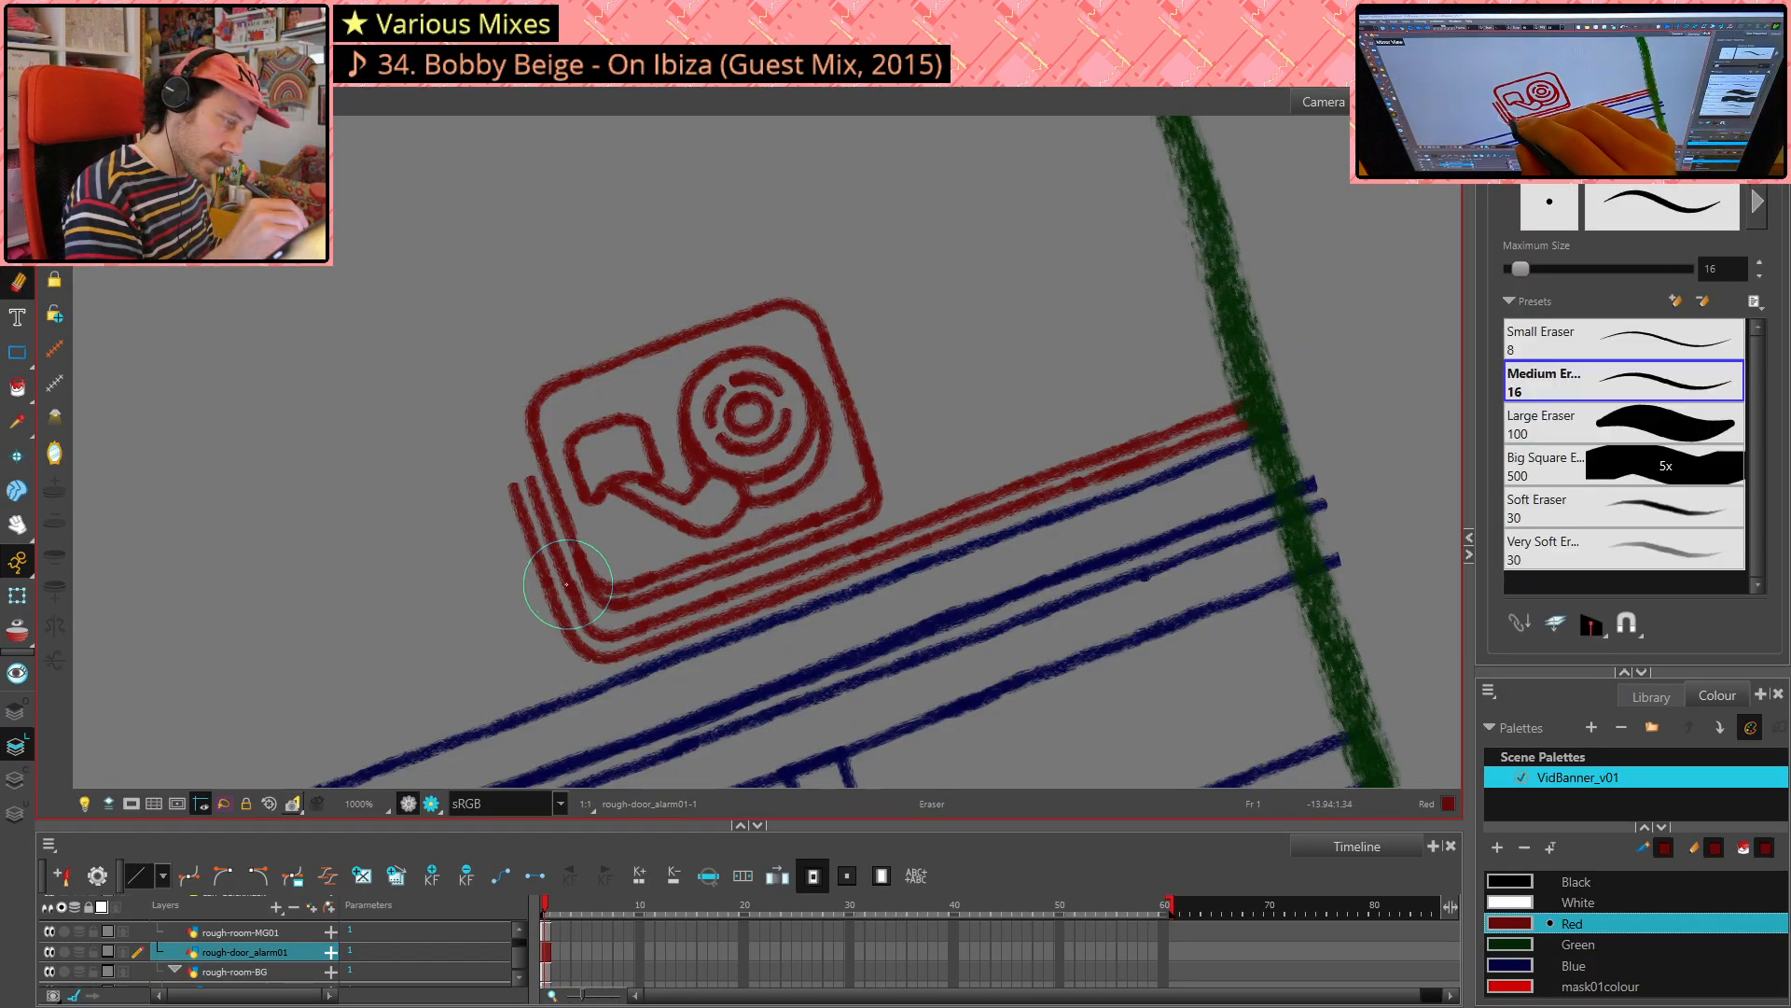
key("alt+/")
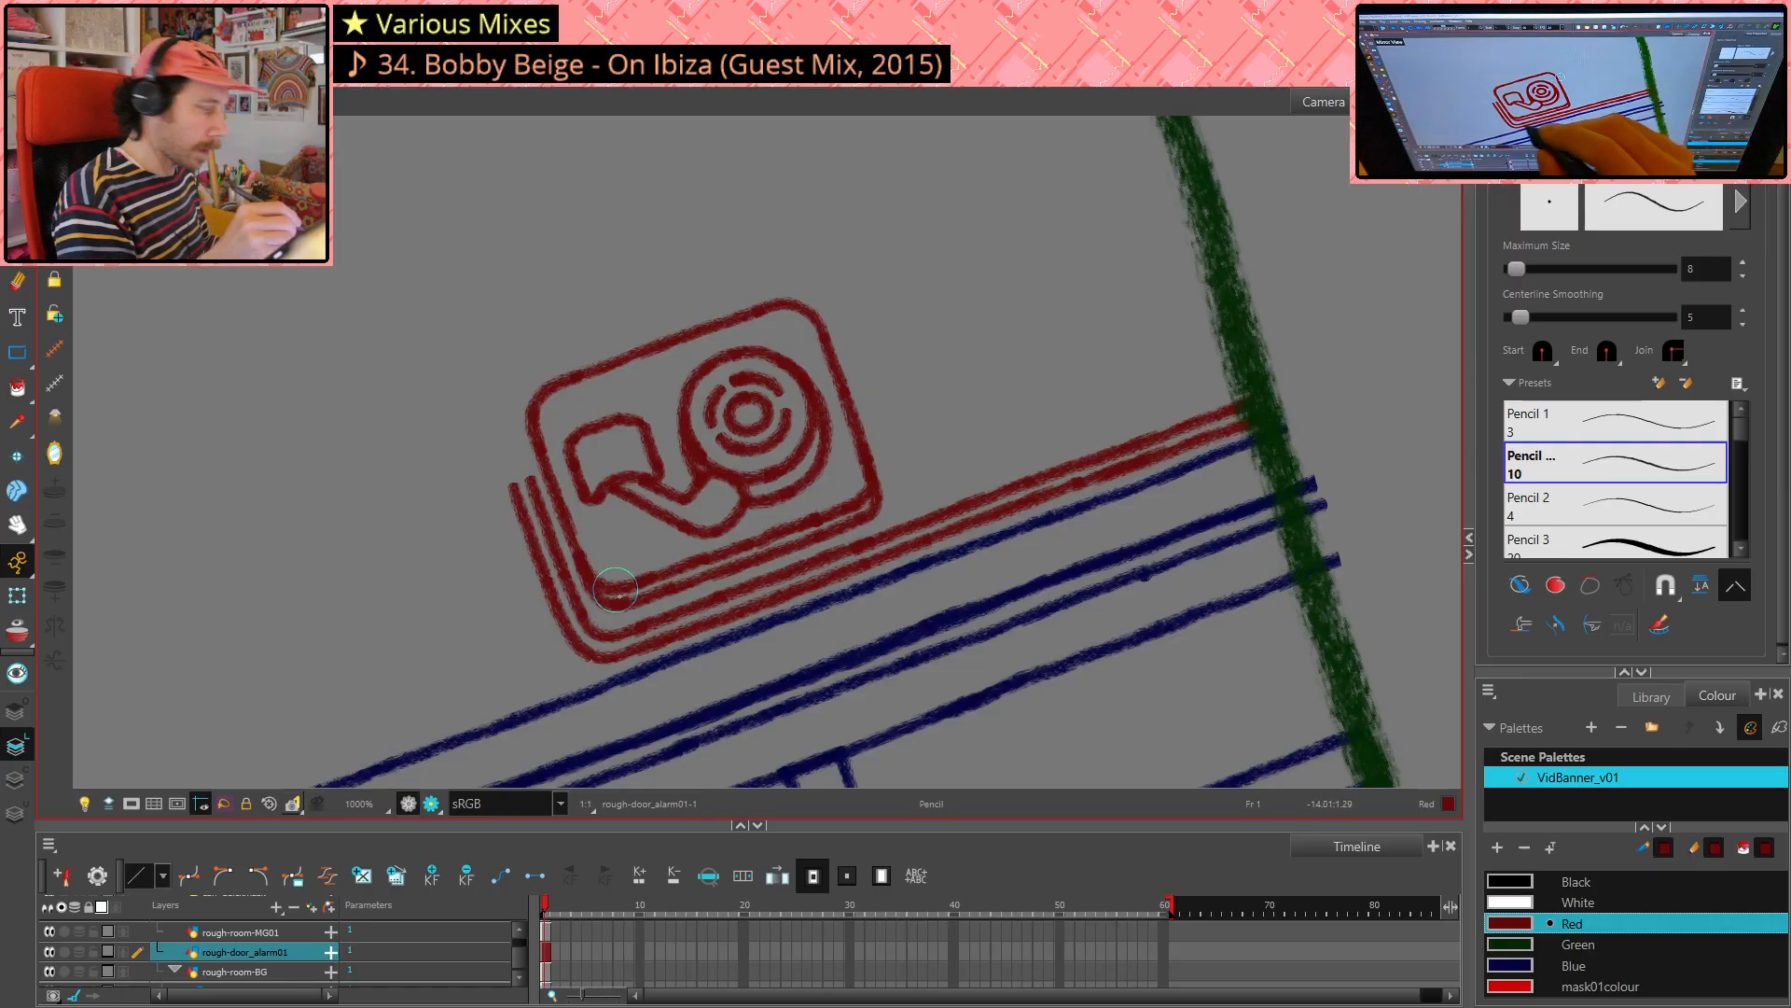
key("alt+e")
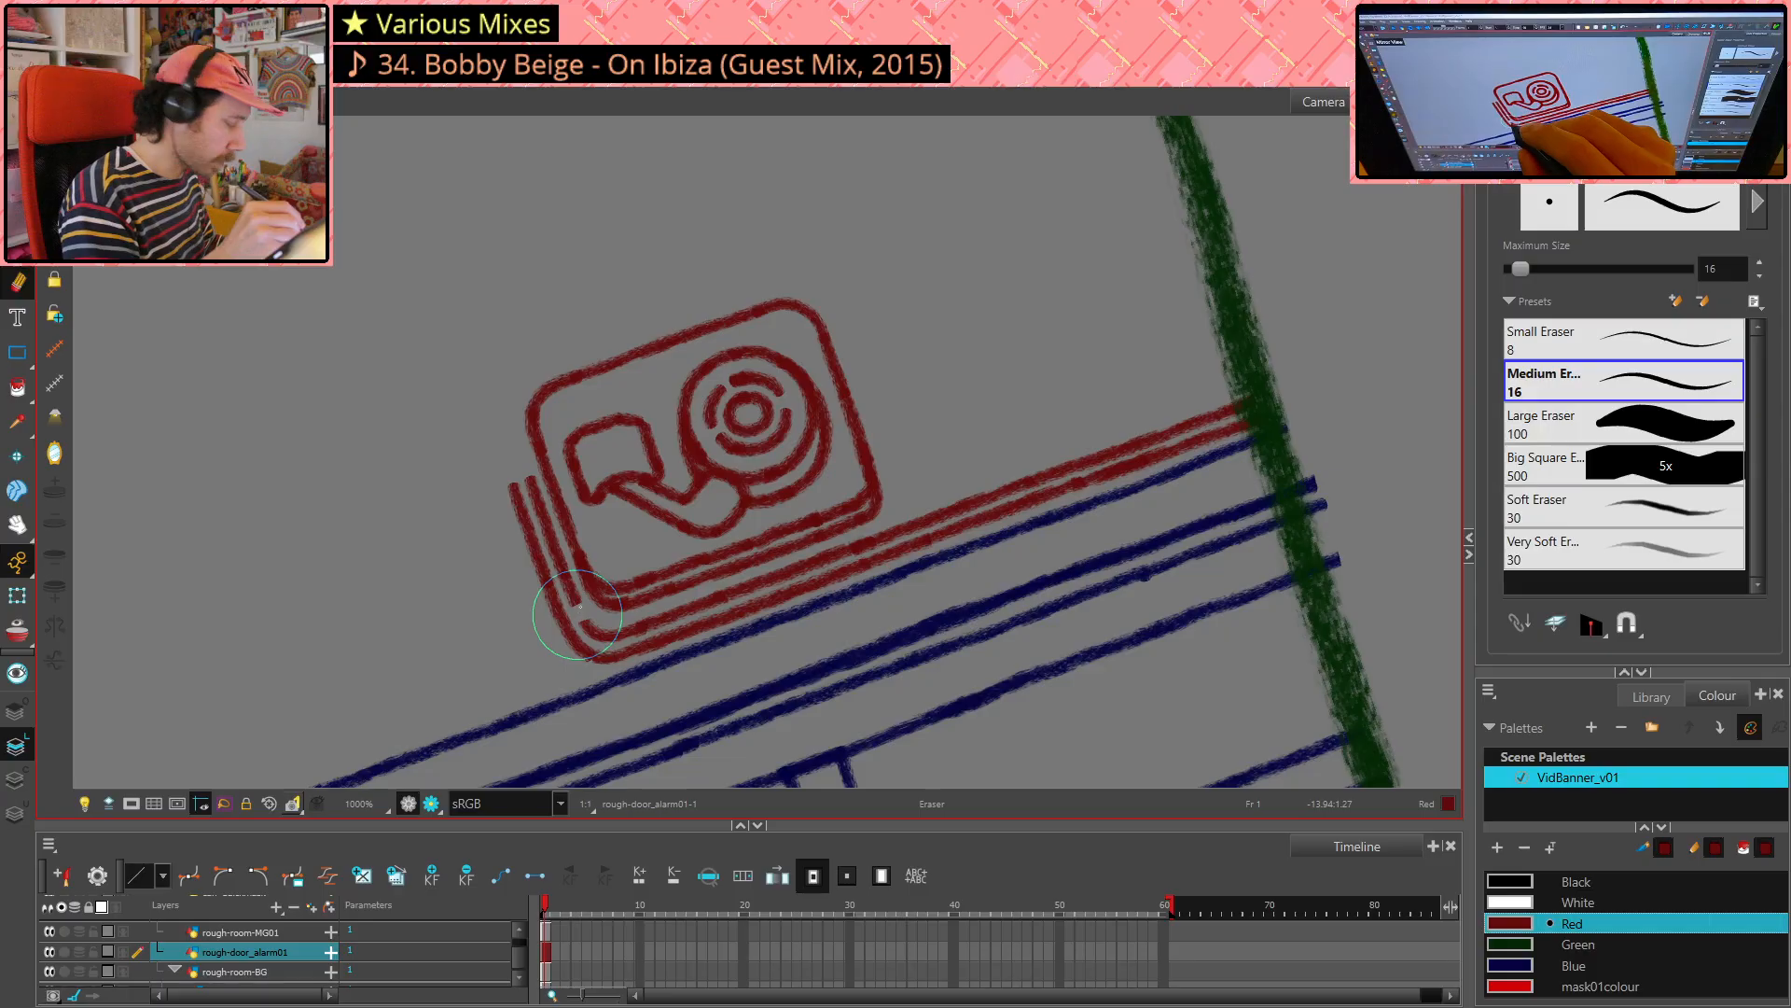
key("alt+slash")
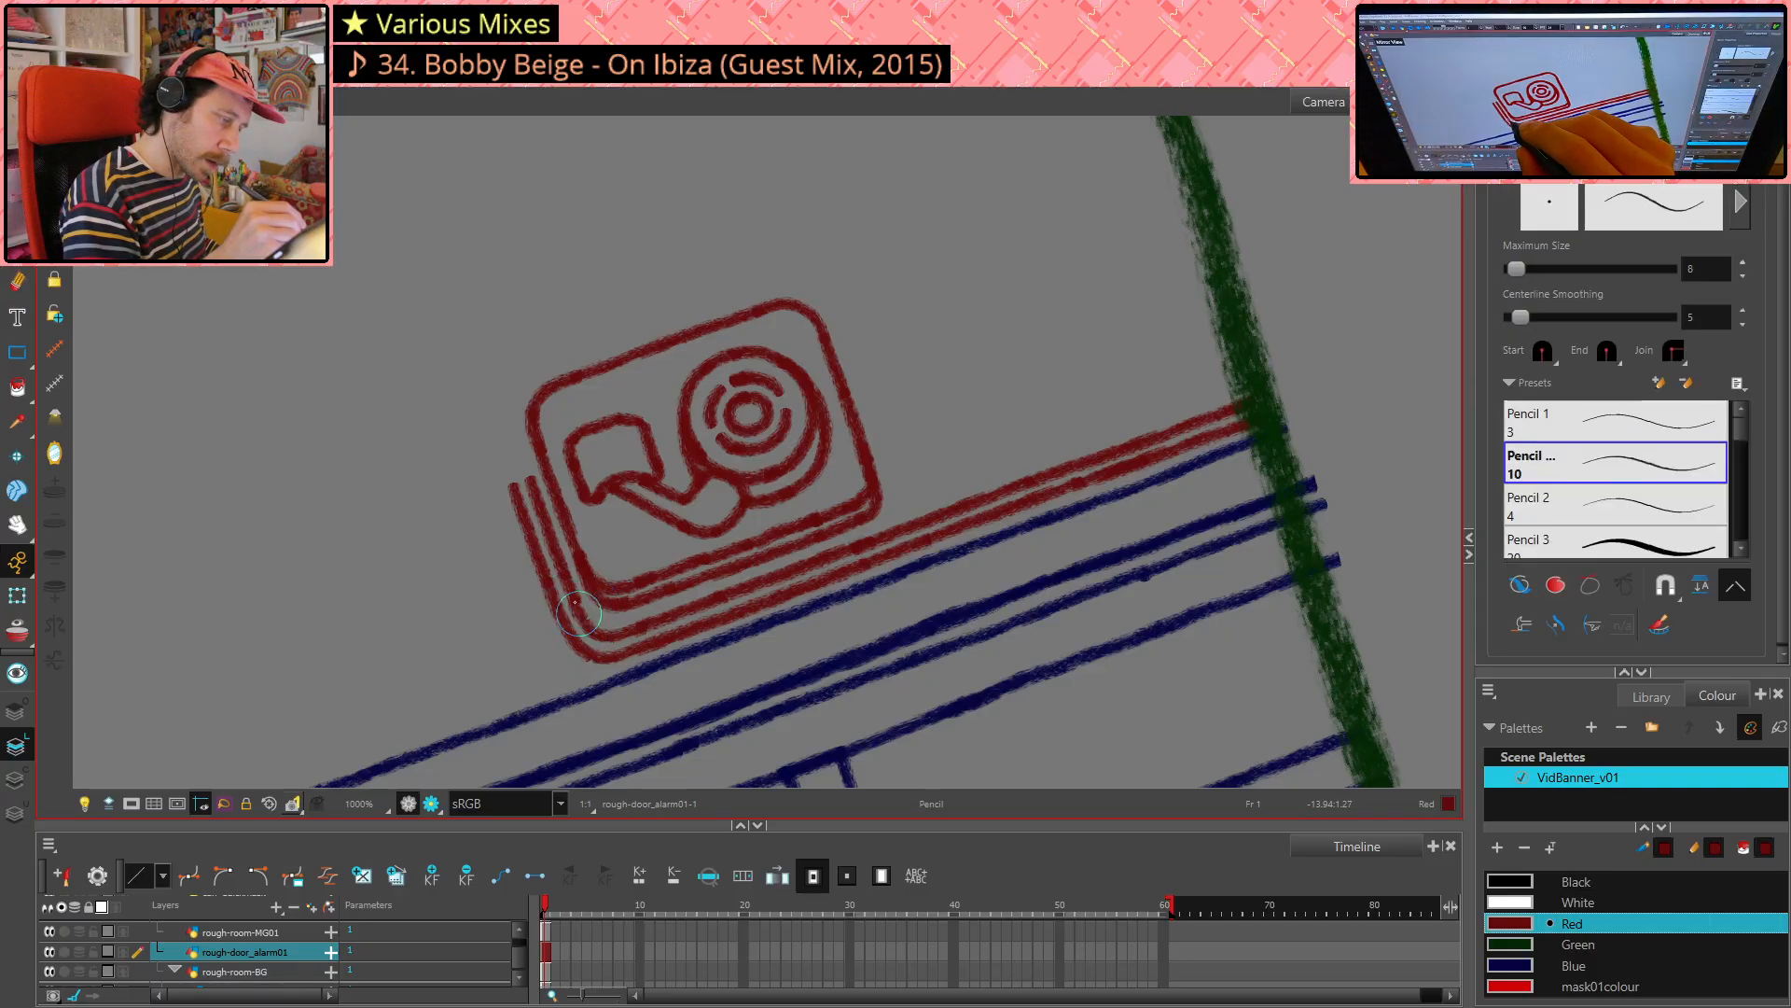
key("alt+s")
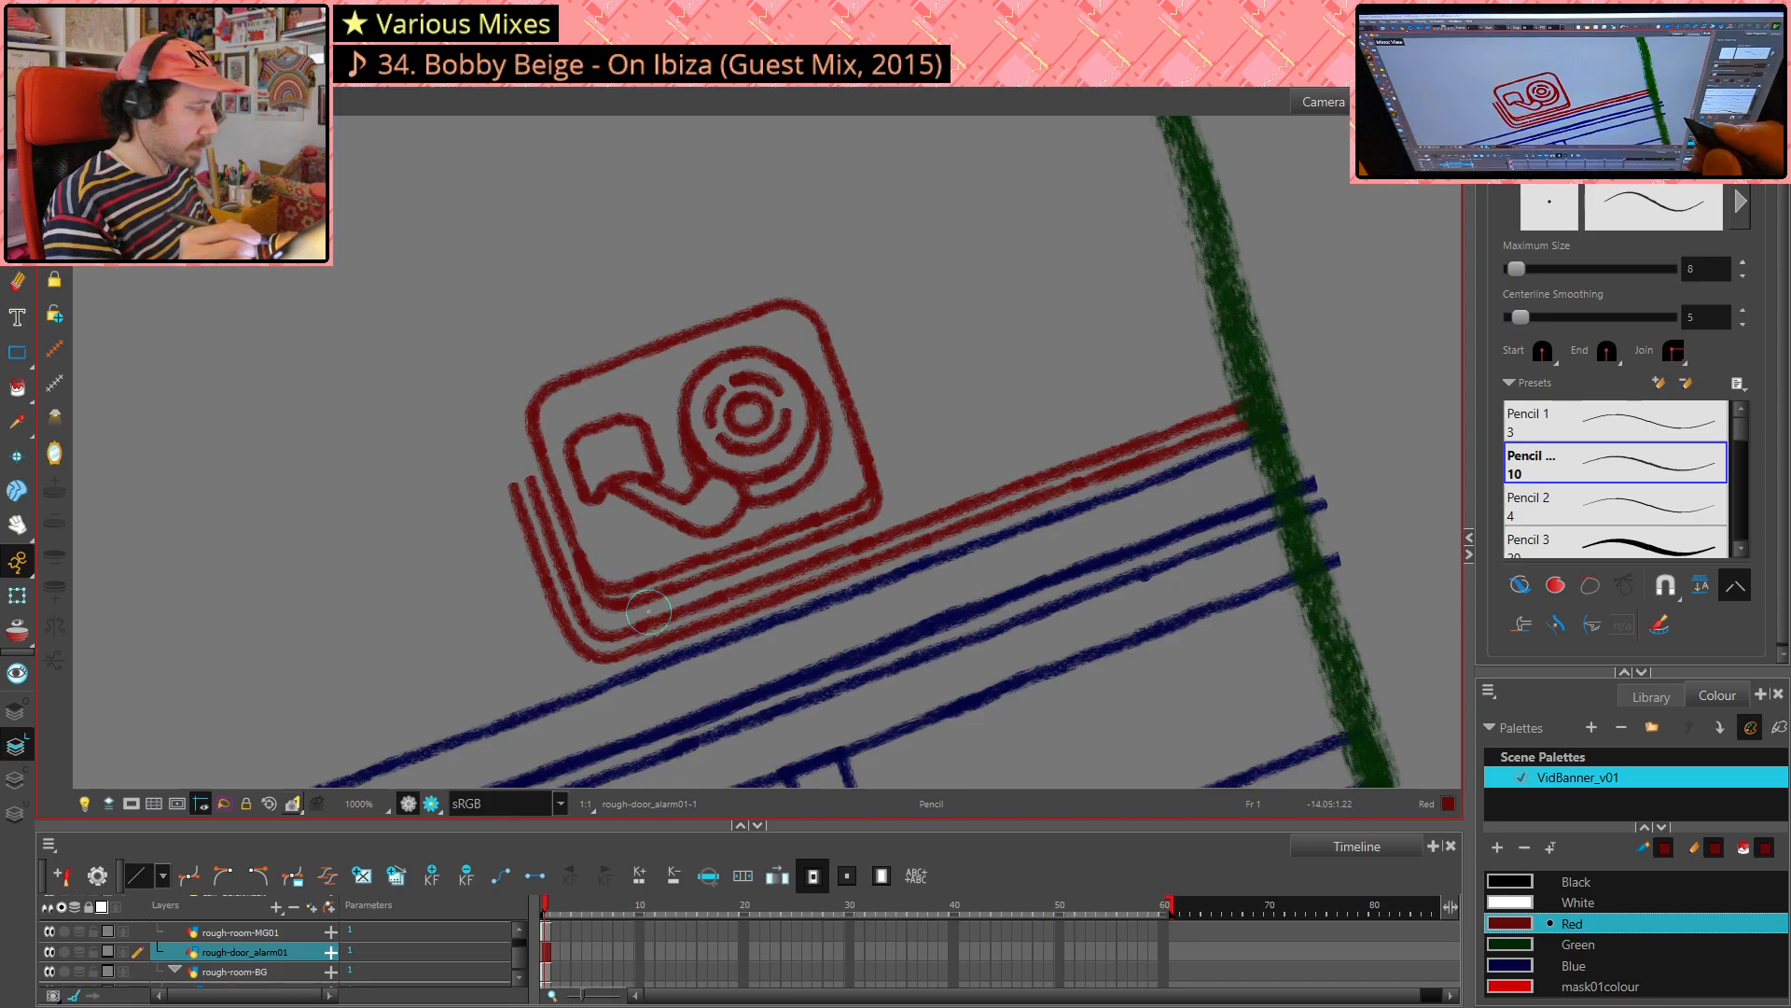
- Examine the alarm and its parallel lines within the whole scene, using mirrored and rotated views to check the shapes
key("shift+m")
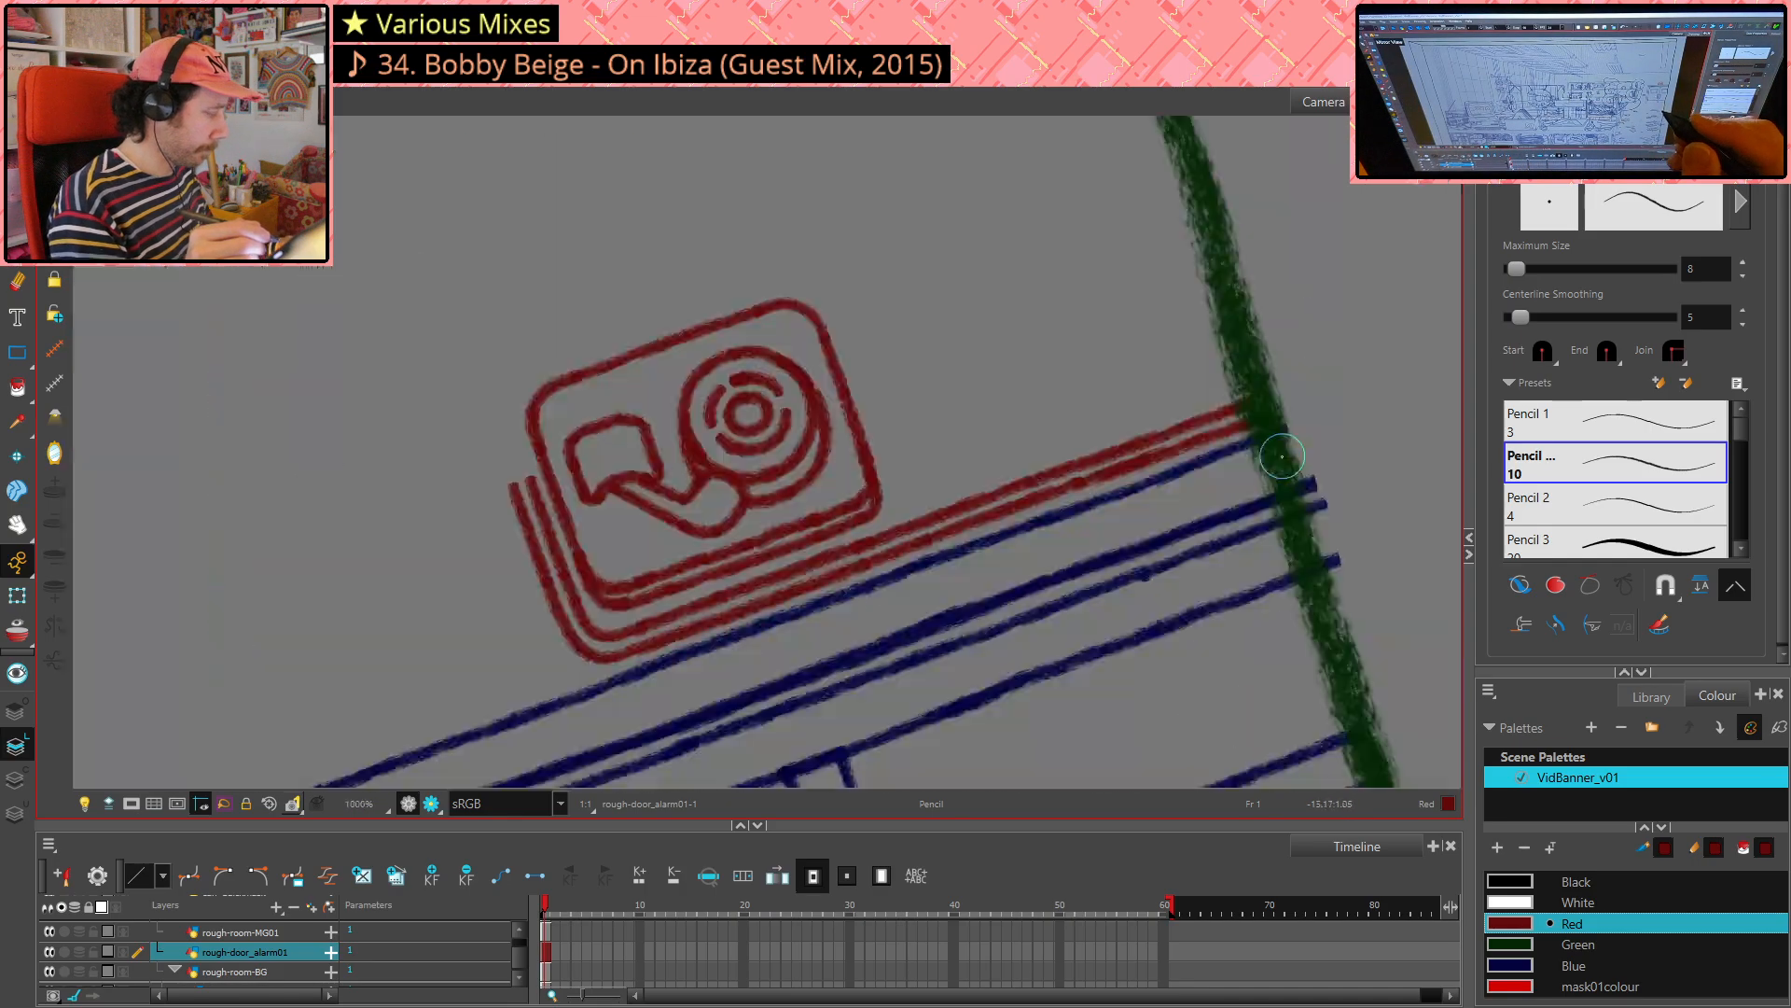
key("shift+m")
left_click(55, 455)
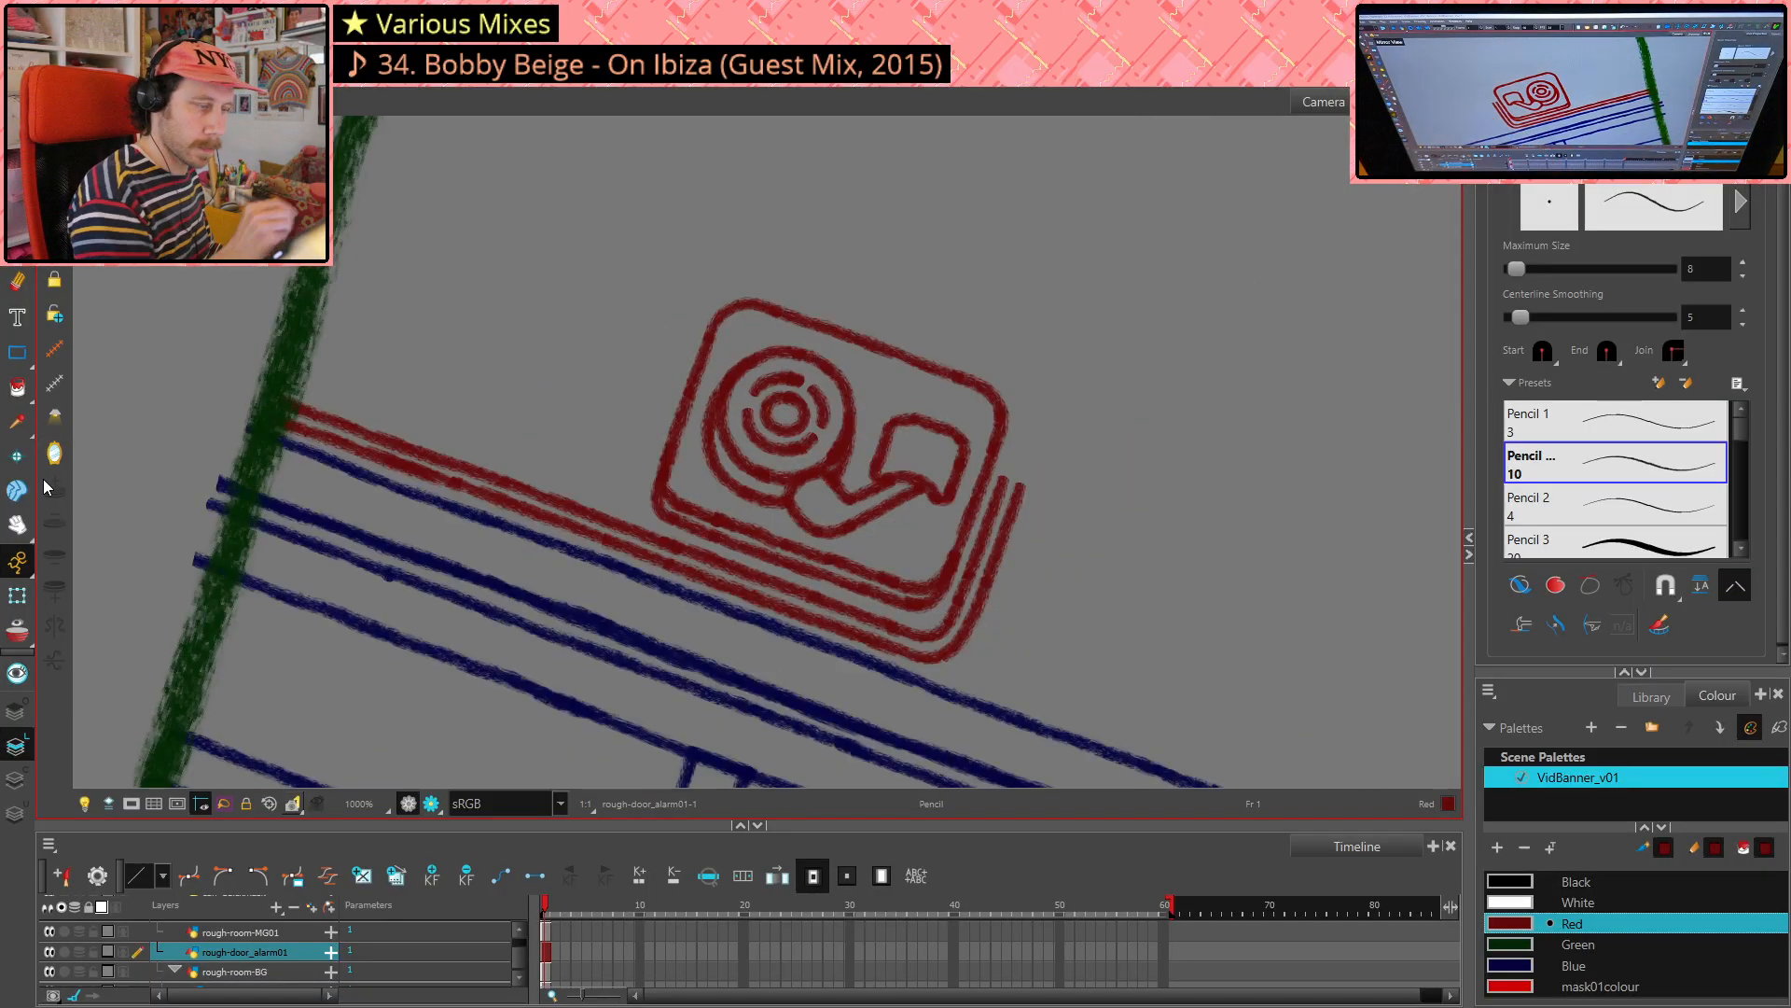
key("alt+e")
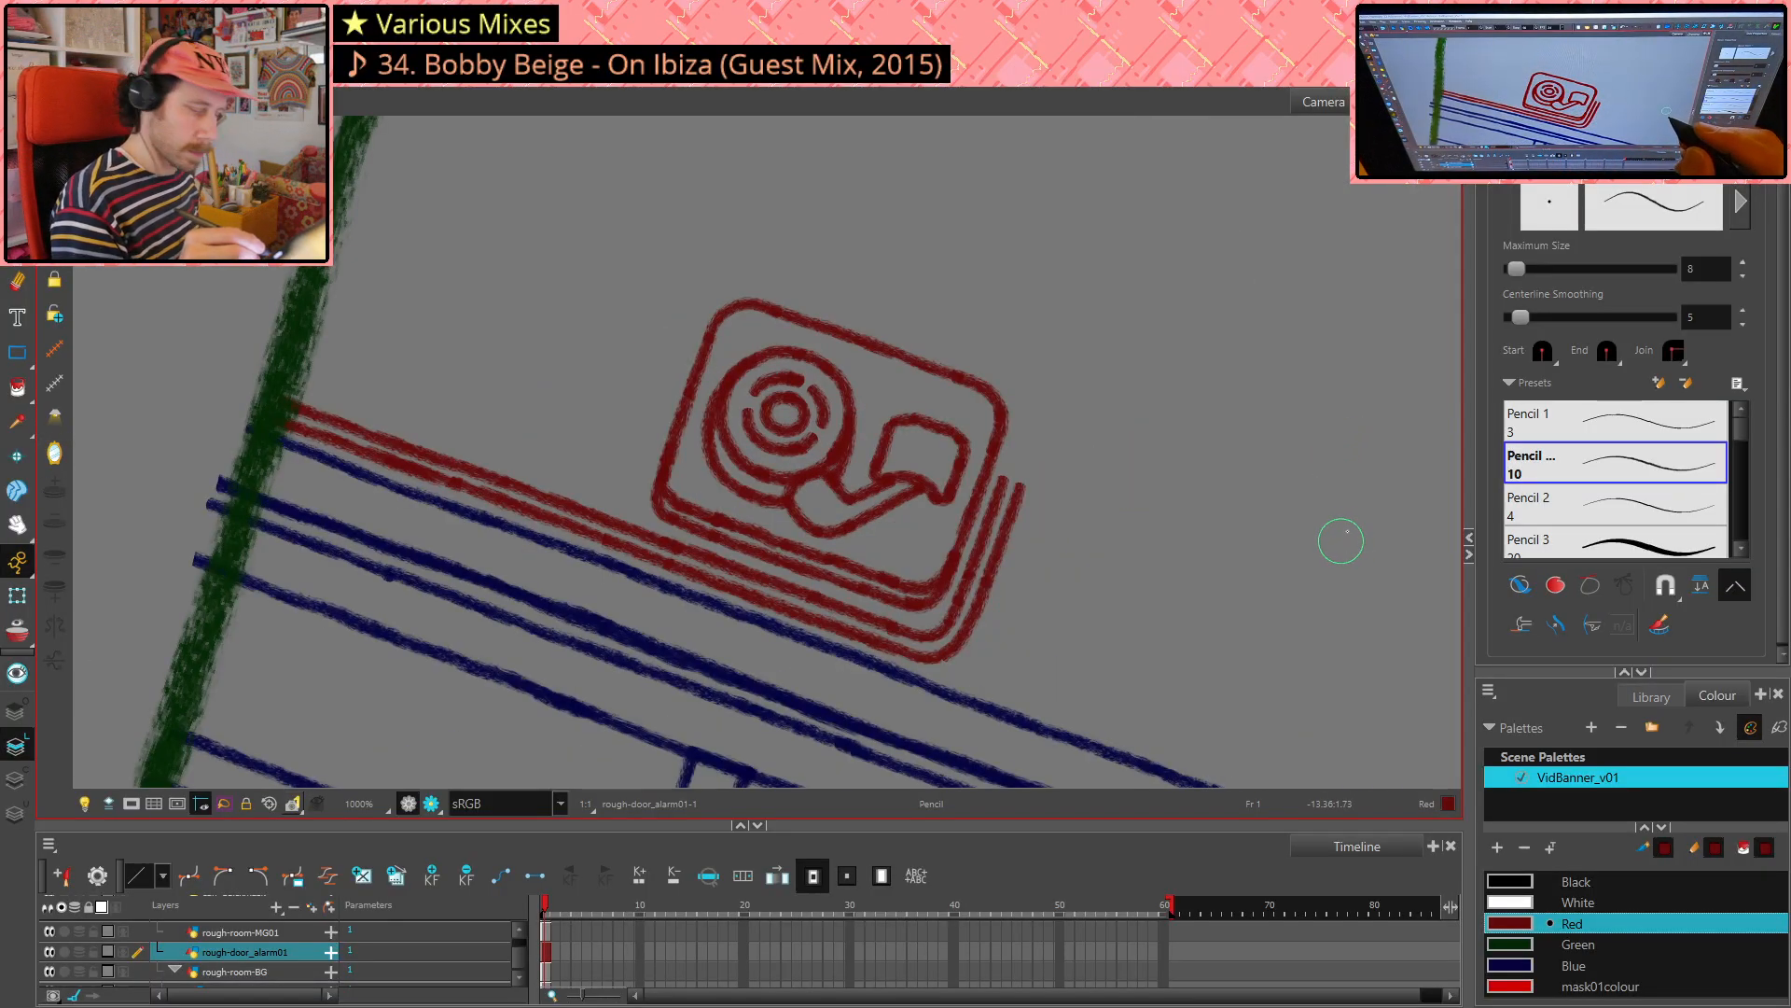
key("alt+s")
left_click_drag(1344, 560, 1310, 367)
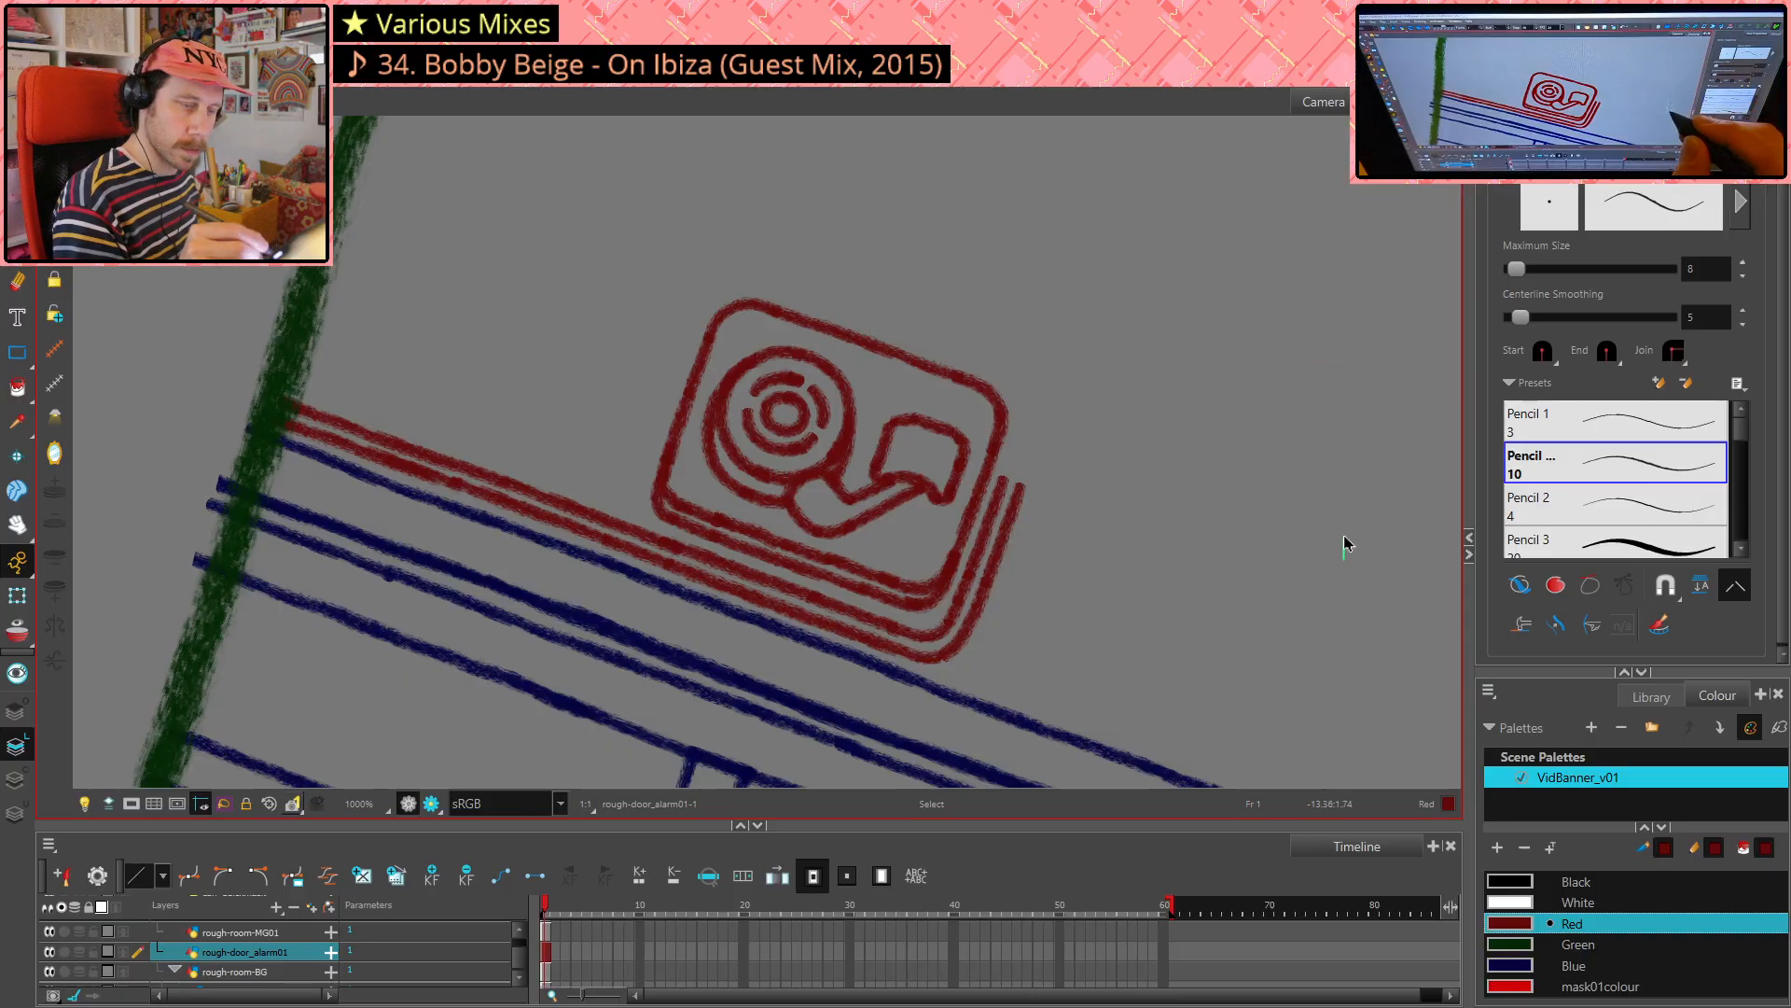
key("ctrl+alt")
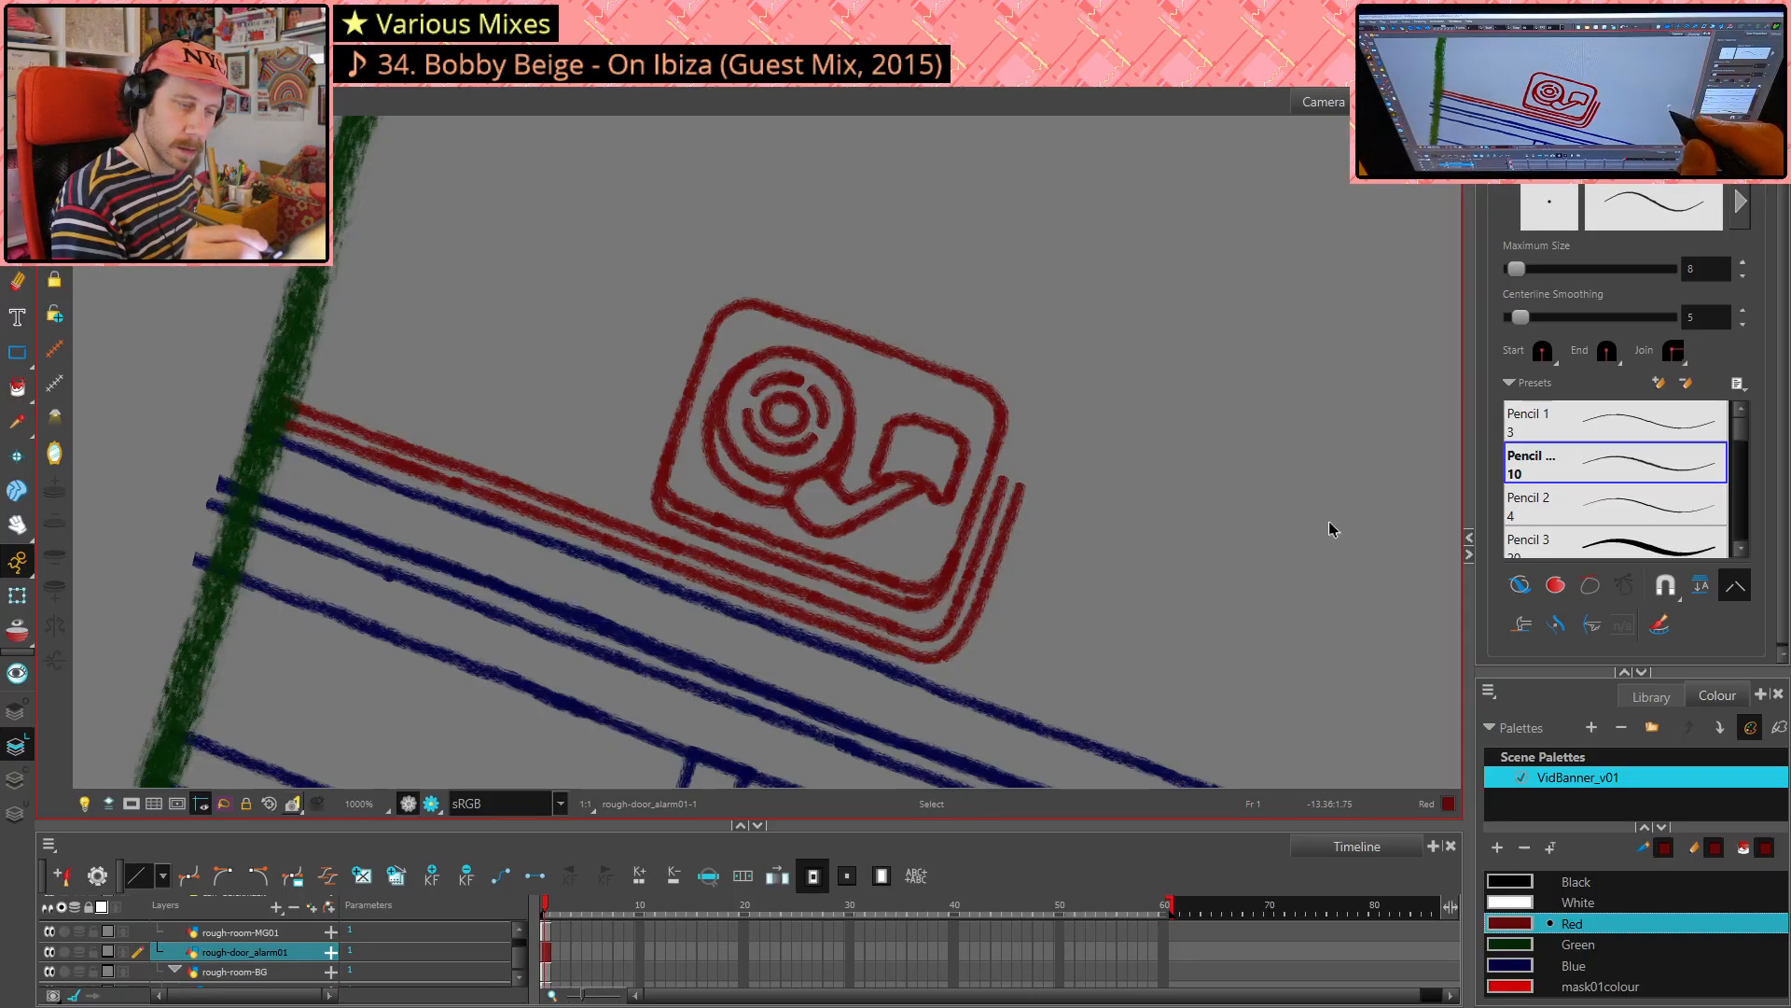
key("ctrl+alt")
mouse_move(1296, 512)
left_mouse_down()
mouse_move(1288, 400)
mouse_move(1243, 292)
mouse_move(1083, 443)
mouse_move(1041, 453)
left_mouse_up()
key("space")
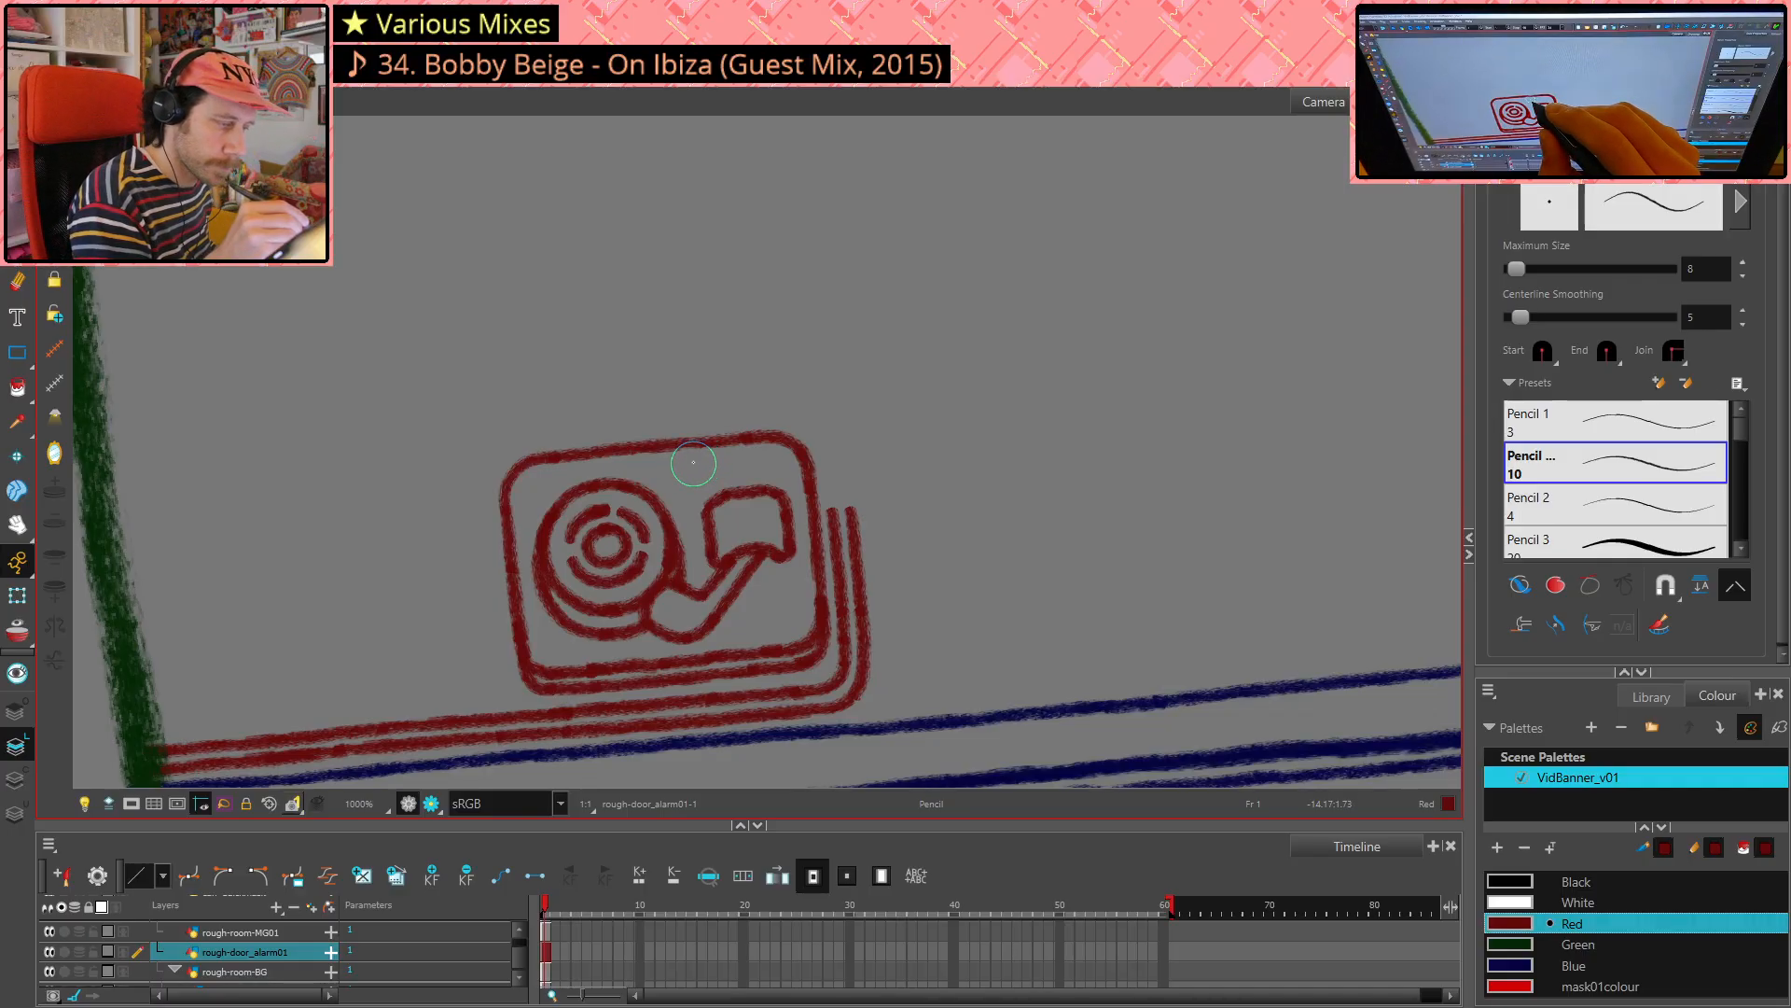
key("shift+m")
scroll(204, 386, "up", 5)
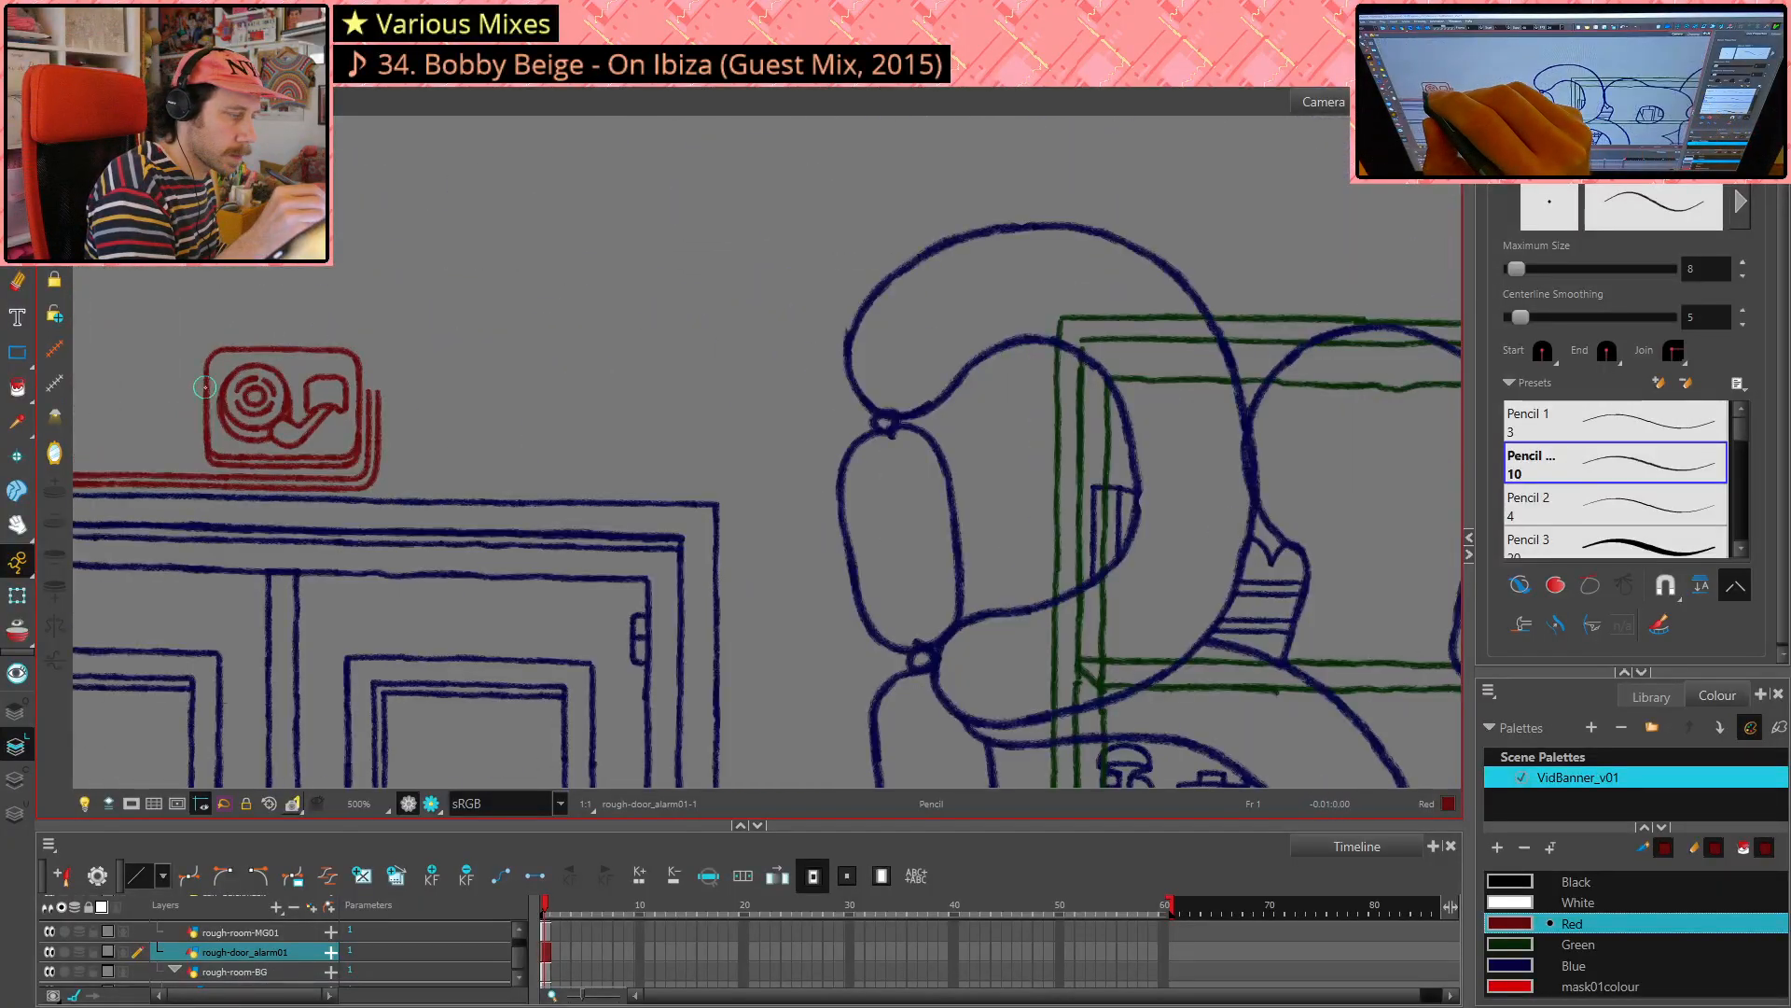
scroll(205, 387, "up", 3)
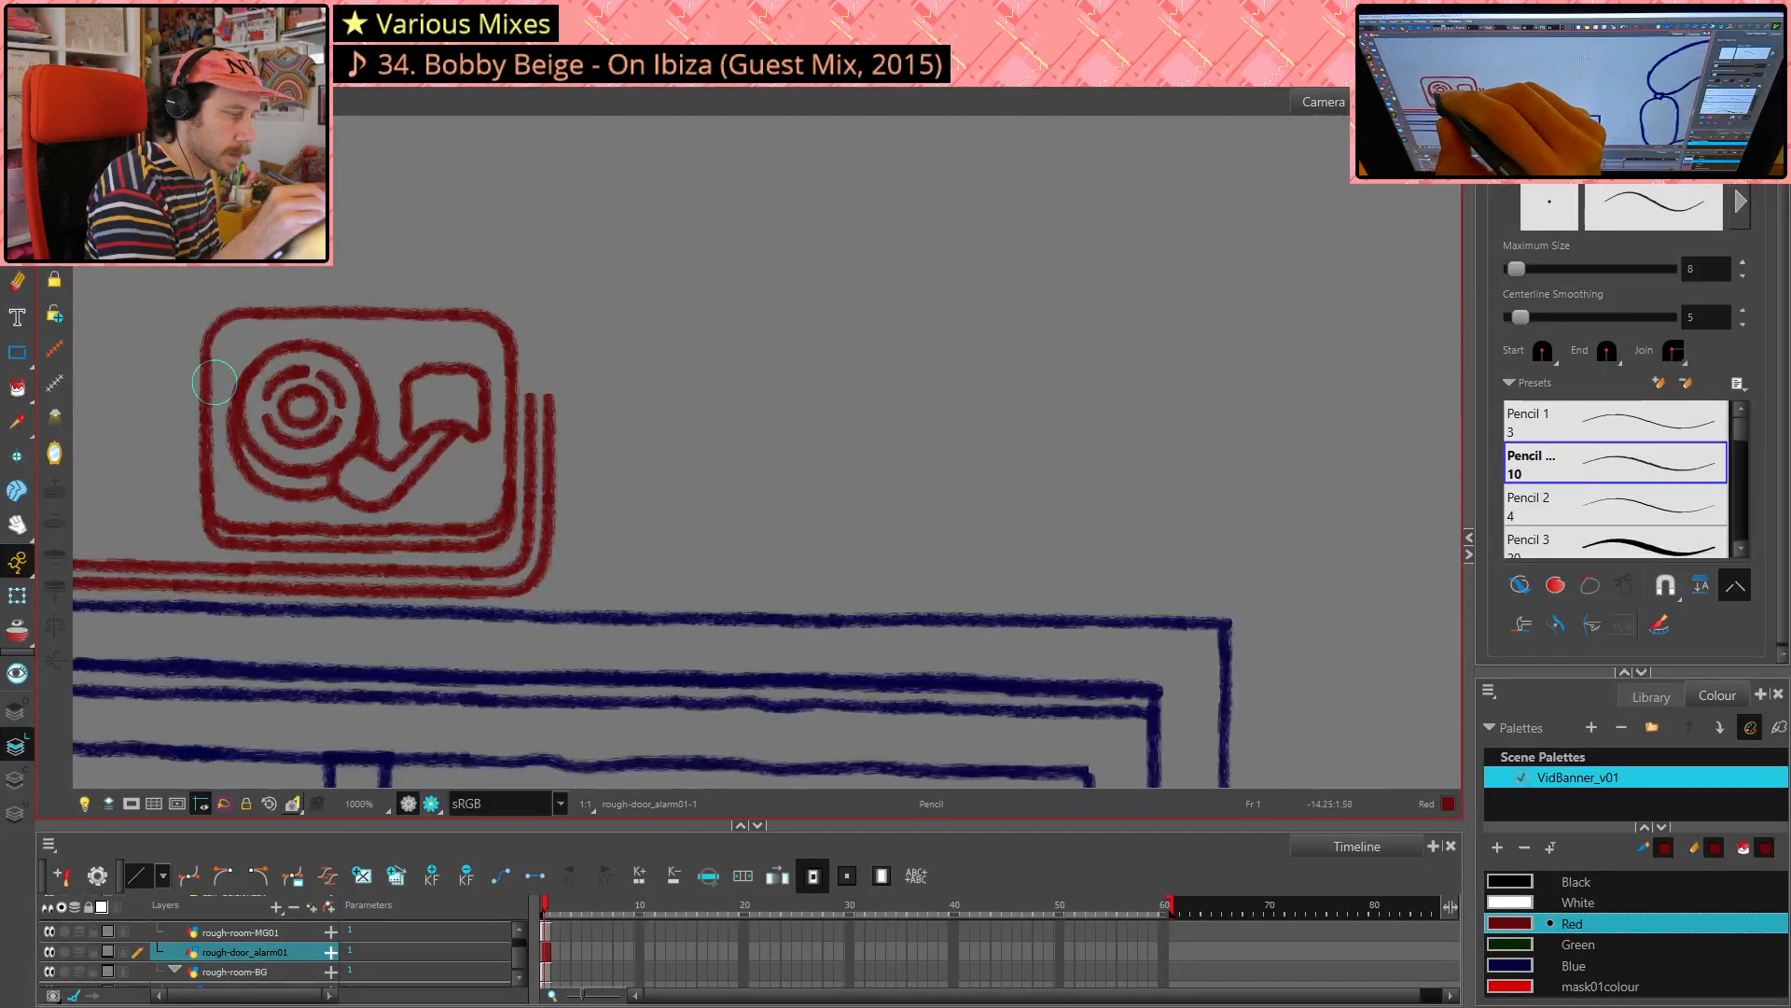
- Try sketching a small bent bracket in red pencil between the alarm's hammer head and the box's upper edge
left_click_drag(731, 337, 973, 420)
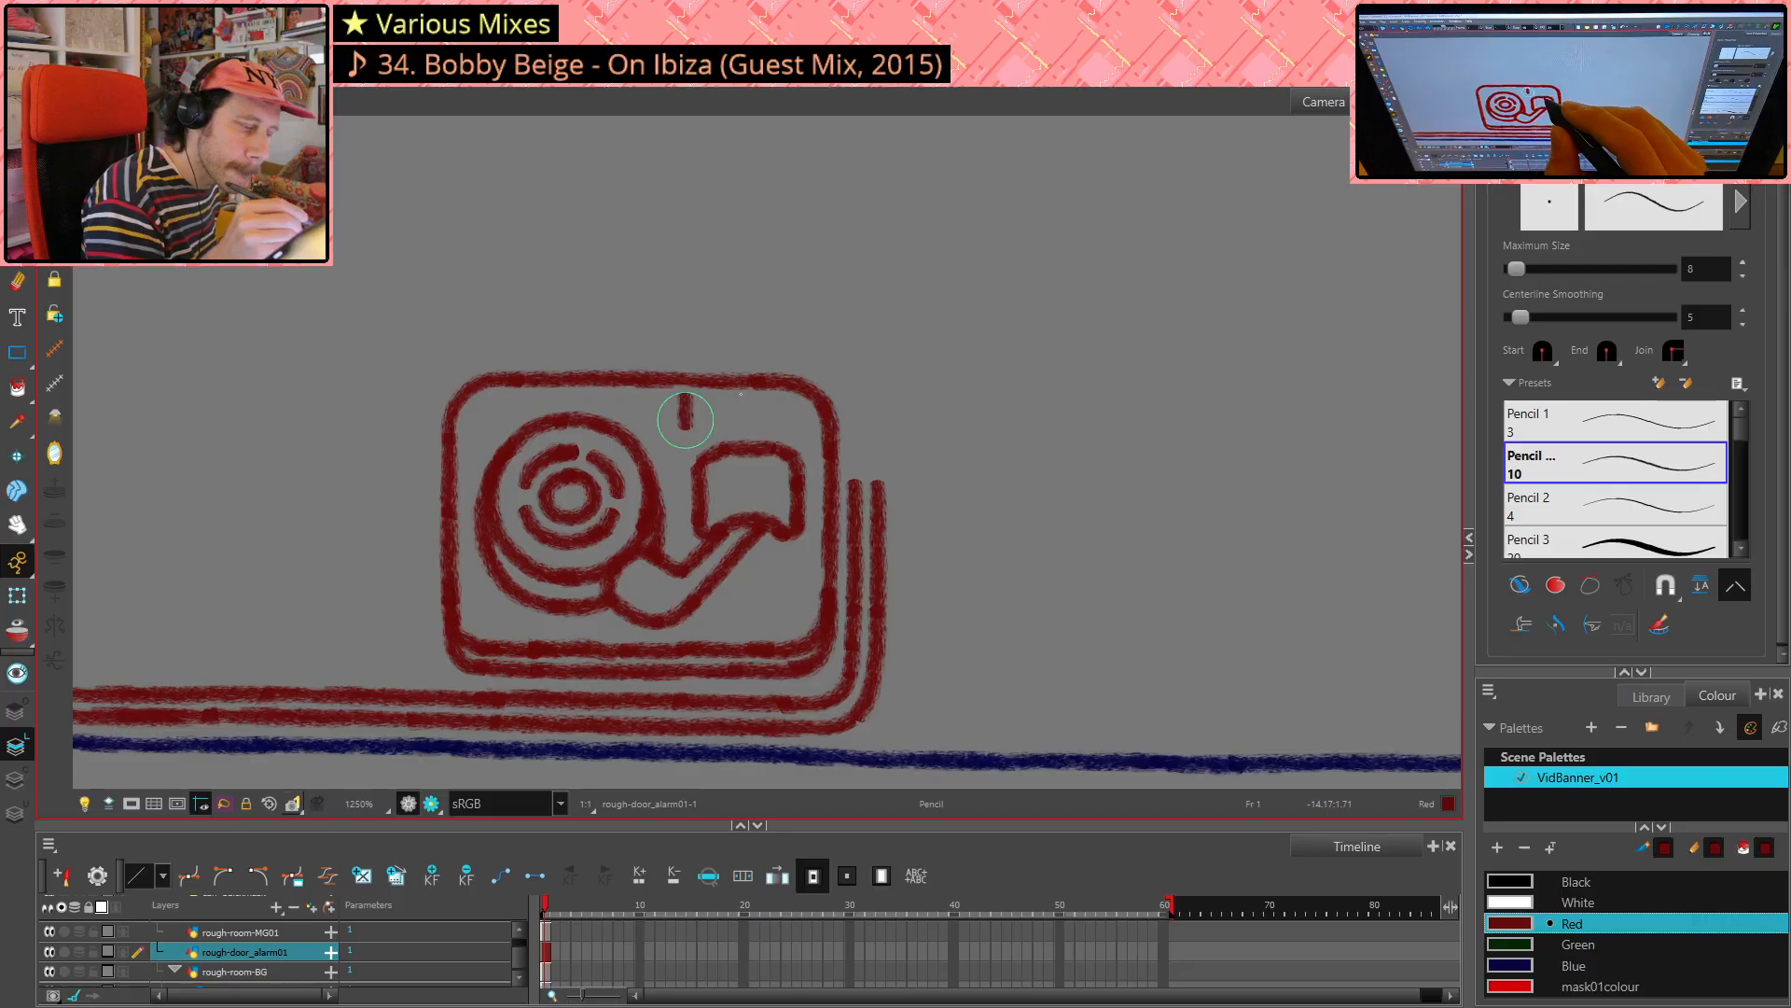
key("ctrl+z")
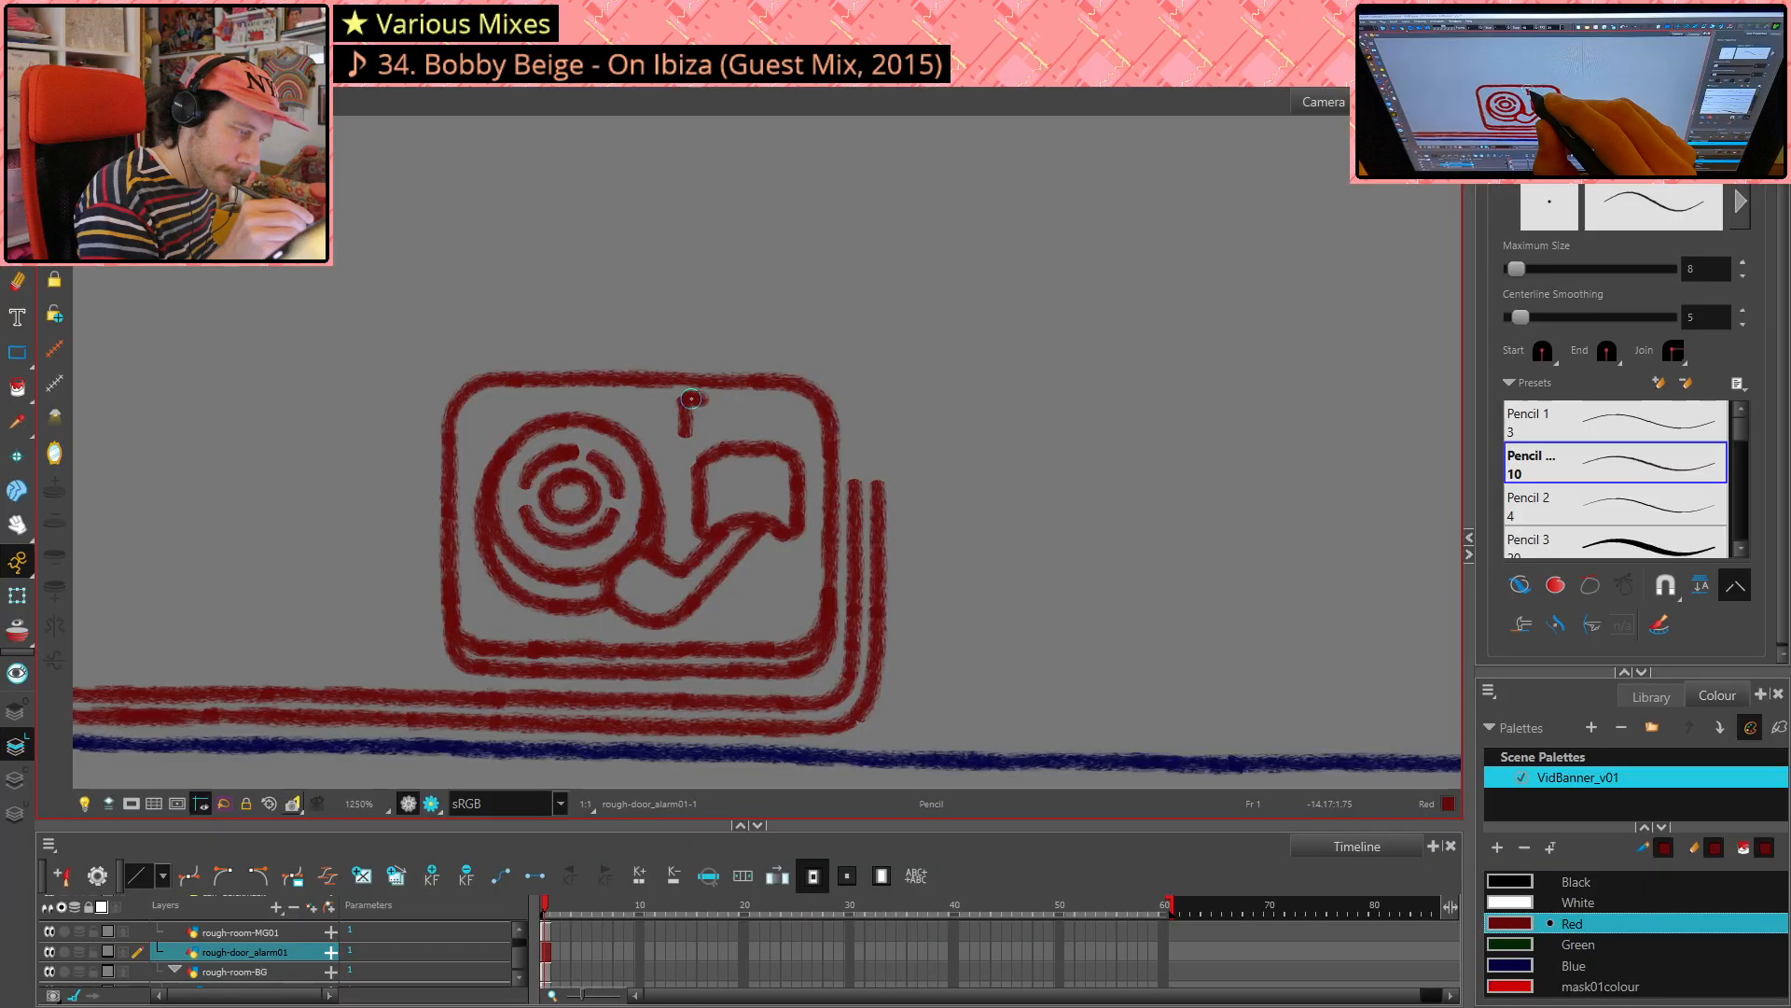
left_click_drag(734, 399, 684, 434)
key("ctrl+z")
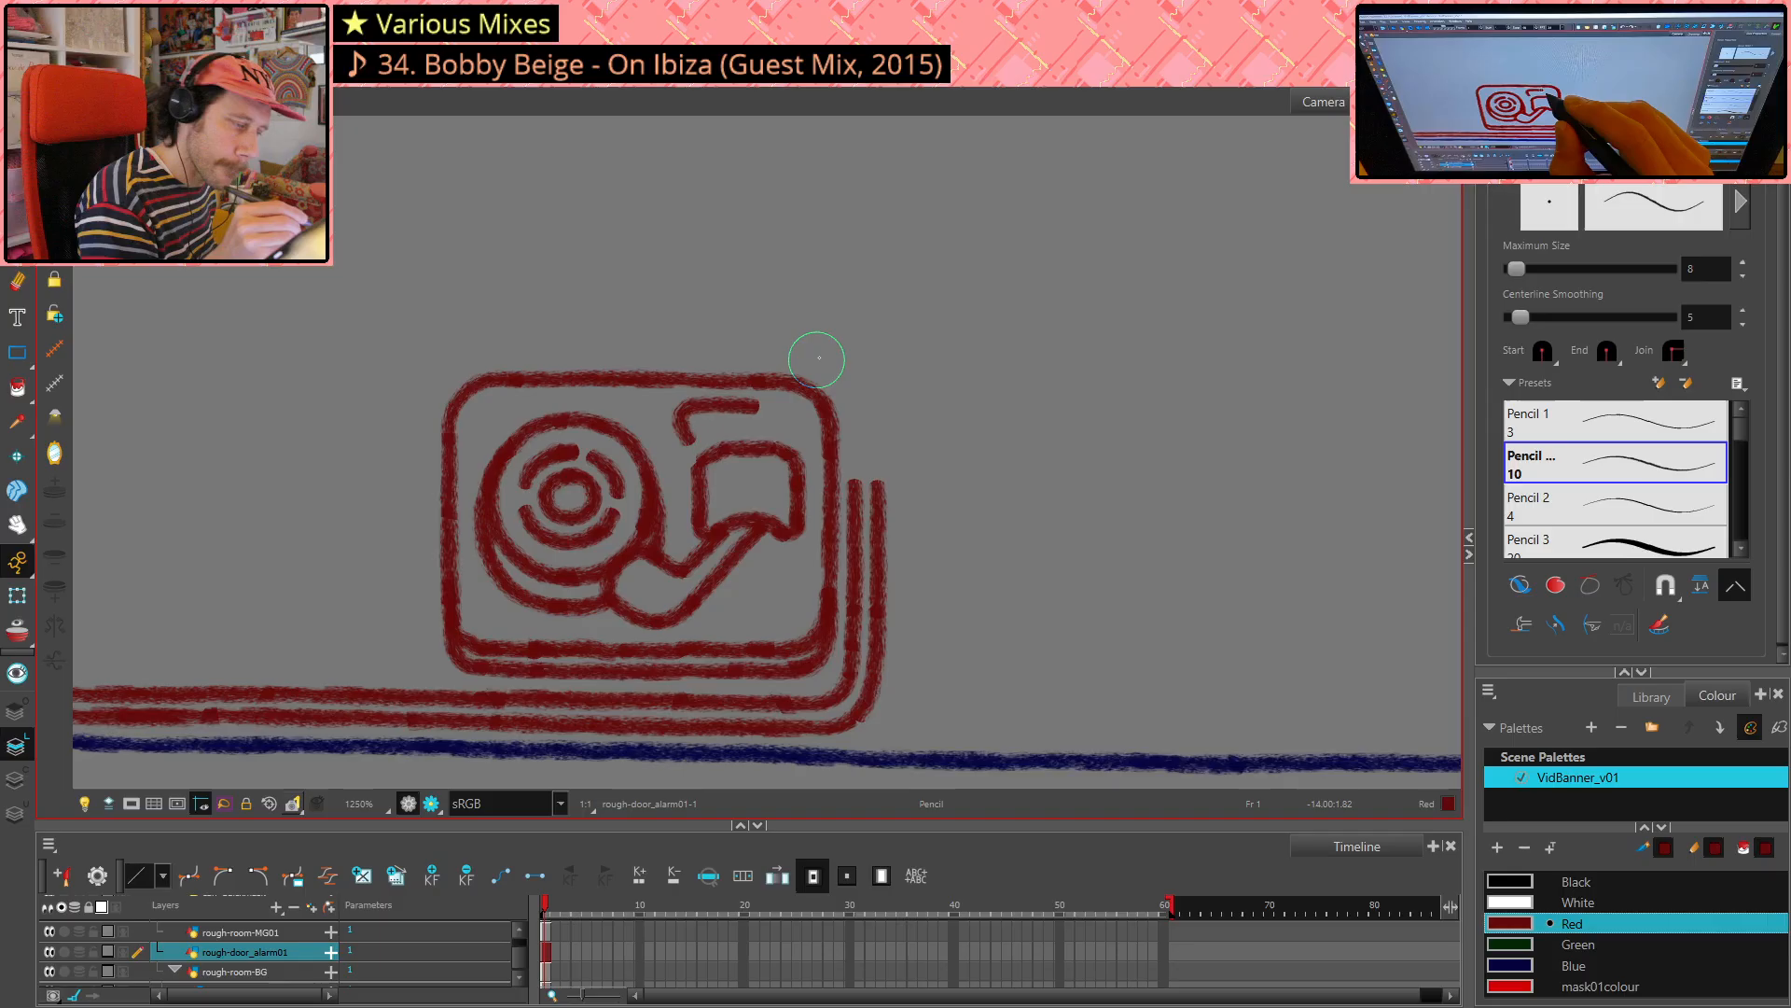
key("ctrl+z")
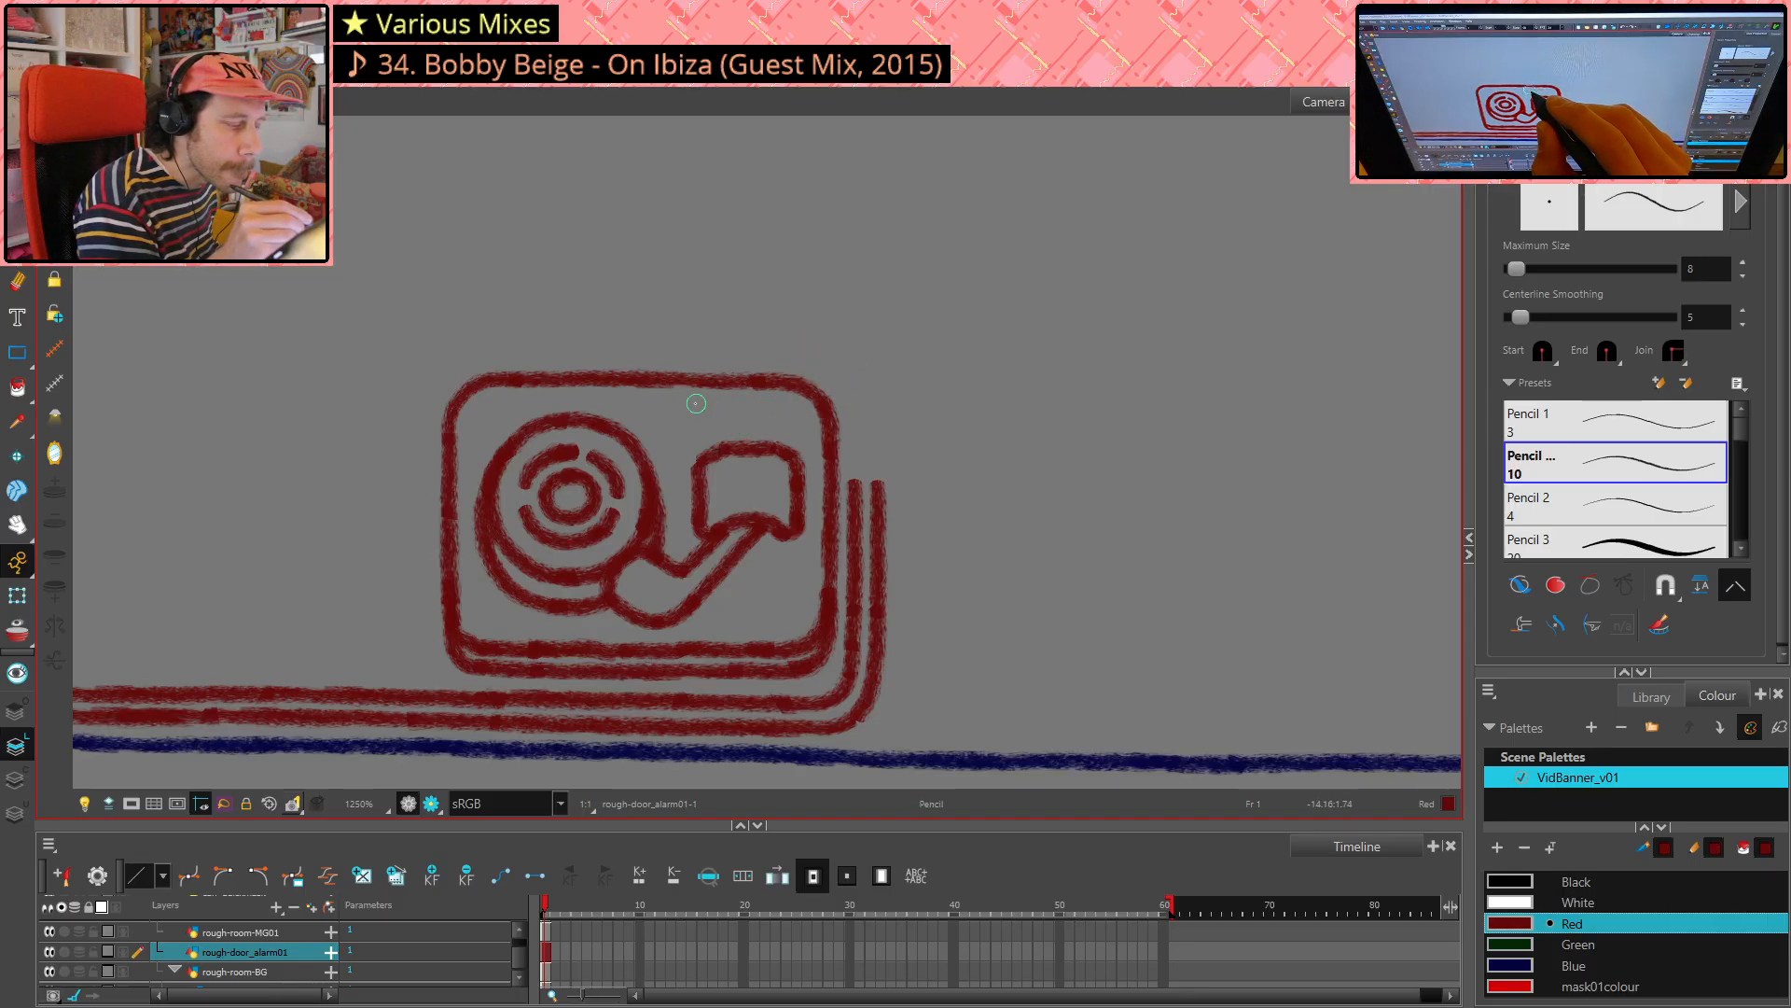
- Try a rounded, sideways U-shaped bracket above the hammer head, and delete its strokes
mouse_move(753, 402)
left_mouse_down()
mouse_move(684, 403)
mouse_move(675, 430)
mouse_move(738, 437)
left_mouse_up()
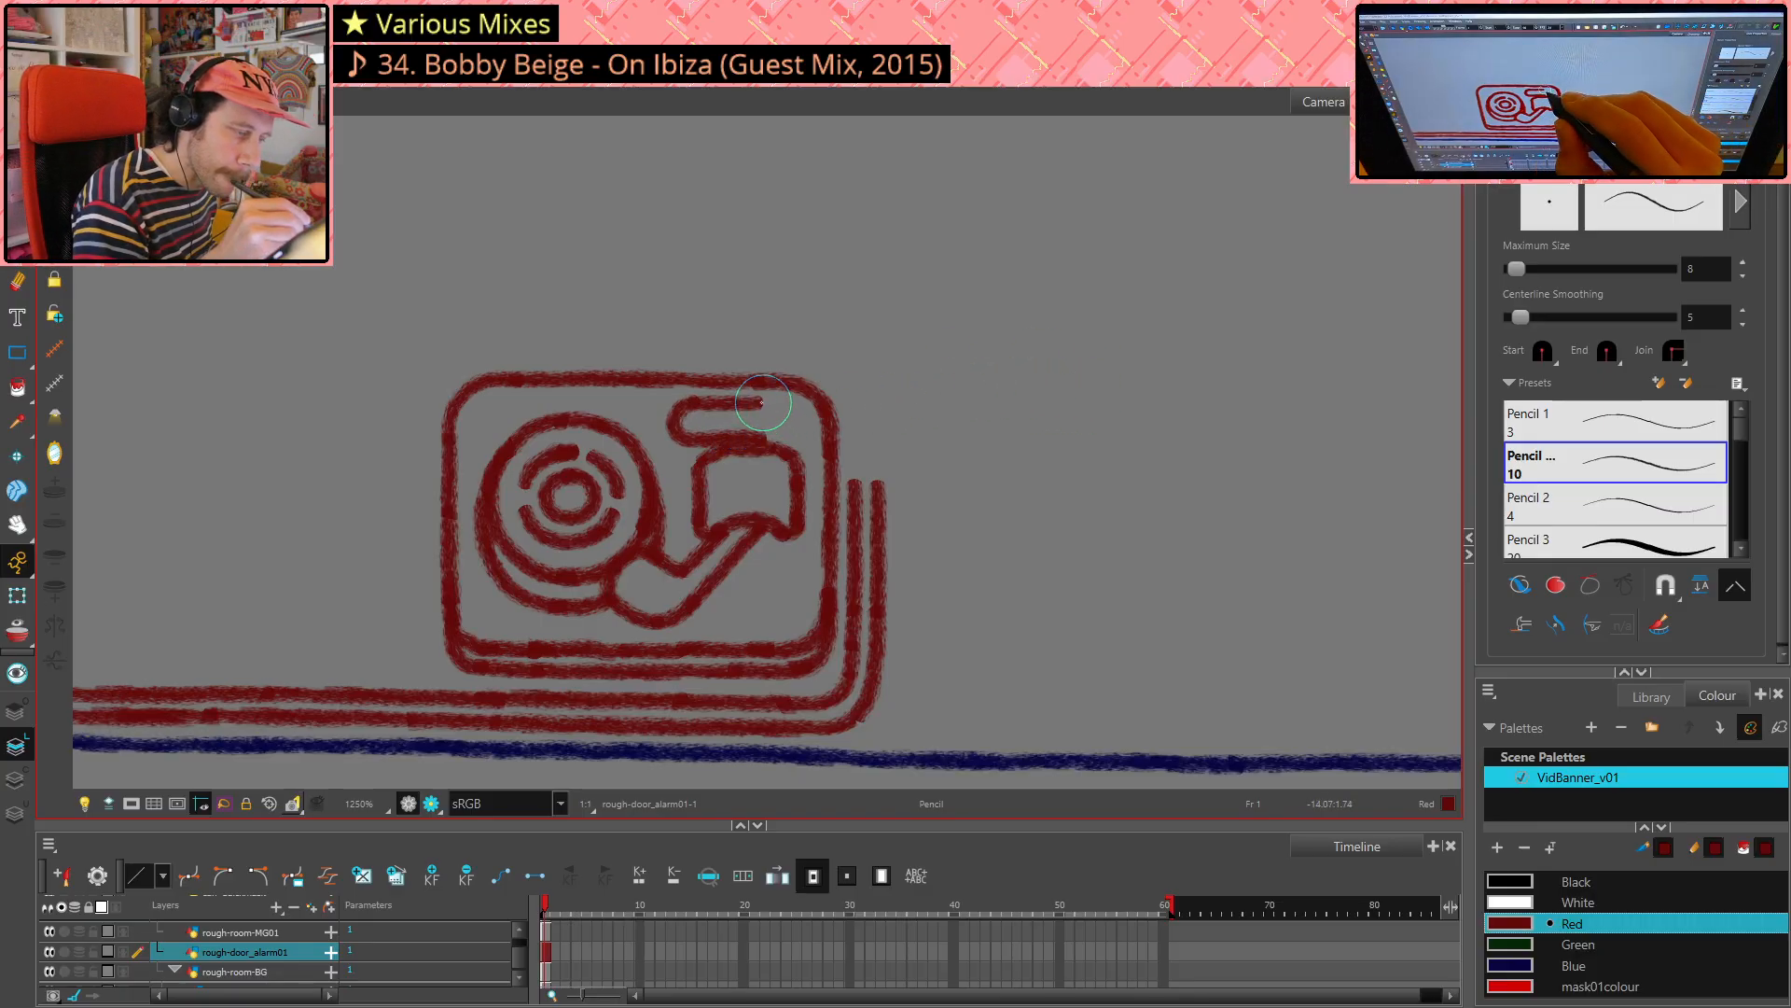
left_click_drag(761, 402, 828, 405)
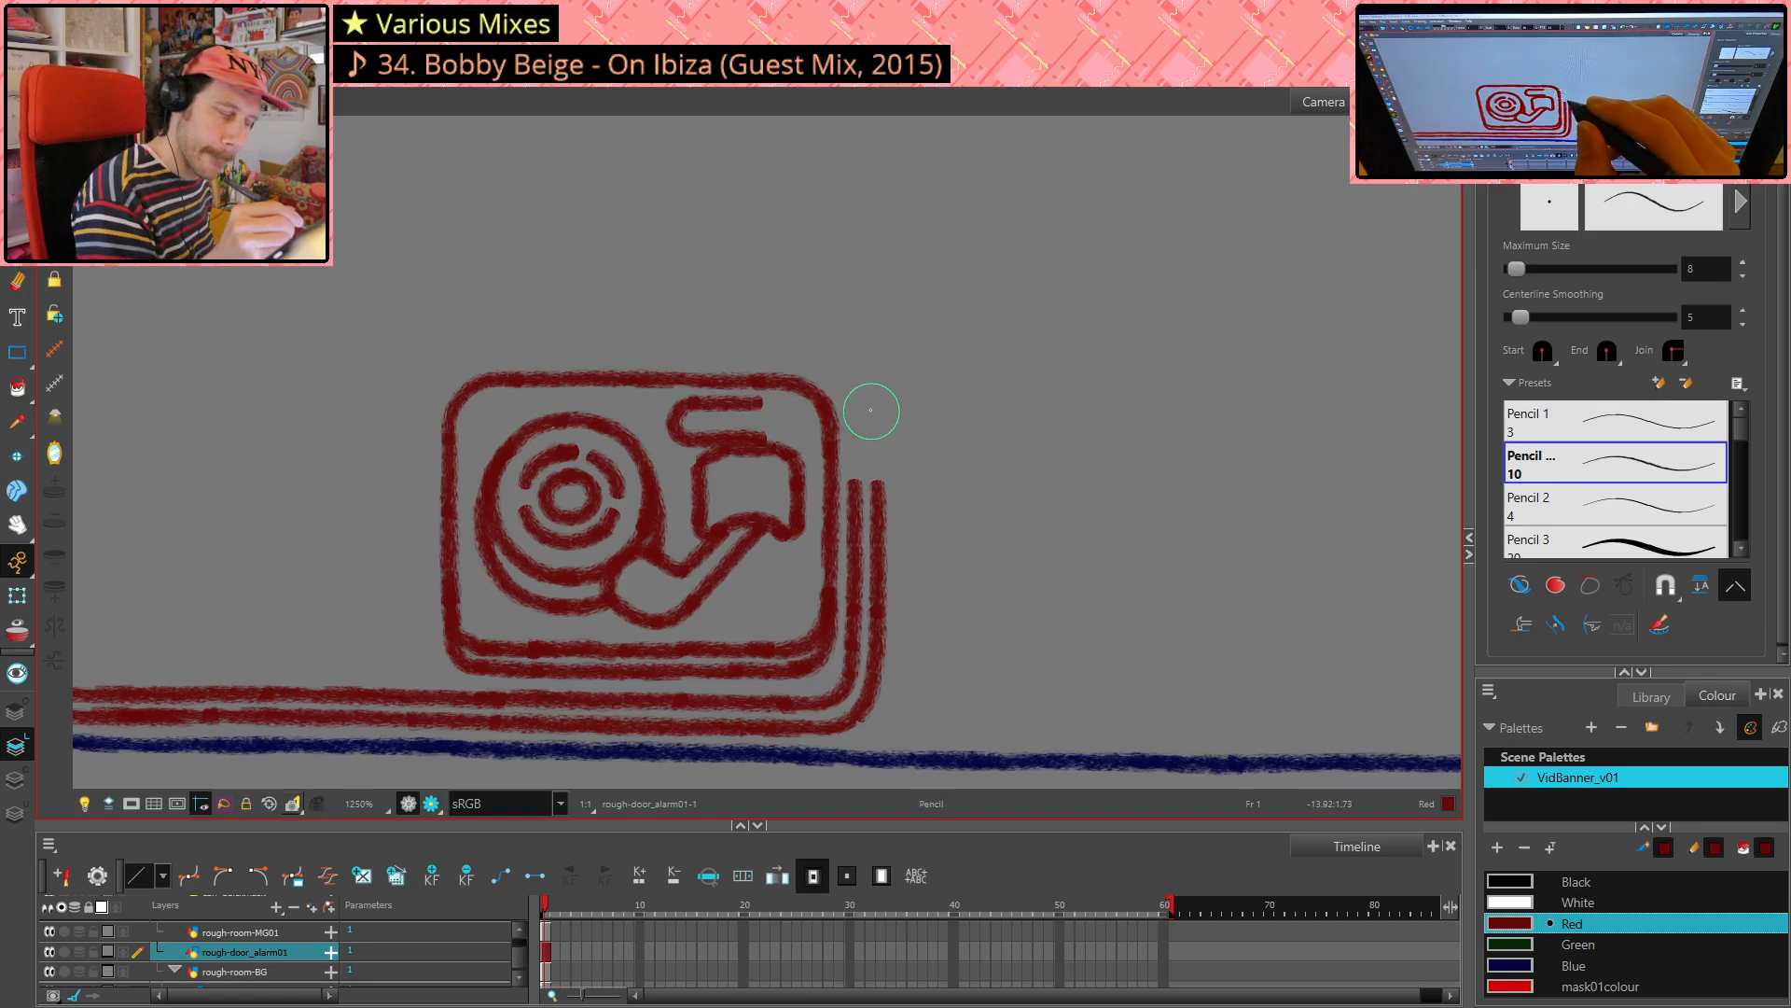
key("alt+s")
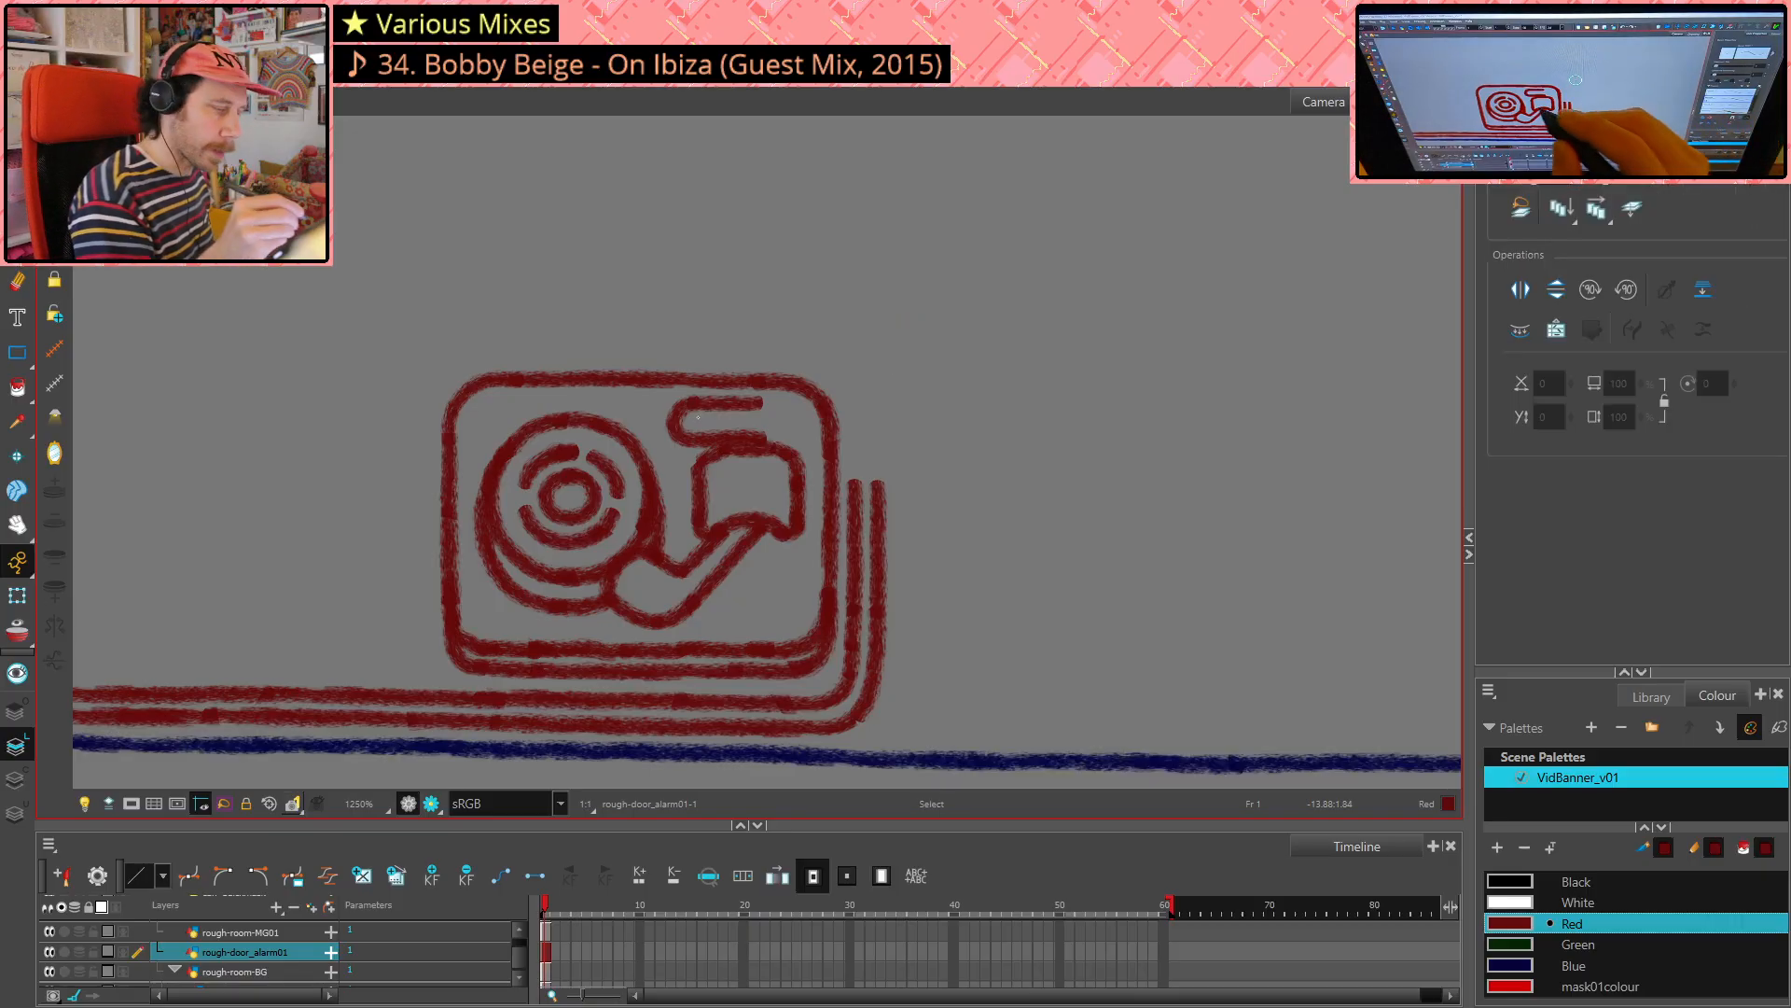
left_click(724, 394)
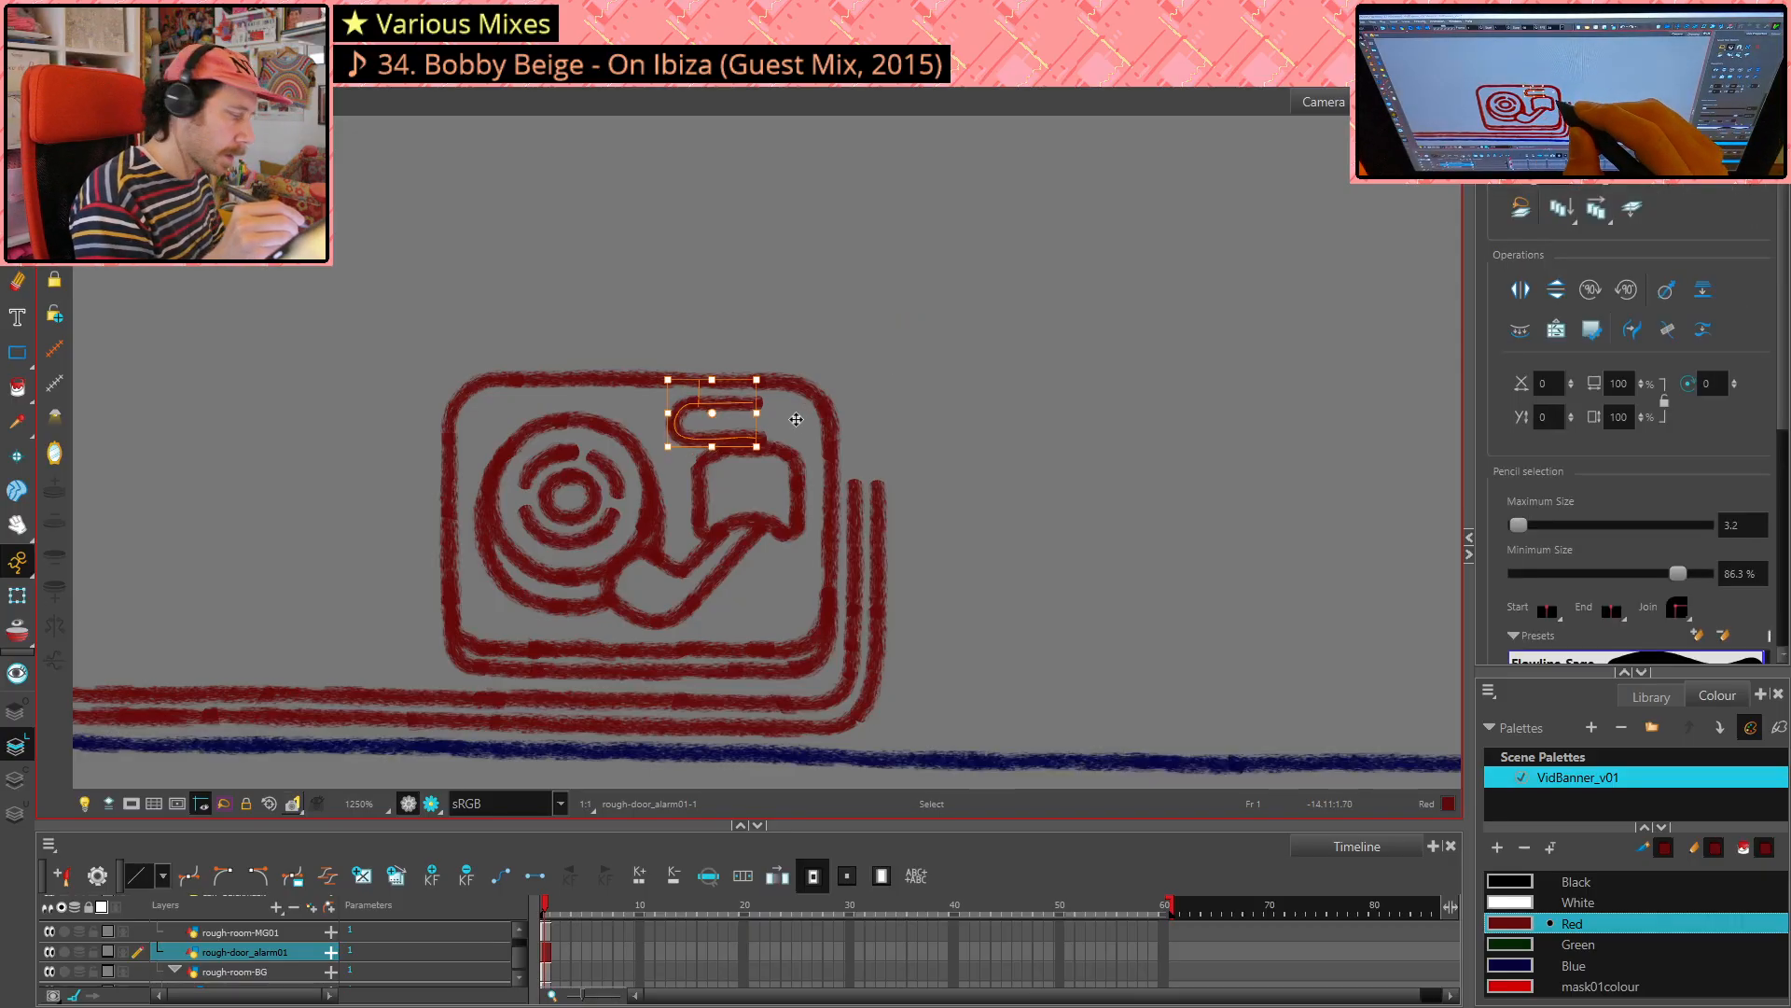
key("Delete")
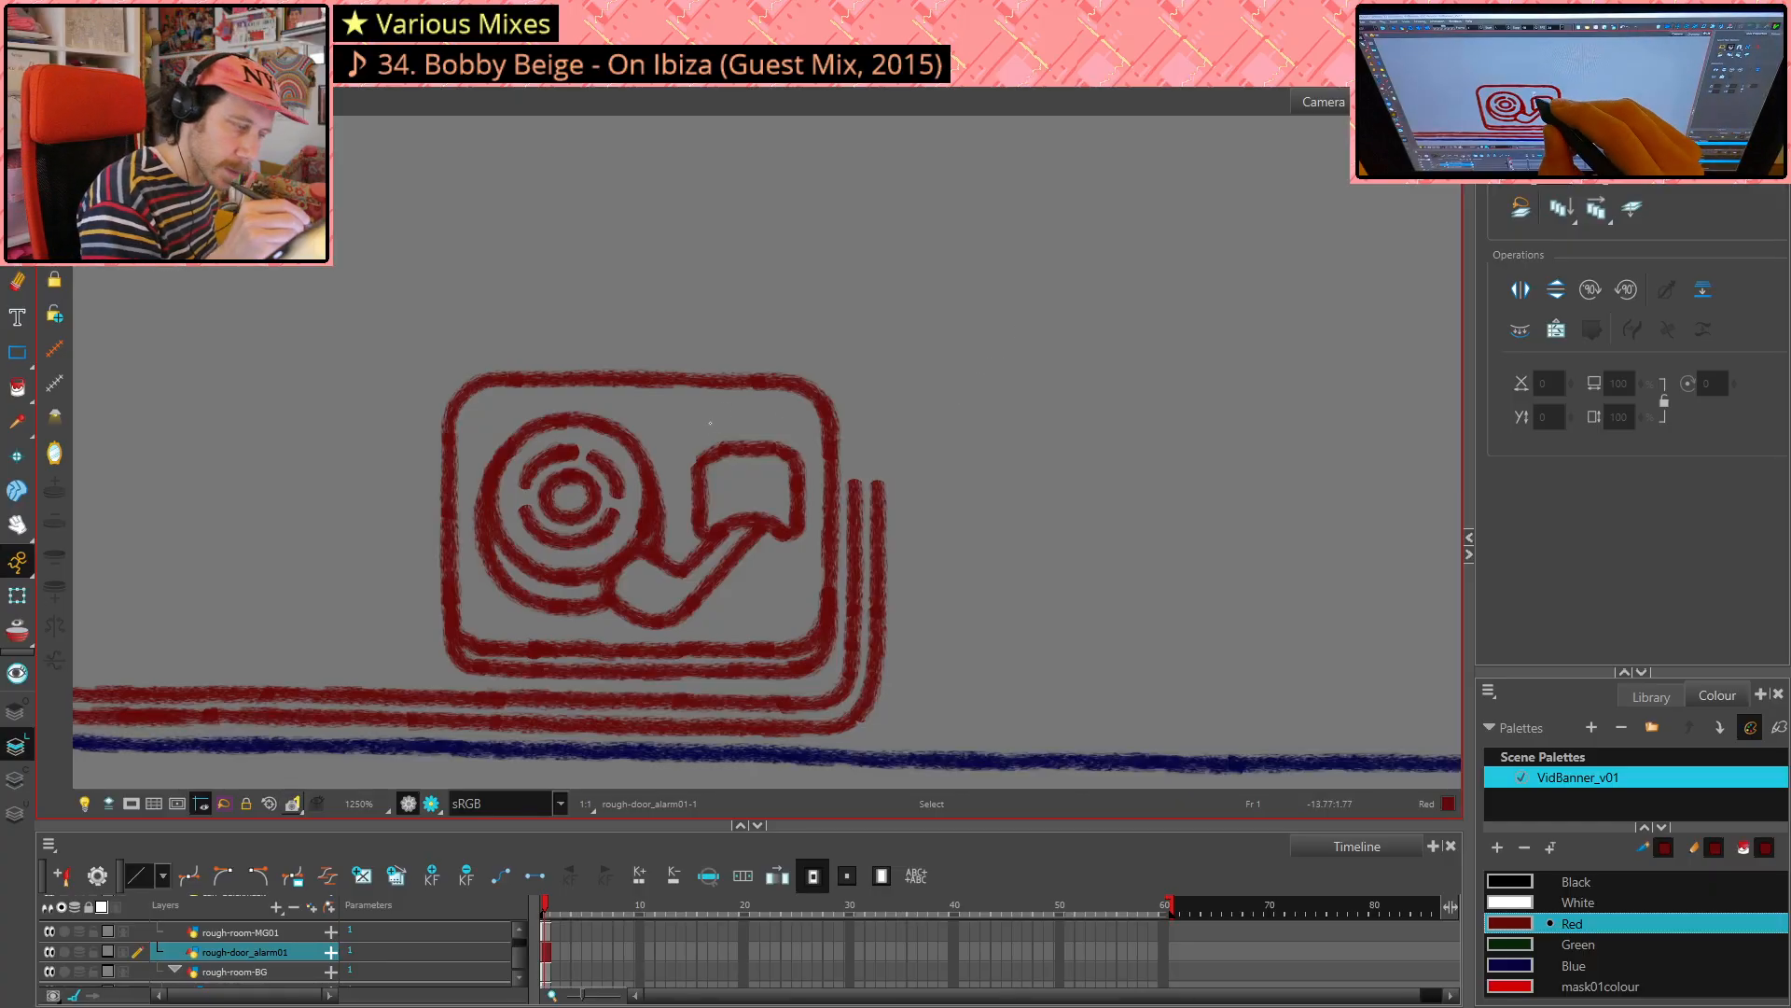
- Draw a small rectangular block on top of the hammer head and erase the stretch of box outline directly above it
key("alt+b")
mouse_move(706, 408)
left_mouse_down()
mouse_move(706, 453)
mouse_move(733, 408)
mouse_move(787, 411)
mouse_move(788, 448)
left_mouse_up()
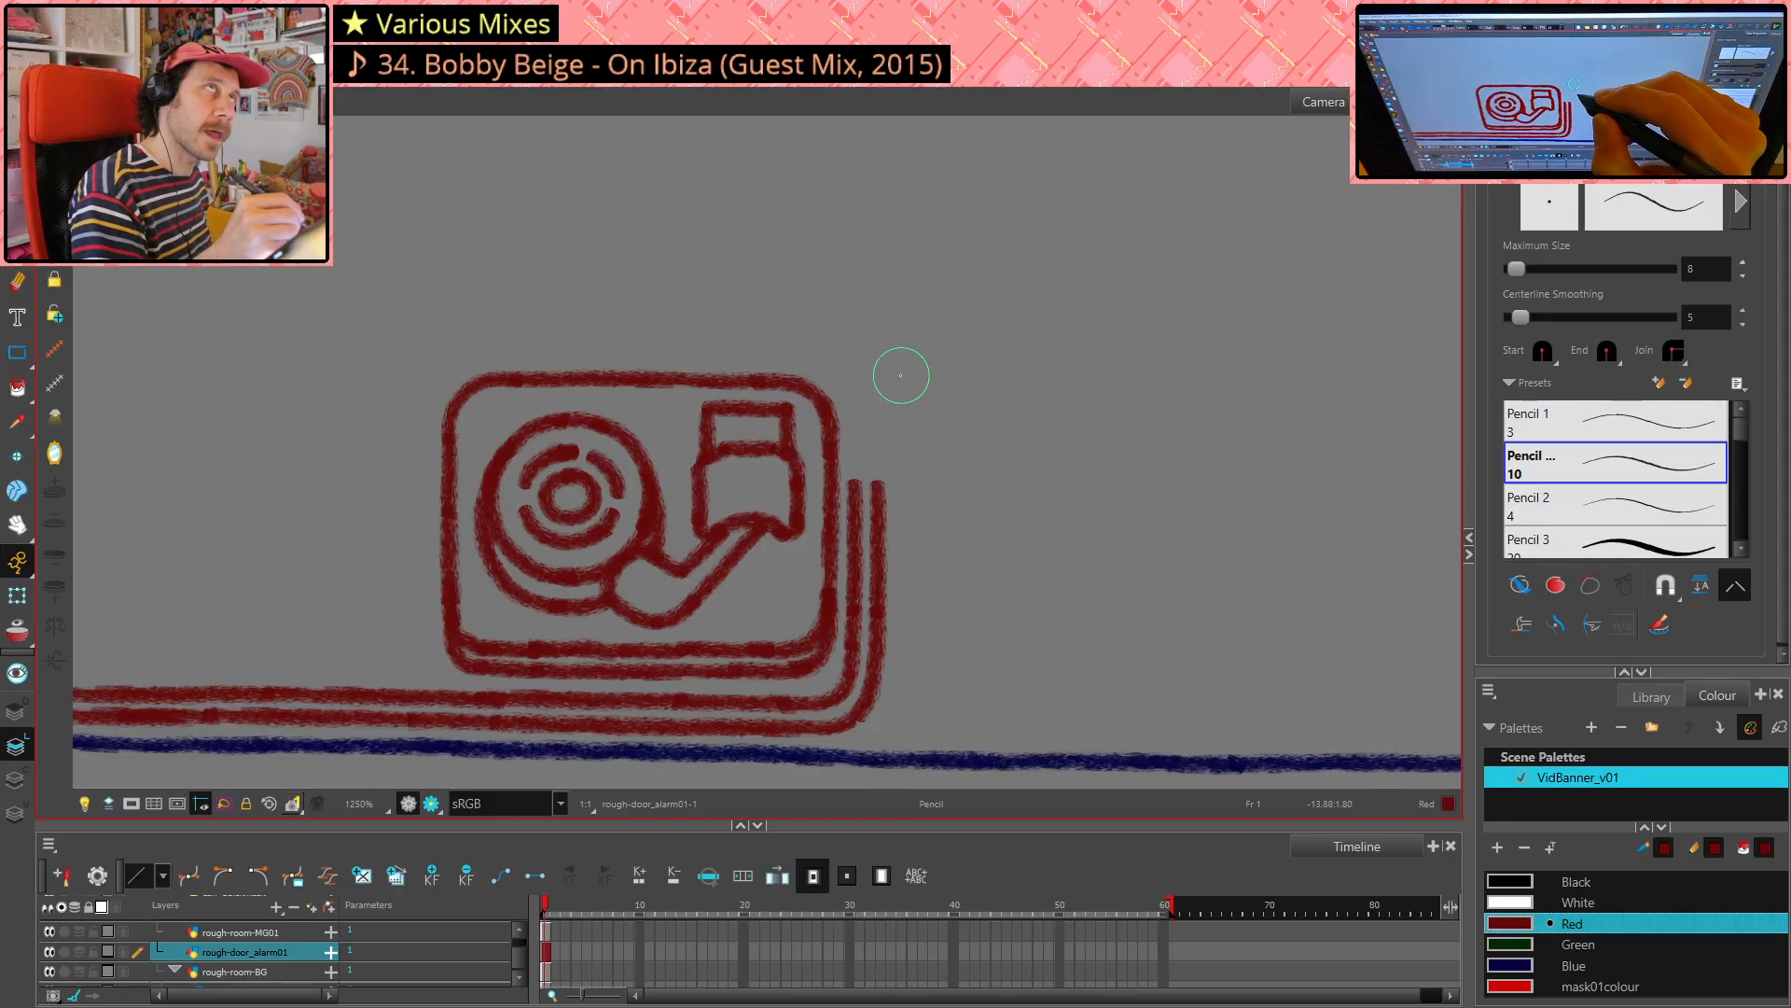
key("alt+e")
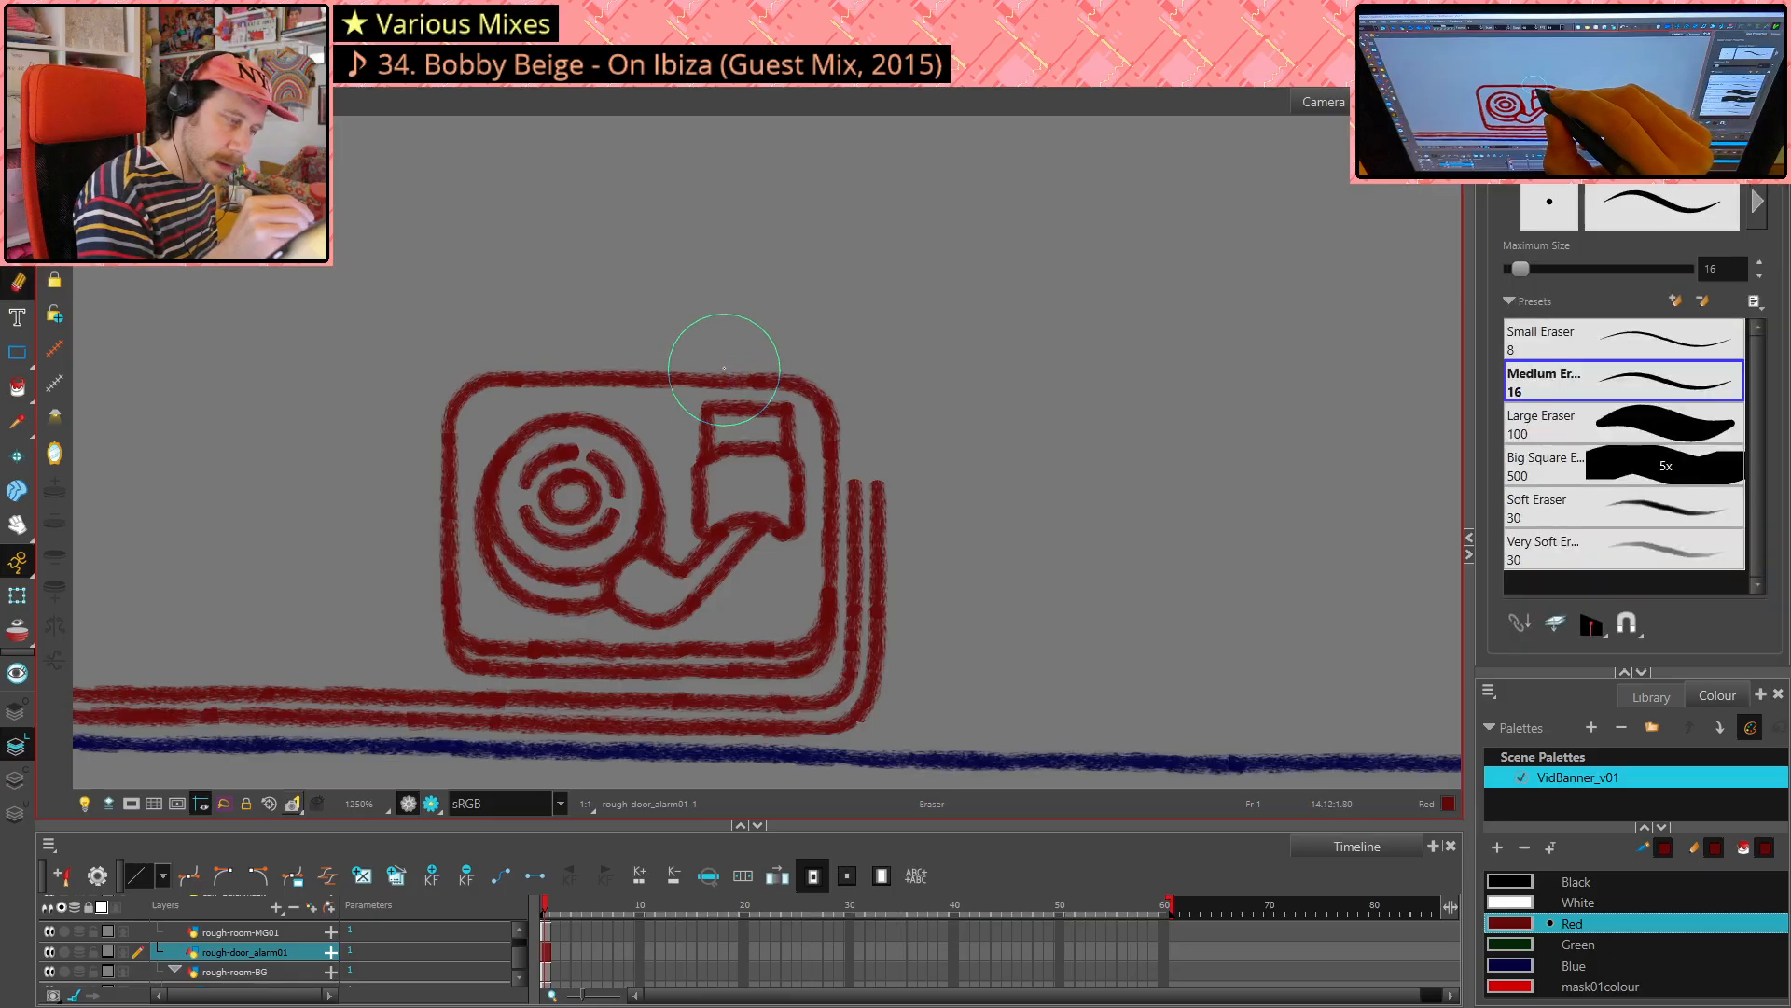
left_click_drag(718, 383, 779, 382)
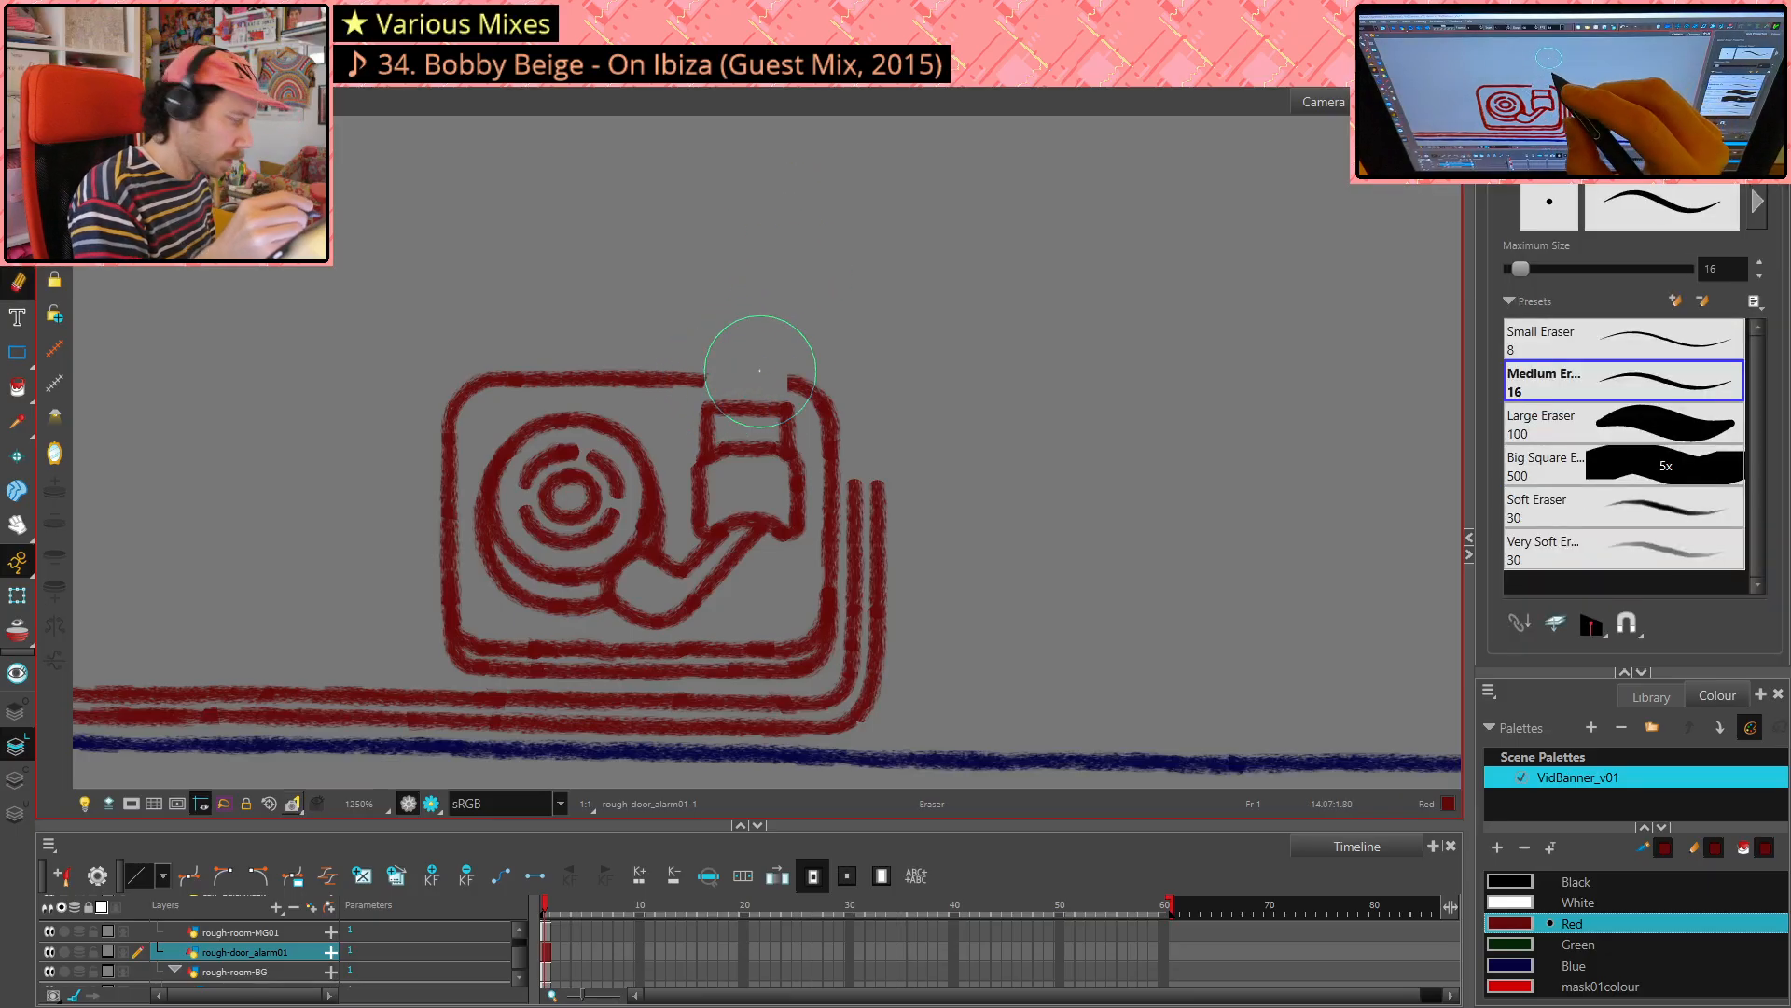
- Draw a narrow rounded connector in red pencil on top of the alarm's right-hand housing, through the gap in the box outline
key("alt+slash")
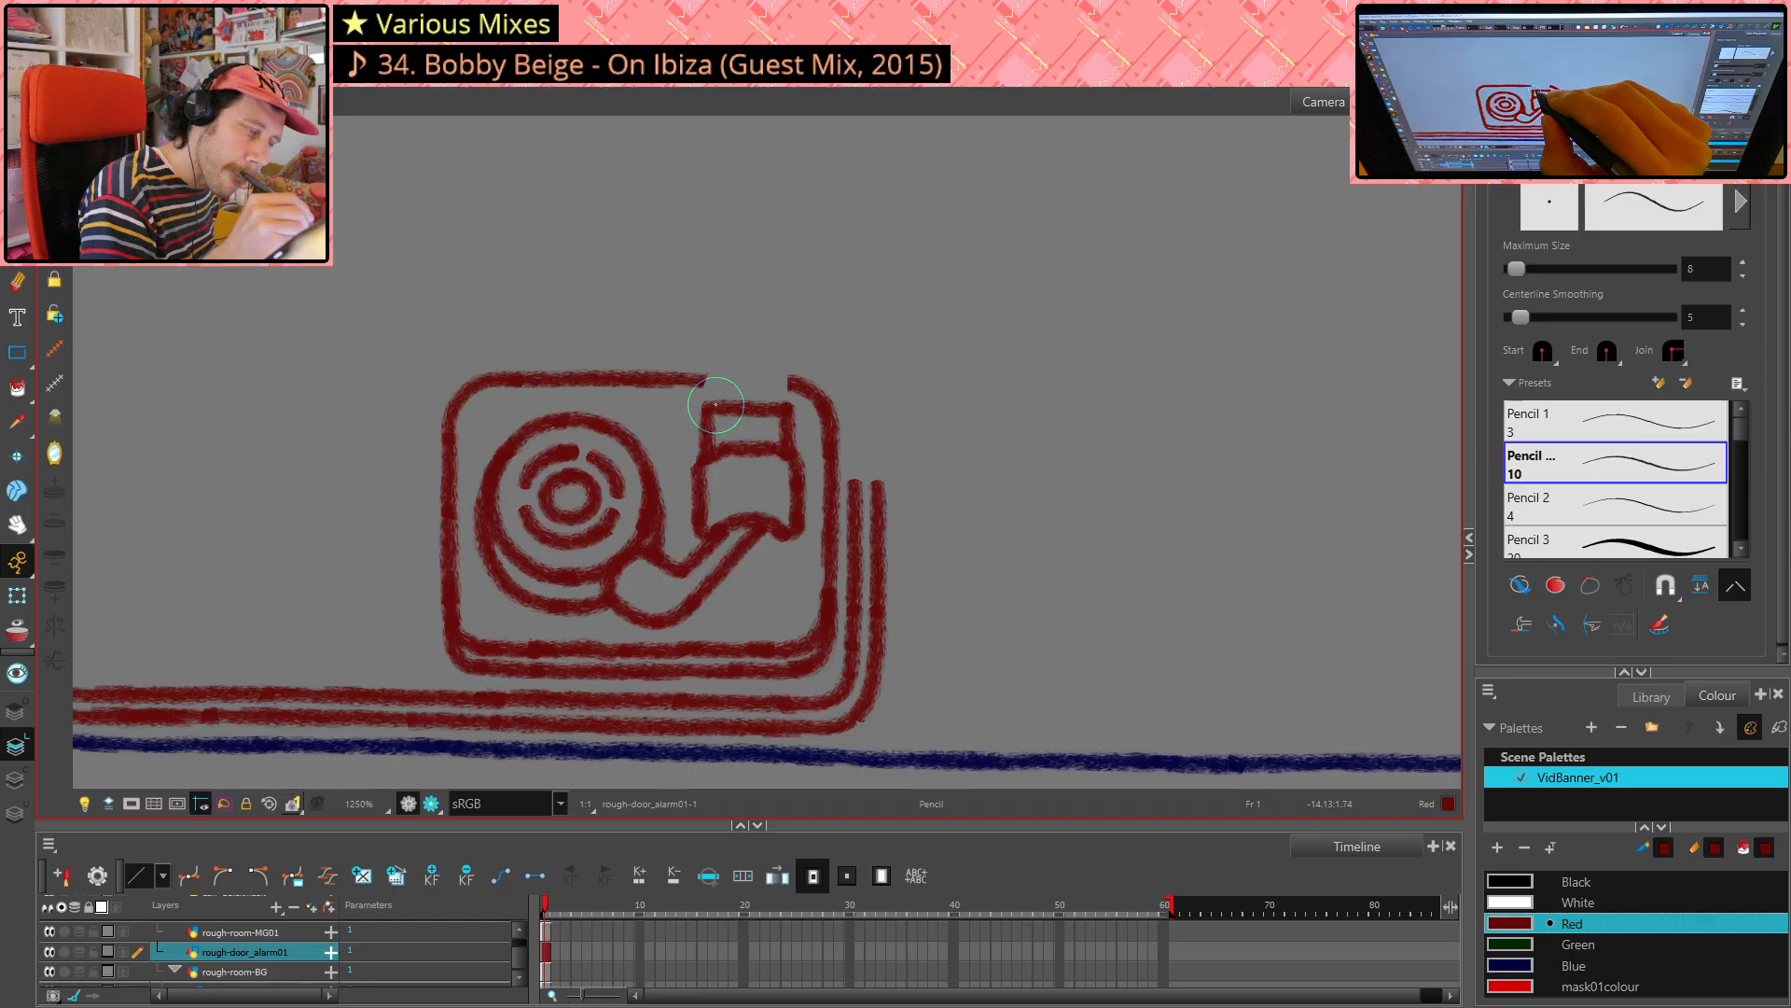
left_click_drag(714, 392, 714, 390)
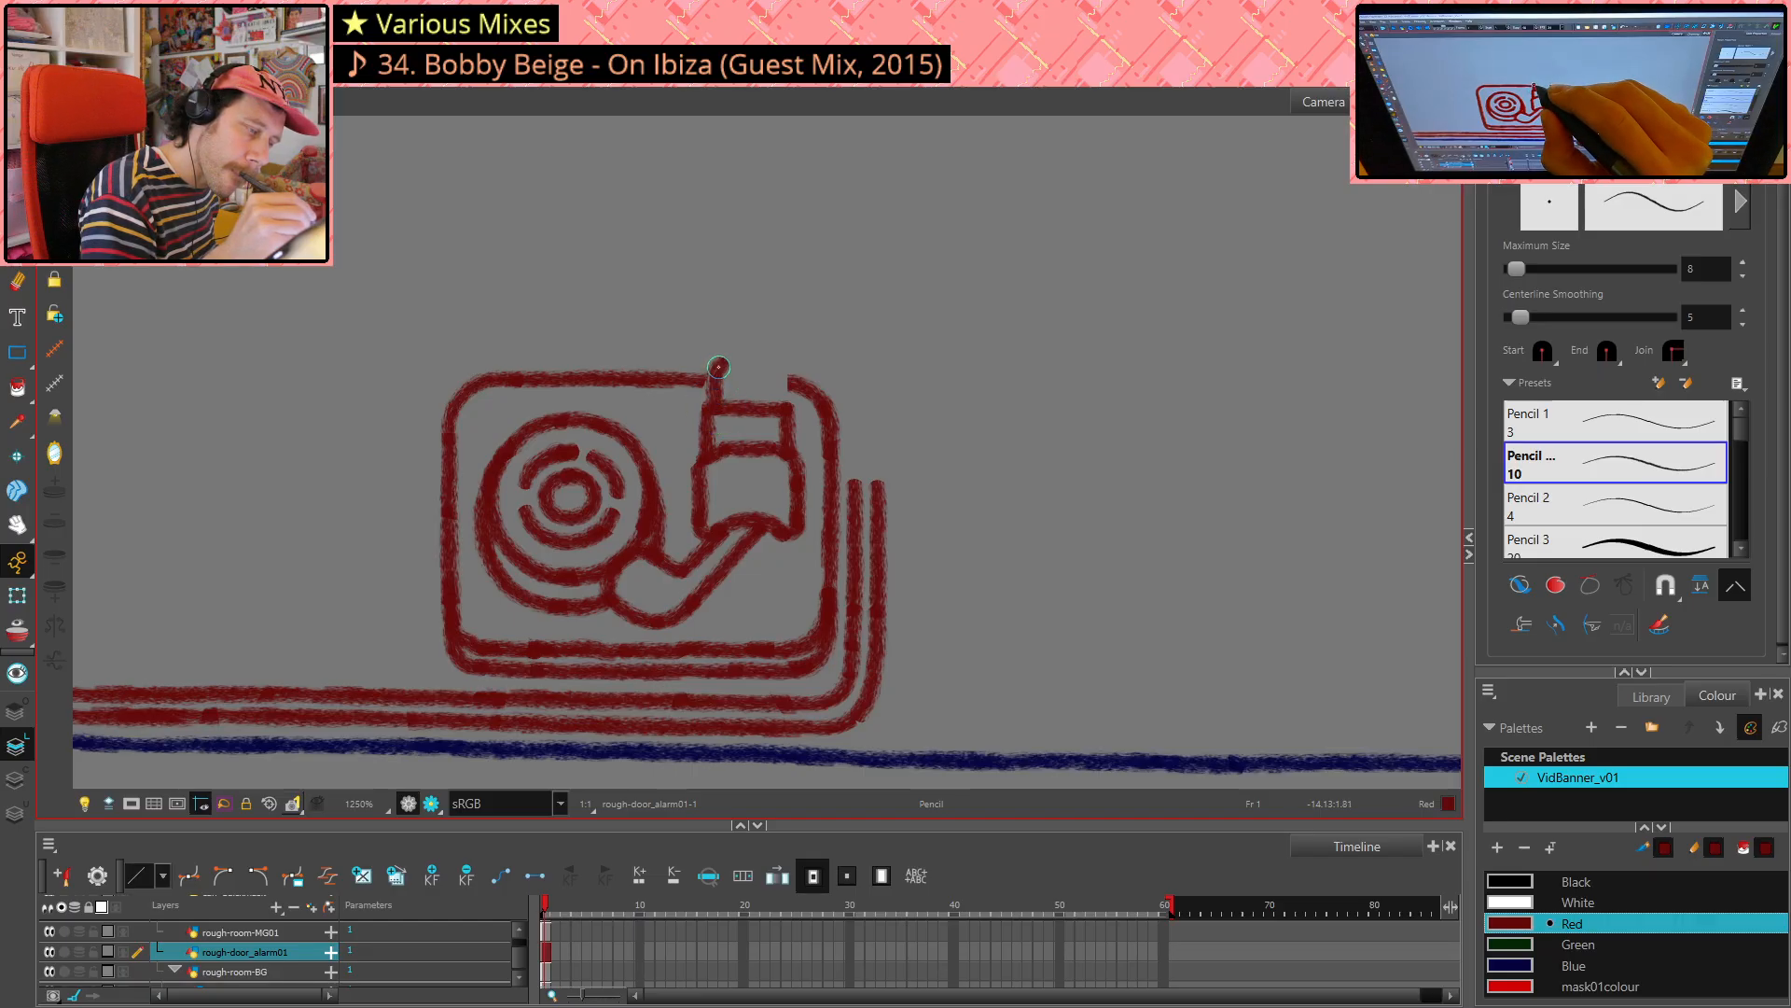
key("ctrl+z")
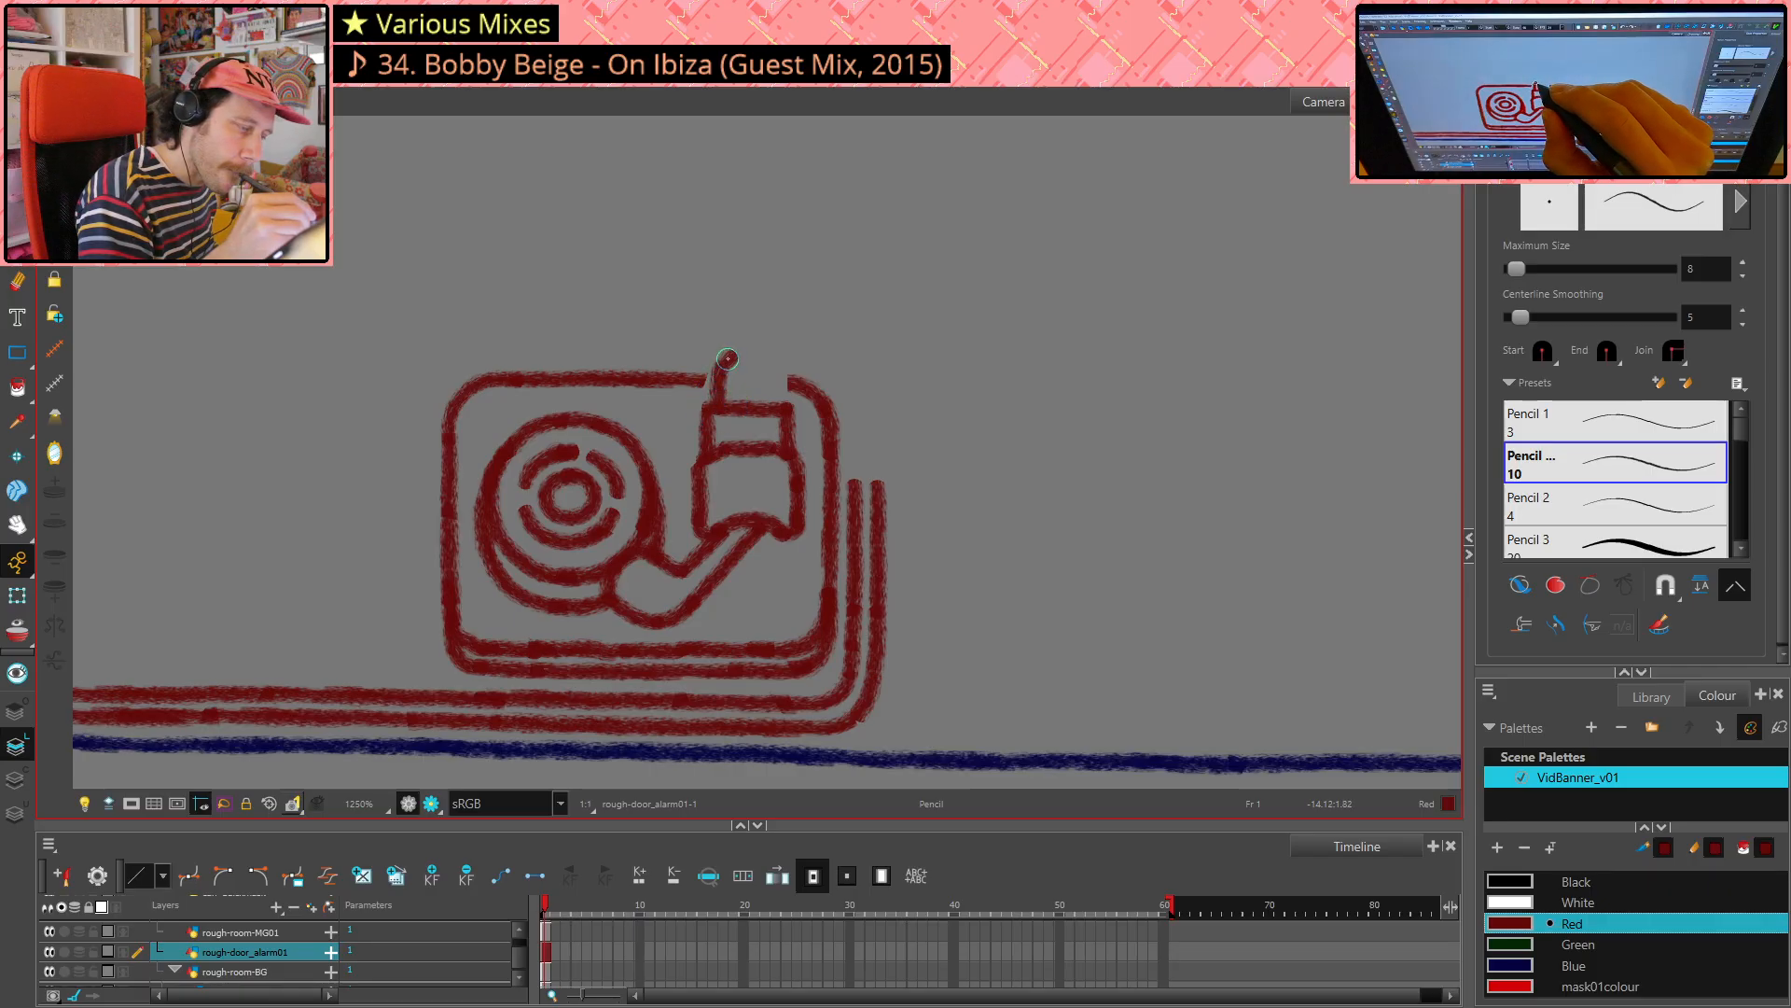
left_click_drag(756, 375, 757, 388)
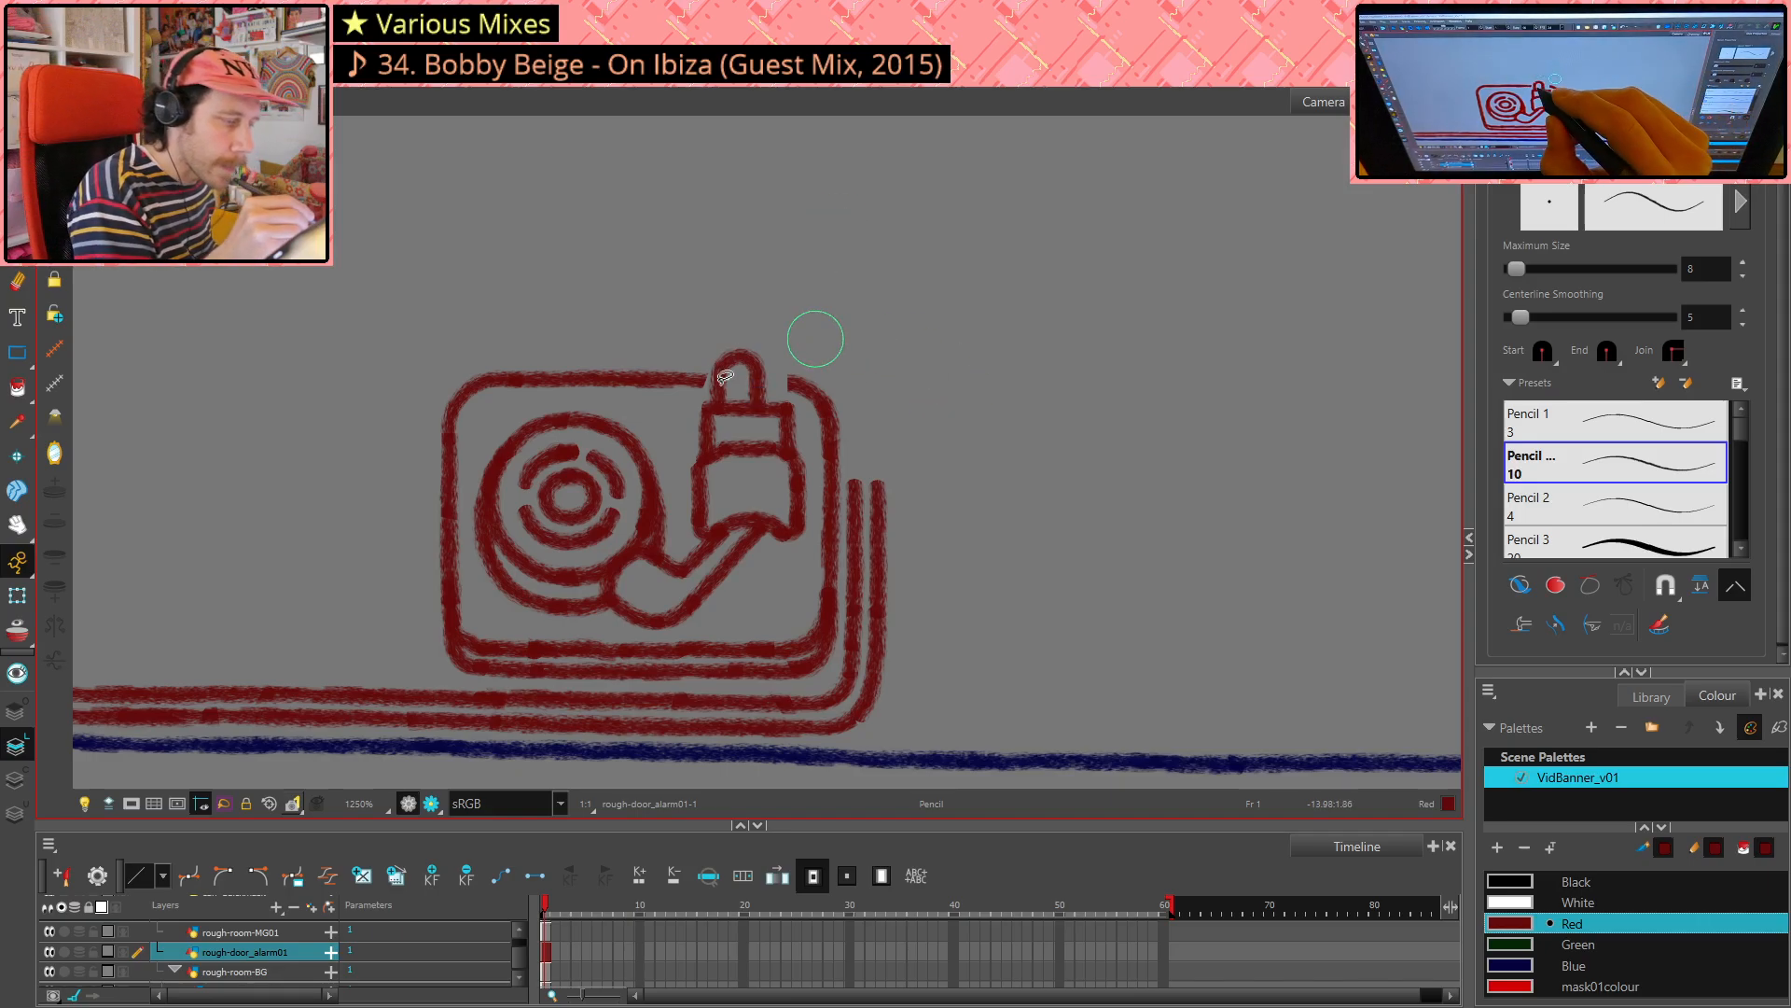
key("ctrl+z")
left_click_drag(716, 400, 719, 387)
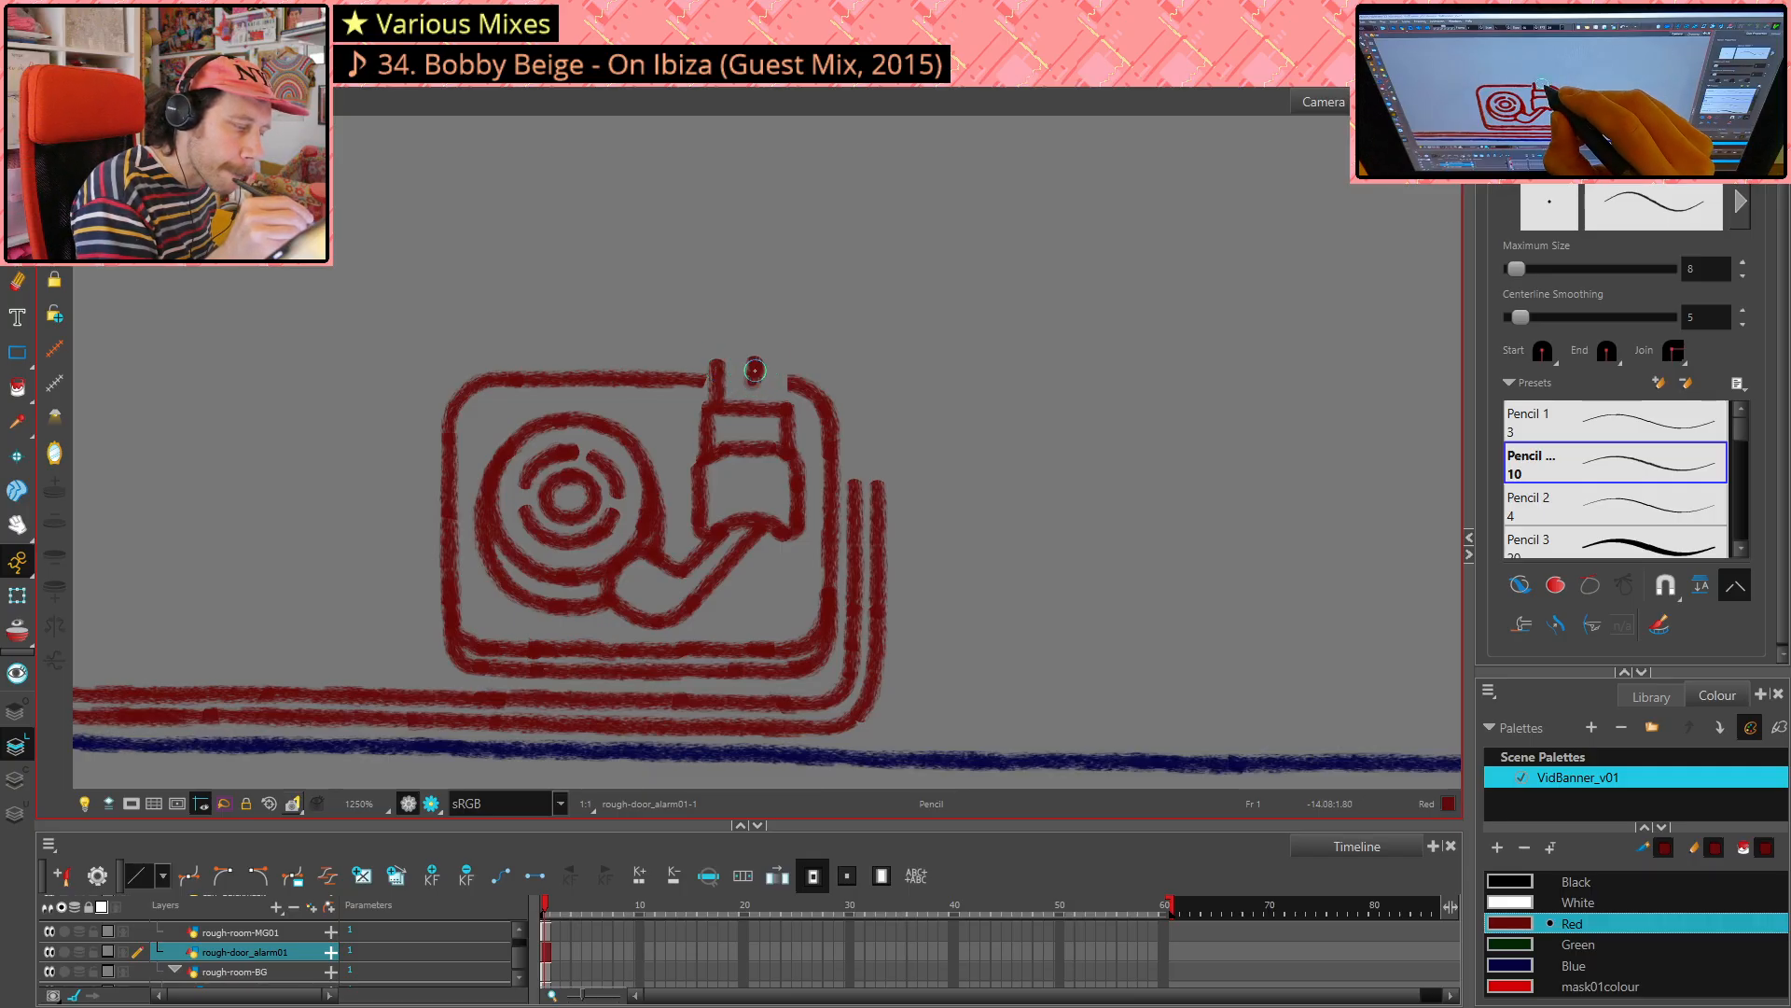
key("ctrl+z")
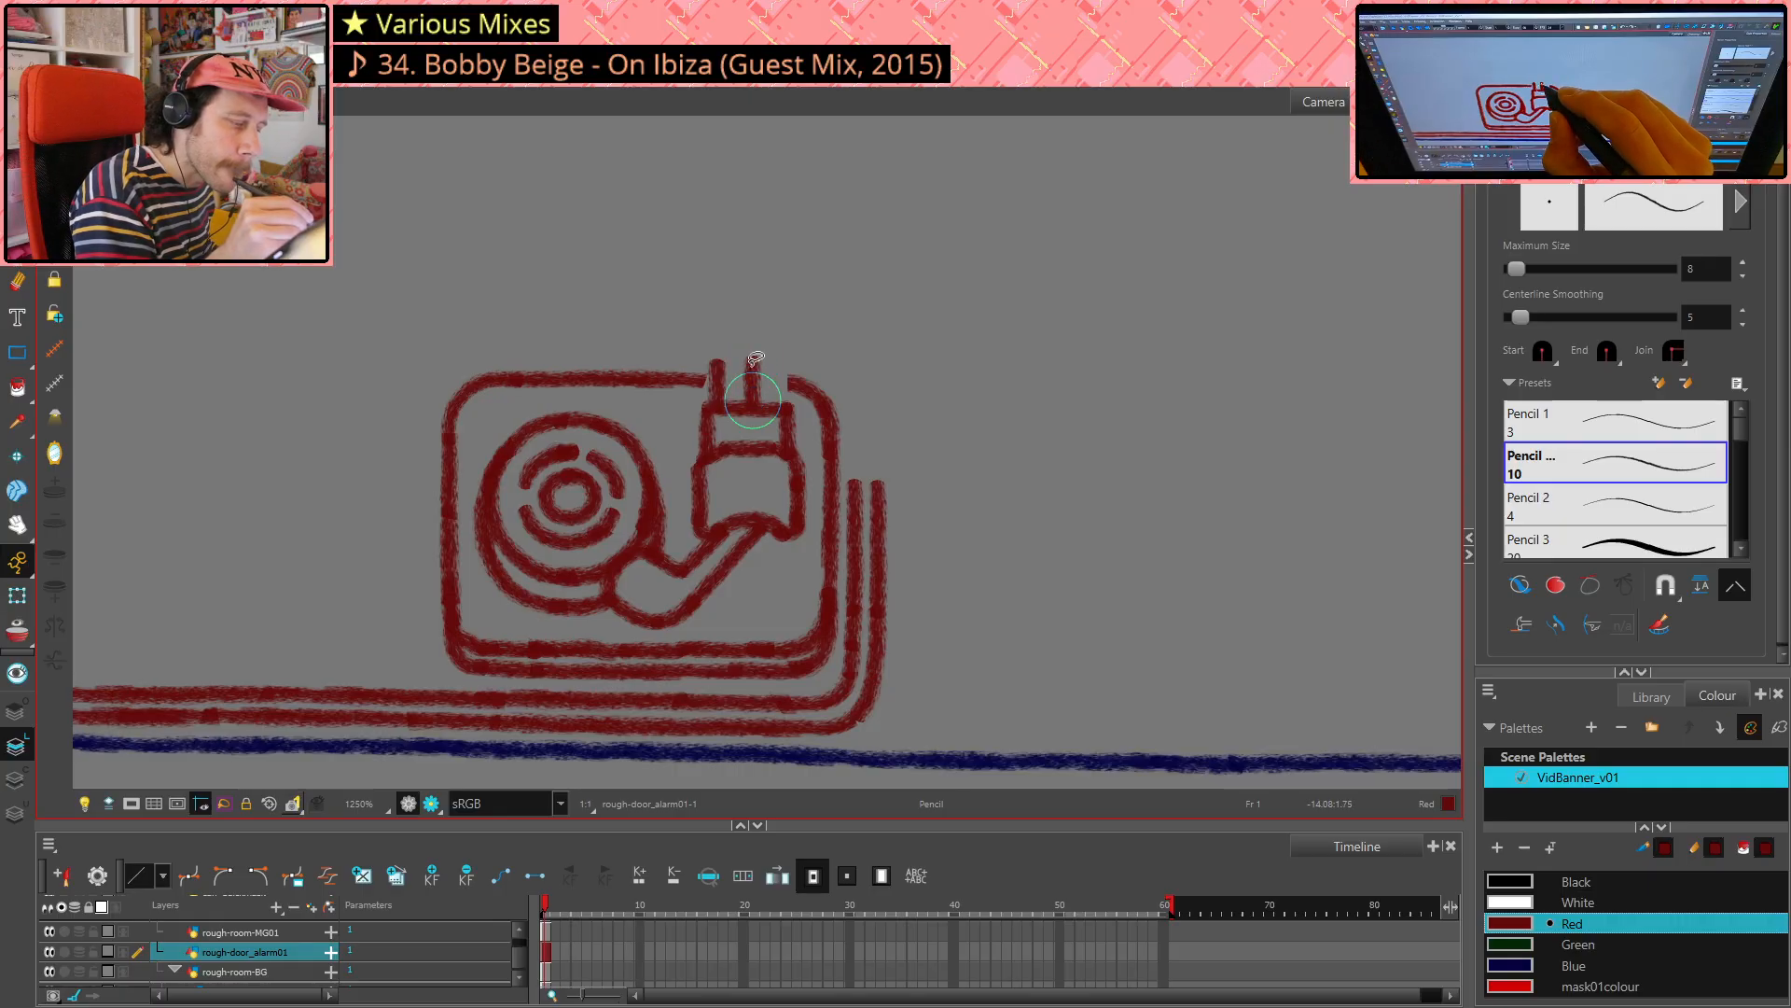
key("ctrl+z")
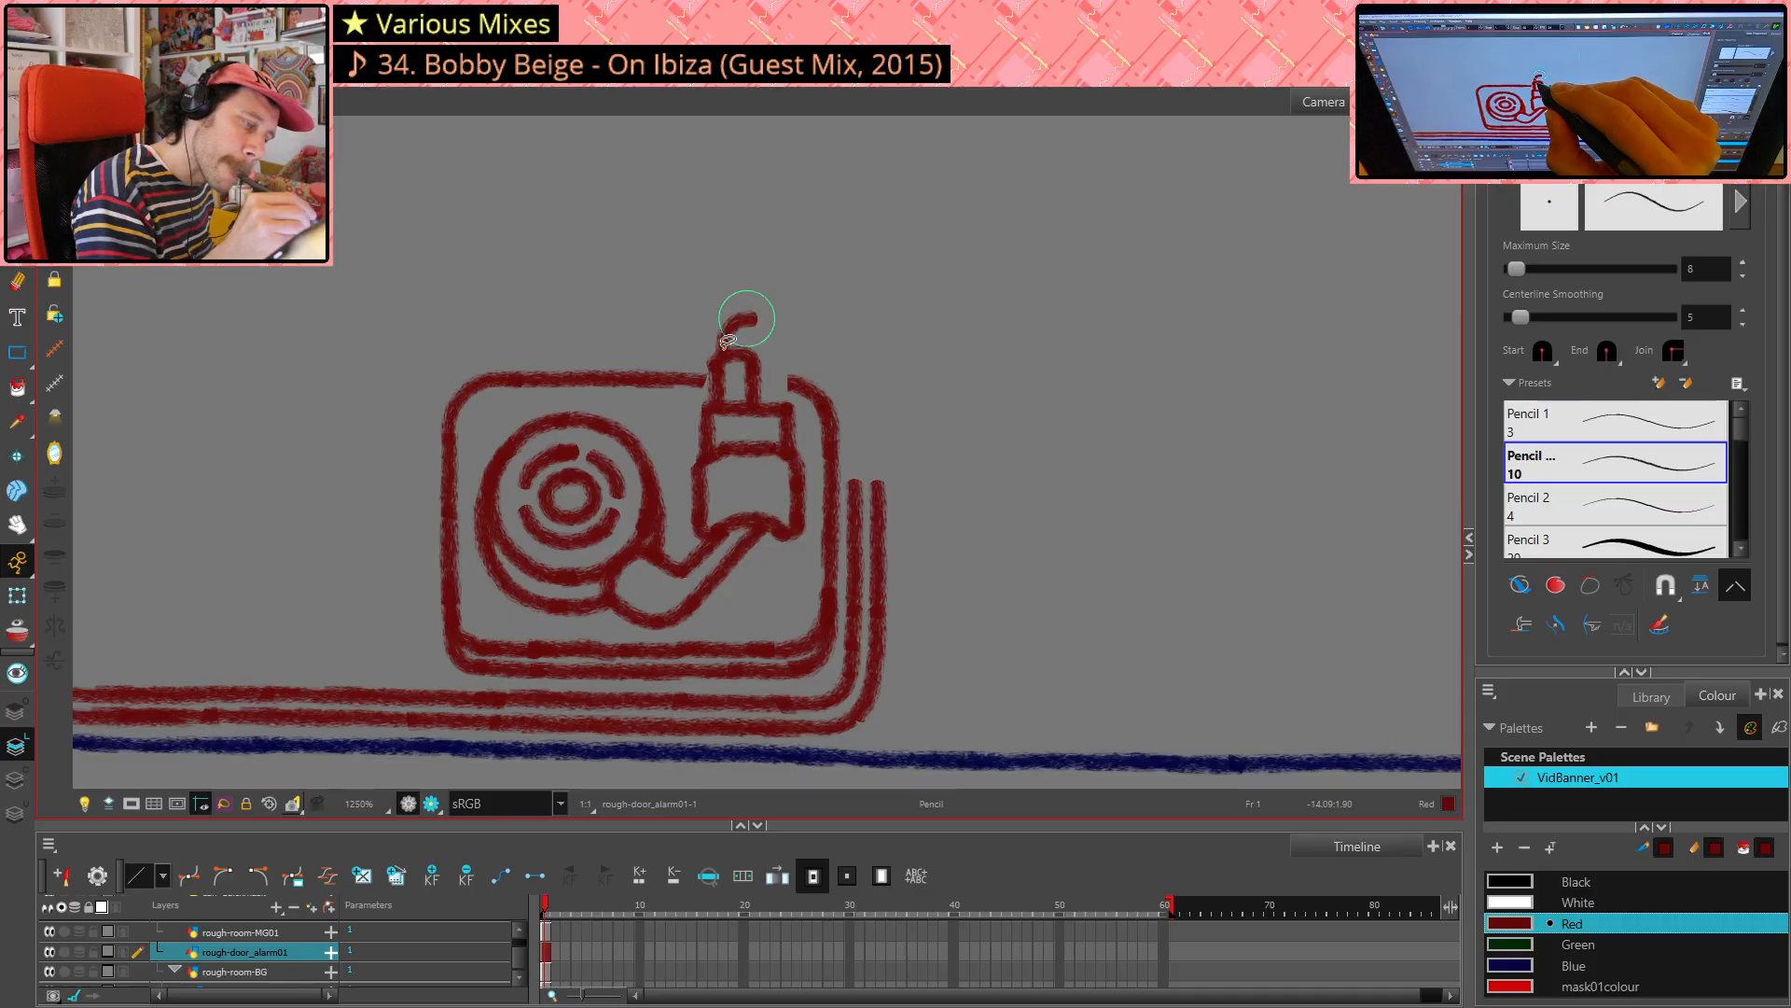
- Draw the outer cable line up from the connector and over to the right, and extend the outer vertical cable line upward
key("ctrl+z")
mouse_move(723, 355)
left_mouse_down()
mouse_move(733, 297)
mouse_move(788, 303)
left_mouse_up()
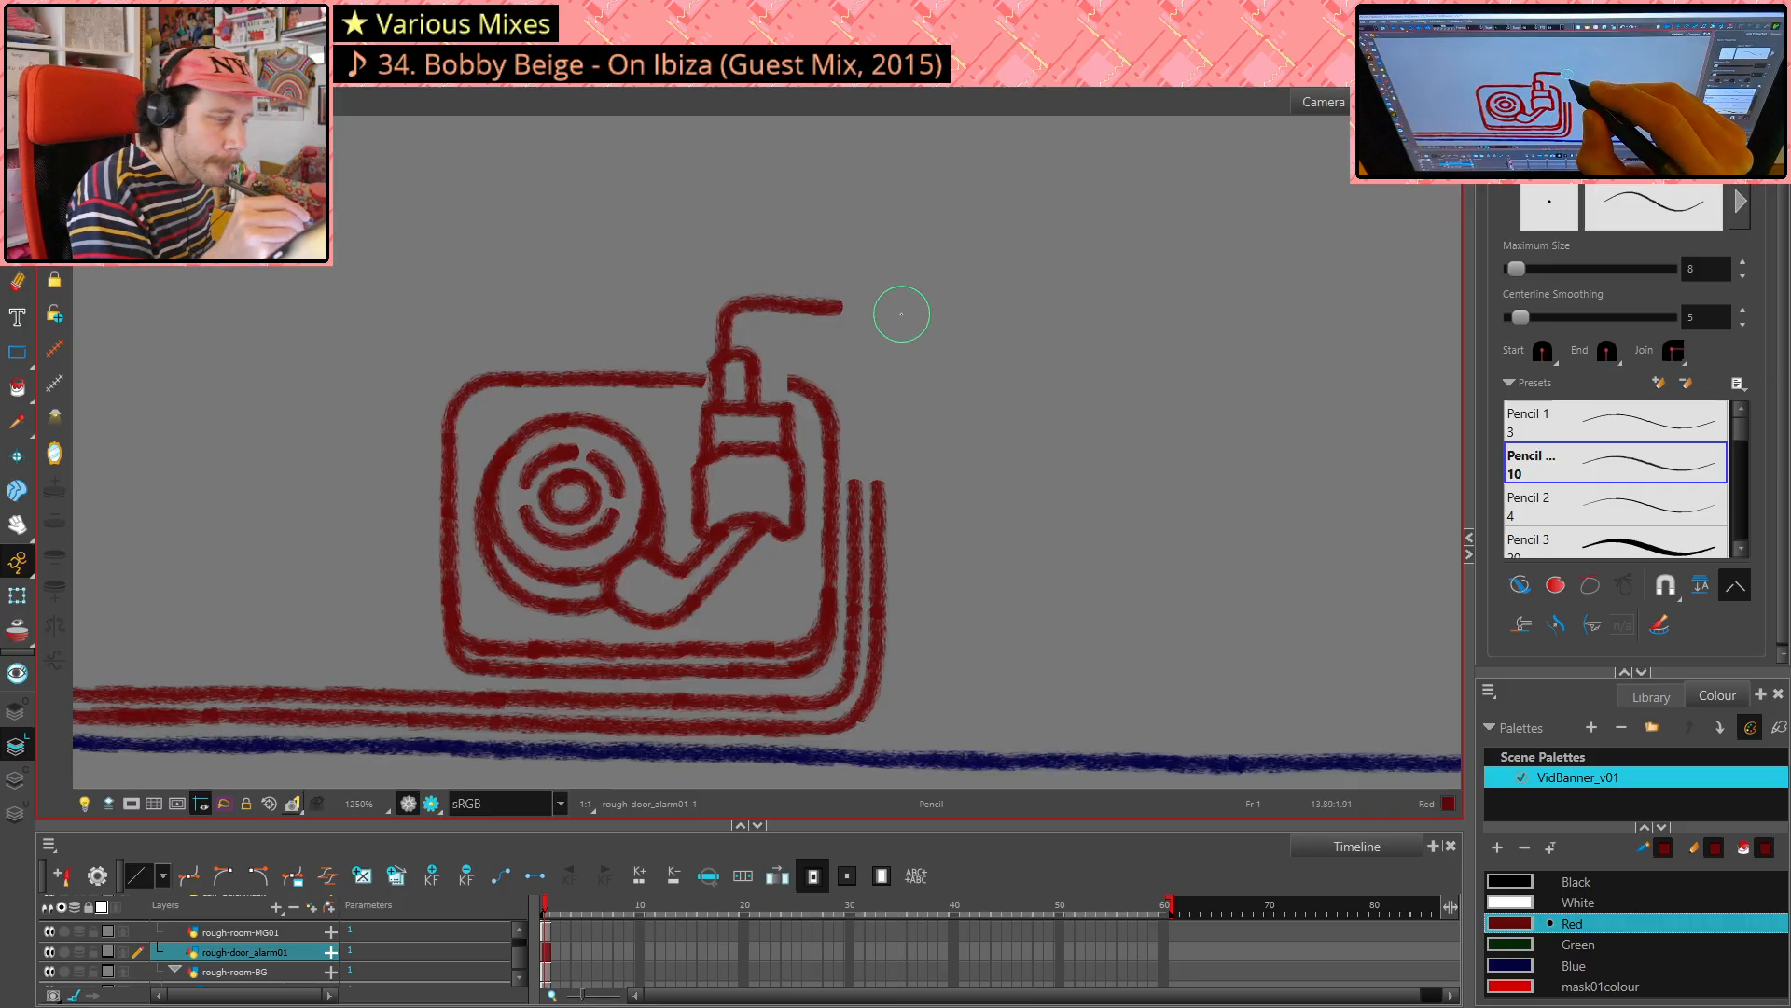
mouse_move(829, 309)
left_mouse_down()
mouse_move(875, 331)
mouse_move(877, 491)
left_mouse_up()
key("ctrl+z")
left_click(875, 347)
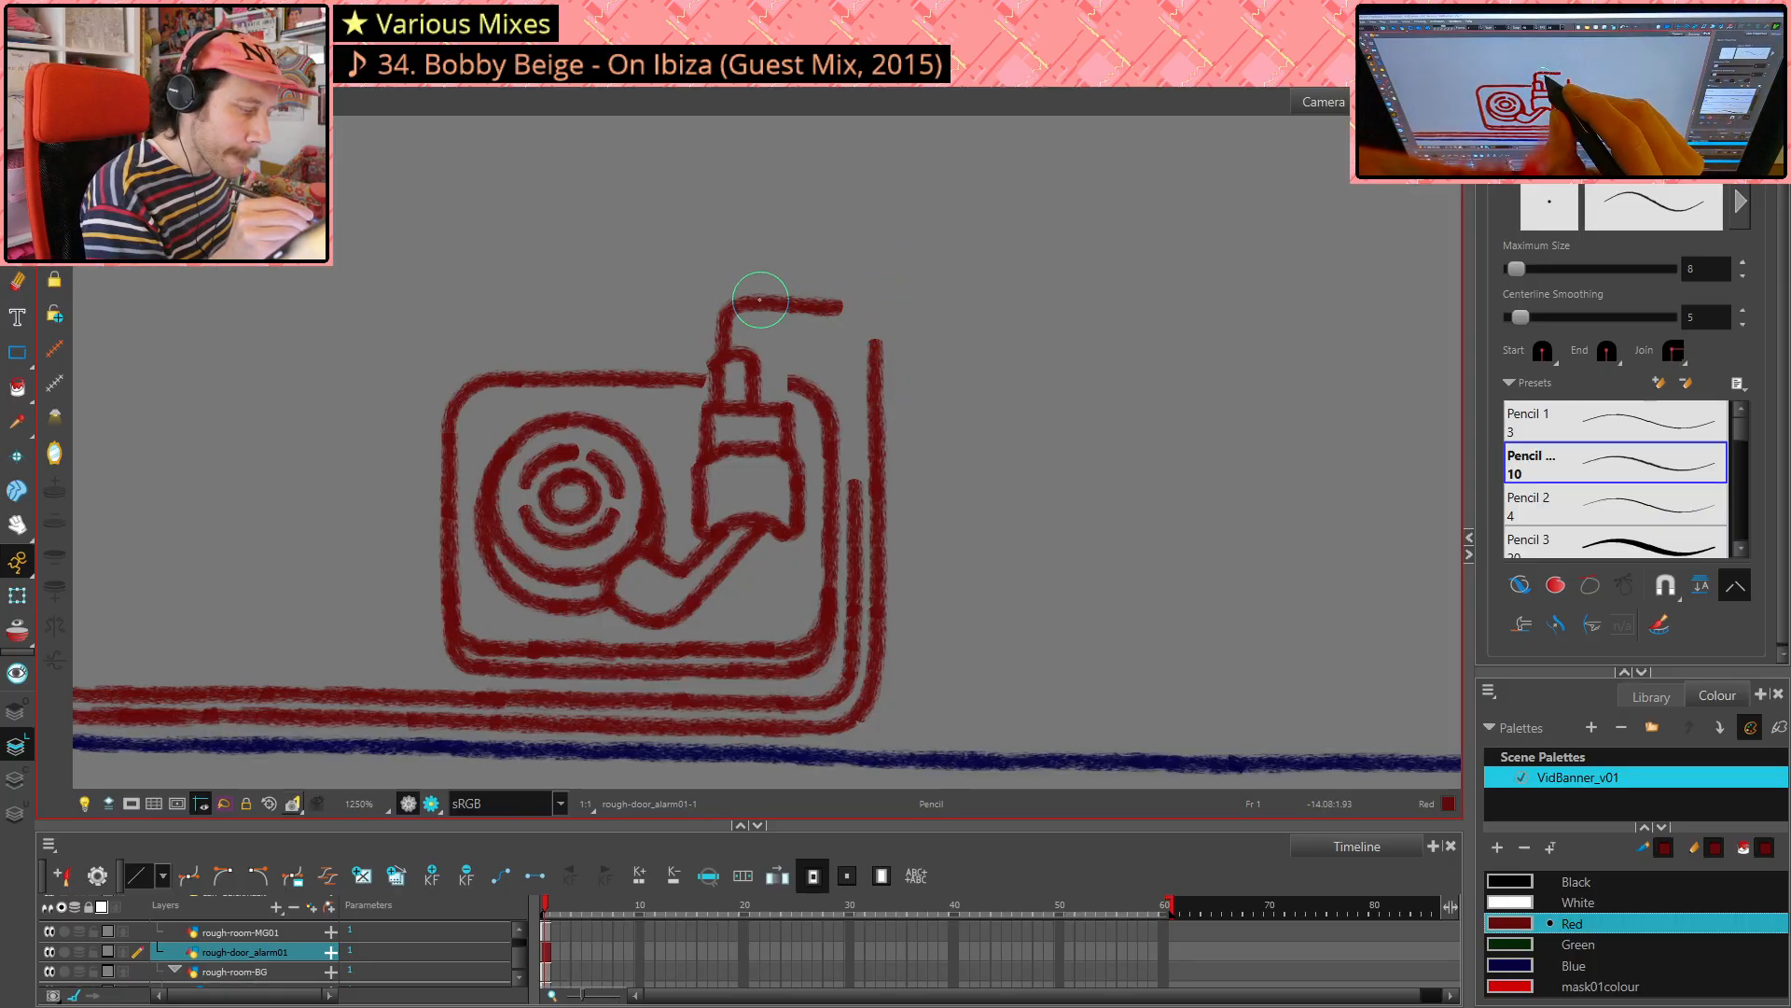
- Reshape the outer cable line into a rising bend joining the vertical line, and draw a parallel inner cable line
key("alt+e")
mouse_move(774, 303)
left_mouse_down()
mouse_move(864, 300)
mouse_move(766, 300)
left_mouse_up()
key("alt+/")
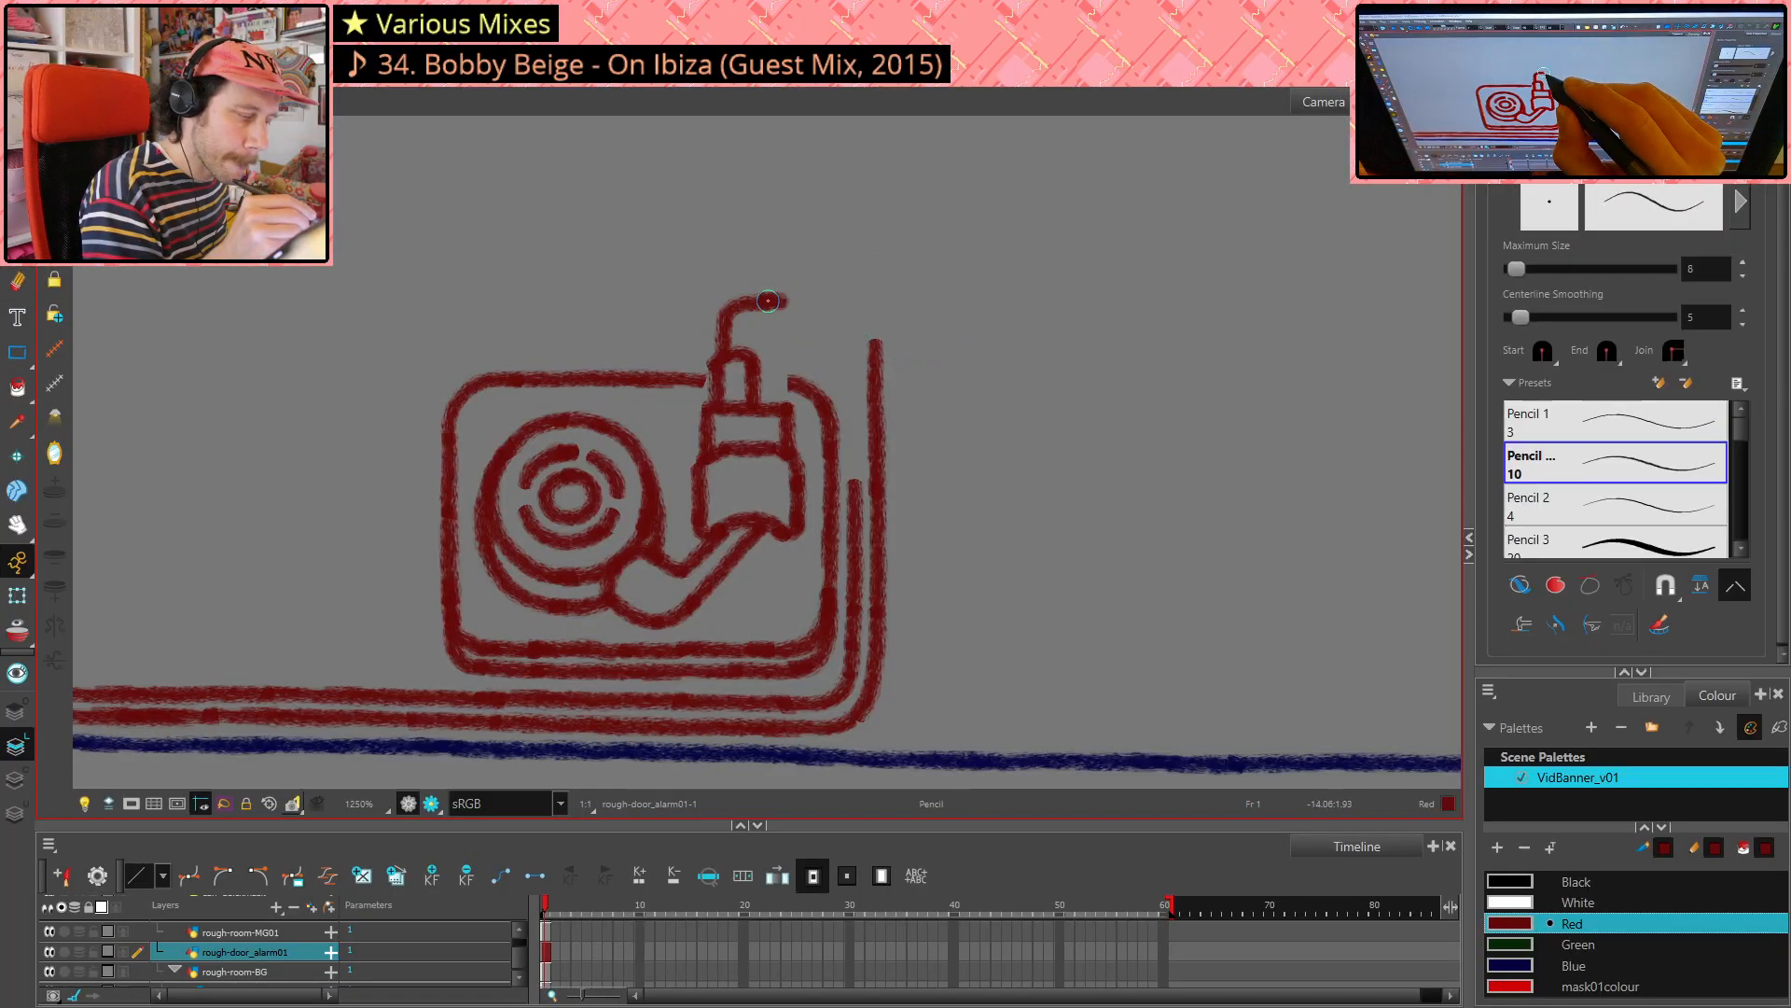
key("ctrl+z")
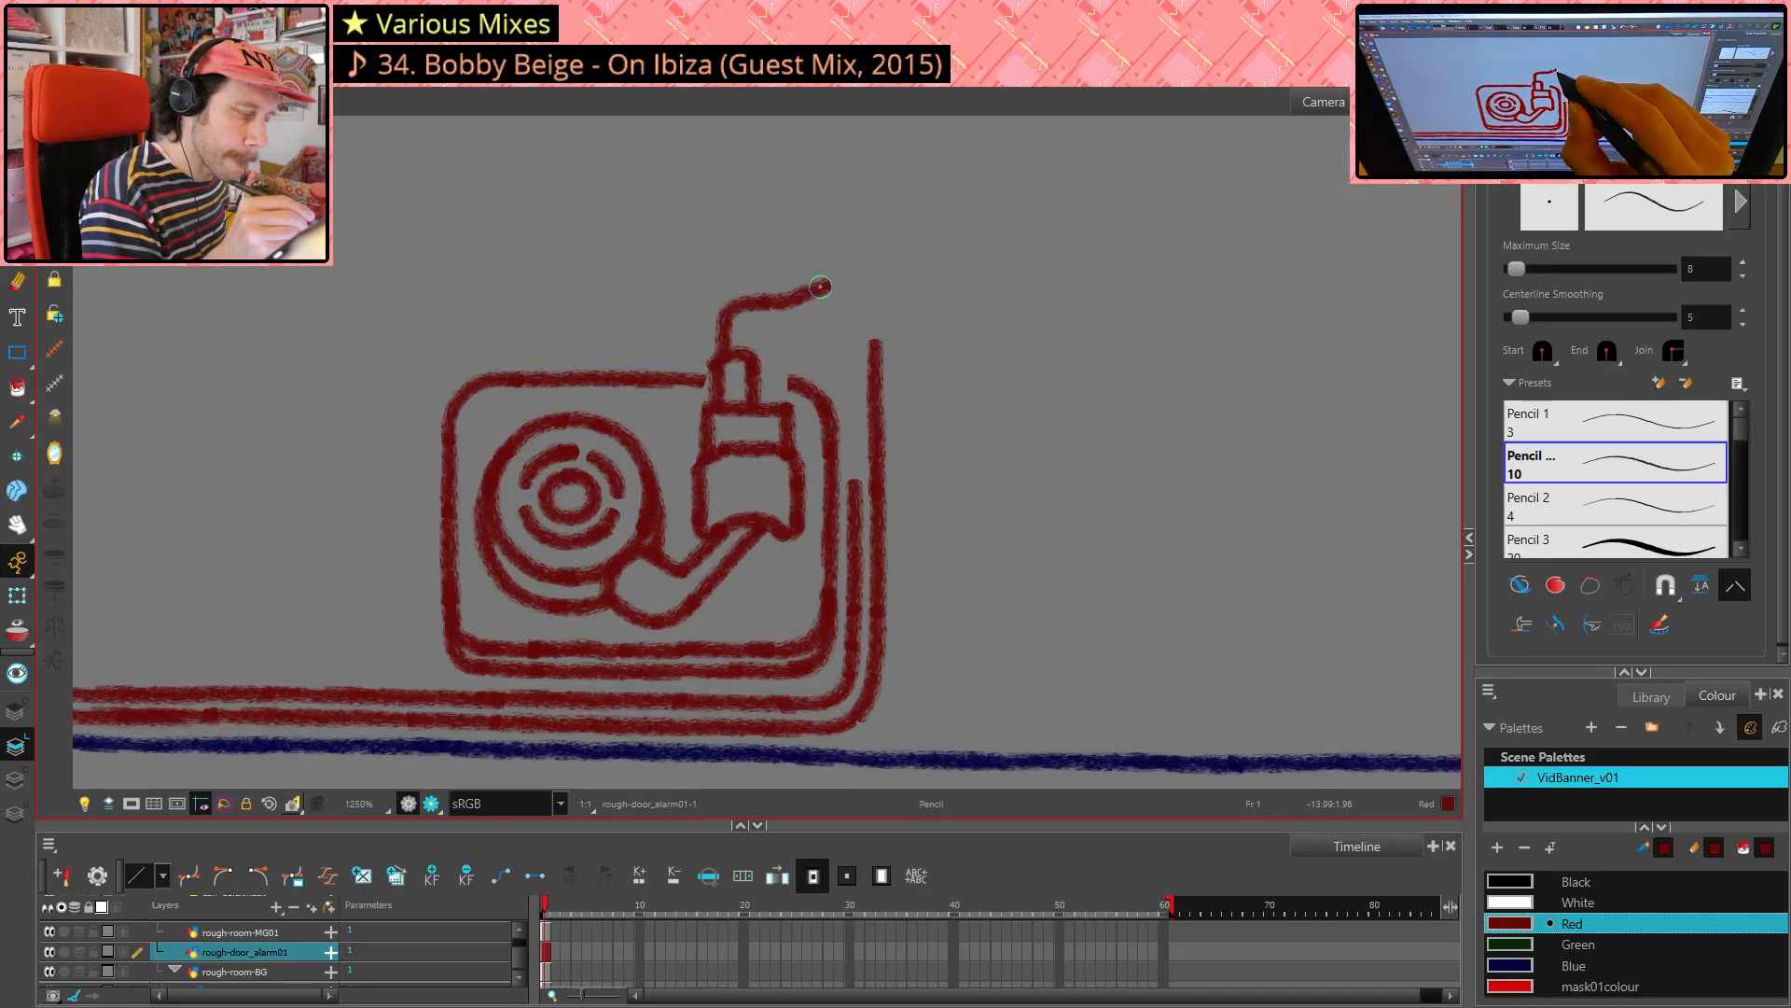
key("ctrl+z")
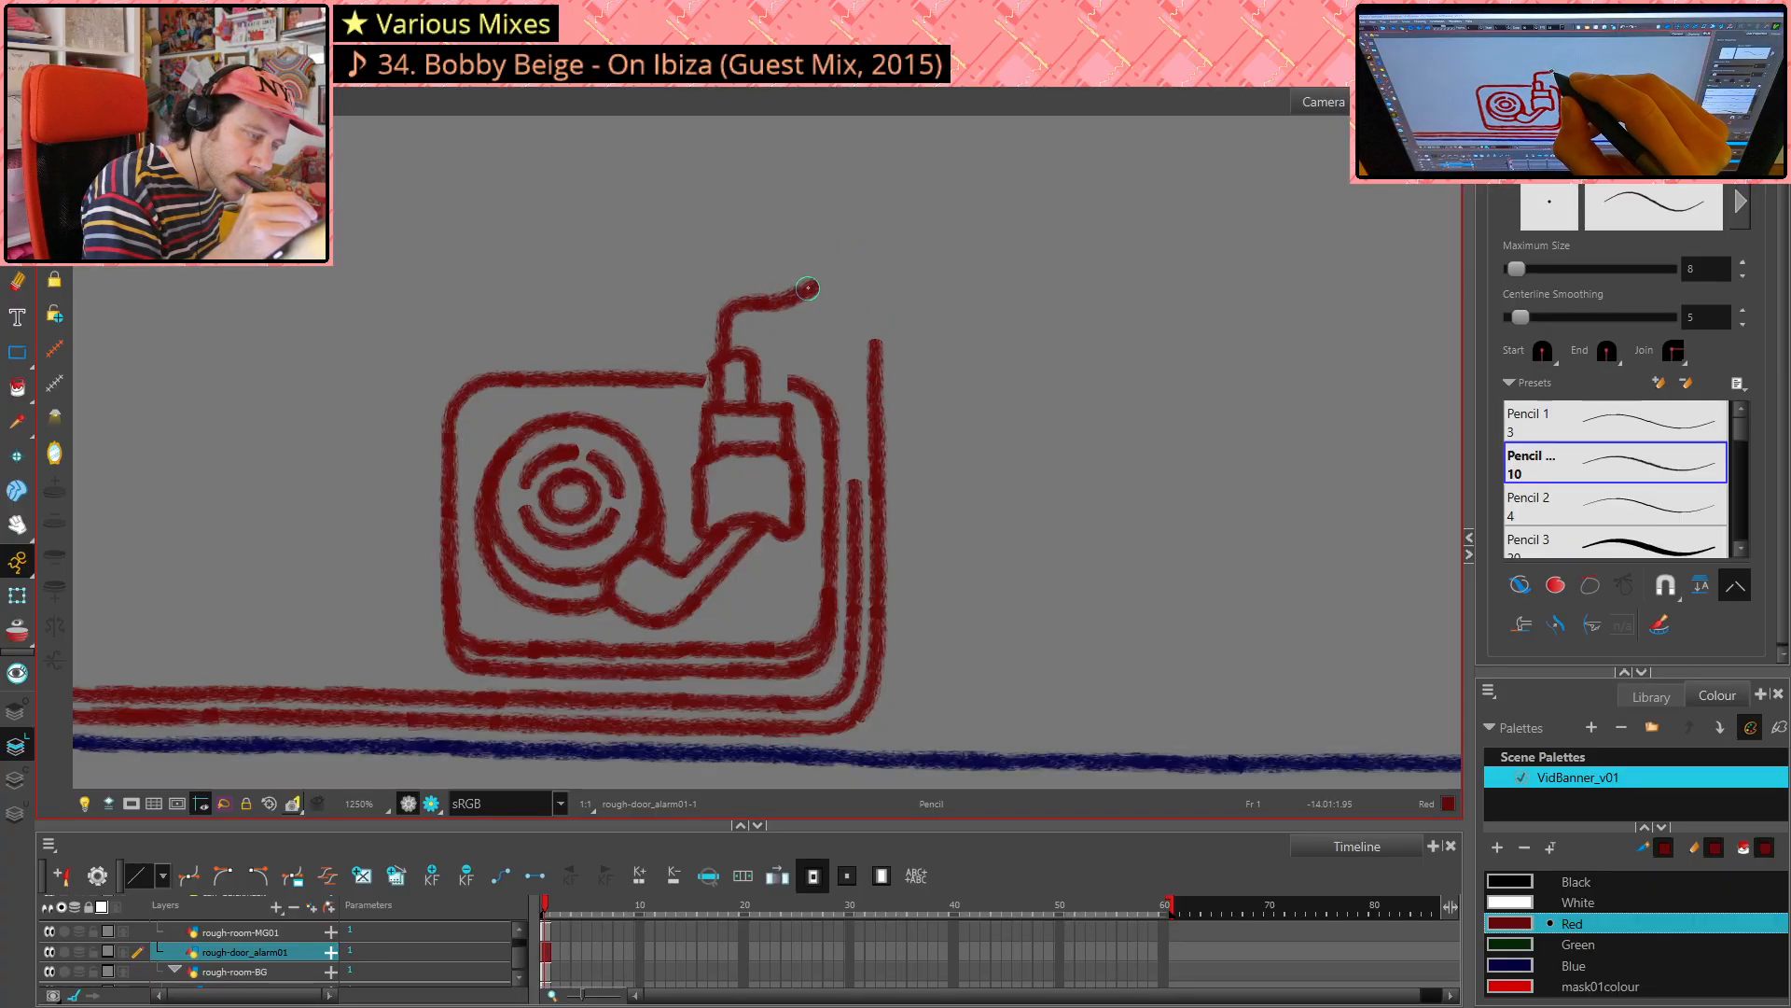
mouse_move(808, 288)
left_mouse_down()
mouse_move(873, 317)
mouse_move(877, 356)
left_mouse_up()
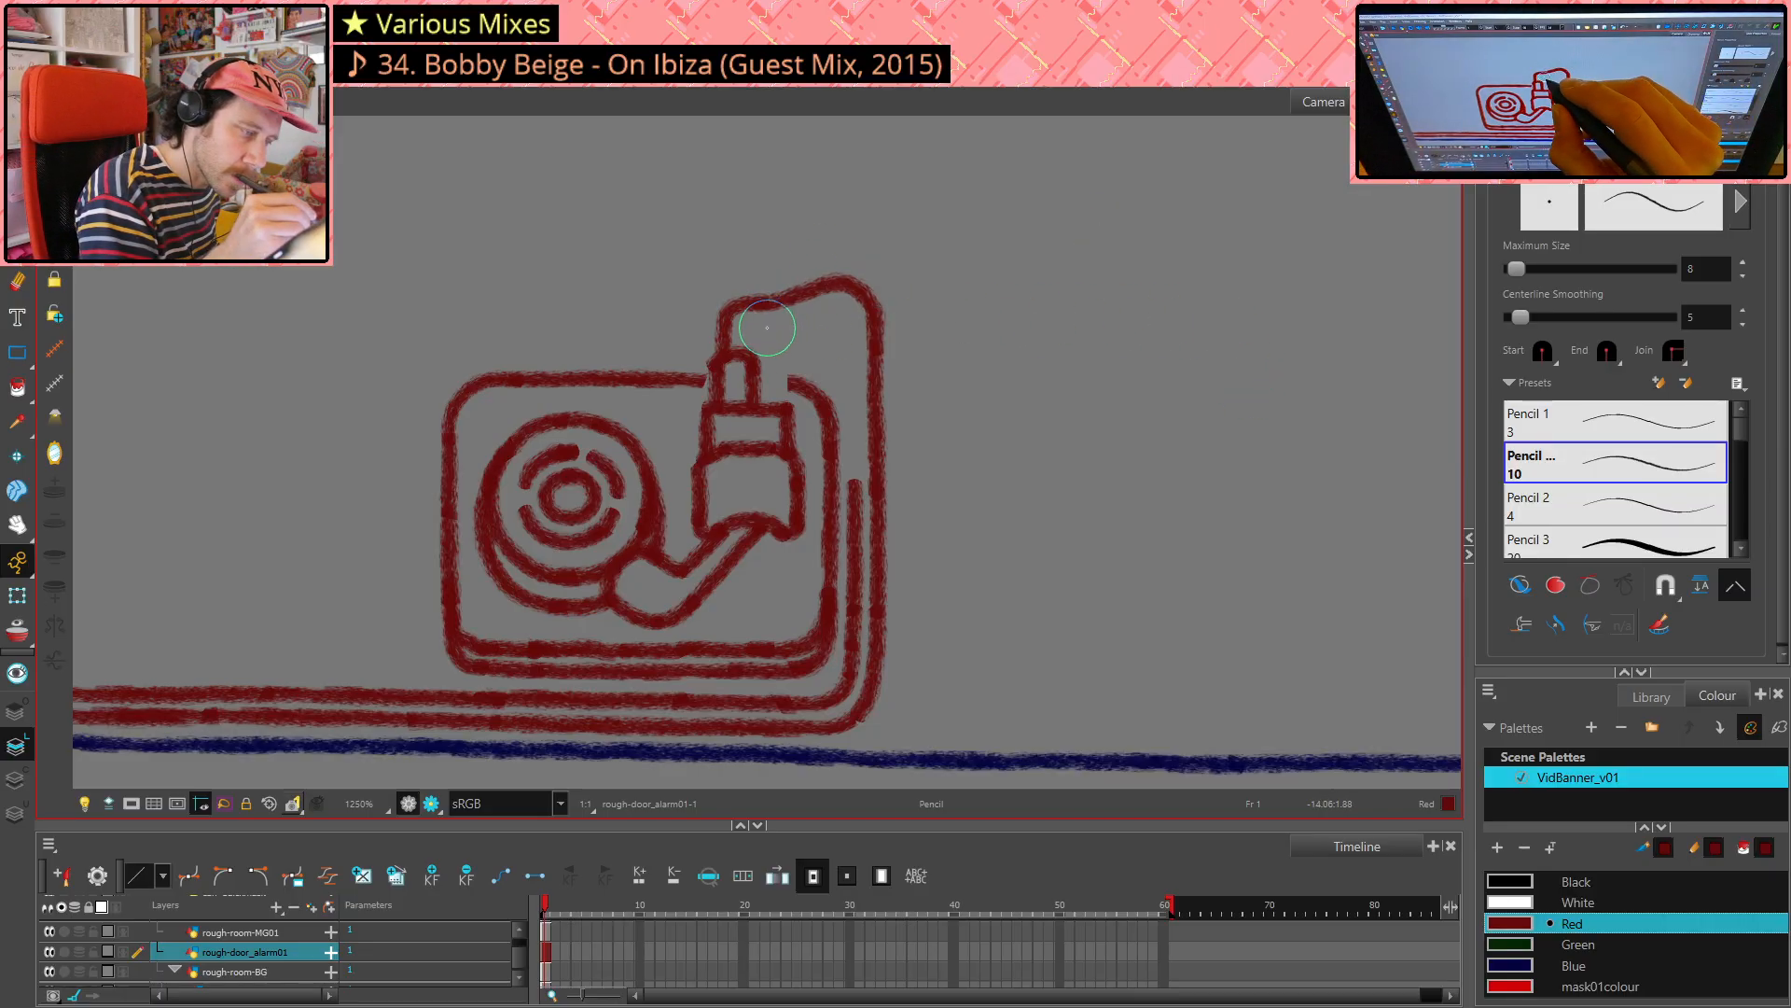
mouse_move(760, 328)
left_mouse_down()
mouse_move(818, 311)
mouse_move(852, 333)
mouse_move(848, 387)
left_mouse_up()
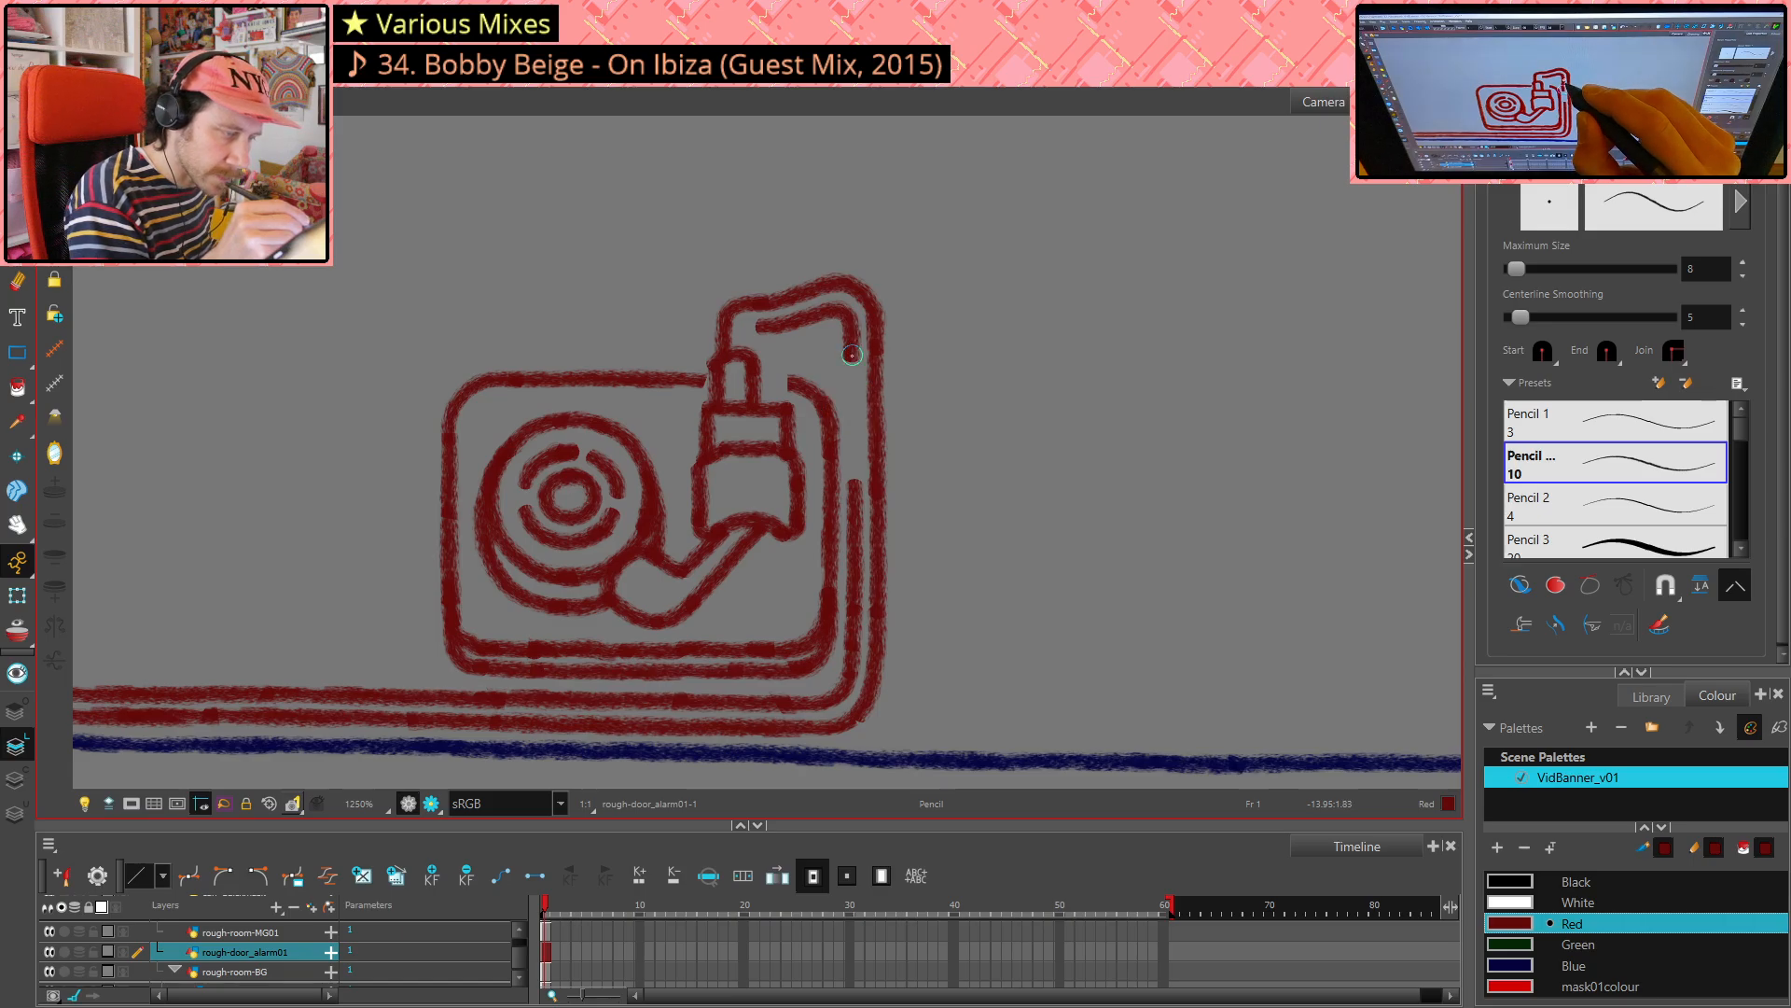
left_click_drag(851, 403, 852, 424)
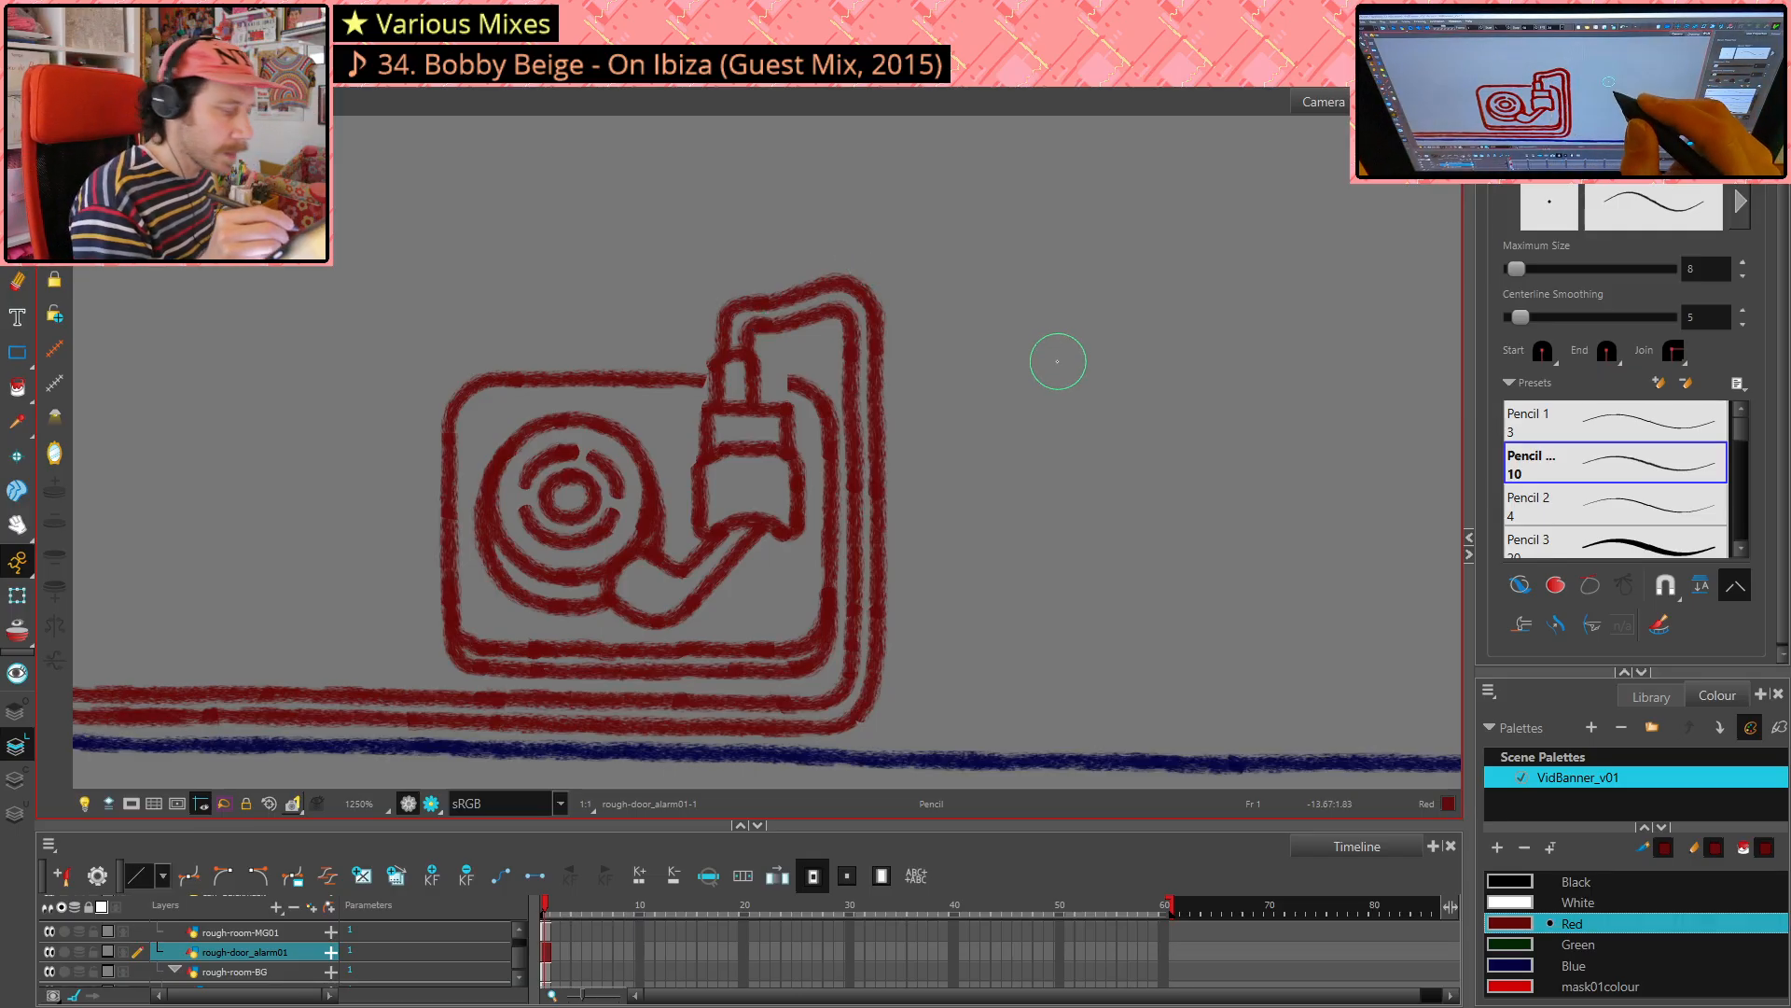
- Erase the box's top edge beside the connector and its upper-right corner with the Medium Eraser
key("alt+e")
mouse_move(683, 385)
left_mouse_down()
mouse_move(700, 380)
mouse_move(643, 381)
left_mouse_up()
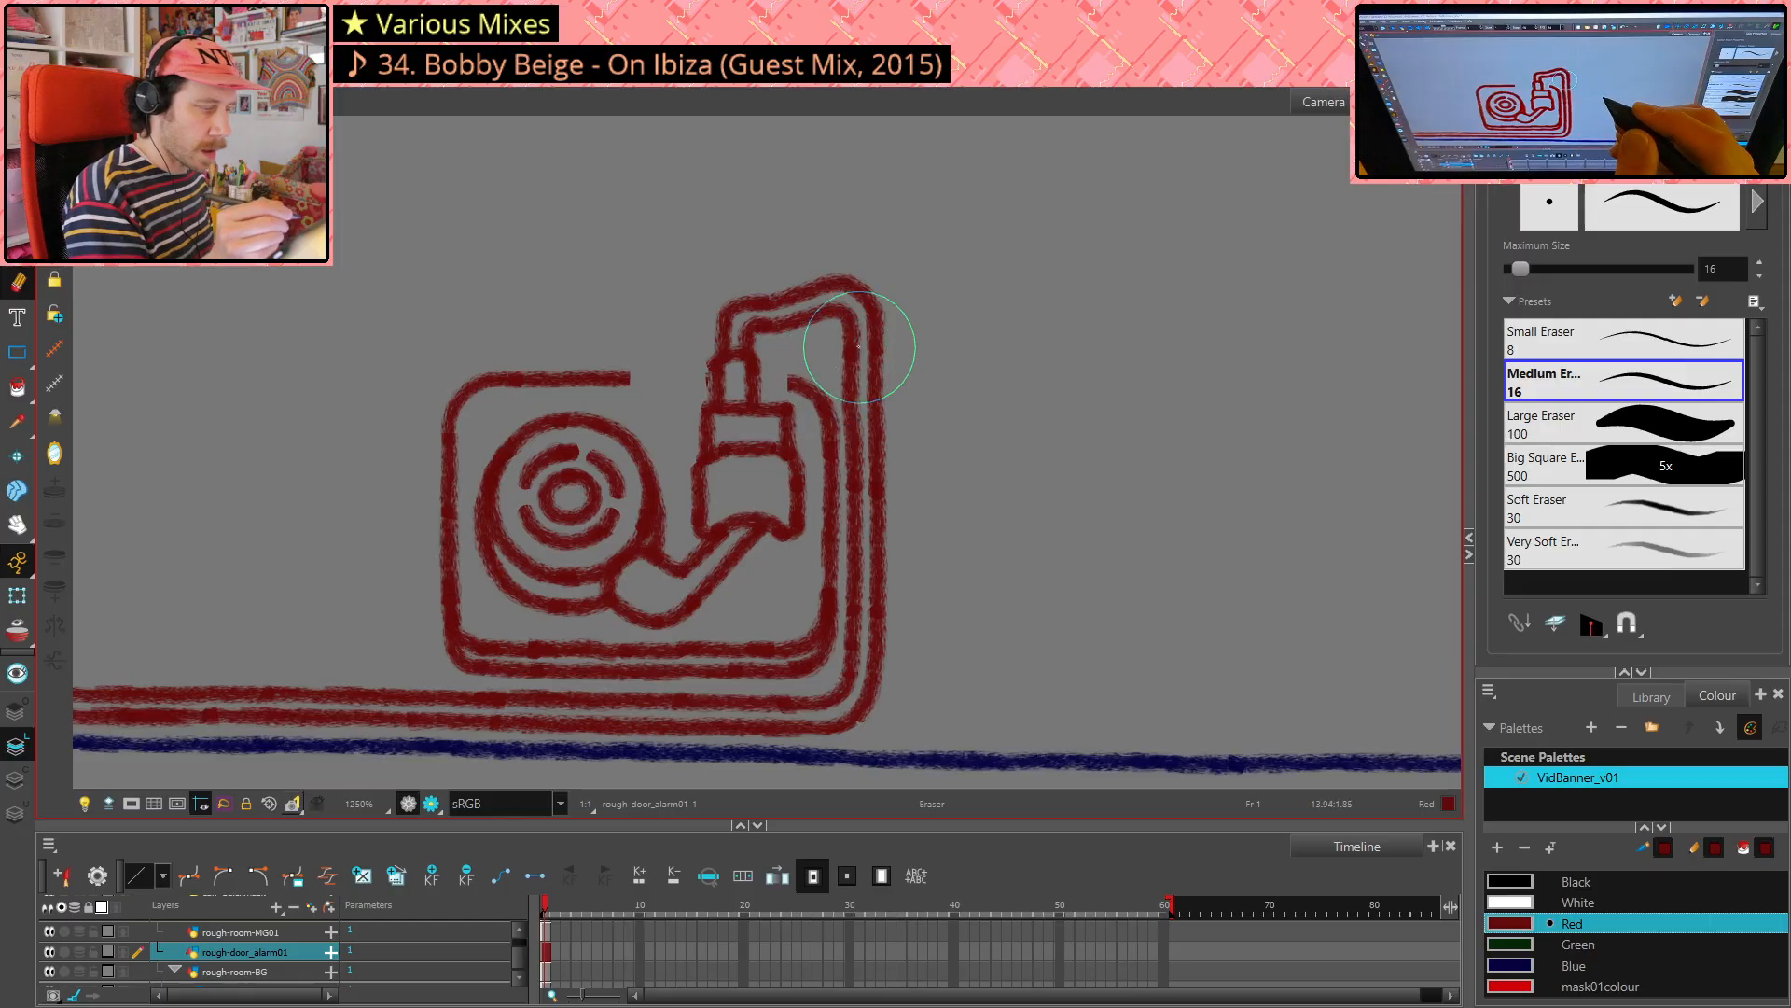
left_click_drag(800, 379, 821, 438)
key("alt+/")
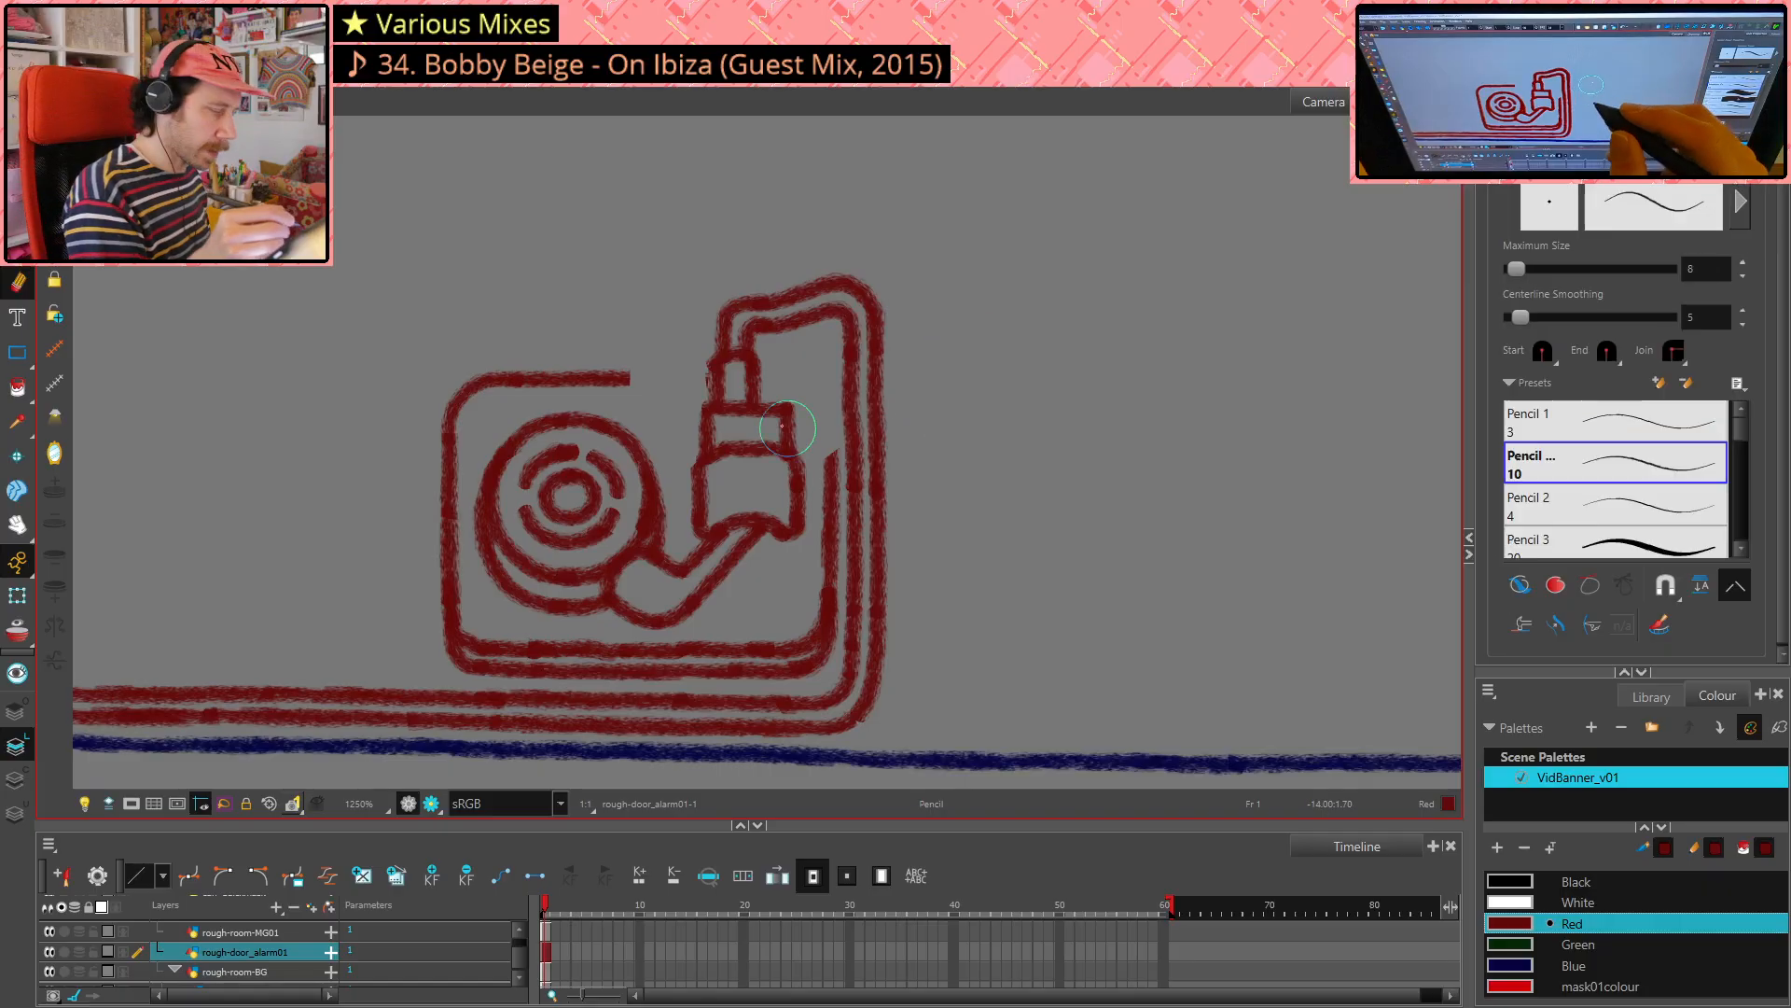
- Redraw the box's top edge up to the connector and the rounded upper-right corner behind the cable in red pencil
left_click_drag(625, 380, 678, 377)
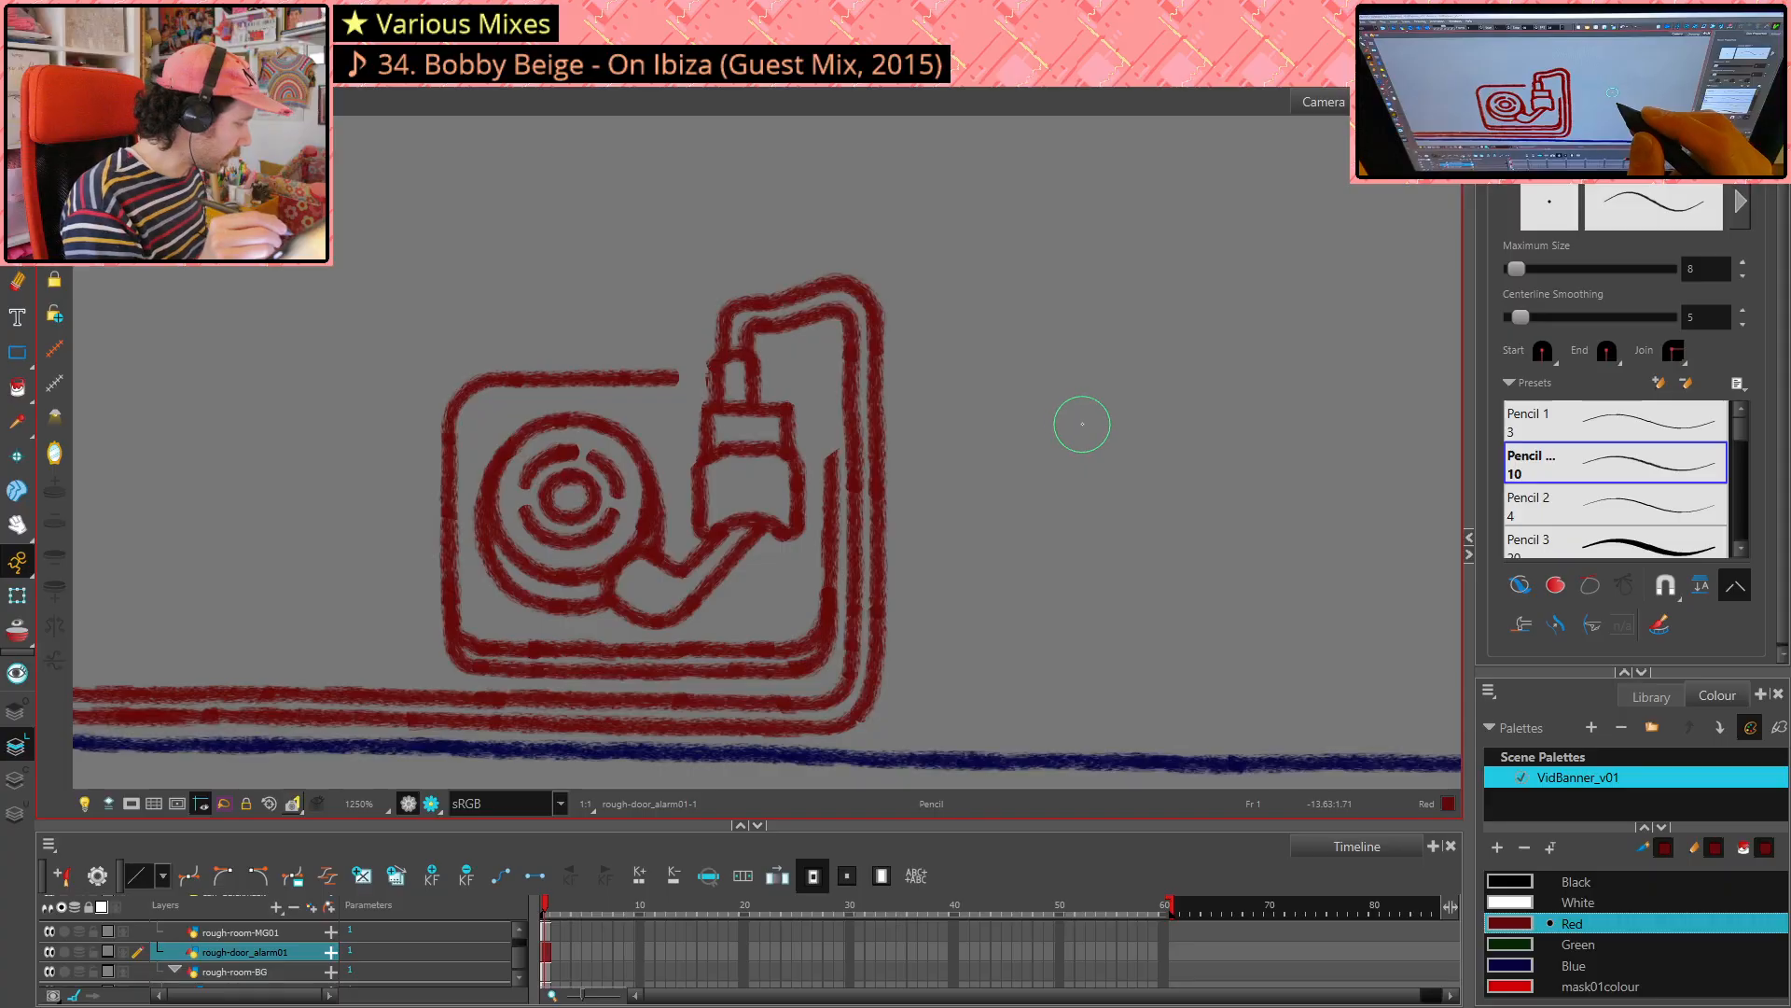
key("ctrl+z")
scroll(1077, 430, "down", 1)
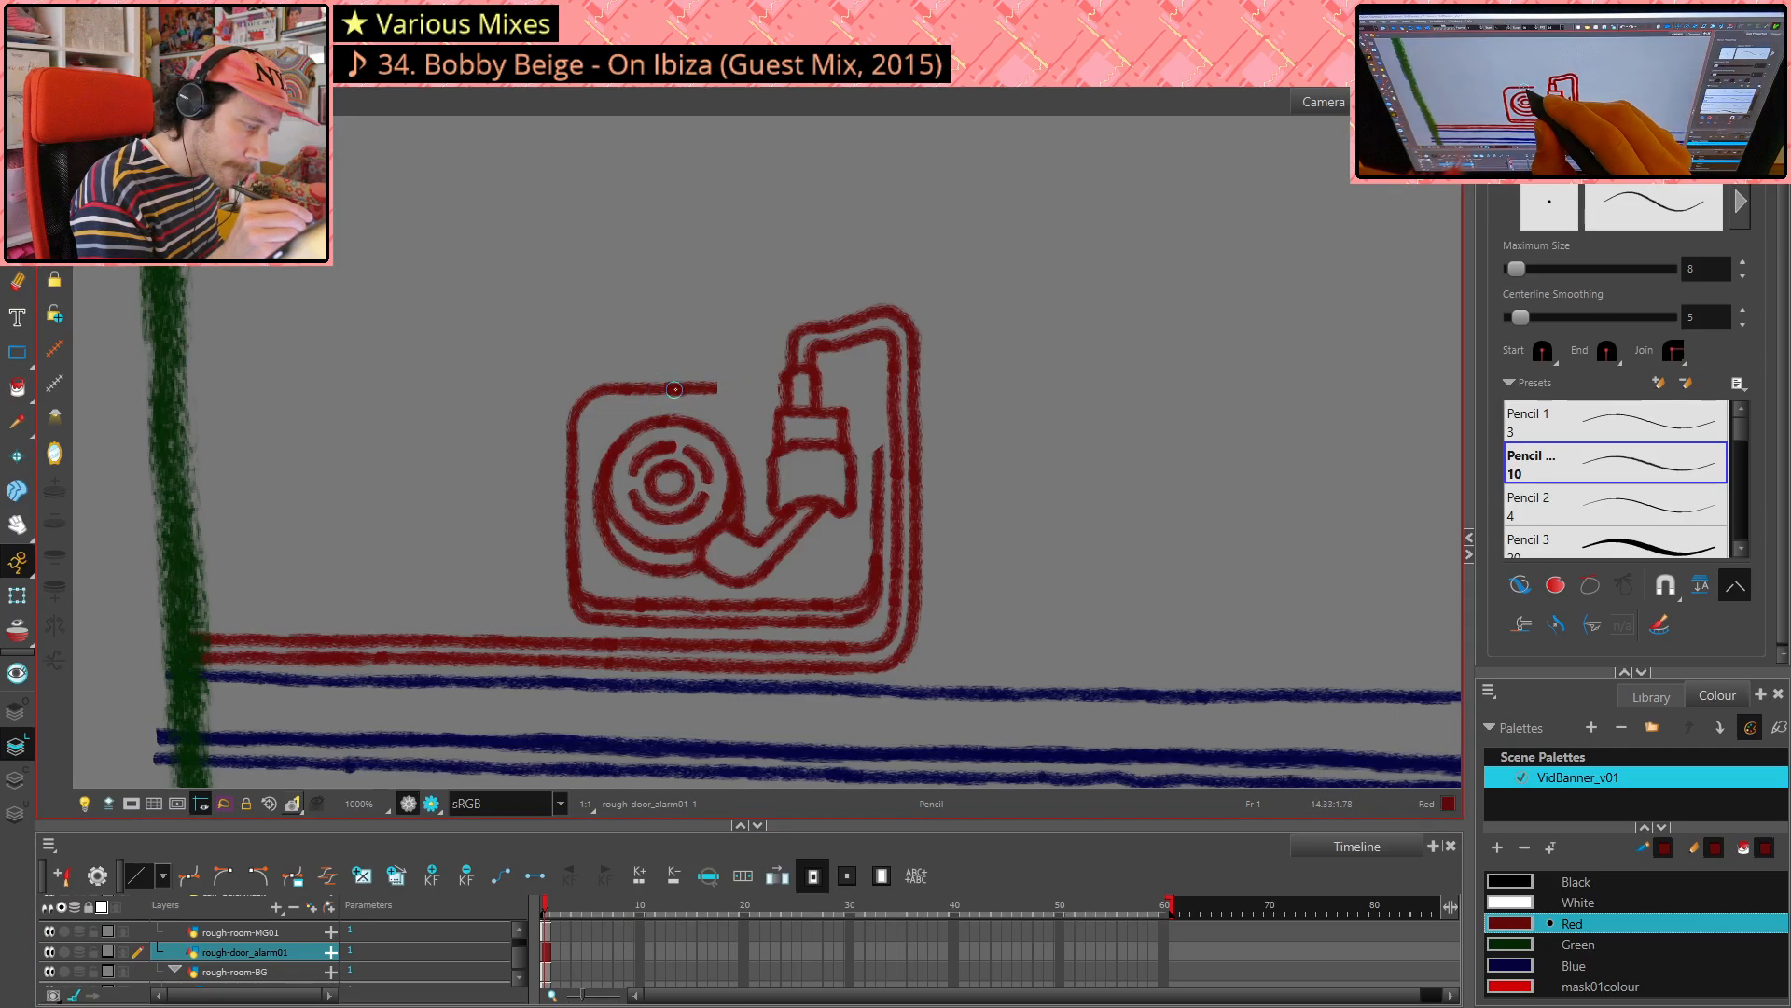
left_click_drag(725, 387, 759, 388)
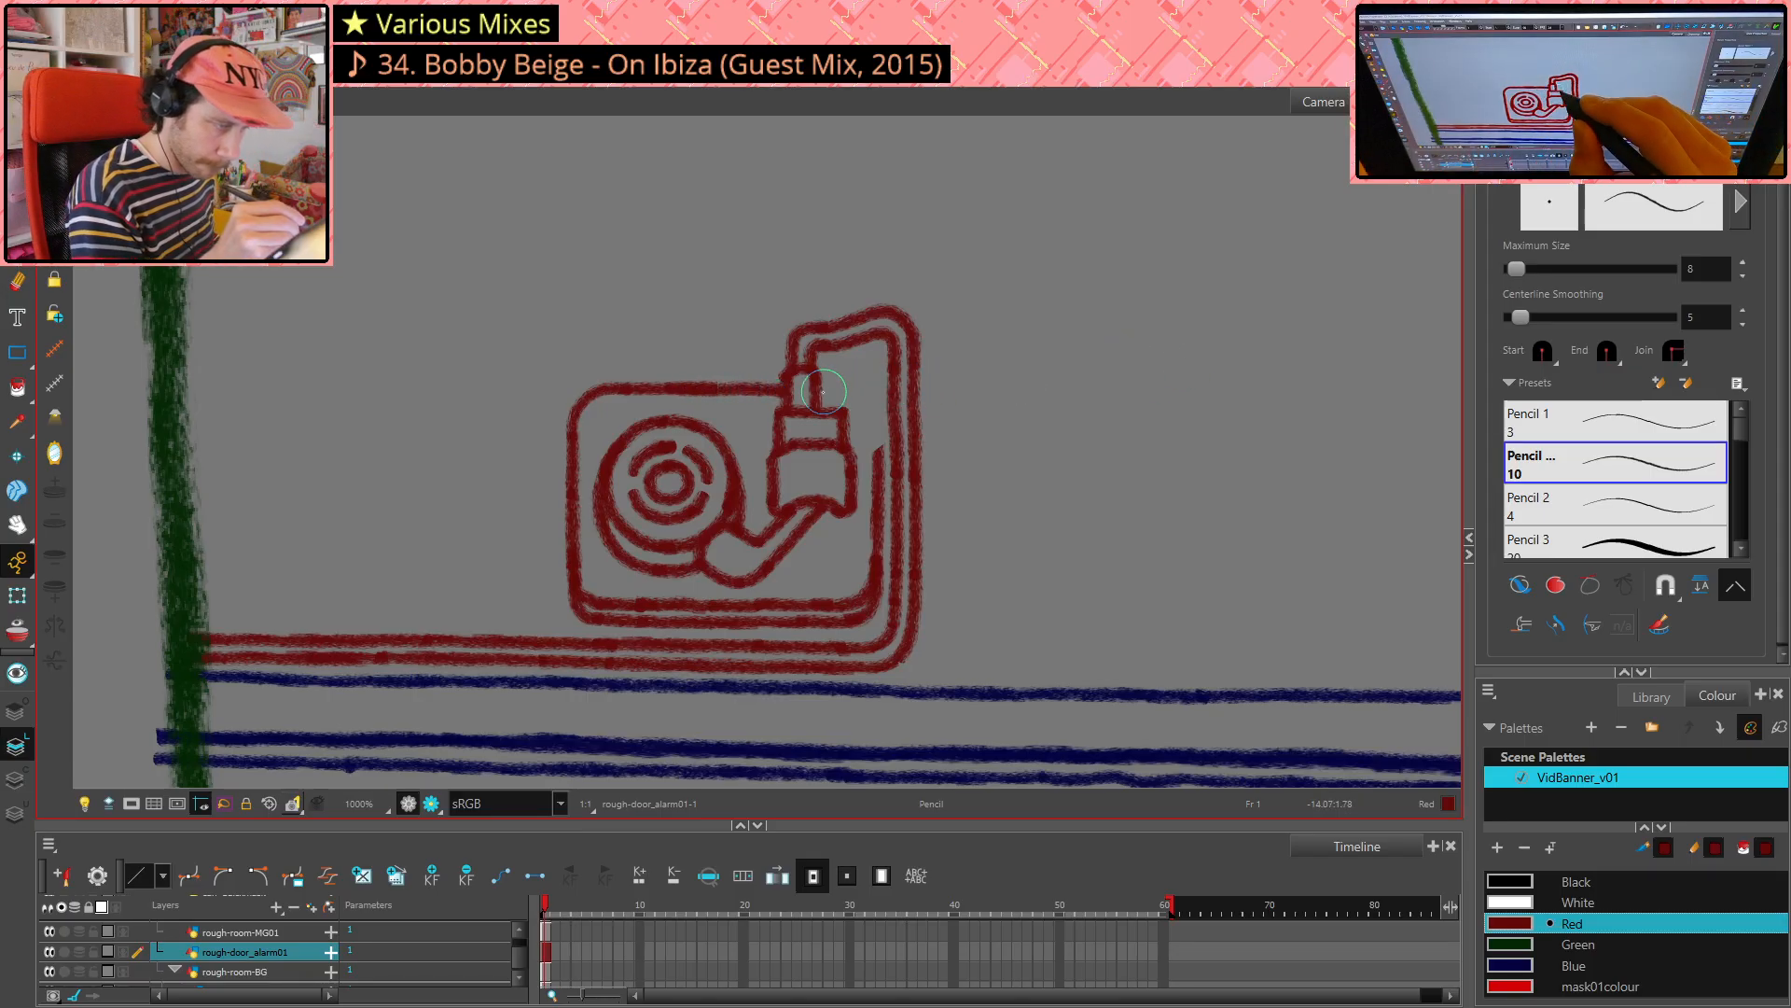
mouse_move(839, 390)
left_mouse_down()
mouse_move(823, 390)
mouse_move(867, 396)
left_mouse_up()
key("ctrl+z")
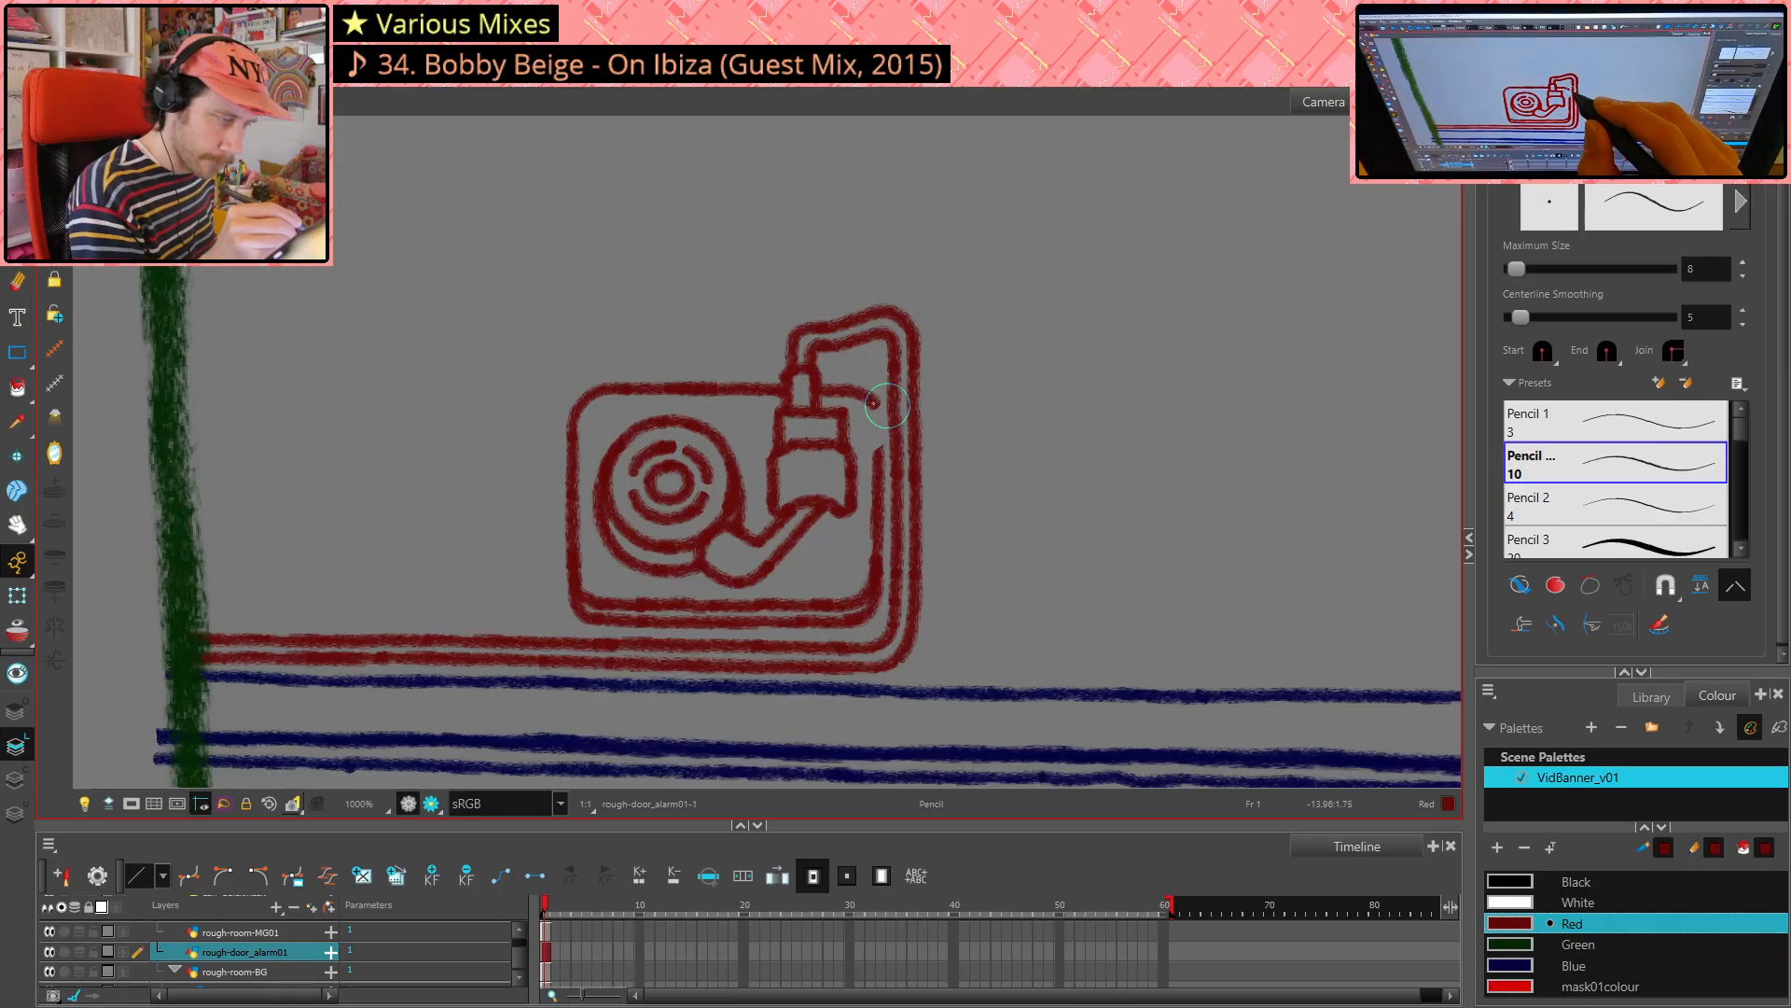
key("ctrl+z")
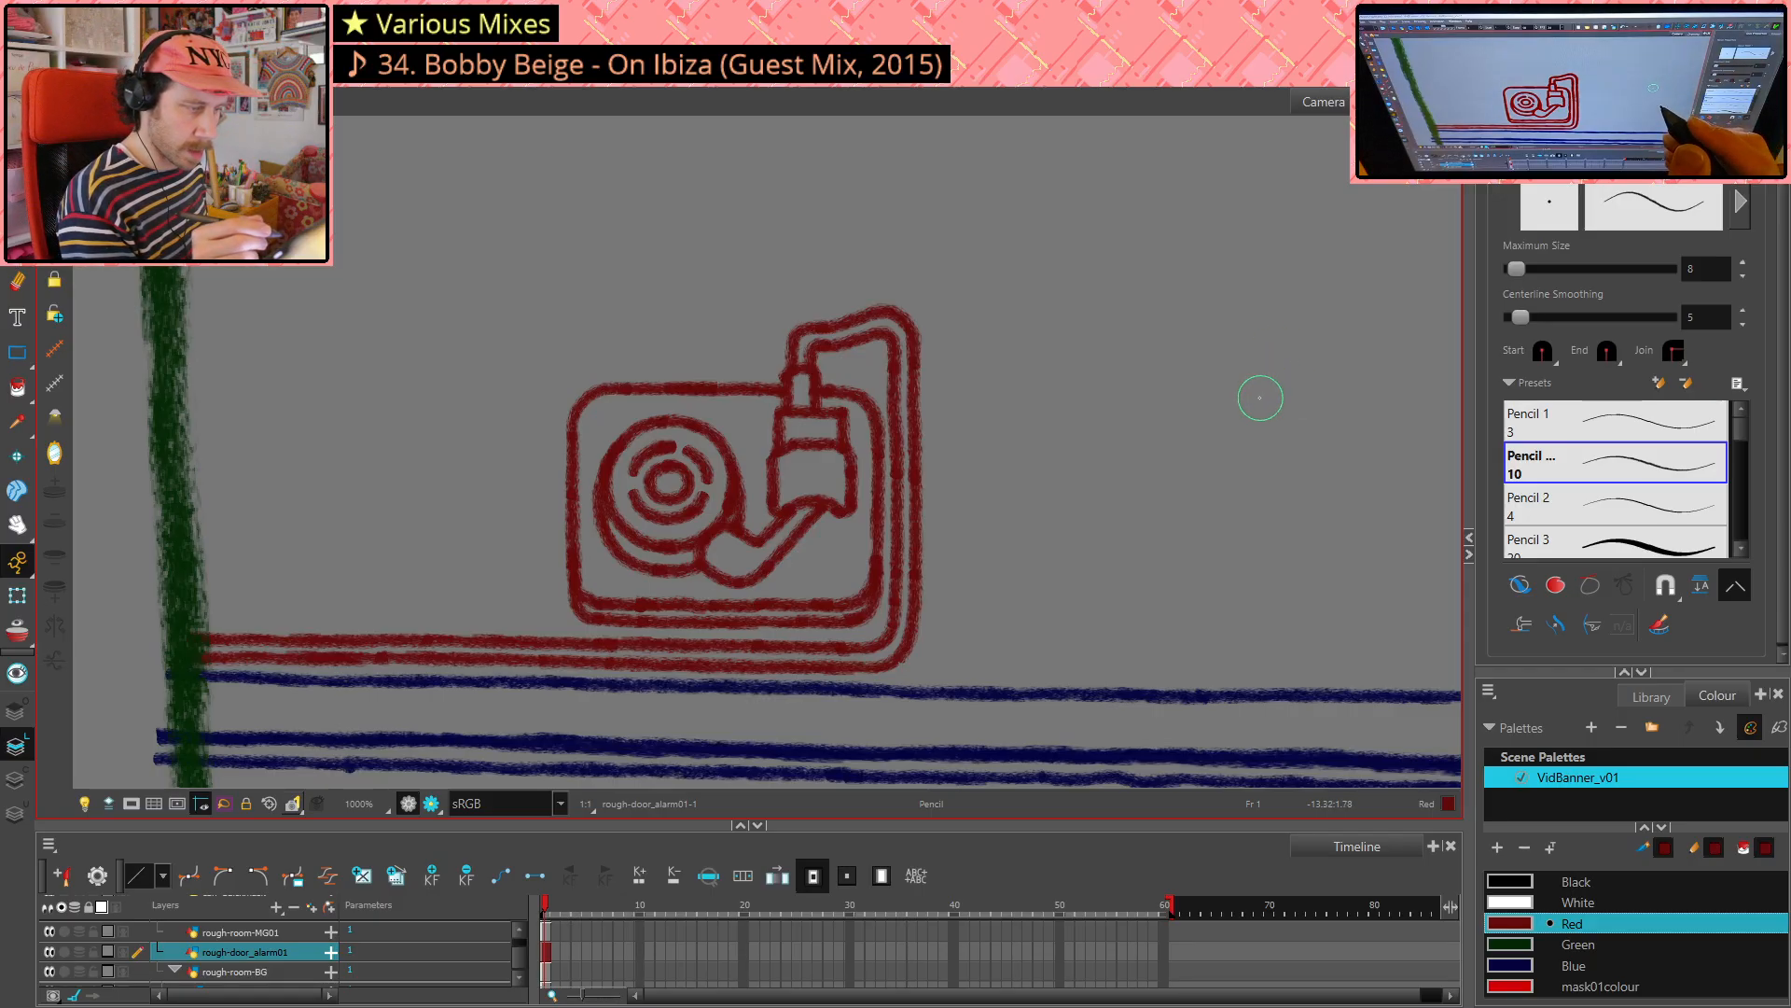
- Erase the horizontal divider line inside the alarm's right-hand housing and remove the leftover stroke
key("alt+e")
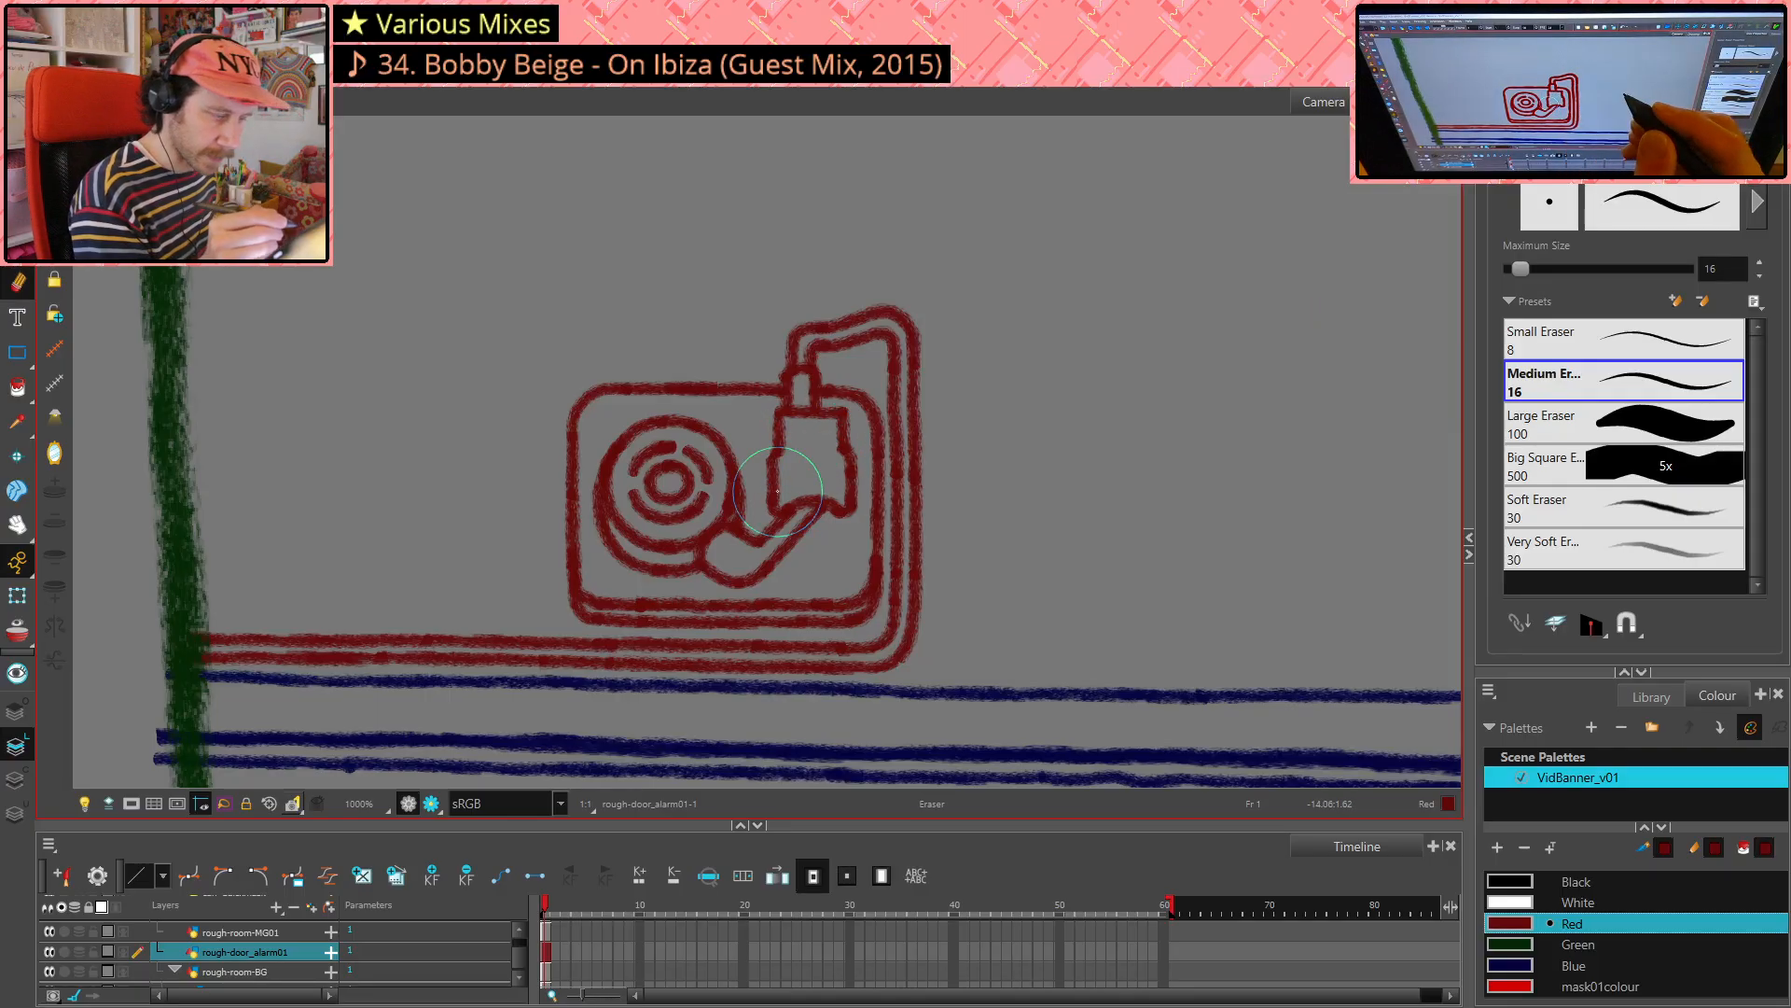
key("alt+s")
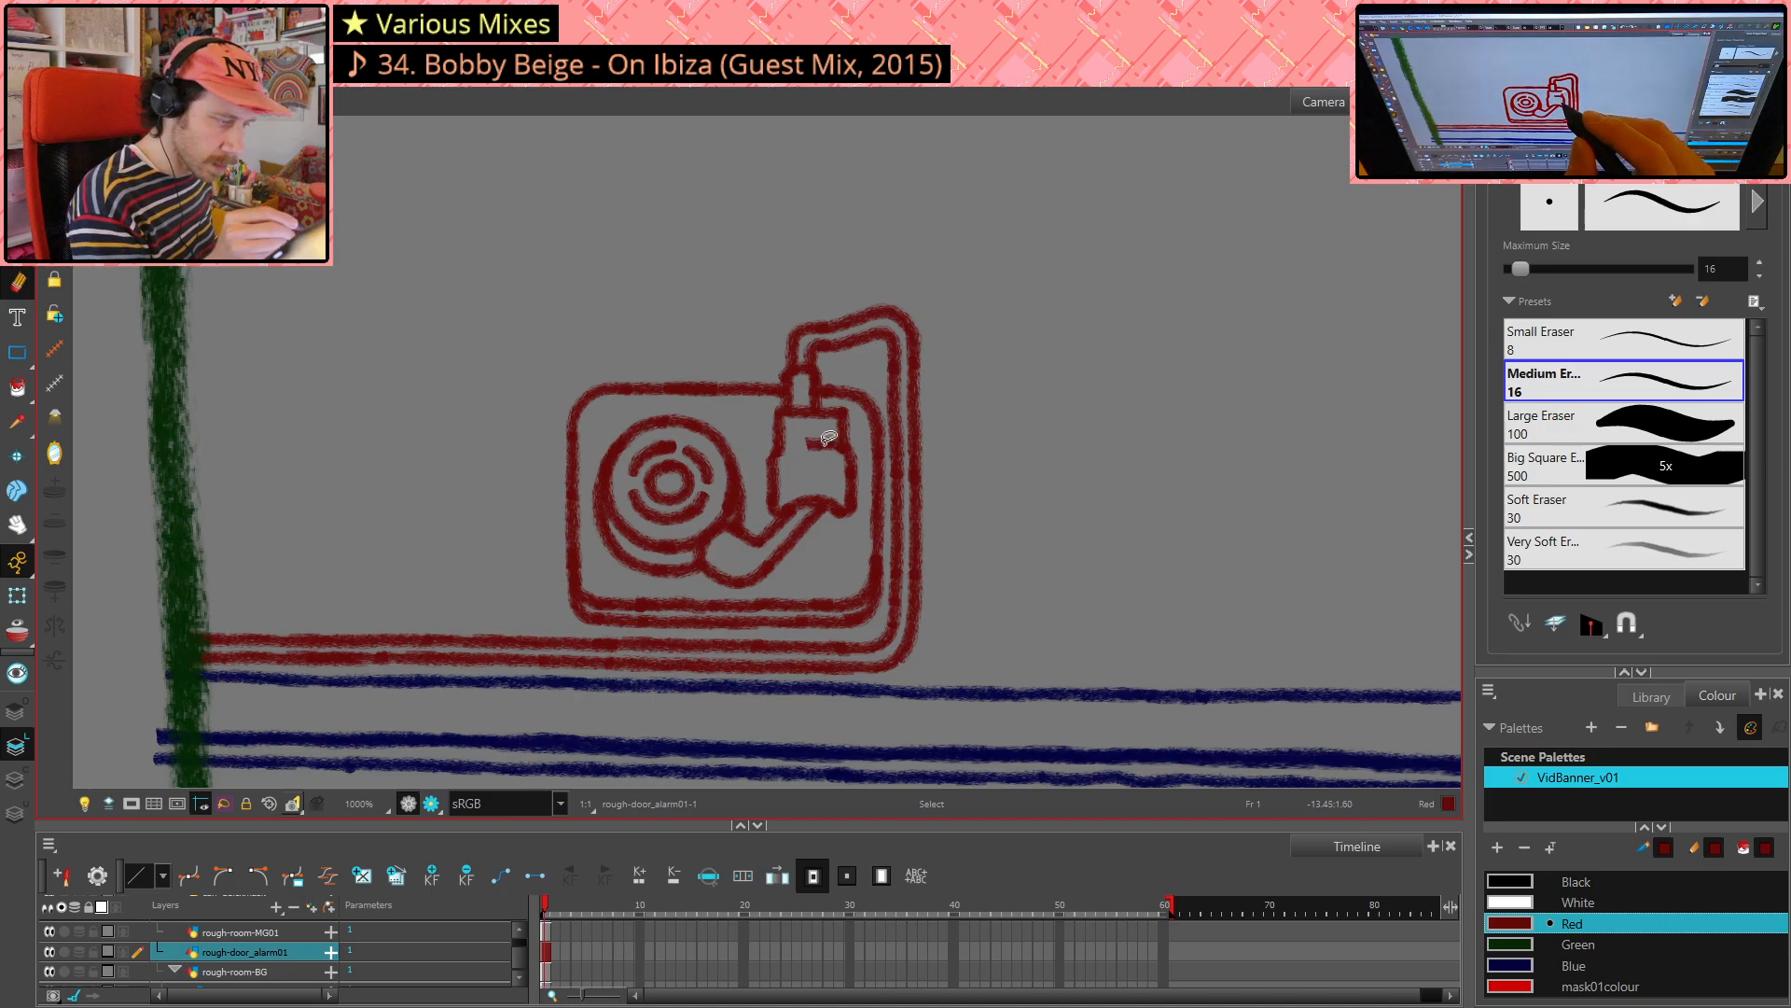
key("alt+e")
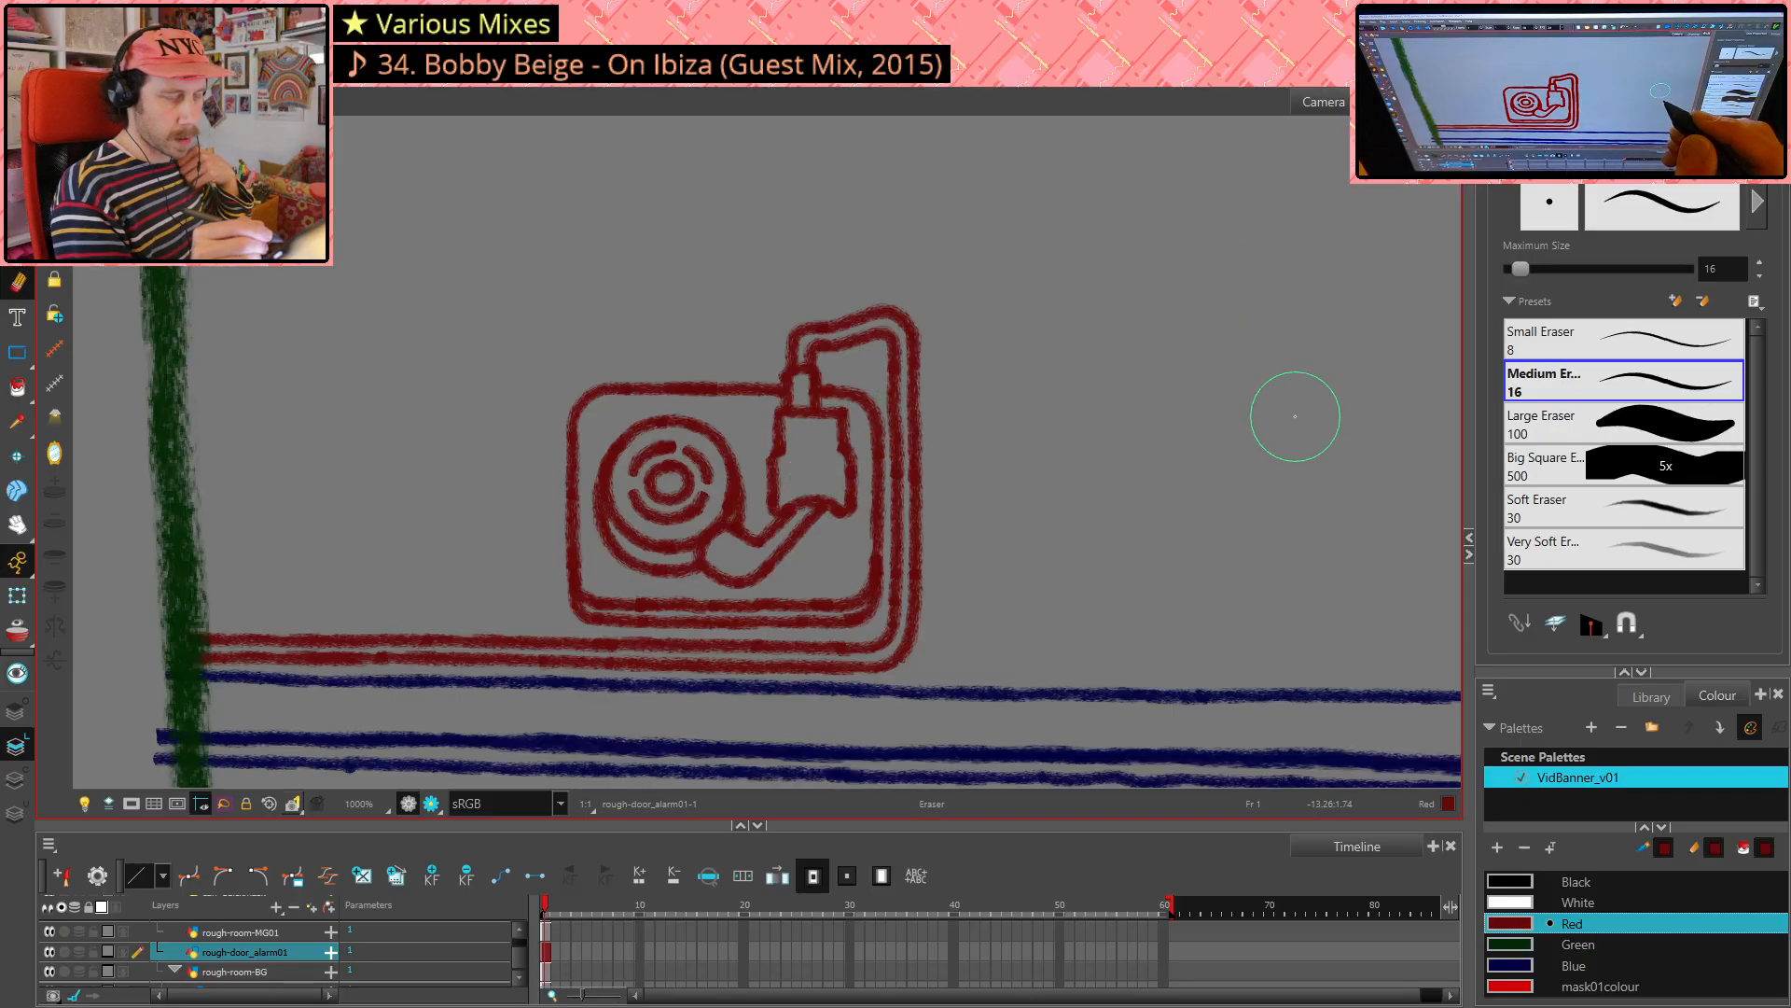
key("alt+/")
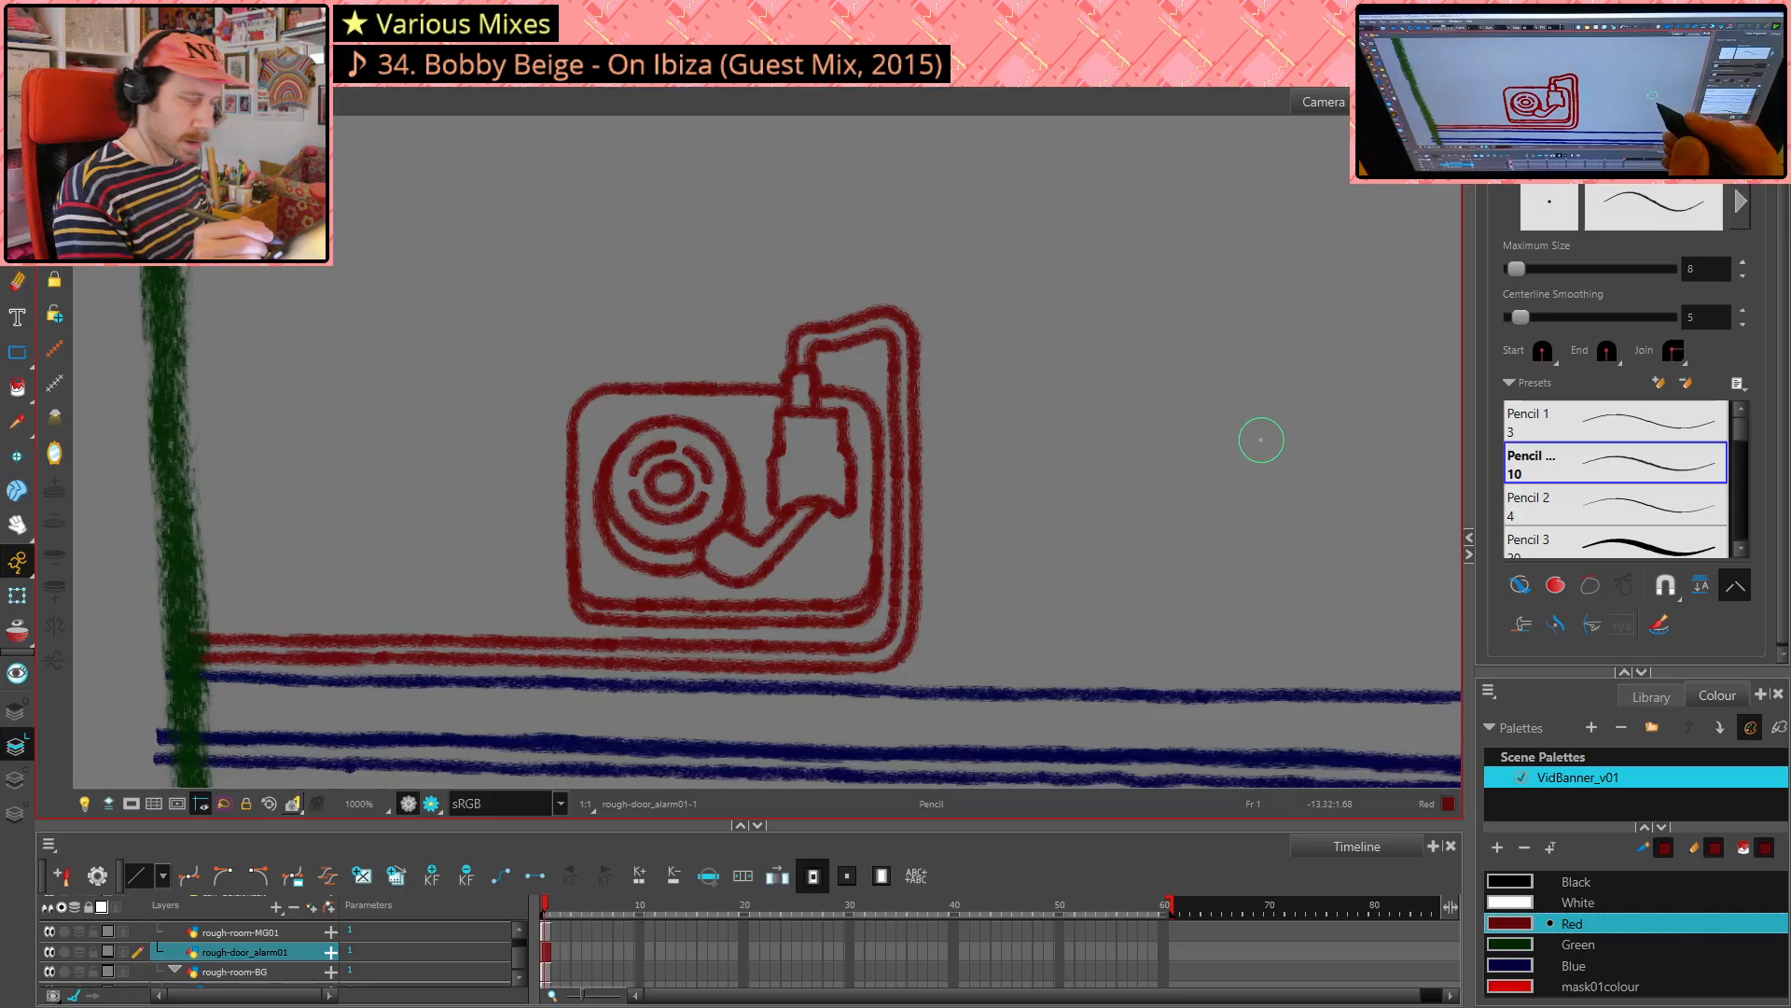
- Erase the inner cable line beside the connector, delete its leftover piece, and redraw the bend in red pencil parallel to the outer line
key("shift+m")
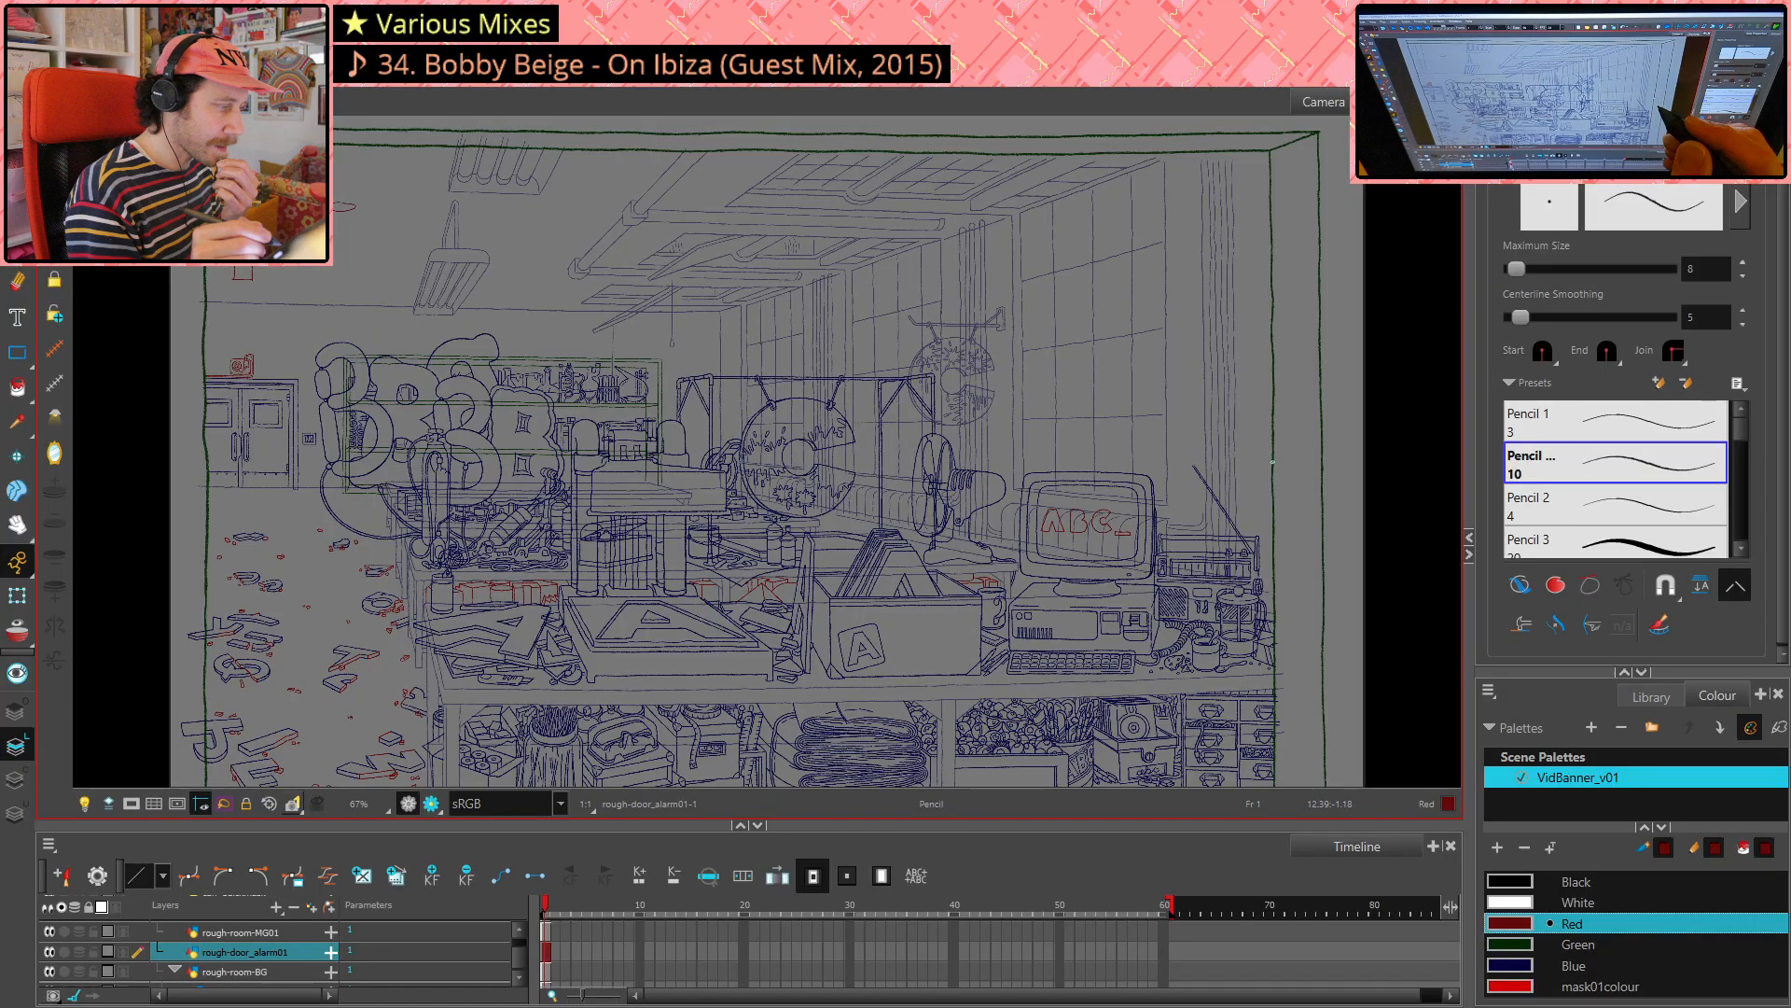
key("shift+m")
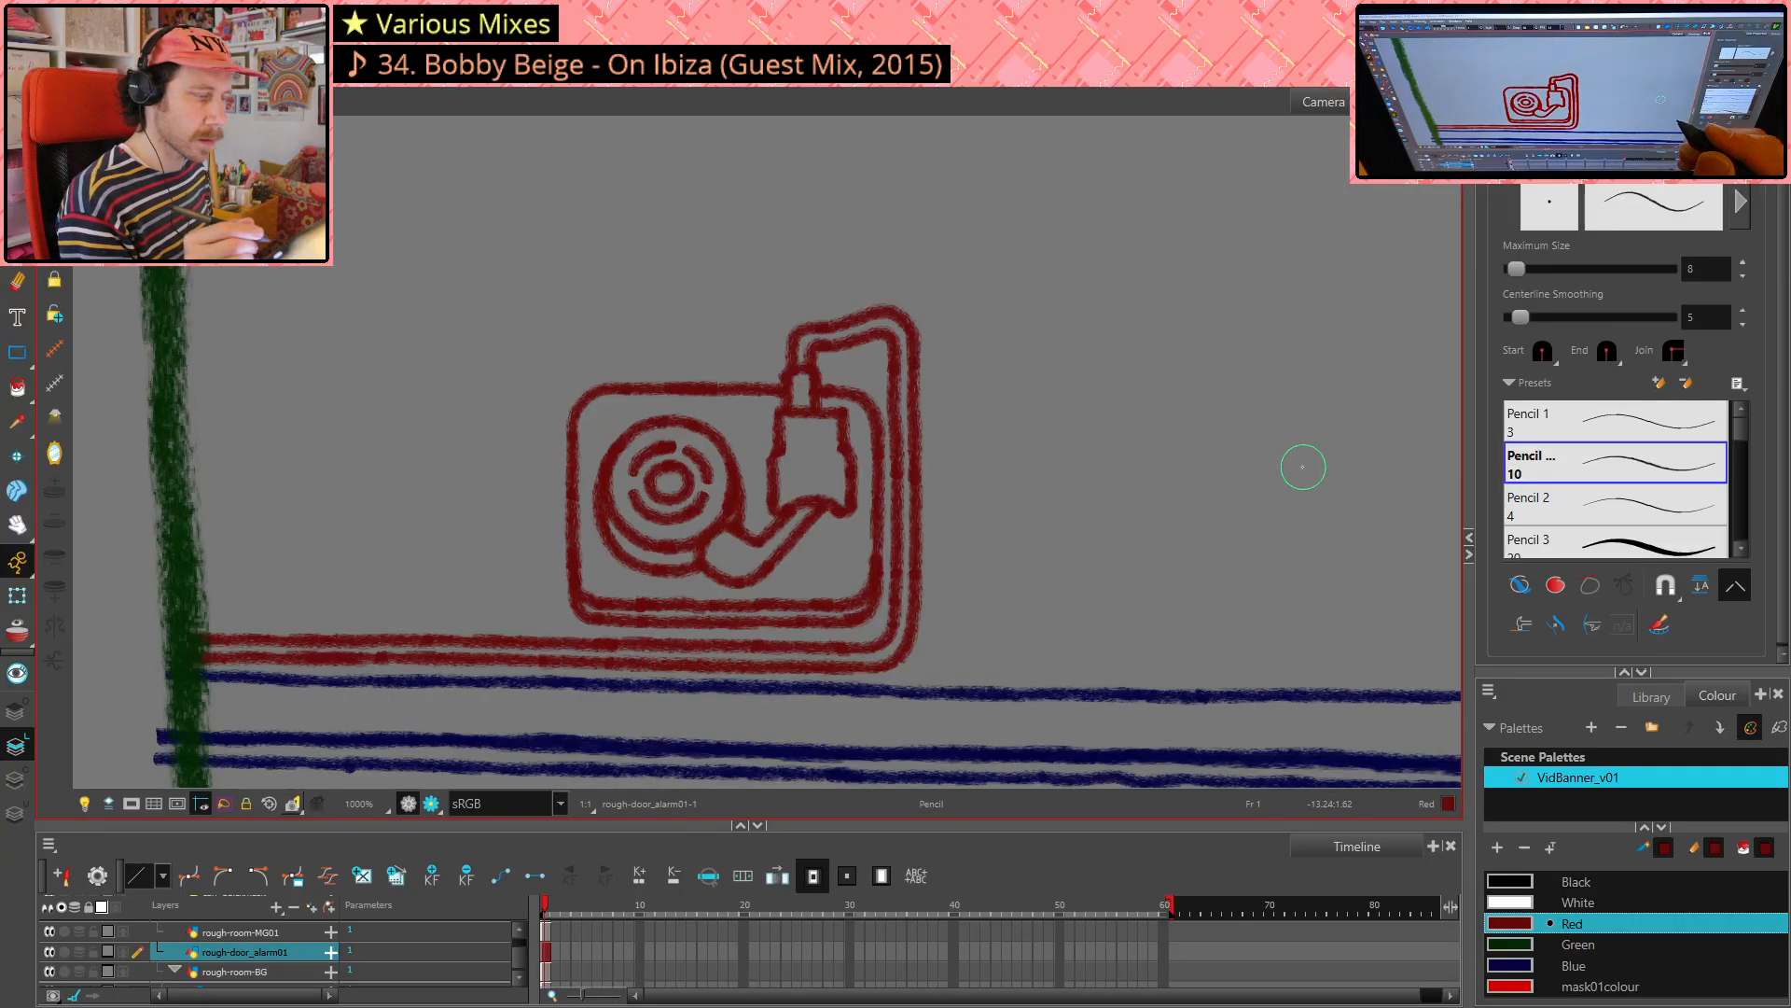
key("alt+e")
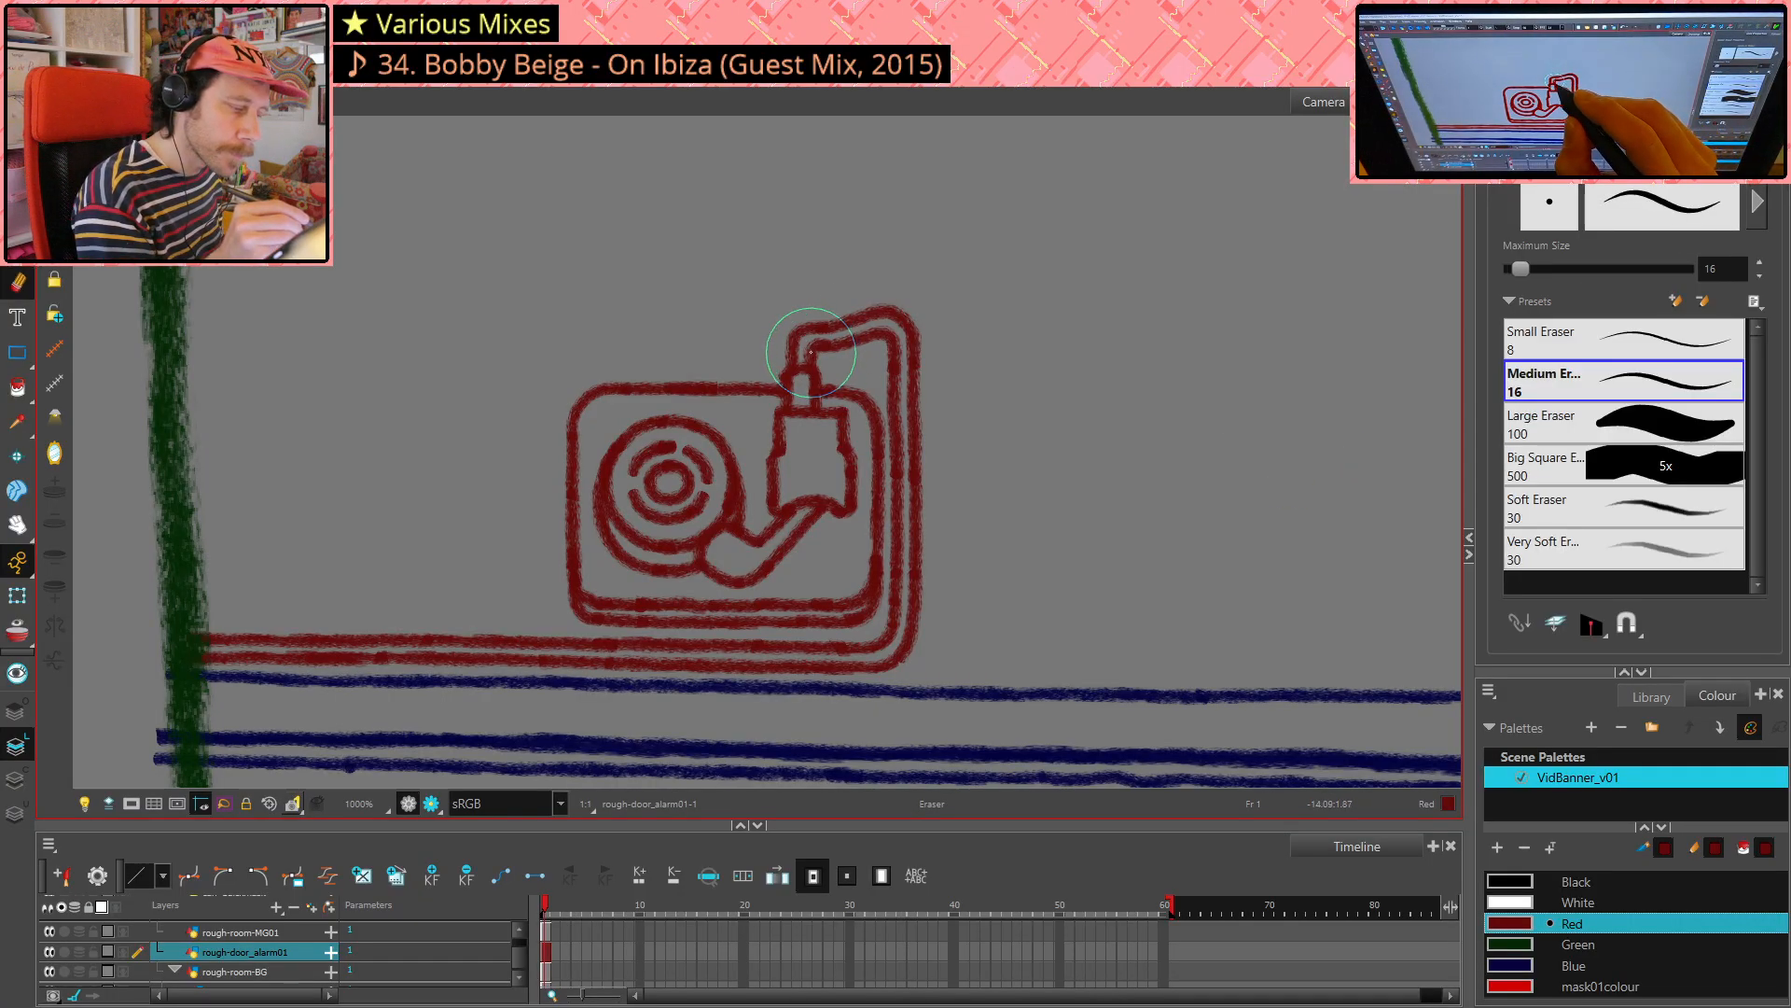
left_click_drag(819, 346, 830, 348)
left_click_drag(829, 348, 812, 357)
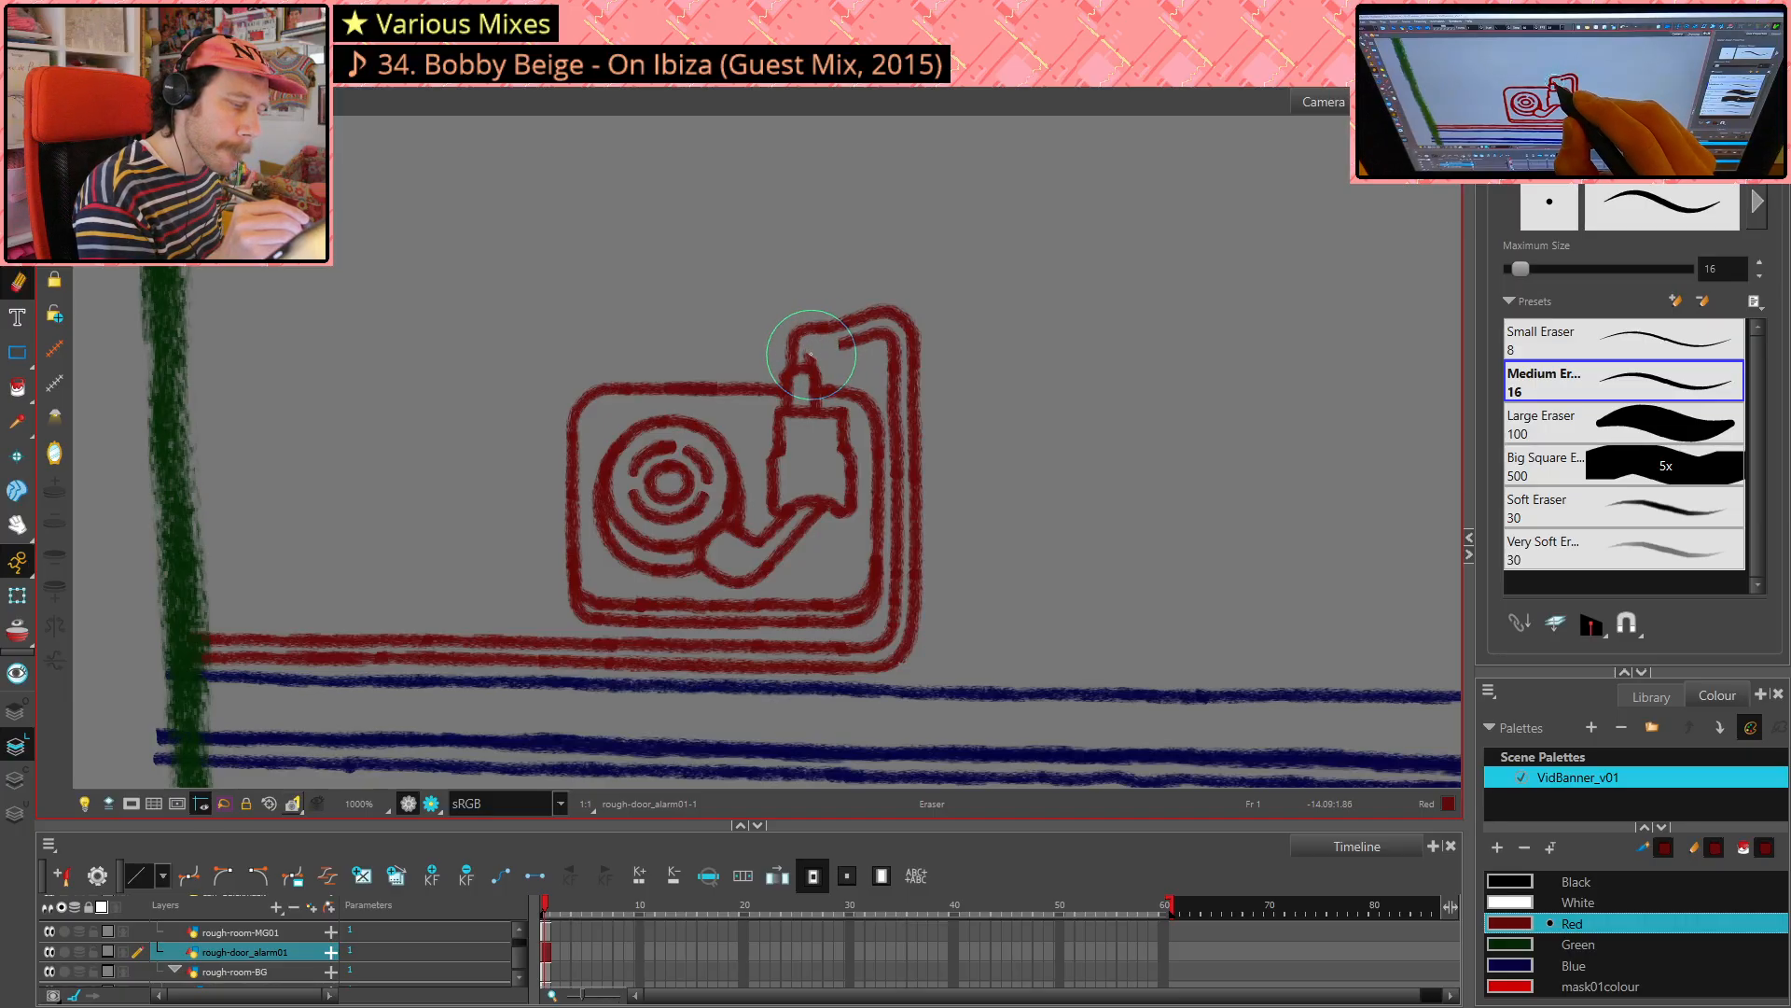
key("alt+s")
left_click(811, 358)
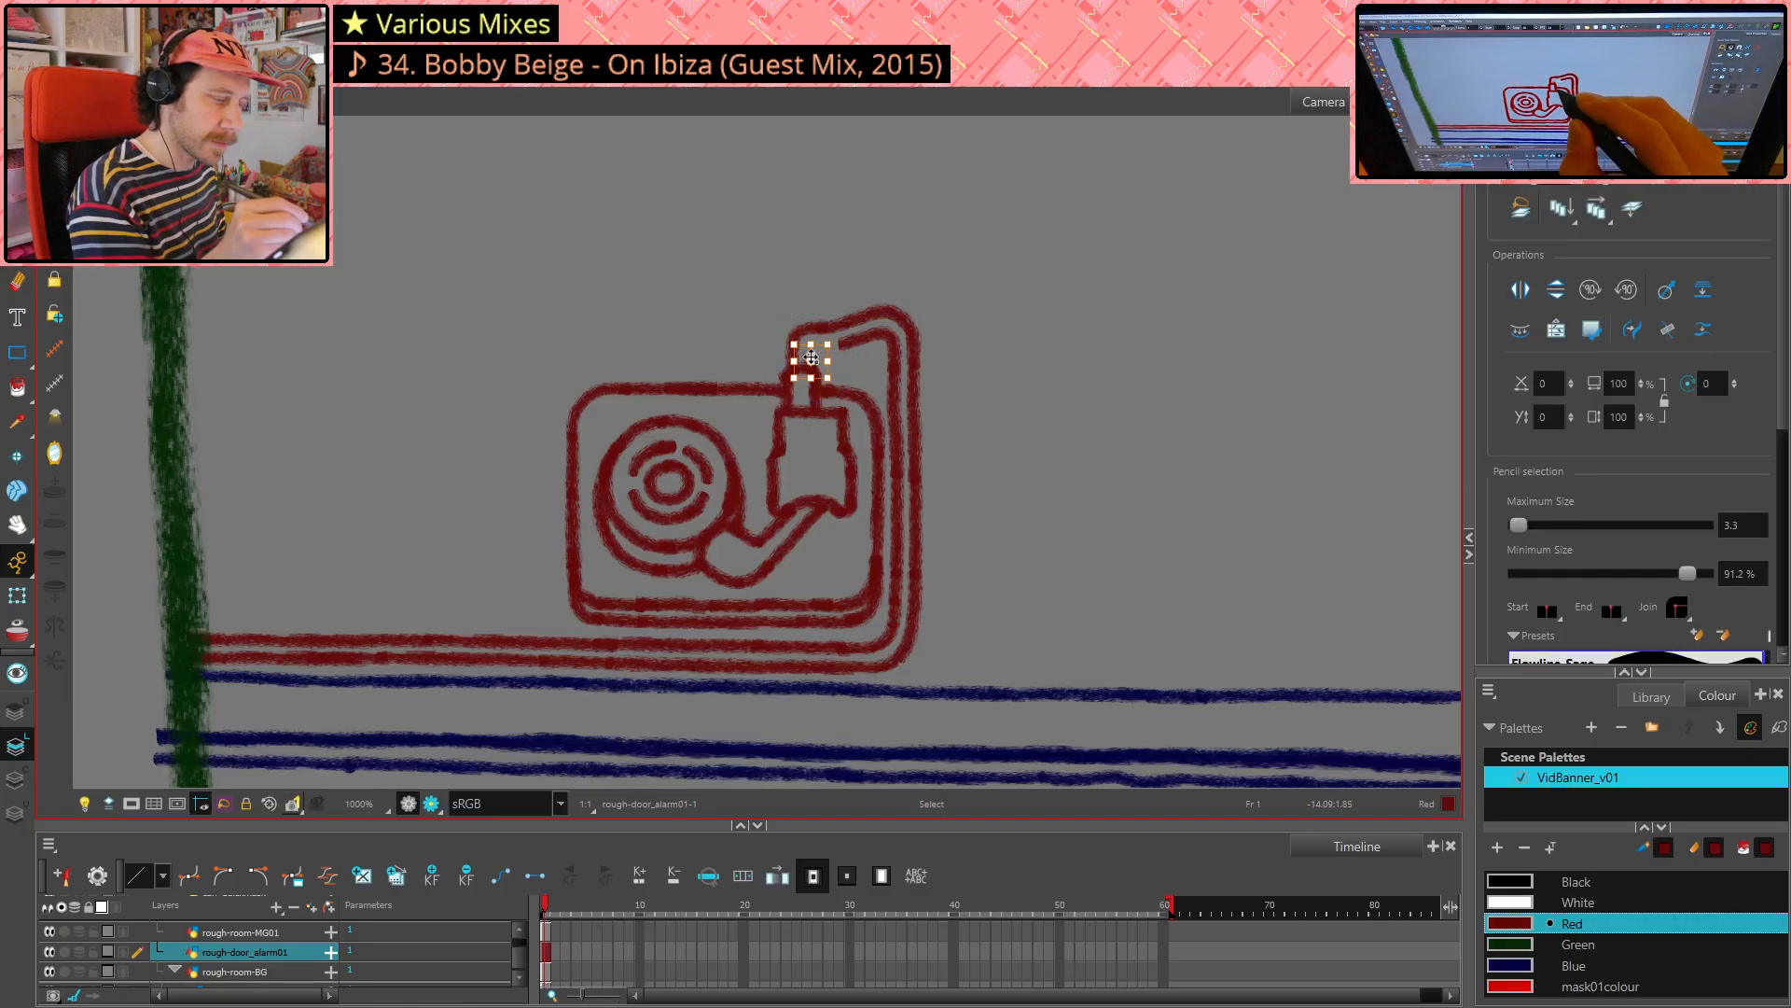
left_click(939, 350)
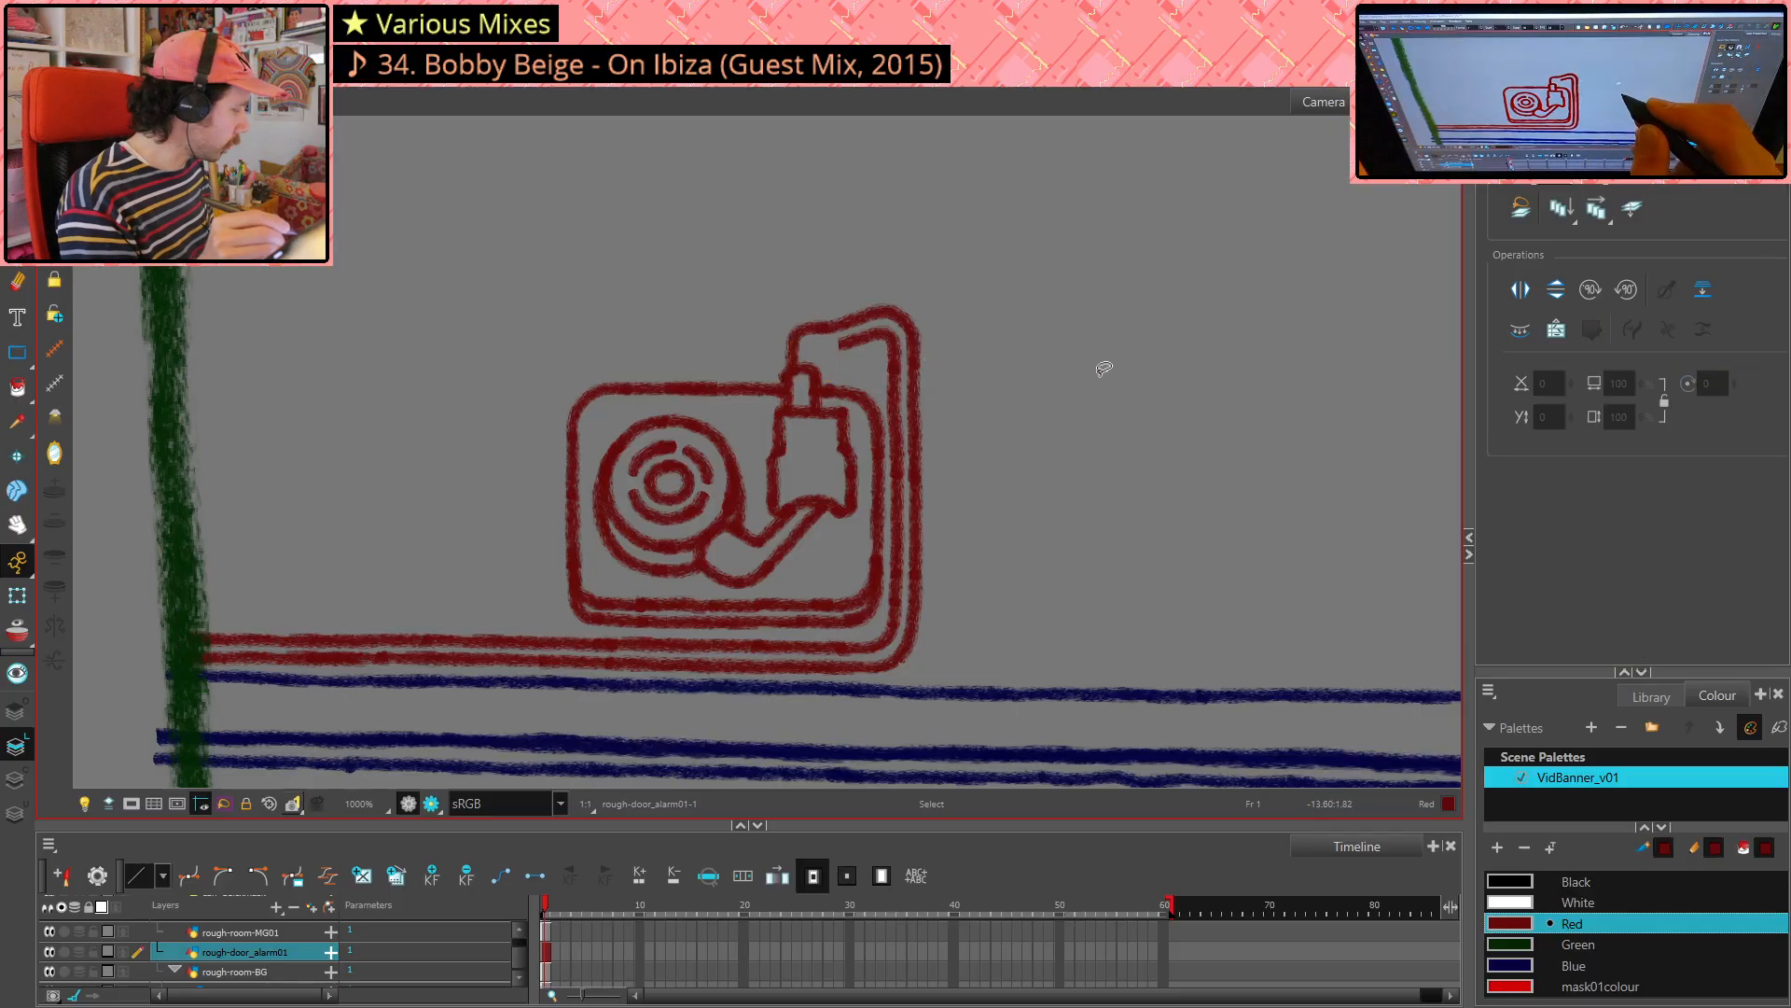
key("alt+slash")
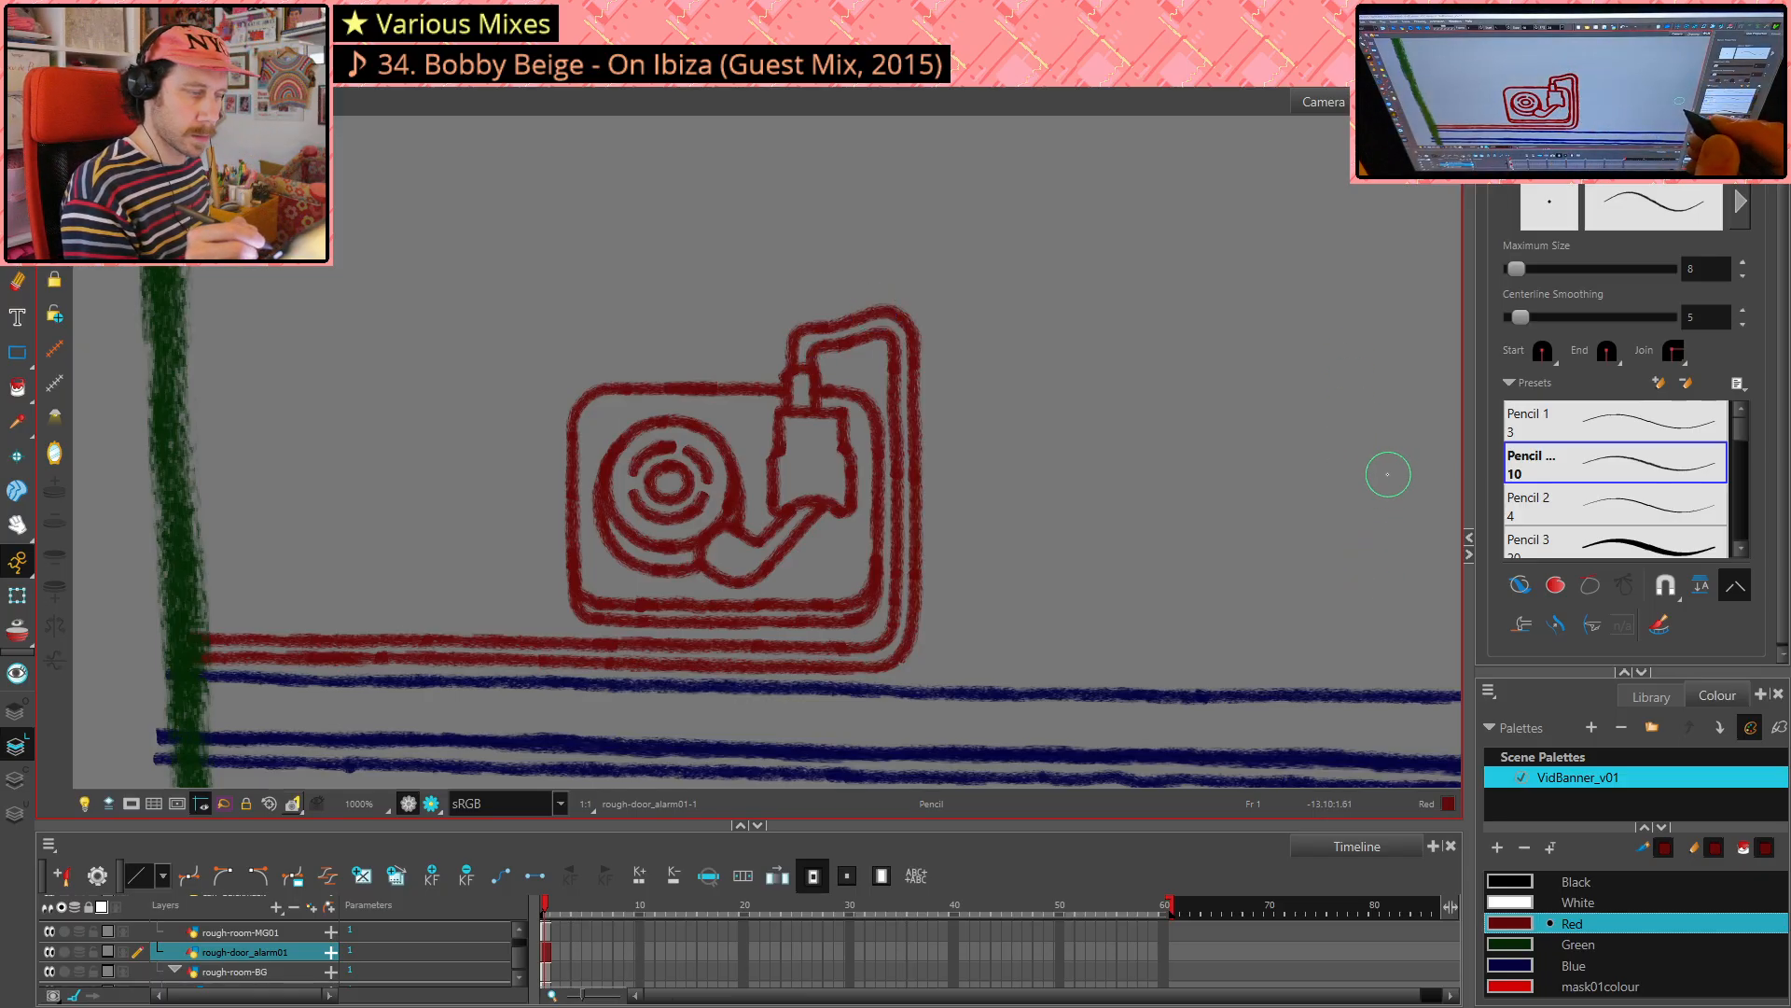
key("alt+e")
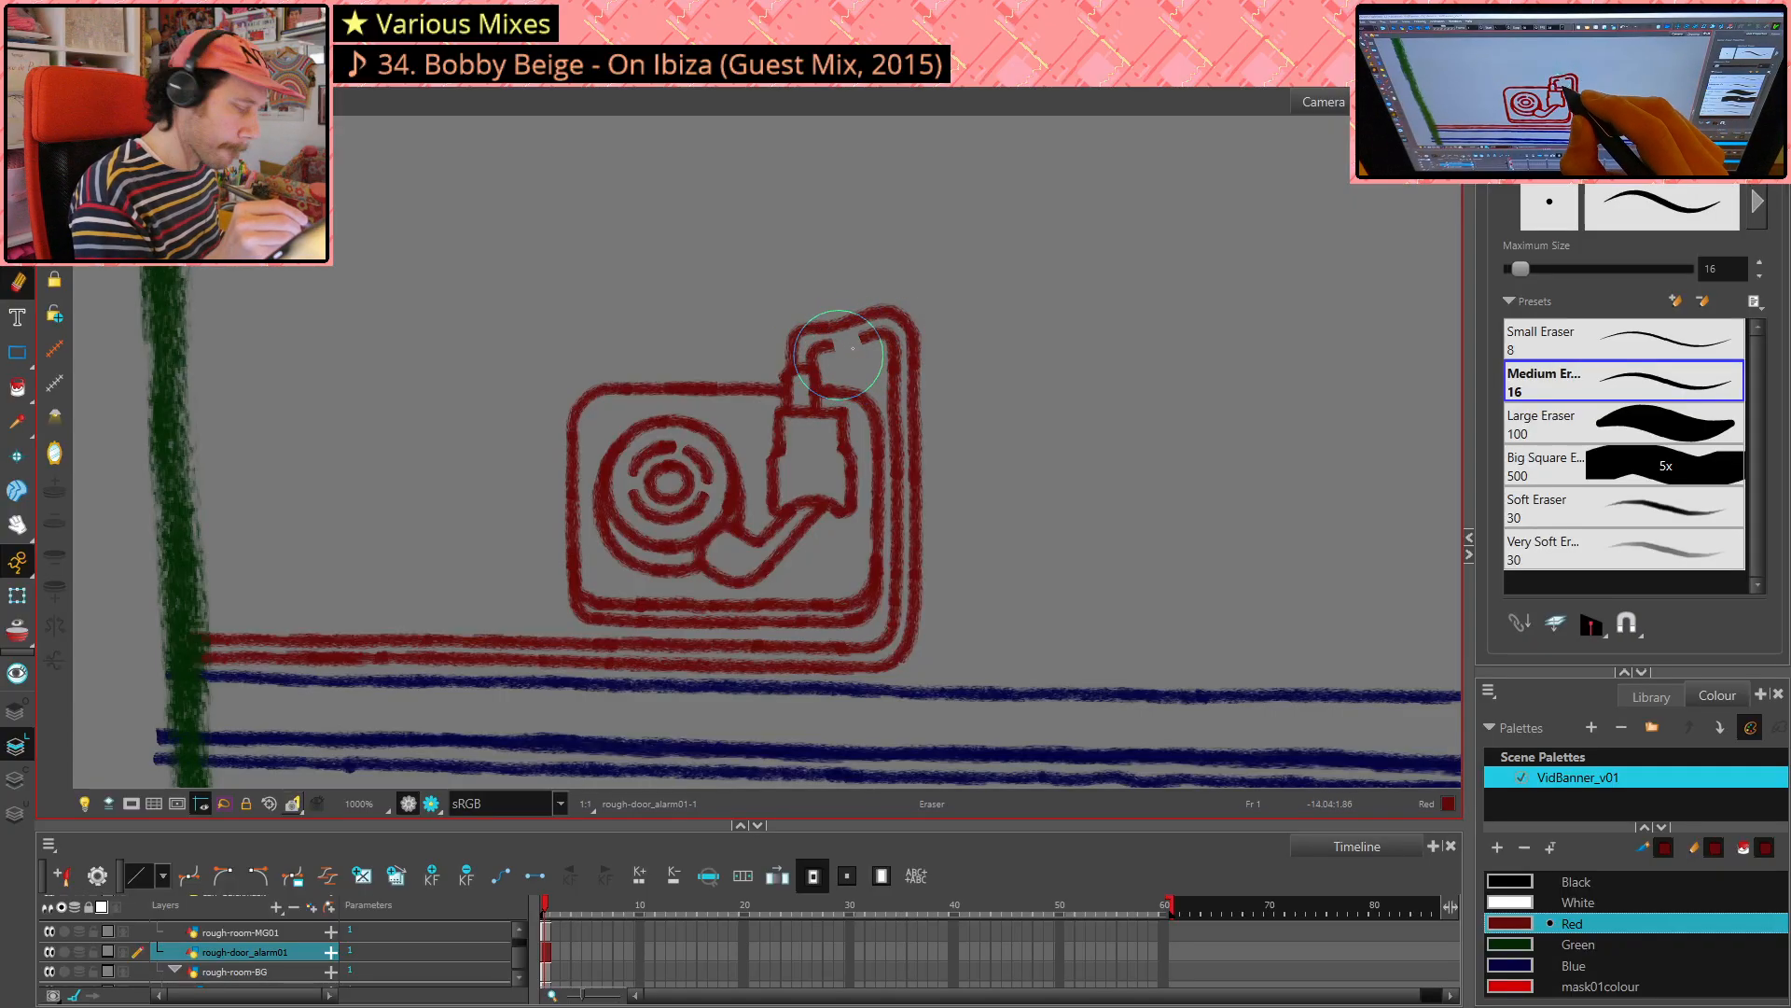
key("alt+/")
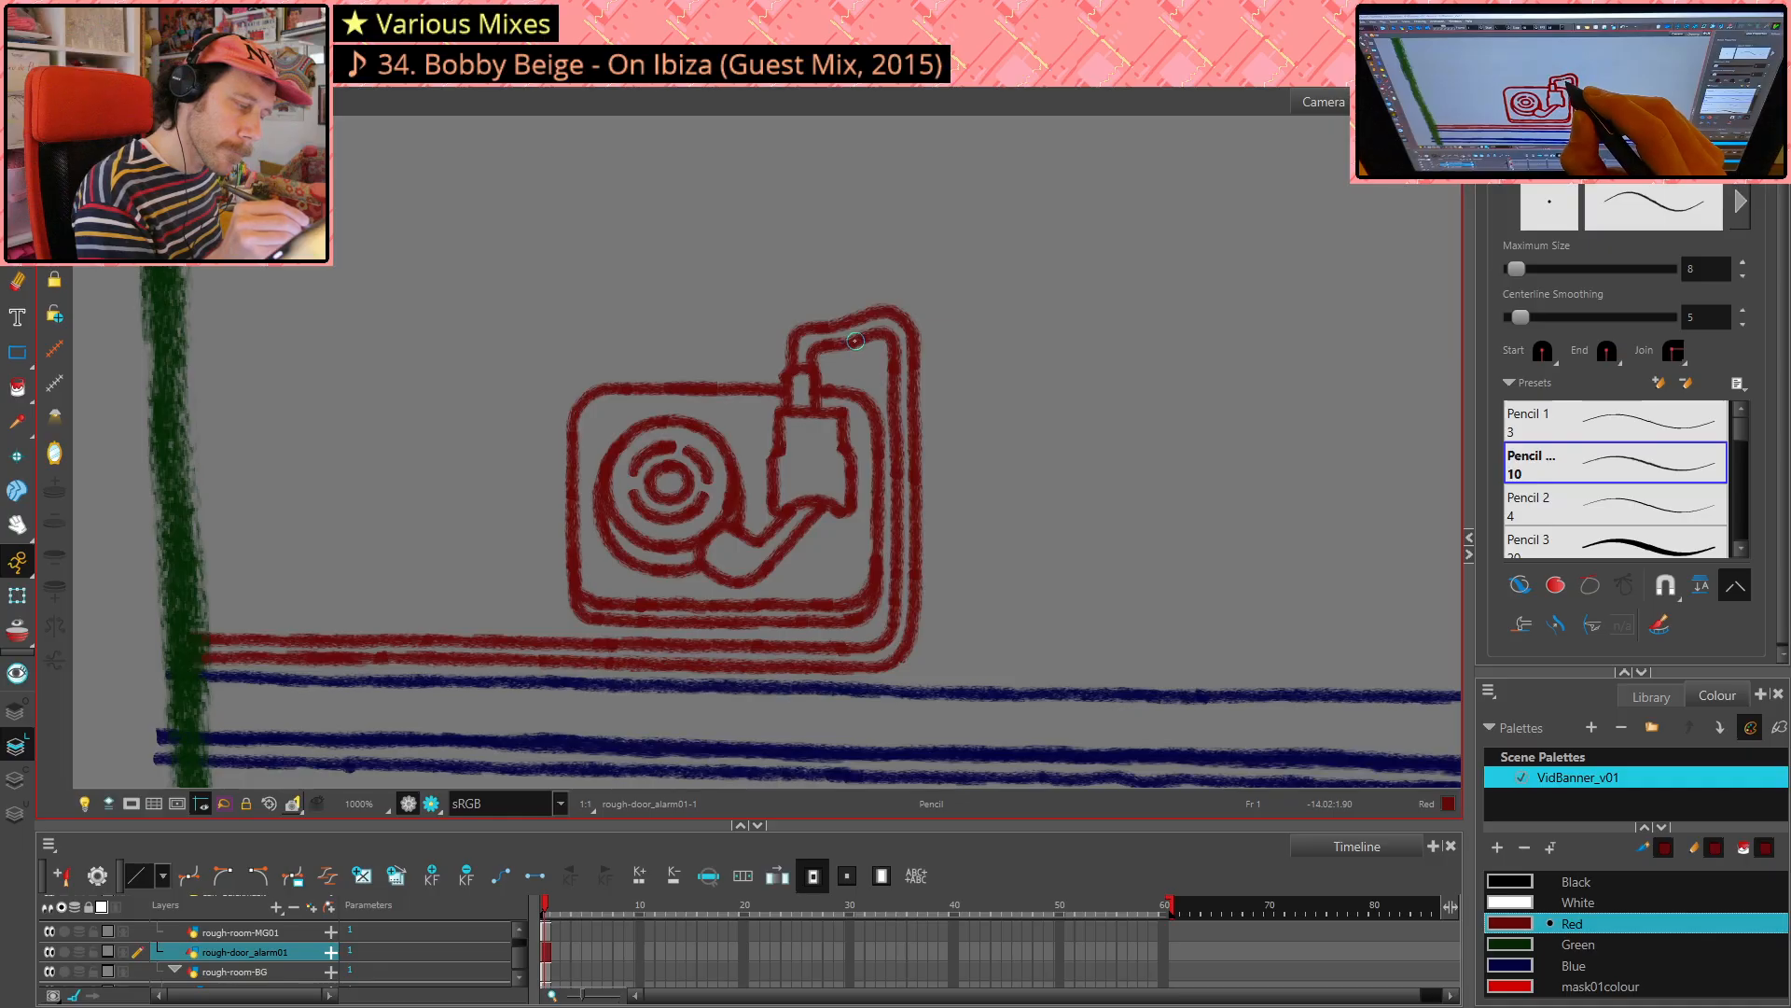
- Draw a small circle in the lower middle of the alarm's right-hand housing in red pencil
key("alt+s")
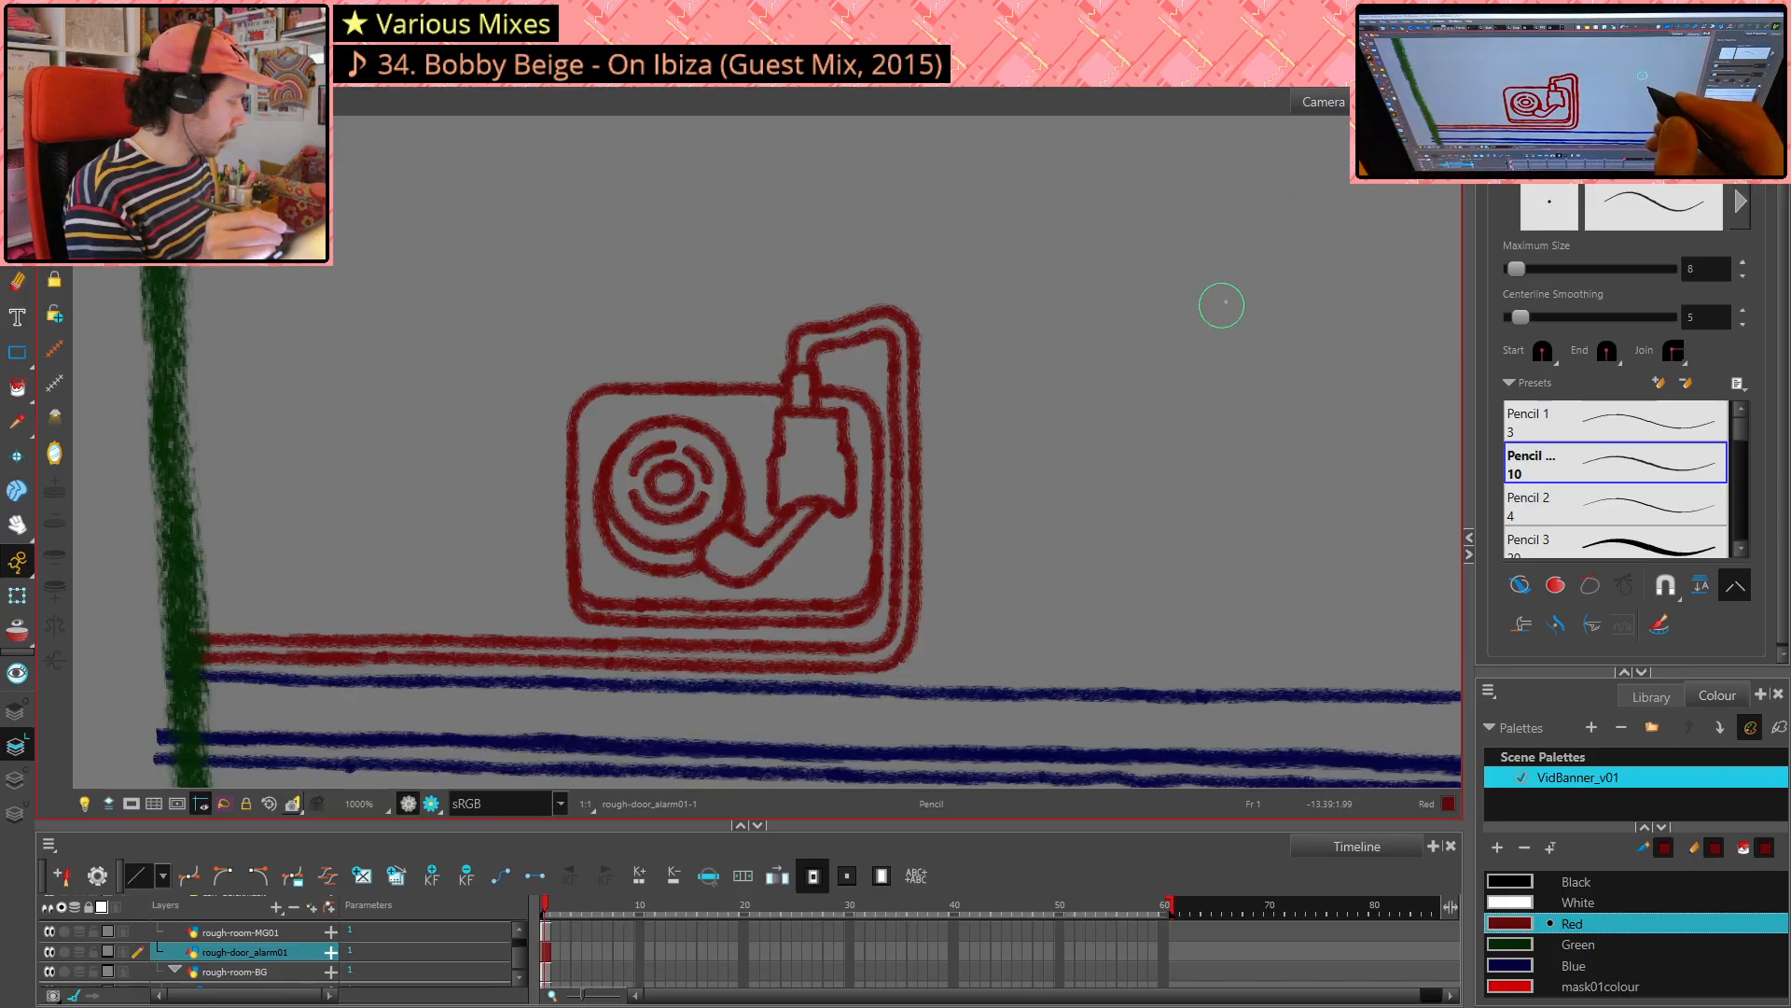
key("alt+e")
mouse_move(824, 326)
left_mouse_down()
mouse_move(854, 318)
mouse_move(823, 326)
left_mouse_up()
key("alt+slash")
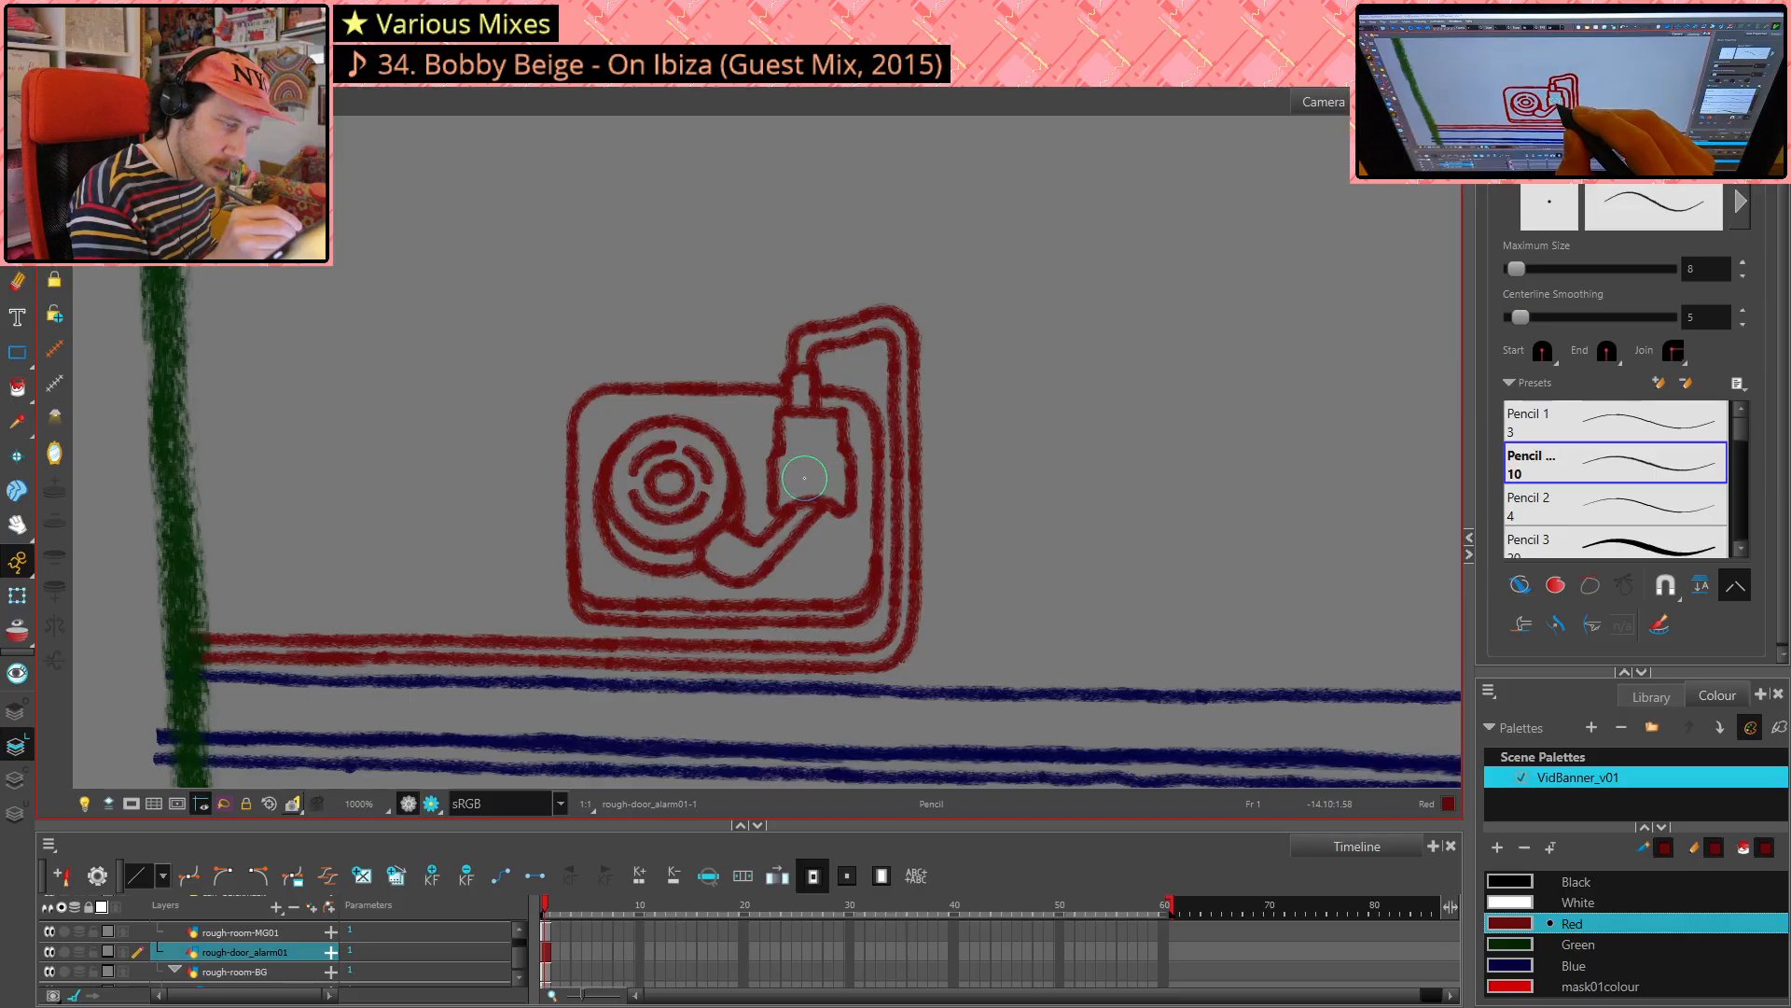
left_click_drag(803, 479, 795, 469)
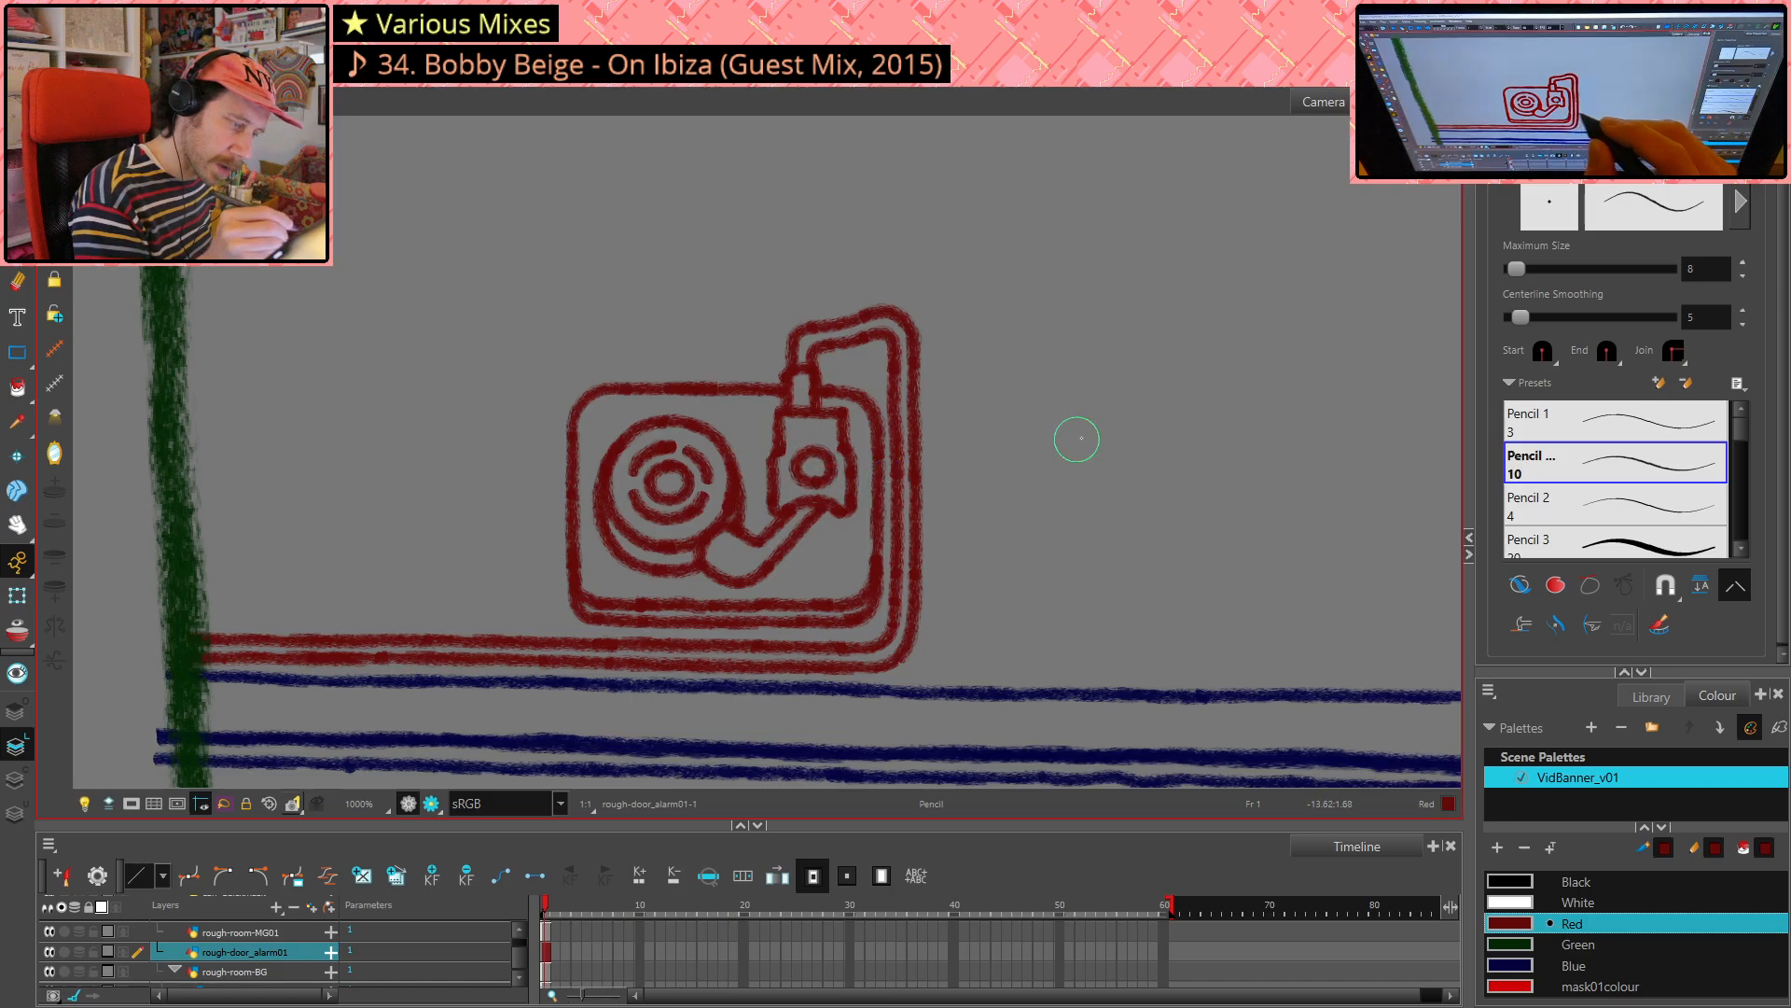
- Select the box's outer bottom line with both rounded corners and nudge it up six steps, closer to the inner bottom line
scroll(1288, 454, "down", 5)
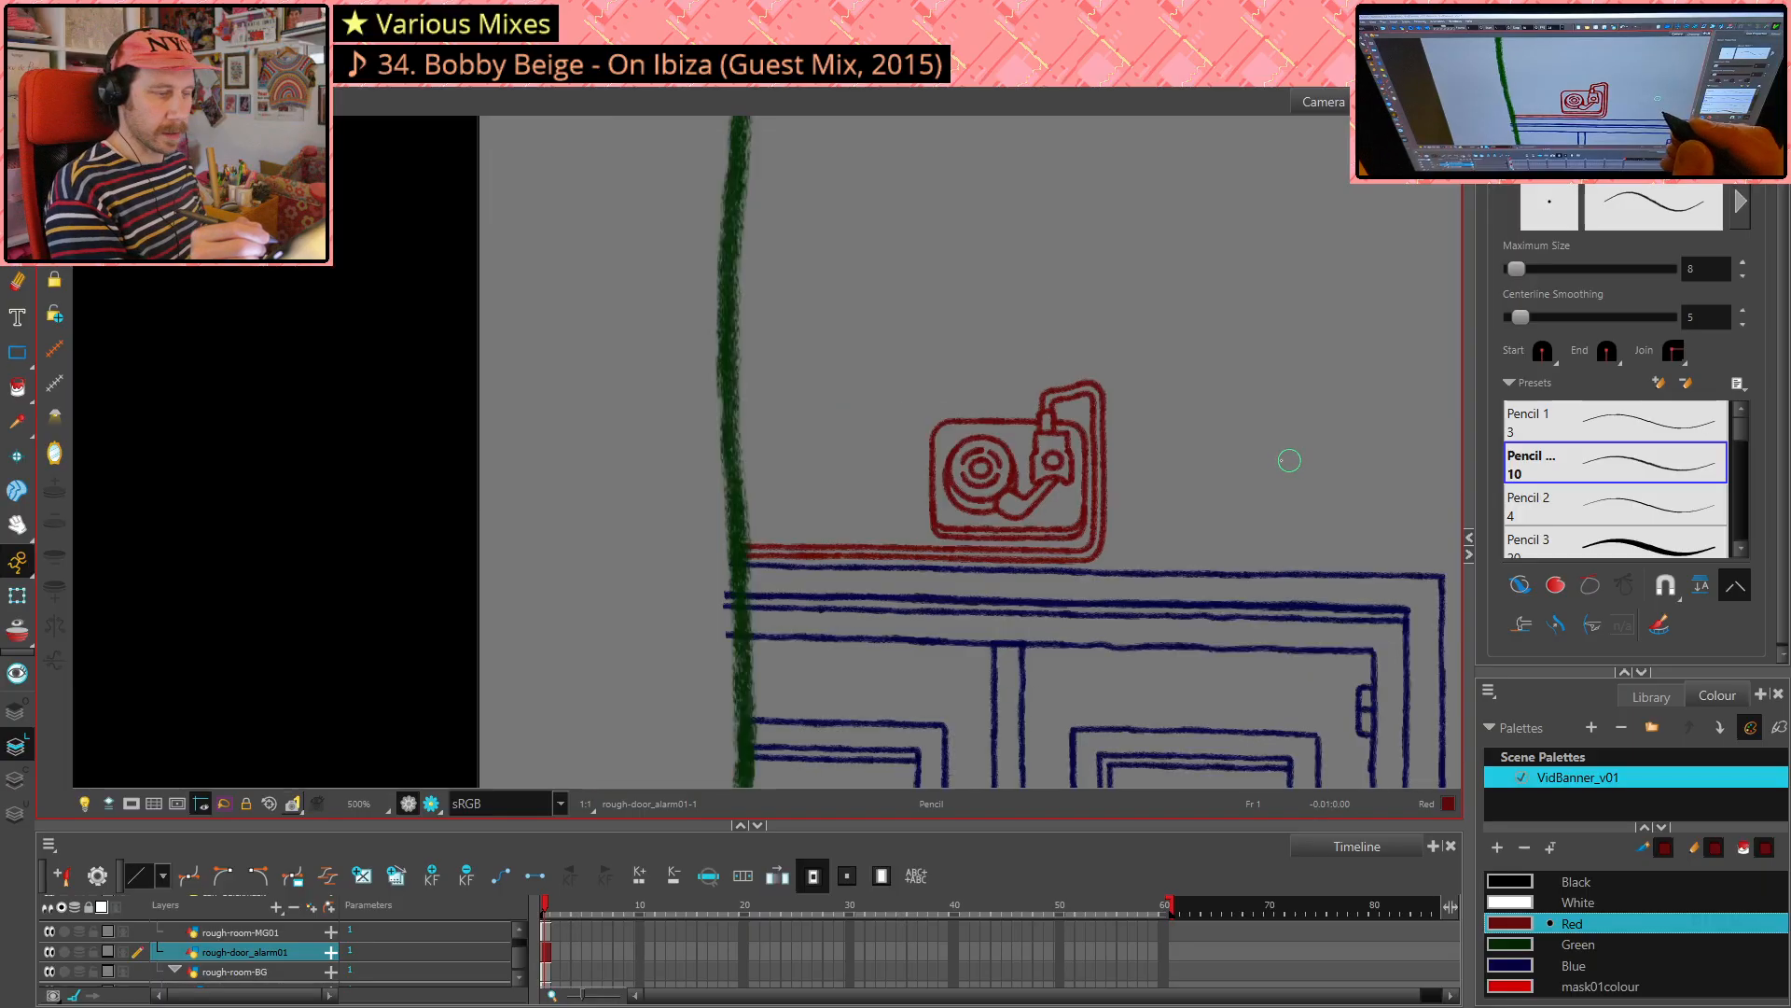
left_click_drag(1313, 591, 1137, 571)
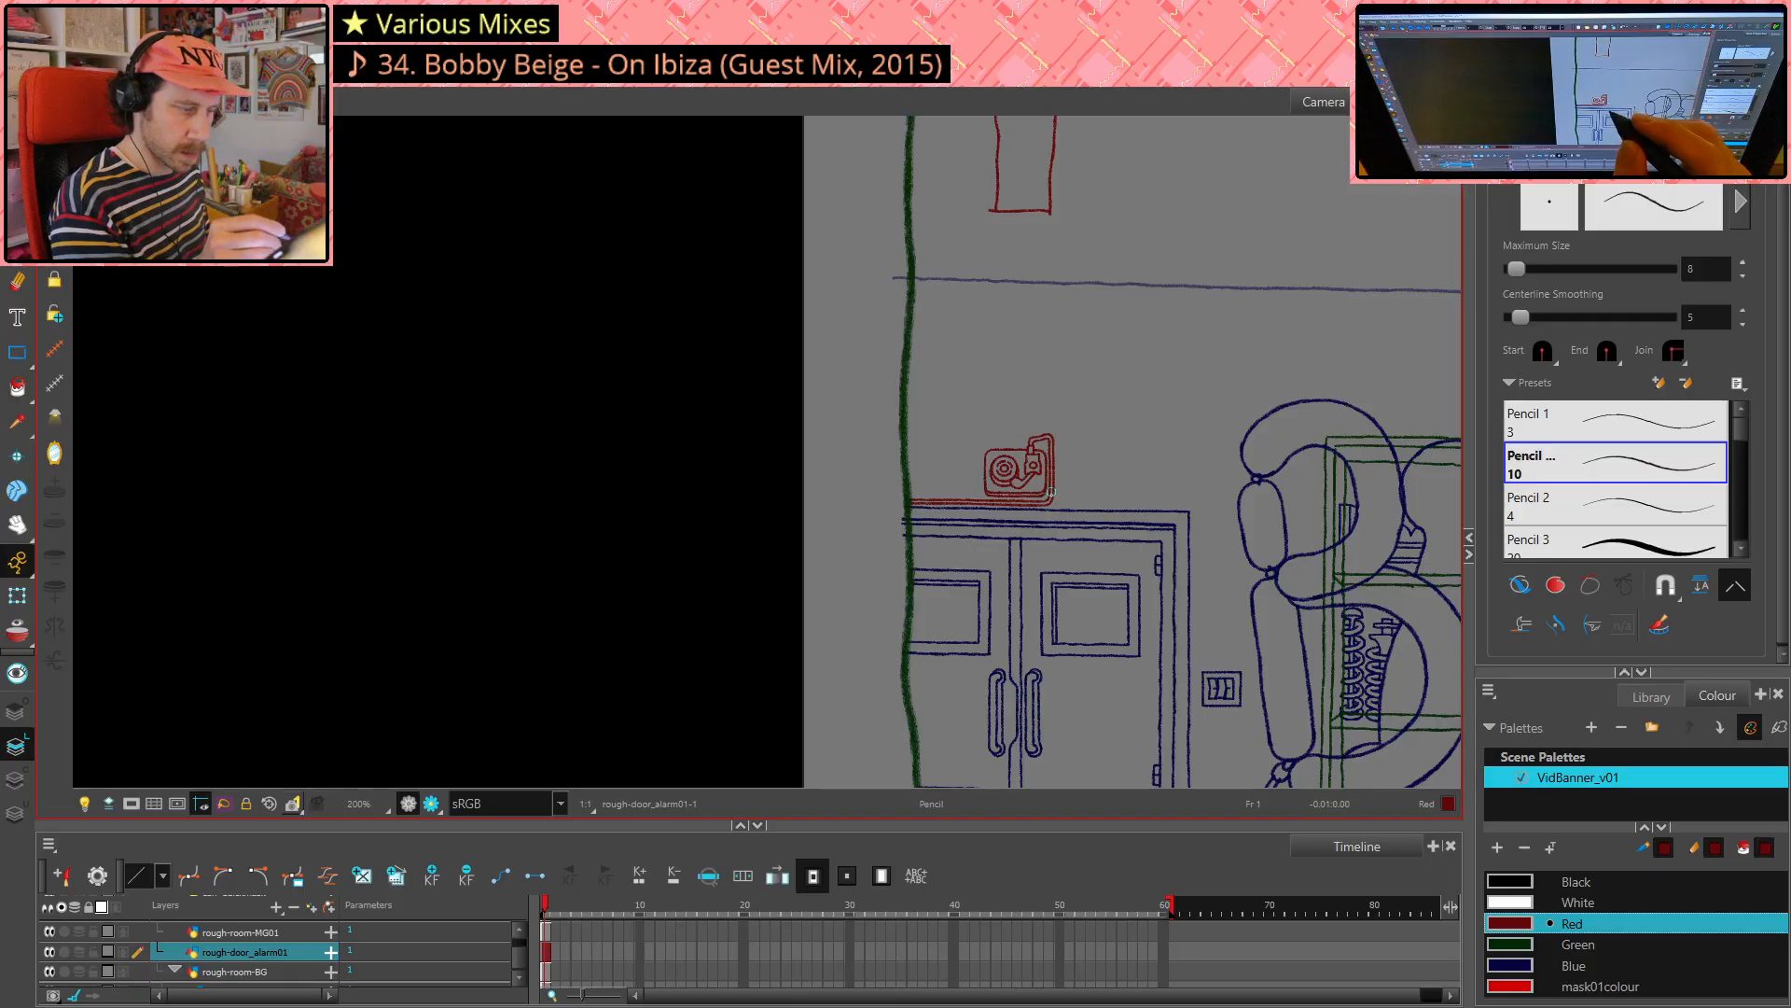
scroll(1066, 489, "up", 5)
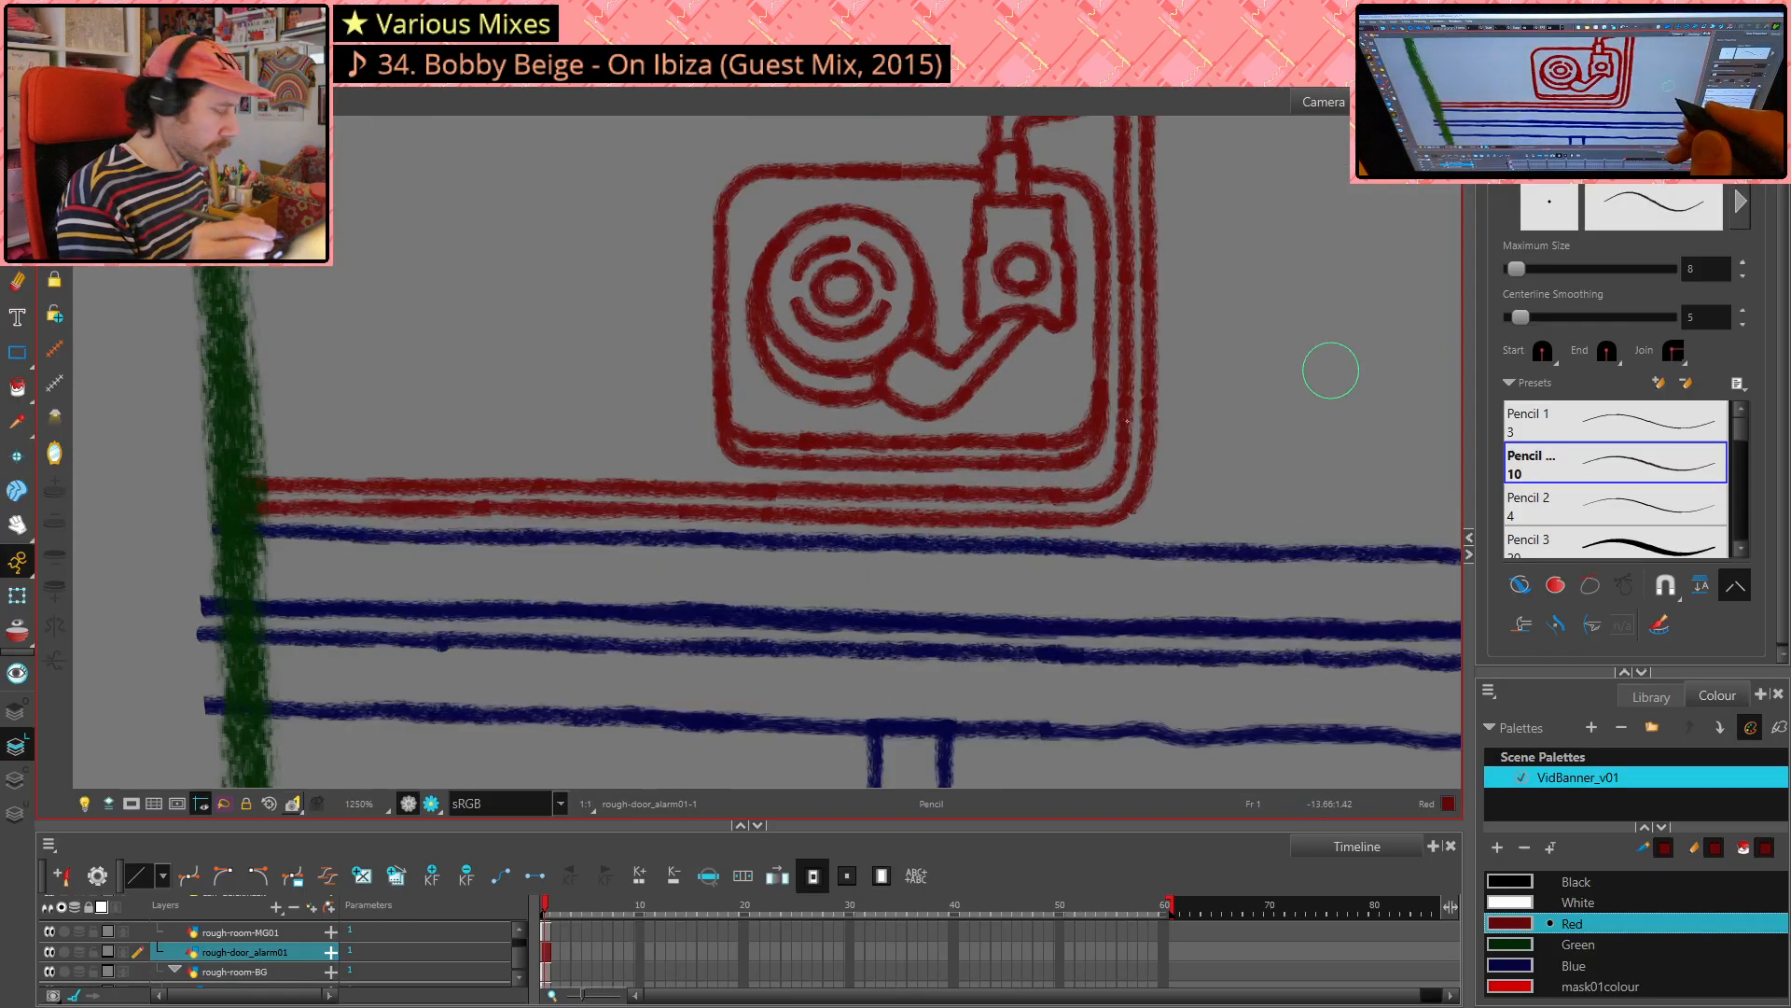
key("alt+s")
left_click(735, 435)
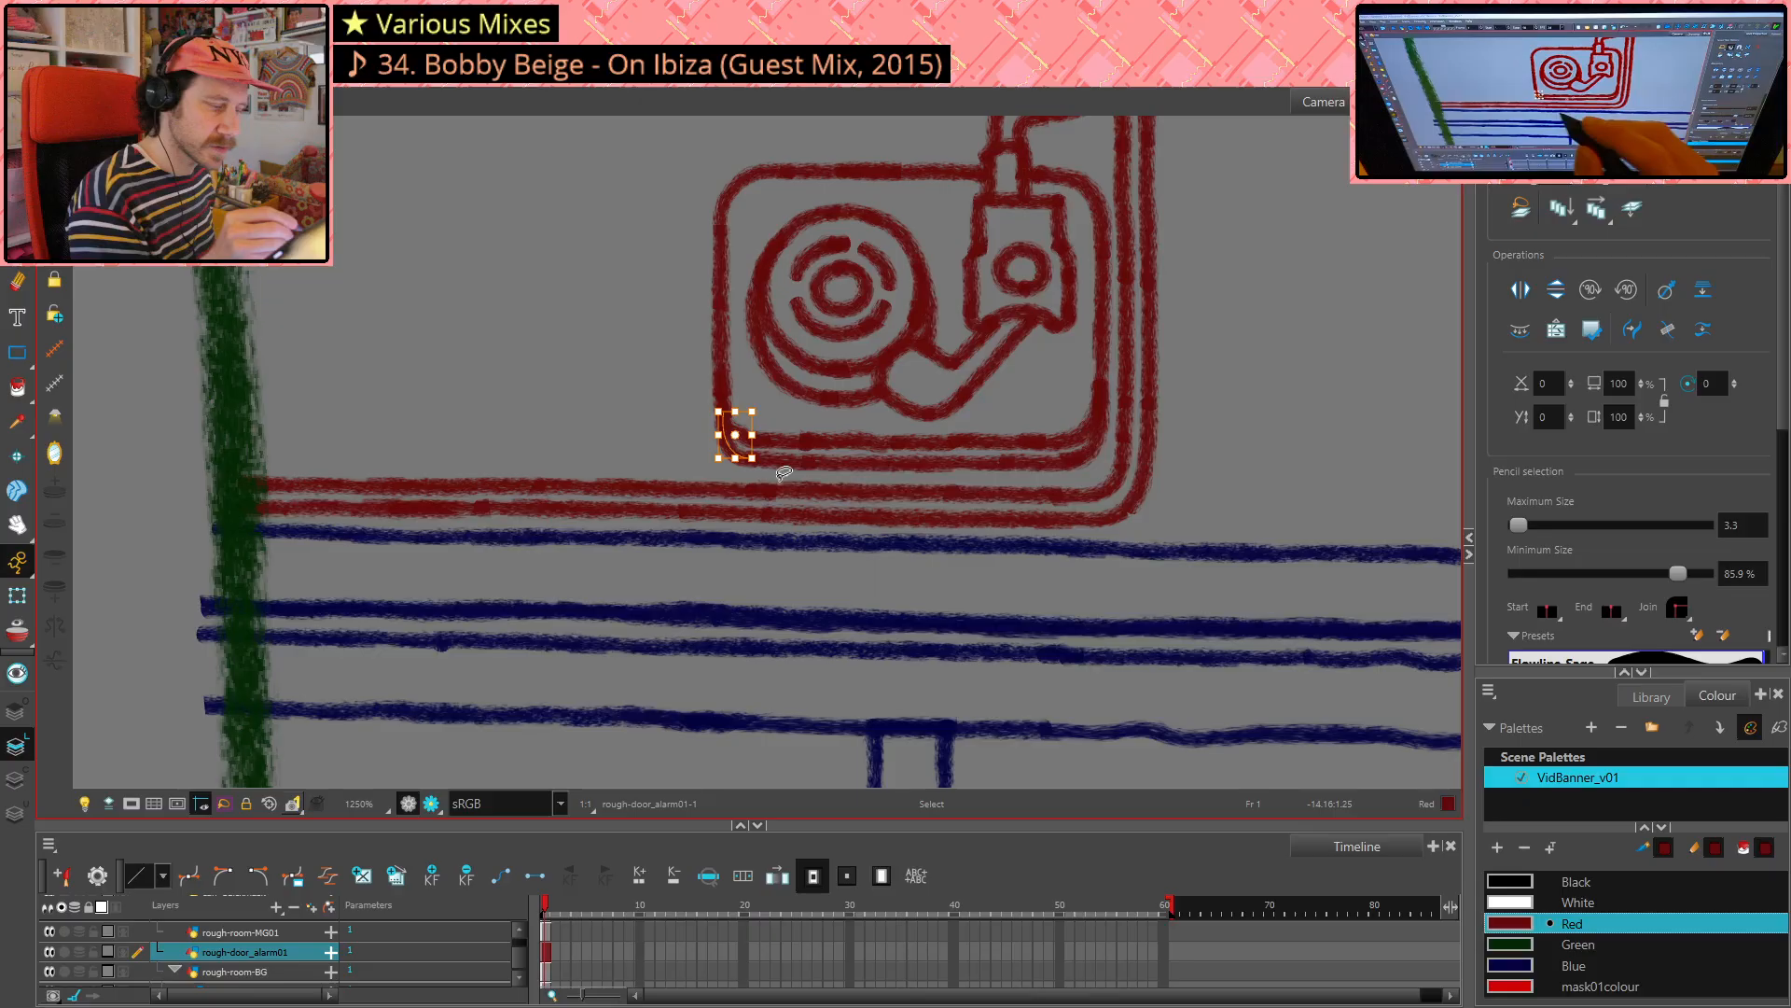
mouse_move(679, 448)
left_mouse_down()
mouse_move(760, 472)
mouse_move(919, 455)
left_mouse_up()
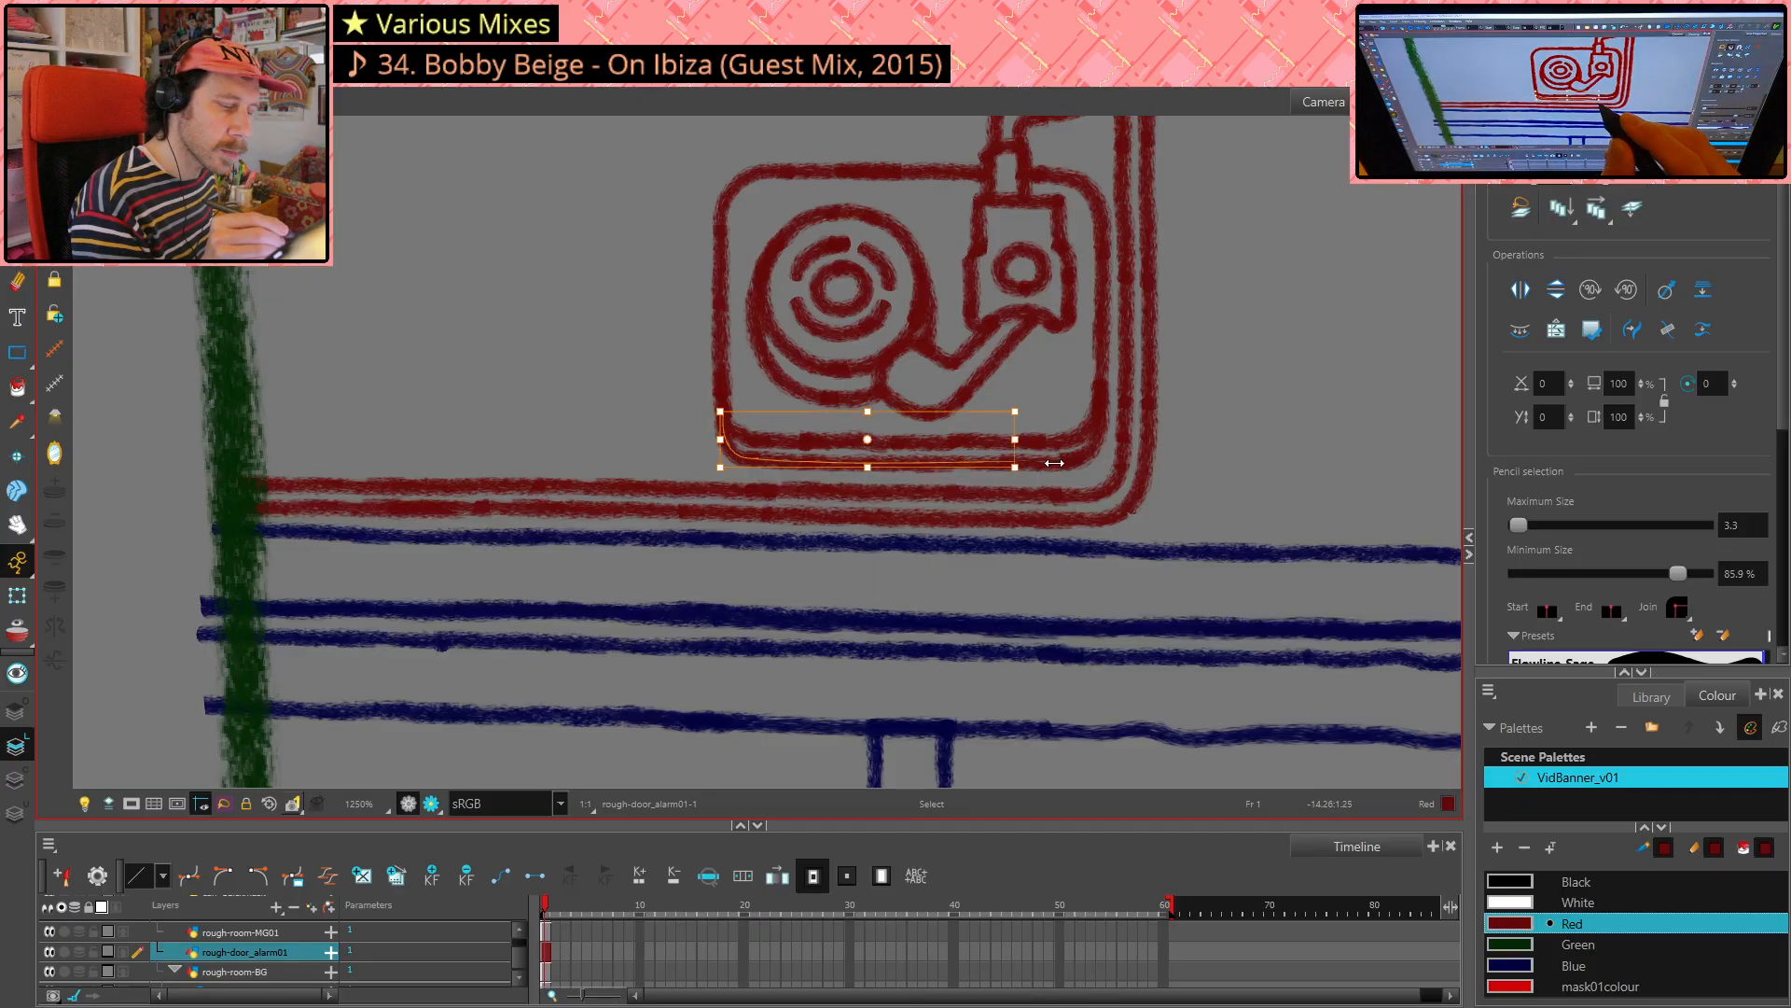
left_click(1098, 457, "shift")
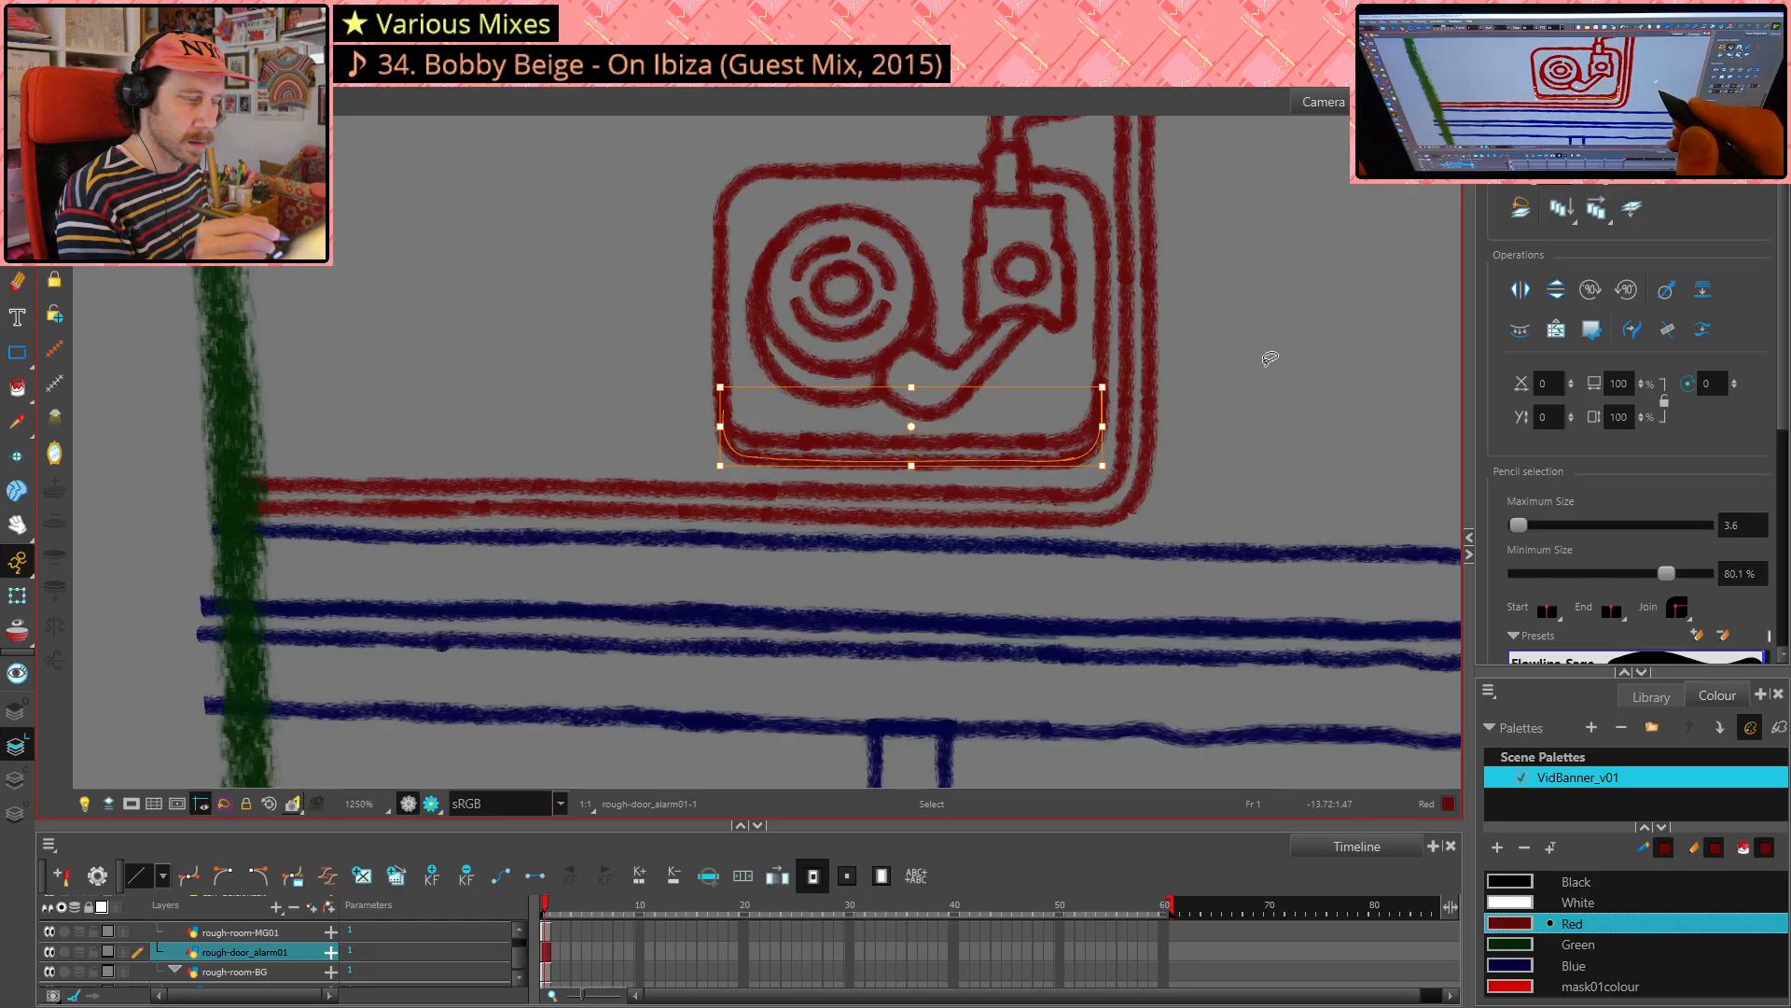
key("Up")
key("Up")
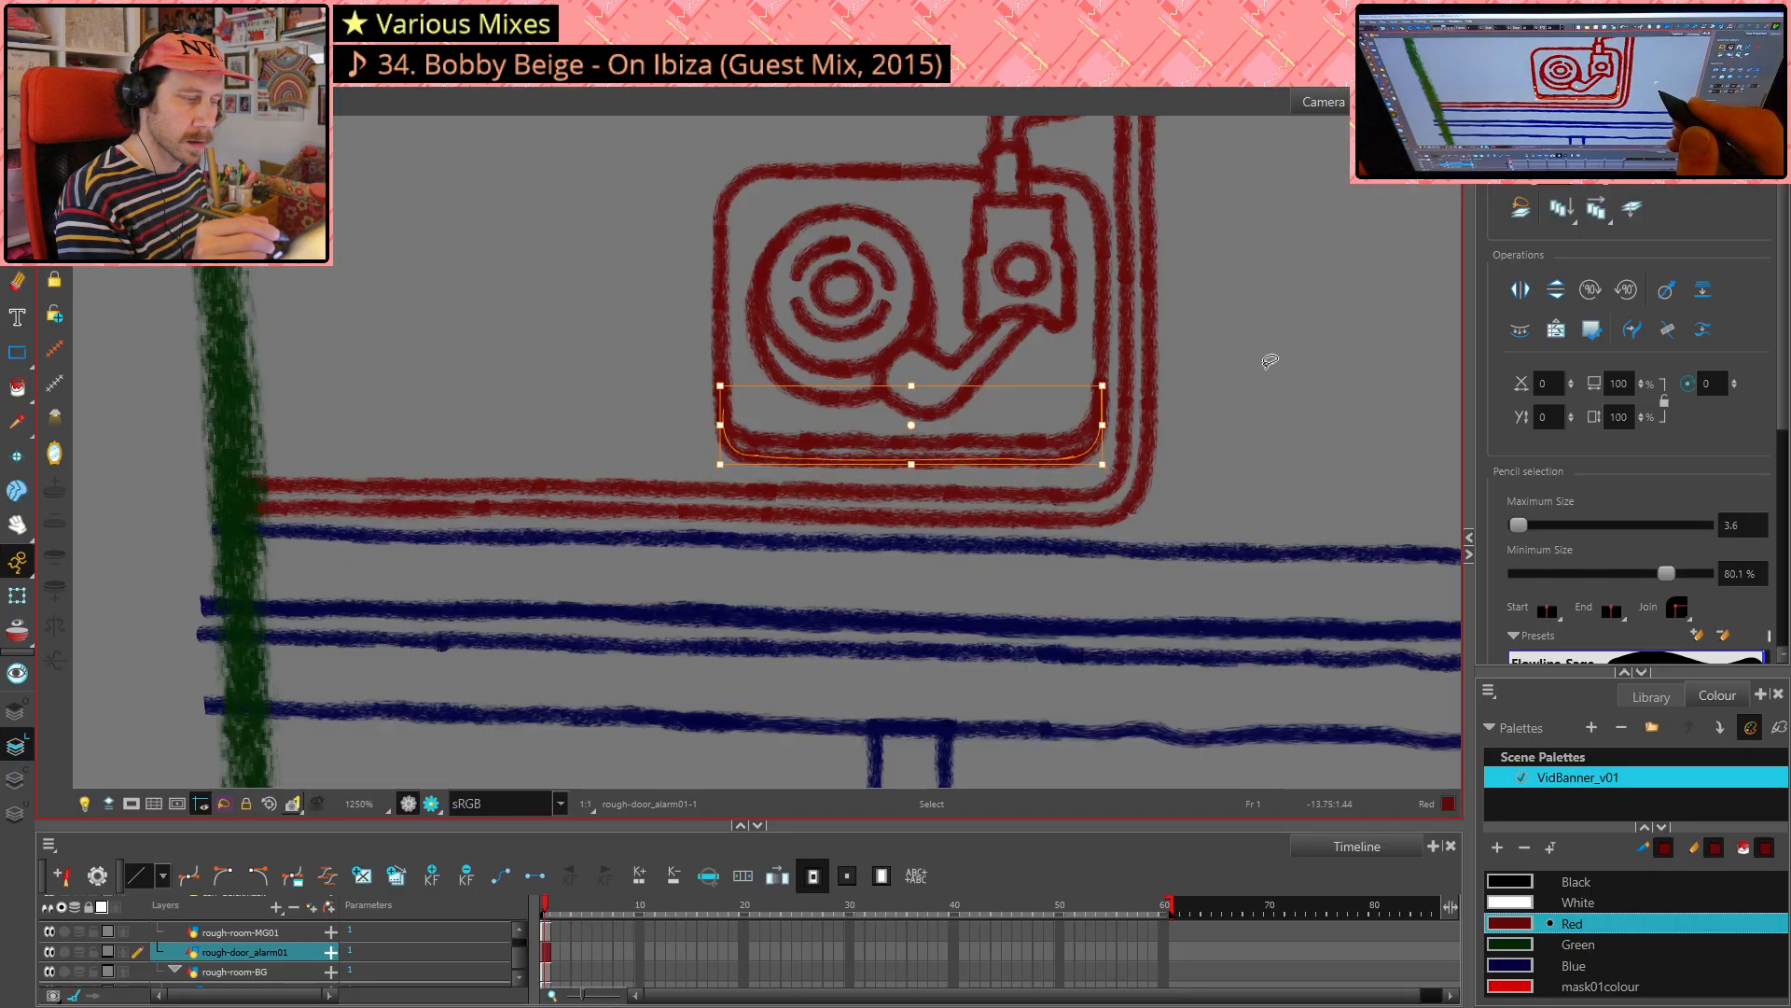
key("Up")
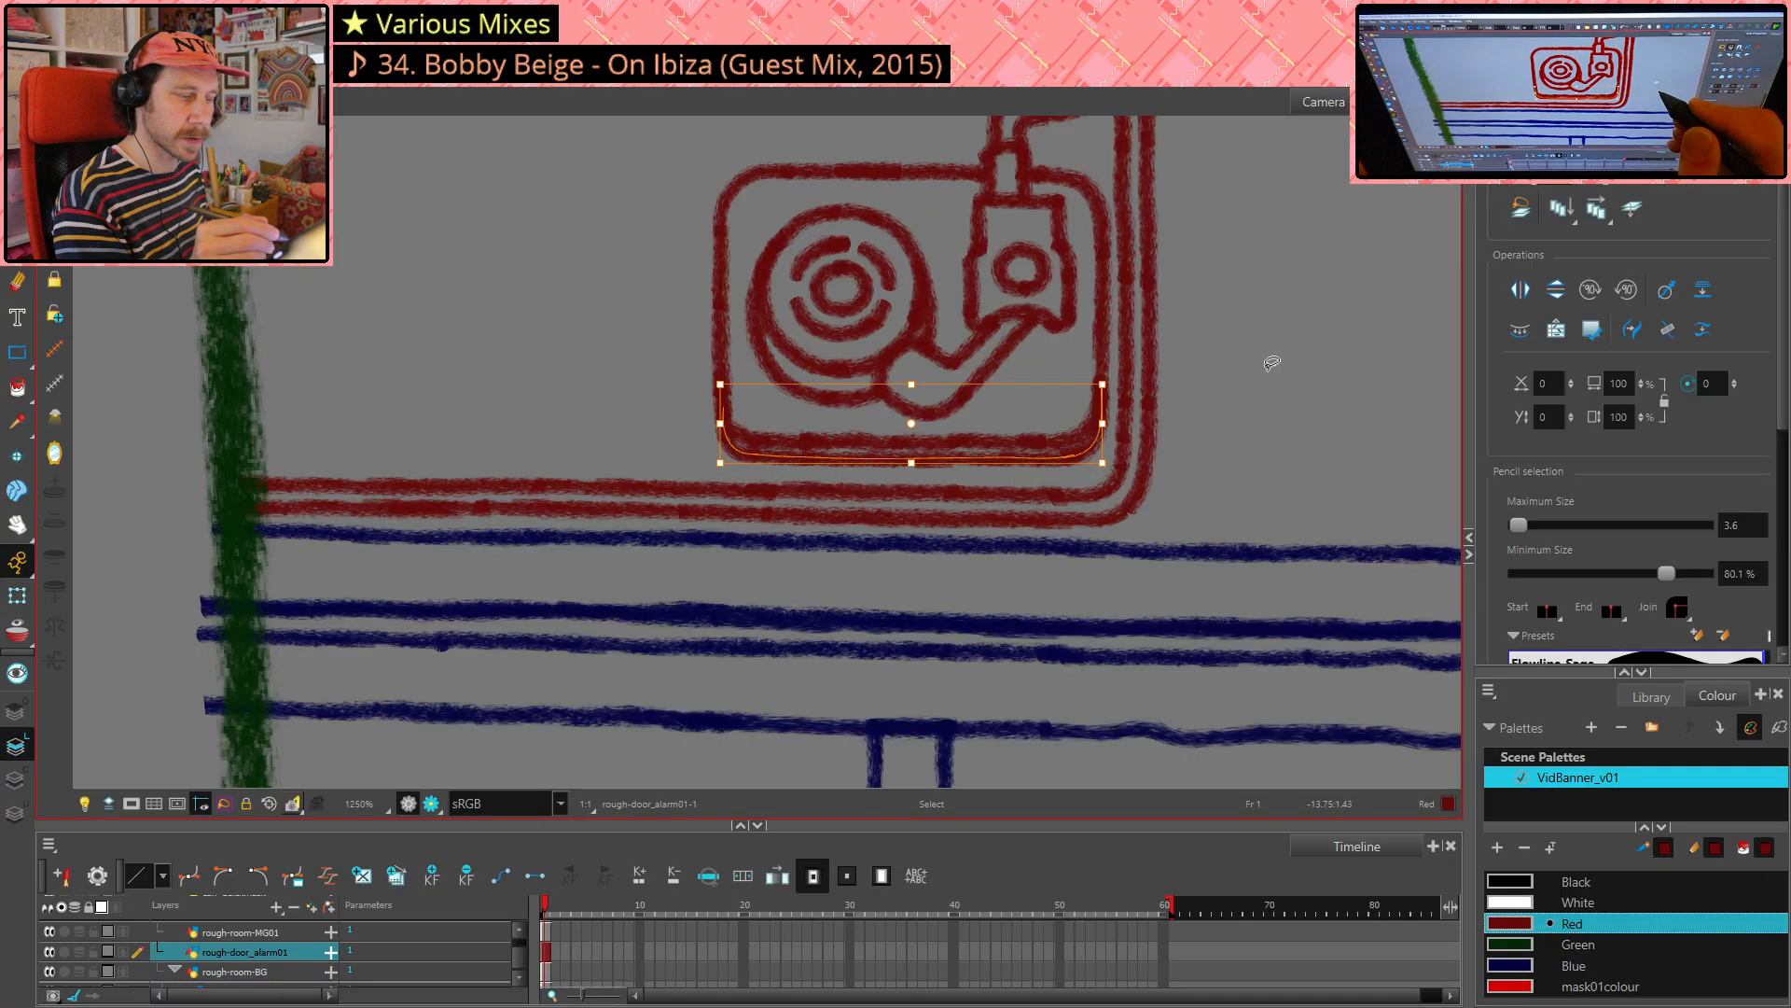
key("Up")
key("Up")
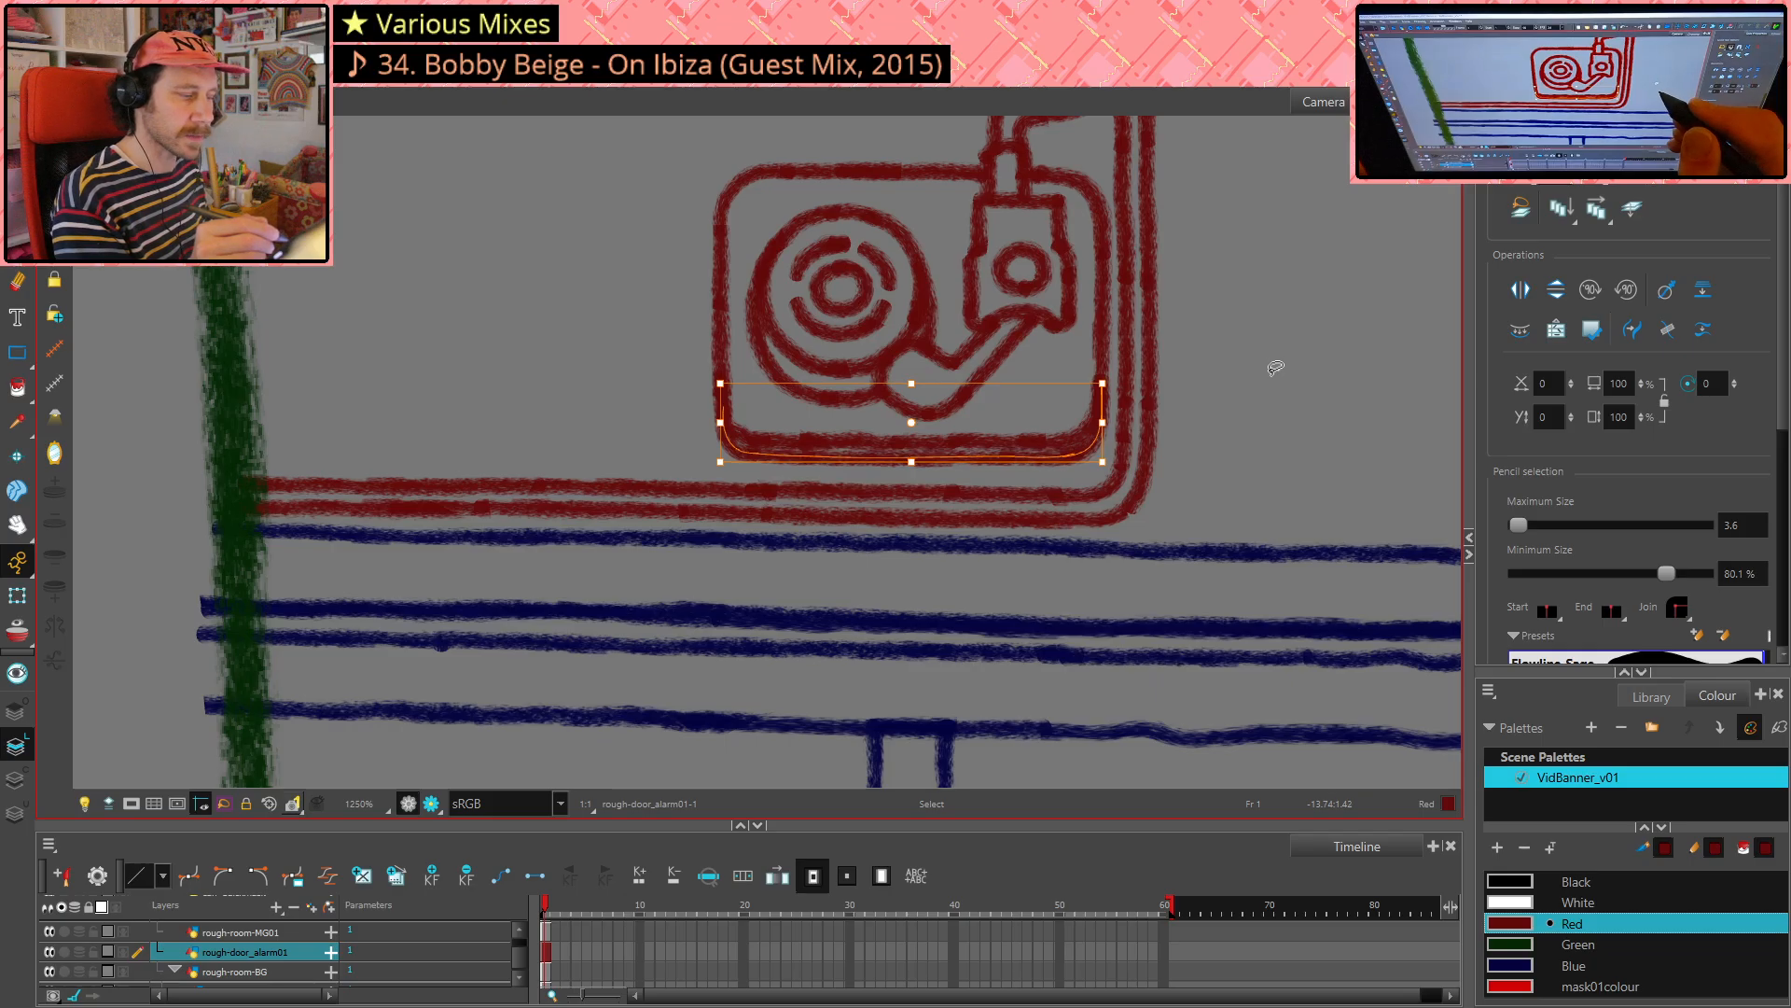
key("Up")
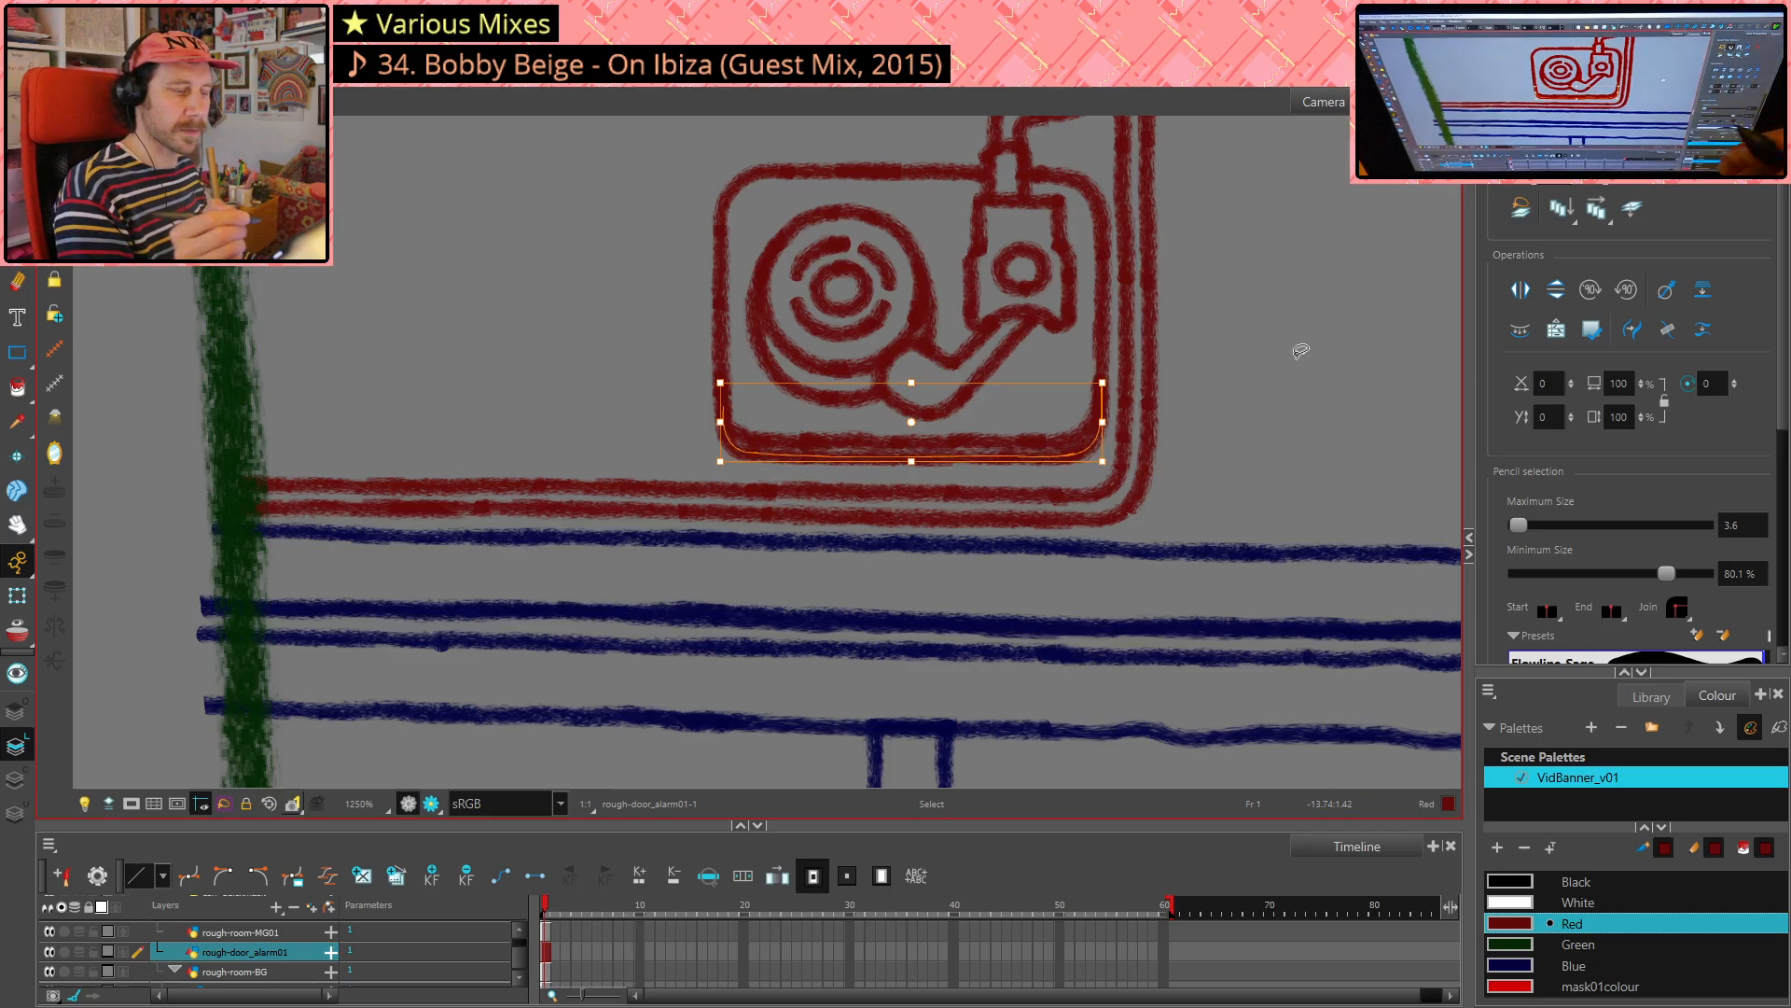
left_click(1296, 429)
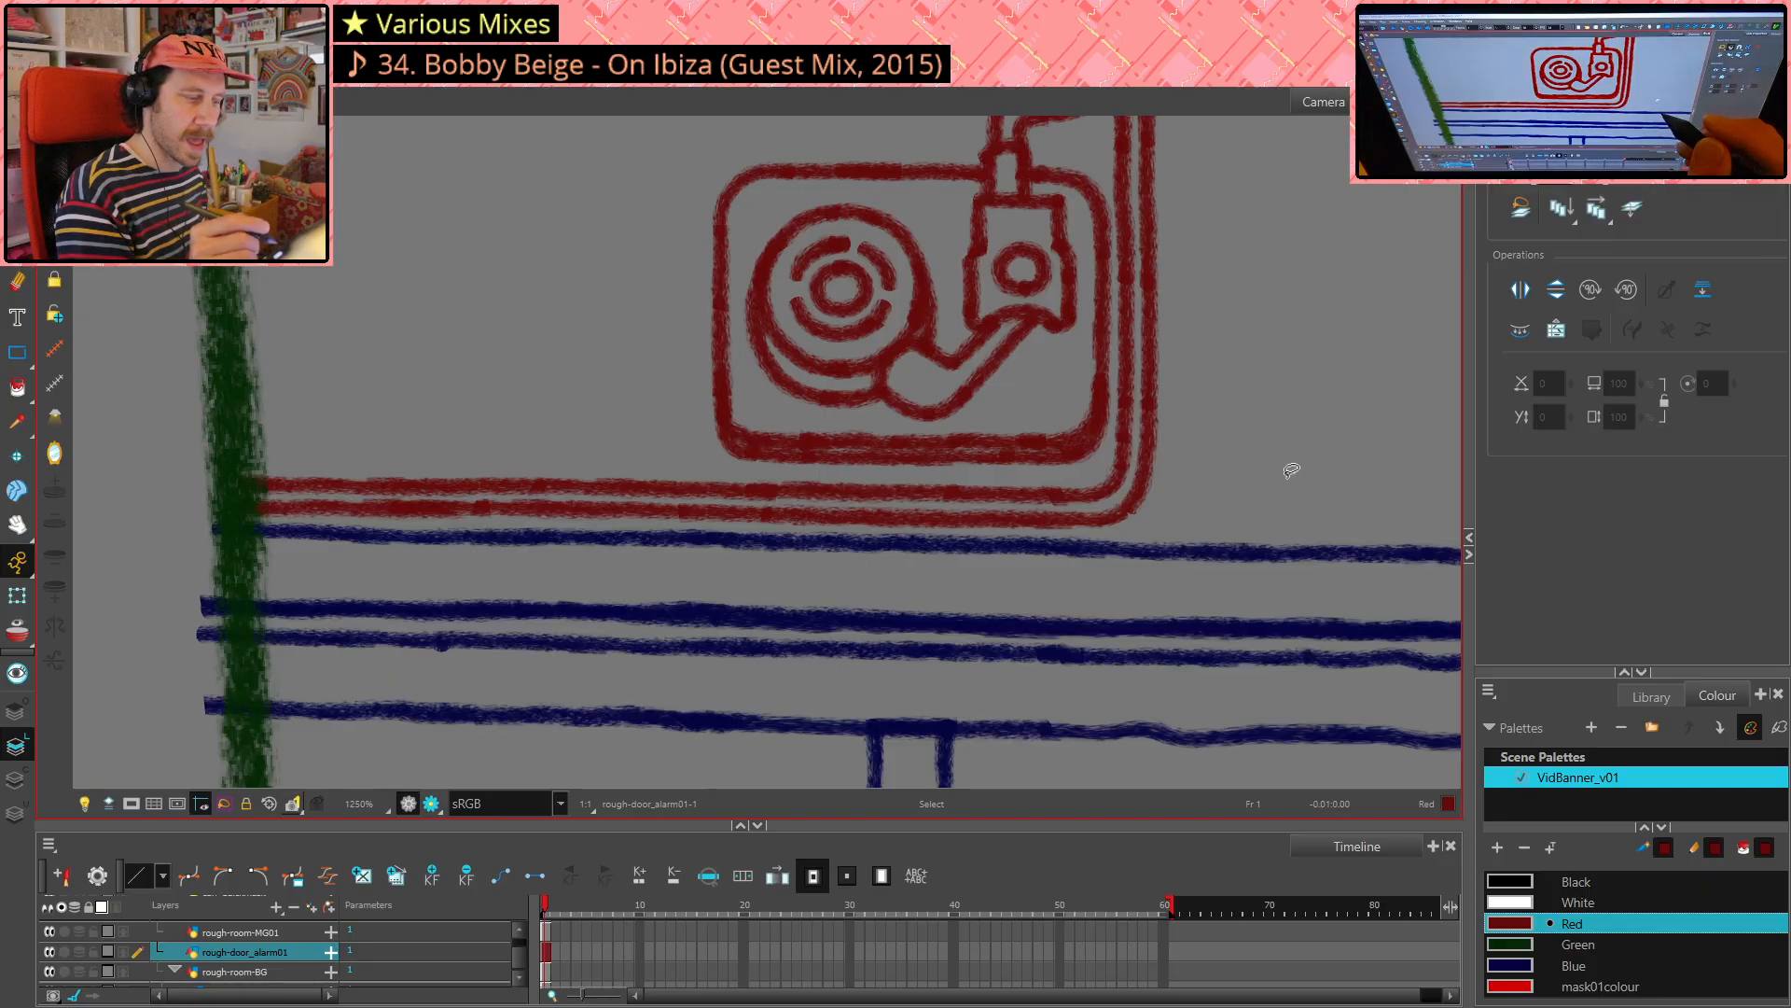
- Erase the upper-right corner of the alarm's right-hand housing with the Medium Eraser
scroll(1296, 467, "down", 1)
scroll(1297, 467, "down", 3)
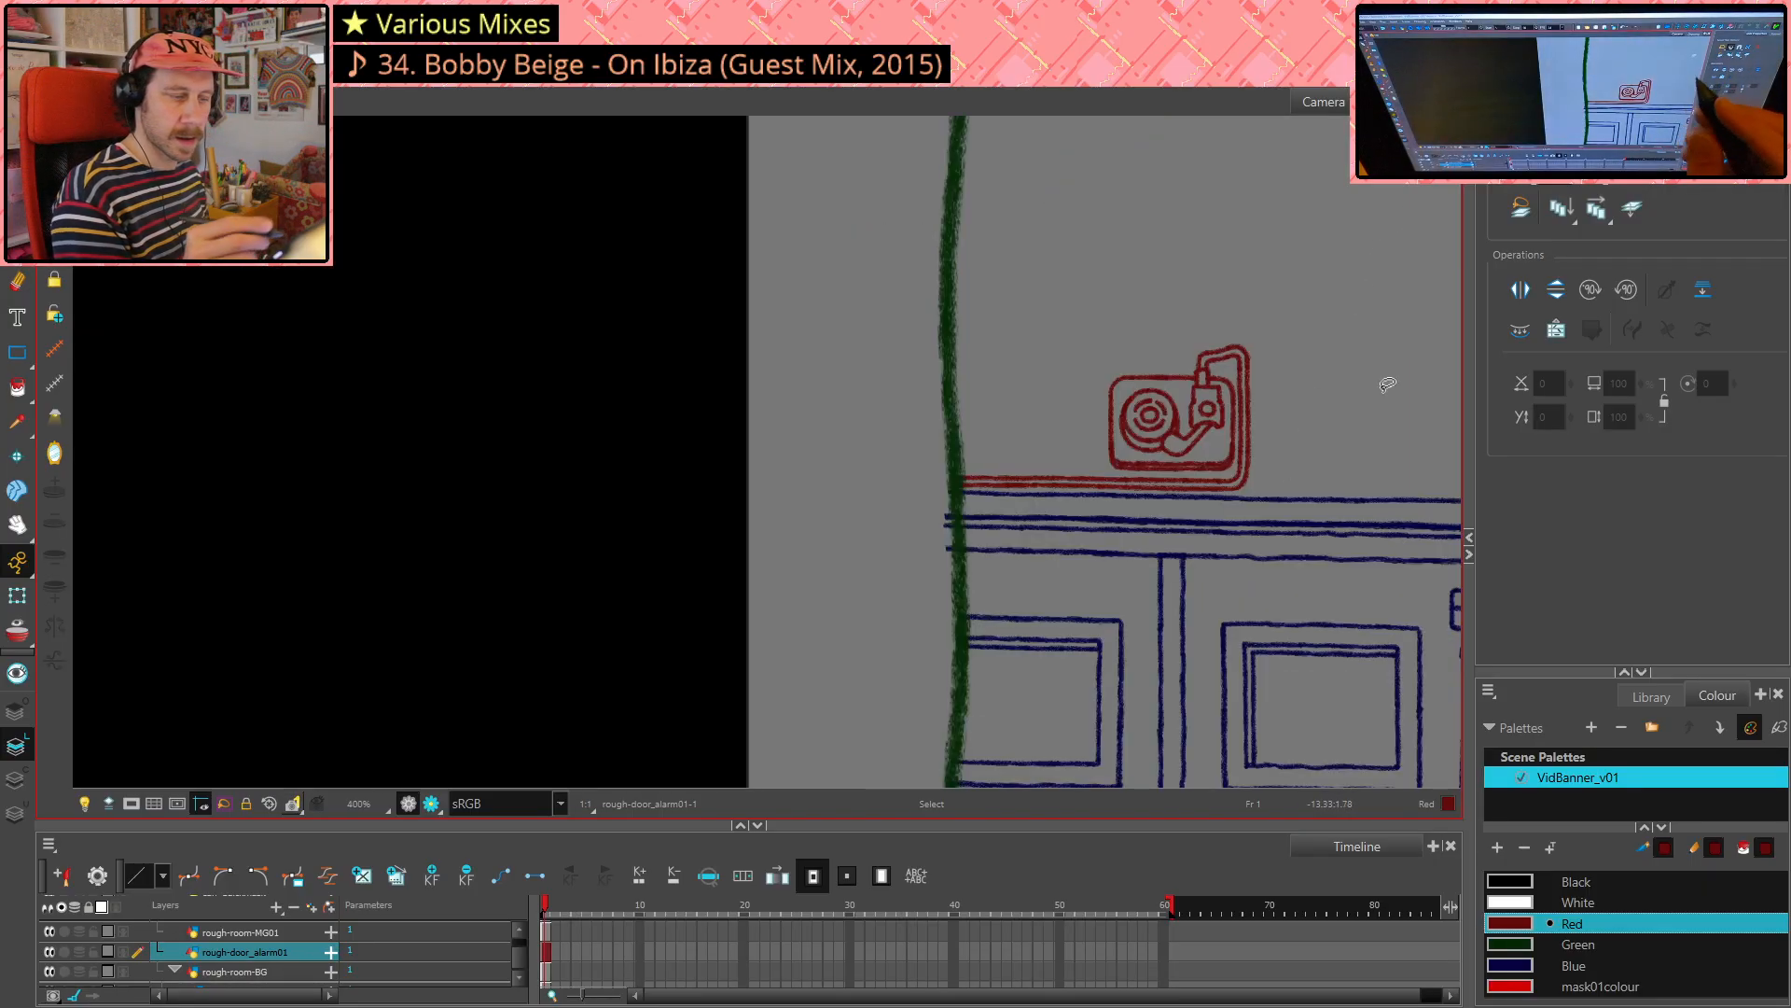
scroll(1374, 507, "down", 1)
key("space")
mouse_move(1194, 611)
left_mouse_down()
mouse_move(1003, 548)
mouse_move(690, 593)
left_mouse_up()
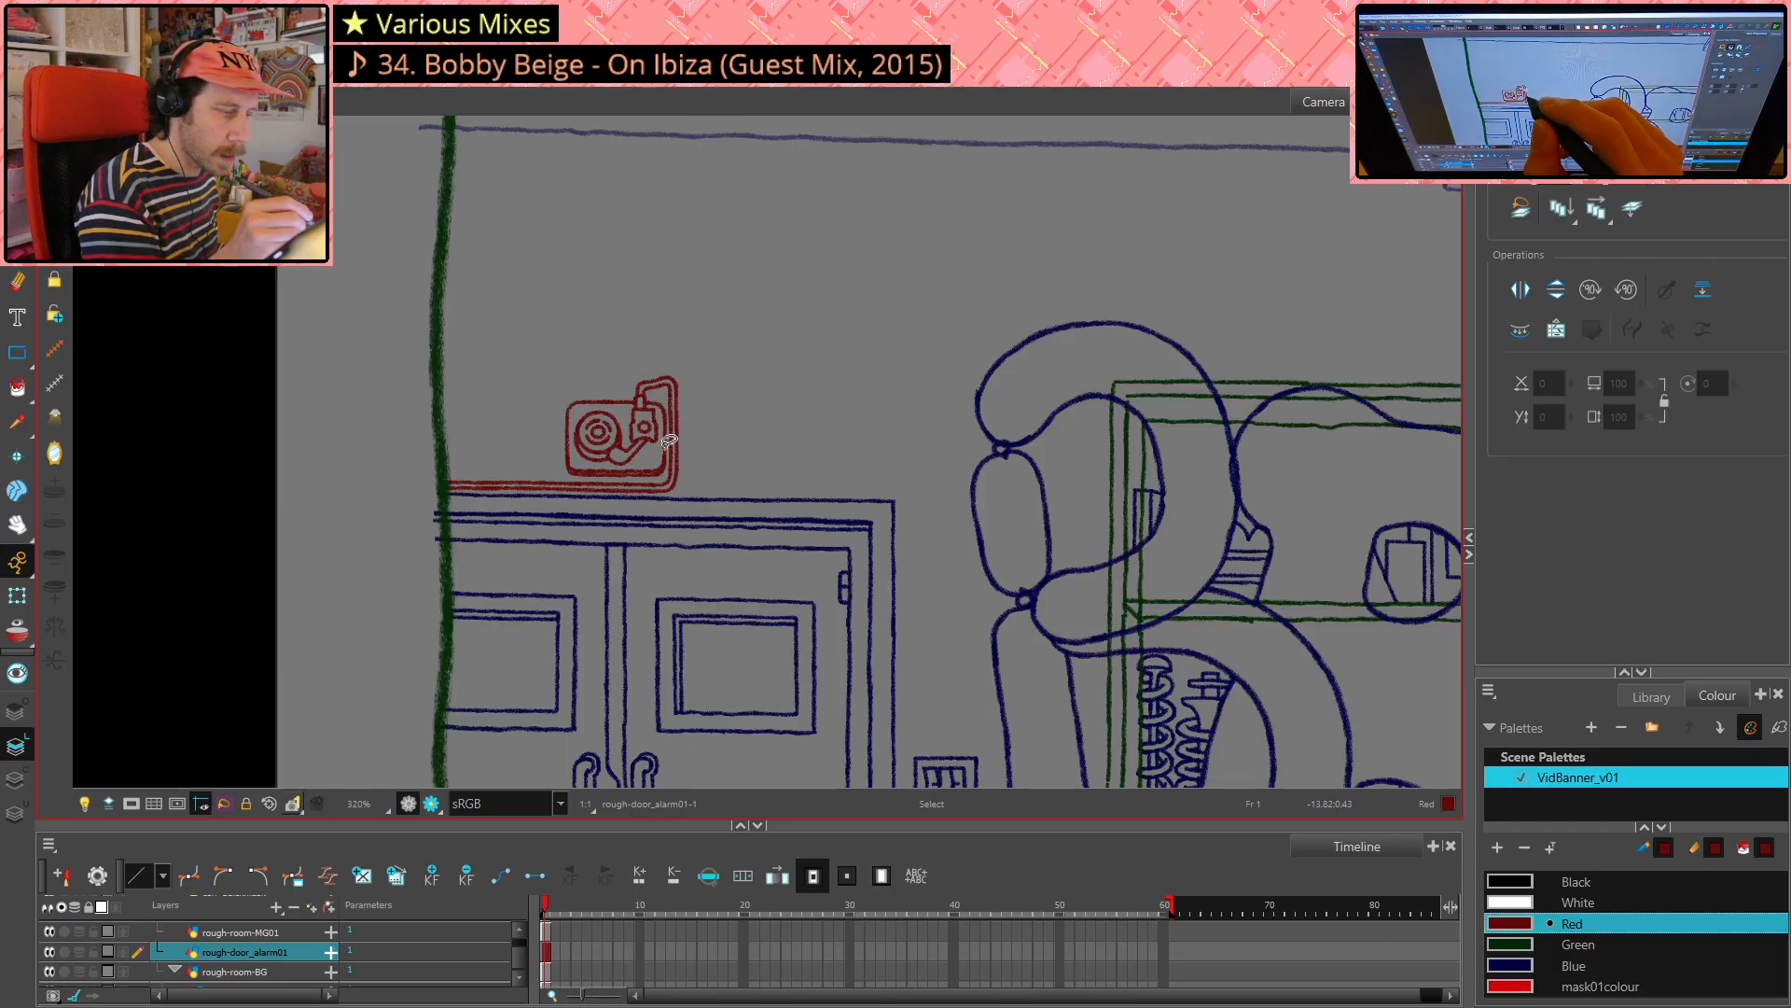
scroll(636, 408, "up", 3)
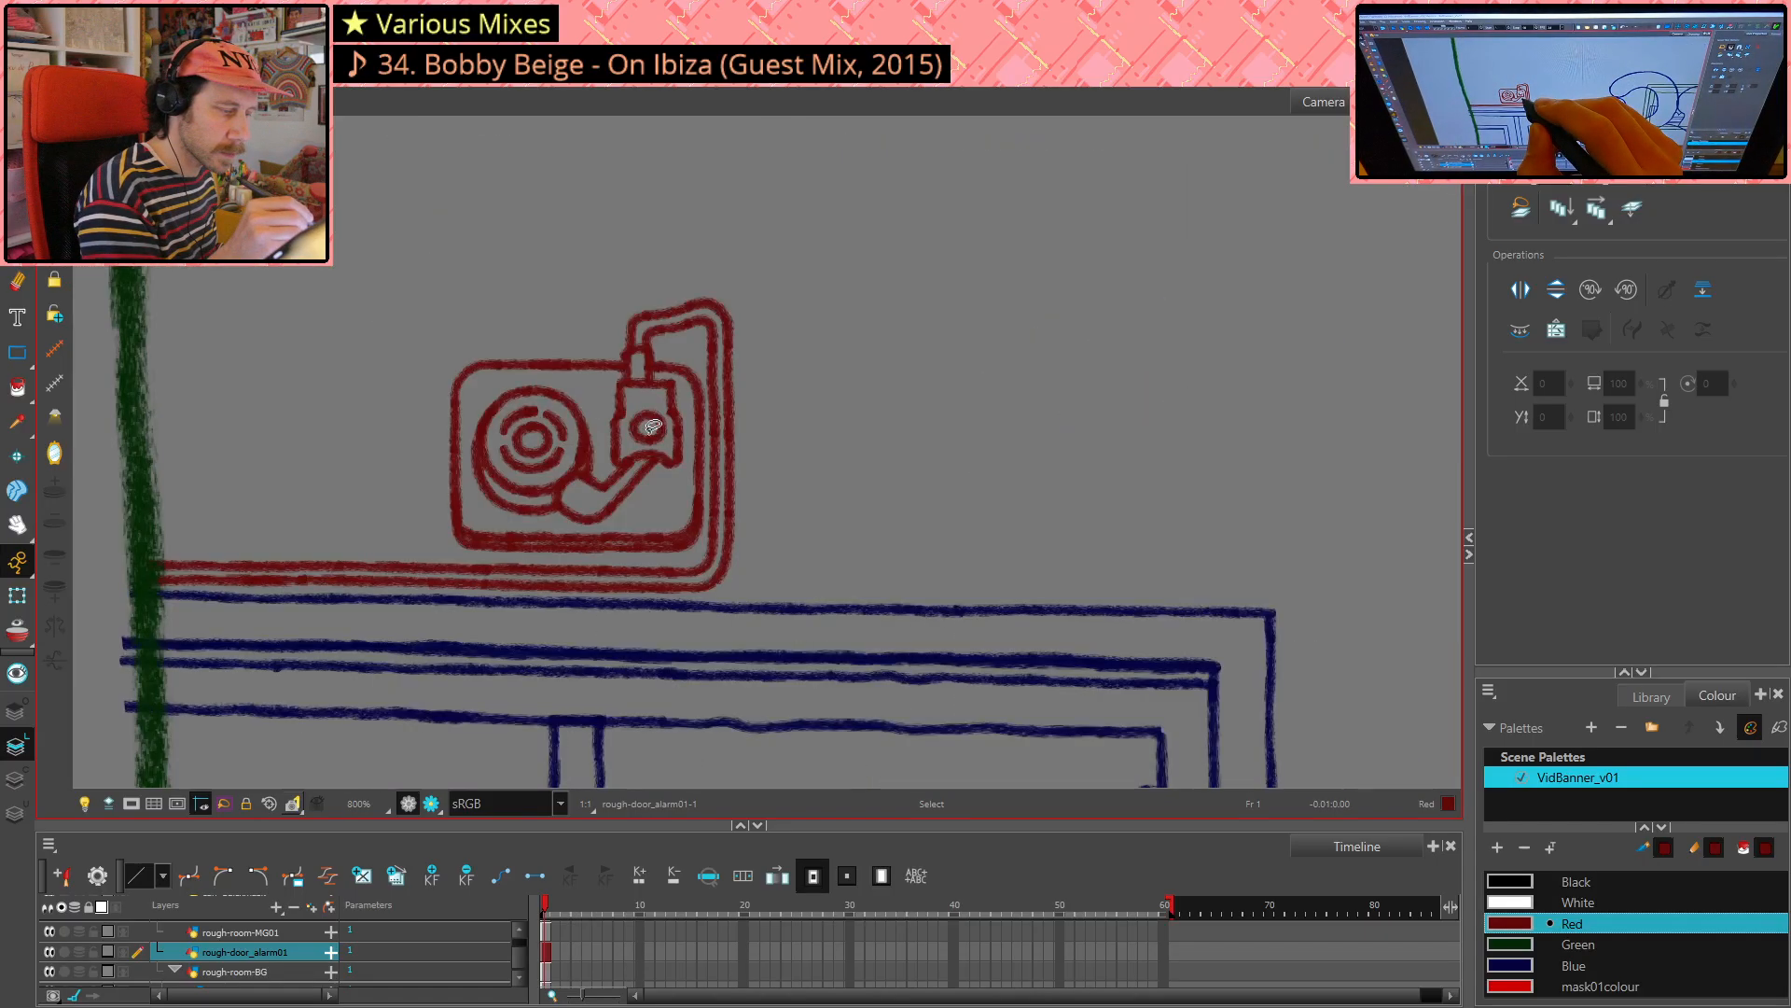
scroll(799, 368, "up", 1)
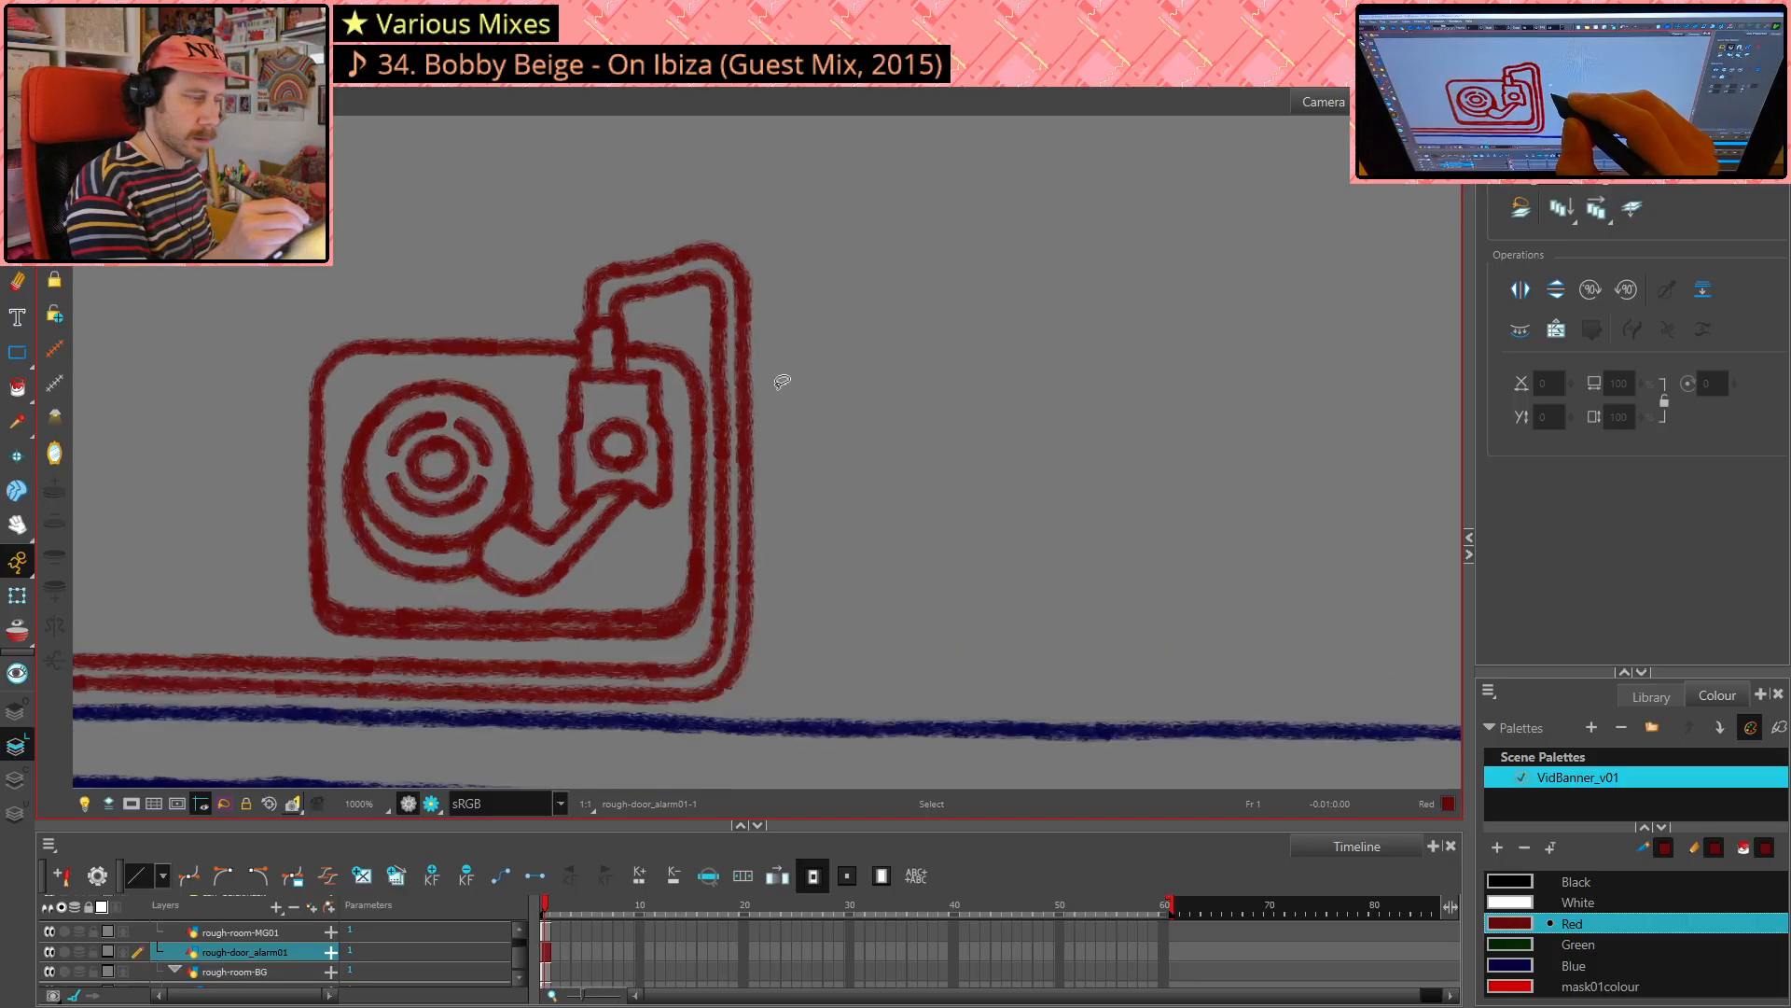
scroll(780, 390, "up", 1)
key("alt+e")
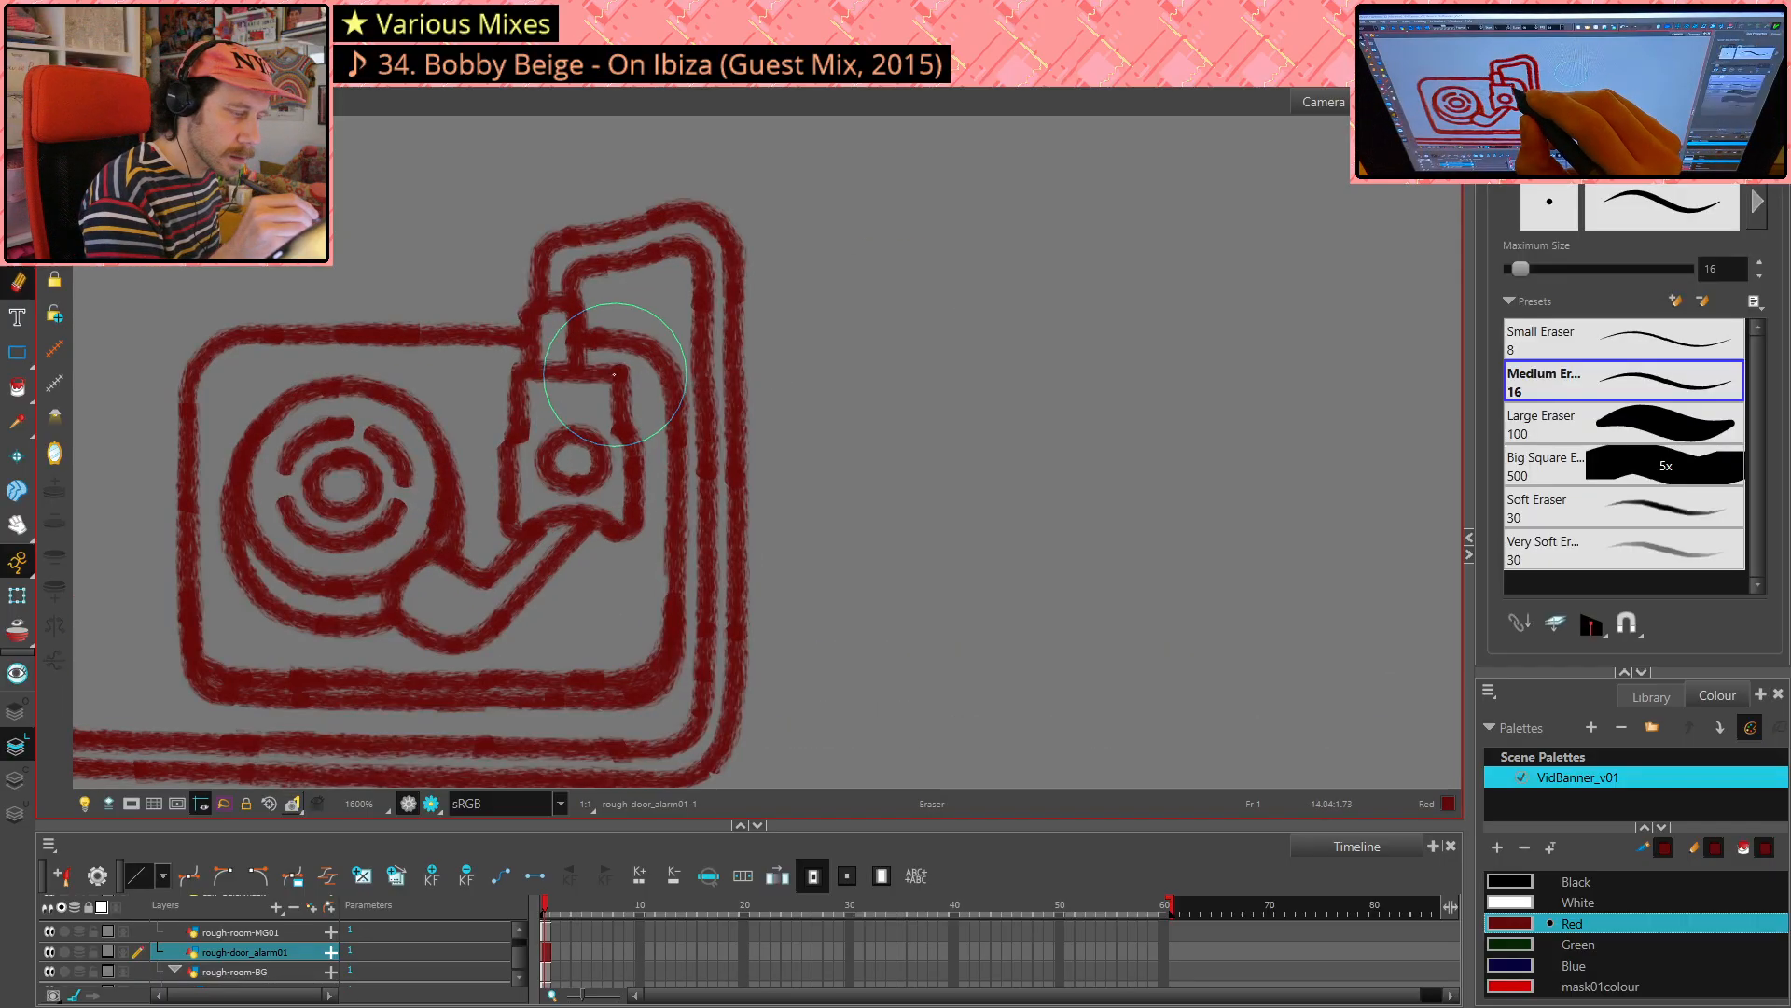
left_click_drag(616, 374, 634, 401)
- Try to redraw the housing's upper-right corner in red pencil
key("alt+slash")
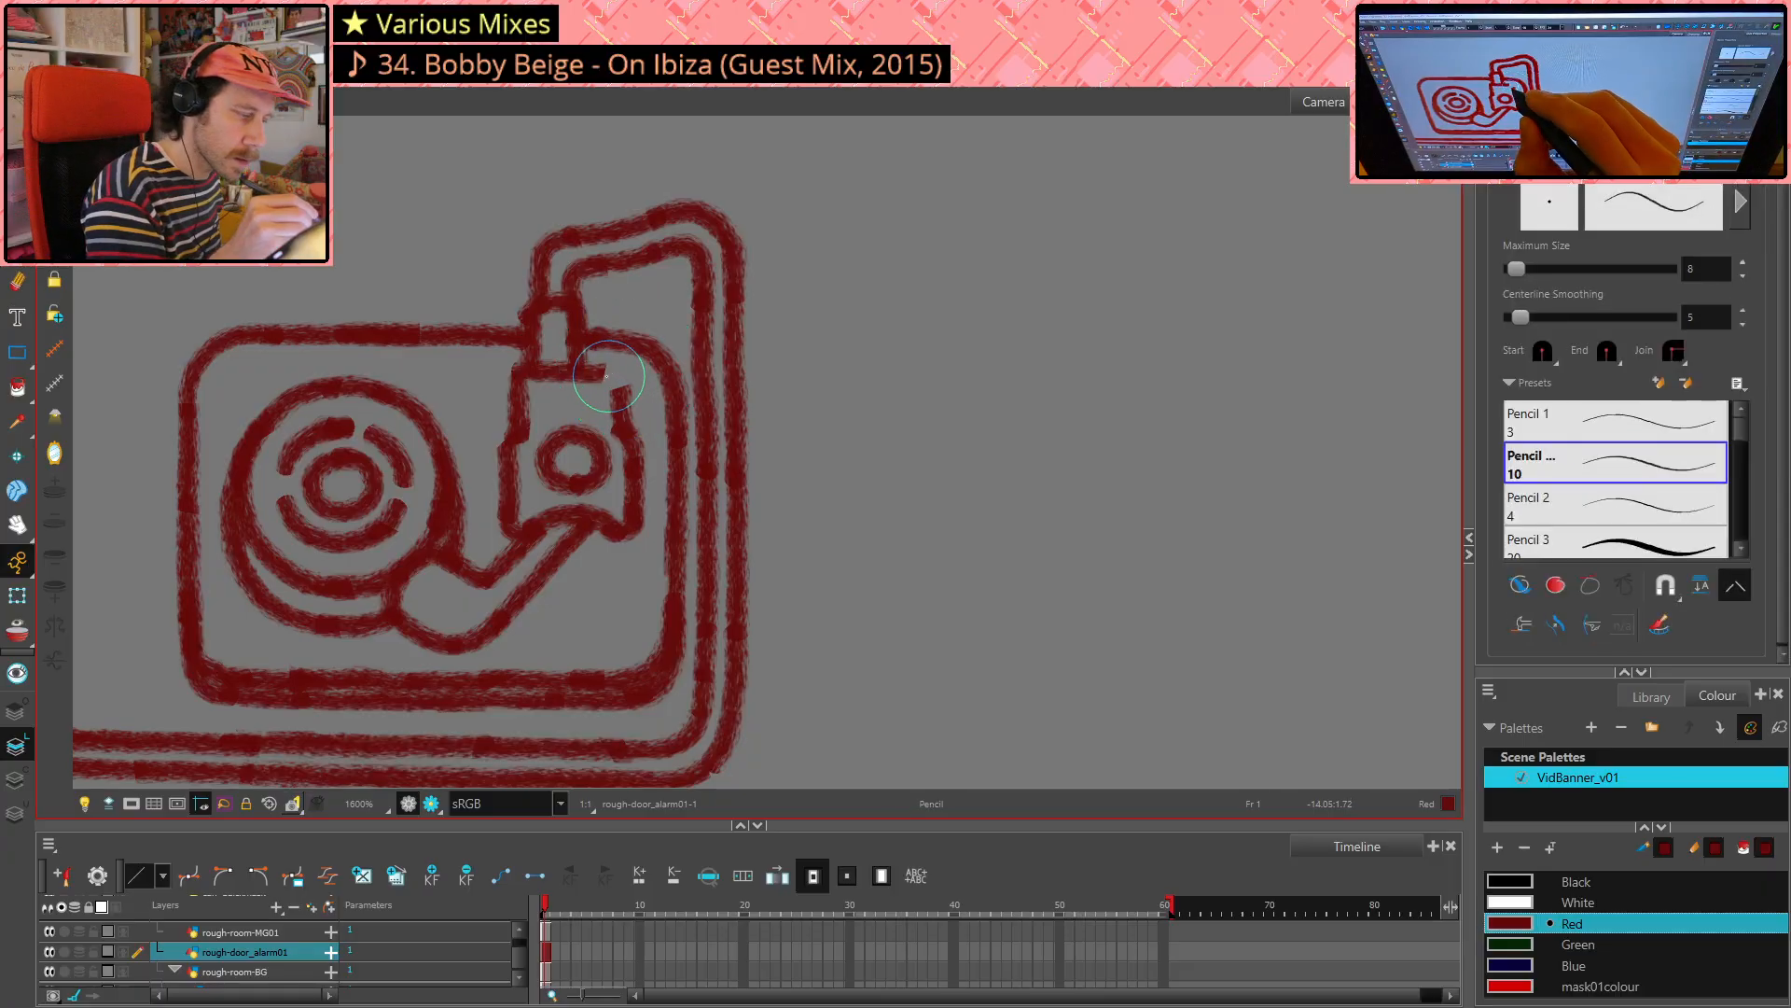
mouse_move(569, 340)
left_mouse_down()
mouse_move(625, 401)
mouse_move(602, 372)
left_mouse_up()
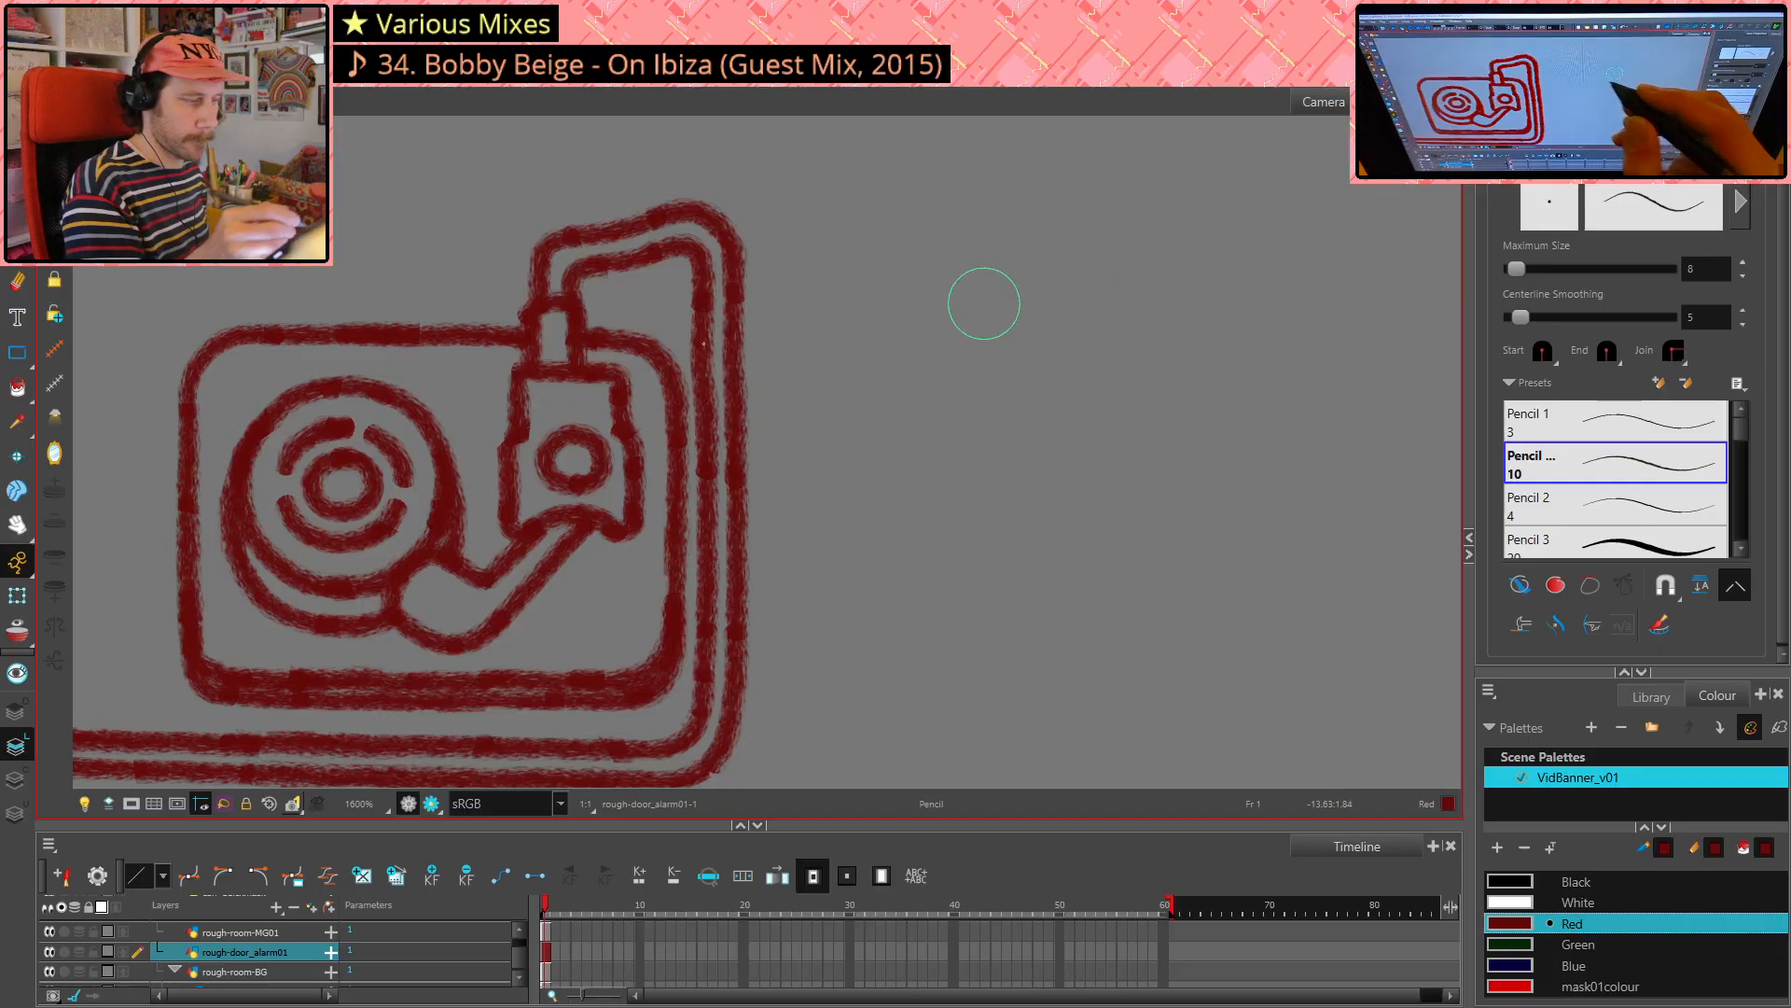
key("alt+s")
key("alt+slash")
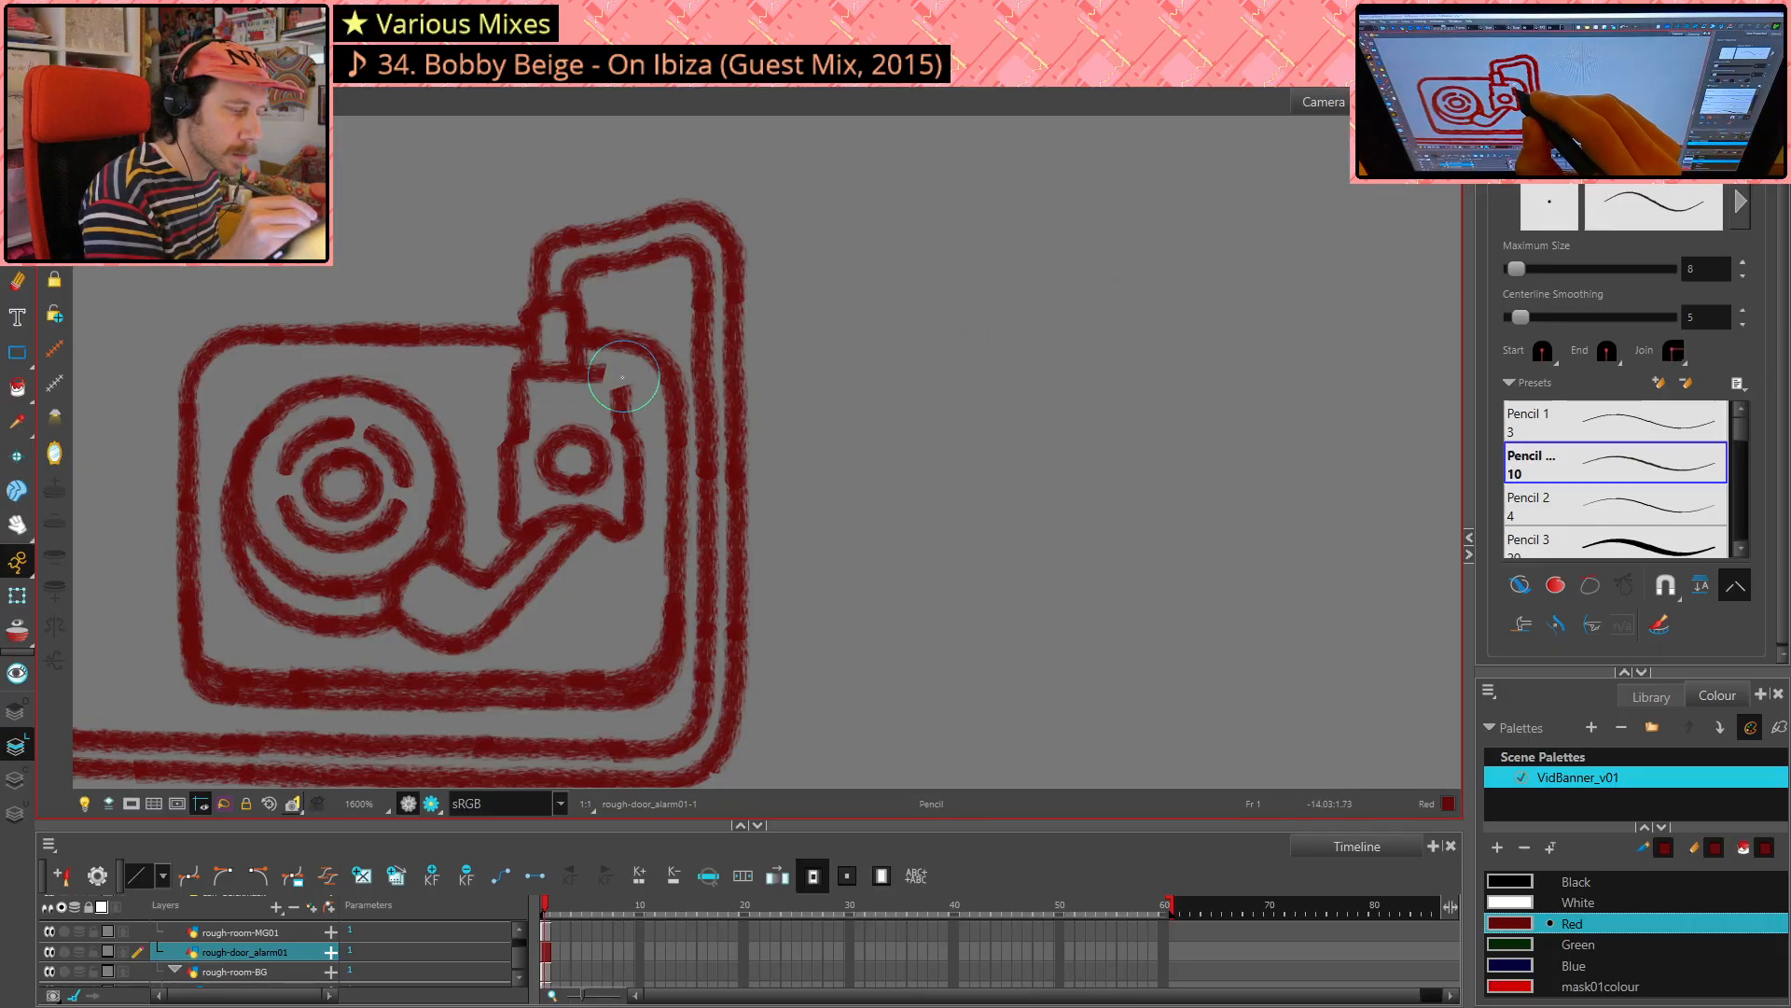
left_click_drag(614, 374, 623, 378)
key("ctrl+z")
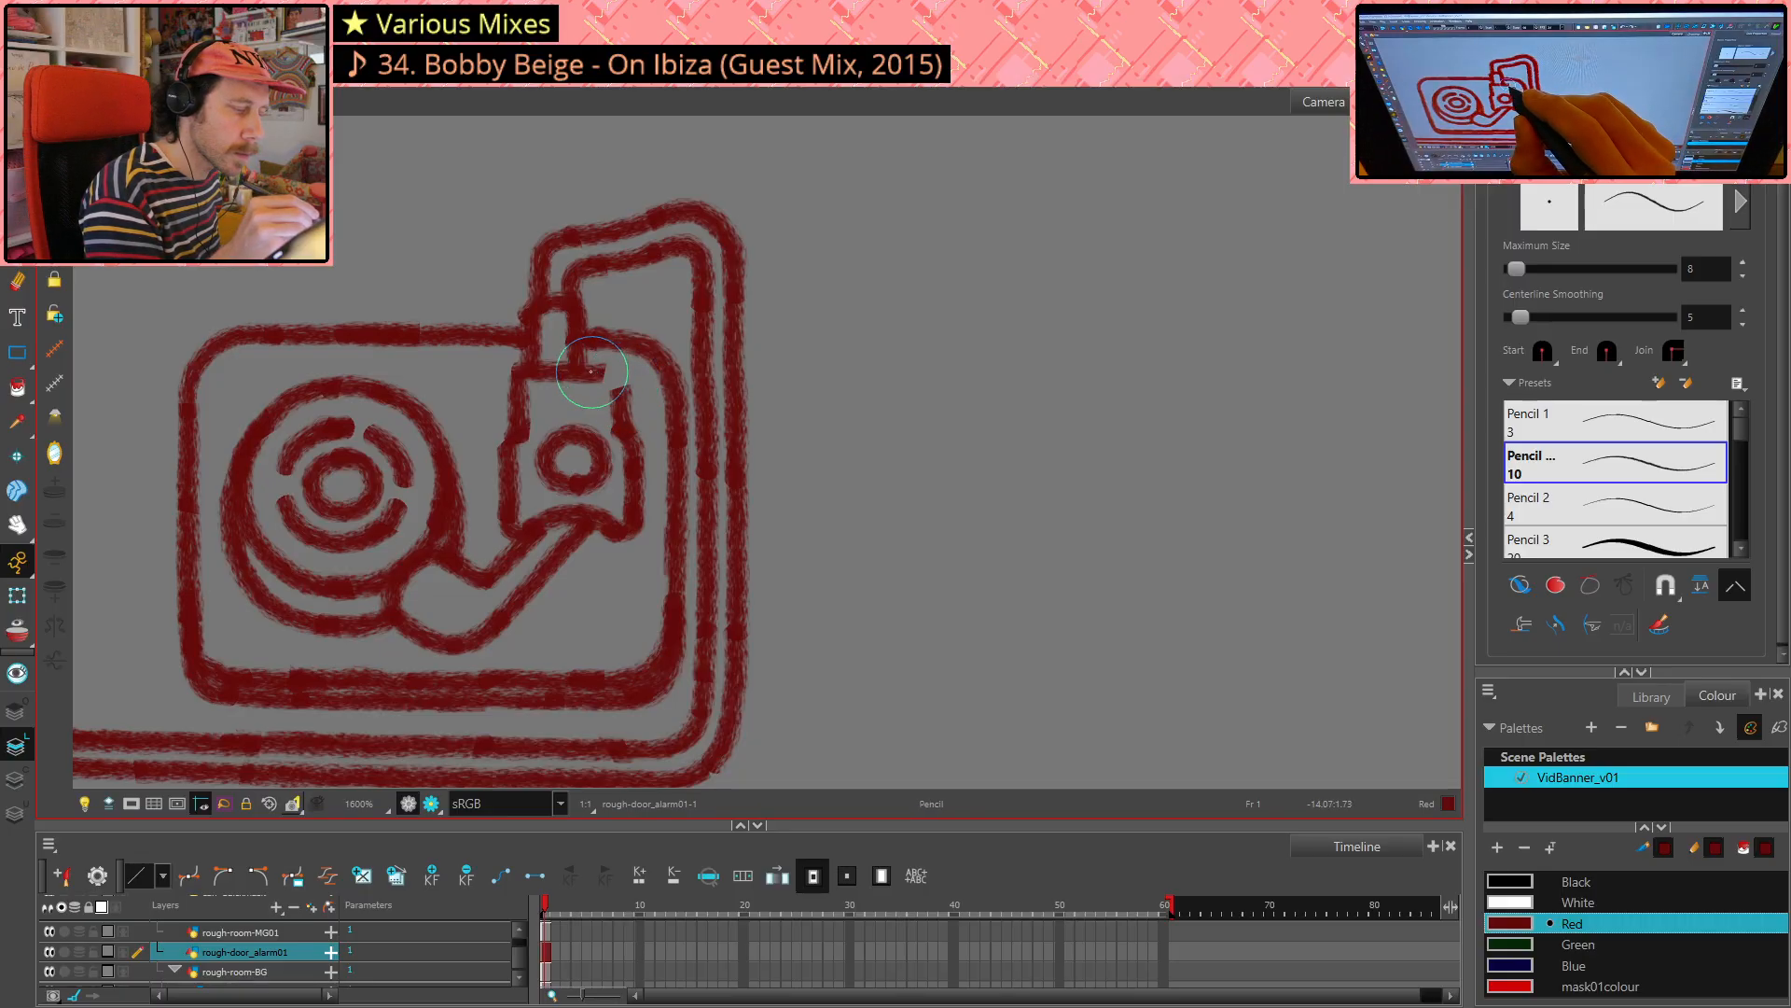
- Select the remaining top edge of the right-hand housing and delete it
key("alt+s")
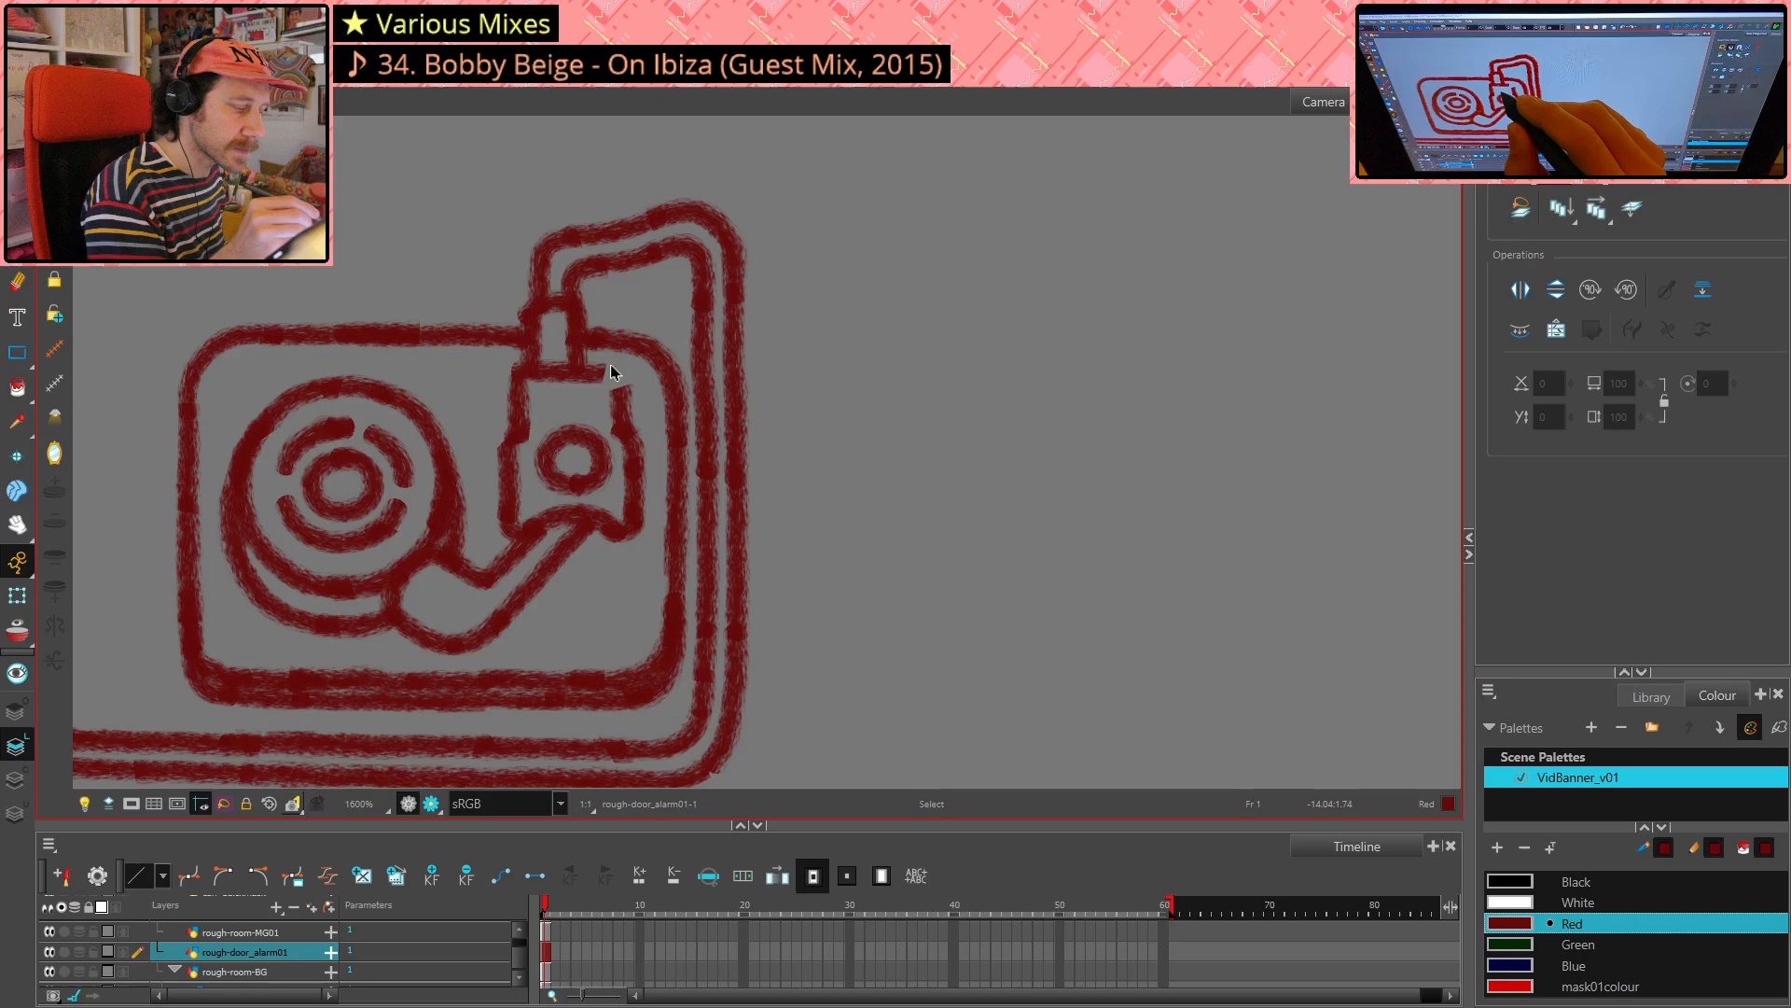
left_click_drag(666, 350, 663, 354)
key("Delete")
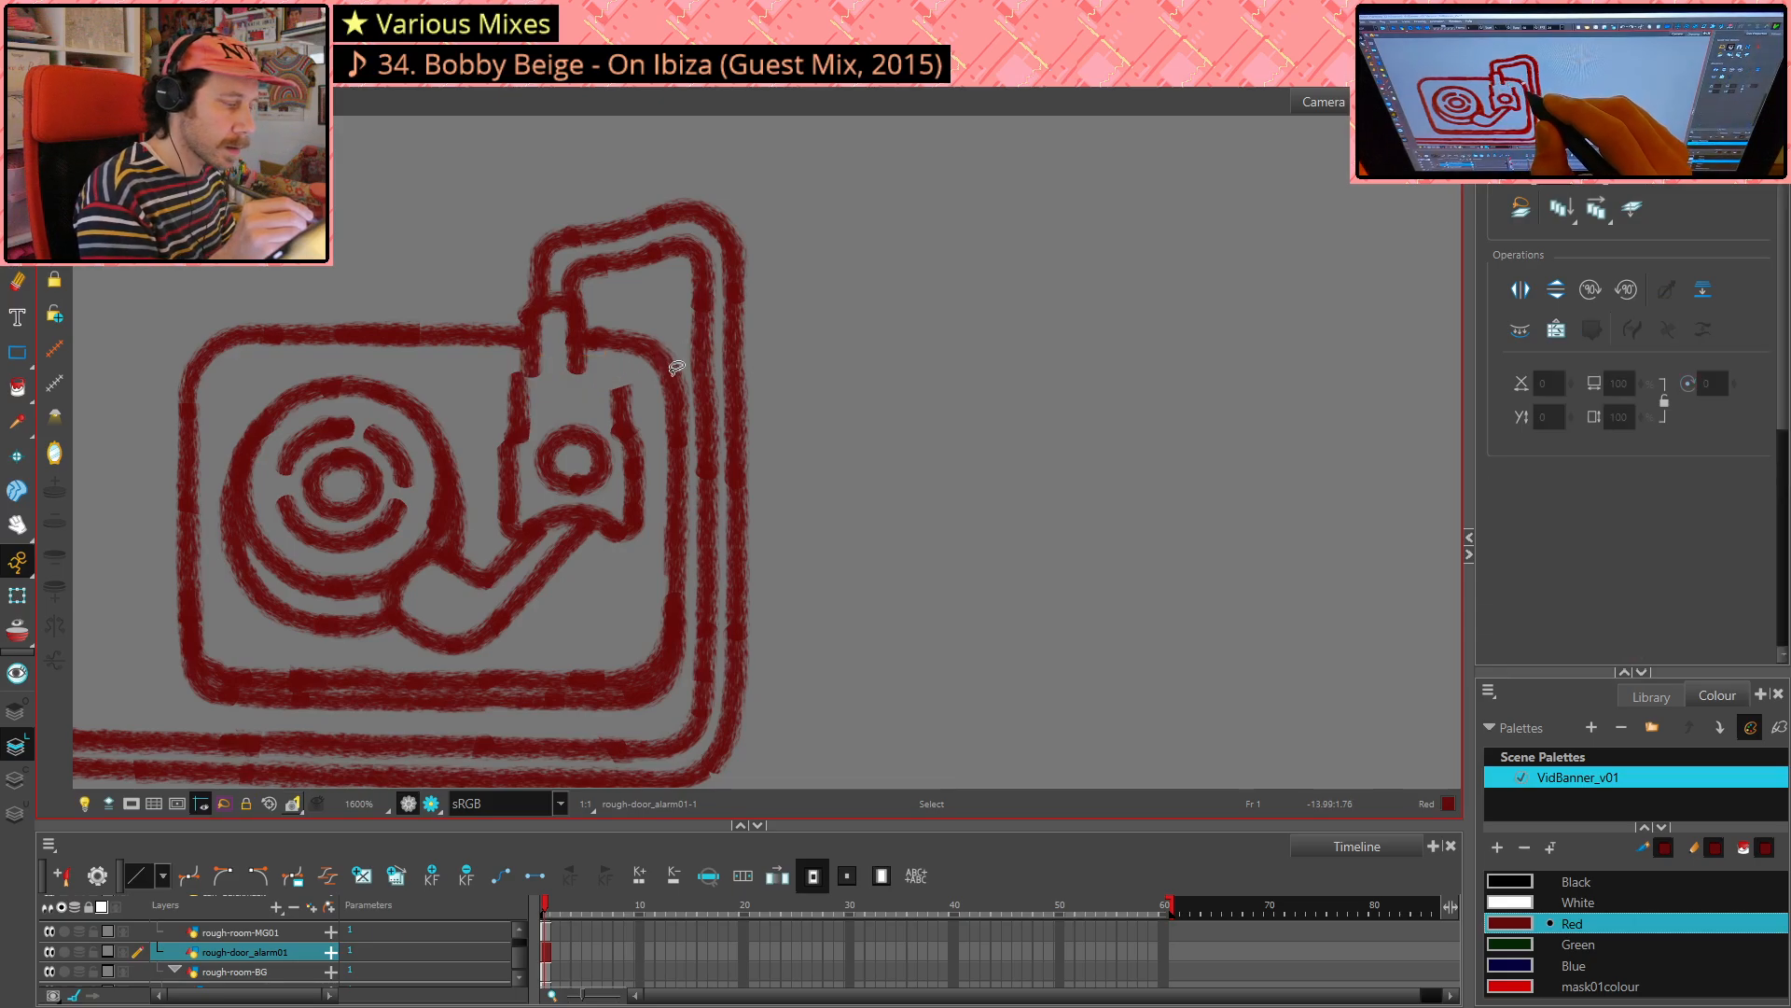
- Redraw the housing's top edge in red pencil under the connector, slightly wider than before, and close both upper corners
key("alt+slash")
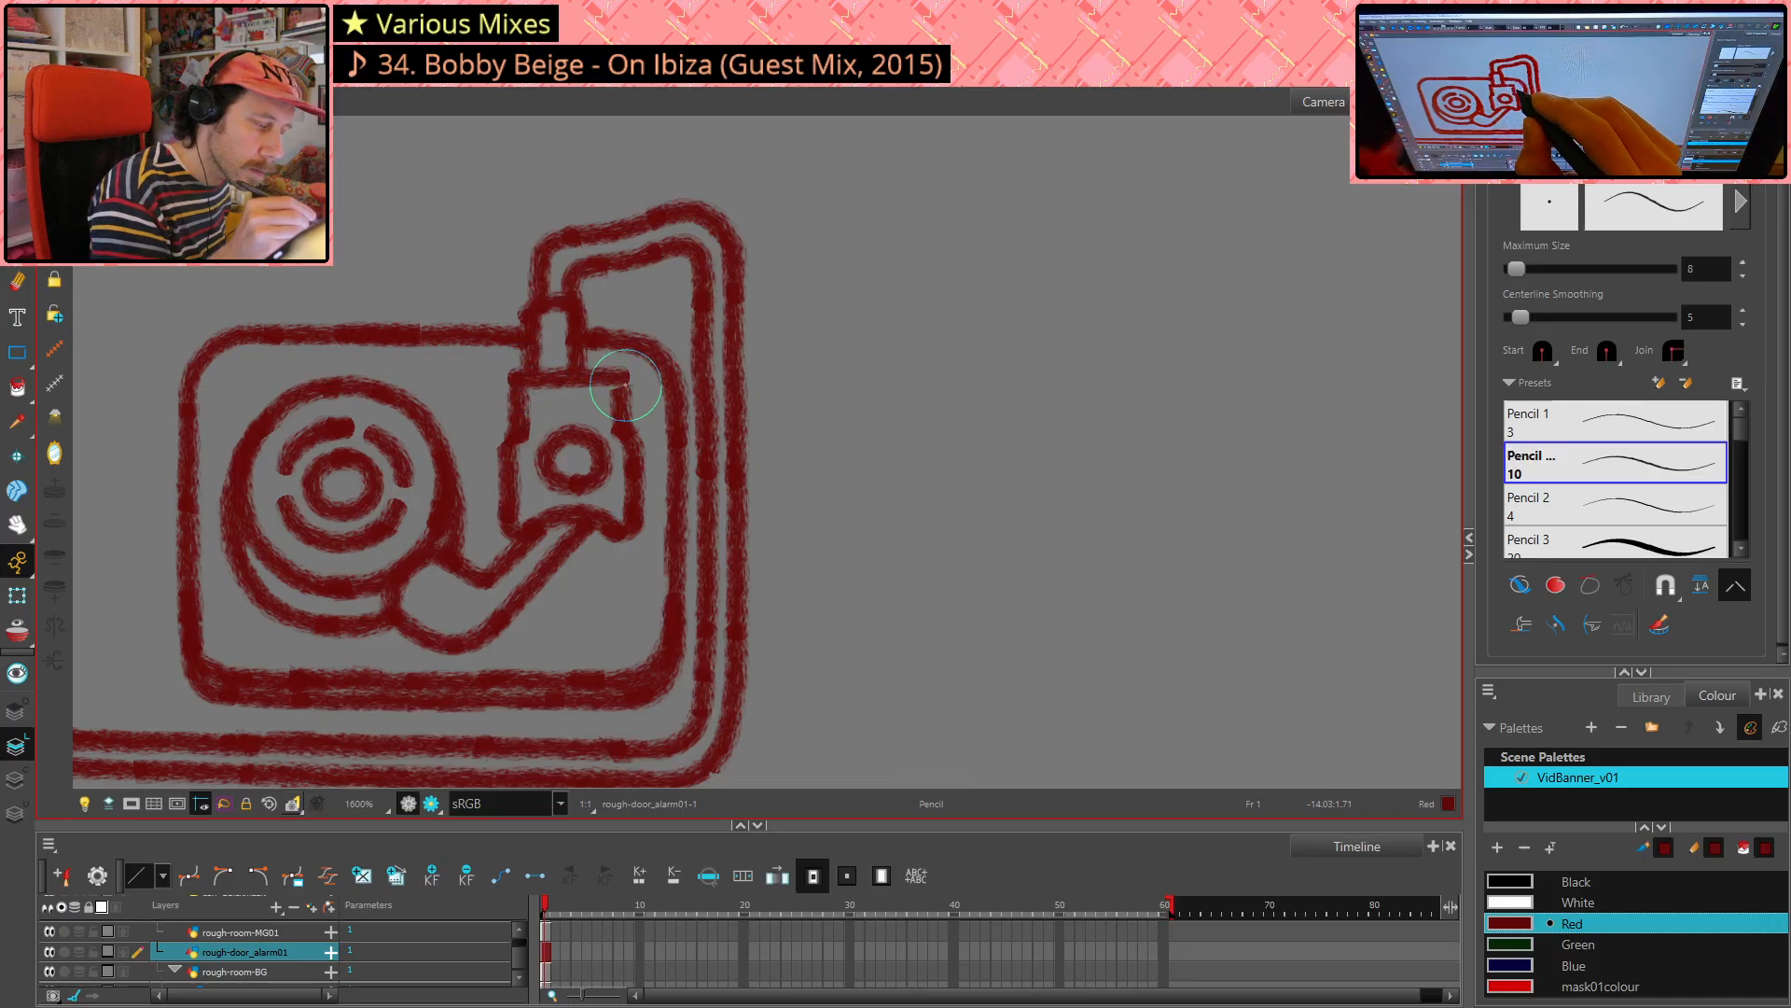
left_click_drag(621, 376, 621, 390)
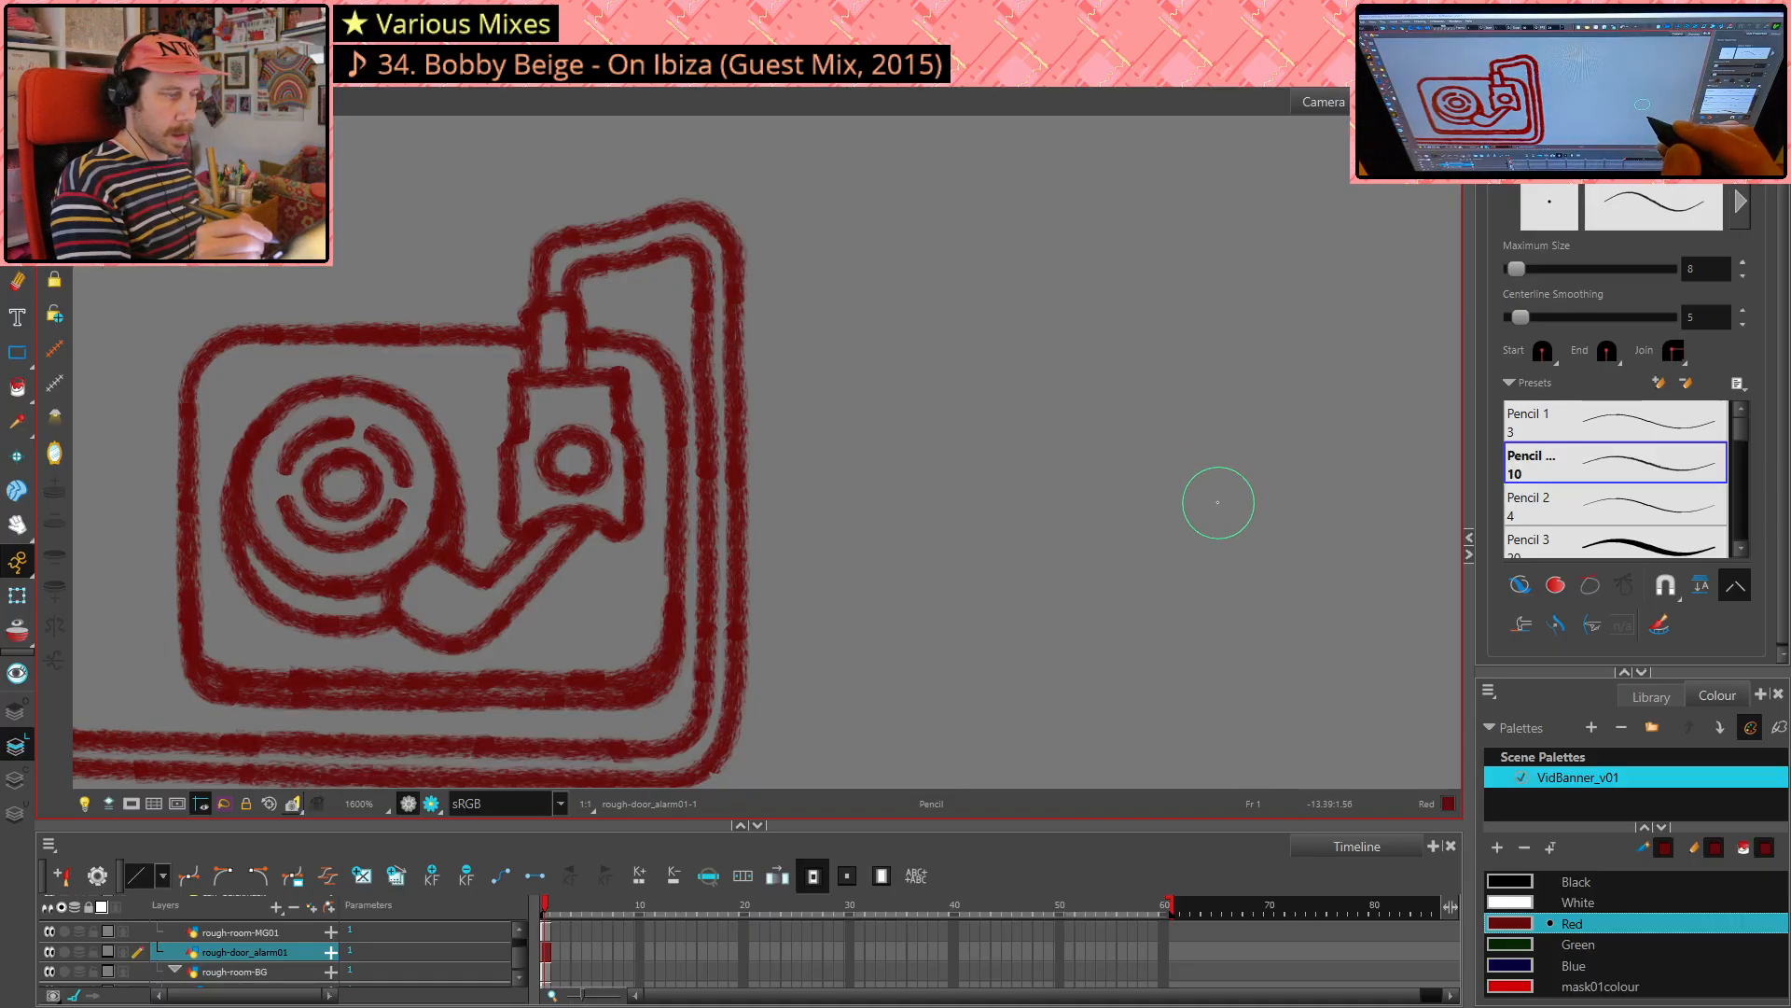
key("alt+s")
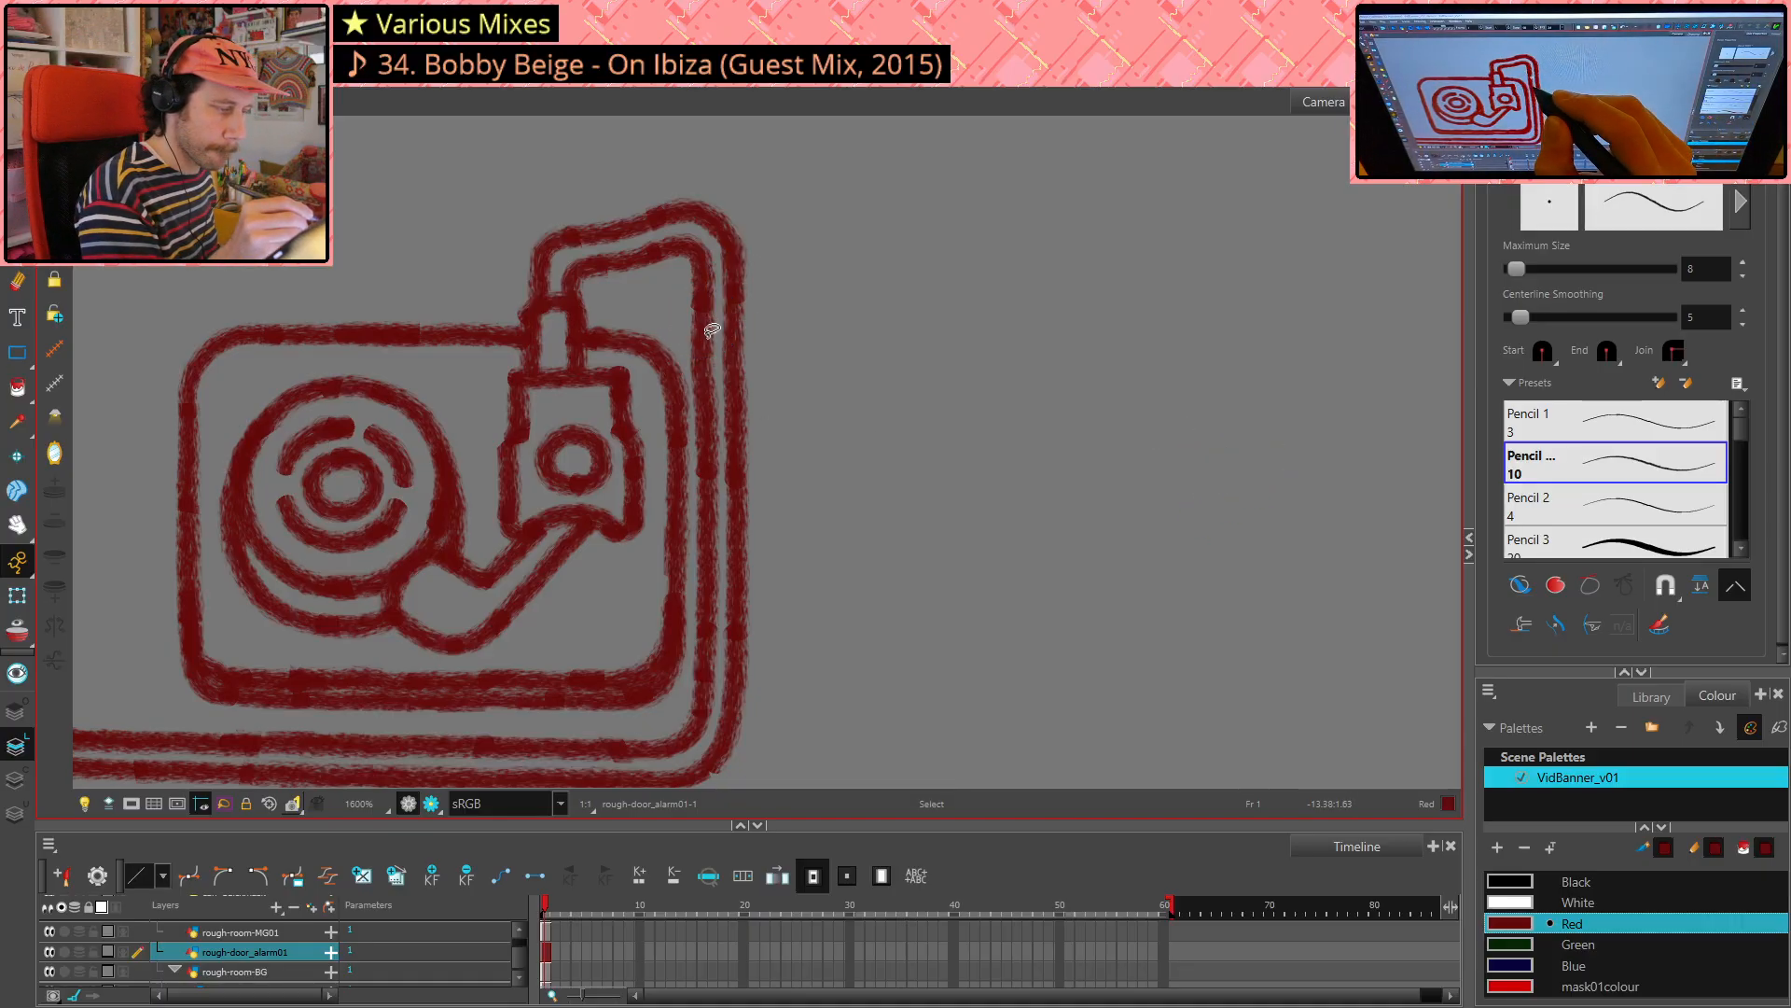
key("ctrl+z")
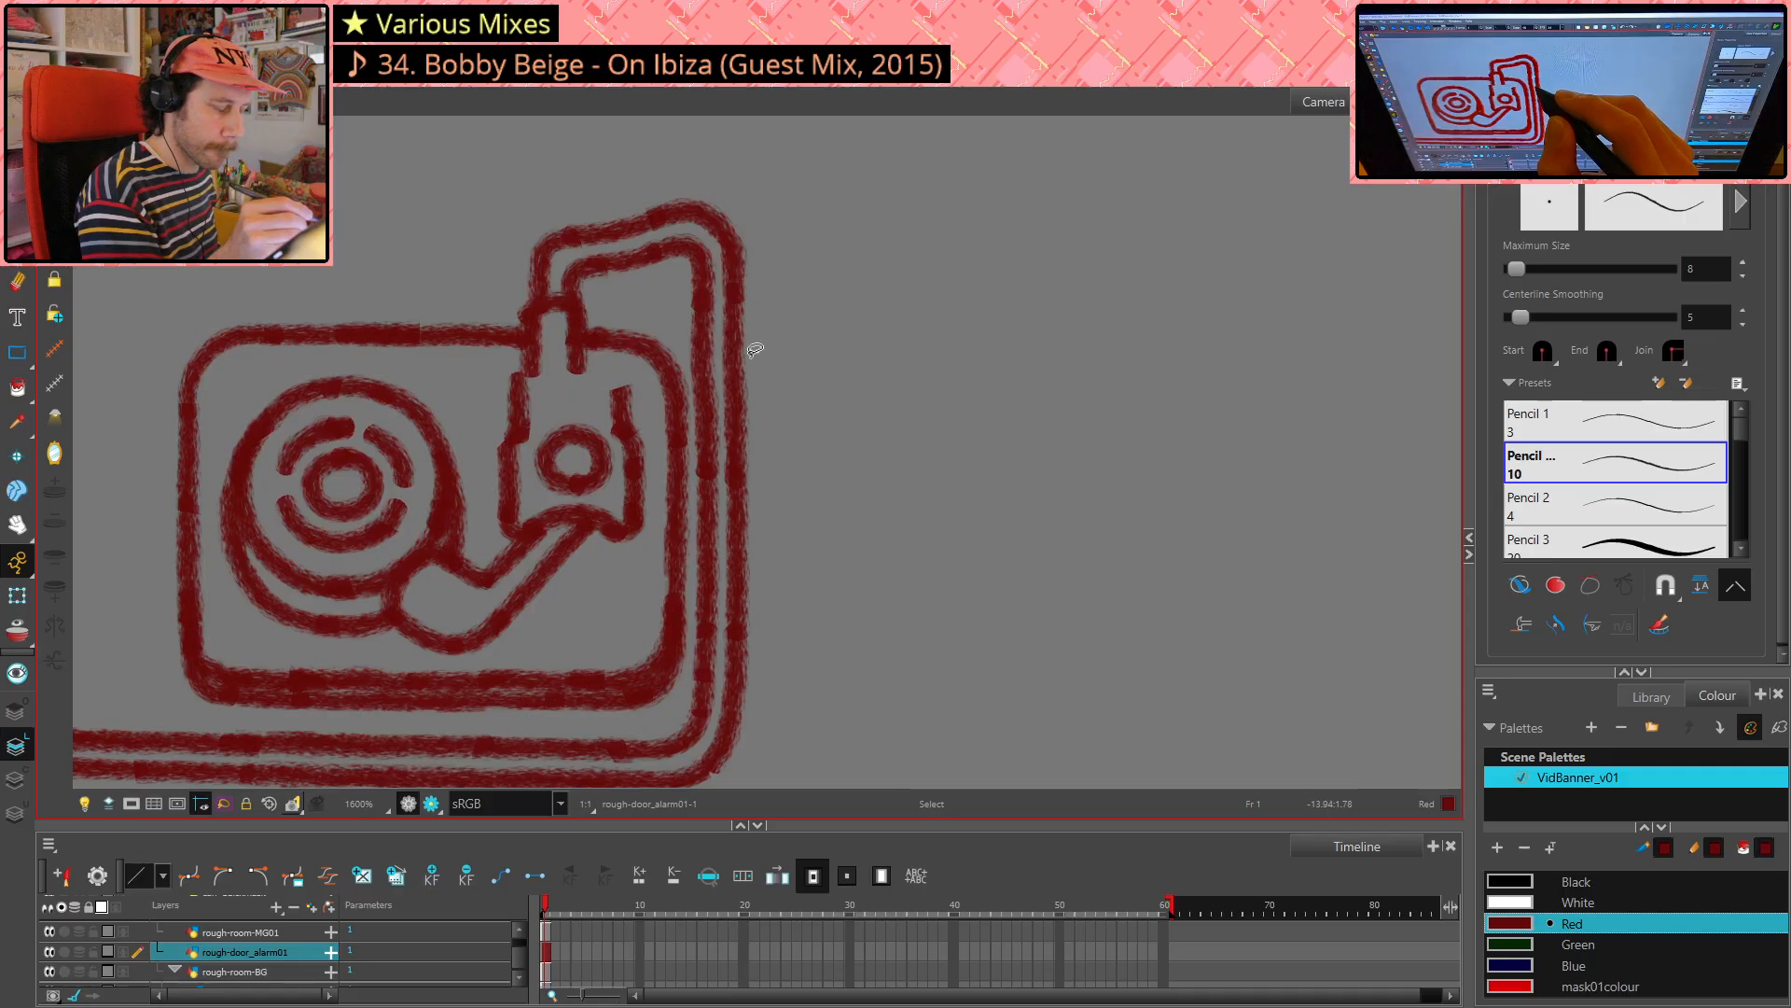
key("alt+/")
left_click_drag(518, 376, 533, 378)
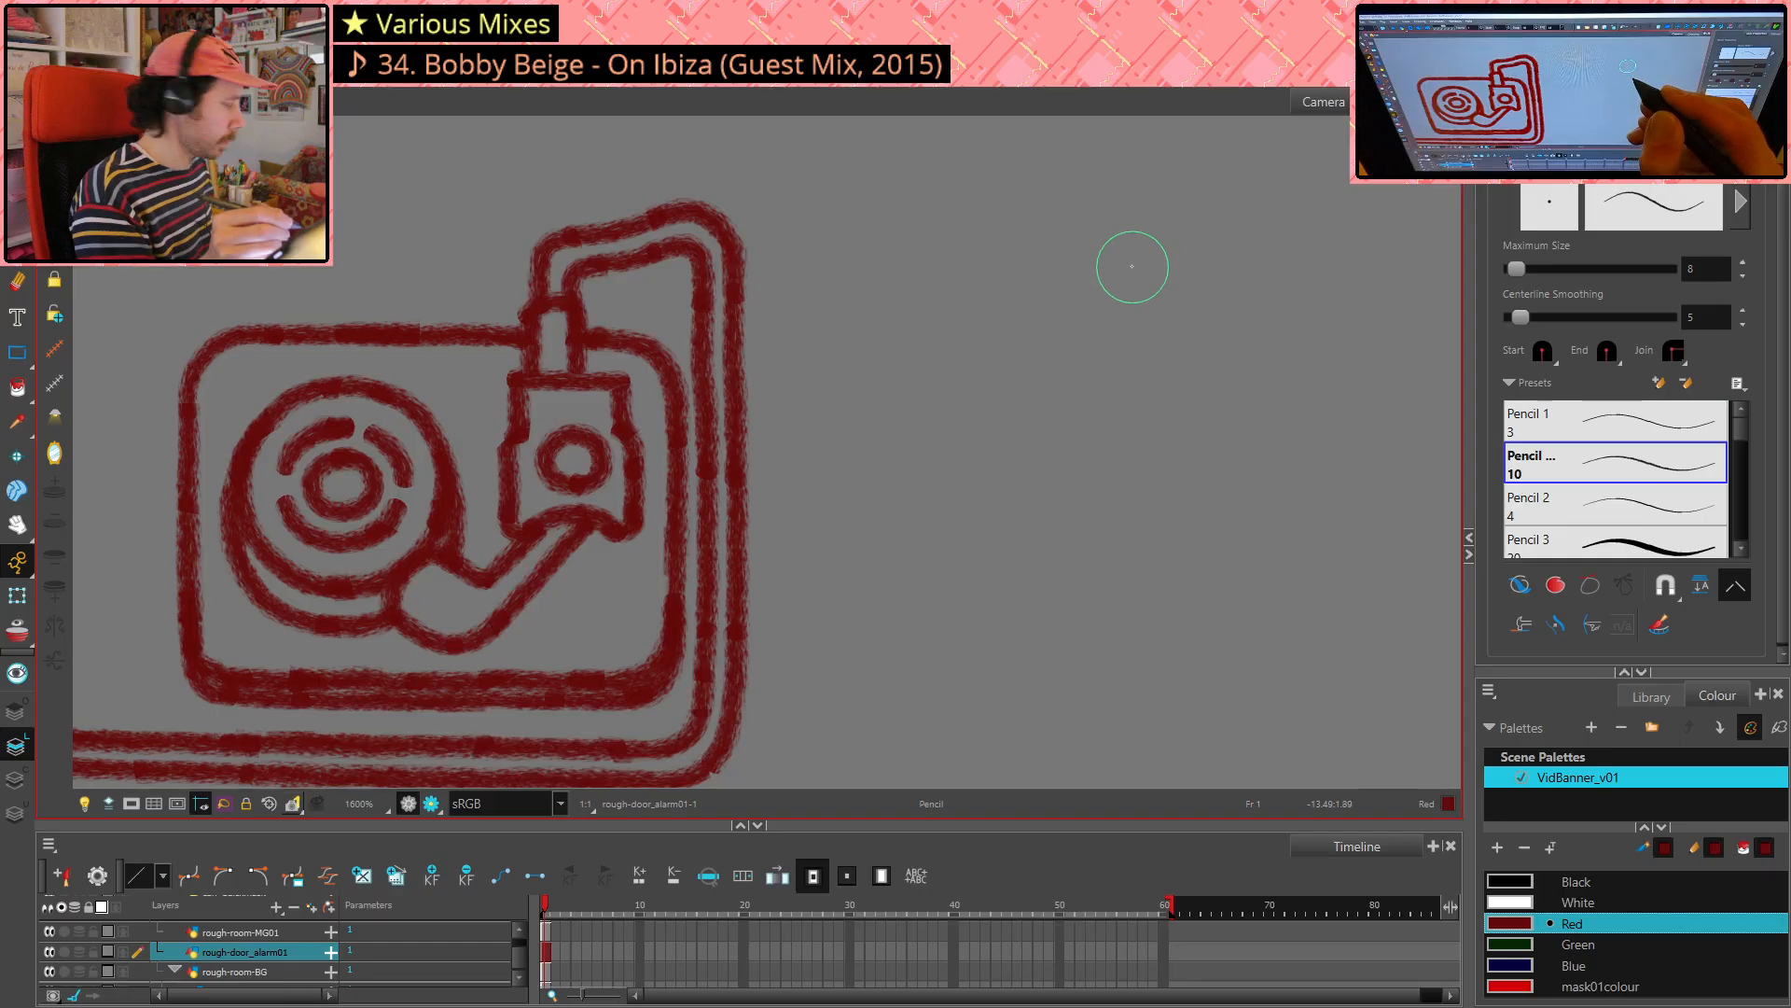
- Select the small circle inside the housing, nudge it slightly to the left, and deselect it
key("alt+s")
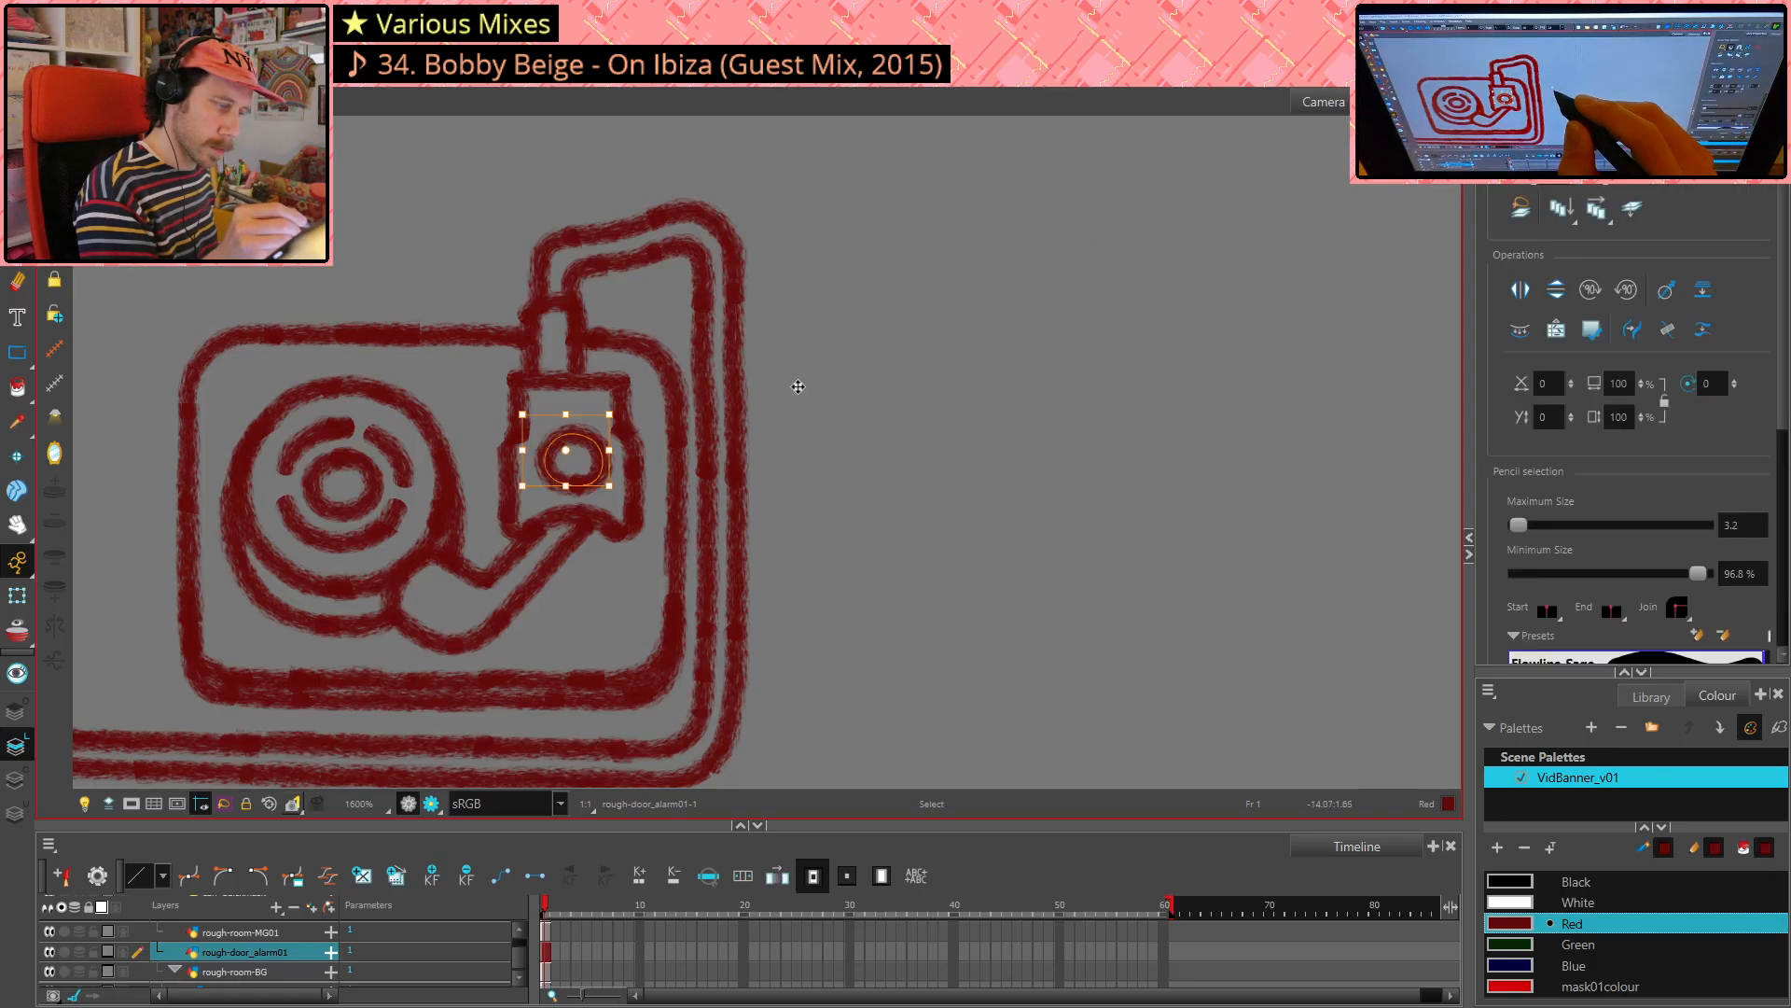
left_click(780, 416)
left_click(578, 433)
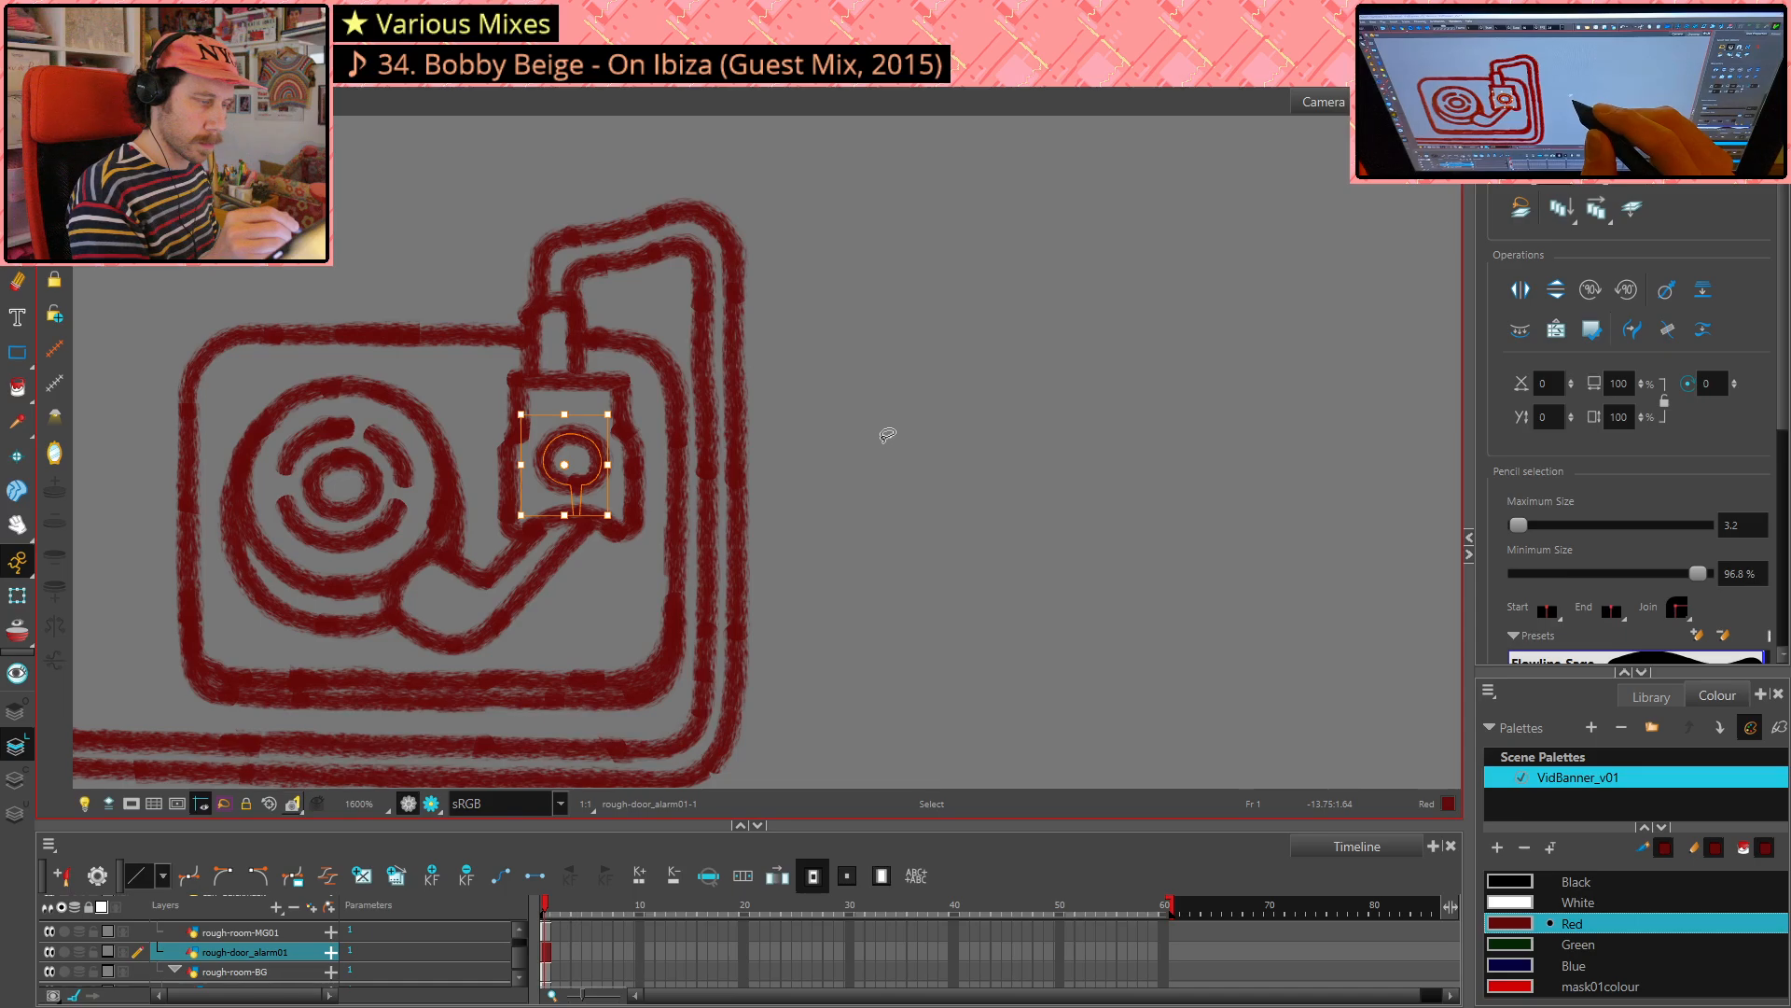
left_click(979, 475)
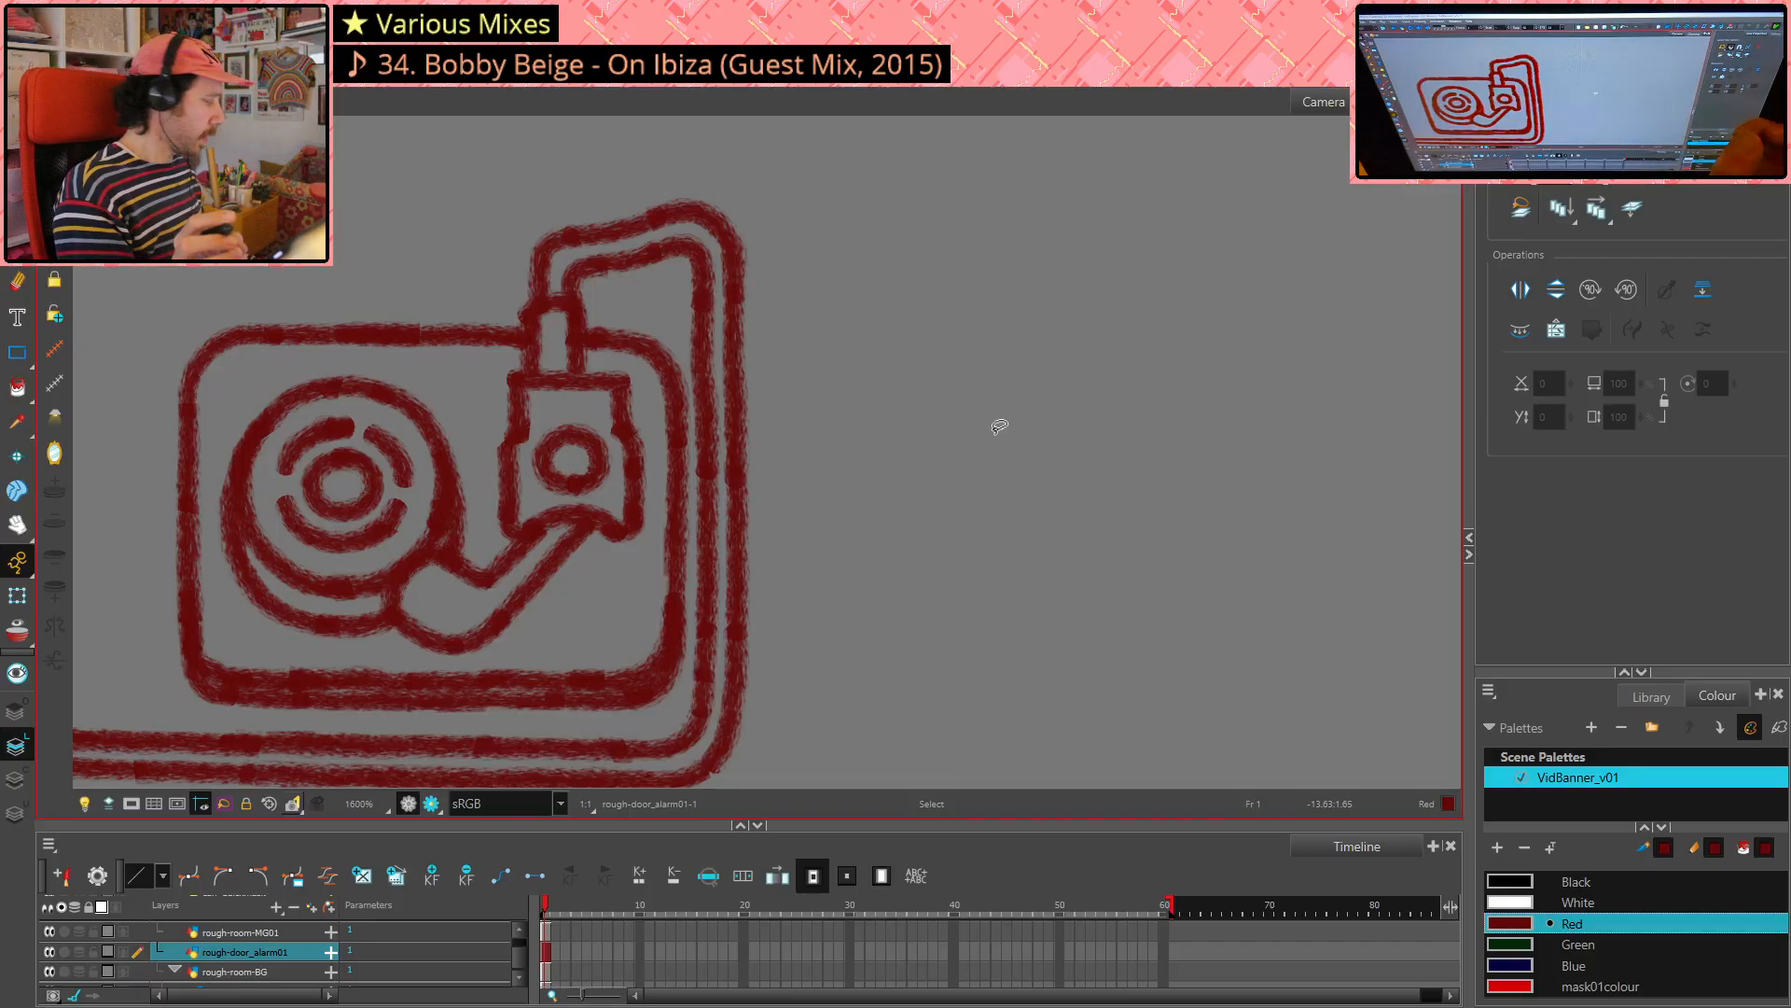
key("alt+slash")
left_click_drag(915, 465, 1020, 363)
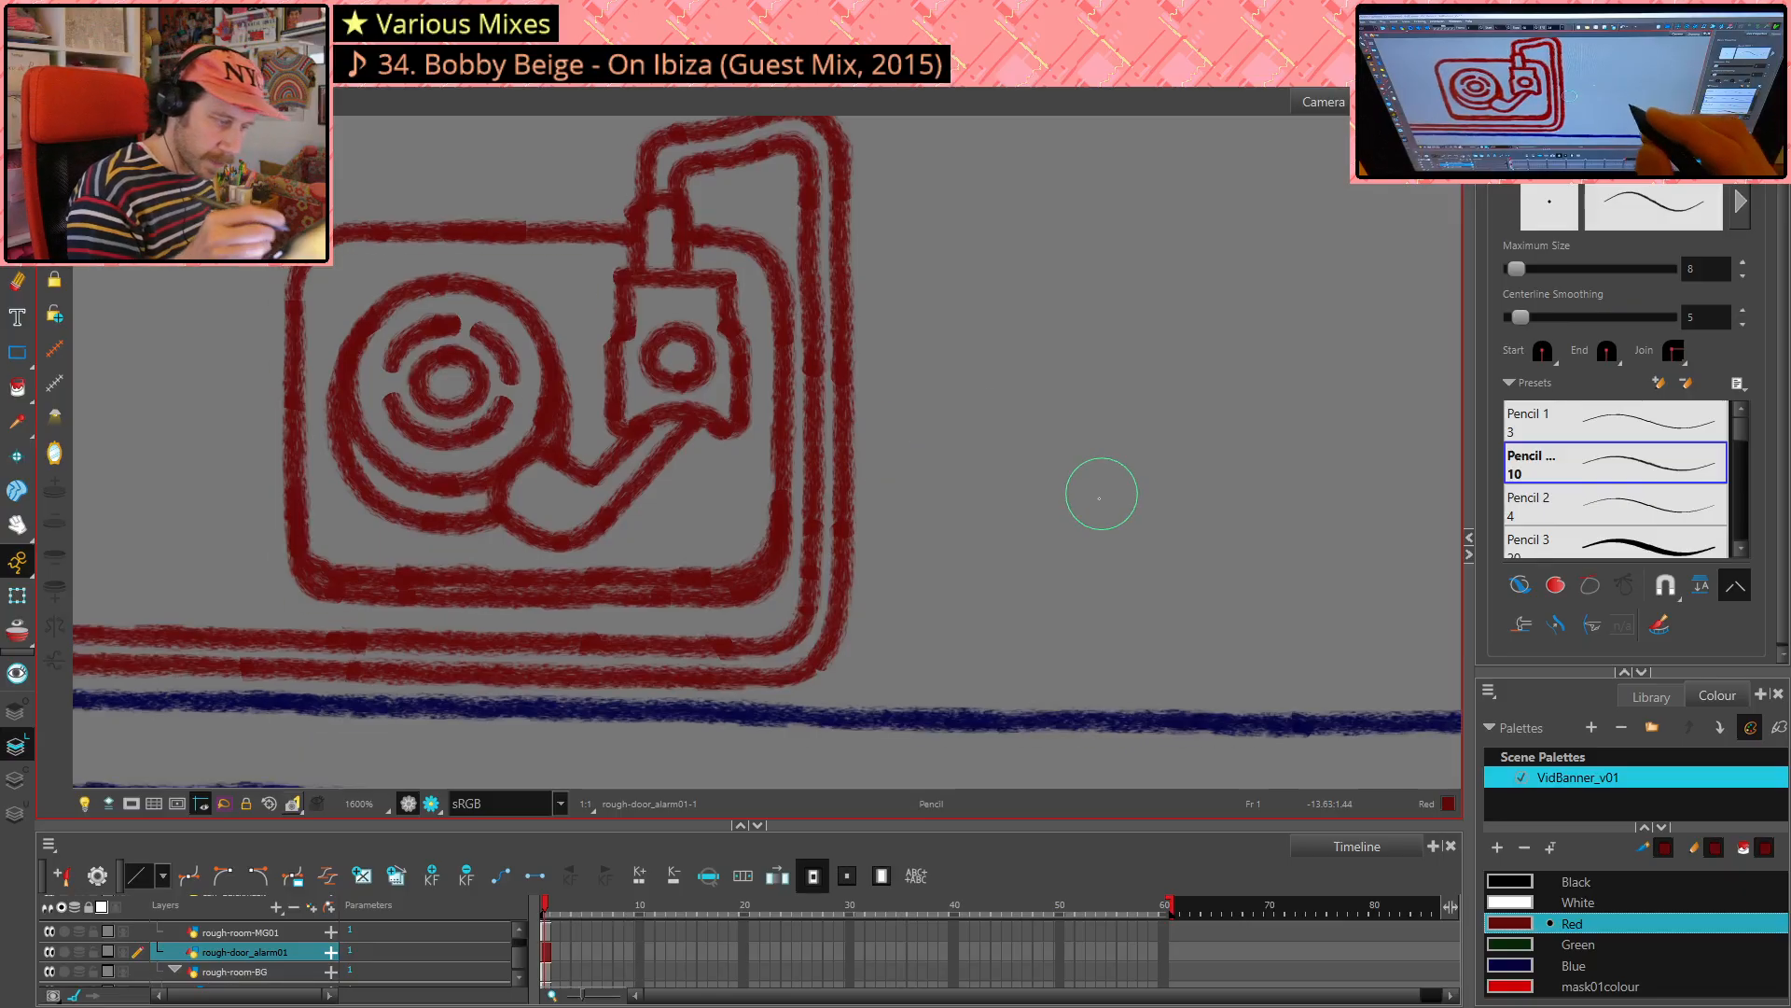
key("1")
left_click_drag(1107, 600, 1043, 121)
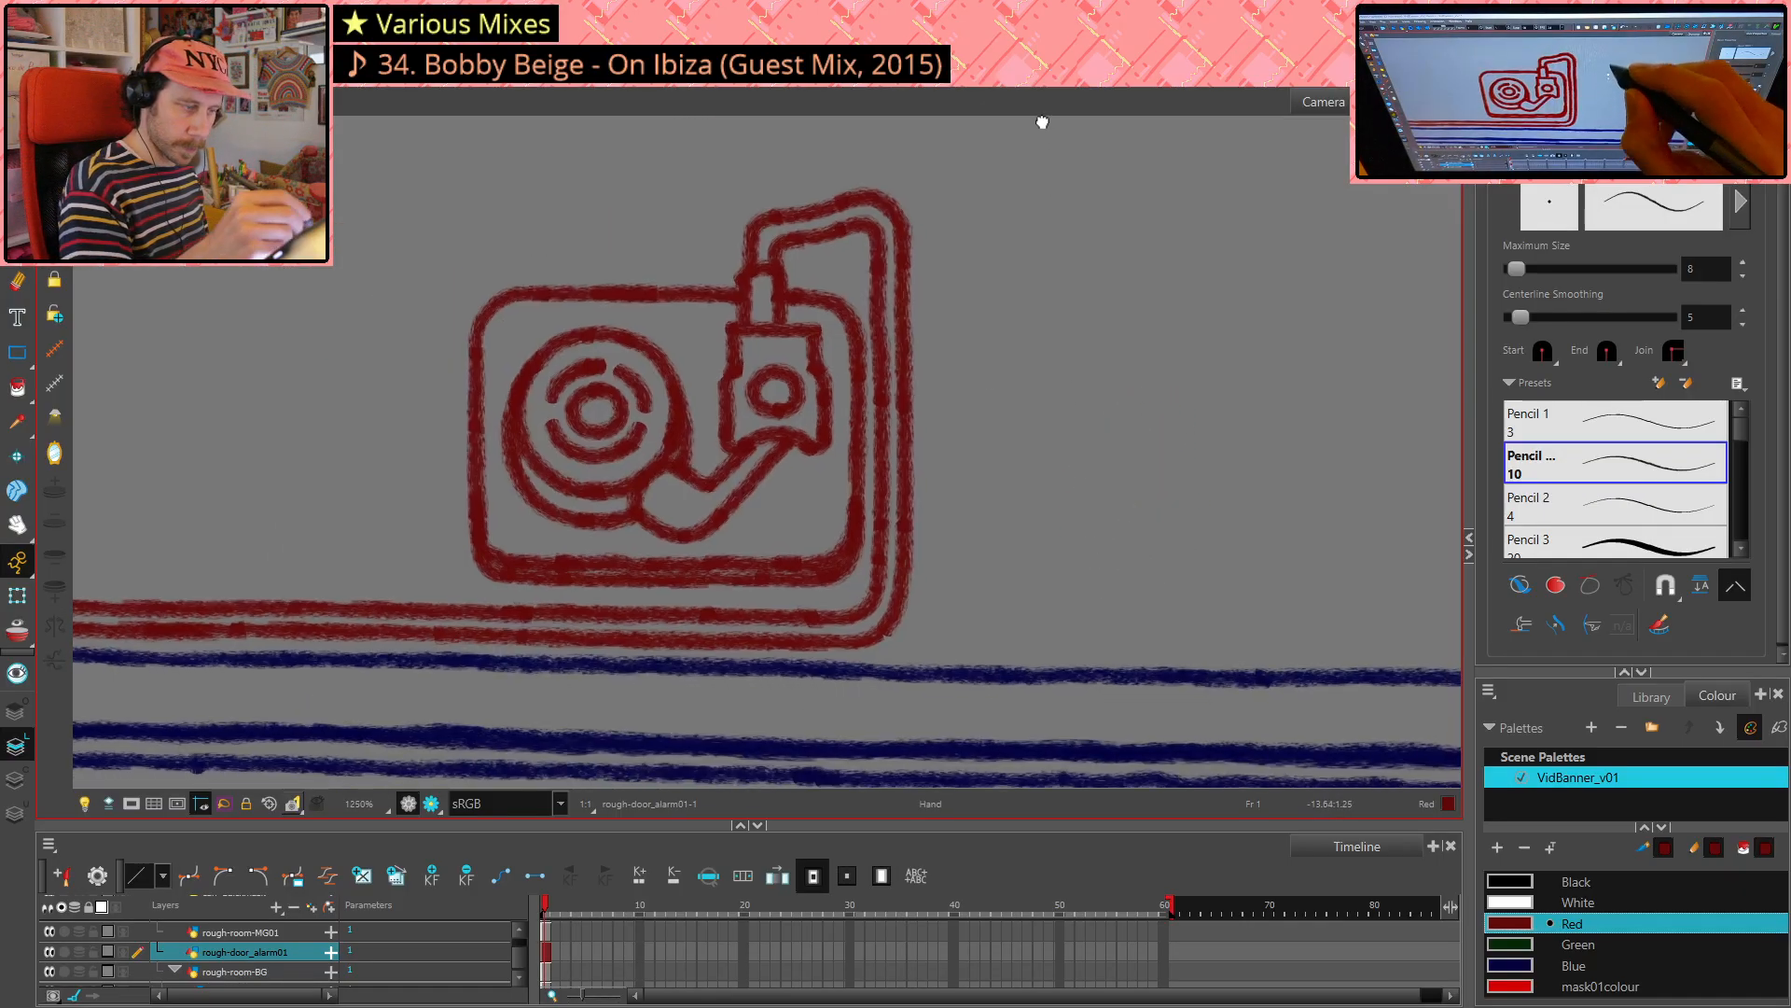
- Examine the alarm and the double doors below it at a wider zoom
key("1")
key("1")
key("1")
key("1")
left_click_drag(1108, 590, 964, 273)
left_click_drag(1087, 778, 1124, 617)
left_click_drag(796, 728, 787, 712)
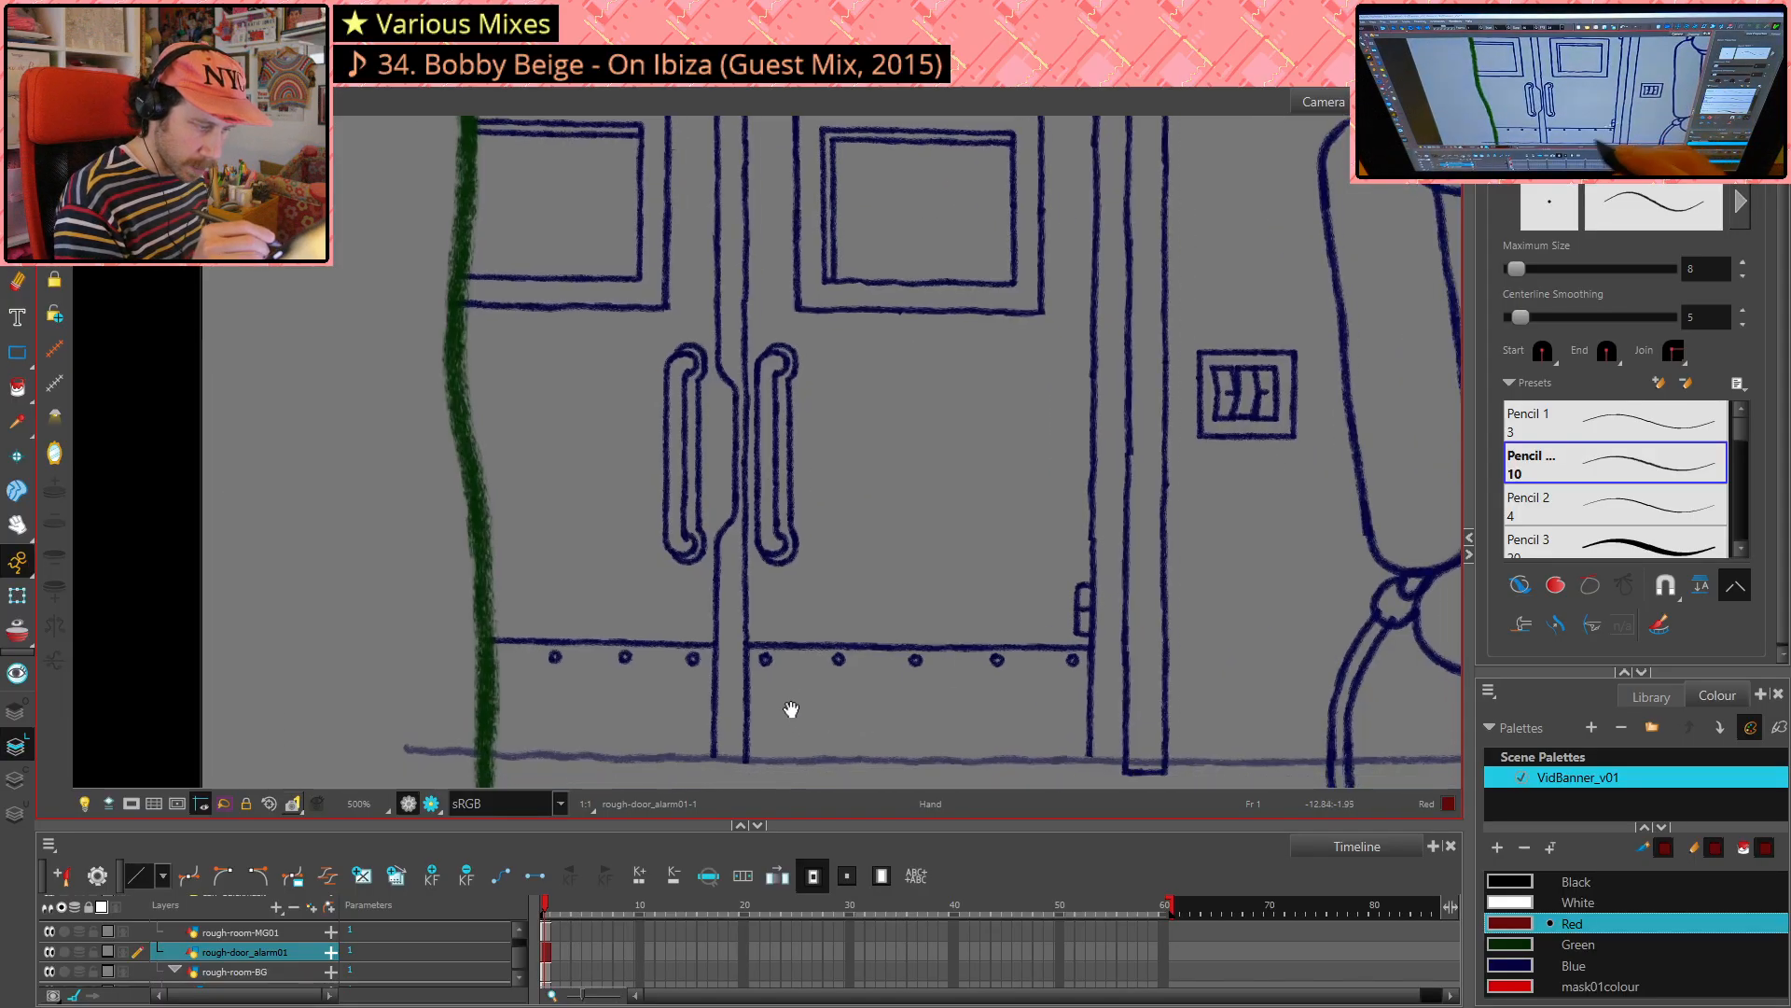
mouse_move(975, 266)
left_mouse_down()
mouse_move(1032, 519)
mouse_move(1035, 712)
left_mouse_up()
left_click_drag(894, 266, 839, 415)
key("2")
key("2")
key("2")
key("2")
key("2")
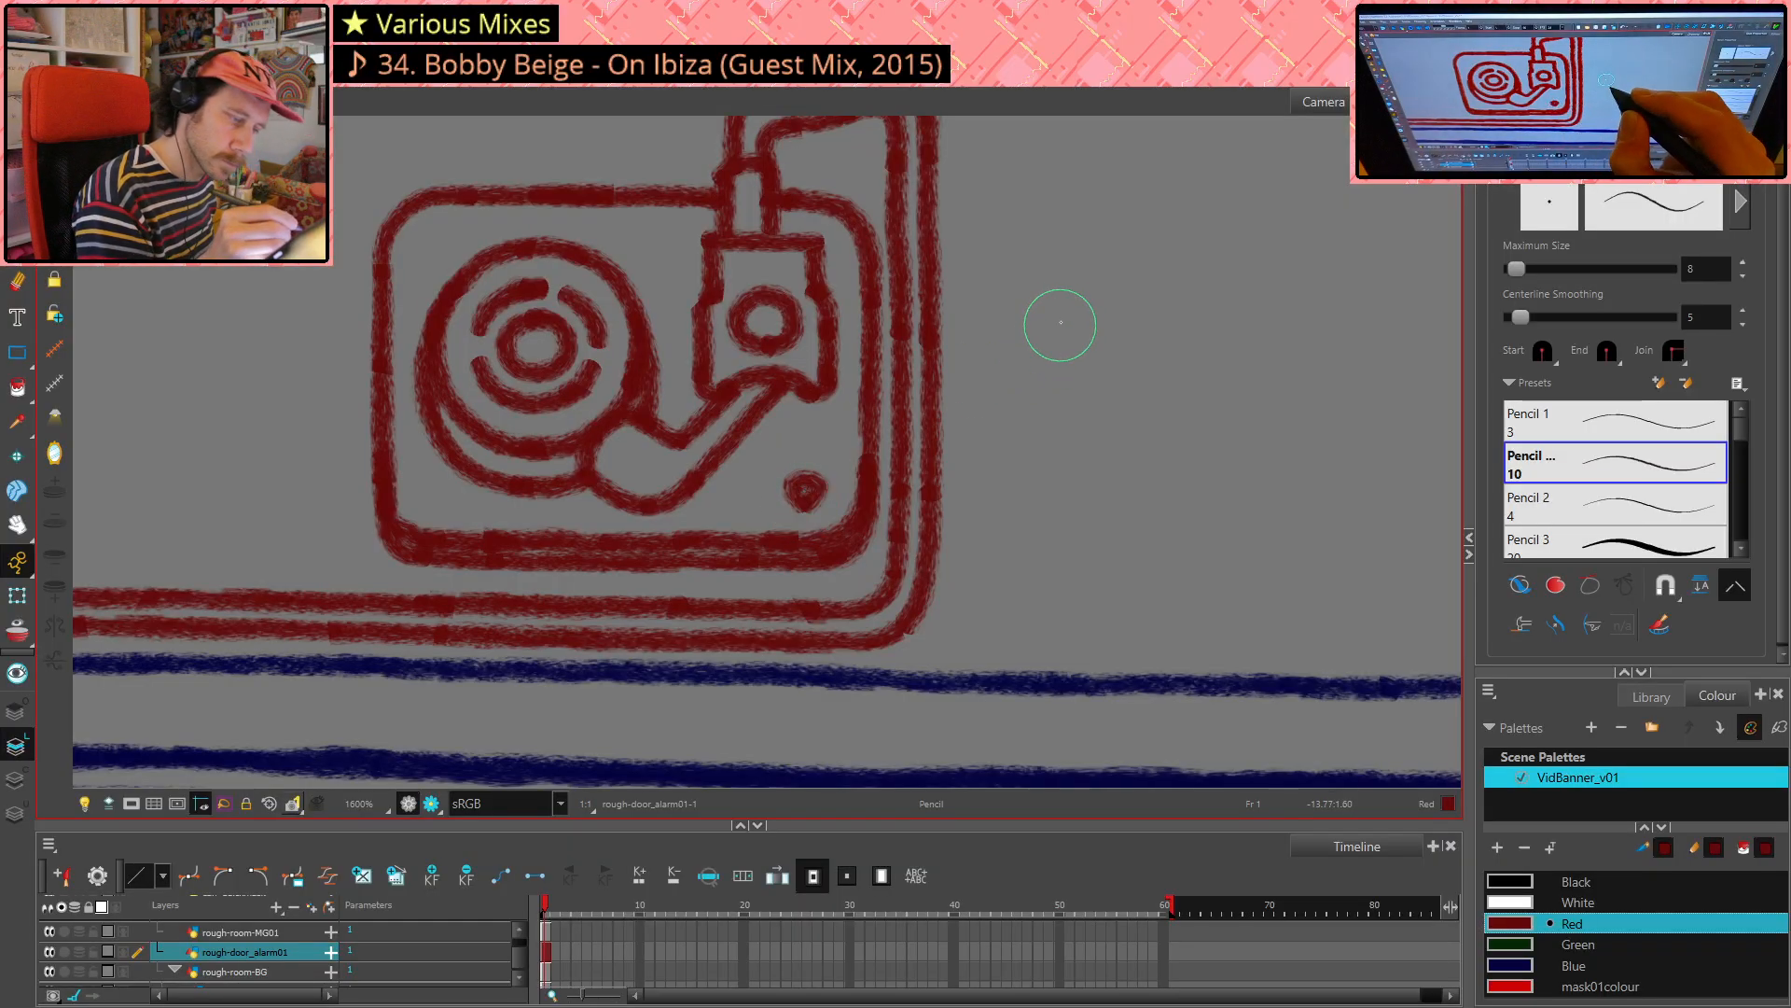
- Draw small screw circles in red pencil in the lower-right and upper-left corners of the alarm box, redoing unsatisfactory strokes
key("ctrl+z")
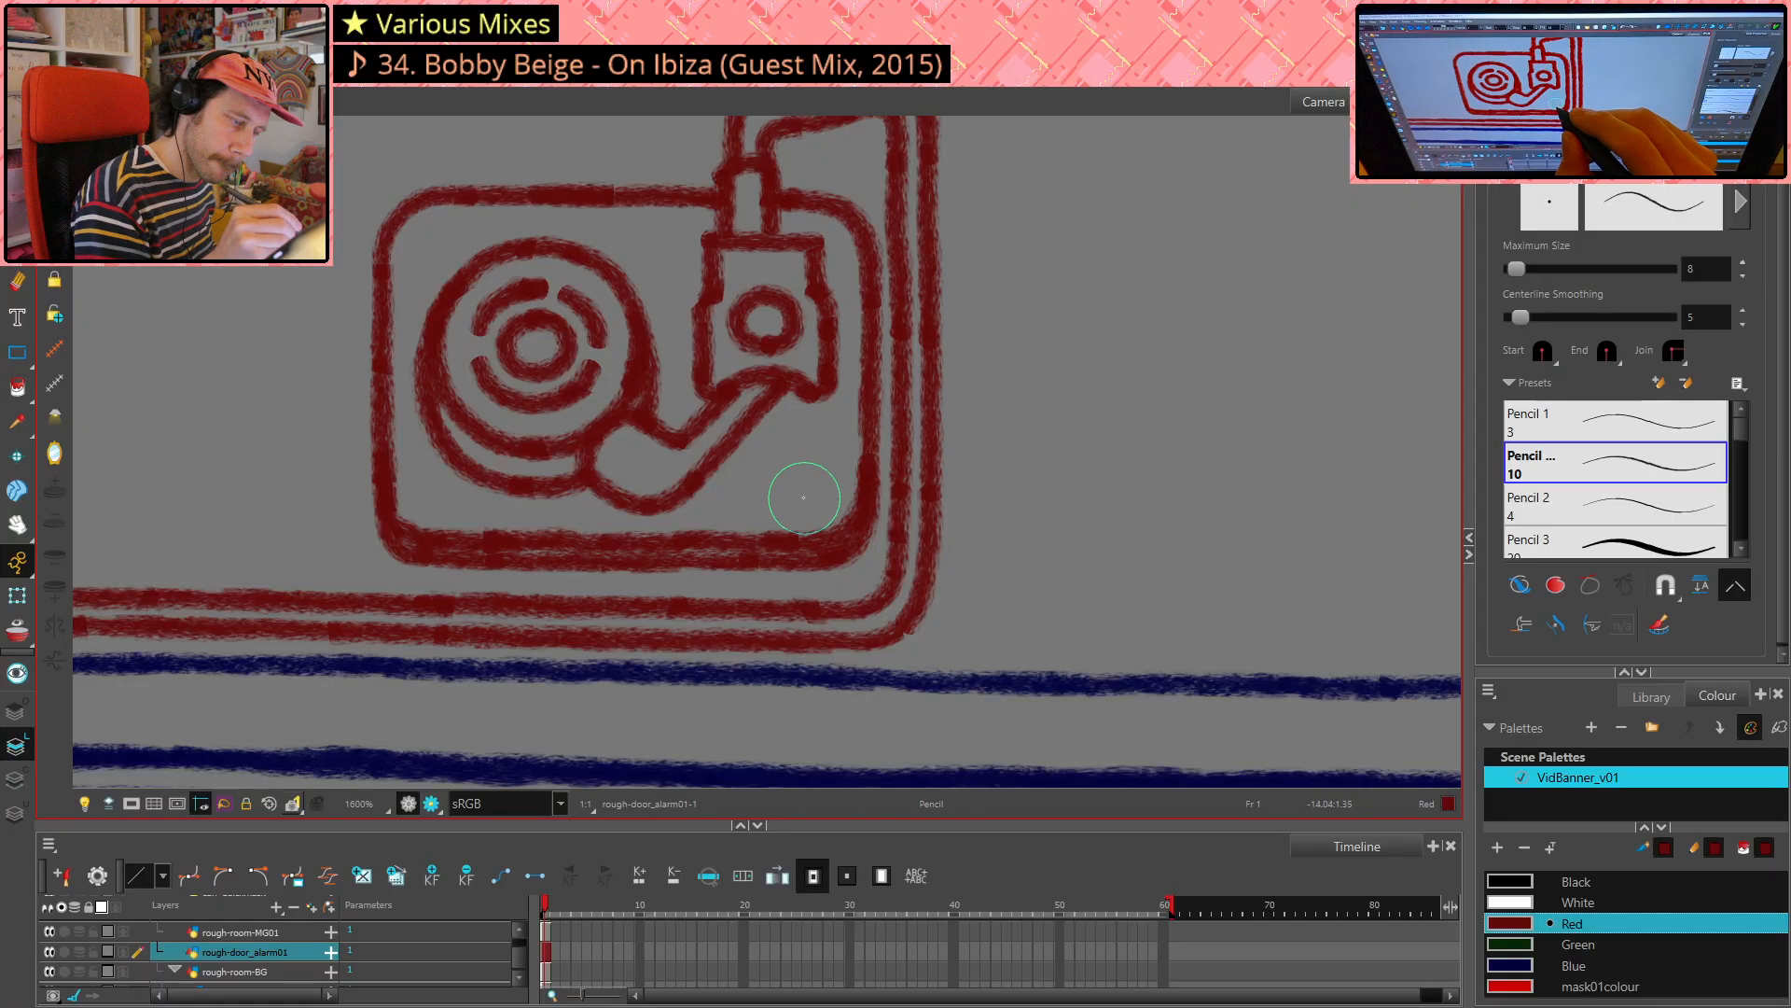
mouse_move(802, 503)
left_mouse_down()
mouse_move(803, 476)
mouse_move(823, 495)
mouse_move(797, 500)
left_mouse_up()
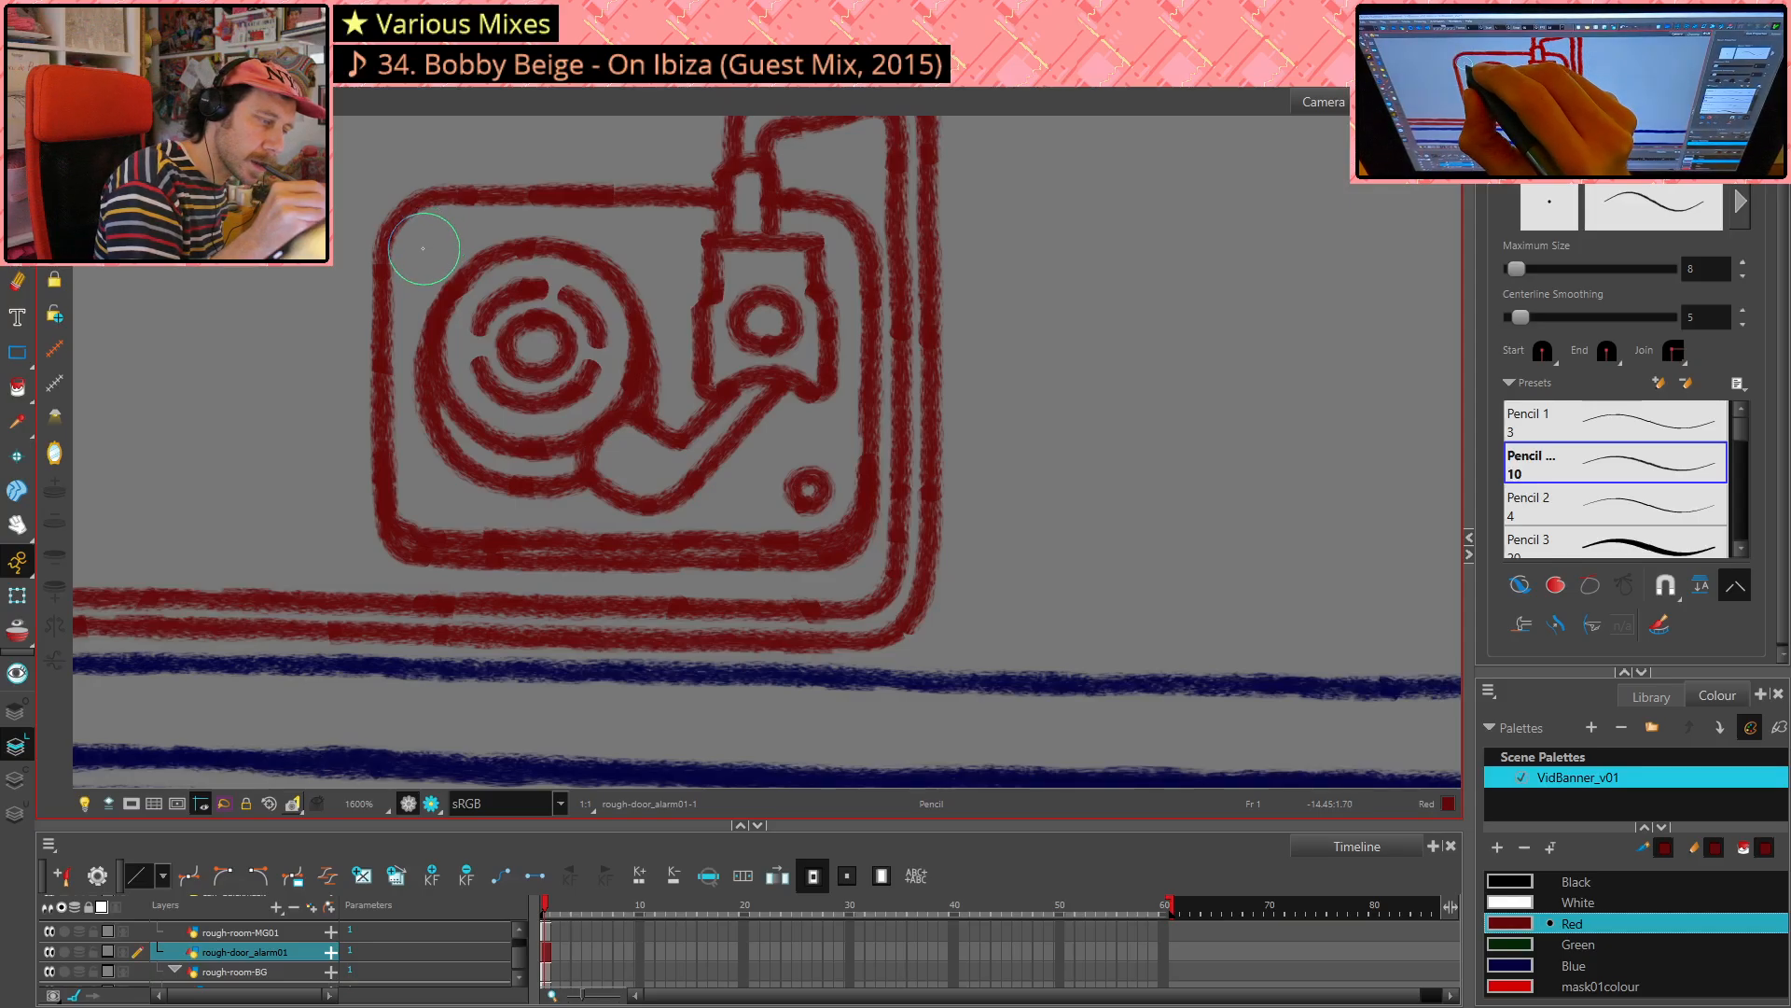
left_click_drag(423, 248, 438, 236)
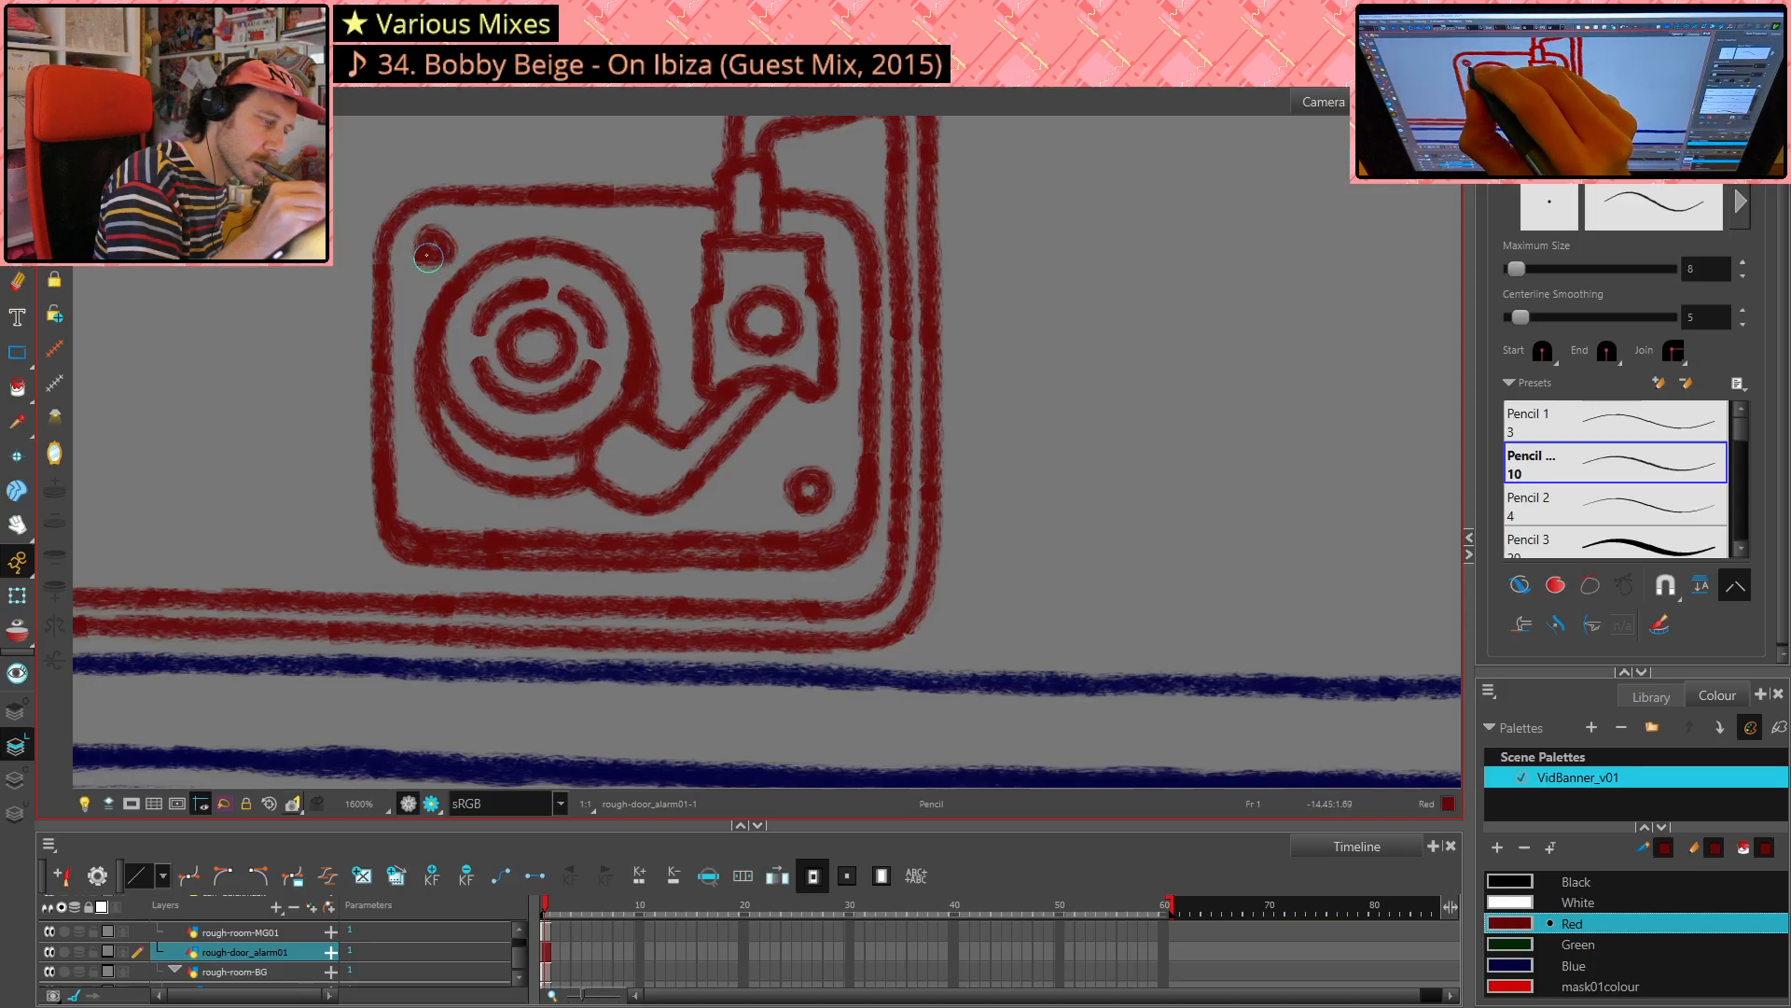
key("ctrl+z")
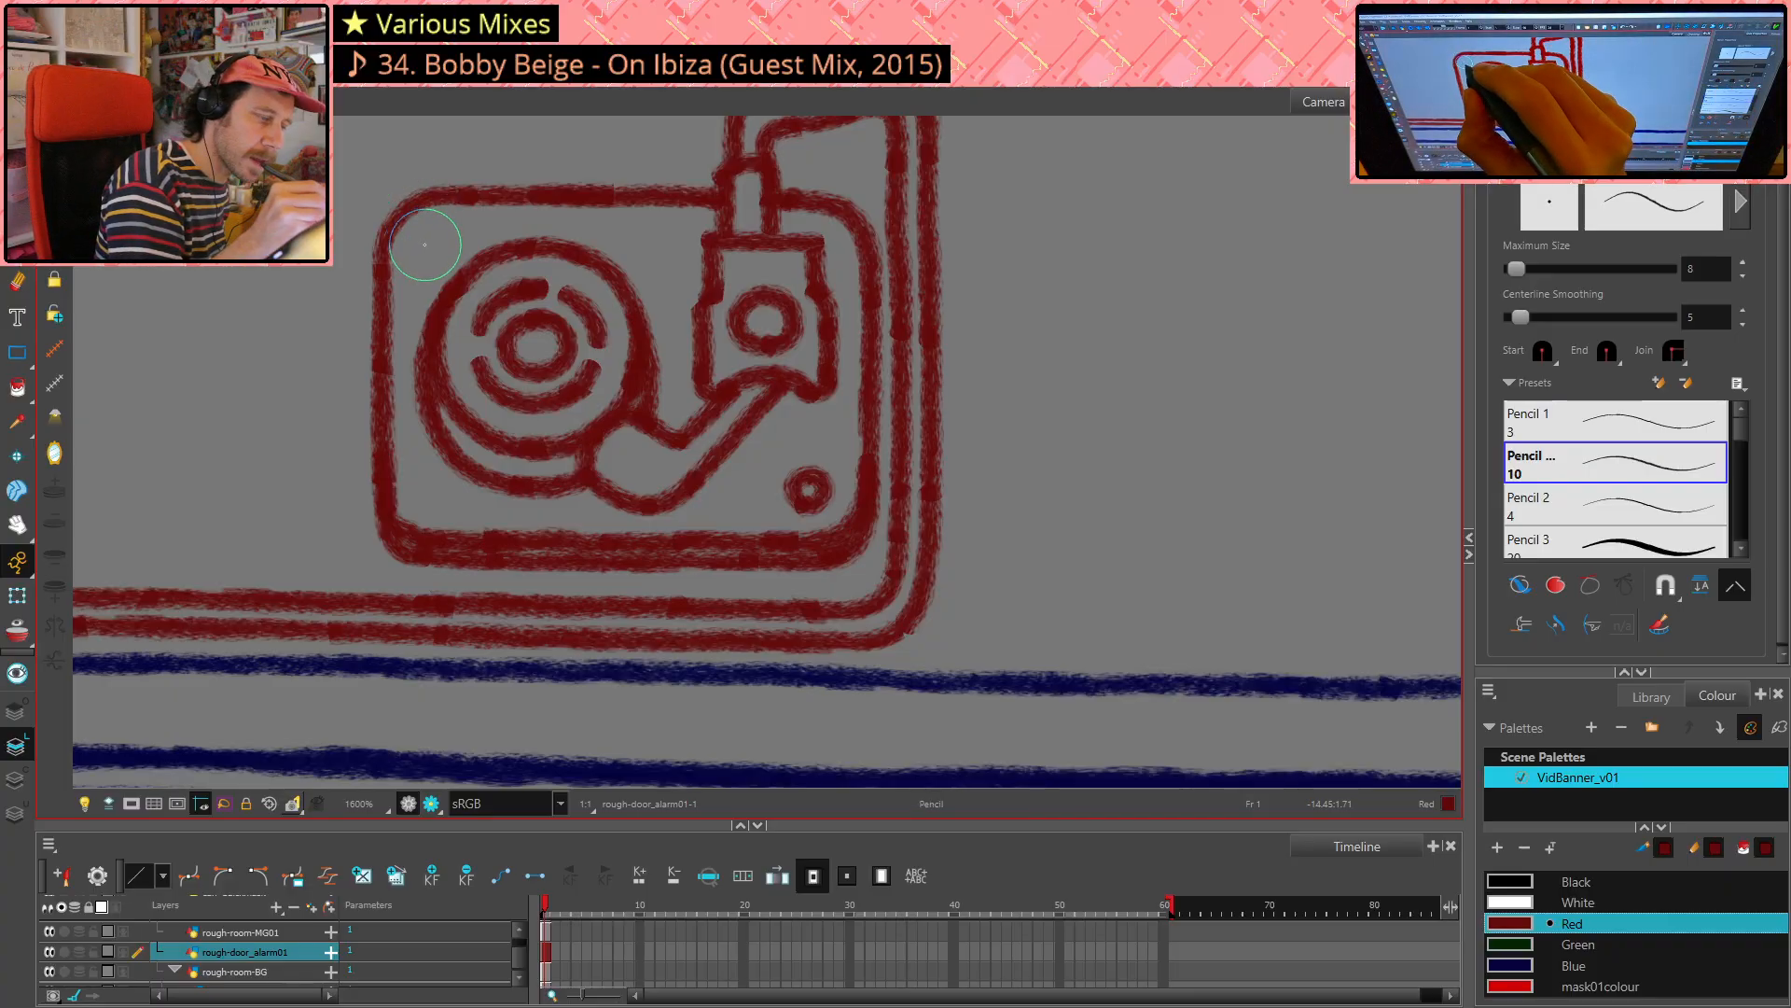
mouse_move(421, 240)
left_mouse_down()
mouse_move(434, 230)
mouse_move(421, 241)
left_mouse_up()
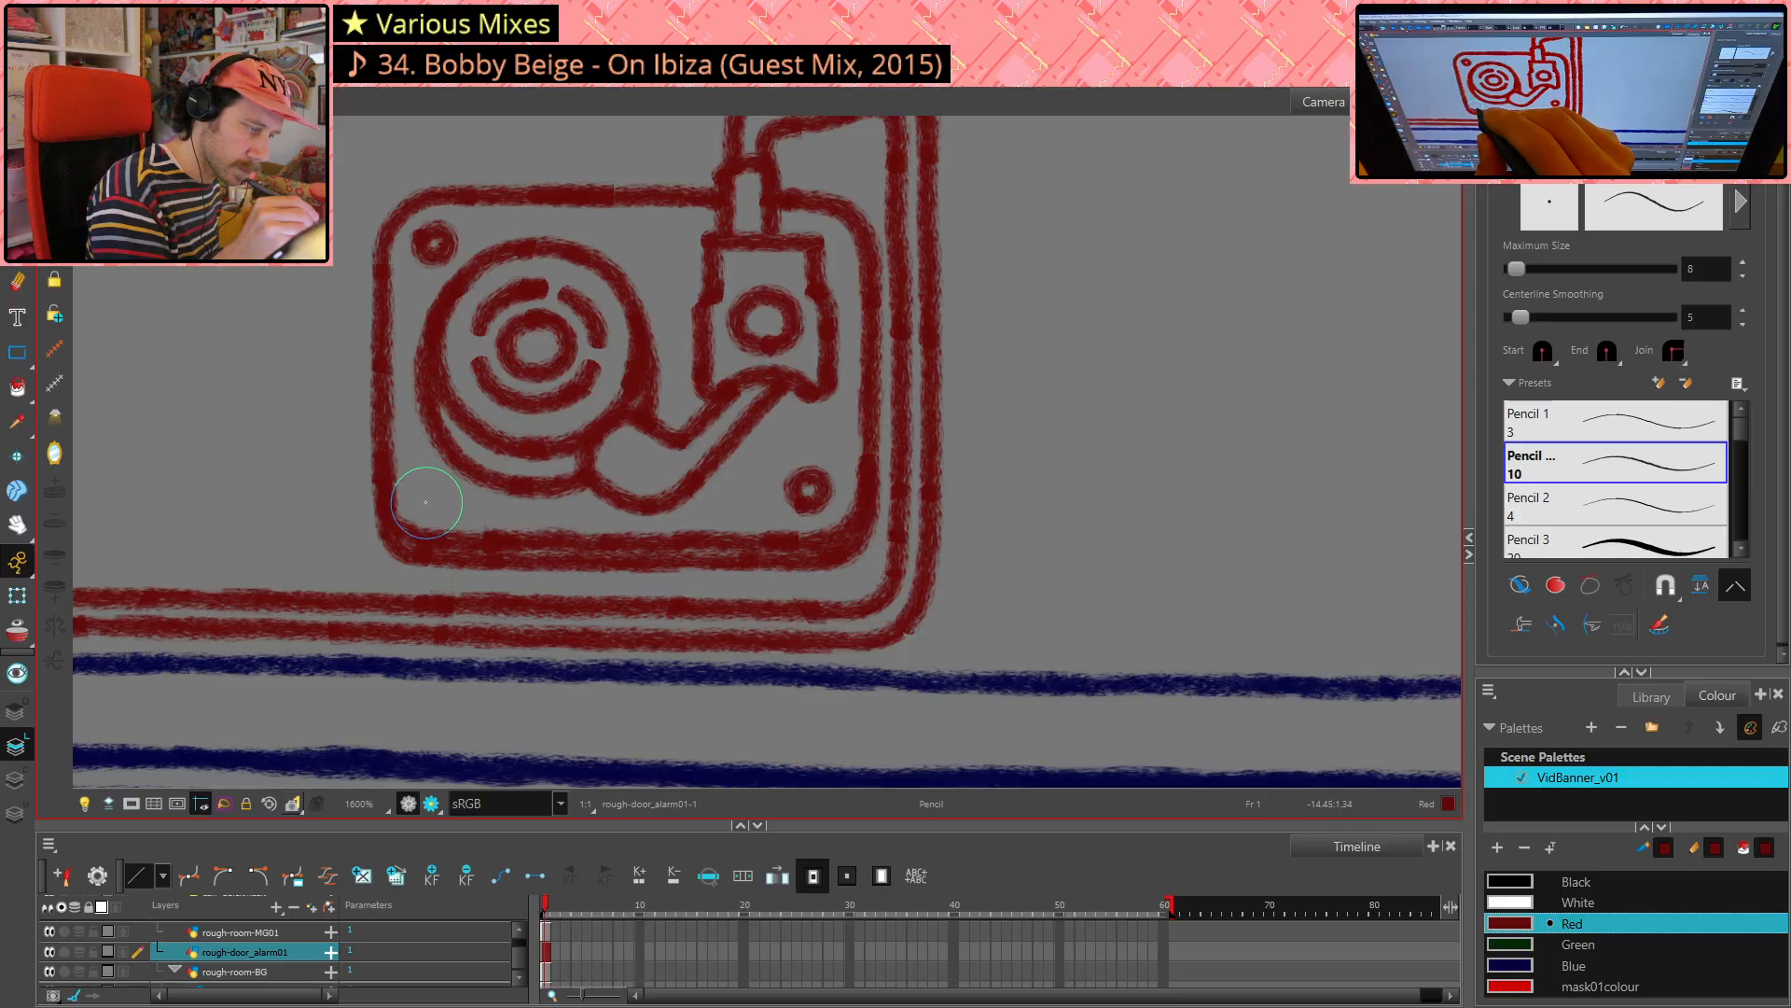
- Draw a matching small screw circle in red pencil in the alarm box's lower-left corner, undoing the failed attempts
left_click_drag(427, 501, 424, 498)
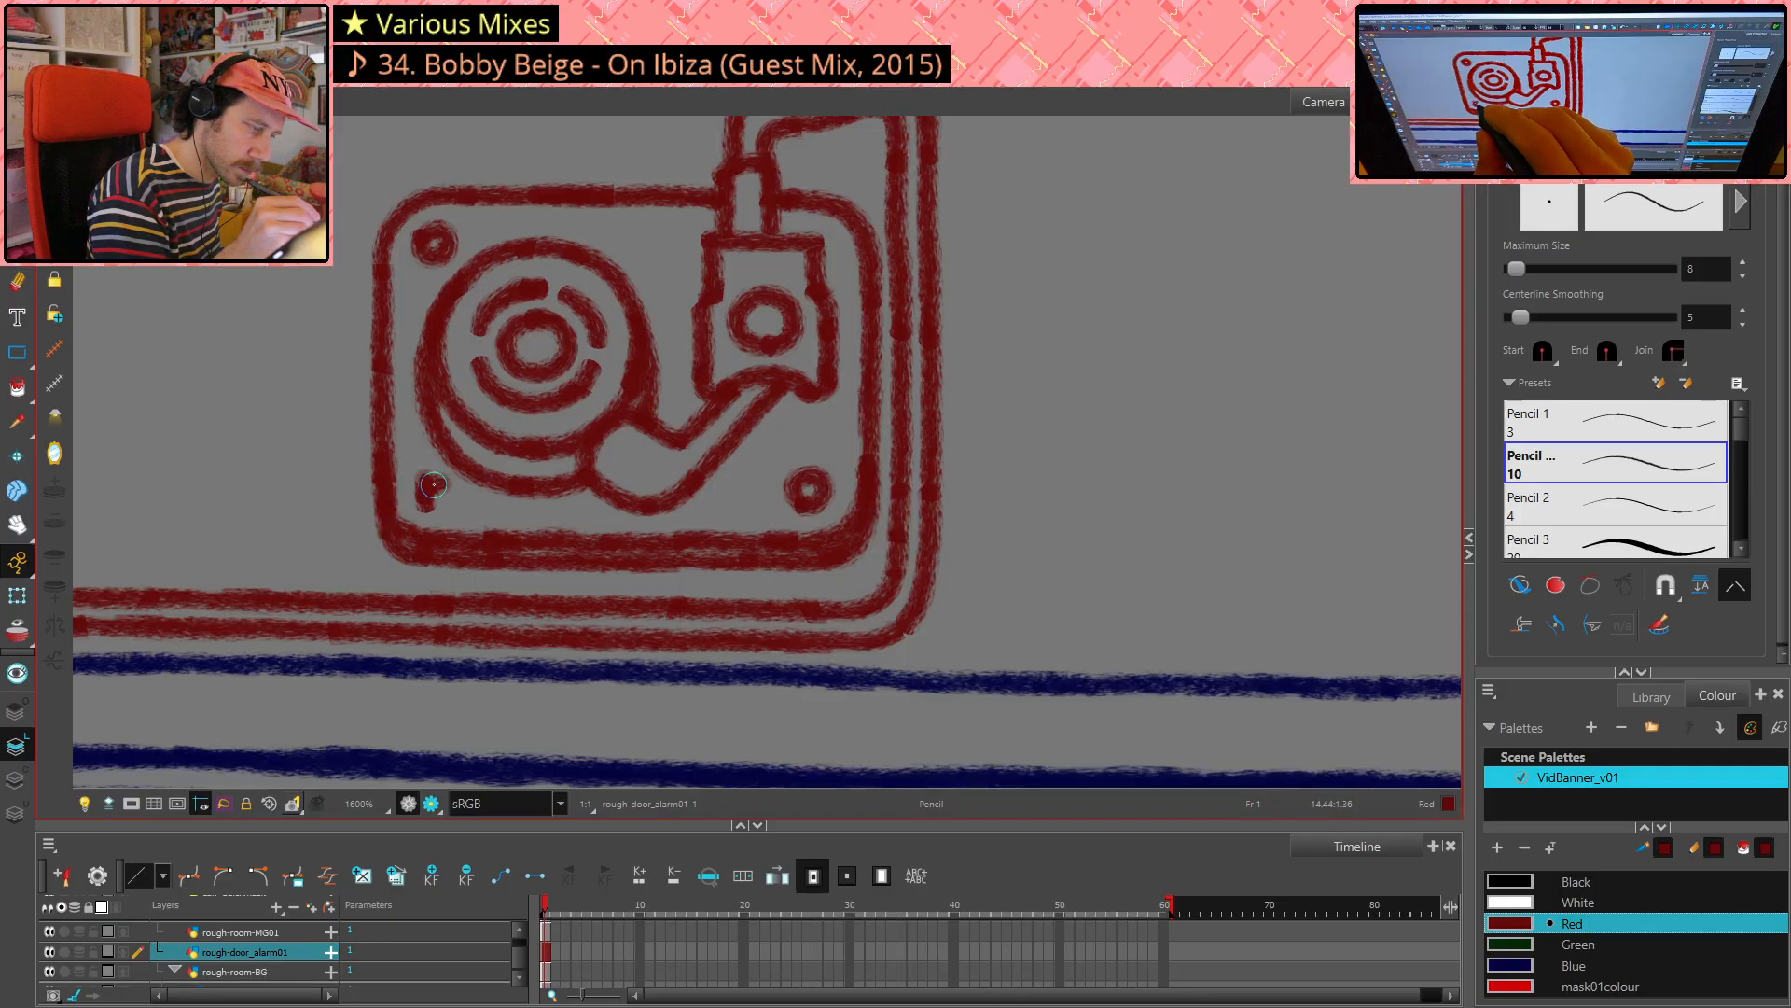
key("ctrl+z")
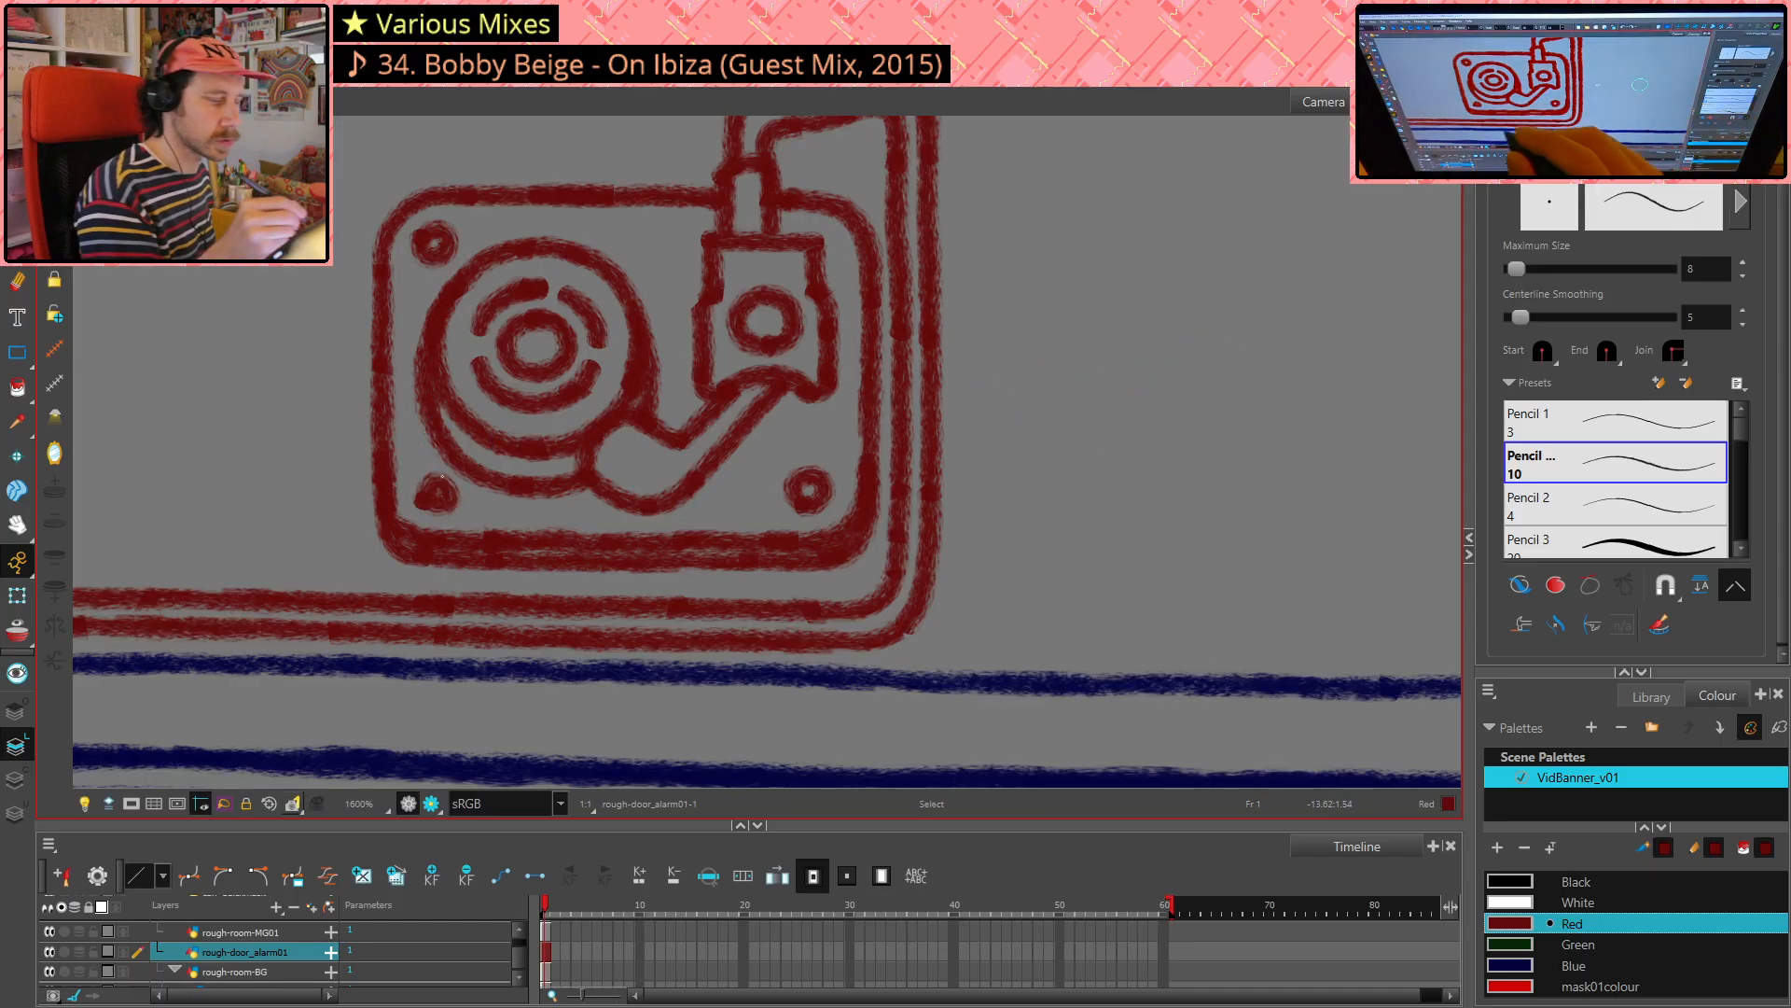
key("ctrl+z")
key("ctrl+z")
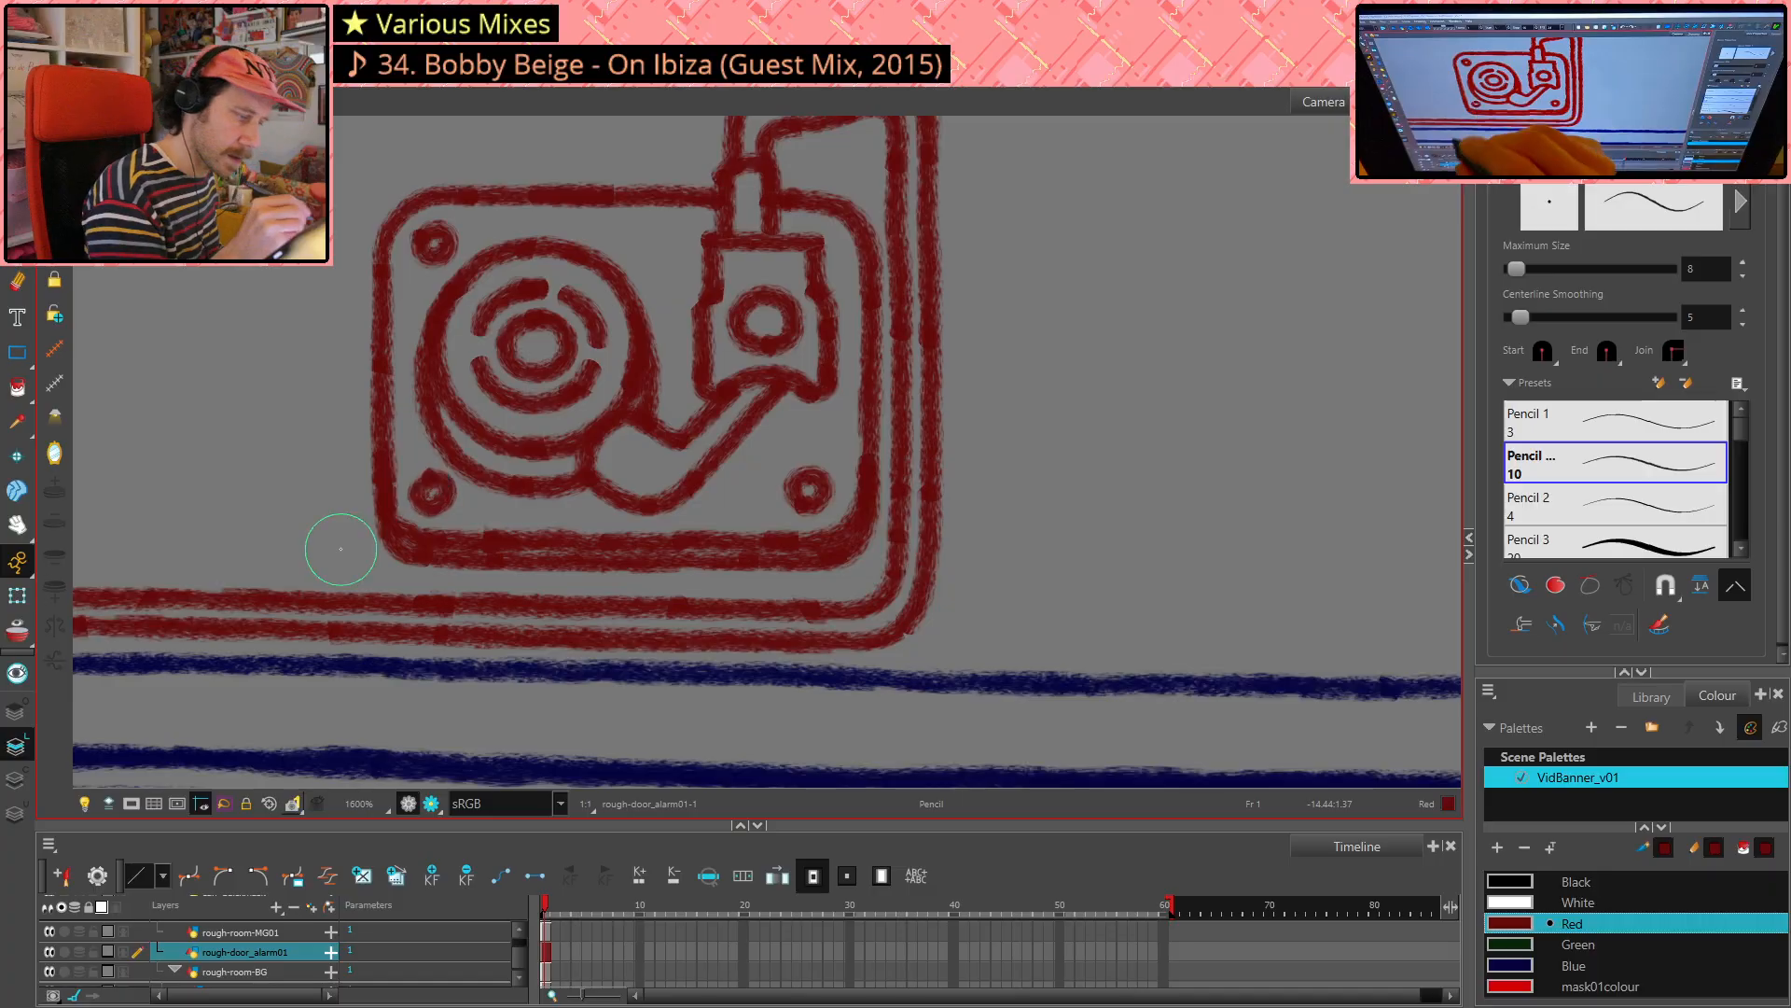
- Review the alarm in the whole scene and above the doors, checking the composition in a mirrored view too
key("shift+m")
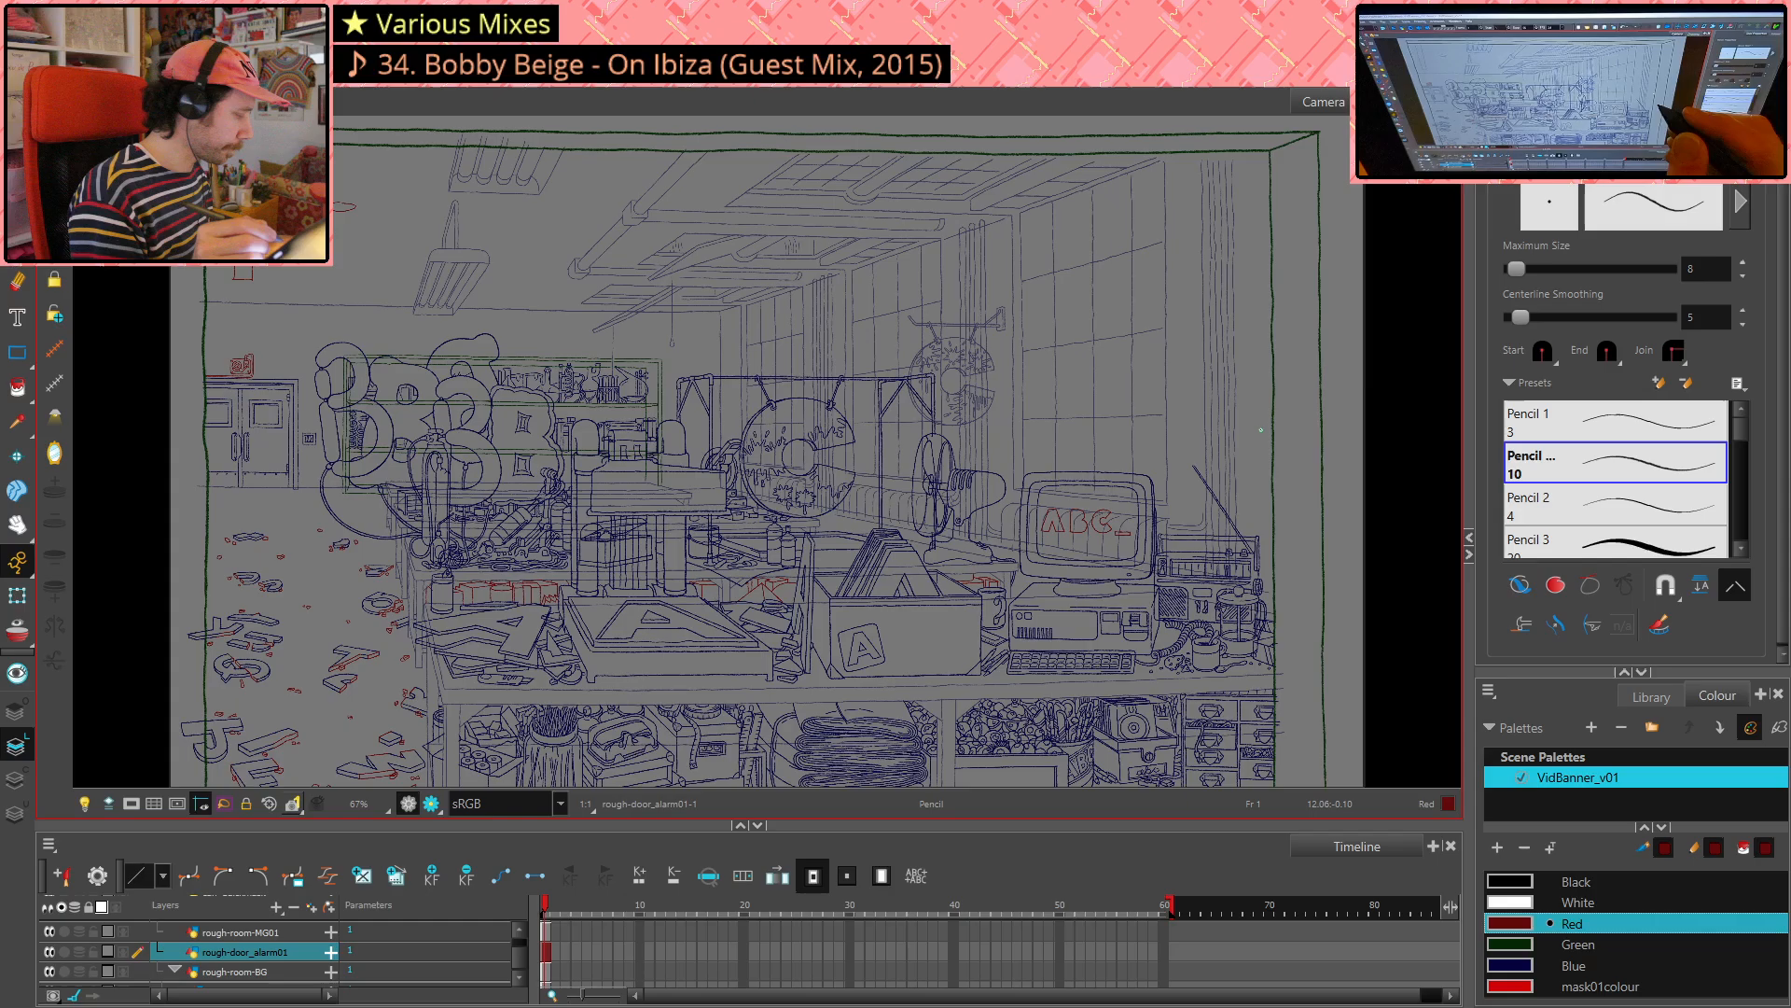
key("shift+z")
key("1")
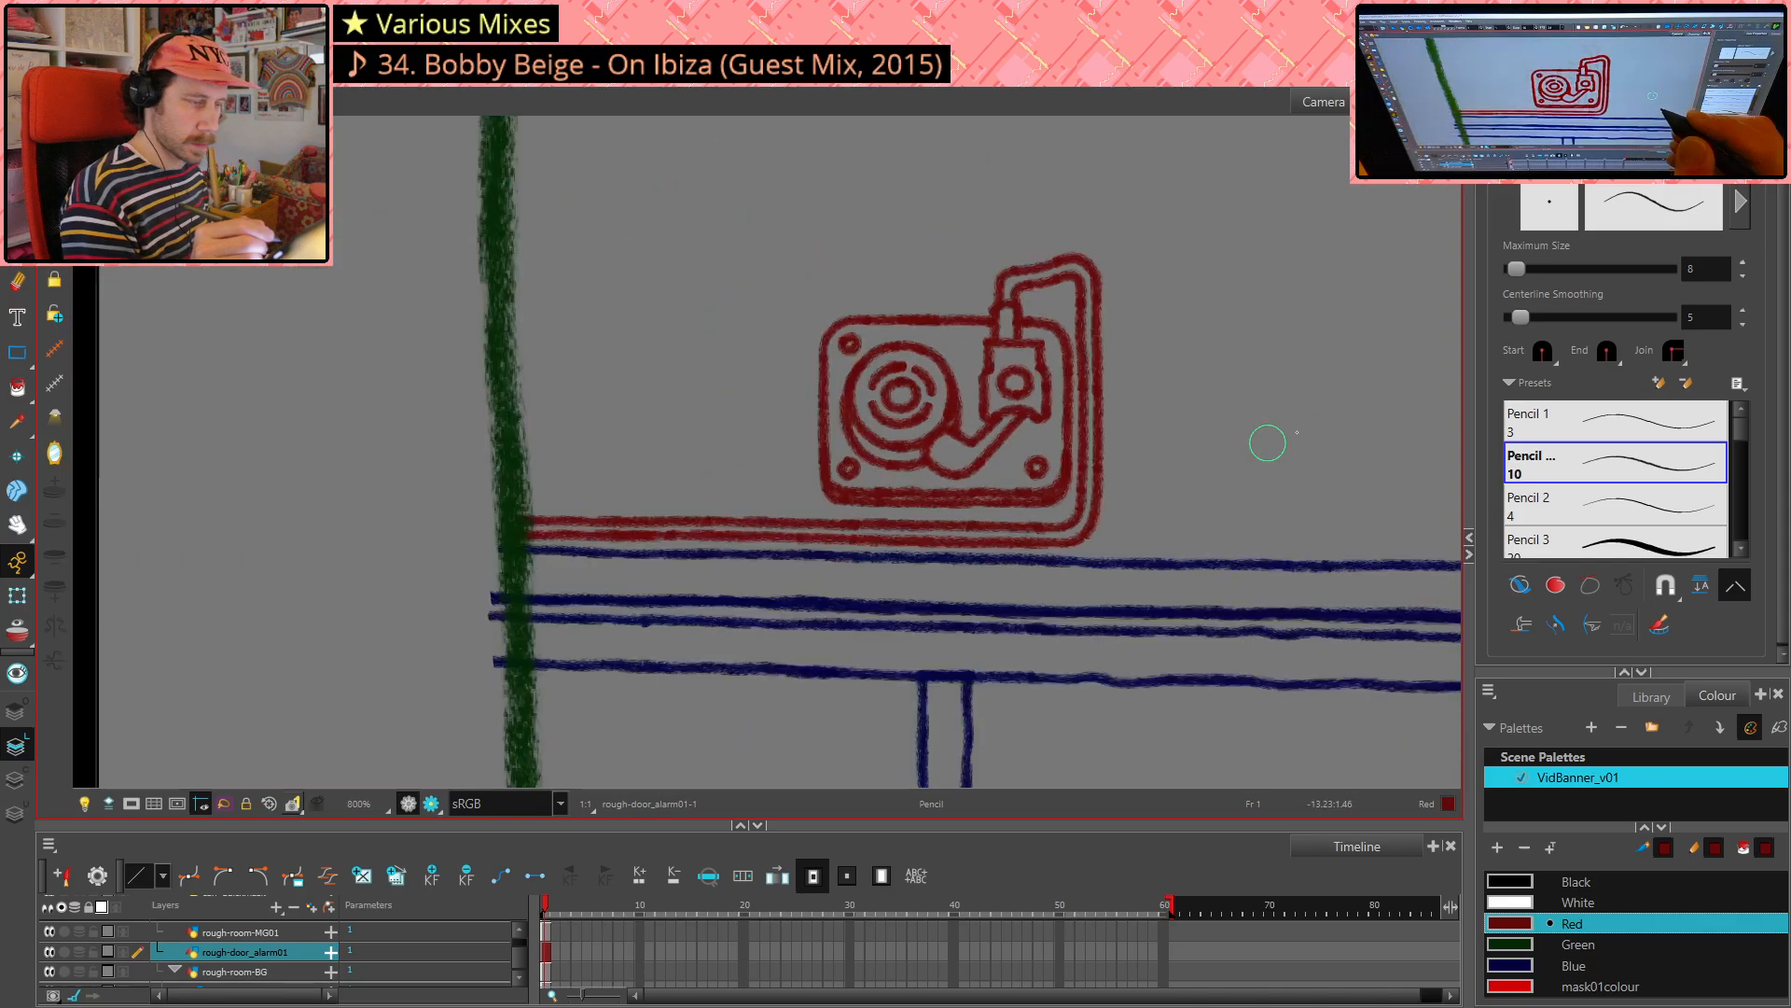
key("1")
left_click_drag(1032, 367, 948, 267)
left_click_drag(1169, 449, 703, 410)
key("1")
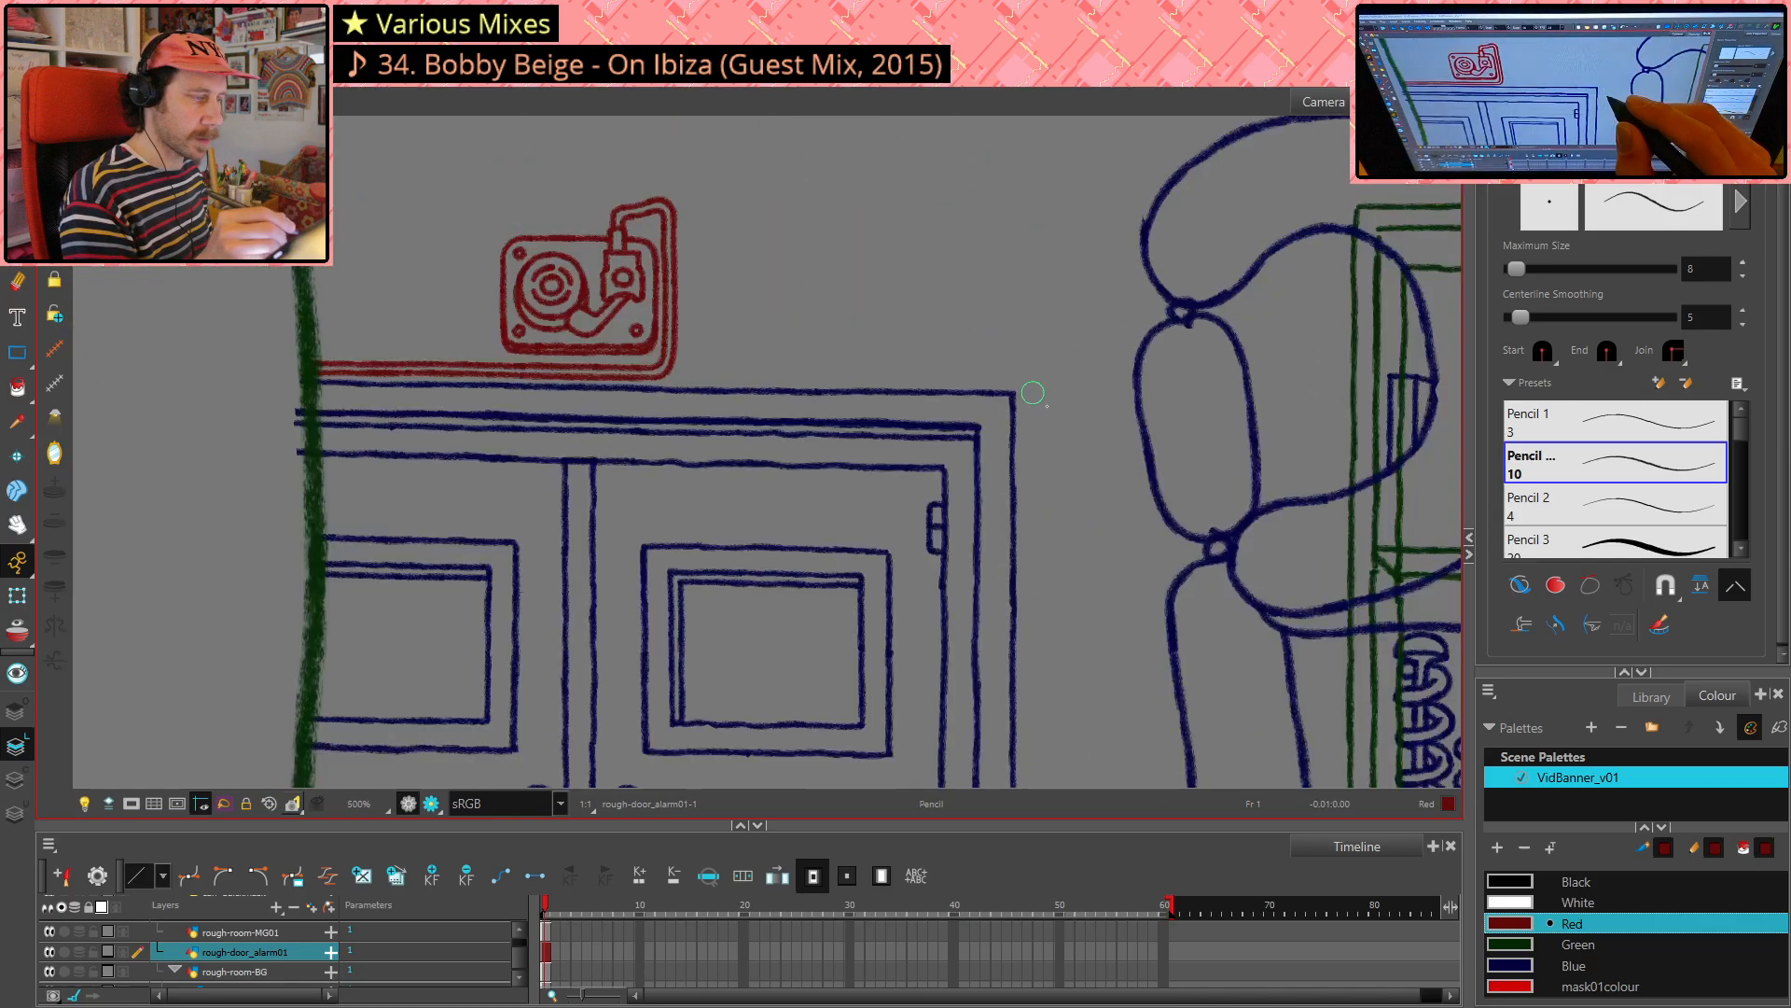
key("1")
key("1")
key("1")
left_click_drag(1145, 452, 1088, 391)
left_click_drag(1079, 452, 1016, 467)
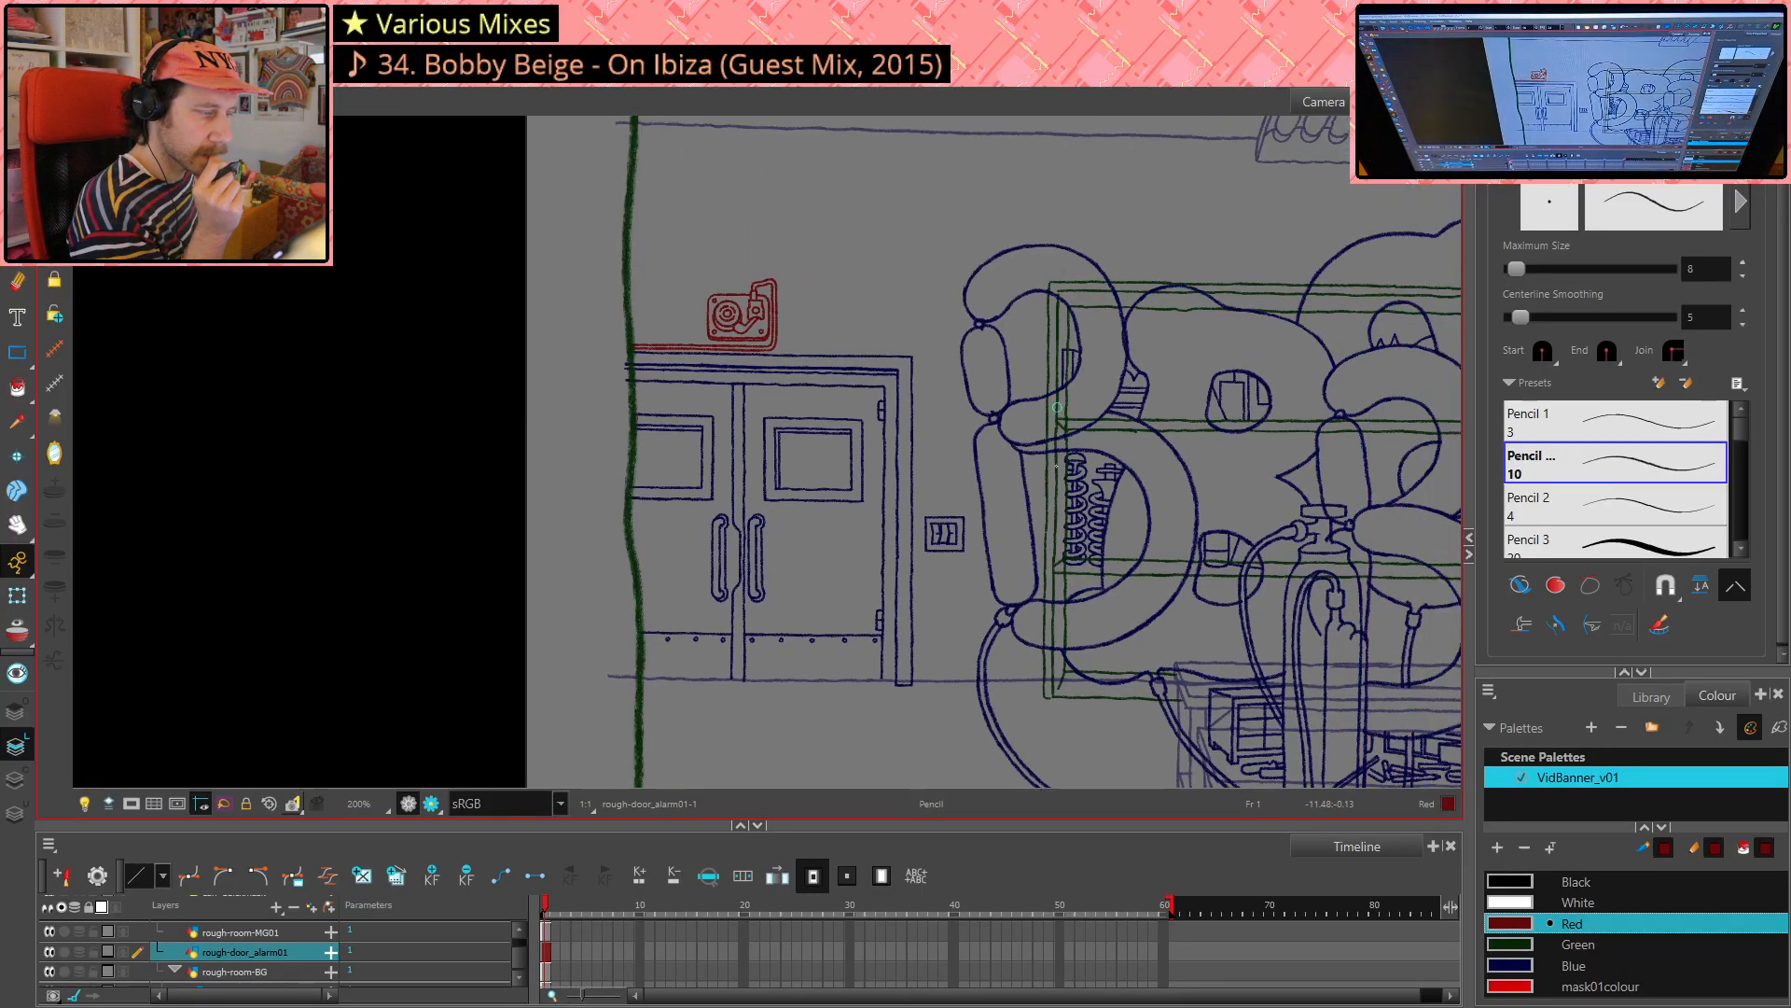
left_click(48, 465)
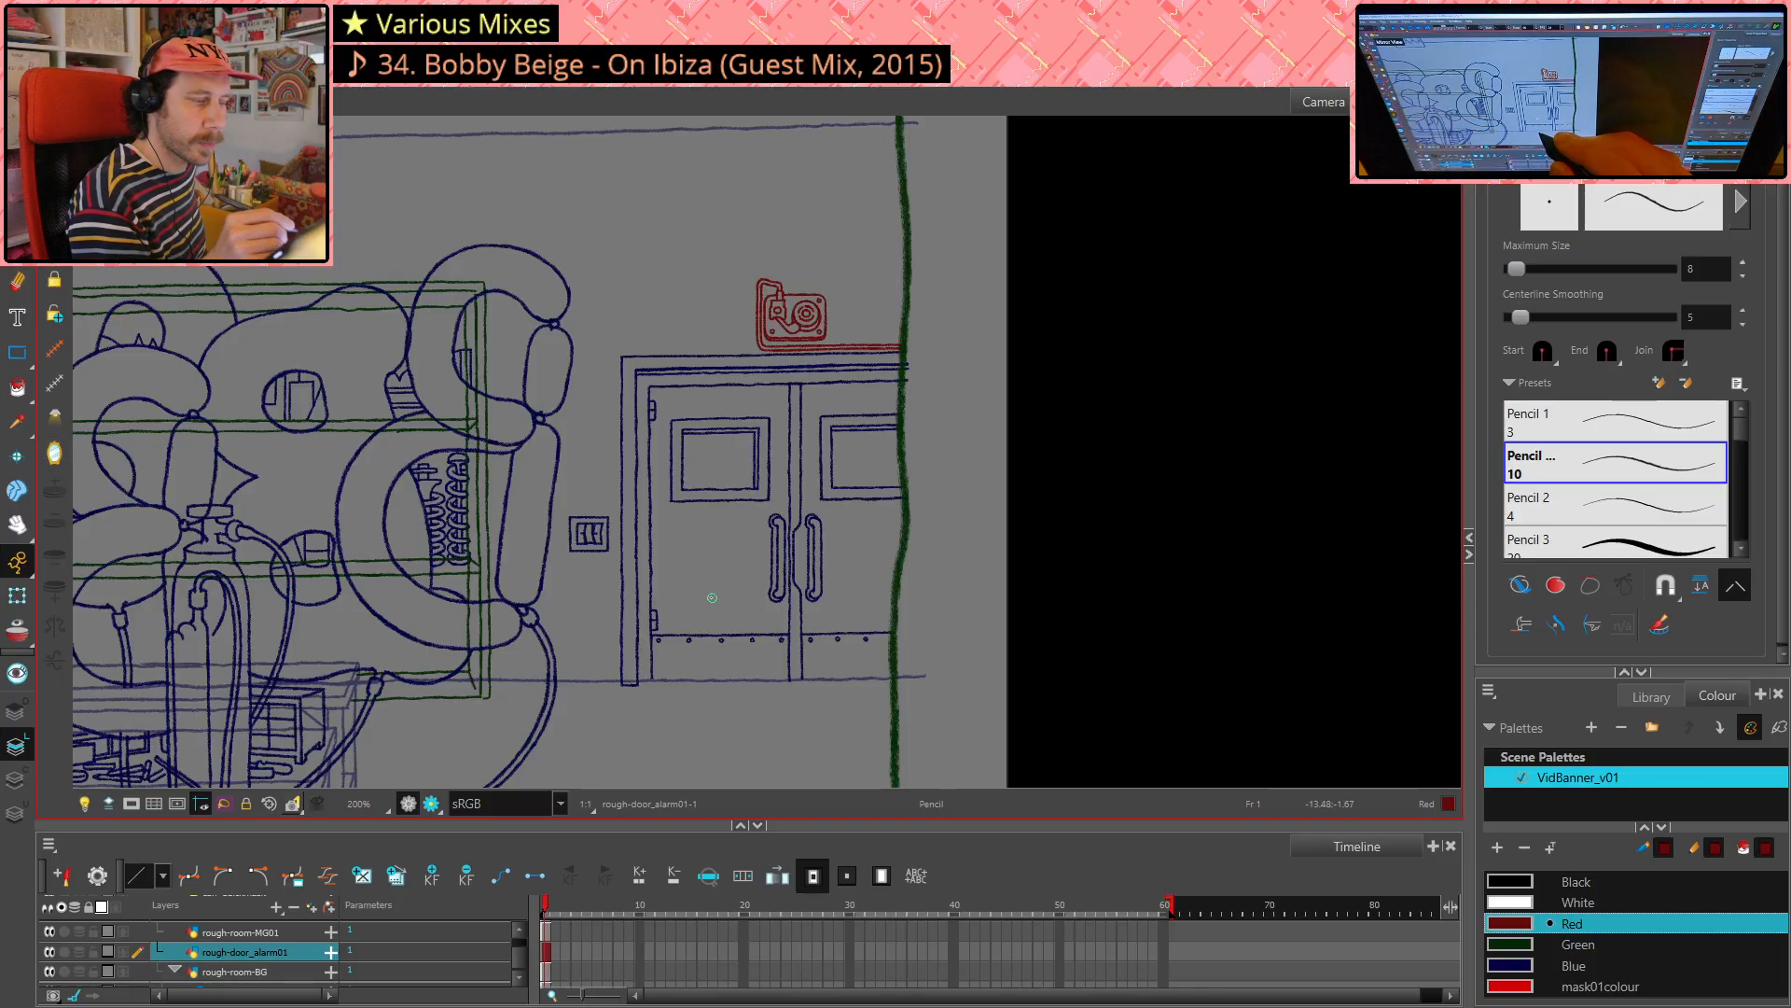
left_click(53, 461)
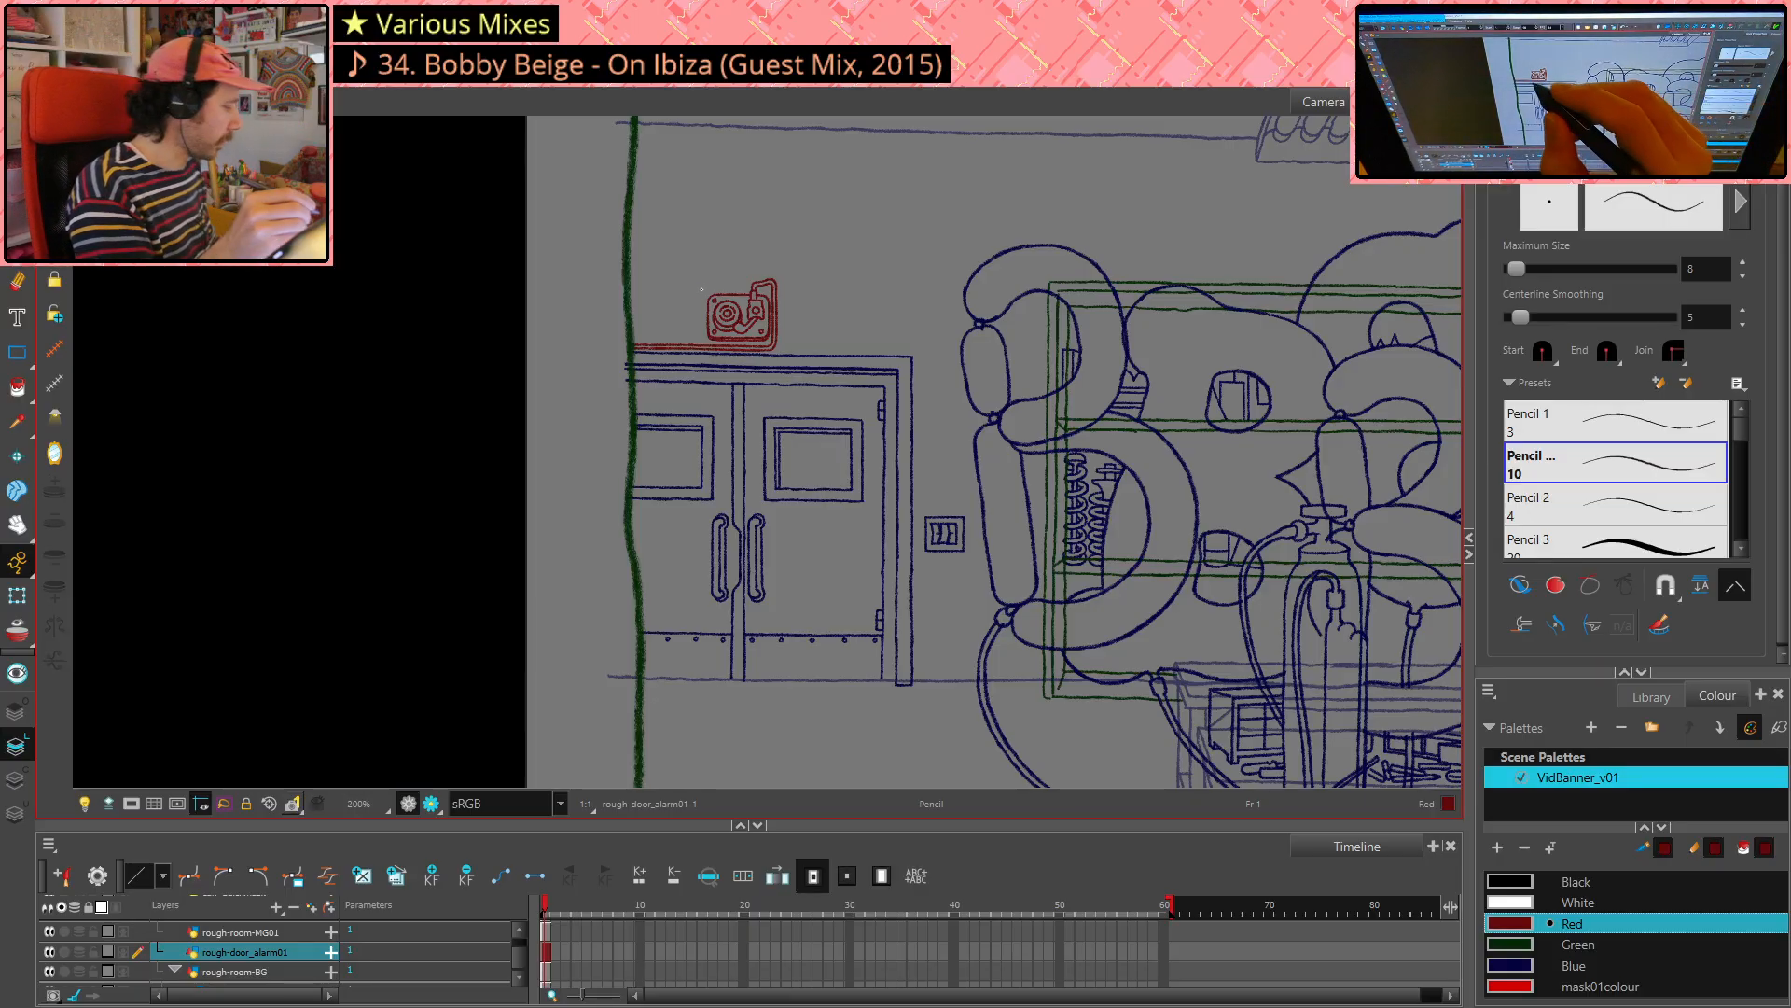
- Erase the doubled line along the left side of the large bell circle with the 16-size Medium Eraser
scroll(700, 314, "up", 5)
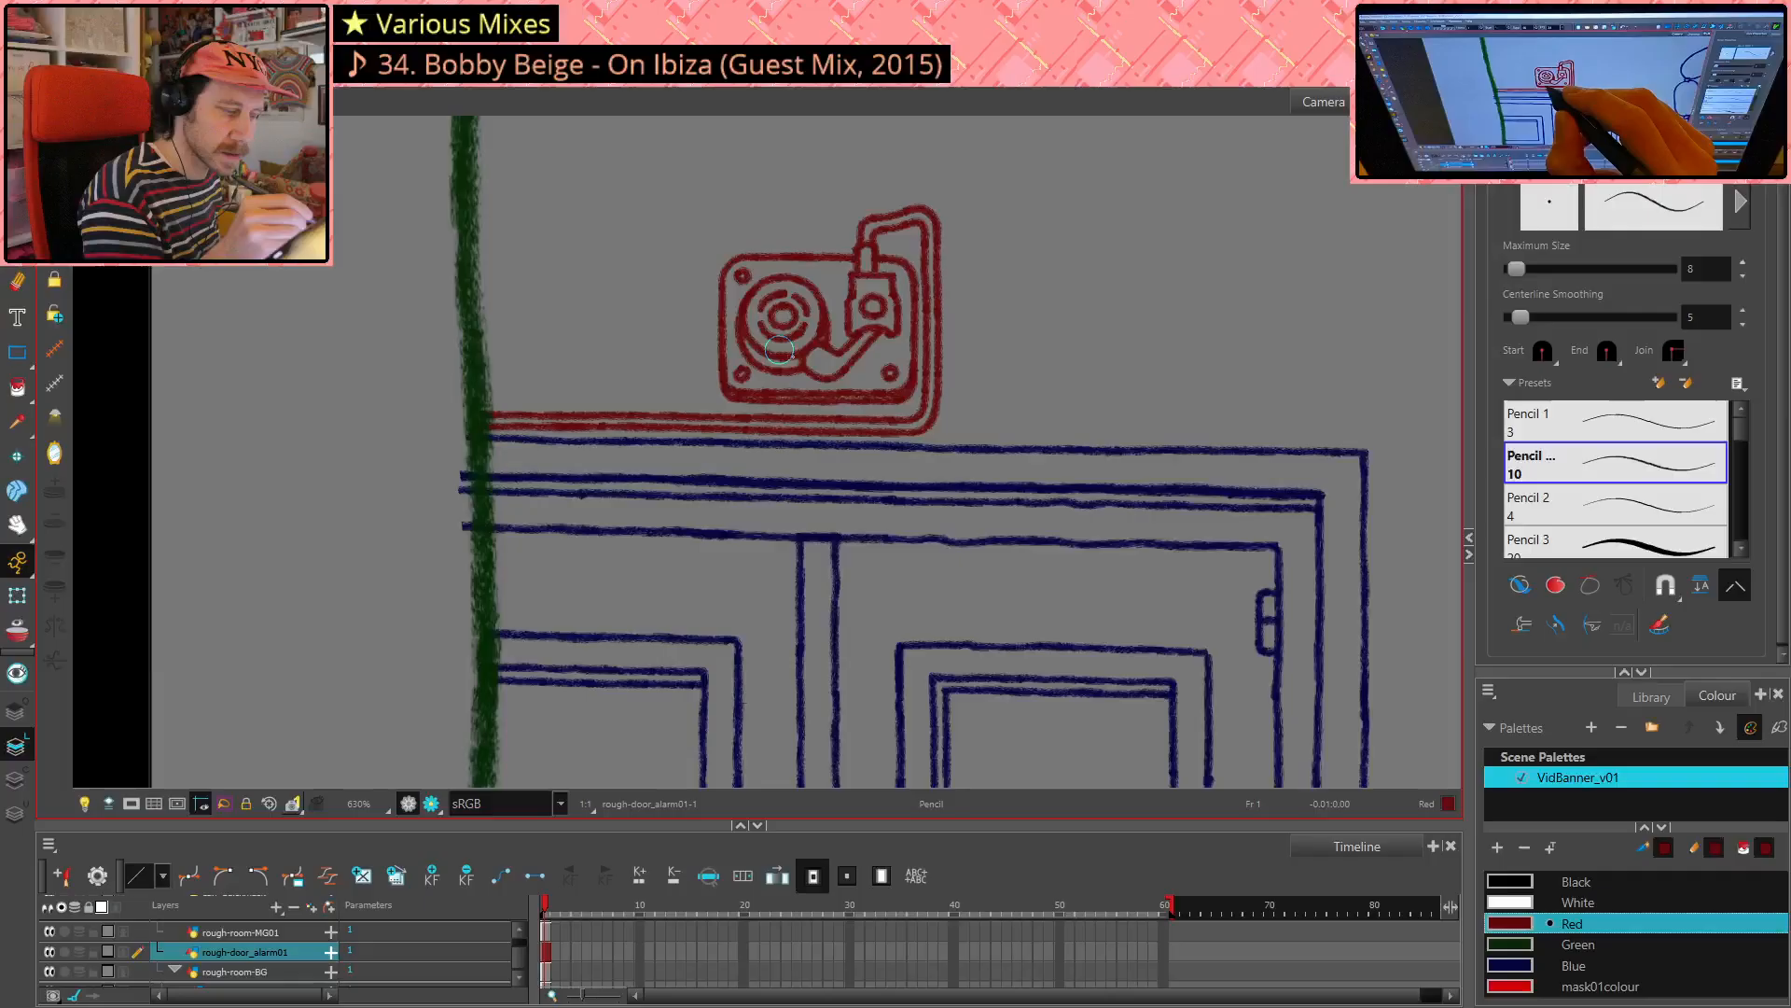
scroll(779, 350, "up", 4)
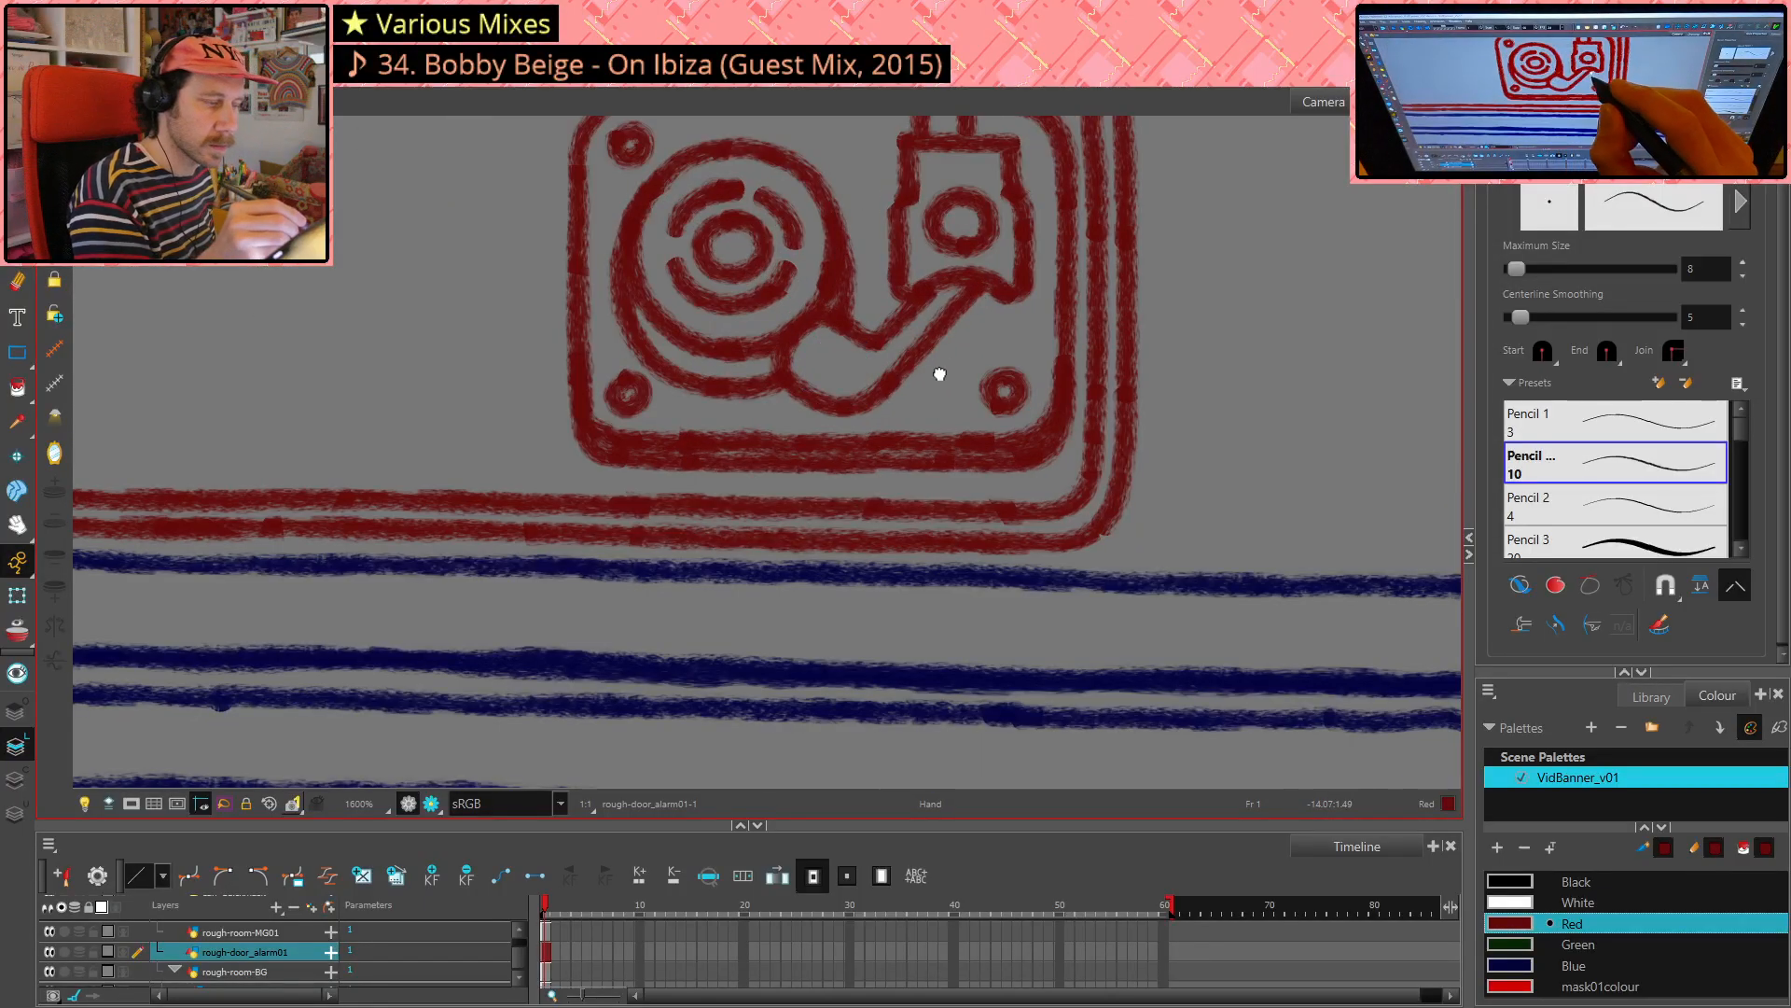
left_click_drag(939, 372, 847, 520)
left_click_drag(906, 454, 900, 465)
key("alt+e")
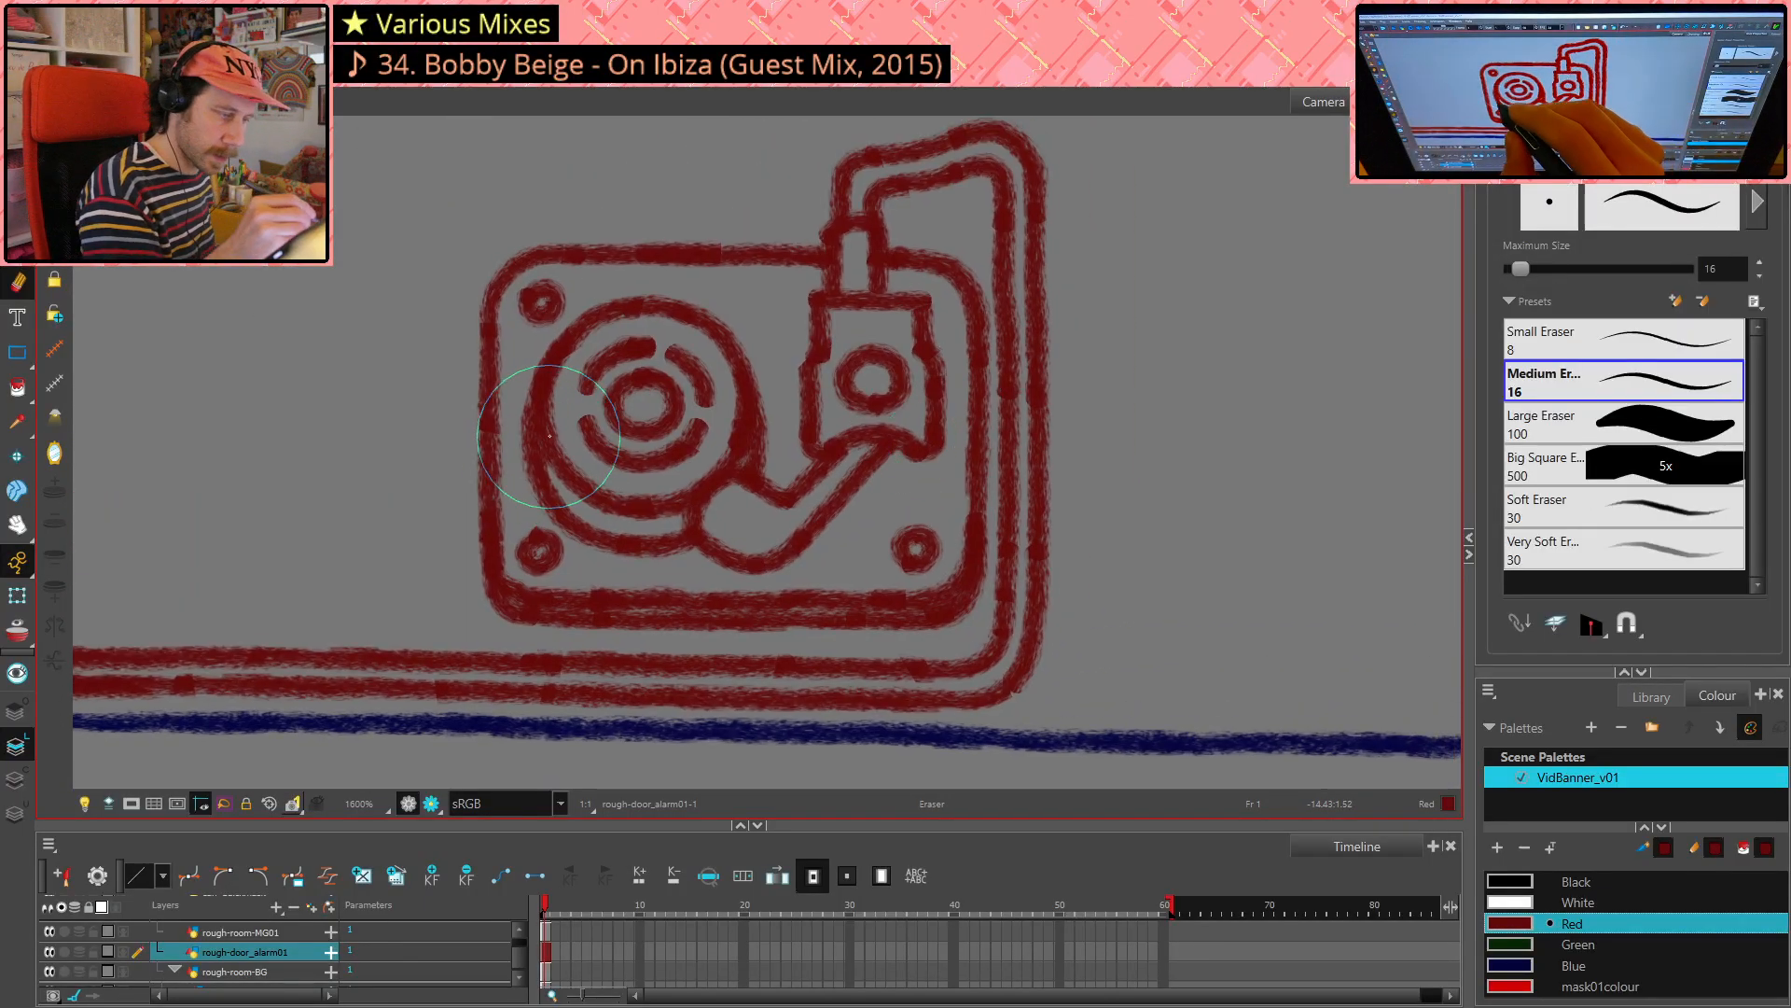
mouse_move(552, 408)
left_mouse_down()
mouse_move(582, 431)
mouse_move(548, 439)
mouse_move(554, 398)
mouse_move(609, 328)
mouse_move(758, 382)
mouse_move(741, 427)
mouse_move(557, 456)
left_mouse_up()
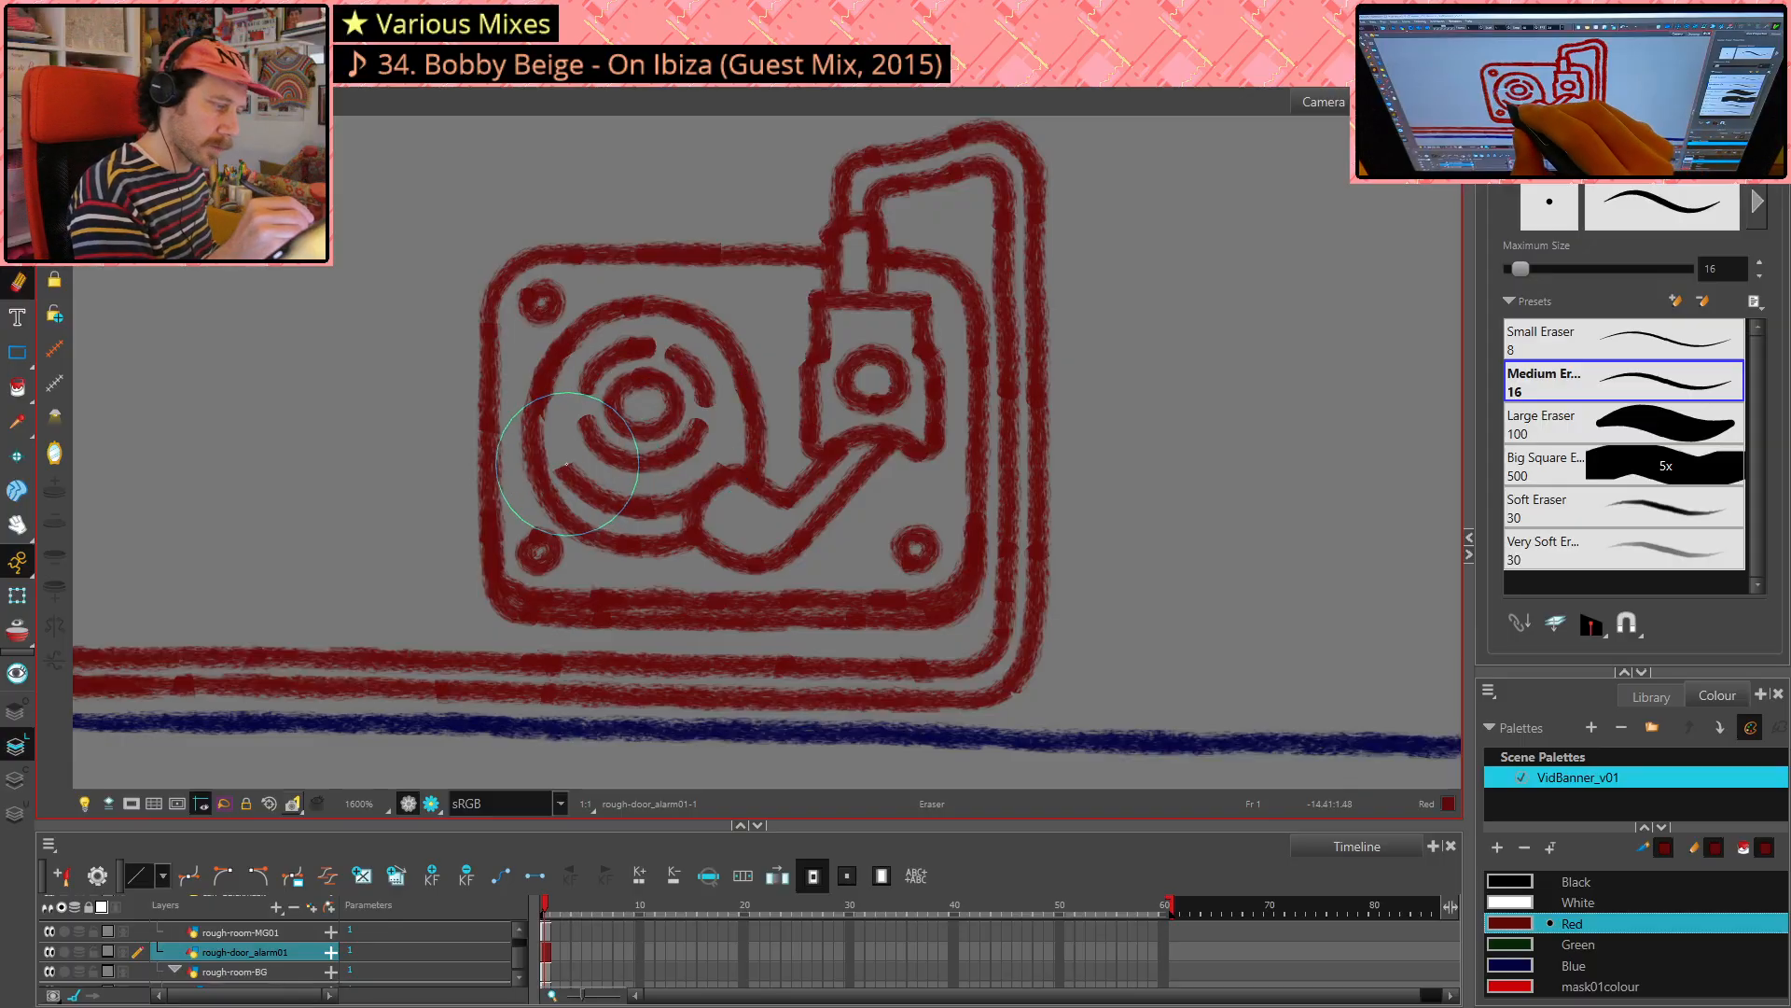
- Redraw the left end of the bell's lower inner arc in red pencil so that it tapers along the outer circle
key("alt+s")
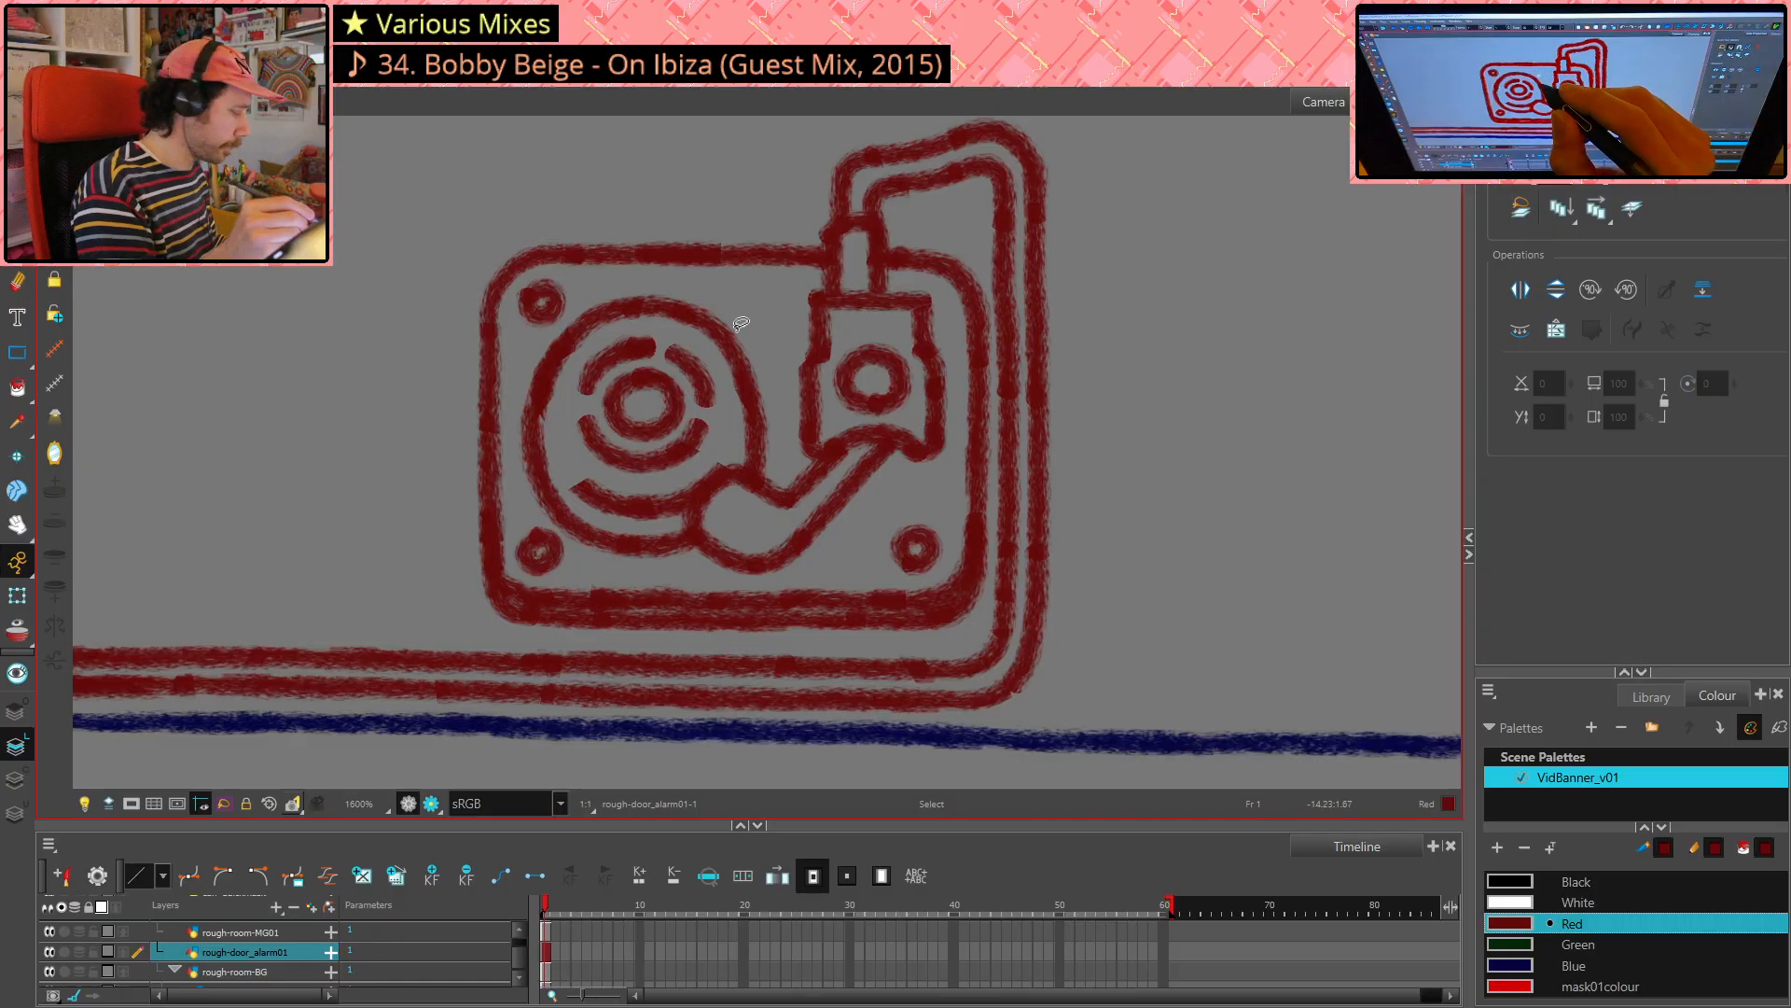
key("alt+x")
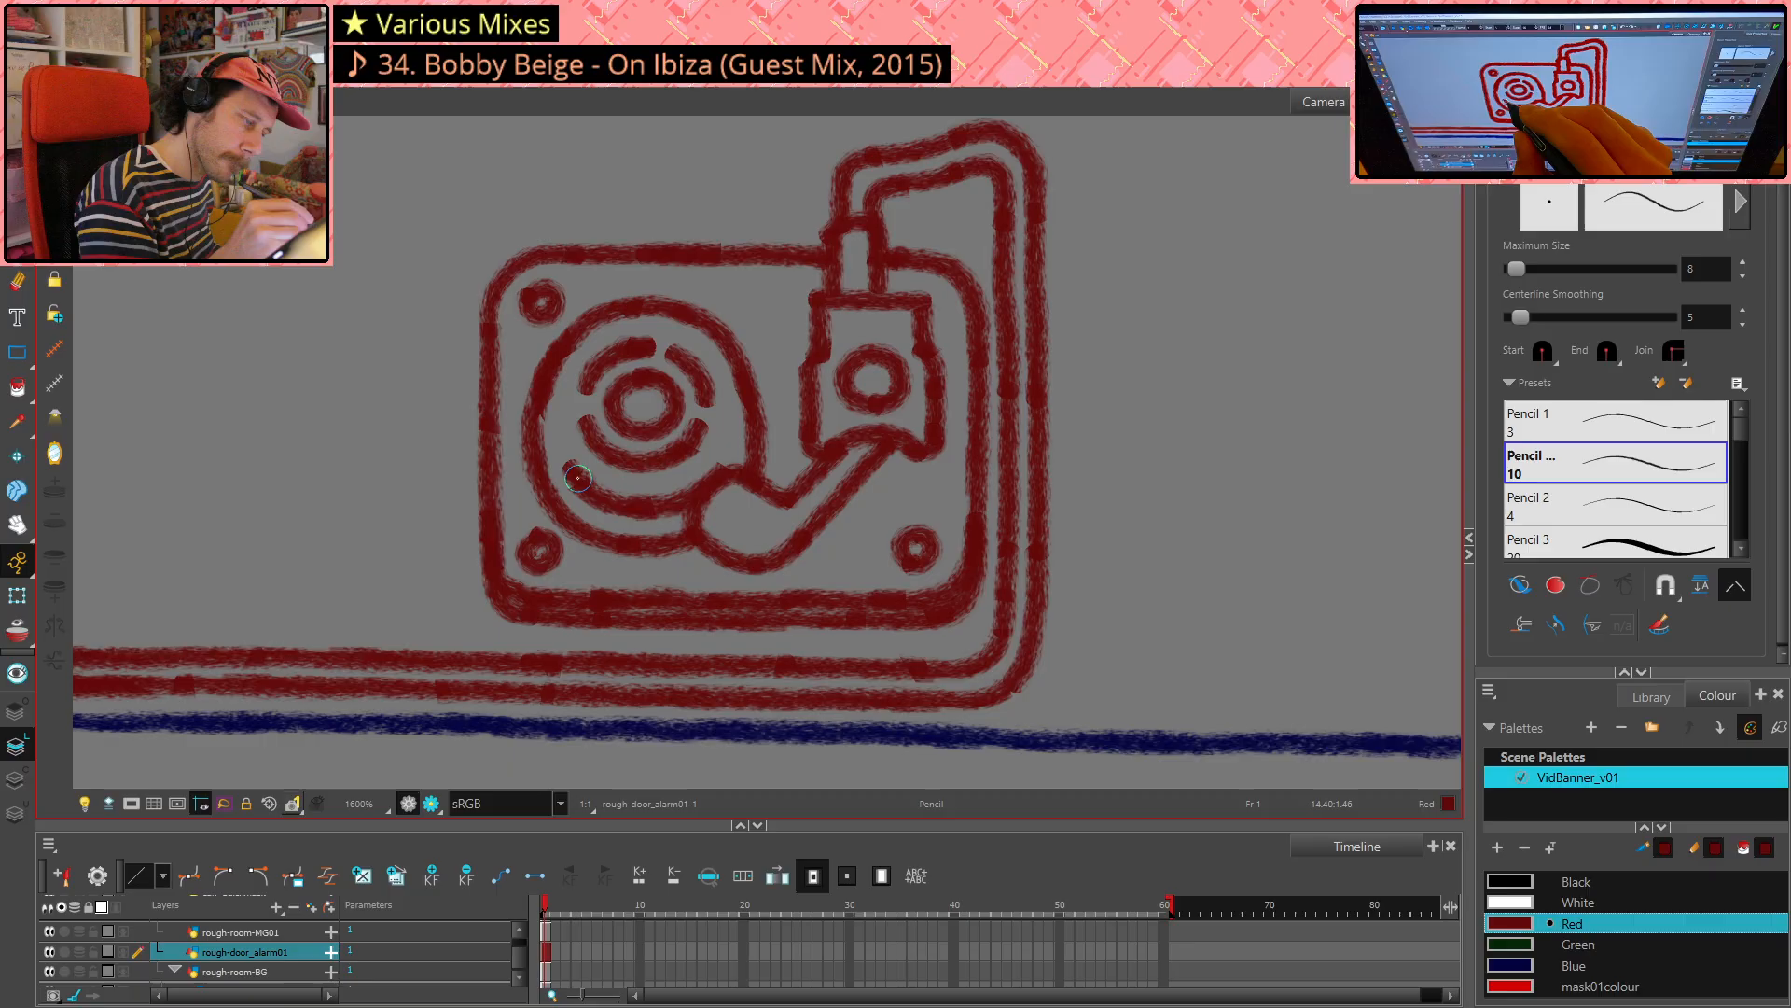
left_click_drag(563, 459, 580, 483)
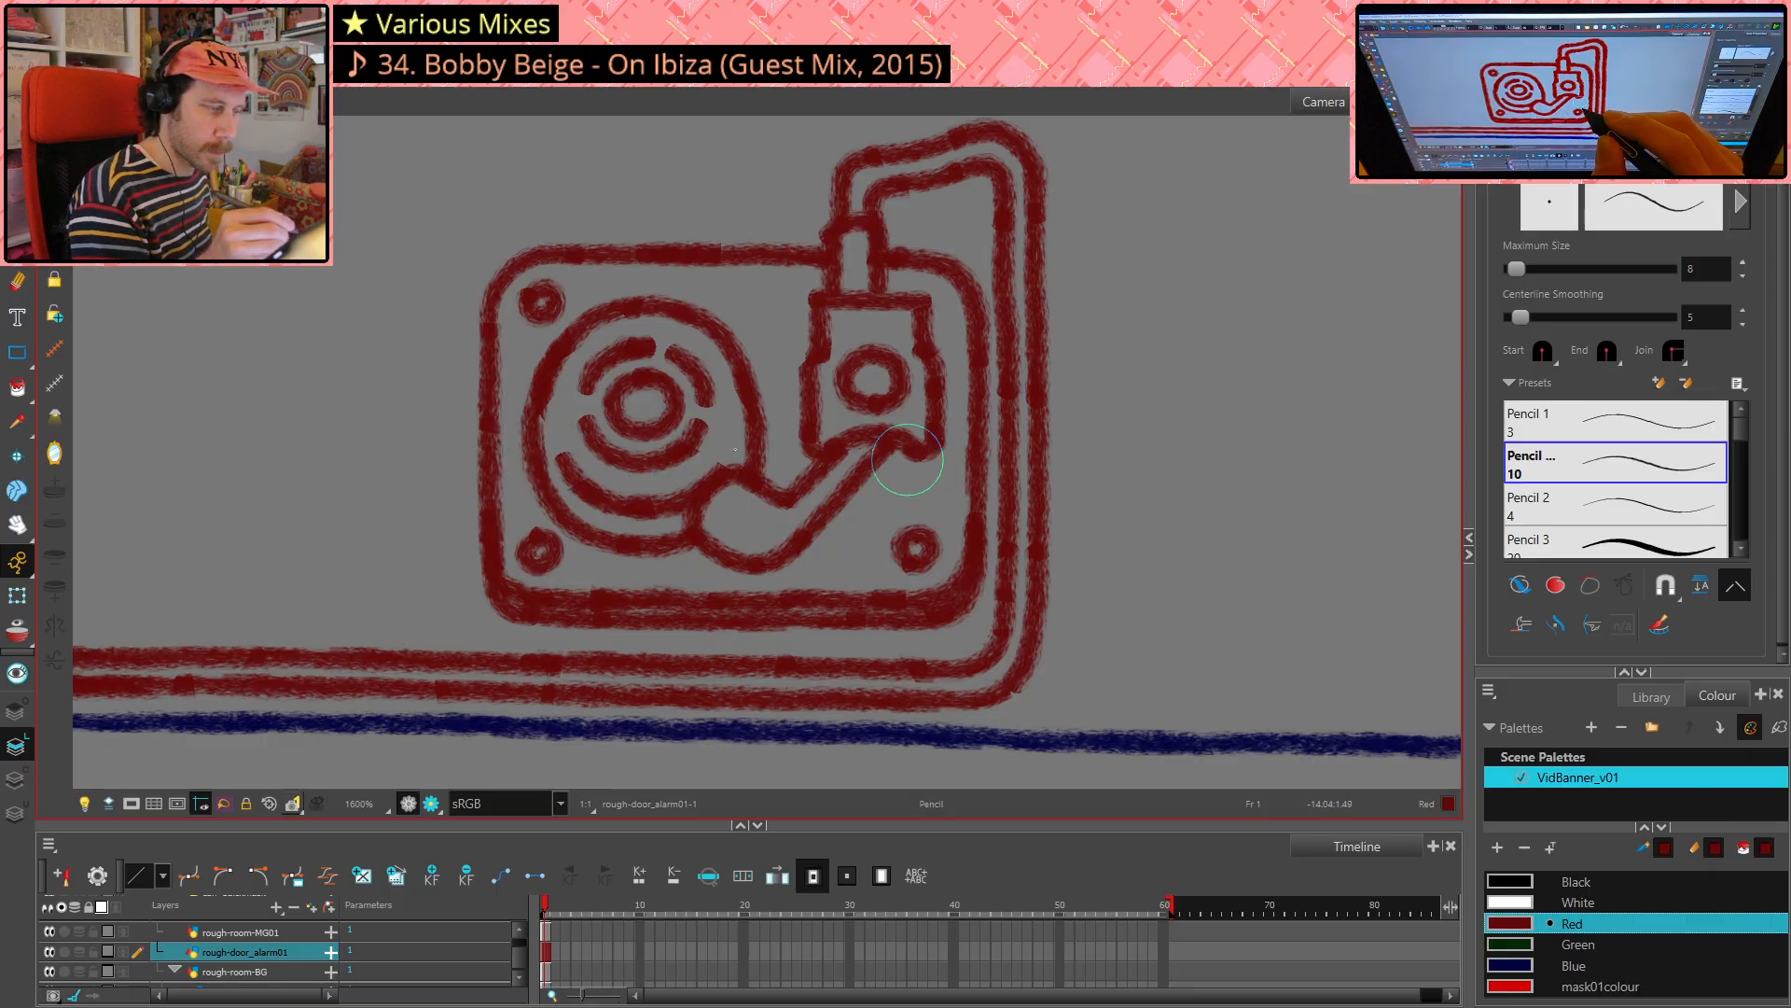
left_click_drag(553, 448, 586, 493)
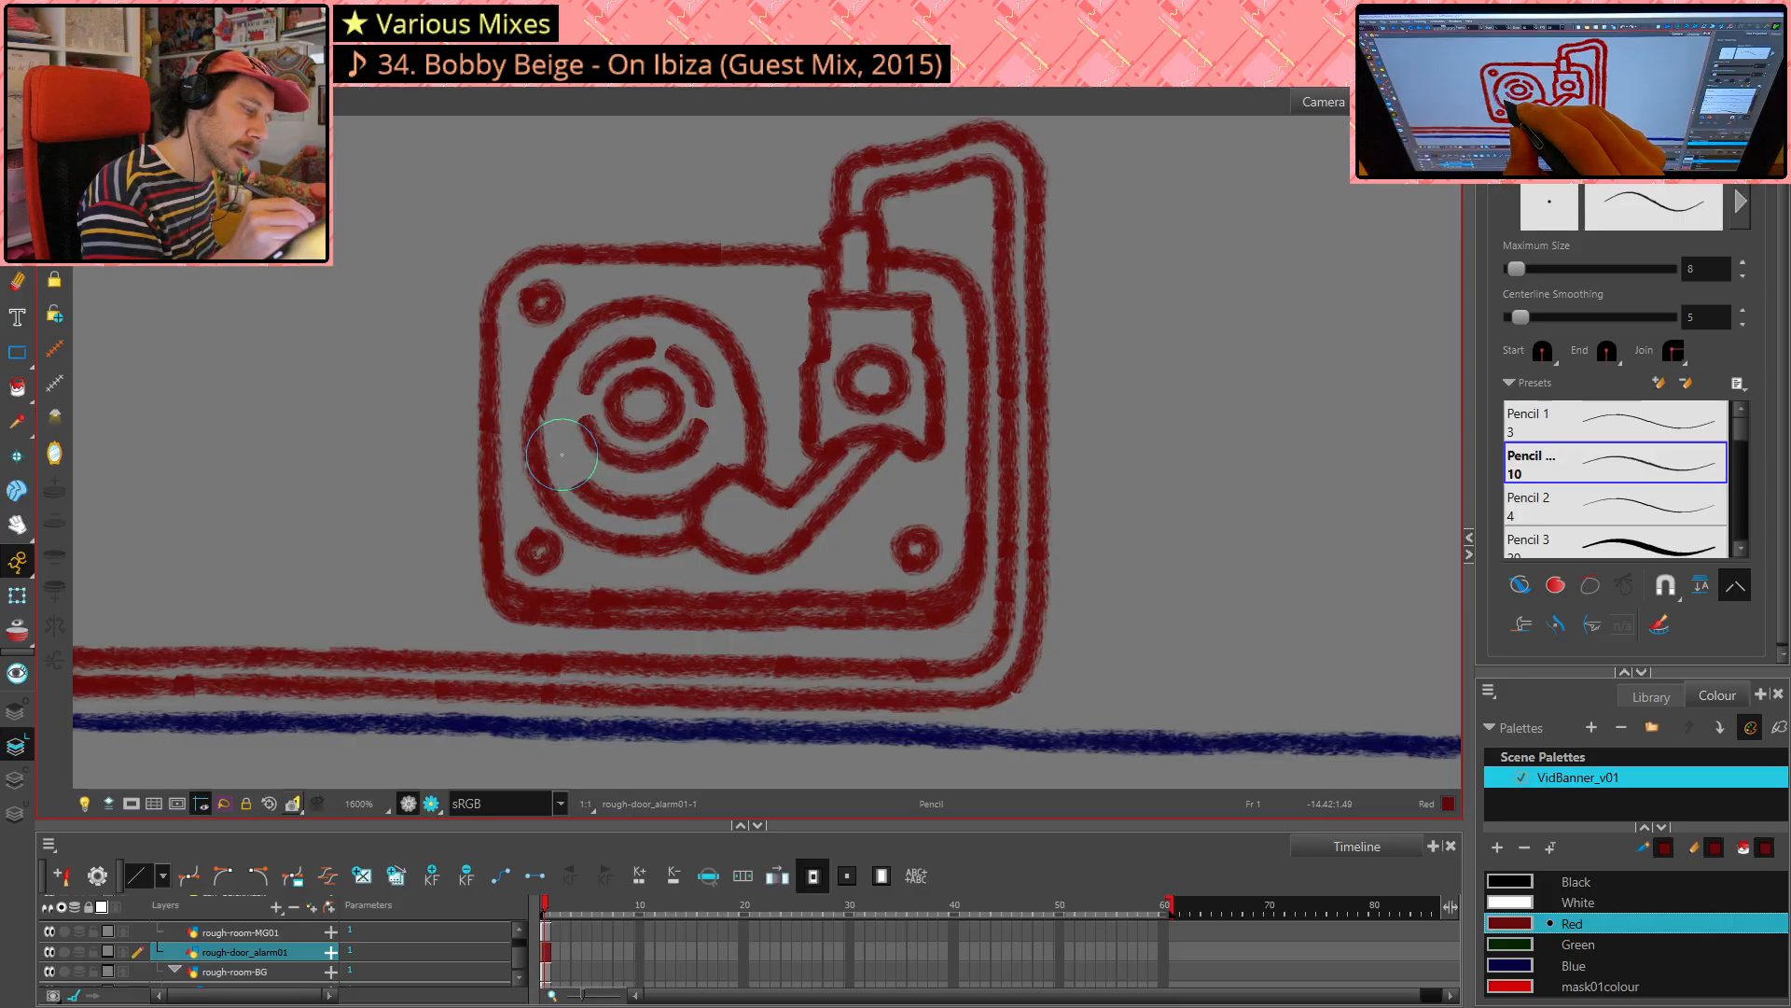
left_click_drag(559, 449, 572, 476)
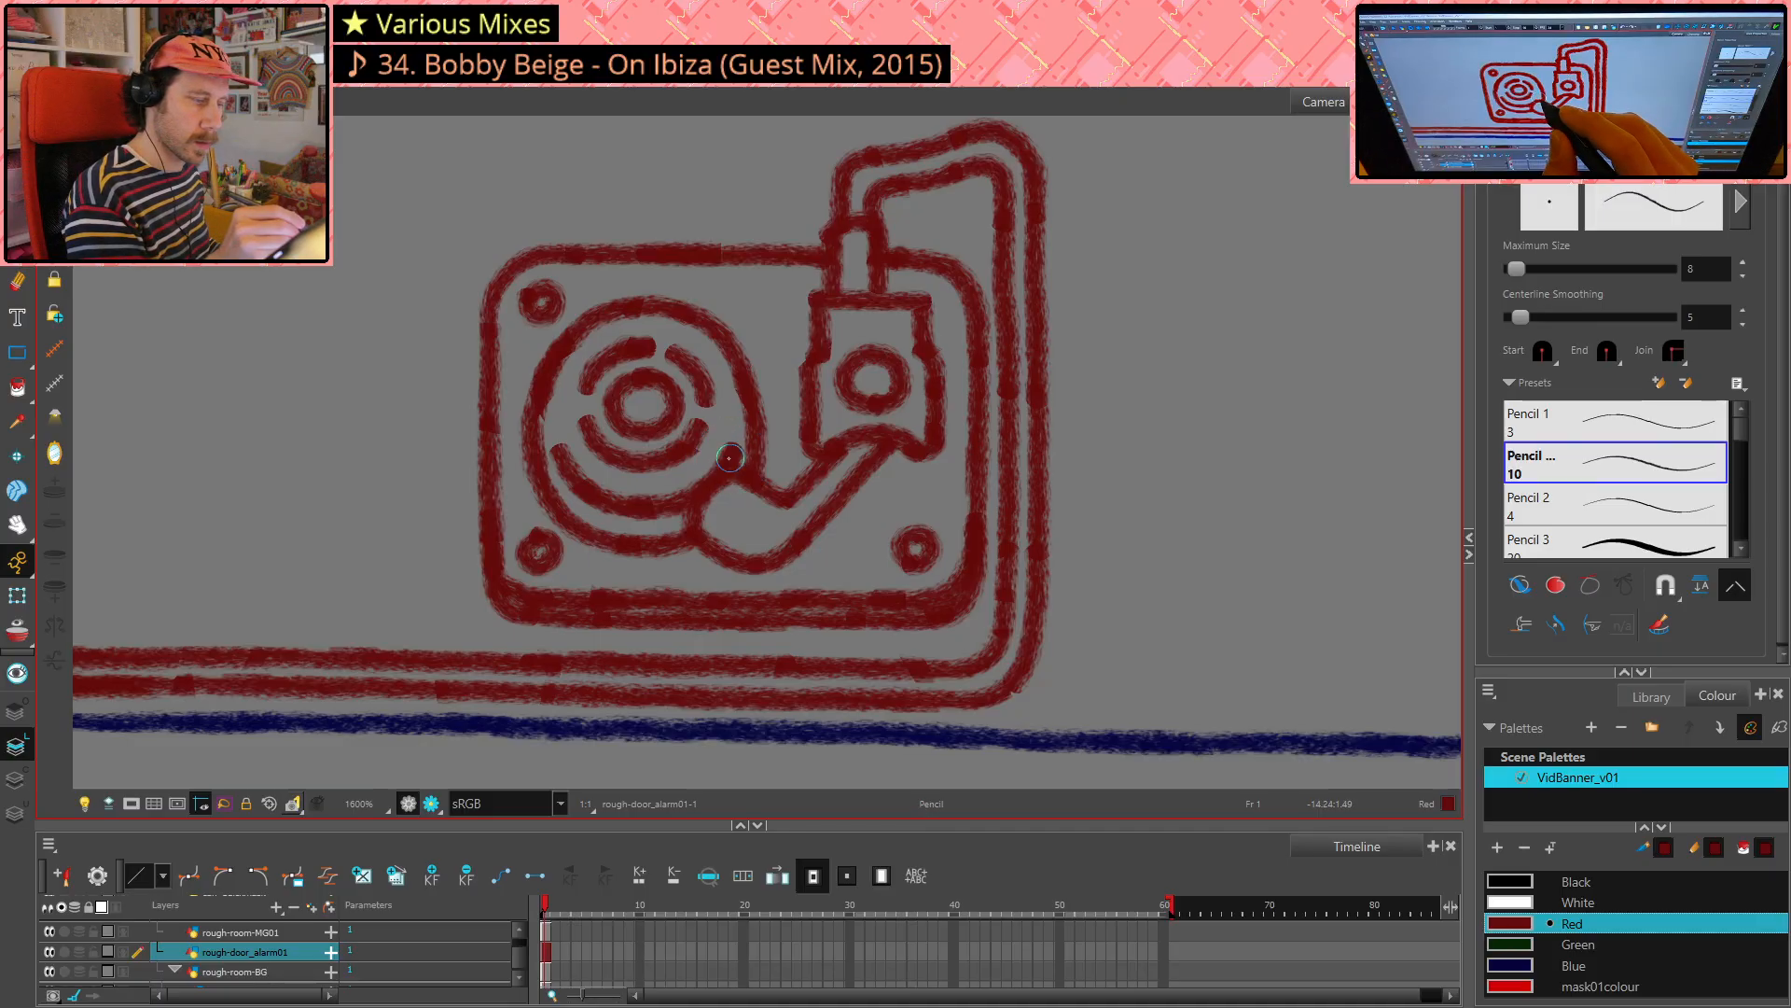
scroll(894, 316, "down", 5)
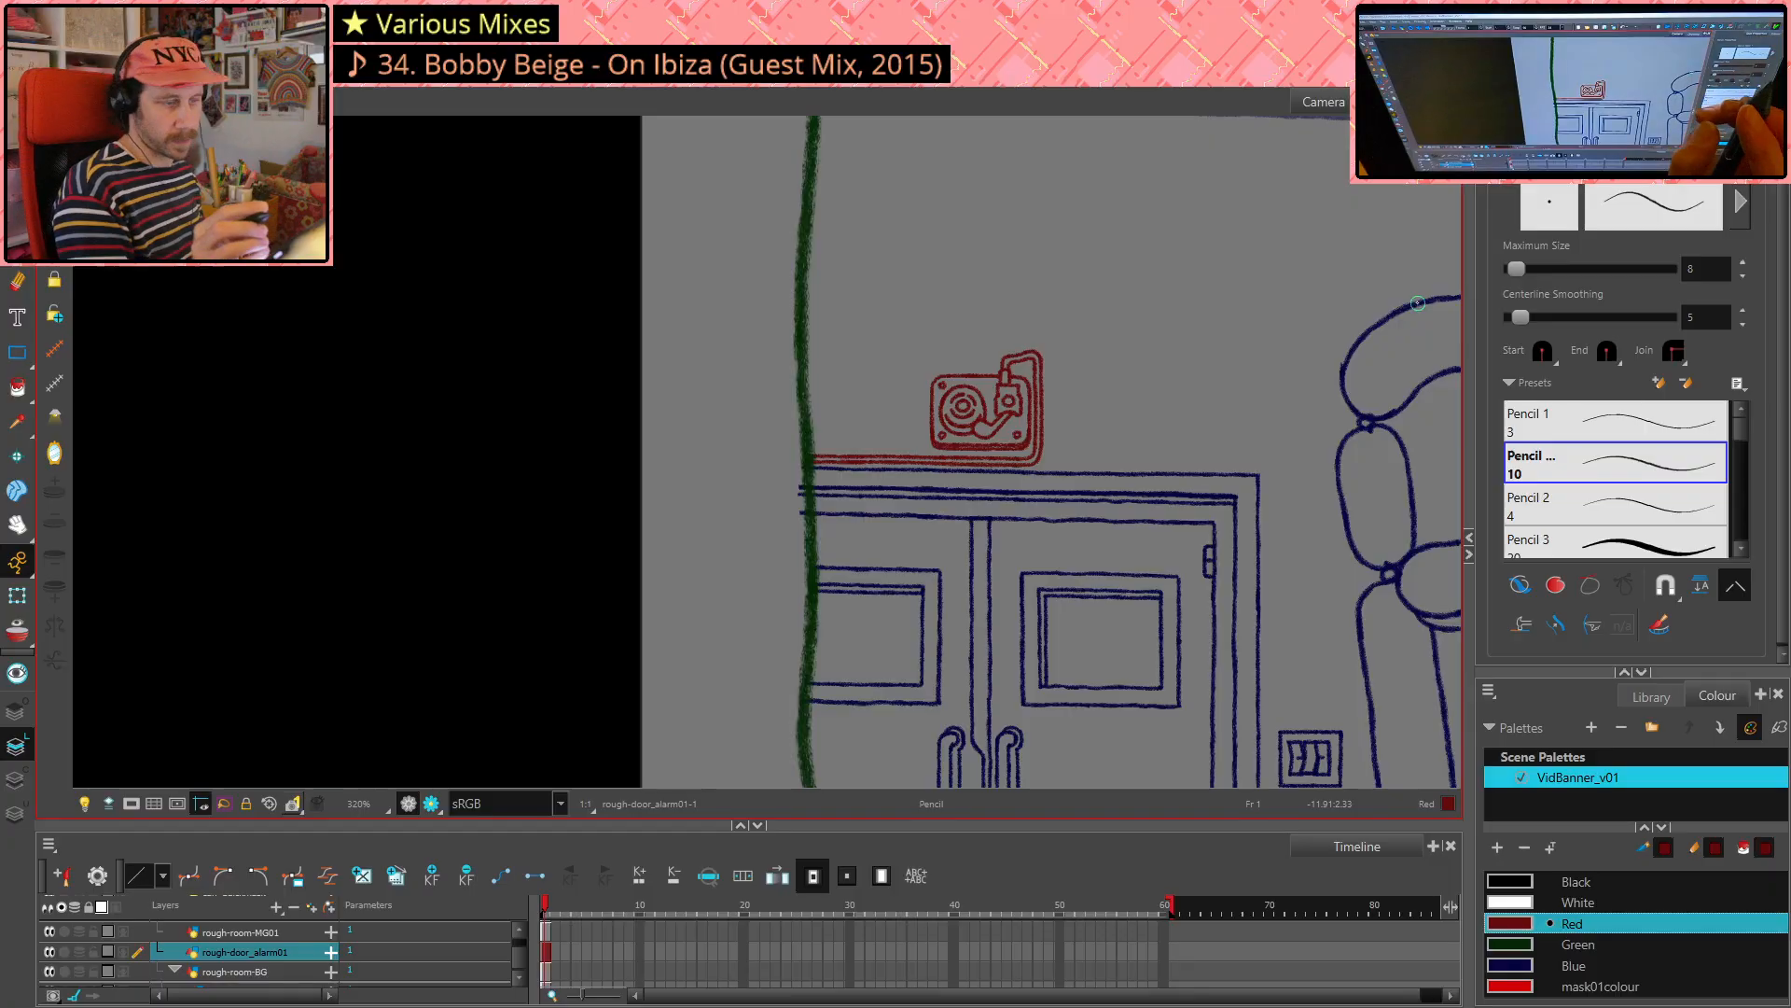
- Select the upper-left arc around the bell's centre circle and delete it
key("alt+s")
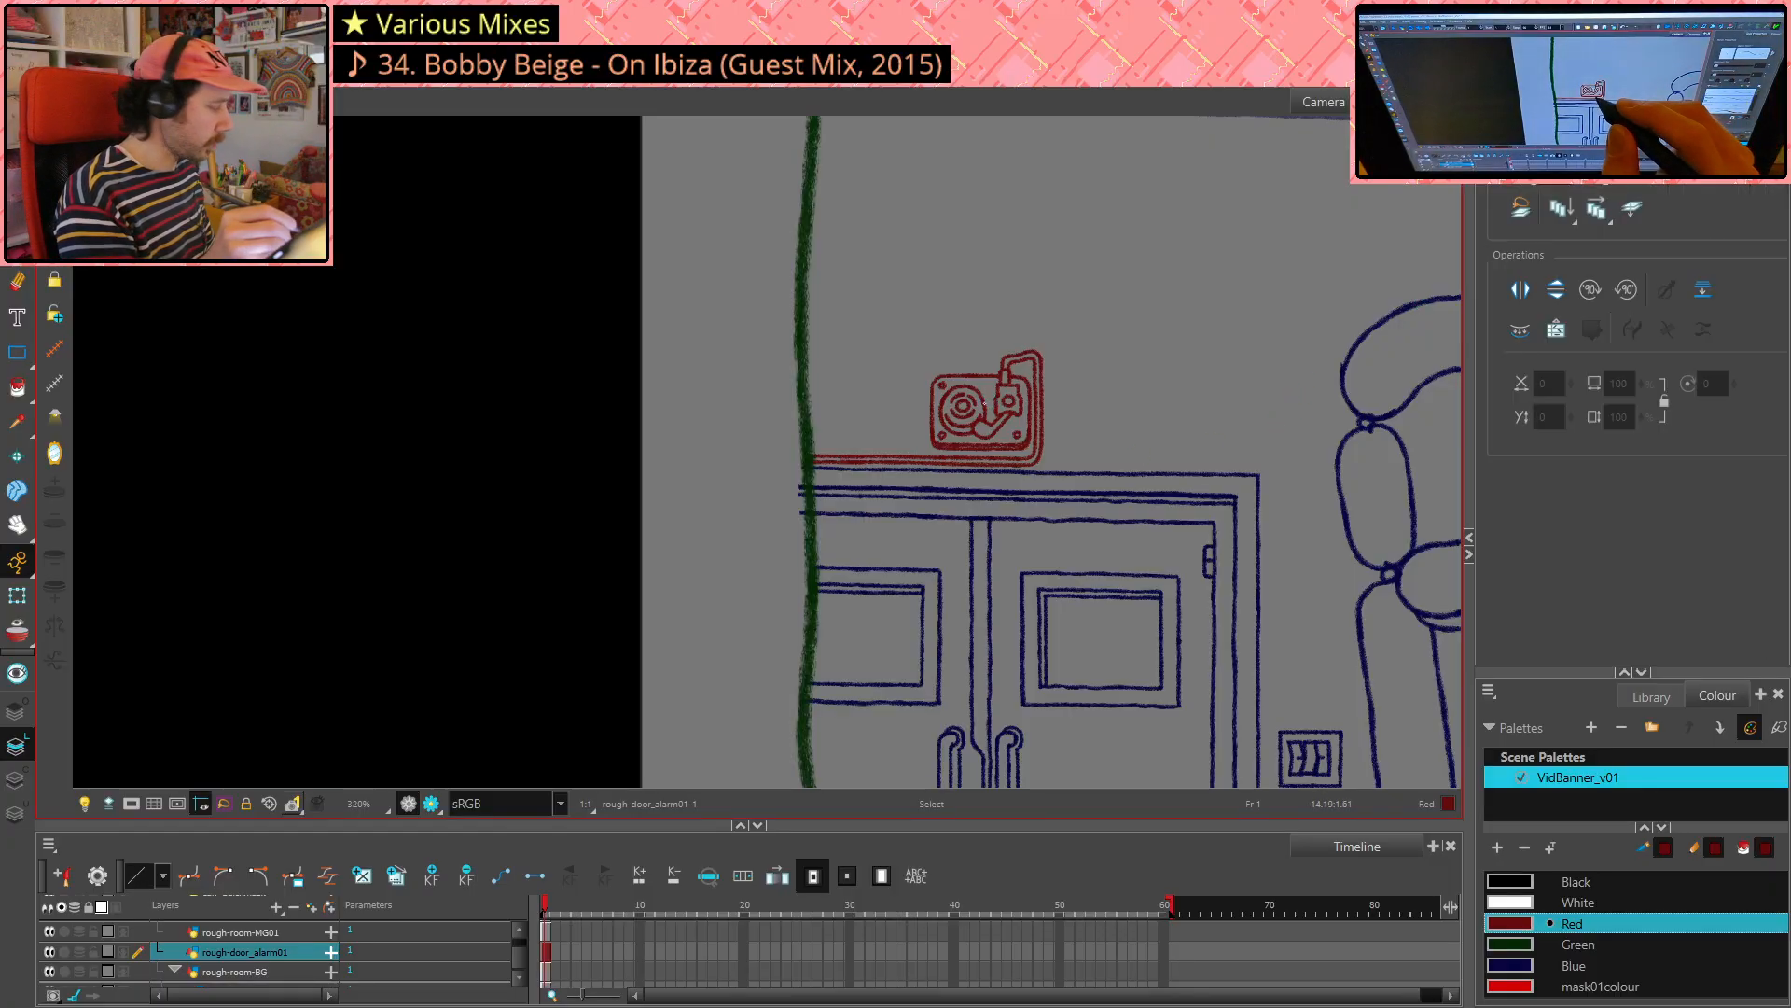
scroll(974, 383, "up", 5)
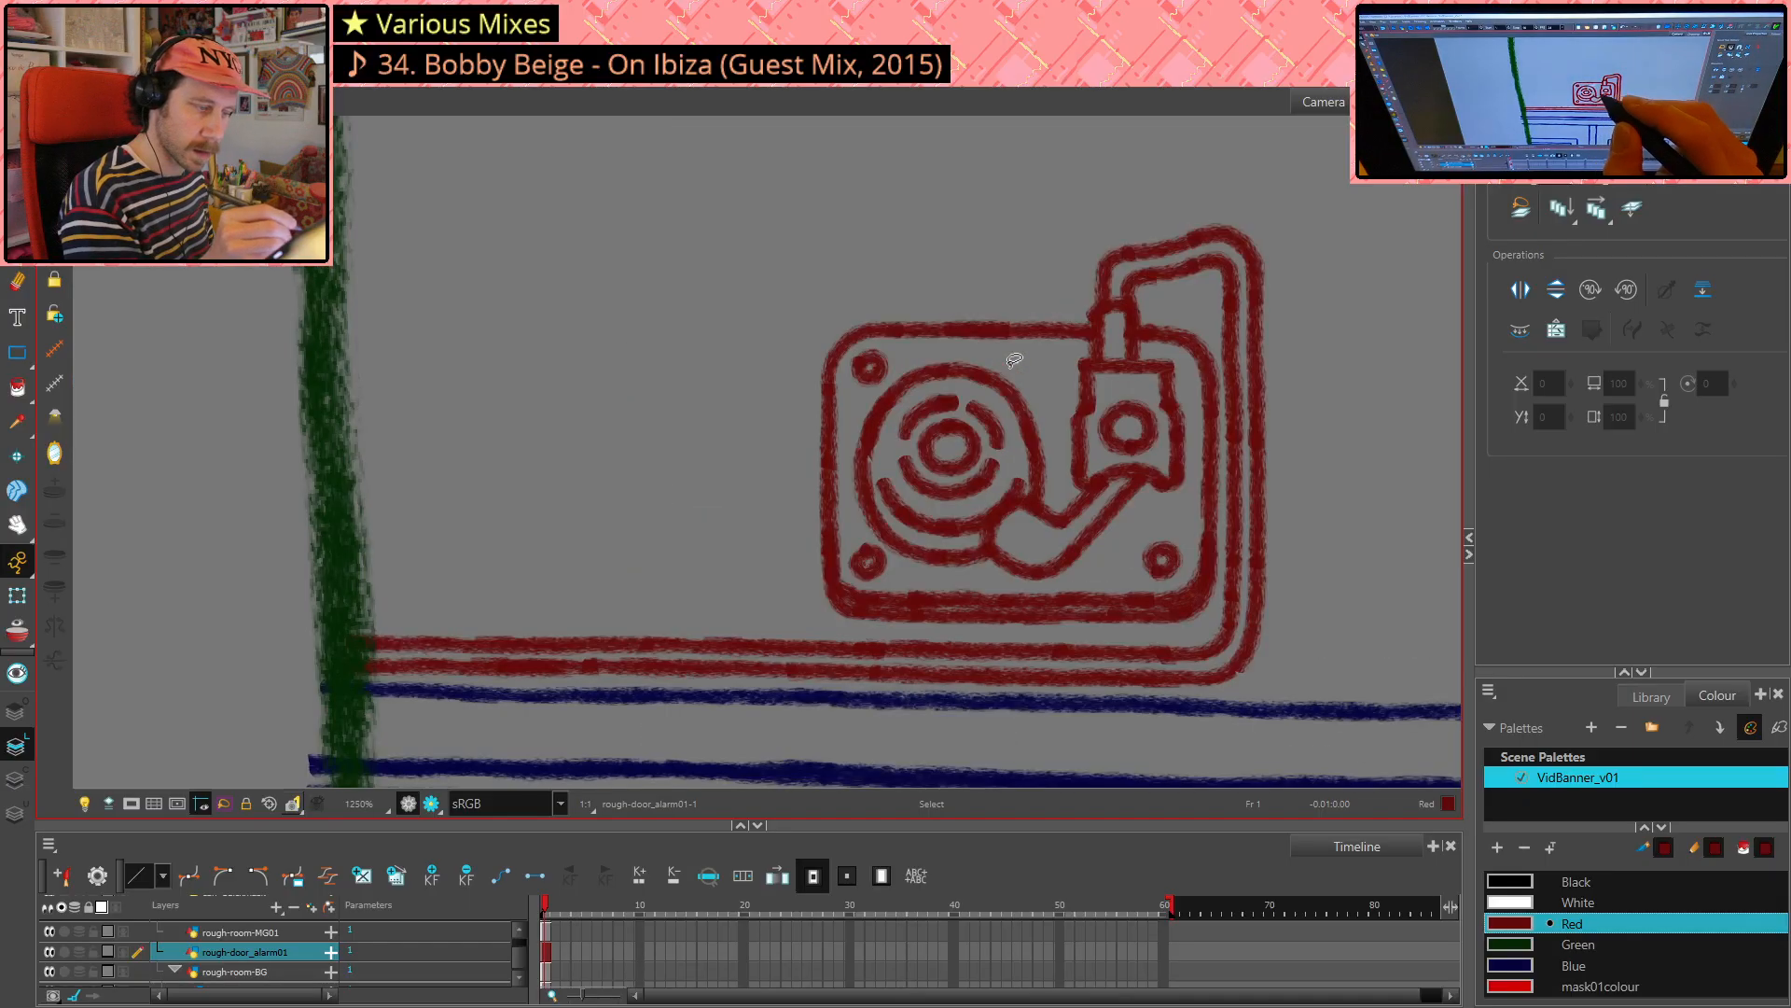
left_click(981, 392)
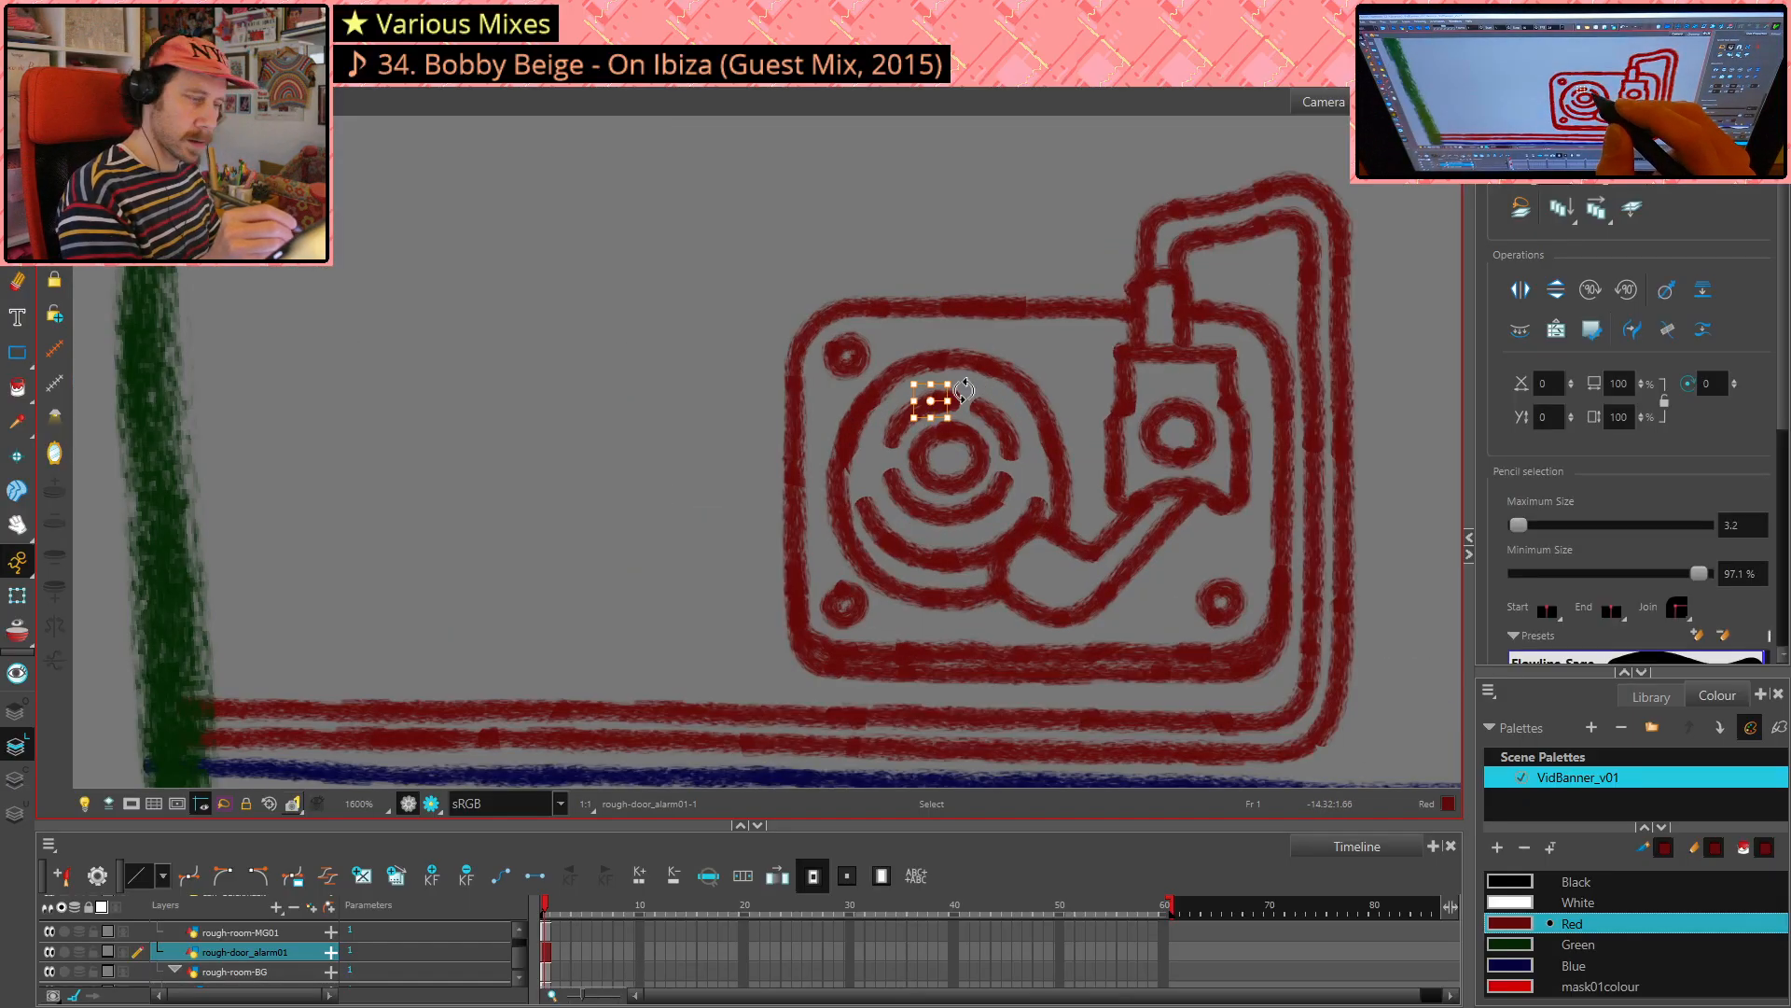
left_click(965, 390)
left_click(950, 396)
left_click(972, 395)
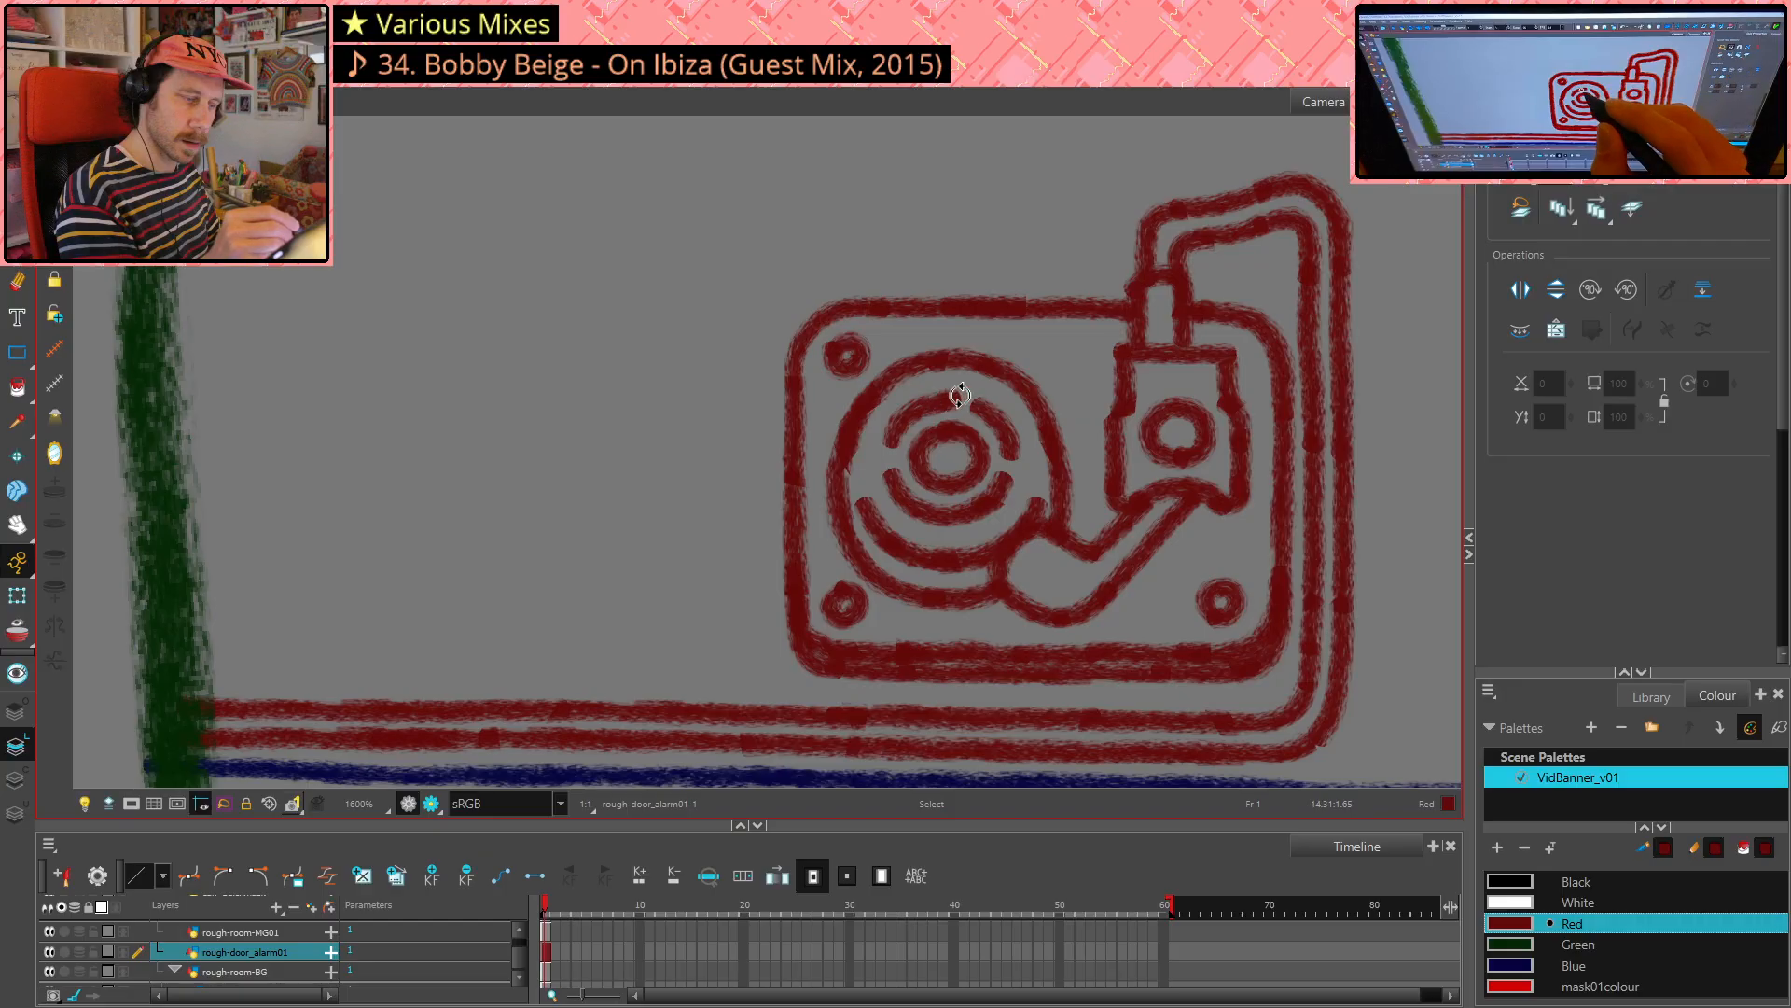
left_click(959, 395)
left_click(950, 395)
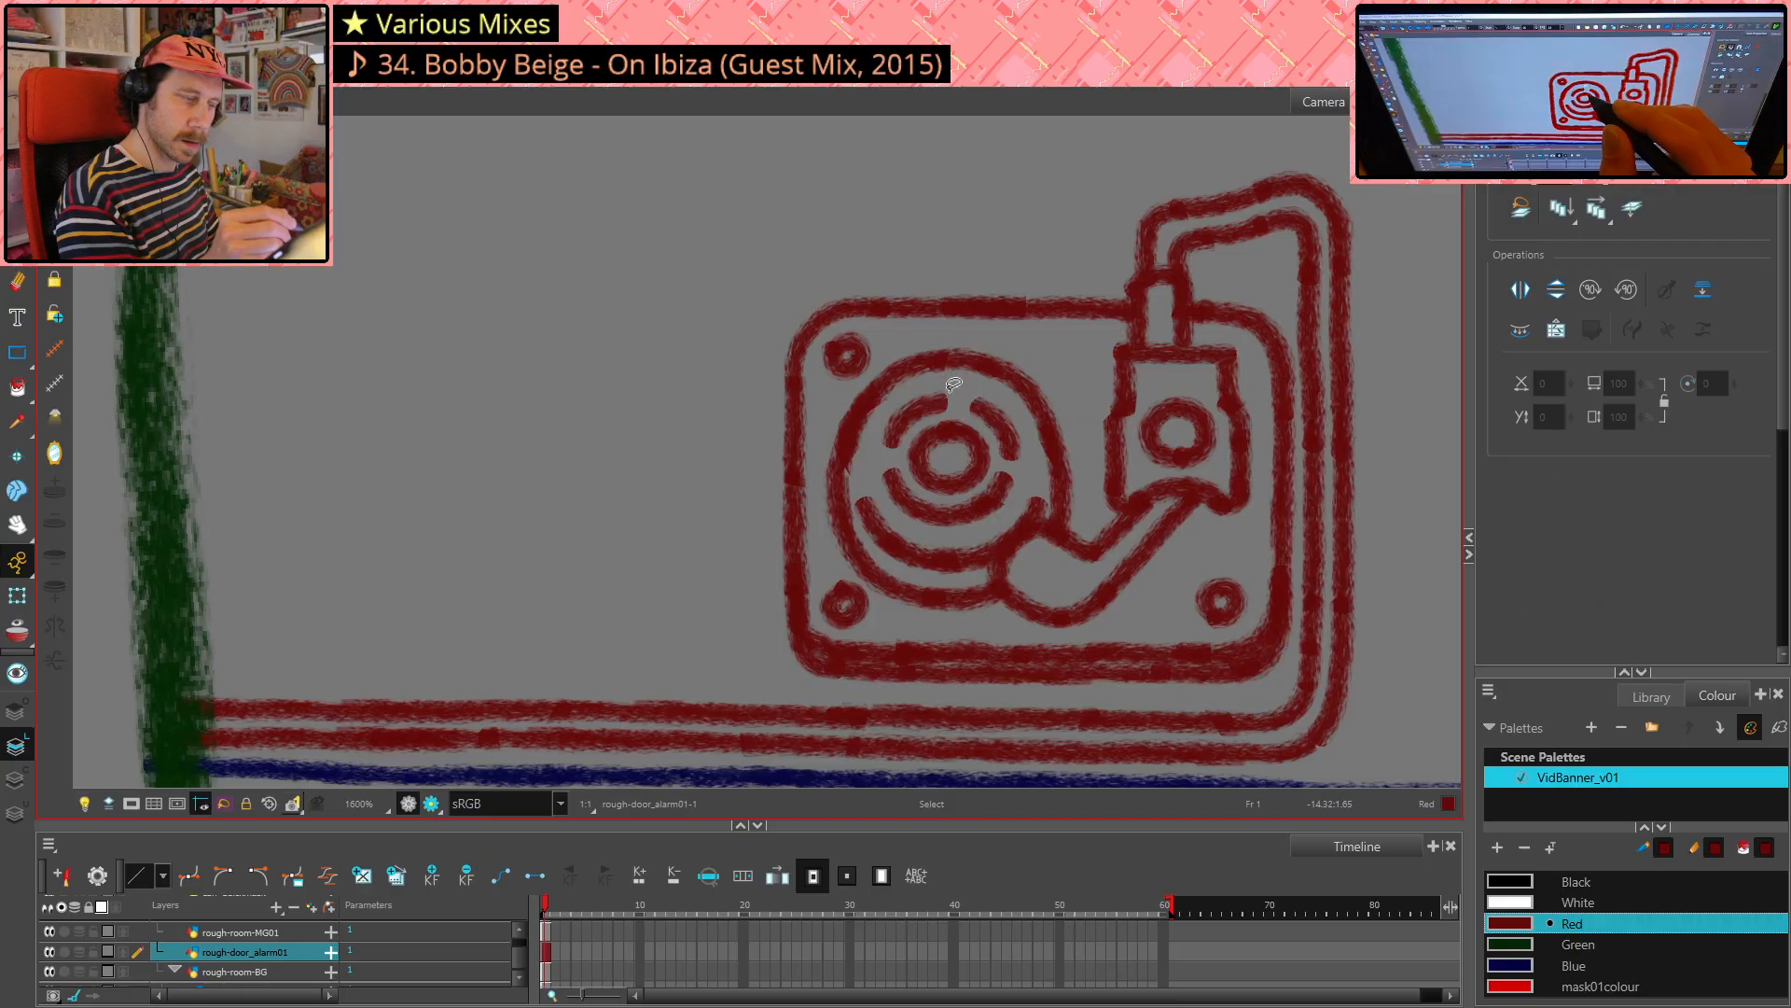
left_click(952, 390)
key("Delete")
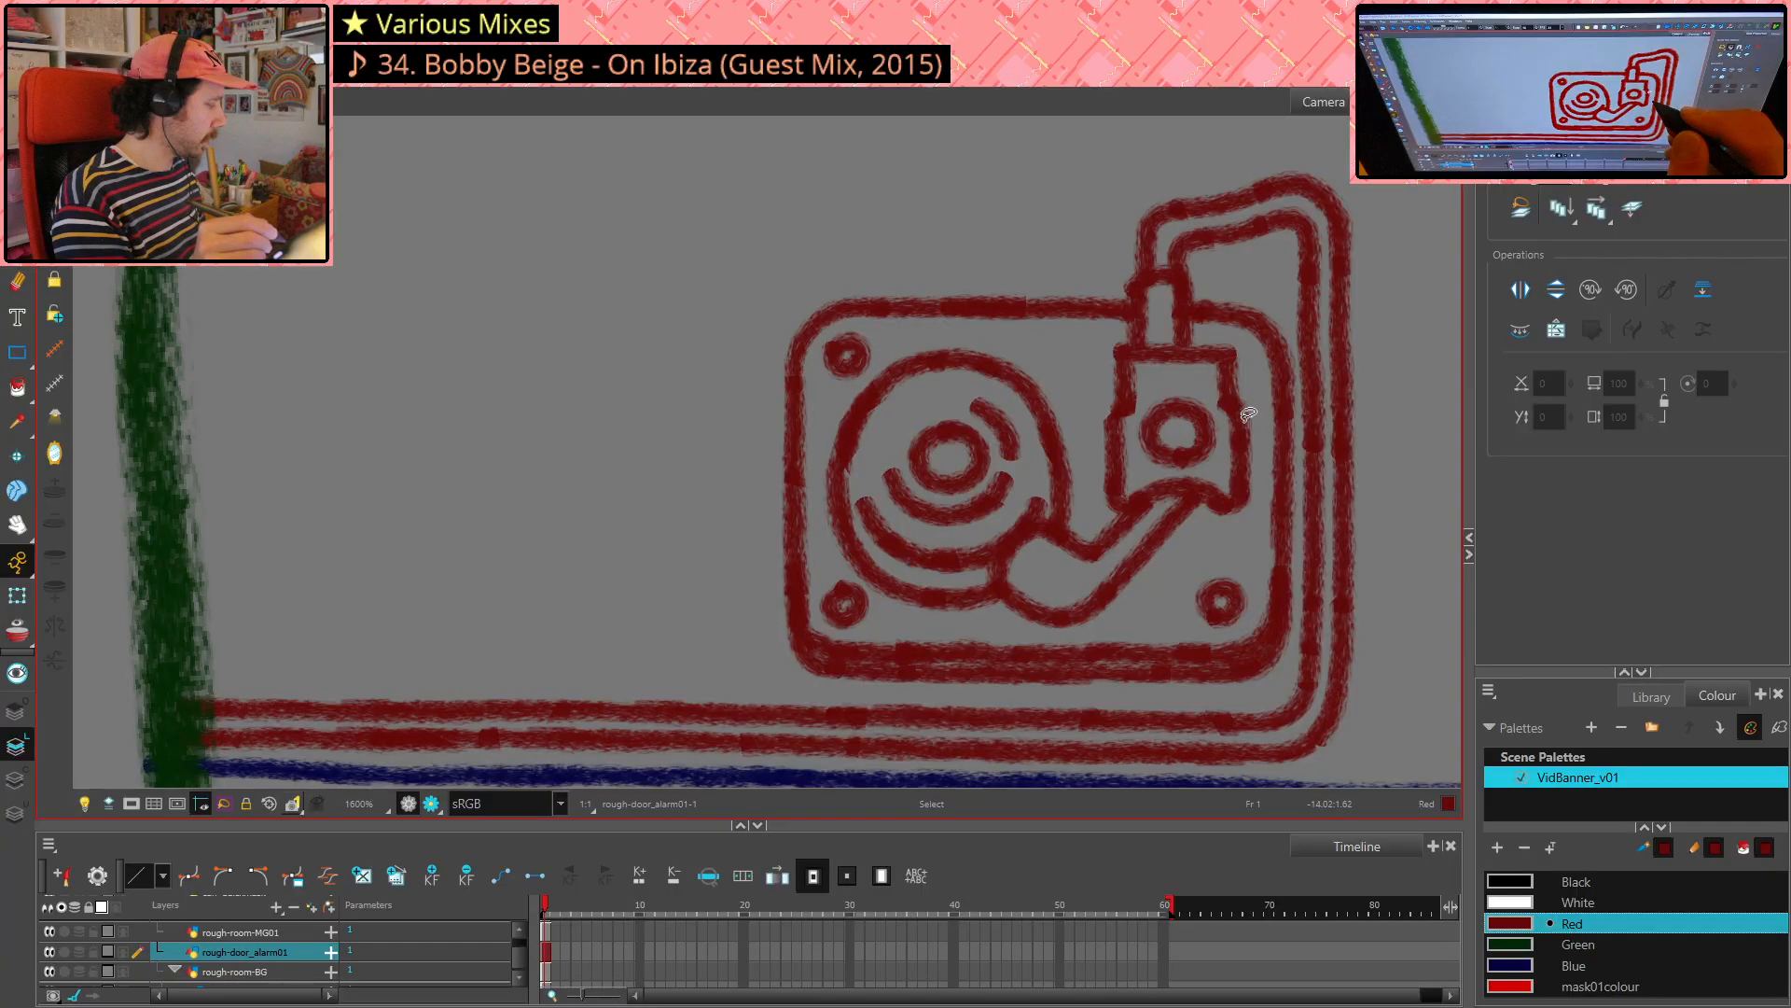
key("shift+m")
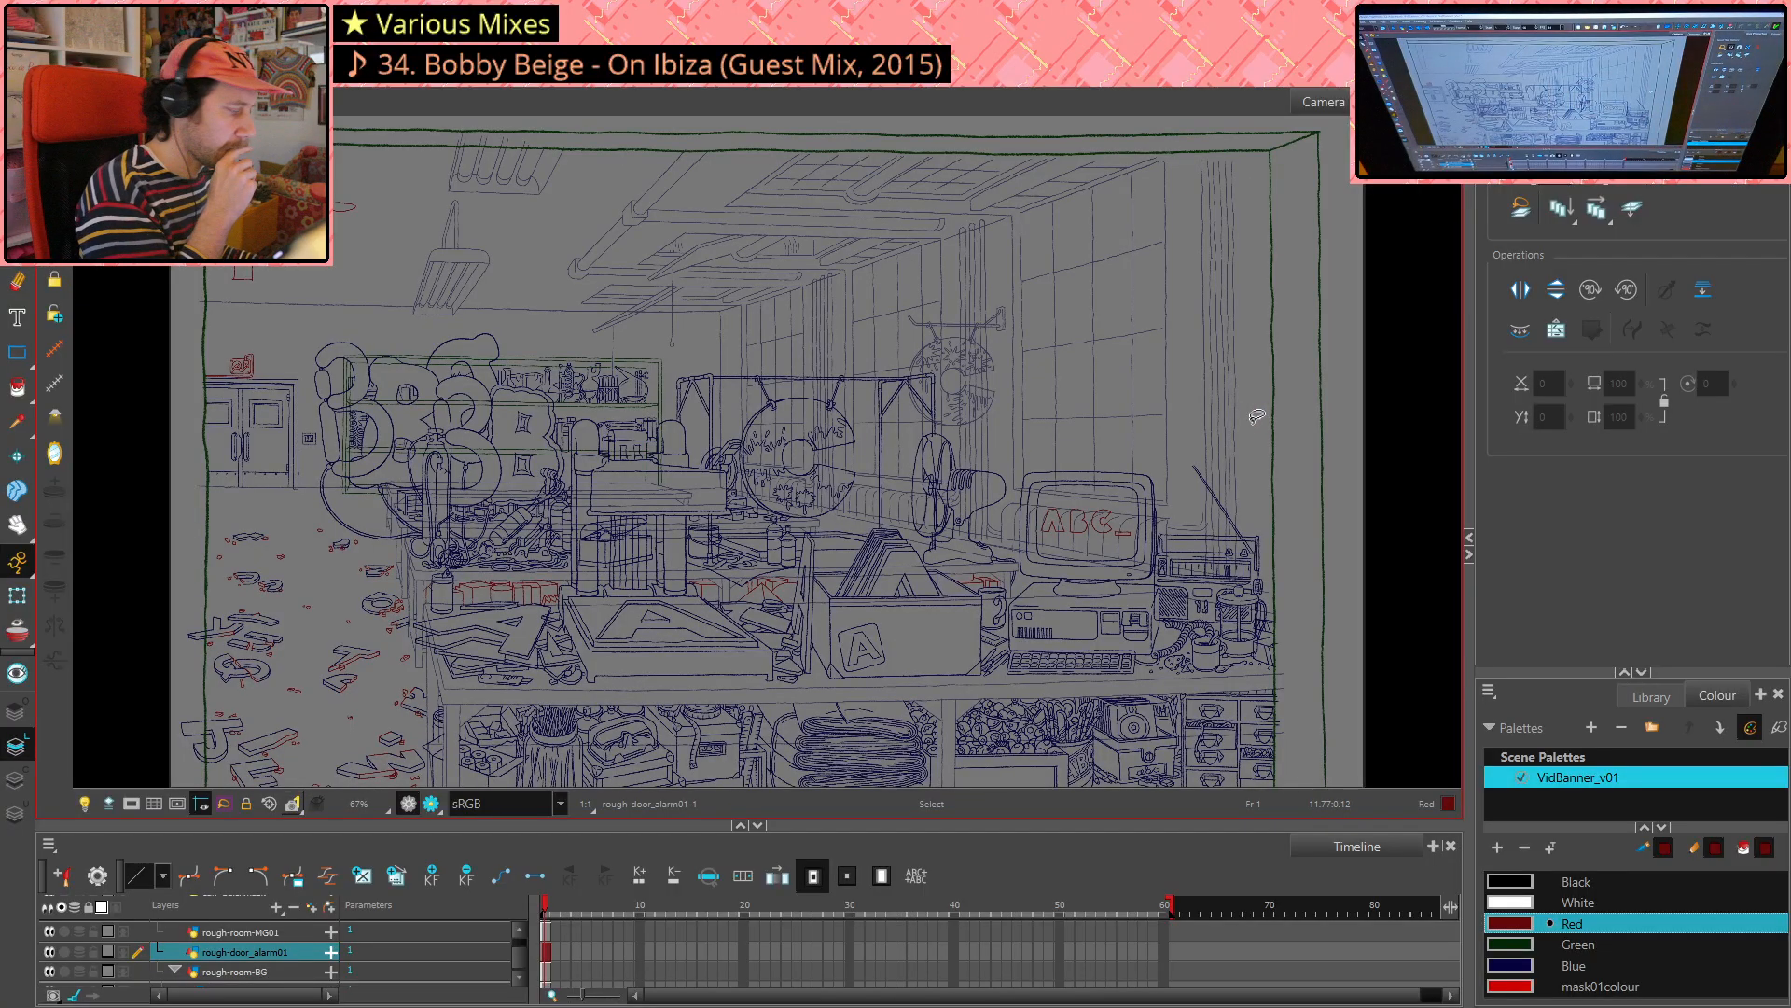
scroll(1256, 416, "up", 10)
scroll(1146, 497, "down", 2)
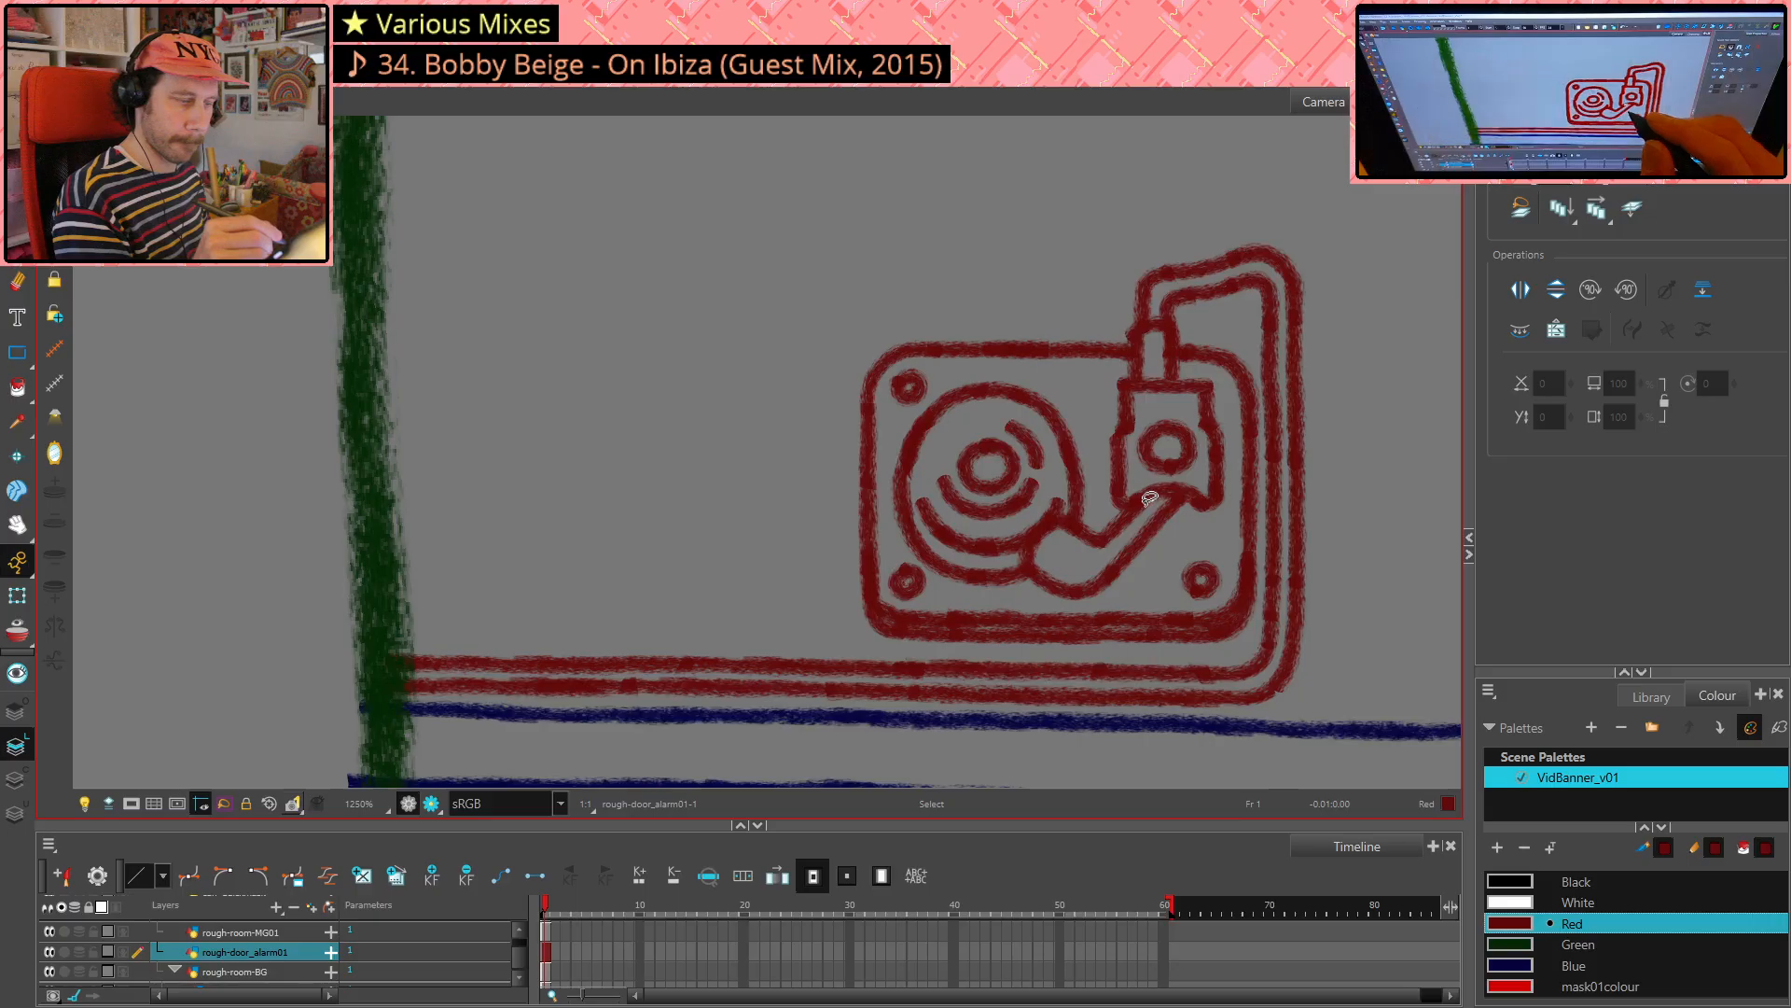
scroll(1241, 508, "down", 5)
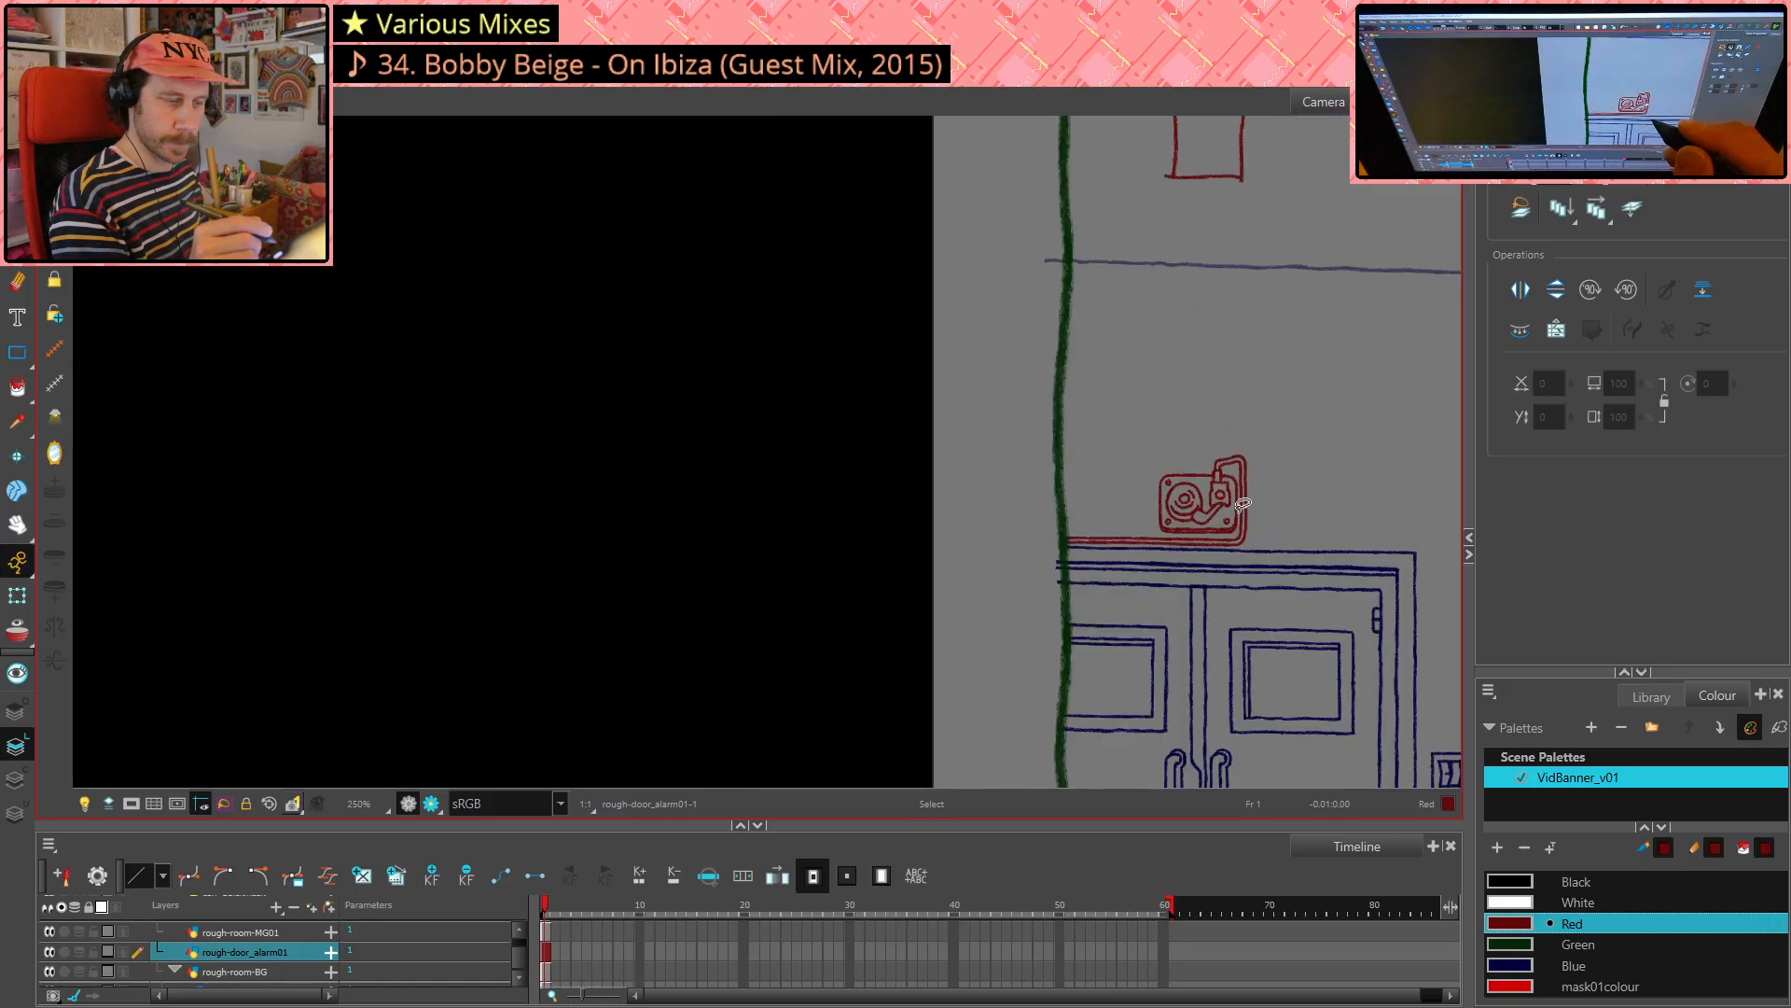
- Review the finished alarm above the doors and in the wider scene, clearing any stray selection made on it
mouse_move(1367, 547)
left_mouse_down()
mouse_move(1315, 516)
mouse_move(1184, 495)
mouse_move(1046, 502)
left_mouse_up()
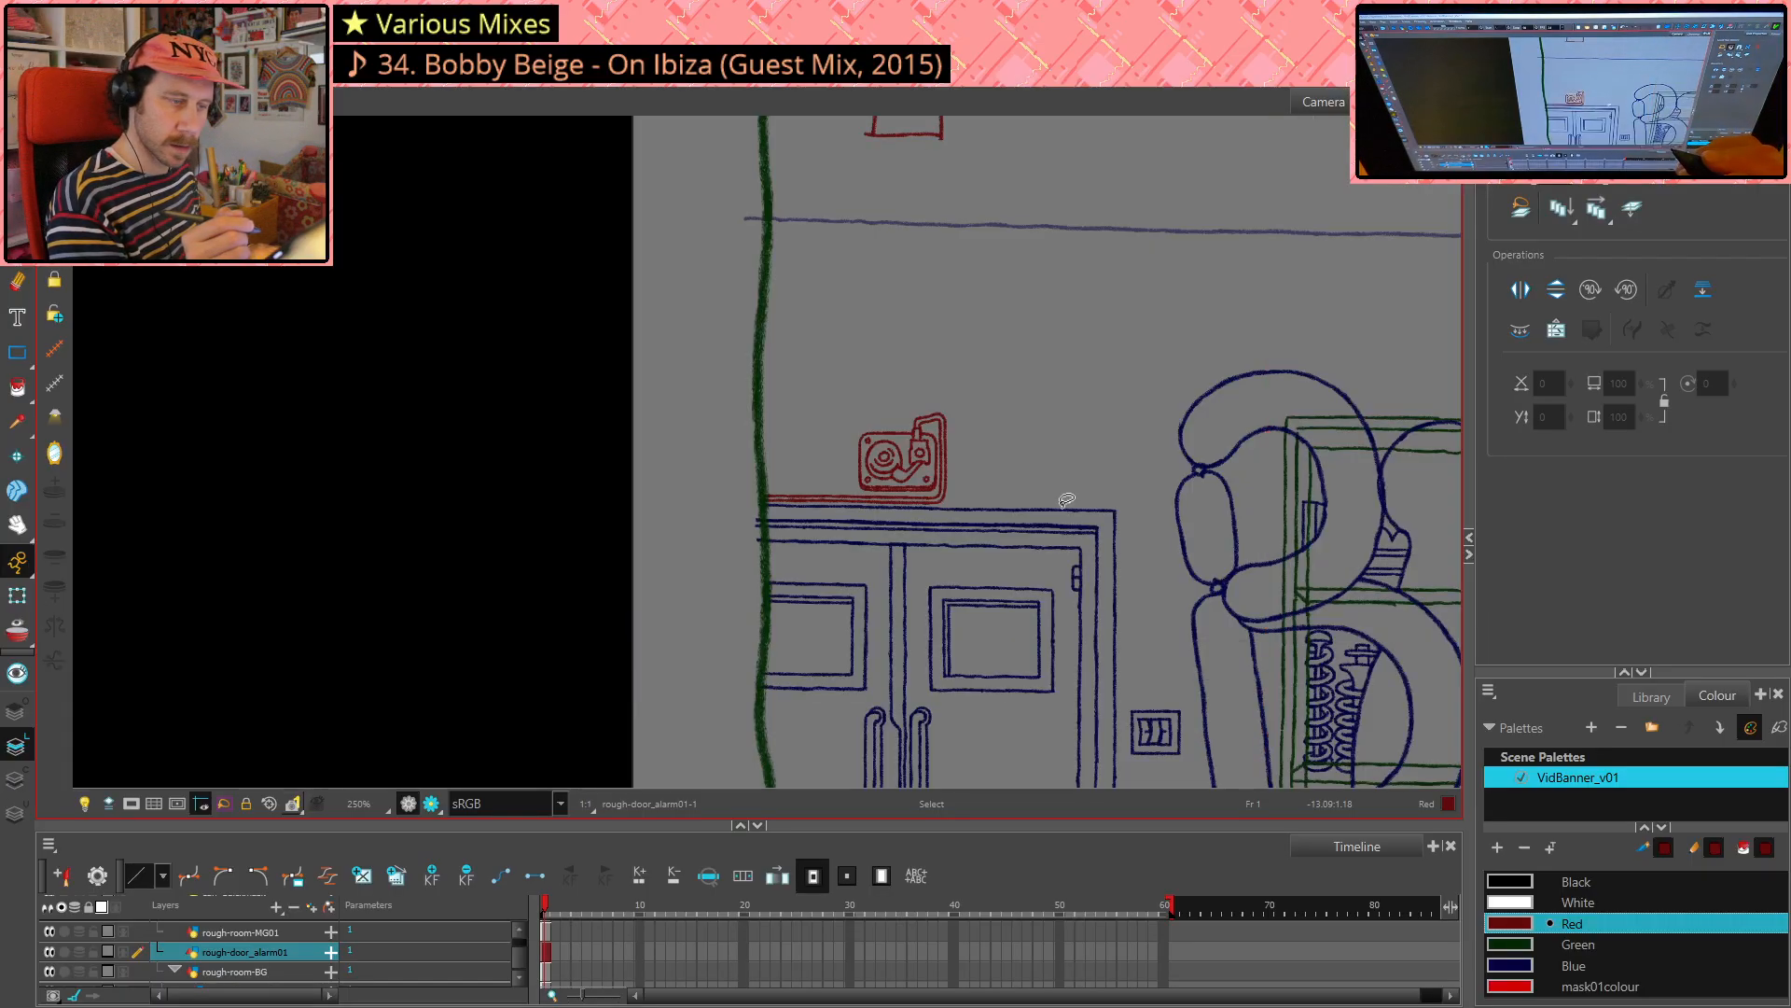
left_click(878, 451)
key("ctrl+z")
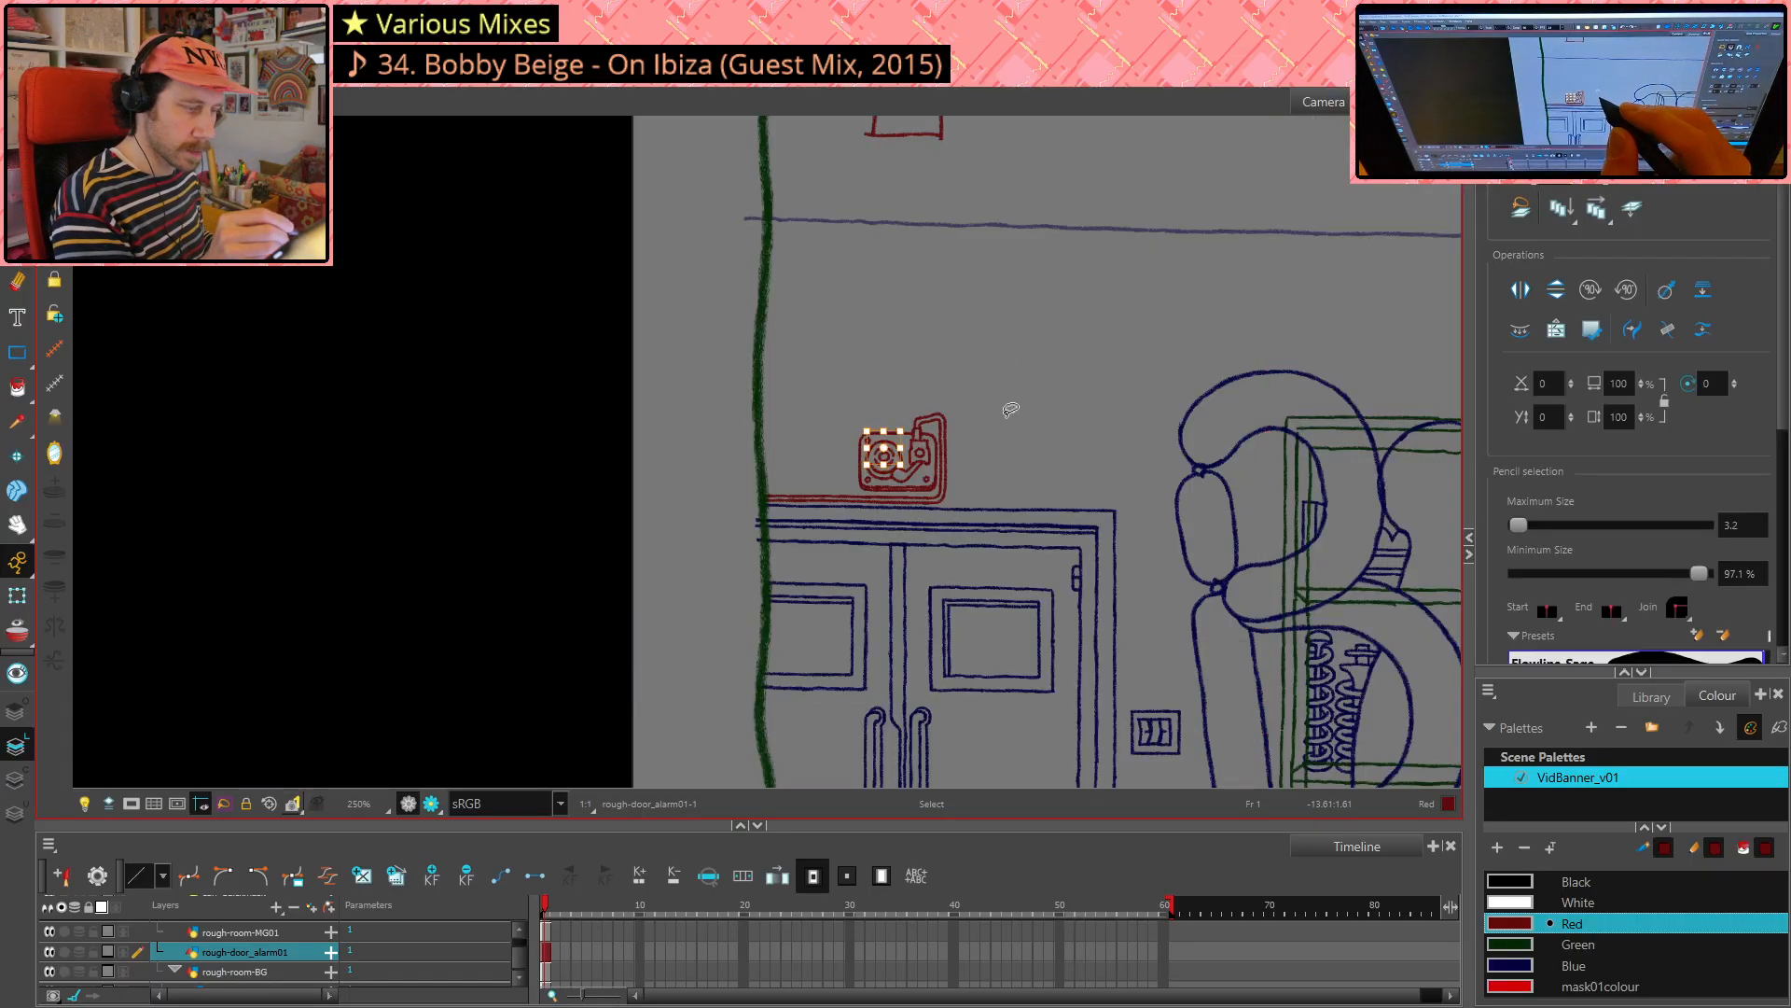
left_click(1041, 403)
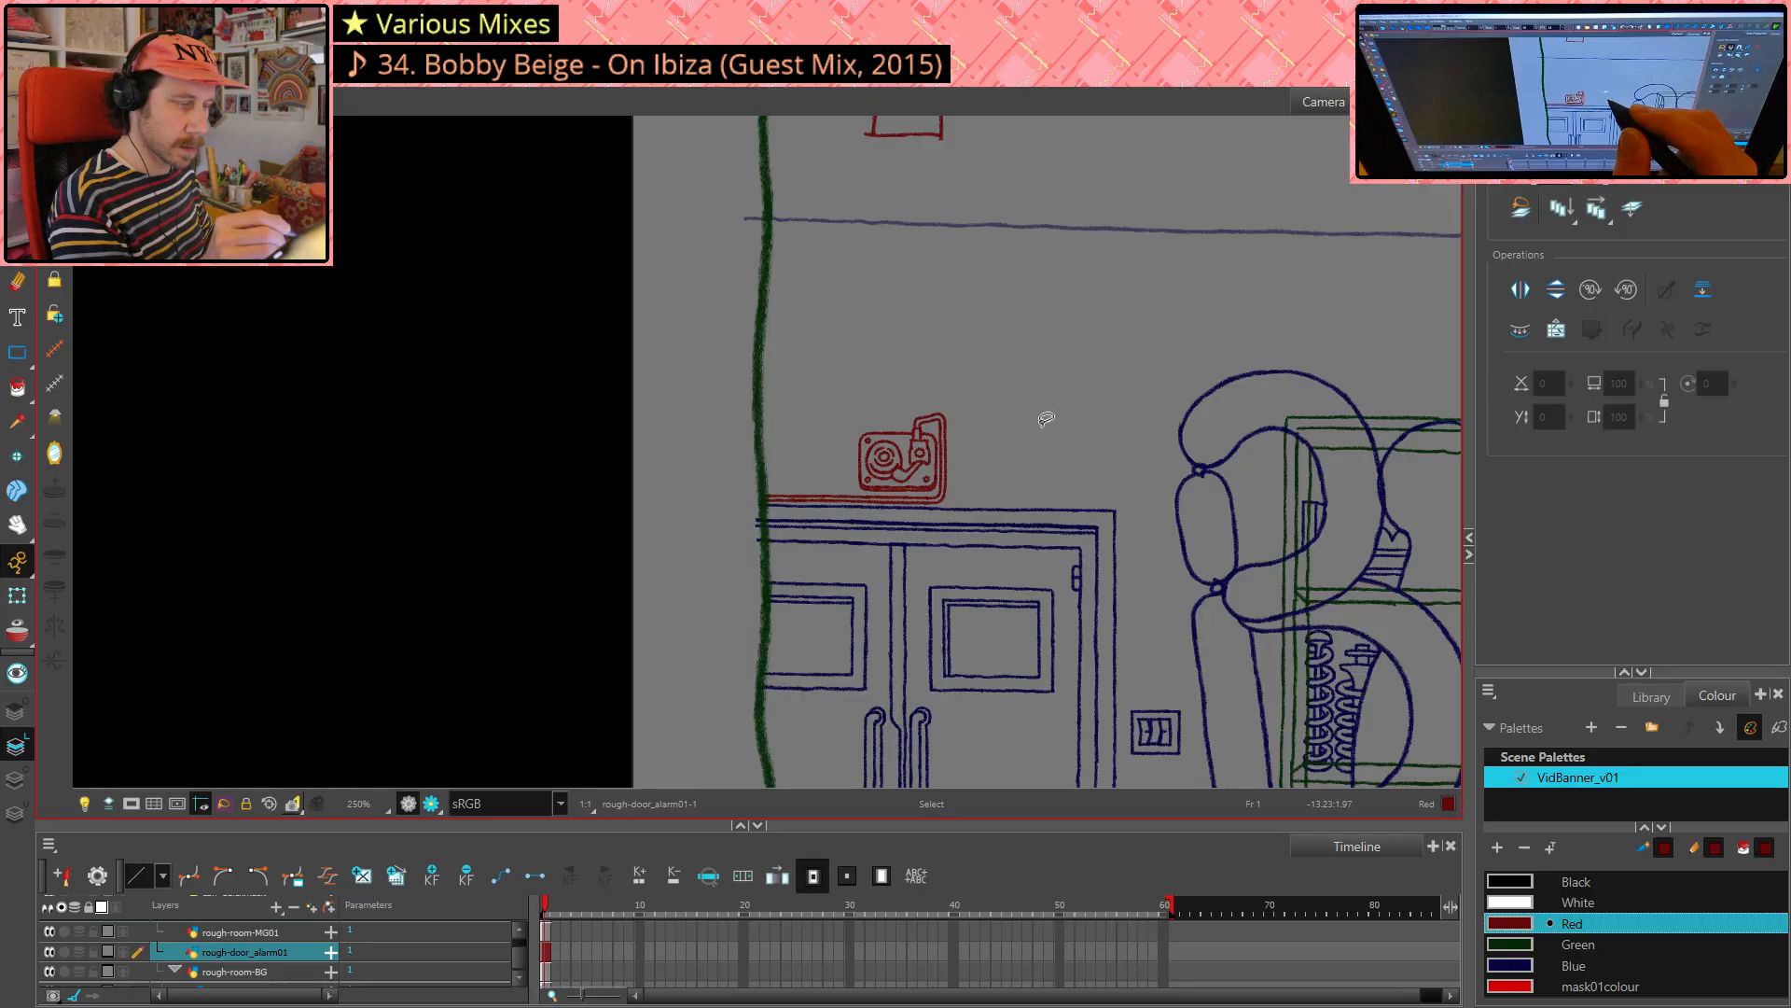
left_click_drag(1288, 551, 1210, 512)
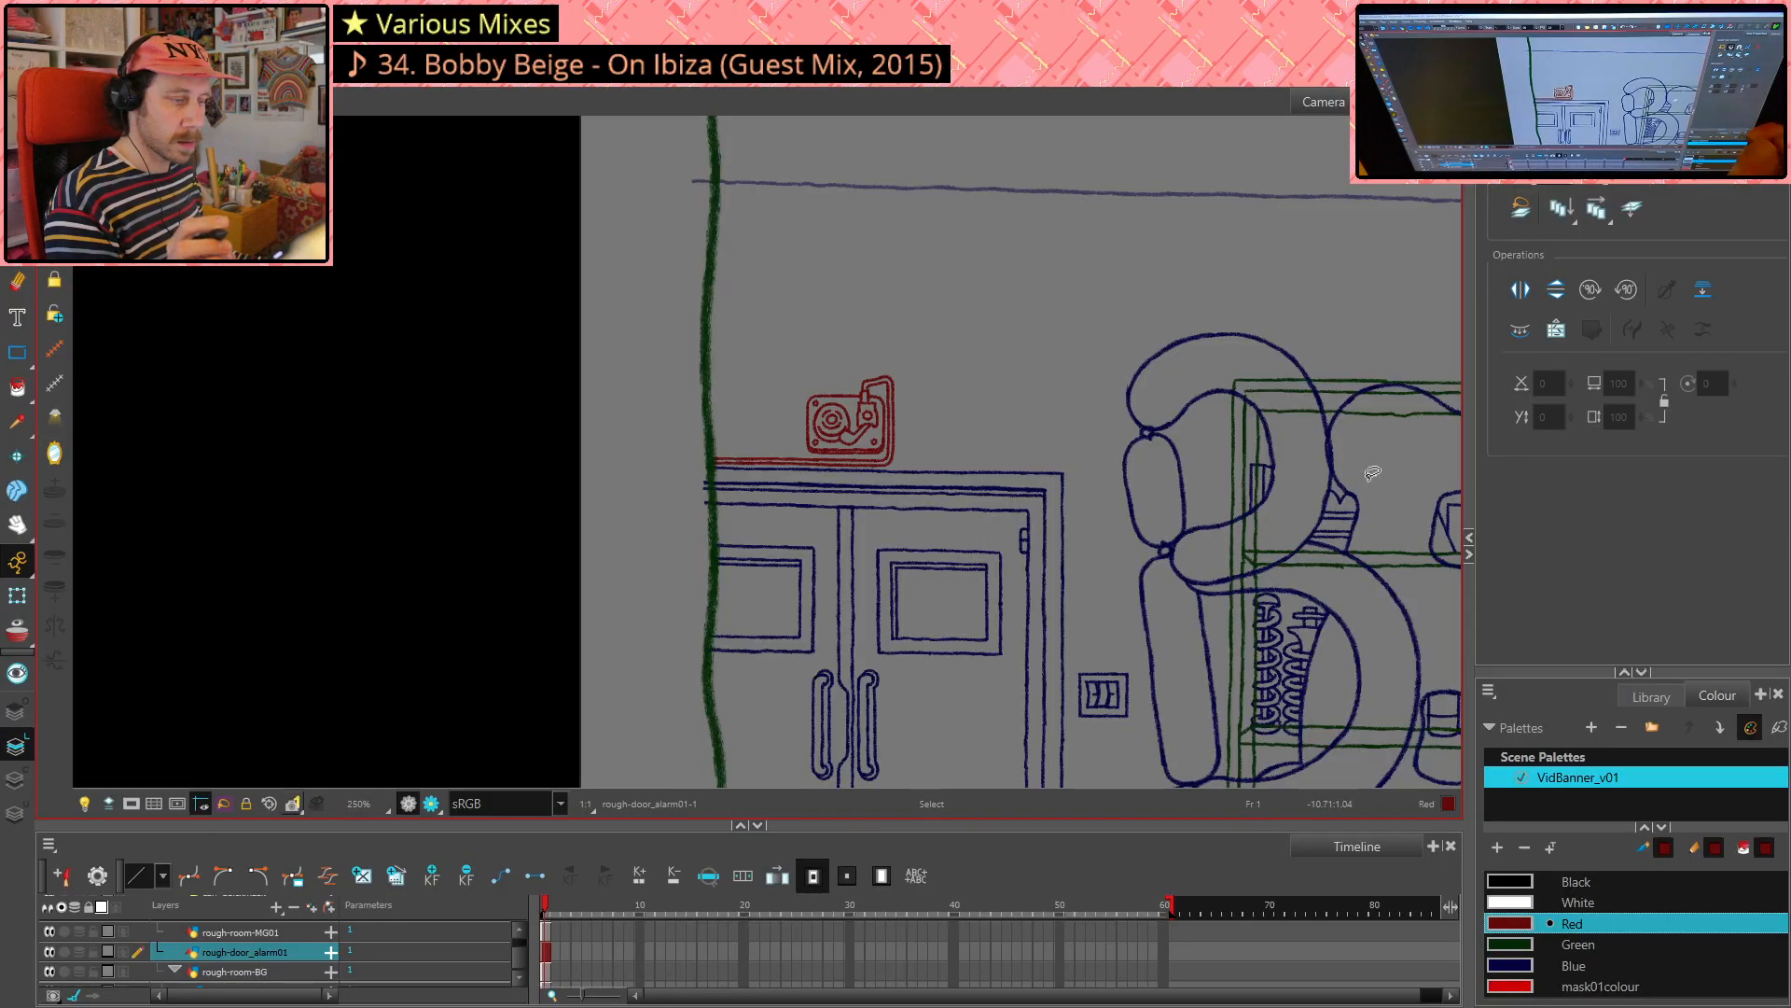
key("1")
key("1")
key("1")
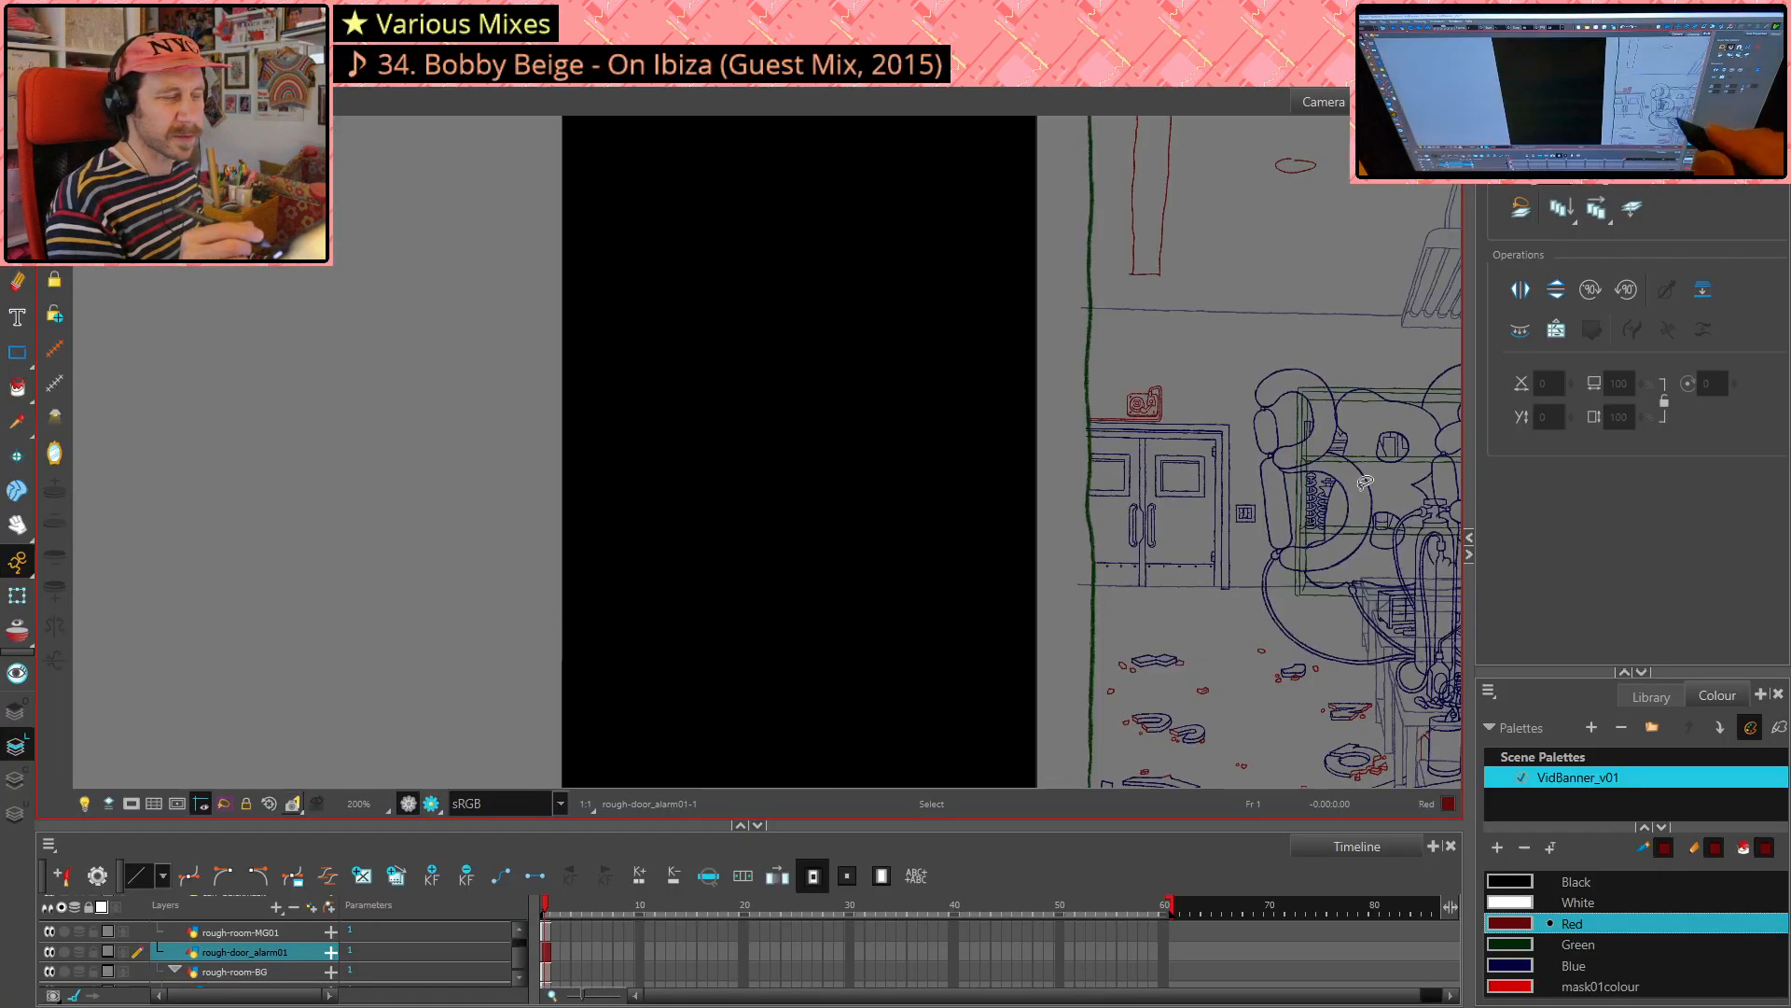
mouse_move(1368, 462)
left_mouse_down()
mouse_move(1192, 513)
mouse_move(971, 625)
mouse_move(904, 680)
left_mouse_up()
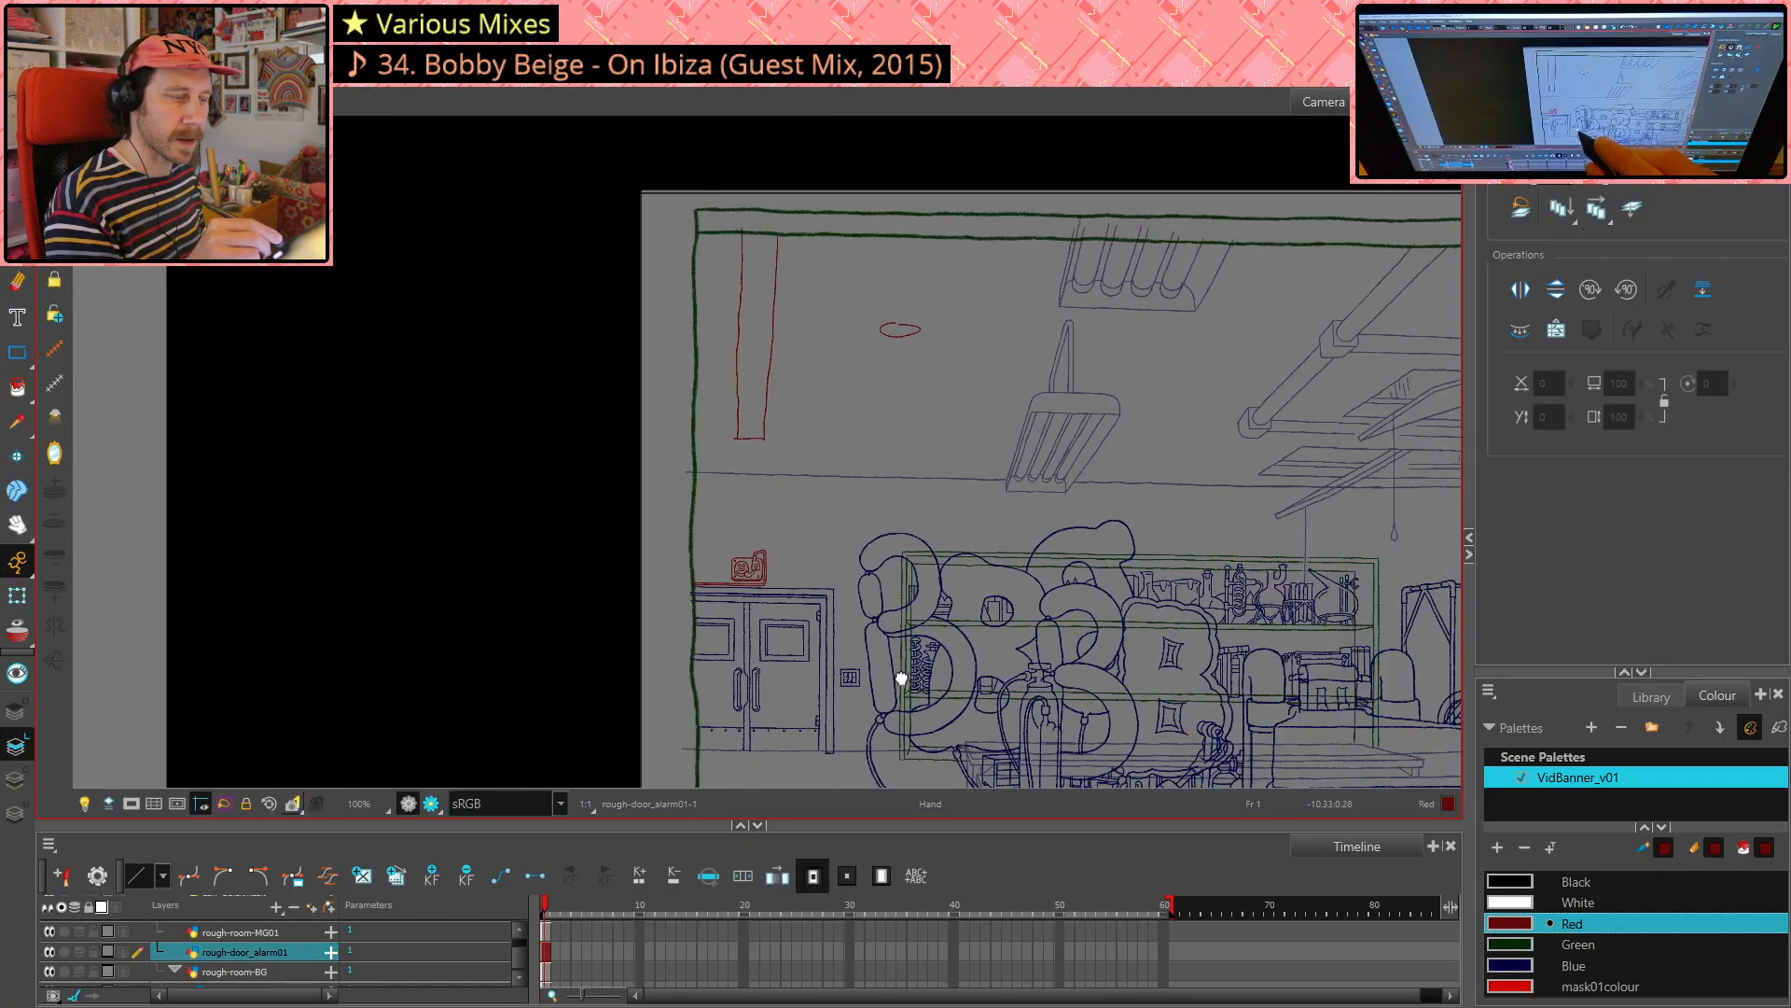
left_click_drag(1061, 588, 1067, 579)
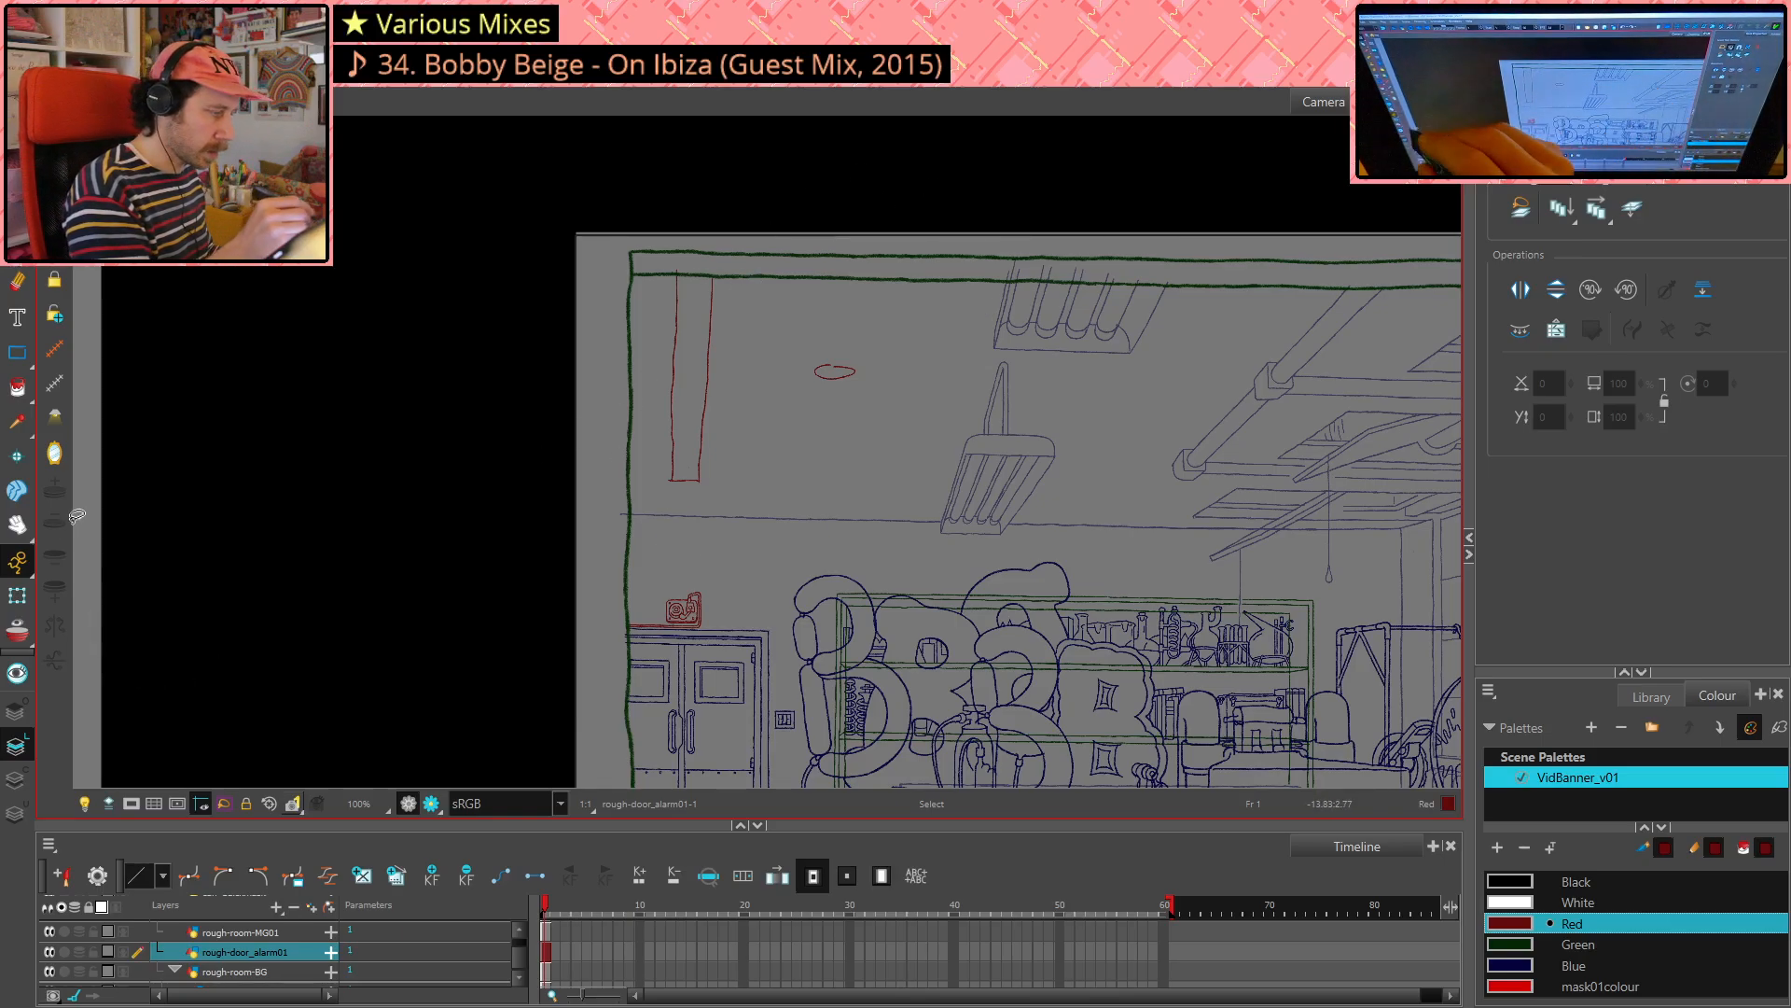
- Cut the red hanging rectangle and small red ellipse on the ceiling from the underlay art of the rough-room-BG layer
key("shift+t")
mouse_move(660, 343)
left_mouse_down()
mouse_move(723, 331)
mouse_move(813, 437)
left_mouse_up()
left_click_drag(671, 350, 669, 353)
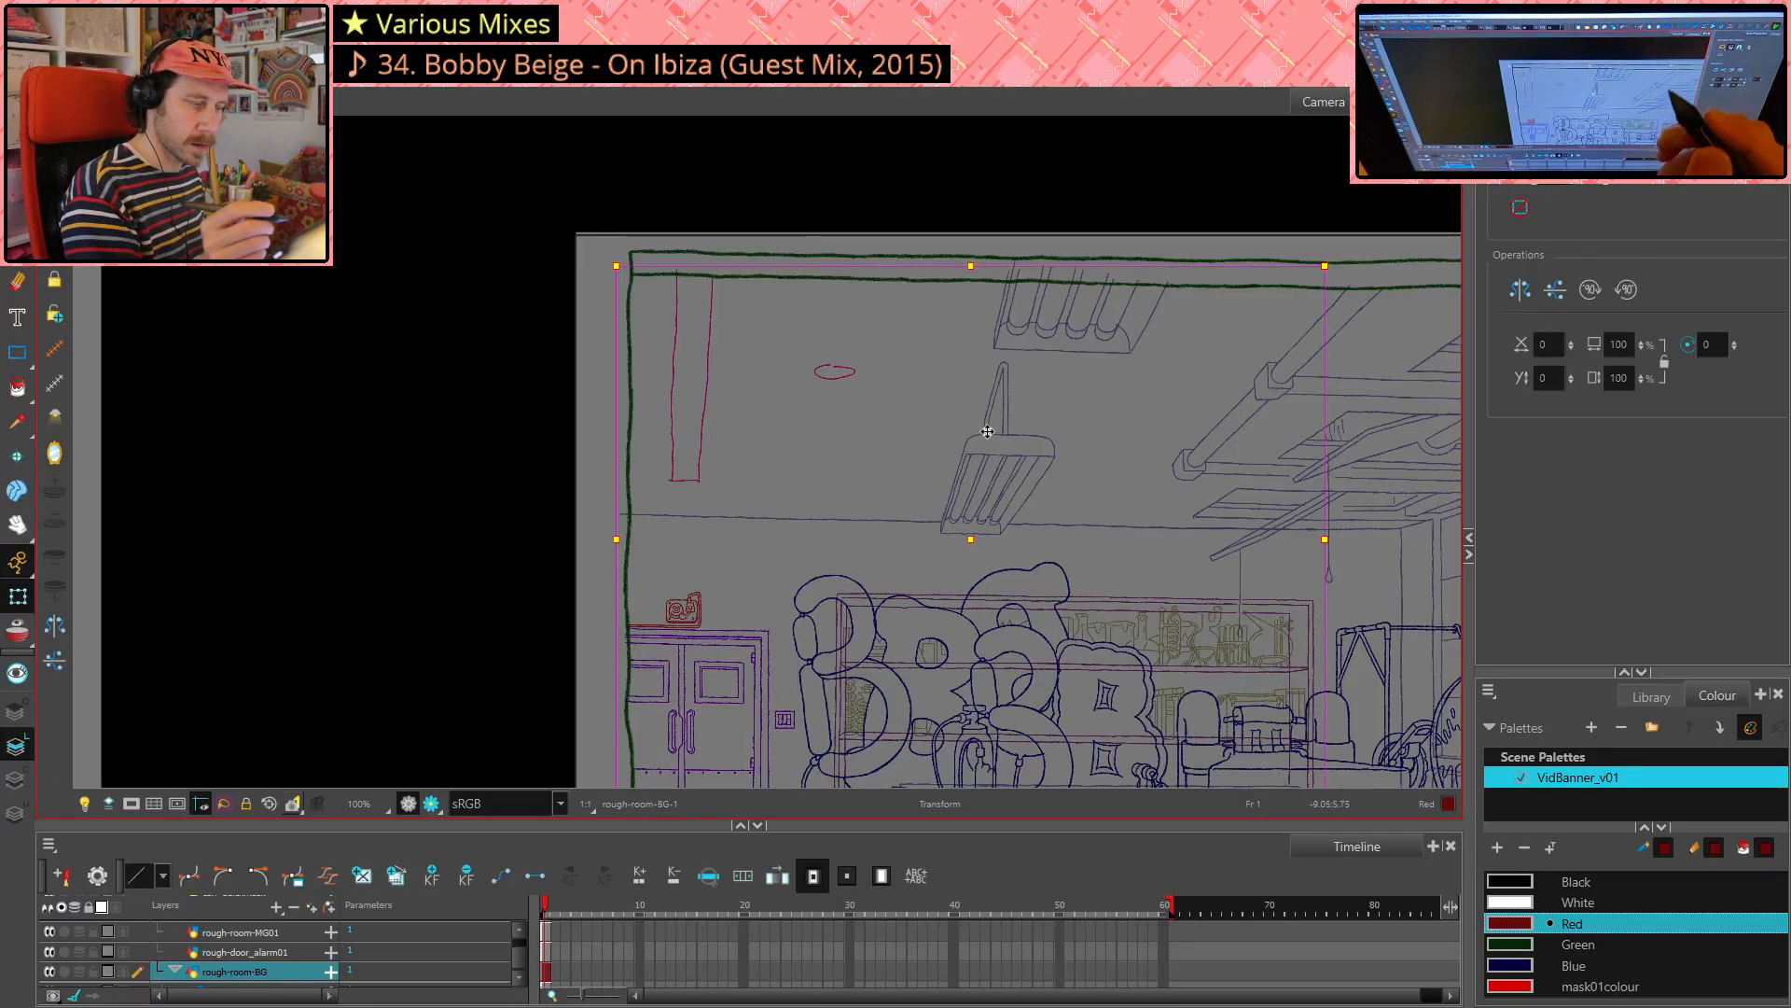
key("alt+s")
mouse_move(684, 414)
left_mouse_down()
mouse_move(902, 338)
mouse_move(952, 362)
left_mouse_up()
key("shift+t")
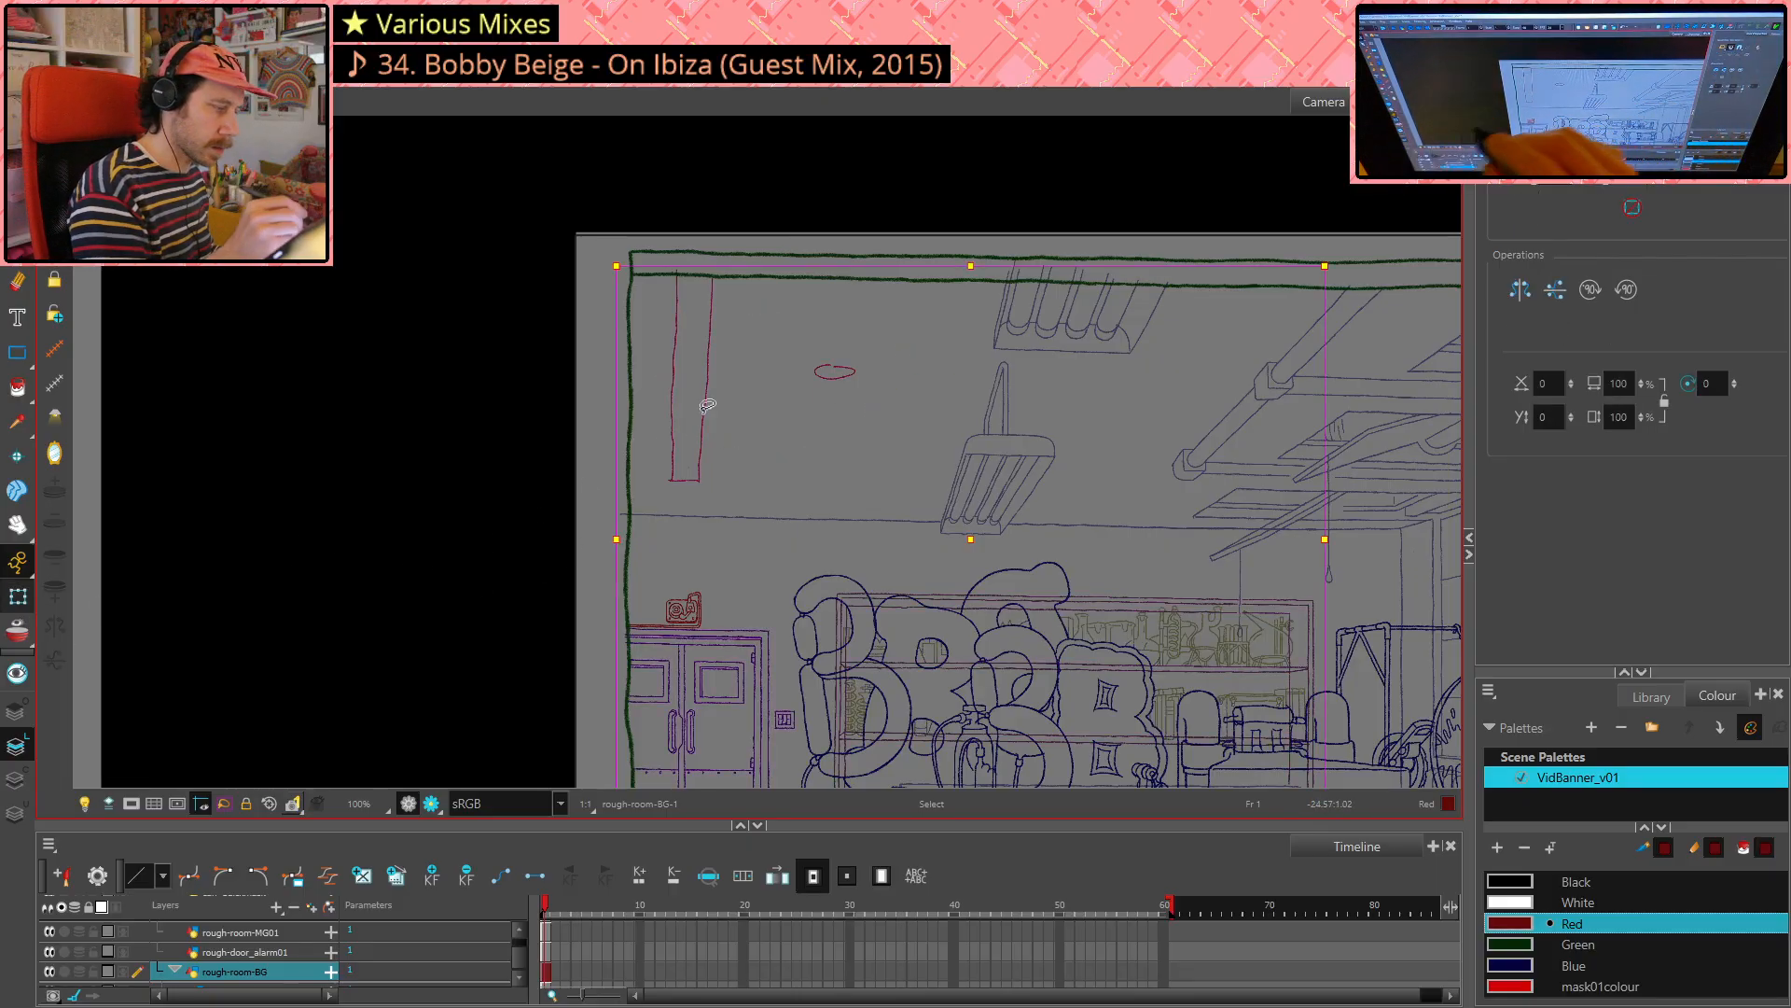
key("Escape")
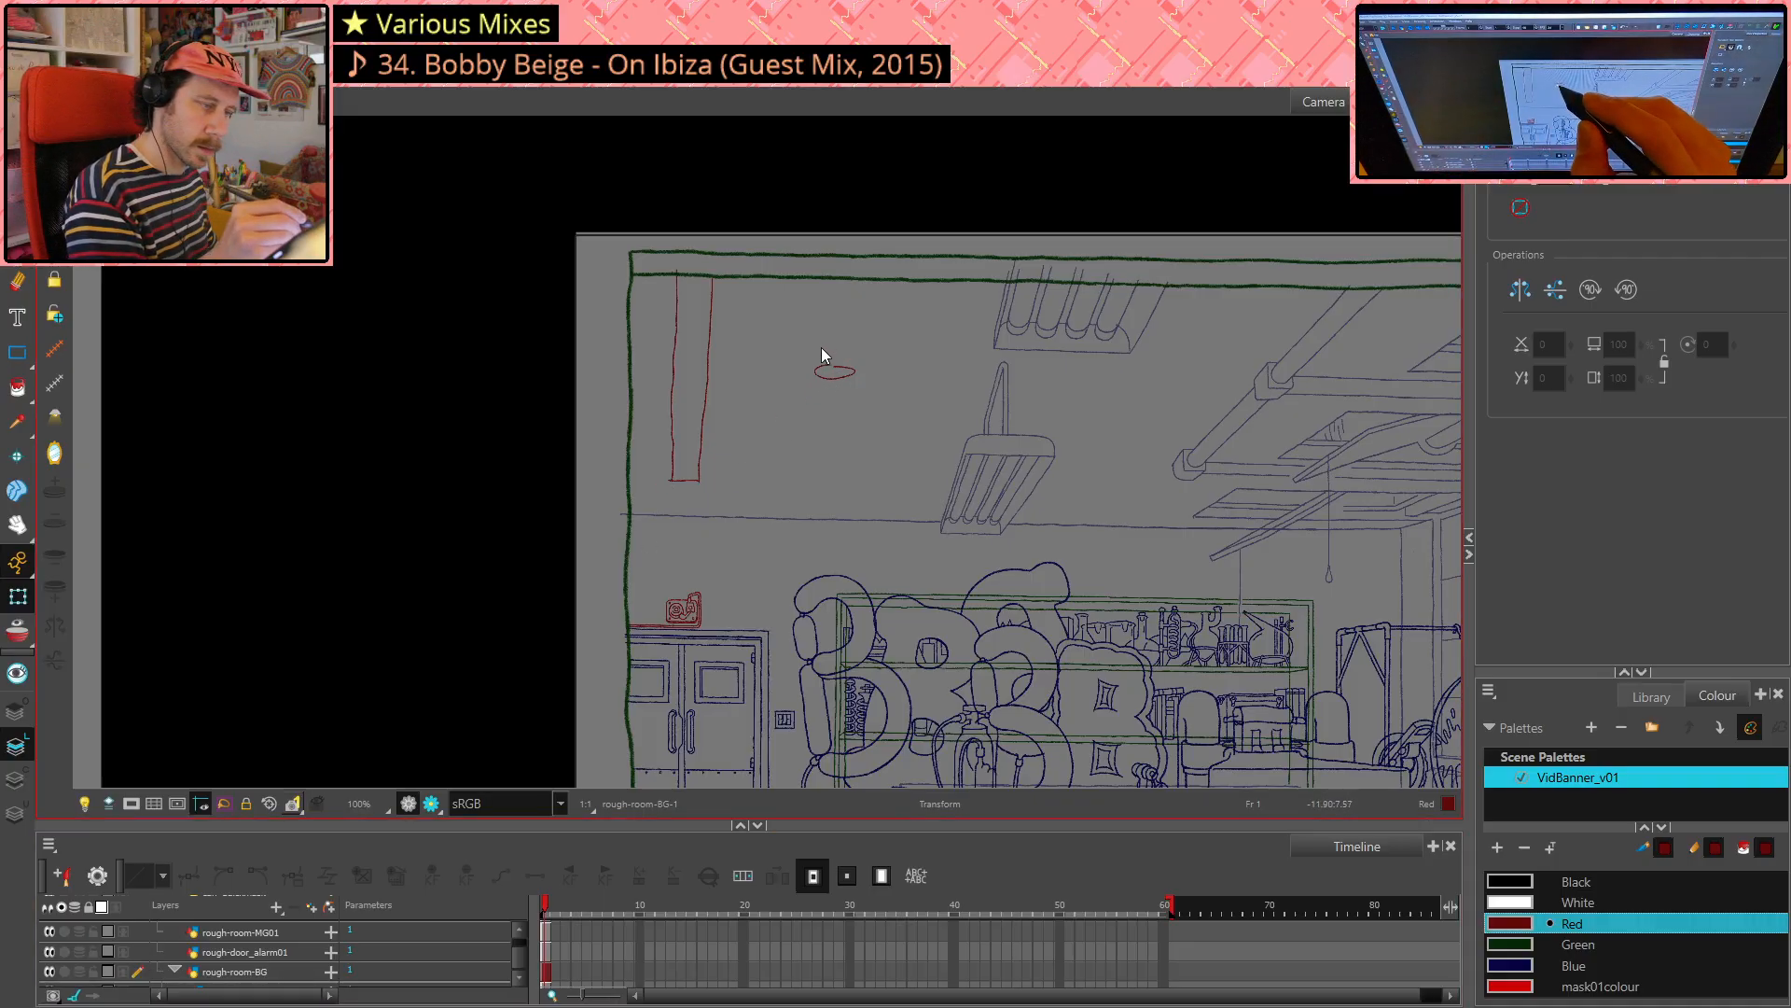
mouse_move(817, 346)
left_mouse_down()
mouse_move(859, 394)
mouse_move(873, 355)
mouse_move(821, 319)
mouse_move(853, 413)
mouse_move(908, 369)
left_mouse_up()
key("alt+s")
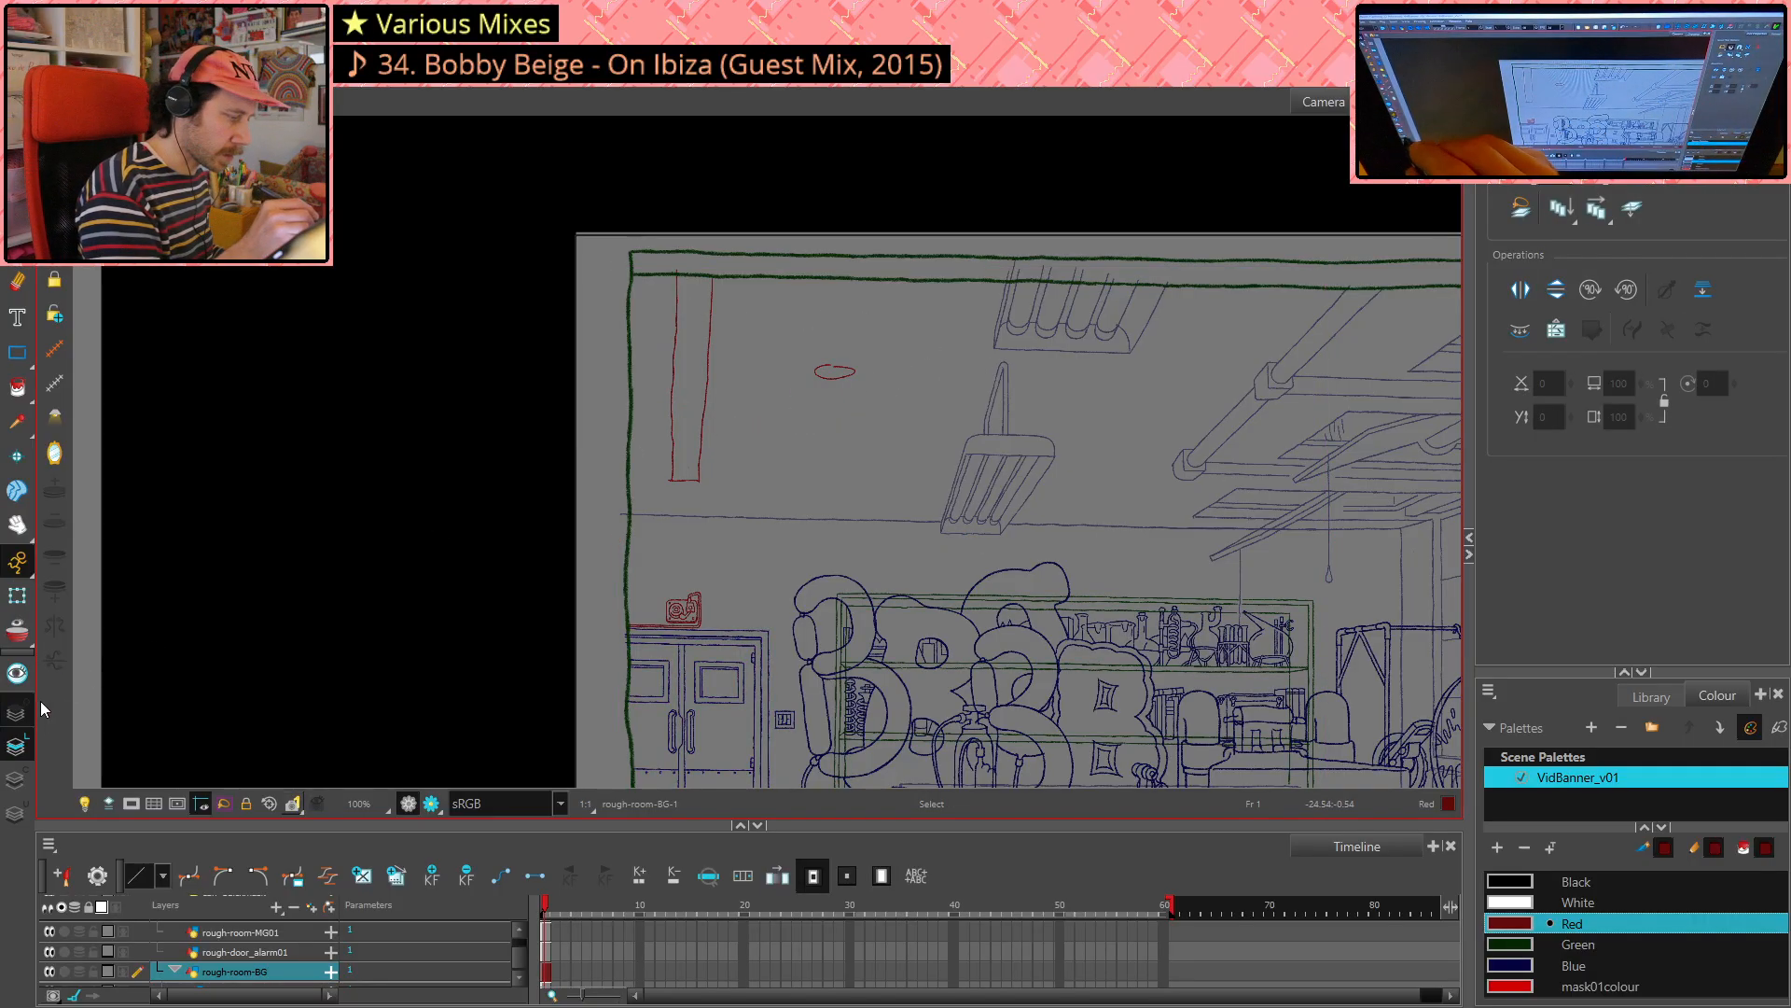
mouse_move(747, 292)
left_mouse_down()
mouse_move(892, 373)
mouse_move(922, 365)
left_mouse_up()
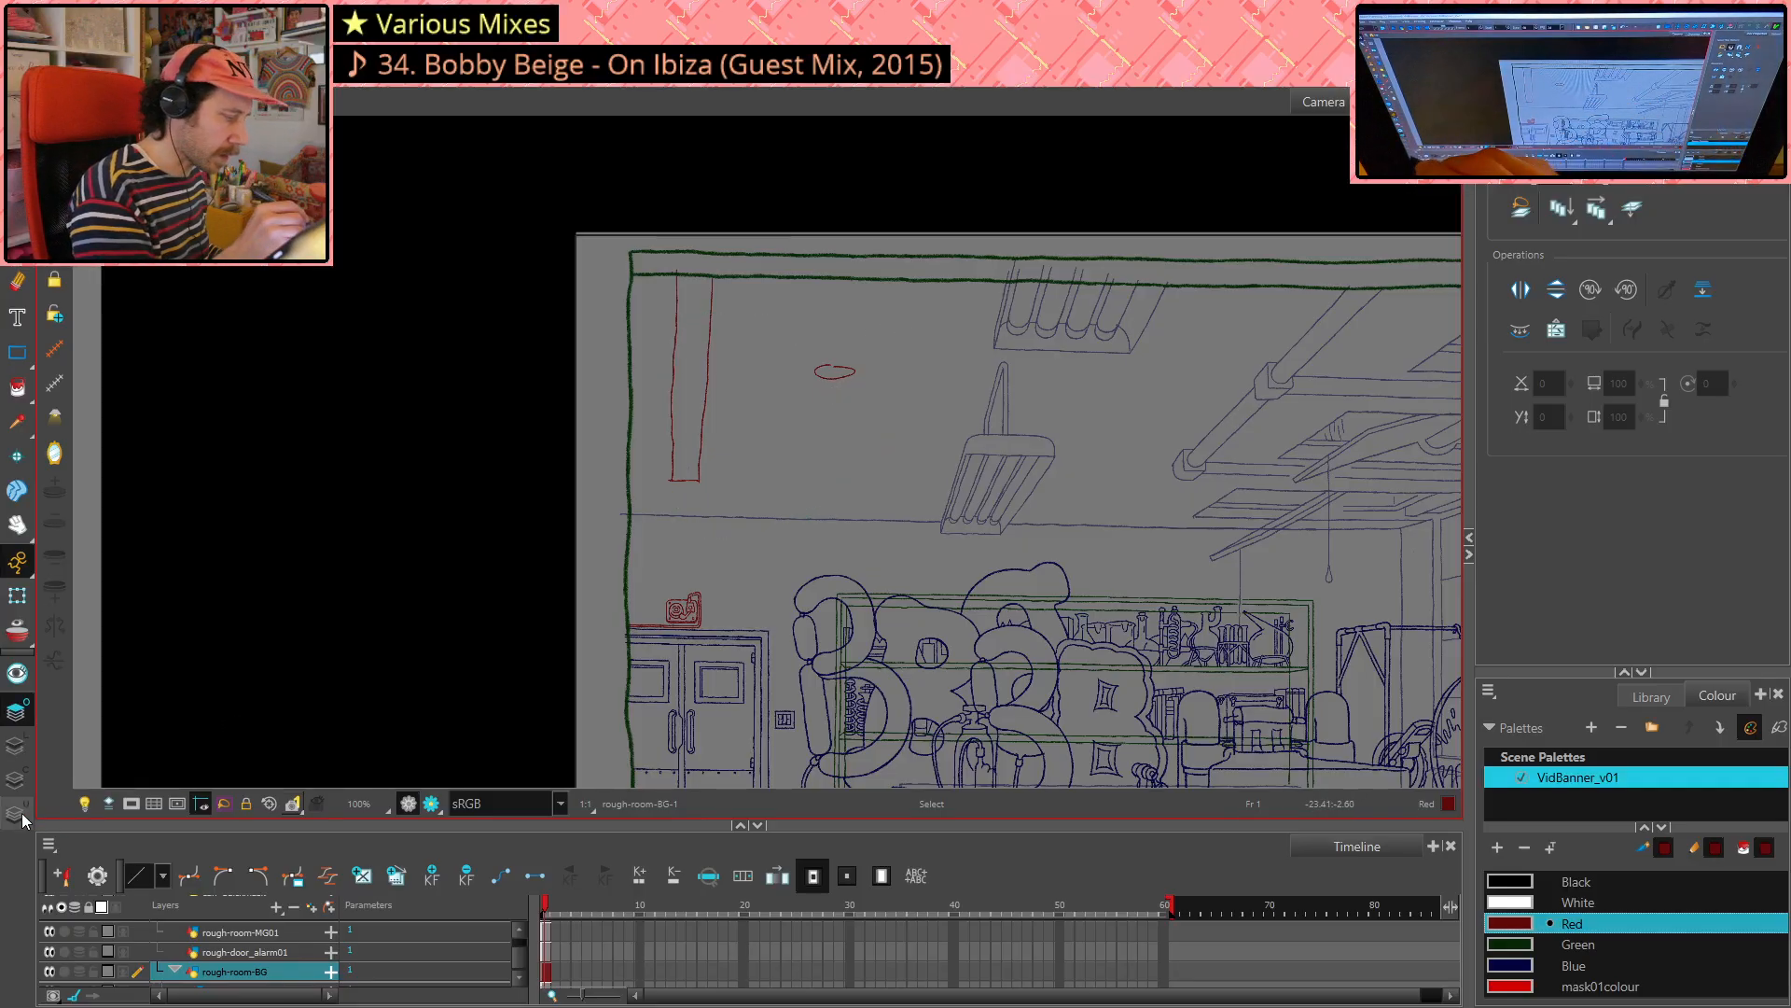
mouse_move(742, 294)
left_mouse_down()
mouse_move(658, 471)
mouse_move(903, 355)
left_mouse_up()
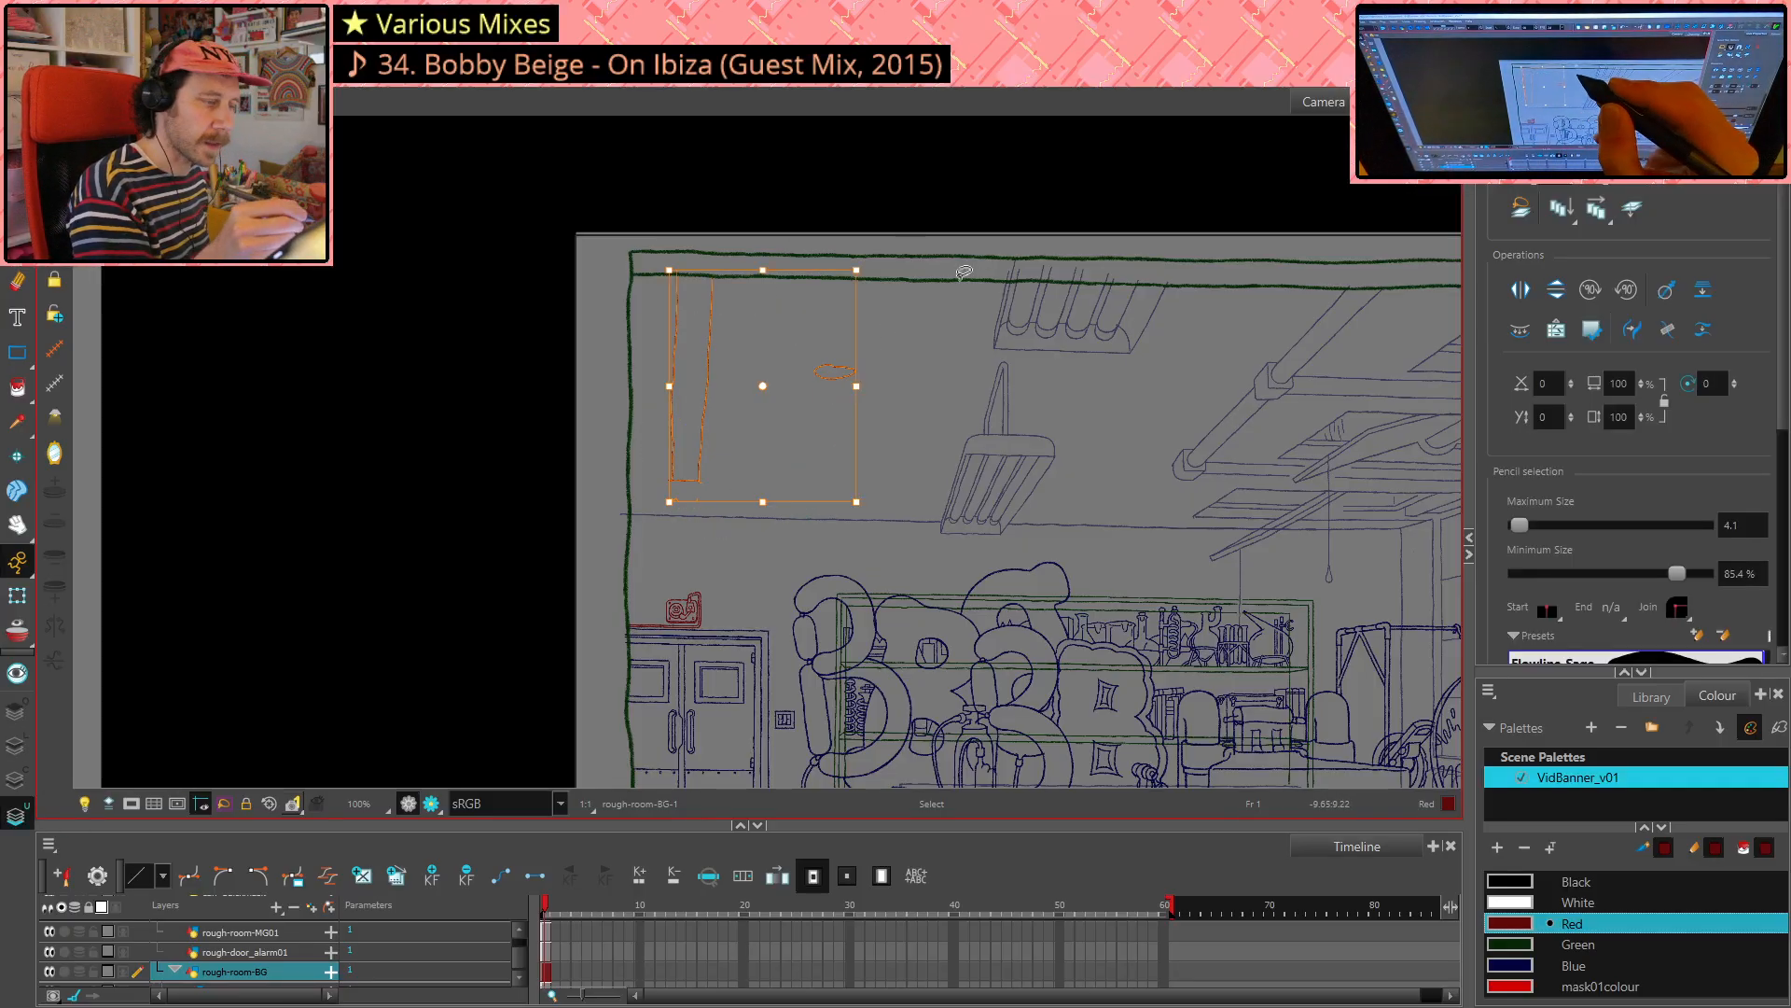
key("Delete")
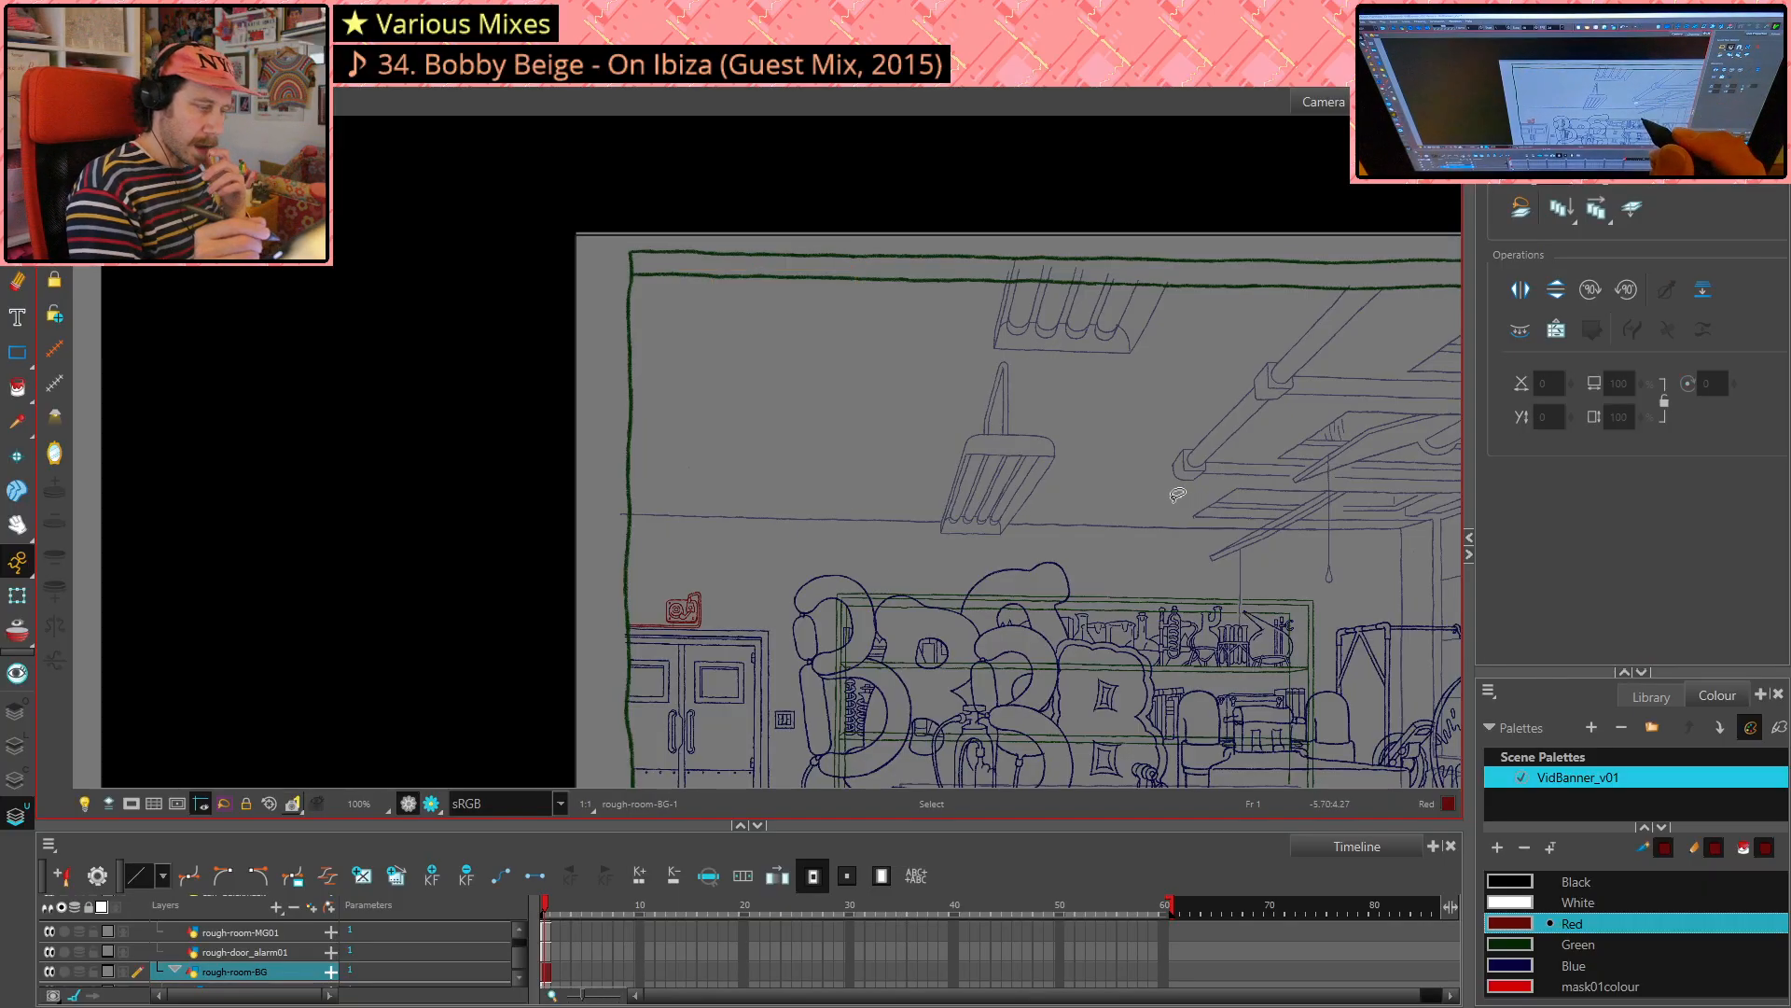
- Add a vector drawing layer named rough-ceiling_bits directly above the rough-room-MG01 layer
left_click(21, 599)
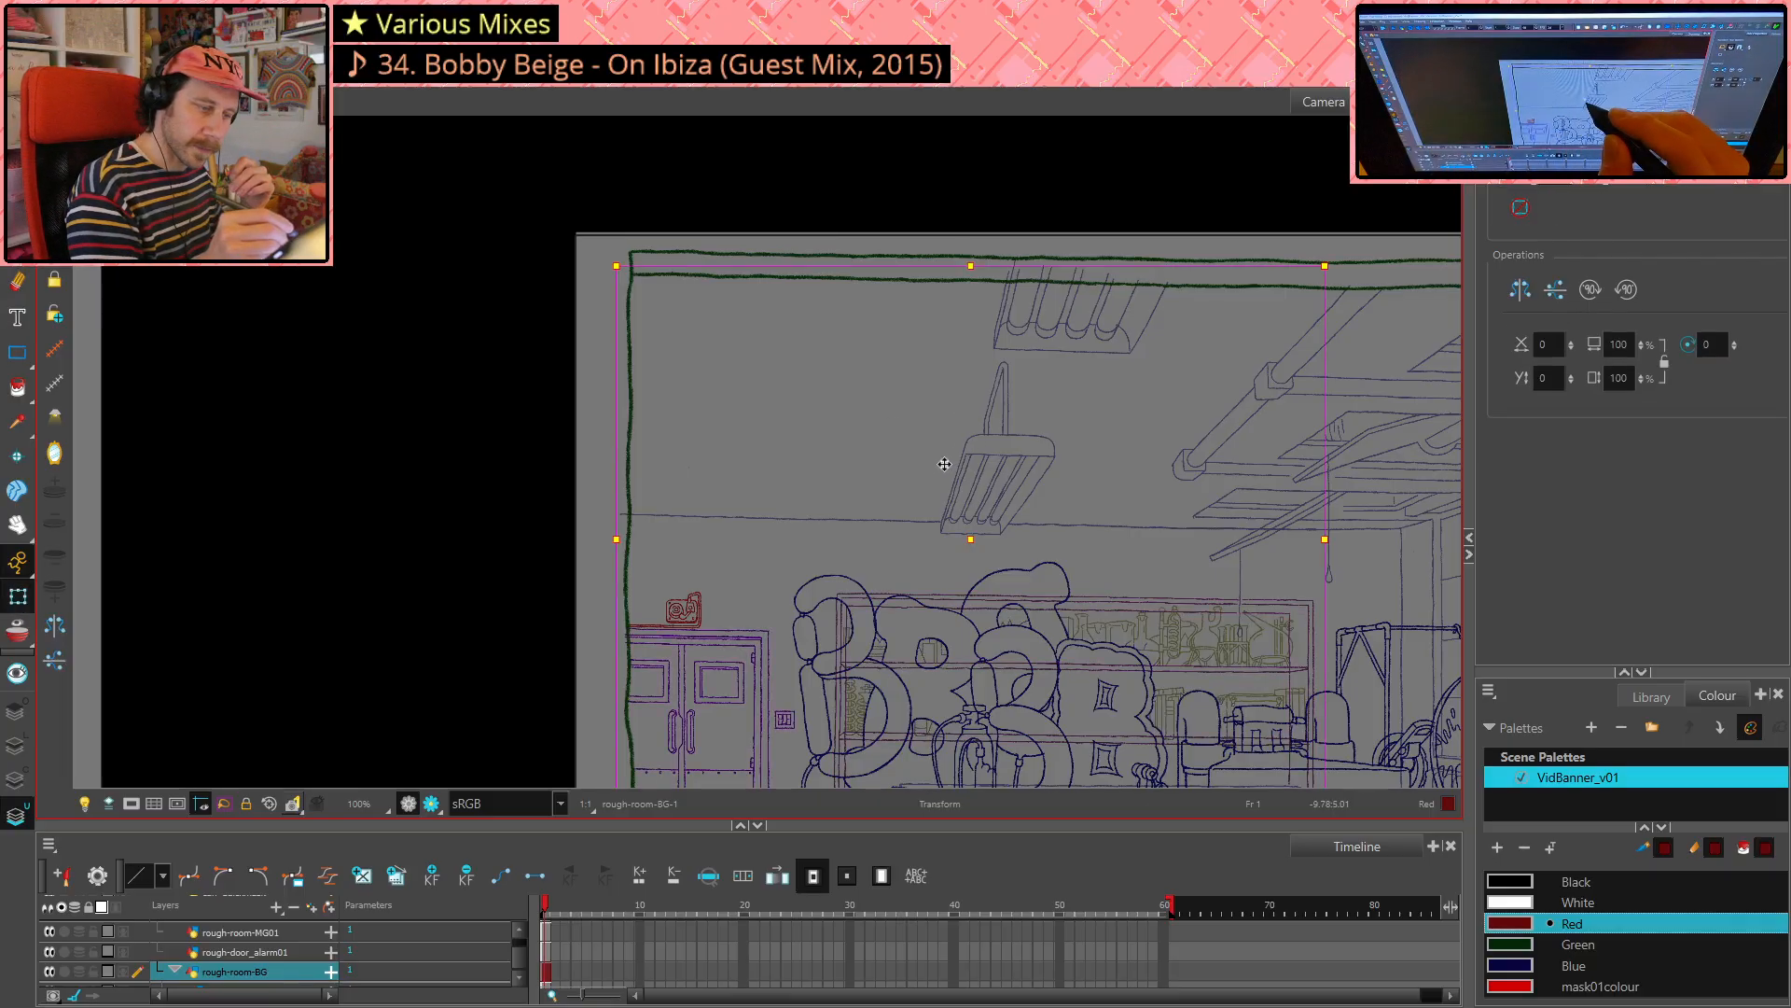
left_click(535, 423)
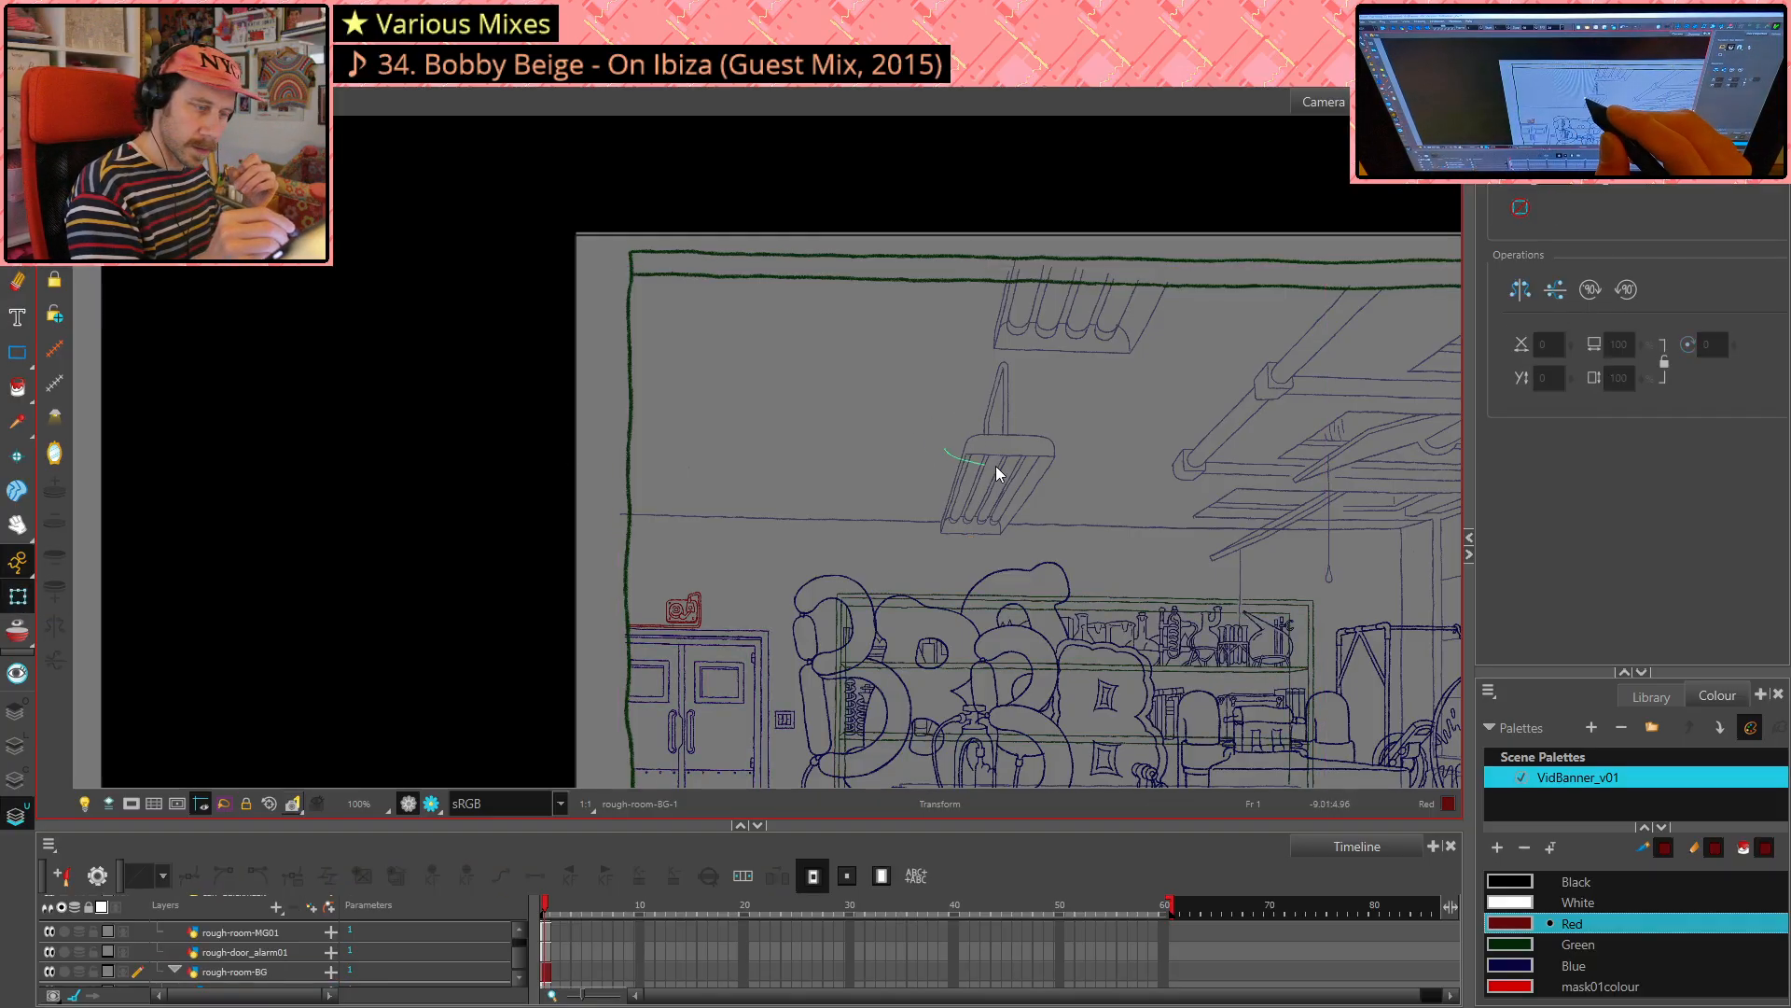
left_click(996, 468)
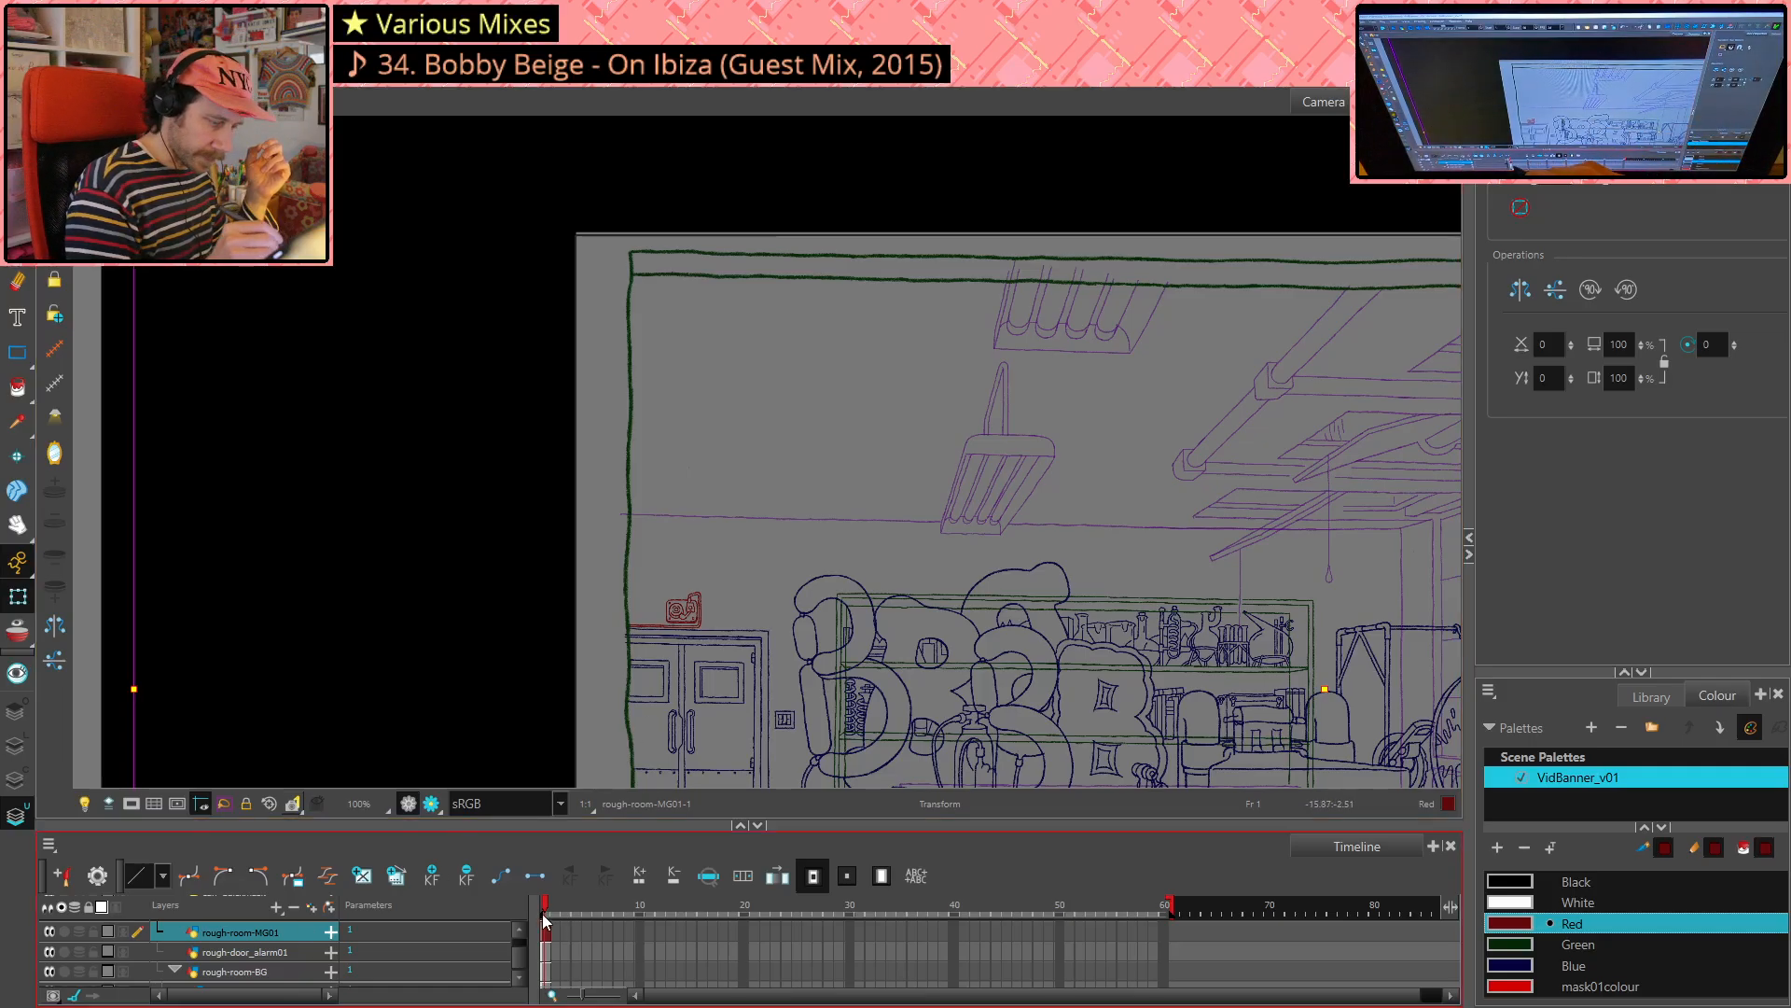
left_click(519, 929)
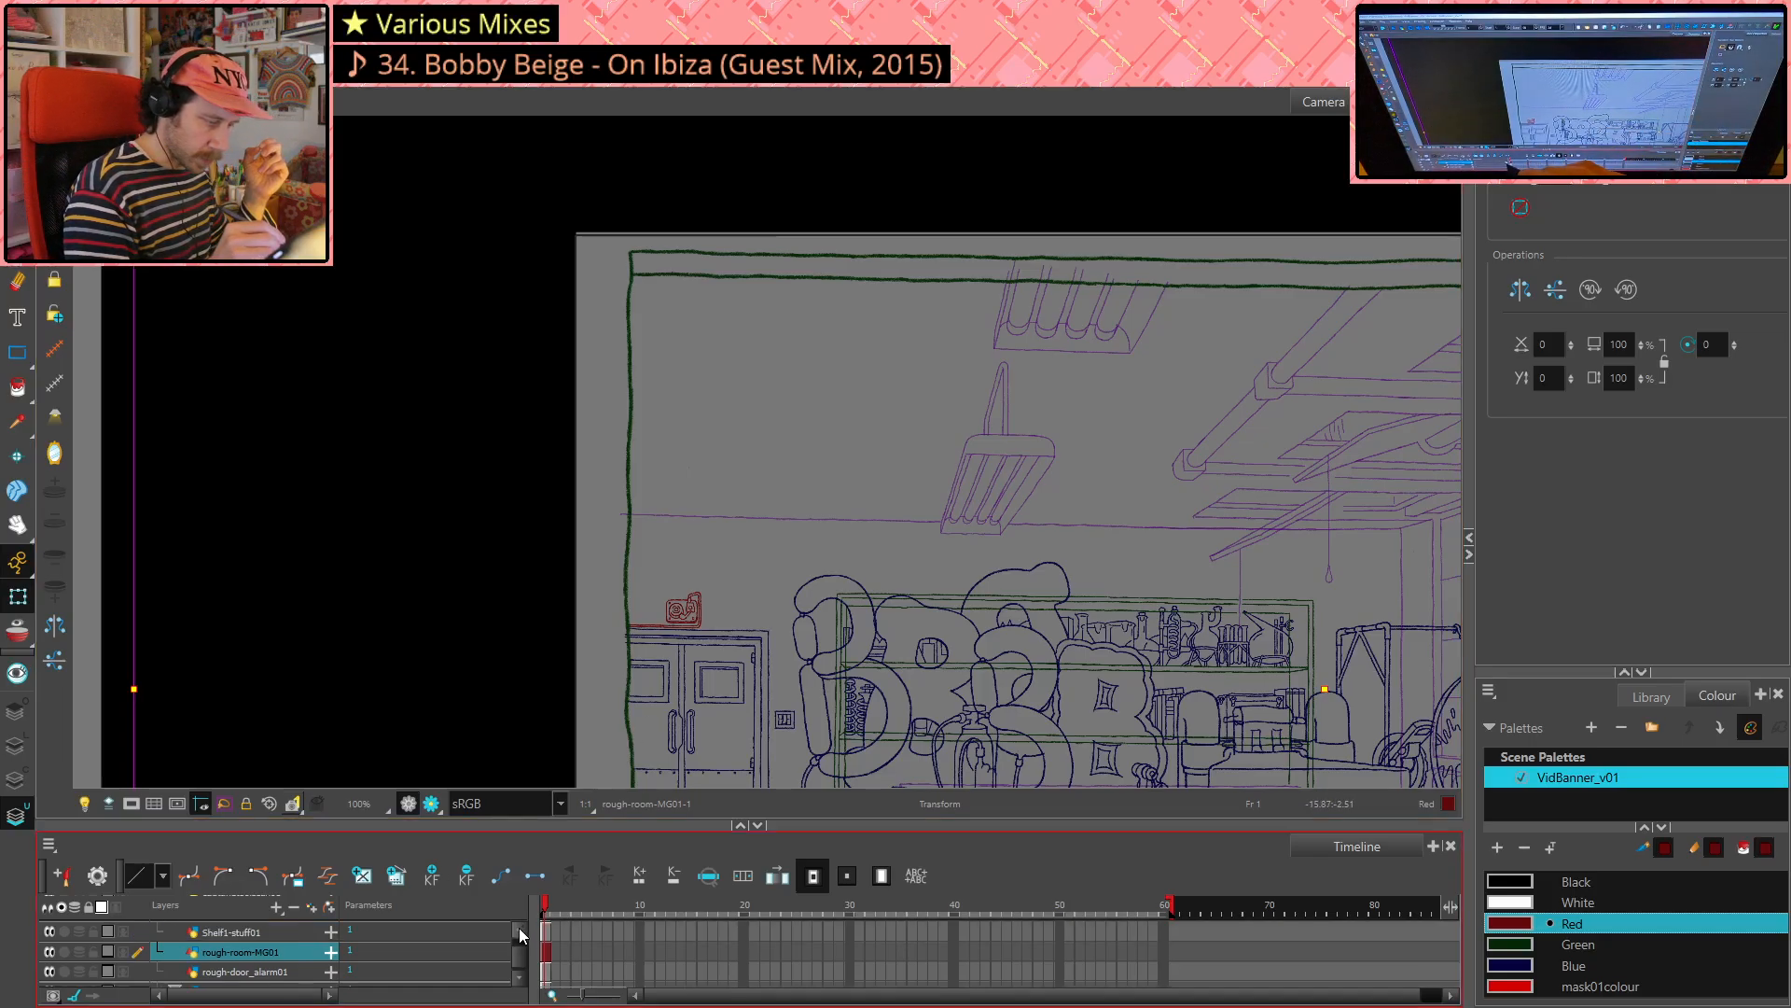
left_click(327, 905)
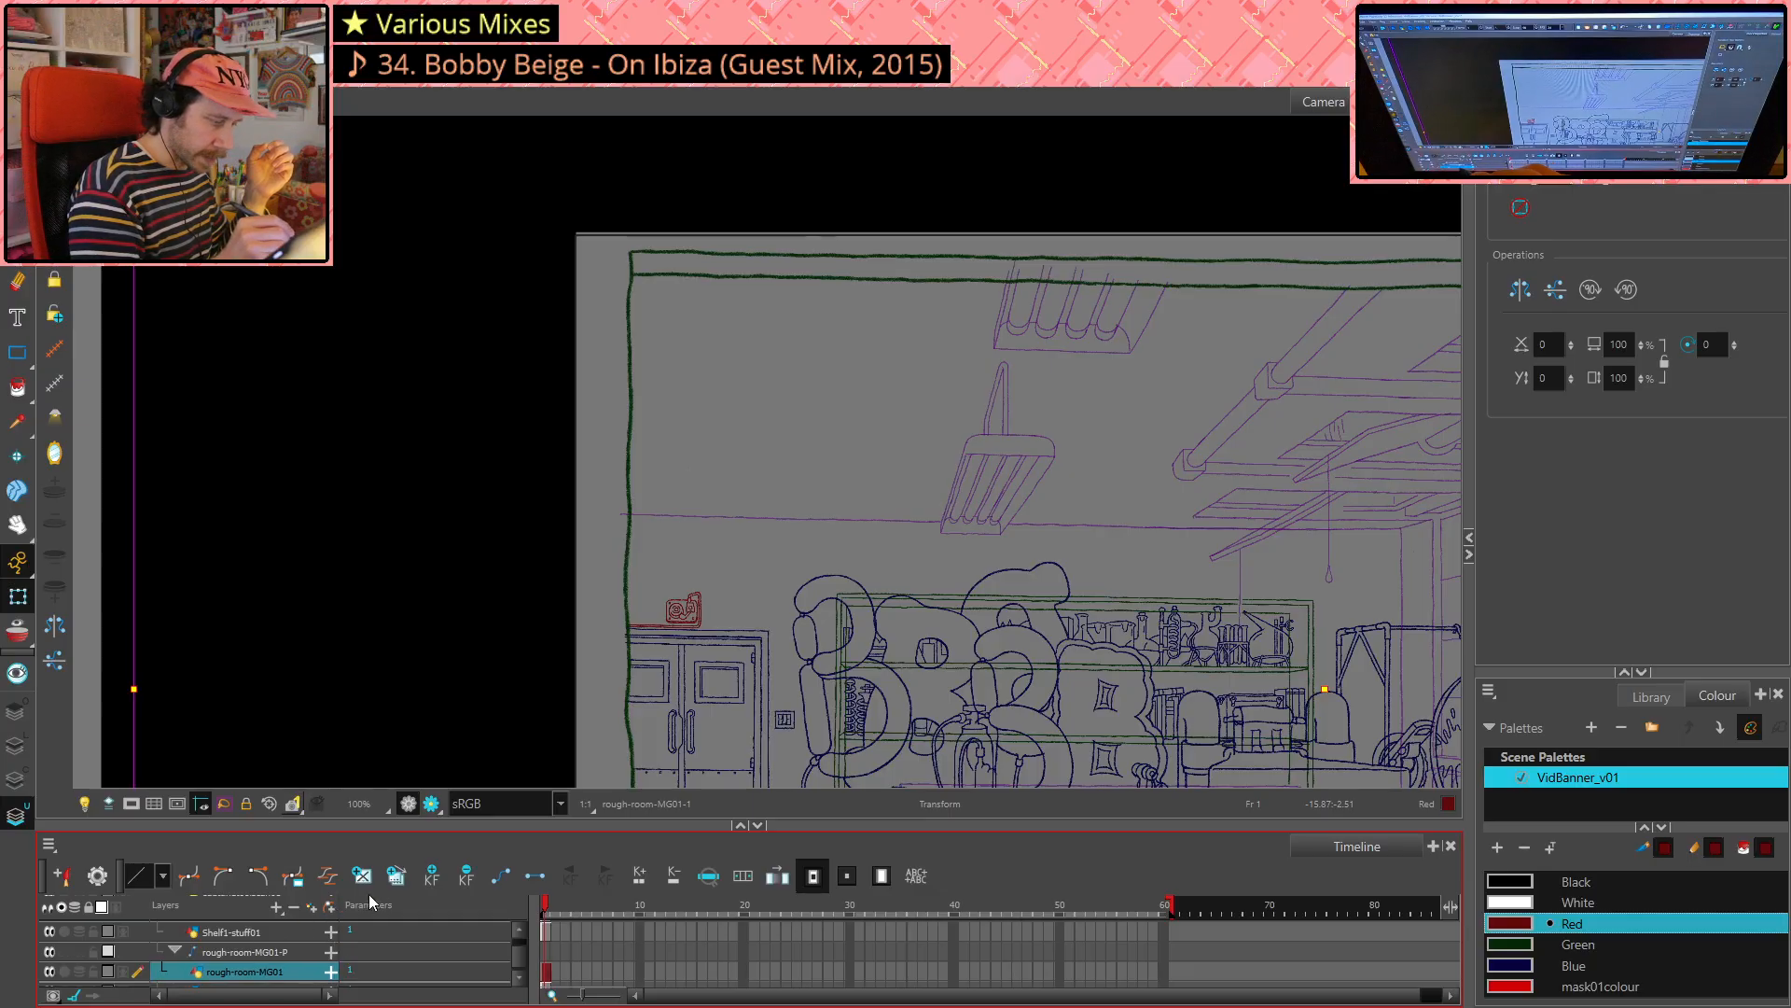
key("ctrl+z")
left_click(310, 906)
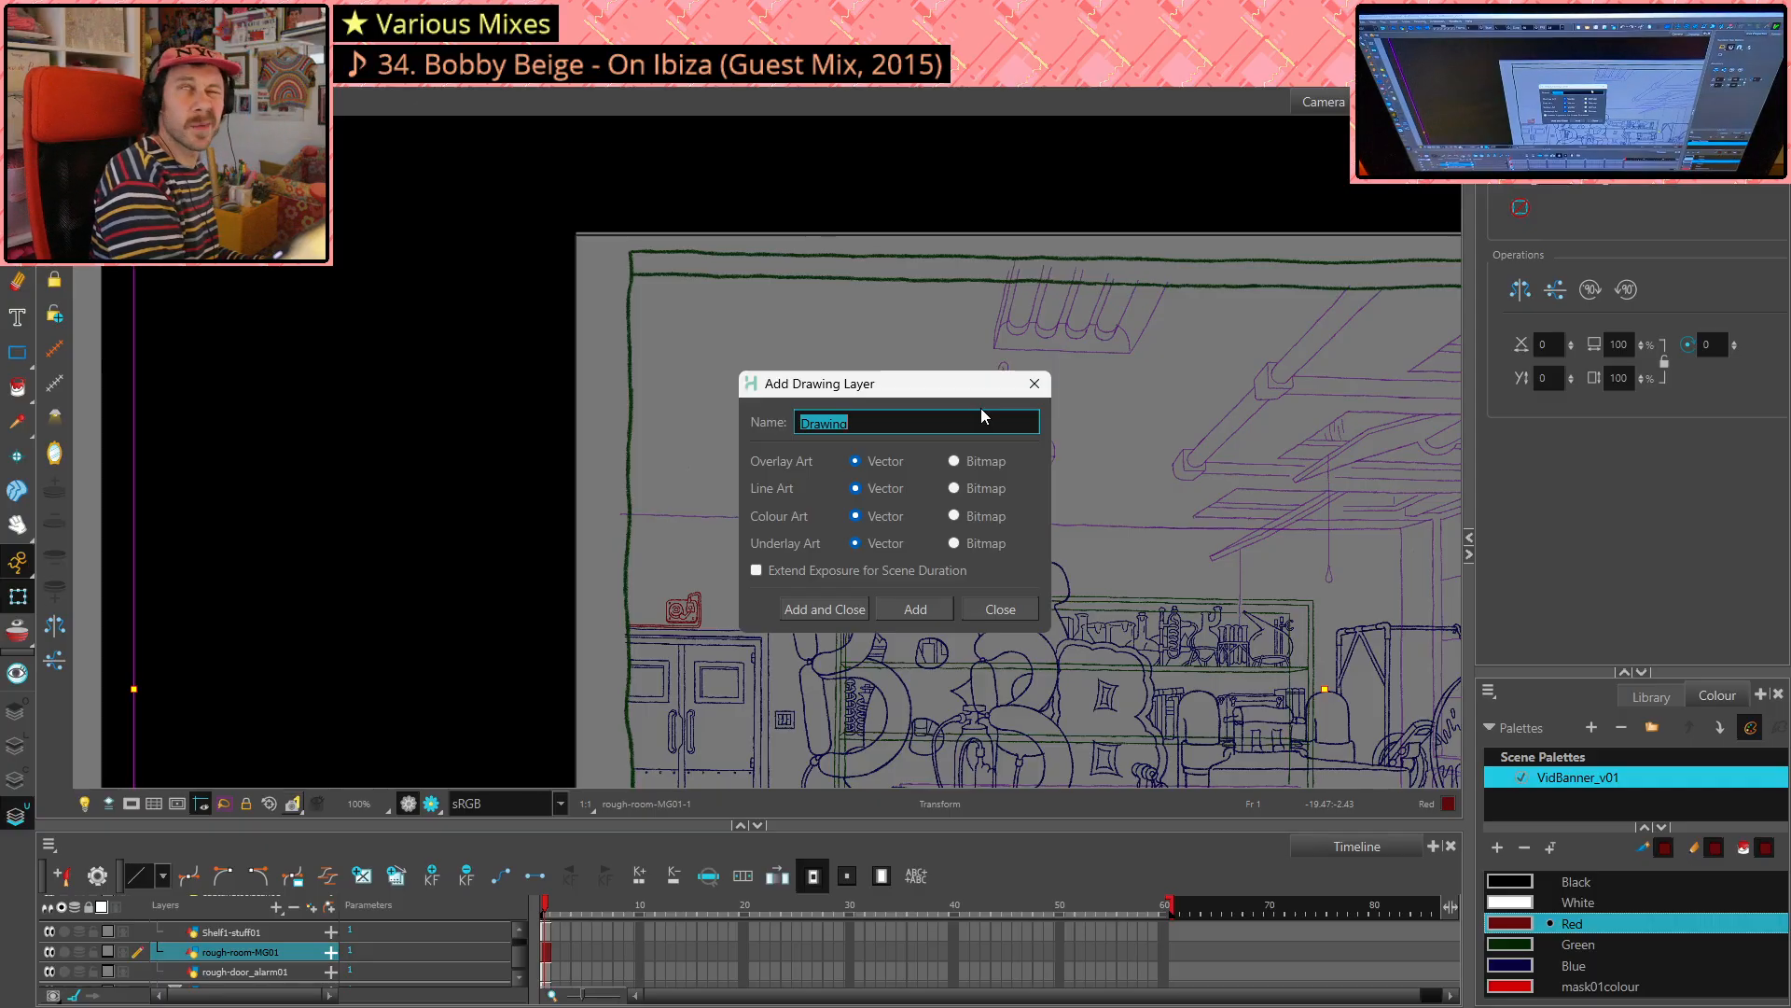
type("c")
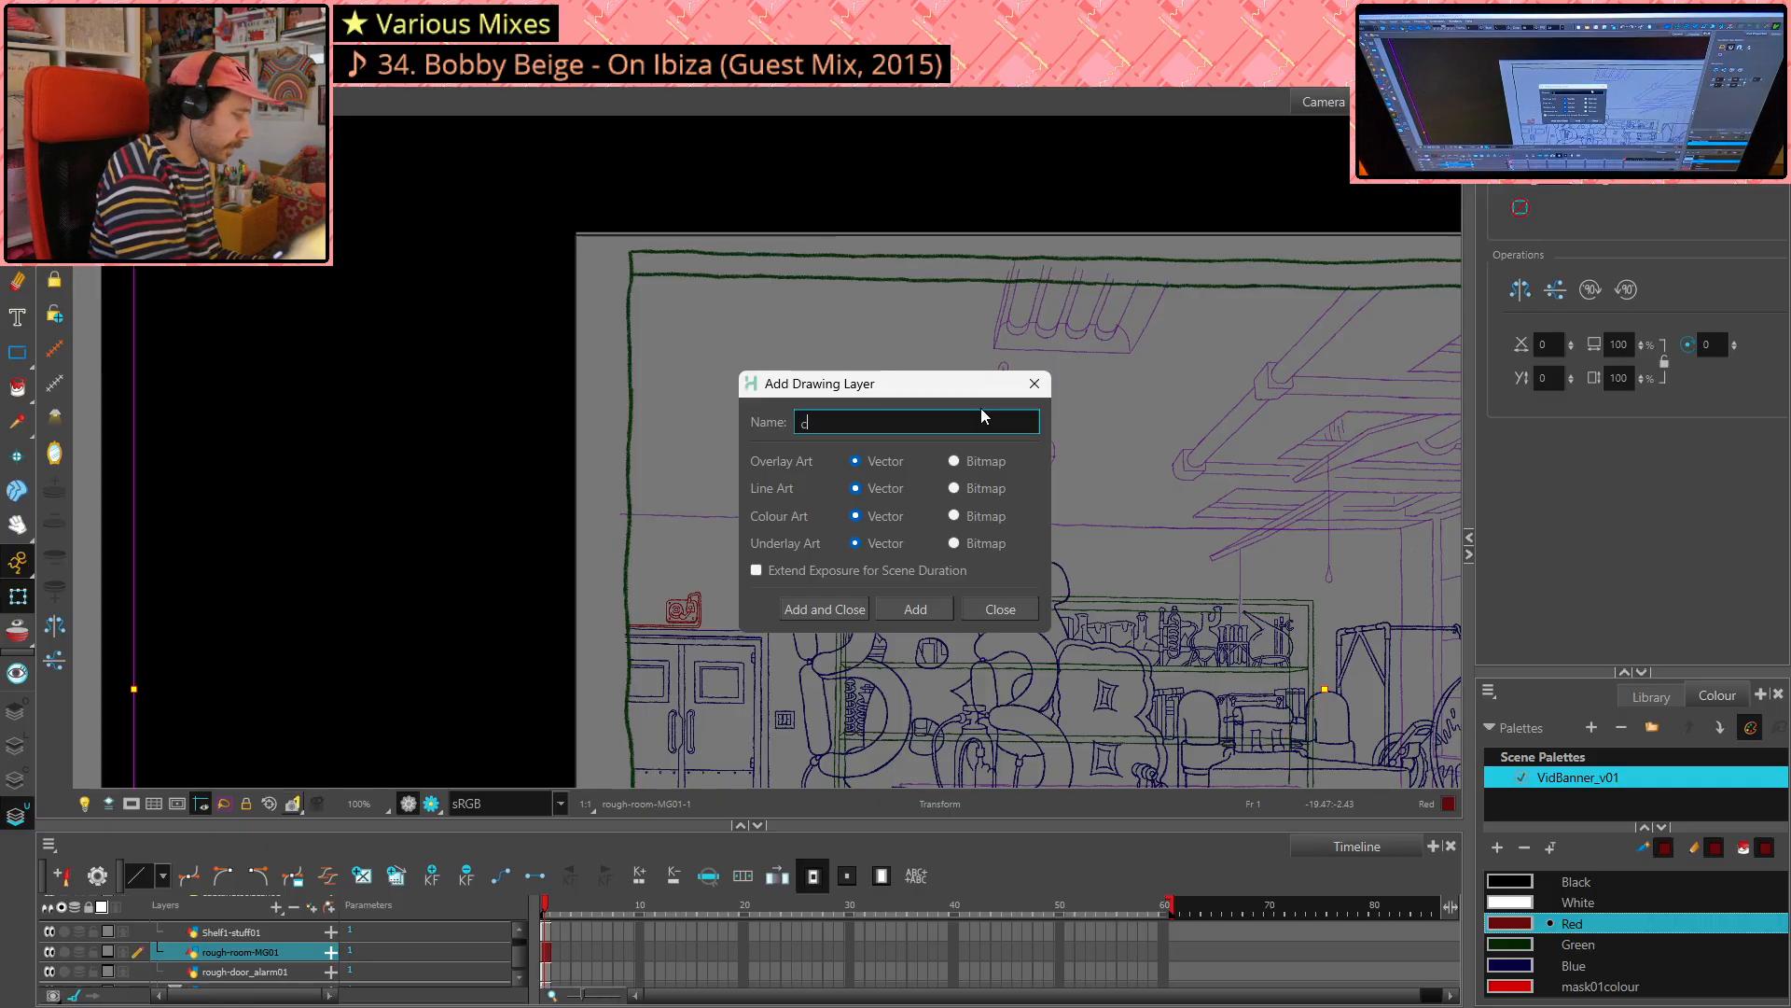
key("BackSpace")
type("rough")
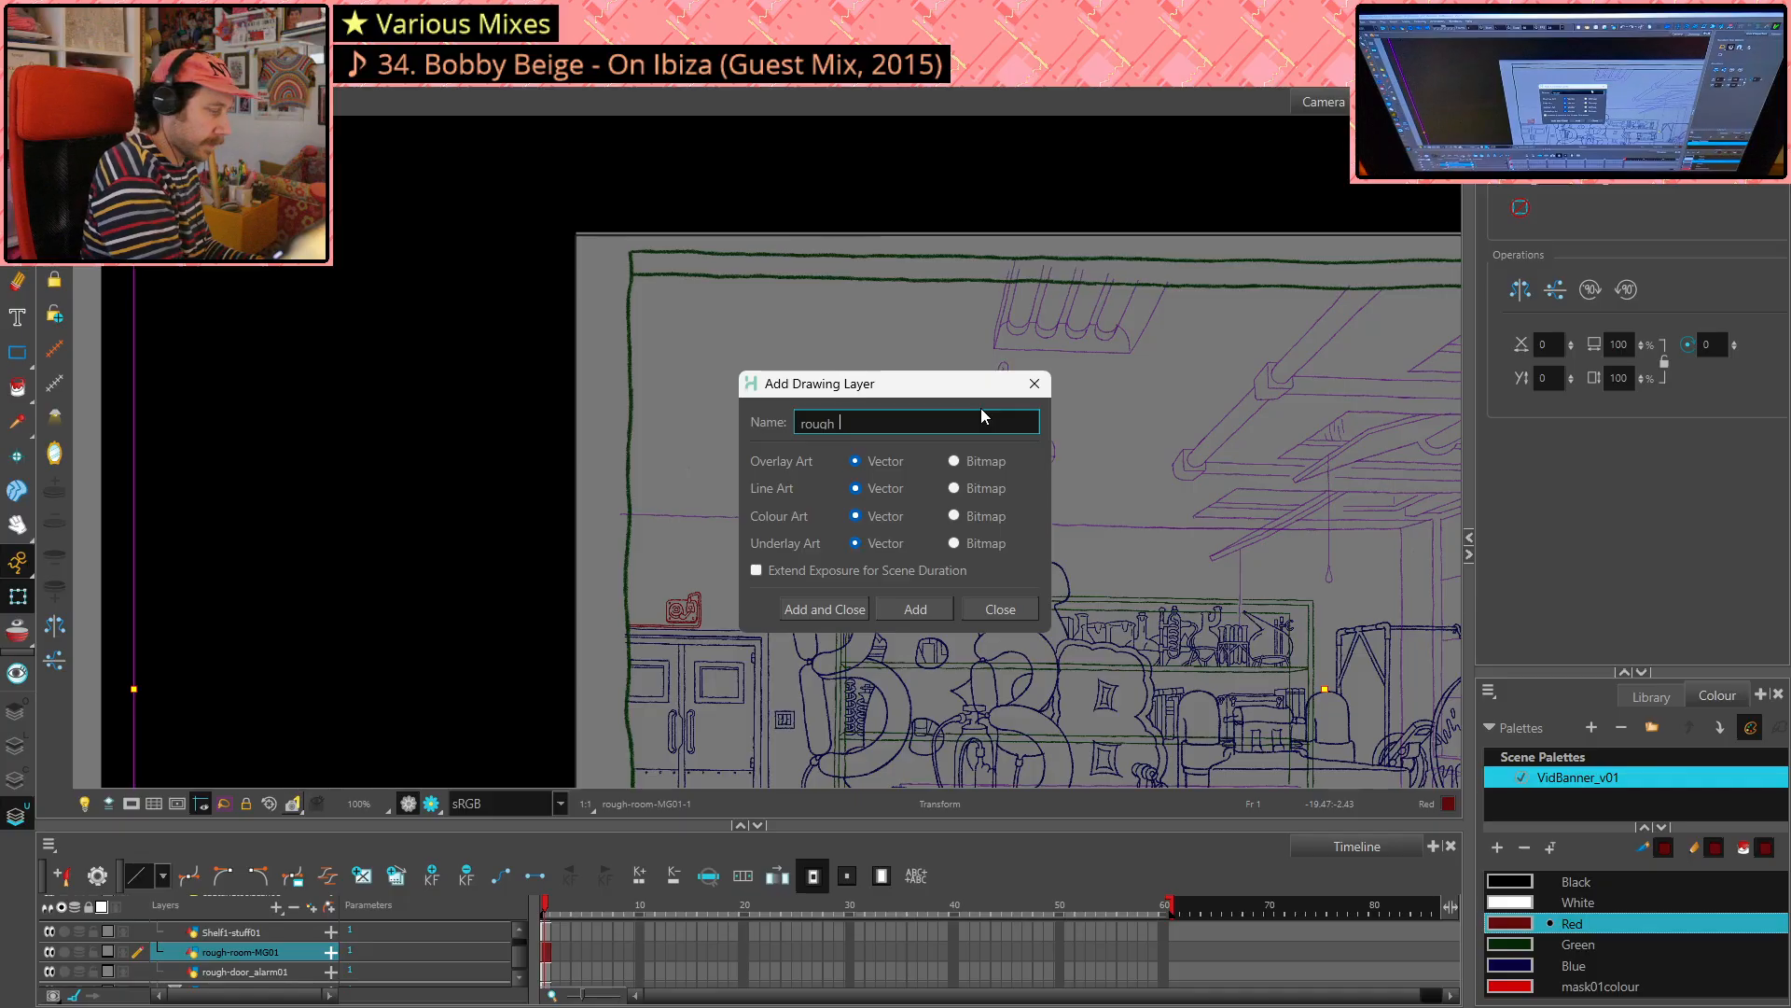
type("-ceiling")
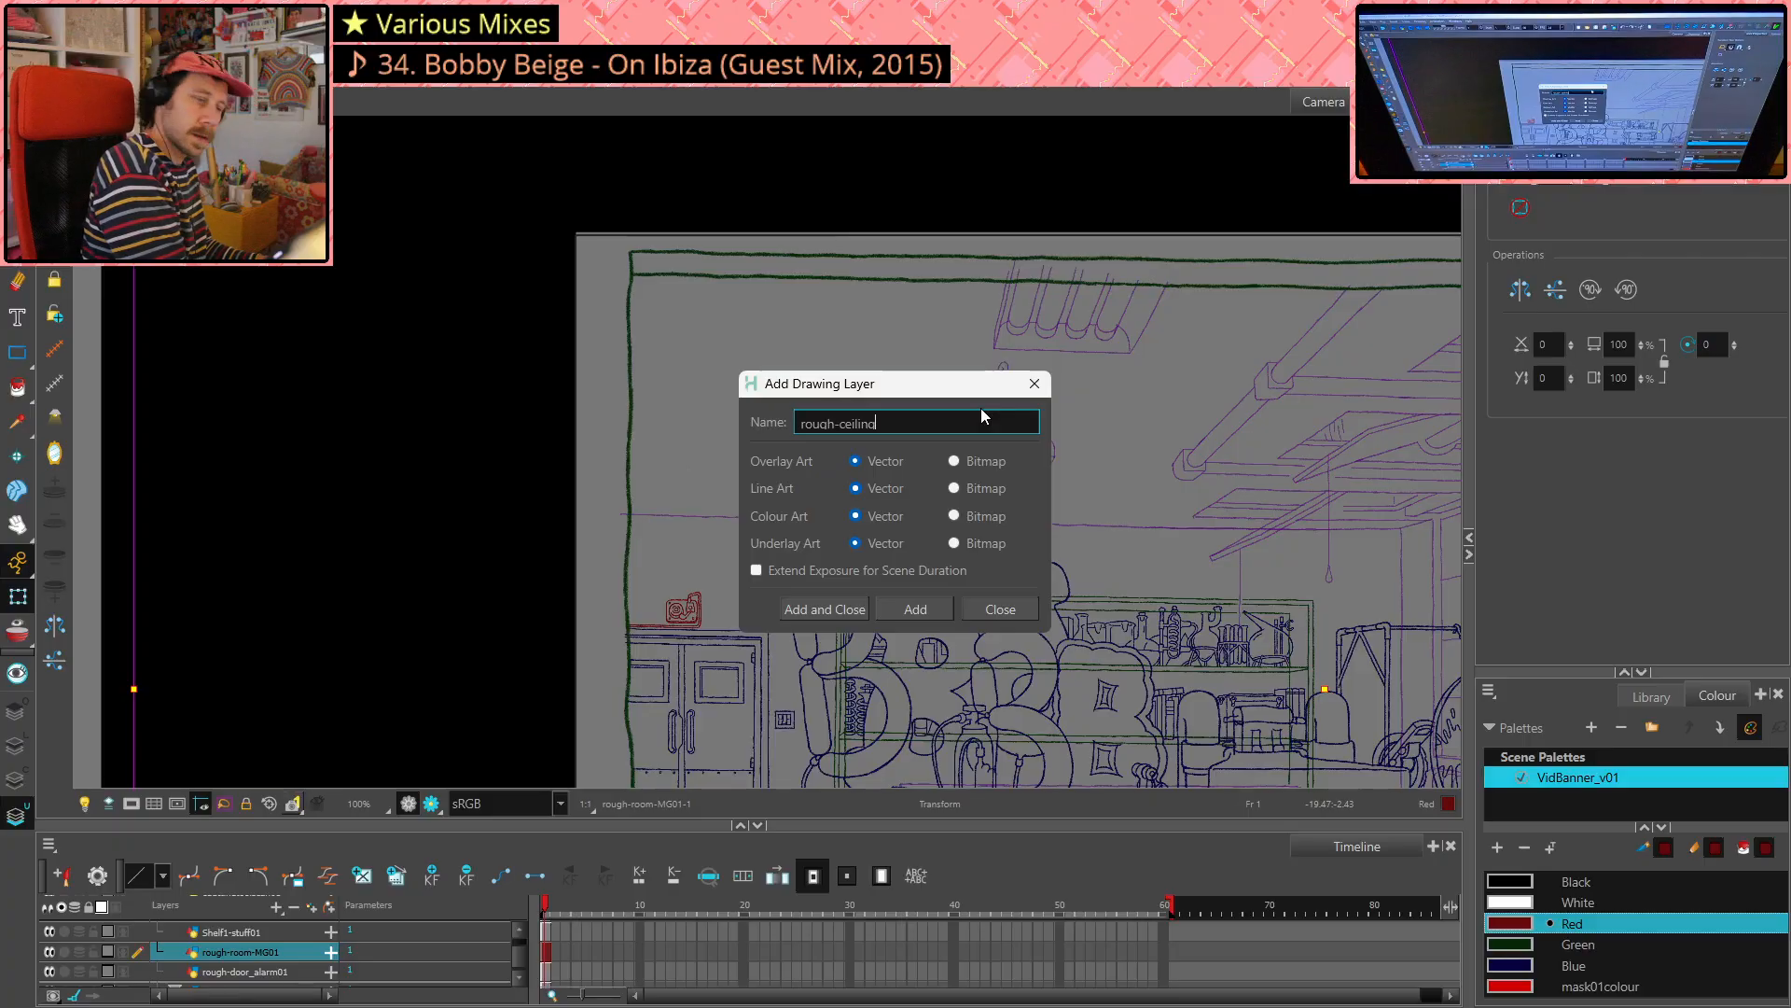
type(" bits")
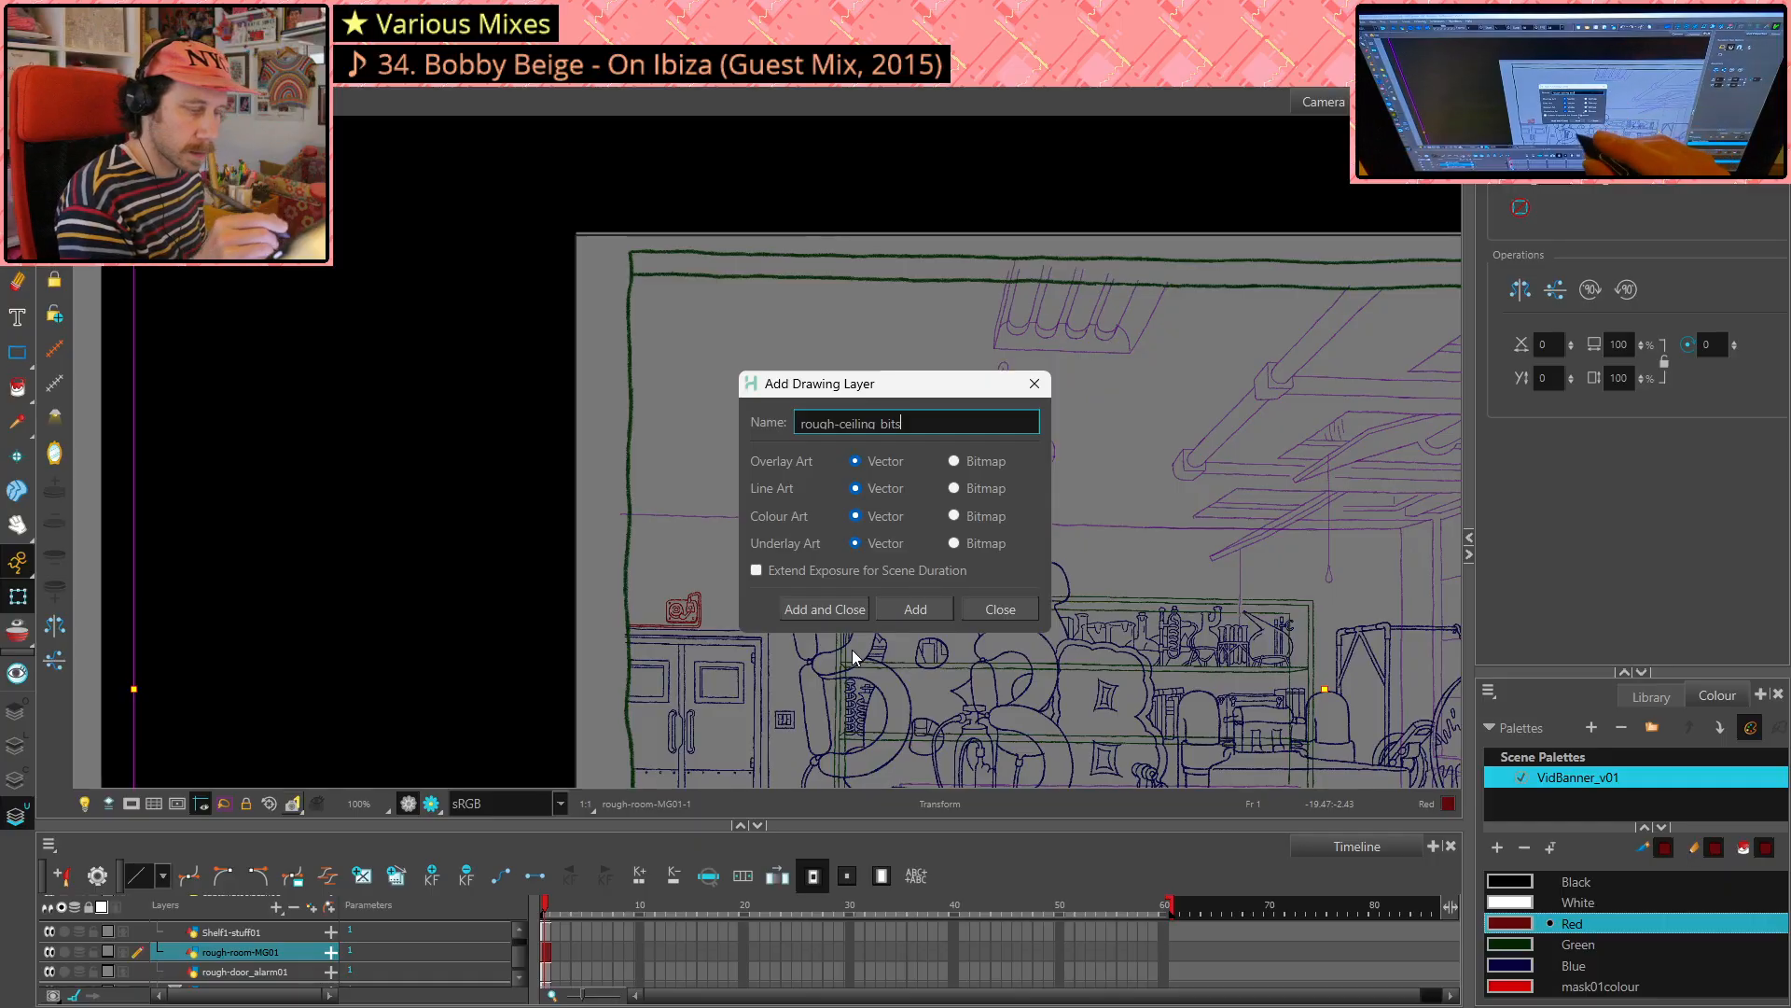
left_click(851, 608)
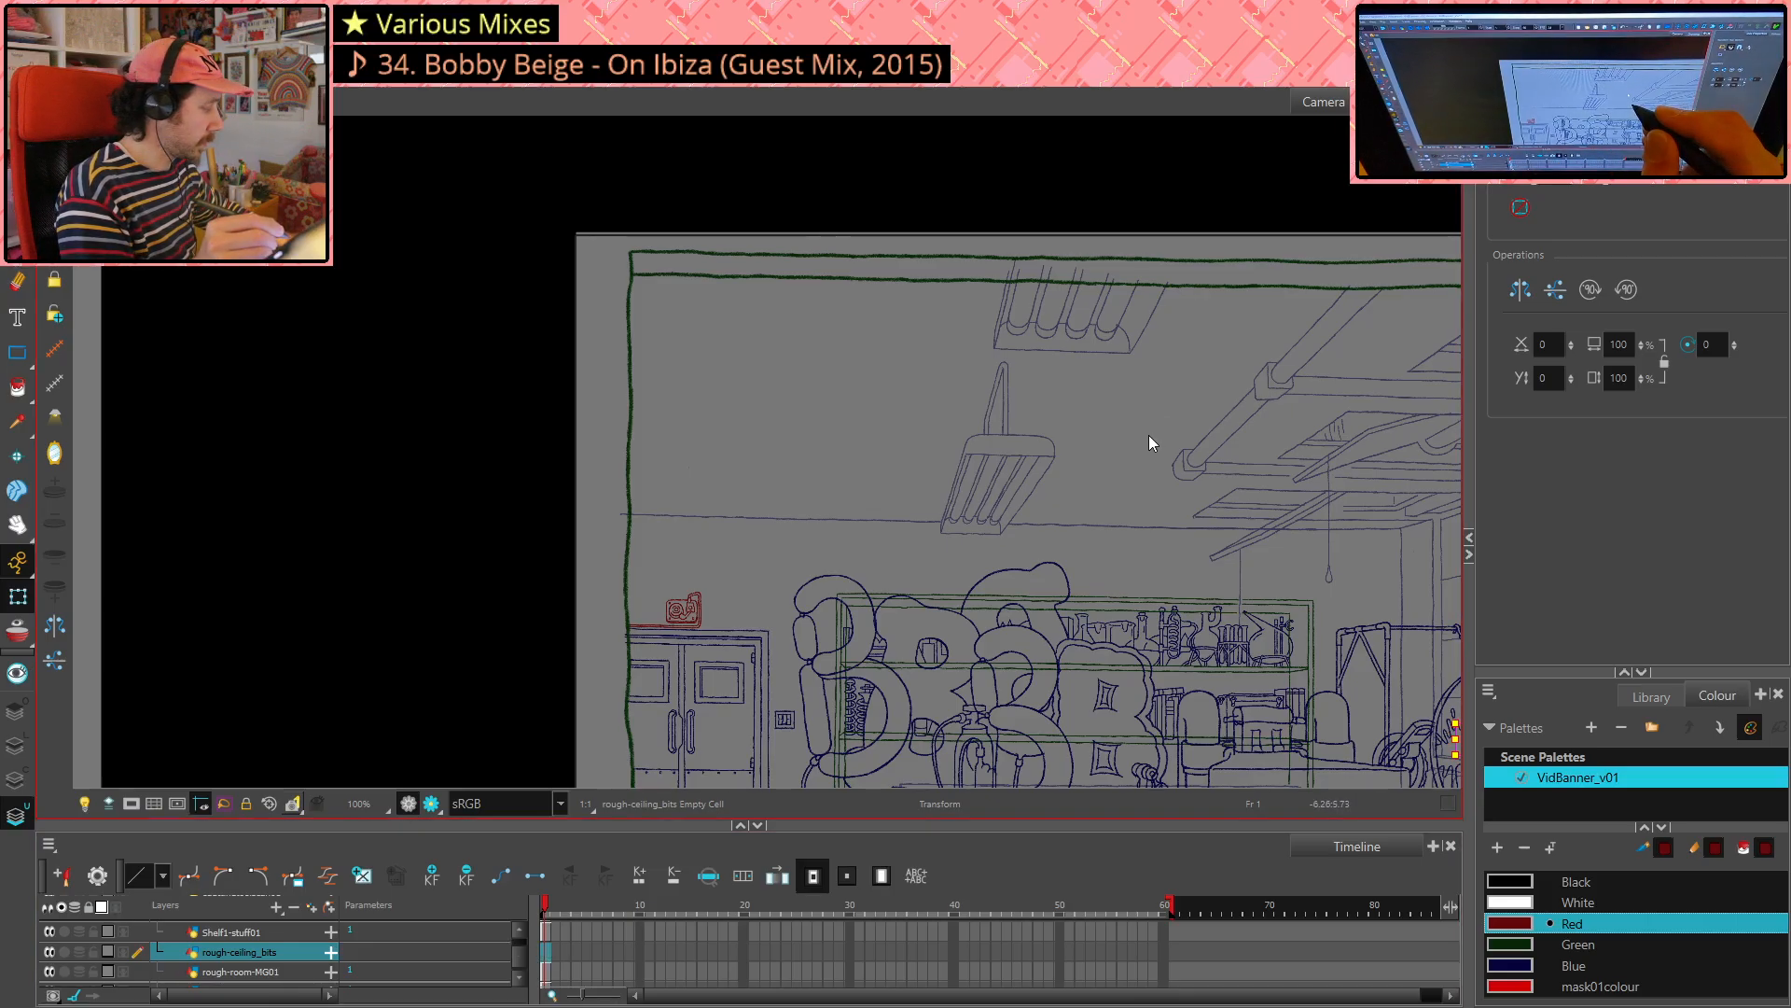
- Paste the cut red rectangle and ellipse in place on the rough-ceiling_bits layer and deselect them
key("alt+s")
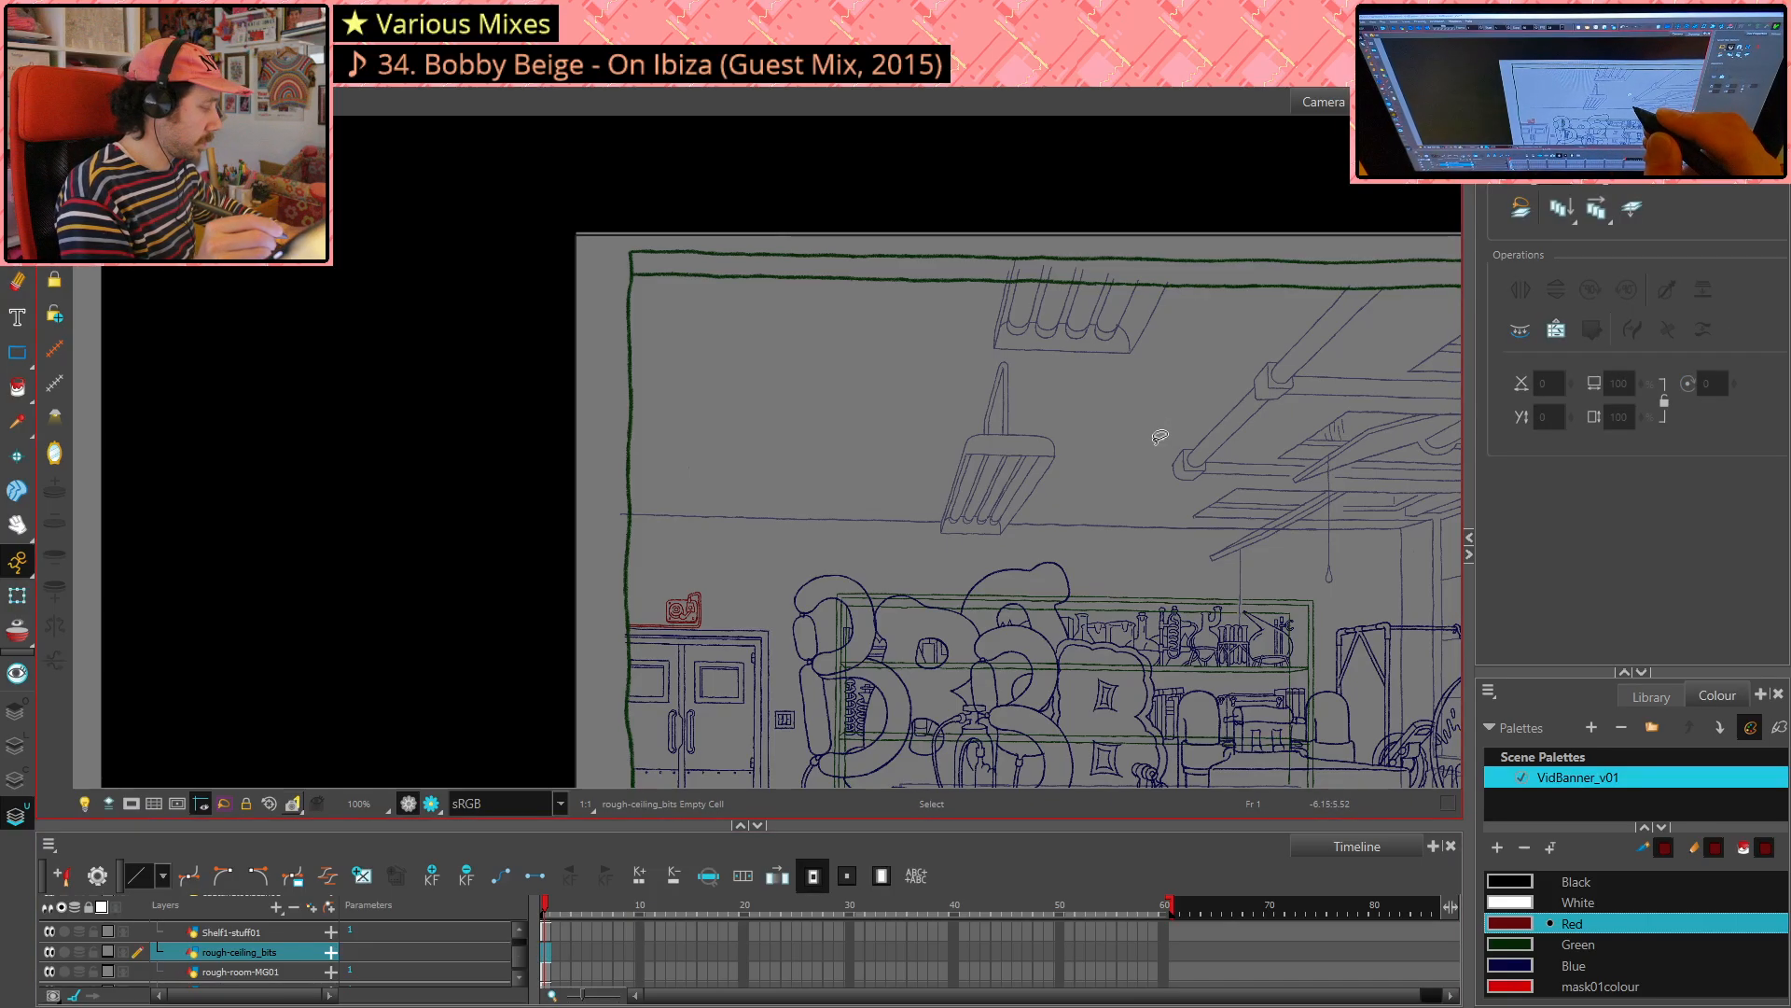
key("ctrl+v")
left_click(949, 315)
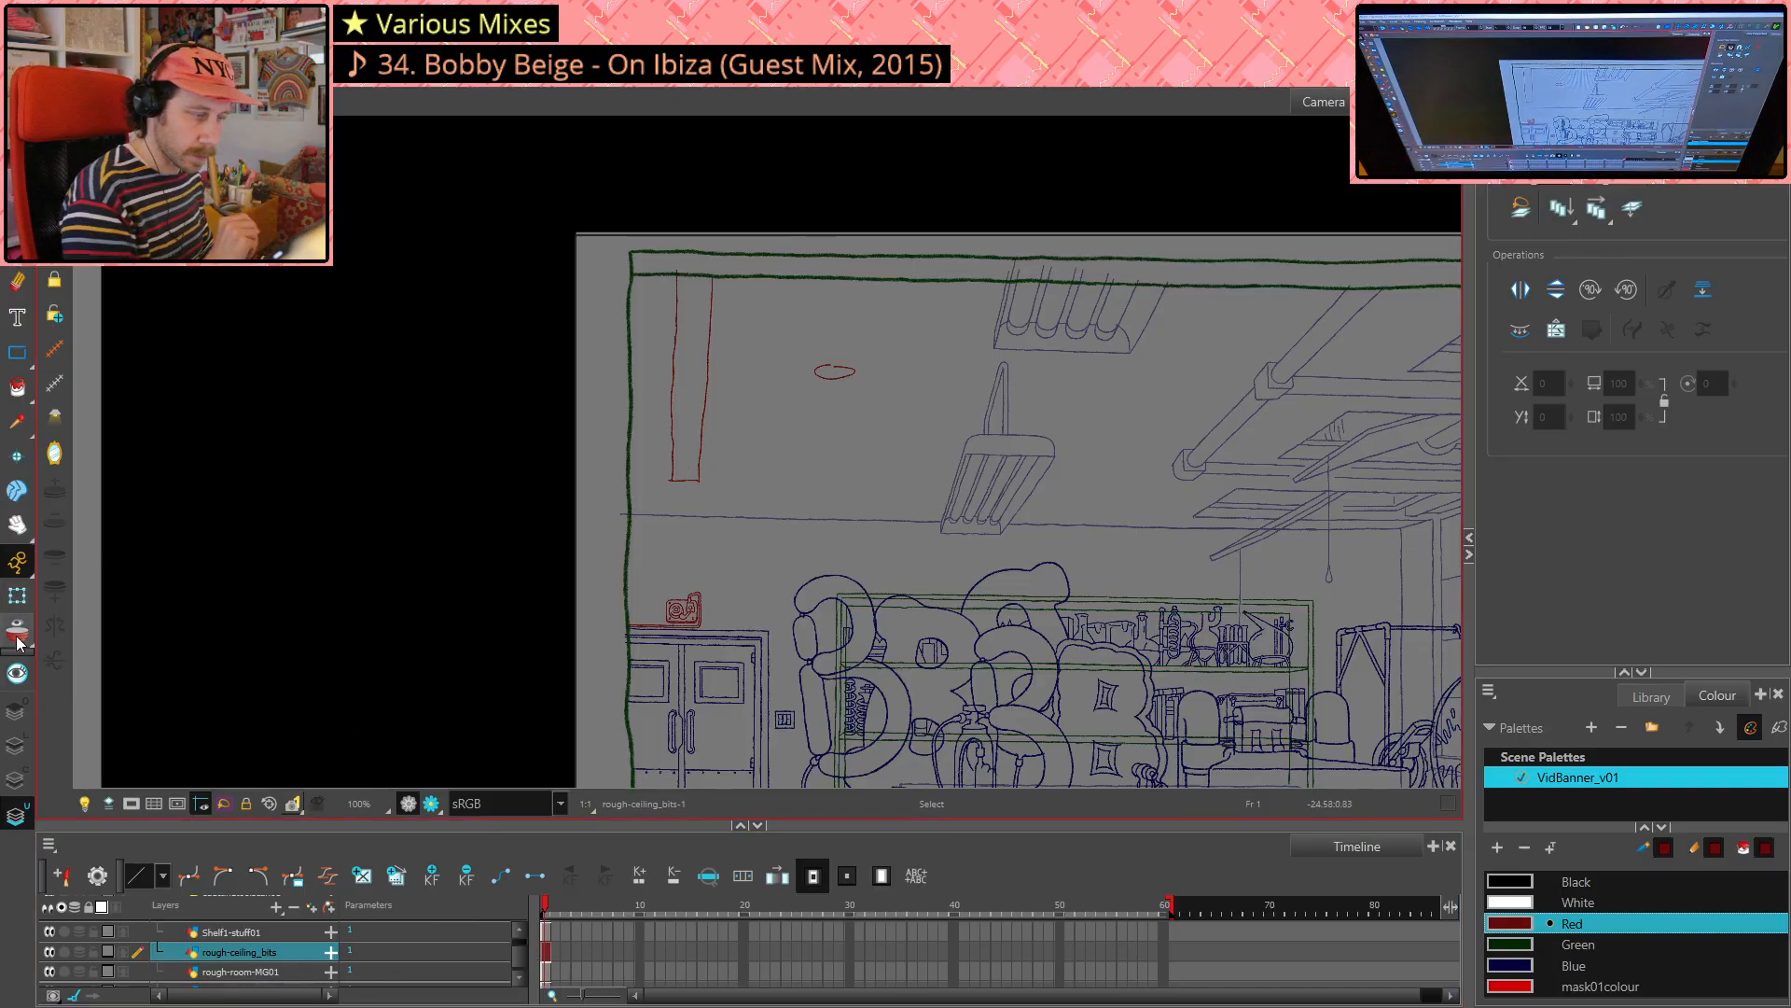
- Examine the door alarm close up in a mirrored view
key("2")
key("2")
key("2")
left_click_drag(707, 640, 801, 521)
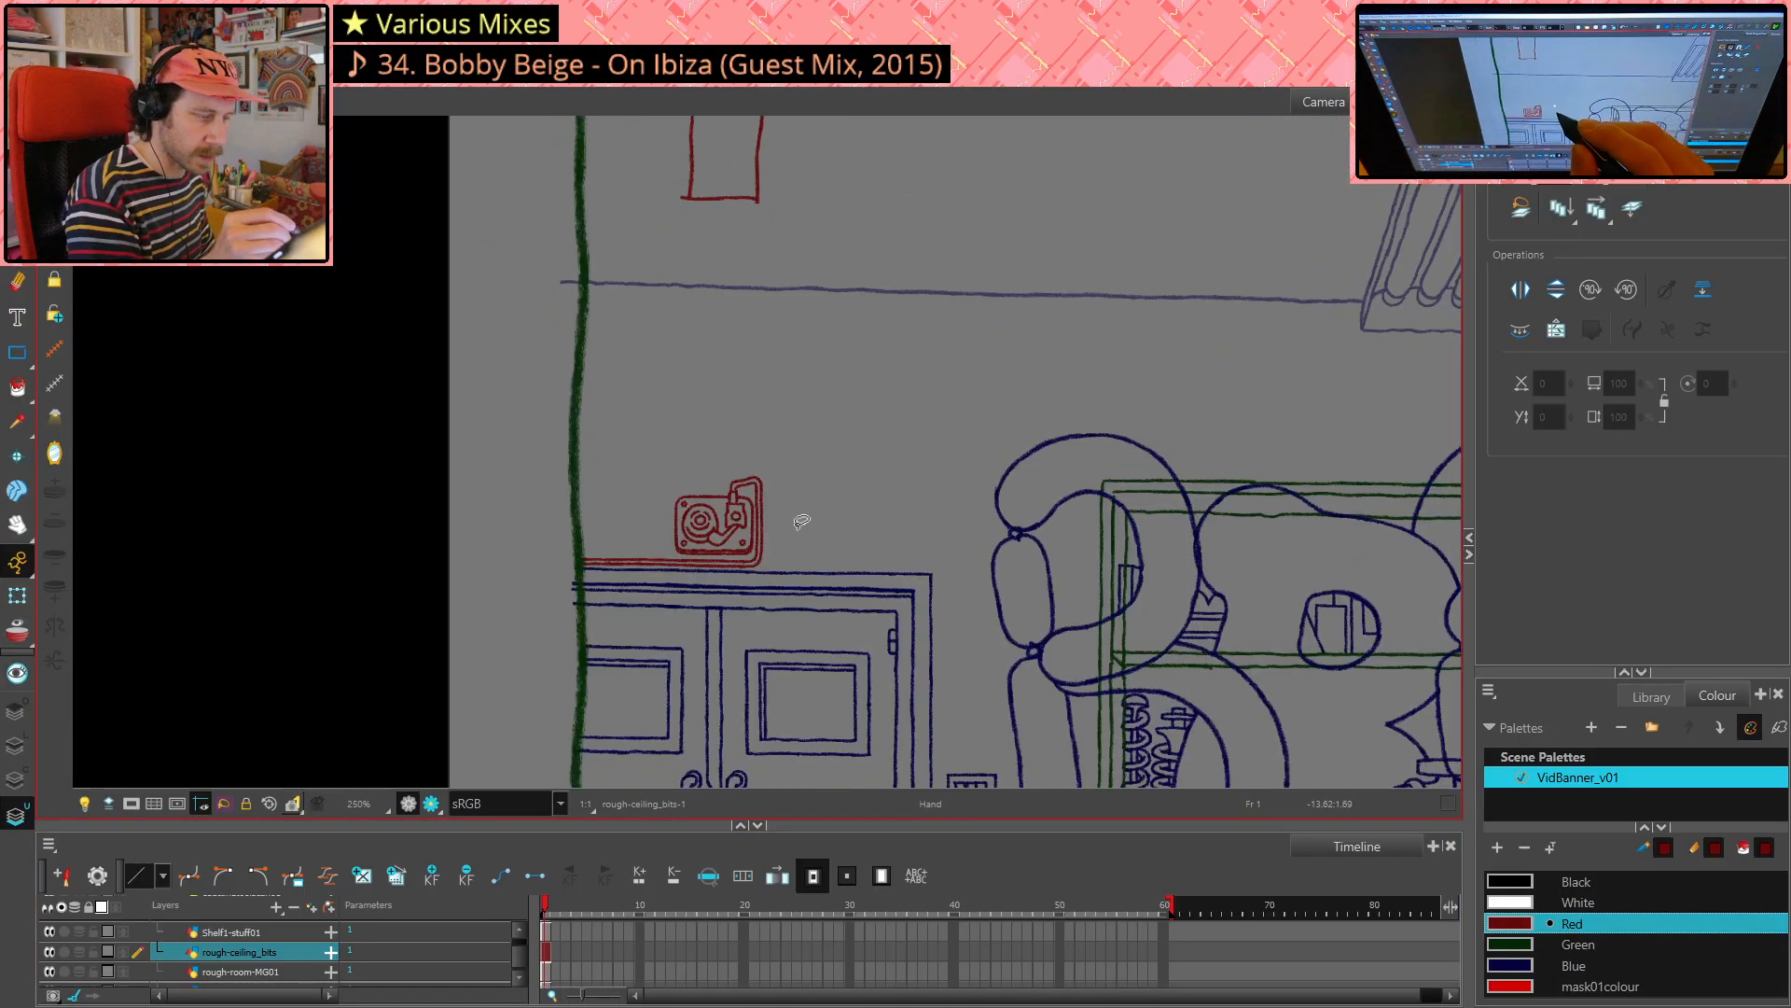
scroll(801, 521, "up", 3)
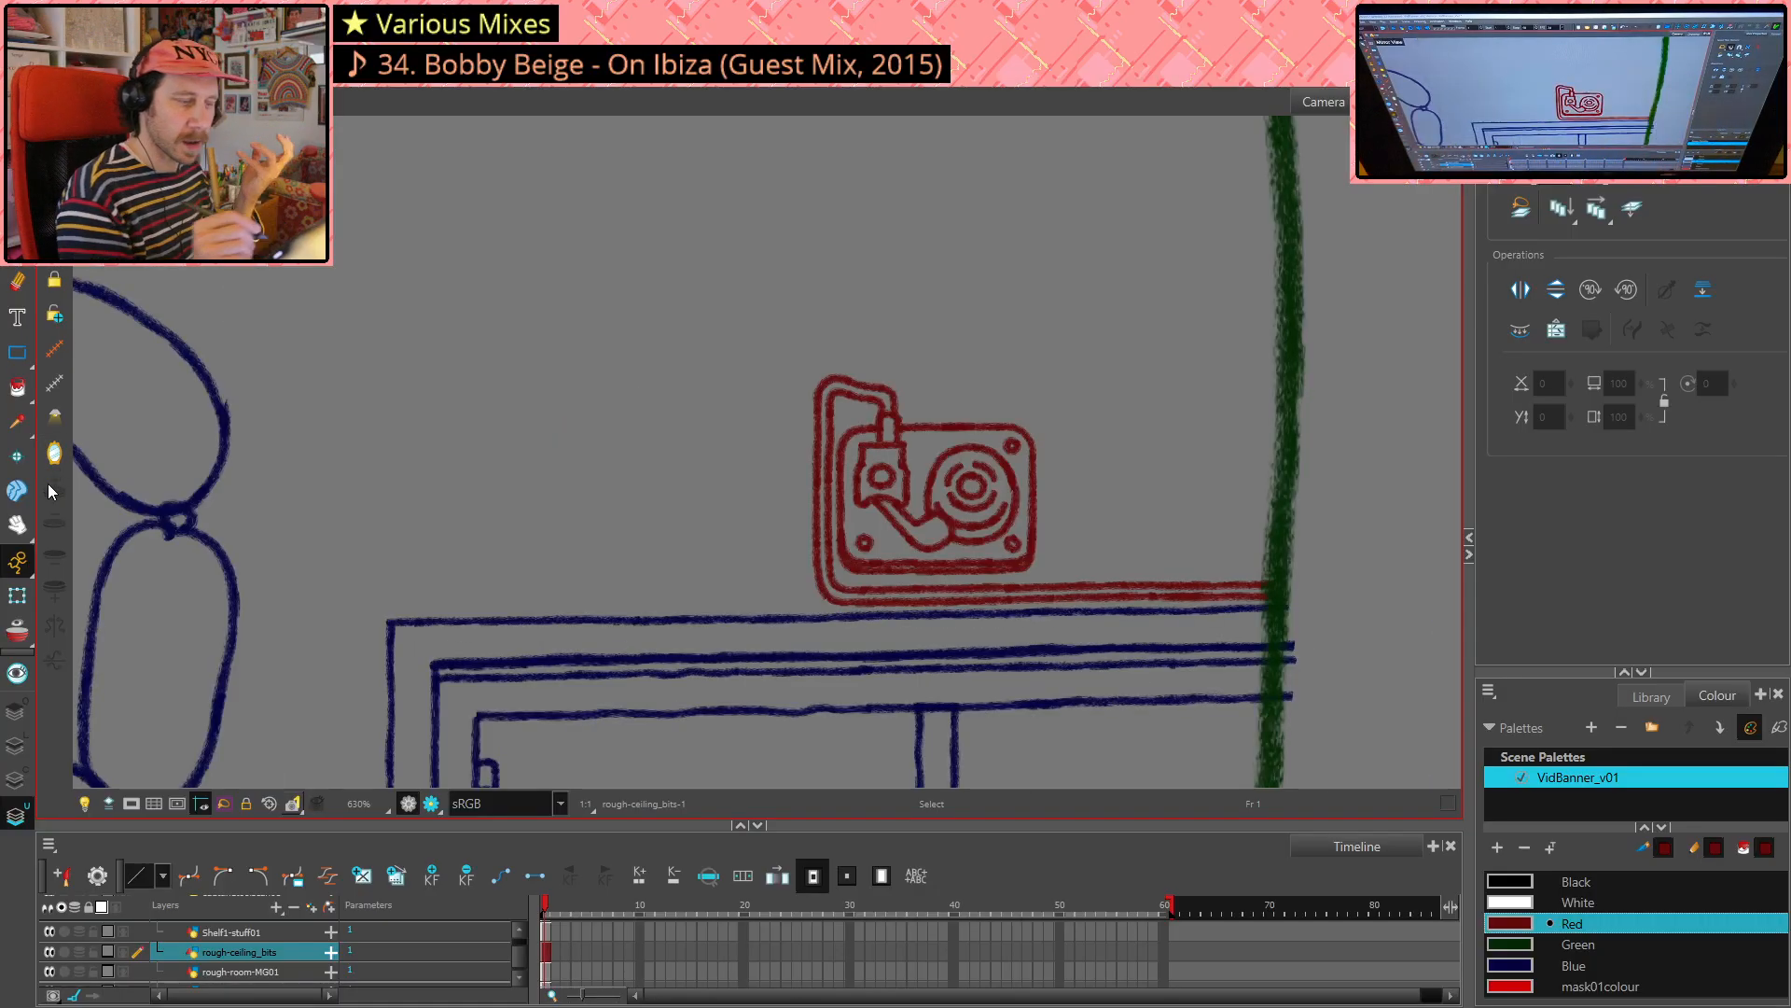
key("4")
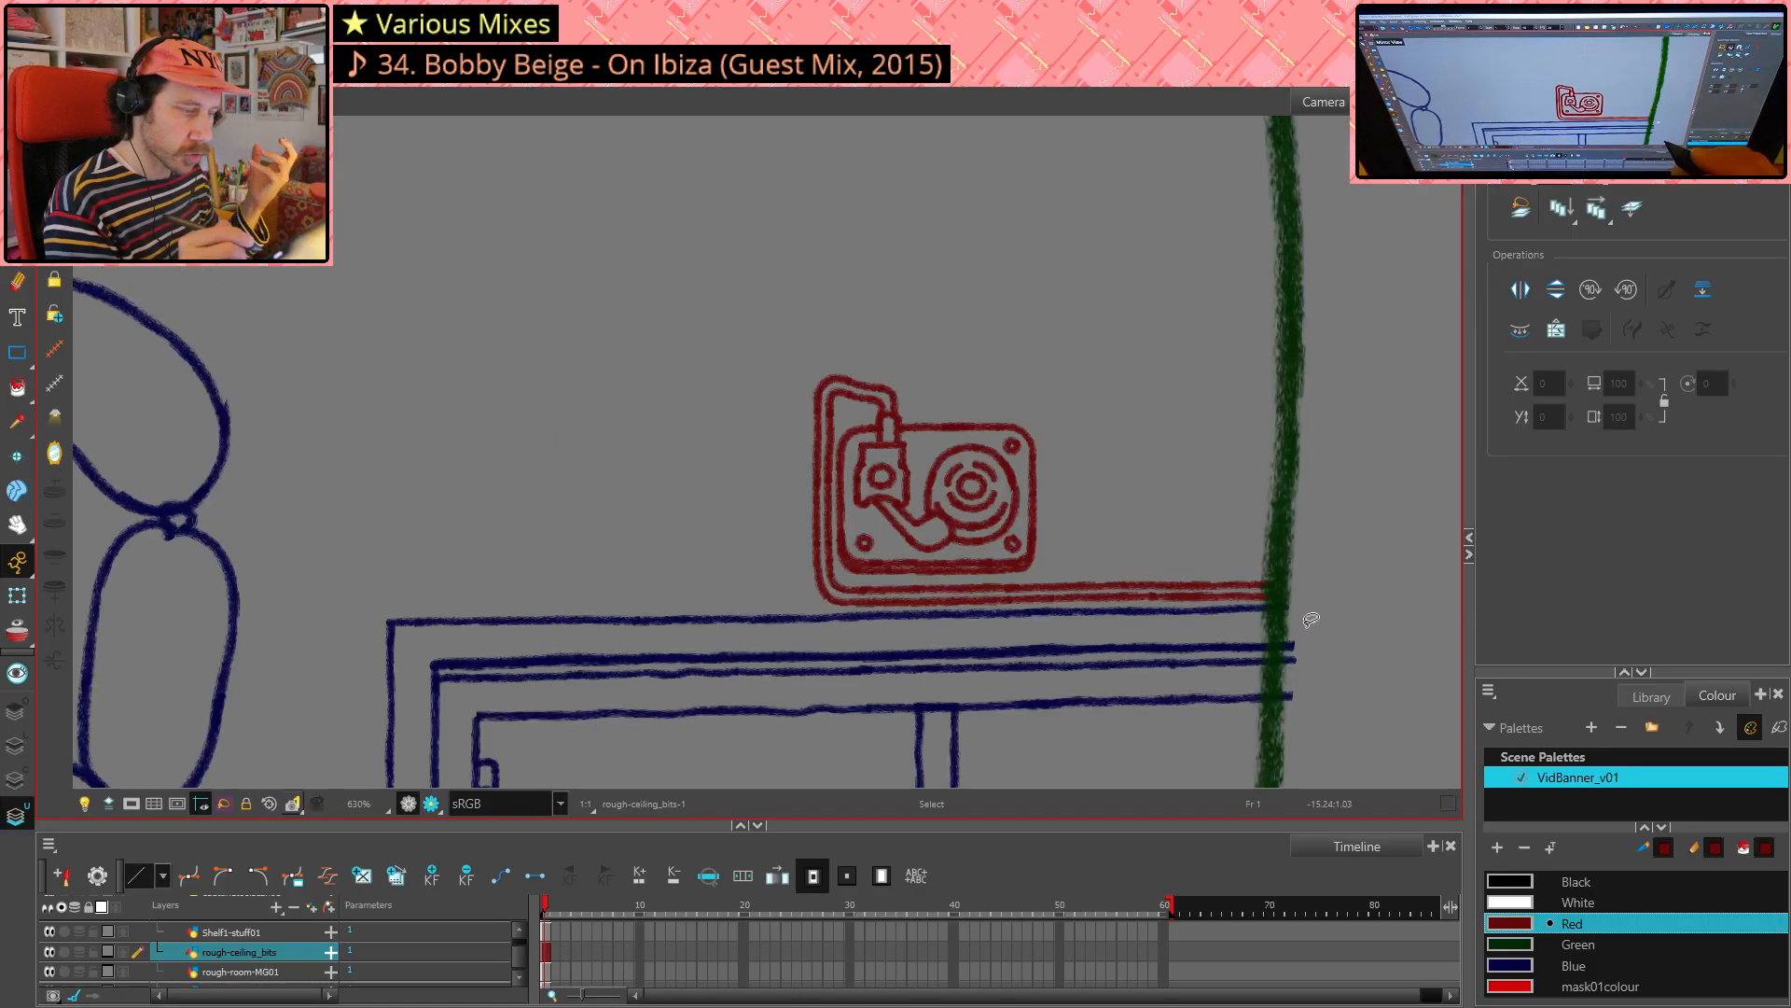
- Make the rough-door_alarm01 layer active for selecting individual pencil strokes of the door alarm
key("alt+e")
scroll(1076, 515, "up", 1)
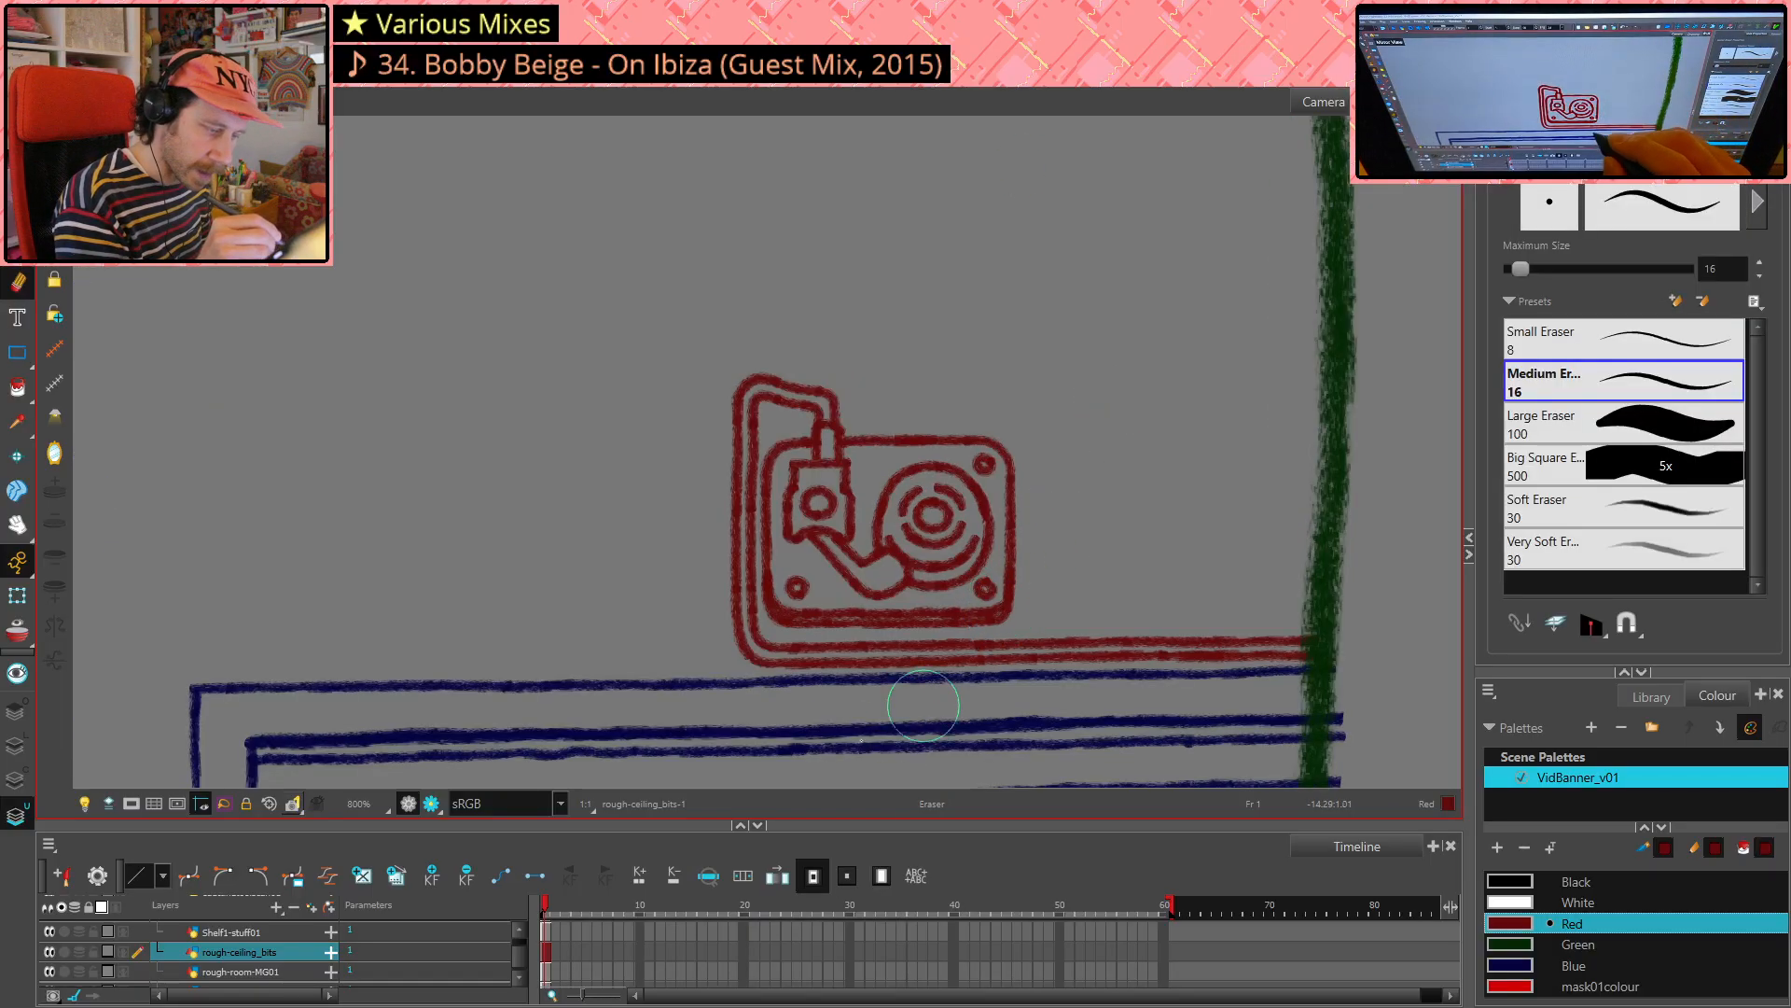
key("alt+s")
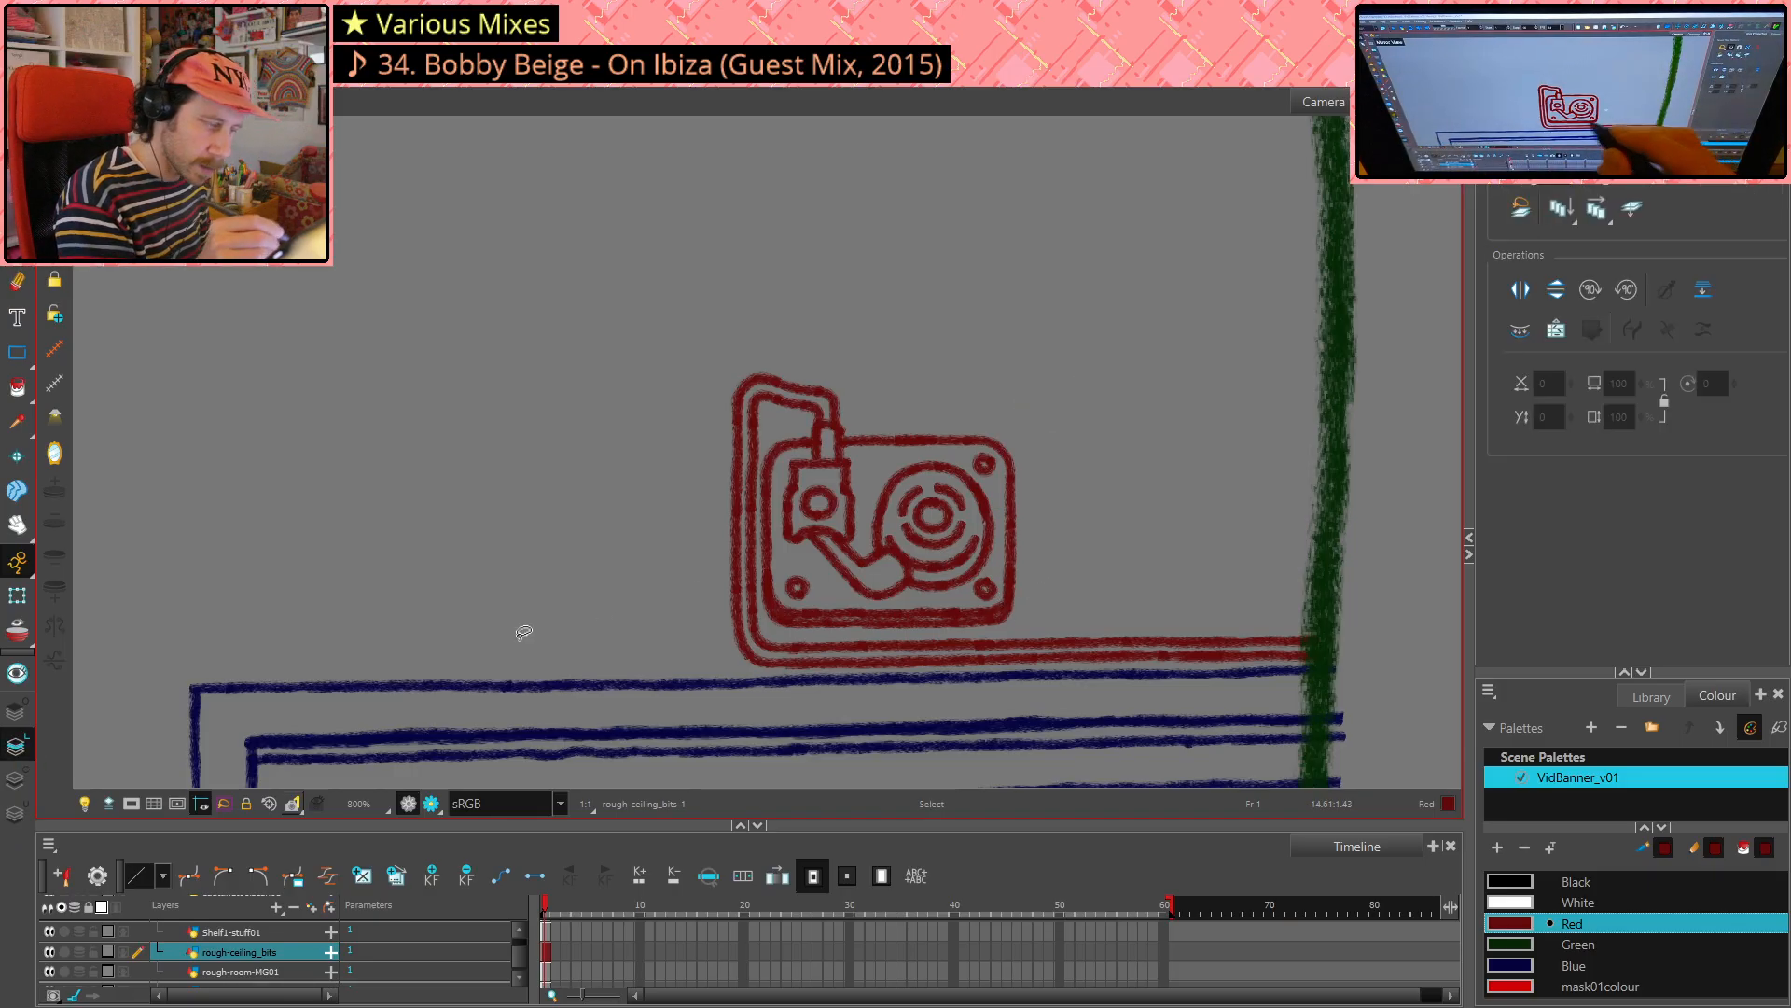
left_click(17, 713)
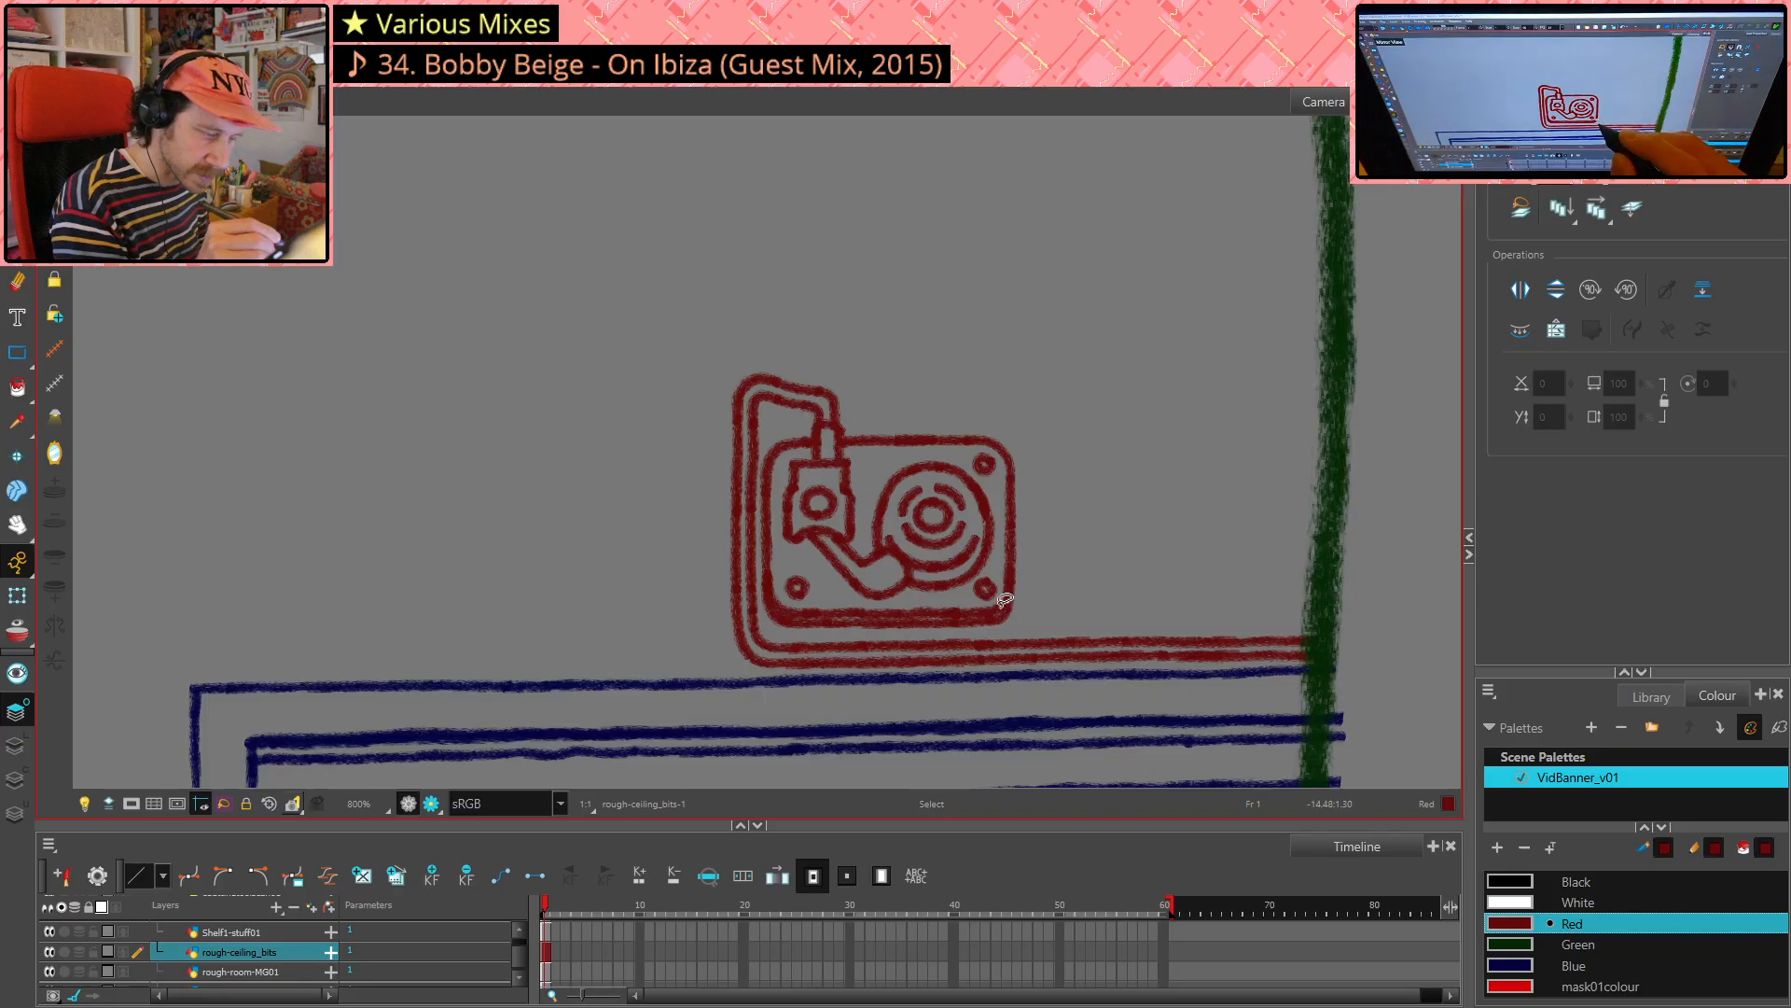
left_click(17, 745)
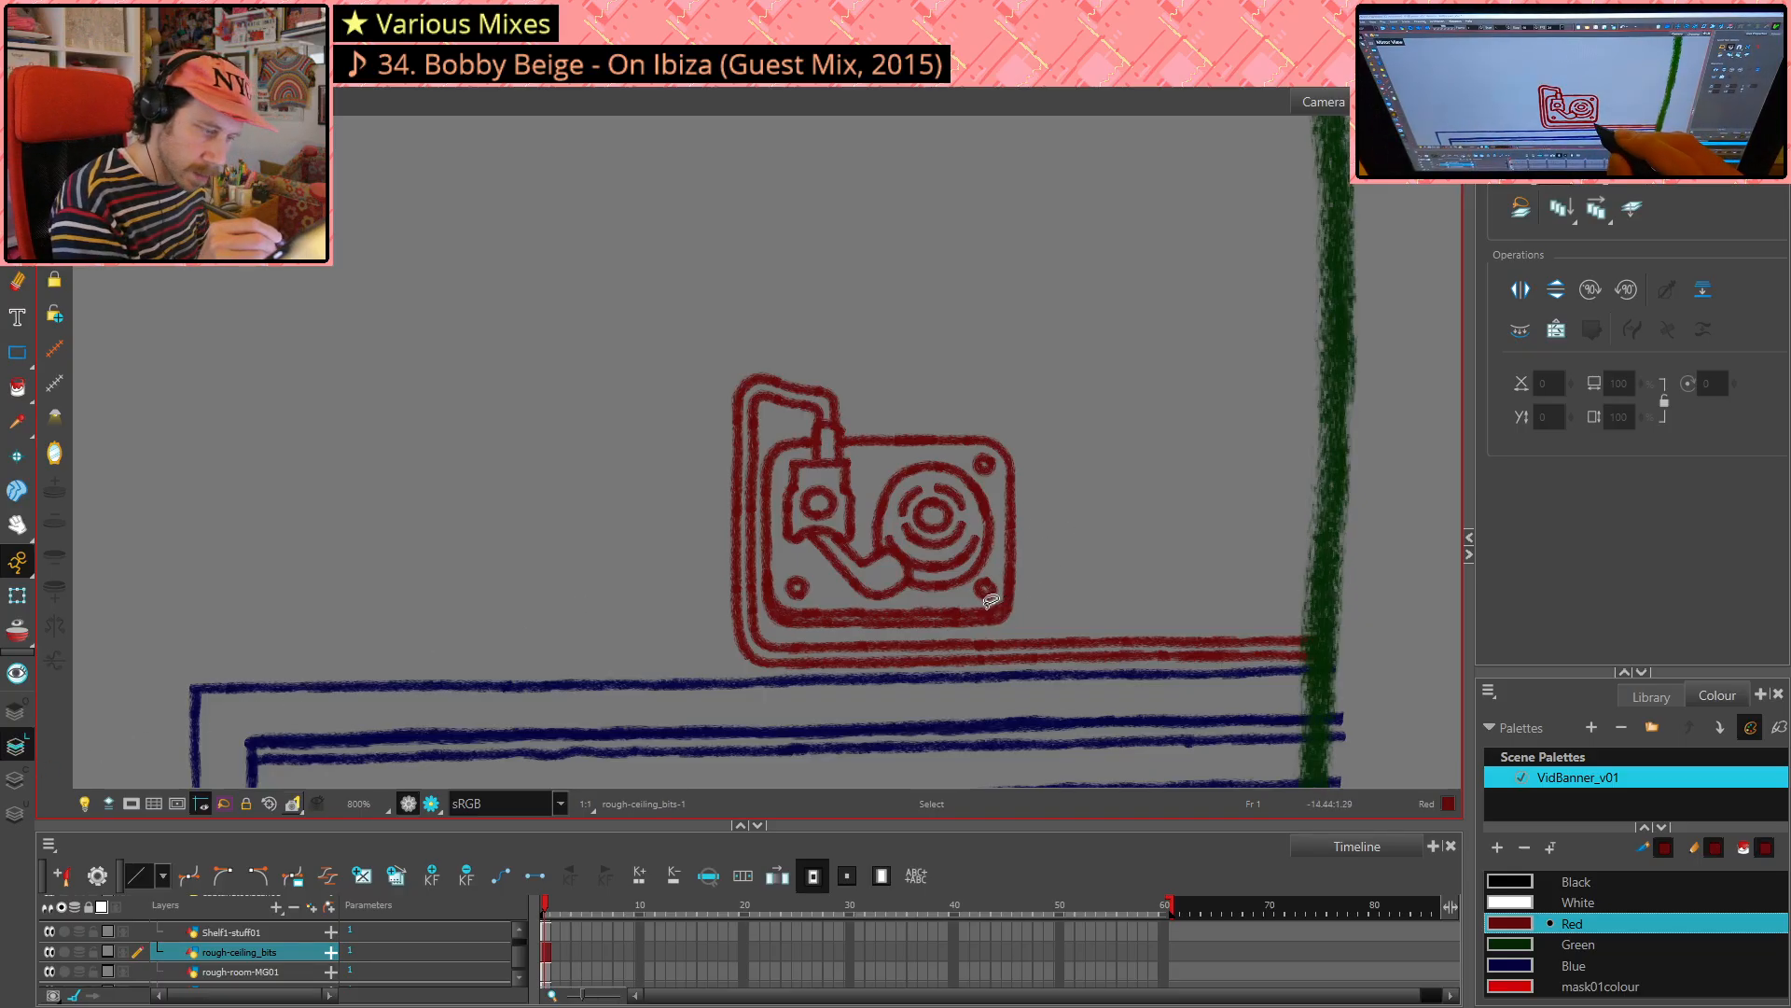
left_click(521, 979)
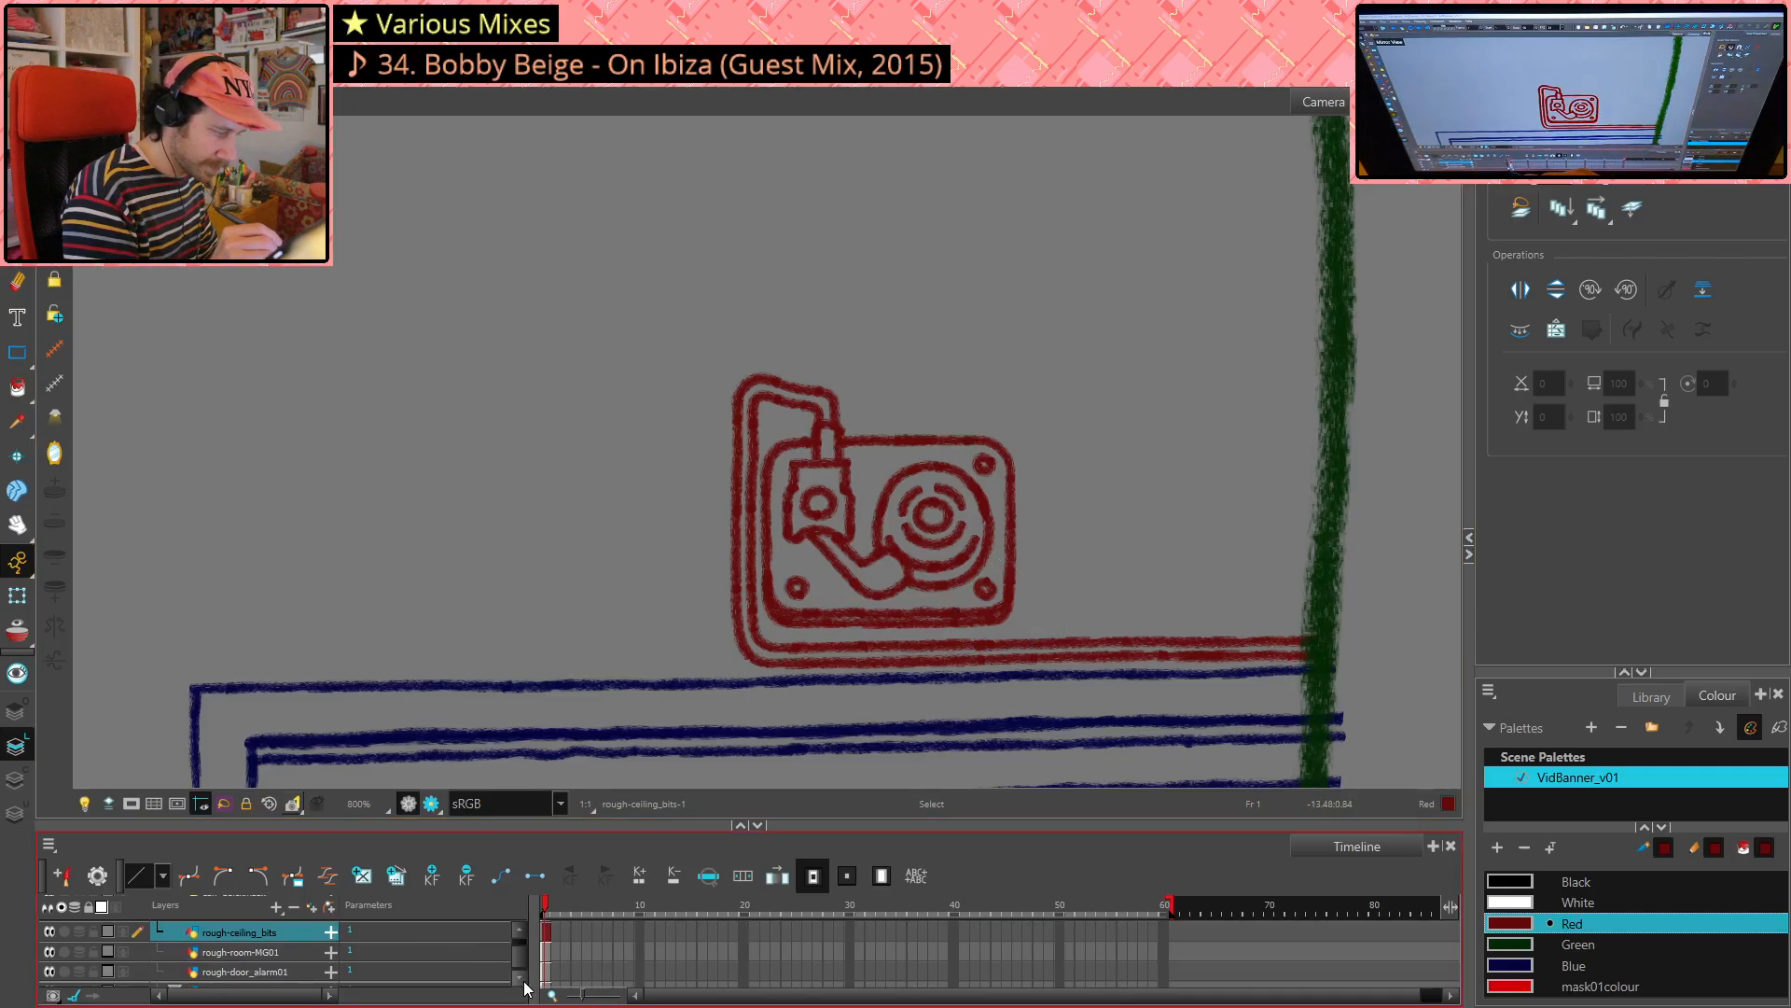
left_click(271, 970)
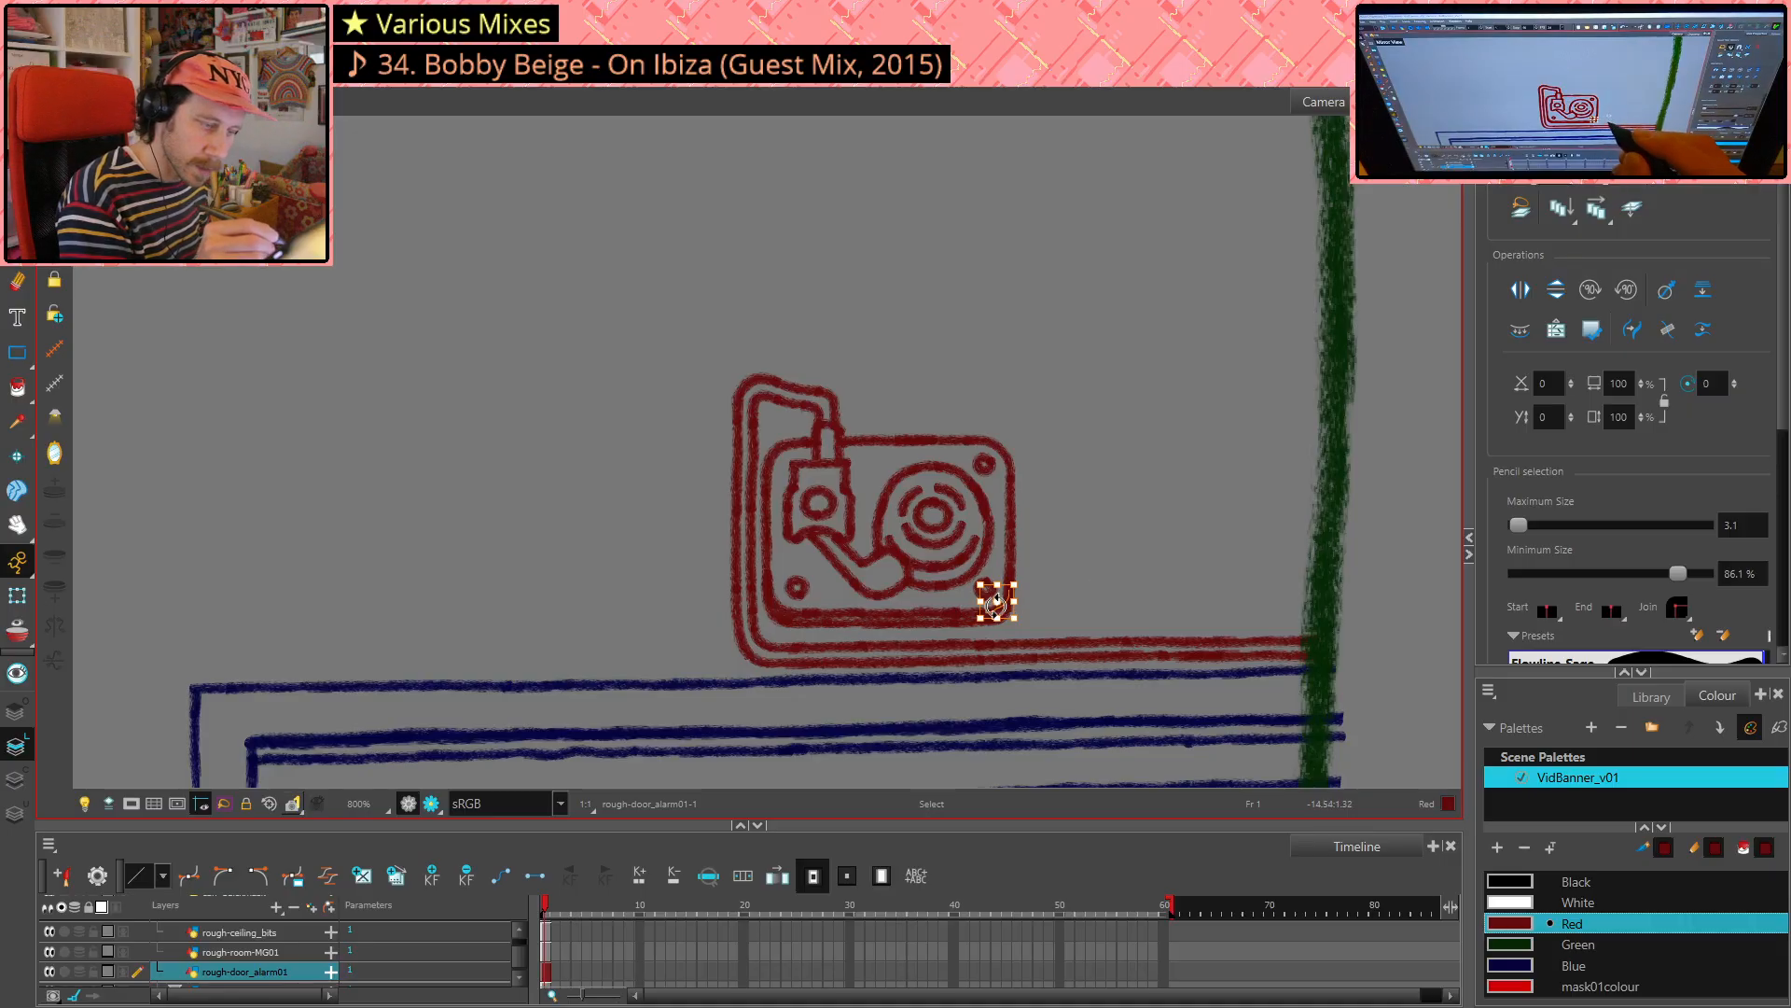
- Delete the doubled inner strokes along the alarm base plate's lower edge near the corner below the round bell
key("Delete")
left_click(987, 612)
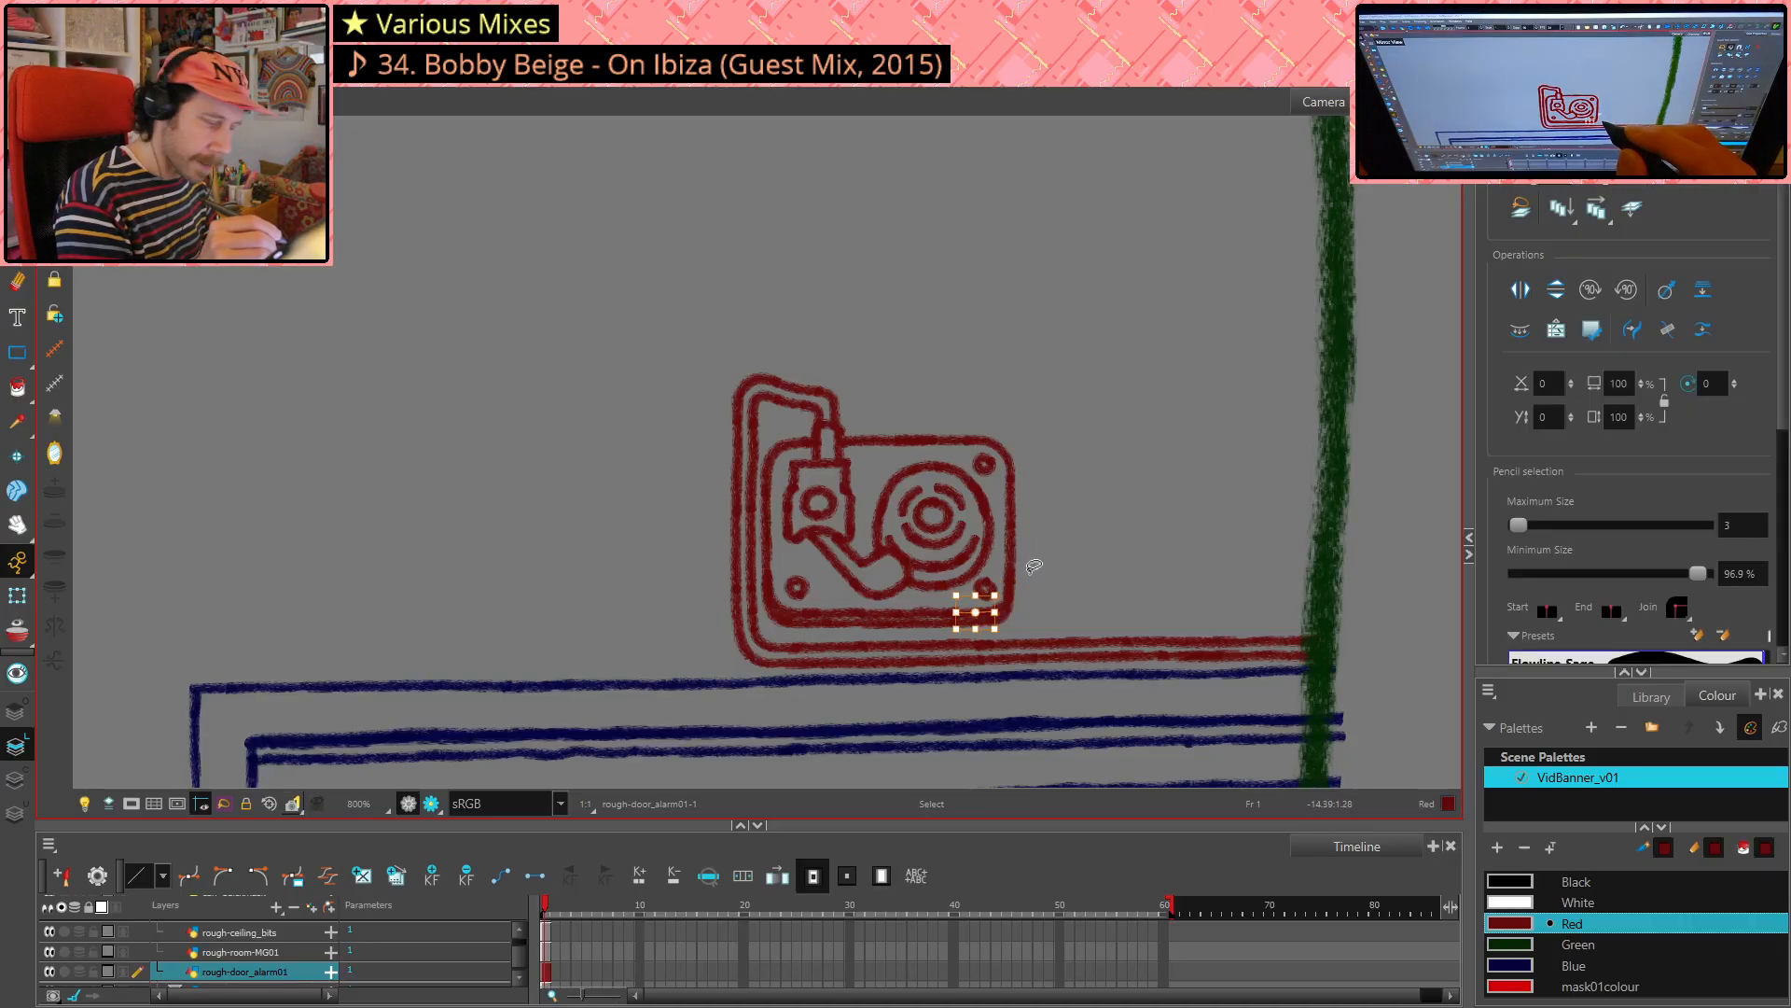
key("Delete")
left_click(996, 605)
key("Delete")
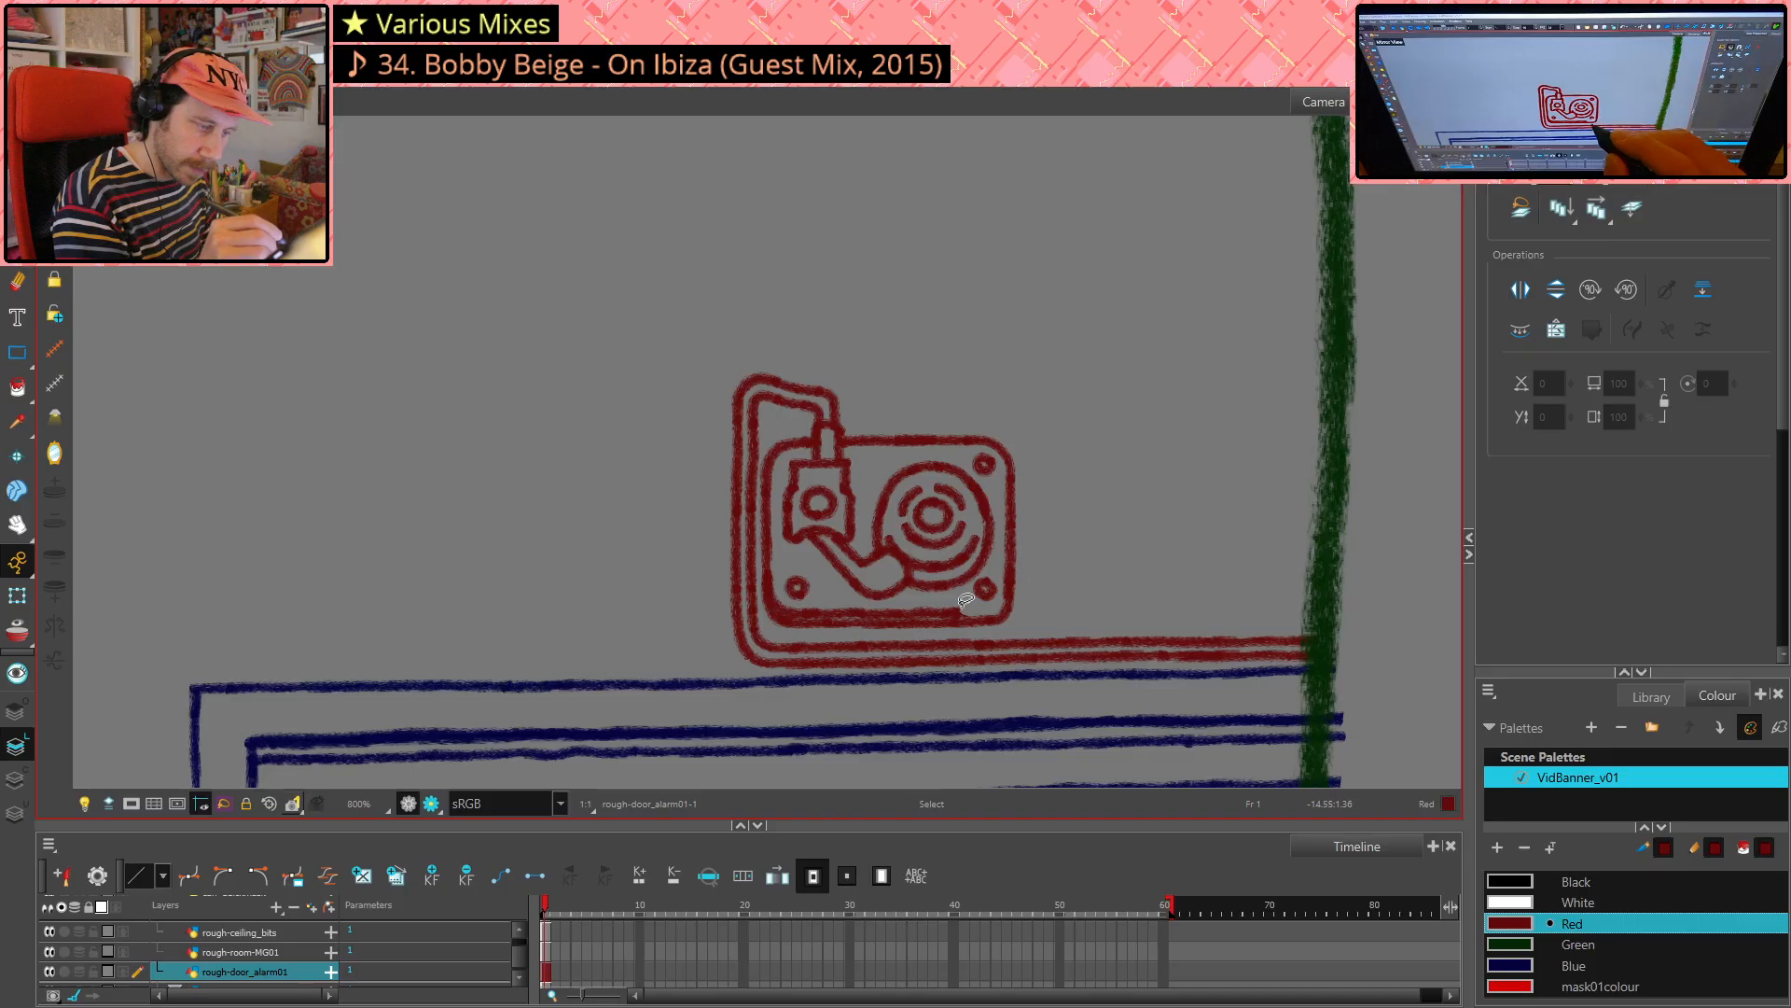
left_click(967, 600)
key("Delete")
left_click(989, 595)
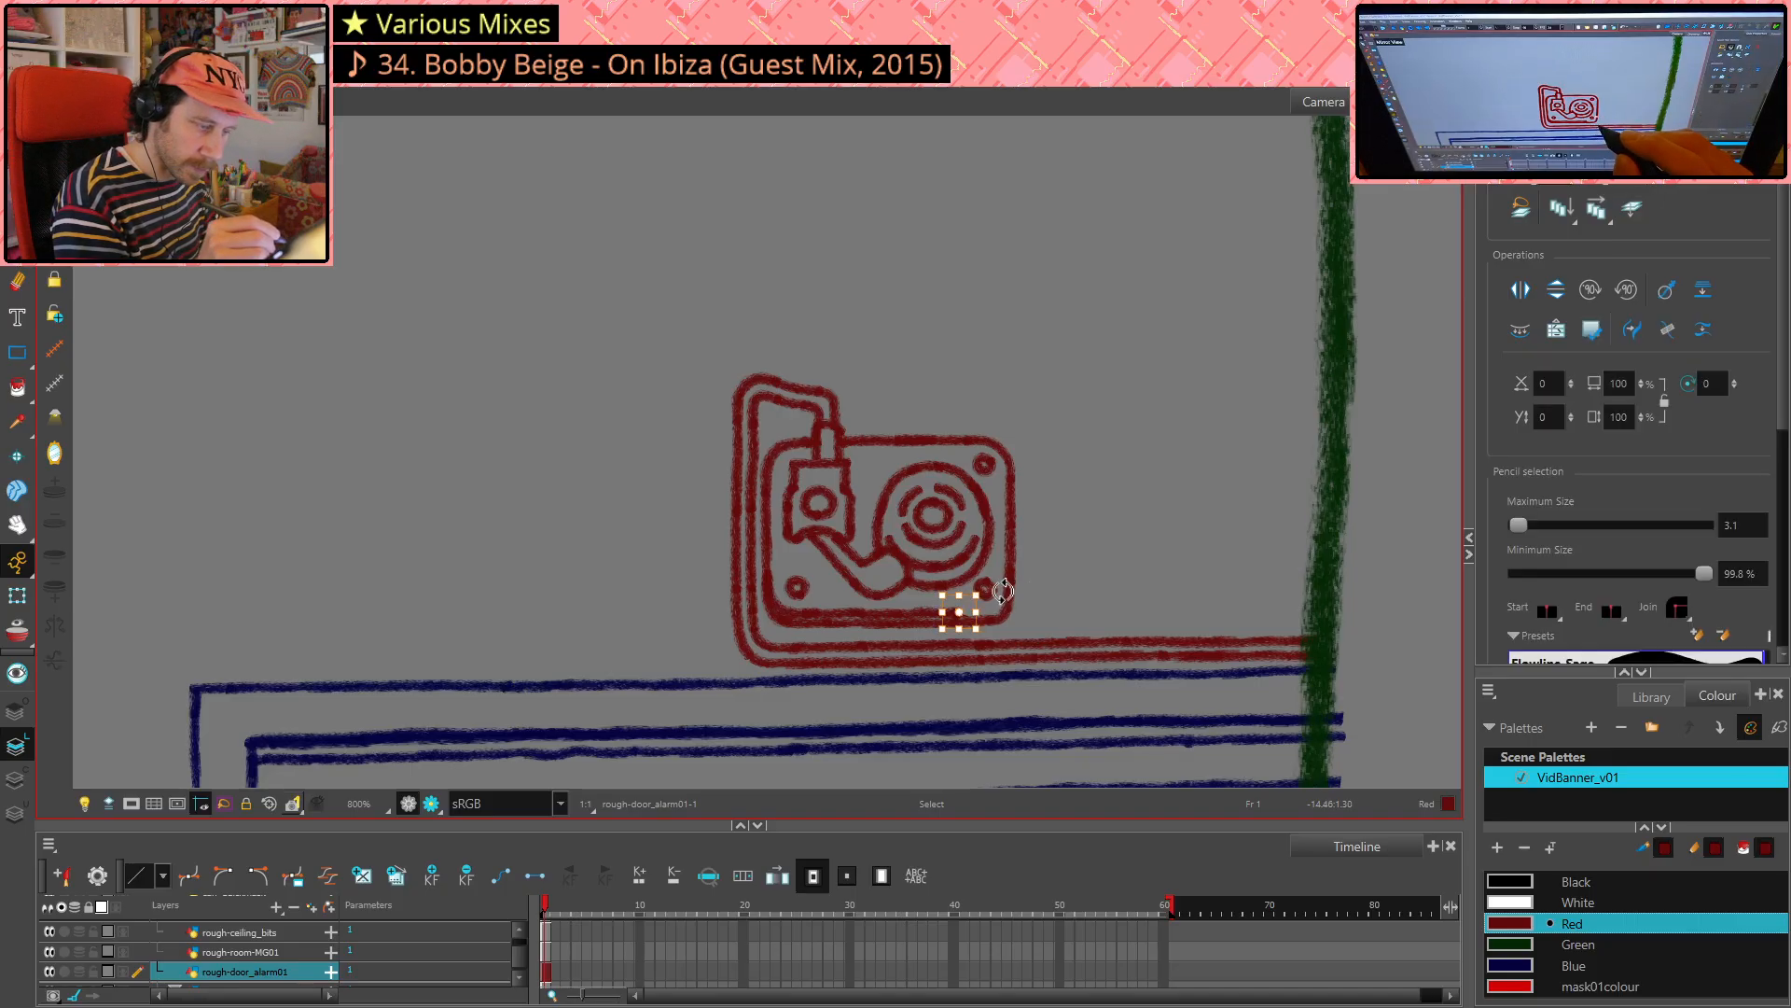
key("Delete")
left_click(975, 604)
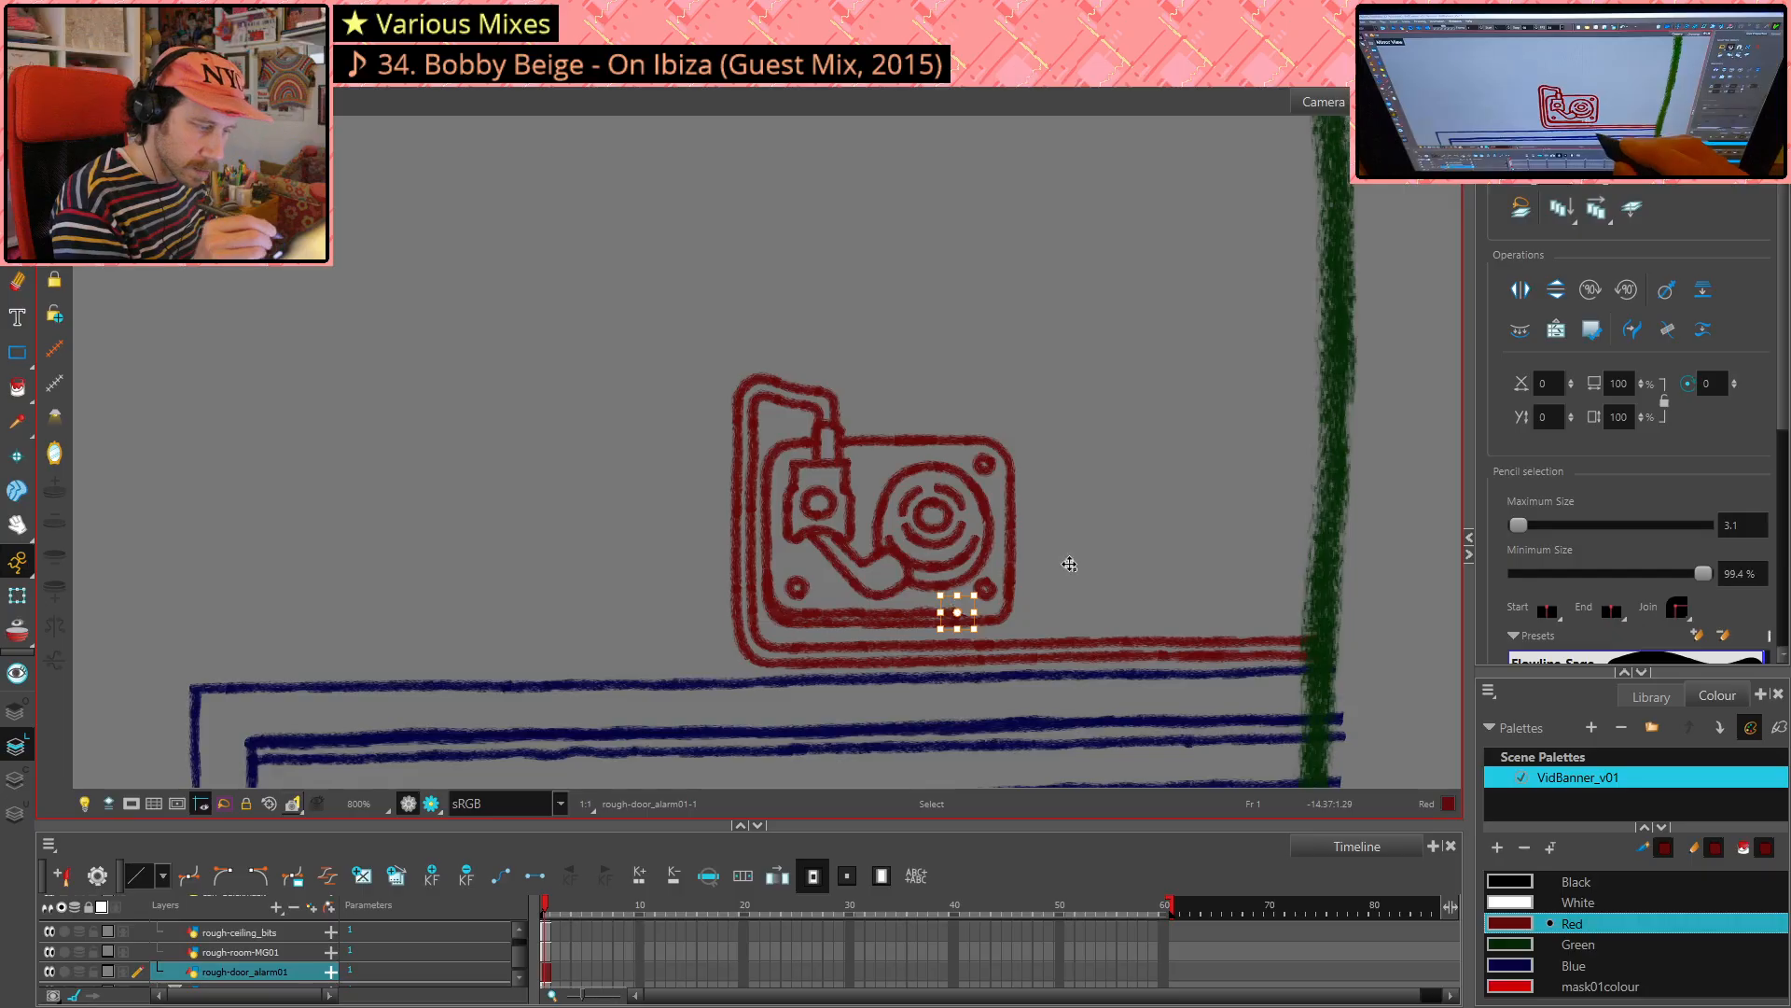
key("Delete")
left_click(922, 612)
key("Delete")
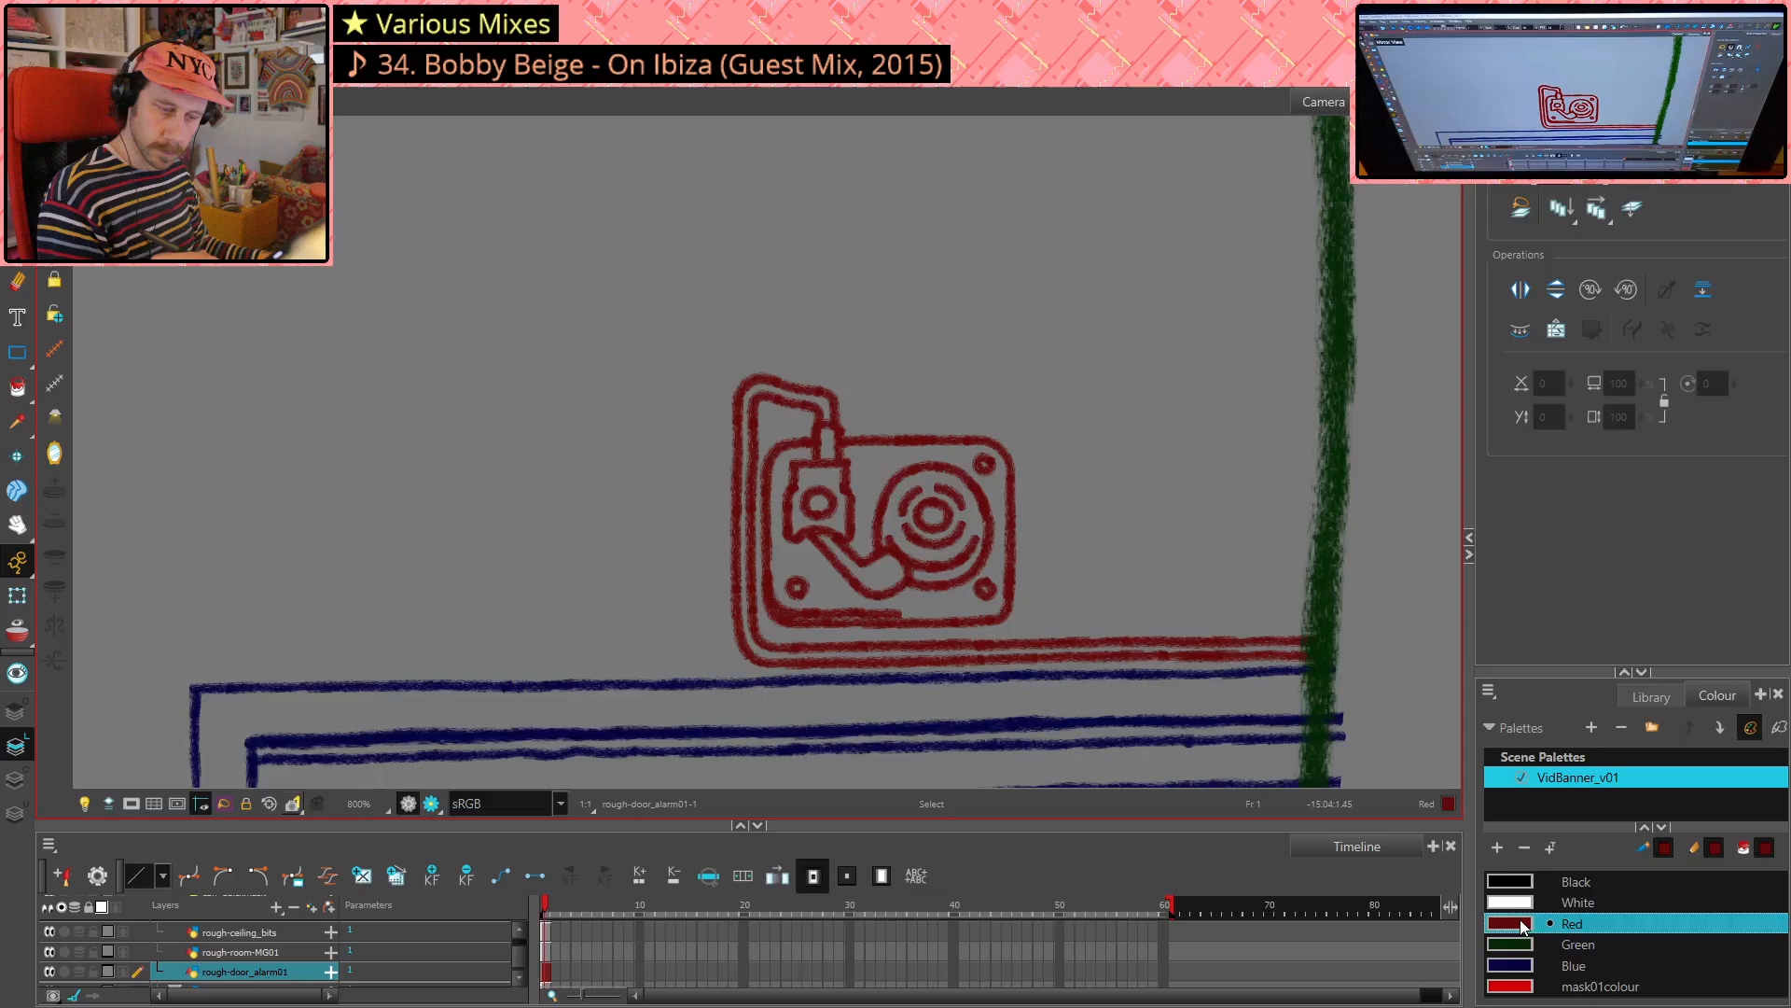
- Redraw a short red inner pencil line along the base plate's lower edge towards the corner below the bell
key("alt+/")
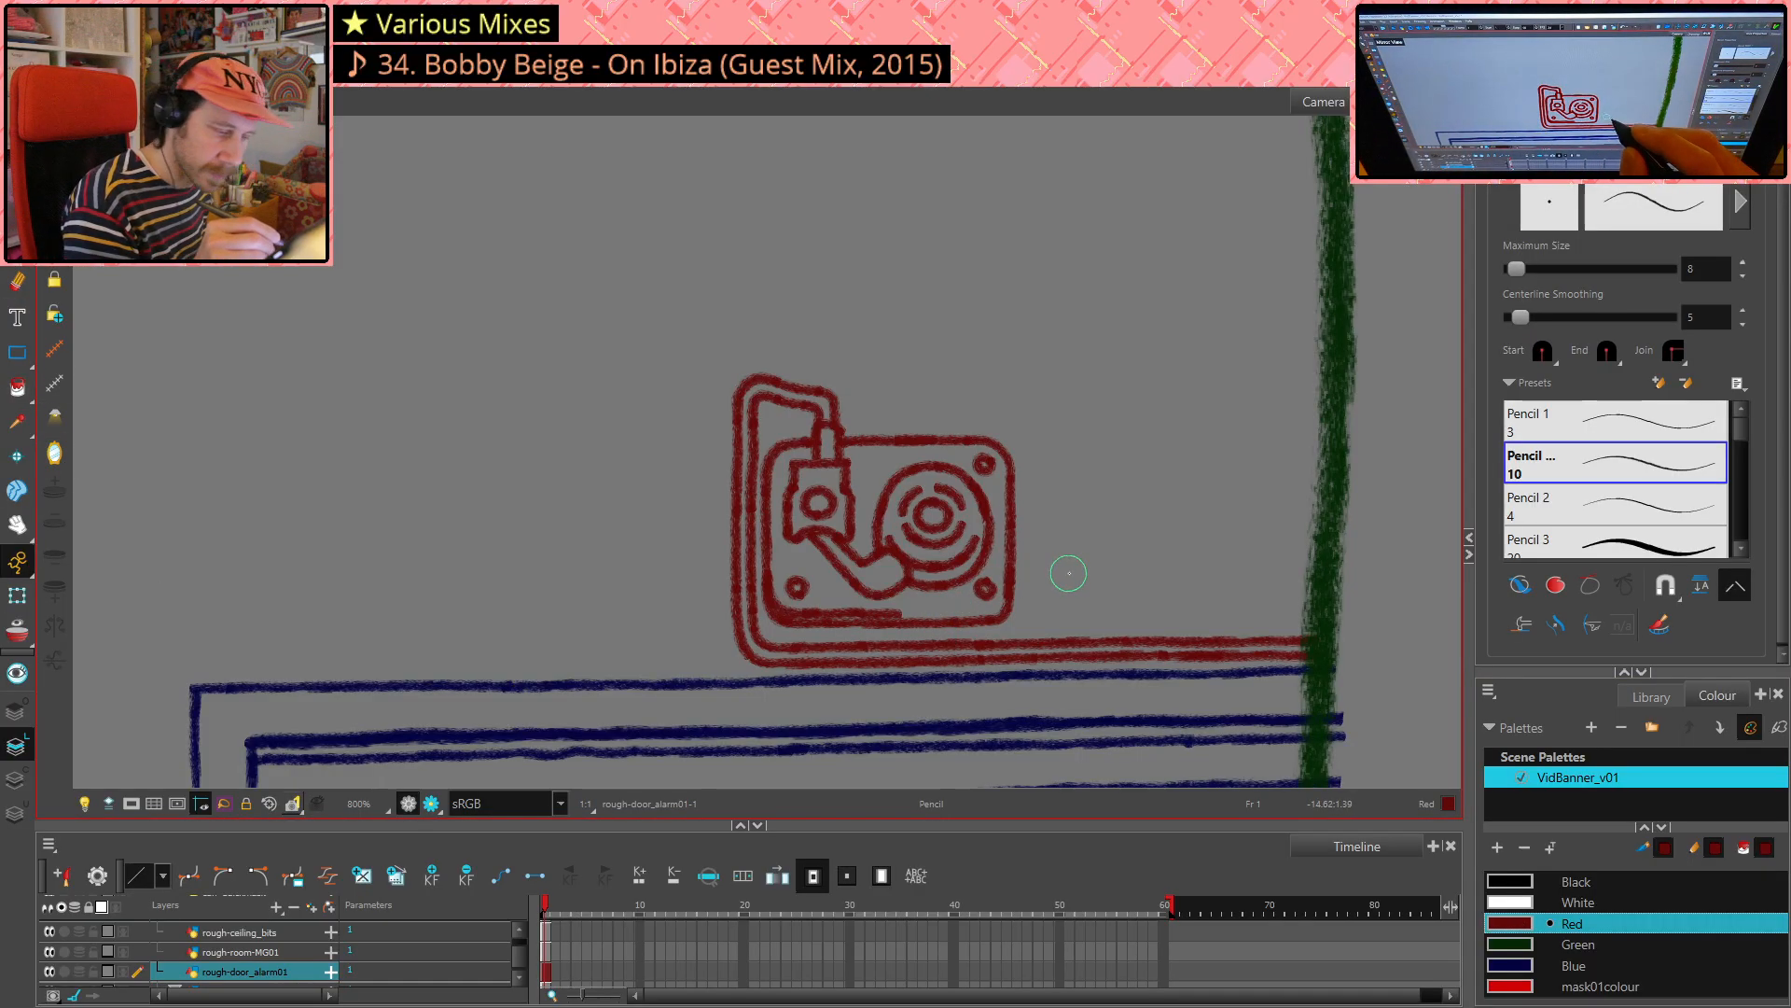
left_click_drag(1065, 575, 1127, 542)
key("ctrl+z")
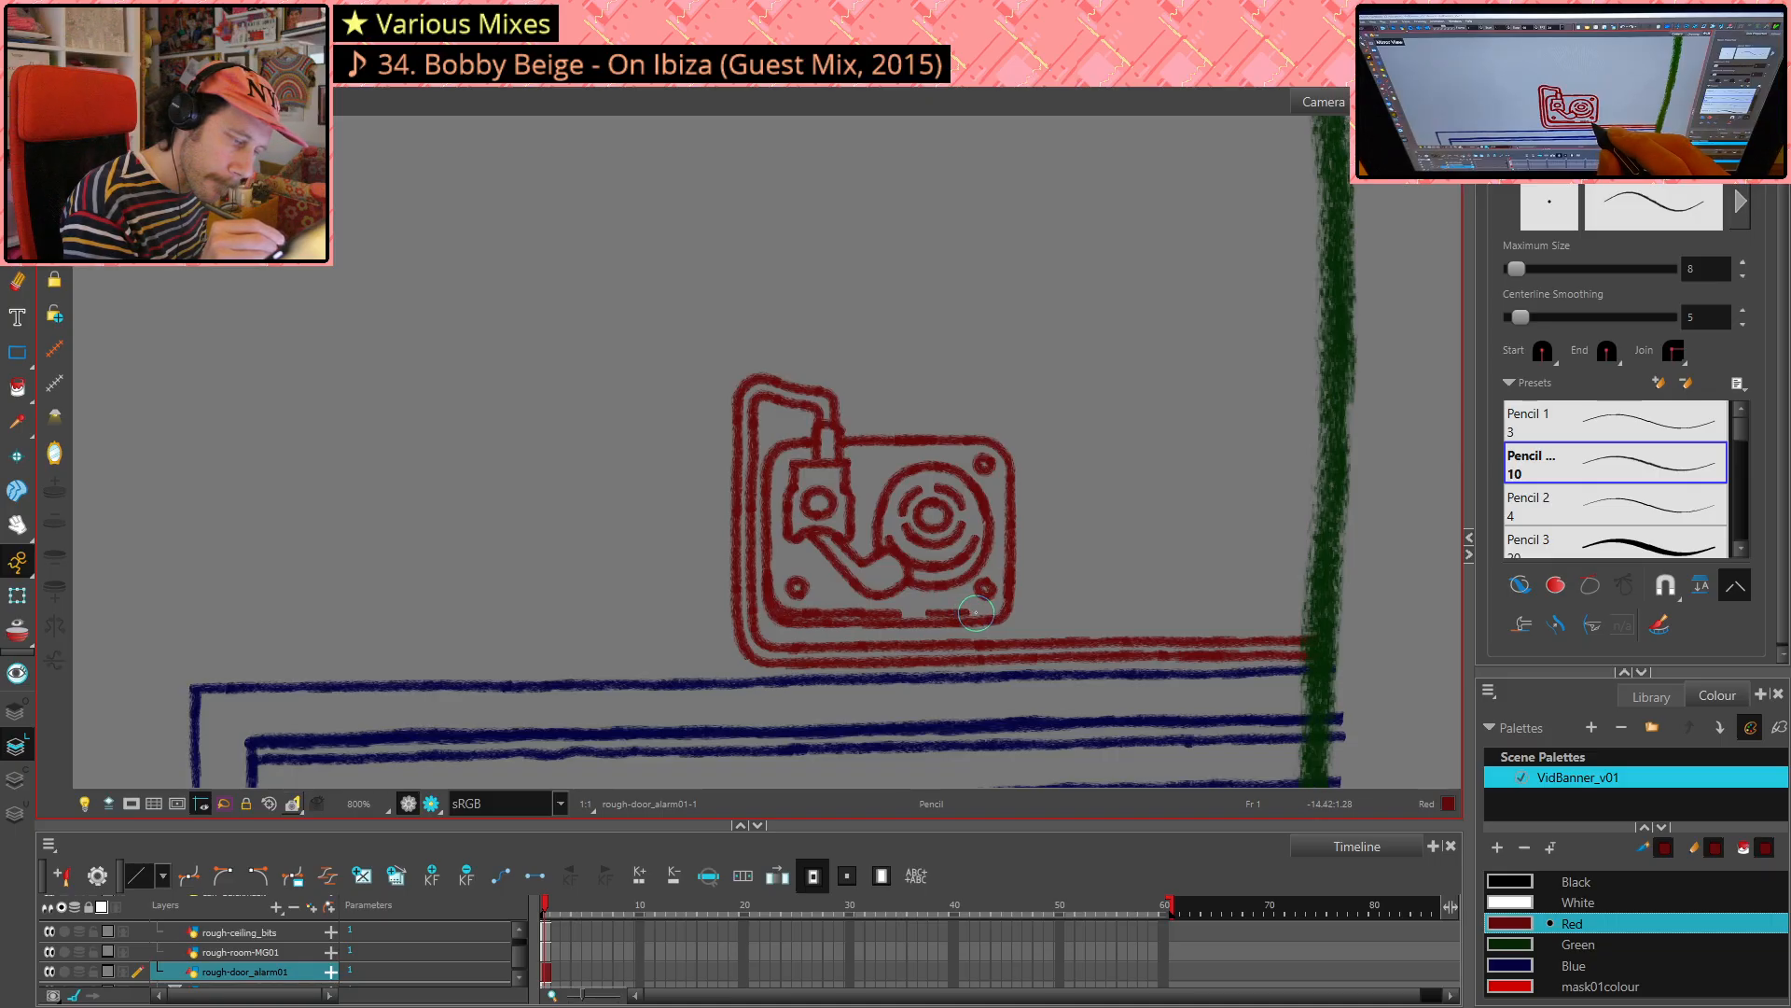
key("alt+s")
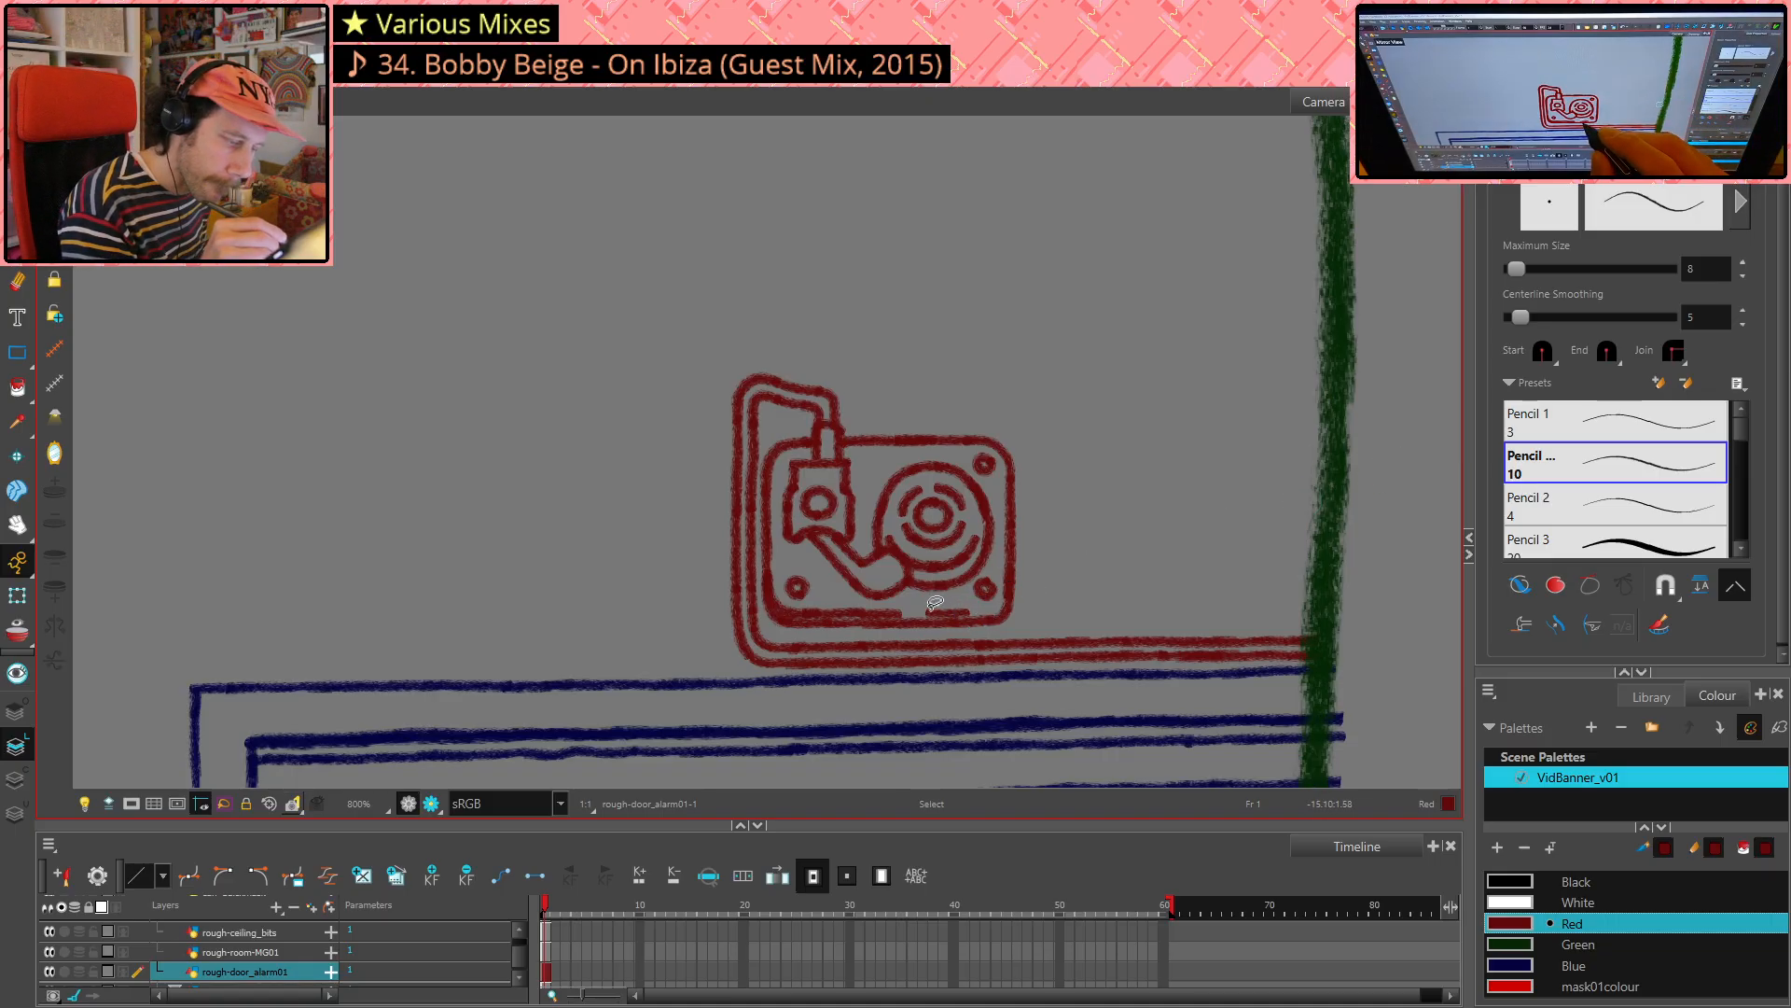
key("alt+/")
left_click_drag(931, 612, 944, 613)
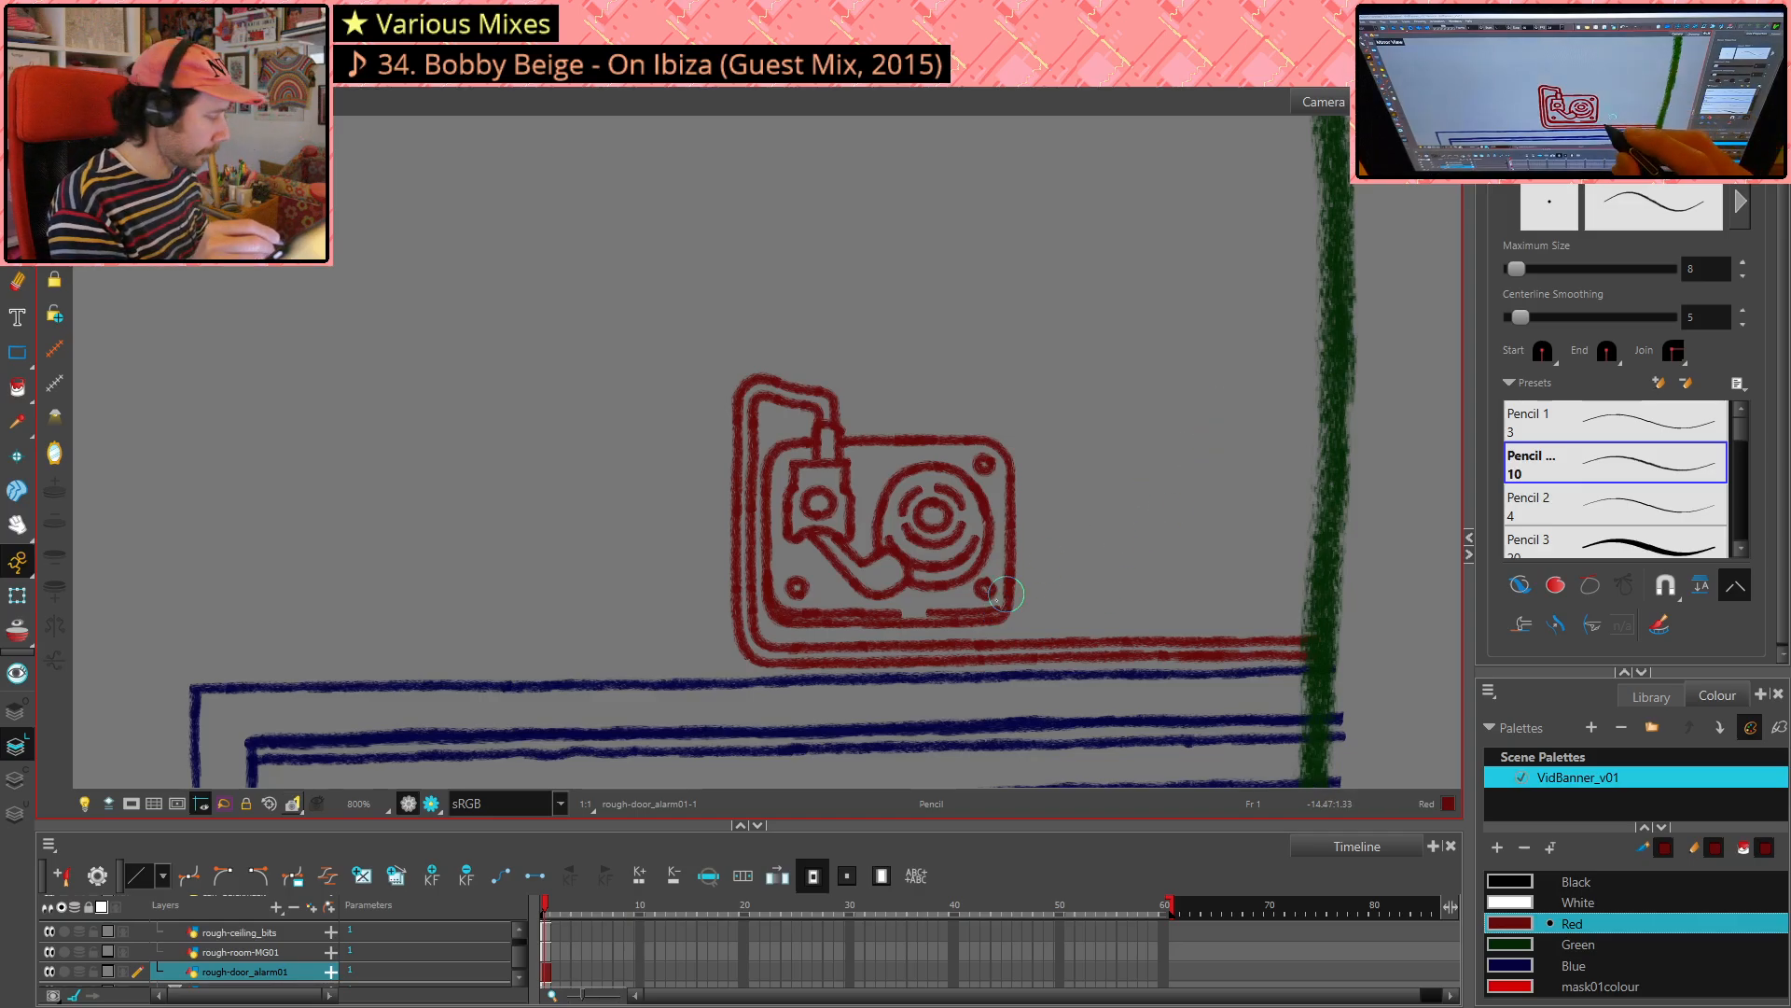
- Try to erase part of the redrawn line at the base plate's lower corner beside the bell
key("alt+e")
mouse_move(1006, 604)
left_mouse_down()
mouse_move(994, 618)
mouse_move(1007, 601)
left_mouse_up()
key("ctrl+z")
key("ctrl+z")
key("alt+slash")
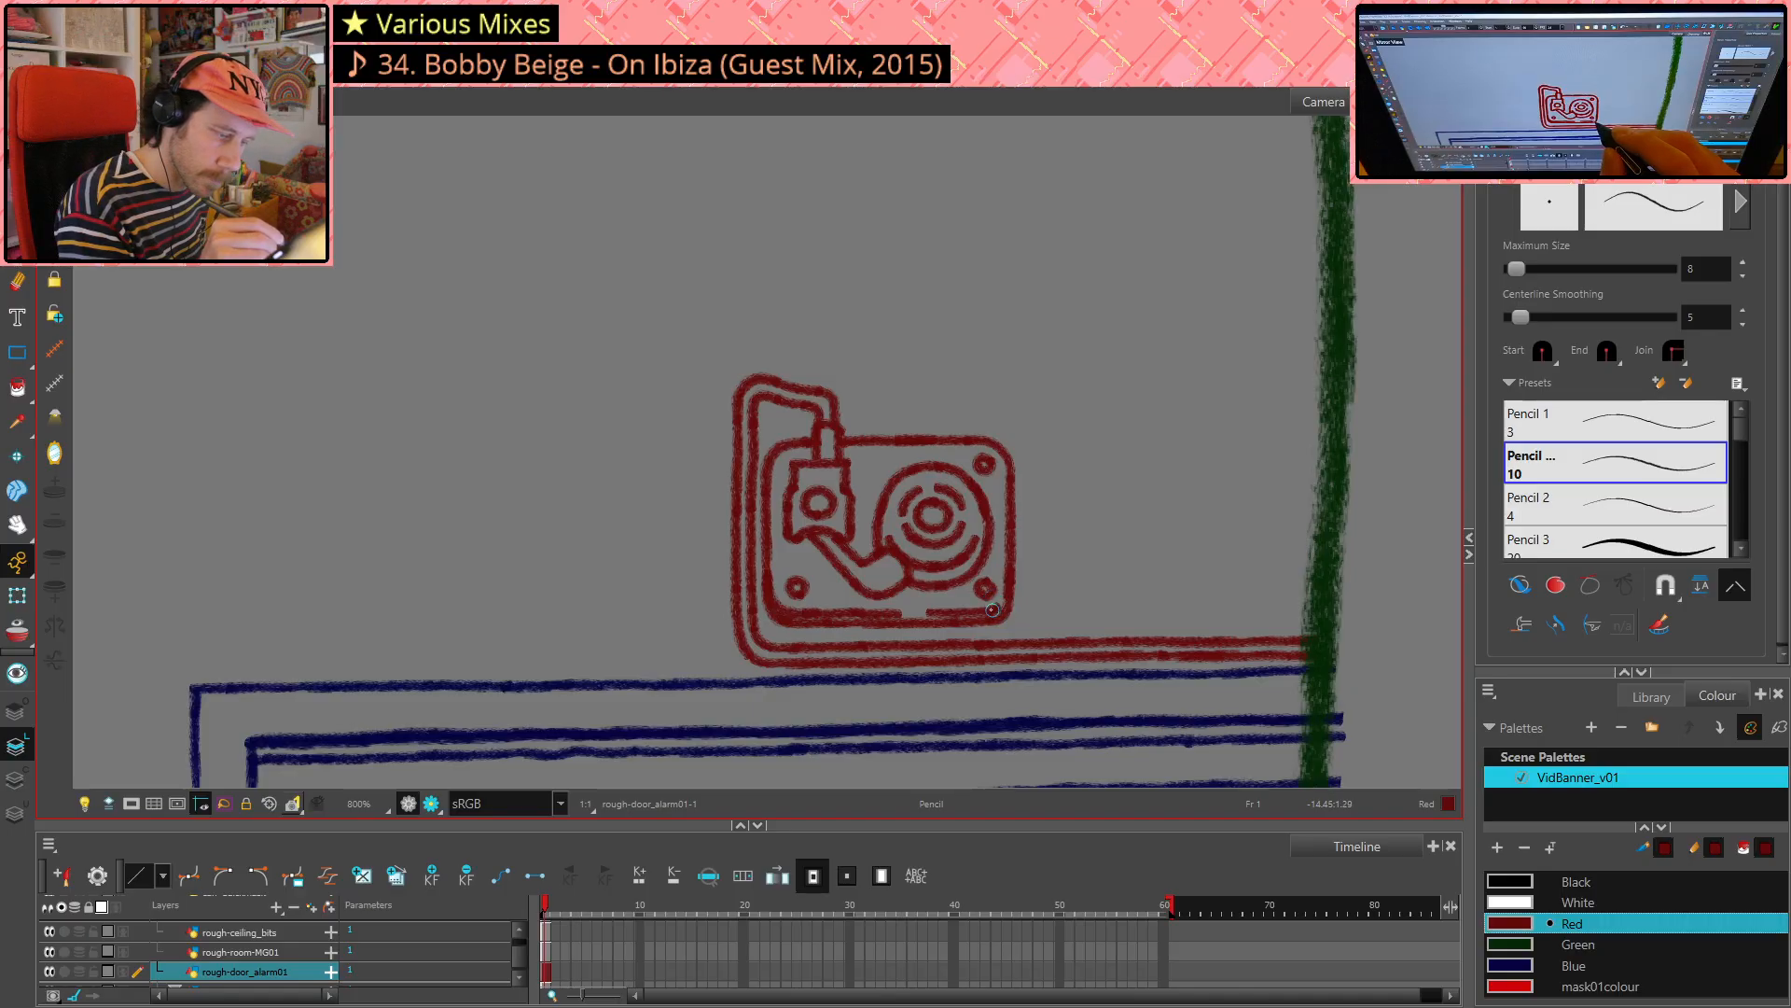
key("alt+s")
key("alt+slash")
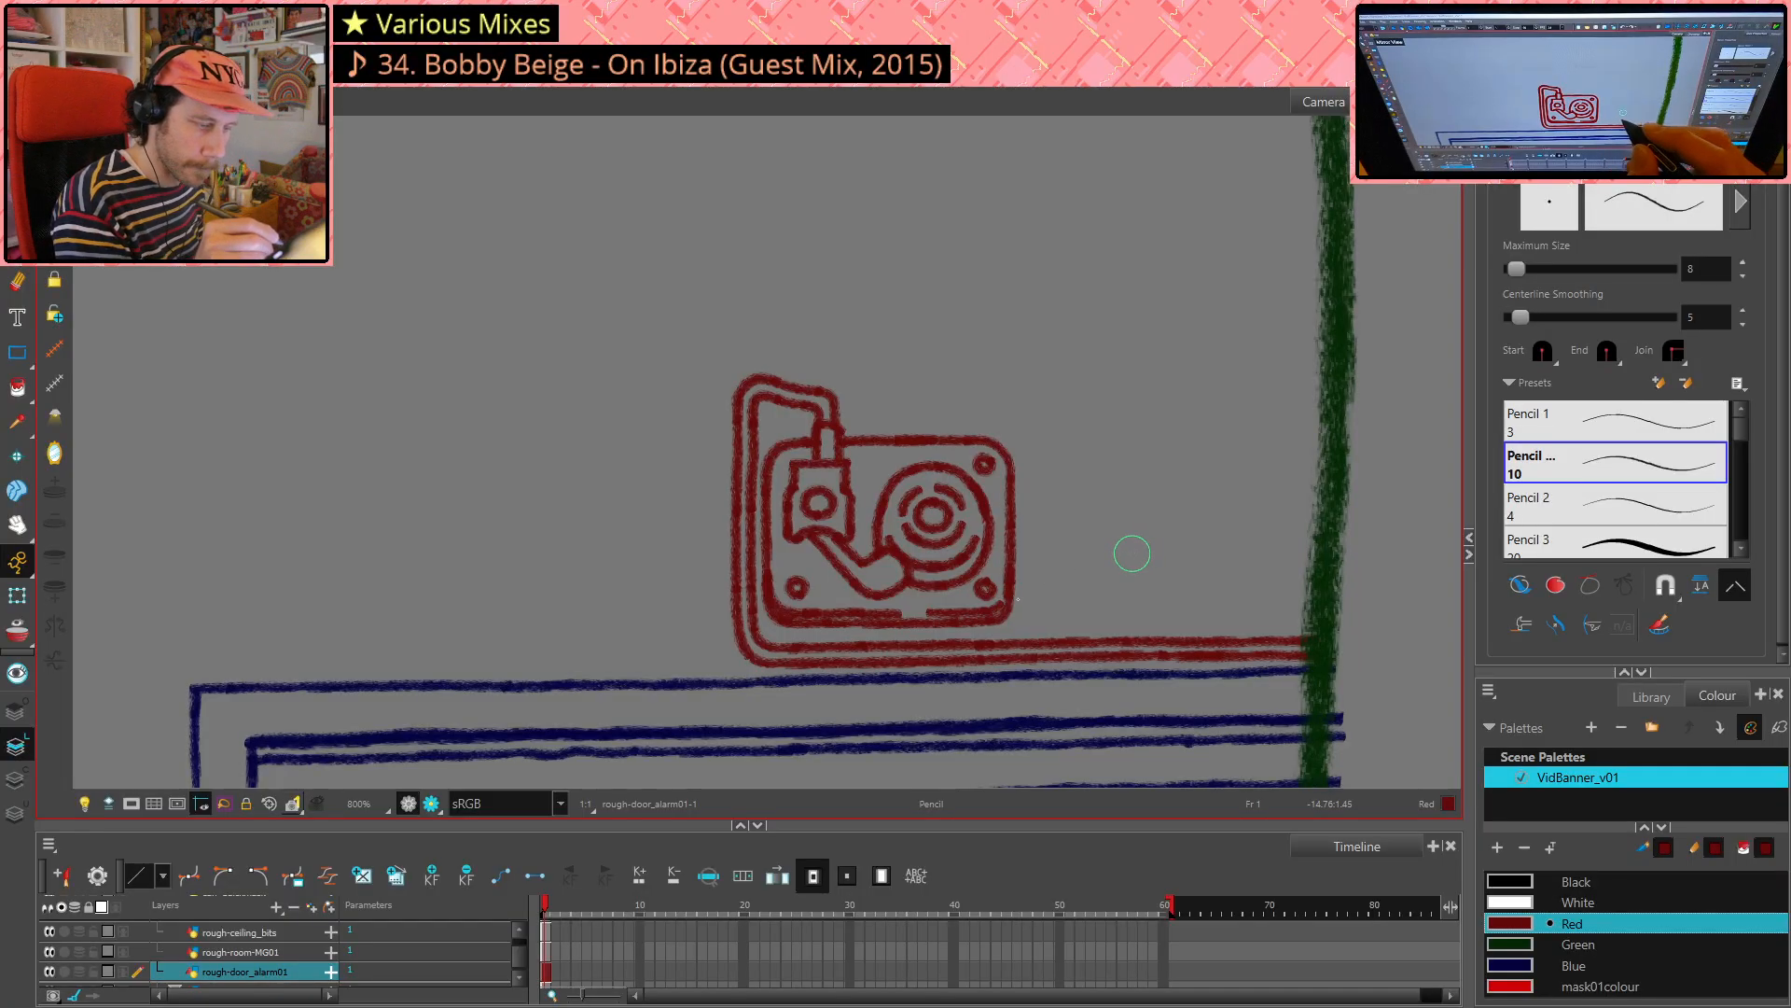
key("alt+s")
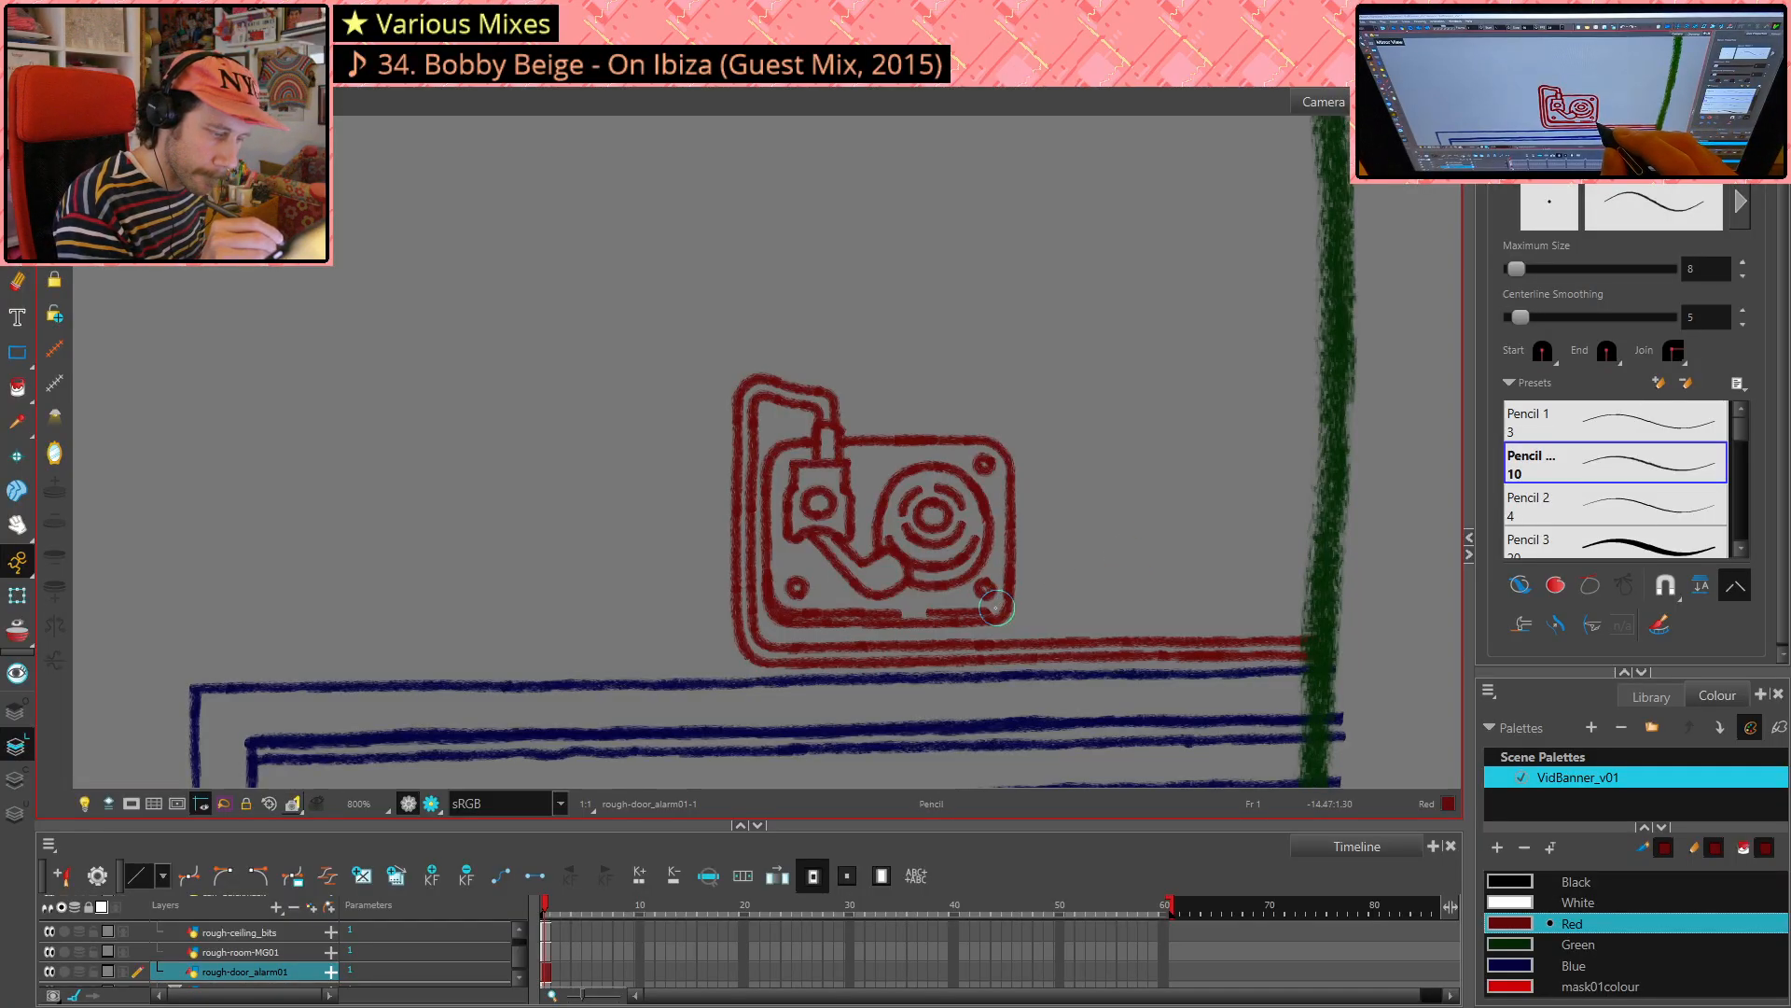
key("alt+slash")
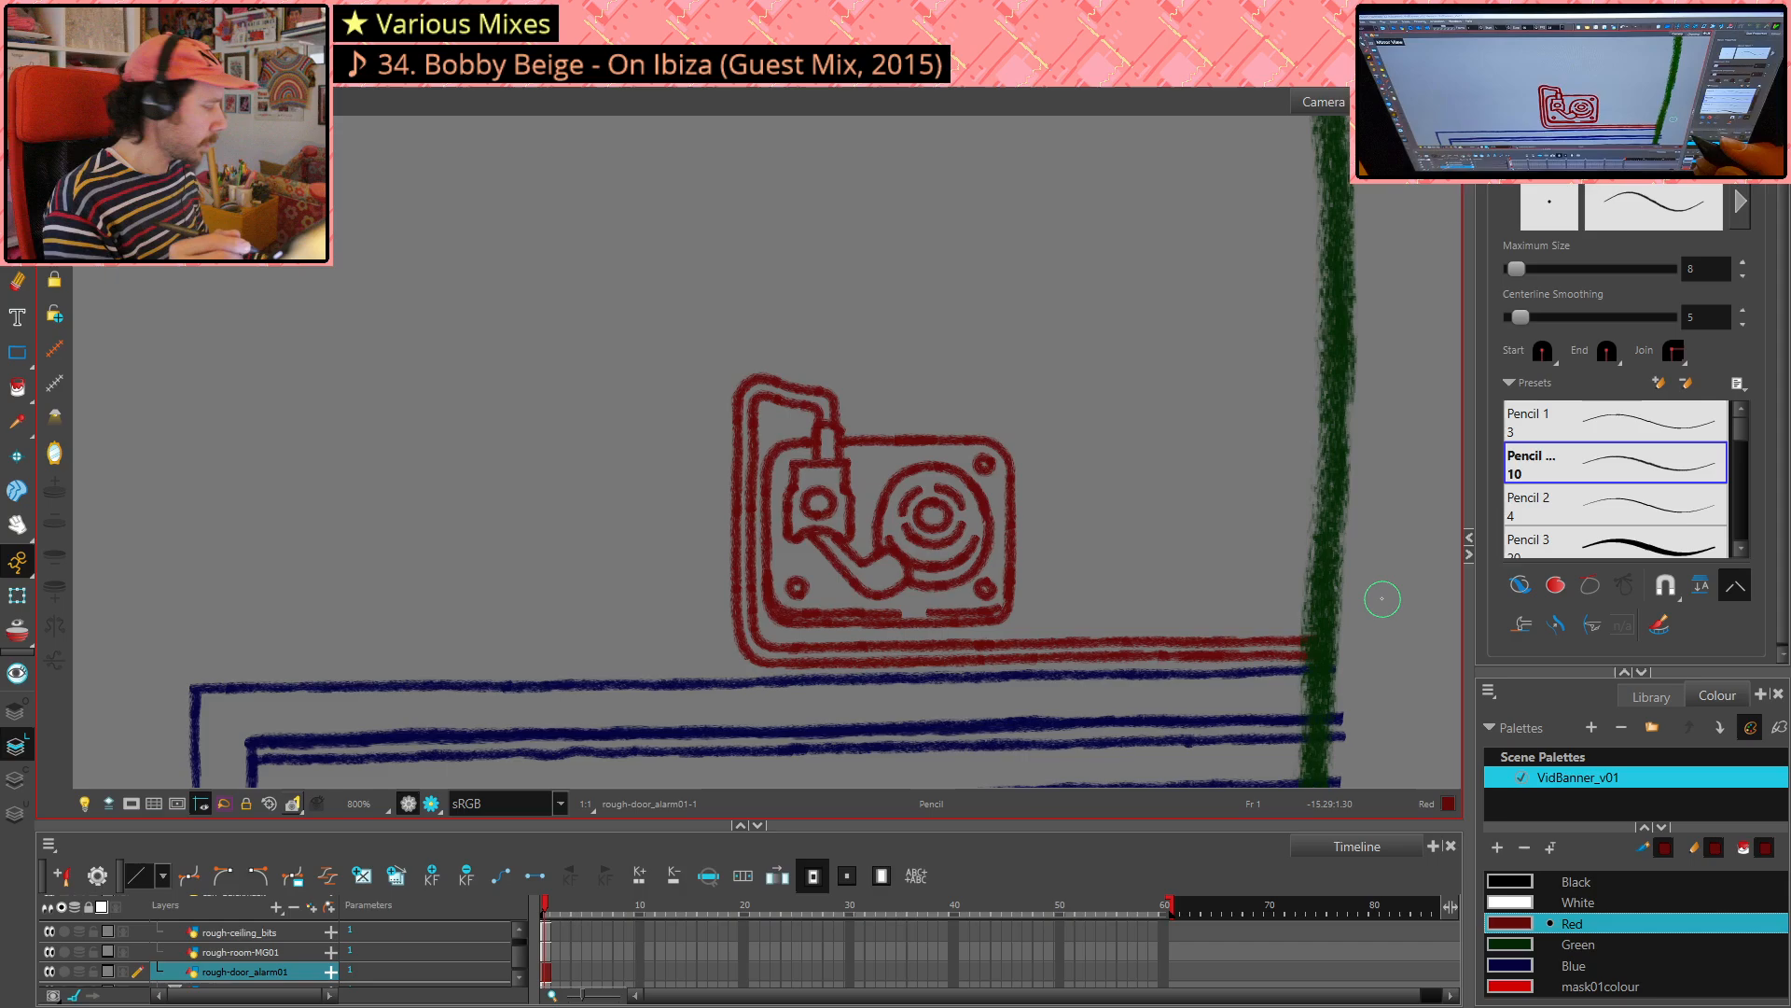
- Delete the curved elbow strokes that join the alarm's diagonal lever arm to the round bell
key("alt+s")
left_click(872, 556)
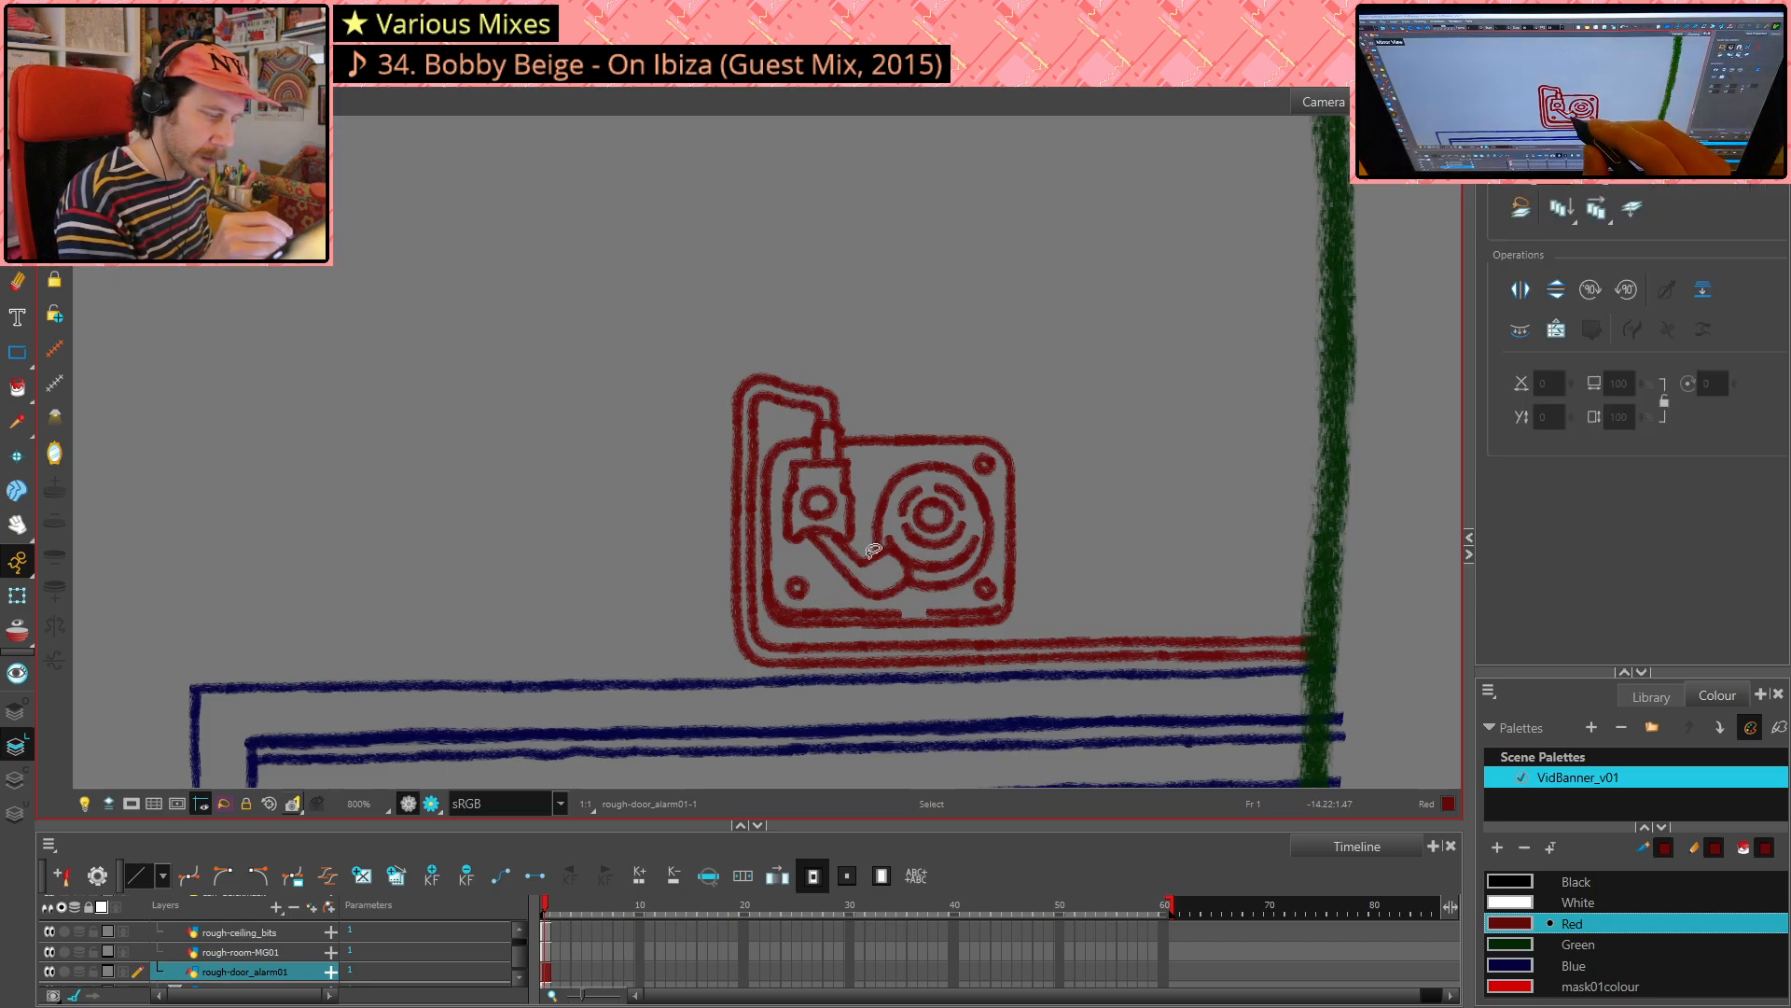
left_click(921, 569)
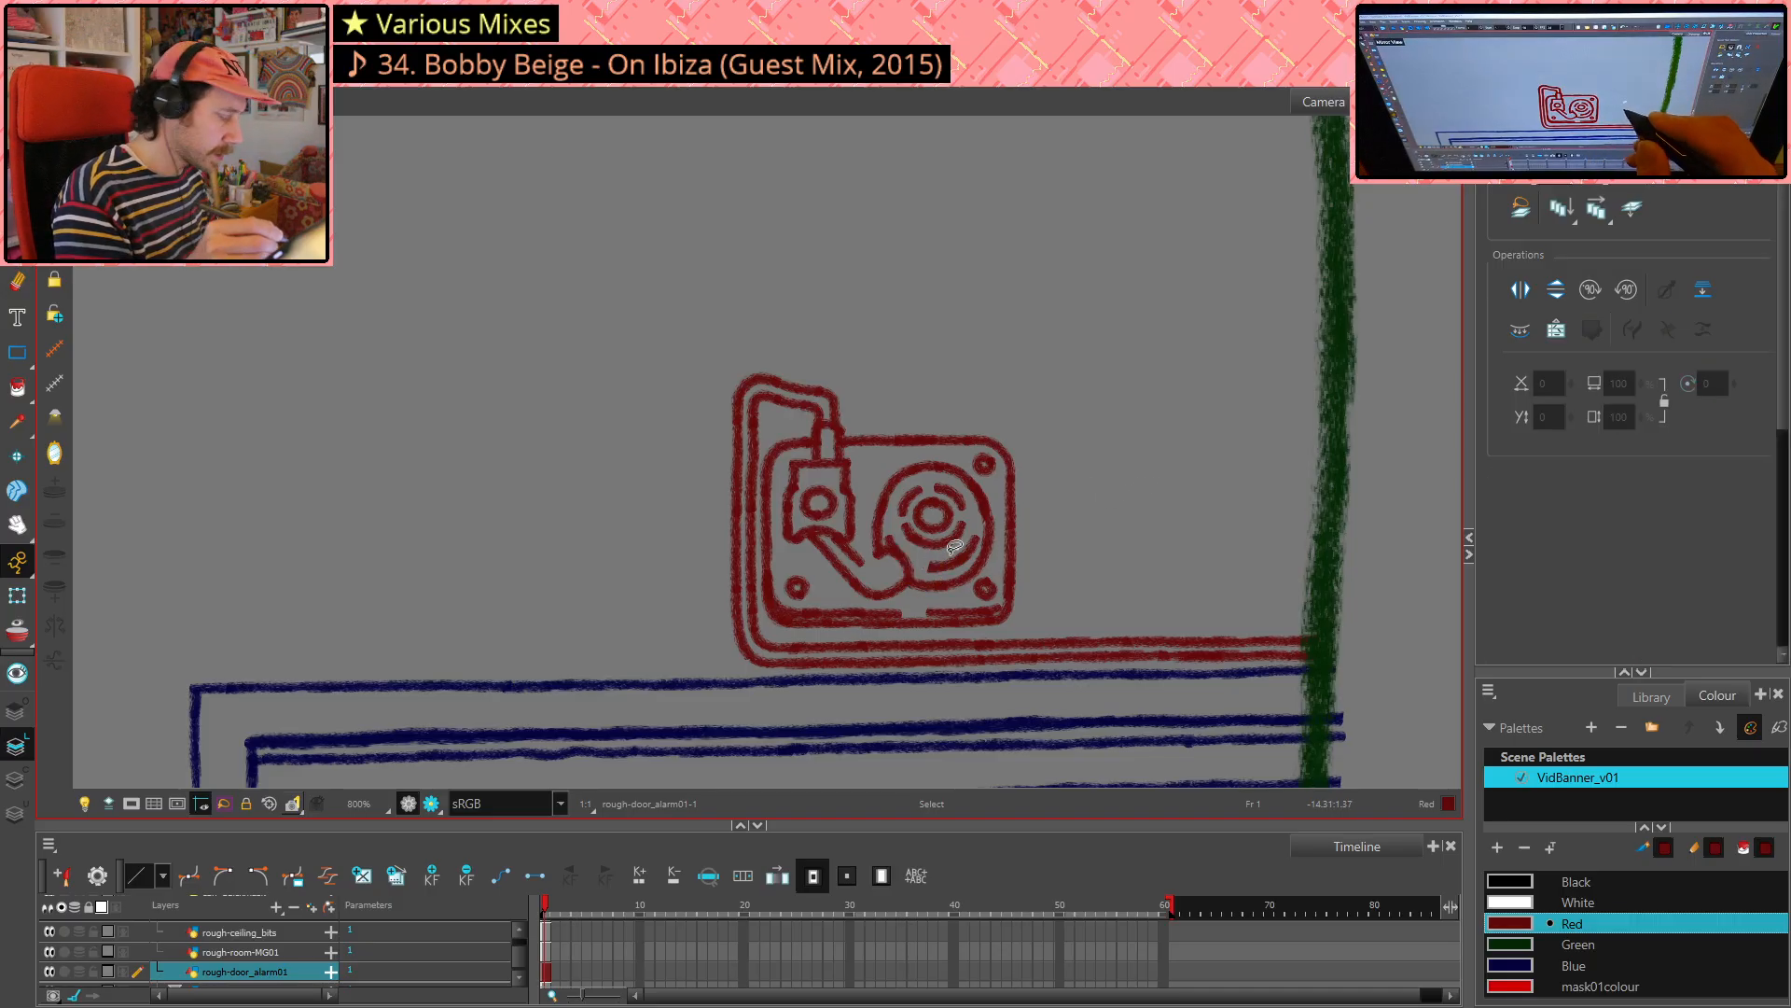
key("Delete")
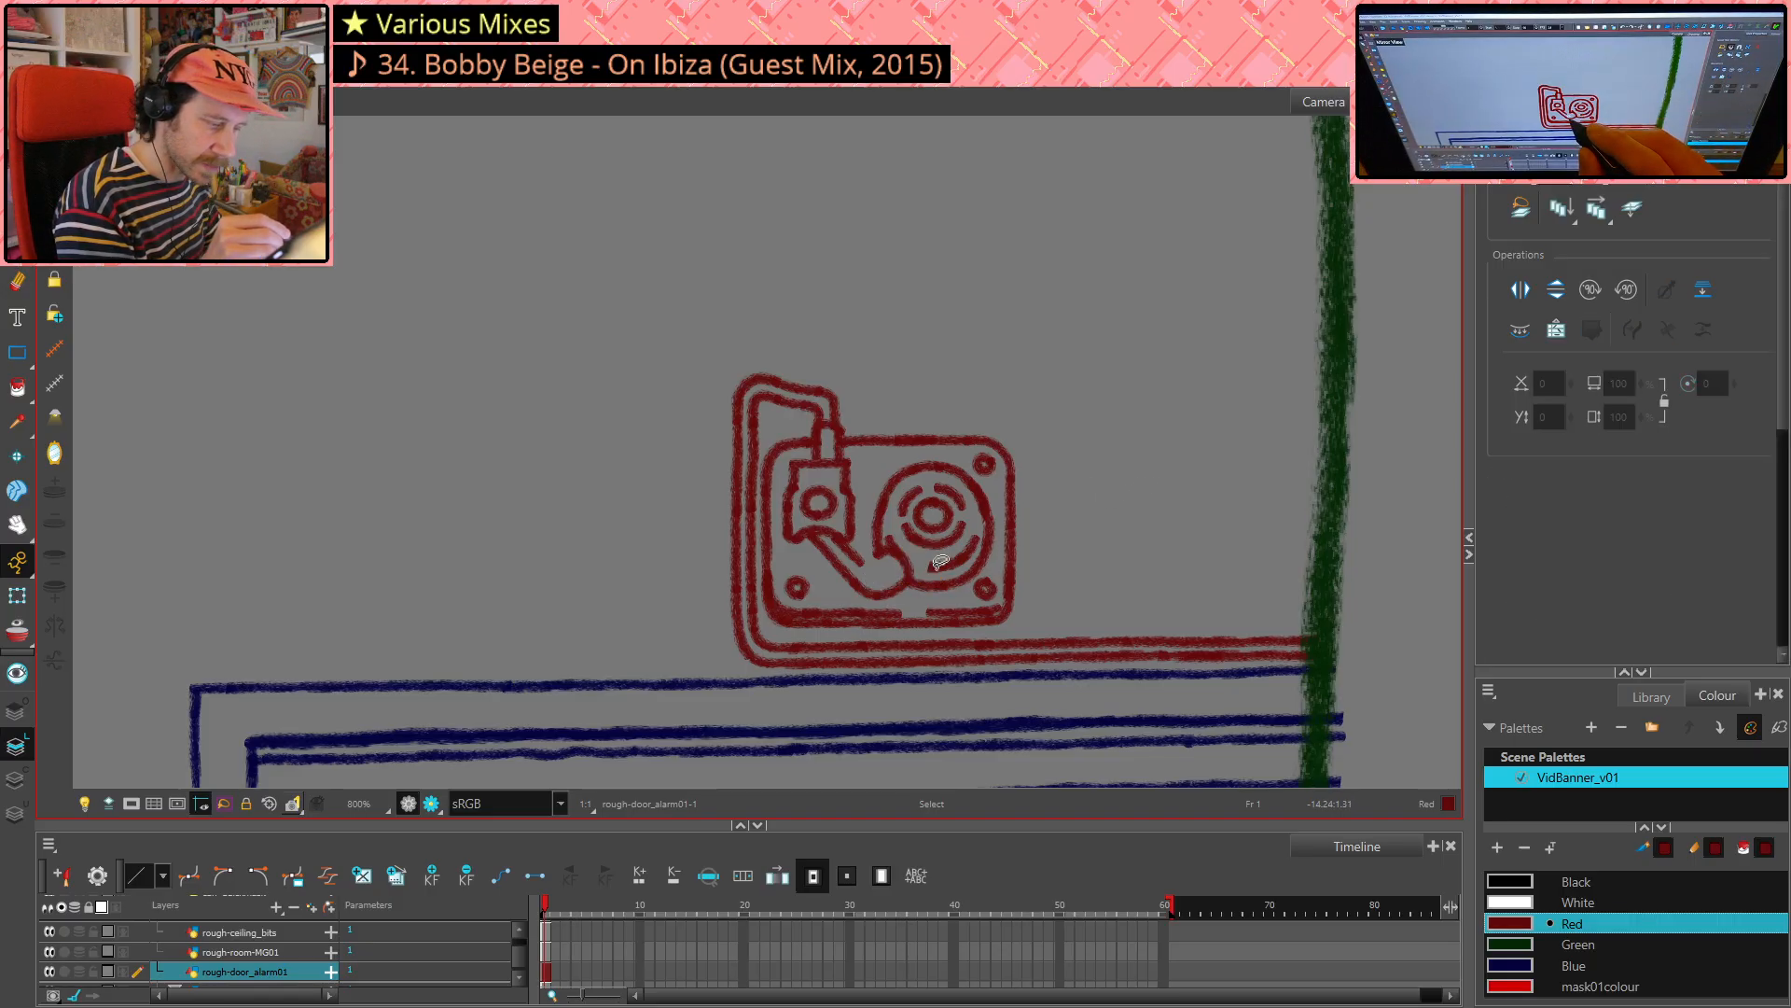
left_click(868, 585)
key("Delete")
left_click(893, 576)
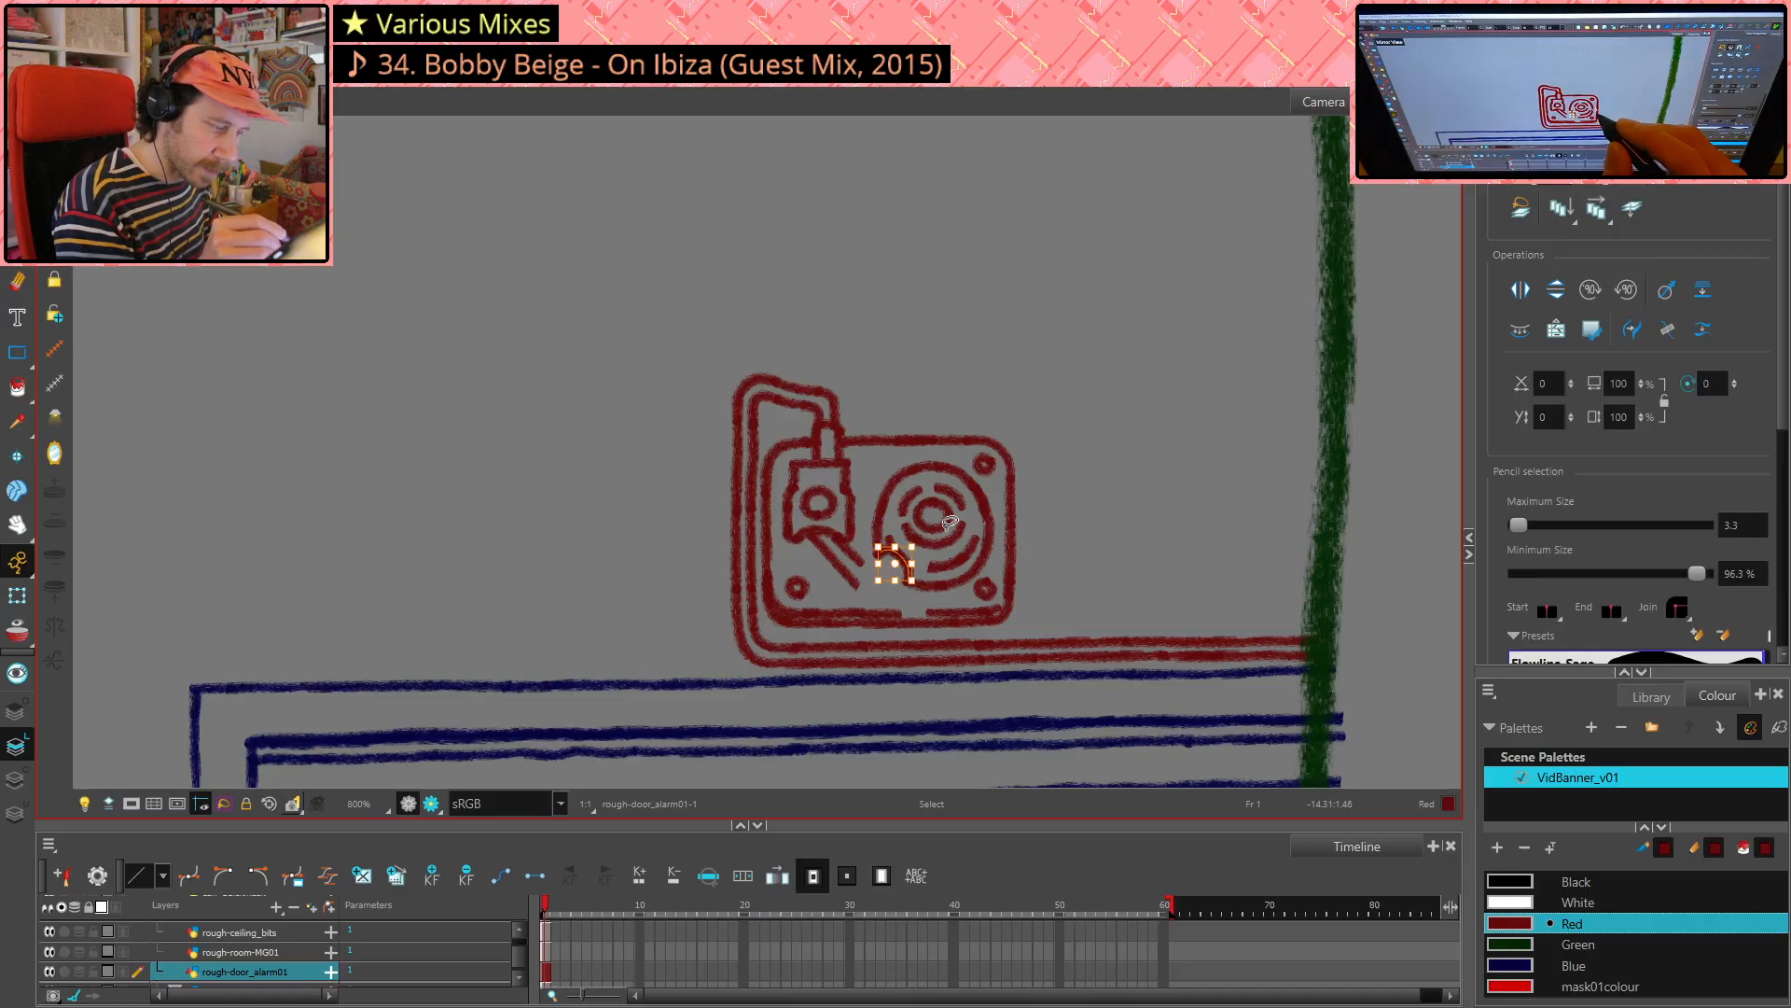
key("Delete")
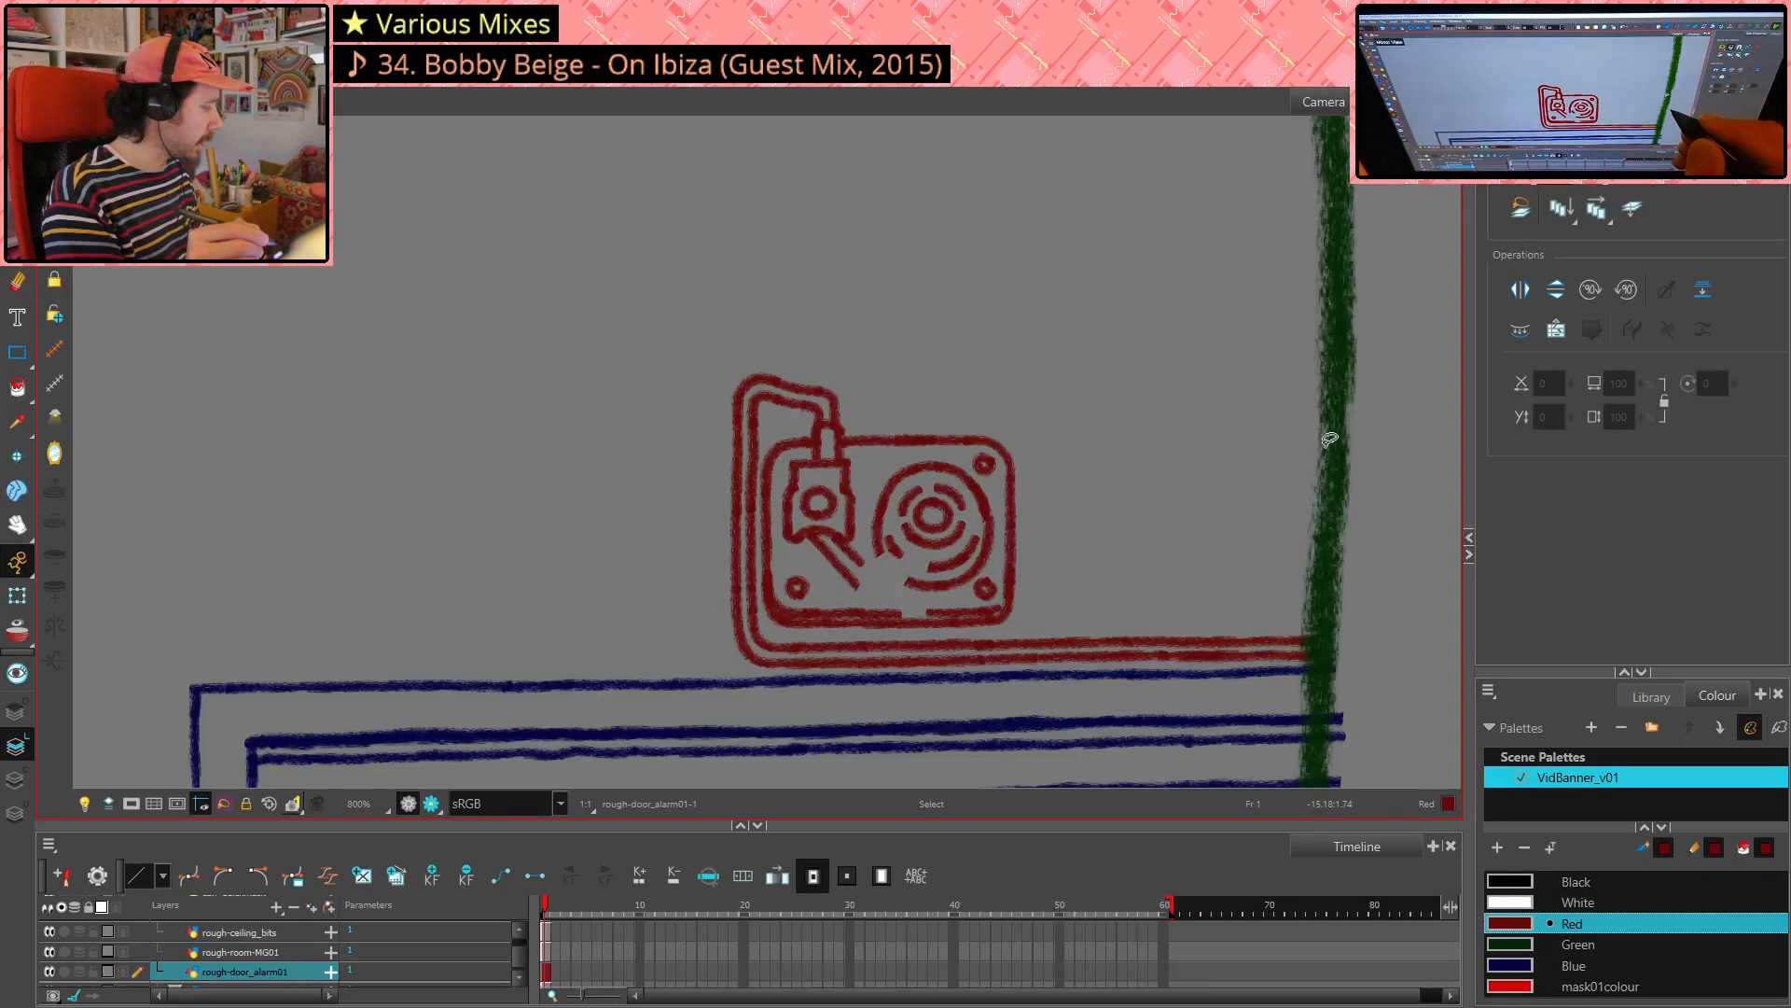
- Delete the remaining diagonal lever lines beneath the alarm's small clamp
key("alt+slash")
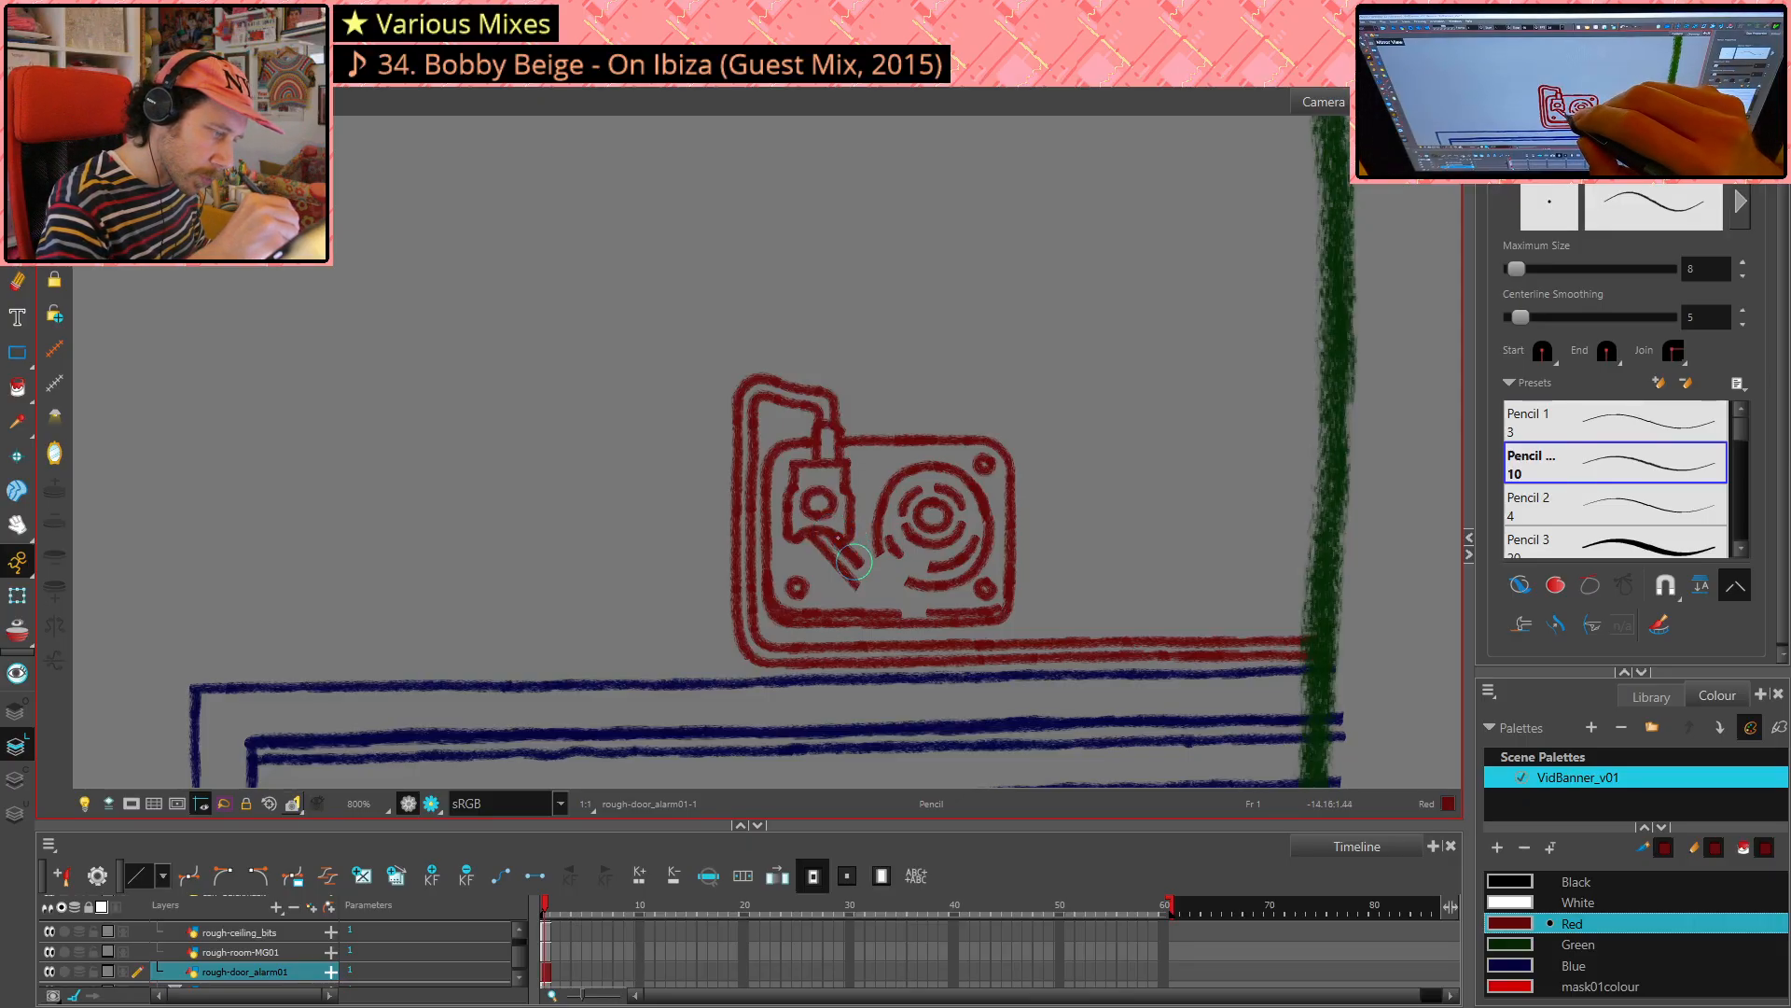
key("ctrl+z")
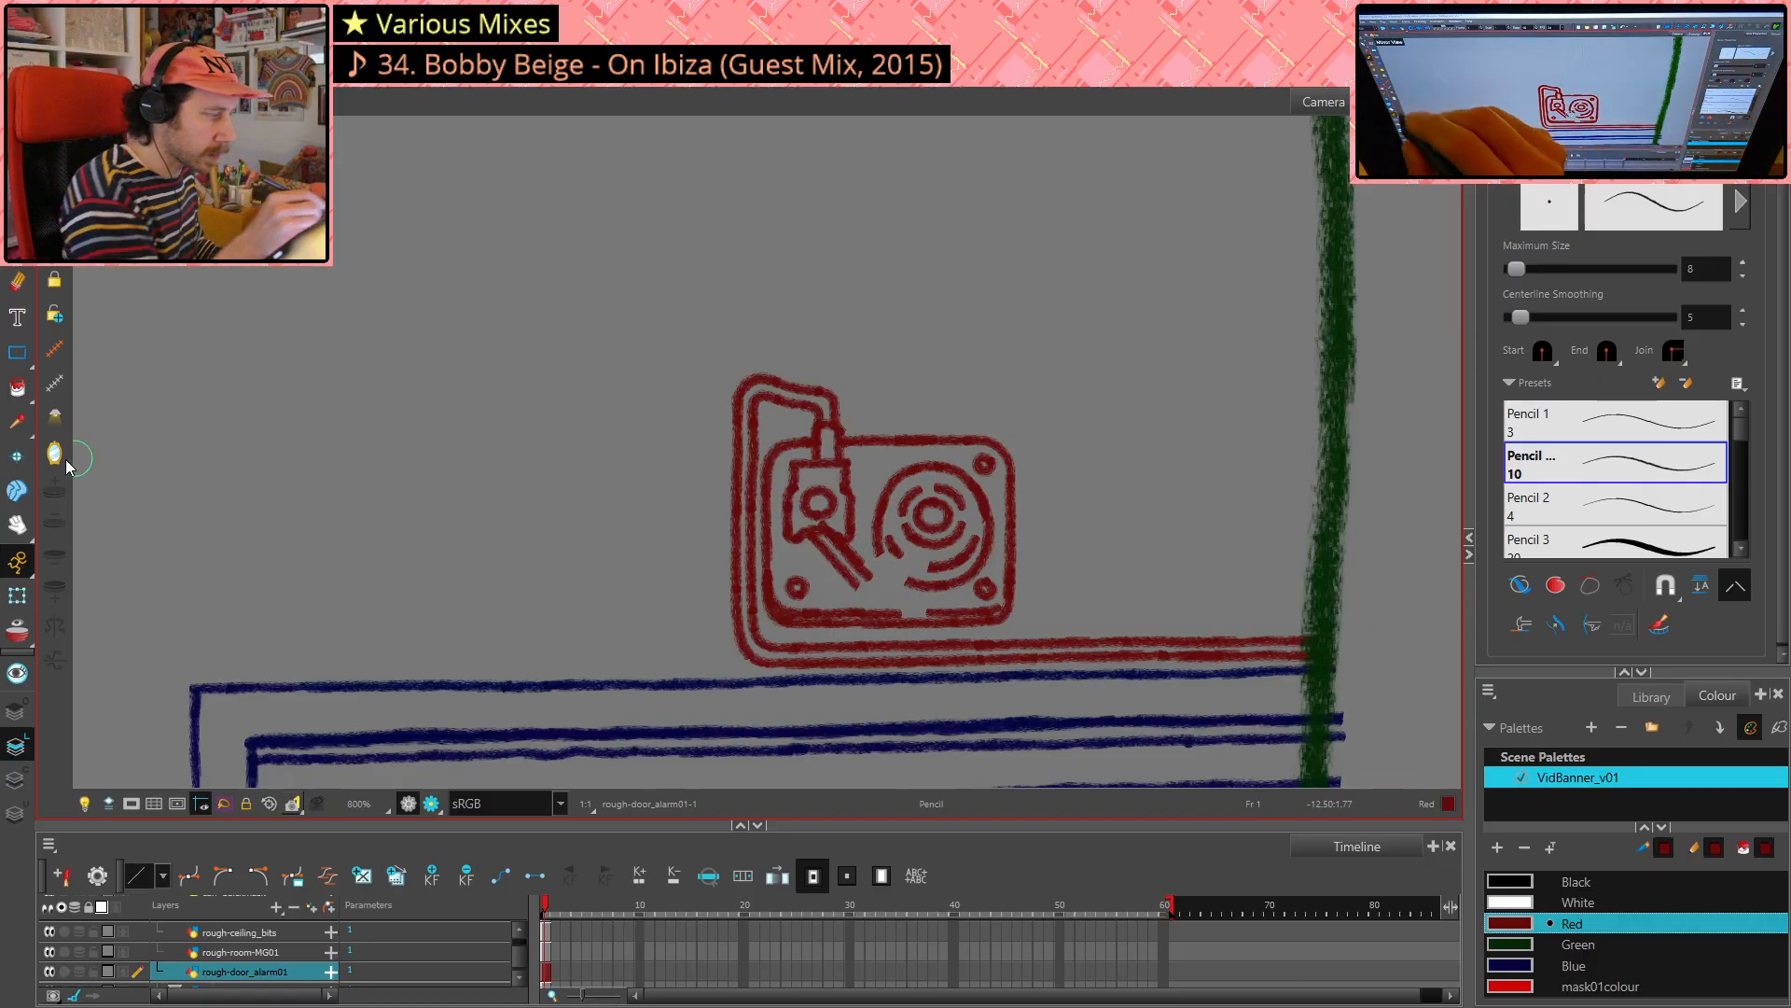
key("4")
key("alt+s")
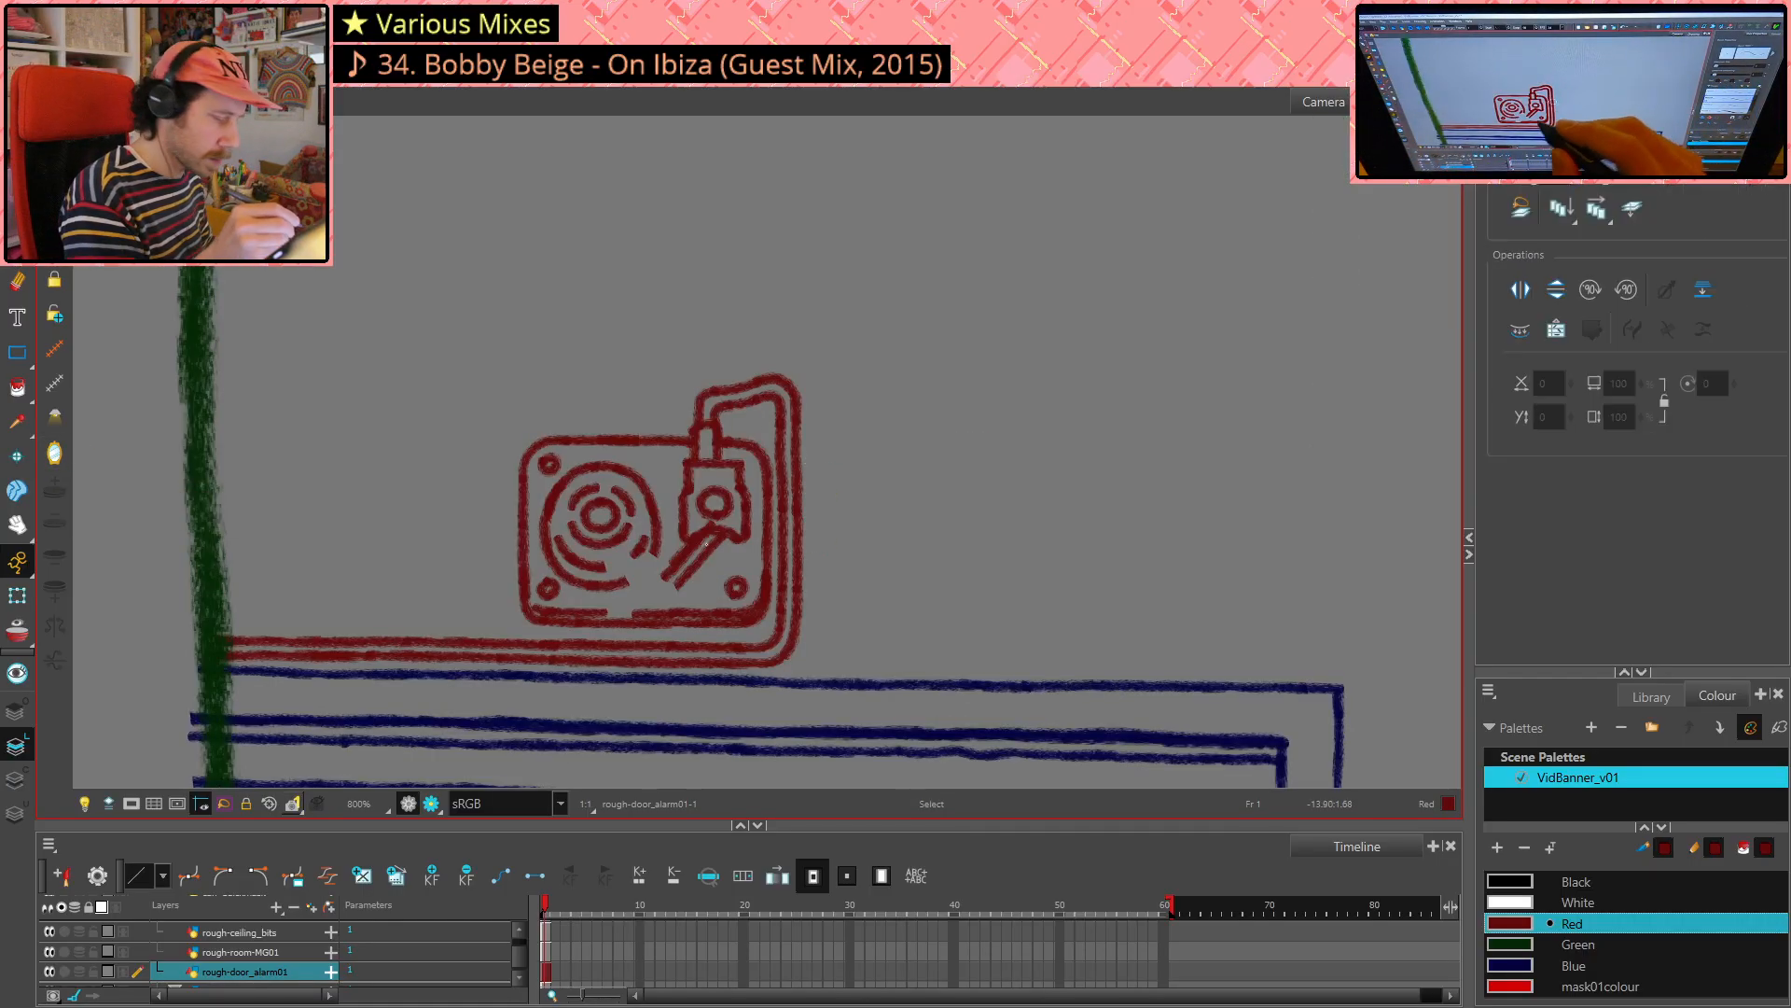
left_click(680, 560)
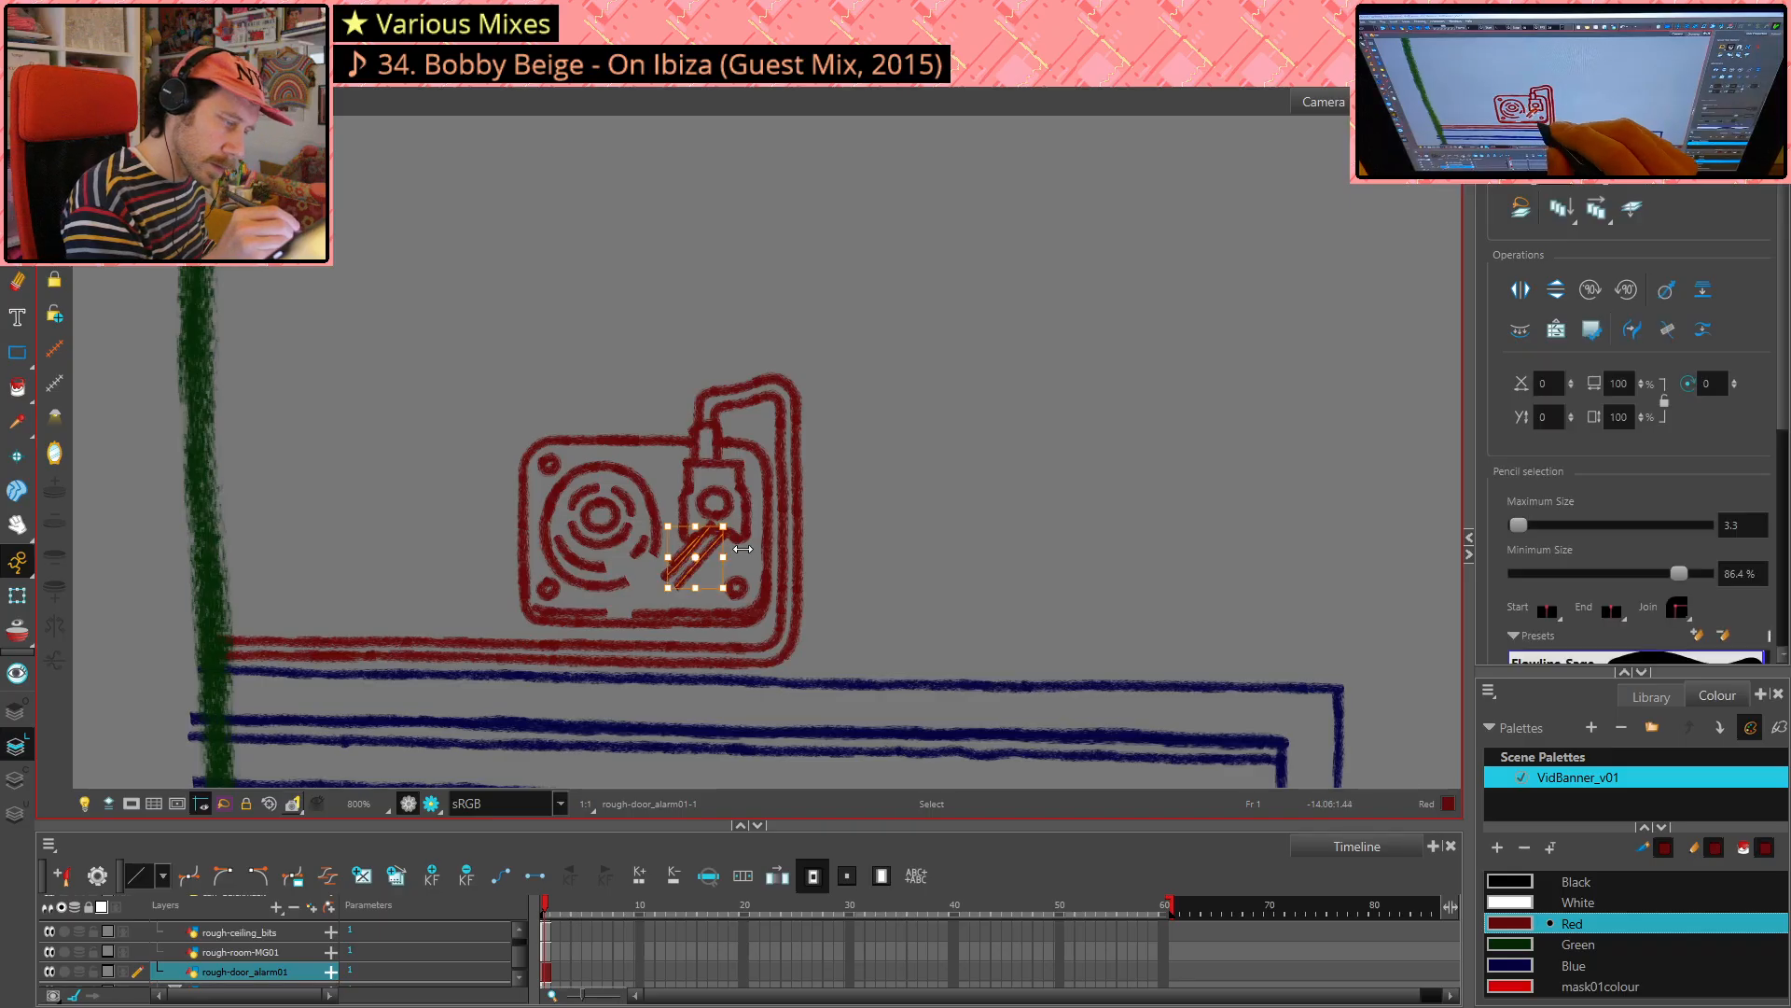
key("Delete")
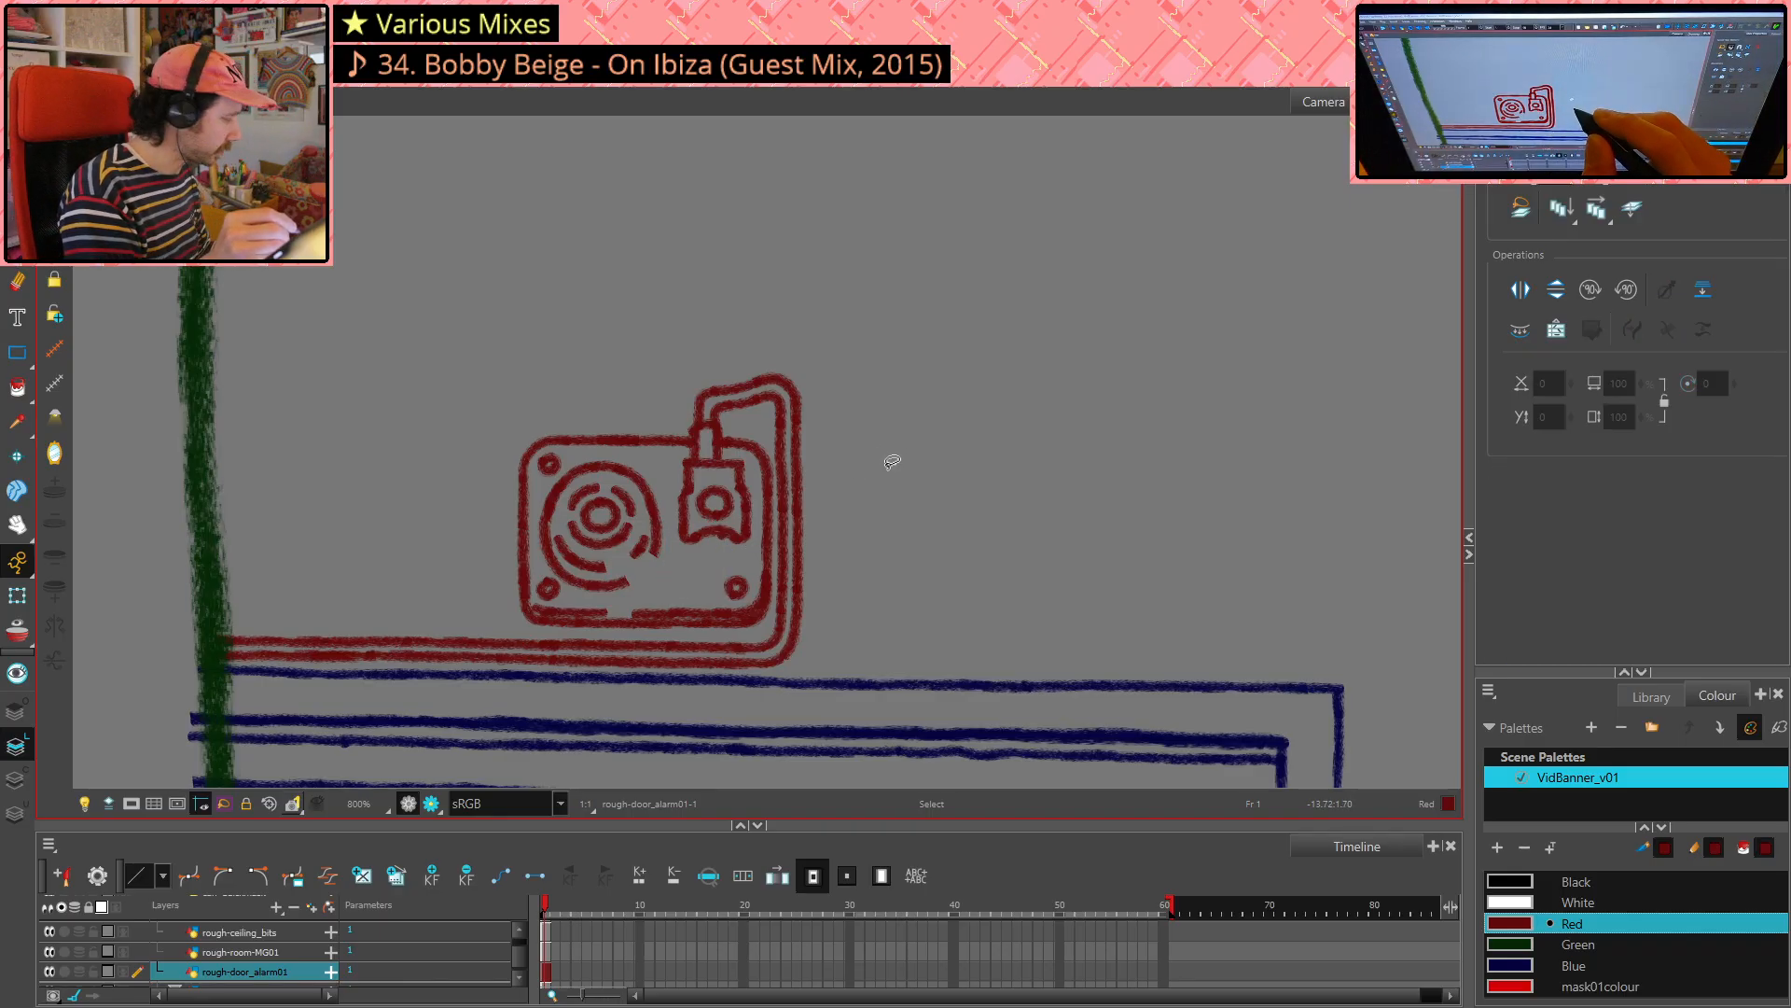
- Draw a small red pencil circle at the bell's lower rim and extend the rim line to meet it
key("alt+slash")
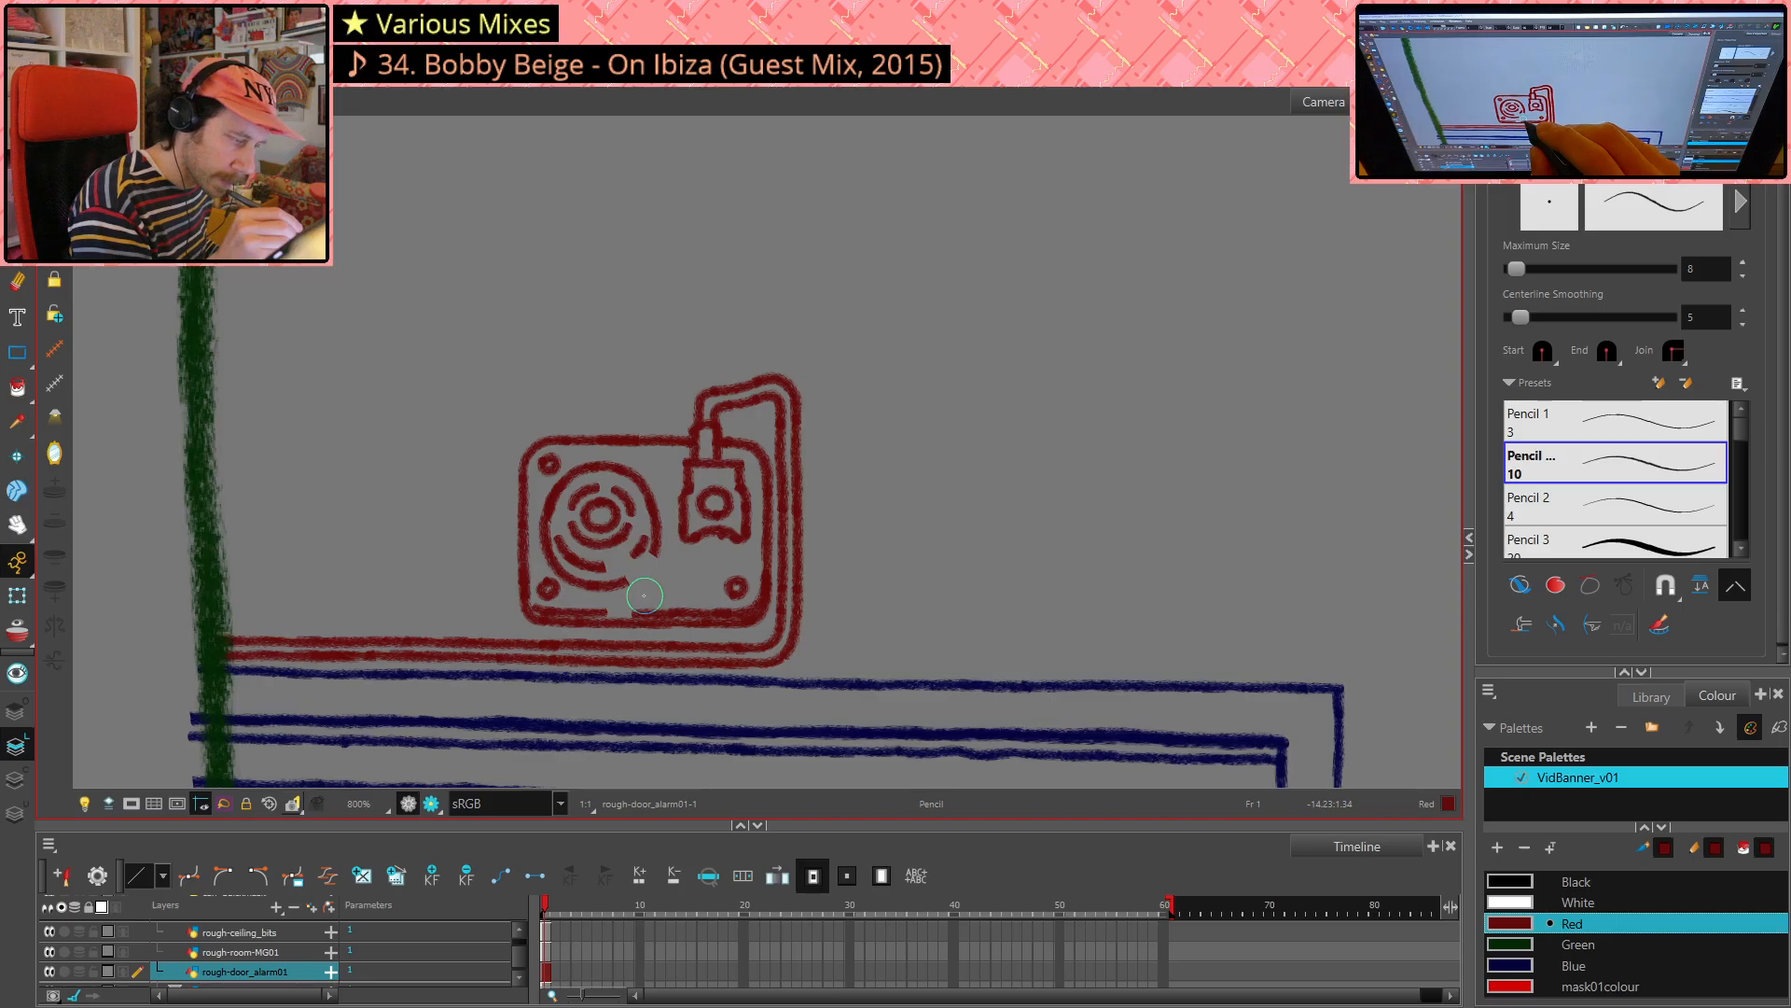
left_click_drag(634, 589, 640, 594)
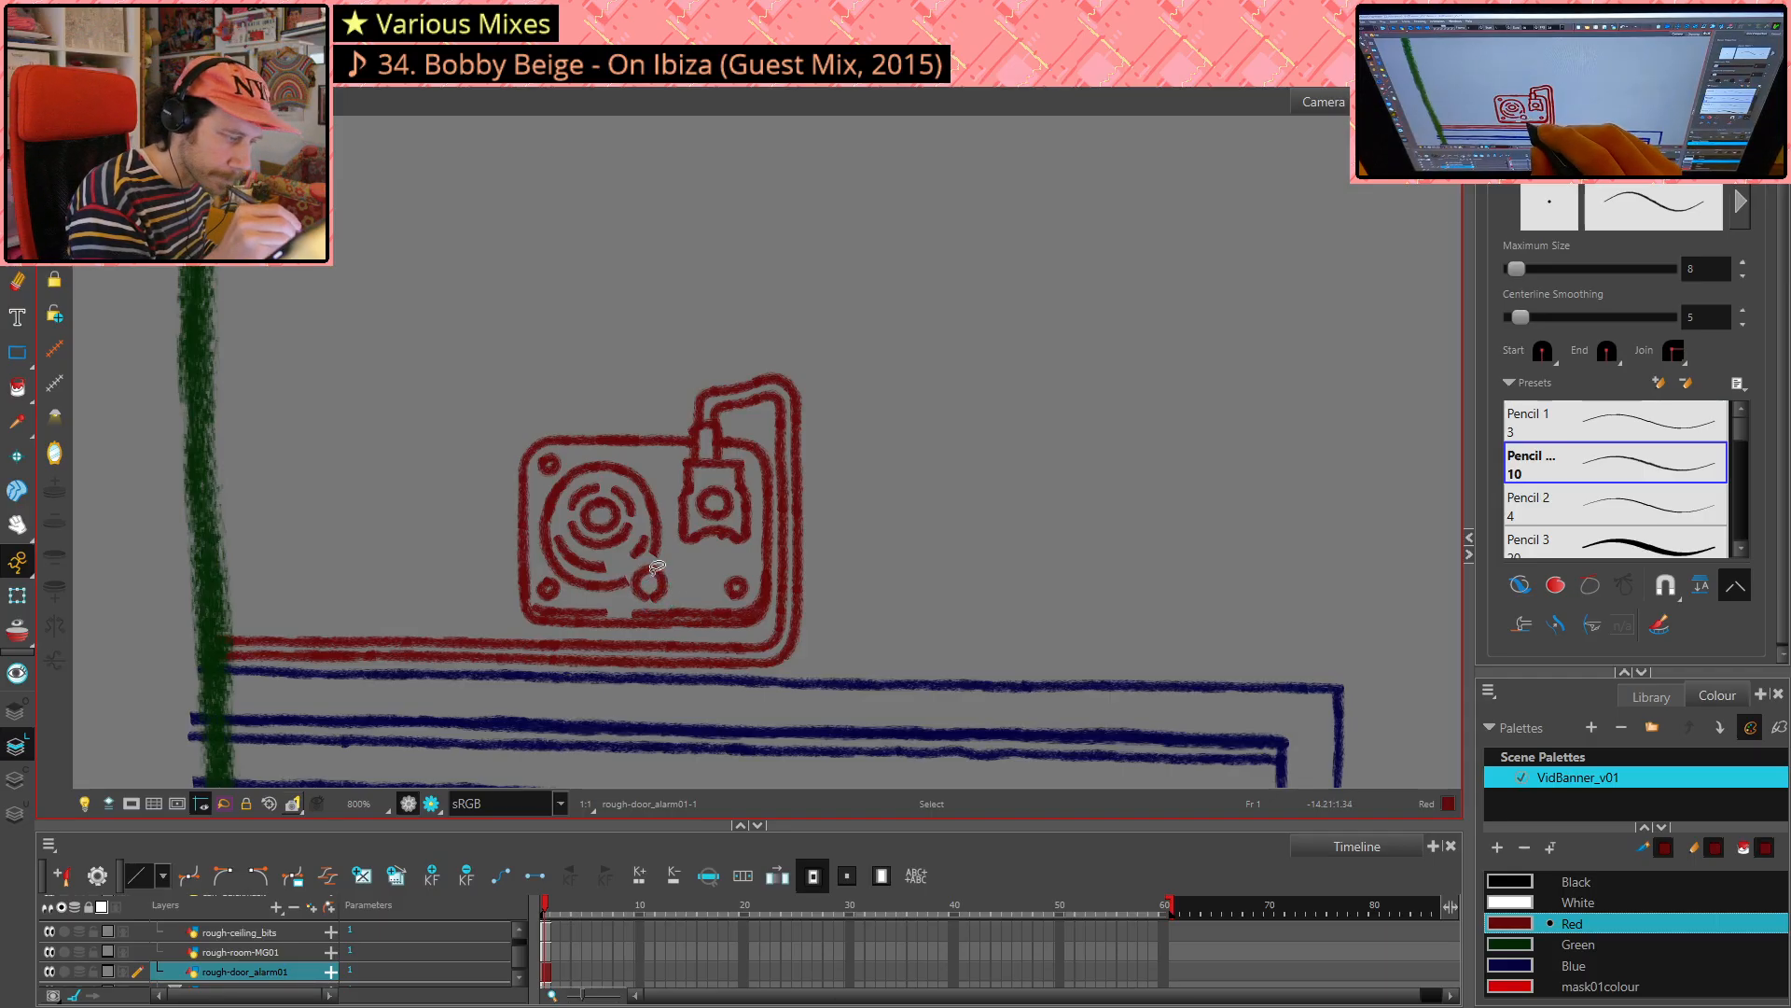
left_click_drag(646, 593, 641, 588)
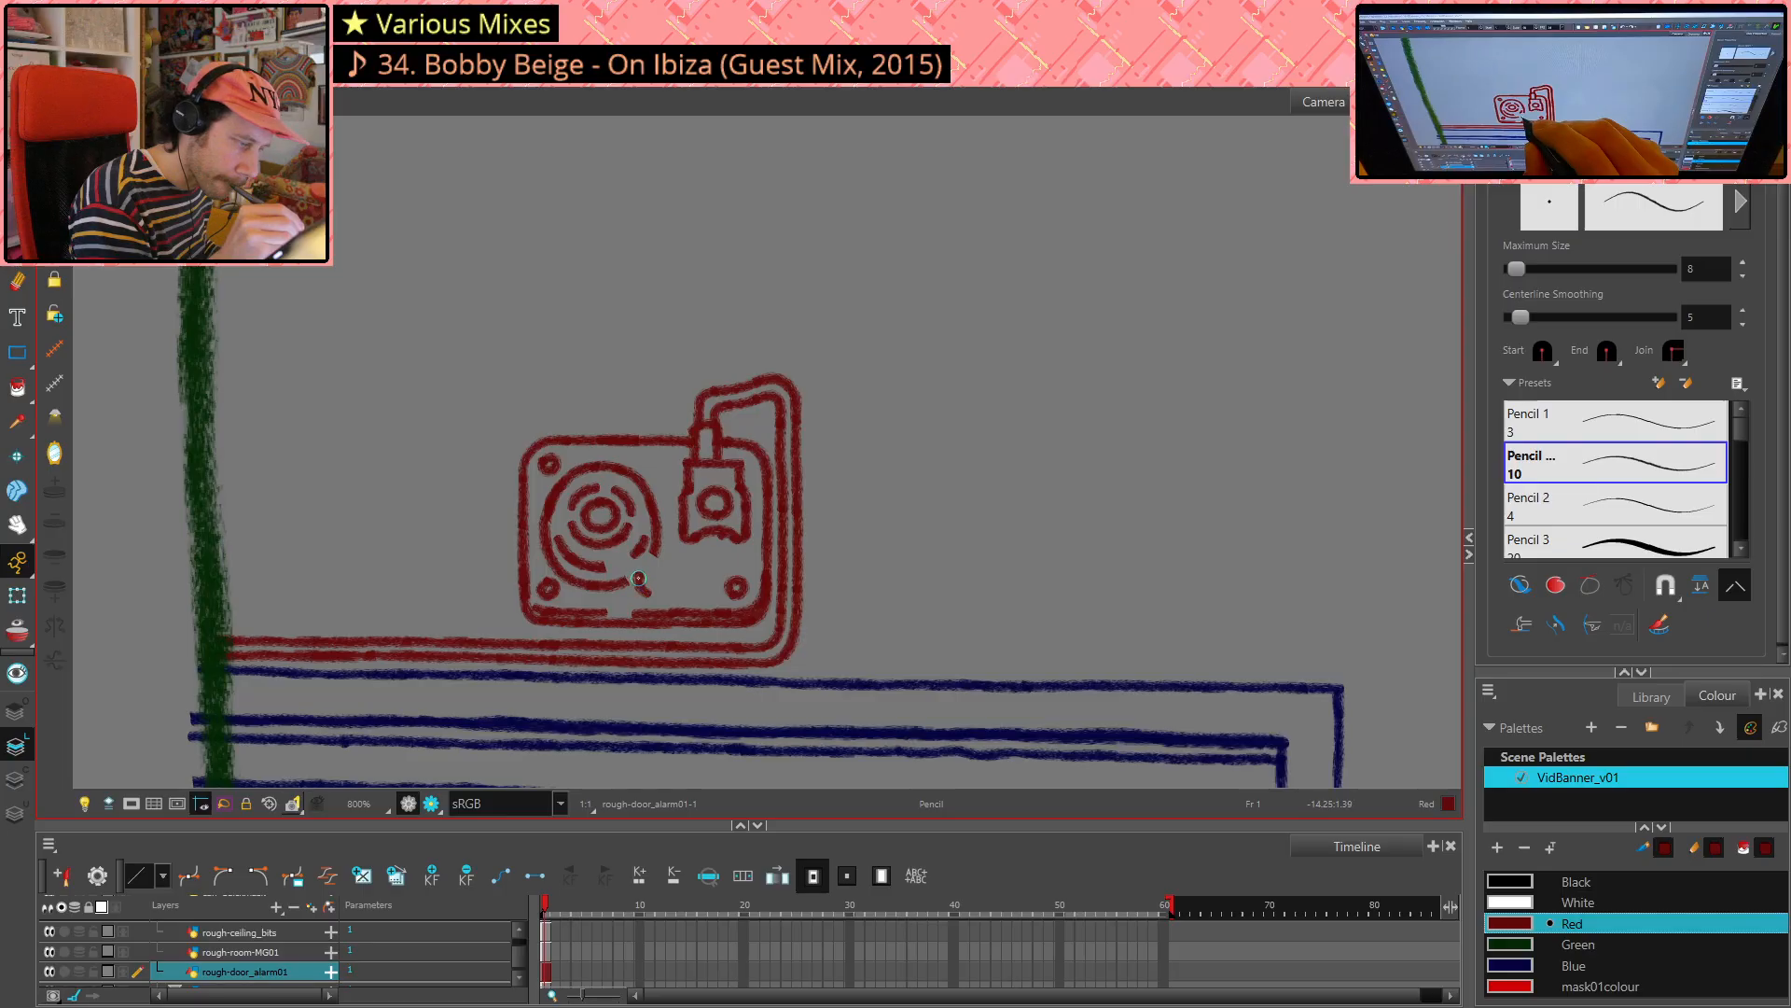
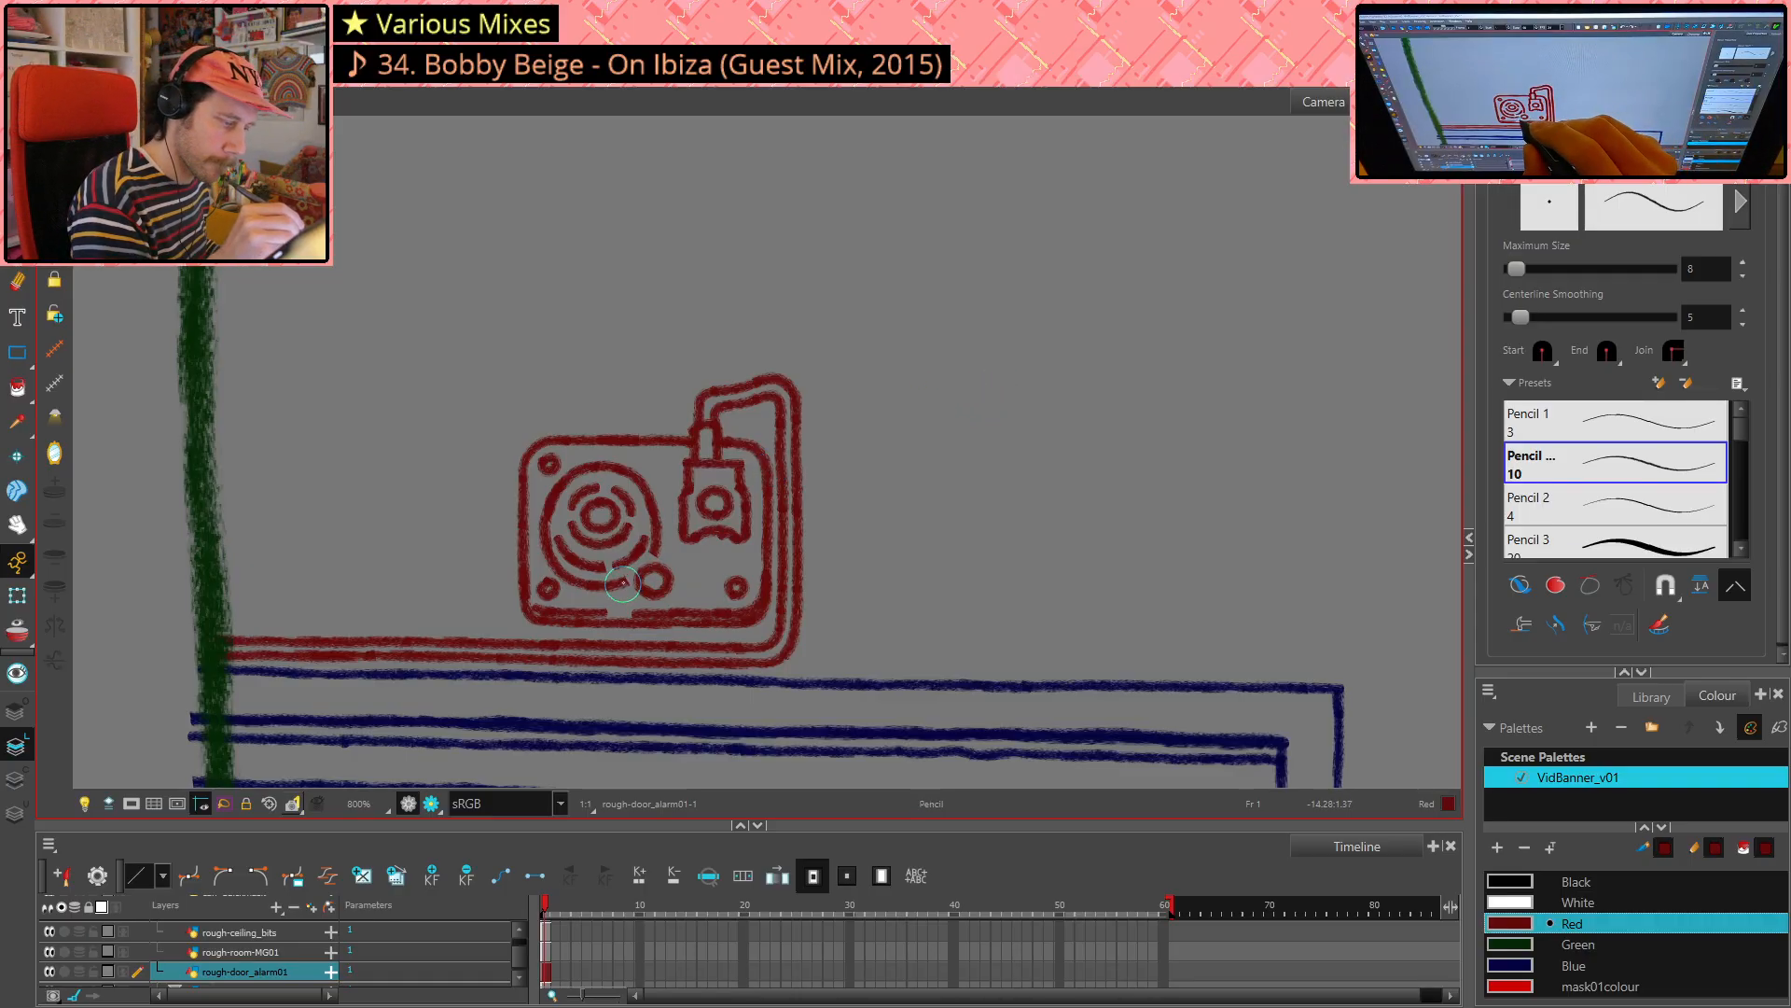
left_click_drag(622, 585, 628, 580)
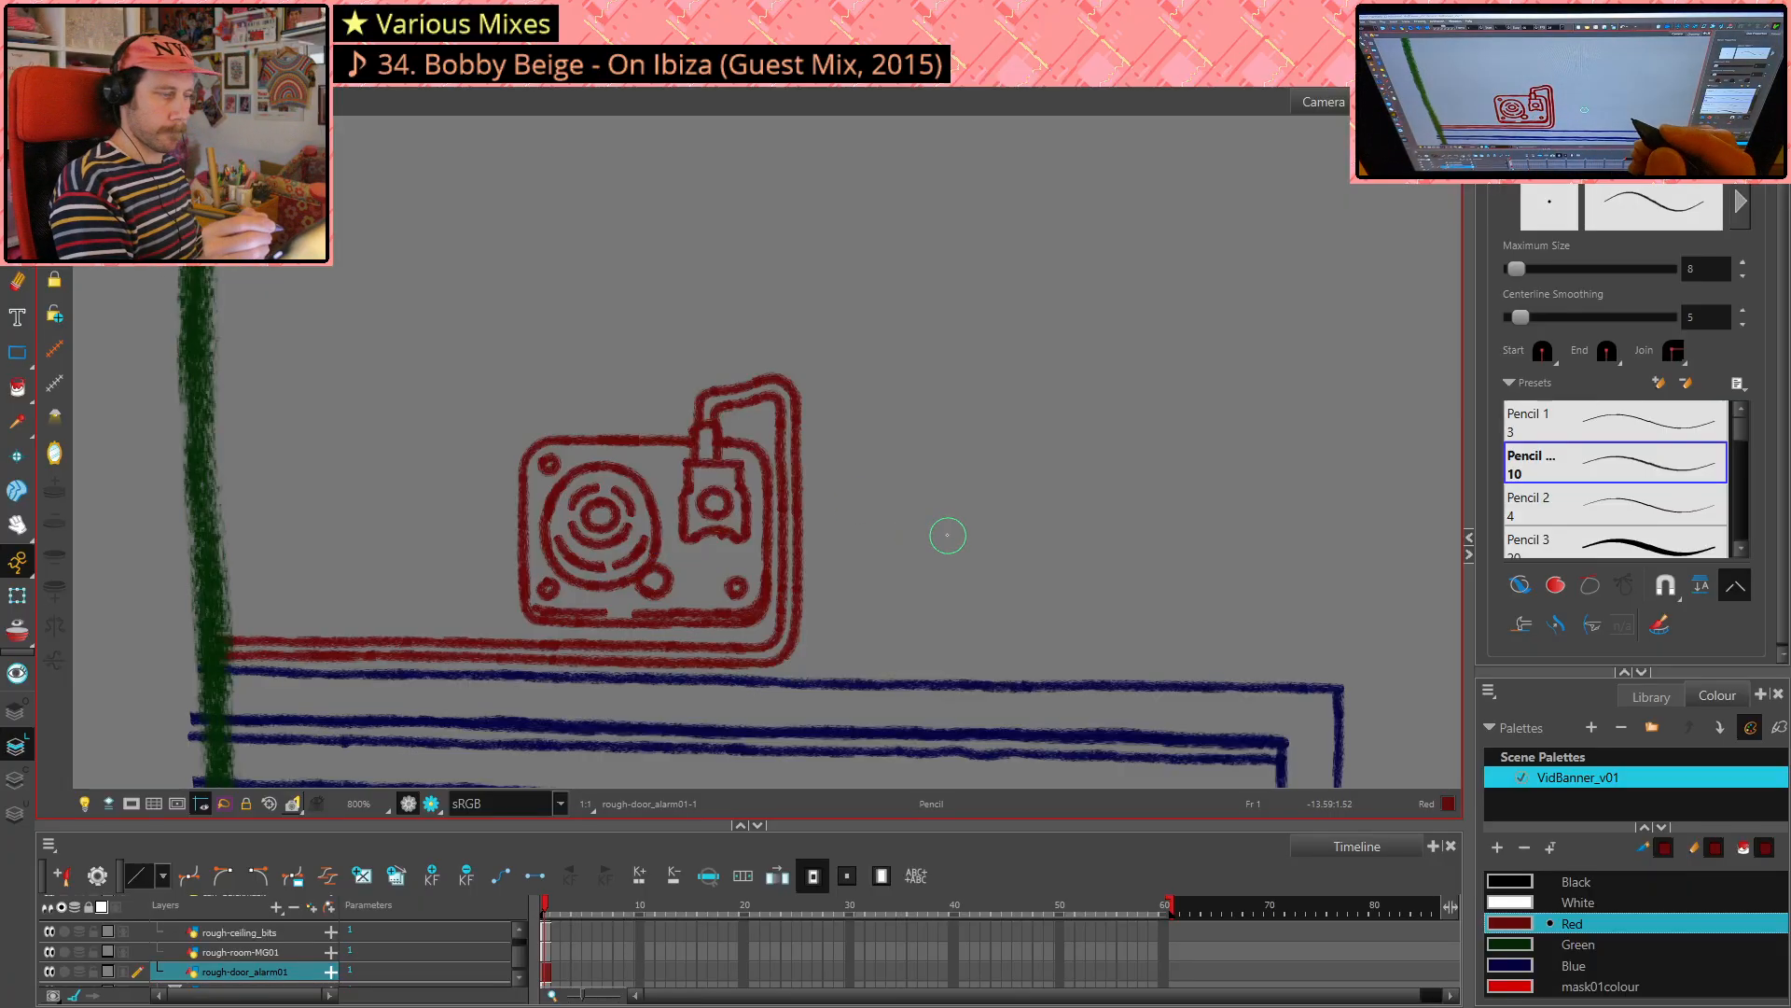
key("alt+e")
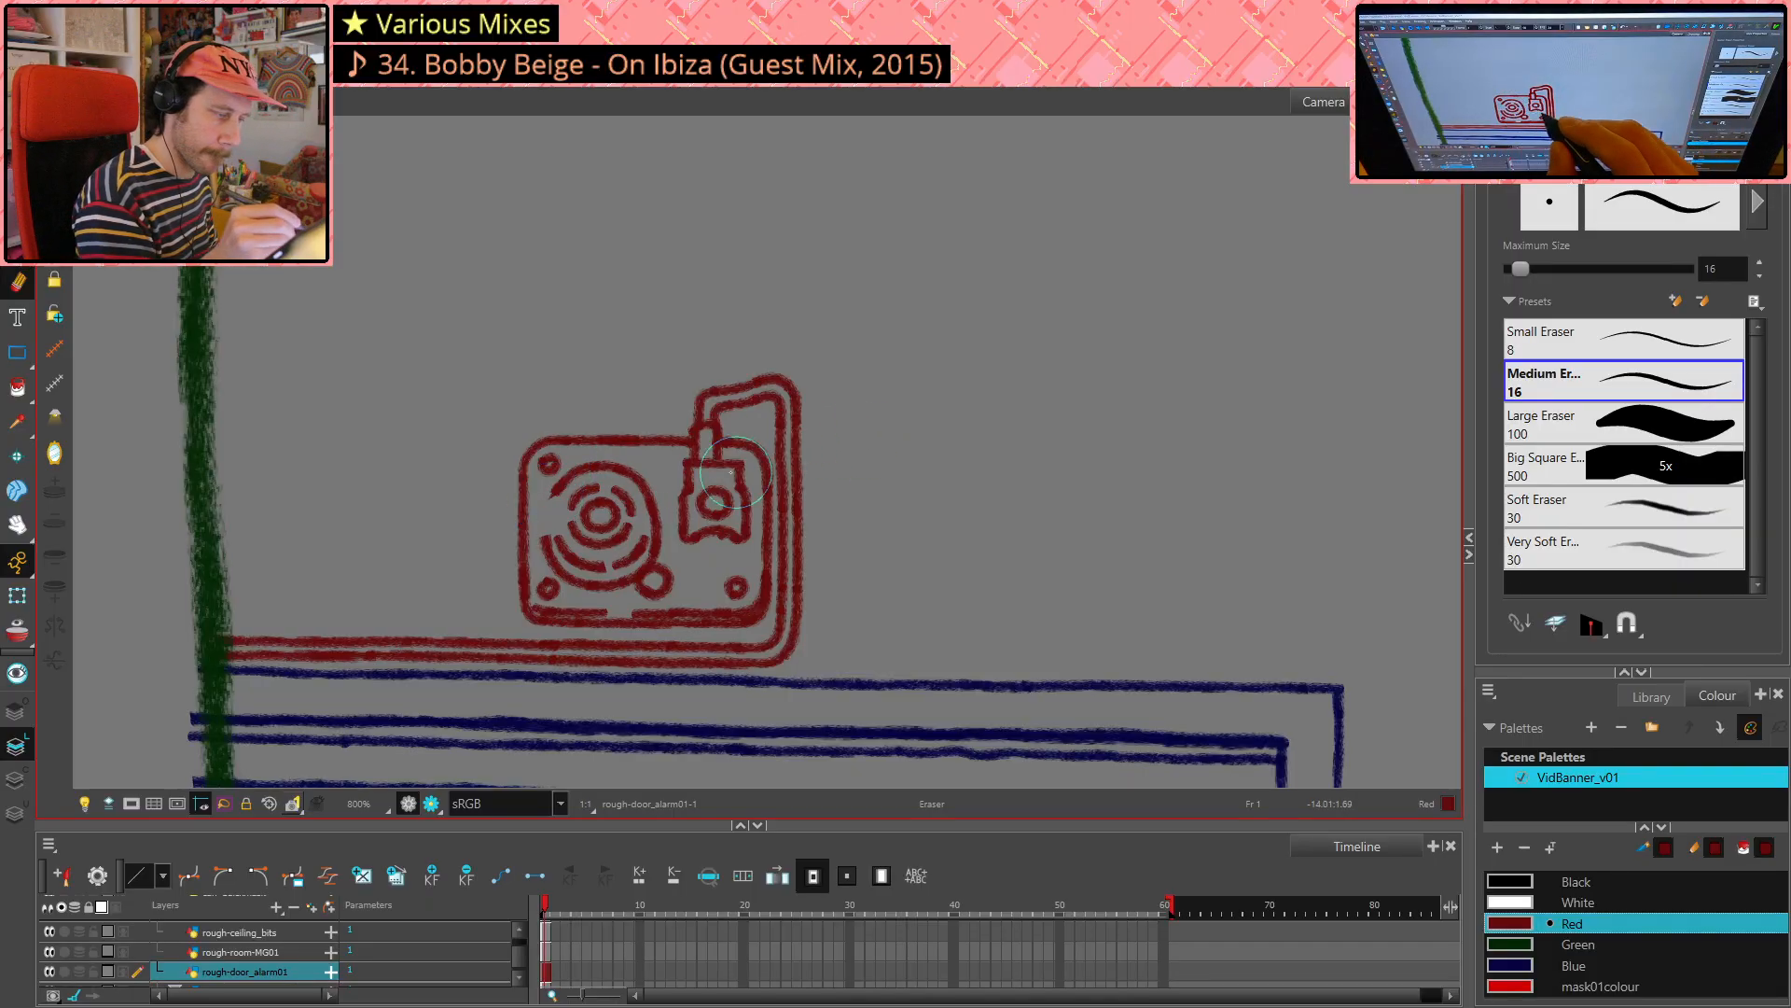
- Draw a short red pencil arc closing the gap in the bell's outer rim next to the base plate's corner screw
key("alt+x")
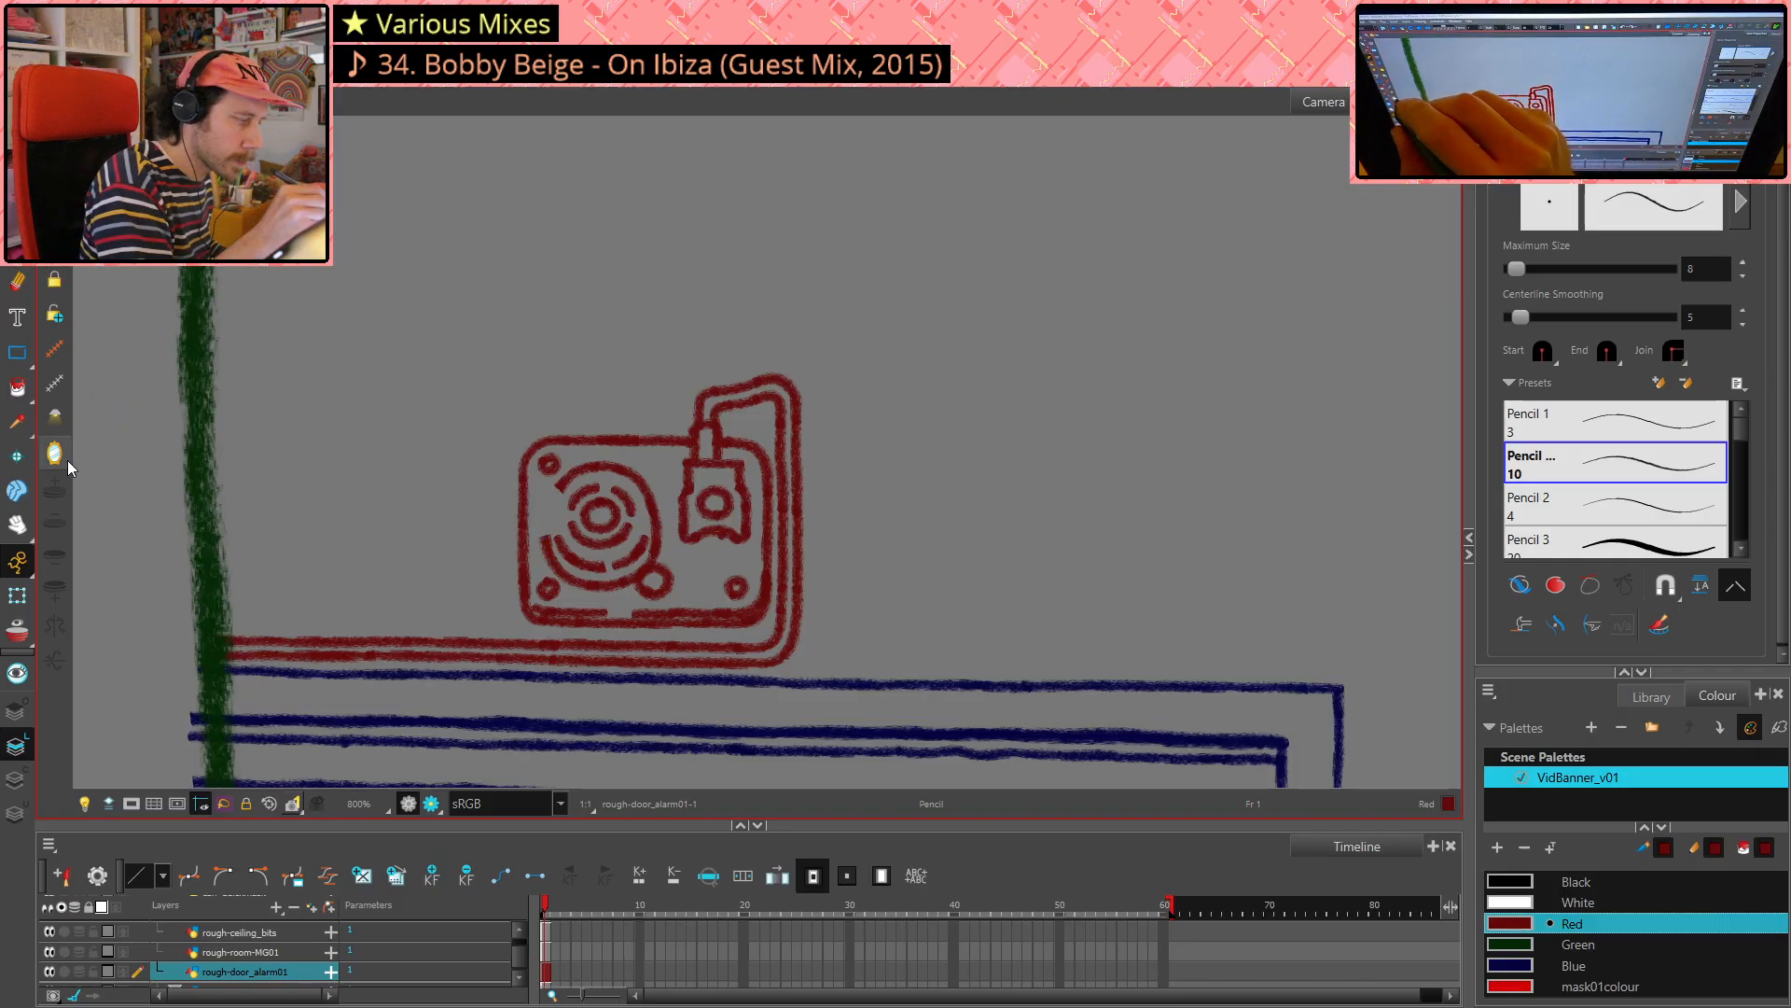
key("4")
left_click_drag(976, 485, 984, 518)
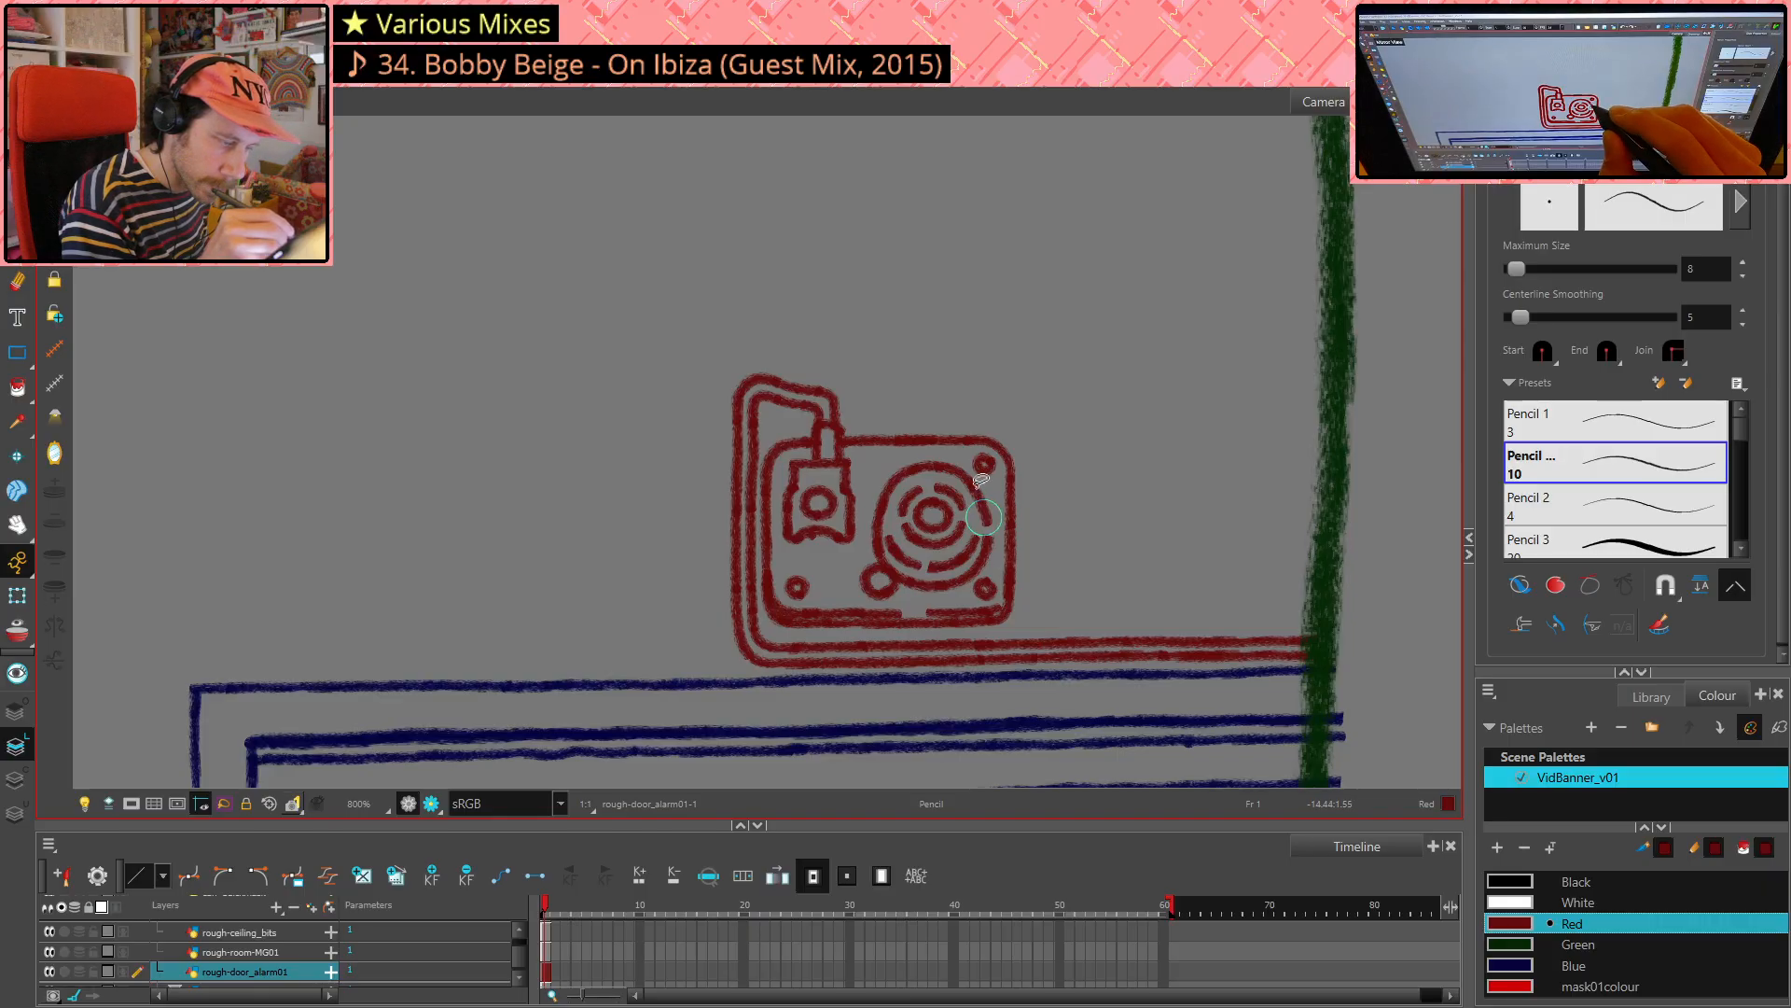
key("ctrl+z")
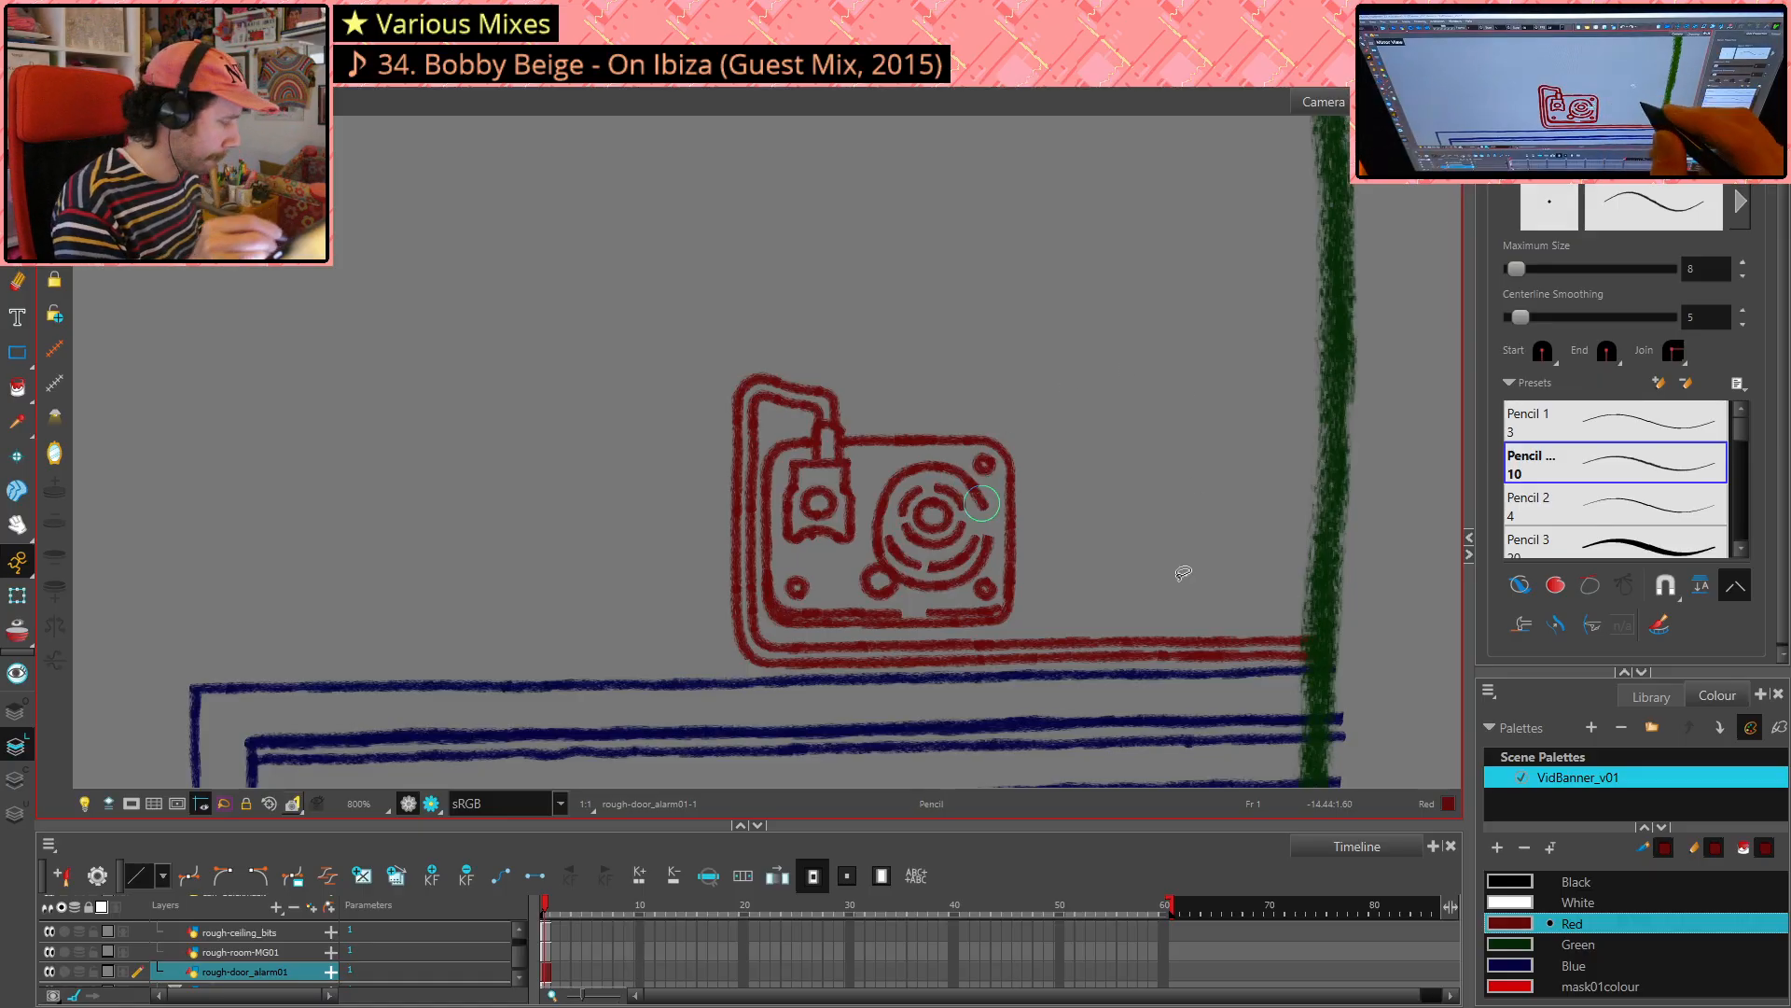
key("alt+s")
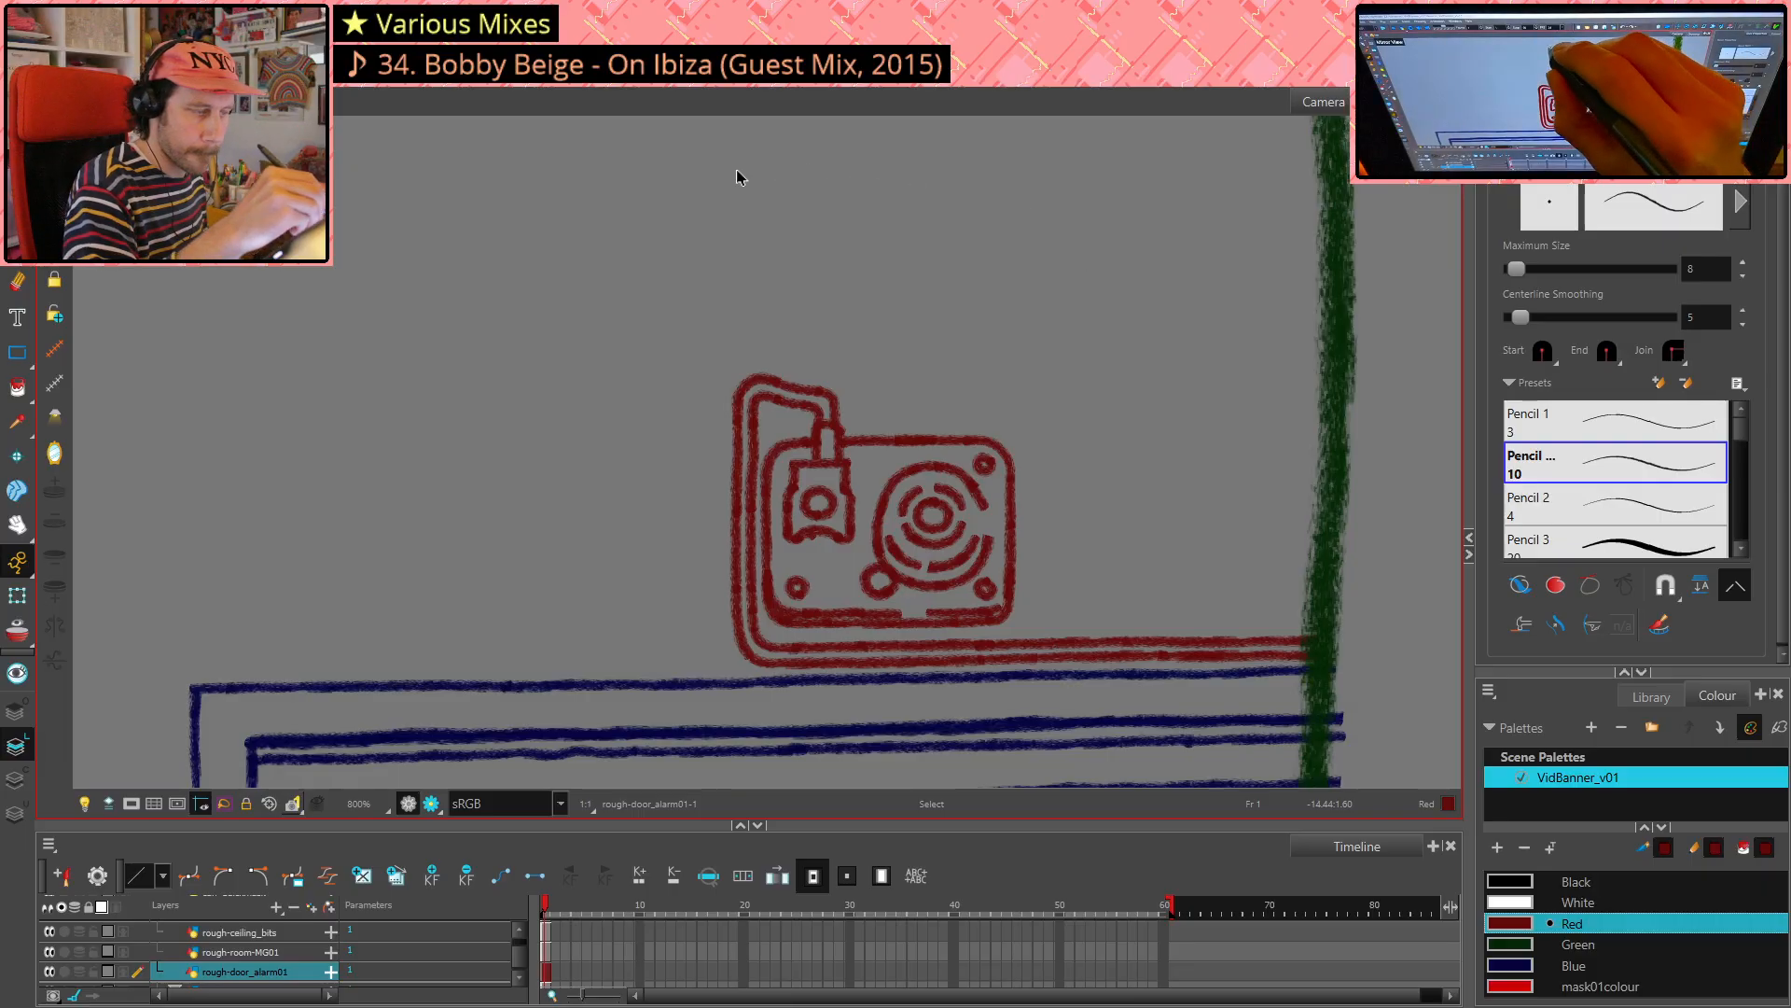
key("ctrl+alt")
left_click_drag(686, 179, 985, 263)
key("space")
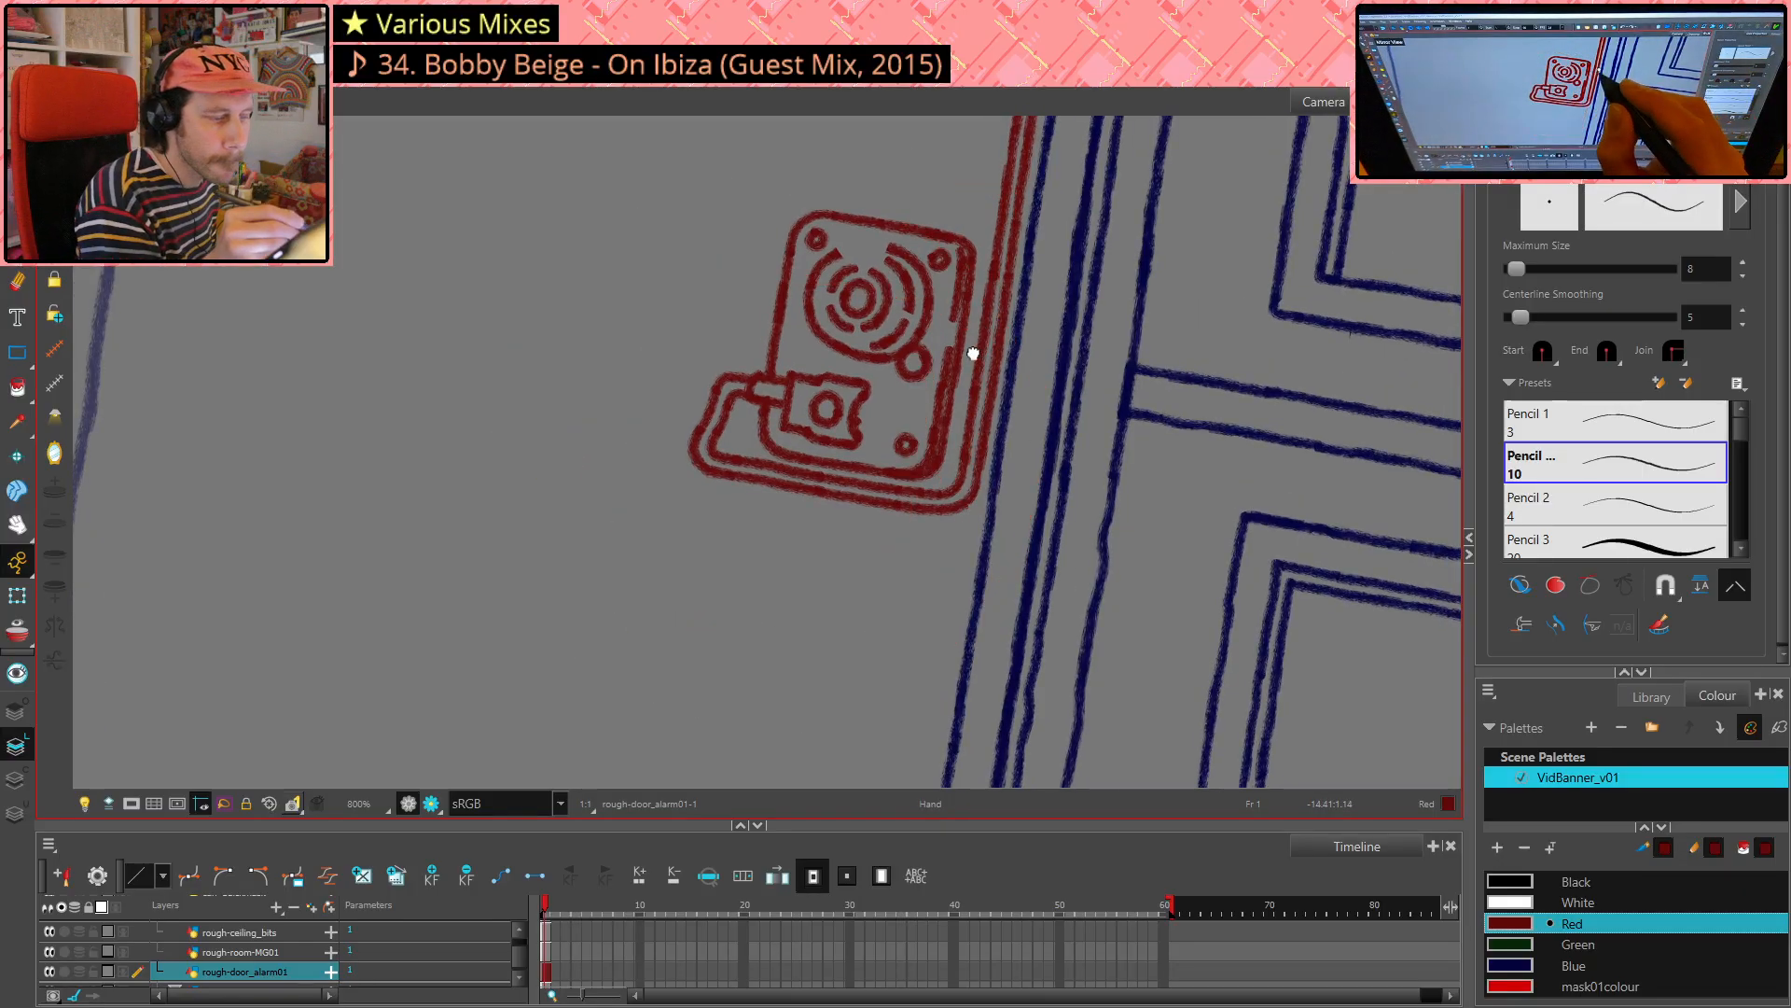
left_click_drag(971, 352, 841, 569)
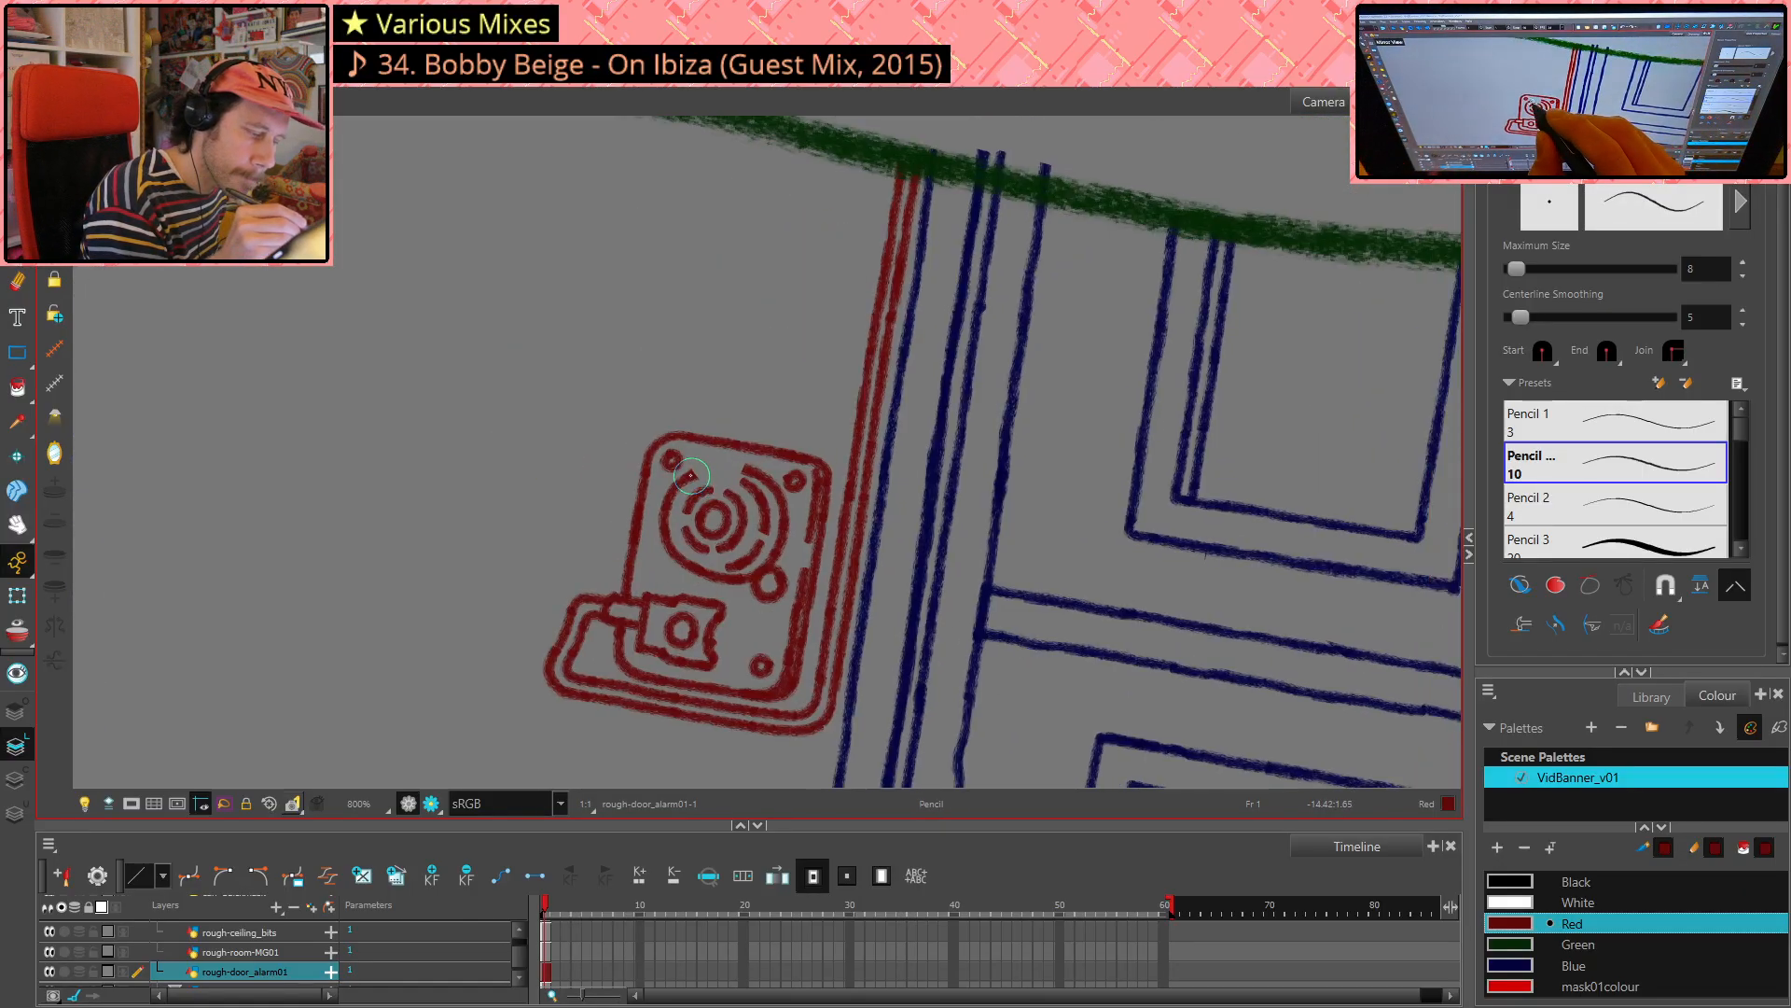
left_click_drag(691, 476, 697, 473)
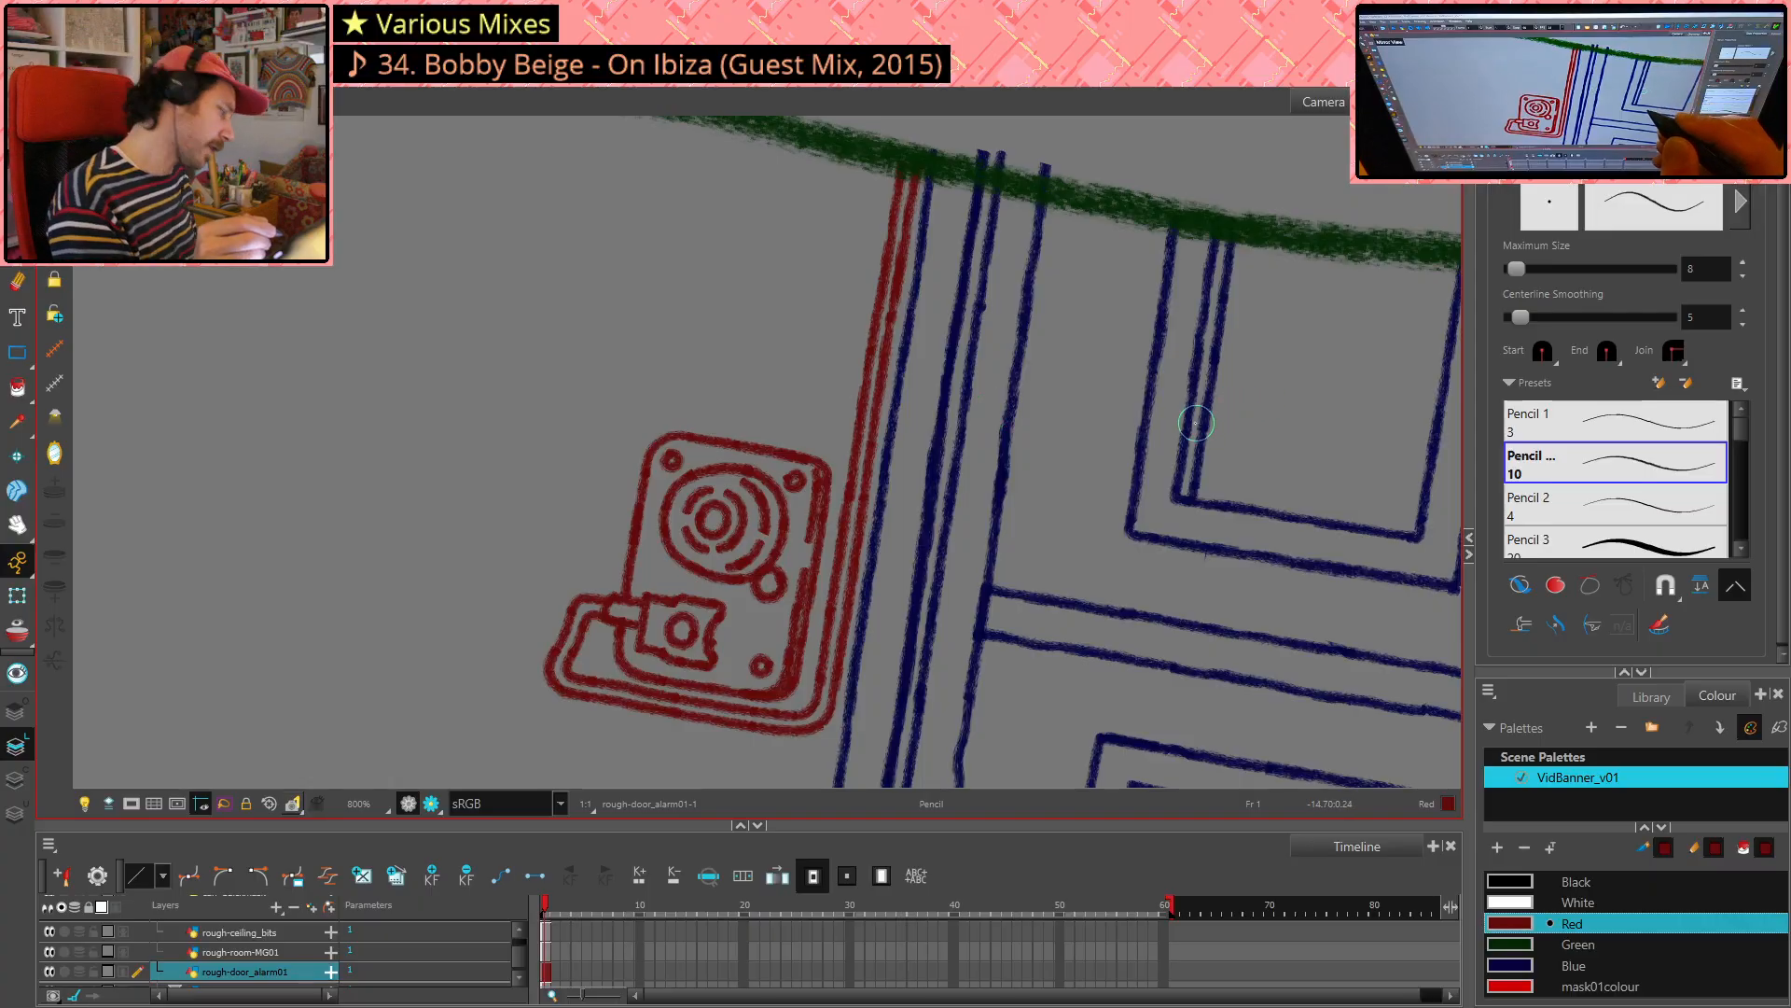
- Erase the uneven overlap where the new arc joins the bell's outer rim using the medium eraser
key("shift+m")
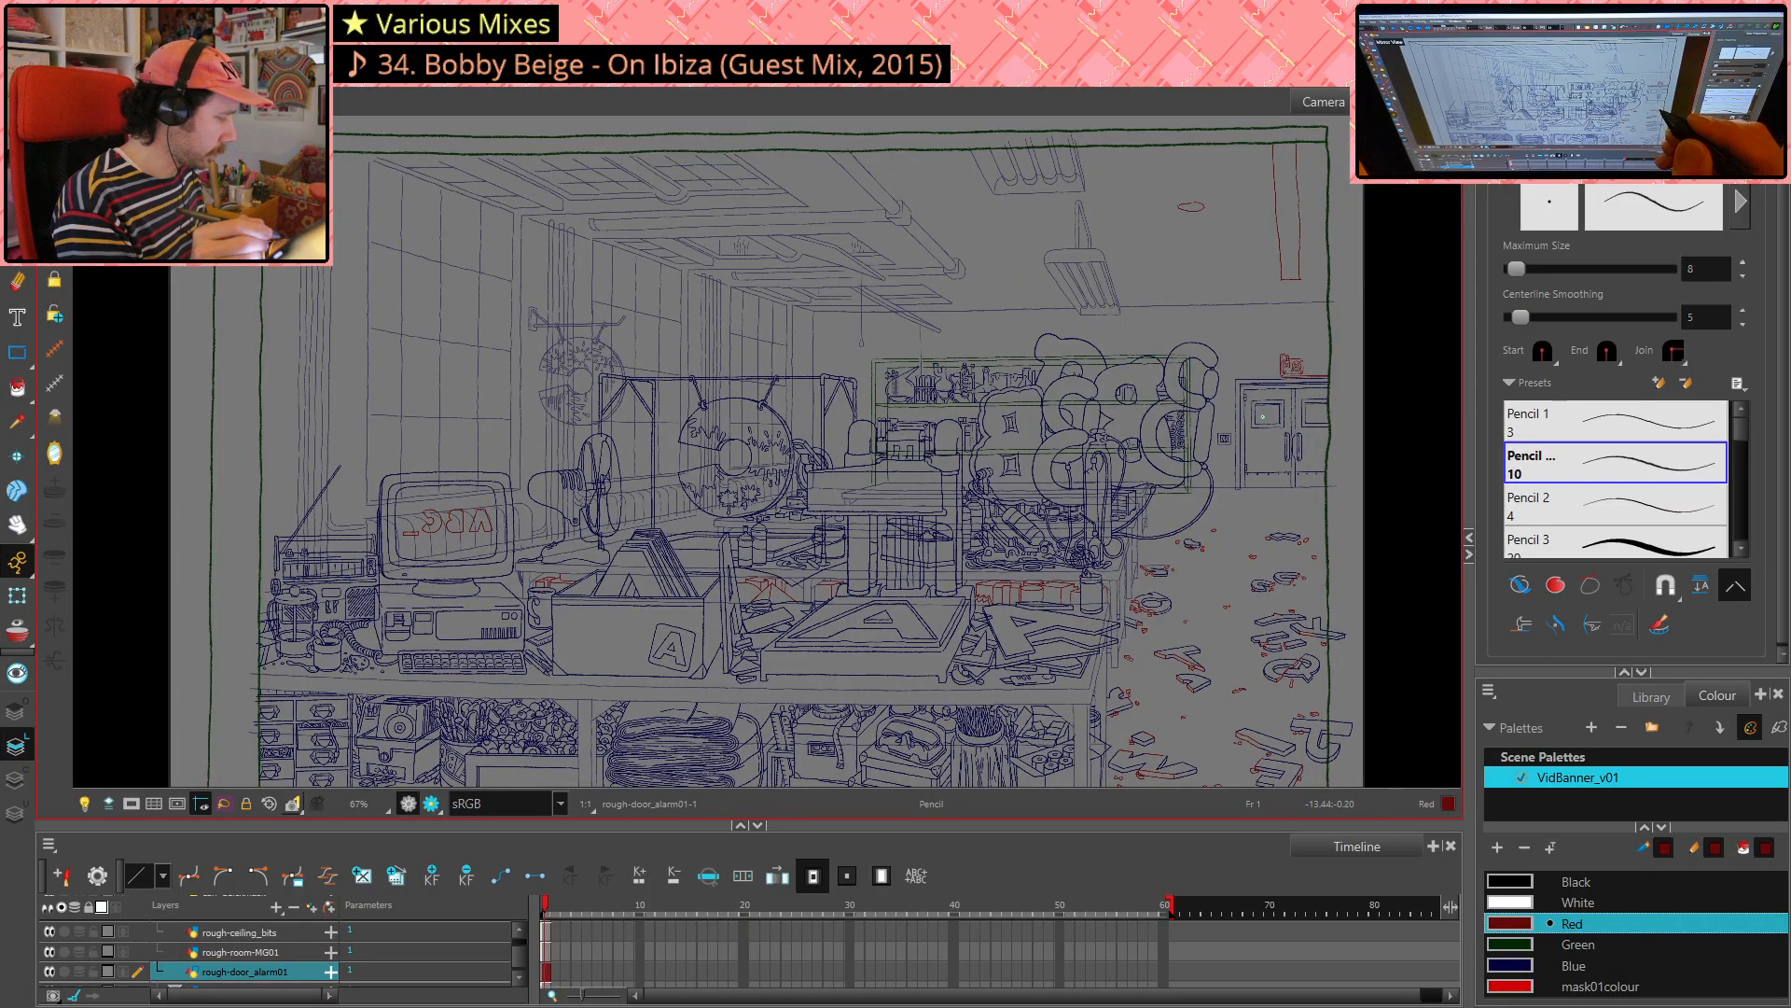
key("shift+m")
key("shift+m")
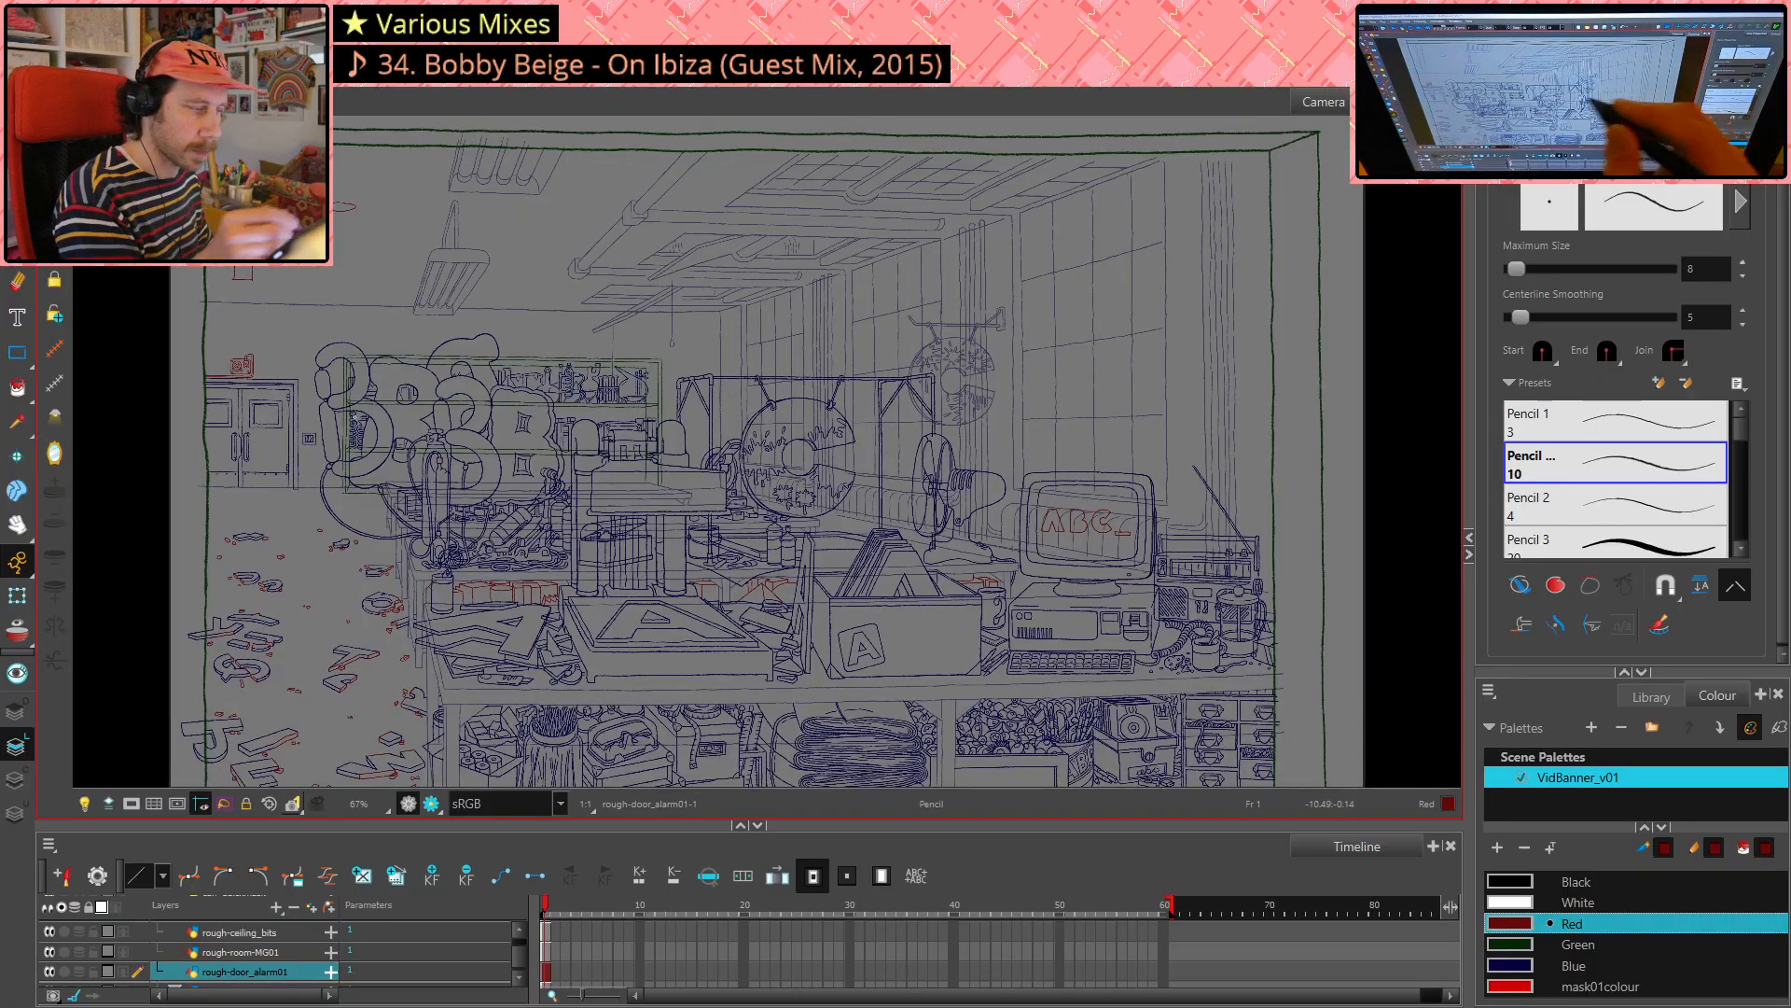
scroll(242, 340, "up", 6)
scroll(241, 339, "up", 5)
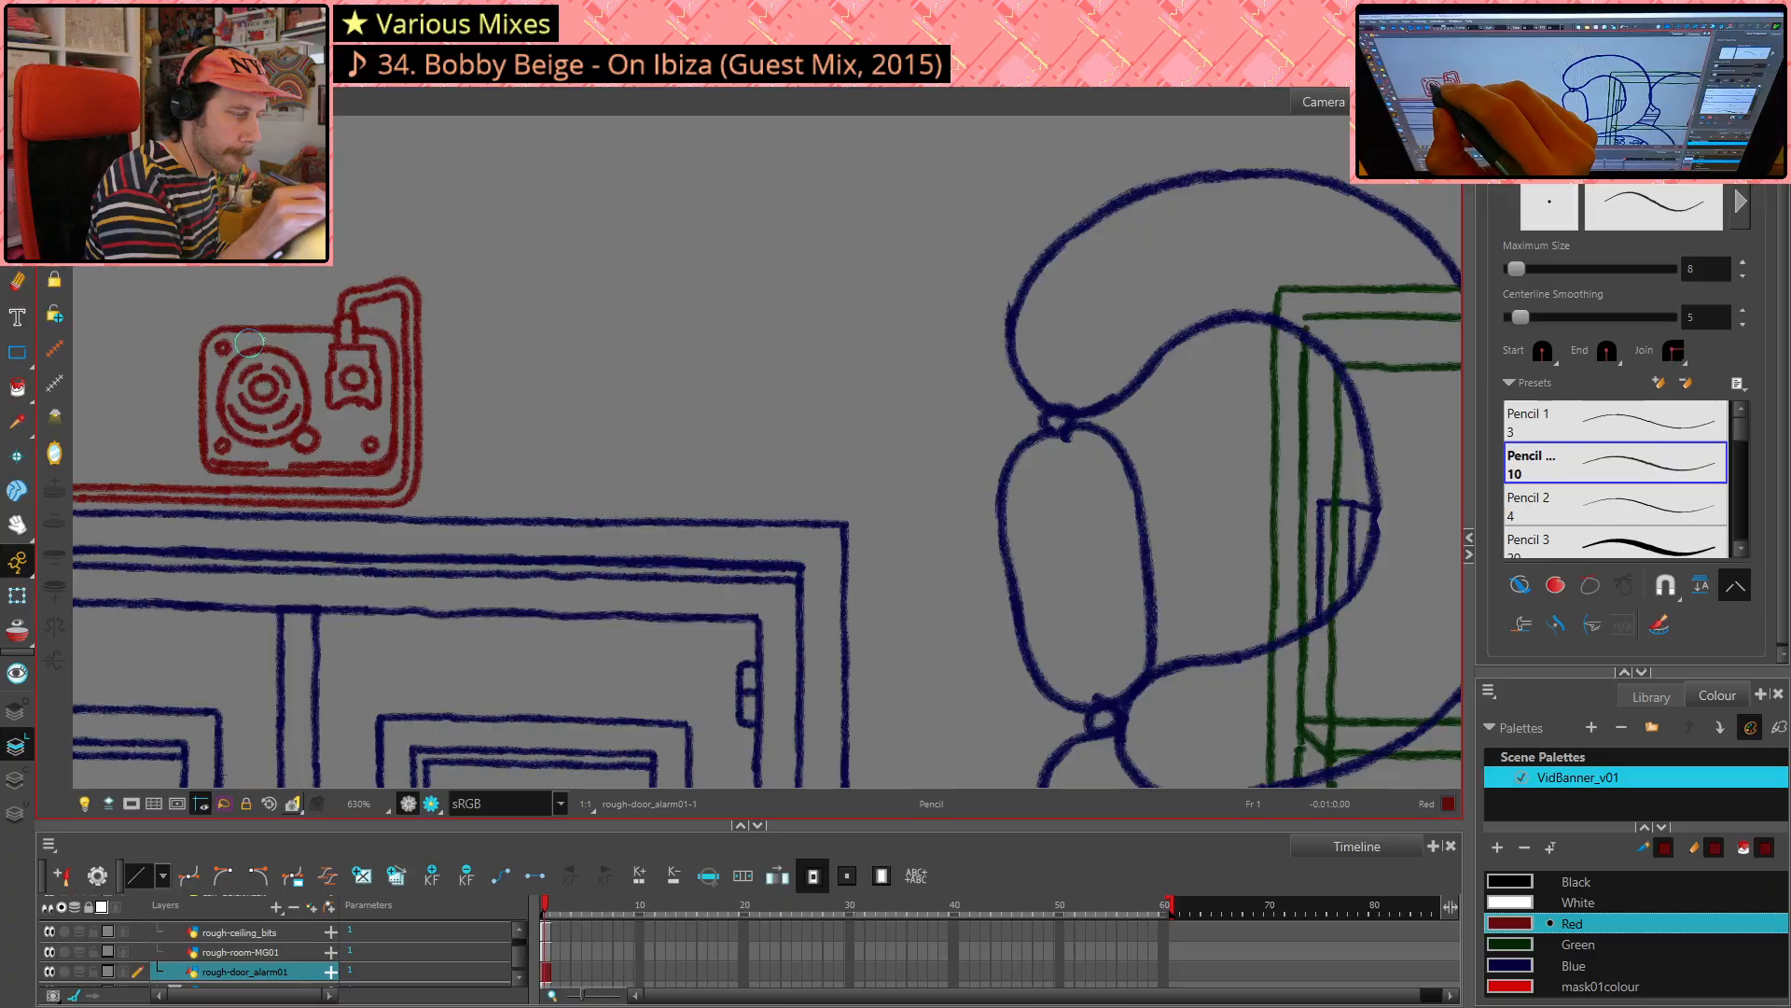
left_click_drag(583, 395, 789, 404)
key("alt+e")
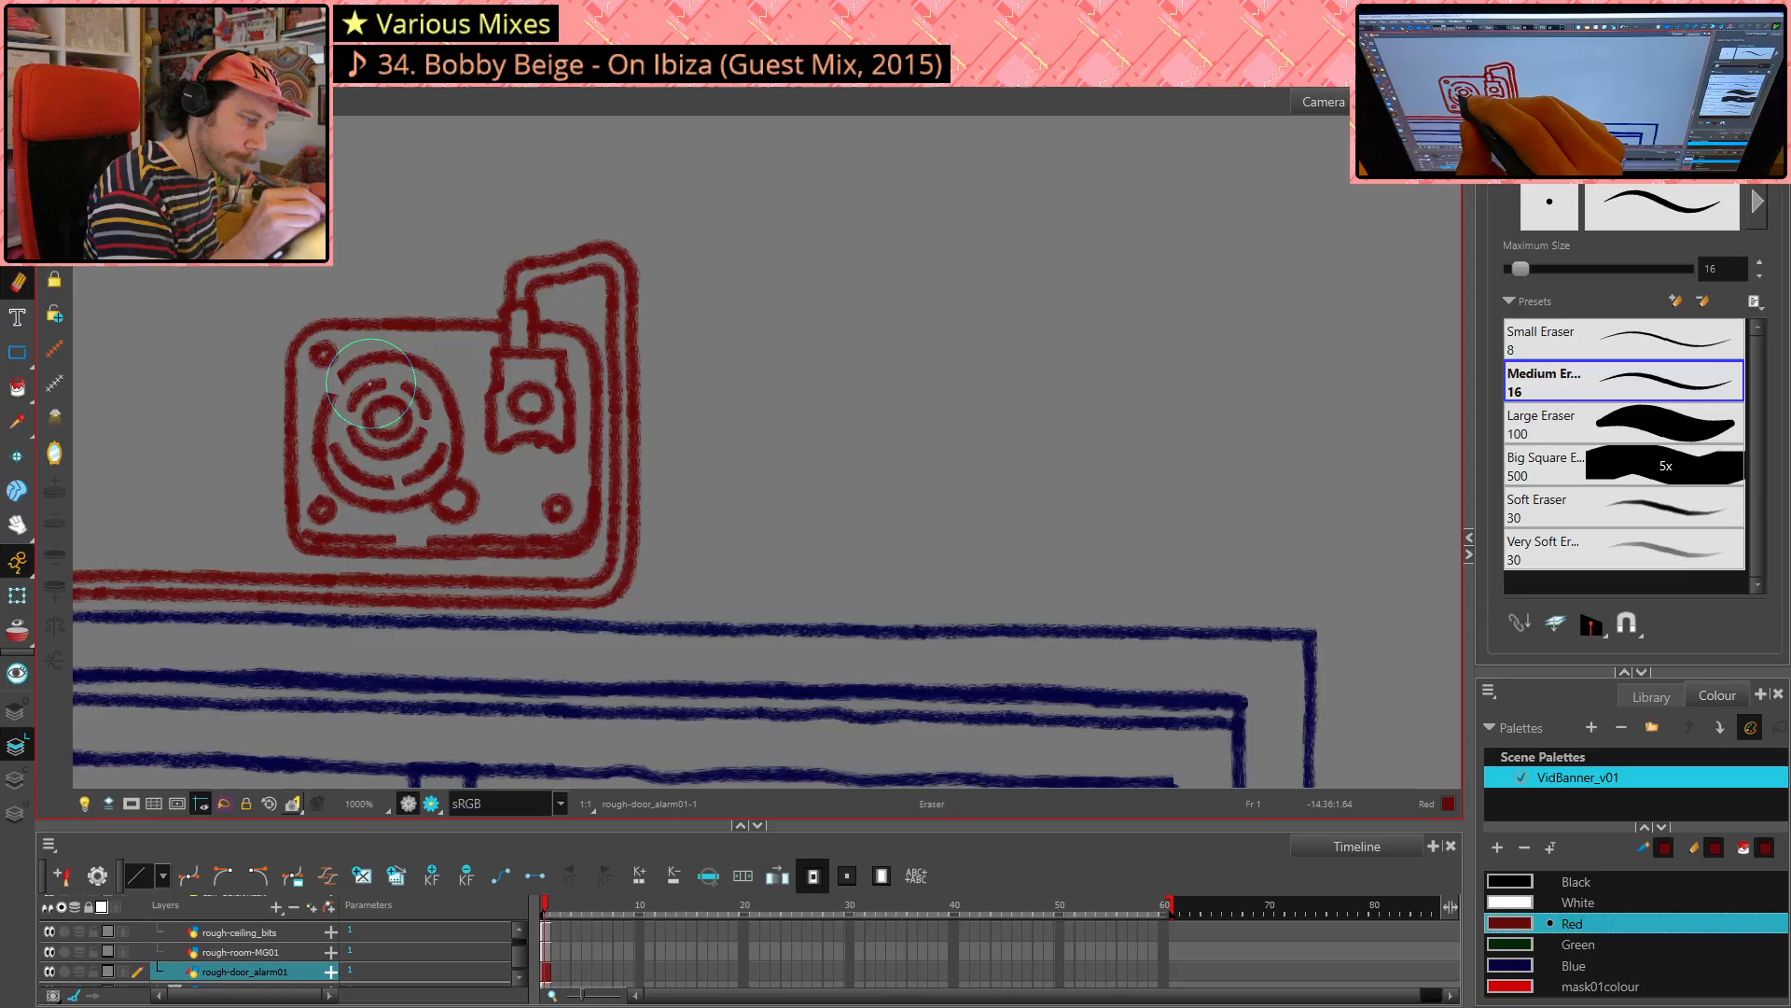
left_click_drag(348, 390, 336, 385)
key("alt+slash")
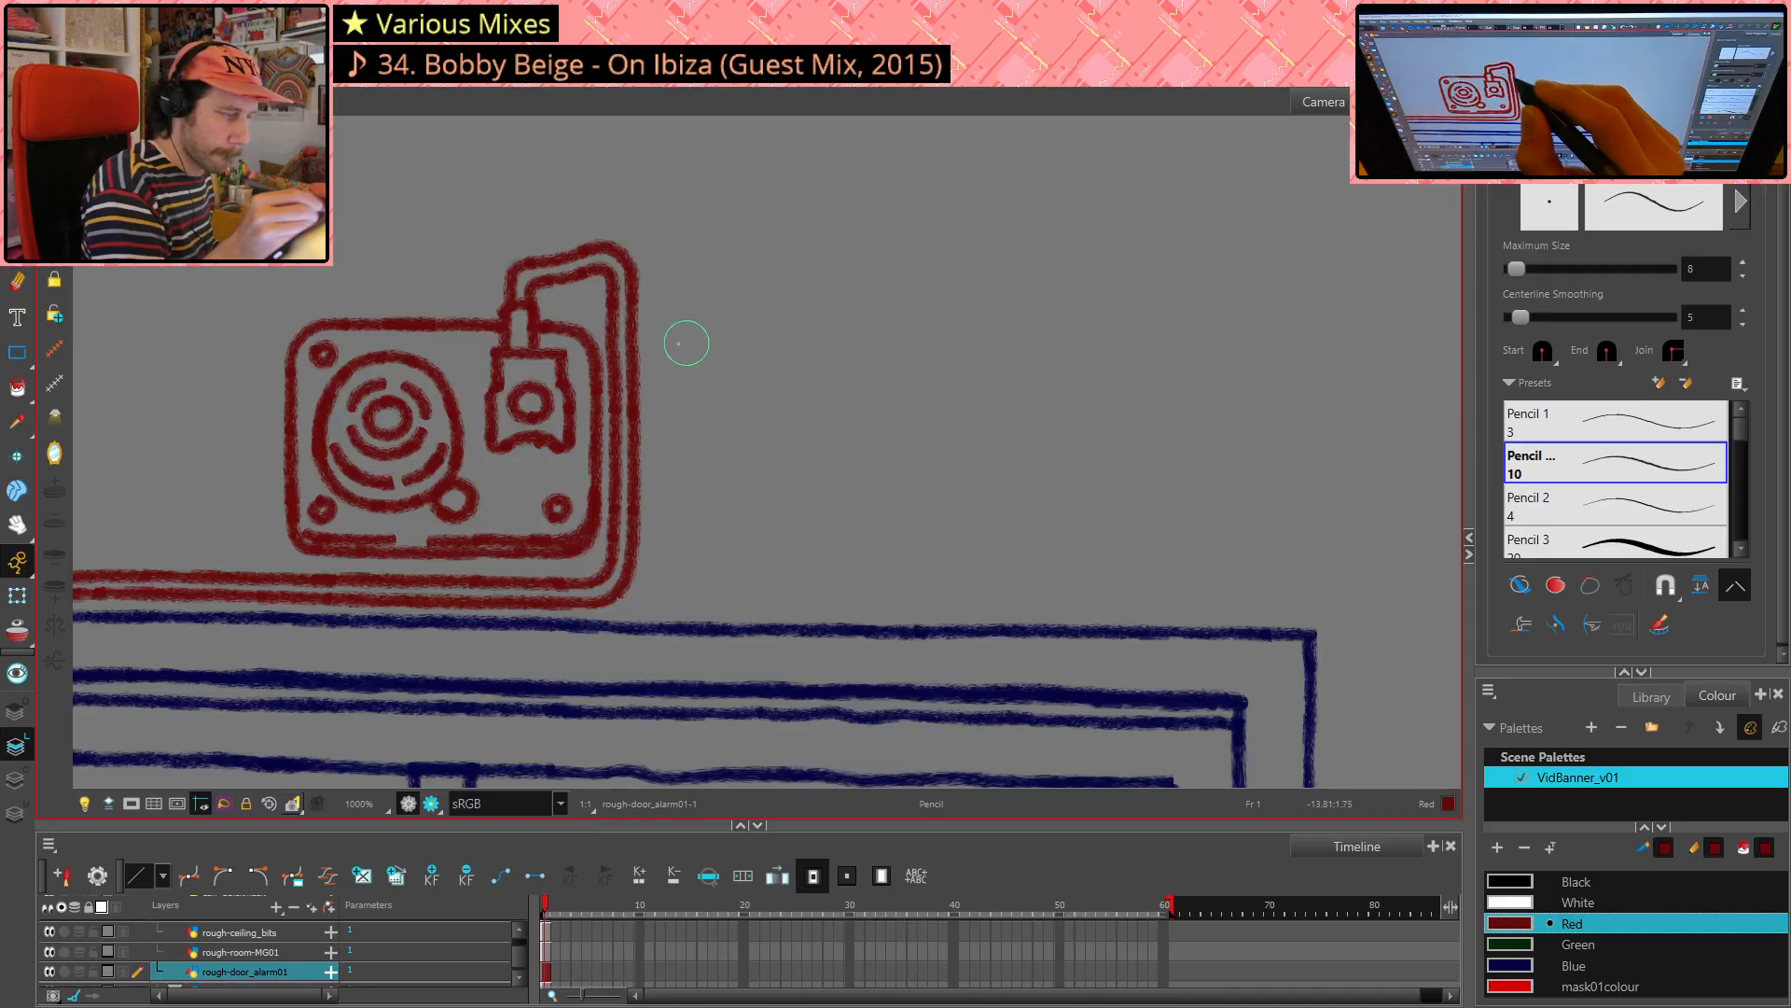
- Try removing the closing arc from the bell's outer rim and undo each deletion
key("alt+s")
left_click(334, 402)
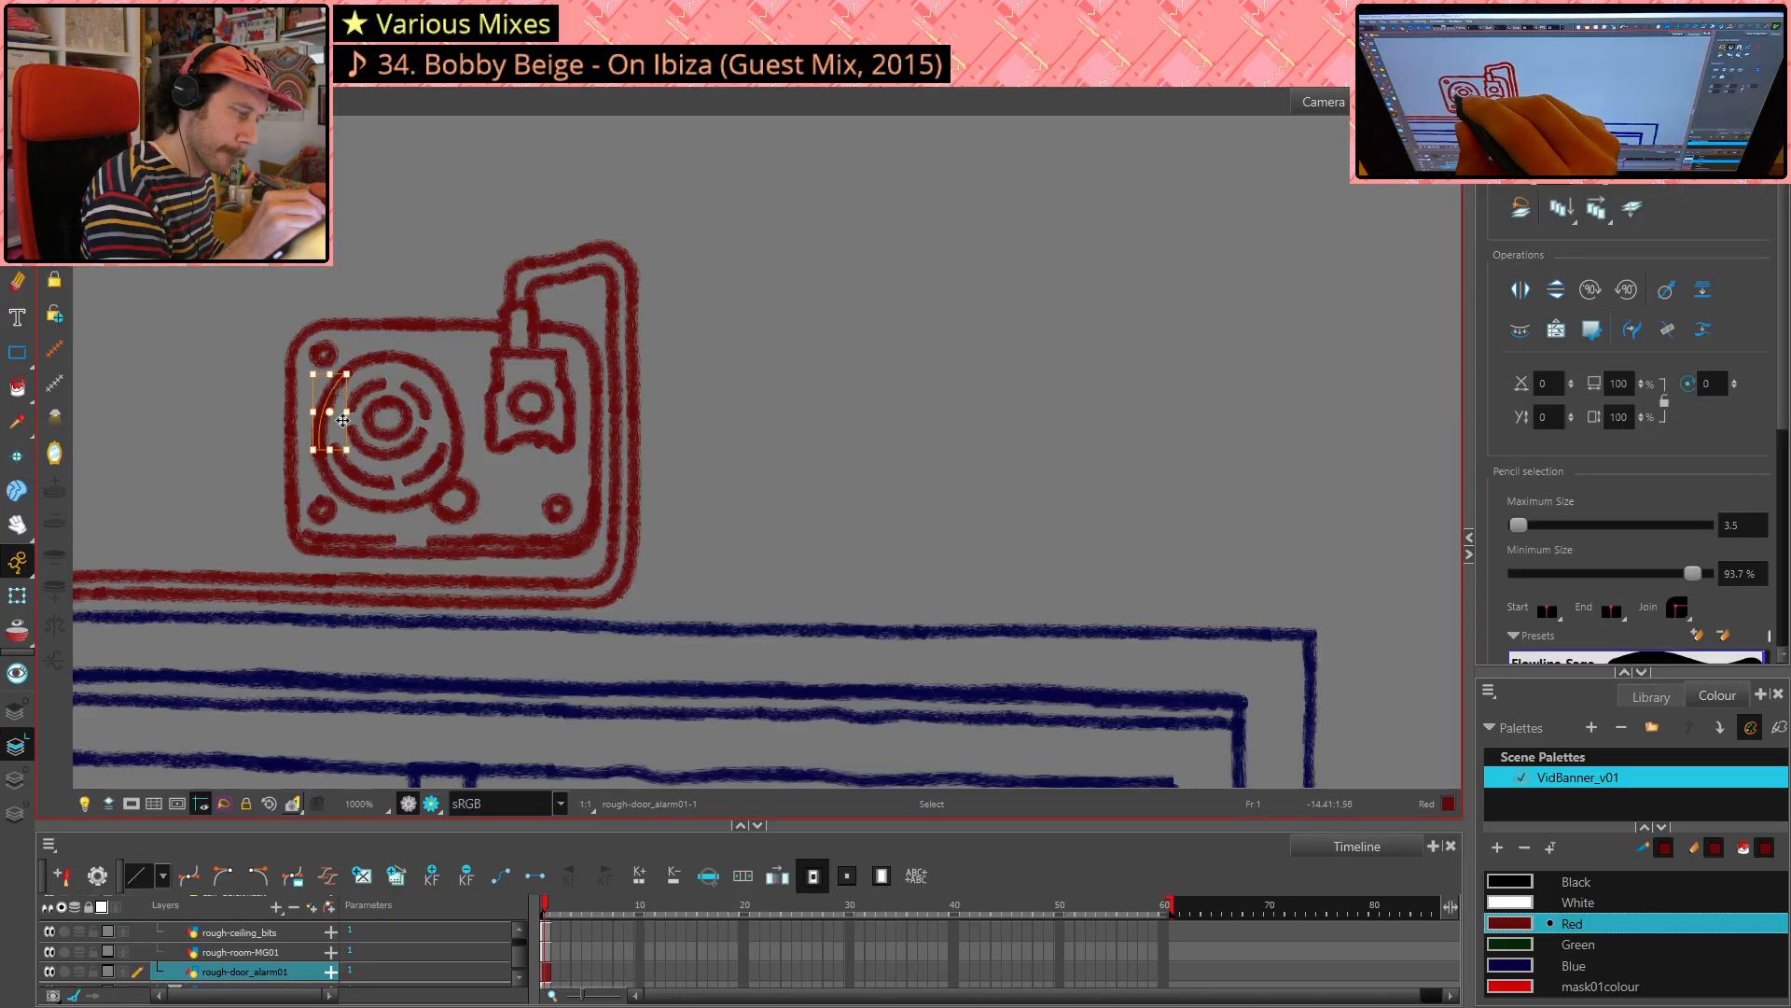
left_click(592, 284)
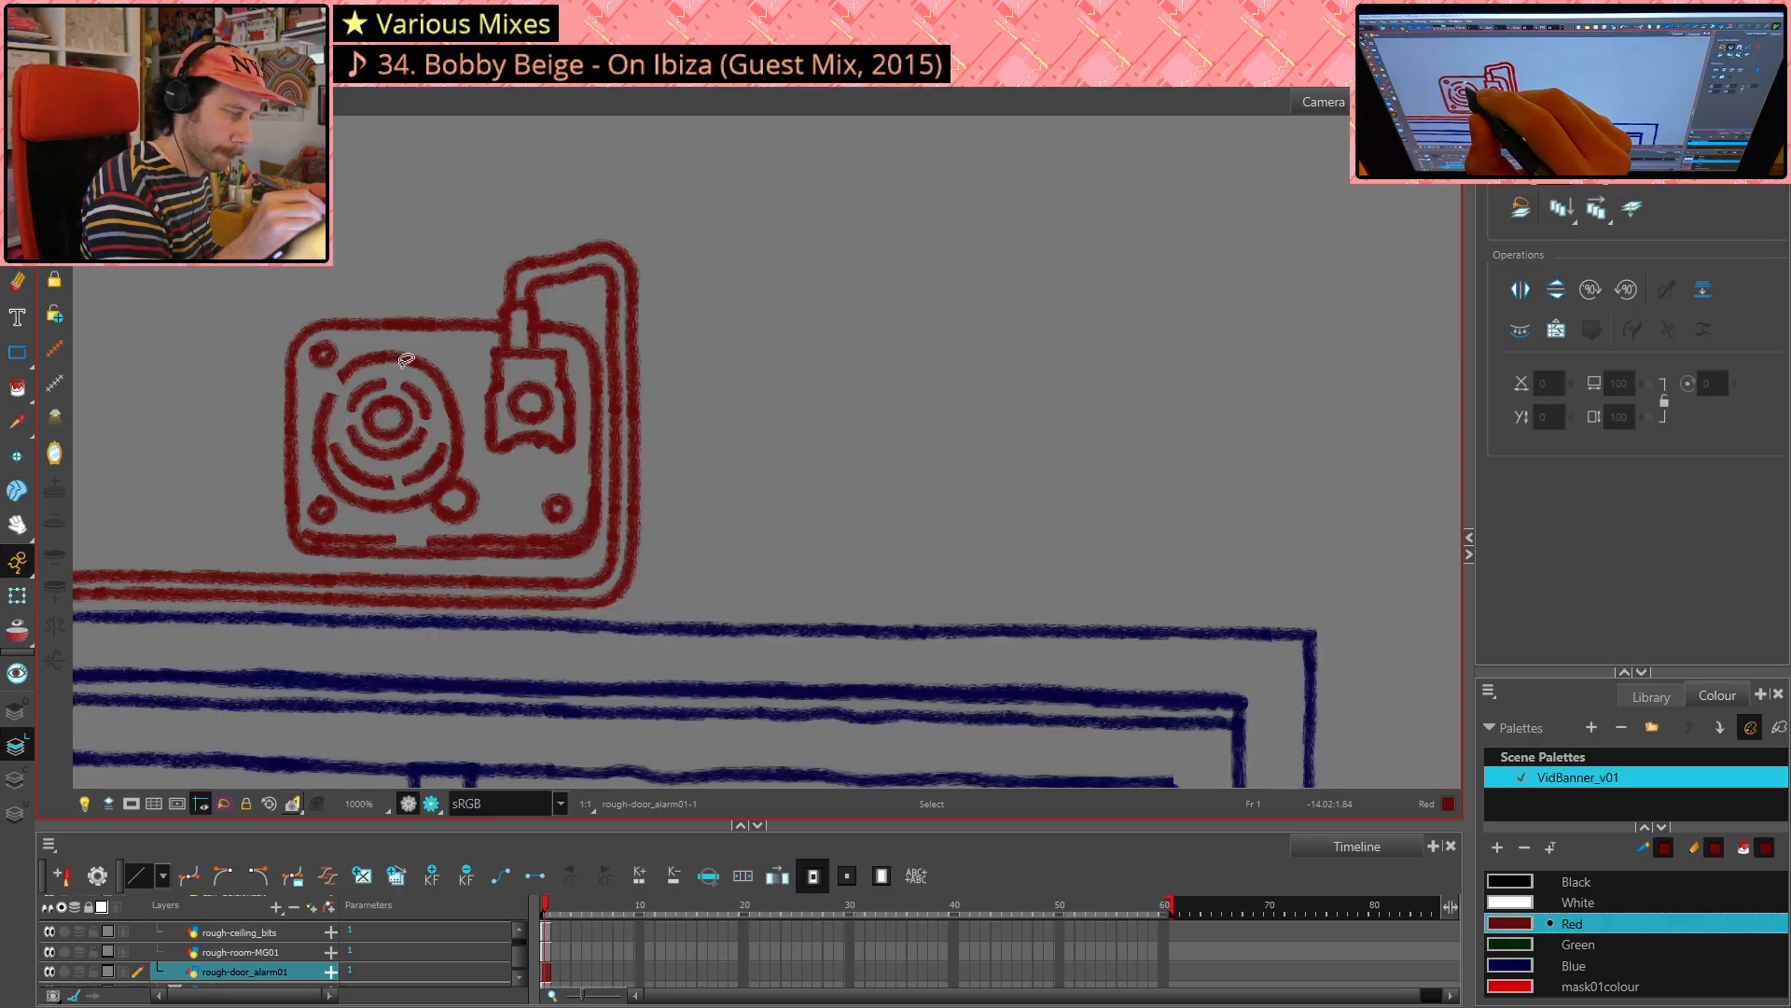
key("ctrl+z")
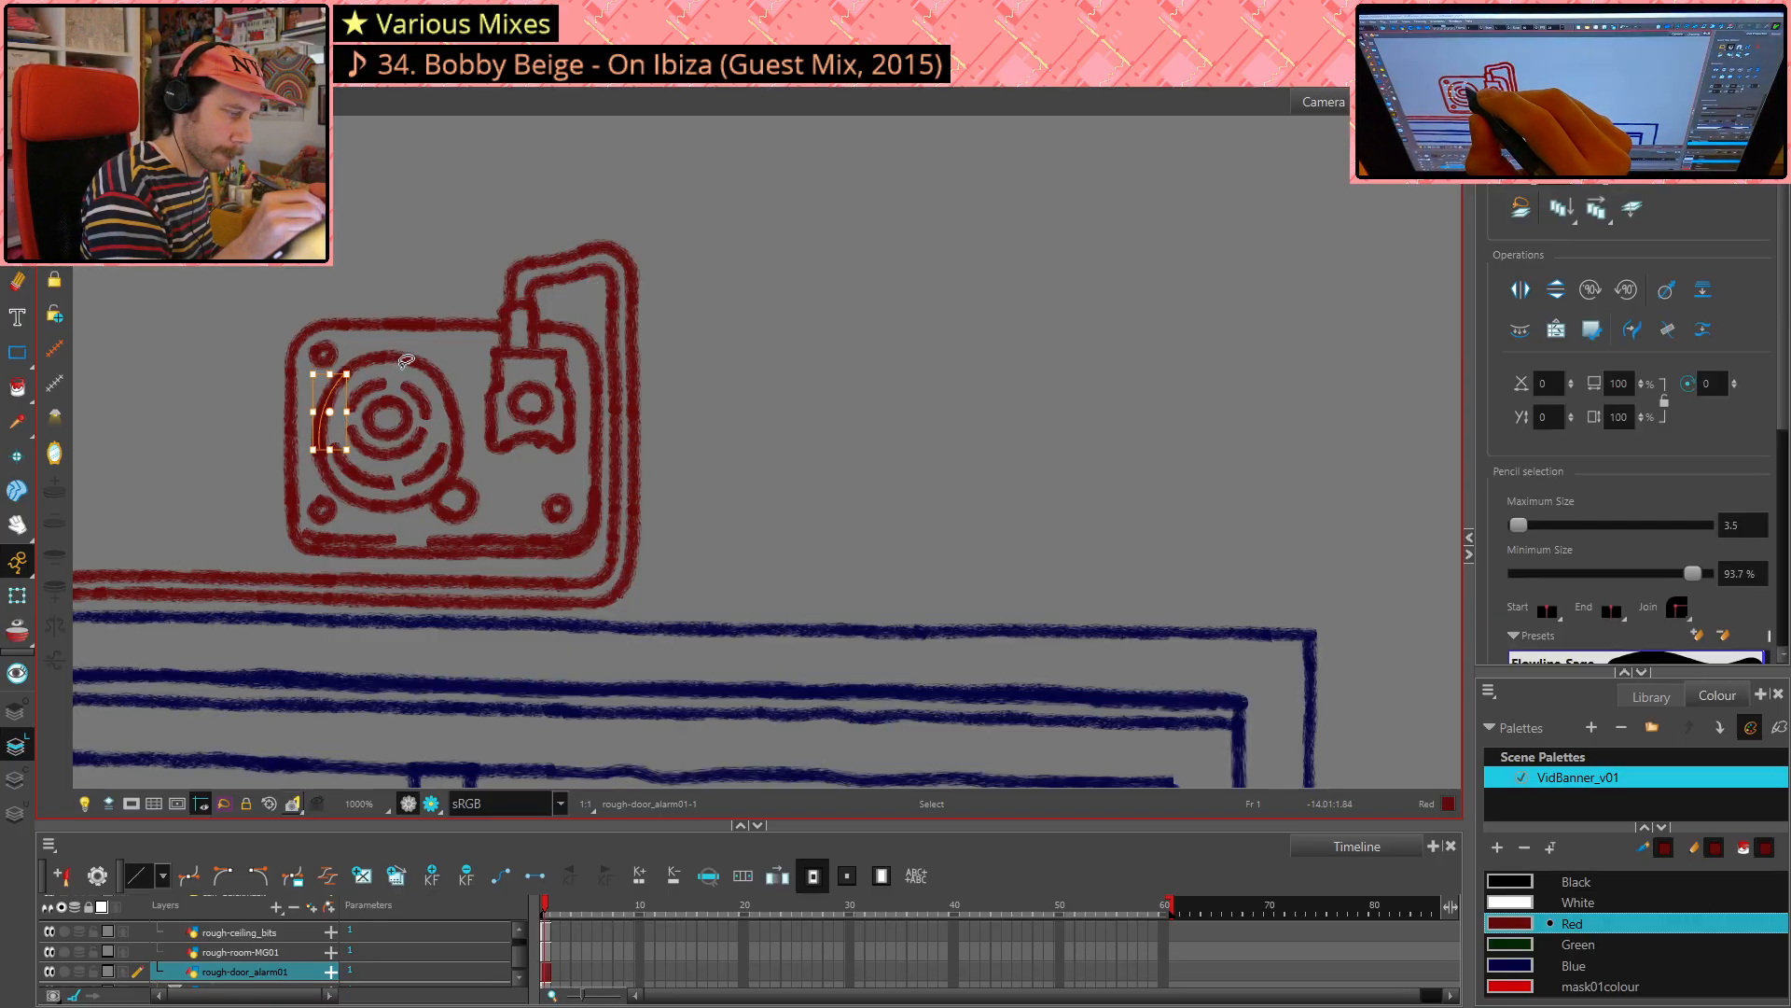
left_click(343, 412)
left_click(328, 411)
left_click(522, 333)
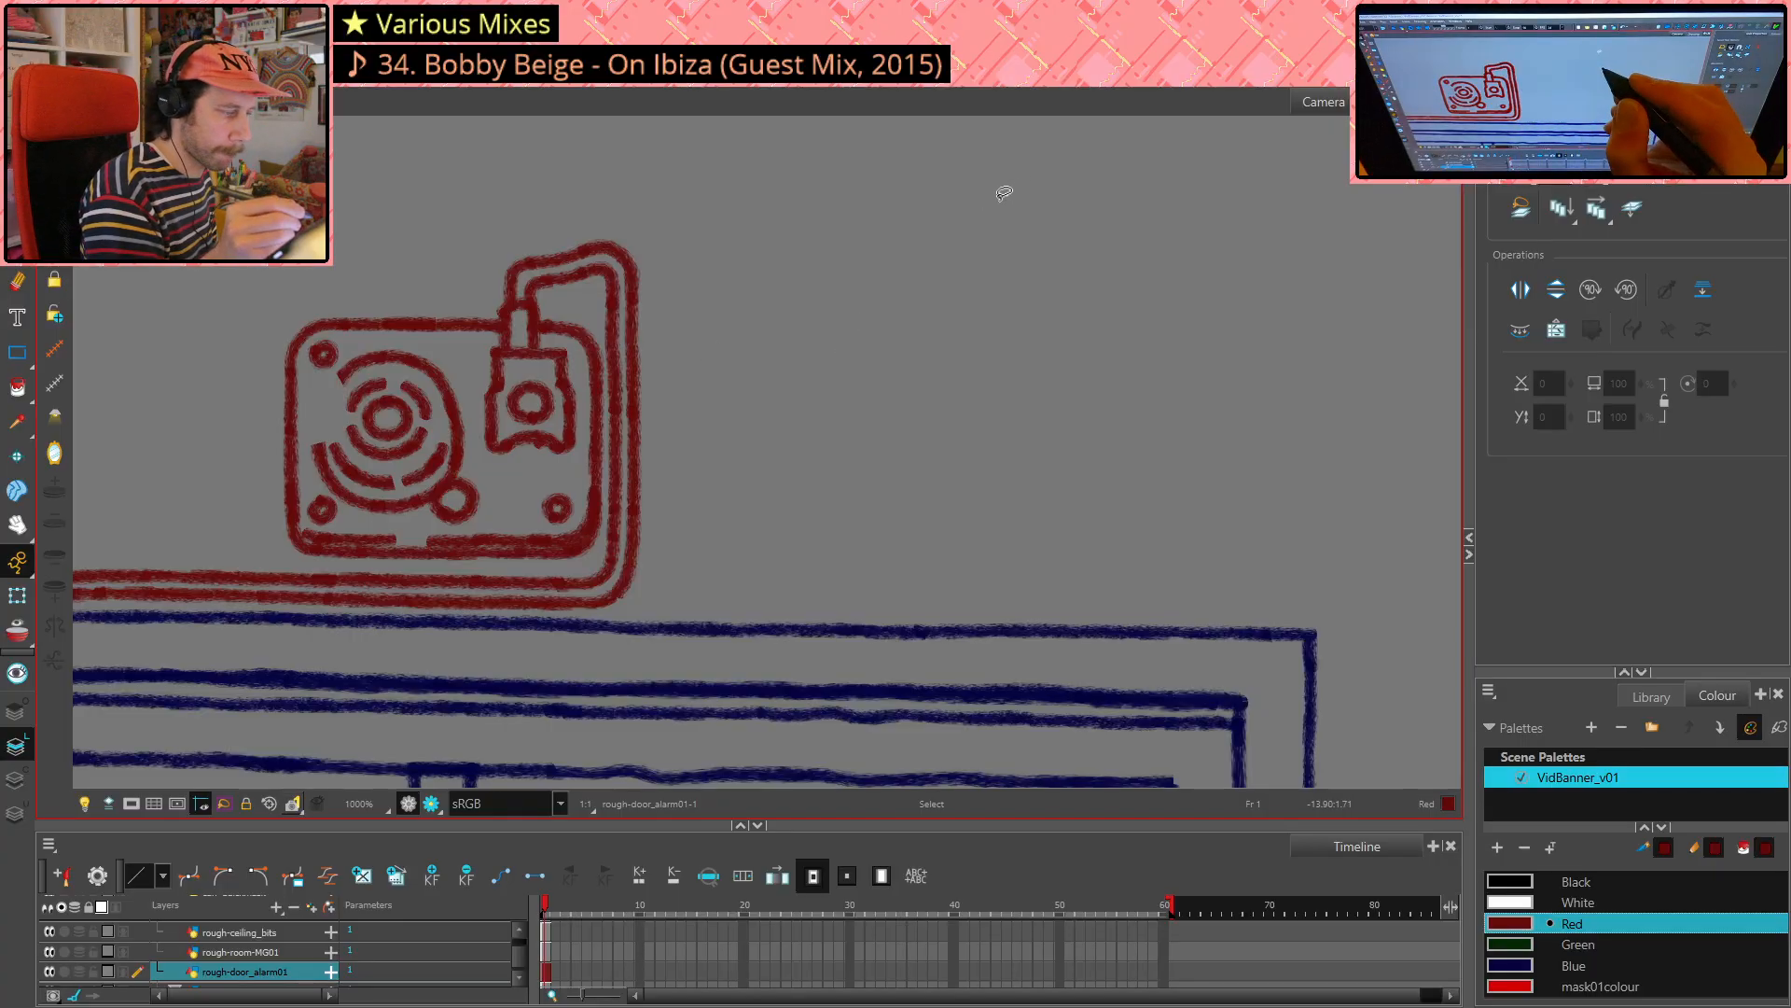
key("ctrl+z")
left_click(914, 276)
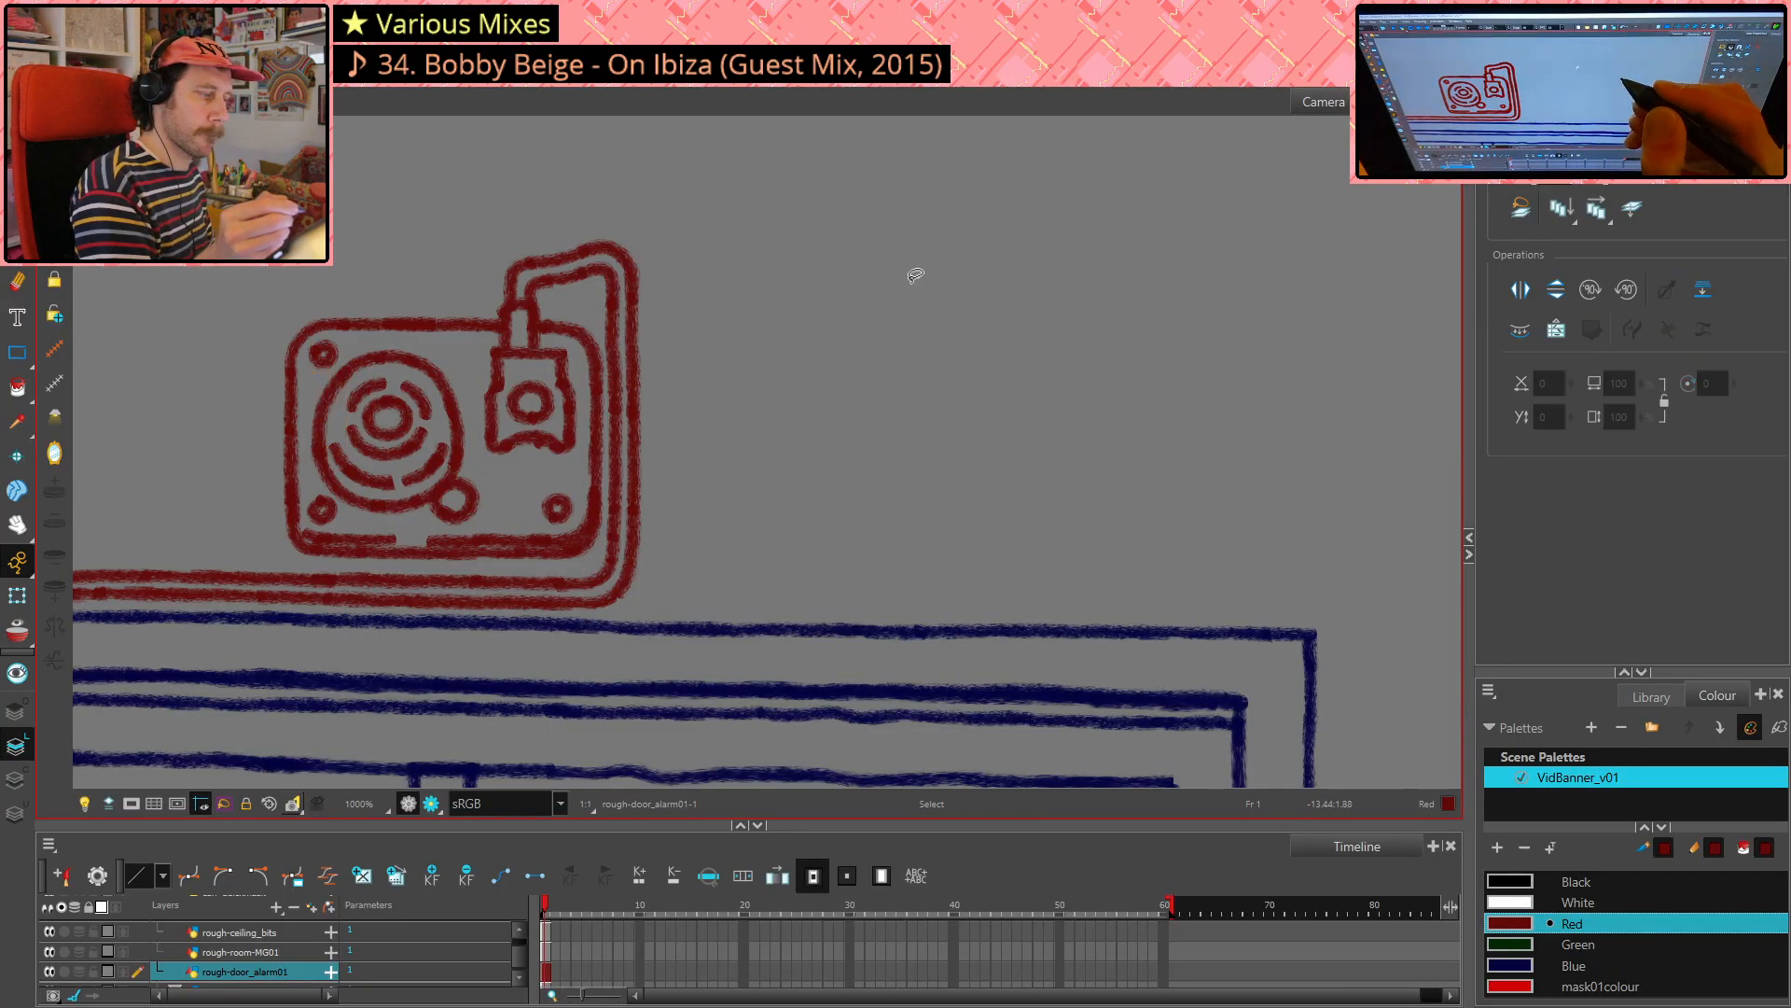
- Delete the small circle overlapping the bell's lower rim, redraw it in red pencil slightly farther from the bell, and tidy its outline
left_click_drag(836, 423, 840, 416)
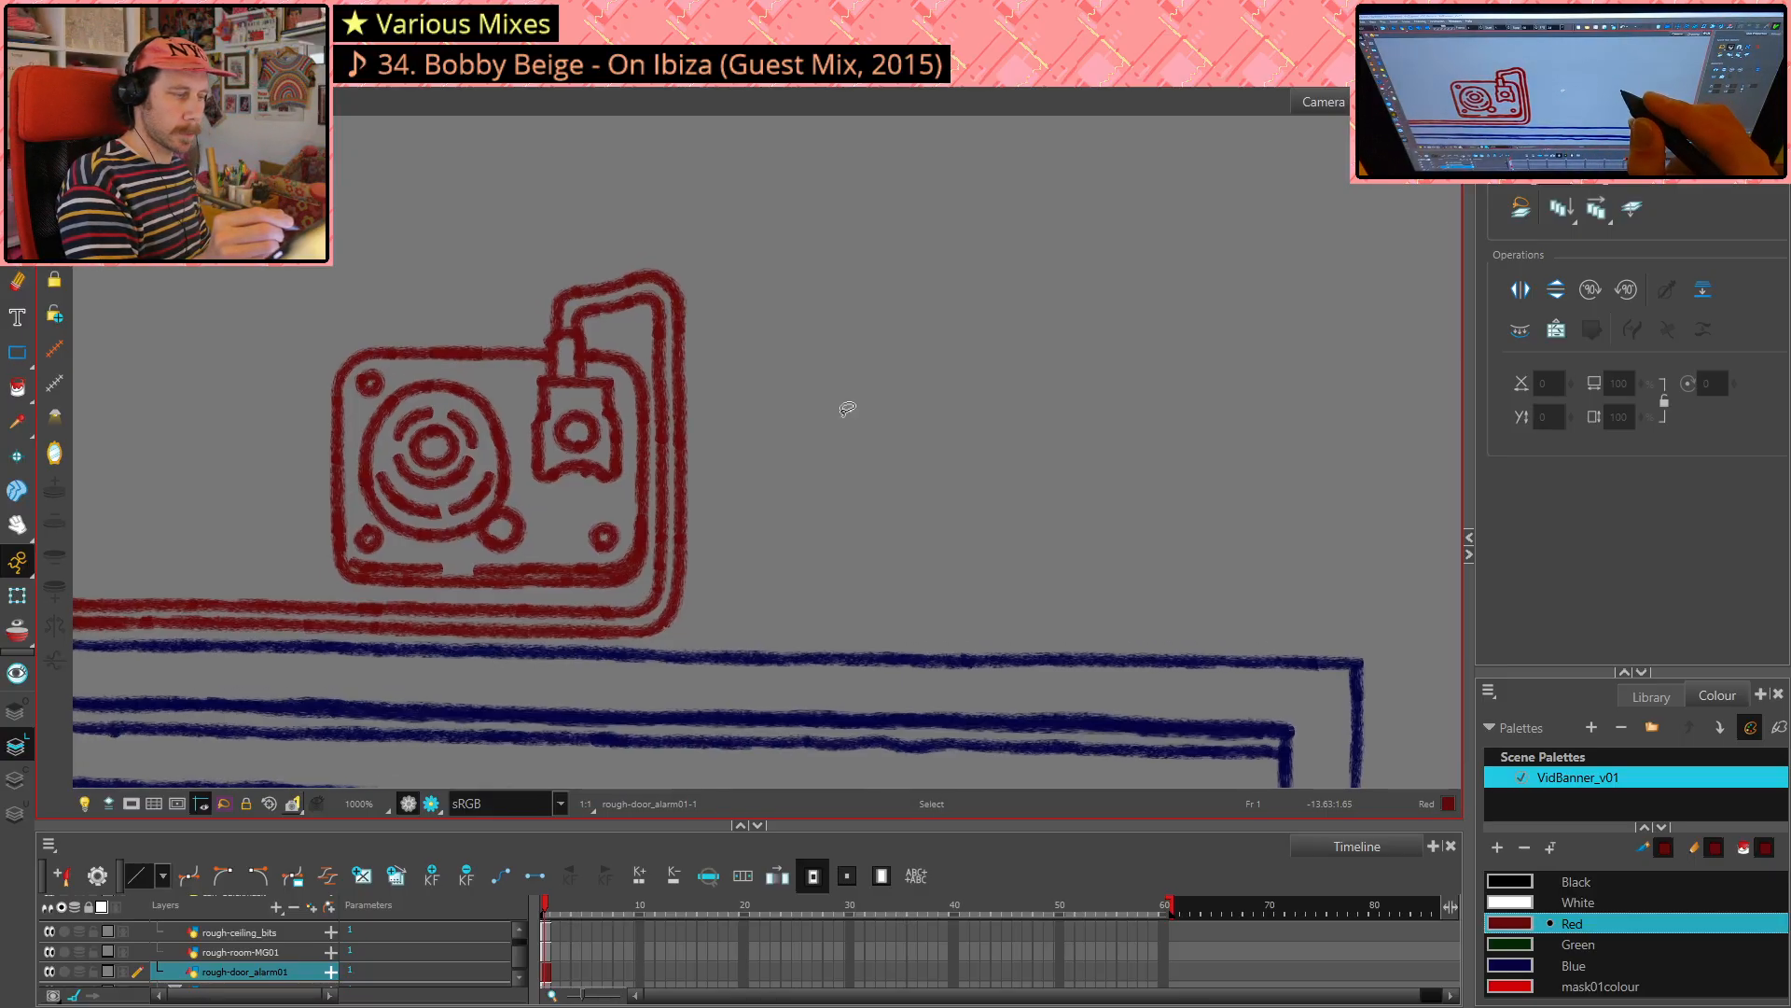
left_click(527, 541)
key("Delete")
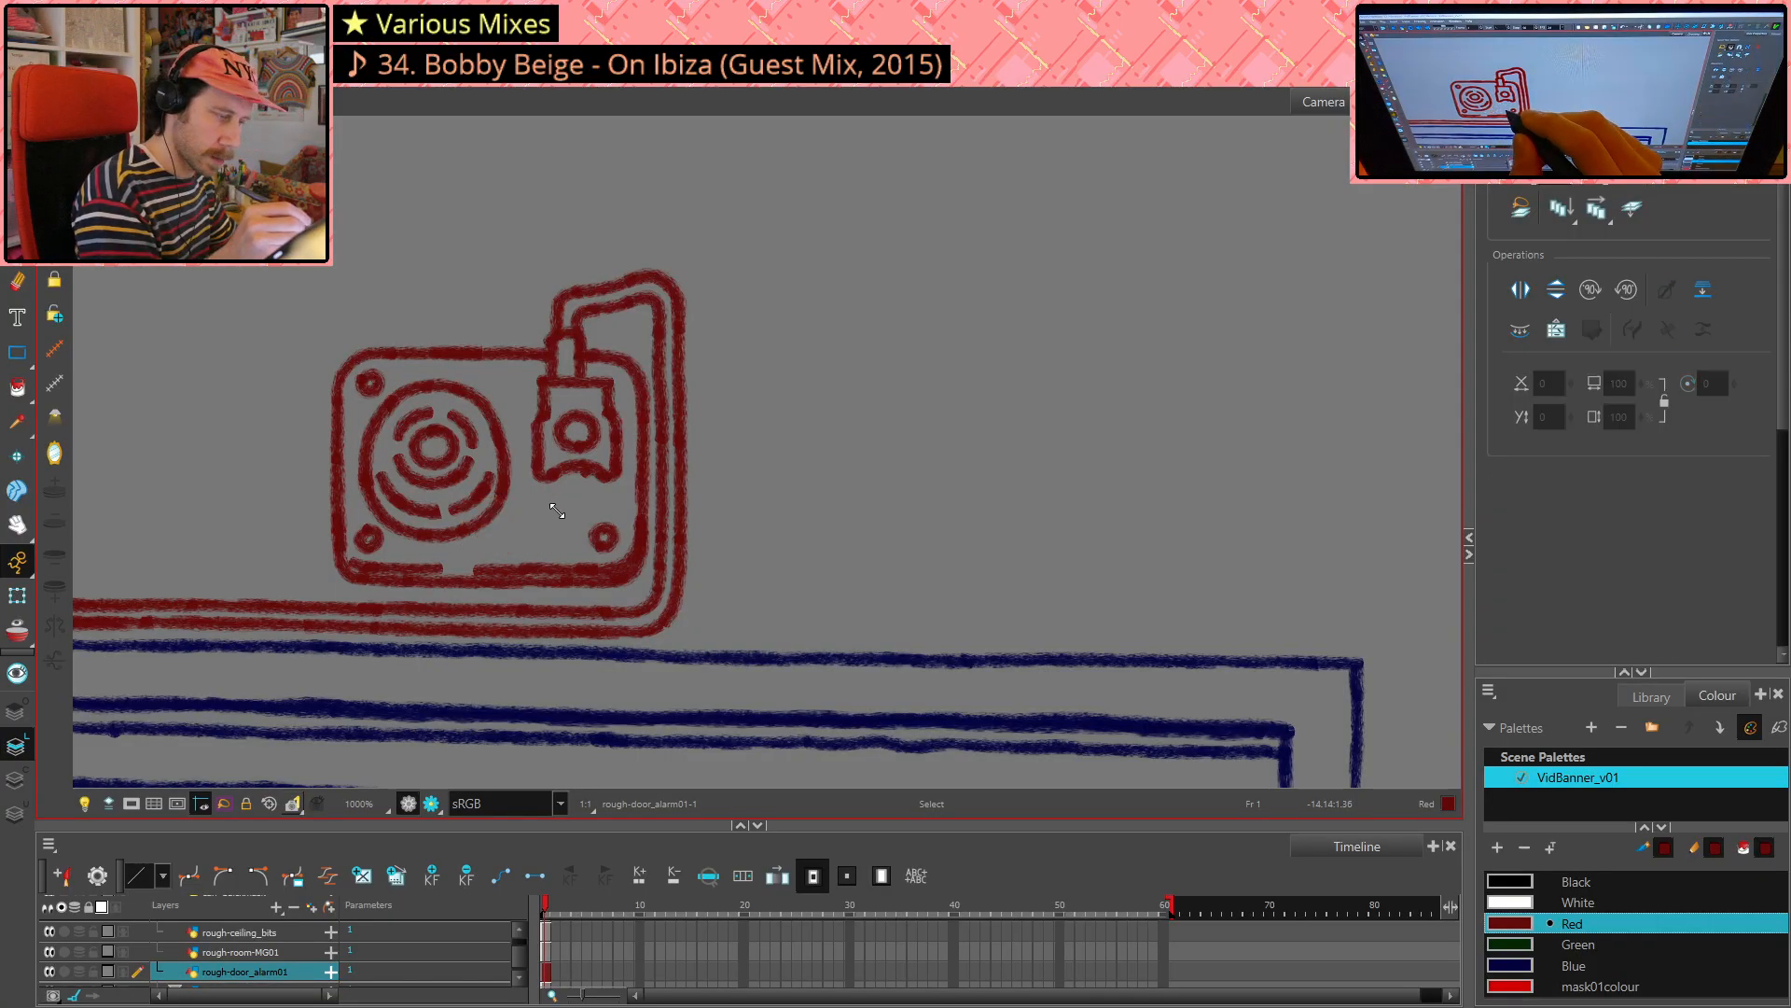
key("alt+x")
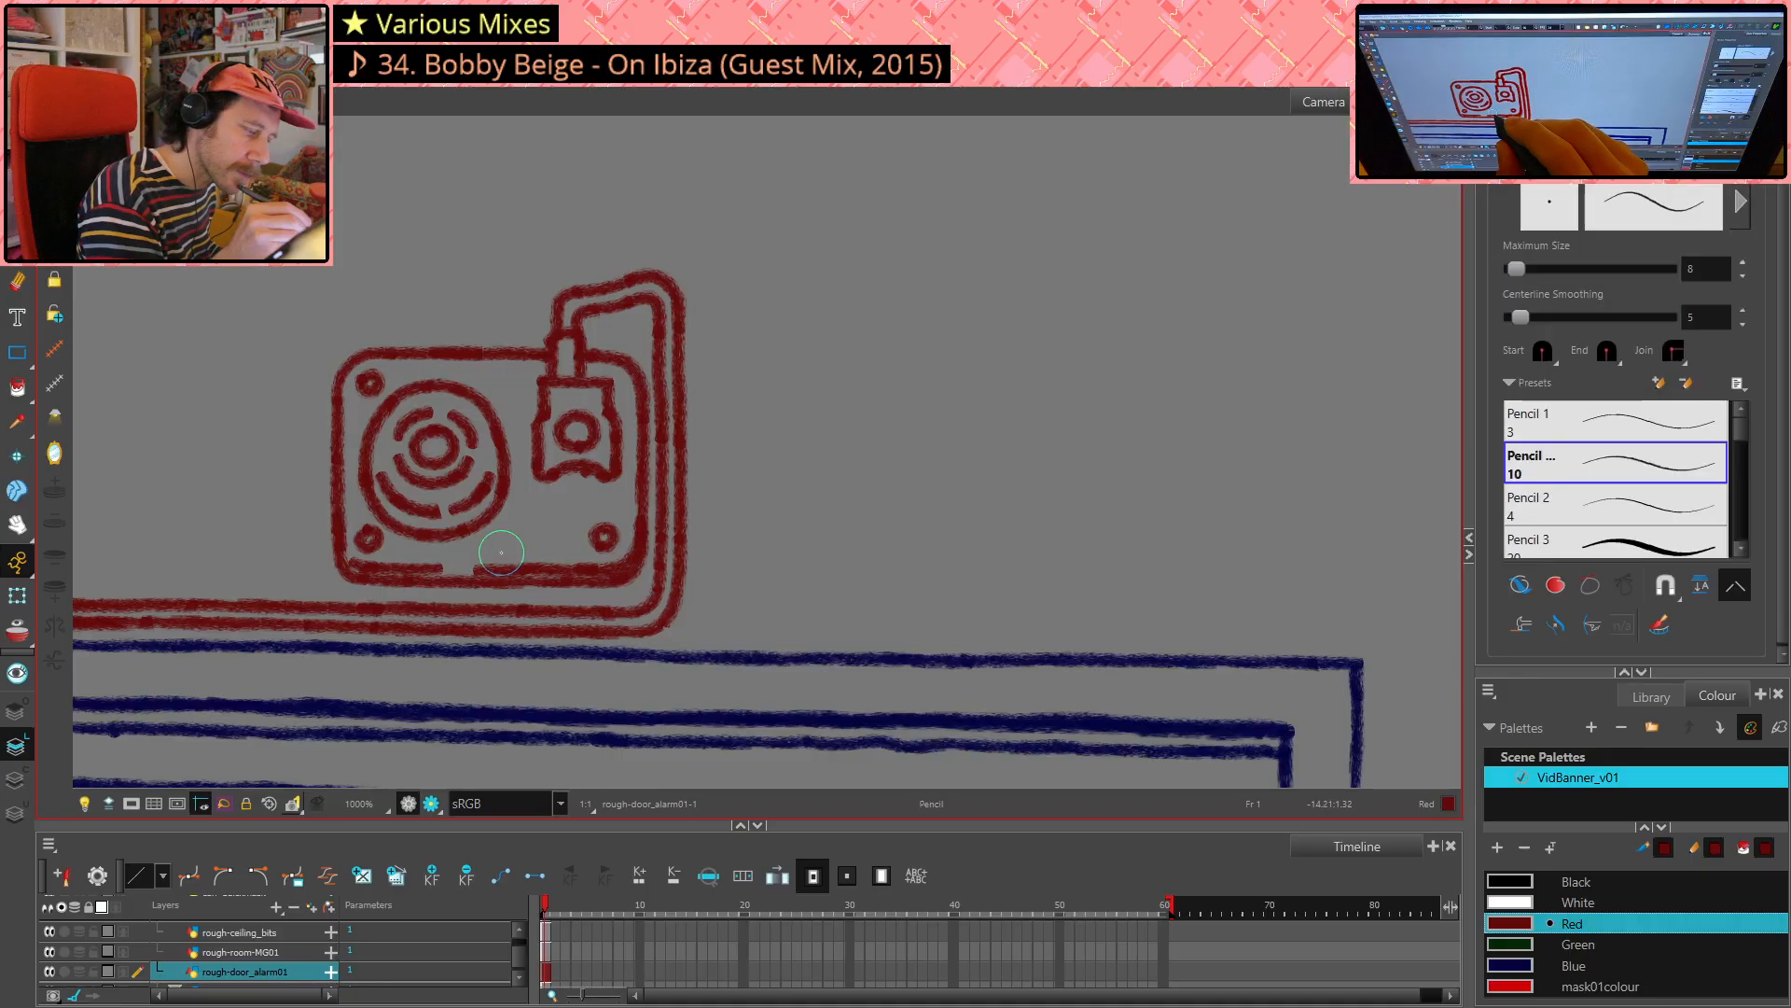
left_click_drag(516, 520, 511, 543)
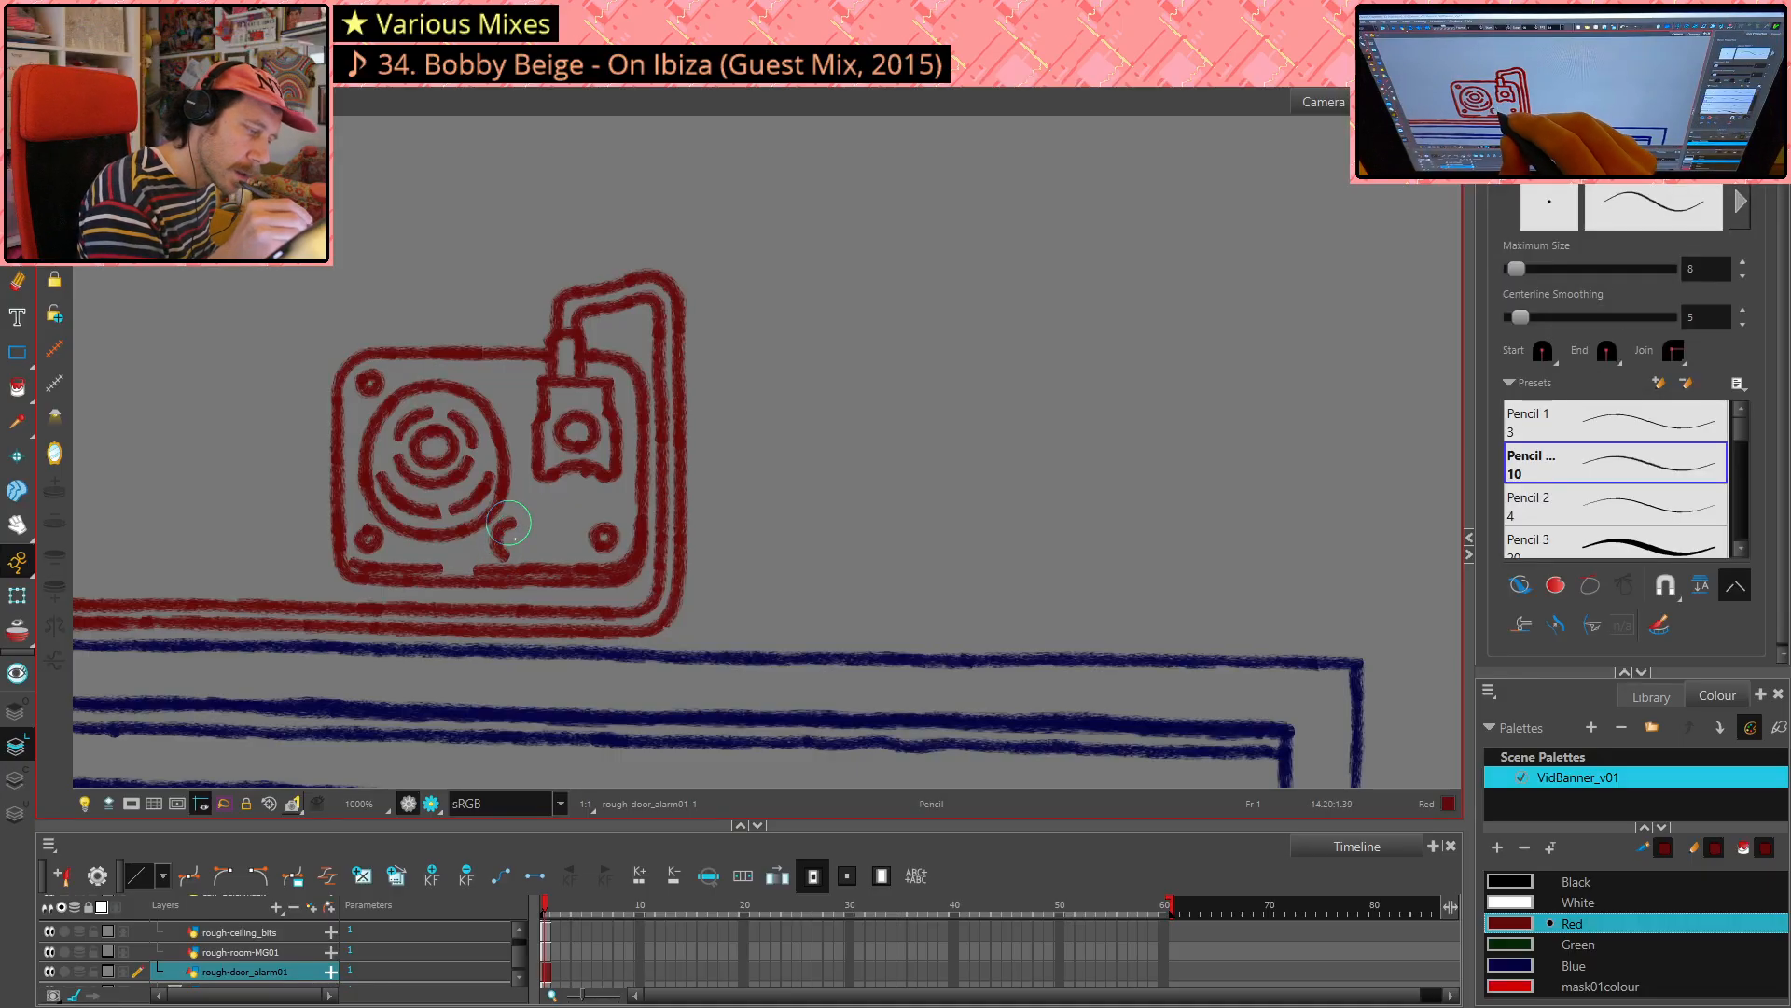
key("ctrl+z")
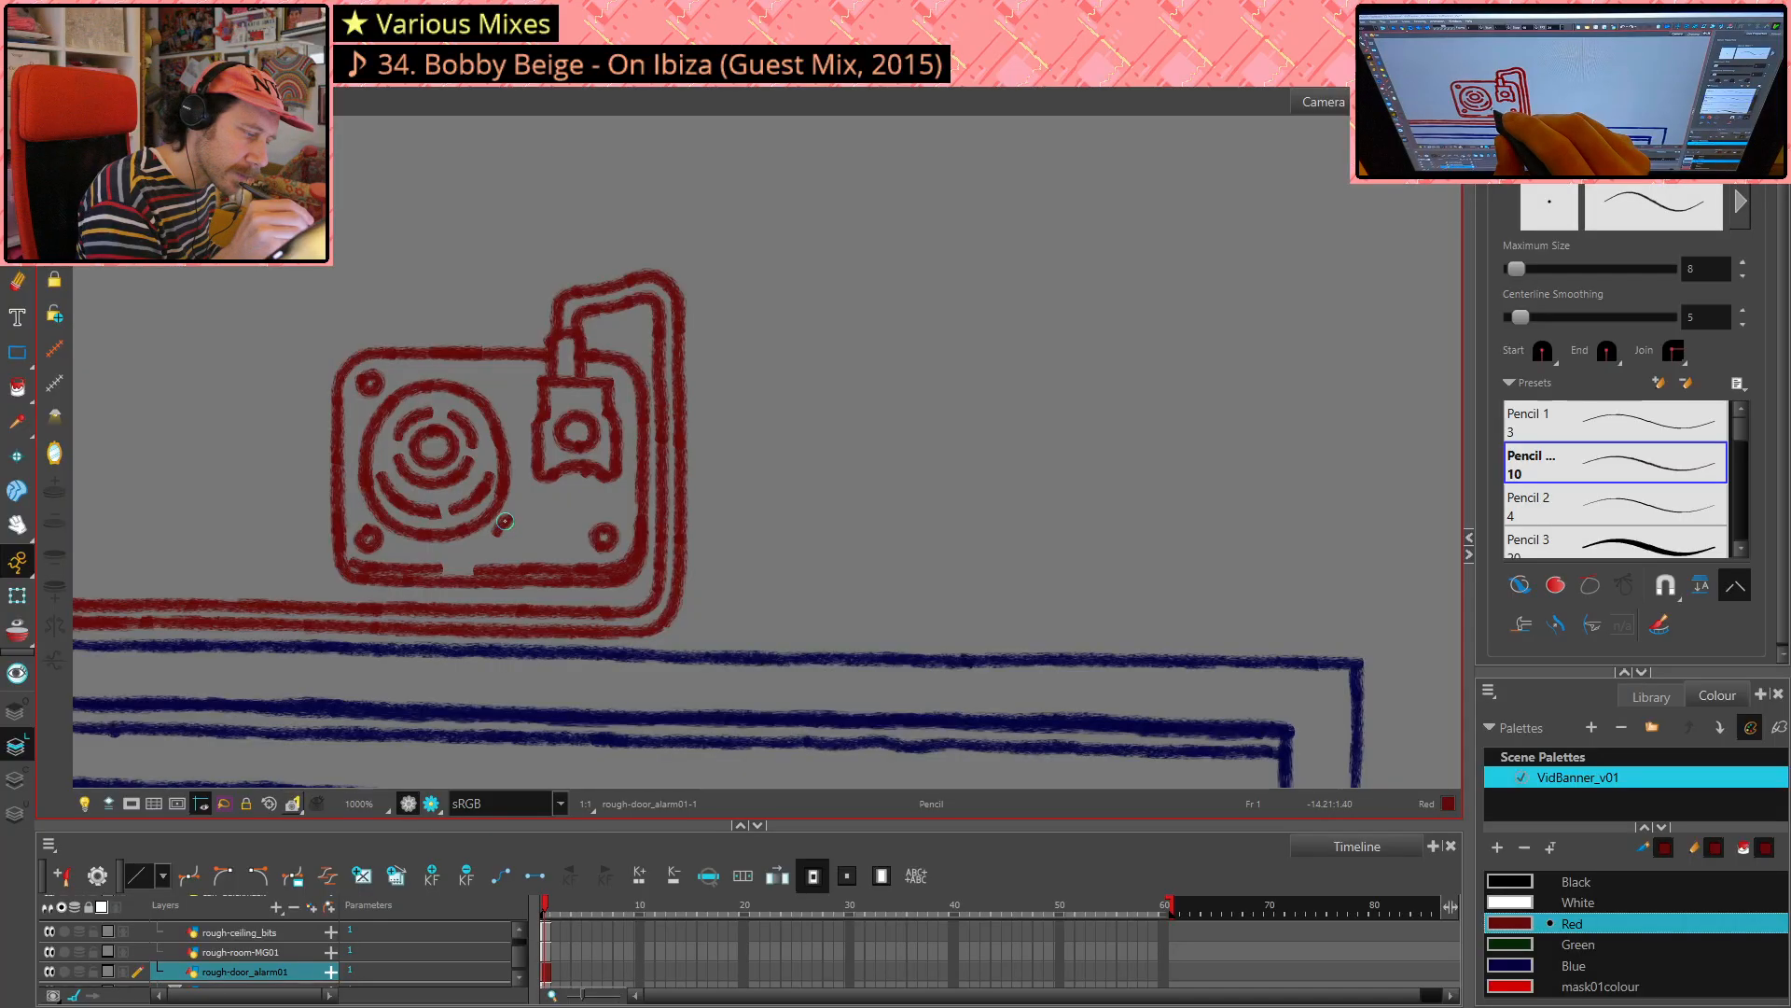
left_click_drag(530, 530, 534, 538)
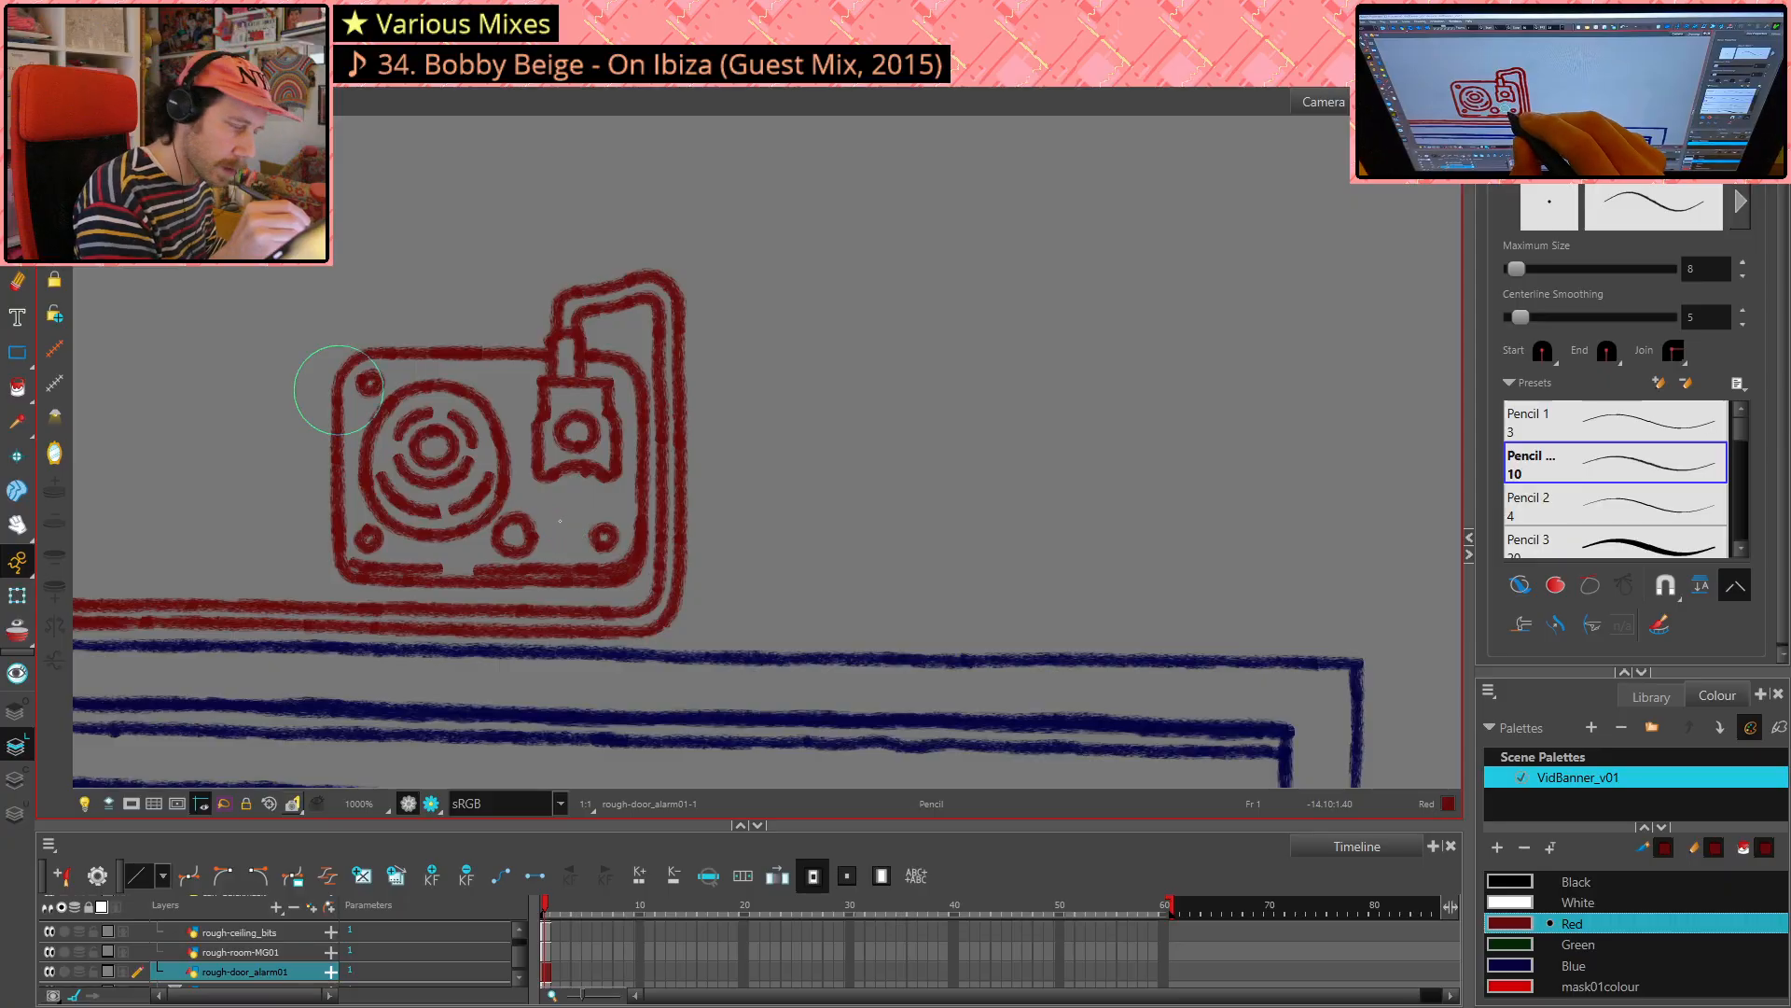
key("alt+e")
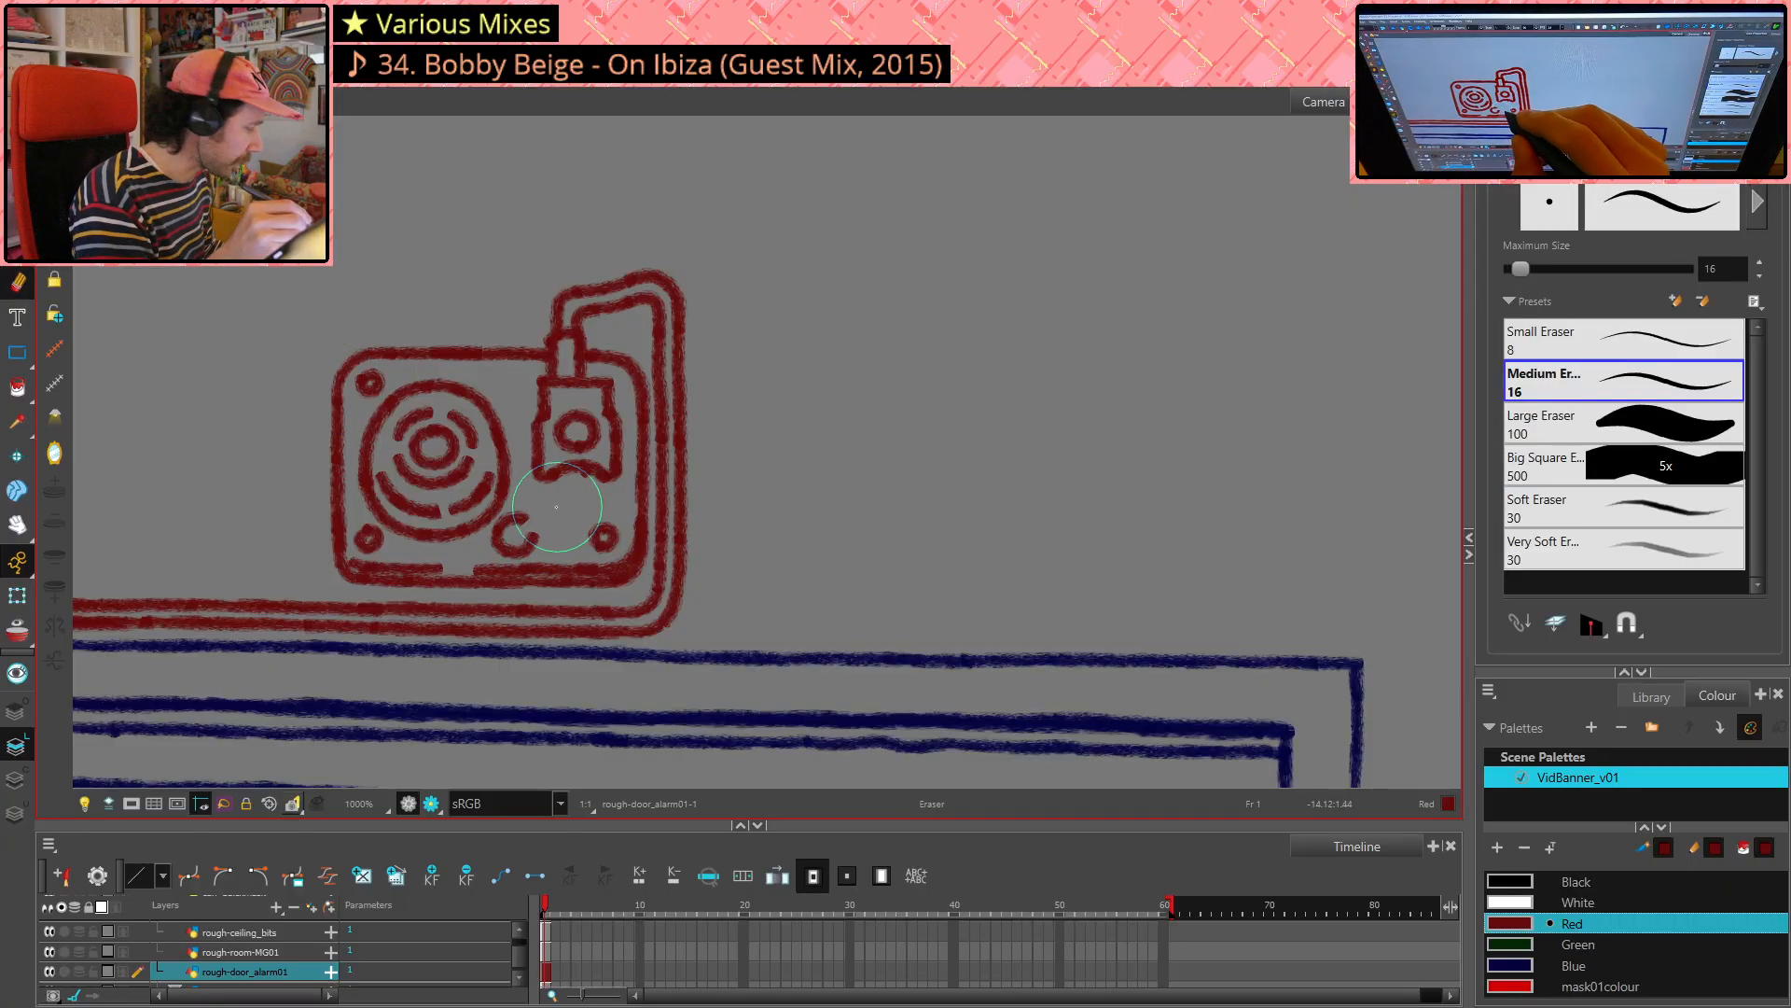
key("alt+slash")
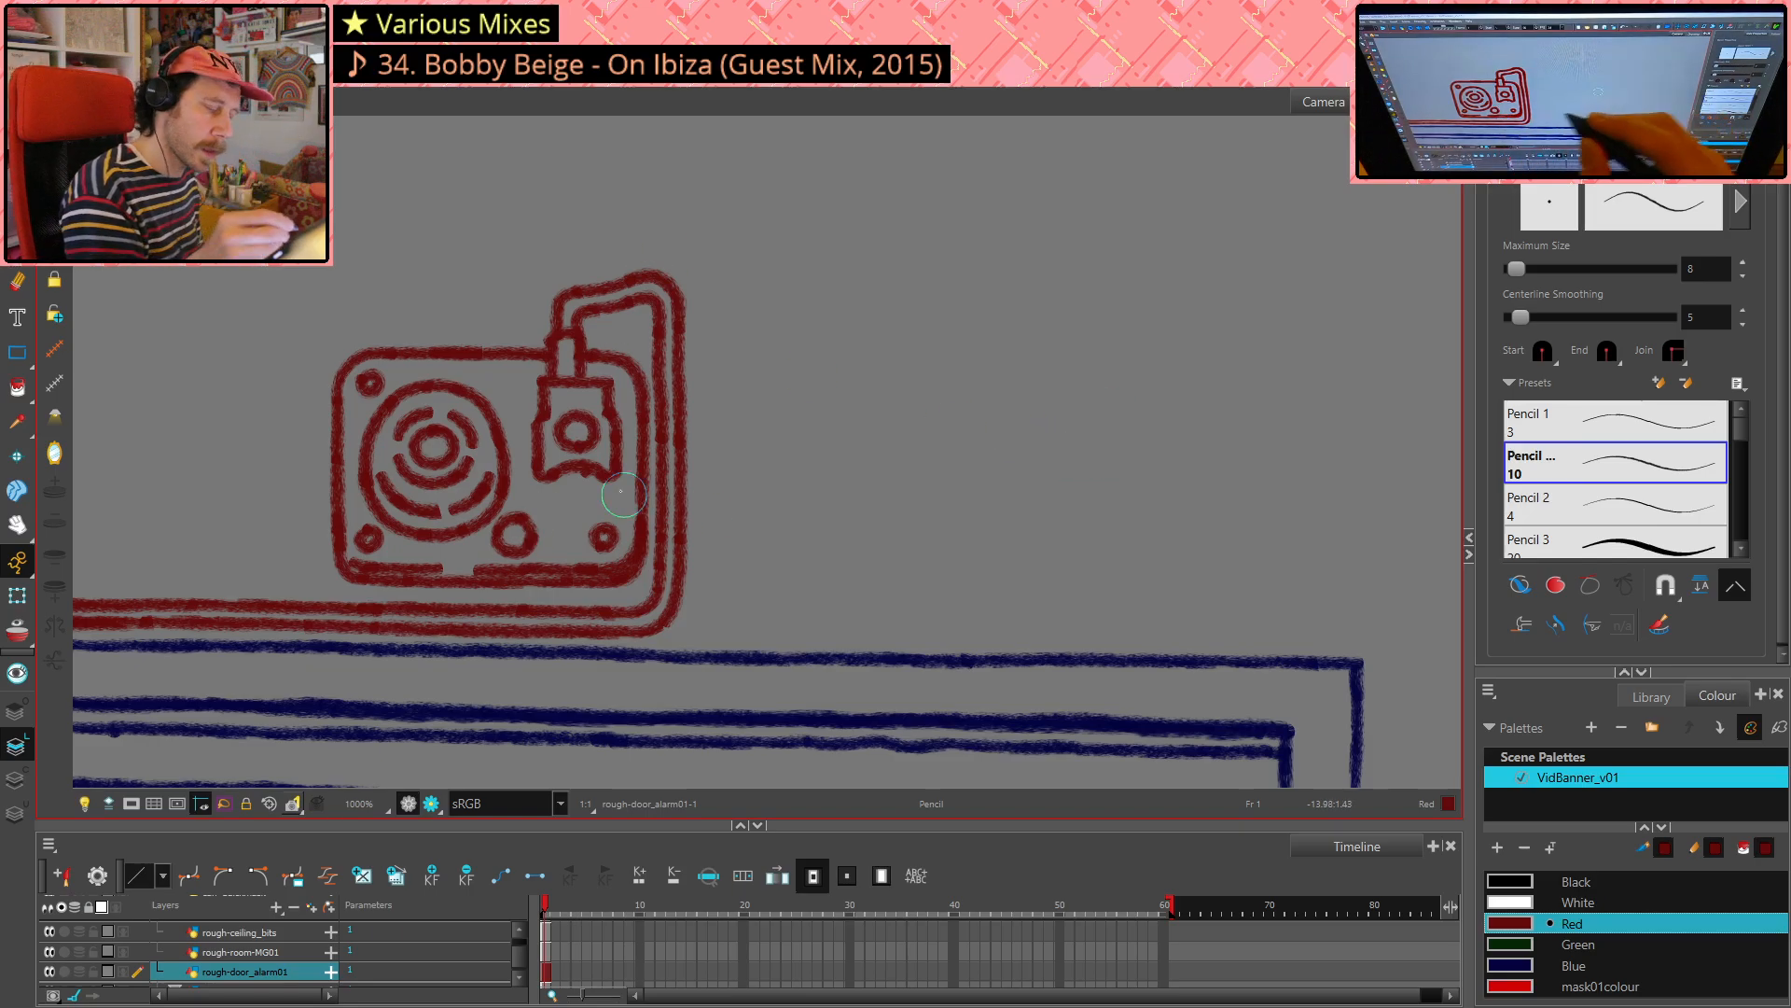
- Draw two parallel curved red pencil lines forming a striker arm from the small circle up to the clamp's underside
key("alt+s")
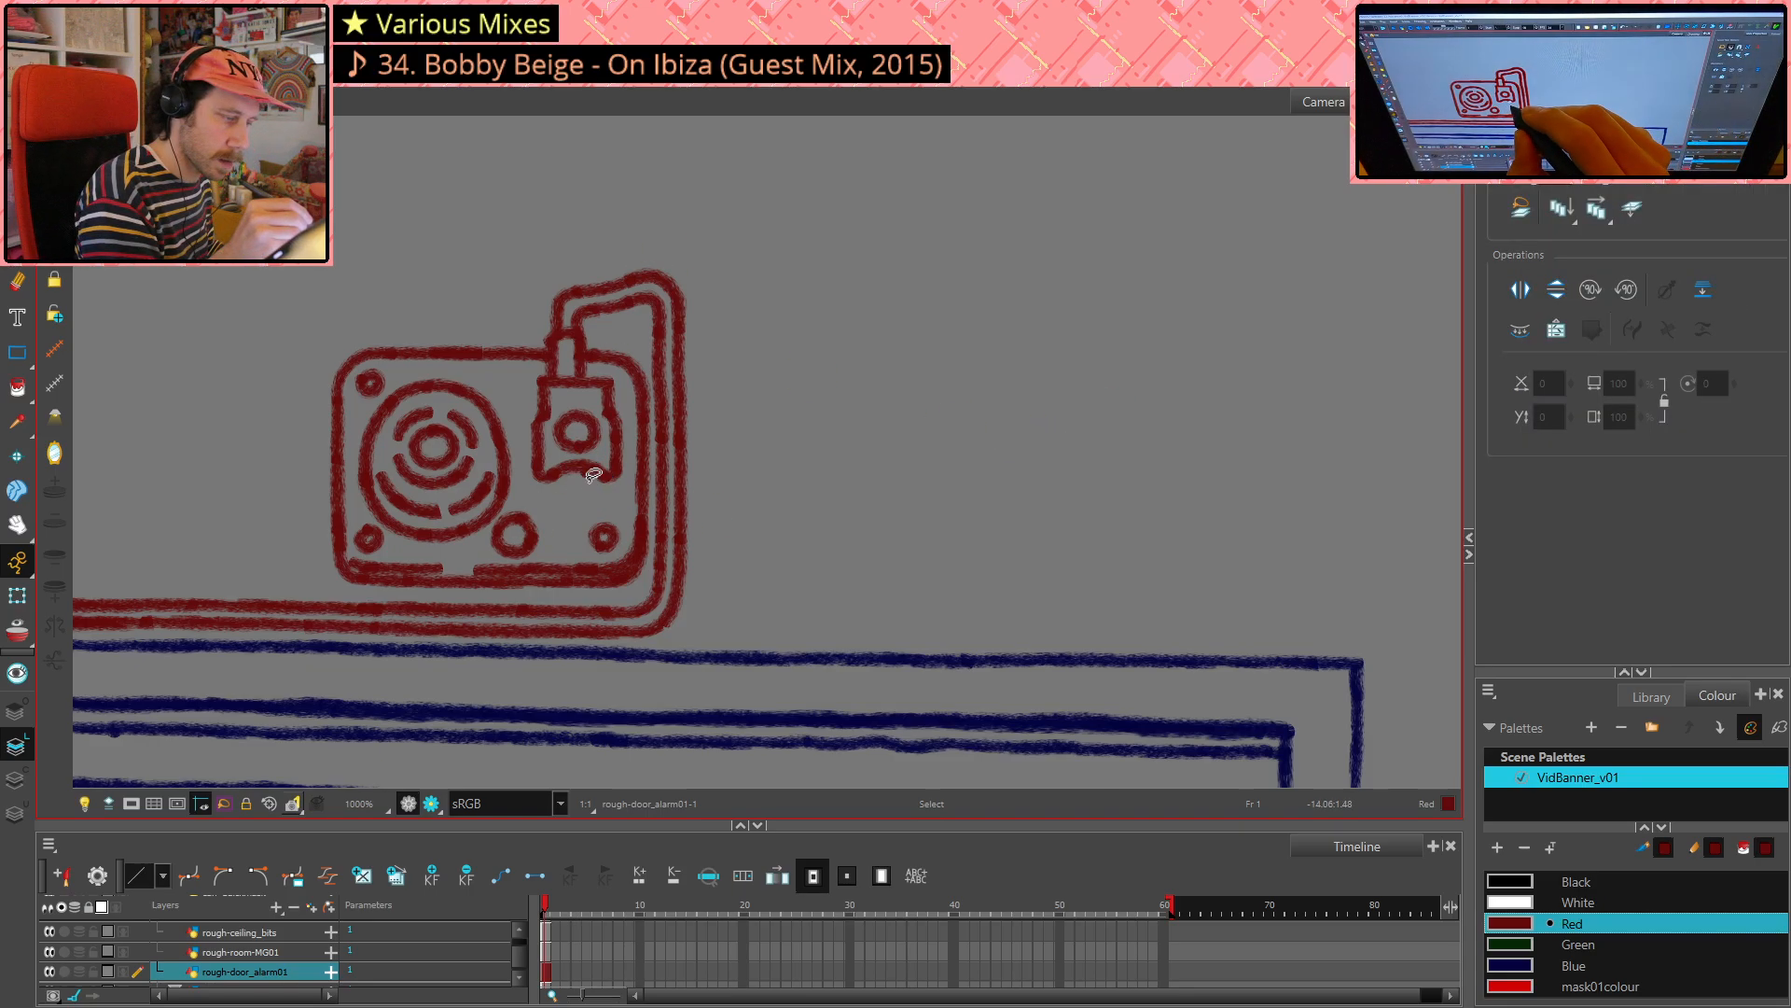
left_click(591, 478)
left_click(717, 478)
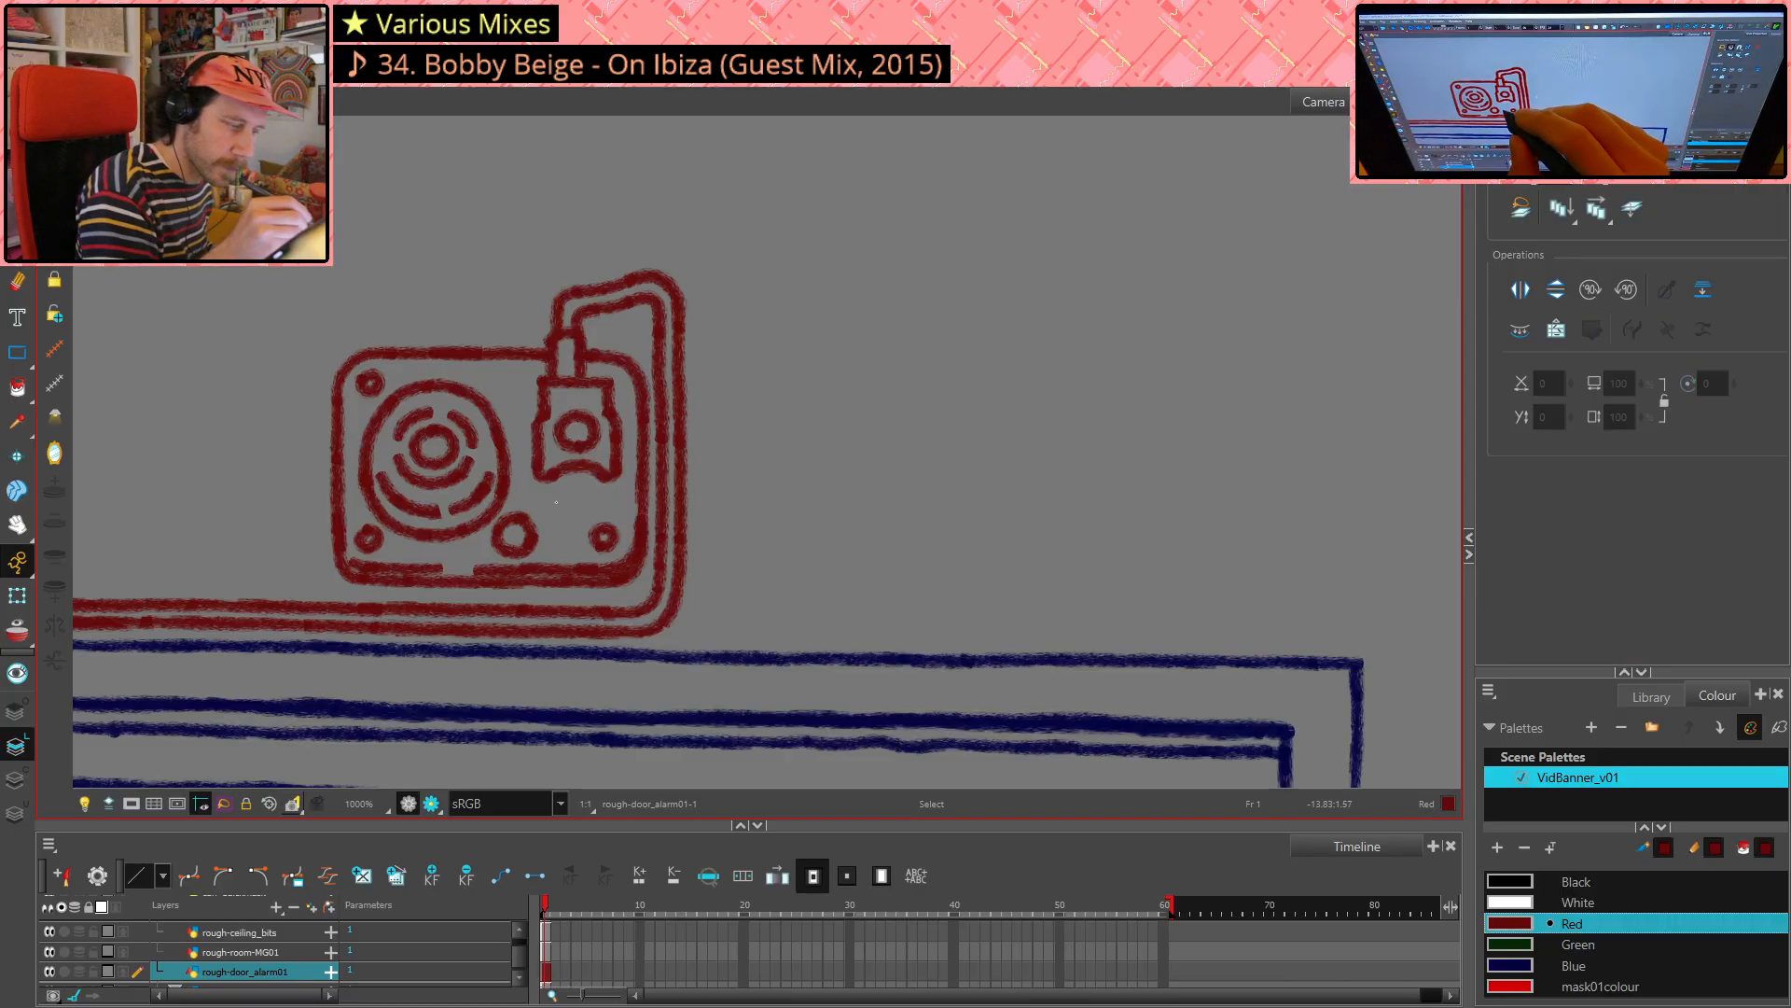
key("alt+slash")
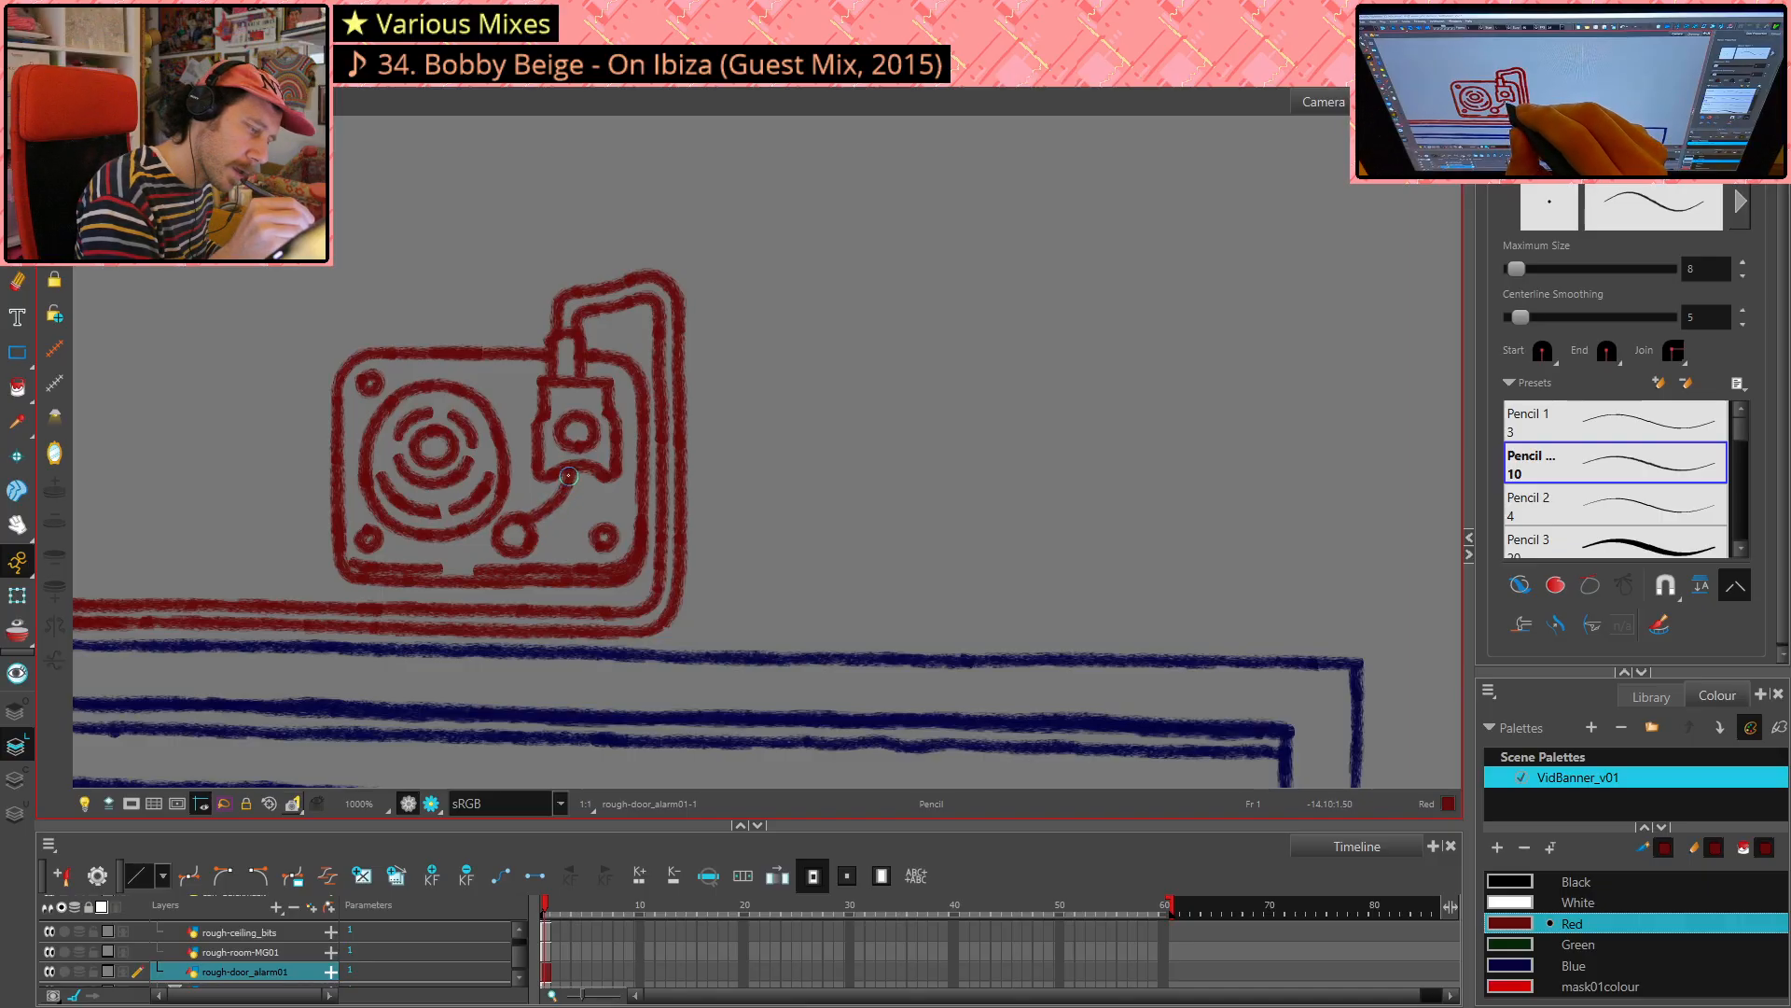
key("ctrl+z")
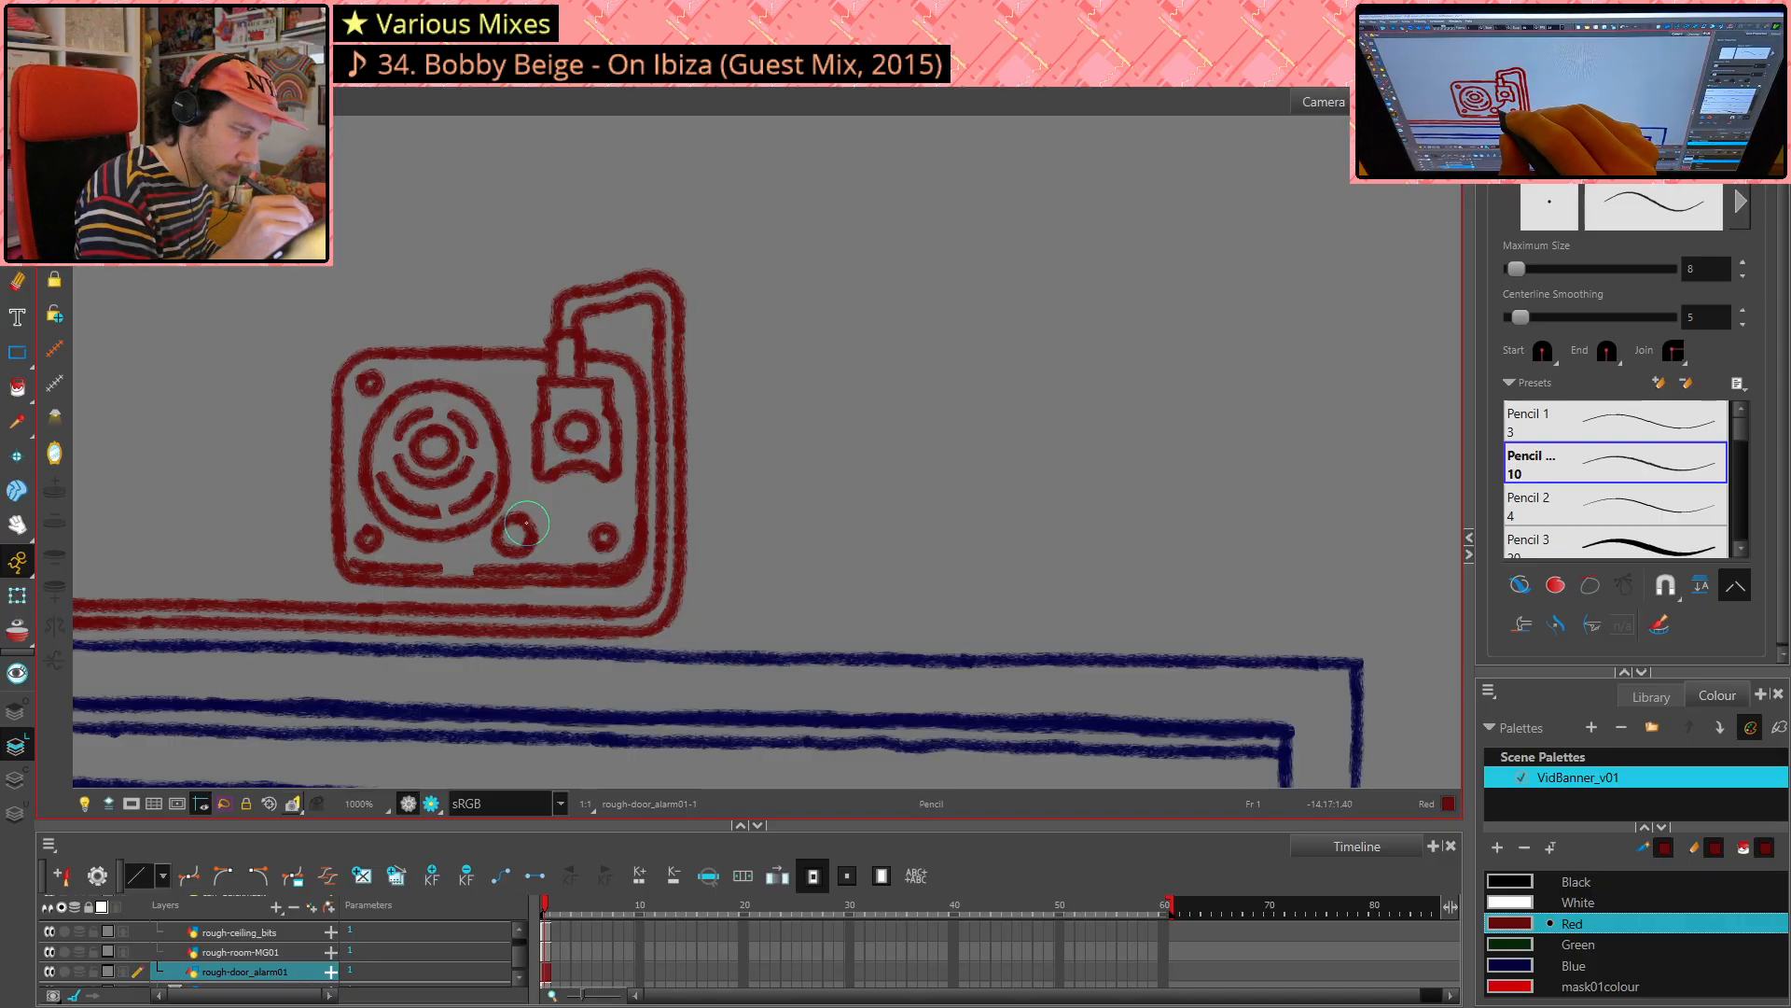
left_click_drag(525, 523, 552, 506)
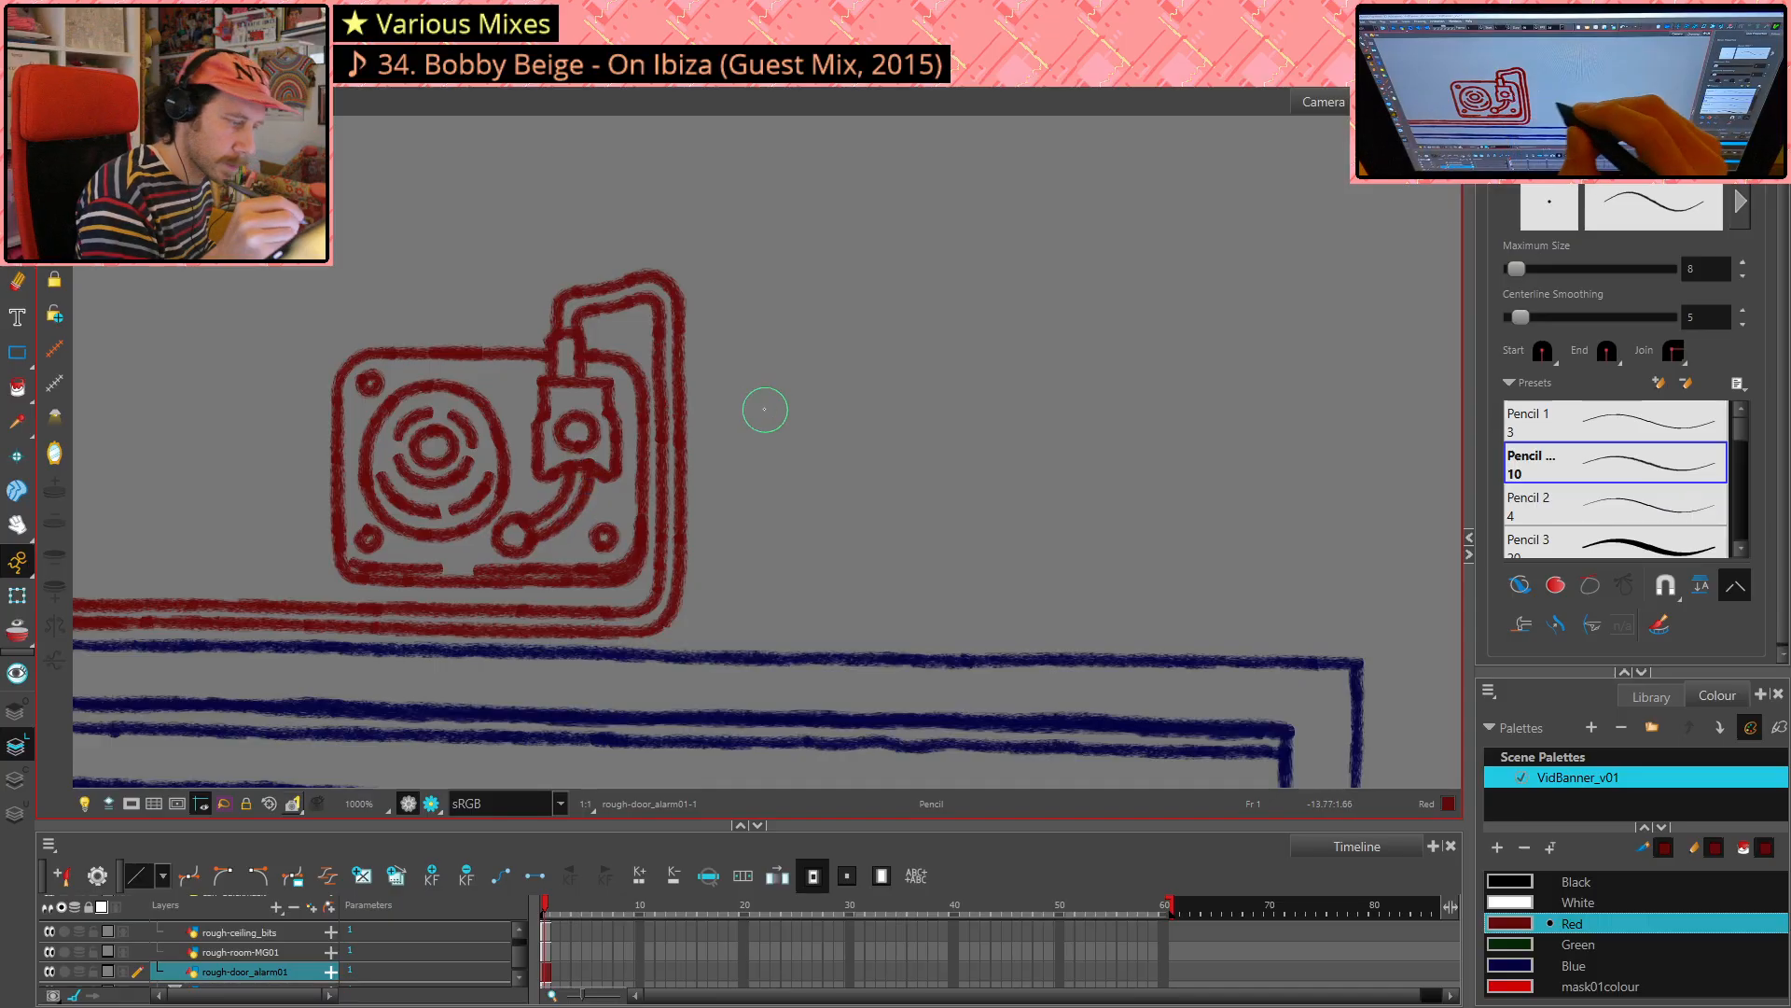
- Erase the circle's outline inside the arm junction and redraw the edges so the arm flows into the round striker head
key("alt+e")
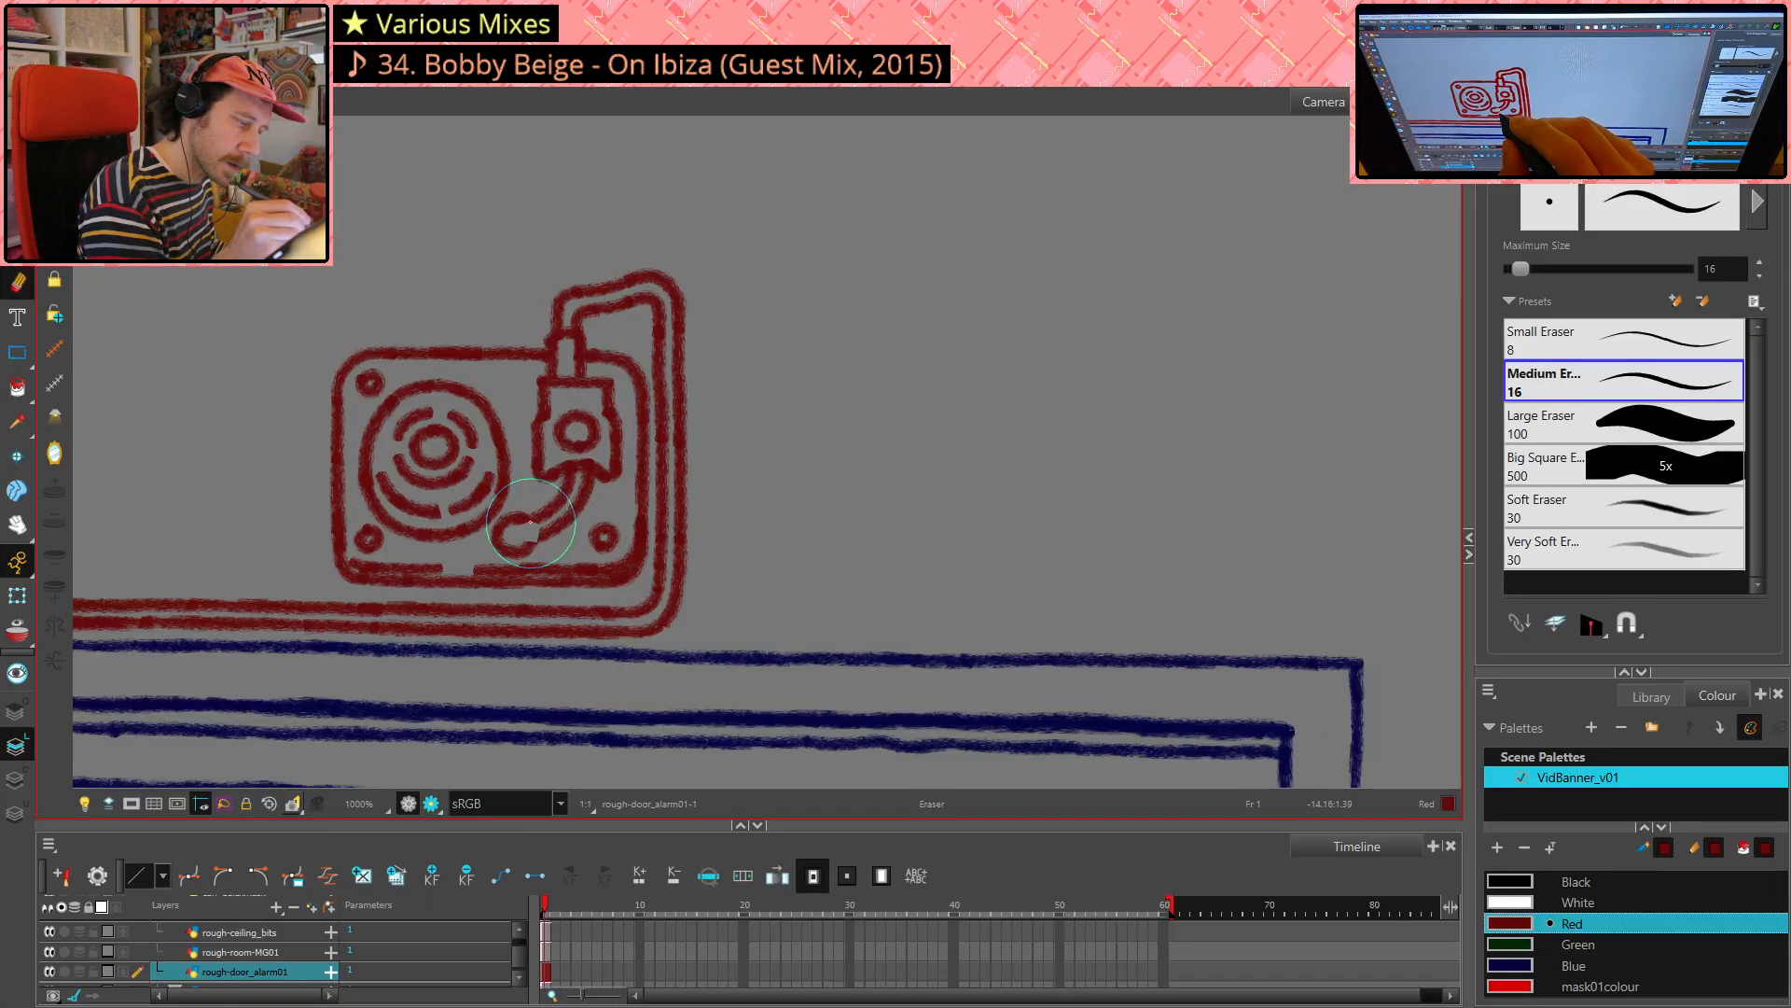
left_click_drag(524, 520, 534, 540)
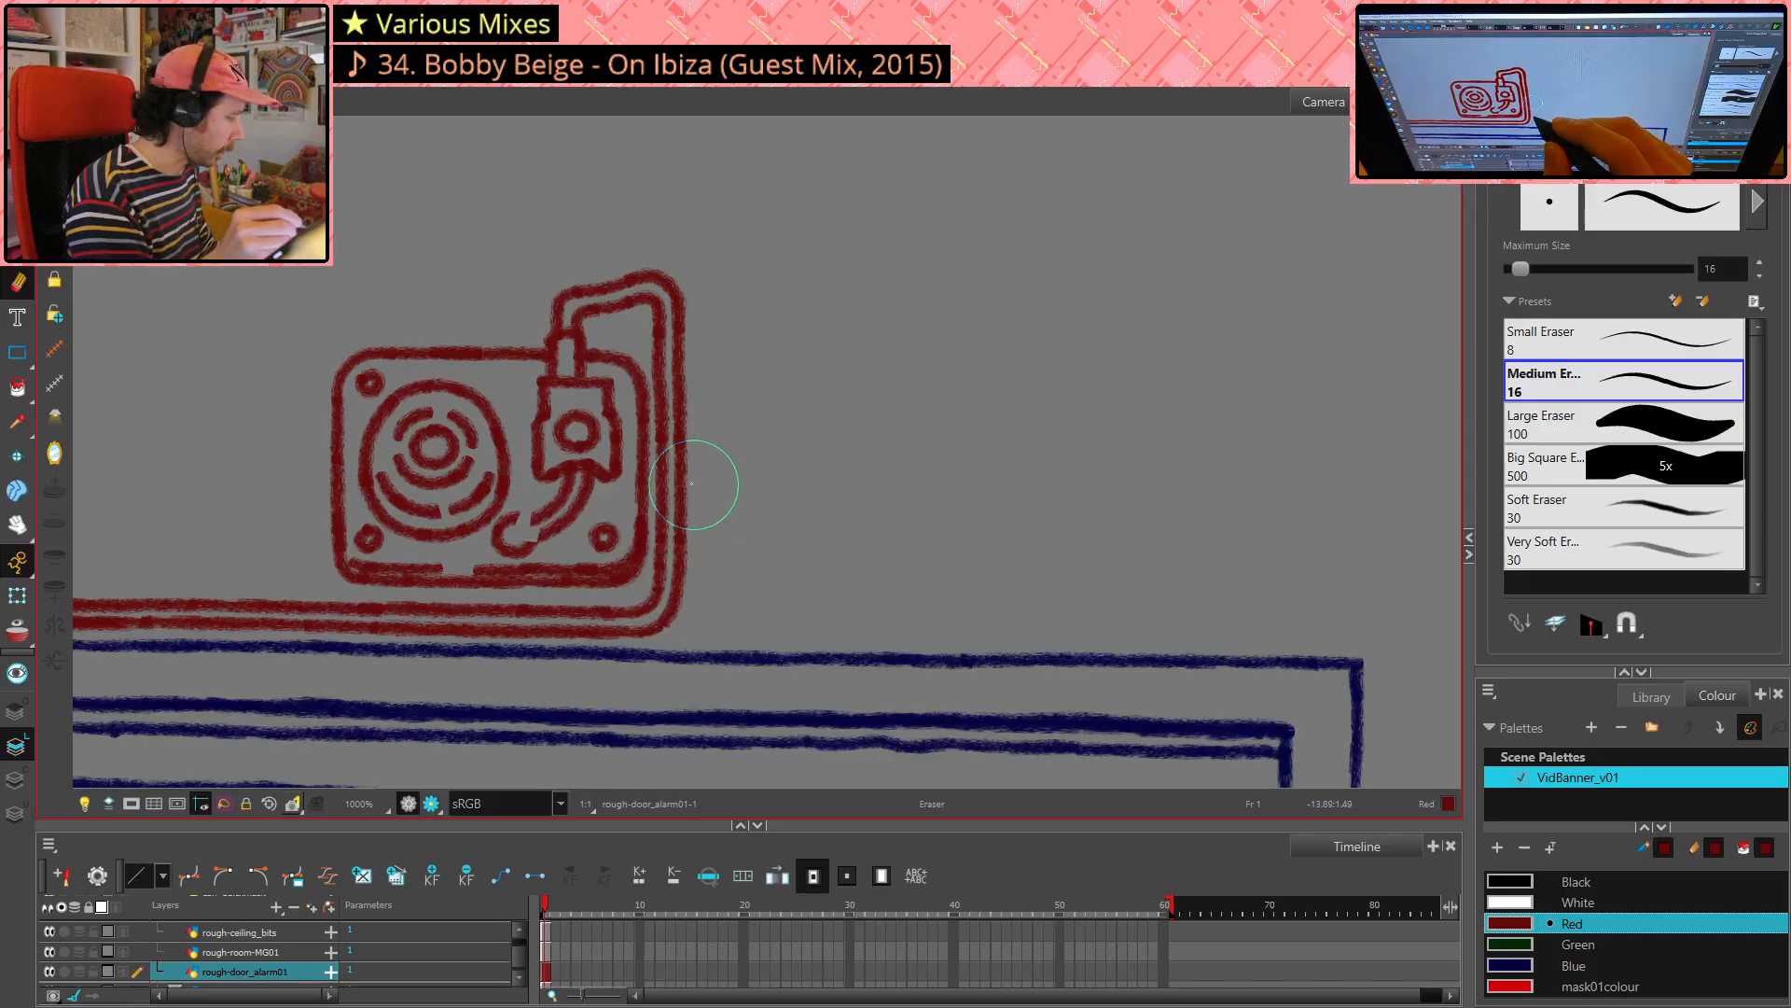
key("alt+slash")
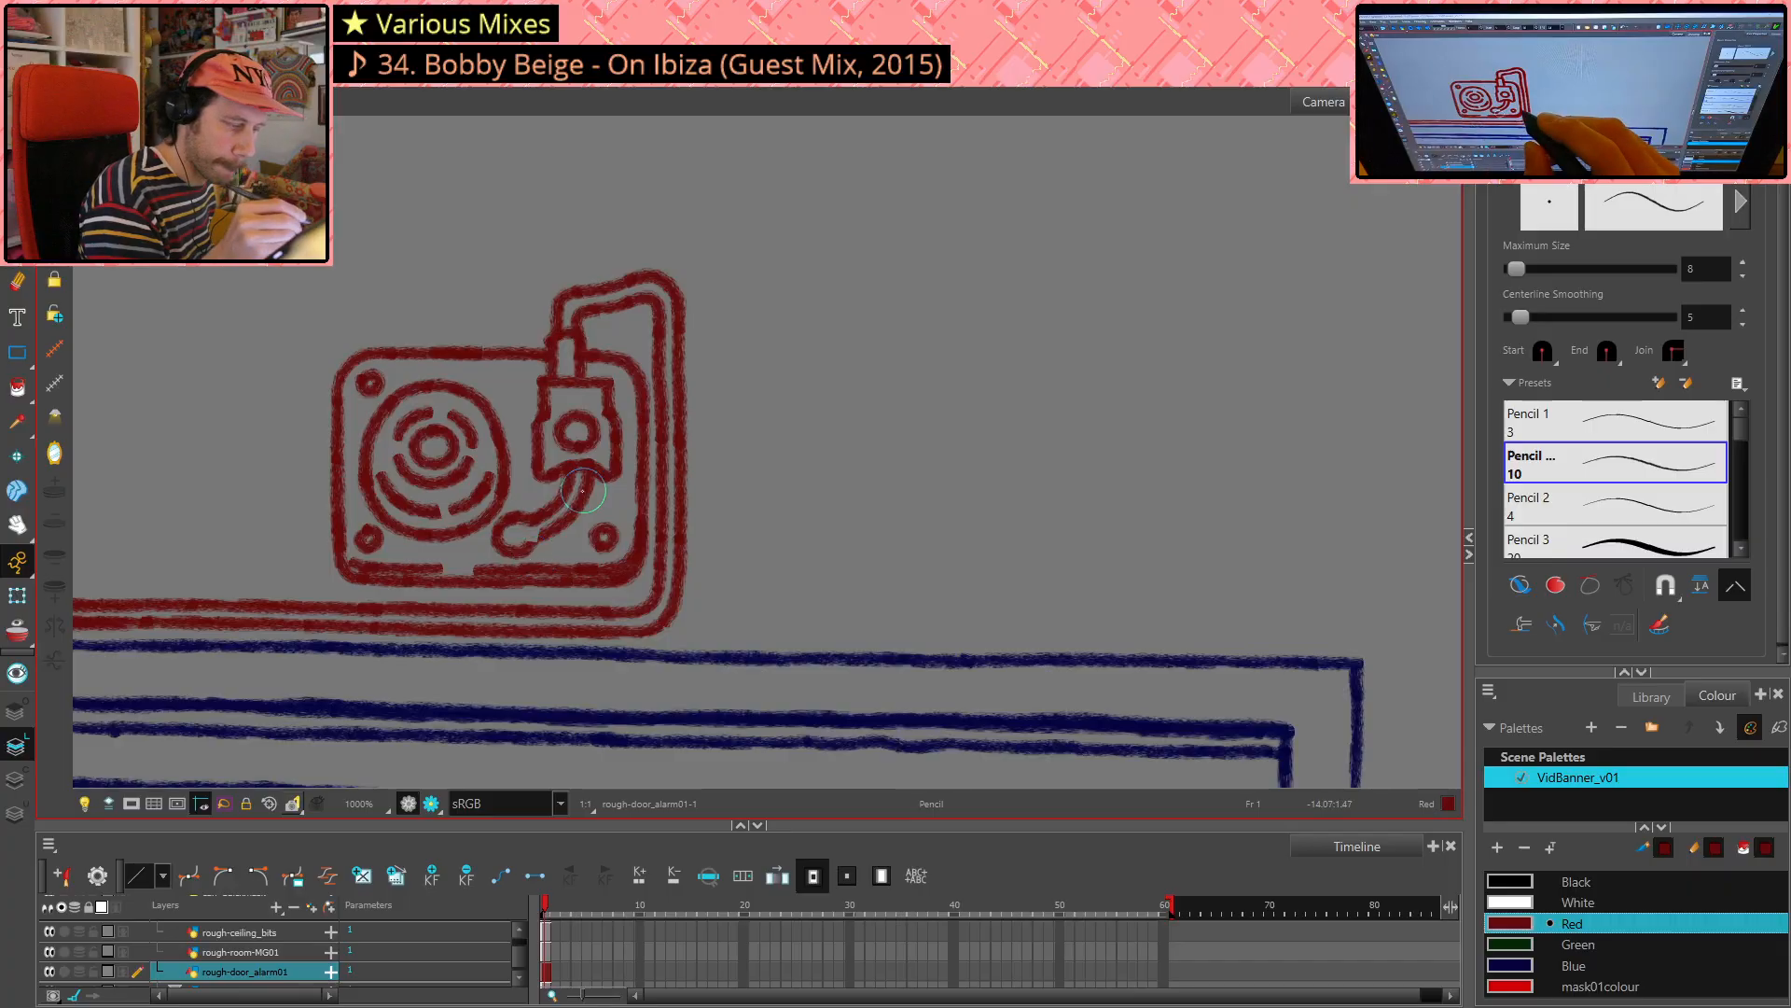
key("alt+e")
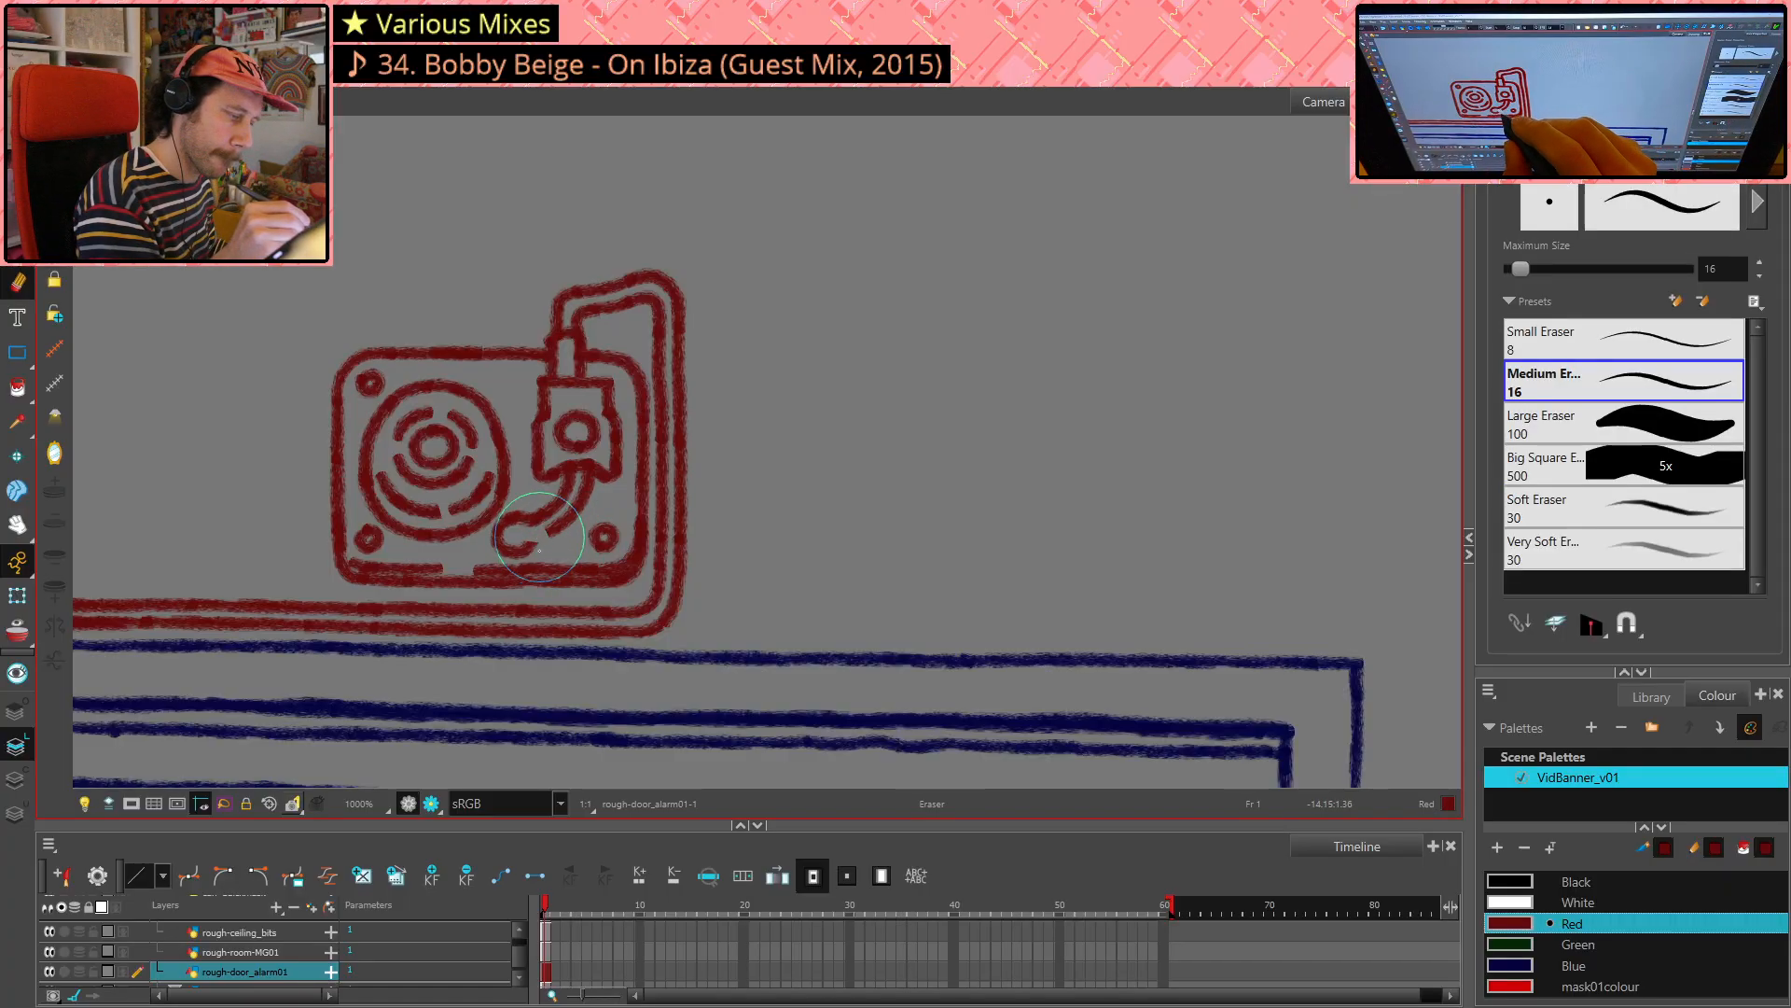
key("alt+slash")
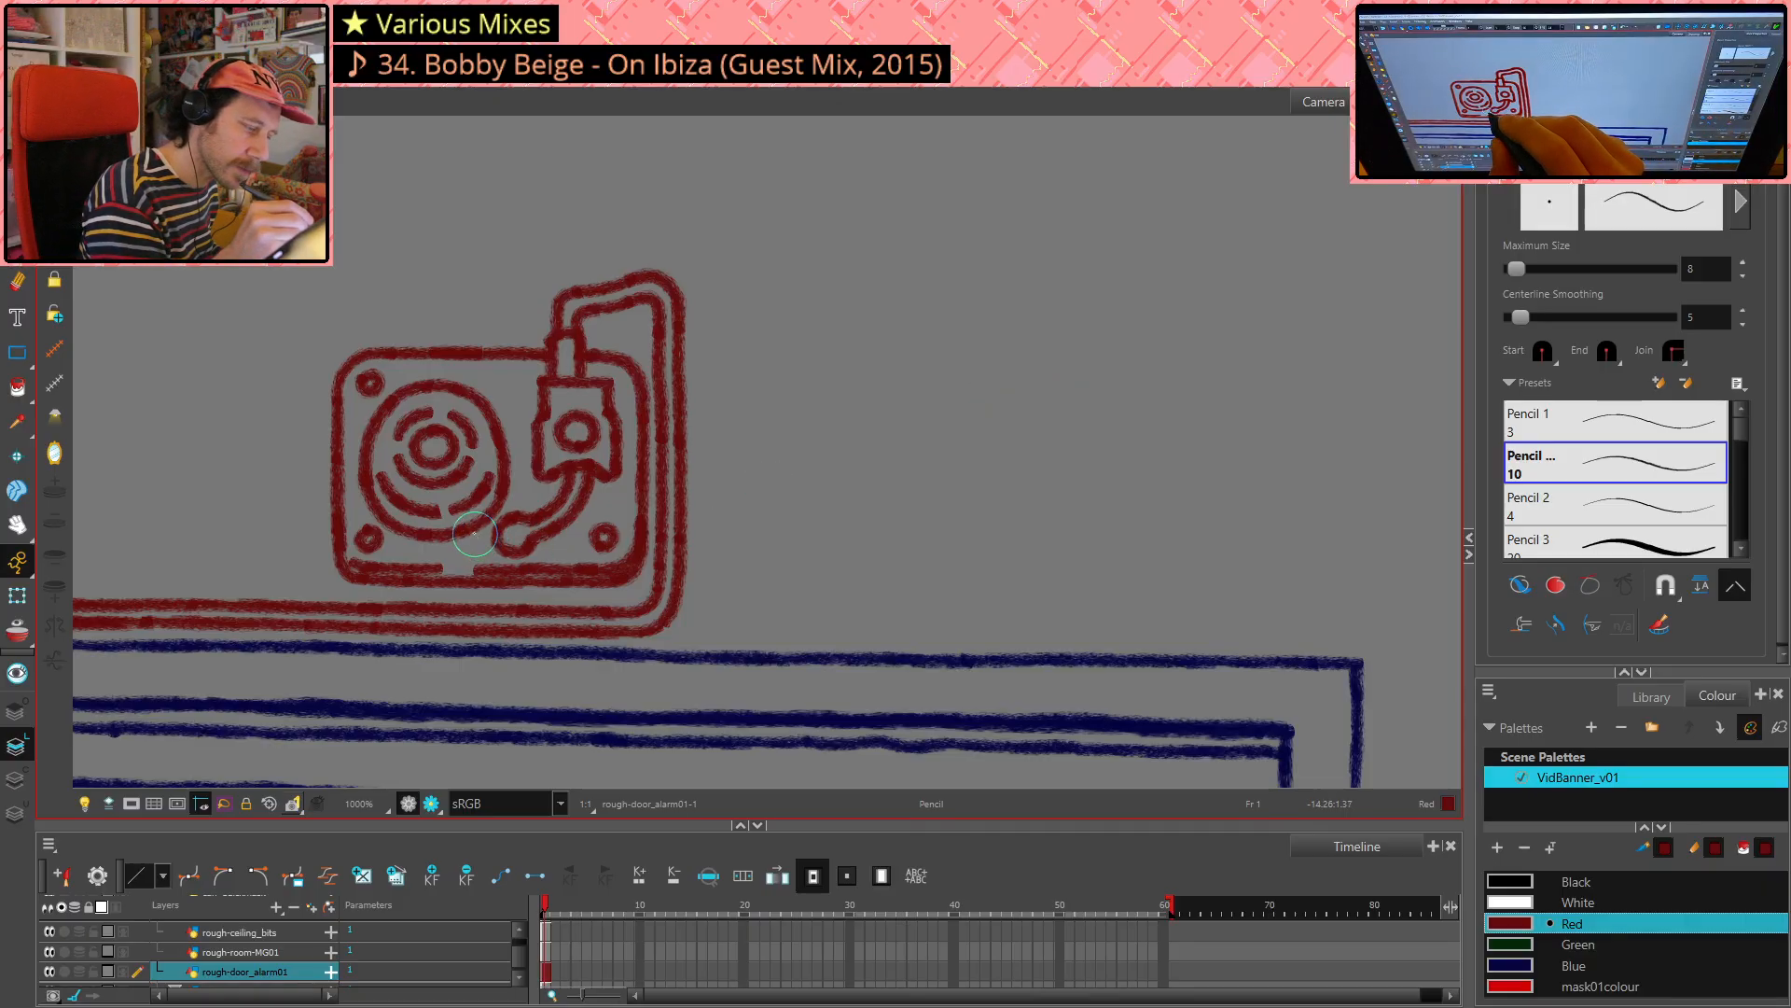
- Draw a round striker head overlapping the bell's lower rim and the arm's upper edge in blue pencil on the overlay art layer
key("alt+s")
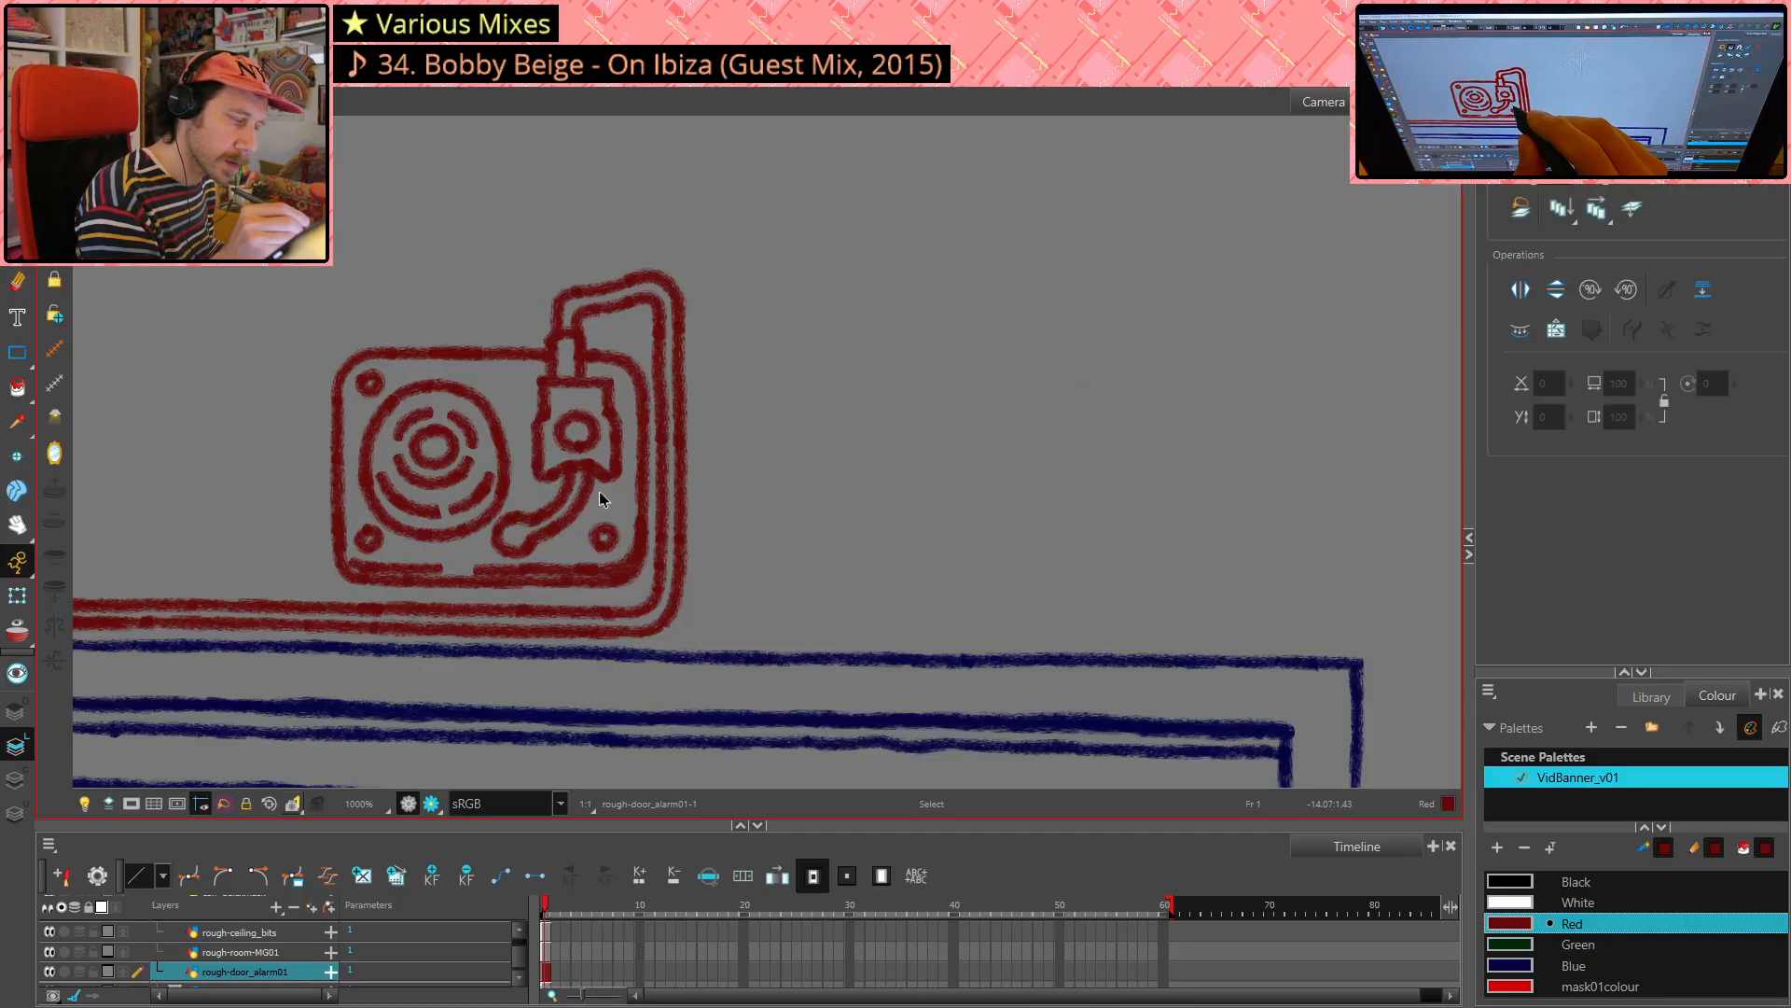
mouse_move(599, 490)
left_mouse_down()
mouse_move(508, 513)
mouse_move(574, 527)
mouse_move(600, 495)
left_mouse_up()
left_click(23, 741)
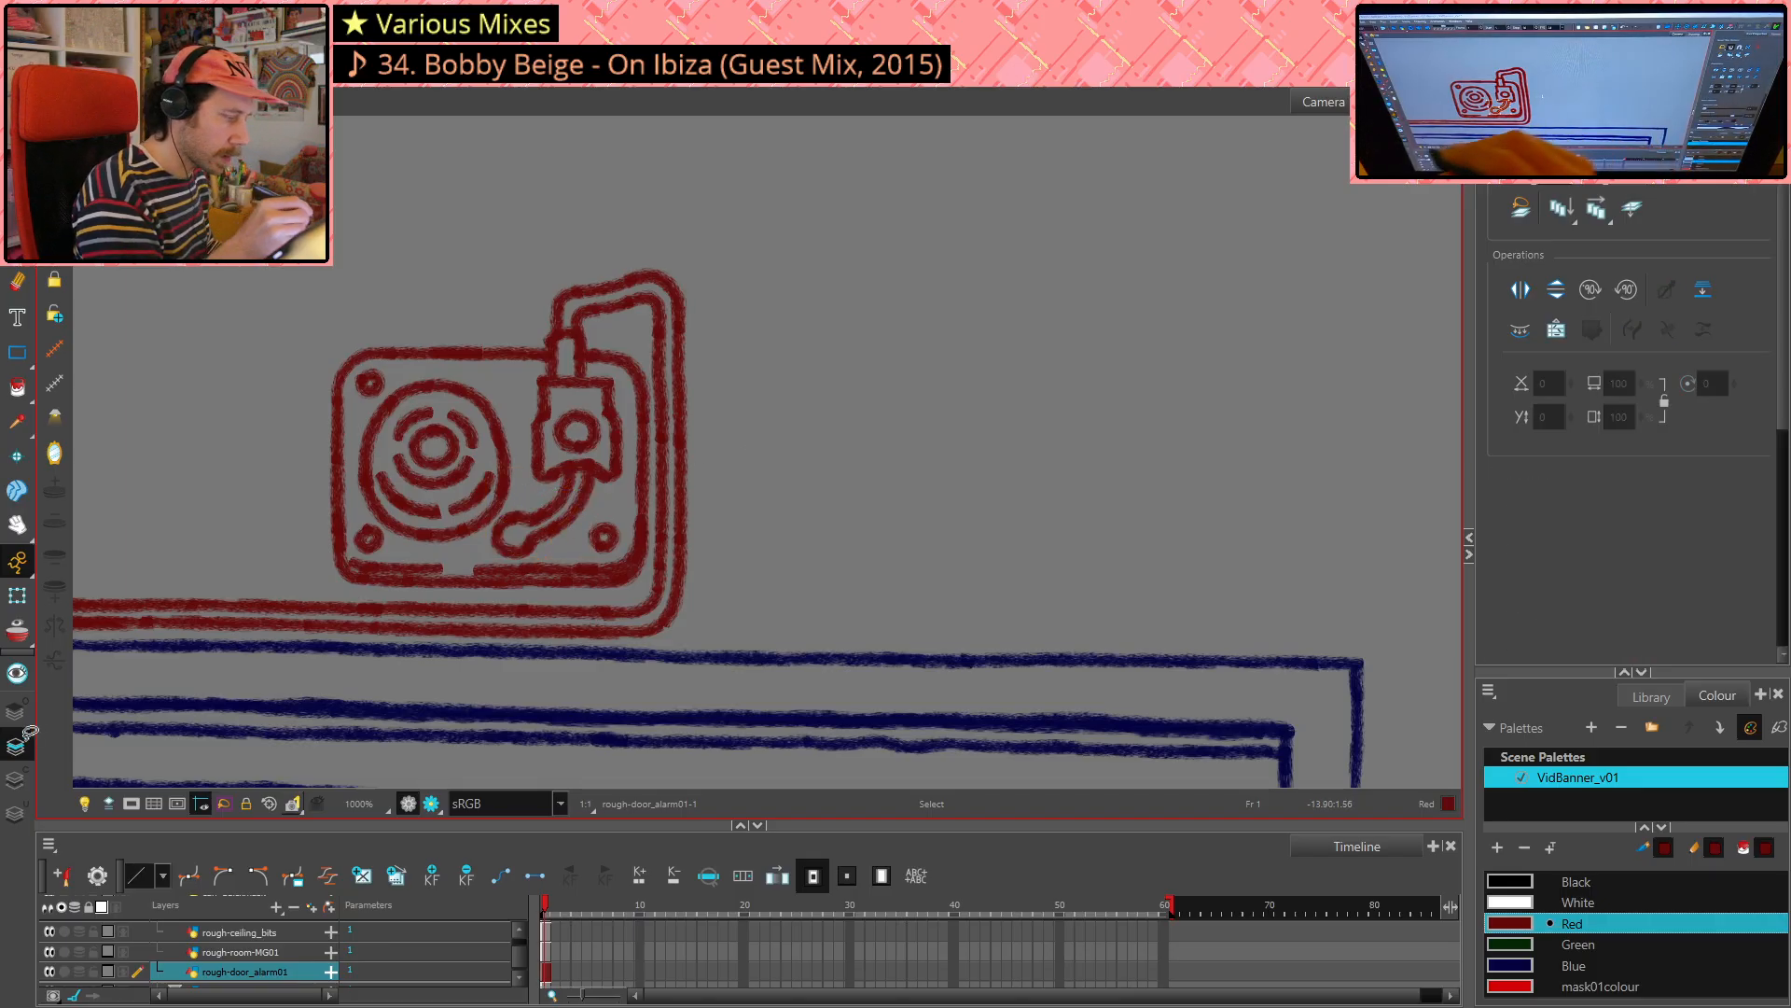
left_click(16, 711)
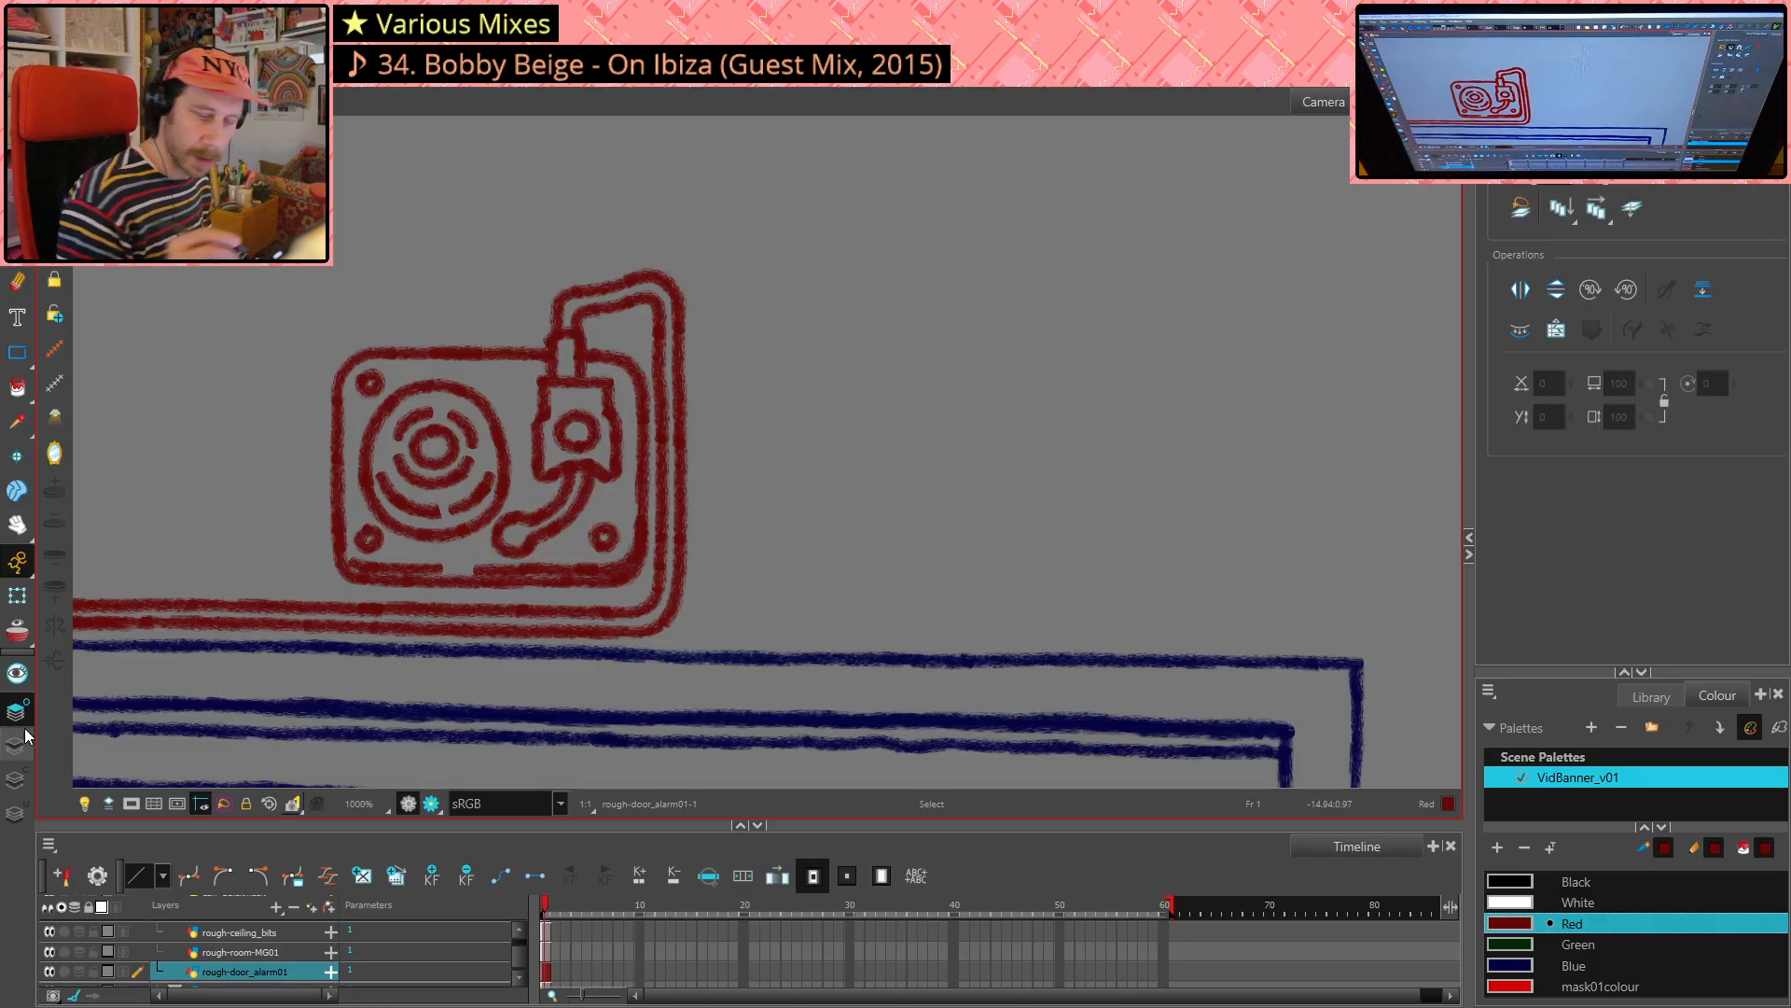
left_click(1514, 967)
key("alt+p")
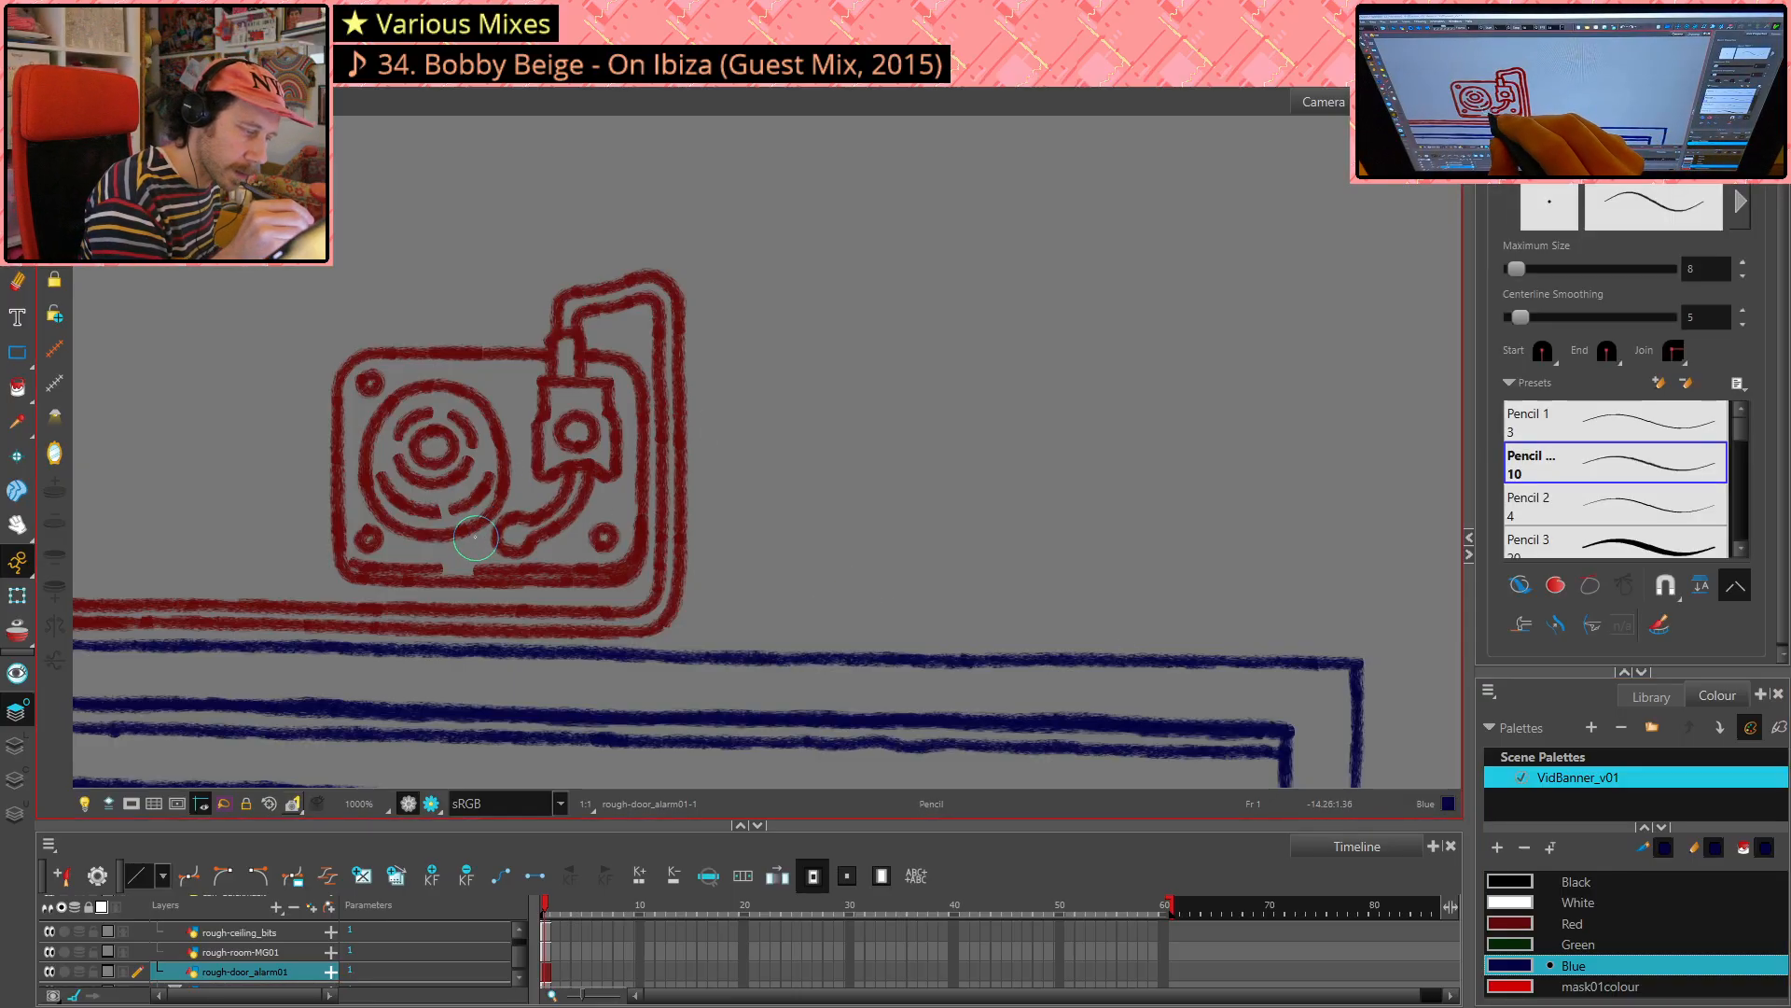
mouse_move(477, 541)
left_mouse_down()
mouse_move(471, 524)
mouse_move(505, 513)
mouse_move(495, 544)
left_mouse_up()
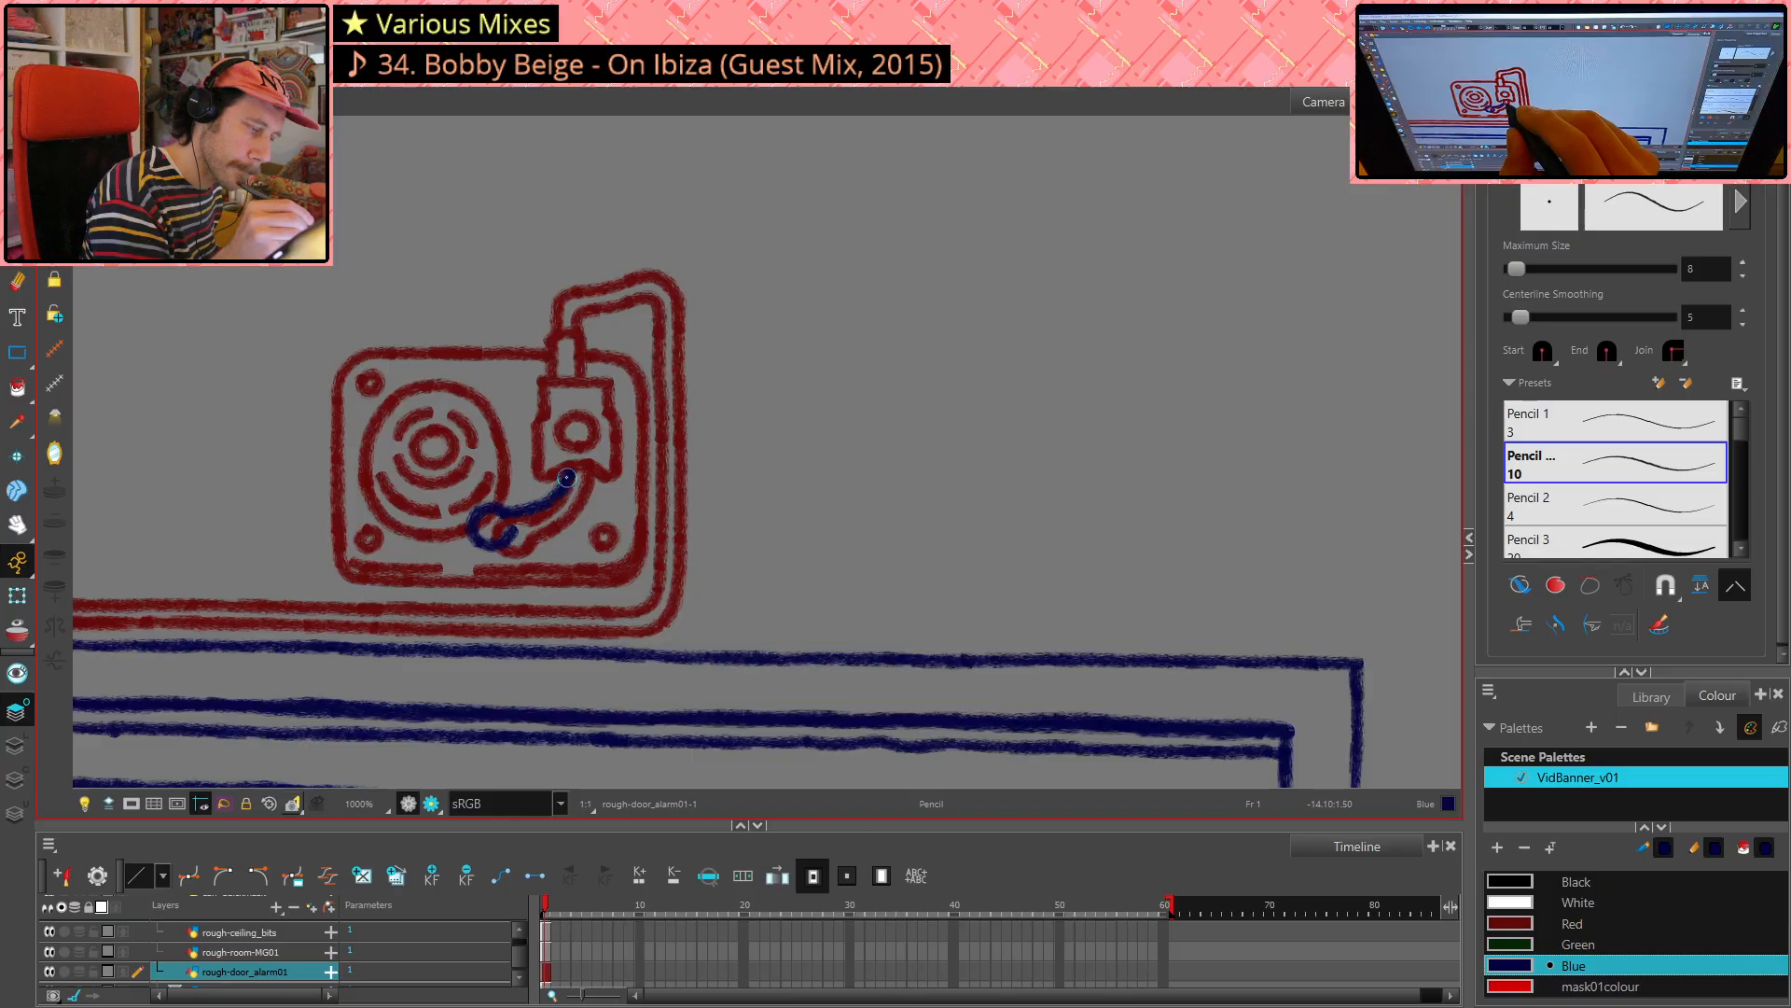
left_click_drag(567, 471, 570, 467)
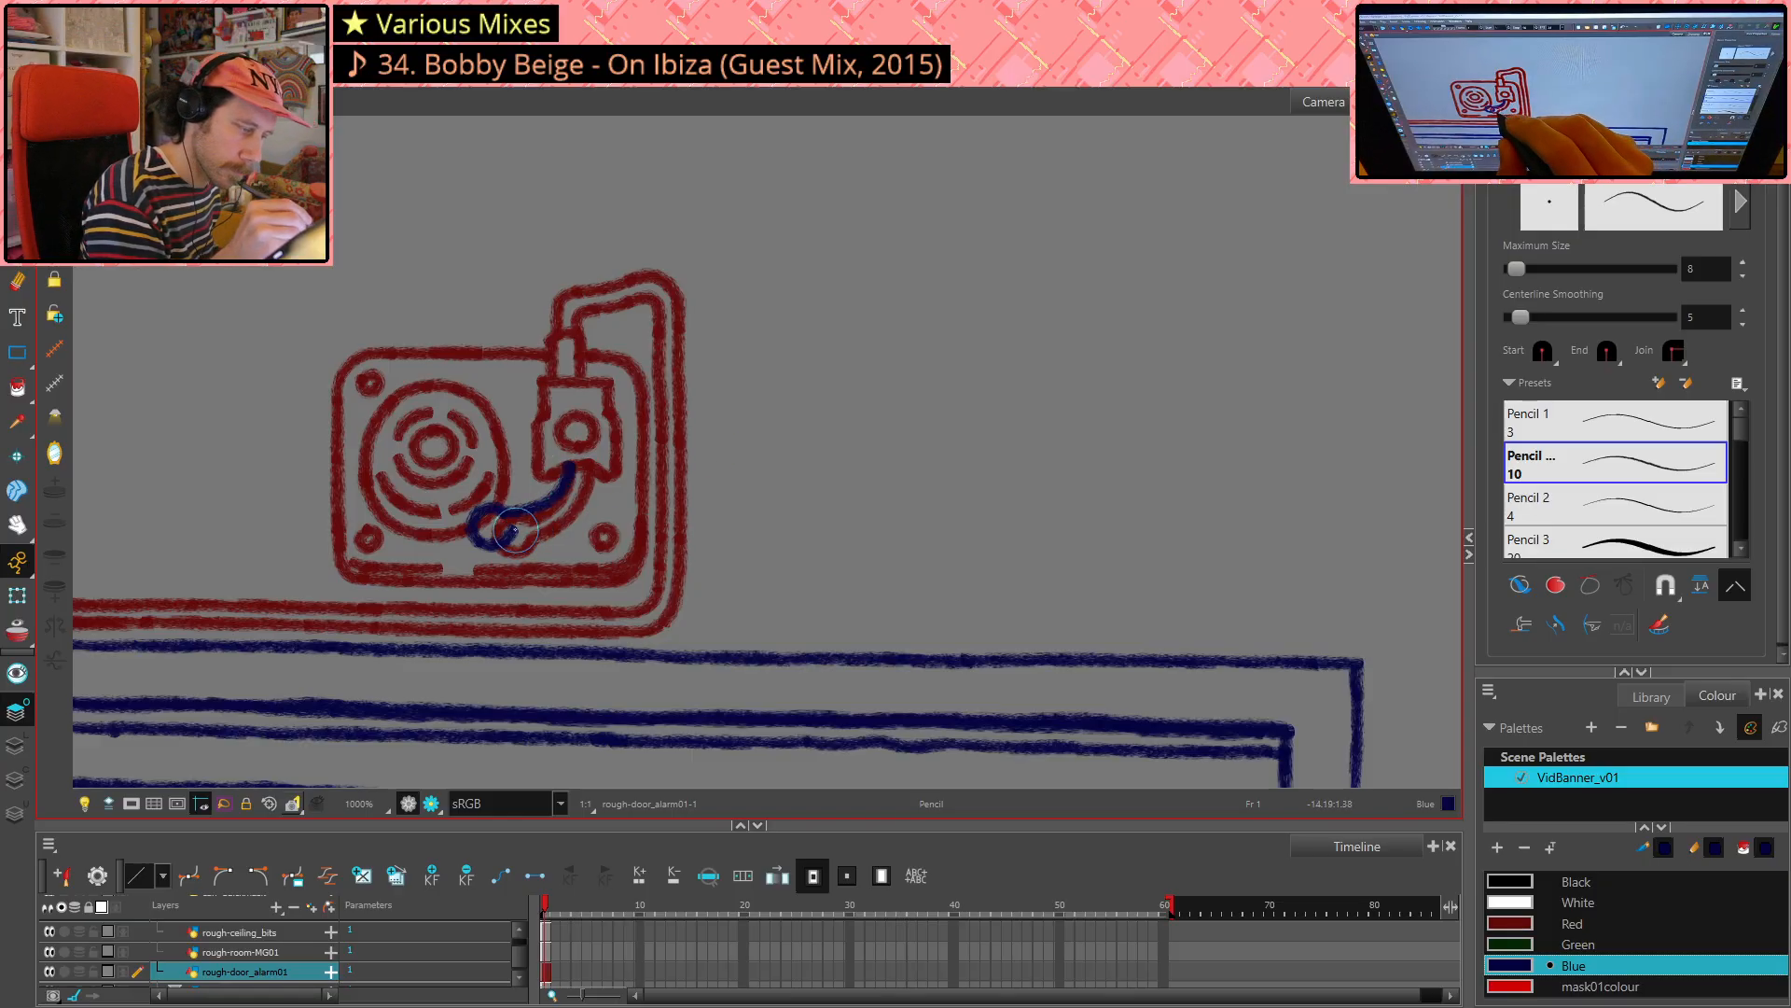
- Erase the excess blue line at the striker head, draw the arm's lower edge up to the clamp, and tidy the junction
key("alt+e")
left_click_drag(512, 526, 519, 541)
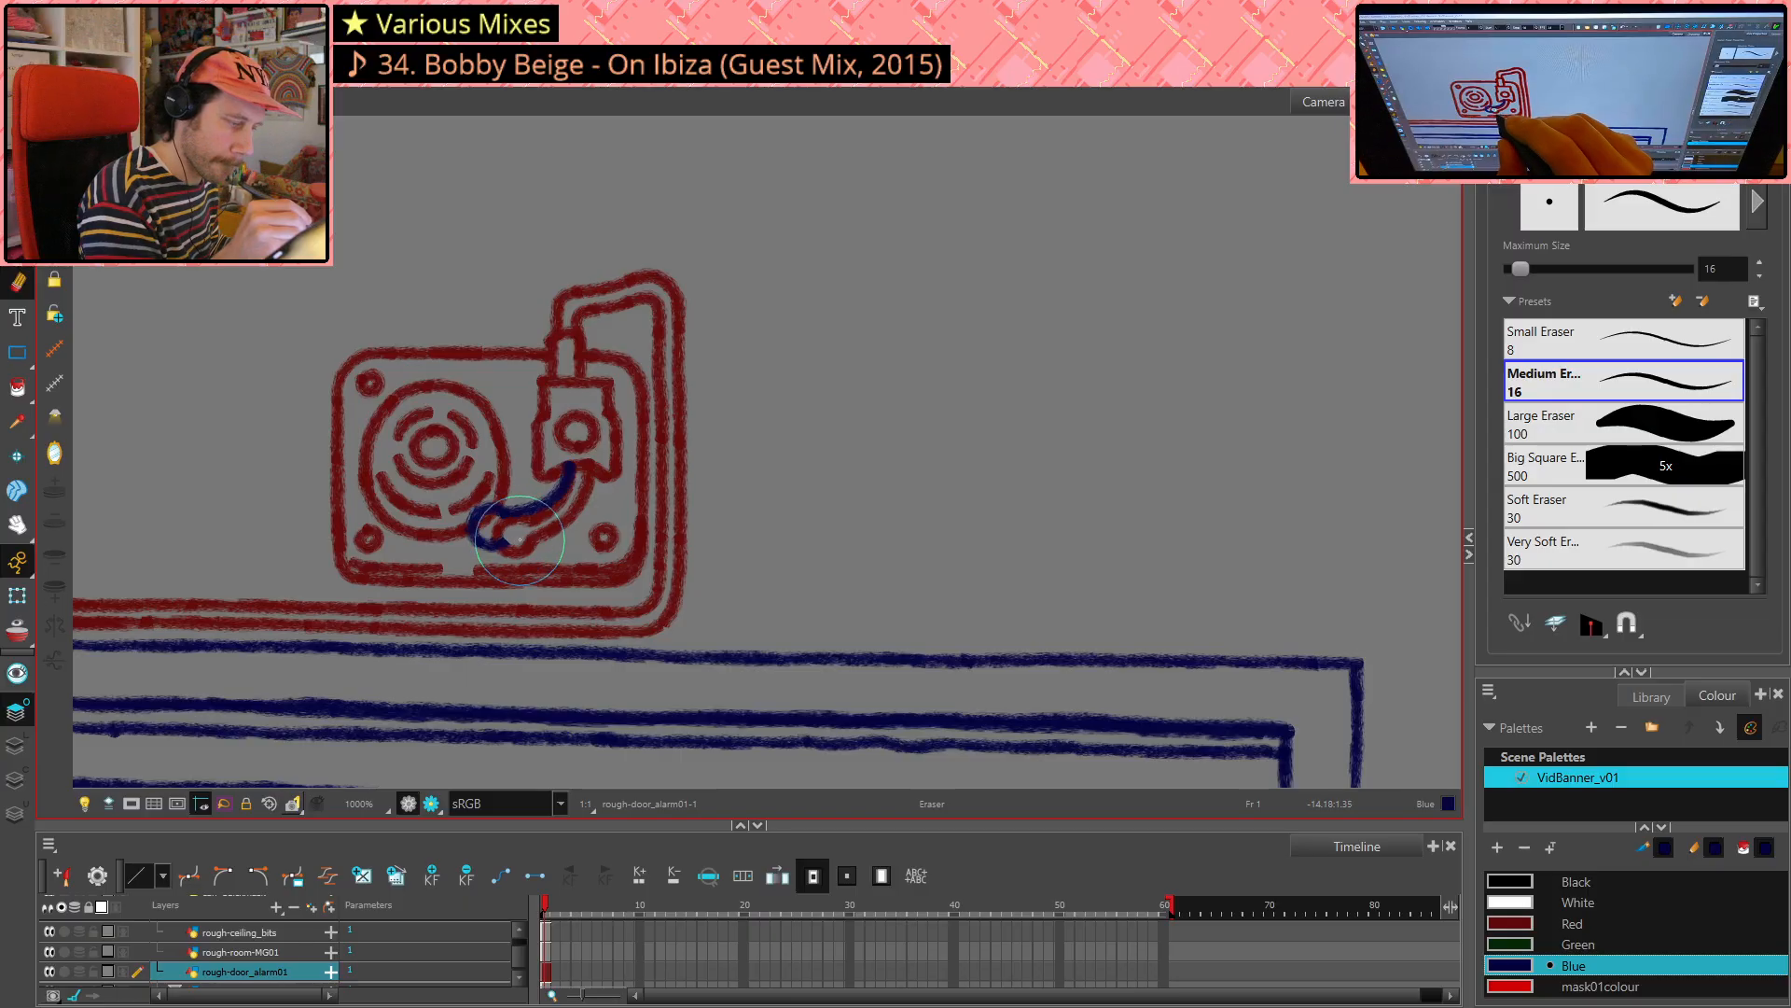
key("alt+slash")
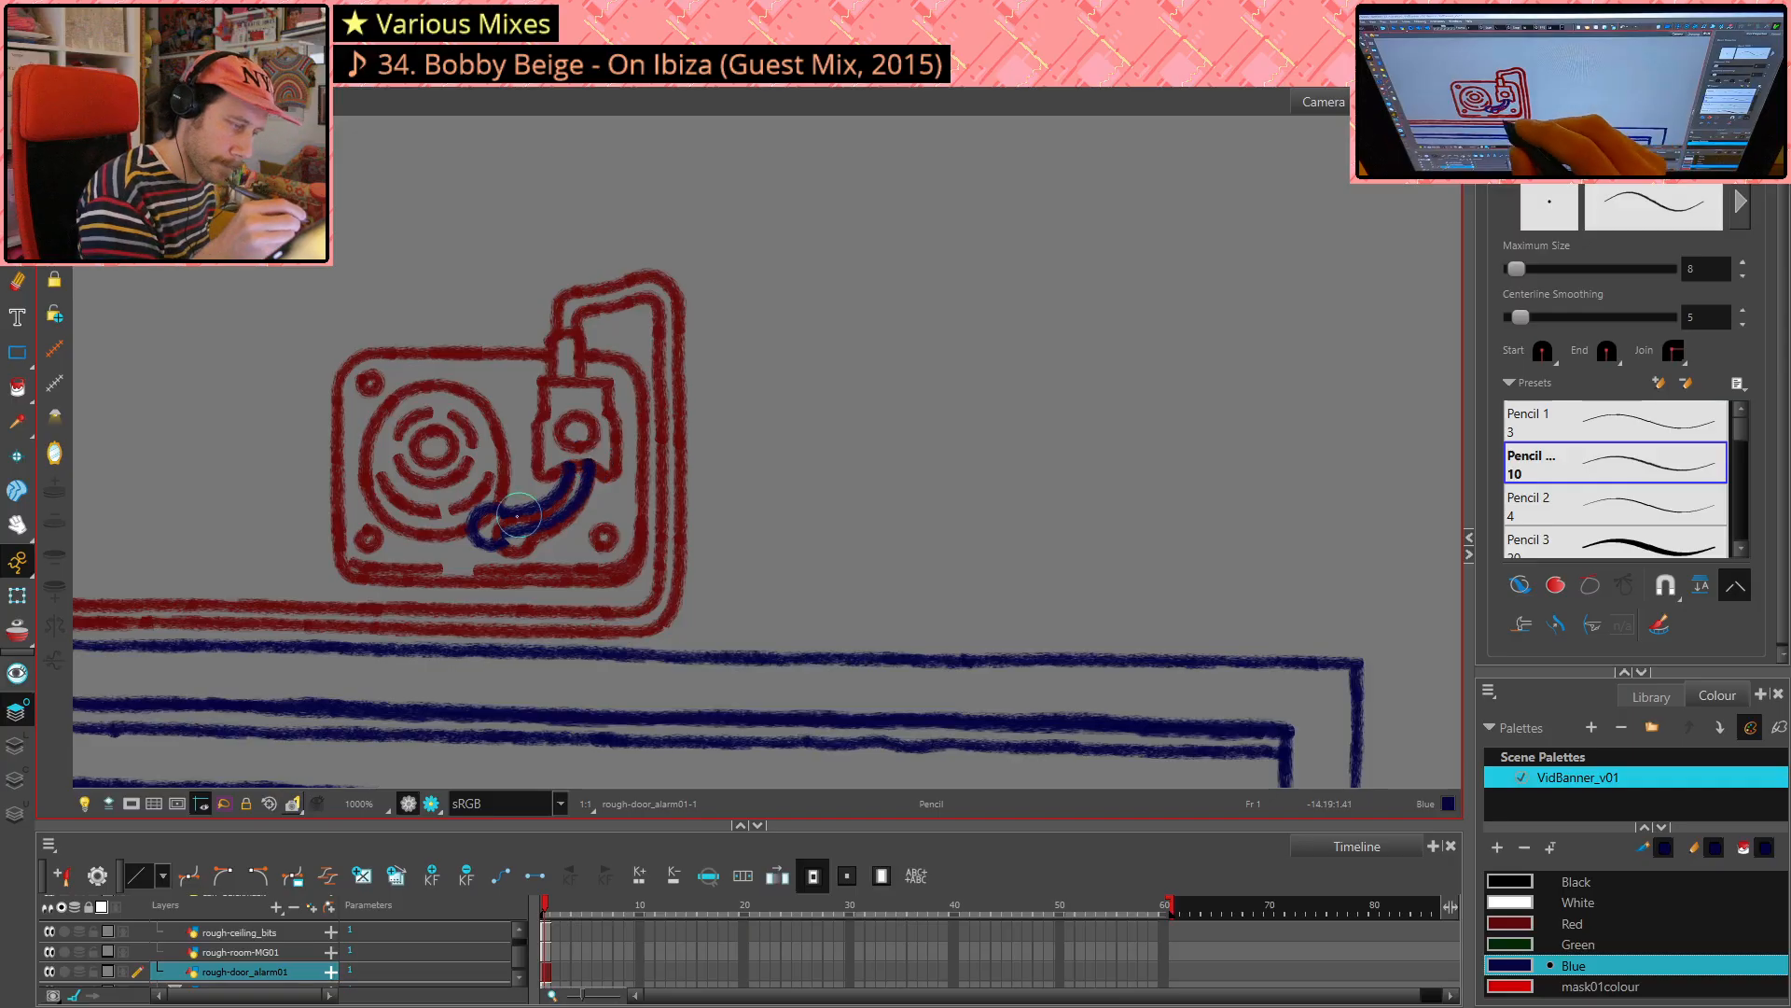
key("alt+e")
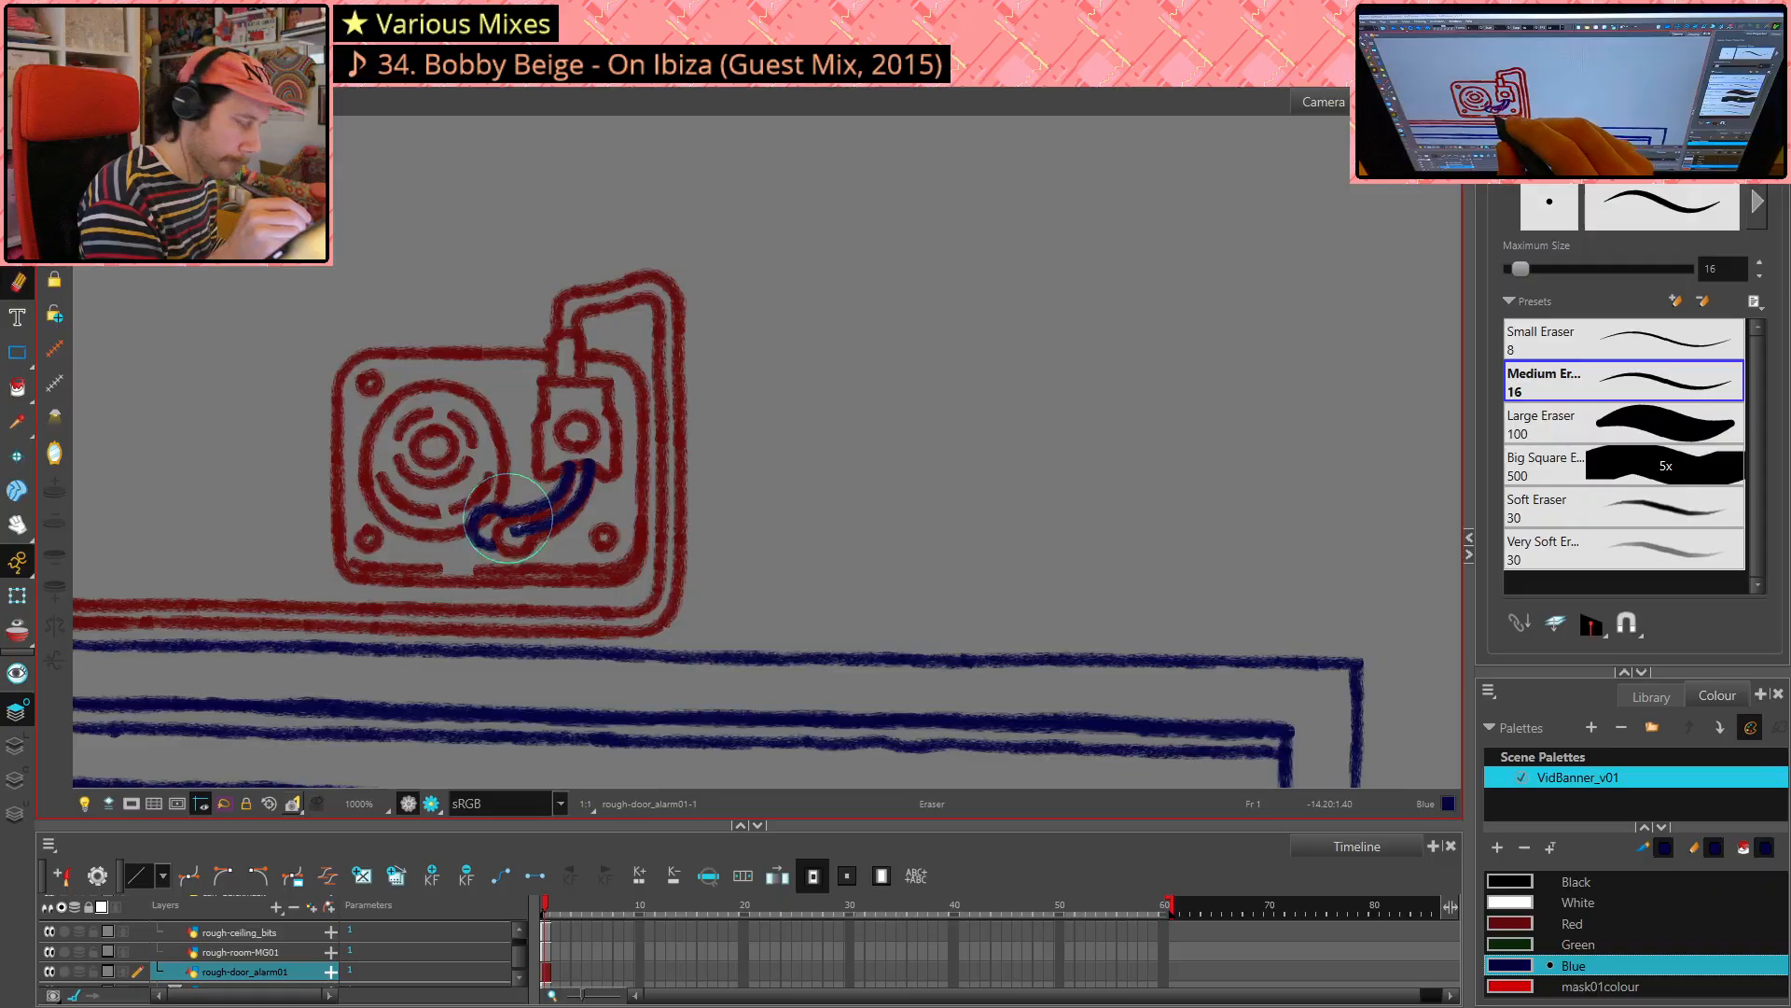
key("alt+slash")
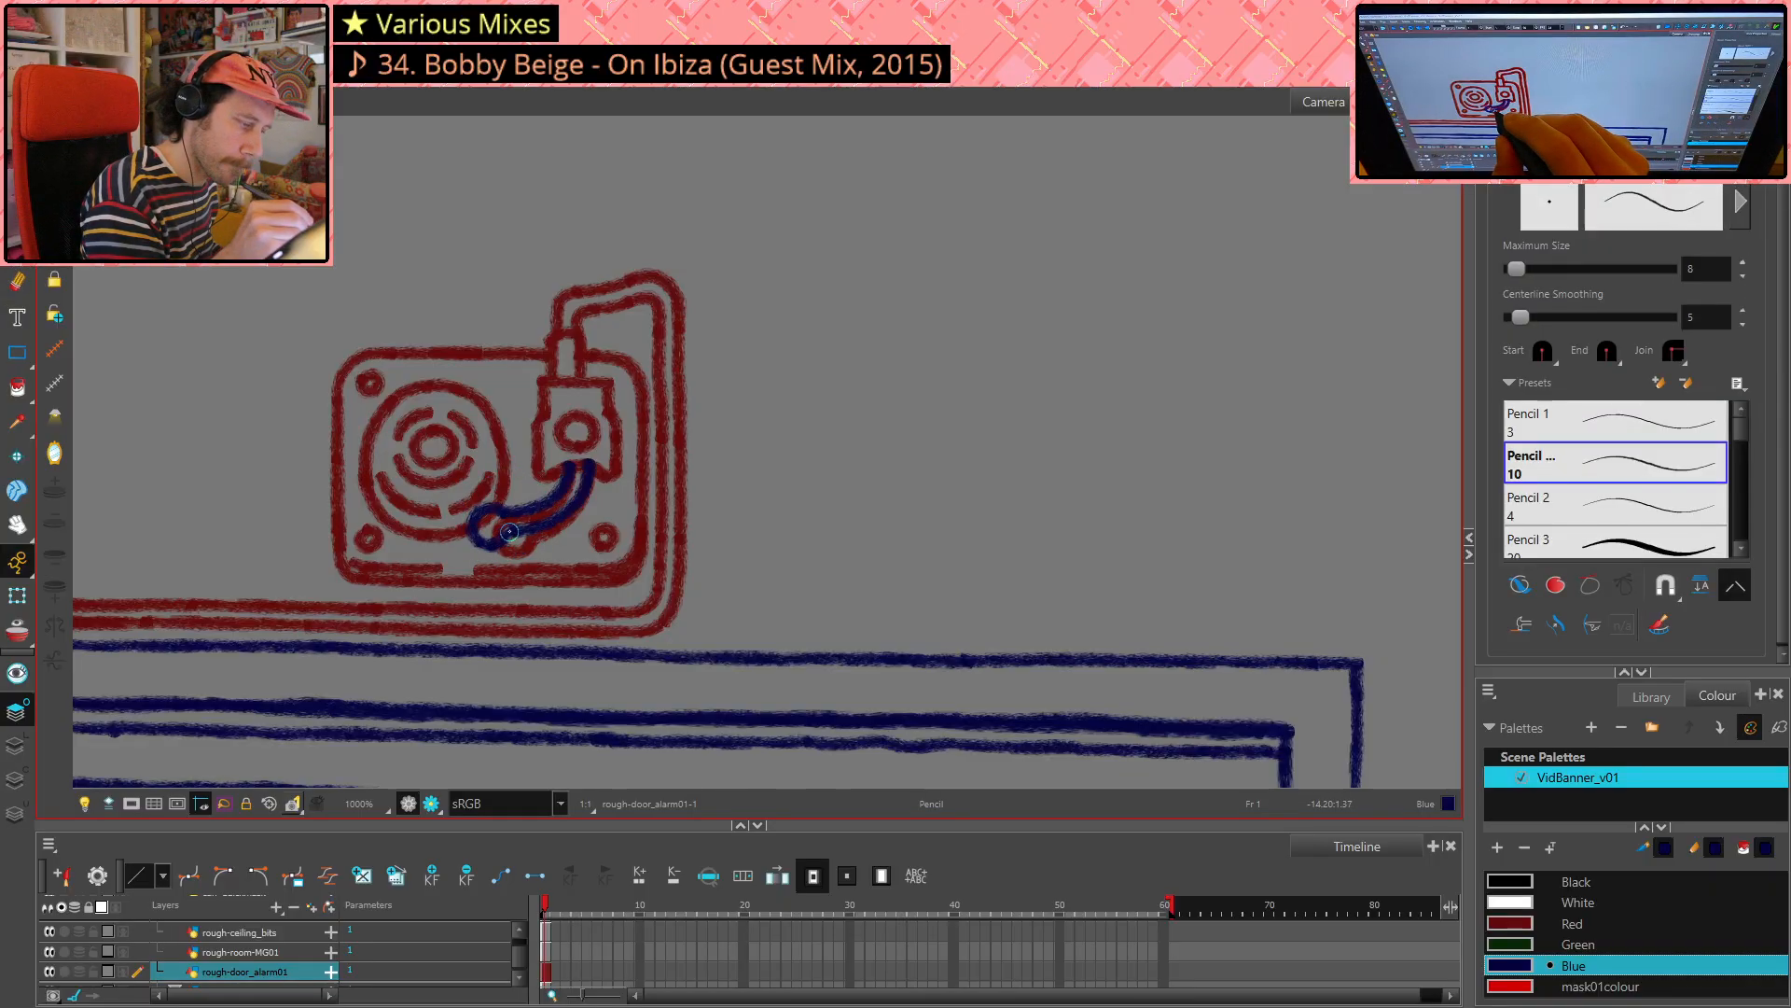
- Delete the old red striker arm from the line art layer and erase the bell rim inside the blue striker head
left_click(26, 751)
mouse_move(608, 489)
left_mouse_down()
mouse_move(545, 486)
mouse_move(547, 543)
mouse_move(602, 504)
left_mouse_up()
left_click(831, 483)
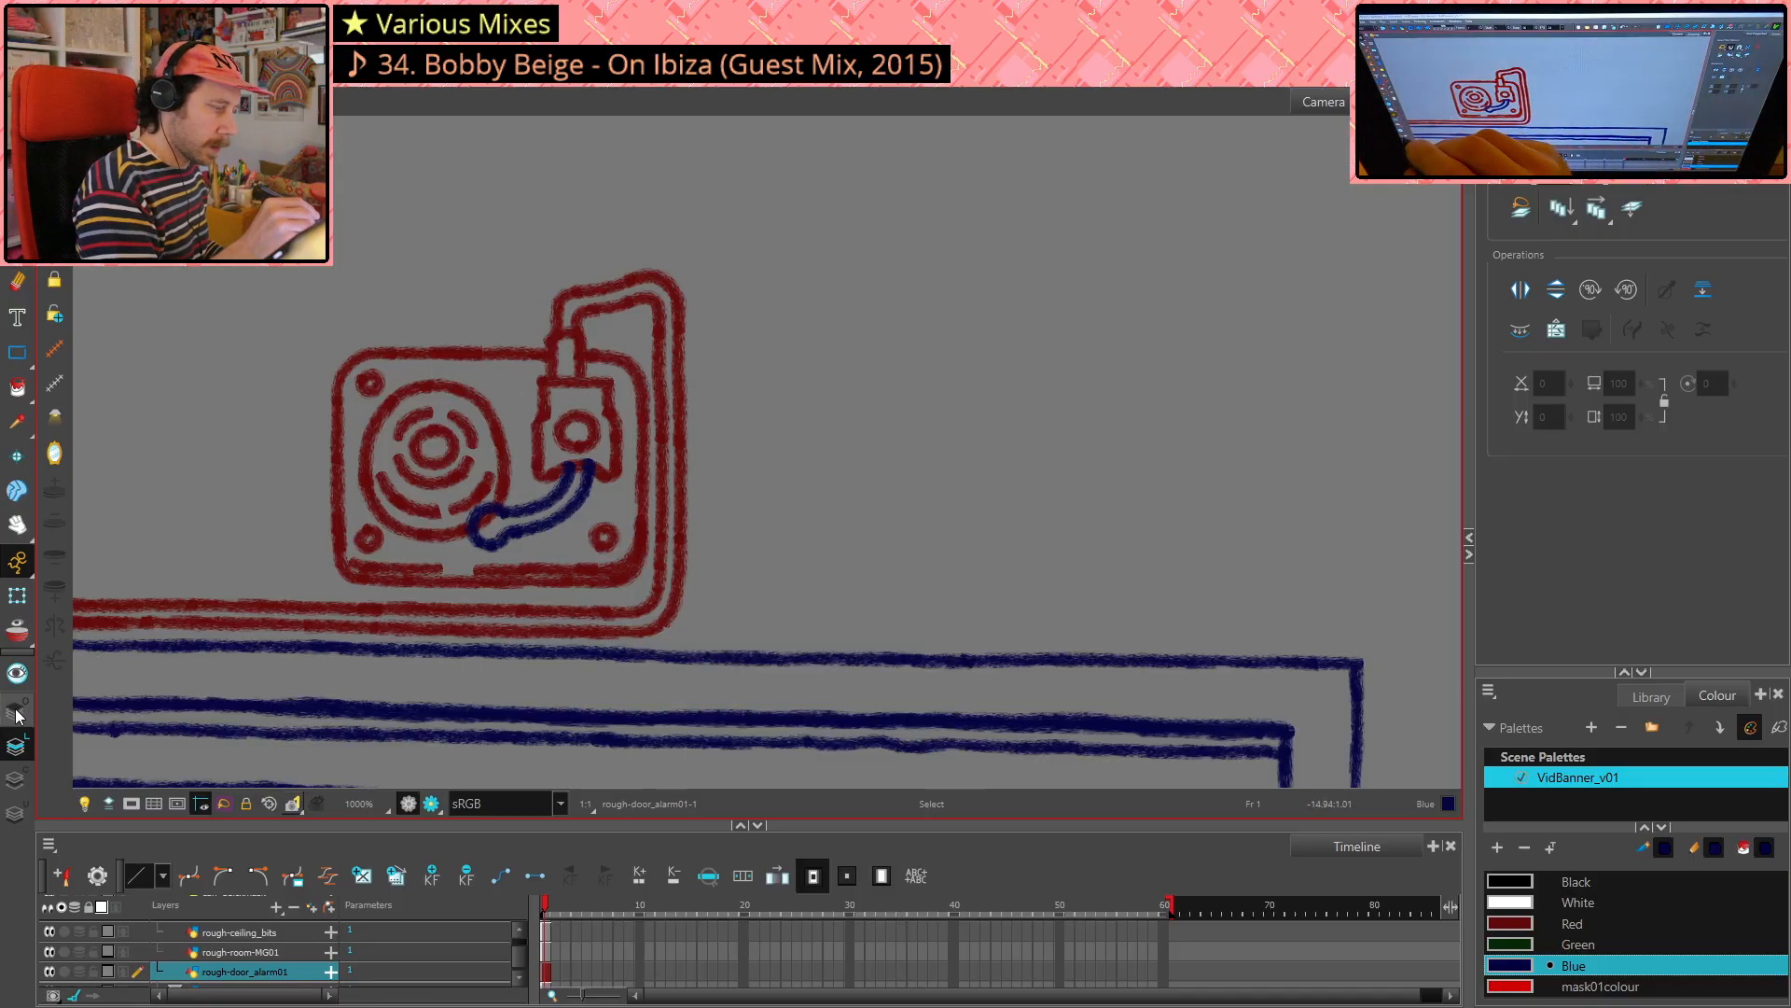
key("alt+e")
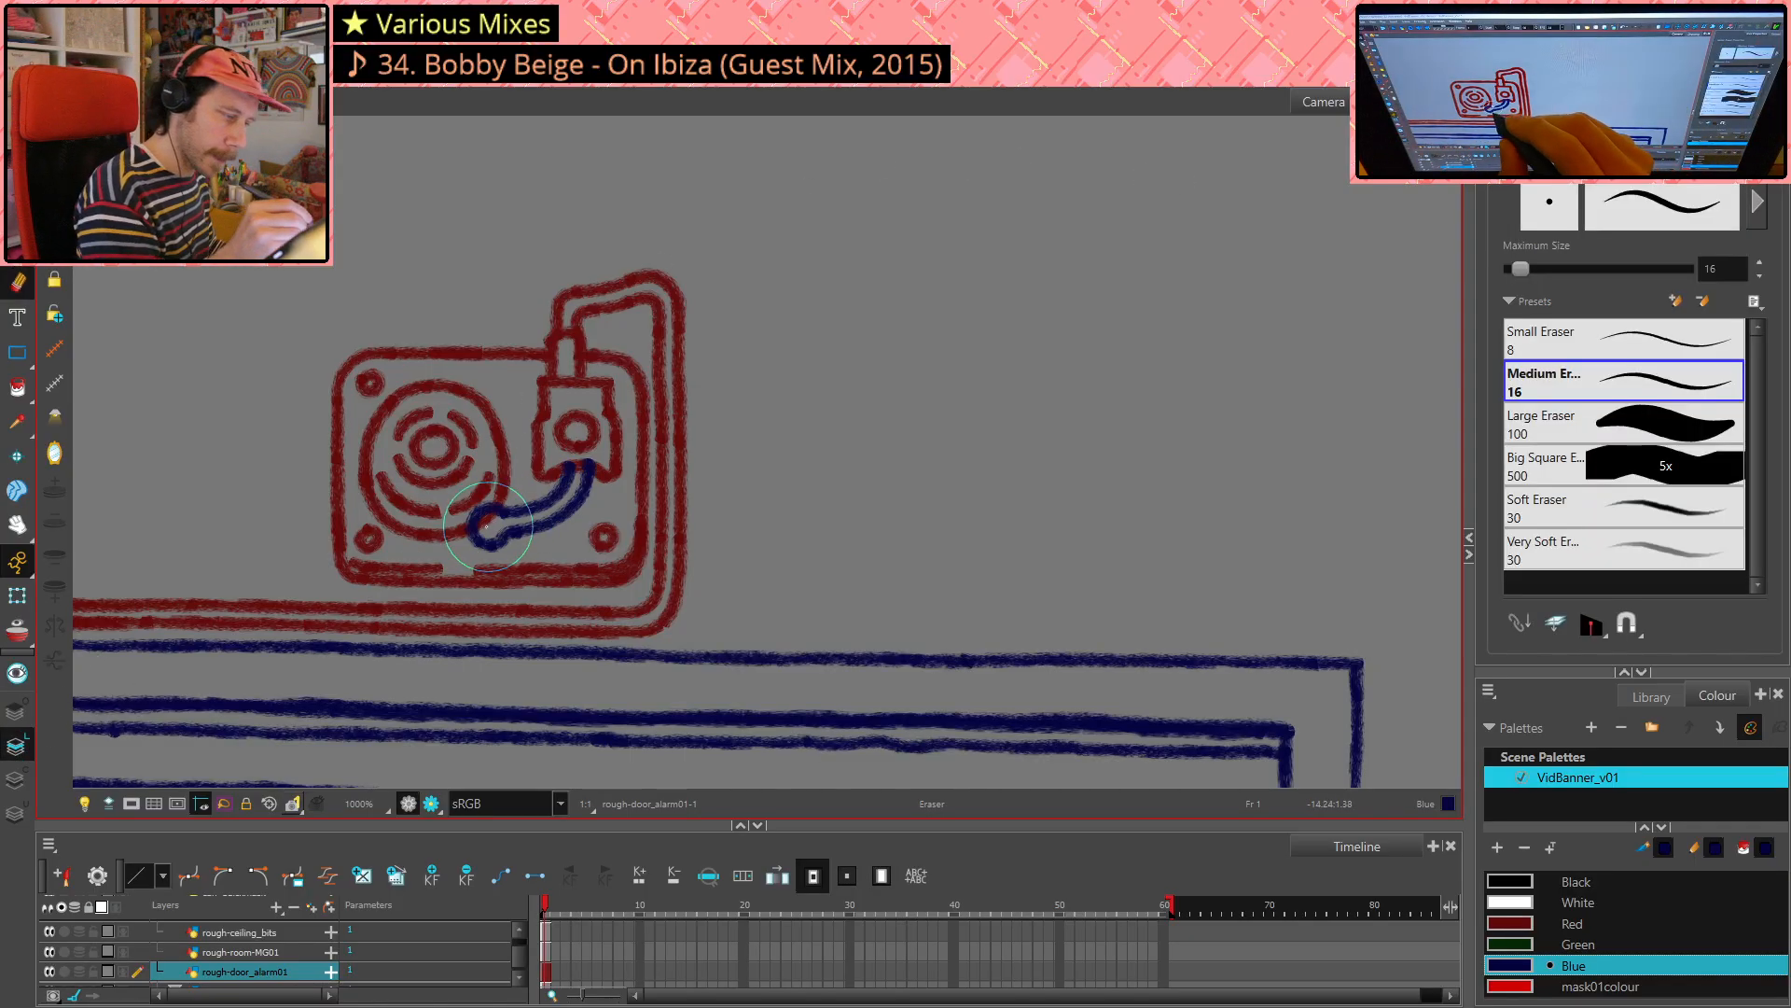
- Move the blue striker arm from the overlay layer to the line art layer and recolour it Red
left_click(16, 712)
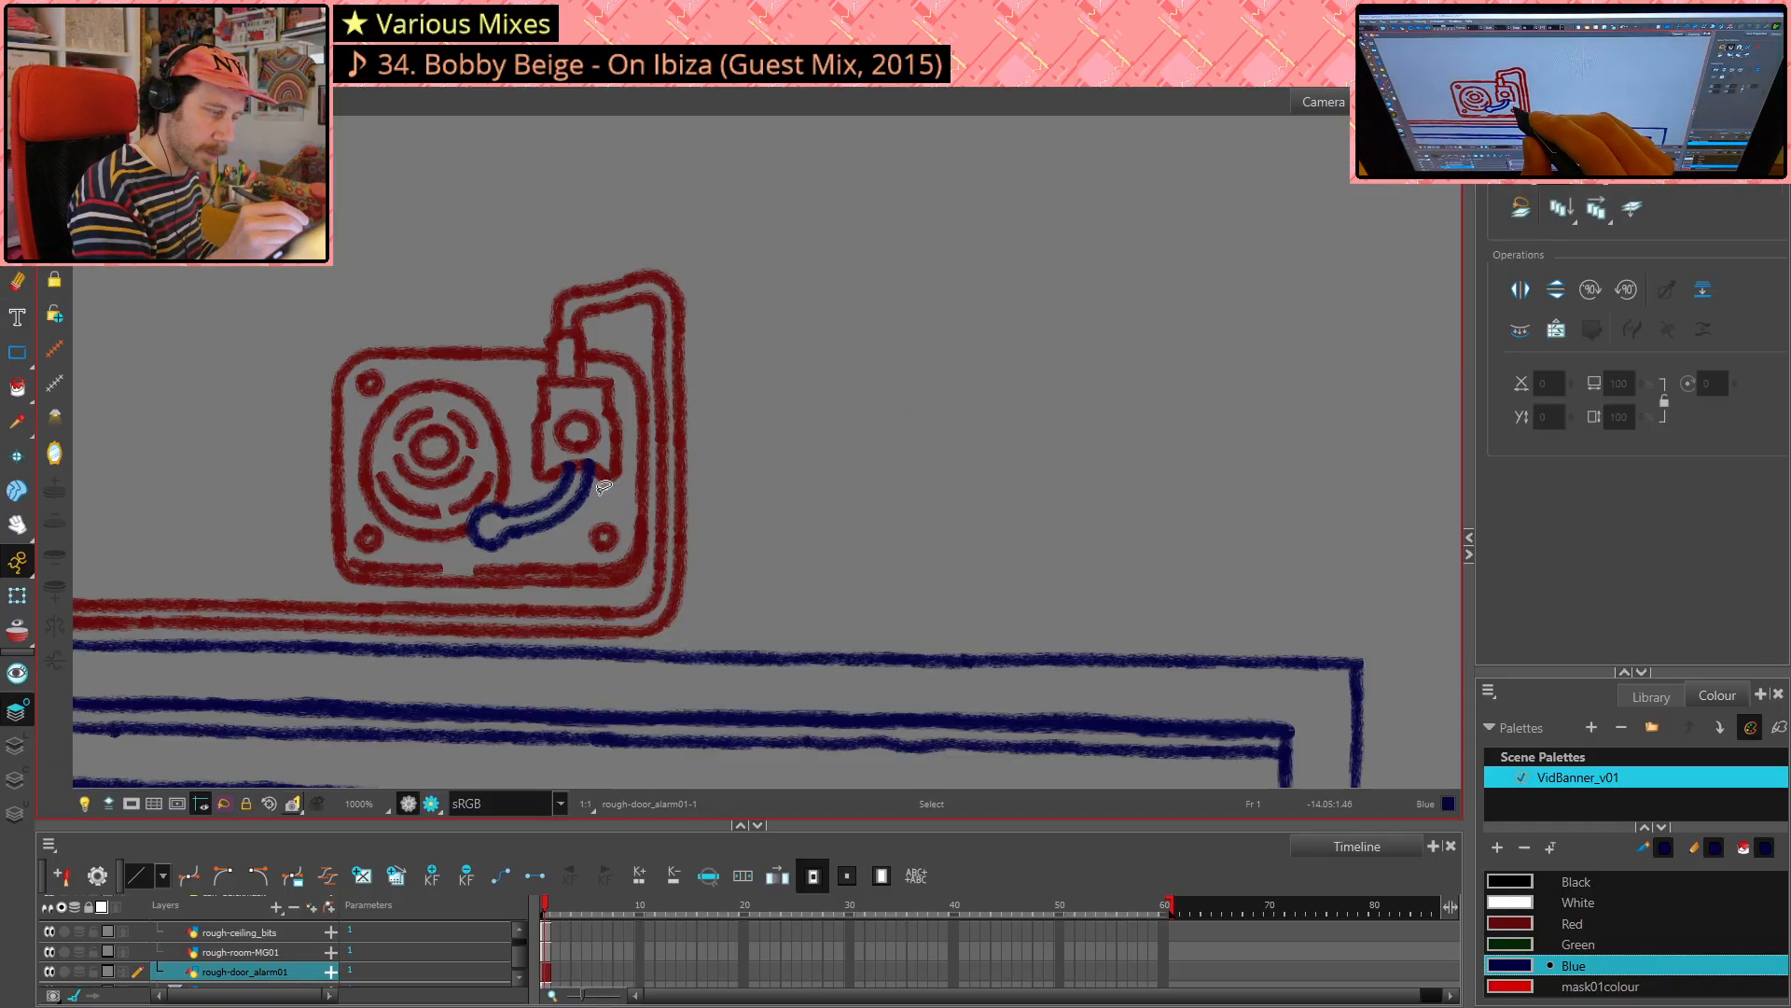
left_click_drag(486, 491, 644, 454)
key("Delete")
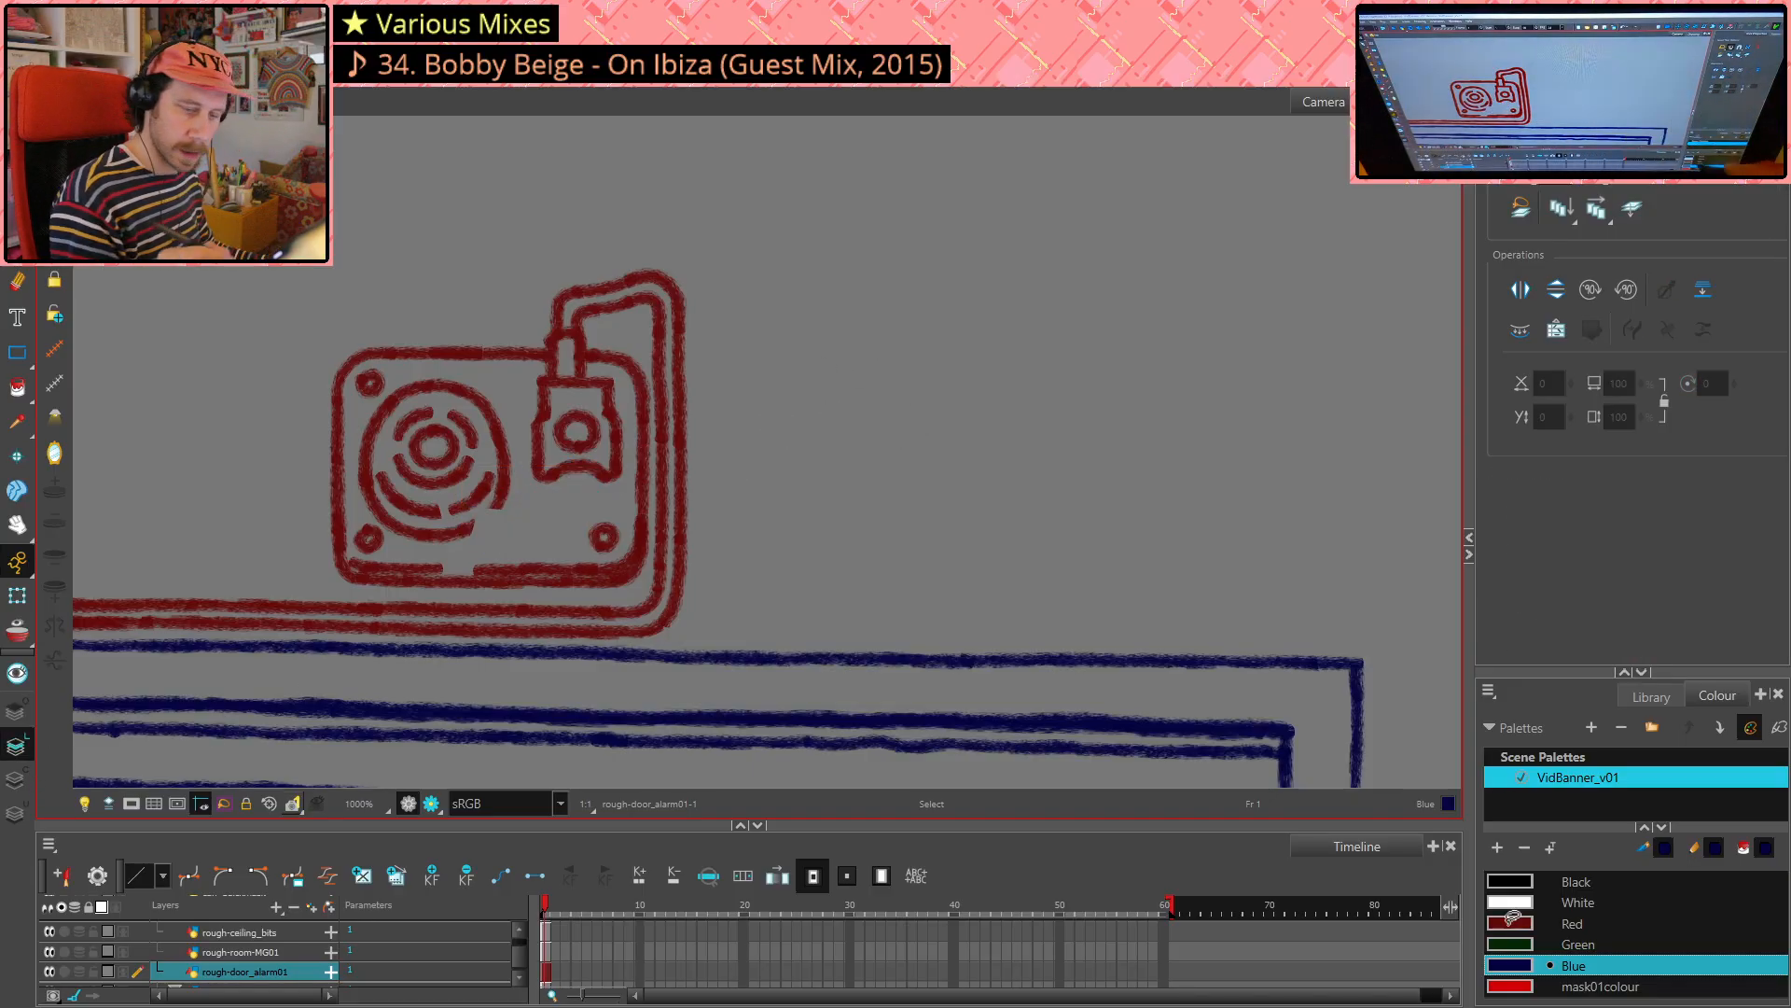
key("ctrl+z")
left_click(1572, 924)
left_click(1192, 324)
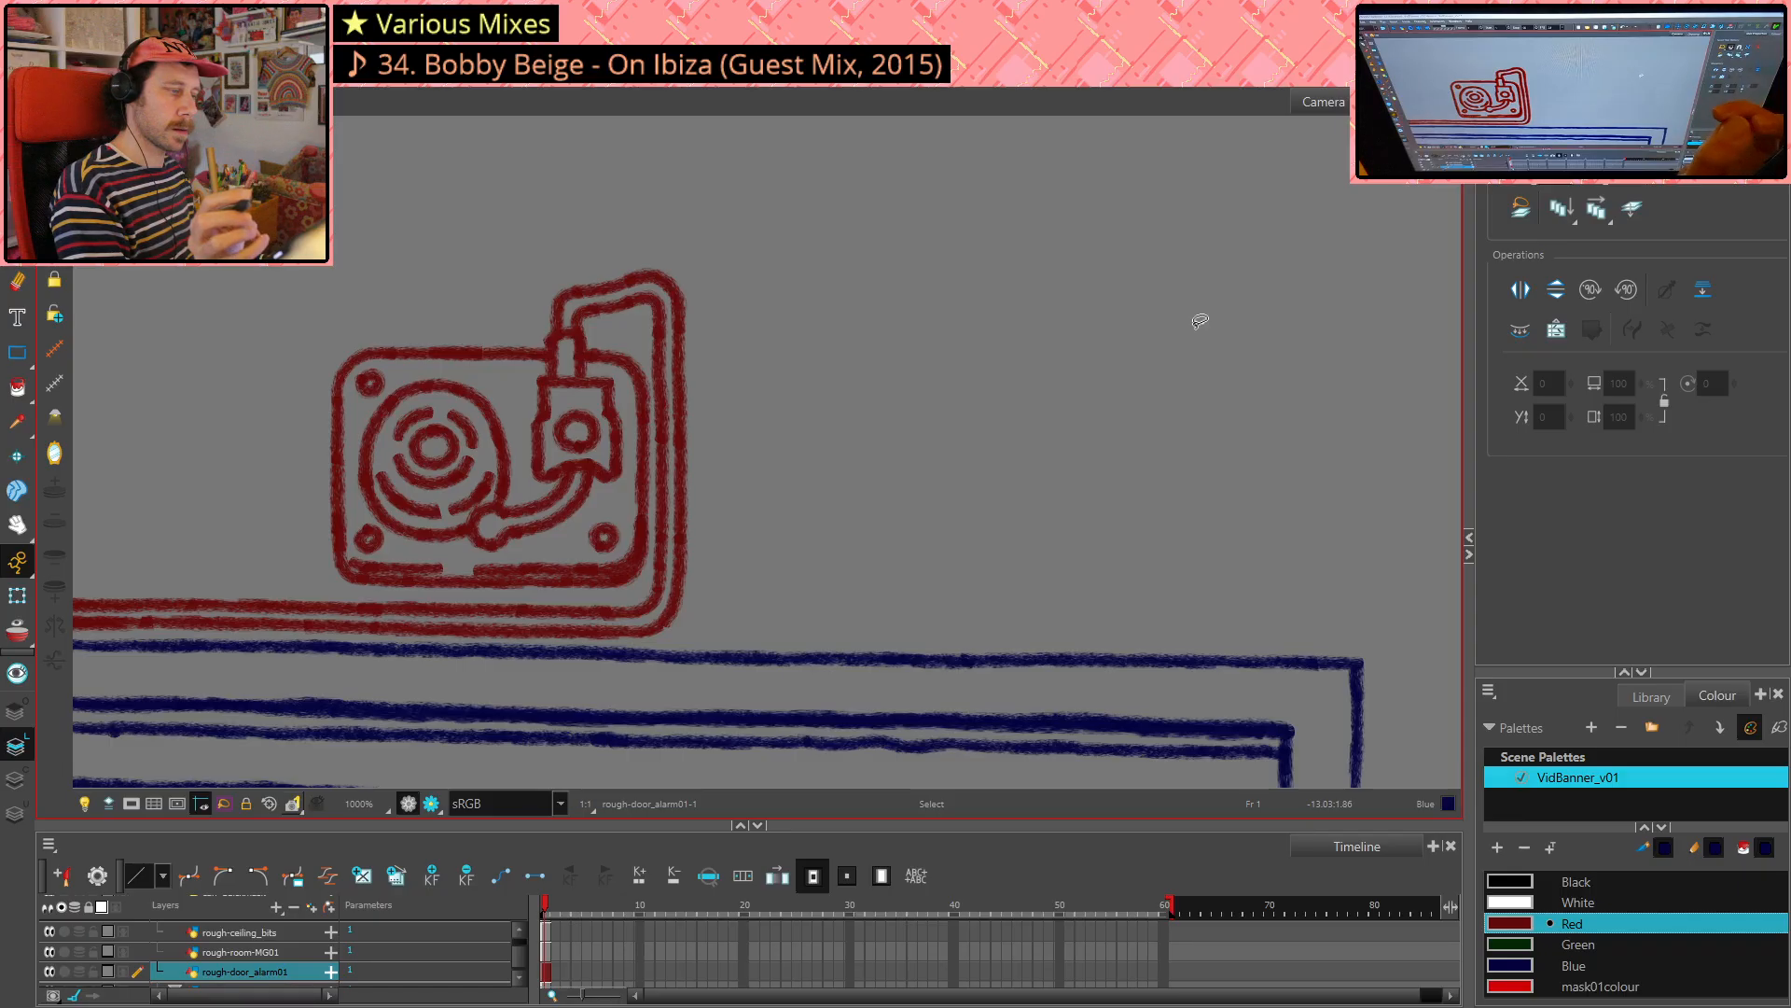
- Try deleting the broken lower arc inside the bell's rim, and undo the deletions
mouse_move(378, 473)
left_mouse_down()
mouse_move(441, 505)
mouse_move(496, 467)
left_mouse_up()
key("Delete")
key("Delete")
key("Delete")
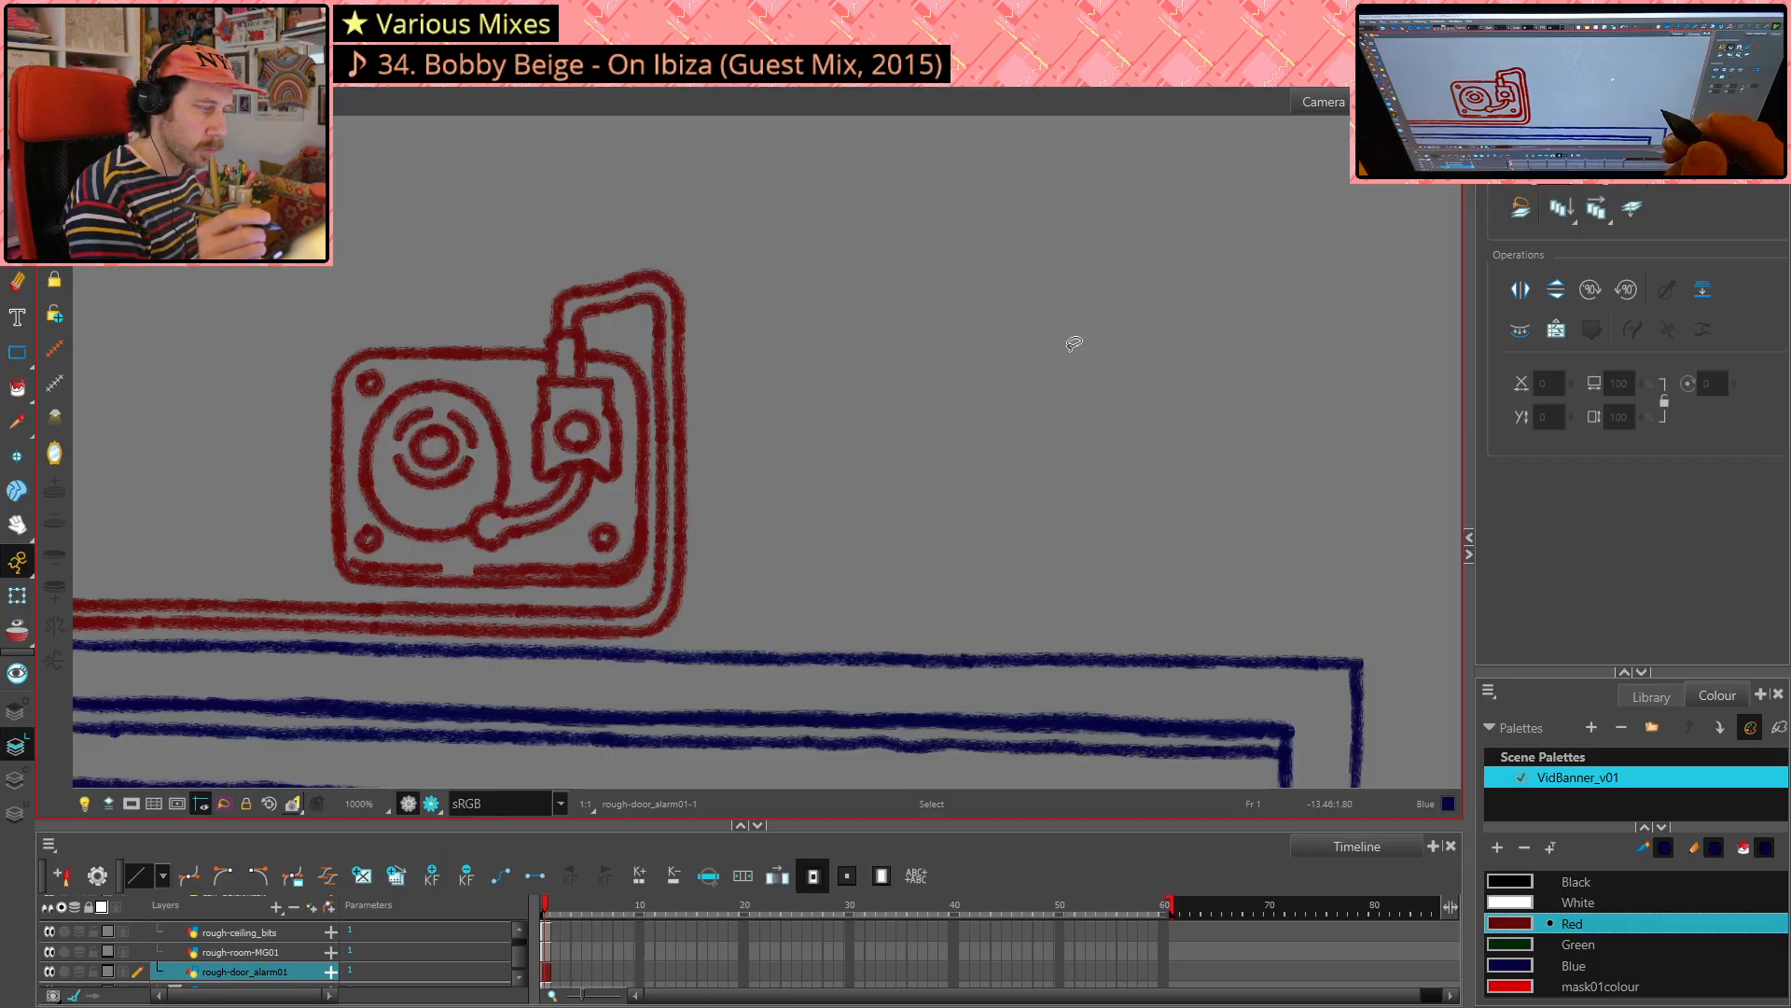
key("ctrl+z")
key("ctrl+z")
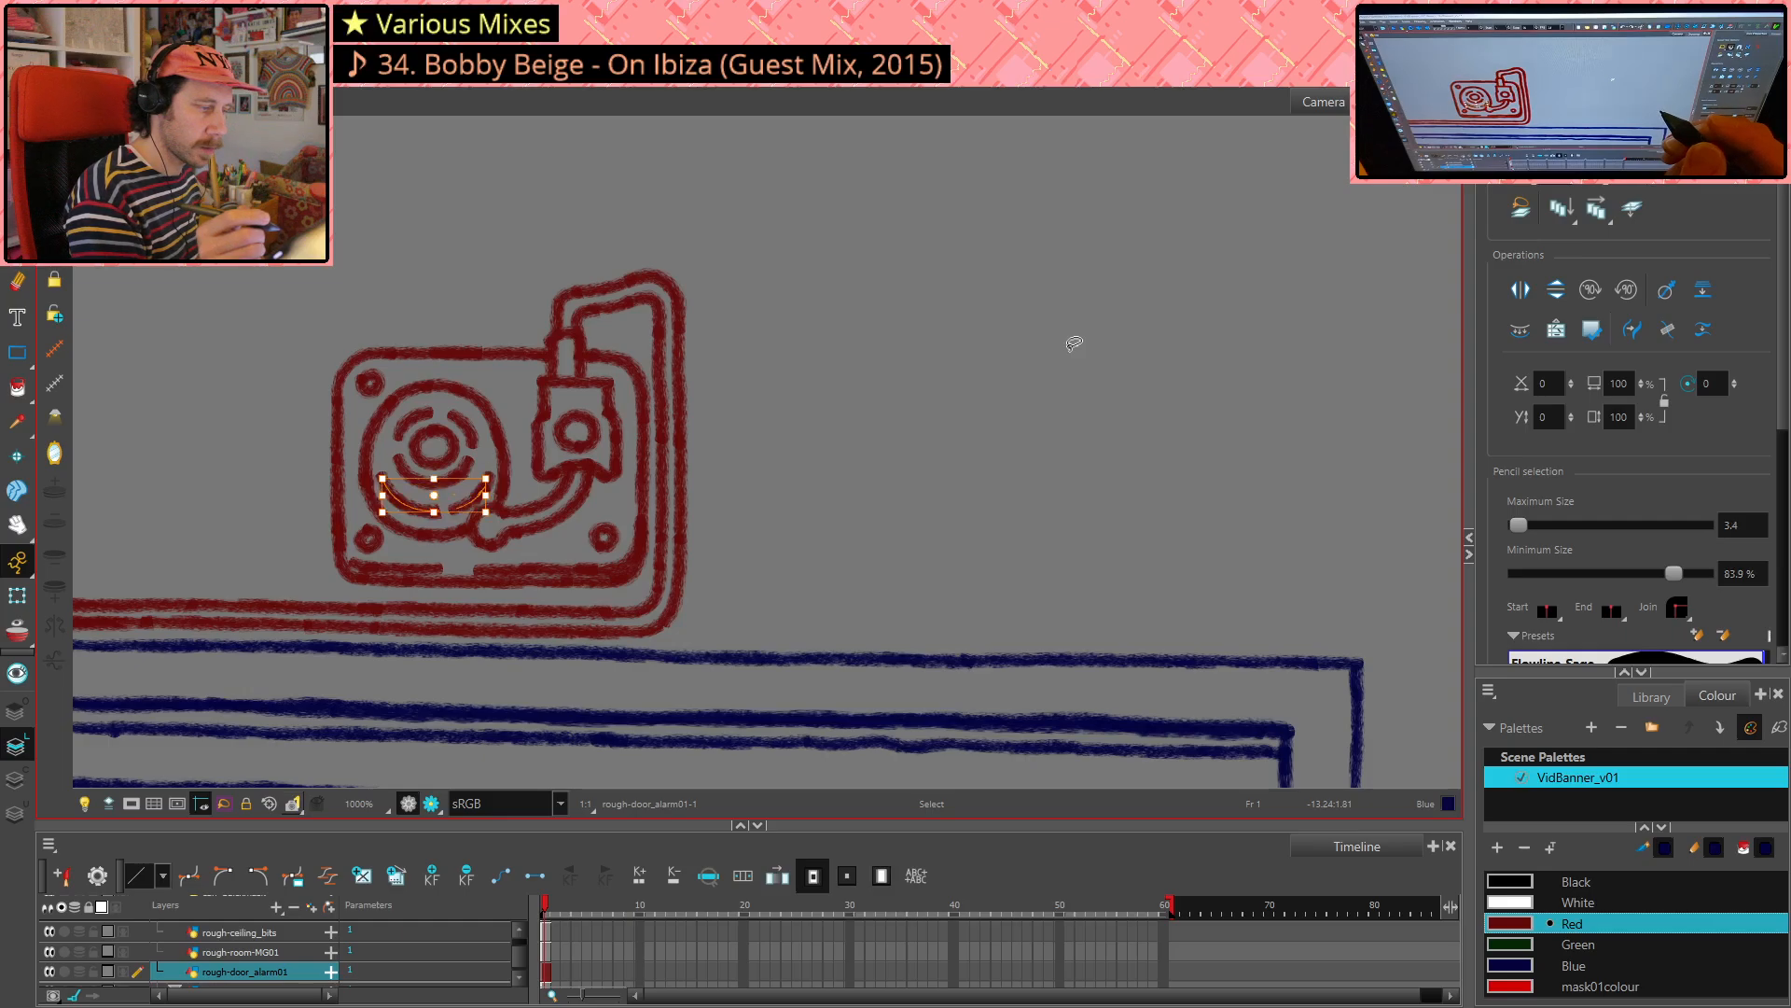
key("ctrl+z")
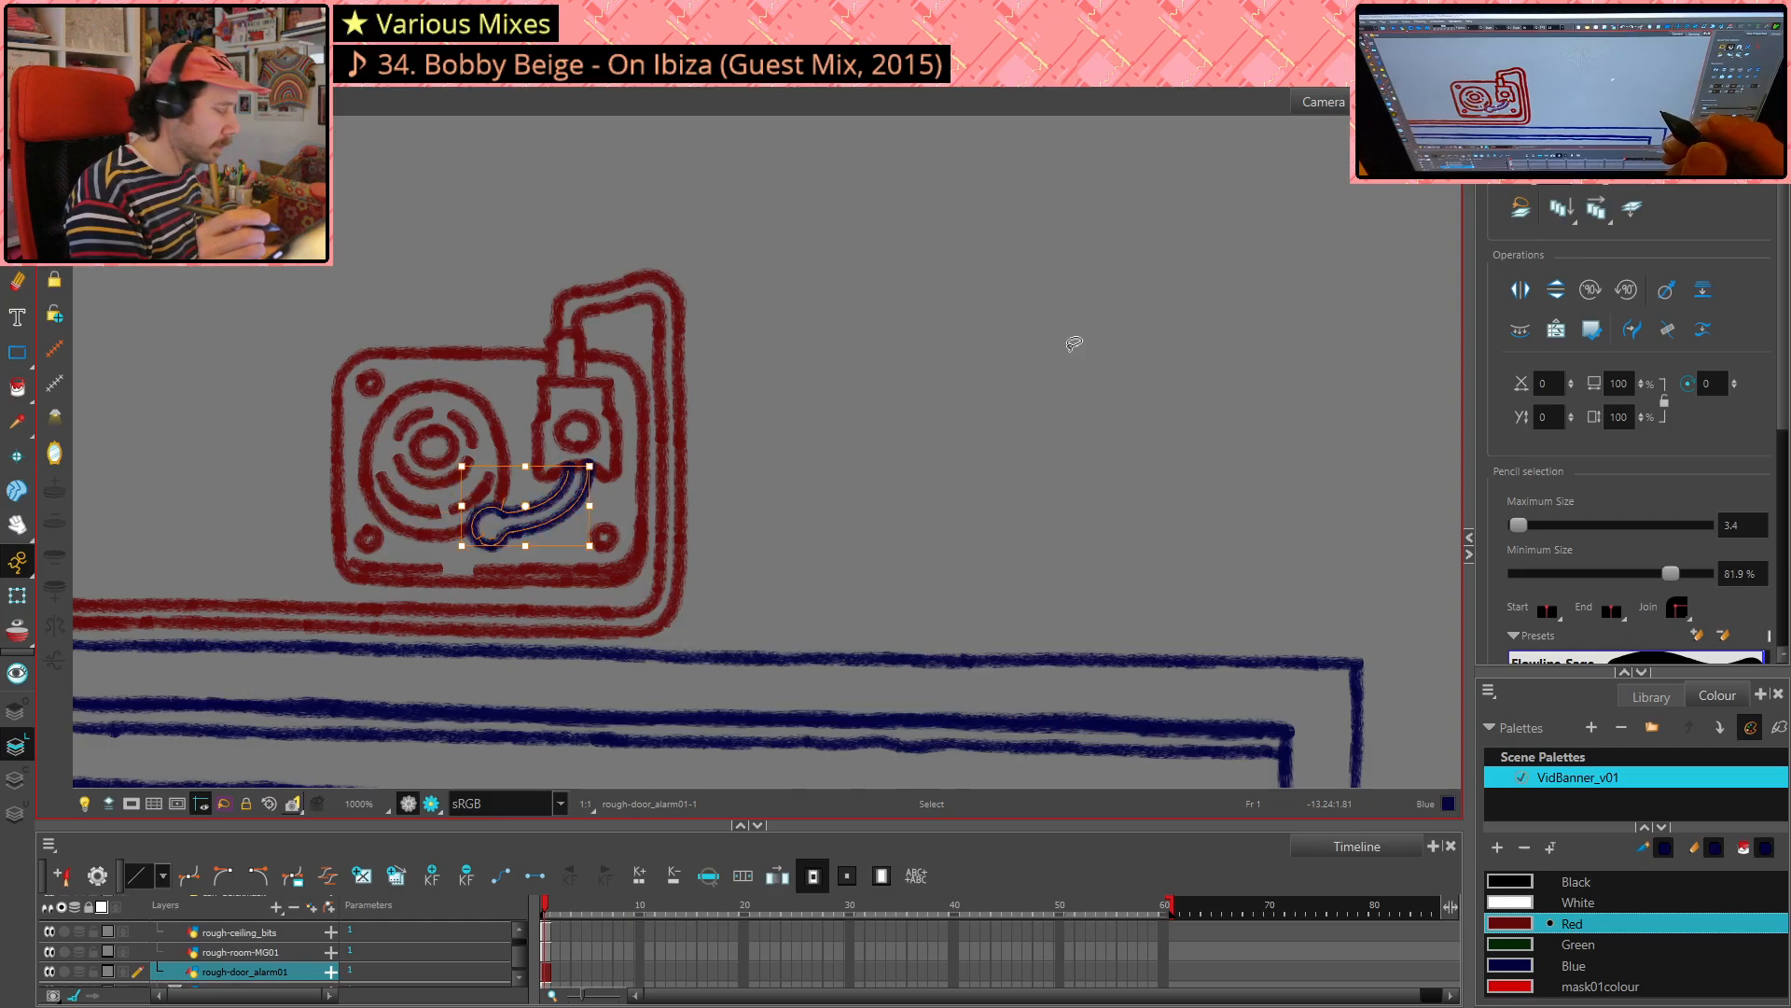
key("ctrl+z")
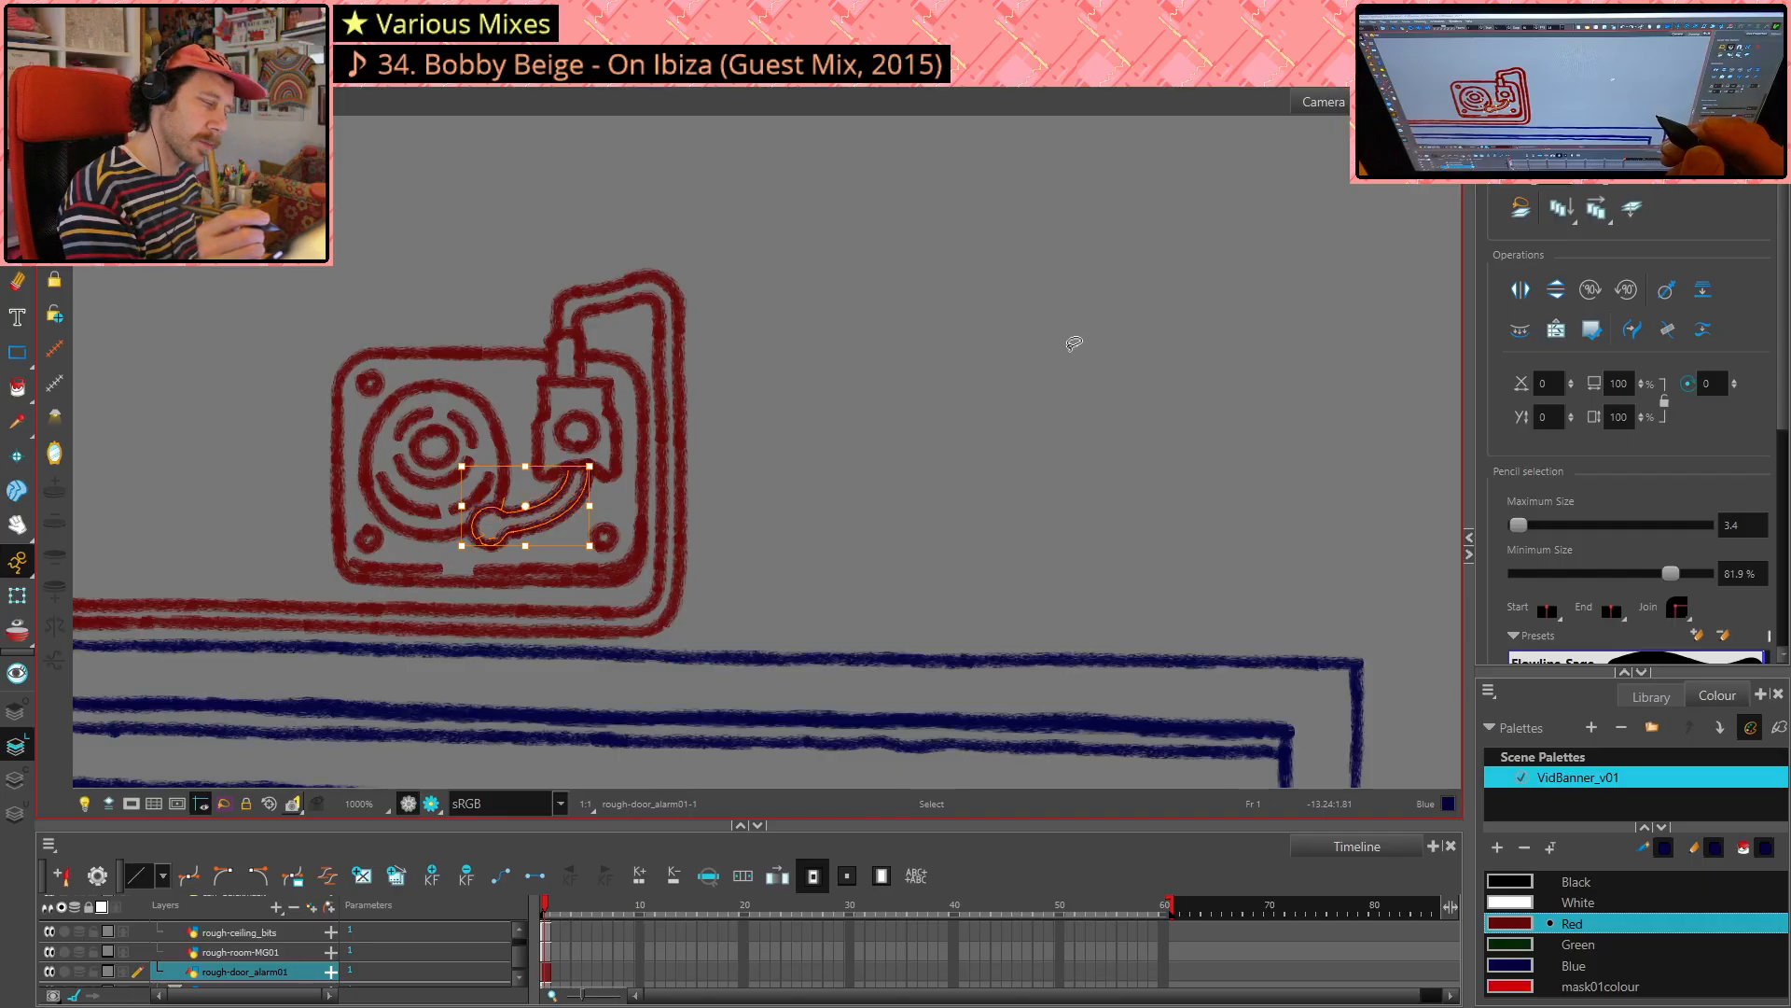
key("Escape")
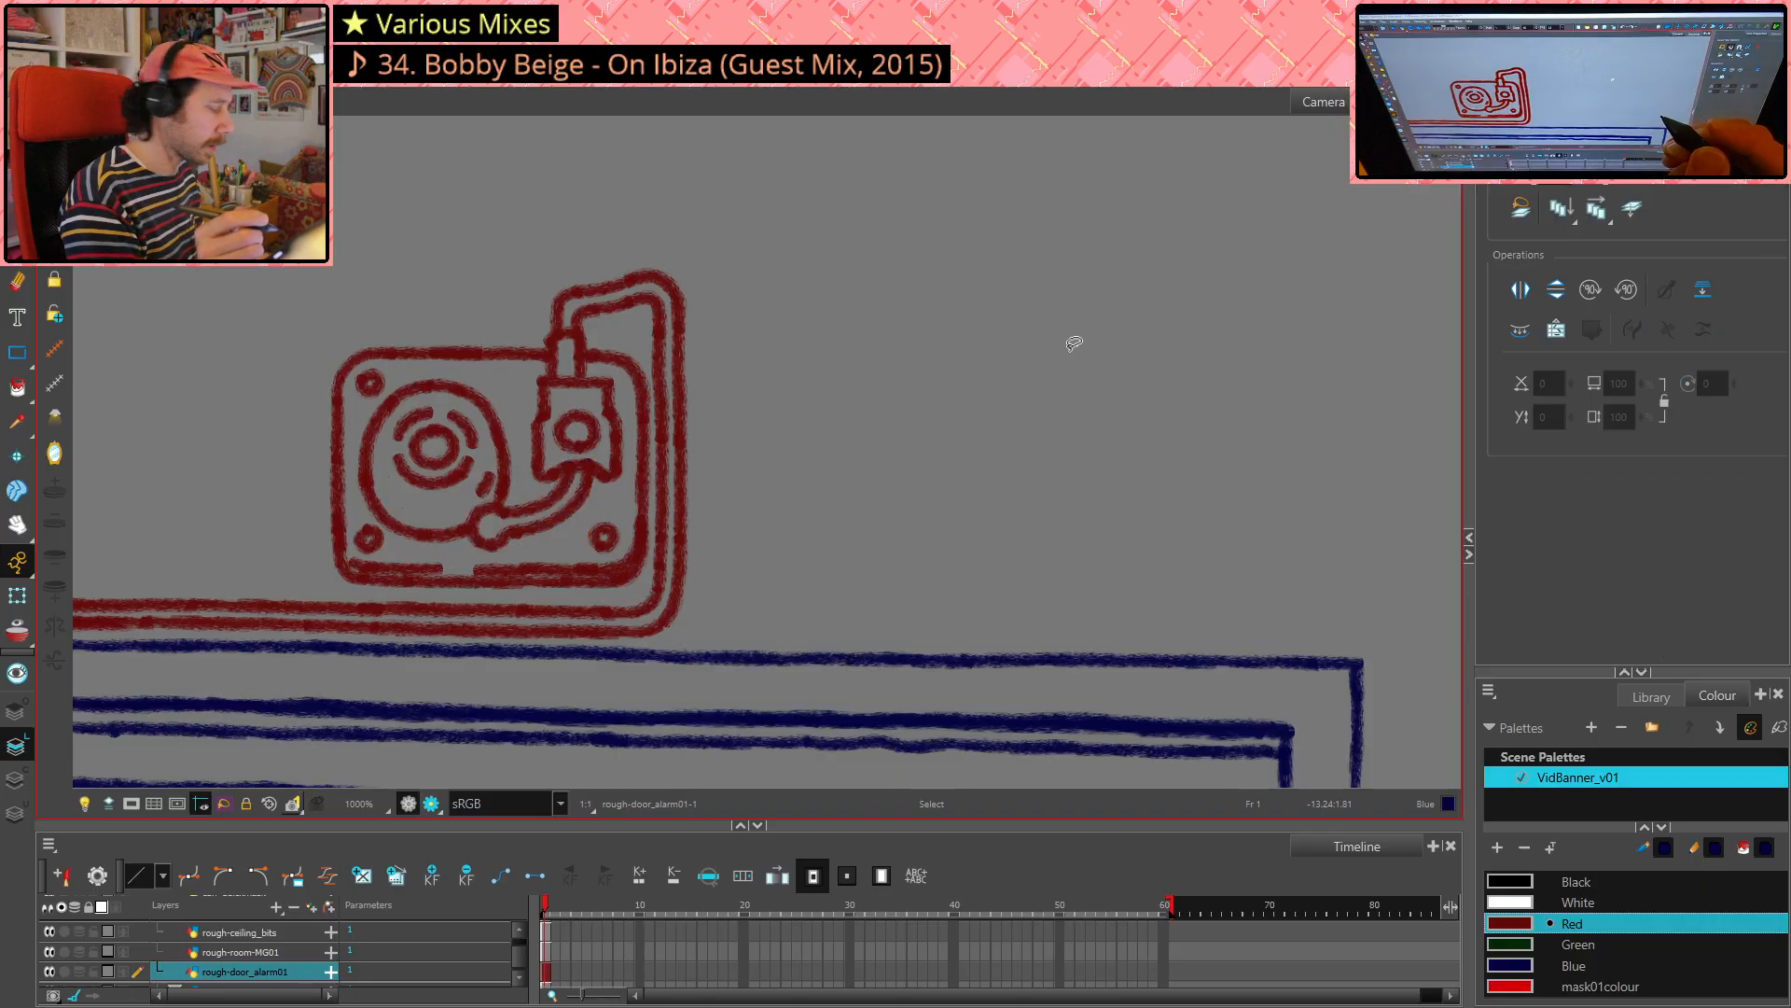
key("ctrl+z")
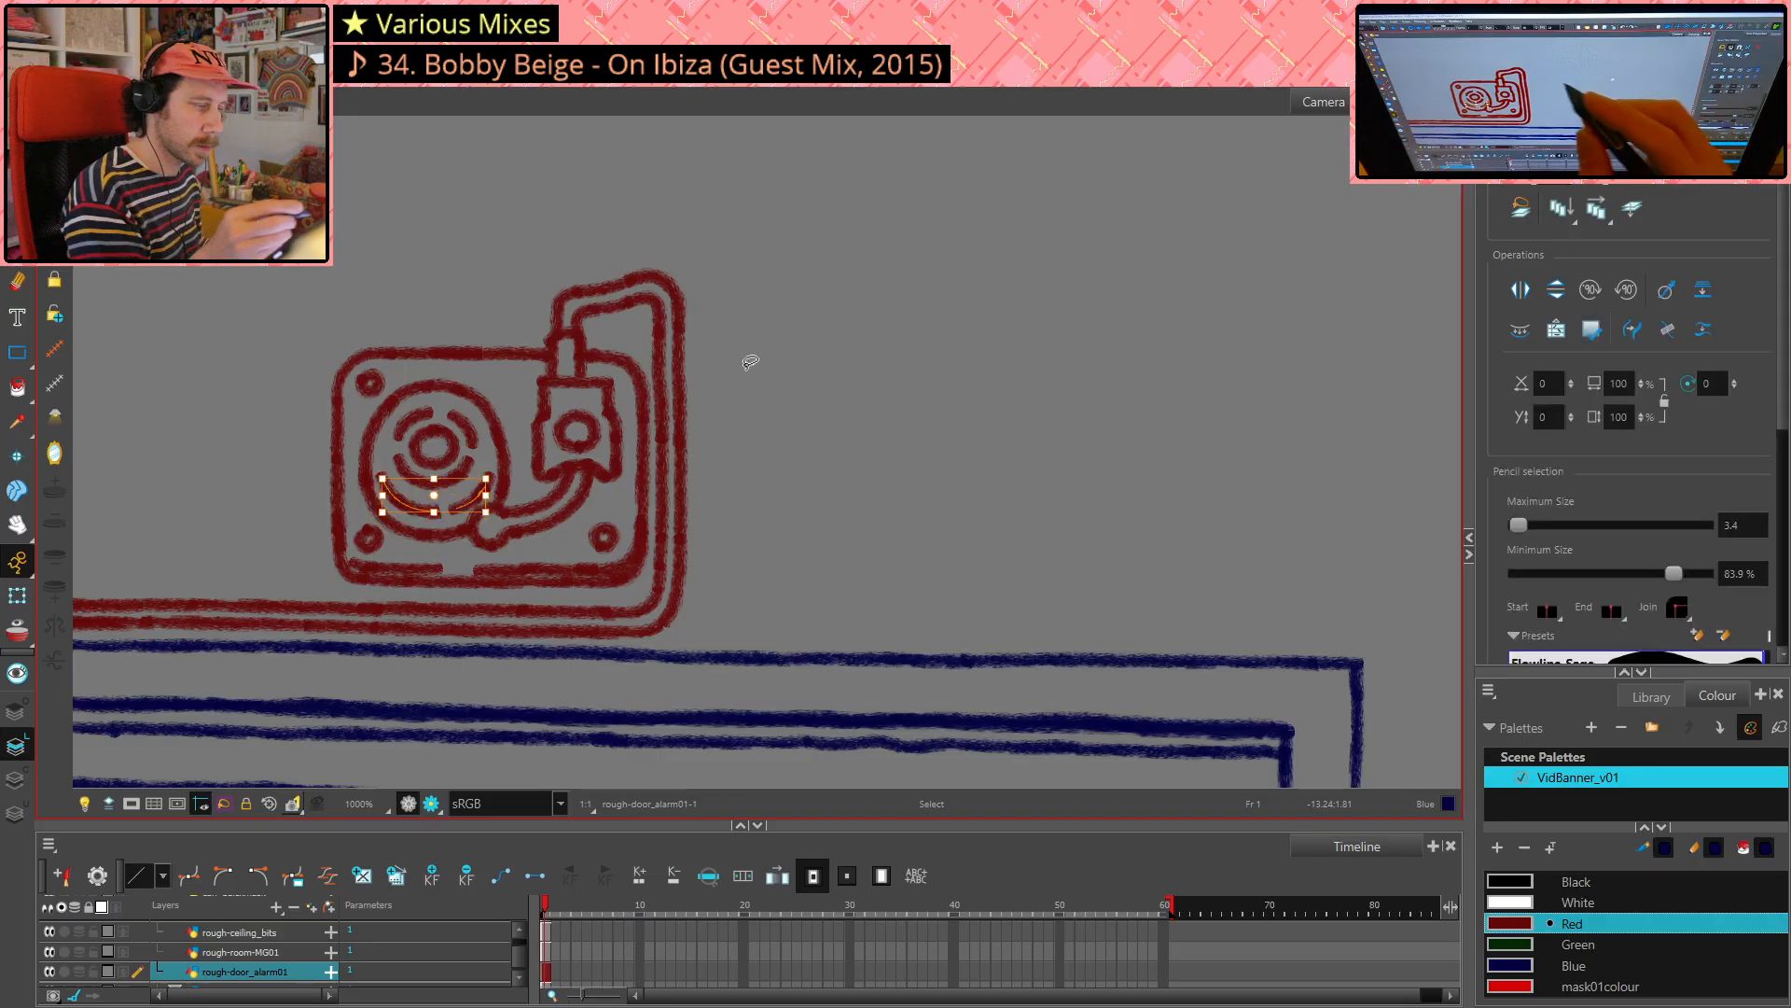
- Delete the short leftover arc pieces inside the bell's rim just above the striker head
left_click(478, 494)
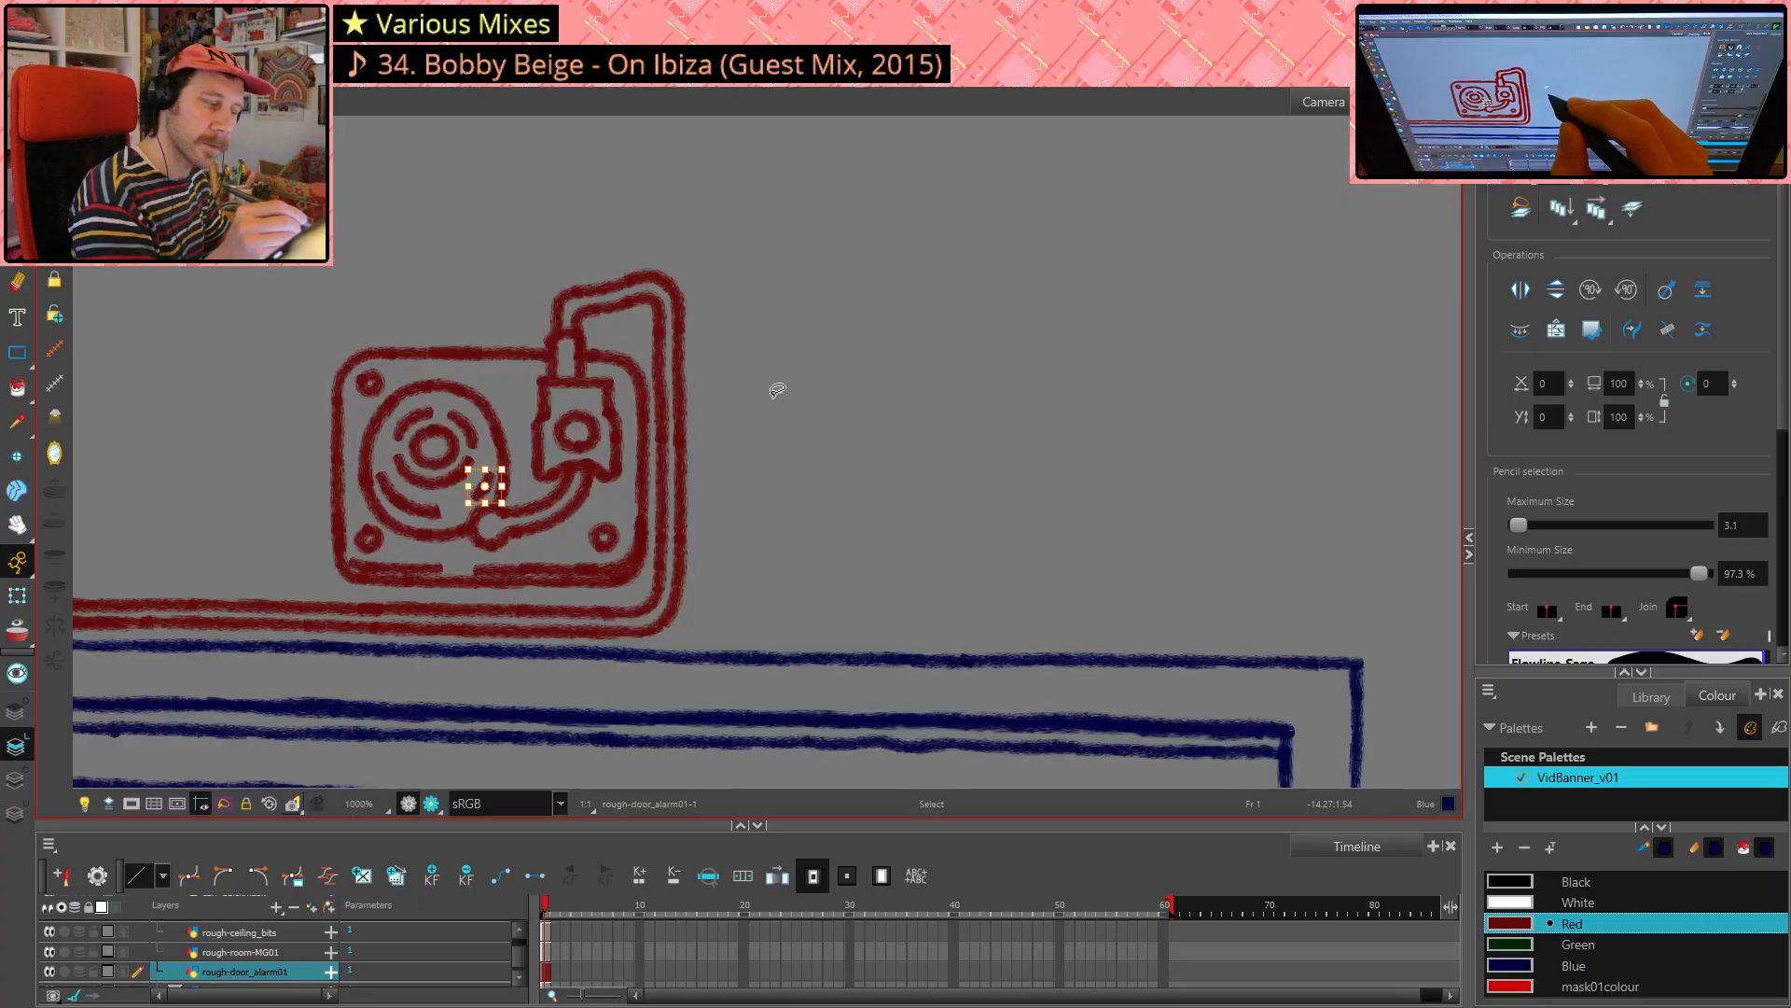
key("Escape")
left_click(490, 475)
key("Delete")
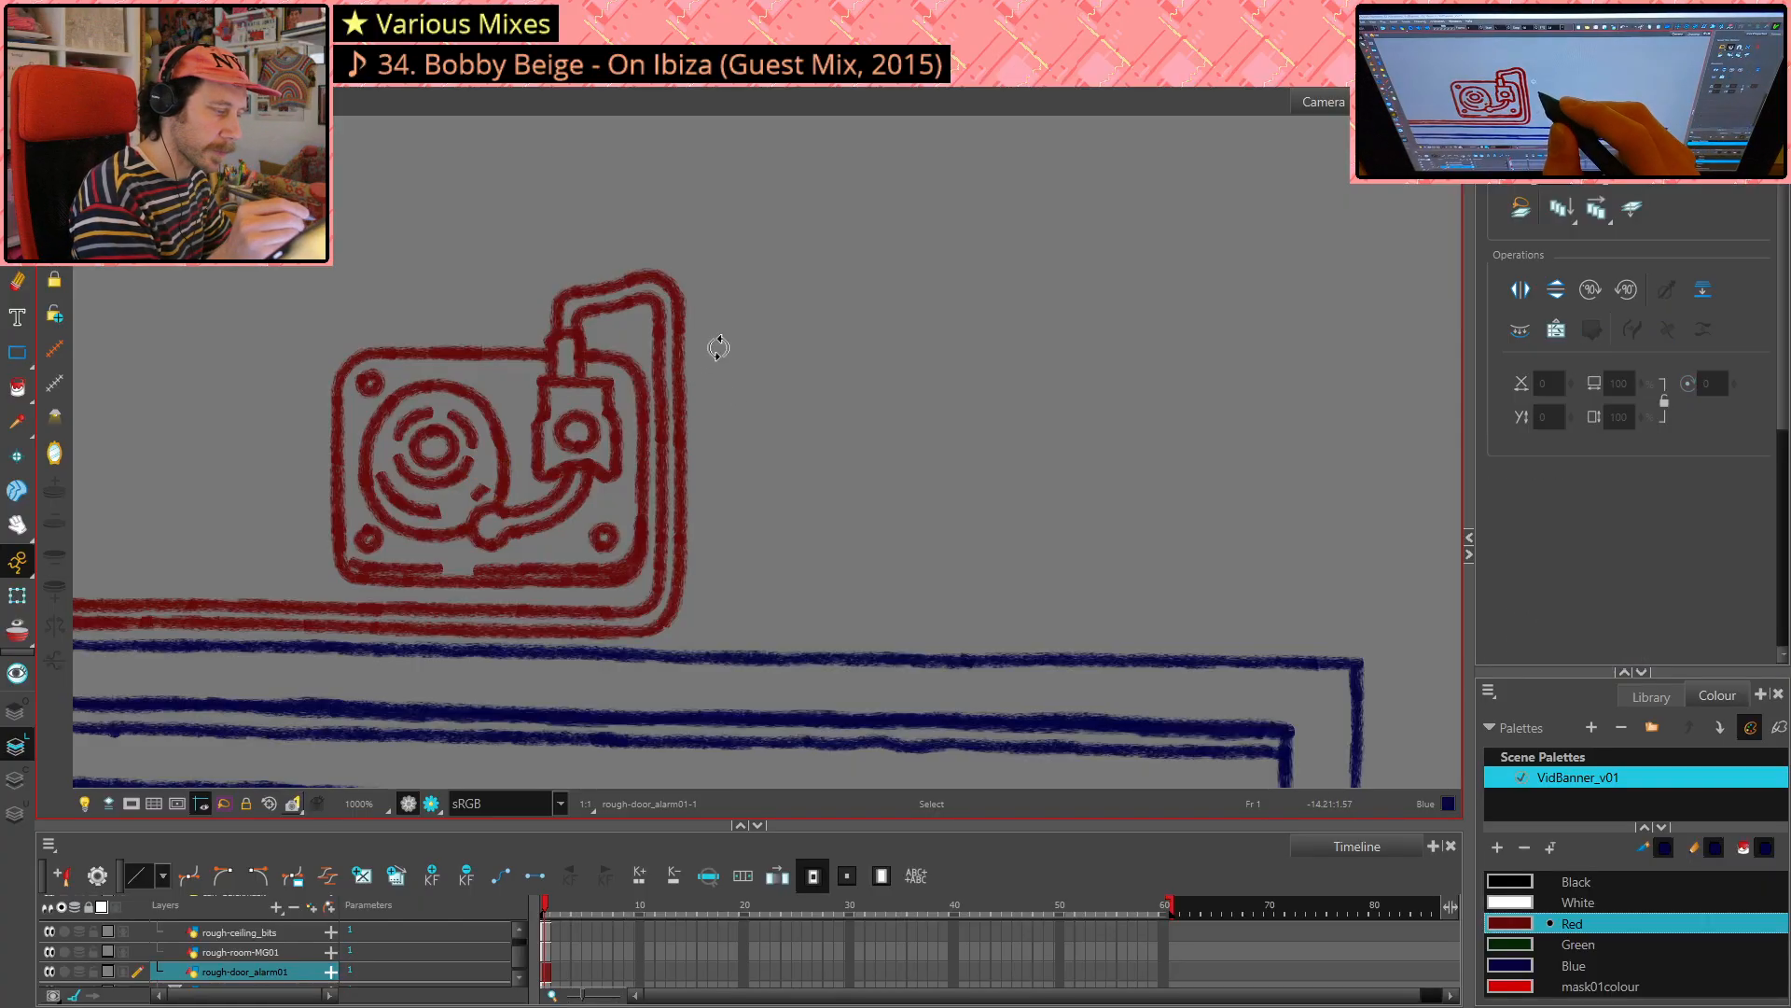
left_click(480, 485)
key("Delete")
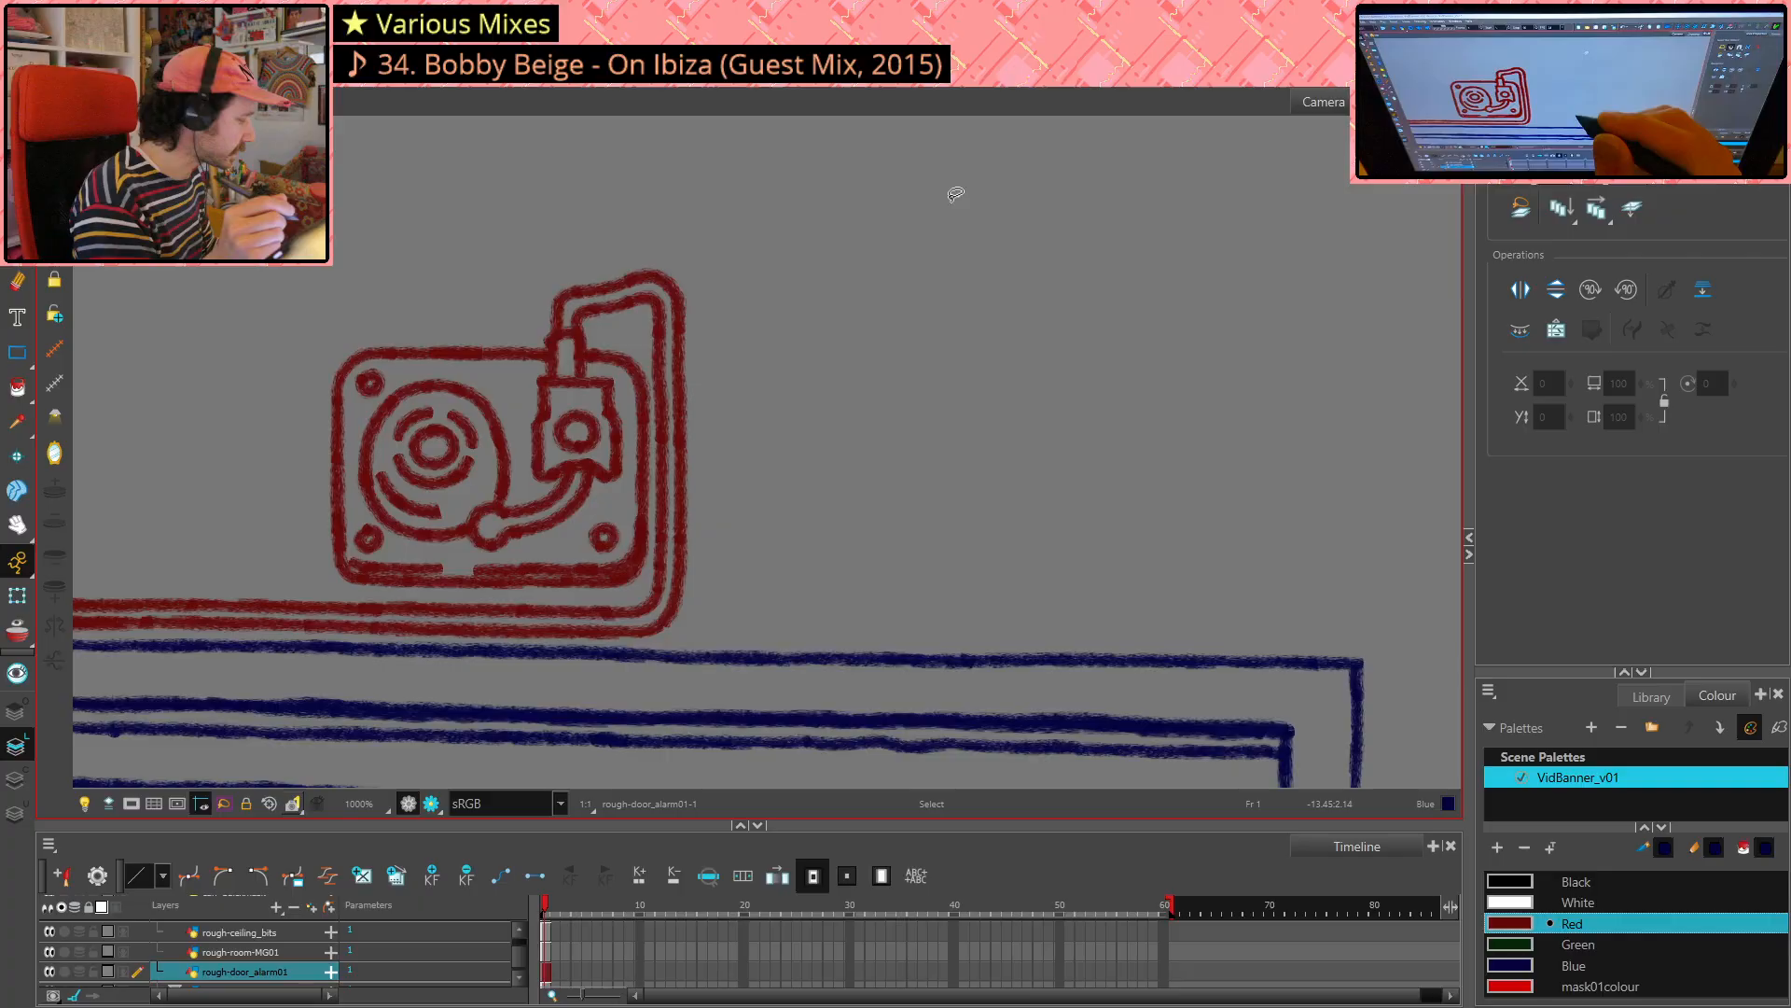
key("alt+e")
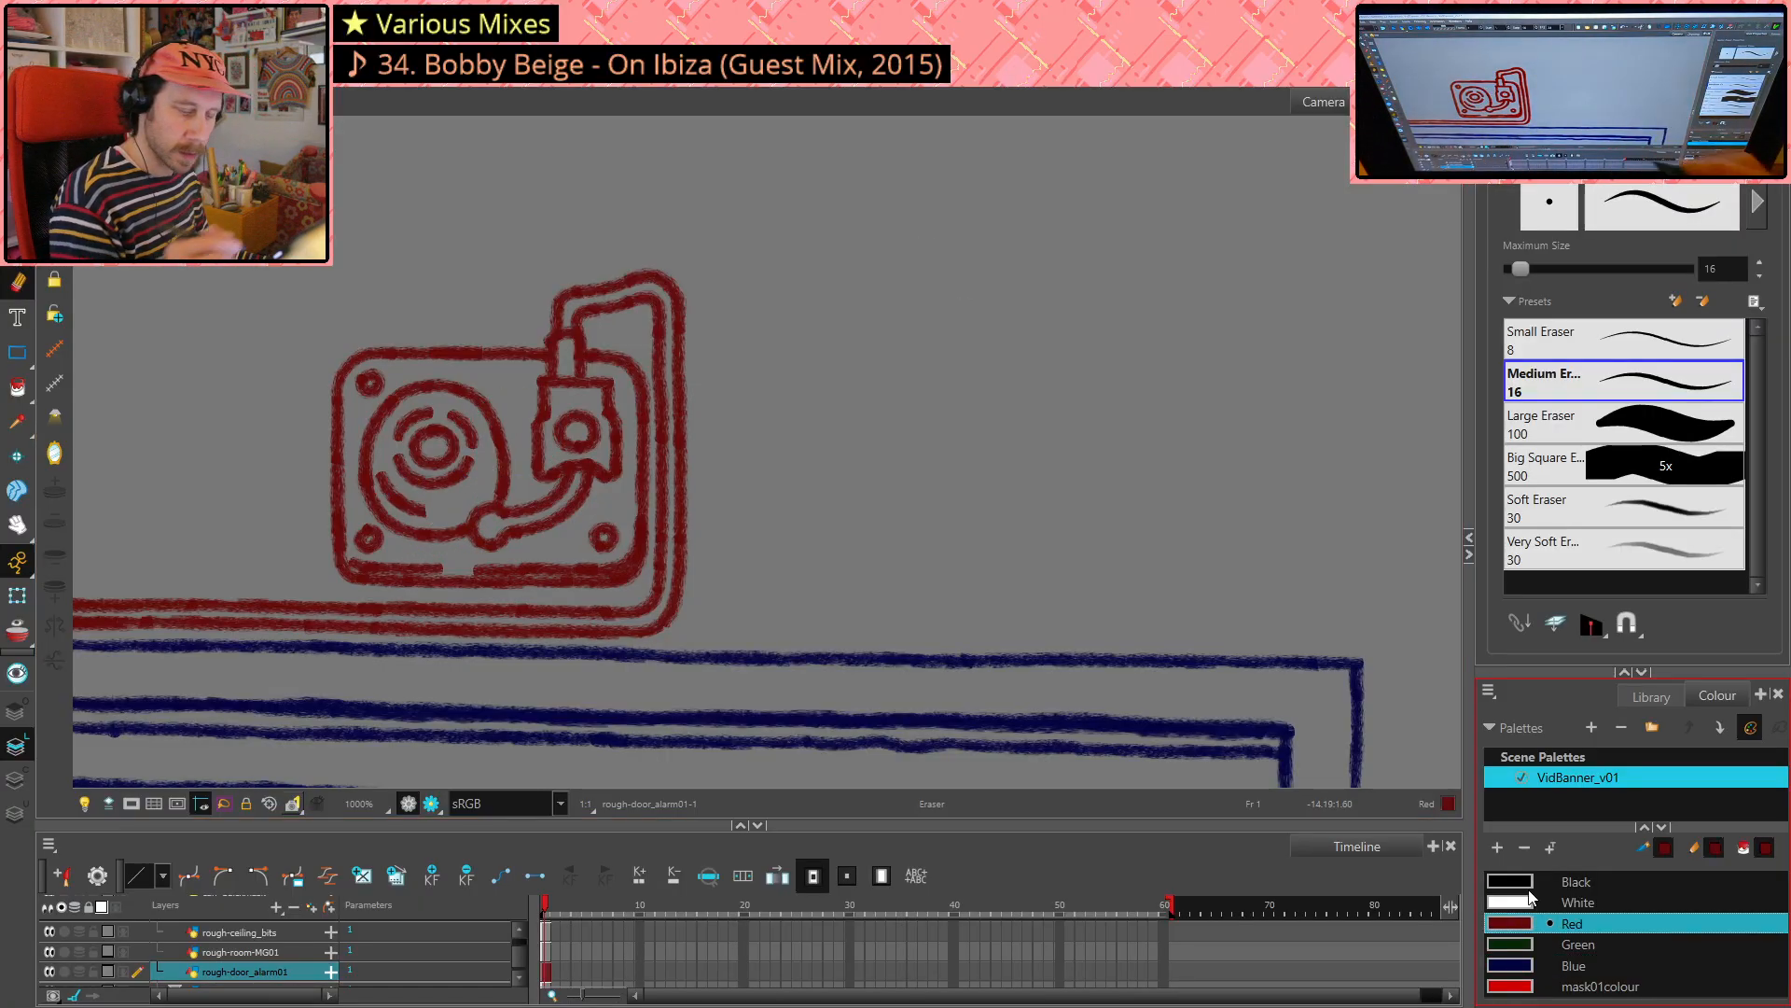
key("alt+/")
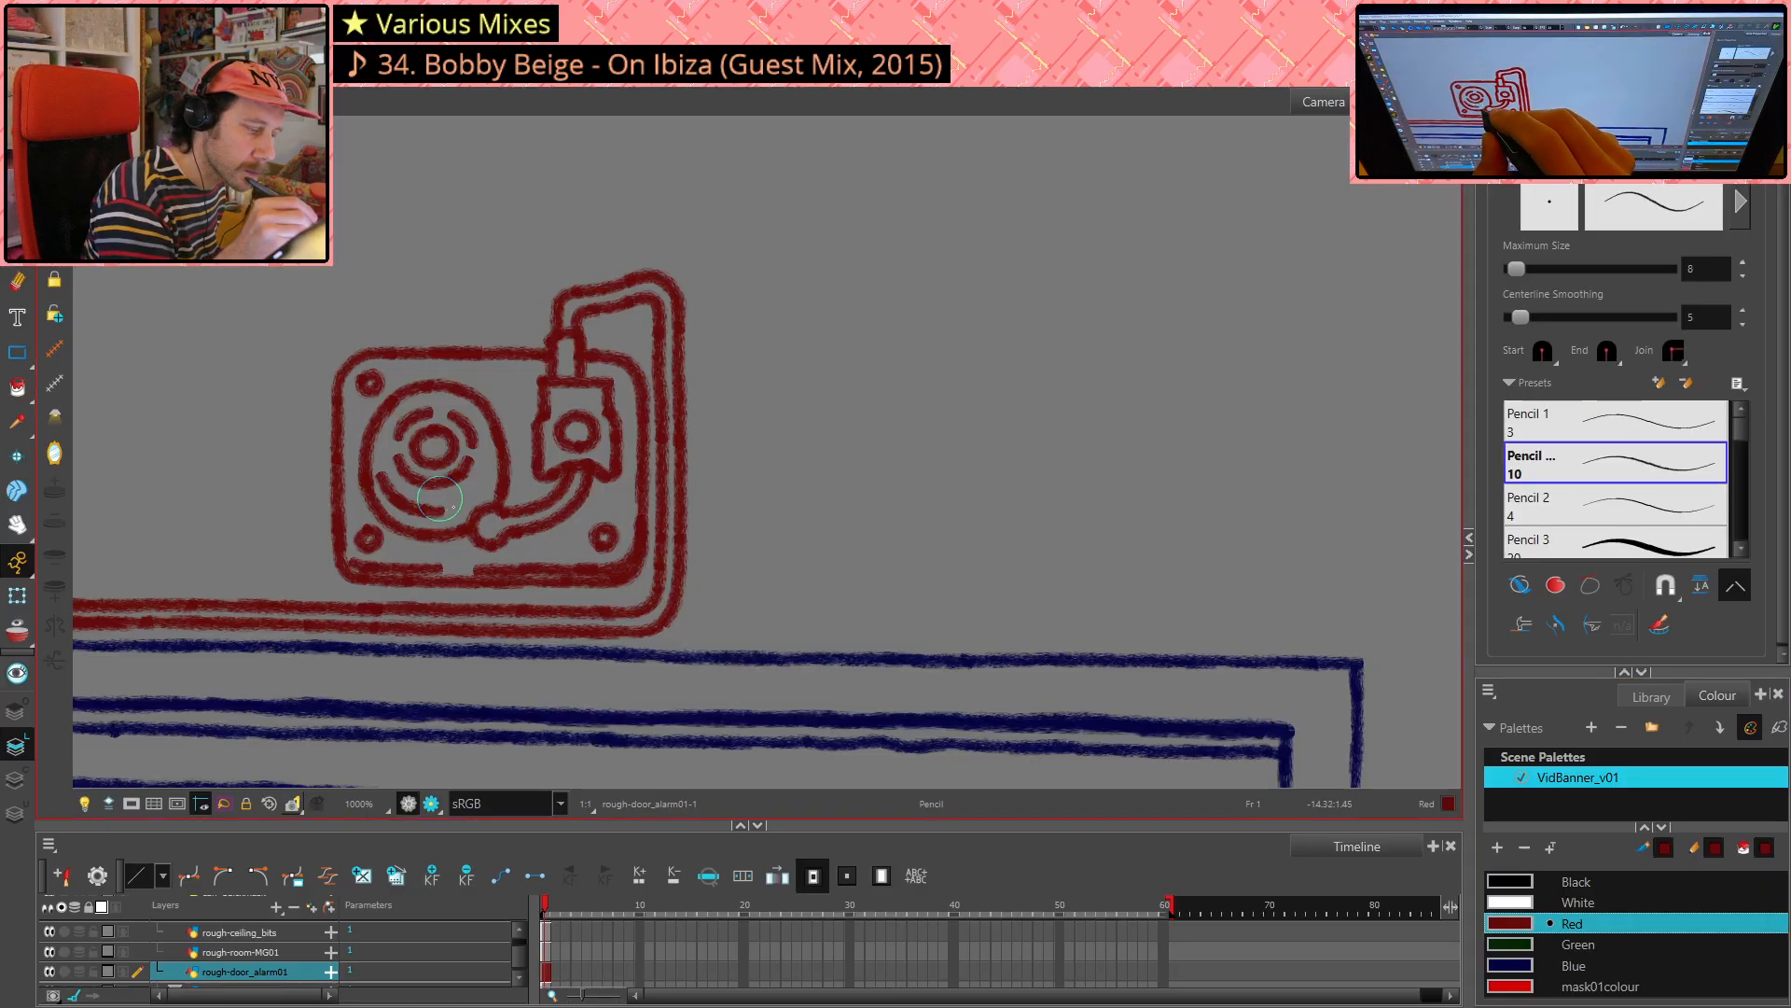
key("alt+s")
key("alt+/")
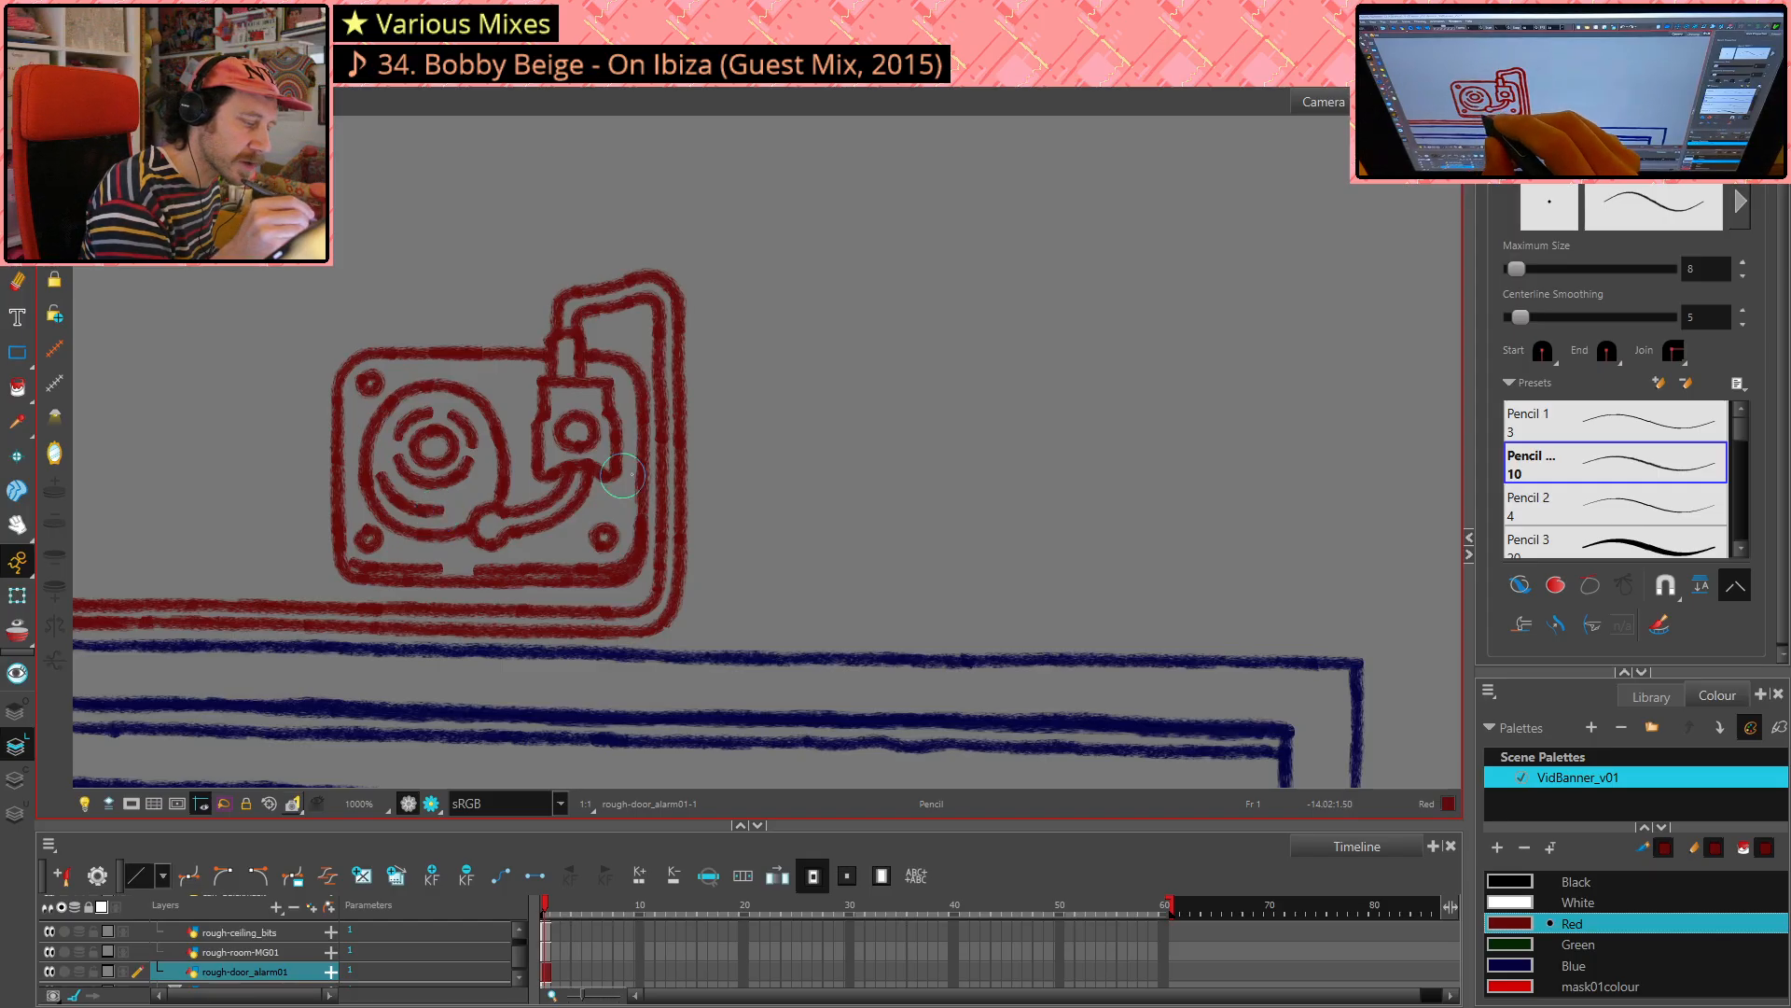
- Delete the doubled inner line segments along the bottom edge of the alarm's housing, from the lower-left corner towards the lower-right screw
scroll(1281, 448, "down", 1)
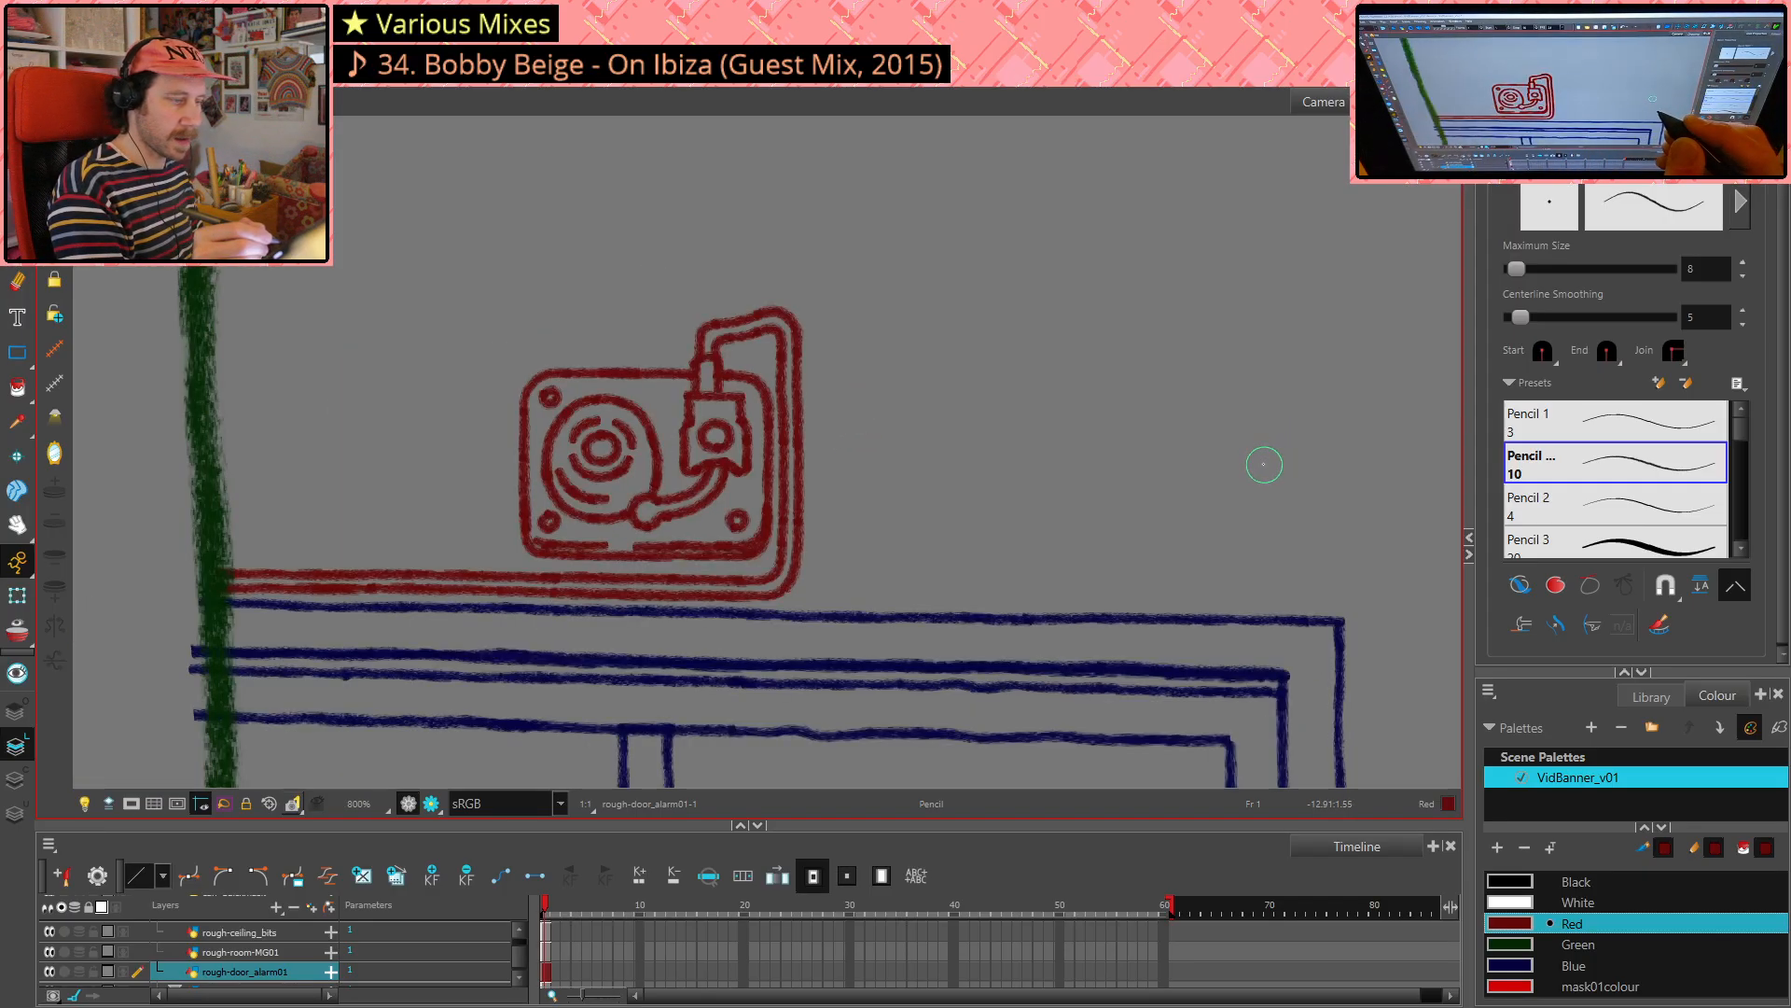
scroll(1256, 468, "down", 6)
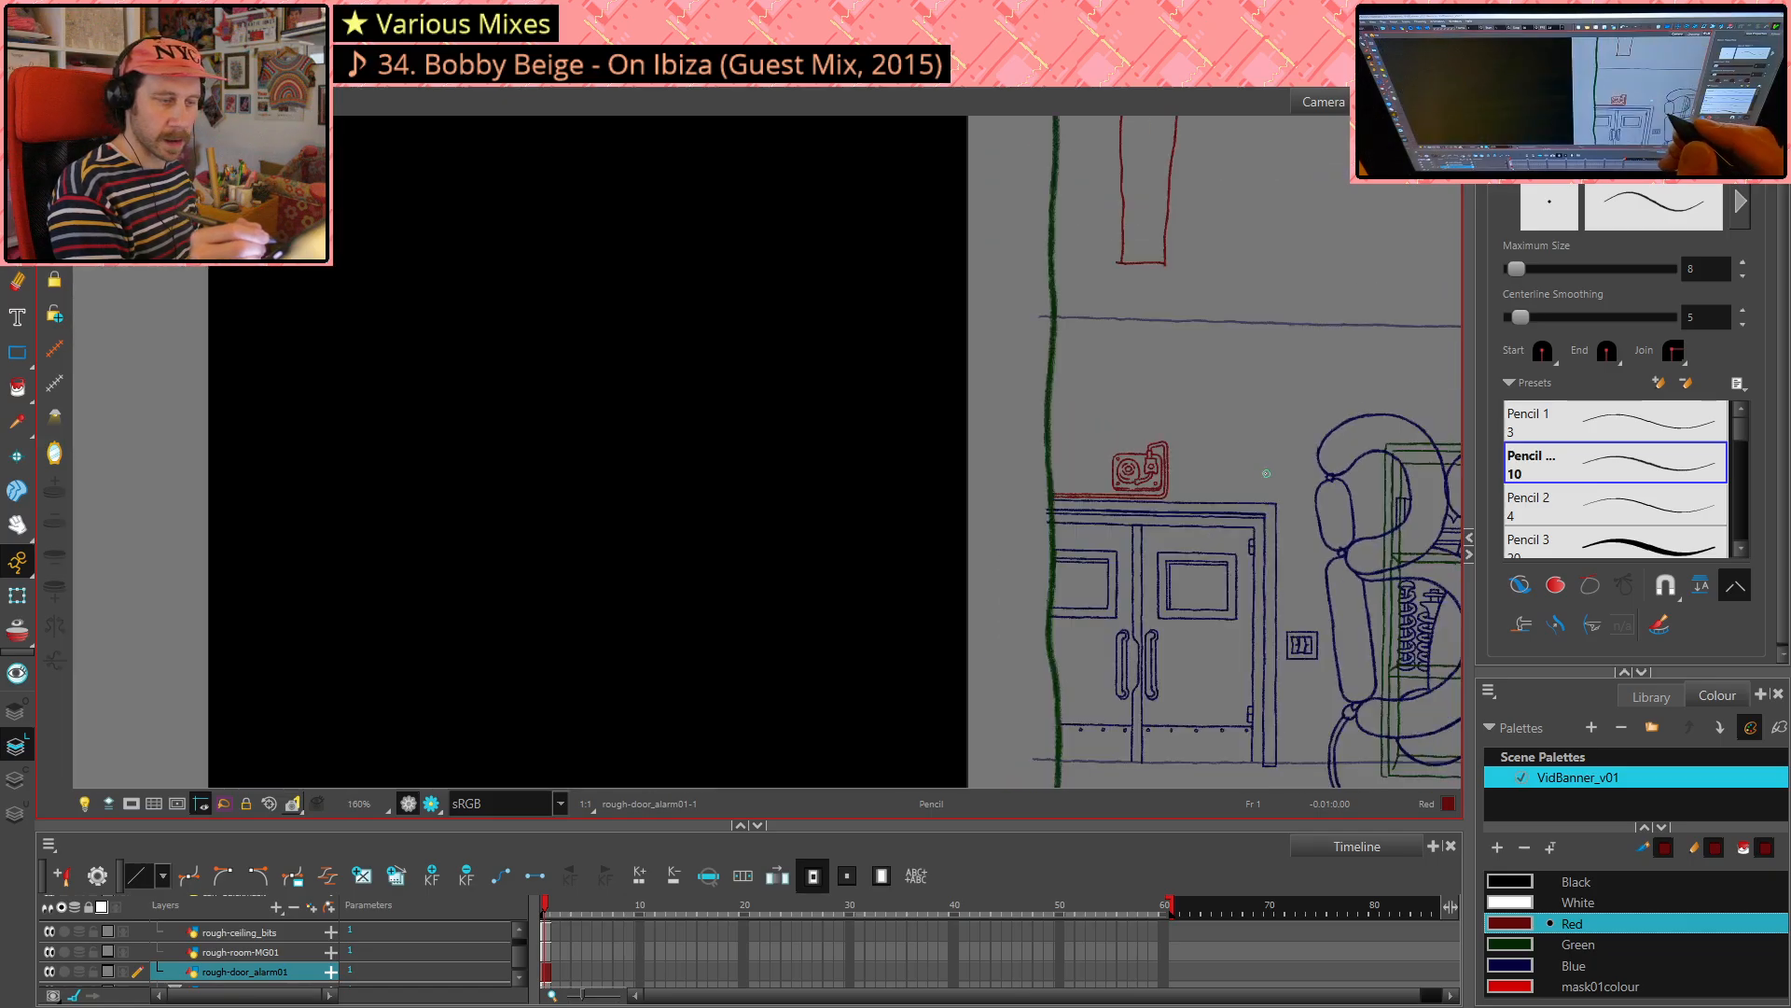
mouse_move(1290, 574)
left_mouse_down()
mouse_move(976, 532)
mouse_move(472, 620)
left_mouse_up()
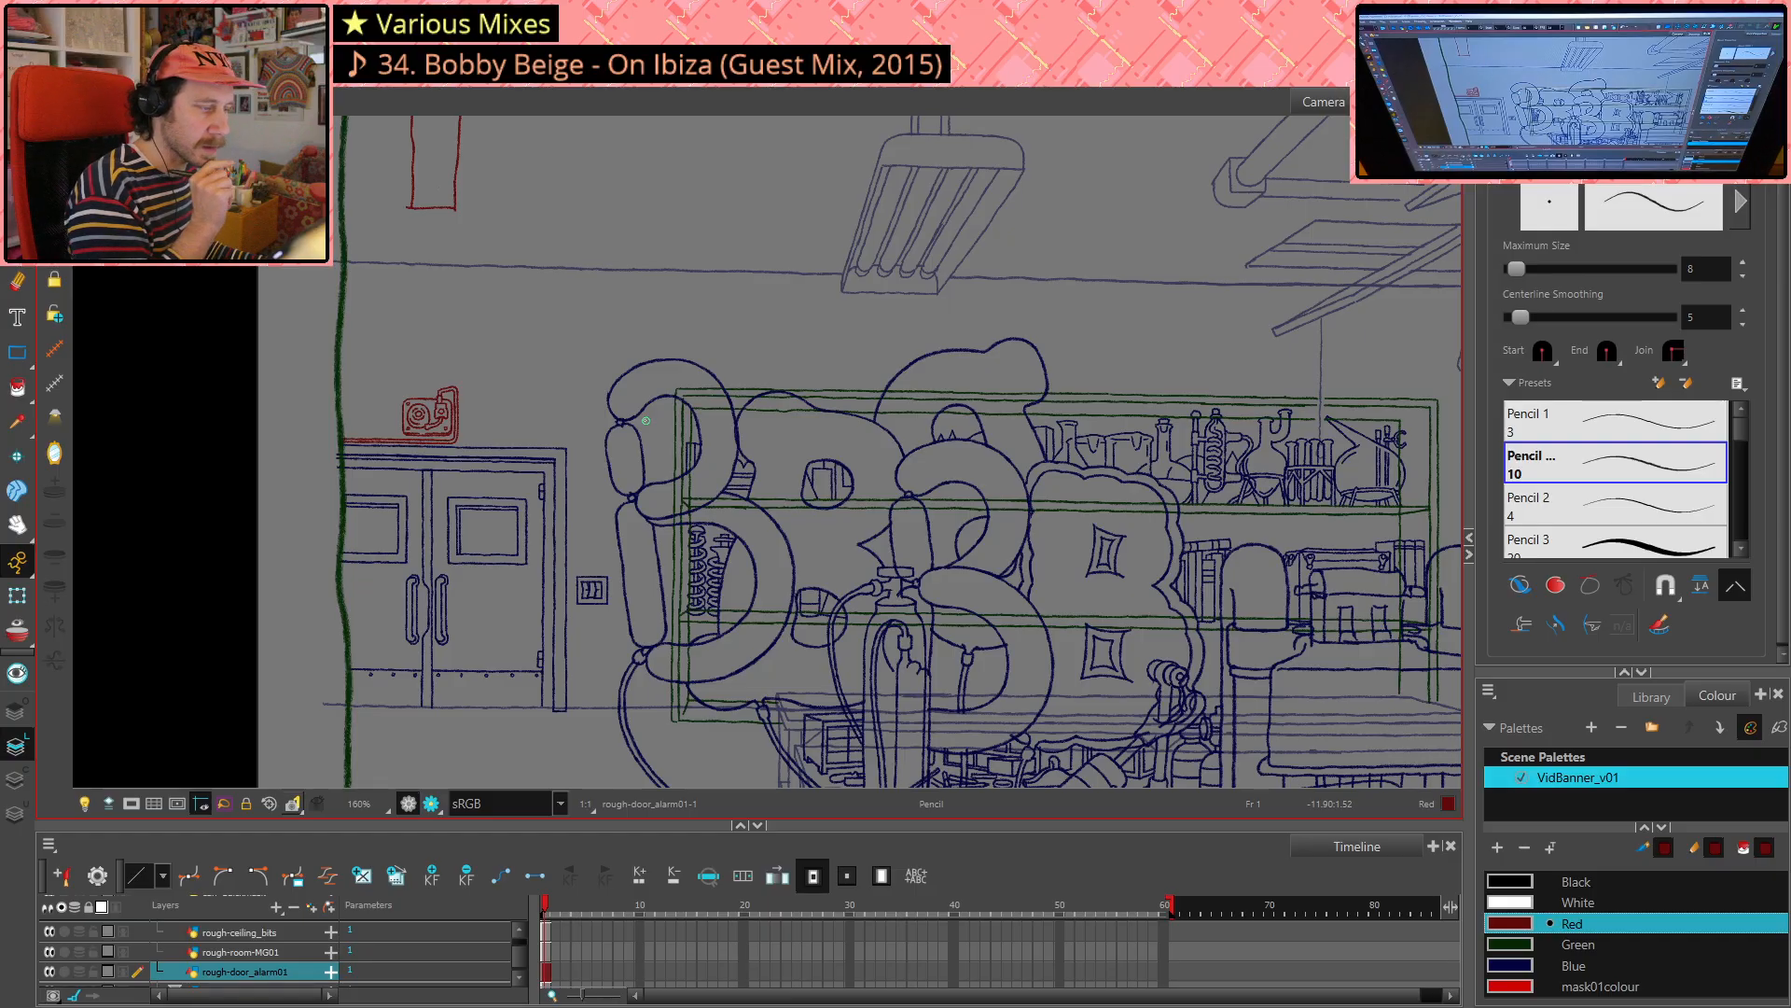
scroll(434, 415, "up", 8)
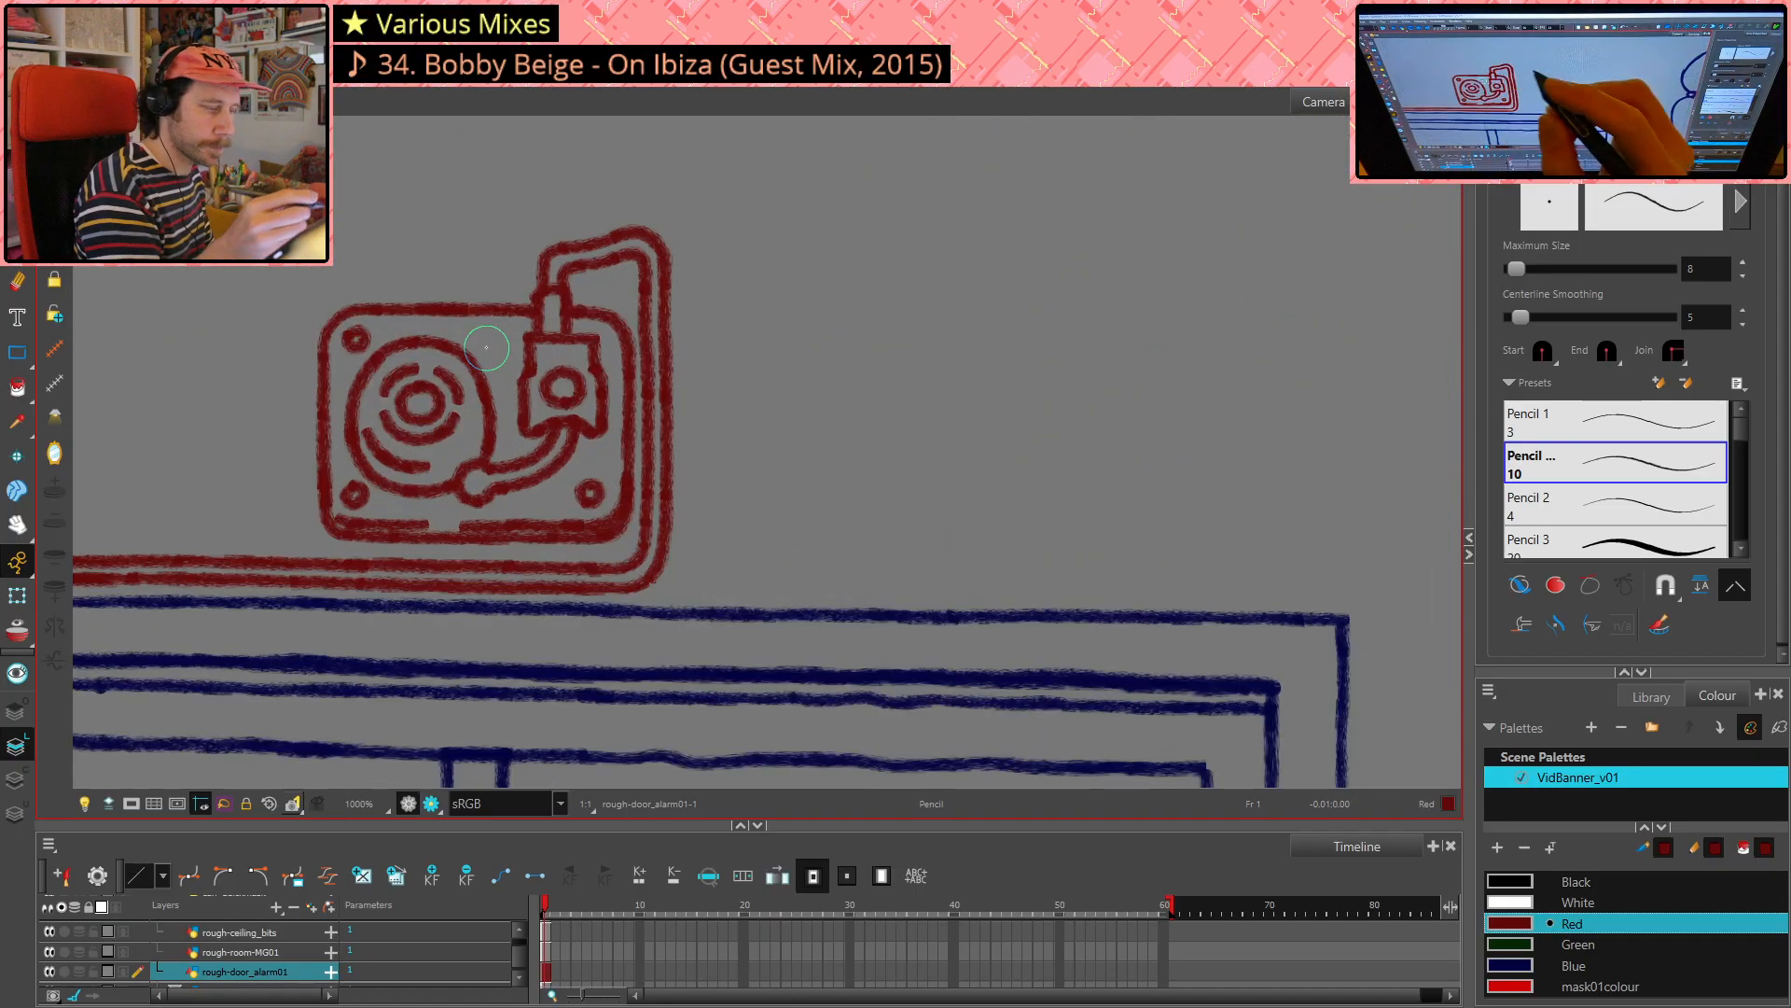
key("alt+s")
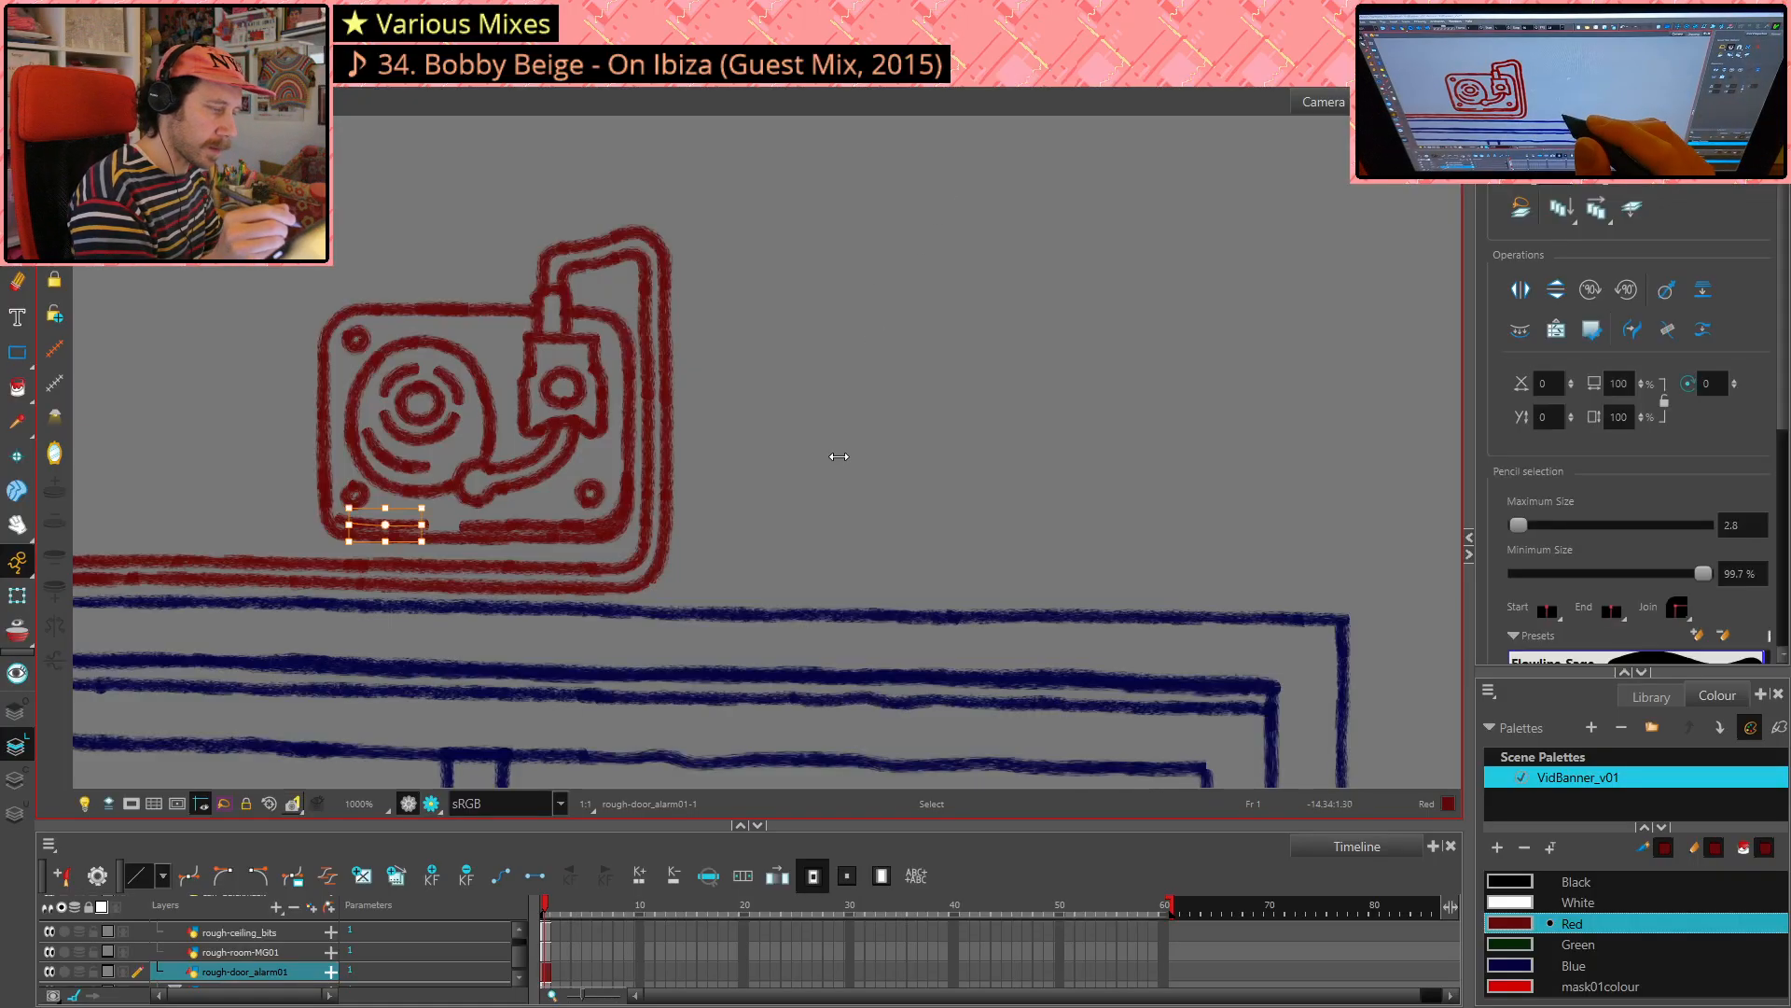
key("Delete")
left_click(358, 518)
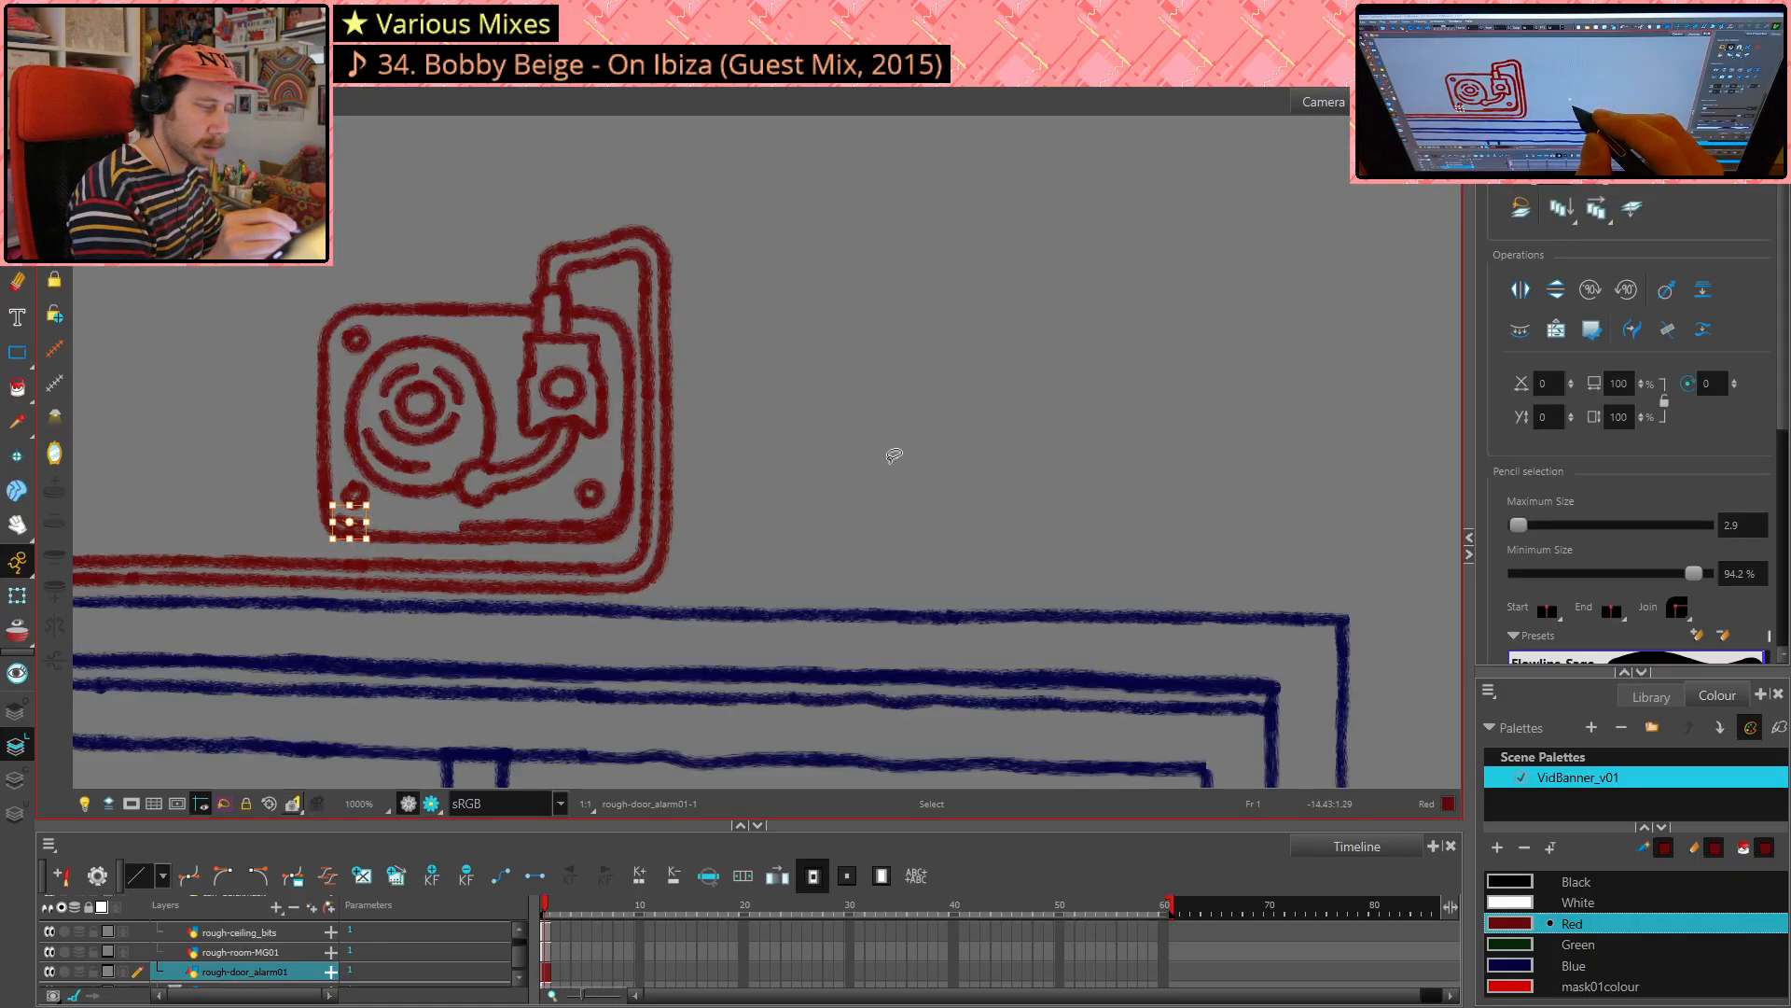
key("Delete")
left_click(528, 525)
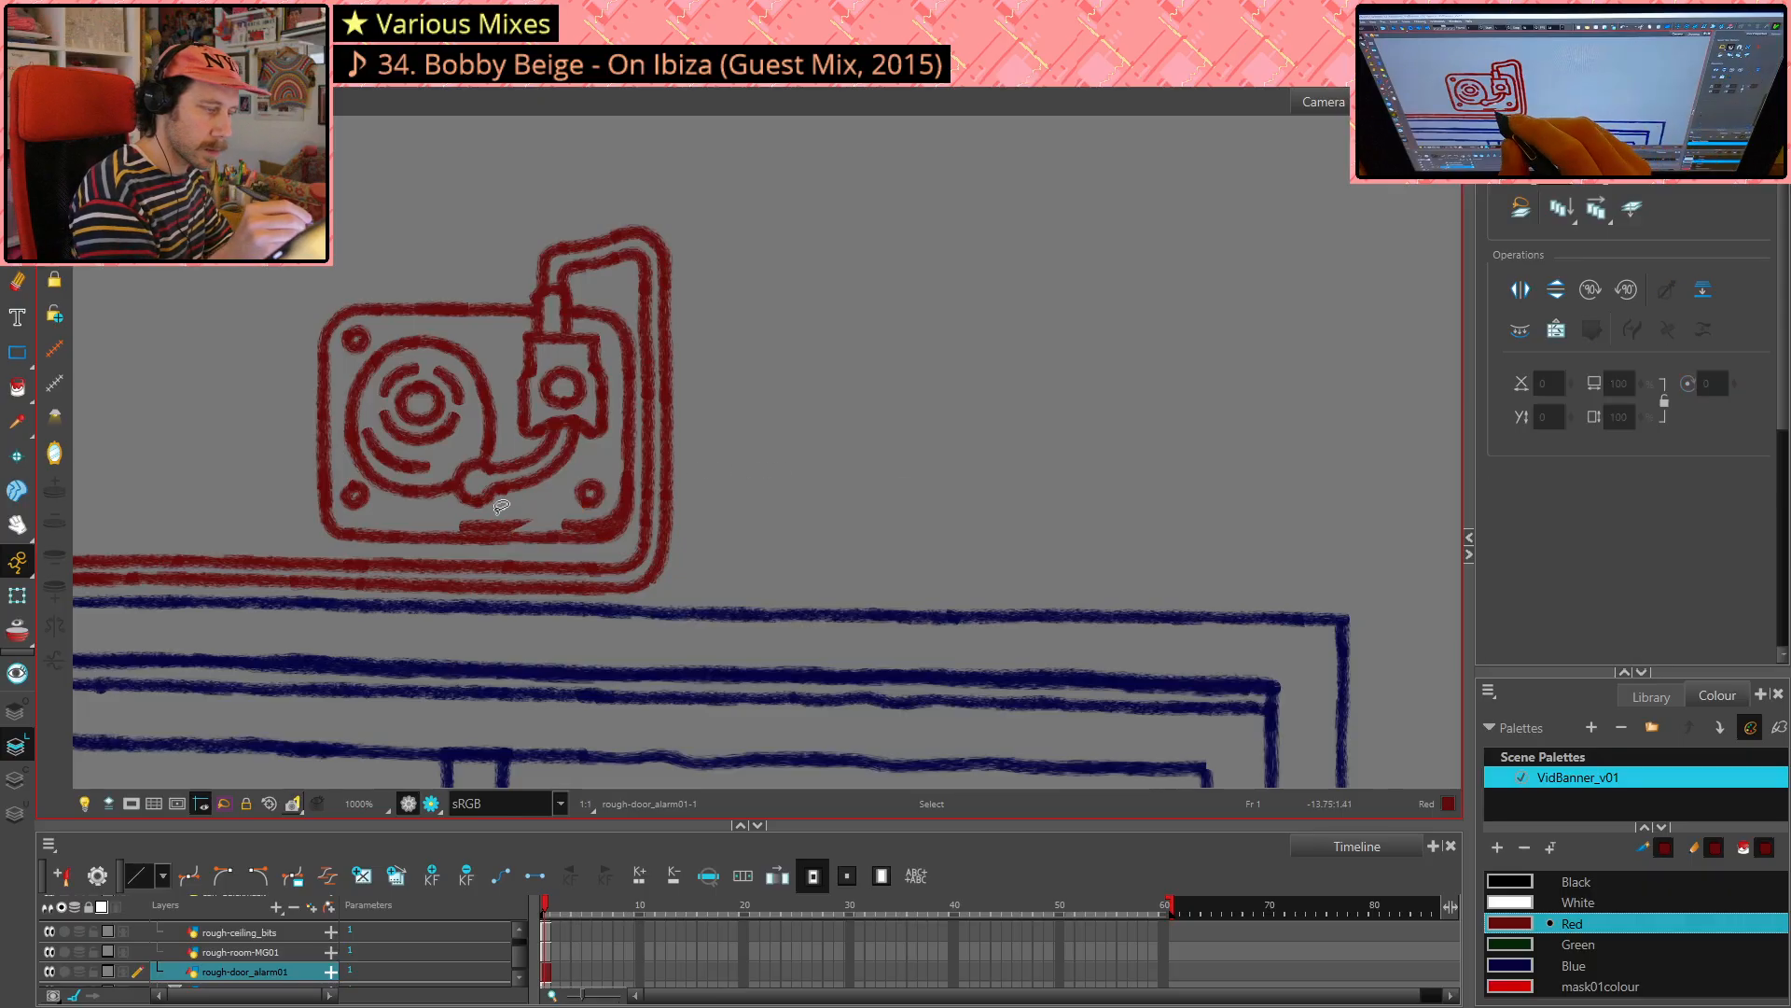
key("Delete")
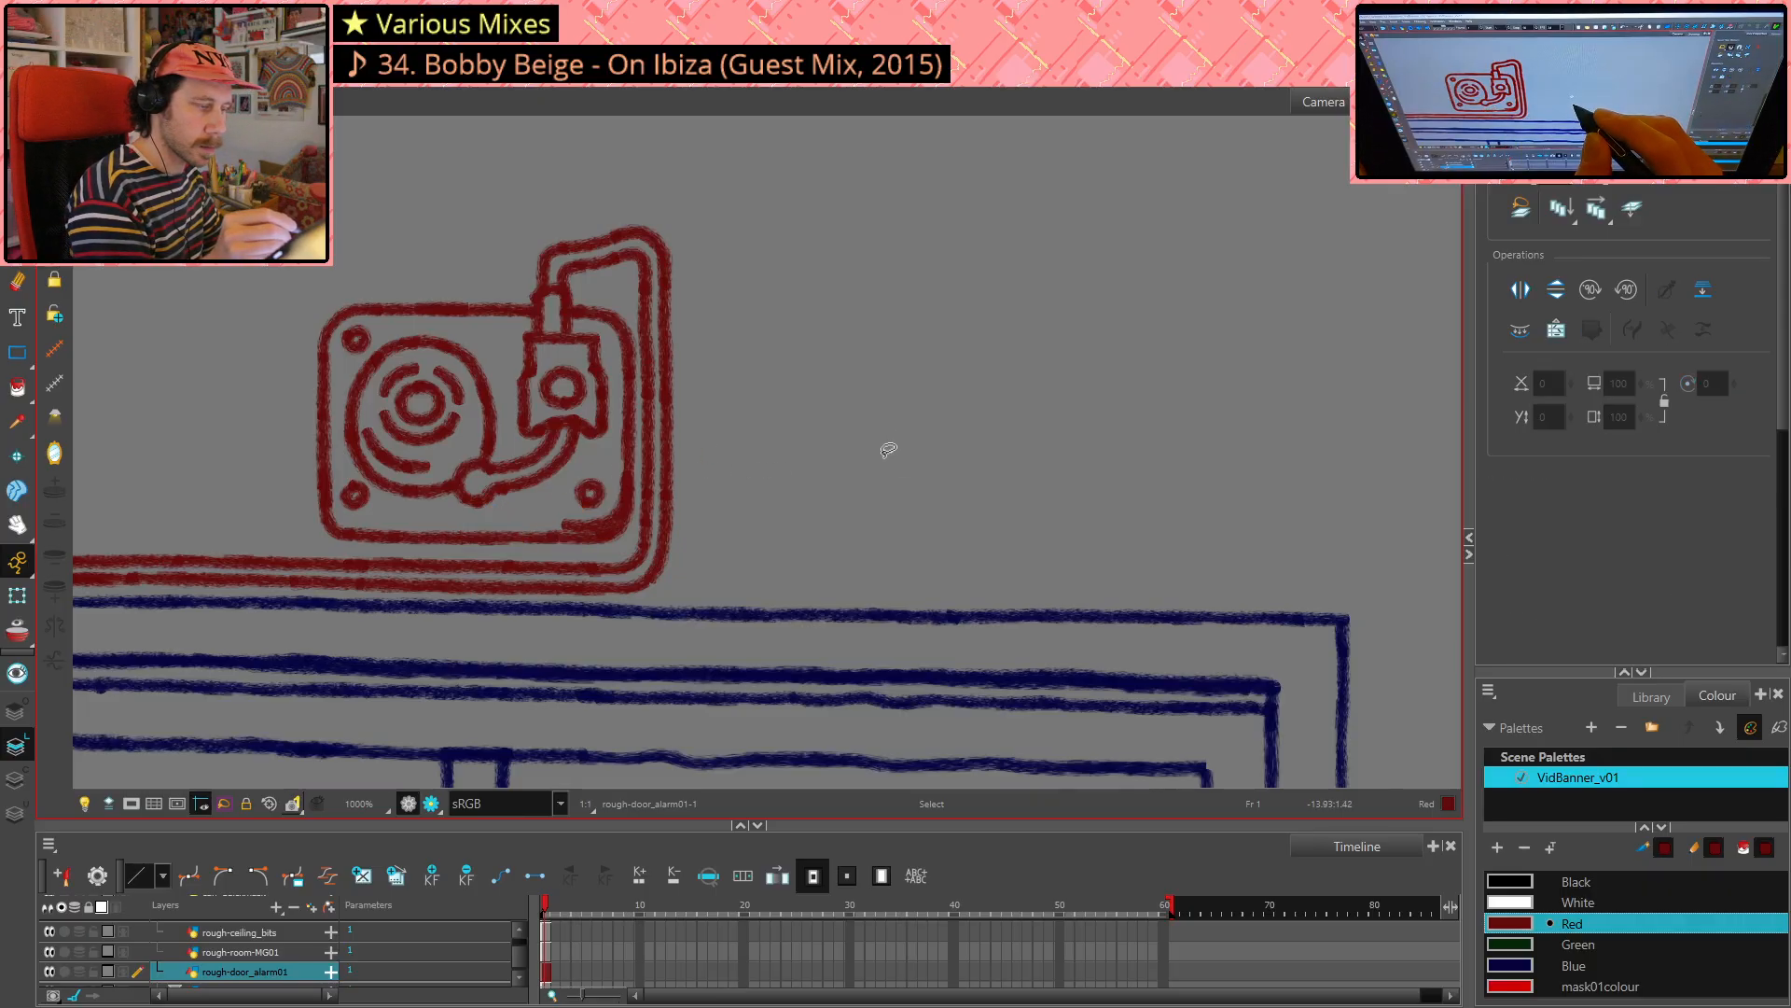
- Delete the remaining doubled inner line at the lower-right corner of the alarm's housing
left_click(617, 516)
left_click(800, 477)
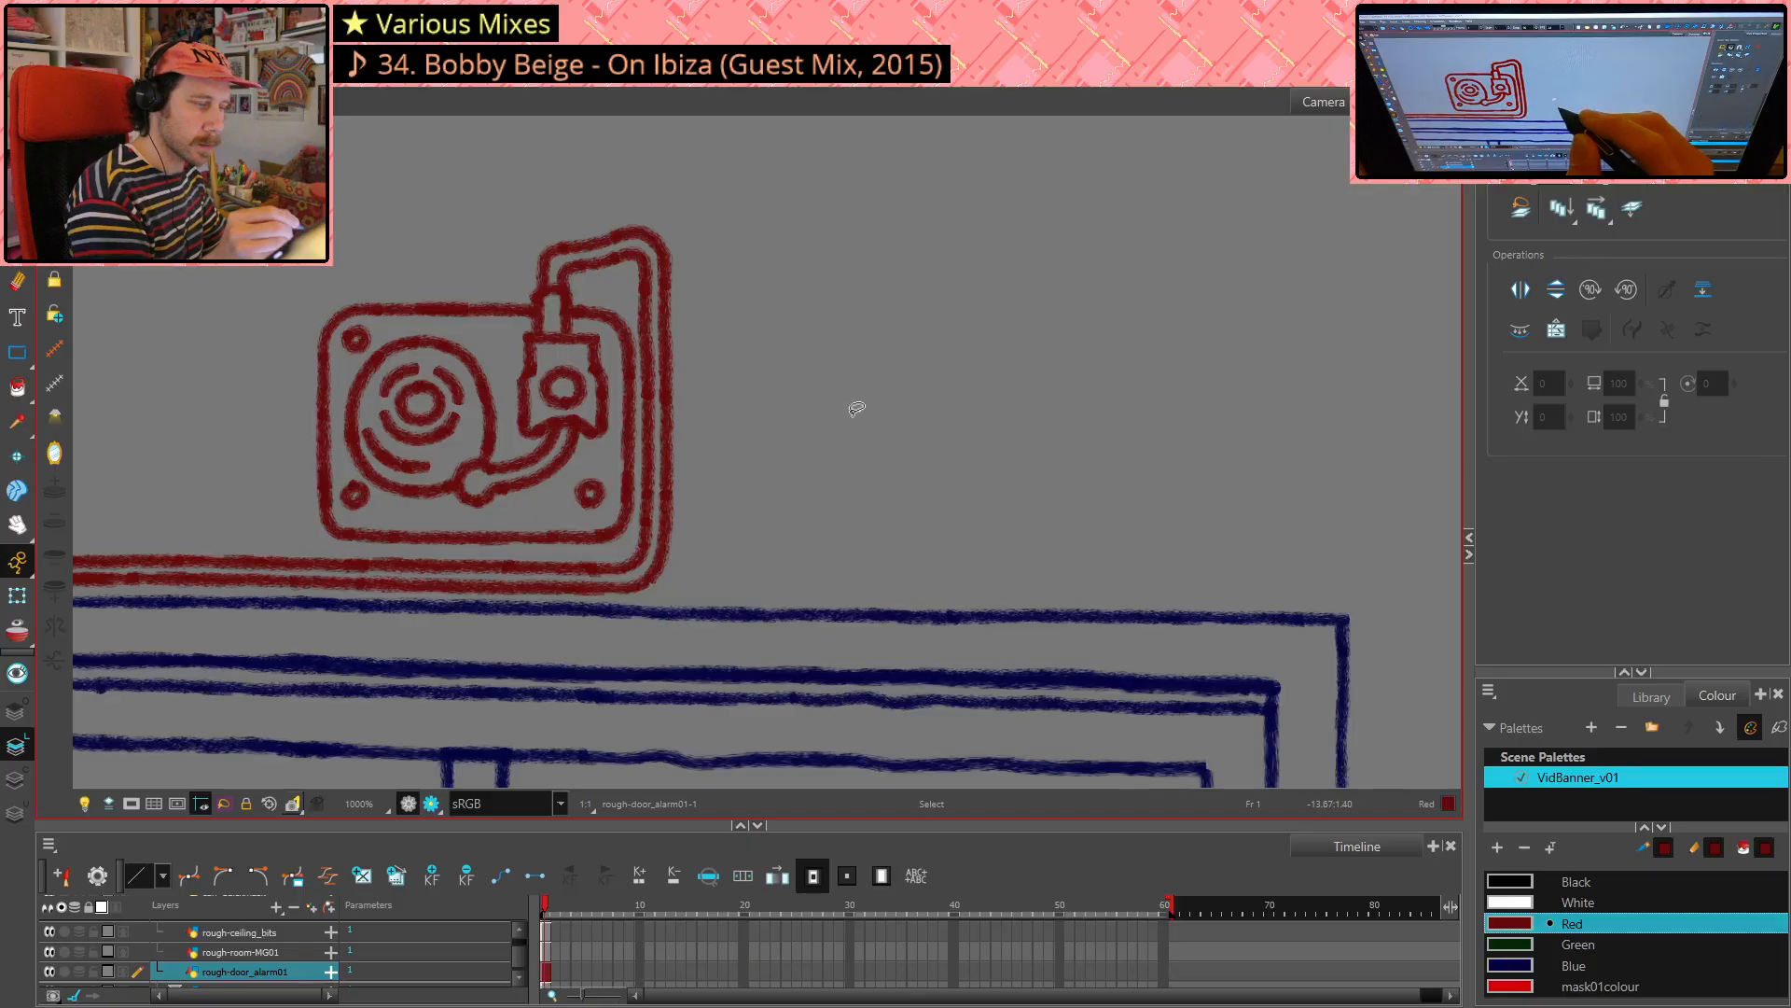
scroll(1178, 435, "down", 4)
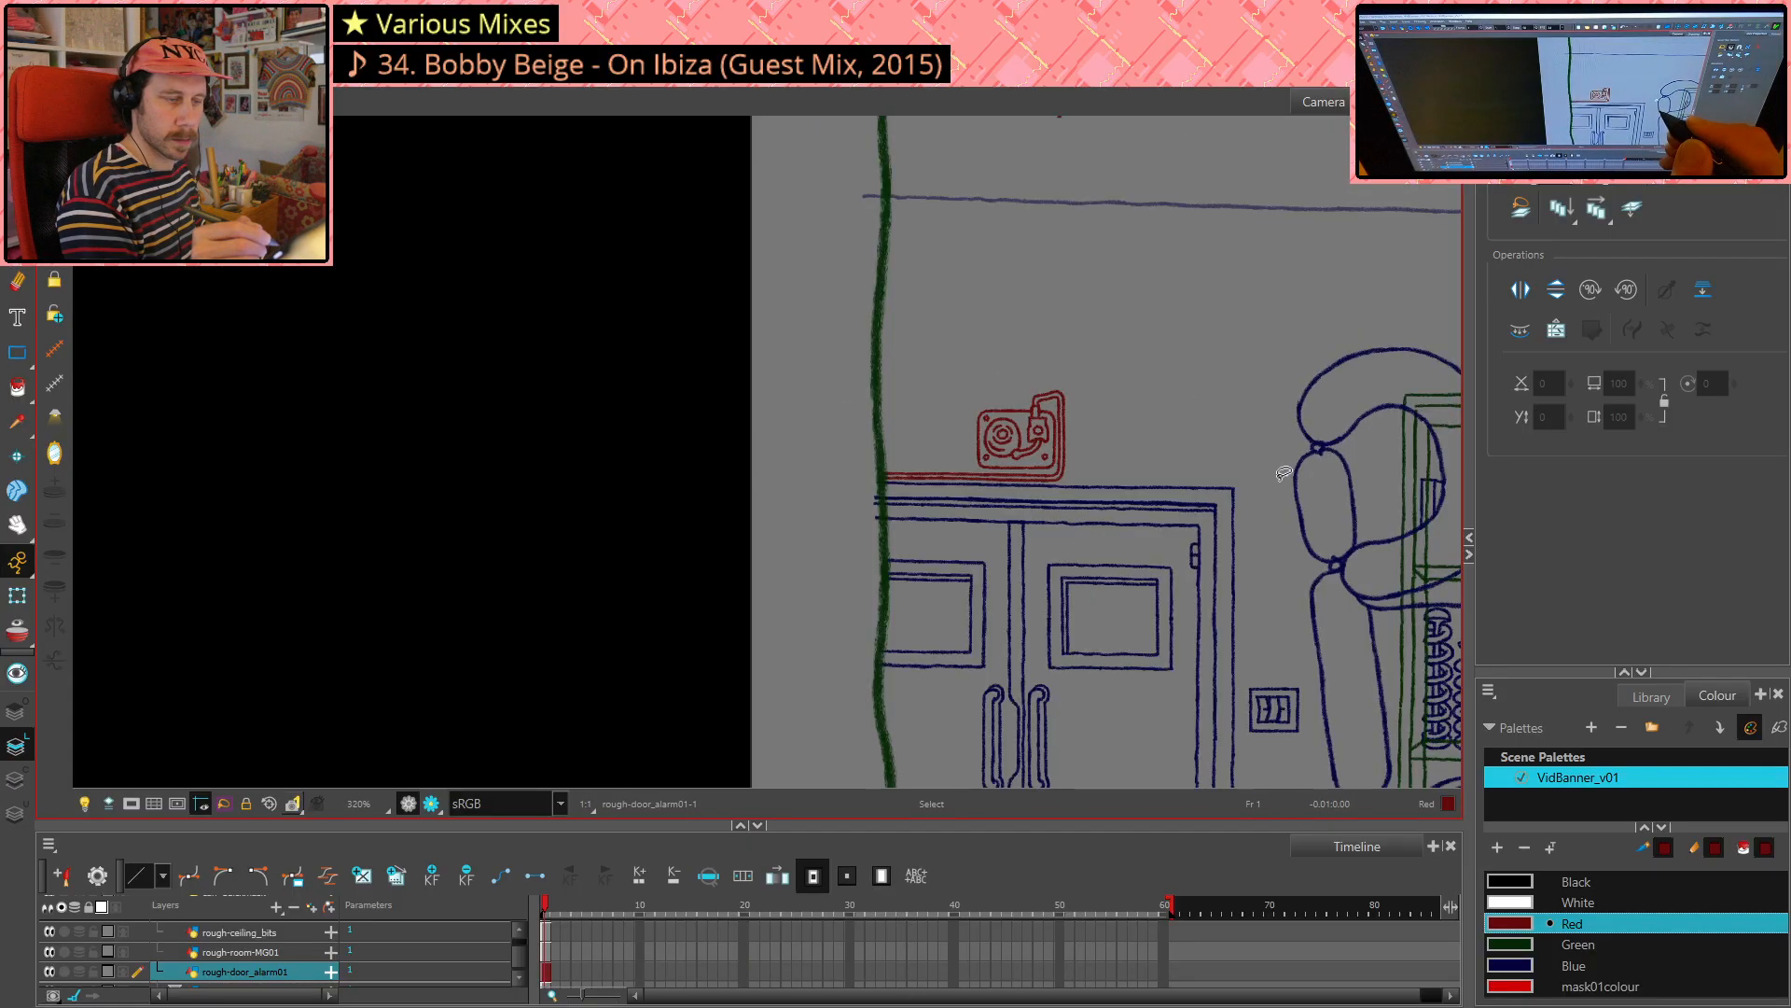
scroll(1283, 474, "down", 2)
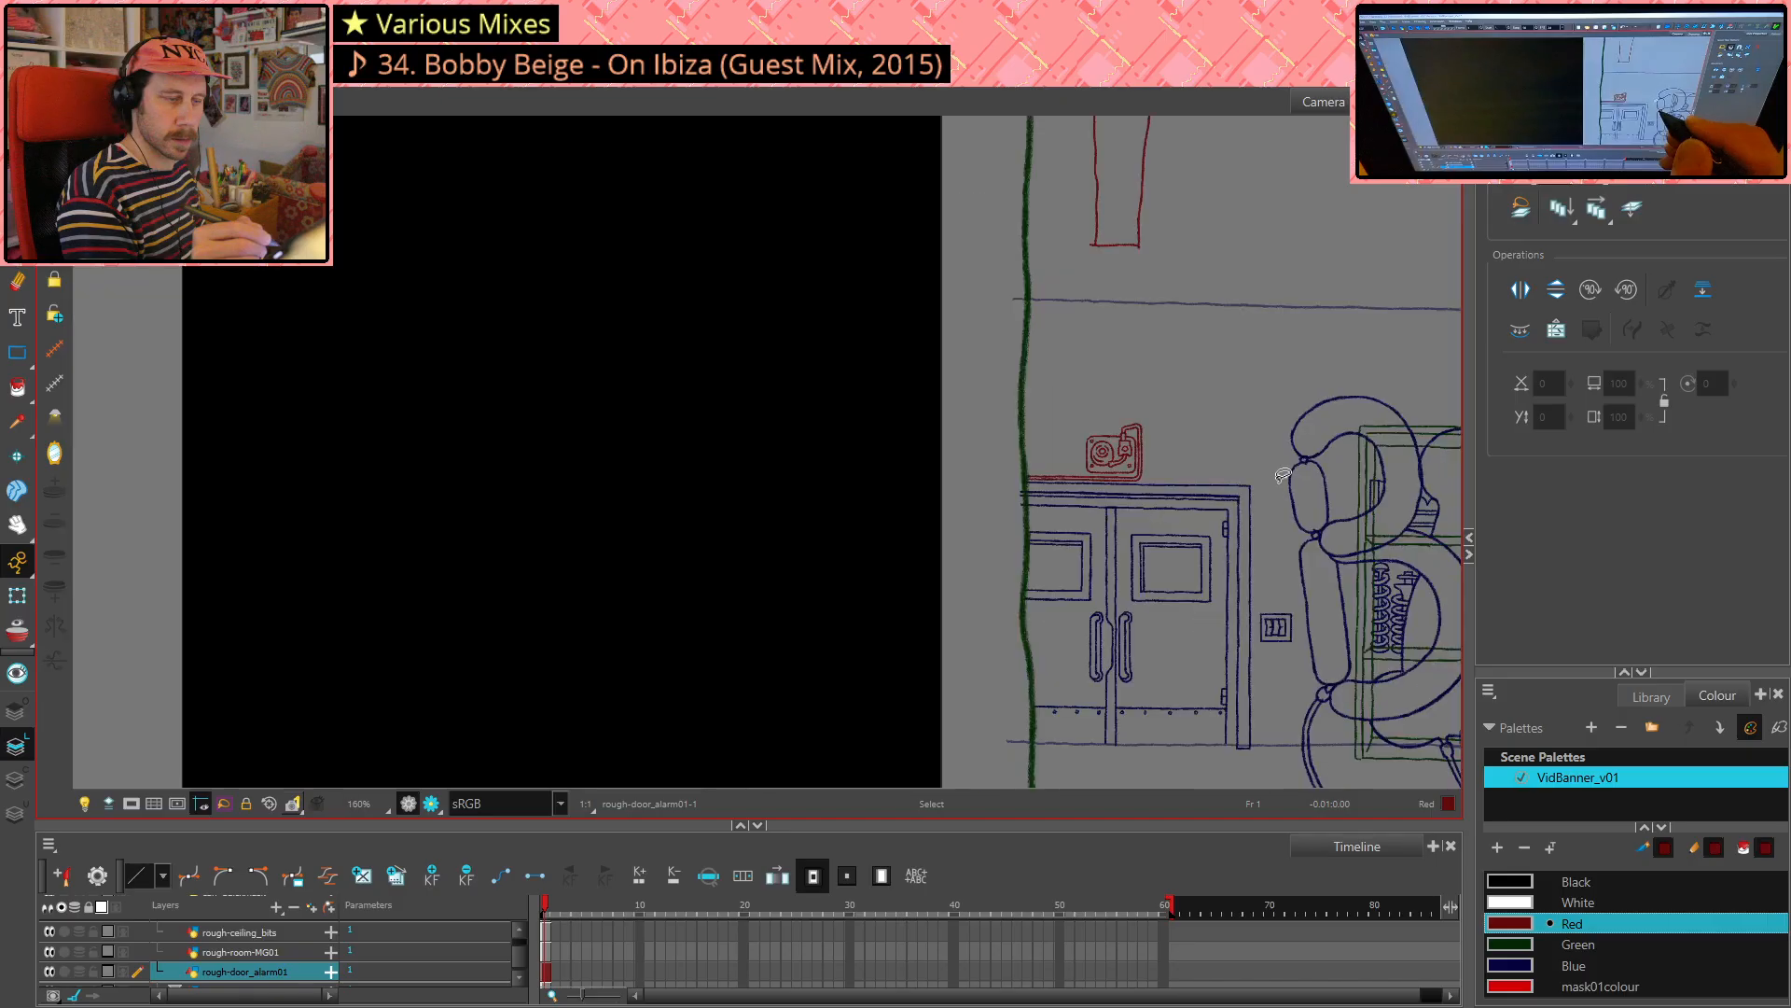
scroll(1284, 476, "down", 1)
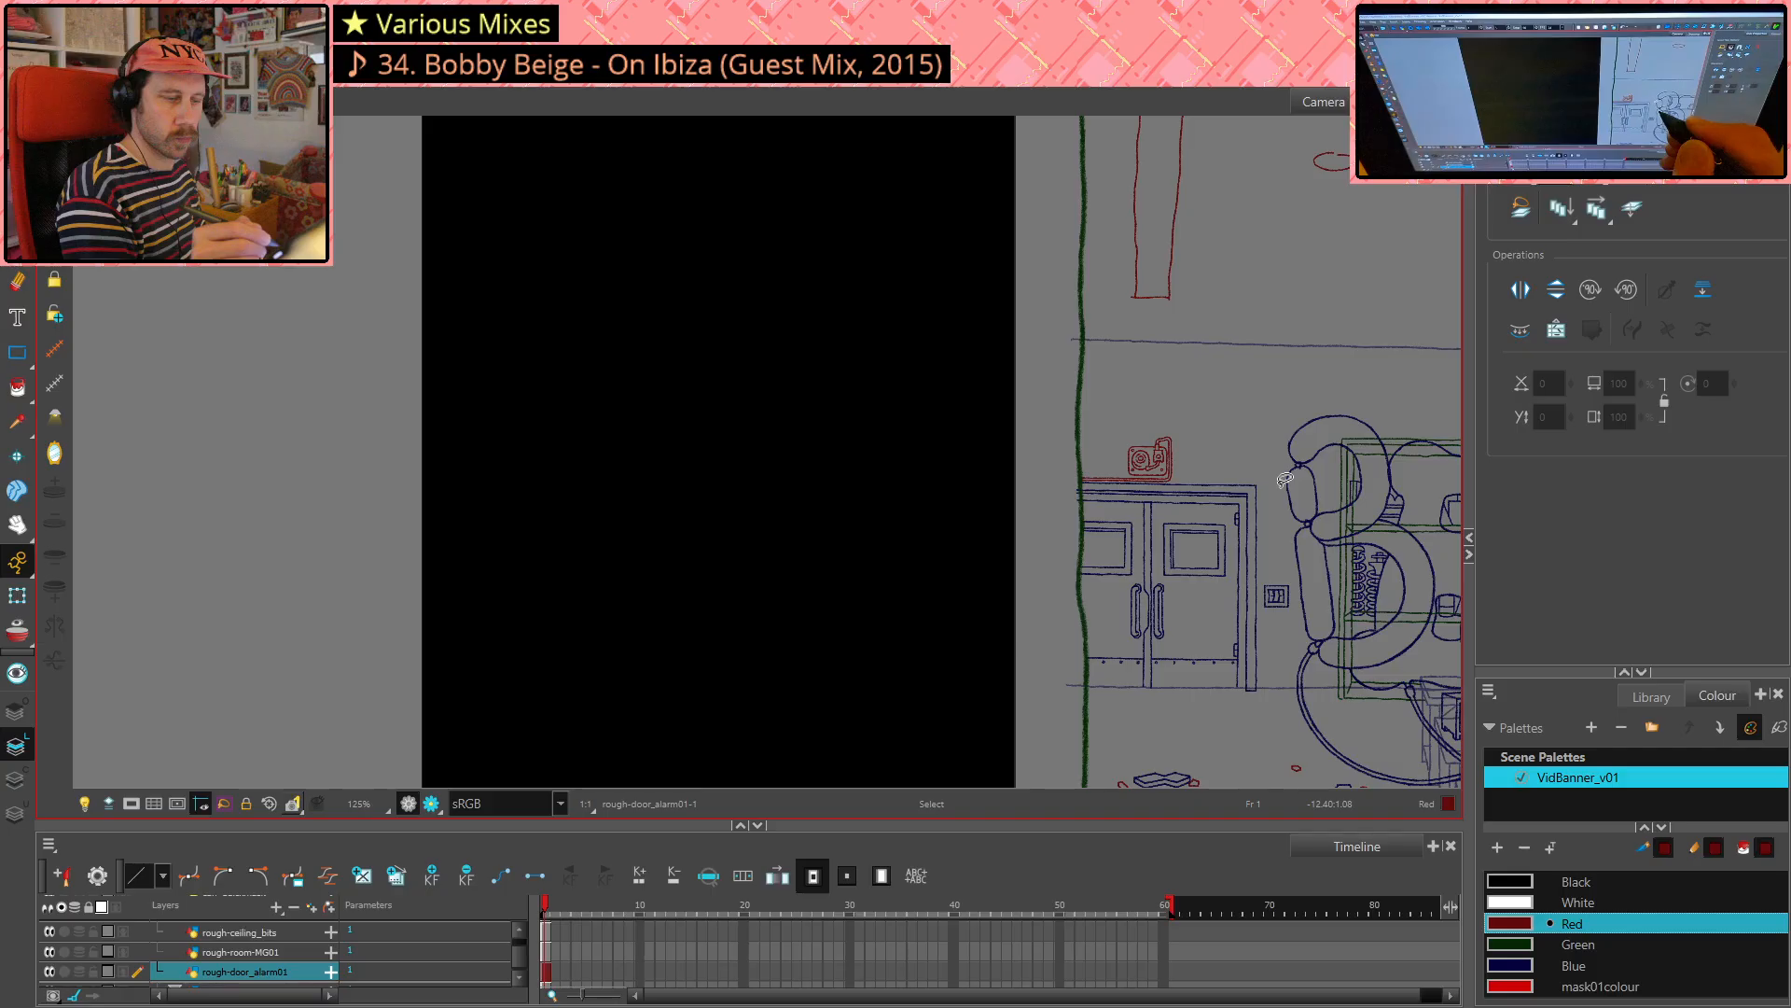
scroll(1285, 480, "up", 5)
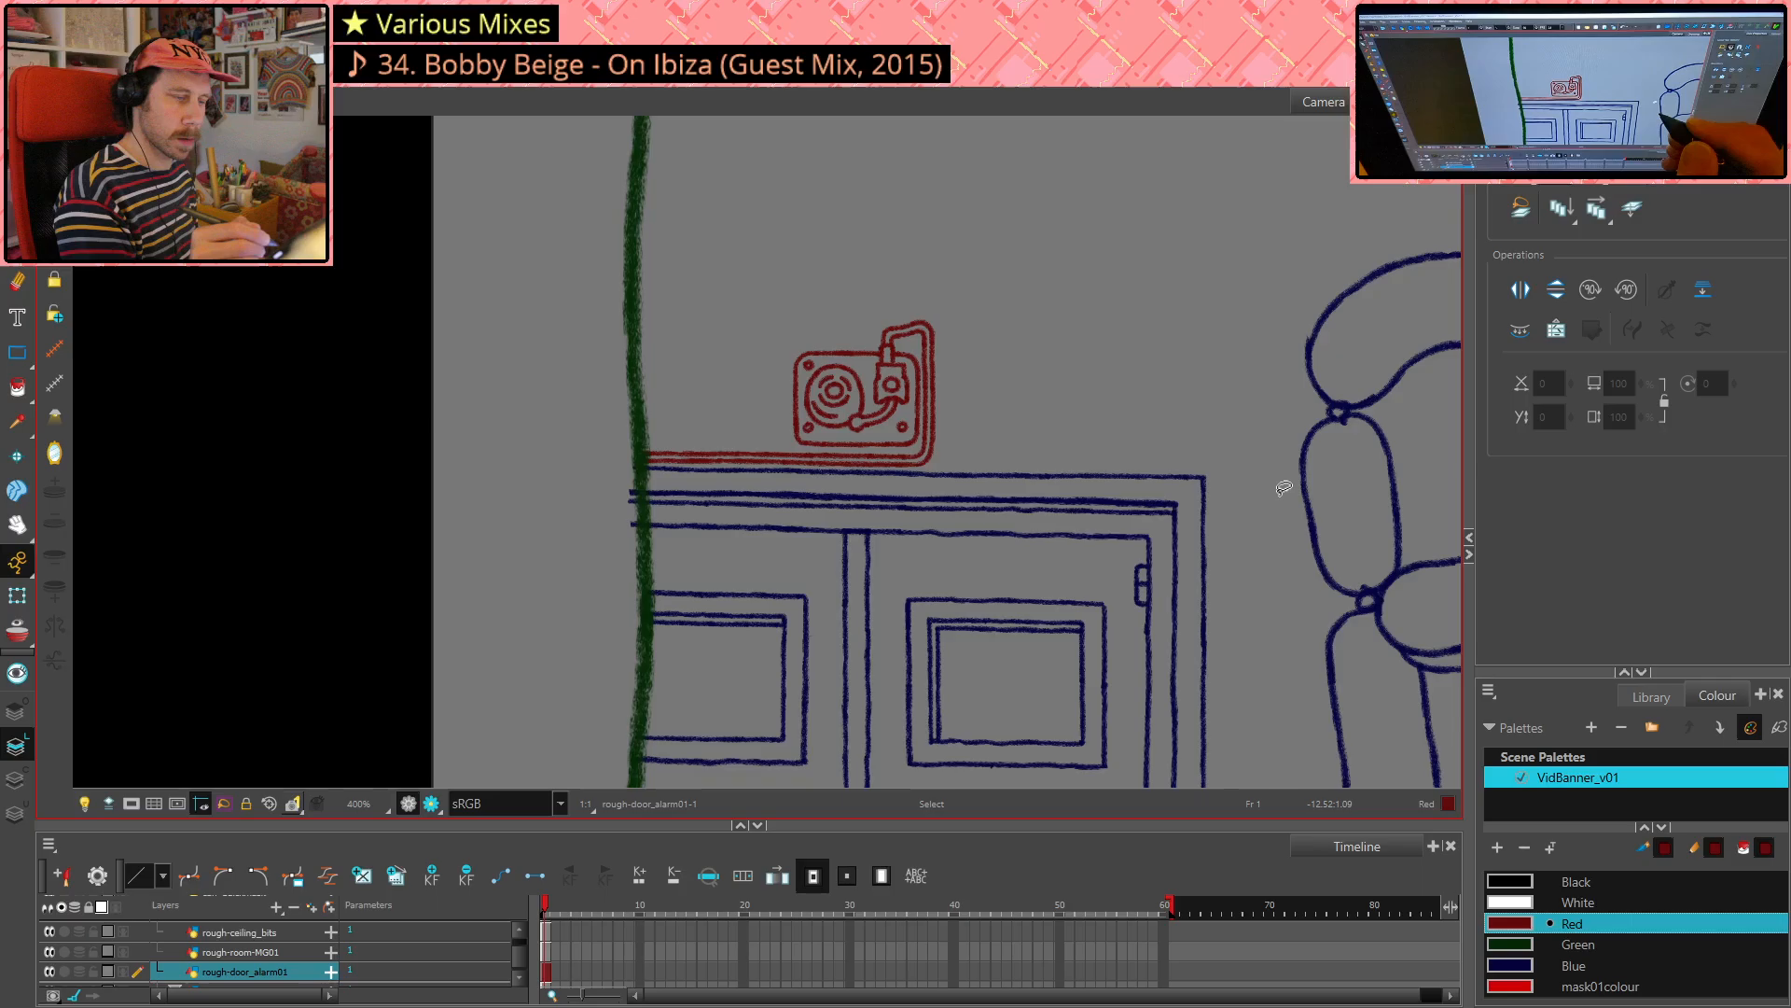
- Undo the latest deletions of the doubled inner line along the housing's bottom edge and lower corners
key("ctrl+z")
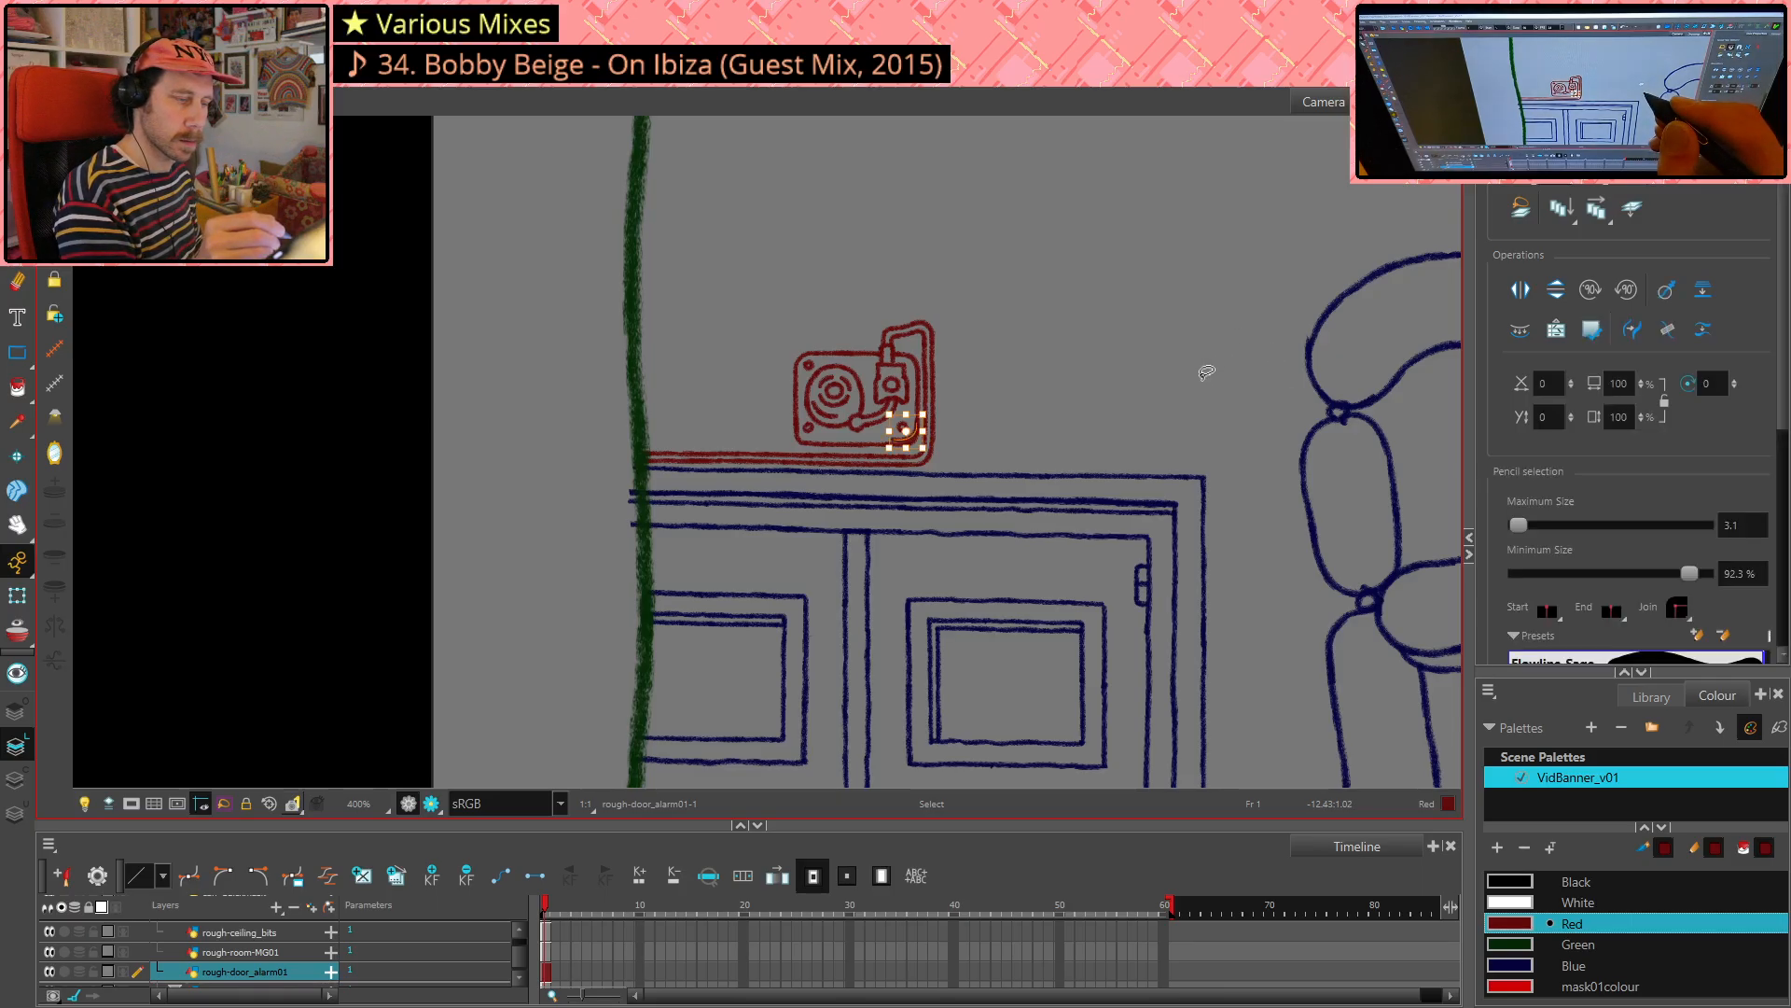
key("ctrl+z")
key("ctrl+z")
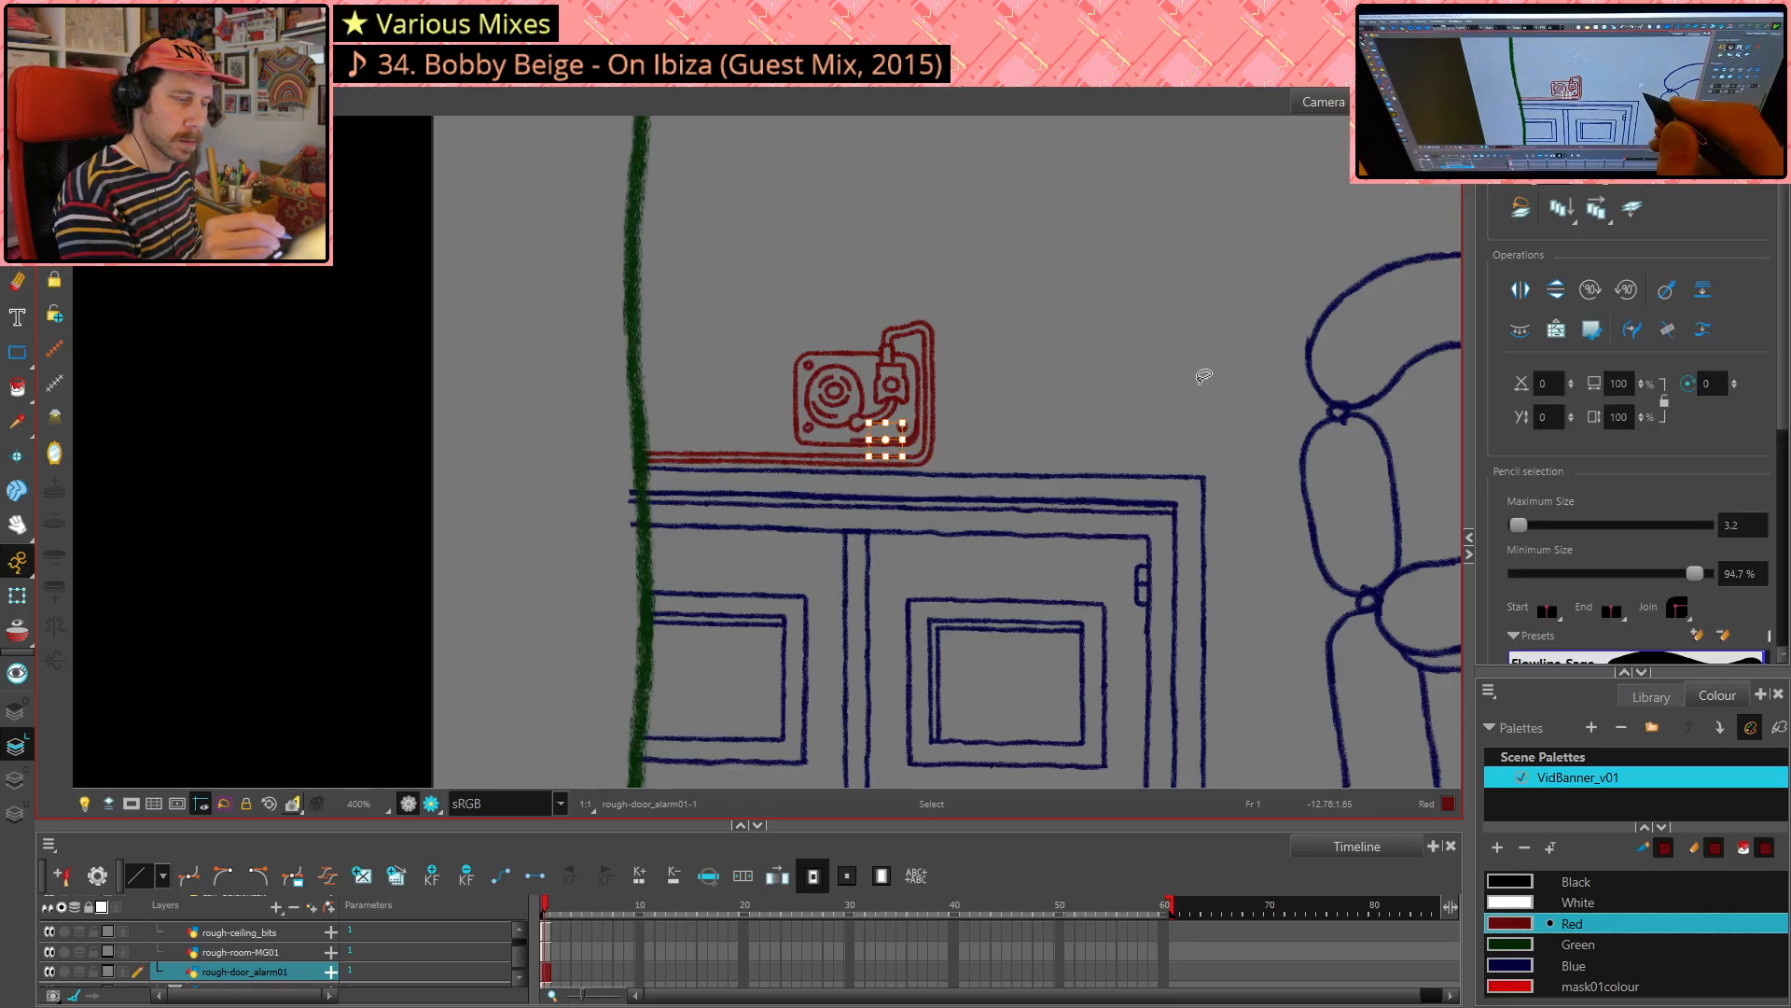
key("ctrl+z")
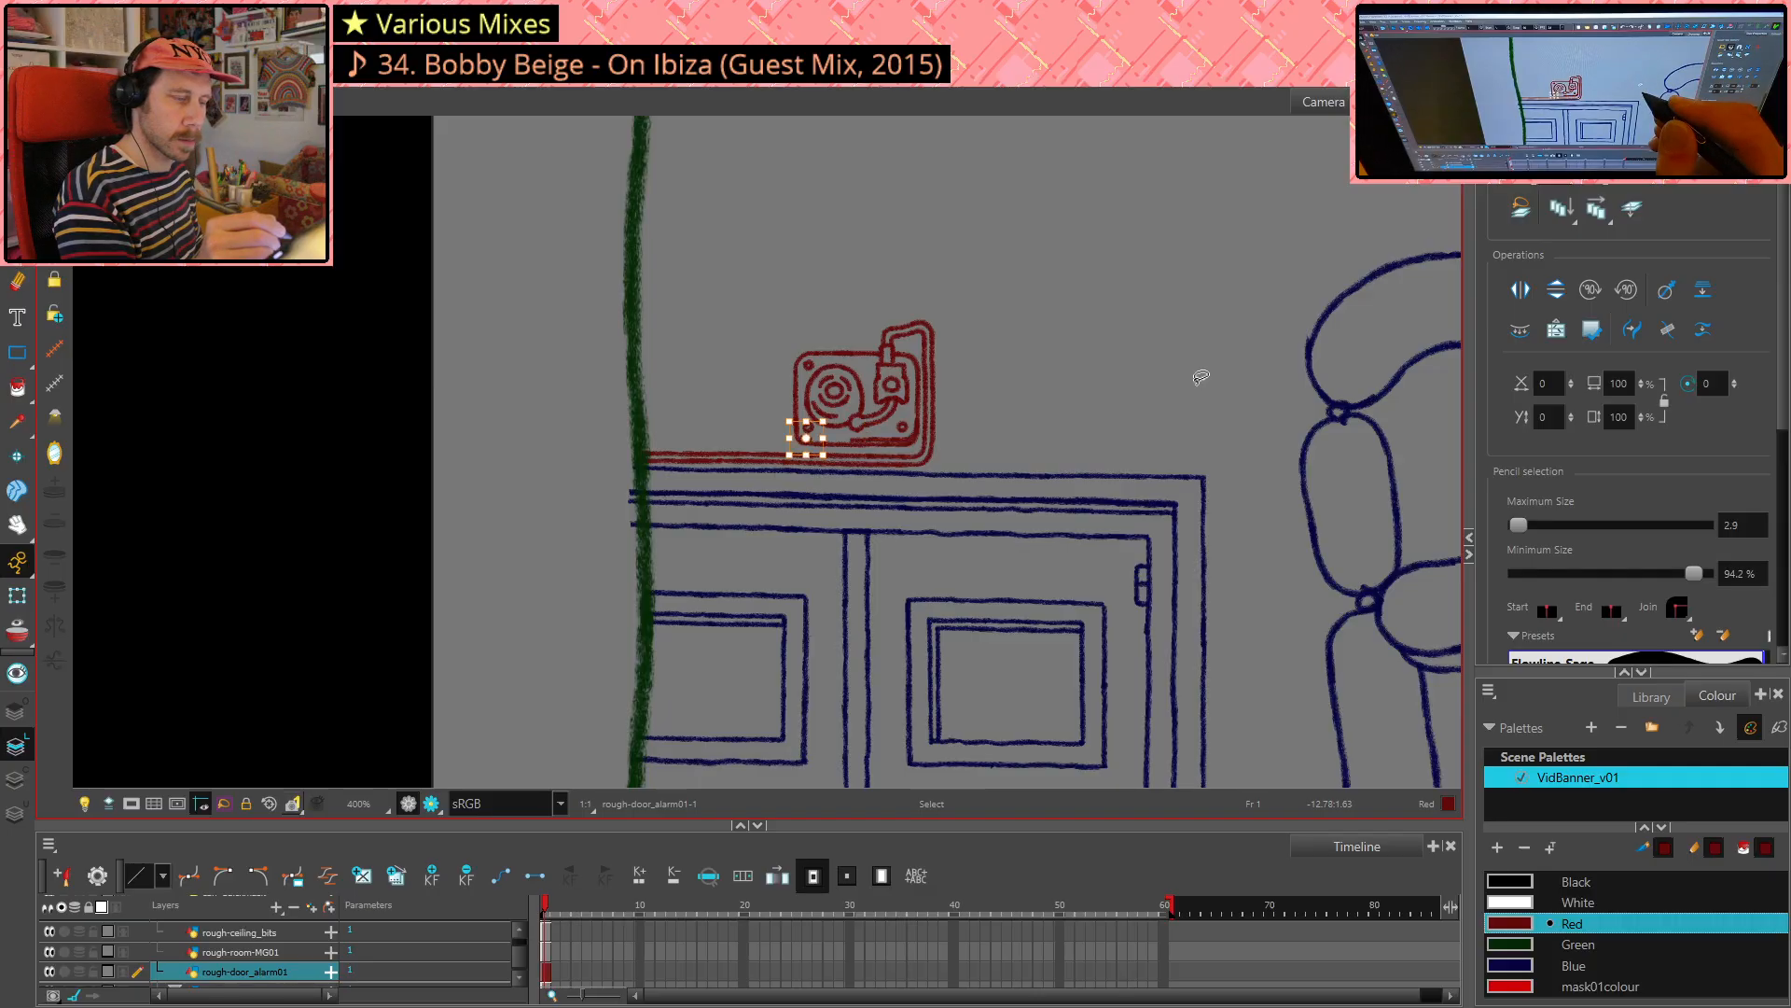
key("ctrl+z")
key("ctrl+z")
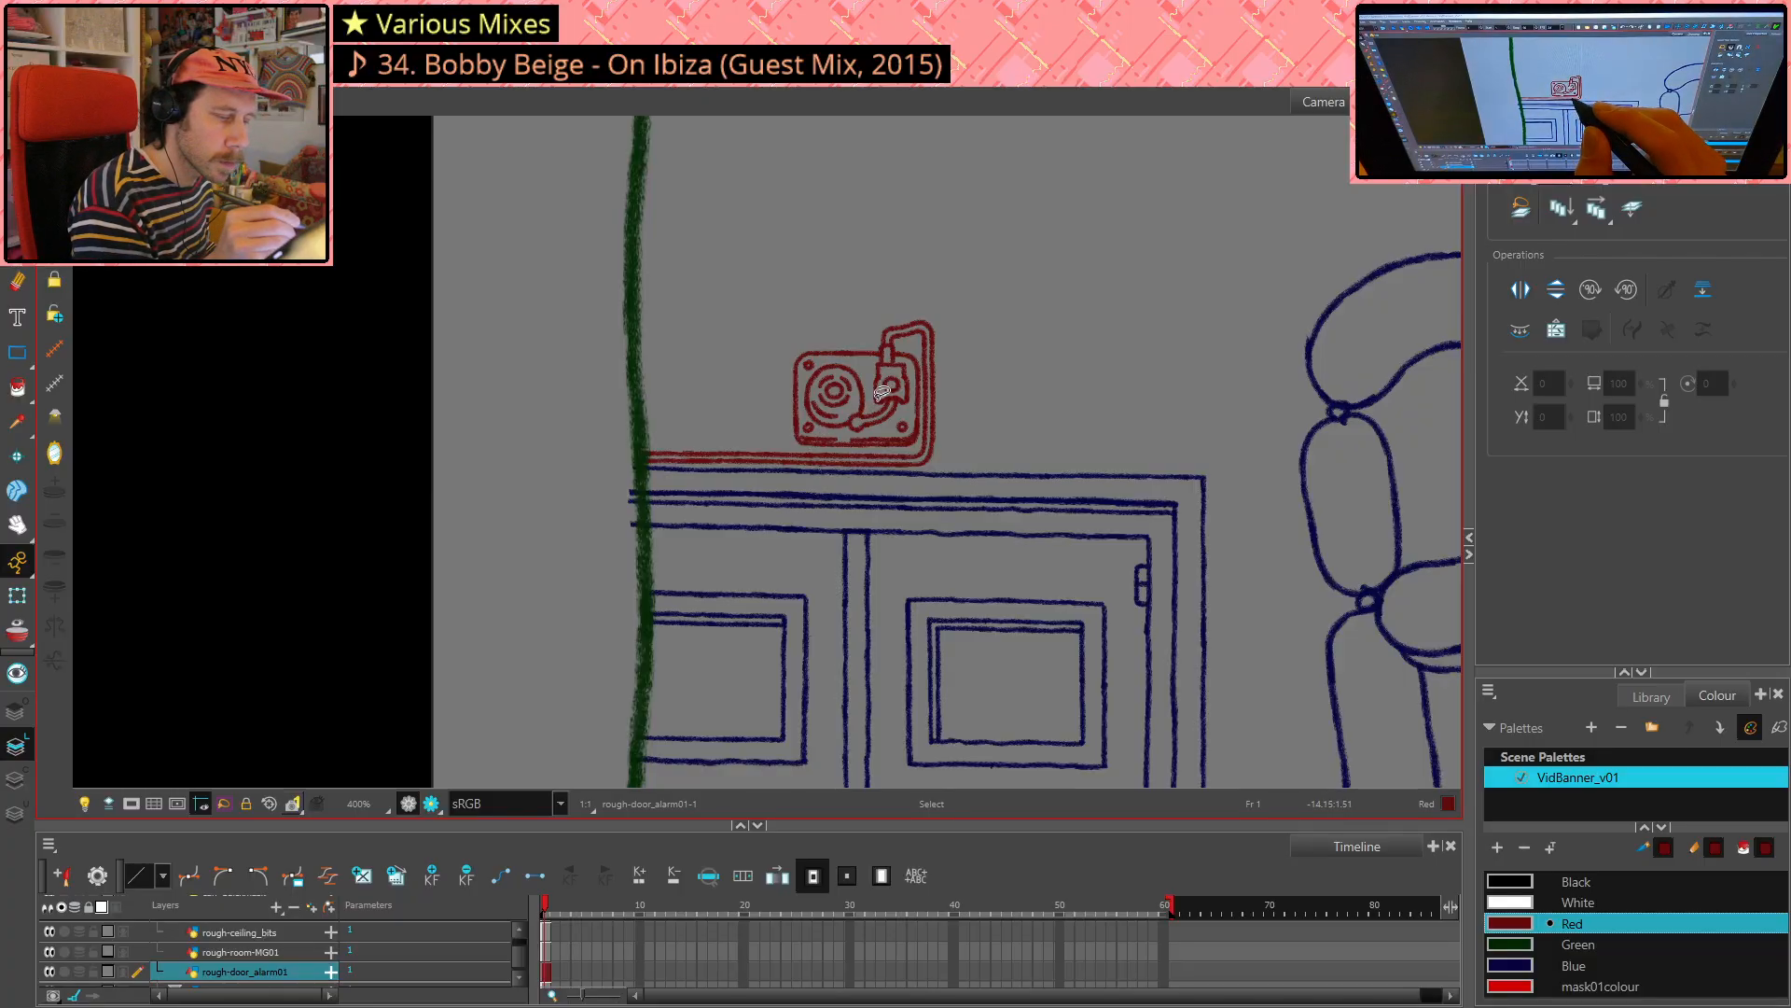
- Delete the middle segments of the housing's doubled bottom line, keeping a short accent at each lower corner
scroll(867, 407, "up", 3)
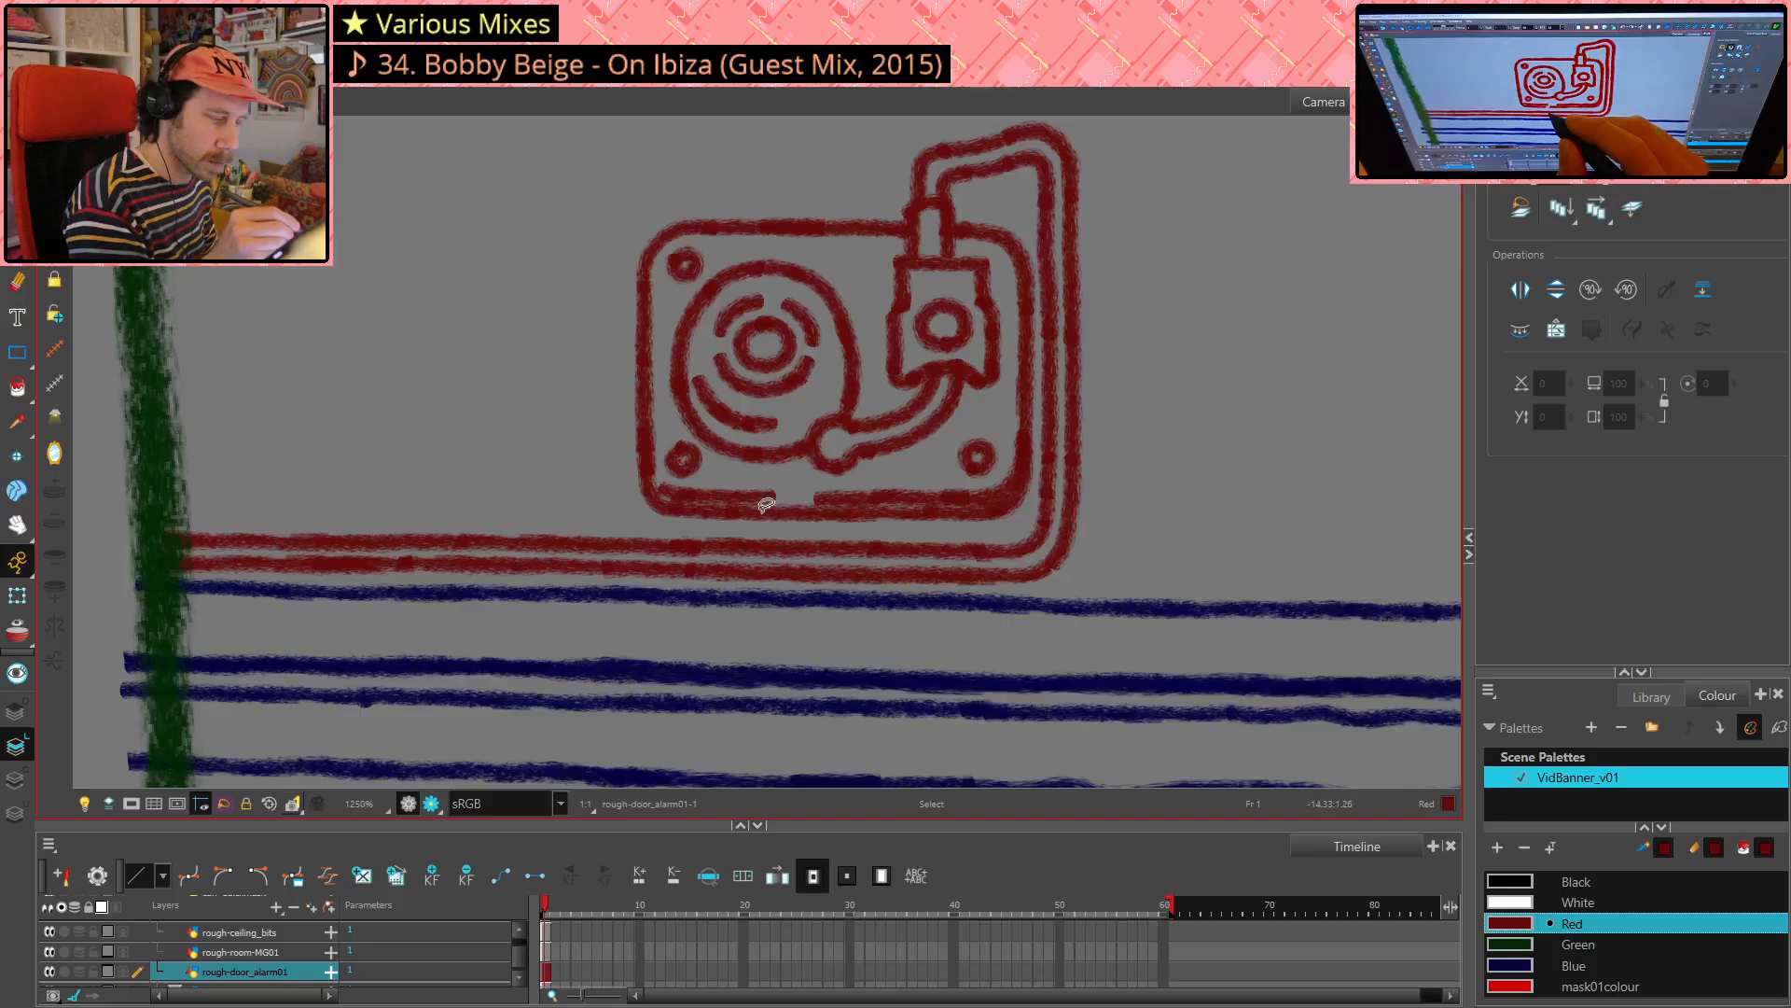
scroll(766, 505, "down", 1)
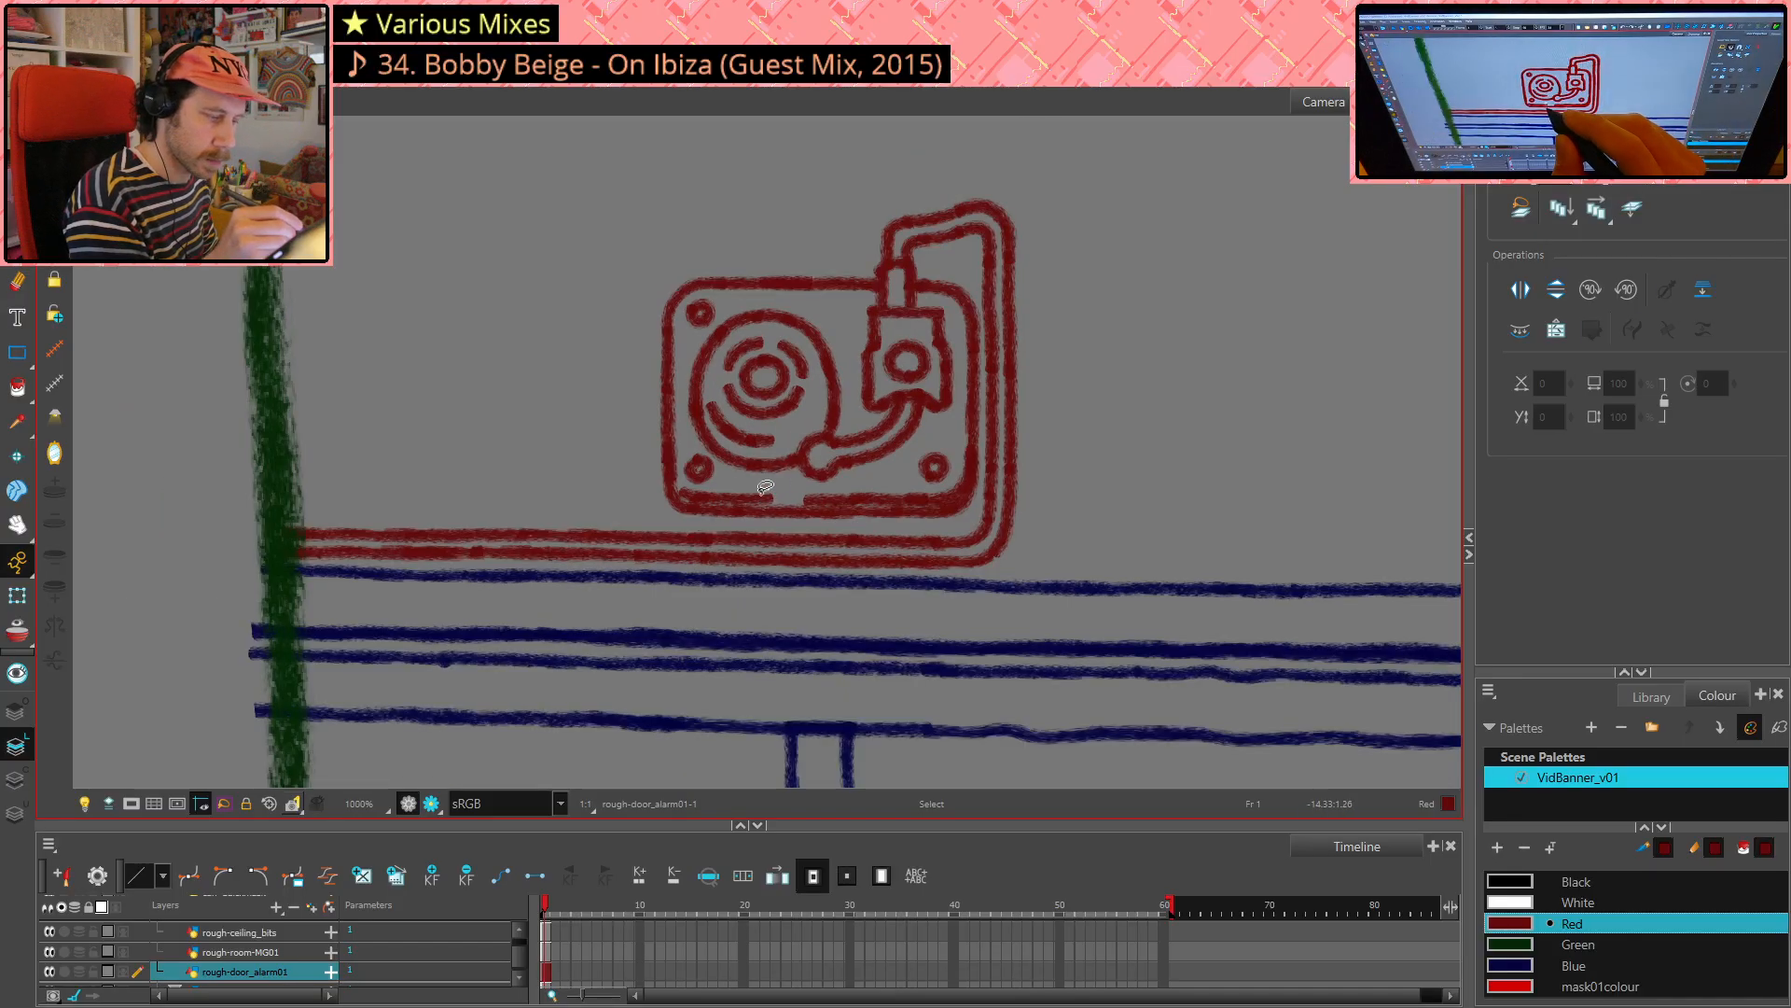
left_click(767, 487)
left_click(988, 436)
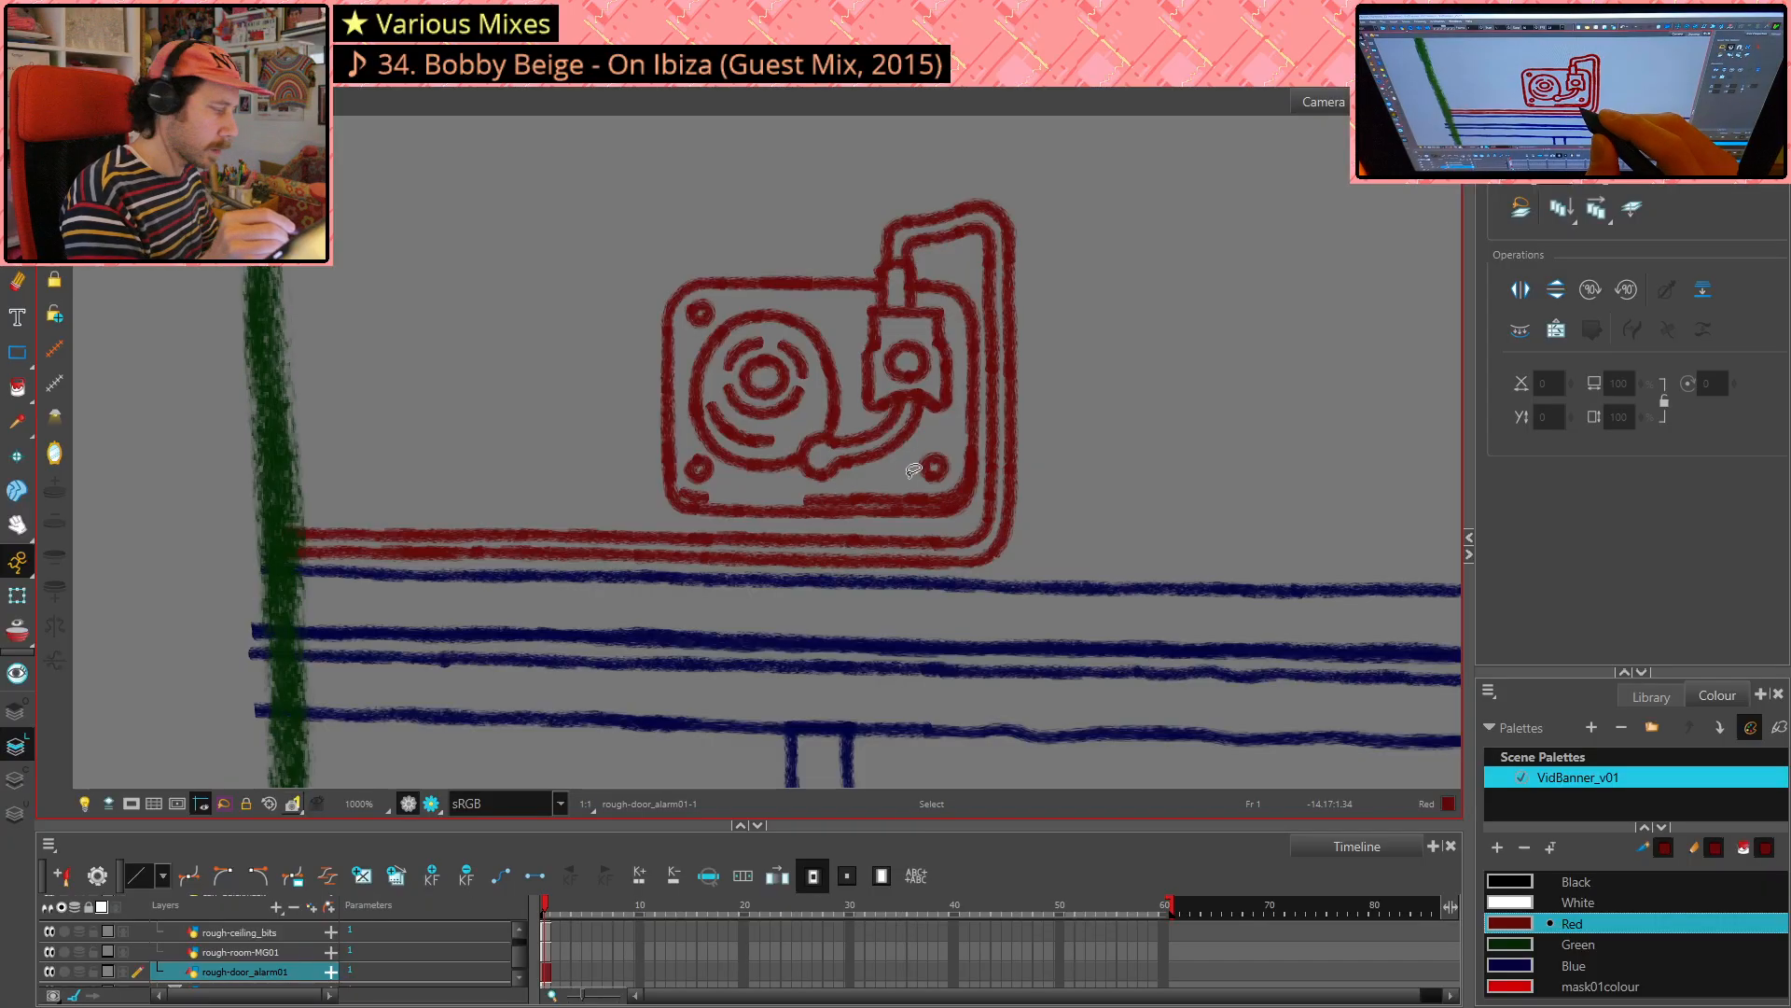
left_click(727, 492)
left_click(836, 487)
key("Delete")
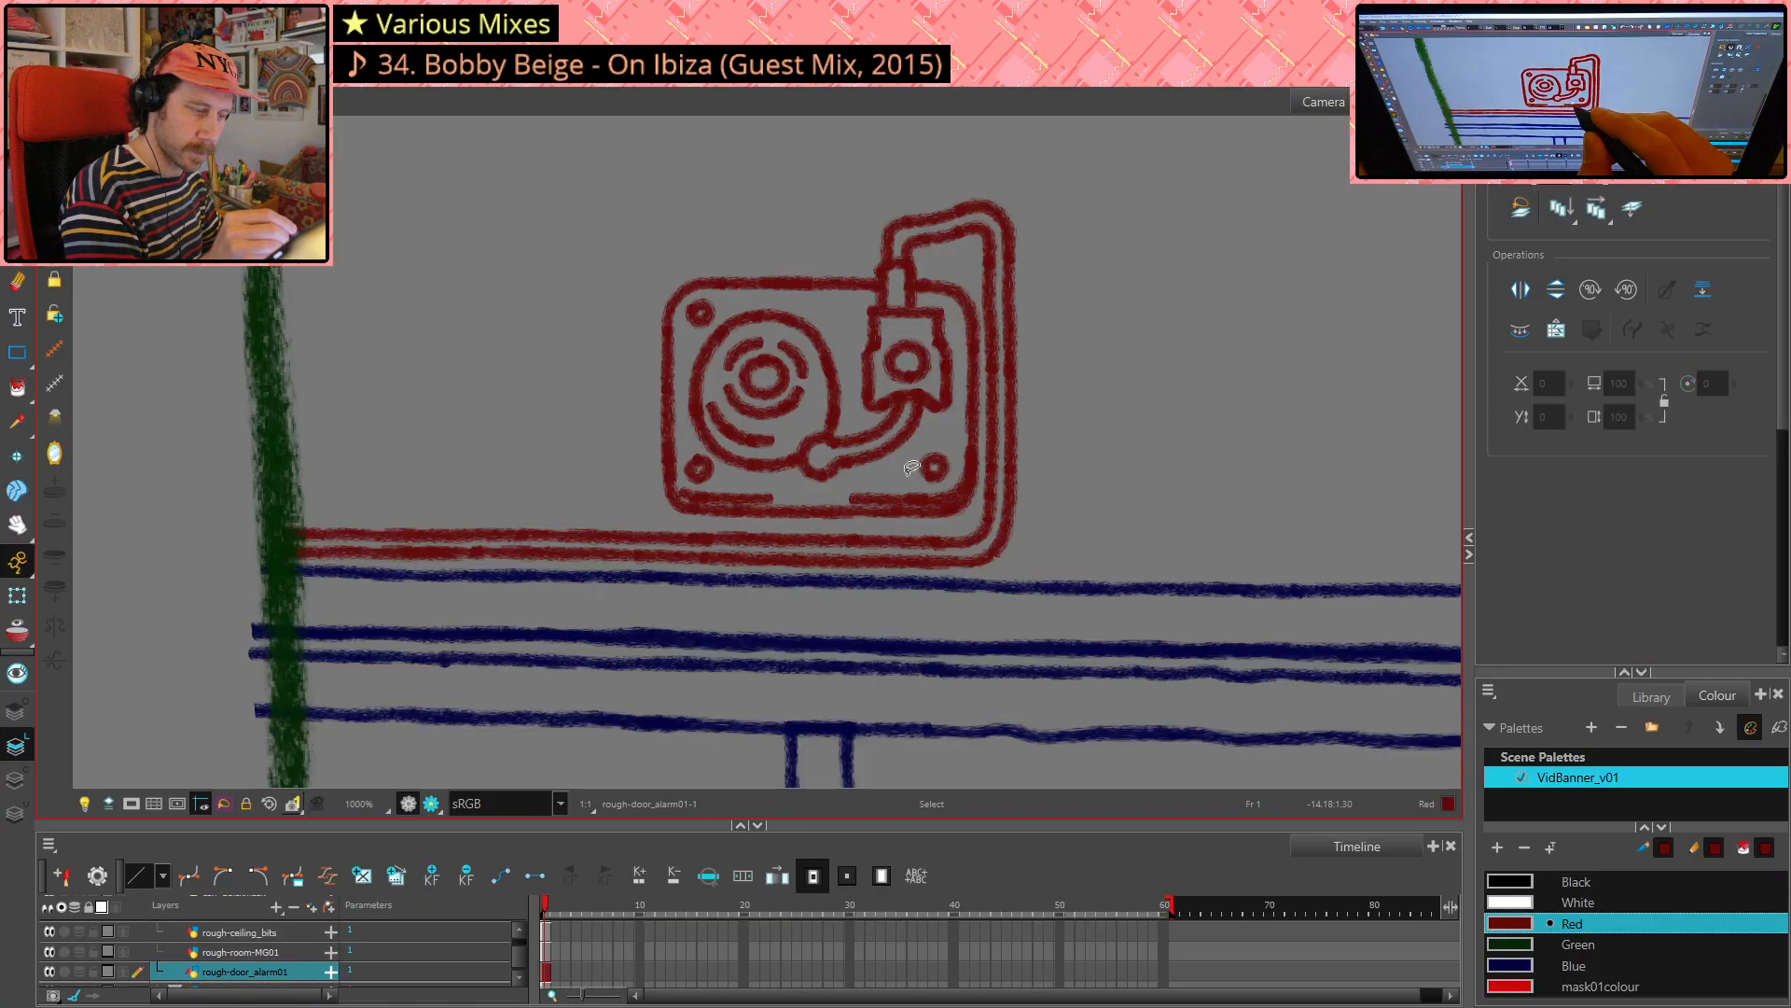
key("ctrl+z")
key("Delete")
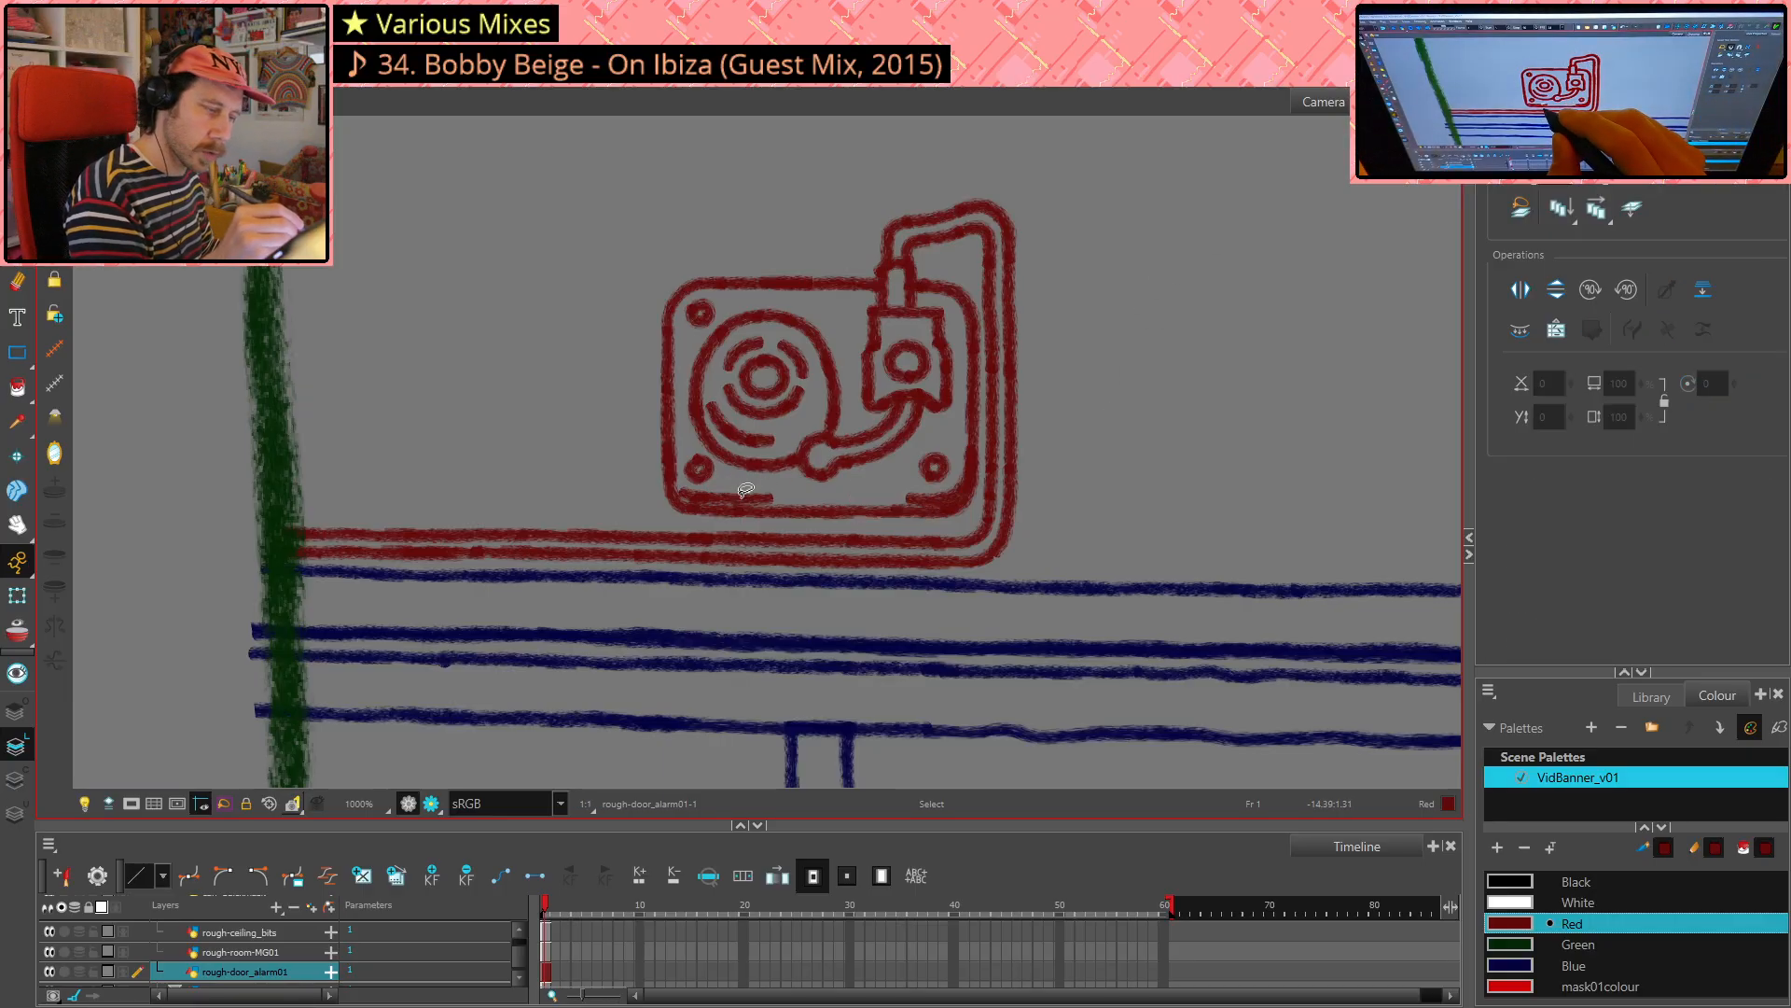
- Shorten the accent line at the housing's lower-left corner and finish its end with a short red Pencil stroke
key("alt+e")
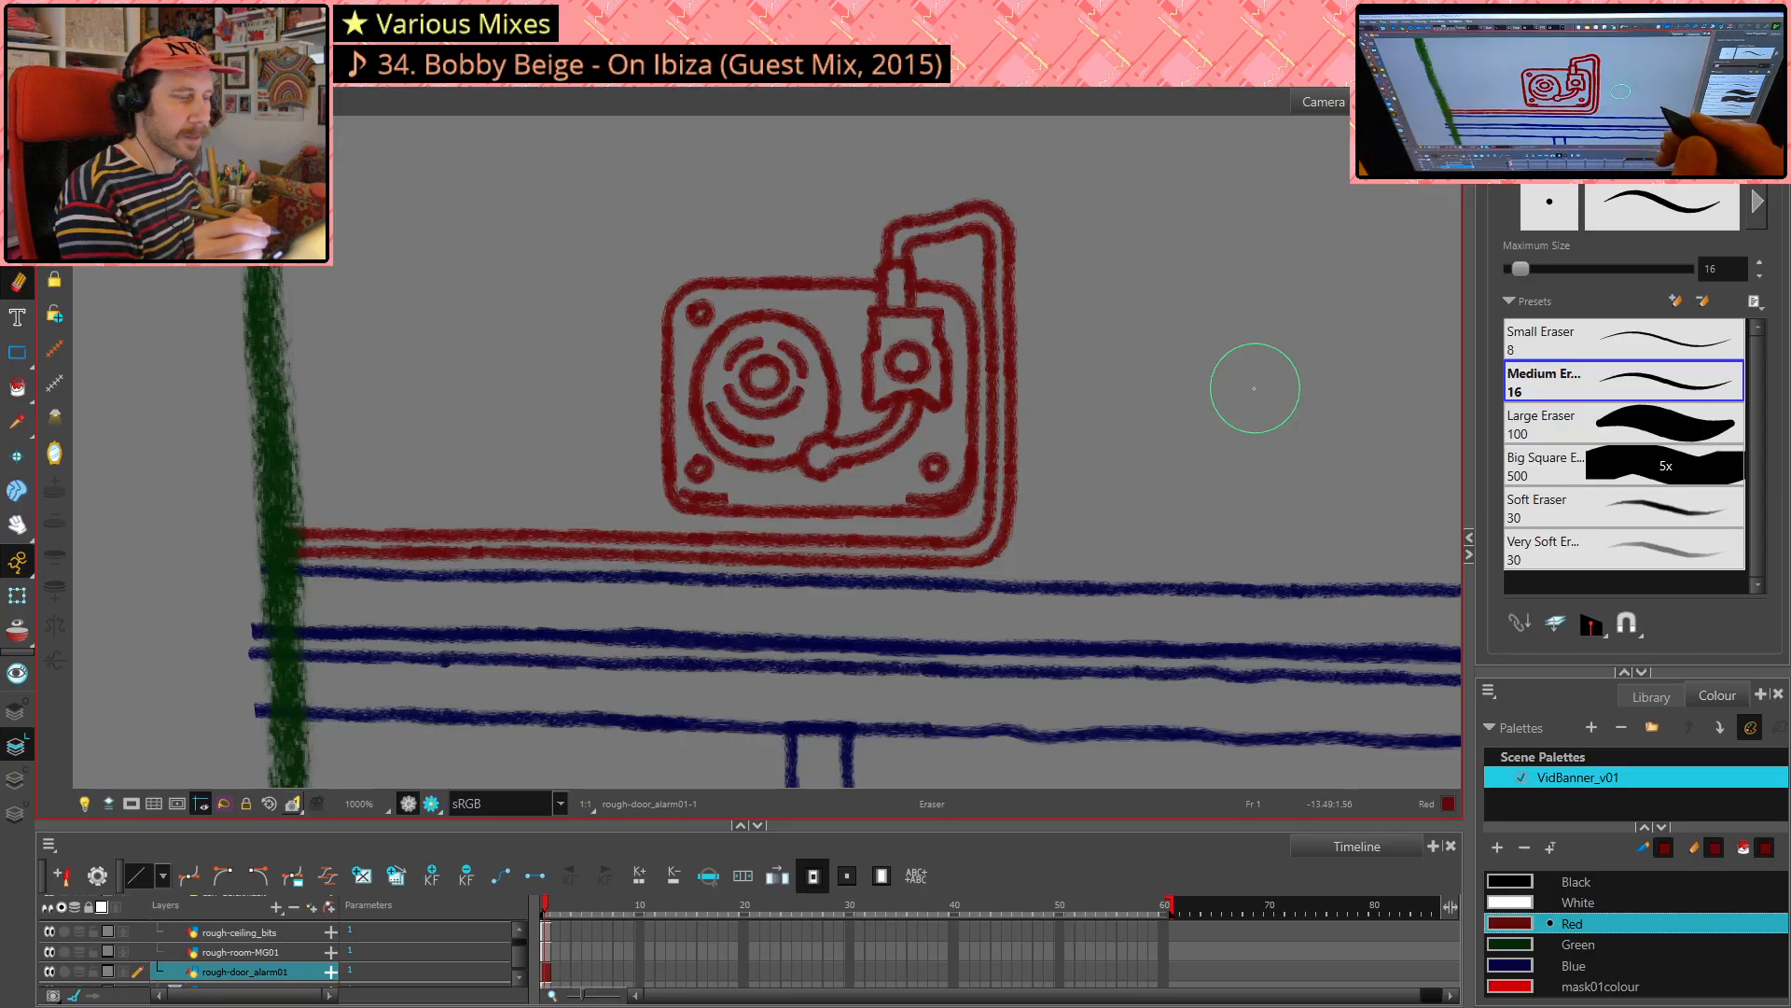
key("alt+slash")
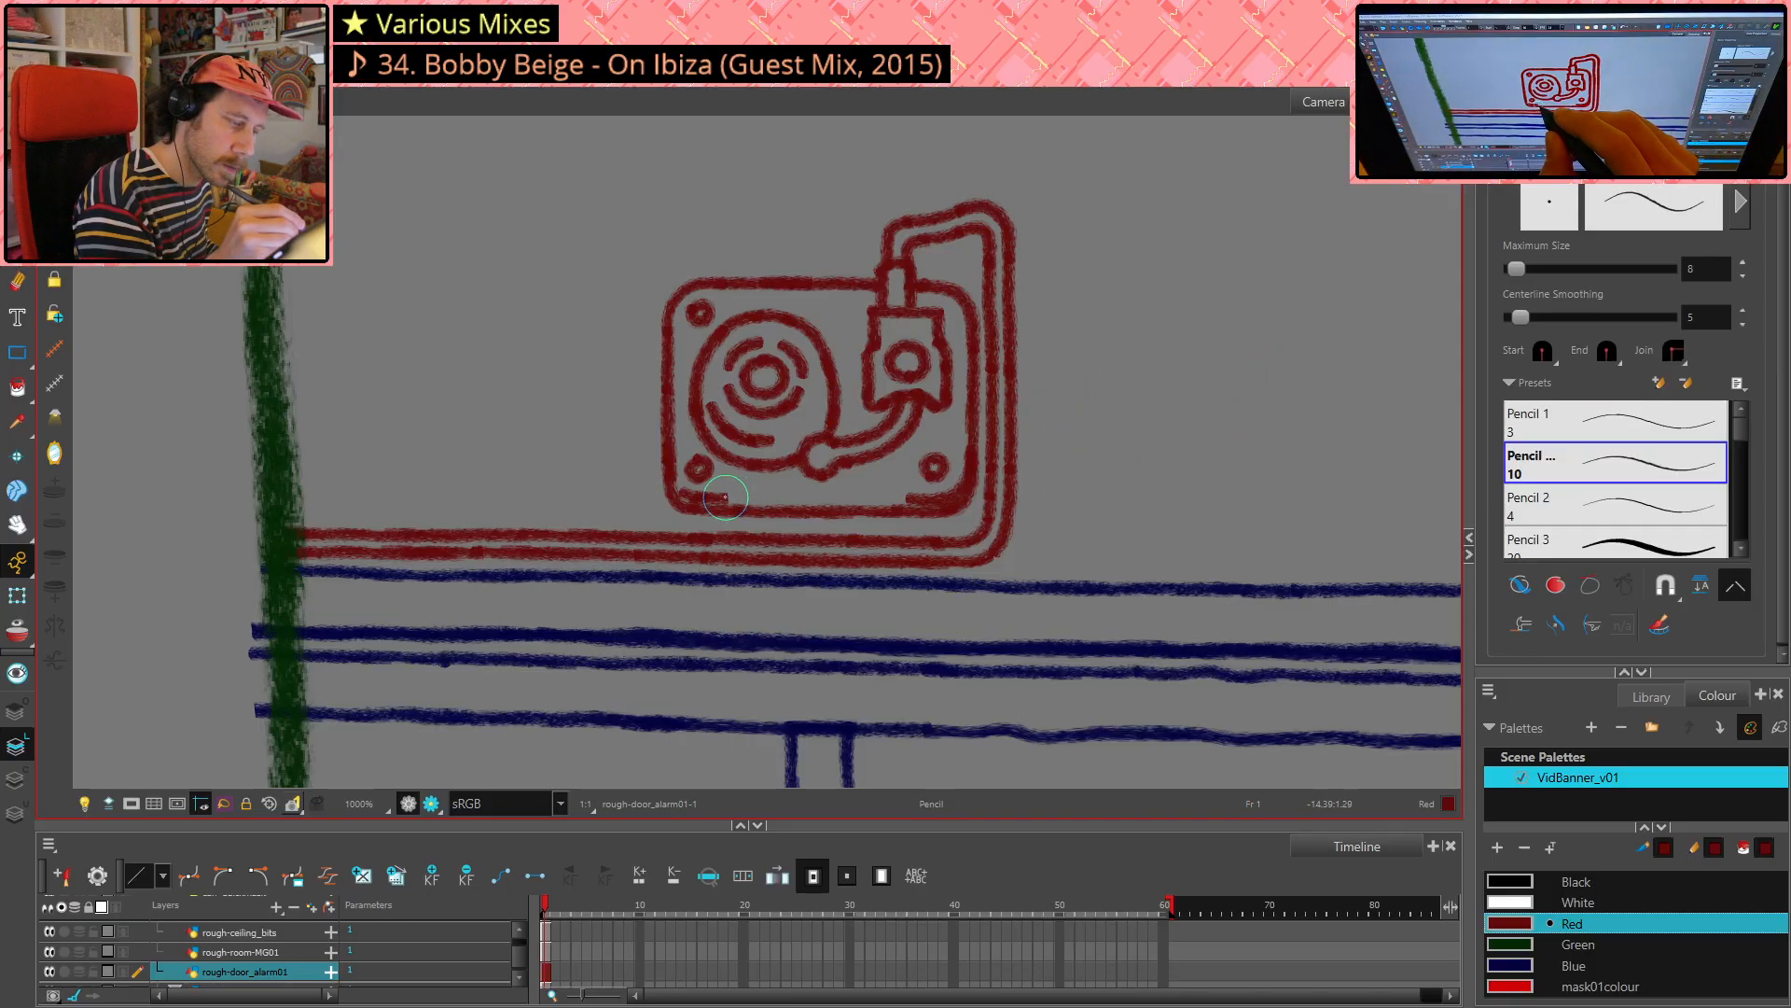
left_click_drag(726, 497, 736, 498)
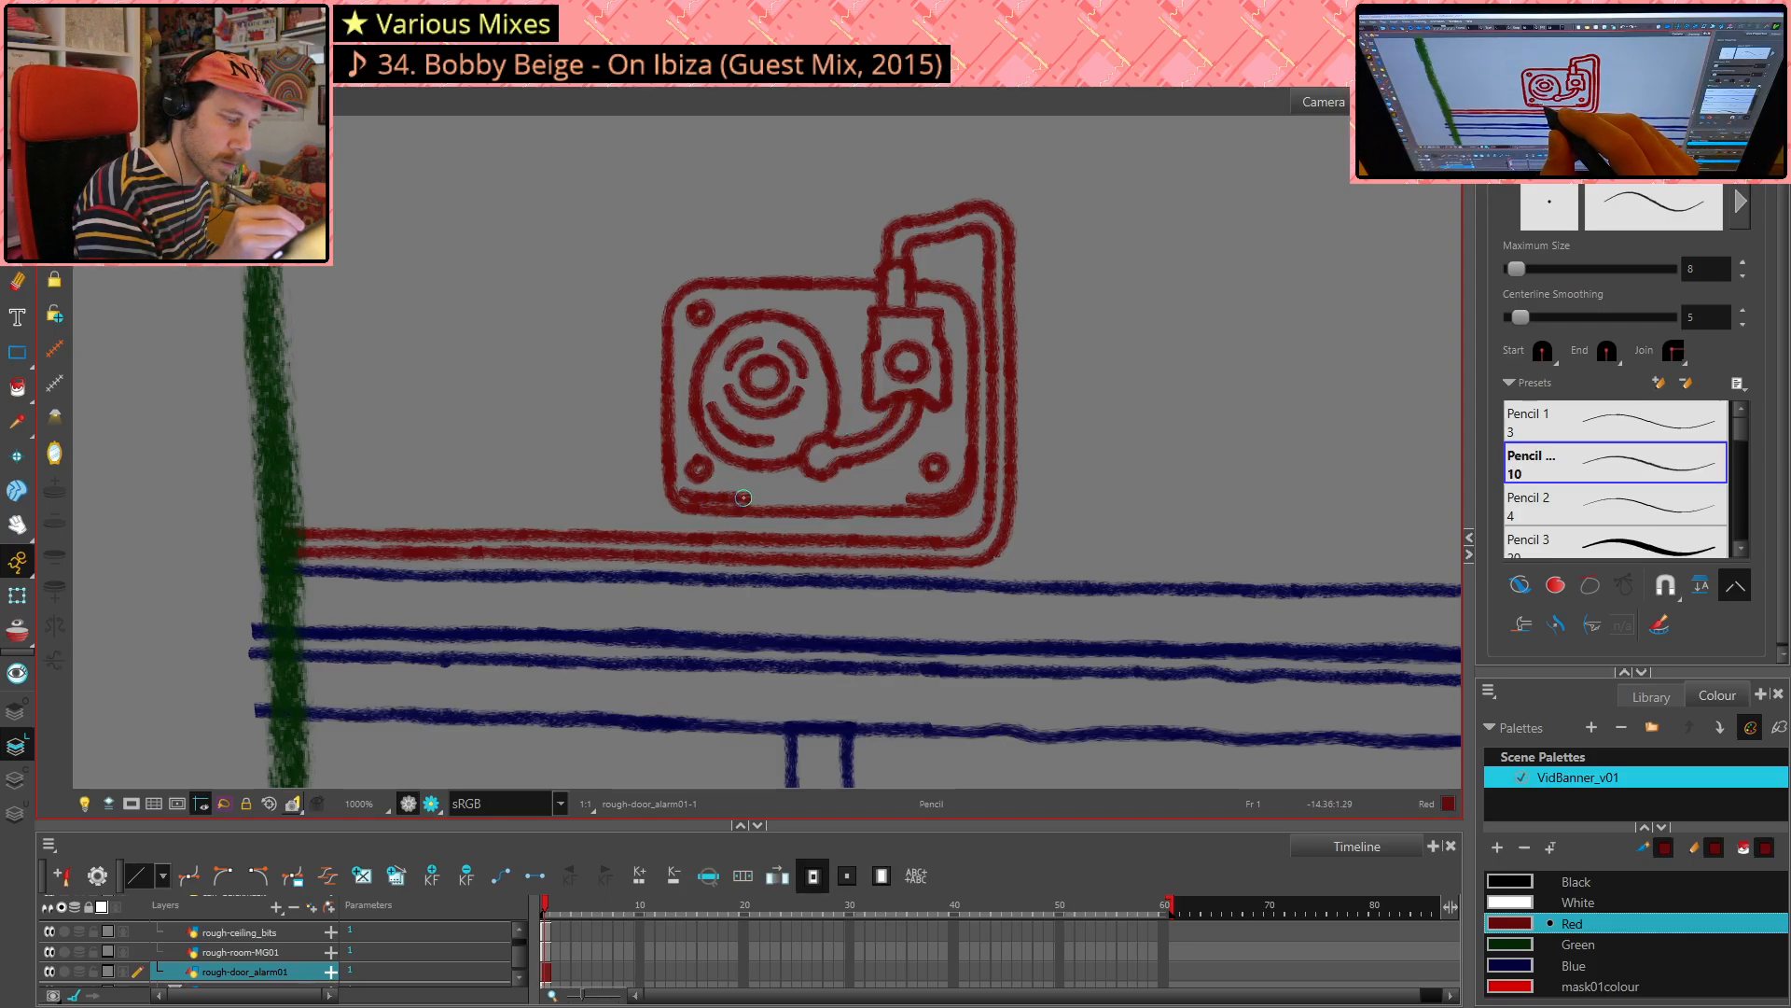
scroll(1278, 466, "down", 4)
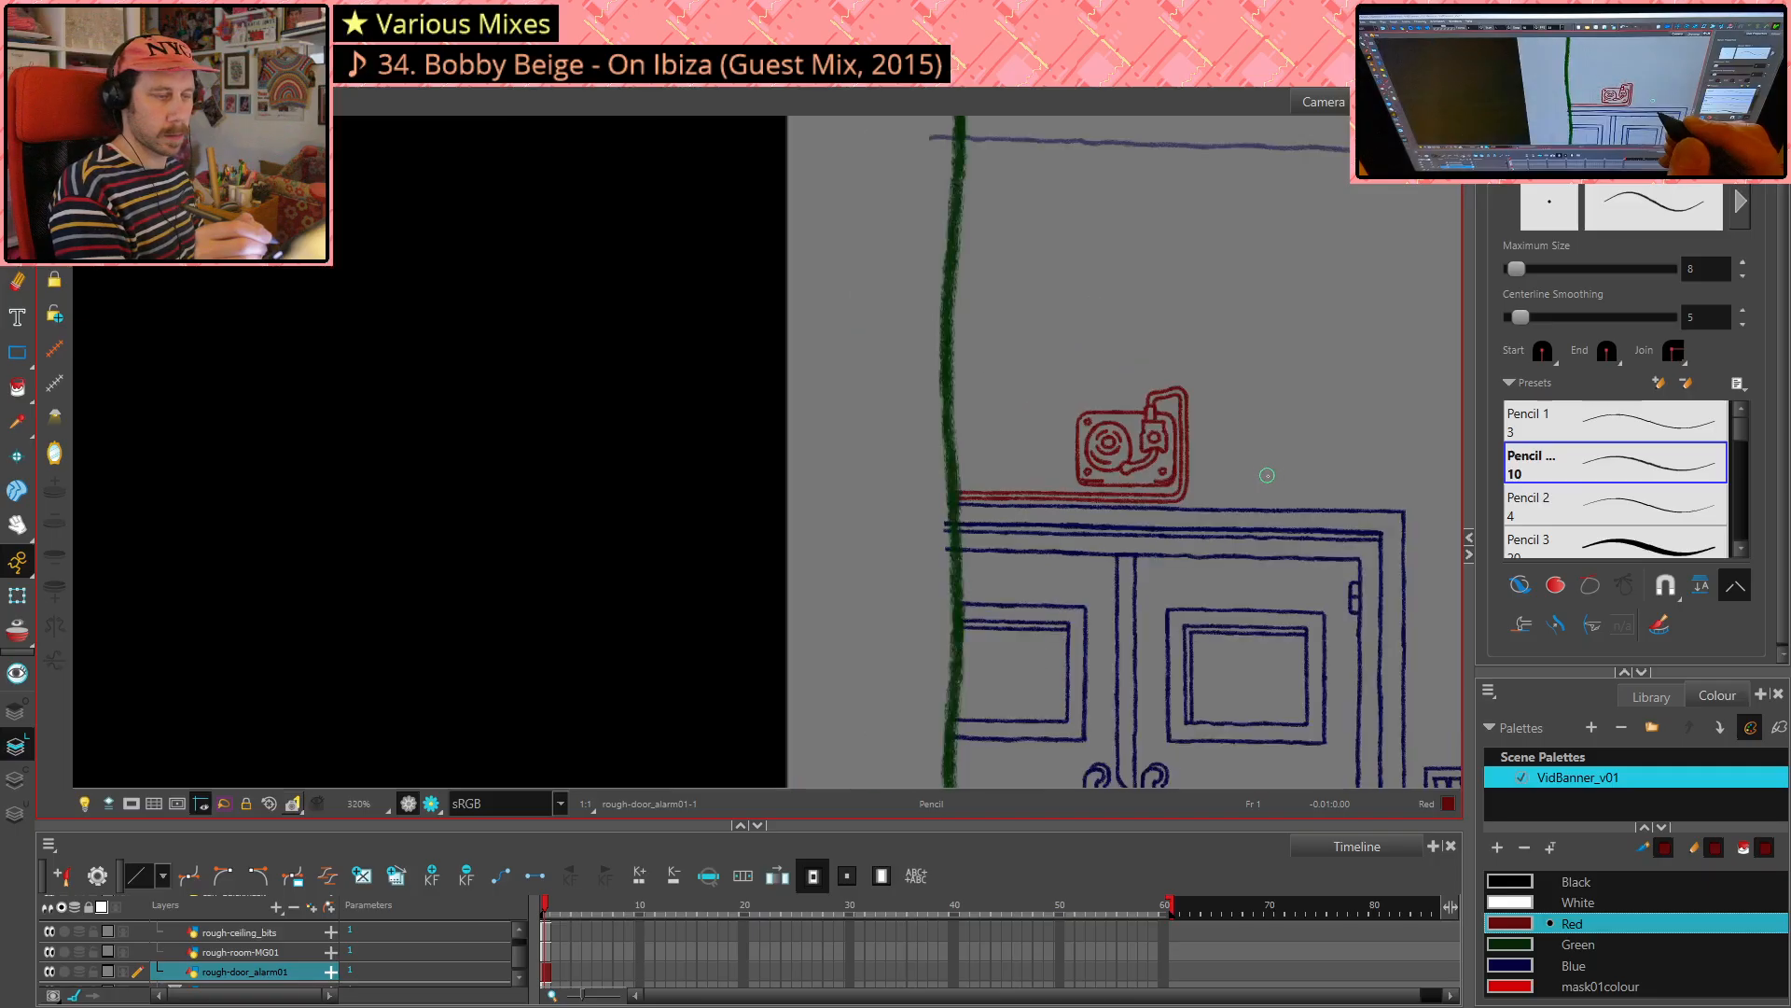
scroll(1267, 475, "down", 2)
left_click_drag(1300, 591, 1064, 630)
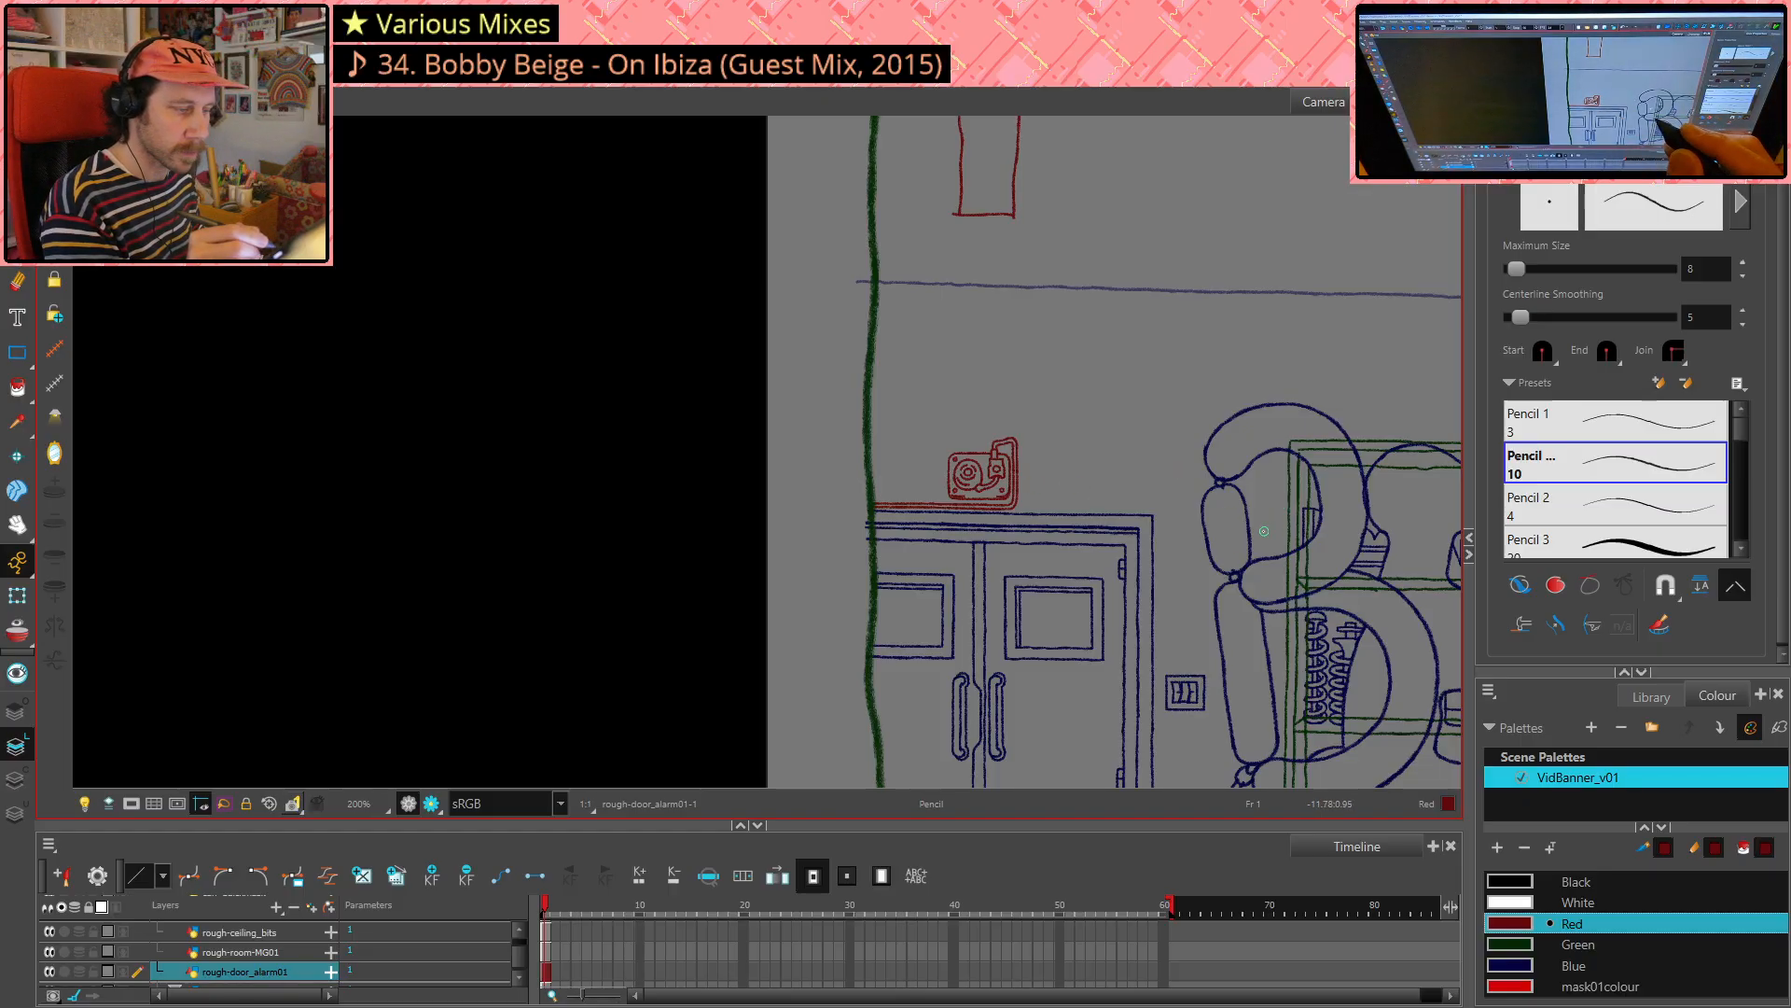
- Erase the two upper corners of the striker's mounting block with the Medium Eraser at size 16
scroll(1061, 474, "up", 6)
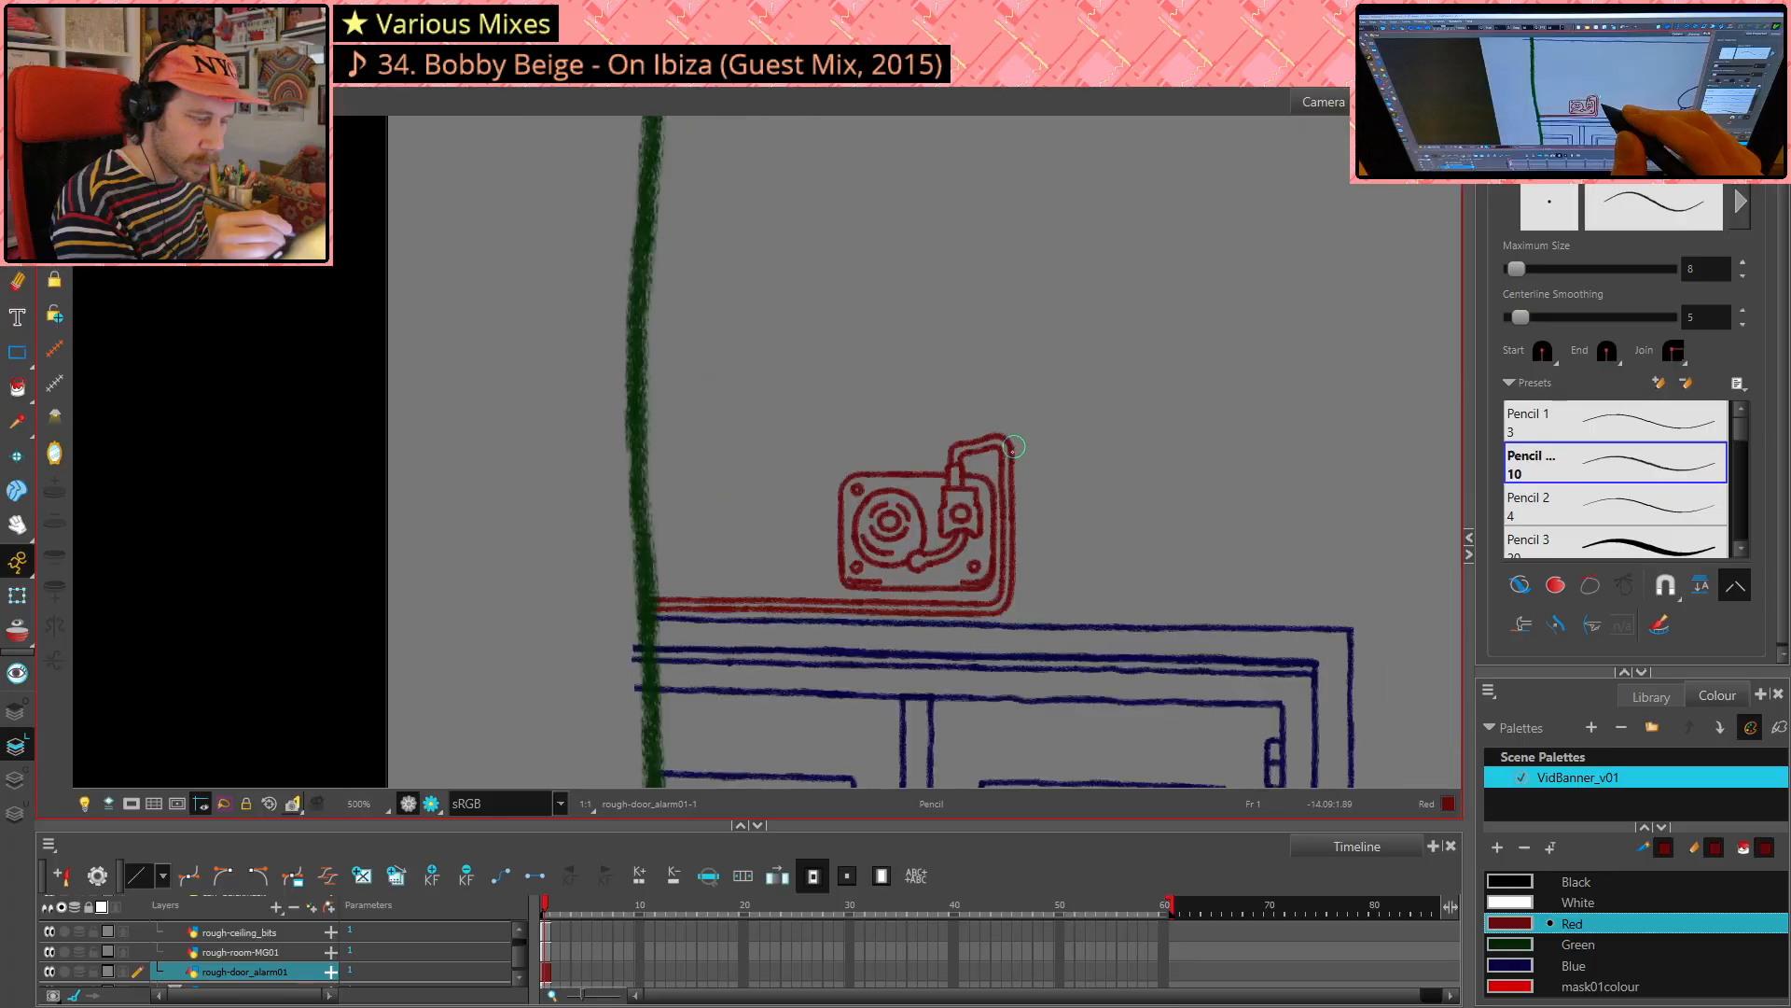
key("alt+e")
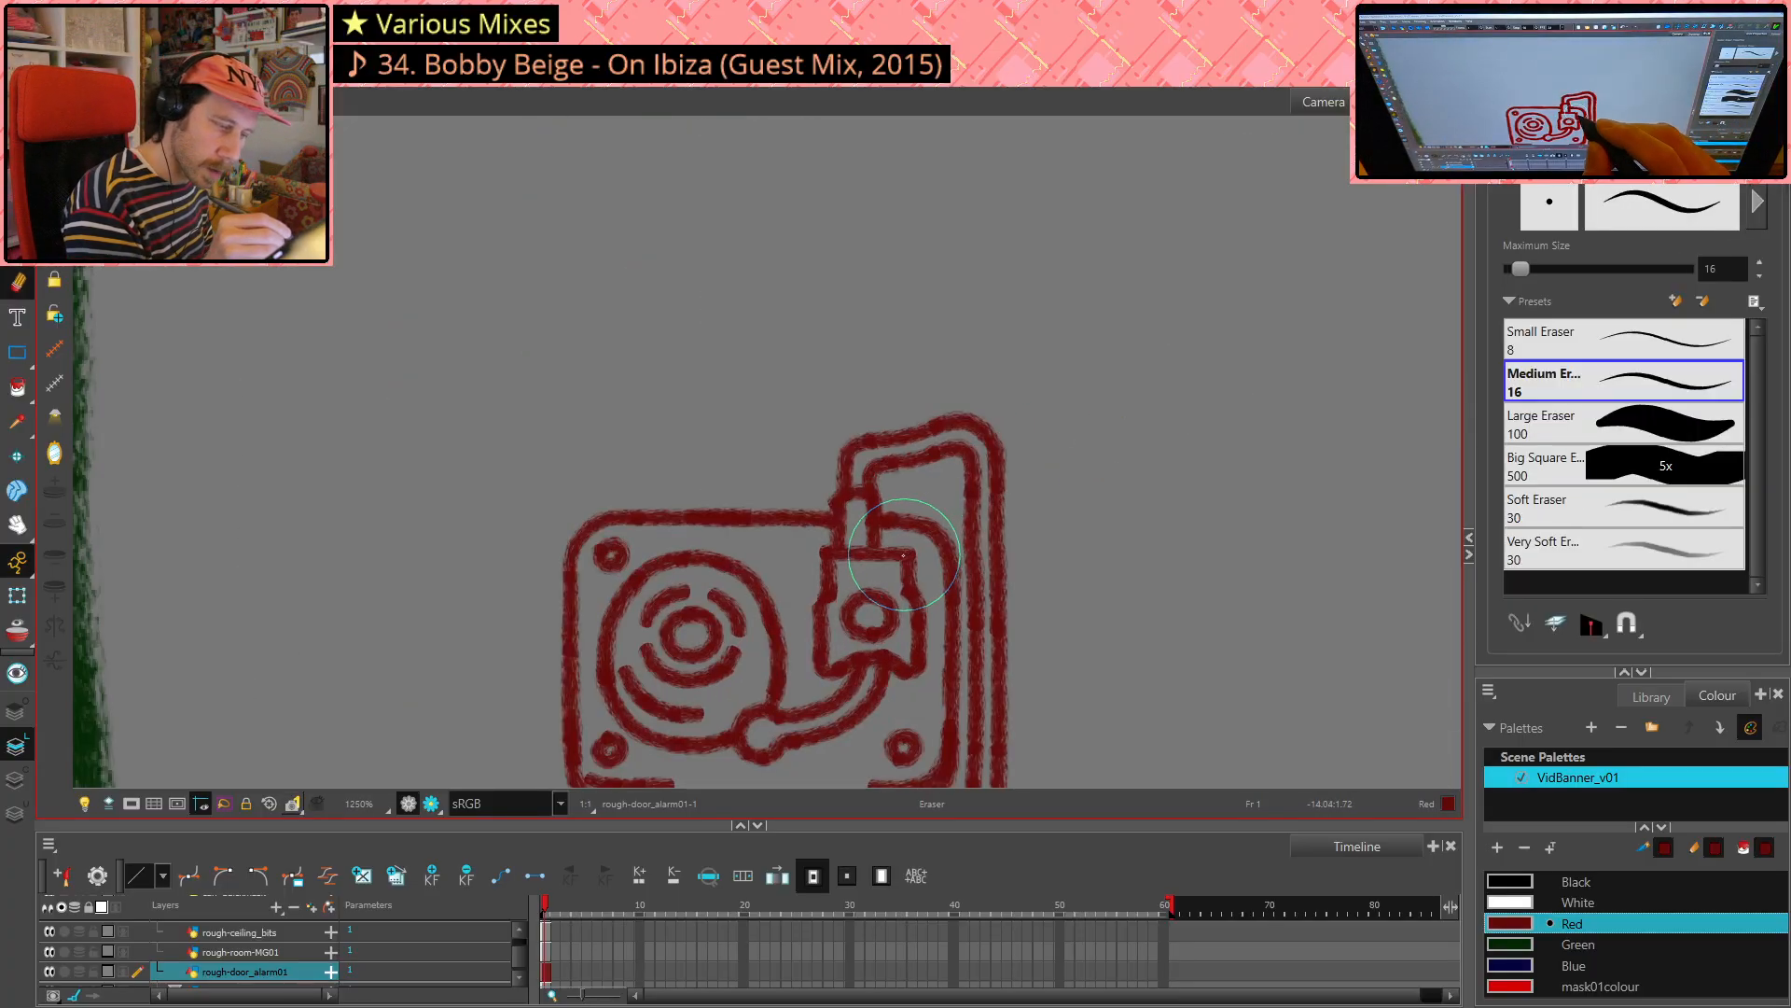
left_click_drag(821, 551, 826, 557)
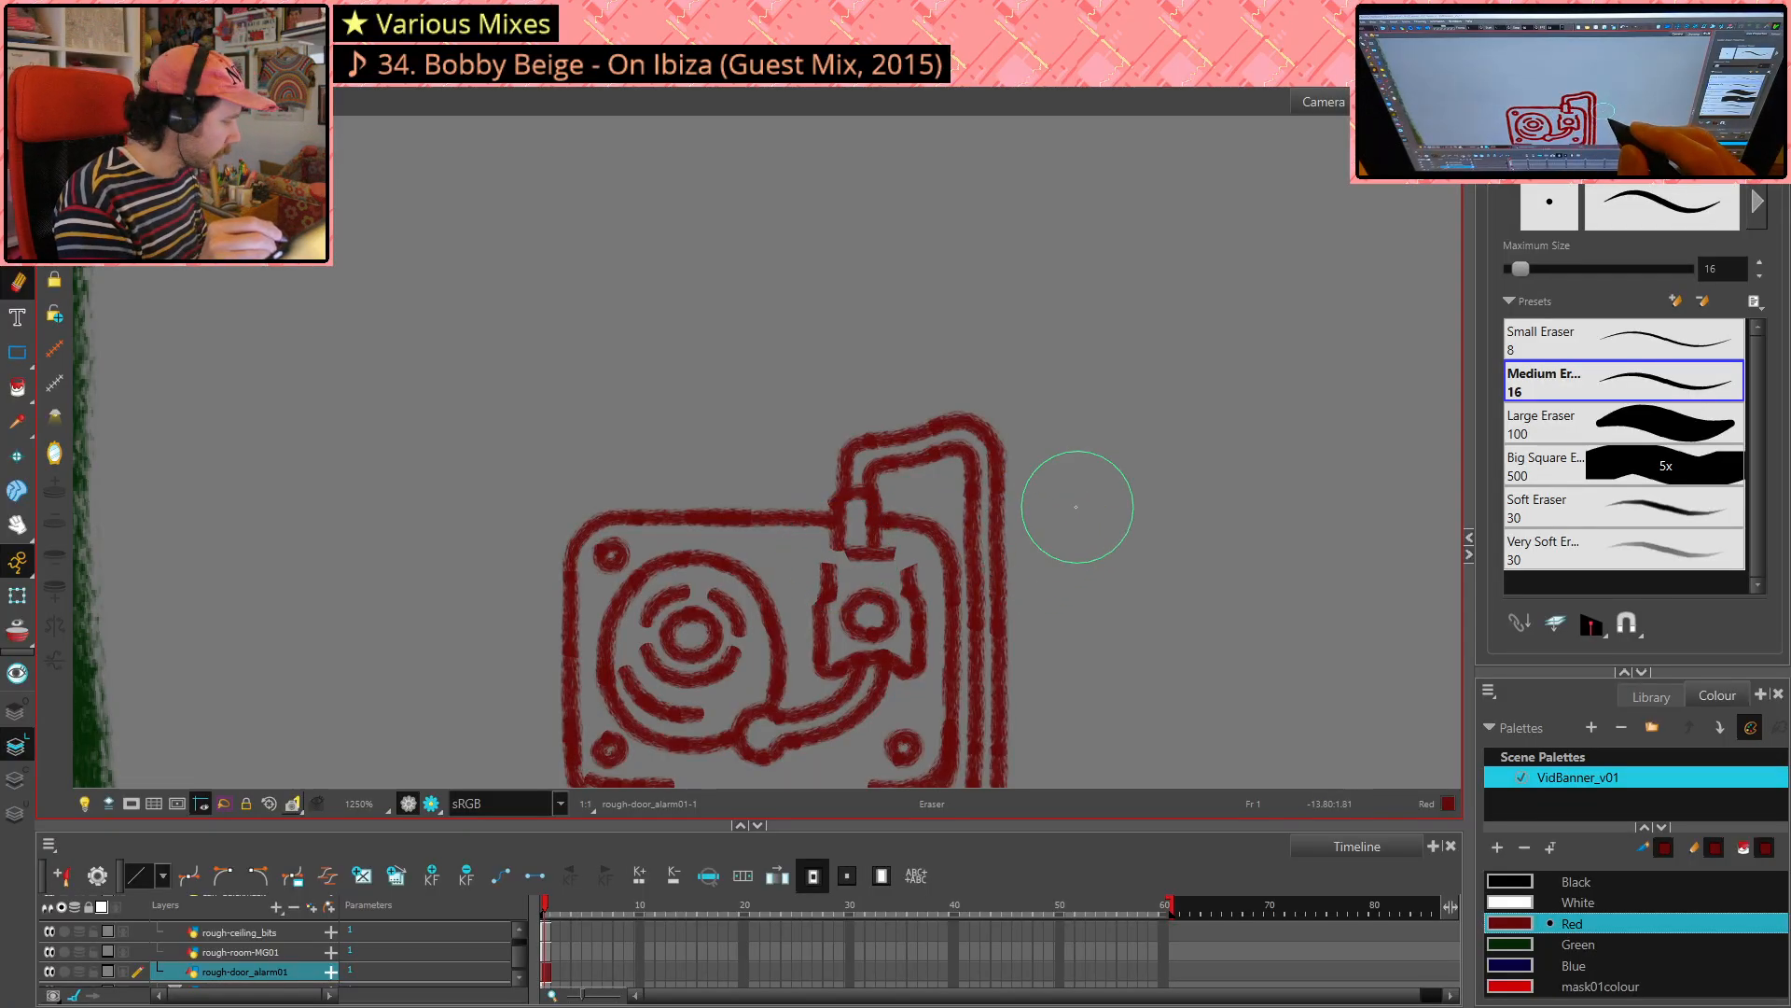
- Try redrawing the mounting block's upper corners with red Pencil strokes, and undo the strokes
key("alt+slash")
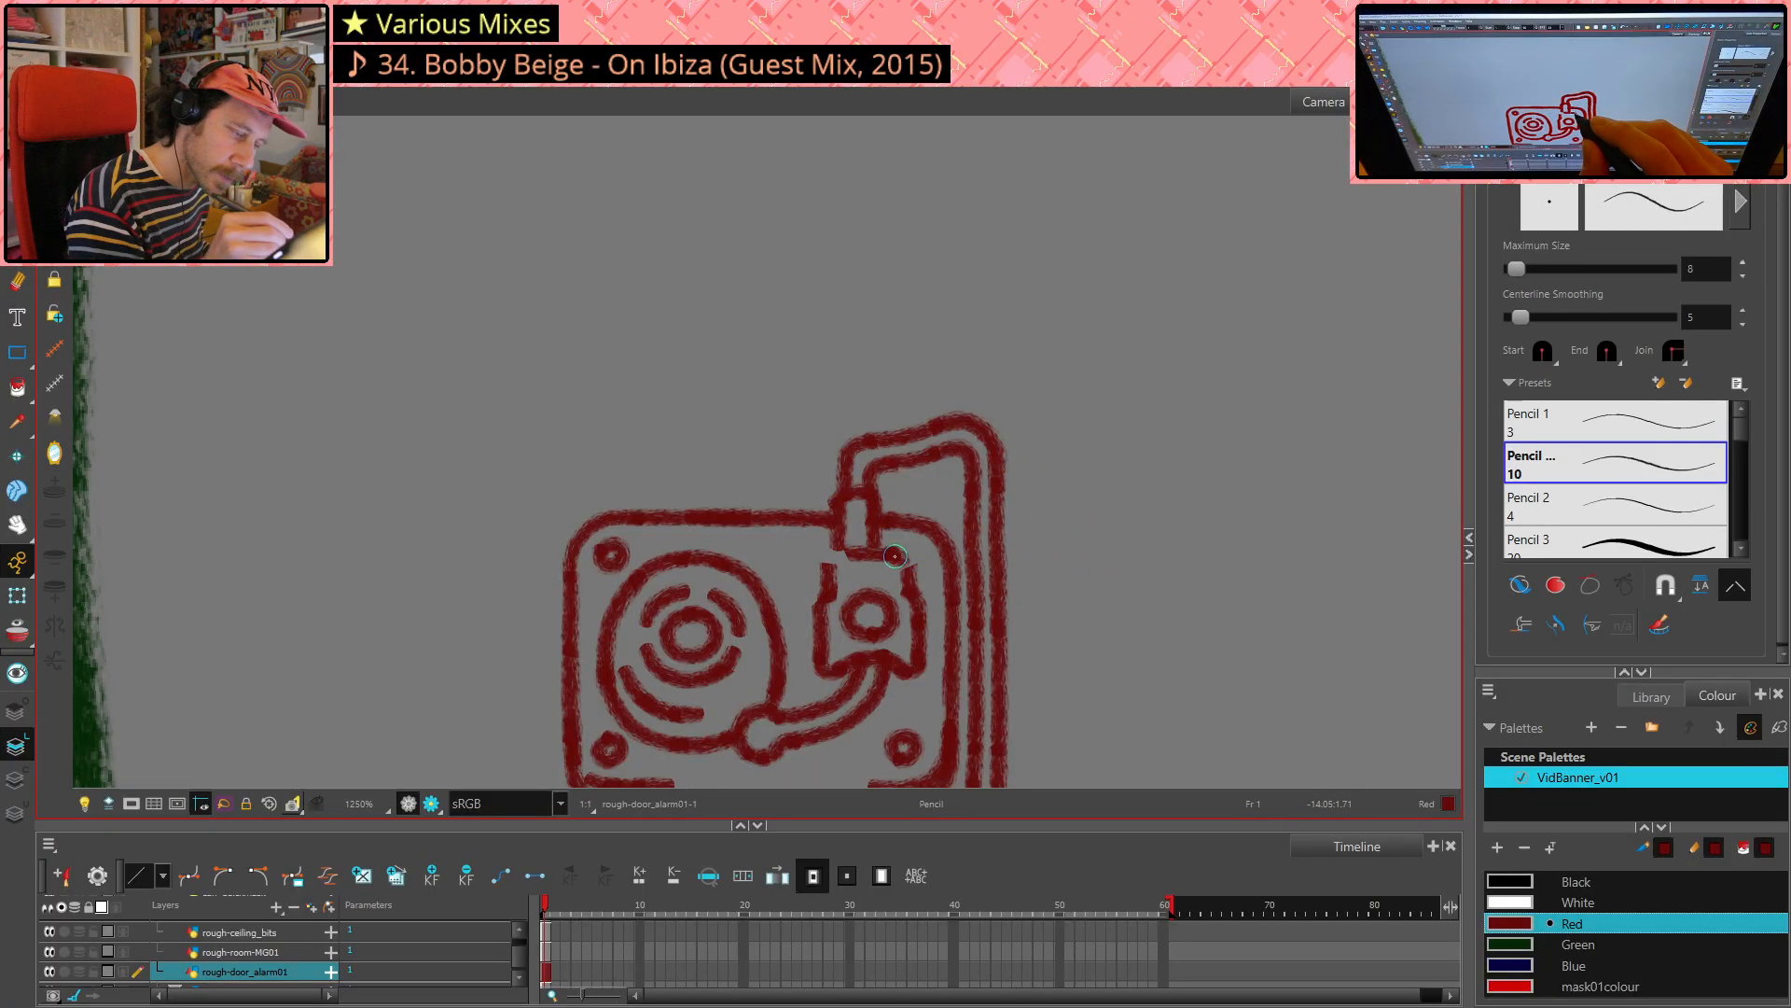
key("alt+s")
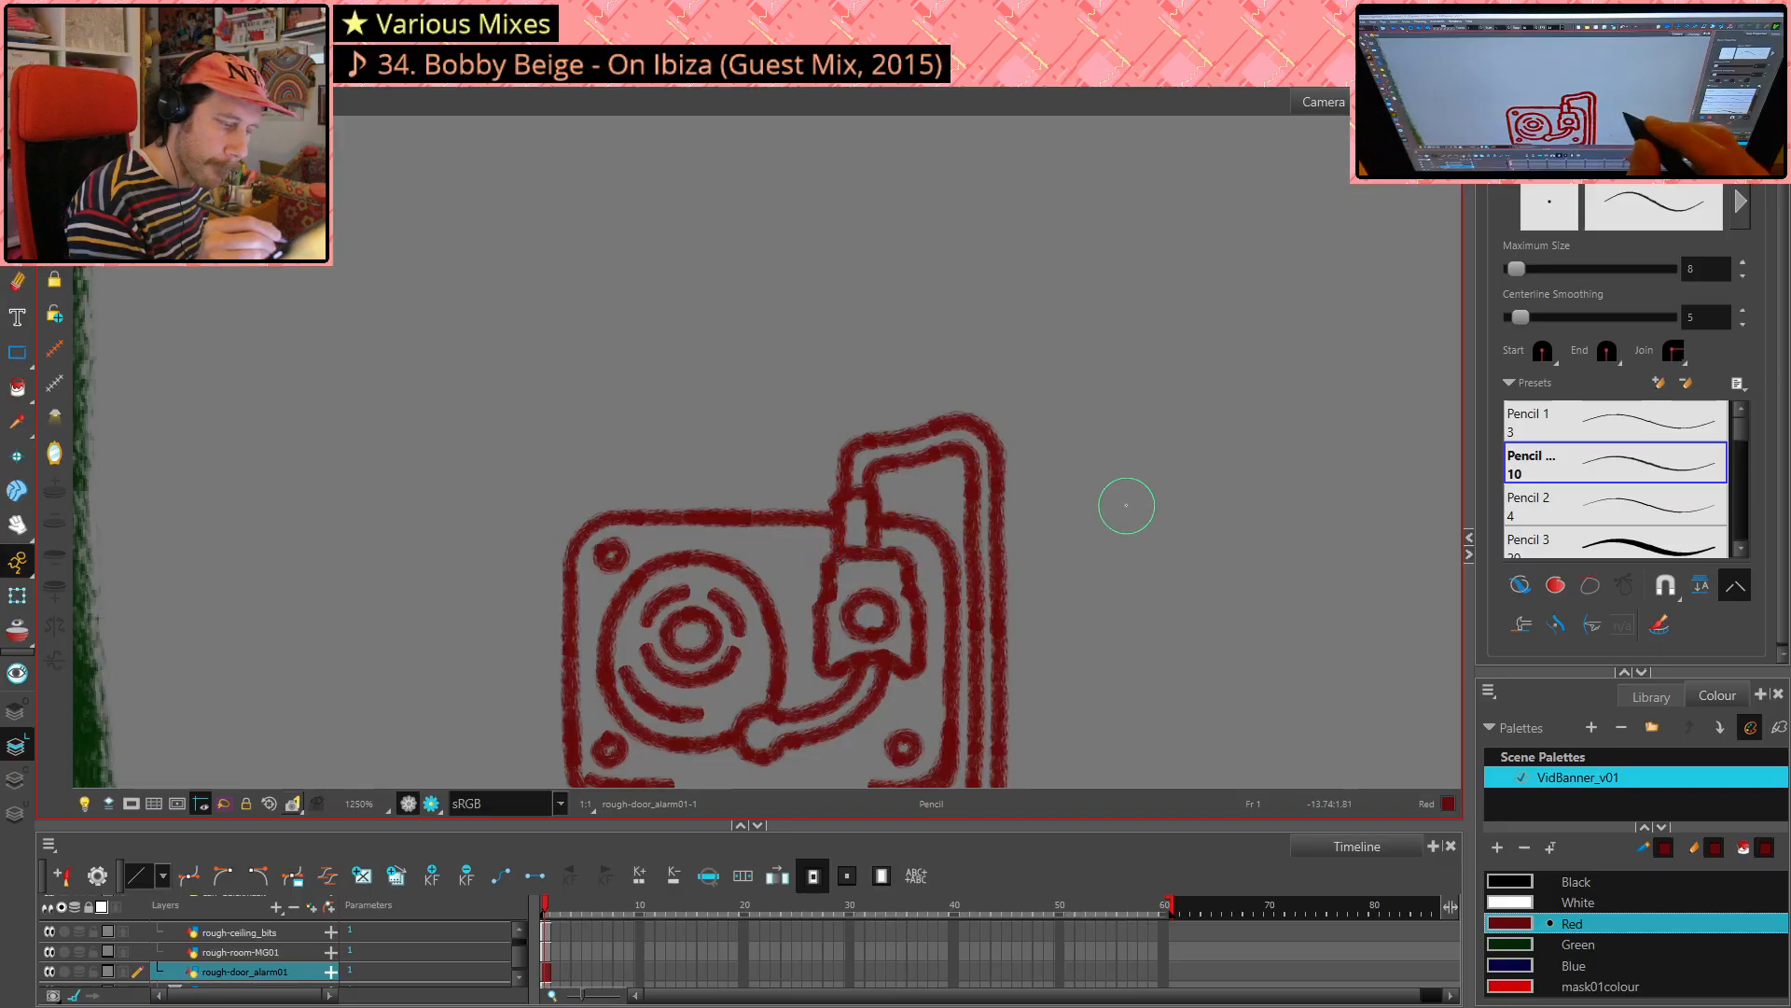
key("alt+s")
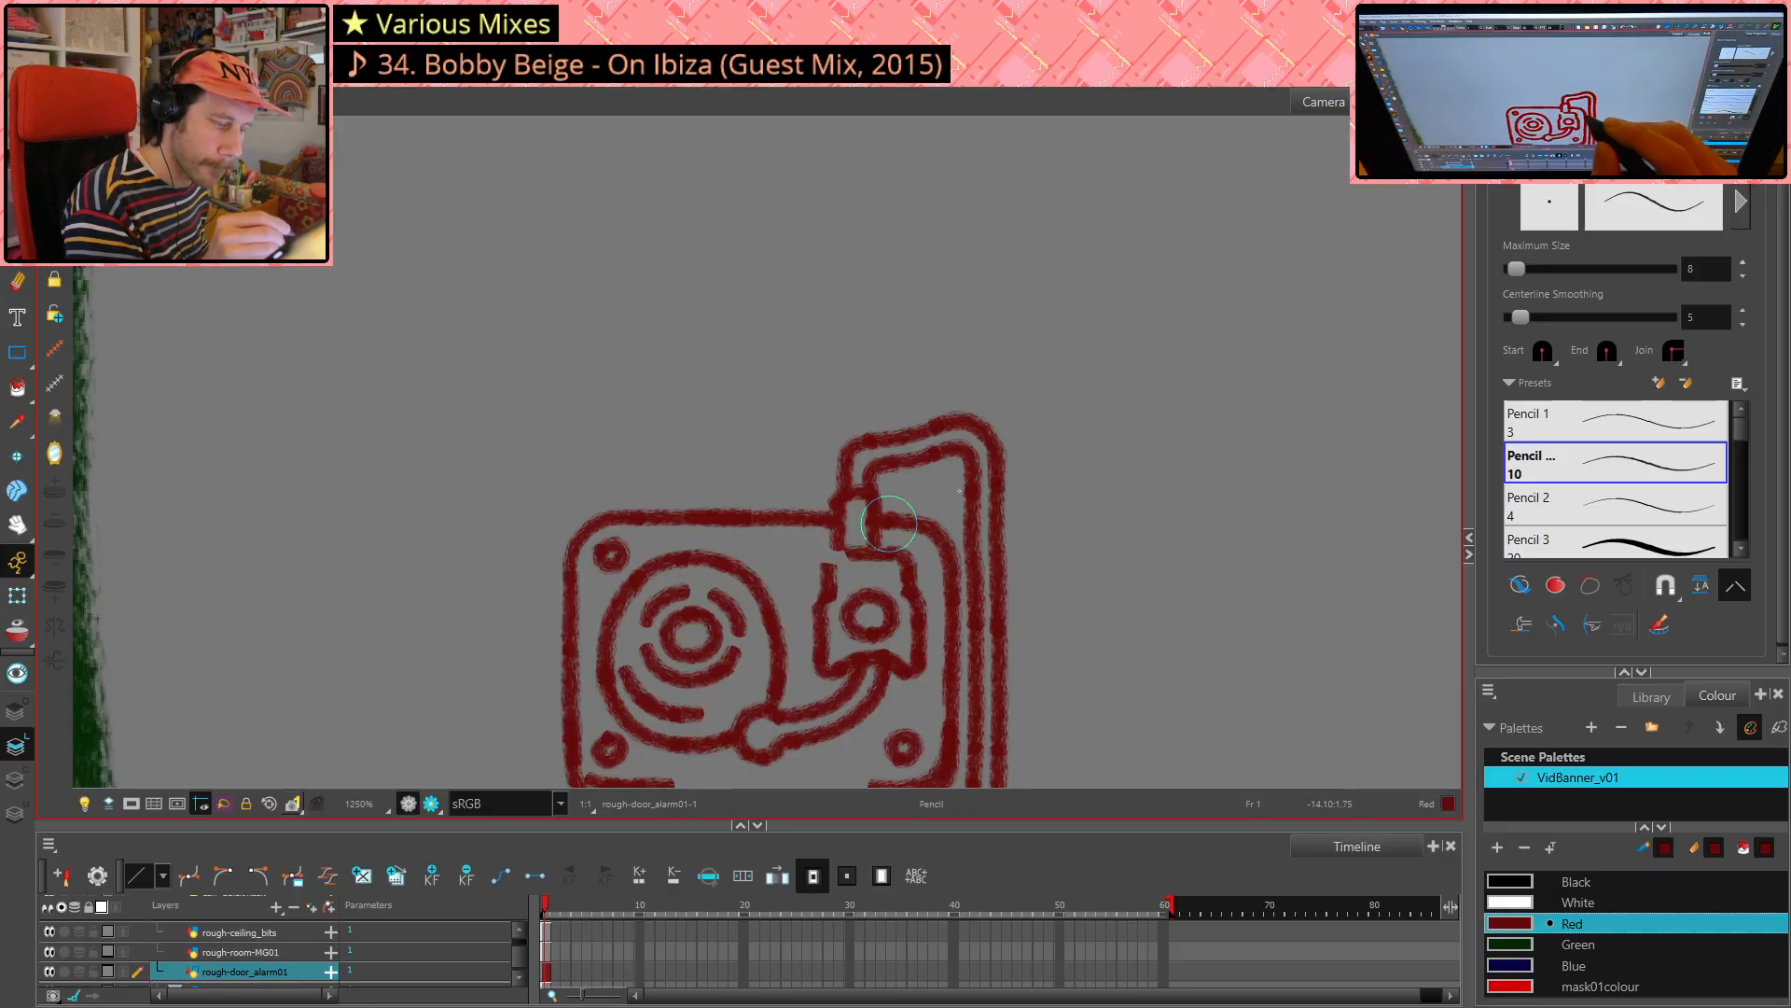
left_click(903, 557)
key("Delete")
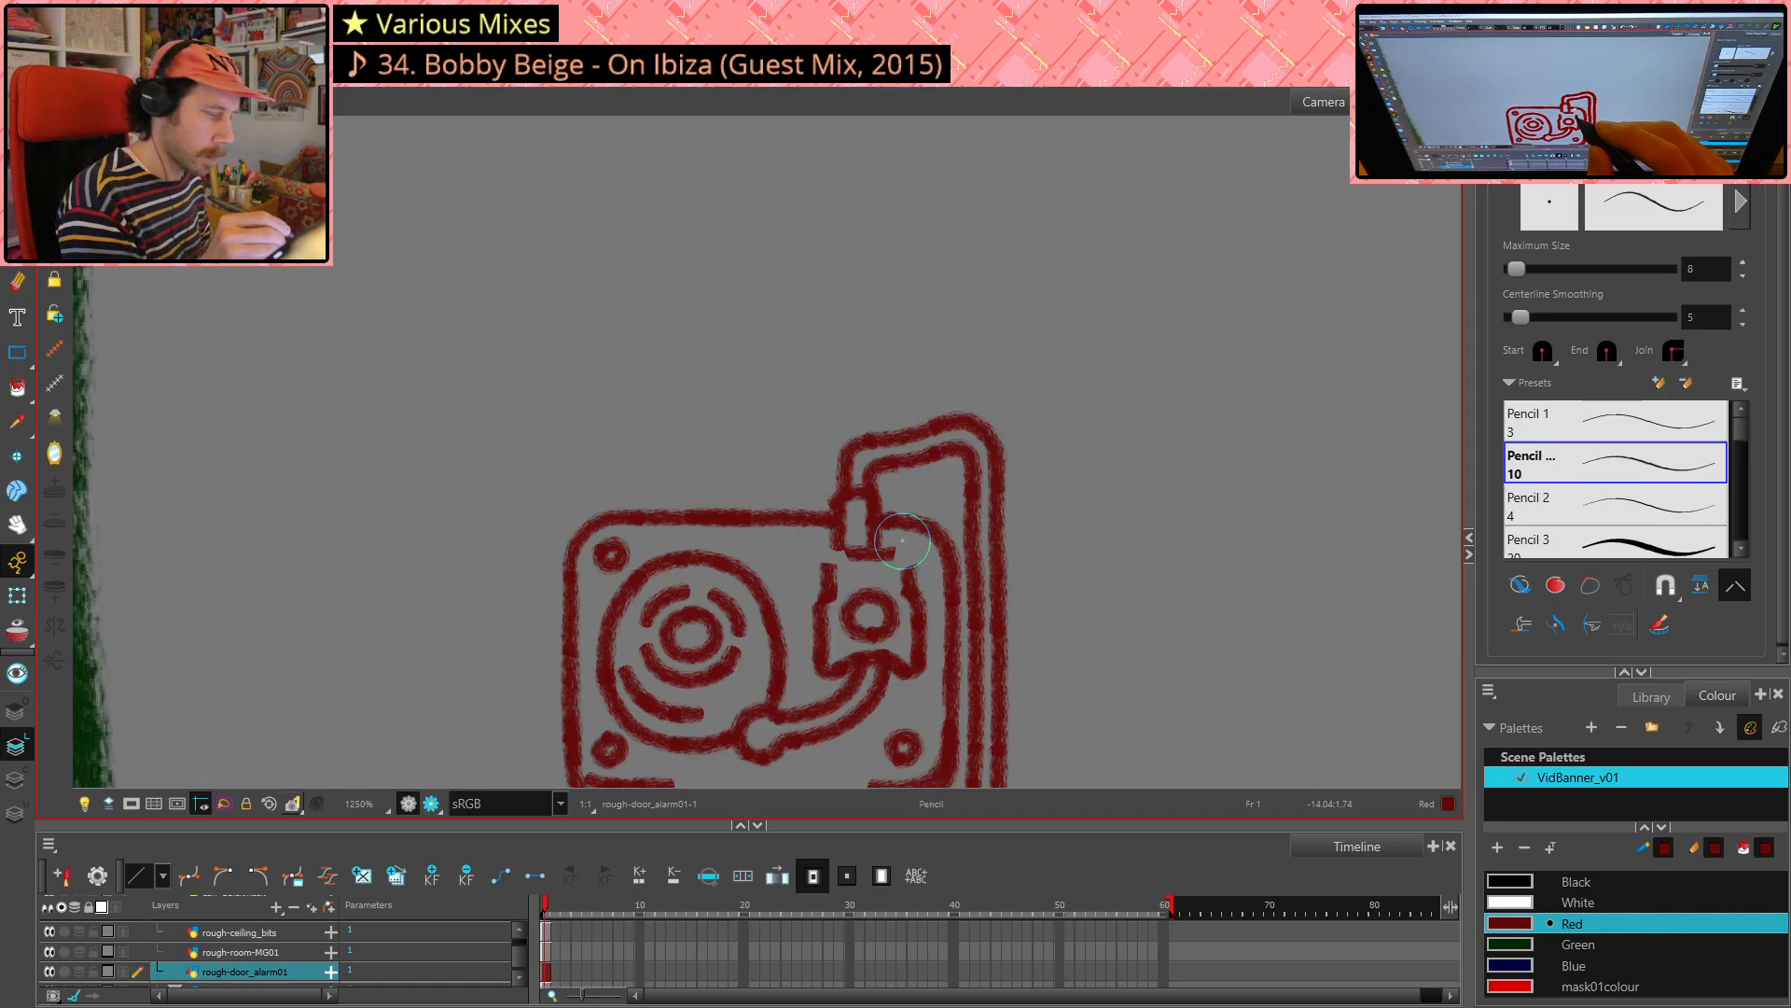
- Delete the short leftover piece of the mounting block's top edge below the cable connector
left_click(871, 553)
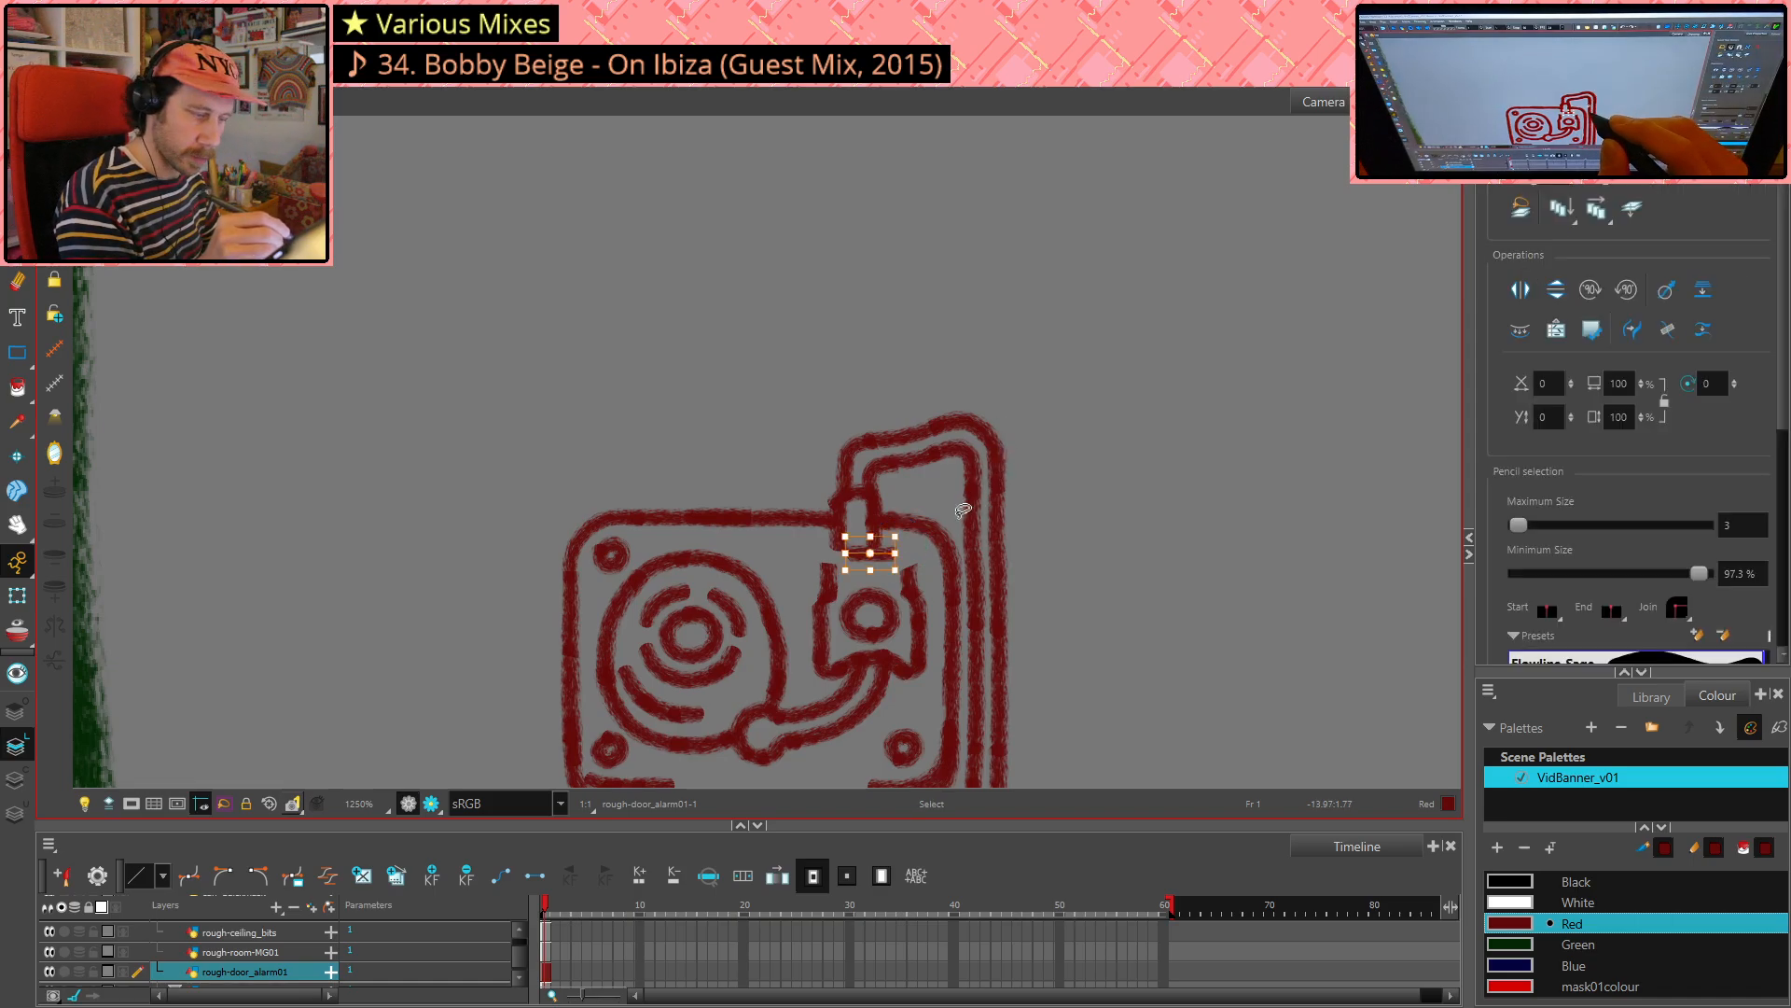
key("Delete")
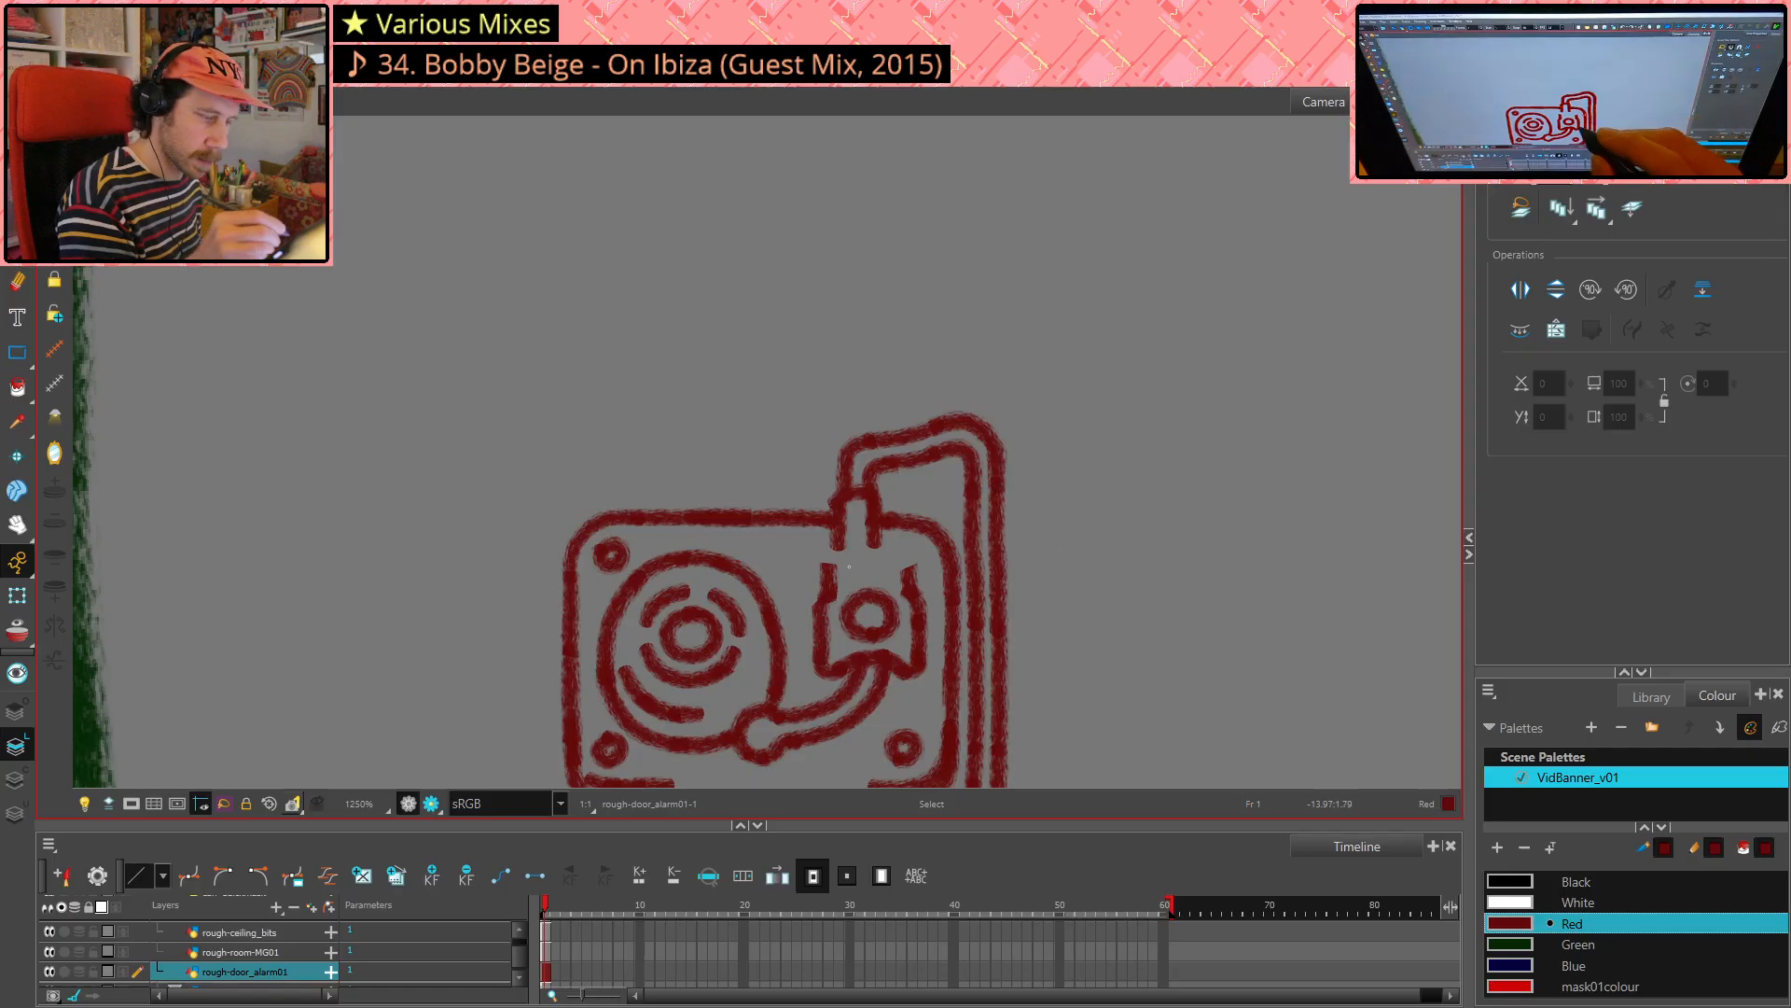
- Try redrawing the mounting block's whole top edge and corners with the red Pencil, and undo the strokes
key("alt+x")
mouse_move(828, 568)
left_mouse_down()
mouse_move(893, 514)
mouse_move(828, 559)
left_mouse_up()
key("ctrl+z")
key("ctrl+z")
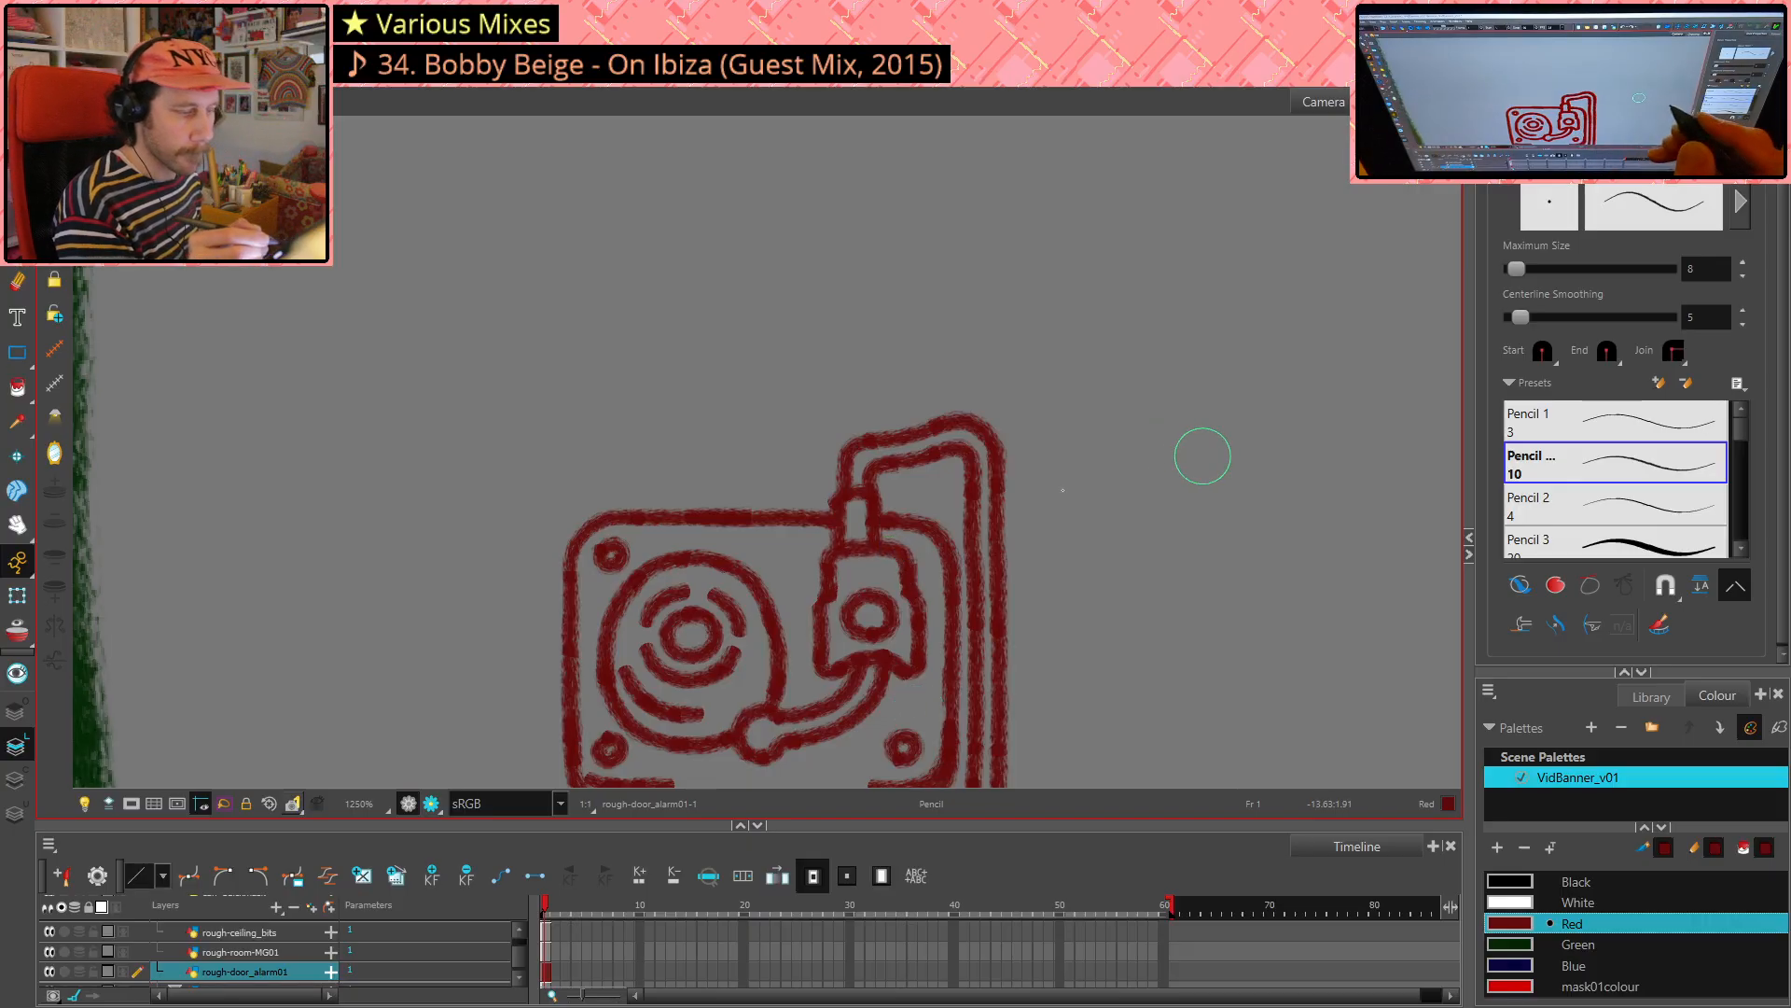
key("ctrl+z")
key("ctrl+z")
- Erase the upper edge of the striker's mounting block and redraw its top edge and right corner with the red Pencil
key("alt+e")
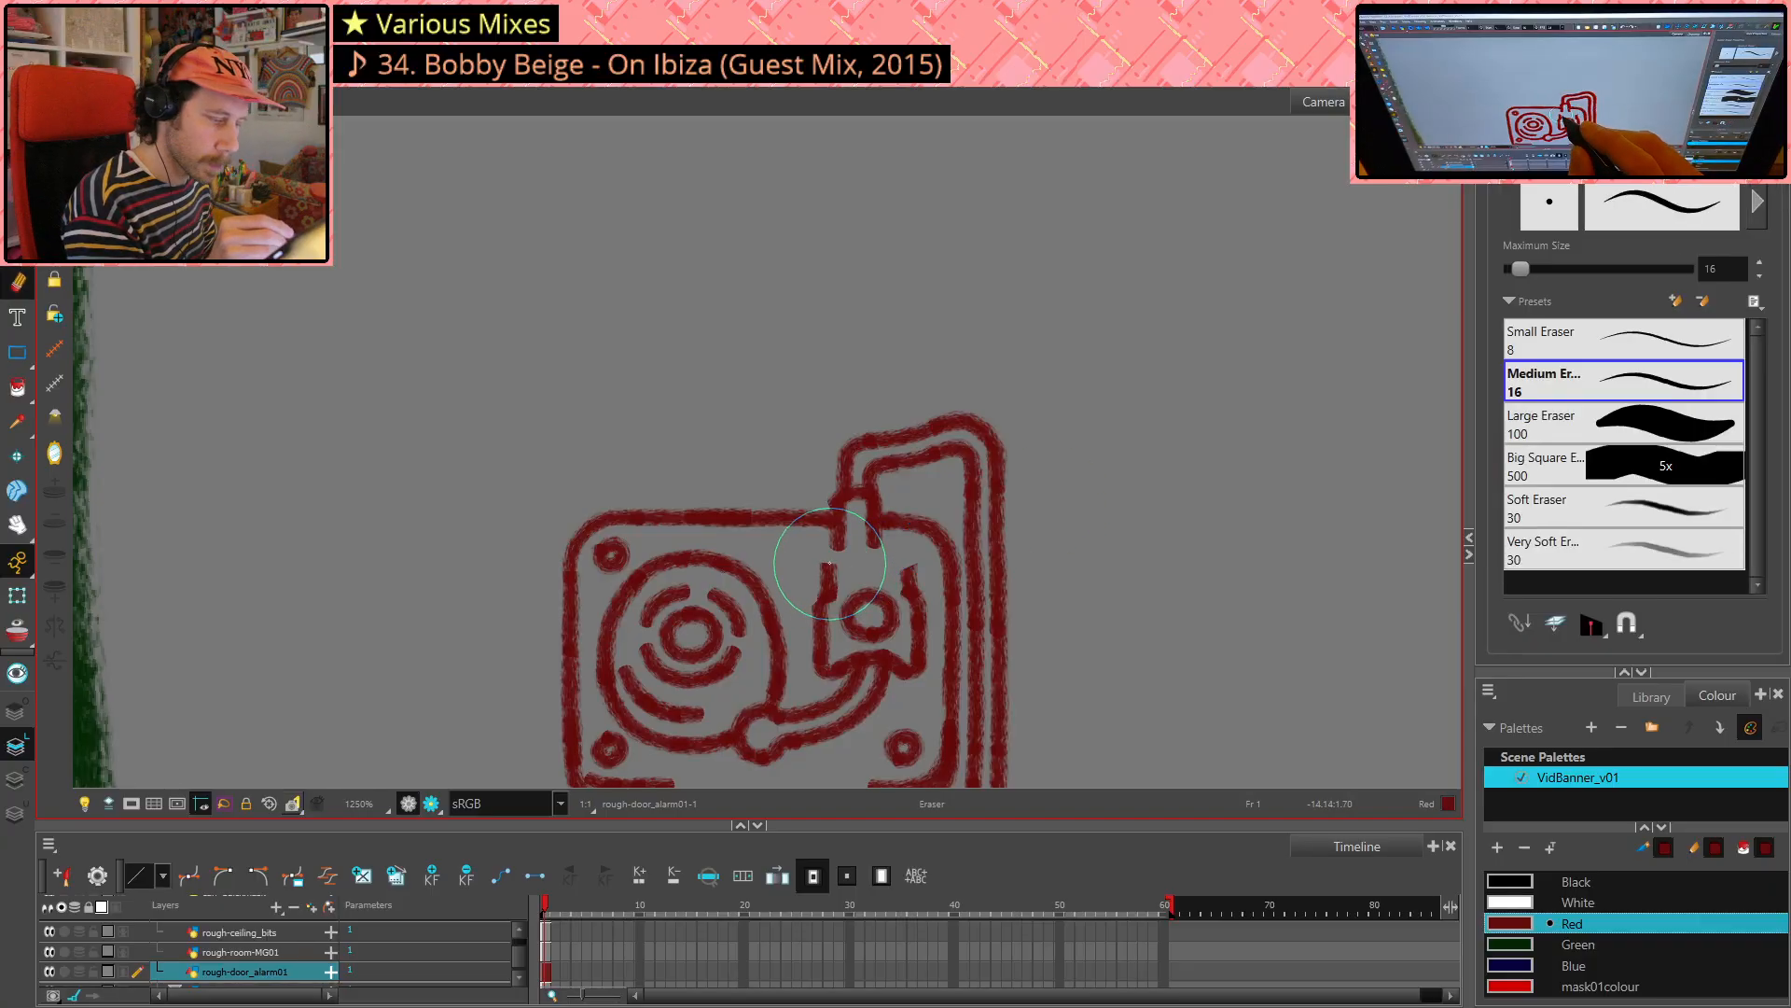
key("alt+slash")
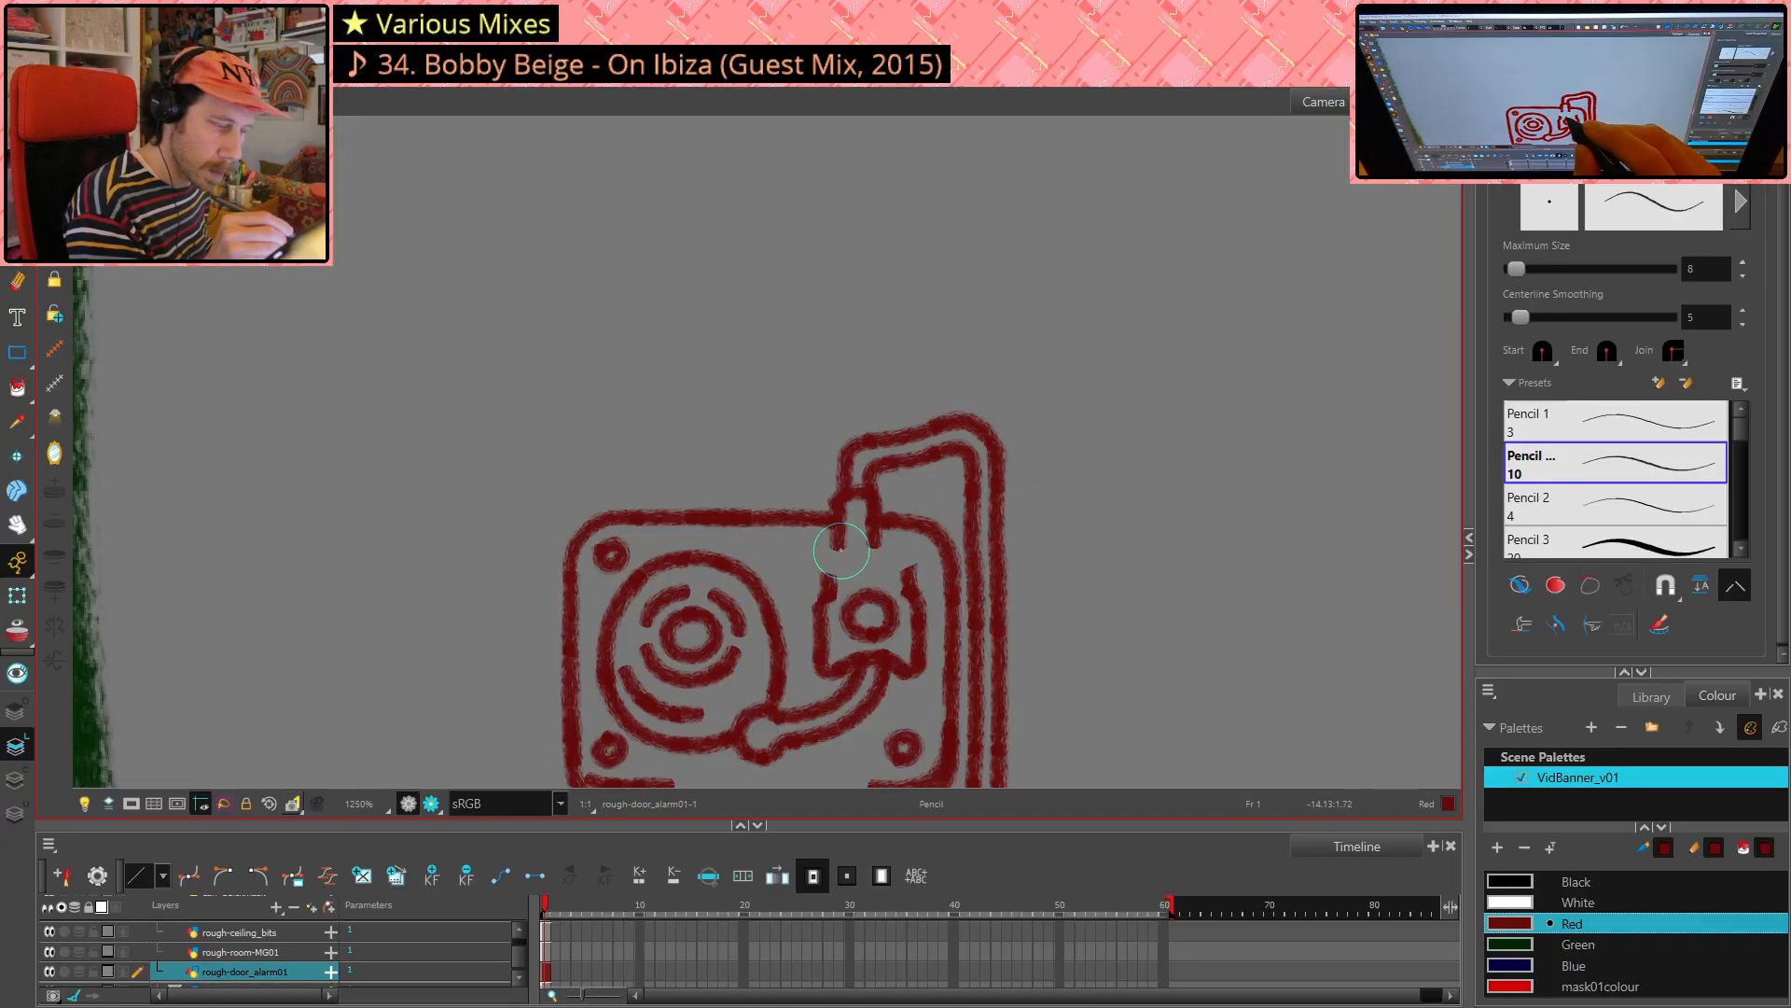
left_click_drag(837, 546, 902, 549)
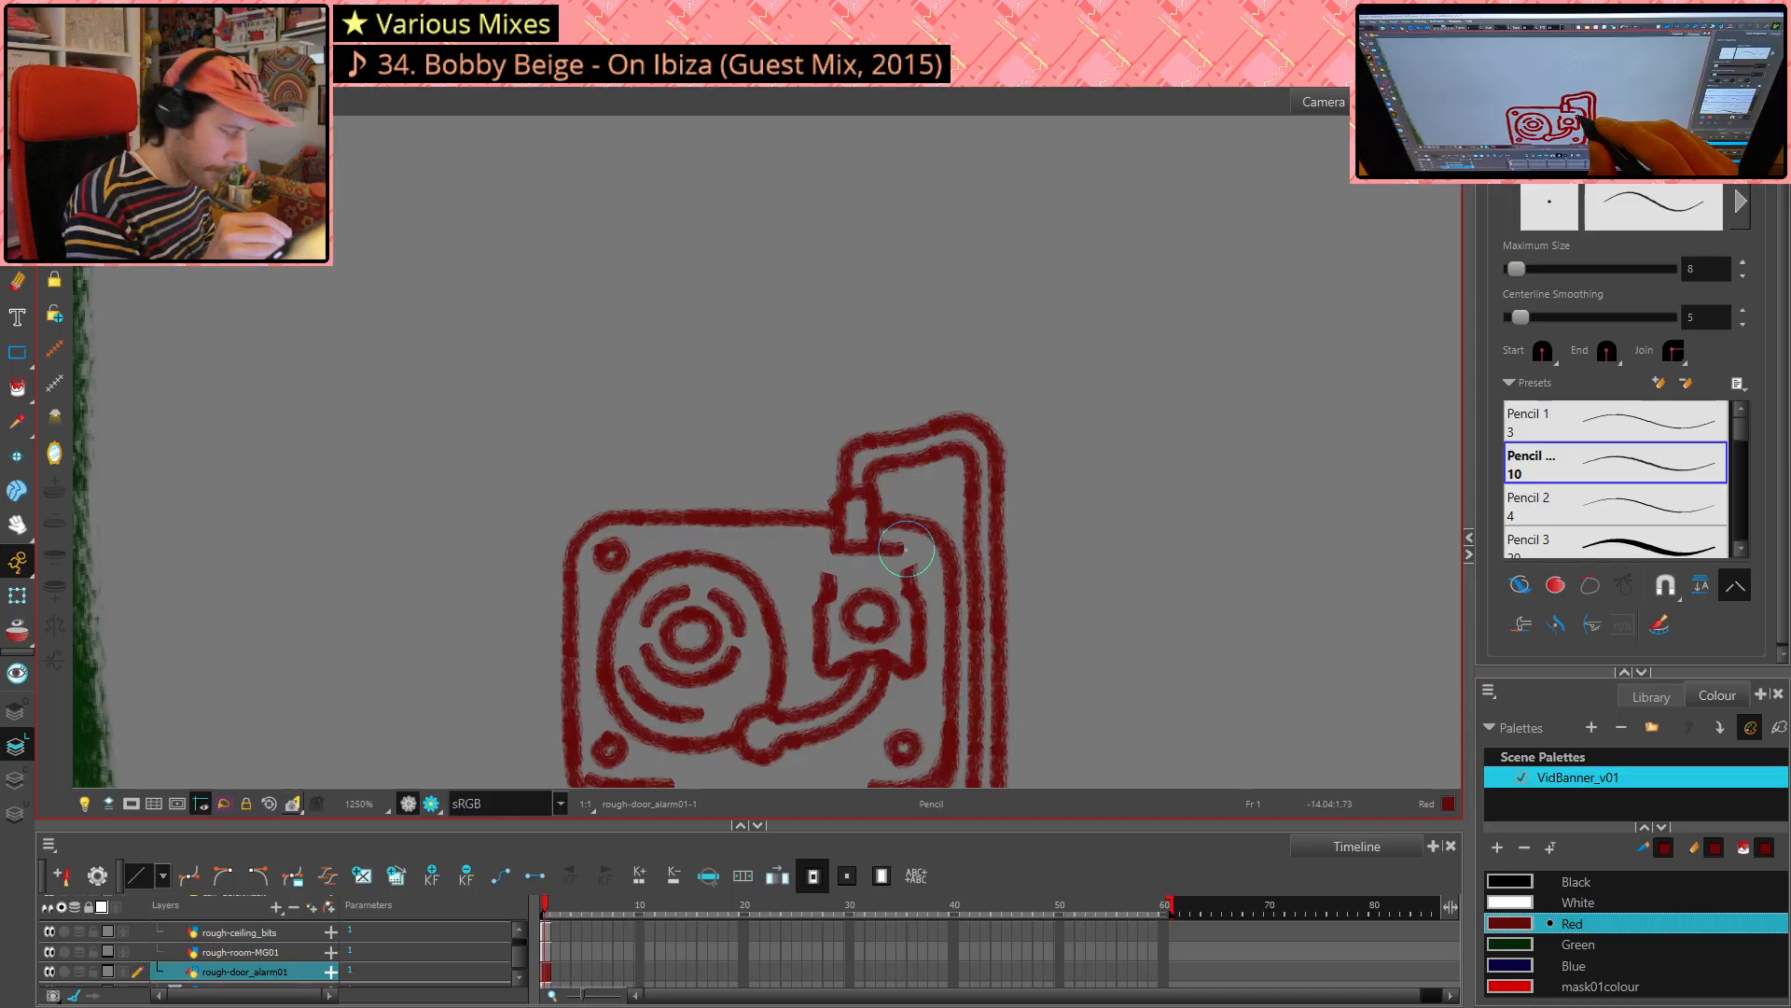
key("alt+e")
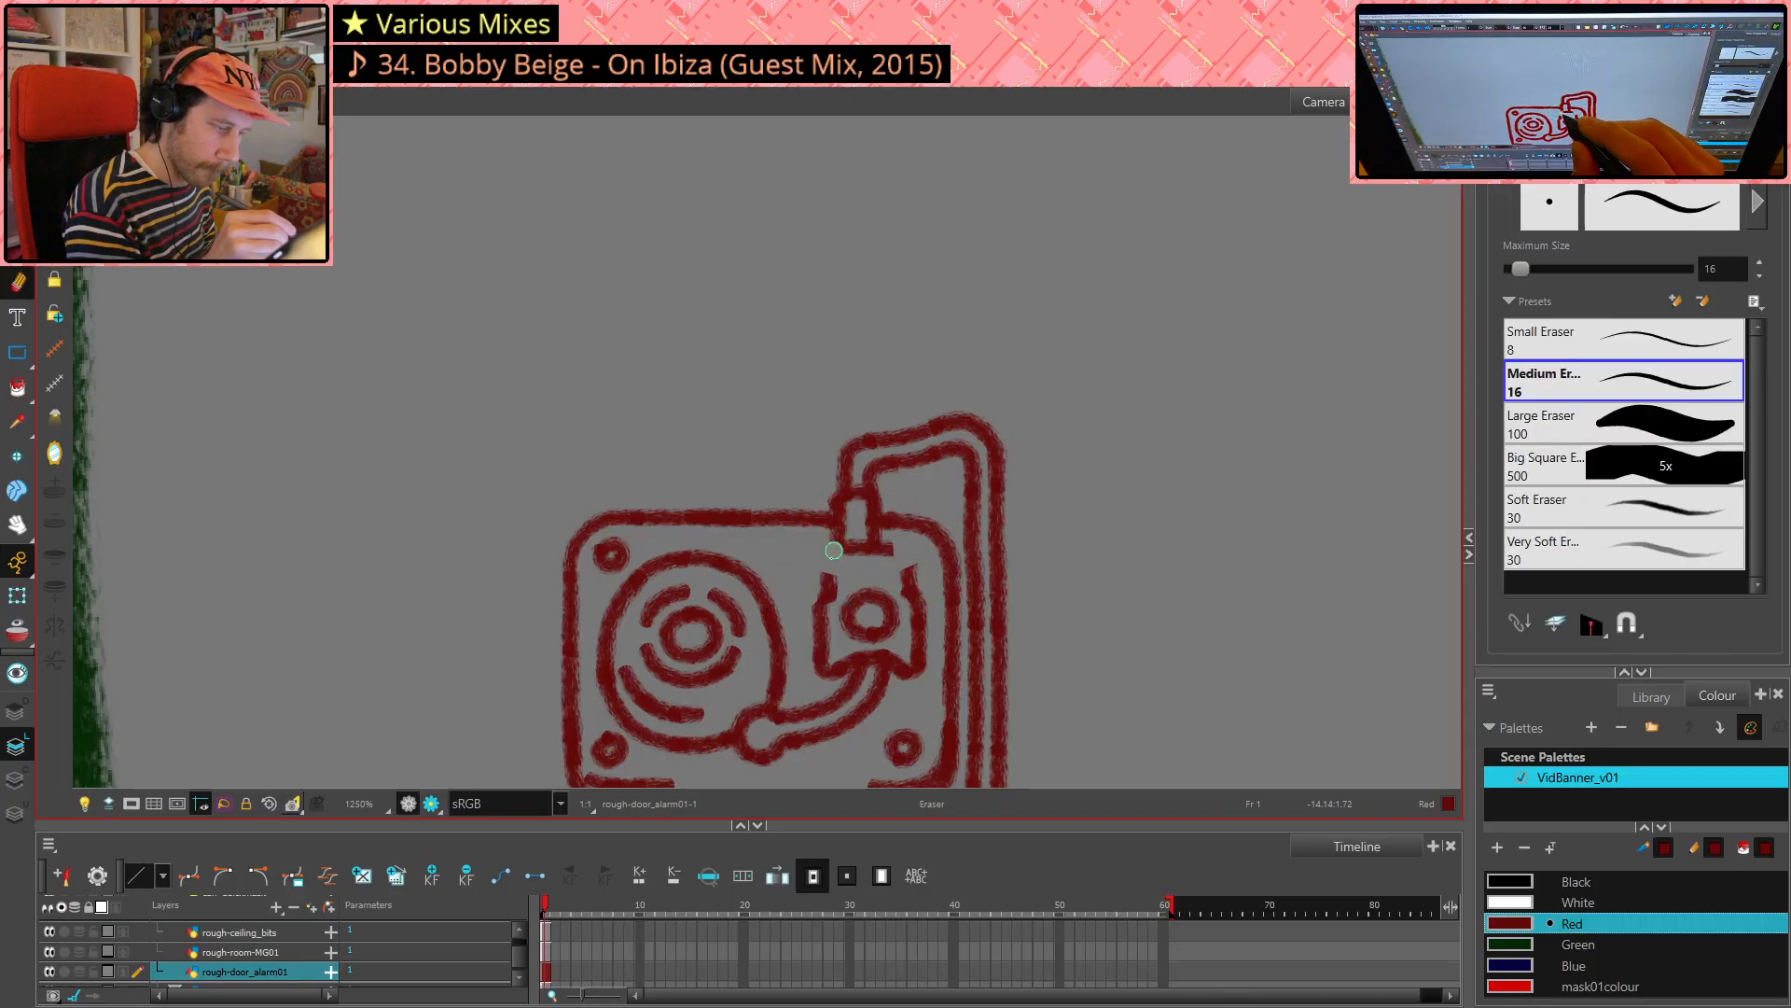
key("alt+slash")
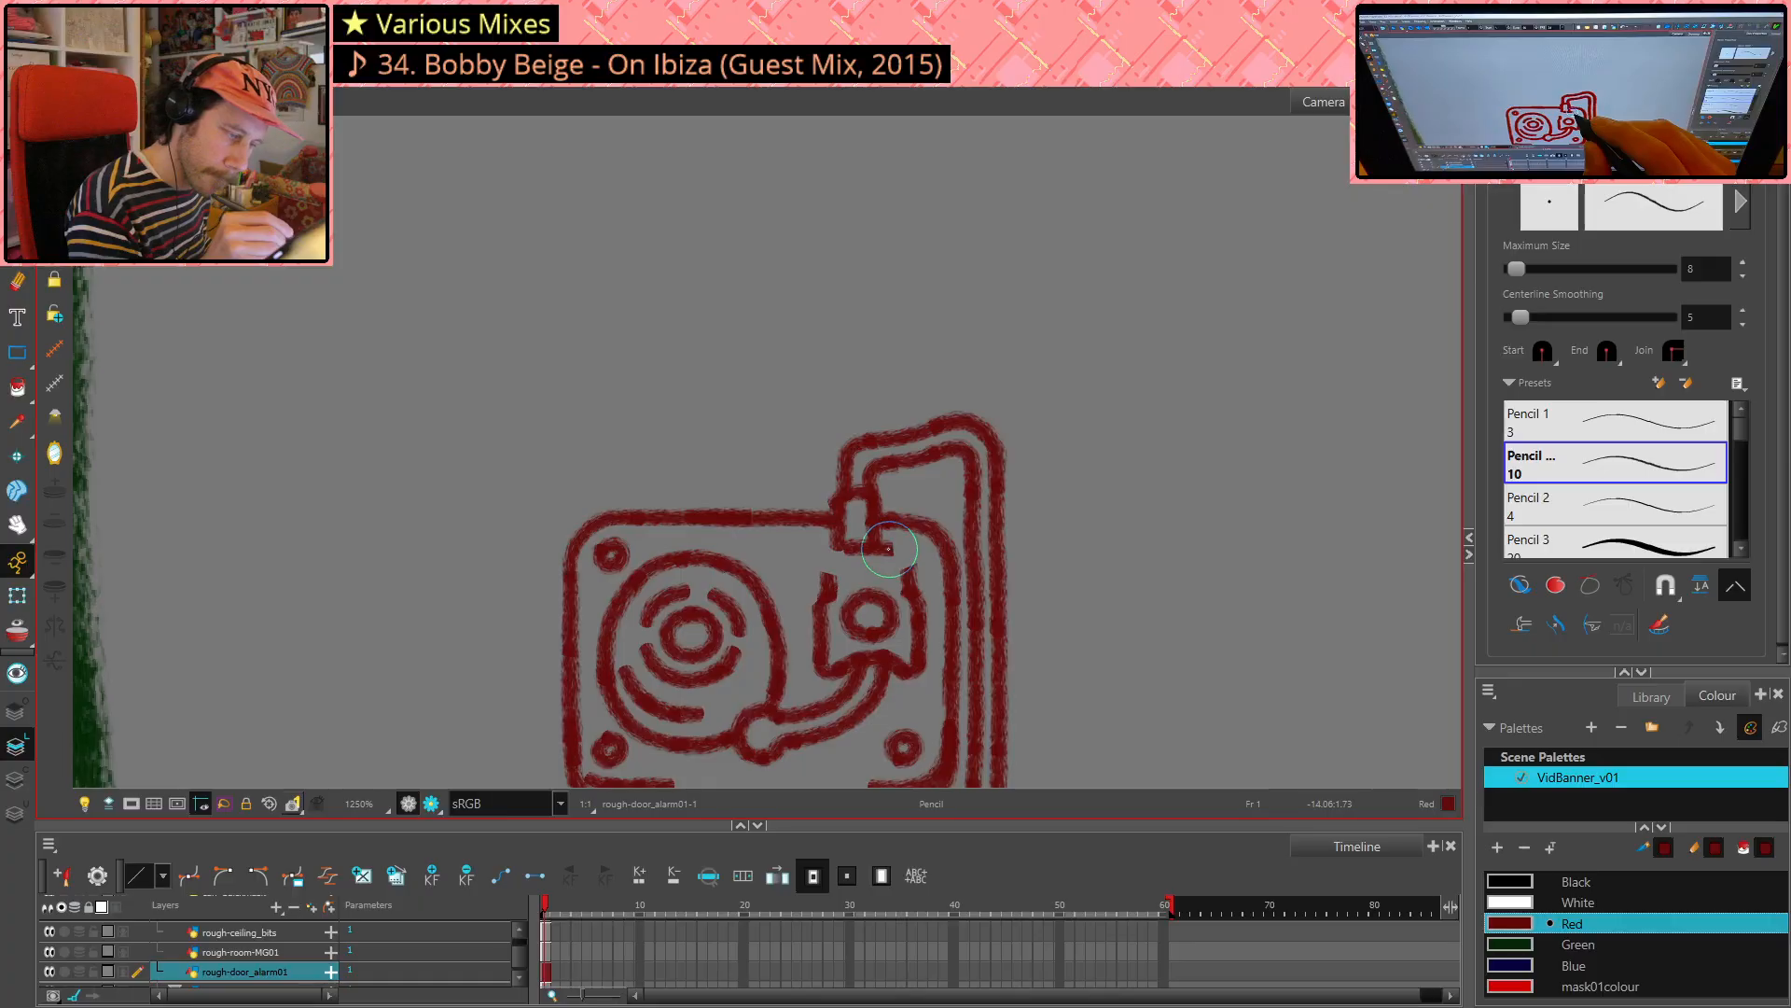
left_click_drag(888, 548, 893, 549)
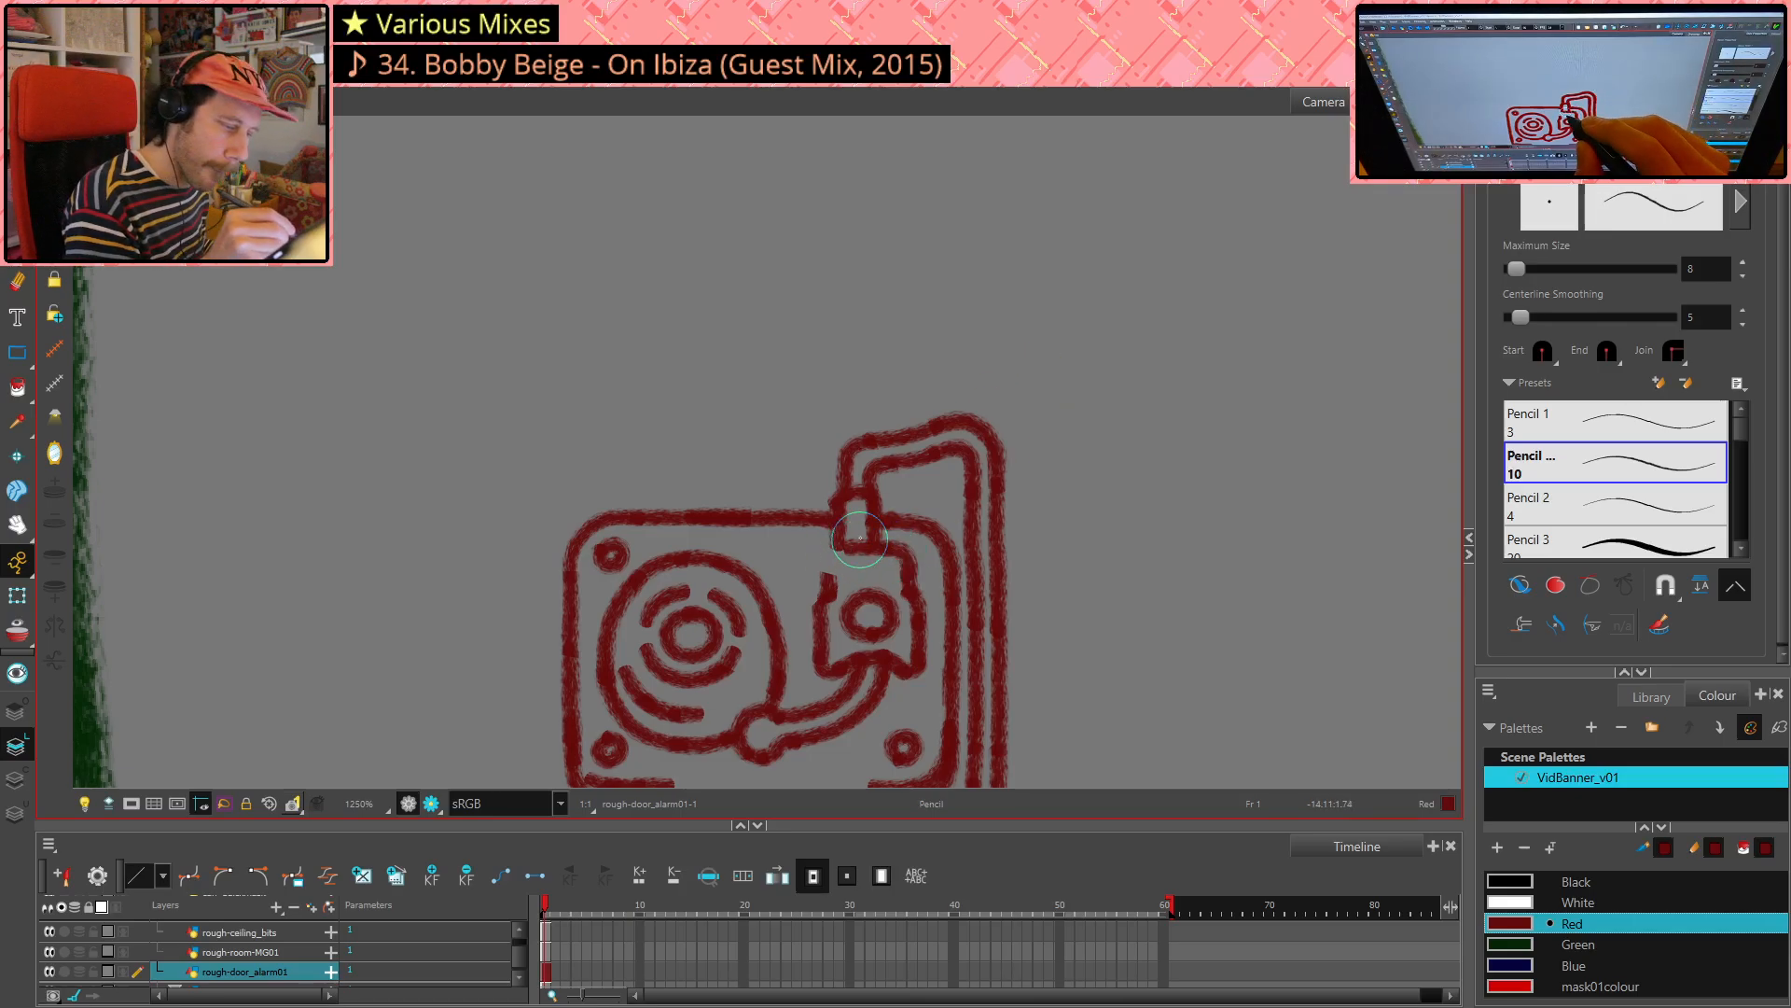
- Redraw the mounting block's remaining upper corner with the red Pencil in a horizontally mirrored view, undoing the unwanted strokes
key("4")
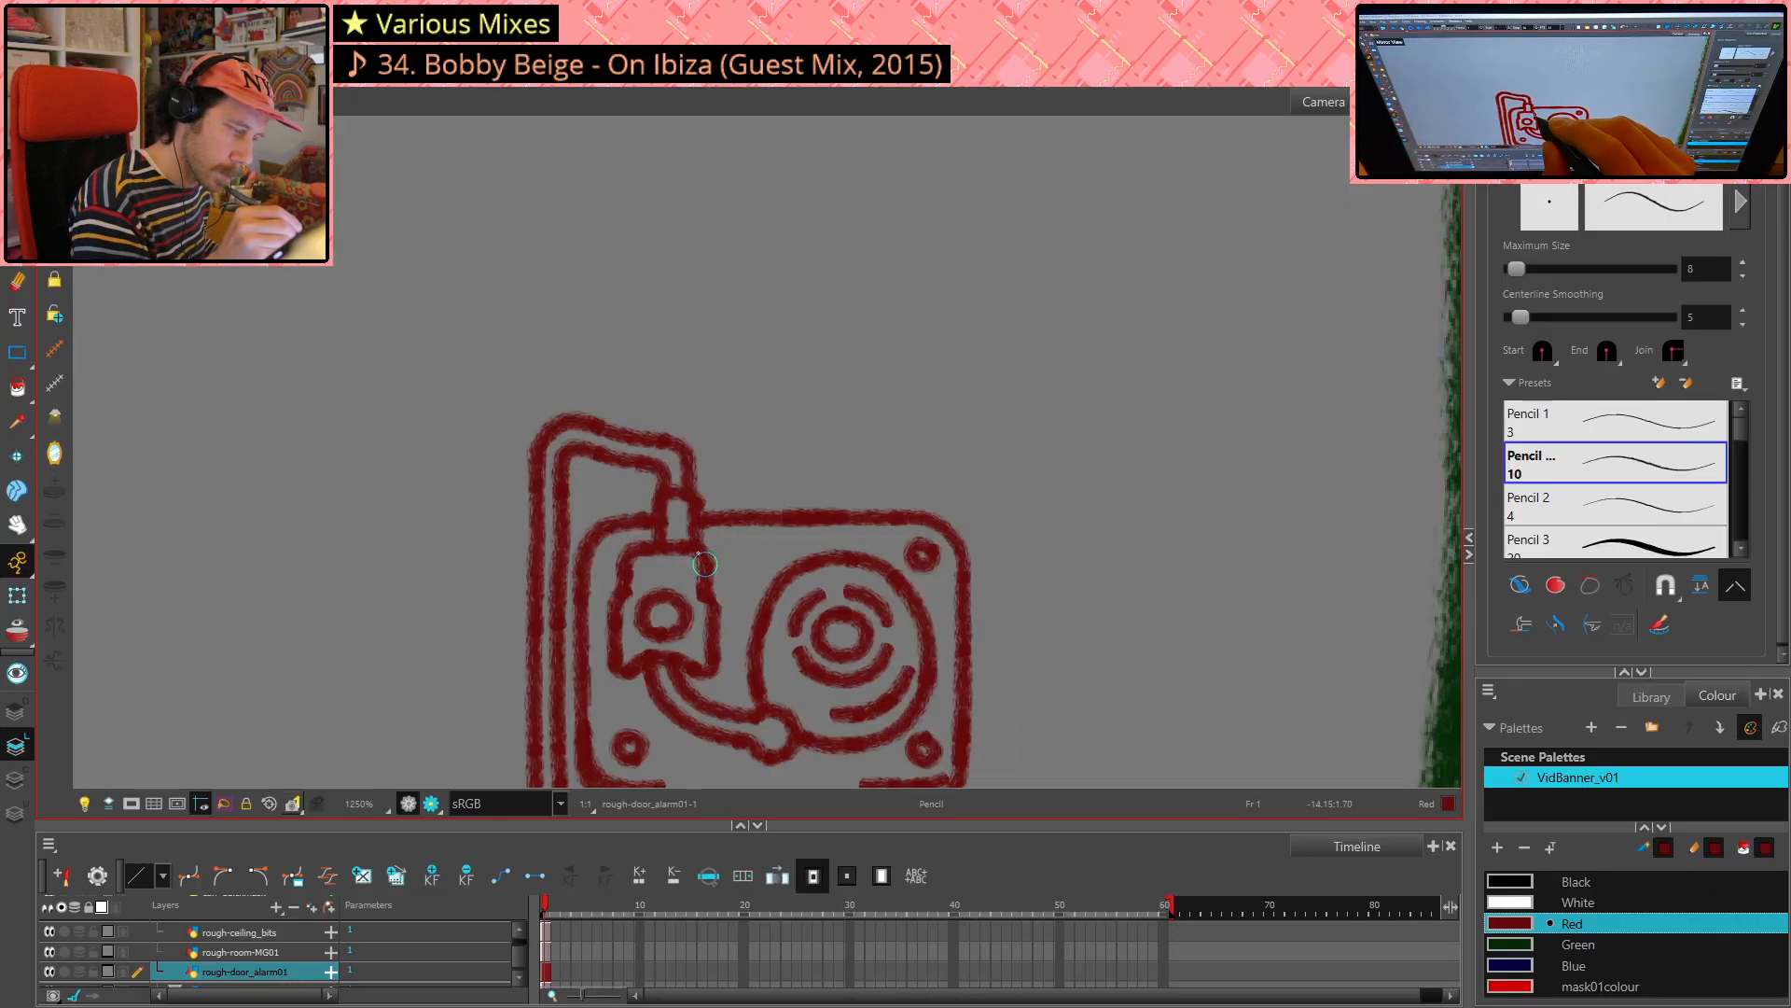
key("ctrl+z")
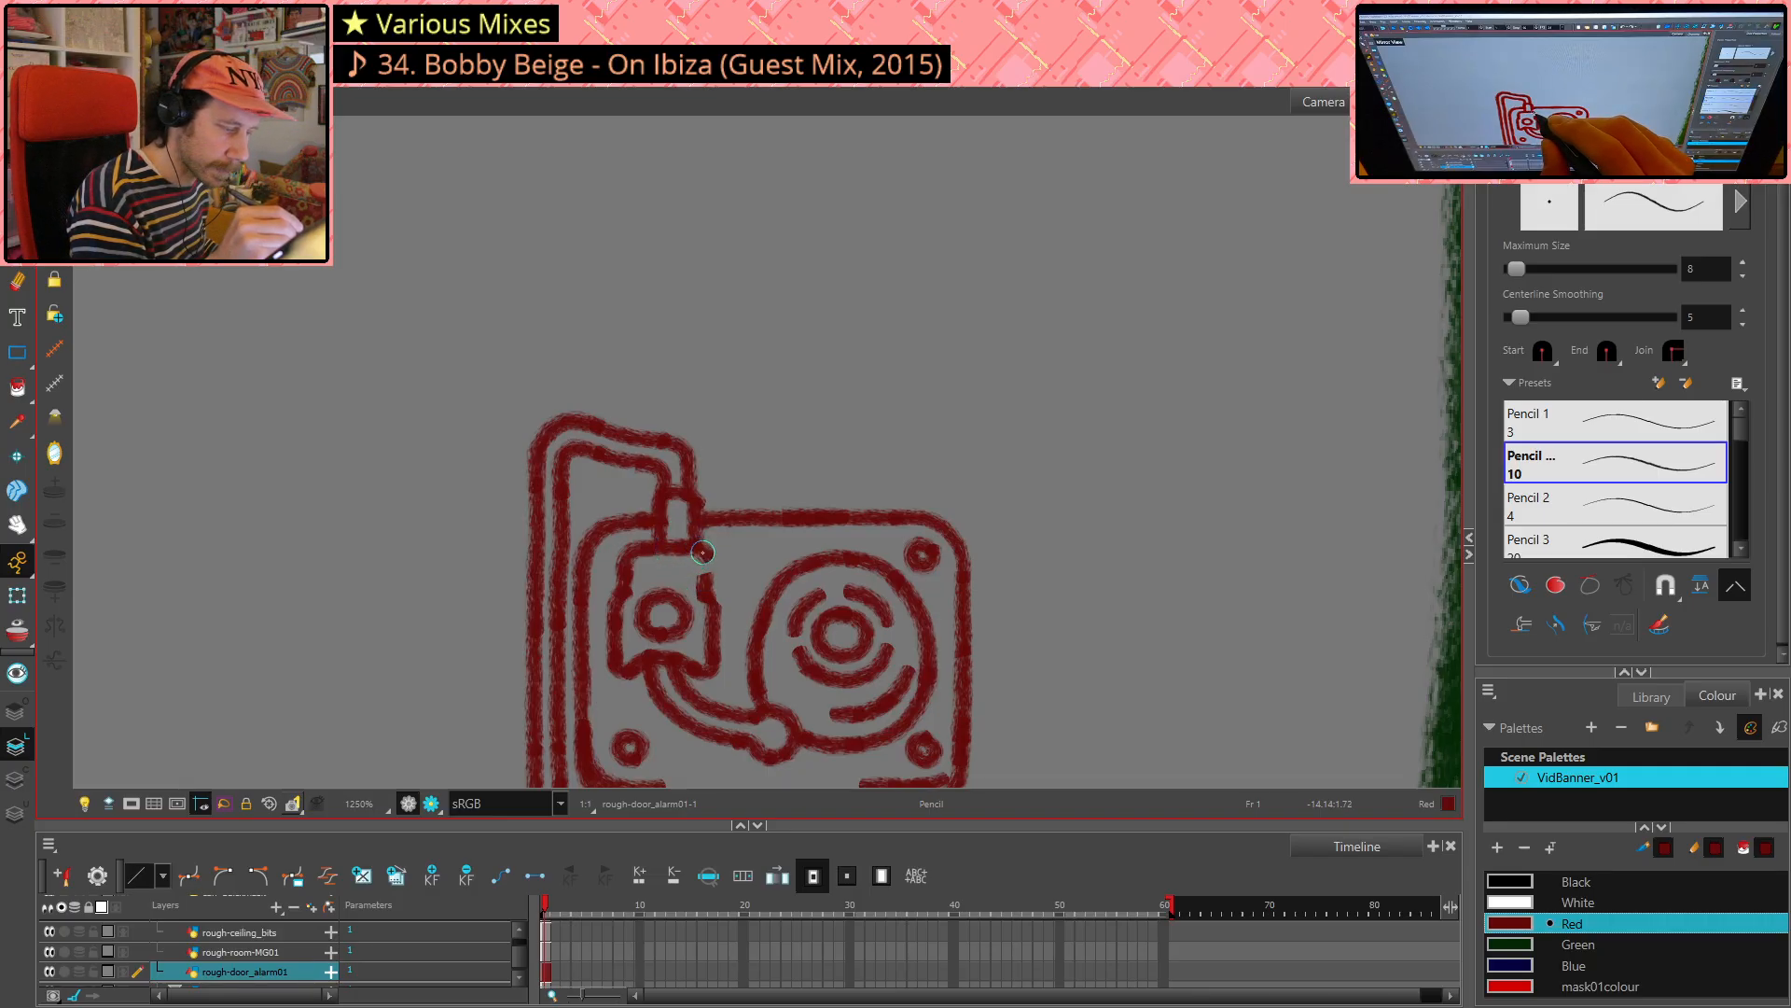
left_click_drag(703, 552, 710, 588)
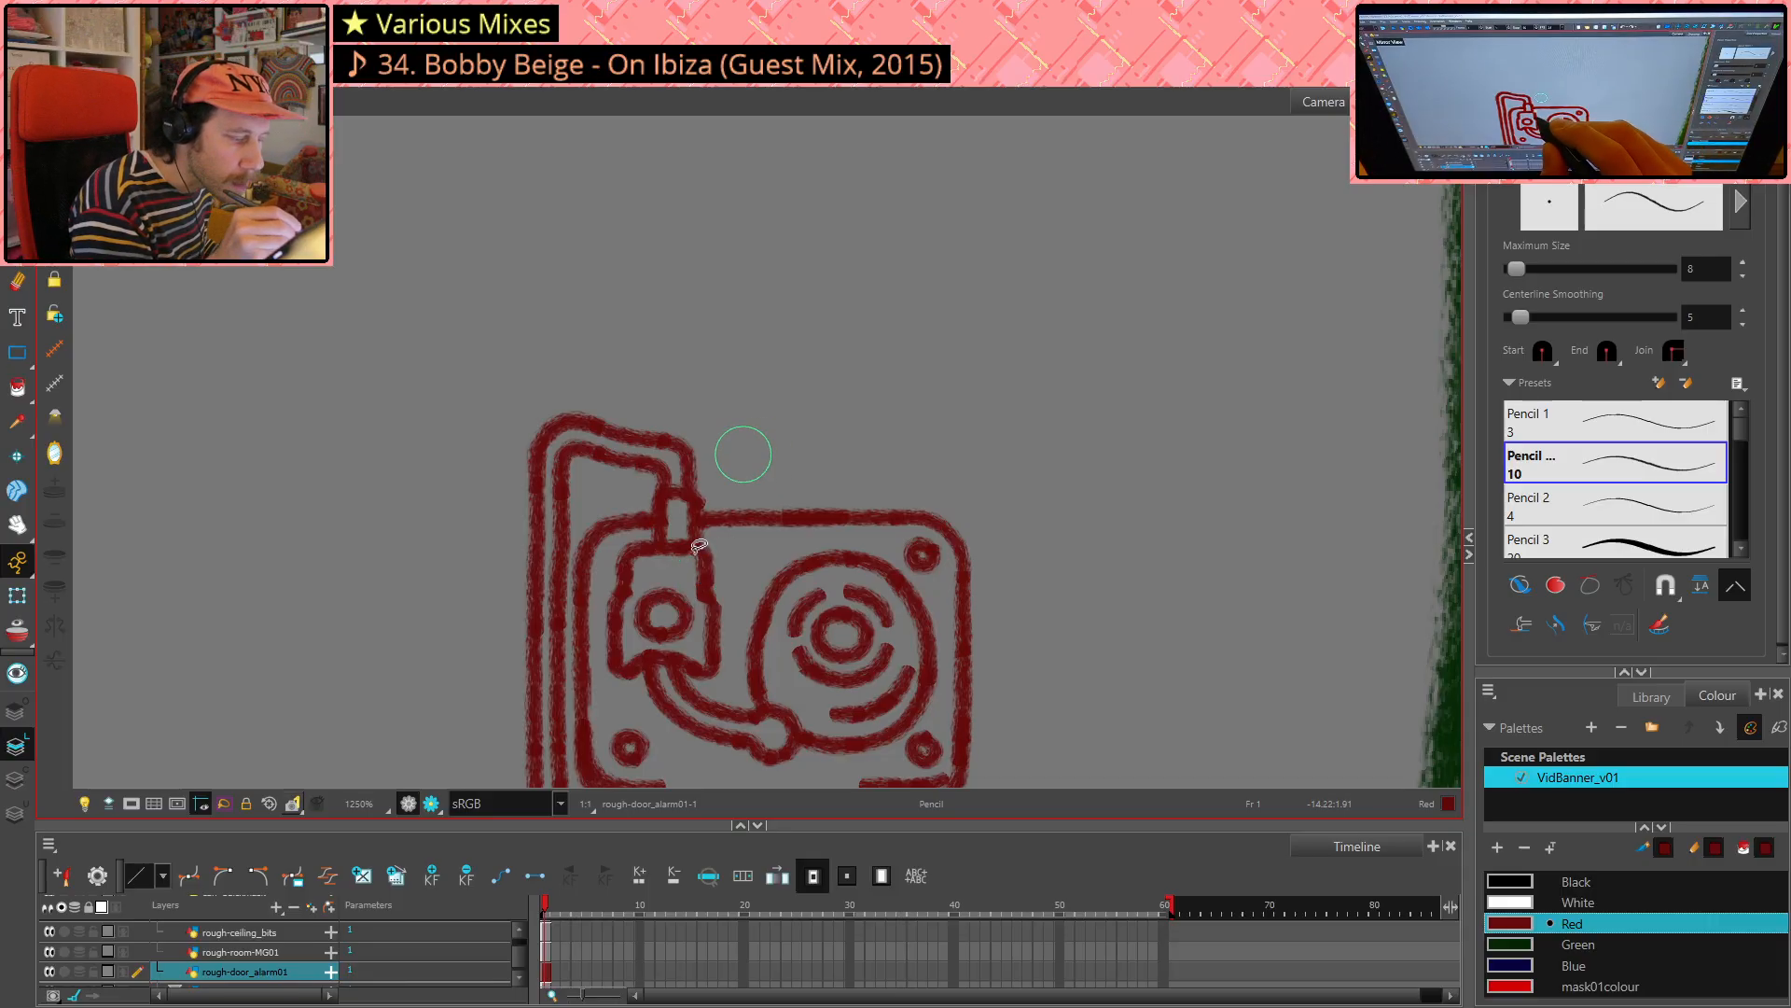
key("ctrl+z")
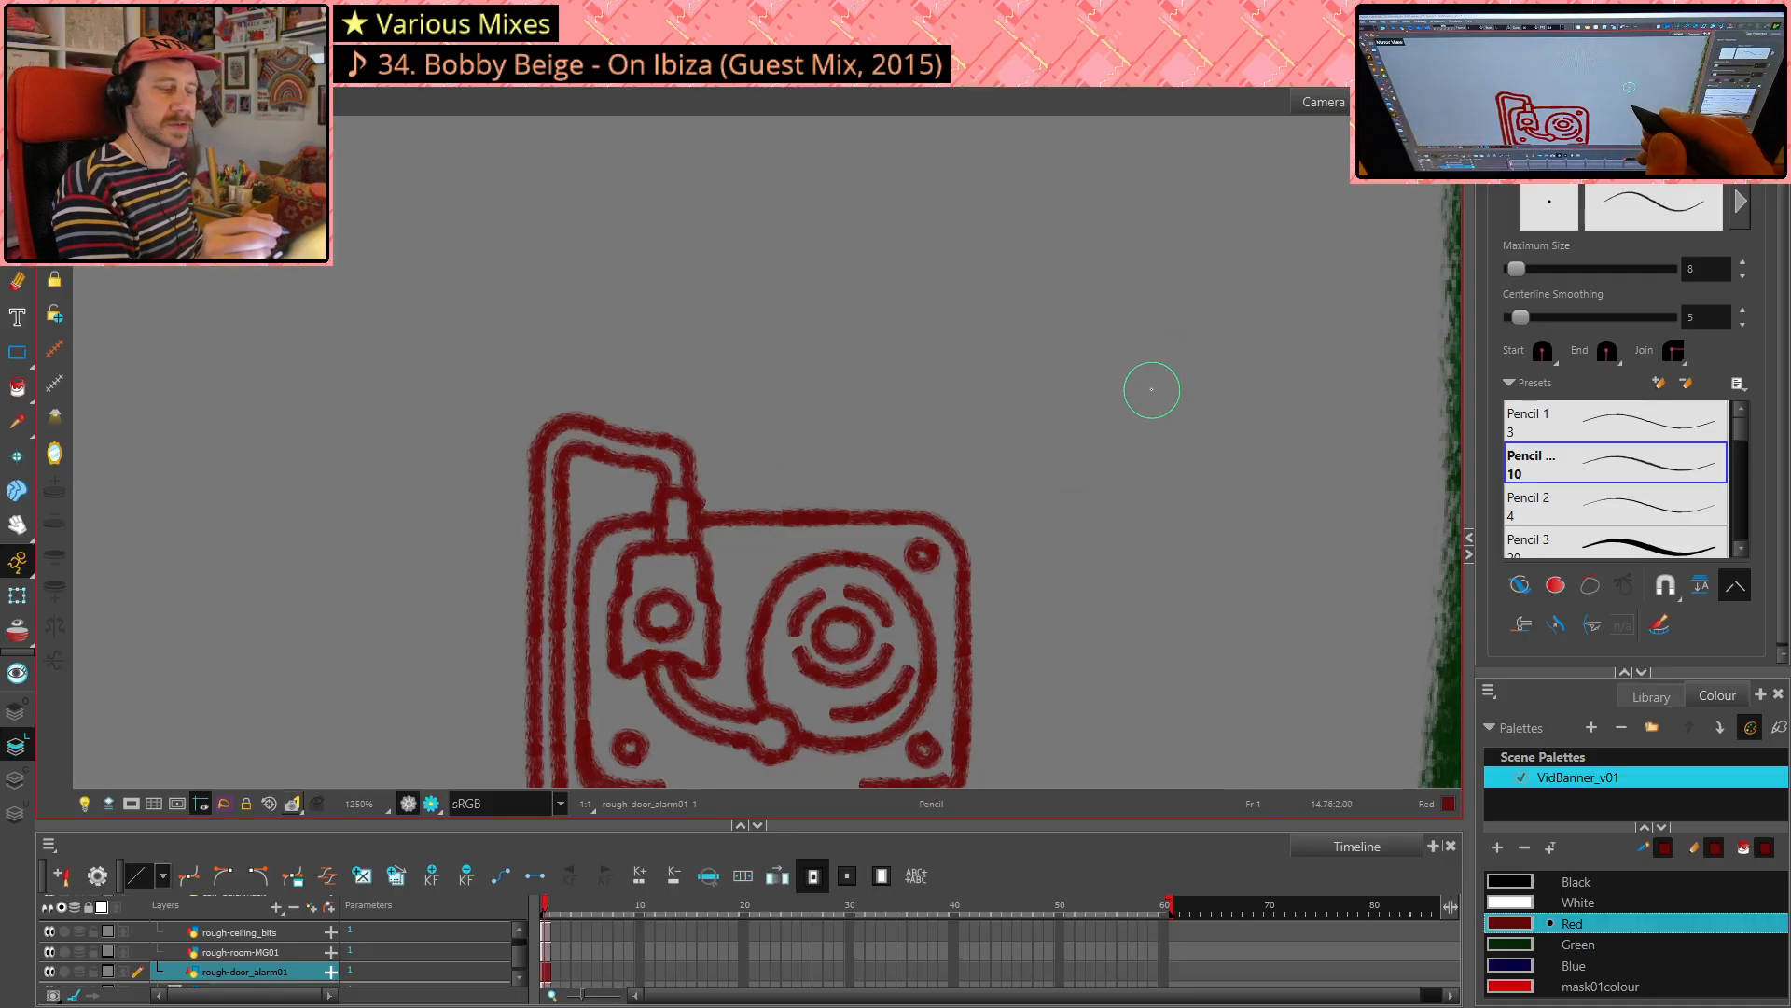
- Erase parts of the striker's round tip, delete the leftover piece beside it, and redraw the tip's outline with the red Pencil
left_click_drag(1112, 564, 1122, 448)
key("alt+e")
left_click_drag(757, 621, 804, 627)
key("alt+/")
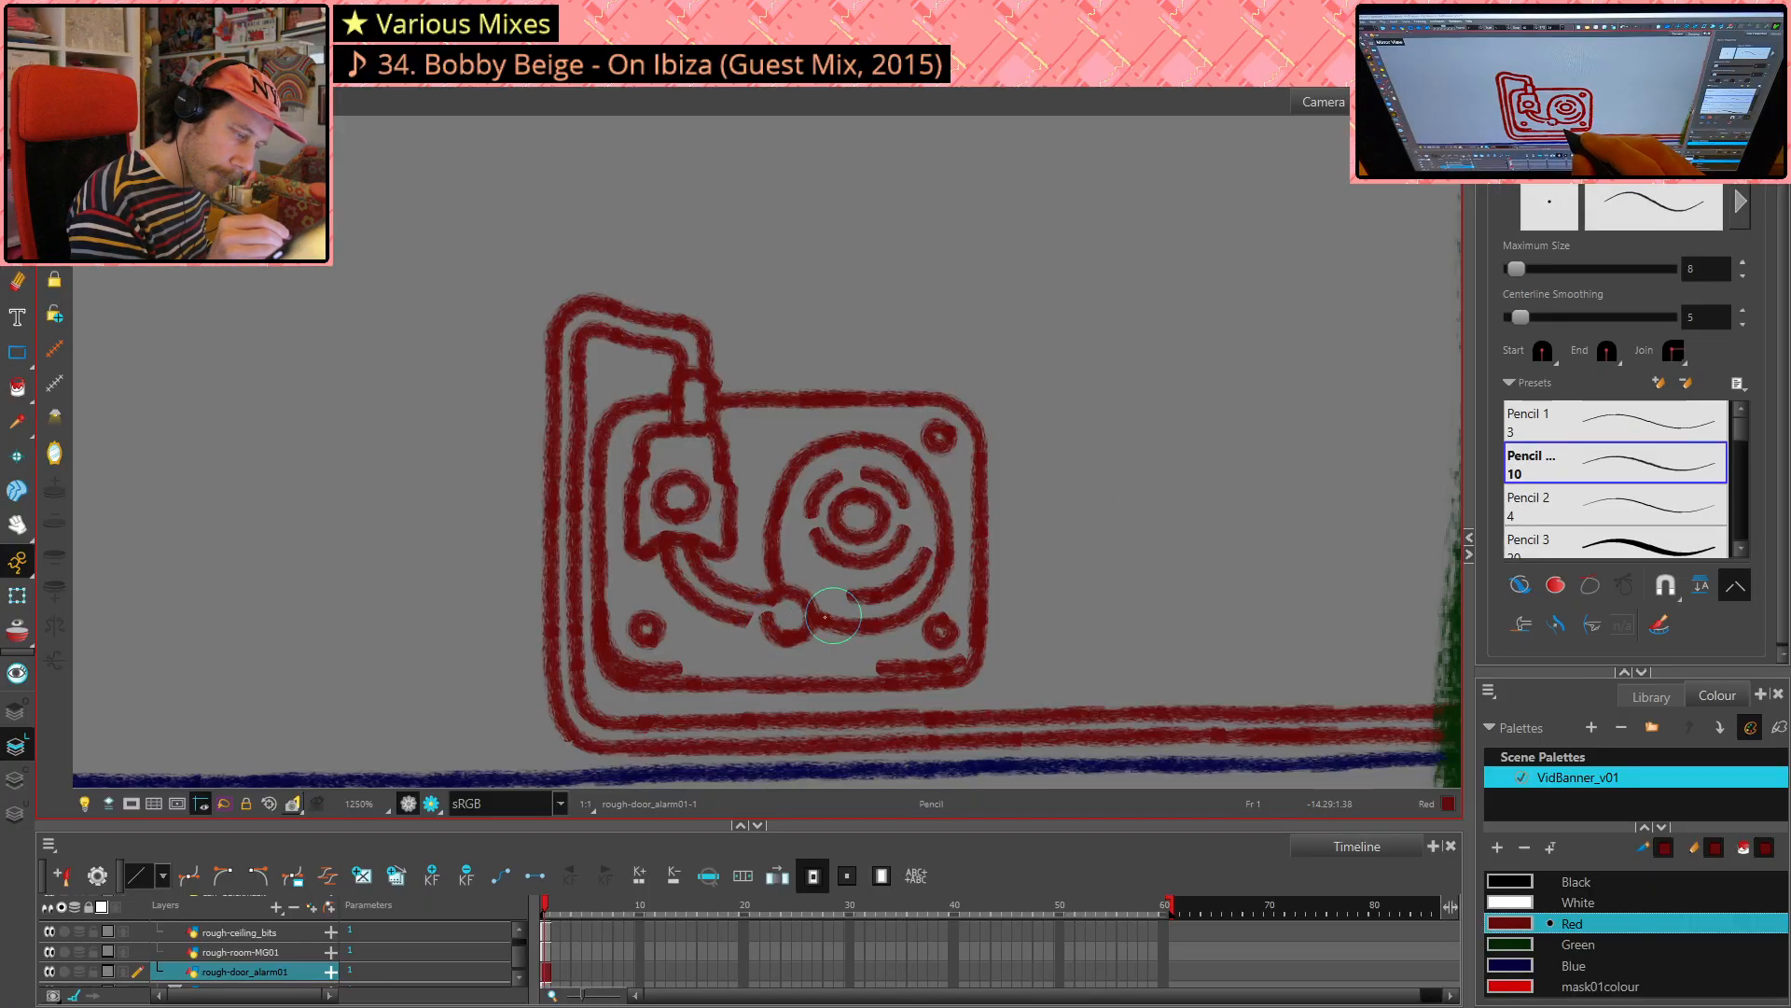
key("alt+/")
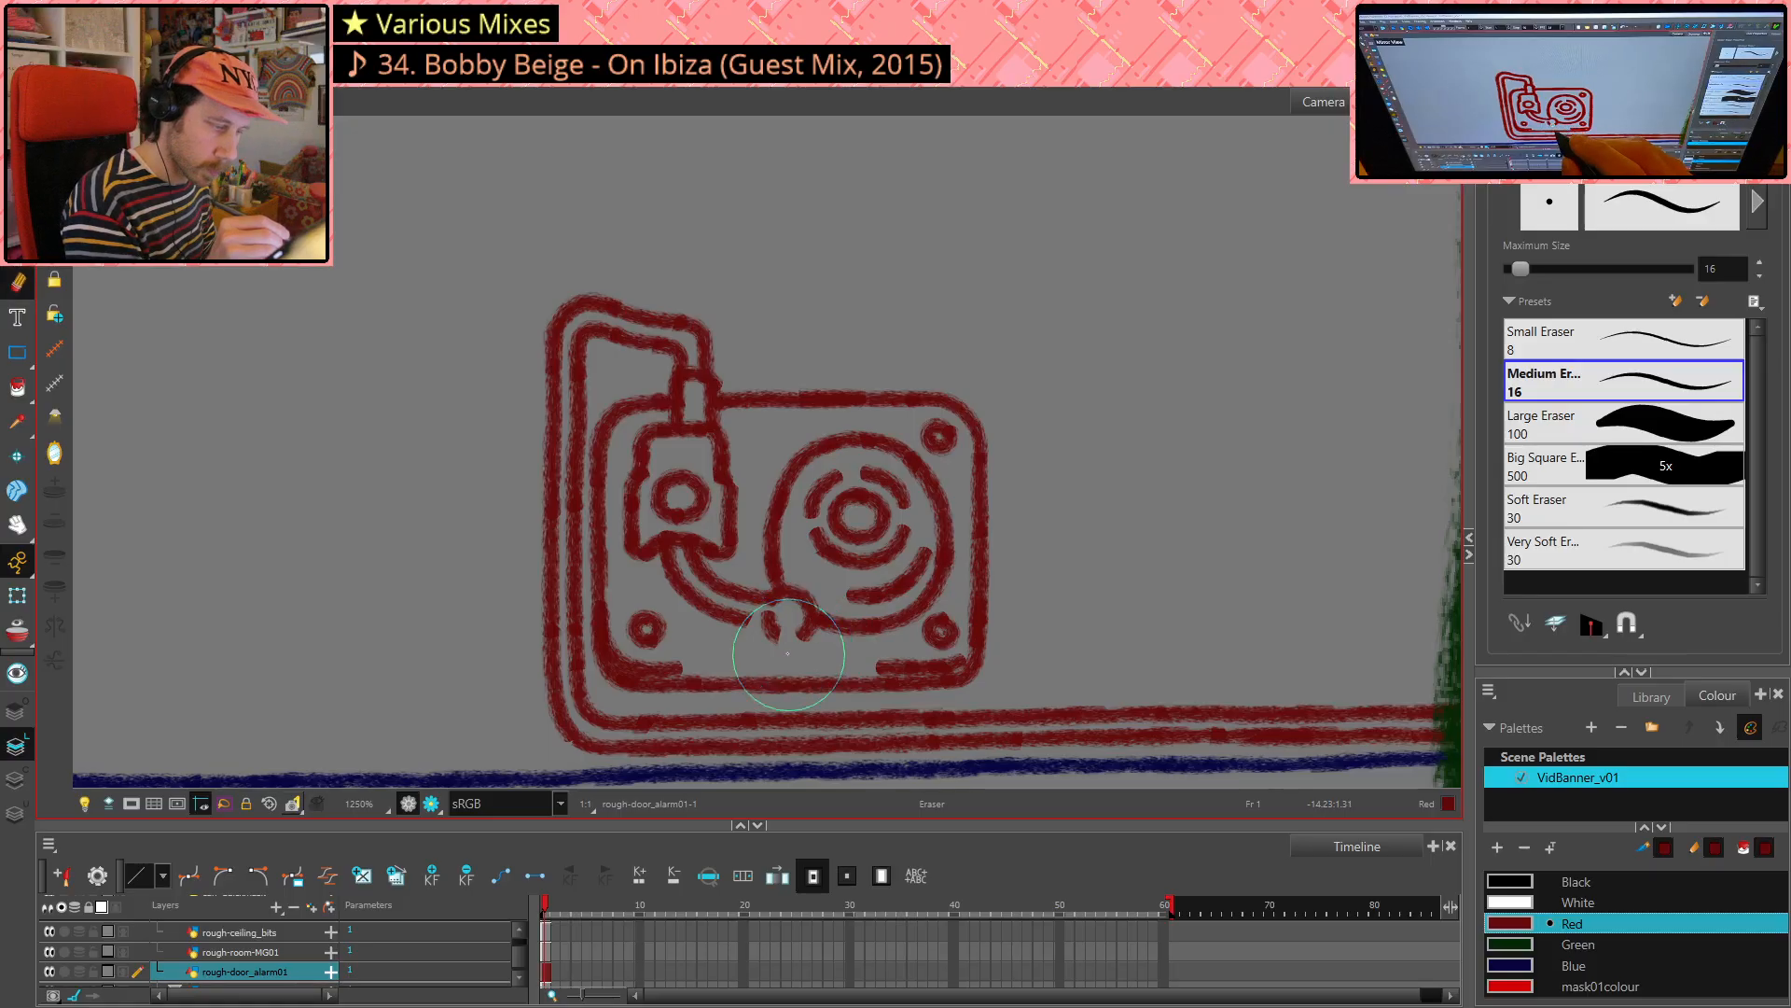
key("alt+slash")
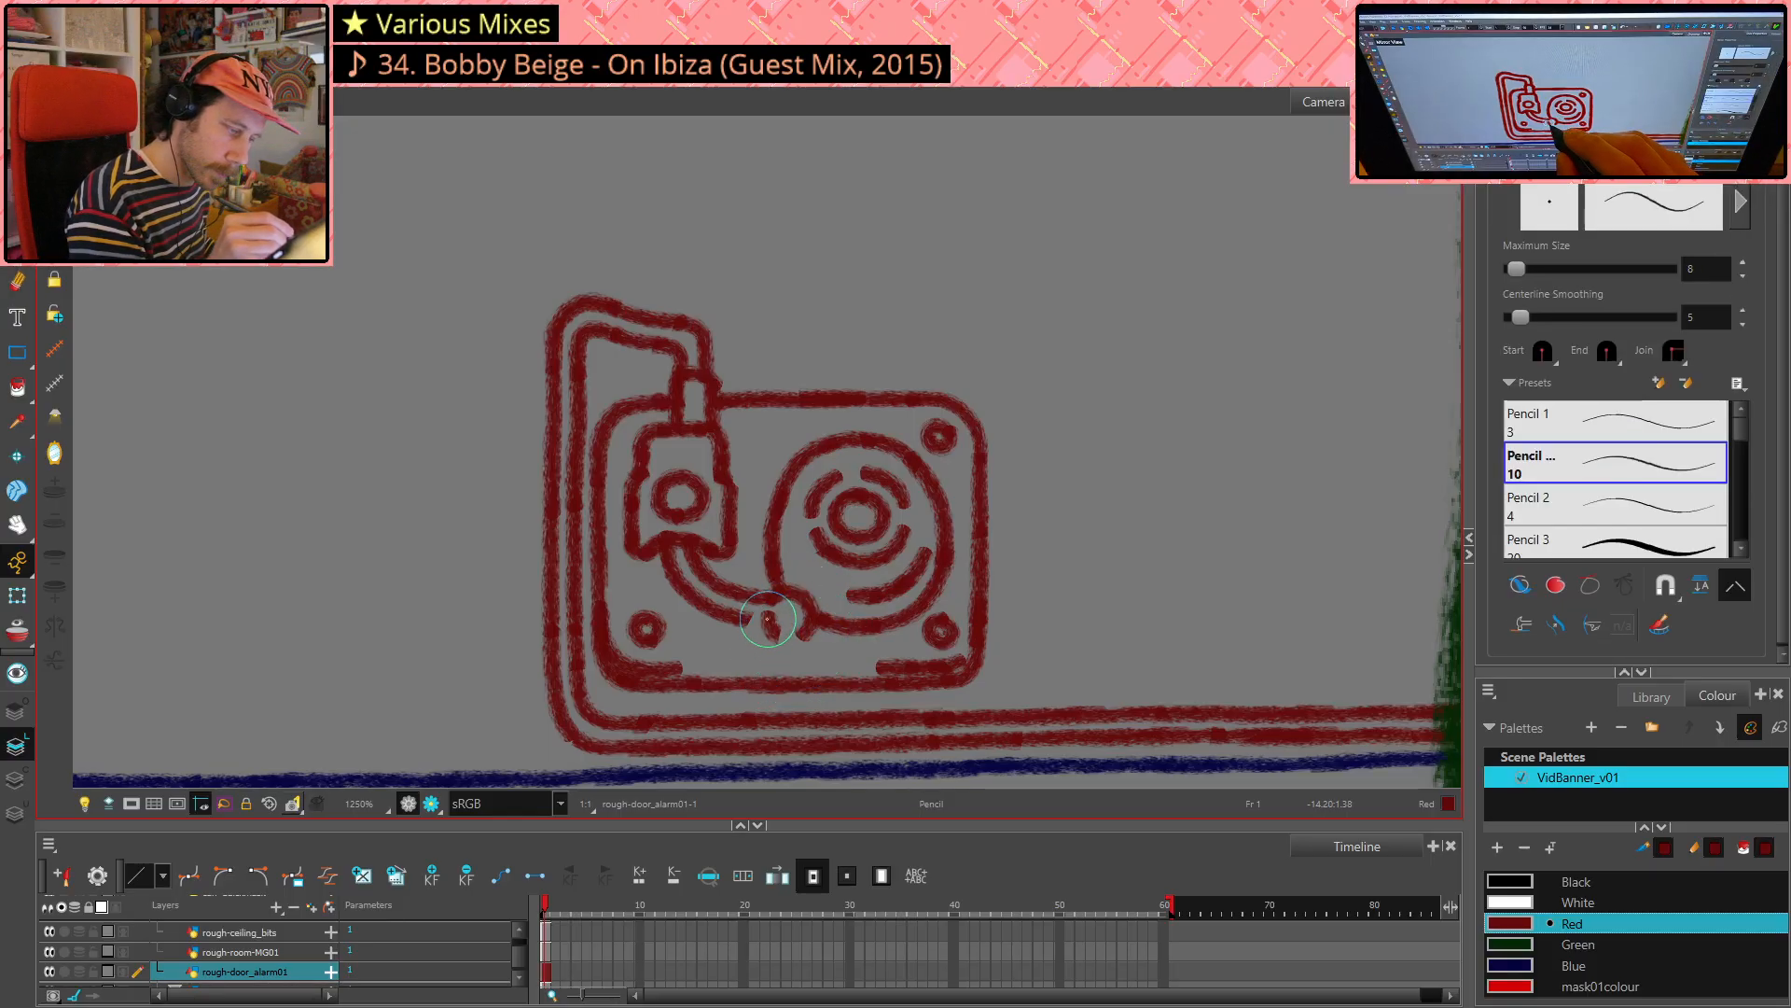
key("alt+s")
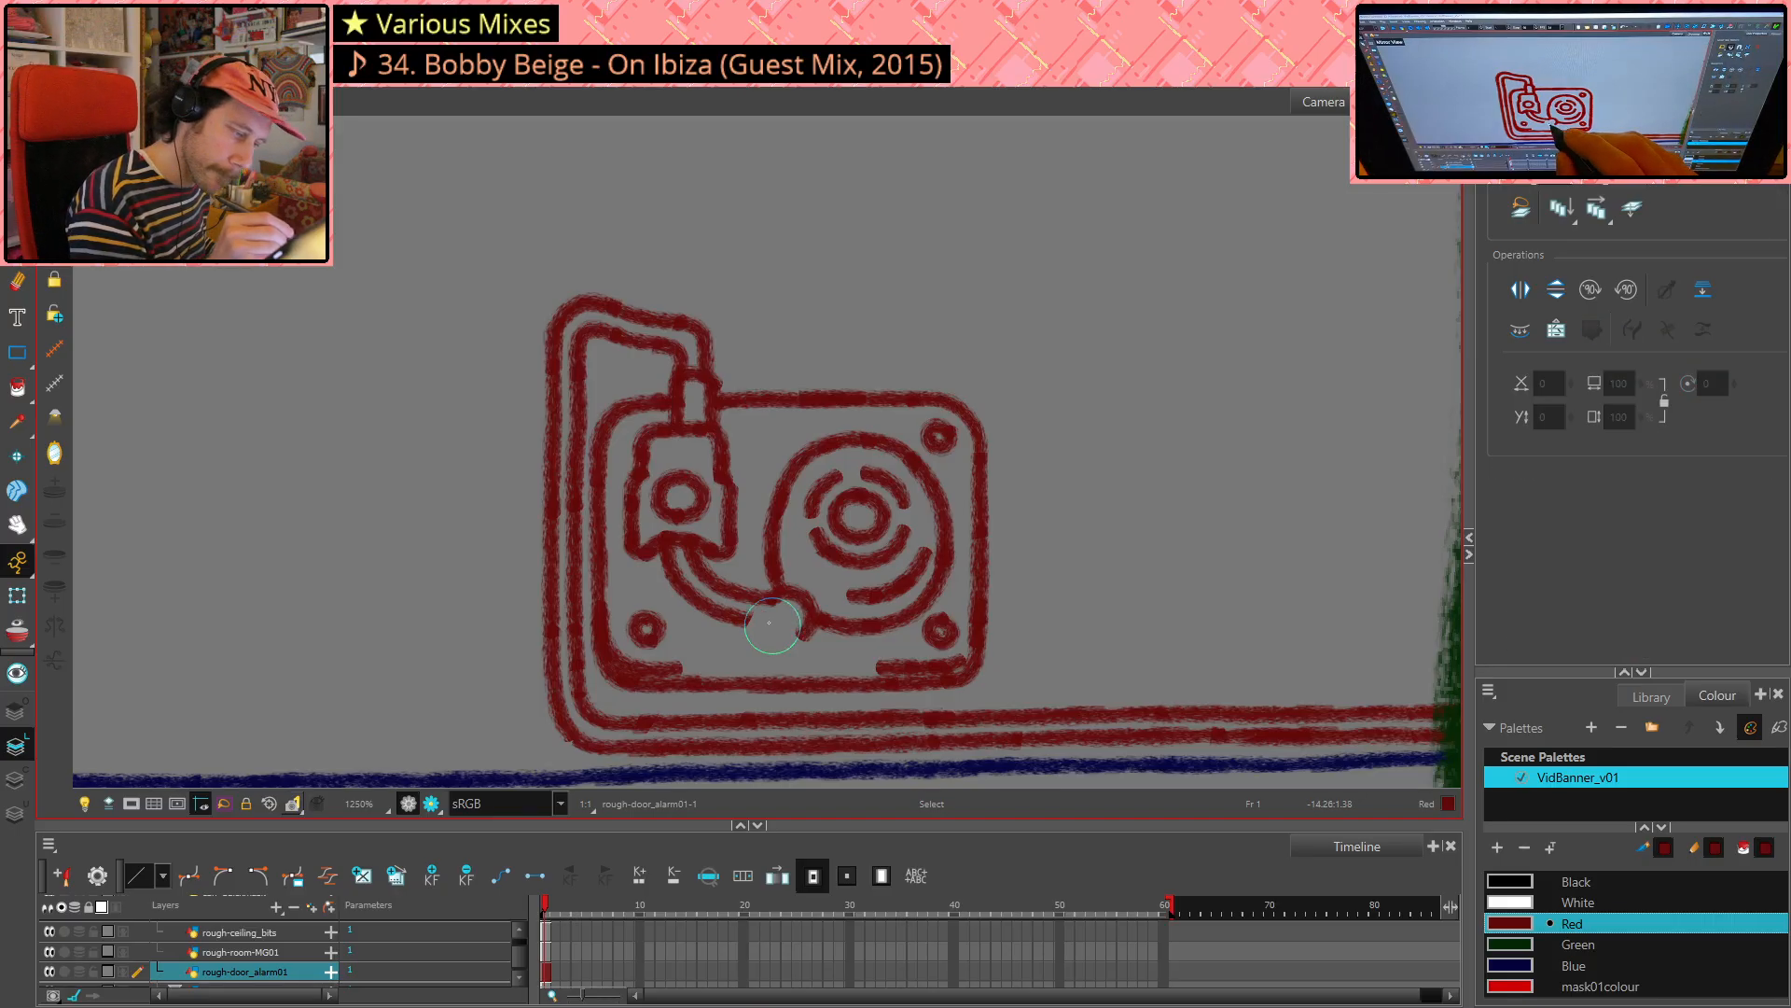
key("alt+slash")
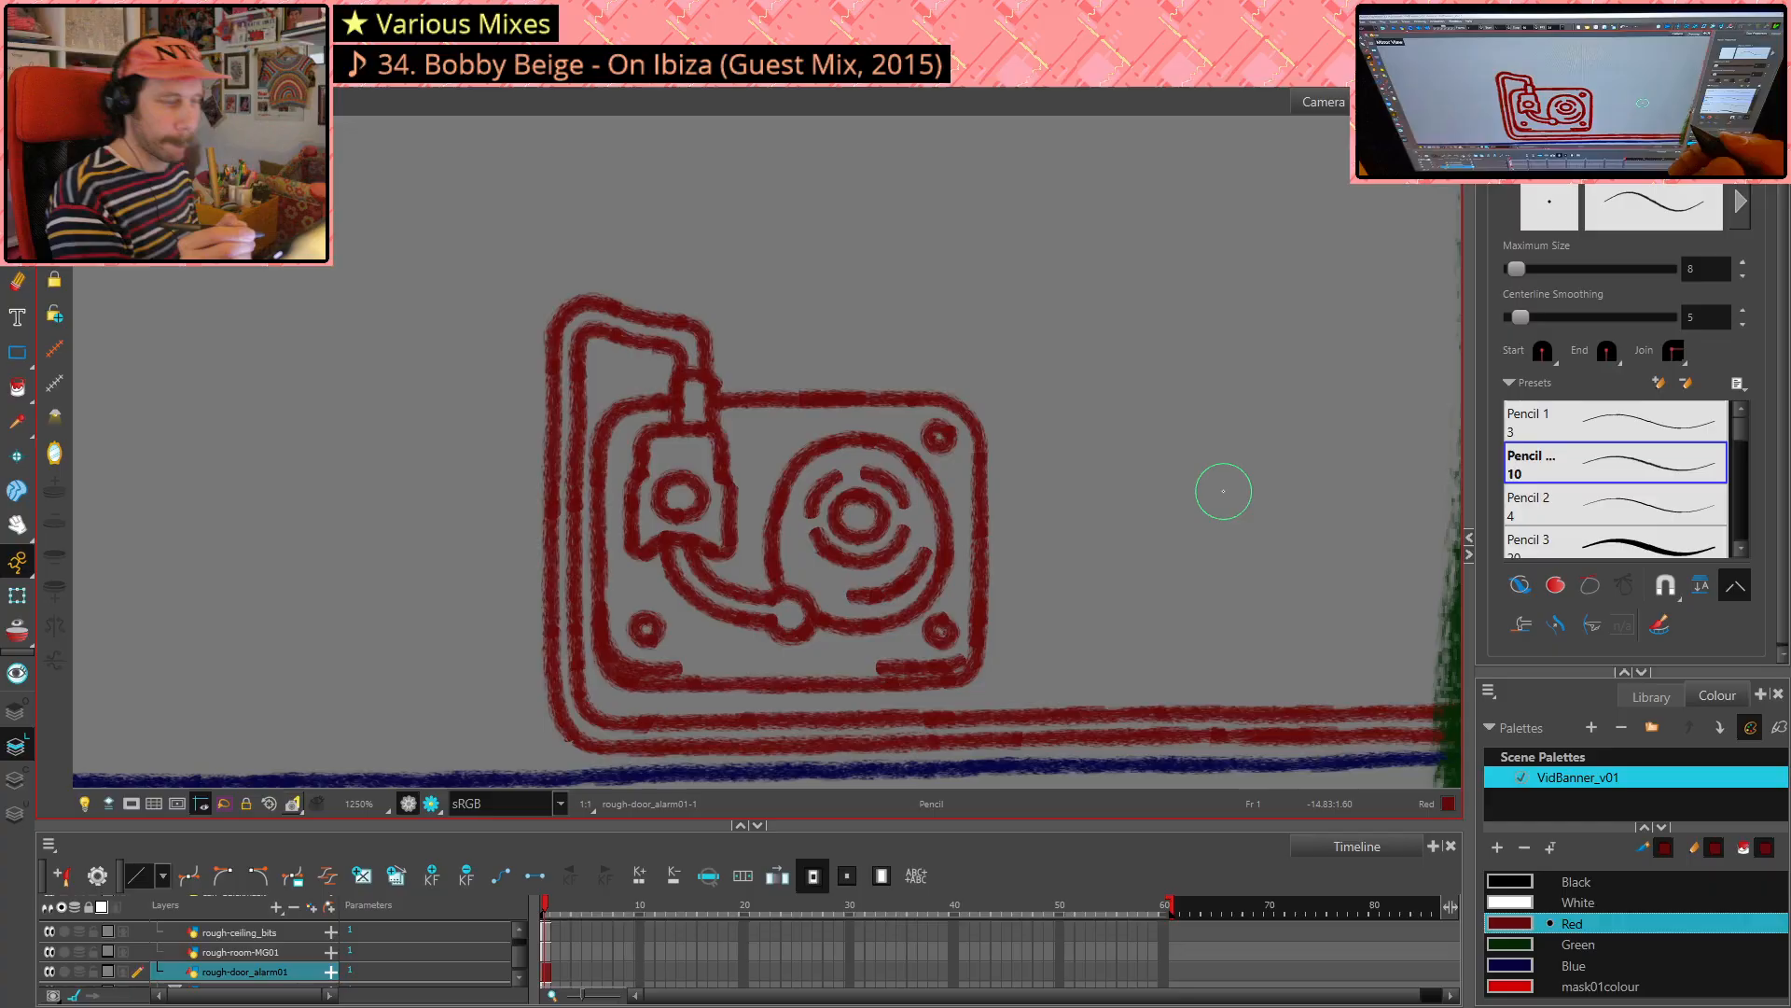
- Clean up the joint between the striker's arm and its round tip, and redraw the arm's lower line there with the red Pencil
key("alt+e")
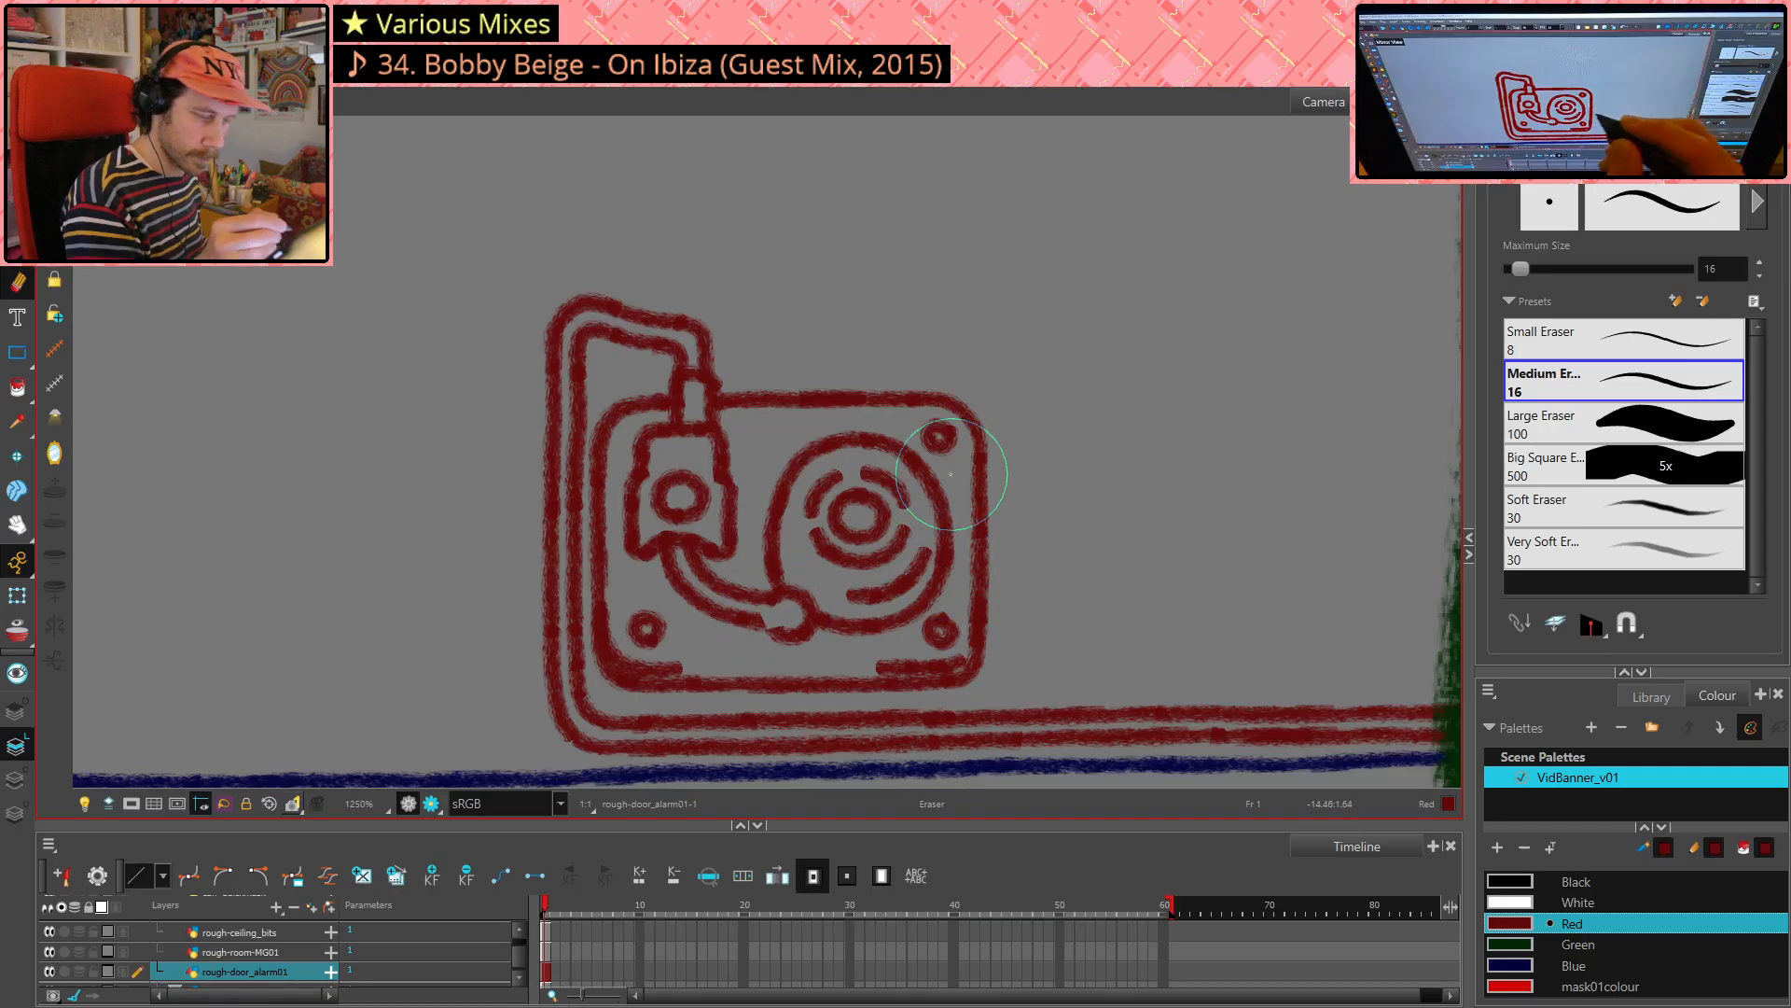
key("alt+s")
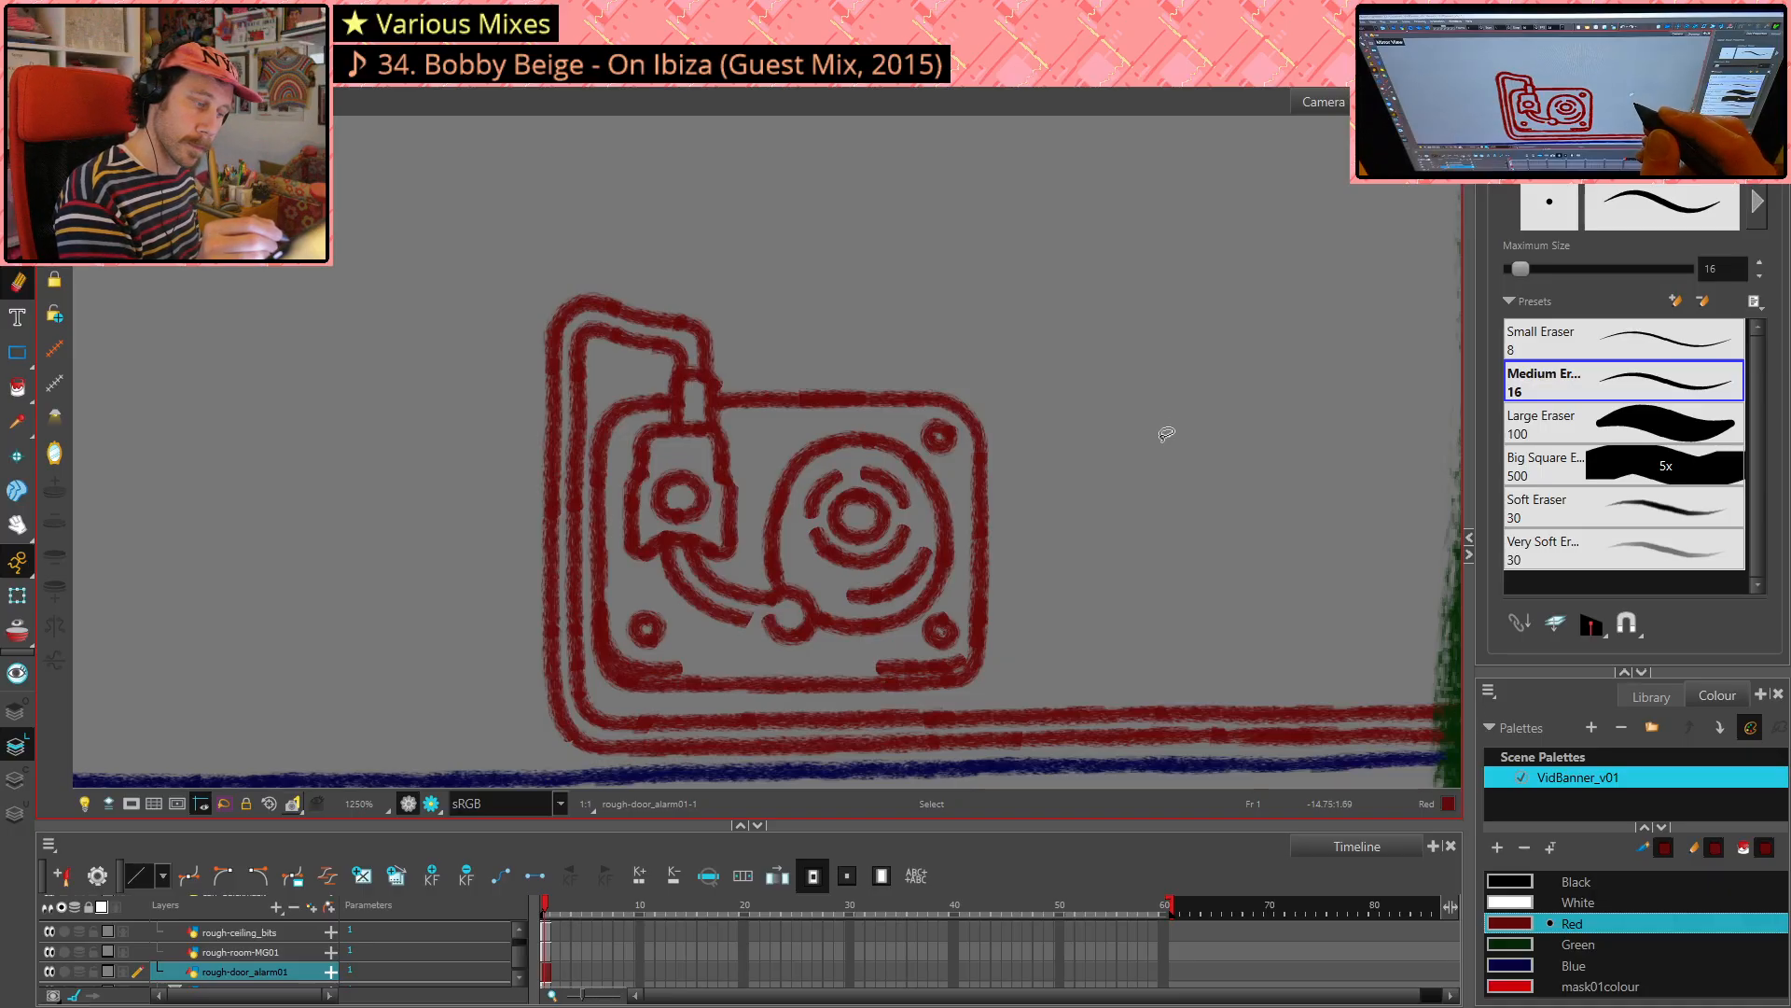
key("alt+e")
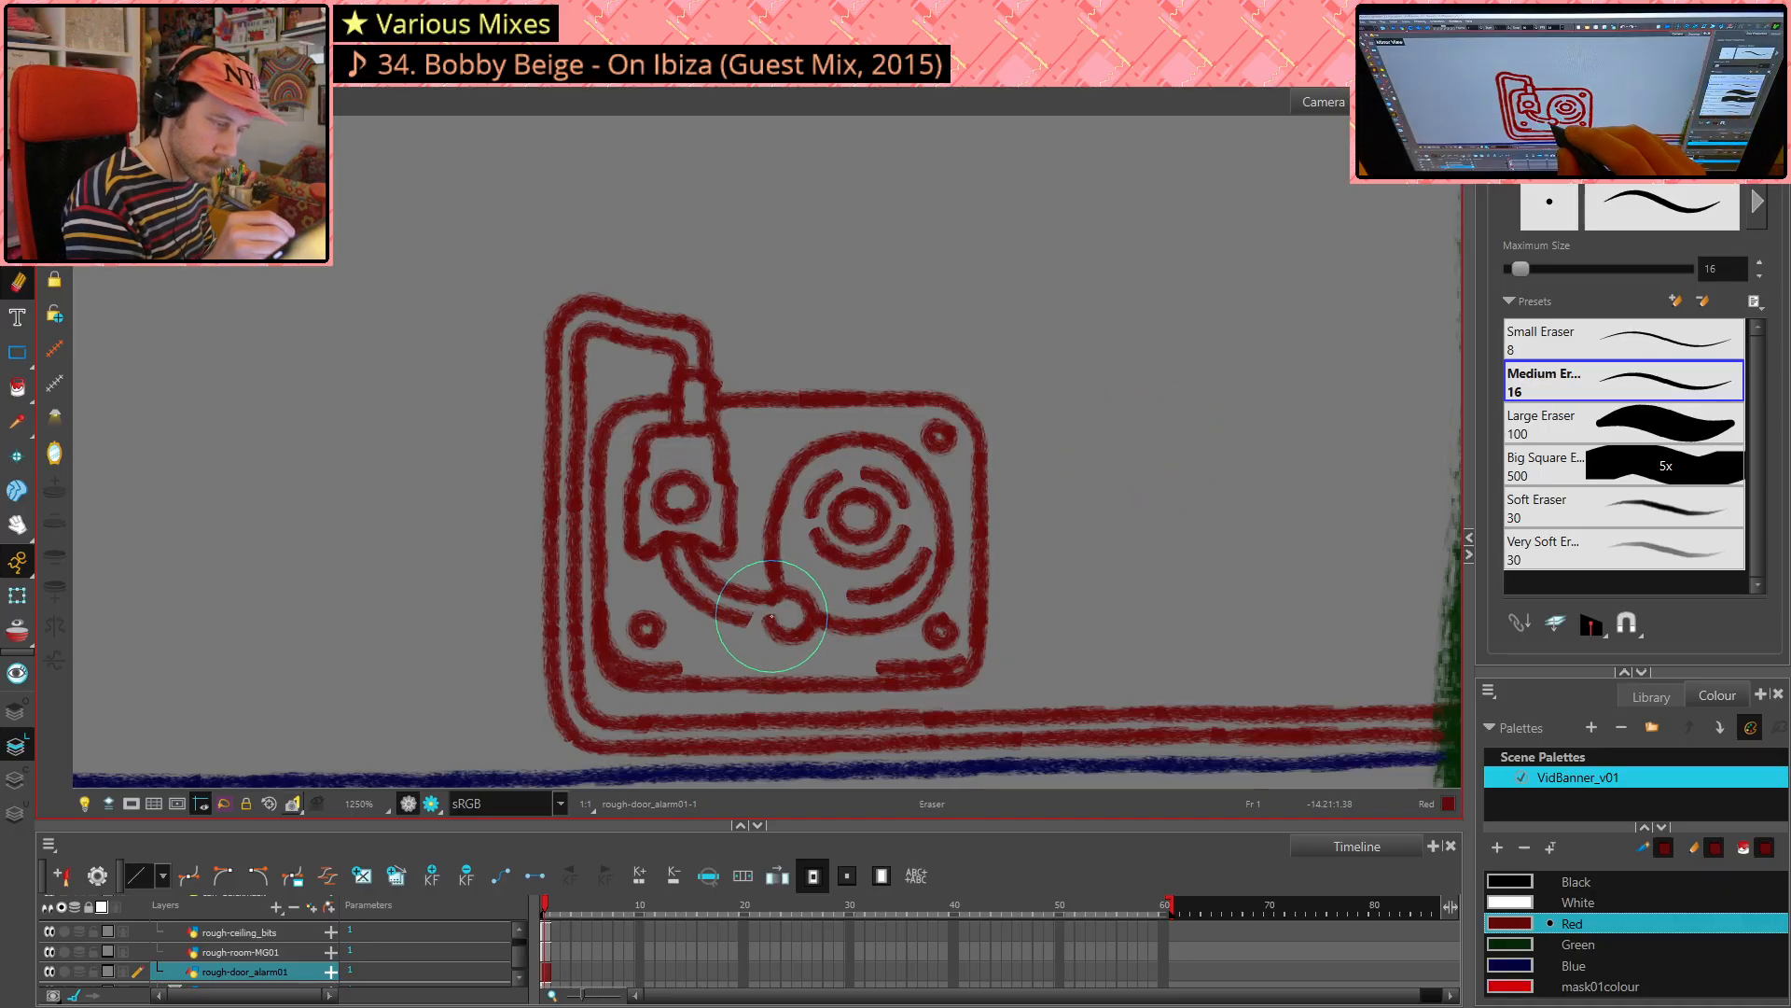
key("alt+slash")
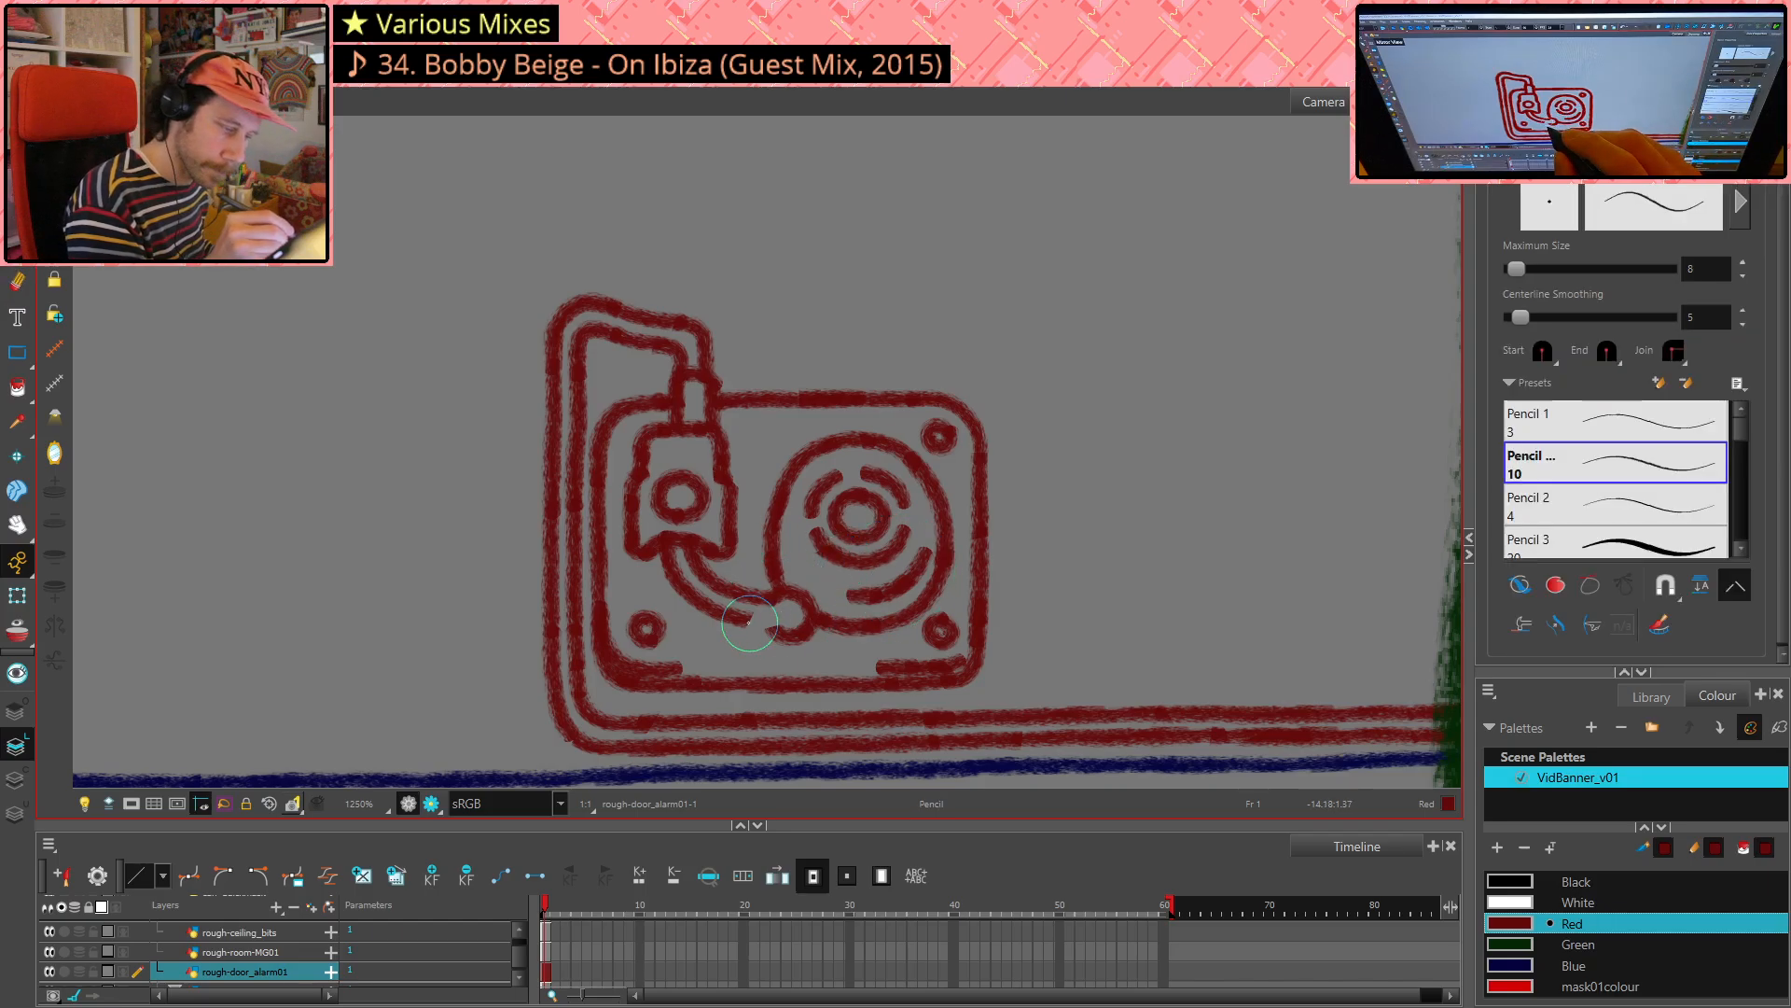
left_click_drag(743, 617, 758, 619)
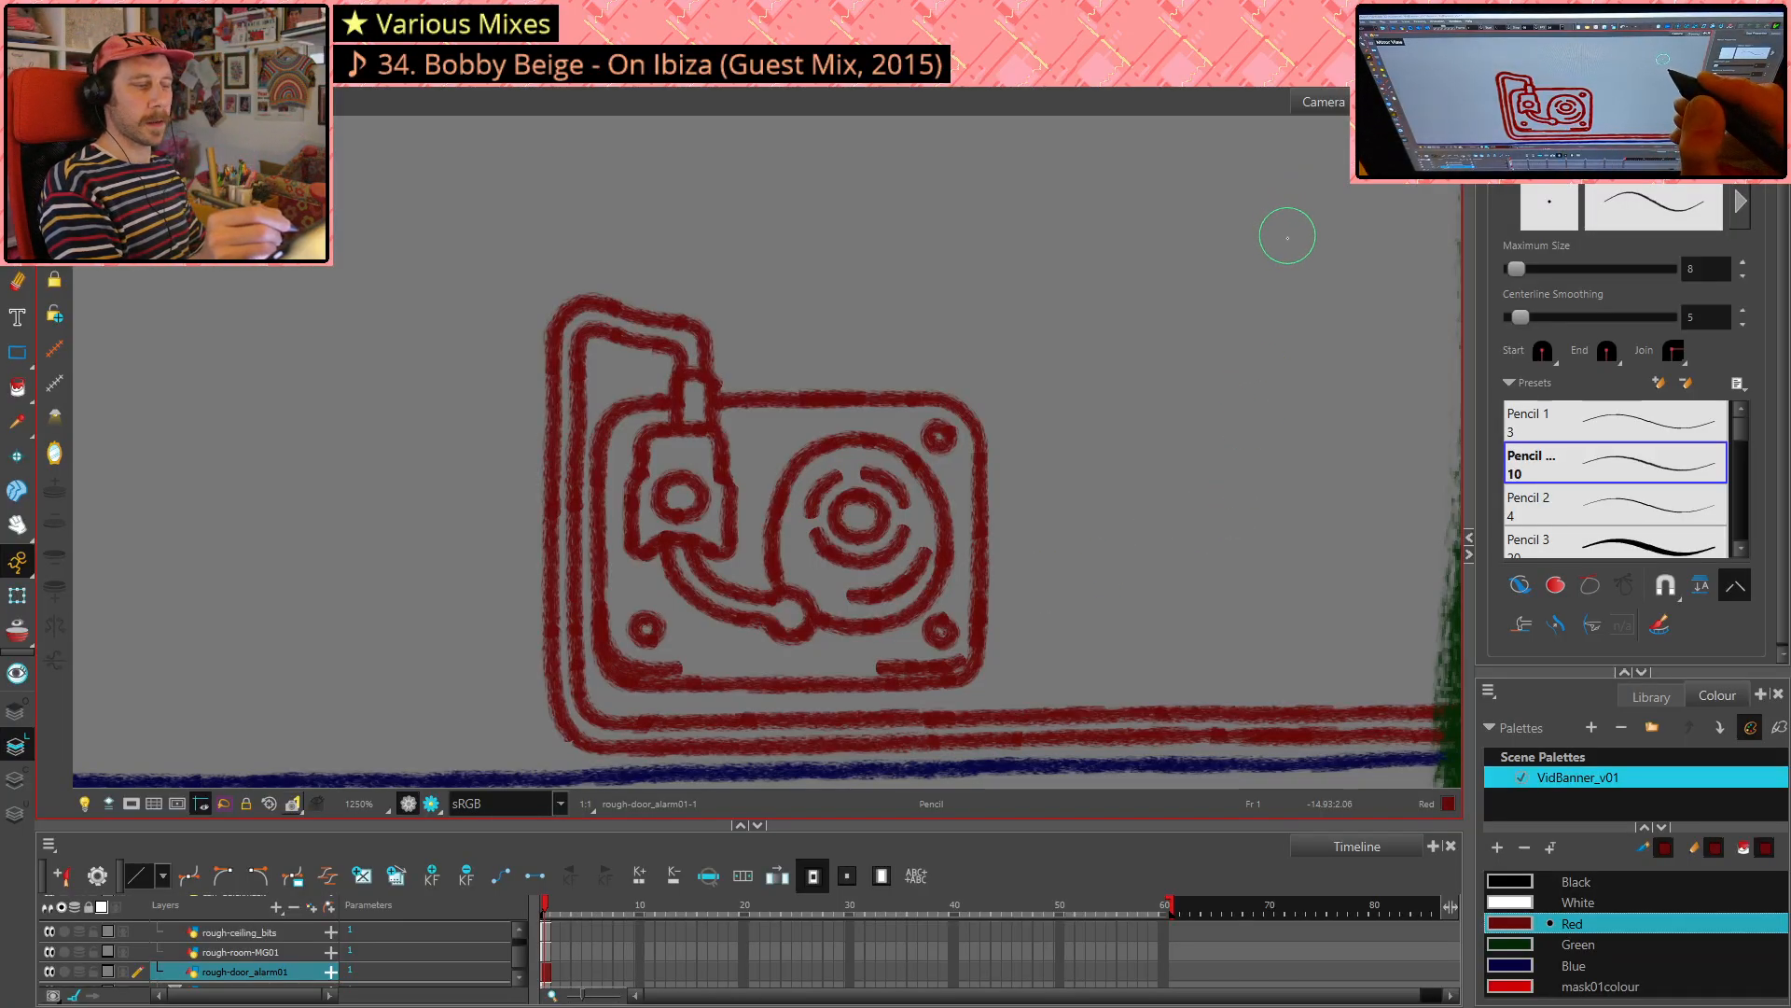
key("alt+s")
left_click(767, 622)
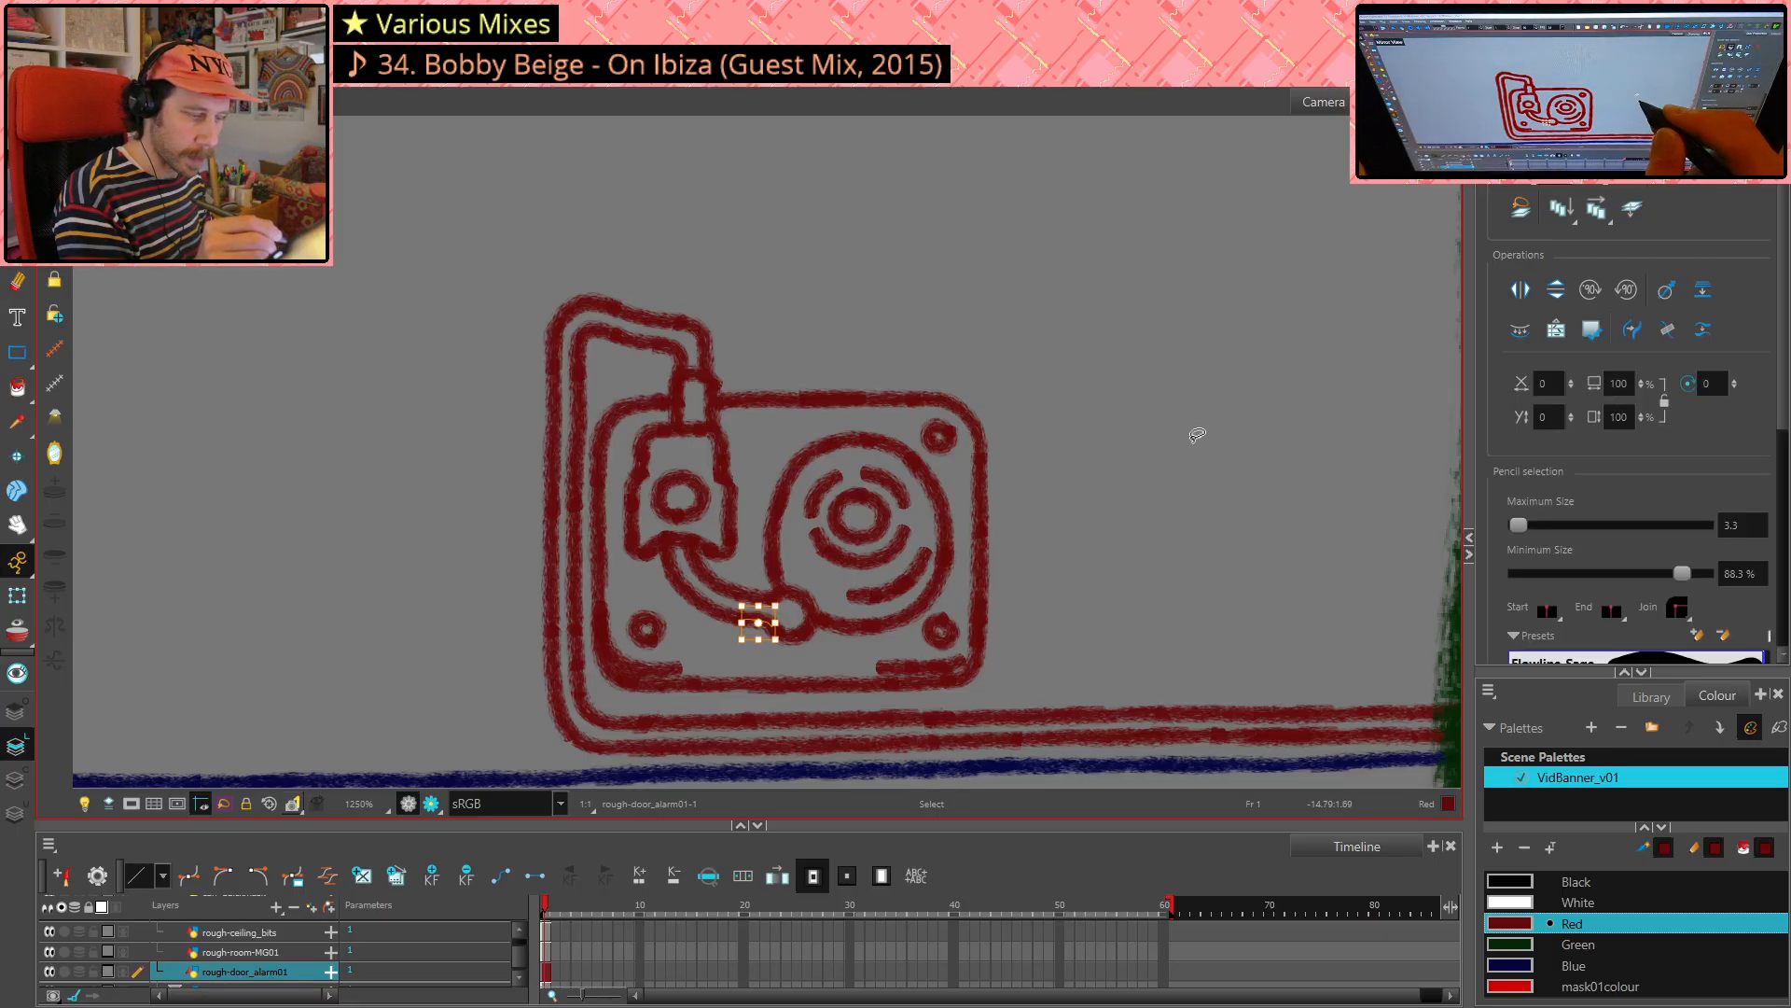
left_click(1202, 580)
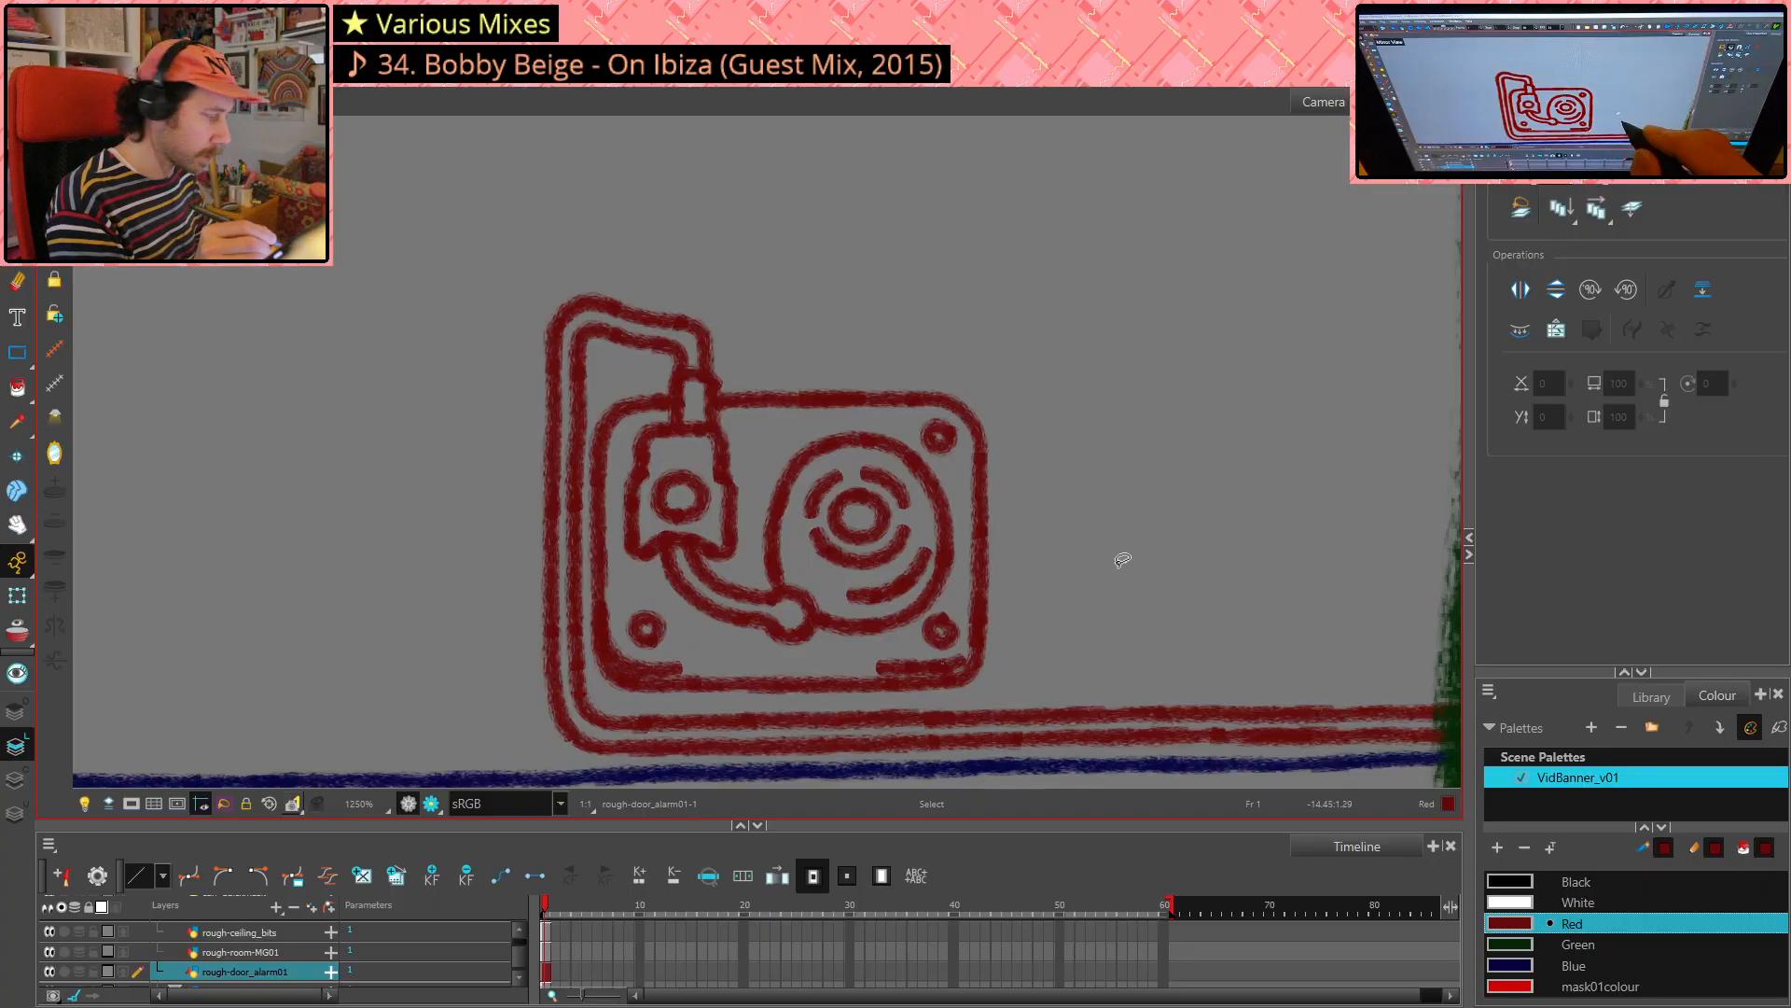
key("ctrl+z")
- Delete the pieces of the accent line inside the housing's lower-right corner and tidy that corner with the Medium Eraser at size 16
left_click(981, 630)
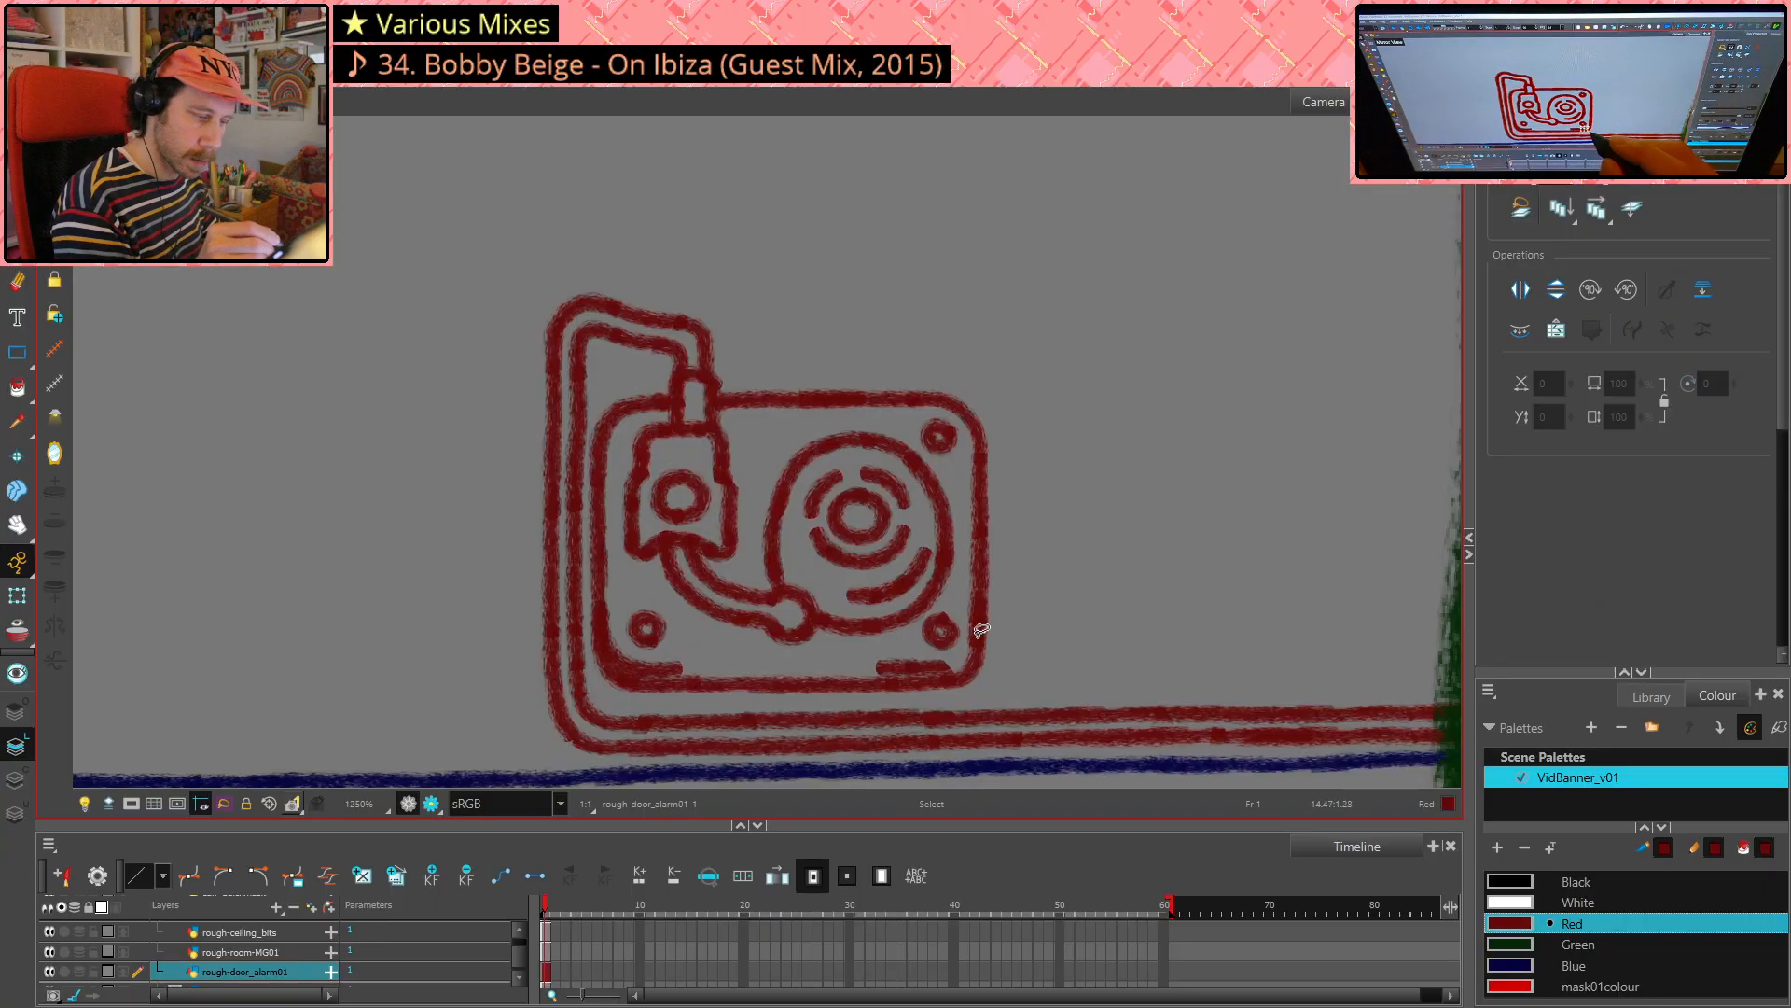
left_click(938, 657)
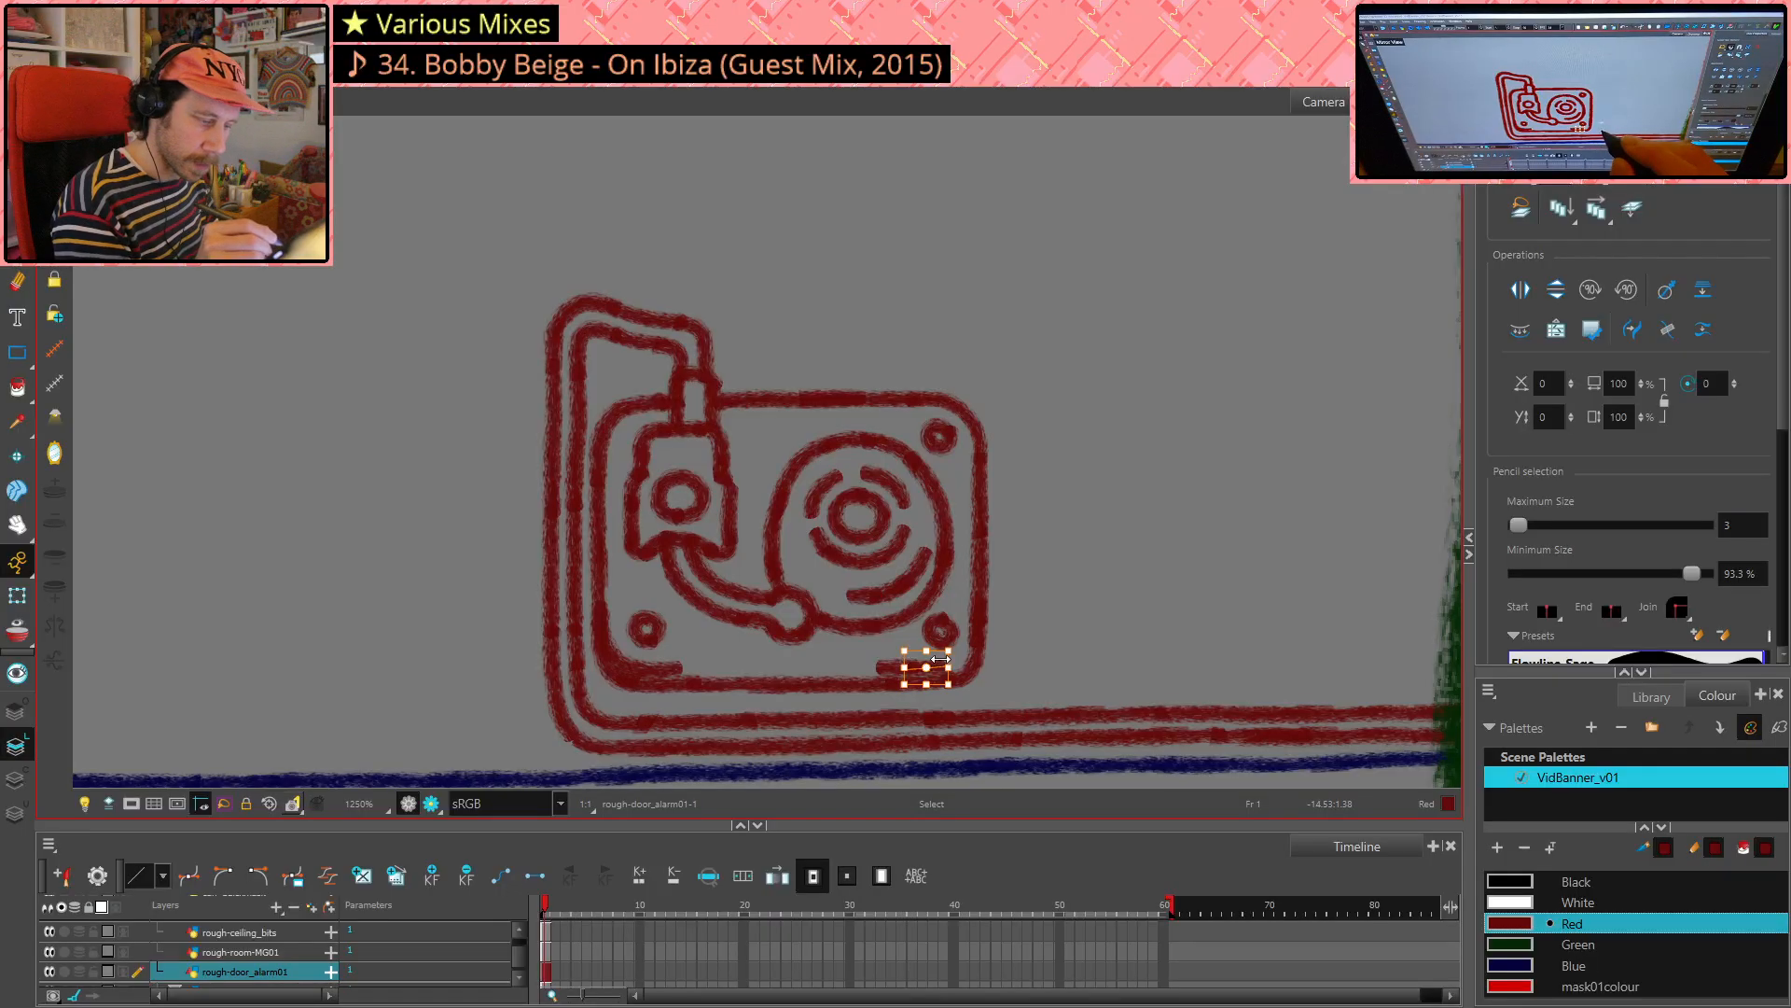
left_click(1117, 562)
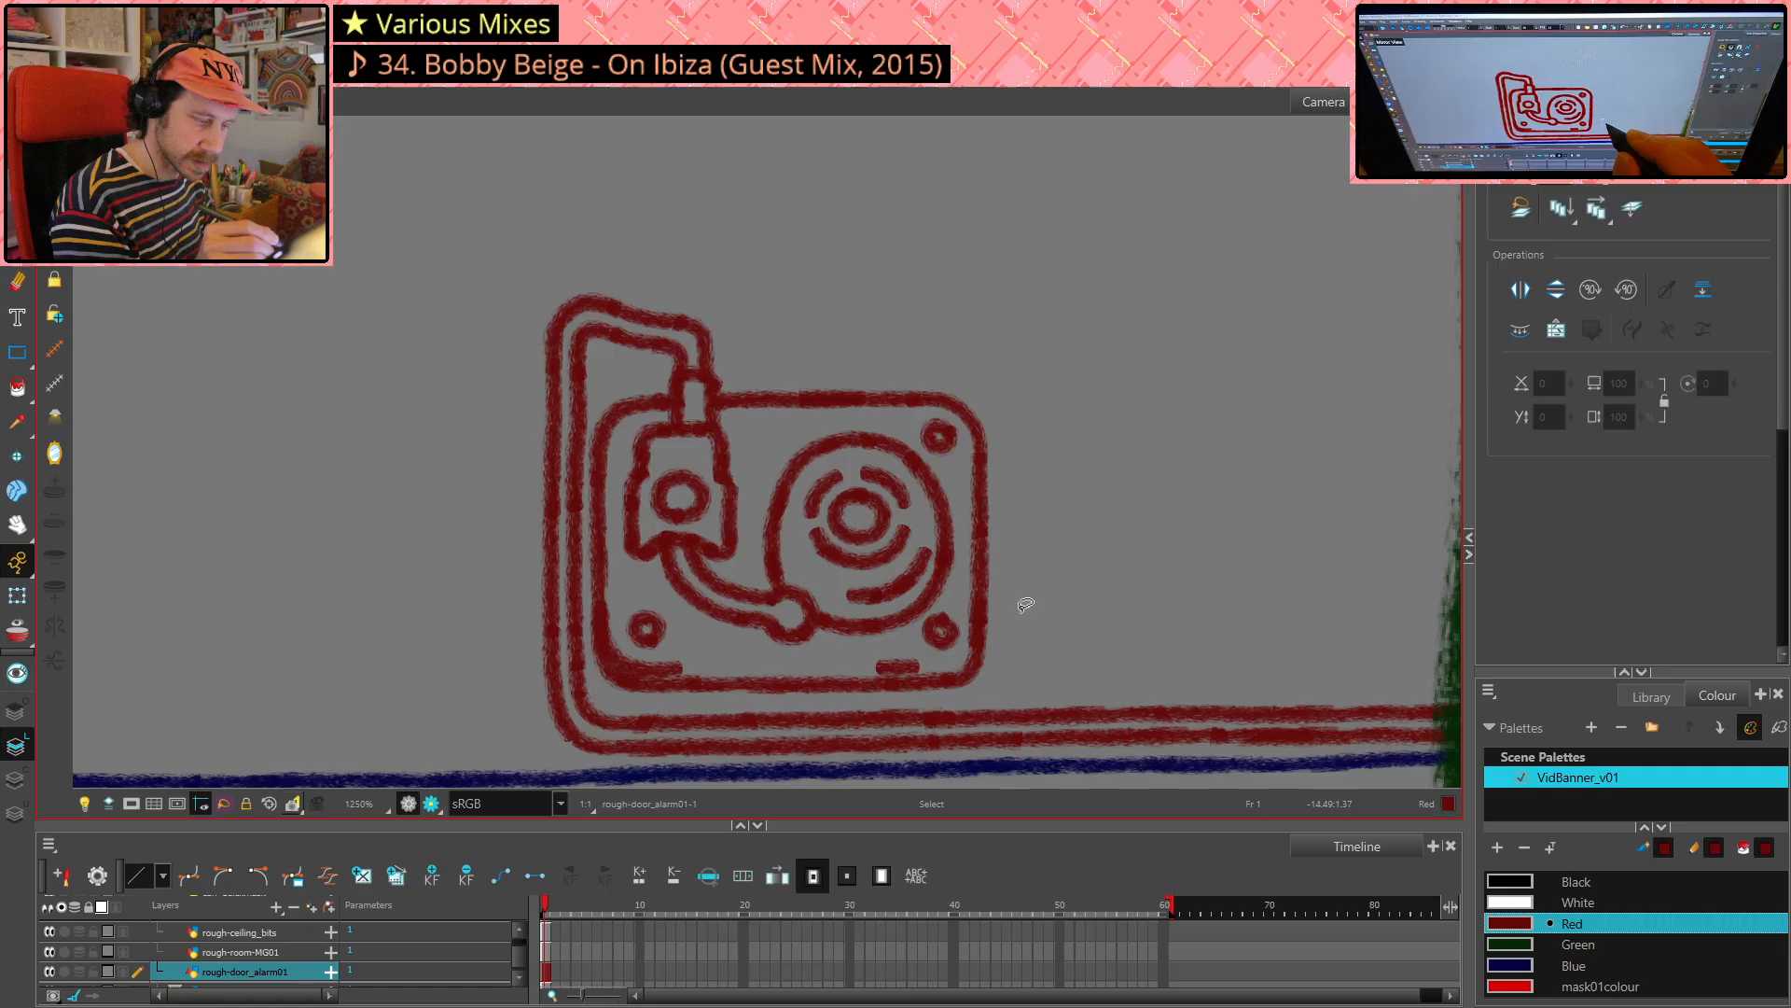
left_click(931, 651)
left_click(1155, 541)
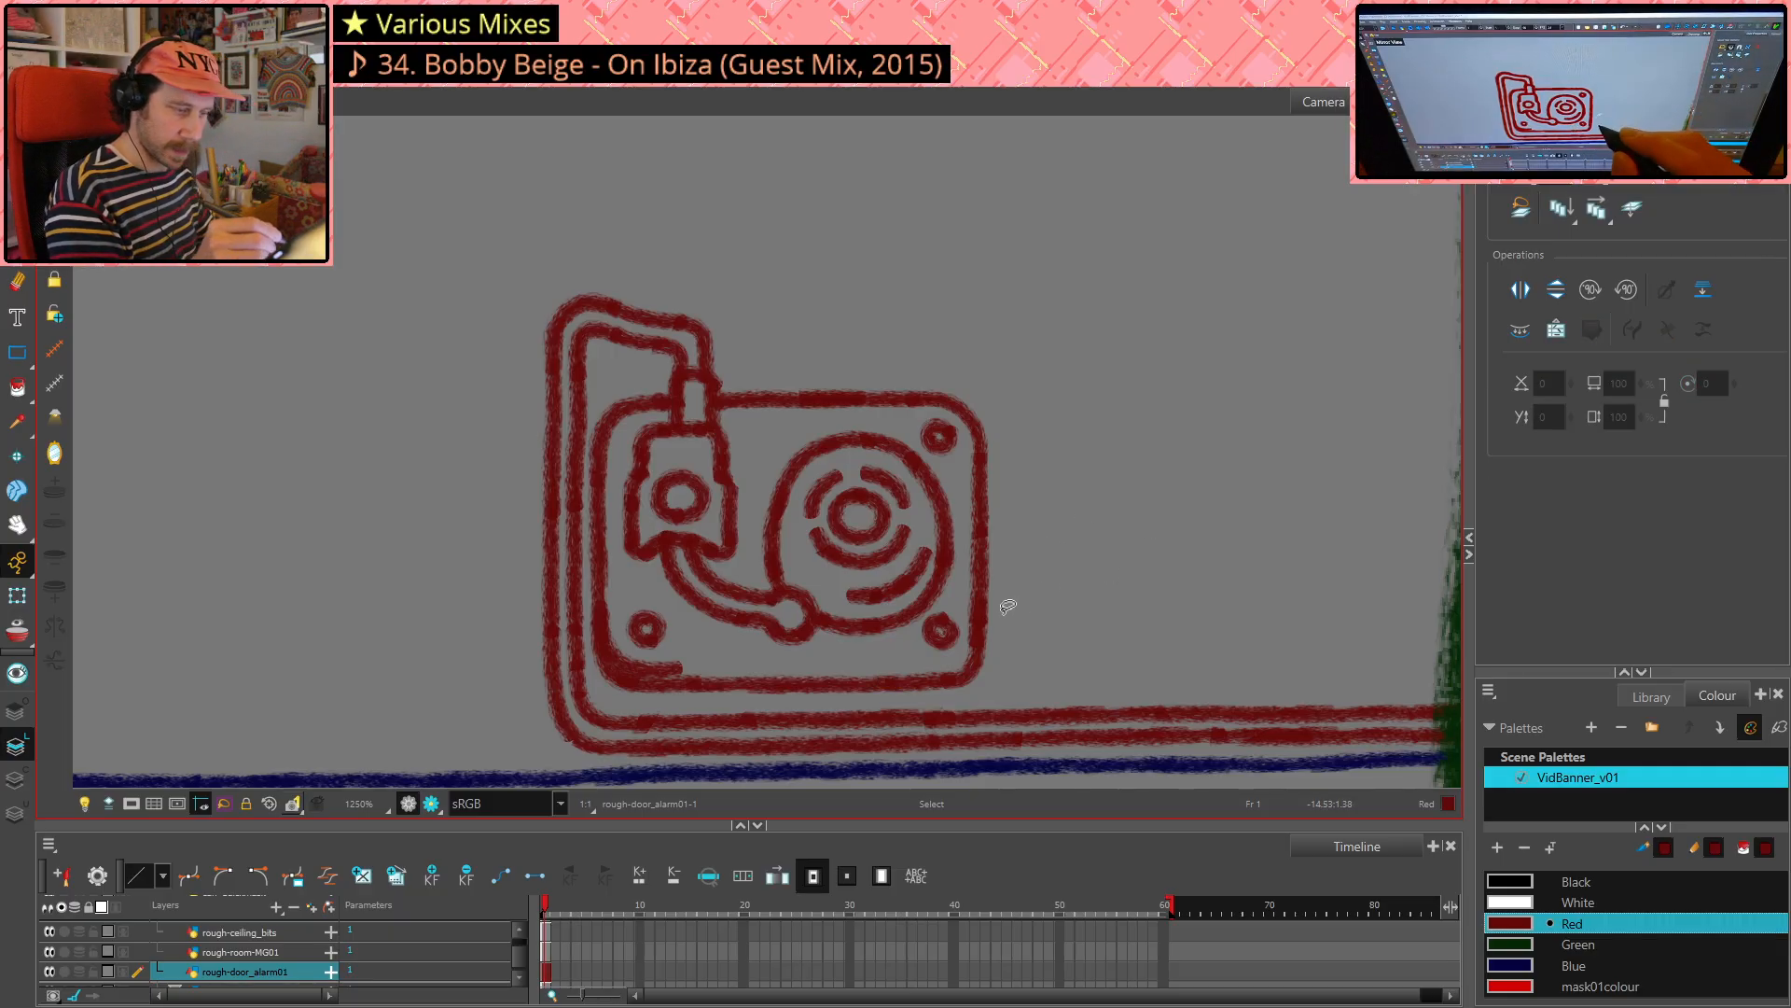
key("alt+e")
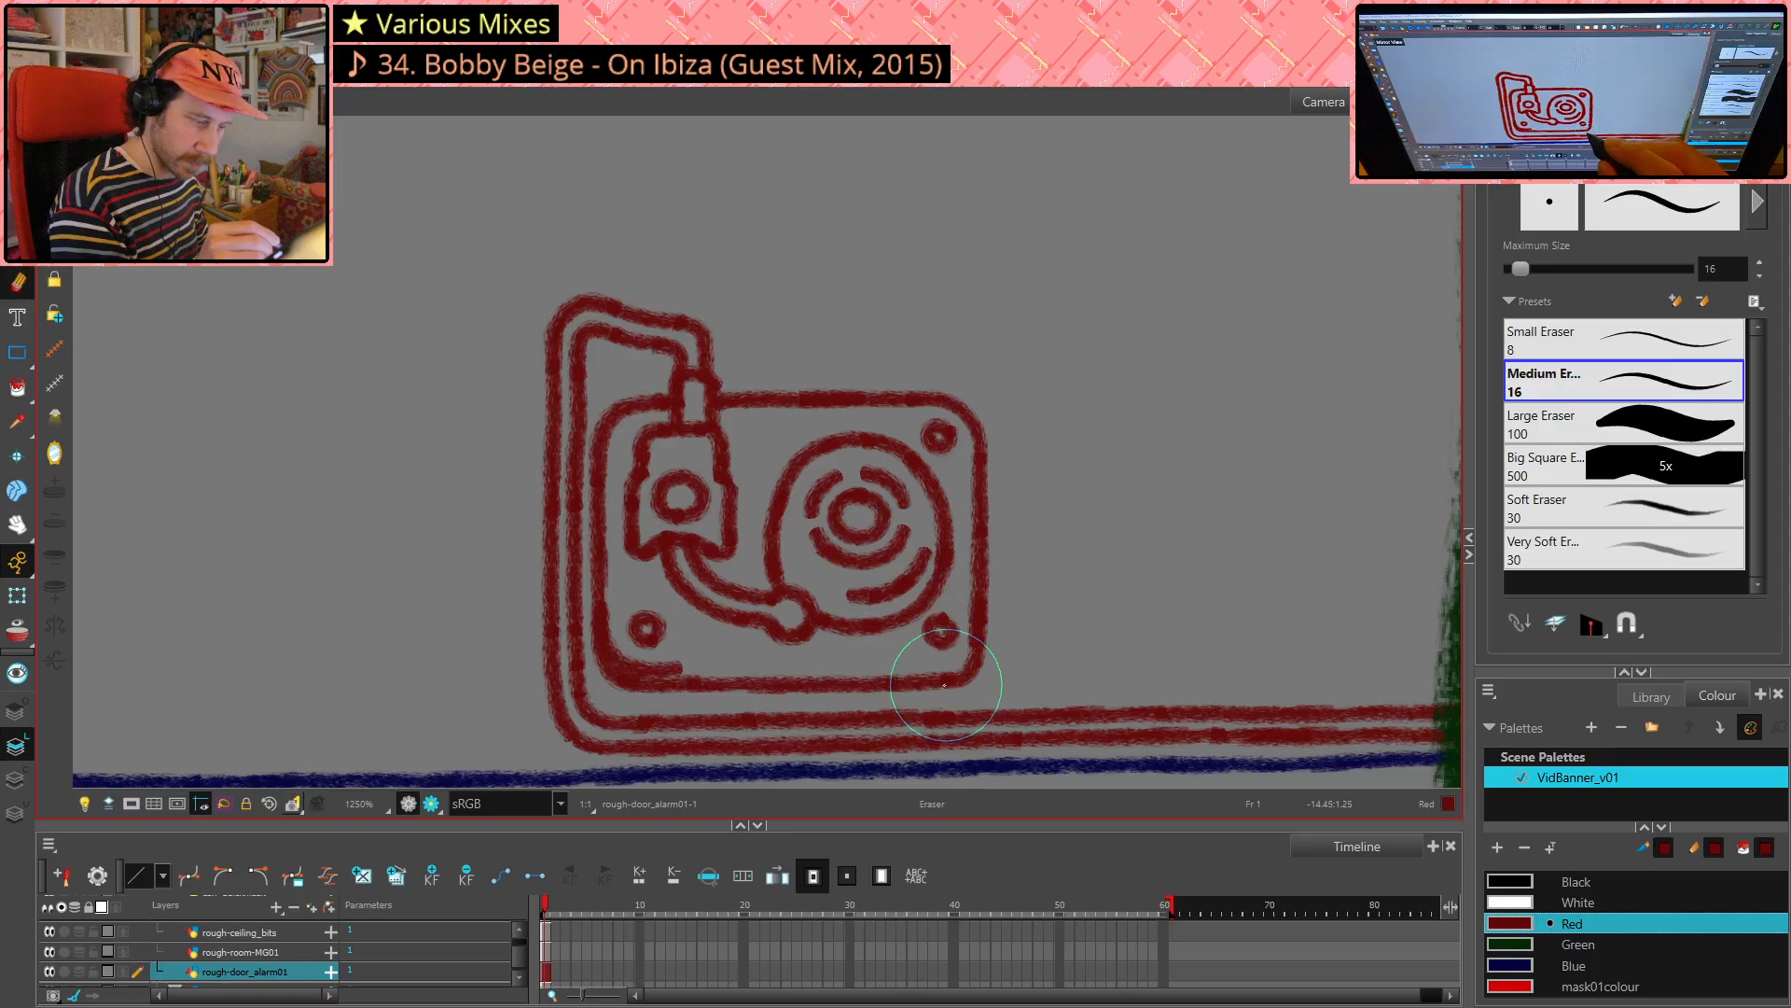
mouse_move(941, 687)
left_mouse_down()
mouse_move(995, 650)
mouse_move(932, 681)
mouse_move(975, 657)
left_mouse_up()
- Draw a short red arc inside the bell's lower-left rim and a curved accent inside the housing's lower-right corner
key("alt+slash")
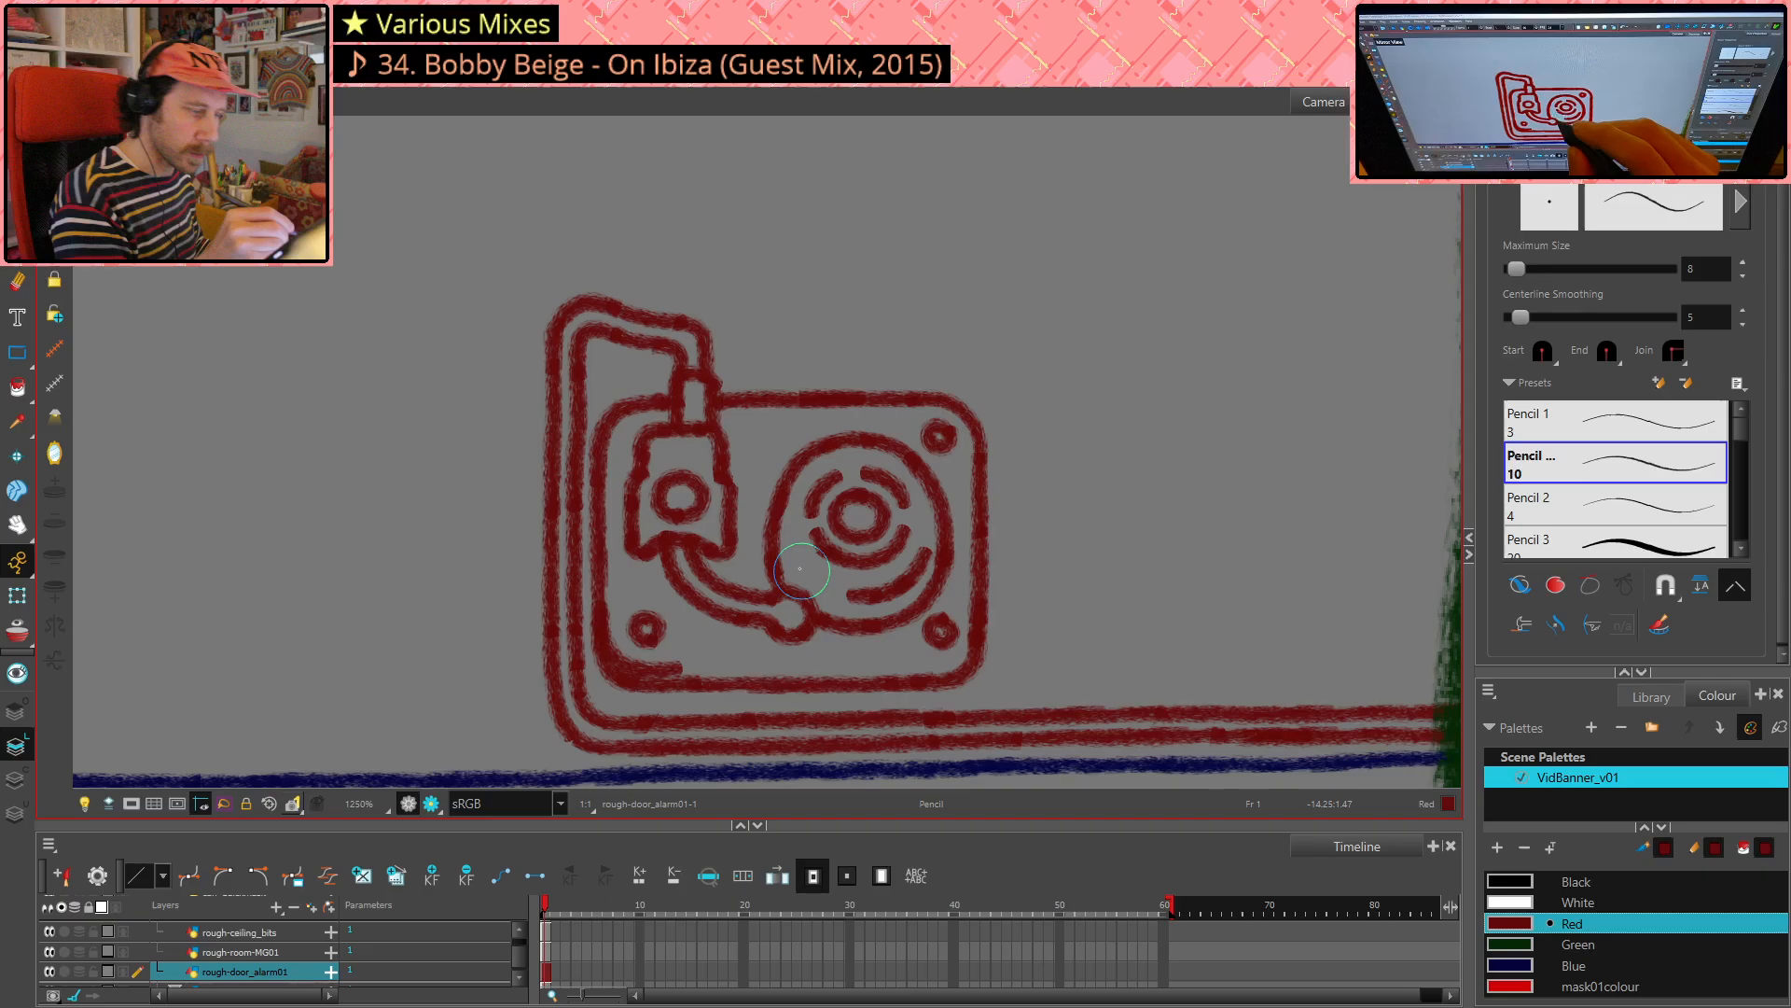
left_click_drag(787, 544, 804, 582)
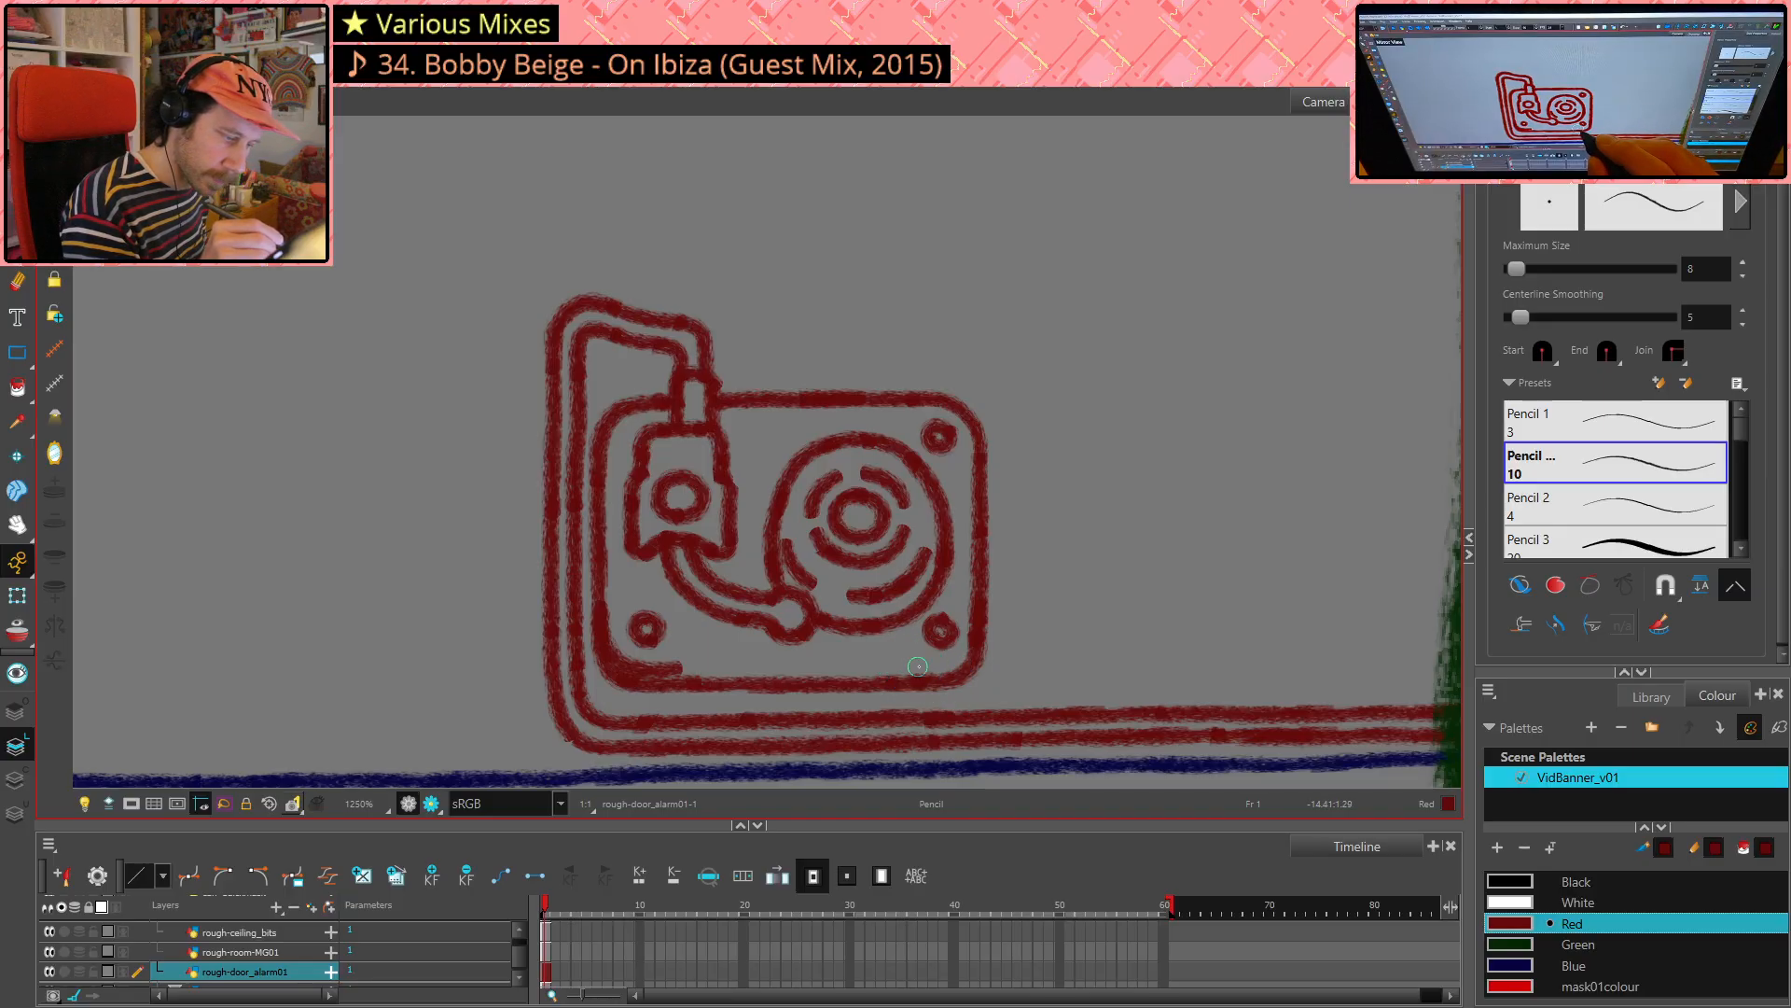
mouse_move(910, 666)
left_mouse_down()
mouse_move(970, 655)
mouse_move(978, 629)
left_mouse_up()
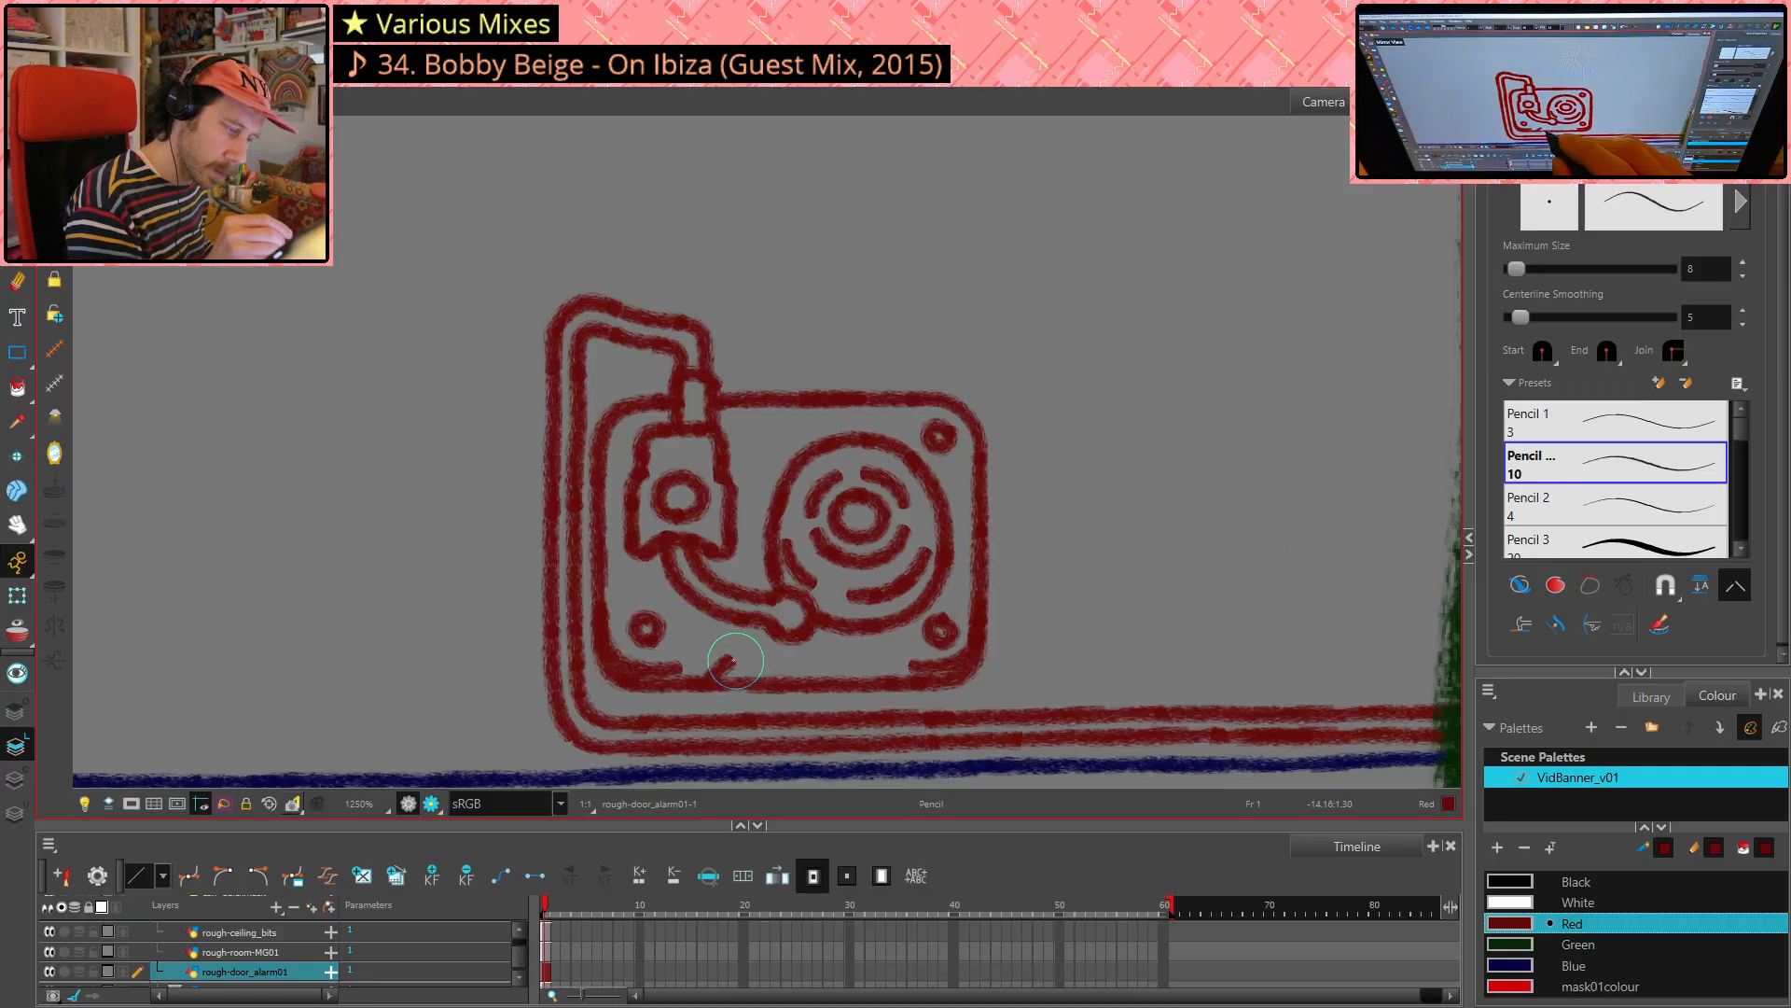
- Try adding short slanted red Pencil strokes along the inside of the housing's bottom edge, and undo the strokes
left_click_drag(709, 676, 849, 659)
key("ctrl+z")
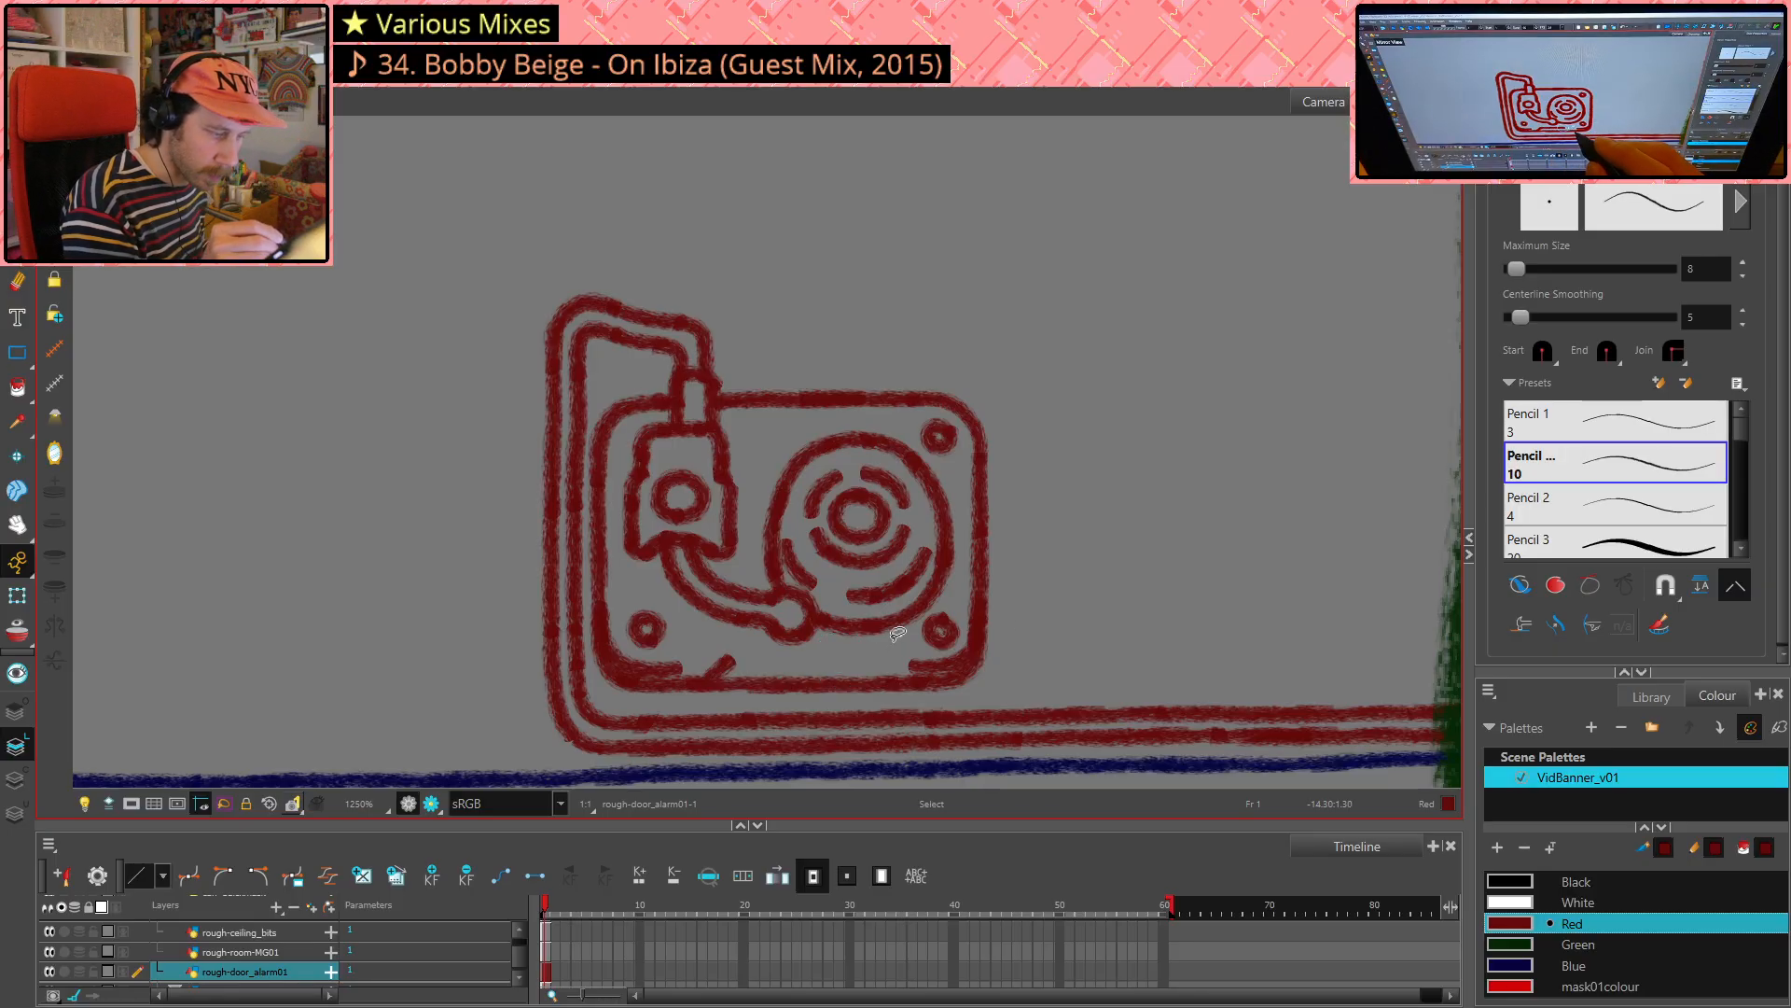
key("ctrl+z")
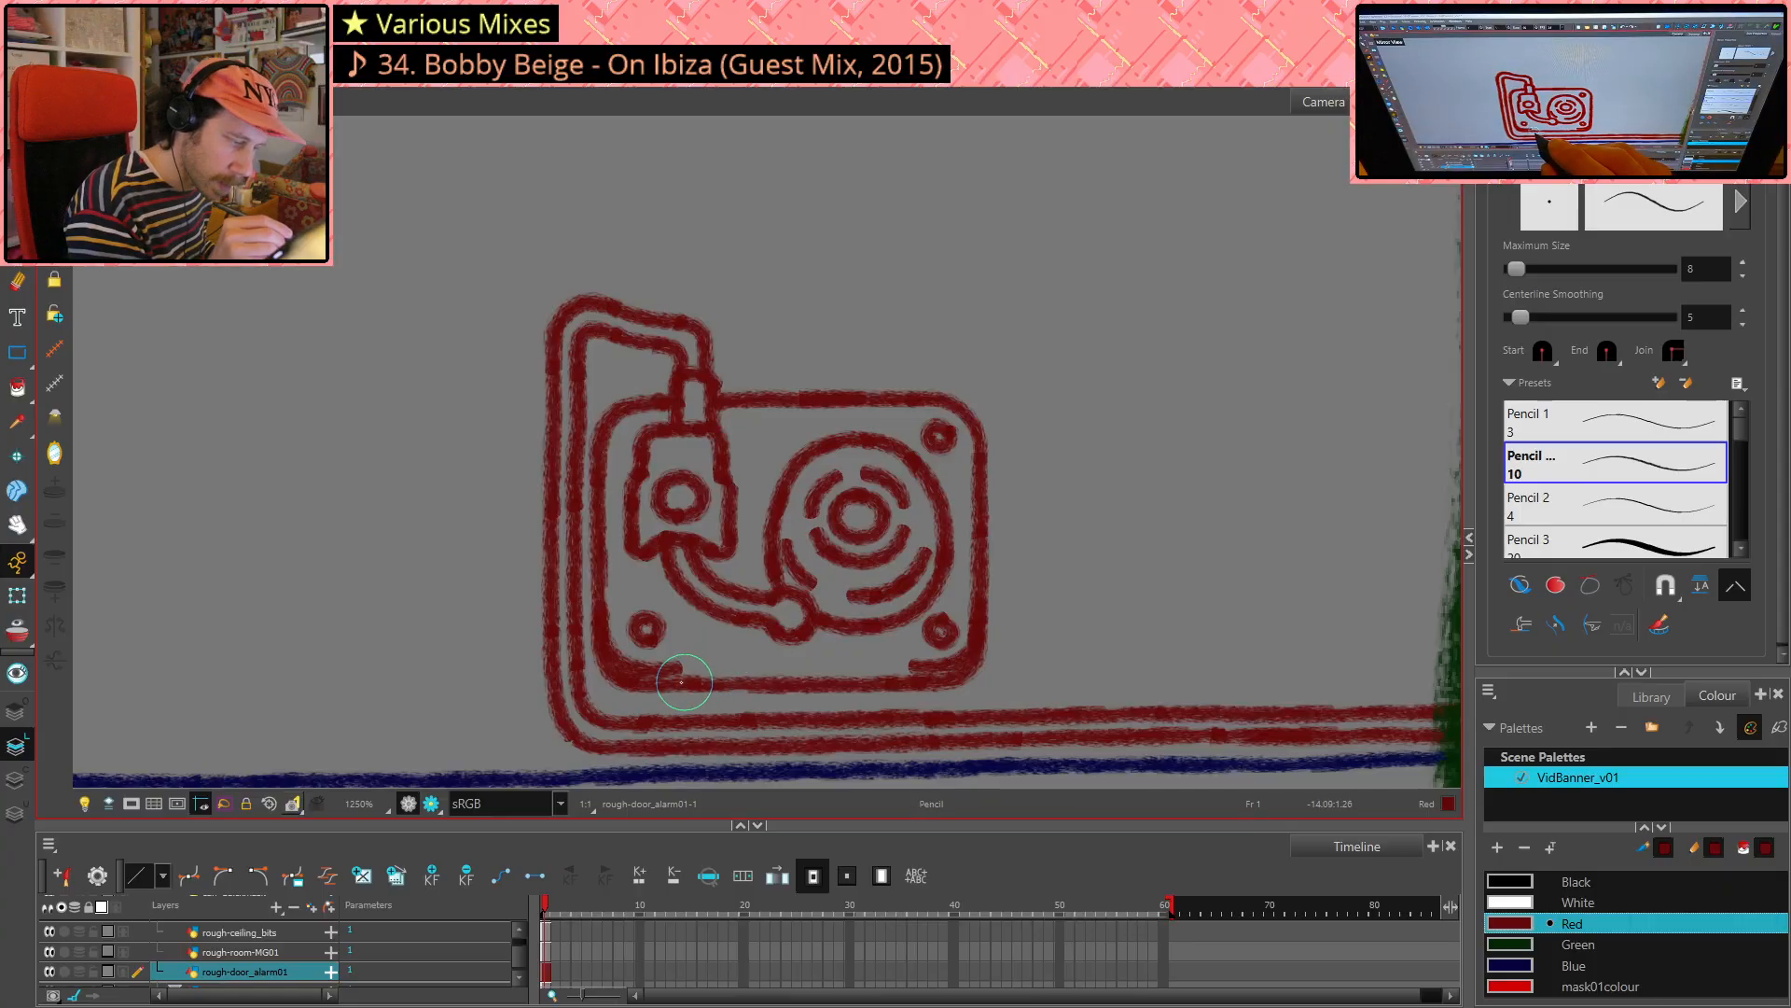
left_click_drag(674, 681, 710, 670)
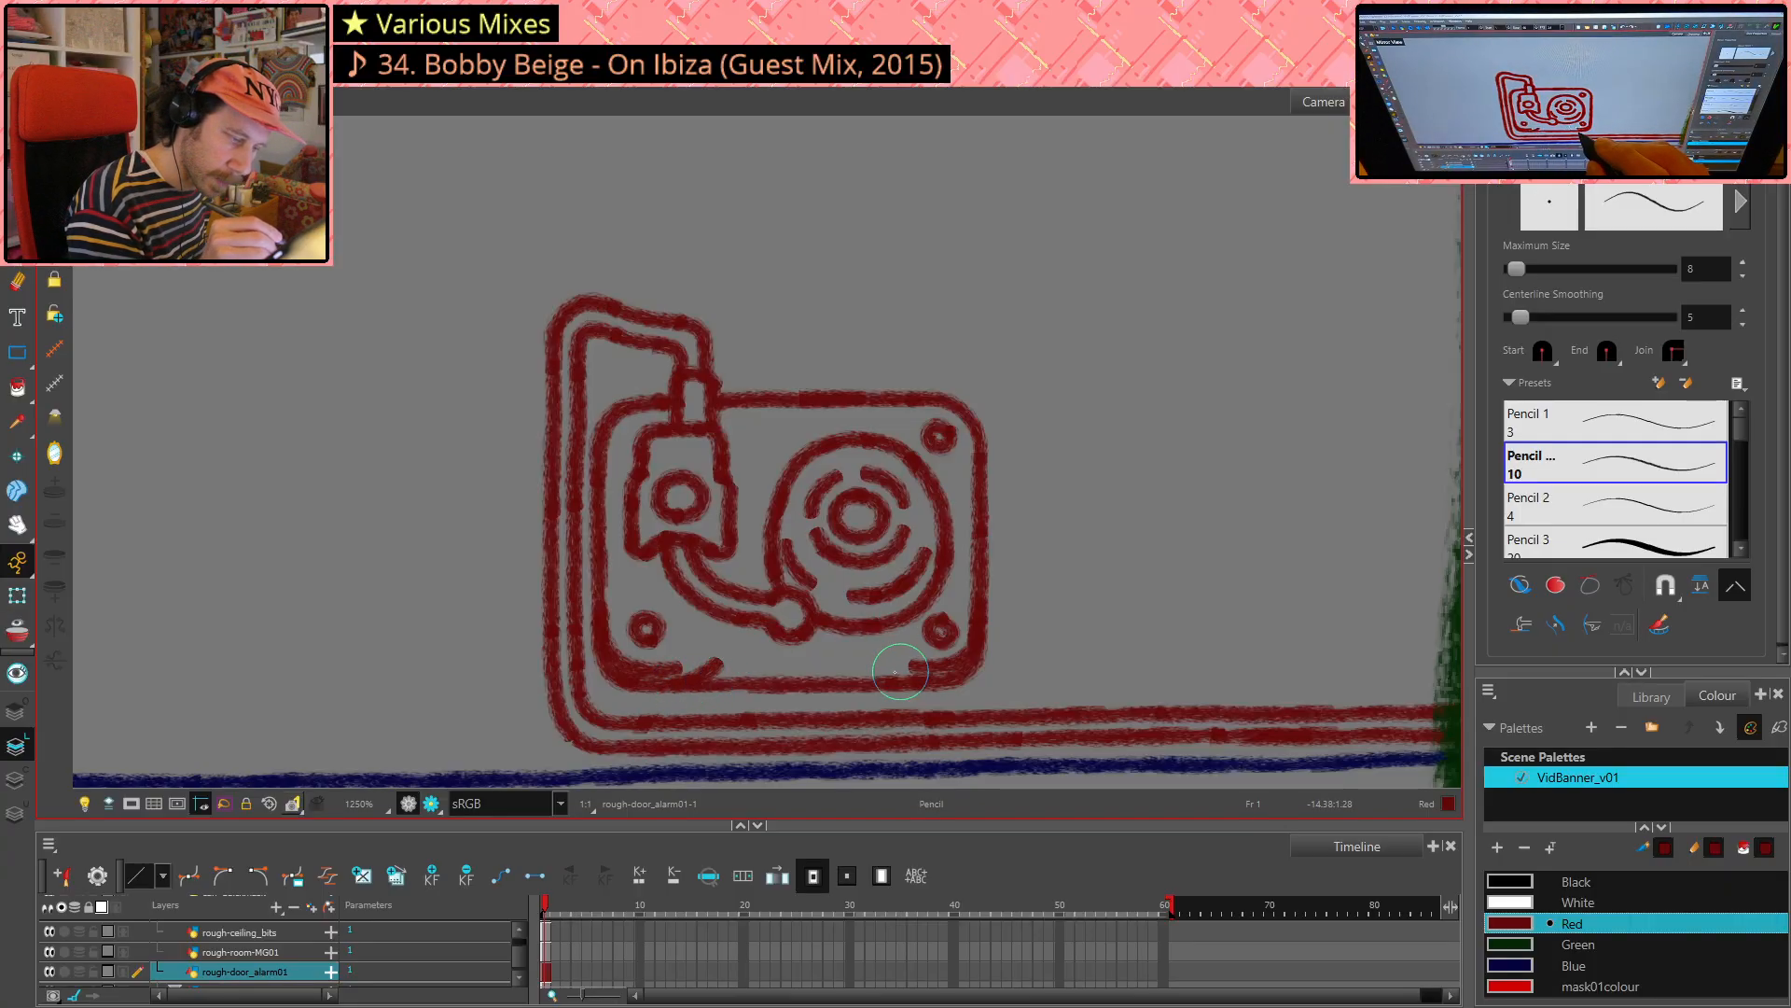
left_click_drag(865, 663, 885, 680)
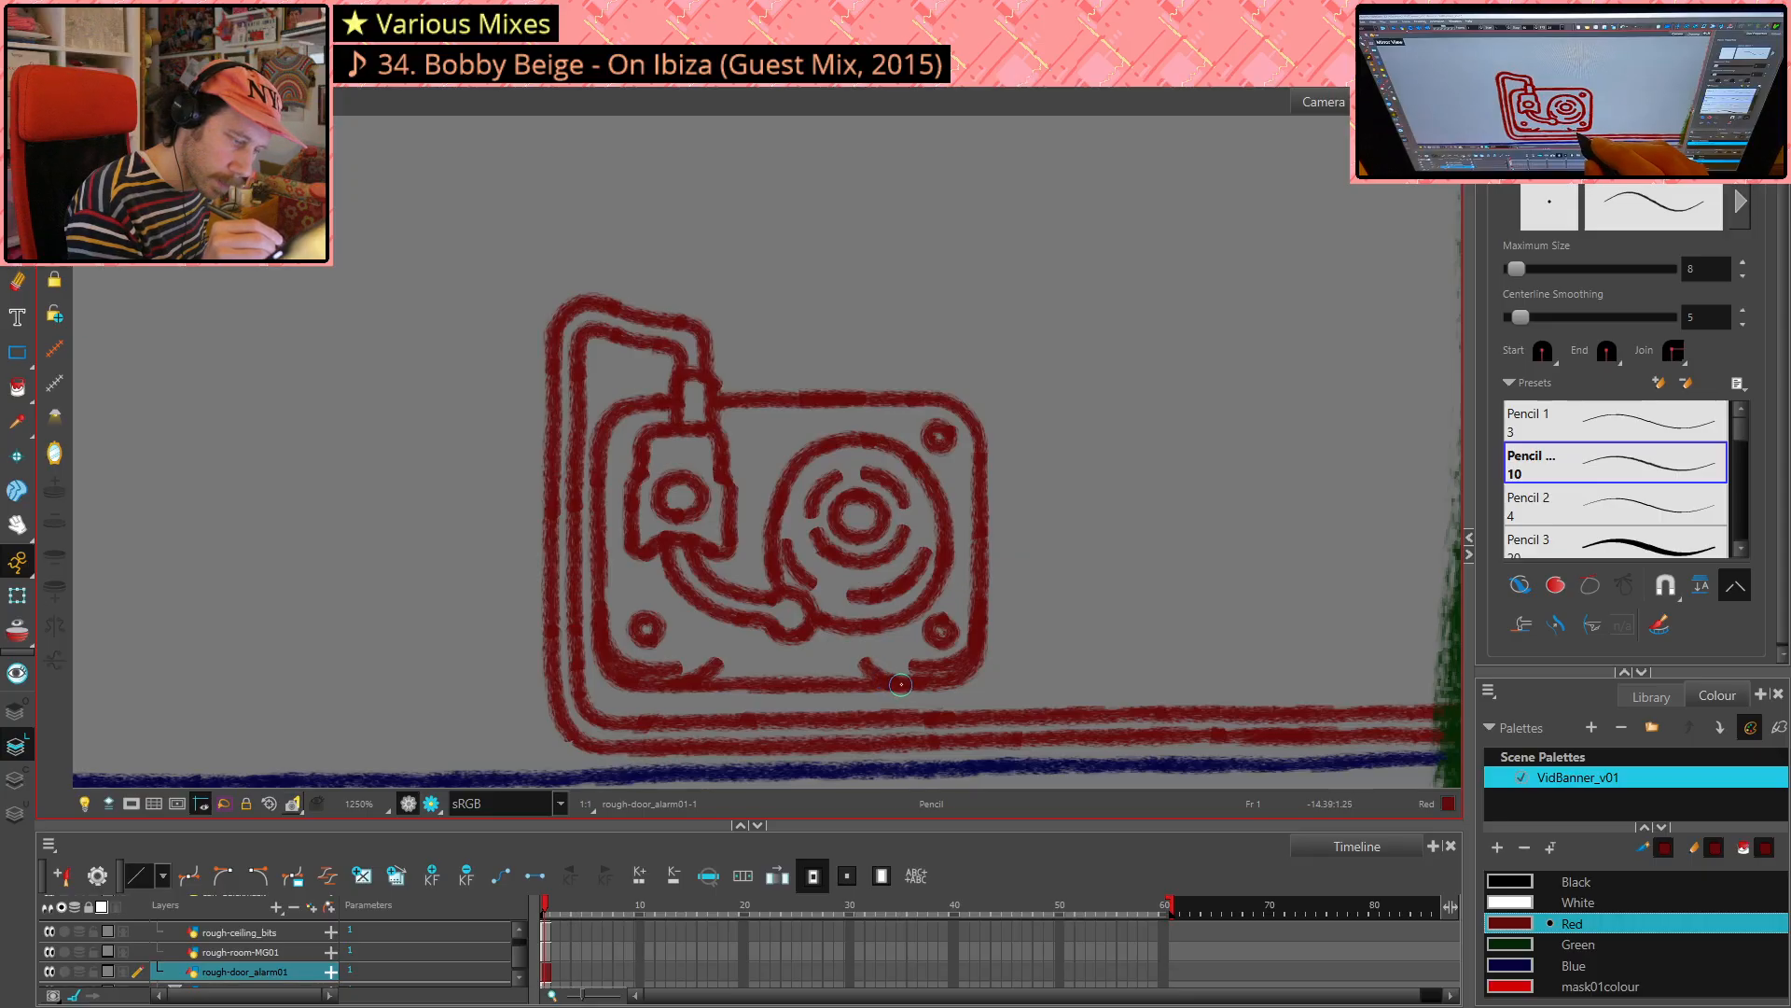
key("ctrl")
key("ctrl+z")
key("ctrl+z")
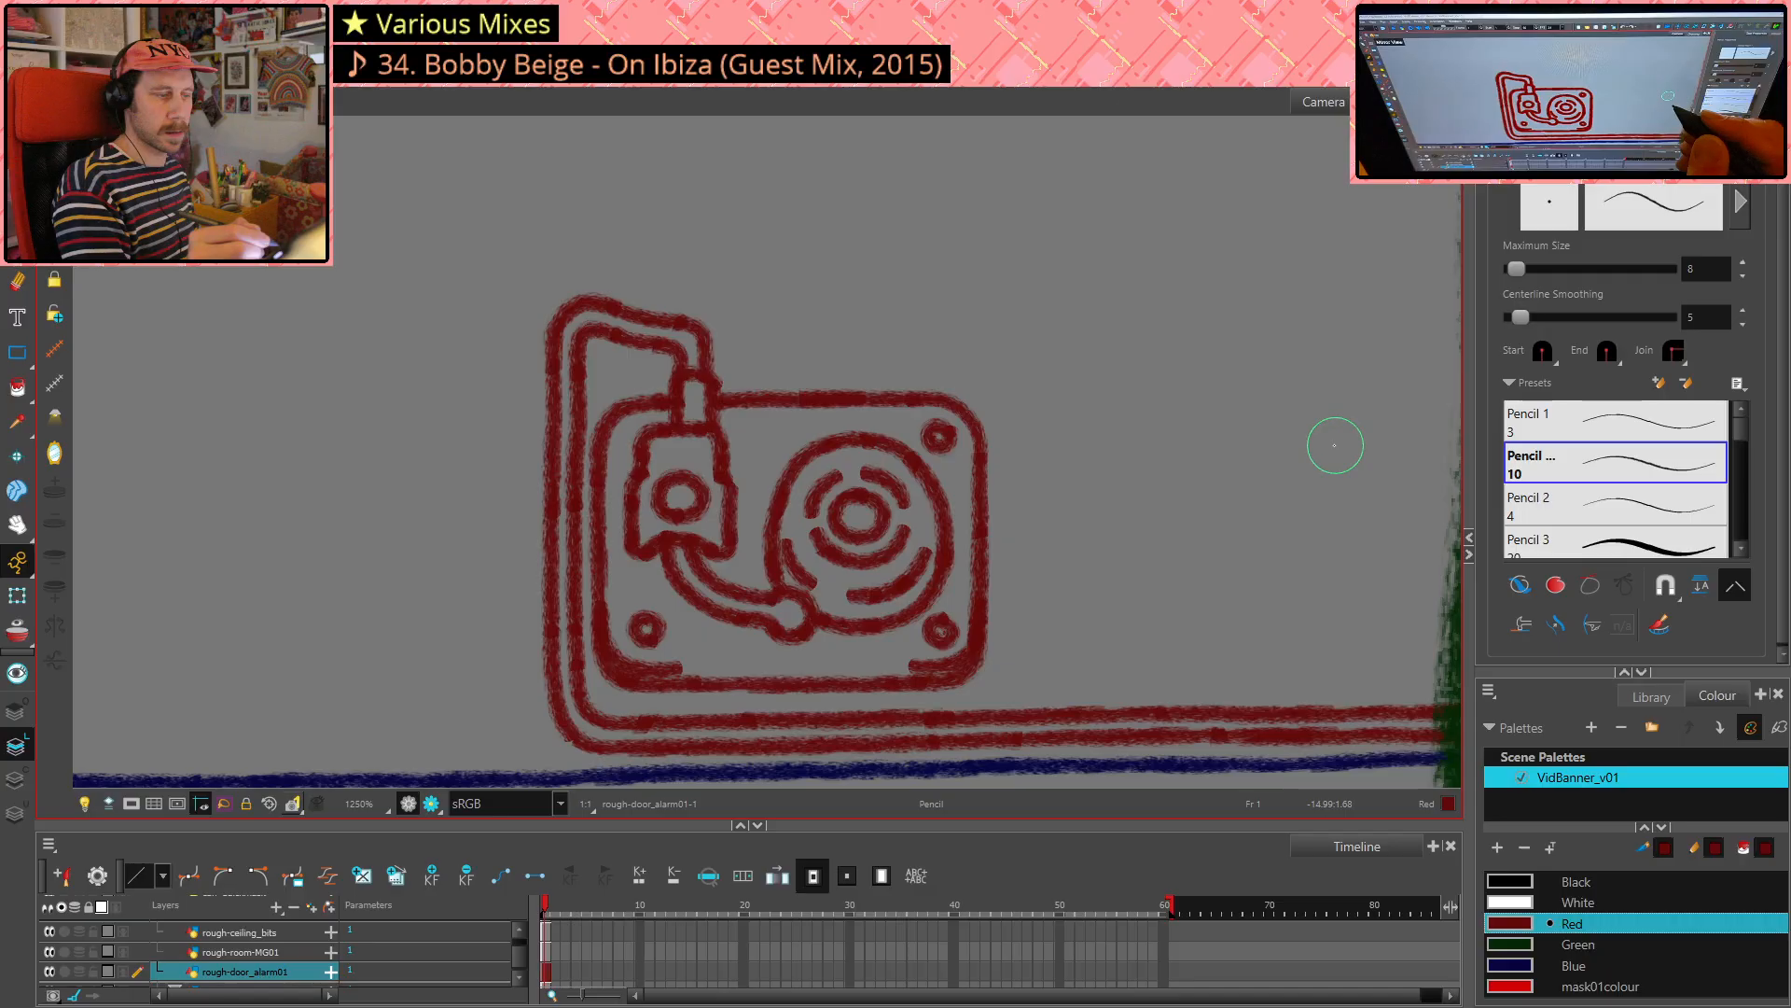
- Return the canvas to its unmirrored view and examine the door alarm in the whole scene and up close above the doors
key("4")
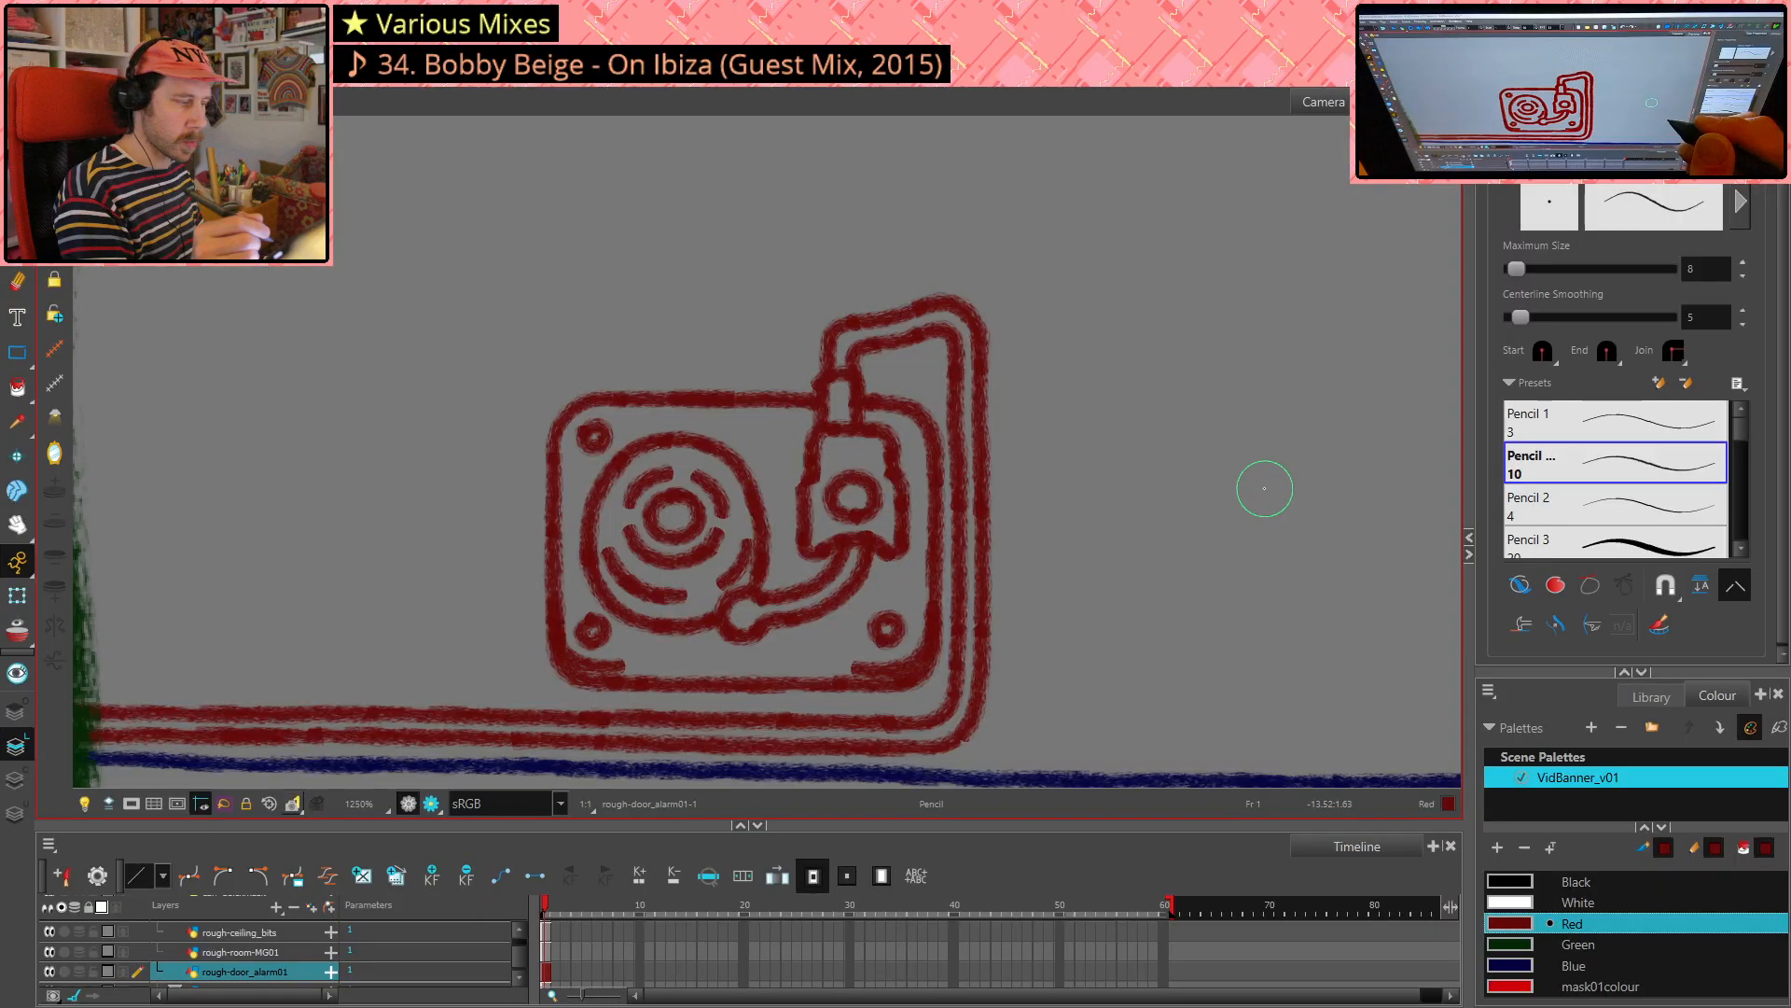
key("shift+m")
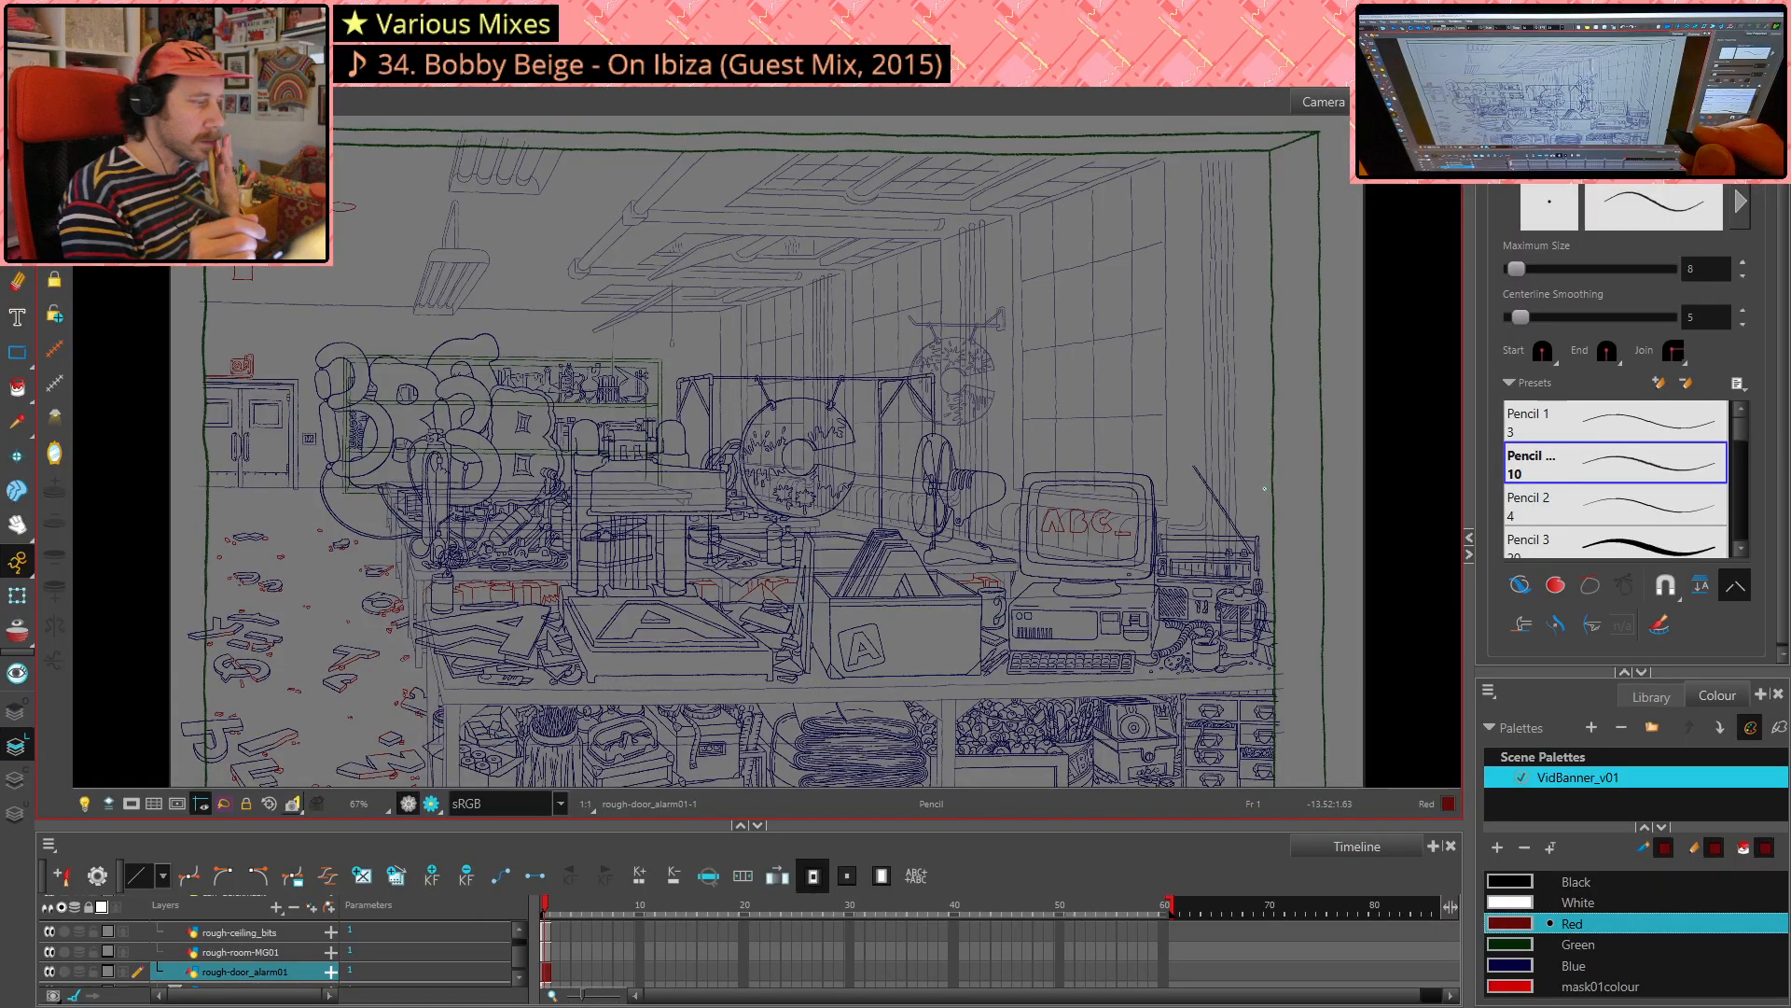
key("2")
key("2")
key("2")
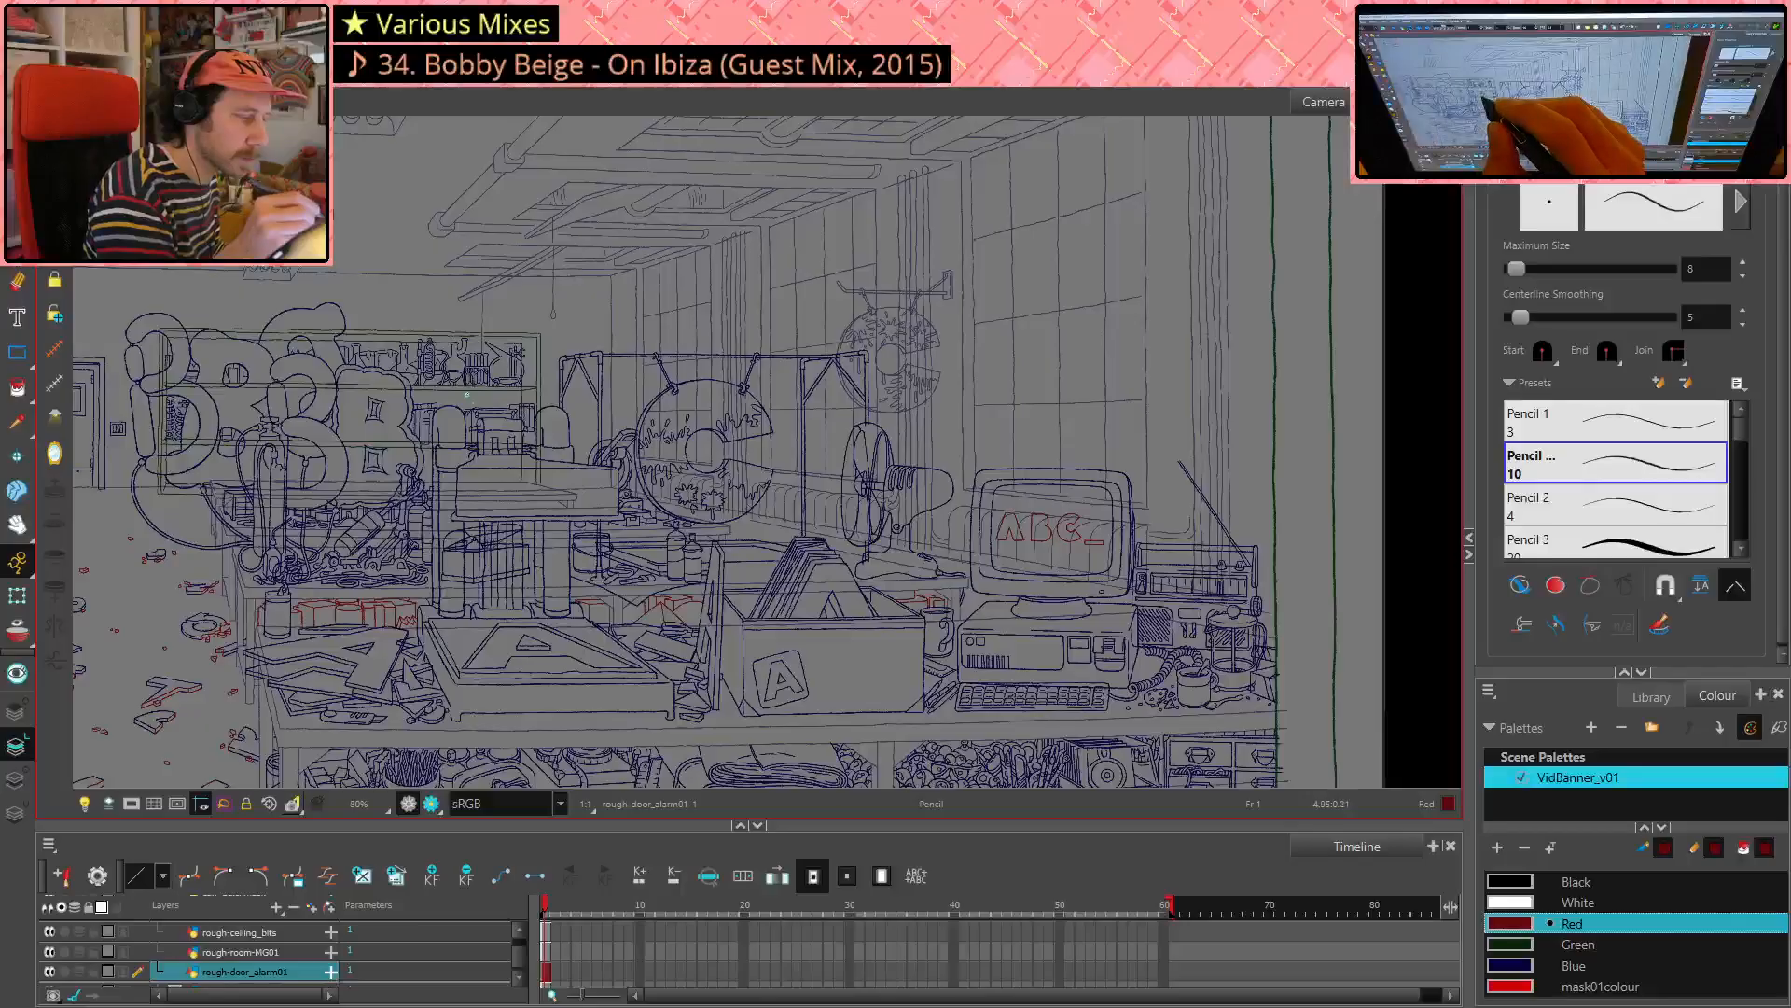
left_click_drag(661, 328, 1134, 418)
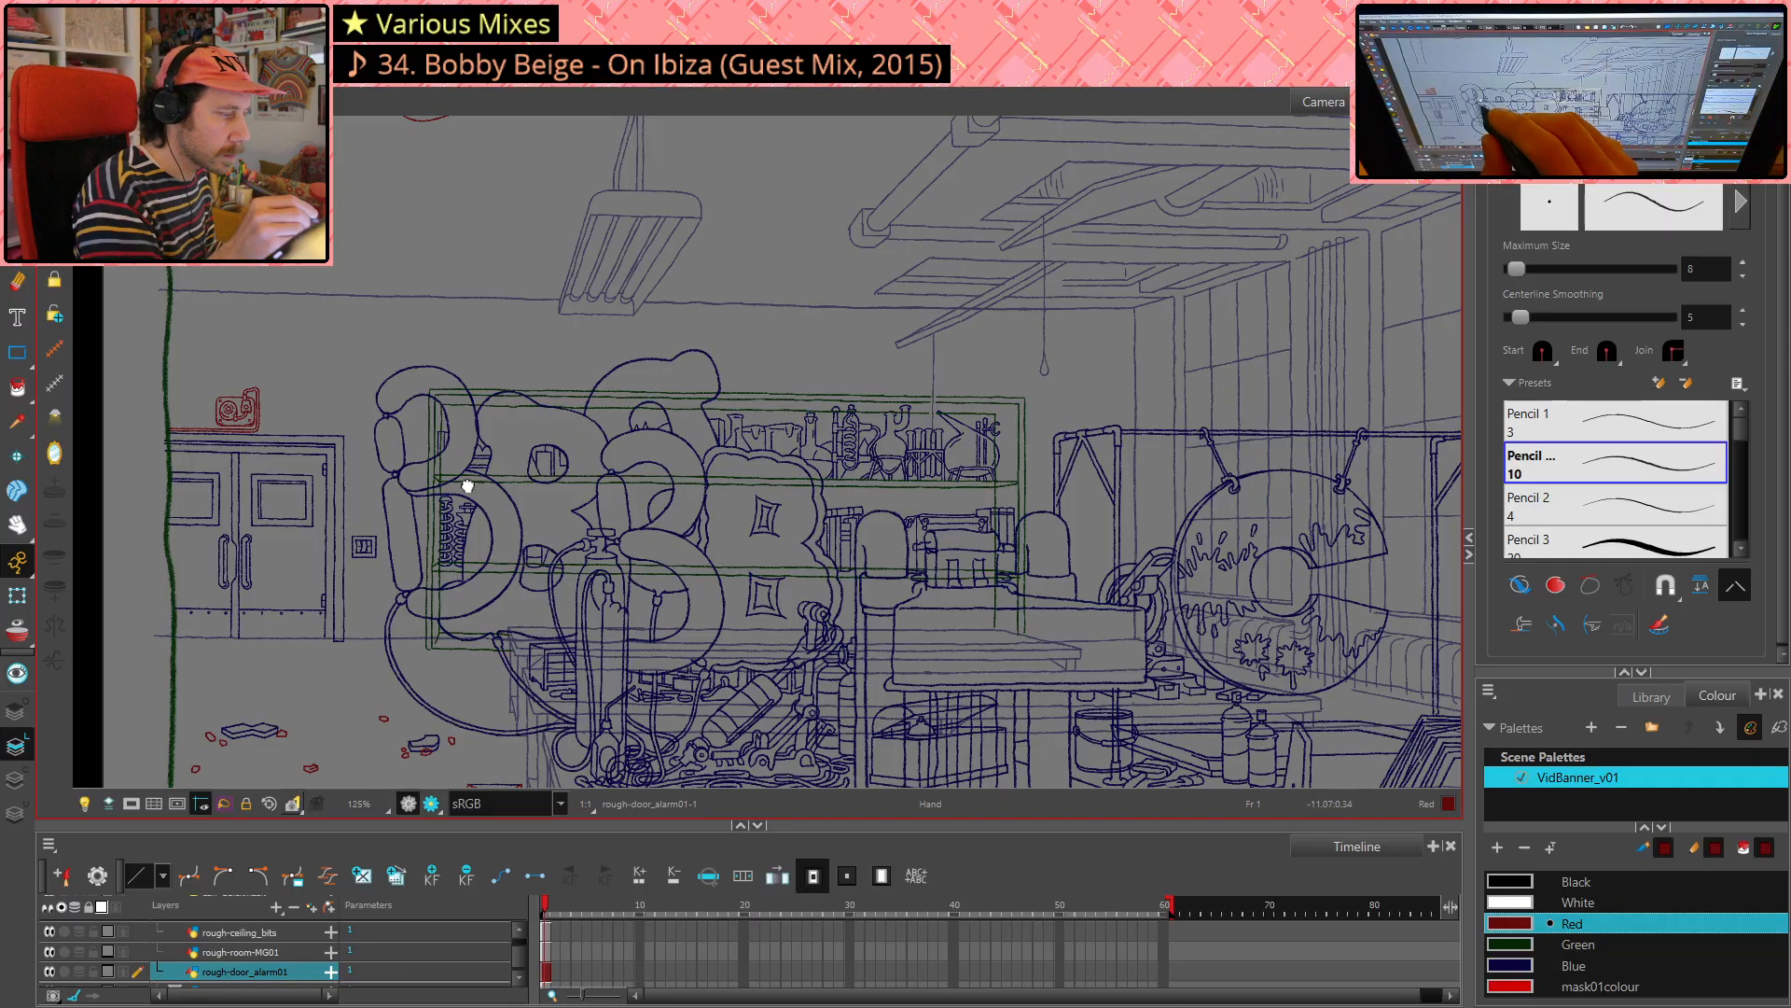
mouse_move(468, 488)
left_mouse_down()
mouse_move(547, 513)
mouse_move(714, 512)
mouse_move(806, 475)
left_mouse_up()
scroll(554, 442, "up", 6)
scroll(551, 442, "up", 2)
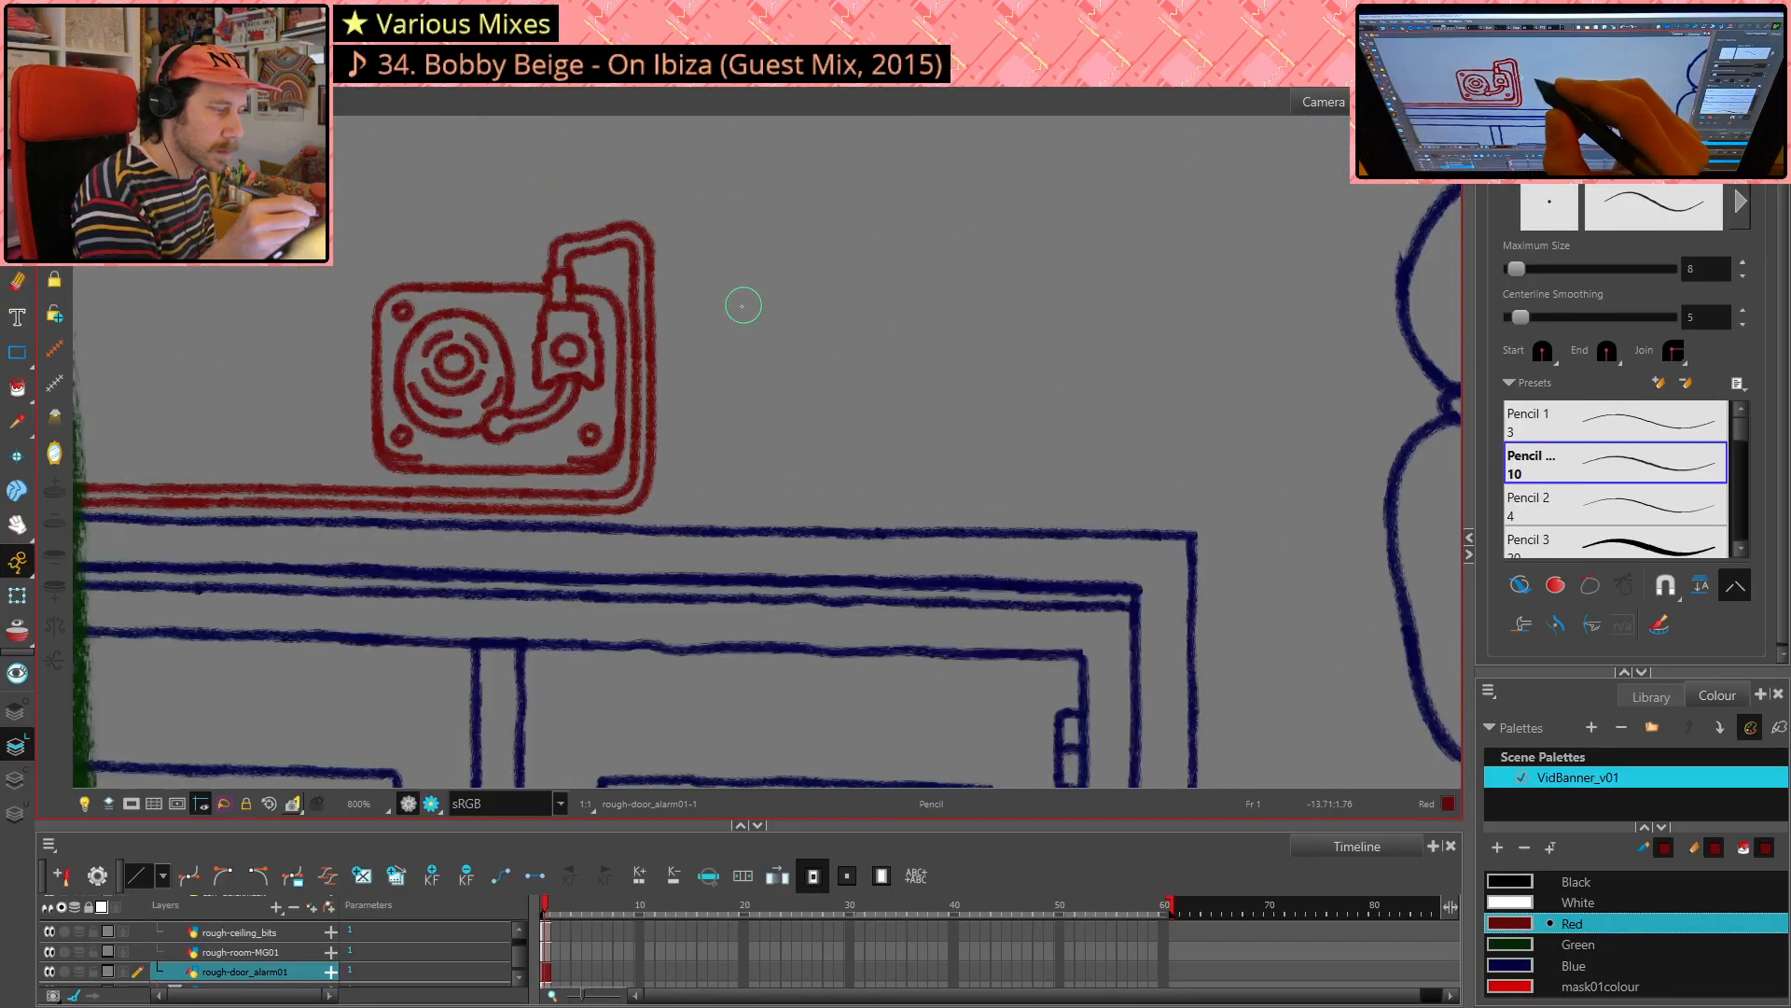
- Select the small screw circle in the housing's upper-left corner with the lasso and delete it
key("alt+s")
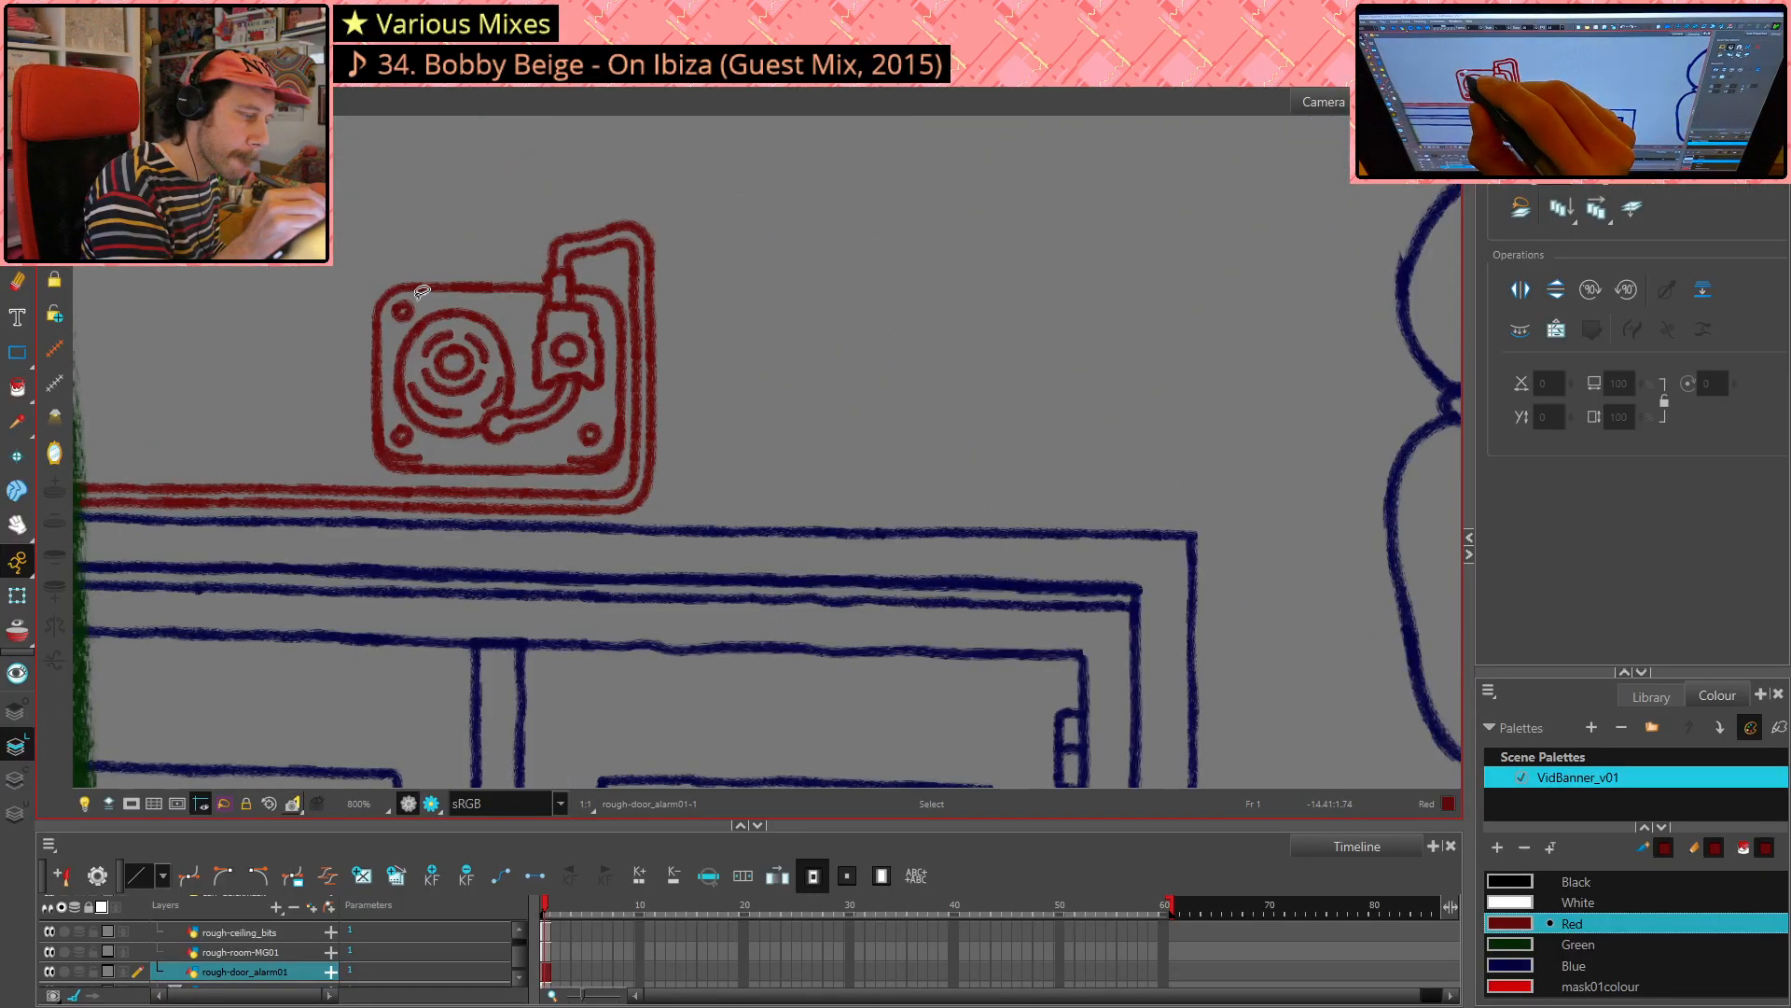
left_click_drag(429, 286, 385, 326)
mouse_move(824, 274)
left_mouse_down()
mouse_move(850, 416)
mouse_move(1218, 297)
left_mouse_up()
key("space")
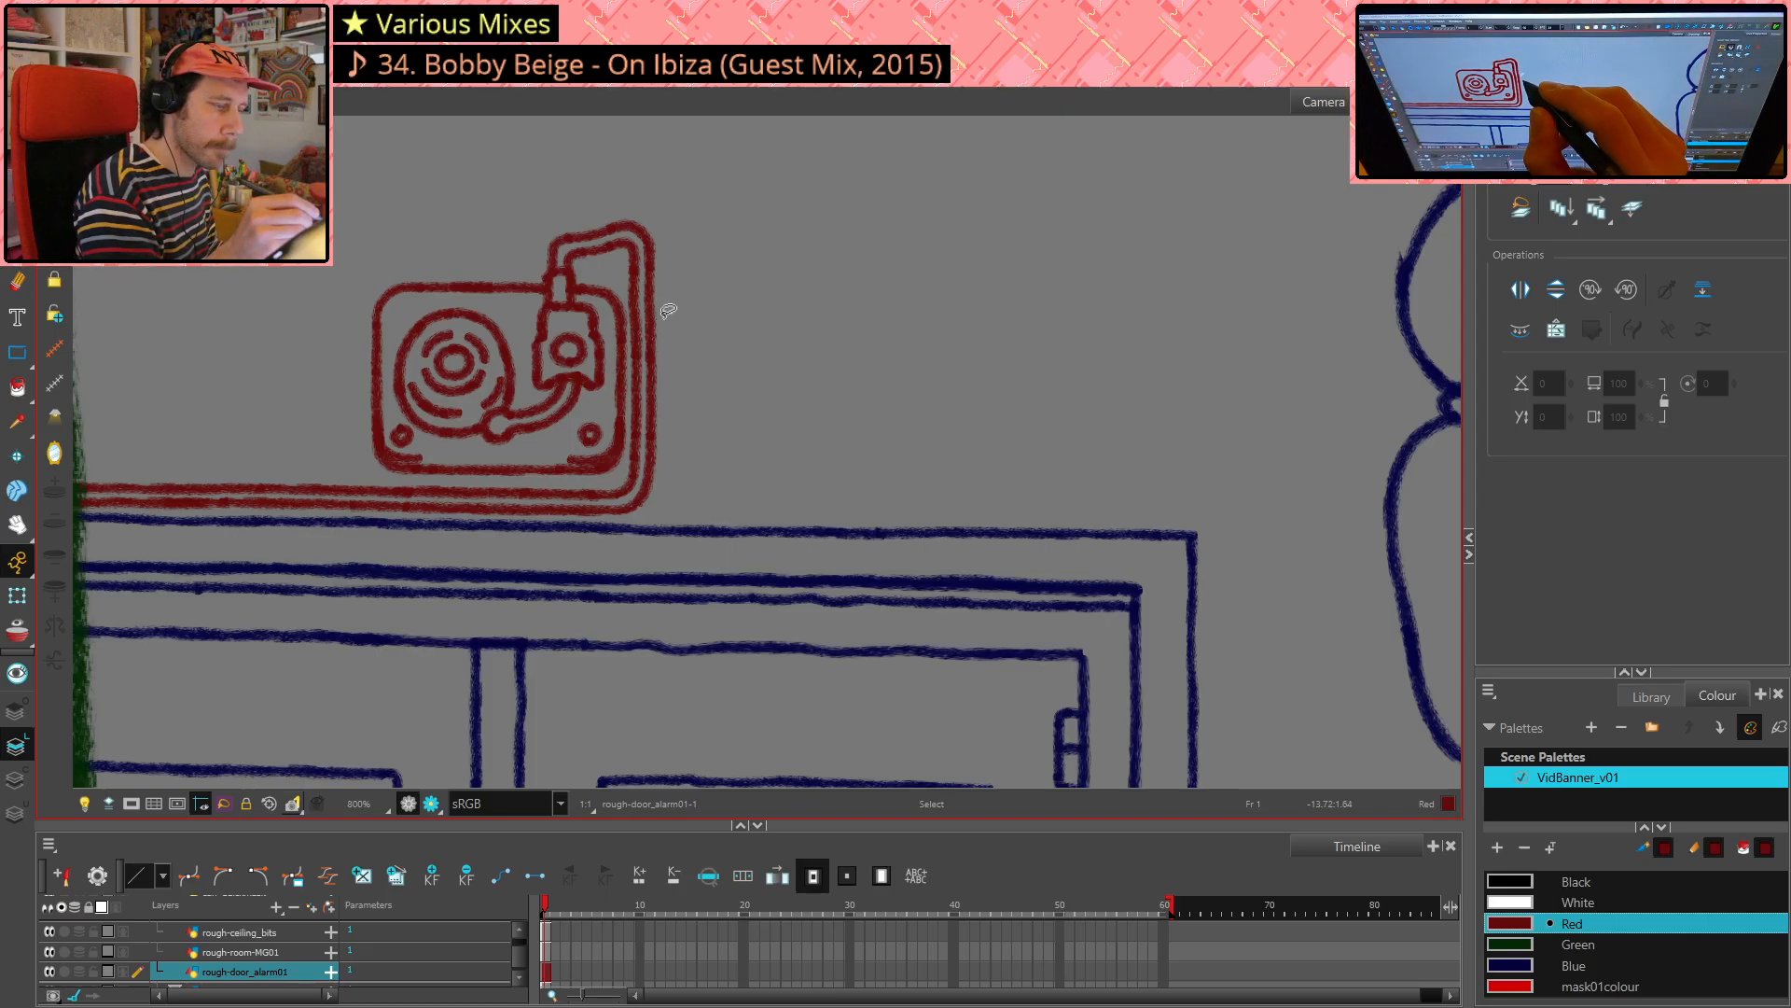
- Select the housing's top edge with its rounded corners and upper side lines, and nudge them slightly down
key("2")
left_click_drag(682, 321, 799, 403)
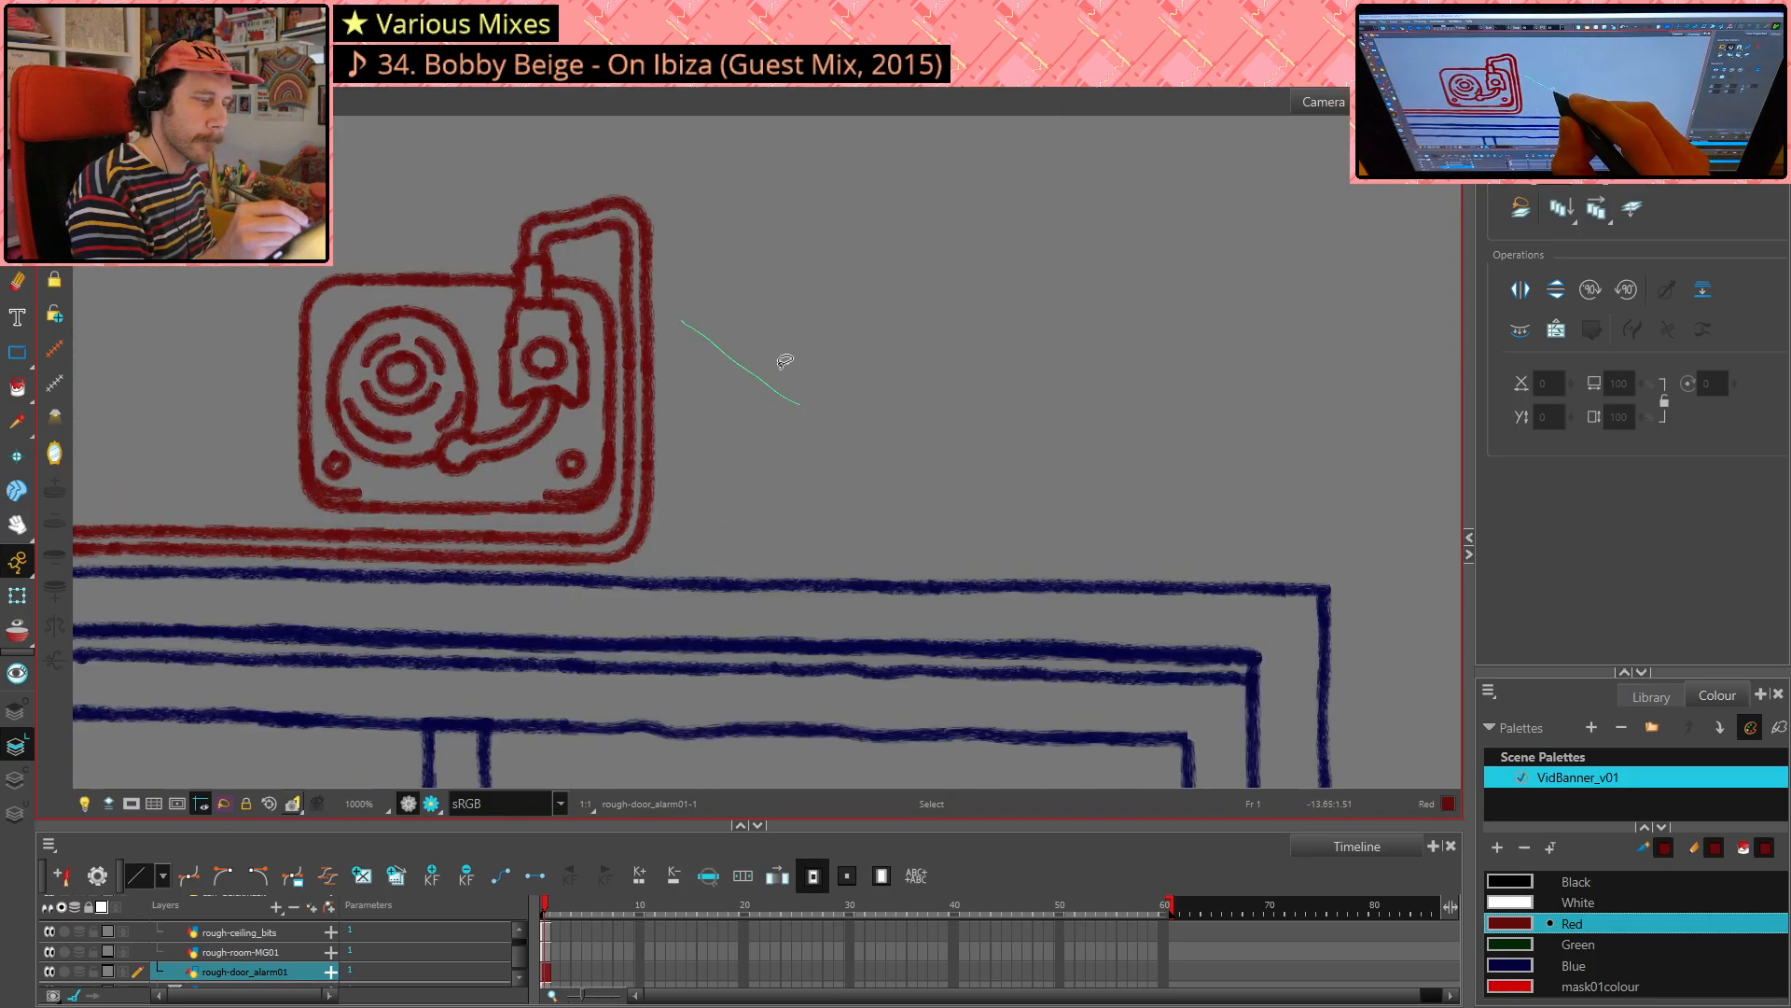
key("space")
key("space")
left_click_drag(753, 330, 992, 443)
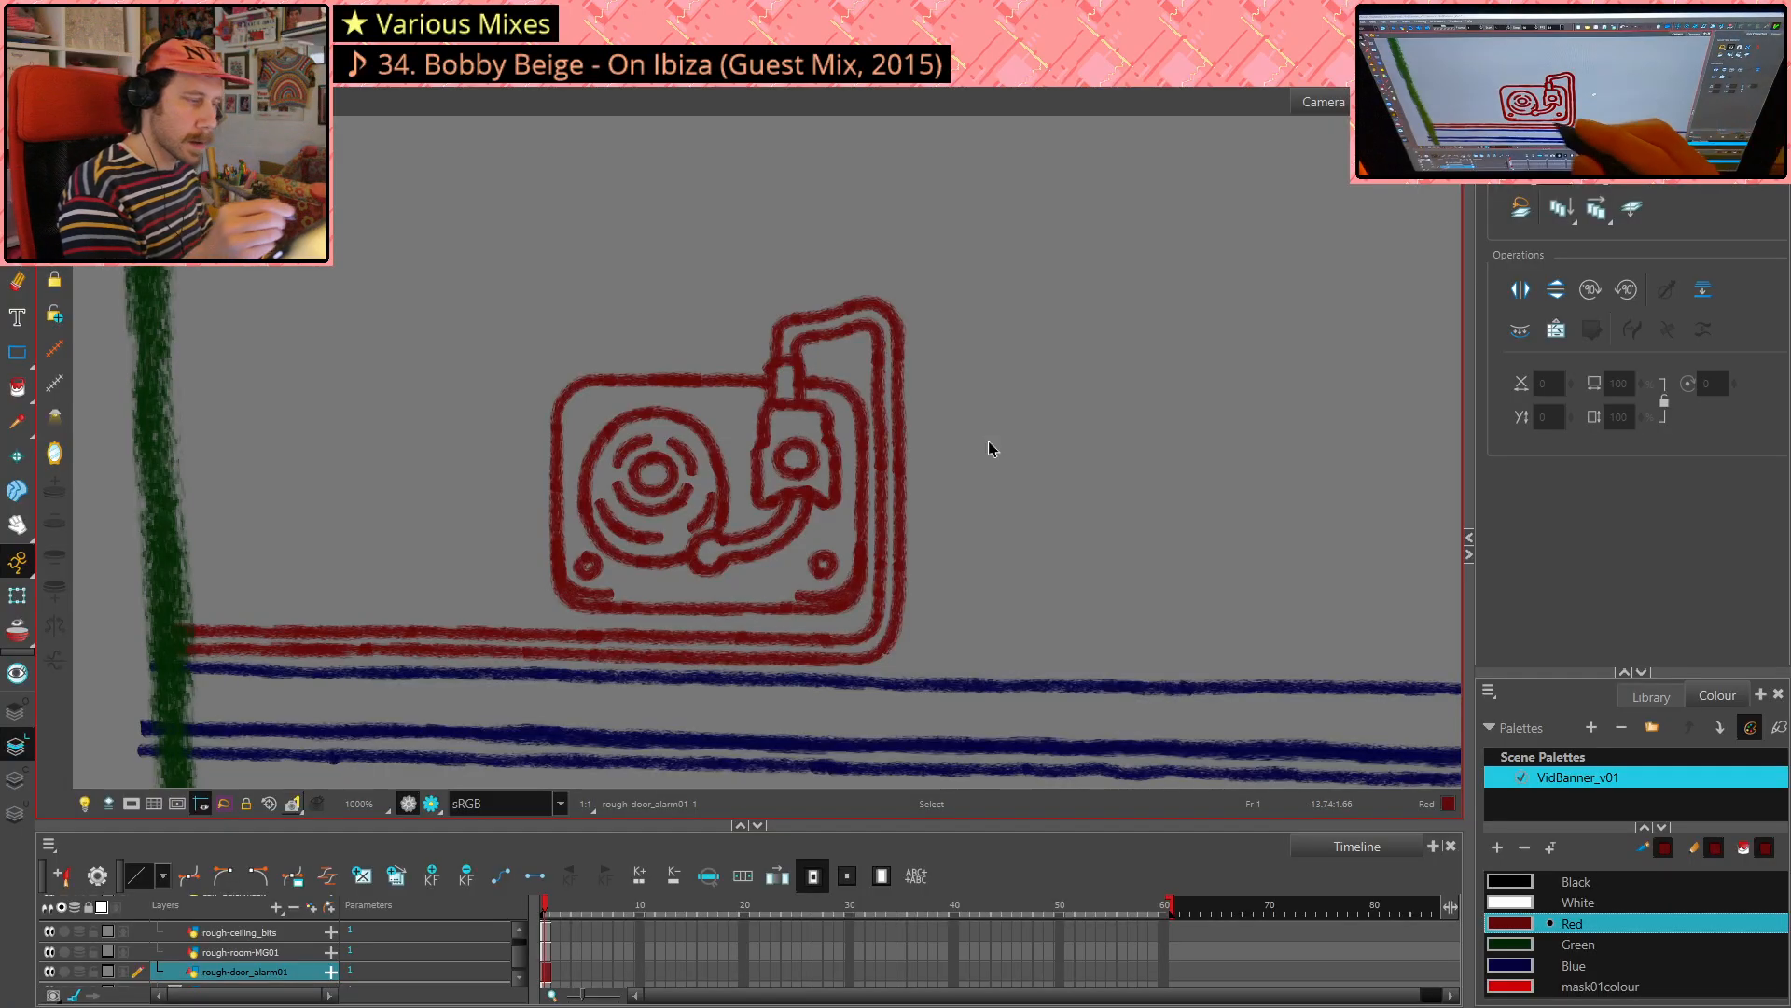
mouse_move(570, 381)
left_mouse_down()
mouse_move(551, 352)
mouse_move(684, 380)
mouse_move(767, 369)
mouse_move(864, 409)
left_mouse_up()
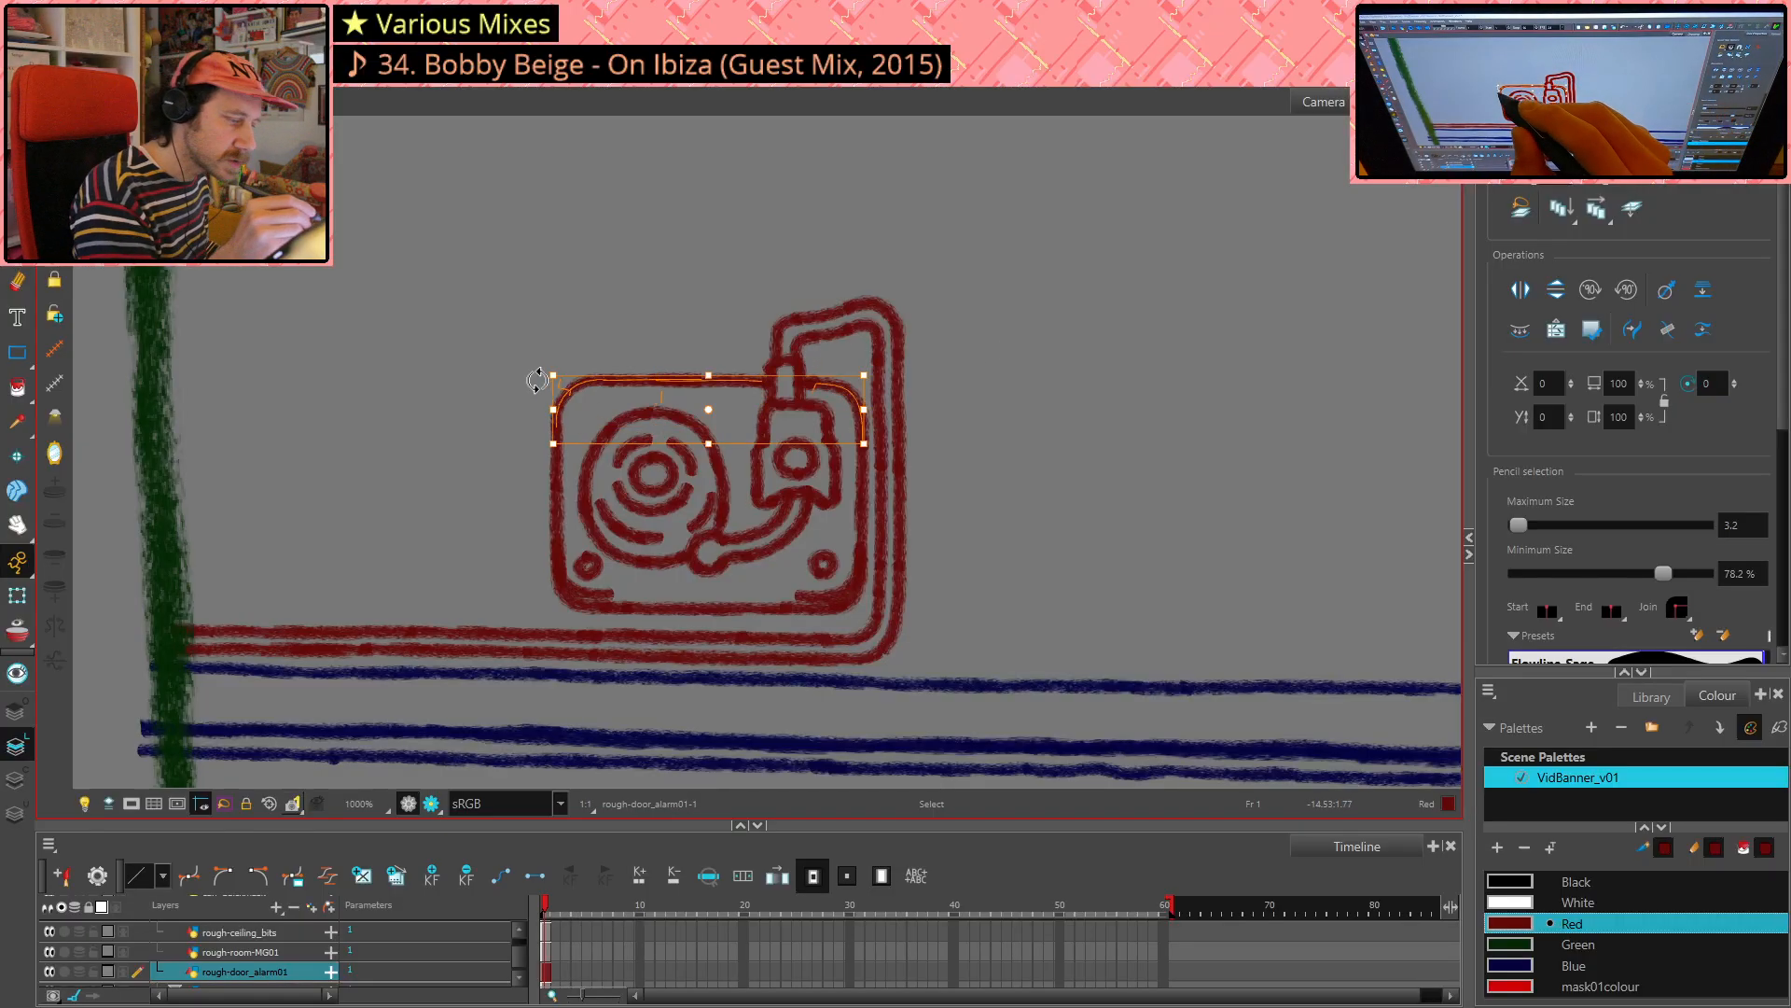
left_click_drag(518, 368, 620, 298)
left_click_drag(1015, 402, 947, 407)
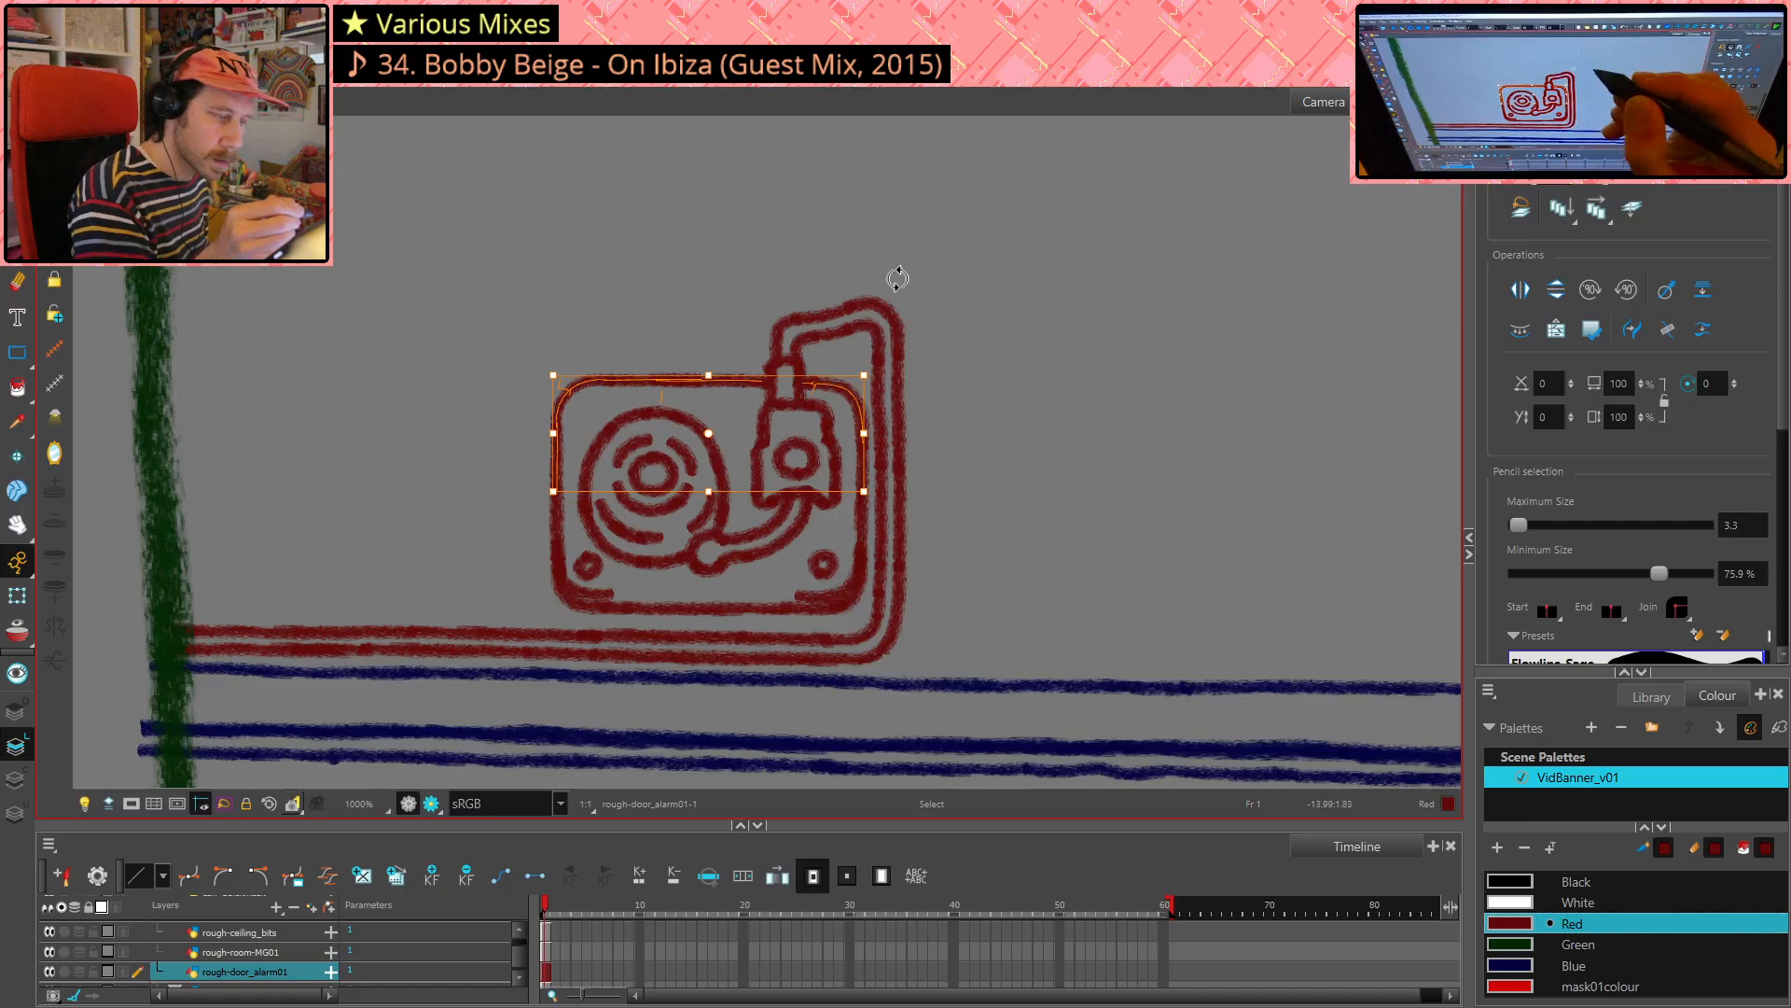
key("Down")
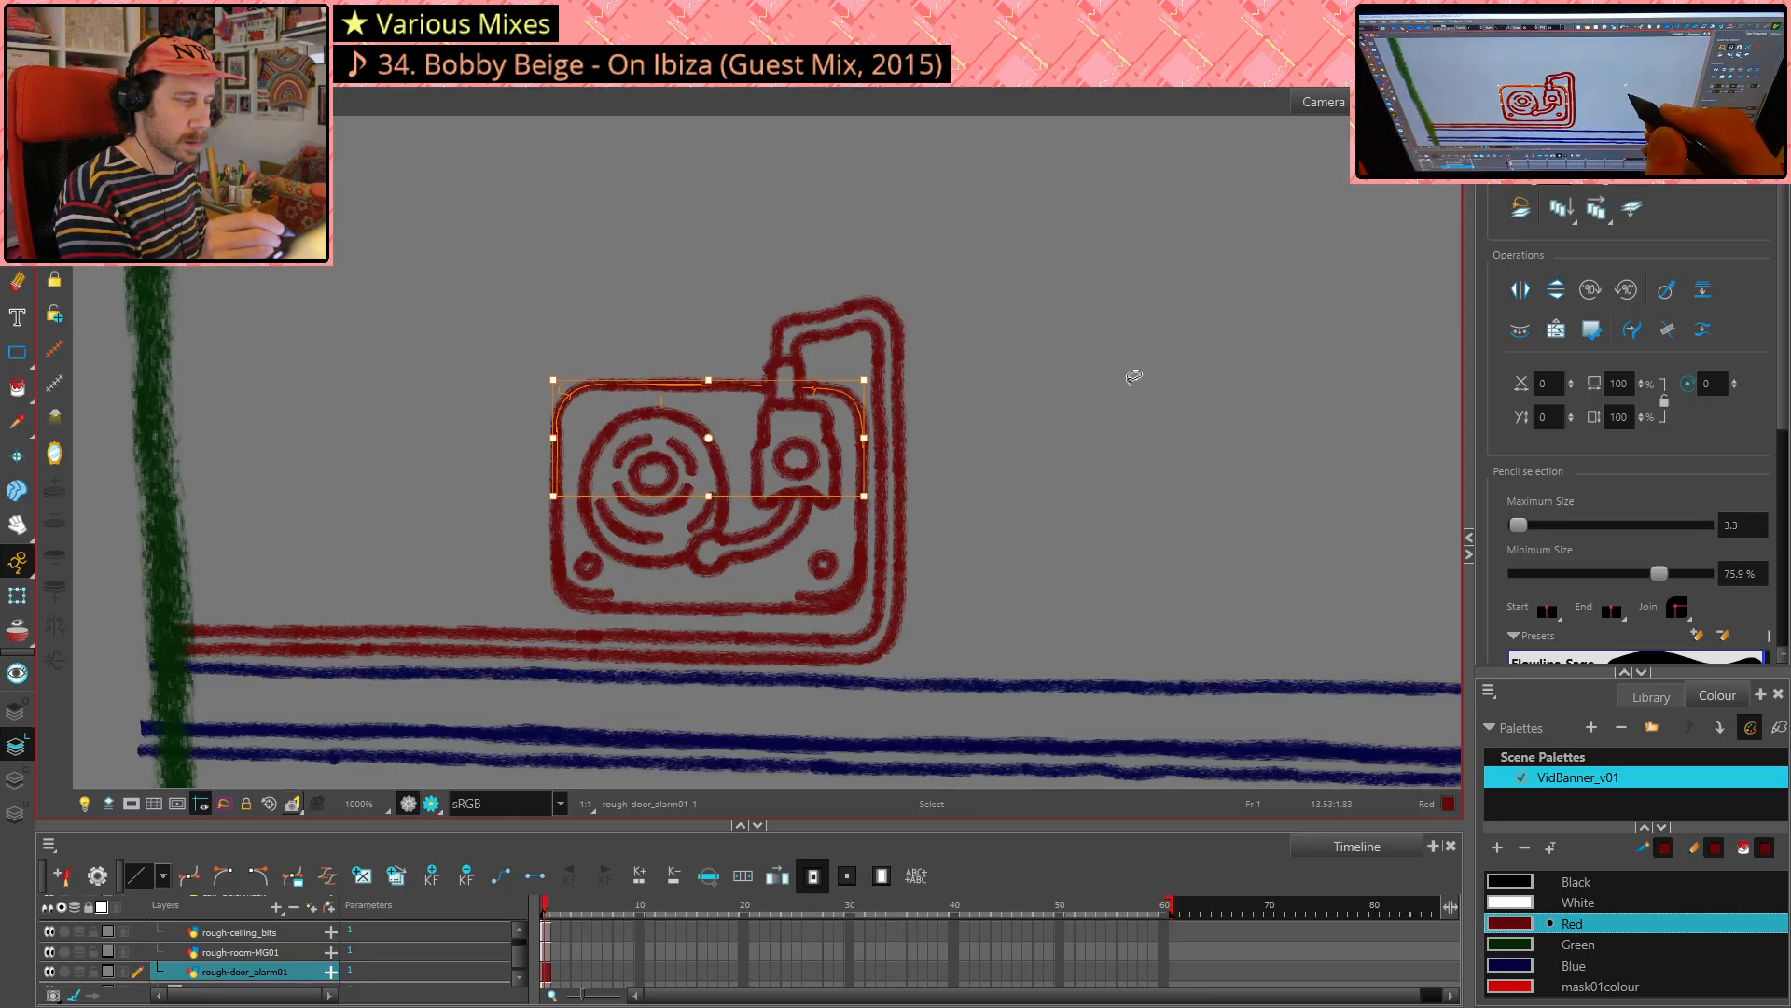
key("Down")
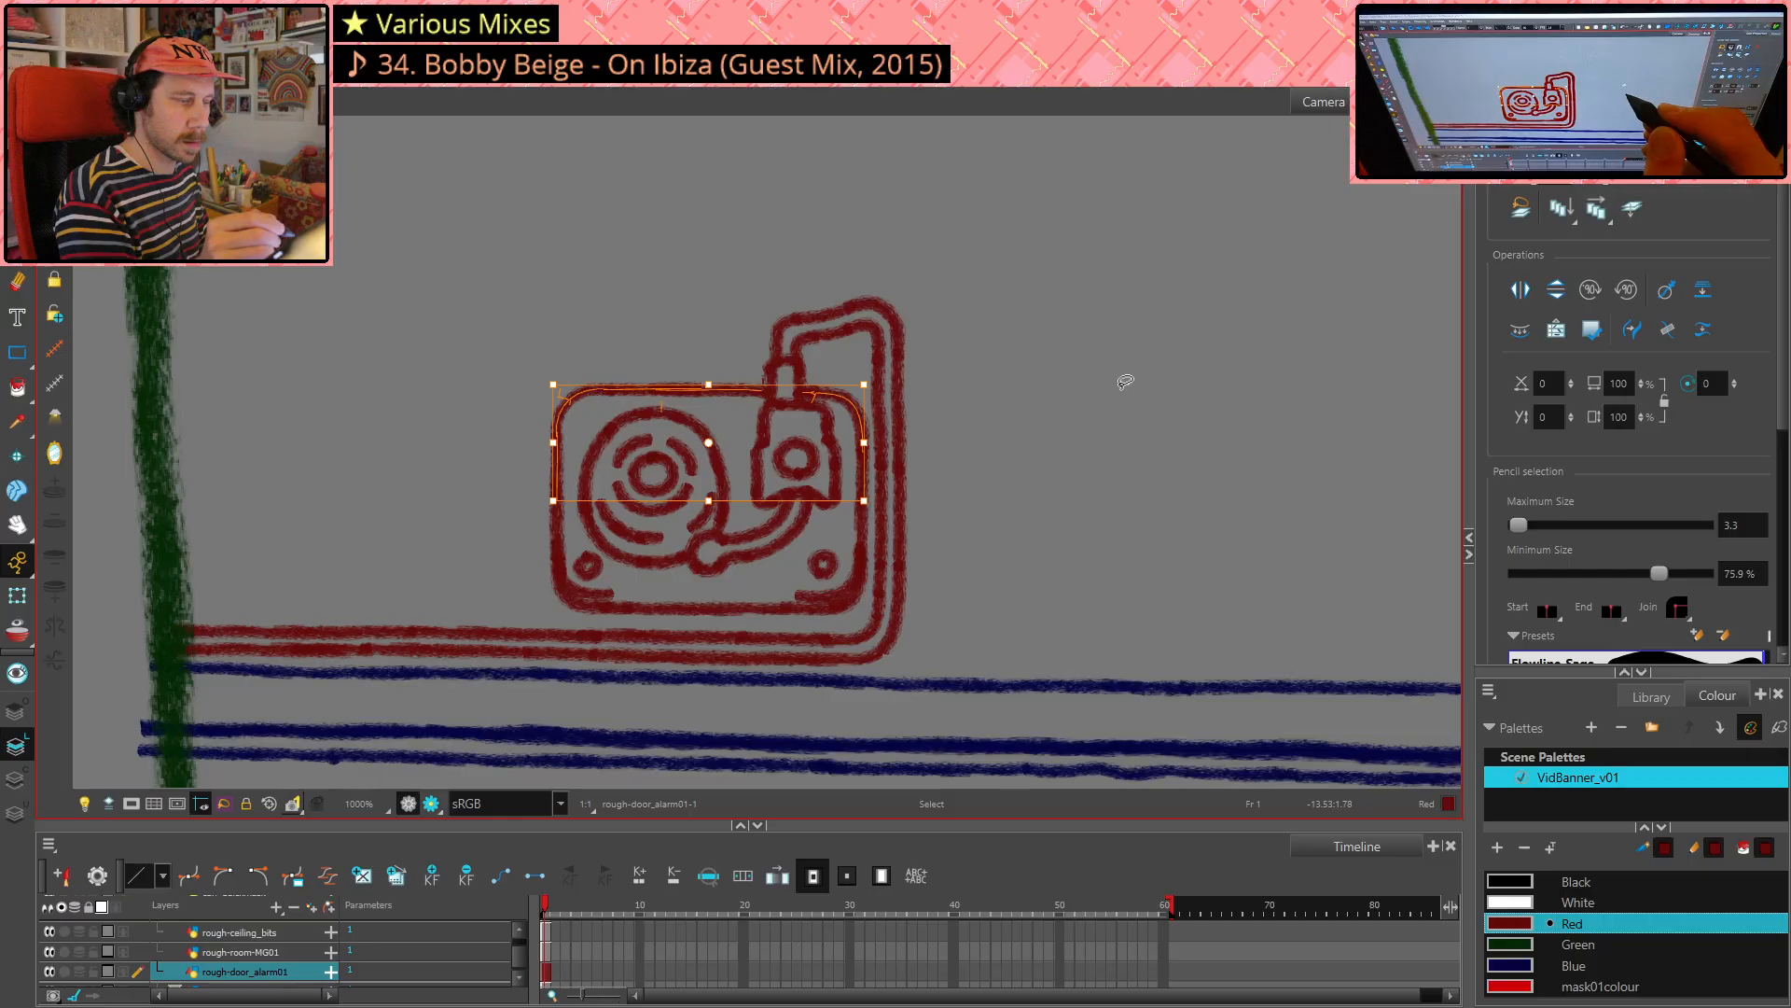
left_click(1126, 382)
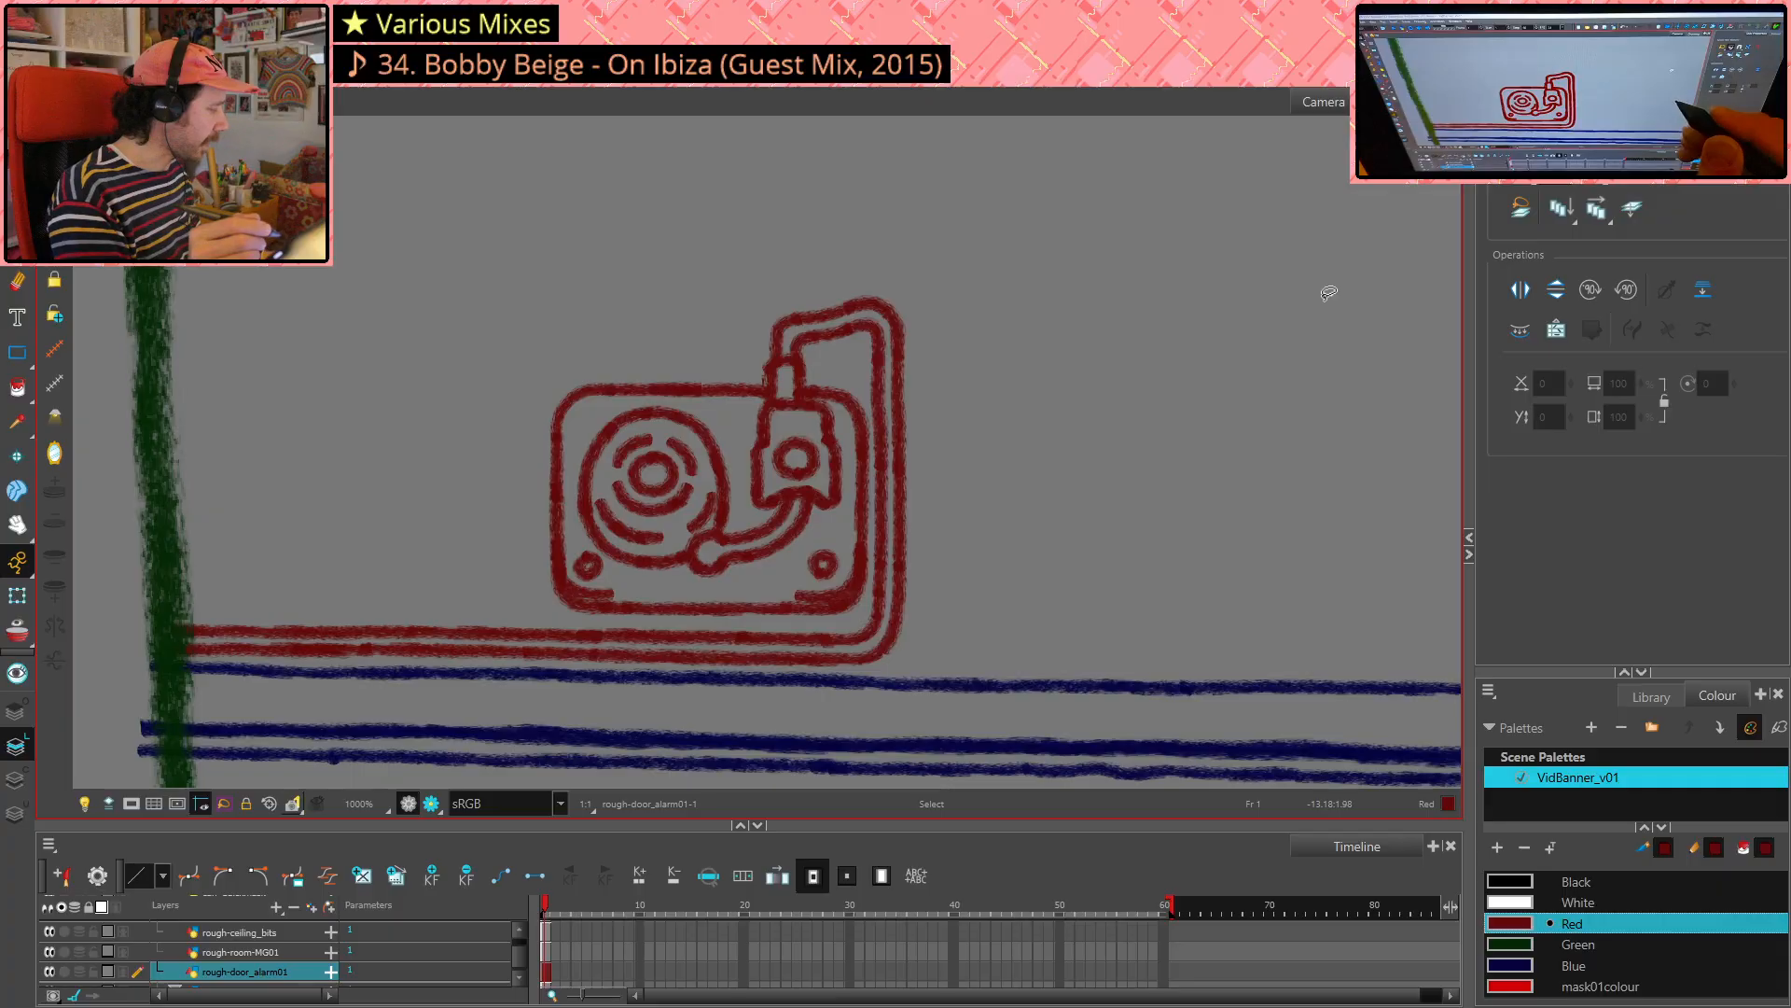
- Examine how the reshaped alarm reads above the double doors and within the full workshop scene
scroll(1328, 293, "down", 1)
scroll(1328, 291, "down", 1)
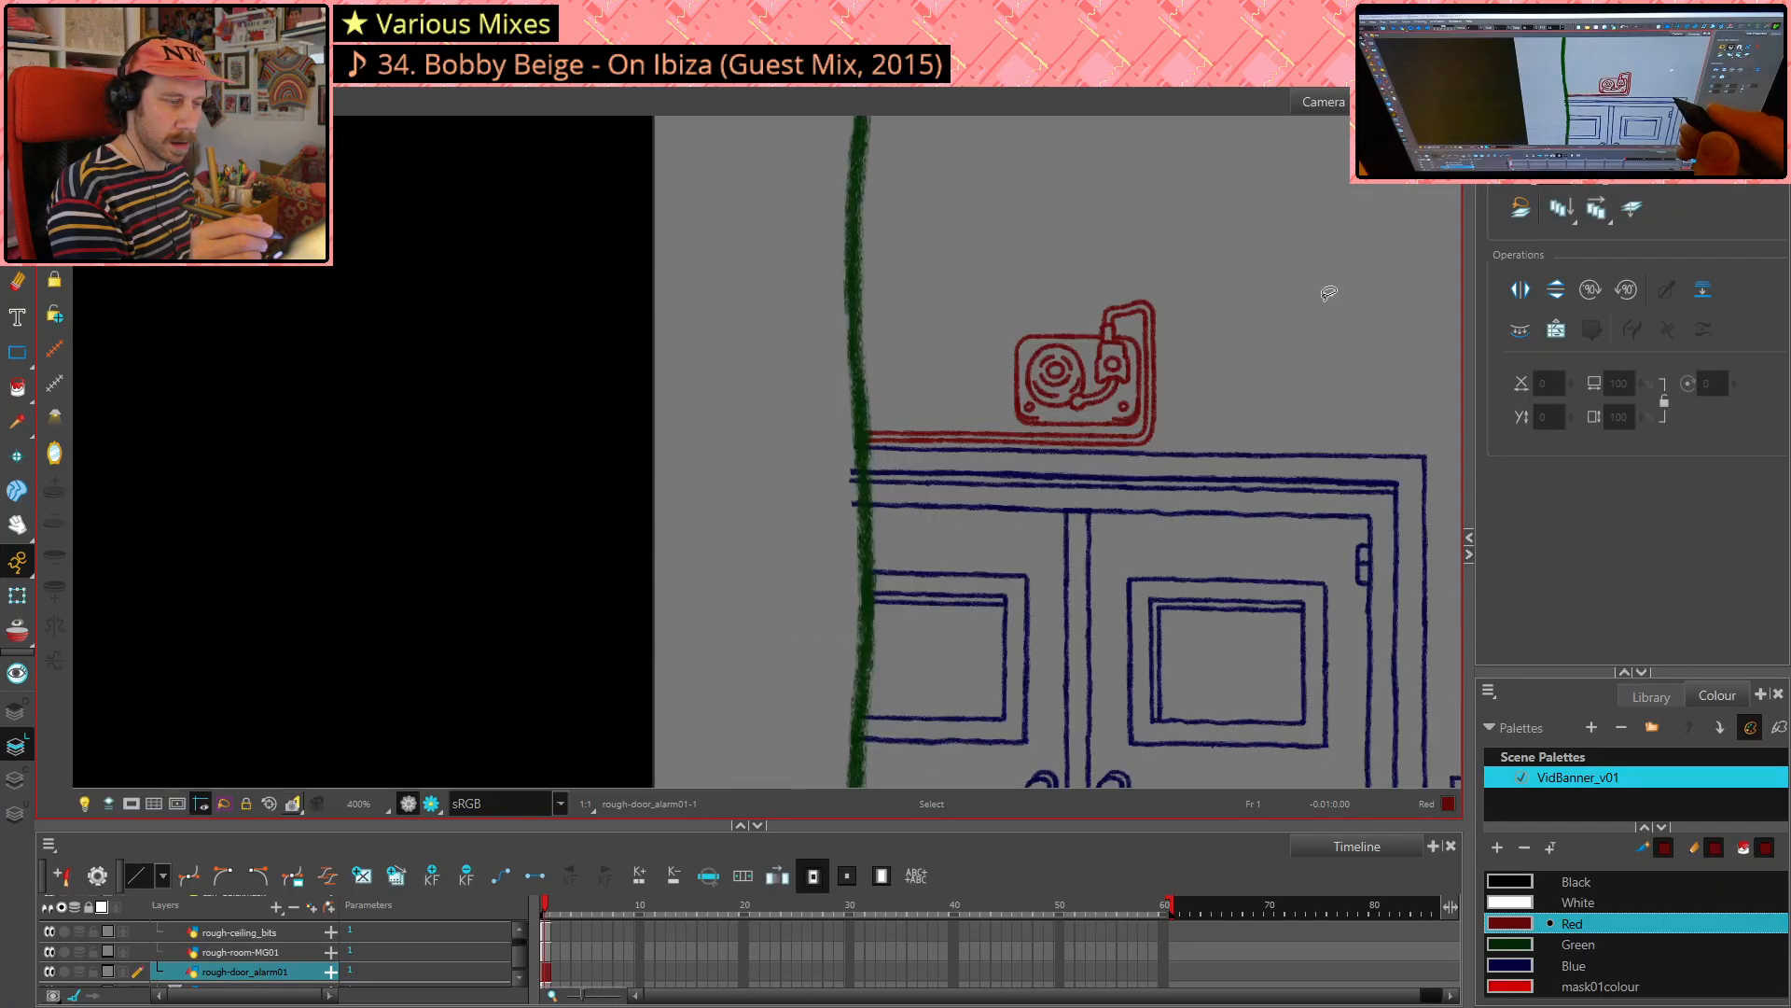
scroll(1344, 523, "down", 1)
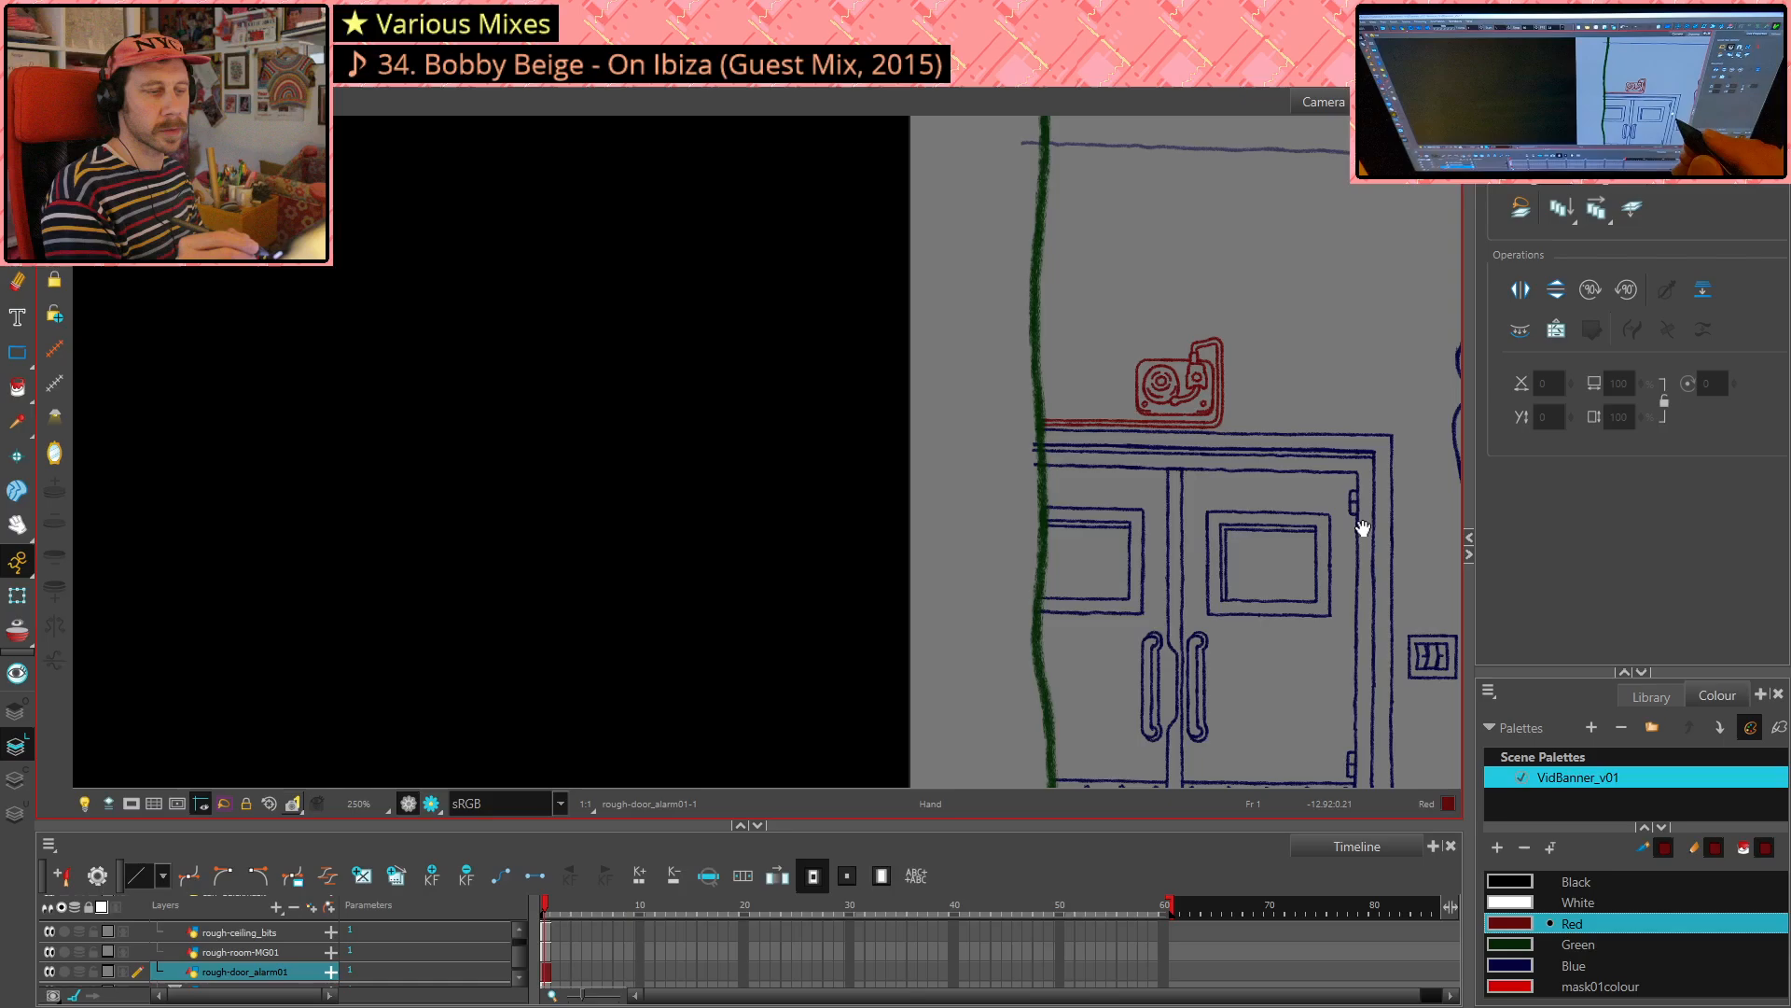
left_click_drag(1416, 498, 821, 470)
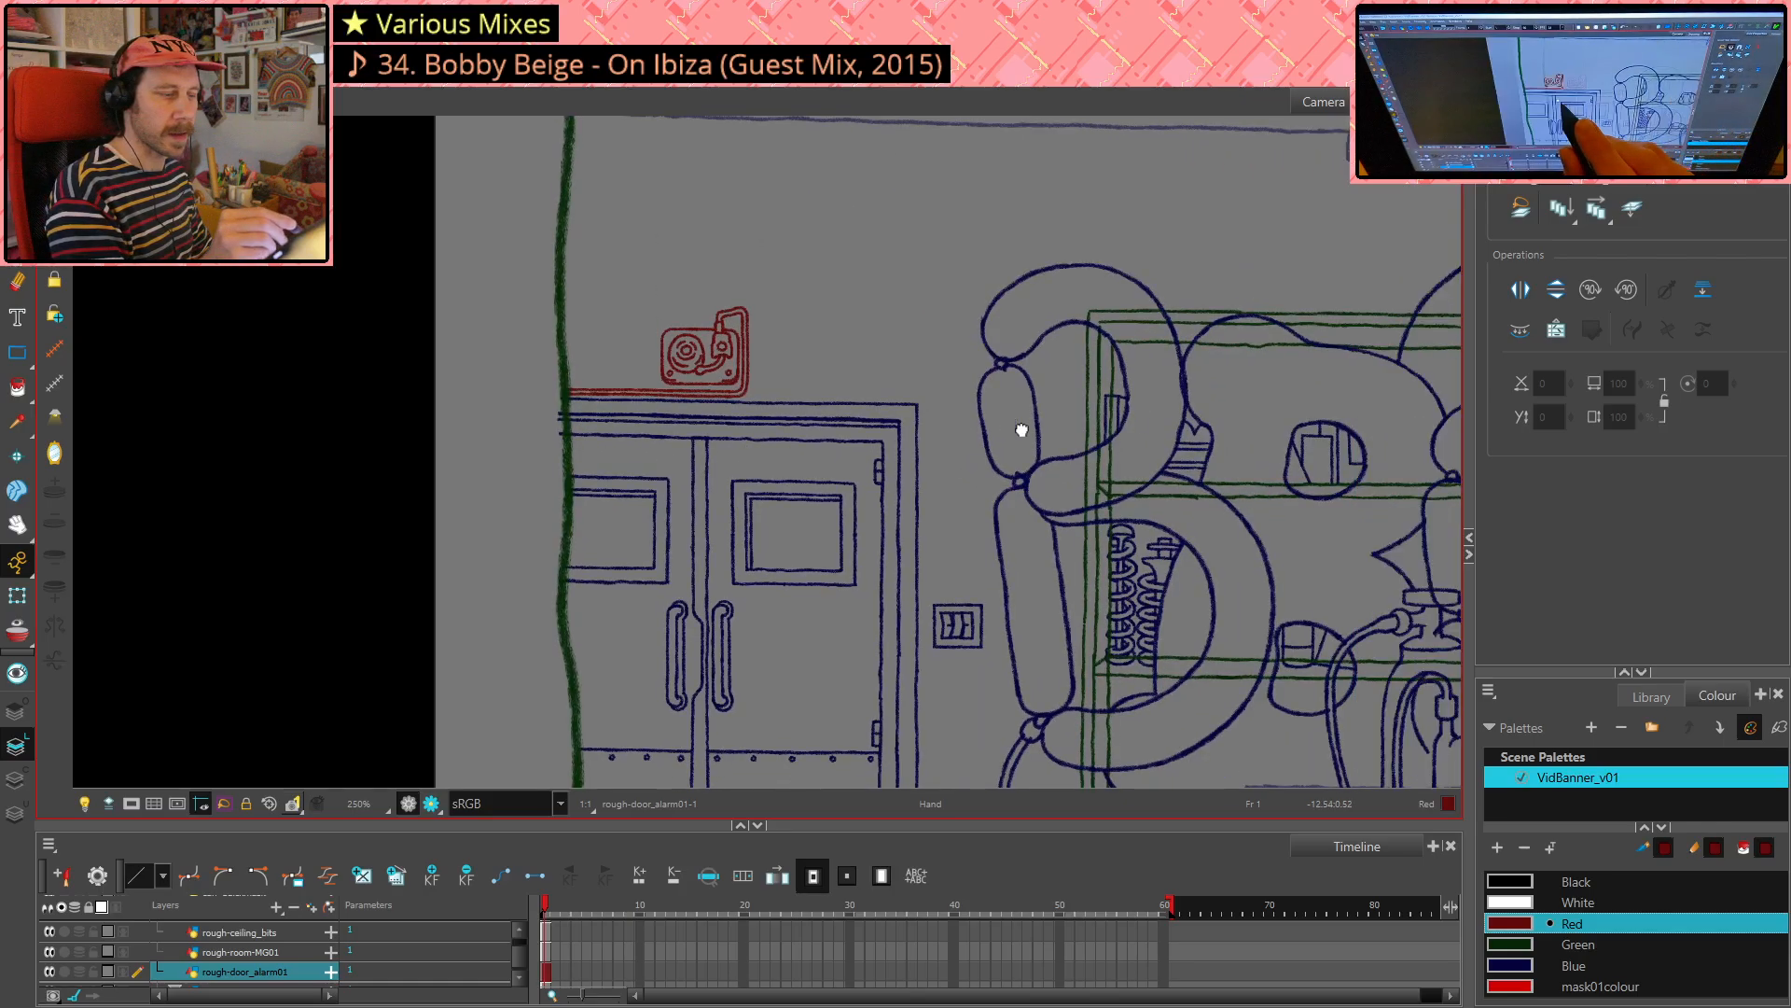
scroll(1244, 456, "down", 1)
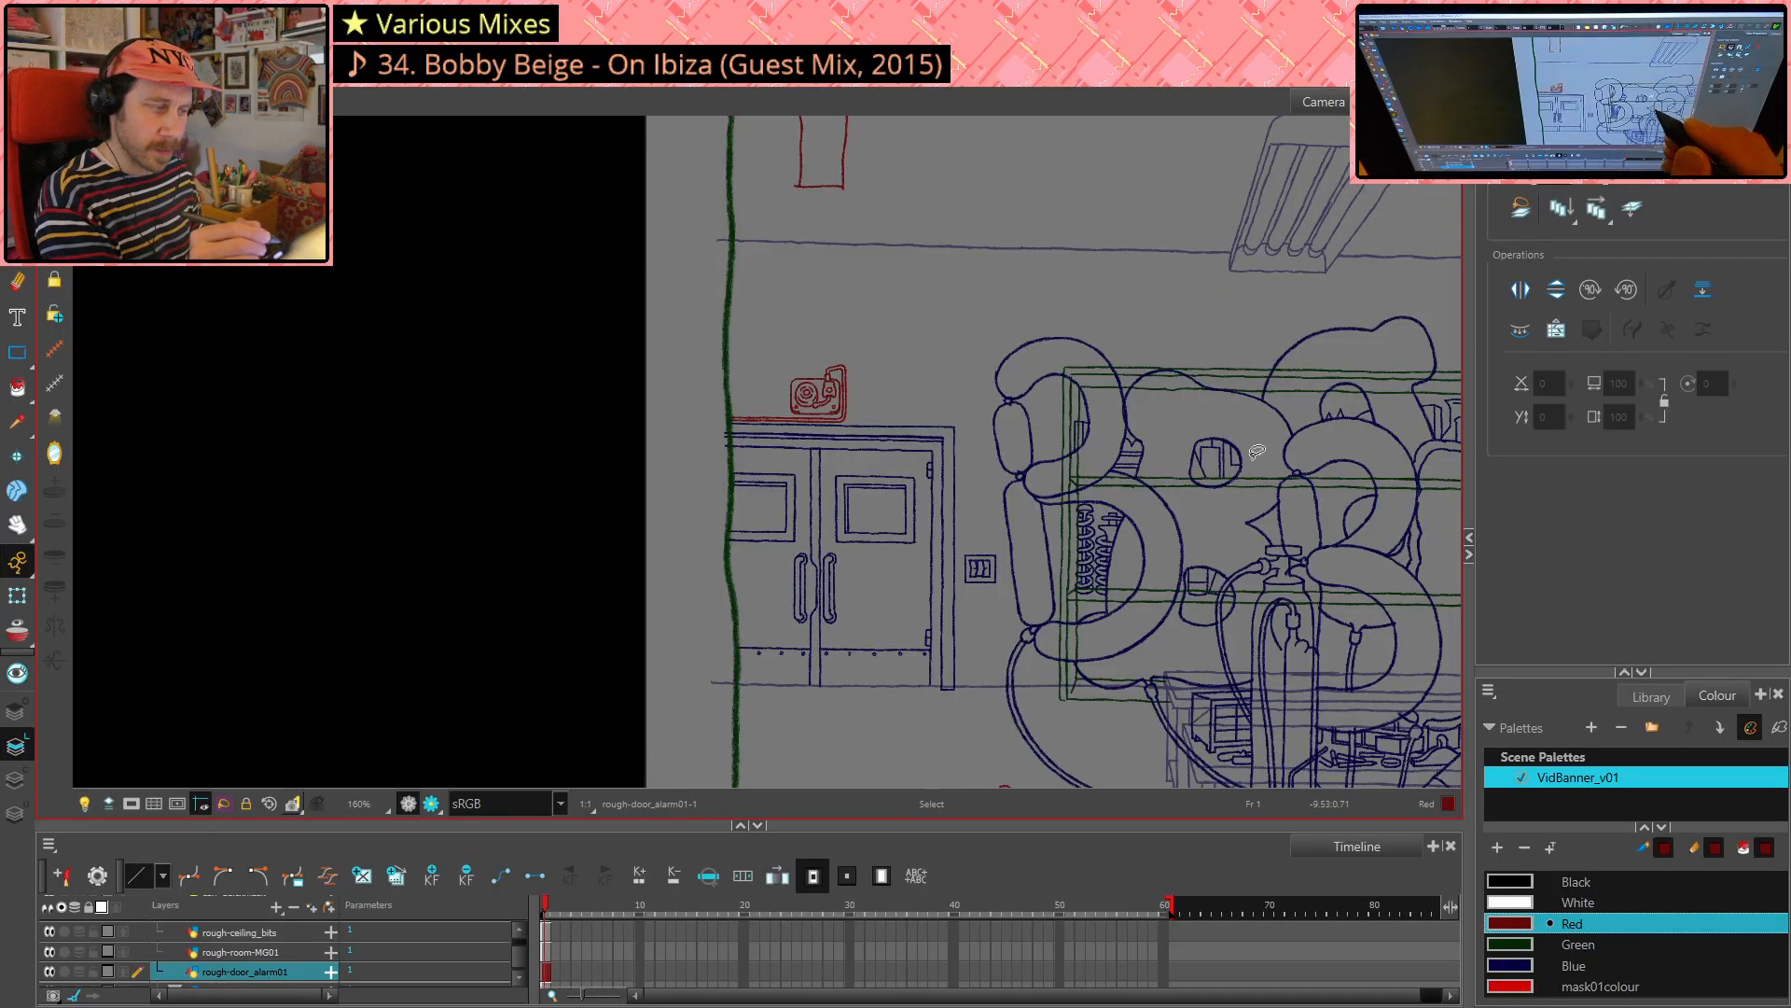
left_click_drag(1307, 545, 1060, 532)
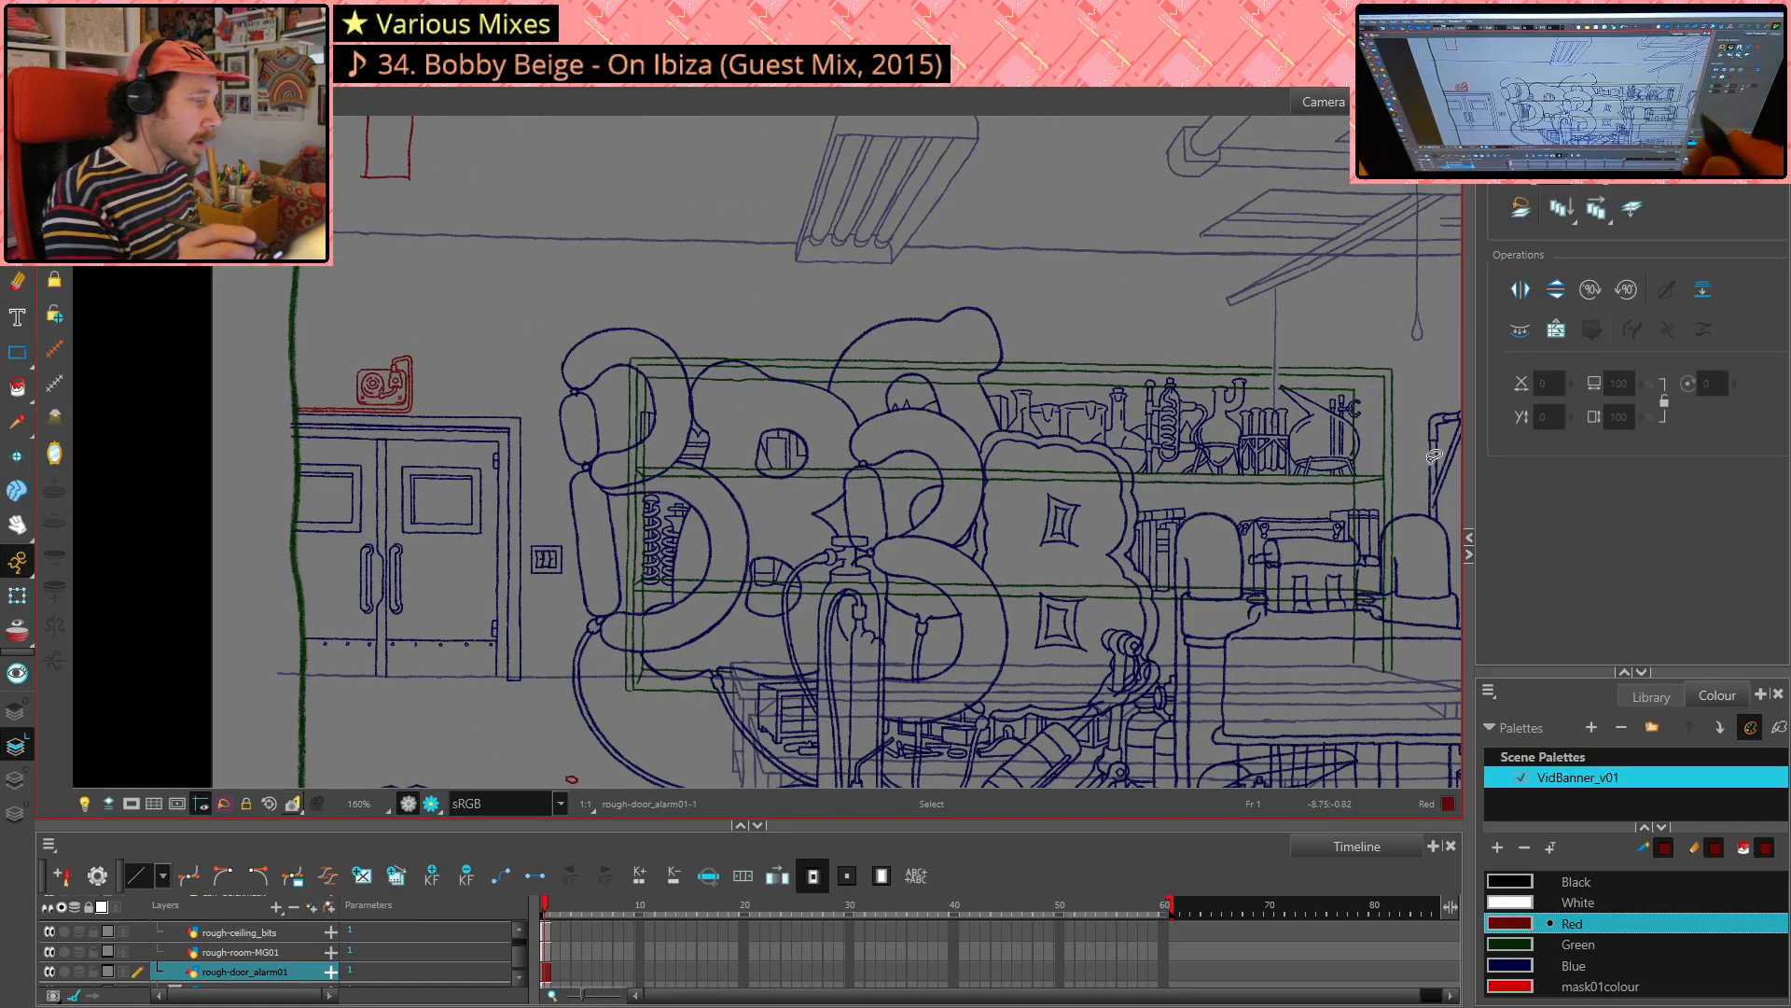
scroll(1433, 457, "down", 1)
scroll(1434, 456, "down", 2)
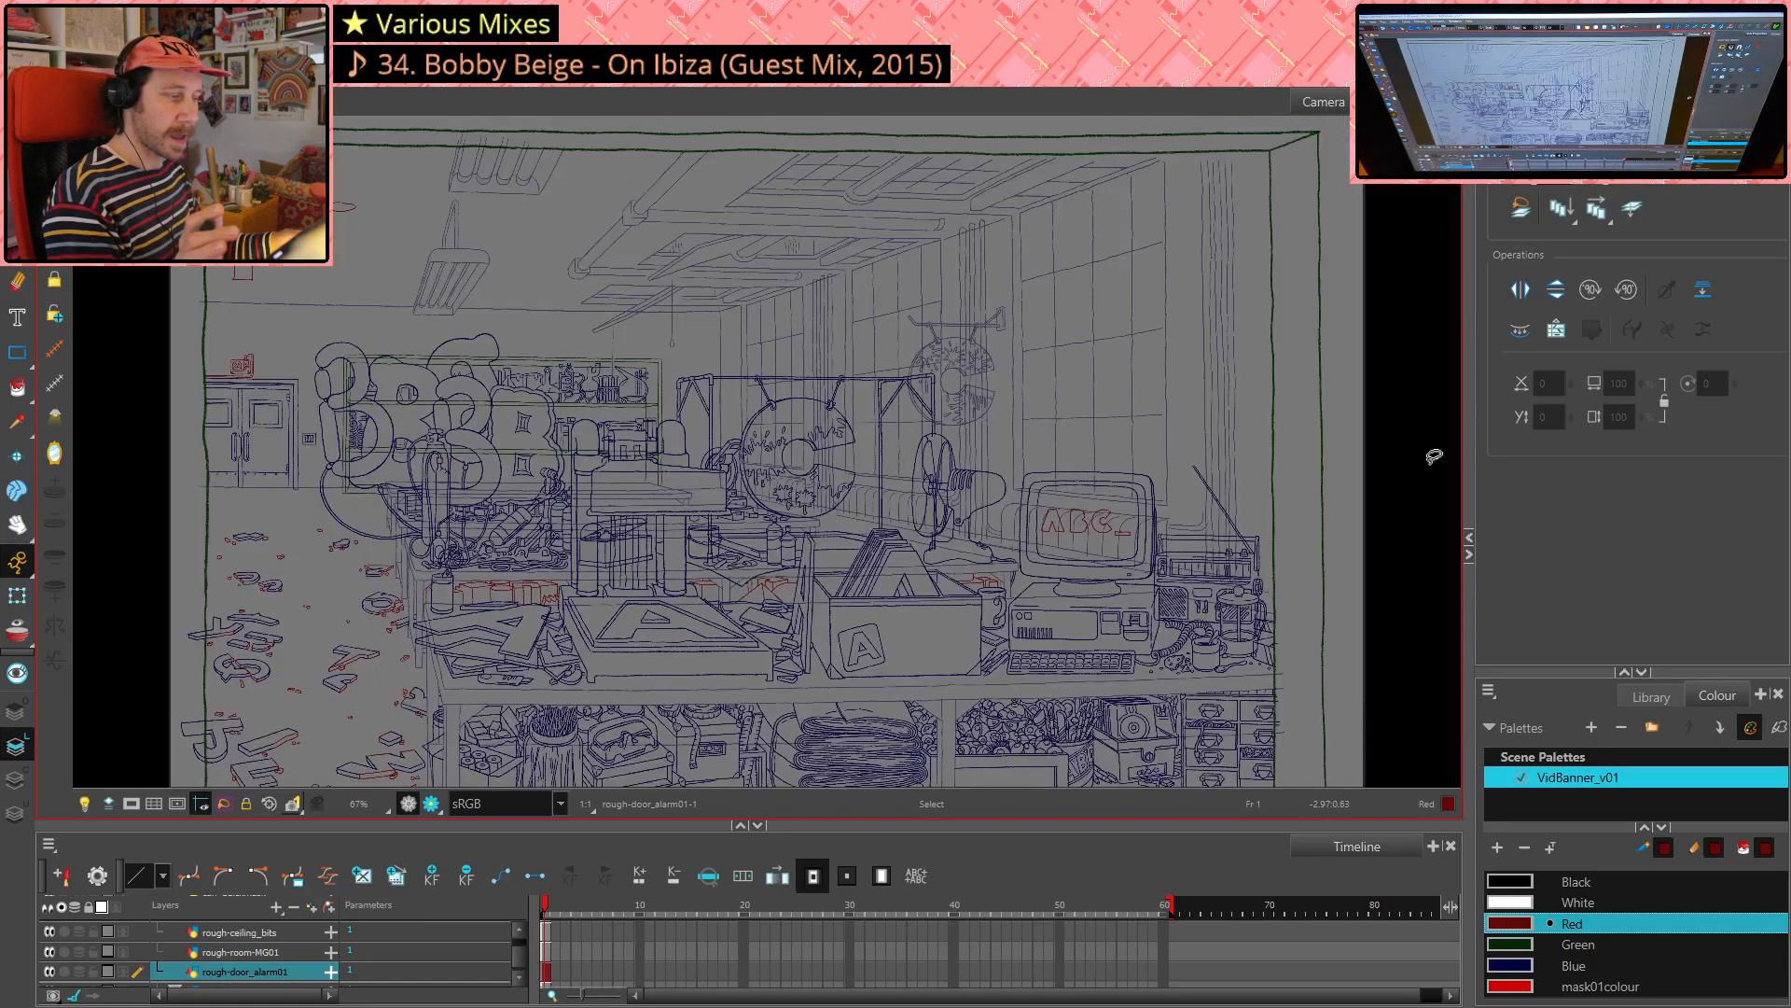